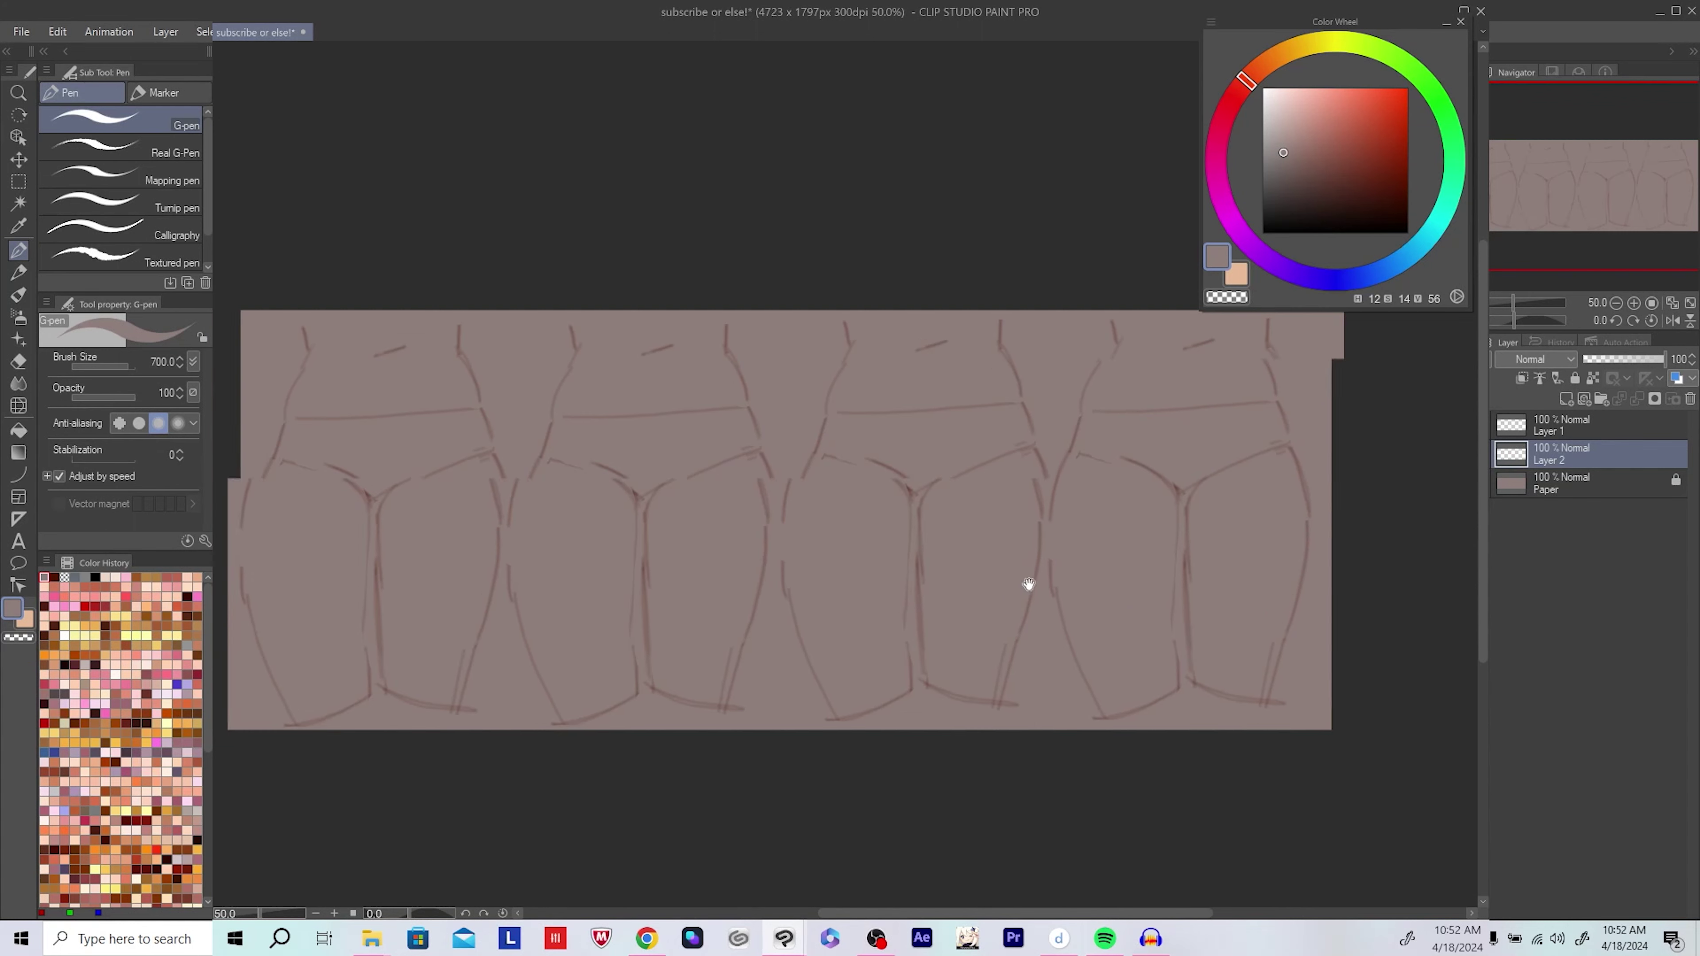
# Step: Choose a muted pink-beige skin tone (H 15, S 26, V 82) and fill the first figure on Layer 2 with the G-pen
pyautogui.moveTo(1308, 141); pyautogui.dragTo(1349, 89)
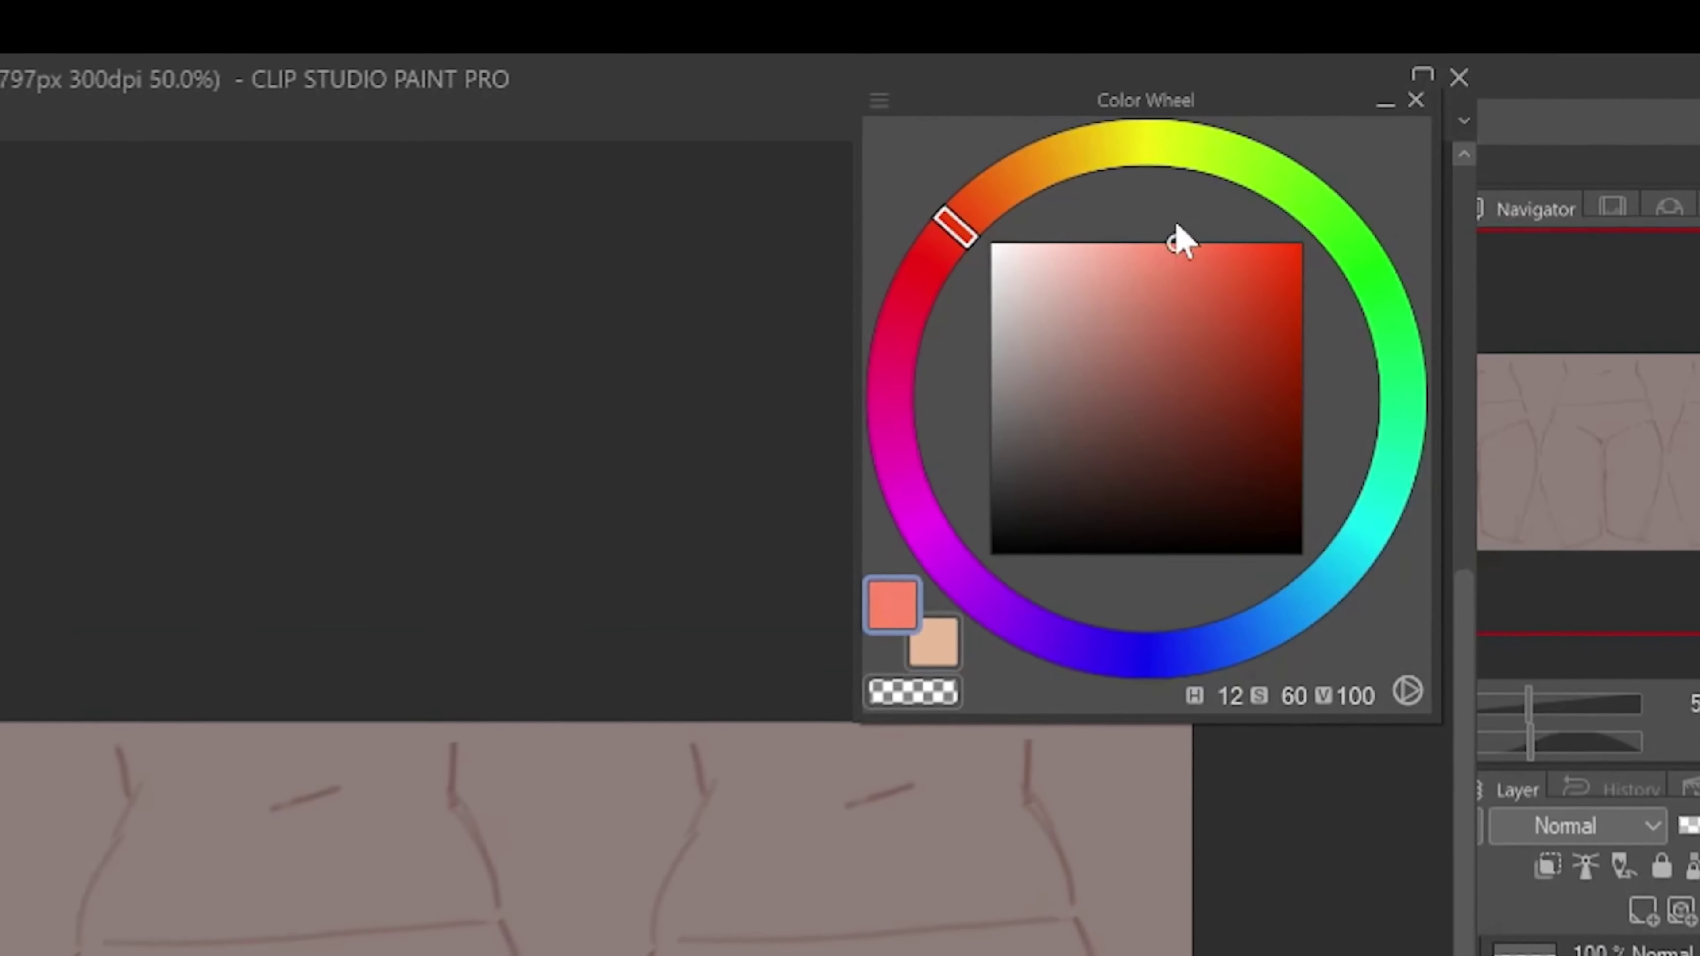
pyautogui.moveTo(1179, 242); pyautogui.dragTo(1119, 376)
pyautogui.moveTo(1061, 453); pyautogui.dragTo(1163, 420)
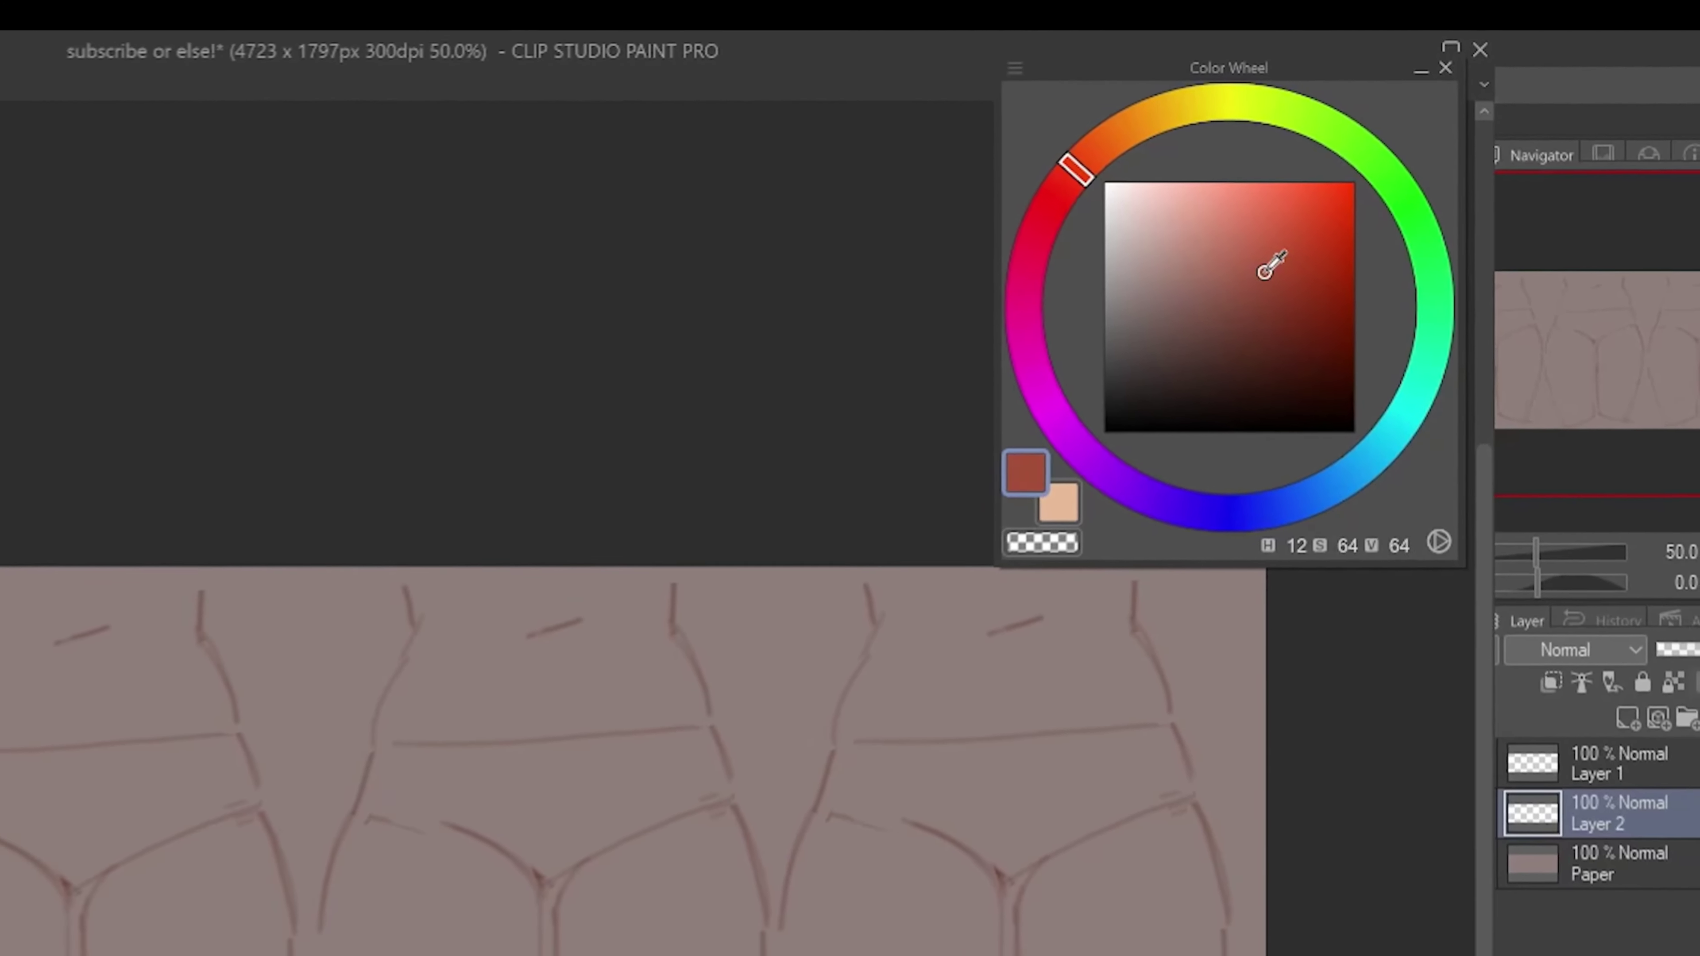
pyautogui.moveTo(1265, 269); pyautogui.dragTo(1170, 209)
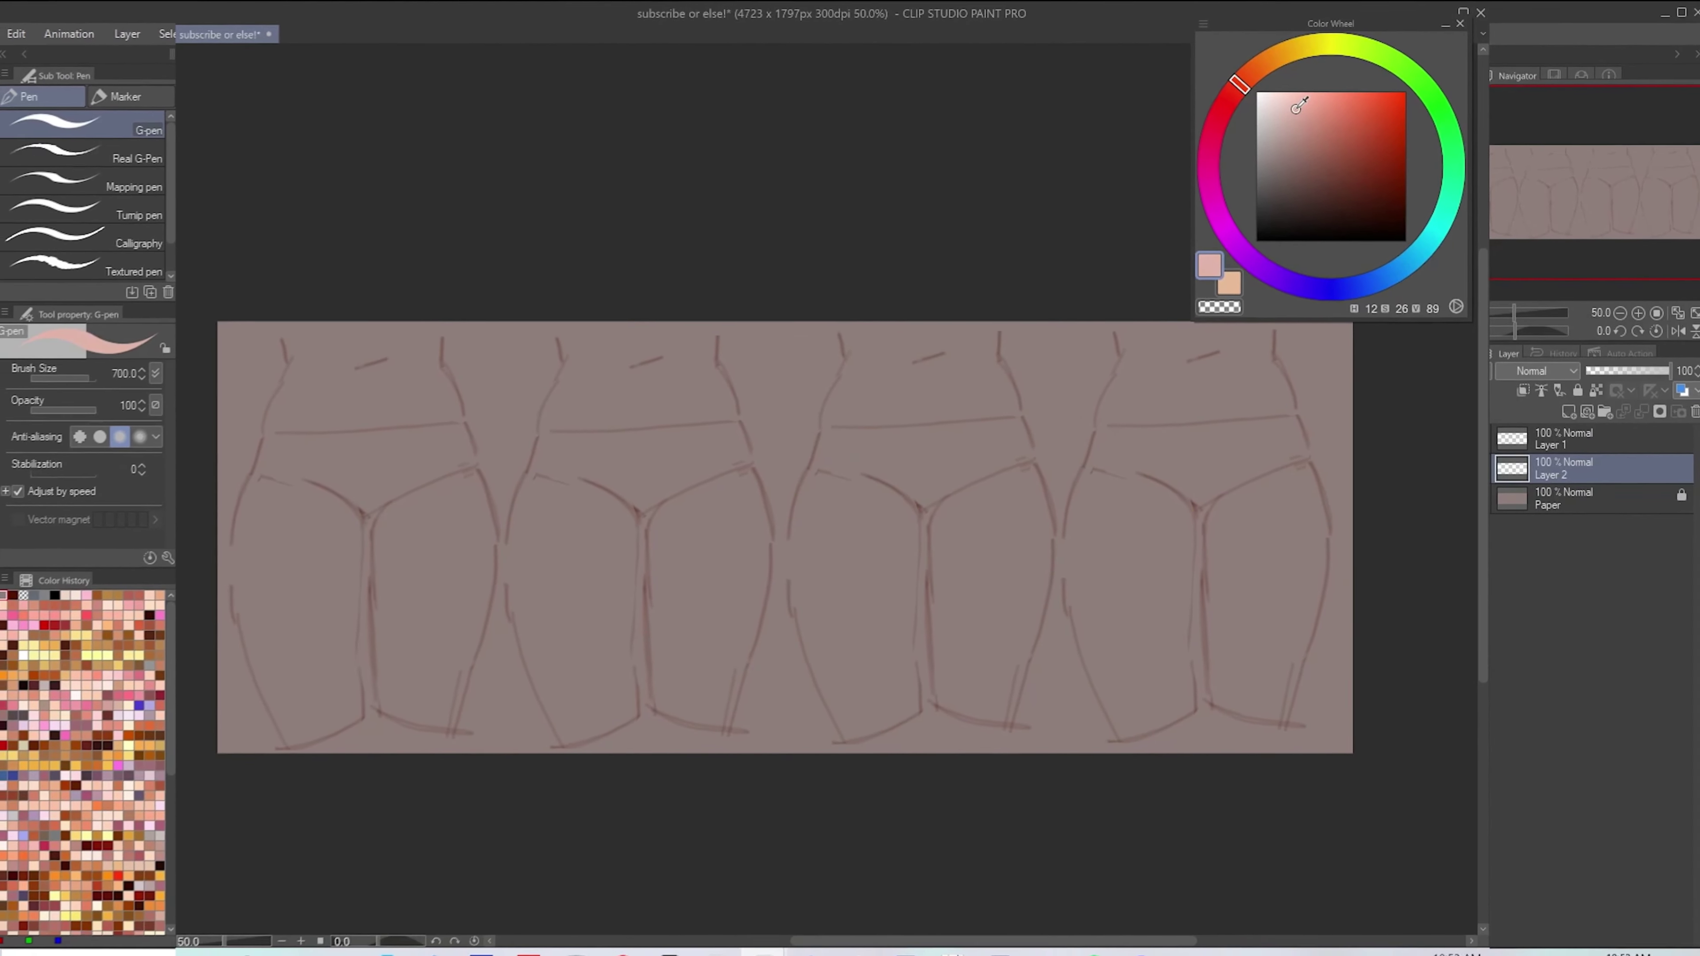
pyautogui.moveTo(1299, 105)
pyautogui.mouseDown()
pyautogui.moveTo(1335, 124)
pyautogui.moveTo(1291, 118)
pyautogui.mouseUp()
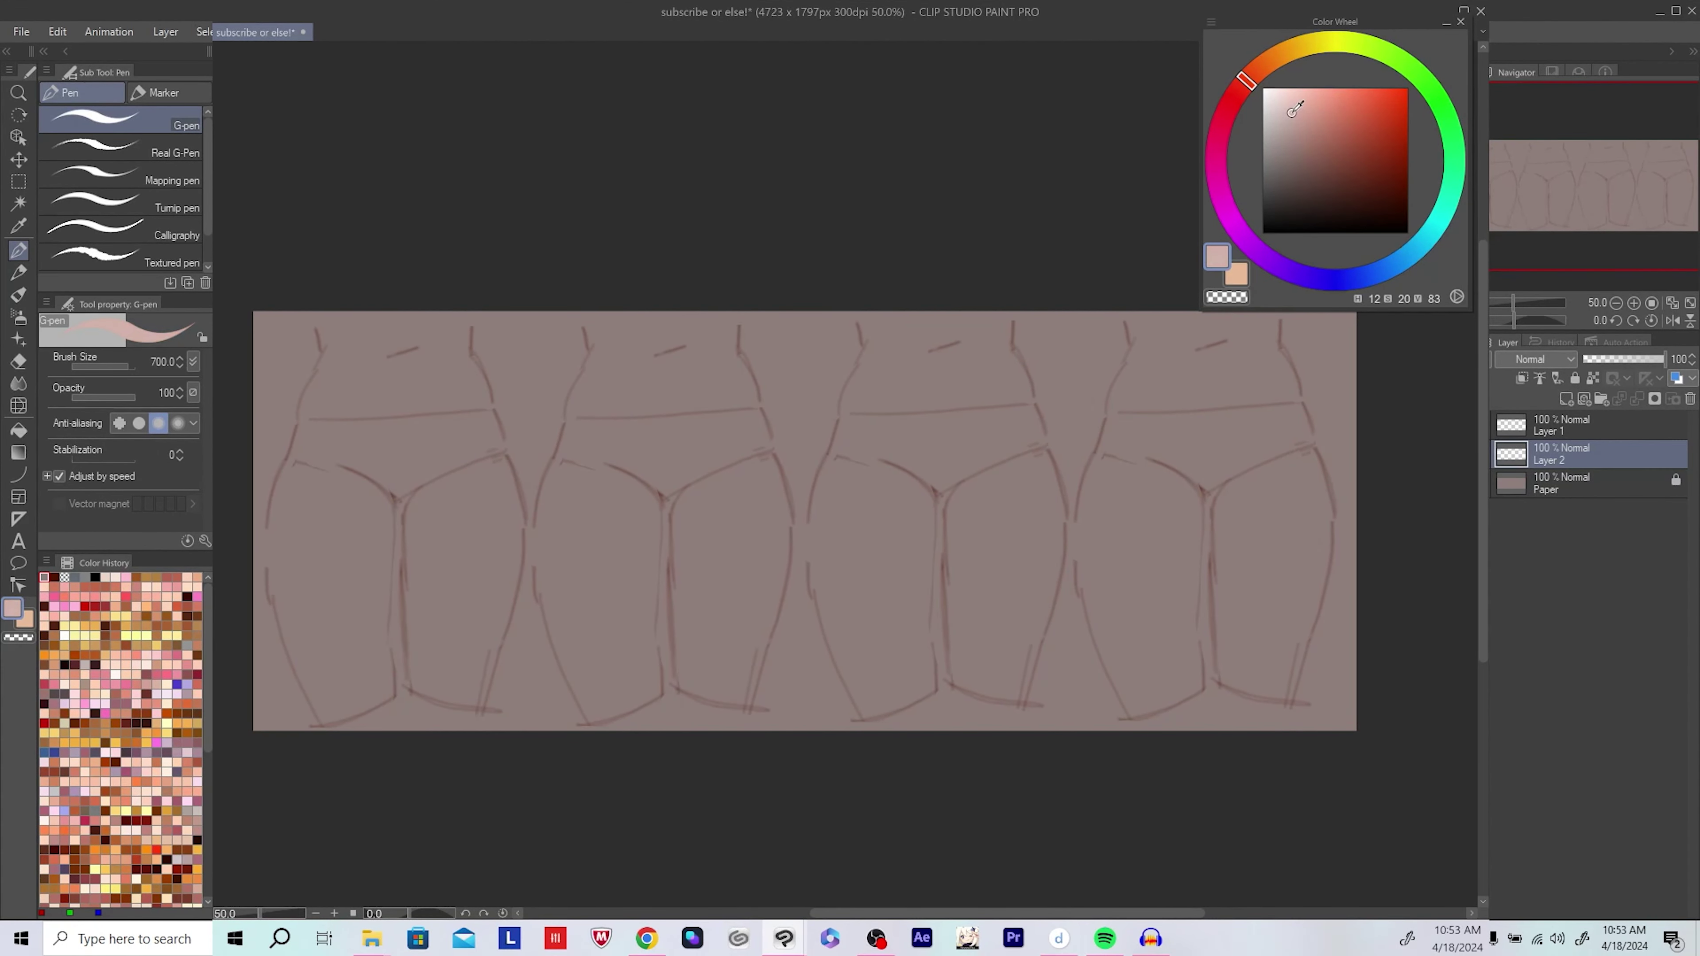
pyautogui.moveTo(786, 527); pyautogui.dragTo(820, 546)
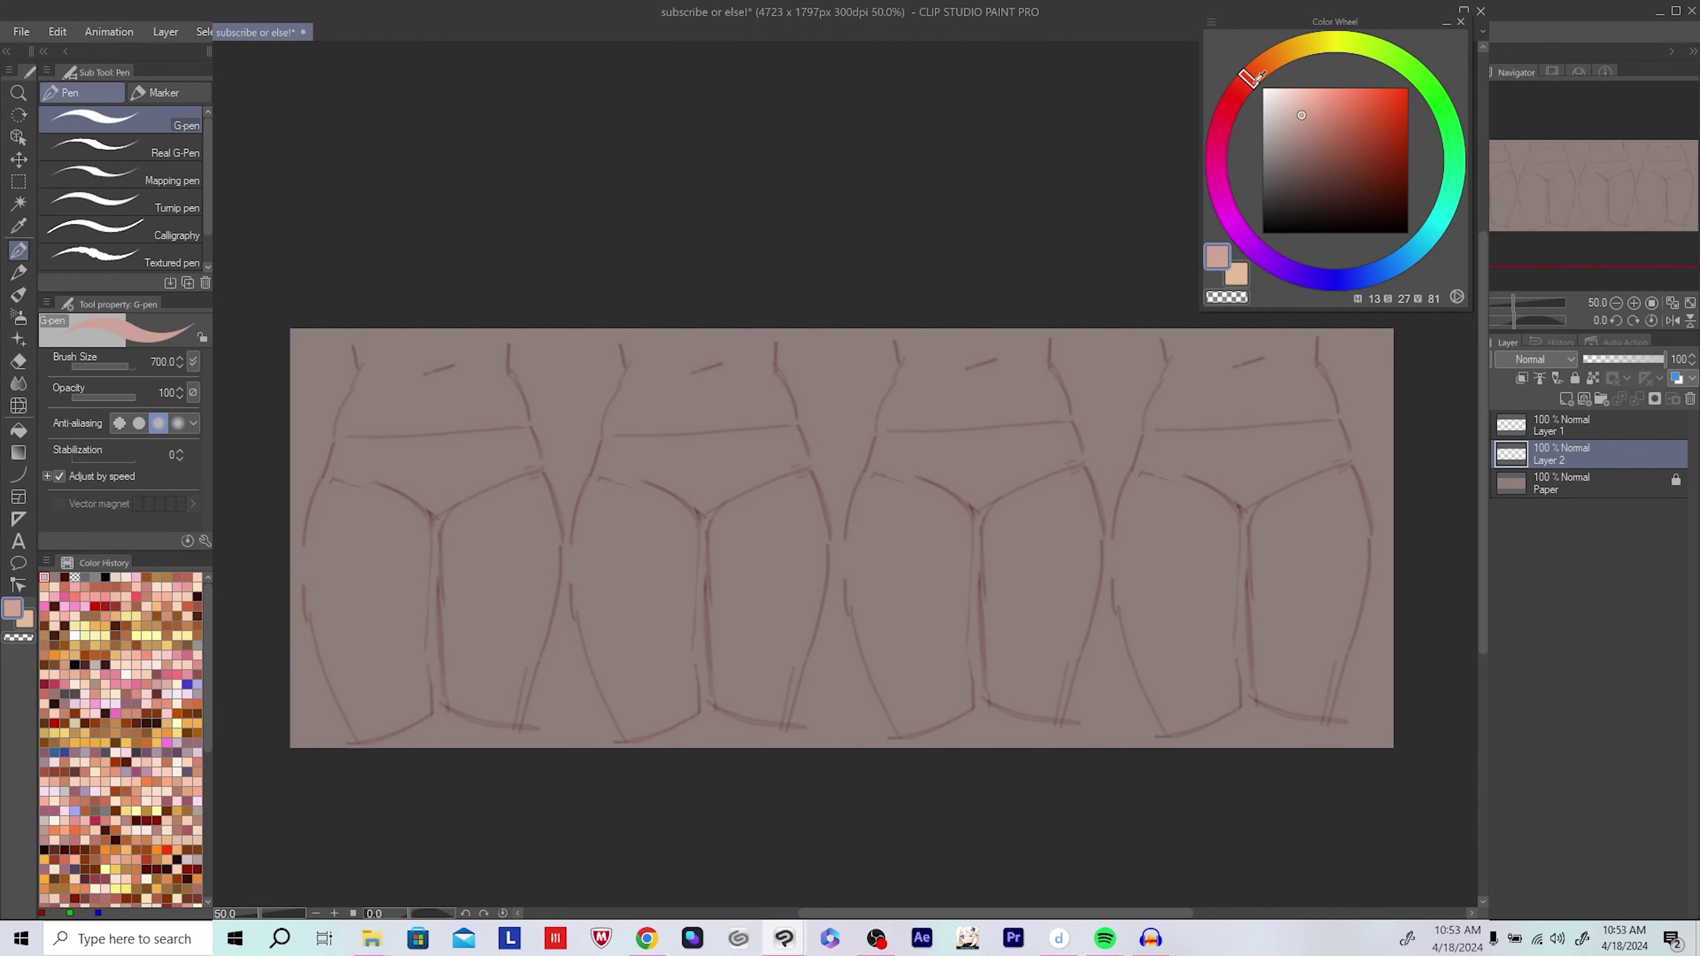
pyautogui.moveTo(516, 700); pyautogui.dragTo(522, 495)
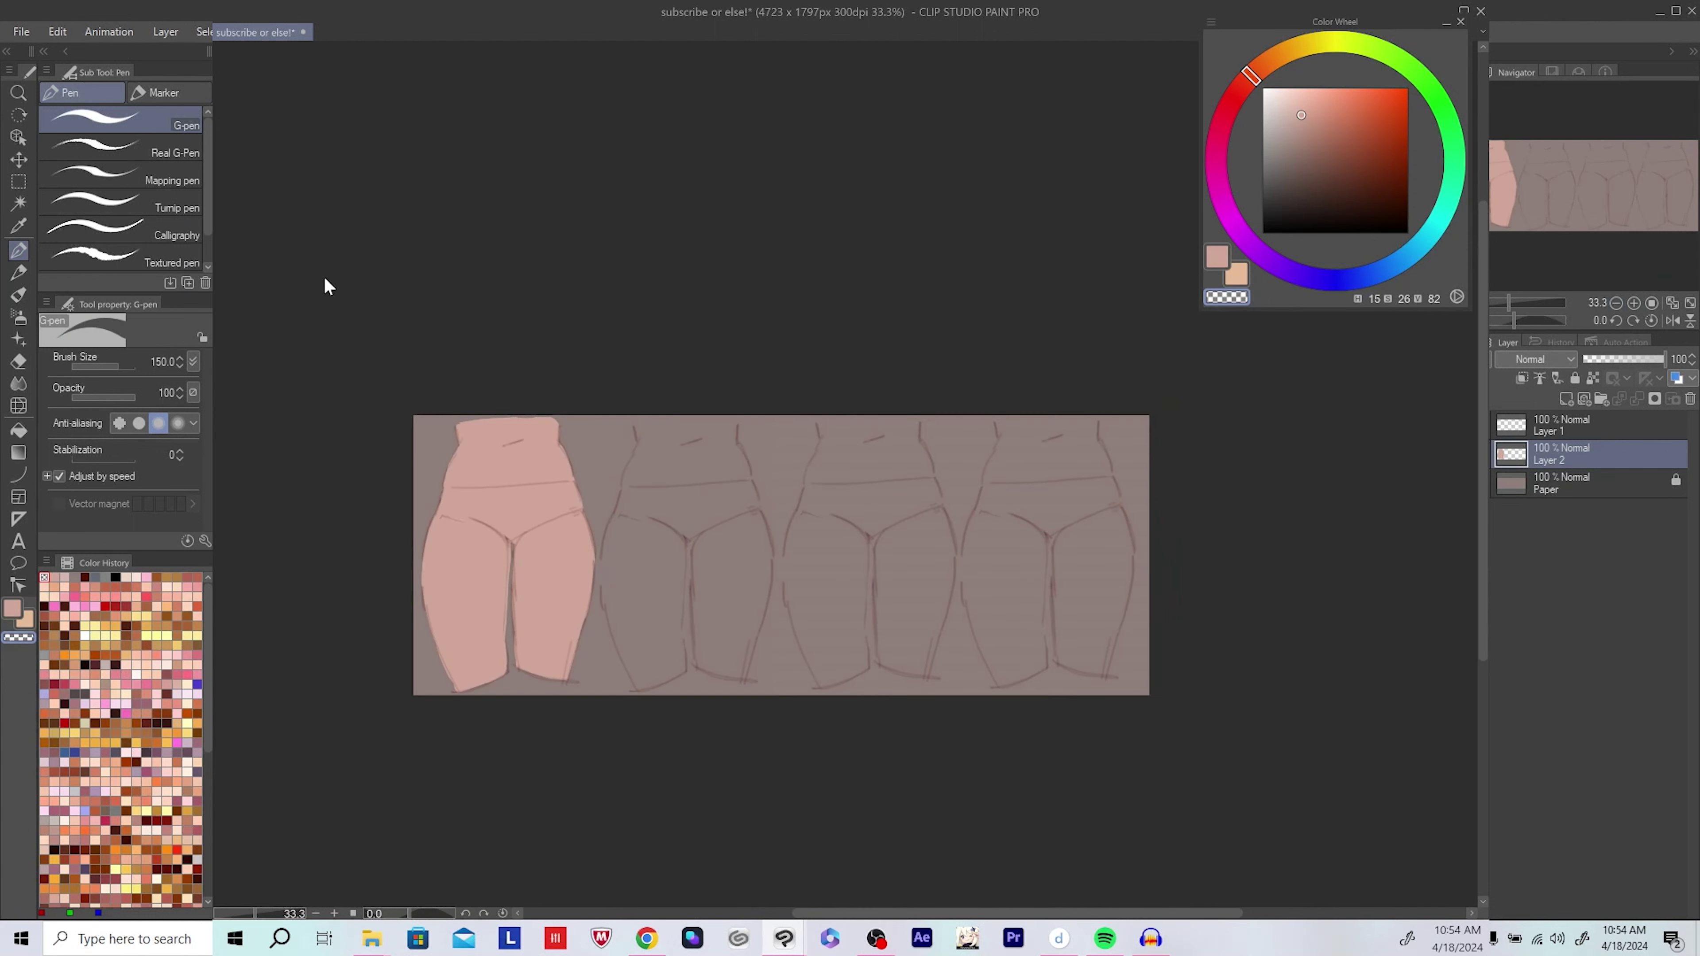
# Step: Duplicate Layer 2 and move the copied skin-tone shape onto the second figure's outline
pyautogui.hotkey('ctrl', 'j')
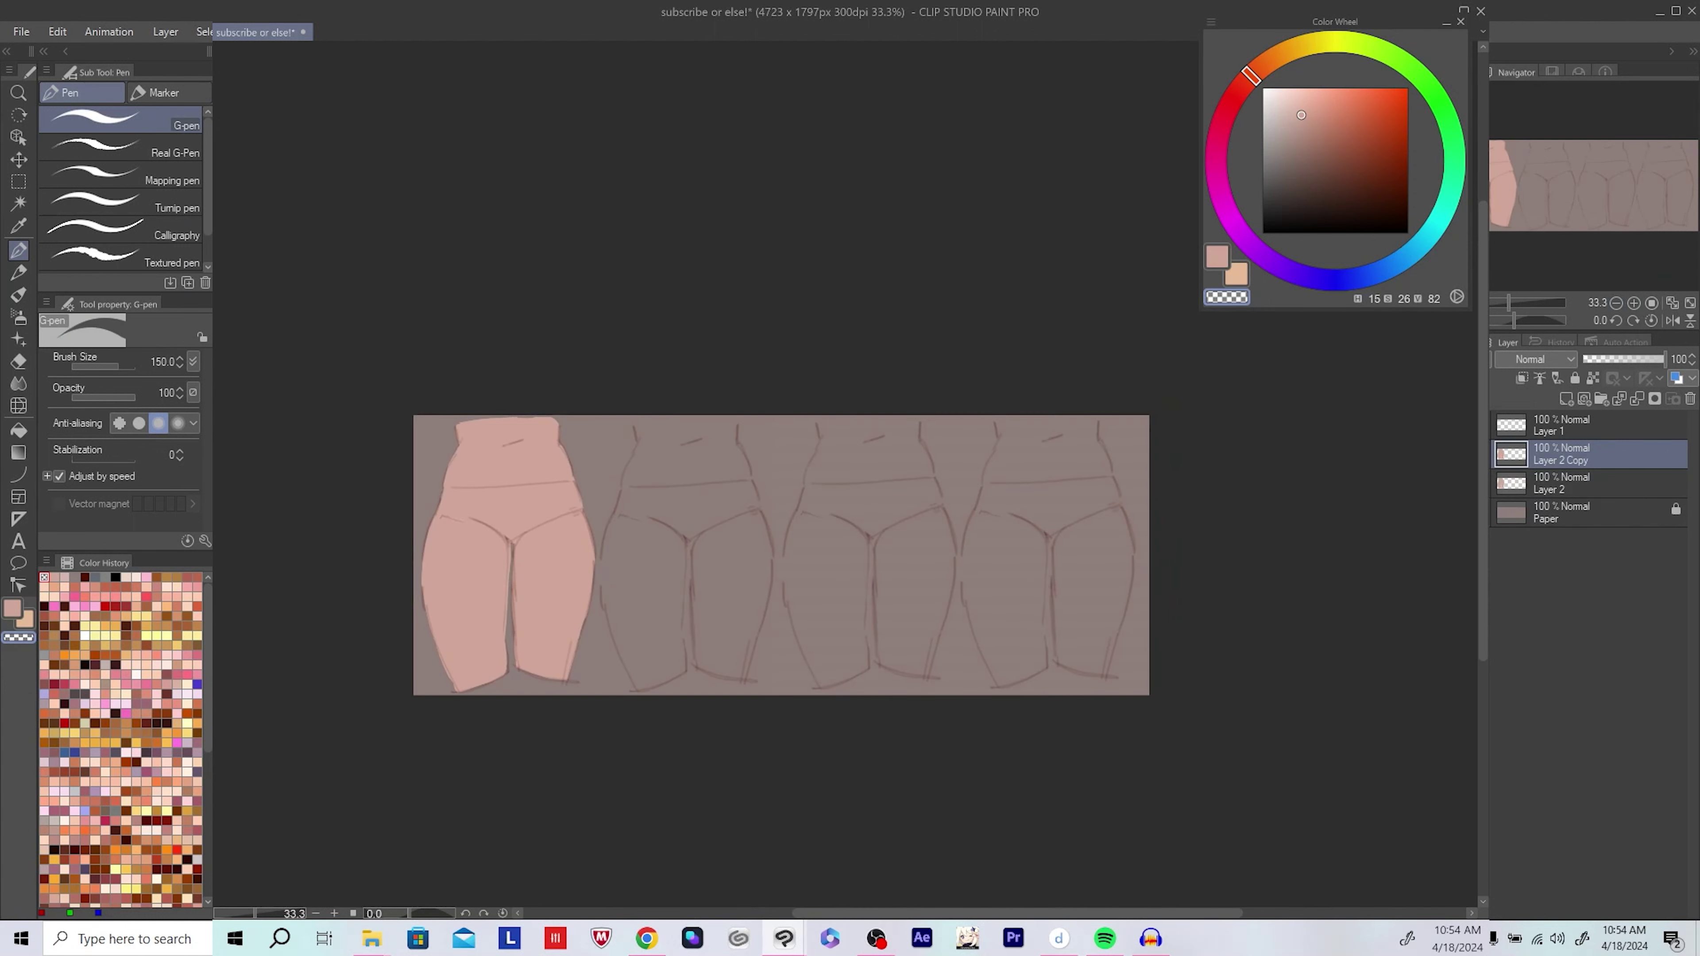
pyautogui.click(18, 159)
pyautogui.moveTo(625, 507); pyautogui.dragTo(805, 503)
# Step: Apply a slightly deeper skin tone (H 14, S 35, V 79) to the first figure's thigh with the Soft airbrush at size 700
pyautogui.scroll(2, 799, 499)
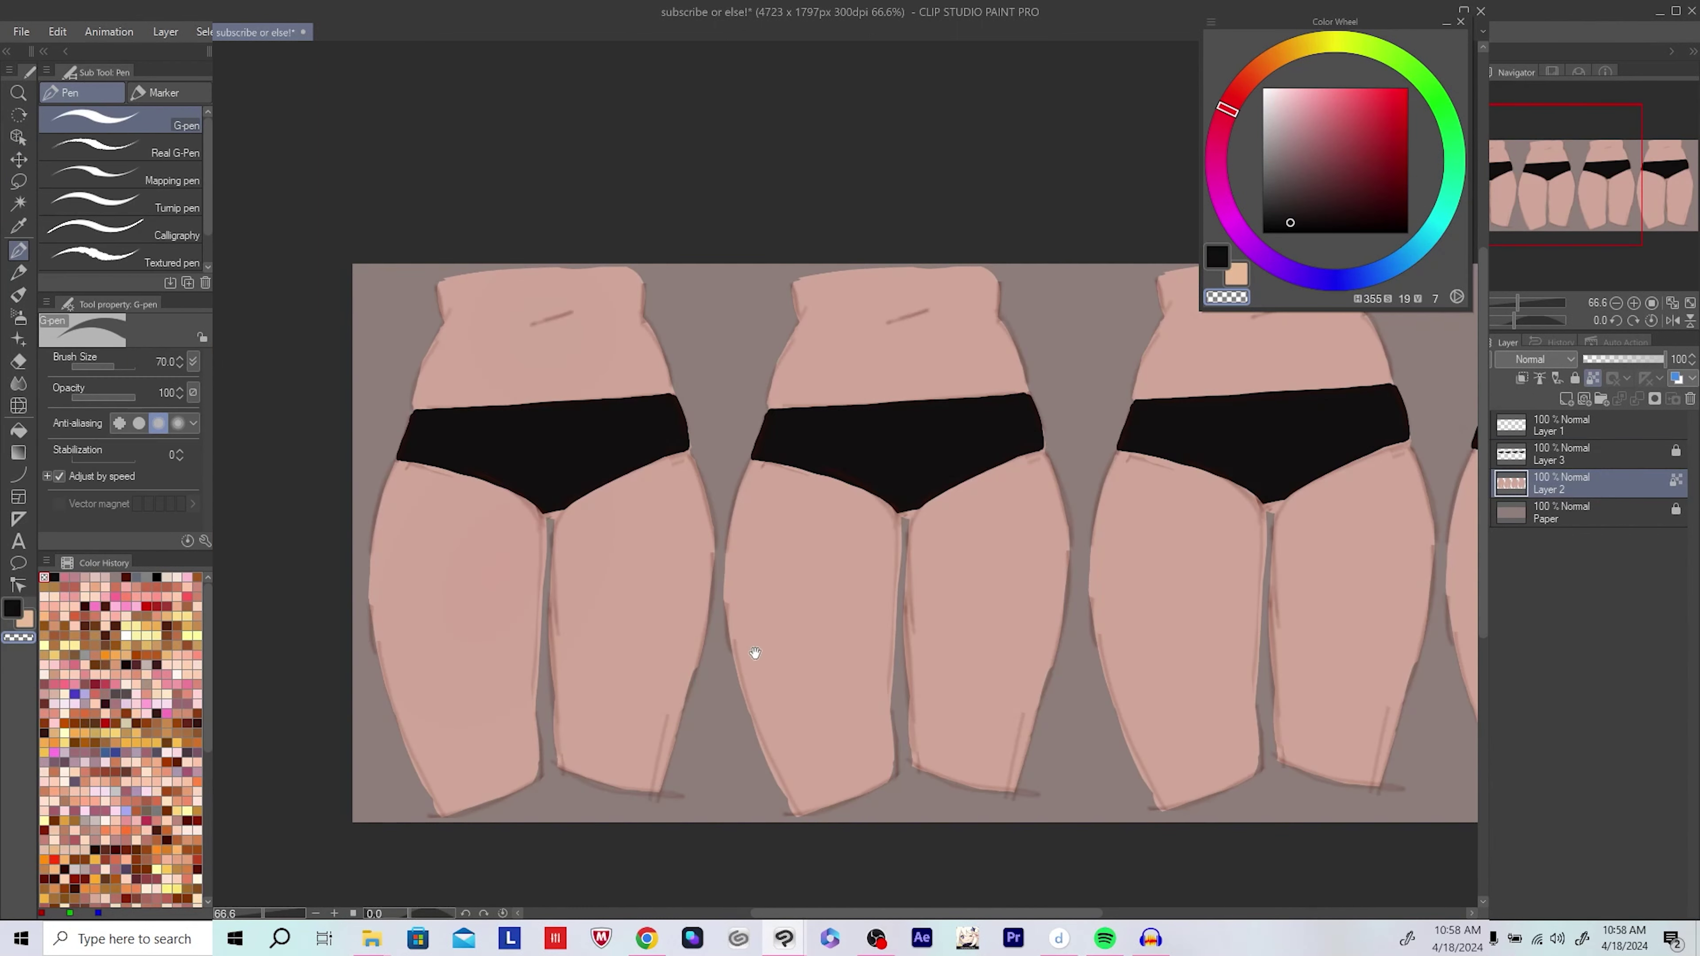
pyautogui.moveTo(776, 647); pyautogui.dragTo(785, 661)
pyautogui.press('b')
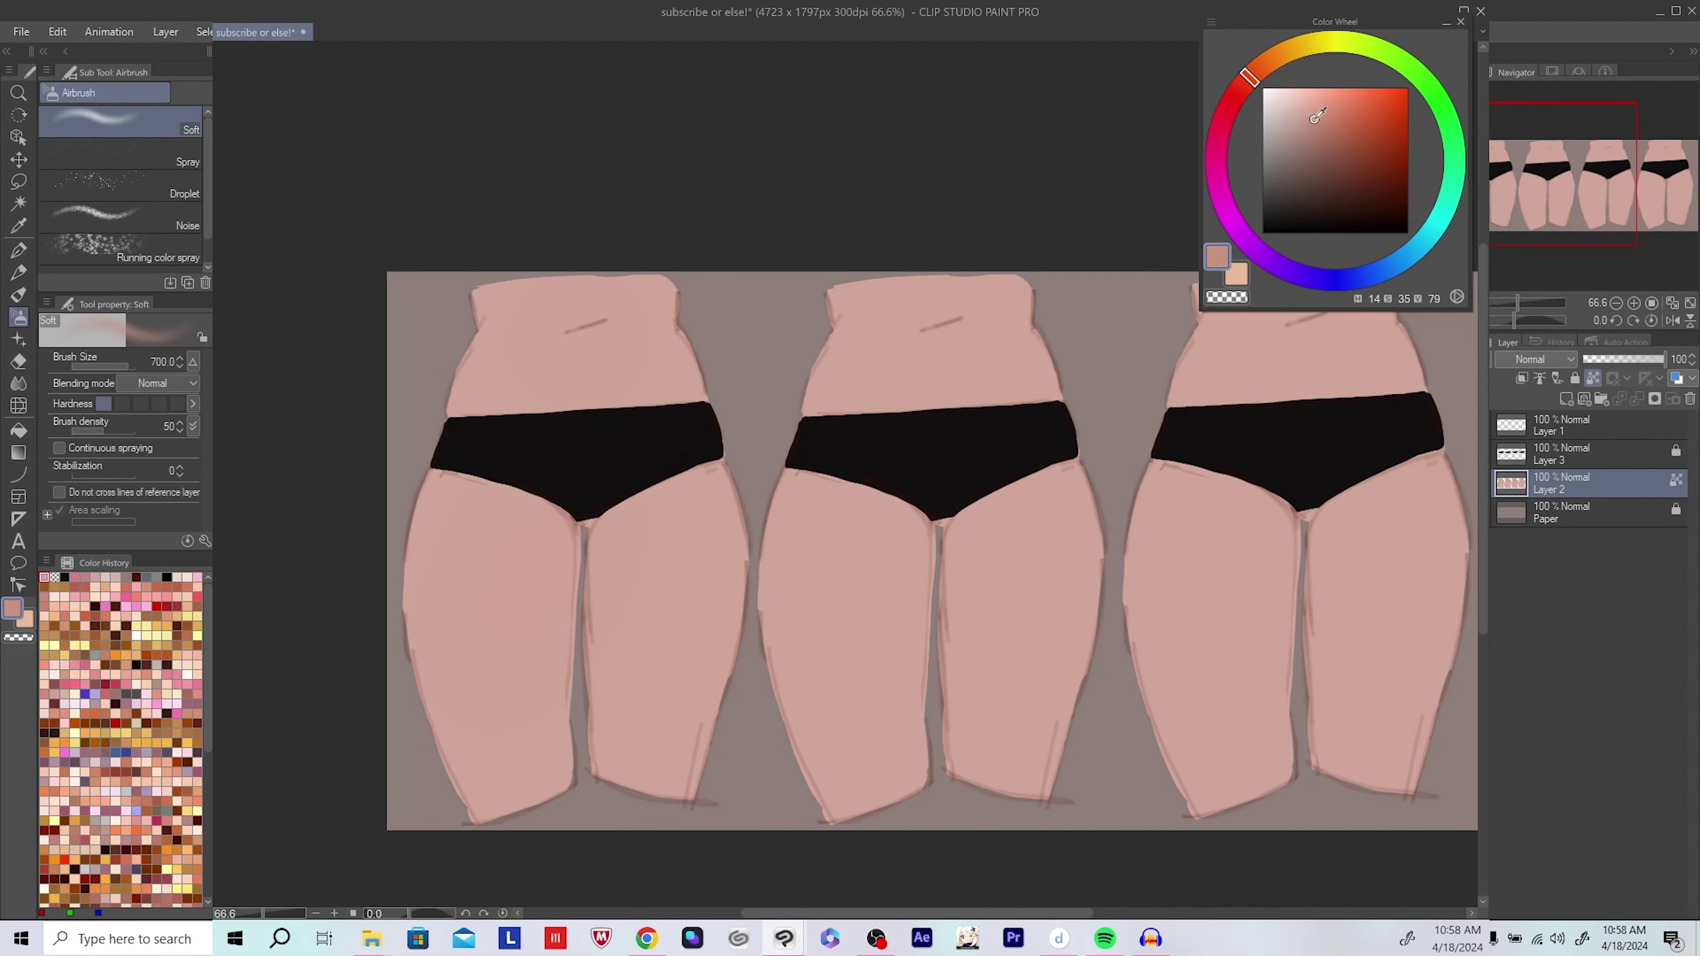
pyautogui.click(1314, 119)
pyautogui.moveTo(513, 556); pyautogui.dragTo(529, 589)
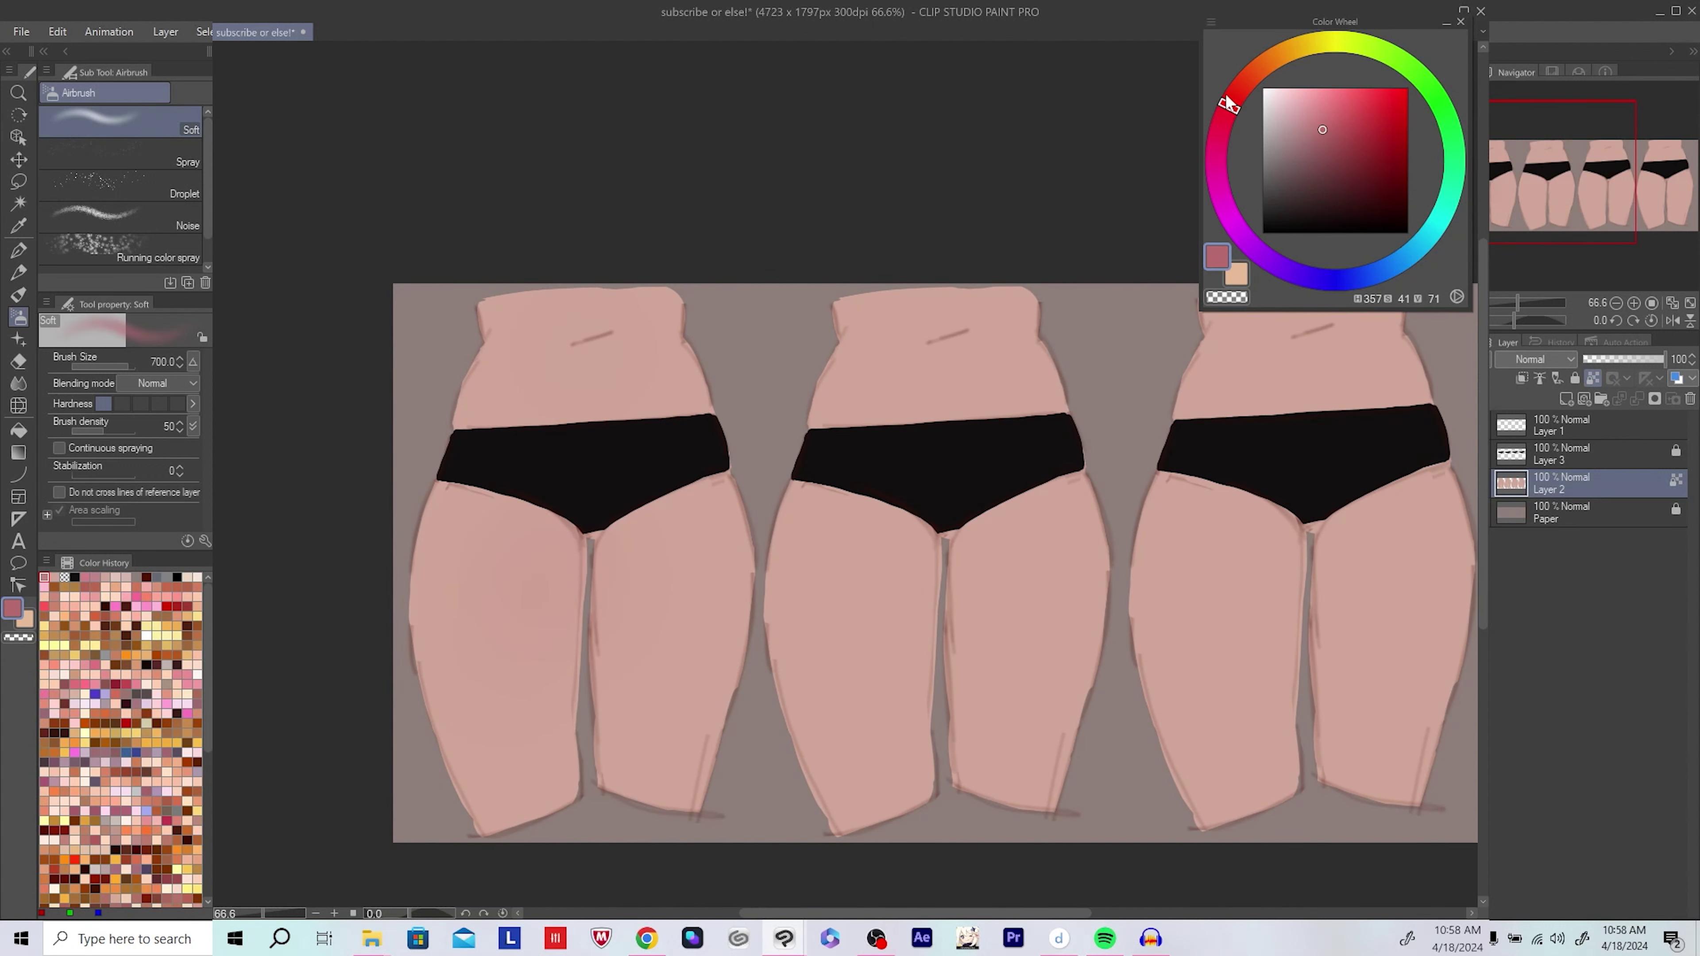
# Step: Shade the first figure's inner thighs and belly with a muted red (H 357, S 41, V 71), reducing the airbrush size to 300
pyautogui.moveTo(589, 468); pyautogui.dragTo(586, 423)
pyautogui.press('[')
pyautogui.press('[')
pyautogui.press('[')
pyautogui.press('[')
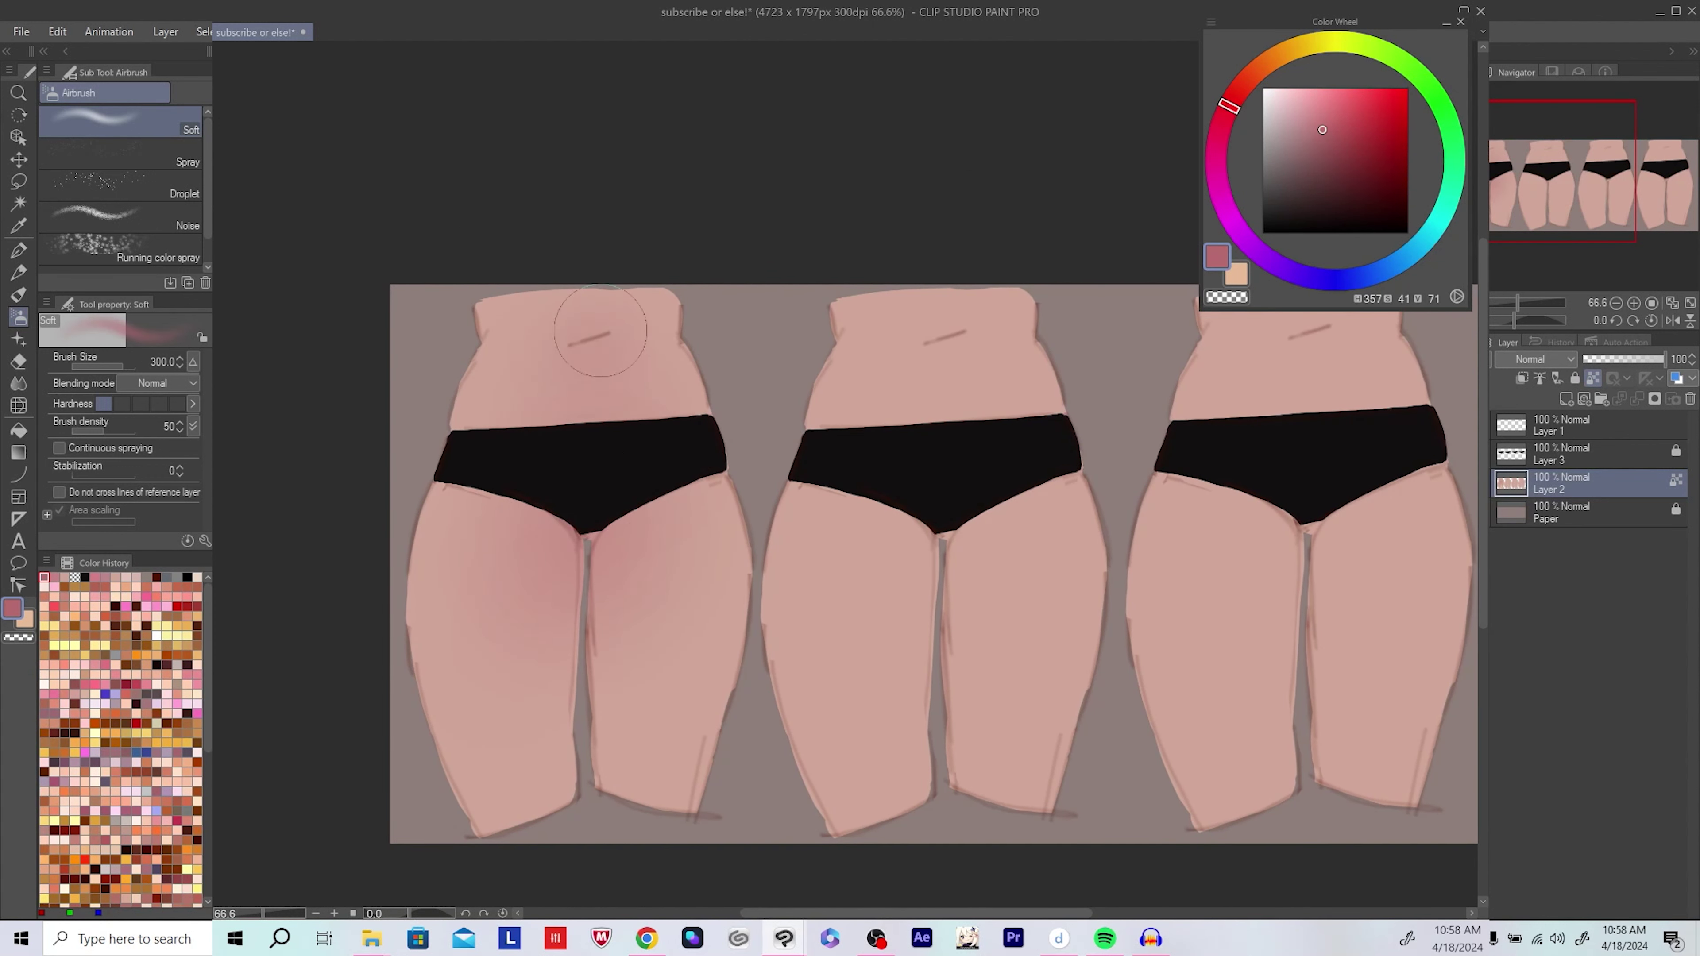
# Step: Airbrush a bright pink blush (H 342, S 52, V 100) onto the first figure's inner thighs and around the navel
pyautogui.moveTo(874, 428); pyautogui.dragTo(765, 412)
pyautogui.scroll(-1, 778, 452)
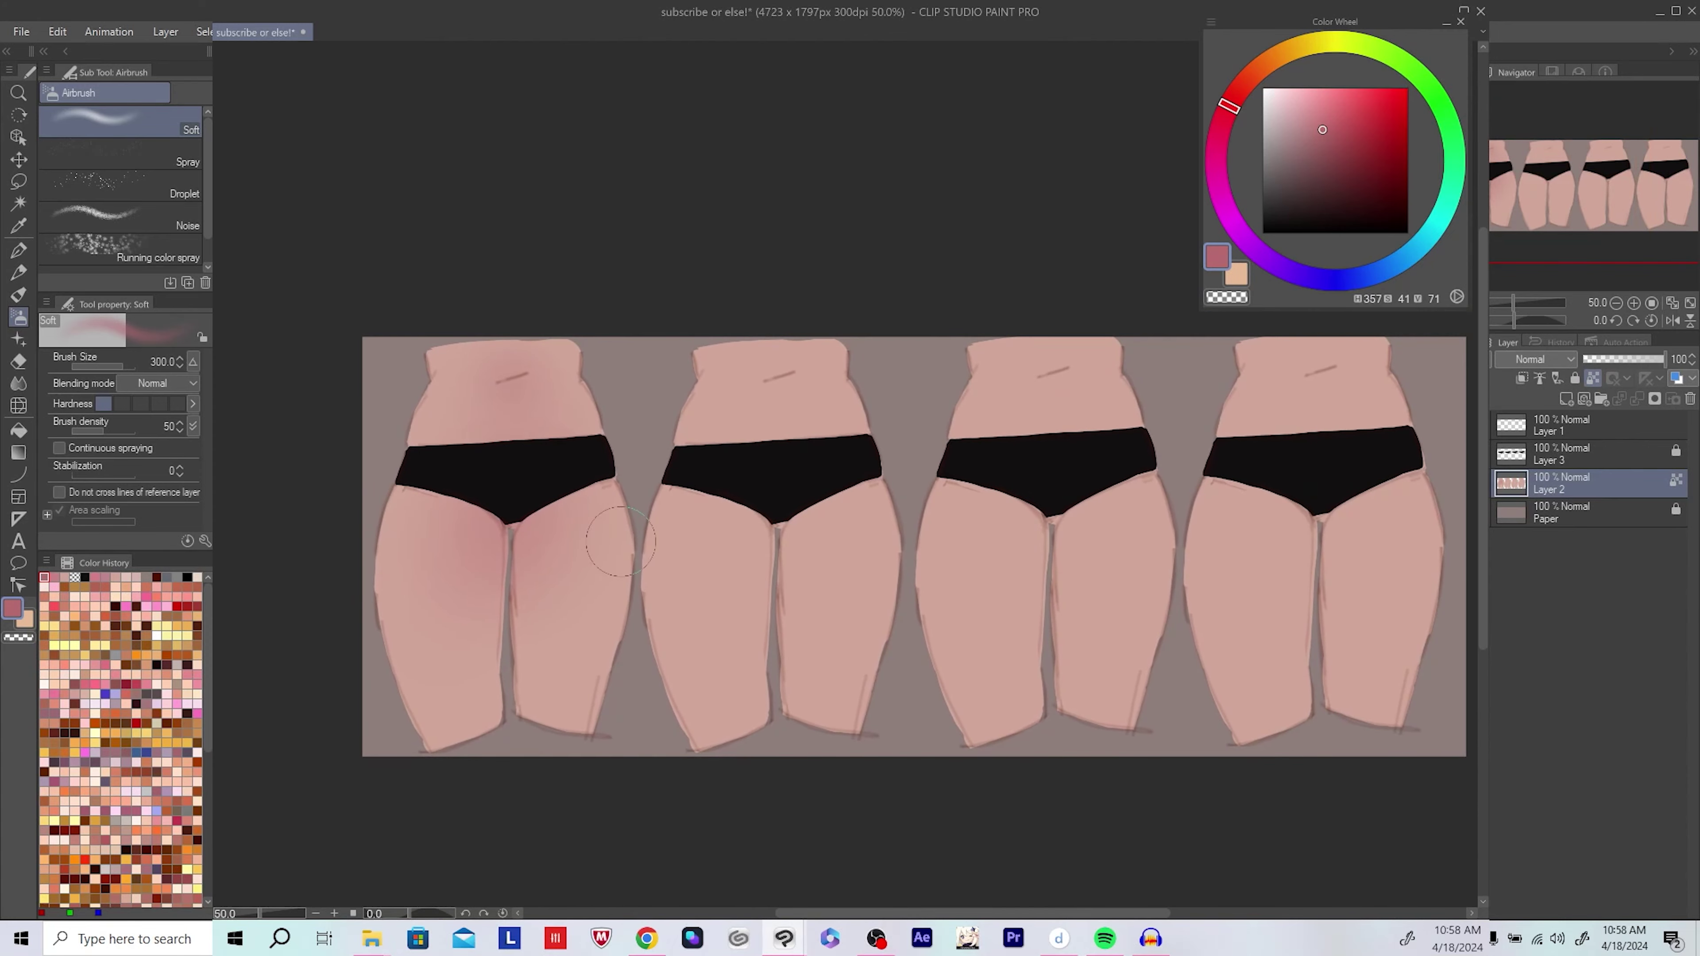
pyautogui.moveTo(1347, 94); pyautogui.dragTo(1338, 87)
pyautogui.click(494, 543)
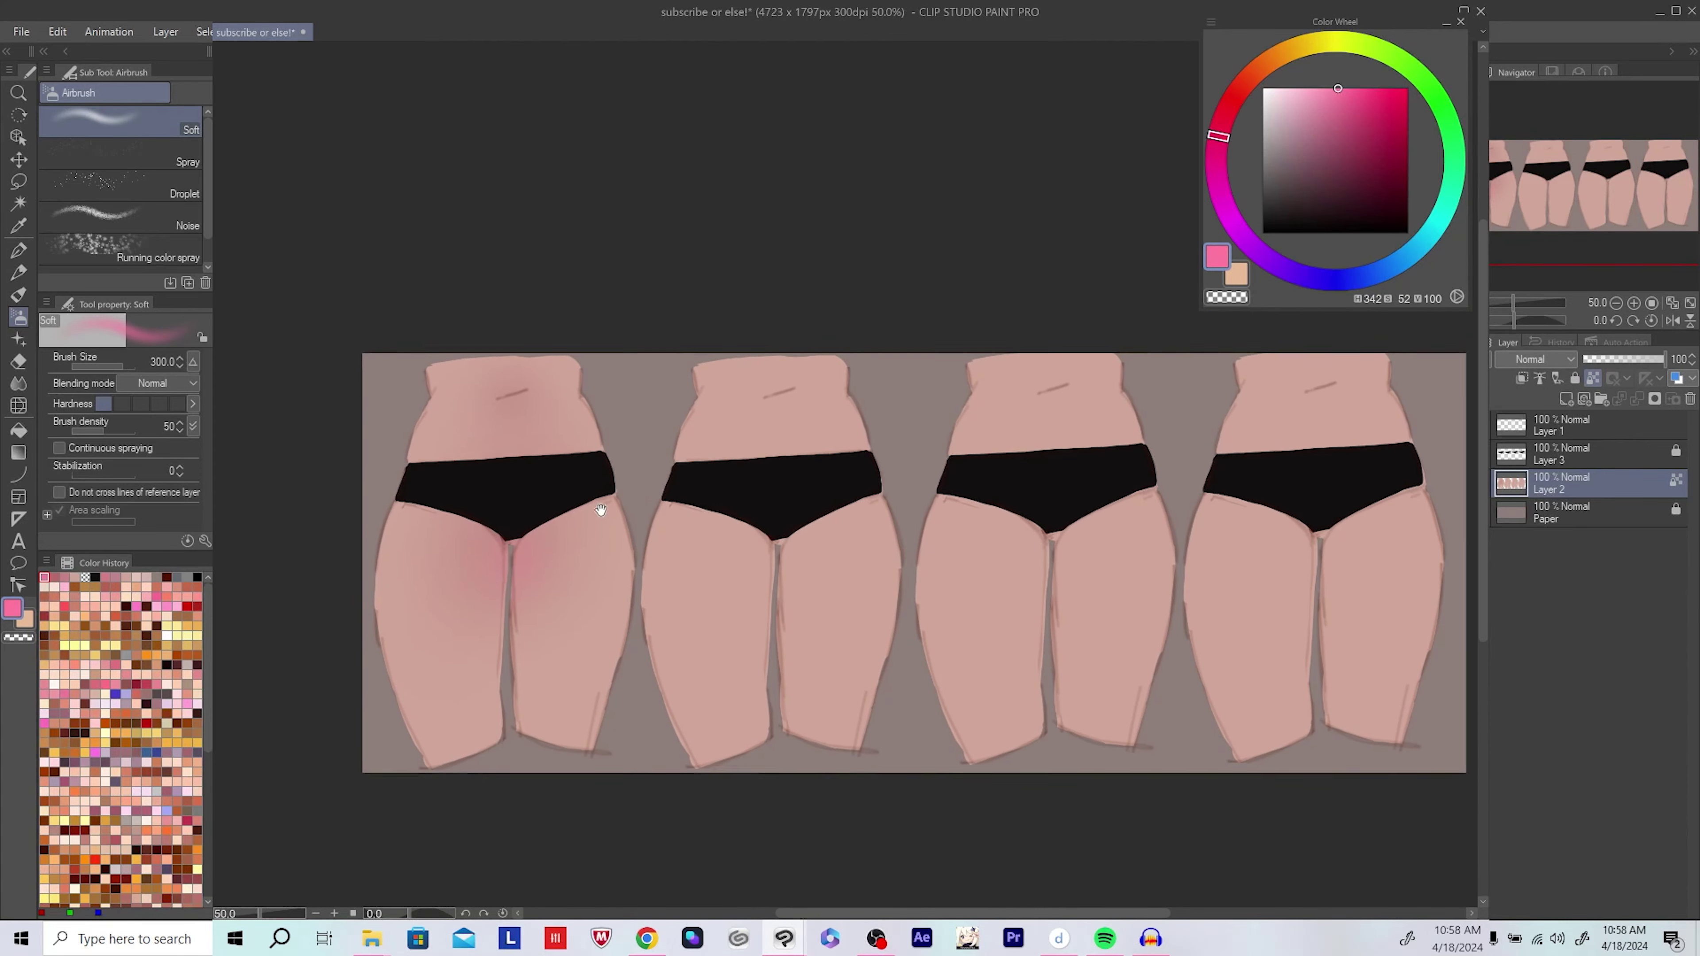
pyautogui.click(513, 387)
pyautogui.click(533, 544)
pyautogui.keyDown('alt'); pyautogui.click(559, 460); pyautogui.keyUp('alt')
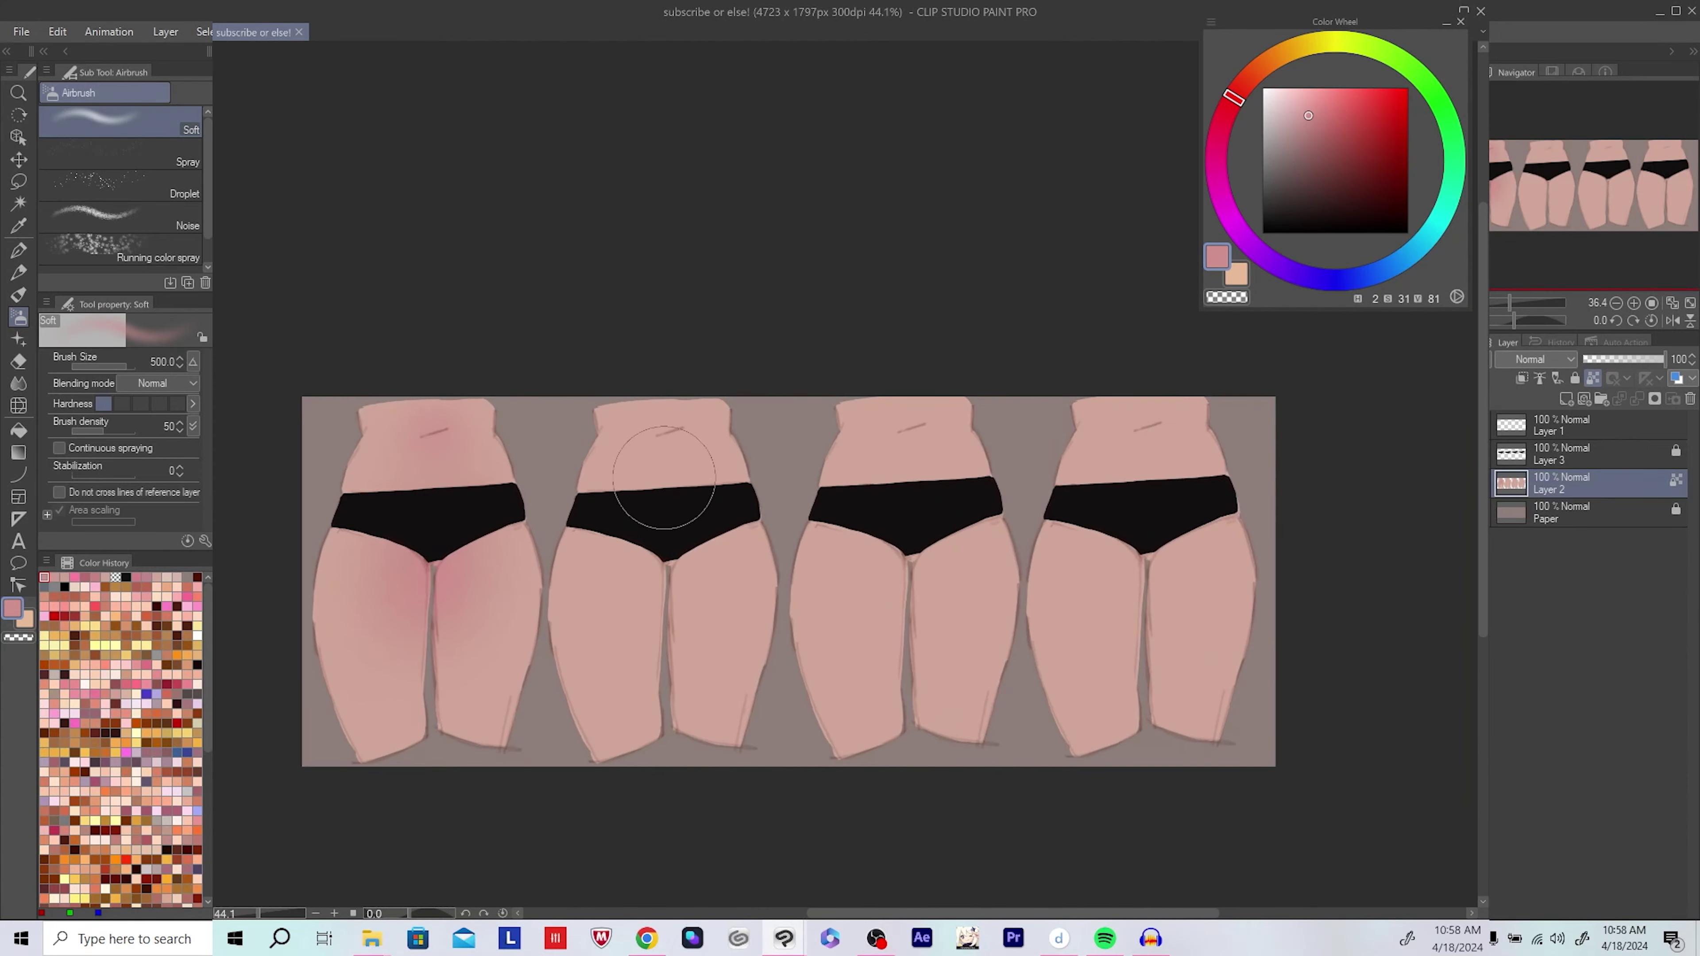
# Step: Add a new layer above Layer 2, clip it to the layer below and choose a muted brown (H 15, S 38, V 68)
pyautogui.click(1556, 402)
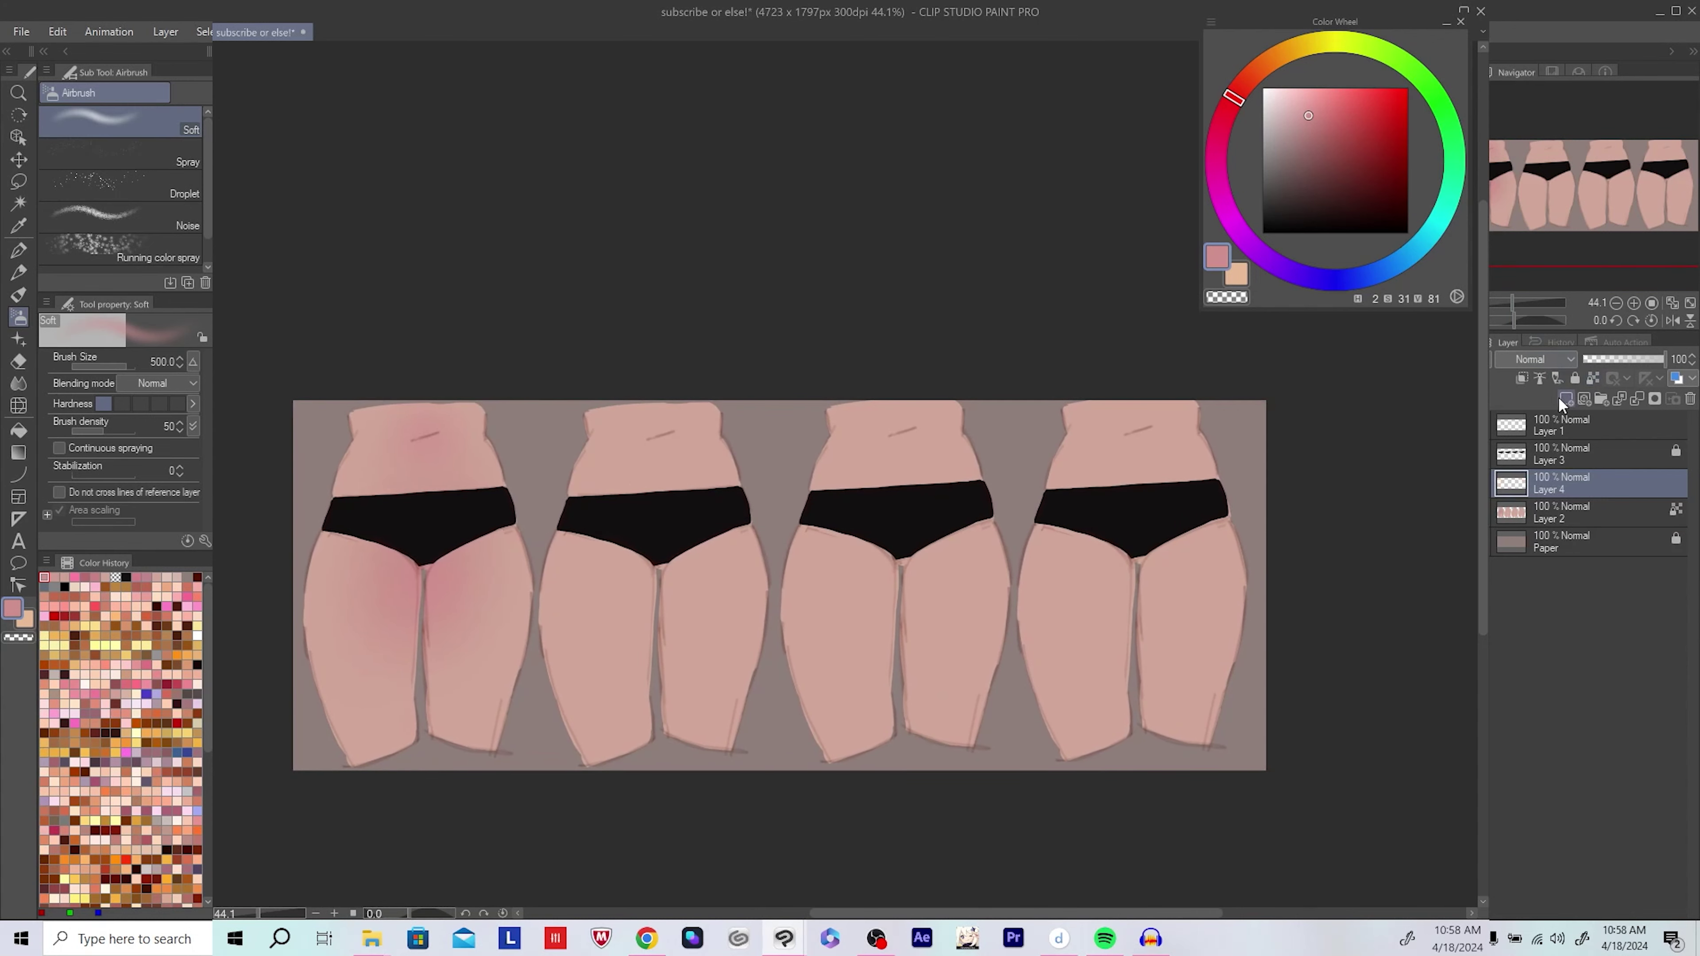
pyautogui.scroll(2, 588, 407)
pyautogui.click(1318, 144)
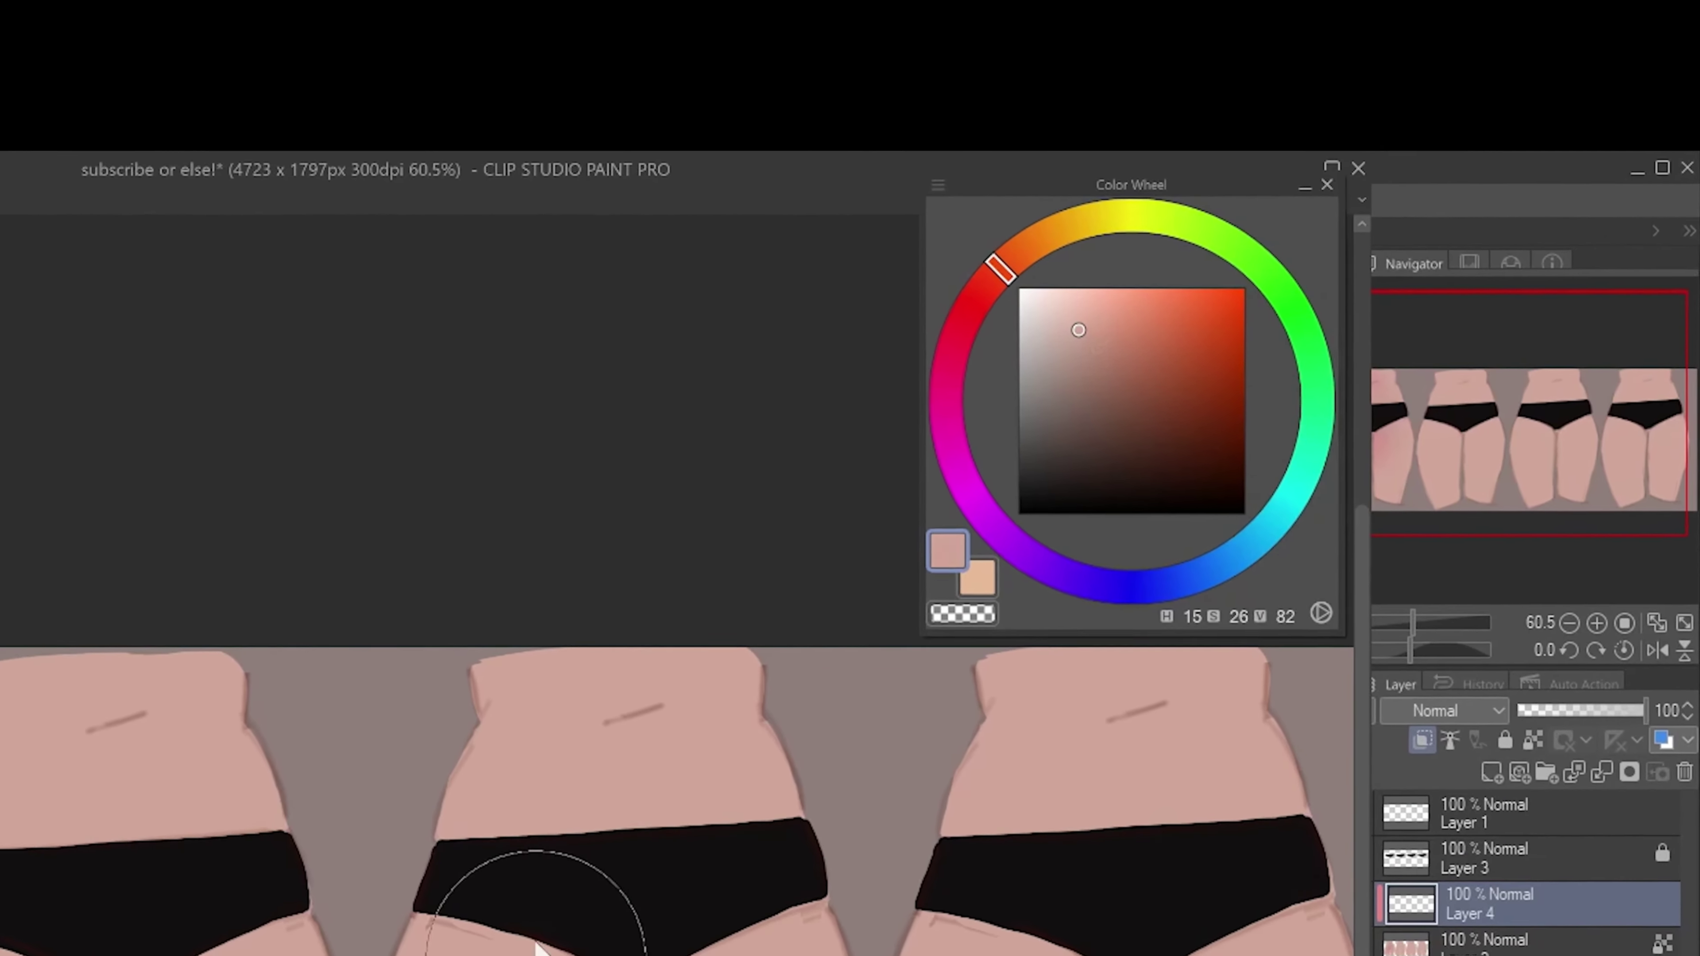
pyautogui.click(1322, 127)
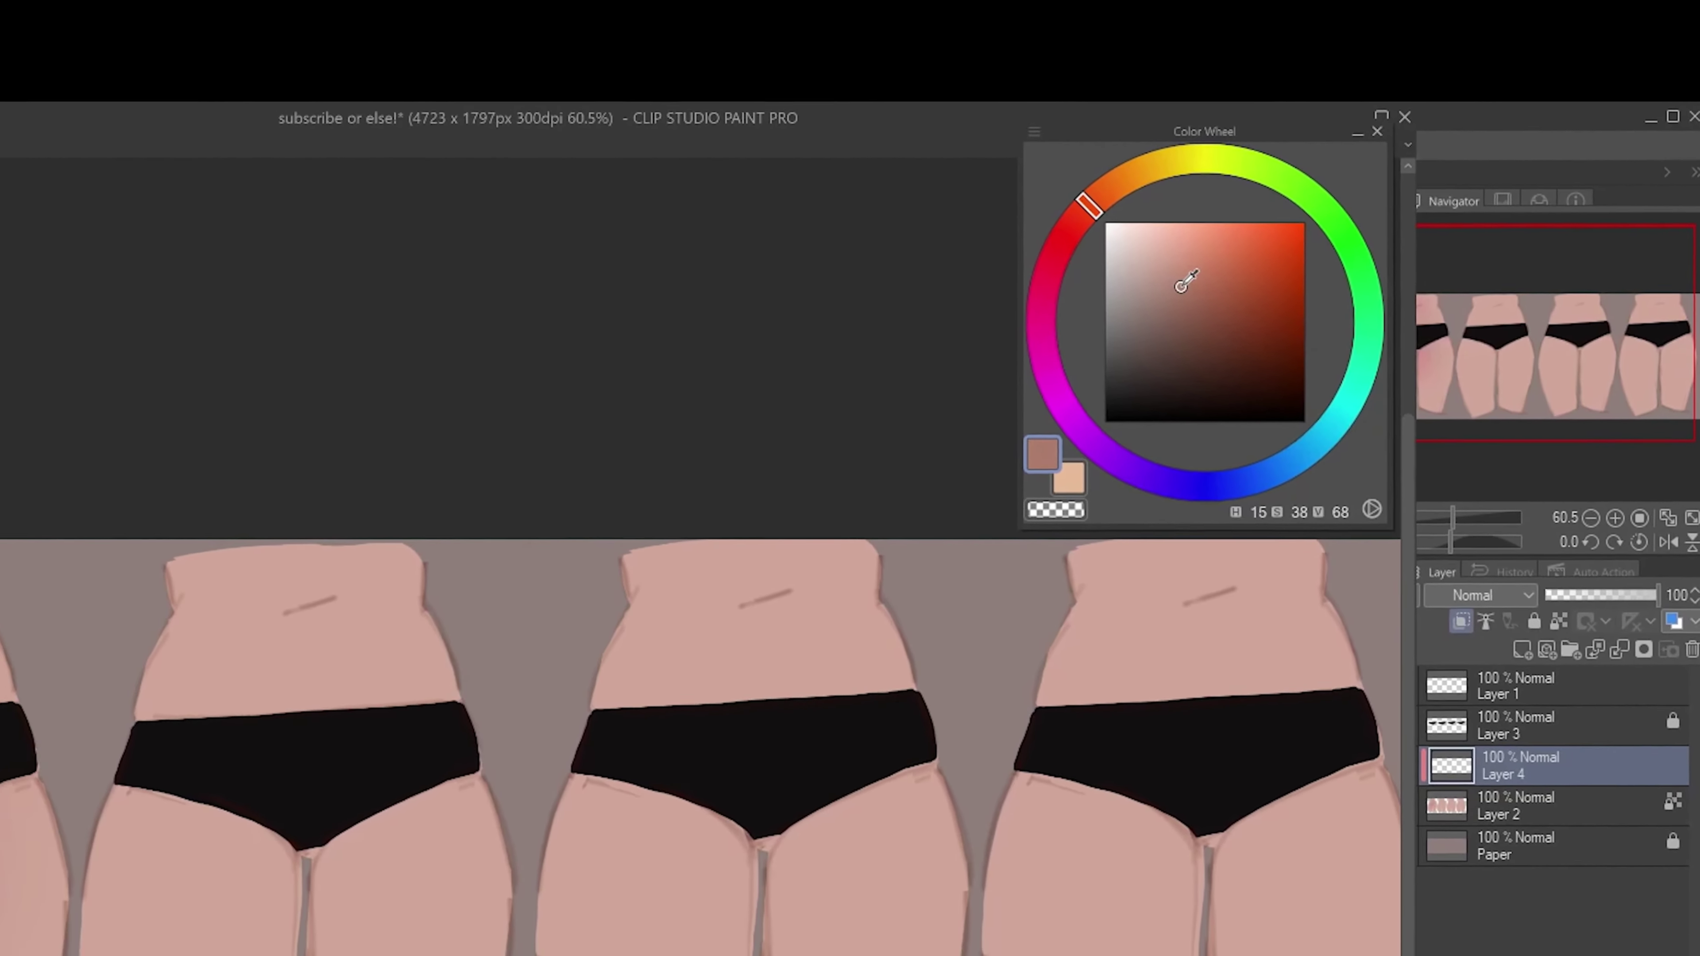
# Step: Try airbrushing a muted brown (H 20, S 38, V 68) over the second figure's belly
pyautogui.click(949, 311)
pyautogui.moveTo(497, 492); pyautogui.dragTo(586, 561)
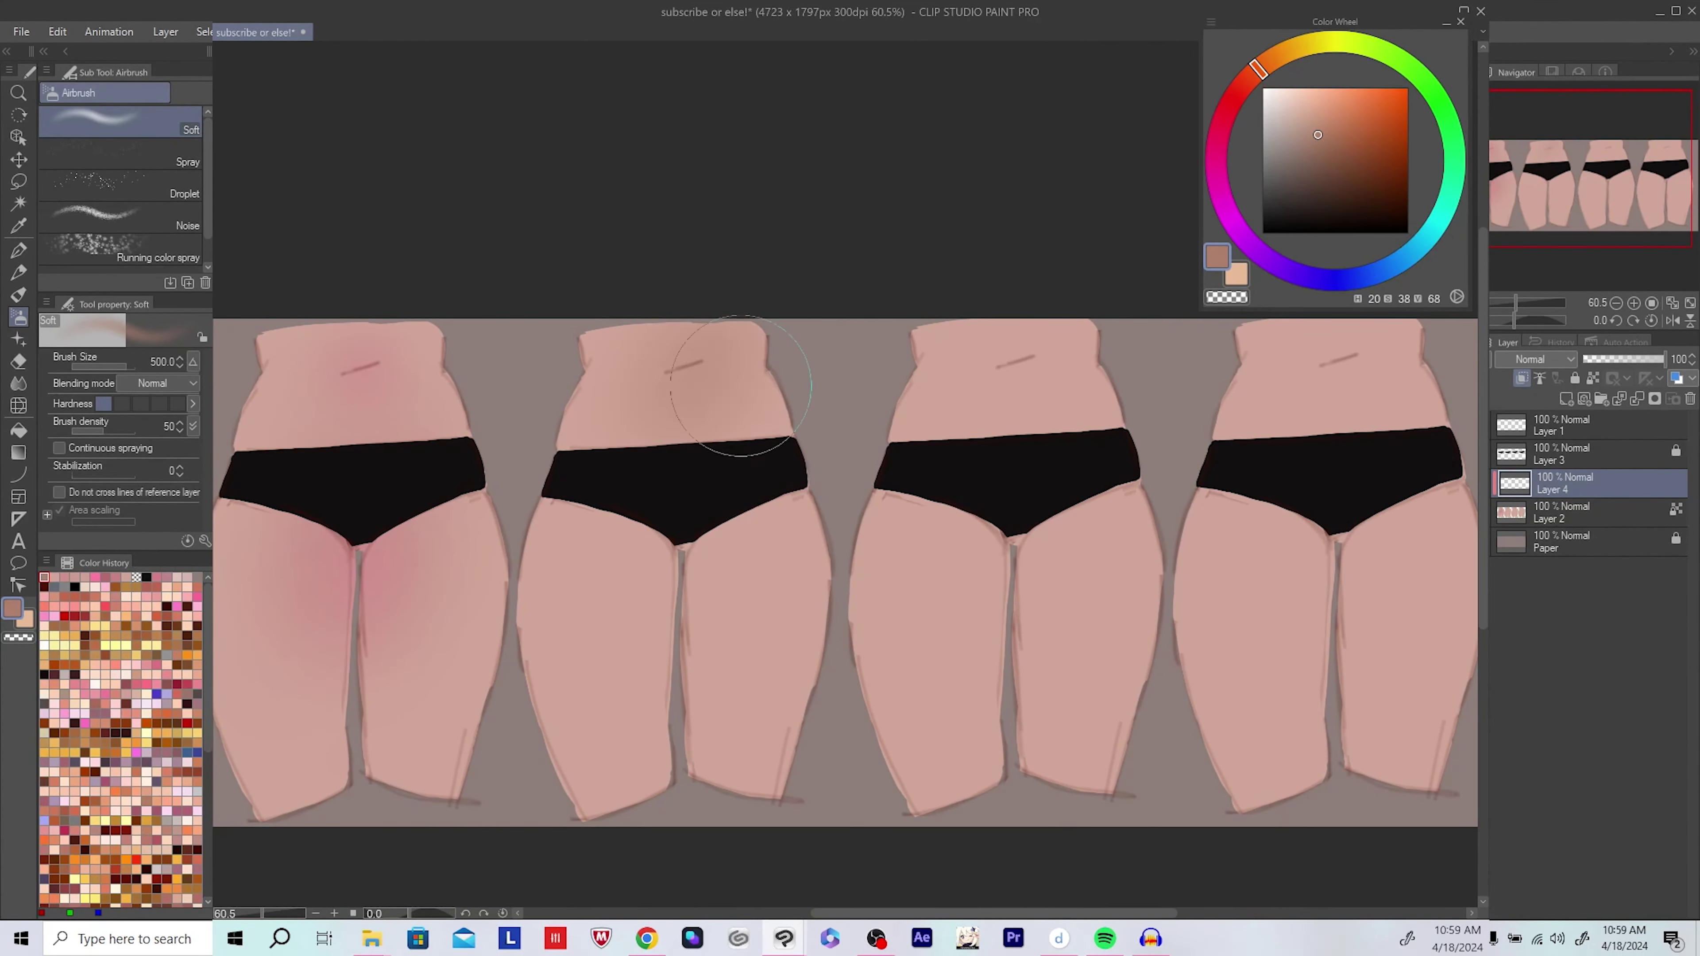
pyautogui.hotkey('ctrl', 'z')
pyautogui.moveTo(872, 383); pyautogui.dragTo(888, 375)
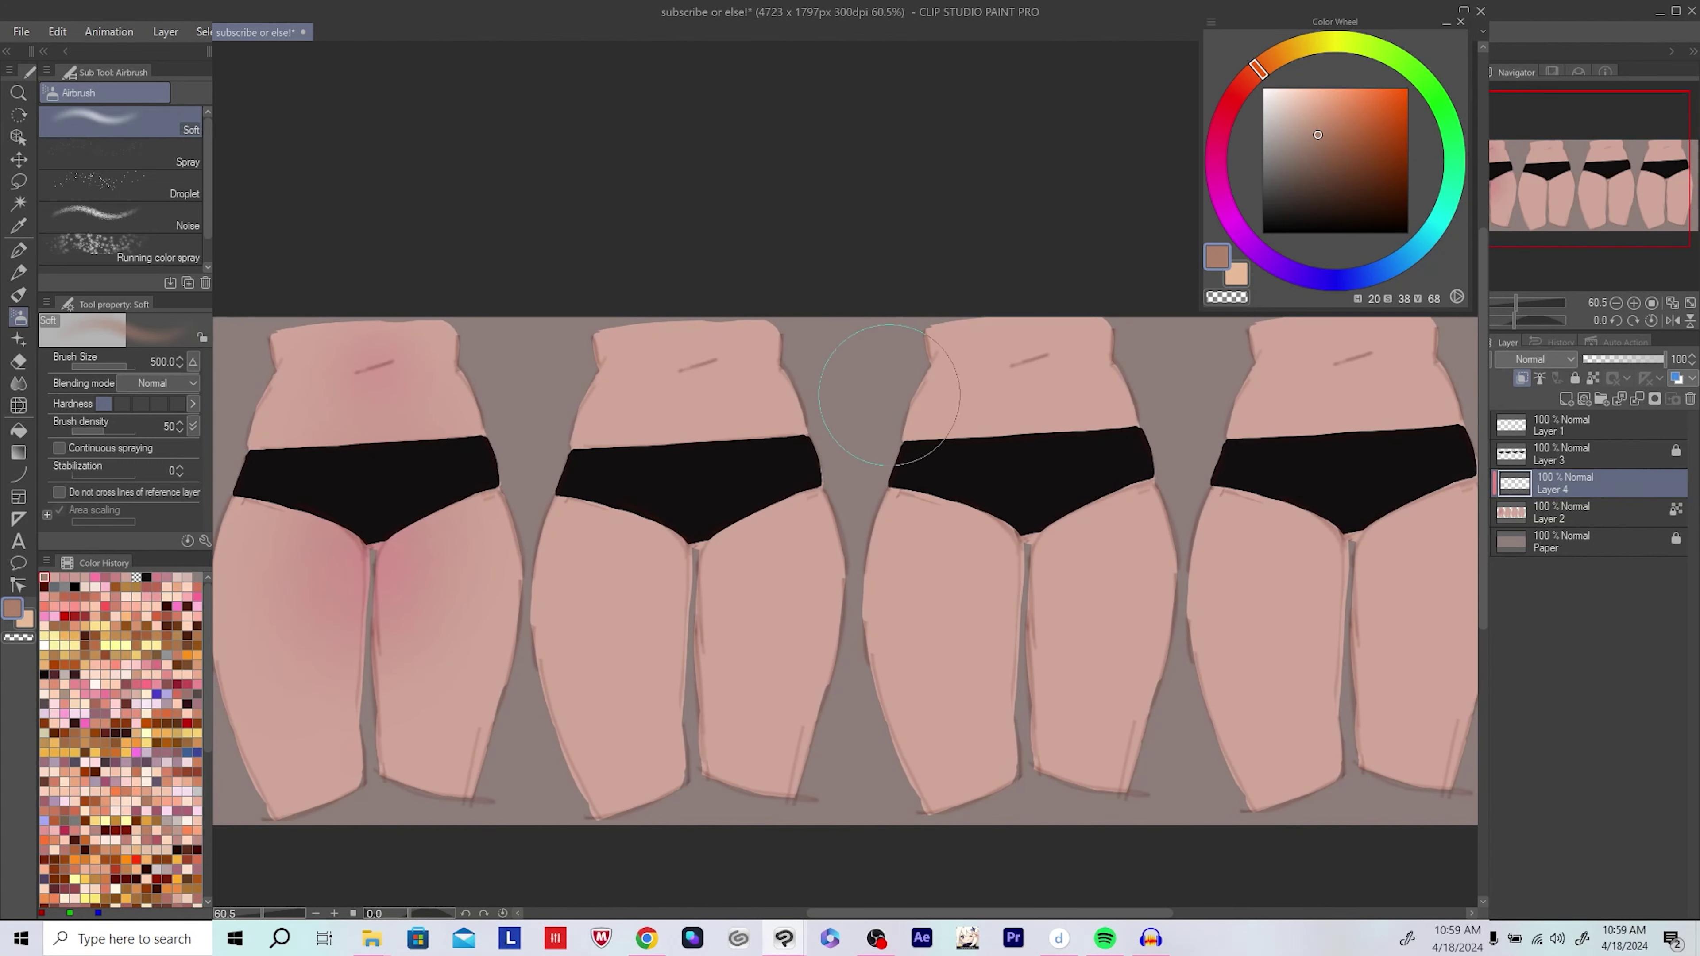
# Step: Airbrush tan onto the second figure's inner thighs, using H 20, S 44, V 71 and a brighter V 81
pyautogui.click(612, 686)
pyautogui.moveTo(619, 662)
pyautogui.mouseDown()
pyautogui.moveTo(618, 544)
pyautogui.moveTo(649, 599)
pyautogui.moveTo(720, 541)
pyautogui.mouseUp()
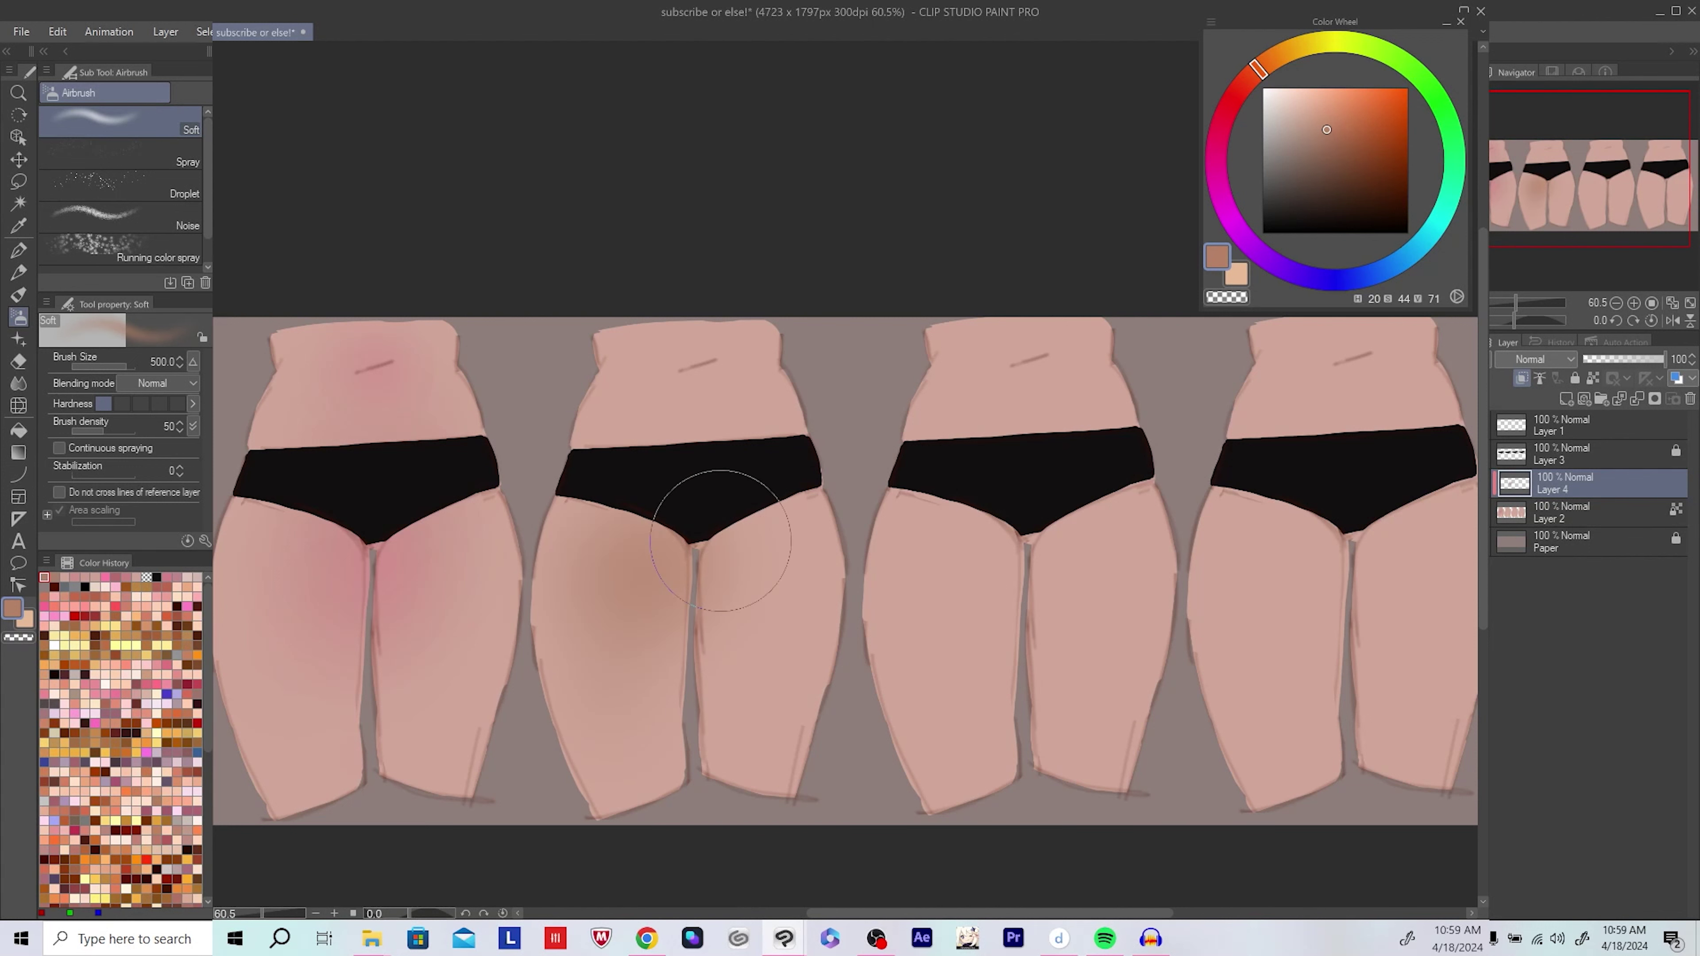
pyautogui.click(1326, 127)
pyautogui.click(649, 554)
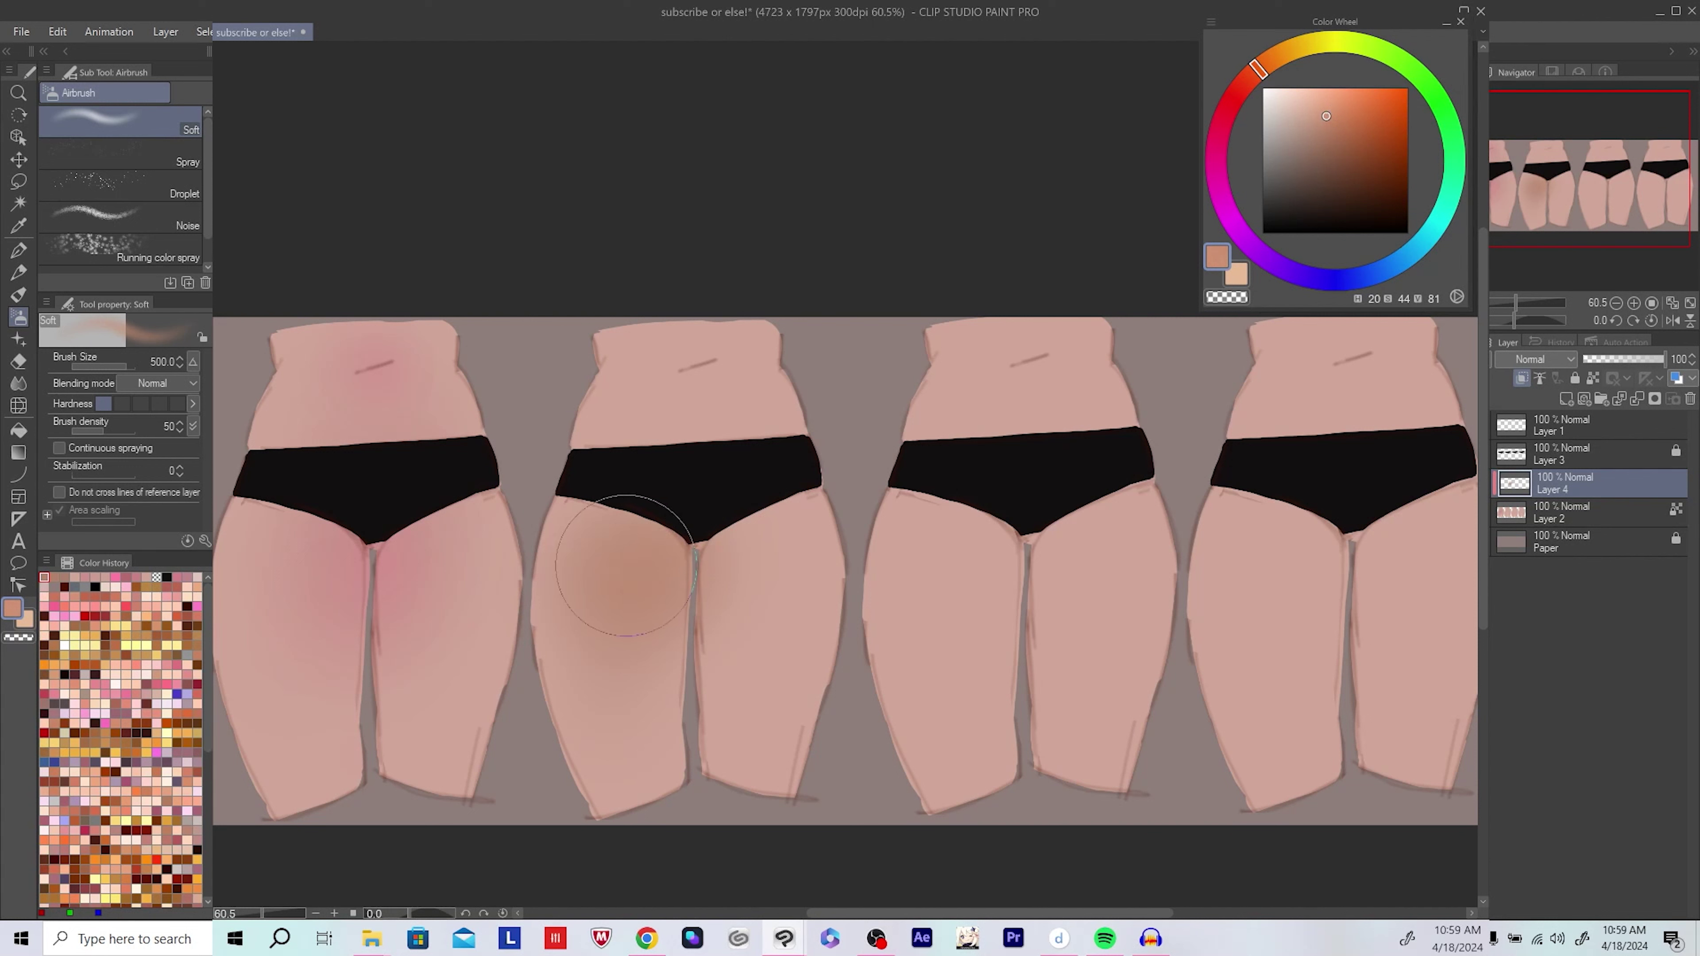
pyautogui.moveTo(626, 566)
pyautogui.mouseDown()
pyautogui.moveTo(676, 569)
pyautogui.moveTo(669, 619)
pyautogui.mouseUp()
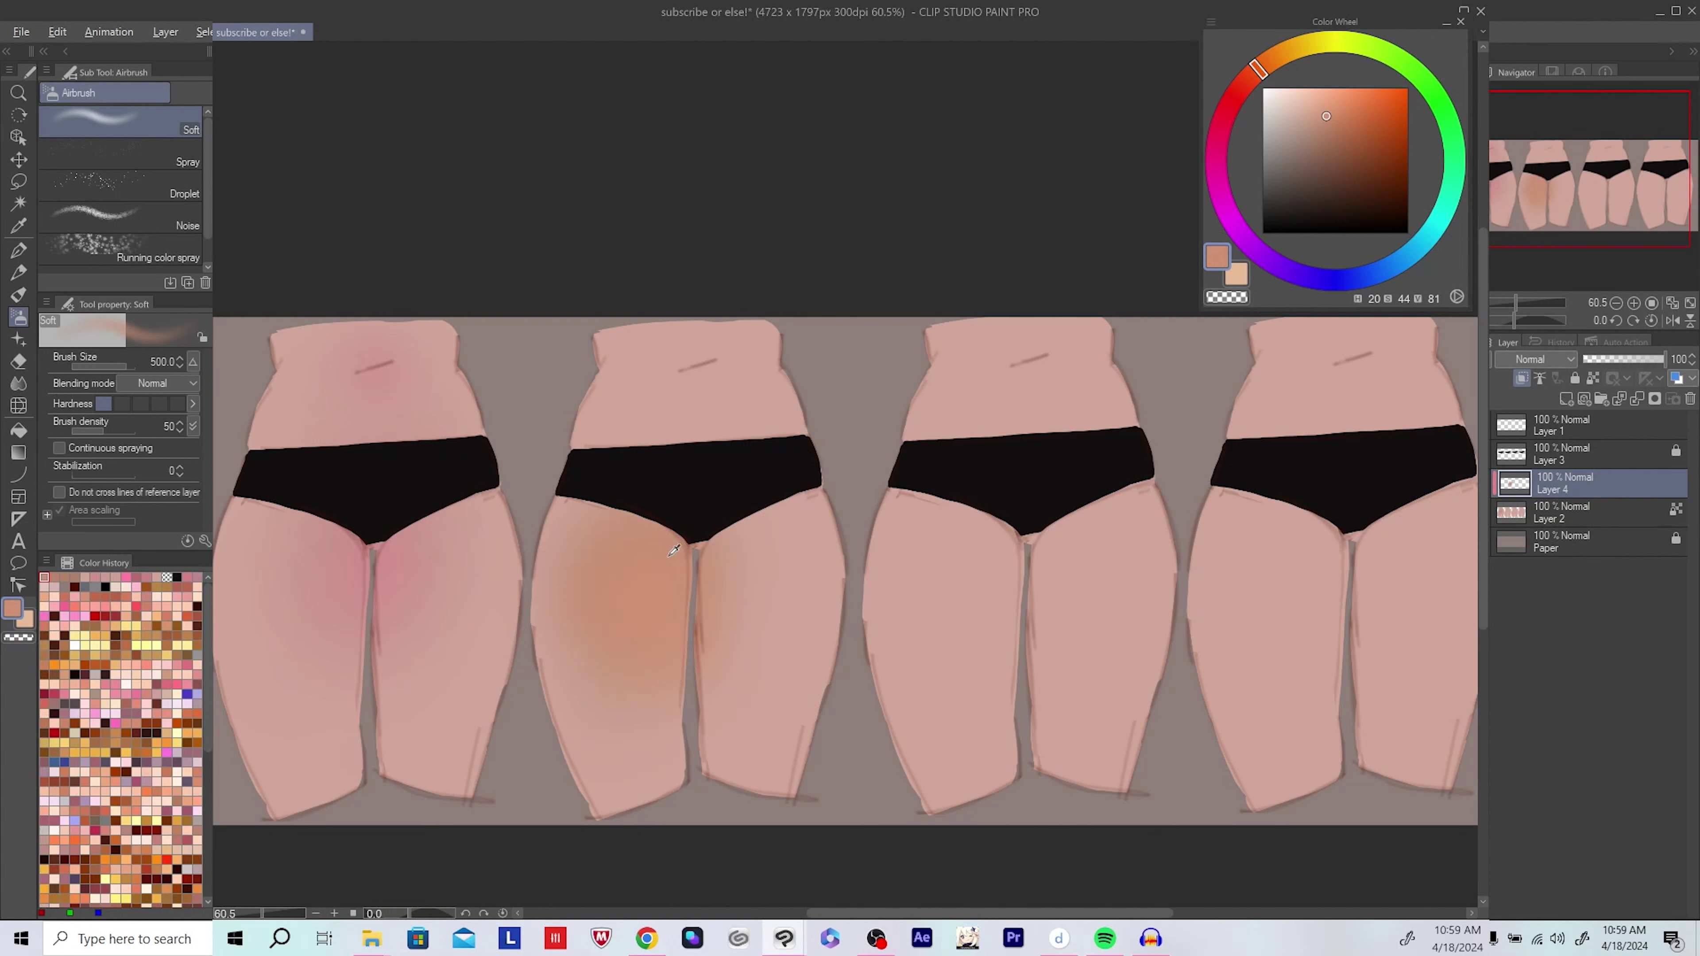
# Step: Sample the tan (H 20, S 43, V 80) from the thigh and fill the whole second figure with the G-pen at size 250
pyautogui.click(673, 550)
pyautogui.press('p')
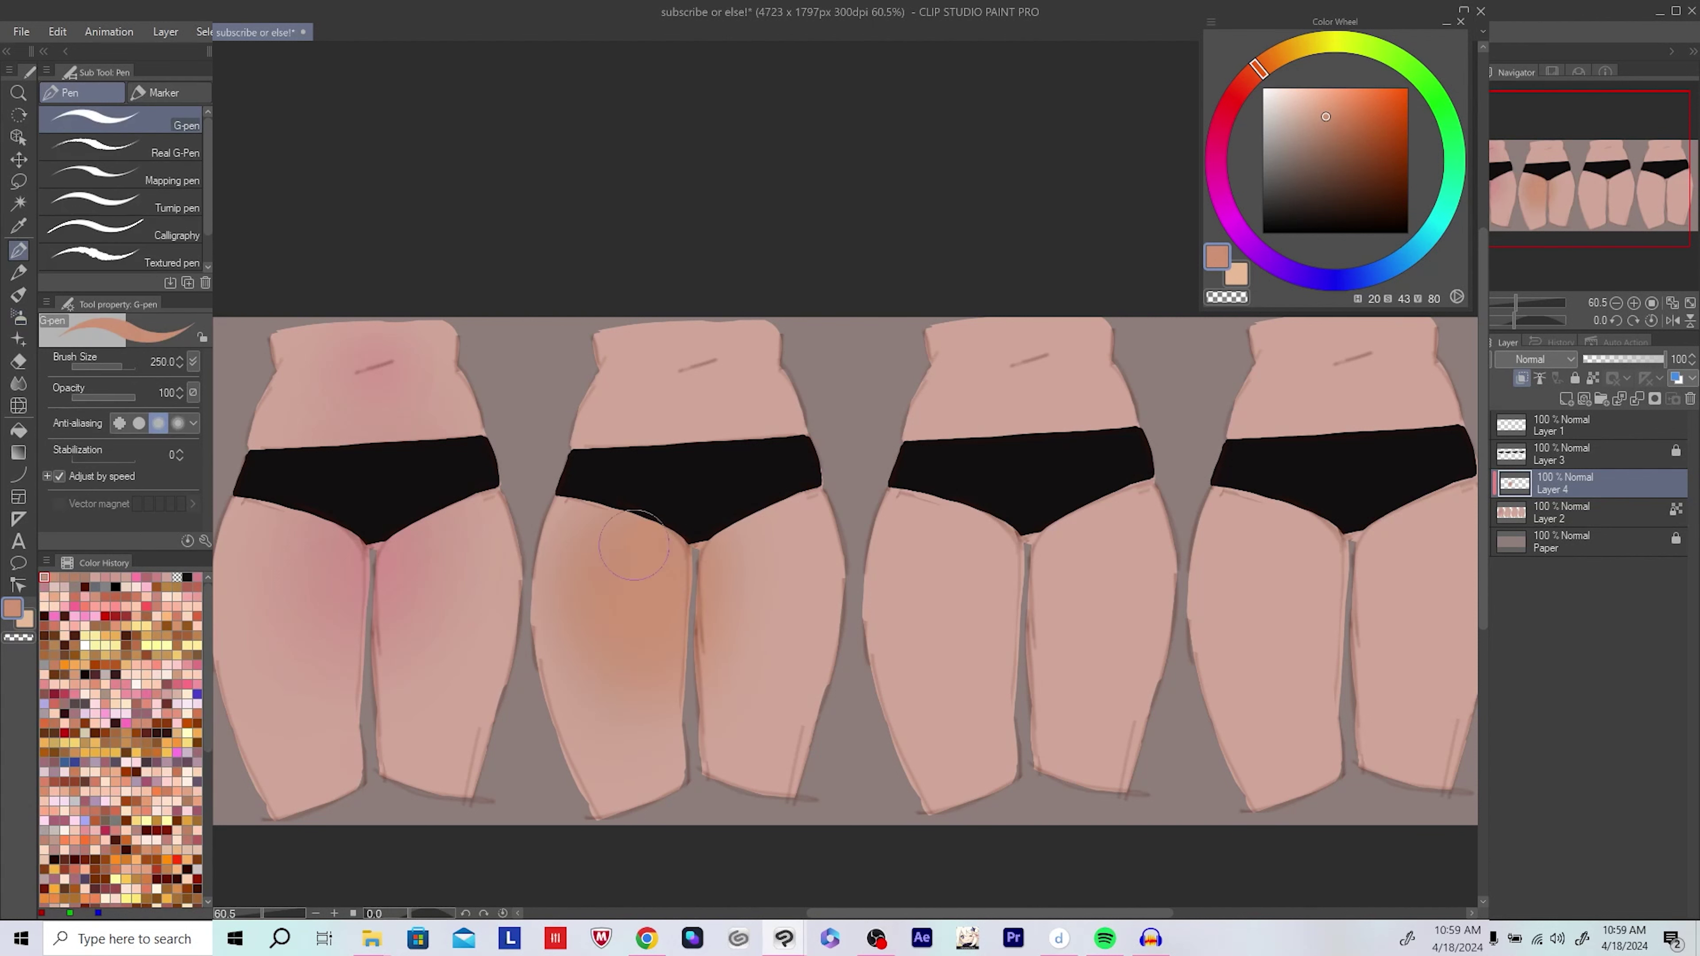
pyautogui.moveTo(633, 543)
pyautogui.mouseDown()
pyautogui.moveTo(759, 494)
pyautogui.moveTo(734, 511)
pyautogui.moveTo(749, 375)
pyautogui.moveTo(669, 375)
pyautogui.moveTo(619, 486)
pyautogui.moveTo(589, 375)
pyautogui.mouseUp()
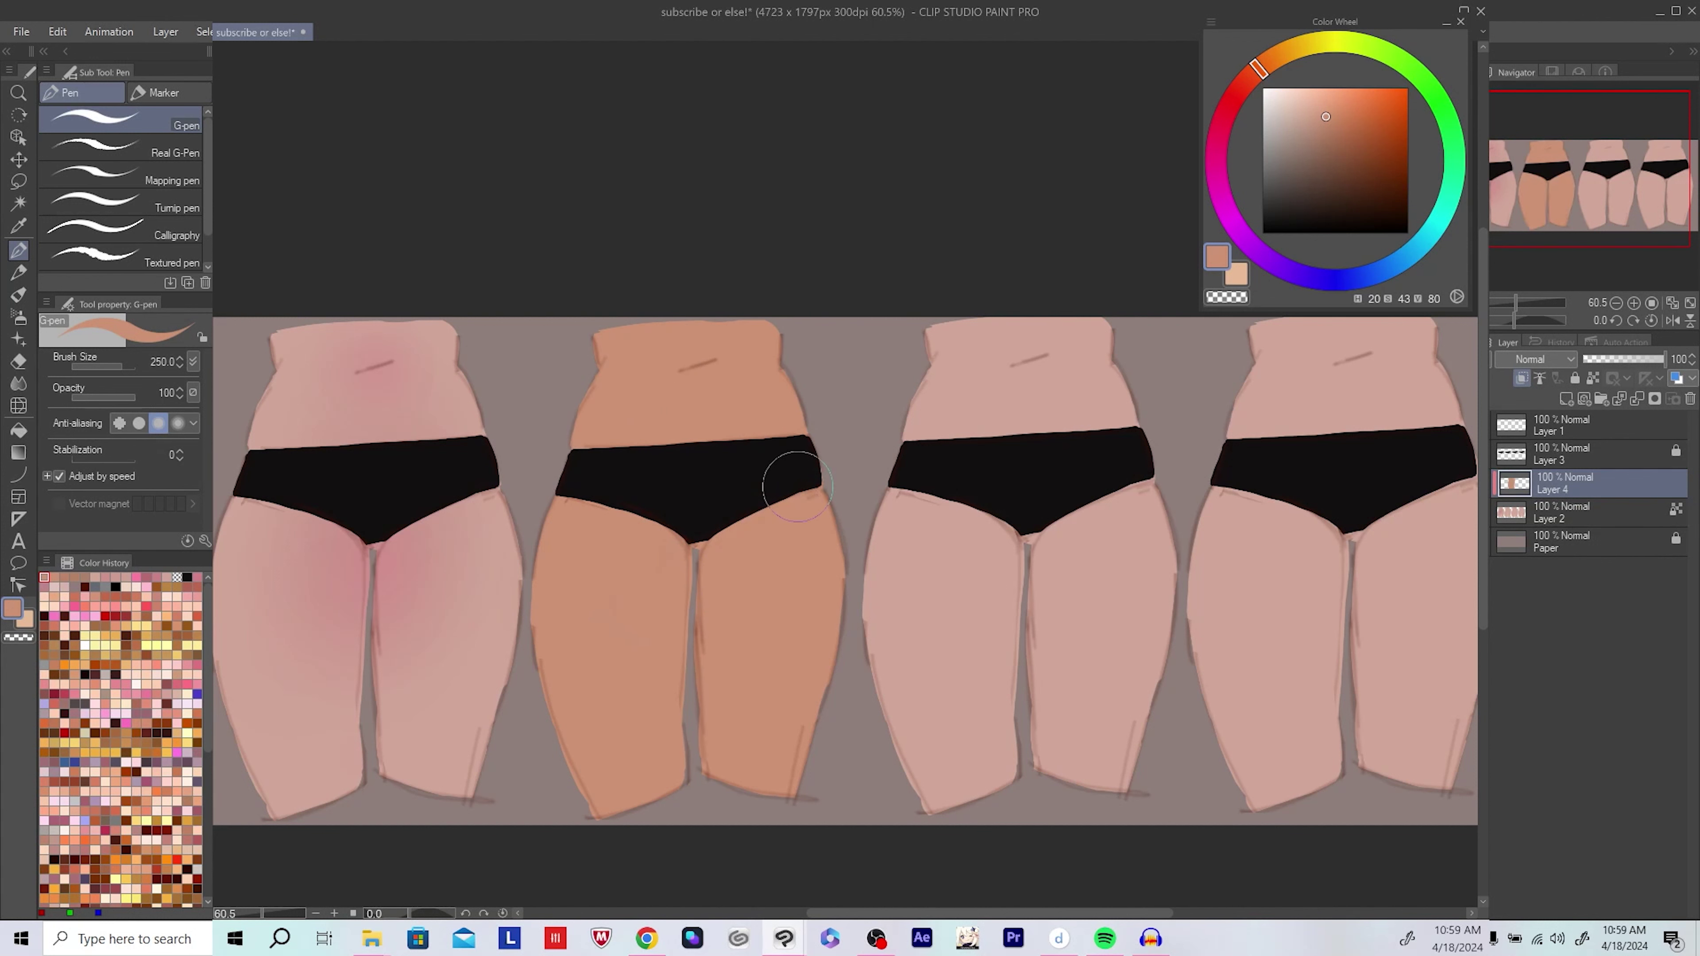
# Step: Blend a less saturated tan (H 20, S 33, V 77) over the second figure's legs with the Soft airbrush at size 700
pyautogui.scroll(-2, 716, 698)
pyautogui.press('b')
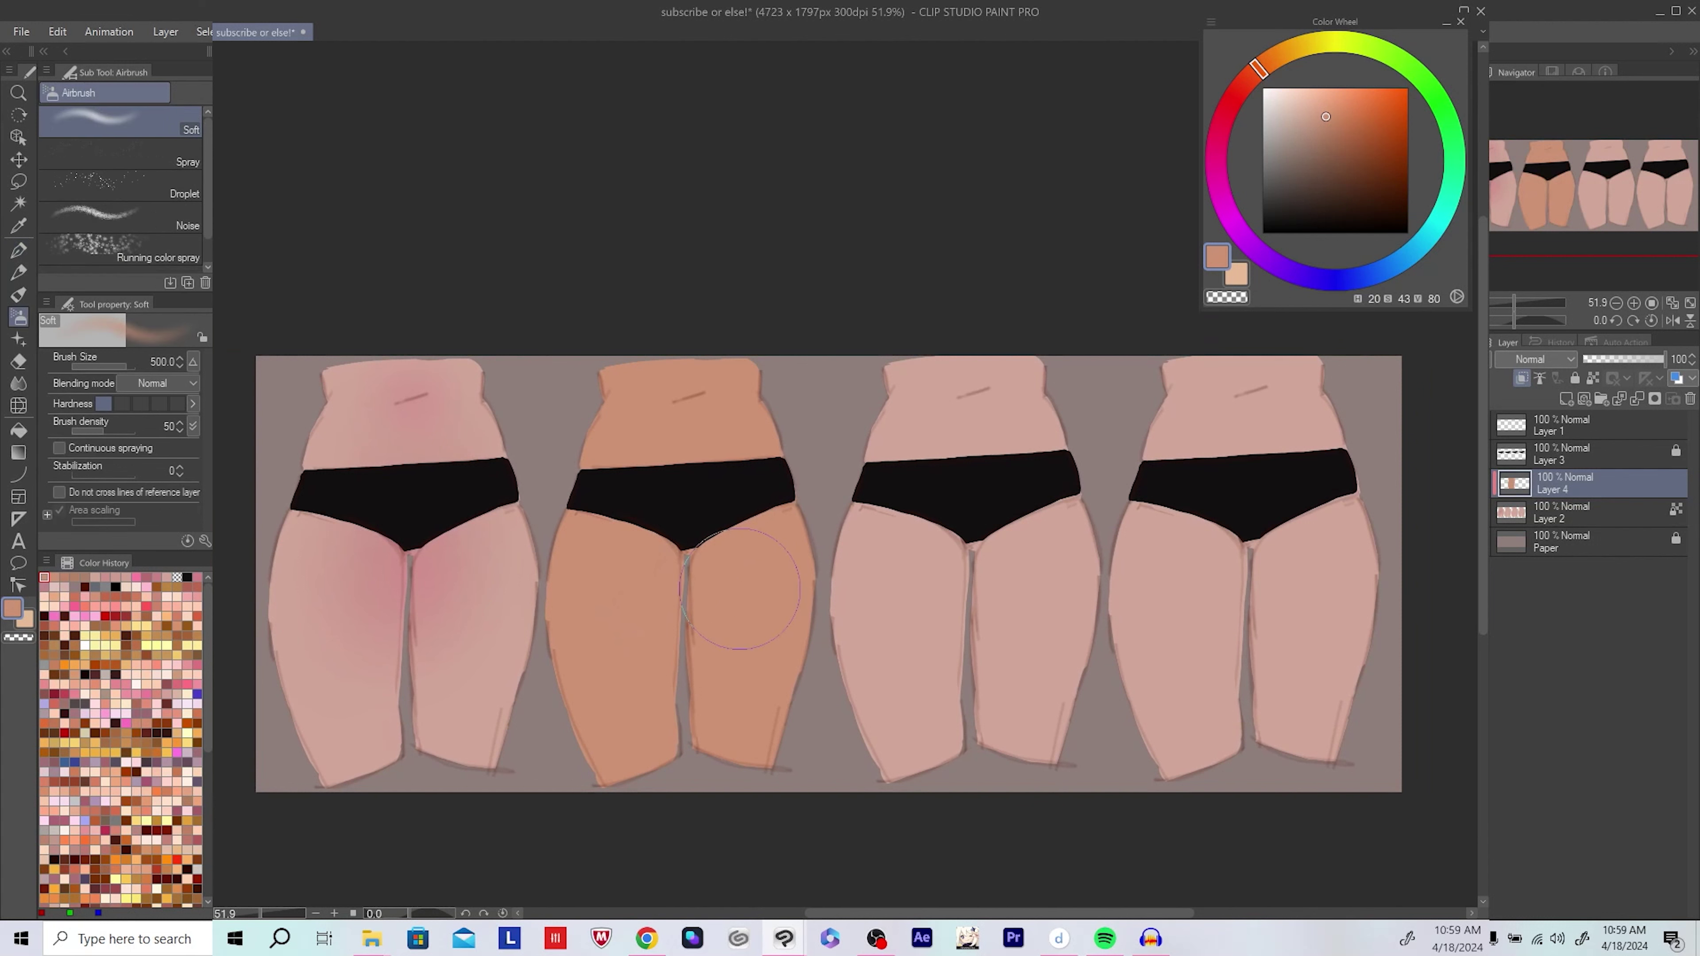
pyautogui.moveTo(740, 590); pyautogui.dragTo(710, 600)
pyautogui.keyDown('alt'); pyautogui.click(706, 569); pyautogui.keyUp('alt')
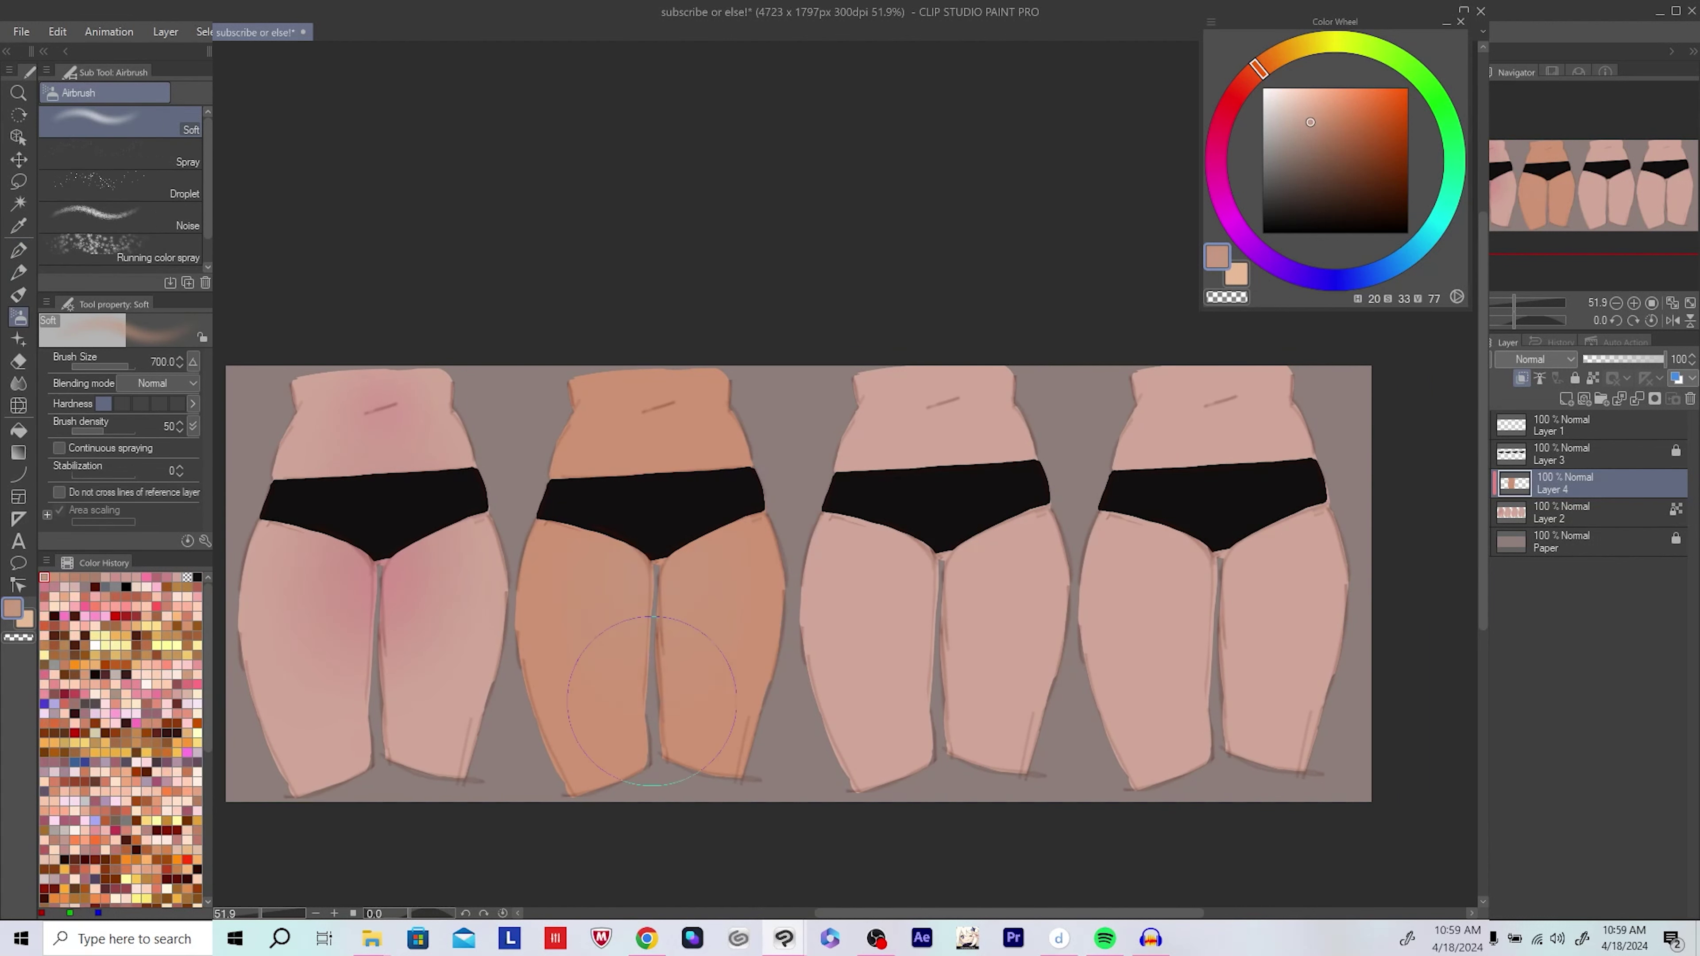
pyautogui.scroll(-1, 690, 379)
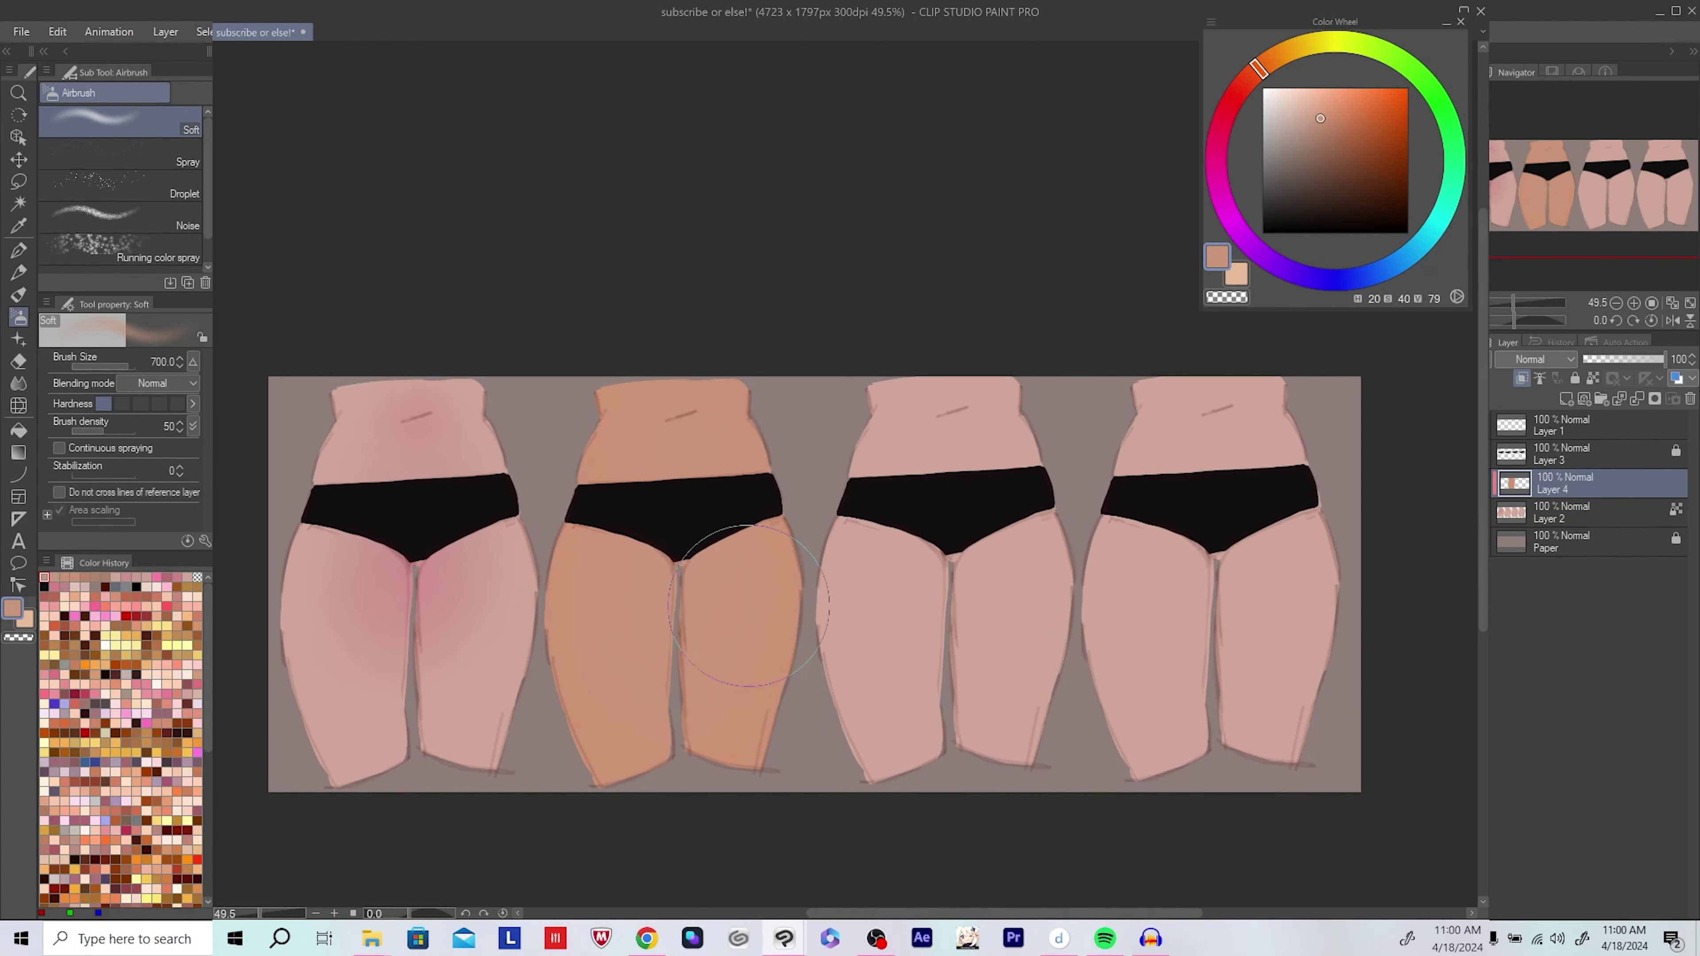
# Step: Shade the second figure's inner thighs and navel area with a warm red (H 14, S 46, V 78) at airbrush size 400
pyautogui.keyDown('alt'); pyautogui.click(709, 495); pyautogui.keyUp('alt')
pyautogui.keyDown('alt'); pyautogui.click(688, 512); pyautogui.keyUp('alt')
pyautogui.moveTo(698, 521)
pyautogui.mouseDown()
pyautogui.moveTo(659, 566)
pyautogui.moveTo(649, 671)
pyautogui.moveTo(601, 686)
pyautogui.mouseUp()
pyautogui.keyDown('alt'); pyautogui.click(661, 609); pyautogui.keyUp('alt')
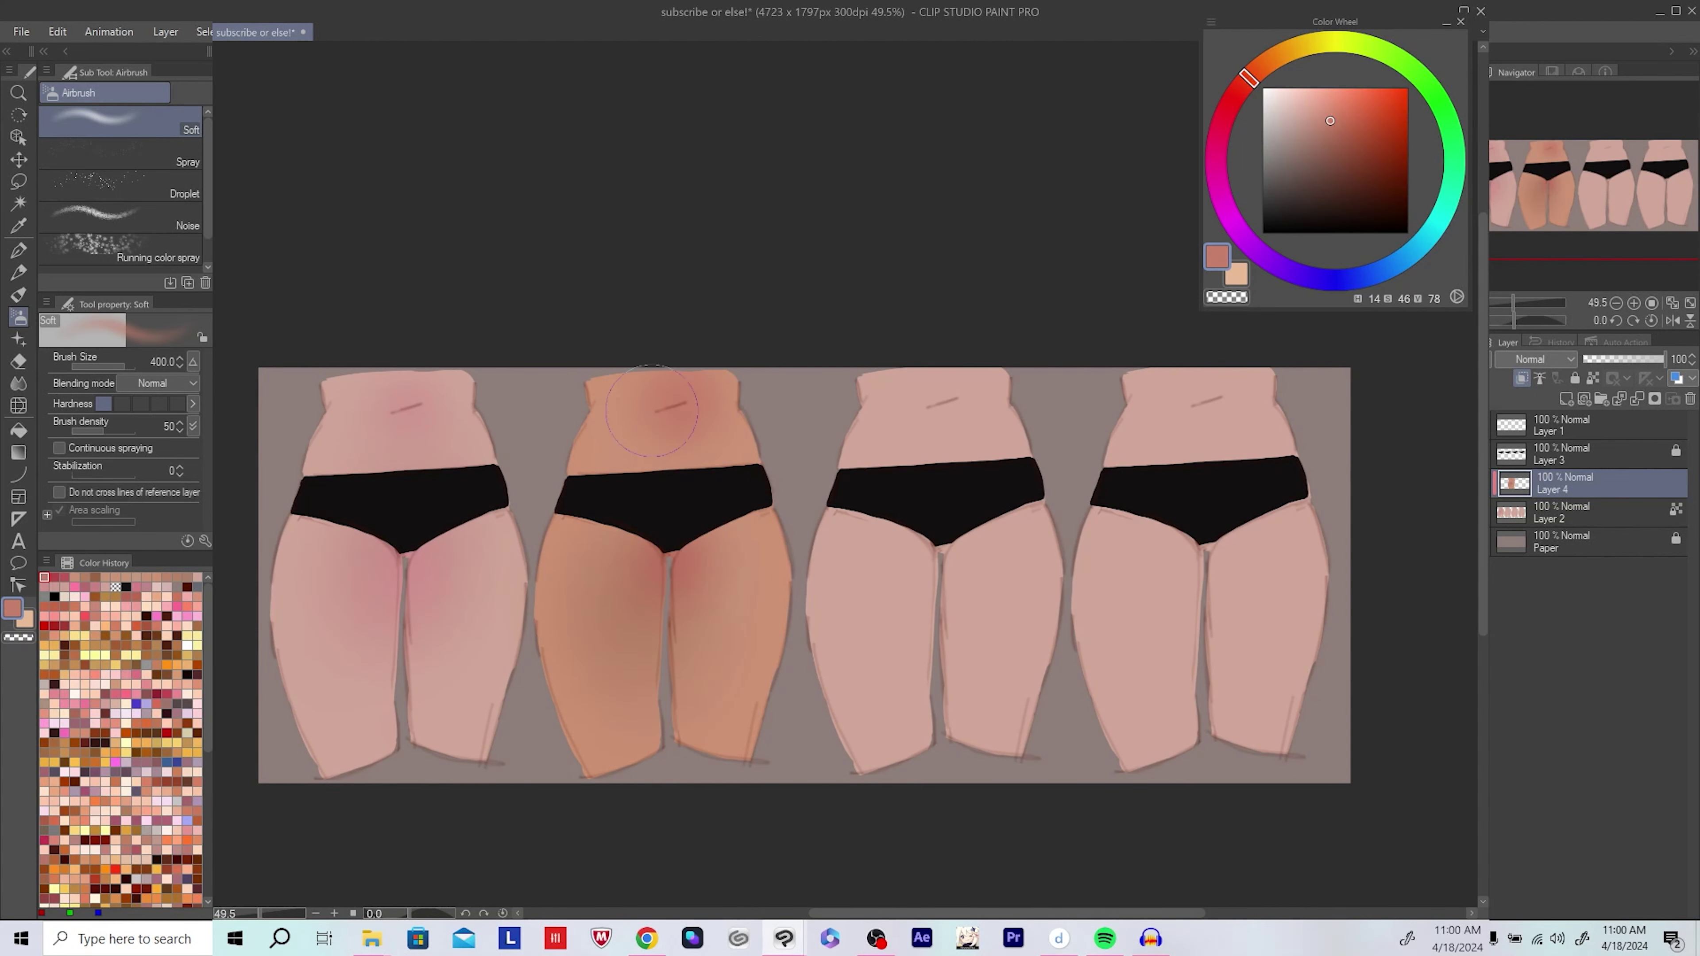
pyautogui.moveTo(662, 510); pyautogui.dragTo(699, 554)
pyautogui.keyDown('alt'); pyautogui.click(698, 554); pyautogui.keyUp('alt')
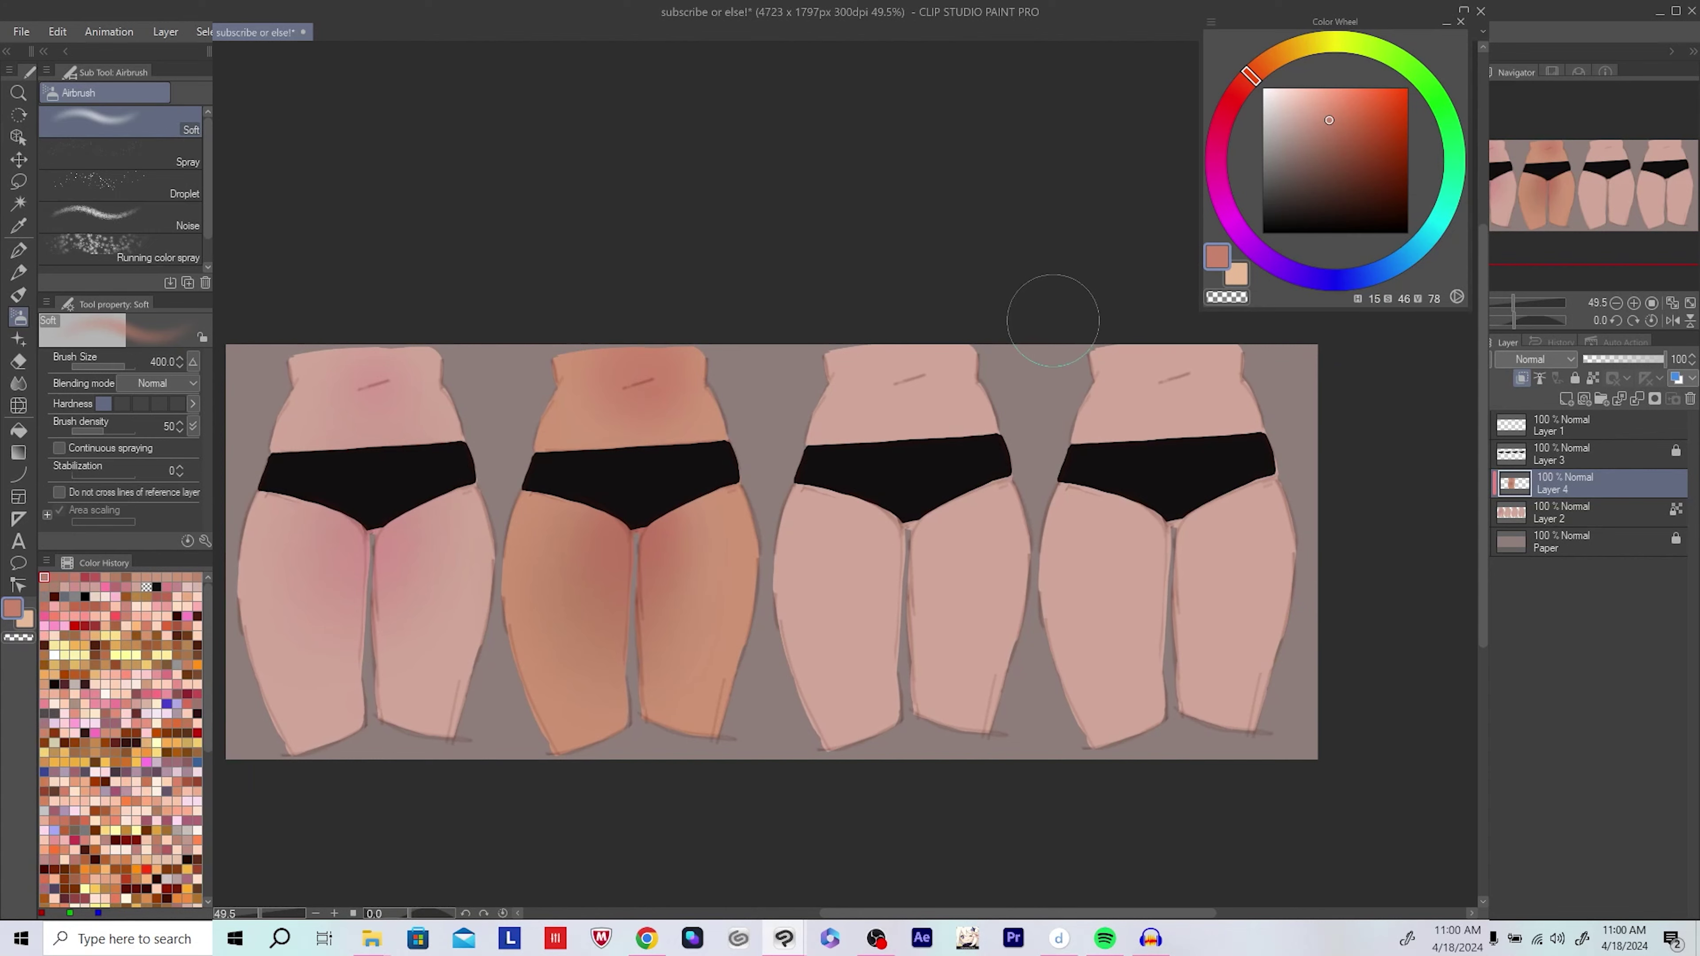
# Step: Choose a dark reddish brown and cover the whole third figure with it as the base skin tone
pyautogui.scroll(-2, 1001, 319)
pyautogui.scroll(1, 778, 480)
pyautogui.moveTo(779, 481); pyautogui.dragTo(753, 484)
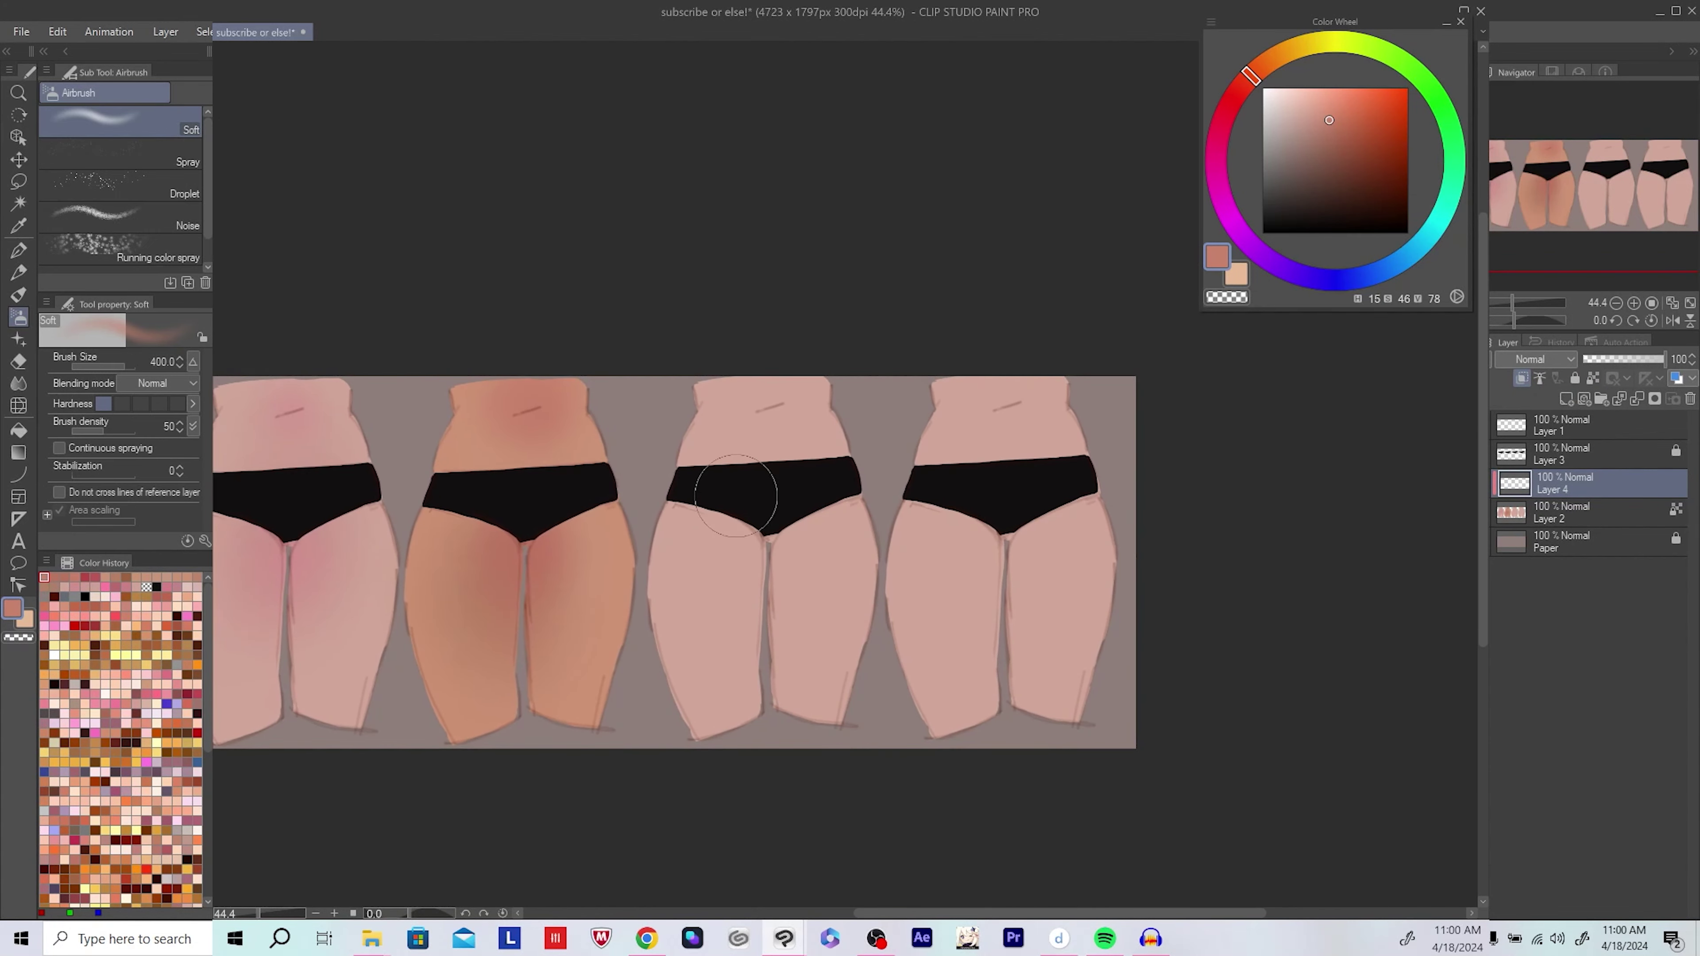
pyautogui.click(1357, 153)
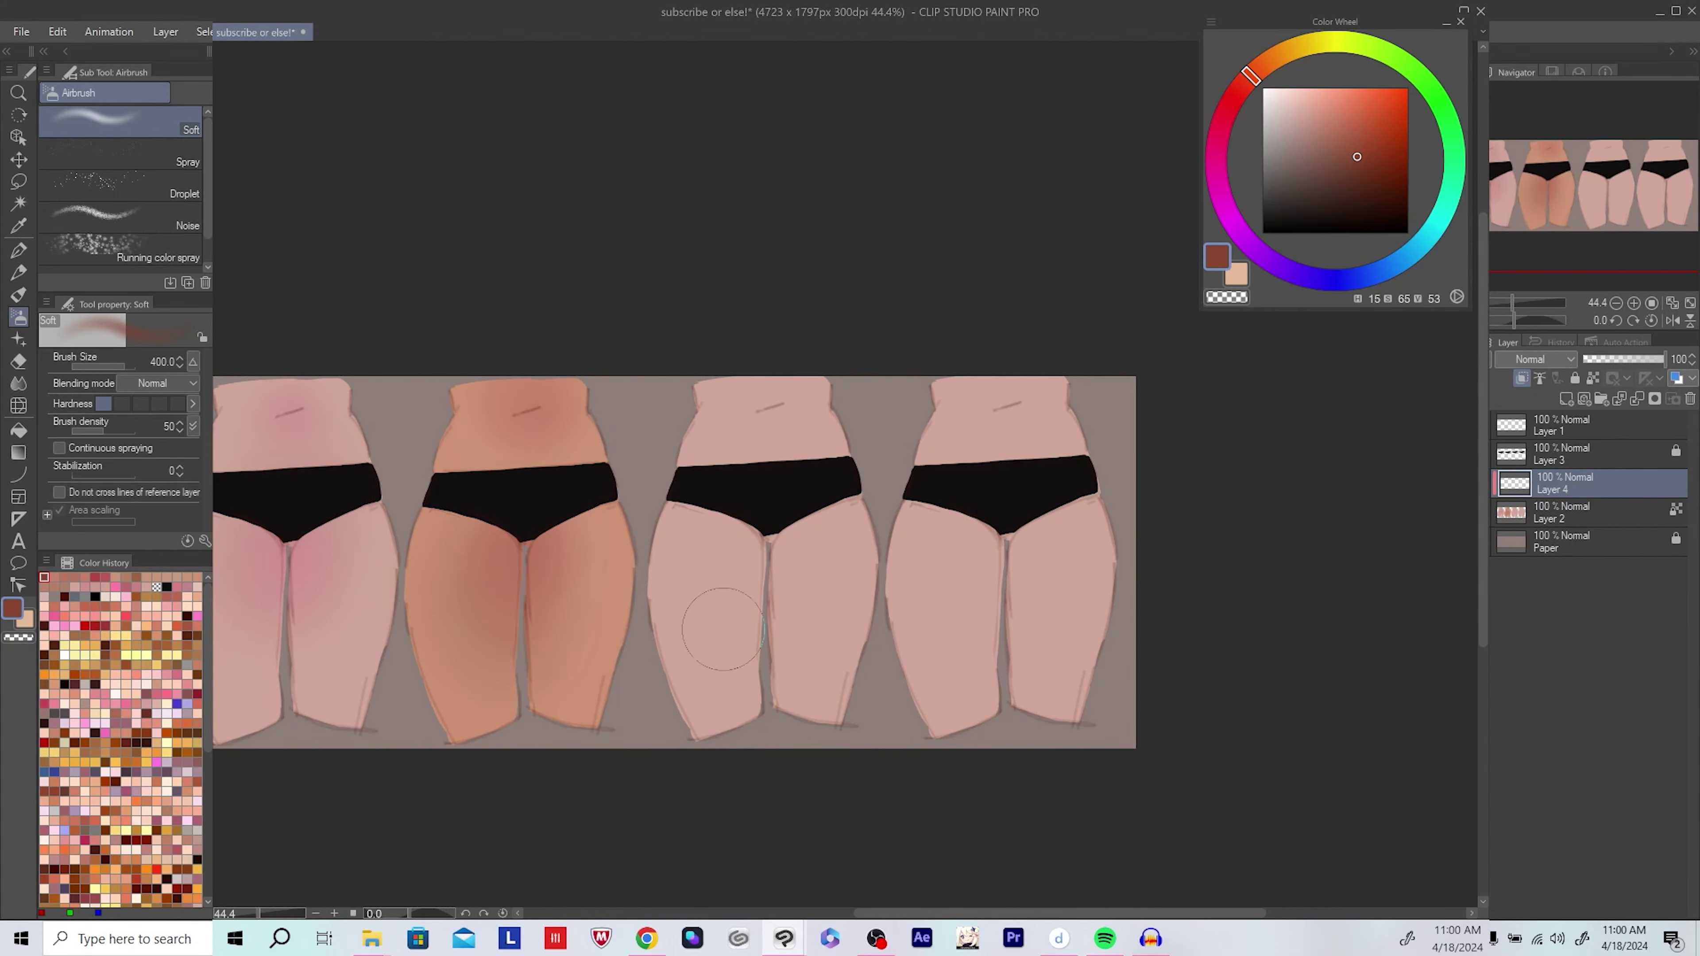
pyautogui.click(1349, 148)
pyautogui.moveTo(743, 529)
pyautogui.mouseDown()
pyautogui.moveTo(721, 550)
pyautogui.moveTo(740, 645)
pyautogui.moveTo(720, 578)
pyautogui.mouseUp()
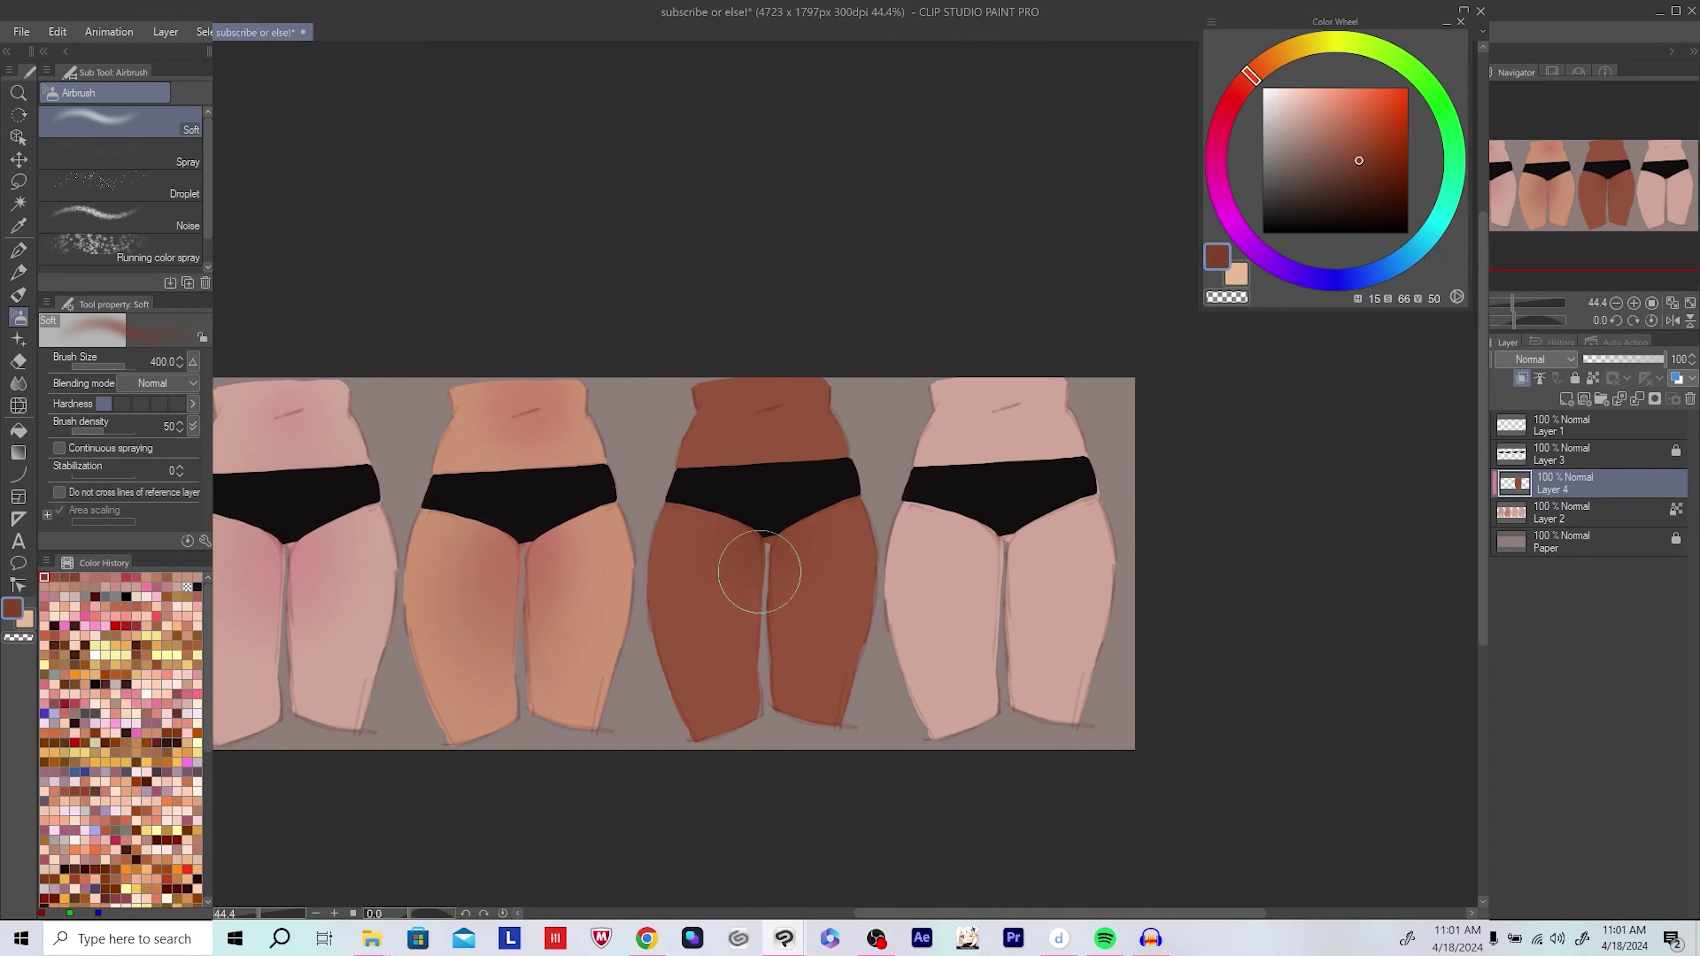
# Step: Airbrush the third figure's inner thighs with dark brown (H 15, S 75, V 34) and a redder brown (H 14, S 73, V 53)
pyautogui.keyDown('alt'); pyautogui.click(778, 561); pyautogui.keyUp('alt')
pyautogui.moveTo(782, 520)
pyautogui.mouseDown()
pyautogui.moveTo(755, 559)
pyautogui.moveTo(759, 596)
pyautogui.mouseUp()
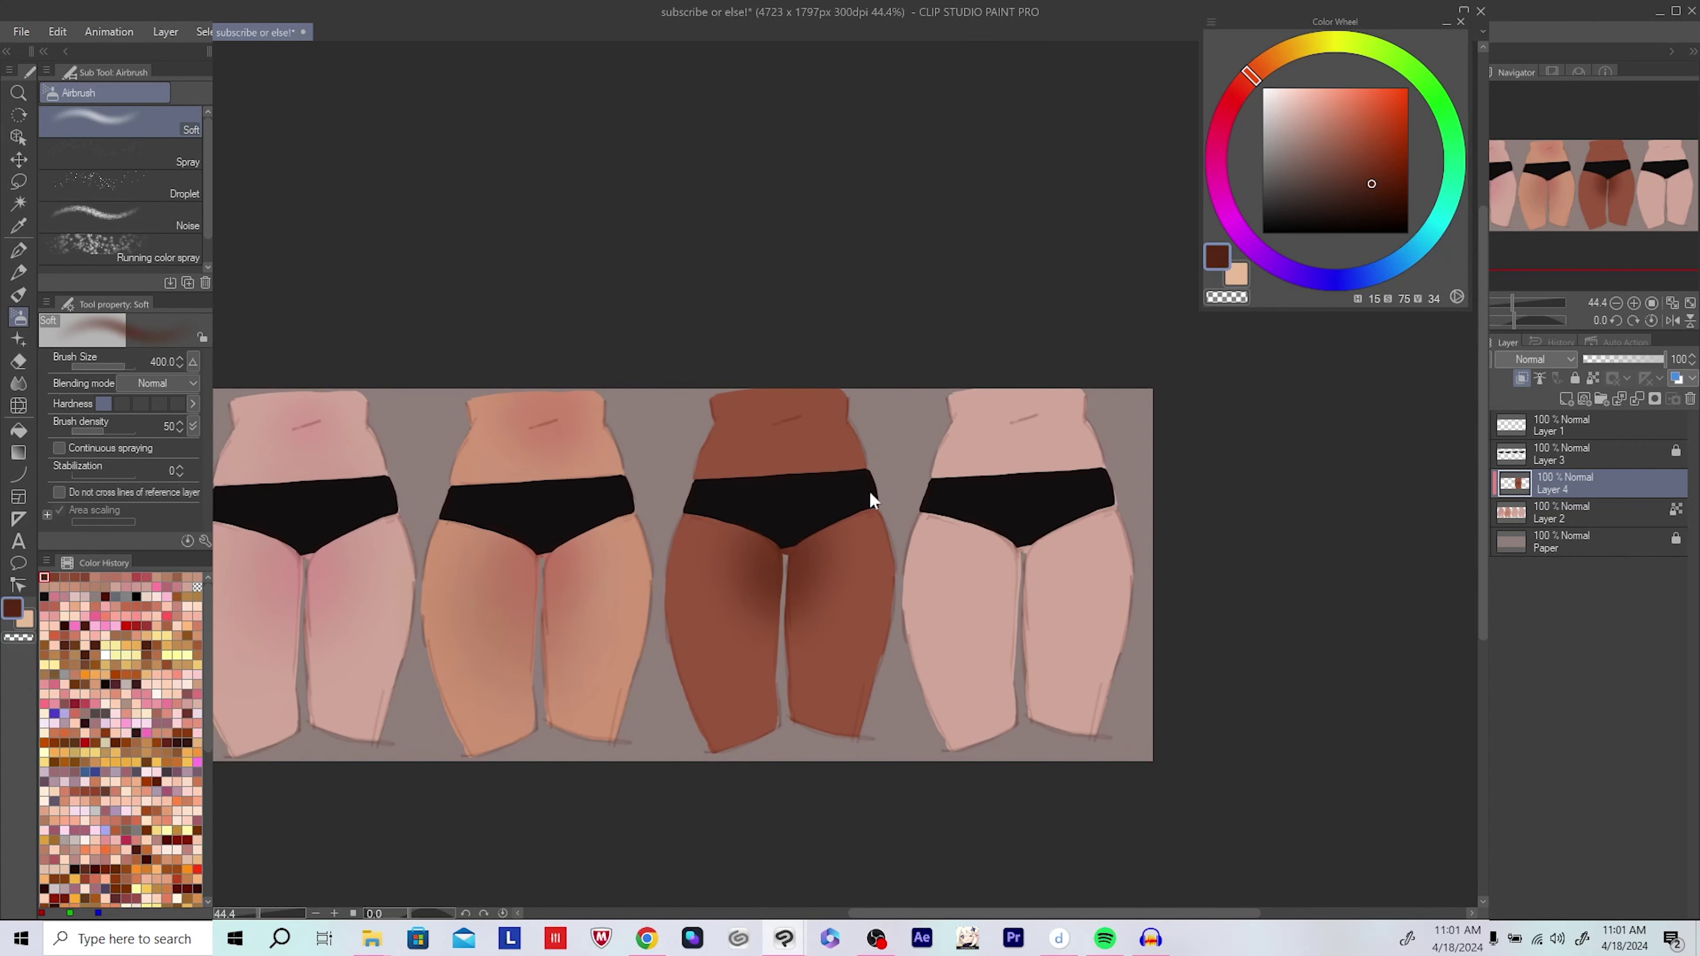
pyautogui.click(1398, 159)
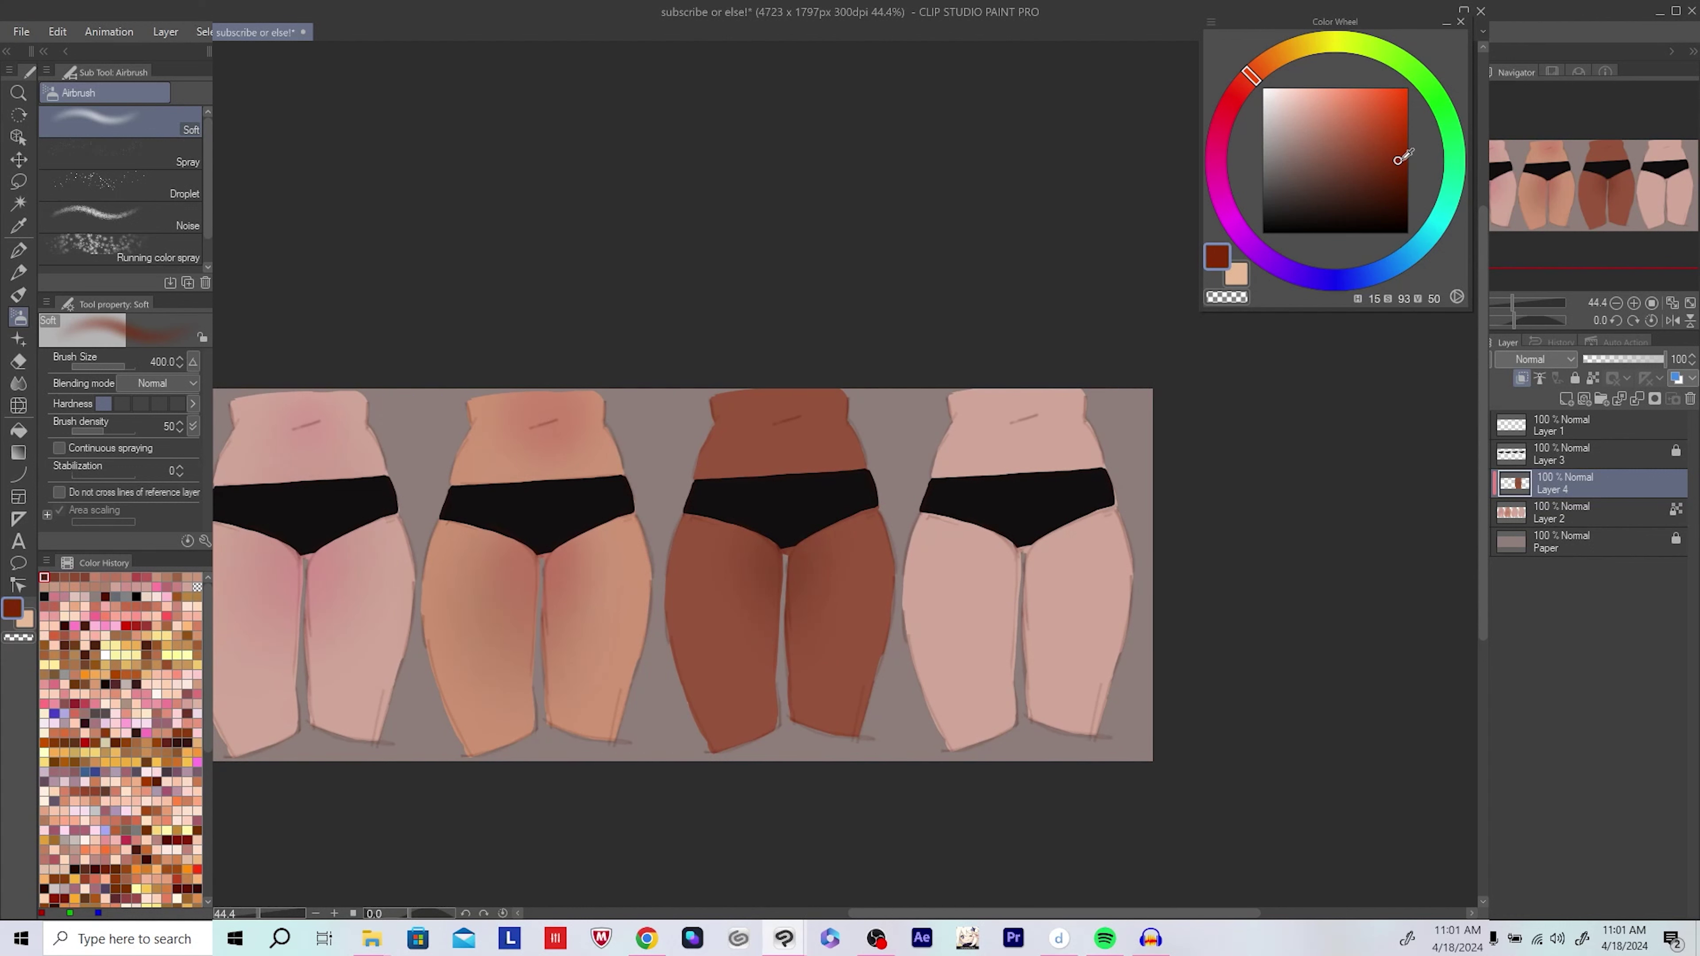
pyautogui.click(1369, 157)
pyautogui.moveTo(770, 569)
pyautogui.mouseDown()
pyautogui.moveTo(759, 653)
pyautogui.moveTo(820, 534)
pyautogui.mouseUp()
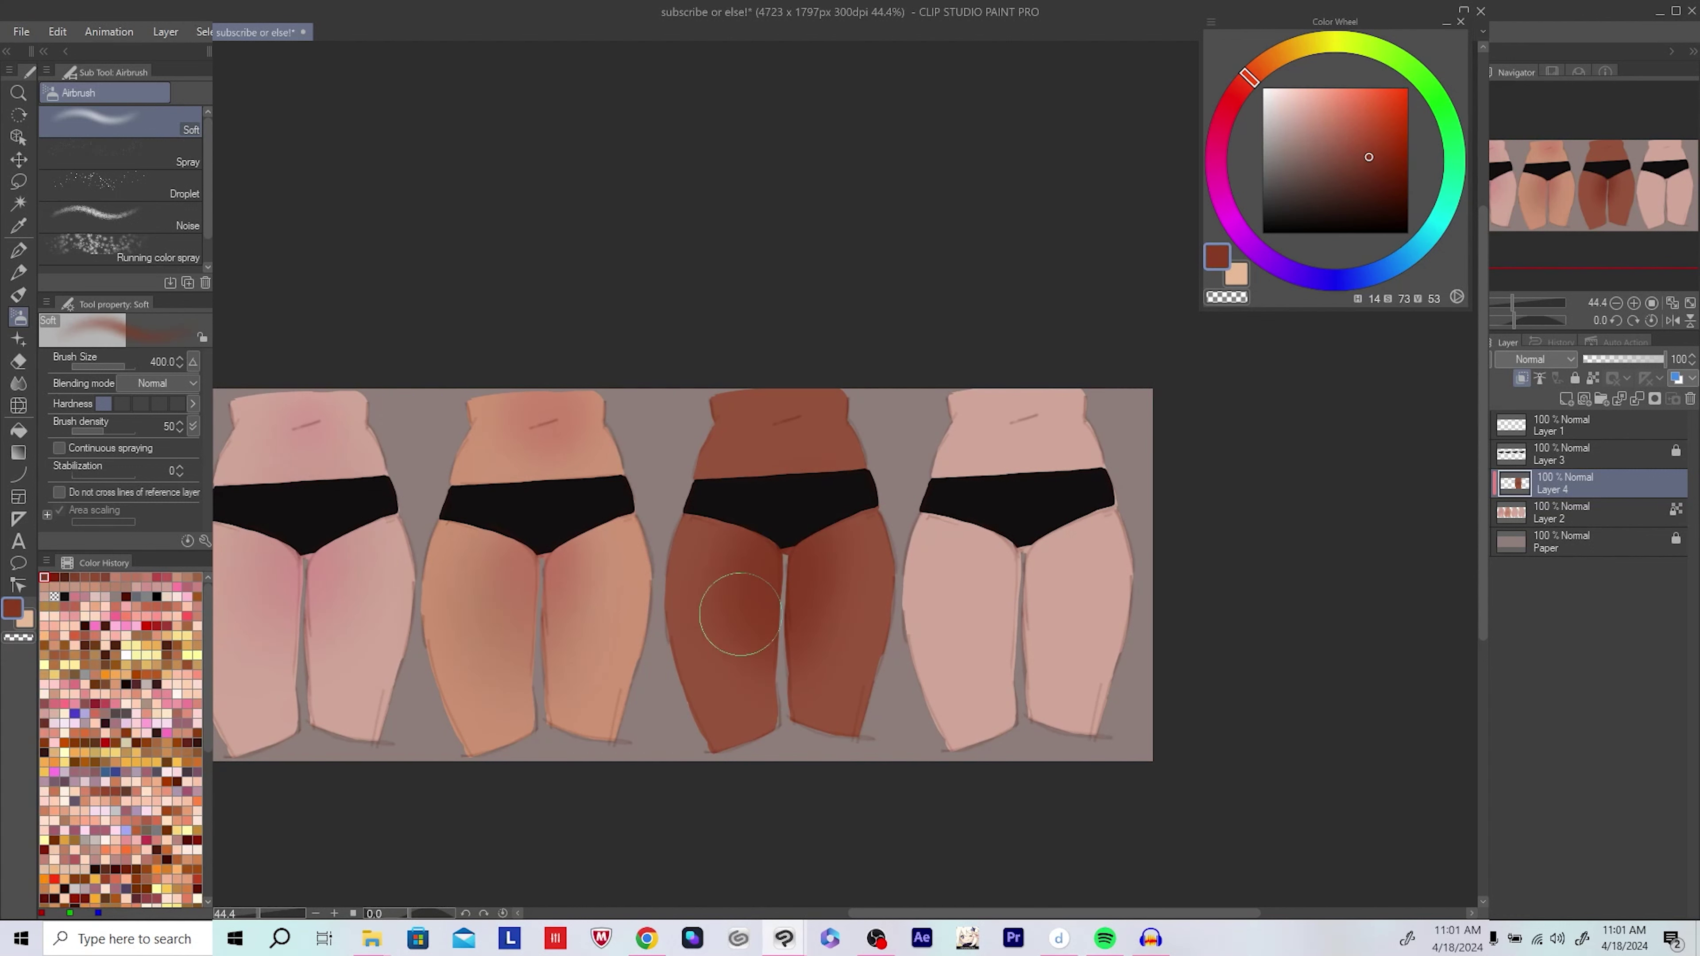
# Step: Airbrush the third figure's inner thighs with a brighter reddish brown (H 15, S 78, V 73)
pyautogui.hscroll(1, 911, 430)
pyautogui.hscroll(-2, 890, 495)
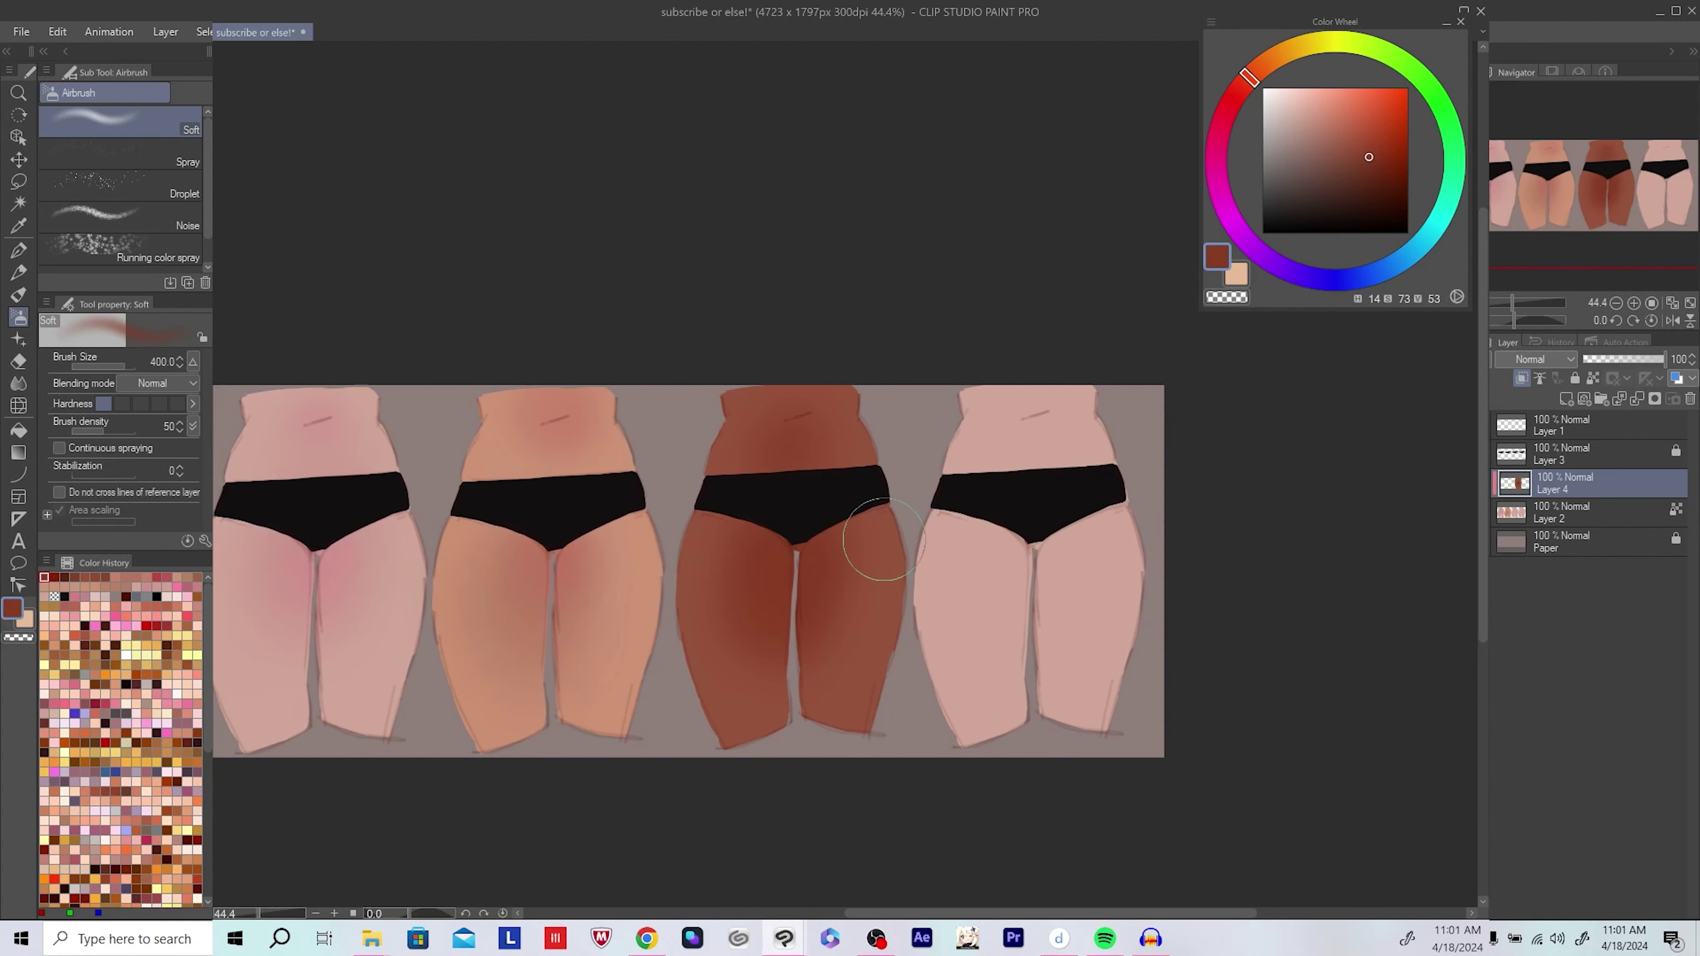
pyautogui.keyDown('alt'); pyautogui.click(834, 626); pyautogui.keyUp('alt')
pyautogui.keyDown('alt'); pyautogui.click(731, 581); pyautogui.keyUp('alt')
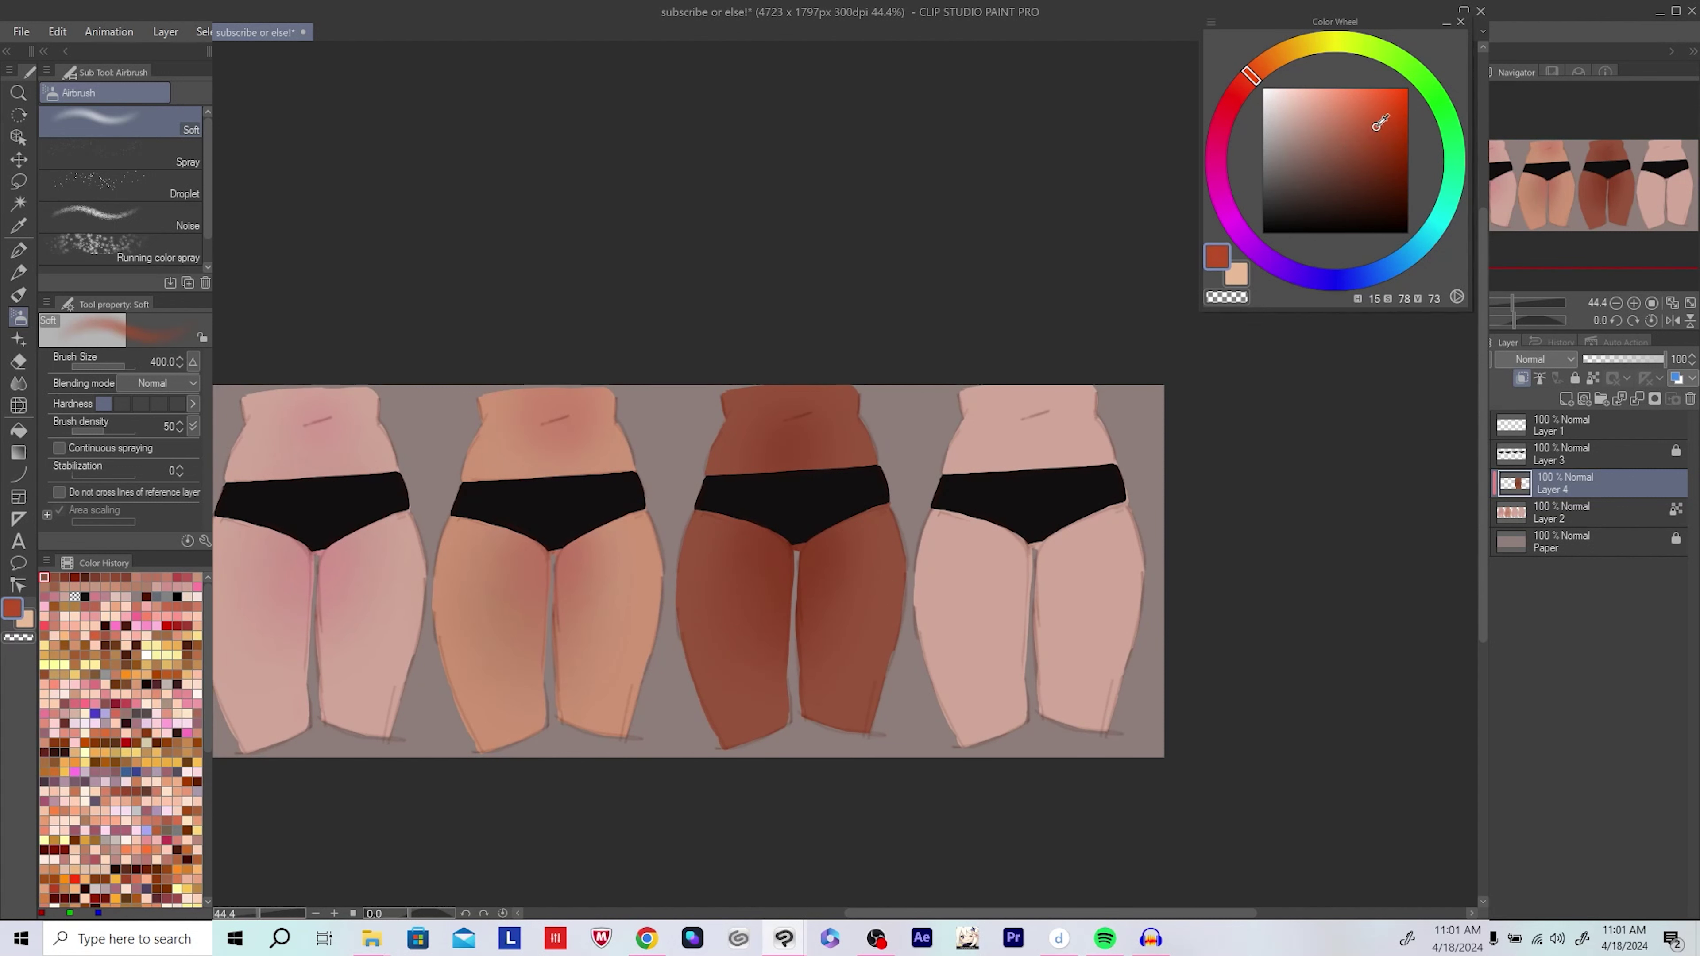
pyautogui.keyDown('alt'); pyautogui.click(748, 589); pyautogui.keyUp('alt')
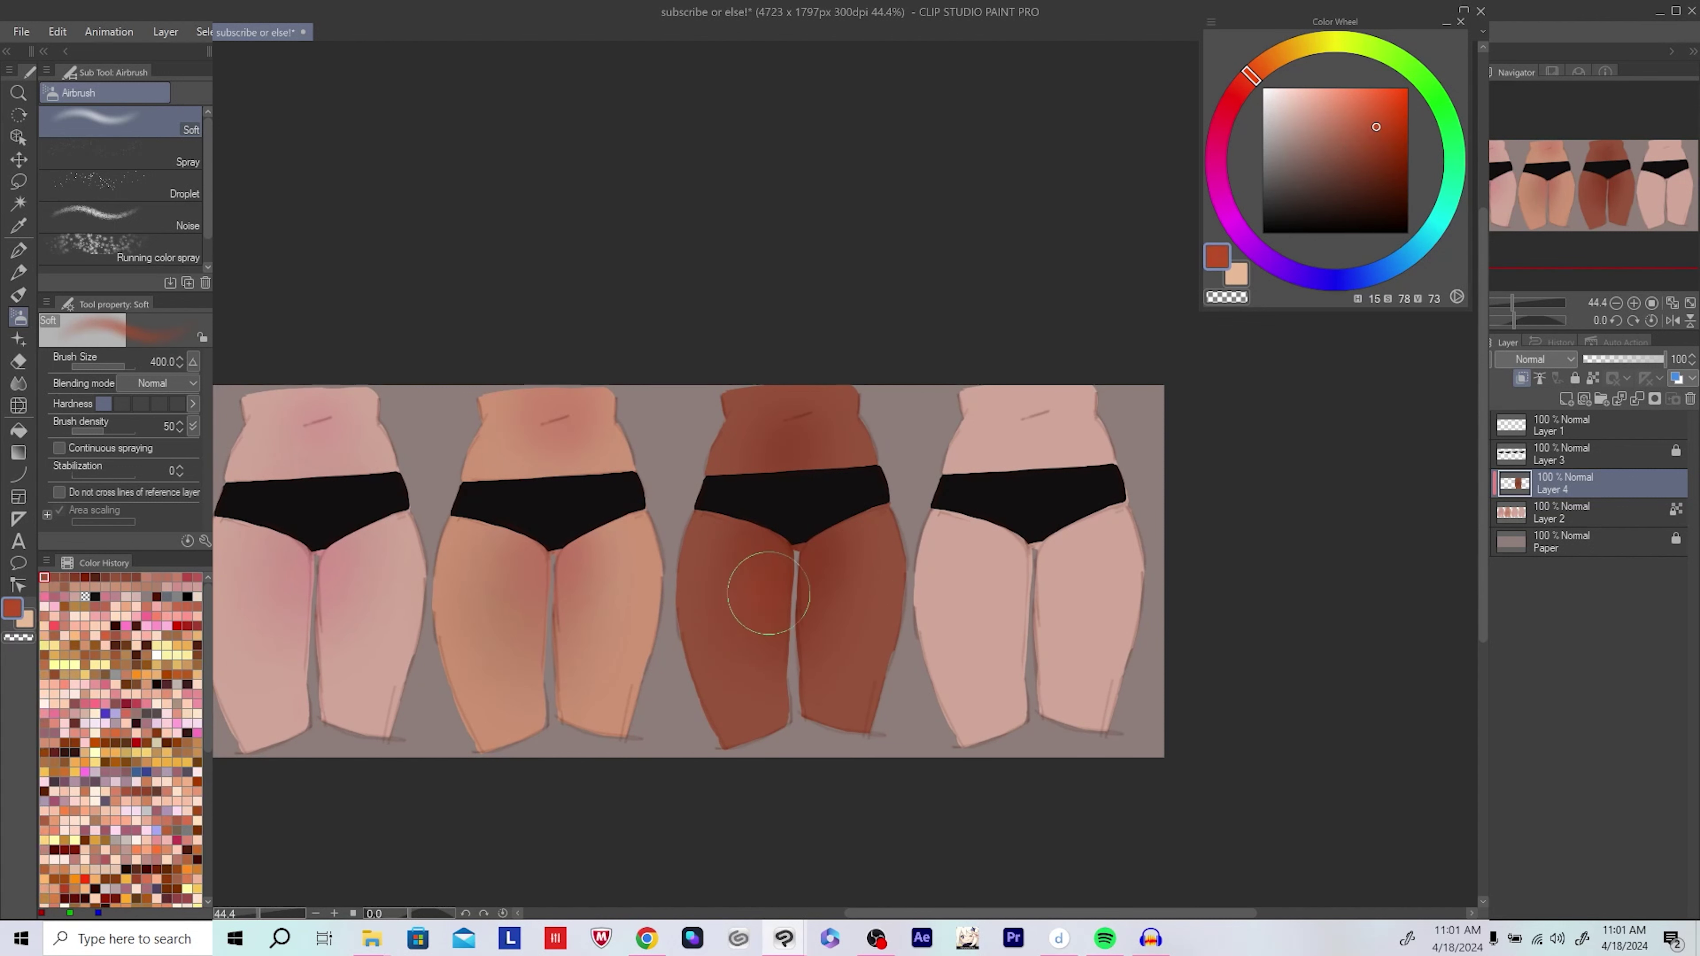
pyautogui.keyDown('alt'); pyautogui.click(759, 589); pyautogui.keyUp('alt')
# Step: Airbrush less red browns (H 19, S 56, V 57 and H 19, S 71, V 51) over the third figure's outer thigh and waist
pyautogui.scroll(1, 837, 589)
pyautogui.hscroll(-1, 836, 589)
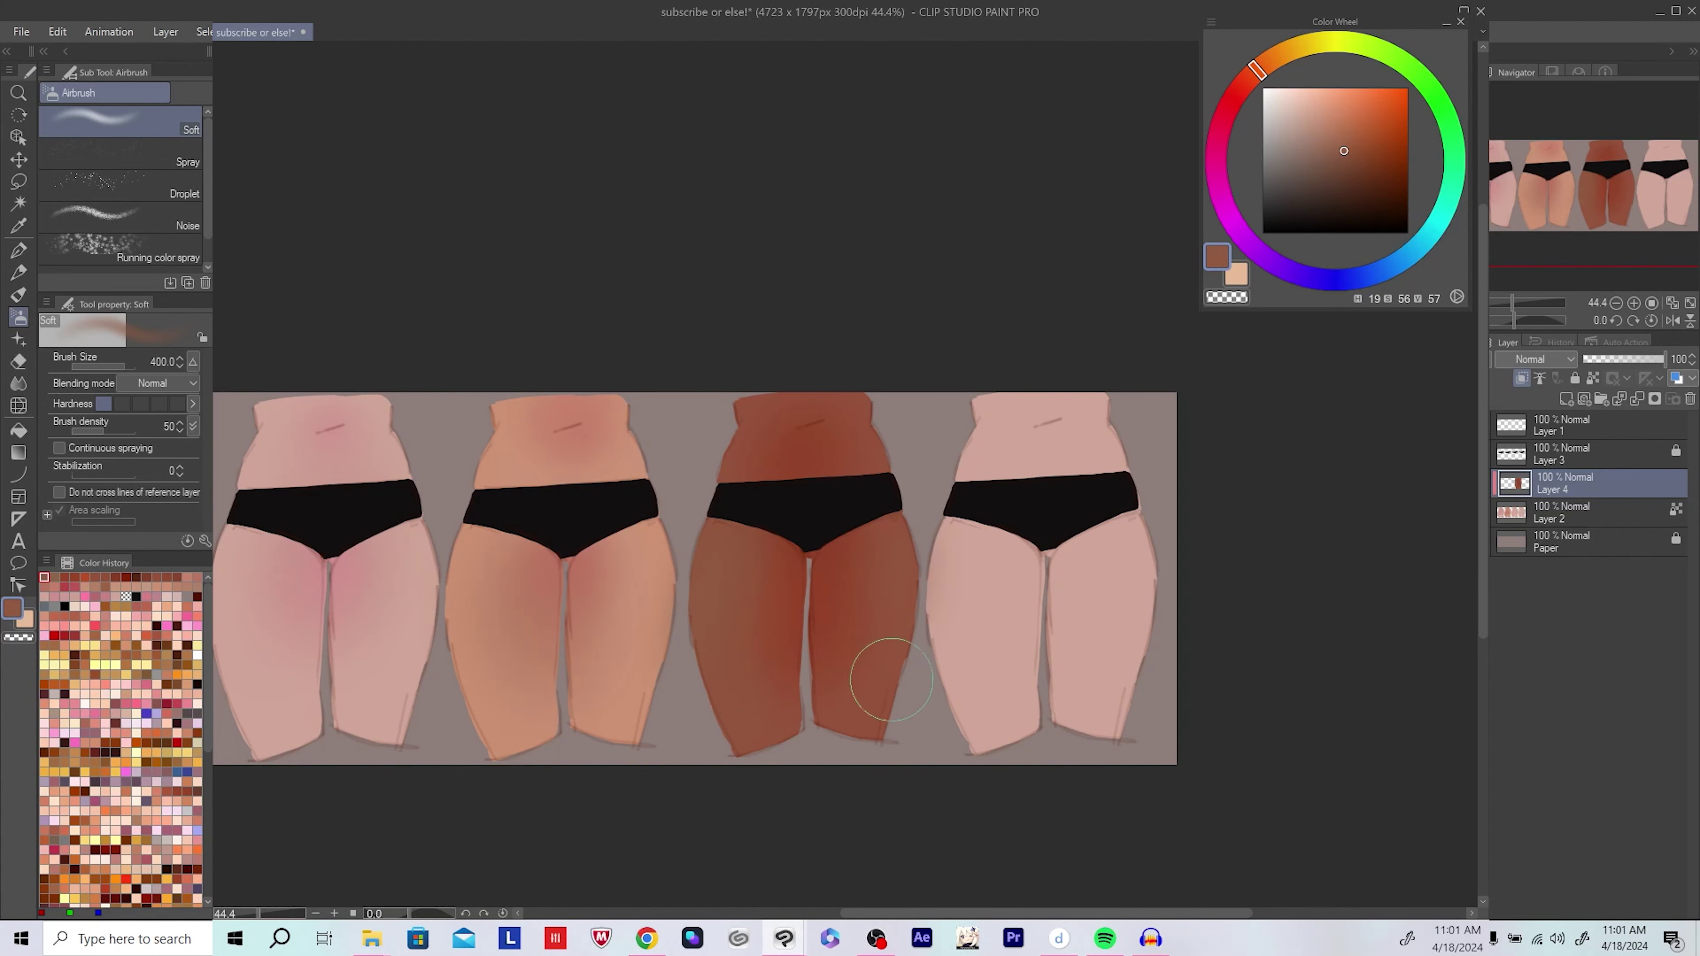
pyautogui.scroll(-1, 873, 683)
pyautogui.hscroll(1, 872, 683)
pyautogui.click(1369, 155)
pyautogui.keyDown('alt'); pyautogui.click(728, 469); pyautogui.keyUp('alt')
pyautogui.scroll(1, 721, 494)
pyautogui.hscroll(1, 720, 493)
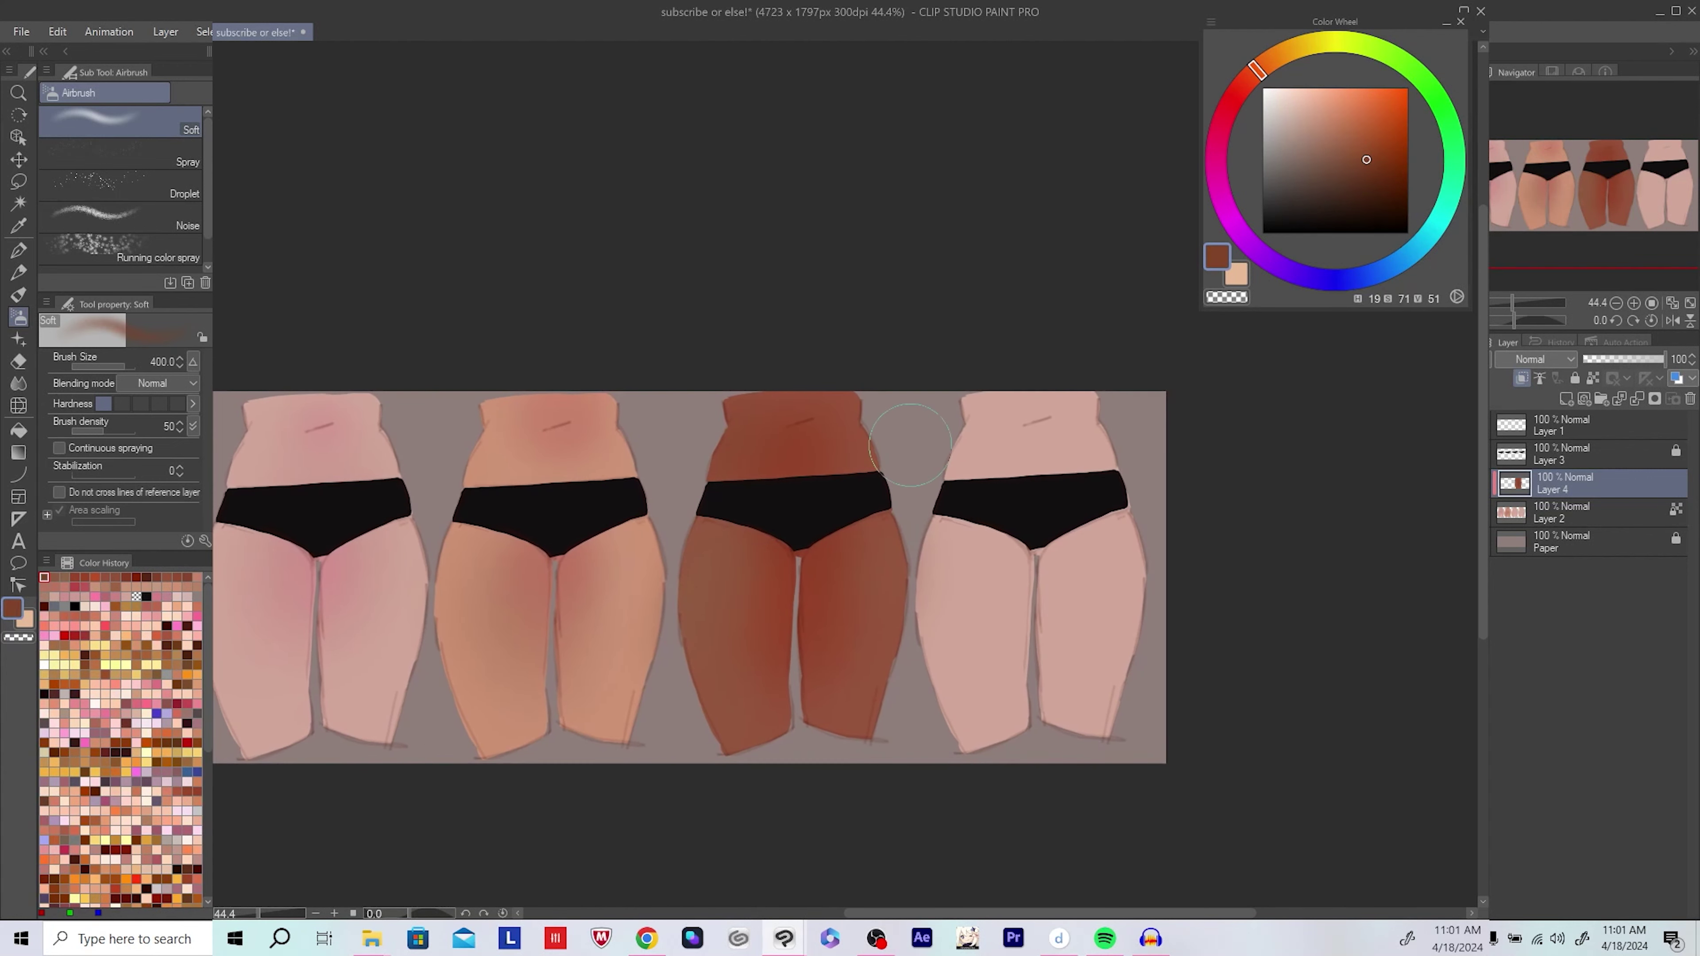
# Step: Airbrush the third figure's navel area with a redder brown (H 15, S 71, V 58)
pyautogui.keyDown('alt'); pyautogui.click(736, 442); pyautogui.keyUp('alt')
pyautogui.click(1365, 149)
pyautogui.scroll(1, 802, 462)
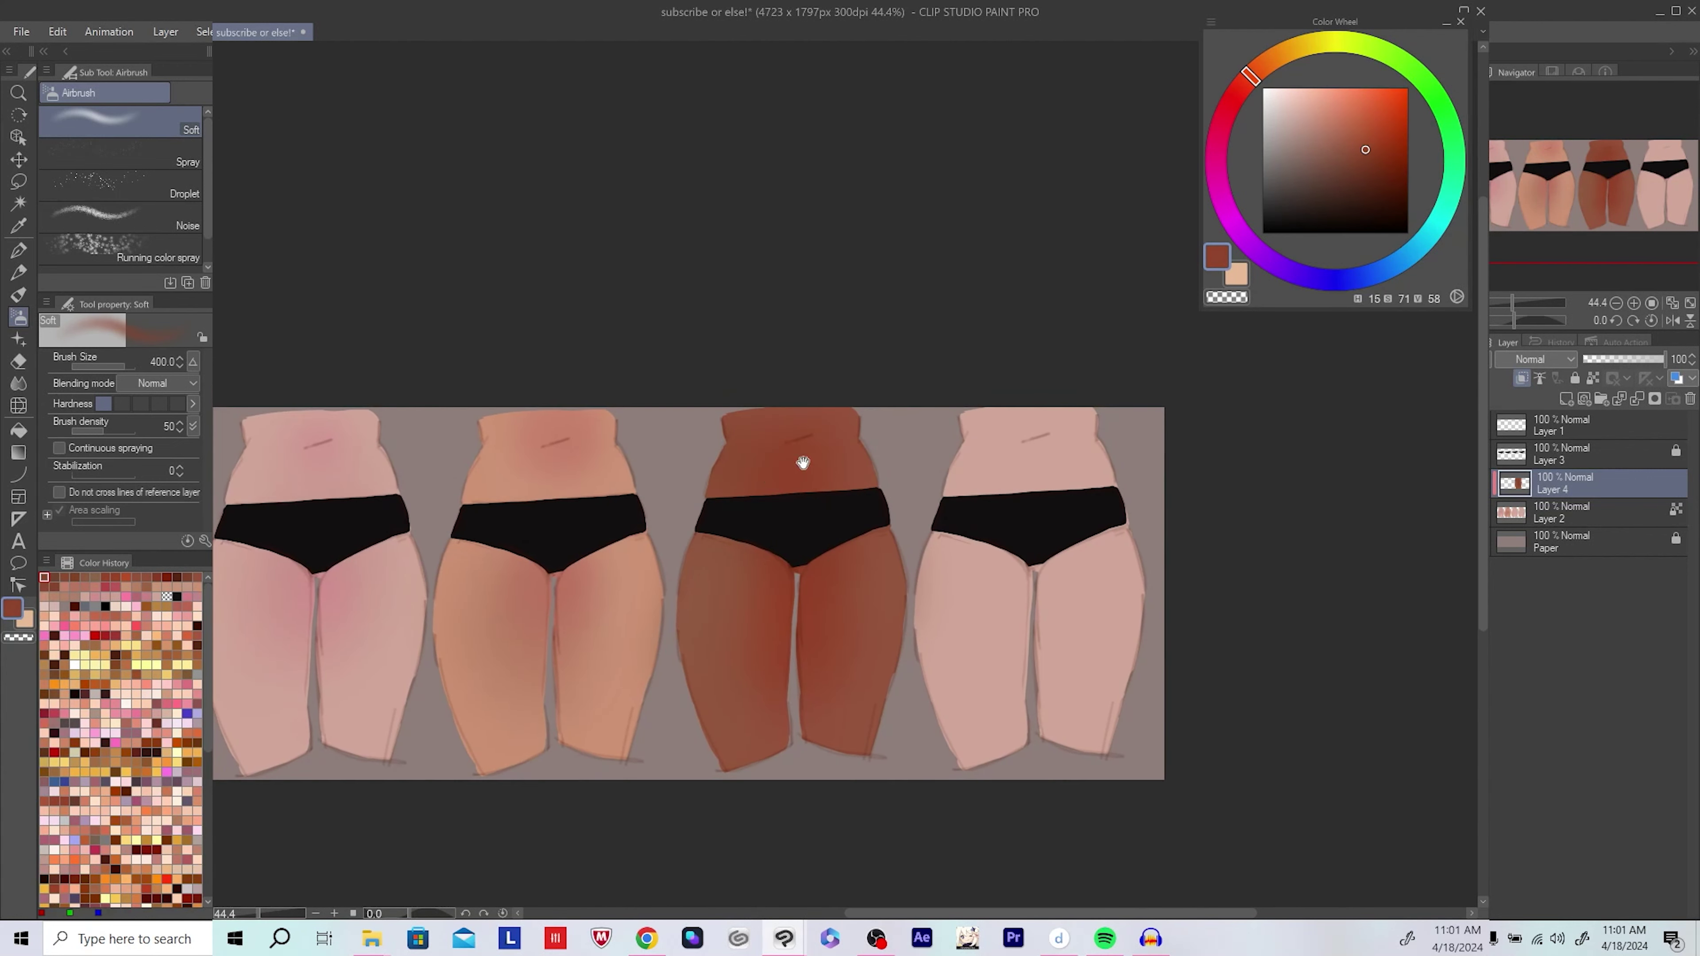
pyautogui.moveTo(803, 463); pyautogui.dragTo(851, 471)
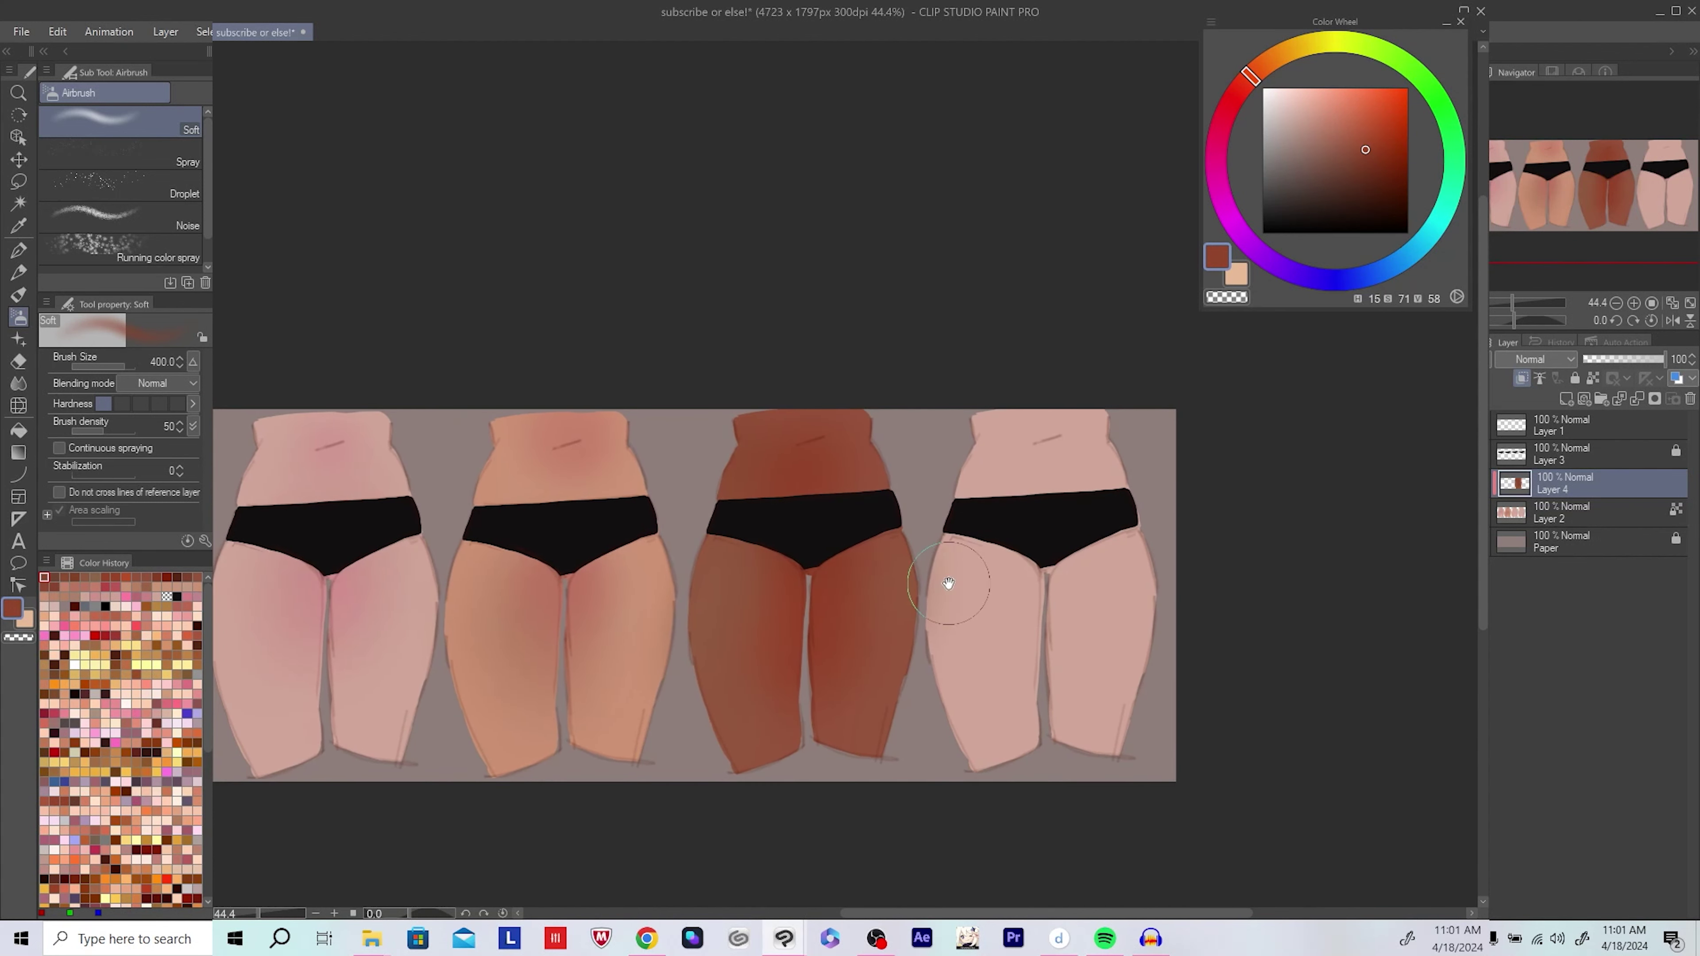
pyautogui.moveTo(948, 583); pyautogui.dragTo(929, 579)
# Step: Blend muted brown (H 18, S 56, V 57) over the third figure's outer thighs and a bluish grey along one outer leg edge
pyautogui.keyDown('alt'); pyautogui.click(863, 576); pyautogui.keyUp('alt')
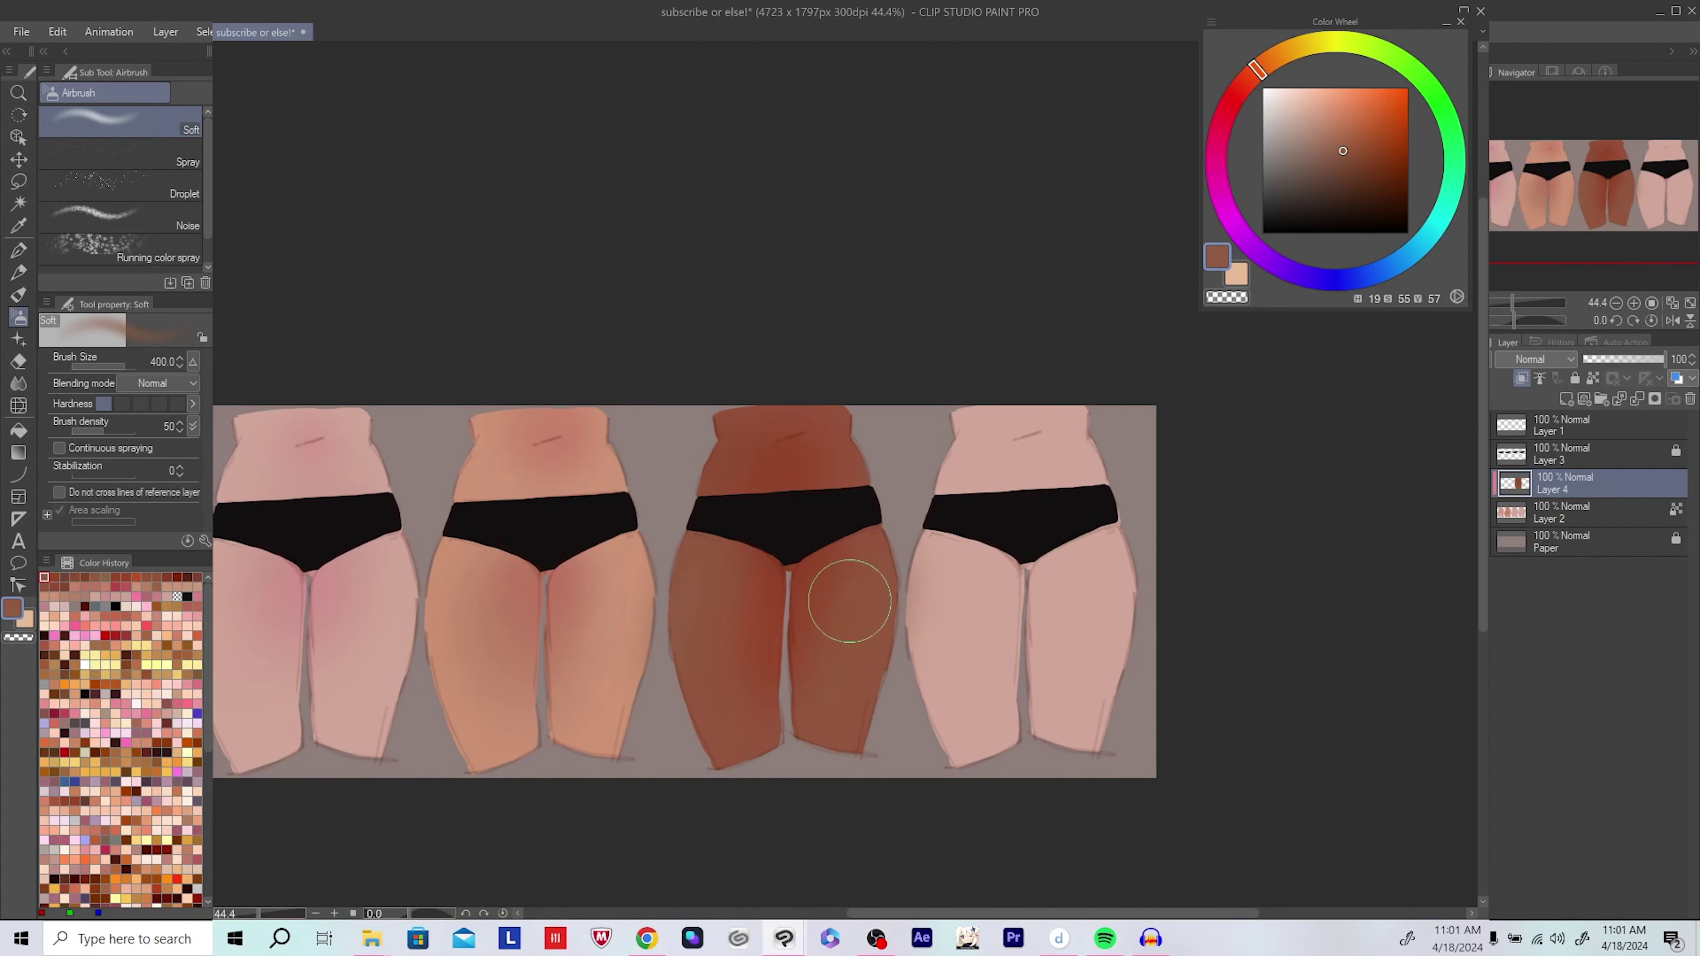
pyautogui.moveTo(998, 581); pyautogui.dragTo(1009, 600)
pyautogui.keyDown('alt'); pyautogui.click(710, 596); pyautogui.keyUp('alt')
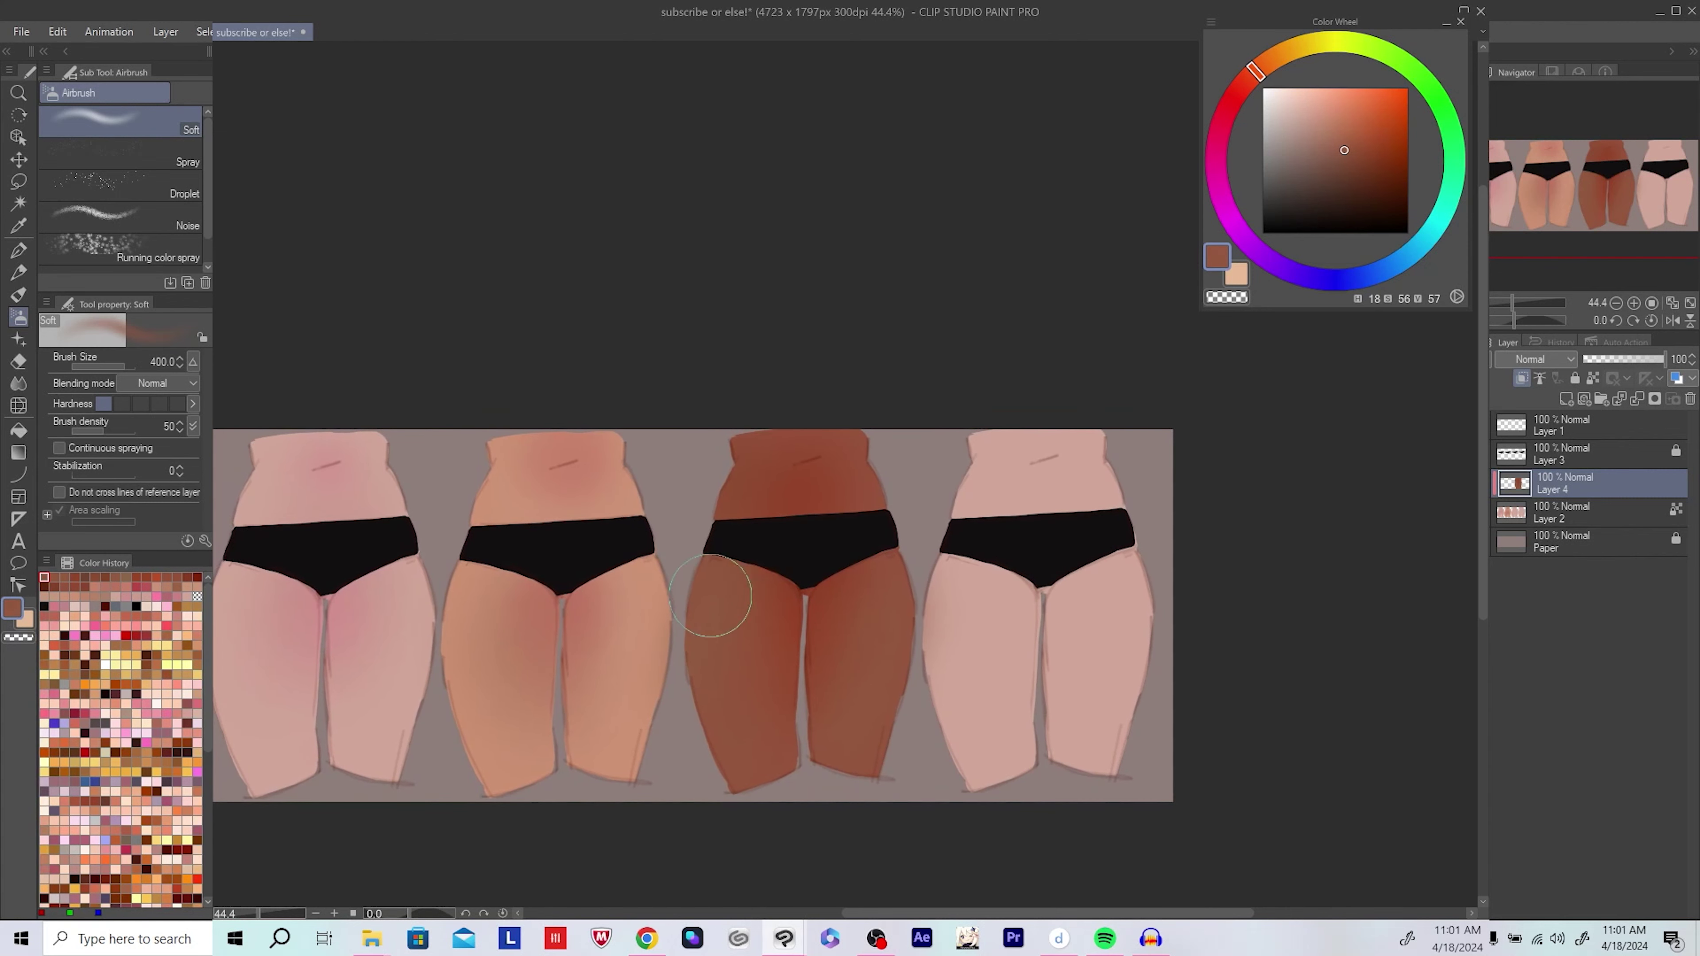
pyautogui.moveTo(710, 595); pyautogui.dragTo(697, 594)
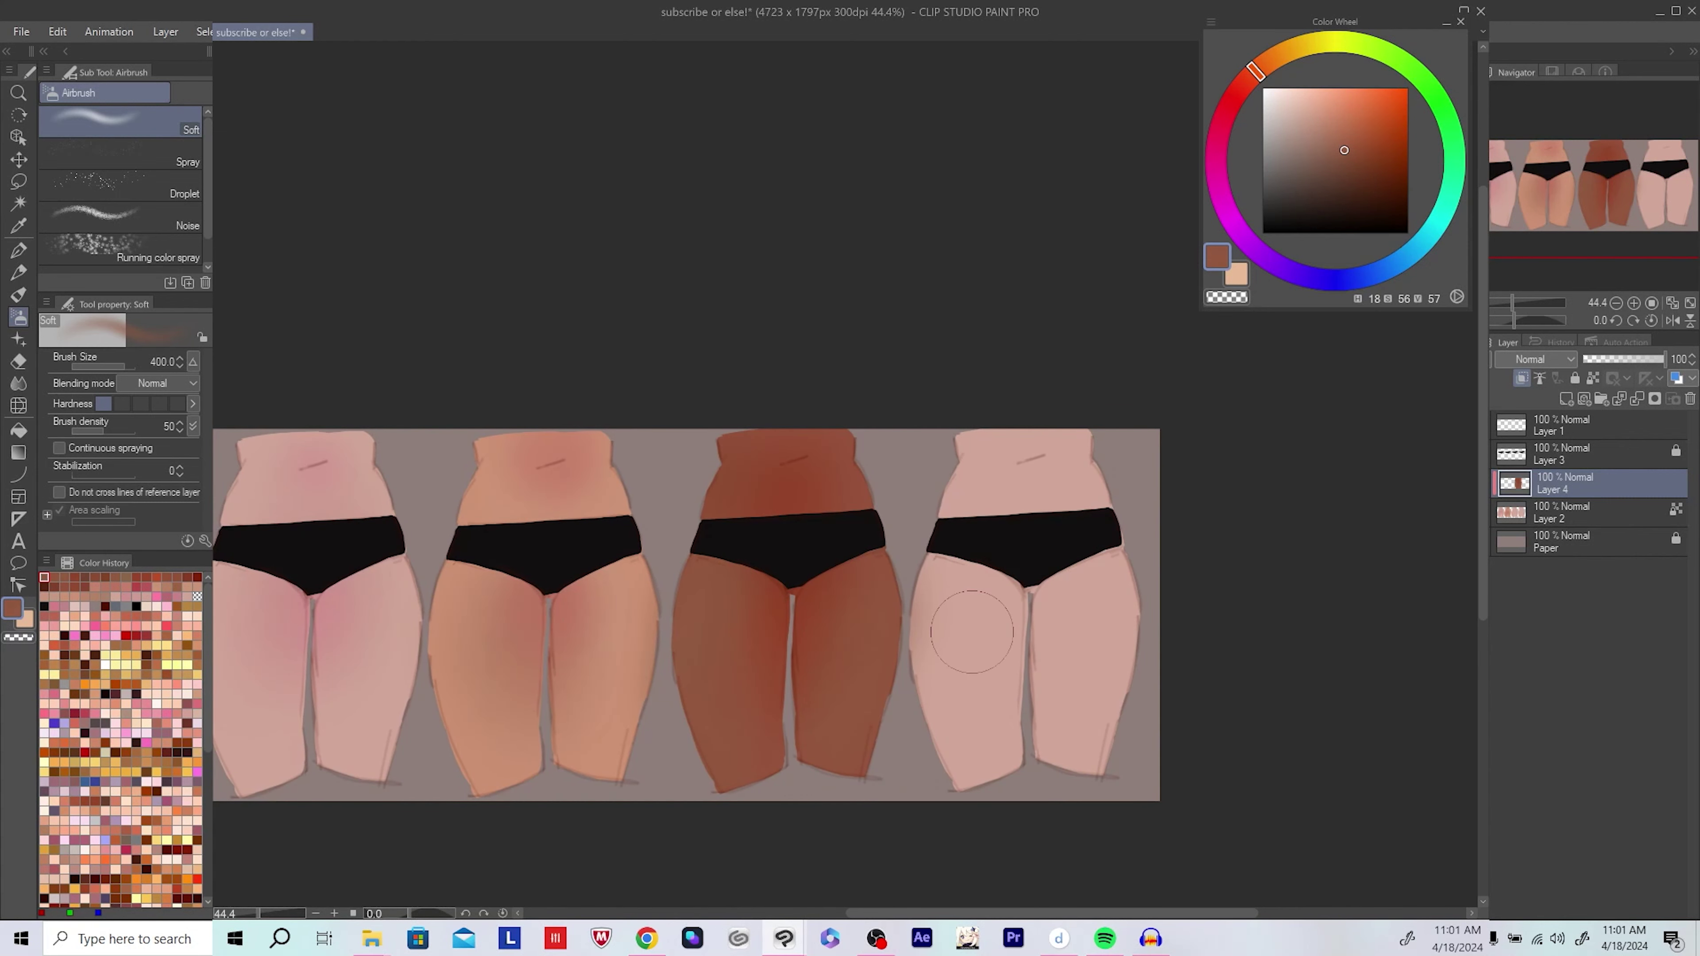
pyautogui.scroll(-2, 972, 632)
pyautogui.scroll(2, 1165, 569)
pyautogui.moveTo(1157, 531); pyautogui.dragTo(653, 412)
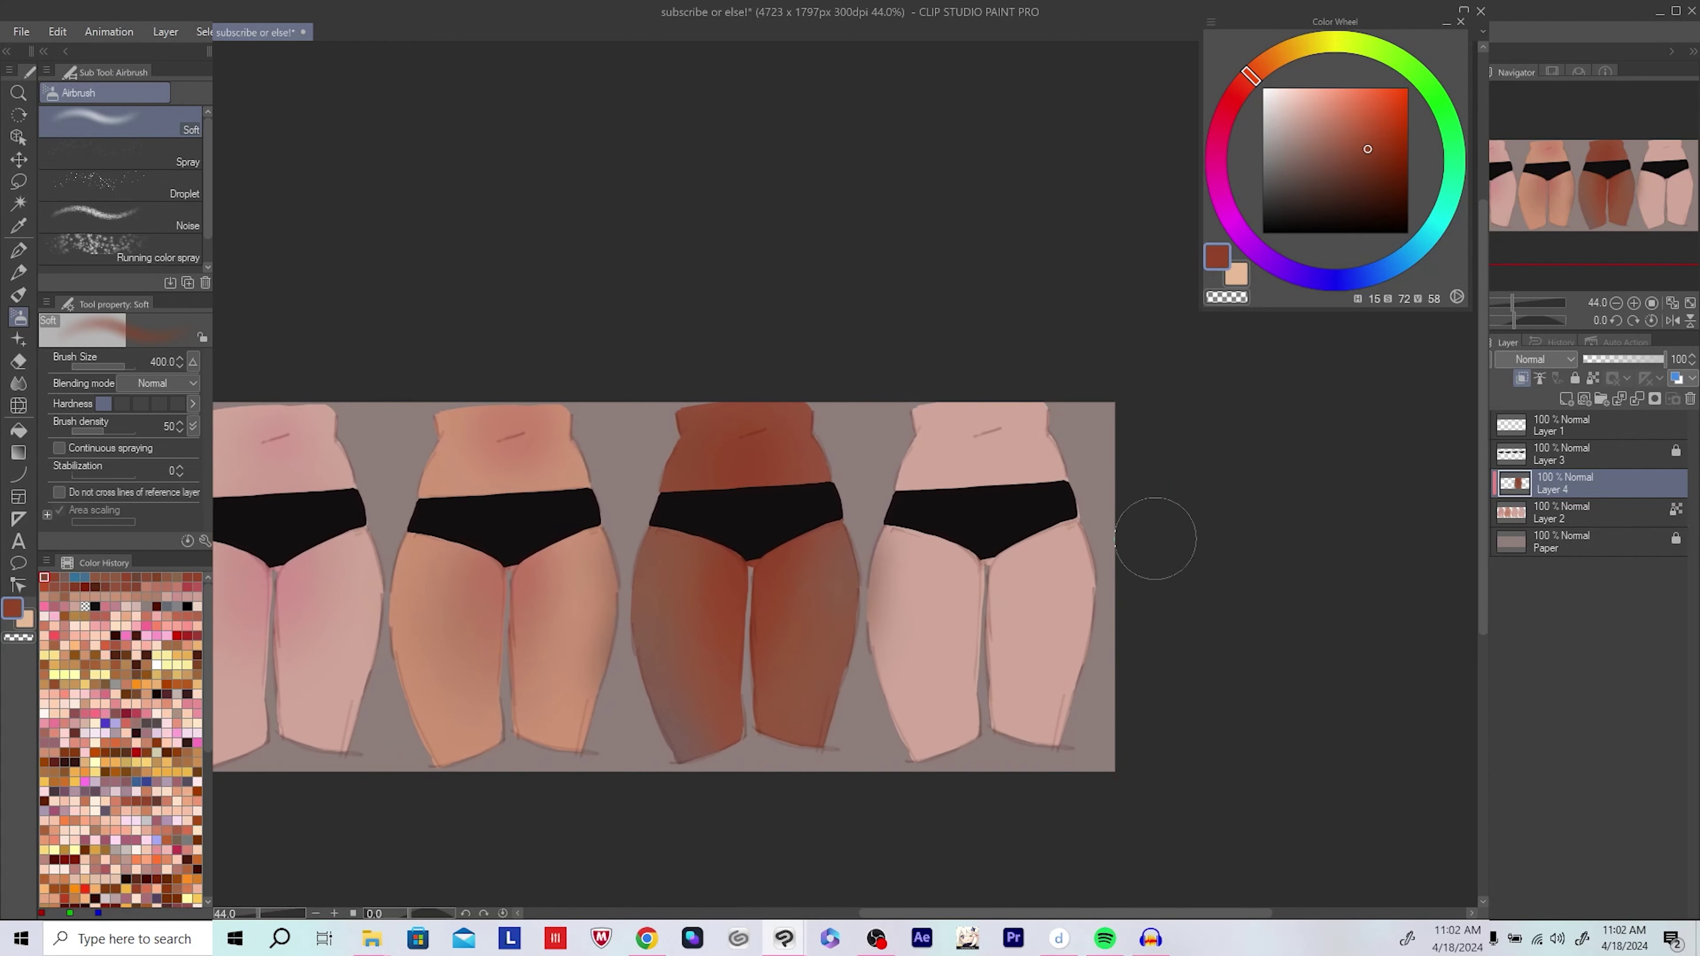
# Step: Cover the whole fourth figure with very dark brown (H 15, S 68, V 24) as its base skin tone, using the G-pen at size 400
pyautogui.press('p')
pyautogui.moveTo(1047, 524); pyautogui.dragTo(985, 500)
pyautogui.moveTo(974, 566)
pyautogui.mouseDown()
pyautogui.moveTo(982, 602)
pyautogui.moveTo(994, 588)
pyautogui.moveTo(965, 588)
pyautogui.moveTo(954, 619)
pyautogui.moveTo(977, 620)
pyautogui.moveTo(937, 660)
pyautogui.moveTo(977, 717)
pyautogui.moveTo(1021, 714)
pyautogui.mouseUp()
pyautogui.hotkey('ctrl', 'z')
pyautogui.click(1381, 195)
pyautogui.hotkey('ctrl', 'z')
pyautogui.hotkey('ctrl', 'z')
pyautogui.click(1368, 189)
pyautogui.hotkey('ctrl', 'z')
pyautogui.hotkey('ctrl', 'z')
pyautogui.press('e')
pyautogui.press('p')
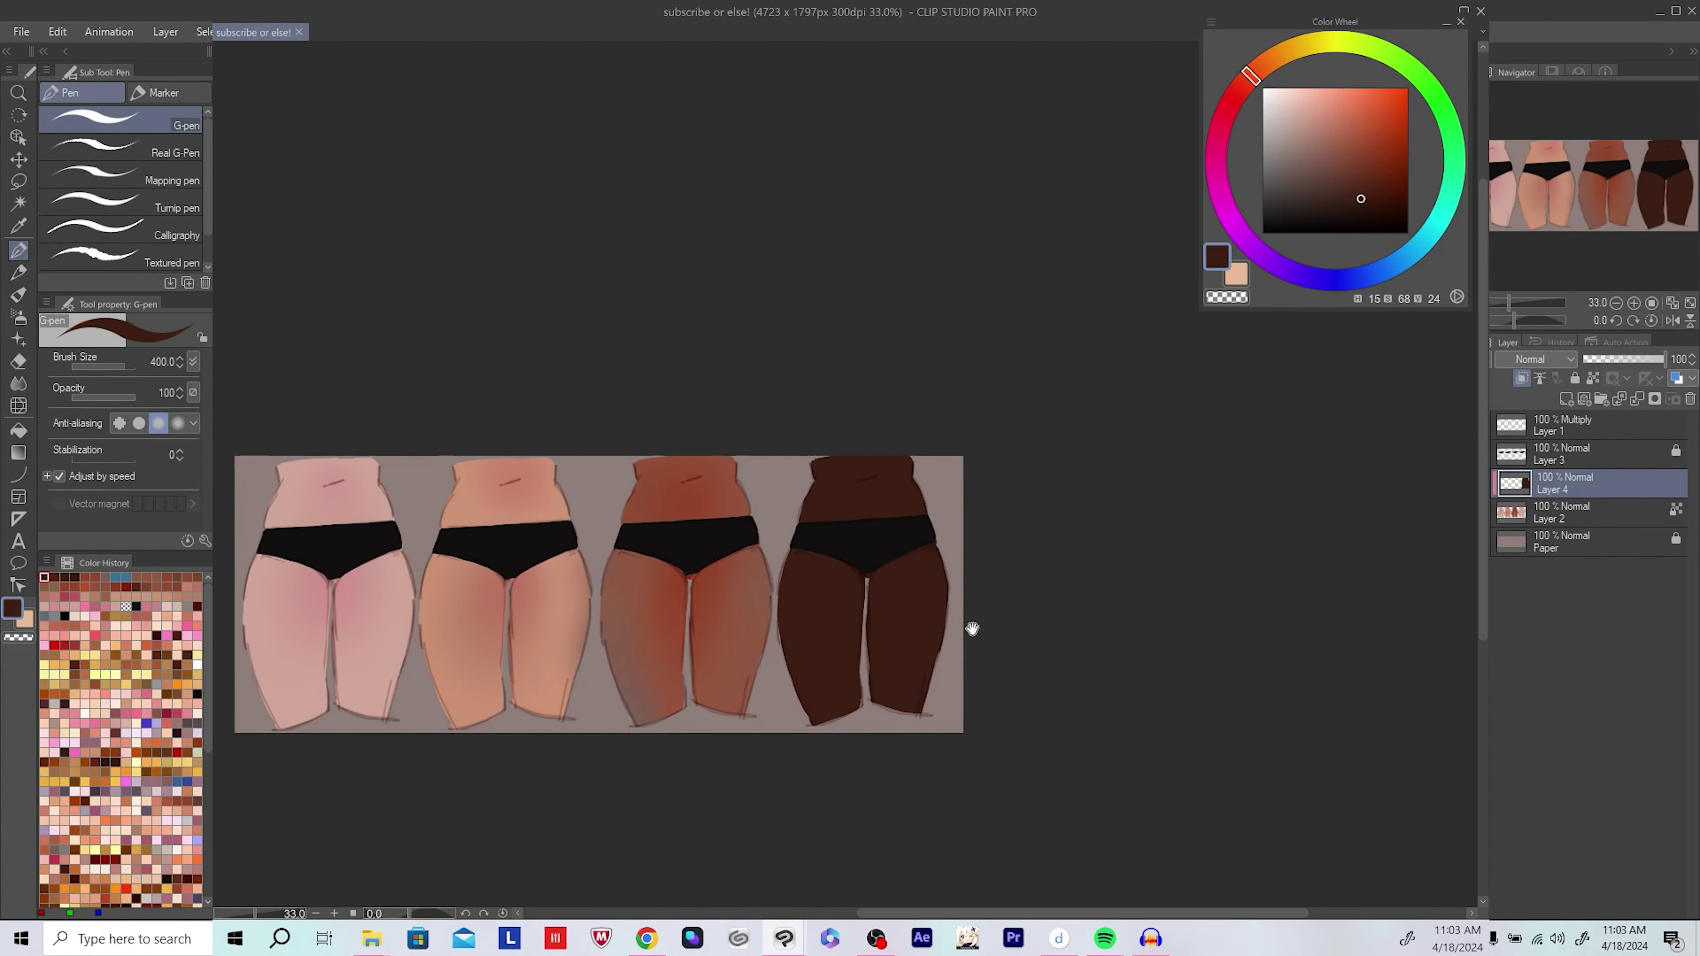
# Step: Shade the fourth figure's inner thighs and navel area with saturated dark brown (H 16, S 98, V 25) using the Soft airbrush at size 400
pyautogui.scroll(1, 971, 626)
pyautogui.press('b')
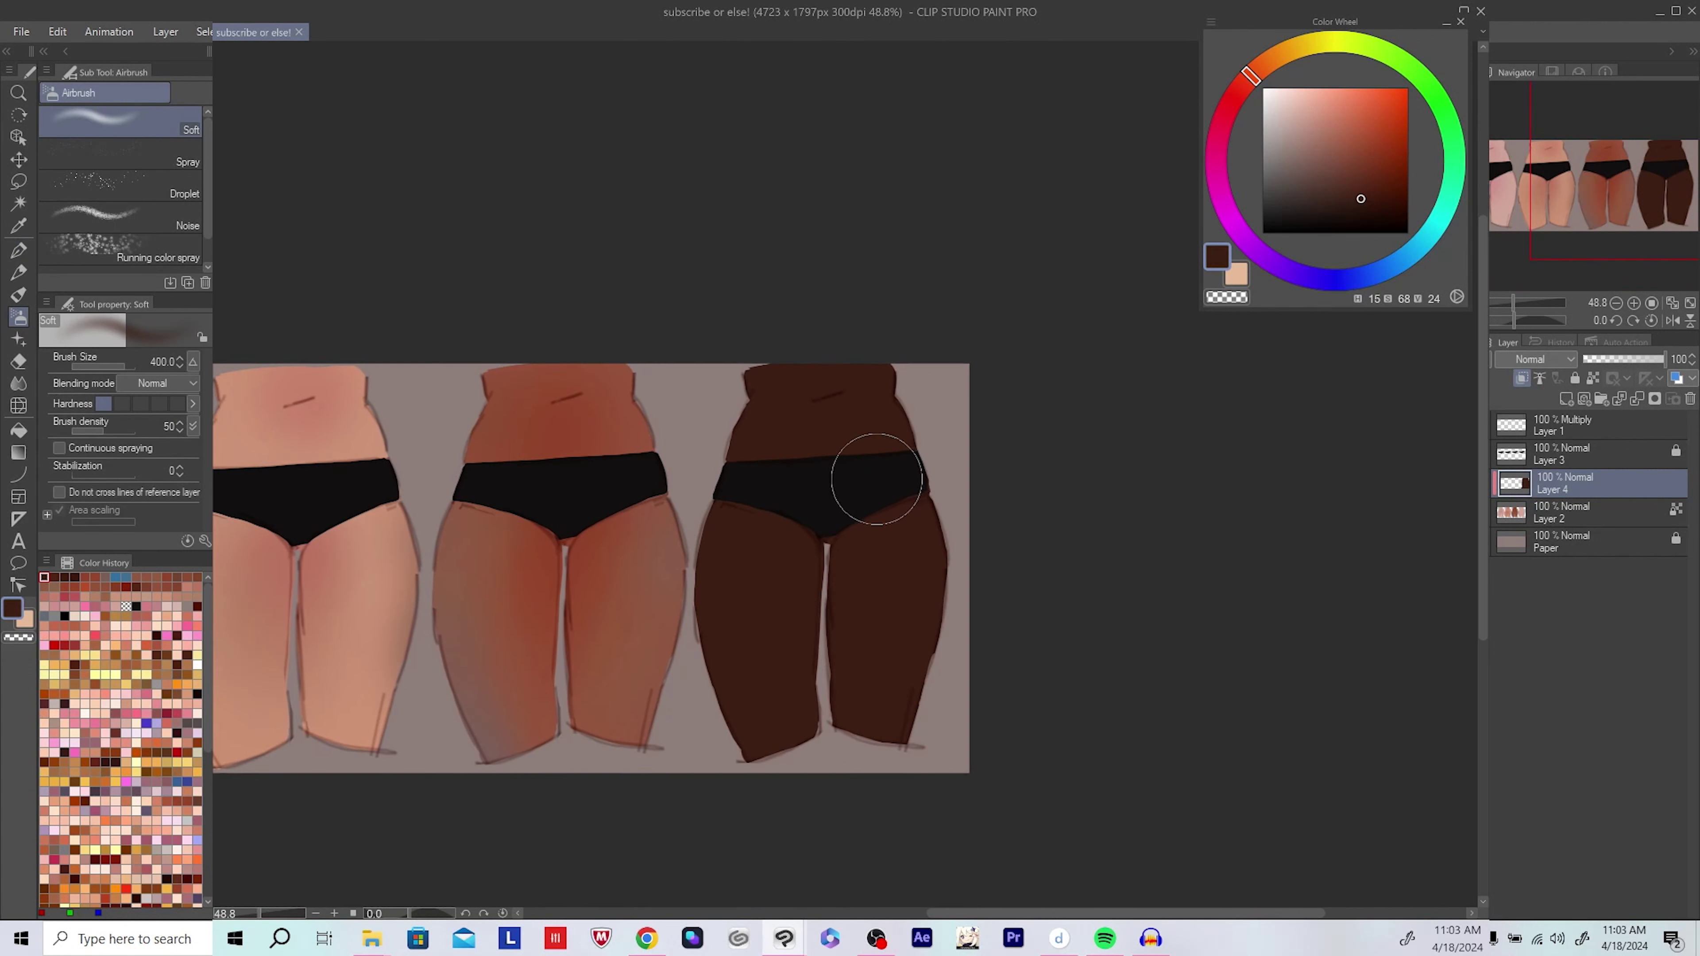
pyautogui.click(1404, 197)
pyautogui.moveTo(803, 581)
pyautogui.mouseDown()
pyautogui.moveTo(851, 587)
pyautogui.moveTo(851, 655)
pyautogui.moveTo(783, 608)
pyautogui.mouseUp()
pyautogui.scroll(1, 869, 482)
pyautogui.scroll(1, 820, 432)
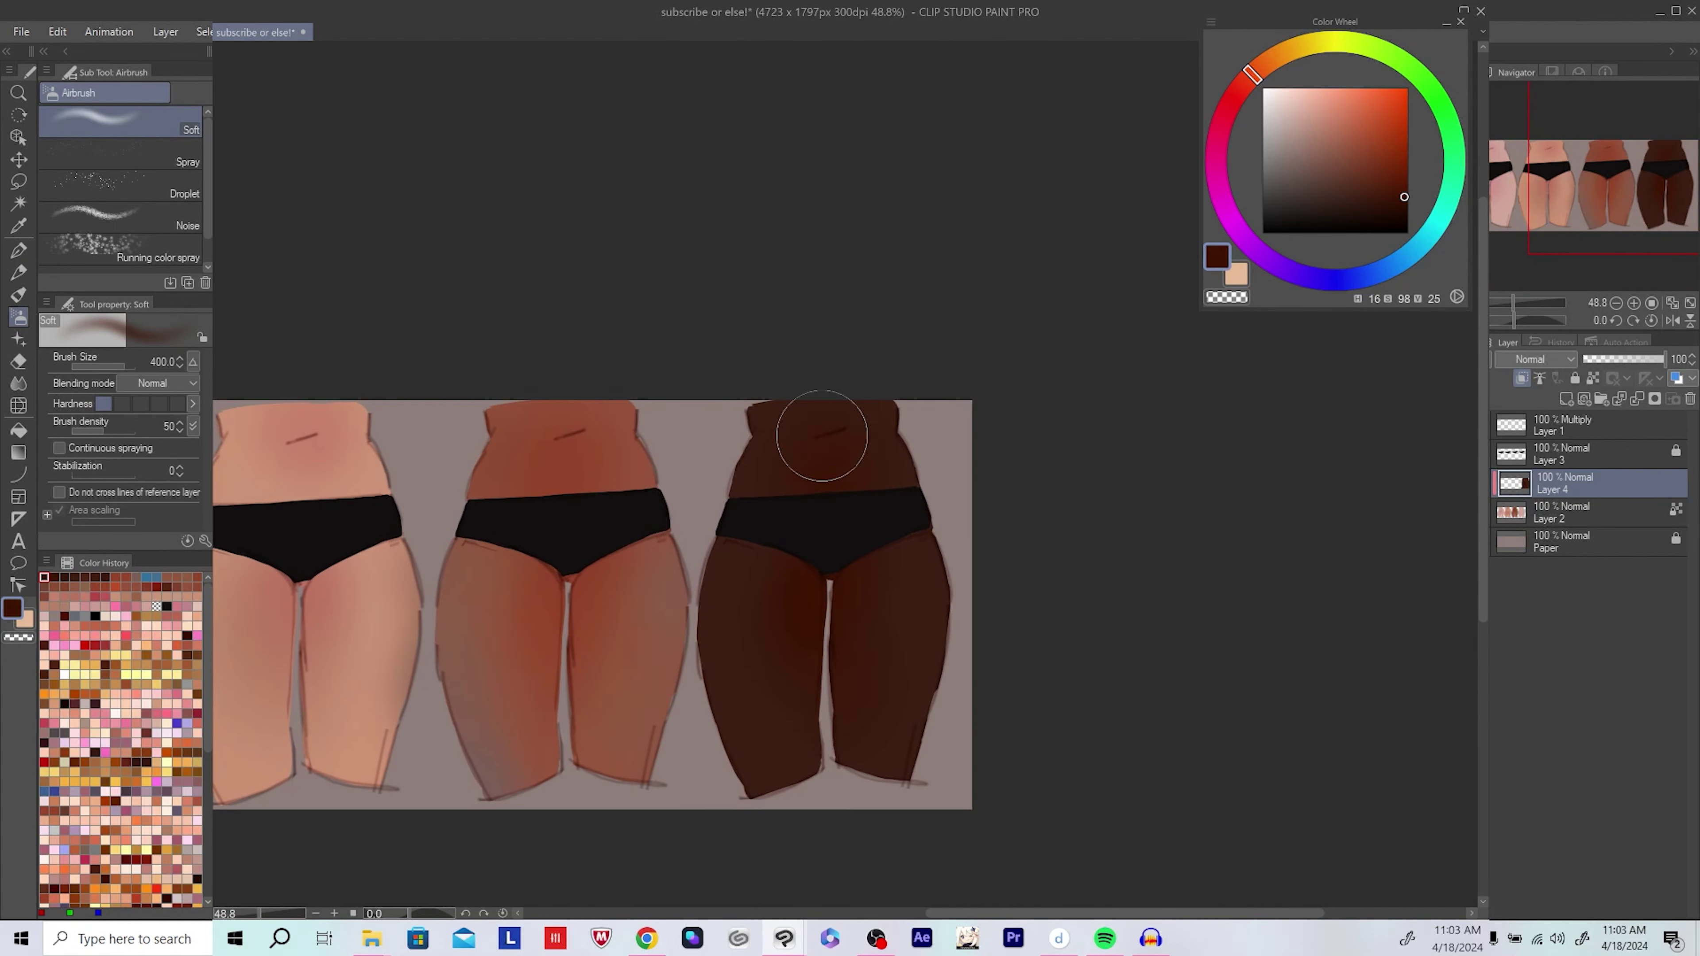
# Step: Airbrush a cool blue (H 215, S 78, V 50) tint onto the fourth figure's outer legs and merge Layer 4 into Layer 2
pyautogui.scroll(-1, 951, 536)
pyautogui.moveTo(1414, 257); pyautogui.dragTo(1389, 274)
pyautogui.moveTo(1369, 194); pyautogui.dragTo(1371, 164)
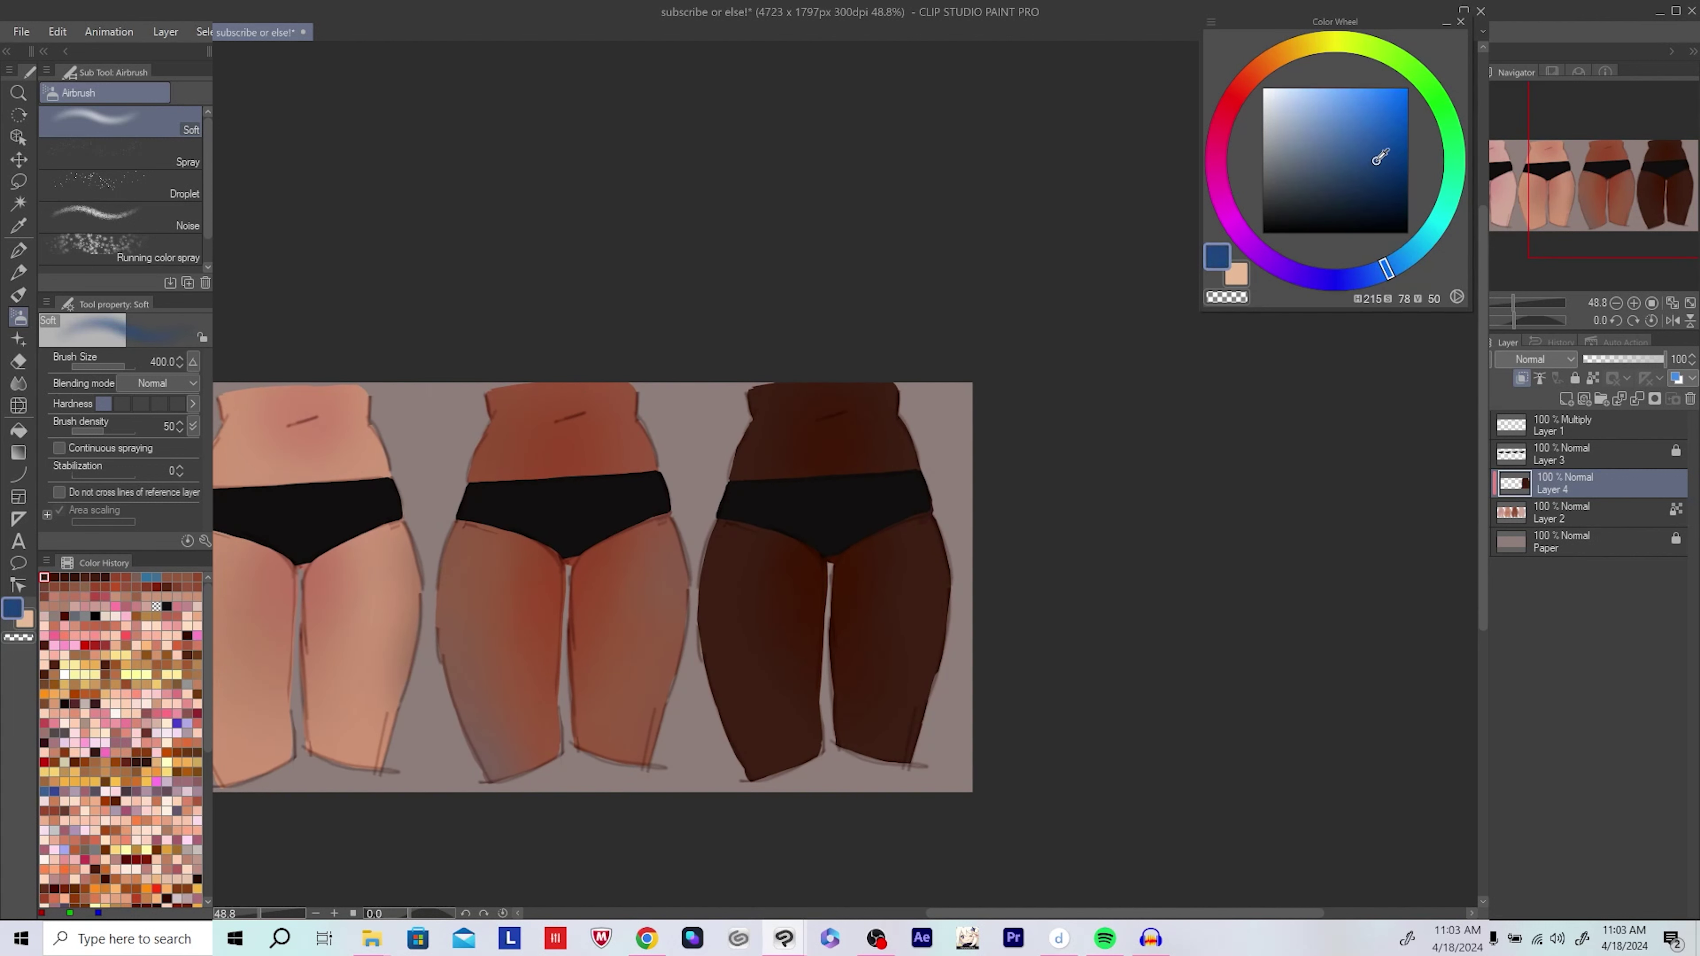
pyautogui.keyDown('alt'); pyautogui.click(770, 763); pyautogui.keyUp('alt')
pyautogui.hotkey('ctrl', 'e')
pyautogui.hotkey('ctrl', '-')
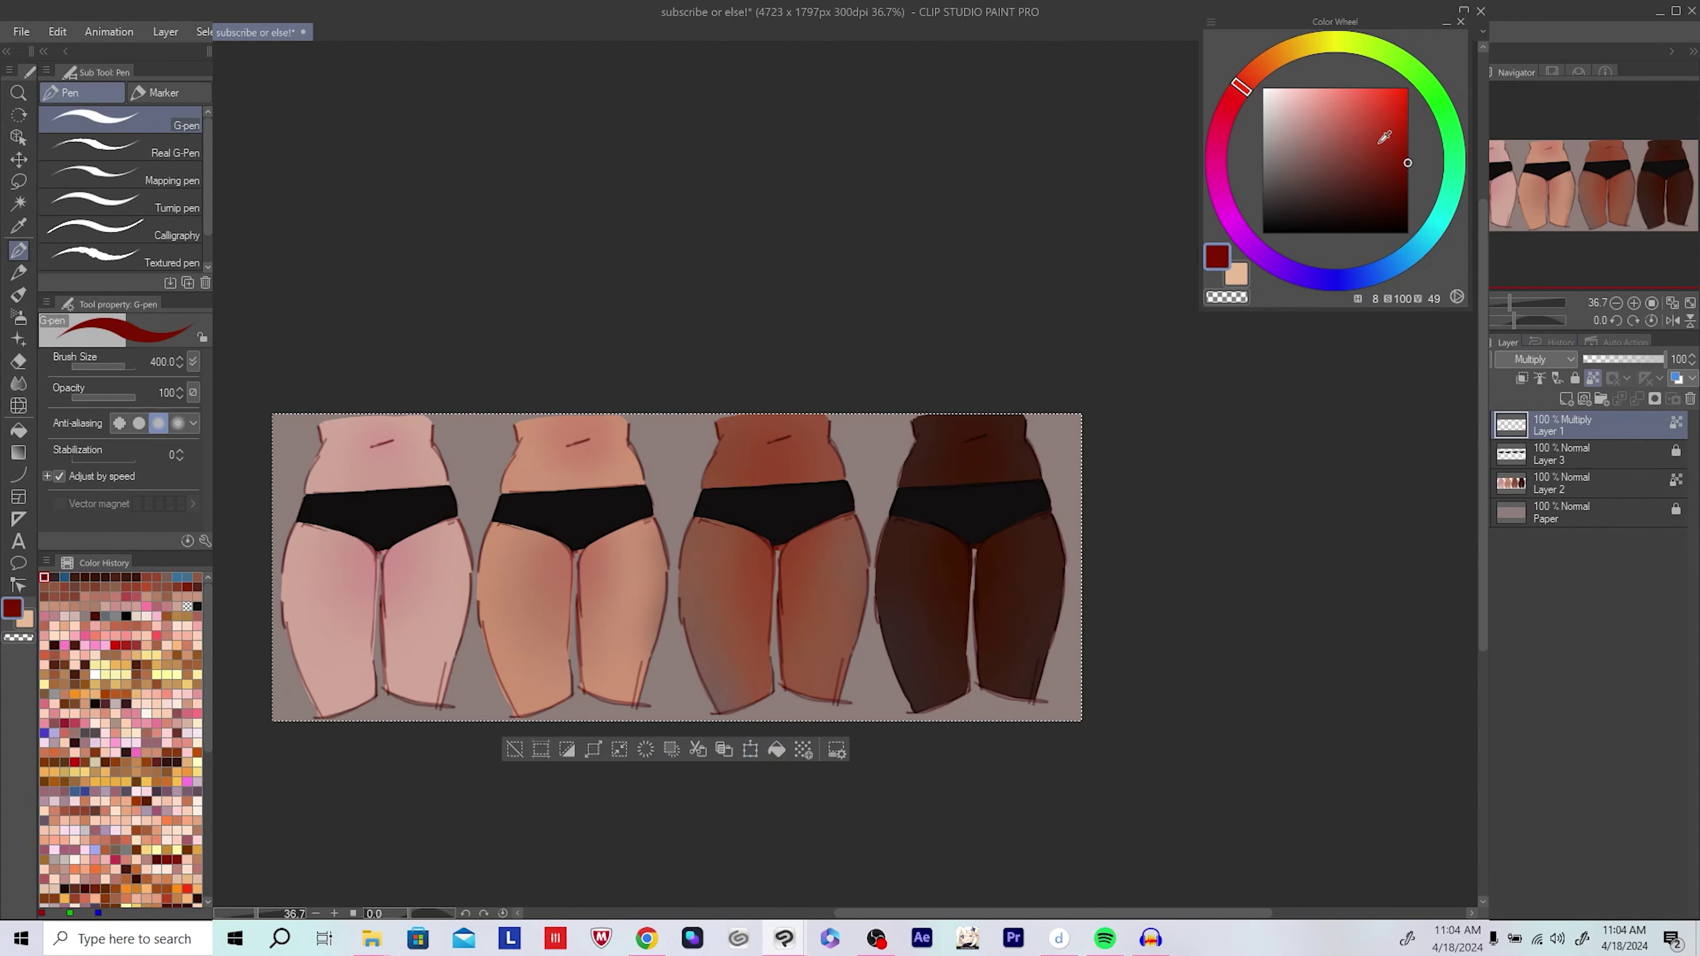
# Step: Recolour the sketch lines on Layer 1 to red (H 8, S 100, V 67) and clear the selection
pyautogui.click(1406, 136)
pyautogui.hotkey('ctrl', 'd')
pyautogui.moveTo(682, 653); pyautogui.dragTo(778, 649)
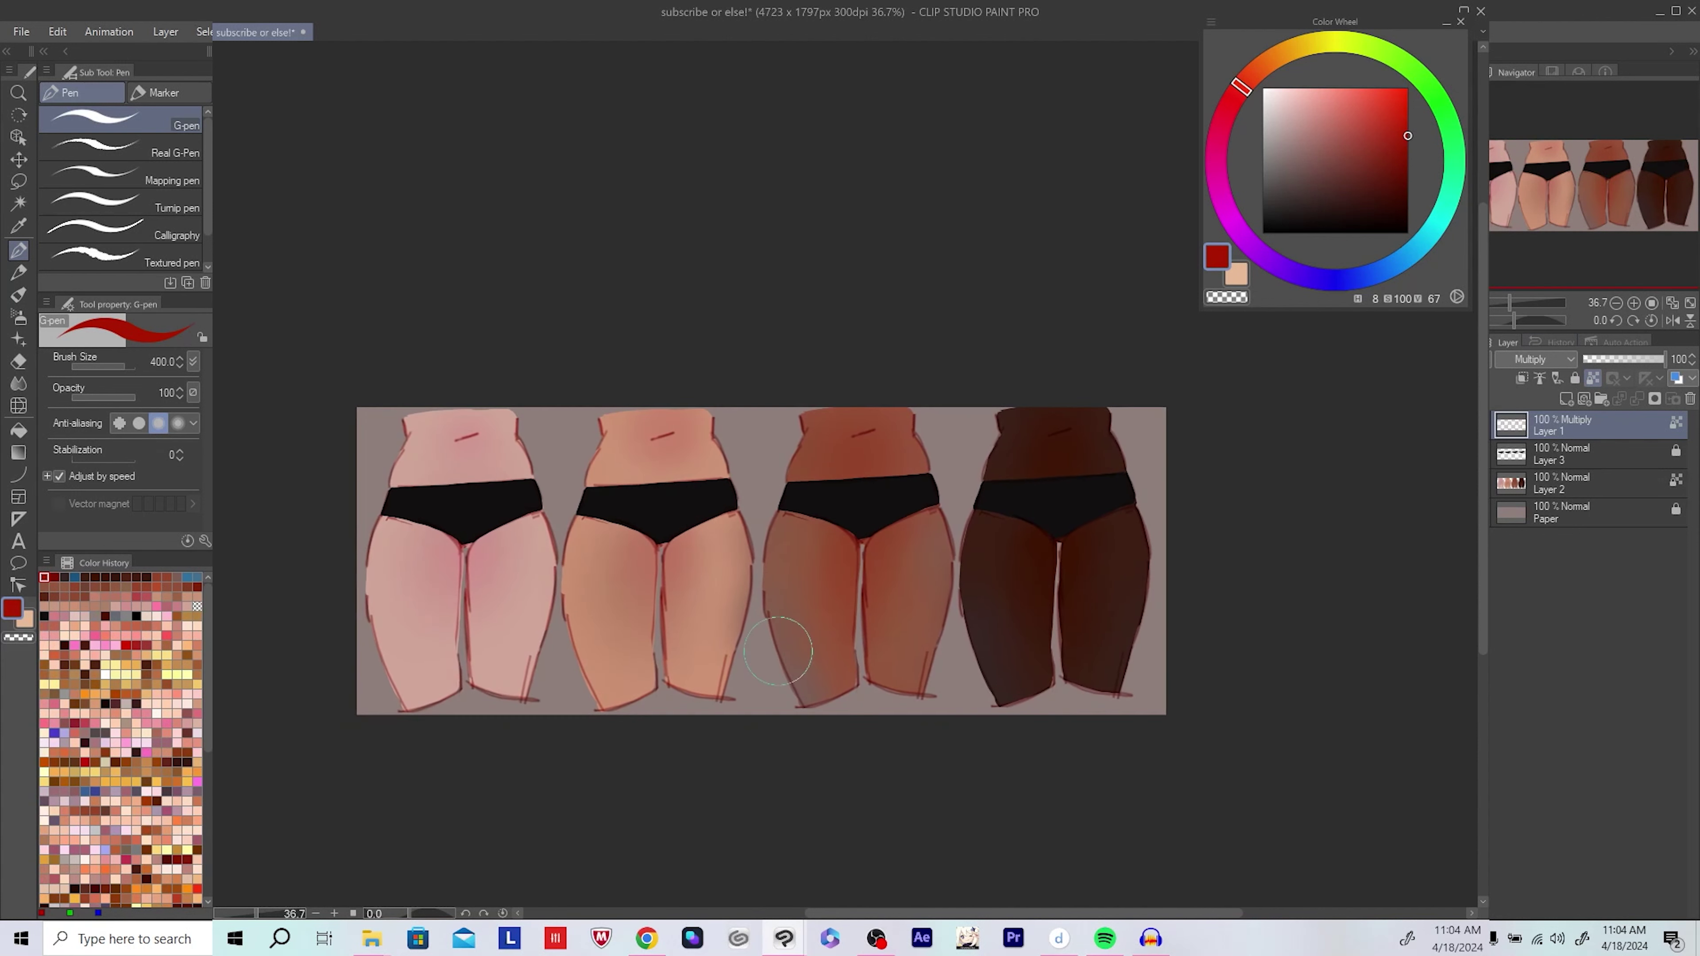
pyautogui.scroll(1, 748, 730)
# Step: Unlock Layer 3 and group Layers 1, 3 and 2 into one folder
pyautogui.click(1593, 454)
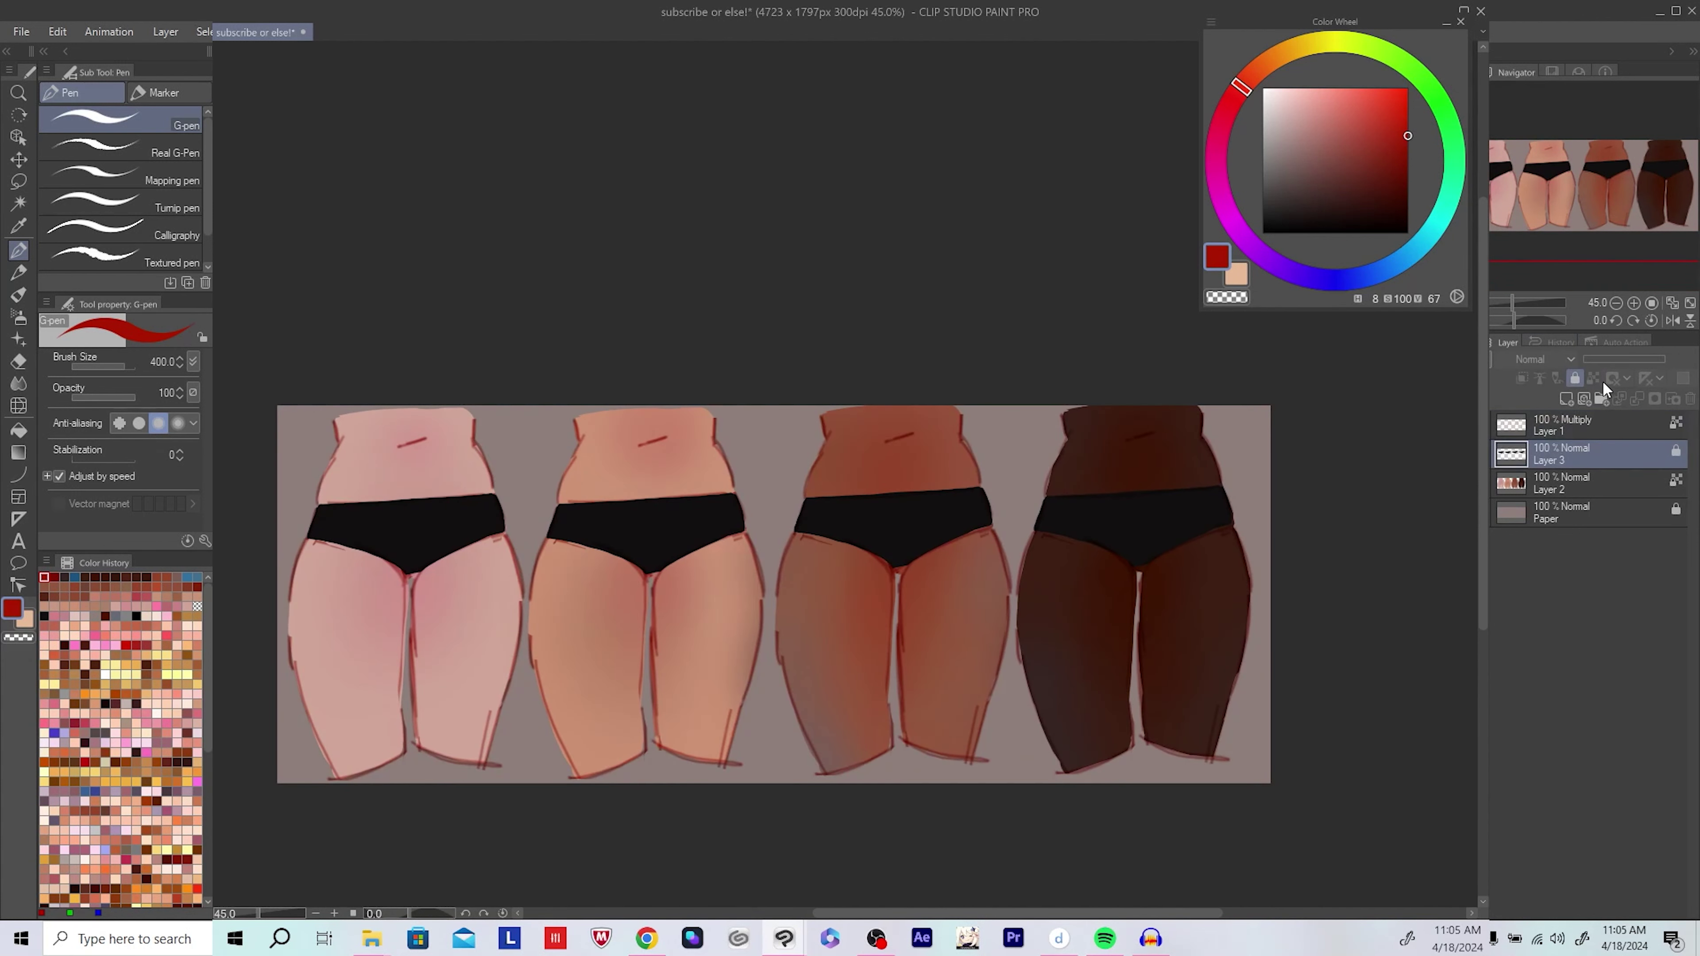
pyautogui.keyDown('ctrl'); pyautogui.click(1570, 425); pyautogui.keyUp('ctrl')
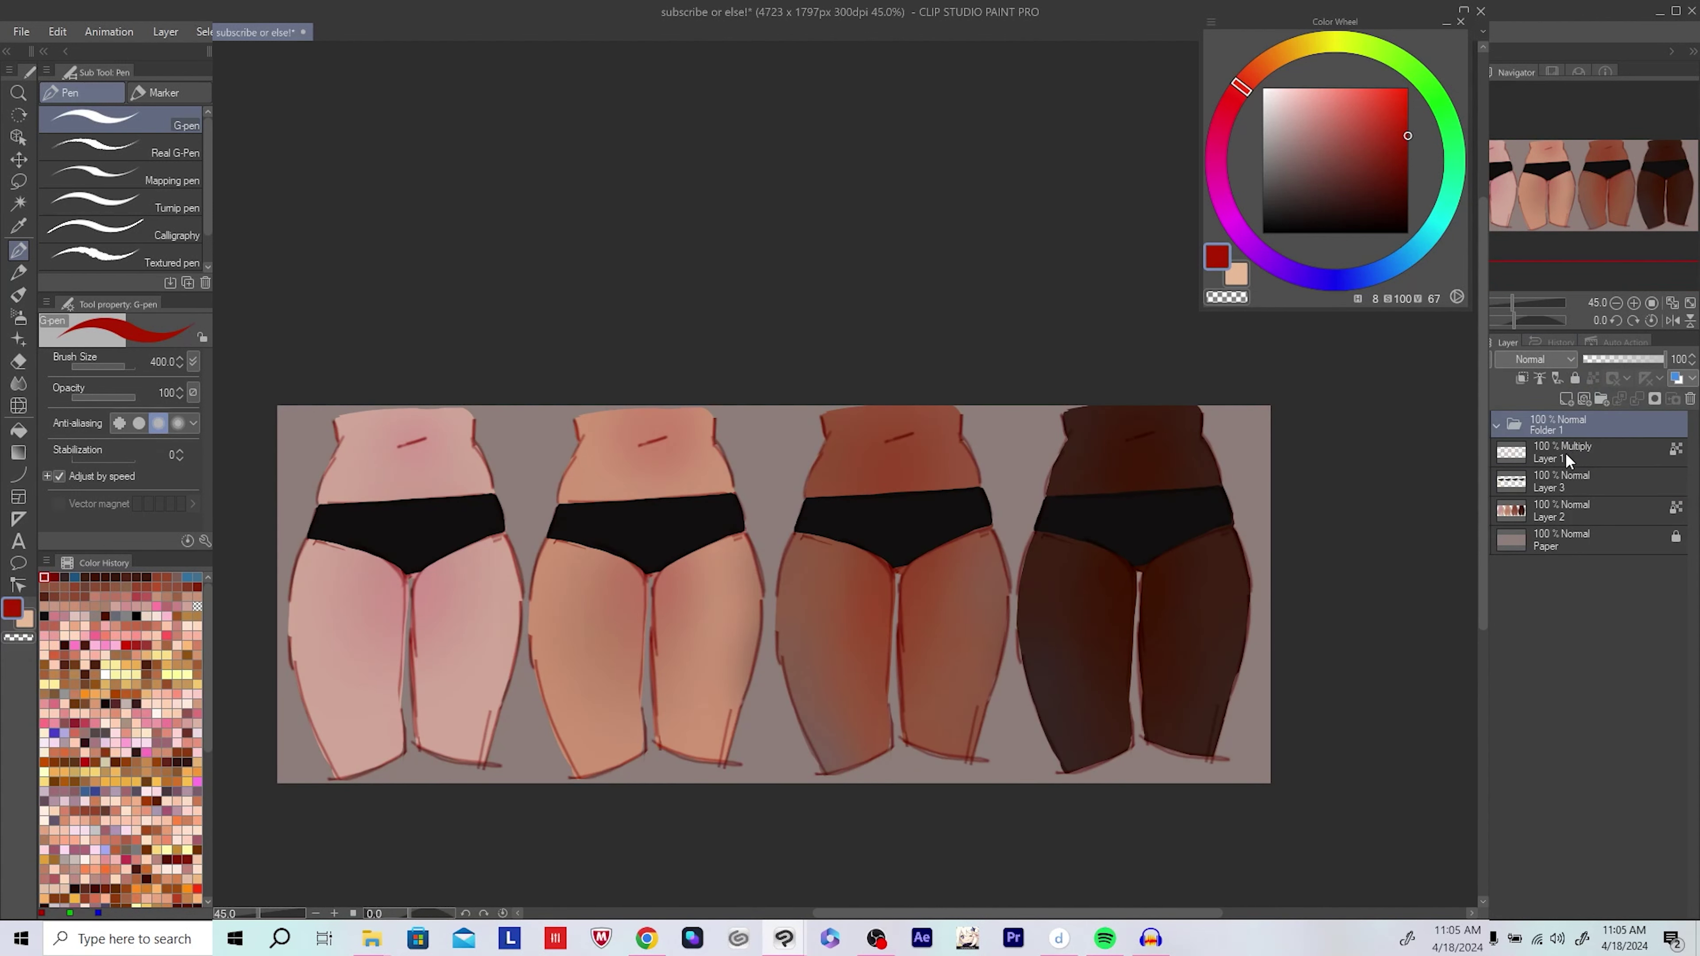
pyautogui.keyDown('ctrl'); pyautogui.click(1570, 478); pyautogui.keyUp('ctrl')
pyautogui.hotkey('ctrl', 'g')
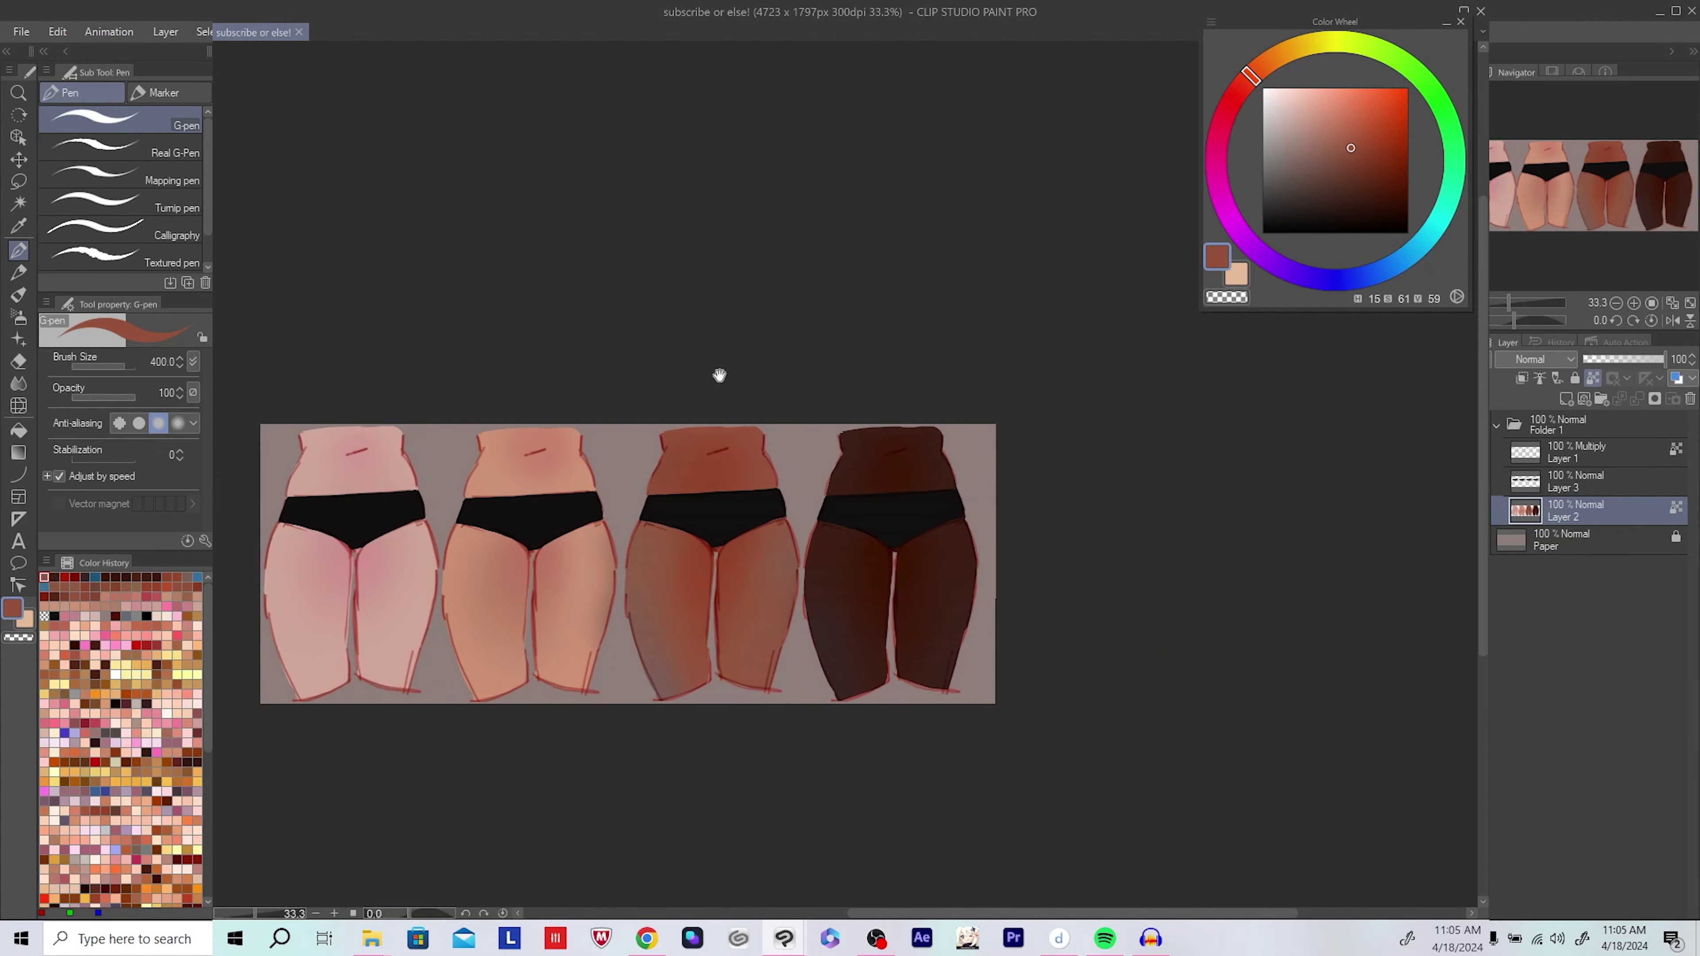
# Step: Merge the line art and underwear layers down into Layer 2 inside the folder
pyautogui.moveTo(719, 376); pyautogui.dragTo(811, 353)
pyautogui.click(1555, 484)
pyautogui.hotkey('ctrl', 'e')
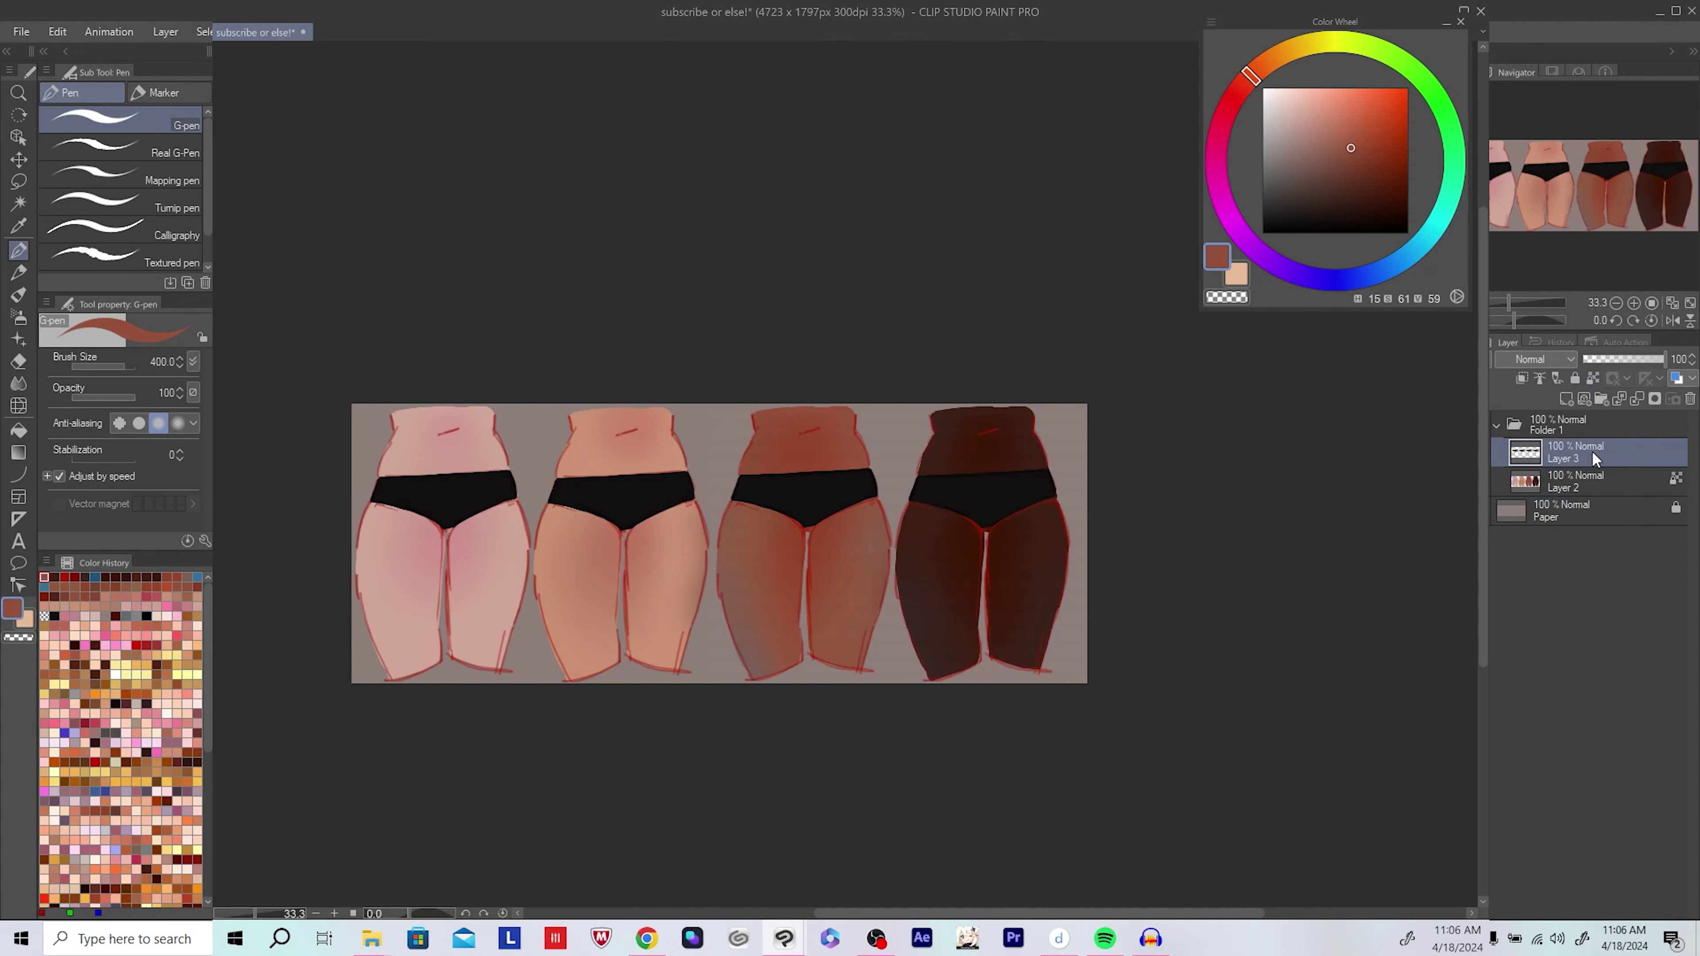
pyautogui.click(1591, 452)
pyautogui.hotkey('ctrl', 'e')
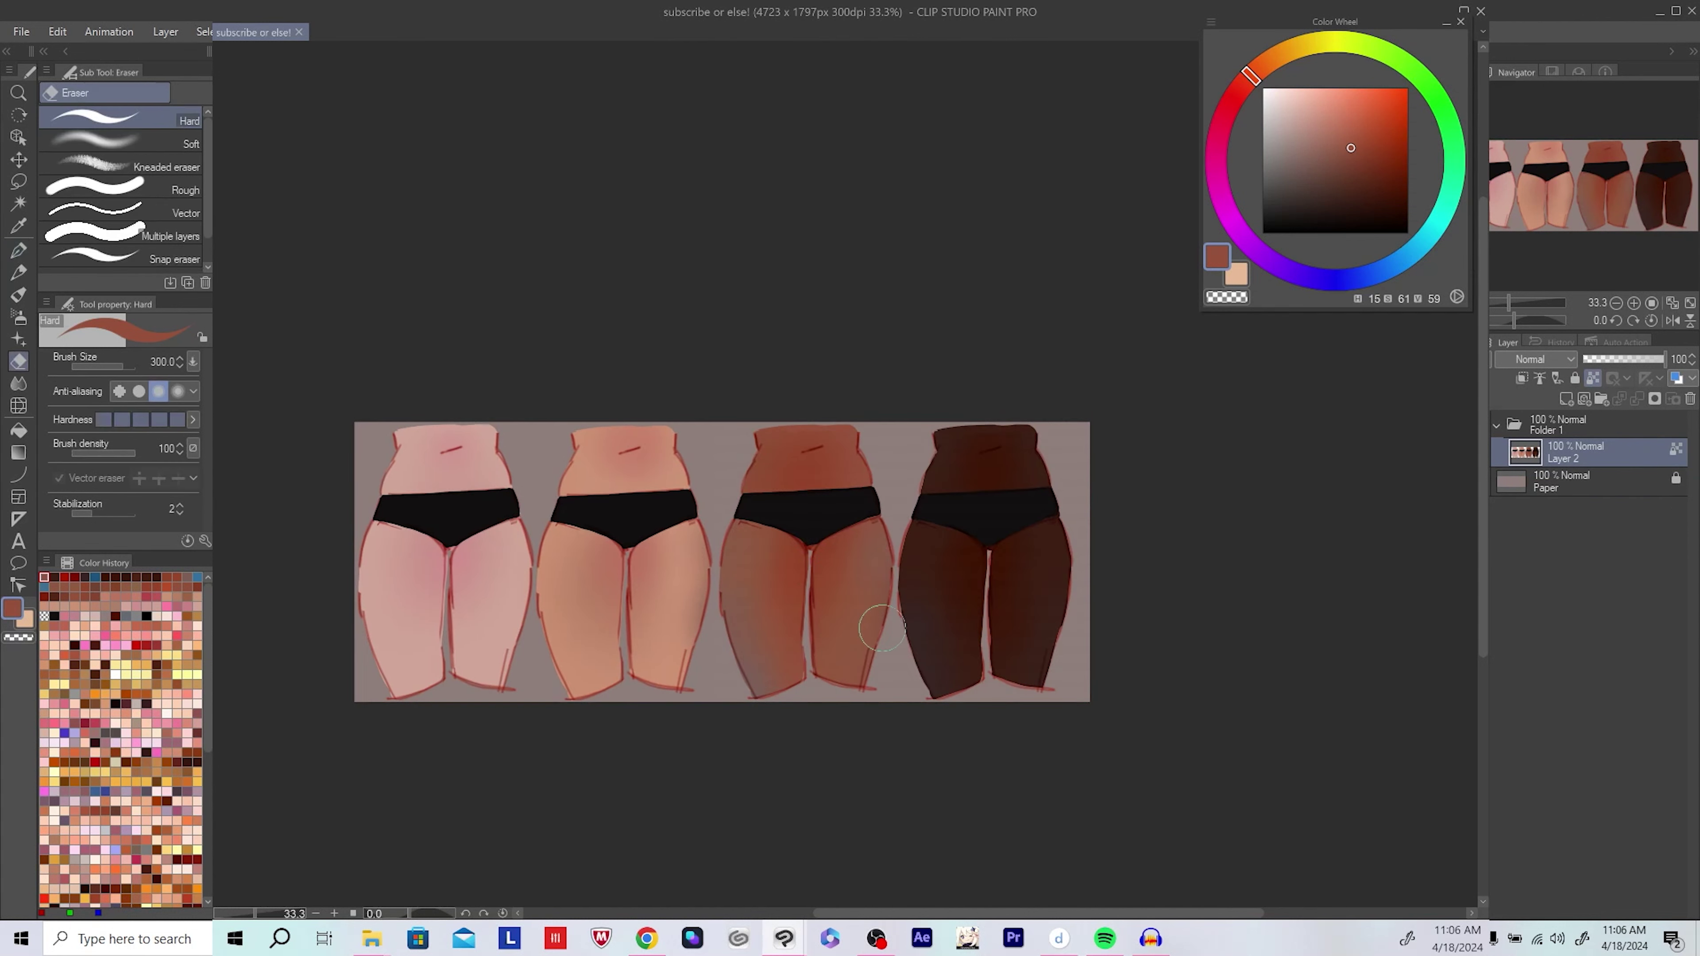
# Step: Trim the stray line ends around the figures' legs with the G-pen in transparent colour and save the file
pyautogui.press('p')
pyautogui.scroll(2, 1104, 756)
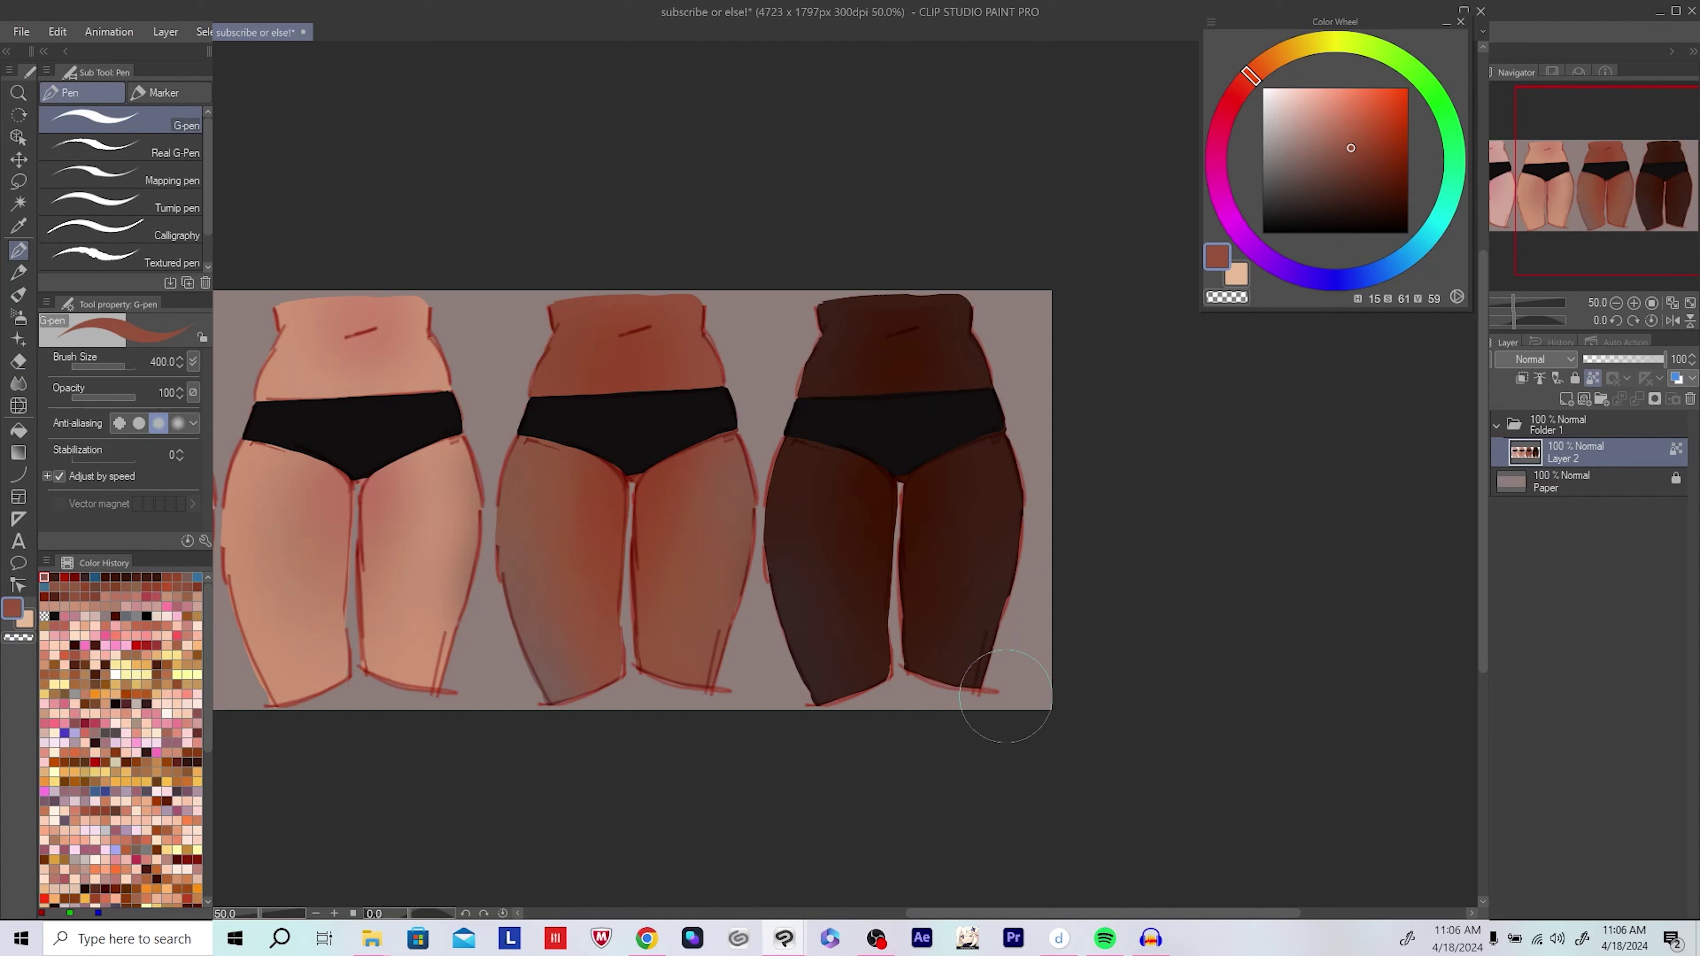
pyautogui.hscroll(-3, 957, 721)
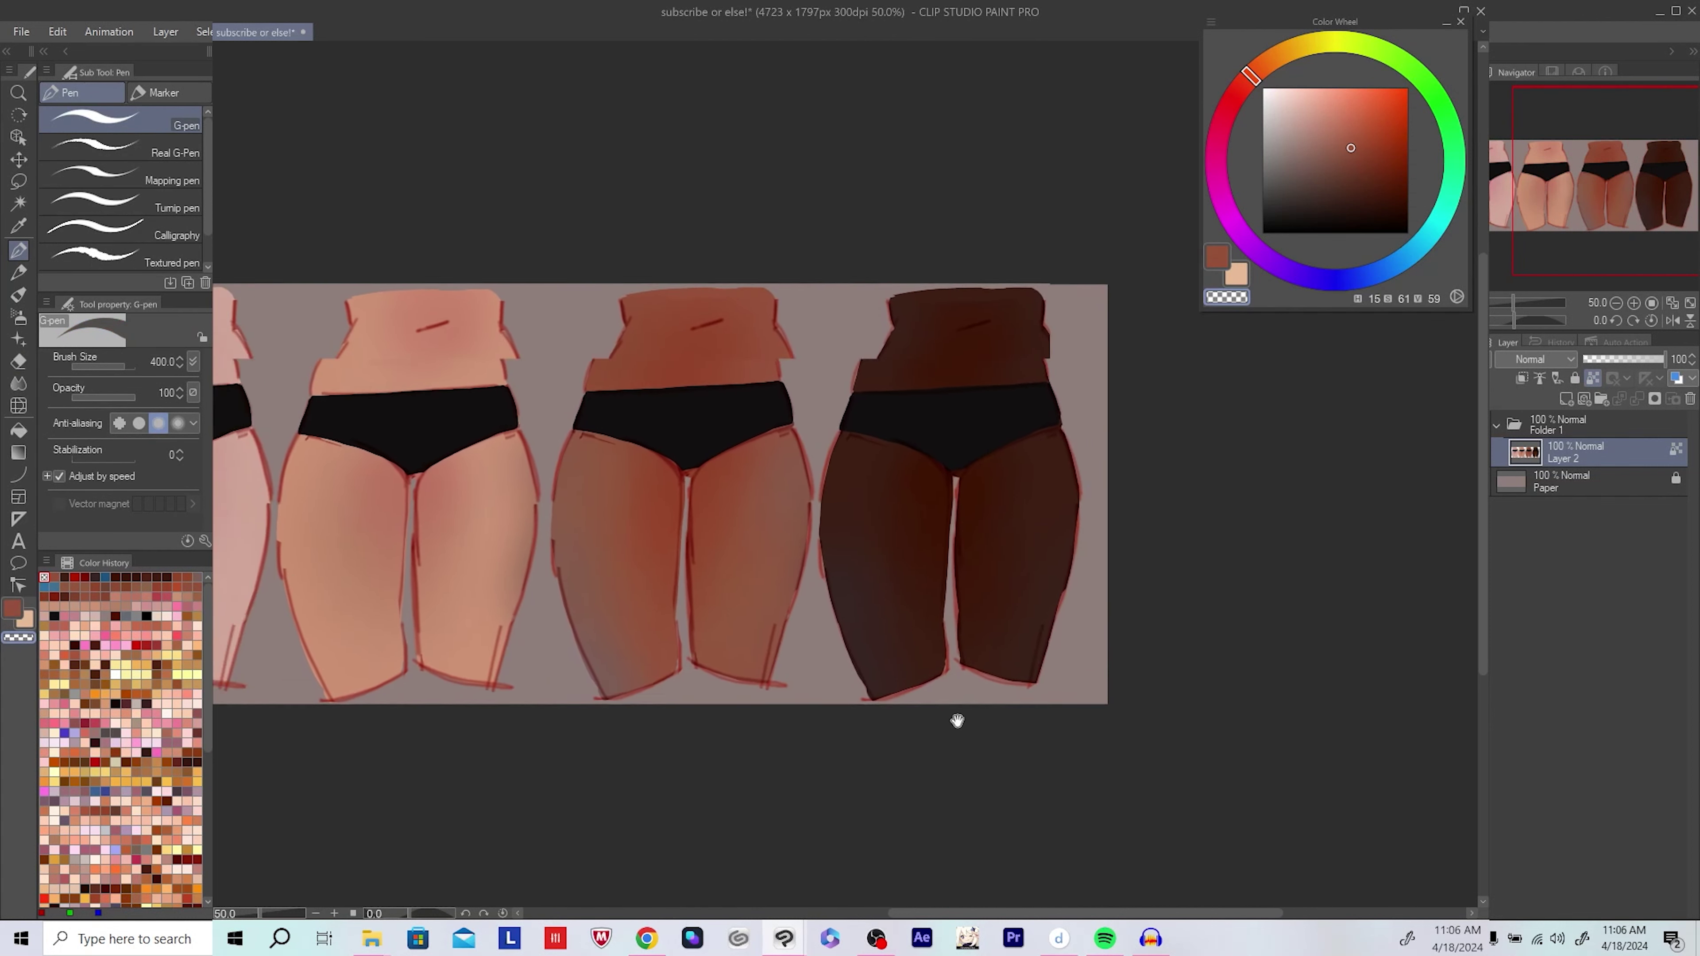
pyautogui.hscroll(-2, 848, 687)
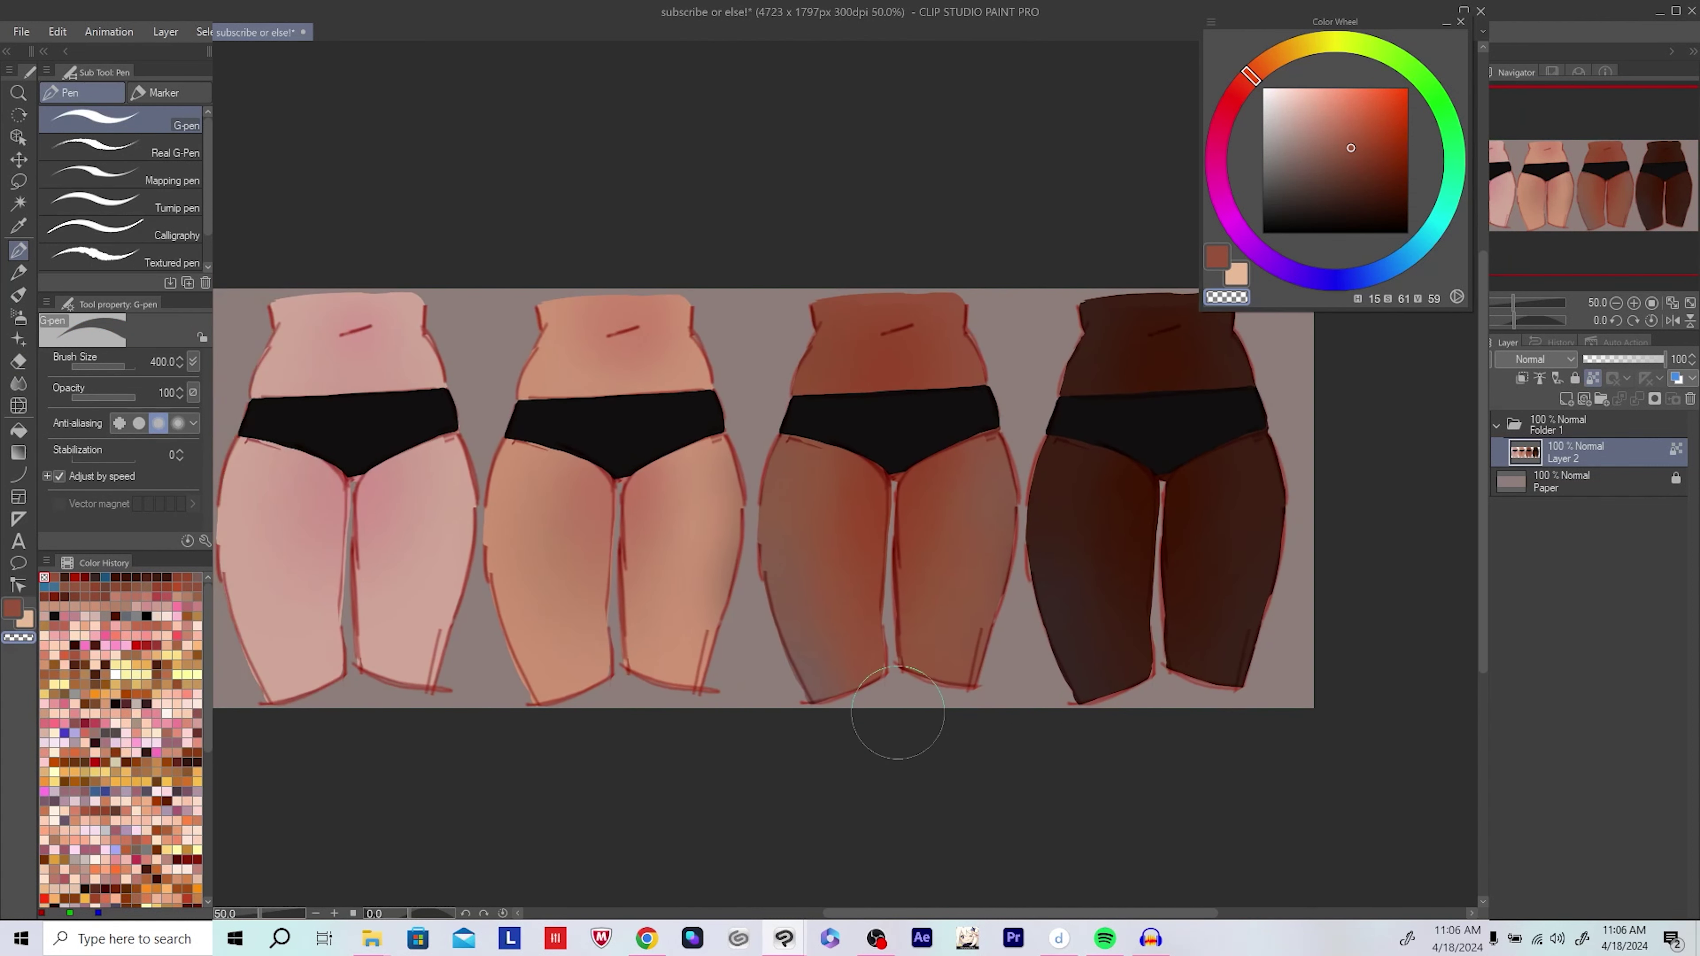
pyautogui.hscroll(-2, 675, 718)
pyautogui.hotkey('ctrl', 's')
pyautogui.scroll(-2, 910, 683)
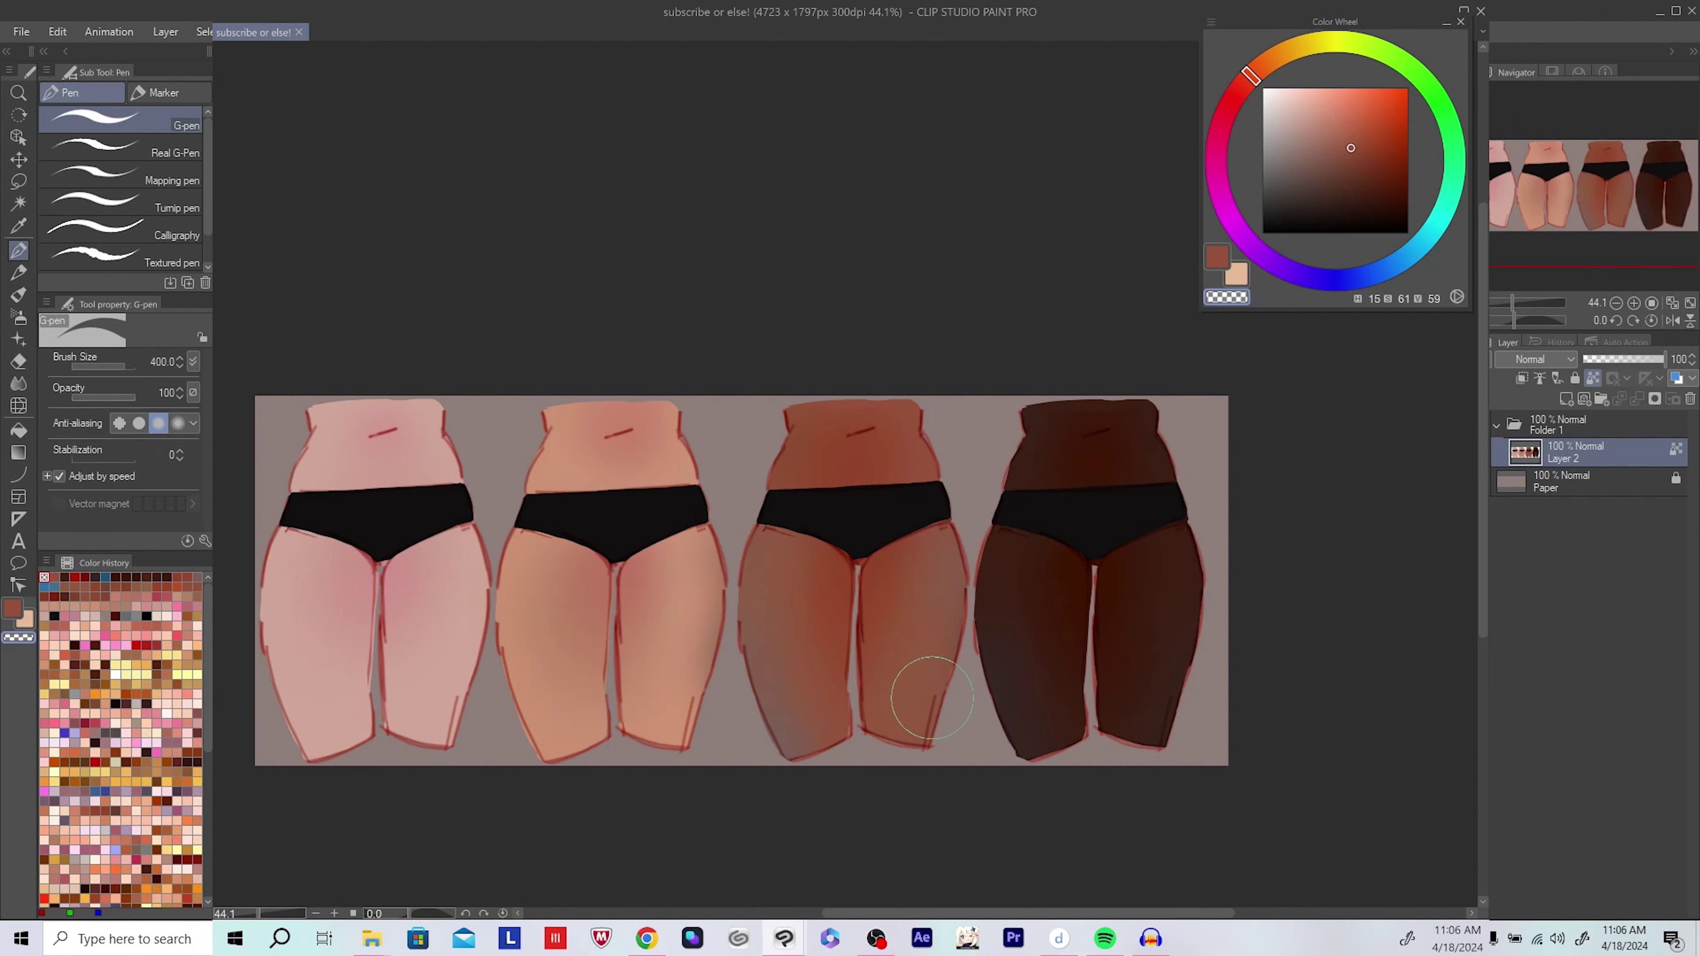
pyautogui.scroll(-2, 903, 482)
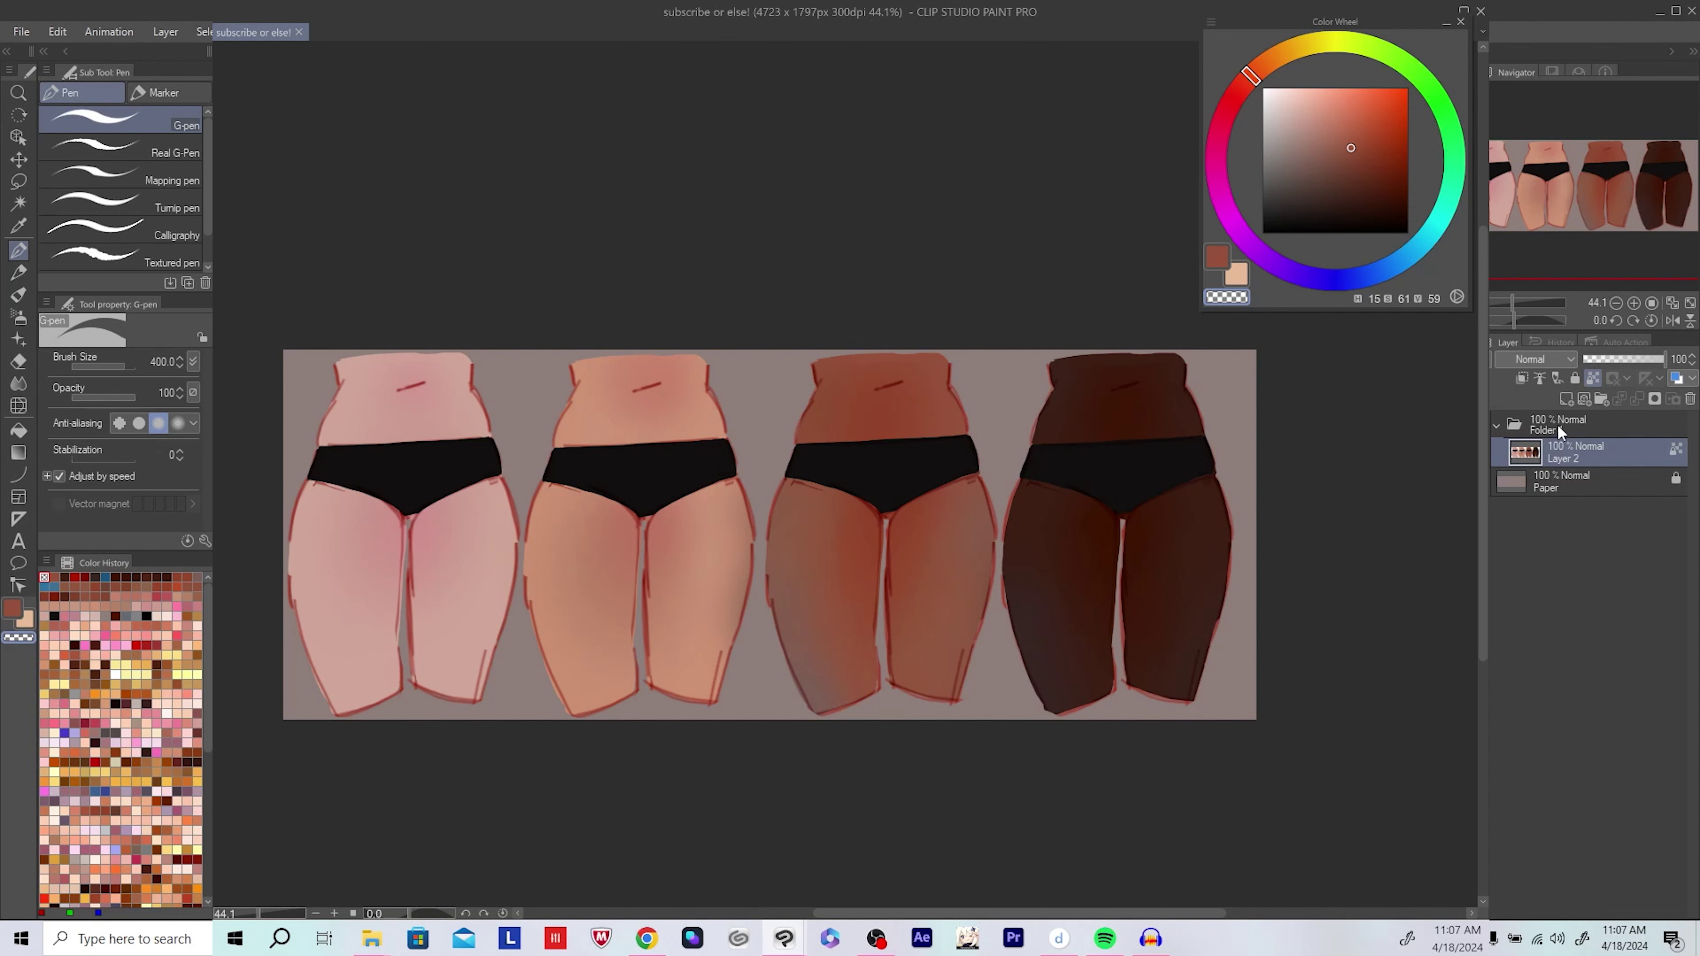
# Step: Add a new layer clipped to Layer 2 and airbrush the first figure's inner thighs with pink (H 4, S 37, V 80)
pyautogui.click(1567, 393)
pyautogui.moveTo(424, 464); pyautogui.dragTo(475, 486)
pyautogui.keyDown('alt'); pyautogui.click(466, 556); pyautogui.keyUp('alt')
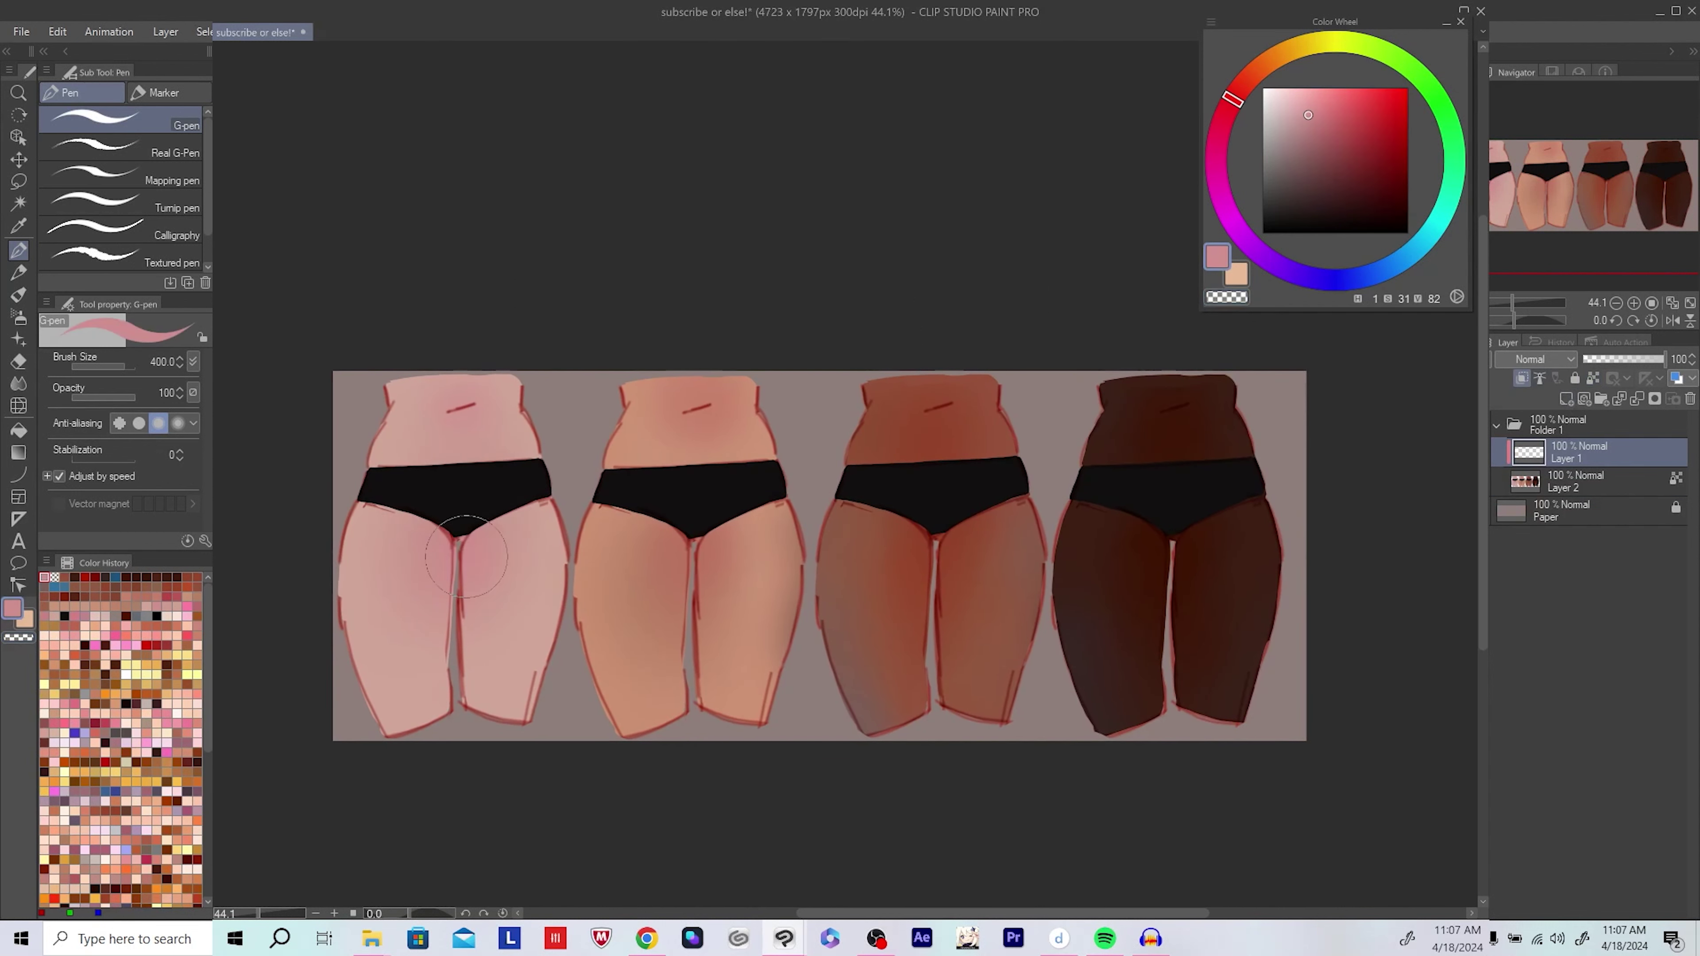
pyautogui.click(1317, 115)
pyautogui.moveTo(466, 563); pyautogui.dragTo(450, 582)
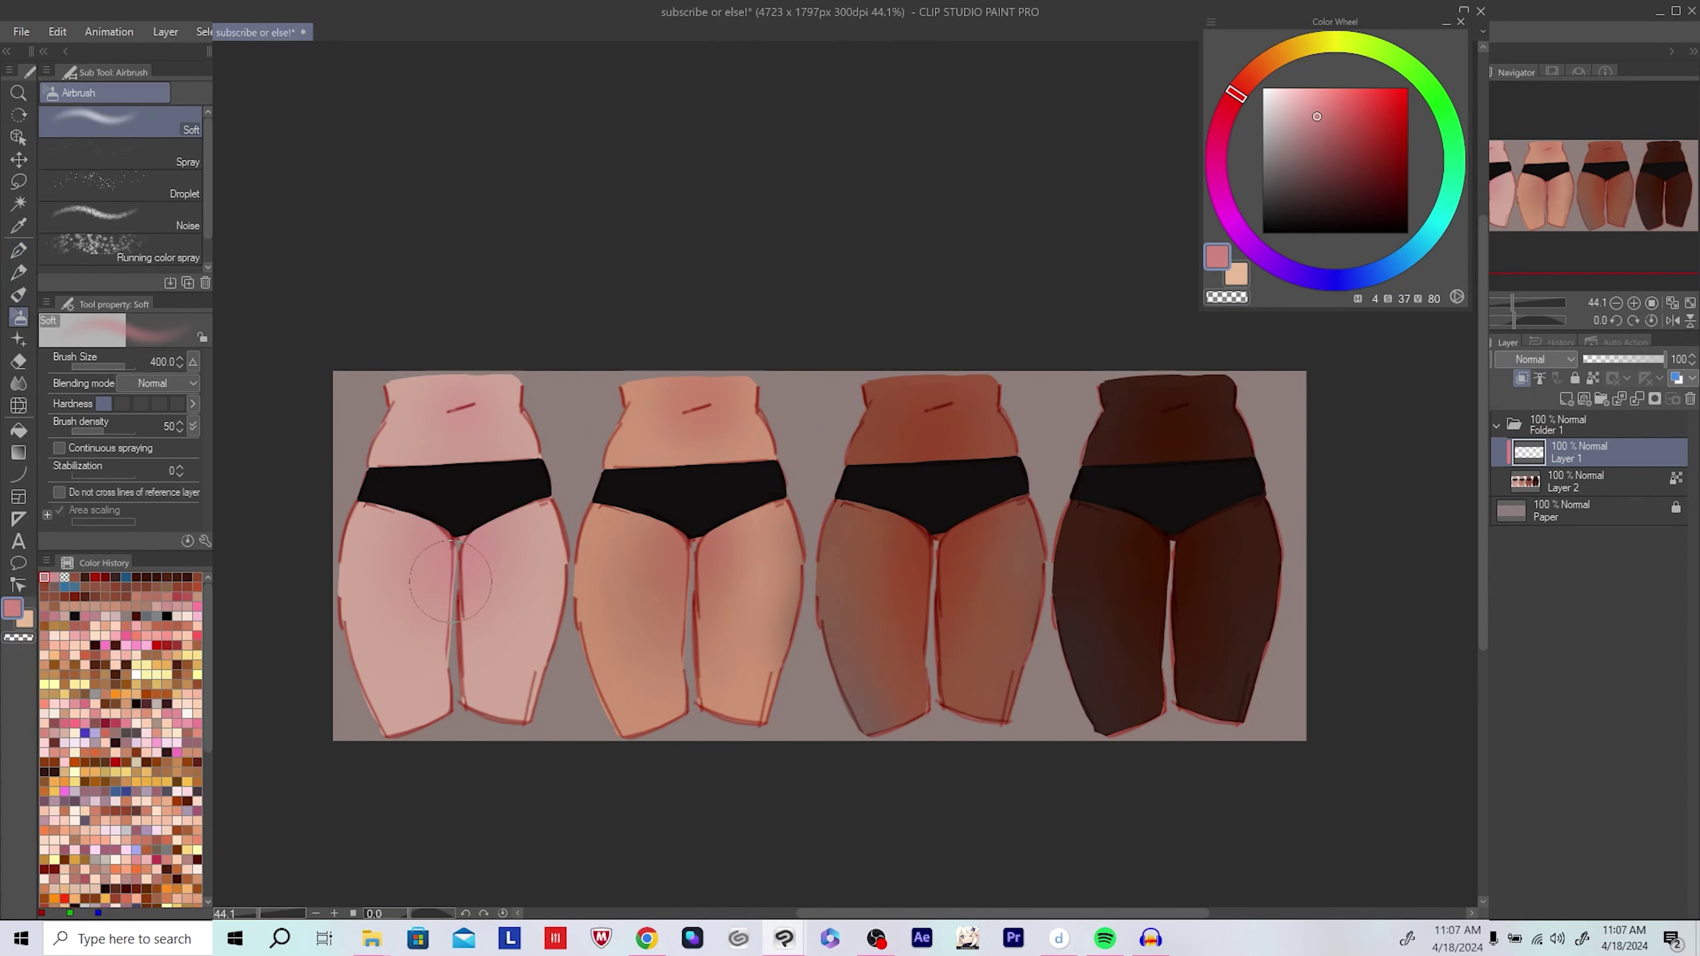
pyautogui.moveTo(450, 582); pyautogui.dragTo(463, 616)
# Step: Airbrush stronger pink (H 358, S 43, V 84) around the first figure's navel and warm red (H 7, S 66, V 73) on the second figure
pyautogui.keyDown('alt'); pyautogui.click(552, 525); pyautogui.keyUp('alt')
pyautogui.moveTo(498, 509); pyautogui.dragTo(512, 442)
pyautogui.moveTo(729, 392); pyautogui.dragTo(664, 371)
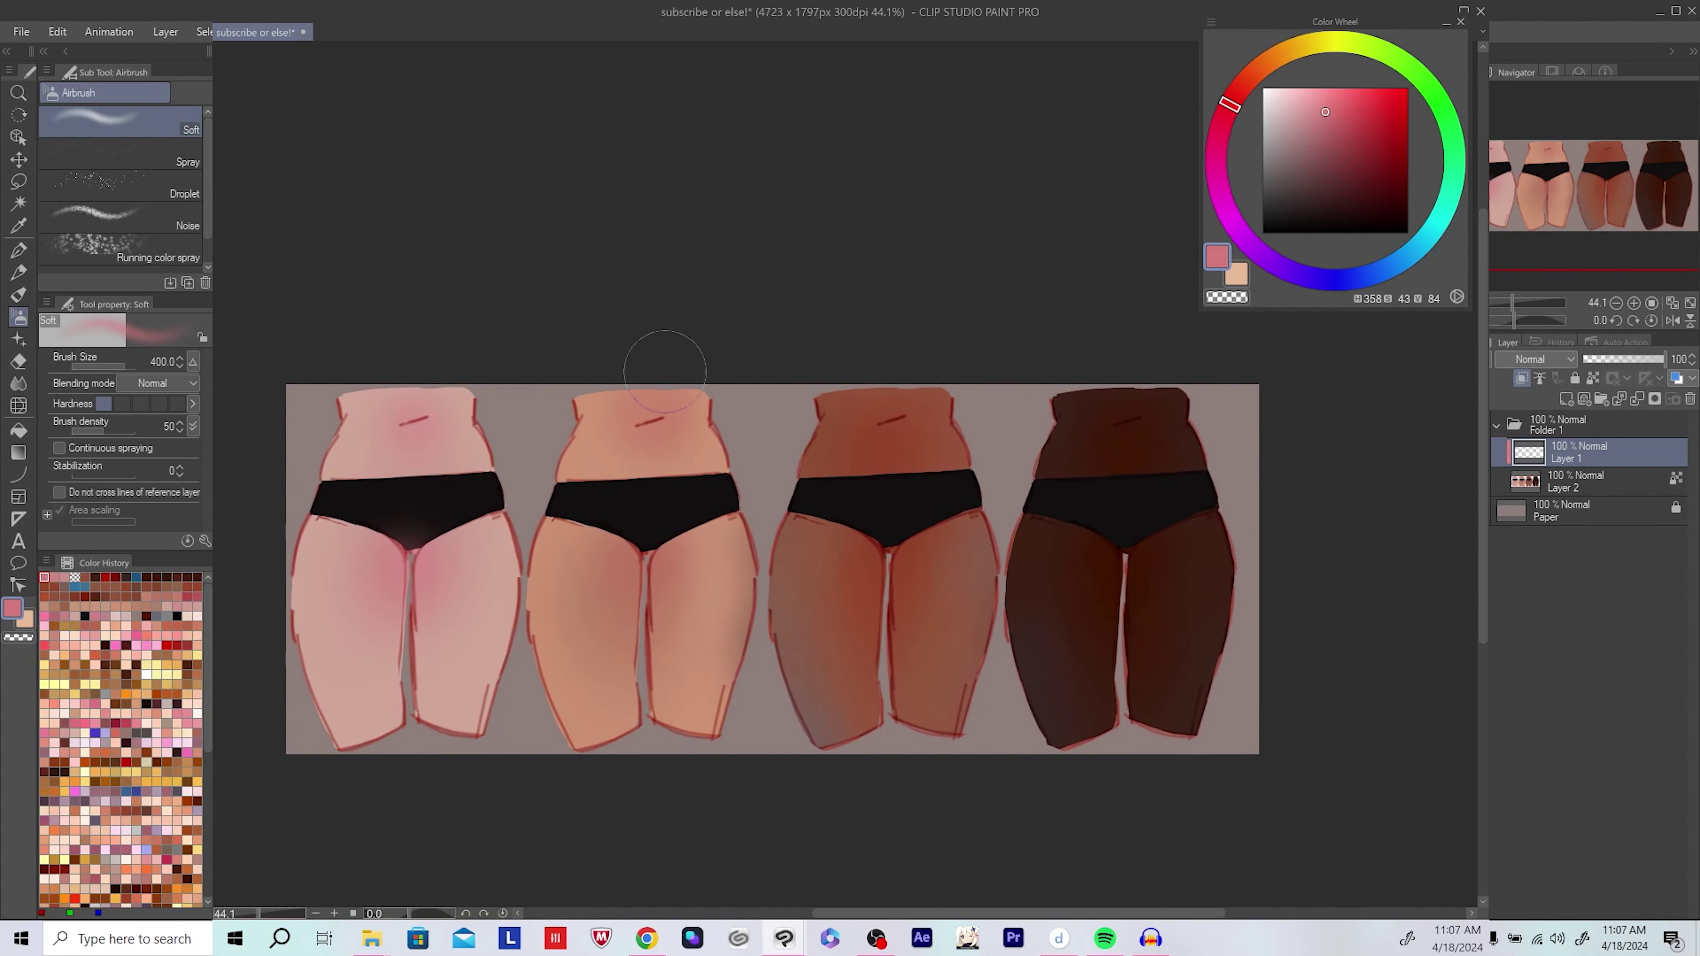
pyautogui.scroll(-1, 619, 507)
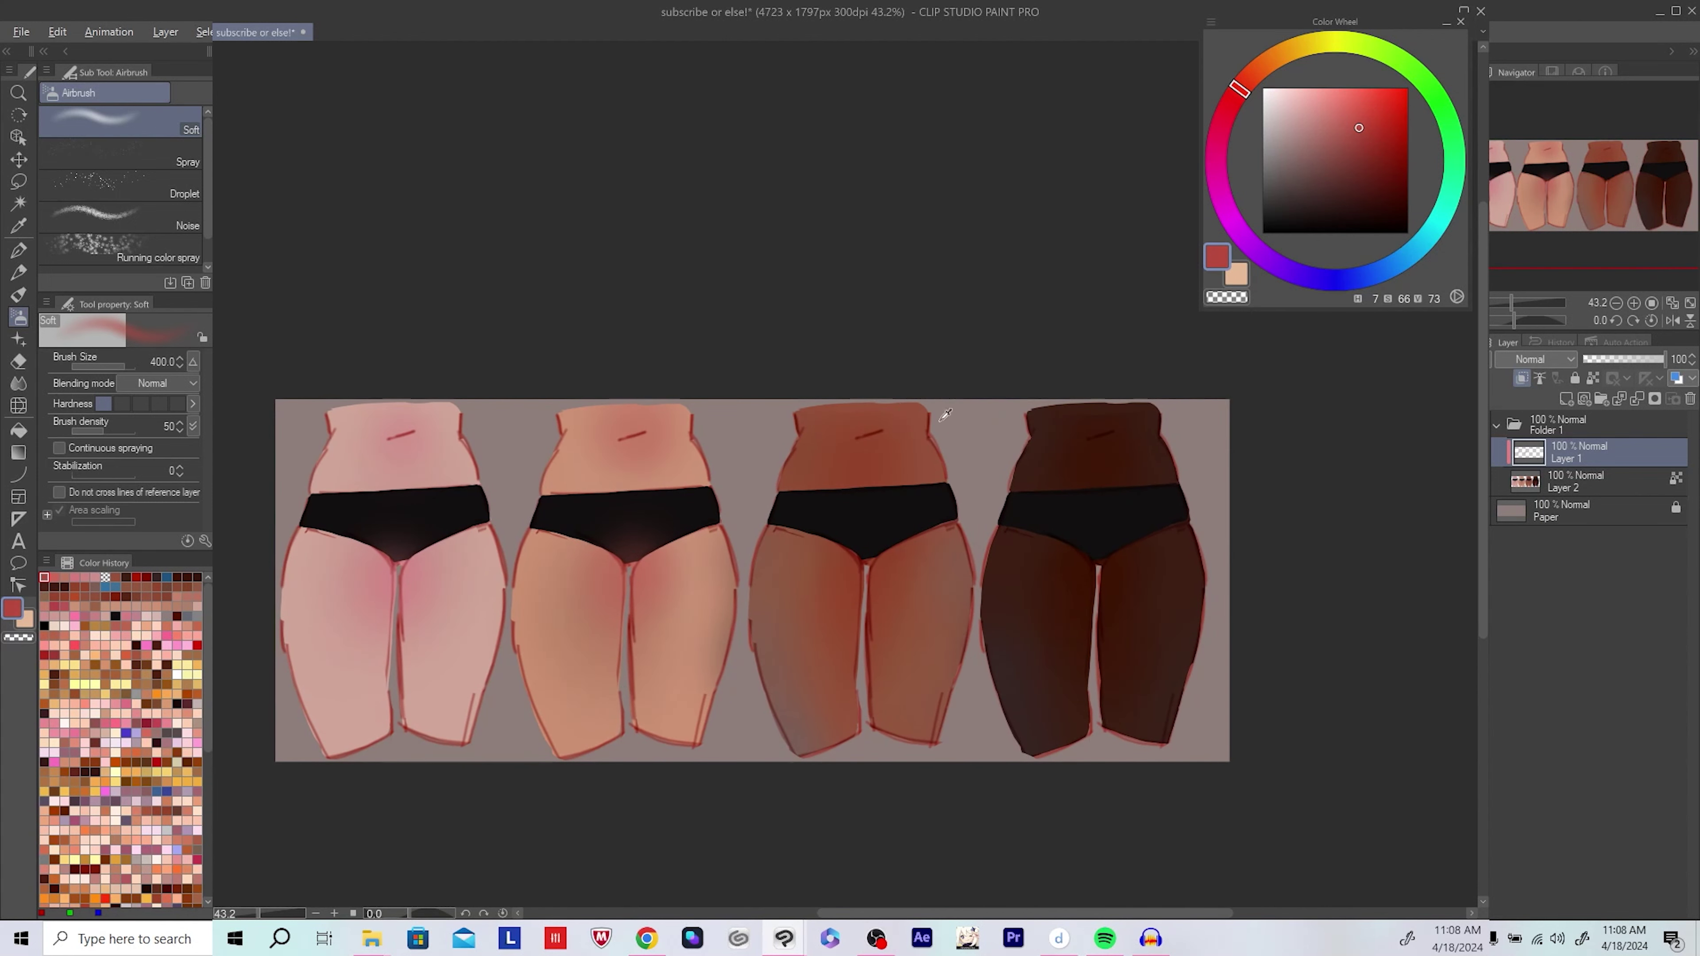
# Step: Airbrush the third figure's navel area with deep red-brown (H 15, S 80, V 58) and pick near-black brown (H 18, S 99, V 16) for the fourth
pyautogui.keyDown('alt'); pyautogui.click(870, 455); pyautogui.keyUp('alt')
pyautogui.keyDown('alt'); pyautogui.click(870, 455); pyautogui.keyUp('alt')
pyautogui.moveTo(854, 444); pyautogui.dragTo(805, 410)
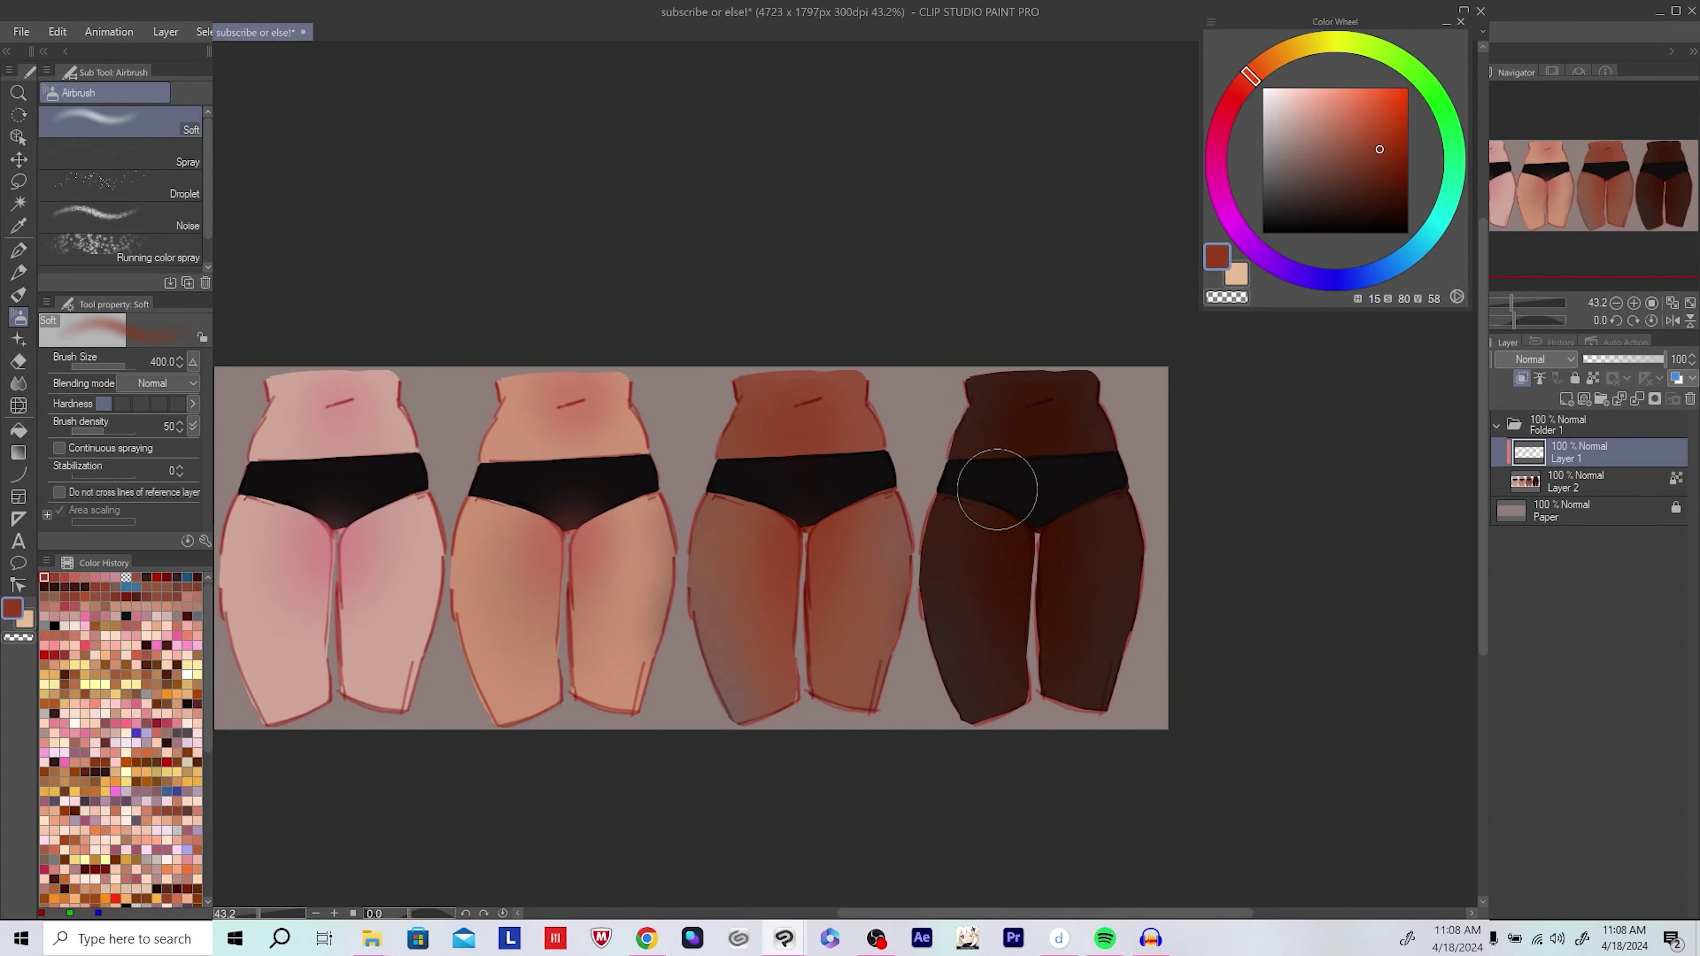
pyautogui.keyDown('alt'); pyautogui.click(998, 490); pyautogui.keyUp('alt')
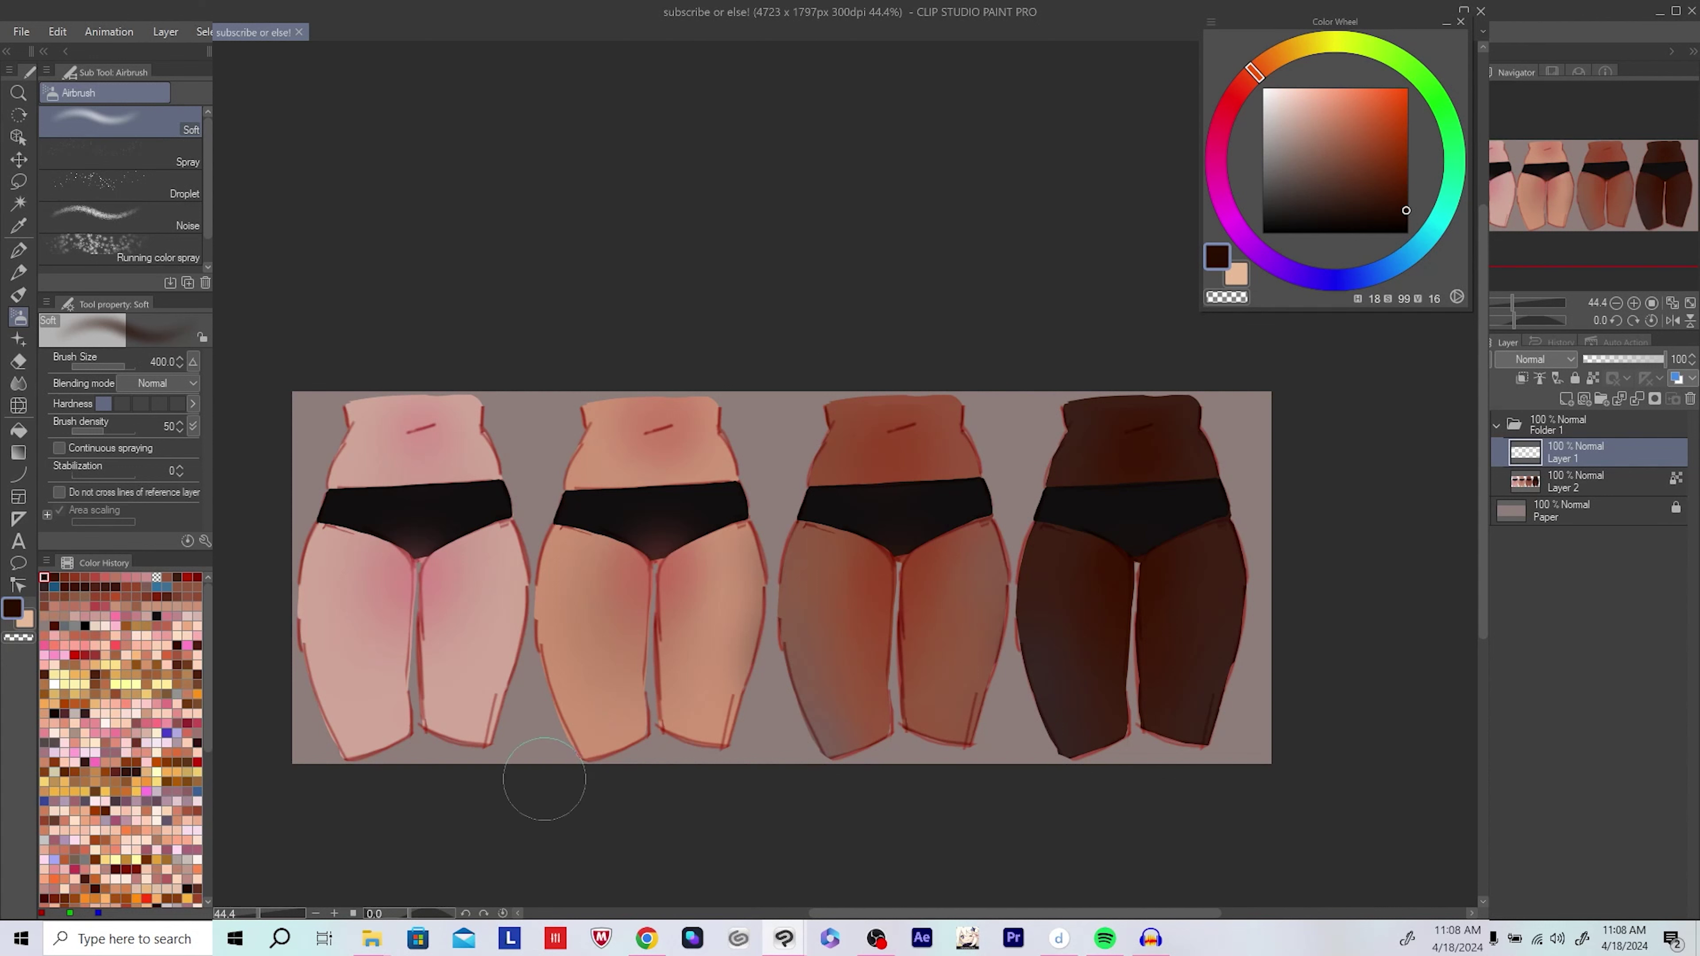
# Step: Clip Layer 1 to the layer below and select Layer 2
pyautogui.moveTo(417, 239); pyautogui.dragTo(774, 231)
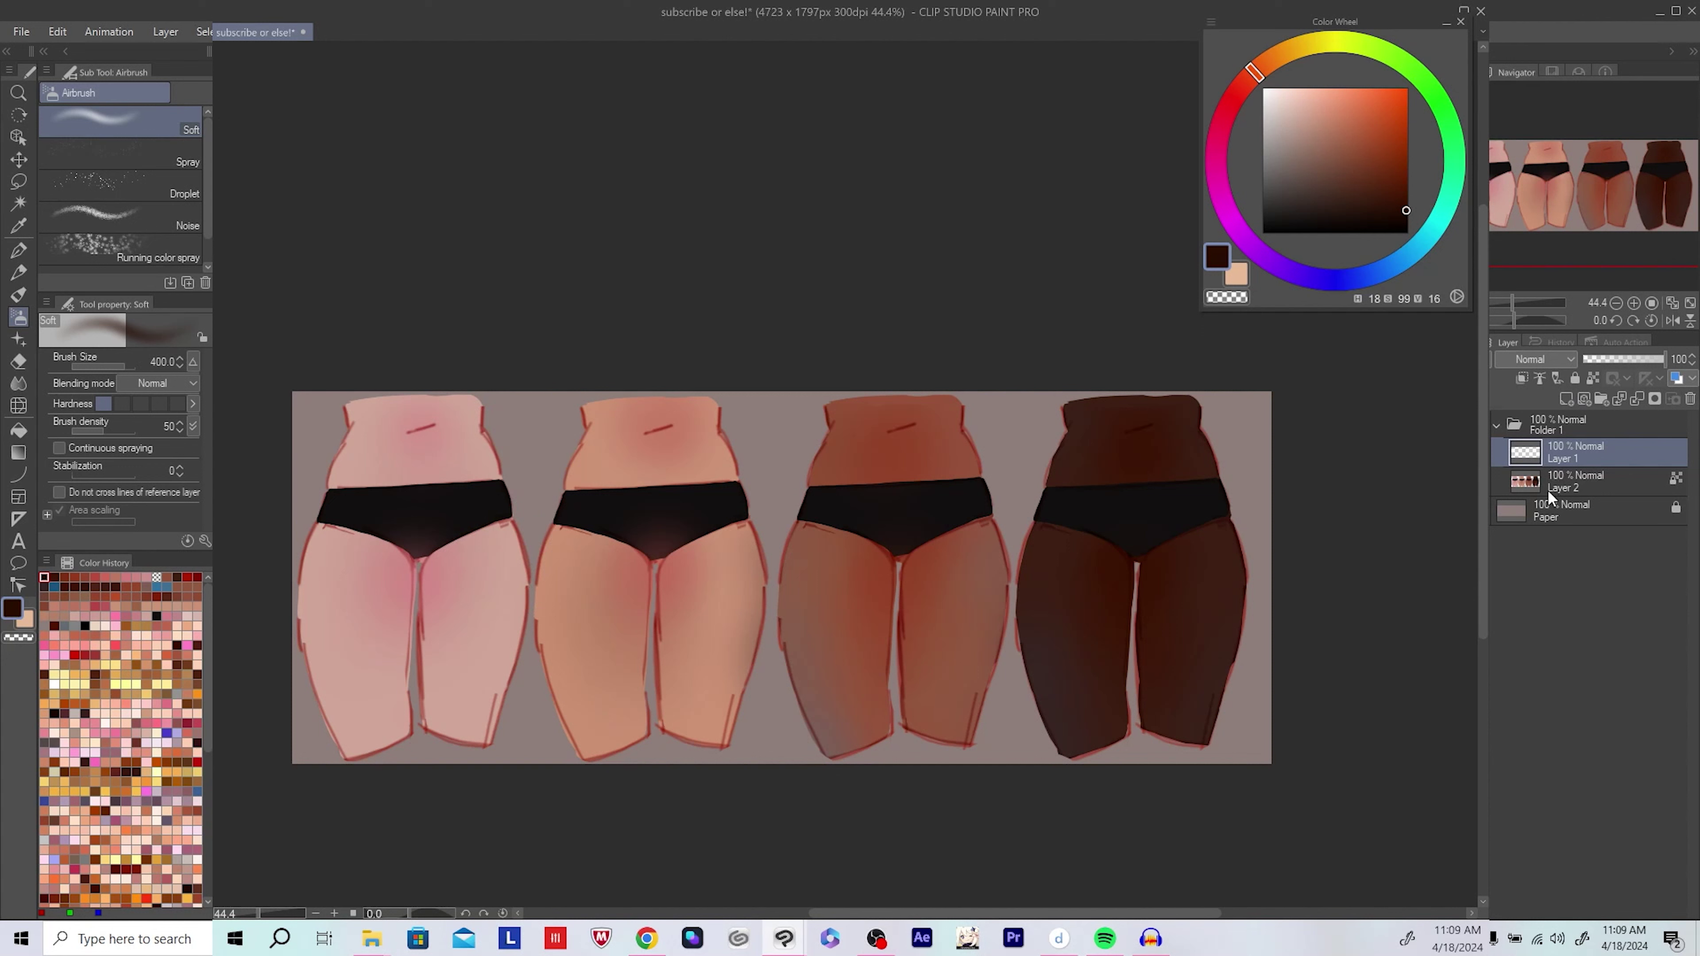
pyautogui.click(1521, 378)
pyautogui.click(1553, 482)
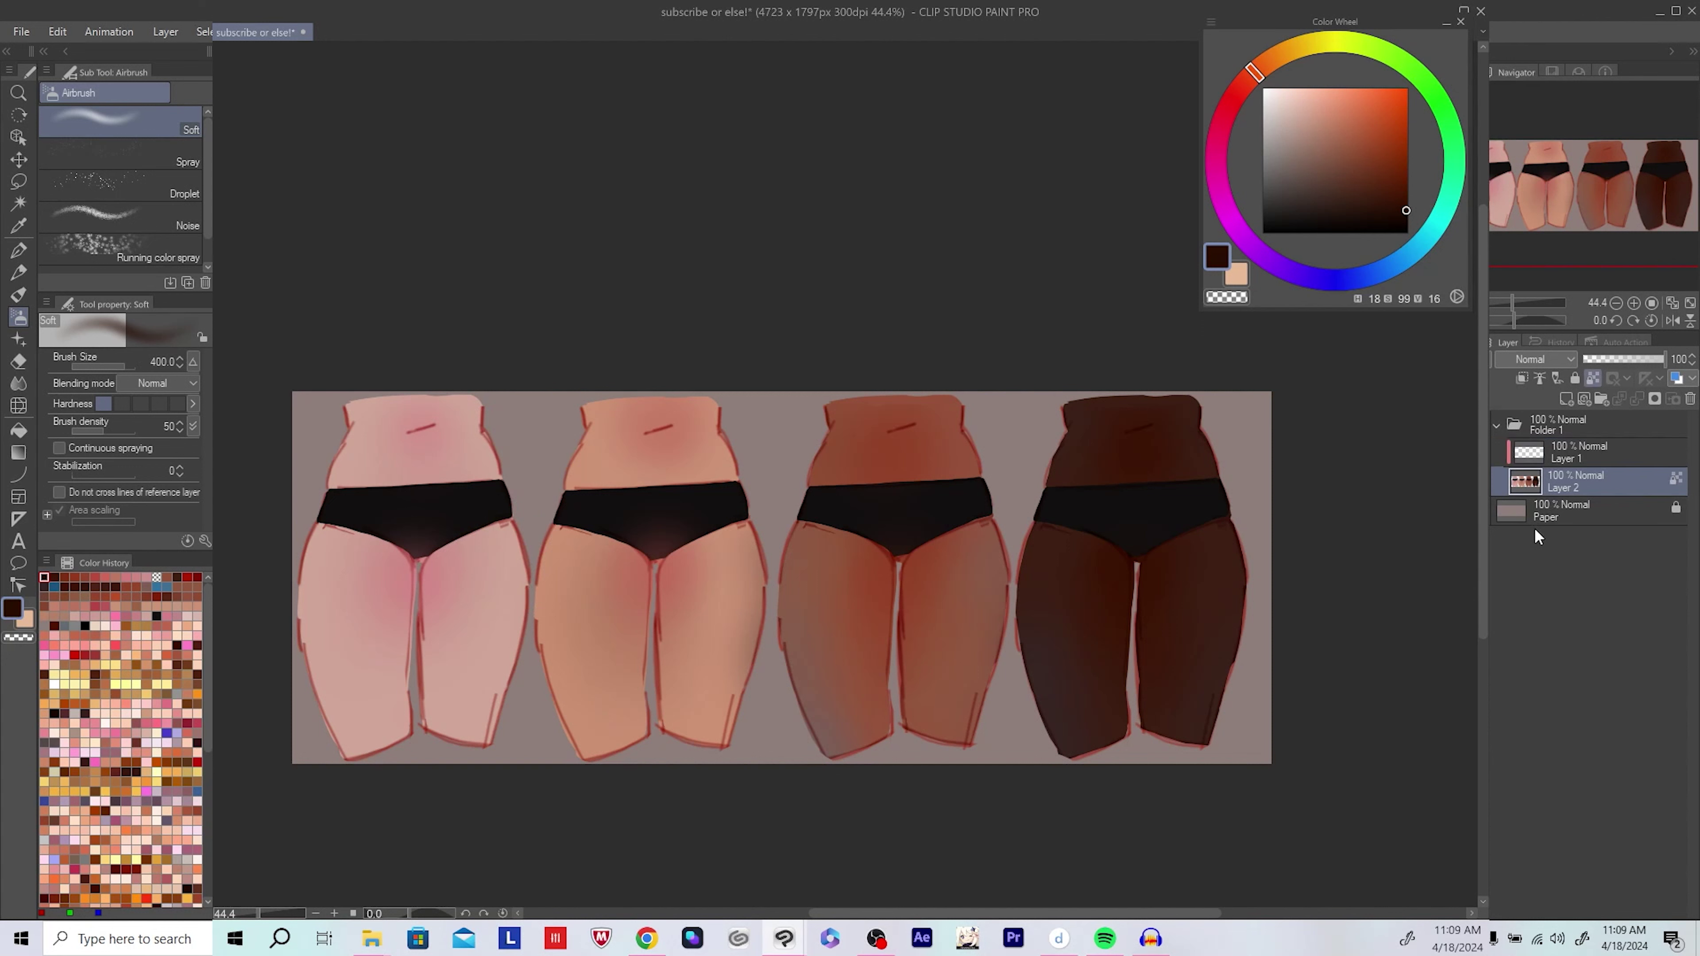
# Step: Set Layer 1's blending mode to Multiply and switch to the G-pen at brush size 400
pyautogui.click(1575, 451)
pyautogui.click(1523, 360)
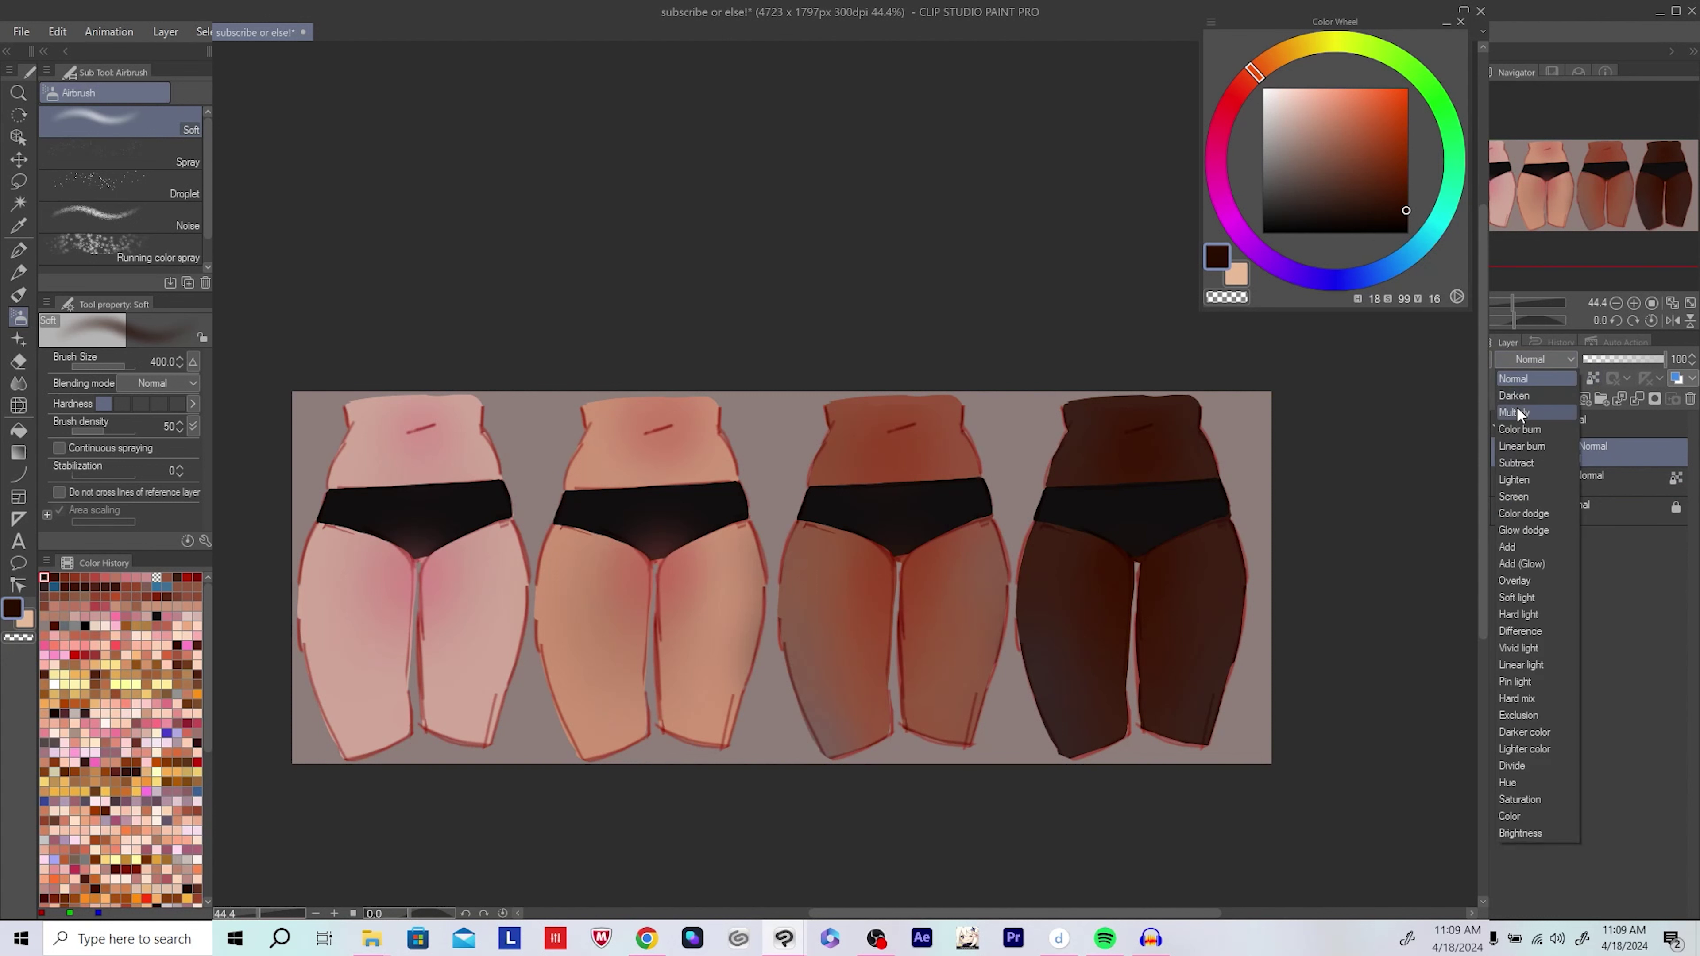
pyautogui.click(1518, 413)
pyautogui.press('p')
pyautogui.scroll(3, 634, 456)
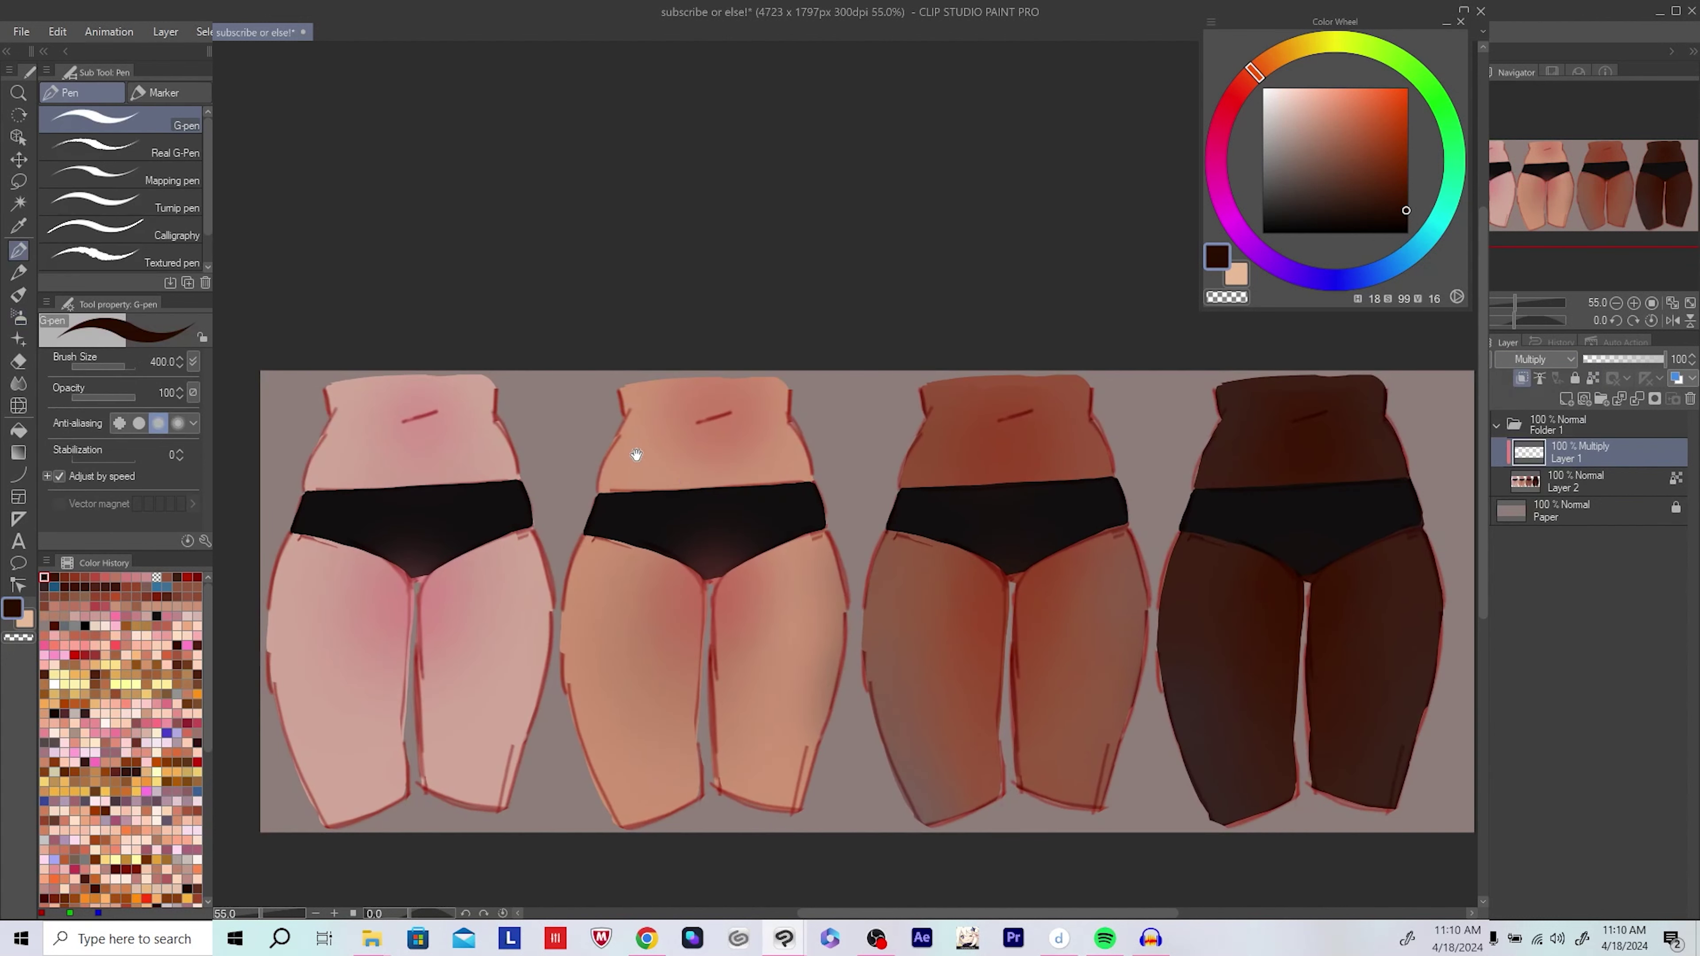
pyautogui.press('[')
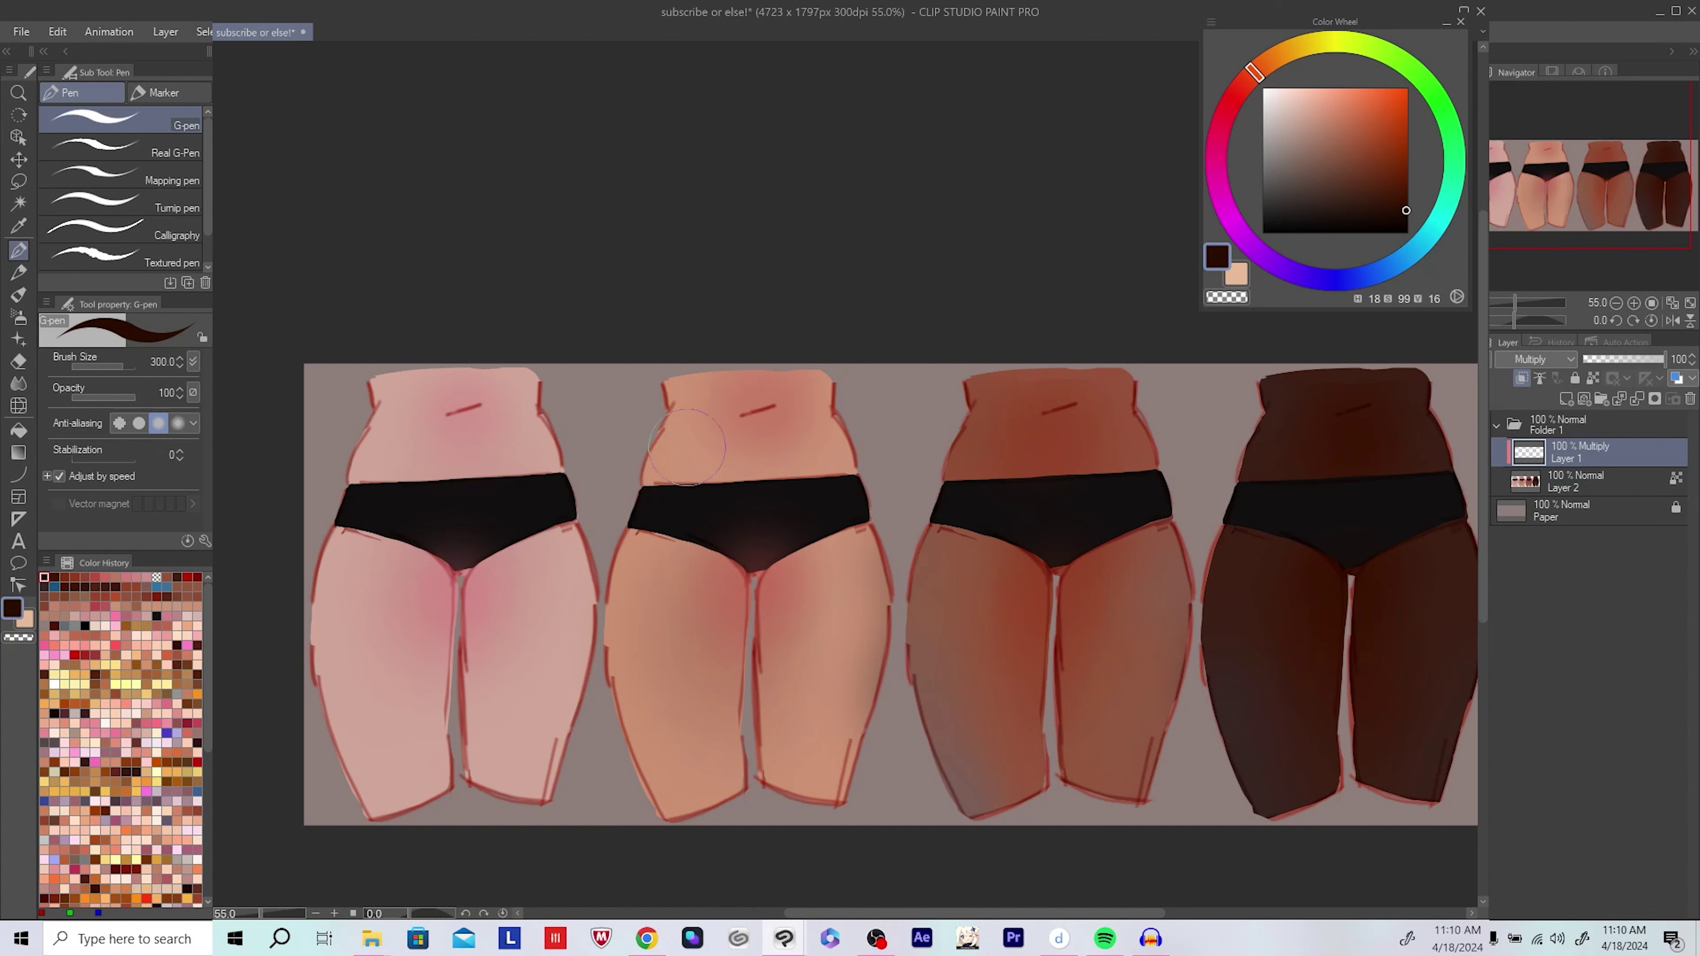
pyautogui.scroll(-2, 748, 428)
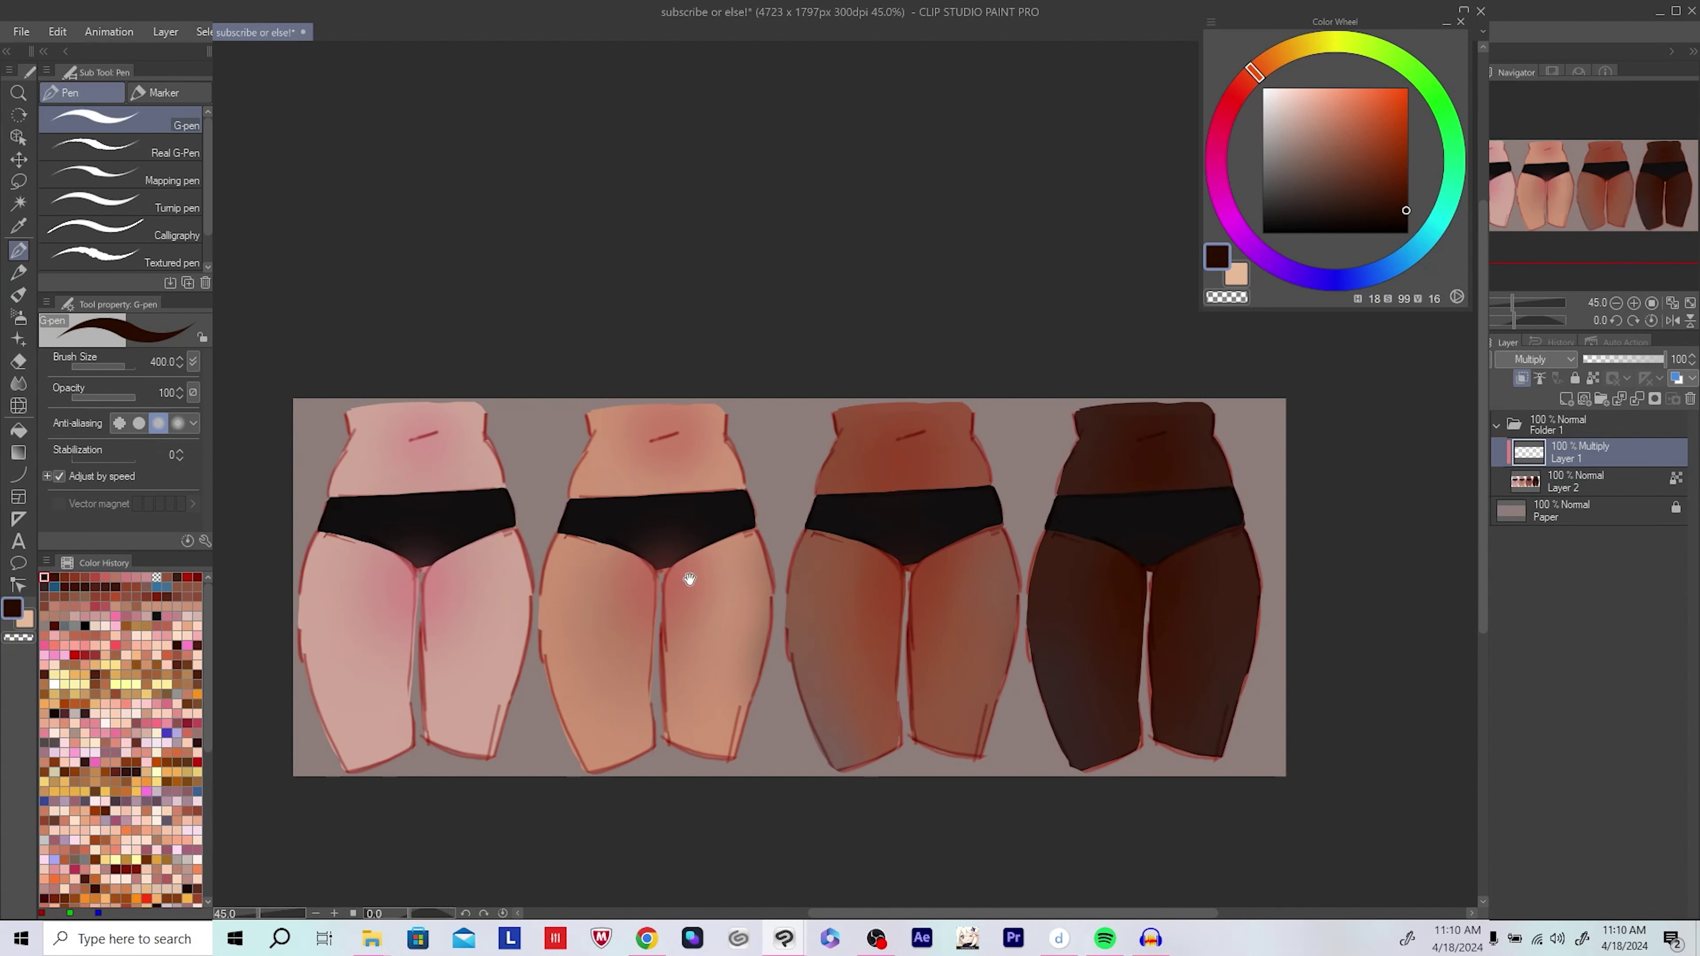
pyautogui.scroll(-1, 690, 579)
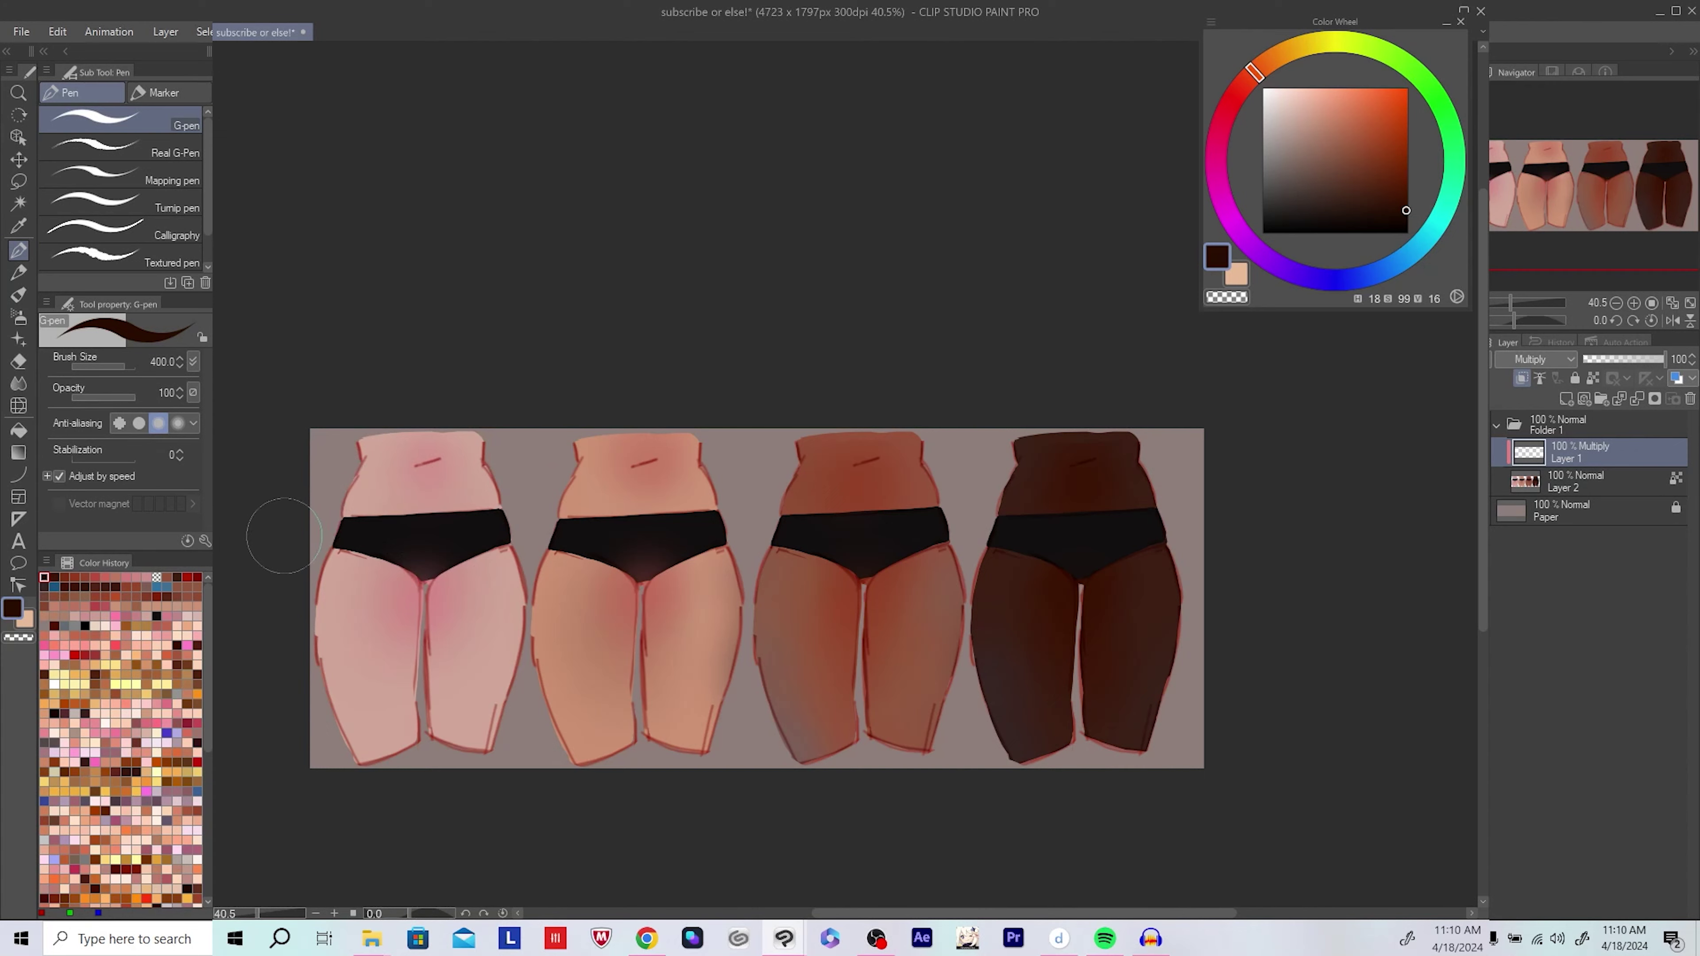
pyautogui.scroll(1, 283, 536)
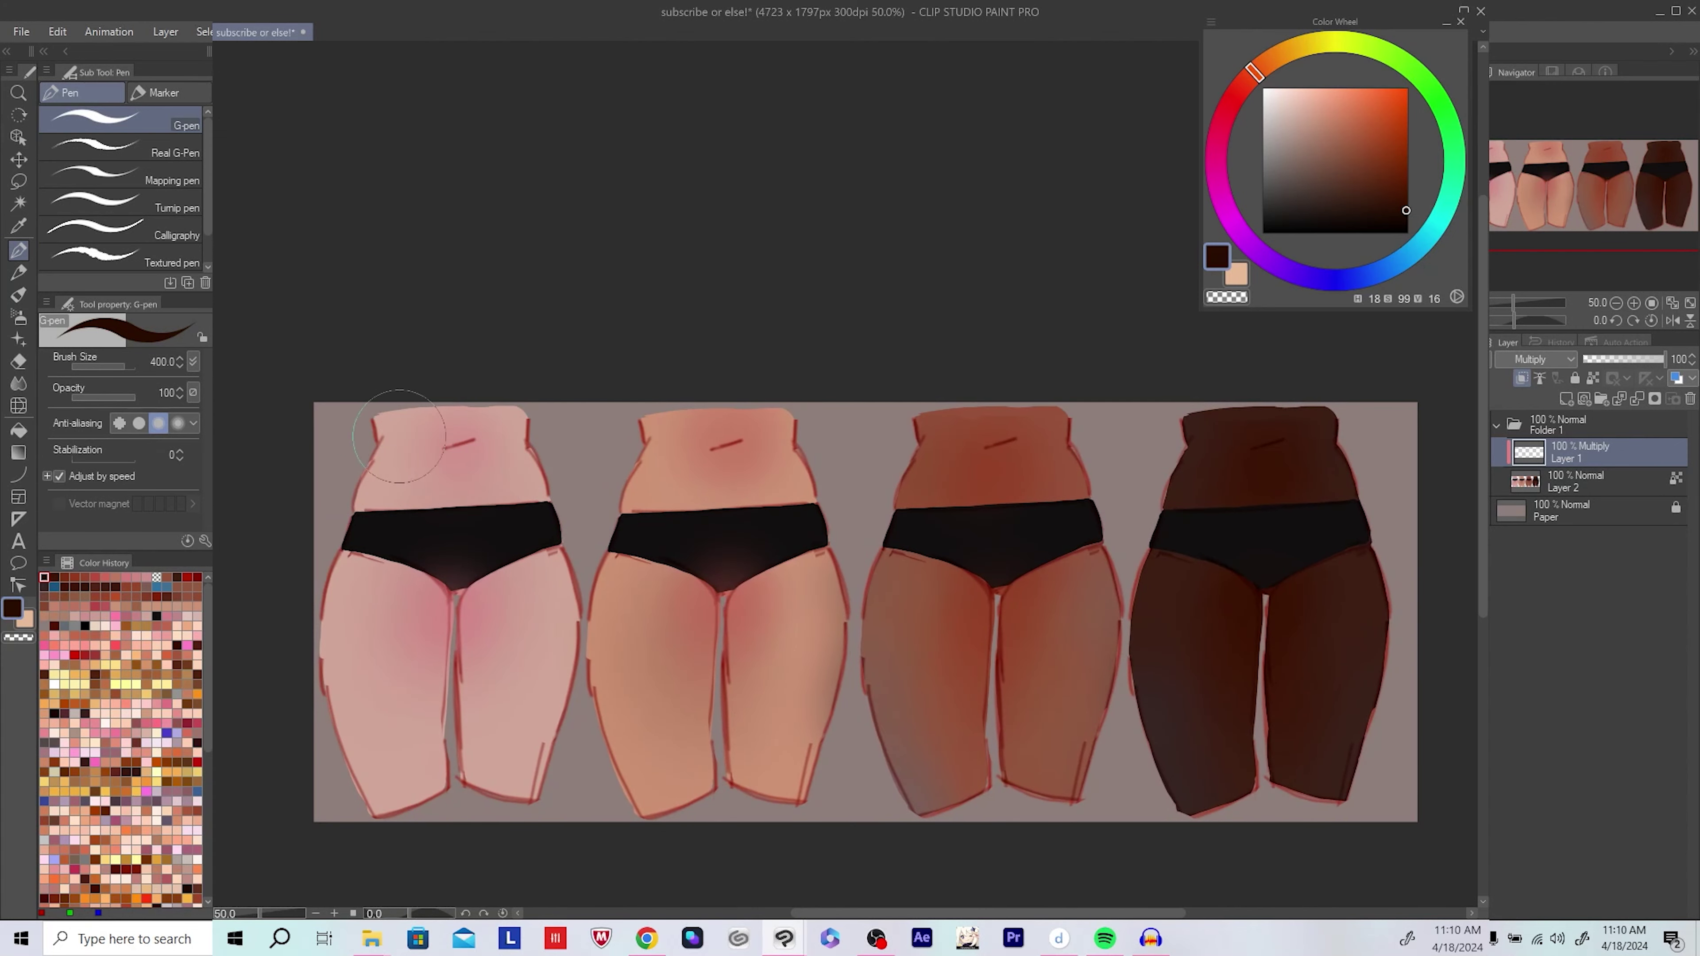
# Step: Undo the dark stroke on the first figure, sample pink (H 7, S 30, V 81) from its belly and set Layer 1 to Multiply
pyautogui.moveTo(401, 462); pyautogui.dragTo(535, 462)
pyautogui.hotkey('ctrl', 'z')
pyautogui.moveTo(520, 380); pyautogui.dragTo(558, 380)
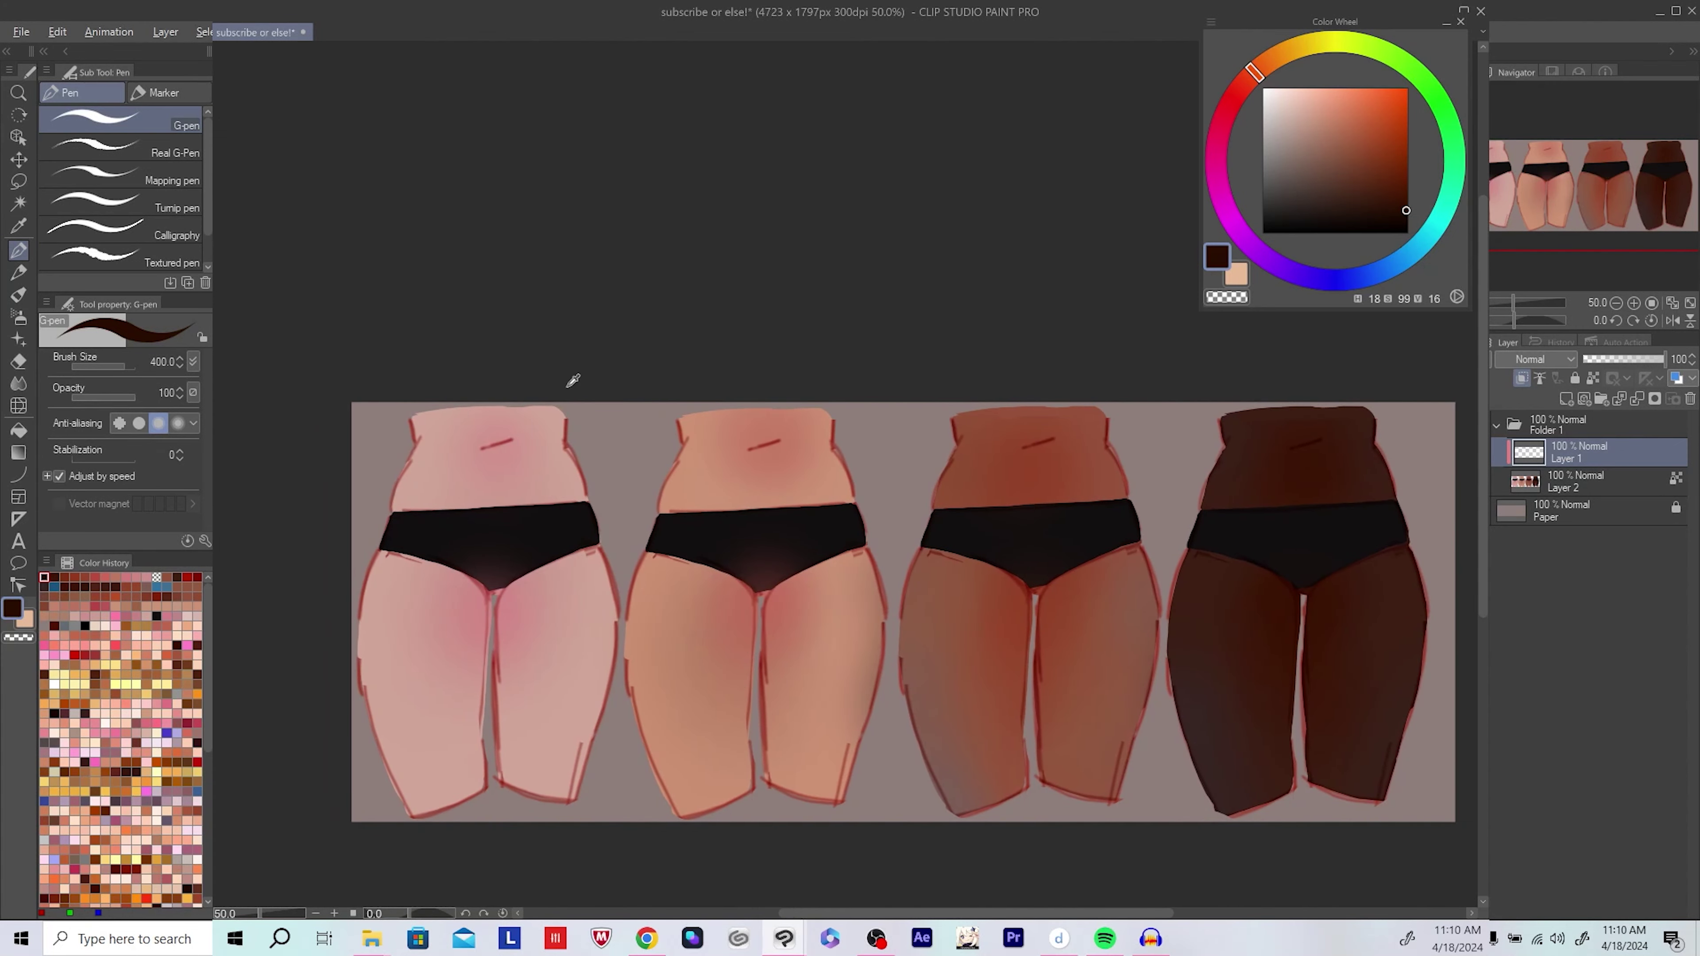
pyautogui.keyDown('alt'); pyautogui.click(516, 482); pyautogui.keyUp('alt')
pyautogui.moveTo(498, 529); pyautogui.dragTo(514, 528)
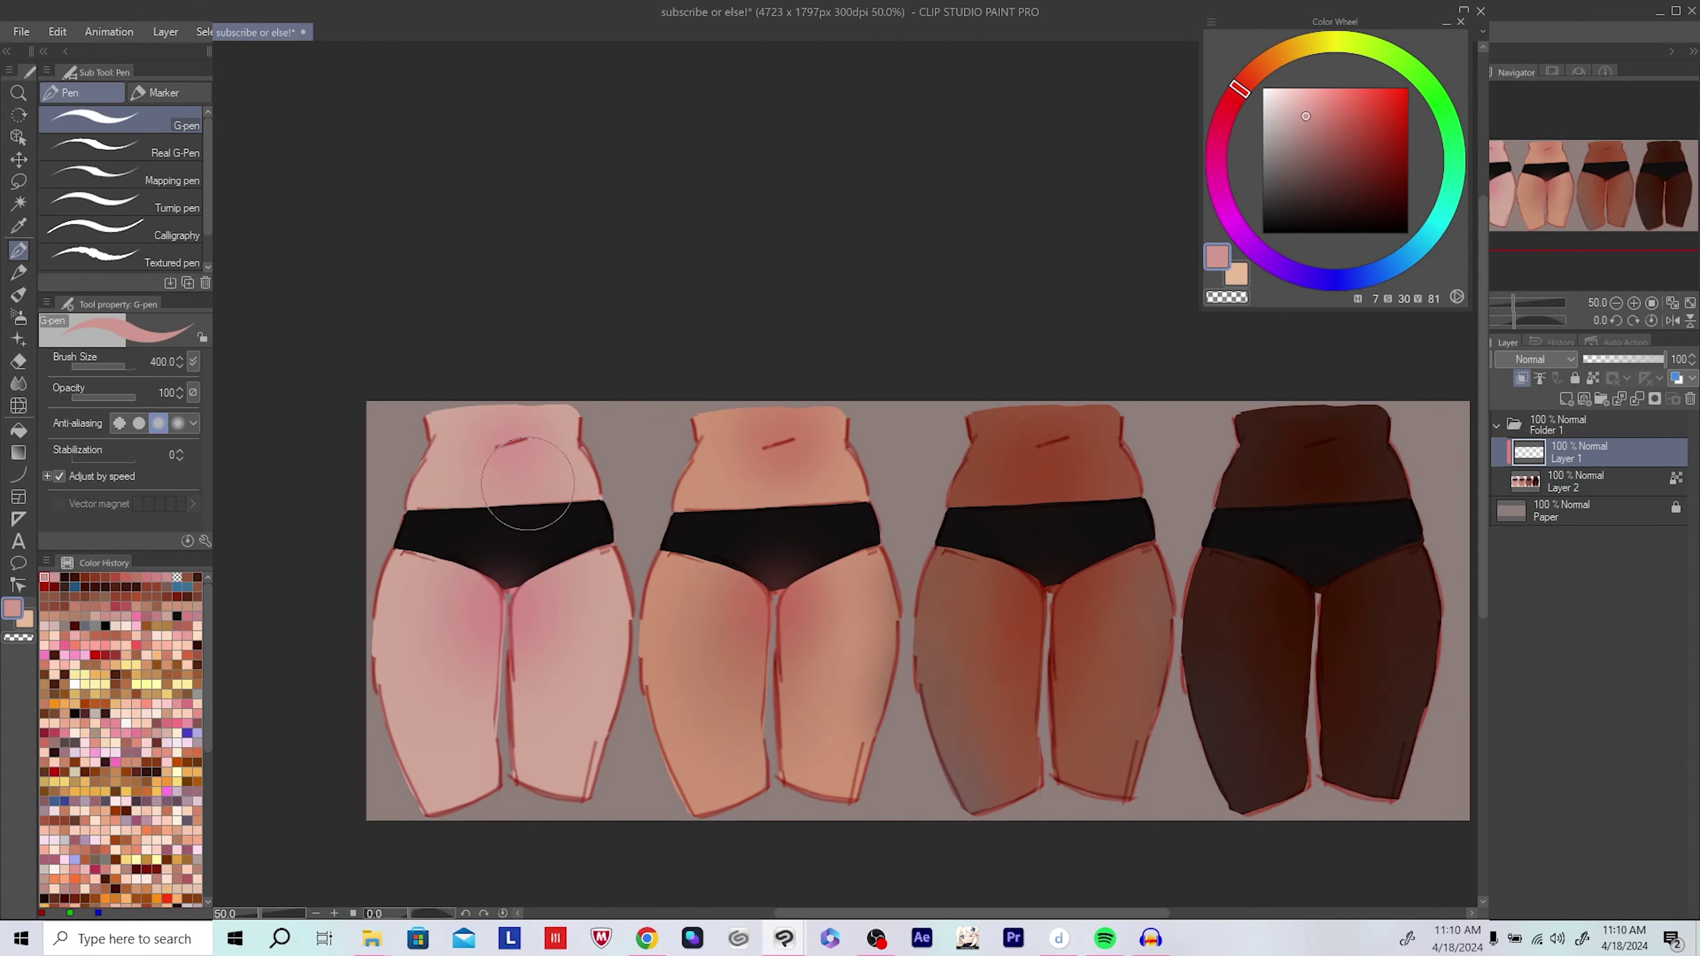
pyautogui.click(1531, 360)
pyautogui.click(1524, 410)
# Step: Try a hard-edged pink shadow band across the first figure's waist at navel height
pyautogui.moveTo(428, 446); pyautogui.dragTo(604, 450)
pyautogui.hotkey('ctrl', 'z')
pyautogui.moveTo(430, 447); pyautogui.dragTo(605, 447)
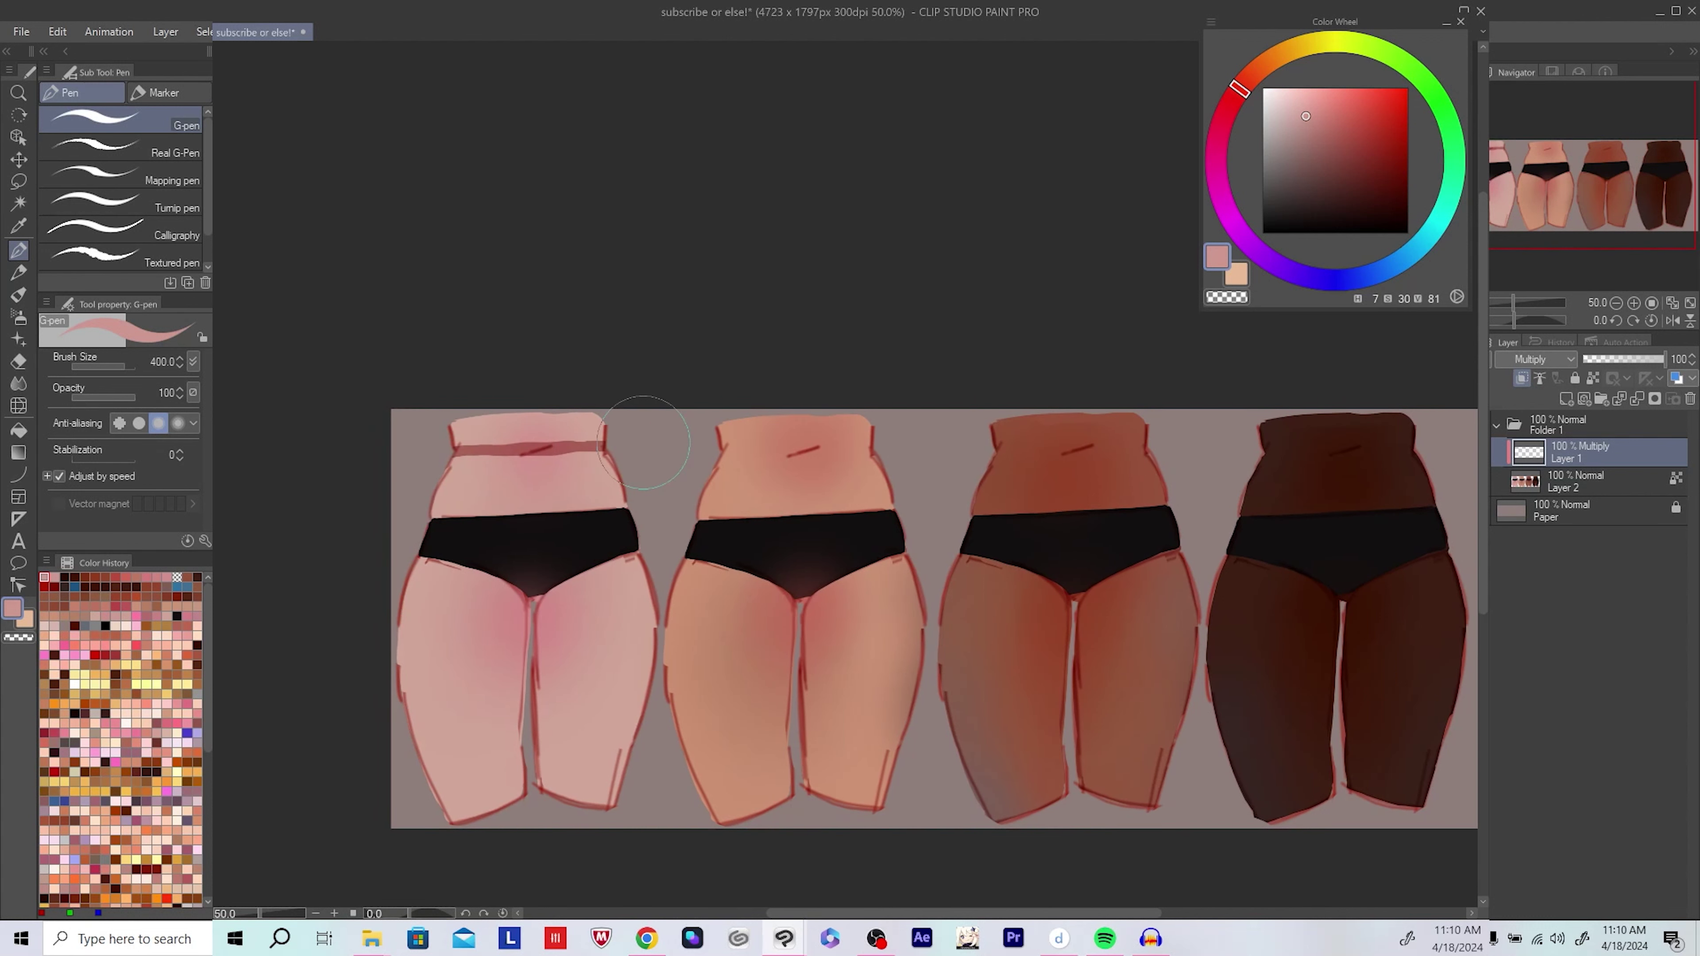
pyautogui.hotkey('ctrl', 'z')
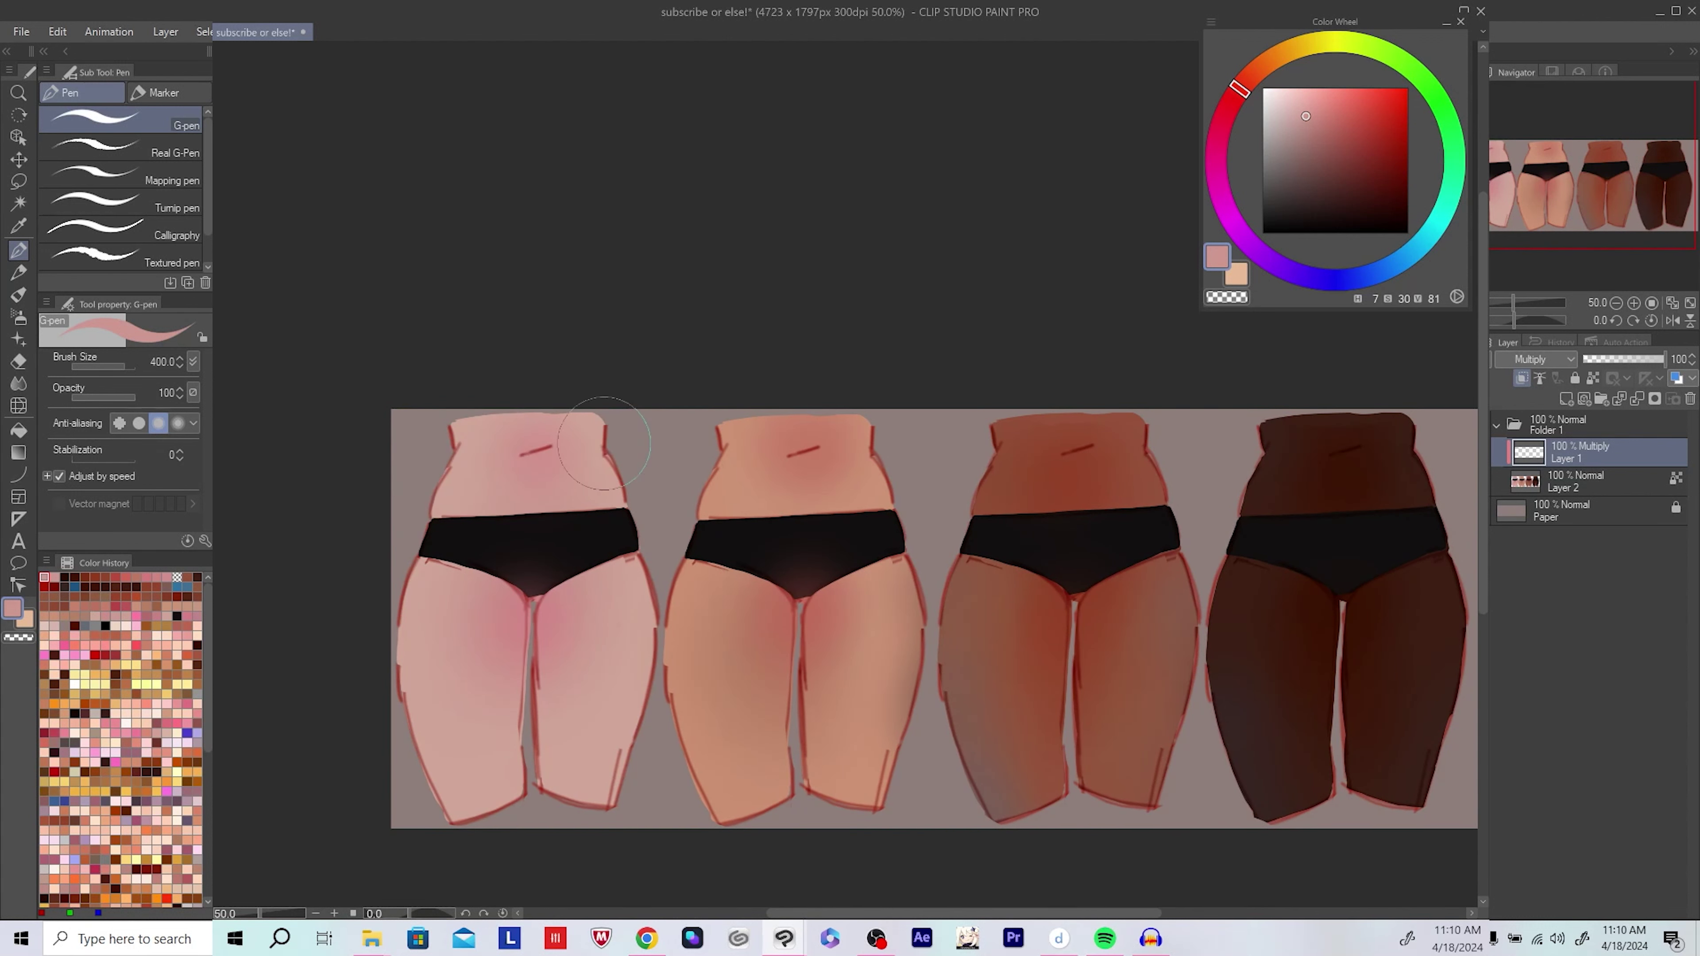
# Step: Airbrush a soft pink shadow across the first figure's navel area at size 100 and soften its edges with transparent colour at size 200
pyautogui.press('c')
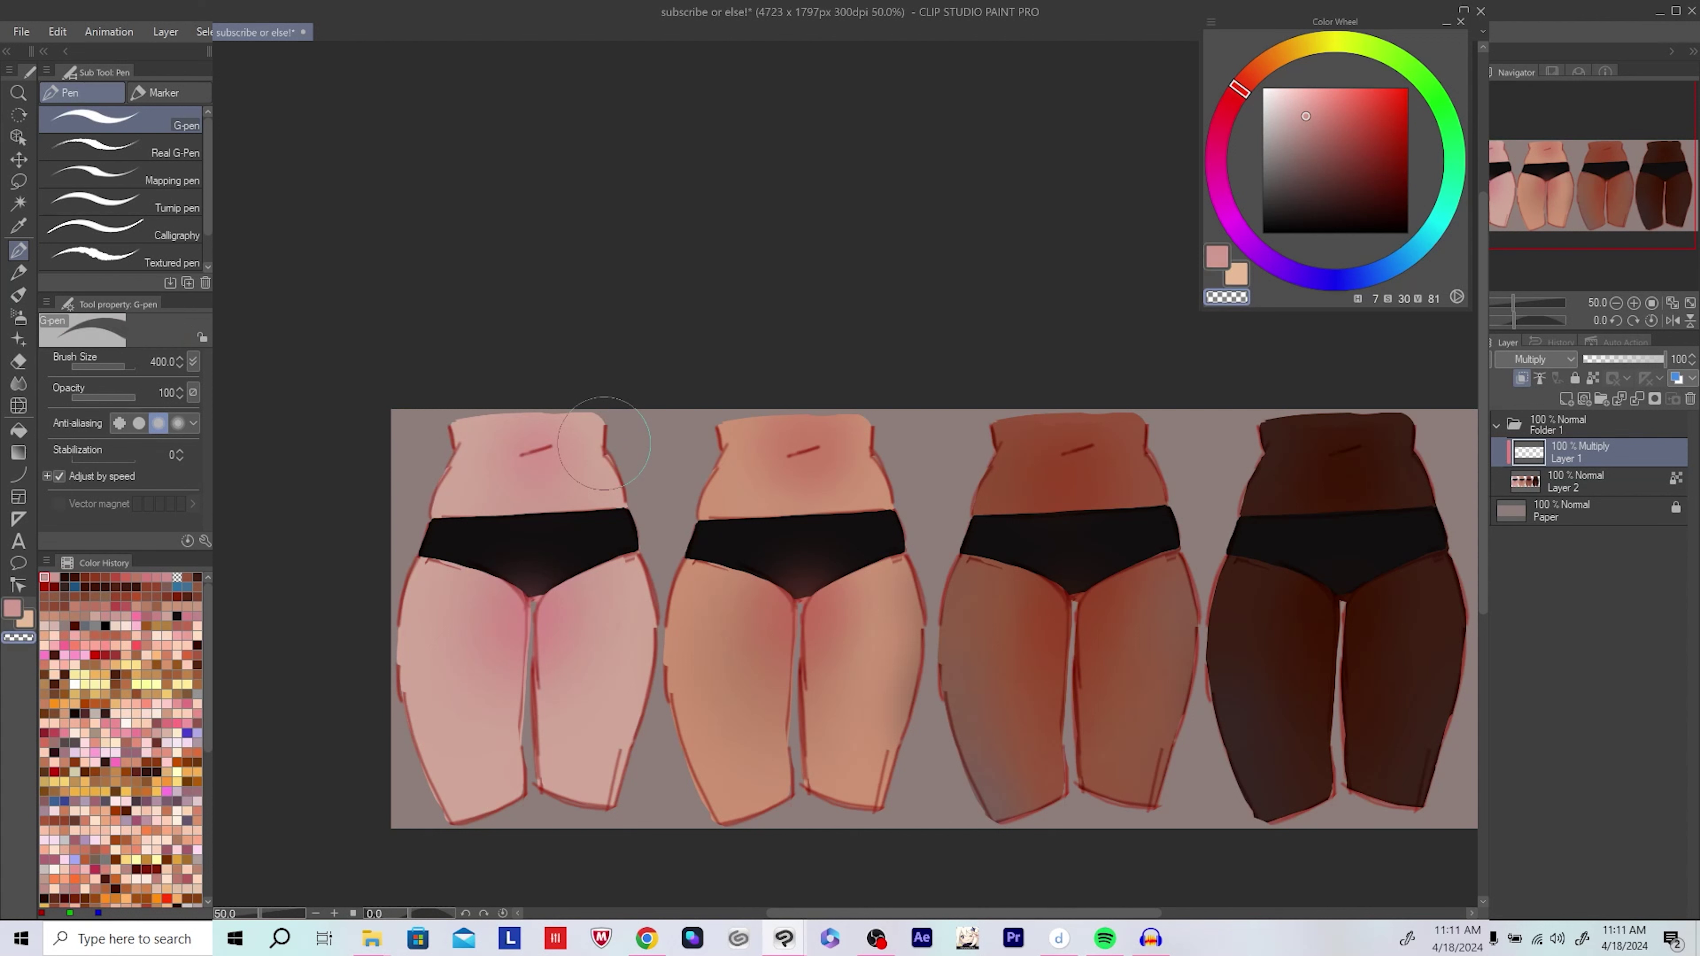
pyautogui.press('b')
pyautogui.press('[')
pyautogui.press('[')
pyautogui.press('[')
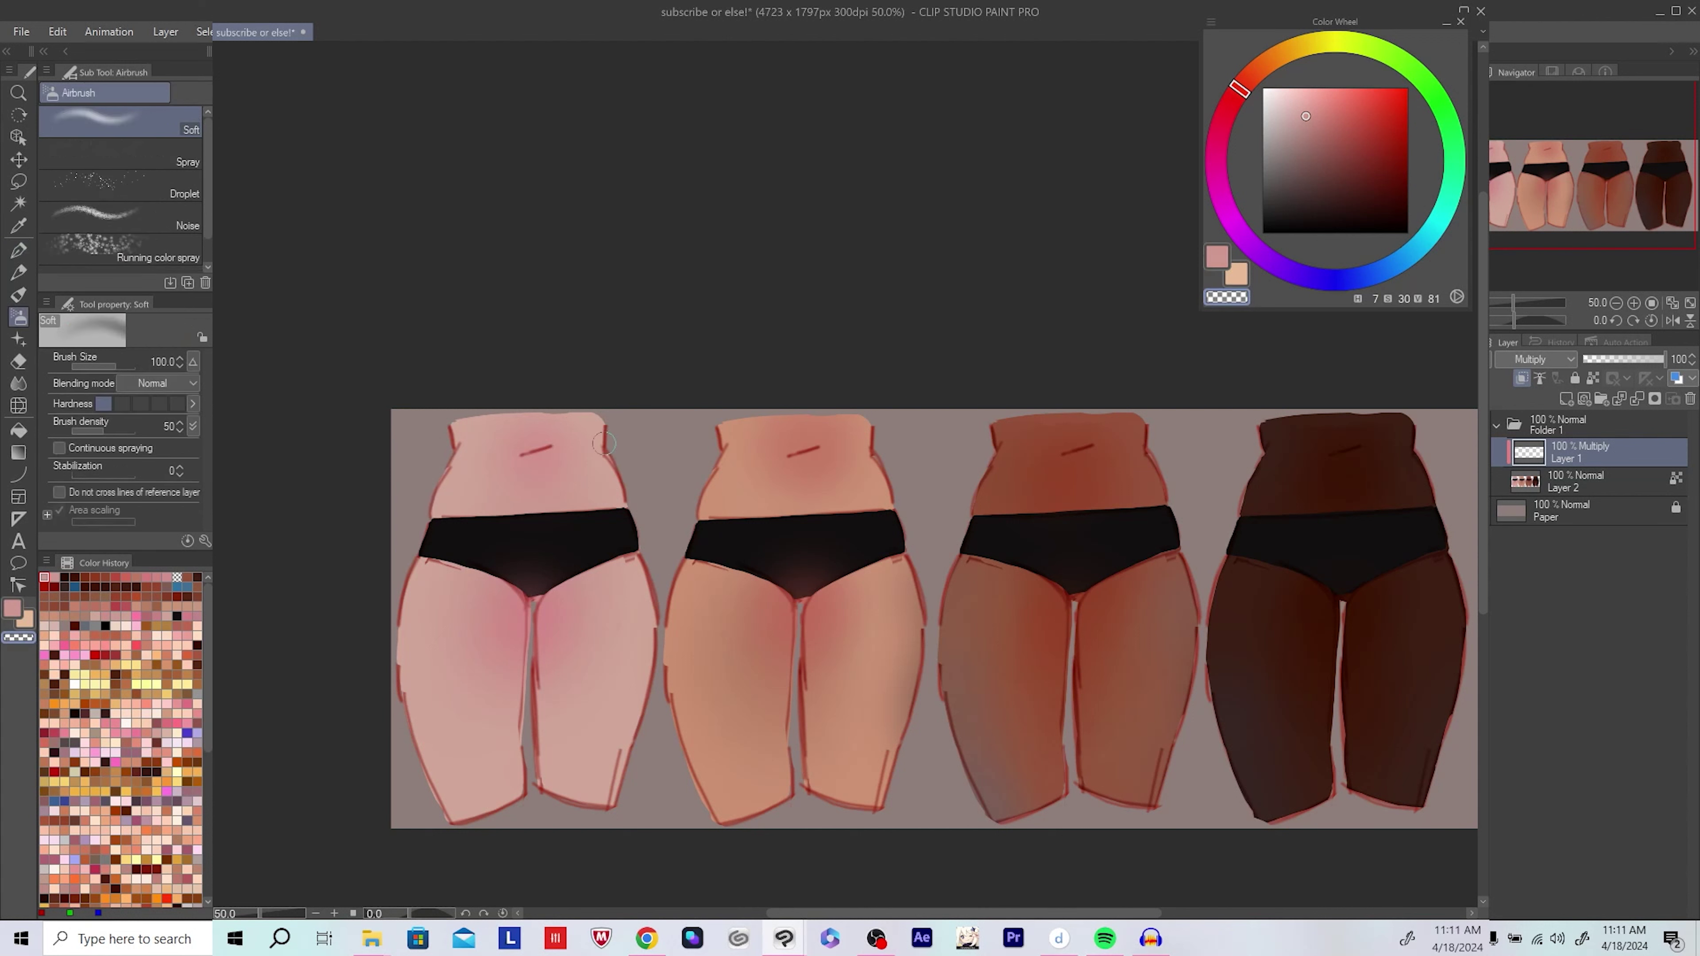
pyautogui.moveTo(604, 443); pyautogui.dragTo(451, 451)
pyautogui.press('c')
pyautogui.moveTo(442, 465)
pyautogui.mouseDown()
pyautogui.moveTo(647, 456)
pyautogui.moveTo(614, 454)
pyautogui.mouseUp()
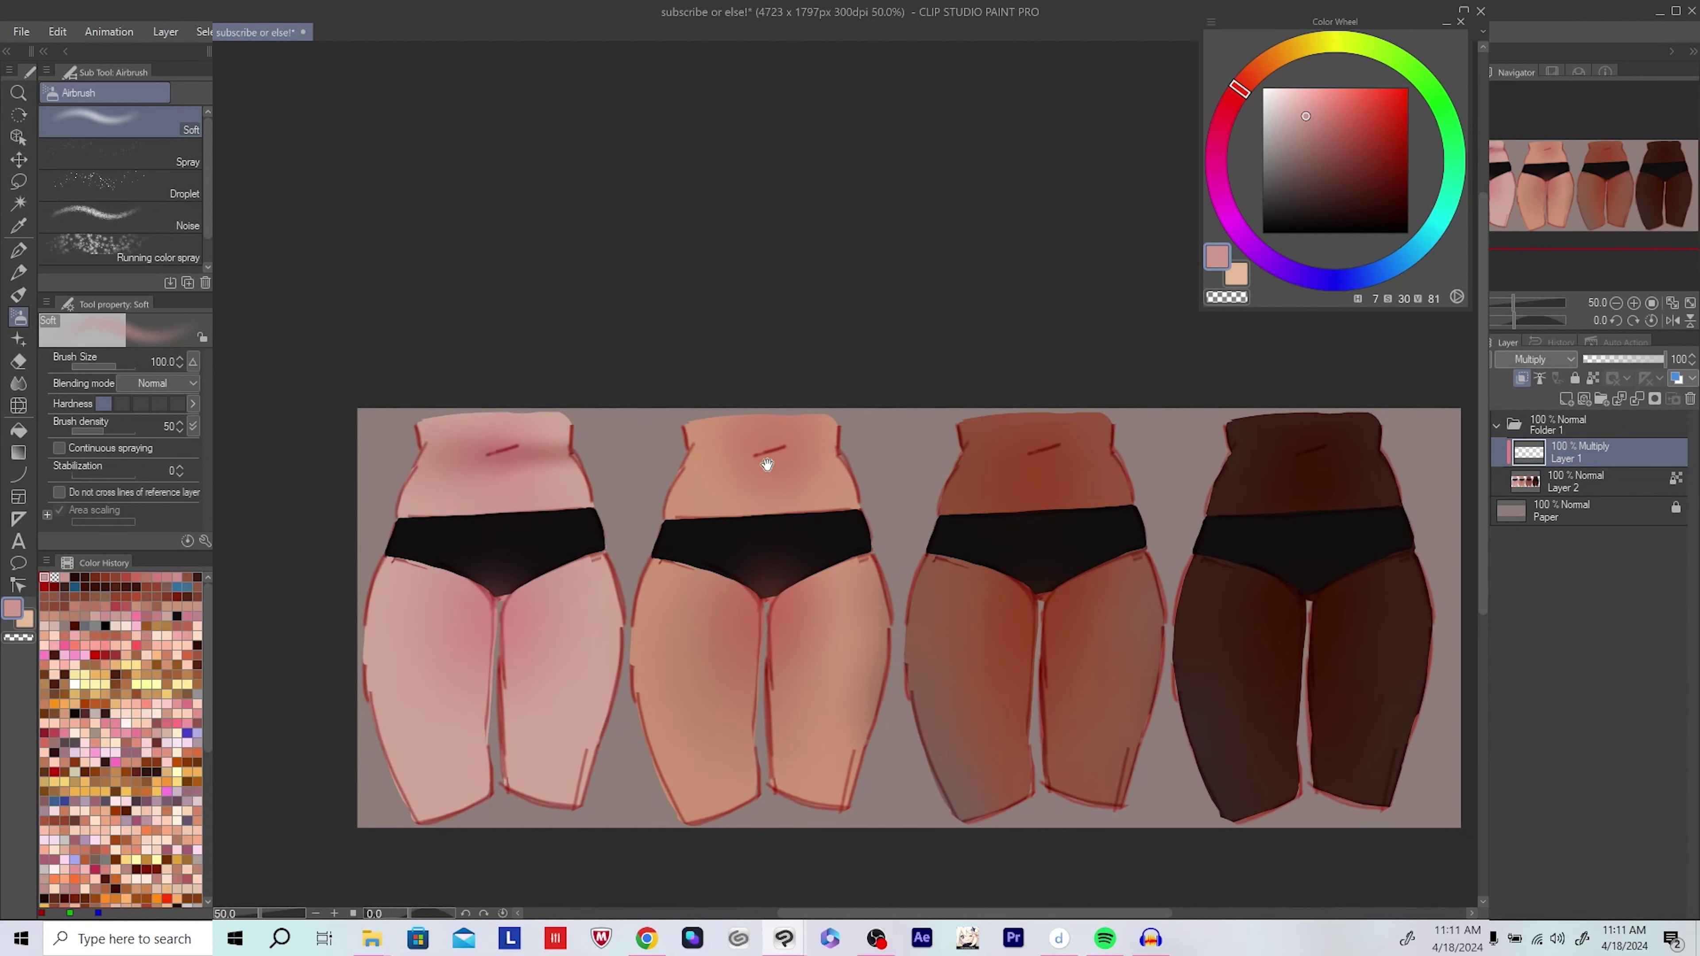
pyautogui.moveTo(768, 464); pyautogui.dragTo(799, 485)
pyautogui.press('c')
pyautogui.press(']')
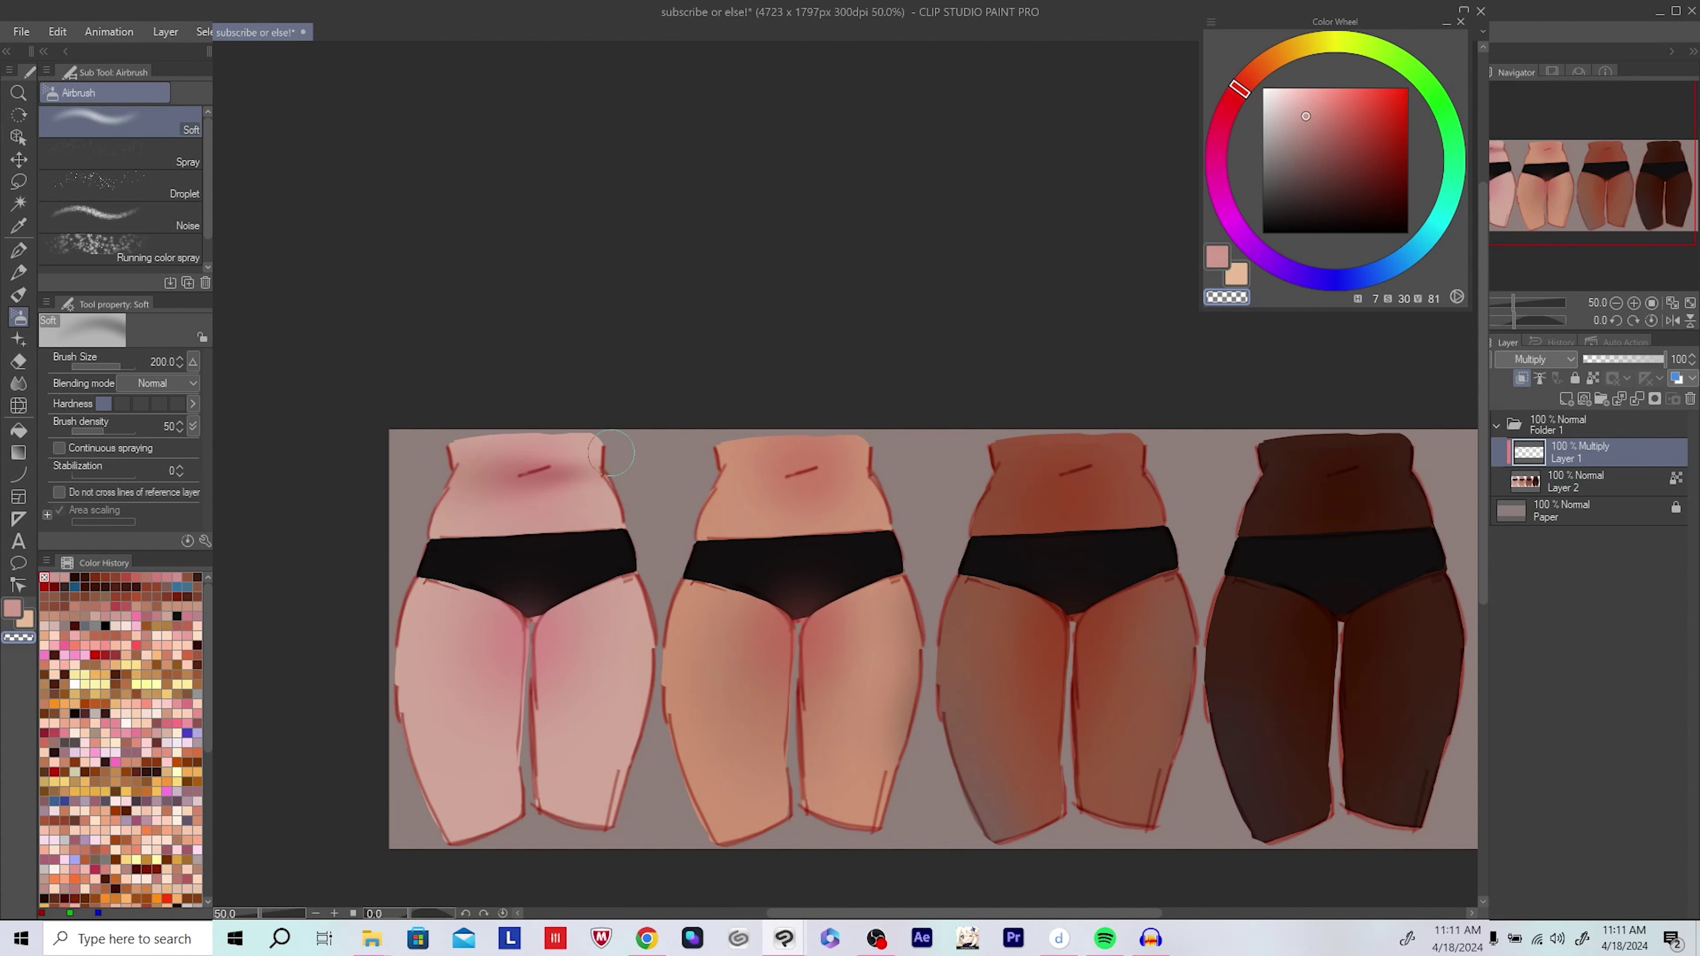
# Step: Sample the underwear's black (H 0, S 17, V 7) and paint a darker crotch shadow on the first figure with the G-pen
pyautogui.keyDown('alt'); pyautogui.click(436, 539); pyautogui.keyUp('alt')
pyautogui.press('p')
pyautogui.moveTo(587, 548); pyautogui.dragTo(588, 510)
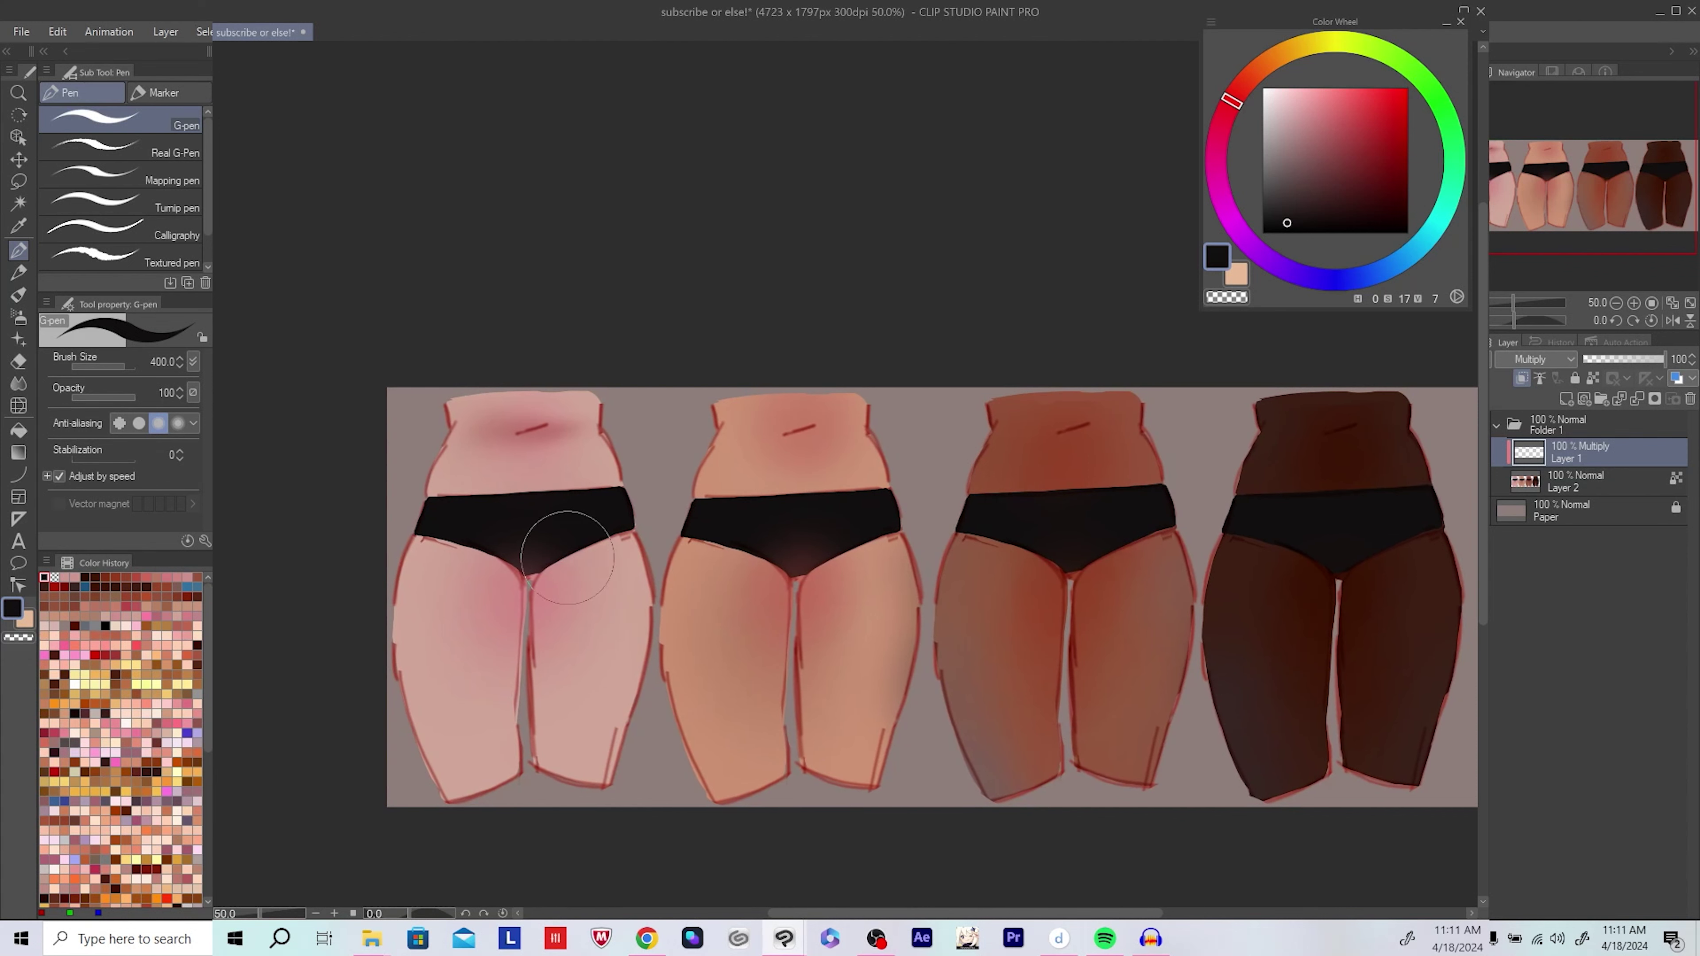
pyautogui.moveTo(502, 553)
pyautogui.mouseDown()
pyautogui.moveTo(554, 550)
pyautogui.moveTo(523, 569)
pyautogui.mouseUp()
pyautogui.moveTo(709, 524)
pyautogui.mouseDown()
pyautogui.moveTo(669, 523)
pyautogui.moveTo(662, 481)
pyautogui.moveTo(658, 511)
pyautogui.mouseUp()
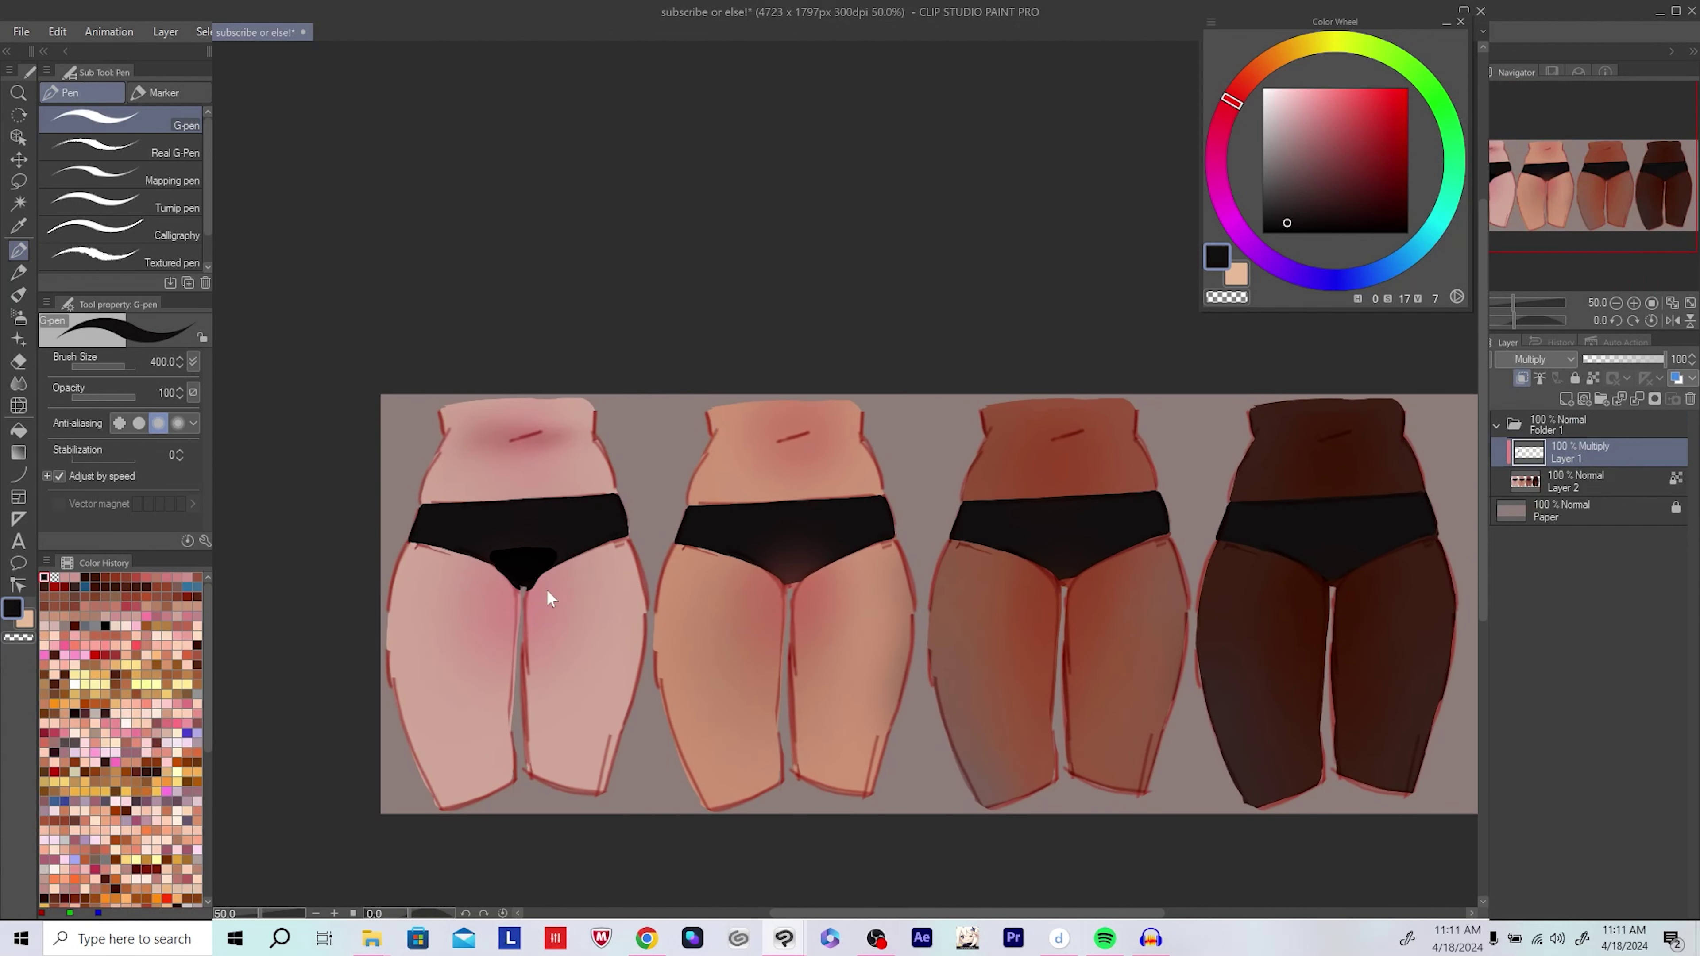
# Step: Add a new layer above Layer 1 and set the G-pen to pure white with a smaller brush size
pyautogui.click(1566, 399)
pyautogui.moveTo(782, 266); pyautogui.dragTo(668, 241)
pyautogui.click(1263, 89)
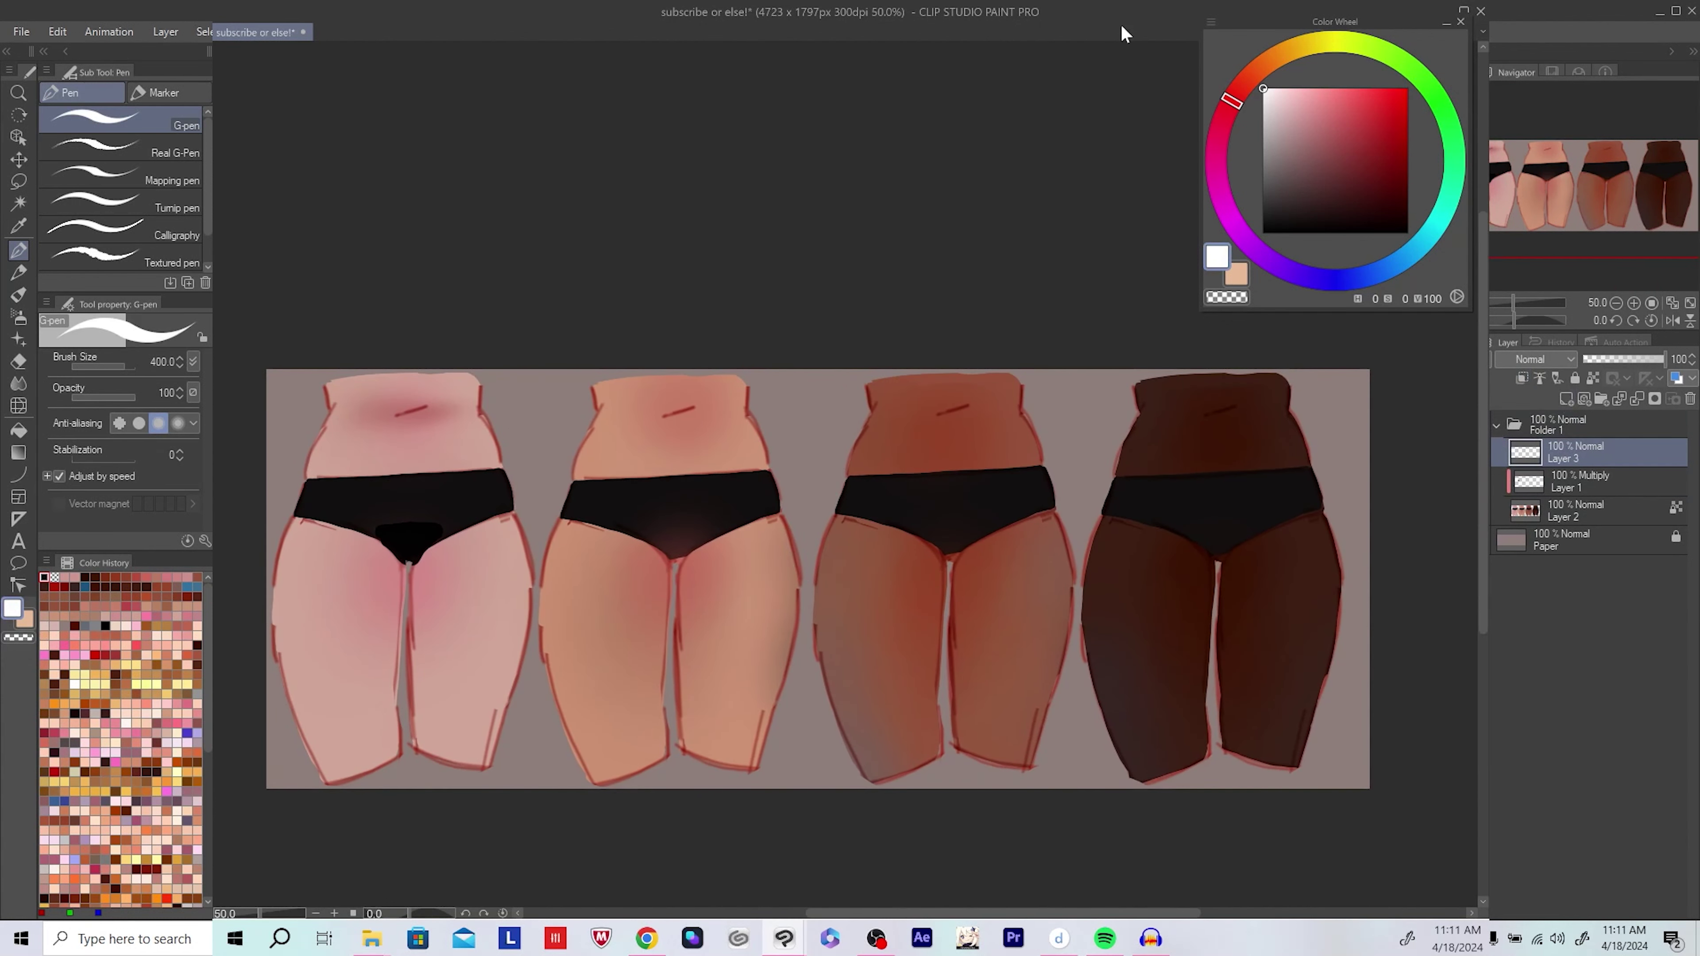
pyautogui.moveTo(544, 372); pyautogui.dragTo(542, 468)
pyautogui.hotkey('ctrl', 'z')
pyautogui.press('[')
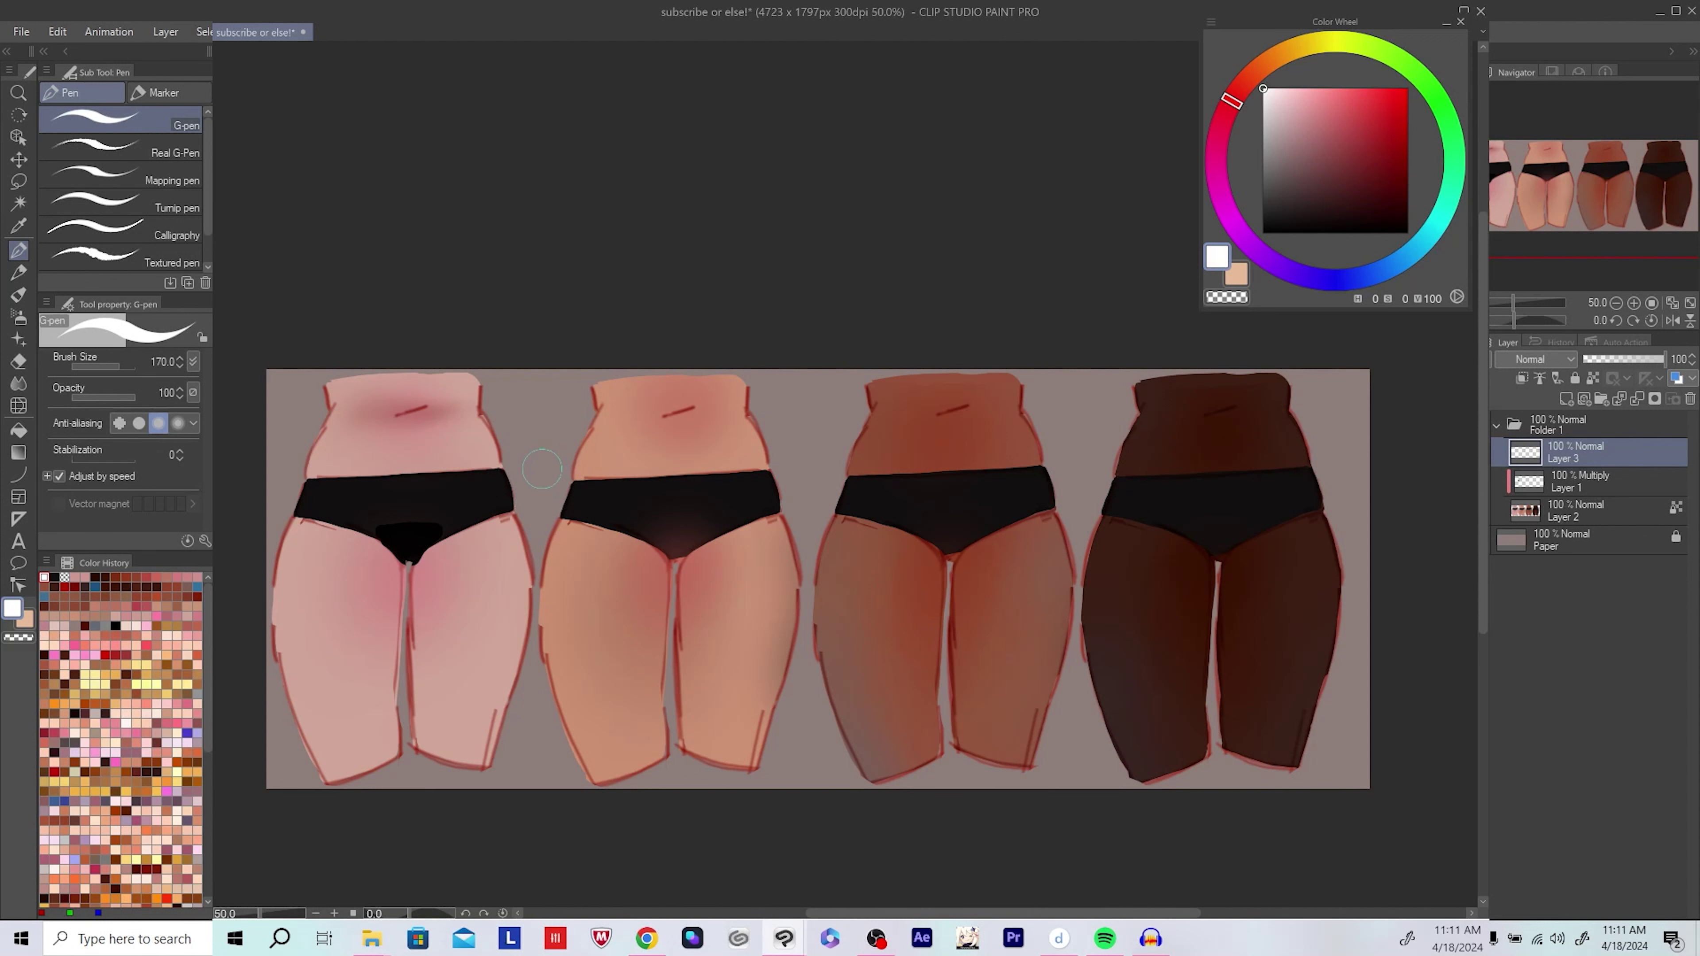
# Step: Draw white downward arrows in the gaps beside the figures' waists to mark the light direction
pyautogui.moveTo(547, 345); pyautogui.dragTo(544, 472)
pyautogui.moveTo(514, 402)
pyautogui.mouseDown()
pyautogui.moveTo(543, 470)
pyautogui.moveTo(600, 472)
pyautogui.mouseUp()
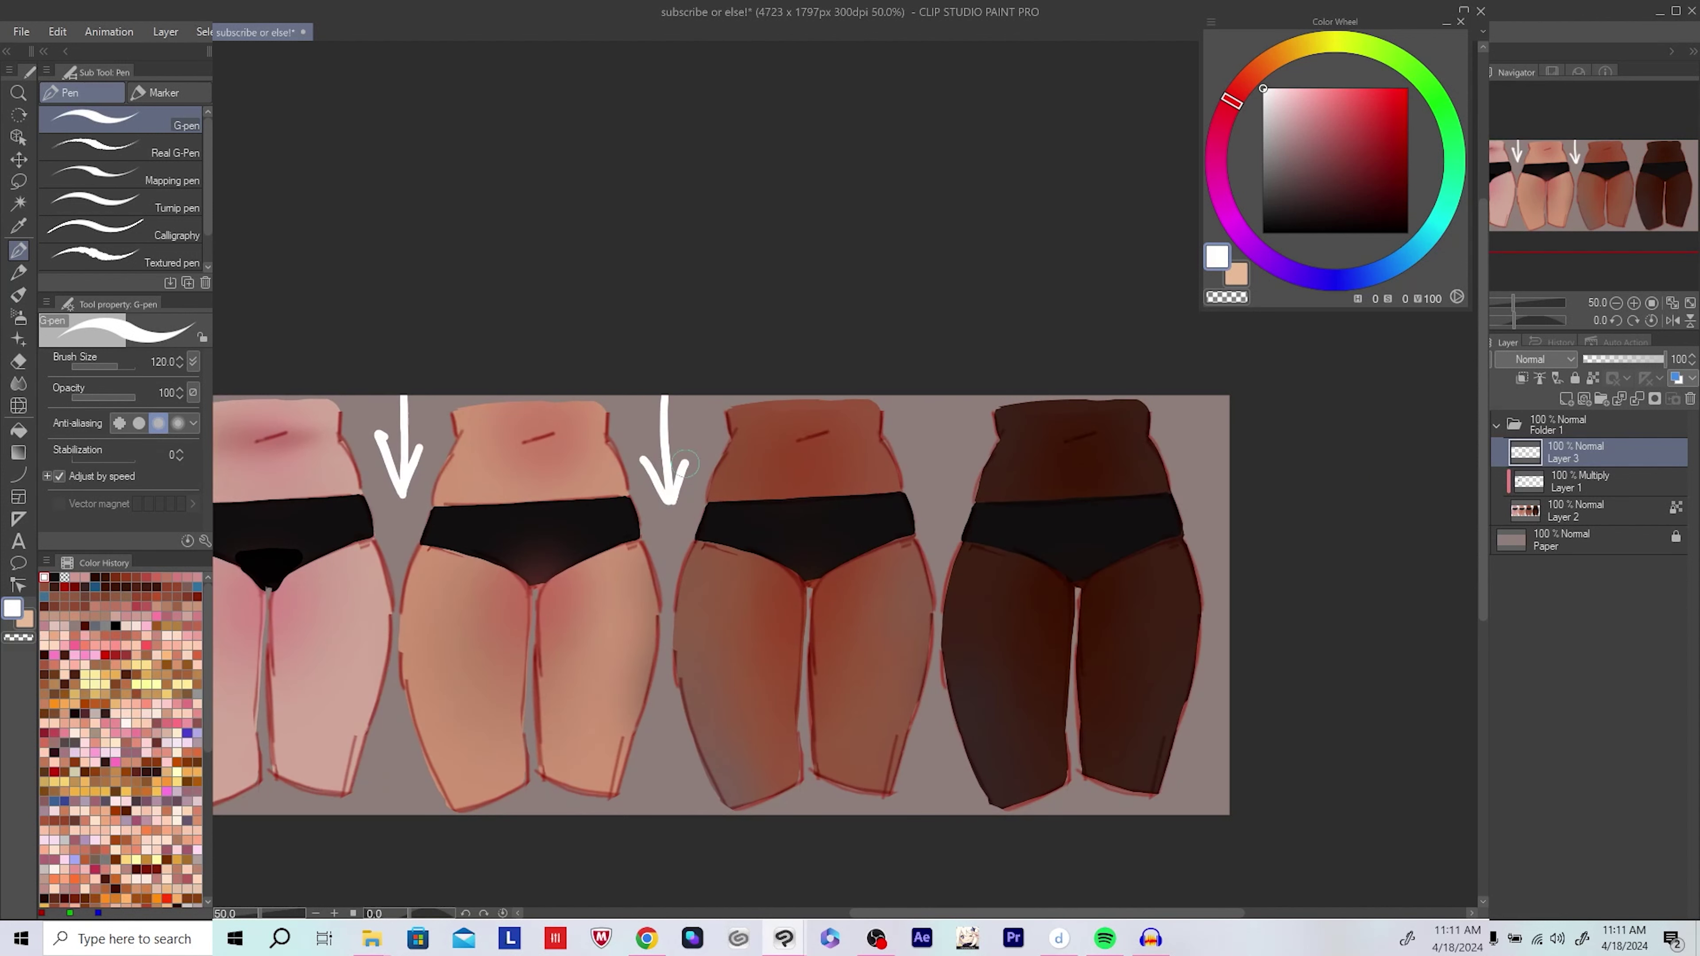
pyautogui.moveTo(682, 462); pyautogui.dragTo(584, 478)
pyautogui.moveTo(825, 410); pyautogui.dragTo(823, 503)
pyautogui.moveTo(803, 462); pyautogui.dragTo(822, 506)
pyautogui.moveTo(837, 461); pyautogui.dragTo(822, 507)
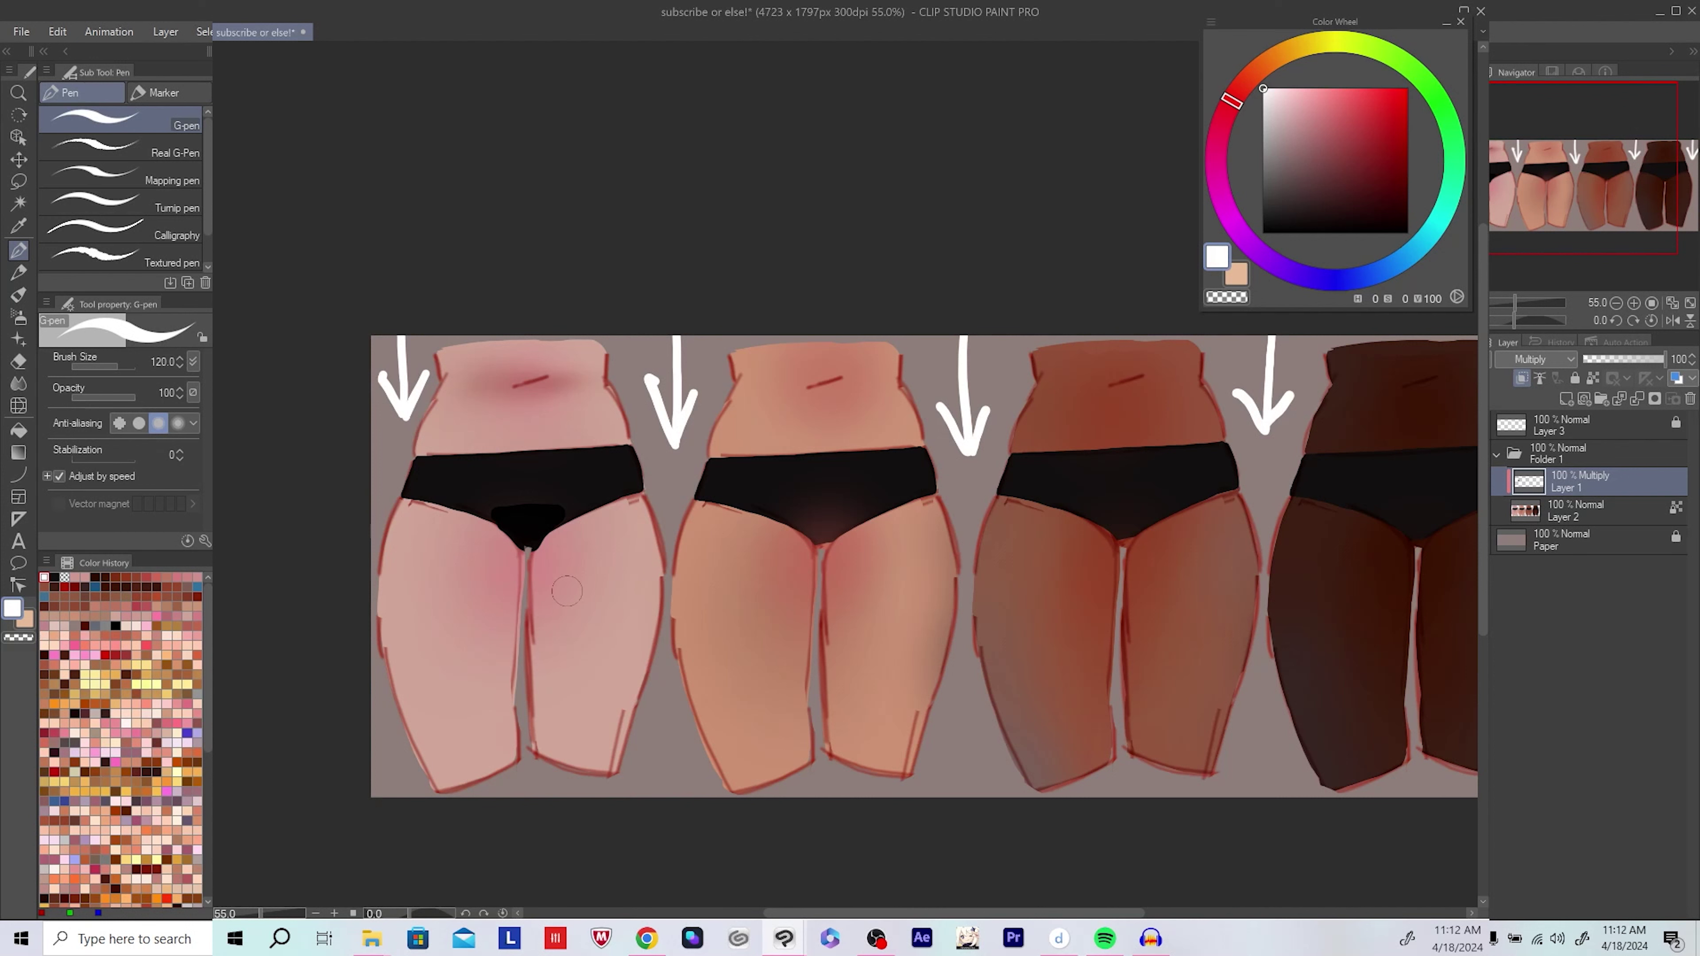
# Step: Add a clipped layer directly above Layer 2 and airbrush a soft pink (H 12, S 28, V 80) highlight on the first figure's underwear
pyautogui.scroll(1, 594, 509)
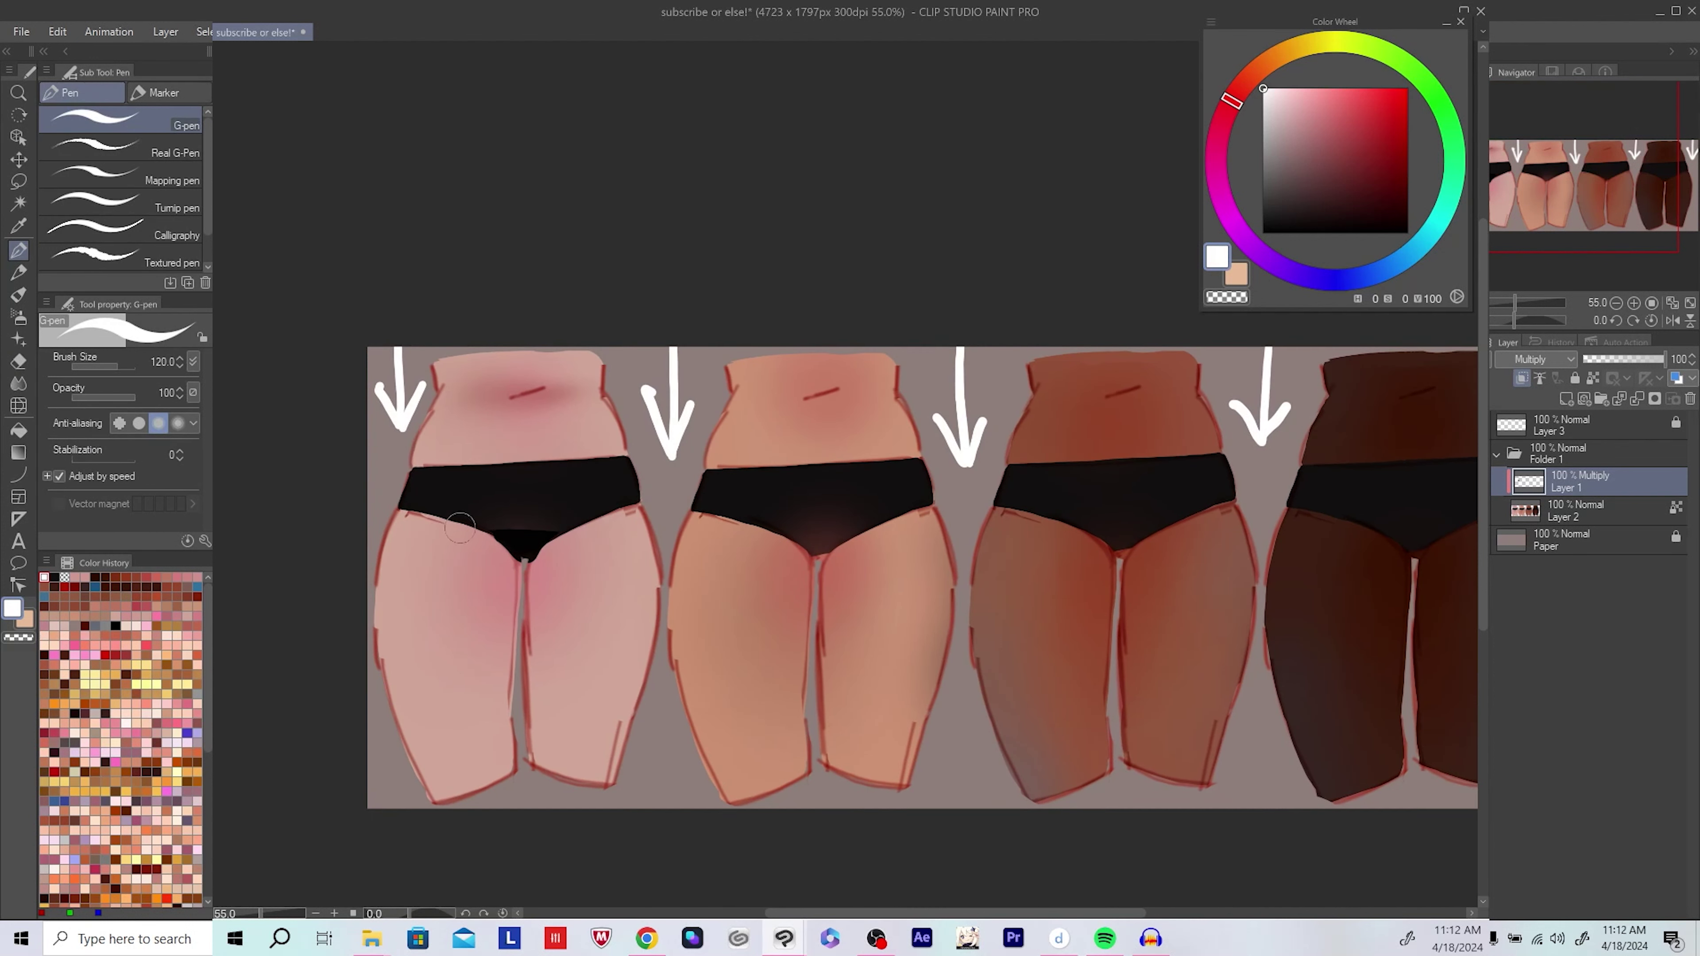
pyautogui.scroll(1, 740, 489)
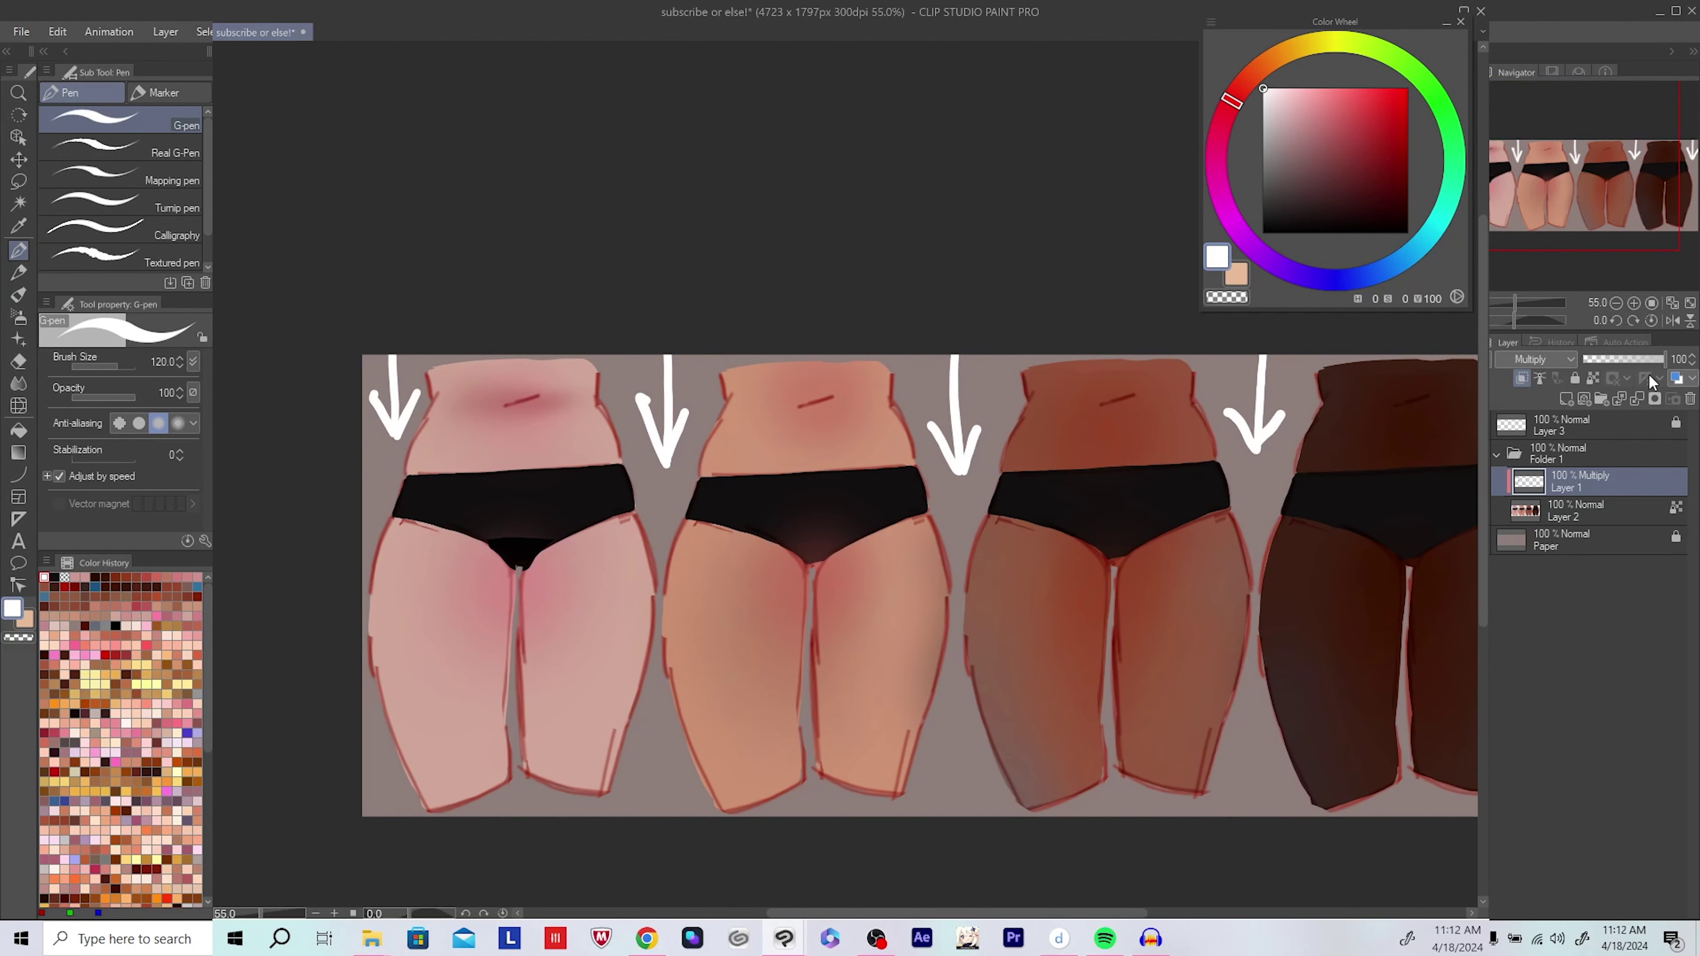
pyautogui.click(1579, 510)
pyautogui.click(1566, 399)
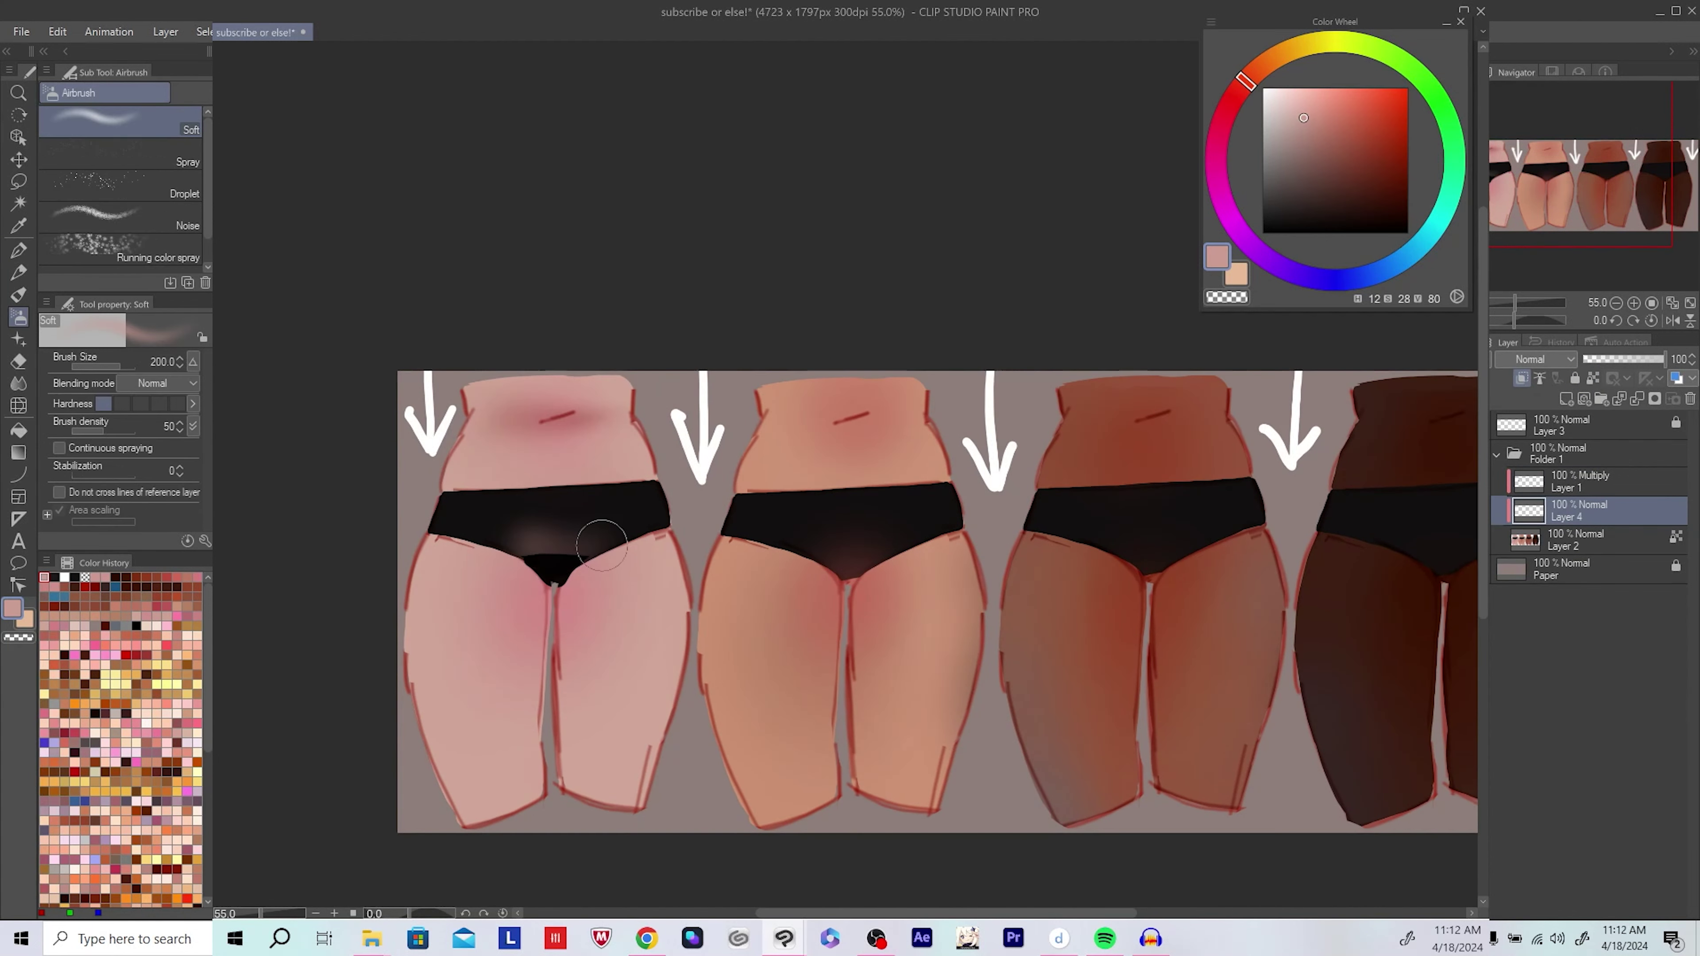
pyautogui.moveTo(602, 546); pyautogui.dragTo(549, 529)
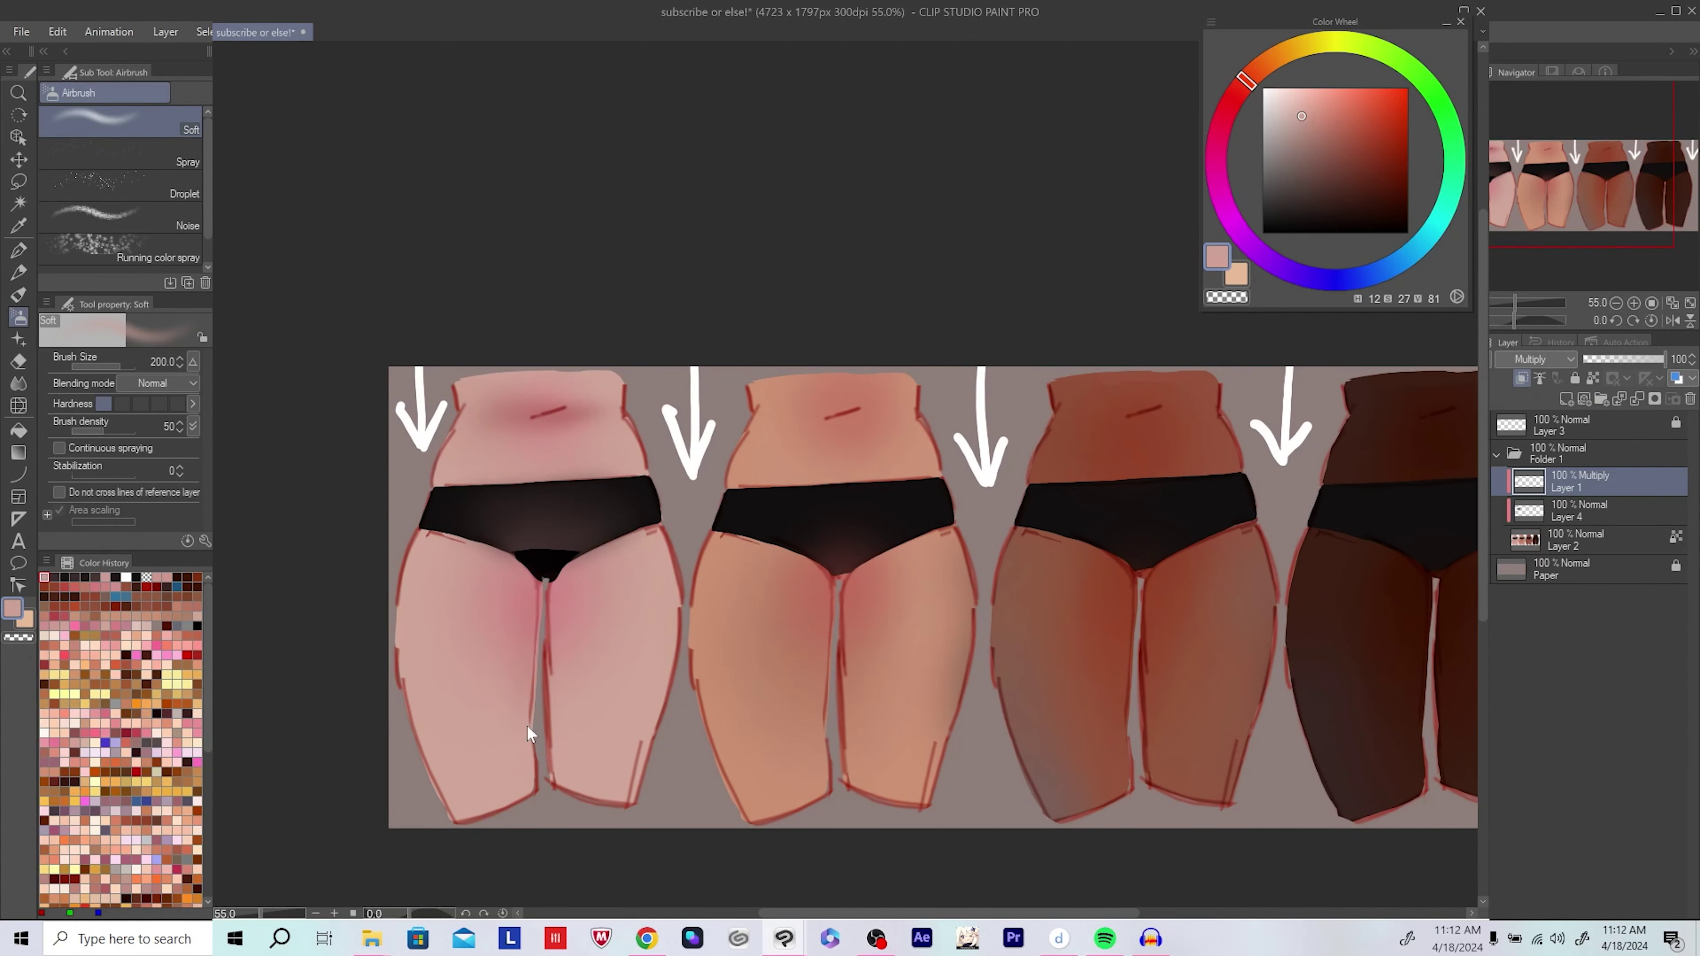
# Step: Paint hard-edged pink (H 0, S 34, V 82) shadows down the first figure's inner thighs with the G-pen on the Multiply layer
pyautogui.moveTo(526, 725); pyautogui.dragTo(519, 721)
pyautogui.press('p')
pyautogui.keyDown('alt'); pyautogui.click(617, 560); pyautogui.keyUp('alt')
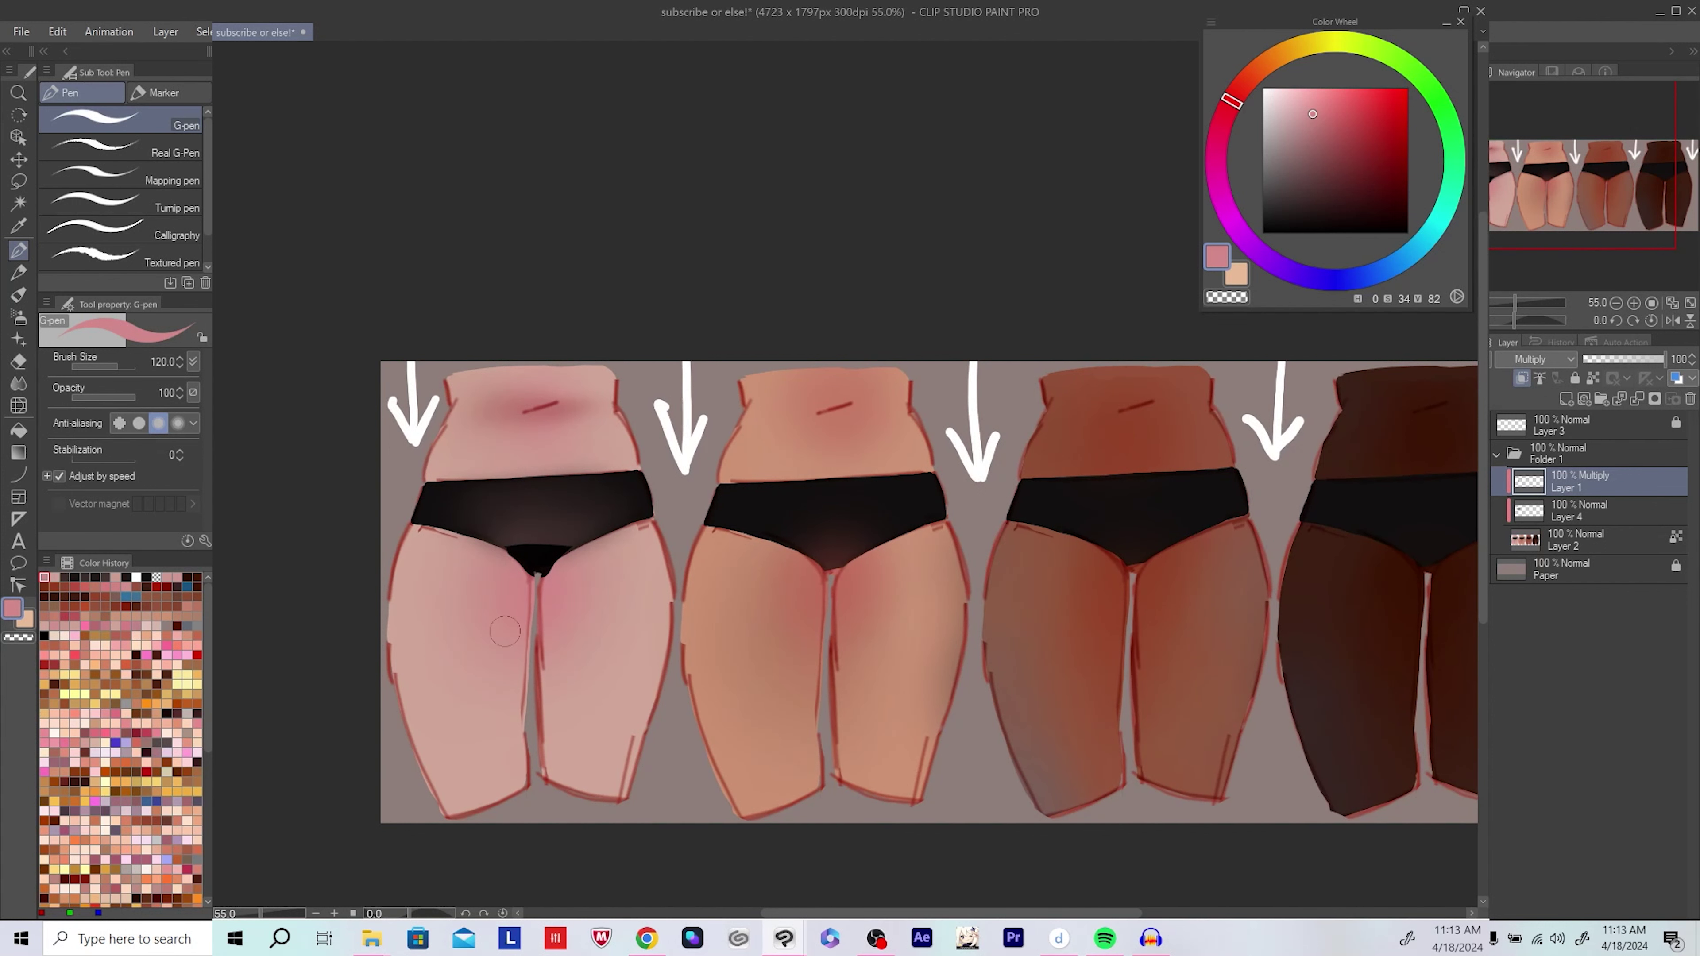
pyautogui.moveTo(505, 631); pyautogui.dragTo(518, 620)
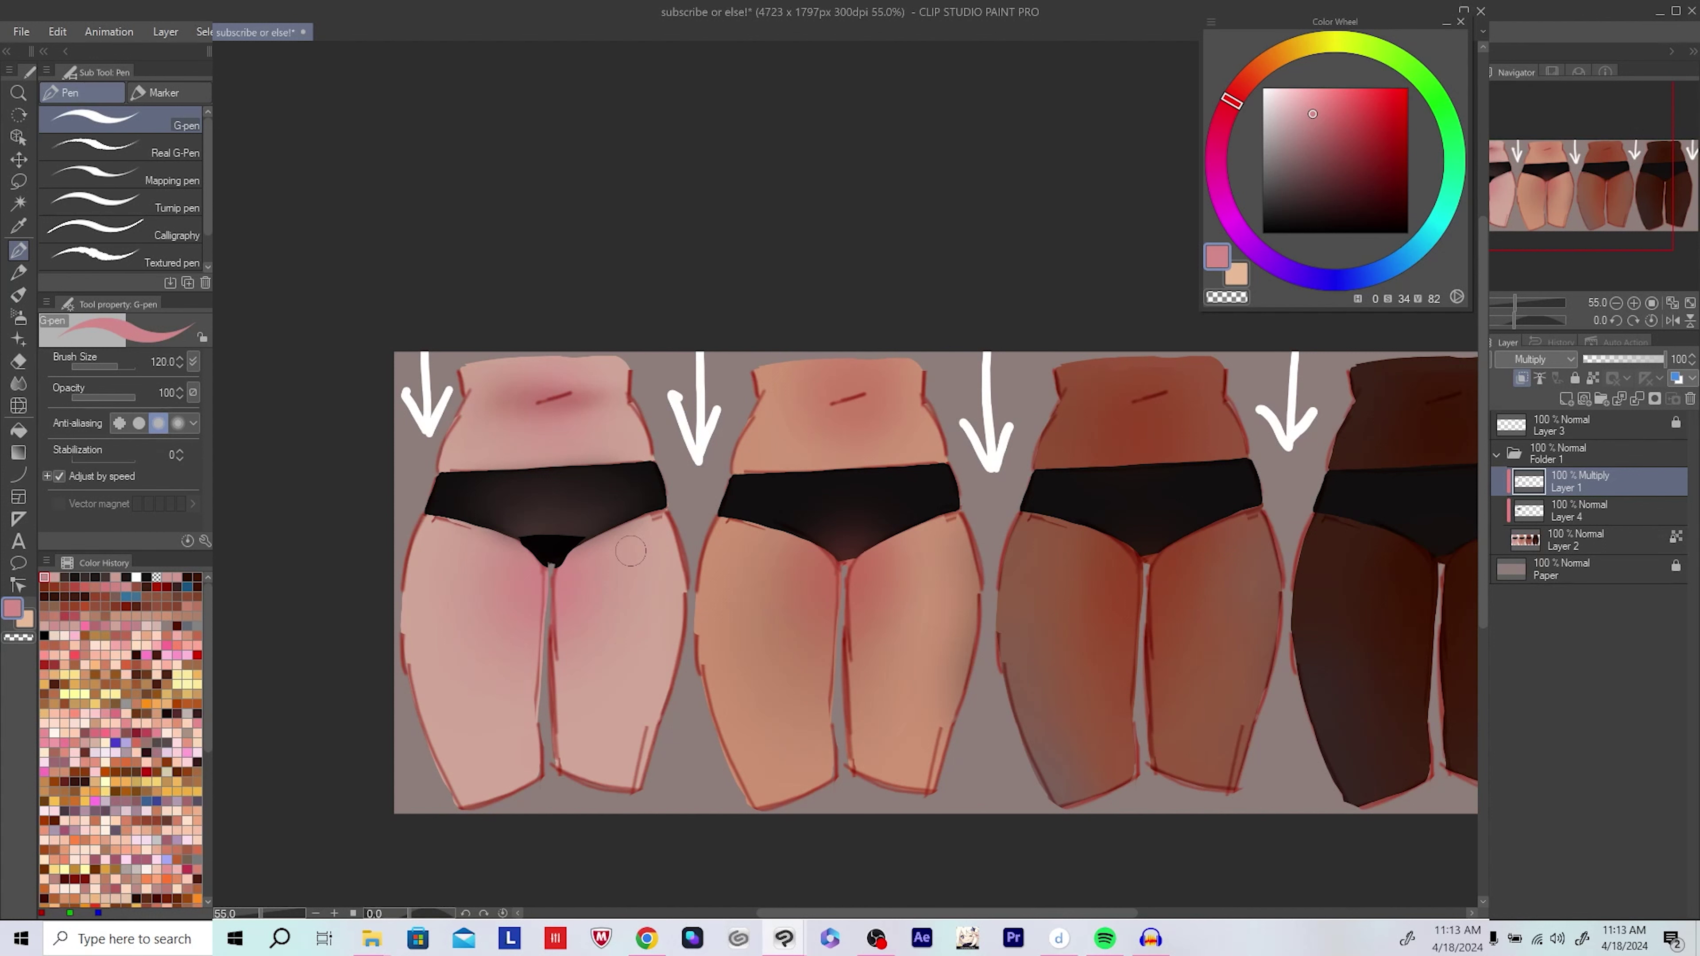
pyautogui.moveTo(631, 550); pyautogui.dragTo(582, 602)
pyautogui.moveTo(565, 543); pyautogui.dragTo(582, 703)
pyautogui.moveTo(498, 542)
pyautogui.mouseDown()
pyautogui.moveTo(512, 777)
pyautogui.moveTo(539, 737)
pyautogui.moveTo(515, 761)
pyautogui.moveTo(512, 626)
pyautogui.moveTo(546, 727)
pyautogui.moveTo(529, 662)
pyautogui.moveTo(504, 647)
pyautogui.moveTo(529, 593)
pyautogui.moveTo(584, 550)
pyautogui.moveTo(554, 588)
pyautogui.mouseUp()
# Step: Check the first figure in a mirrored view, fill the remaining gap in its inner-thigh shadow and restore the normal view
pyautogui.press('m')
pyautogui.press('h')
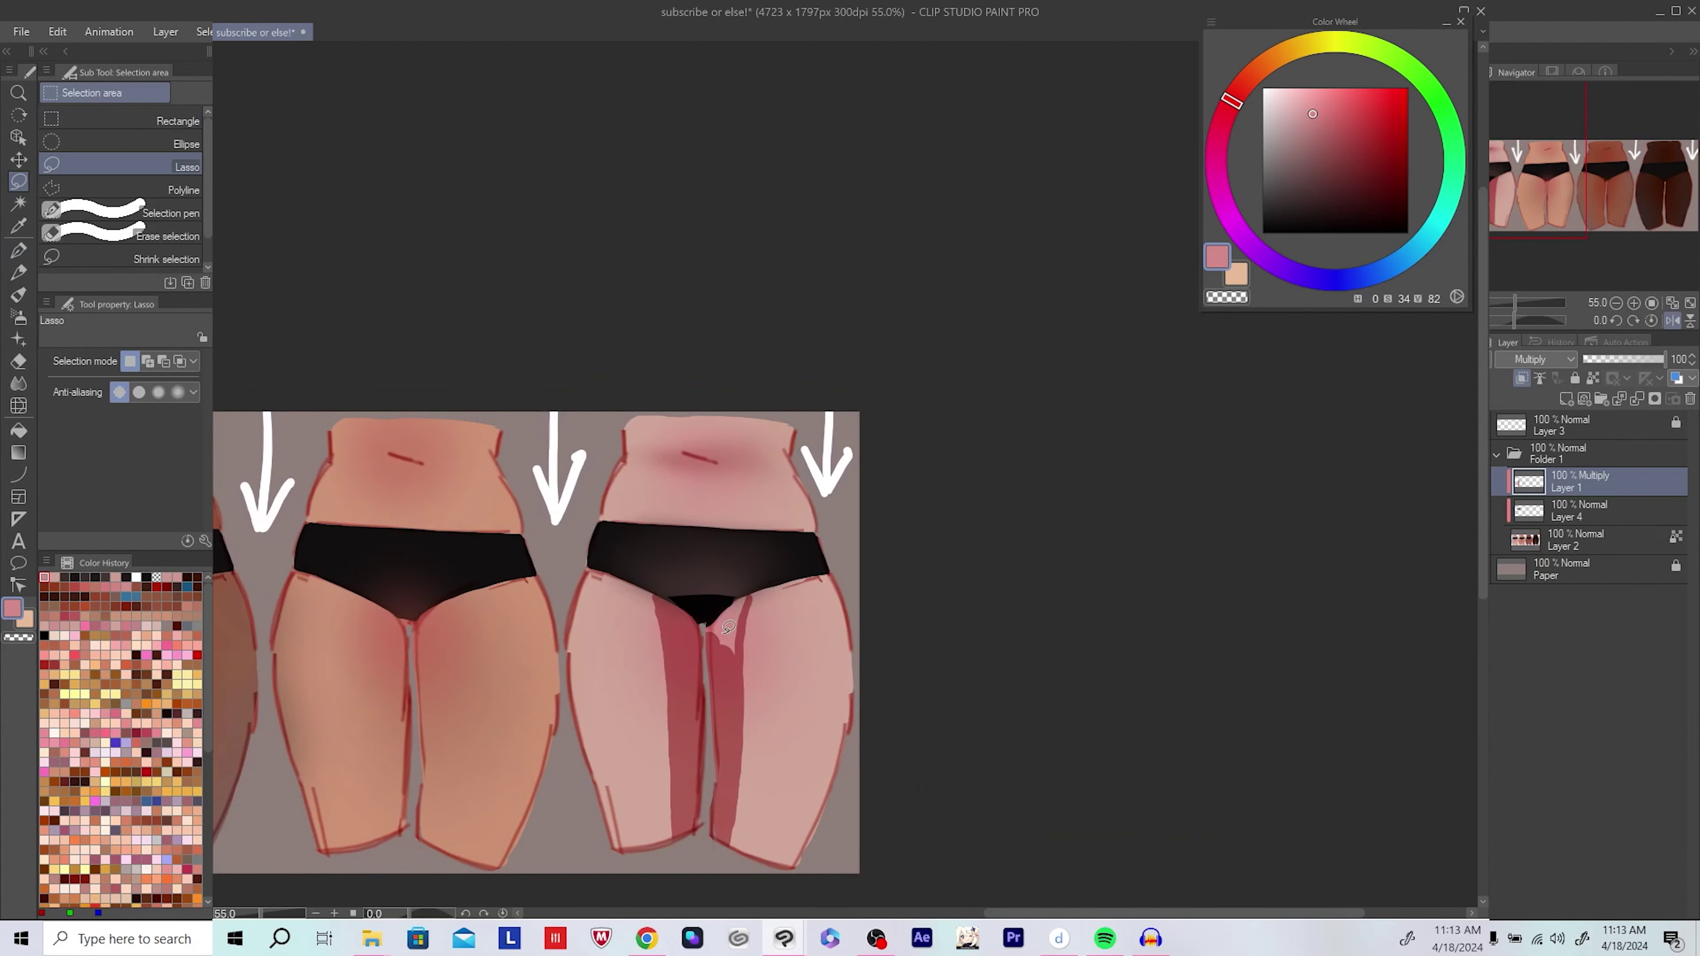
pyautogui.press('p')
pyautogui.press('h')
pyautogui.moveTo(931, 506); pyautogui.dragTo(784, 482)
pyautogui.scroll(-2, 669, 602)
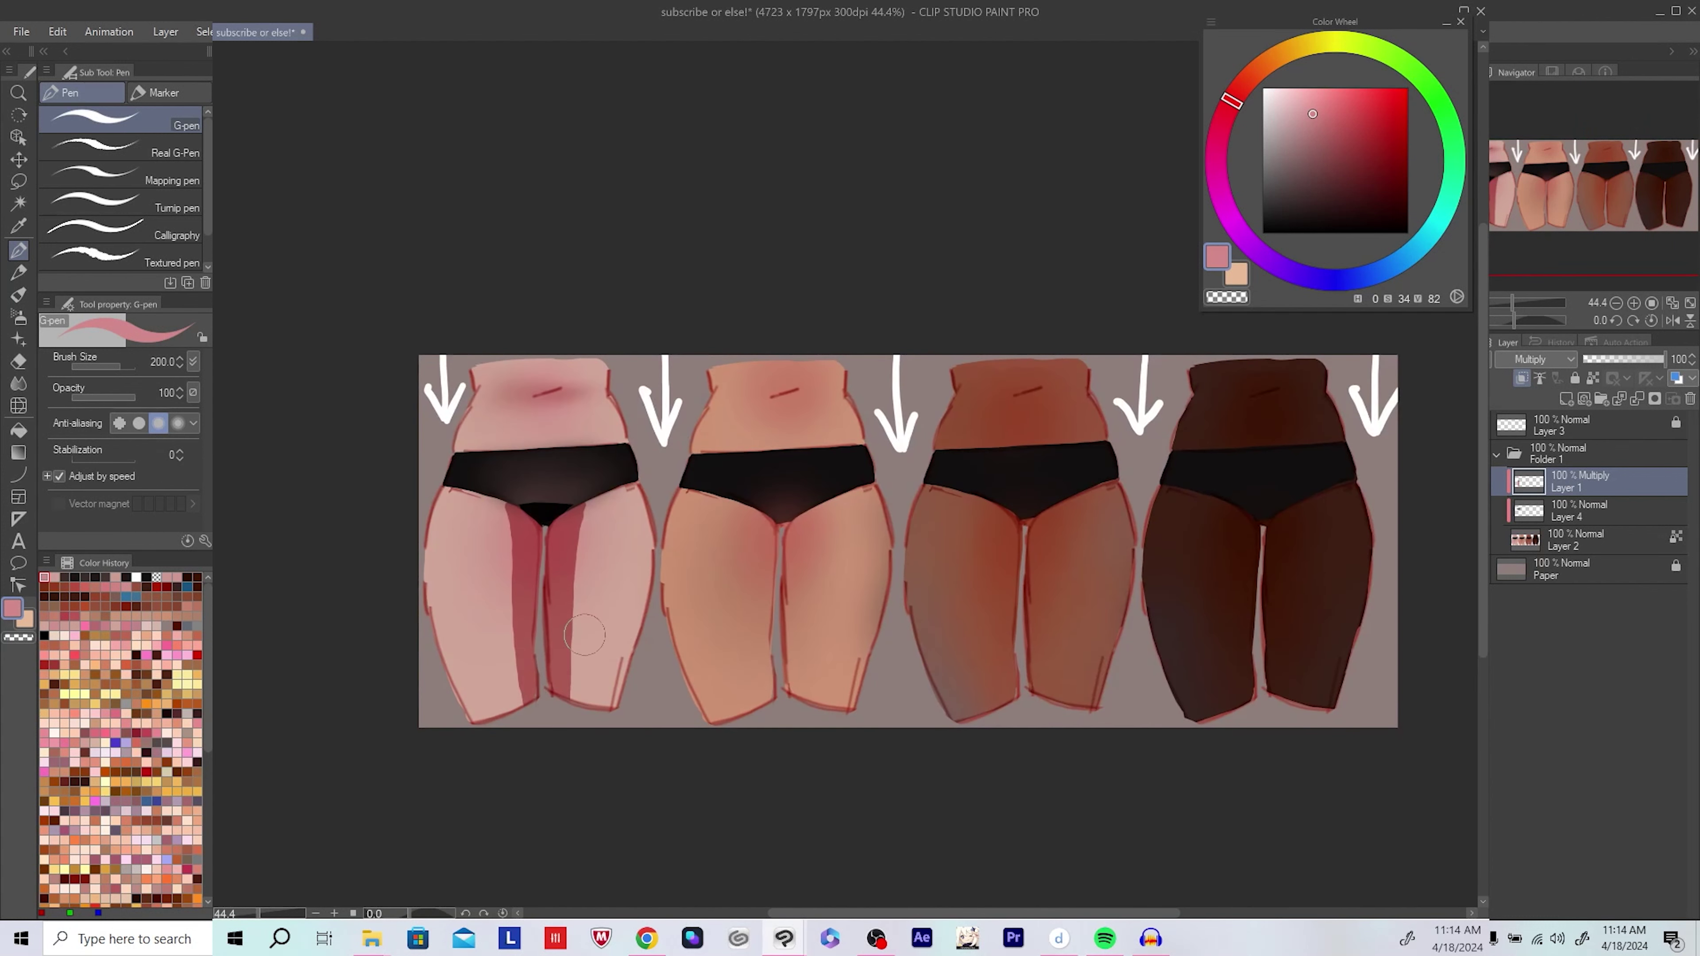
# Step: Soften the outer edge of the shadow on the first figure's right-hand thigh with a small transparent airbrush, sizes 80 and 60
pyautogui.press('b')
pyautogui.press('[')
pyautogui.press('[')
pyautogui.press('[')
pyautogui.press('[')
pyautogui.moveTo(565, 722); pyautogui.dragTo(573, 744)
pyautogui.moveTo(597, 524); pyautogui.dragTo(573, 724)
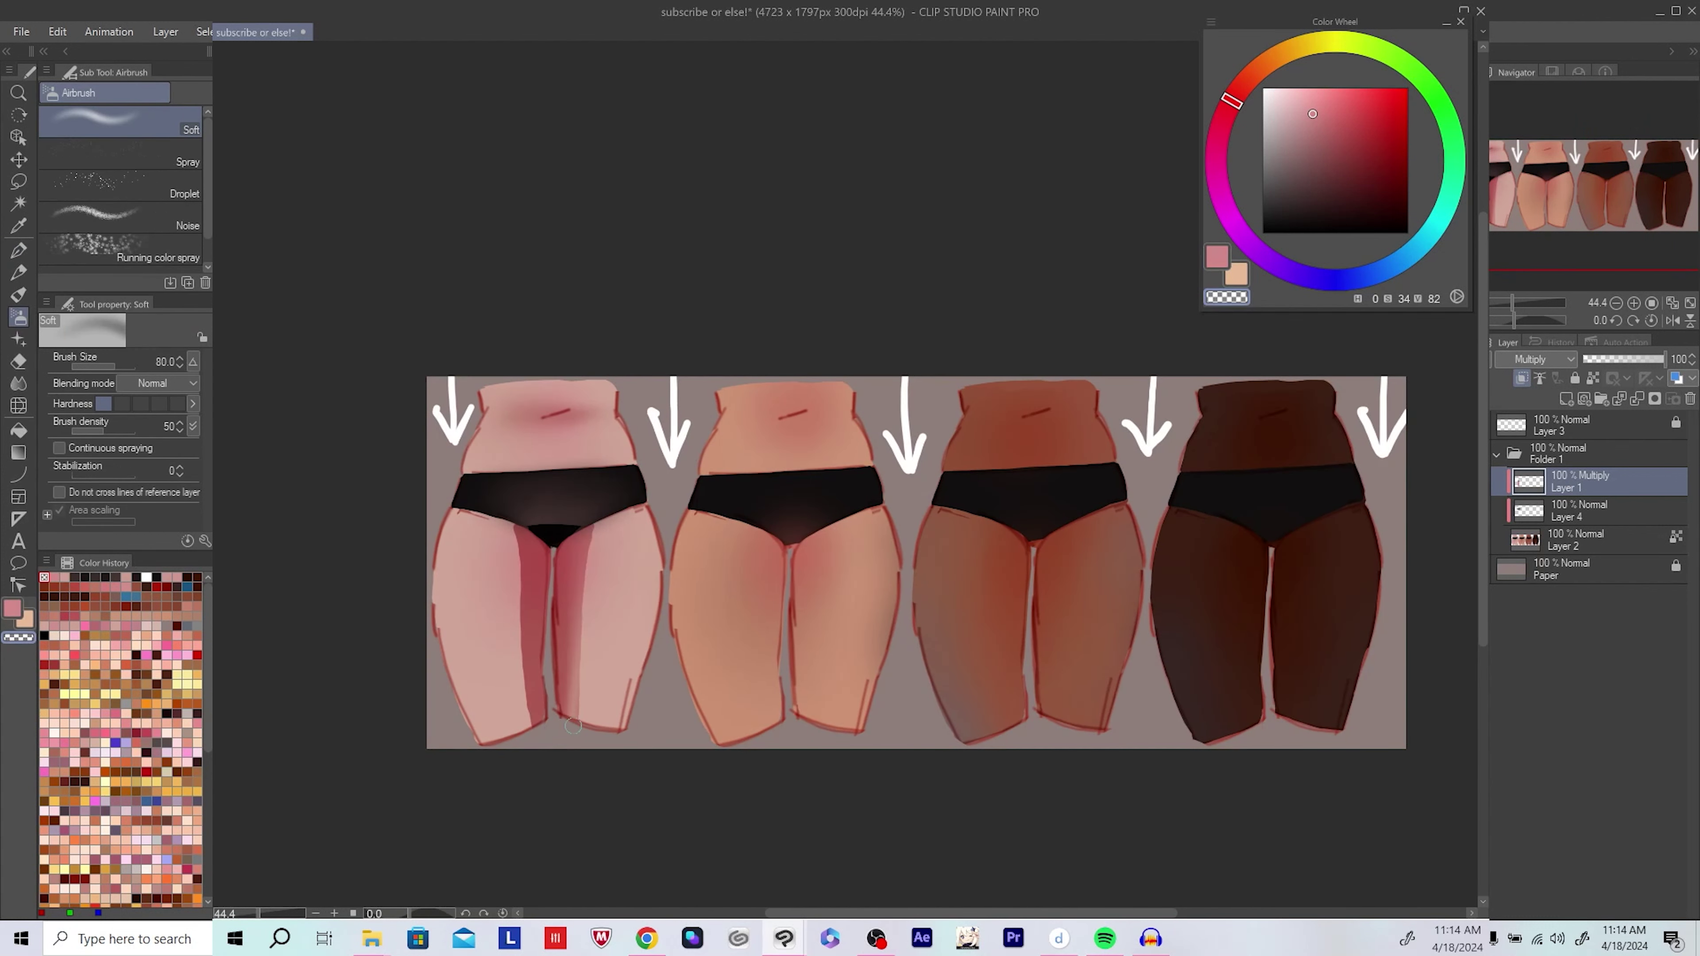
pyautogui.moveTo(595, 507); pyautogui.dragTo(576, 734)
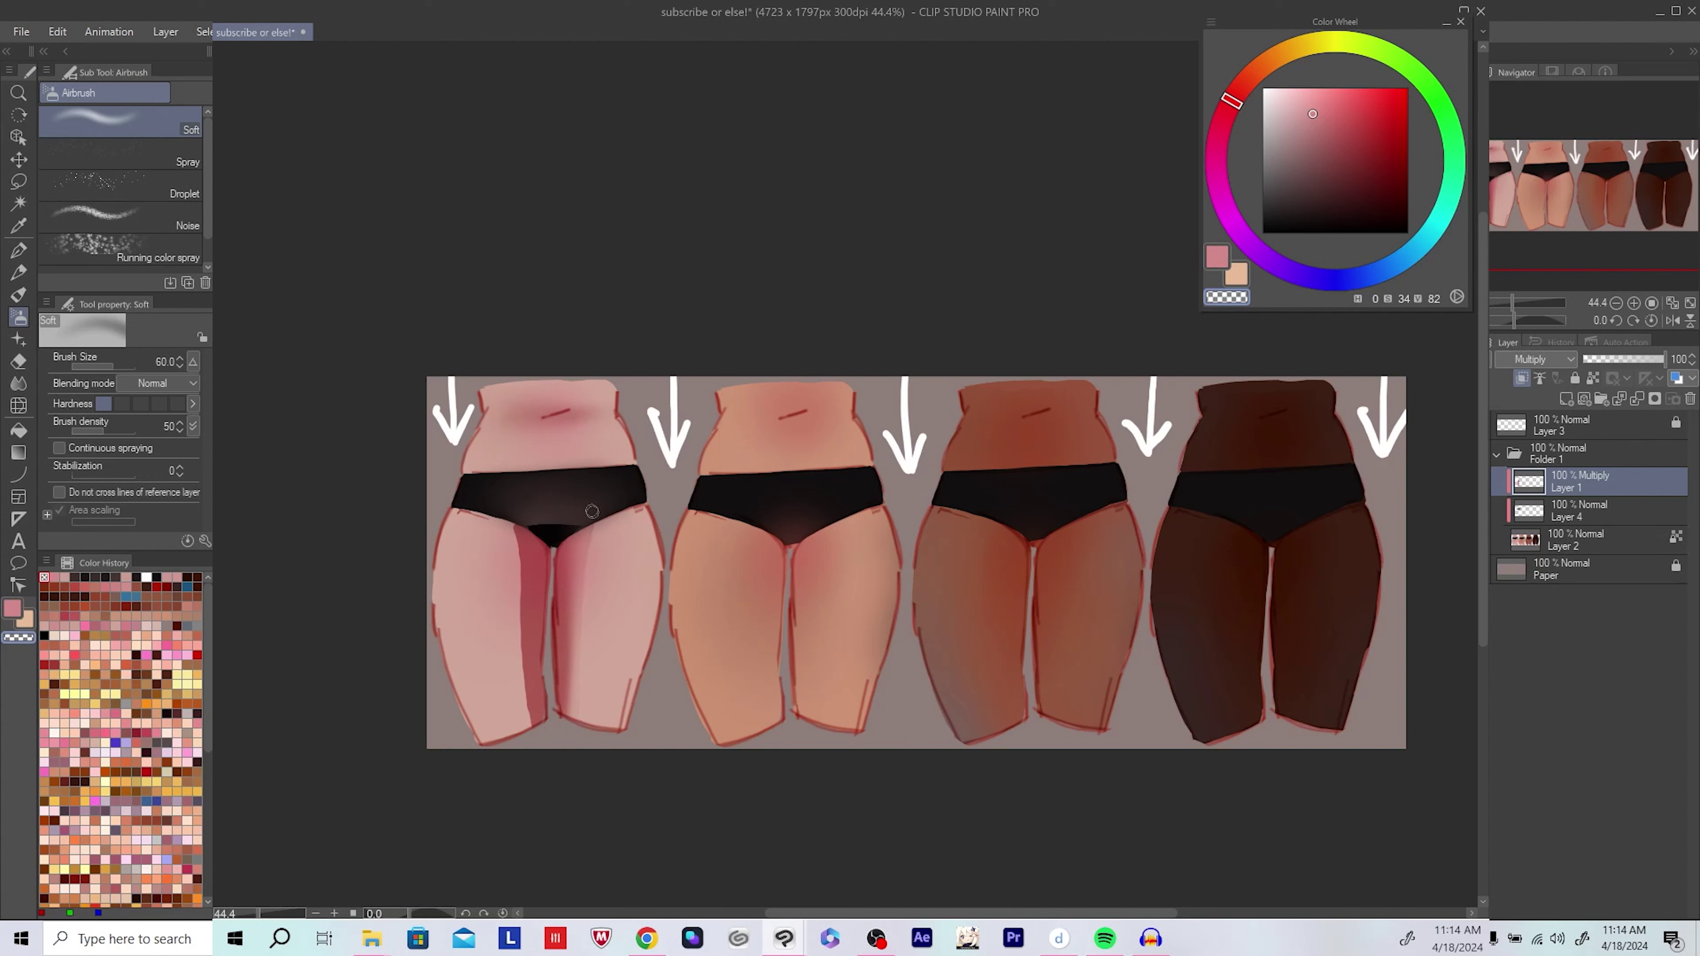
pyautogui.moveTo(591, 510); pyautogui.dragTo(570, 735)
pyautogui.moveTo(594, 515); pyautogui.dragTo(572, 717)
pyautogui.scroll(1, 610, 564)
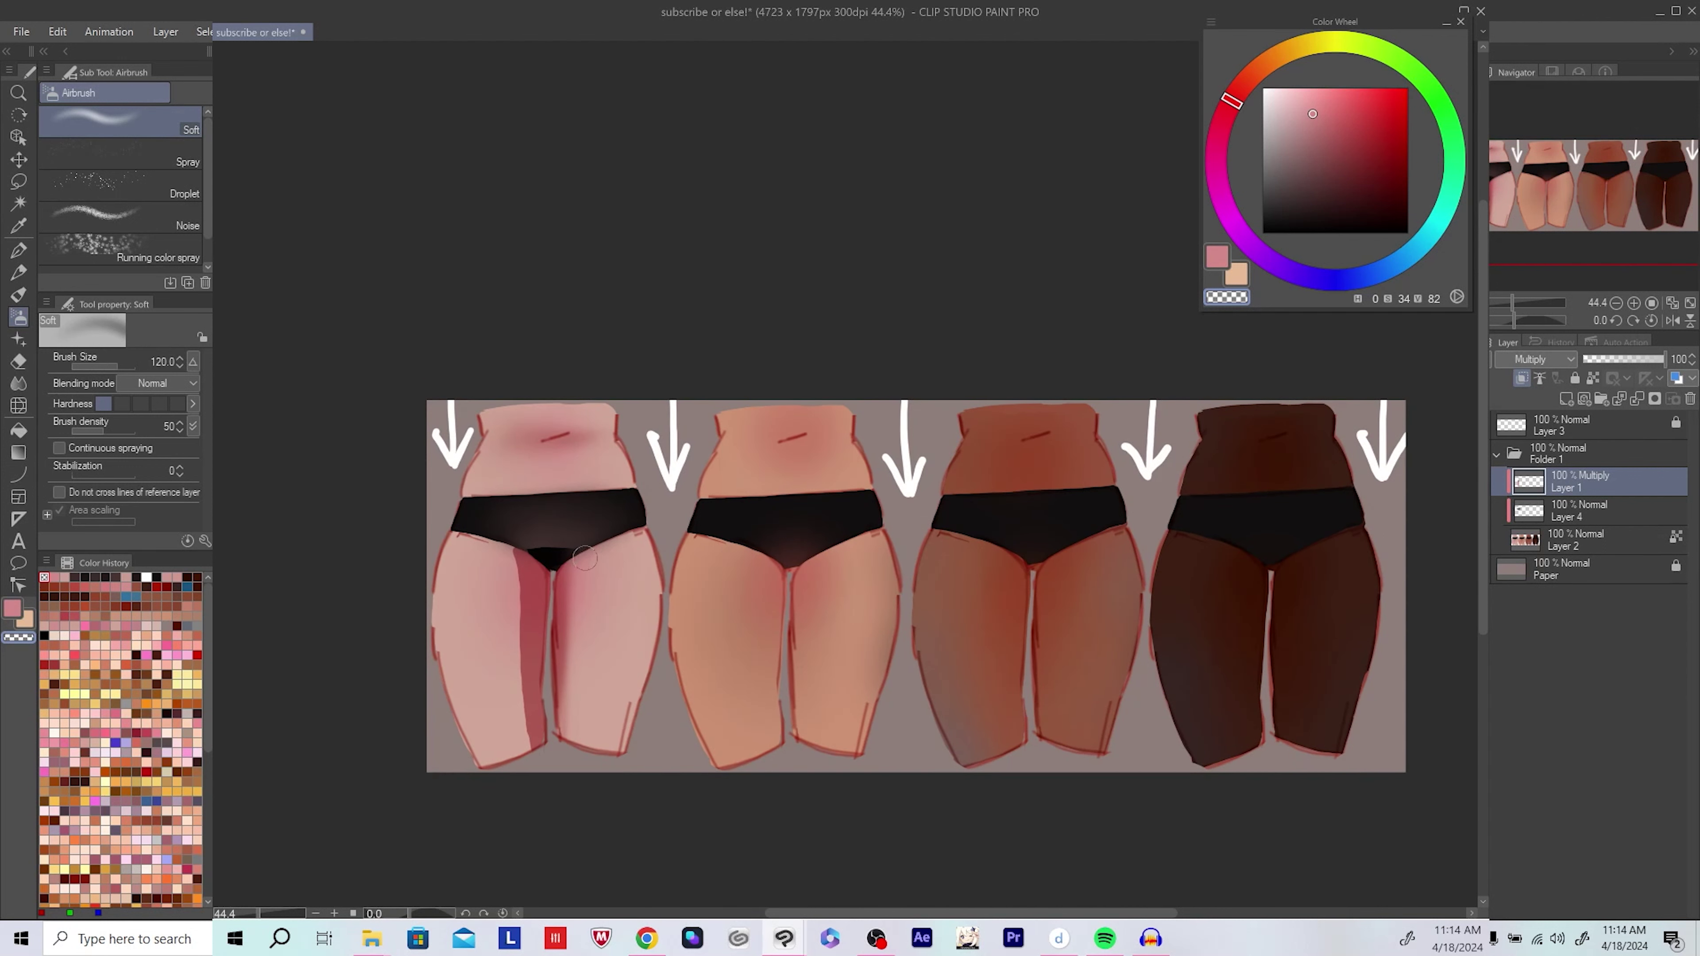
# Step: Sample light pink (H 13, S 27, V 82) and blend the first figure's remaining inner-thigh shadow edges with the soft airbrush
pyautogui.keyDown('alt'); pyautogui.click(570, 612); pyautogui.keyUp('alt')
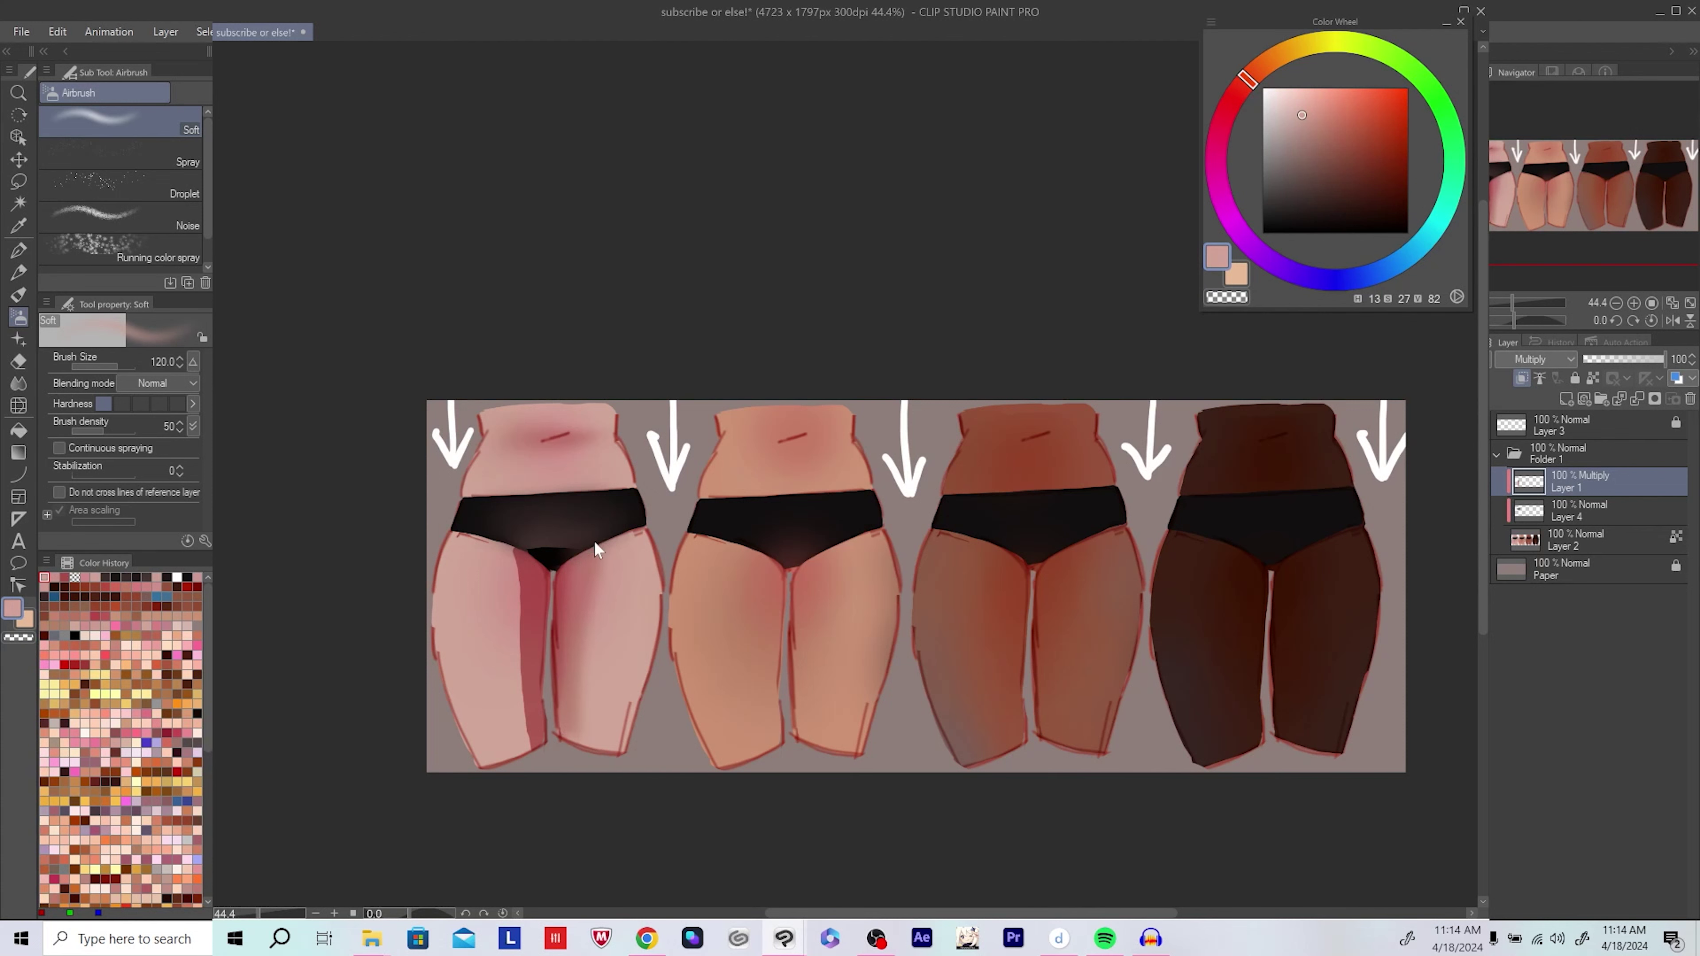
pyautogui.press('h')
pyautogui.press('h')
pyautogui.moveTo(594, 541); pyautogui.dragTo(569, 602)
pyautogui.moveTo(713, 607); pyautogui.dragTo(791, 627)
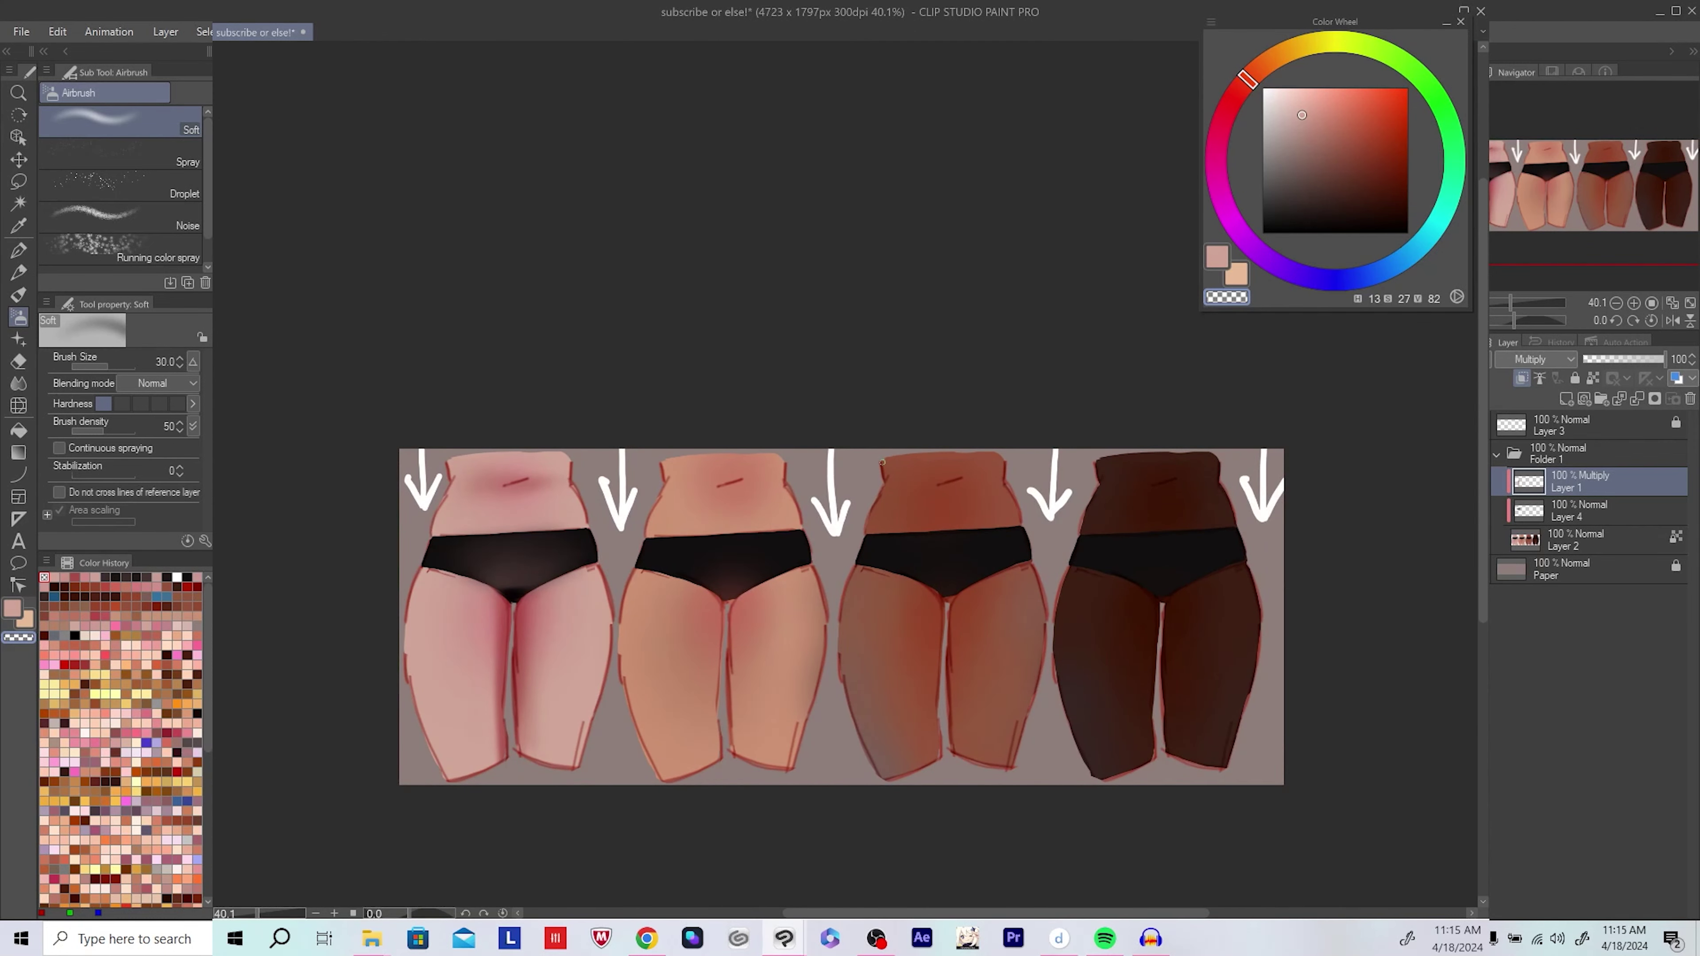
pyautogui.press('p')
pyautogui.moveTo(882, 462); pyautogui.dragTo(524, 507)
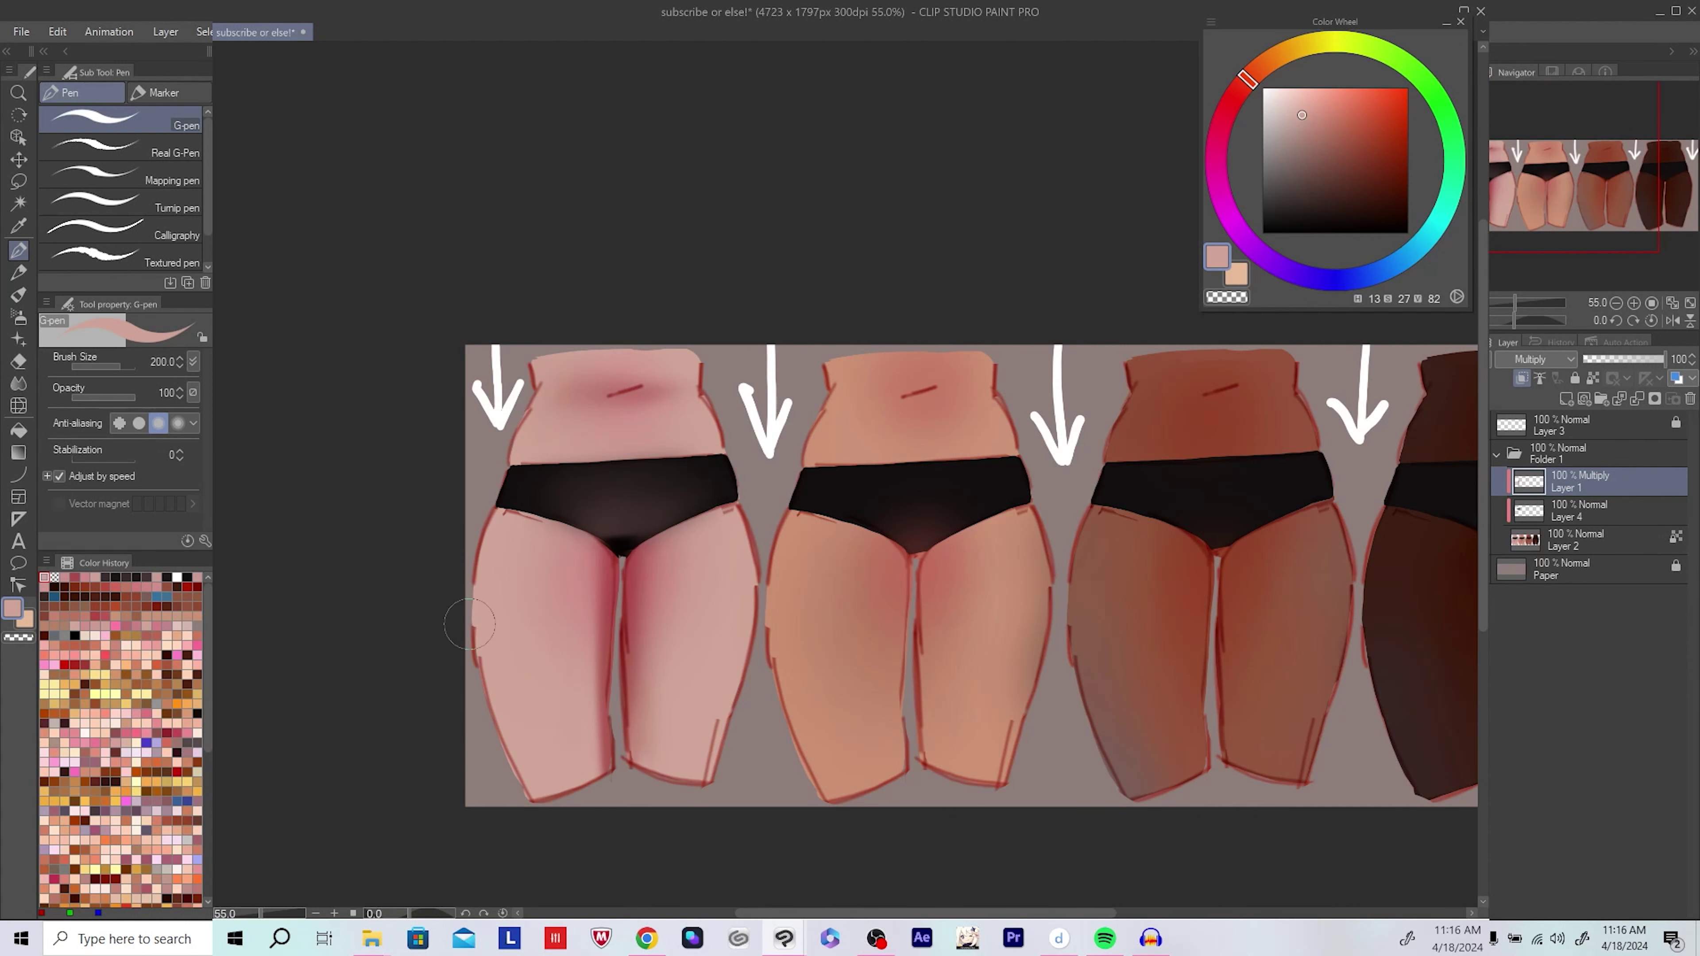
pyautogui.scroll(1, 545, 574)
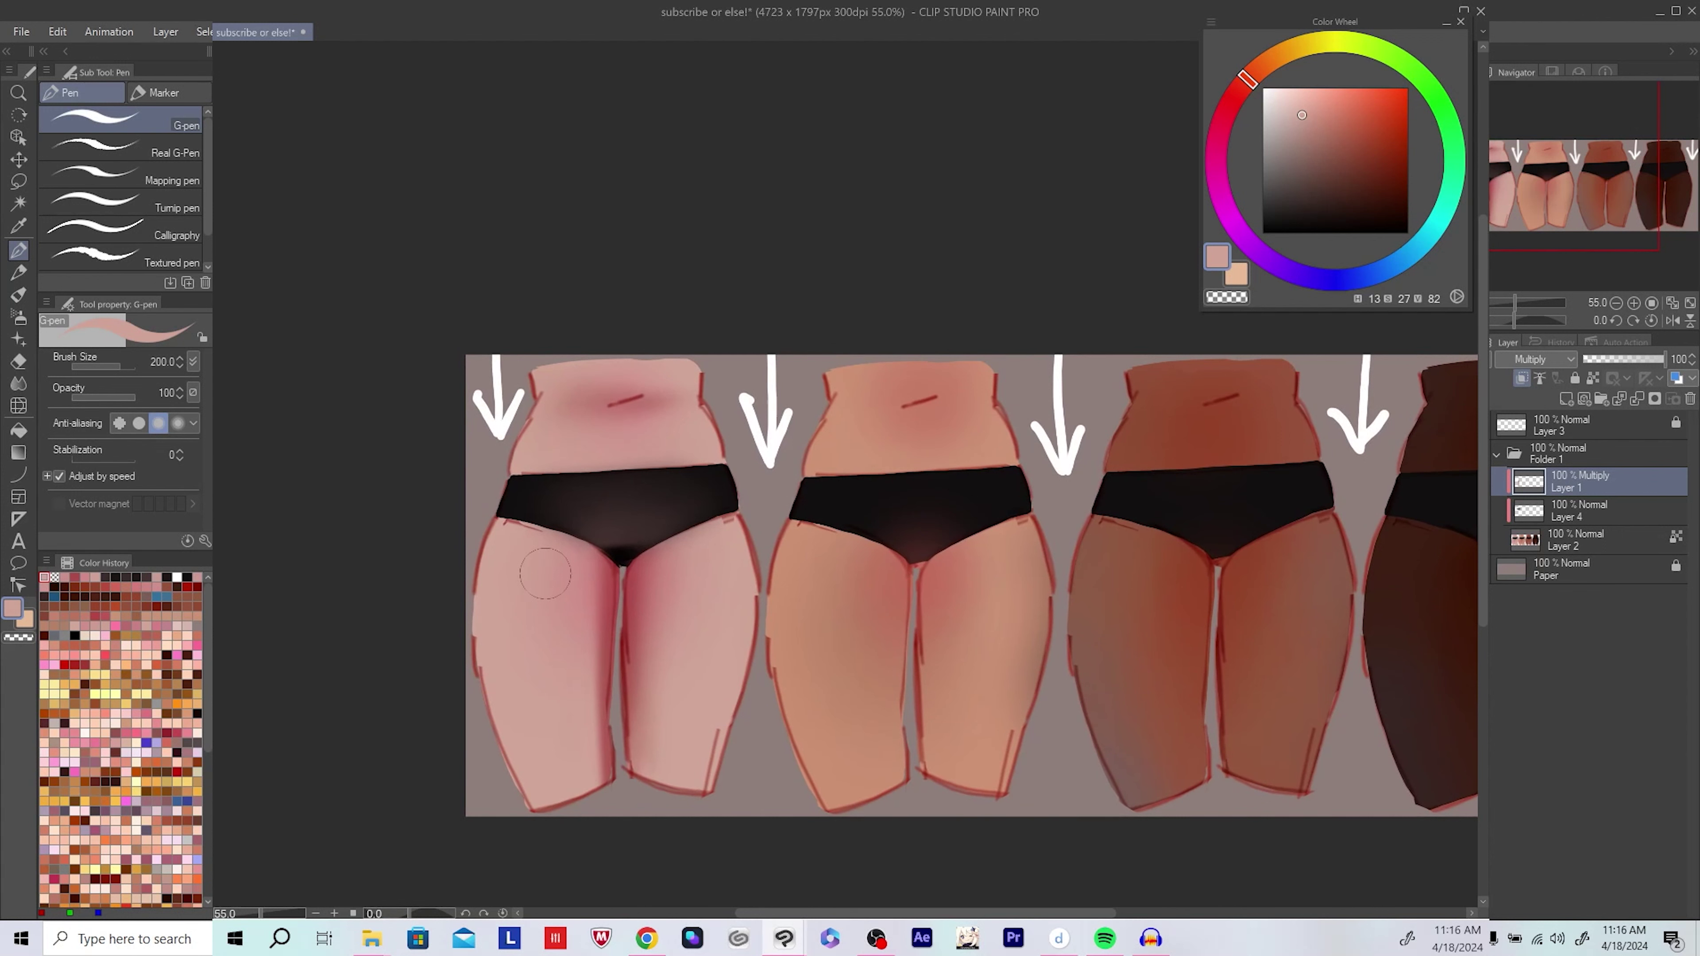
pyautogui.moveTo(545, 574); pyautogui.dragTo(535, 564)
pyautogui.press('b')
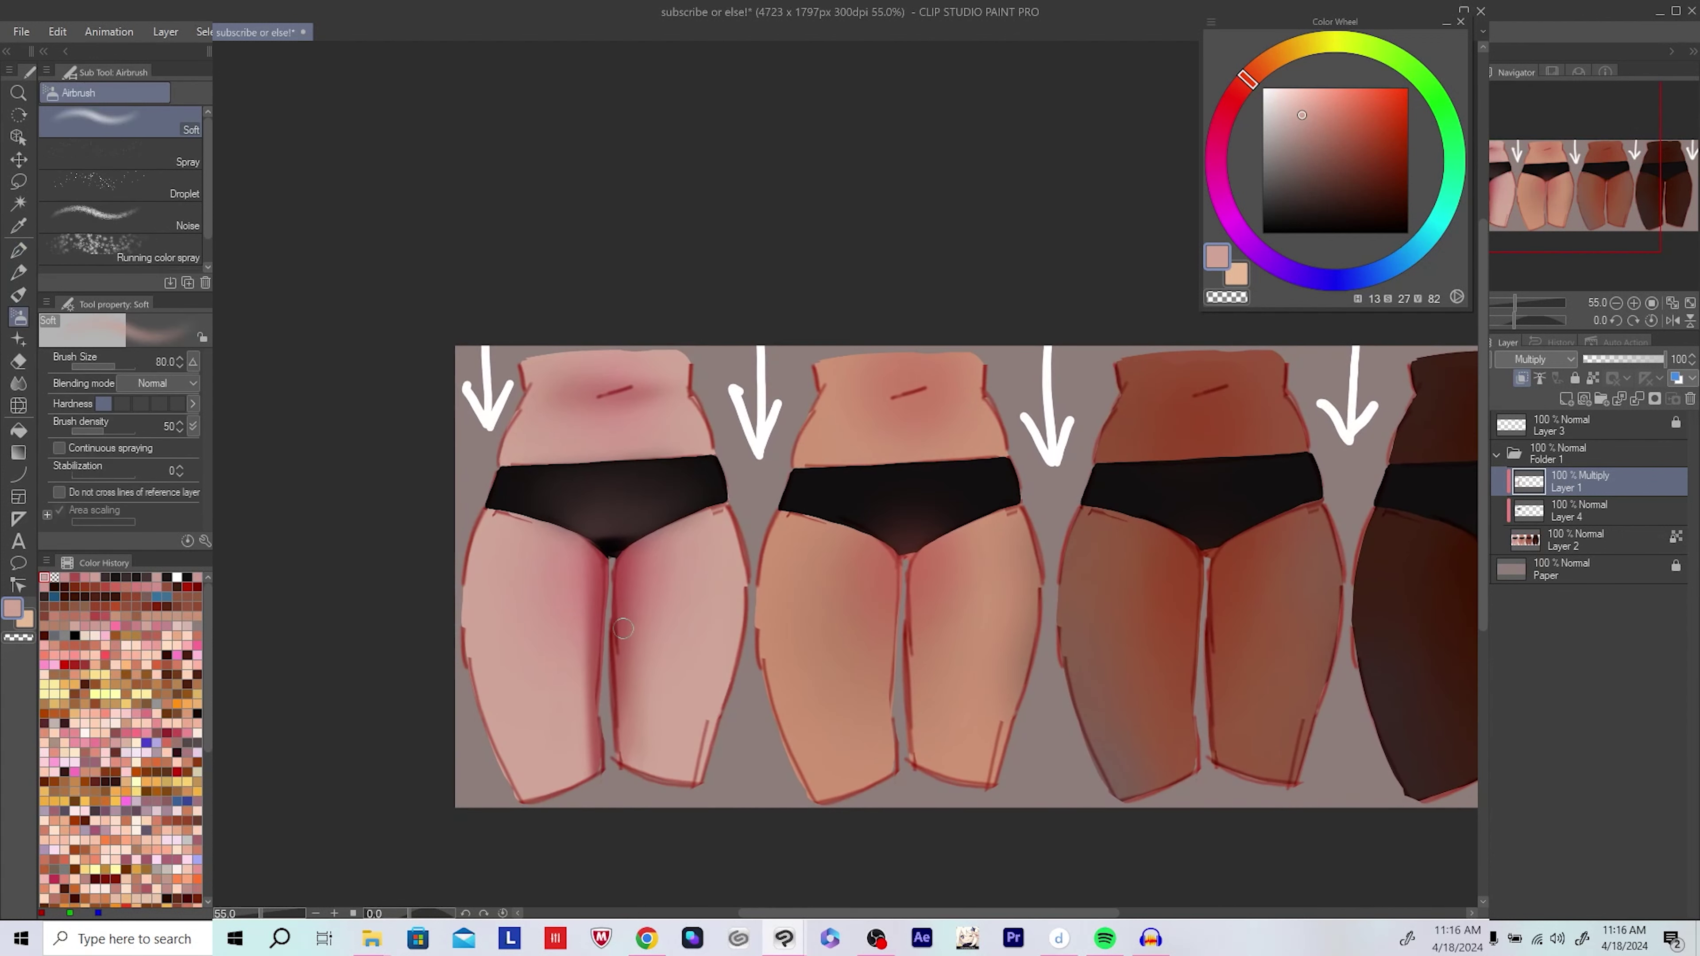
# Step: Sample light pink (H 14, S 26, V 82) and airbrush a soft shadow, size 170, across the first figure's left-hand lower thigh
pyautogui.keyDown('alt'); pyautogui.click(618, 627); pyautogui.keyUp('alt')
pyautogui.moveTo(619, 627); pyautogui.dragTo(514, 717)
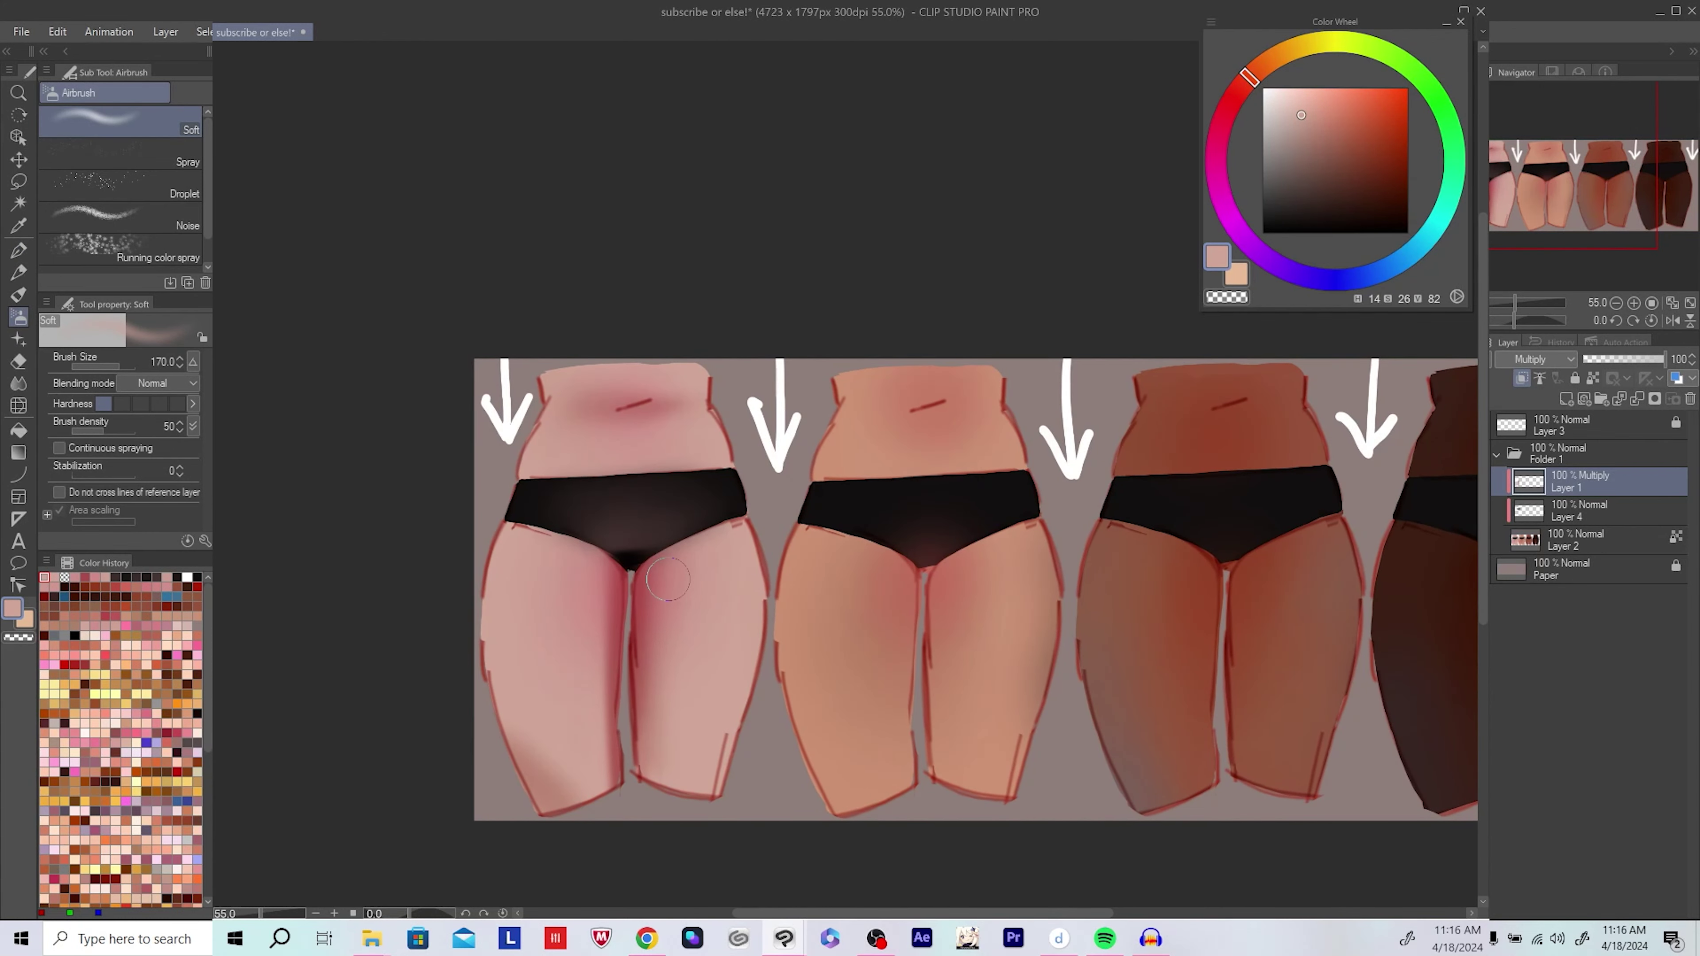
pyautogui.moveTo(664, 580); pyautogui.dragTo(725, 678)
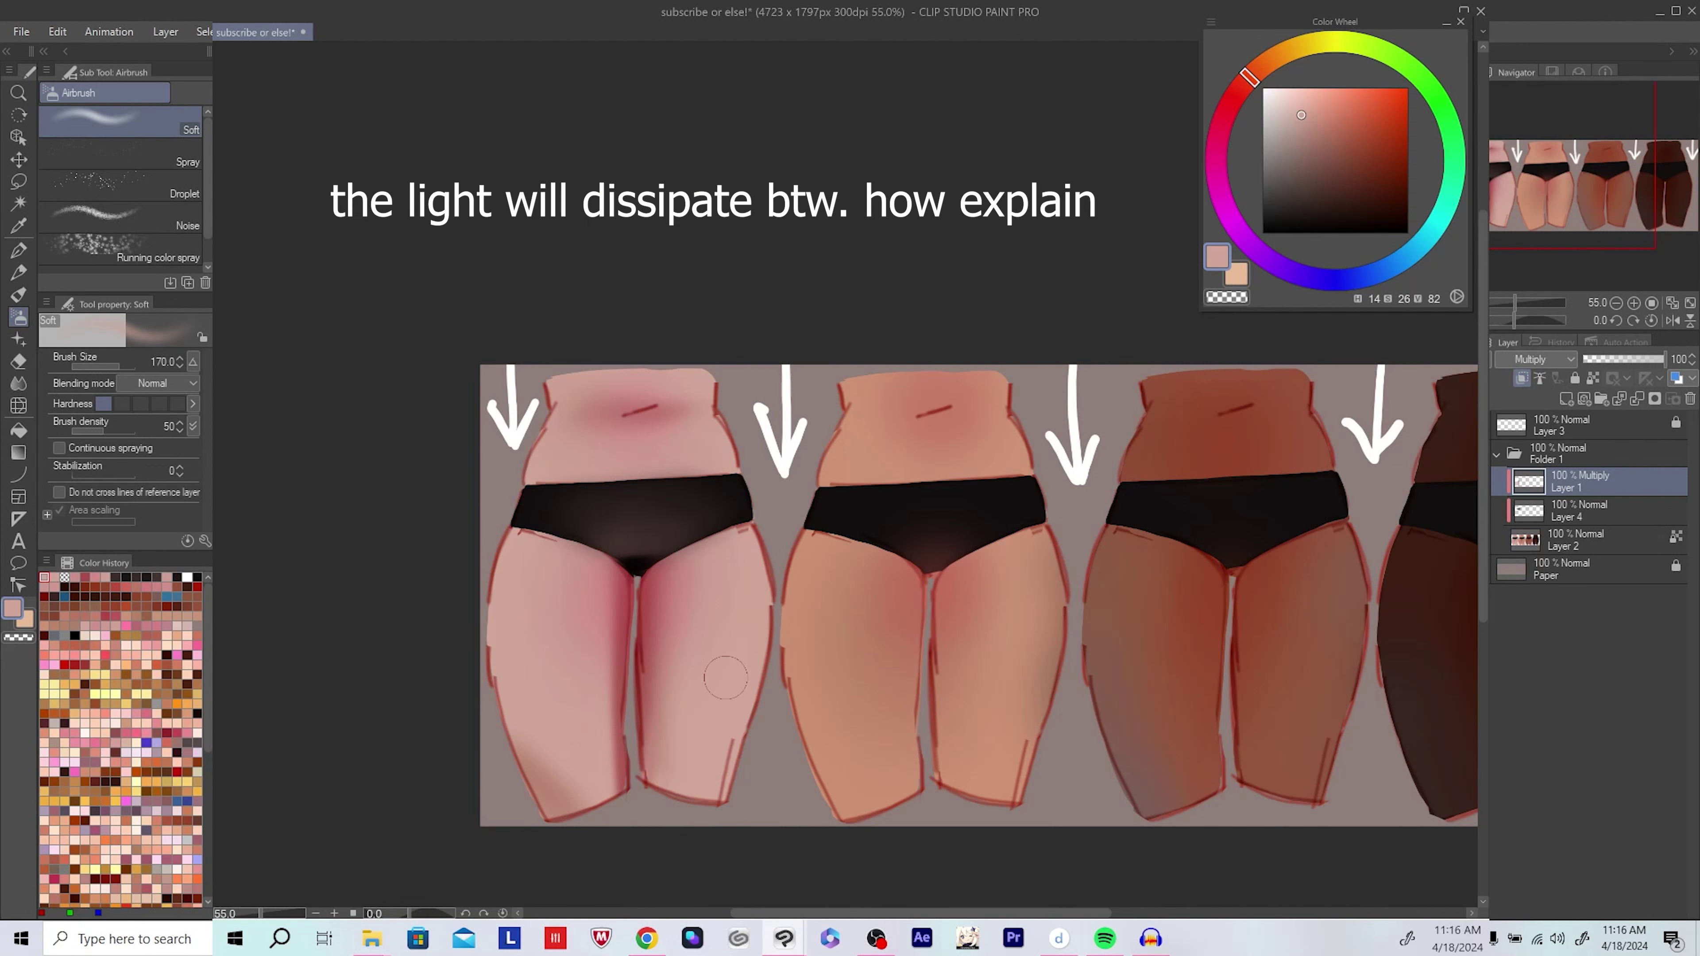
pyautogui.moveTo(725, 677); pyautogui.dragTo(796, 656)
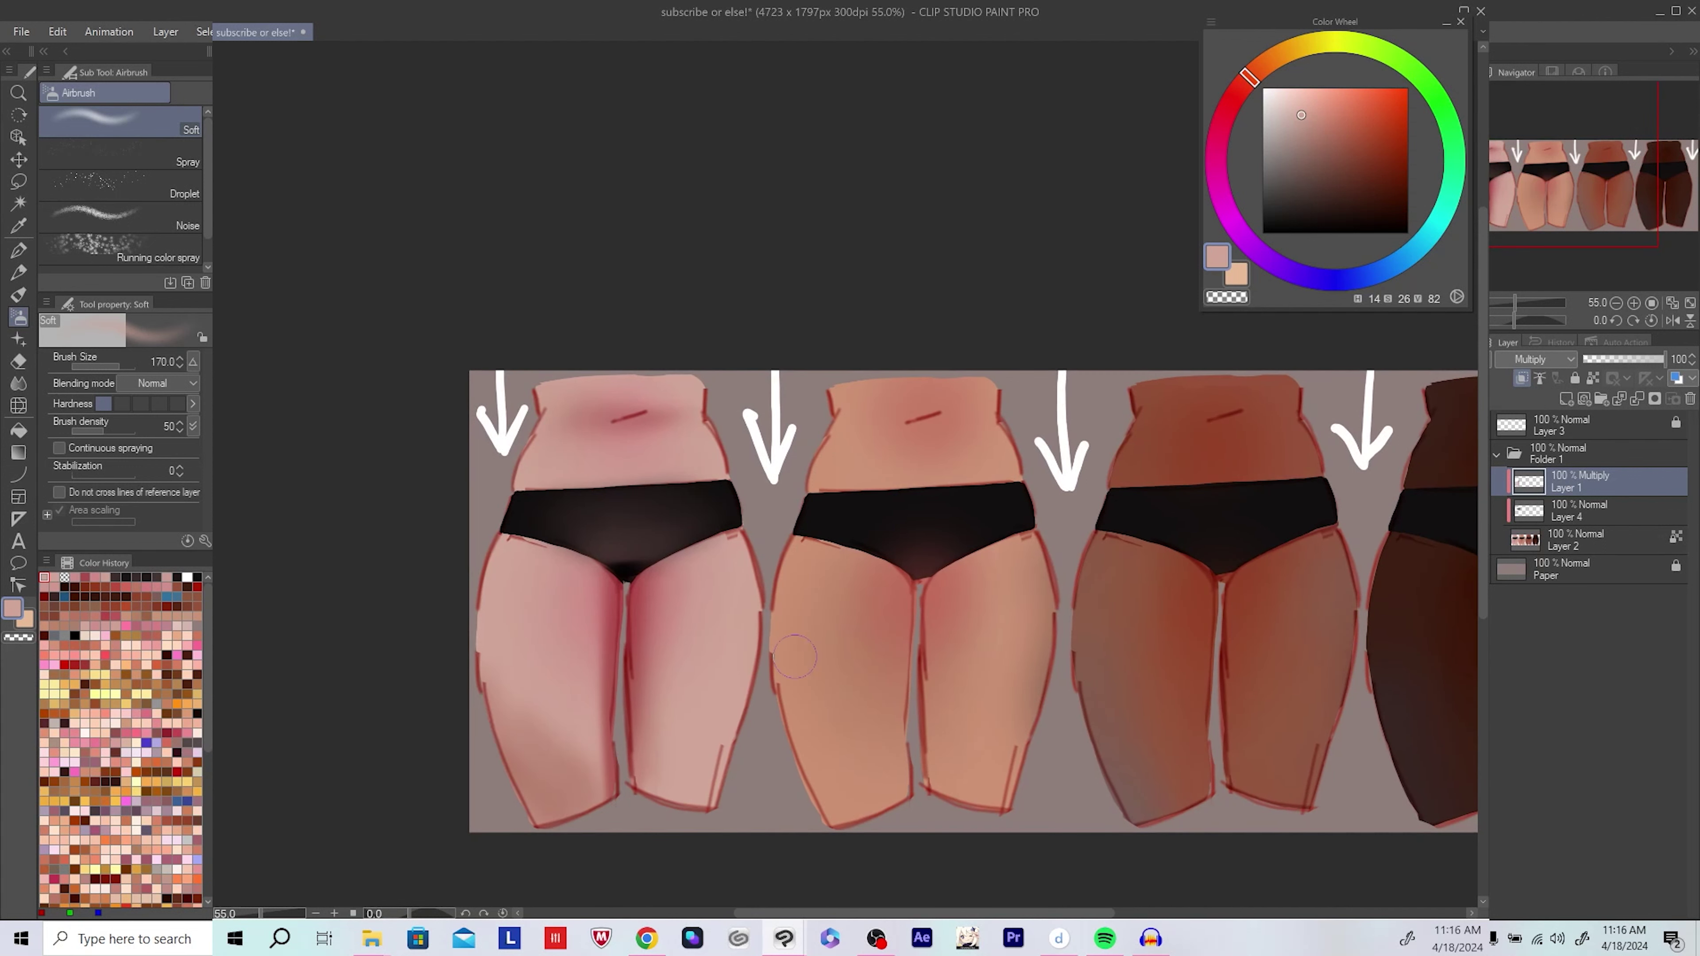
pyautogui.moveTo(488, 703); pyautogui.dragTo(742, 644)
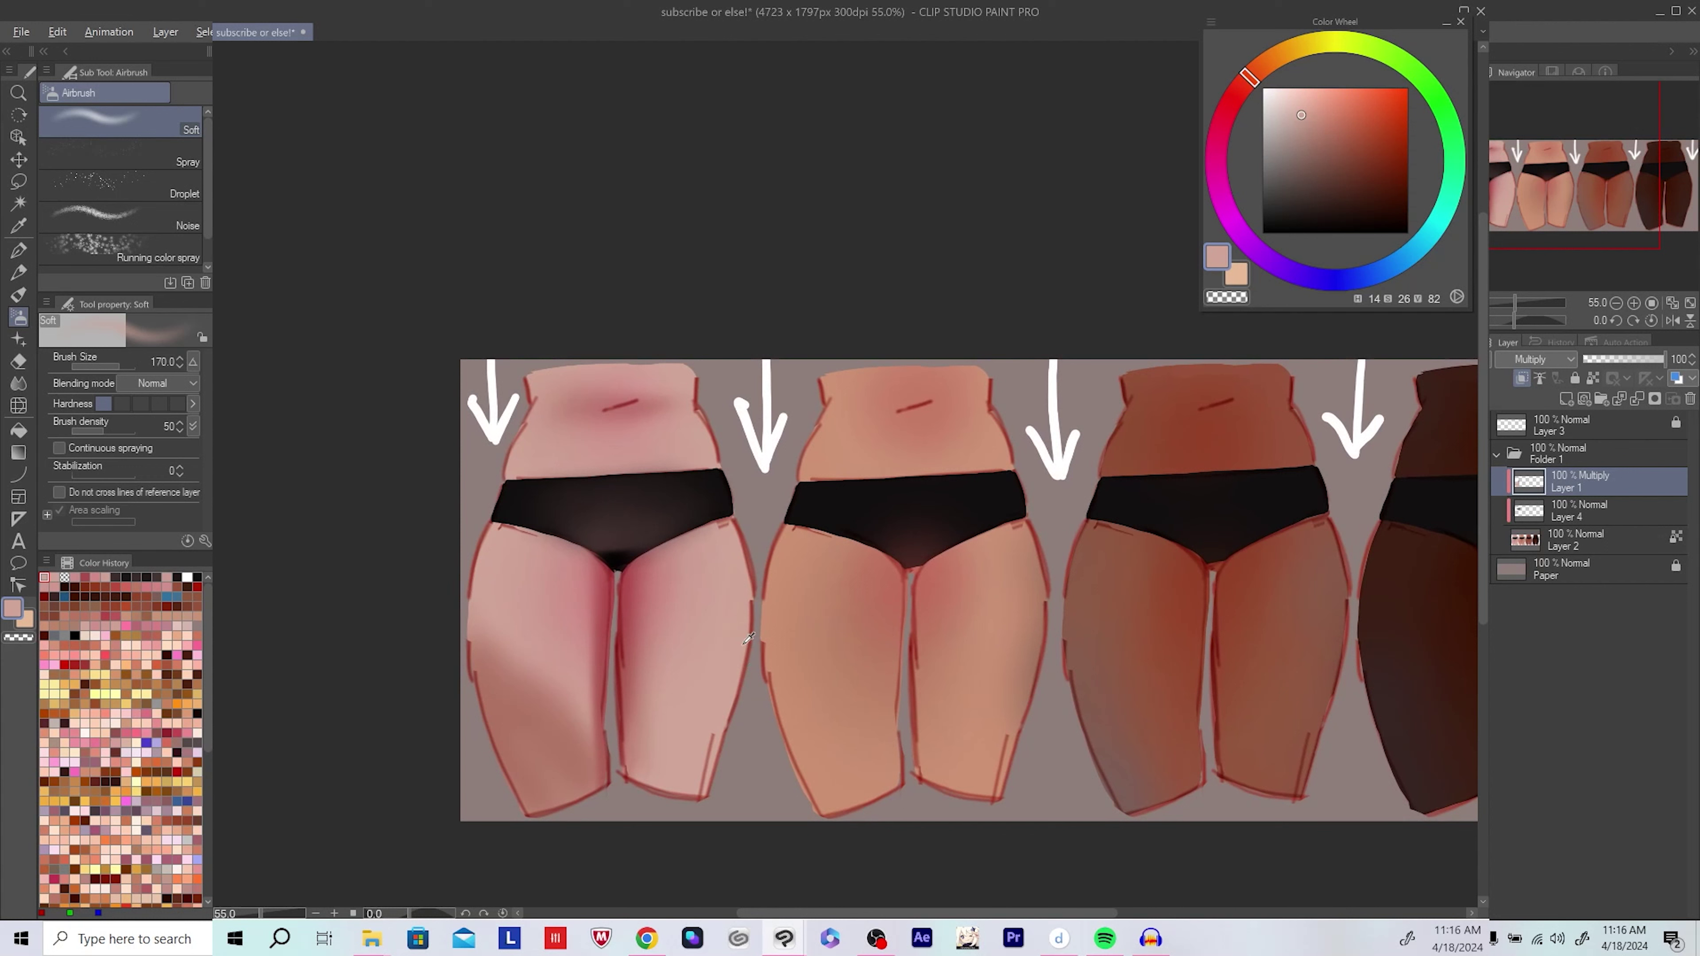
# Step: Sample pink (H 15, S 26, V 82) and airbrush a matching soft shadow, size 400, across the first figure's right-hand lower thigh
pyautogui.keyDown('alt'); pyautogui.click(748, 638); pyautogui.keyUp('alt')
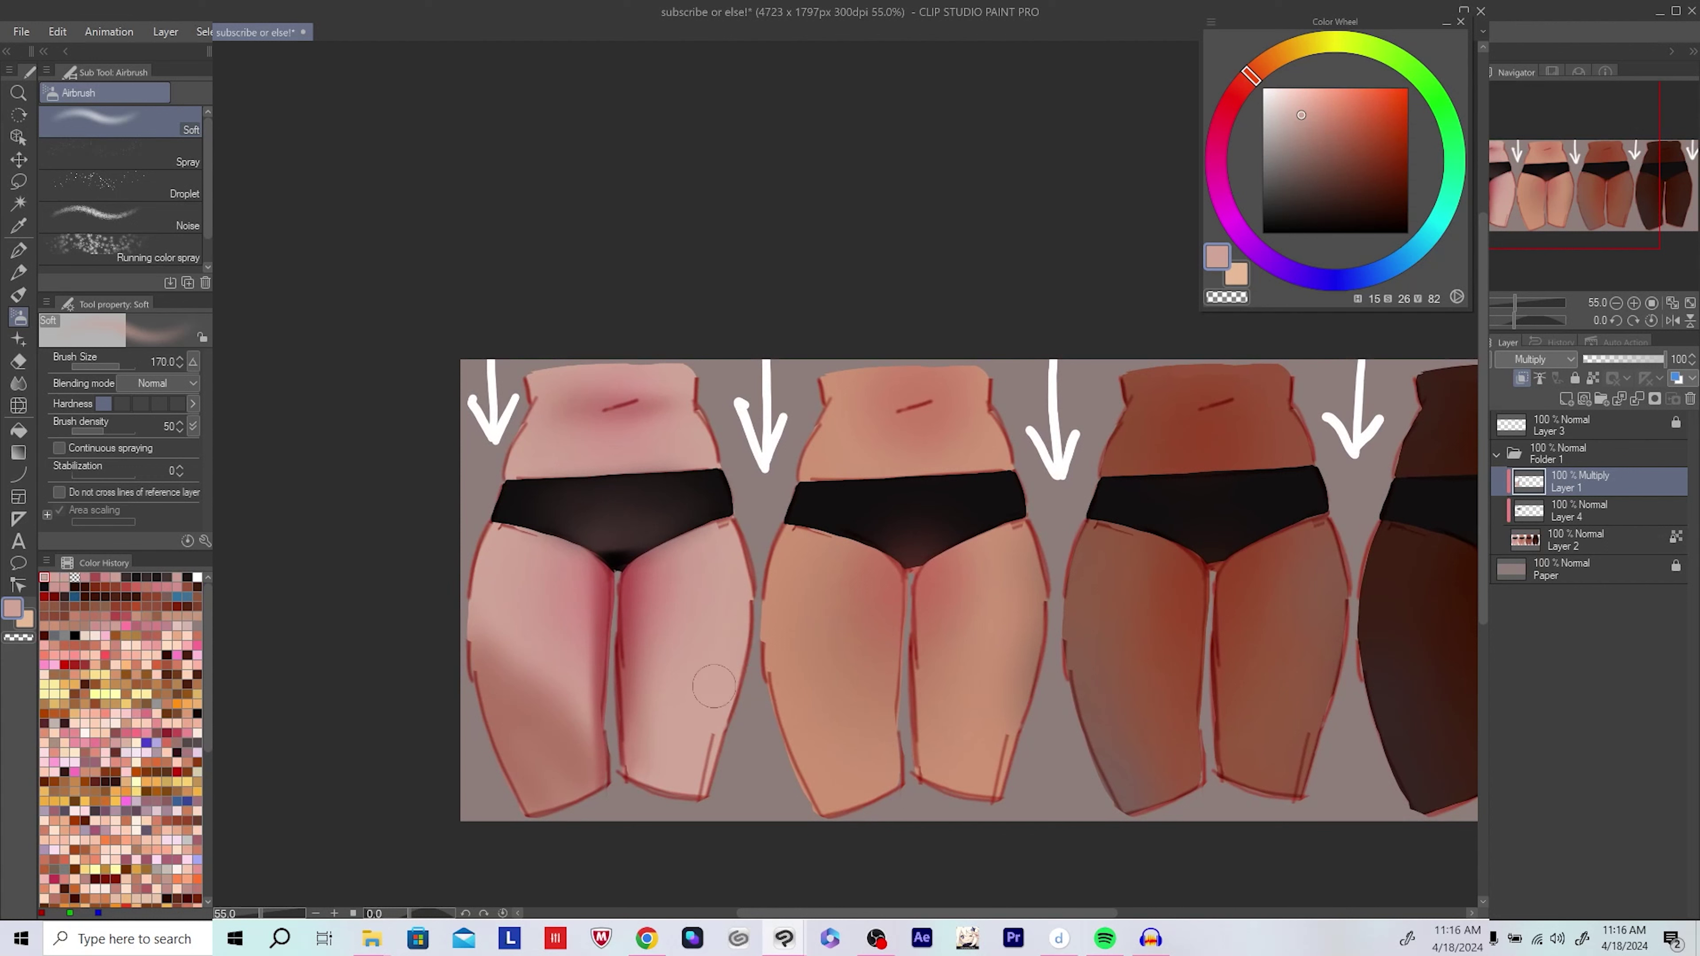
pyautogui.press(']')
pyautogui.press(']')
pyautogui.press(']')
pyautogui.press(']')
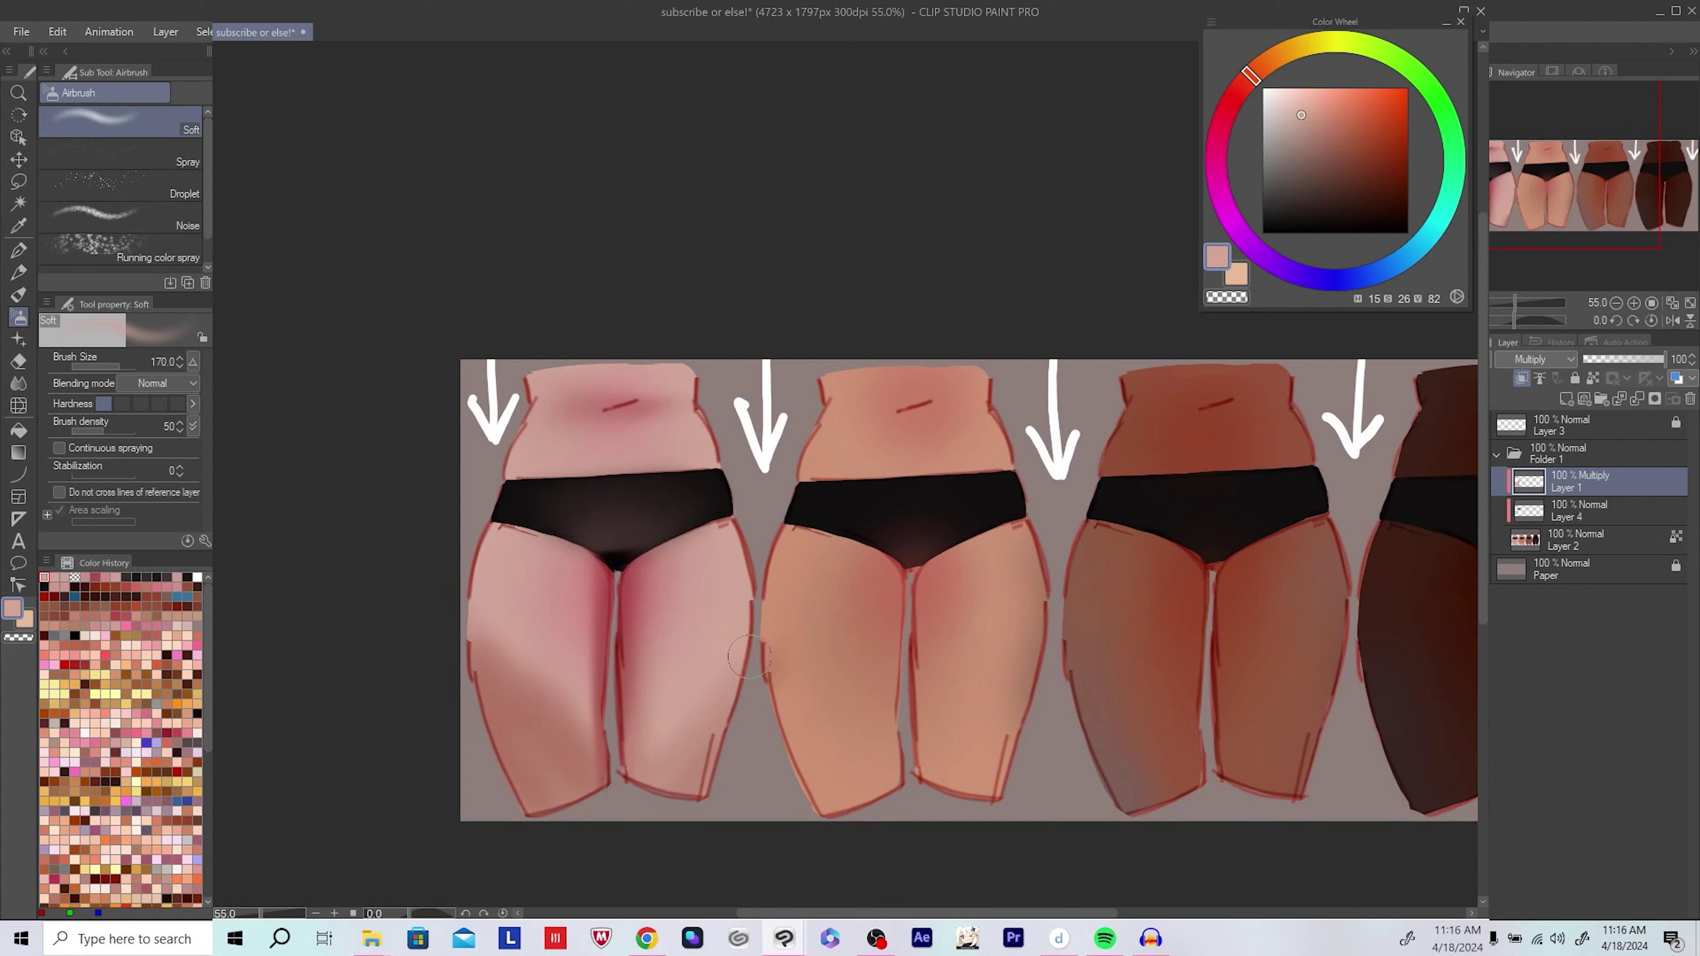
pyautogui.moveTo(781, 604); pyautogui.dragTo(769, 649)
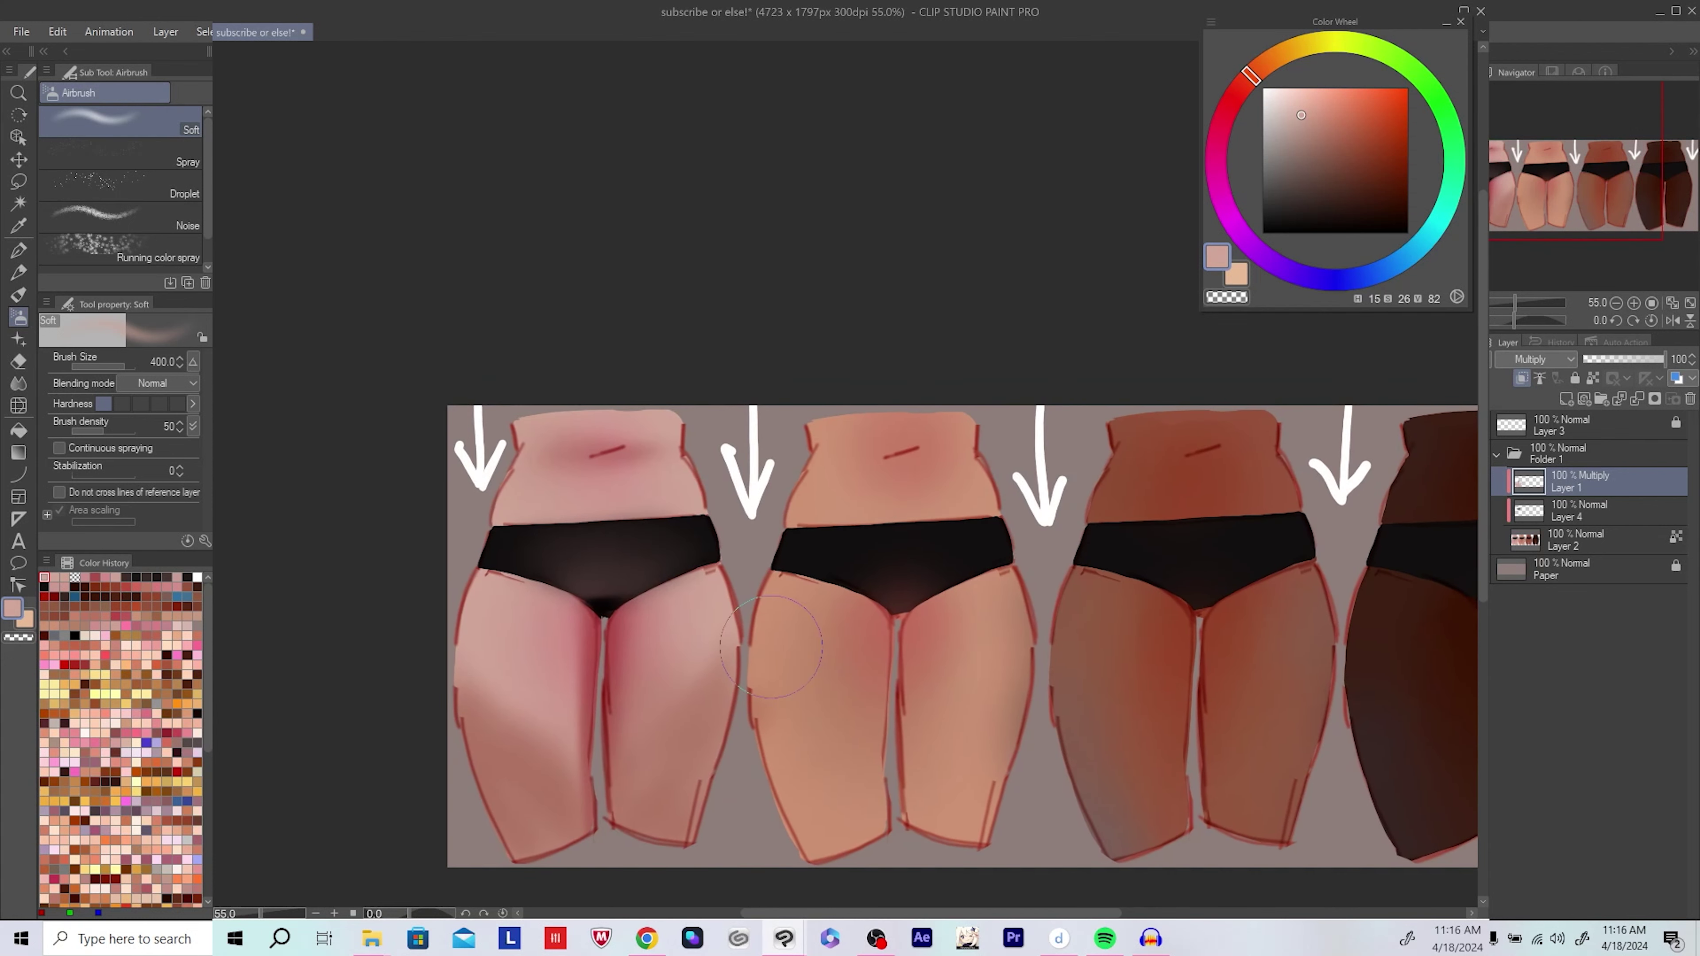
# Step: Sample a deeper pink (H 6, S 34, V 79) and blend the first figure's thigh shadows with the soft airbrush at size 300
pyautogui.keyDown('alt'); pyautogui.click(712, 611); pyautogui.keyUp('alt')
pyautogui.press('[')
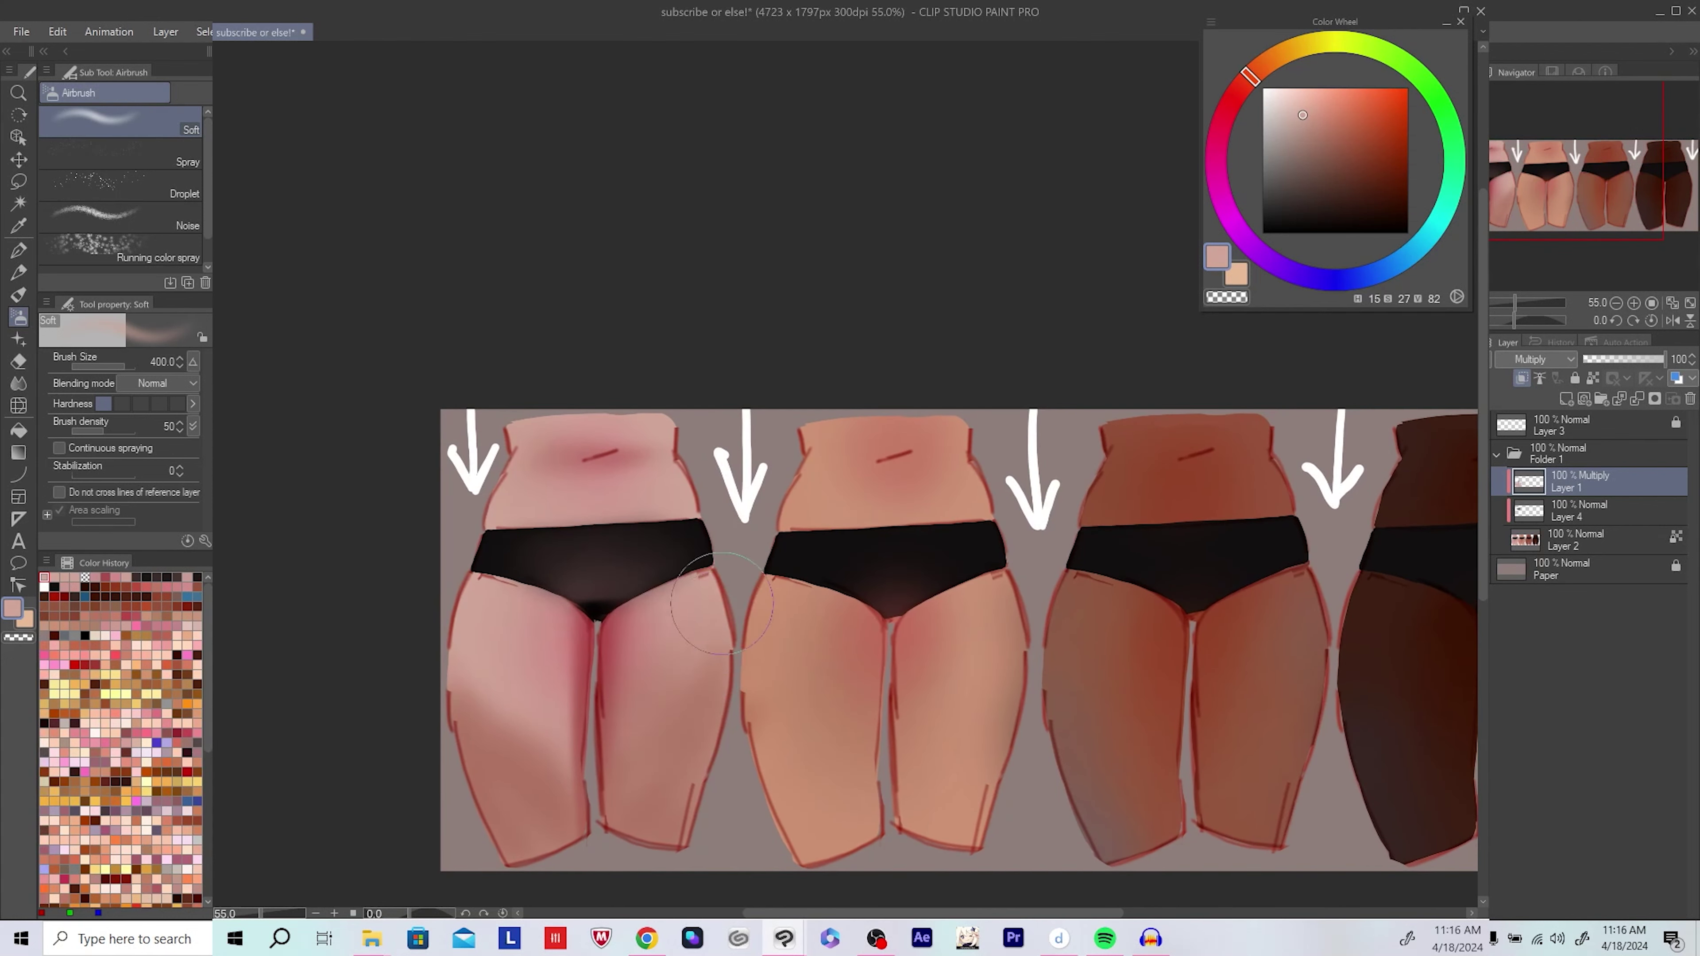
pyautogui.scroll(-3, 702, 656)
pyautogui.moveTo(702, 655); pyautogui.dragTo(694, 658)
pyautogui.scroll(2, 736, 681)
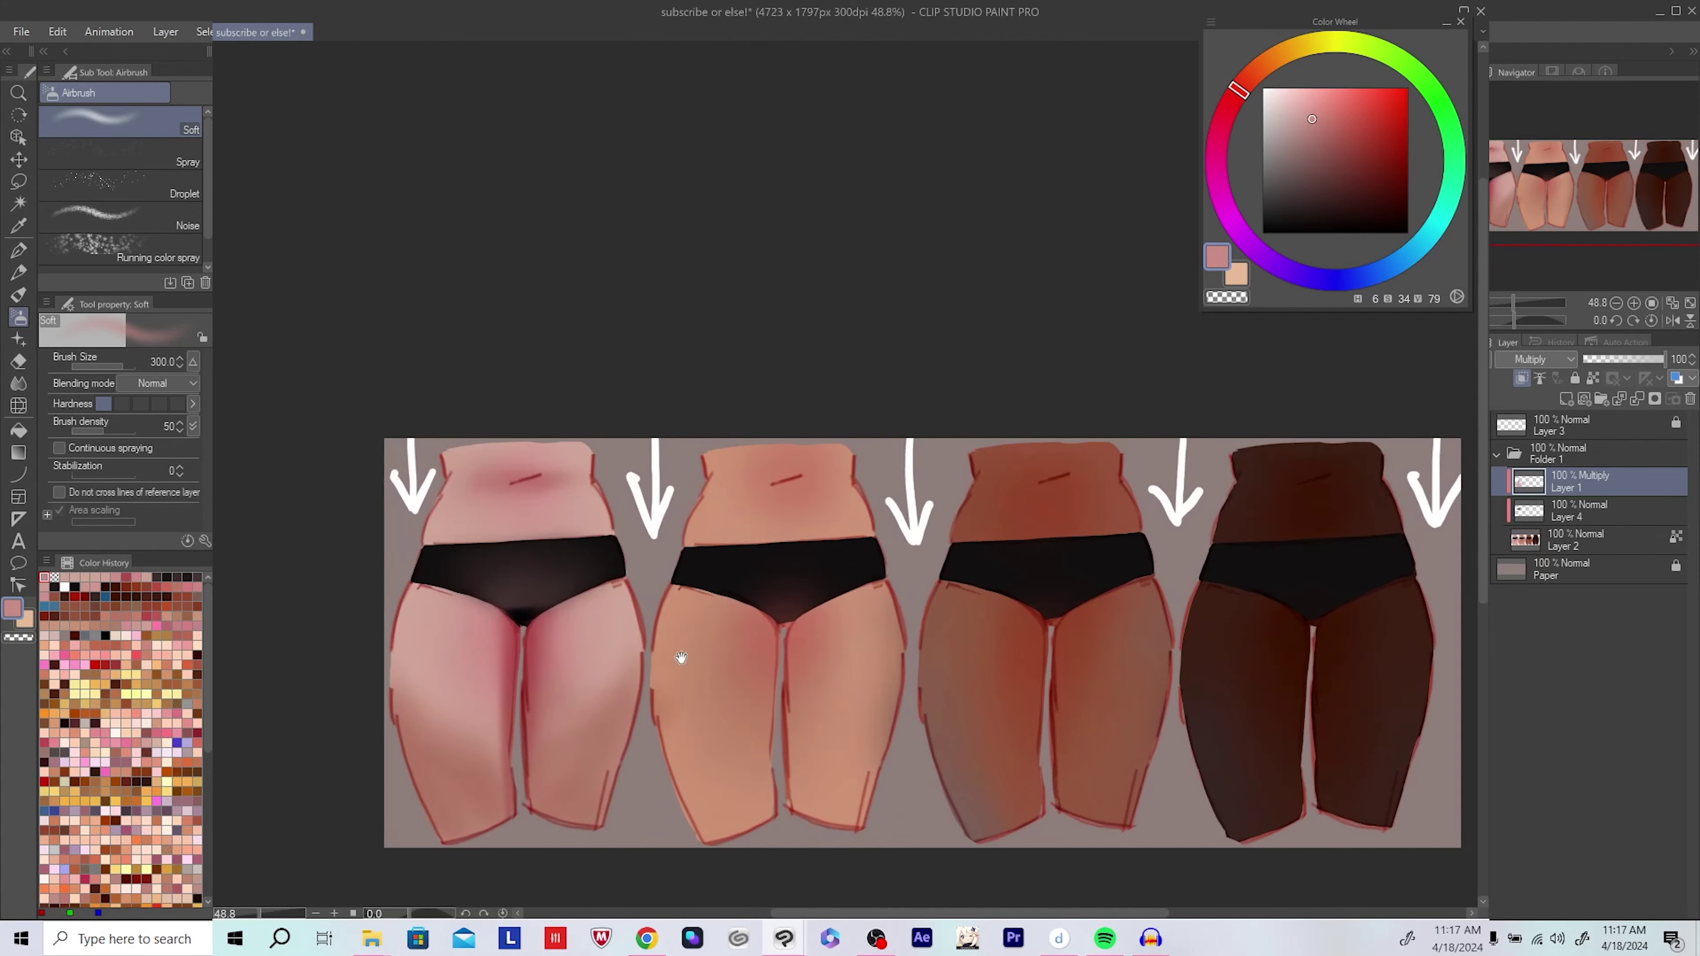
pyautogui.moveTo(726, 538)
pyautogui.mouseDown()
pyautogui.moveTo(665, 514)
pyautogui.moveTo(694, 470)
pyautogui.mouseUp()
# Step: Sample torso pink (H 14, S 27, V 81), airbrush soft shading along the first figure's torso and hips at size 100, and save the drawing
pyautogui.keyDown('alt'); pyautogui.click(571, 471); pyautogui.keyUp('alt')
pyautogui.press('[')
pyautogui.press('[')
pyautogui.press('[')
pyautogui.press('[')
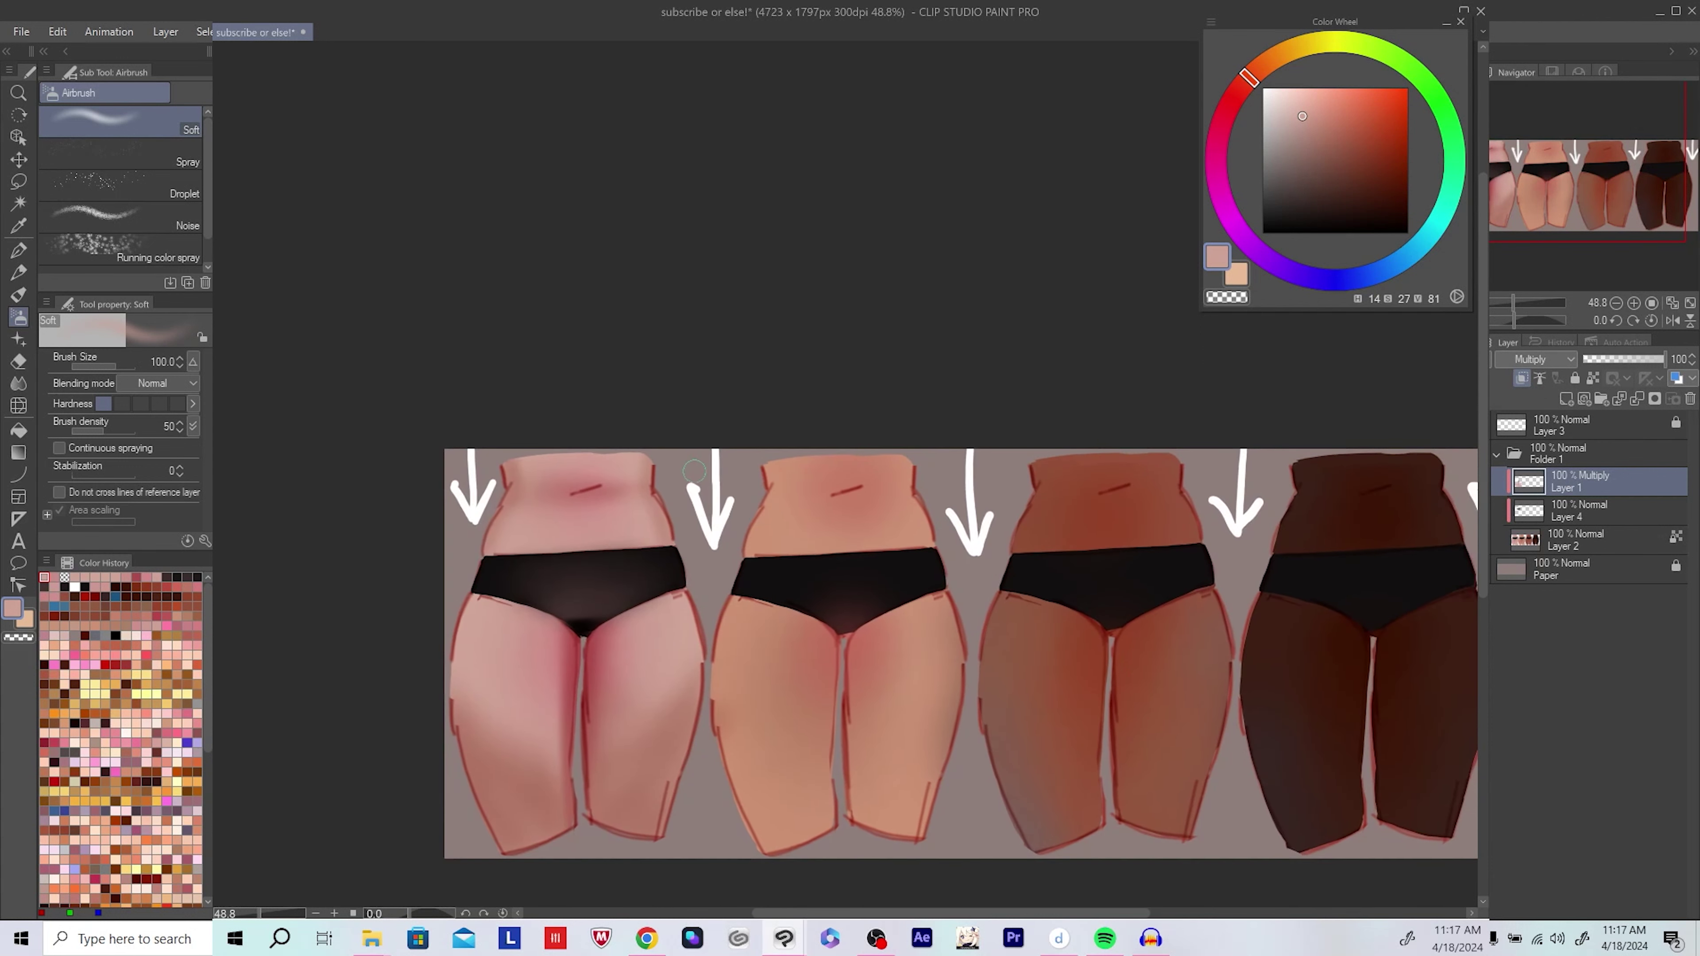
pyautogui.moveTo(663, 543); pyautogui.dragTo(701, 680)
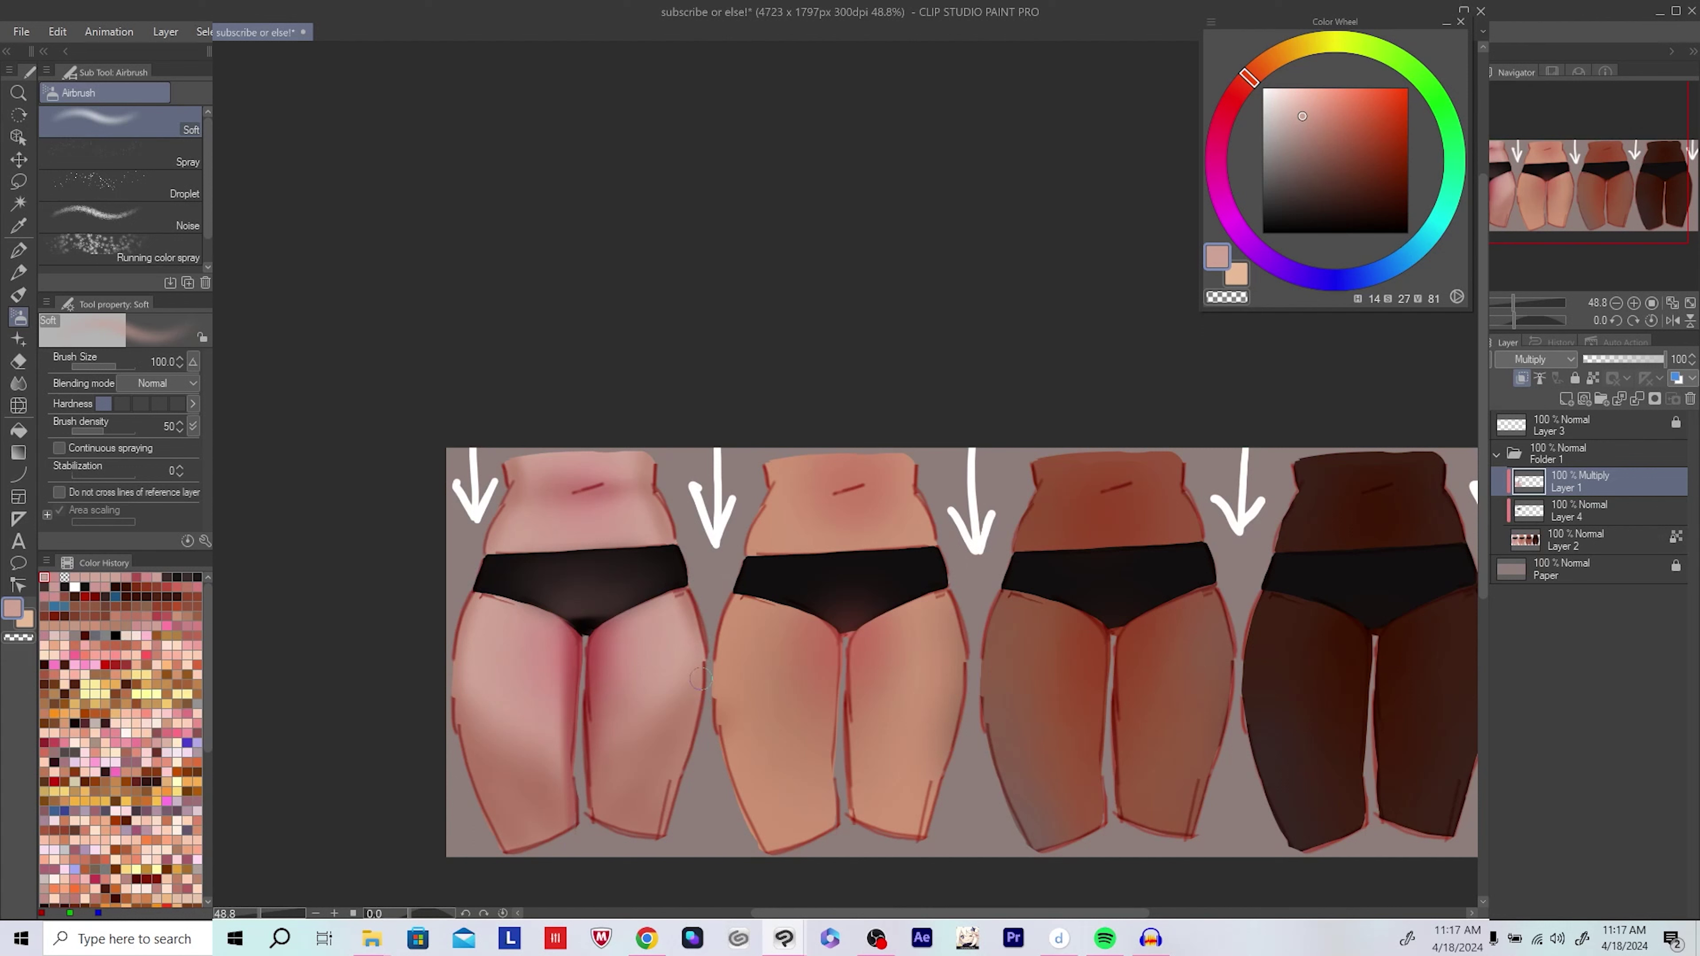
pyautogui.moveTo(758, 567); pyautogui.dragTo(763, 592)
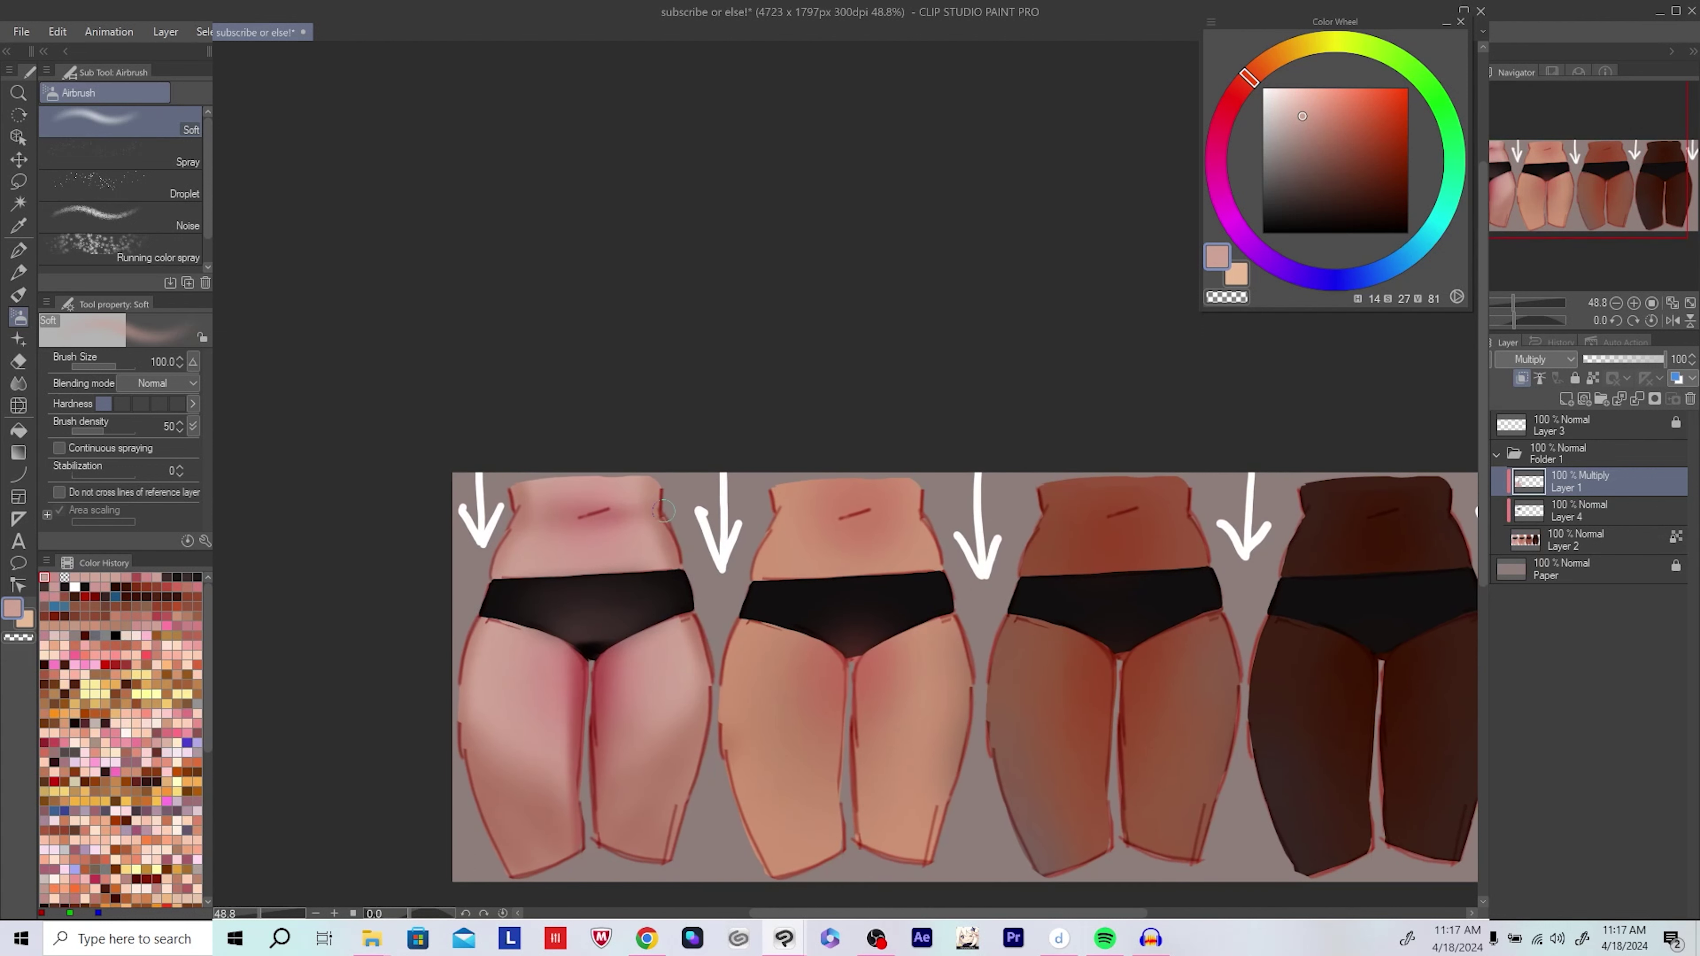
pyautogui.moveTo(492, 568); pyautogui.dragTo(478, 552)
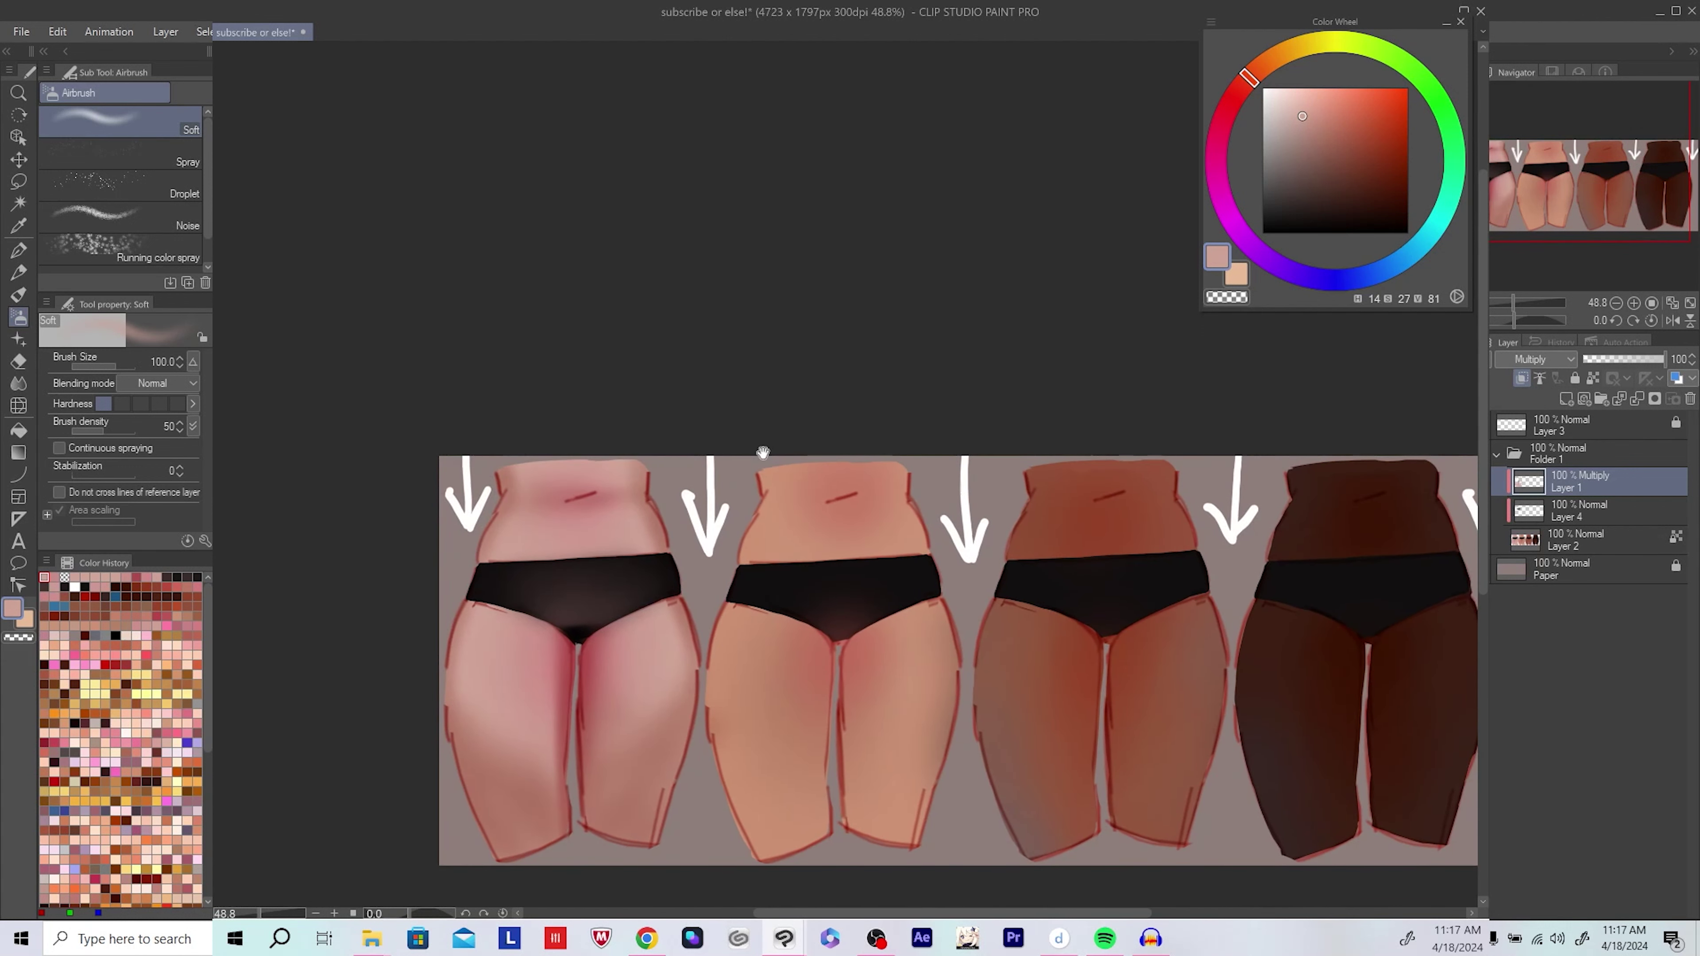
pyautogui.moveTo(727, 448); pyautogui.dragTo(722, 447)
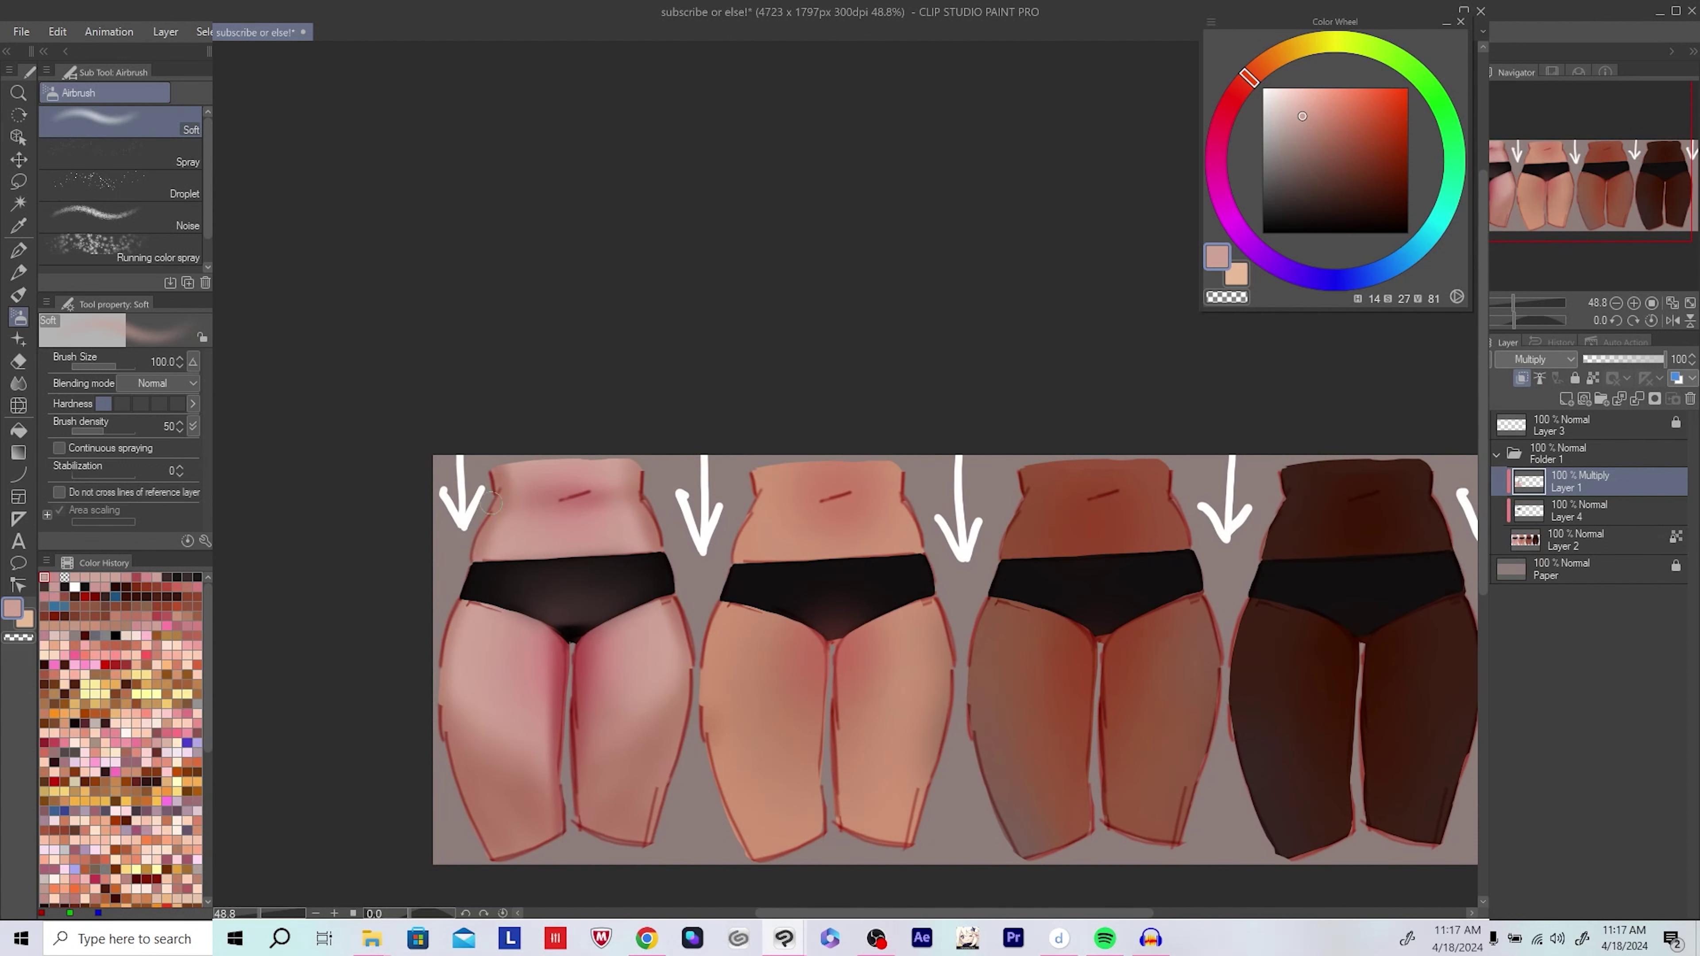
pyautogui.moveTo(465, 592); pyautogui.dragTo(455, 596)
pyautogui.scroll(-3, 732, 600)
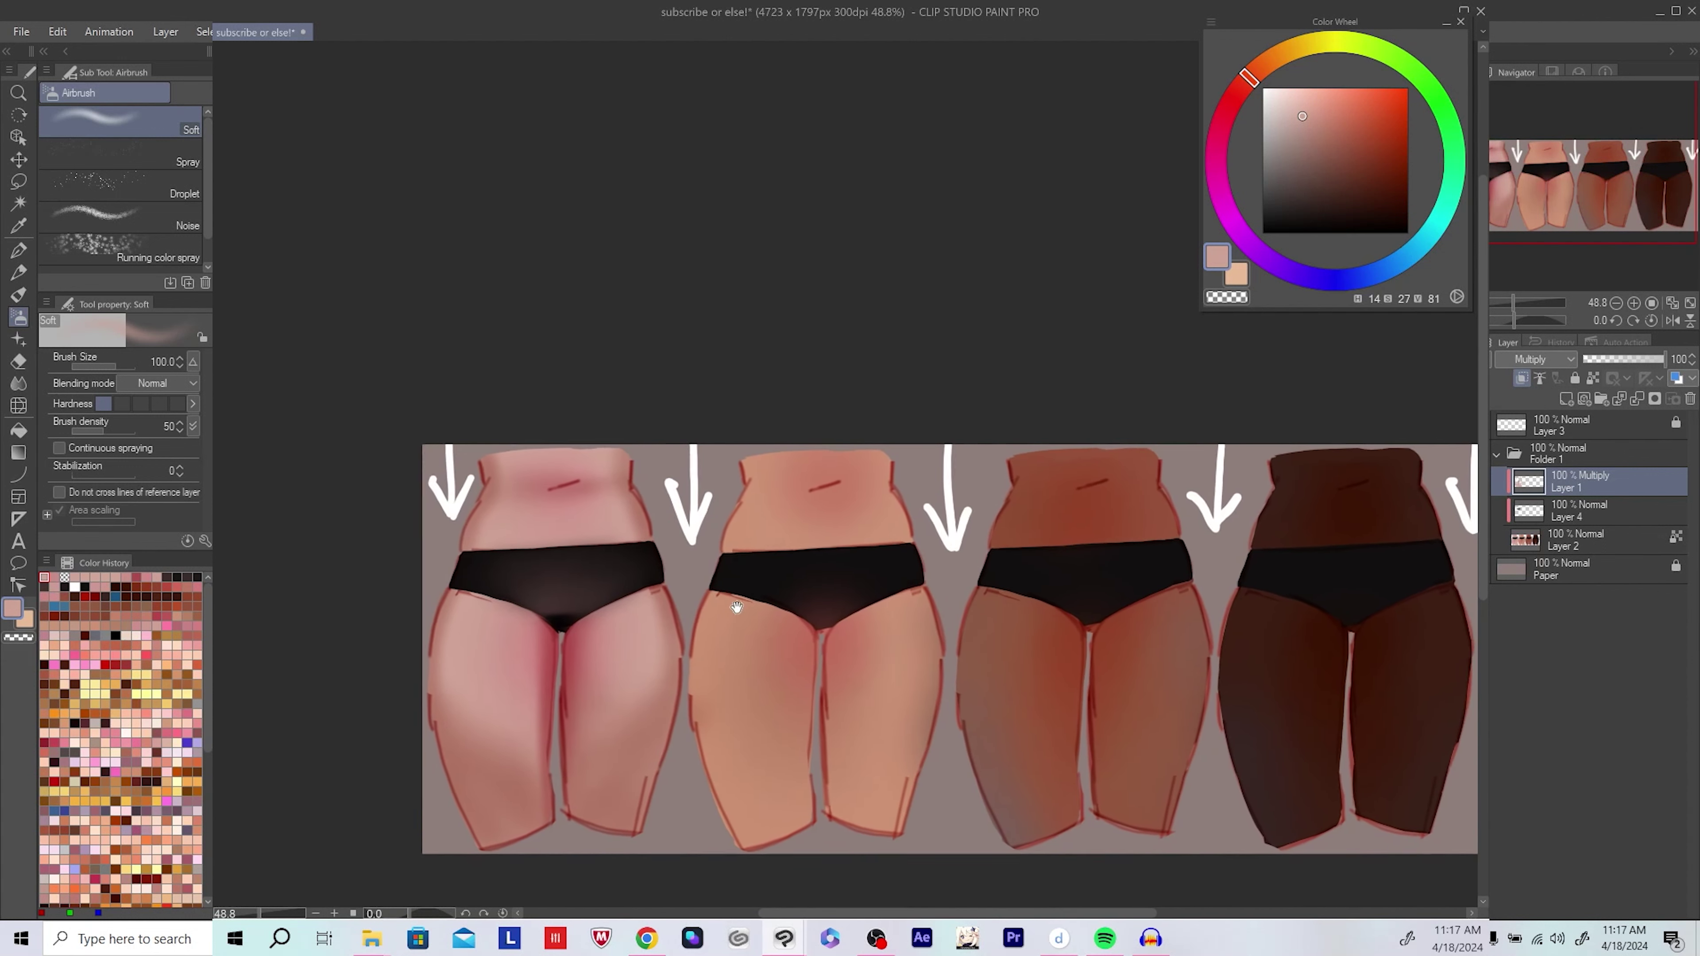
pyautogui.moveTo(801, 574); pyautogui.dragTo(784, 581)
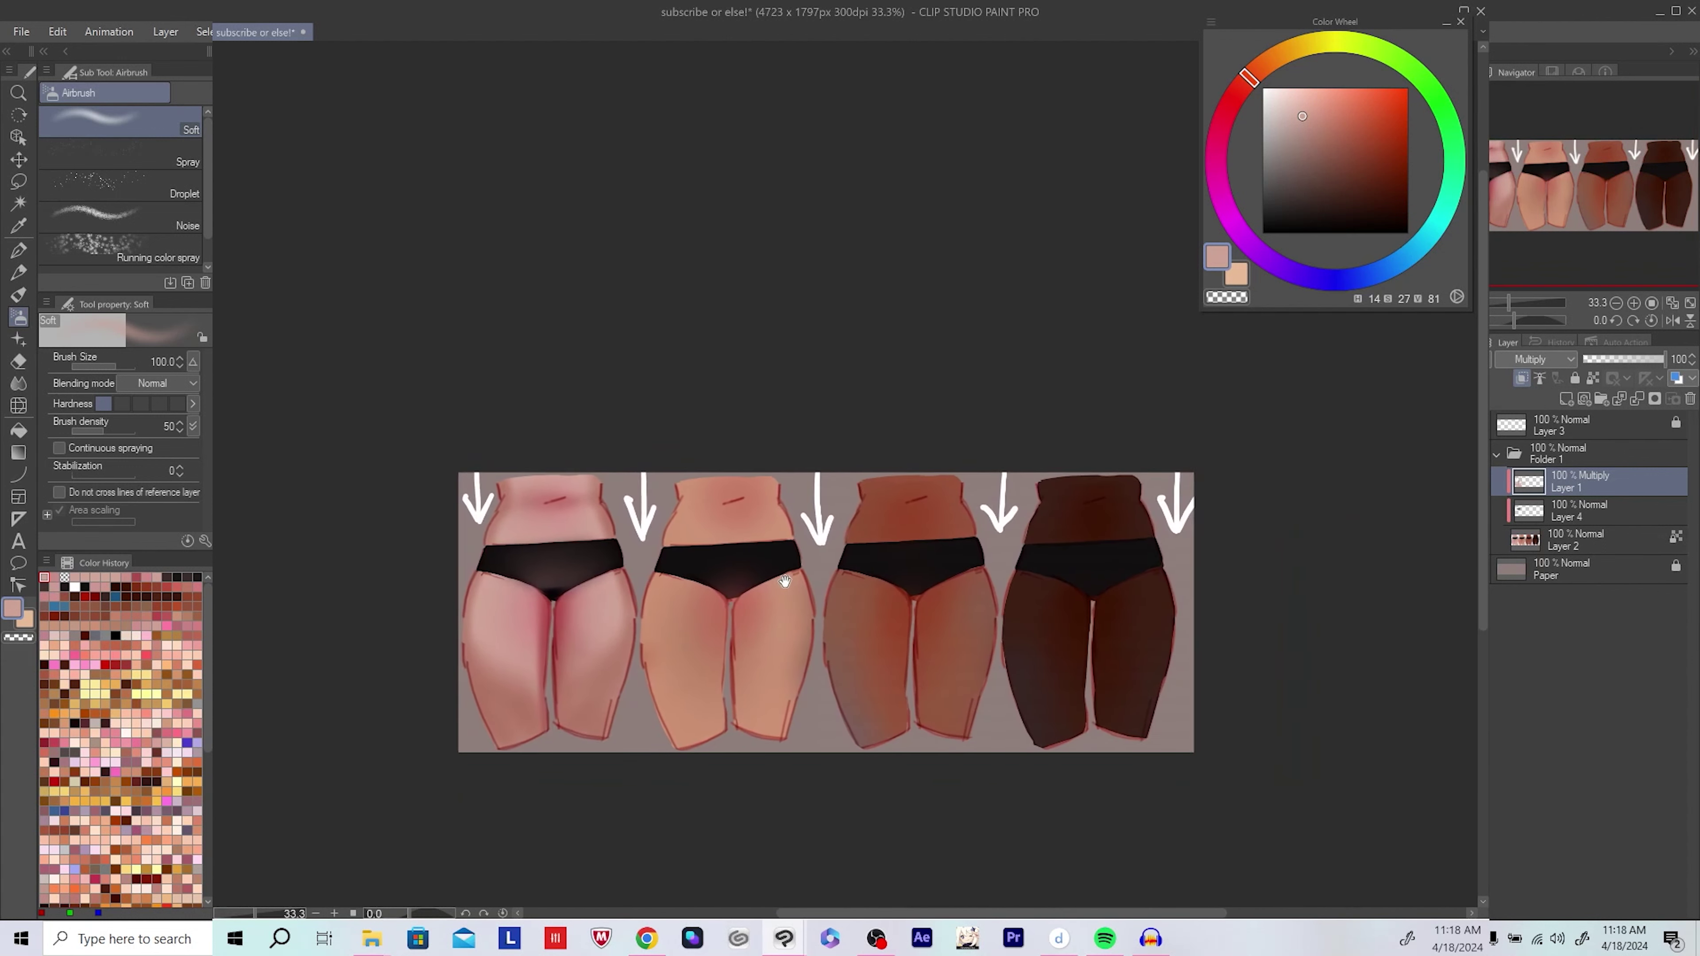
pyautogui.hotkey('ctrl', 's')
# Step: Sample a darker pink (H 14, S 41, V 69), airbrush deeper shadow over the first figure's lower thighs and check it in mirrored view
pyautogui.scroll(1, 757, 587)
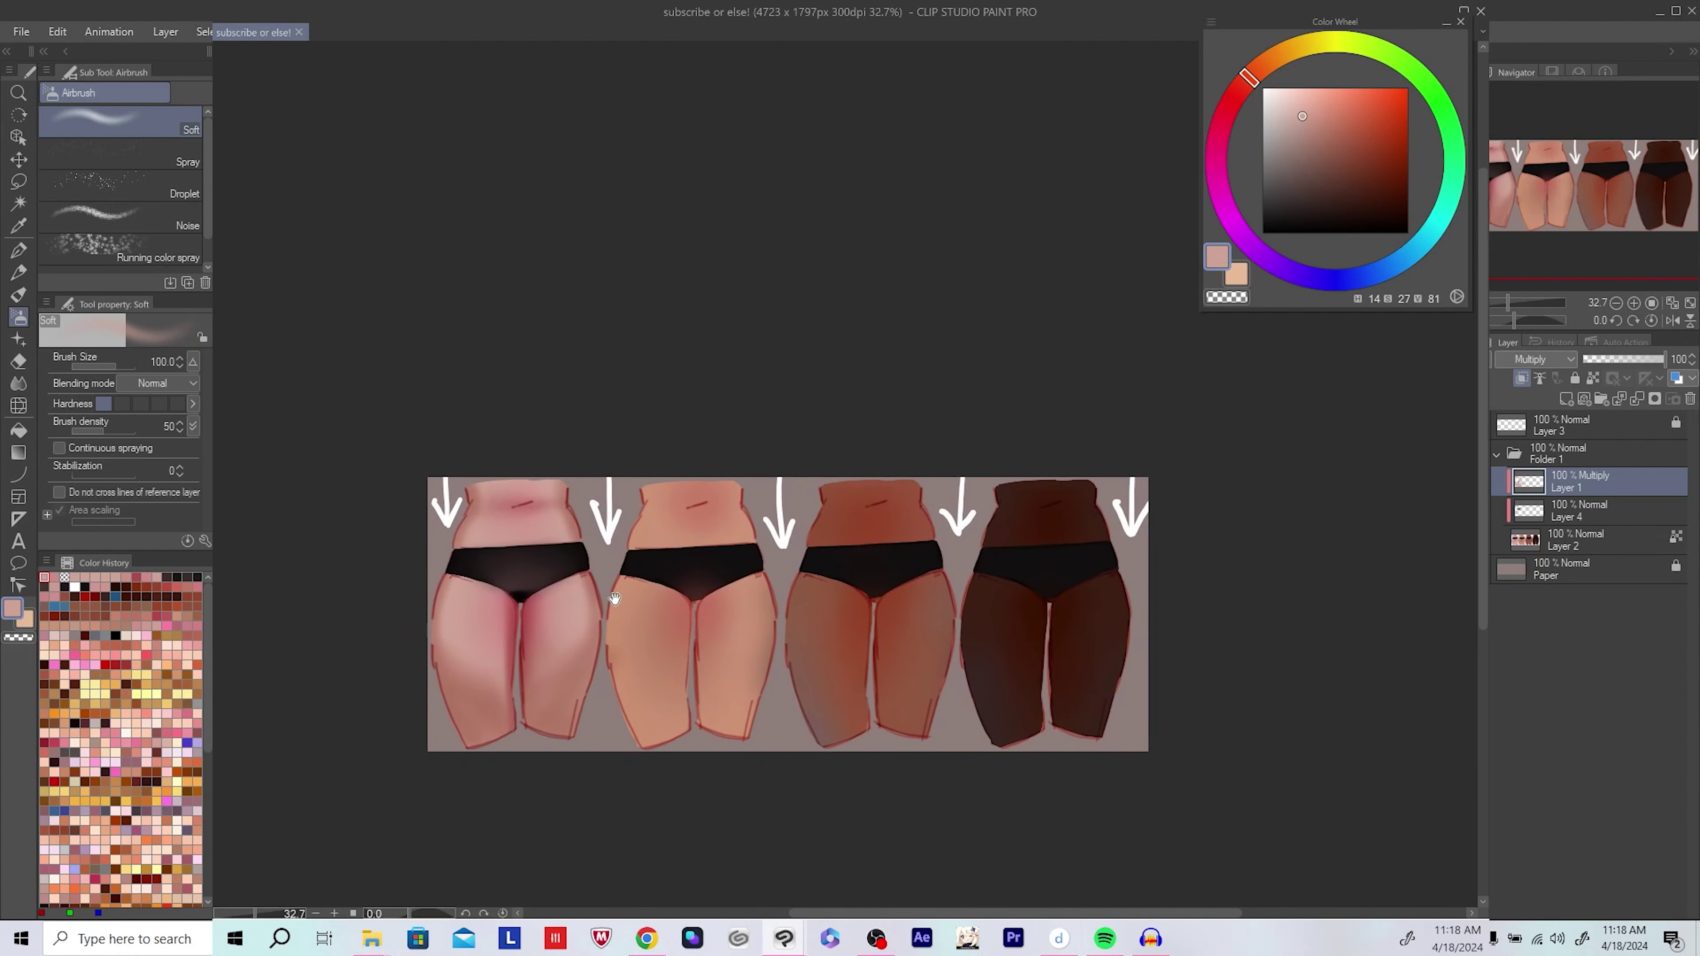
pyautogui.scroll(3, 566, 688)
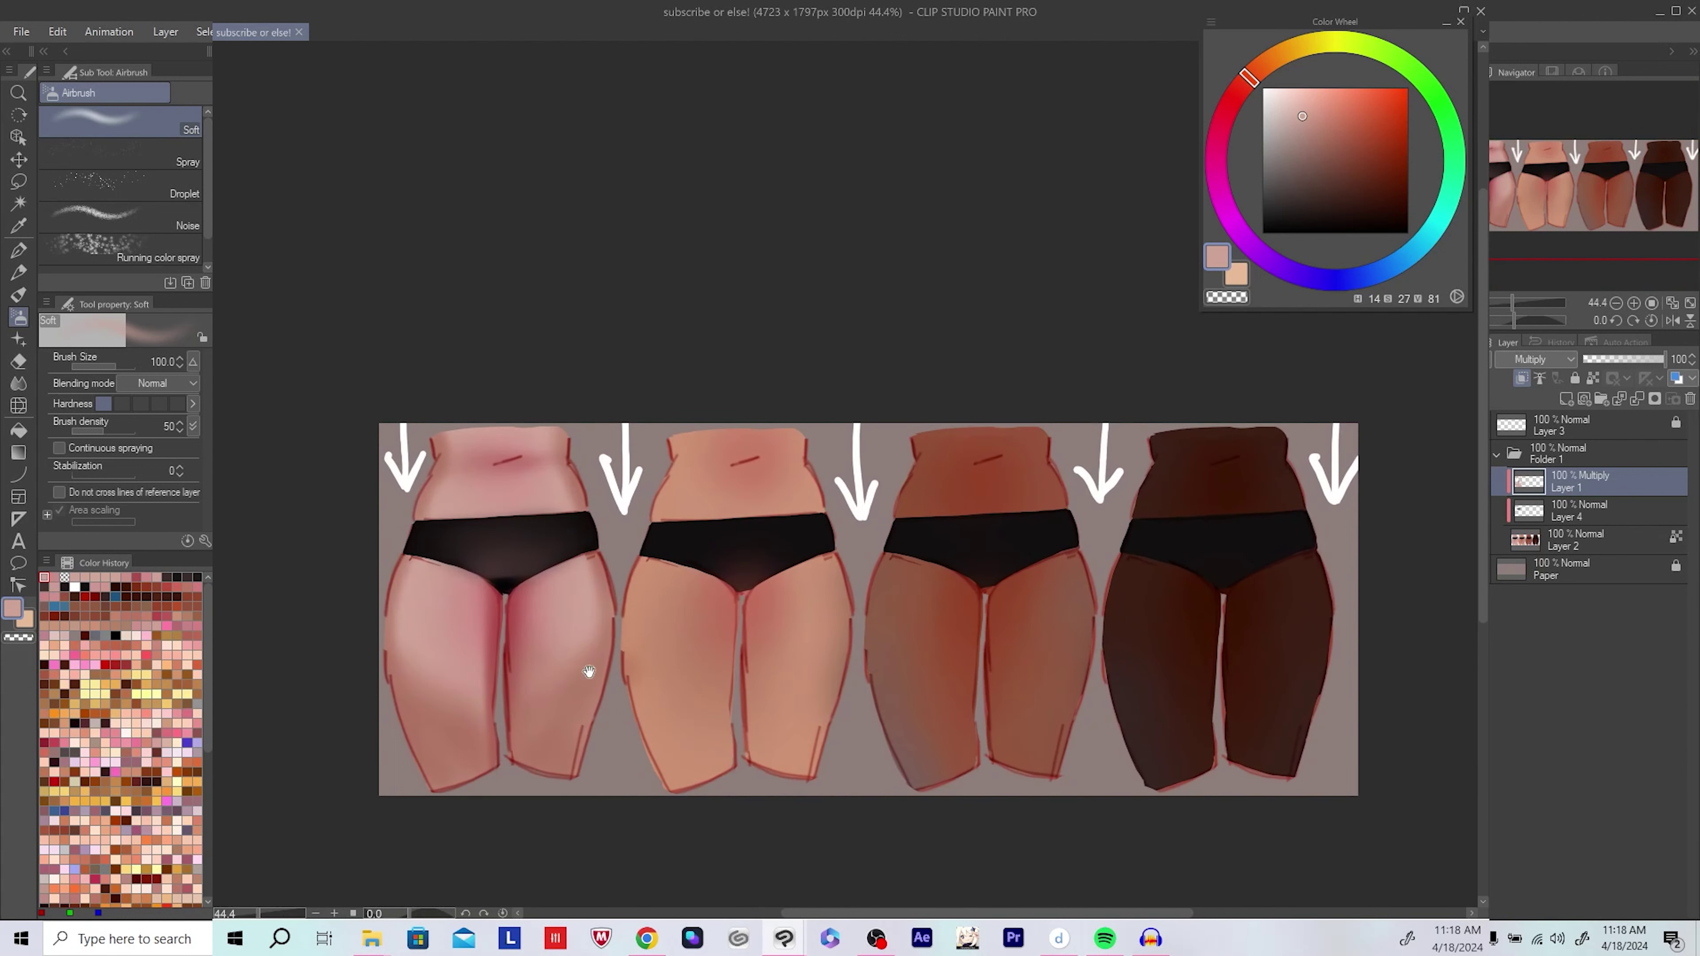
pyautogui.keyDown('alt'); pyautogui.click(638, 703); pyautogui.keyUp('alt')
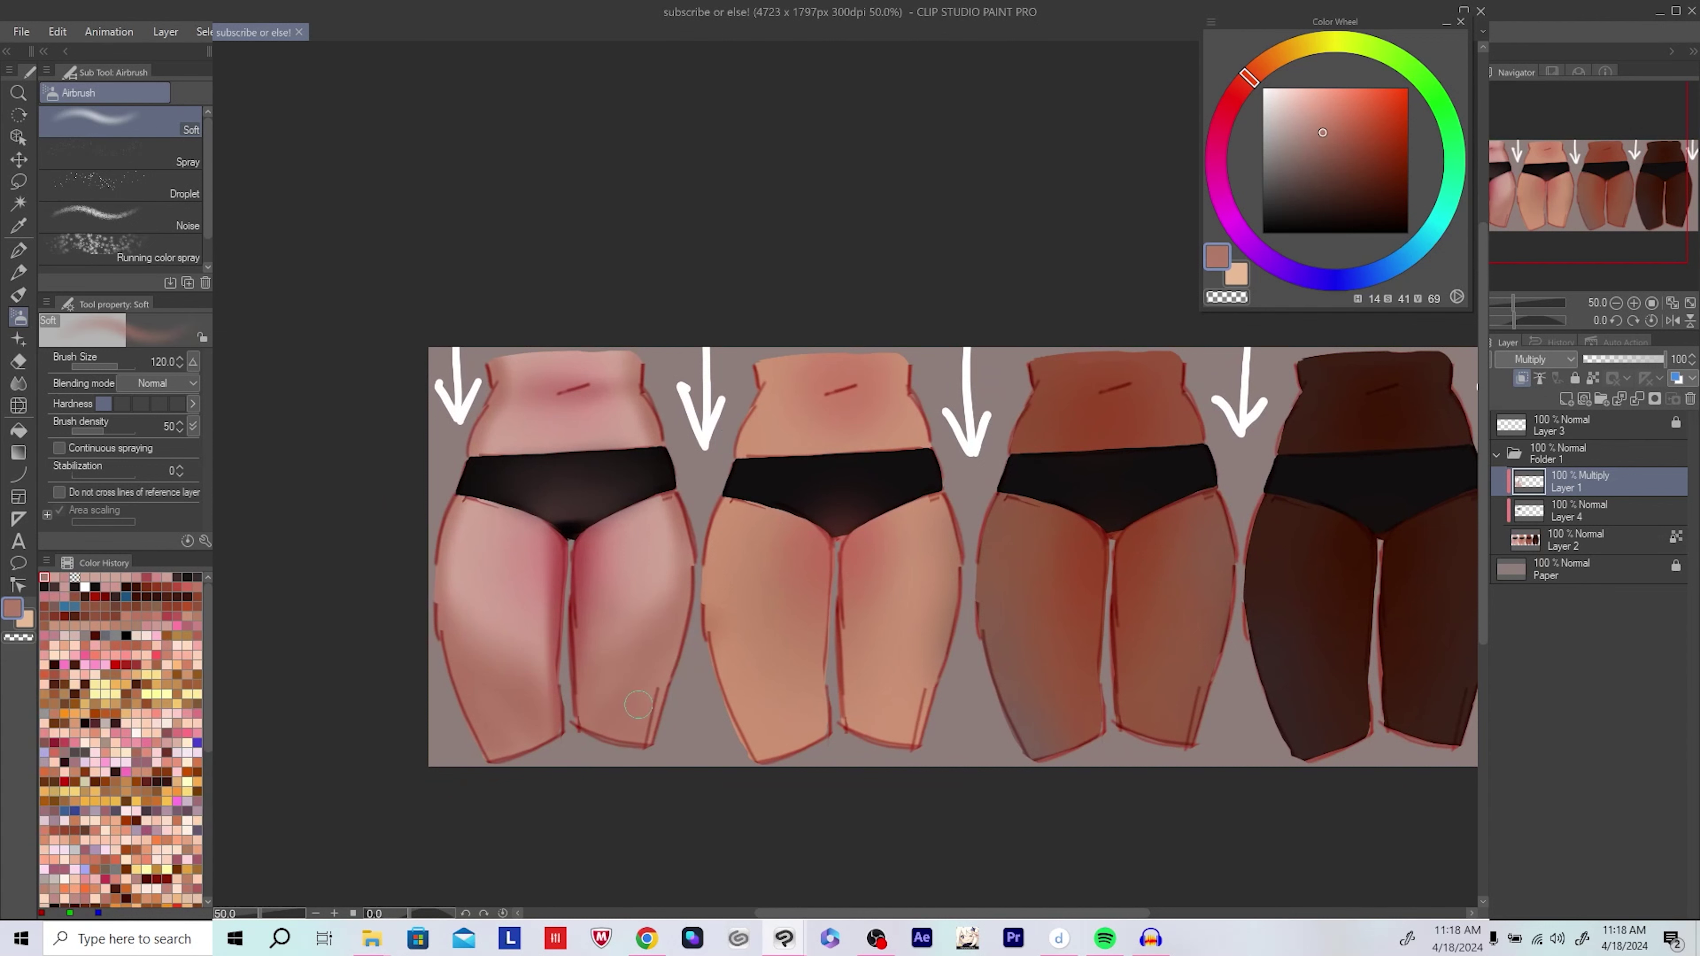
pyautogui.moveTo(638, 703)
pyautogui.mouseDown()
pyautogui.moveTo(646, 737)
pyautogui.moveTo(635, 710)
pyautogui.moveTo(654, 696)
pyautogui.moveTo(898, 684)
pyautogui.moveTo(685, 663)
pyautogui.mouseUp()
pyautogui.press('h')
pyautogui.press('h')
pyautogui.press('h')
pyautogui.press('h')
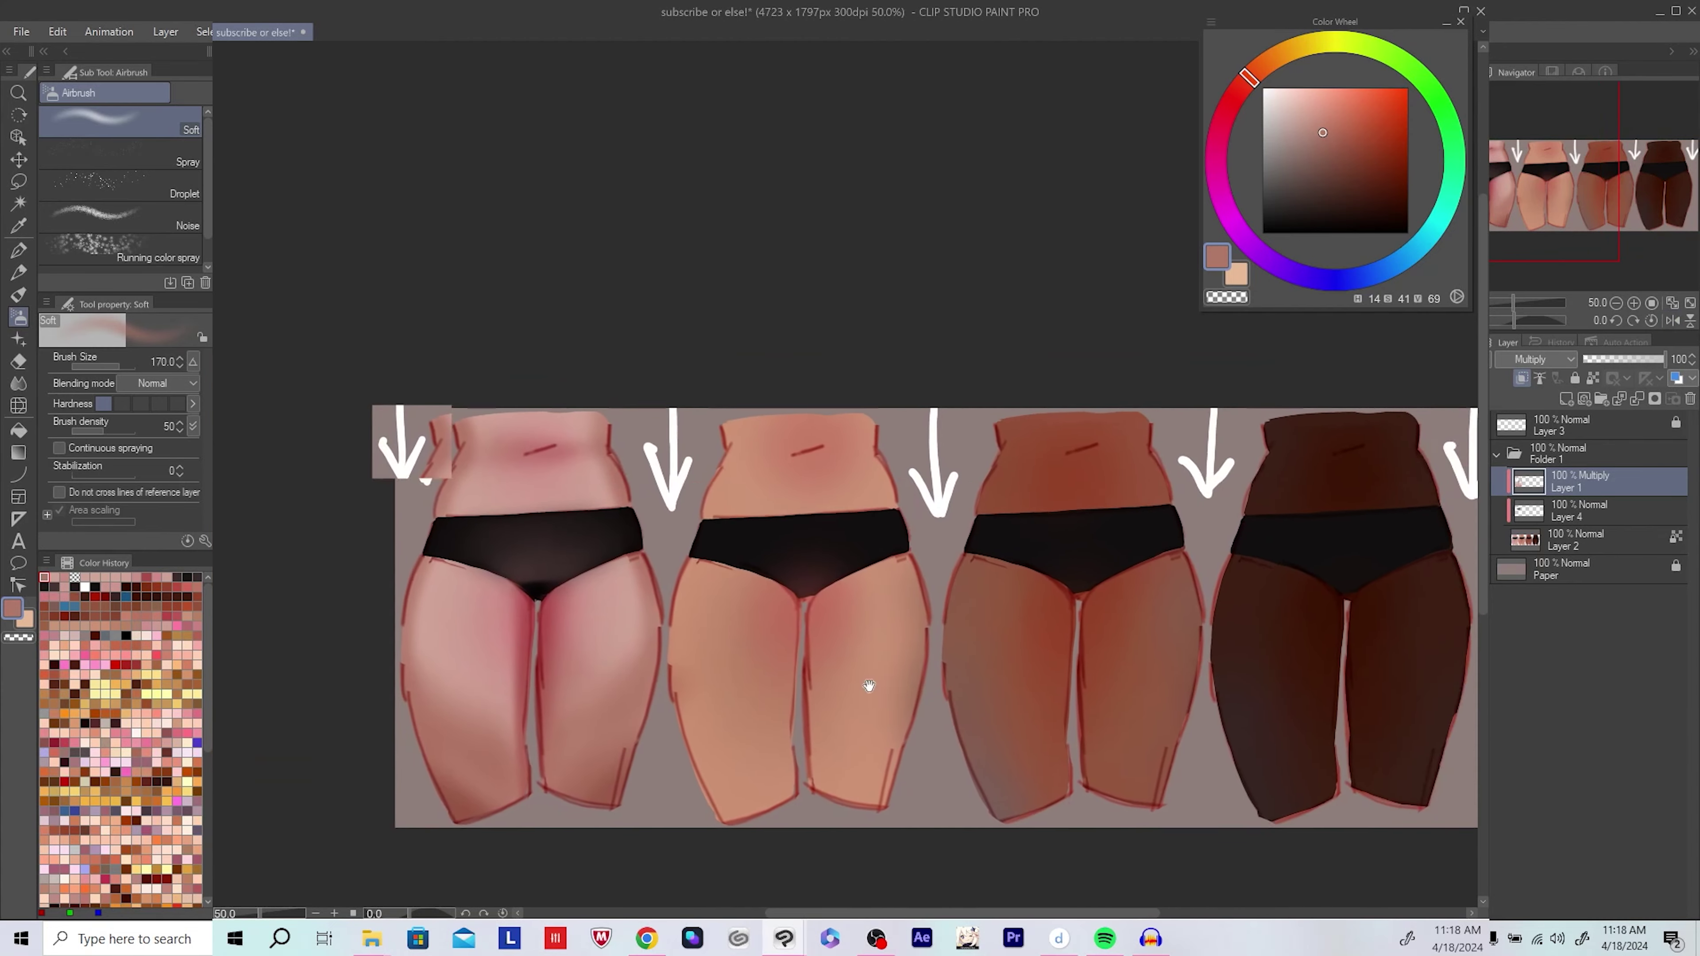
# Step: In mirrored view, darken the lower ends of the first figure's thighs with H 13, S 51, V 61 at size 170, restore the normal view and save
pyautogui.scroll(-3, 868, 685)
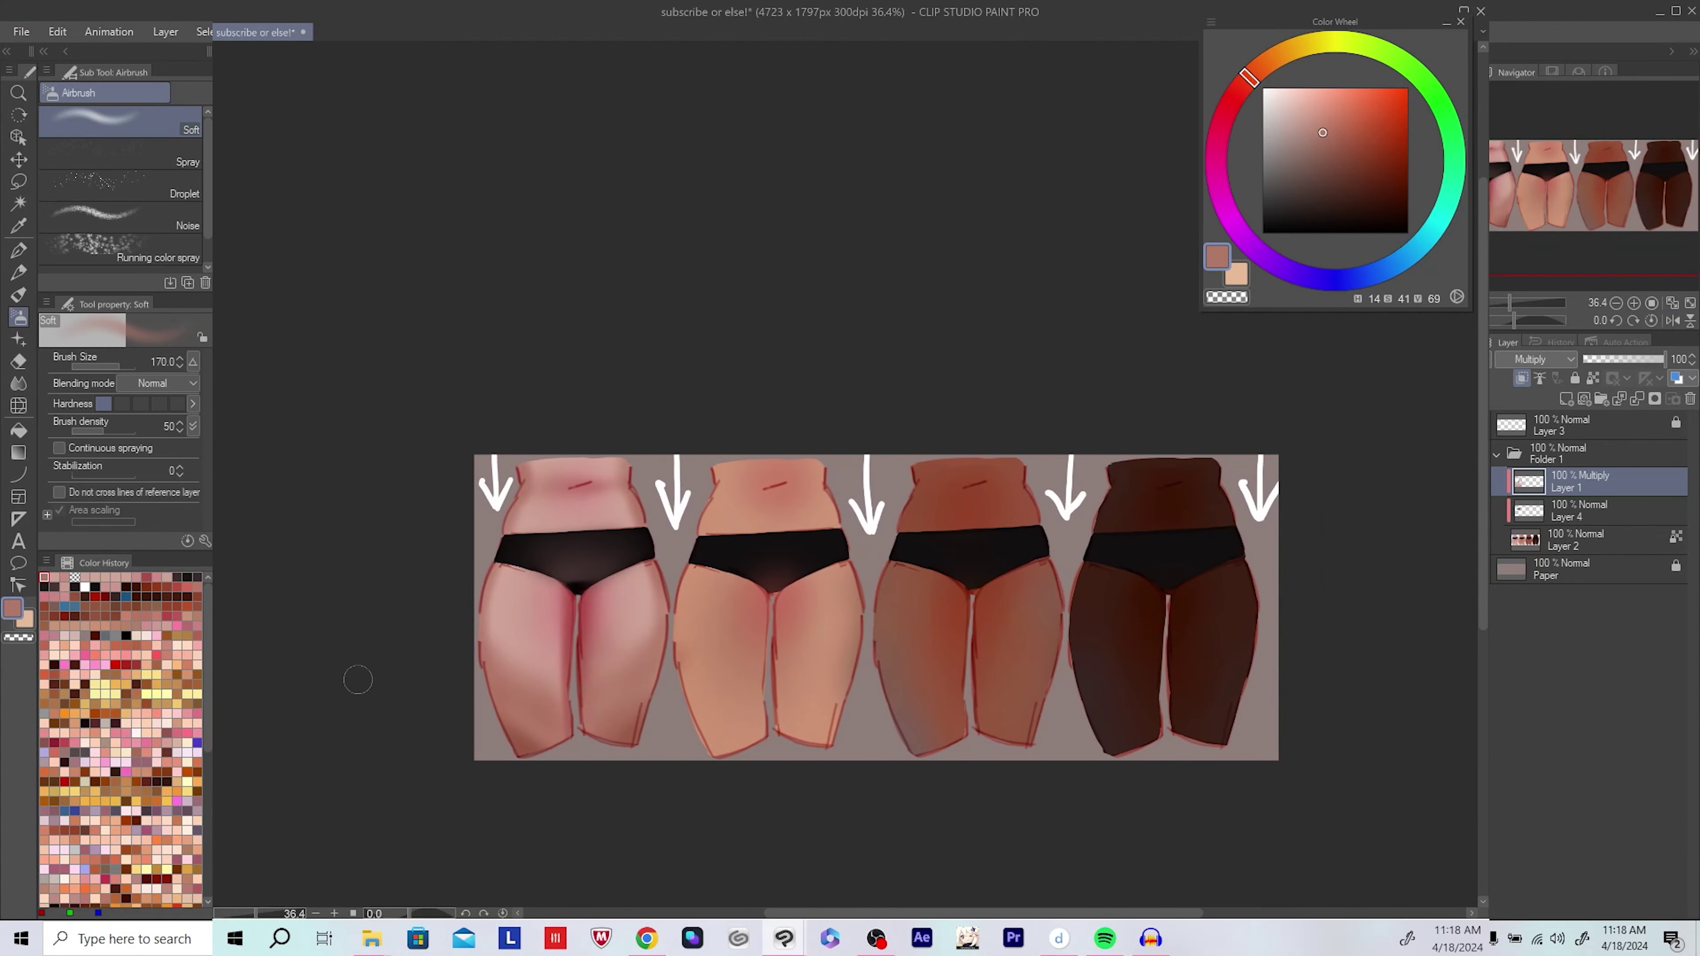
pyautogui.scroll(2, 618, 691)
pyautogui.press('h')
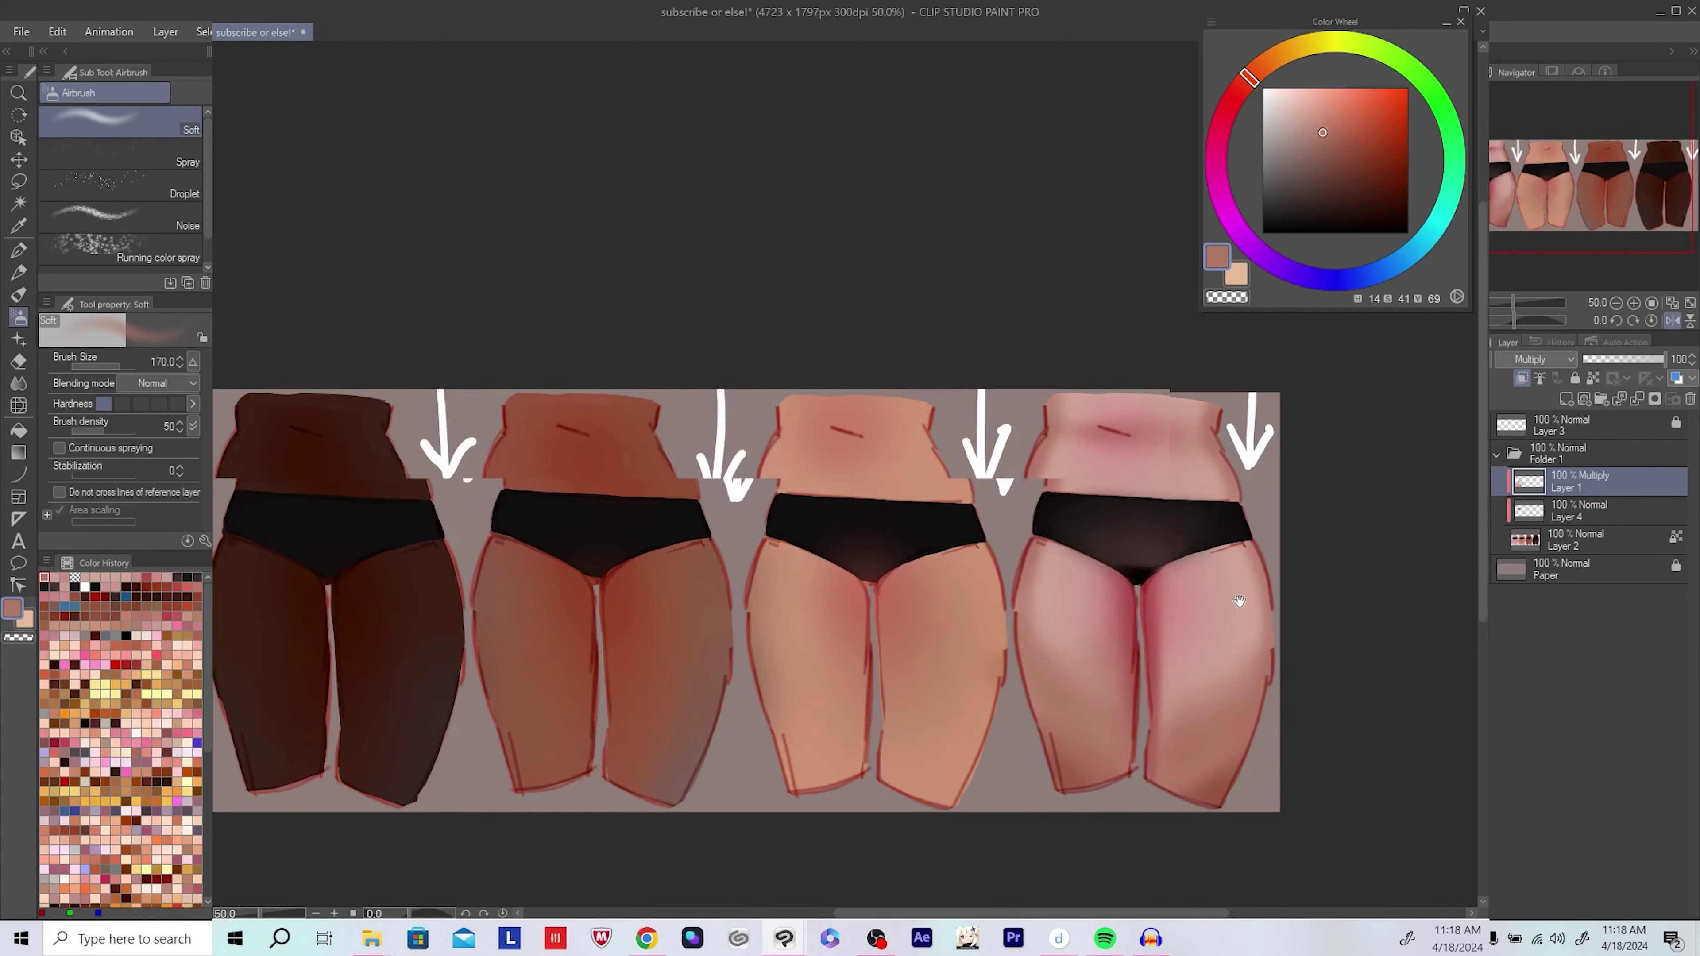
pyautogui.moveTo(870, 804); pyautogui.dragTo(816, 737)
pyautogui.moveTo(916, 643); pyautogui.dragTo(809, 740)
pyautogui.press('h')
pyautogui.hscroll(3, 1032, 657)
pyautogui.scroll(-2, 1031, 657)
pyautogui.hotkey('ctrl', 's')
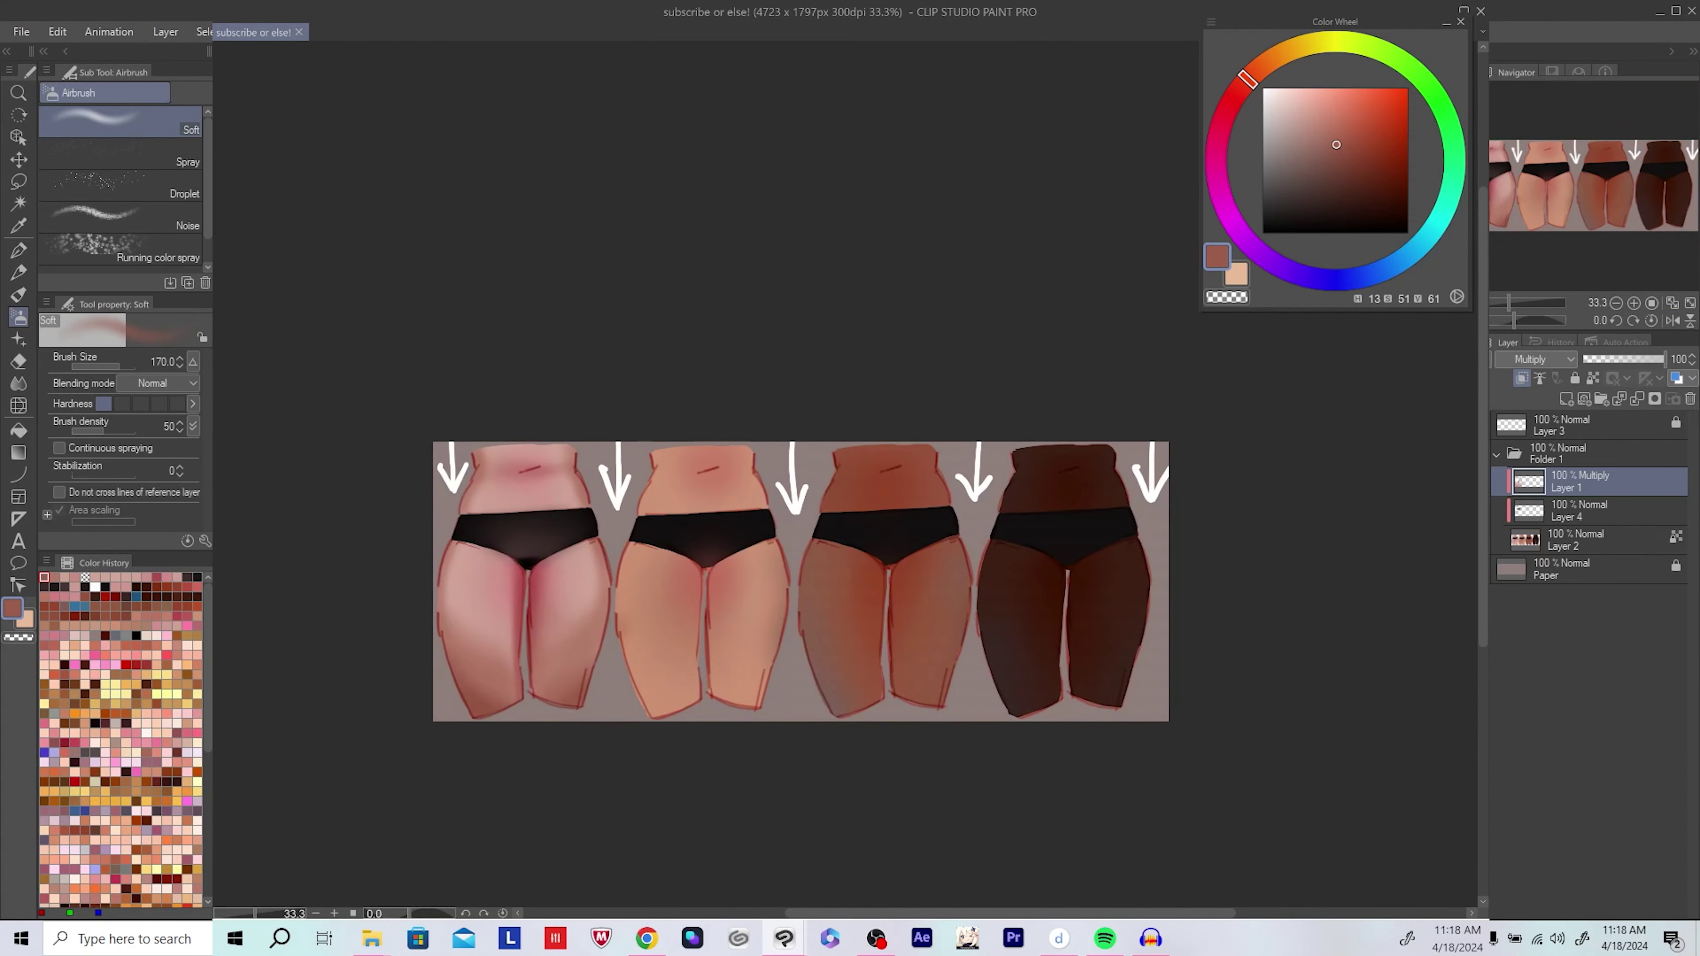
# Step: Compare the first figure with and without the latest shadow strokes by undoing and redoing them, and save the drawing
pyautogui.hotkey('ctrl', 'z')
pyautogui.hotkey('ctrl', 'z')
pyautogui.hotkey('ctrl', 'y')
pyautogui.hotkey('ctrl', 'y')
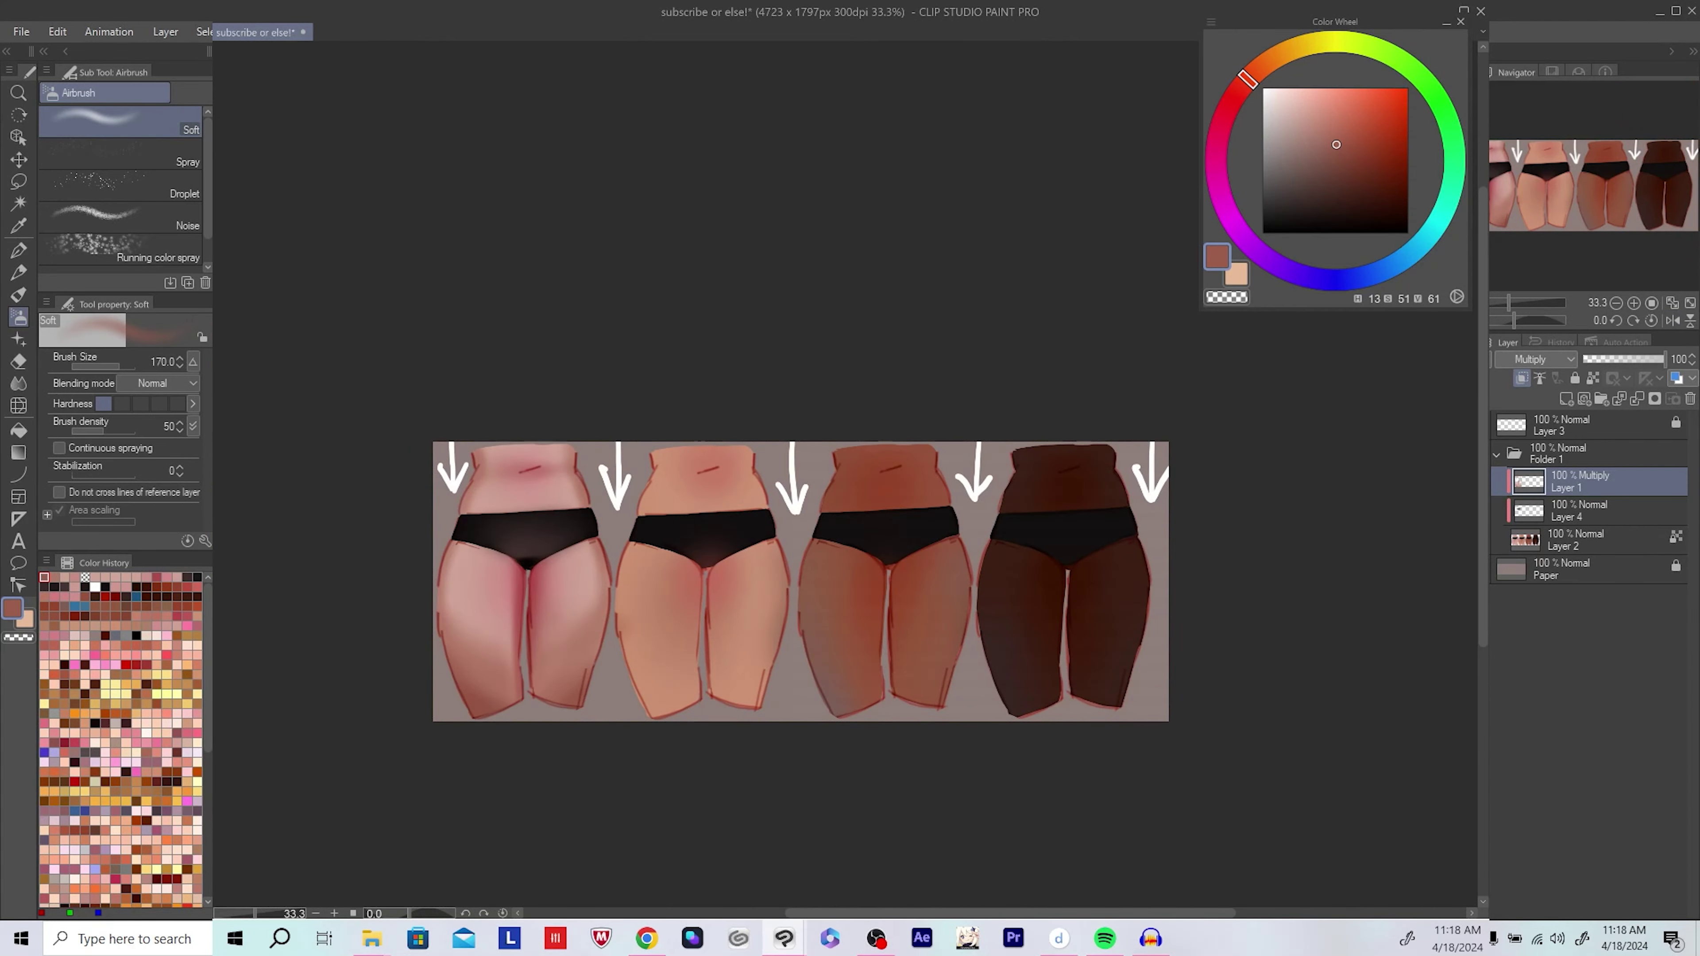
pyautogui.hotkey('ctrl', 'z')
pyautogui.hotkey('ctrl', 'y')
pyautogui.hotkey('ctrl', 's')
# Step: Deepen the shadow on the first figure's right-hand lower thigh with sampled shadow tones, including H 14, S 42, V 68 and H 12, S 57, V 55
pyautogui.scroll(2, 531, 686)
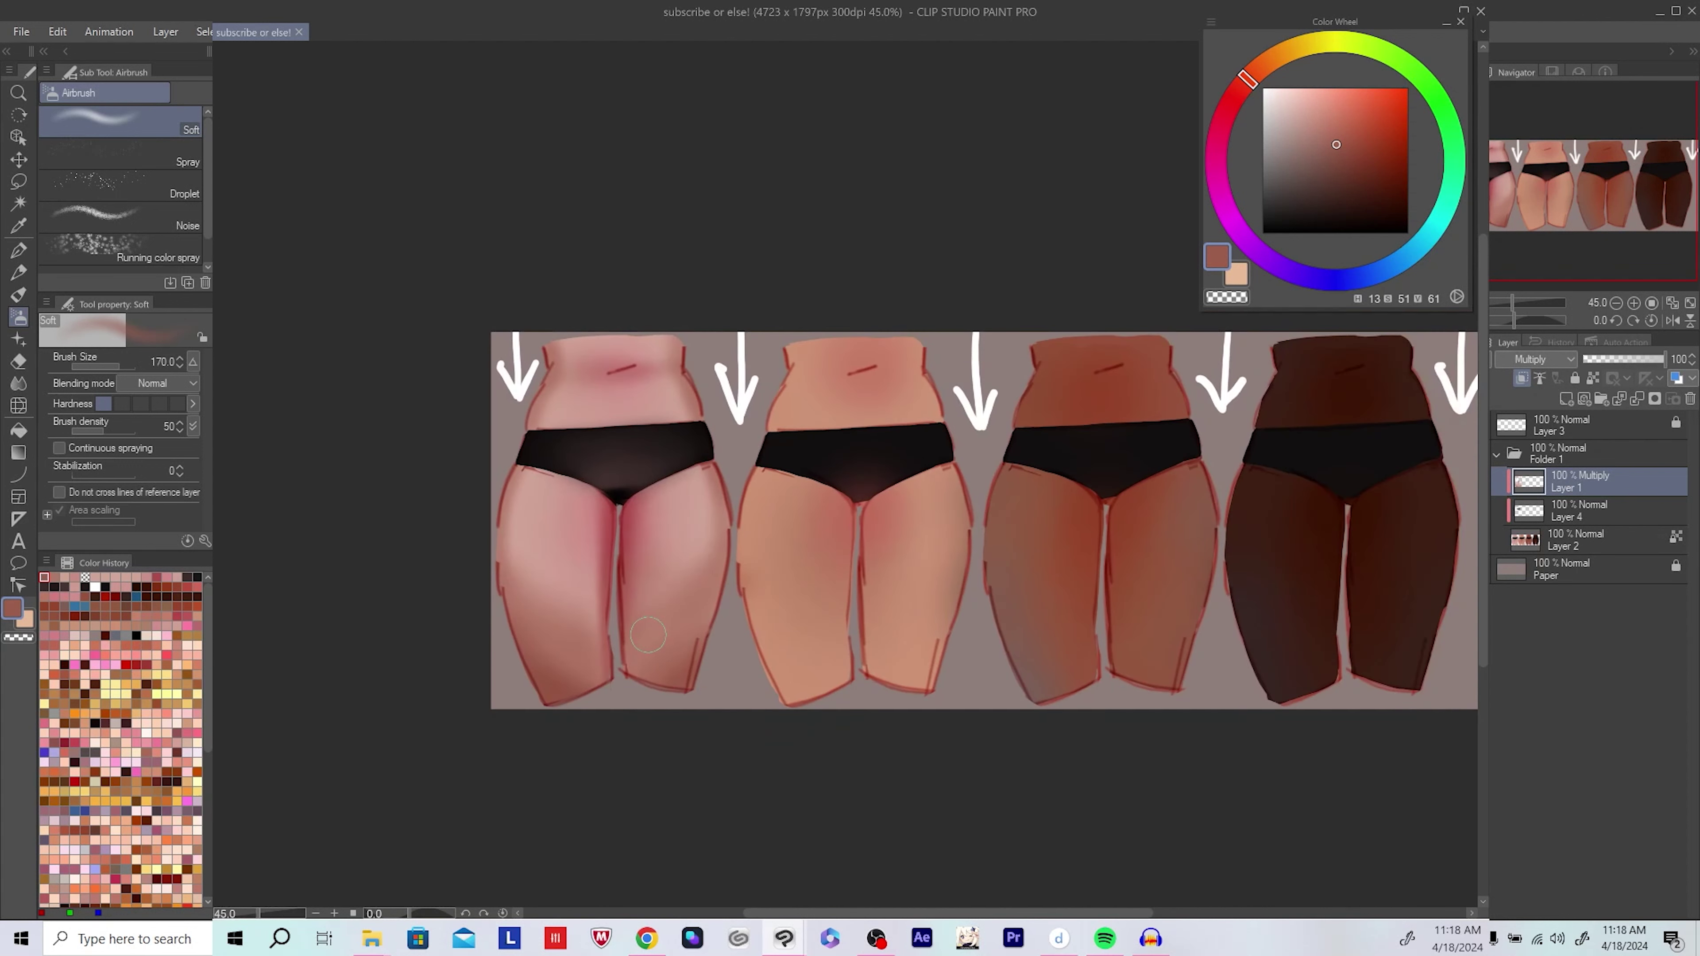
pyautogui.scroll(1, 648, 634)
pyautogui.keyDown('alt'); pyautogui.click(785, 641); pyautogui.keyUp('alt')
pyautogui.keyDown('alt'); pyautogui.click(633, 708); pyautogui.keyUp('alt')
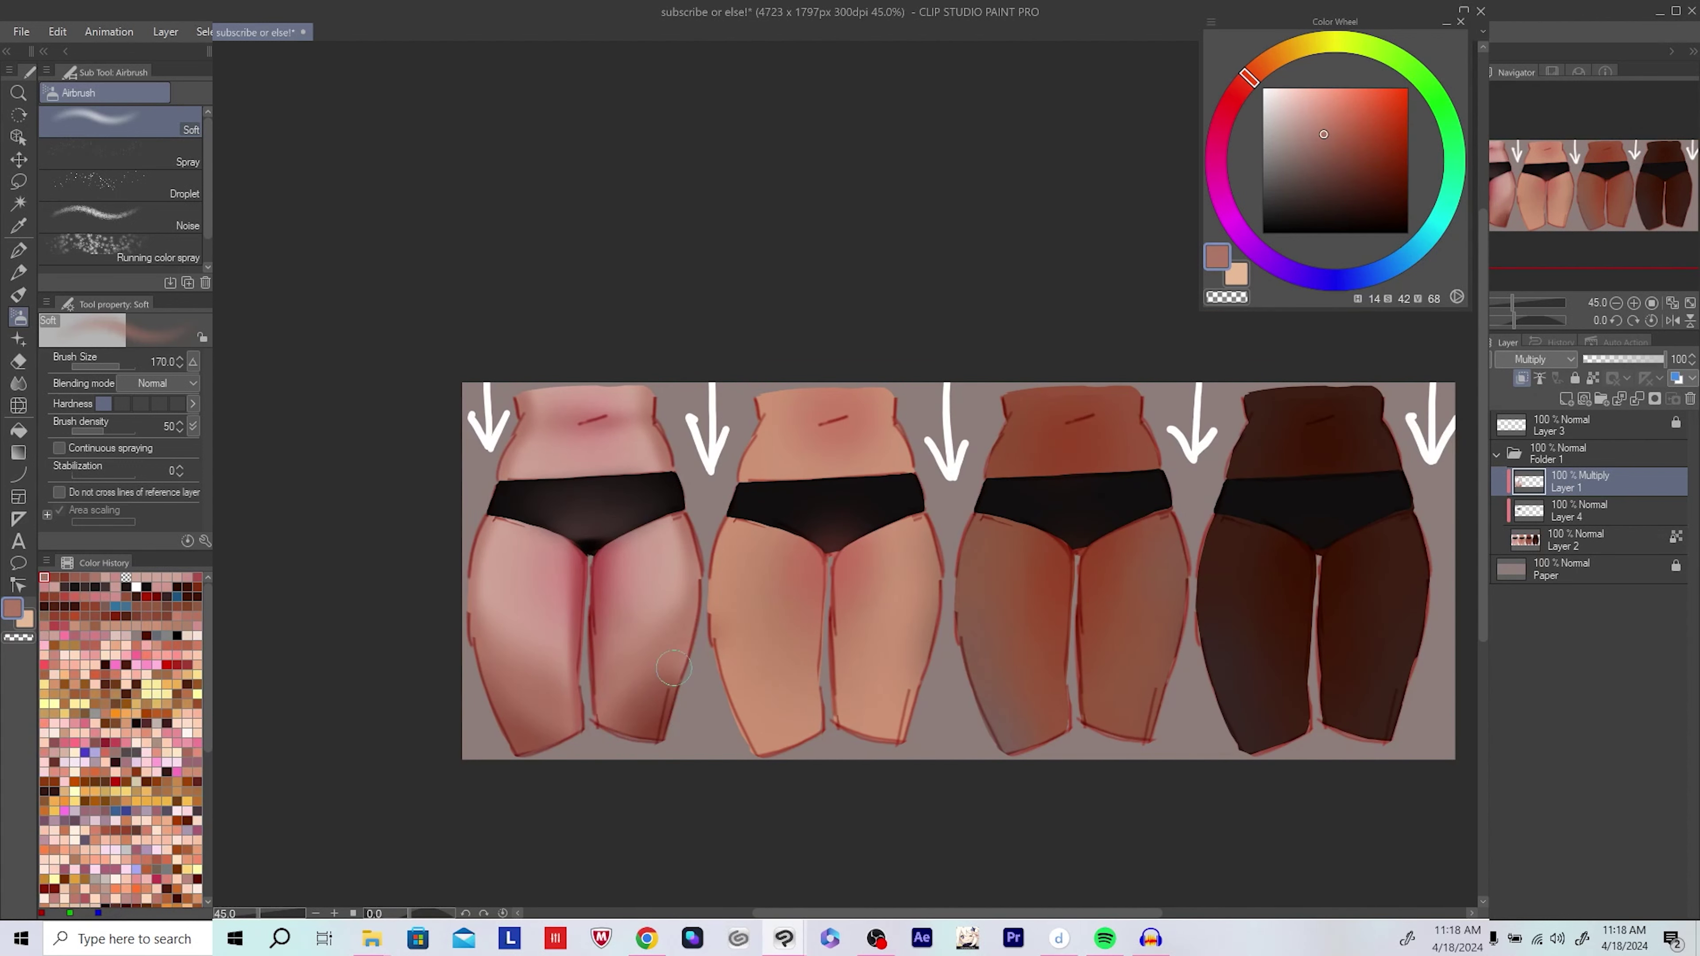
pyautogui.keyDown('alt'); pyautogui.click(674, 667); pyautogui.keyUp('alt')
pyautogui.scroll(-1, 639, 710)
pyautogui.keyDown('alt'); pyautogui.click(644, 722); pyautogui.keyUp('alt')
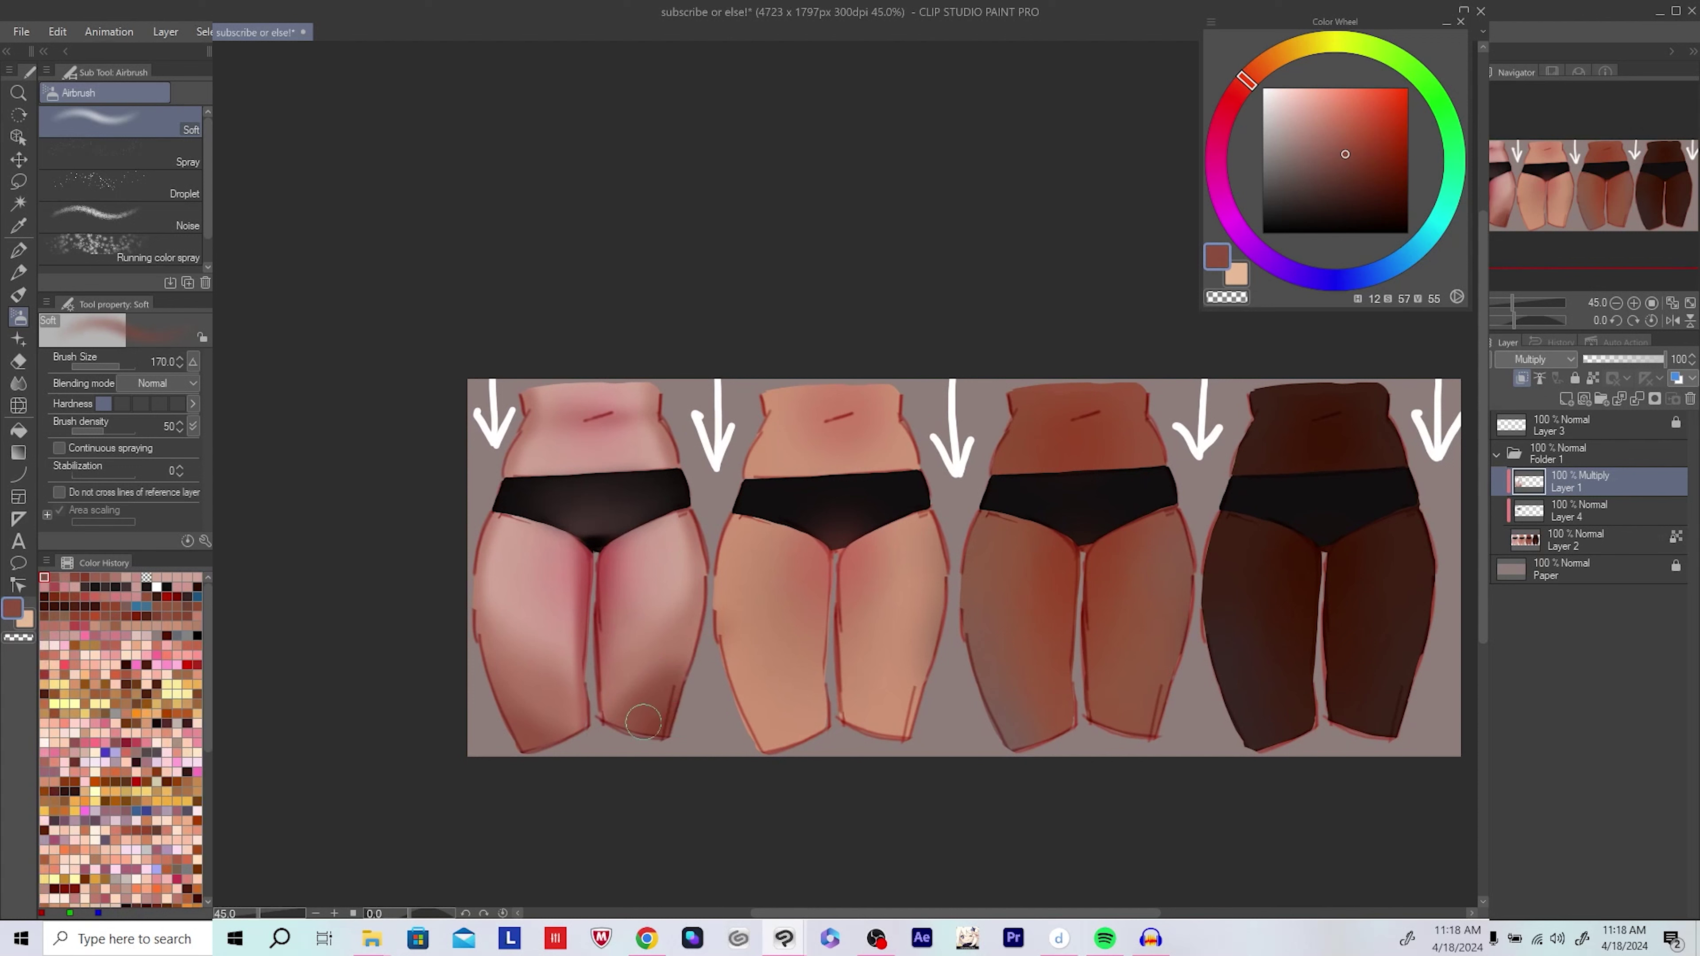
# Step: Set the brush colour to a saturated dark red (H 12, S 80, V 50) and check the first figure in mirrored view
pyautogui.click(1350, 157)
pyautogui.moveTo(1355, 156); pyautogui.dragTo(1373, 157)
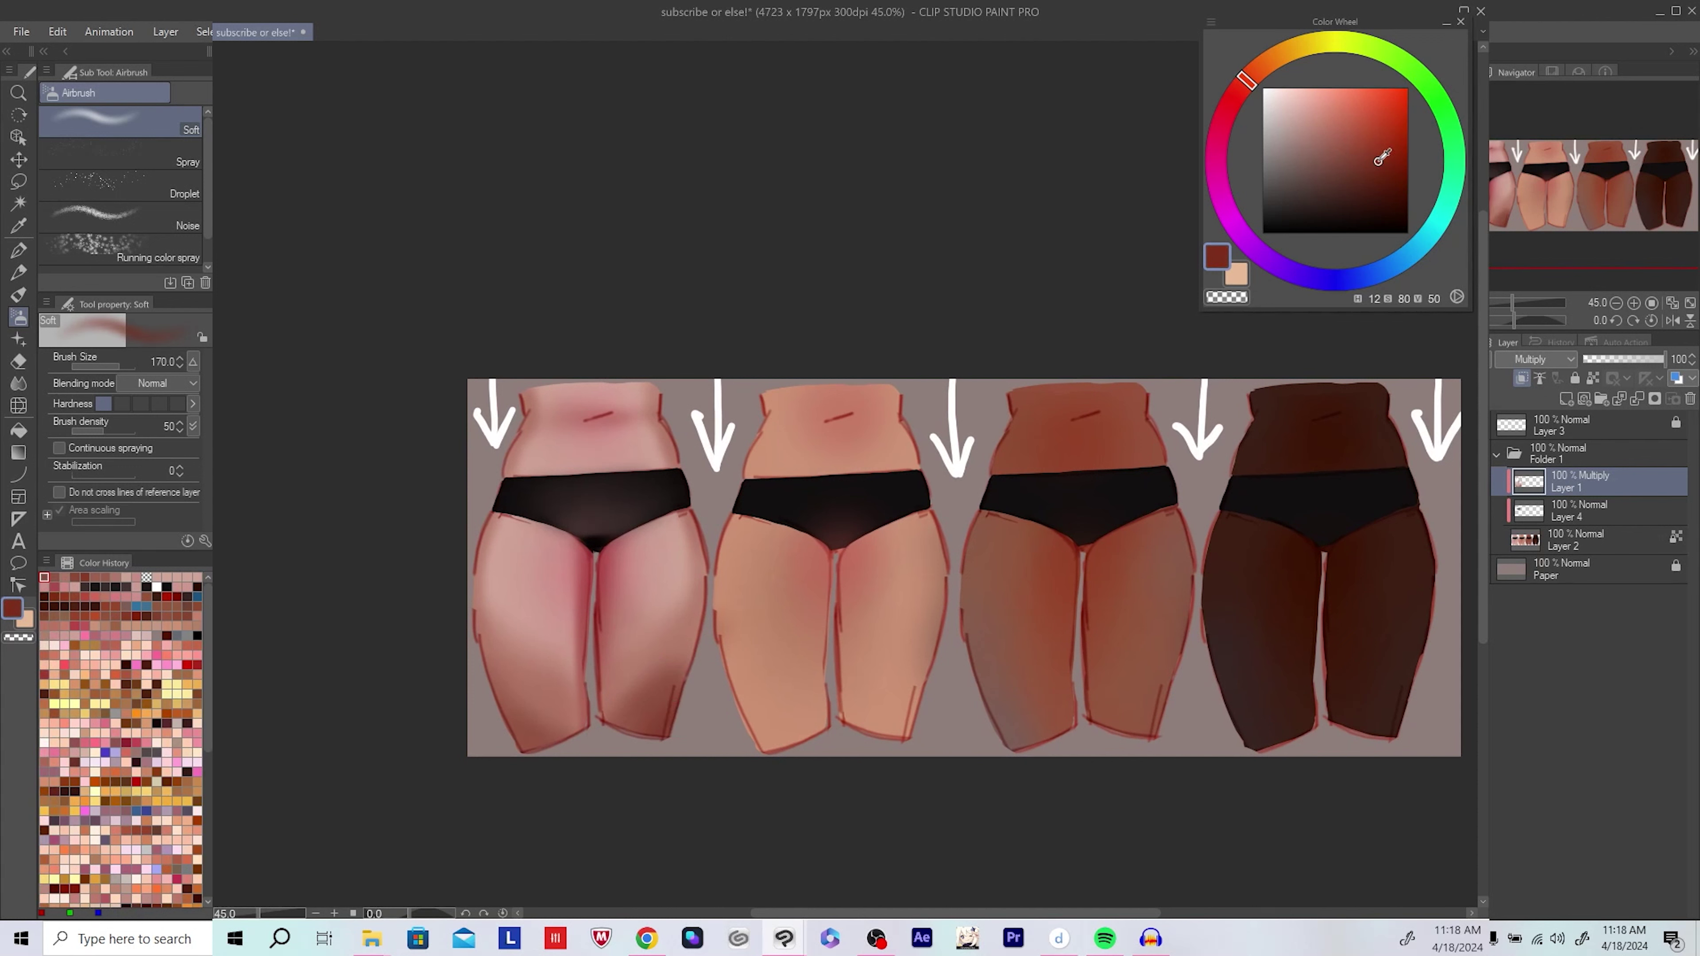
pyautogui.press('h')
pyautogui.press('h')
pyautogui.moveTo(830, 632); pyautogui.dragTo(855, 703)
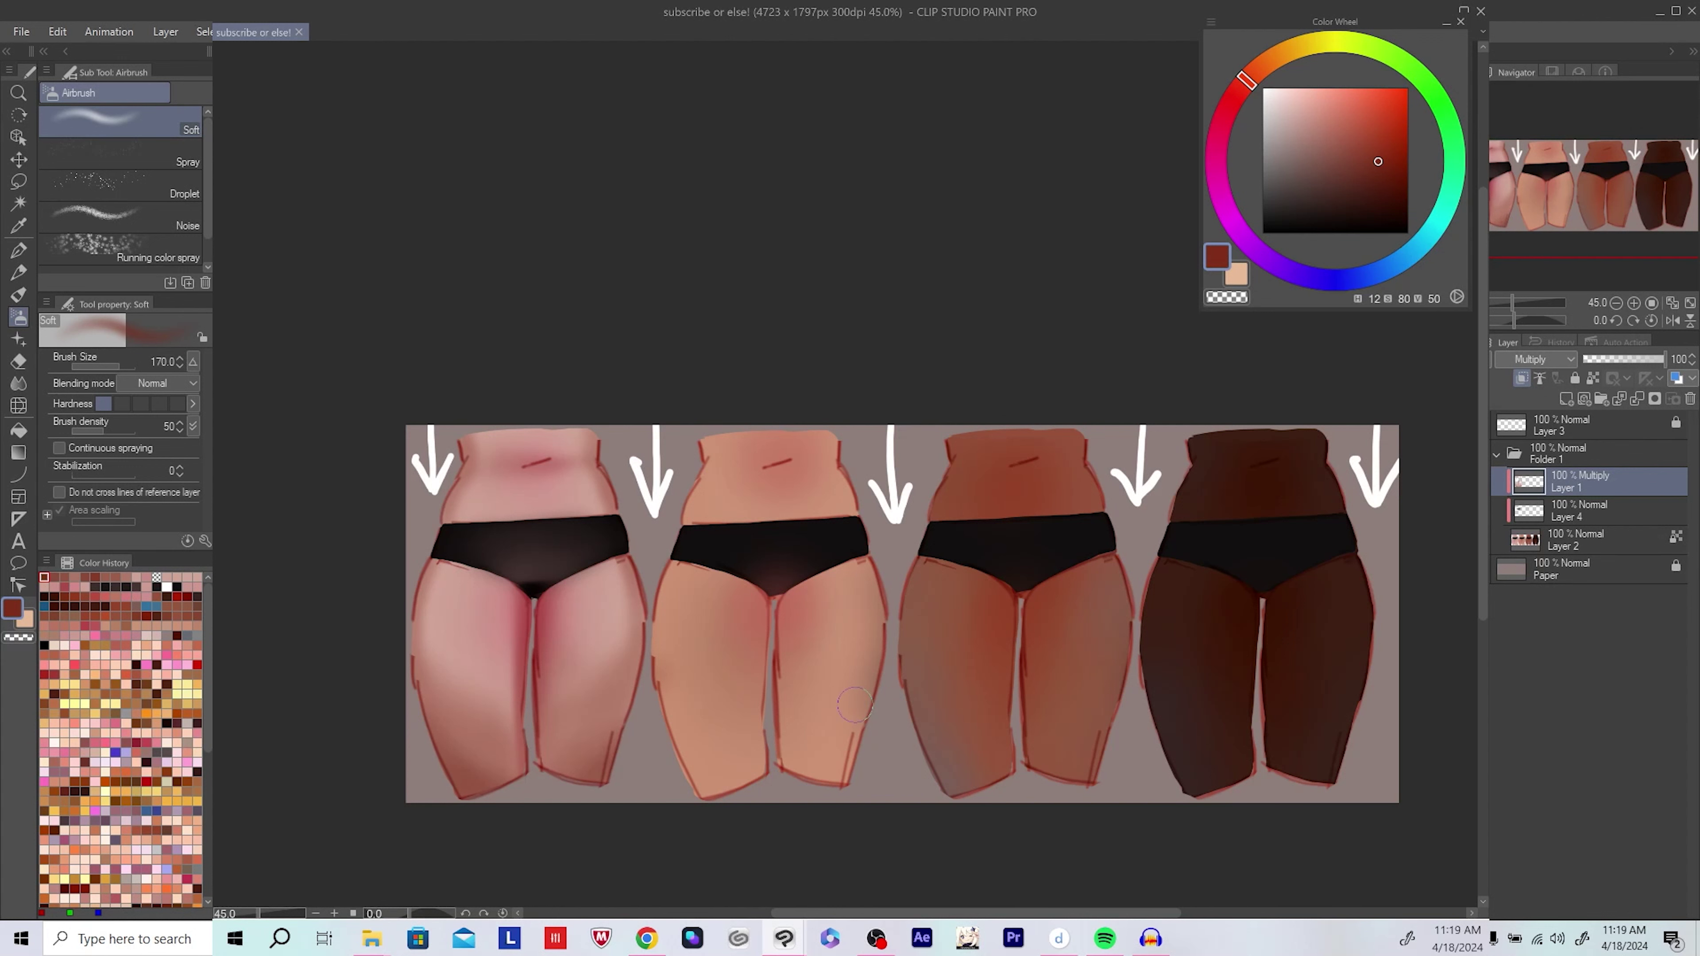
# Step: Lock the transparent pixels of the Multiply shadow layer, Layer 1
pyautogui.scroll(1, 554, 349)
pyautogui.moveTo(554, 349); pyautogui.dragTo(569, 304)
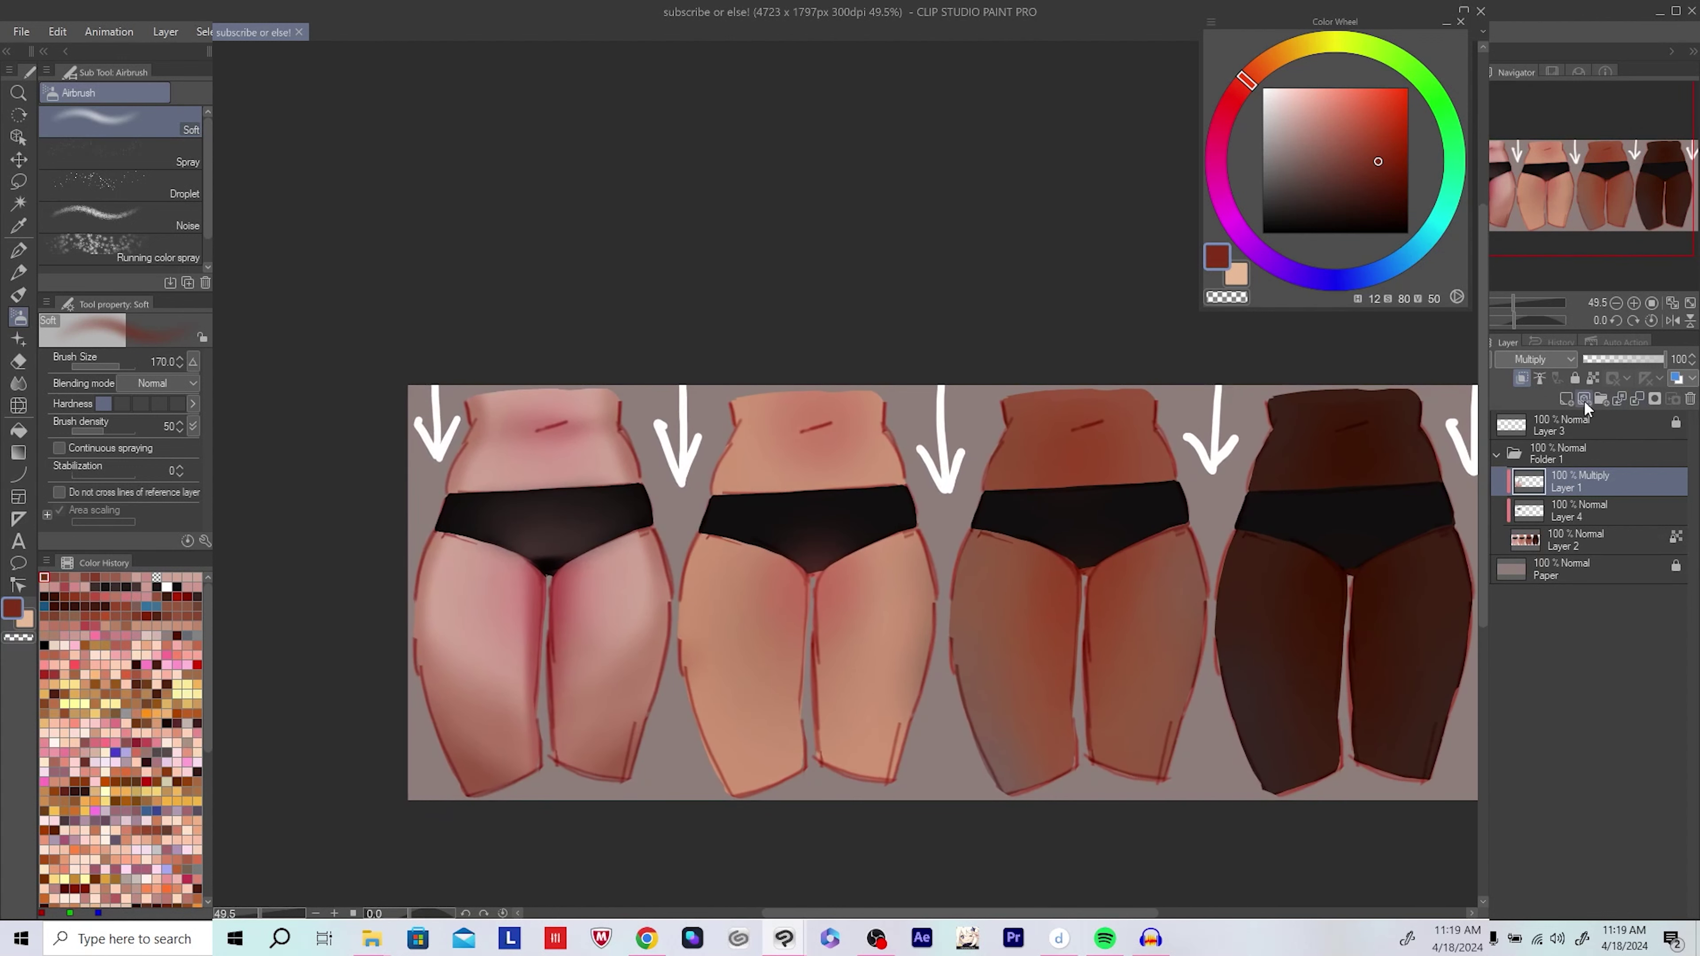
pyautogui.click(1593, 379)
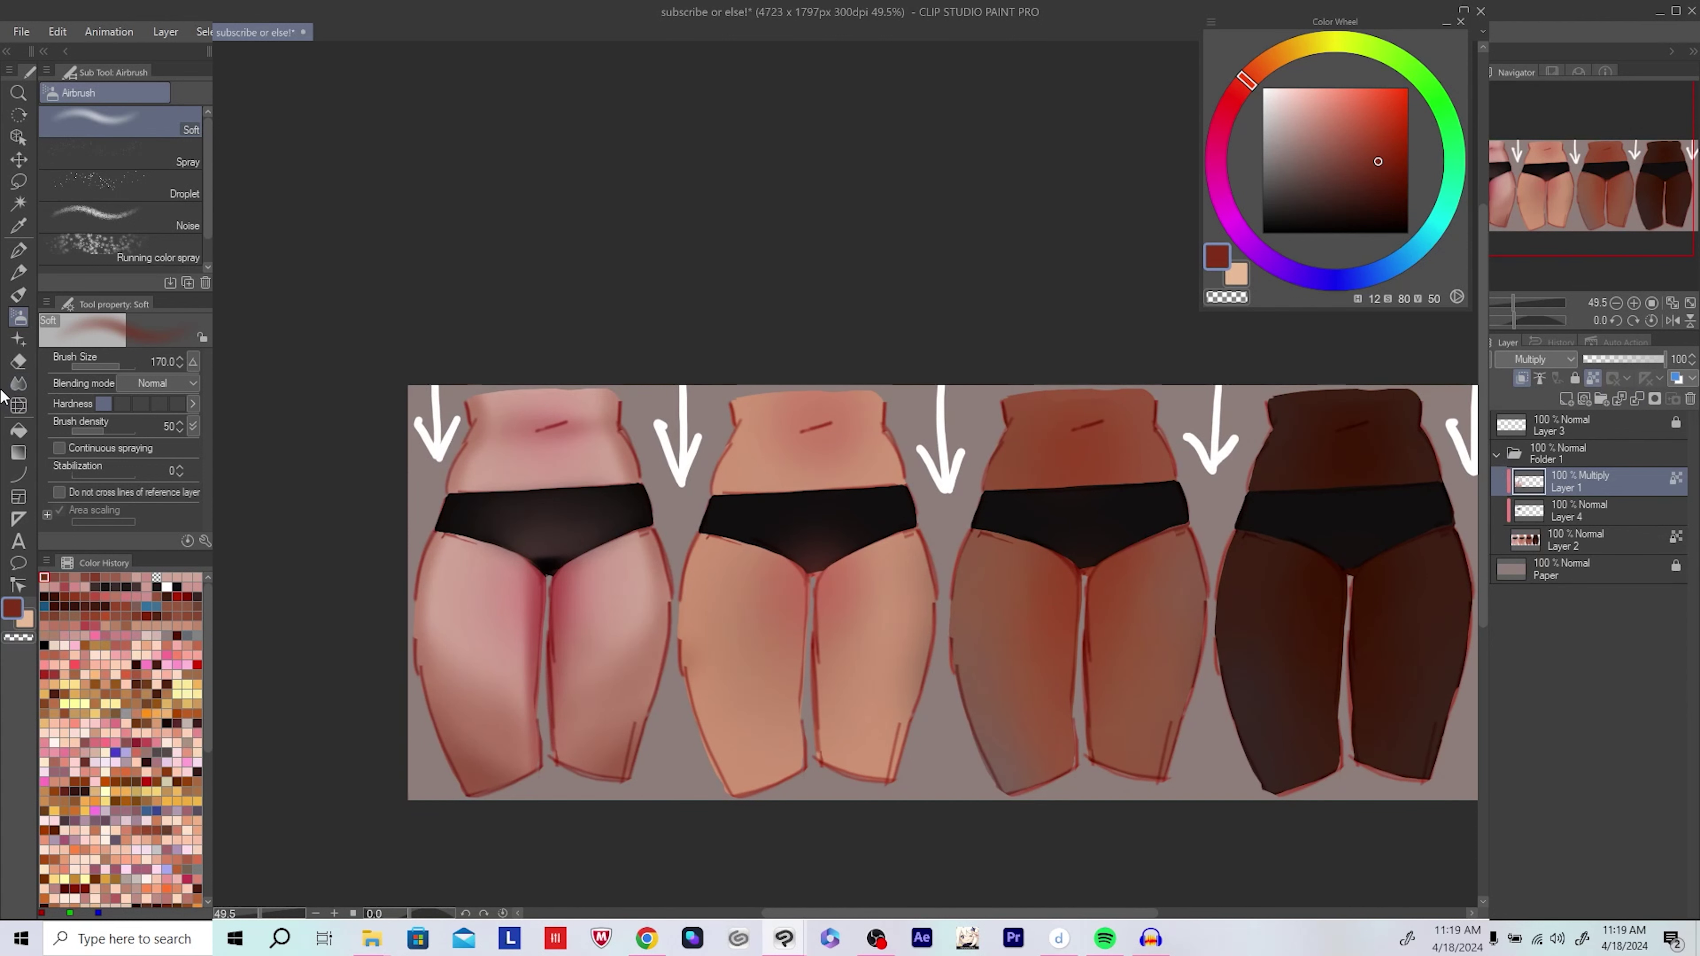
pyautogui.scroll(1, 428, 556)
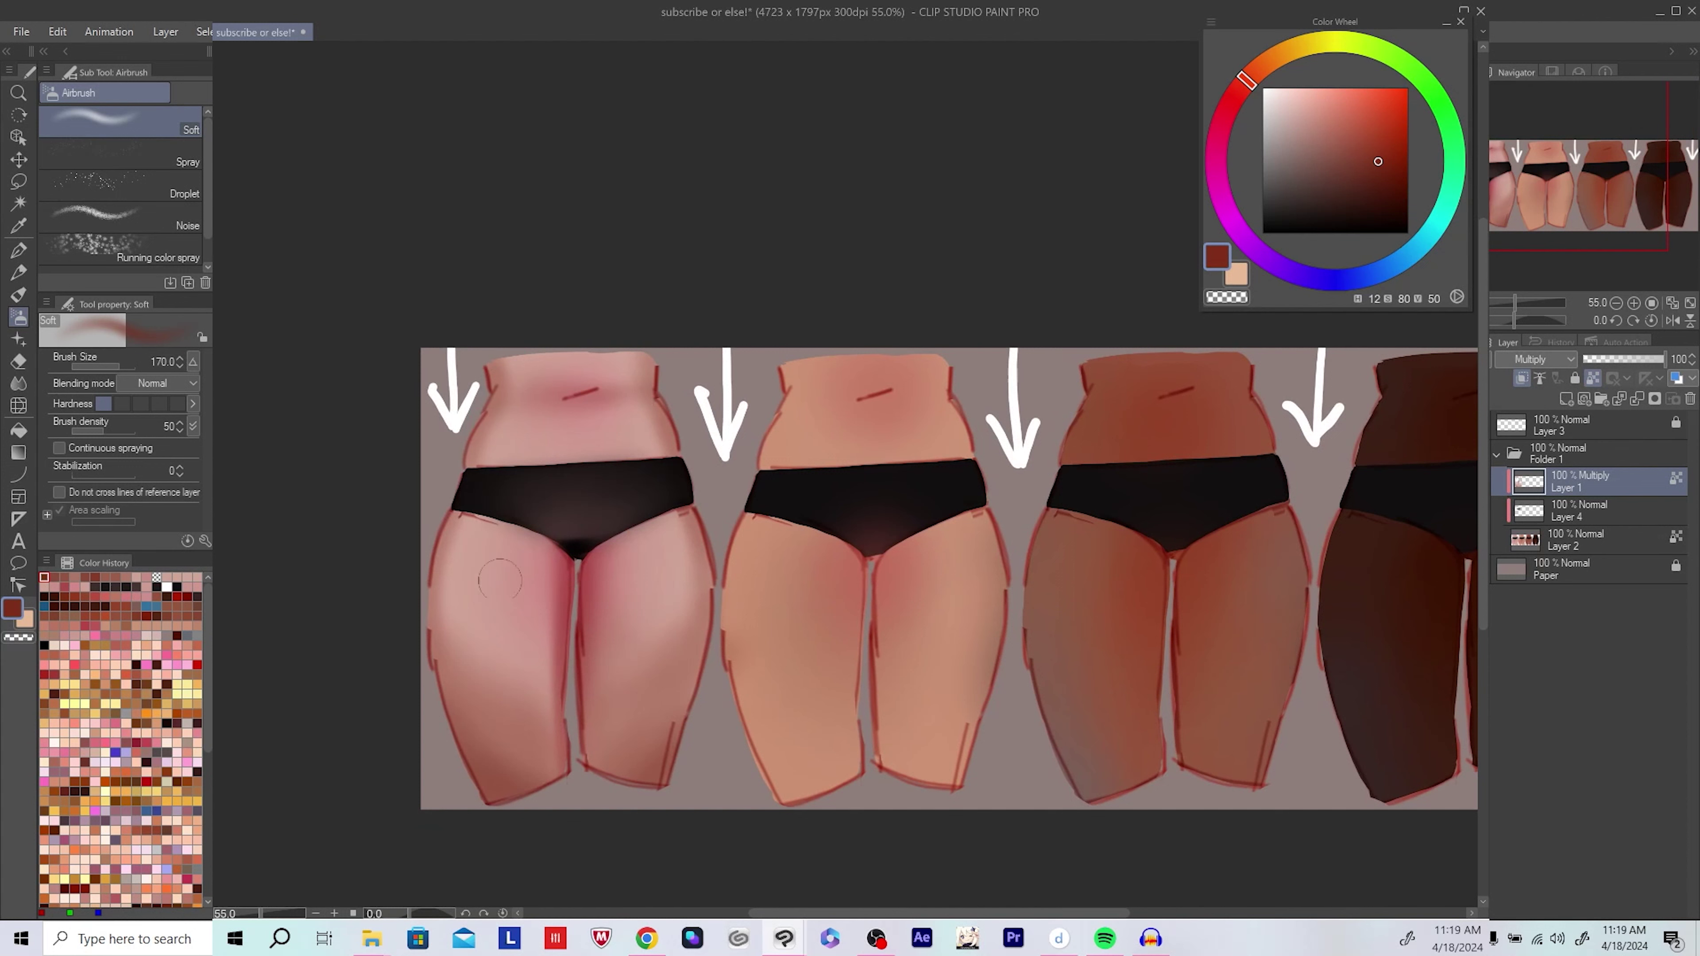
# Step: Soften the shadow on the first figure's right-hand thigh with sampled pinks such as H 14, S 28, V 81, enlarging the brush to 400
pyautogui.moveTo(499, 580); pyautogui.dragTo(476, 591)
pyautogui.keyDown('alt'); pyautogui.click(626, 600); pyautogui.keyUp('alt')
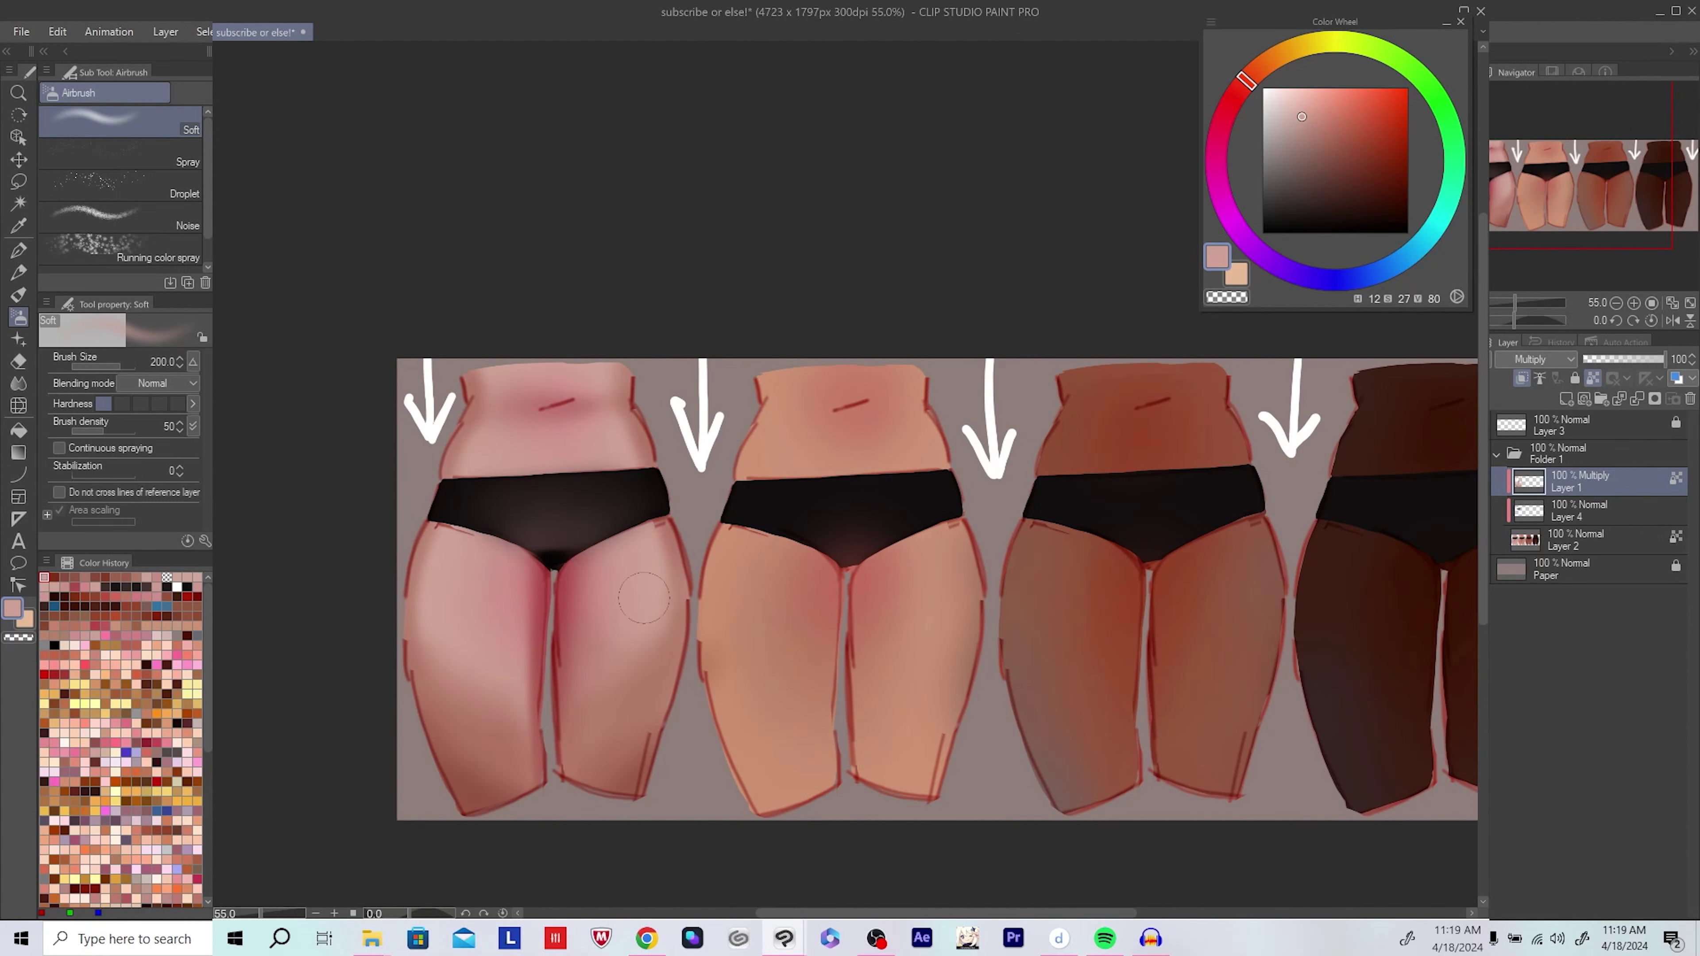
pyautogui.moveTo(642, 596); pyautogui.dragTo(646, 599)
pyautogui.keyDown('alt'); pyautogui.click(646, 589); pyautogui.keyUp('alt')
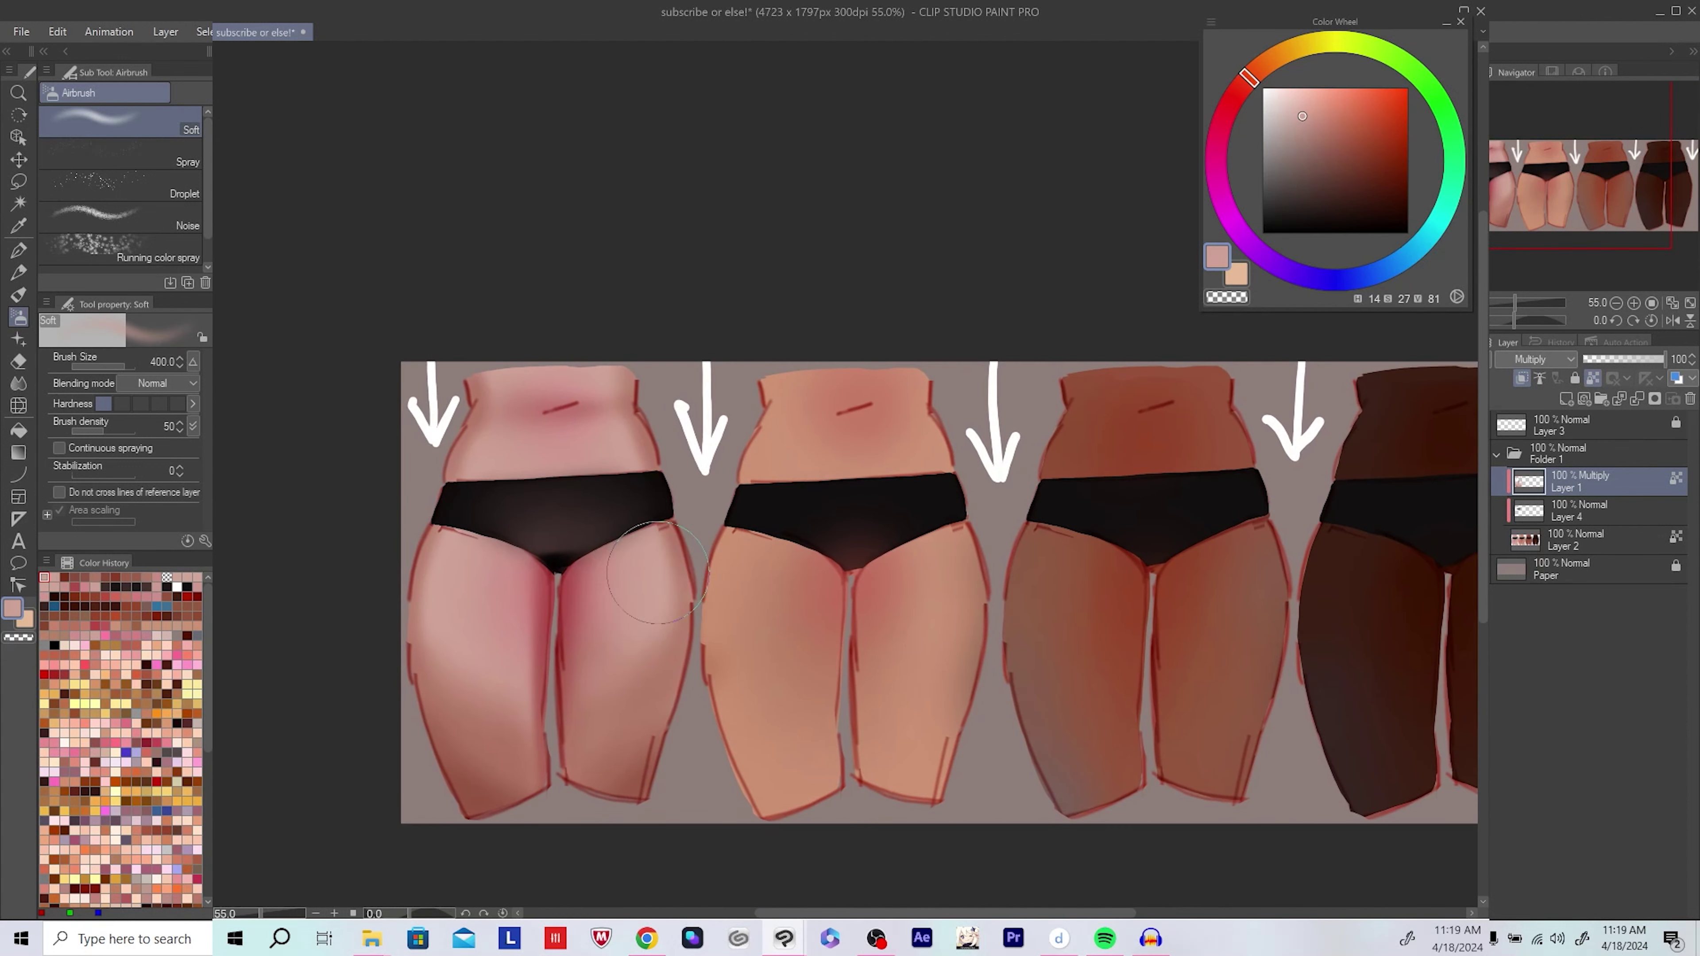
pyautogui.keyDown('alt'); pyautogui.click(654, 576); pyautogui.keyUp('alt')
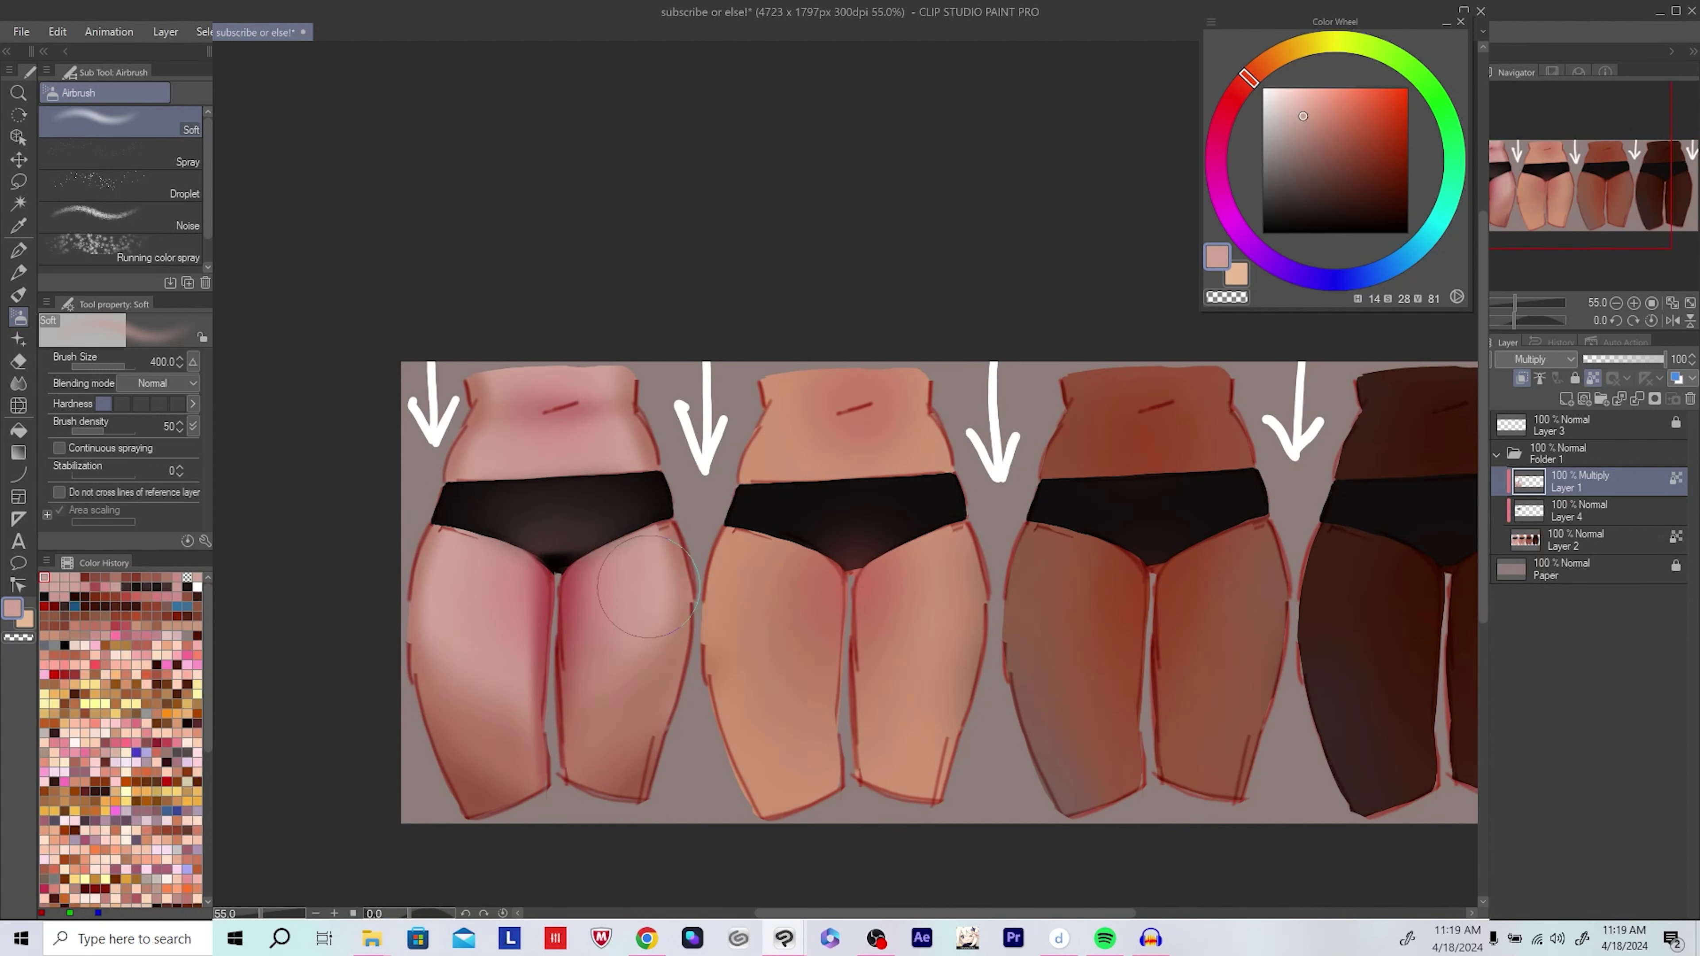
pyautogui.moveTo(627, 596); pyautogui.dragTo(621, 580)
pyautogui.keyDown('alt'); pyautogui.click(621, 580); pyautogui.keyUp('alt')
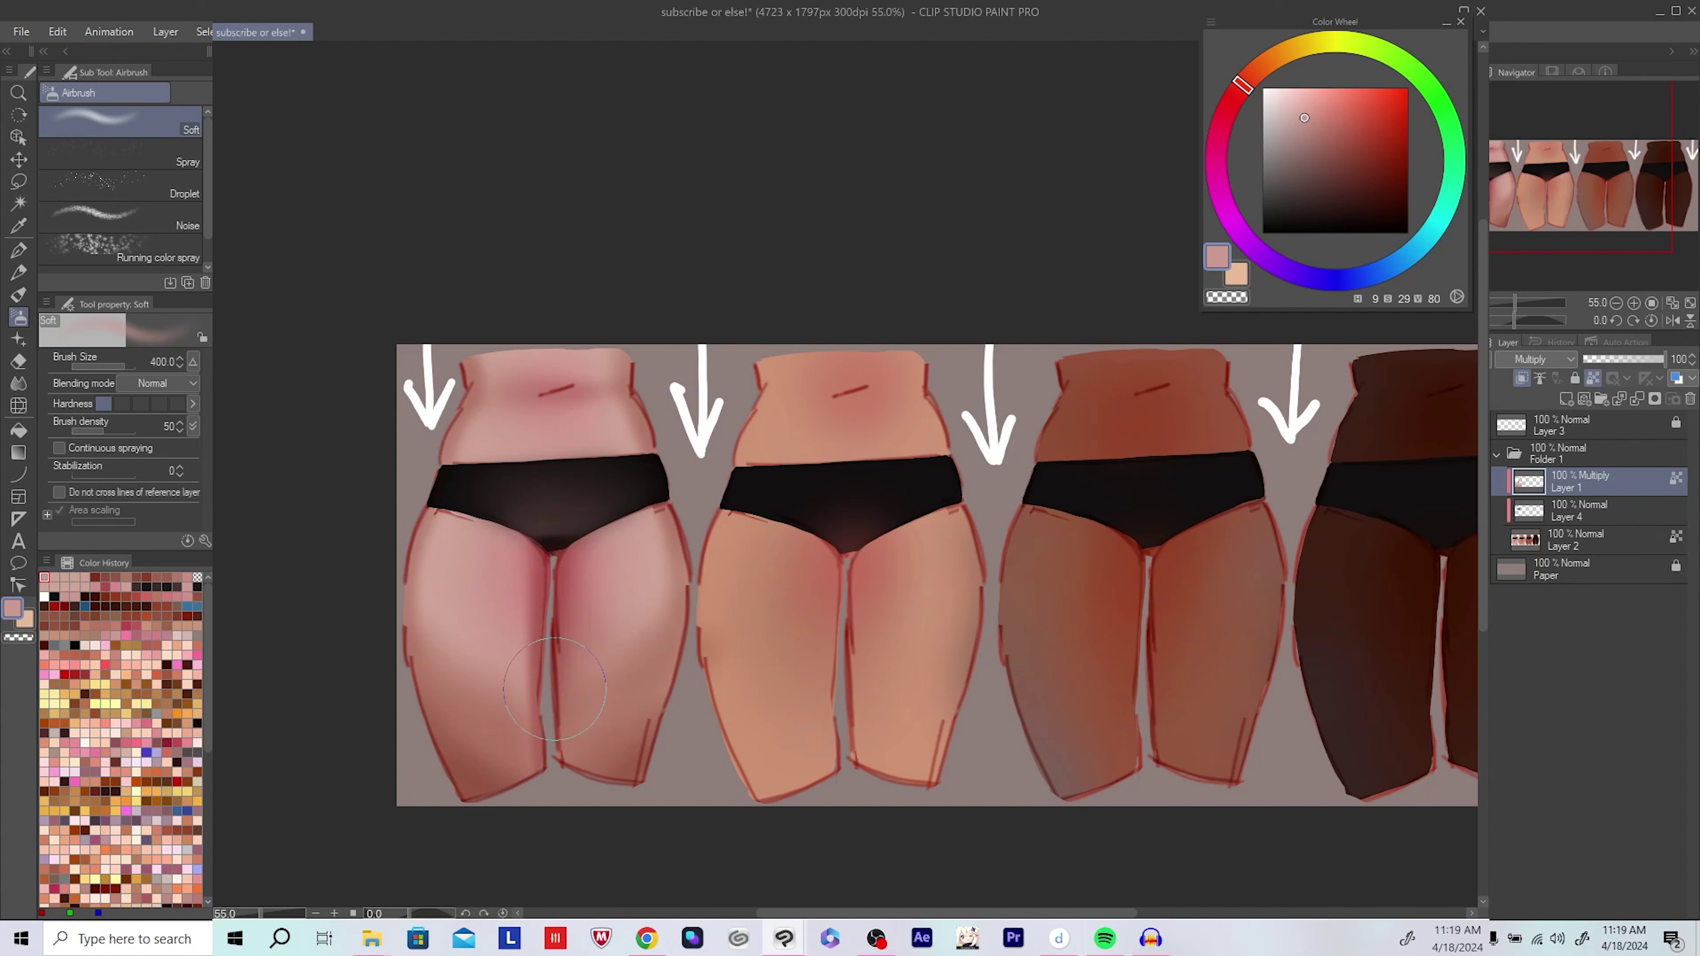
pyautogui.moveTo(554, 688); pyautogui.dragTo(571, 689)
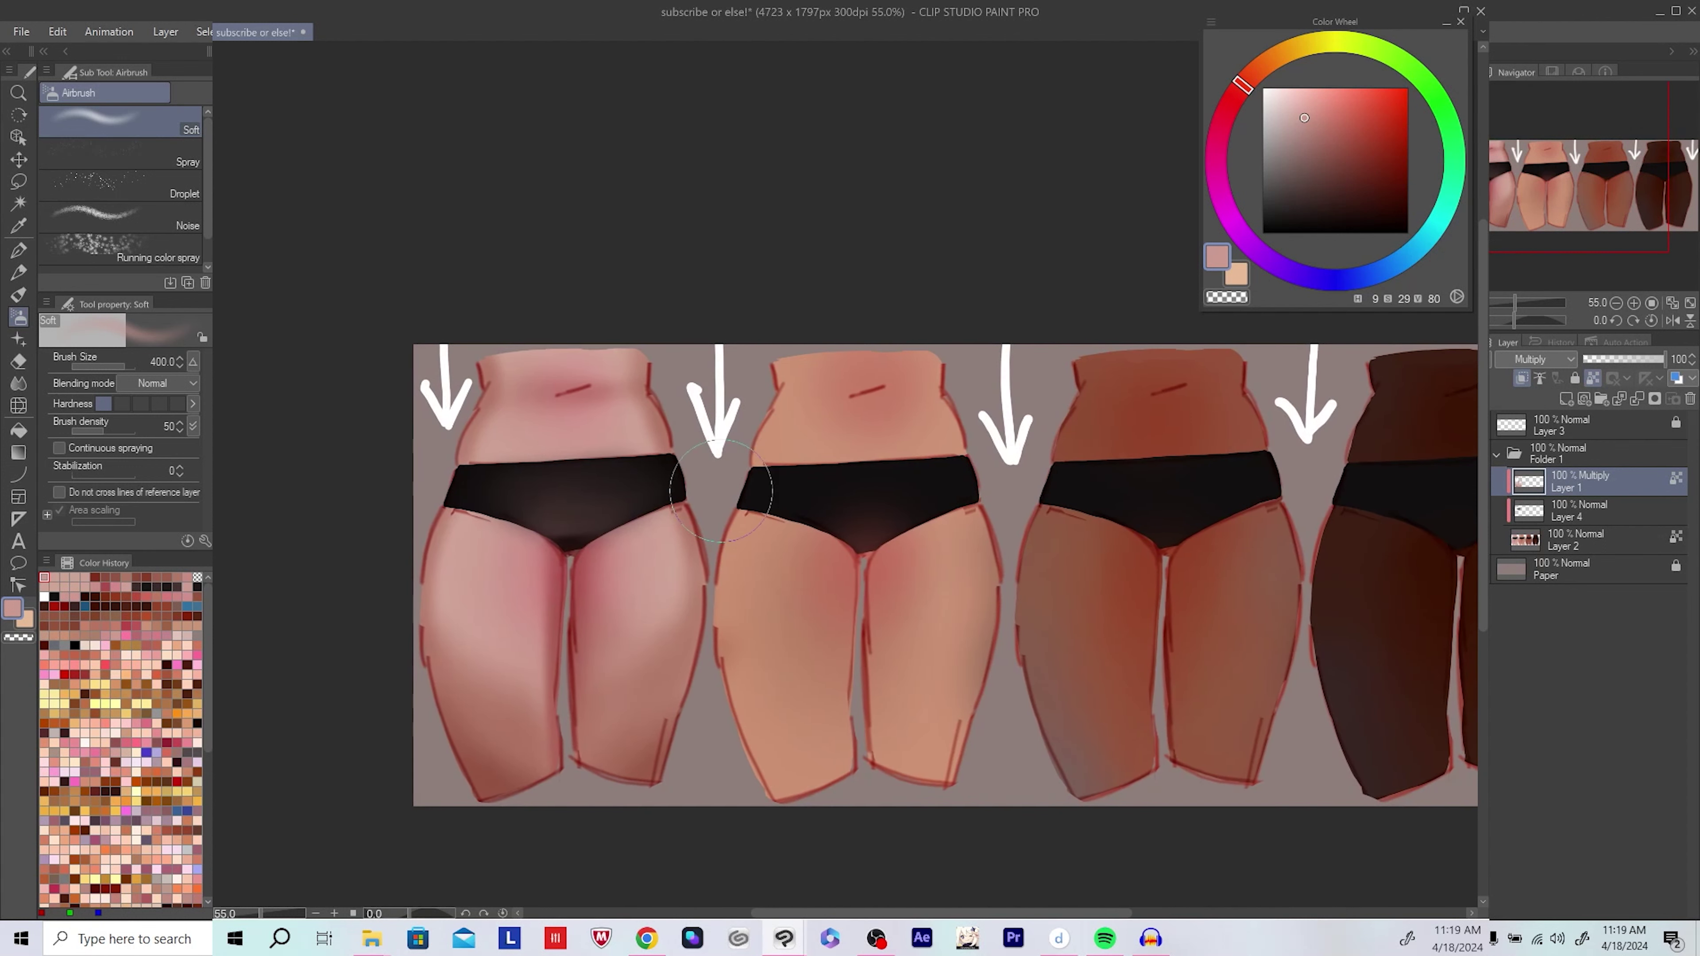
# Step: Make three copies of the Multiply shadow layer, Layer 1, and move them onto the second, third and fourth figures
pyautogui.keyDown('alt'); pyautogui.click(569, 535); pyautogui.keyUp('alt')
pyautogui.scroll(-2, 555, 516)
pyautogui.hotkey('ctrl', 'c')
pyautogui.hotkey('ctrl', 'v')
pyautogui.scroll(1, 793, 505)
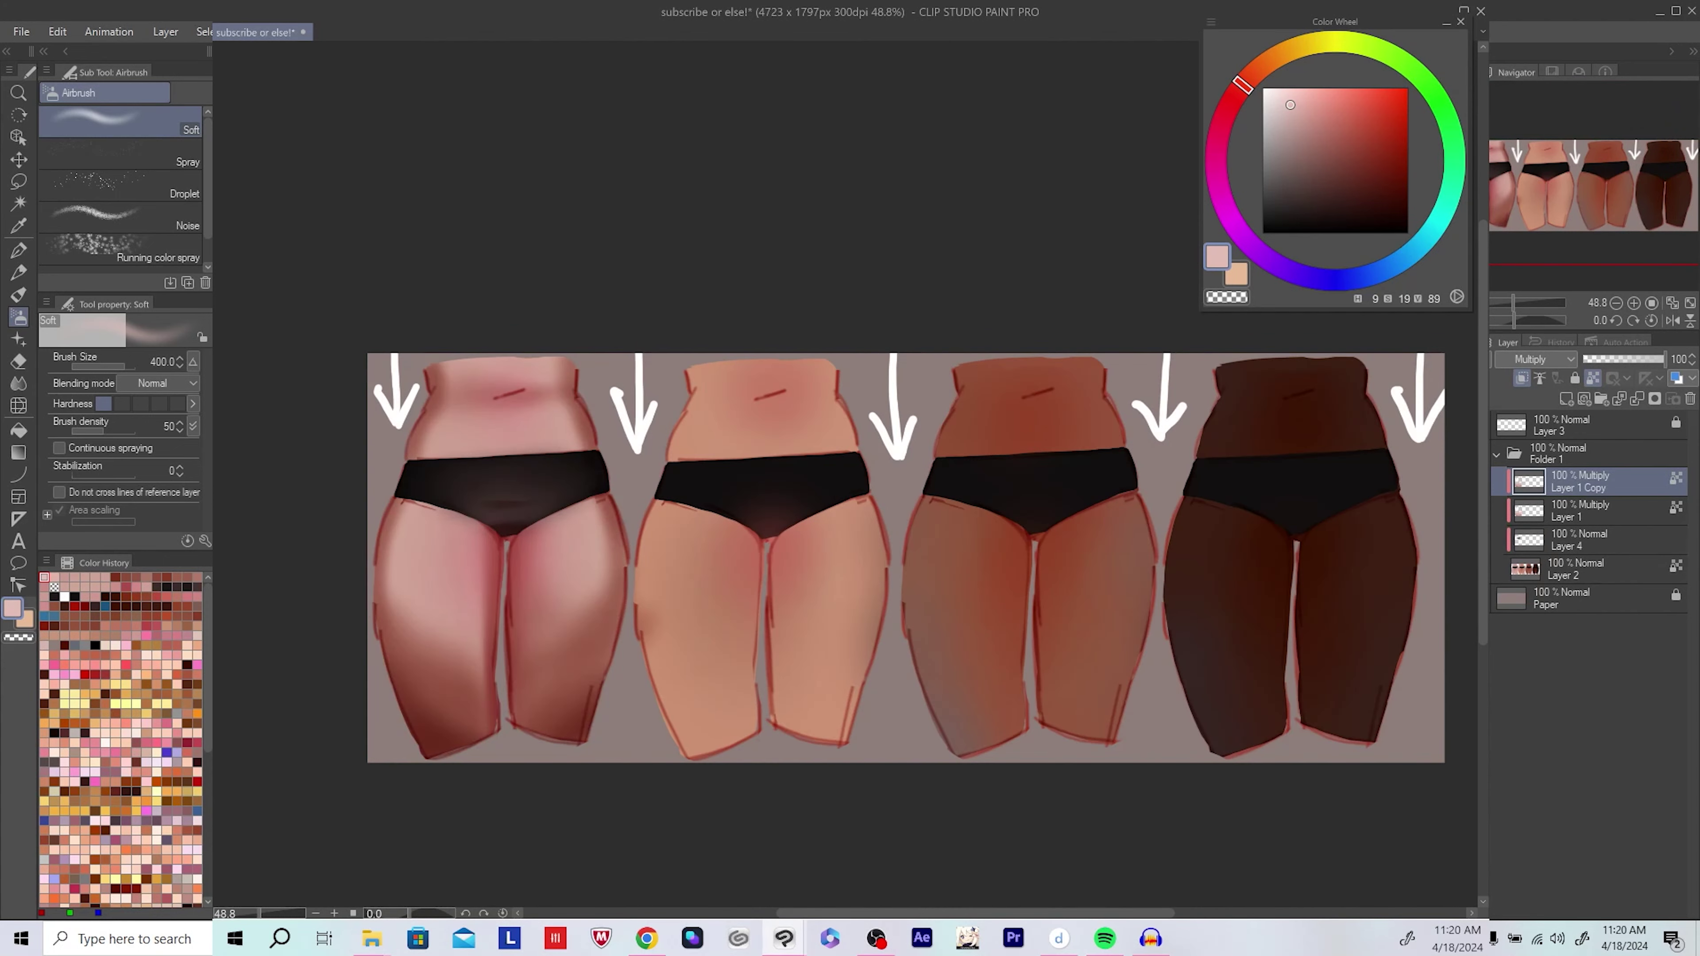
pyautogui.press('k')
pyautogui.moveTo(1061, 548); pyautogui.dragTo(1327, 540)
pyautogui.hotkey('ctrl', 'v')
pyautogui.hotkey('ctrl', 'v')
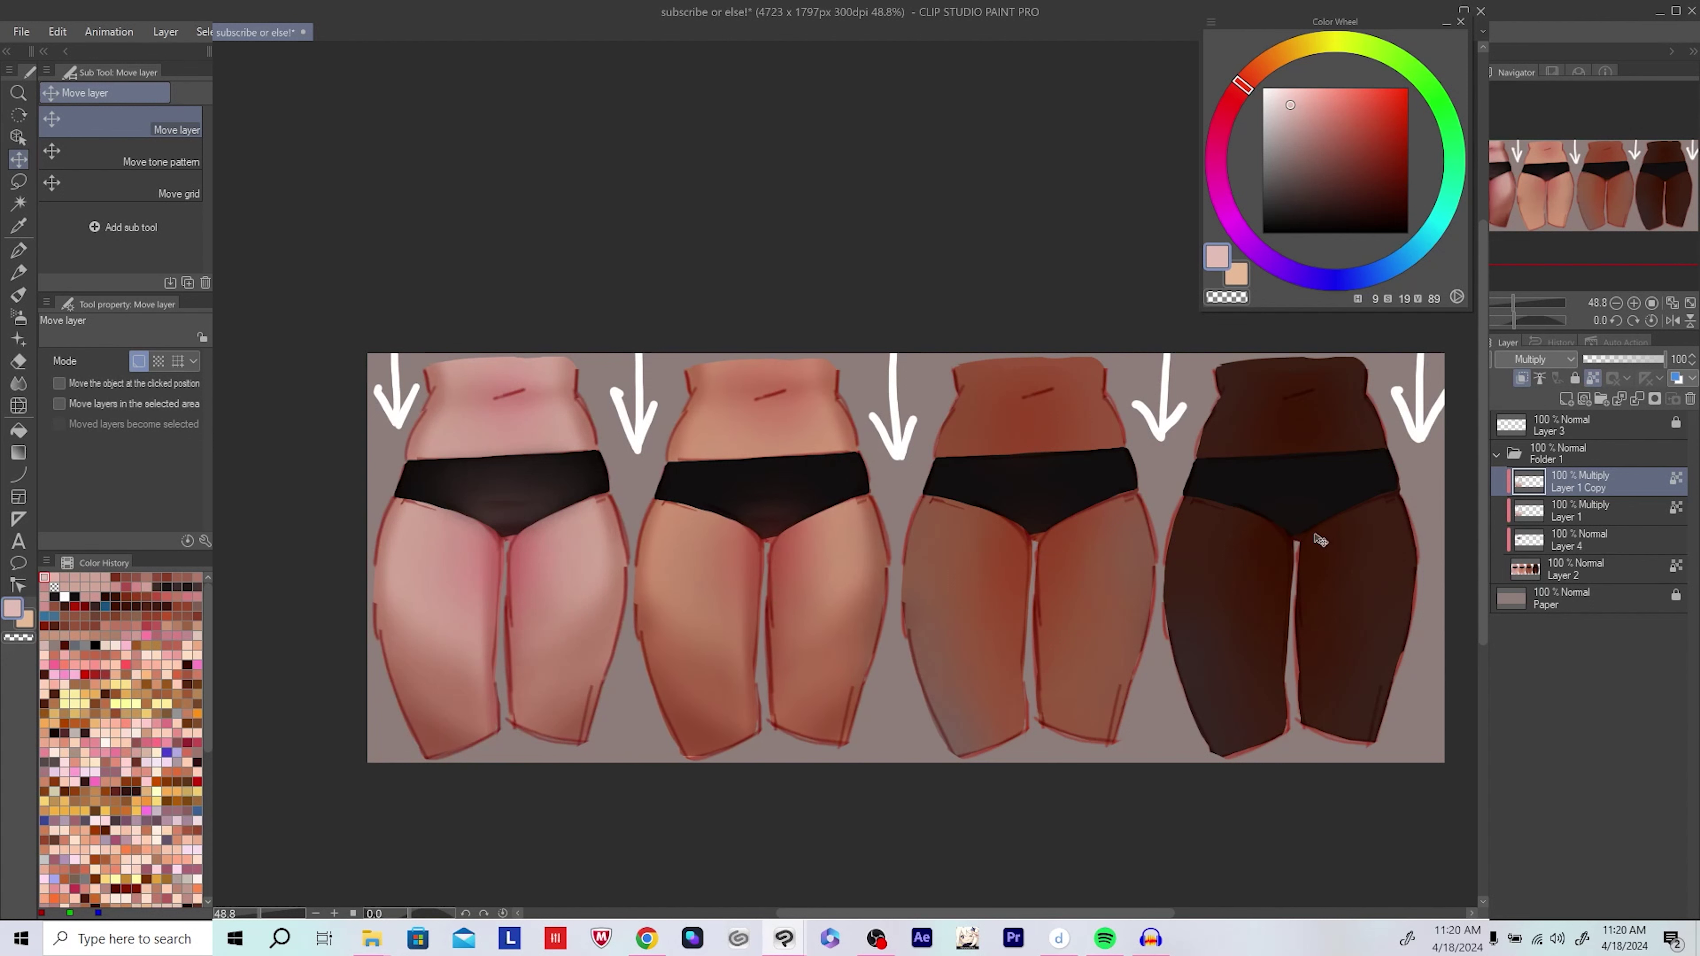
# Step: Erase the stray shadow marks along the fourth figure's underwear with the Hard eraser at size 300
pyautogui.keyDown('alt'); pyautogui.click(1324, 540); pyautogui.keyUp('alt')
pyautogui.scroll(1, 1323, 539)
pyautogui.press('e')
pyautogui.scroll(1, 869, 512)
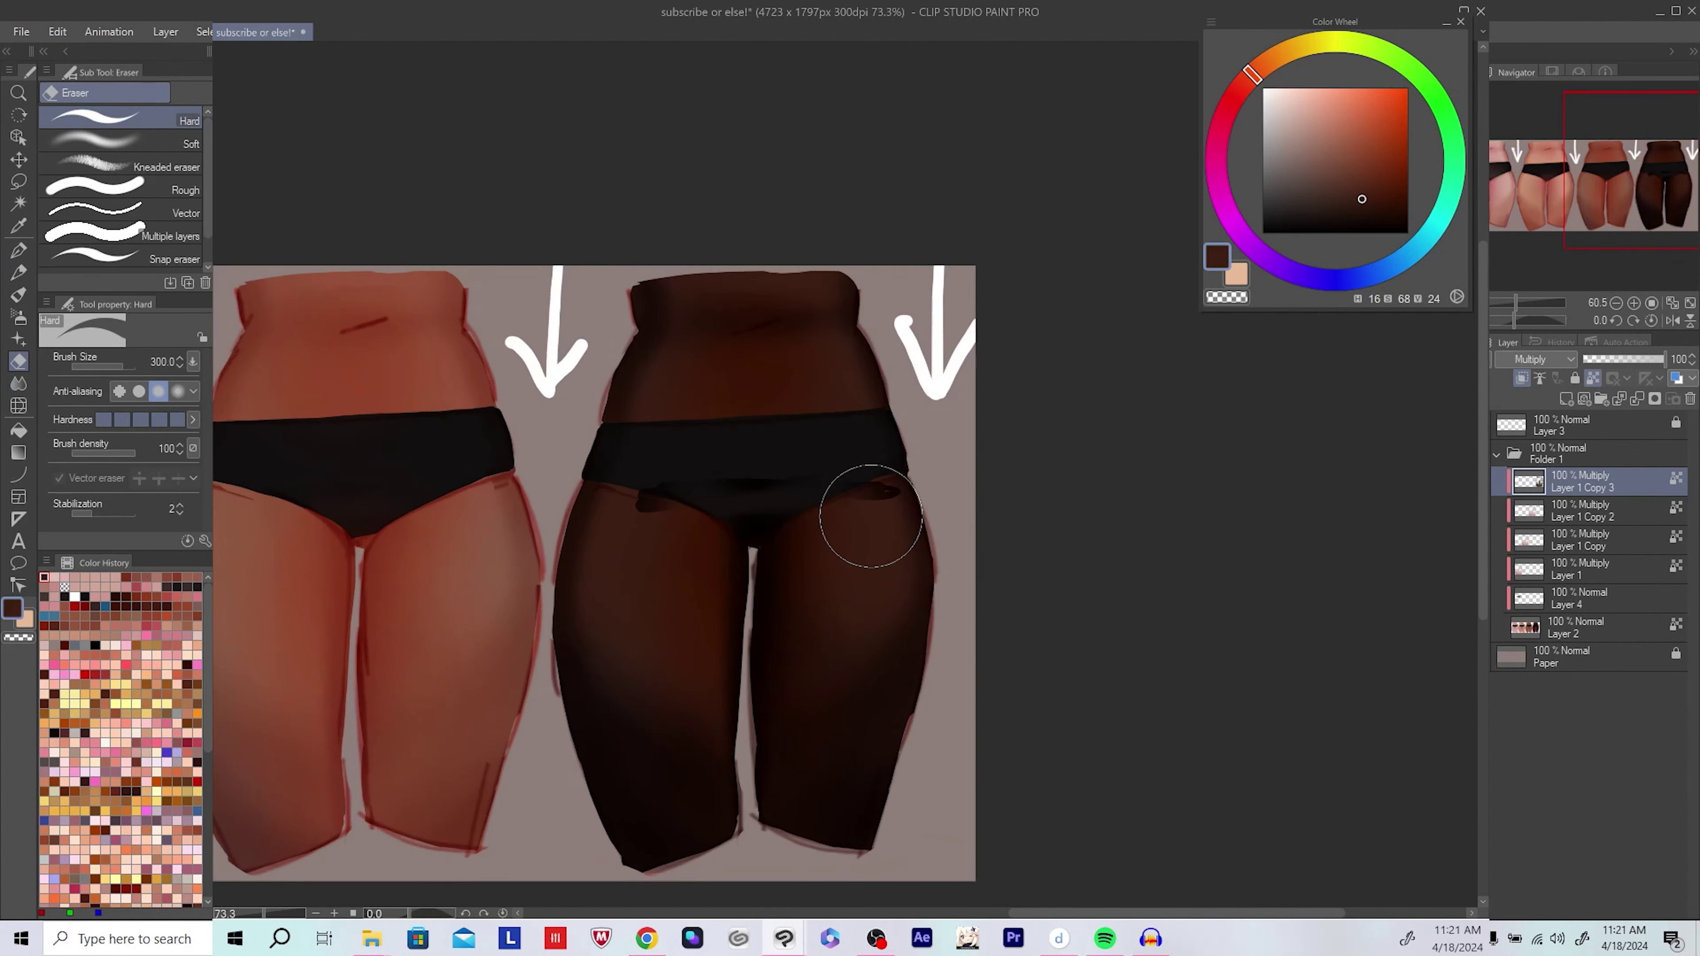
pyautogui.scroll(1, 873, 506)
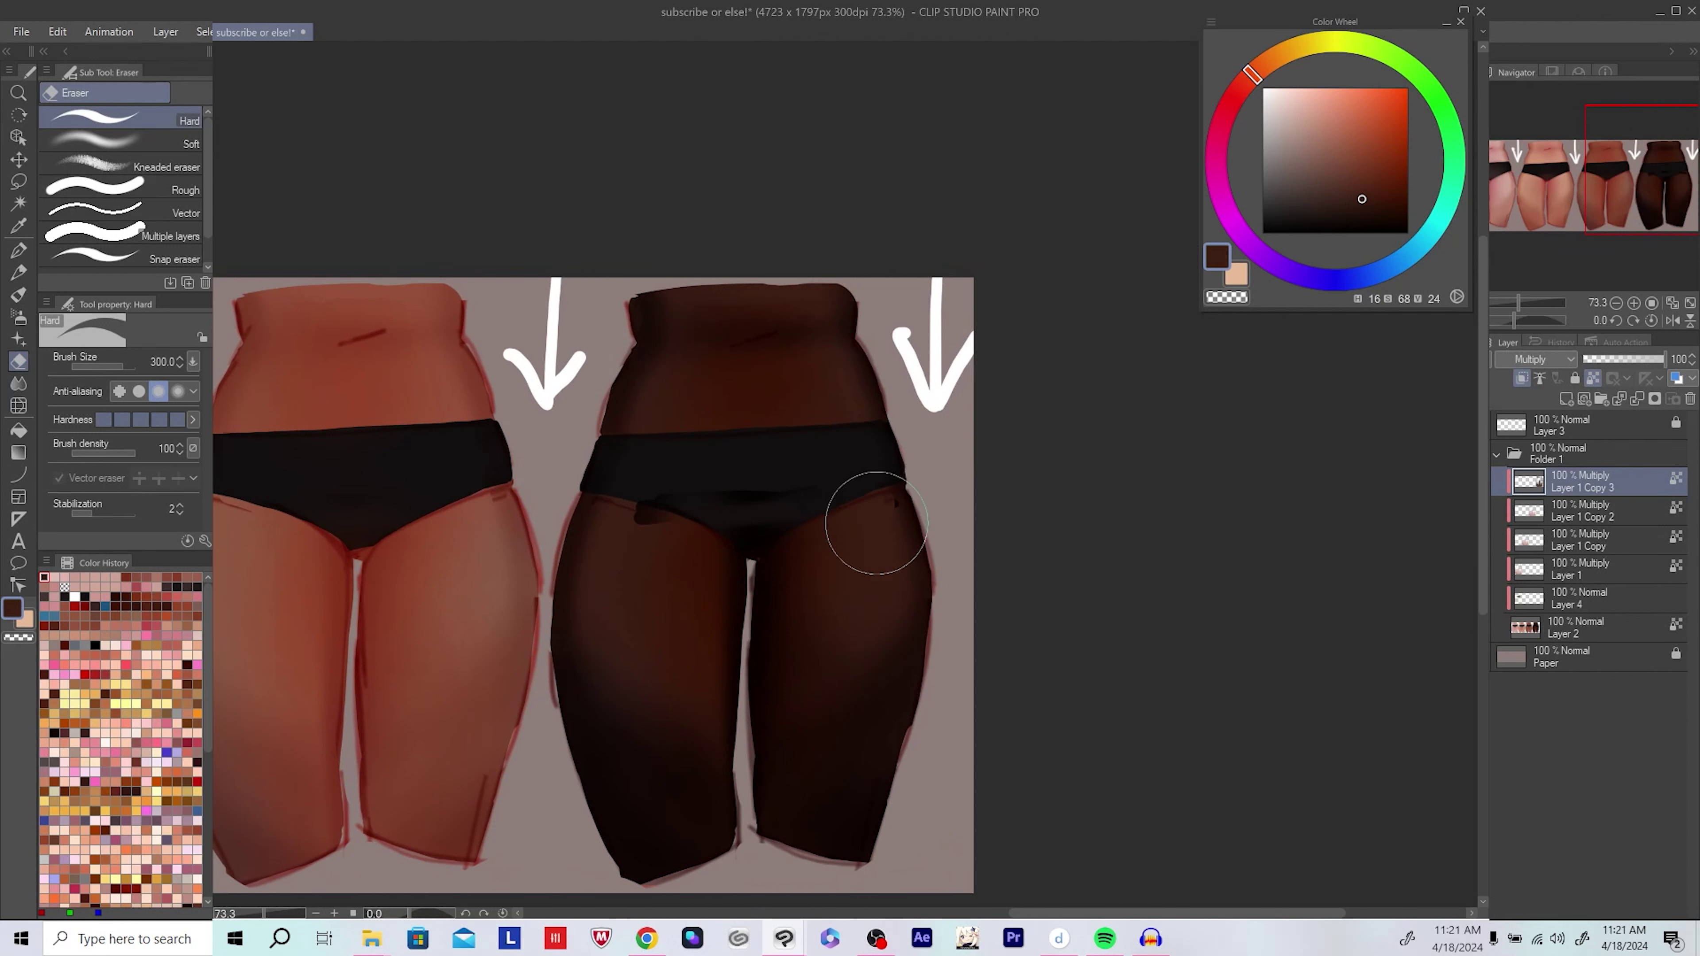
pyautogui.scroll(1, 890, 509)
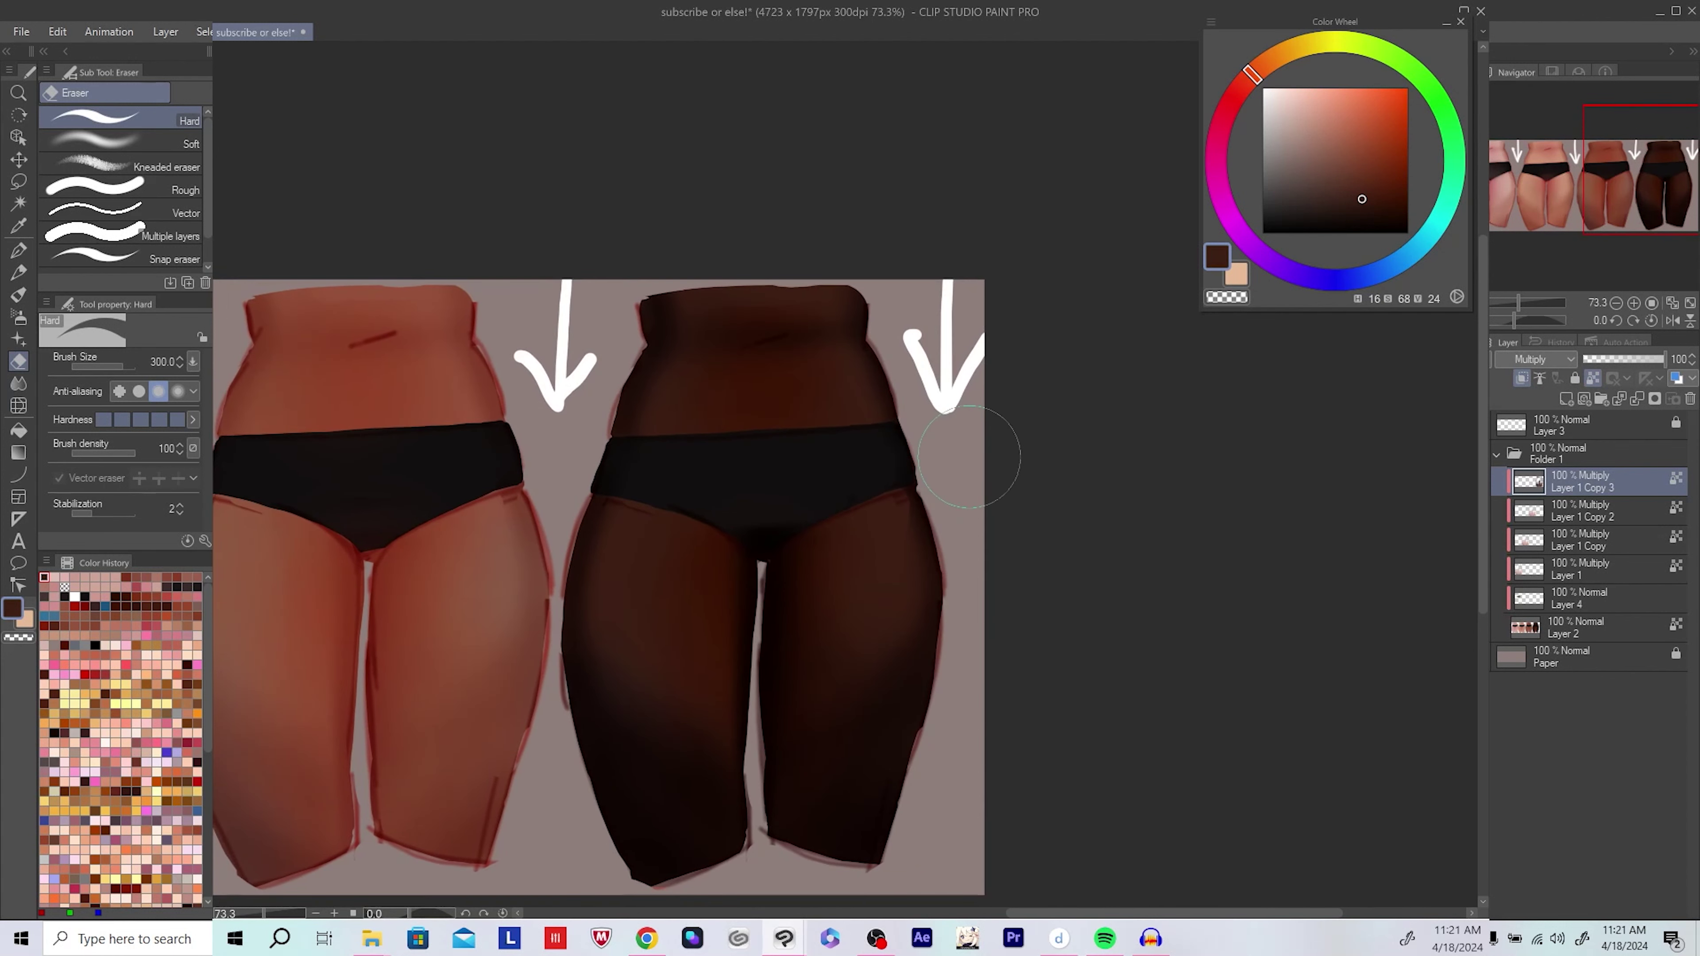
# Step: Reduce the opacity of the fourth figure's shadow layer to 51% and of the third figure's shadow layer to 72%
pyautogui.scroll(-3, 997, 462)
pyautogui.moveTo(1046, 479); pyautogui.dragTo(1063, 493)
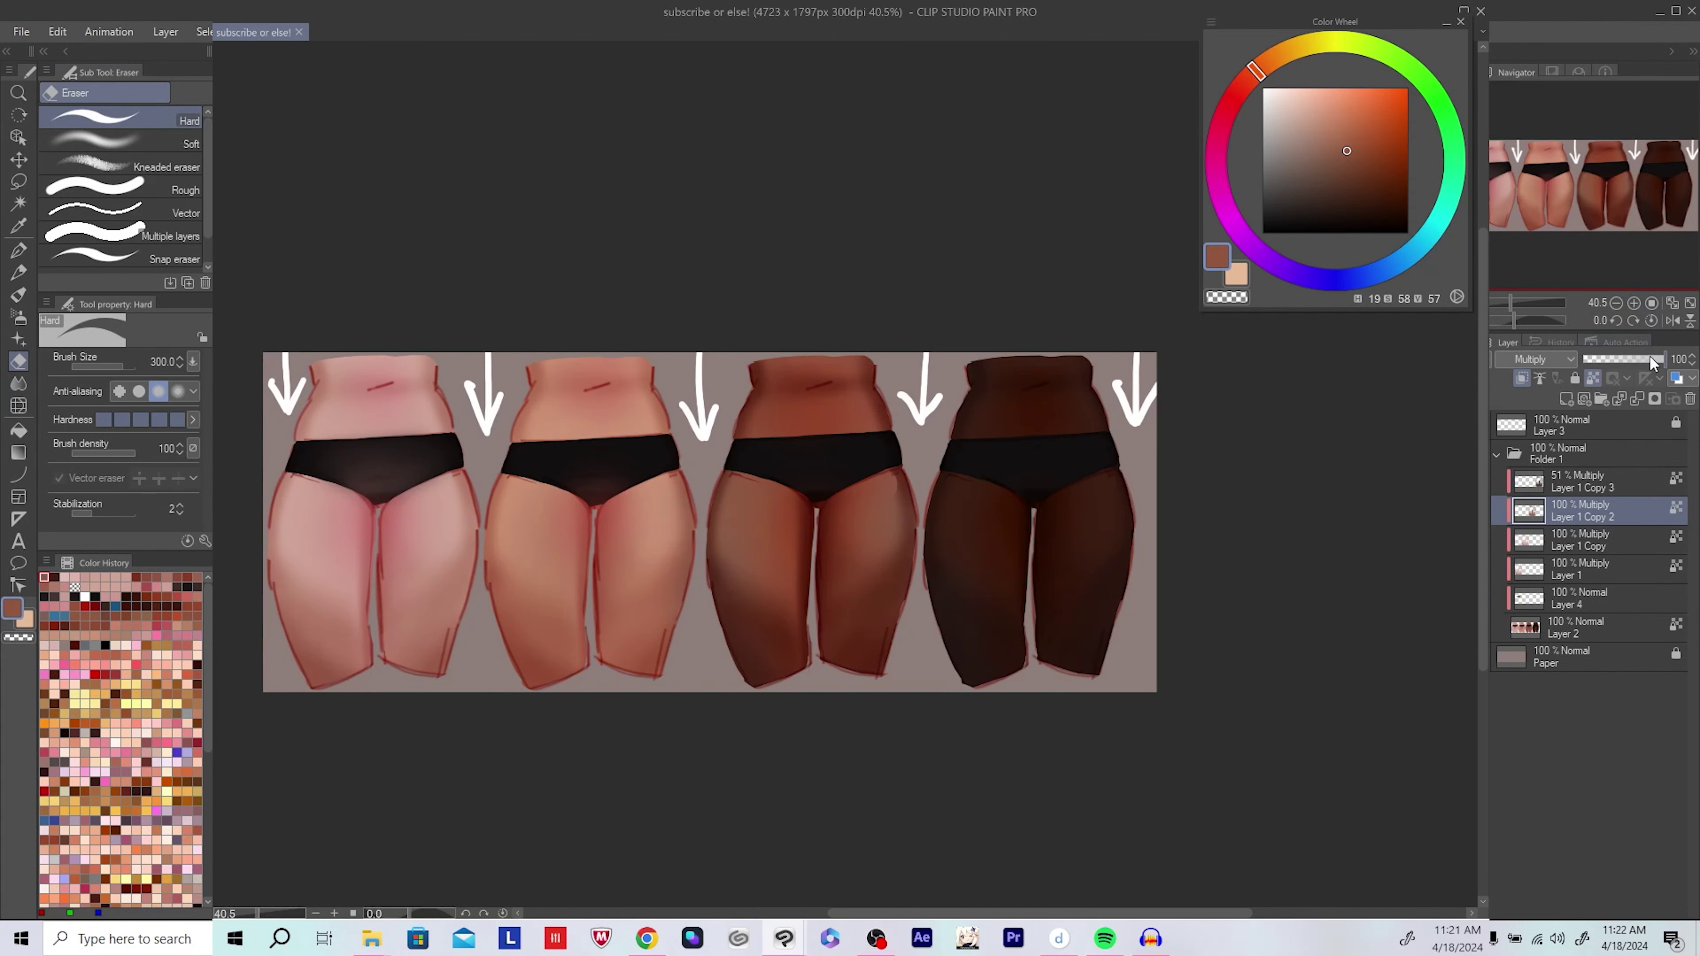
pyautogui.moveTo(1648, 359); pyautogui.dragTo(1645, 359)
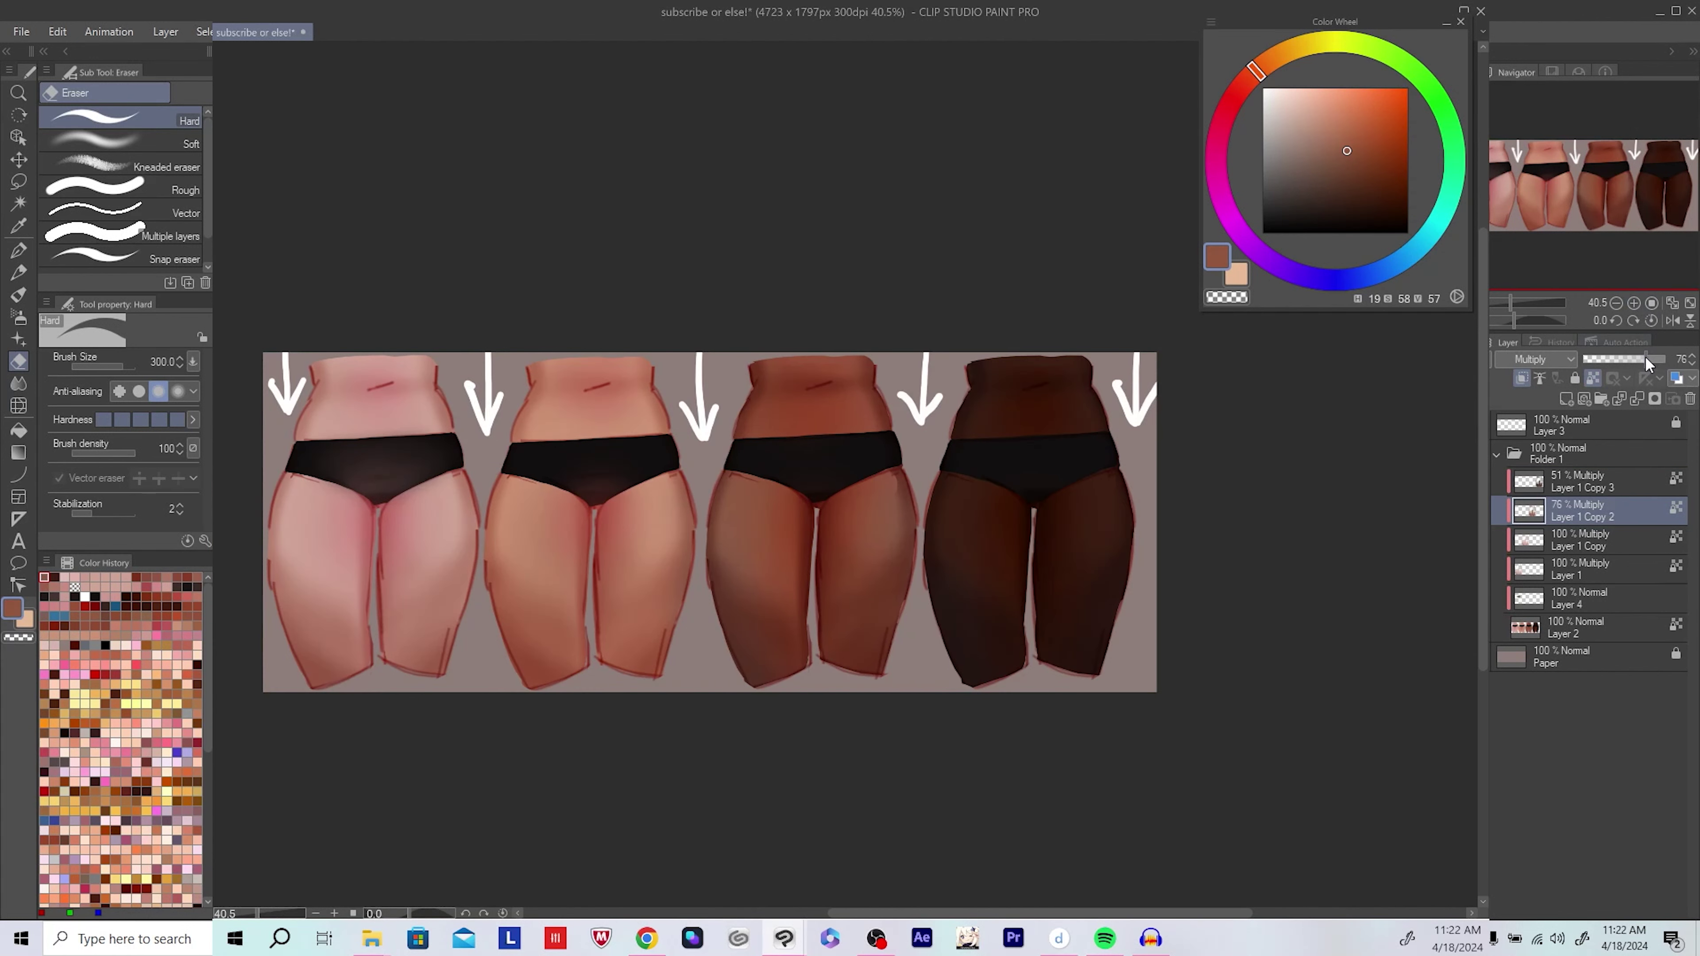
pyautogui.scroll(-1, 852, 420)
pyautogui.scroll(1, 852, 420)
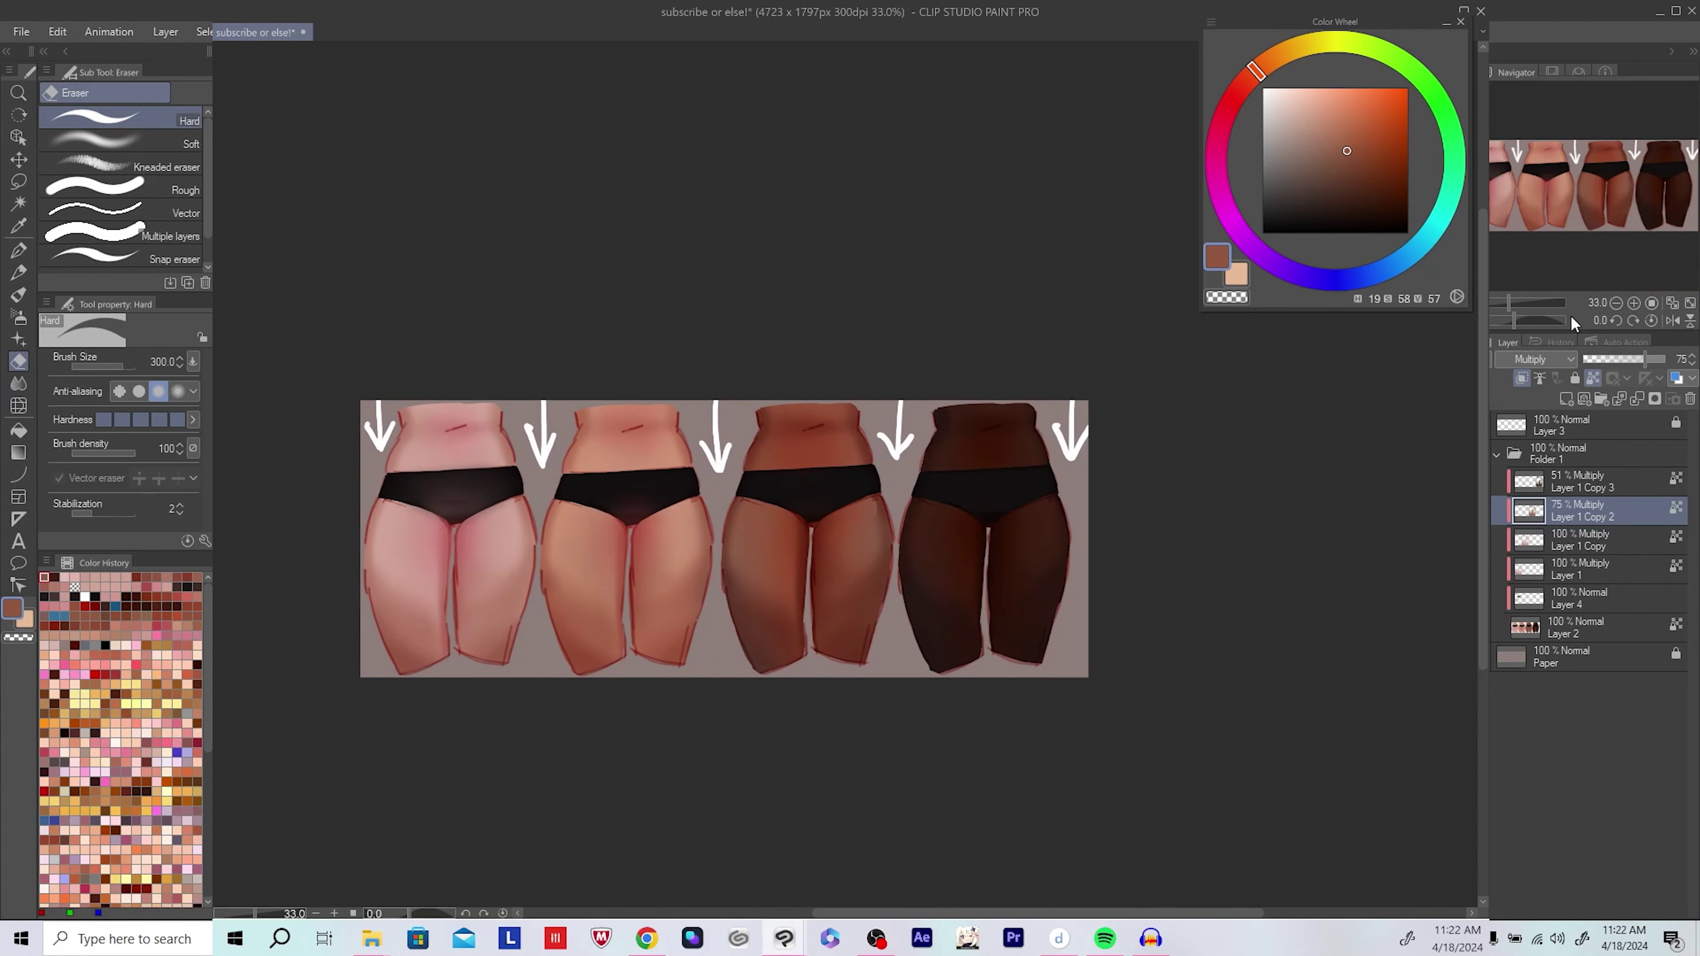
pyautogui.moveTo(1647, 359); pyautogui.dragTo(1641, 359)
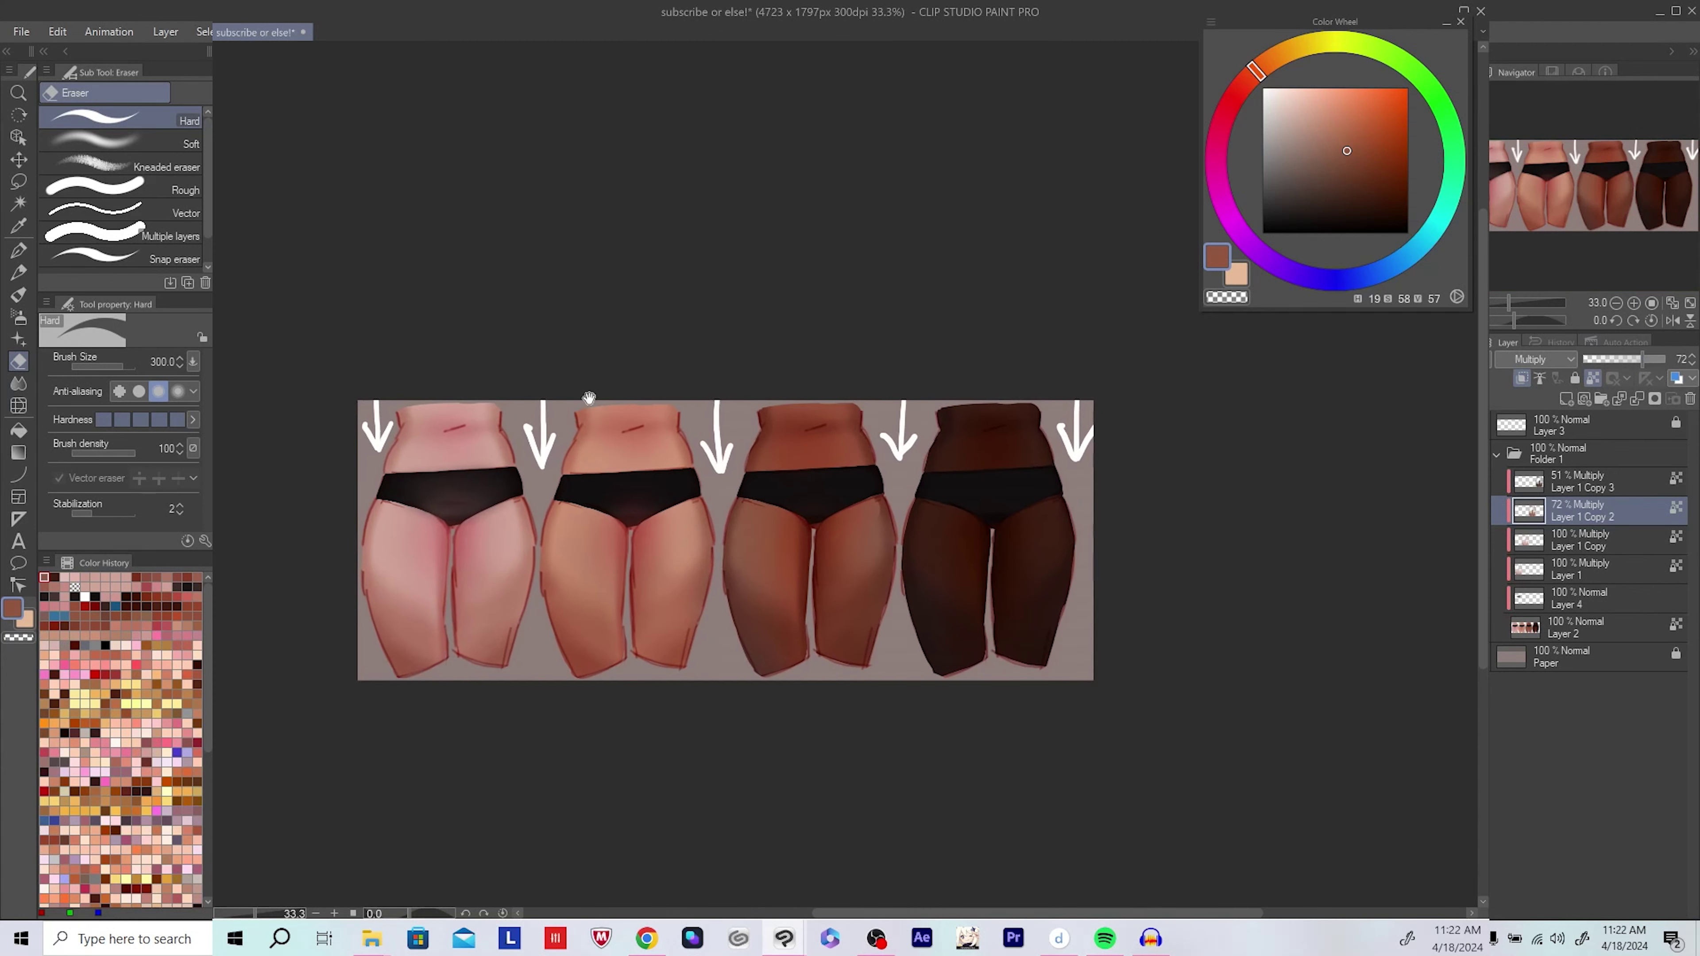
# Step: Lasso the second figure on Layer 1 Copy and fill its shadow with a skin tone sampled from the thigh (H 20, S 44, V 76)
pyautogui.scroll(2, 589, 391)
pyautogui.click(1581, 540)
pyautogui.press('m')
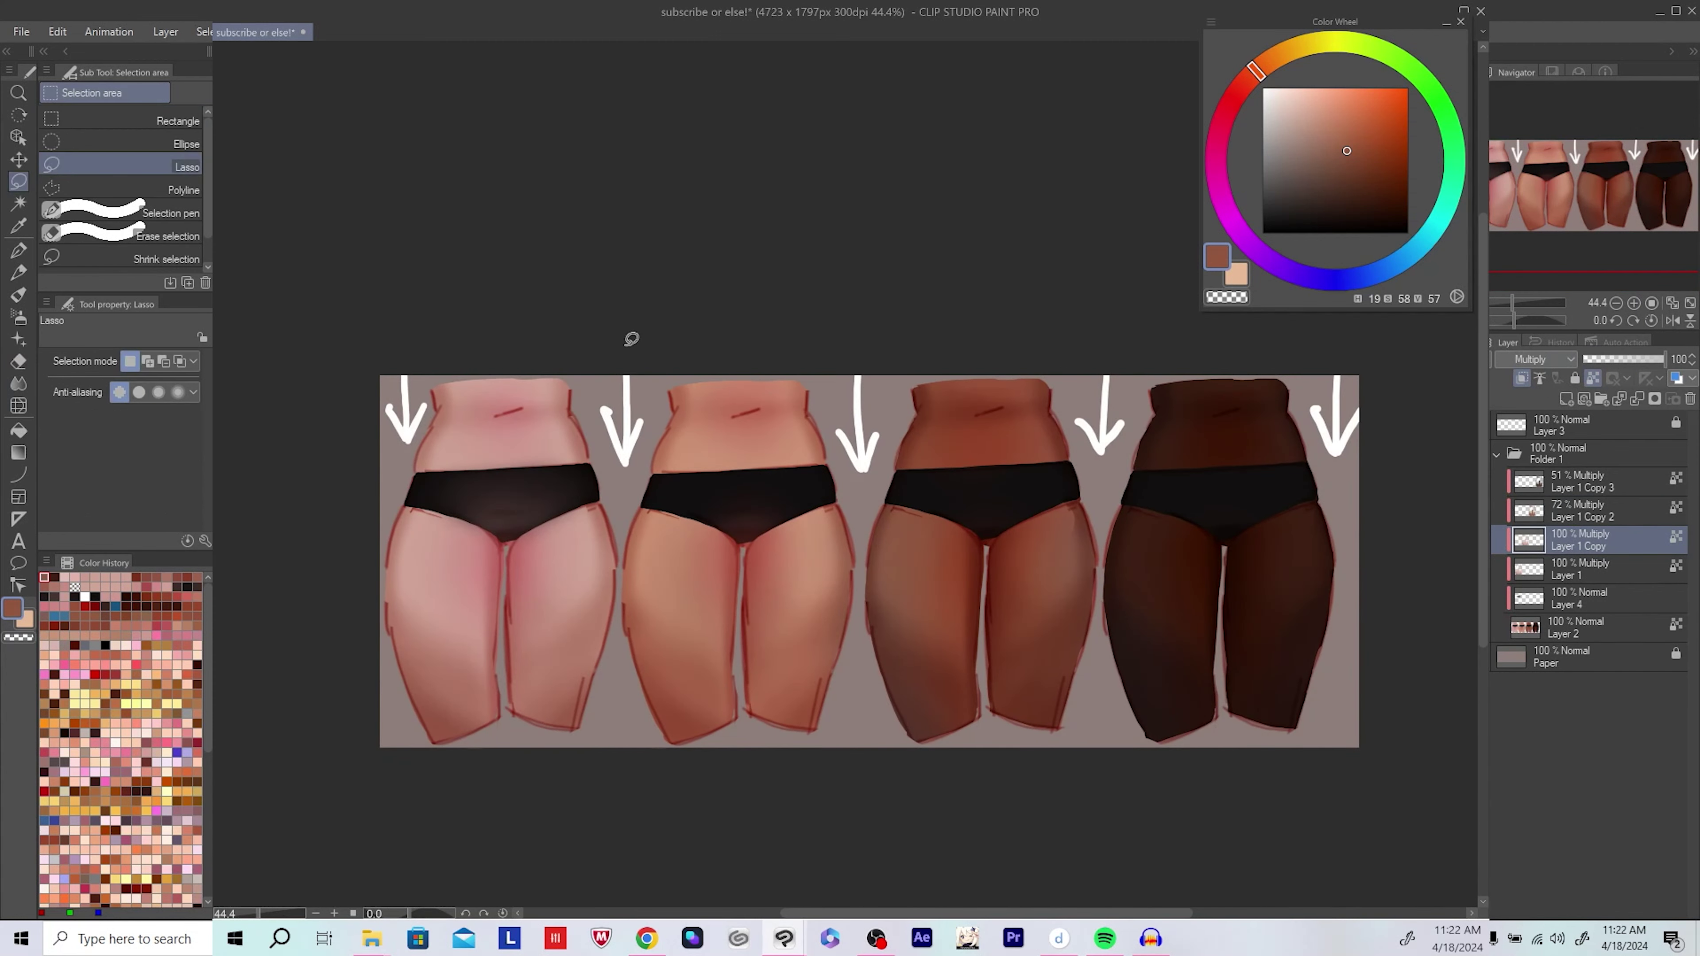
pyautogui.moveTo(626, 342)
pyautogui.mouseDown()
pyautogui.moveTo(619, 562)
pyautogui.moveTo(828, 300)
pyautogui.moveTo(790, 288)
pyautogui.mouseUp()
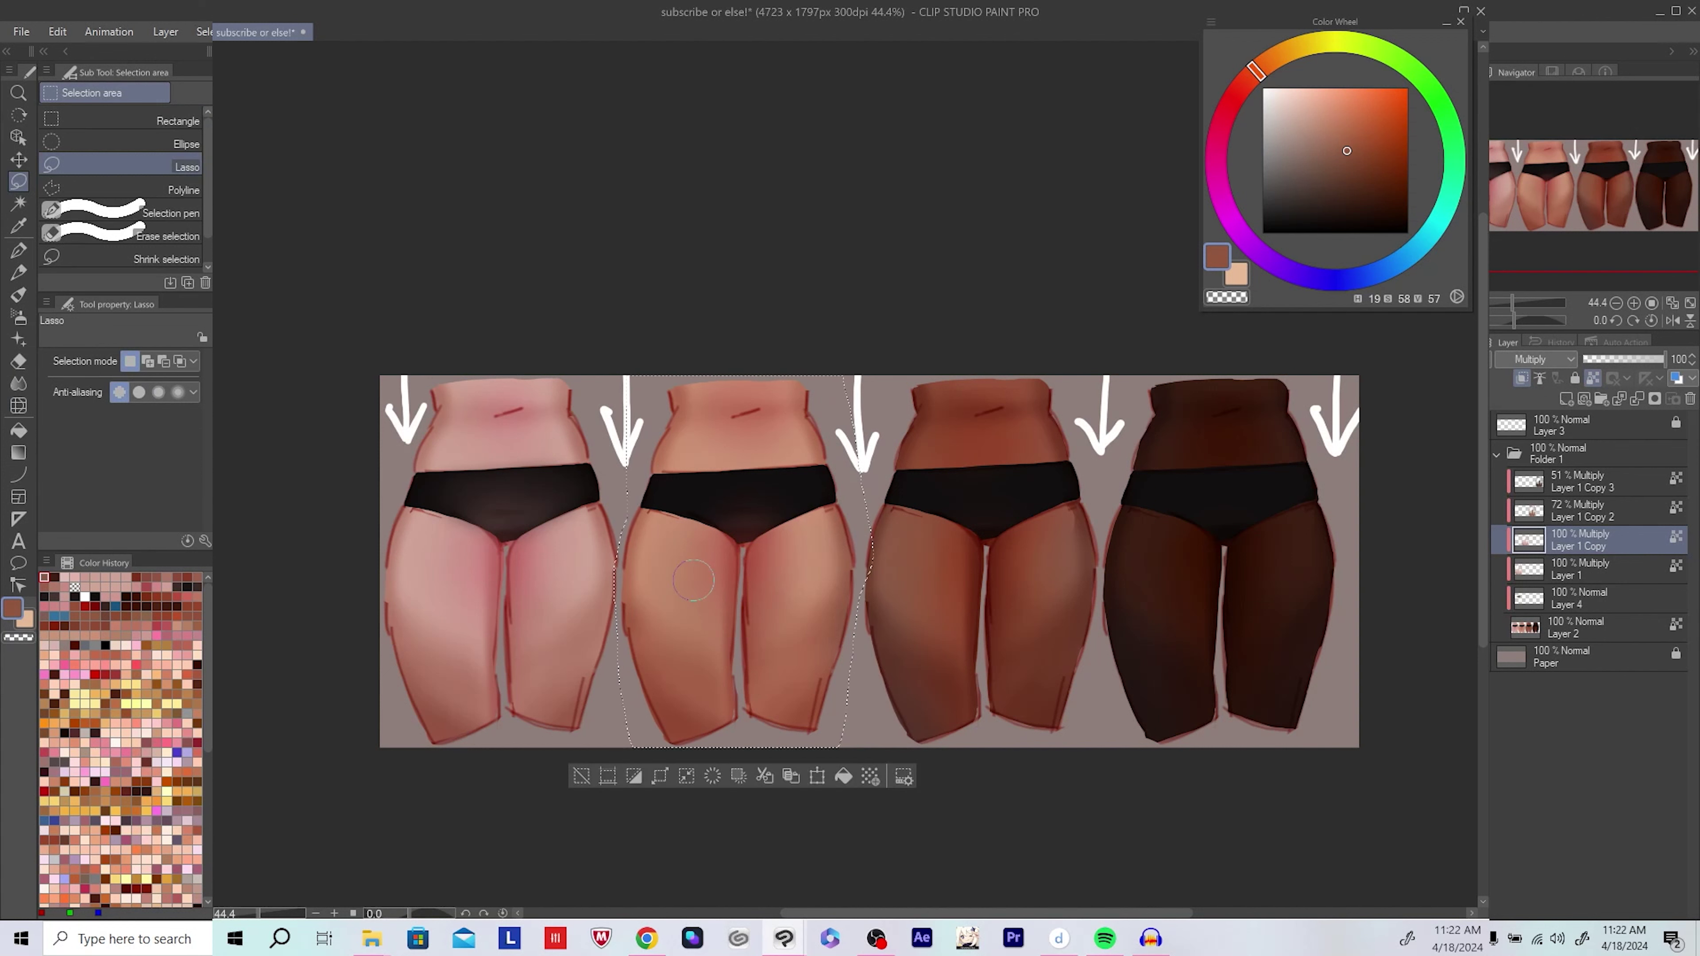
pyautogui.press('p')
pyautogui.keyDown('alt'); pyautogui.click(666, 557); pyautogui.keyUp('alt')
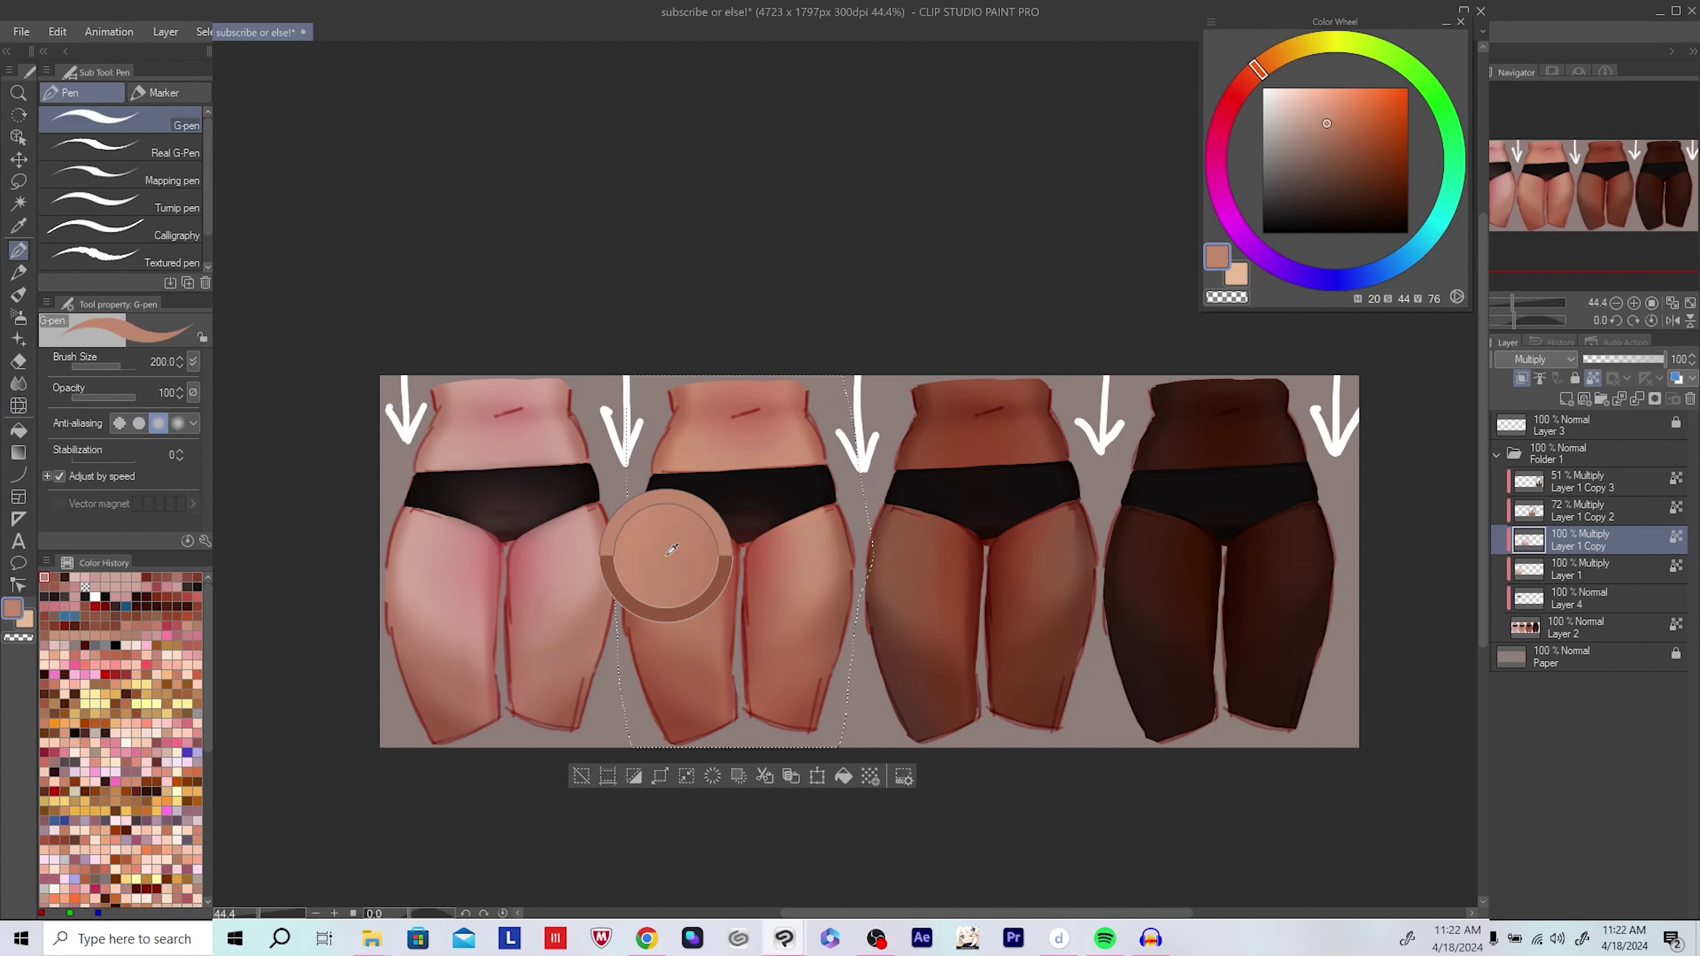
pyautogui.click(843, 777)
pyautogui.hotkey('ctrl', 'd')
# Step: Clean up the stray shadow marks along the second figure's underwear and set Layer 1 Copy to 82% opacity
pyautogui.scroll(2, 729, 553)
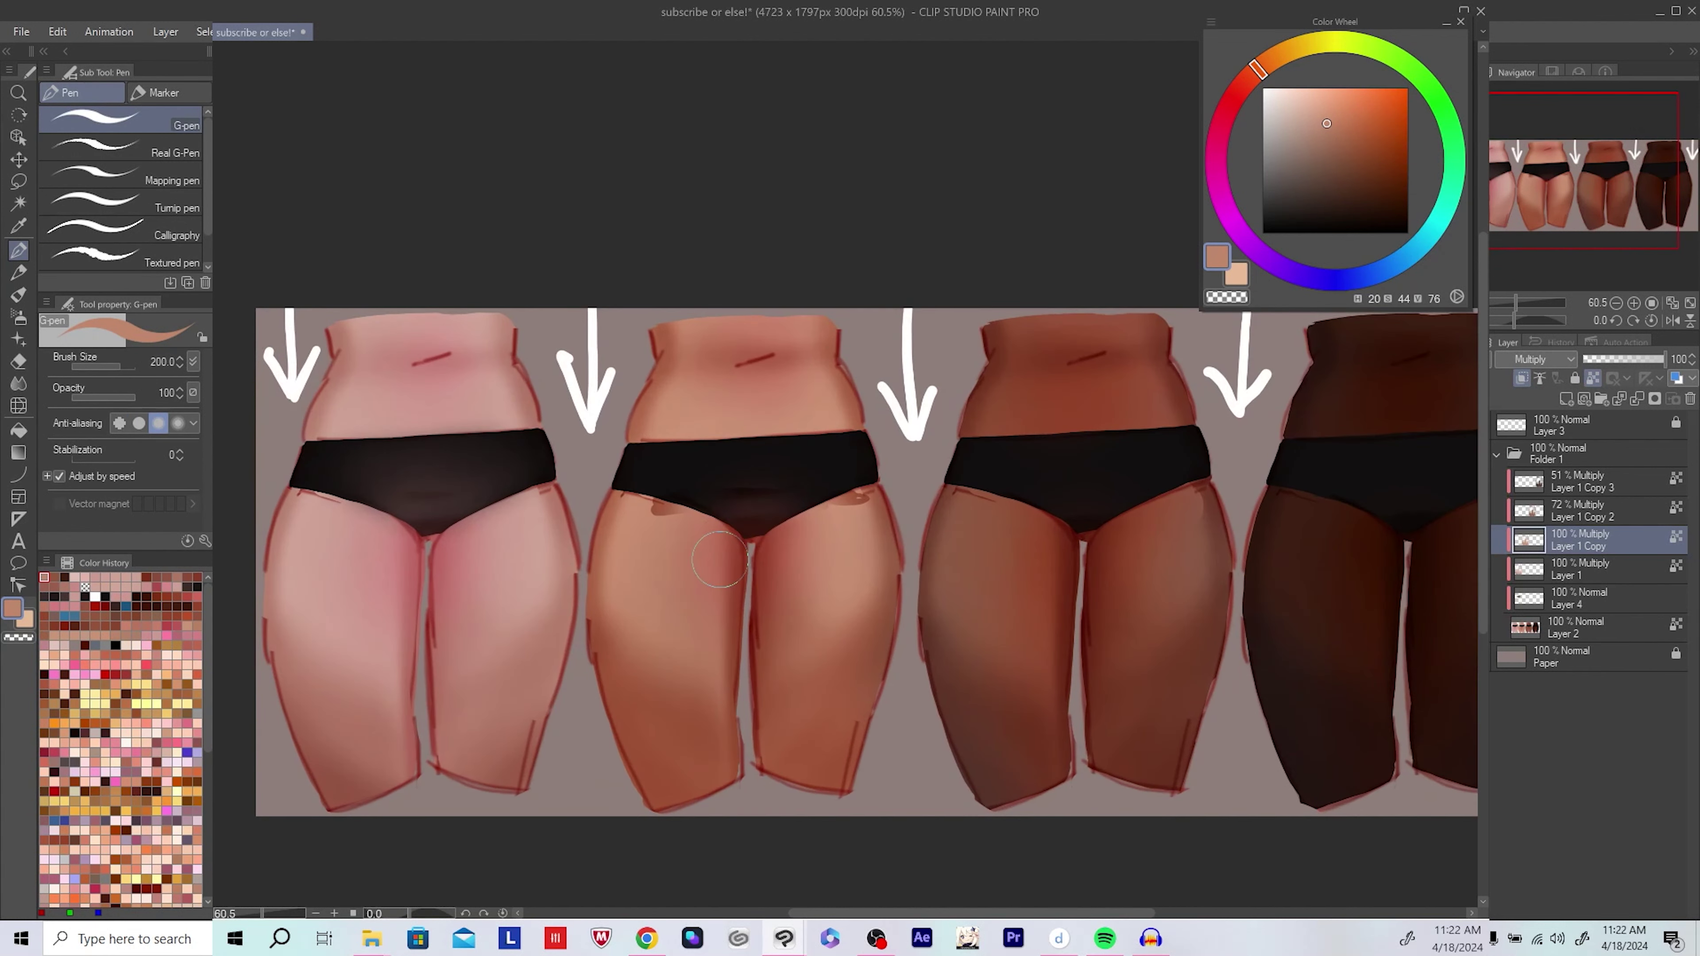
pyautogui.moveTo(838, 495); pyautogui.dragTo(853, 510)
pyautogui.press('e')
pyautogui.hotkey('ctrl', '-')
pyautogui.hotkey('ctrl', '-')
pyautogui.moveTo(1664, 360); pyautogui.dragTo(1651, 363)
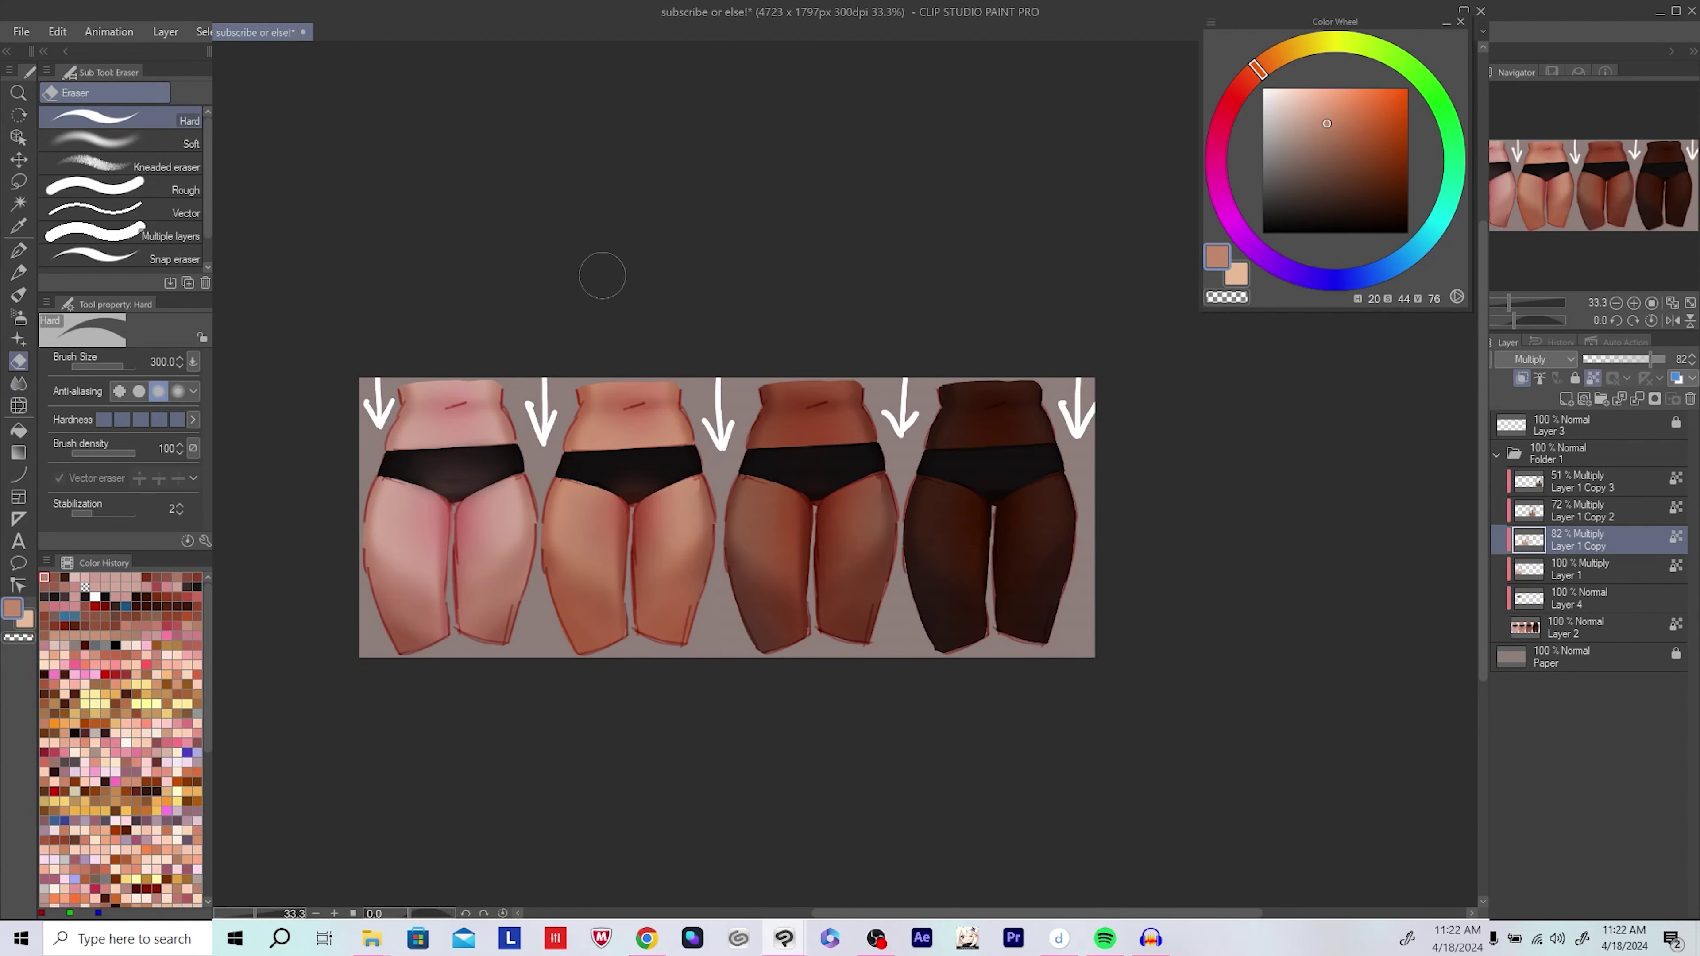
pyautogui.moveTo(637, 260); pyautogui.dragTo(629, 258)
# Step: Merge the three shadow copies down into the Multiply layer, Layer 1, and save the drawing
pyautogui.click(1619, 479)
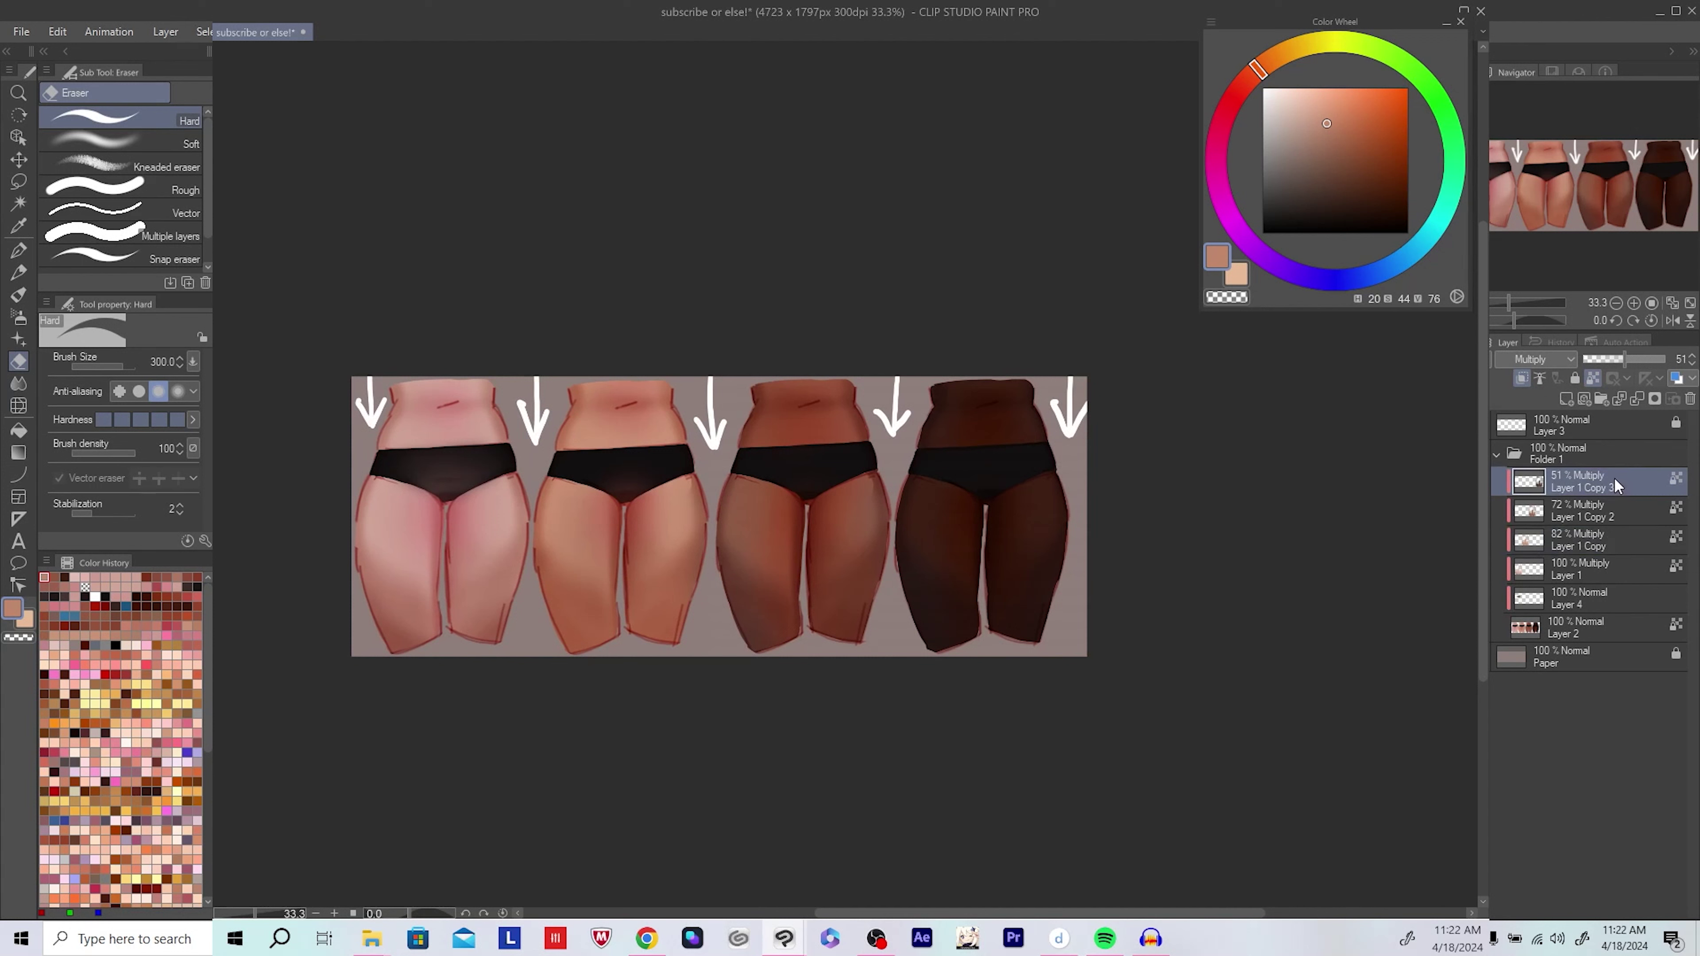
pyautogui.press('Delete')
pyautogui.press('Delete')
pyautogui.press('Delete')
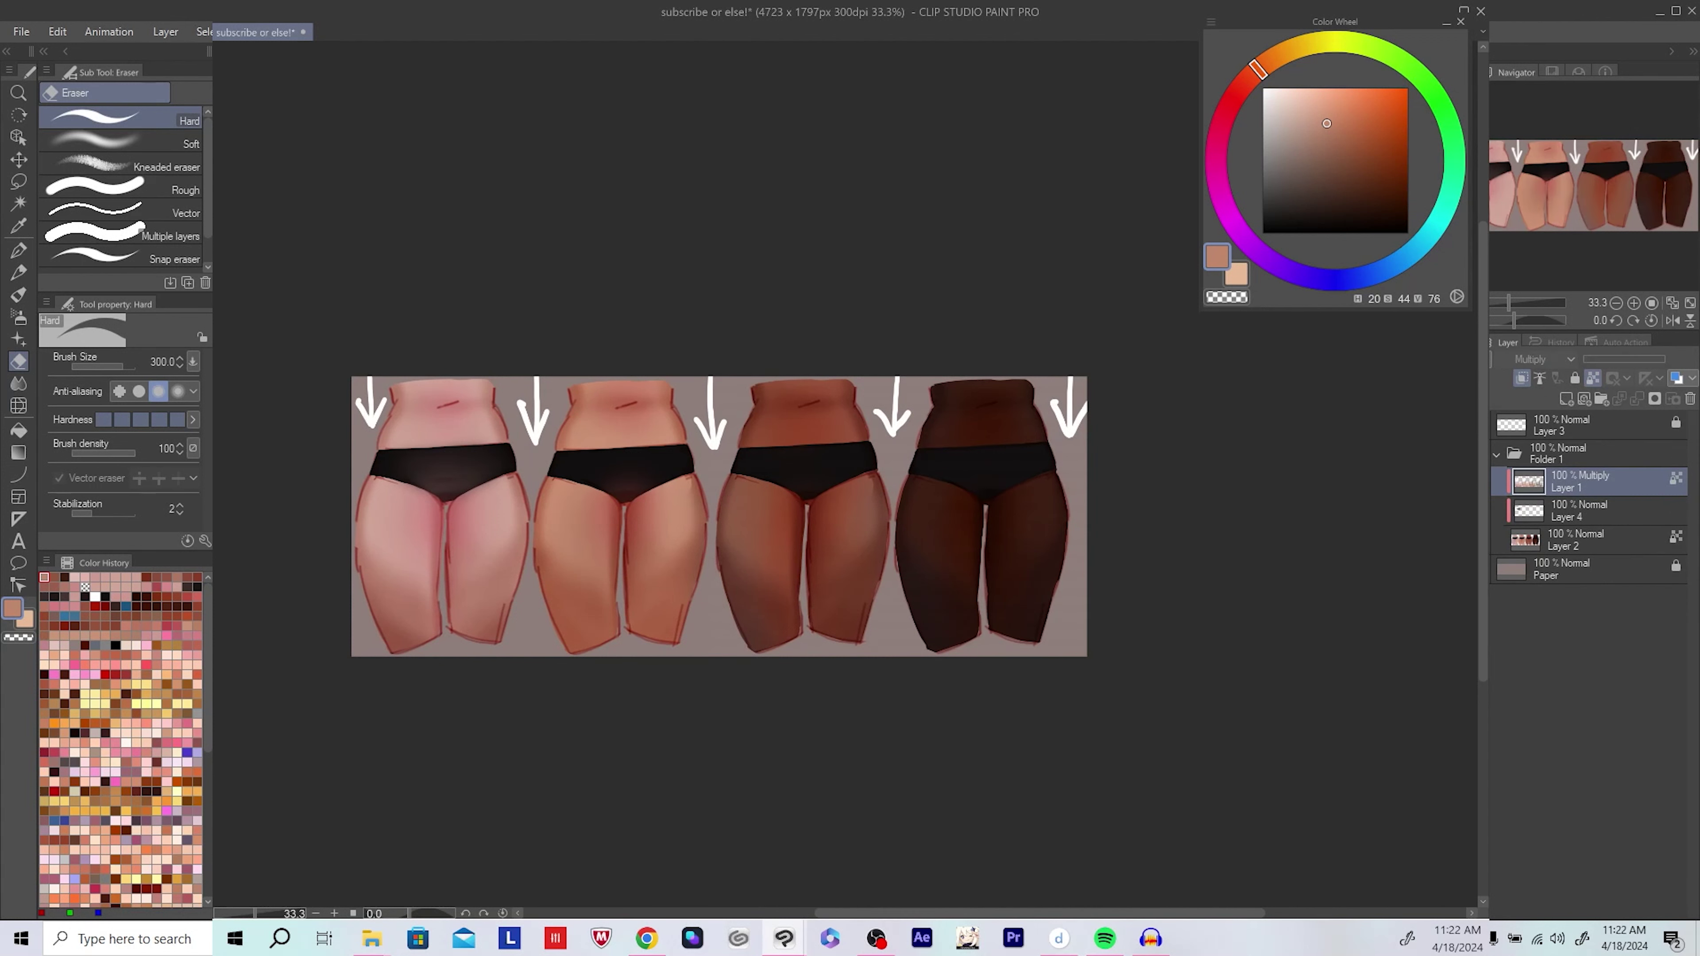
pyautogui.scroll(-4, 569, 292)
pyautogui.hotkey('ctrl', 's')
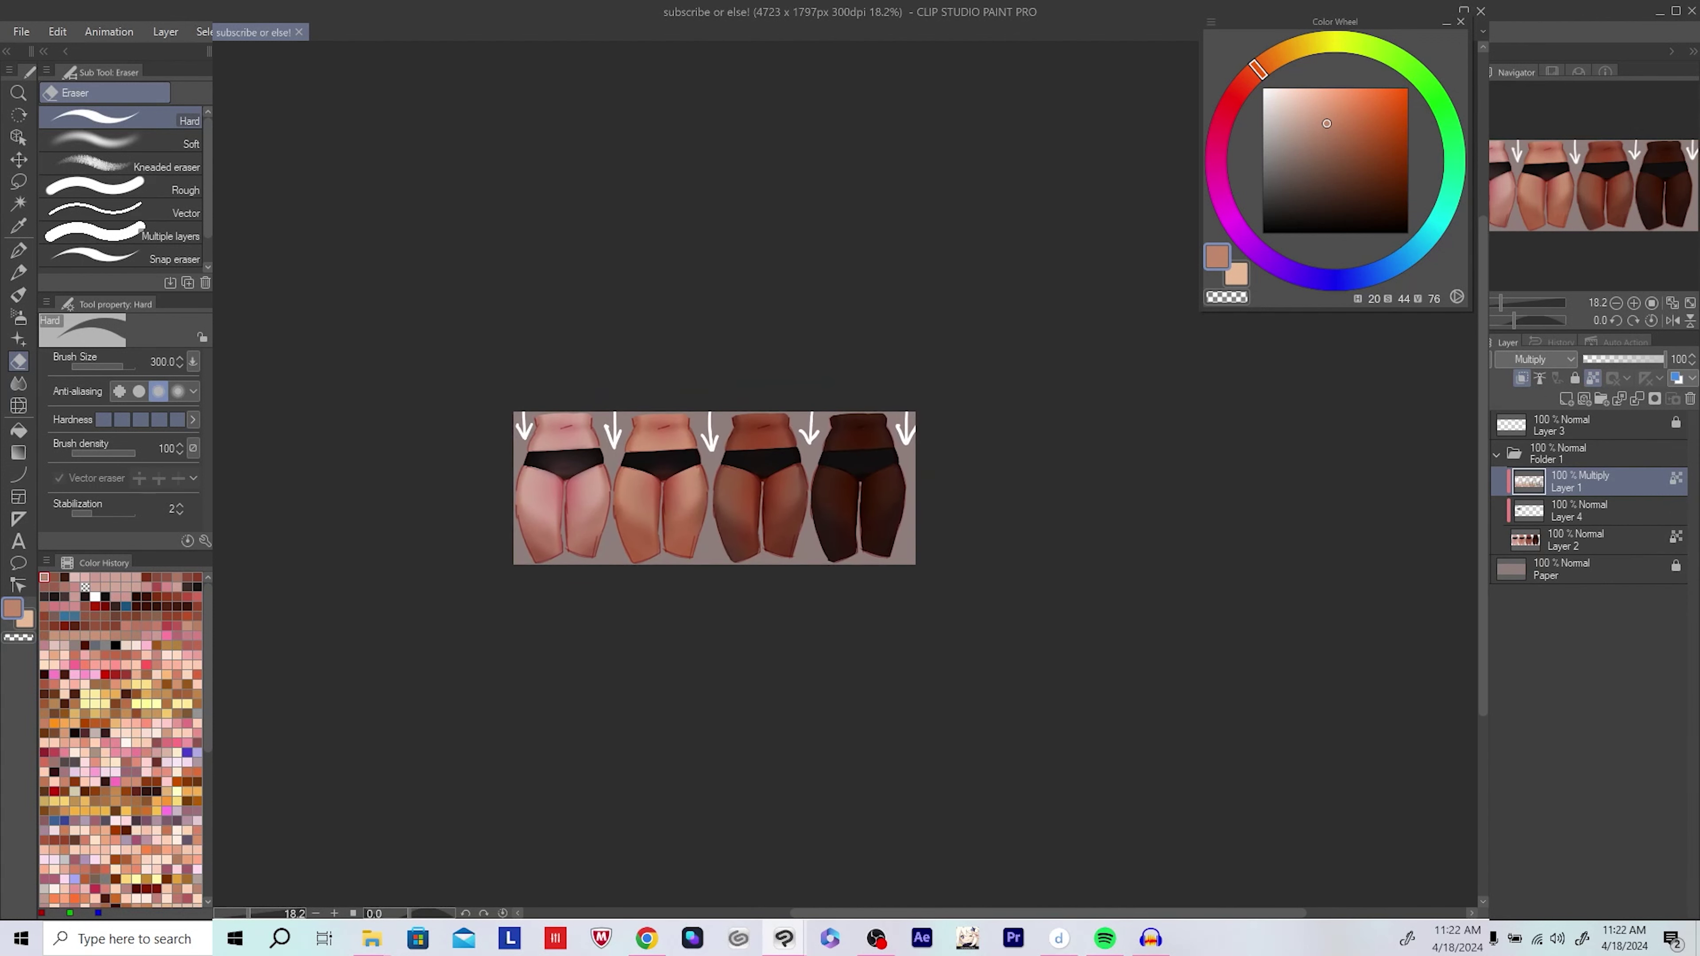
# Step: Start a Hue/Saturation/Luminosity correction on Layer 1, try several hue shifts and settle on a hue of -19
pyautogui.click(57, 32)
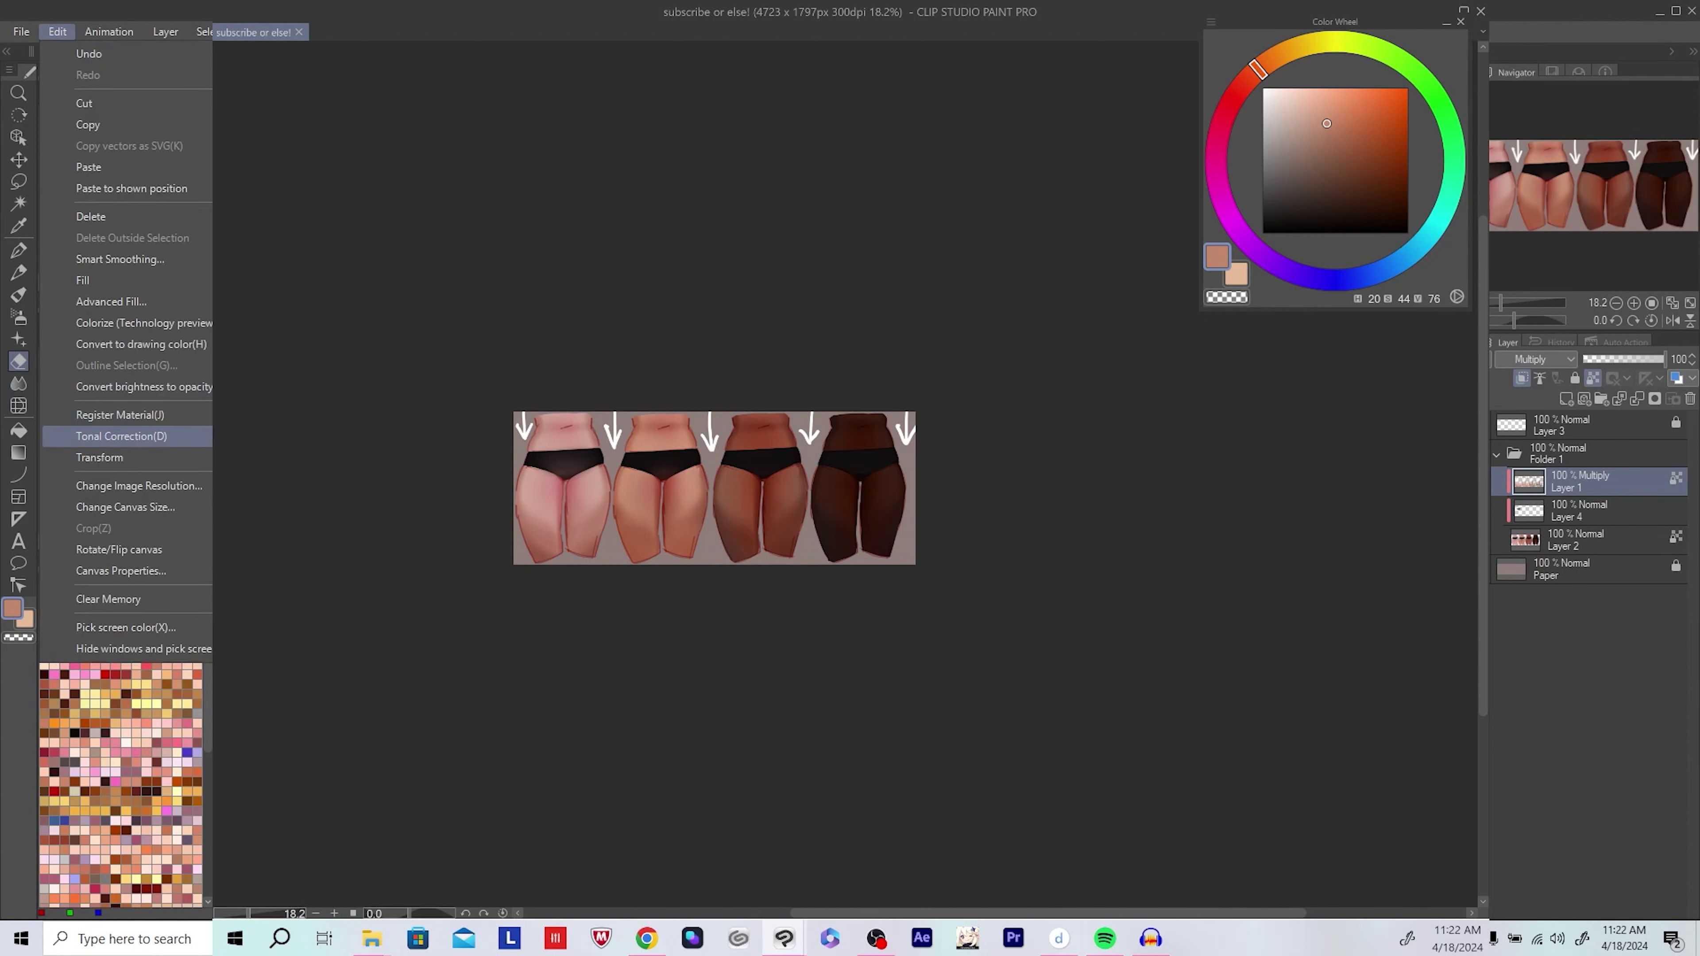
pyautogui.hotkey('ctrl', 'u')
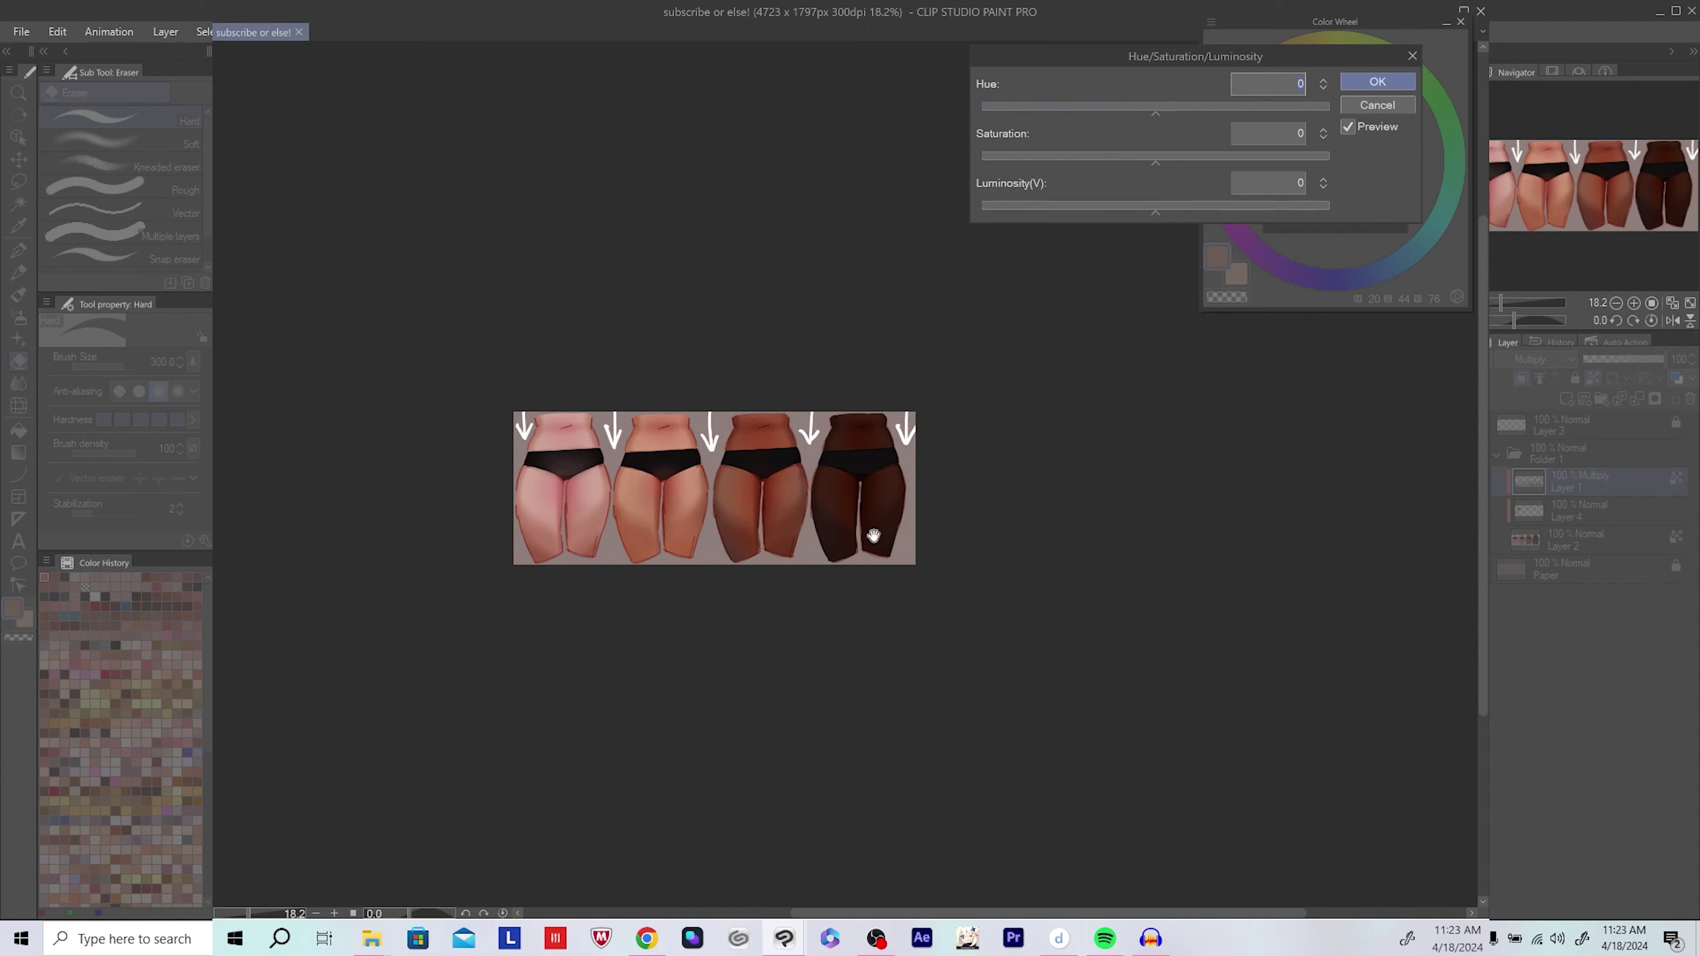
pyautogui.click(1157, 110)
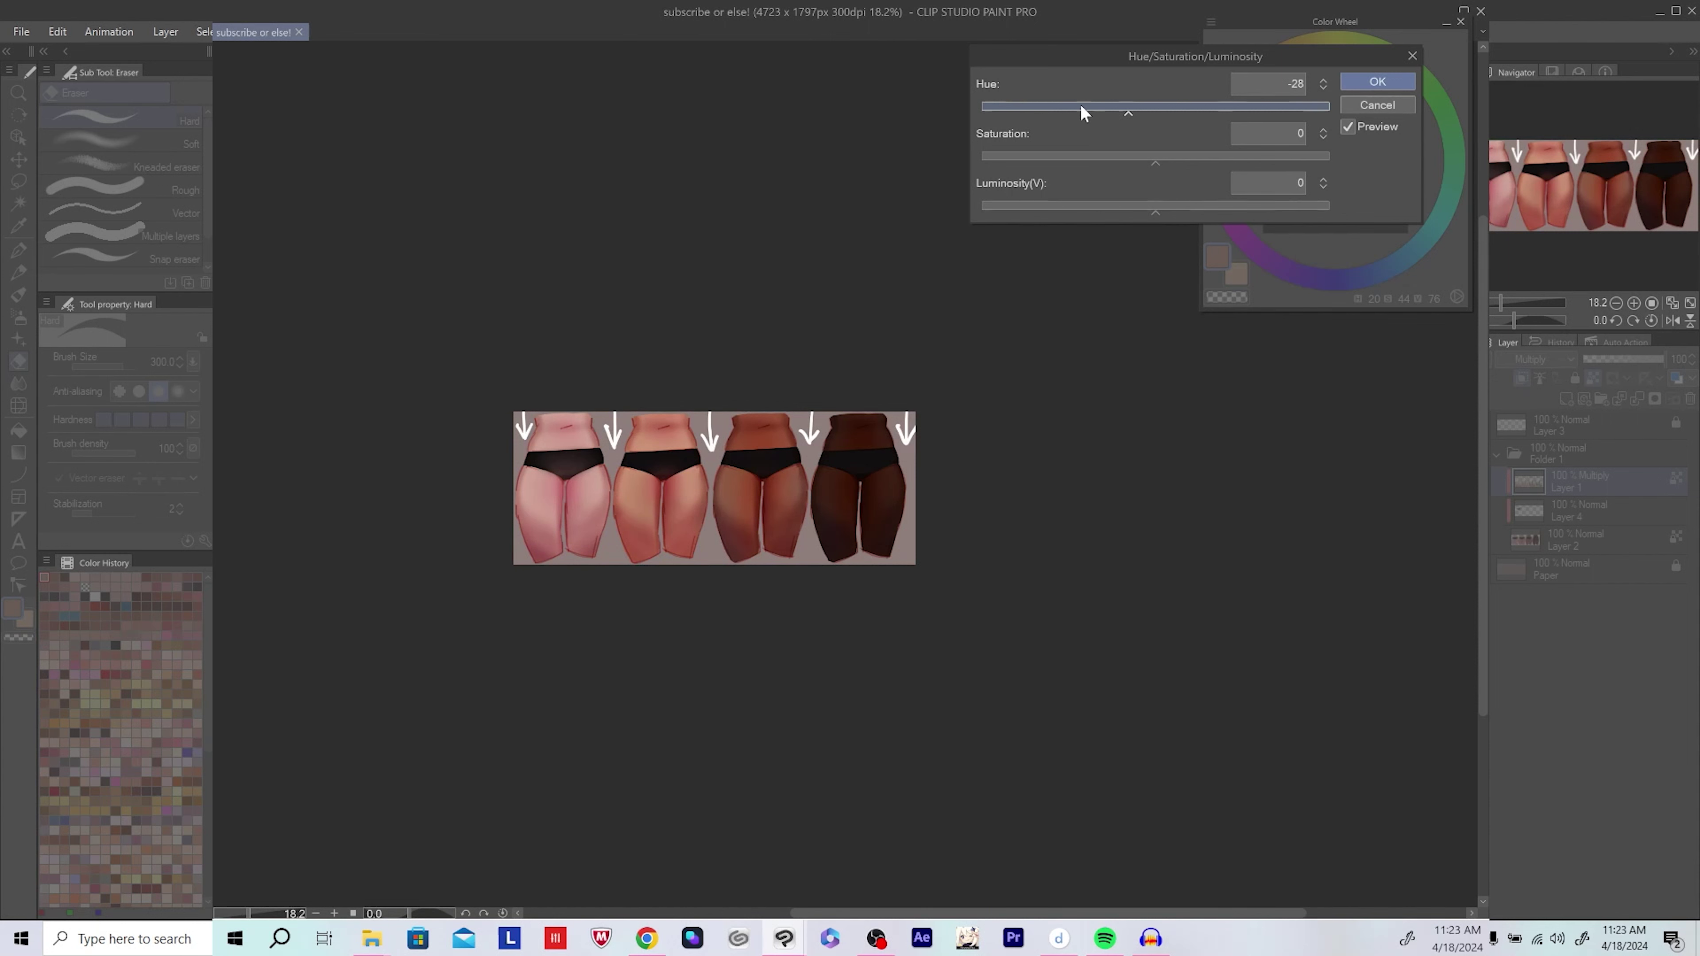
pyautogui.click(1207, 106)
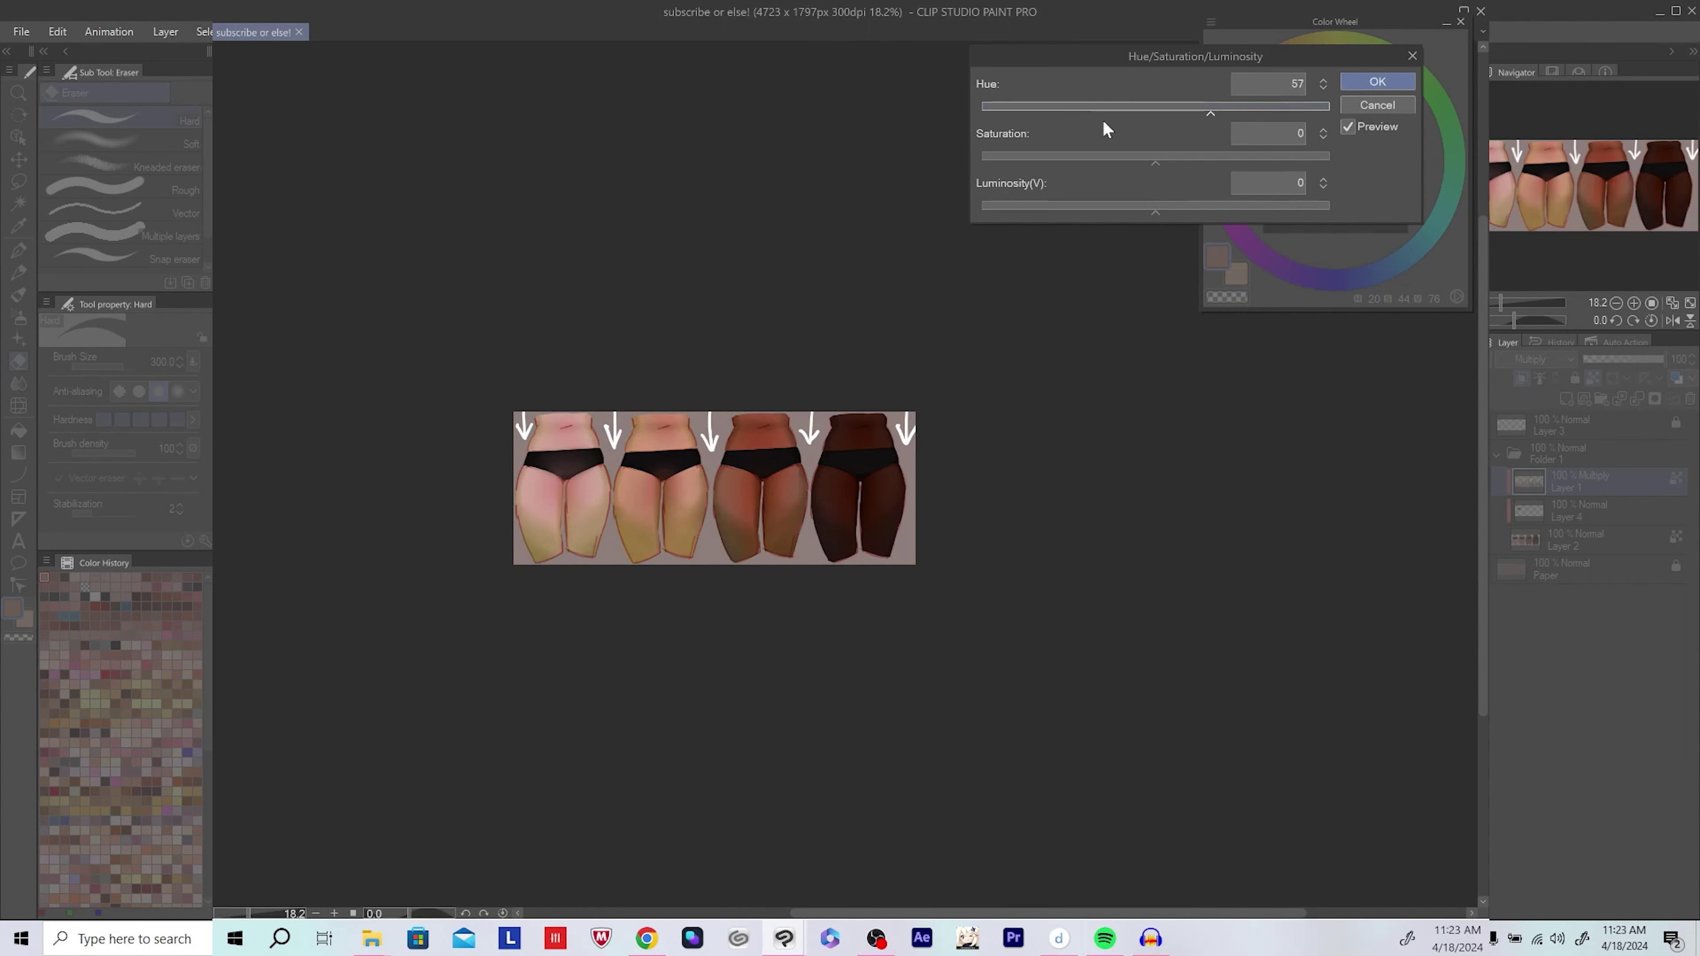
pyautogui.click(1121, 105)
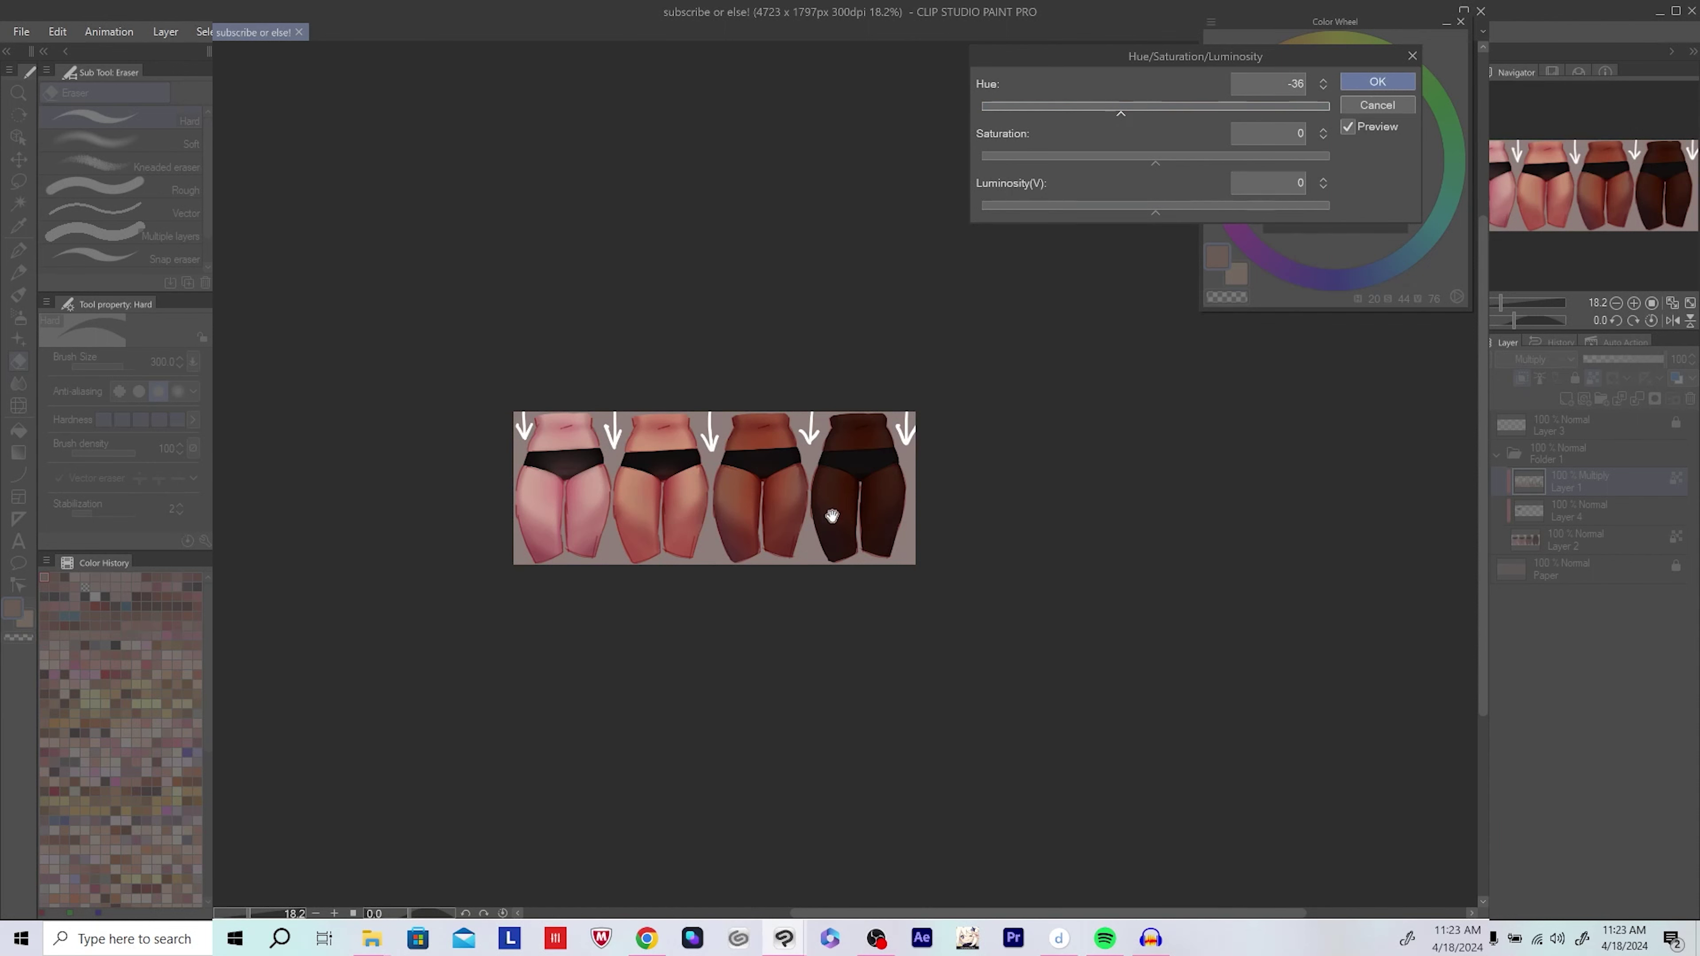
pyautogui.click(1138, 107)
# Step: Set the correction's saturation to -2, lower its luminosity slightly and apply it, comparing the shadows before and after
pyautogui.click(1196, 156)
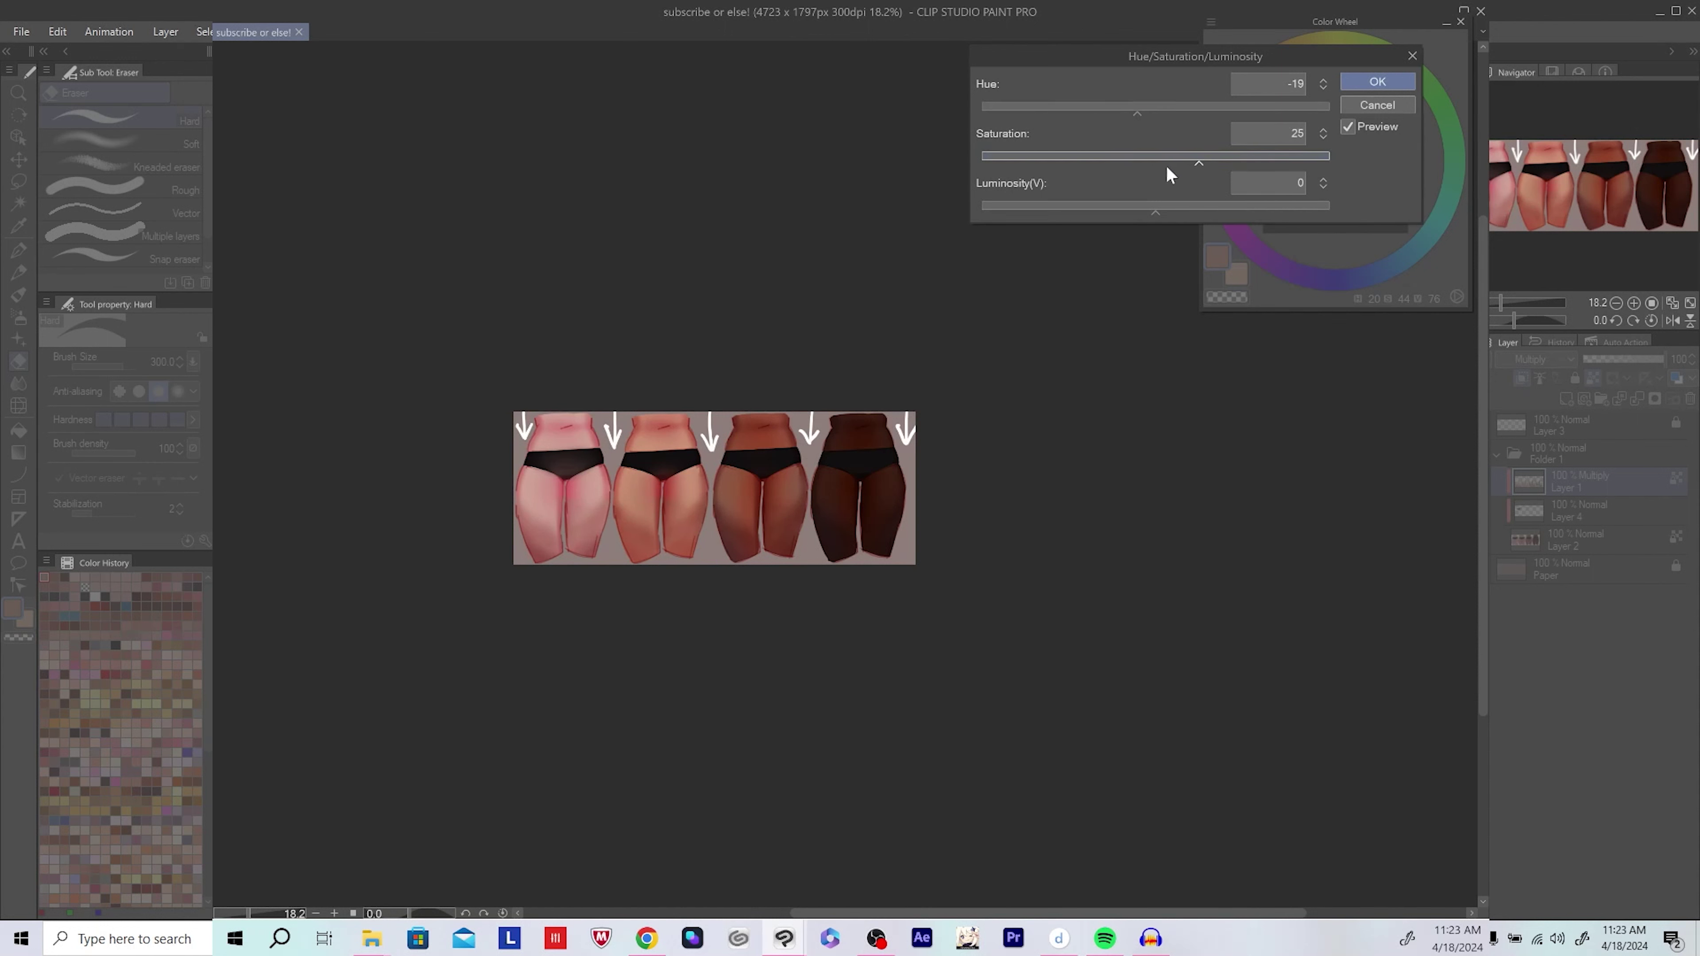
pyautogui.click(1154, 154)
pyautogui.click(1152, 156)
pyautogui.click(1171, 205)
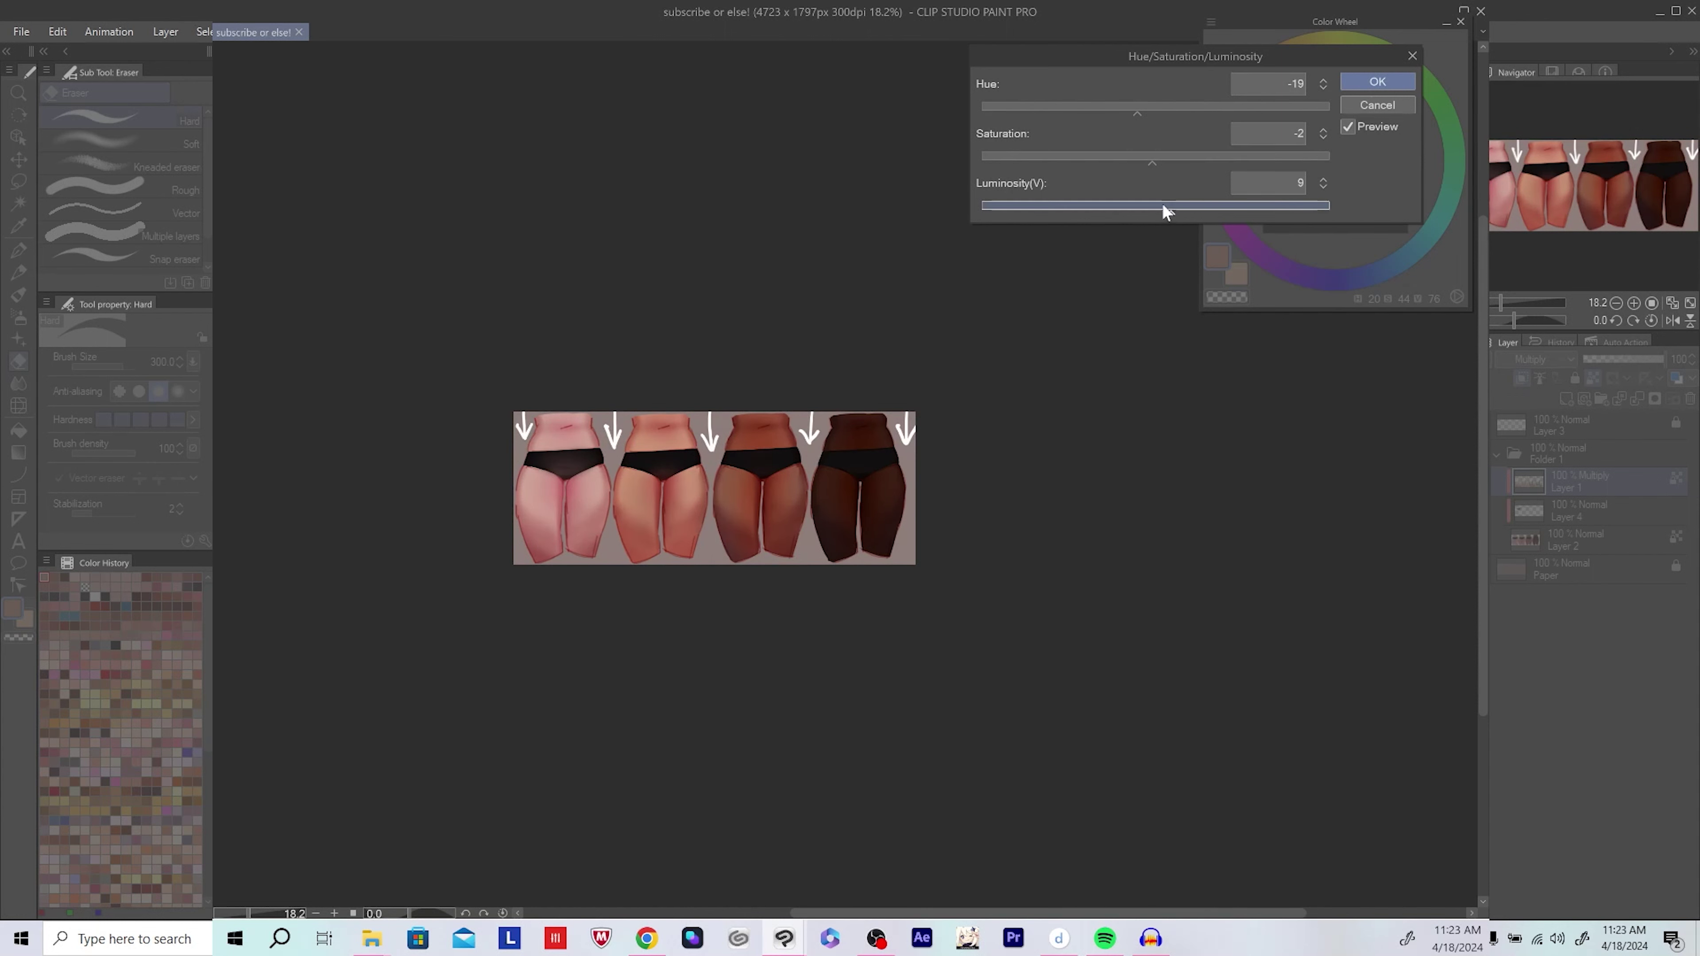
pyautogui.click(1151, 206)
pyautogui.click(1152, 207)
pyautogui.click(1402, 86)
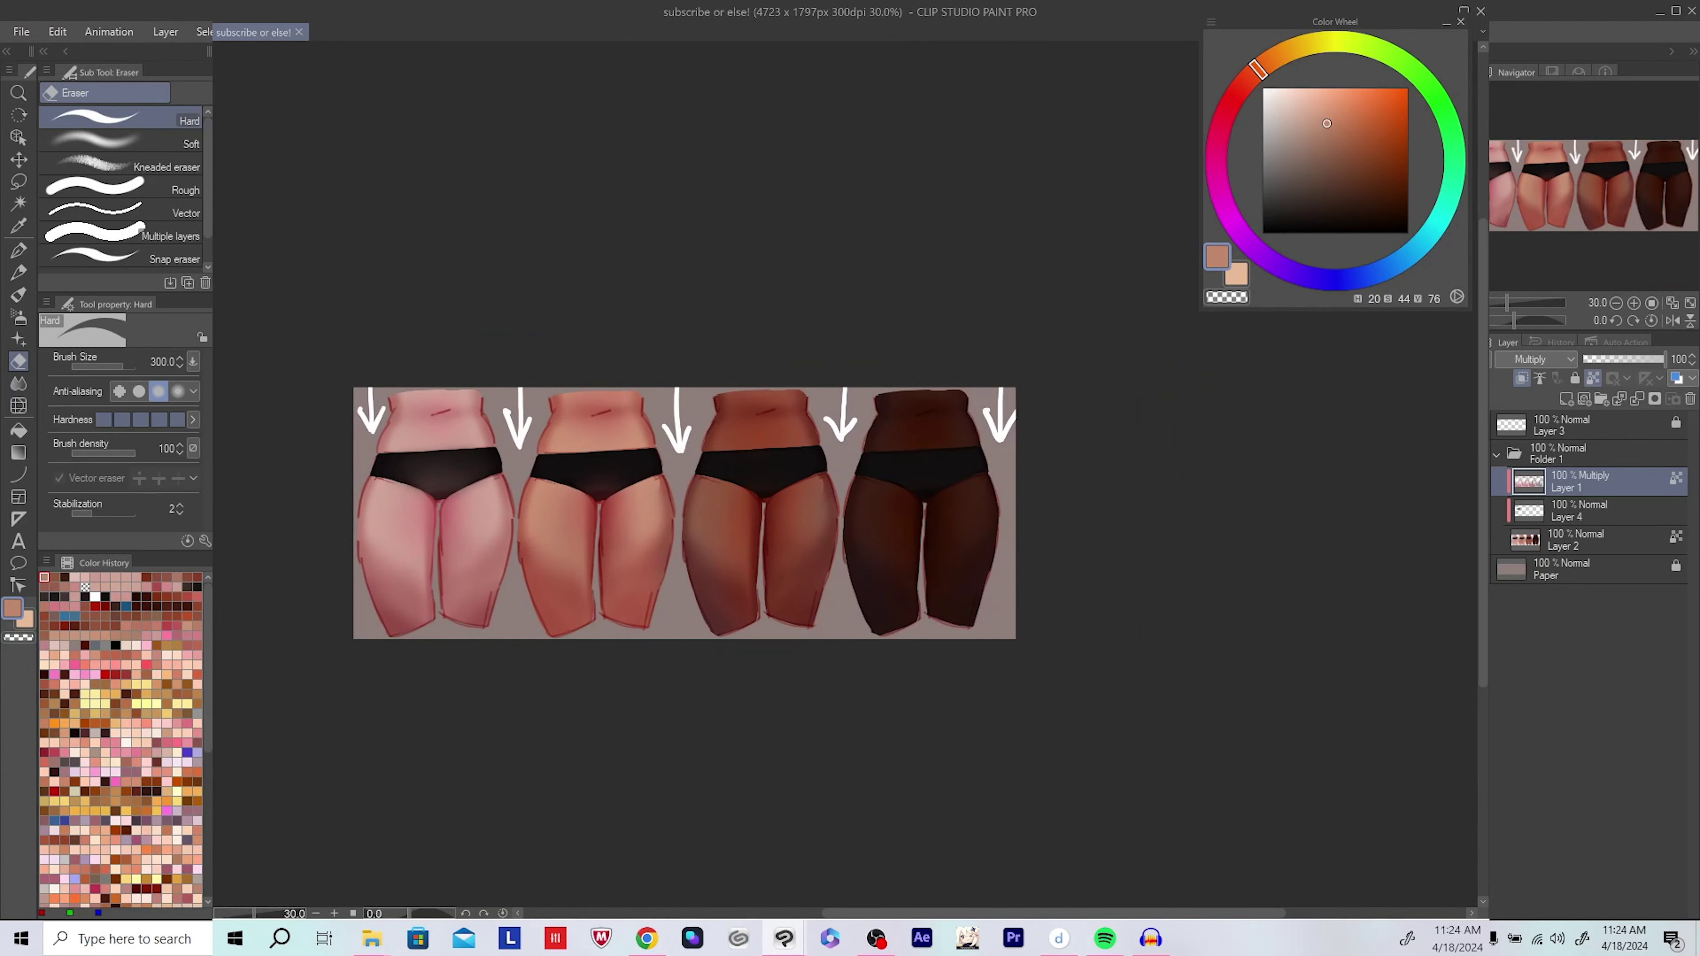
pyautogui.hotkey('ctrl', 'z')
pyautogui.hotkey('ctrl', 'y')
# Step: Start airbrushing the second figure's underwear on Layer 4 with a sampled dark reddish tone (H 3, S 28, V 25) at brush size 100
pyautogui.click(1579, 510)
pyautogui.scroll(2, 803, 568)
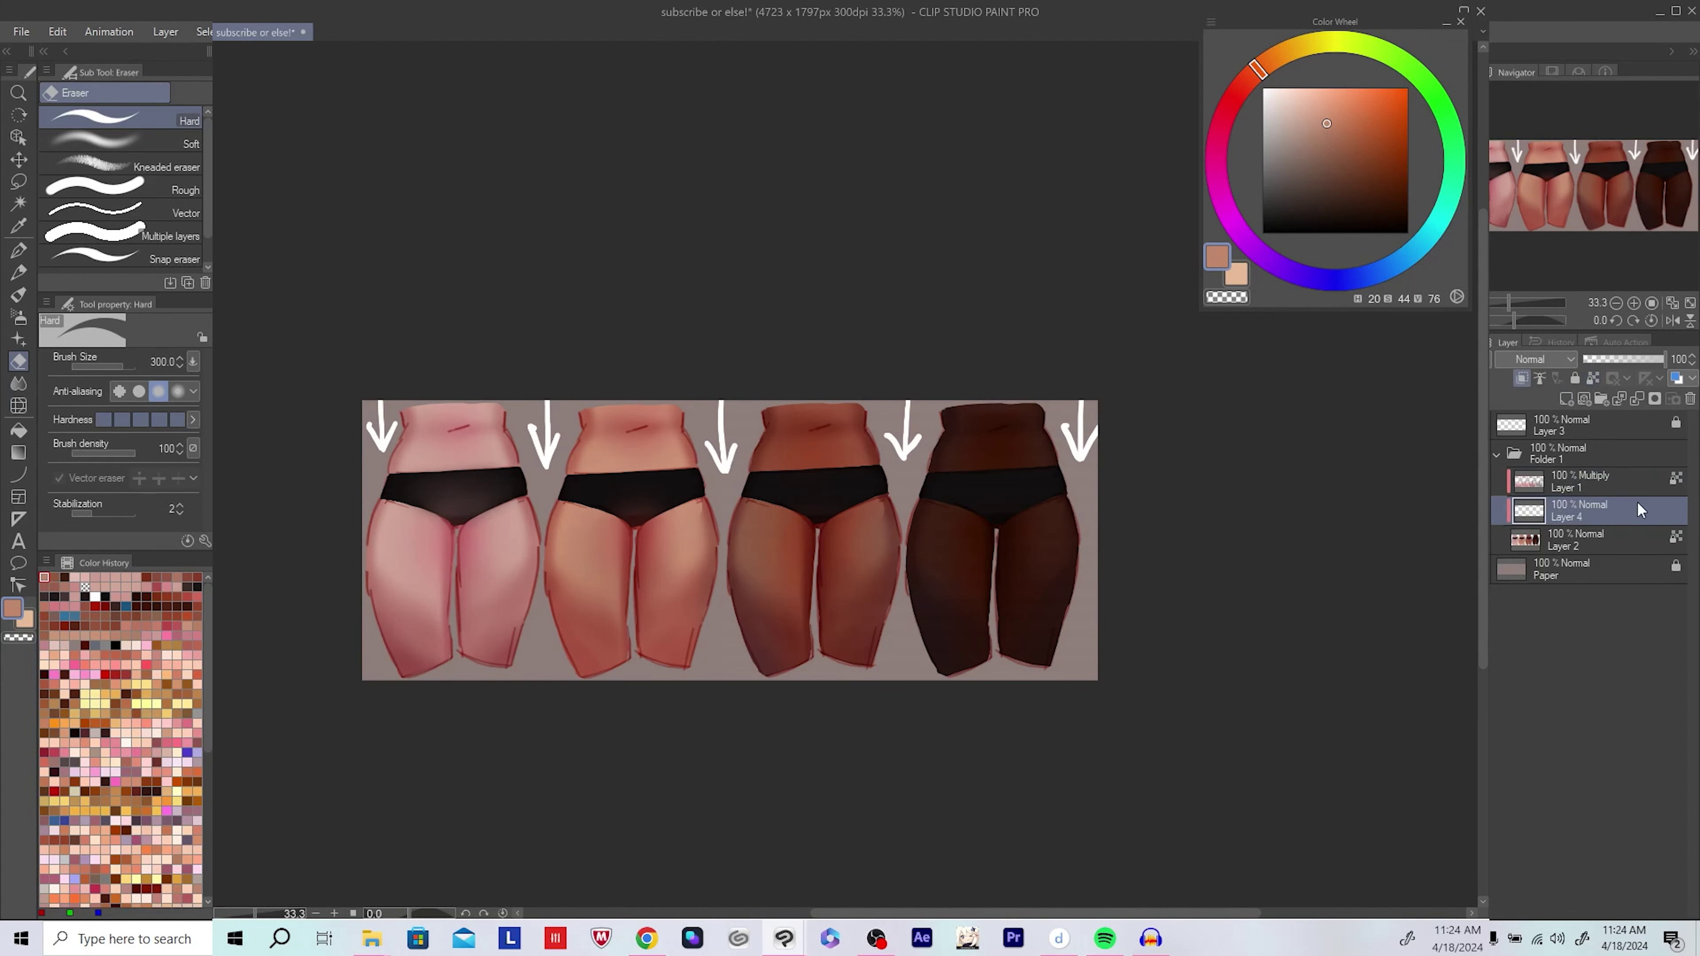
pyautogui.scroll(2, 803, 568)
pyautogui.press('b')
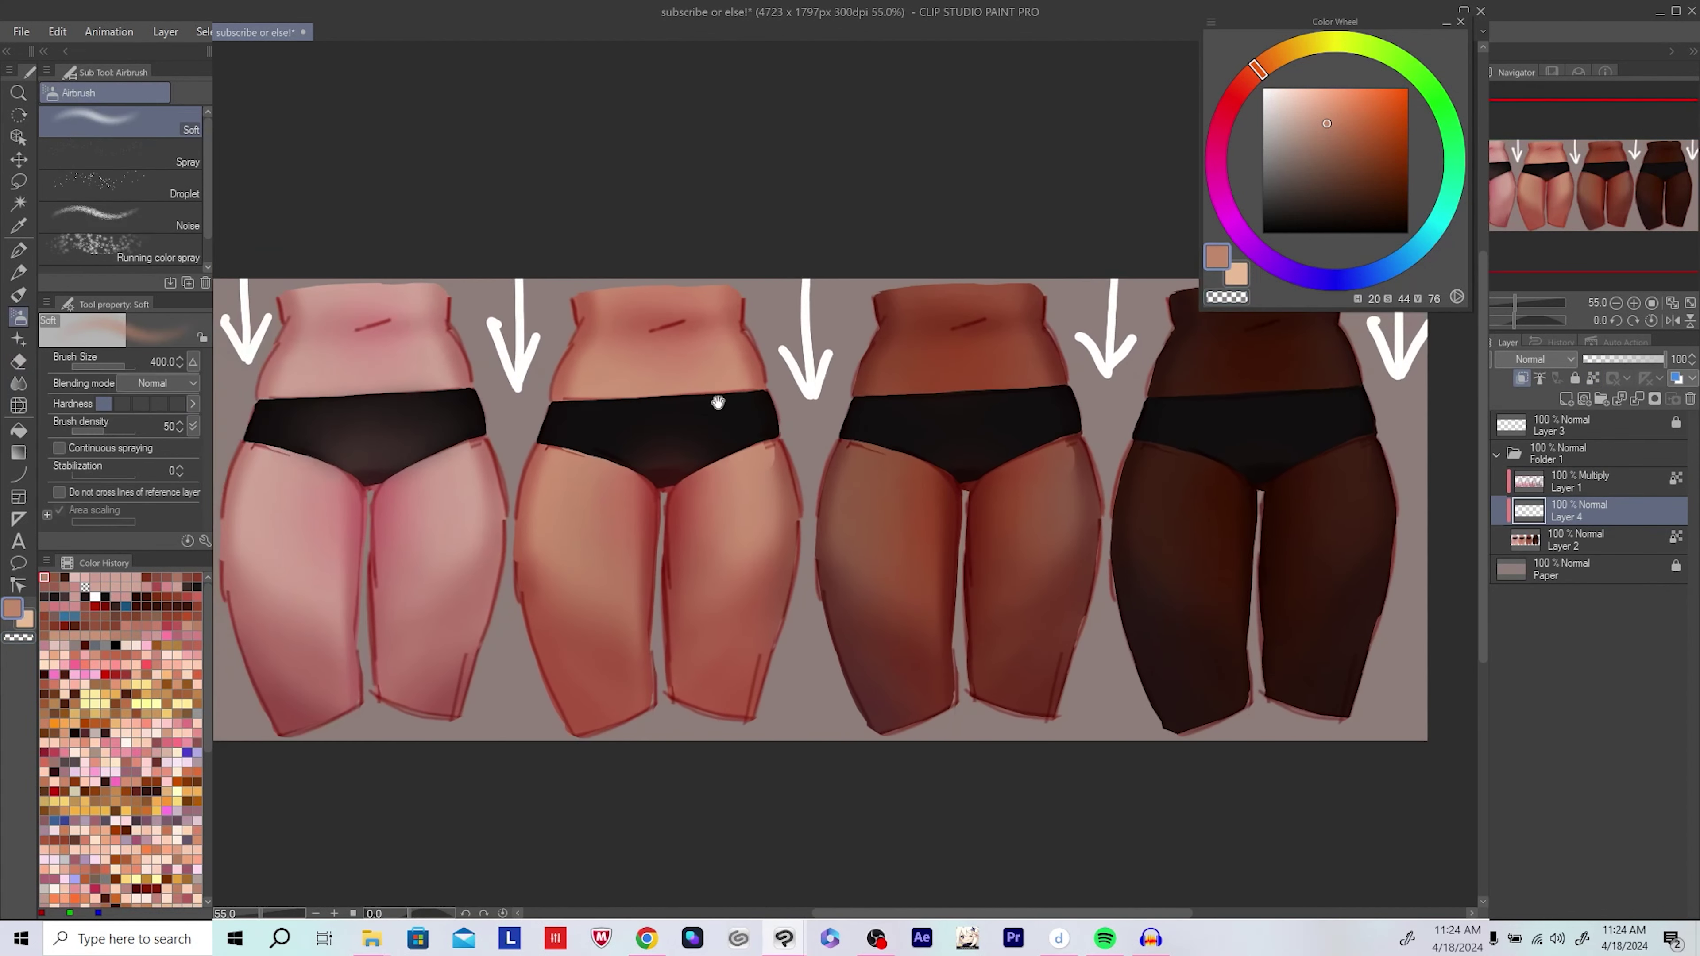
pyautogui.keyDown('alt'); pyautogui.click(398, 462); pyautogui.keyUp('alt')
pyautogui.keyDown('alt'); pyautogui.click(676, 470); pyautogui.keyUp('alt')
pyautogui.press(']')
pyautogui.press(']')
pyautogui.scroll(1, 797, 482)
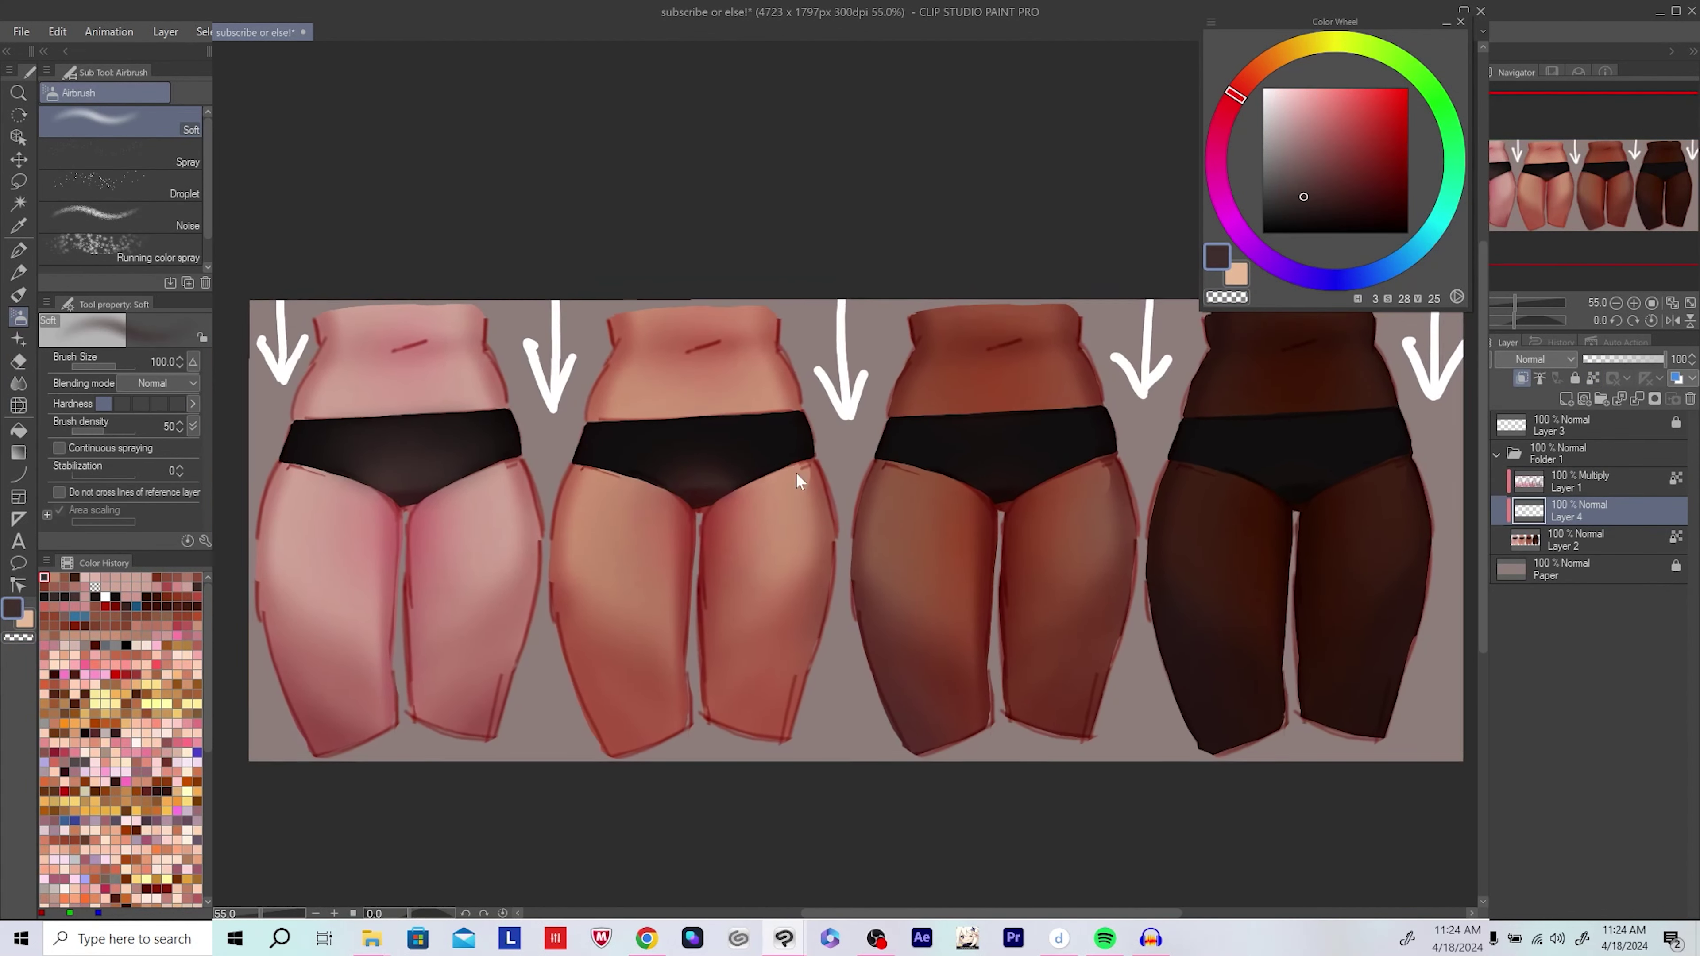
# Step: Airbrush a soft glow onto the second and third figures' underwear on Layer 4 with sampled dark reddish tones at brush size 200
pyautogui.keyDown('alt'); pyautogui.click(718, 475); pyautogui.keyUp('alt')
pyautogui.keyDown('alt'); pyautogui.click(717, 474); pyautogui.keyUp('alt')
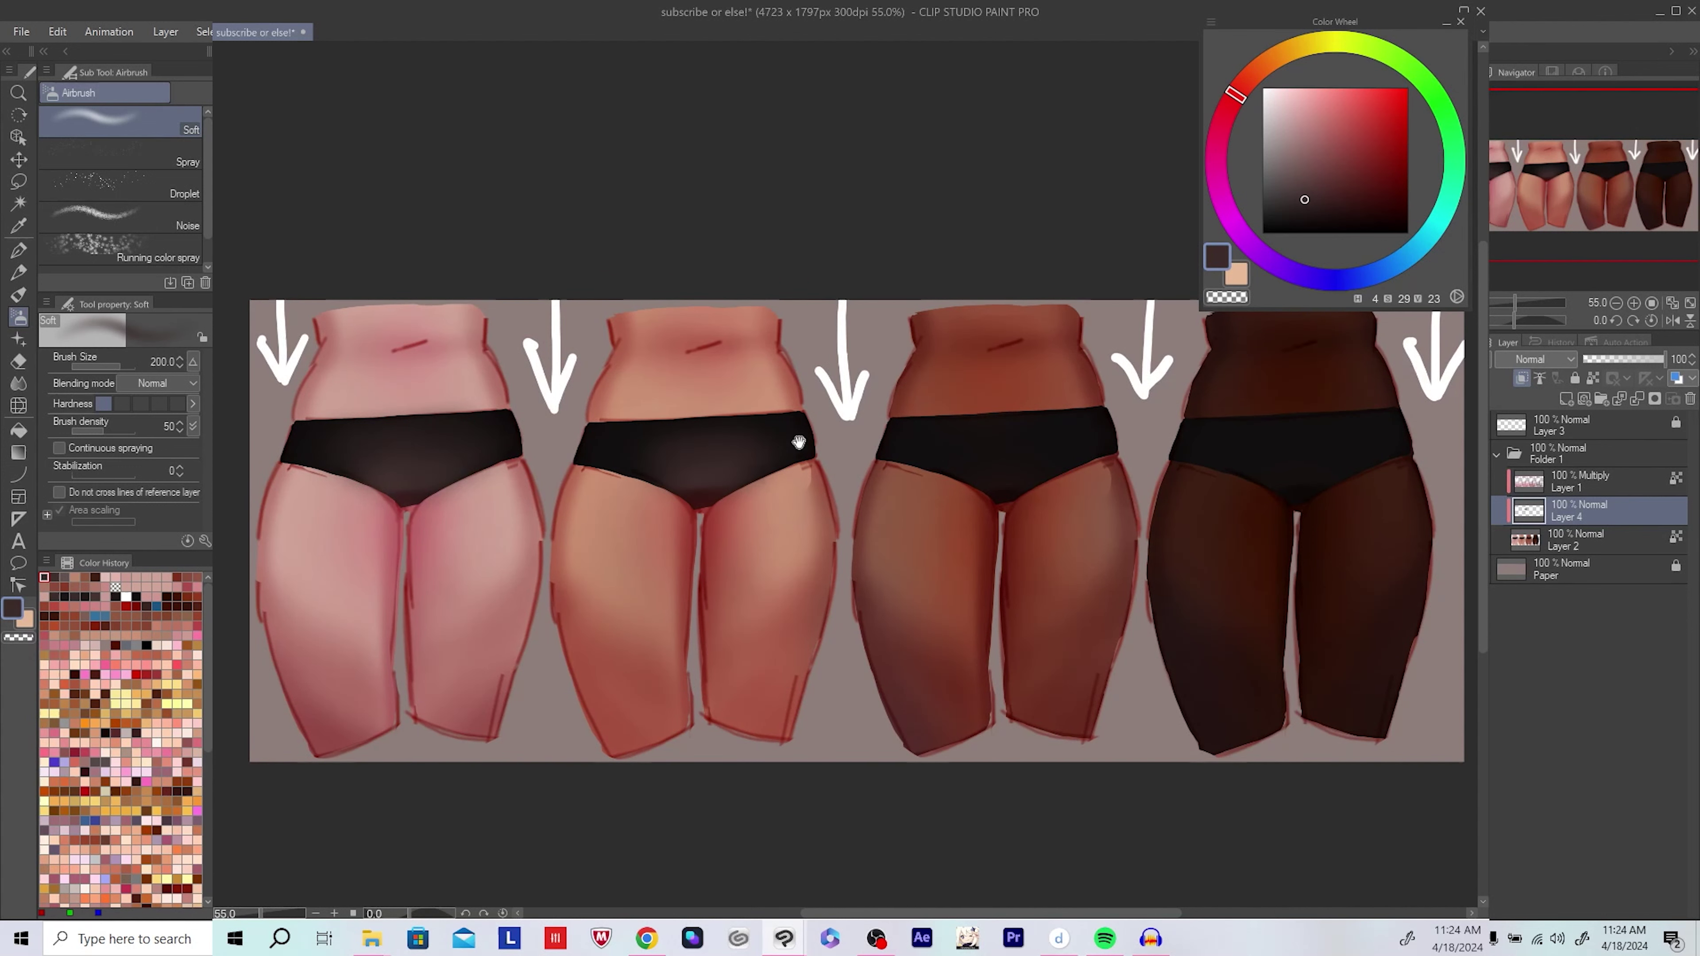
pyautogui.moveTo(796, 436); pyautogui.dragTo(683, 443)
pyautogui.keyDown('alt'); pyautogui.click(593, 468); pyautogui.keyUp('alt')
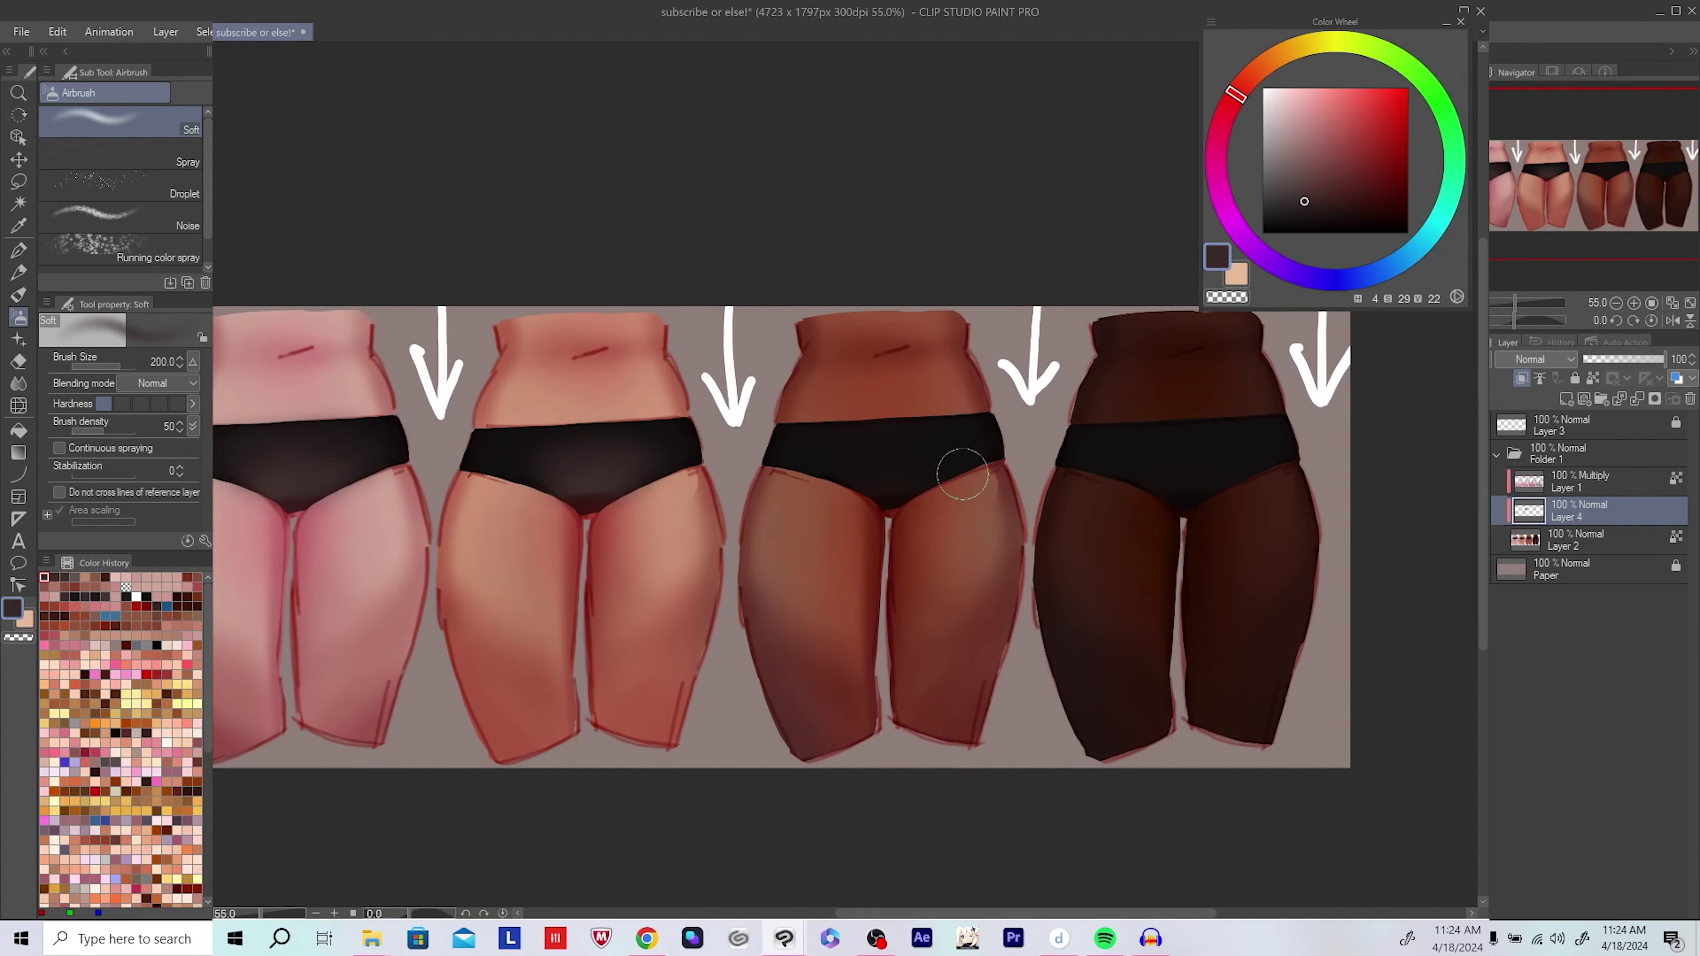
pyautogui.moveTo(968, 475); pyautogui.dragTo(854, 491)
pyautogui.moveTo(740, 475); pyautogui.dragTo(693, 471)
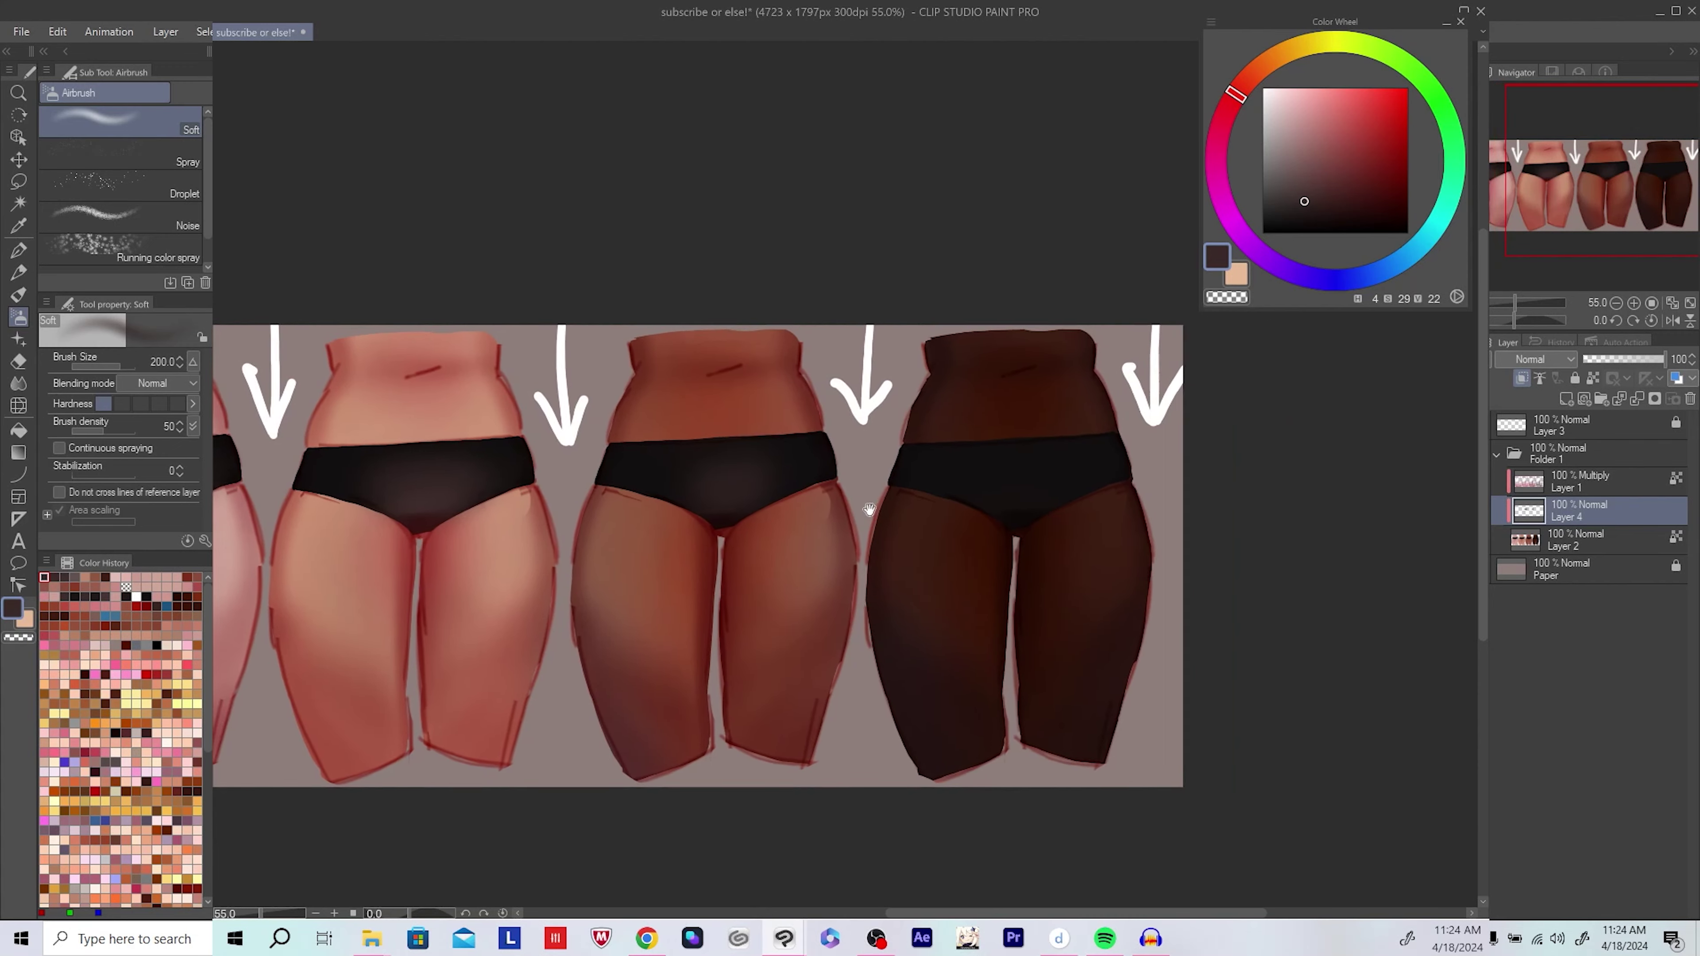
# Step: Airbrush the fourth figure's underwear with a sampled darker tone (H 0, S 26, V 14) and save the drawing
pyautogui.keyDown('alt'); pyautogui.click(868, 494); pyautogui.keyUp('alt')
pyautogui.moveTo(869, 493); pyautogui.dragTo(748, 494)
pyautogui.scroll(-1, 1128, 448)
pyautogui.scroll(-4, 1168, 422)
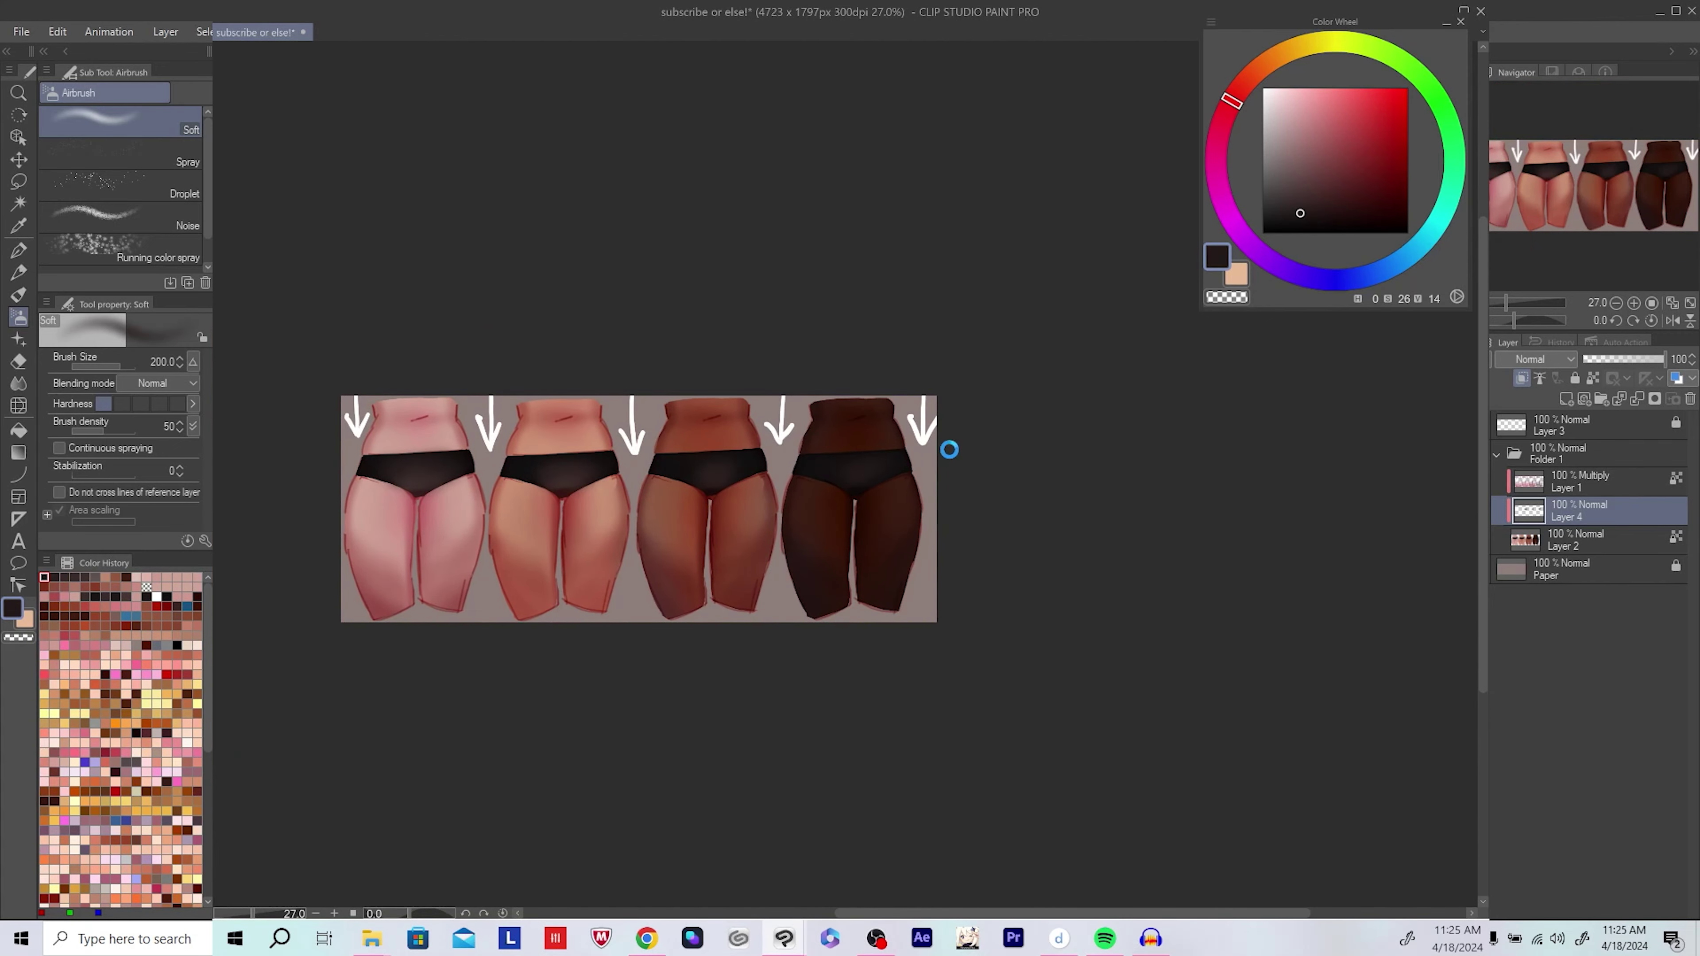
pyautogui.scroll(-1, 948, 448)
pyautogui.hotkey('ctrl', 's')
# Step: Merge Layer 4 down into Layer 2, try merging the Multiply Layer 1 as well and undo that second merge
pyautogui.hotkey('ctrl', 'e')
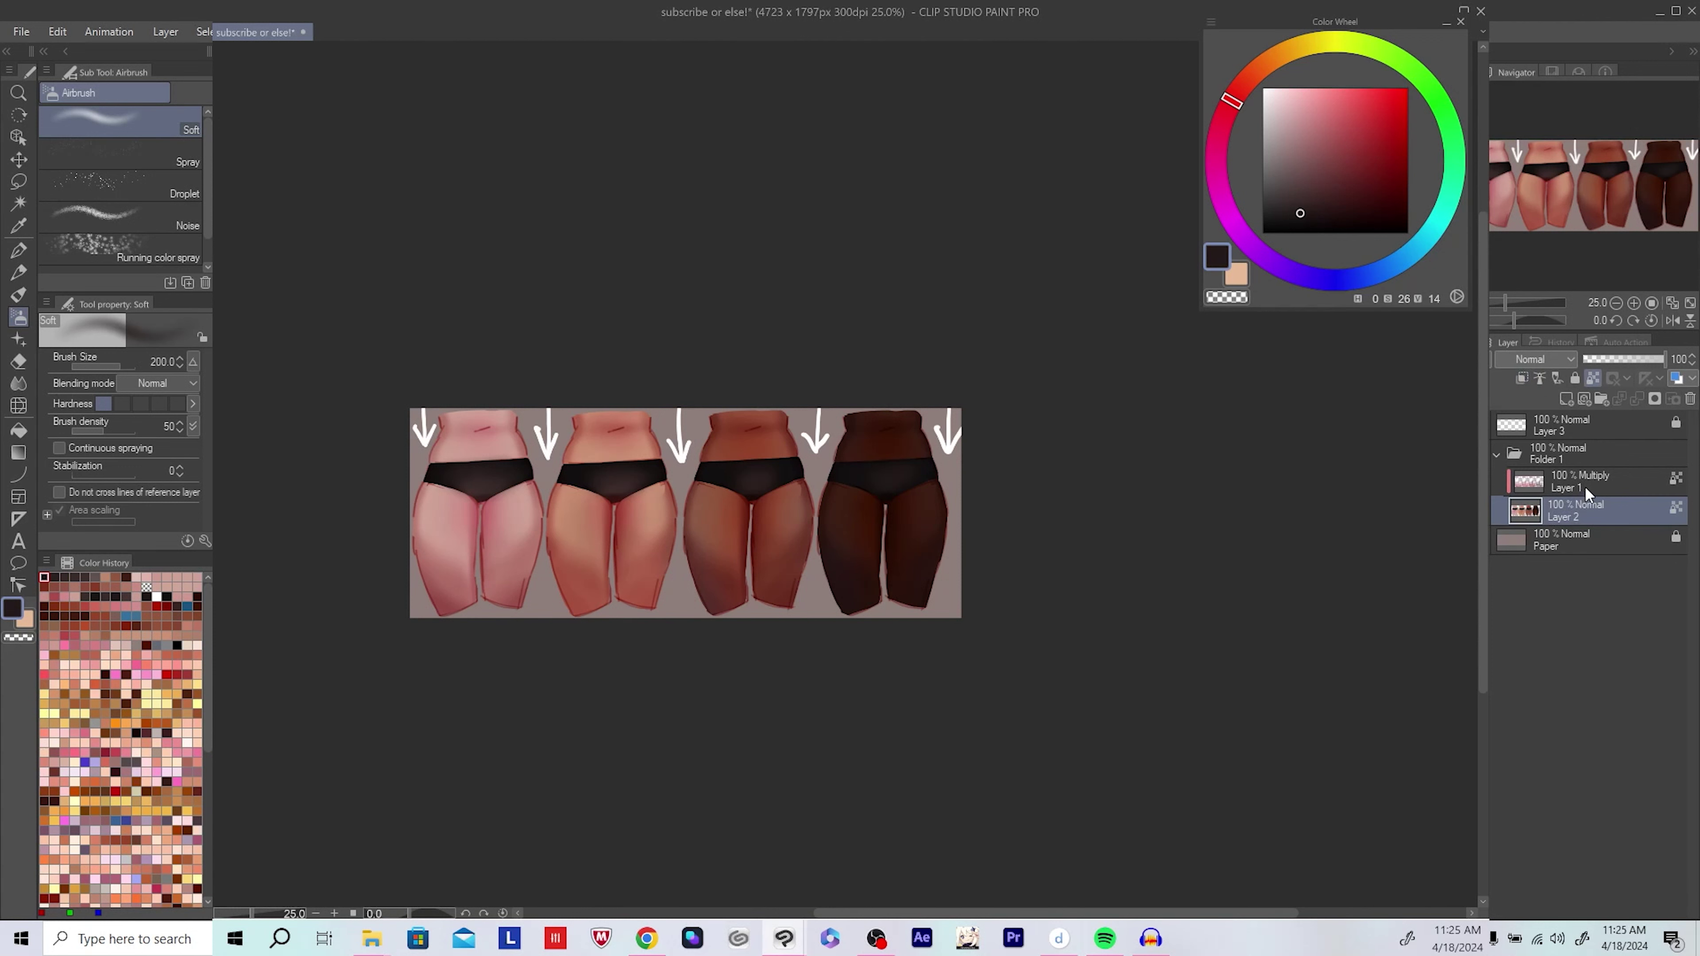
pyautogui.click(1588, 489)
pyautogui.hotkey('ctrl', 'e')
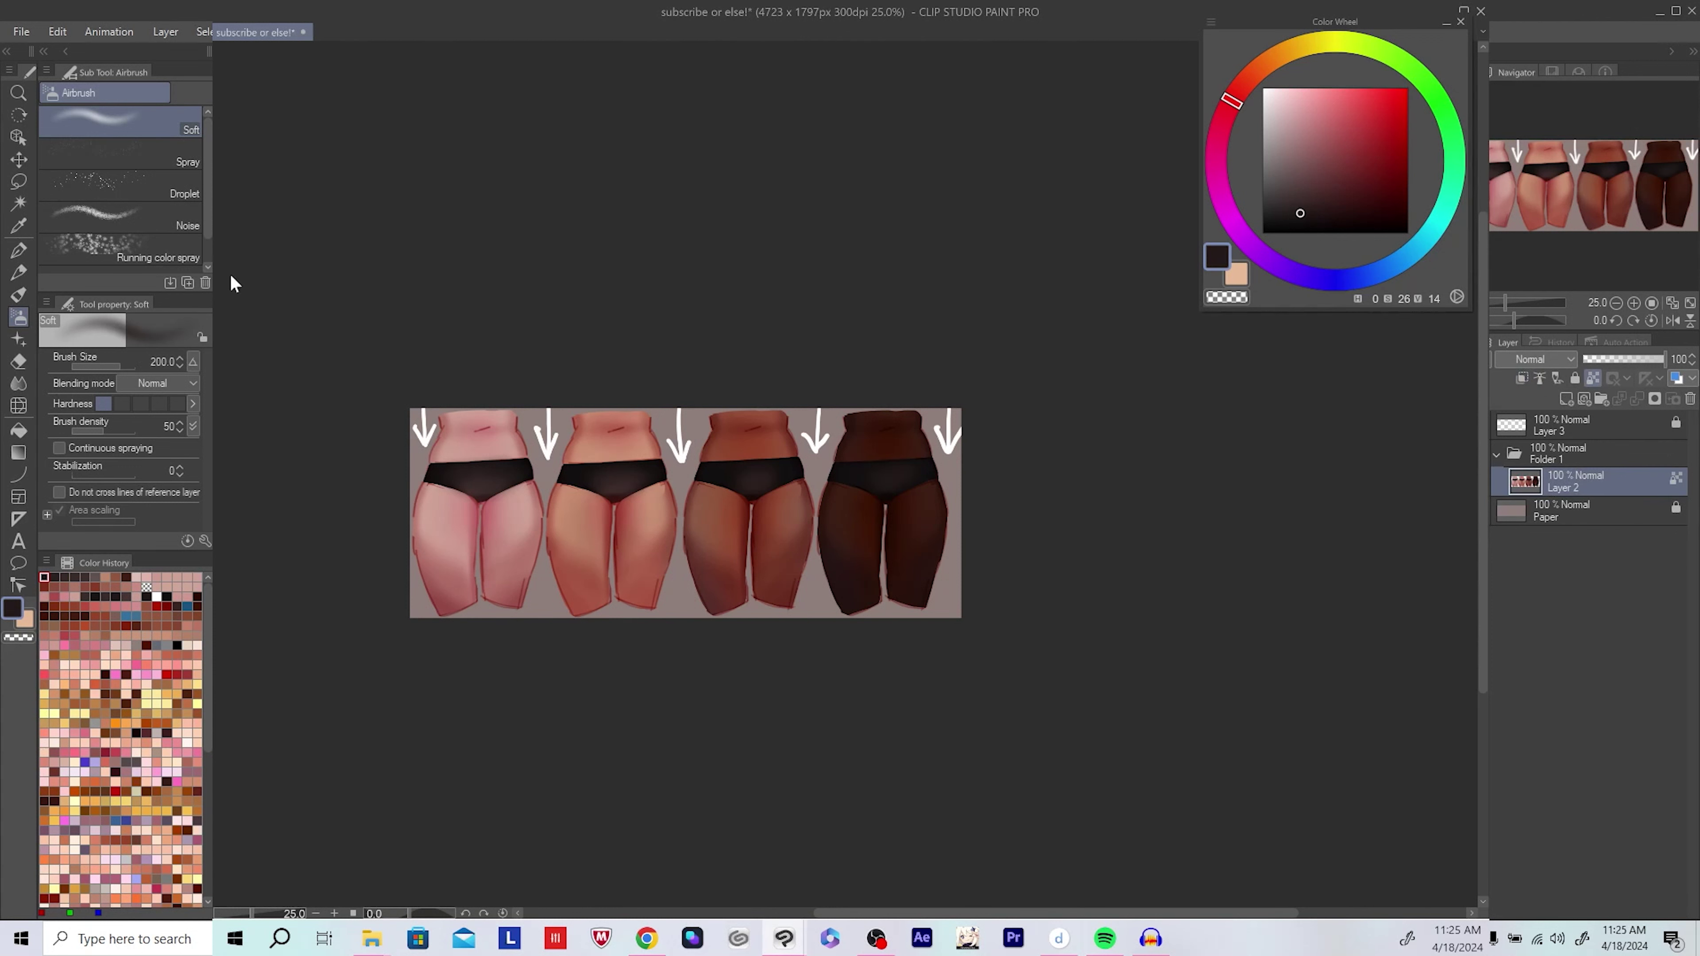
pyautogui.hotkey('ctrl', 'z')
pyautogui.hotkey('ctrl', 'z')
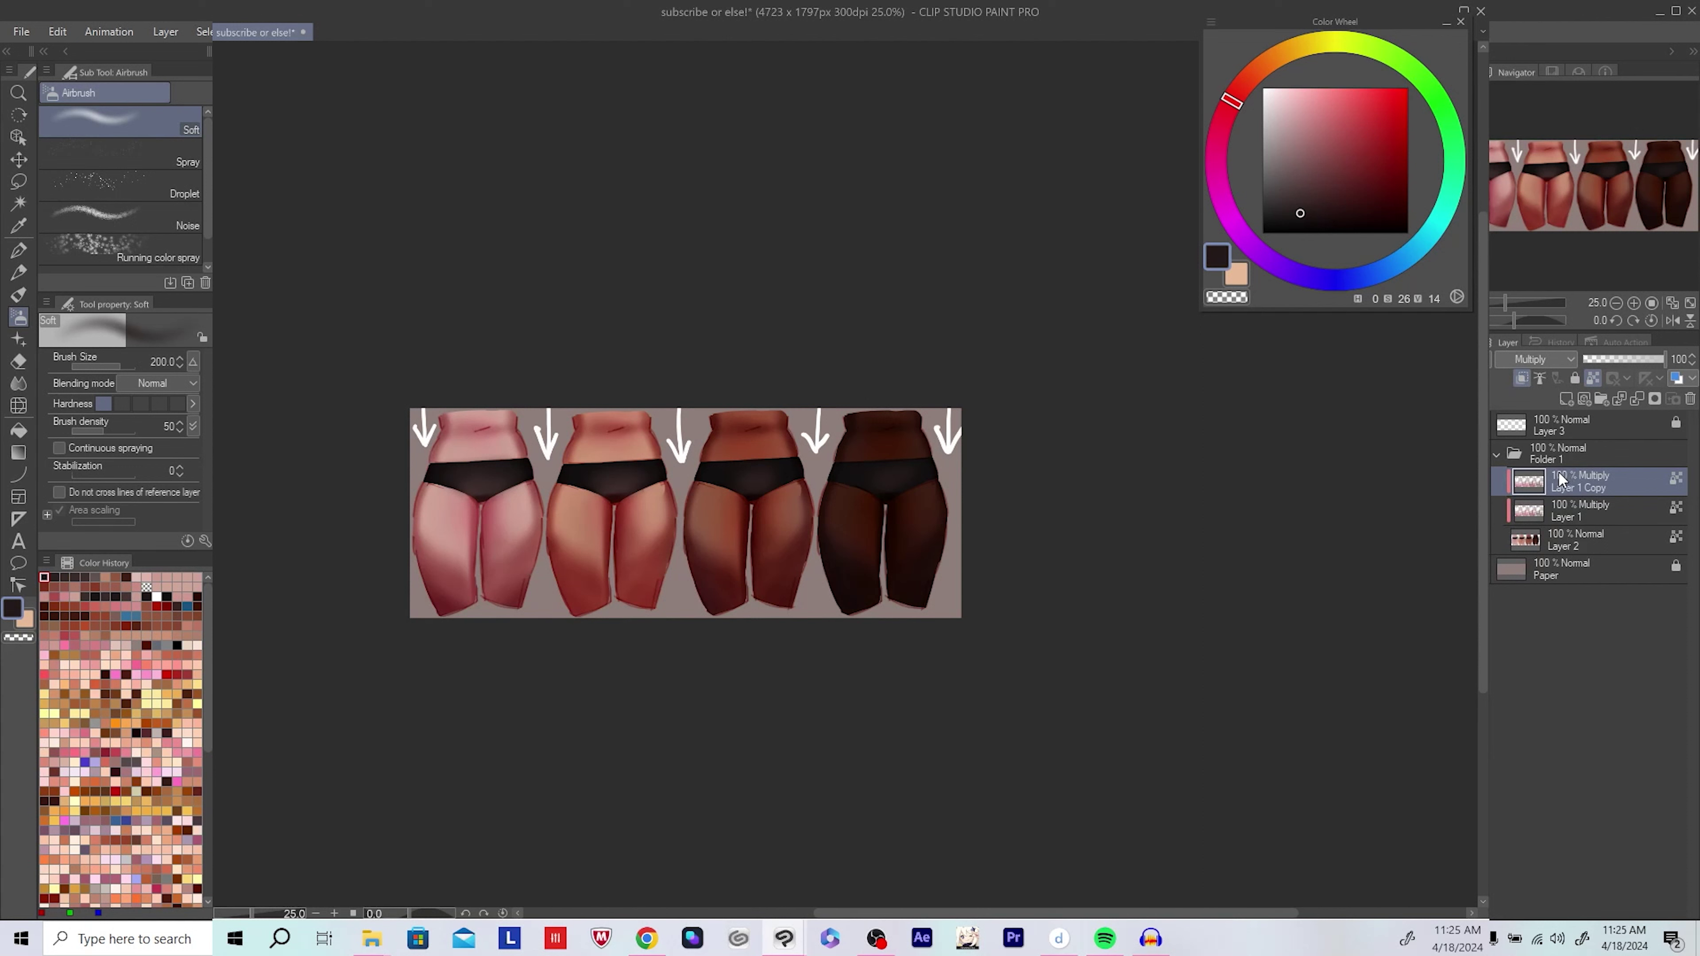
# Step: Lower the duplicated Multiply shadow layer's opacity to about 26%, merge the shadow layers into Layer 2 and save the drawing
pyautogui.click(1614, 360)
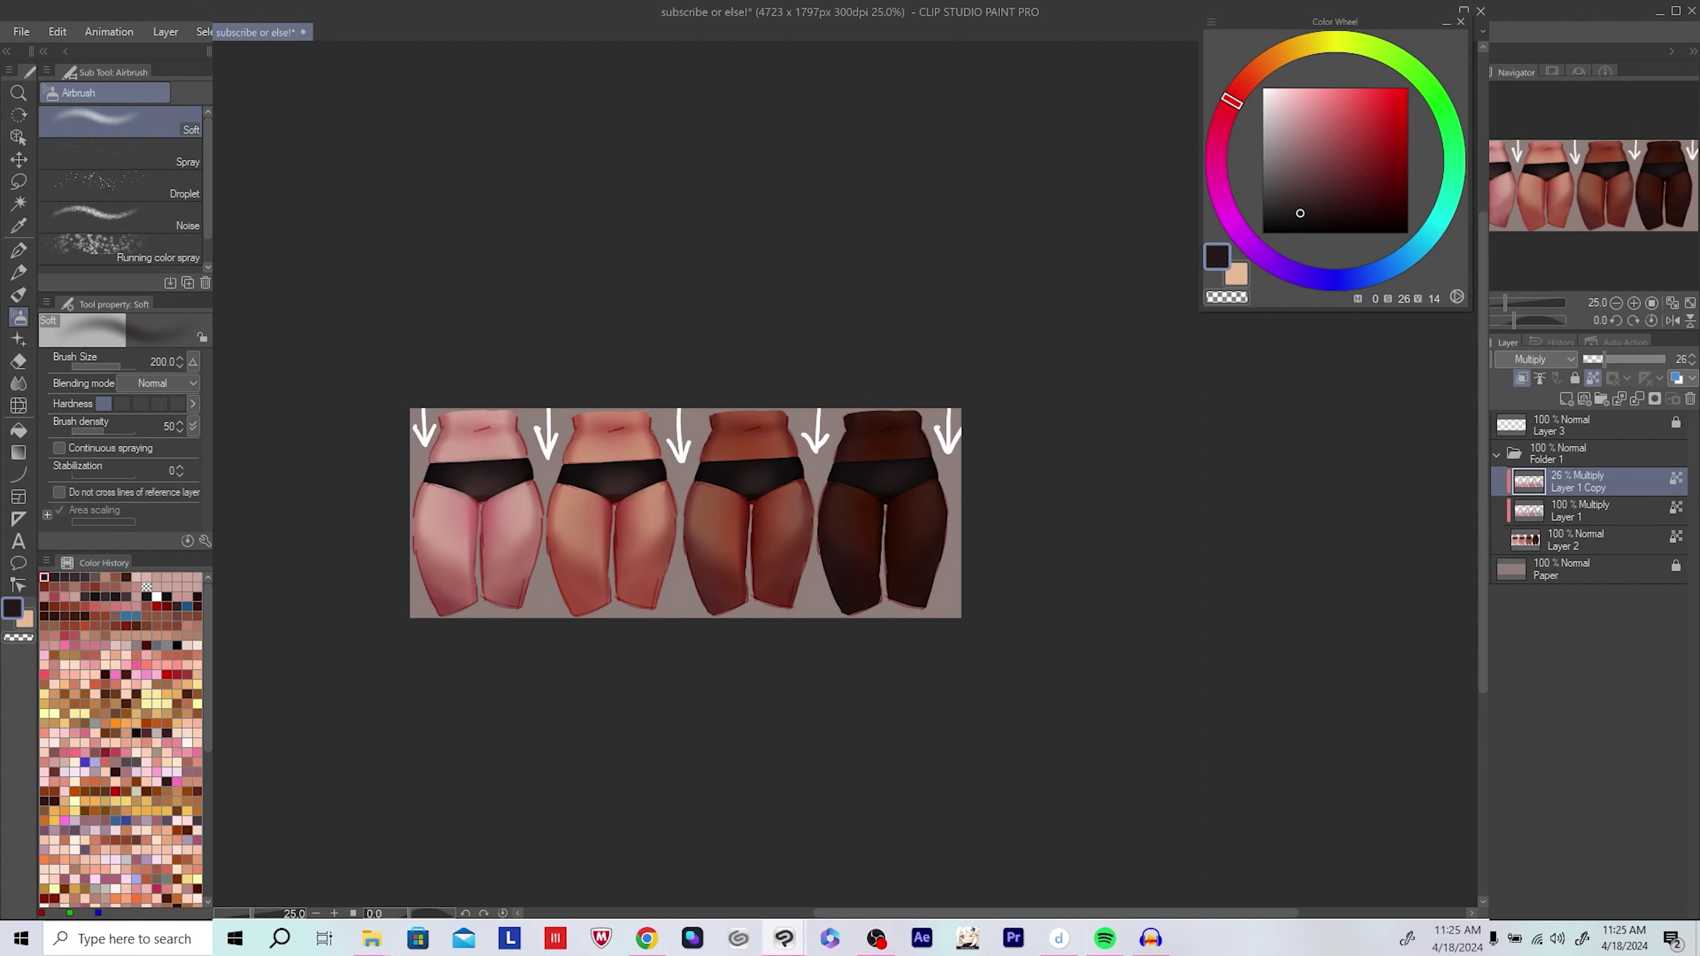
pyautogui.click(1597, 359)
pyautogui.click(1569, 503)
pyautogui.click(1585, 480)
pyautogui.press('Delete')
pyautogui.hotkey('ctrl', 'e')
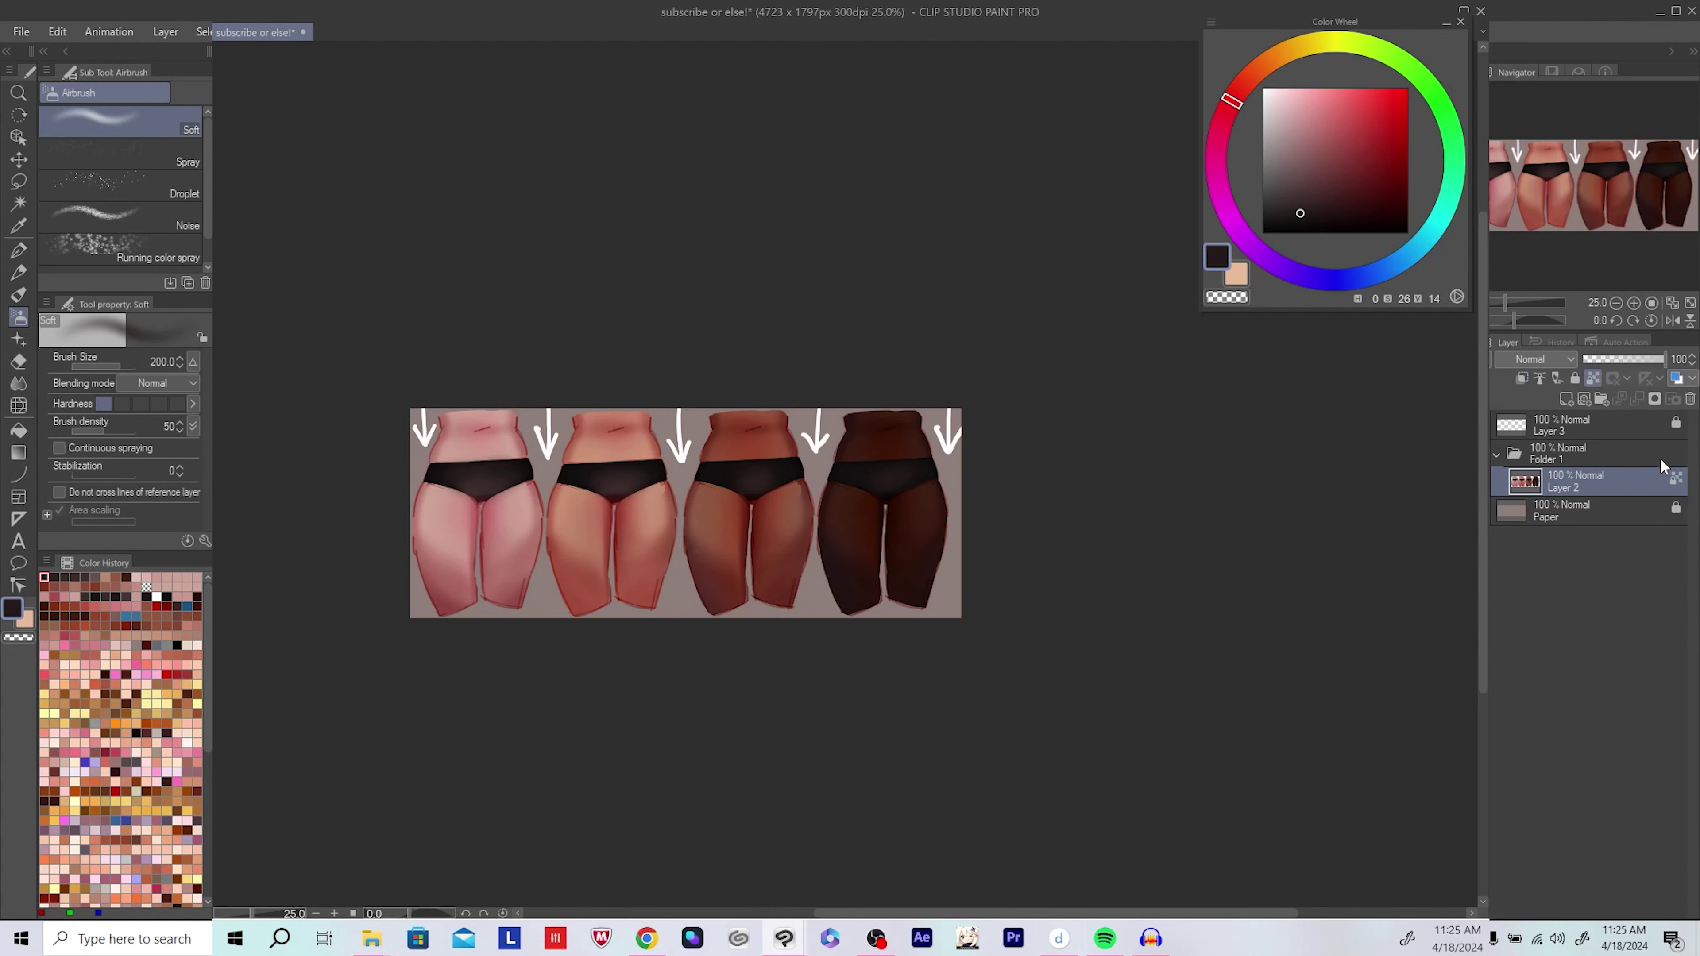
pyautogui.hotkey('ctrl', 's')
# Step: Duplicate Layer 2 and start a Color Balance correction on the copy with the half tones shifted 17 towards red
pyautogui.scroll(4, 721, 418)
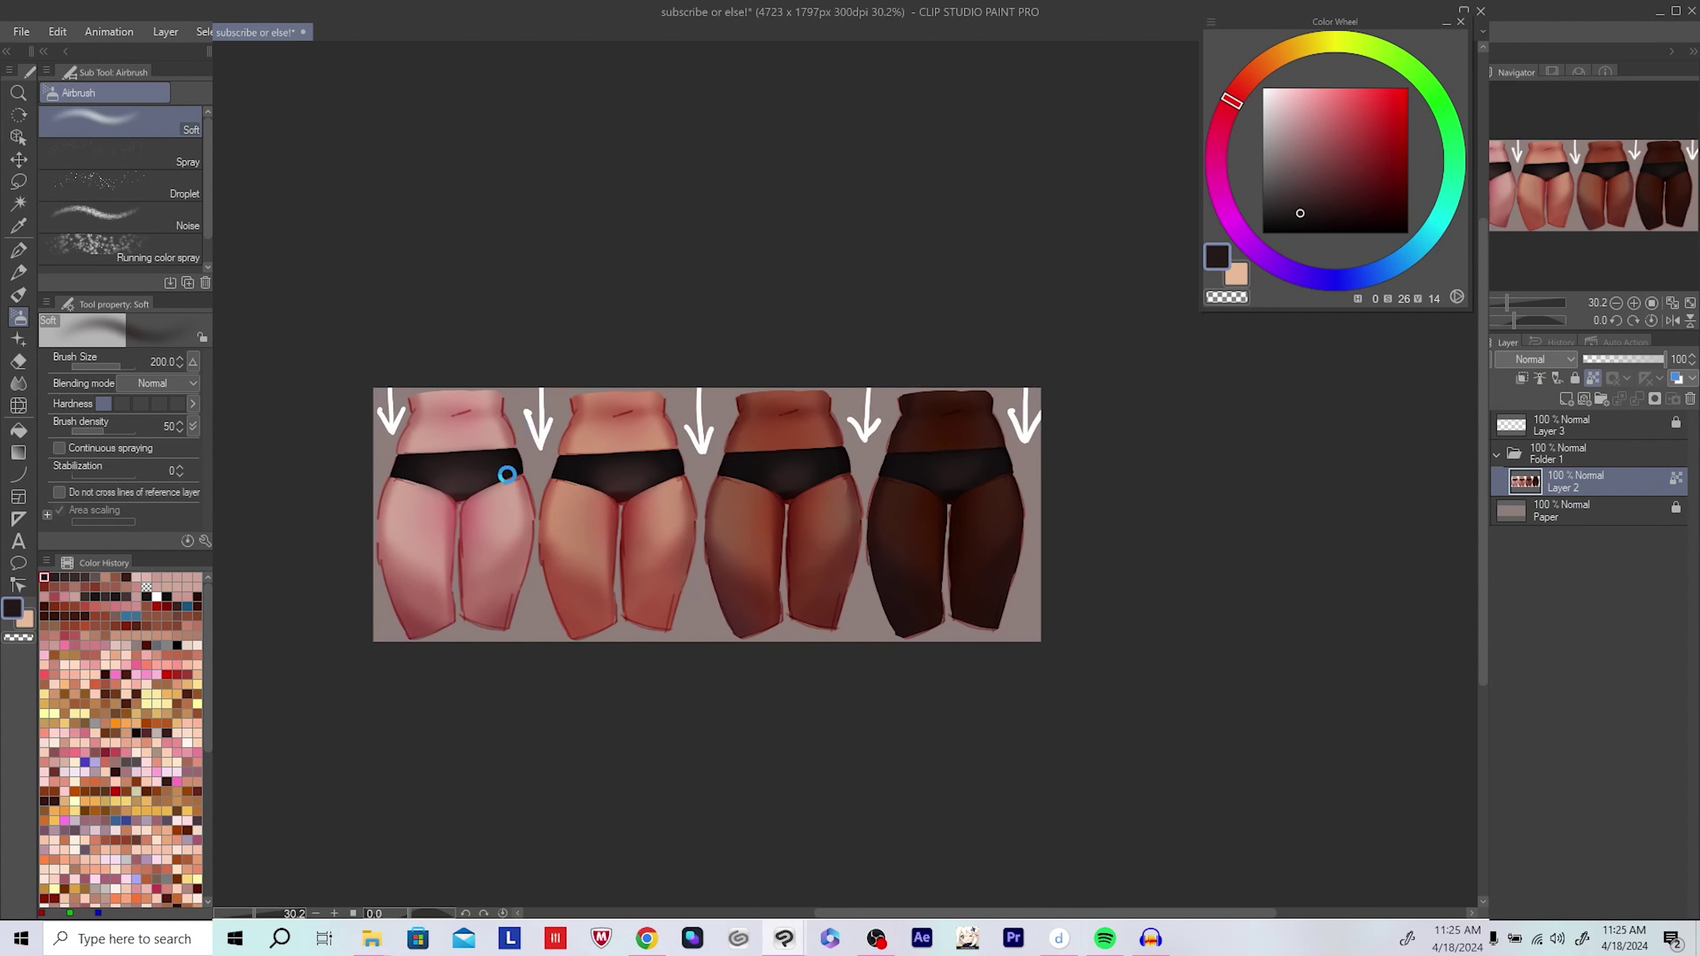
pyautogui.moveTo(711, 444); pyautogui.dragTo(705, 465)
pyautogui.scroll(-2, 766, 405)
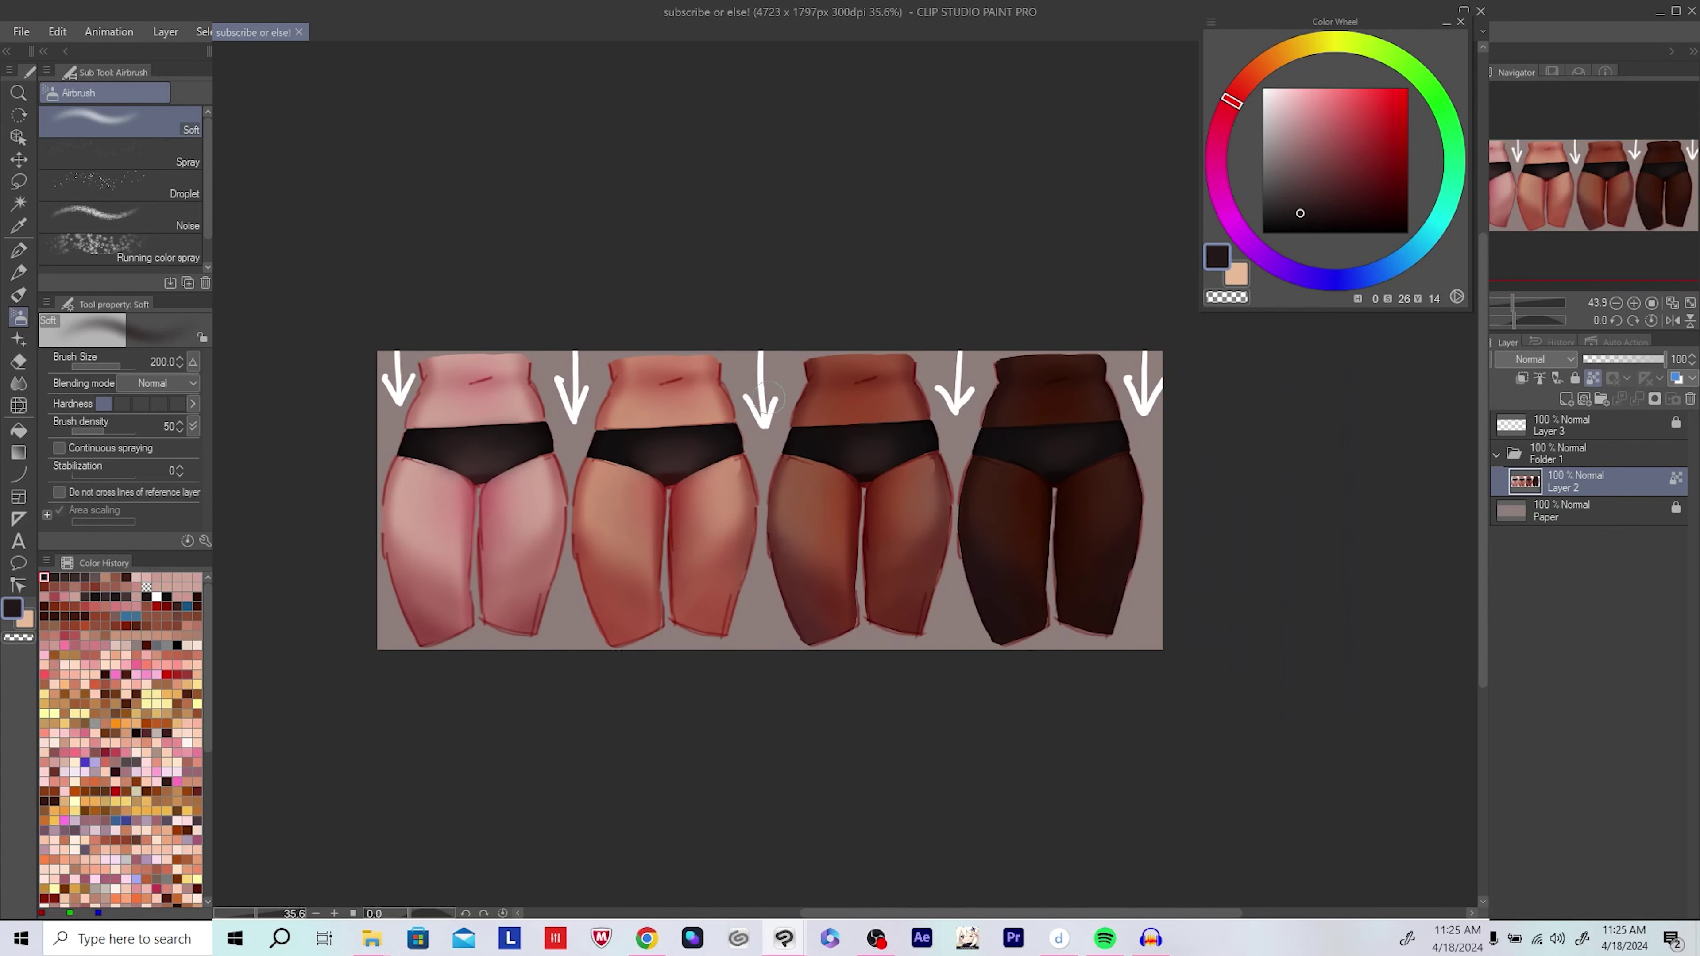
pyautogui.scroll(-1, 746, 395)
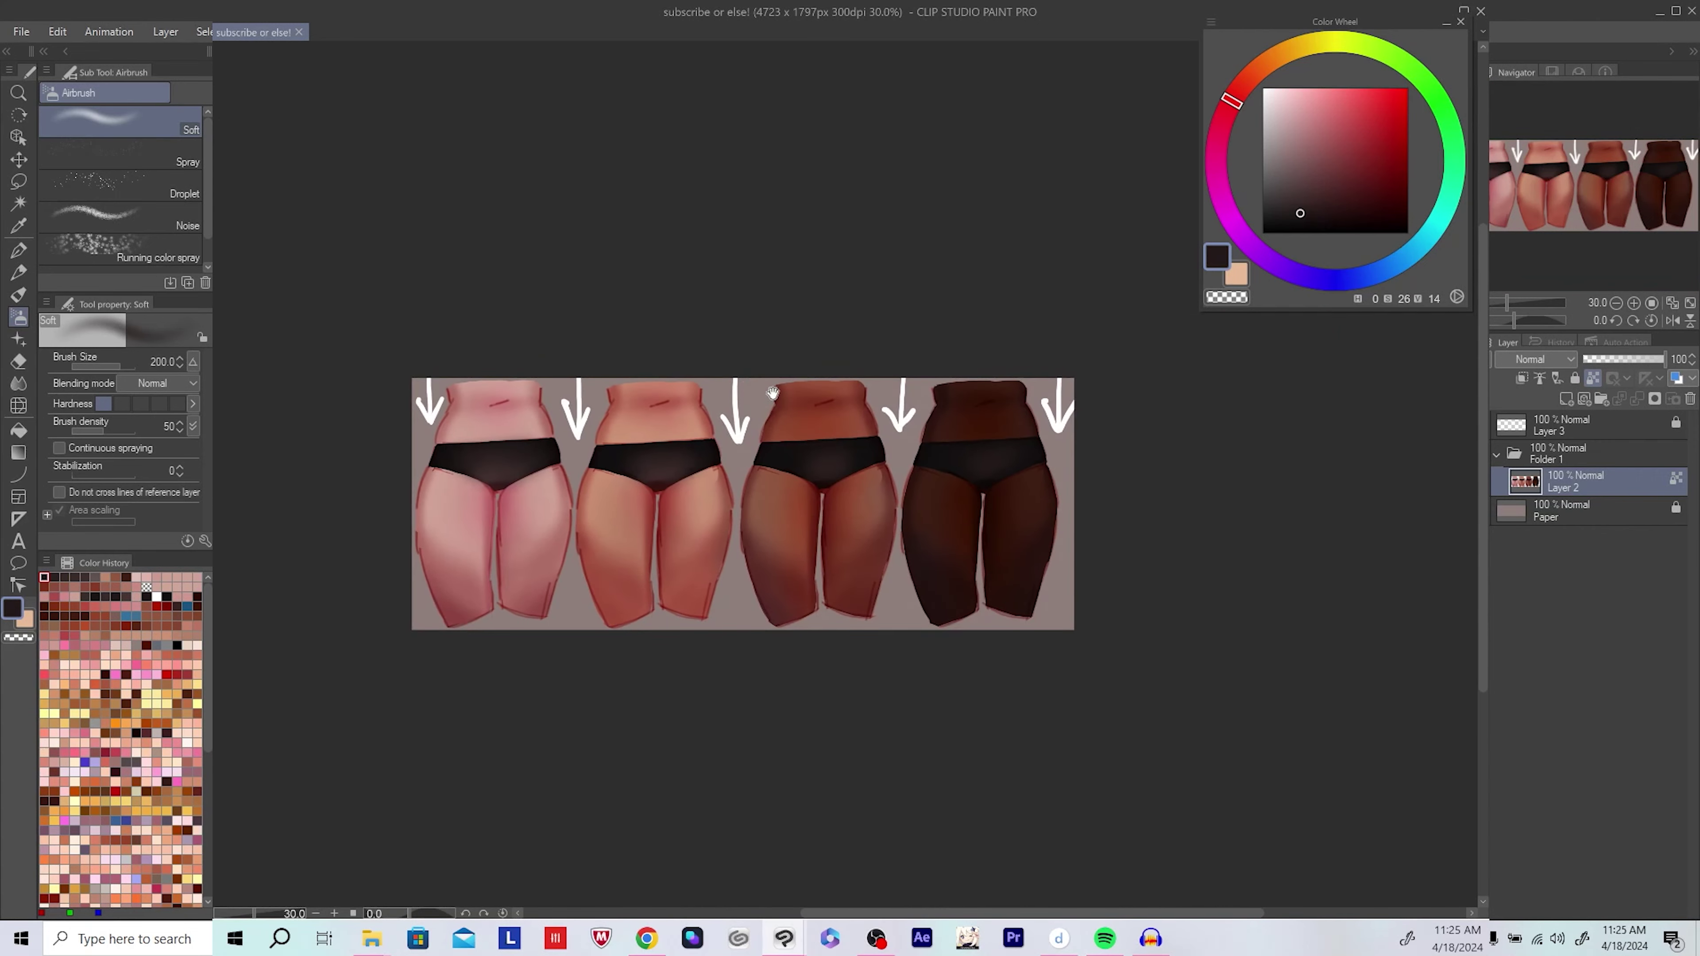
pyautogui.hotkey('ctrl', 'j')
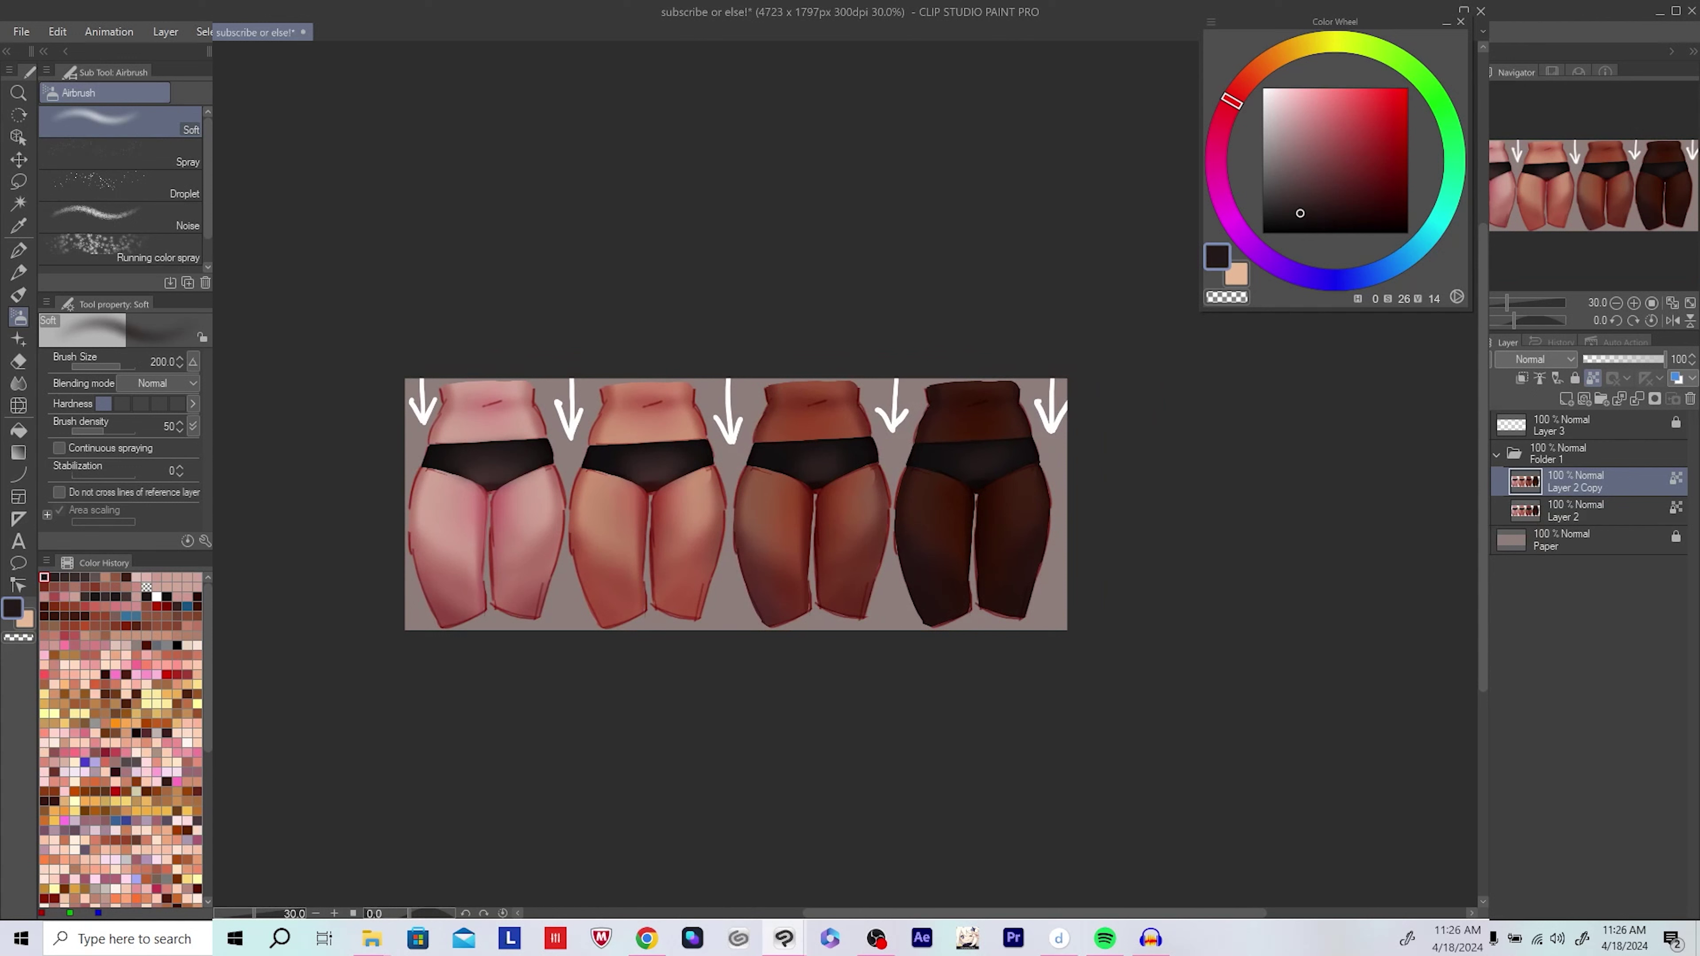
pyautogui.click(57, 31)
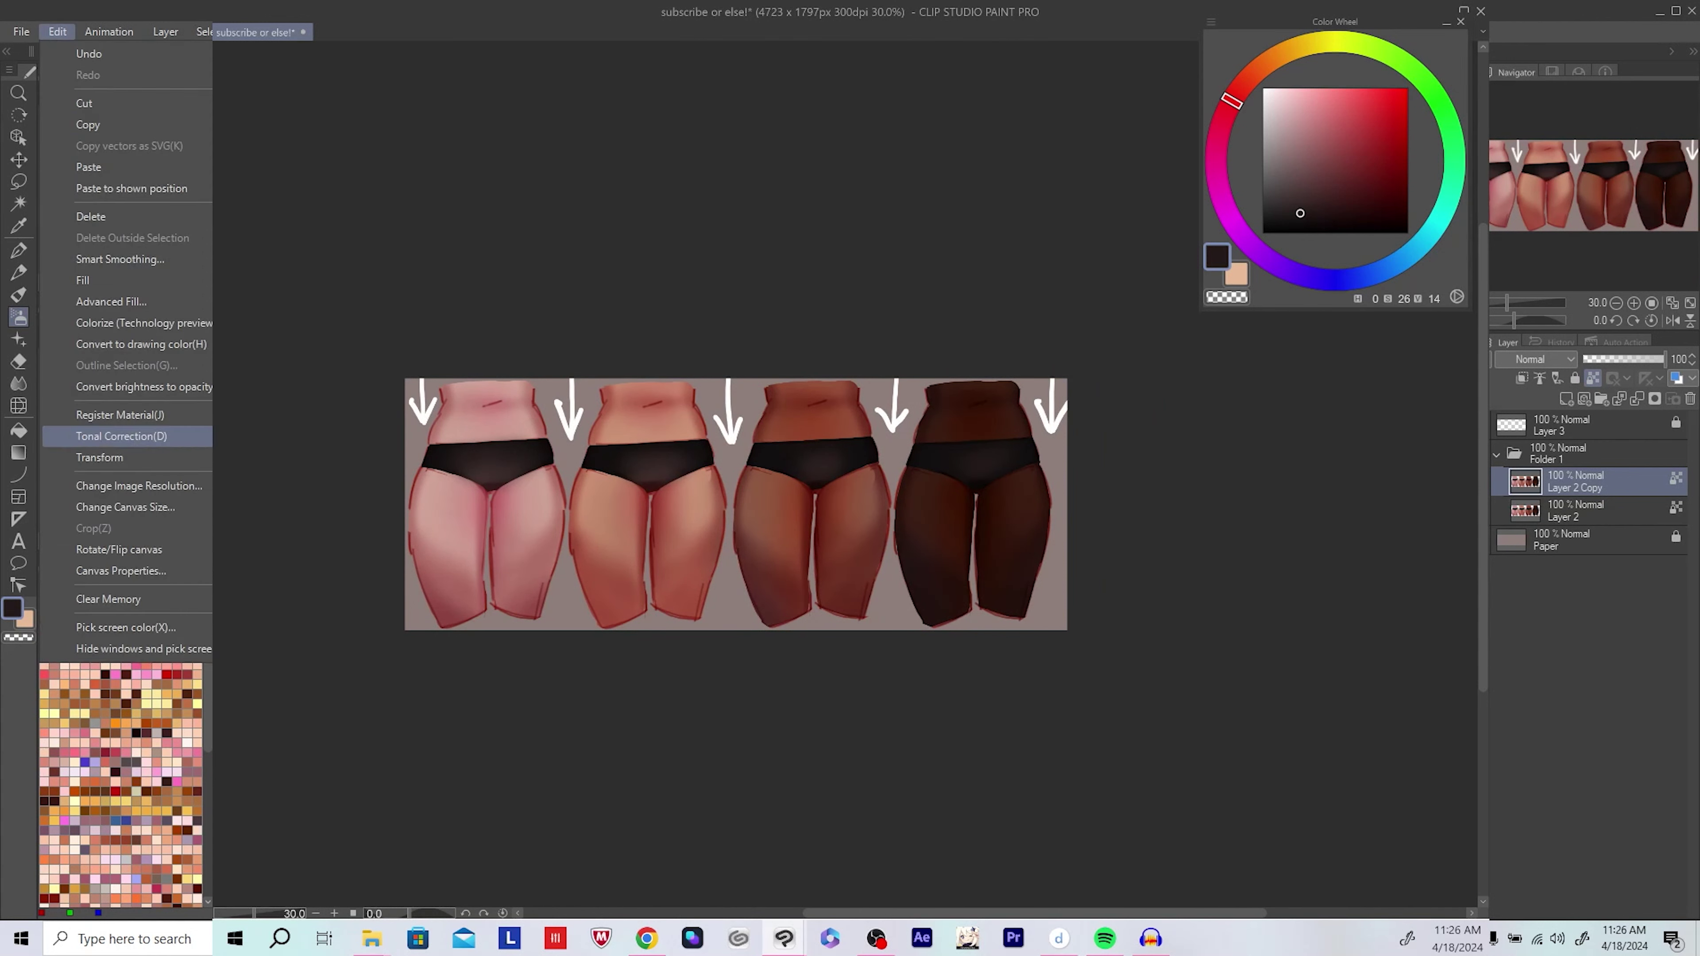
pyautogui.click(268, 521)
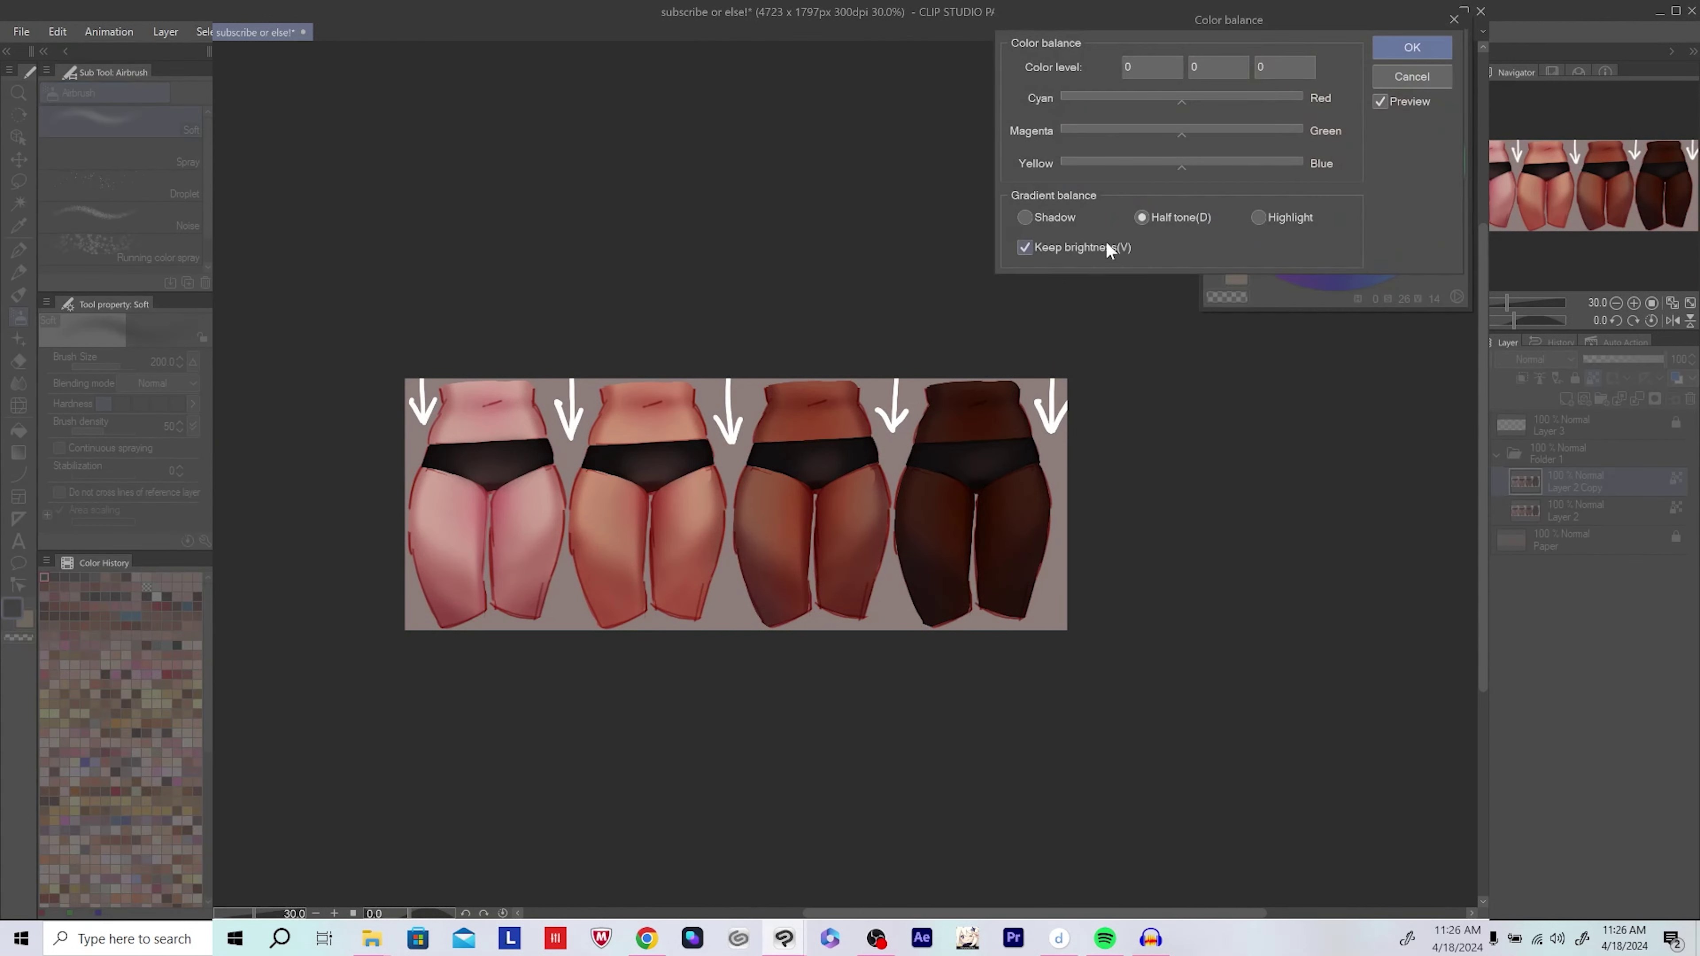
pyautogui.moveTo(1158, 101); pyautogui.dragTo(1202, 100)
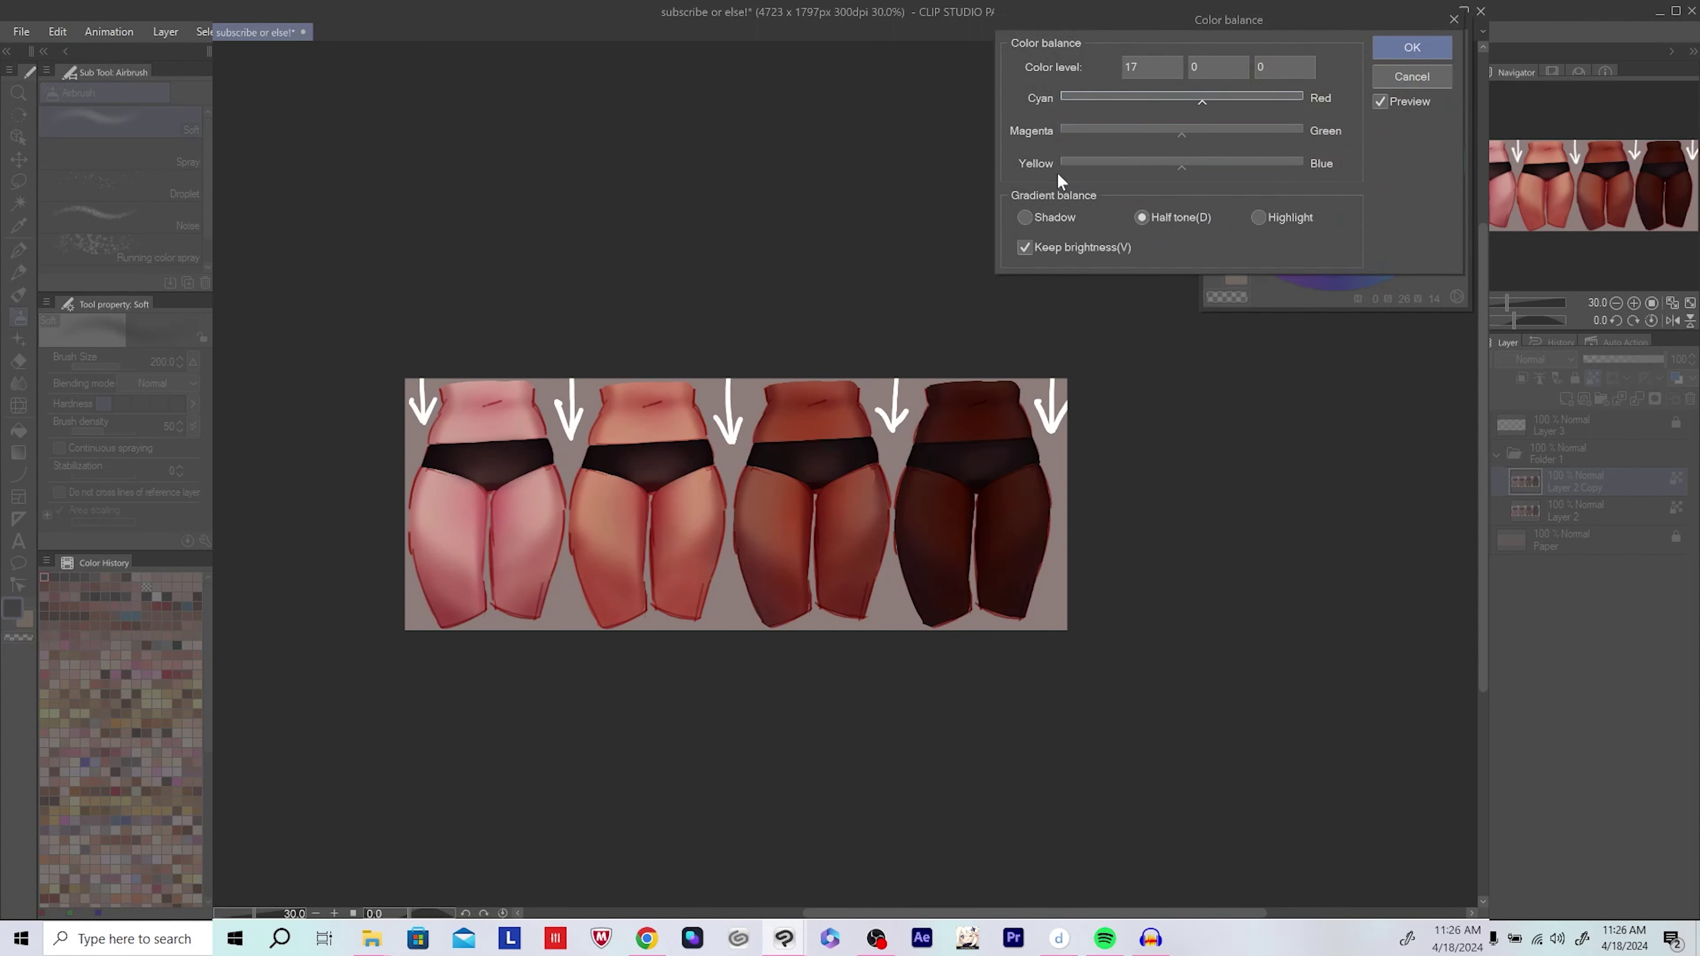
# Step: Set the shadow color levels of the Color Balance correction to -9, 2 and 3
pyautogui.press('s')
pyautogui.click(1180, 100)
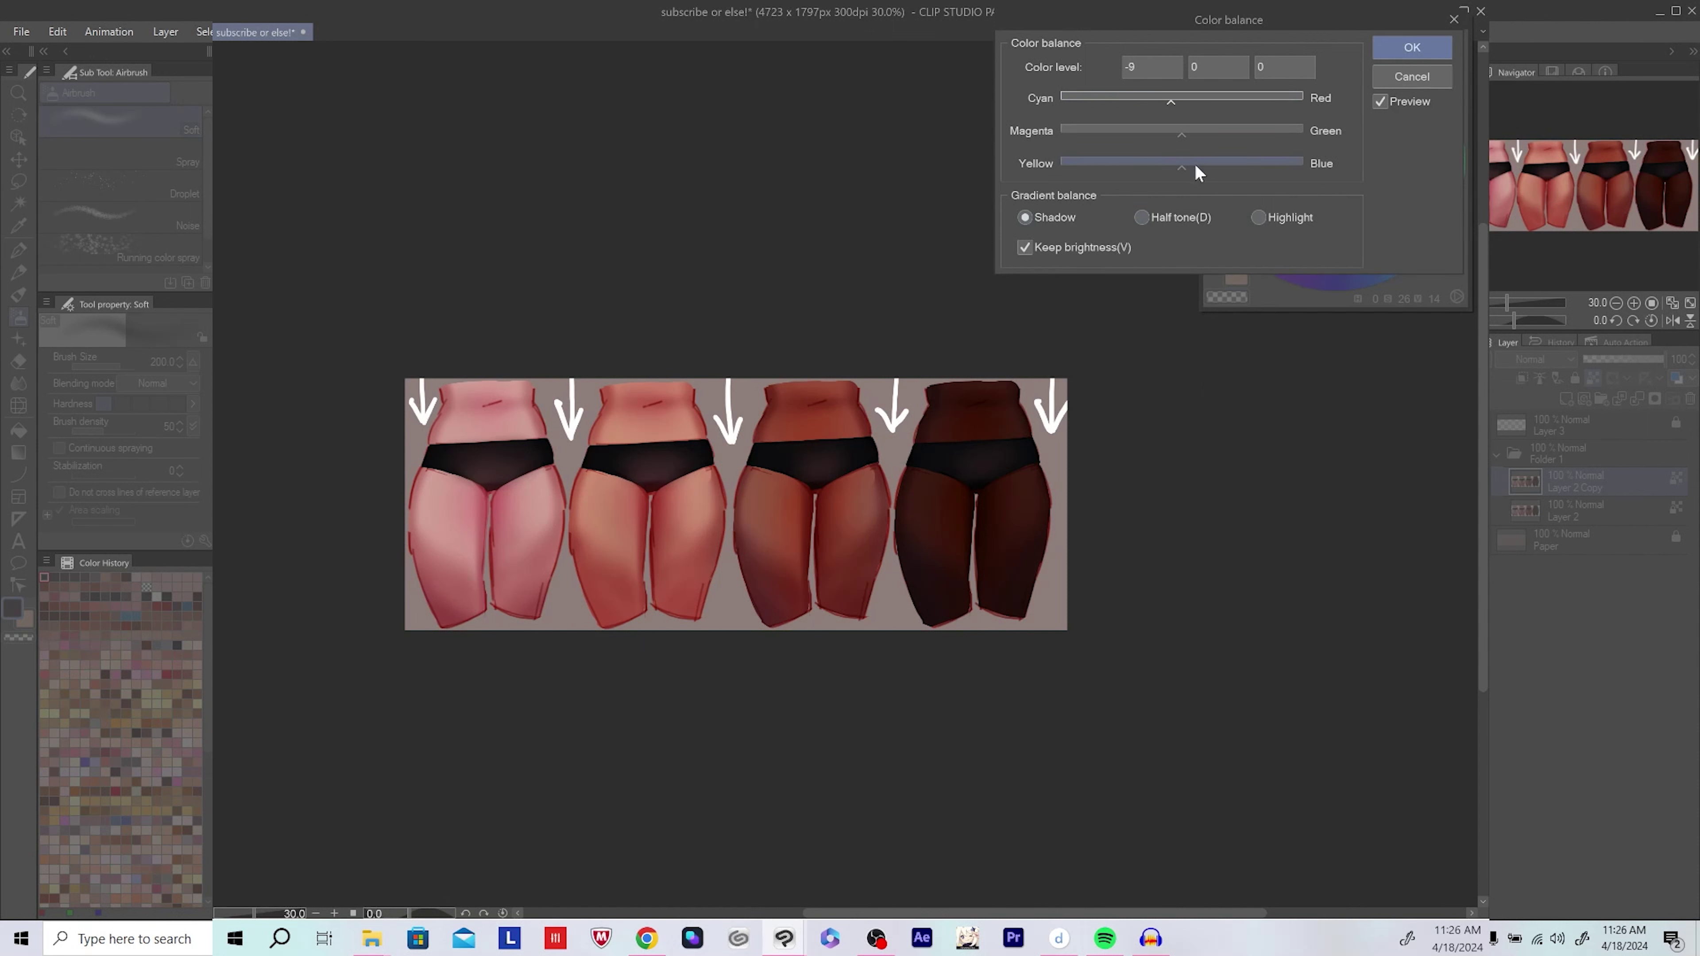
pyautogui.moveTo(1195, 164); pyautogui.dragTo(1207, 132)
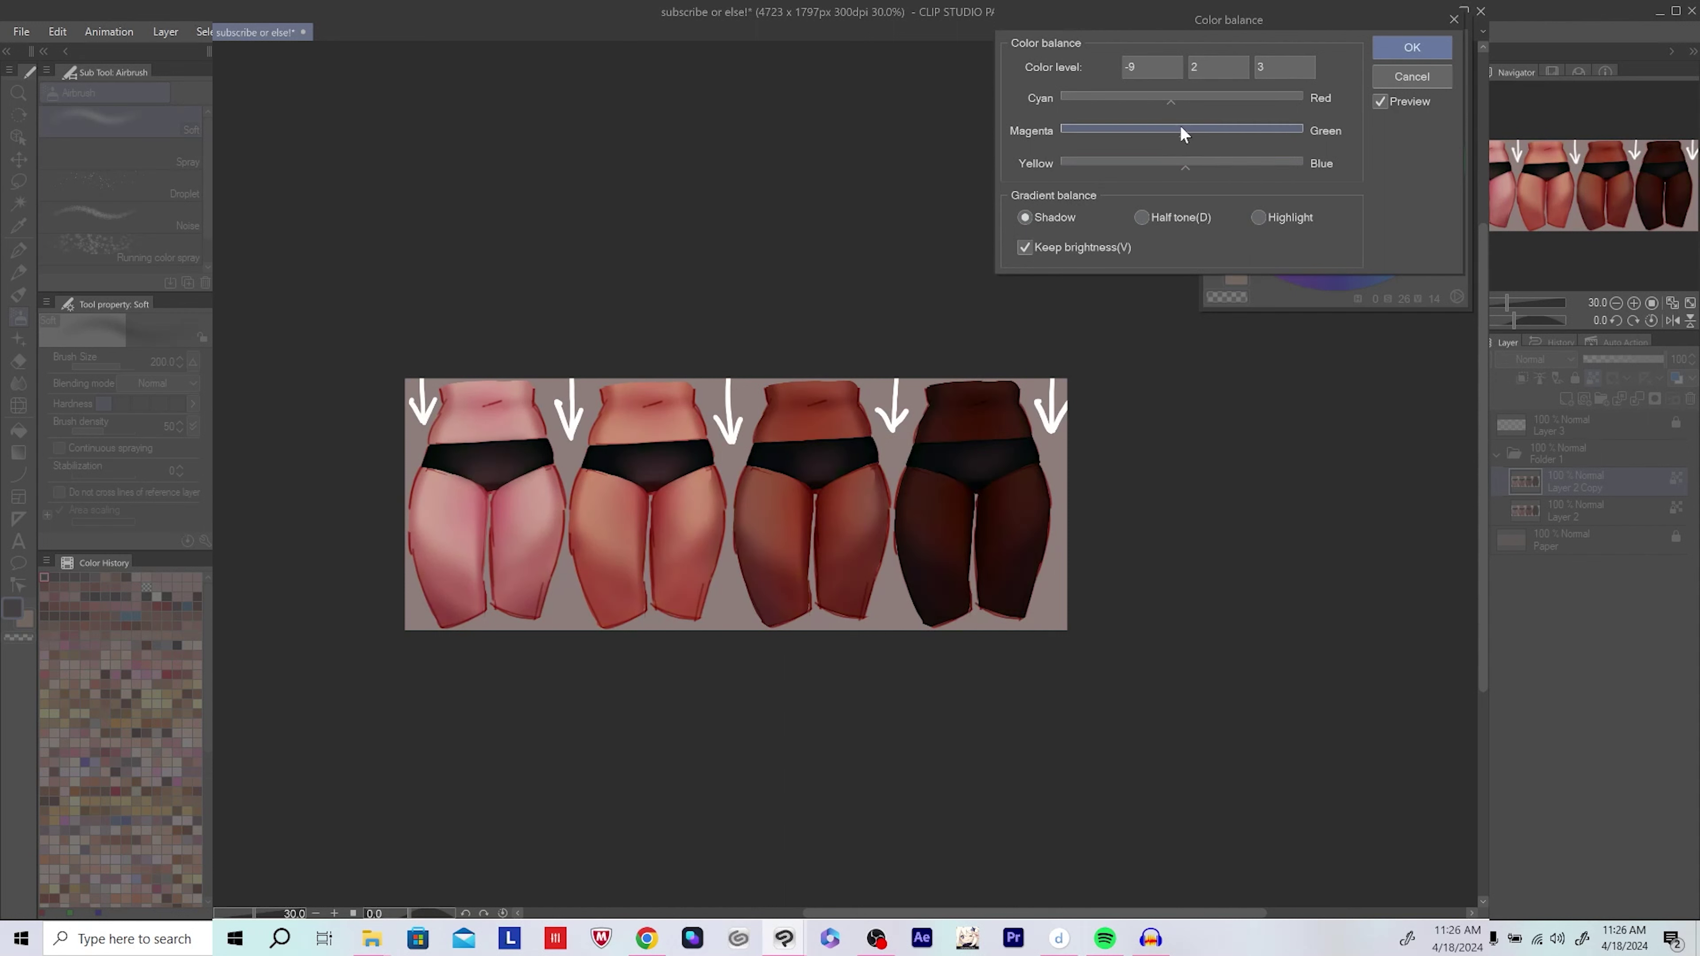
# Step: Set the highlight color levels to 25, 5 and -17 and apply the Color Balance correction
pyautogui.click(1259, 217)
pyautogui.click(1195, 131)
pyautogui.moveTo(1198, 136)
pyautogui.mouseDown()
pyautogui.moveTo(1161, 136)
pyautogui.moveTo(1188, 134)
pyautogui.mouseUp()
pyautogui.click(1220, 99)
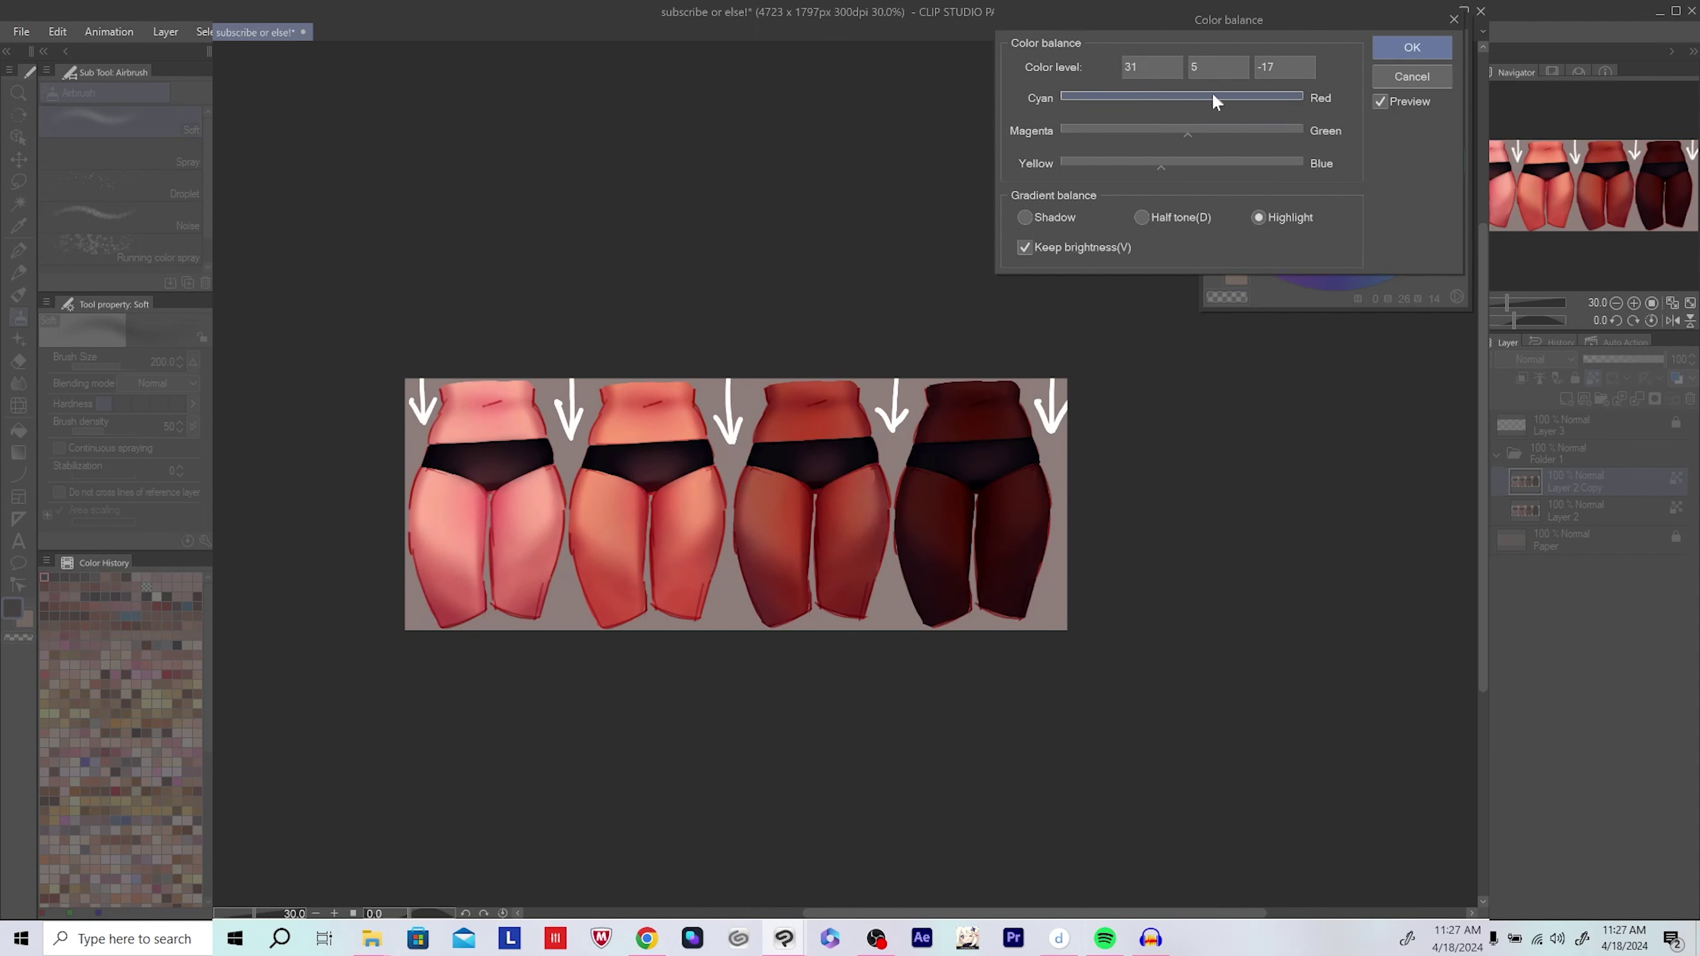
pyautogui.click(1212, 98)
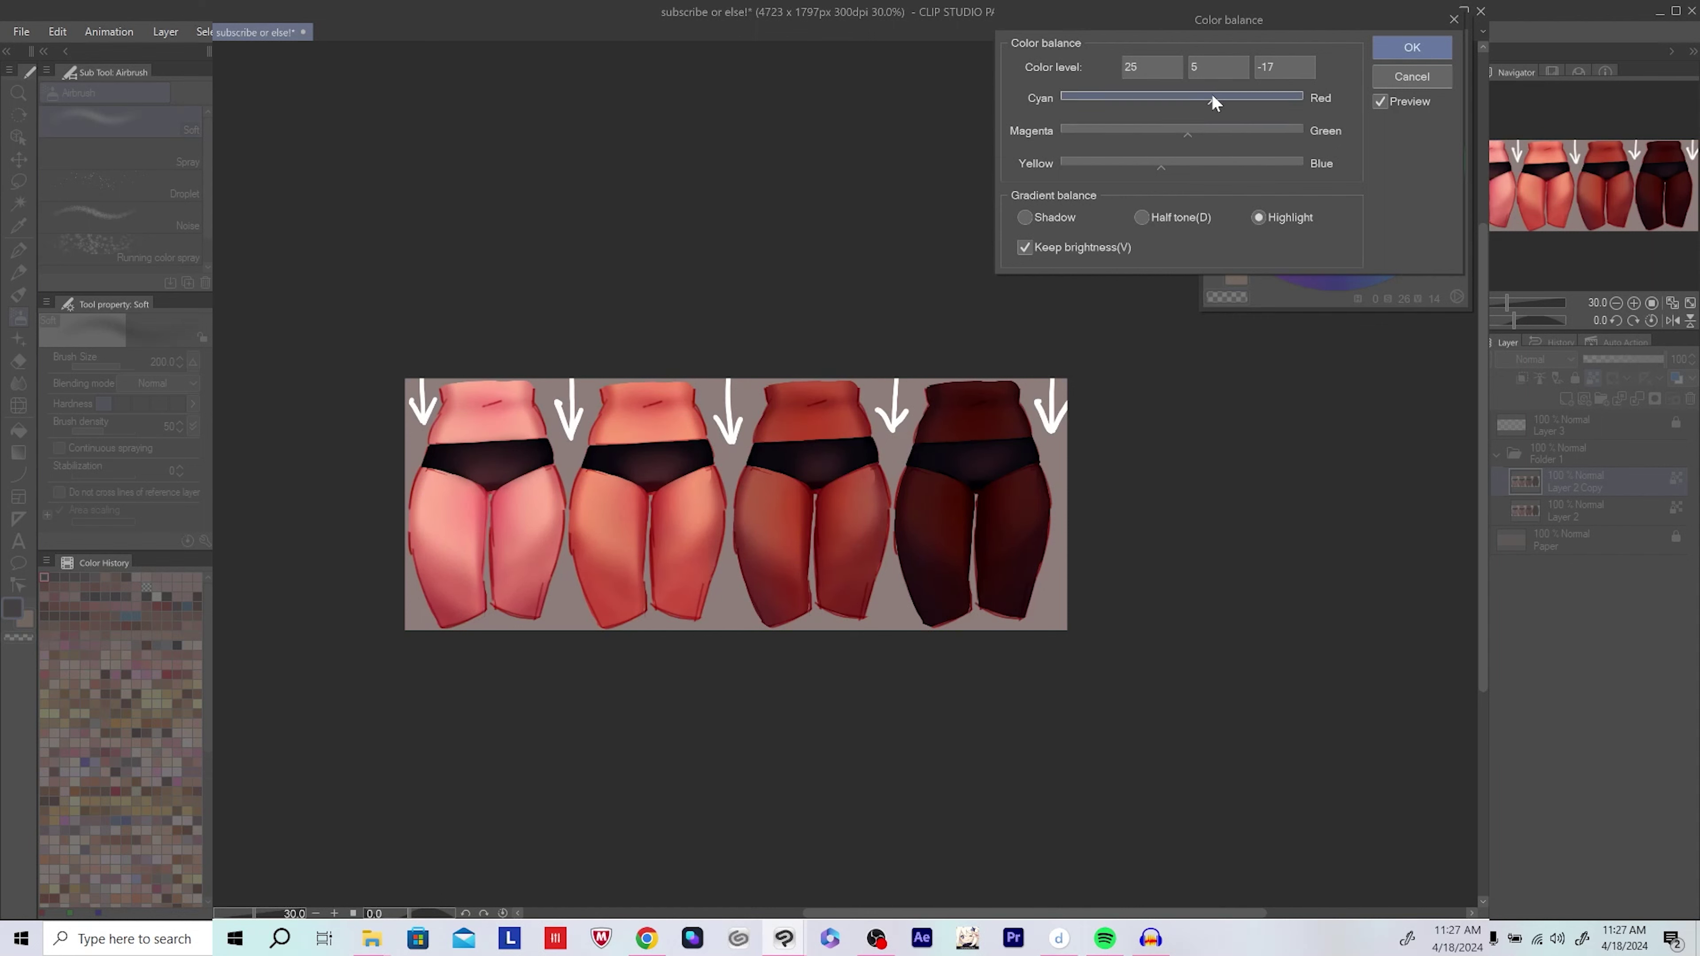
pyautogui.click(1406, 48)
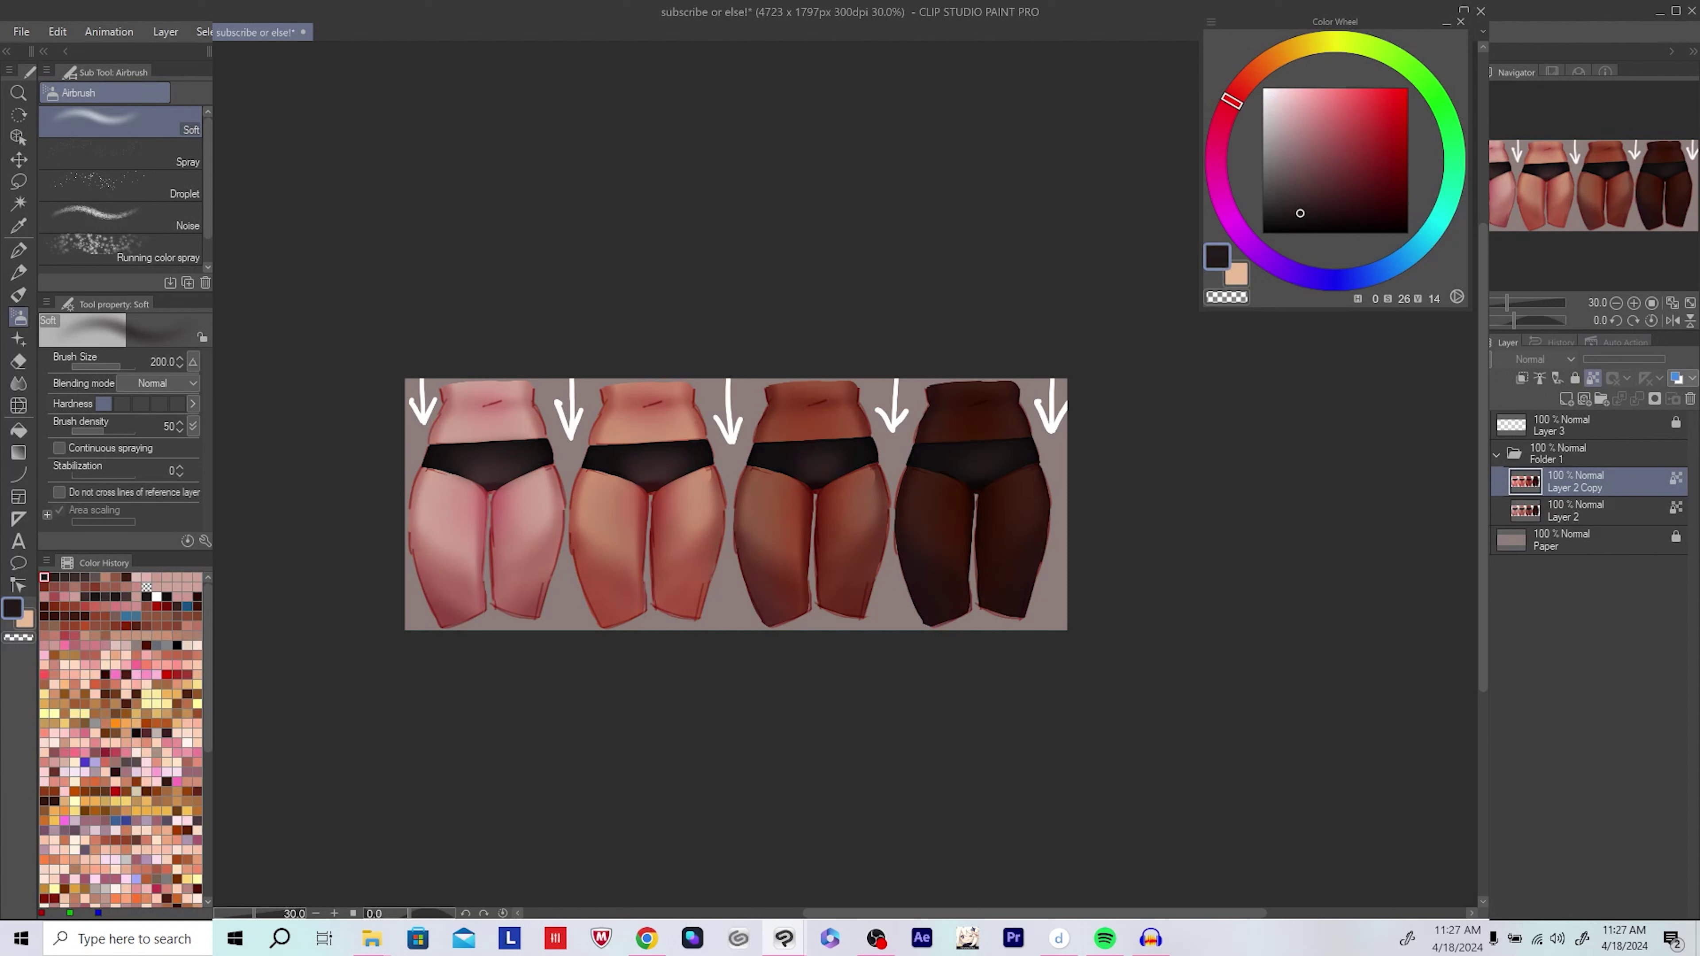
# Step: Compare the copy with and without the correction, lower its opacity to 42% and merge it into Layer 2, saving the drawing
pyautogui.hotkey('ctrl', 'z')
pyautogui.hotkey('ctrl', 'y')
pyautogui.hotkey('ctrl', 'z')
pyautogui.moveTo(1668, 359); pyautogui.dragTo(1621, 362)
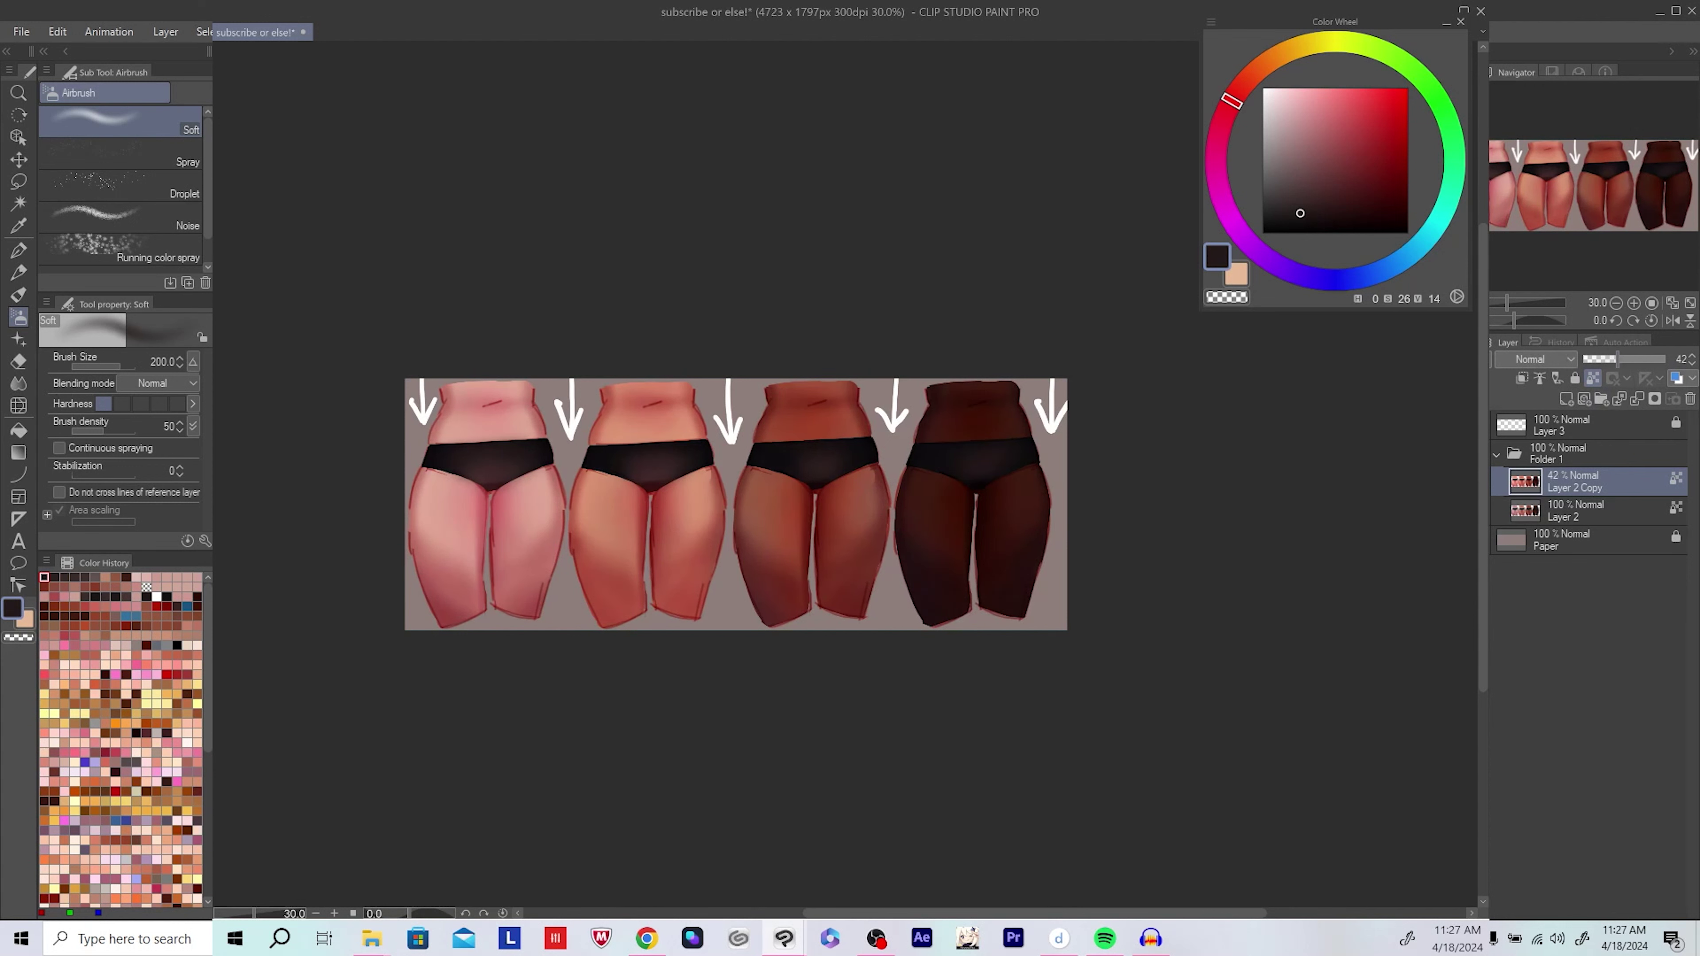
pyautogui.hotkey('ctrl', 'z')
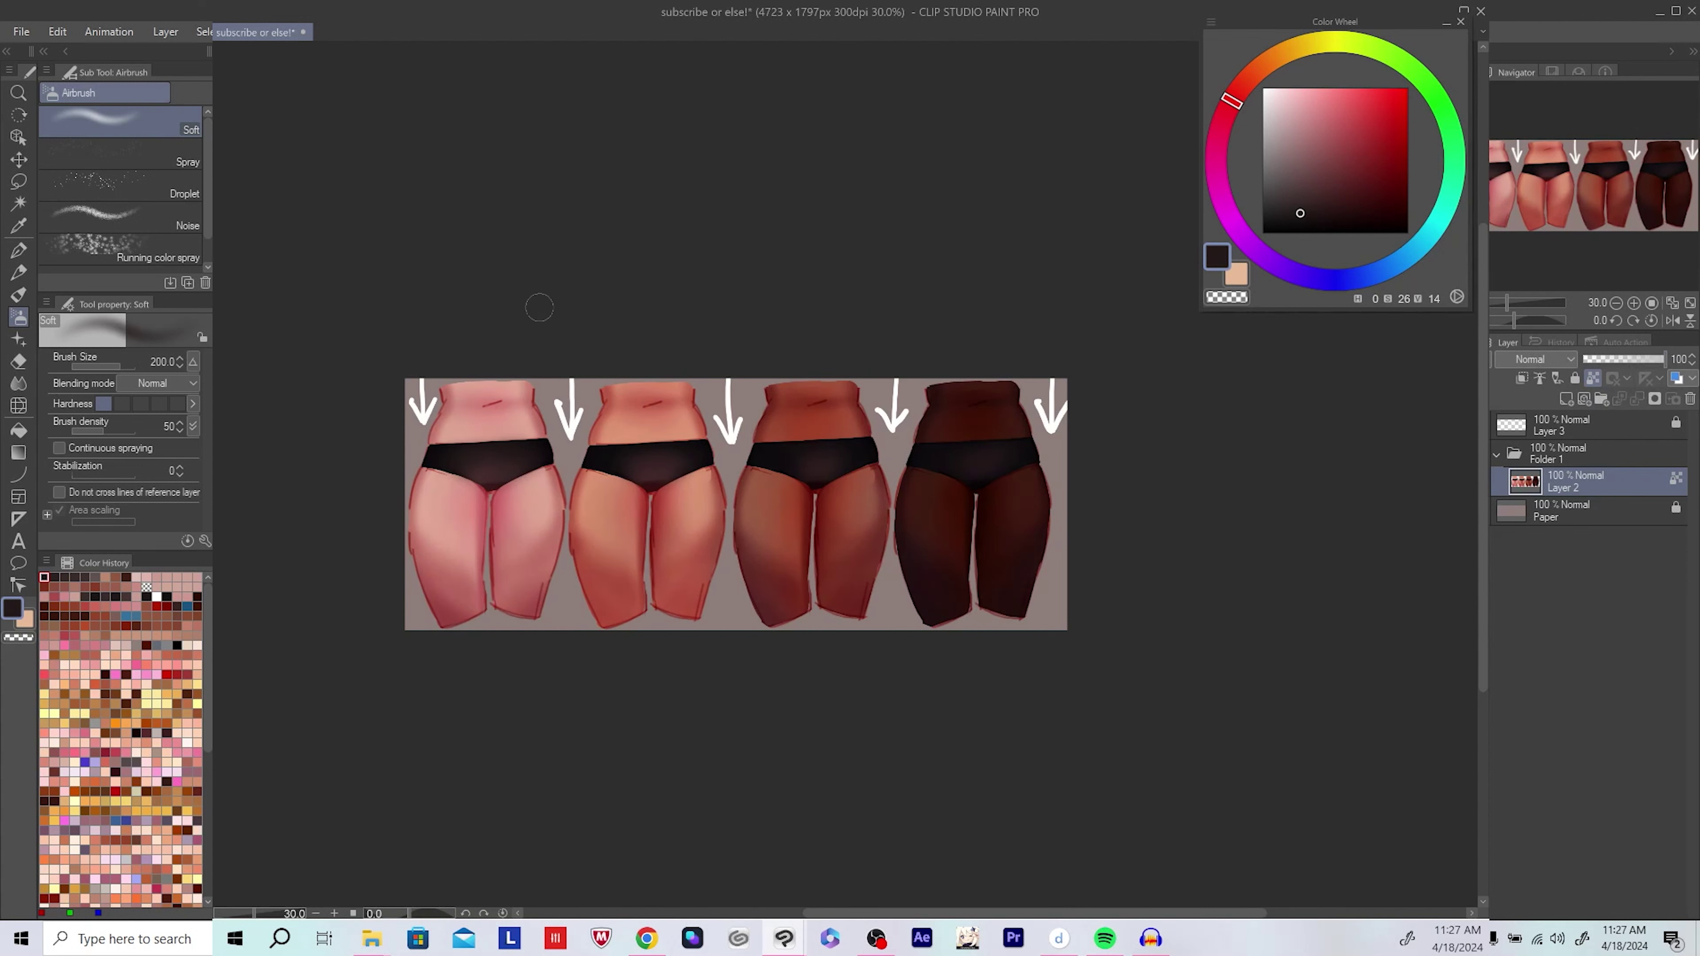
pyautogui.scroll(2, 603, 304)
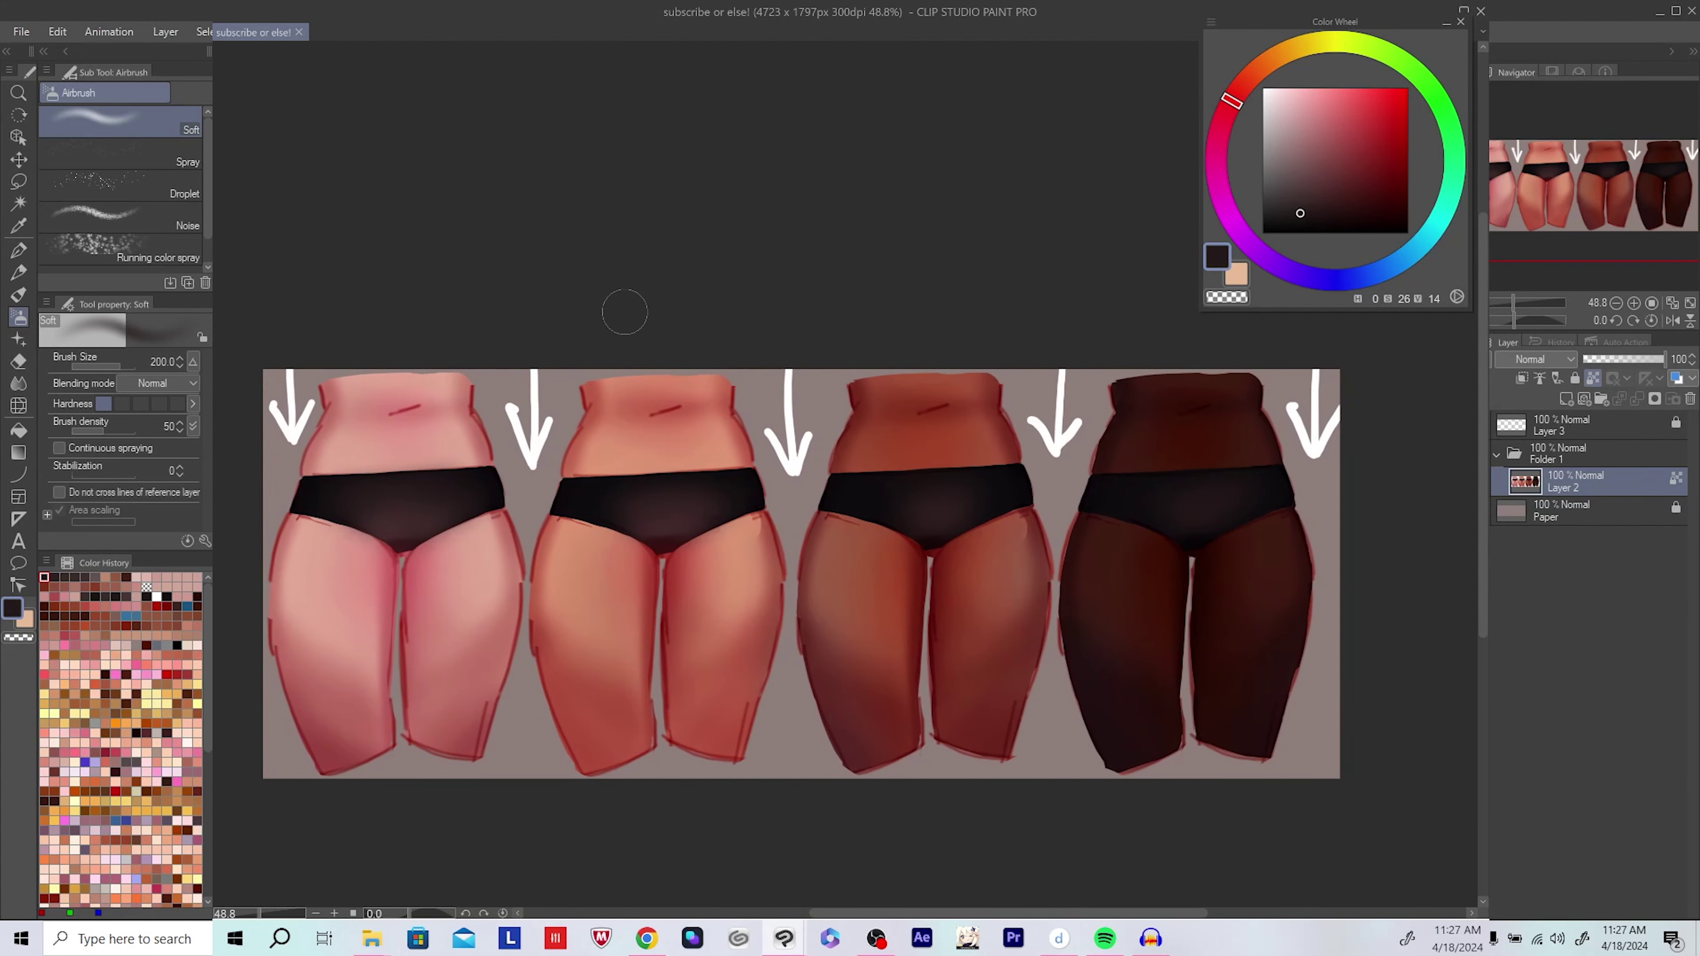
# Step: Add a new layer above Layer 2 and clip it to the layer below
pyautogui.click(1567, 400)
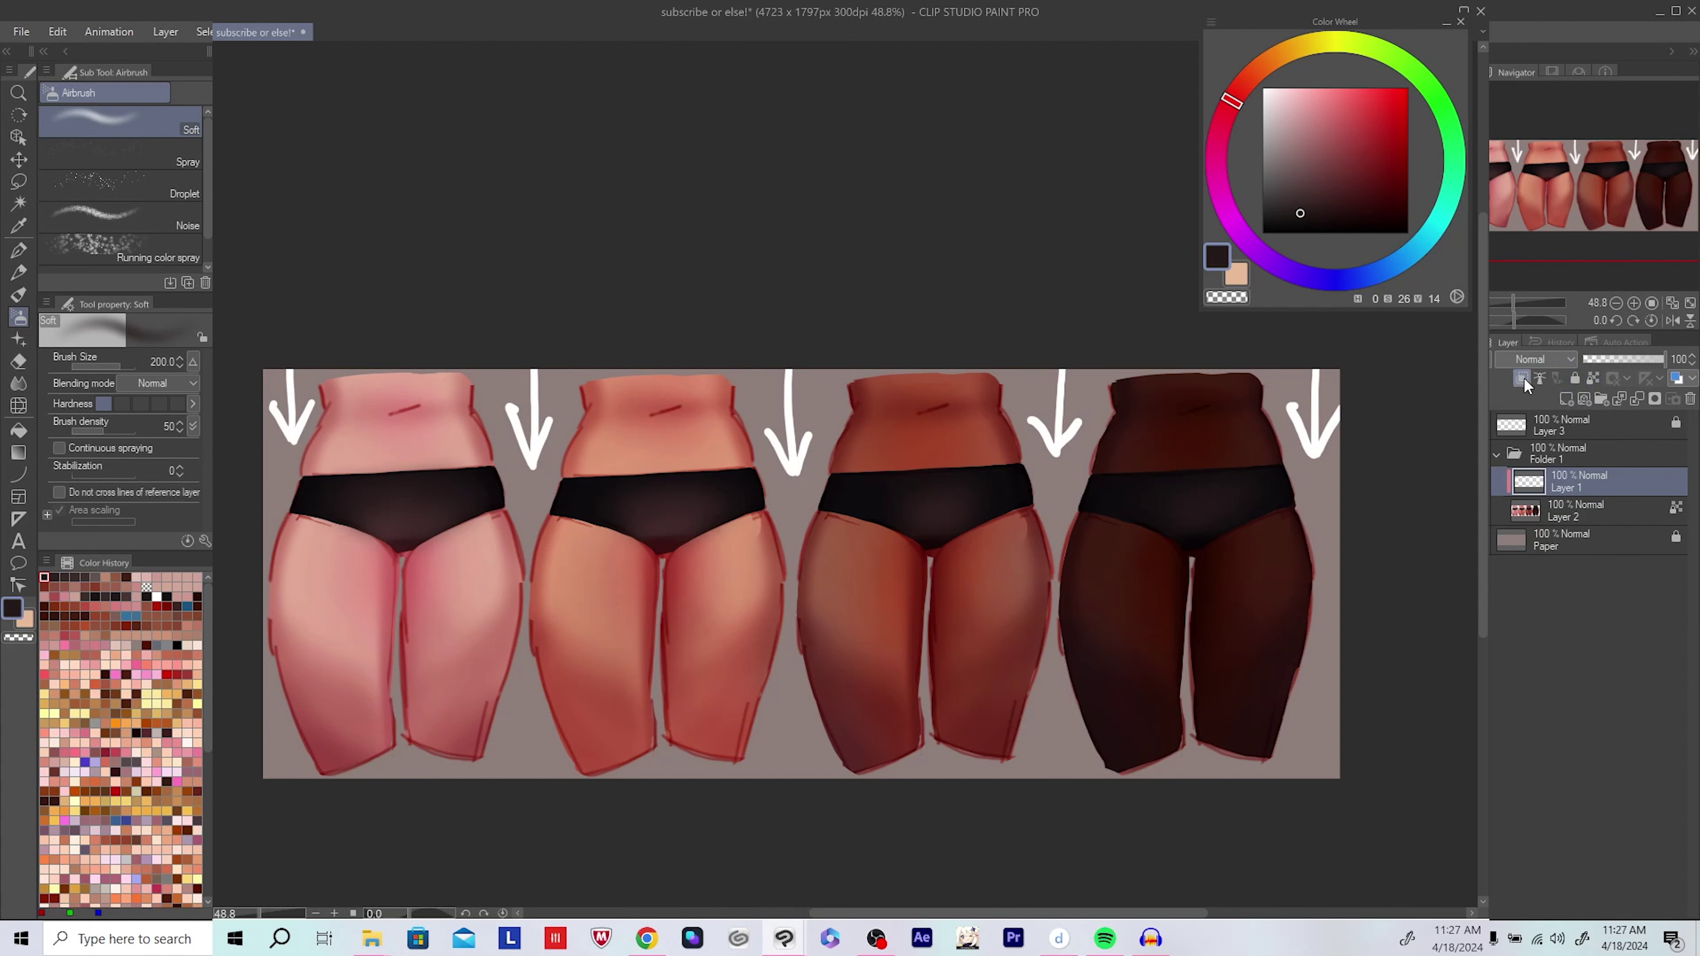
pyautogui.moveTo(466, 473); pyautogui.dragTo(503, 428)
pyautogui.scroll(2, 503, 429)
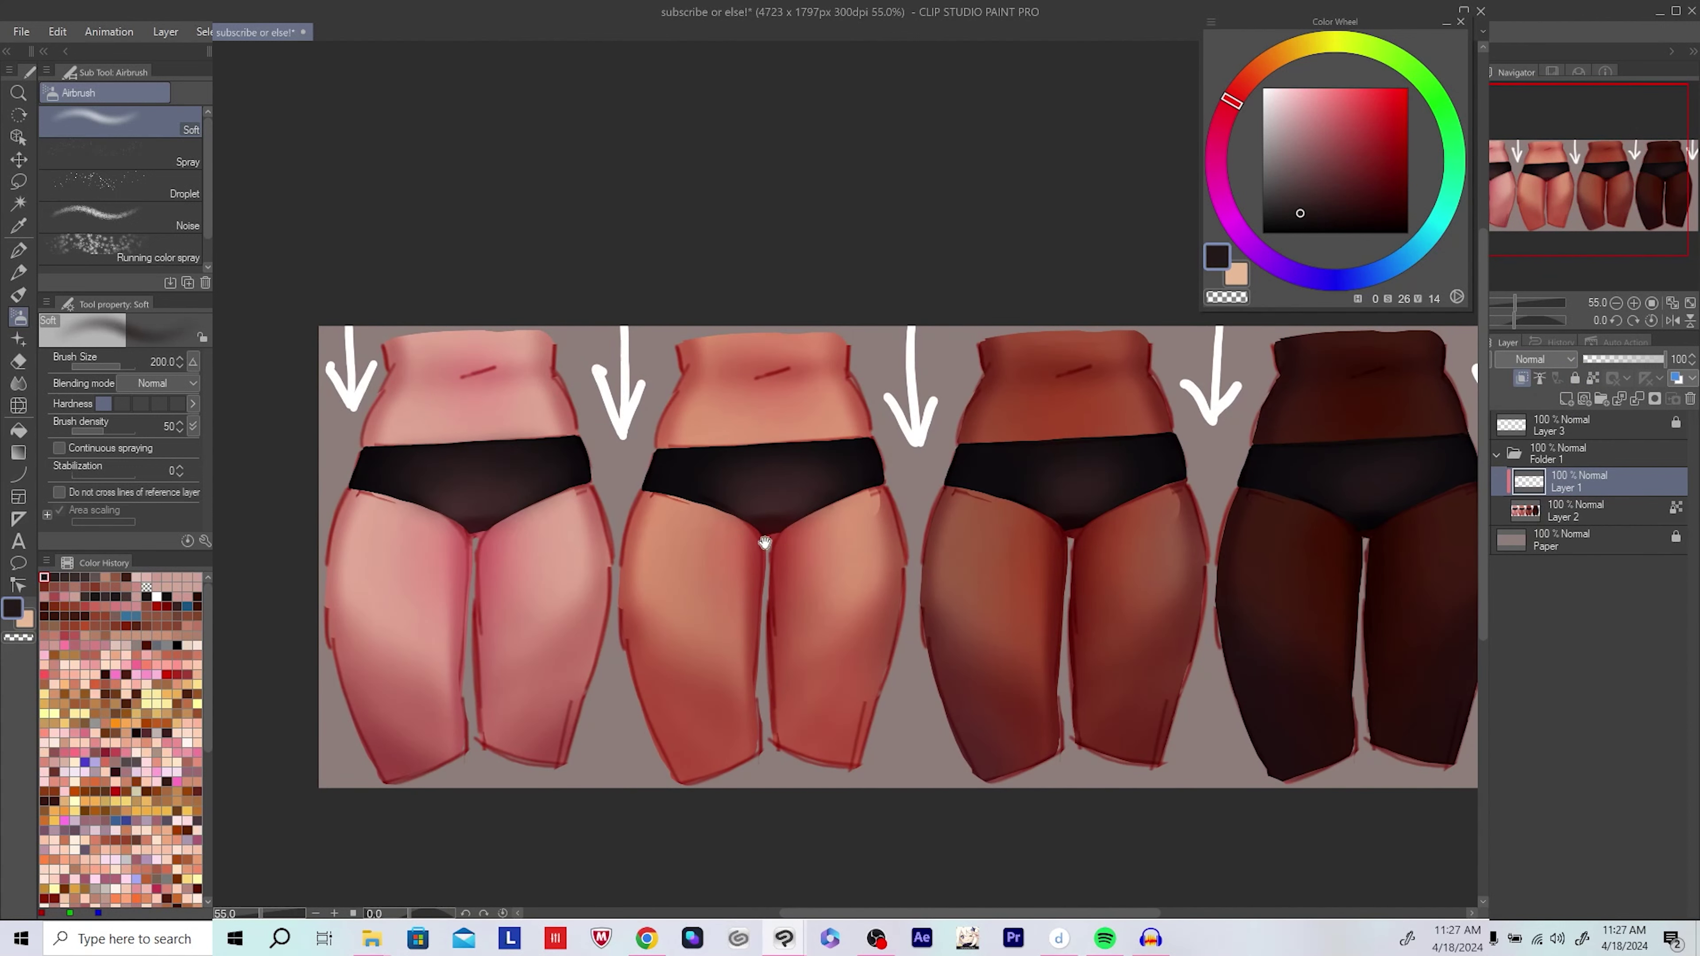
pyautogui.scroll(6, 765, 542)
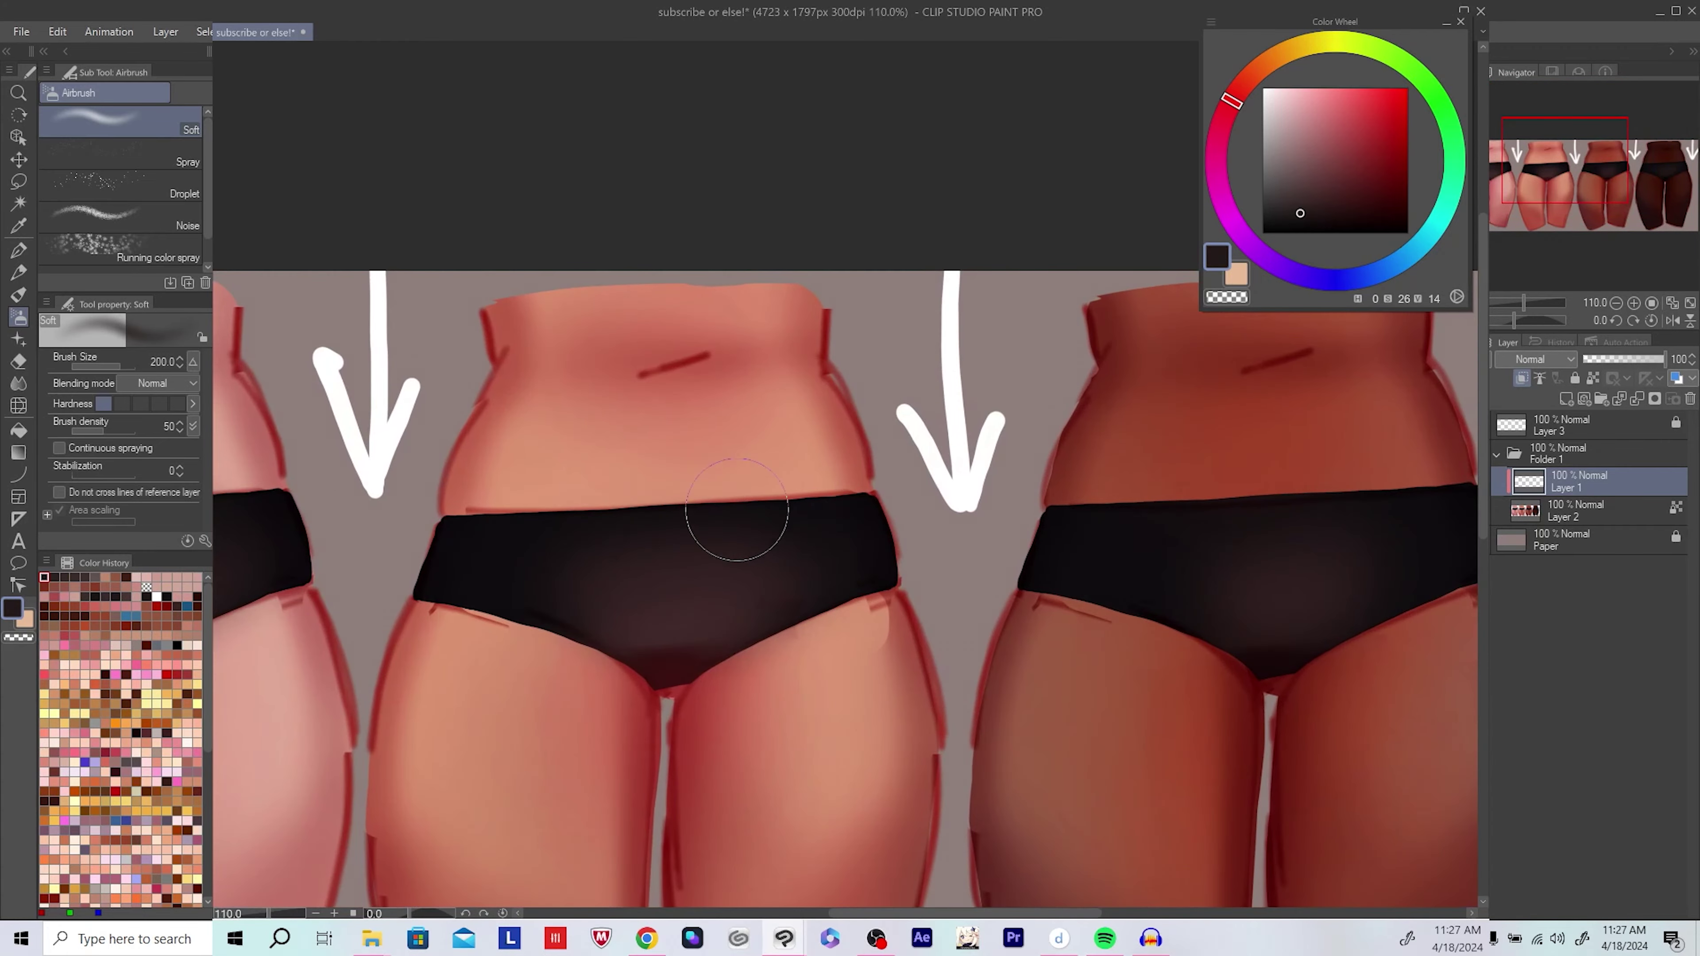
pyautogui.scroll(1, 737, 510)
# Step: Airbrush a sampled skin tone (H 14, S 33, V 87) along the first figure's waistband edge at brush size 20
pyautogui.press('[')
pyautogui.press('[')
pyautogui.press('[')
pyautogui.press('[')
pyautogui.press('[')
pyautogui.press('[')
pyautogui.press('[')
pyautogui.press('[')
pyautogui.press('[')
pyautogui.press('[')
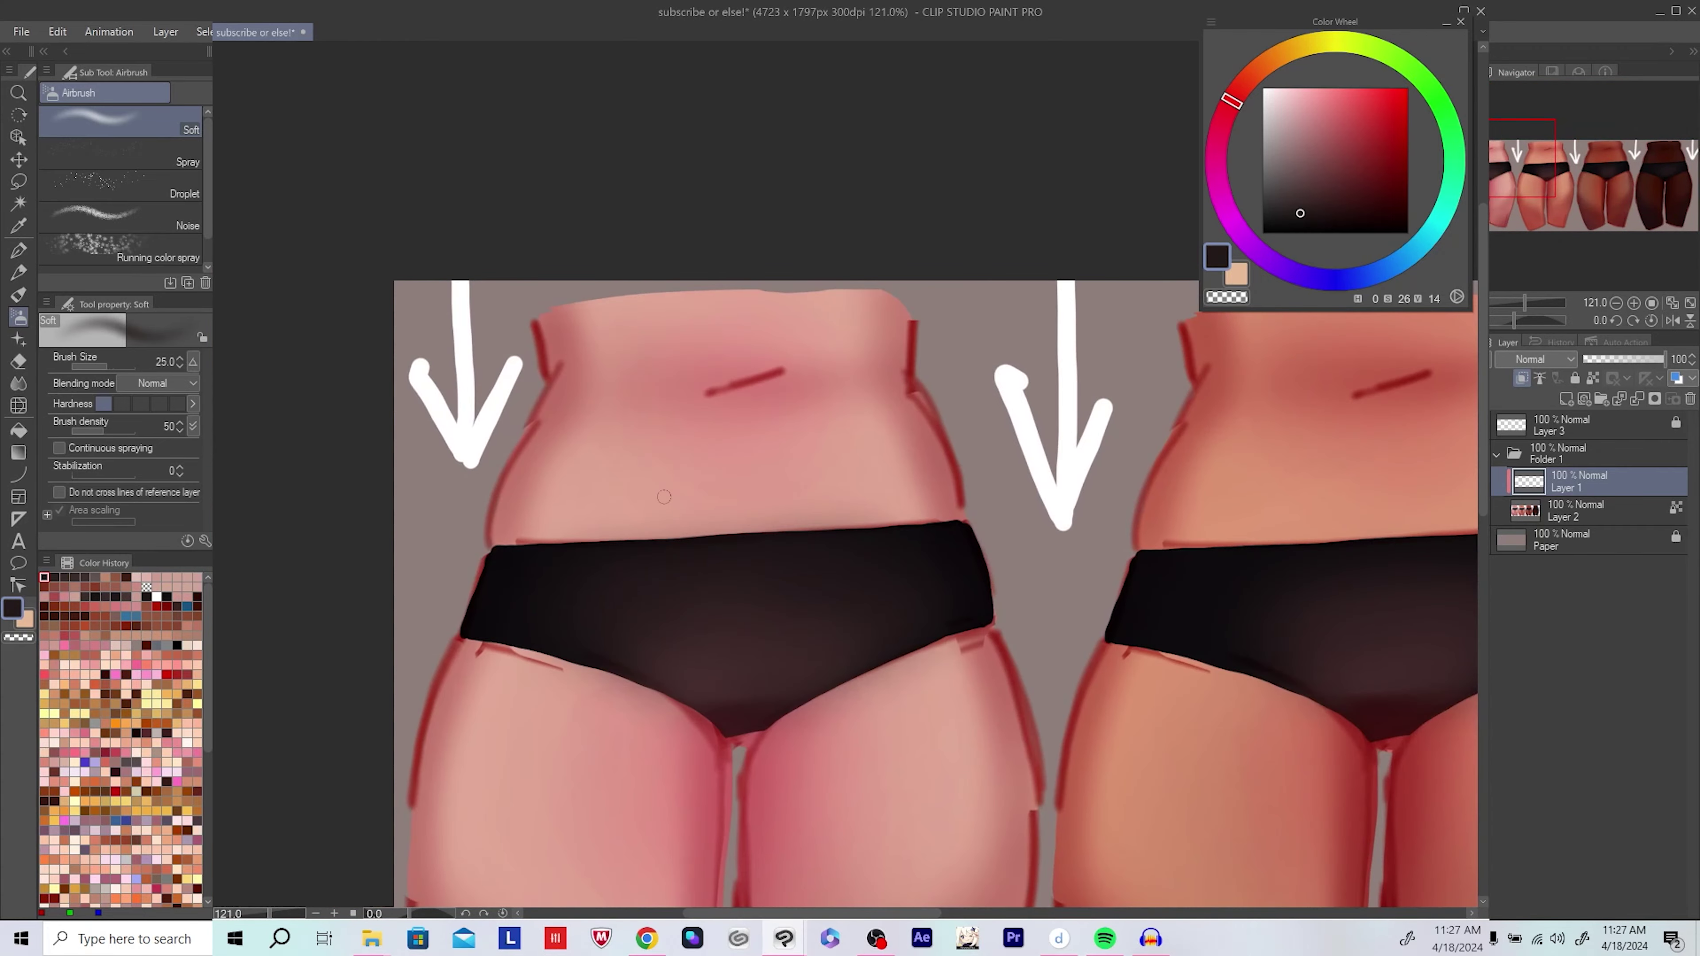
pyautogui.press(']')
pyautogui.moveTo(664, 496); pyautogui.dragTo(706, 494)
pyautogui.keyDown('alt'); pyautogui.click(604, 519); pyautogui.keyUp('alt')
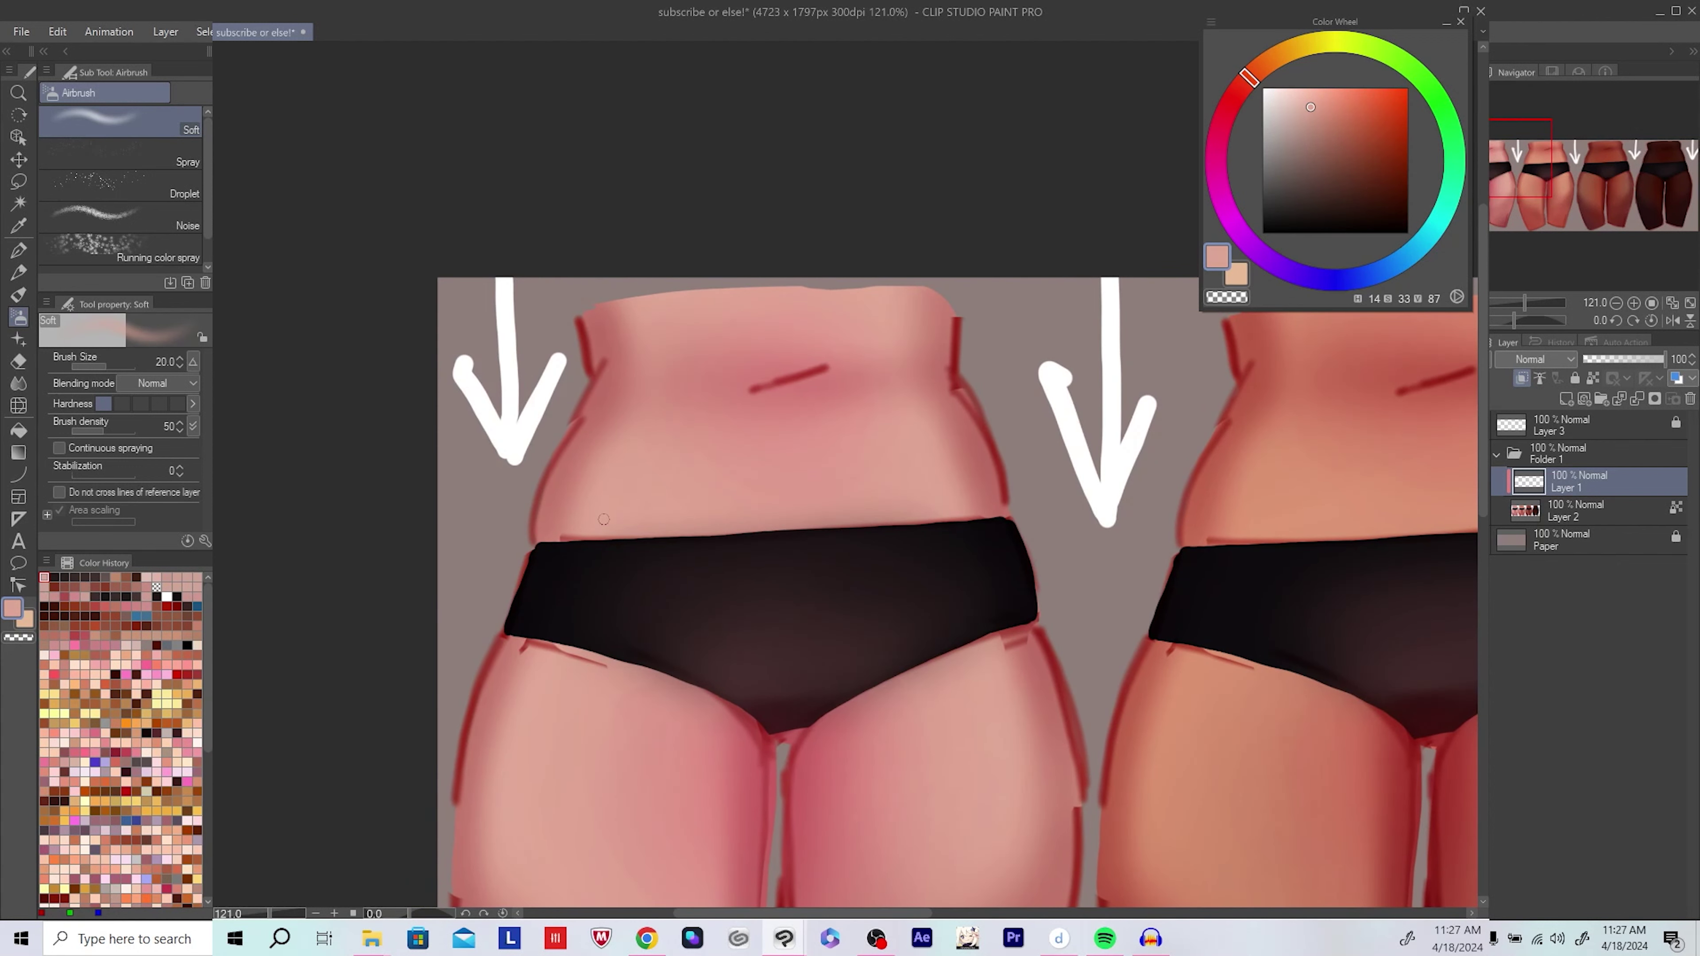
pyautogui.moveTo(604, 519); pyautogui.dragTo(599, 518)
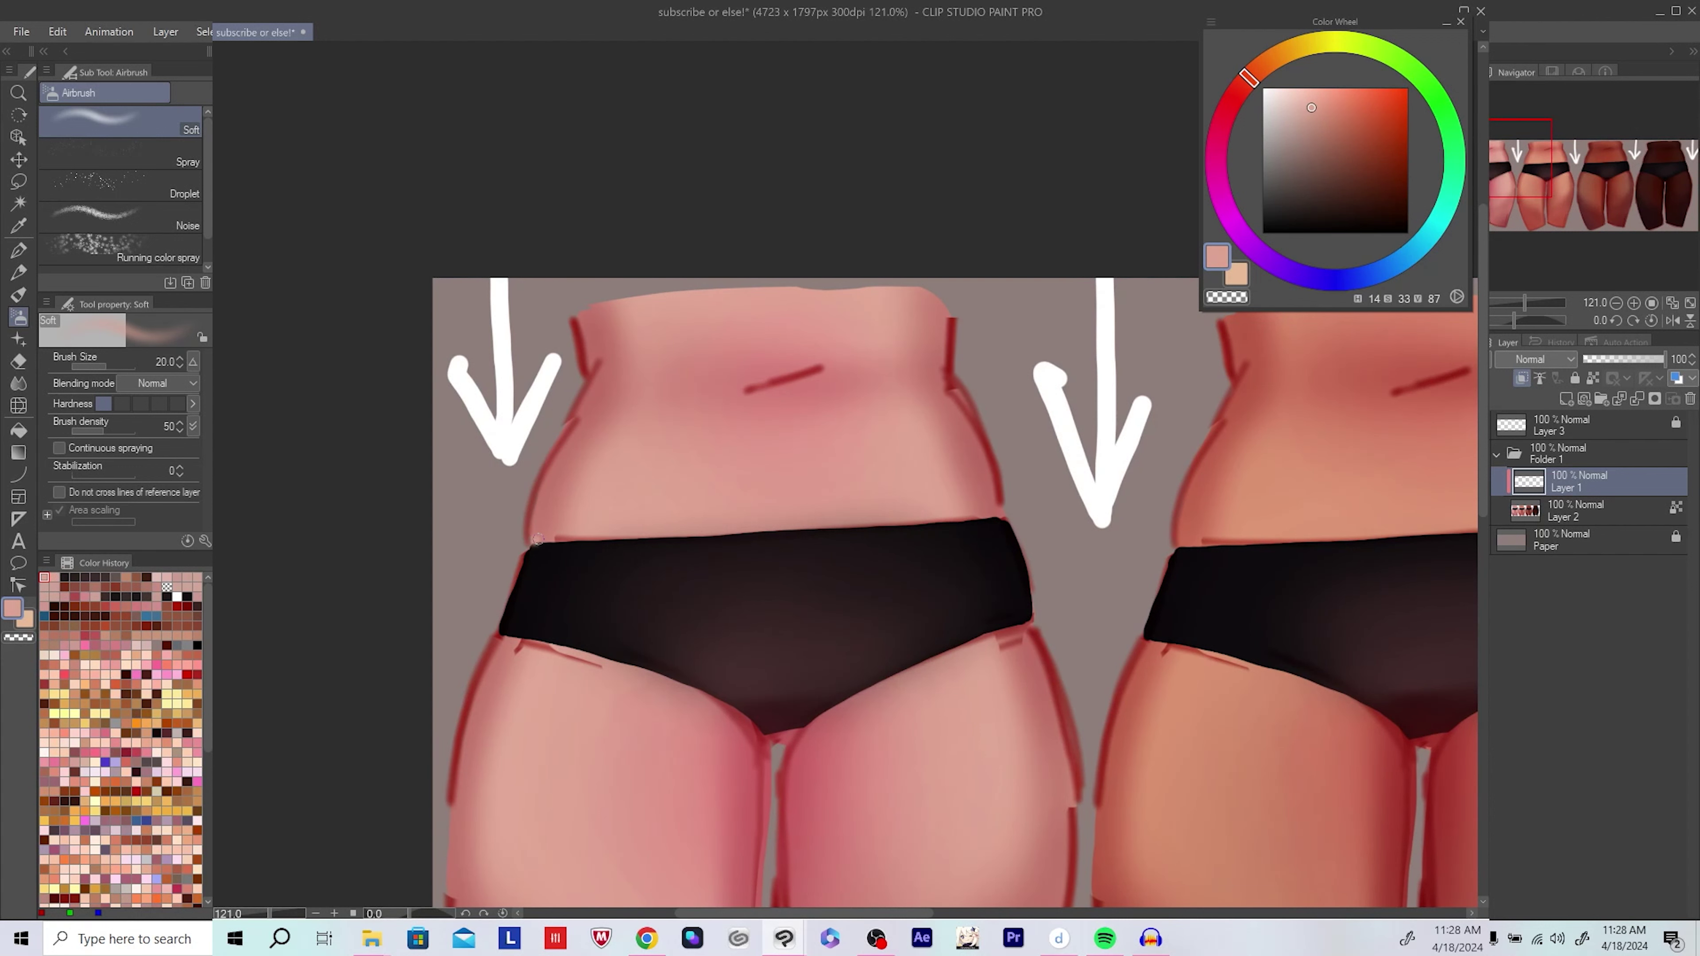
pyautogui.moveTo(537, 539); pyautogui.dragTo(999, 513)
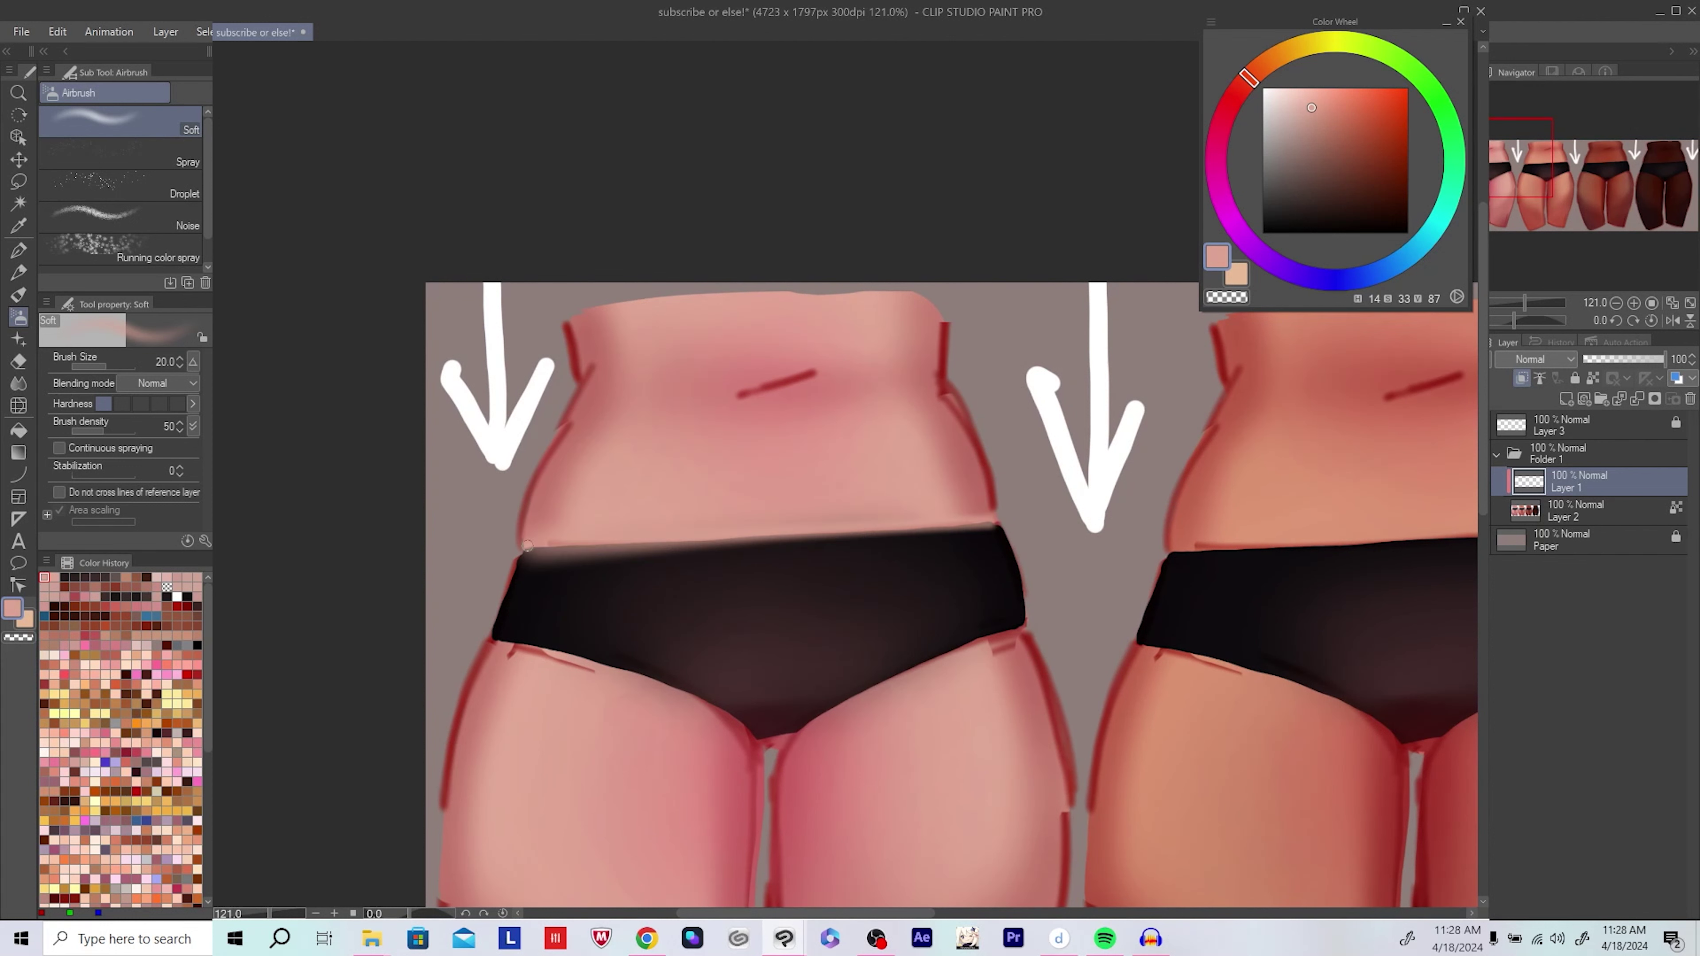
pyautogui.moveTo(528, 543); pyautogui.dragTo(1036, 523)
# Step: Airbrush a sampled near-black tone (H 343, S 27, V 10) back along the first figure's waistband to refine the softened edge
pyautogui.keyDown('alt'); pyautogui.click(989, 535); pyautogui.keyUp('alt')
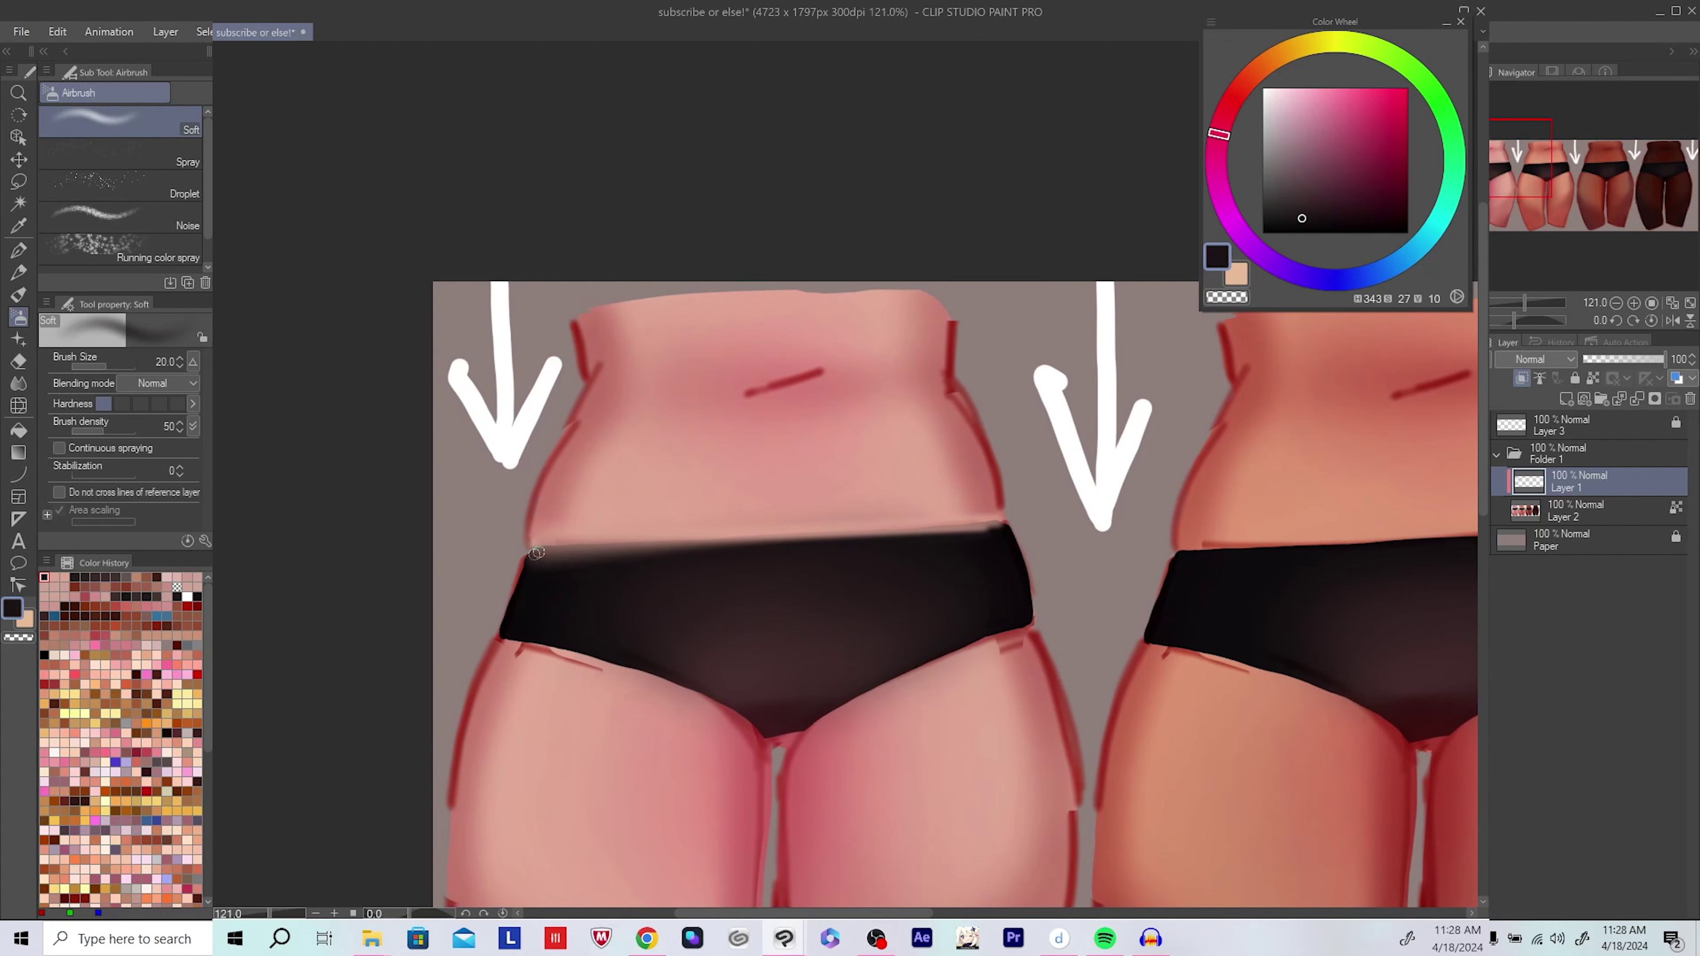
pyautogui.moveTo(536, 553); pyautogui.dragTo(1018, 544)
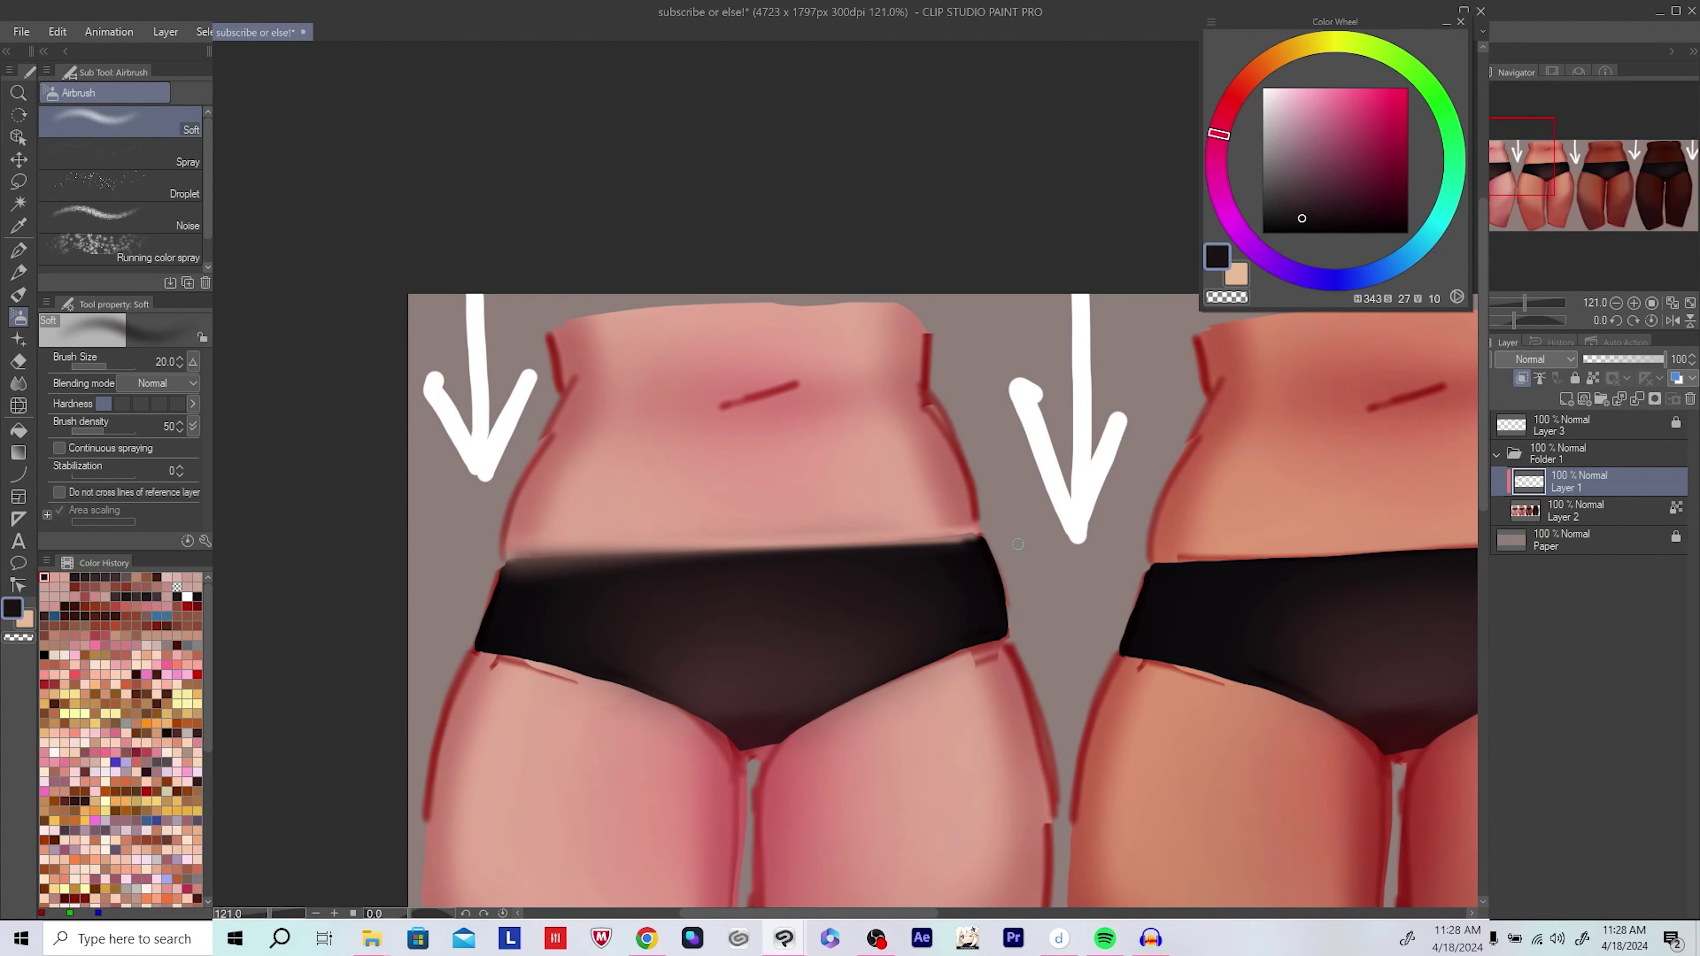
pyautogui.keyDown('alt'); pyautogui.click(549, 596); pyautogui.keyUp('alt')
pyautogui.moveTo(534, 598)
pyautogui.mouseDown()
pyautogui.moveTo(960, 547)
pyautogui.moveTo(947, 539)
pyautogui.mouseUp()
pyautogui.keyDown('alt'); pyautogui.click(599, 590); pyautogui.keyUp('alt')
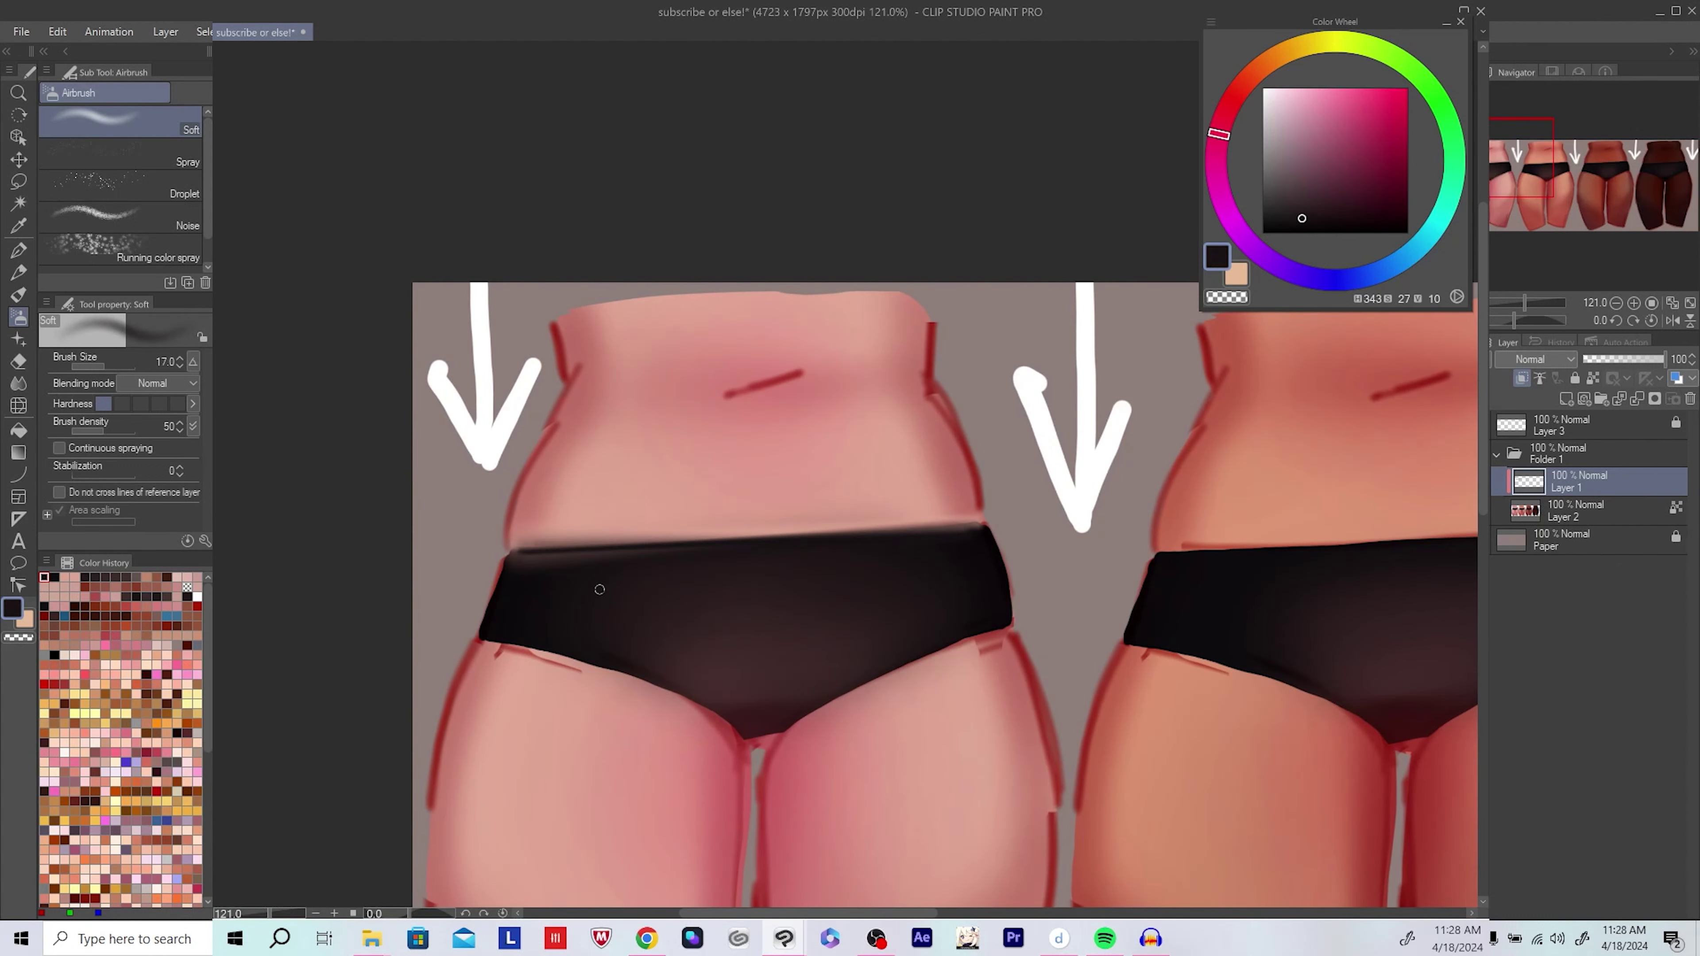
pyautogui.moveTo(599, 589); pyautogui.dragTo(583, 600)
# Step: Airbrush a sampled skin shadow (H 7, S 45, V 75) and near-black (H 330, S 29, V 8) along the first figure's waistband at brush size 30
pyautogui.keyDown('alt'); pyautogui.click(538, 529); pyautogui.keyUp('alt')
pyautogui.moveTo(531, 544)
pyautogui.mouseDown()
pyautogui.moveTo(957, 532)
pyautogui.moveTo(946, 517)
pyautogui.mouseUp()
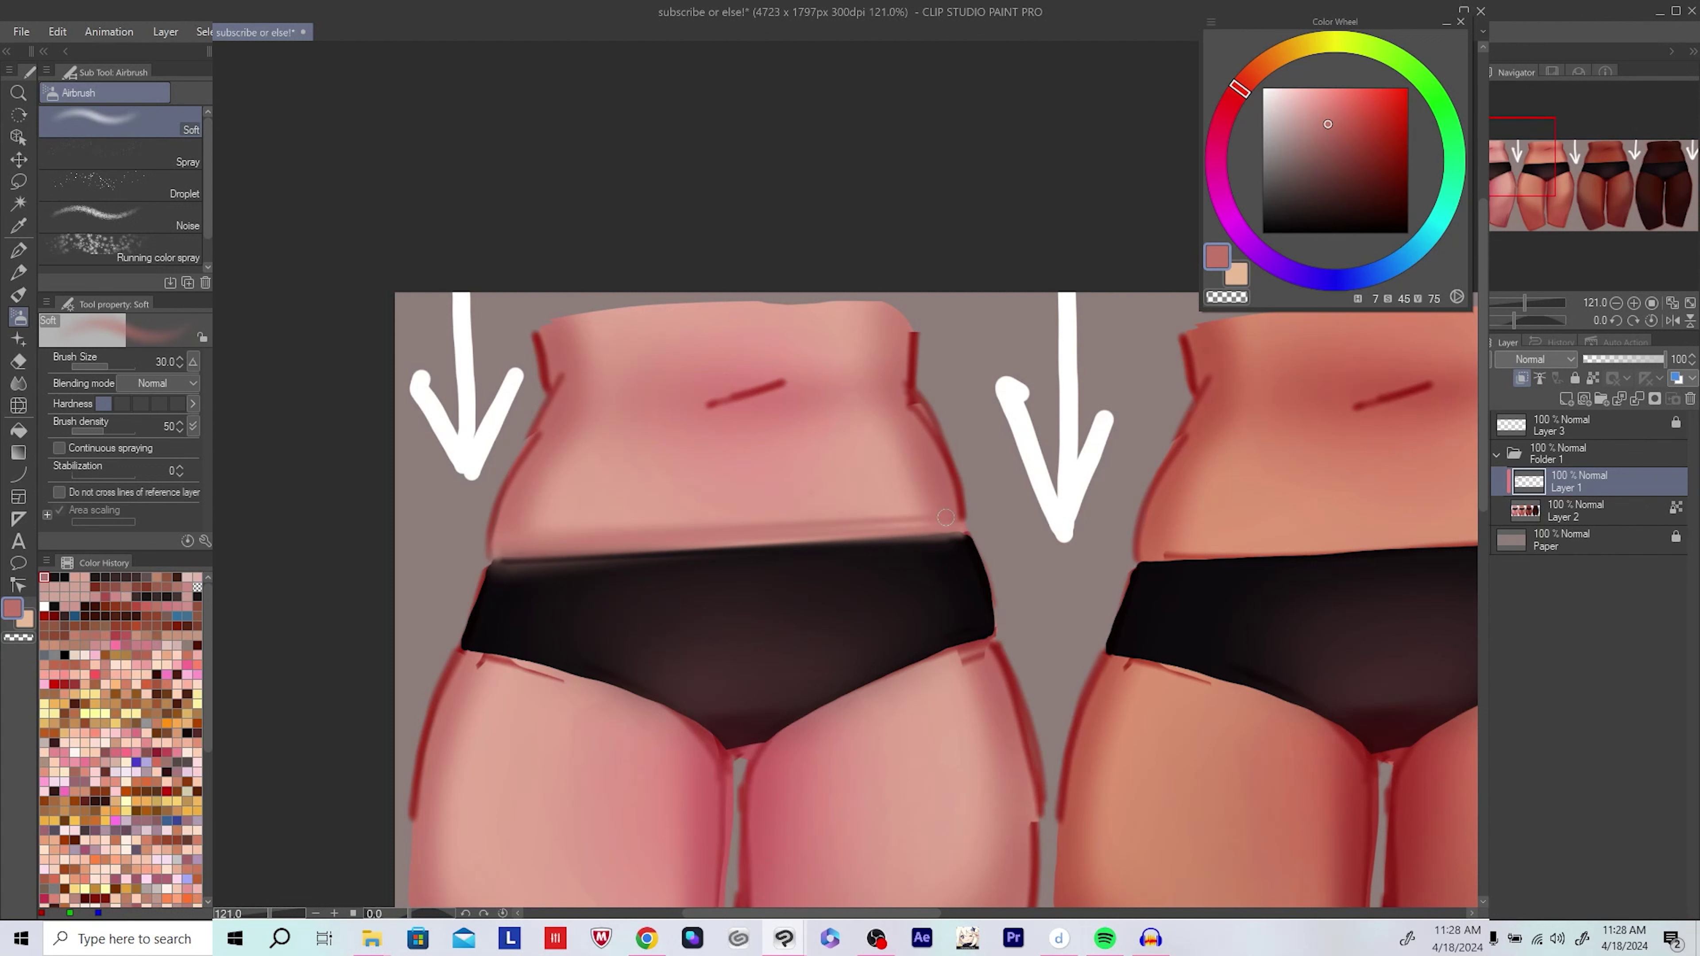
pyautogui.keyDown('alt'); pyautogui.click(518, 577); pyautogui.keyUp('alt')
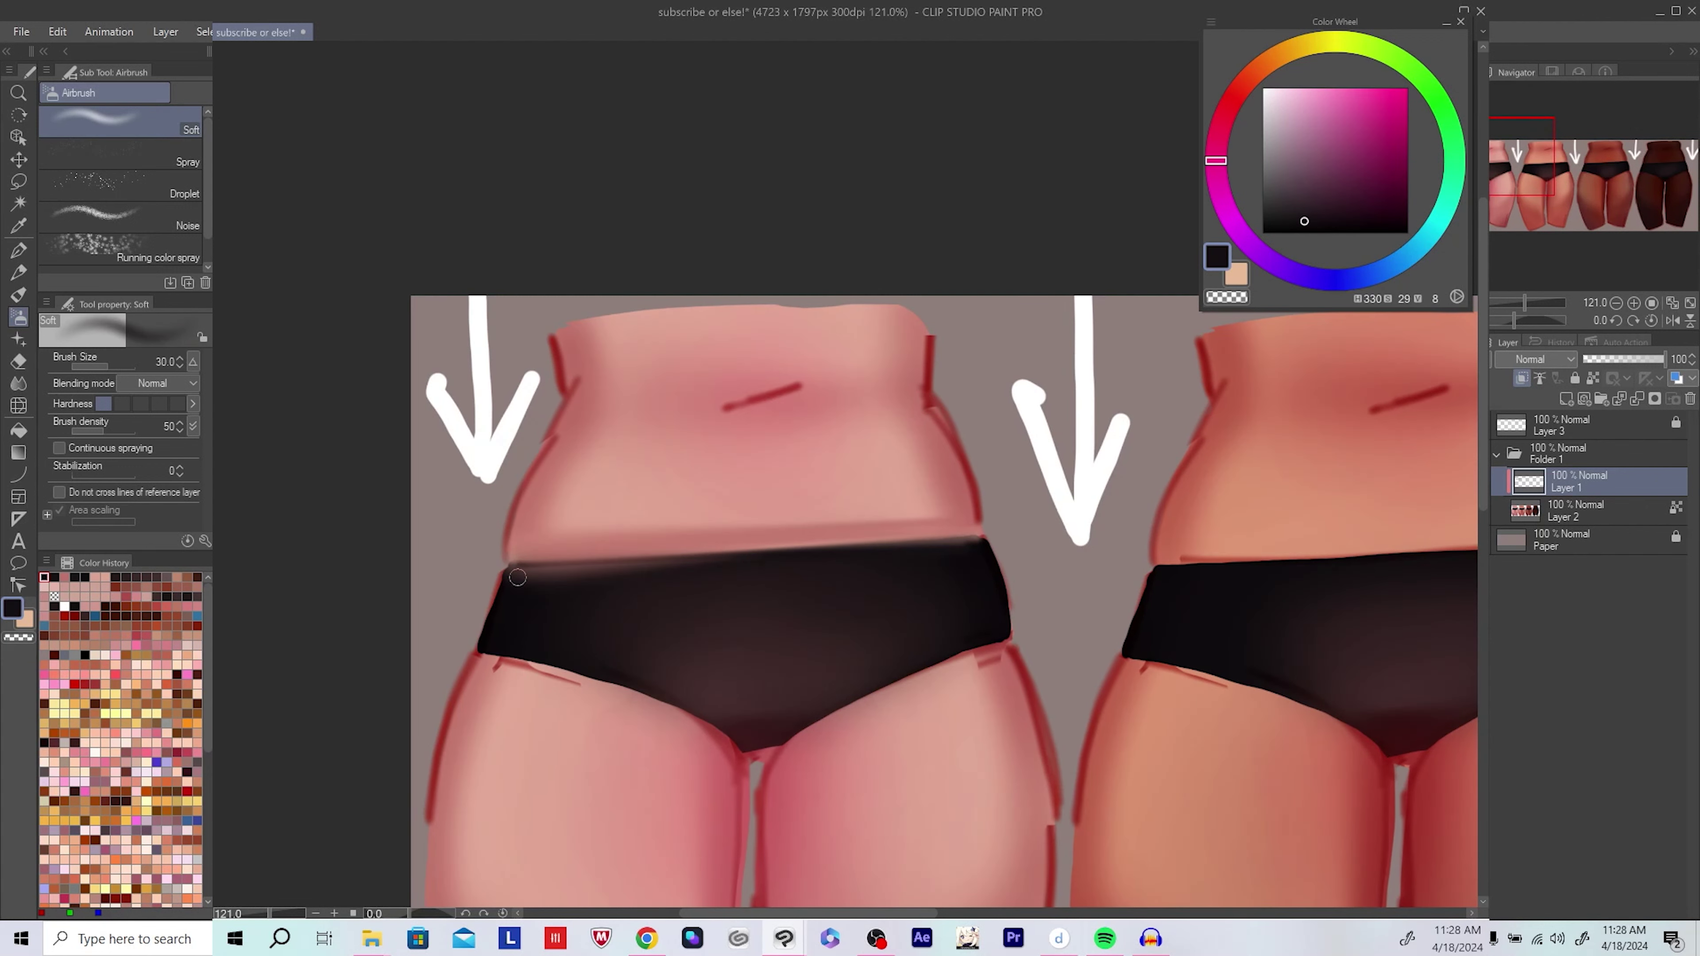
pyautogui.moveTo(518, 577); pyautogui.dragTo(967, 546)
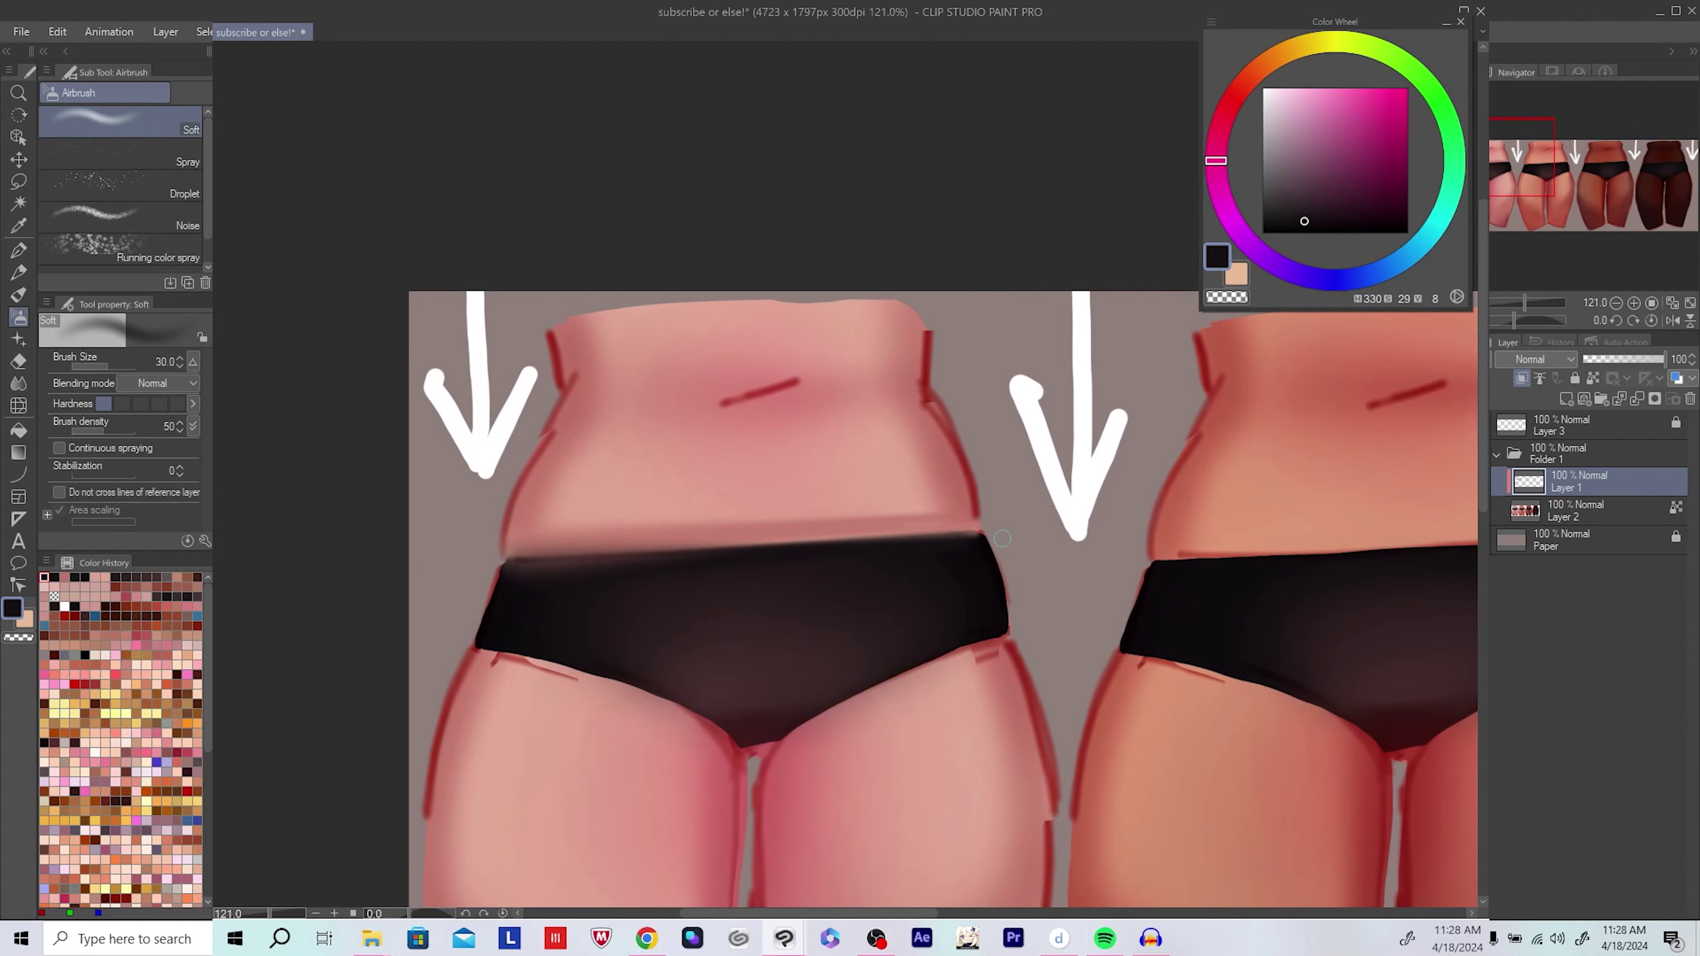
# Step: Darken the upper edge of the first figure's waistband with a sampled black (H 330, S 40, V 1) at brush size 15
pyautogui.keyDown('alt'); pyautogui.click(954, 547); pyautogui.keyUp('alt')
pyautogui.press('[')
pyautogui.press('[')
pyautogui.press('[')
pyautogui.press('[')
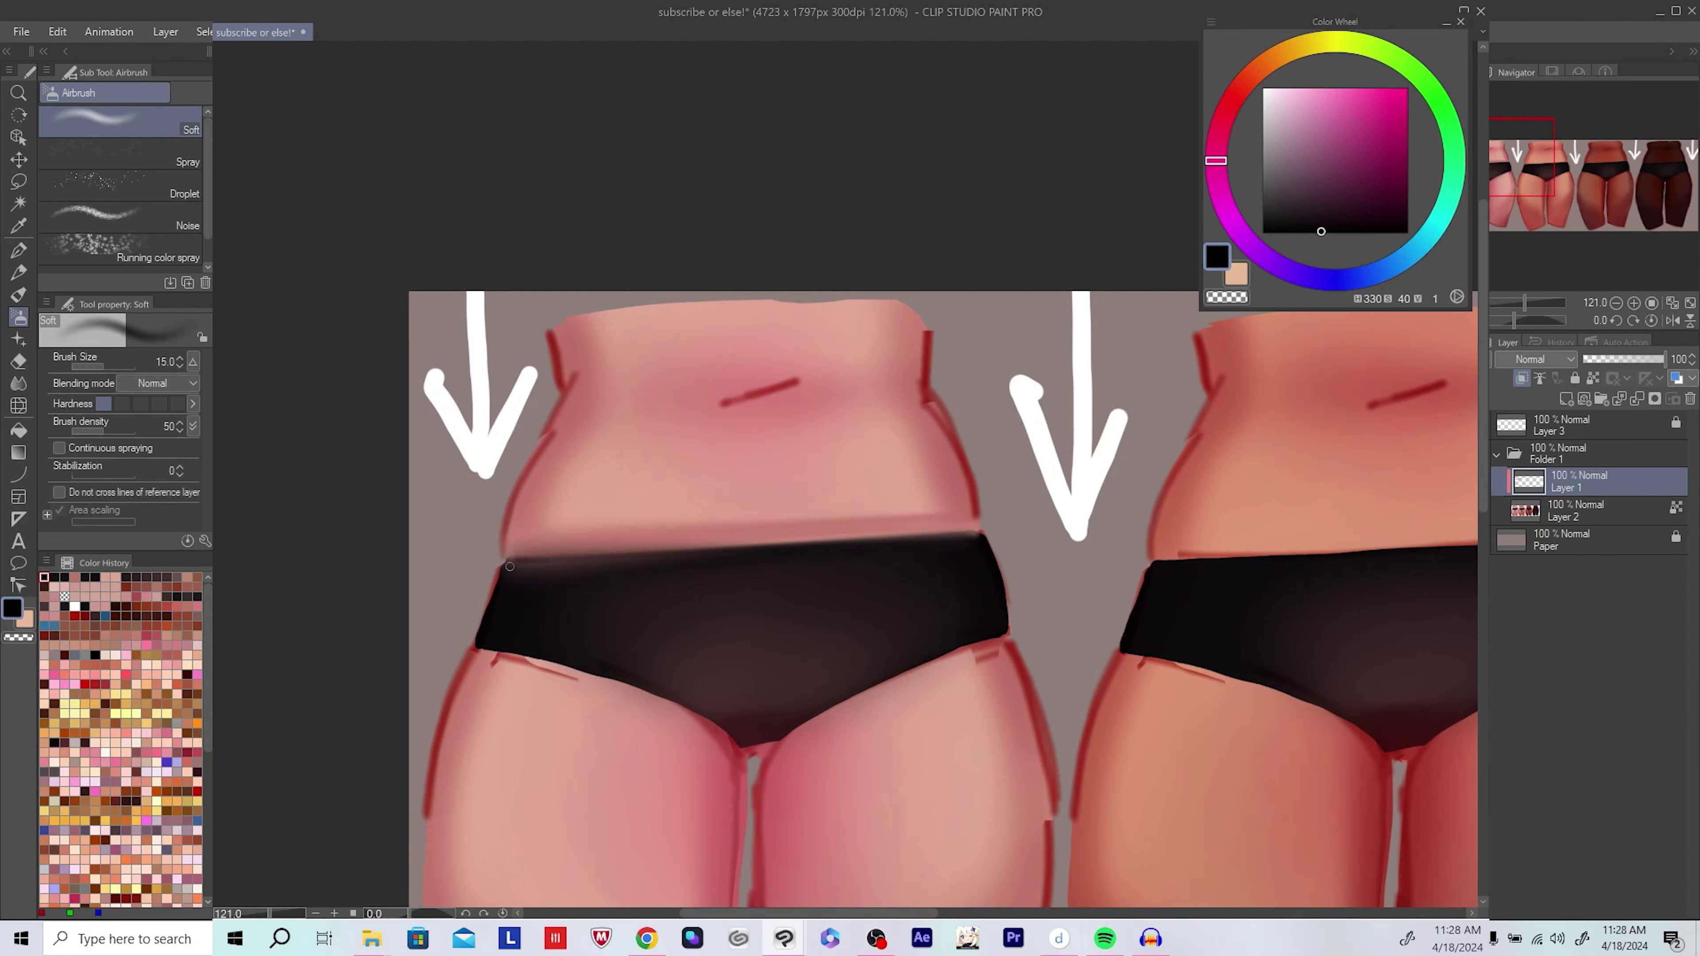
pyautogui.moveTo(967, 546)
pyautogui.mouseDown()
pyautogui.moveTo(505, 574)
pyautogui.moveTo(690, 548)
pyautogui.mouseUp()
# Step: Blend the shadow above the first figure's waistband into the belly with sampled skin tones, using the soft airbrush at brush size 100
pyautogui.keyDown('alt'); pyautogui.click(760, 532); pyautogui.keyUp('alt')
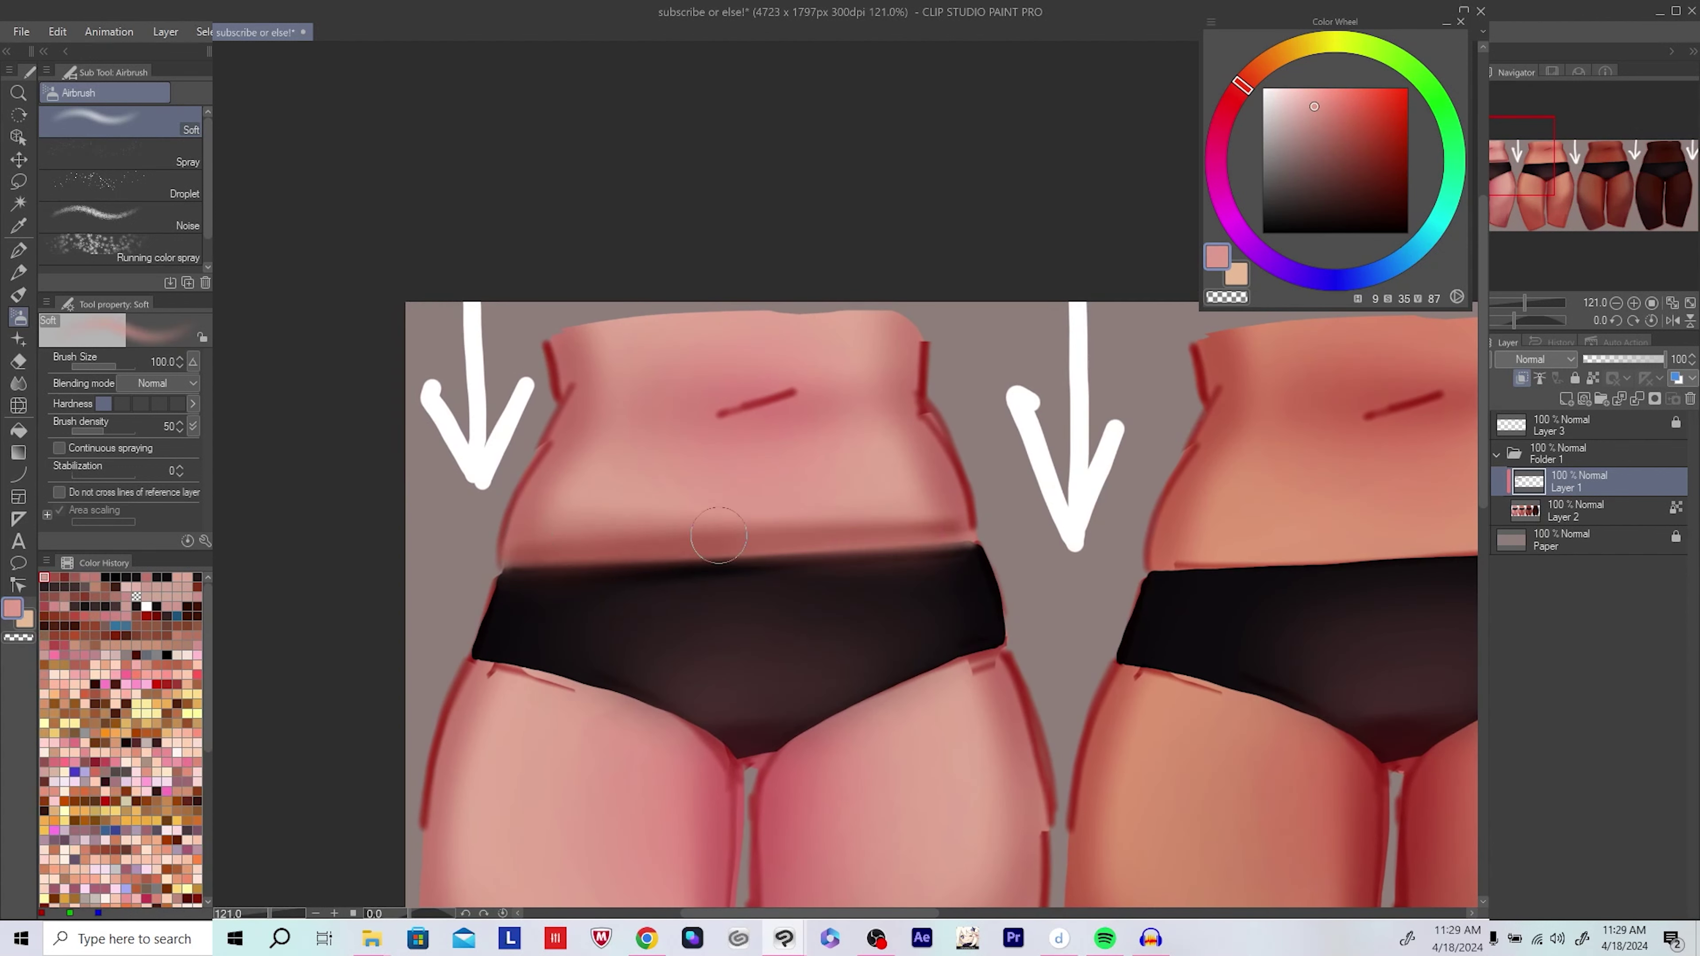
pyautogui.keyDown('alt'); pyautogui.click(826, 532); pyautogui.keyUp('alt')
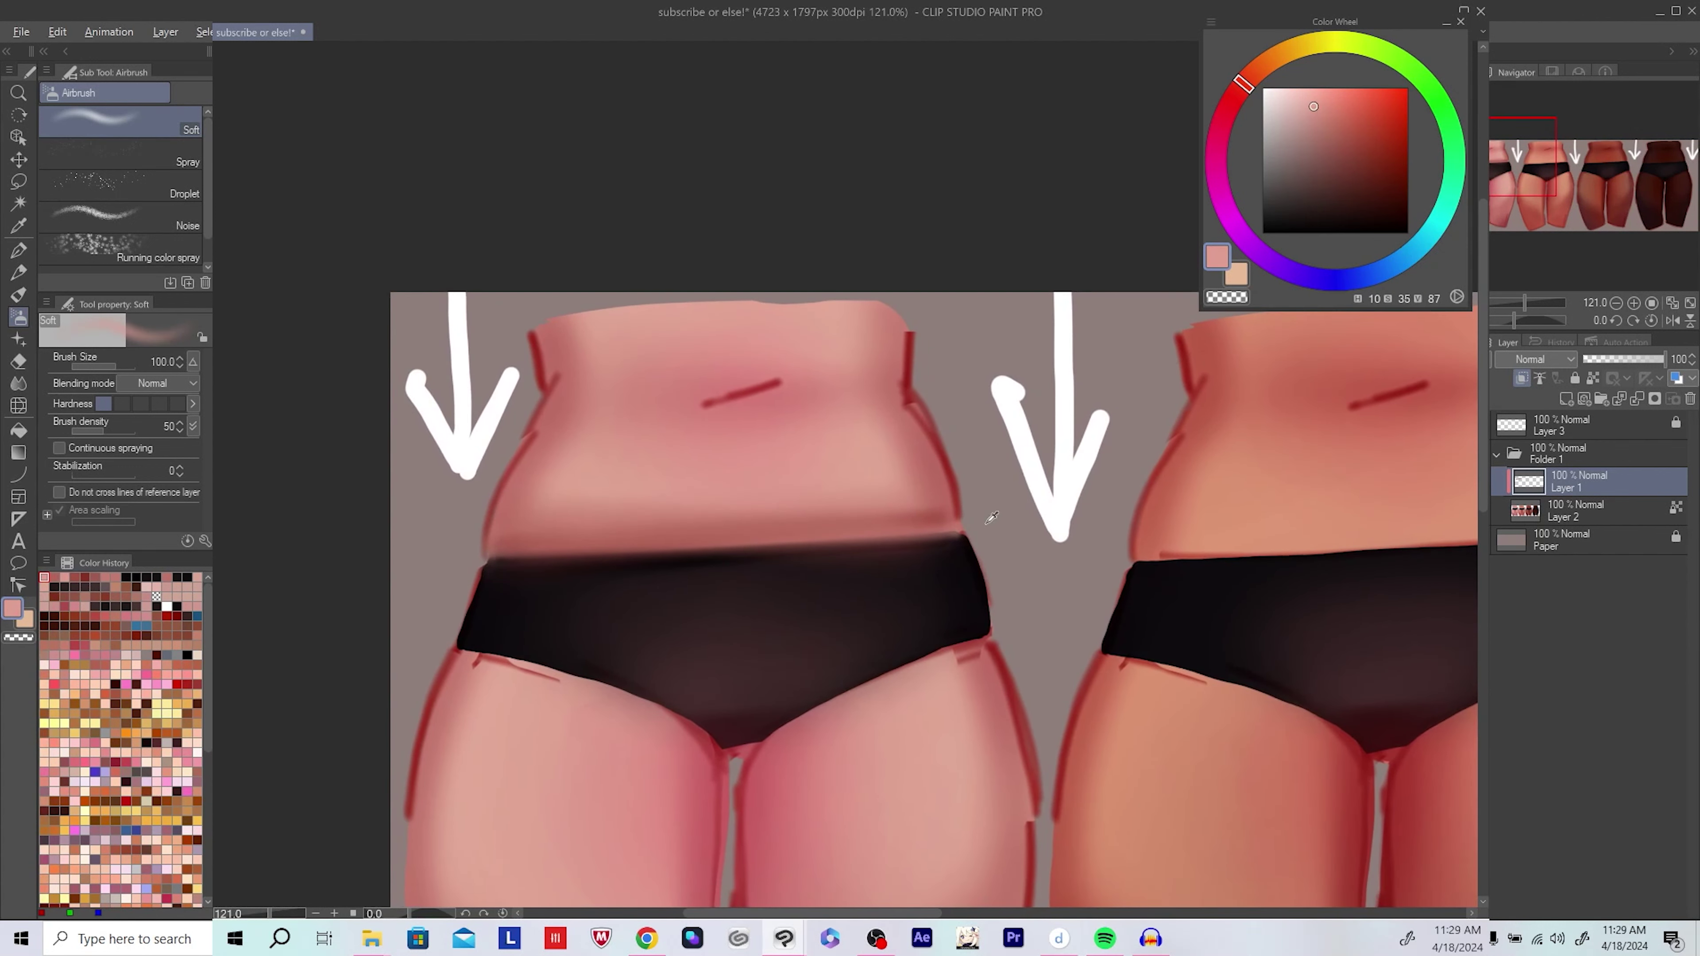
pyautogui.keyDown('alt'); pyautogui.click(639, 580); pyautogui.keyUp('alt')
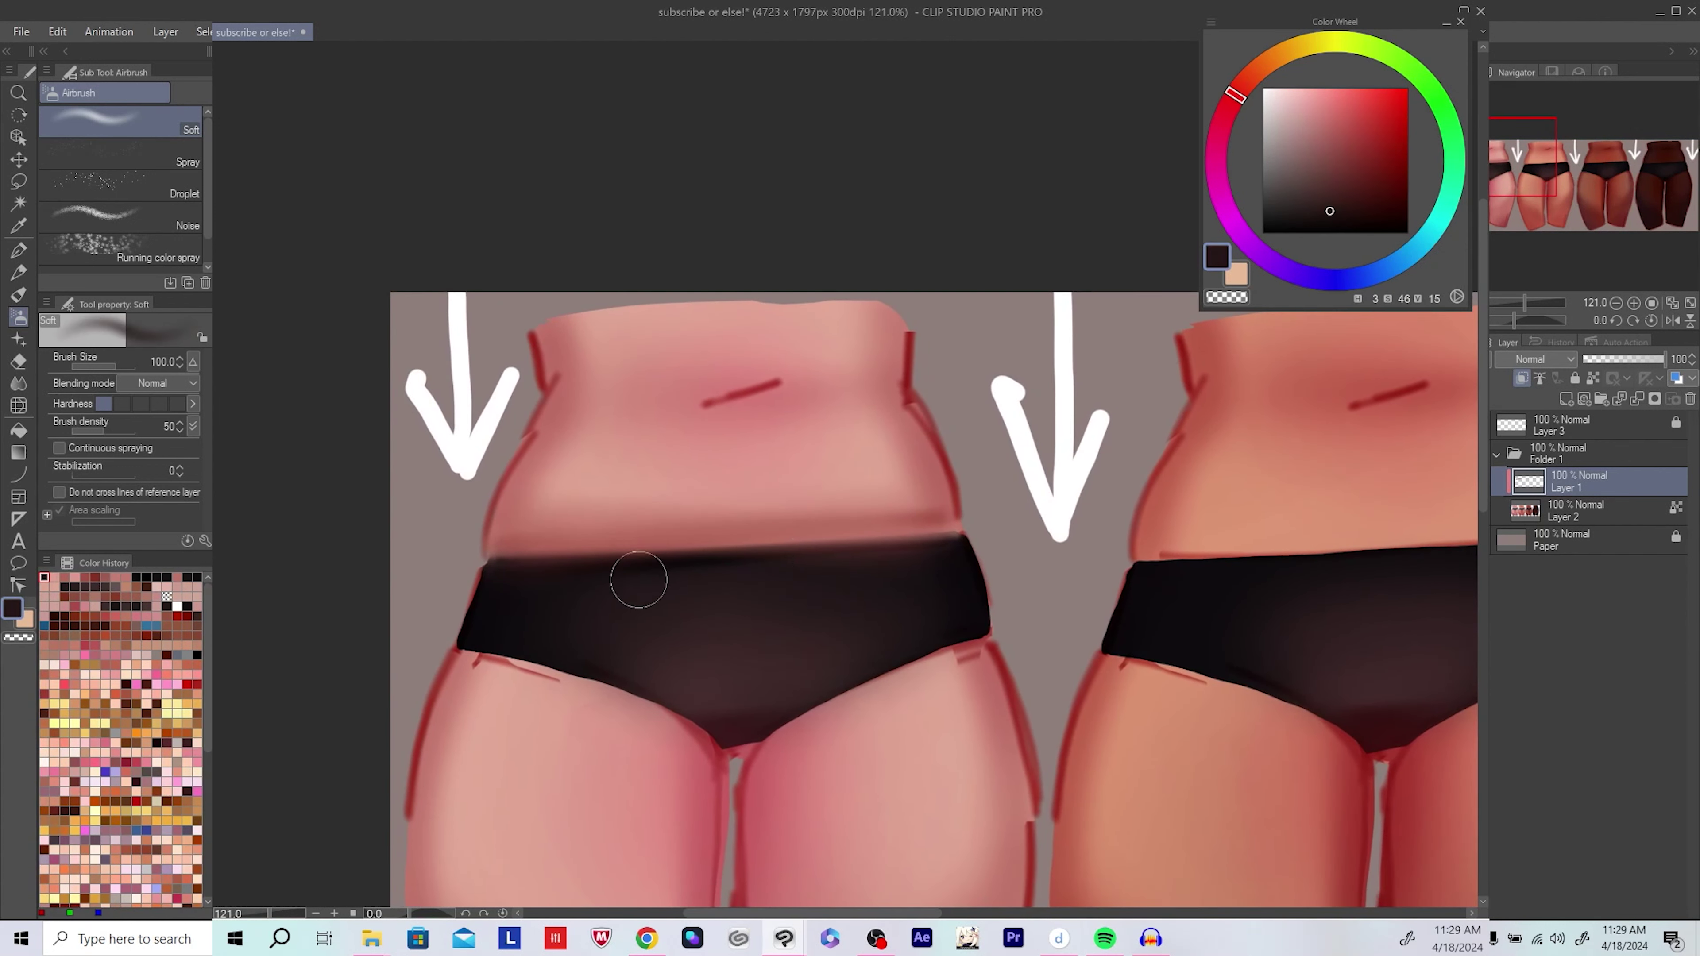
pyautogui.scroll(1, 683, 570)
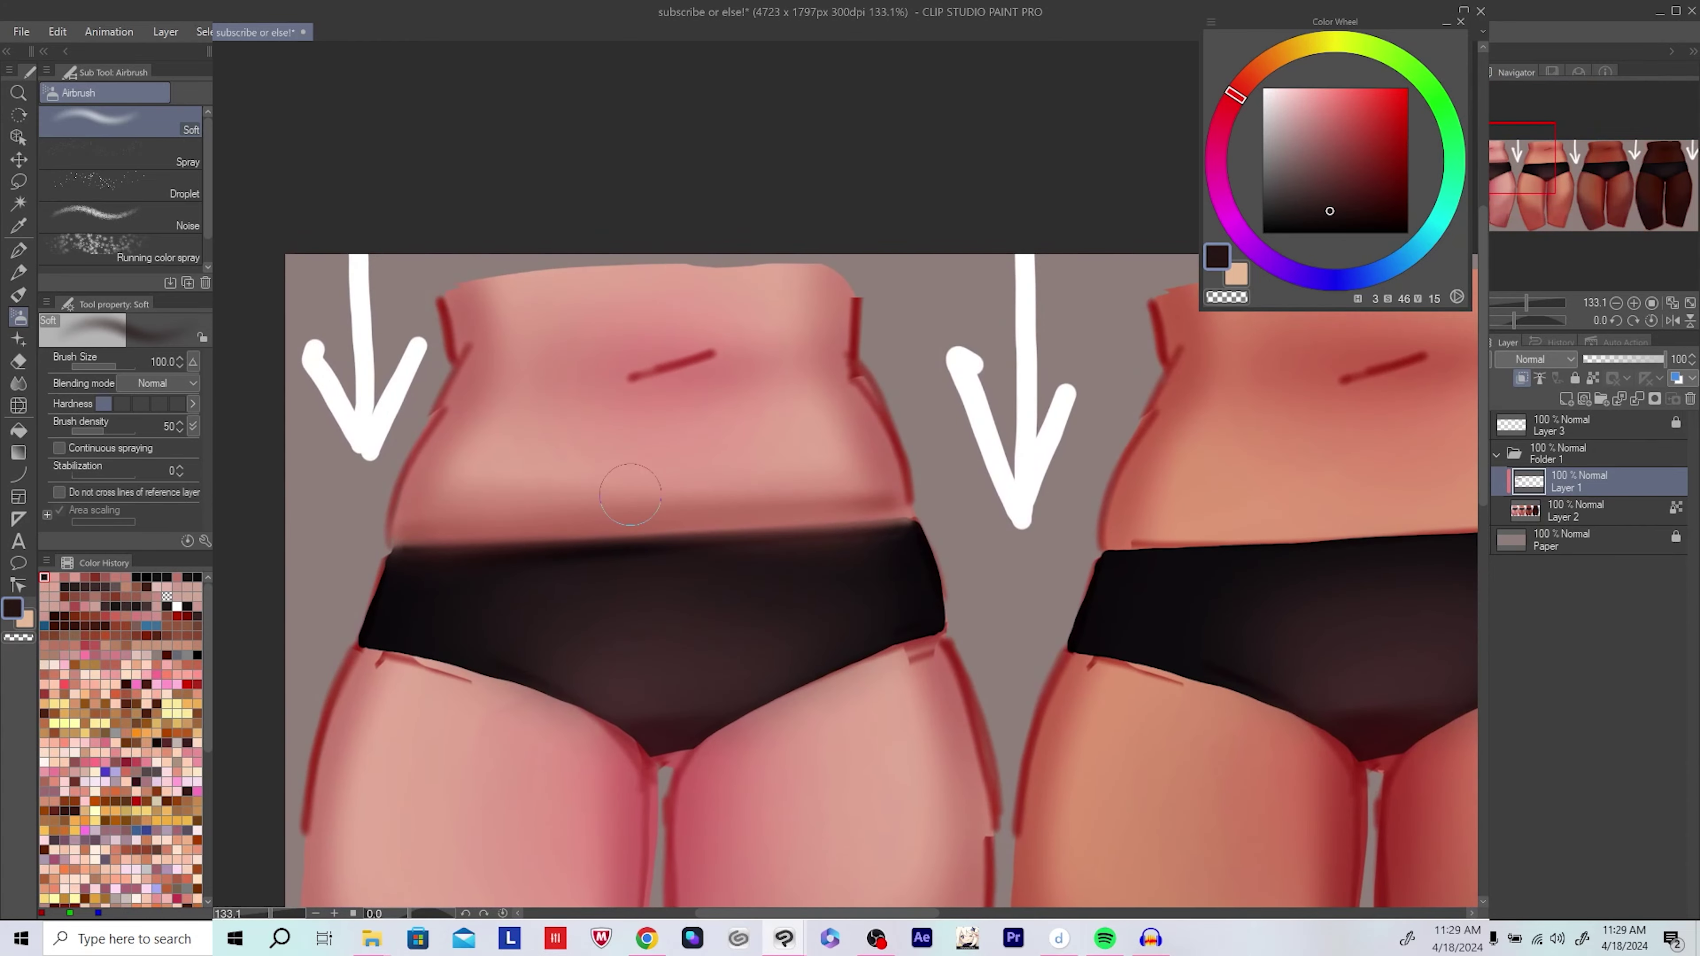
pyautogui.keyDown('alt'); pyautogui.click(686, 495); pyautogui.keyUp('alt')
pyautogui.moveTo(687, 495); pyautogui.dragTo(678, 568)
pyautogui.keyDown('alt'); pyautogui.click(562, 379); pyautogui.keyUp('alt')
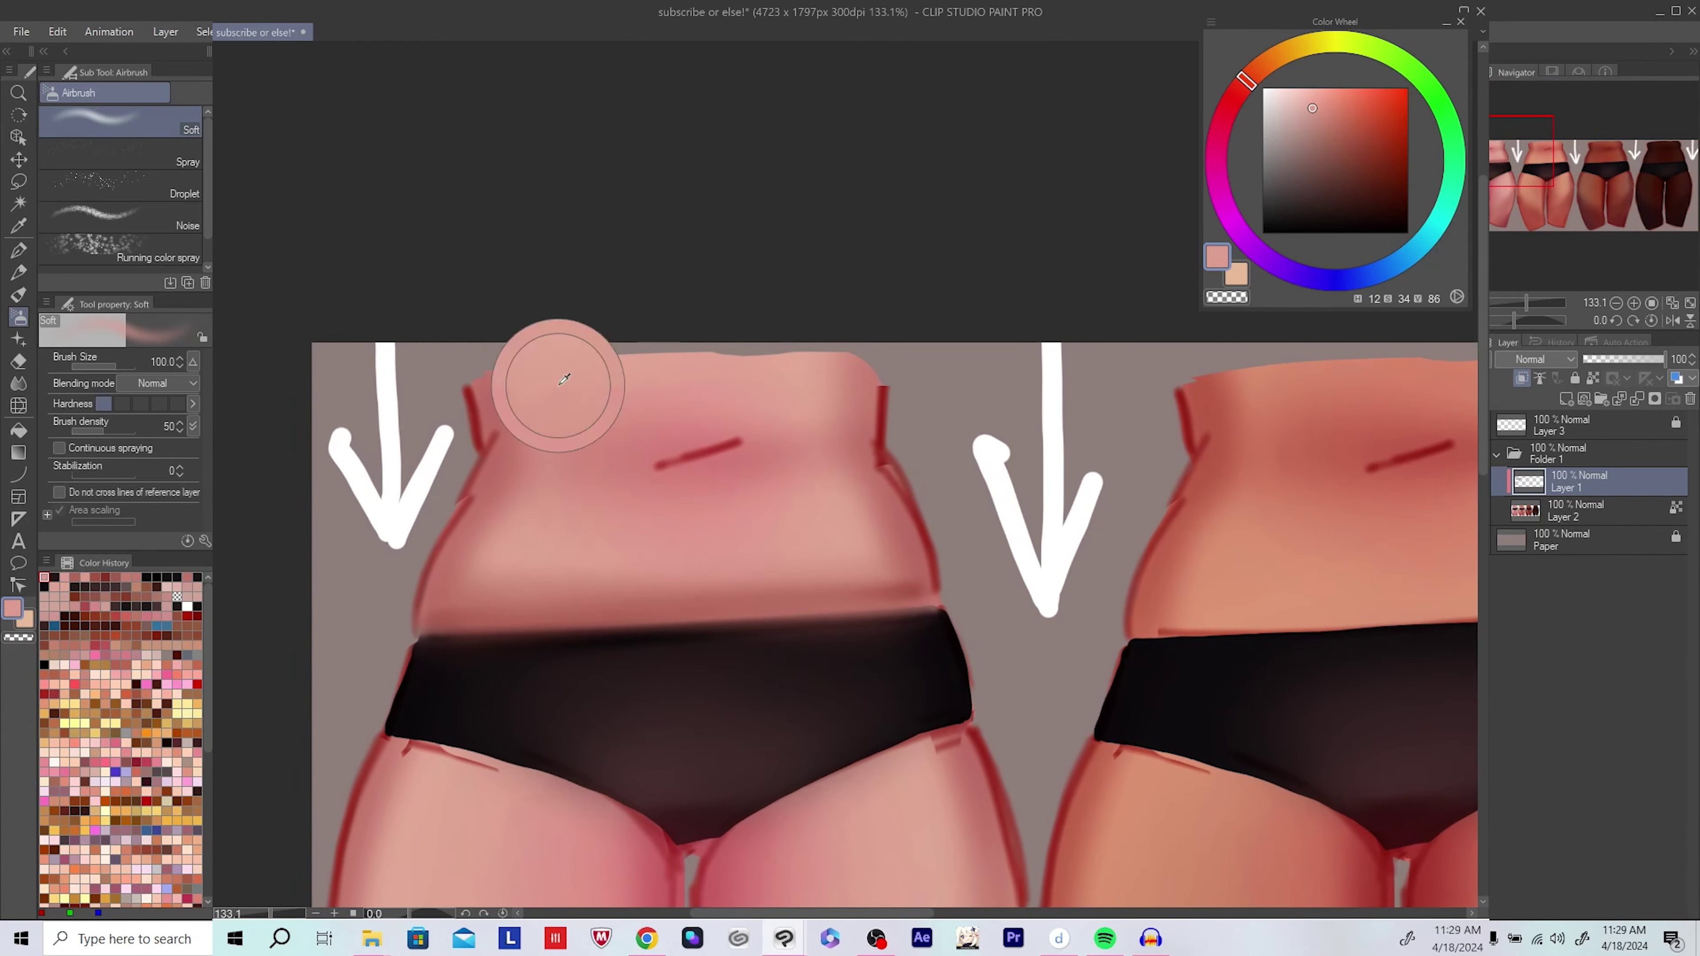
pyautogui.keyDown('alt'); pyautogui.click(640, 543); pyautogui.keyUp('alt')
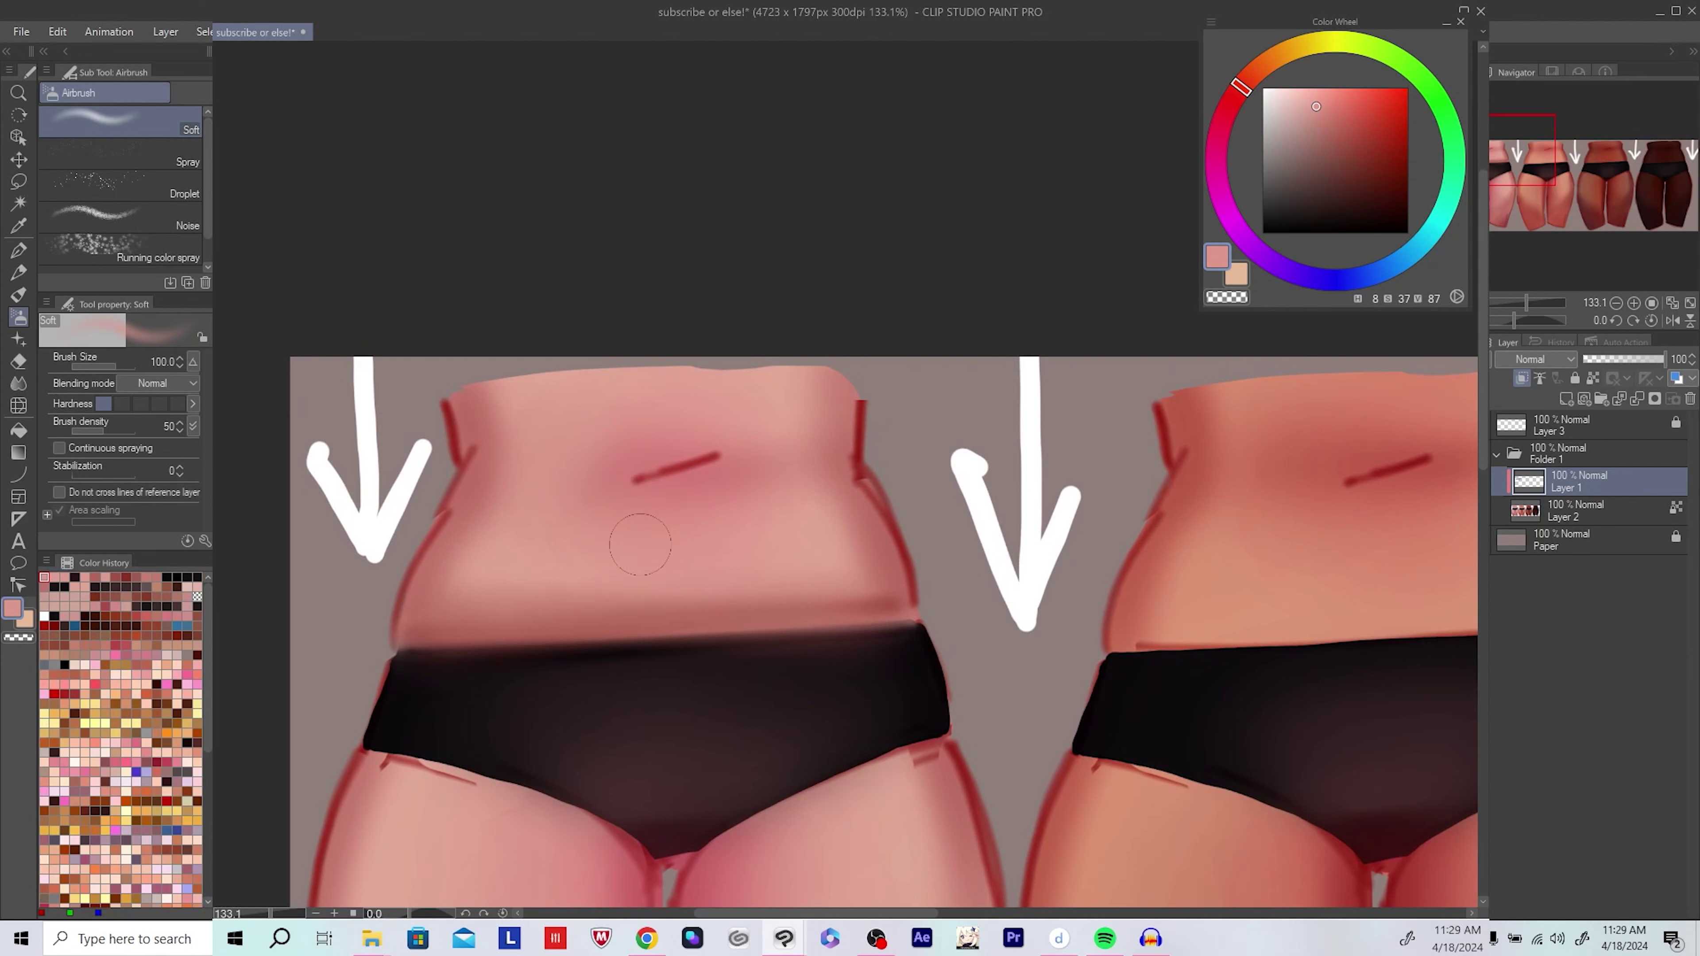
pyautogui.keyDown('alt'); pyautogui.click(712, 515); pyautogui.keyUp('alt')
pyautogui.moveTo(639, 544)
pyautogui.mouseDown()
pyautogui.moveTo(713, 515)
pyautogui.moveTo(618, 533)
pyautogui.mouseUp()
pyautogui.keyDown('alt'); pyautogui.click(698, 522); pyautogui.keyUp('alt')
# Step: Mix a saturated red (H 1, S 63, V 87) from a sampled skin shadow and try it across the lower belly at brush size 40
pyautogui.press('[')
pyautogui.press('[')
pyautogui.press('[')
pyautogui.keyDown('alt'); pyautogui.click(618, 544); pyautogui.keyUp('alt')
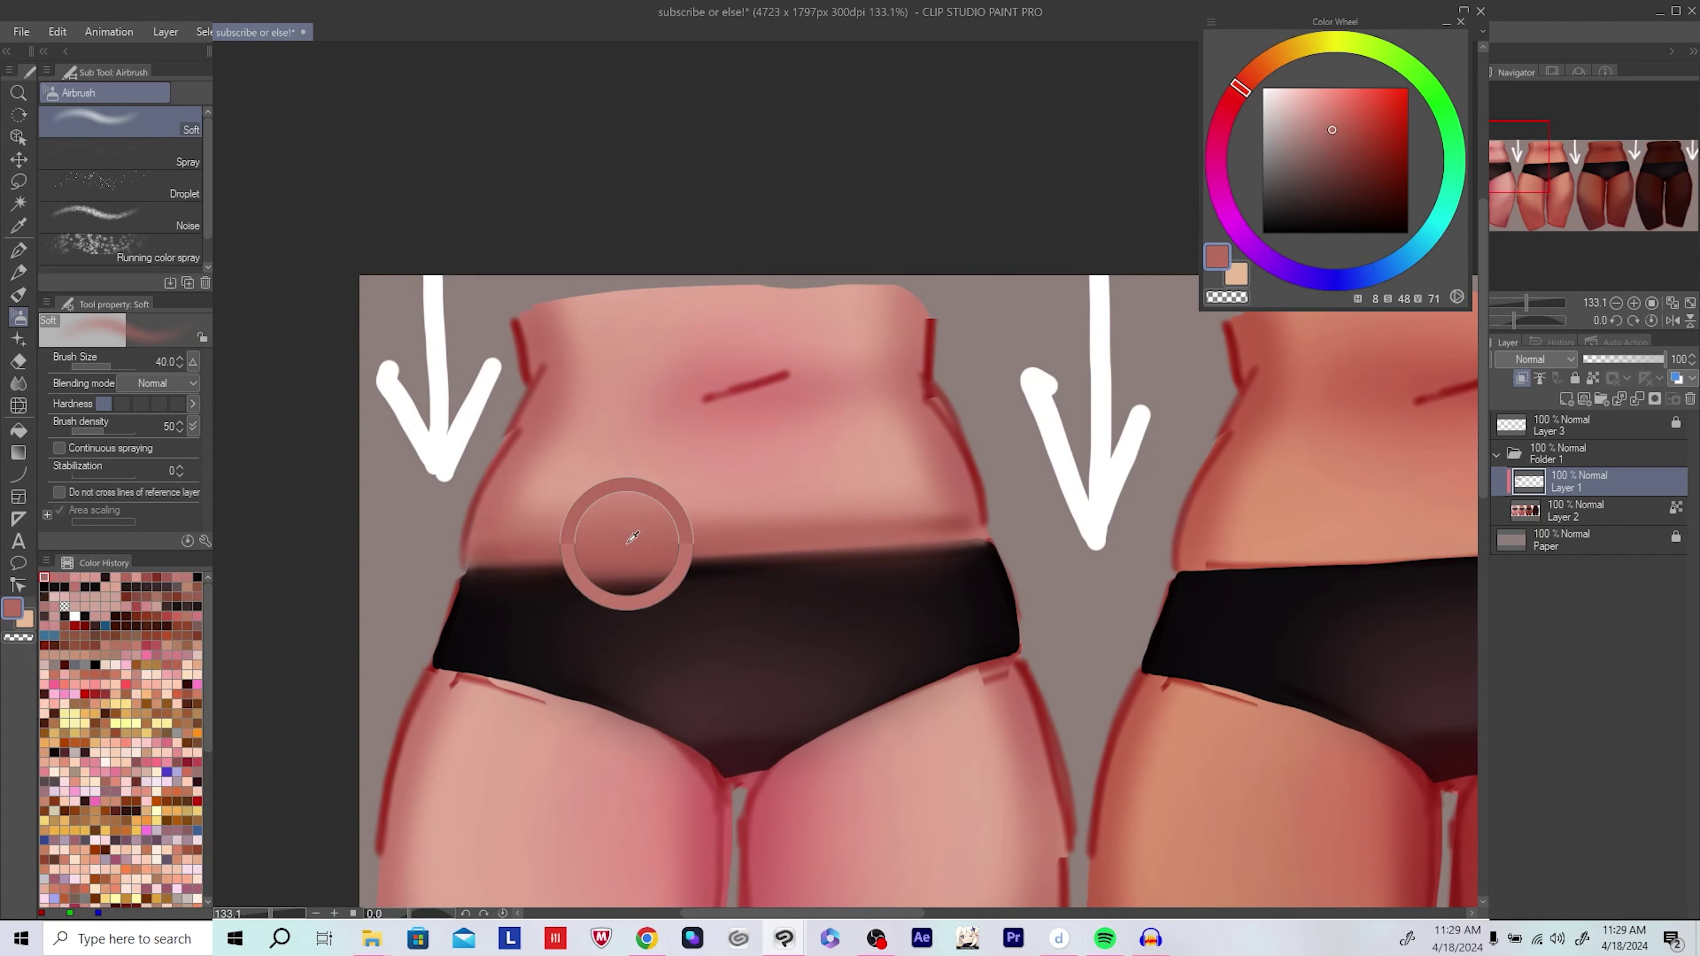
pyautogui.click(1359, 105)
pyautogui.moveTo(867, 384); pyautogui.dragTo(866, 379)
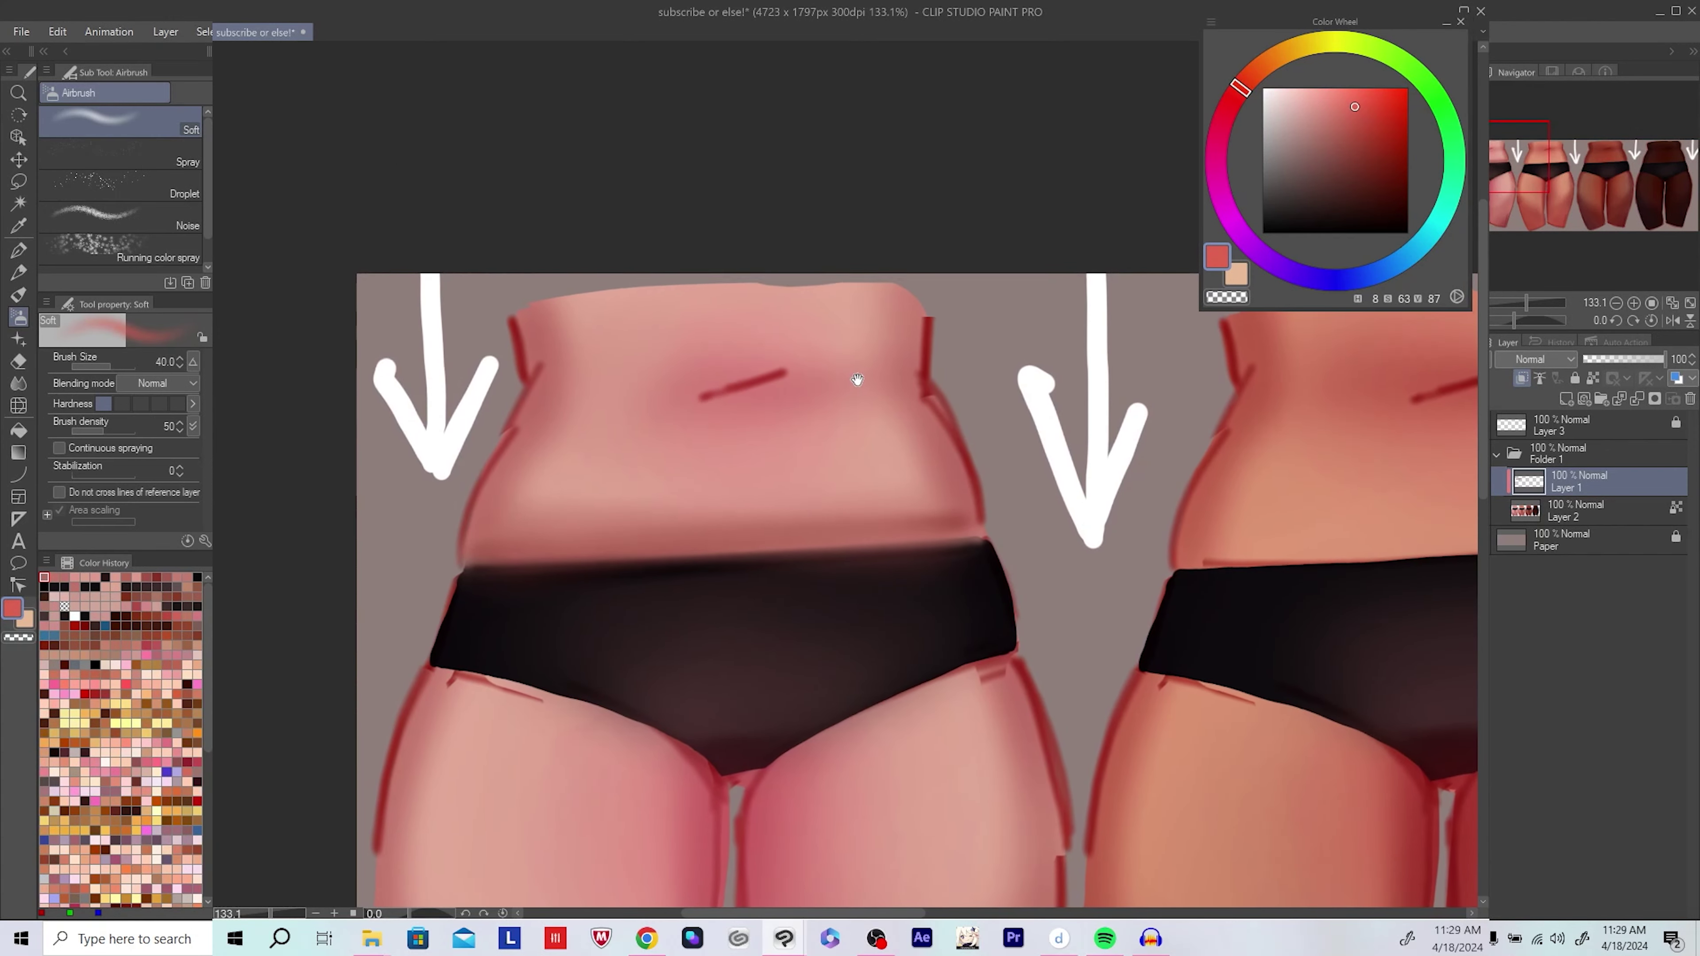
pyautogui.click(1234, 106)
pyautogui.moveTo(963, 516); pyautogui.dragTo(932, 521)
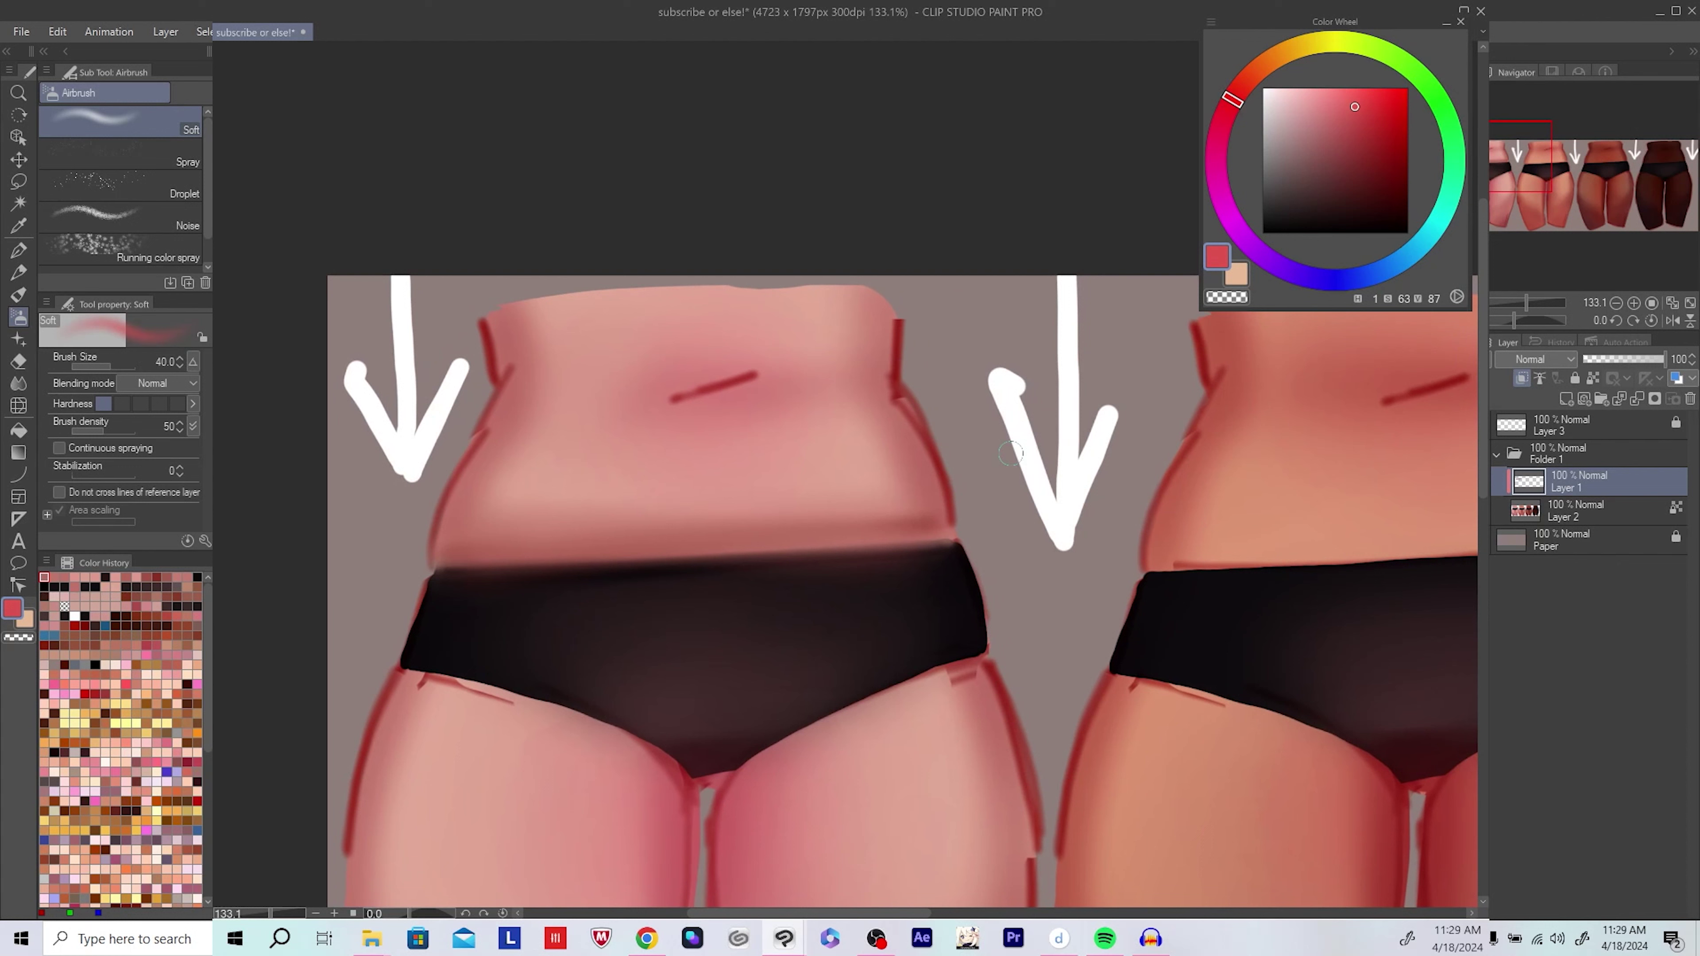
pyautogui.moveTo(495, 514); pyautogui.dragTo(930, 520)
pyautogui.hotkey('ctrl', 'z')
# Step: Airbrush a thin saturated red line across the first figure's lower belly, above the waistband shadow, at brush size 15
pyautogui.press('[')
pyautogui.press('[')
pyautogui.press('[')
pyautogui.press('[')
pyautogui.press('[')
pyautogui.press('[')
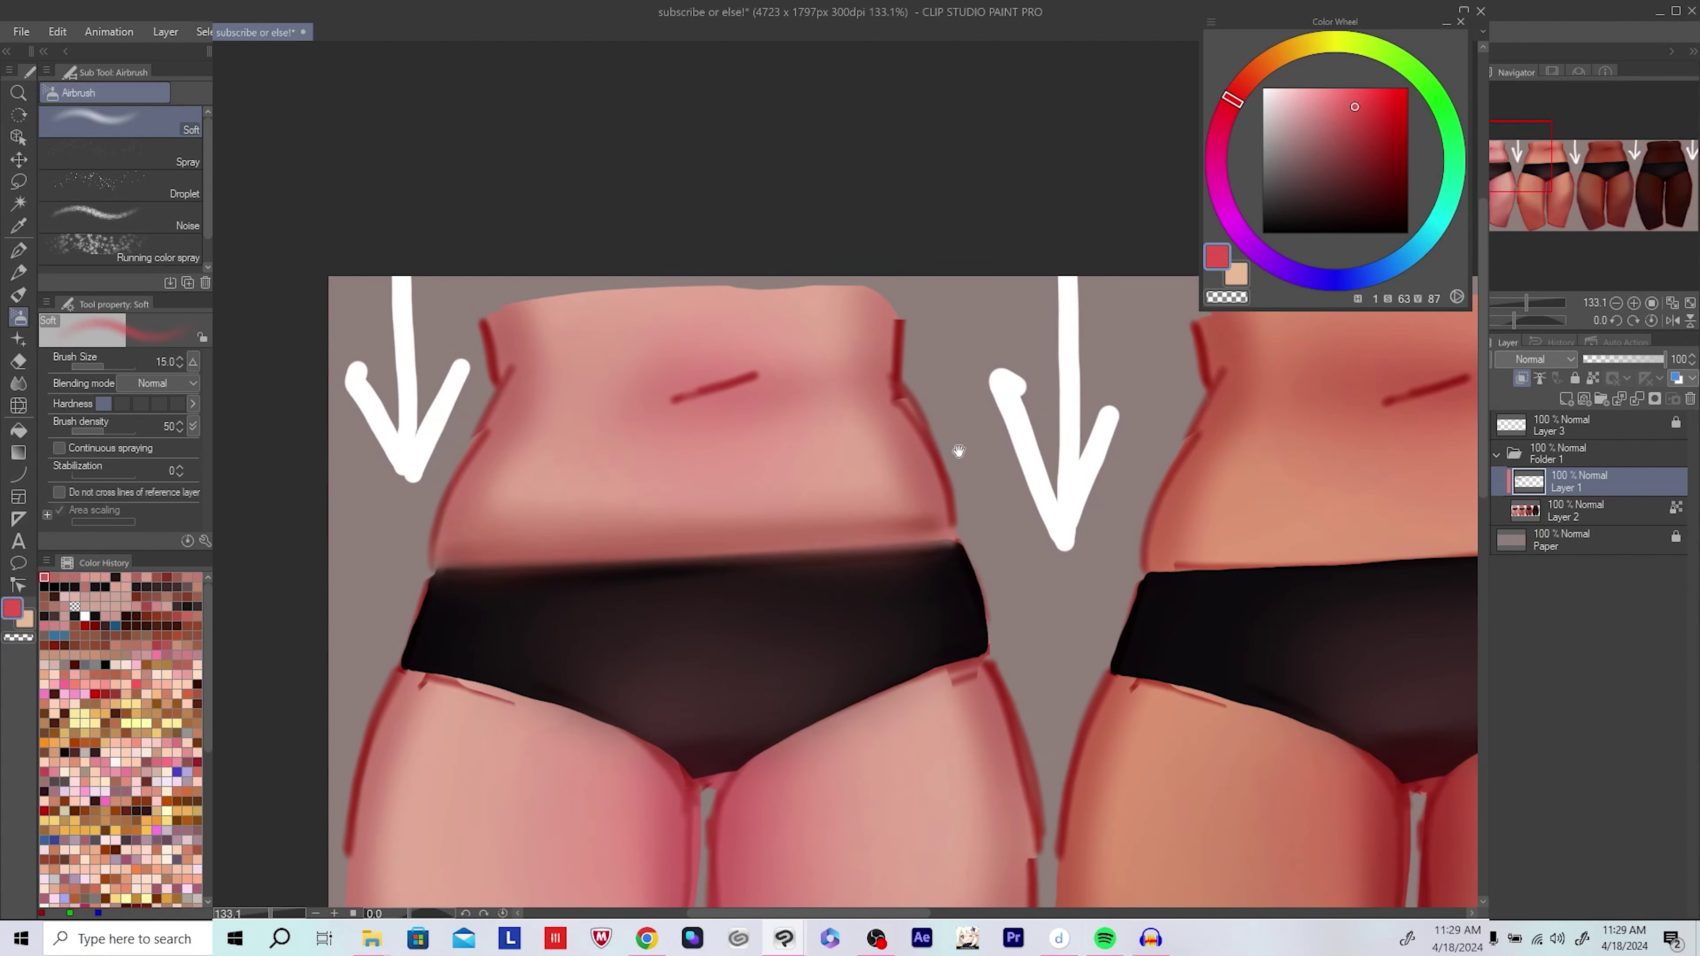
pyautogui.moveTo(956, 448); pyautogui.dragTo(982, 470)
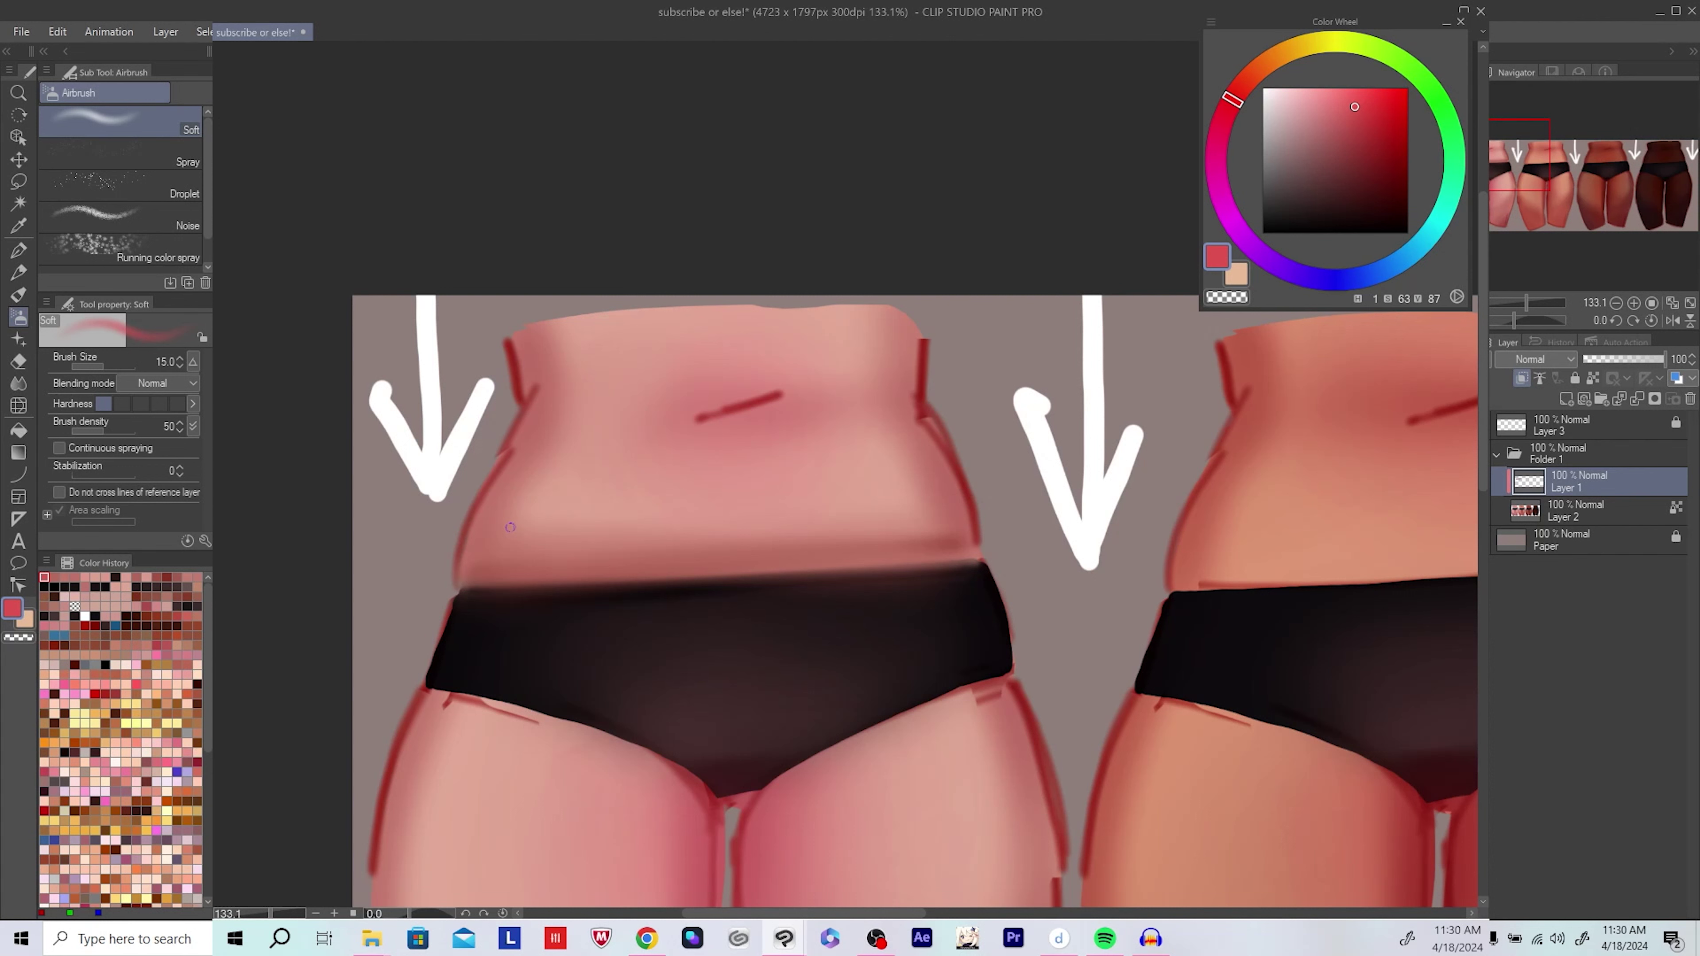
pyautogui.moveTo(510, 526); pyautogui.dragTo(923, 531)
# Step: Soften the red line downward into the waistband shadow with a sampled red (H 4, S 52, V 86) at brush size 60
pyautogui.scroll(1, 923, 531)
pyautogui.press(']')
pyautogui.press(']')
pyautogui.press(']')
pyautogui.press(']')
pyautogui.moveTo(763, 521); pyautogui.dragTo(790, 520)
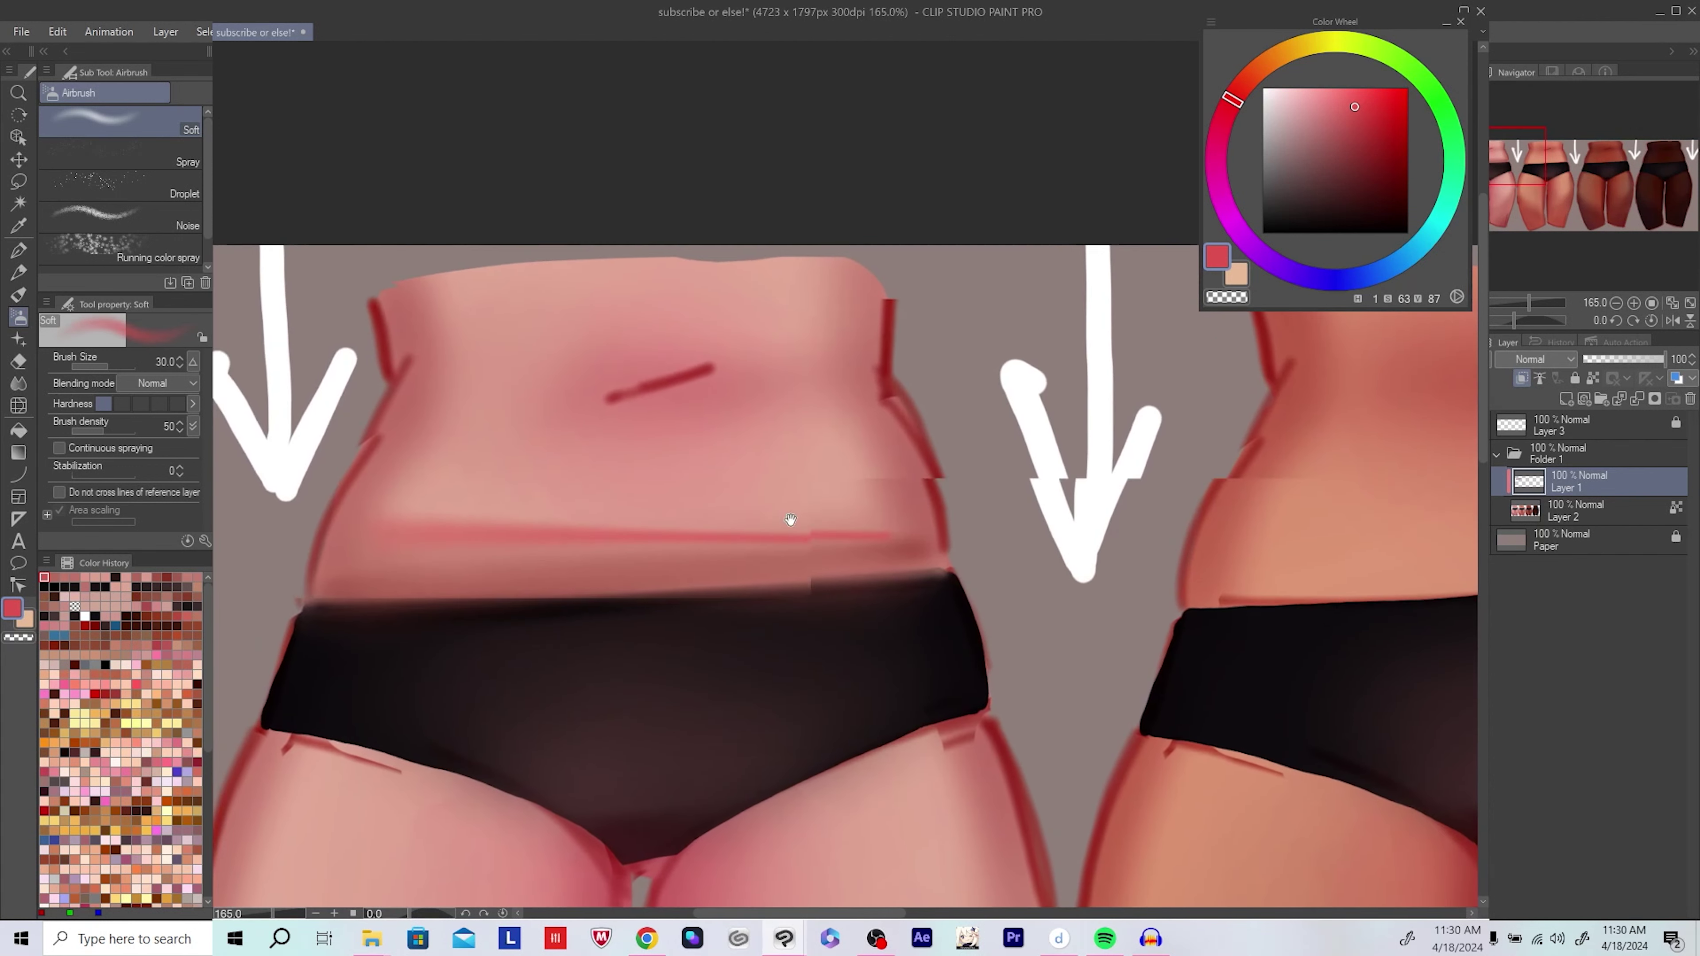
pyautogui.press(']')
pyautogui.press(']')
pyautogui.press(']')
pyautogui.press(']')
pyautogui.keyDown('alt'); pyautogui.click(803, 561); pyautogui.keyUp('alt')
pyautogui.keyDown('alt'); pyautogui.click(857, 541); pyautogui.keyUp('alt')
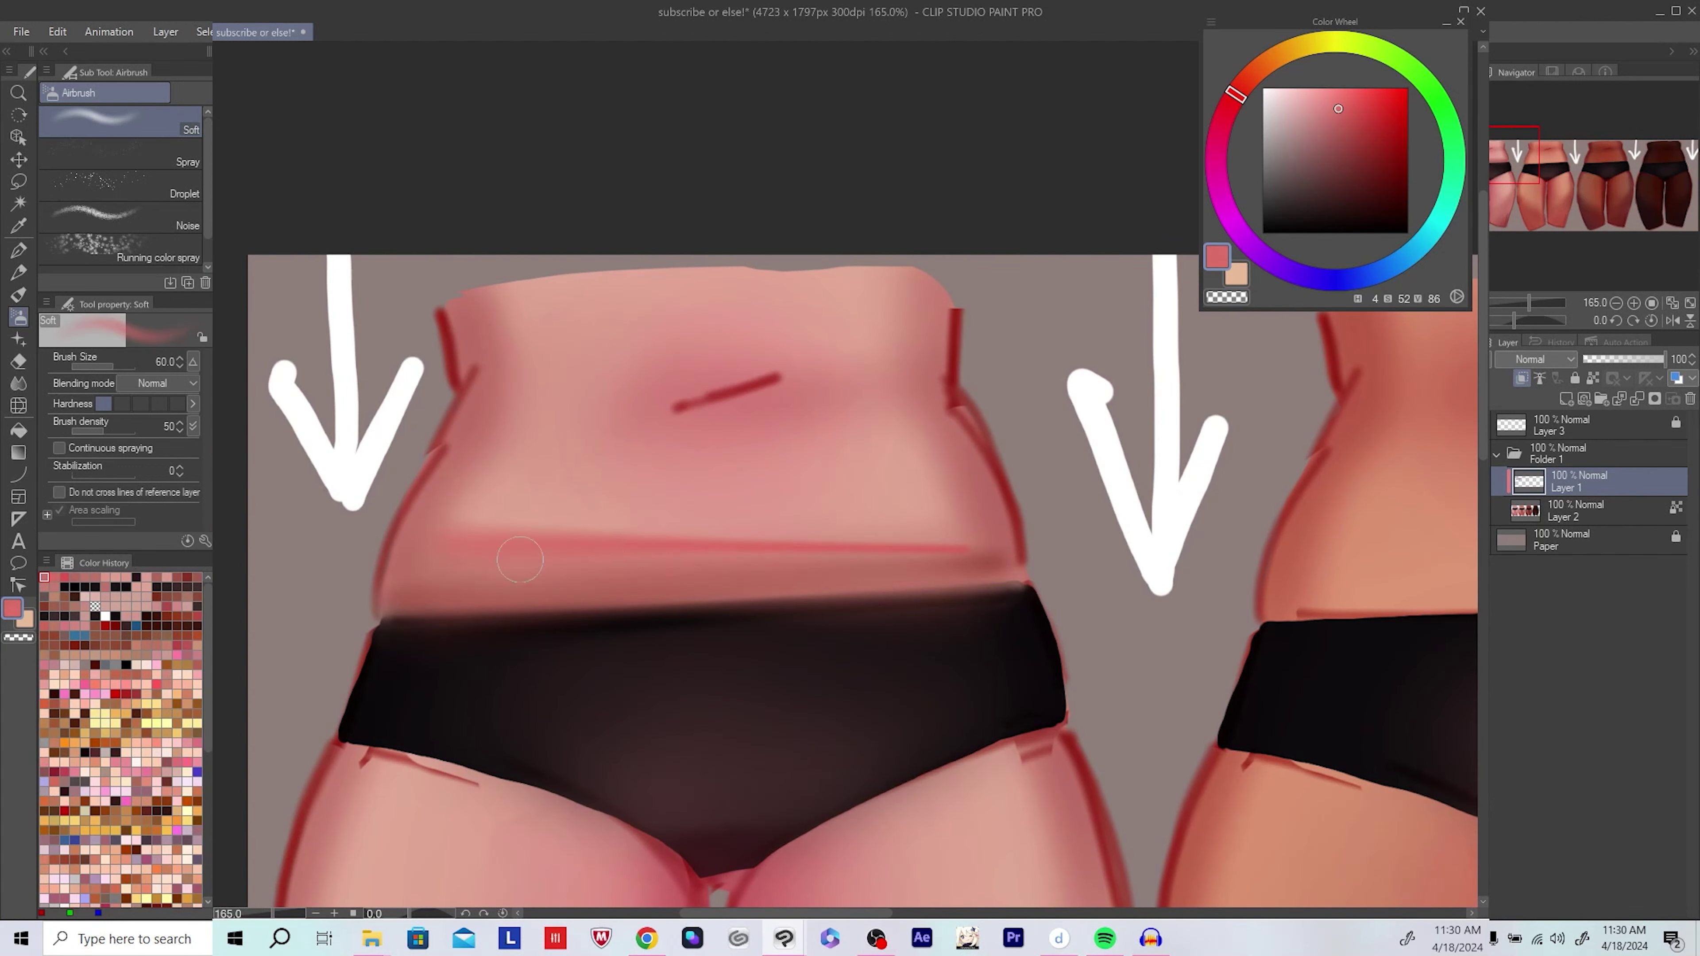
# Step: Save the drawing and airbrush a sampled skin shadow (H 5, S 46, V 74) over the outlines on both sides of the waist at brush size 40
pyautogui.scroll(1, 574, 570)
pyautogui.press('[')
pyautogui.press('[')
pyautogui.hotkey('ctrl', 's')
pyautogui.keyDown('alt'); pyautogui.click(472, 422); pyautogui.keyUp('alt')
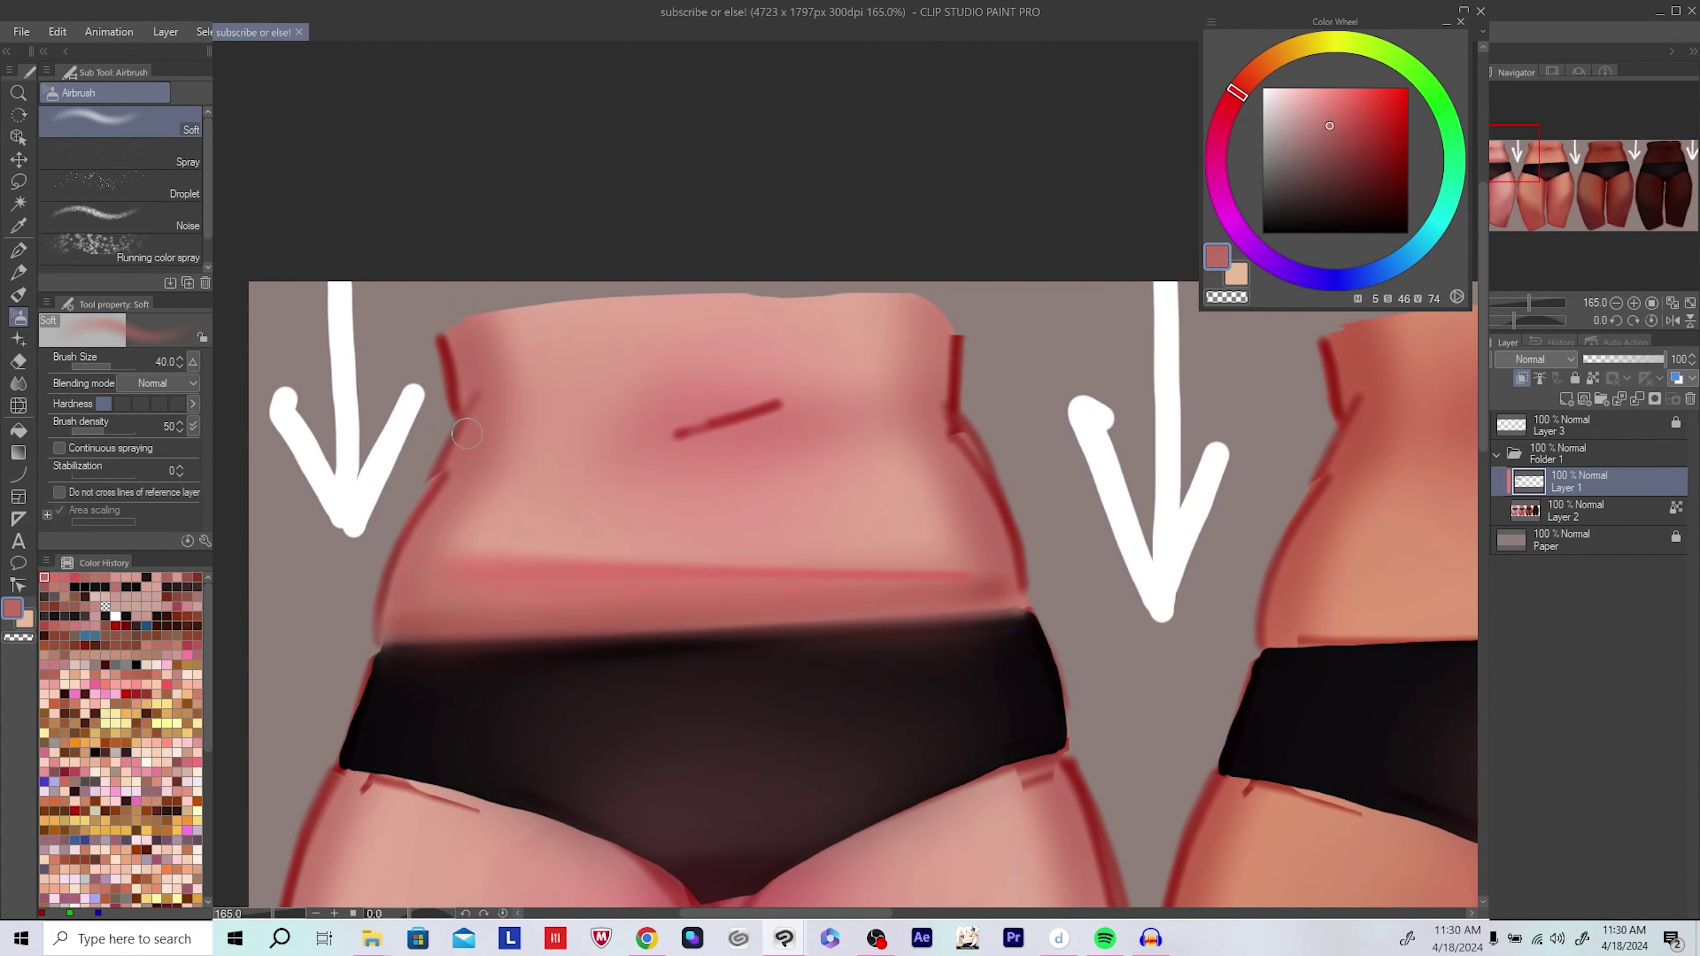
pyautogui.moveTo(450, 495); pyautogui.dragTo(461, 432)
pyautogui.scroll(-1, 546, 357)
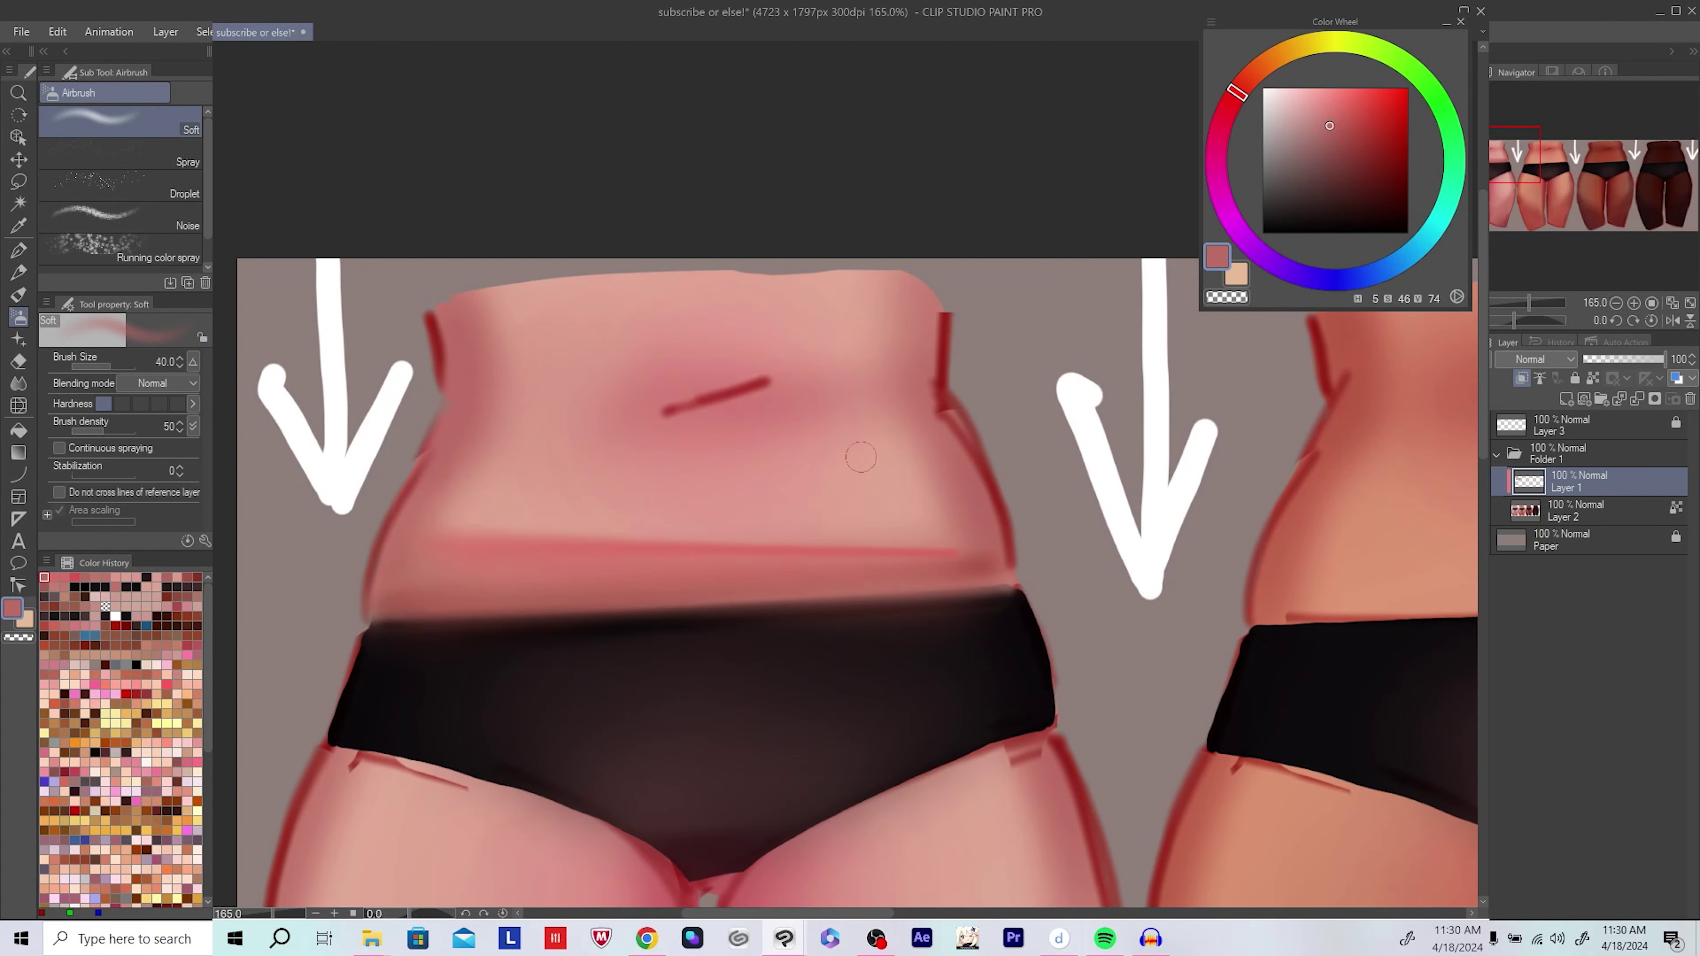
pyautogui.scroll(1, 474, 447)
pyautogui.scroll(1, 474, 446)
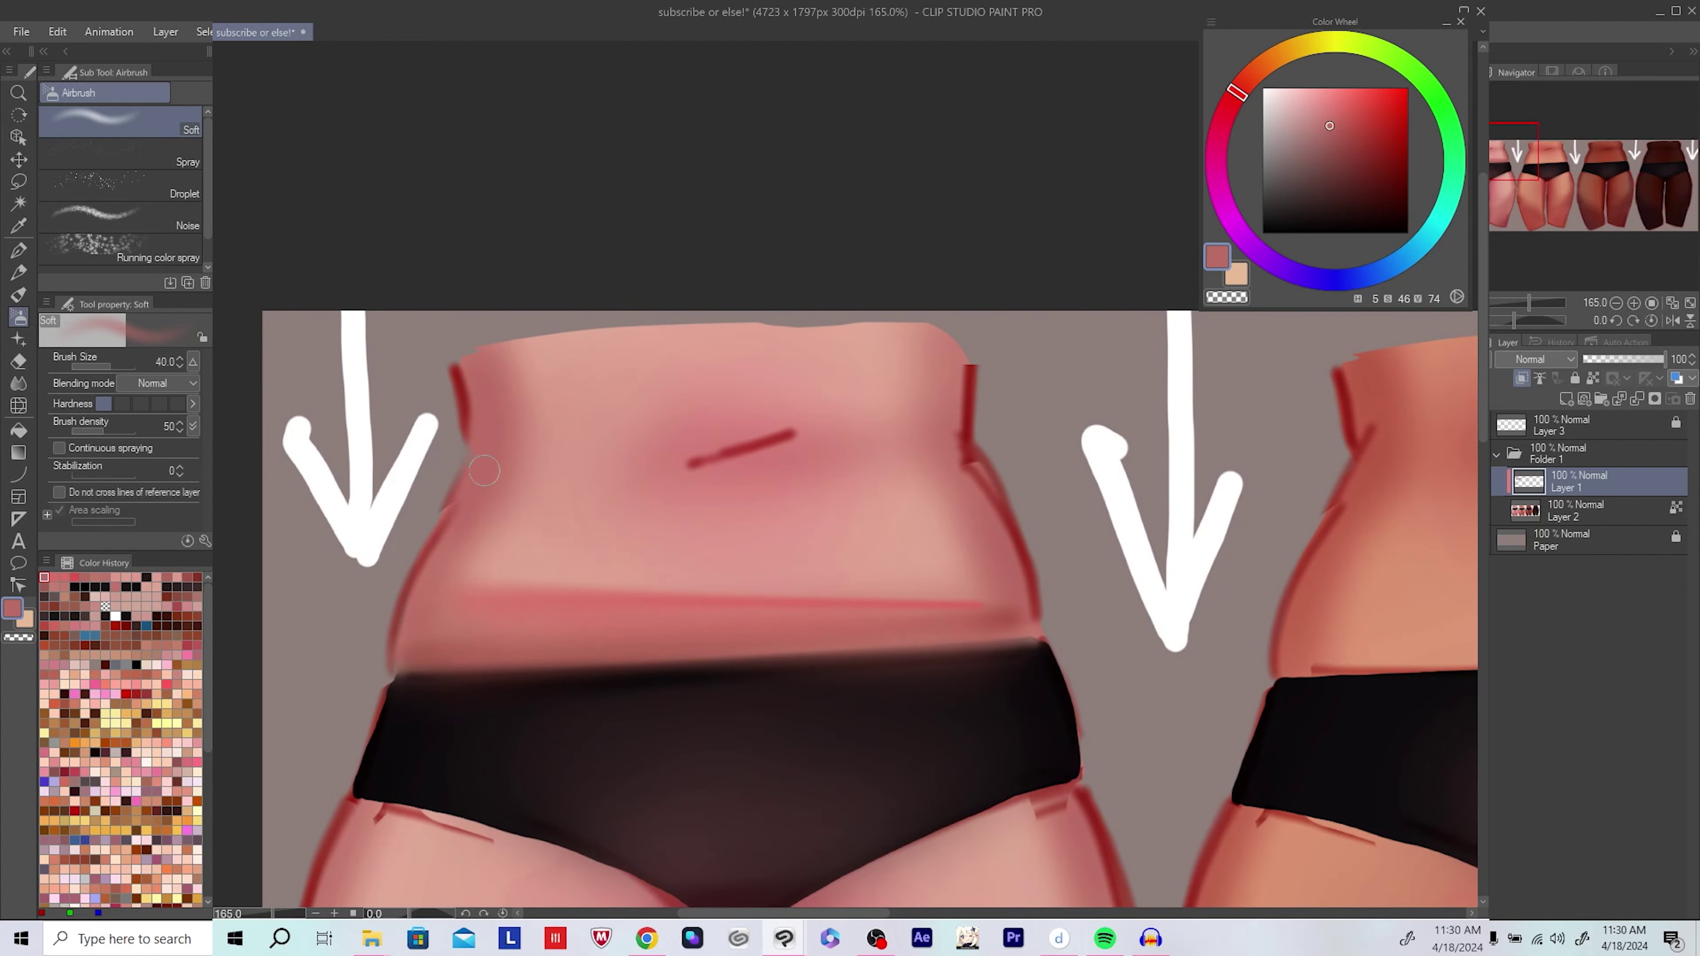
pyautogui.moveTo(458, 546); pyautogui.dragTo(790, 436)
pyautogui.moveTo(968, 442); pyautogui.dragTo(962, 405)
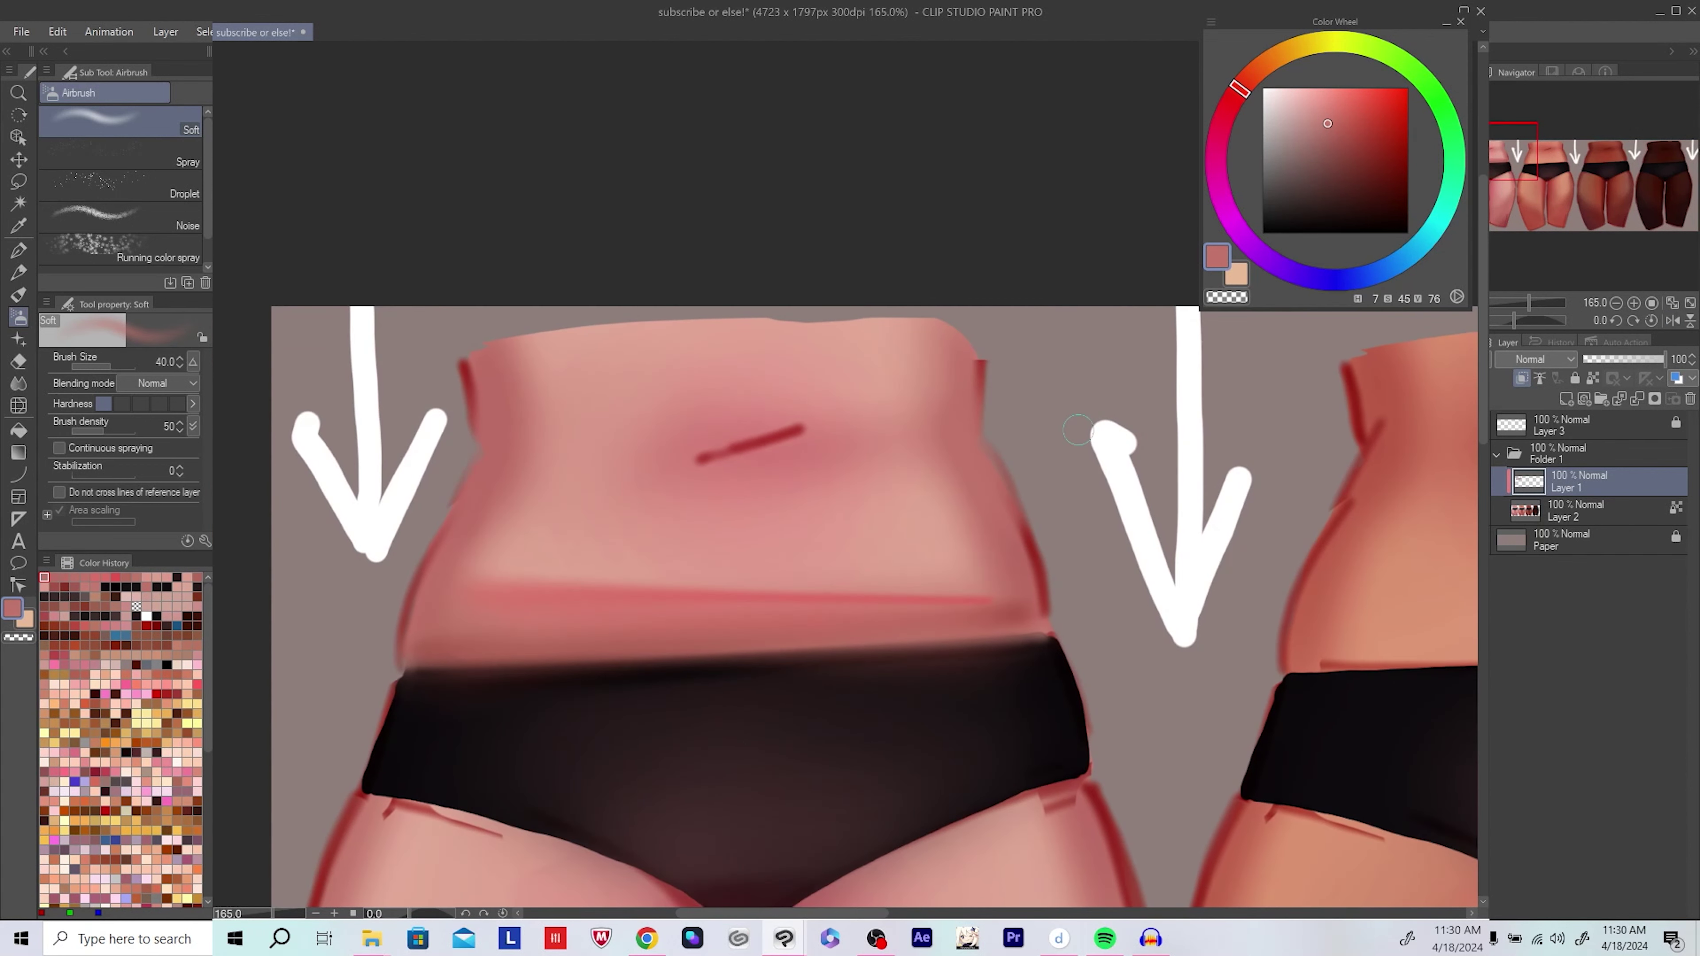
# Step: Merge the clipped Layer 1 into Layer 2 and add a new layer above it
pyautogui.scroll(-3, 1077, 429)
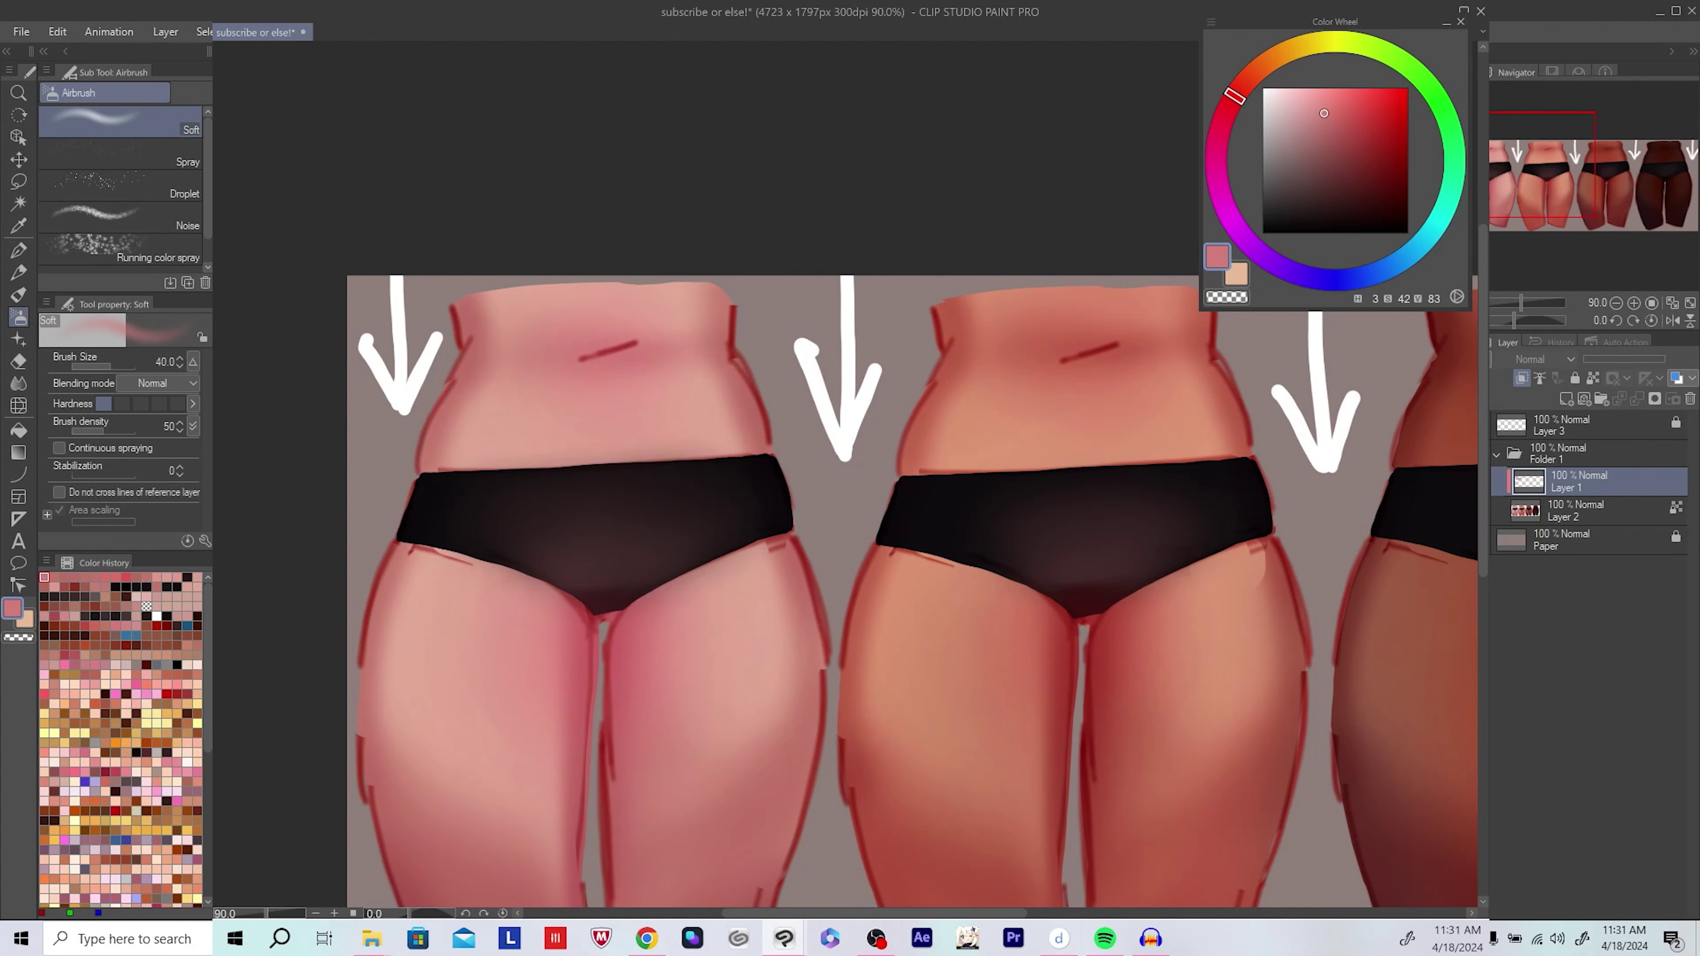
pyautogui.scroll(1, 765, 395)
pyautogui.scroll(2, 765, 395)
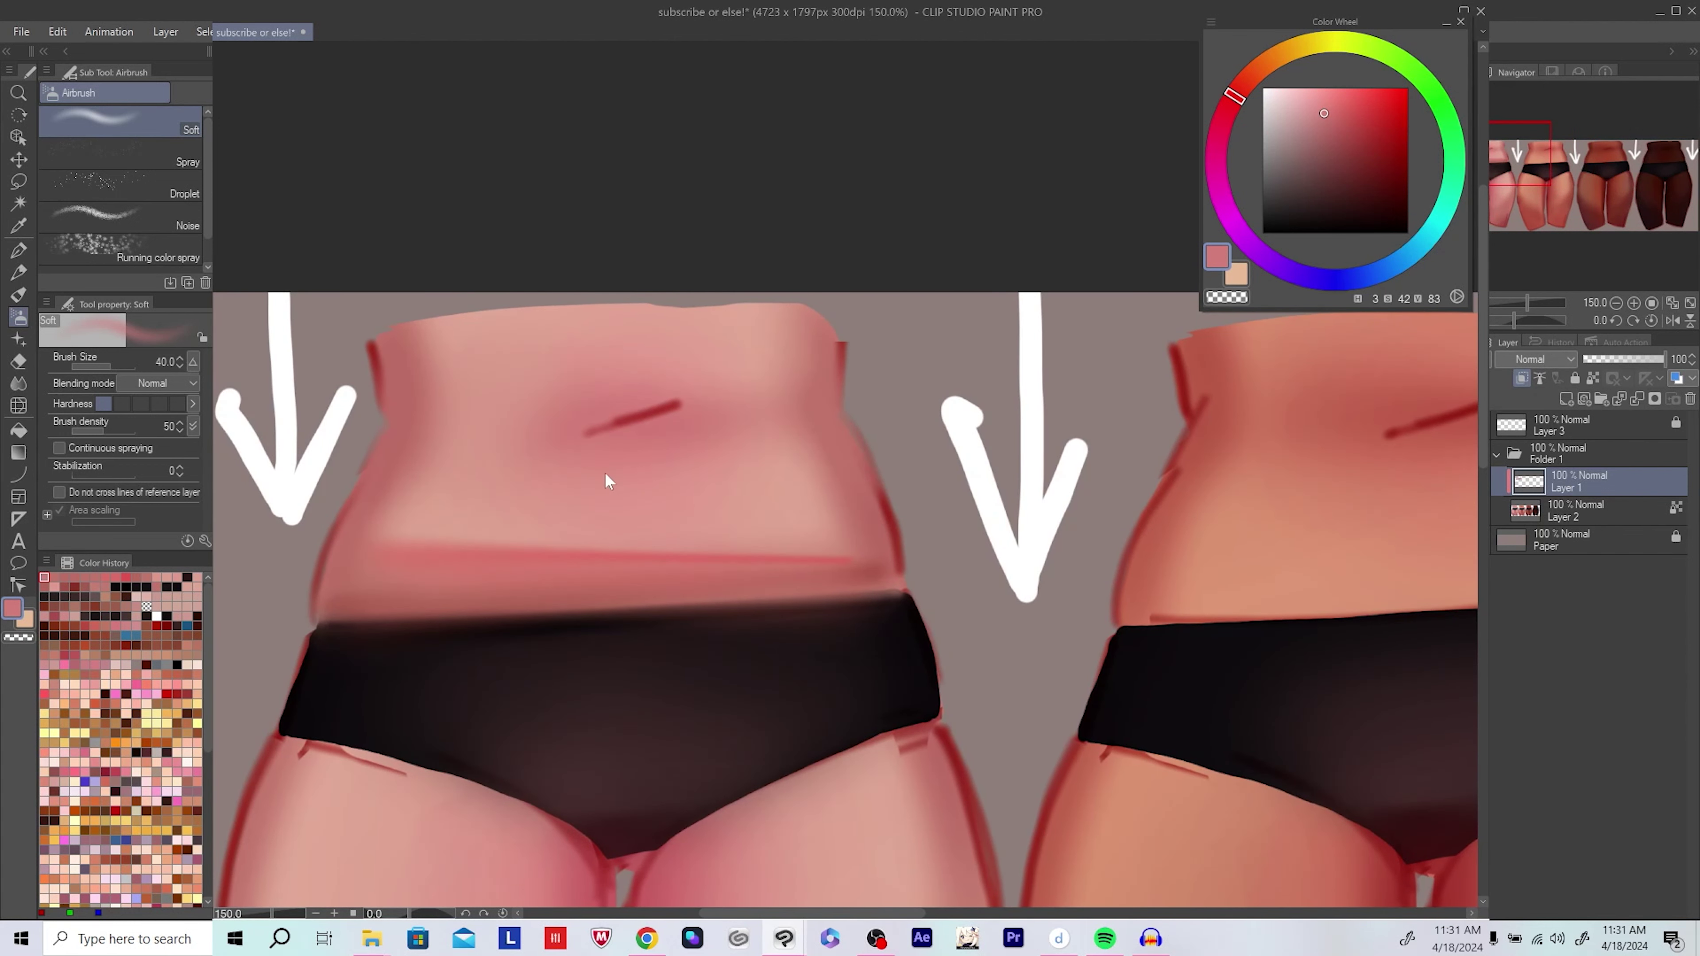
pyautogui.hotkey('ctrl', 'e')
pyautogui.scroll(1, 694, 474)
pyautogui.moveTo(694, 474); pyautogui.dragTo(759, 498)
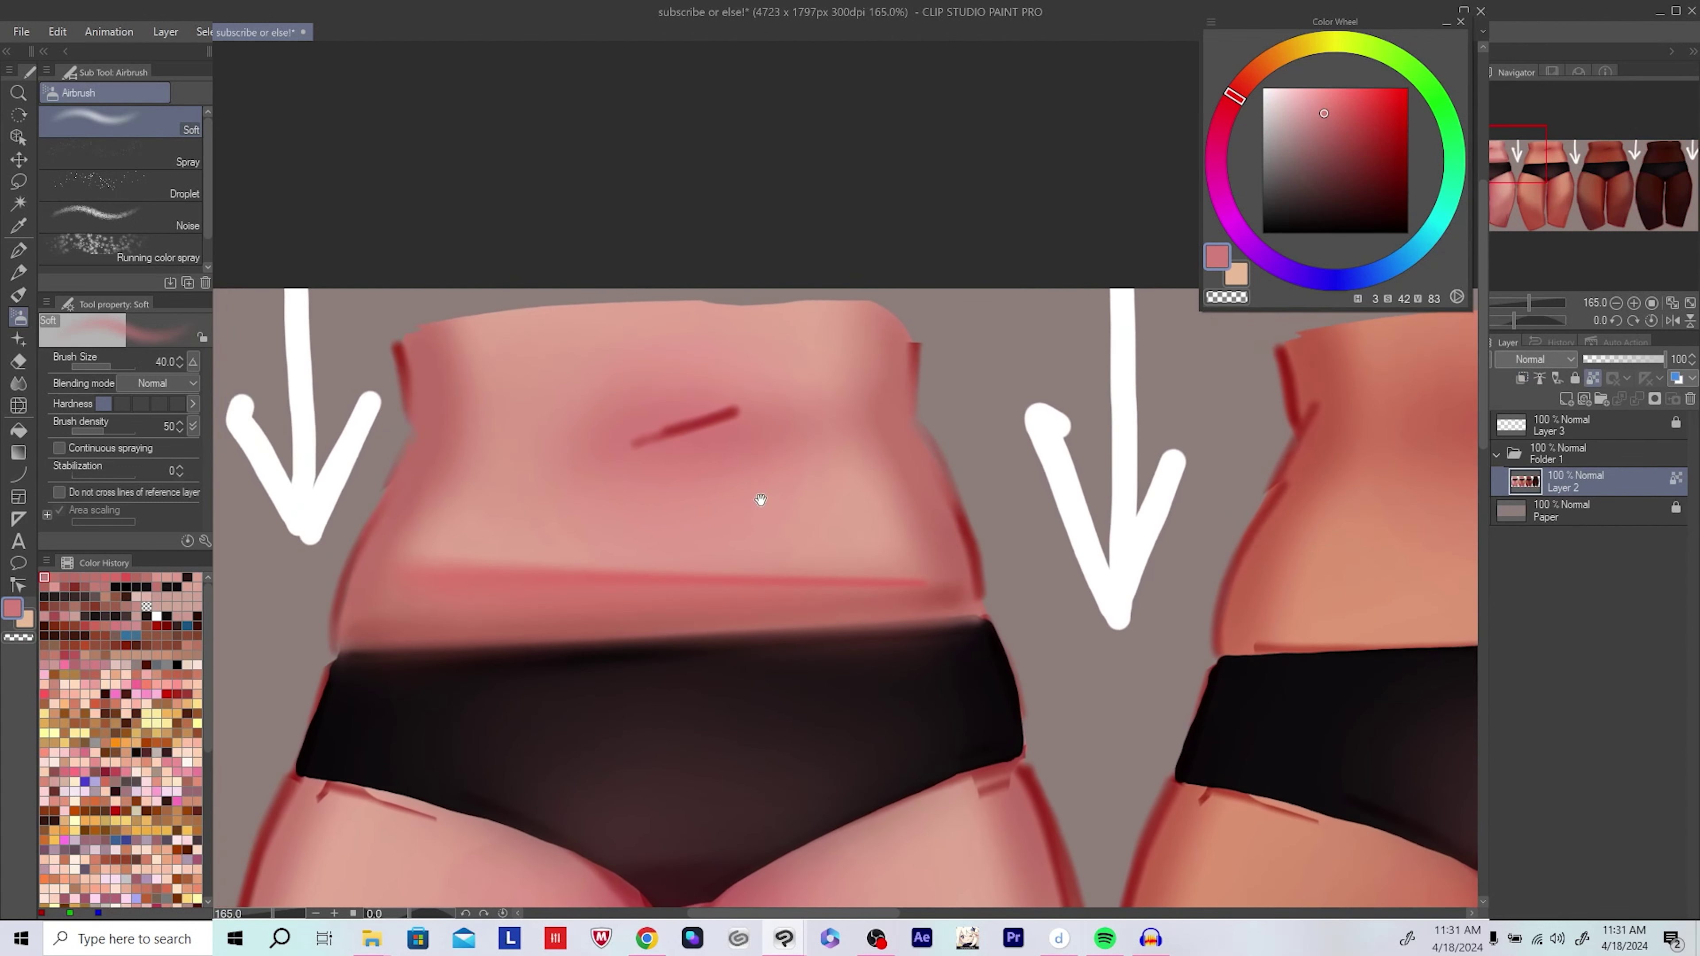
pyautogui.scroll(1, 759, 497)
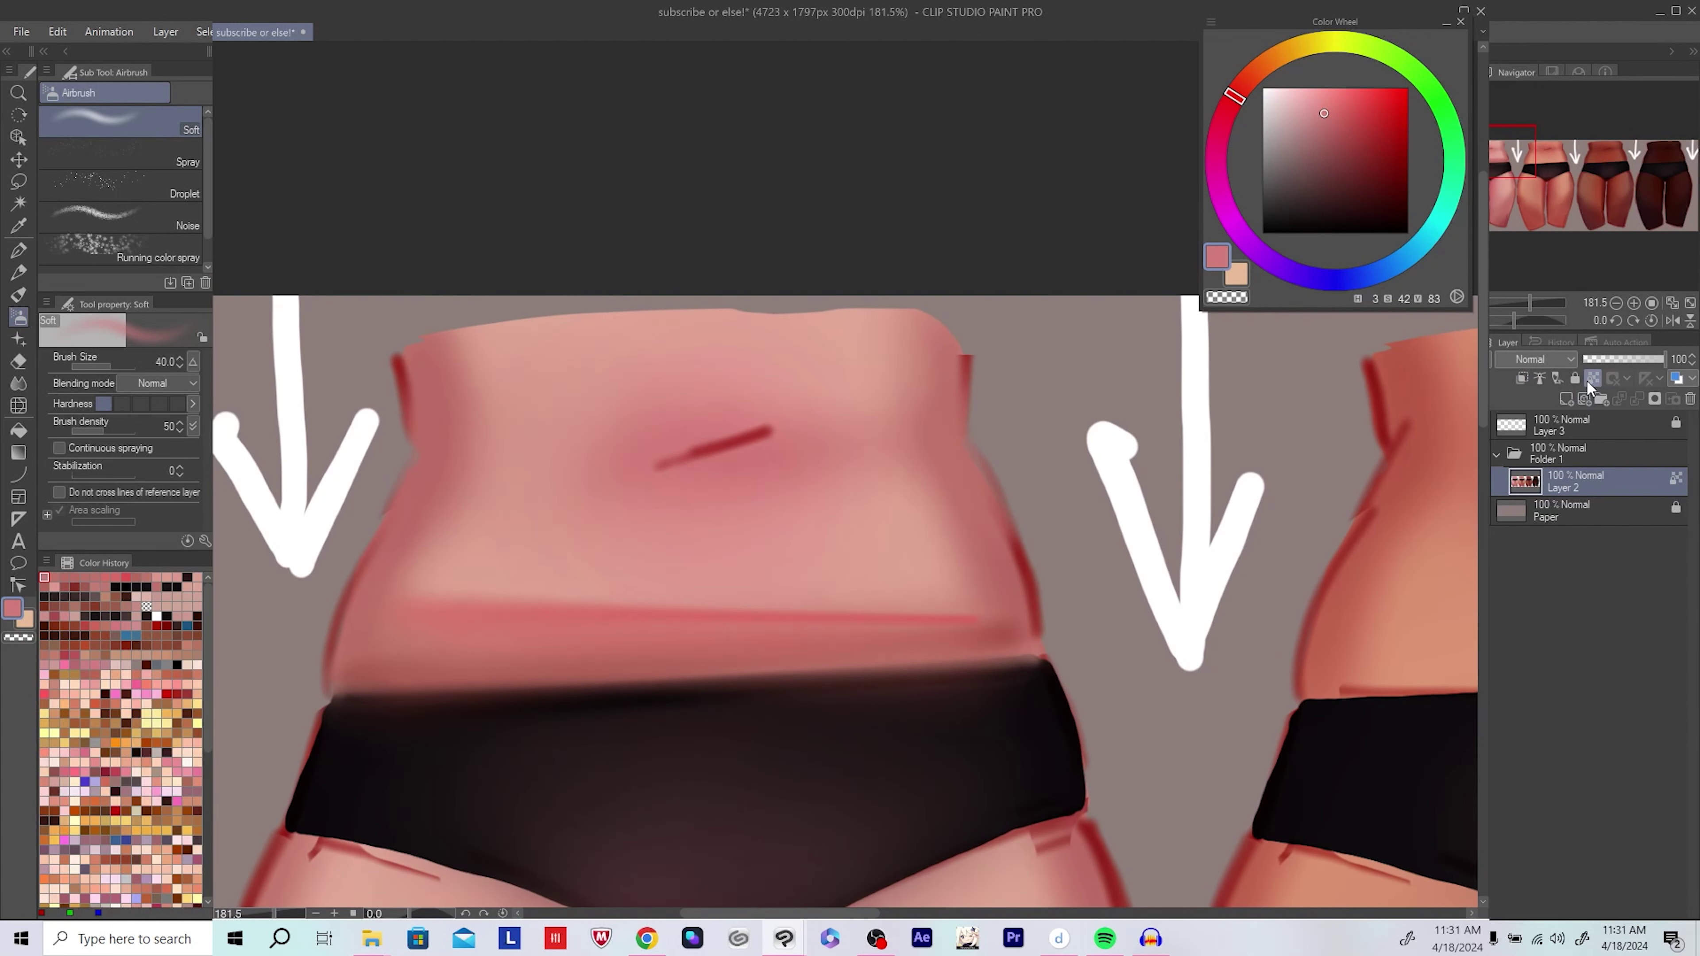
pyautogui.click(1566, 400)
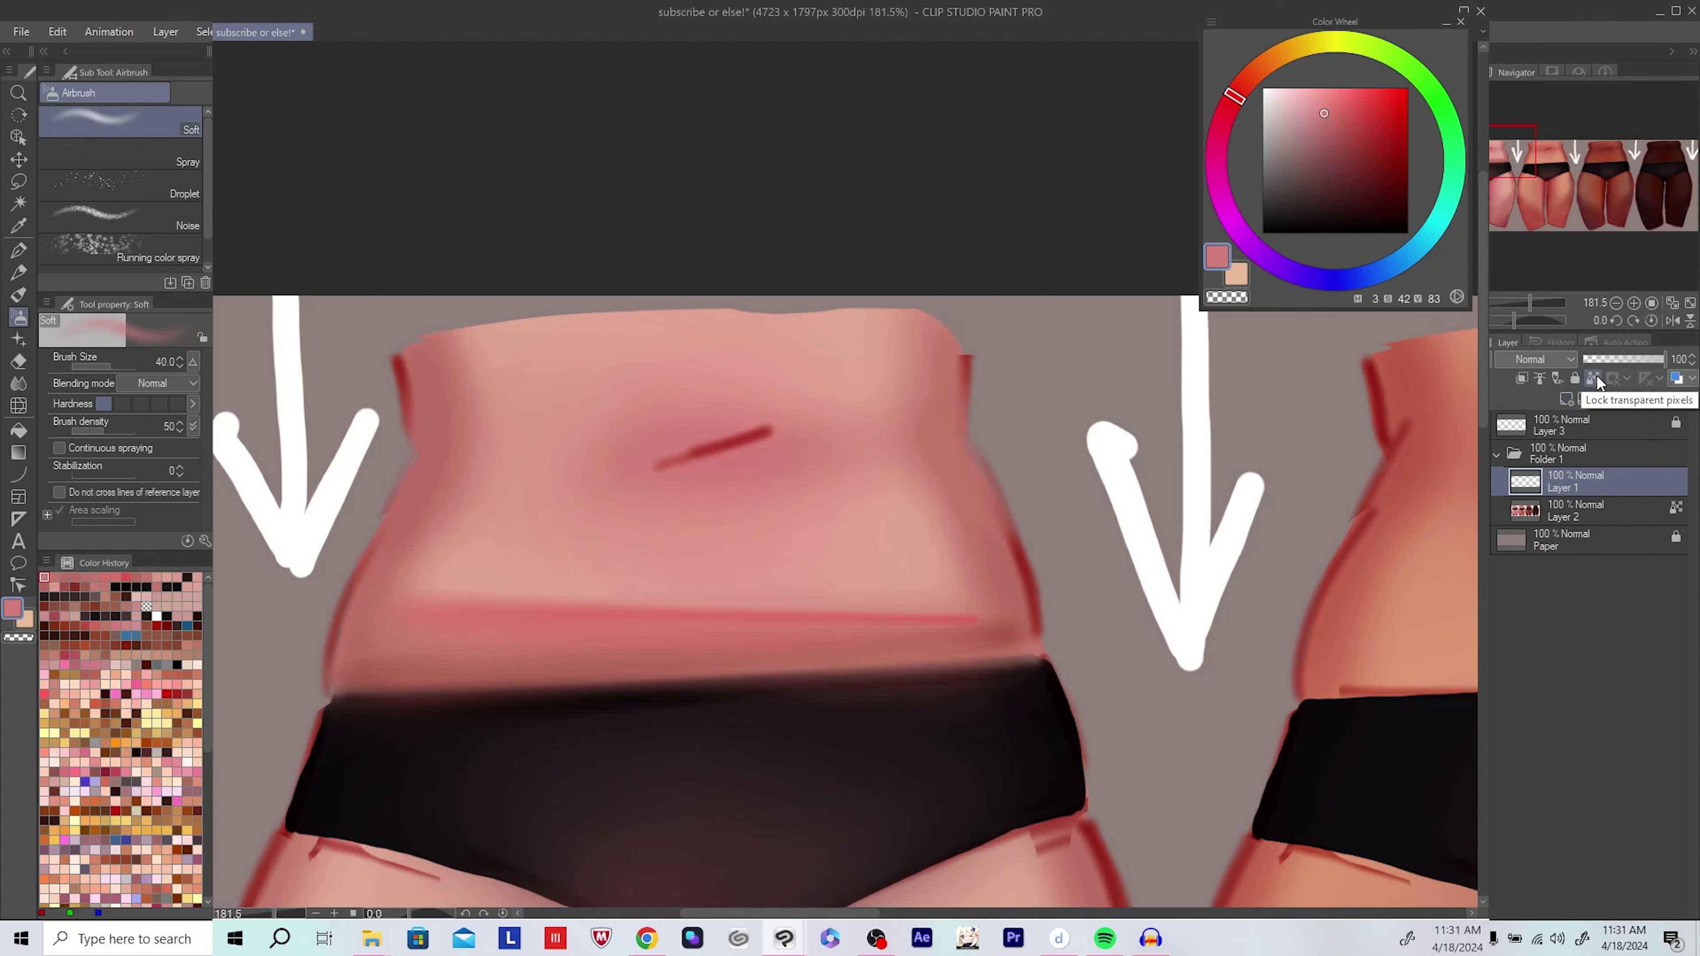
# Step: Airbrush a pinkish red (H 357, S 65, V 90) on the upper left waist edge of the first figure at brush size 15
pyautogui.scroll(1, 683, 440)
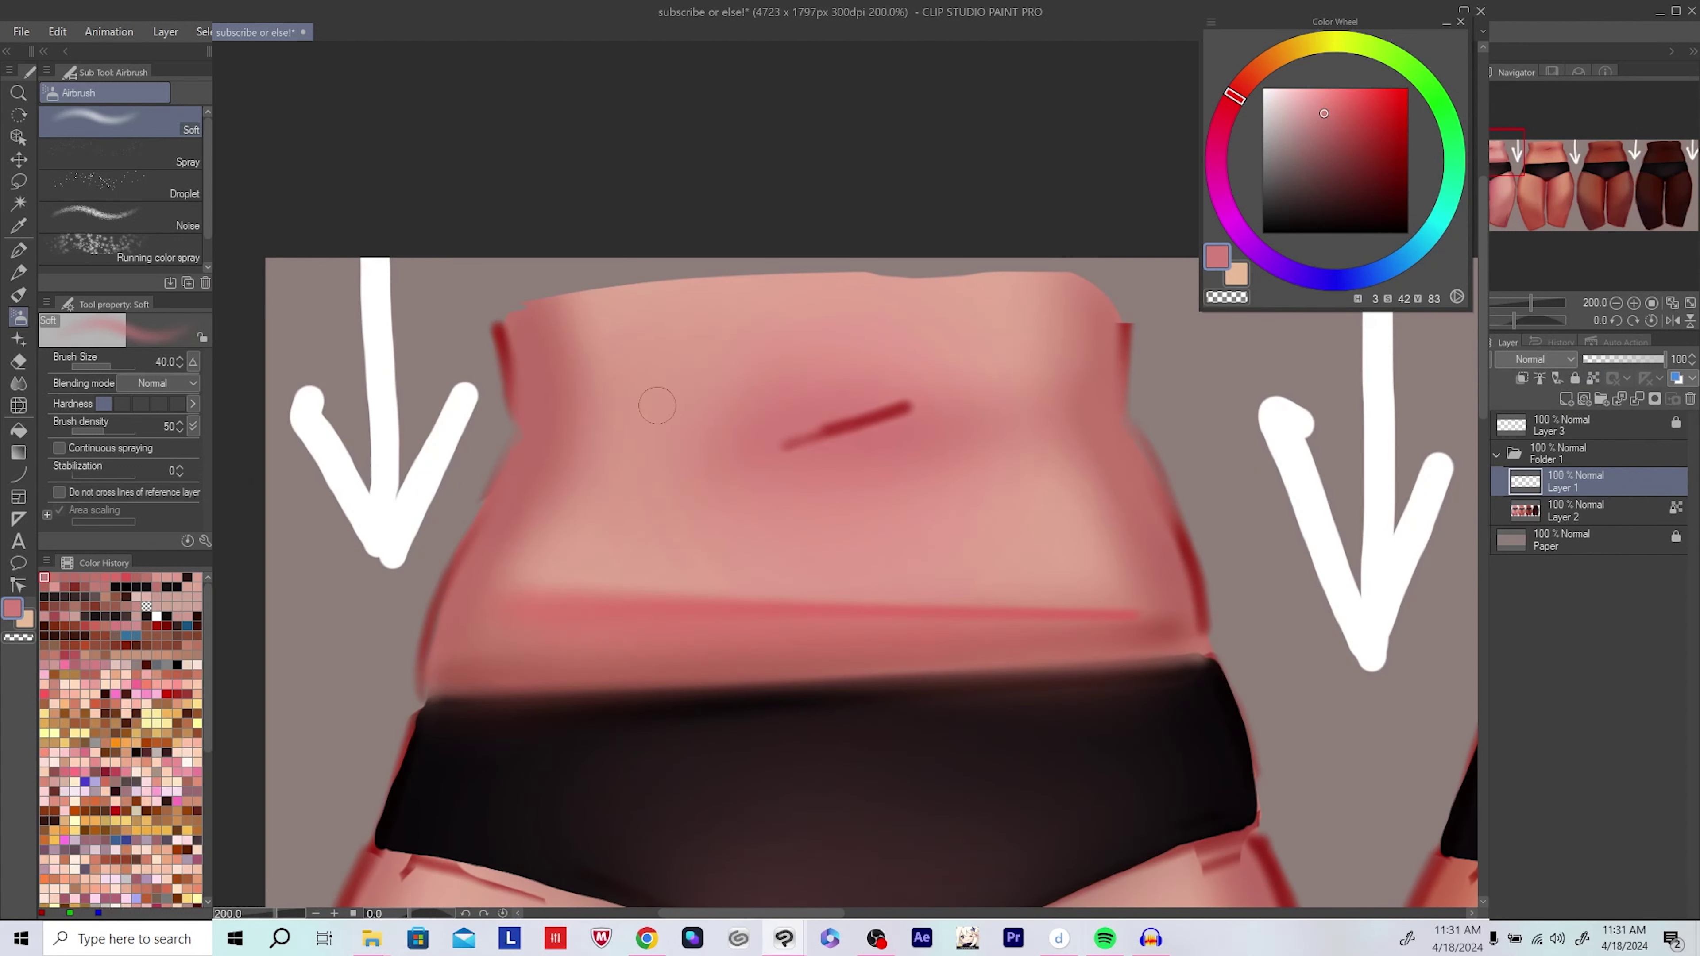
pyautogui.moveTo(656, 405); pyautogui.dragTo(658, 408)
pyautogui.keyDown('alt'); pyautogui.click(532, 385); pyautogui.keyUp('alt')
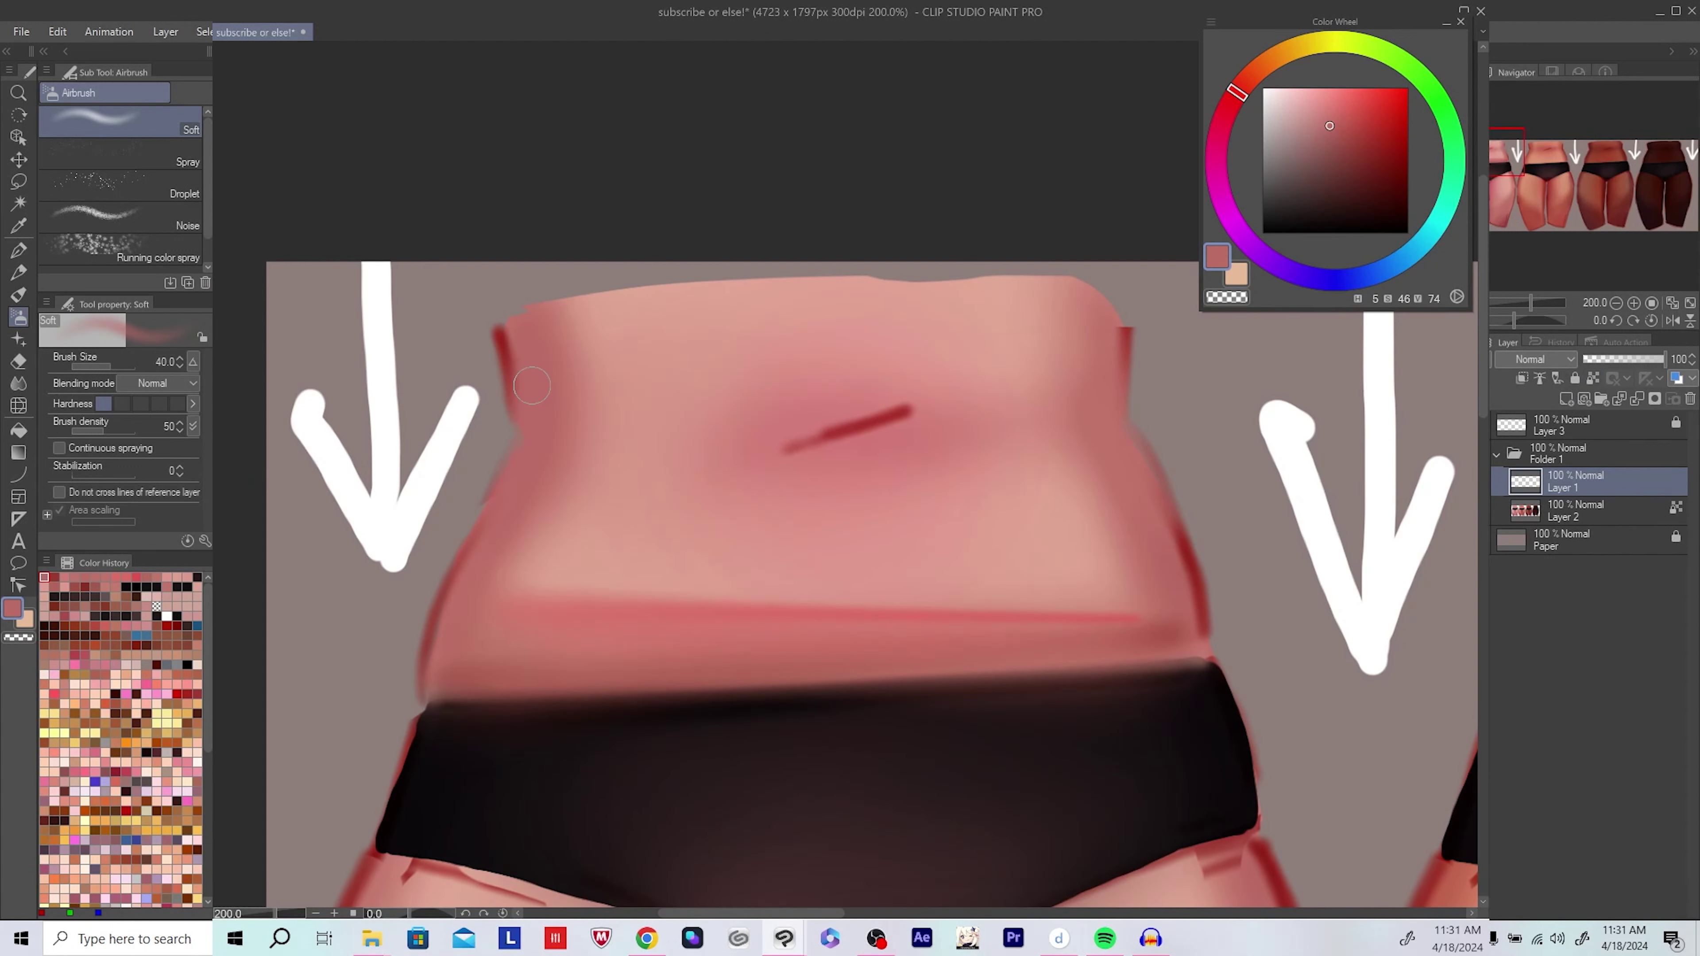
pyautogui.click(1352, 105)
pyautogui.press('[')
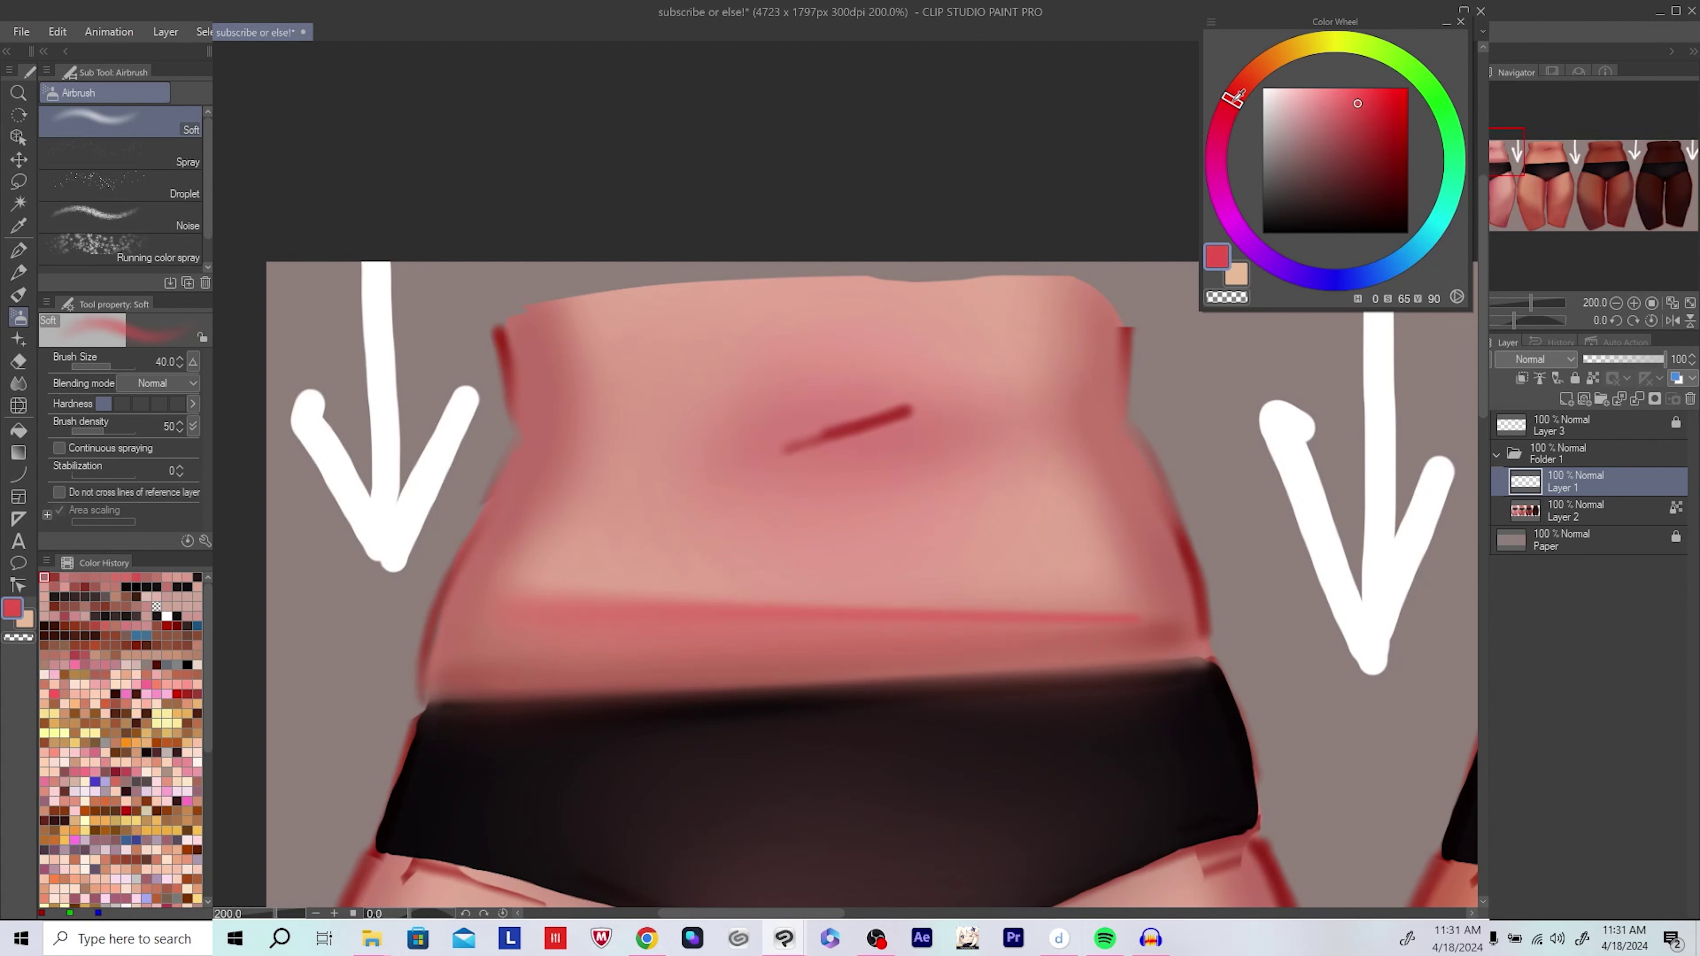
pyautogui.click(1231, 109)
pyautogui.press('[')
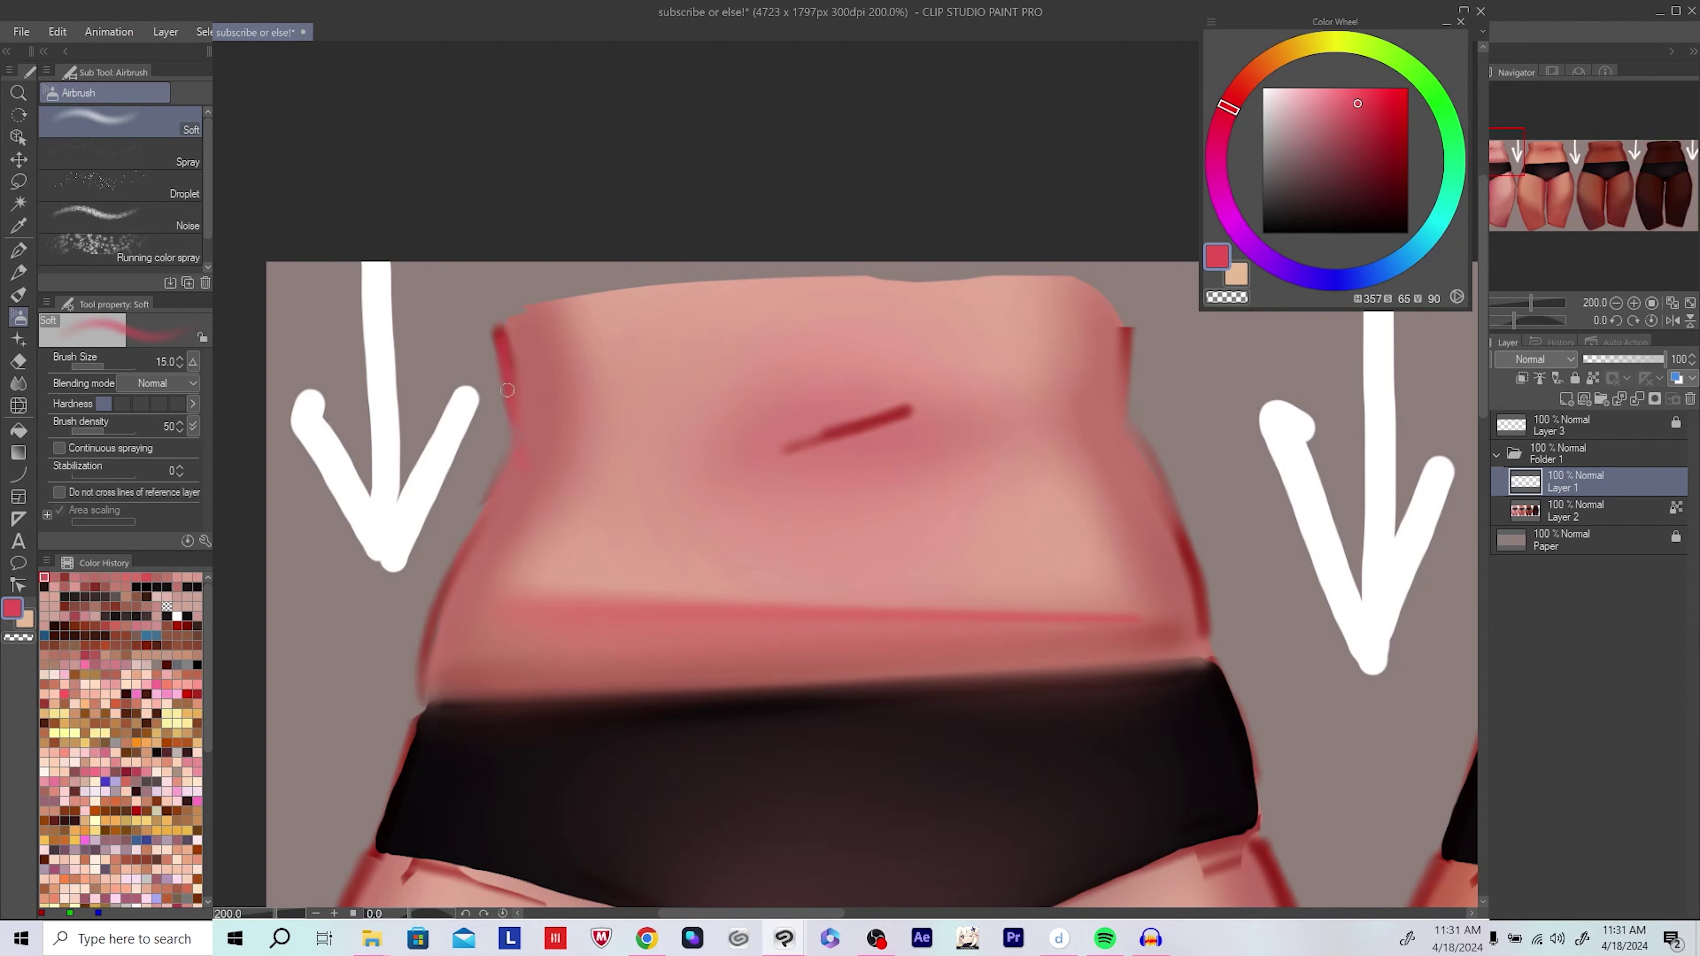
# Step: Airbrush a sampled red (H 1, S 54, V 80) down the left waist edge of the first figure at brush size 20
pyautogui.press(']')
pyautogui.press(']')
pyautogui.keyDown('alt'); pyautogui.click(429, 686); pyautogui.keyUp('alt')
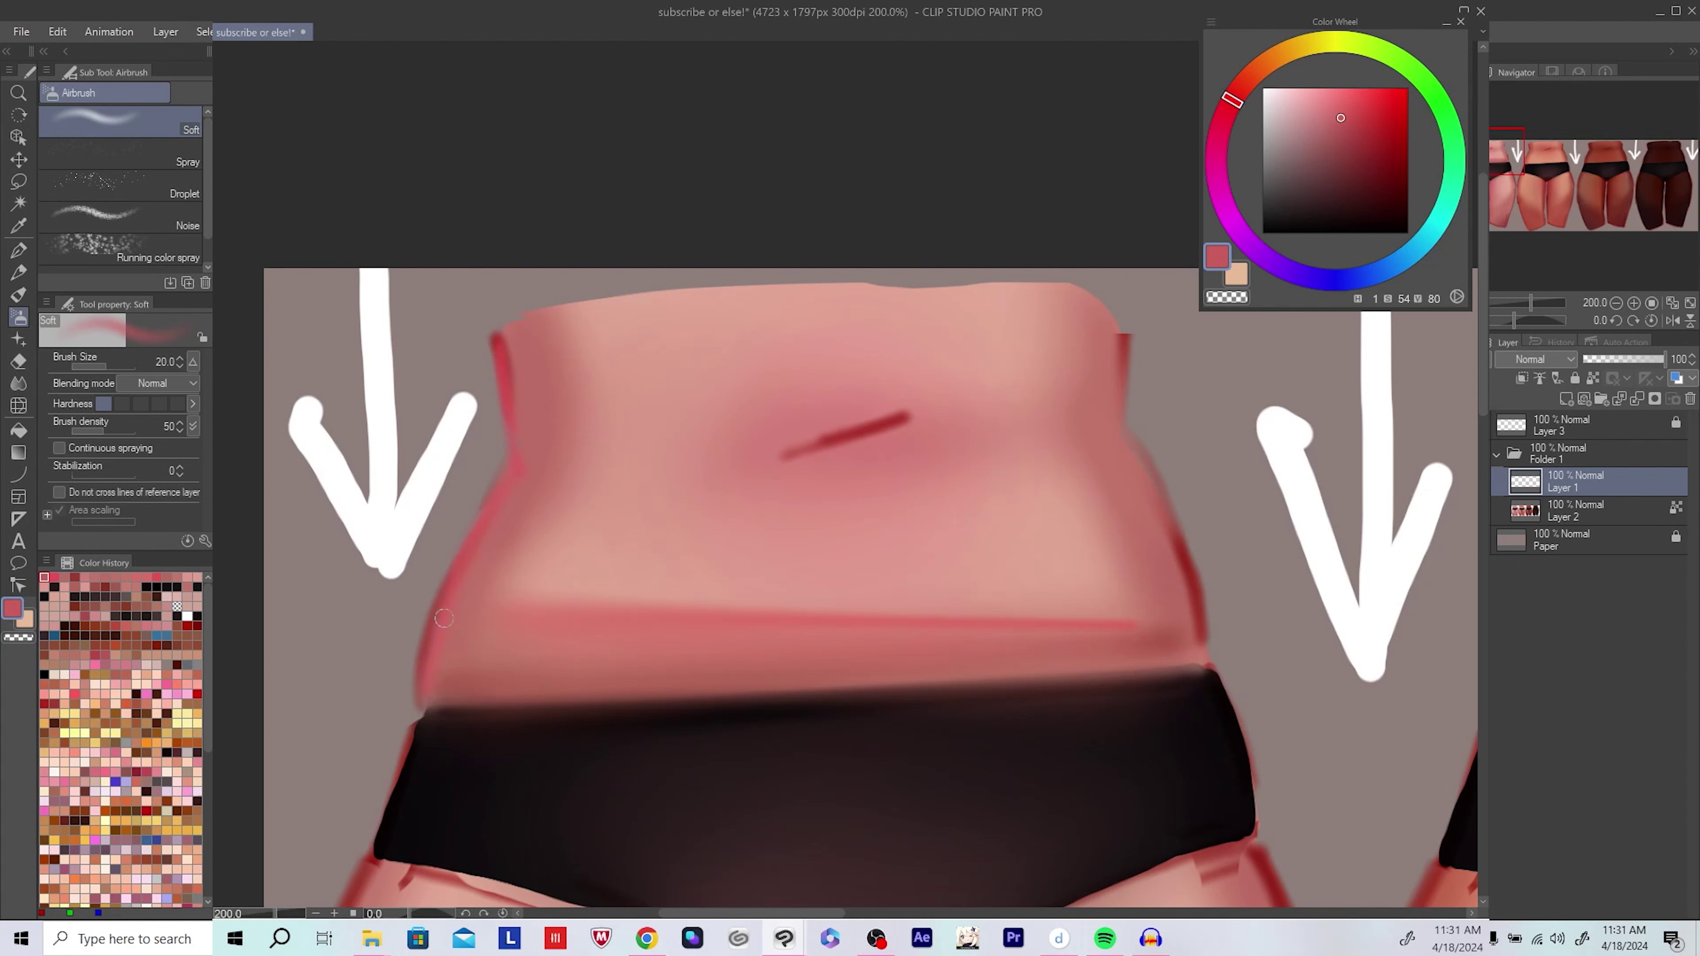
pyautogui.scroll(2, 546, 444)
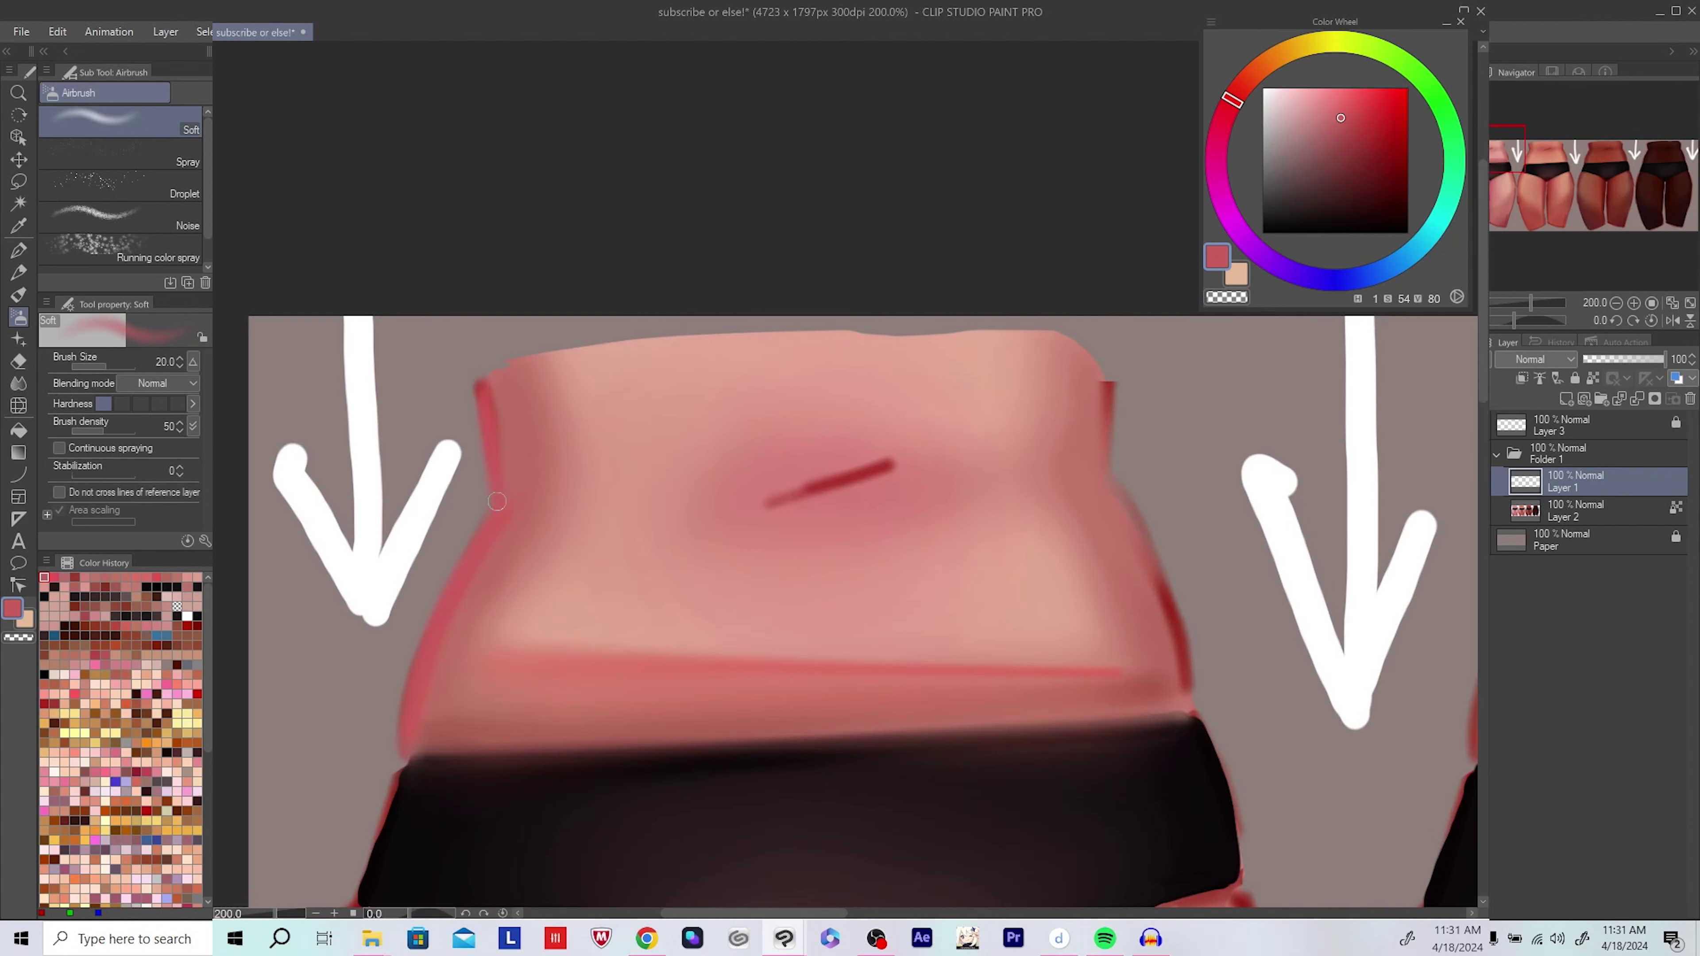
pyautogui.hscroll(-2, 497, 500)
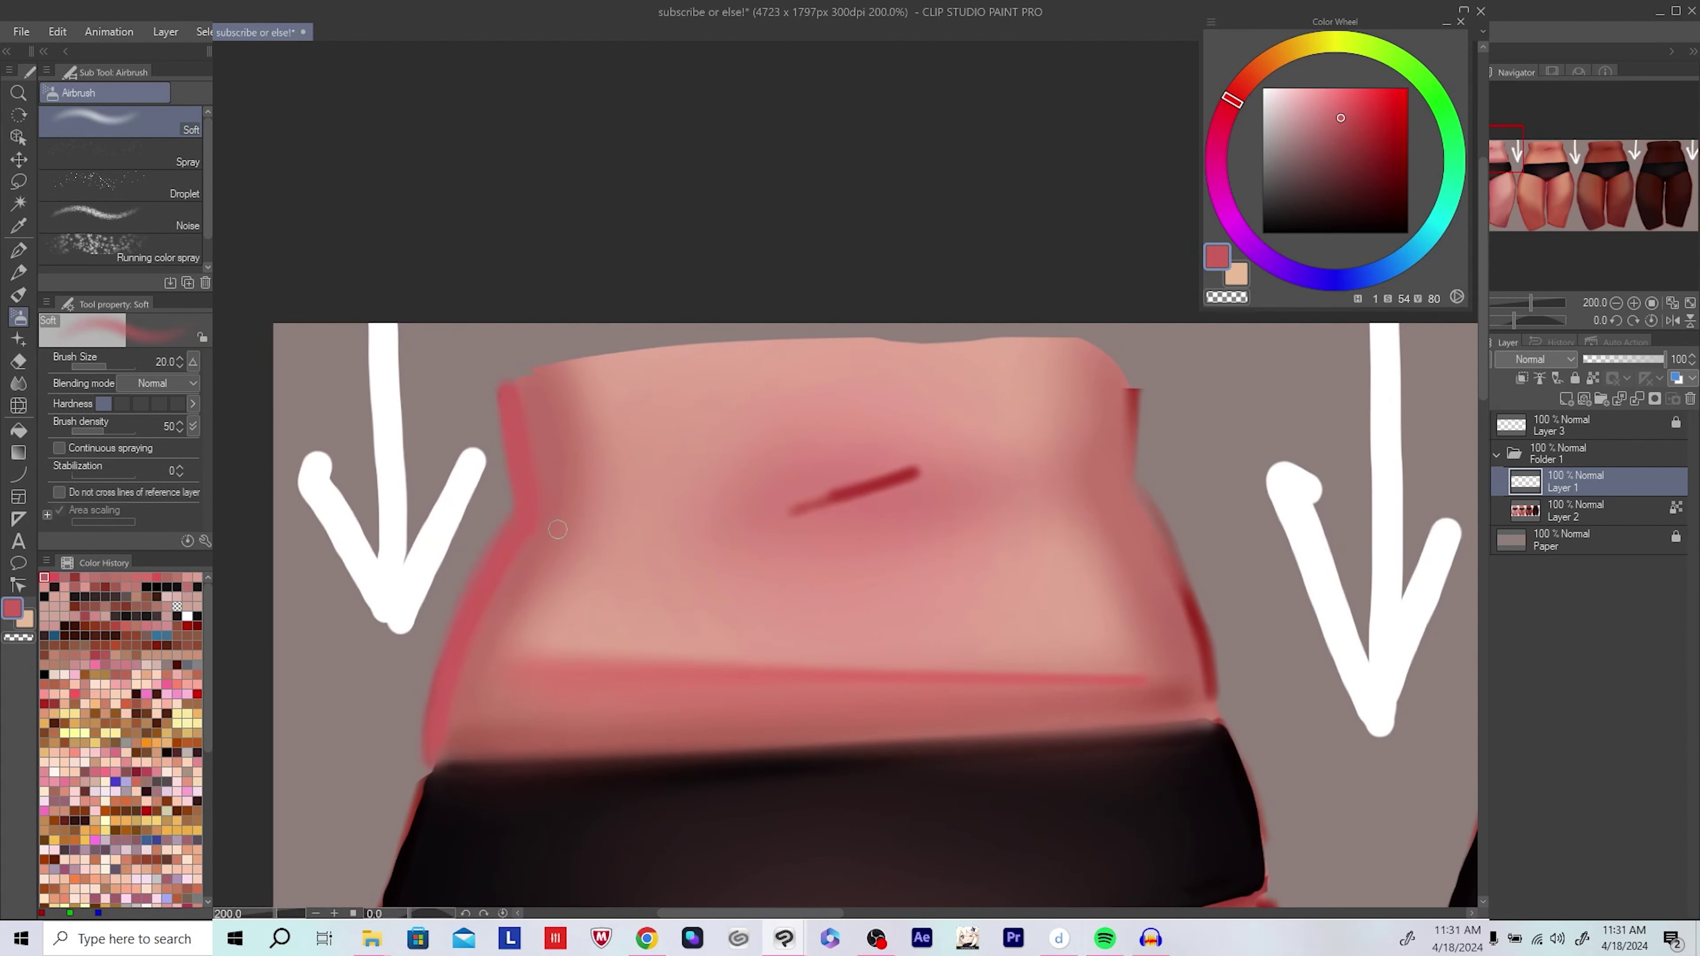
pyautogui.scroll(-2, 680, 373)
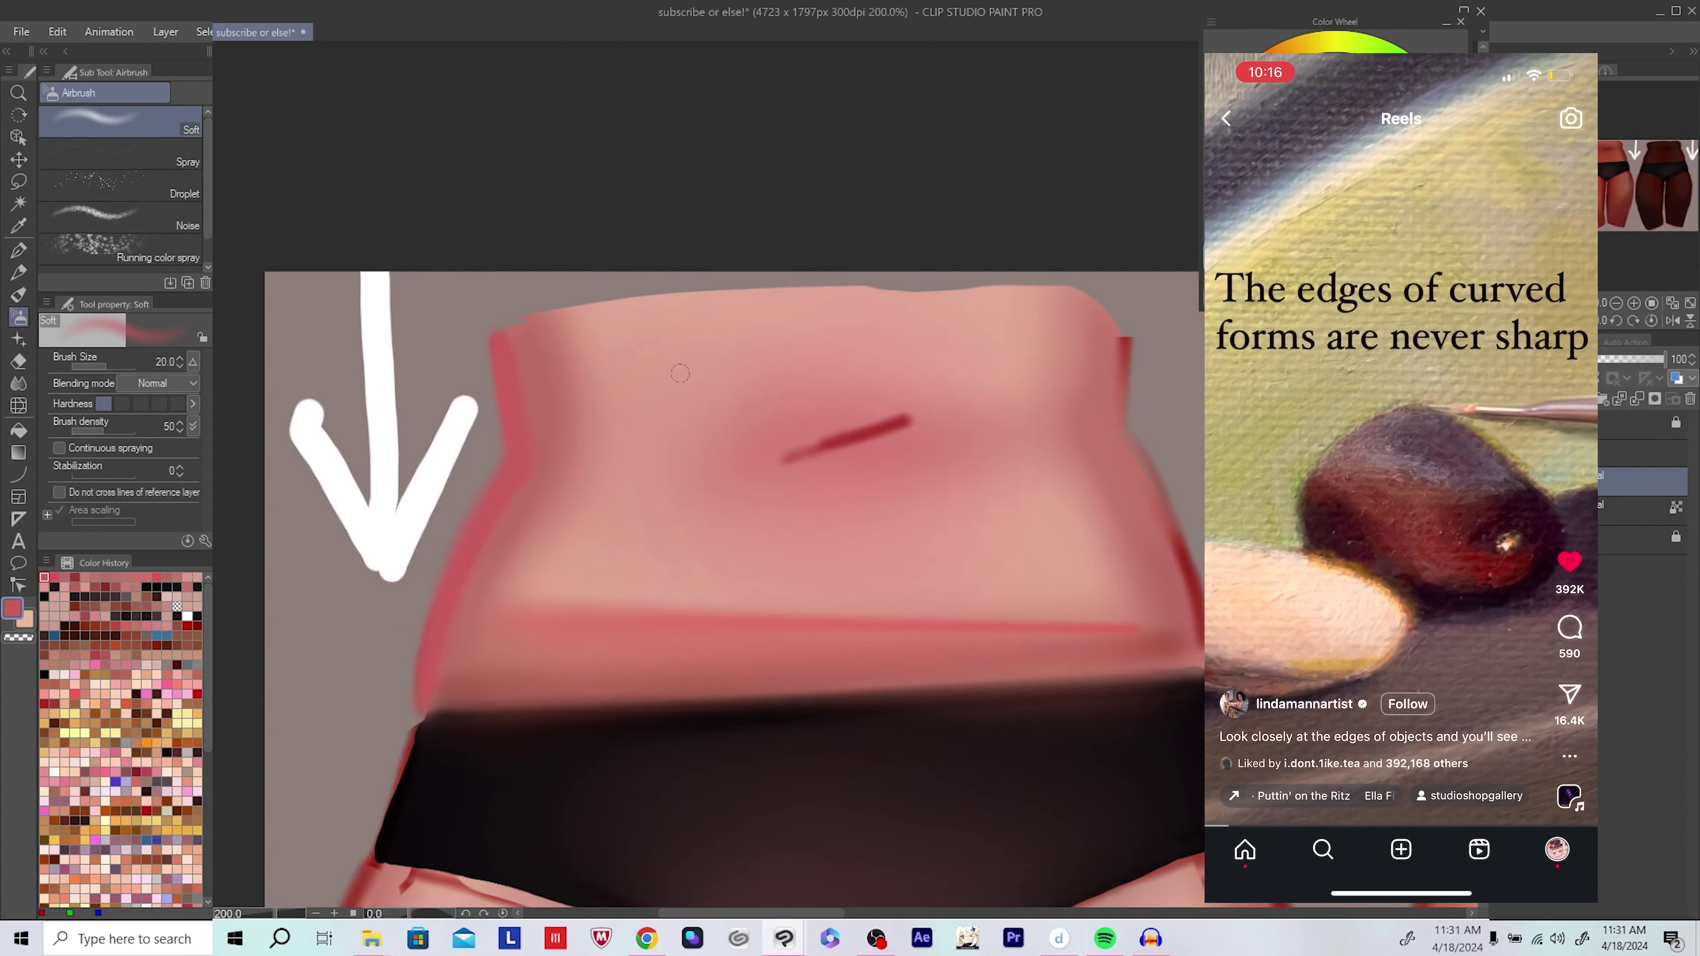
# Step: Blend the first figure's left waist edge inward into the skin with the soft airbrush at brush size 40
pyautogui.hscroll(1, 680, 373)
pyautogui.press(']')
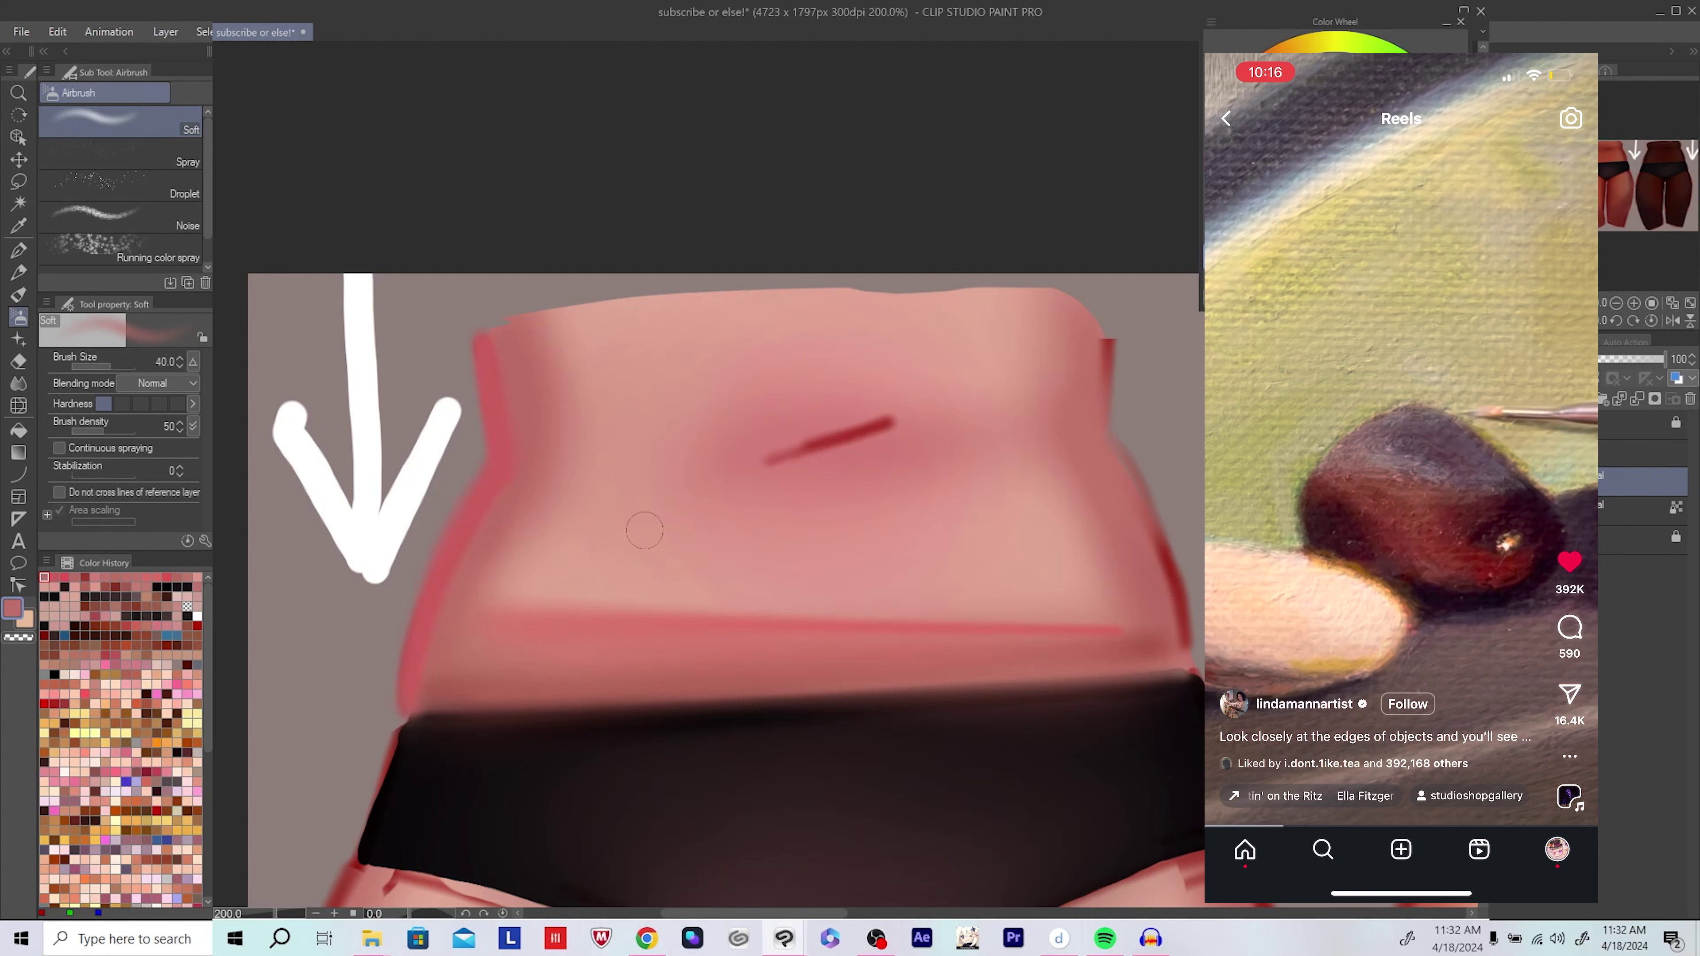
pyautogui.hscroll(-1, 645, 530)
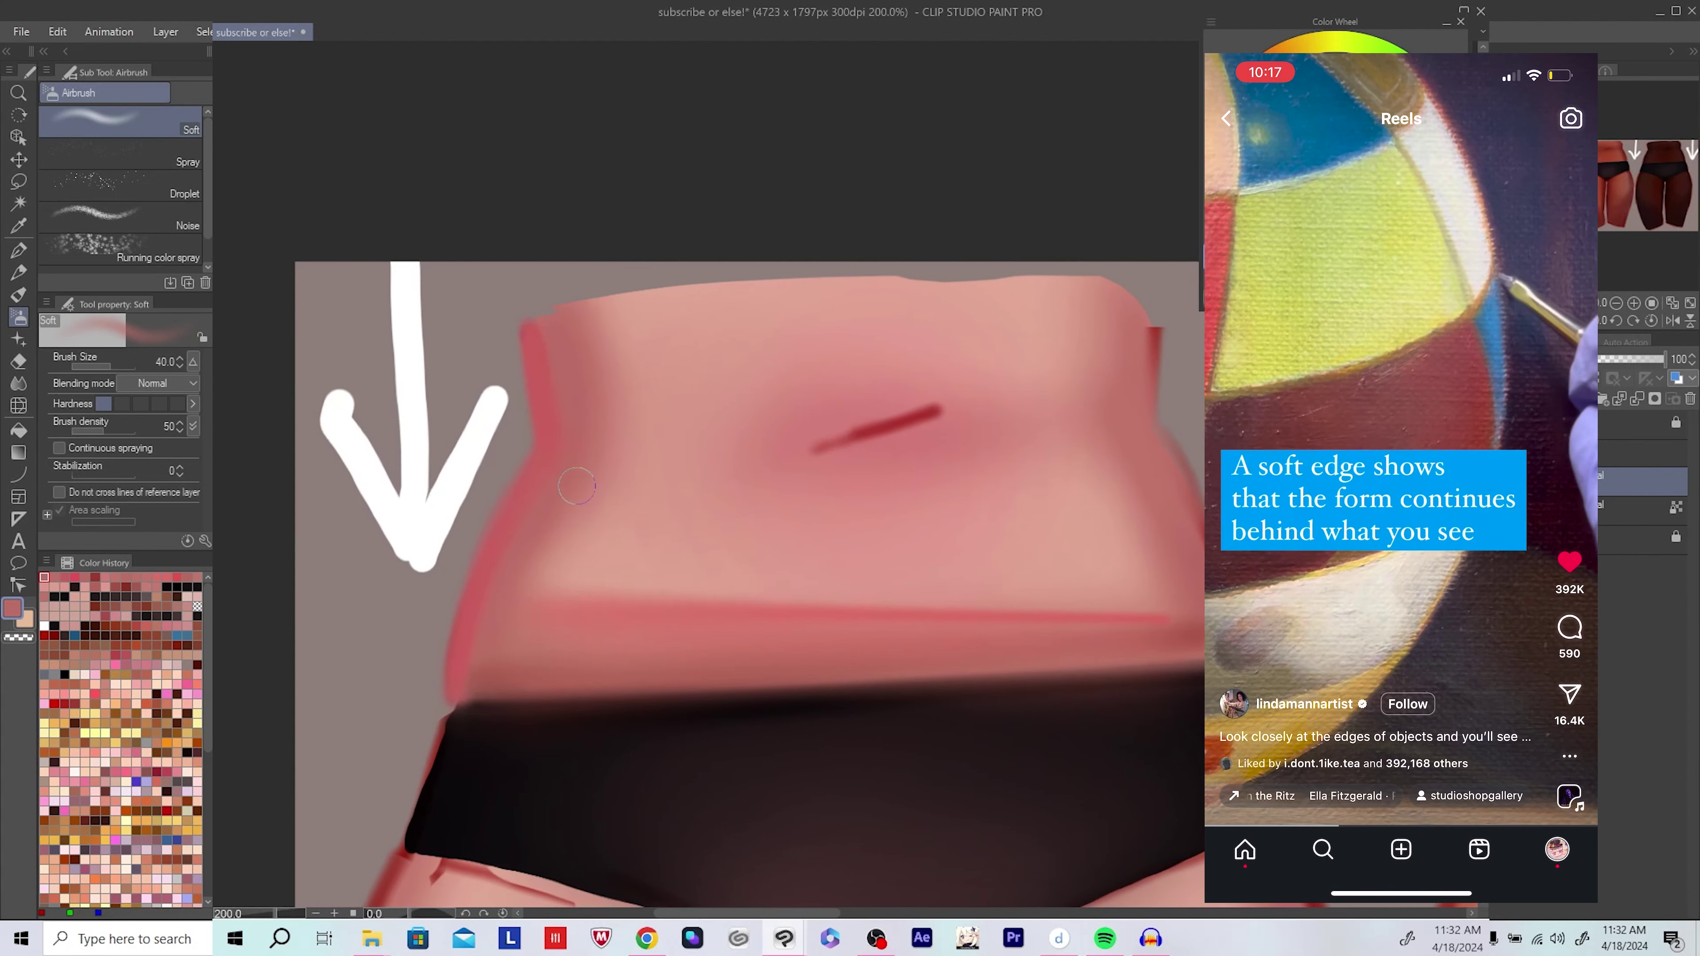
pyautogui.hscroll(-1, 577, 486)
pyautogui.scroll(-1, 630, 429)
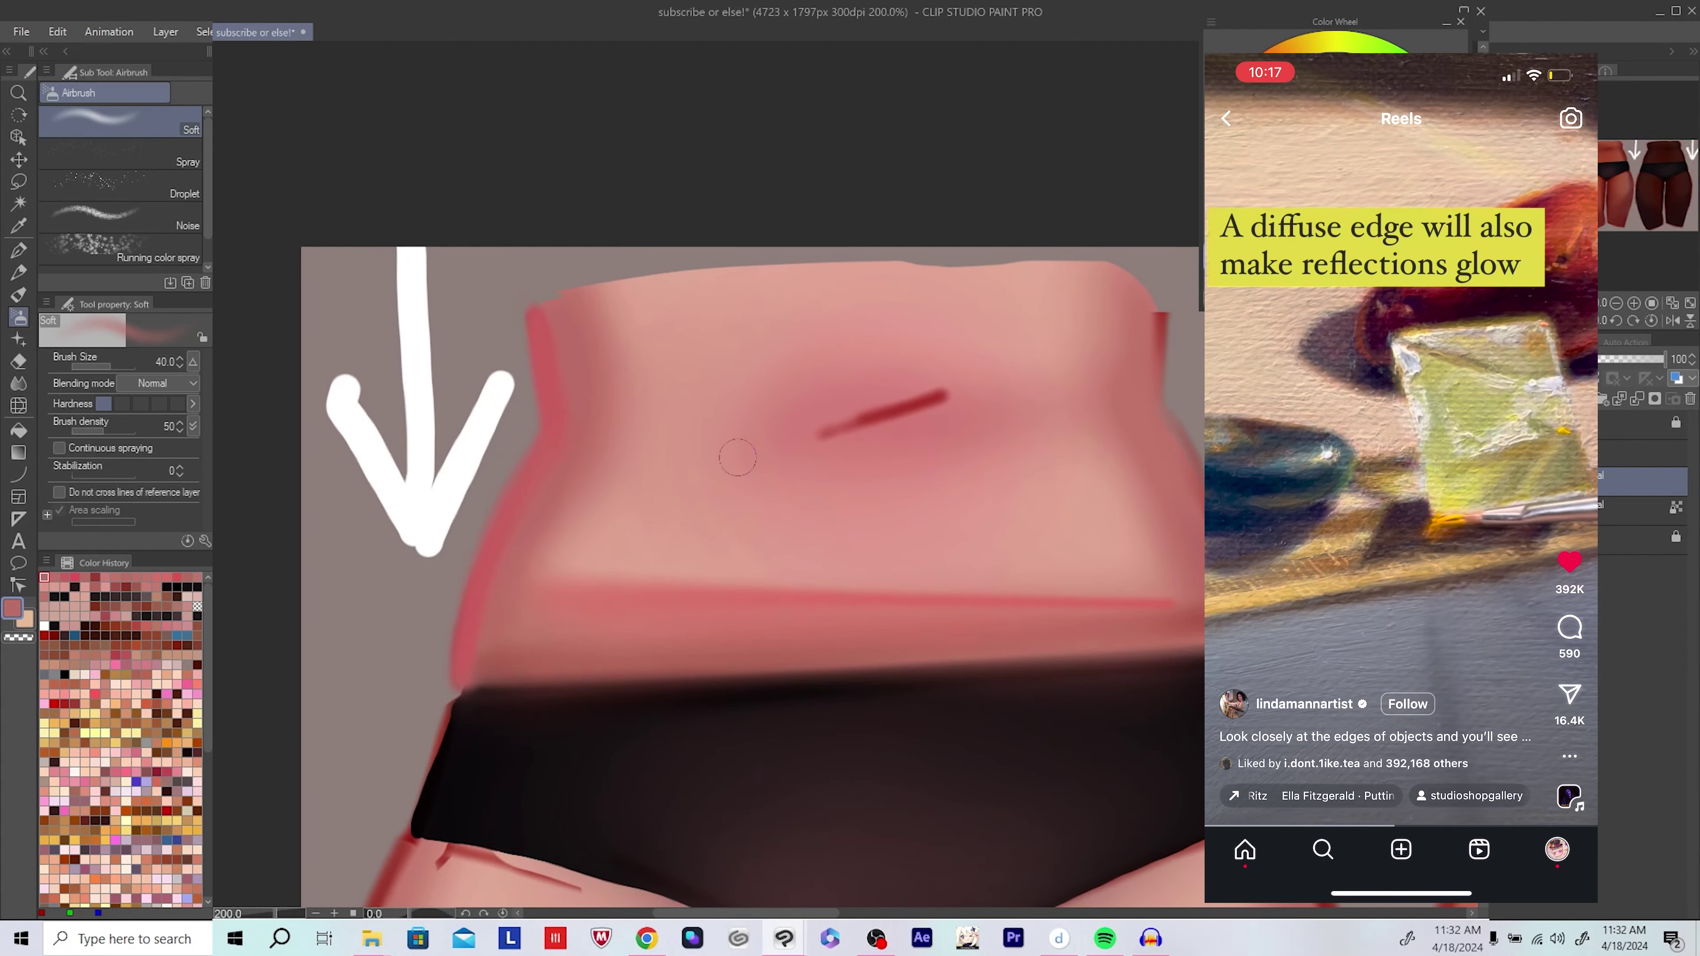
pyautogui.scroll(-5, 737, 457)
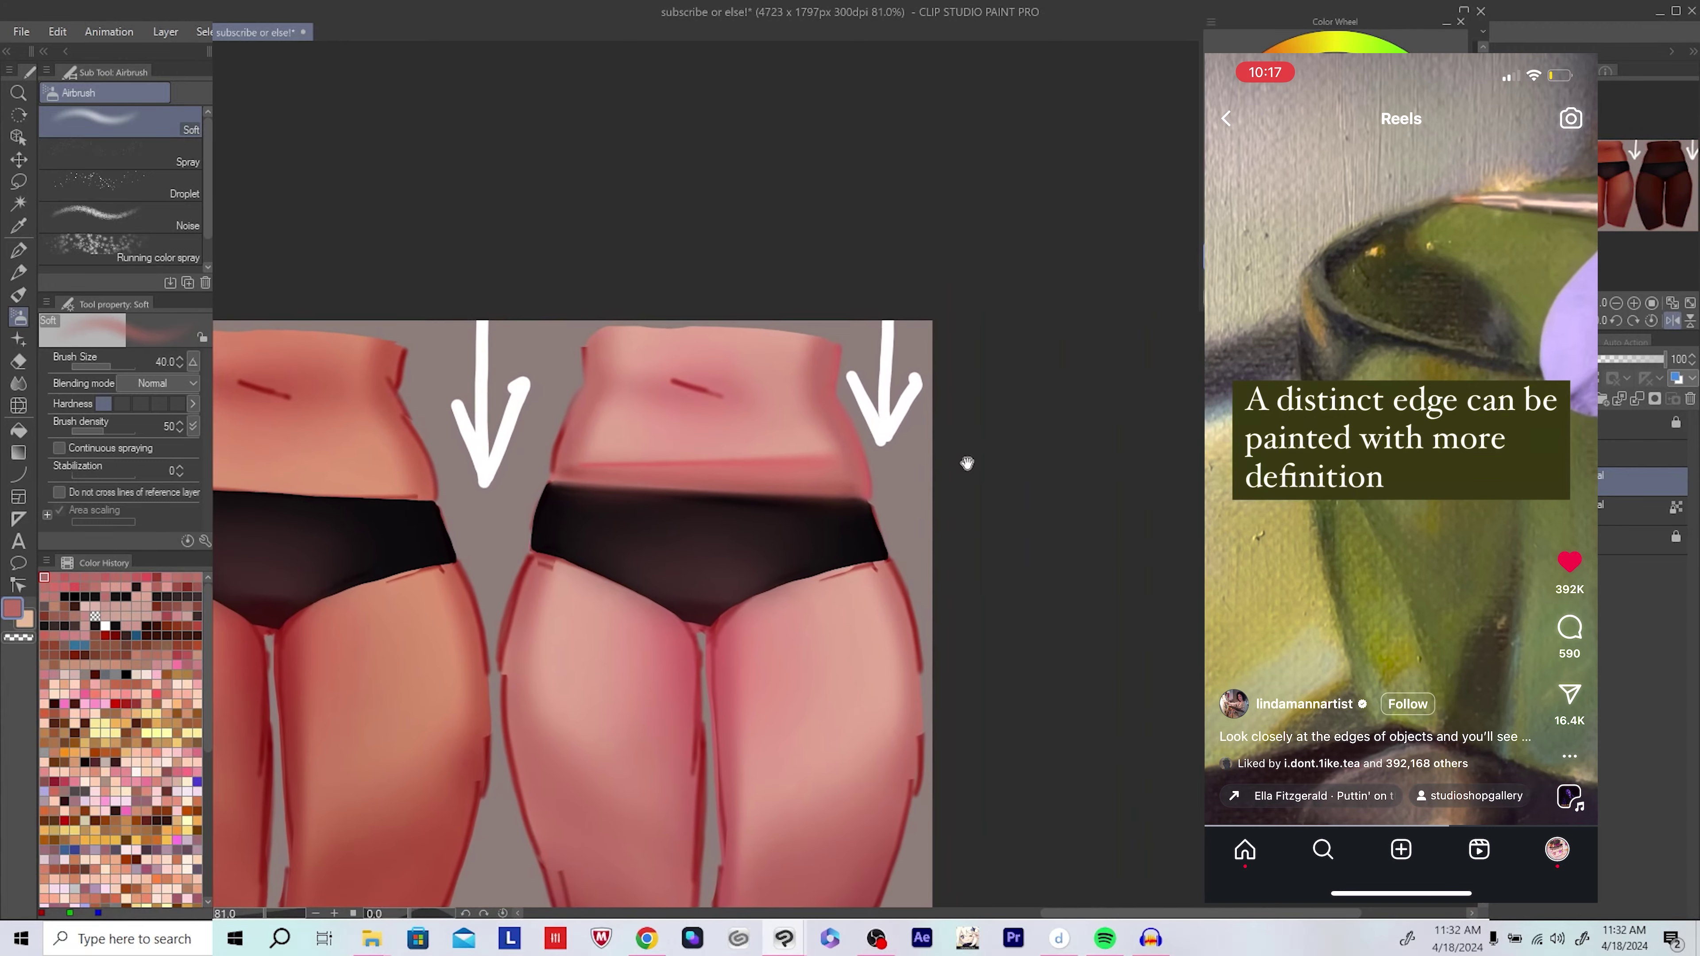
pyautogui.scroll(5, 965, 463)
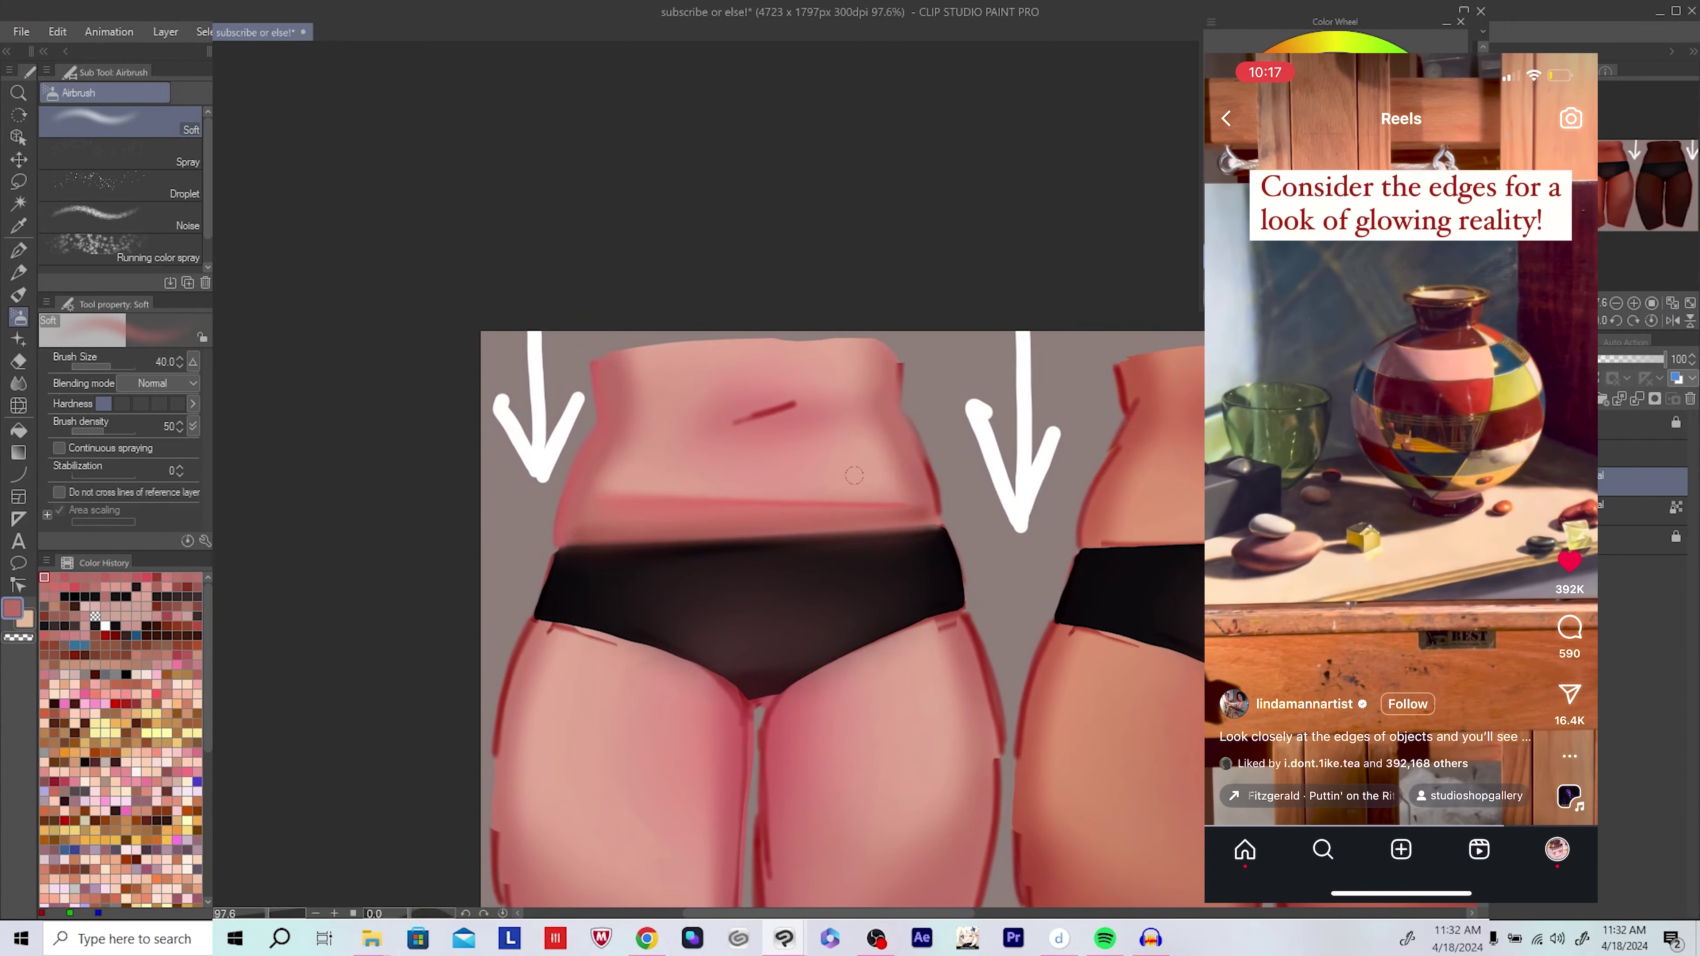
# Step: Trim the hard red outline on the first figure's opposite waist edge with the transparent airbrush at brush size 17
pyautogui.scroll(2, 867, 482)
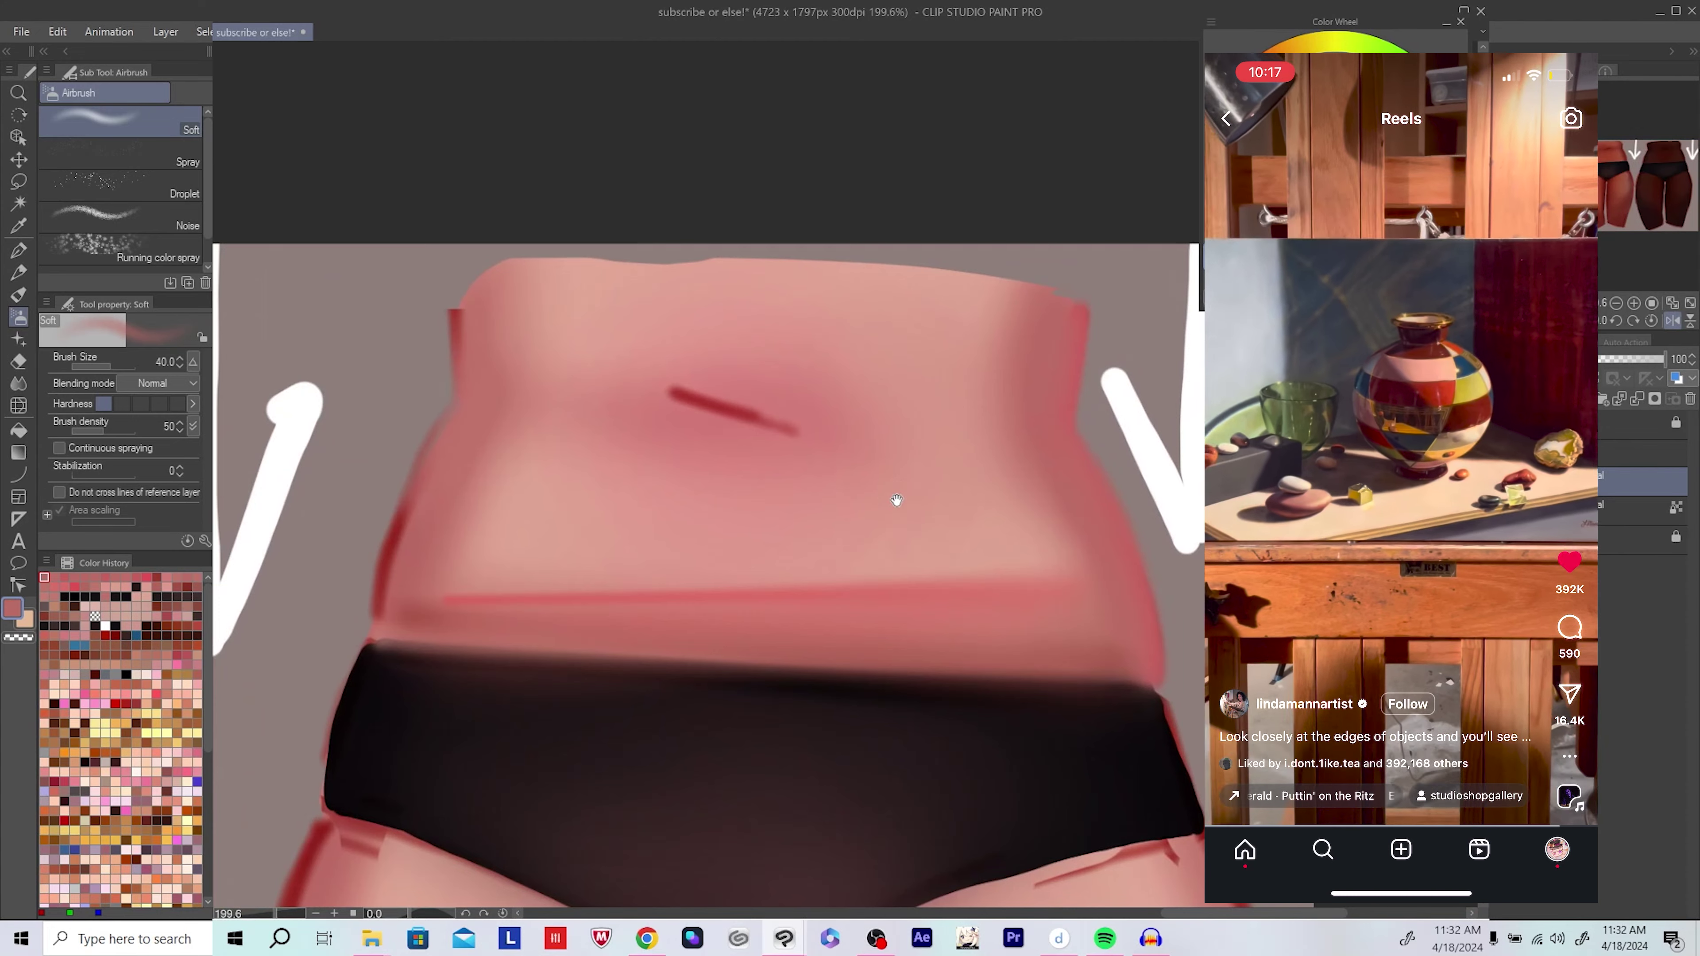
pyautogui.press('[')
pyautogui.press('[')
pyautogui.press('[')
pyautogui.press('[')
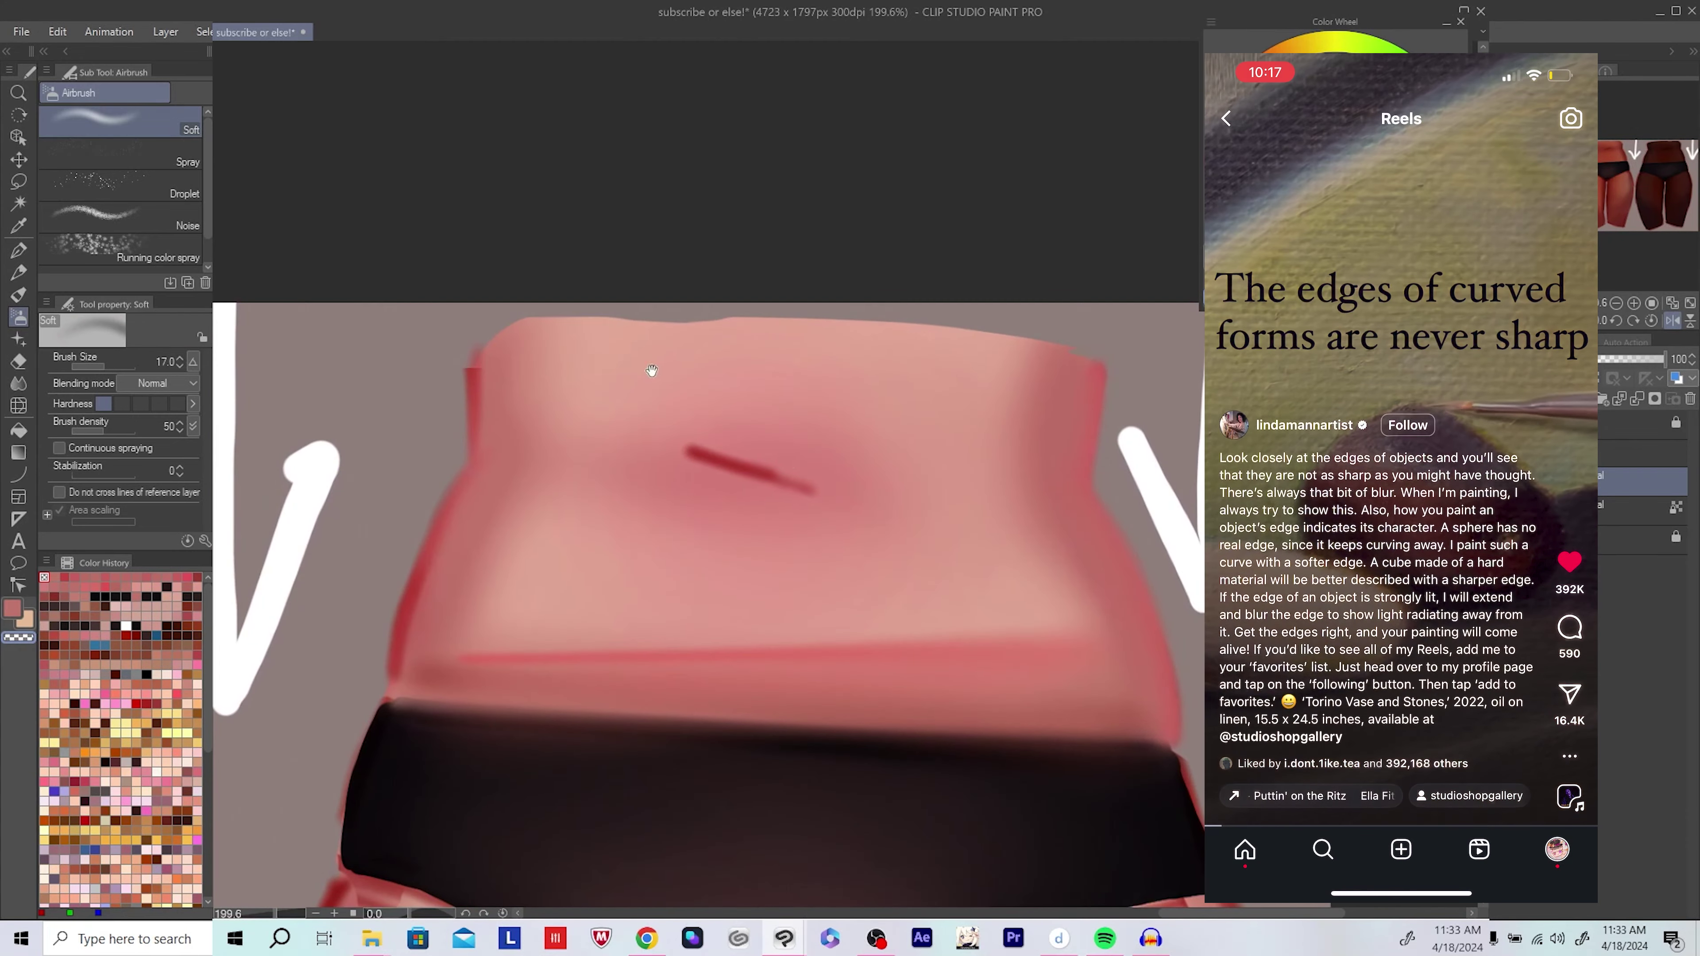
# Step: Airbrush a darker red (H 3, S 63, V 71) along that waist edge at brush size 50 and merge Layer 1 into Layer 2
pyautogui.moveTo(520, 451); pyautogui.dragTo(504, 465)
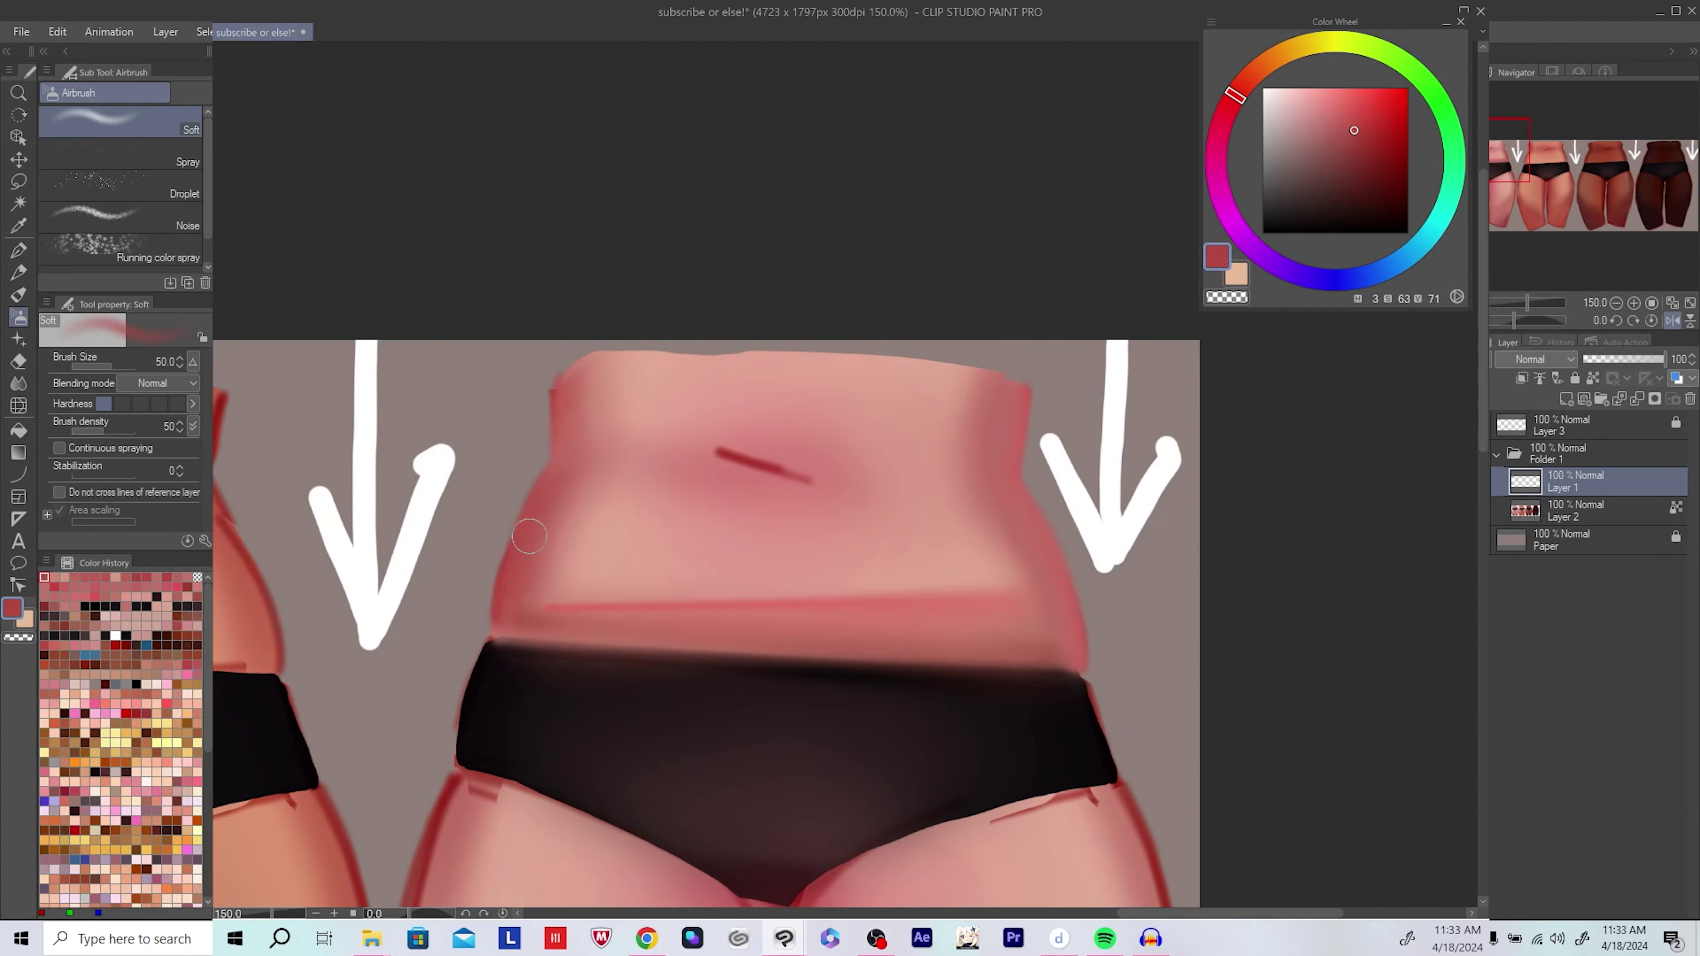
pyautogui.moveTo(528, 528); pyautogui.dragTo(510, 580)
pyautogui.hotkey('ctrl', 'e')
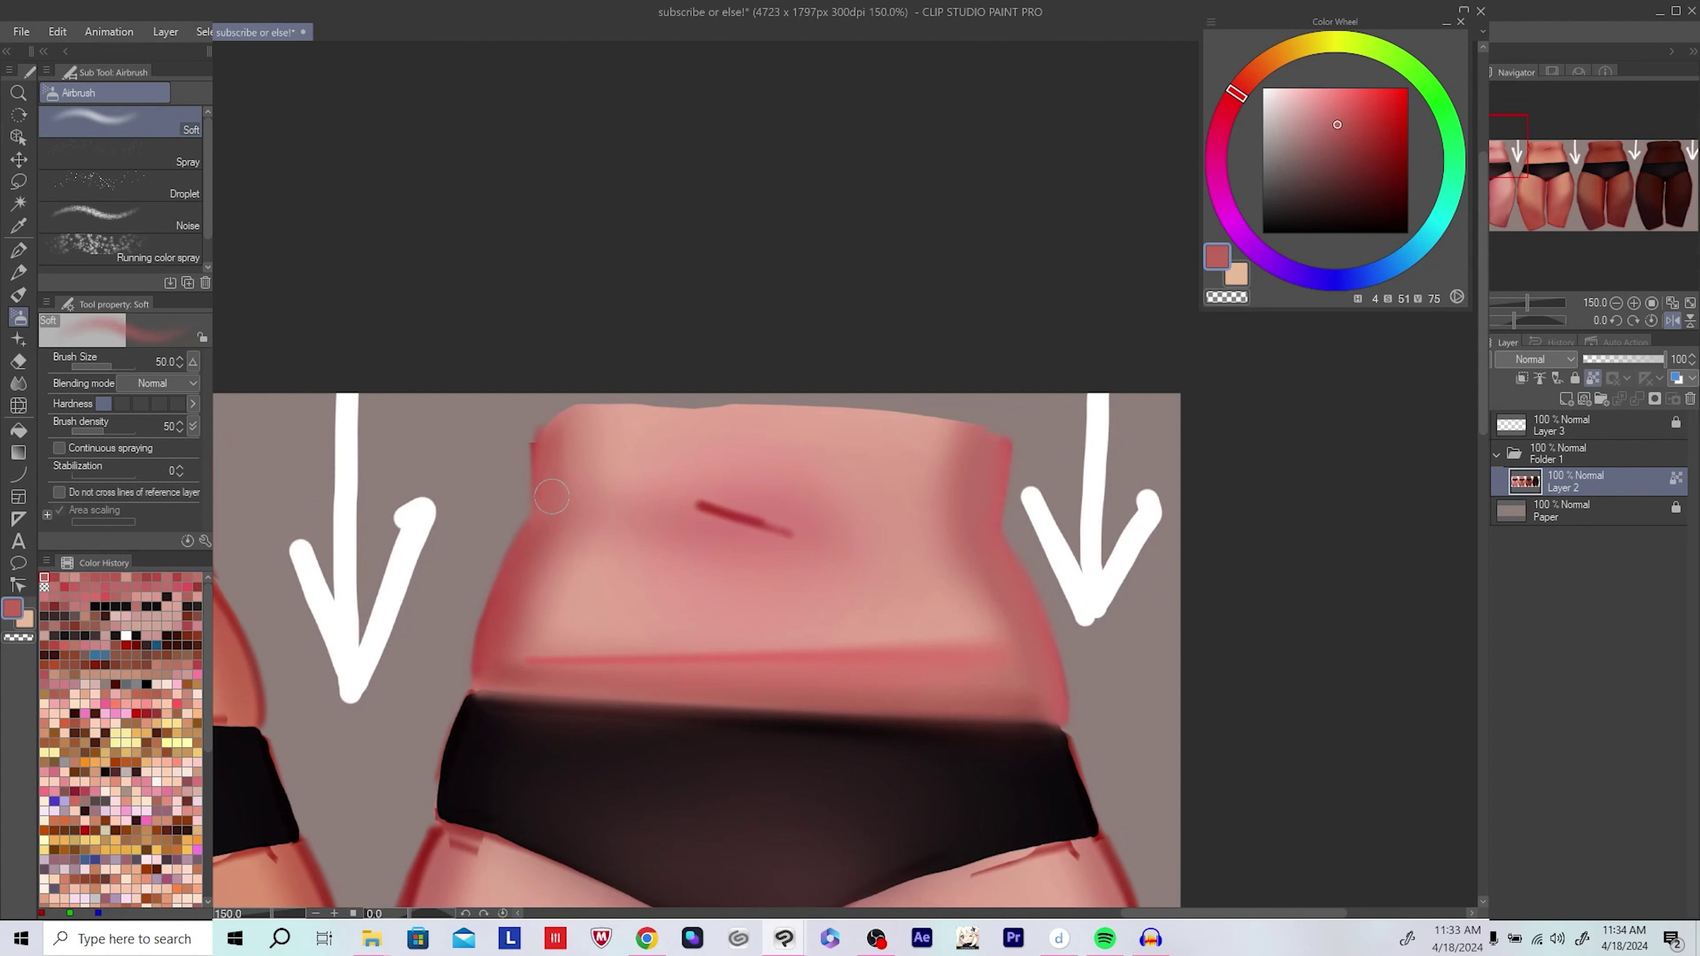
# Step: Blend the waist curve with skin shadow (H 4, S 51, V 75) at brush size 50 and clean its outside with transparent colour at size 17
pyautogui.moveTo(551, 496); pyautogui.dragTo(575, 459)
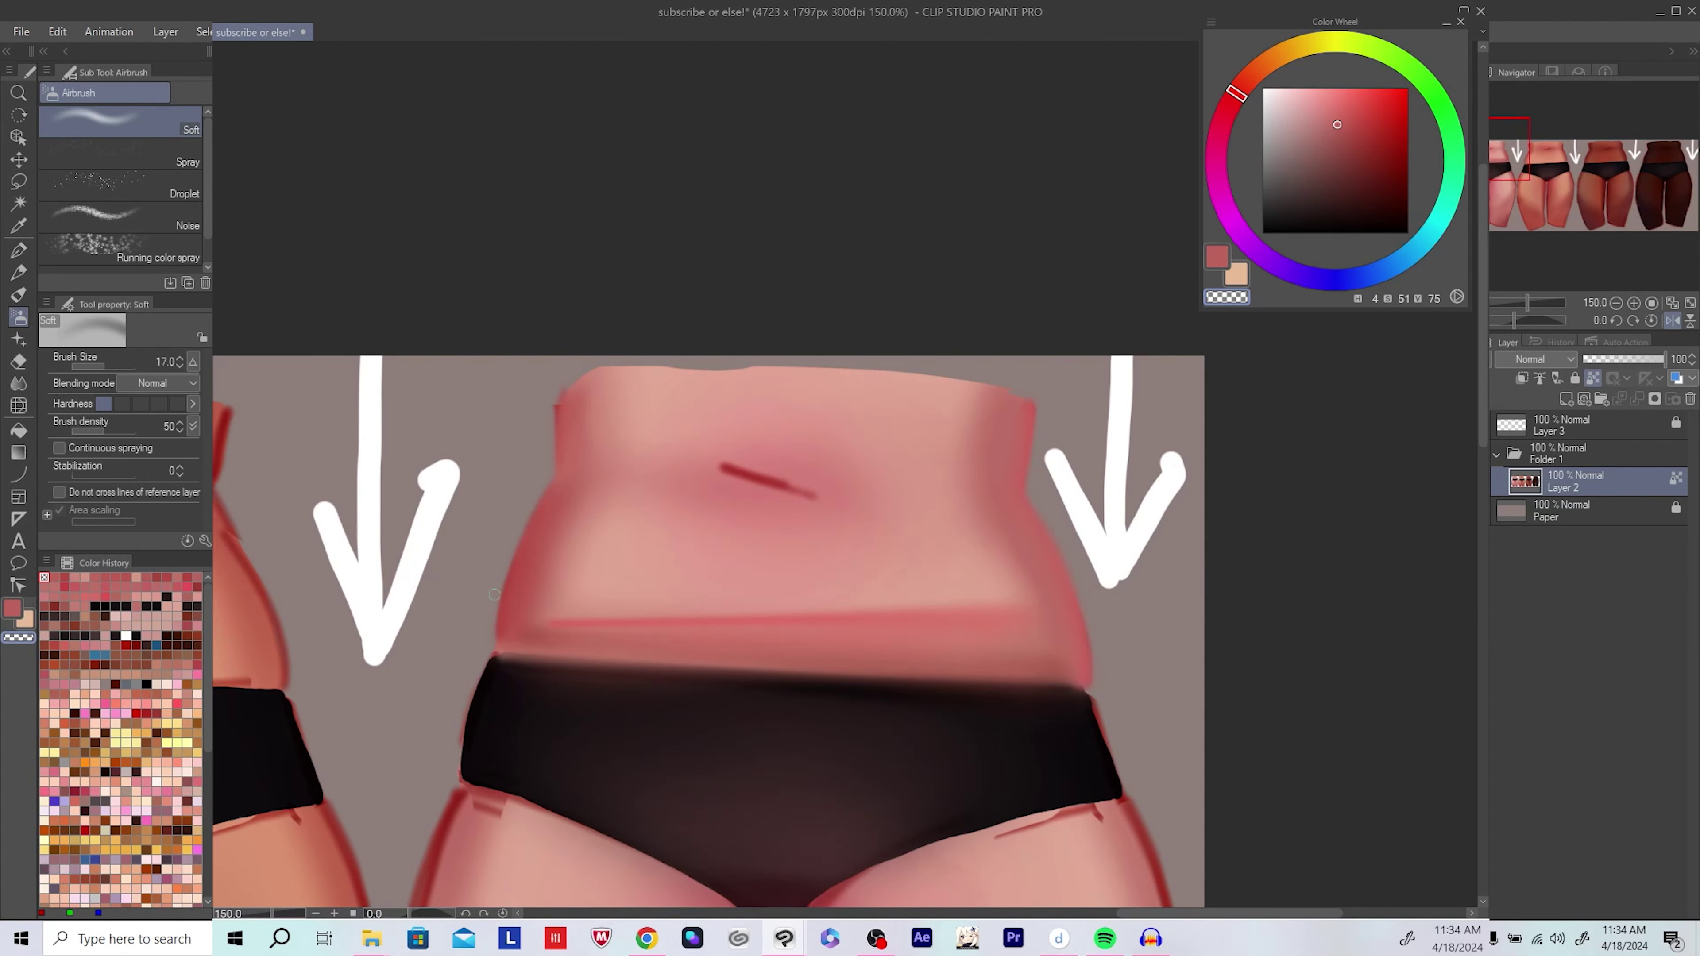
pyautogui.moveTo(484, 639); pyautogui.dragTo(465, 693)
pyautogui.moveTo(507, 601); pyautogui.dragTo(481, 571)
# Step: Airbrush a stronger red (H 4, S 60, V 77) on the waist curve at brush size 20 and save the drawing
pyautogui.click(1350, 122)
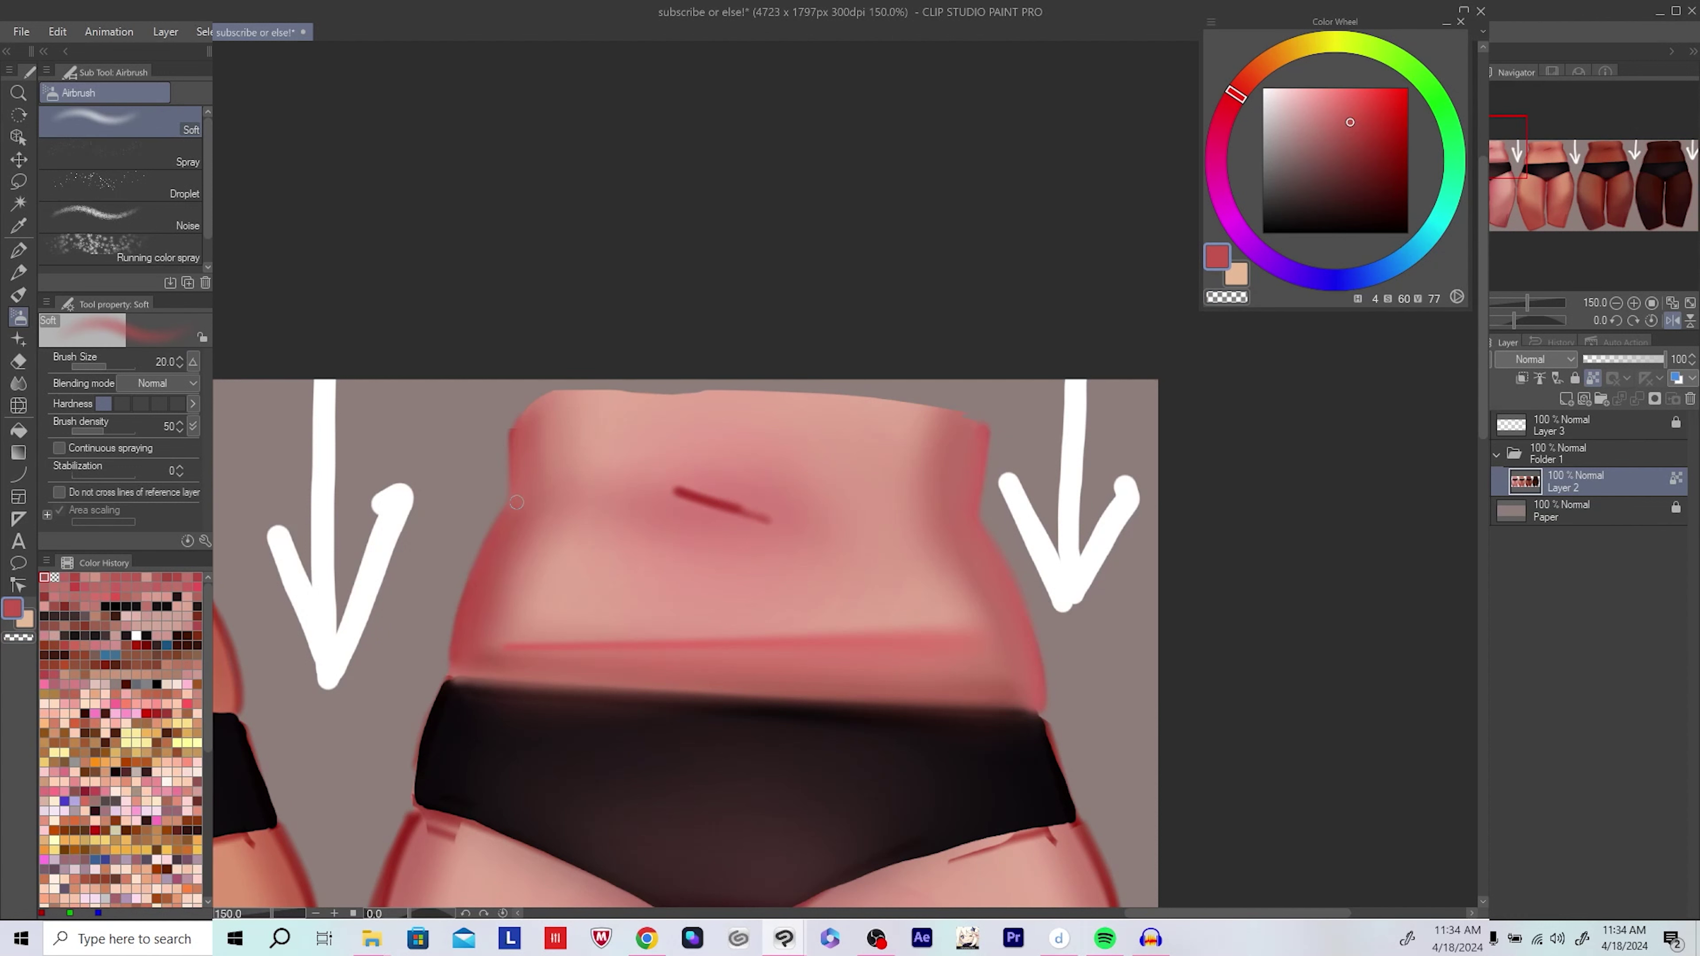
pyautogui.moveTo(516, 505); pyautogui.dragTo(511, 556)
pyautogui.hotkey('ctrl', '-')
pyautogui.hotkey('ctrl', '-')
pyautogui.hotkey('ctrl', 's')
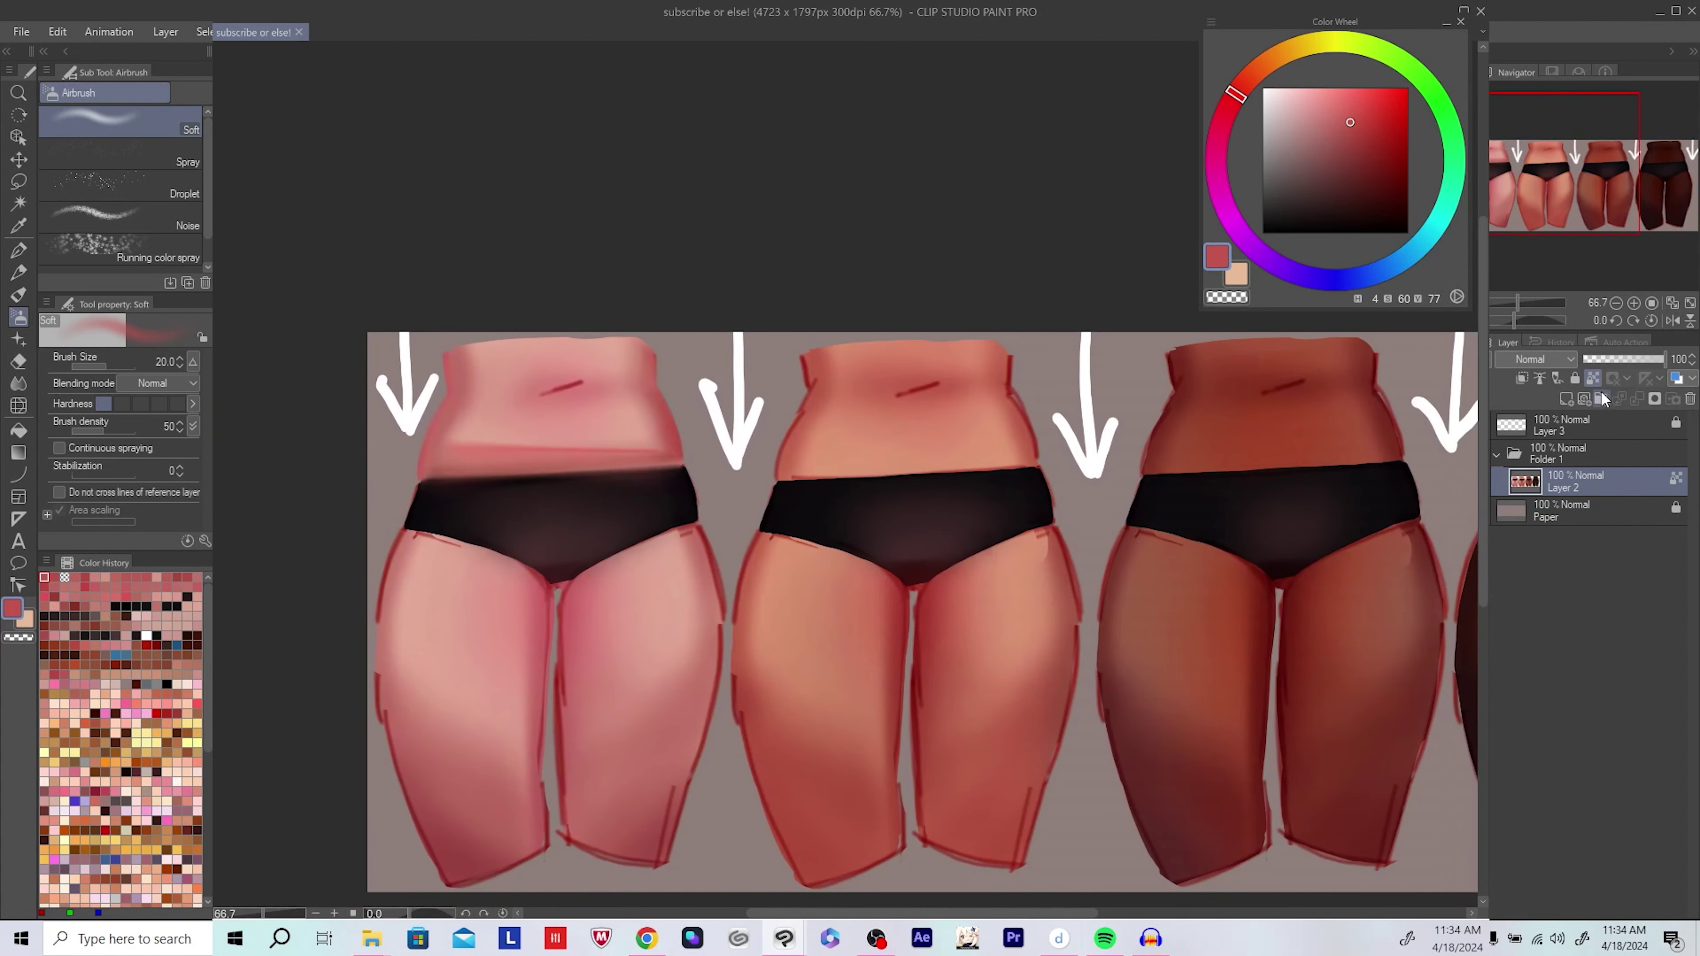
# Step: Airbrush a sampled pink (H 3, S 43, V 83) just beneath the first figure's navel line at brush size 20
pyautogui.hotkey('ctrl', '+')
pyautogui.hotkey('ctrl', '+')
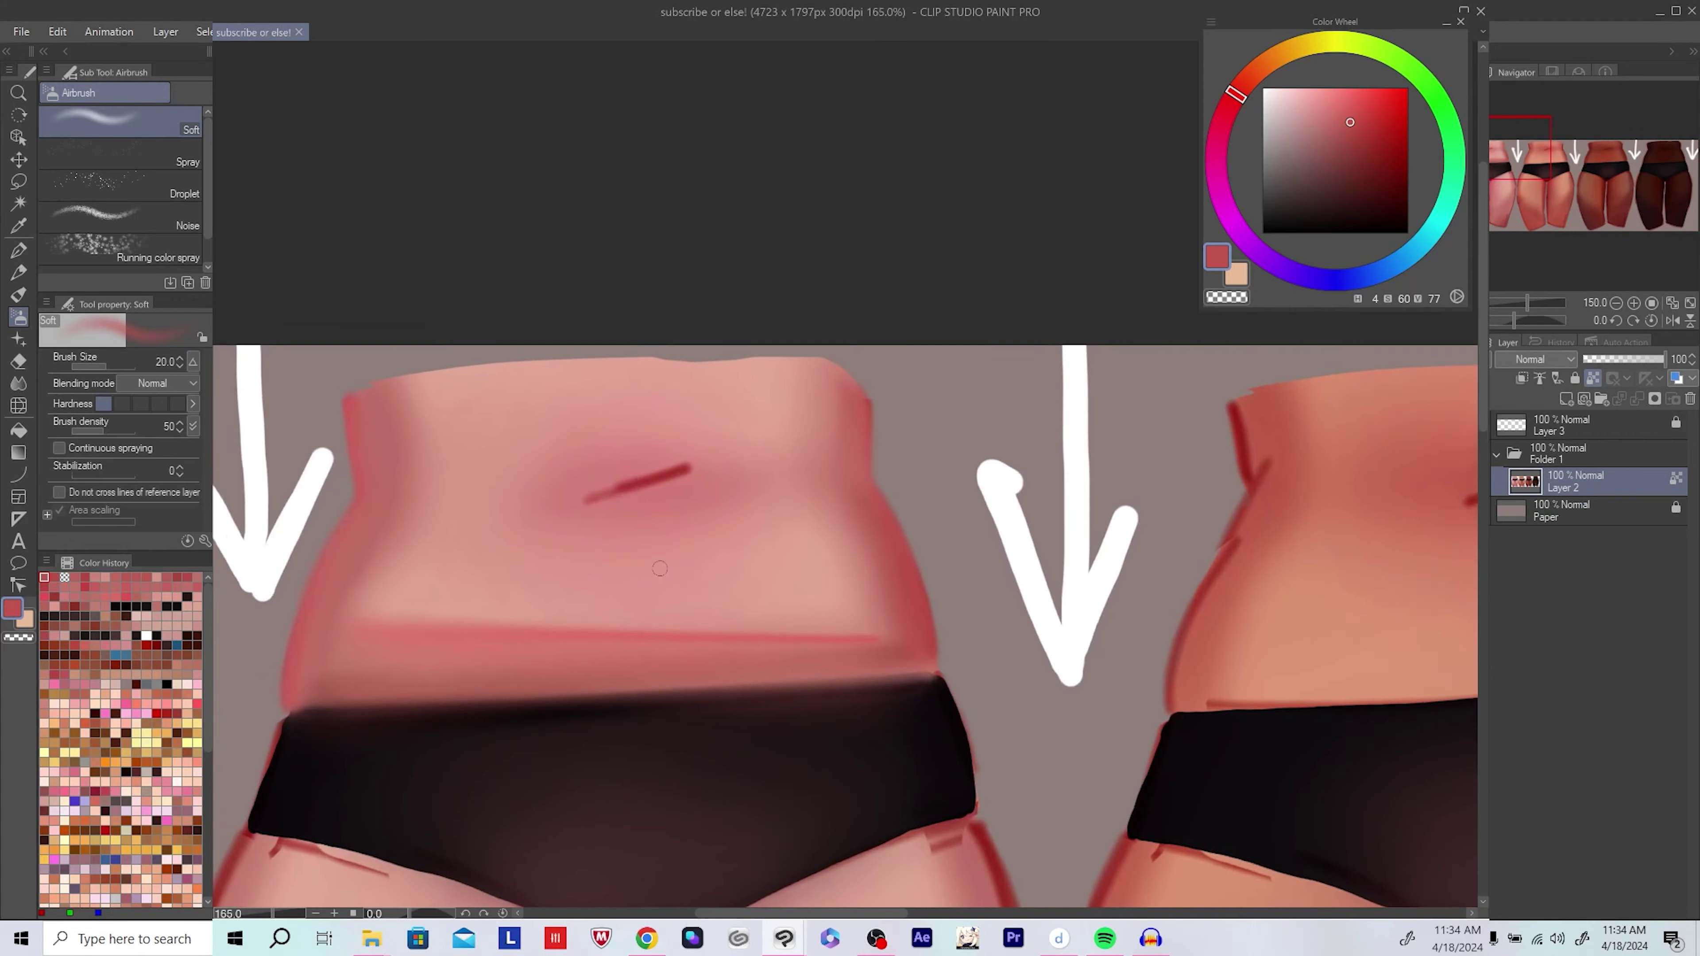
pyautogui.scroll(1, 659, 568)
pyautogui.keyDown('alt'); pyautogui.click(719, 521); pyautogui.keyUp('alt')
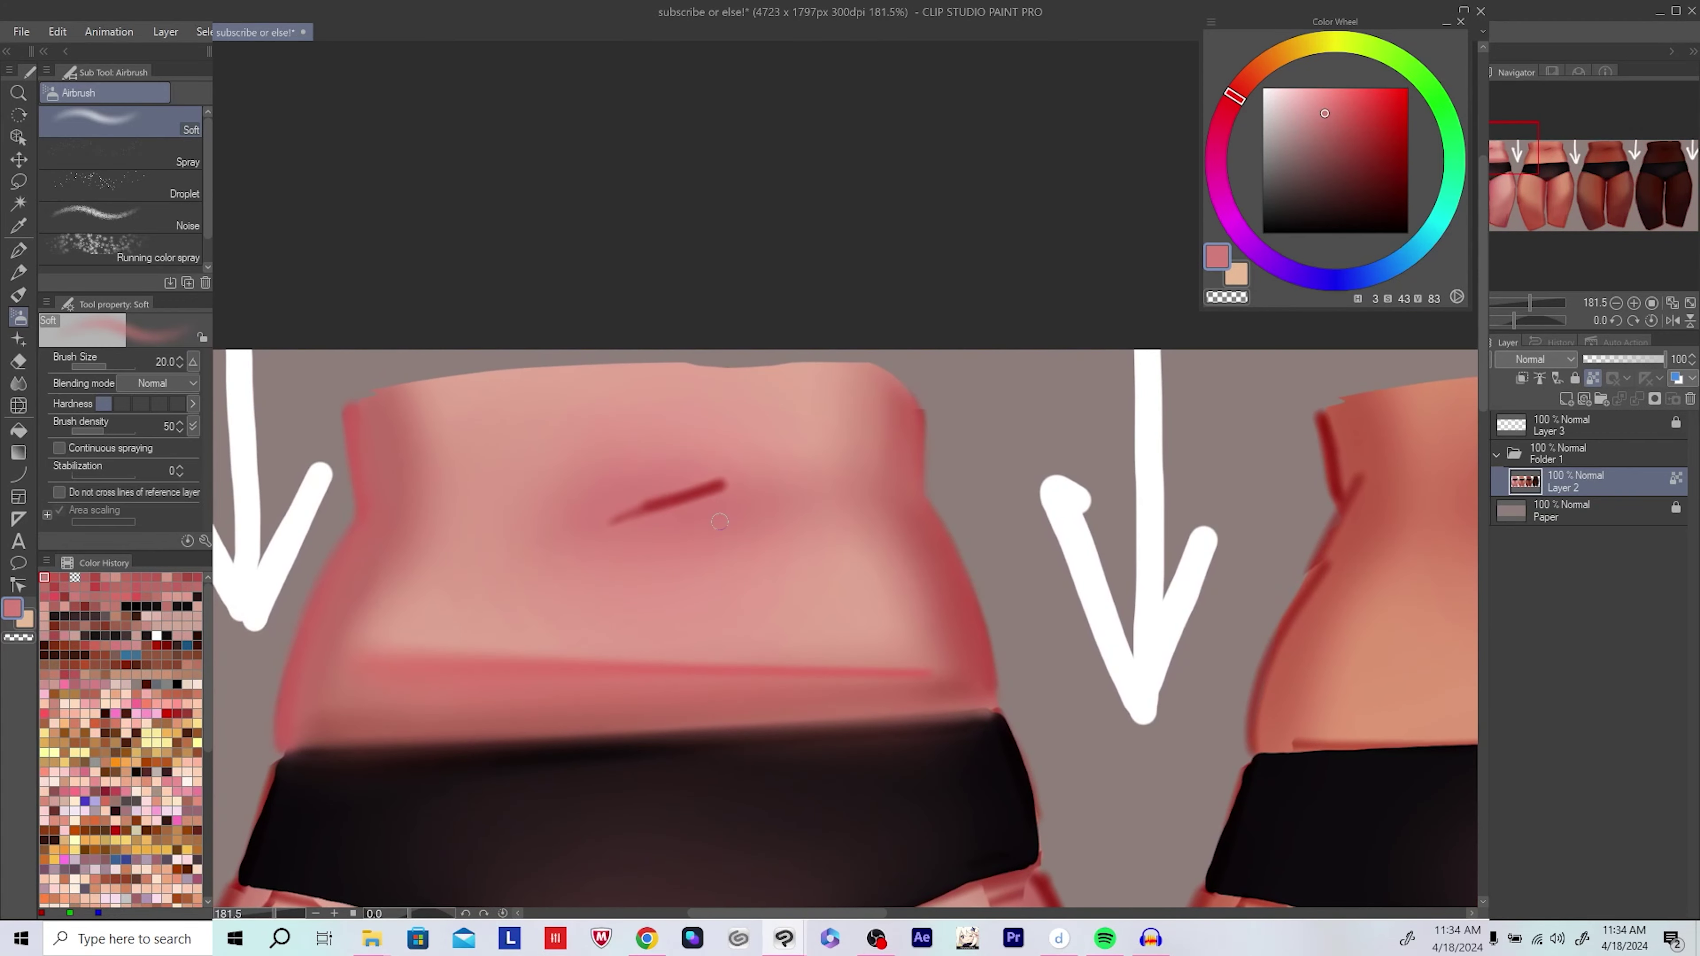
pyautogui.moveTo(719, 522); pyautogui.dragTo(738, 524)
# Step: Add a new layer above Layer 2 and sample a light skin pink for the G-pen
pyautogui.press('p')
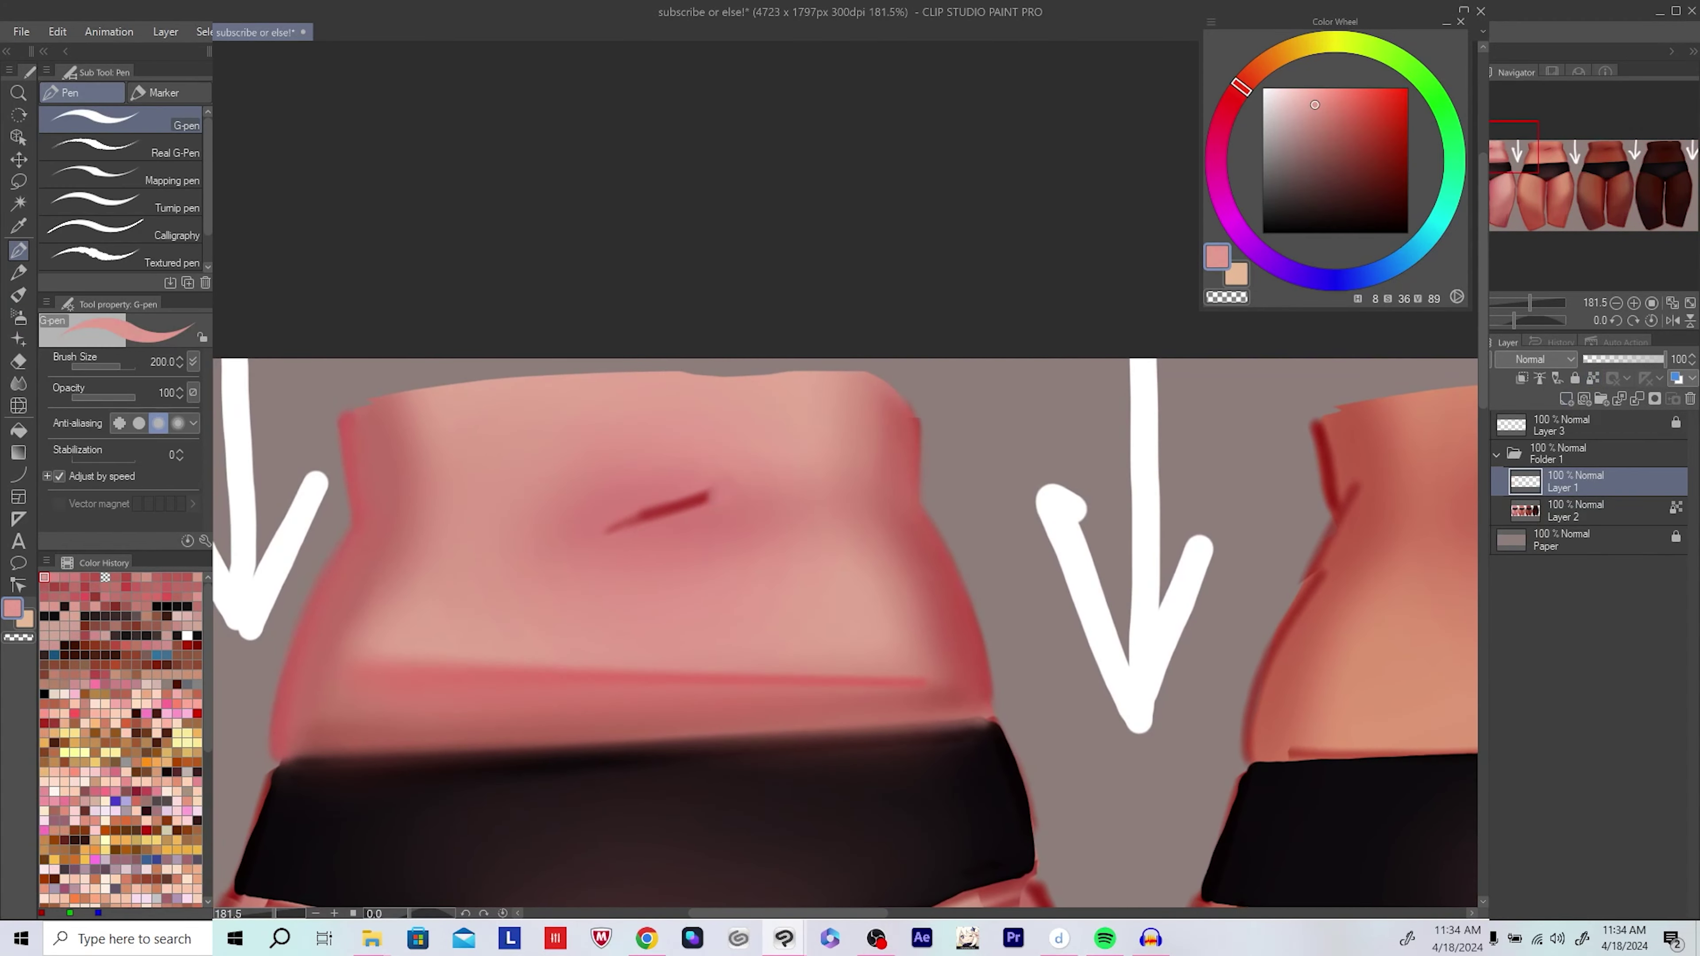
pyautogui.click(1566, 400)
pyautogui.keyDown('alt'); pyautogui.click(827, 571); pyautogui.keyUp('alt')
# Step: Try to paint a light skin patch around the navel line with the G-pen at brush size 200
pyautogui.moveTo(683, 500)
pyautogui.mouseDown()
pyautogui.moveTo(698, 492)
pyautogui.moveTo(717, 586)
pyautogui.moveTo(757, 538)
pyautogui.mouseUp()
pyautogui.hotkey('ctrl', 'z')
pyautogui.moveTo(629, 546)
pyautogui.mouseDown()
pyautogui.moveTo(757, 495)
pyautogui.moveTo(800, 576)
pyautogui.mouseUp()
pyautogui.hotkey('ctrl', 'z')
pyautogui.moveTo(669, 535); pyautogui.dragTo(683, 544)
pyautogui.moveTo(656, 545)
pyautogui.mouseDown()
pyautogui.moveTo(770, 516)
pyautogui.moveTo(752, 537)
pyautogui.moveTo(659, 559)
pyautogui.moveTo(697, 502)
pyautogui.moveTo(756, 494)
pyautogui.mouseUp()
pyautogui.hotkey('ctrl', 'z')
pyautogui.hotkey('ctrl', 'z')
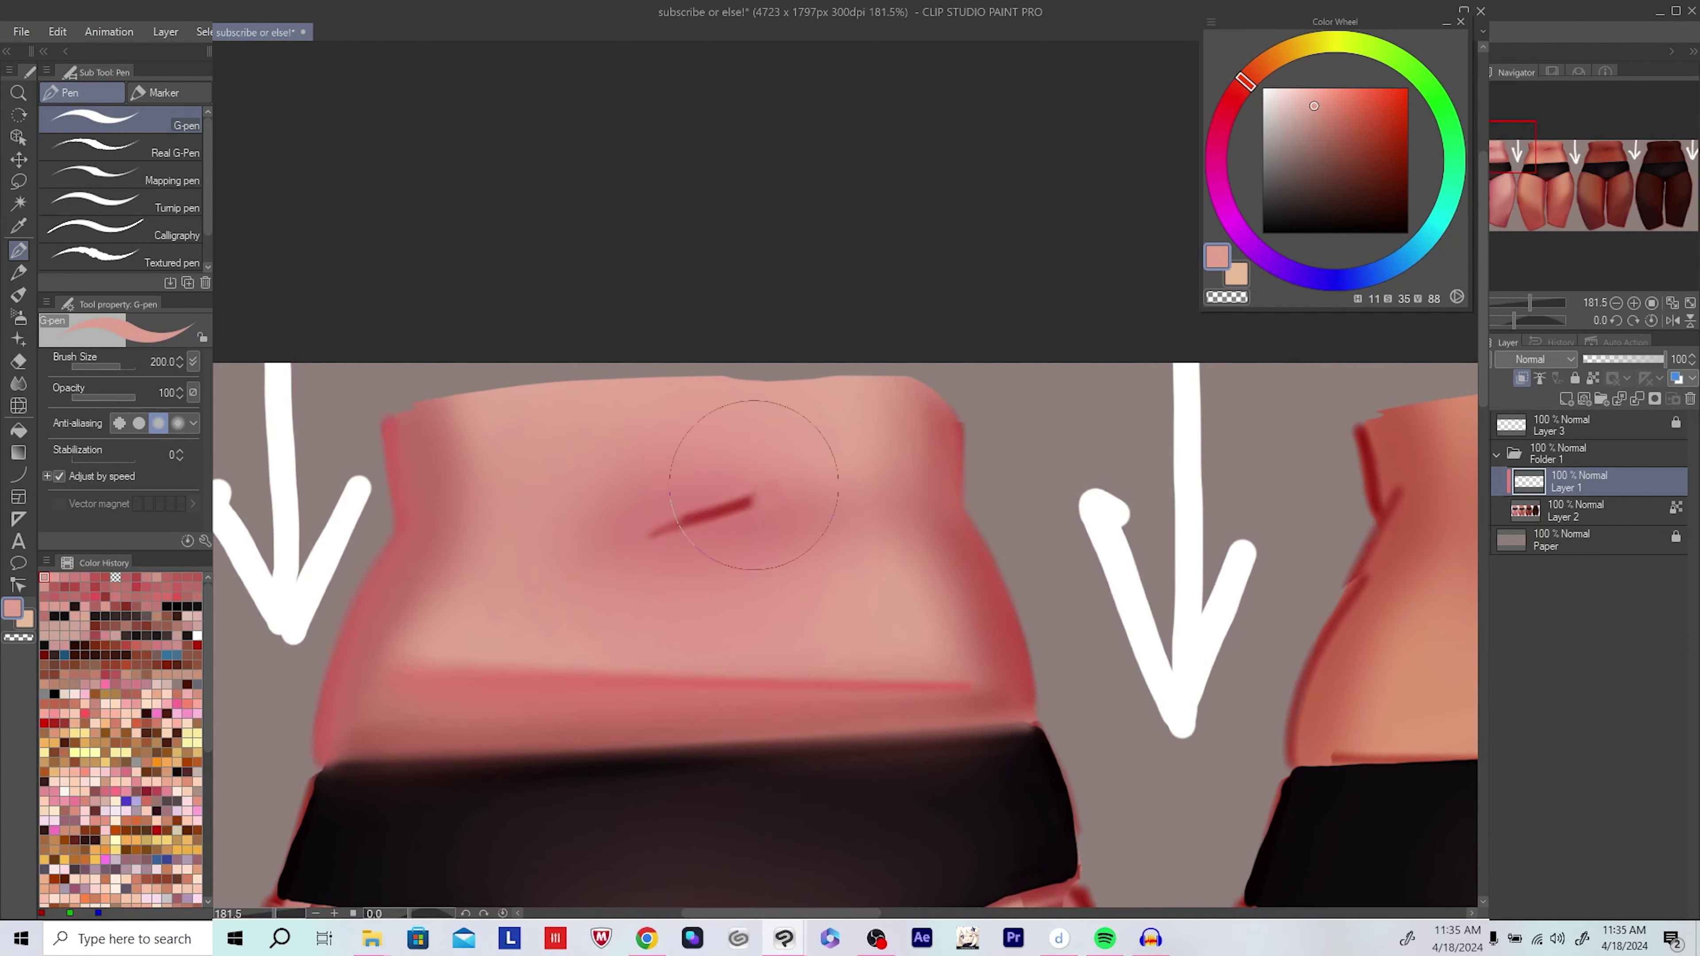
pyautogui.moveTo(653, 548)
pyautogui.mouseDown()
pyautogui.moveTo(746, 533)
pyautogui.moveTo(837, 477)
pyautogui.mouseUp()
pyautogui.hotkey('ctrl', 'z')
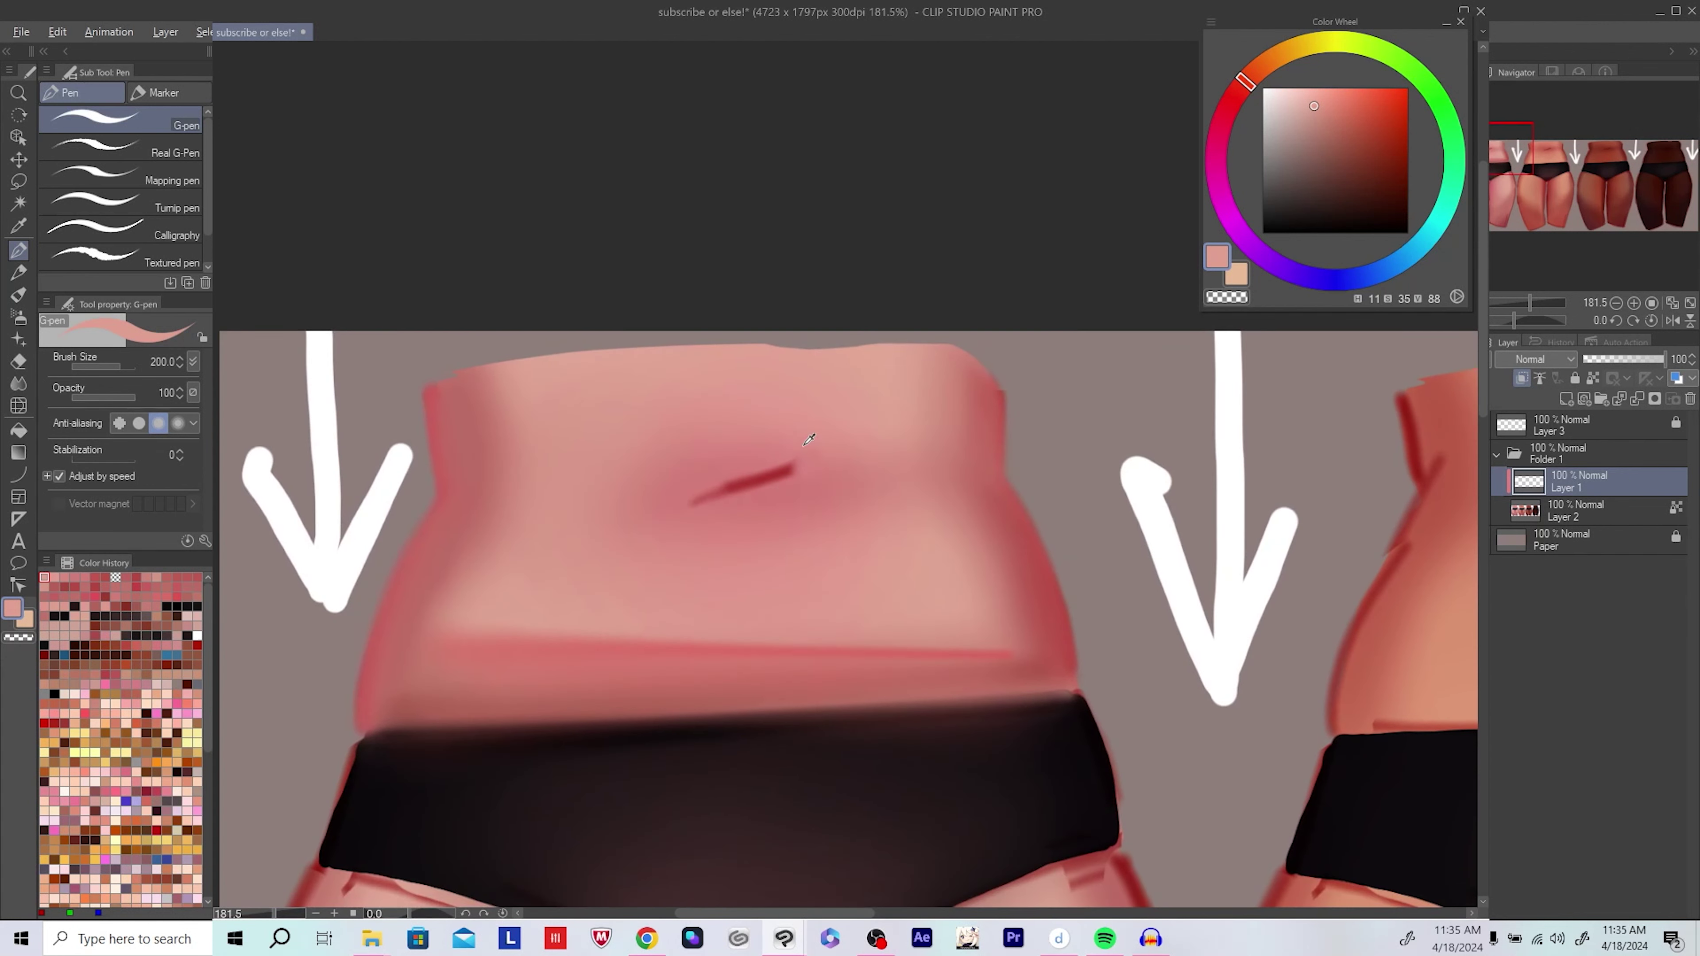
# Step: Paint a light pink (H 9, S 25, V 96) patch beneath the navel line with the G-pen at brush size 70
pyautogui.keyDown('alt'); pyautogui.click(879, 435); pyautogui.keyUp('alt')
pyautogui.click(1303, 97)
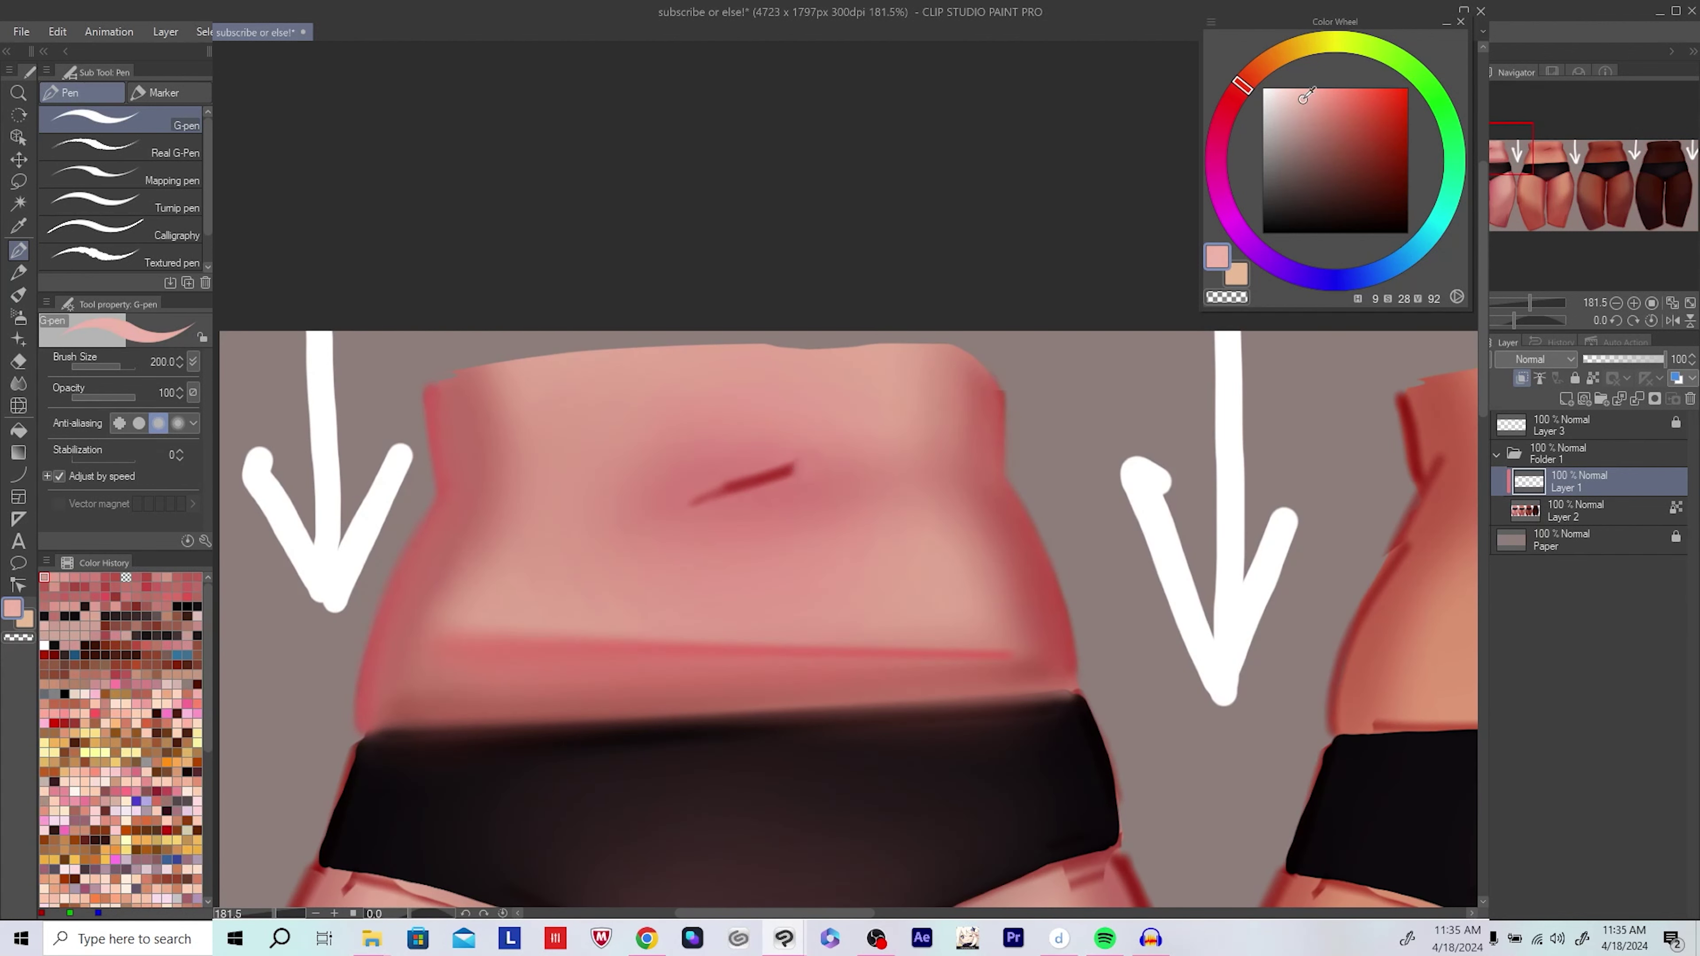
pyautogui.moveTo(830, 492)
pyautogui.mouseDown()
pyautogui.moveTo(793, 509)
pyautogui.moveTo(831, 498)
pyautogui.mouseUp()
pyautogui.hotkey('ctrl', 'z')
pyautogui.press('[')
pyautogui.press('[')
pyautogui.press('[')
pyautogui.press('[')
pyautogui.press('[')
pyautogui.press('[')
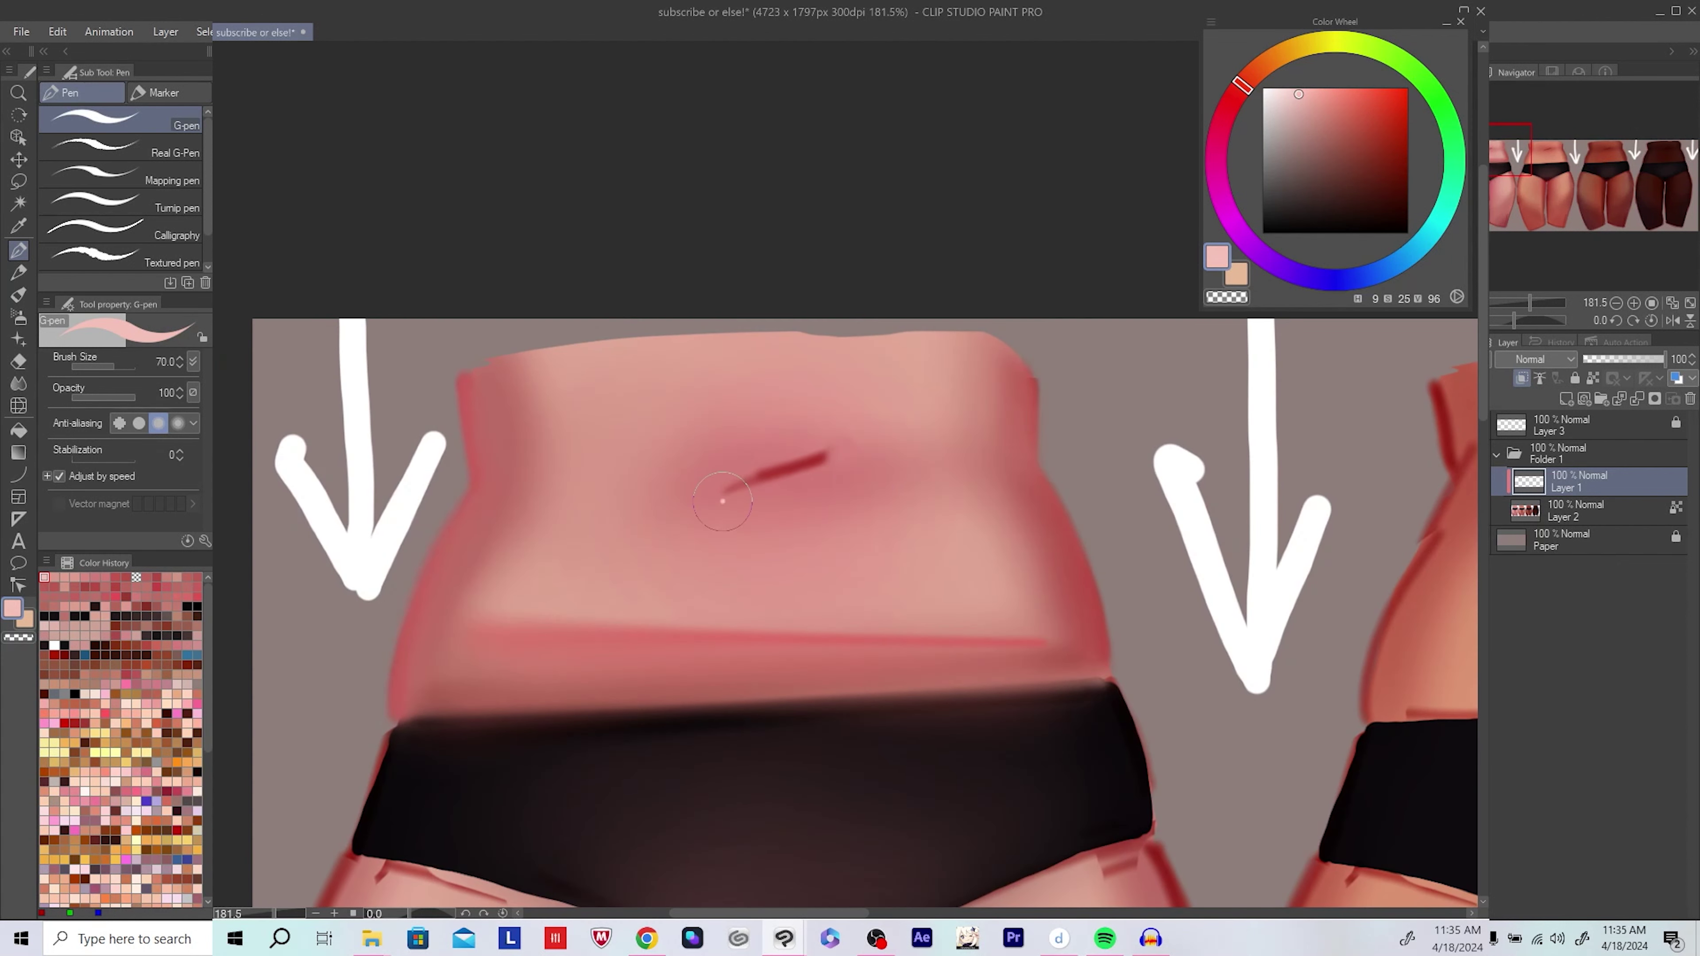
pyautogui.moveTo(723, 501)
pyautogui.mouseDown()
pyautogui.moveTo(805, 472)
pyautogui.moveTo(843, 526)
pyautogui.moveTo(739, 516)
pyautogui.moveTo(762, 510)
pyautogui.mouseUp()
pyautogui.moveTo(663, 588)
pyautogui.mouseDown()
pyautogui.moveTo(693, 559)
pyautogui.moveTo(796, 555)
pyautogui.moveTo(642, 569)
pyautogui.moveTo(789, 532)
pyautogui.mouseUp()
# Step: Fade the lower edges of the navel patch into the stomach with sampled skin pinks, using the soft airbrush at size 70
pyautogui.keyDown('alt'); pyautogui.click(833, 402); pyautogui.keyUp('alt')
pyautogui.press('b')
pyautogui.keyDown('alt'); pyautogui.click(624, 587); pyautogui.keyUp('alt')
pyautogui.moveTo(544, 583); pyautogui.dragTo(499, 619)
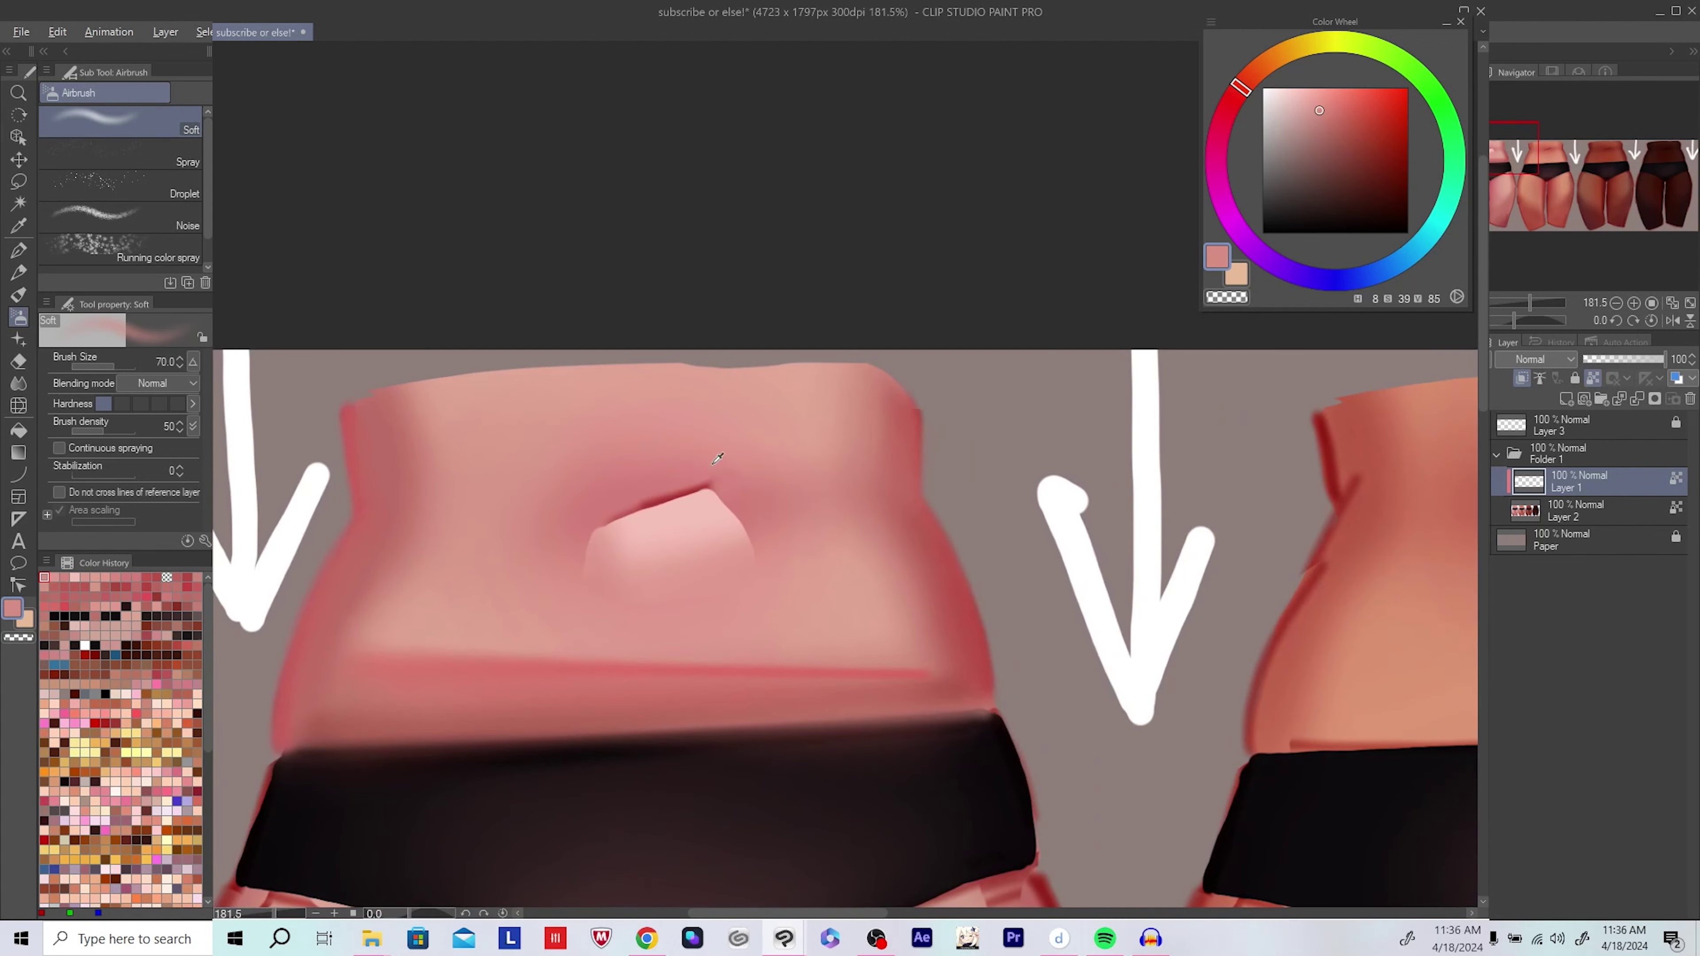
pyautogui.keyDown('alt'); pyautogui.click(591, 549); pyautogui.keyUp('alt')
pyautogui.moveTo(592, 549); pyautogui.dragTo(587, 548)
# Step: Tone down the sides of the navel patch with sampled pinks (H 3, S 40, V 85 and H 7, S 38, V 85) at brush size 100
pyautogui.keyDown('alt'); pyautogui.click(669, 509); pyautogui.keyUp('alt')
pyautogui.press(']')
pyautogui.press(']')
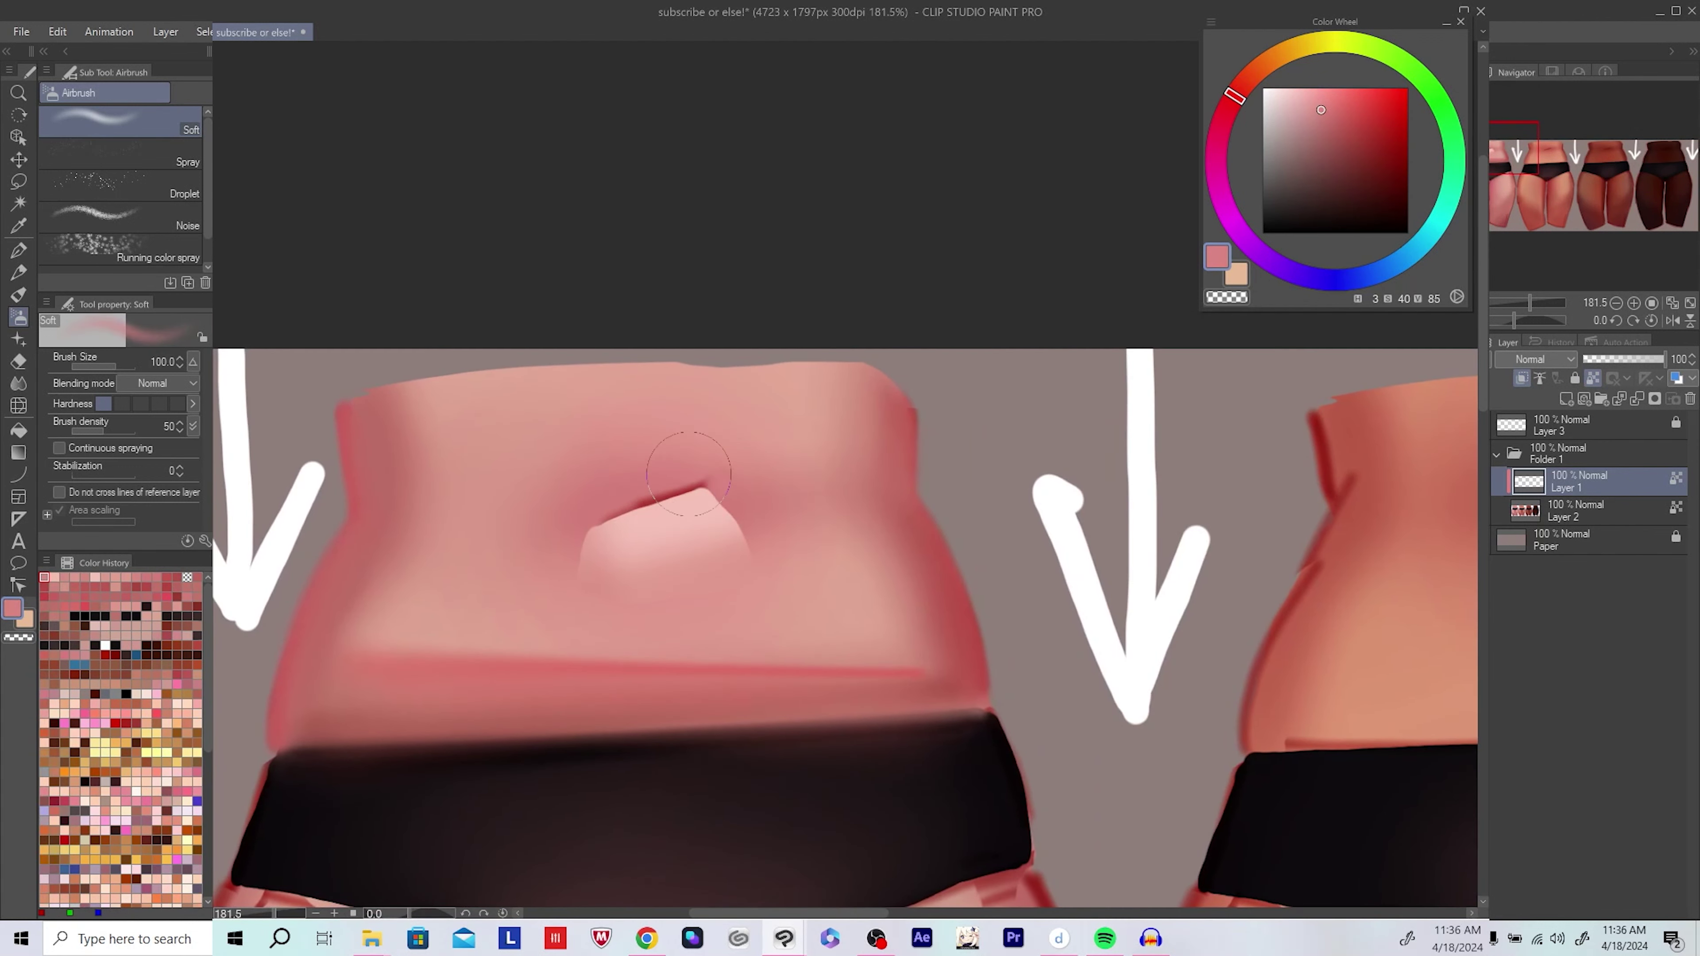
pyautogui.moveTo(721, 487); pyautogui.dragTo(770, 463)
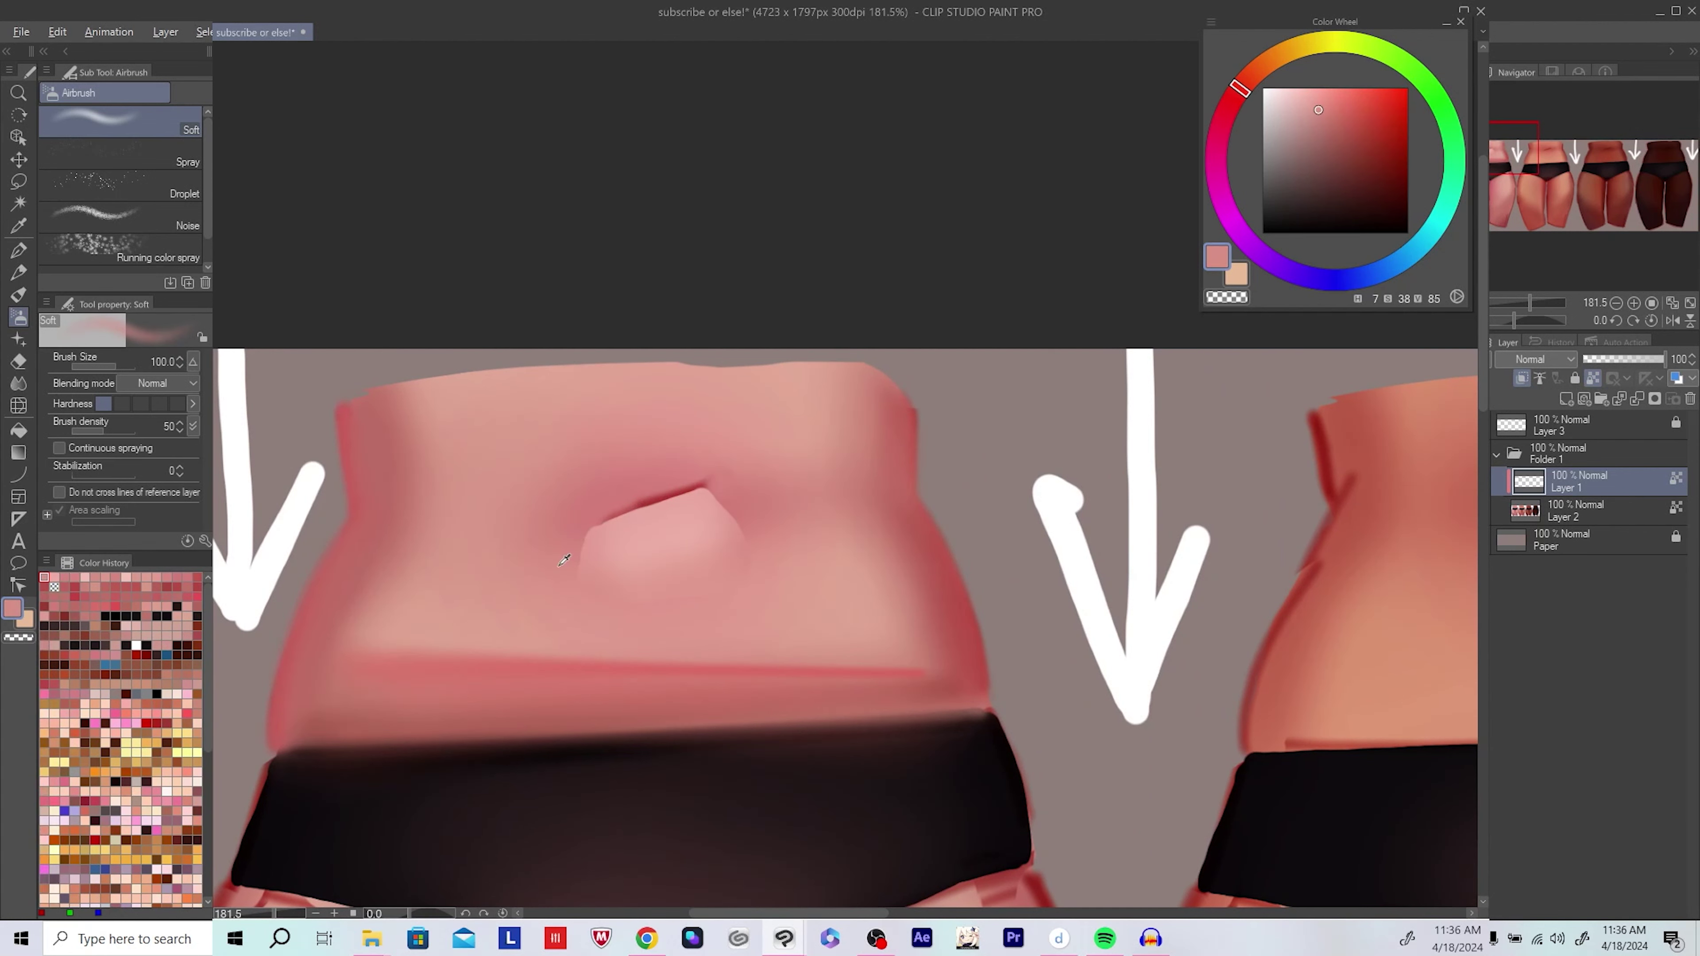
pyautogui.keyDown('alt'); pyautogui.click(555, 601); pyautogui.keyUp('alt')
pyautogui.scroll(-3, 555, 601)
pyautogui.scroll(3, 638, 482)
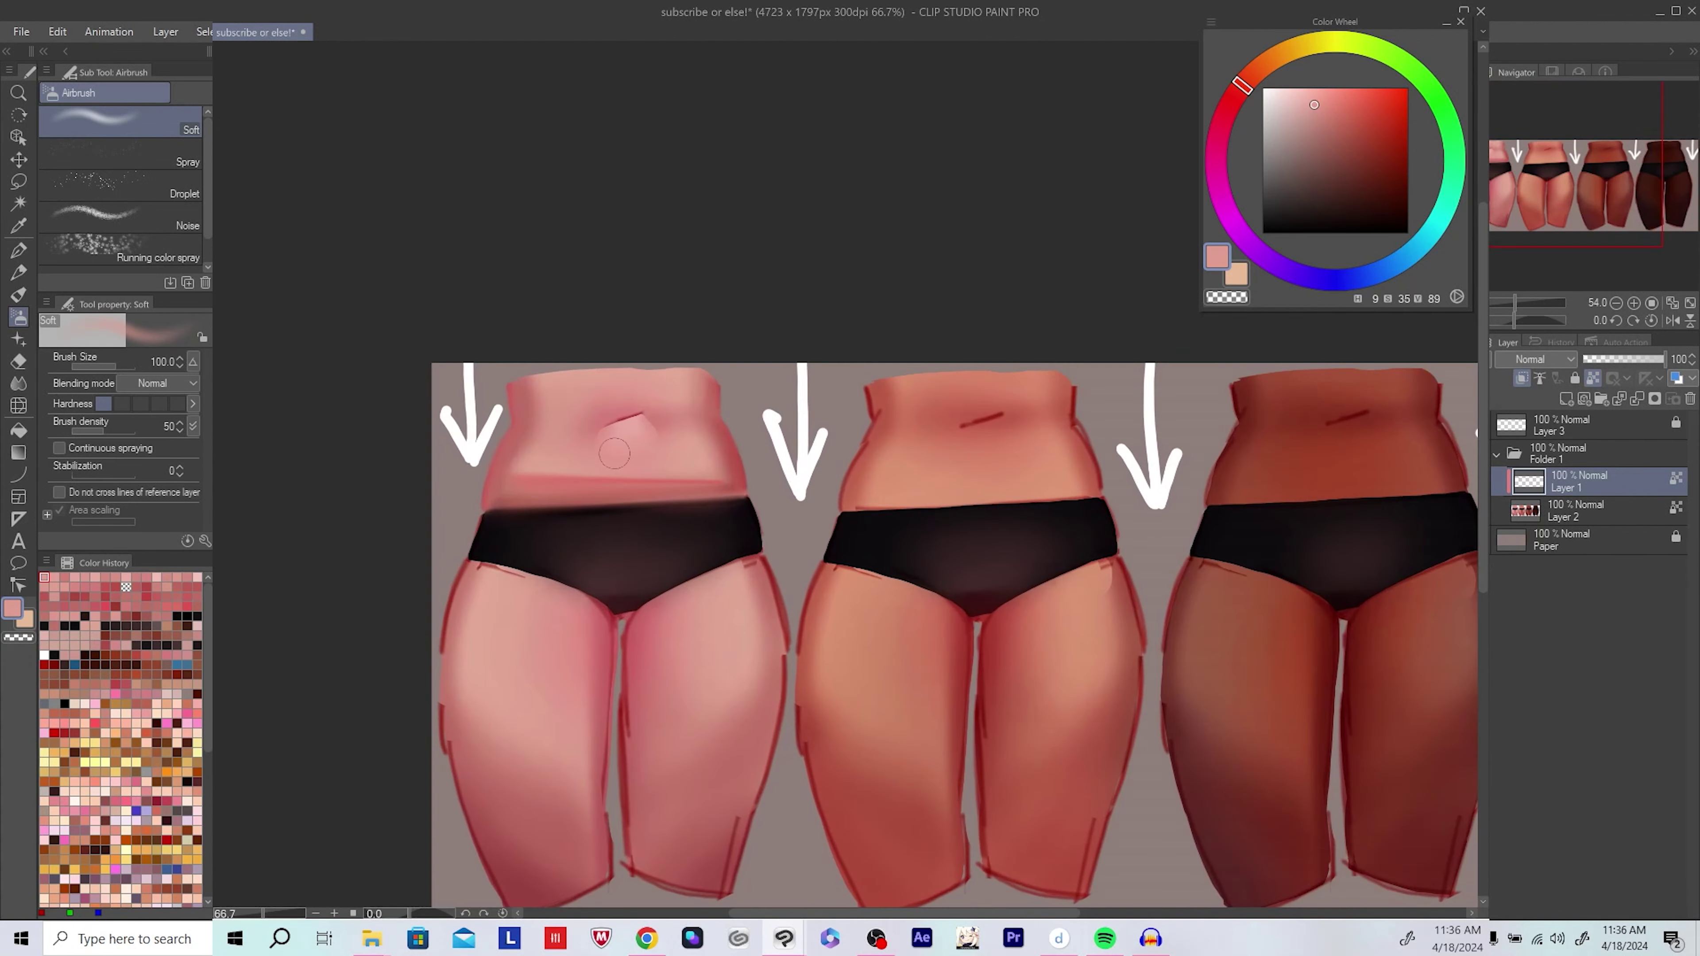
# Step: Airbrush a pale pink (H 7, S 21, V 100) highlight on the patch below the navel line at brush size 50
pyautogui.keyDown('alt'); pyautogui.click(638, 482); pyautogui.keyUp('alt')
pyautogui.keyDown('alt'); pyautogui.click(847, 479); pyautogui.keyUp('alt')
pyautogui.press('[')
pyautogui.press('[')
pyautogui.press('[')
pyautogui.press('[')
pyautogui.press('[')
pyautogui.press('[')
pyautogui.press('[')
pyautogui.press('[')
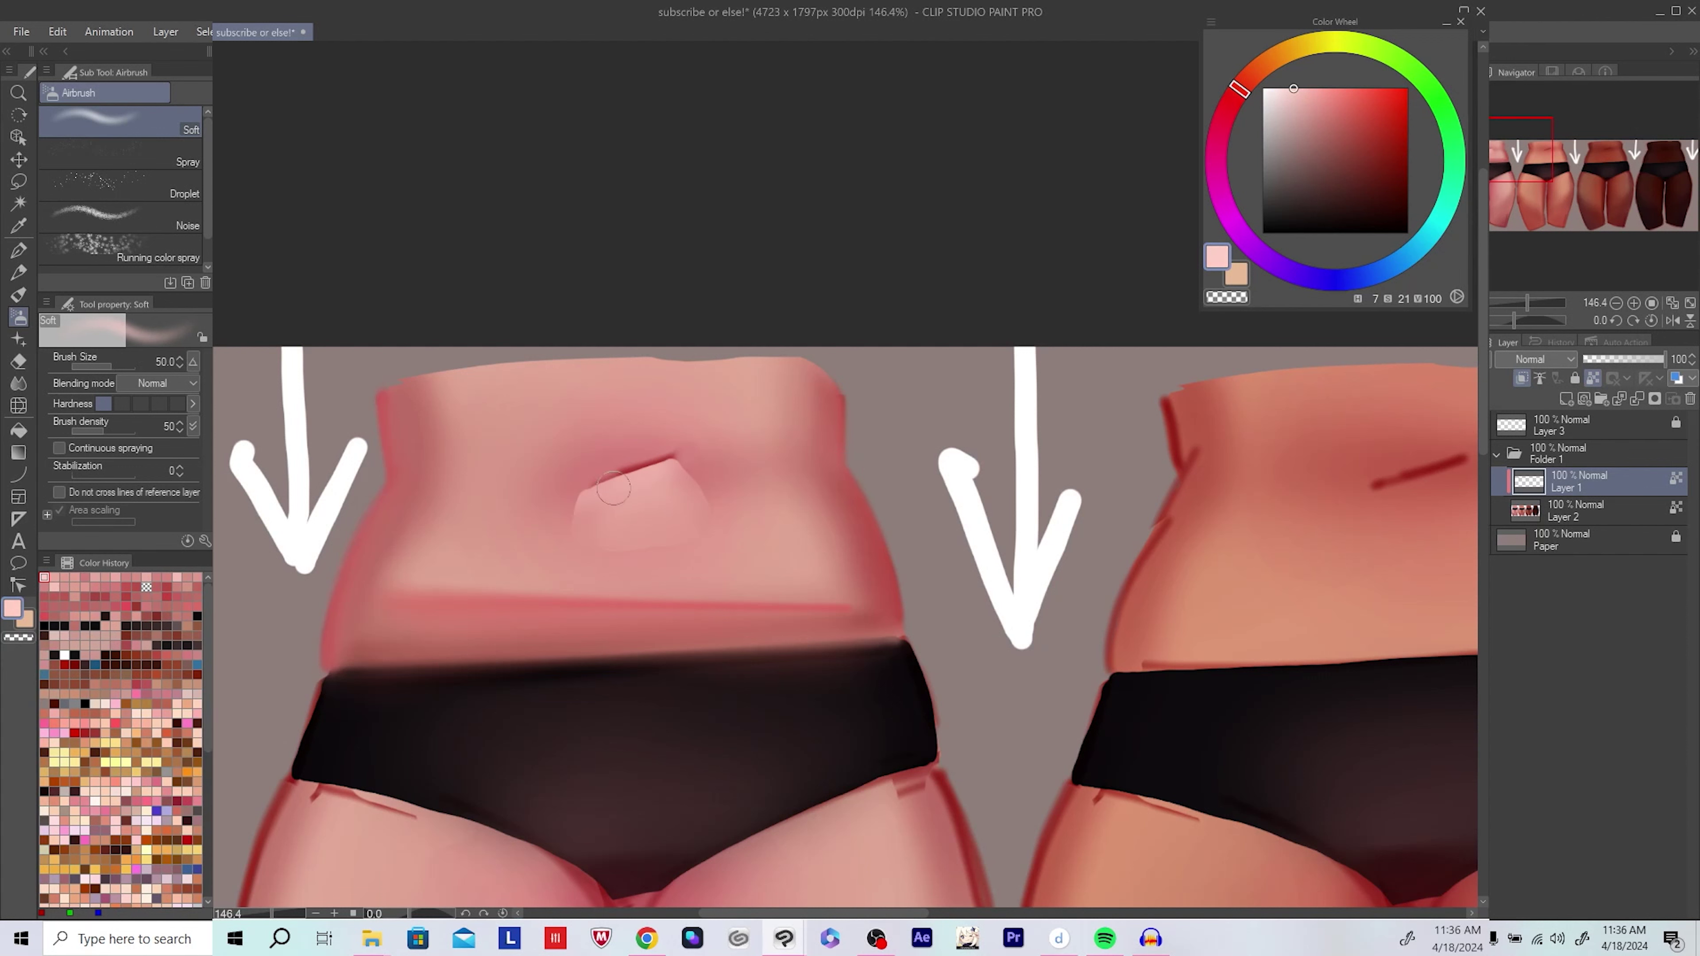
pyautogui.moveTo(862, 481)
pyautogui.mouseDown()
pyautogui.moveTo(845, 475)
pyautogui.moveTo(880, 482)
pyautogui.mouseUp()
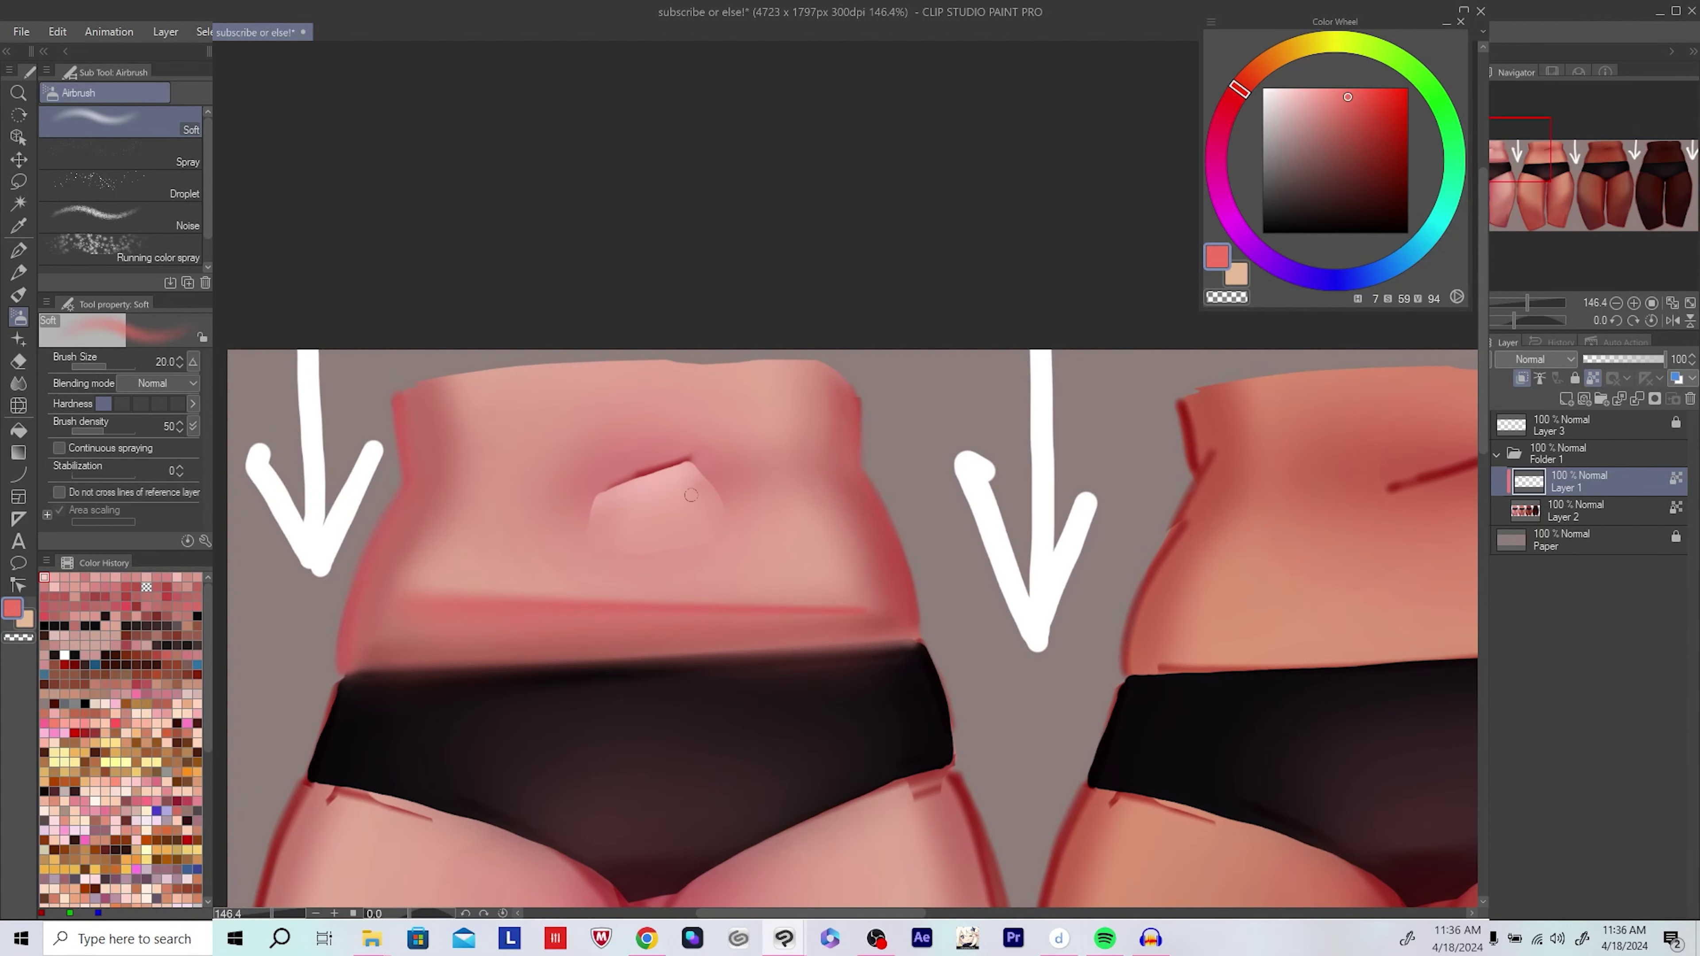
# Step: Airbrush coral accents (H 9, S 60, V 100) along the edges of the navel patch at brush size 20
pyautogui.moveTo(547, 516); pyautogui.dragTo(548, 530)
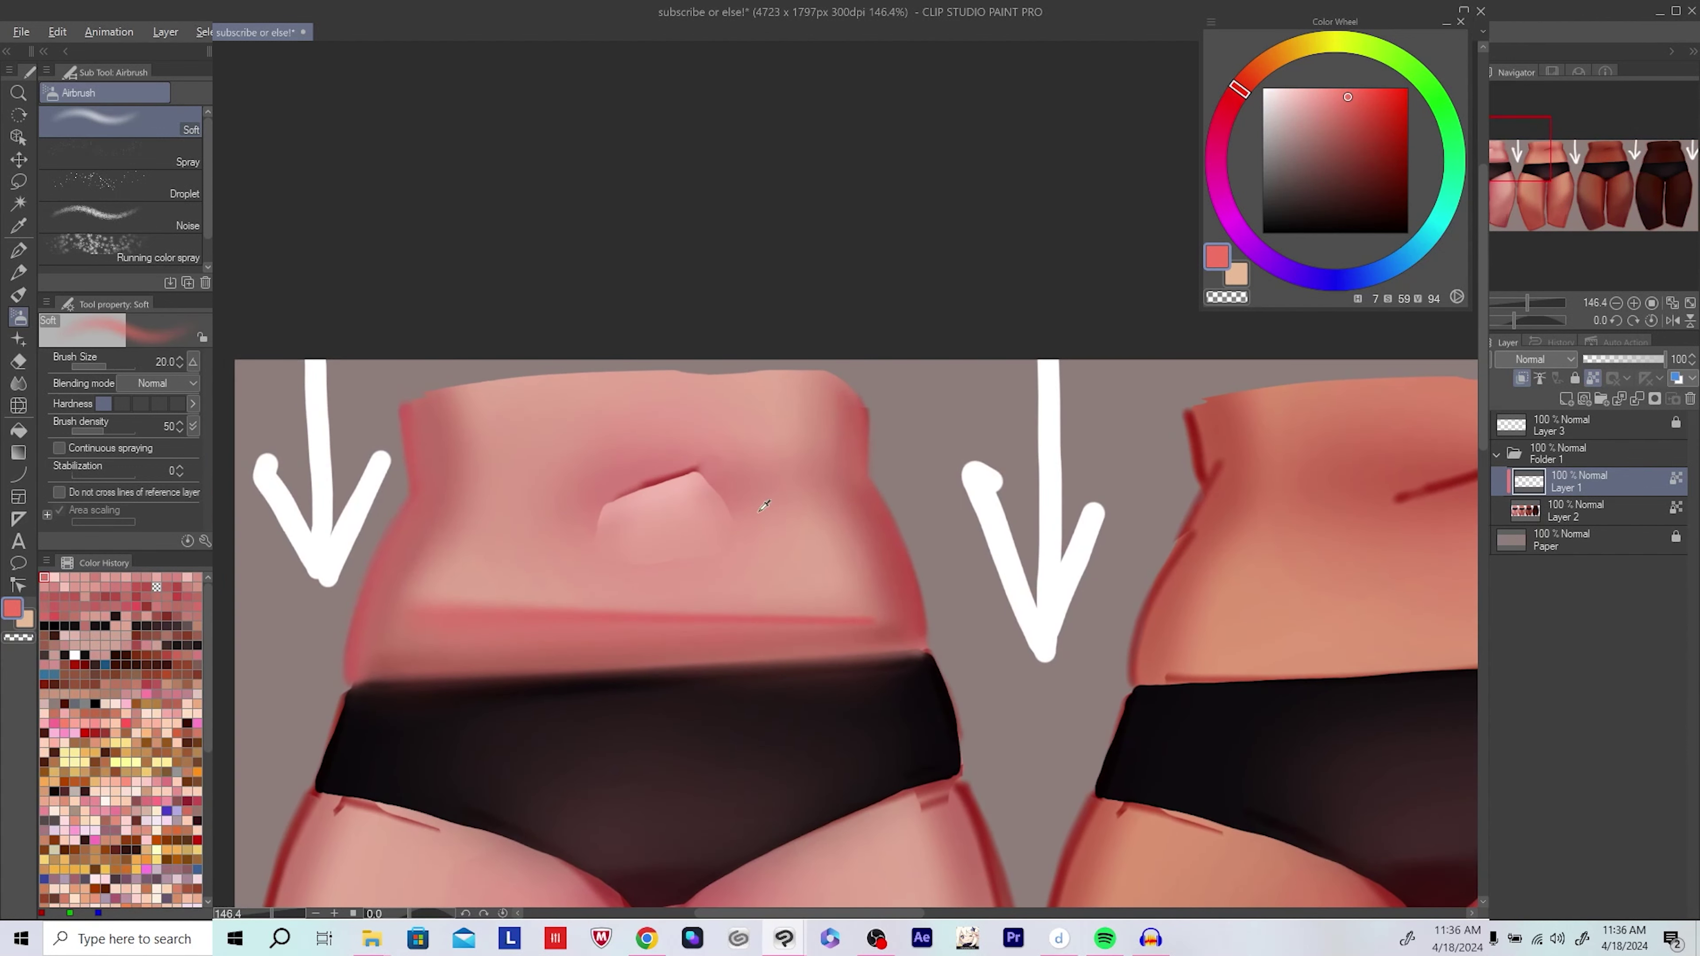
pyautogui.click(1349, 85)
pyautogui.click(1240, 81)
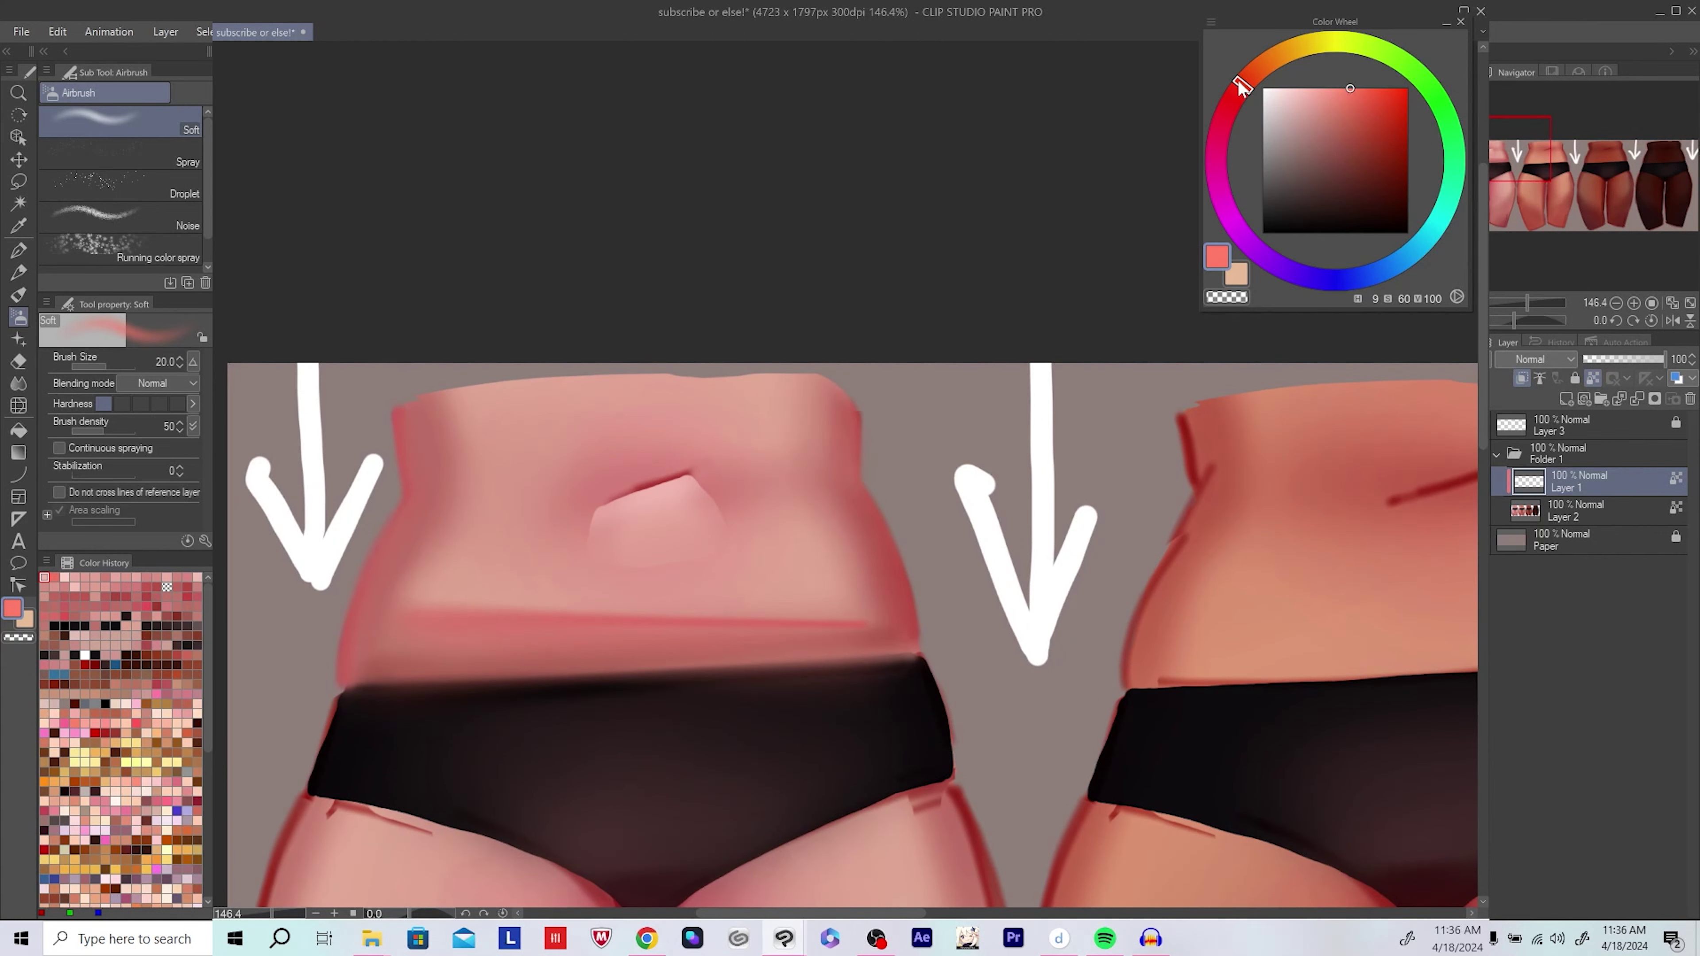
pyautogui.moveTo(709, 501)
pyautogui.mouseDown()
pyautogui.moveTo(527, 537)
pyautogui.moveTo(539, 526)
pyautogui.mouseUp()
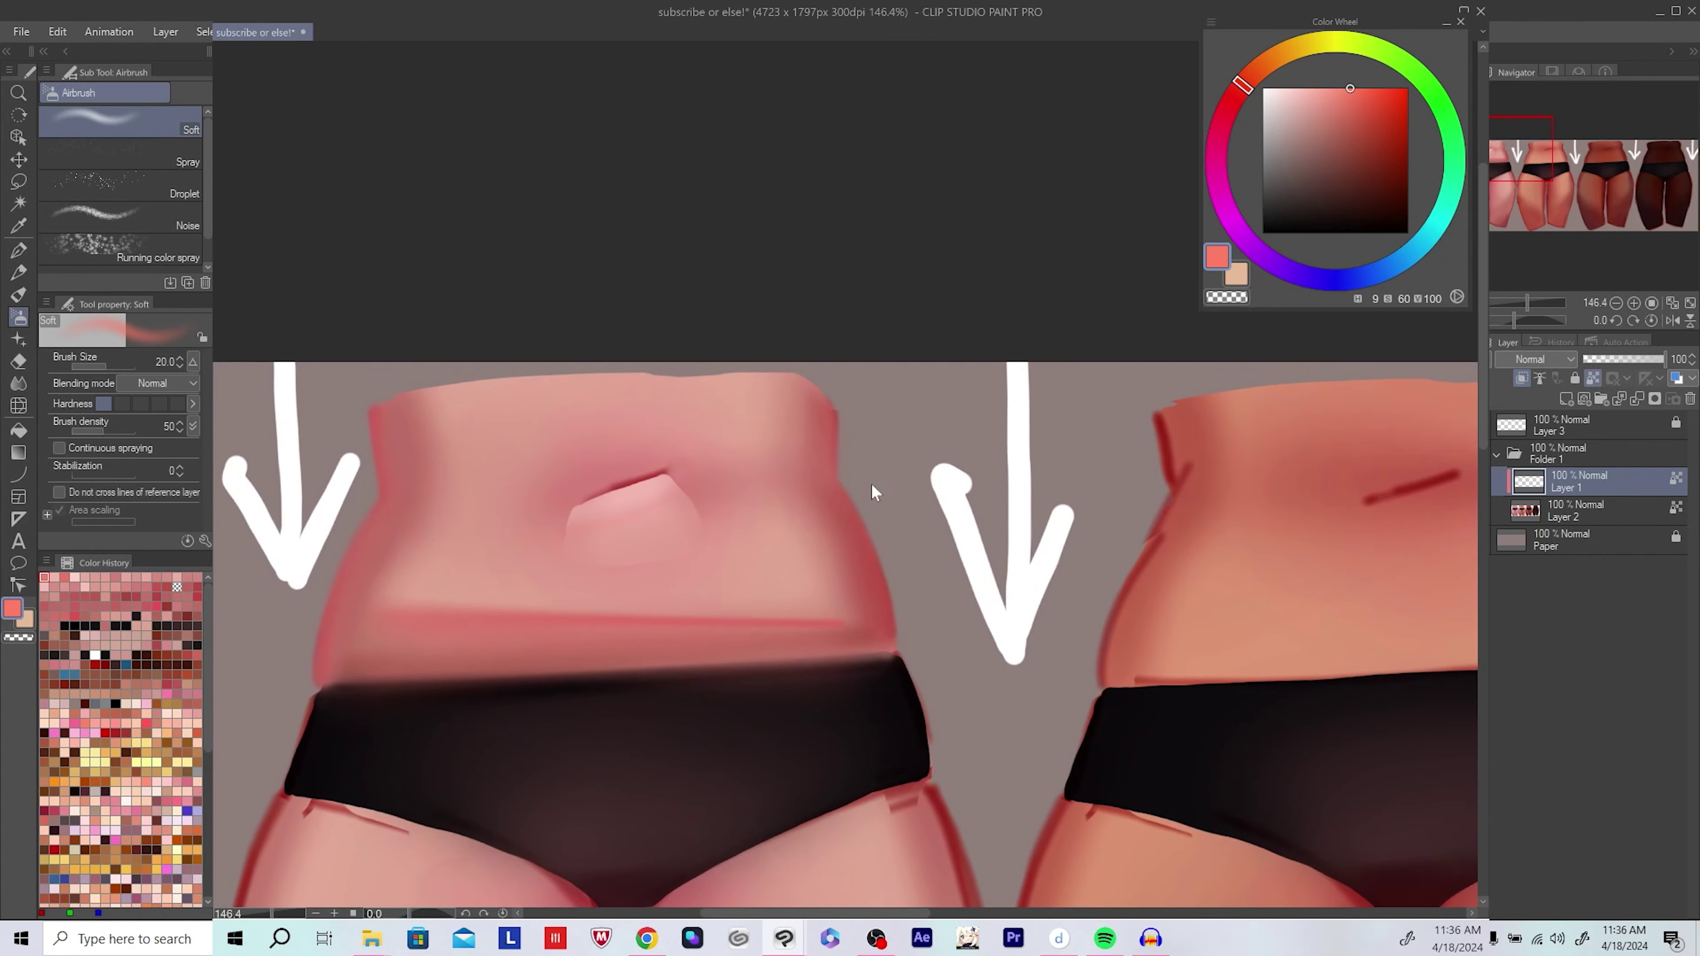
# Step: Merge the navel patch layer into Layer 2 and add a new layer above it
pyautogui.scroll(-3, 875, 492)
pyautogui.scroll(5, 875, 492)
pyautogui.click(1690, 399)
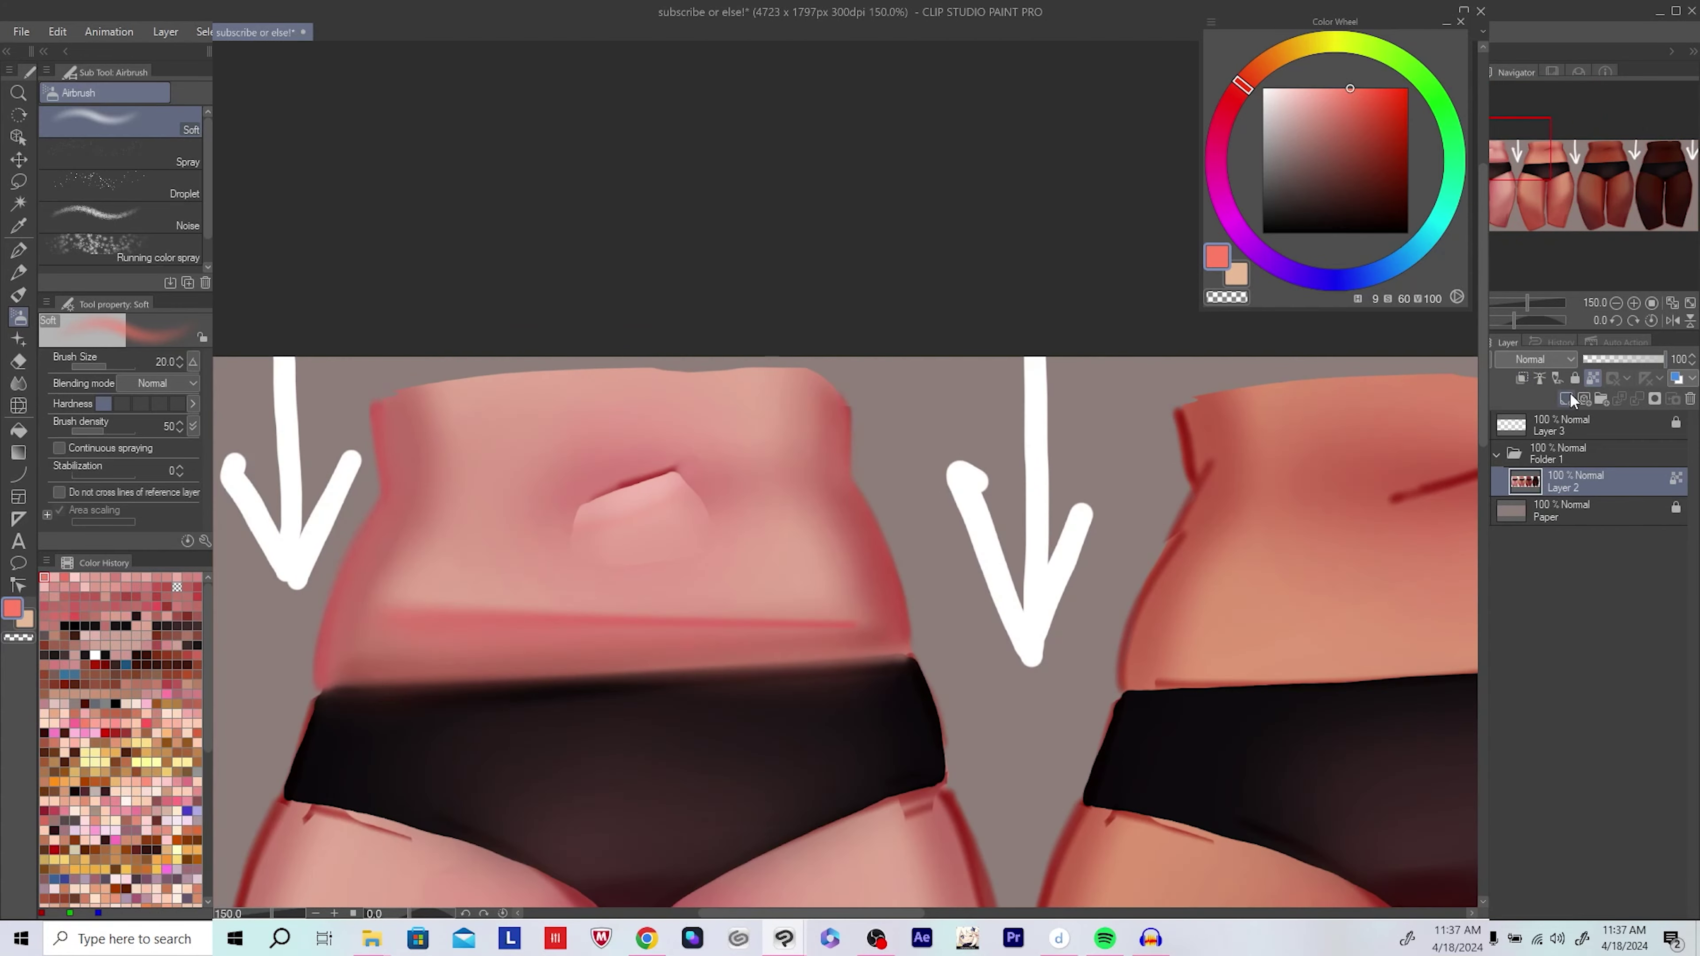
pyautogui.click(1566, 399)
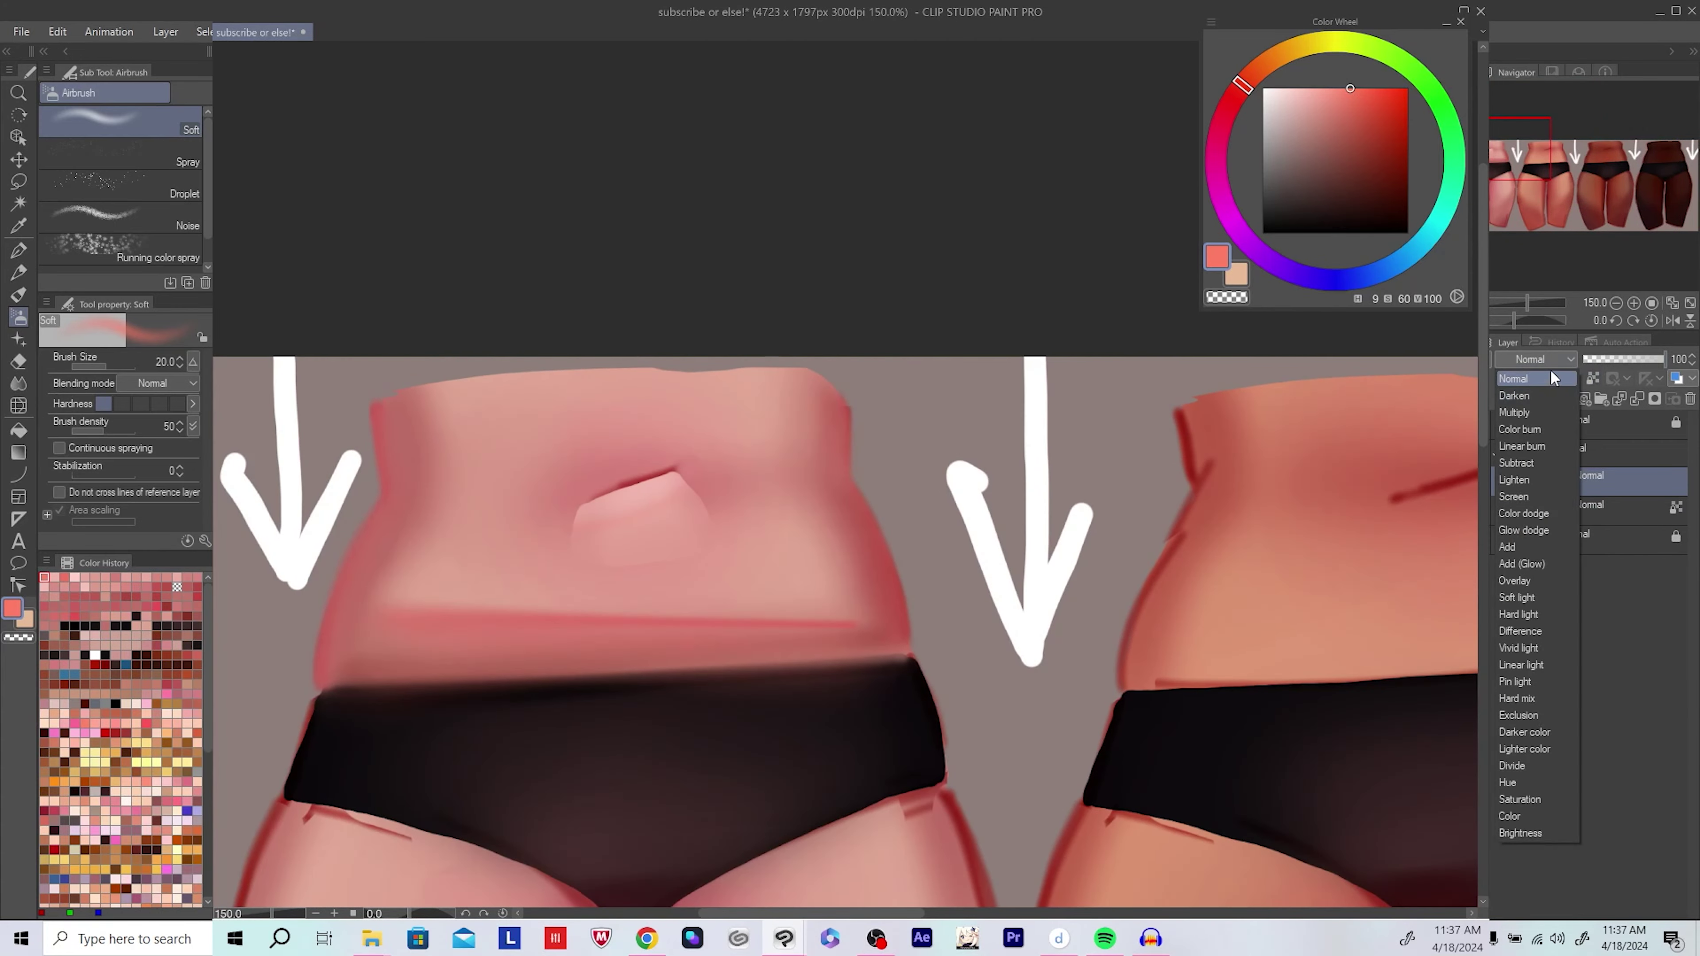
# Step: Set up the G-pen at brush size 70 with the dark red (H 2, S 69, V 68) sampled from the navel line
pyautogui.press('p')
pyautogui.scroll(1, 834, 448)
pyautogui.keyDown('alt'); pyautogui.click(715, 531); pyautogui.keyUp('alt')
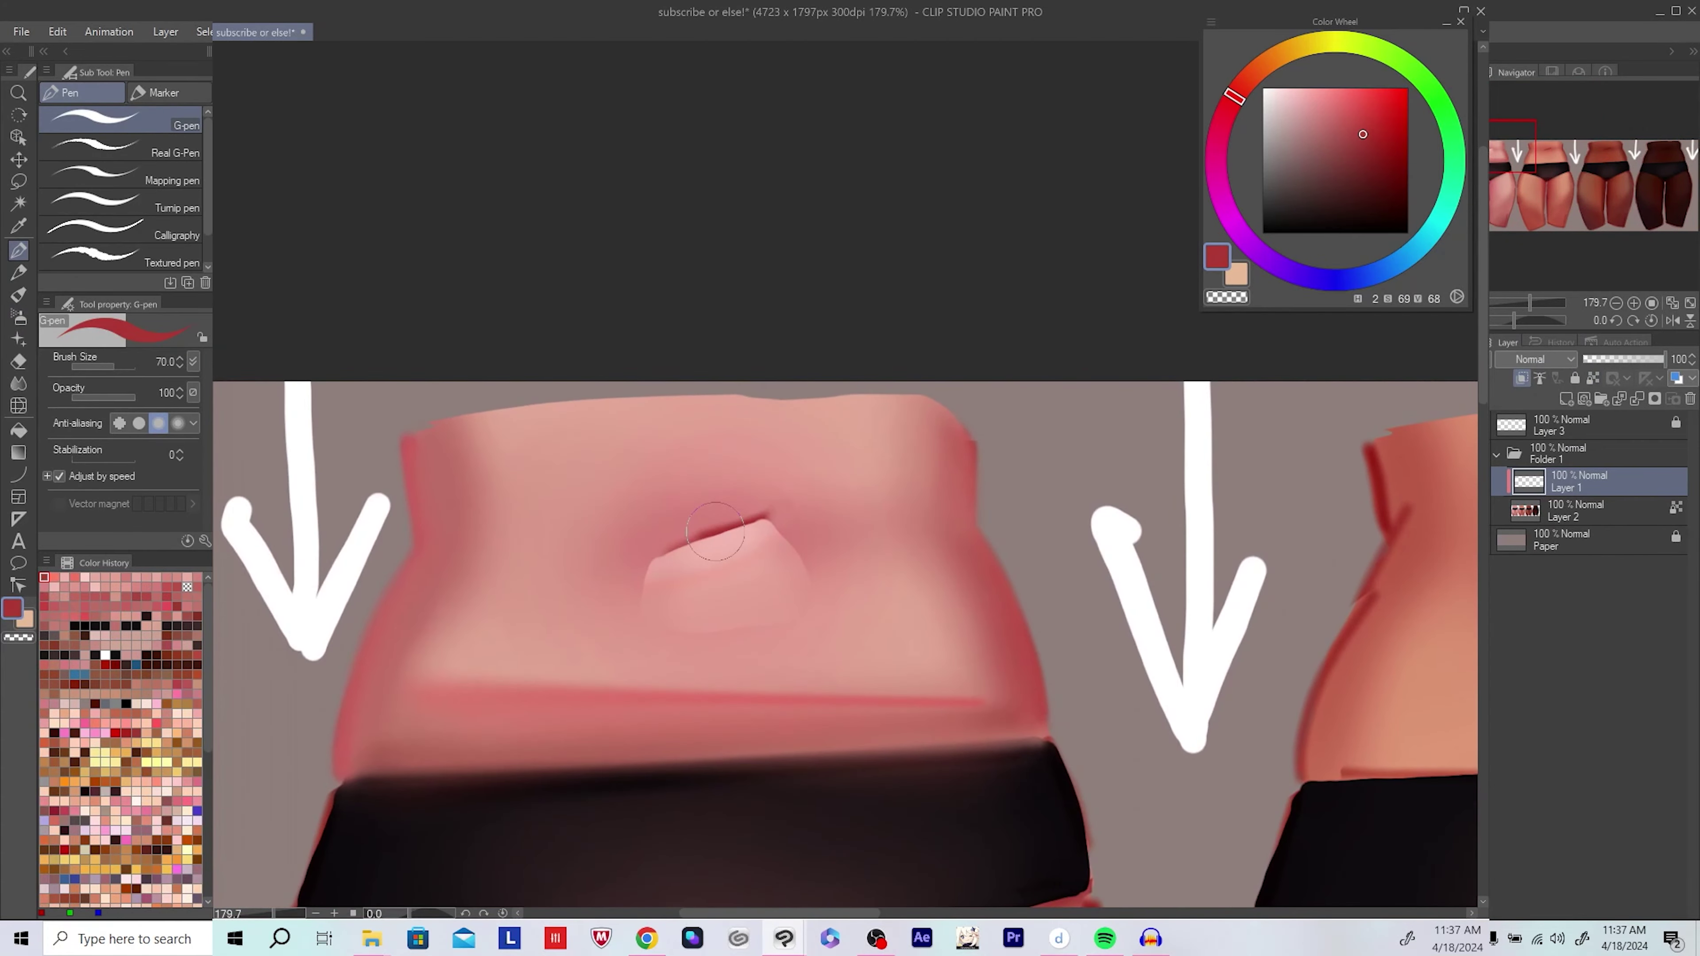
pyautogui.moveTo(716, 531)
pyautogui.mouseDown()
pyautogui.moveTo(768, 519)
pyautogui.moveTo(758, 540)
pyautogui.mouseUp()
pyautogui.moveTo(632, 572)
pyautogui.mouseDown()
pyautogui.moveTo(763, 530)
pyautogui.moveTo(636, 508)
pyautogui.moveTo(626, 572)
pyautogui.moveTo(770, 535)
pyautogui.moveTo(639, 488)
pyautogui.mouseUp()
pyautogui.hotkey('ctrl', 'z')
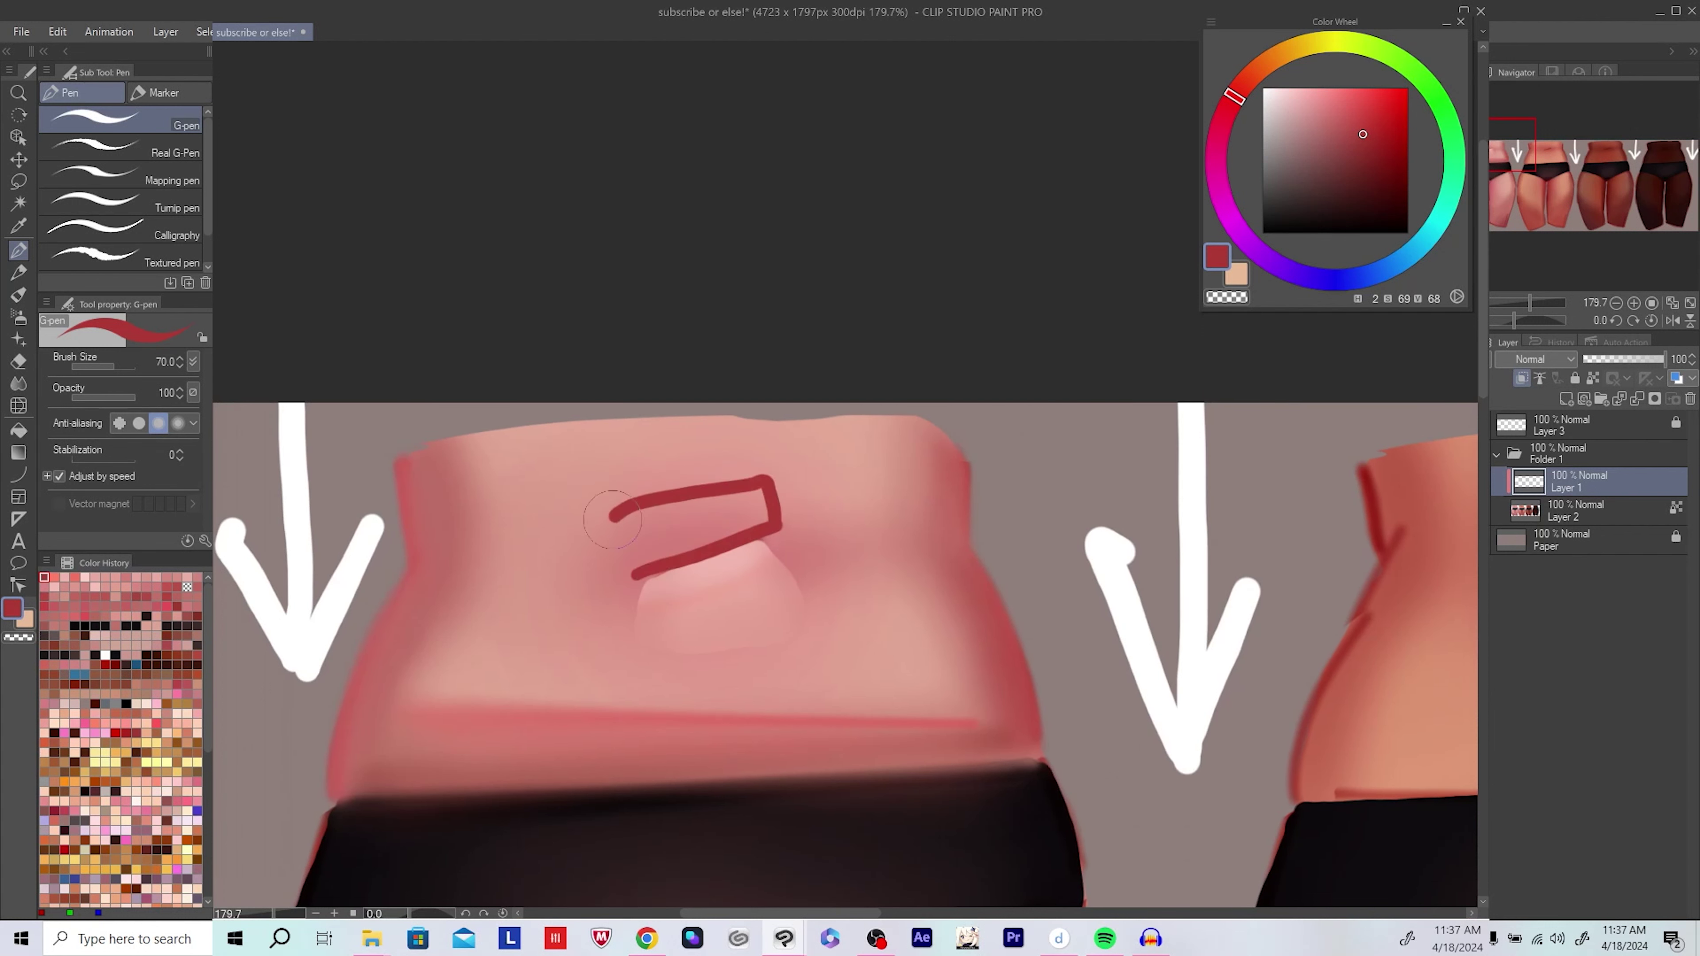
pyautogui.hotkey('ctrl', 'z')
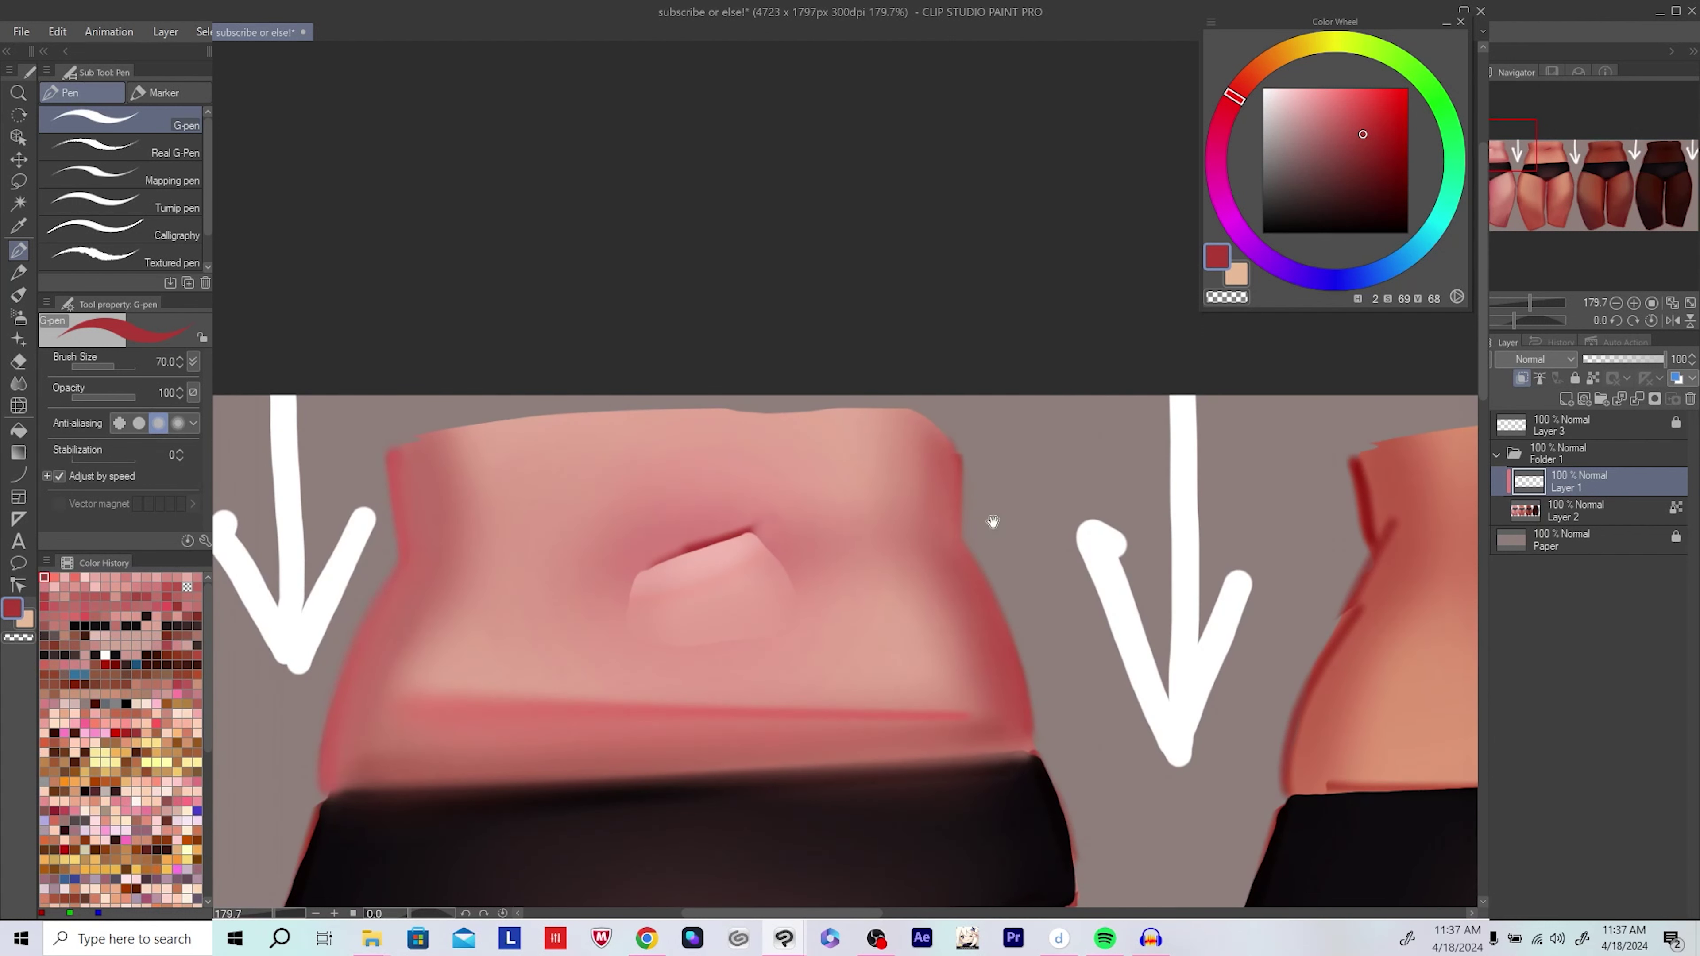
pyautogui.moveTo(993, 521); pyautogui.dragTo(989, 532)
pyautogui.moveTo(419, 445)
pyautogui.mouseDown()
pyautogui.moveTo(474, 516)
pyautogui.moveTo(656, 475)
pyautogui.moveTo(889, 512)
pyautogui.moveTo(940, 487)
pyautogui.mouseUp()
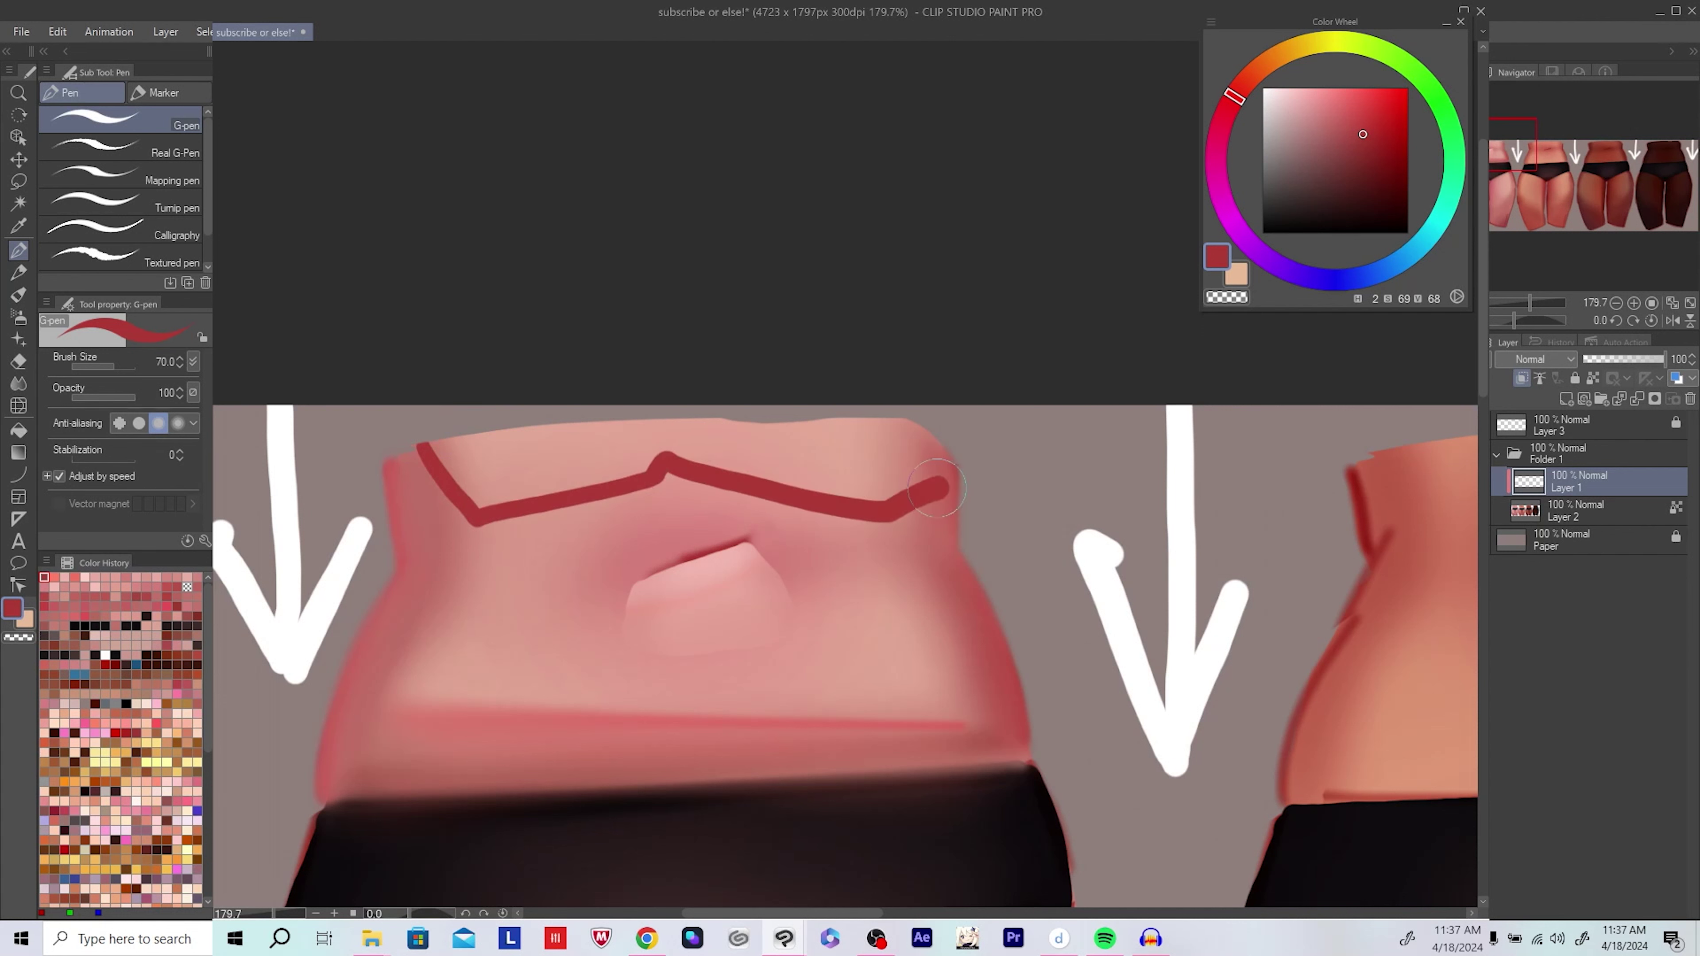
pyautogui.hotkey('ctrl', 'z')
pyautogui.moveTo(449, 467)
pyautogui.mouseDown()
pyautogui.moveTo(498, 525)
pyautogui.moveTo(419, 619)
pyautogui.mouseUp()
pyautogui.hotkey('ctrl', 'z')
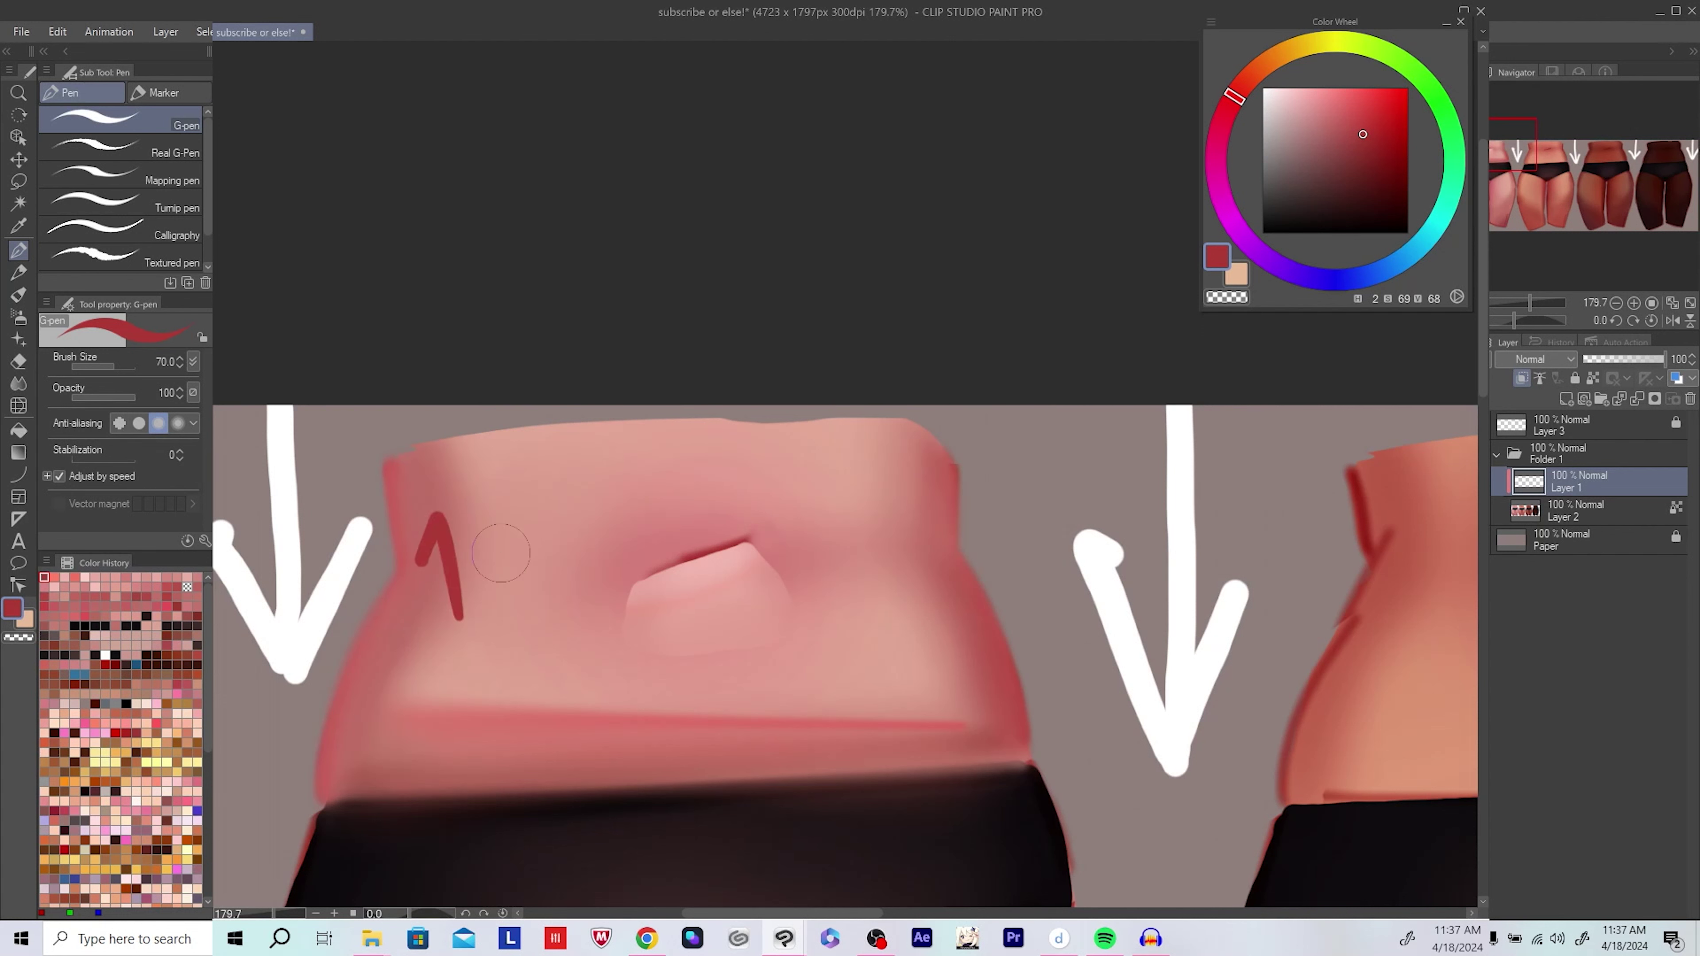
pyautogui.hotkey('ctrl', 'z')
pyautogui.moveTo(780, 432); pyautogui.dragTo(757, 442)
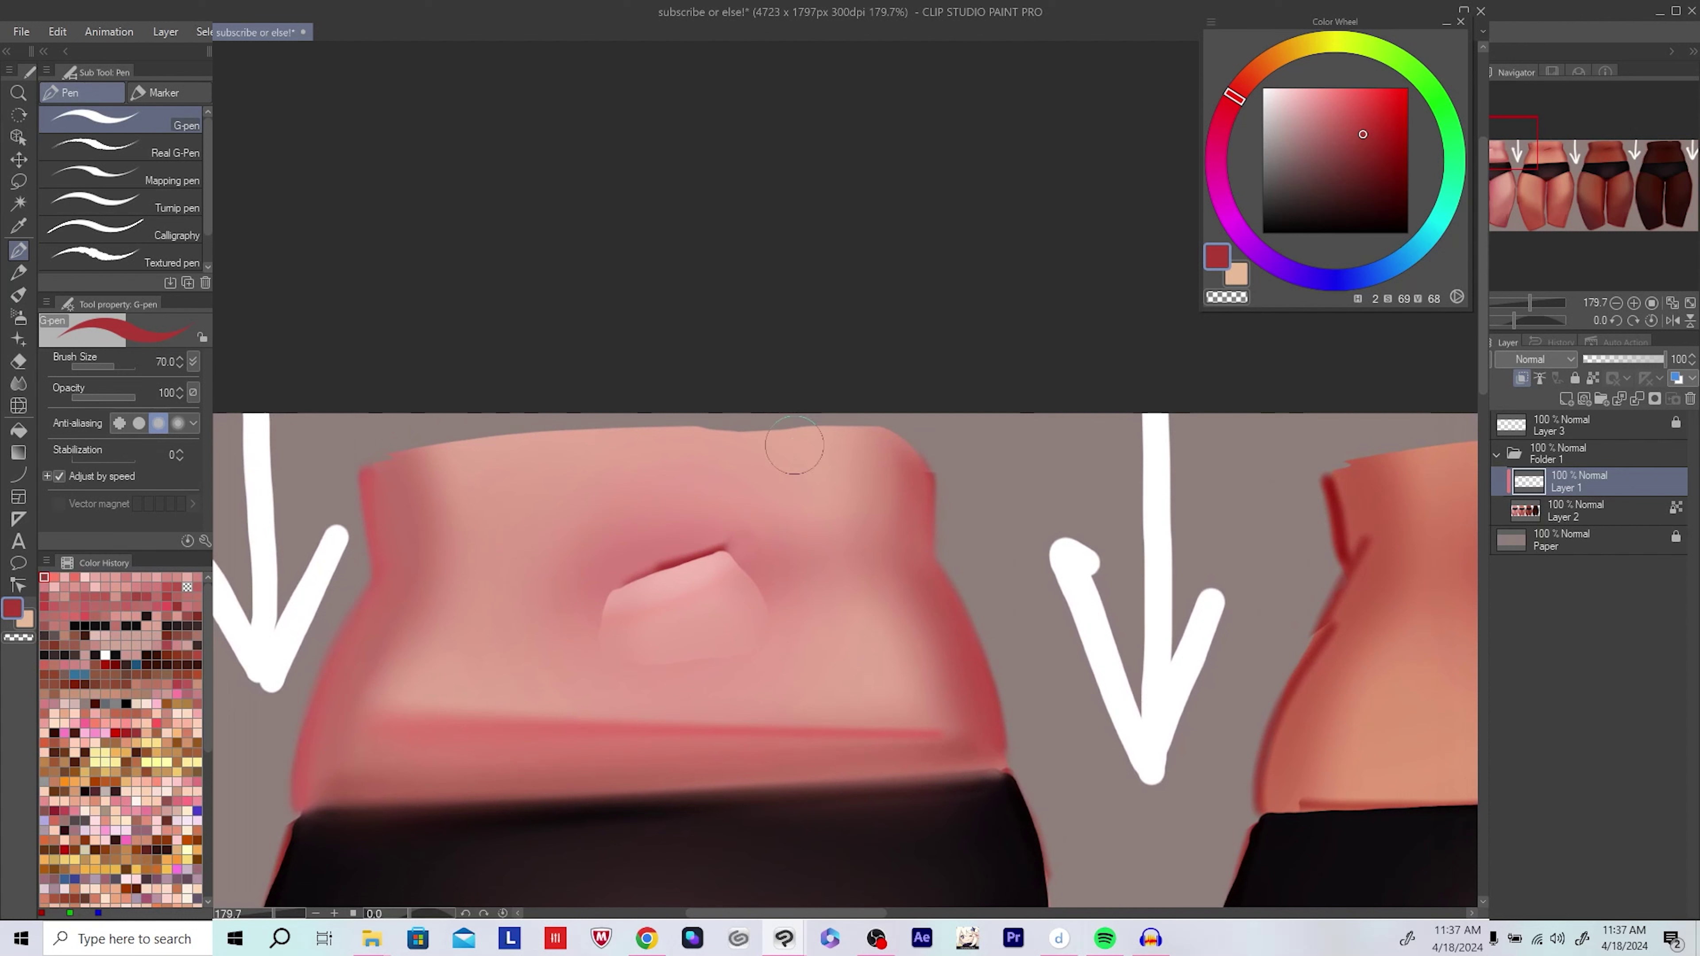
pyautogui.moveTo(486, 443)
pyautogui.mouseDown()
pyautogui.moveTo(477, 588)
pyautogui.moveTo(533, 523)
pyautogui.mouseUp()
pyautogui.hotkey('ctrl', 'z')
pyautogui.moveTo(498, 525)
pyautogui.mouseDown()
pyautogui.moveTo(461, 435)
pyautogui.moveTo(616, 479)
pyautogui.moveTo(612, 647)
pyautogui.mouseUp()
pyautogui.hotkey('ctrl', 'z')
# Step: Sketch a side-view torso with a small downward arrow on the first figure's abdomen in dark red
pyautogui.moveTo(606, 576); pyautogui.dragTo(587, 573)
pyautogui.moveTo(485, 562)
pyautogui.mouseDown()
pyautogui.moveTo(448, 647)
pyautogui.moveTo(489, 756)
pyautogui.mouseUp()
pyautogui.moveTo(589, 642); pyautogui.dragTo(605, 747)
pyautogui.moveTo(525, 629); pyautogui.dragTo(589, 643)
pyautogui.moveTo(635, 452)
pyautogui.mouseDown()
pyautogui.moveTo(635, 499)
pyautogui.moveTo(607, 482)
pyautogui.moveTo(690, 486)
pyautogui.mouseUp()
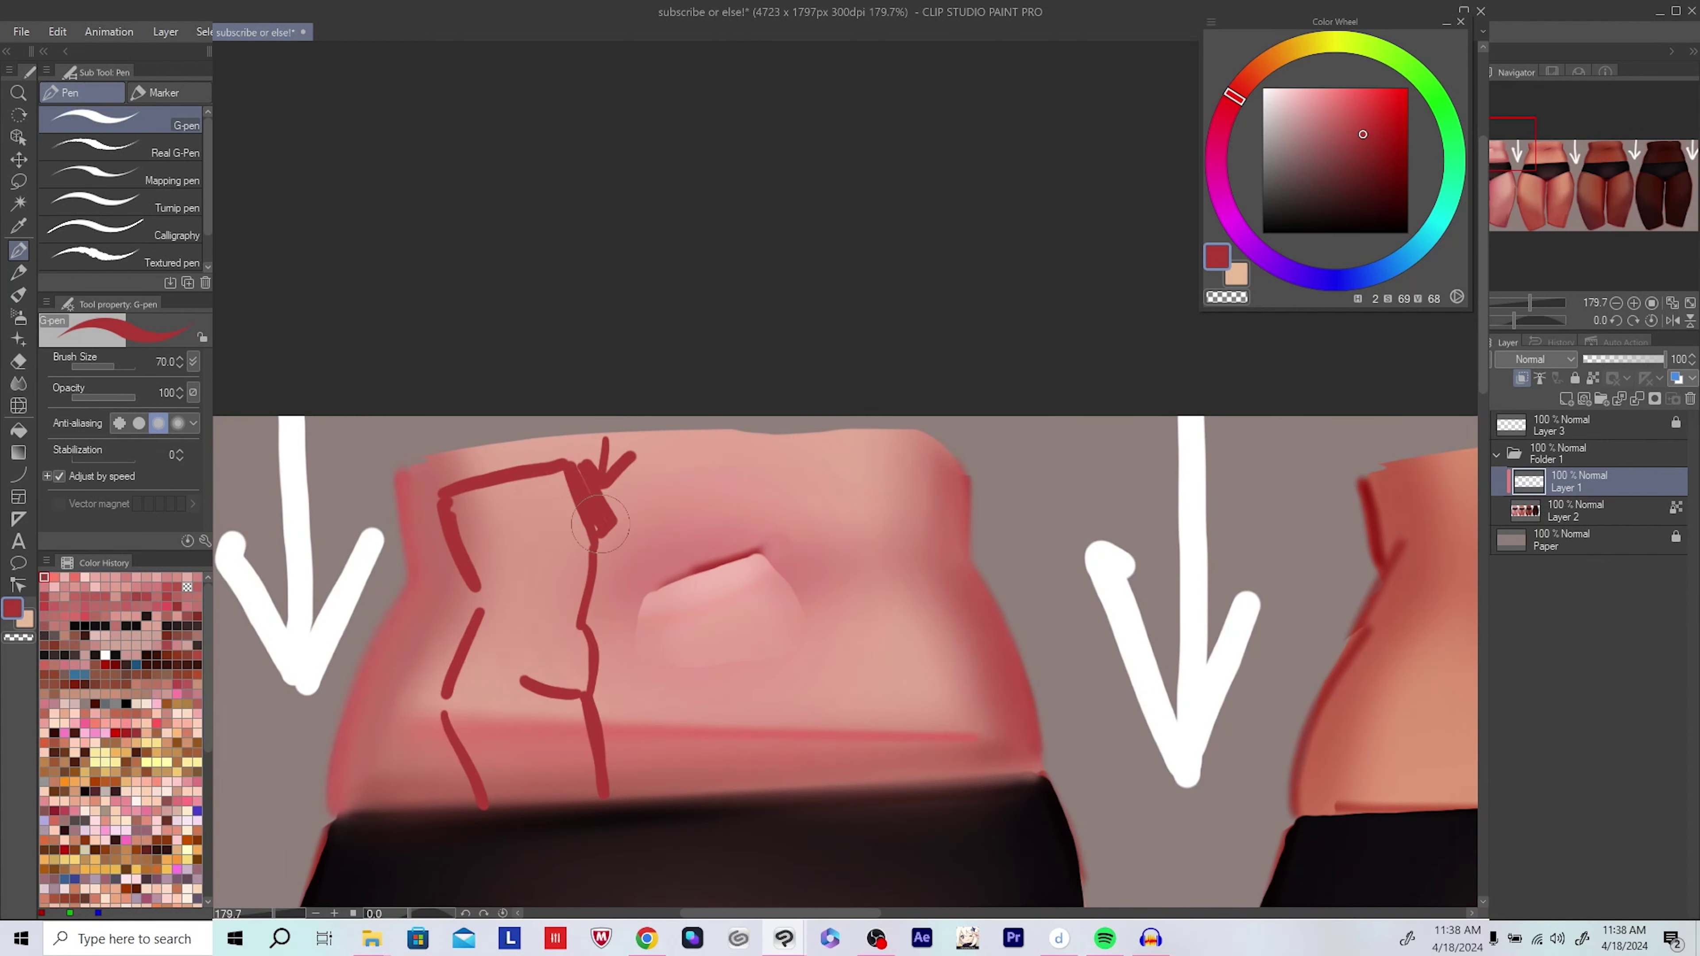
pyautogui.moveTo(603, 535)
pyautogui.mouseDown()
pyautogui.moveTo(589, 528)
pyautogui.moveTo(597, 589)
pyautogui.moveTo(591, 529)
pyautogui.moveTo(661, 525)
pyautogui.mouseUp()
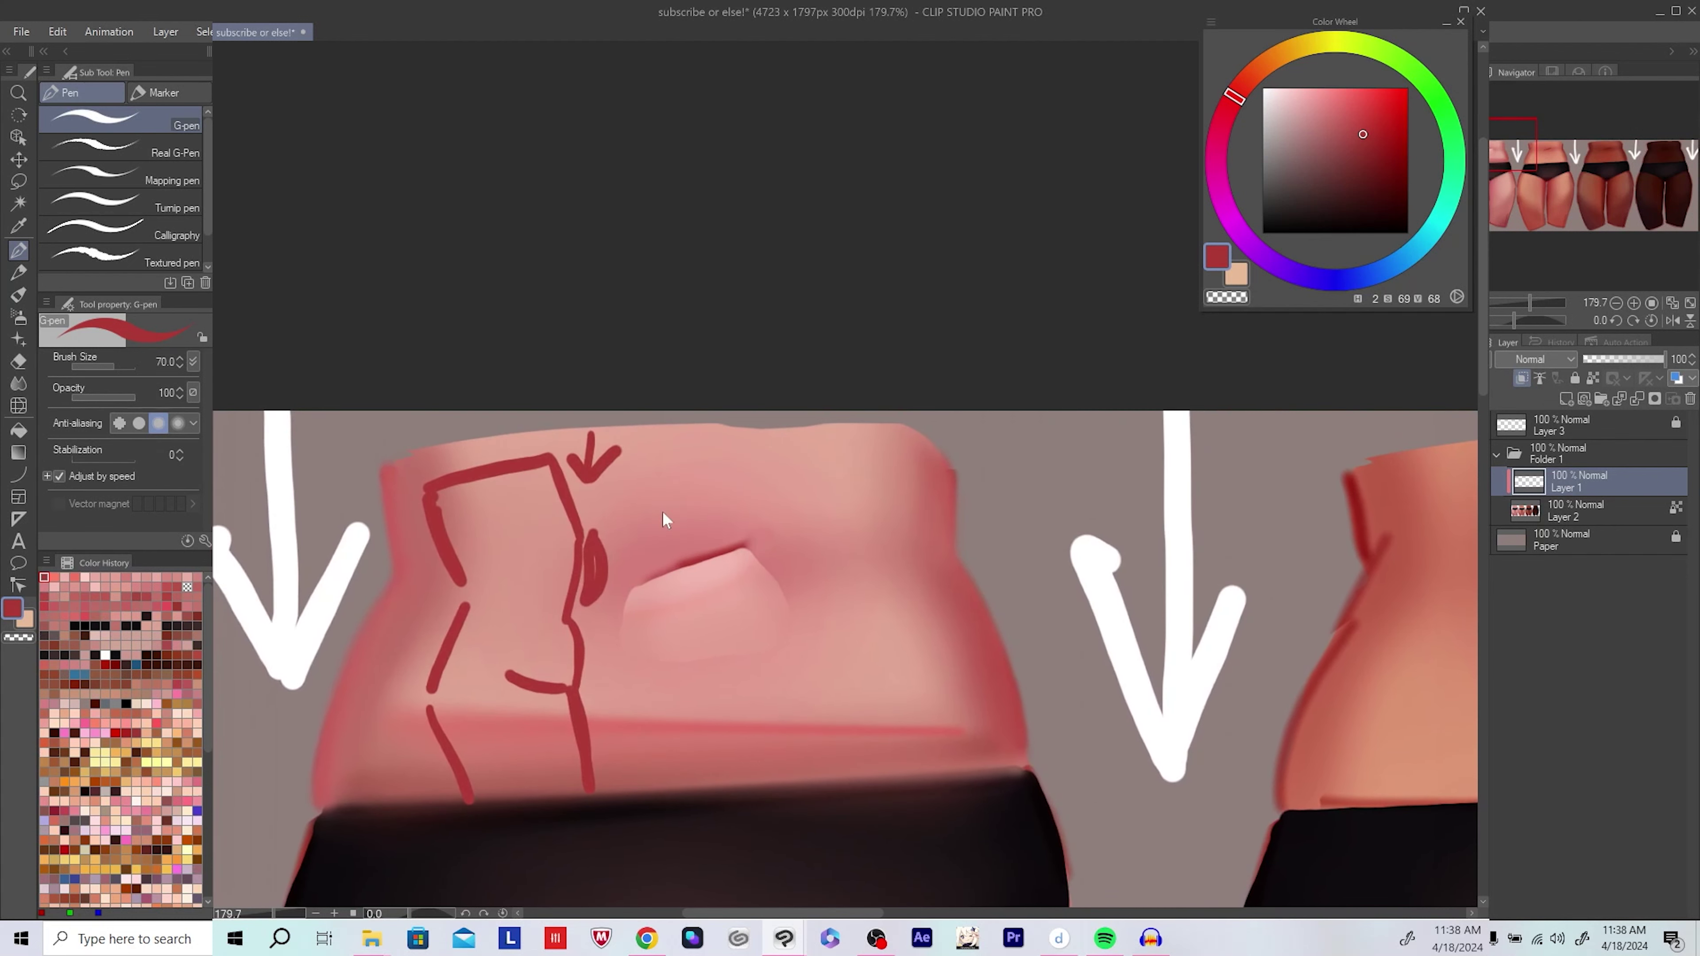
# Step: Try several belly contour strokes on the side-view sketch and add a second downward arrow beside the abdomen
pyautogui.hotkey('ctrl', 'z')
pyautogui.moveTo(584, 486); pyautogui.dragTo(586, 619)
pyautogui.hotkey('ctrl', 'z')
pyautogui.moveTo(601, 488); pyautogui.dragTo(586, 636)
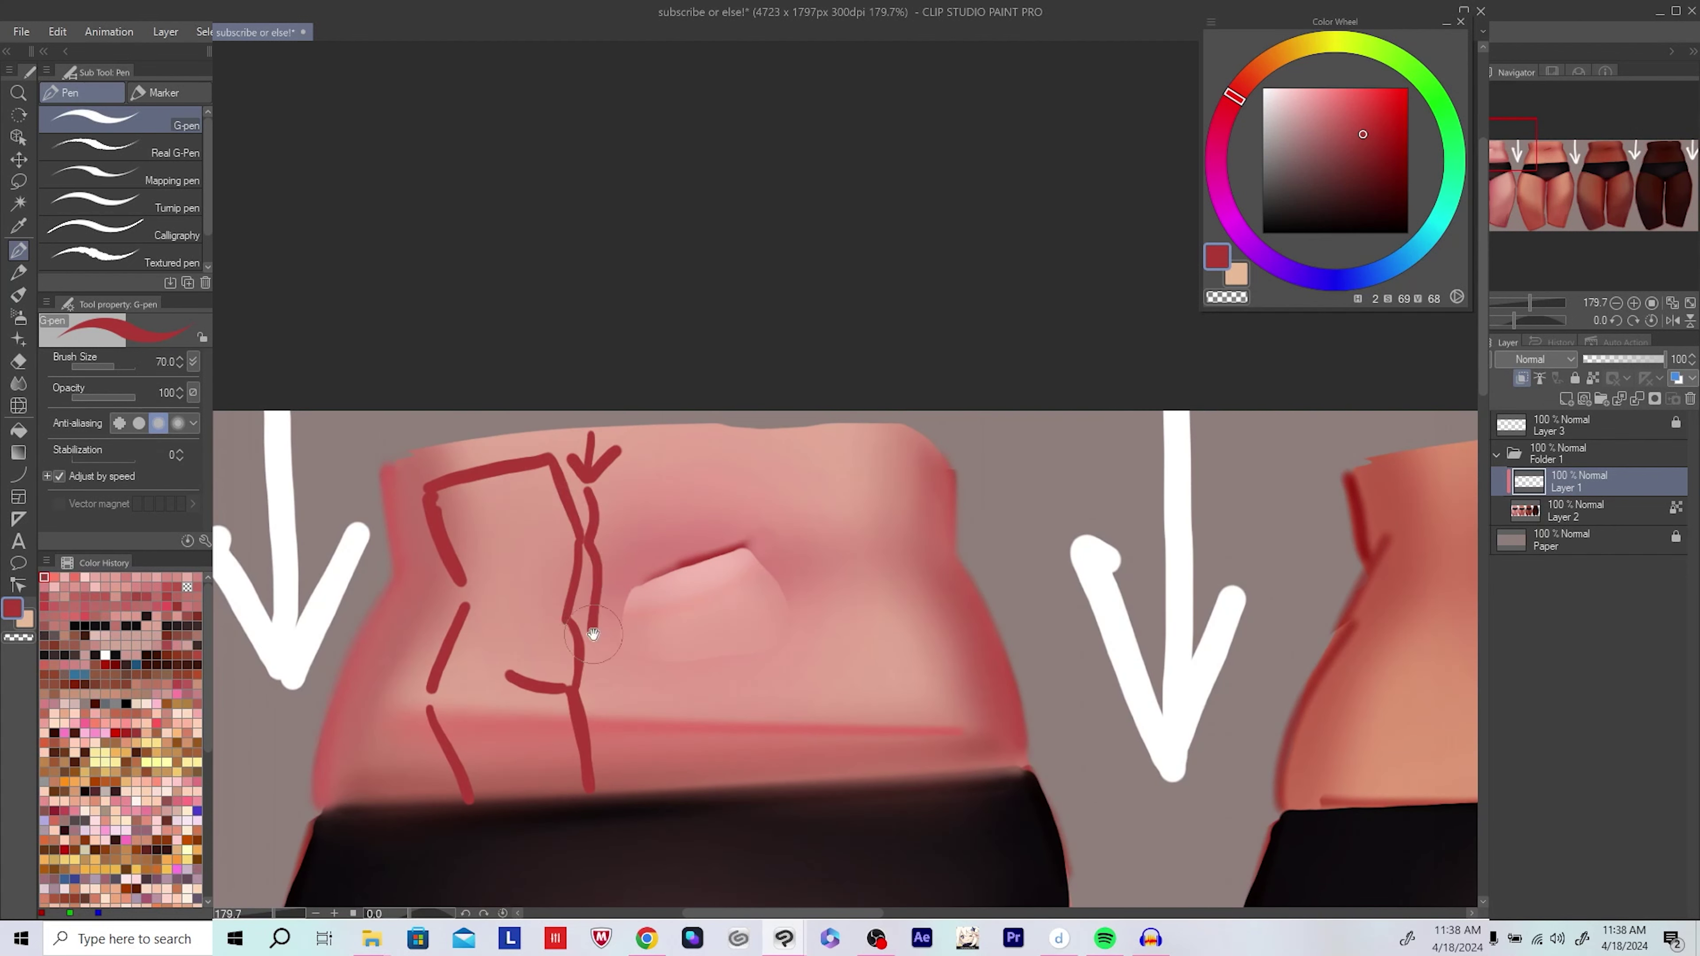
pyautogui.hotkey('ctrl', 'z')
pyautogui.moveTo(605, 545)
pyautogui.mouseDown()
pyautogui.moveTo(581, 614)
pyautogui.moveTo(569, 585)
pyautogui.moveTo(579, 660)
pyautogui.moveTo(602, 677)
pyautogui.mouseUp()
pyautogui.hotkey('ctrl', 'z')
pyautogui.moveTo(625, 613); pyautogui.dragTo(673, 599)
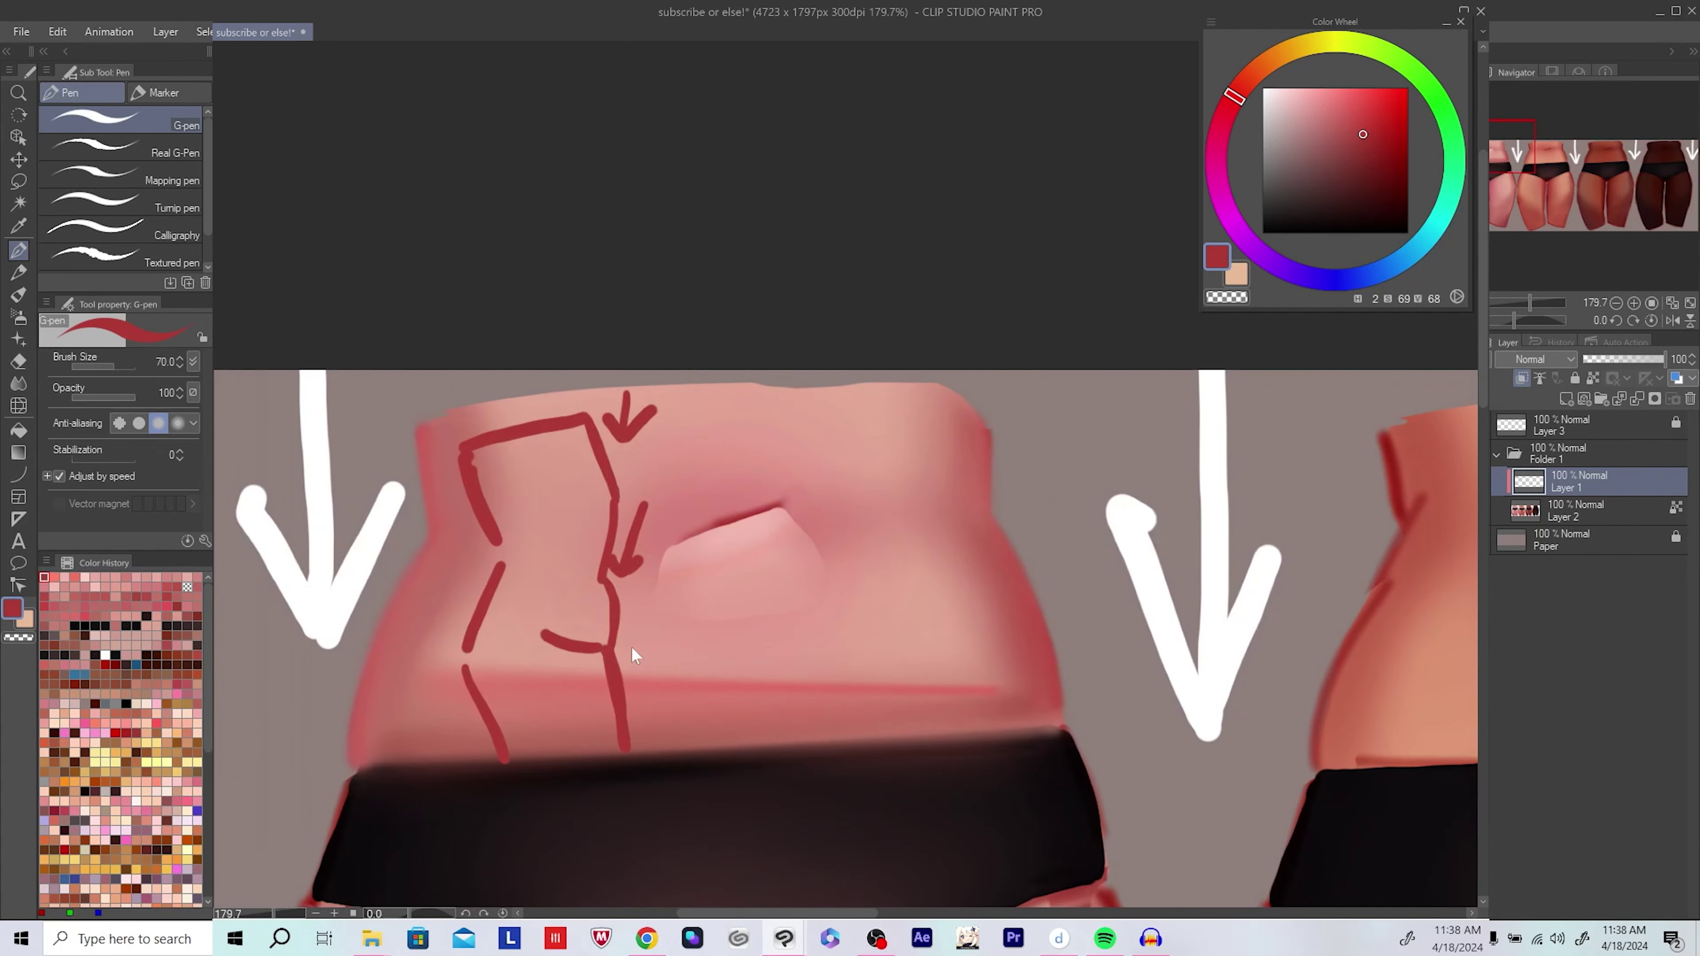
pyautogui.scroll(1, 639, 602)
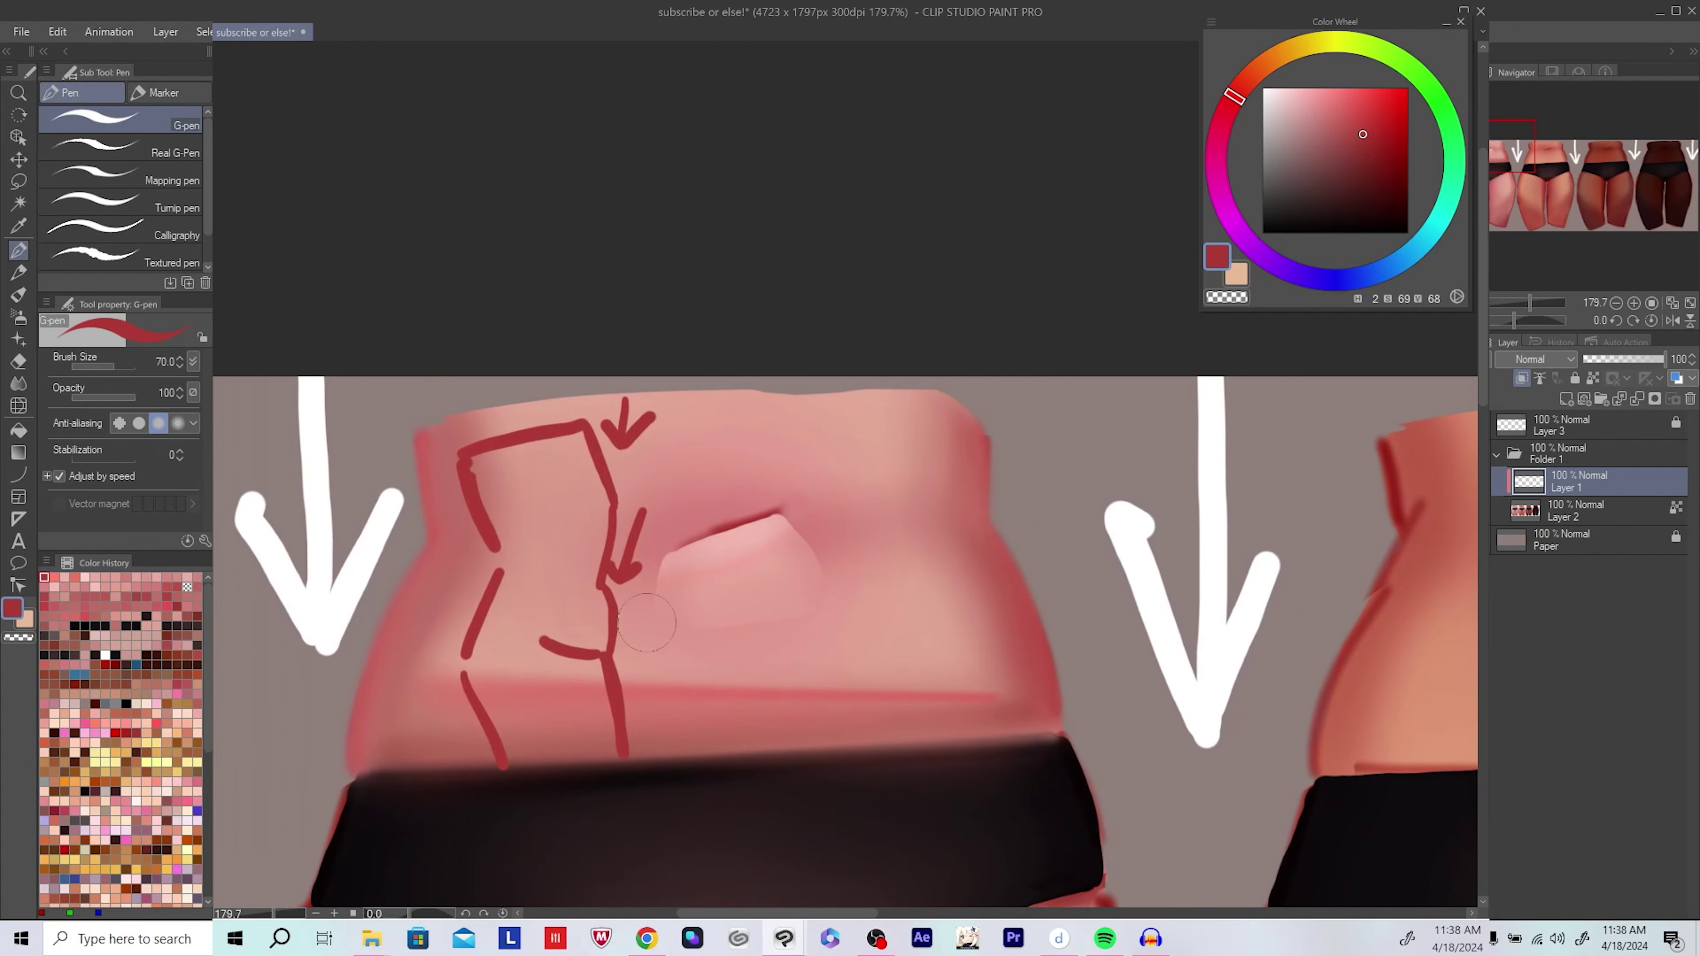
pyautogui.moveTo(694, 564); pyautogui.dragTo(703, 608)
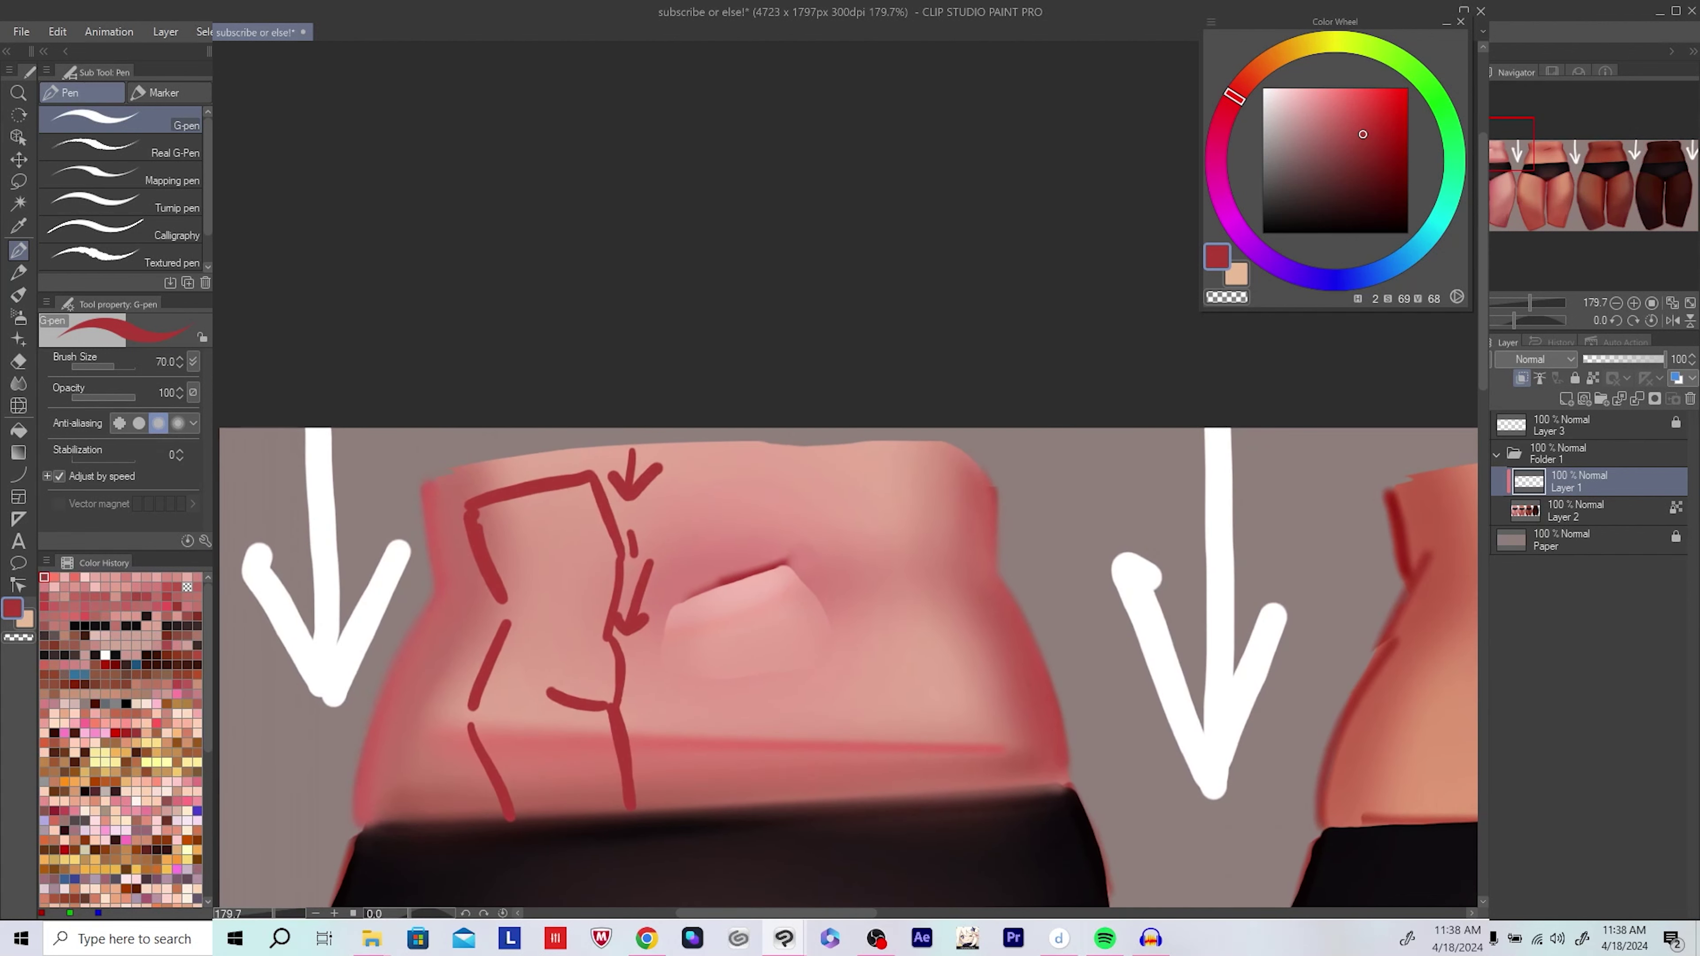
pyautogui.scroll(1, 824, 528)
pyautogui.moveTo(819, 518); pyautogui.dragTo(831, 524)
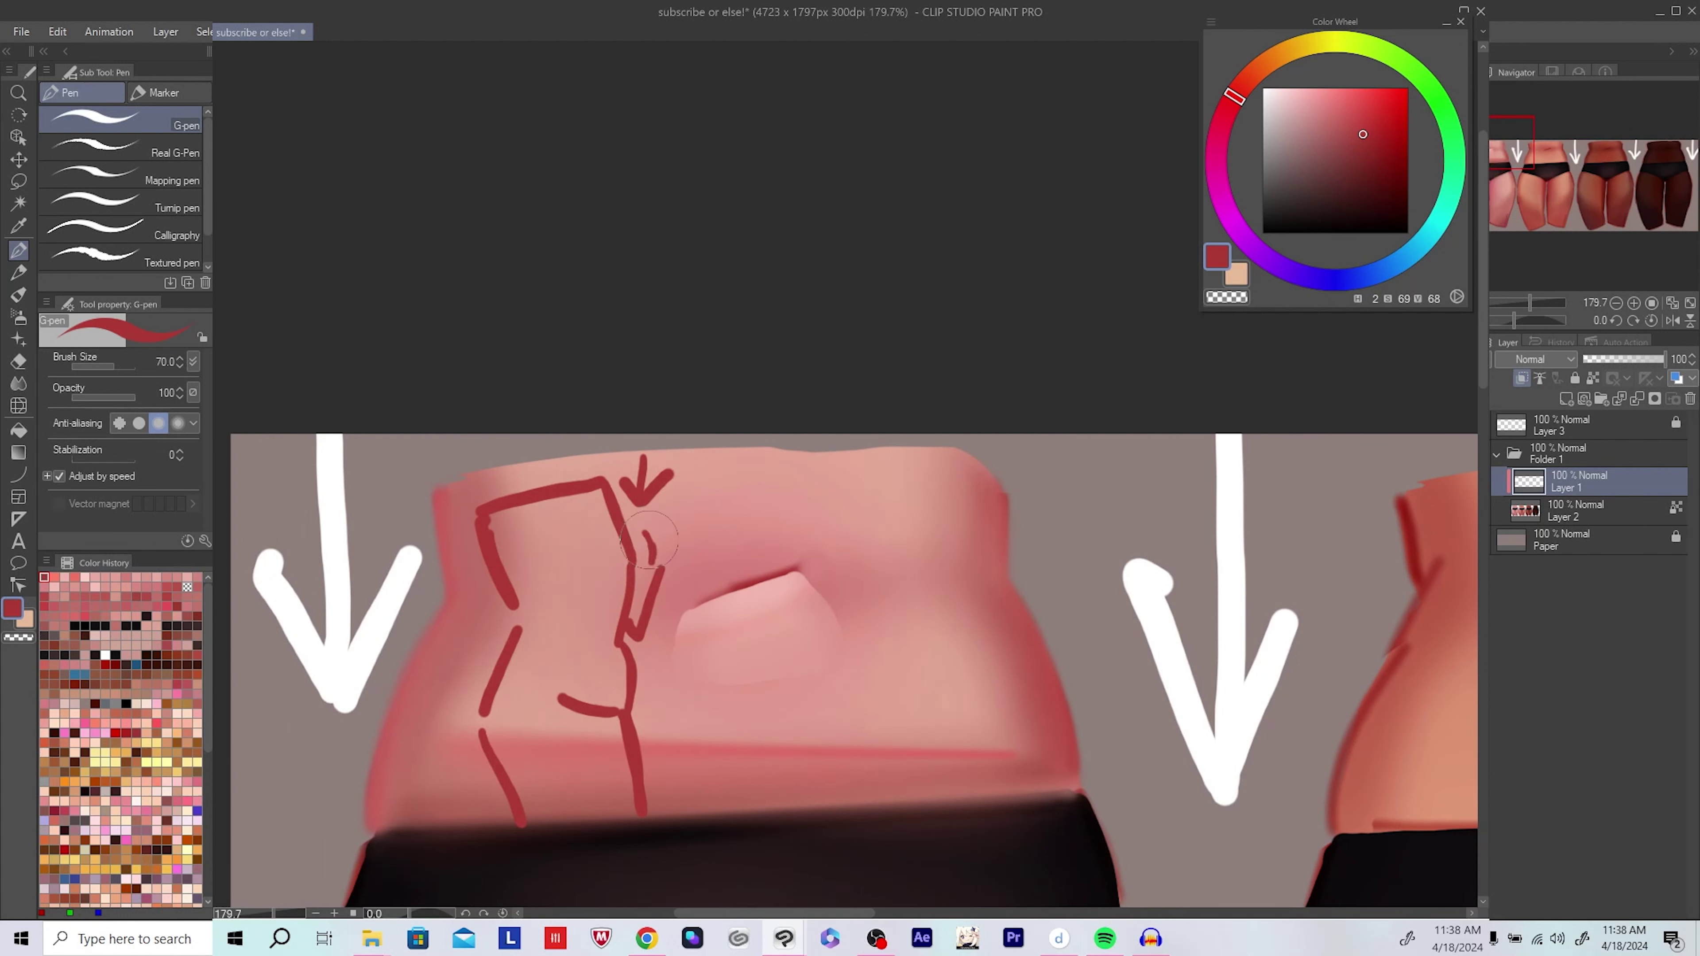
# Step: Undo the whole side-view sketch on the first figure's abdomen
pyautogui.scroll(-1, 646, 535)
pyautogui.hotkey('ctrl', 'z')
pyautogui.hotkey('ctrl', 'z')
pyautogui.hotkey('ctrl', 'z')
pyautogui.hotkey('ctrl', 'z')
pyautogui.hotkey('ctrl', 'z')
pyautogui.hotkey('ctrl', 'z')
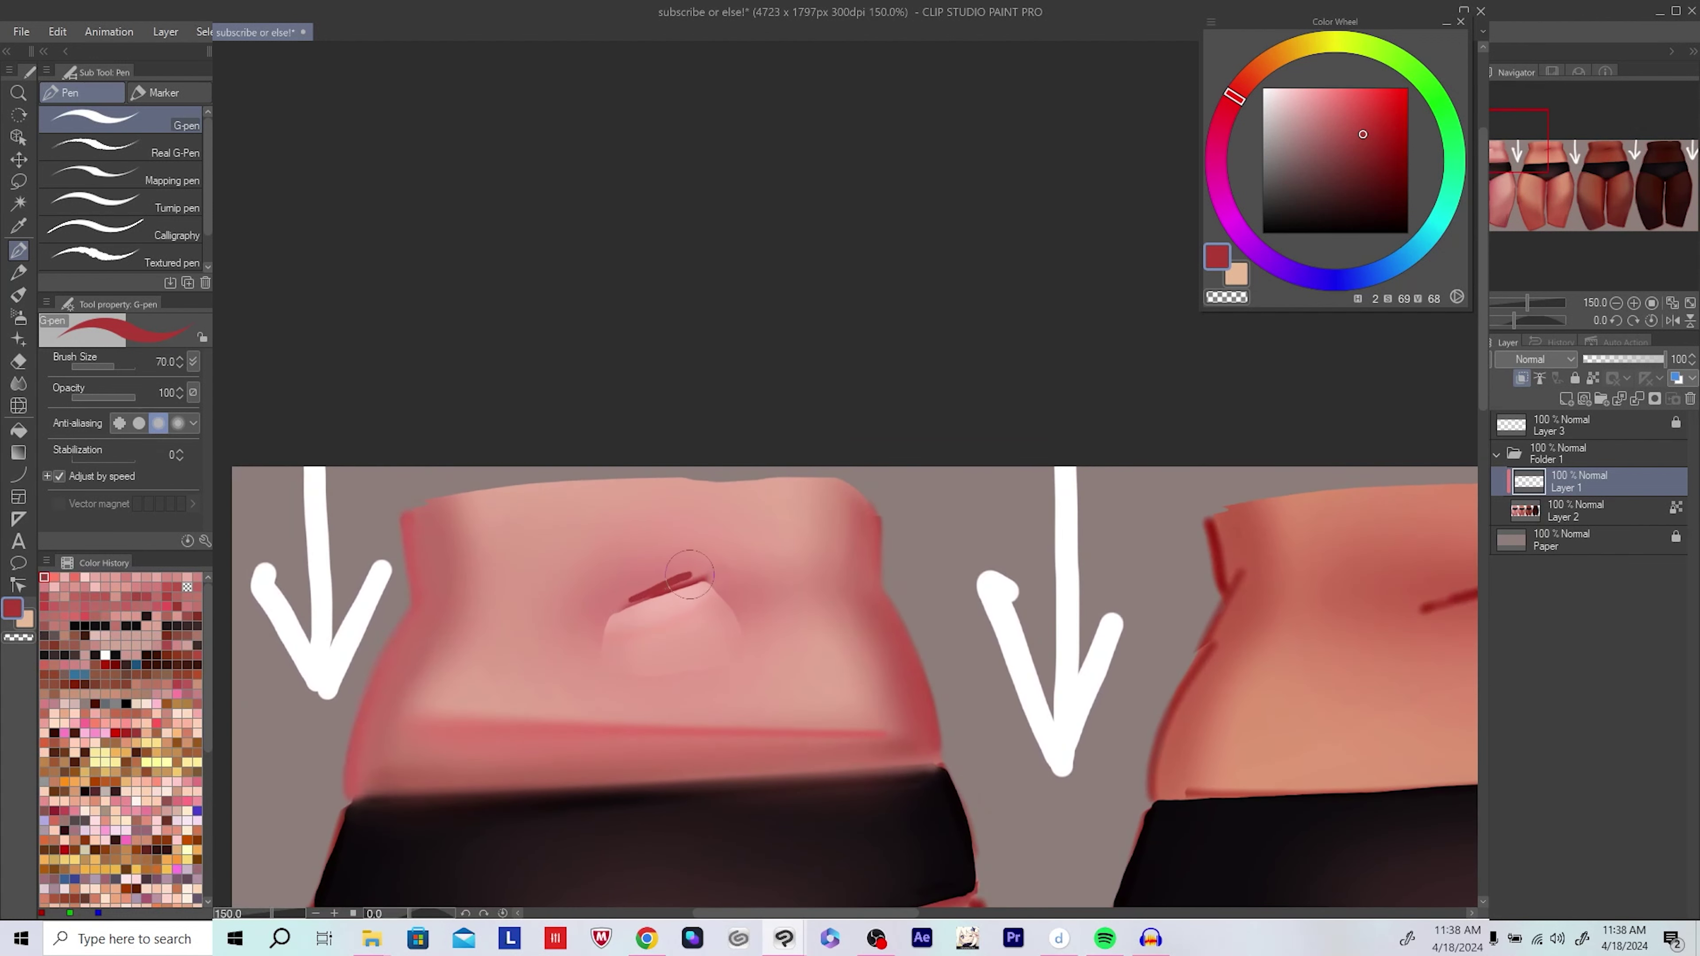
# Step: Outline a rounded patch directly above the first figure's navel line and fill it with the dark red (H 2, S 69, V 68)
pyautogui.moveTo(606, 611); pyautogui.dragTo(701, 573)
pyautogui.hotkey('ctrl', 'z')
pyautogui.moveTo(611, 608)
pyautogui.mouseDown()
pyautogui.moveTo(700, 575)
pyautogui.moveTo(692, 543)
pyautogui.moveTo(618, 543)
pyautogui.moveTo(606, 602)
pyautogui.mouseUp()
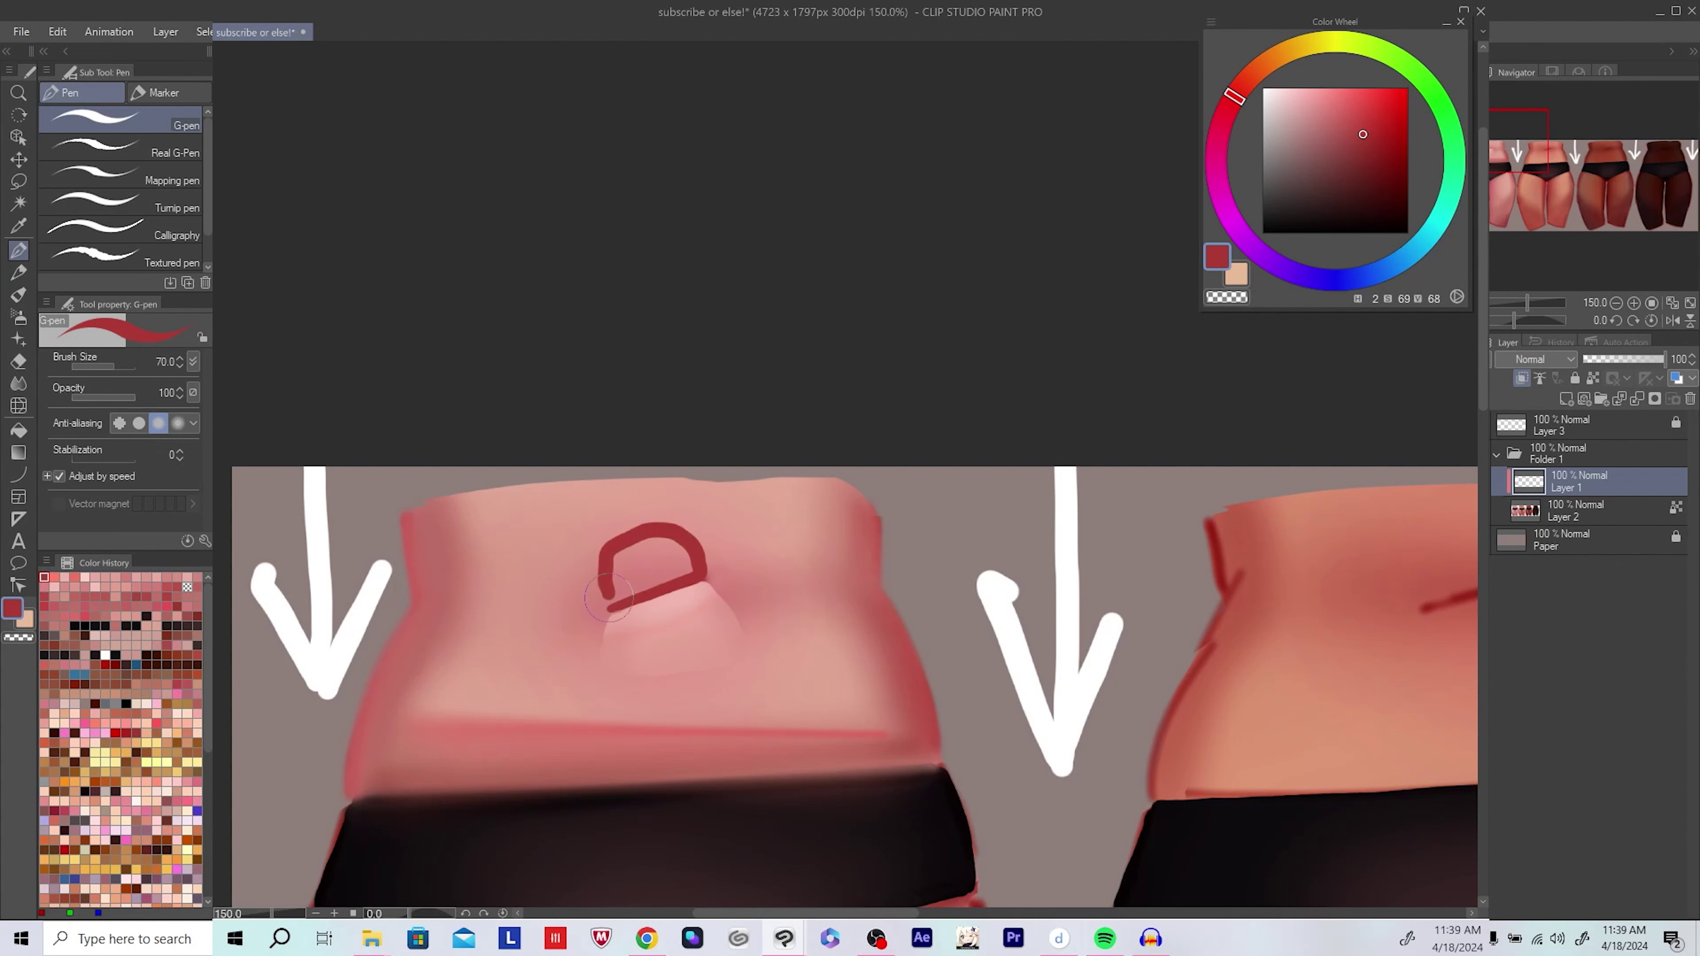
pyautogui.moveTo(869, 612); pyautogui.dragTo(847, 623)
pyautogui.scroll(2, 847, 624)
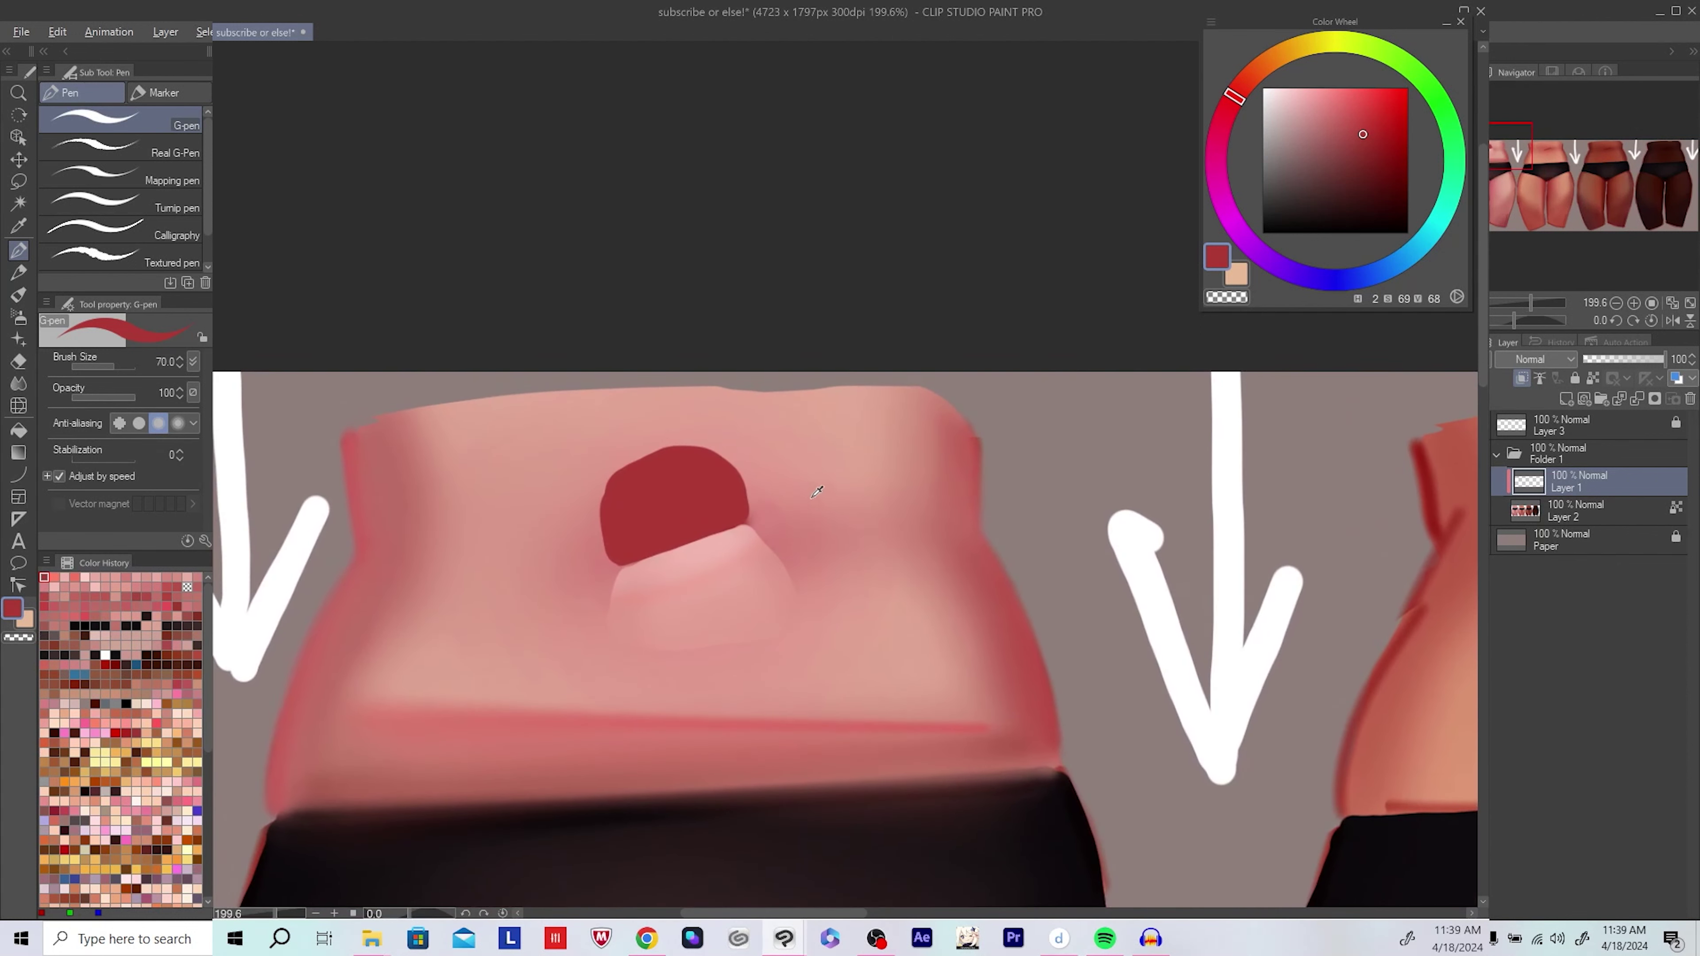
# Step: Set the drawing color to a reddish brown (H 11, S 69, V 68) and lock the transparent pixels of Layer 1
pyautogui.keyDown('alt'); pyautogui.click(816, 492); pyautogui.keyUp('alt')
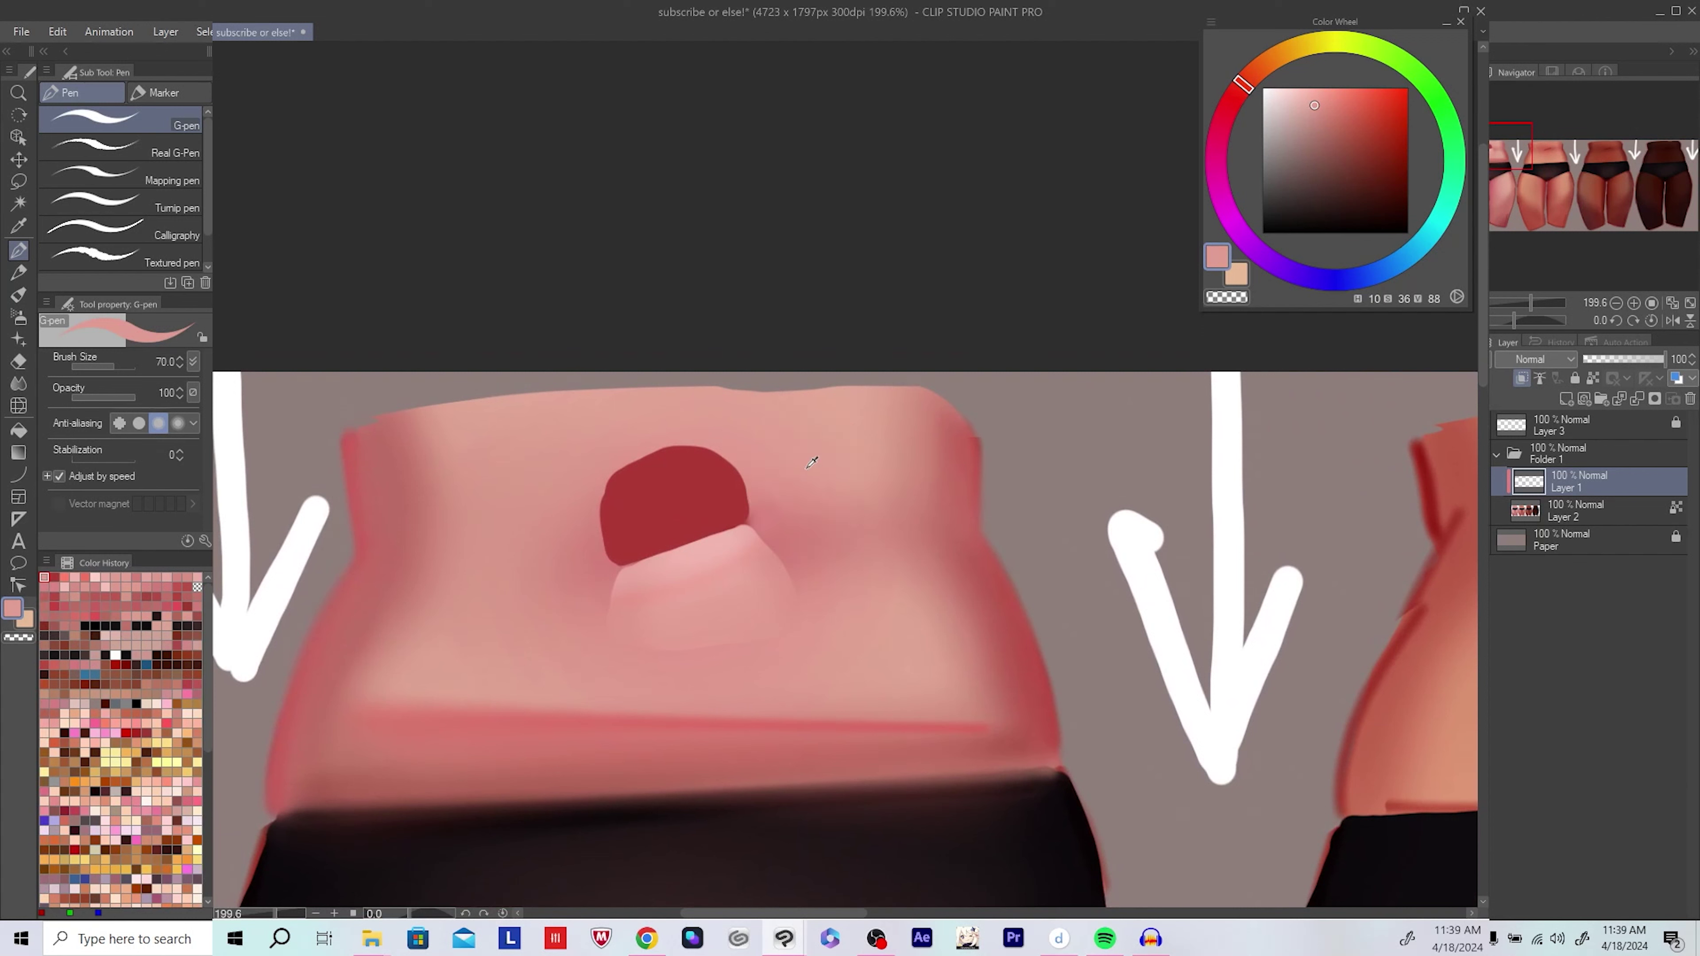
pyautogui.click(1370, 136)
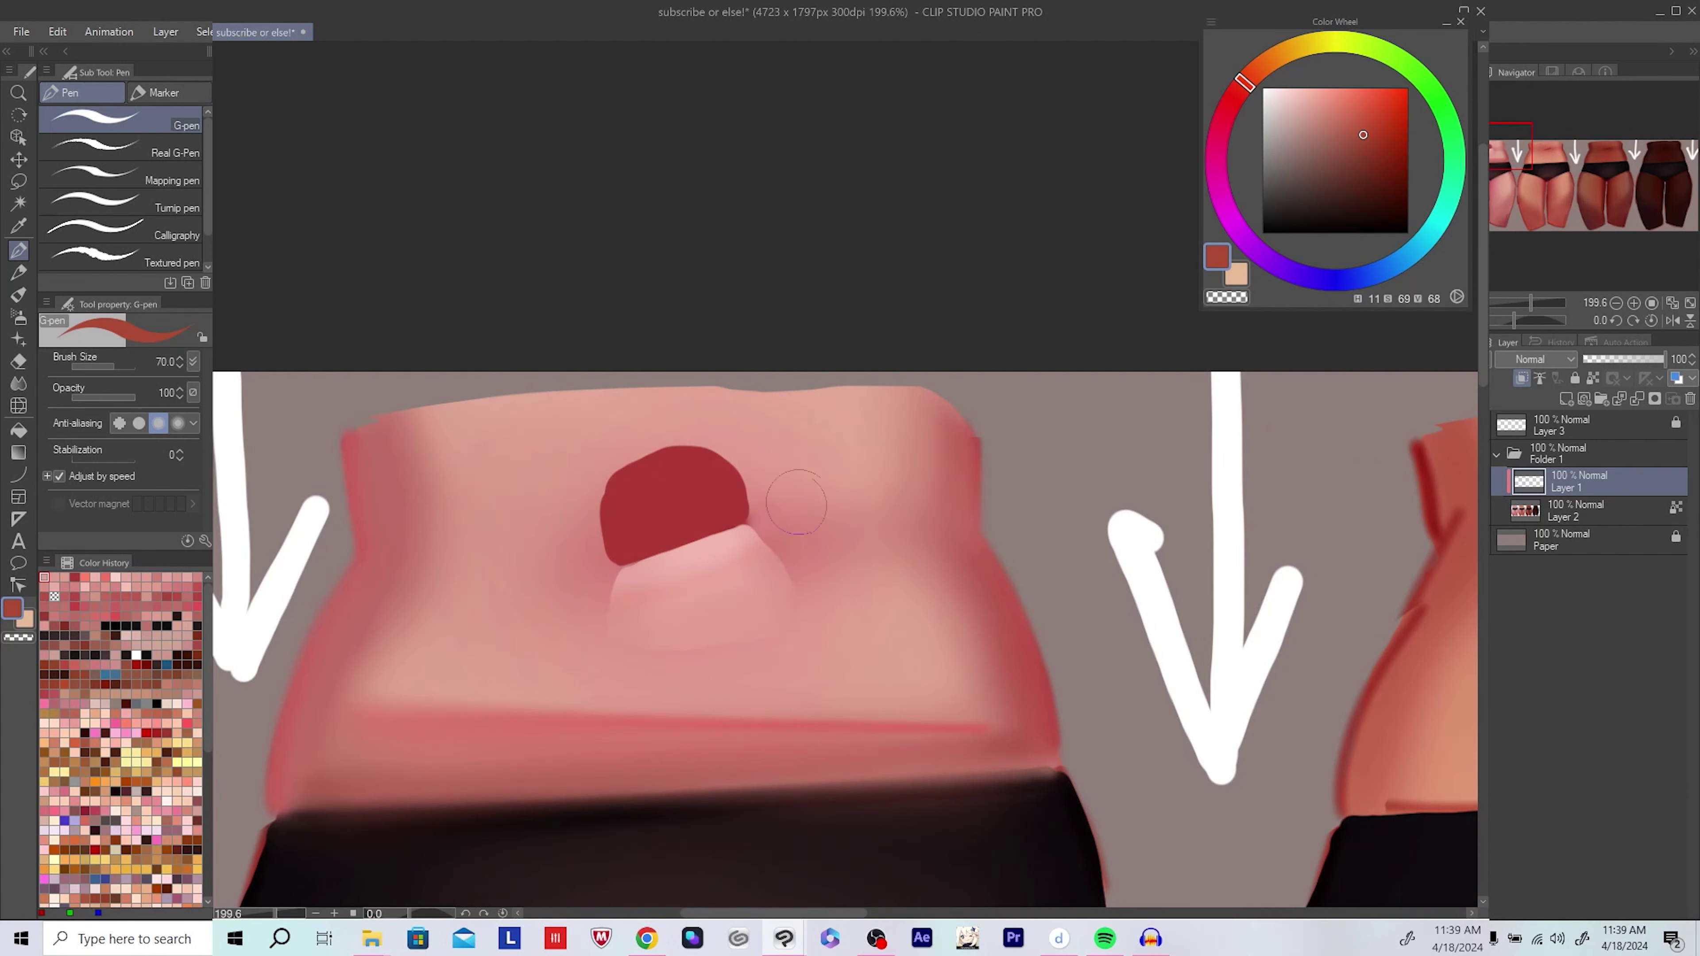
pyautogui.scroll(1, 866, 535)
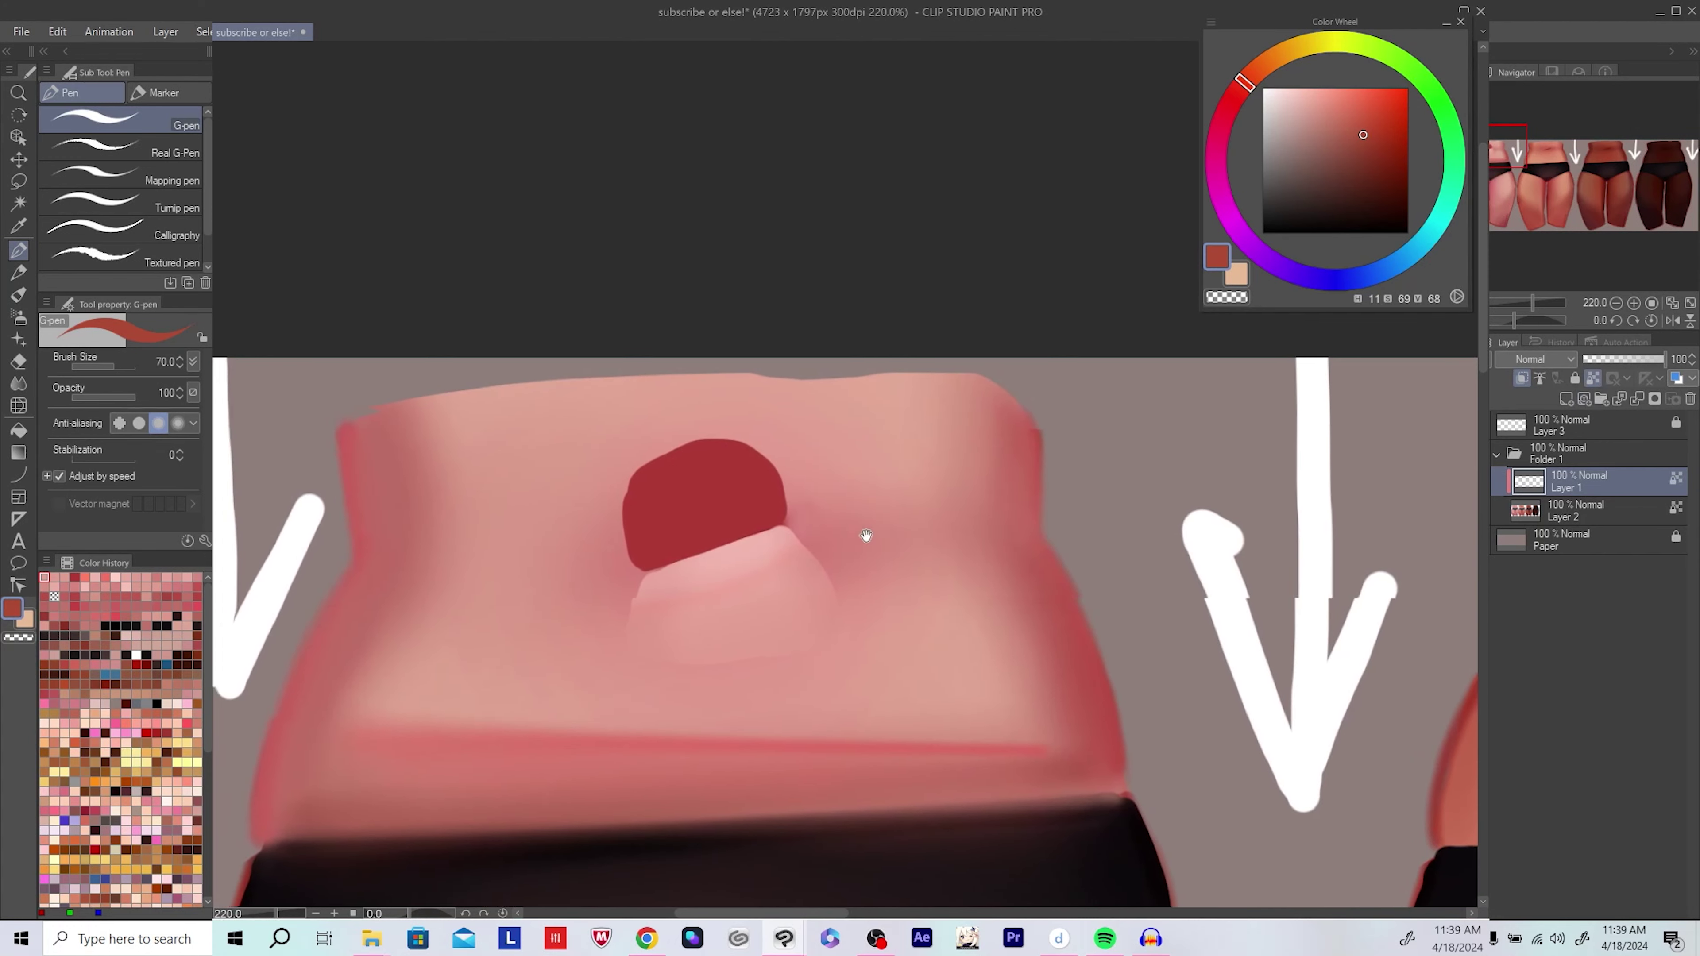
pyautogui.moveTo(866, 535); pyautogui.dragTo(890, 531)
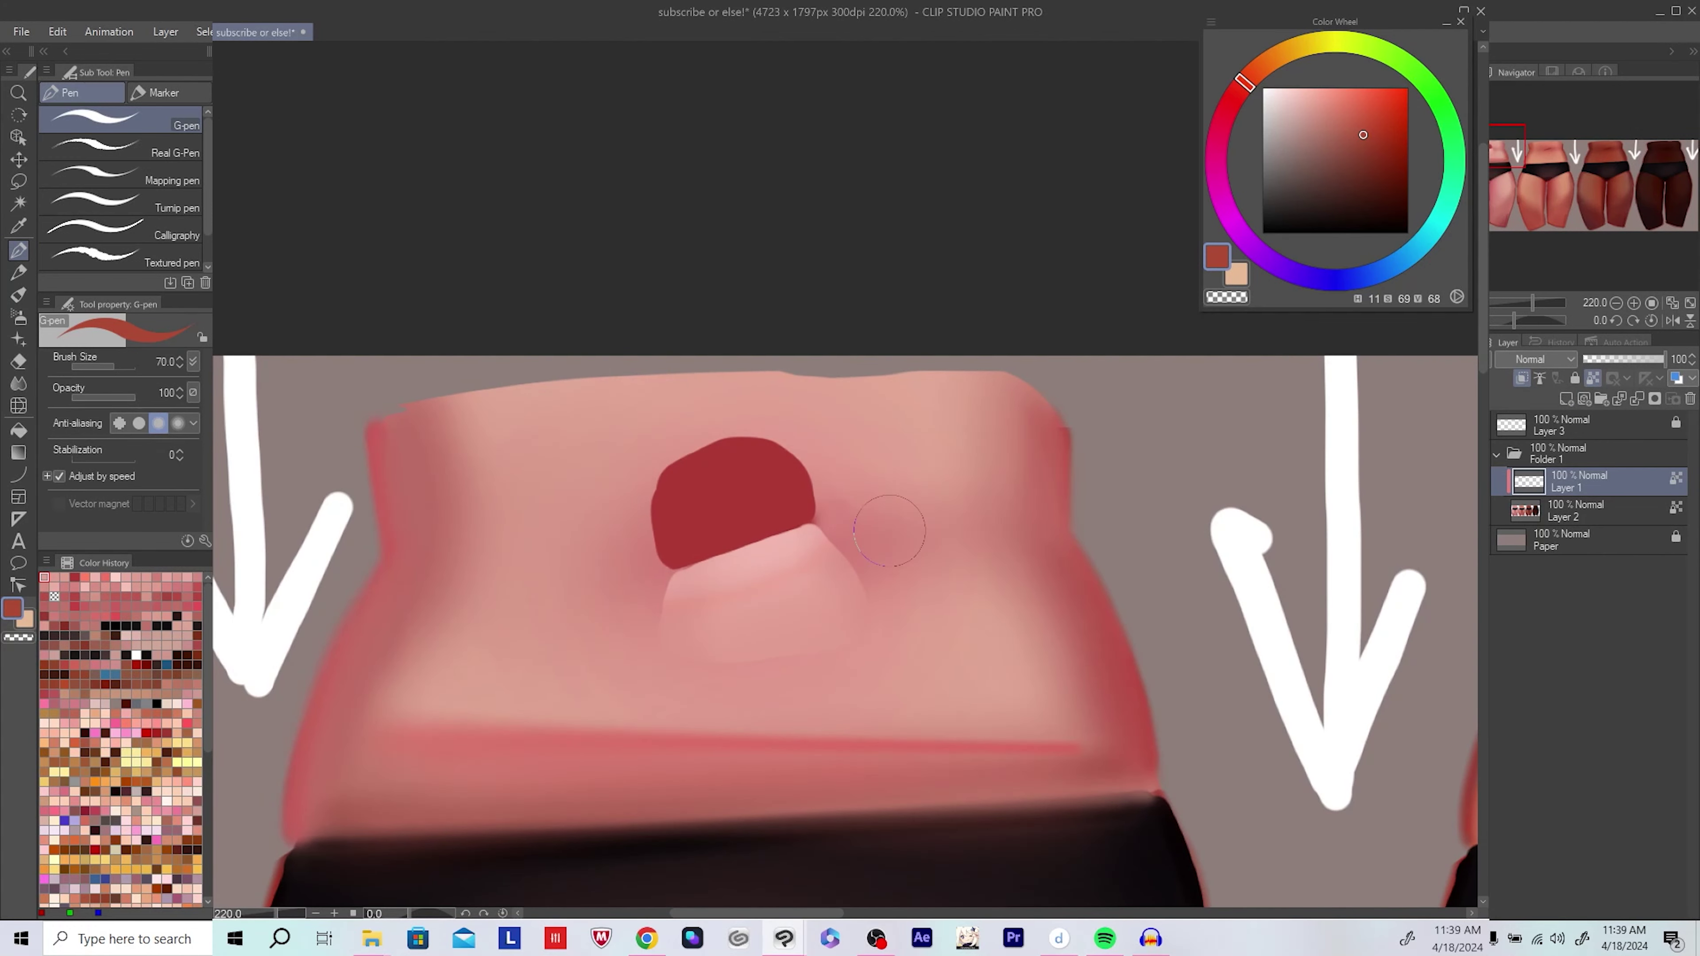
pyautogui.scroll(-1, 868, 542)
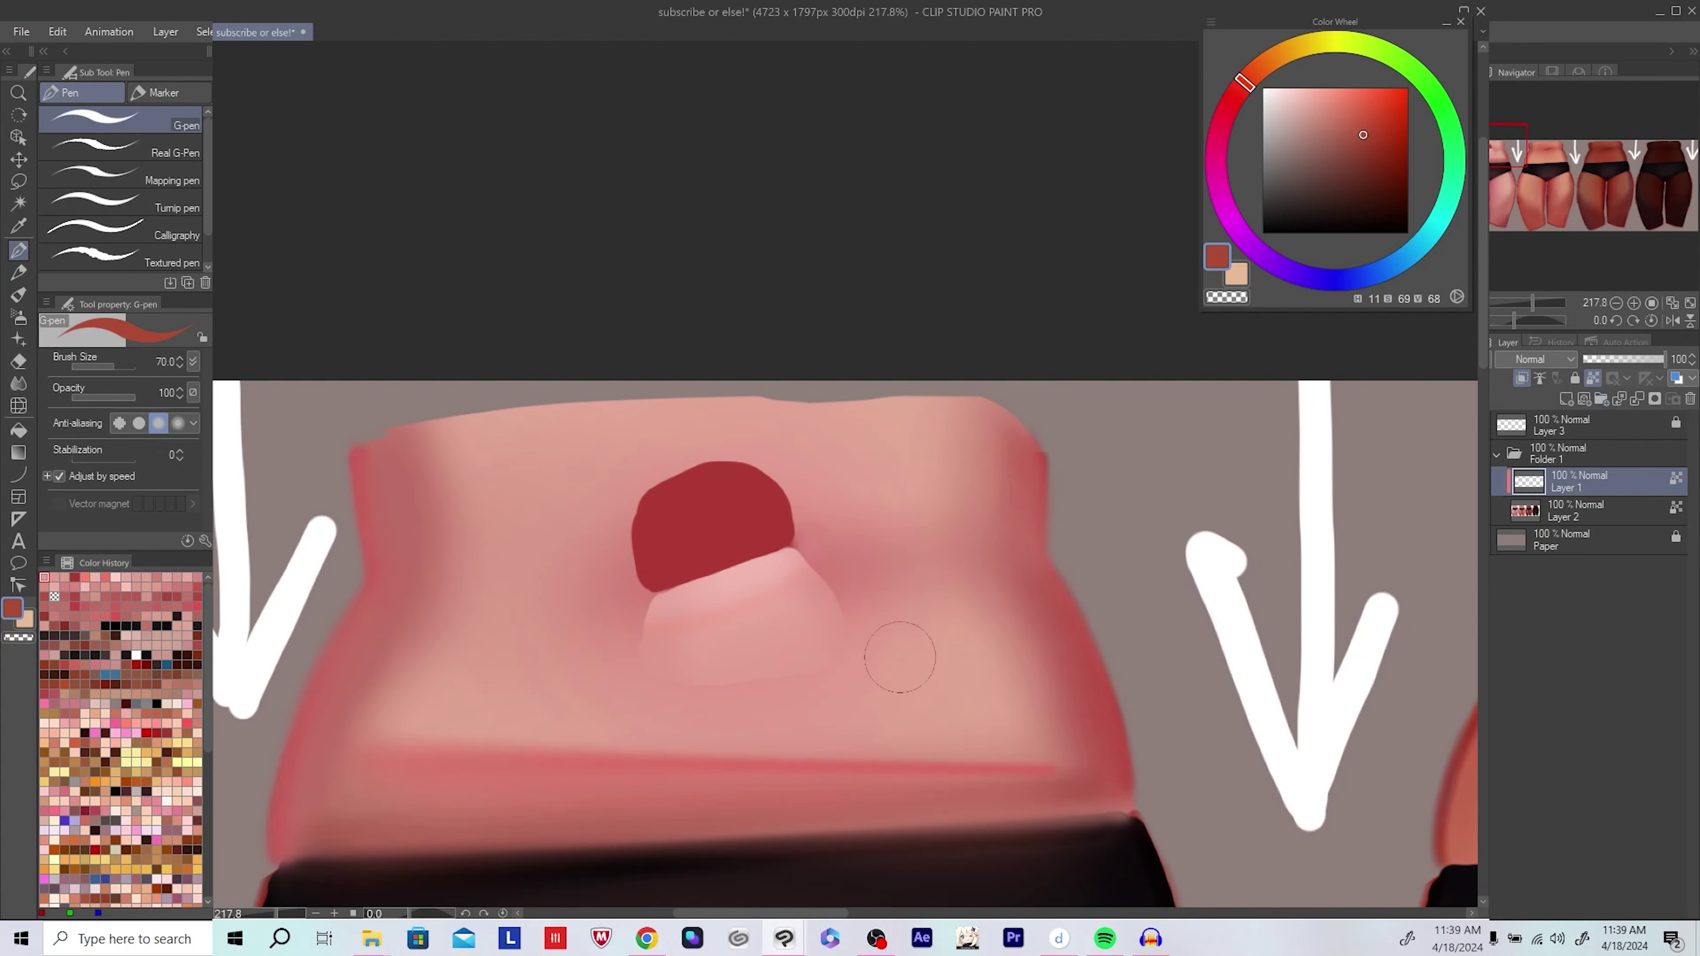
# Step: Airbrush the upper part of the dark red patch with sampled skin pinks (including H 7, S 37, V 87) at brush size 100
pyautogui.press('b')
pyautogui.moveTo(772, 441)
pyautogui.mouseDown()
pyautogui.moveTo(811, 431)
pyautogui.moveTo(683, 549)
pyautogui.moveTo(820, 479)
pyautogui.moveTo(769, 529)
pyautogui.moveTo(841, 545)
pyautogui.mouseUp()
pyautogui.keyDown('alt'); pyautogui.click(811, 431); pyautogui.keyUp('alt')
pyautogui.press(']')
pyautogui.press(']')
pyautogui.press(']')
pyautogui.press(']')
pyautogui.press(']')
pyautogui.press(']')
pyautogui.keyDown('alt'); pyautogui.click(759, 513); pyautogui.keyUp('alt')
pyautogui.press(']')
pyautogui.press(']')
pyautogui.keyDown('alt'); pyautogui.click(841, 544); pyautogui.keyUp('alt')
pyautogui.moveTo(776, 488); pyautogui.dragTo(683, 494)
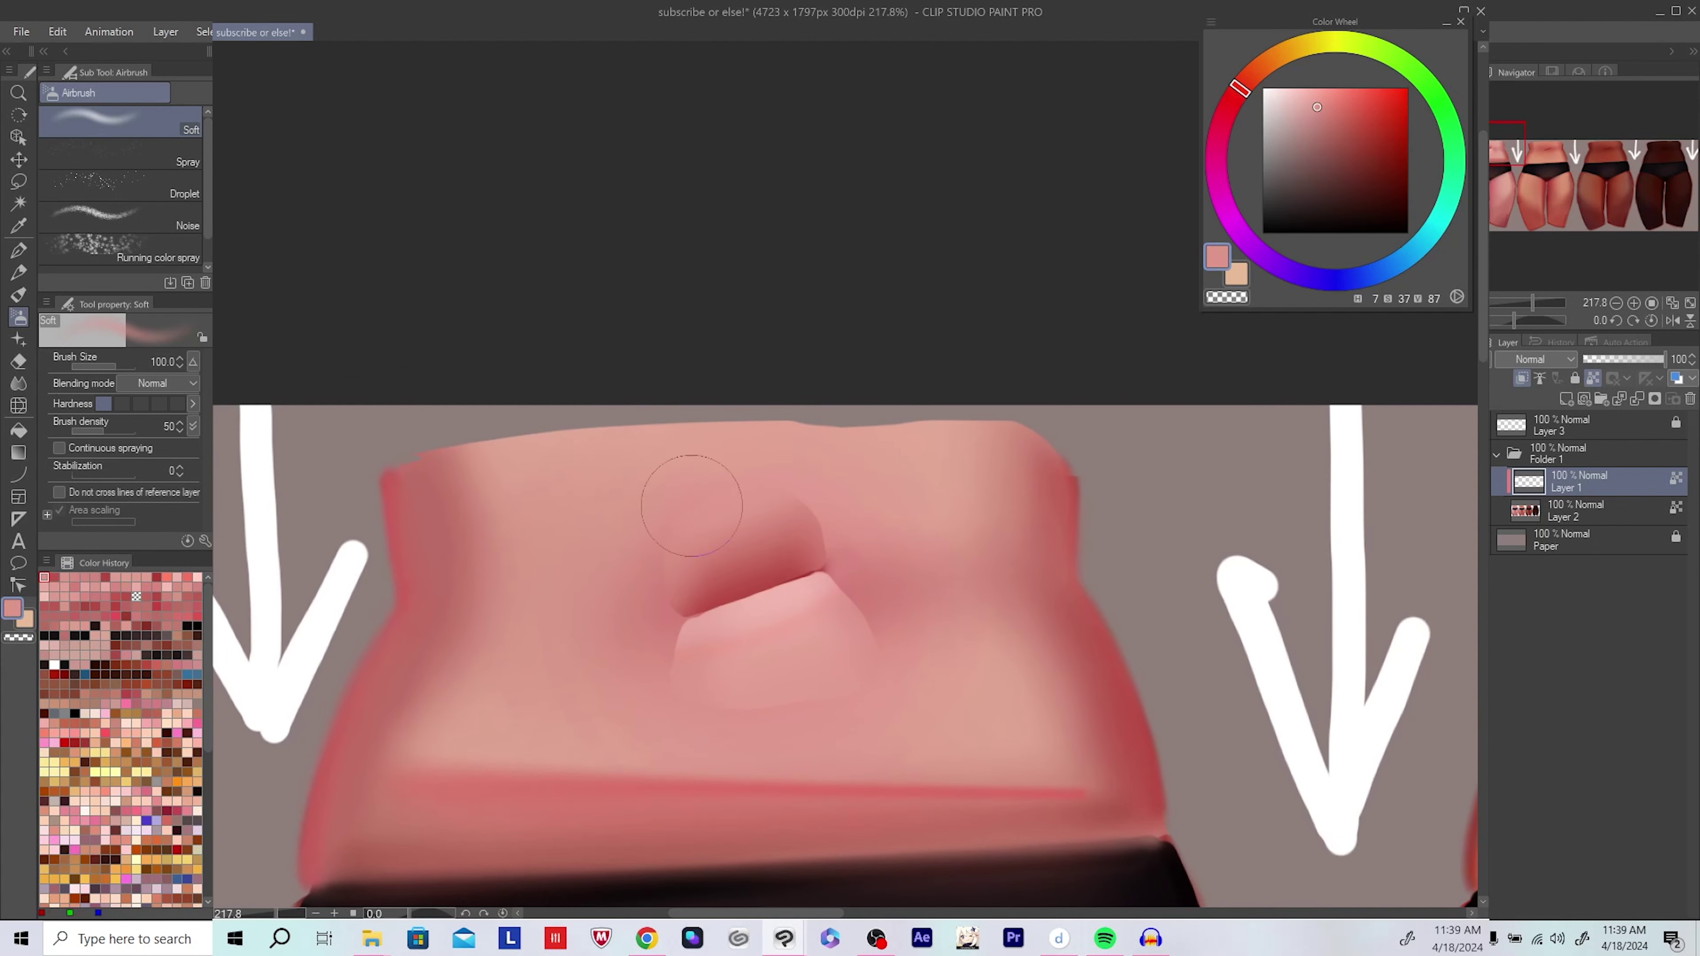
# Step: Soften the sides of the upper navel patch with a sampled pink (H 6, S 39, V 85) at brush size 100
pyautogui.moveTo(870, 495); pyautogui.dragTo(844, 461)
pyautogui.keyDown('alt'); pyautogui.click(736, 522); pyautogui.keyUp('alt')
pyautogui.moveTo(669, 529); pyautogui.dragTo(839, 470)
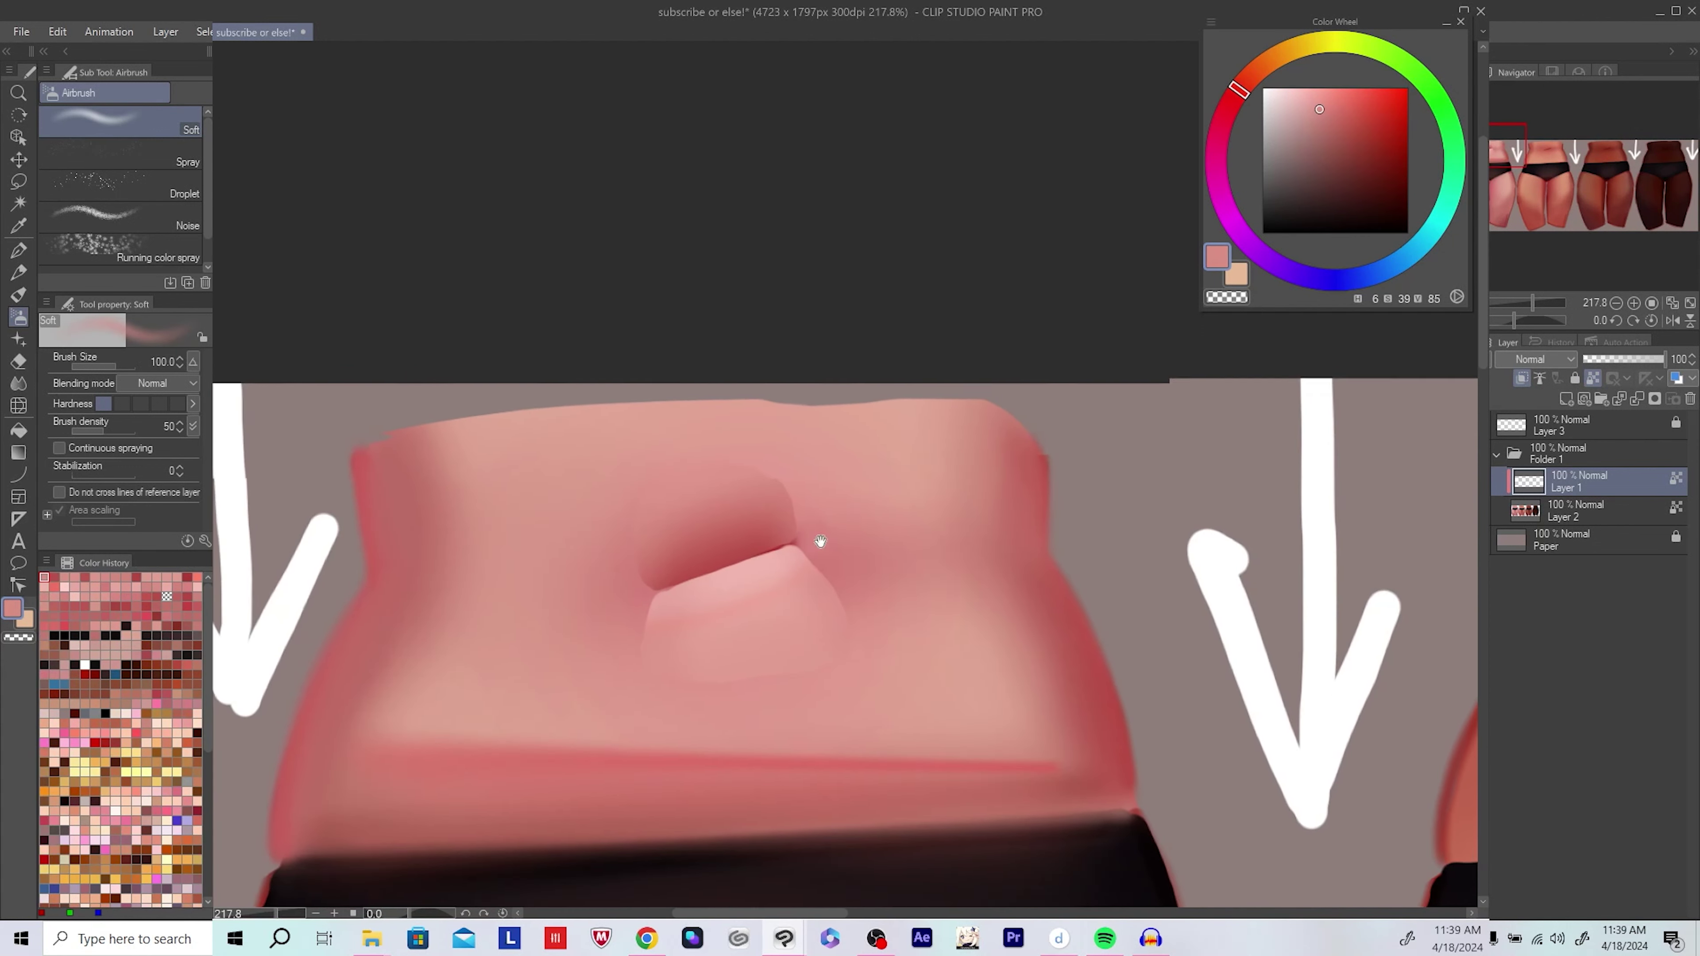
# Step: Airbrush bright red (H 4, S 85, V 100) accents along the edges of the upper navel patch at brush size 15
pyautogui.keyDown('alt'); pyautogui.click(720, 550); pyautogui.keyUp('alt')
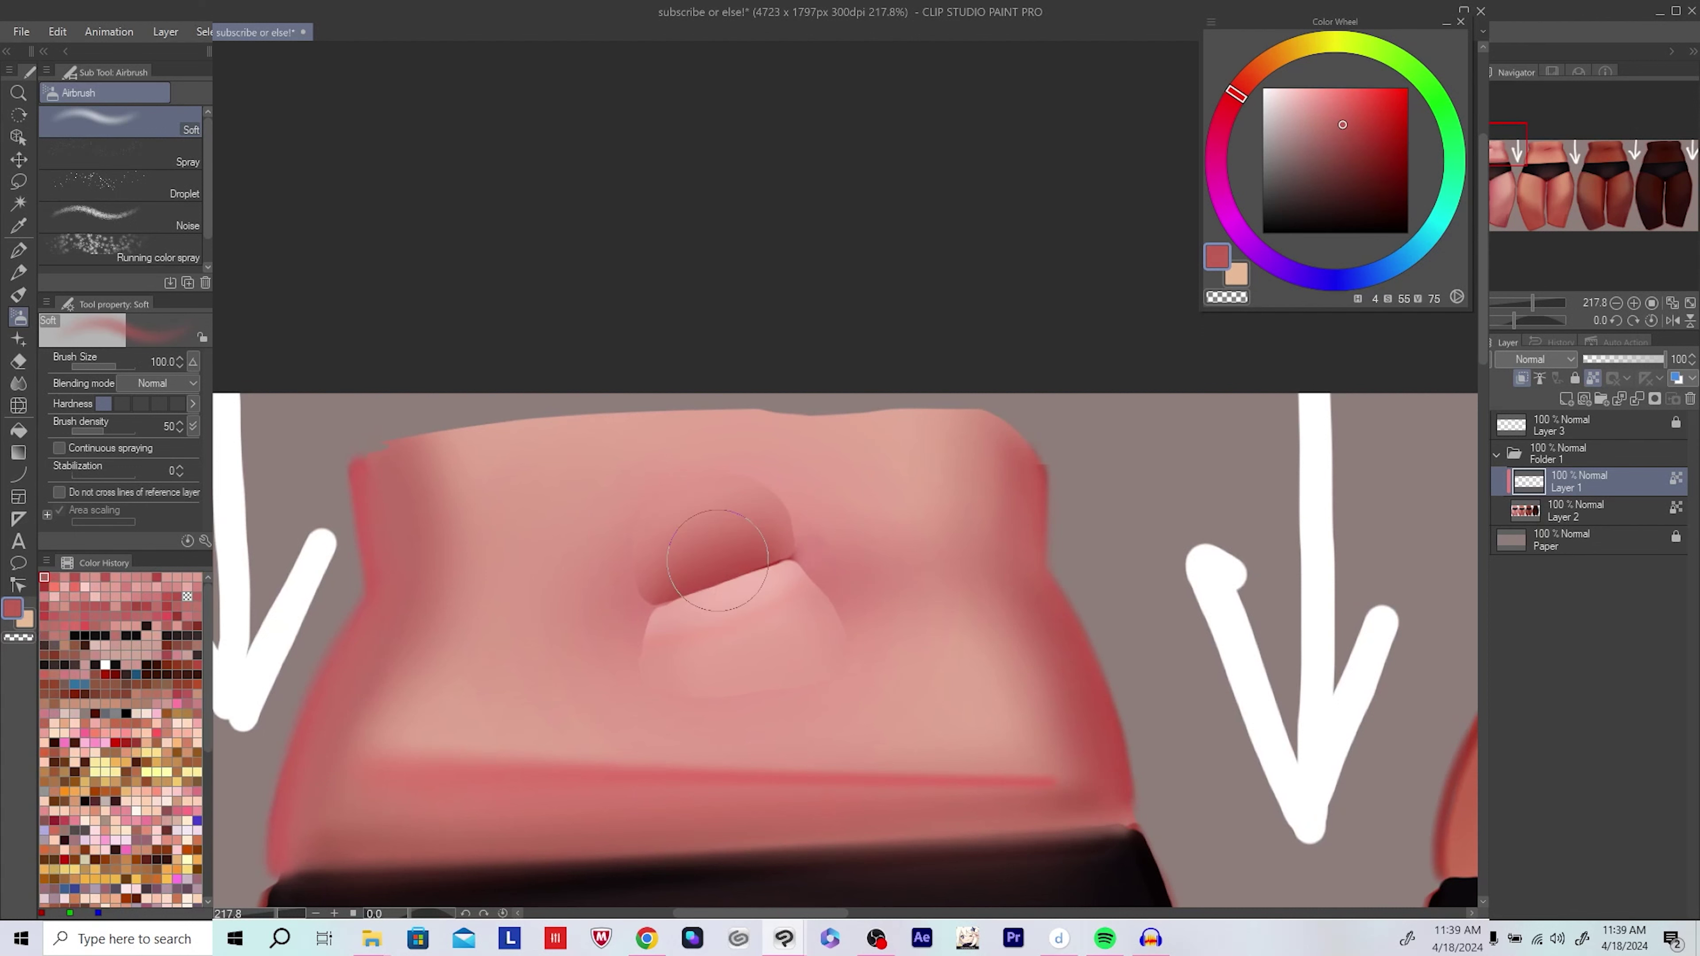
pyautogui.click(1361, 86)
pyautogui.click(1385, 88)
pyautogui.press('[')
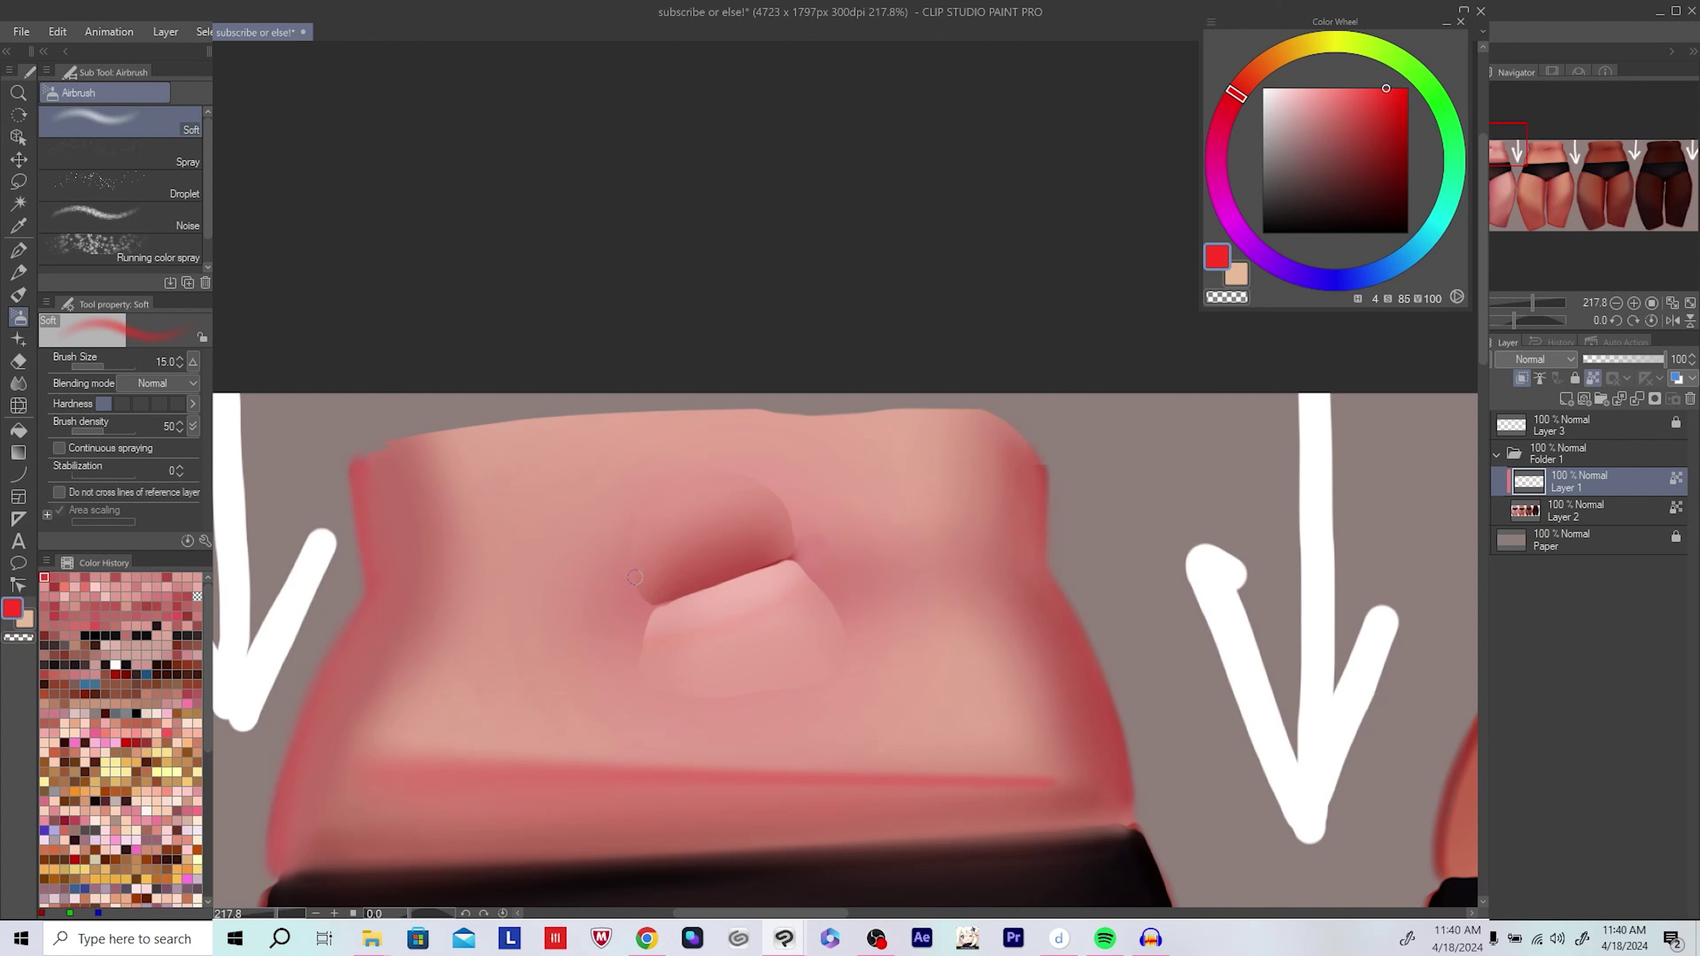
pyautogui.keyDown('alt'); pyautogui.click(760, 516); pyautogui.keyUp('alt')
# Step: Merge the upper navel patch layer into Layer 2 and add a new layer above it
pyautogui.scroll(-6, 661, 454)
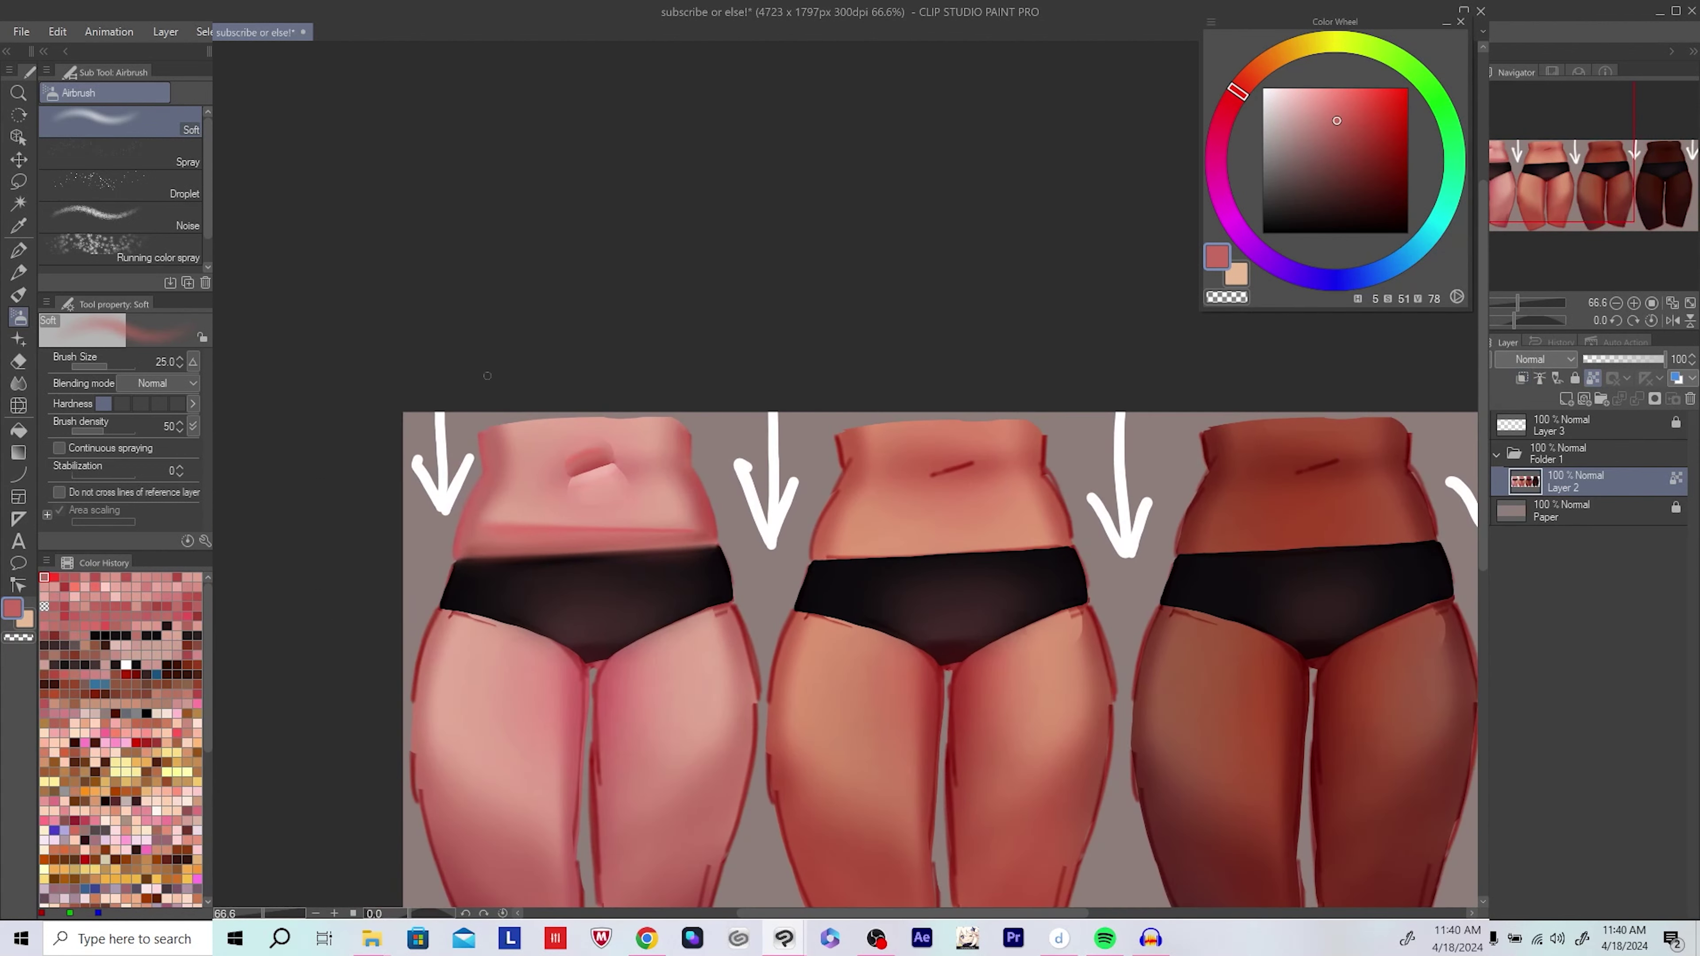
pyautogui.scroll(5, 574, 466)
pyautogui.click(1526, 373)
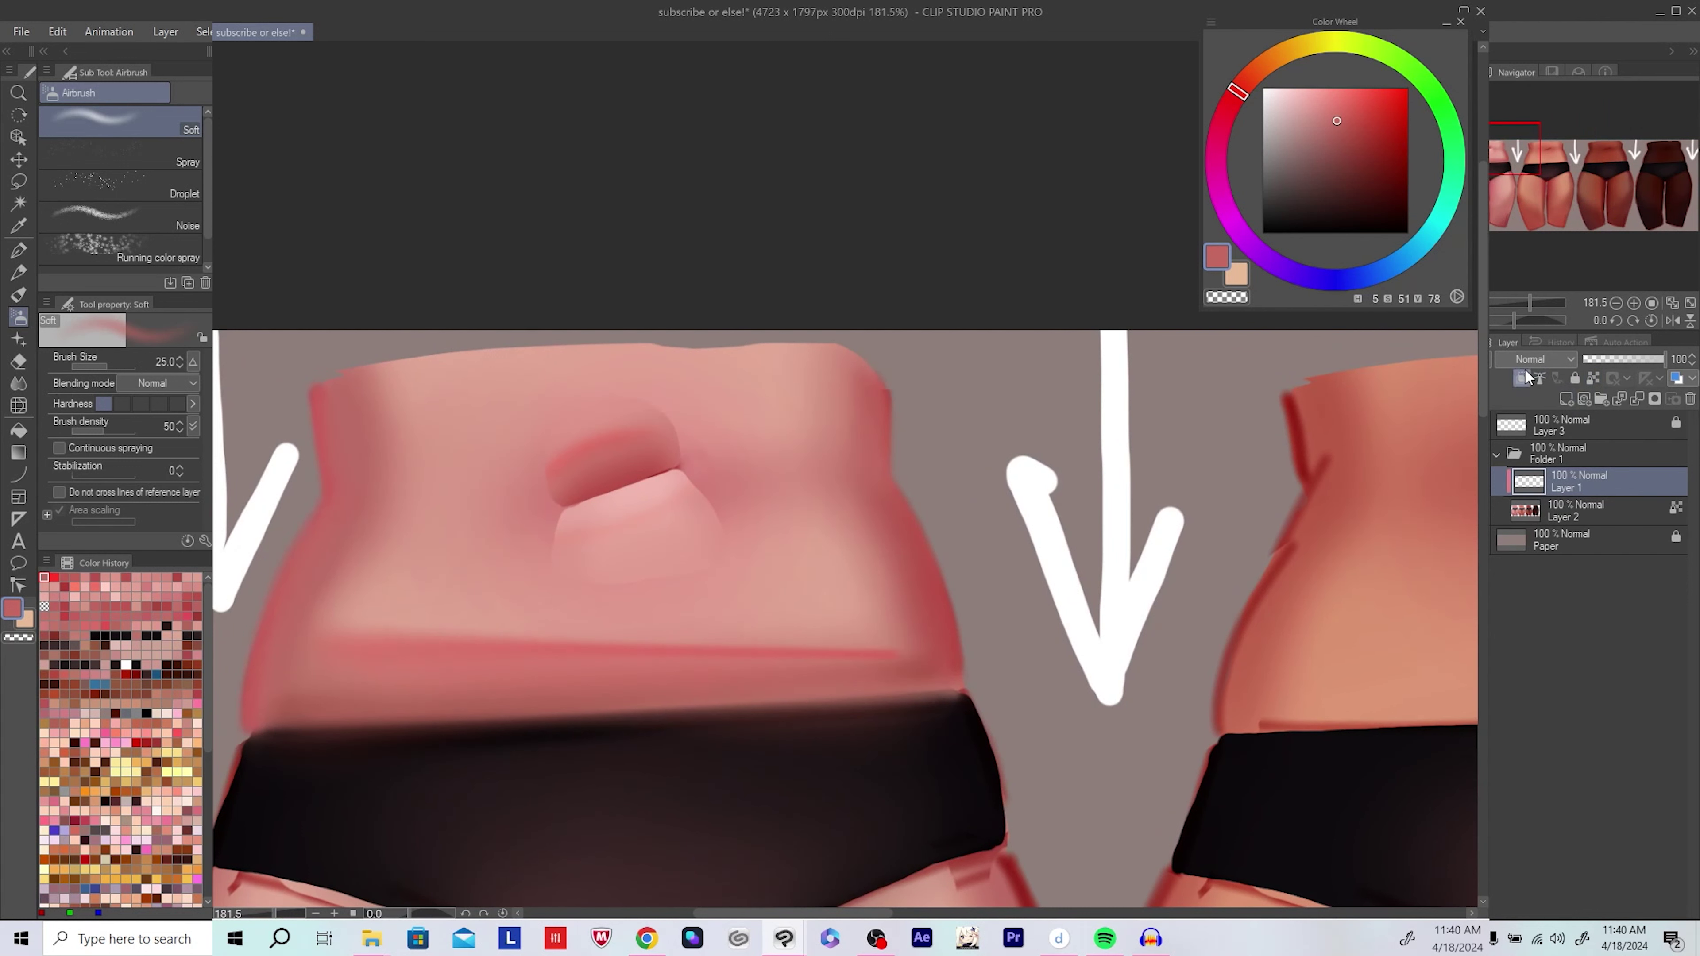
# Step: Blend the edges of both navel patches into the abdomen with sampled pinks (including H 7, S 37, V 87 and H 8, S 39, V 84)
pyautogui.keyDown('alt'); pyautogui.click(707, 509); pyautogui.keyUp('alt')
pyautogui.moveTo(710, 499); pyautogui.dragTo(747, 487)
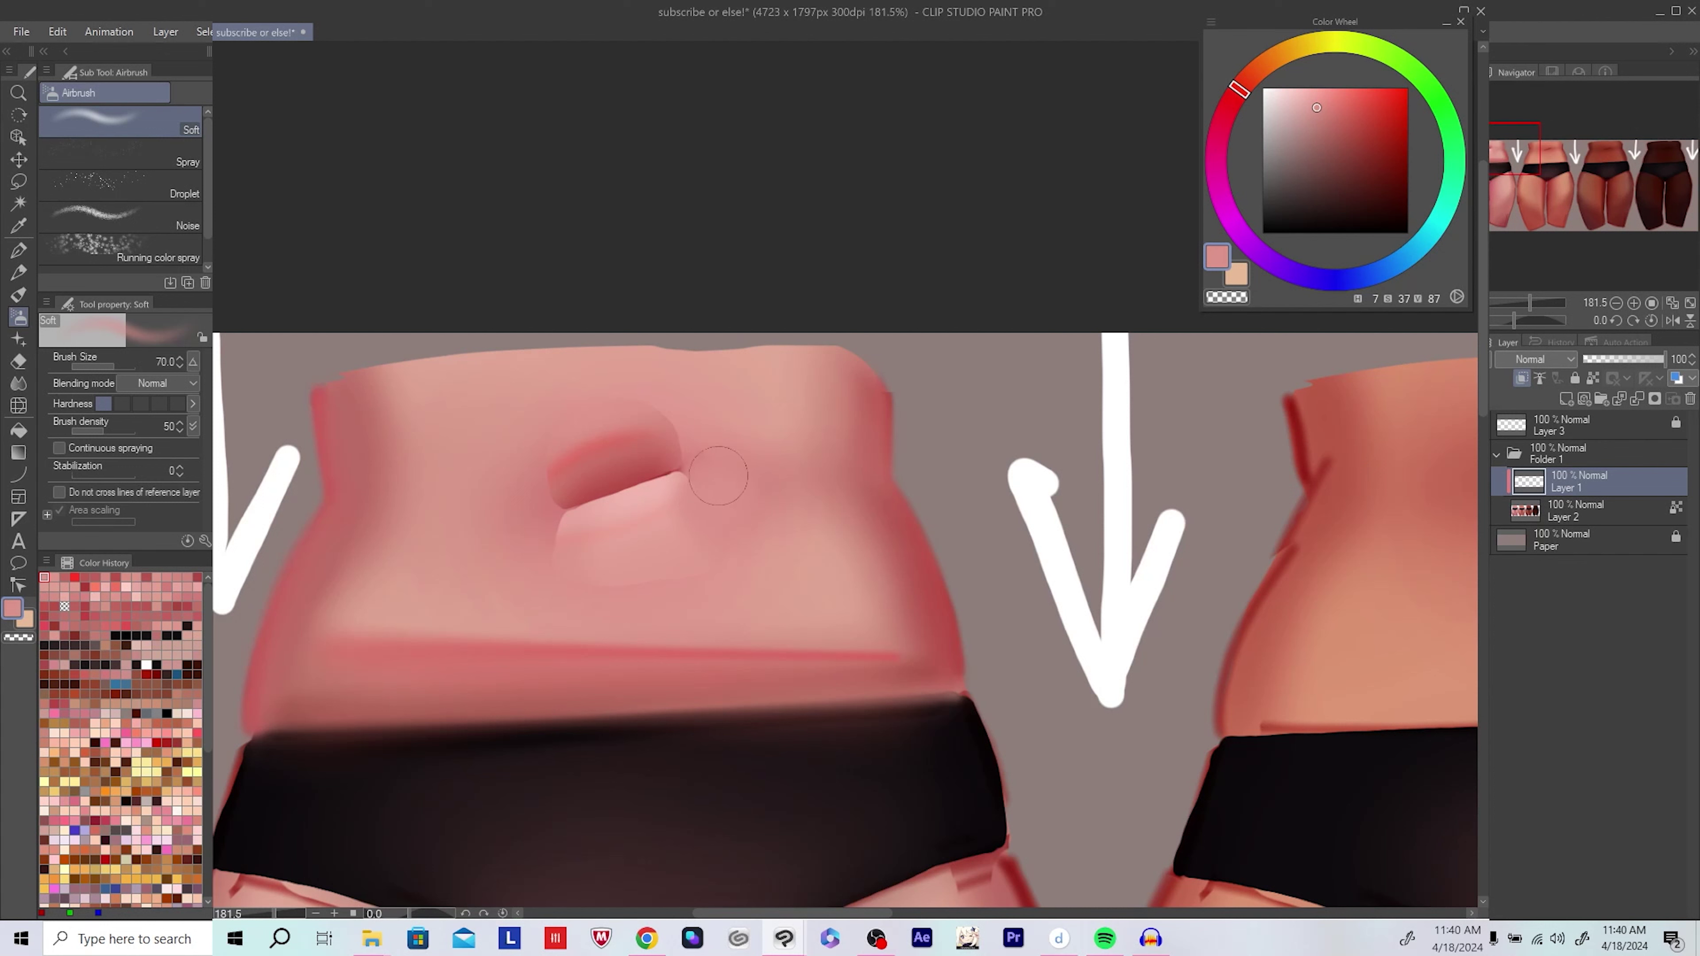
pyautogui.keyDown('alt'); pyautogui.click(698, 522); pyautogui.keyUp('alt')
pyautogui.moveTo(740, 531); pyautogui.dragTo(784, 573)
pyautogui.keyDown('alt'); pyautogui.click(593, 532); pyautogui.keyUp('alt')
pyautogui.keyDown('alt'); pyautogui.click(550, 569); pyautogui.keyUp('alt')
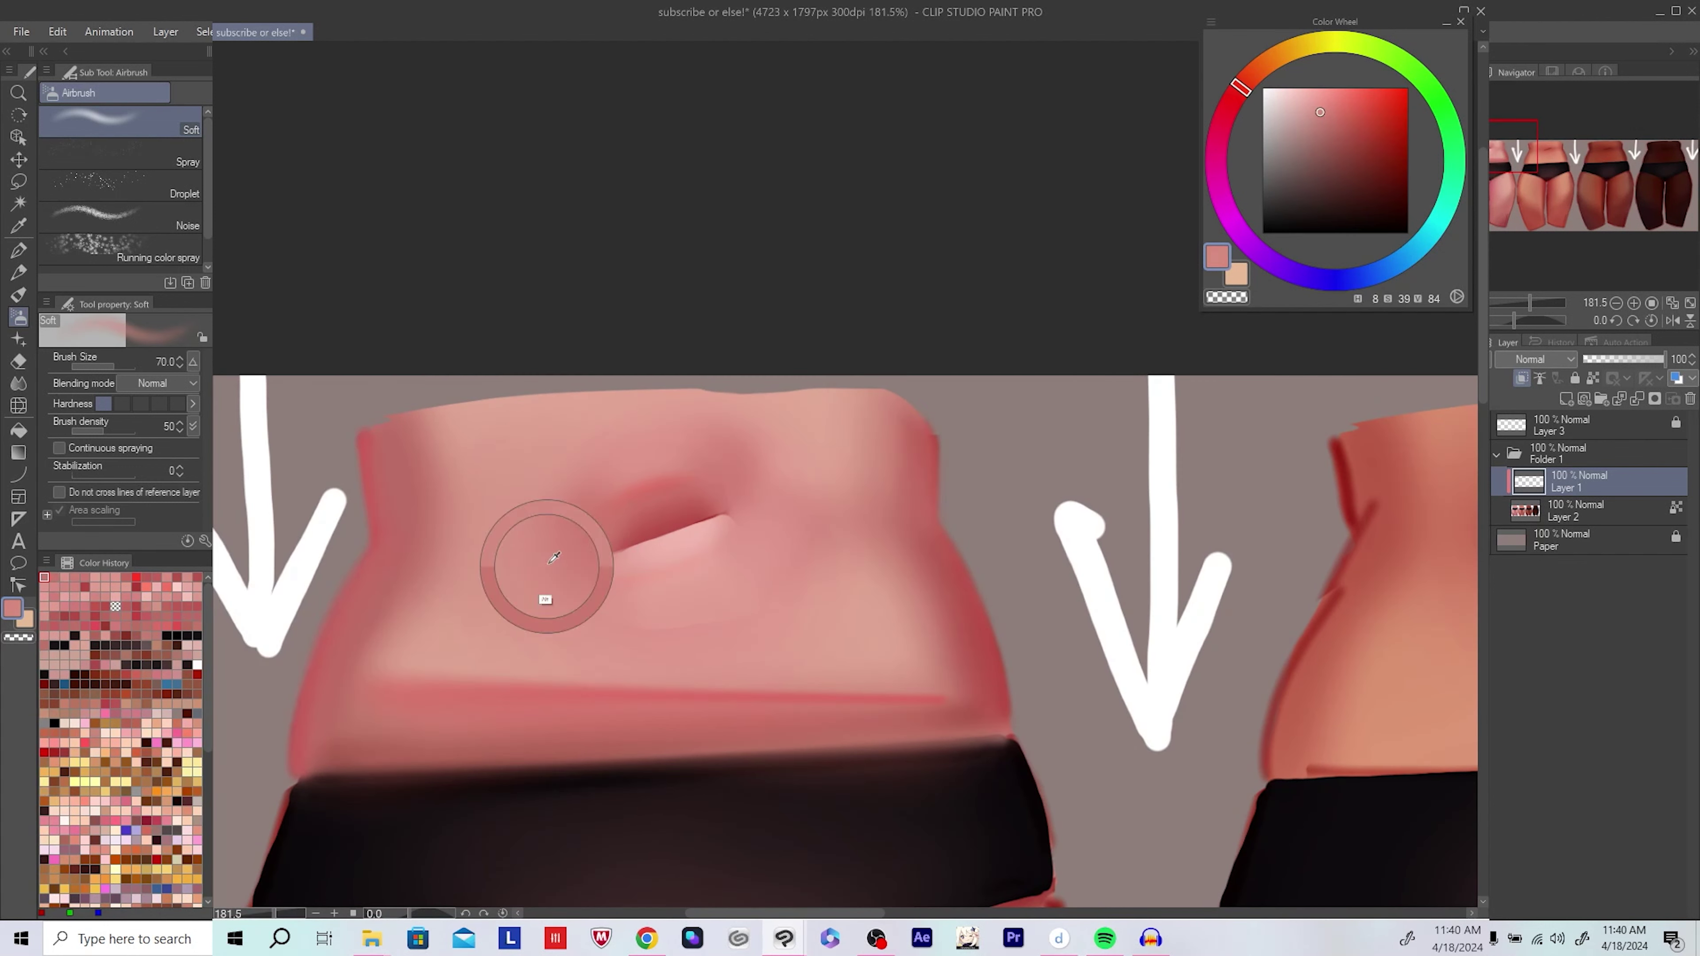
pyautogui.moveTo(759, 460)
pyautogui.mouseDown()
pyautogui.moveTo(753, 473)
pyautogui.moveTo(751, 451)
pyautogui.mouseUp()
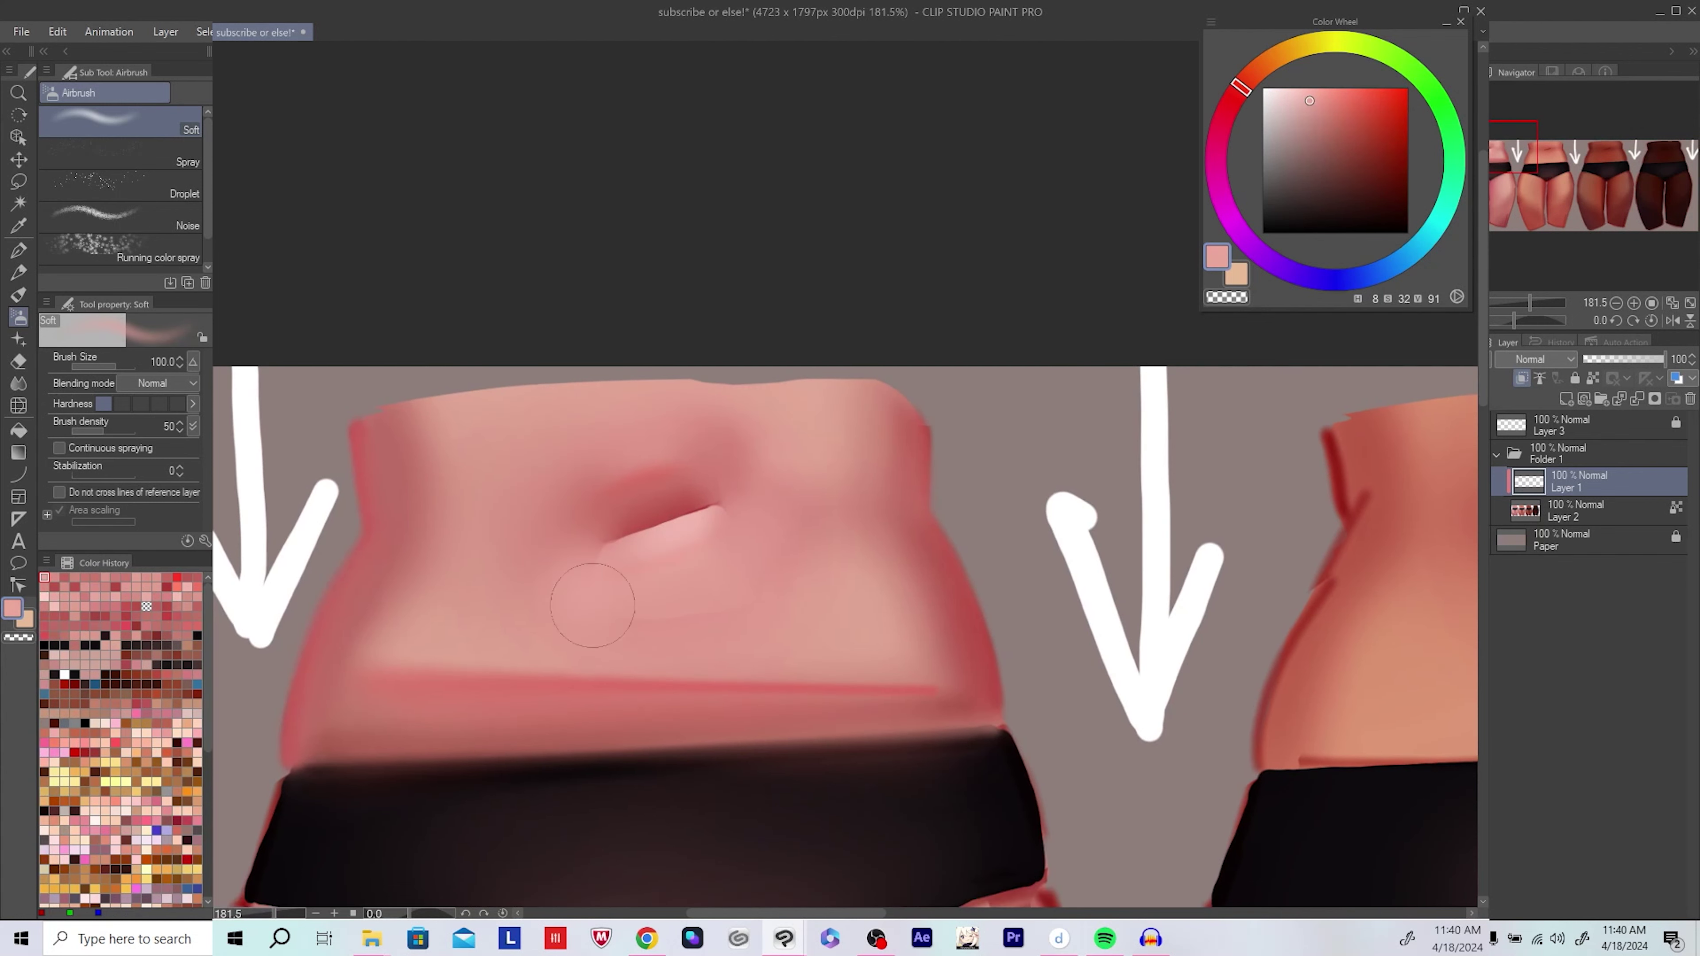
# Step: Check the navel in a mirrored view and soften its outer corner with sampled pinks (H 7, S 41, V 83 and H 7, S 38, V 85)
pyautogui.keyDown('alt'); pyautogui.click(599, 597); pyautogui.keyUp('alt')
pyautogui.press('h')
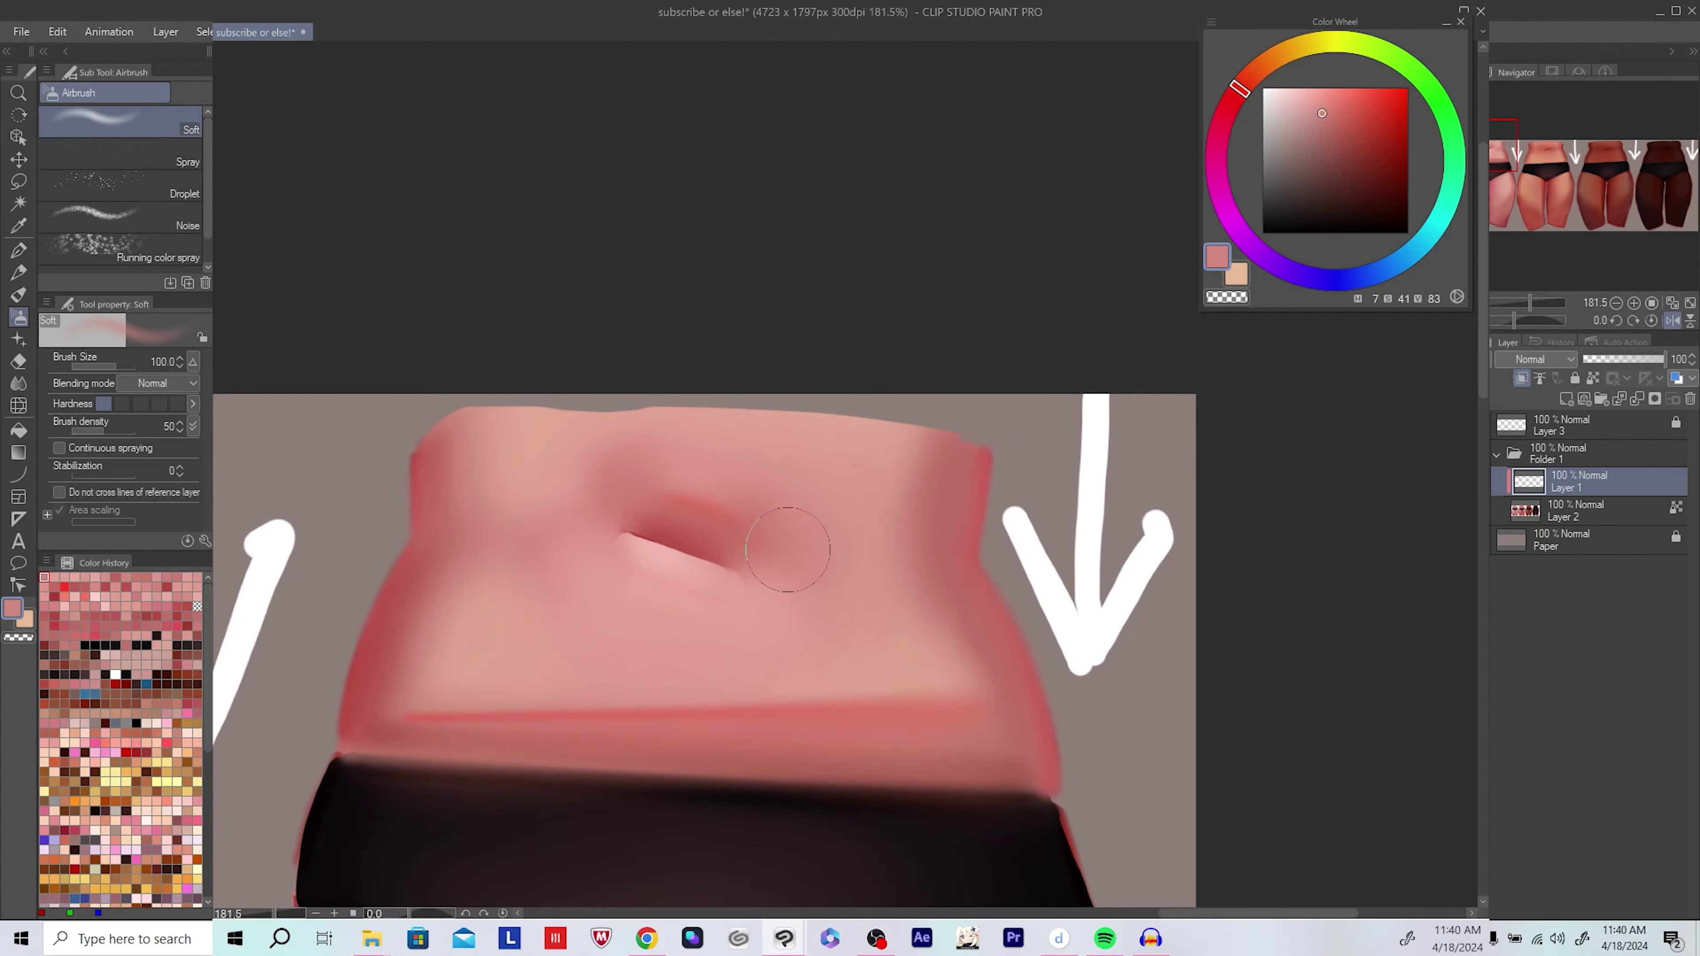
pyautogui.press('h')
pyautogui.keyDown('alt'); pyautogui.click(623, 543); pyautogui.keyUp('alt')
pyautogui.moveTo(623, 544); pyautogui.dragTo(582, 488)
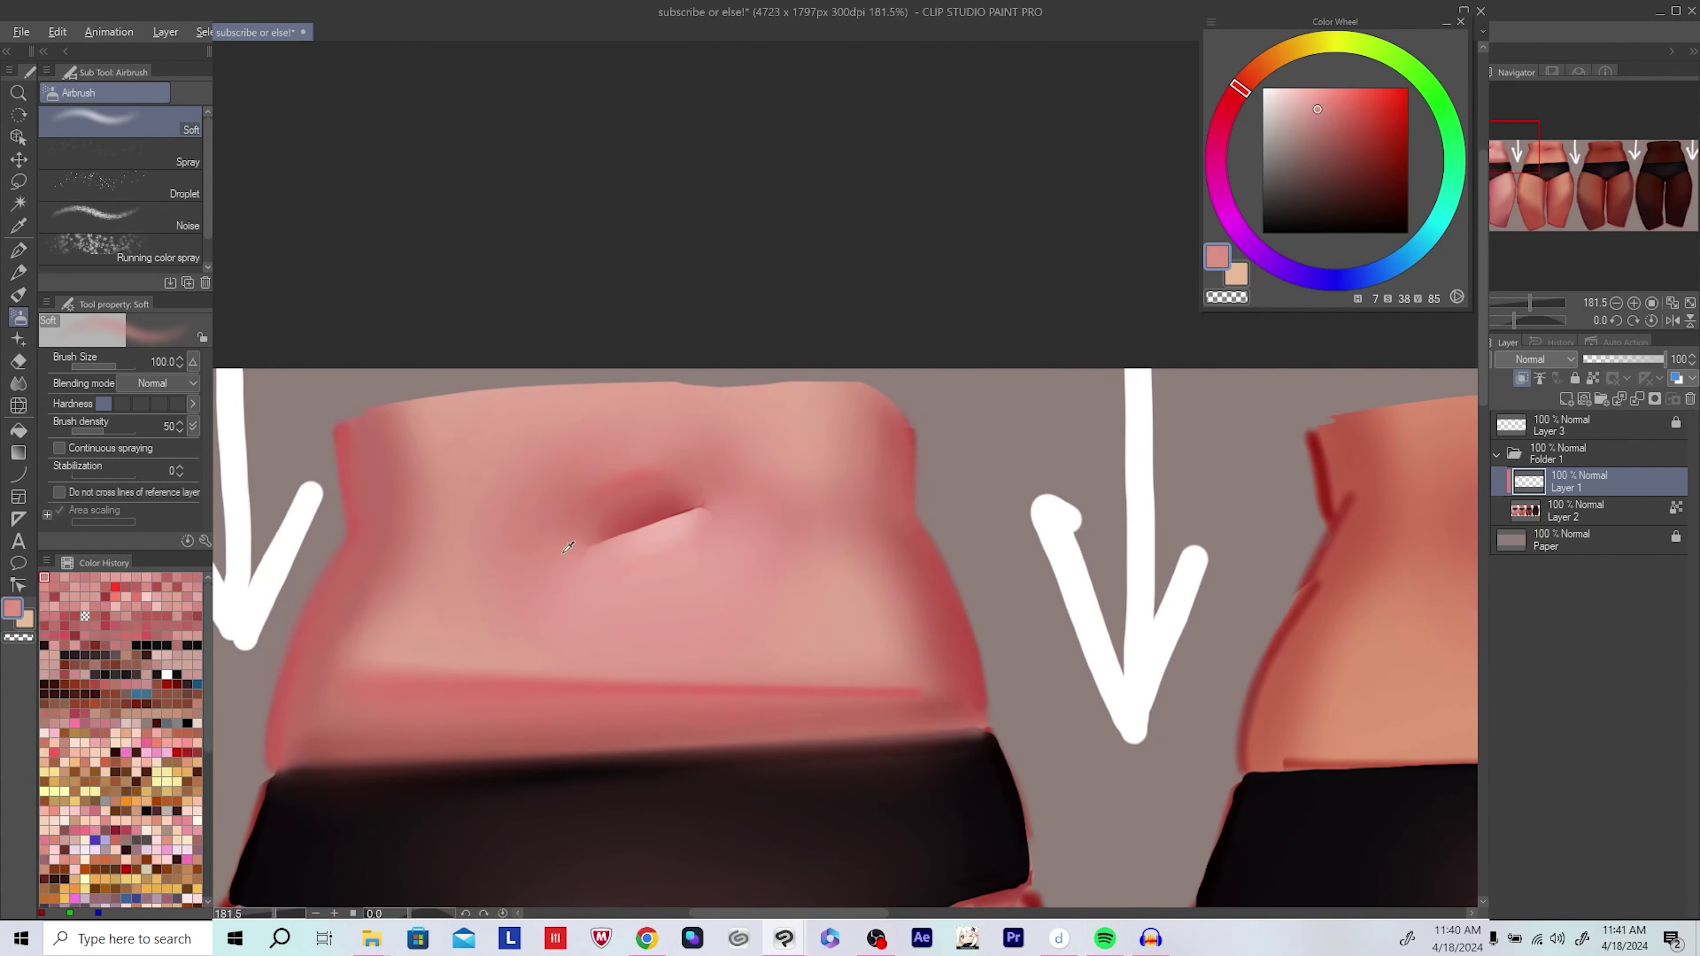
# Step: Smooth the skin around the first figure's navel with sampled pinks (including H 6, S 40, V 84 and H 12, S 35, V 87) at brush size 100
pyautogui.keyDown('alt'); pyautogui.click(682, 626); pyautogui.keyUp('alt')
pyautogui.keyDown('alt'); pyautogui.click(740, 600); pyautogui.keyUp('alt')
pyautogui.moveTo(852, 473); pyautogui.dragTo(853, 503)
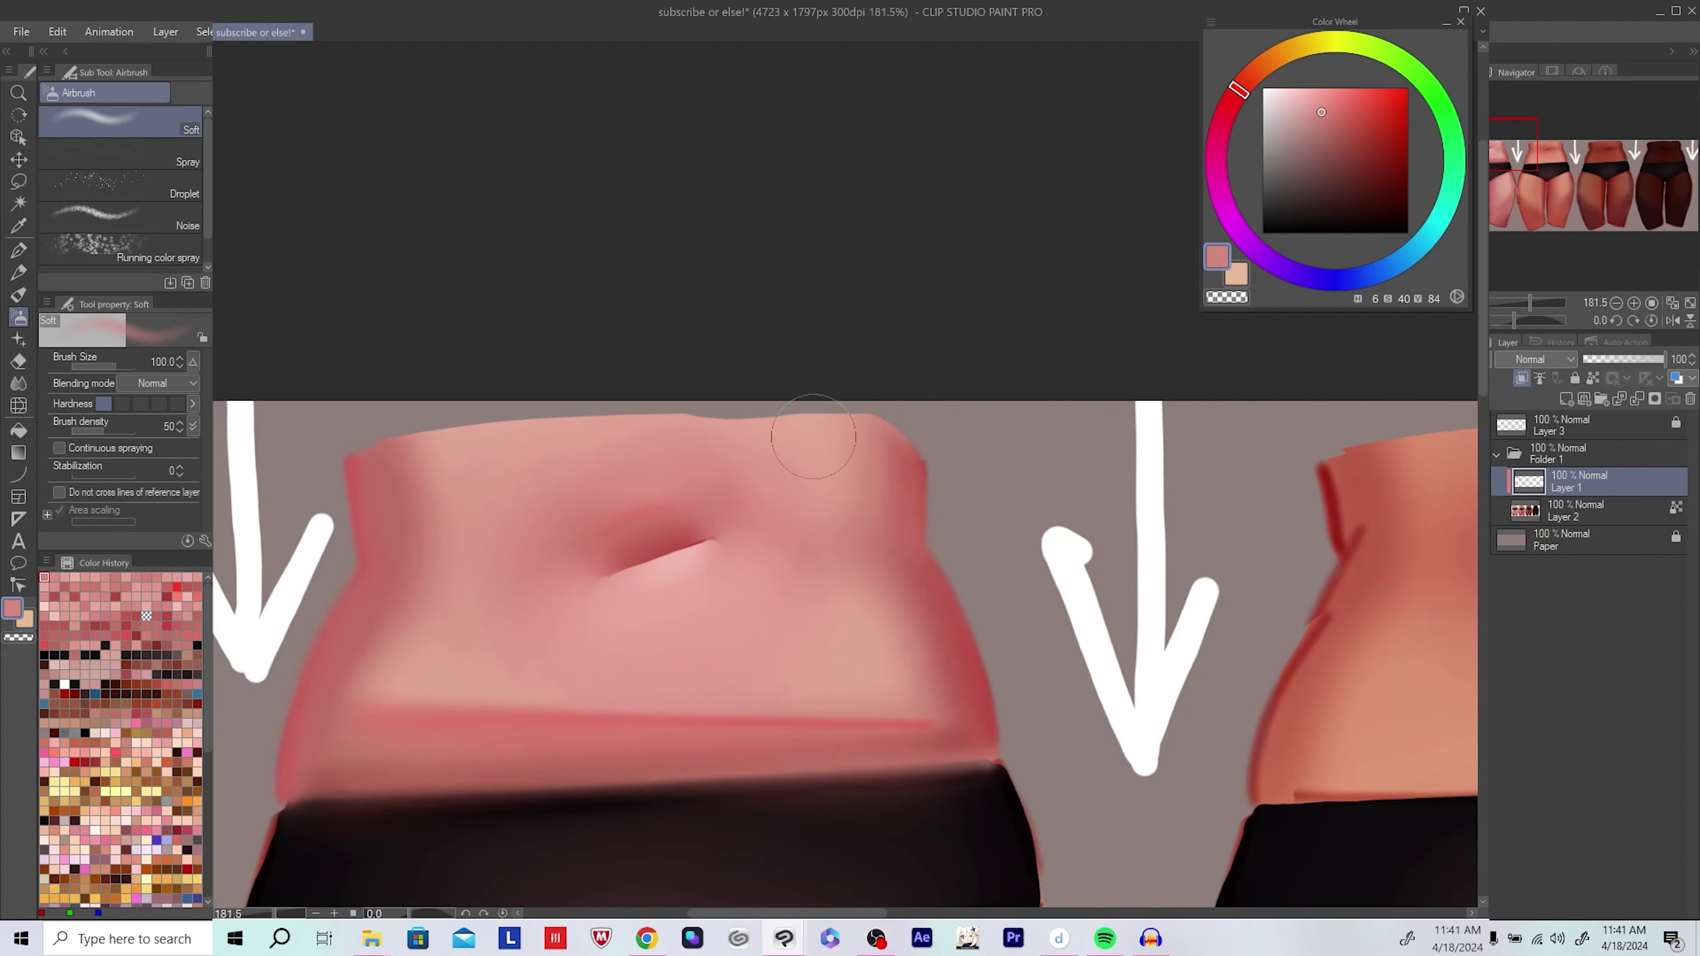
pyautogui.moveTo(750, 581)
pyautogui.mouseDown()
pyautogui.moveTo(778, 551)
pyautogui.moveTo(796, 586)
pyautogui.mouseUp()
pyautogui.keyDown('alt'); pyautogui.click(569, 512); pyautogui.keyUp('alt')
pyautogui.keyDown('alt'); pyautogui.click(824, 566); pyautogui.keyUp('alt')
pyautogui.keyDown('alt'); pyautogui.click(772, 453); pyautogui.keyUp('alt')
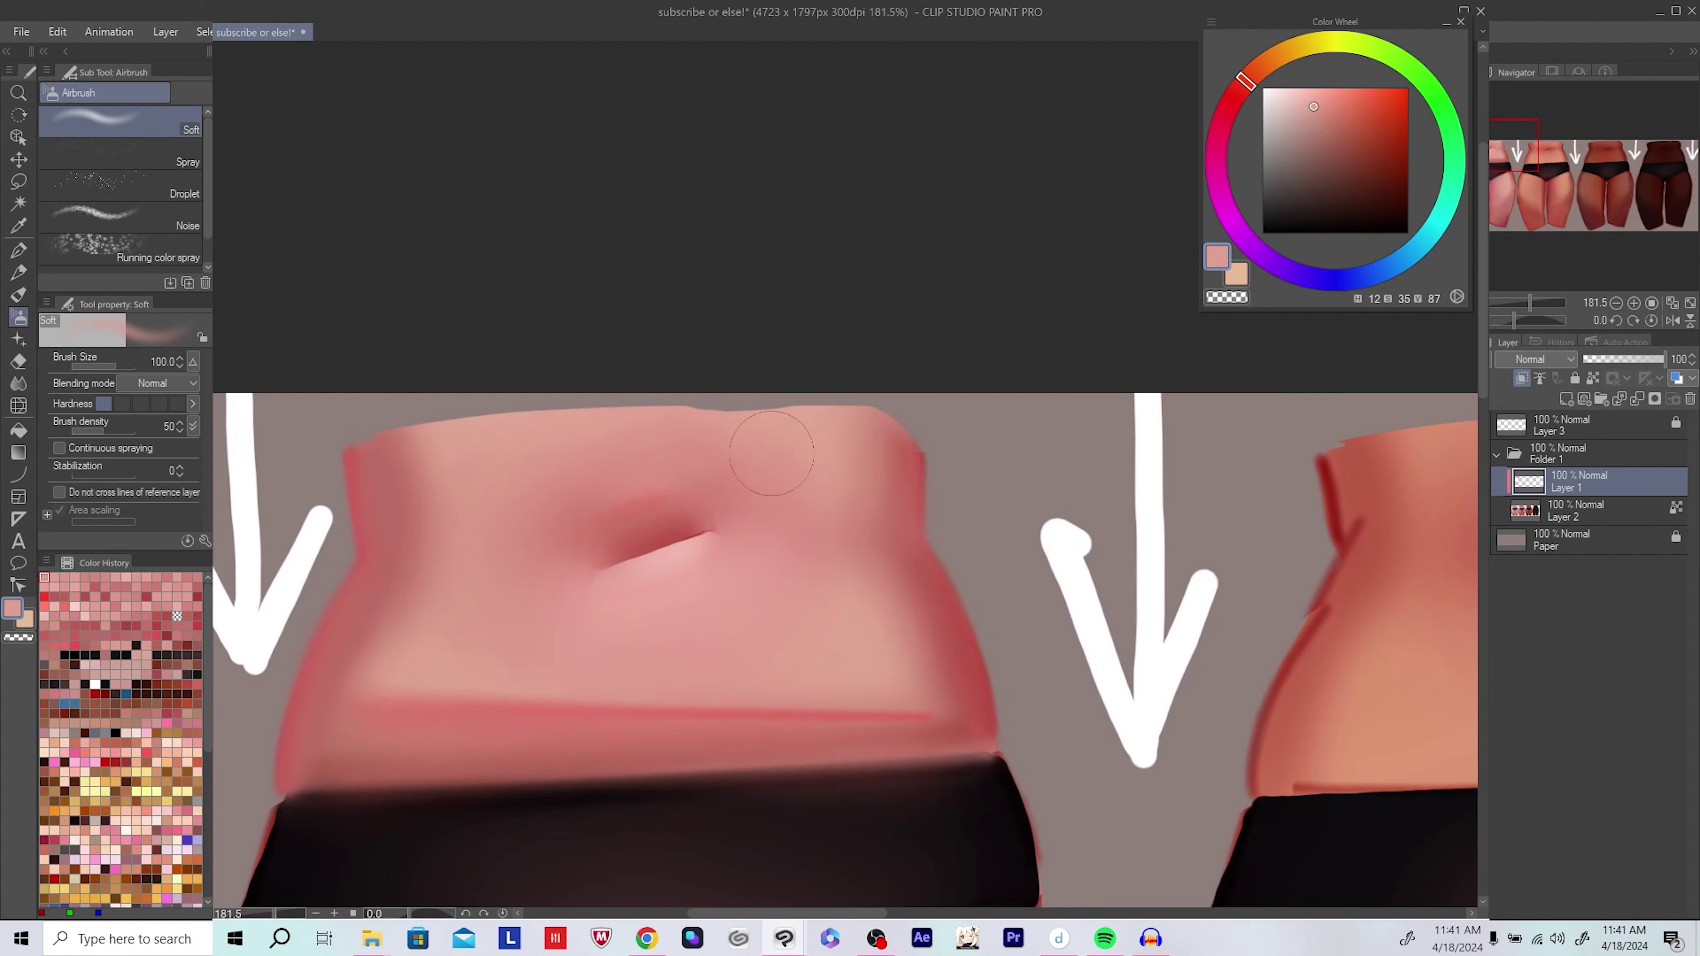
pyautogui.keyDown('alt'); pyautogui.click(511, 465); pyautogui.keyUp('alt')
pyautogui.scroll(-6, 511, 465)
pyautogui.scroll(2, 591, 482)
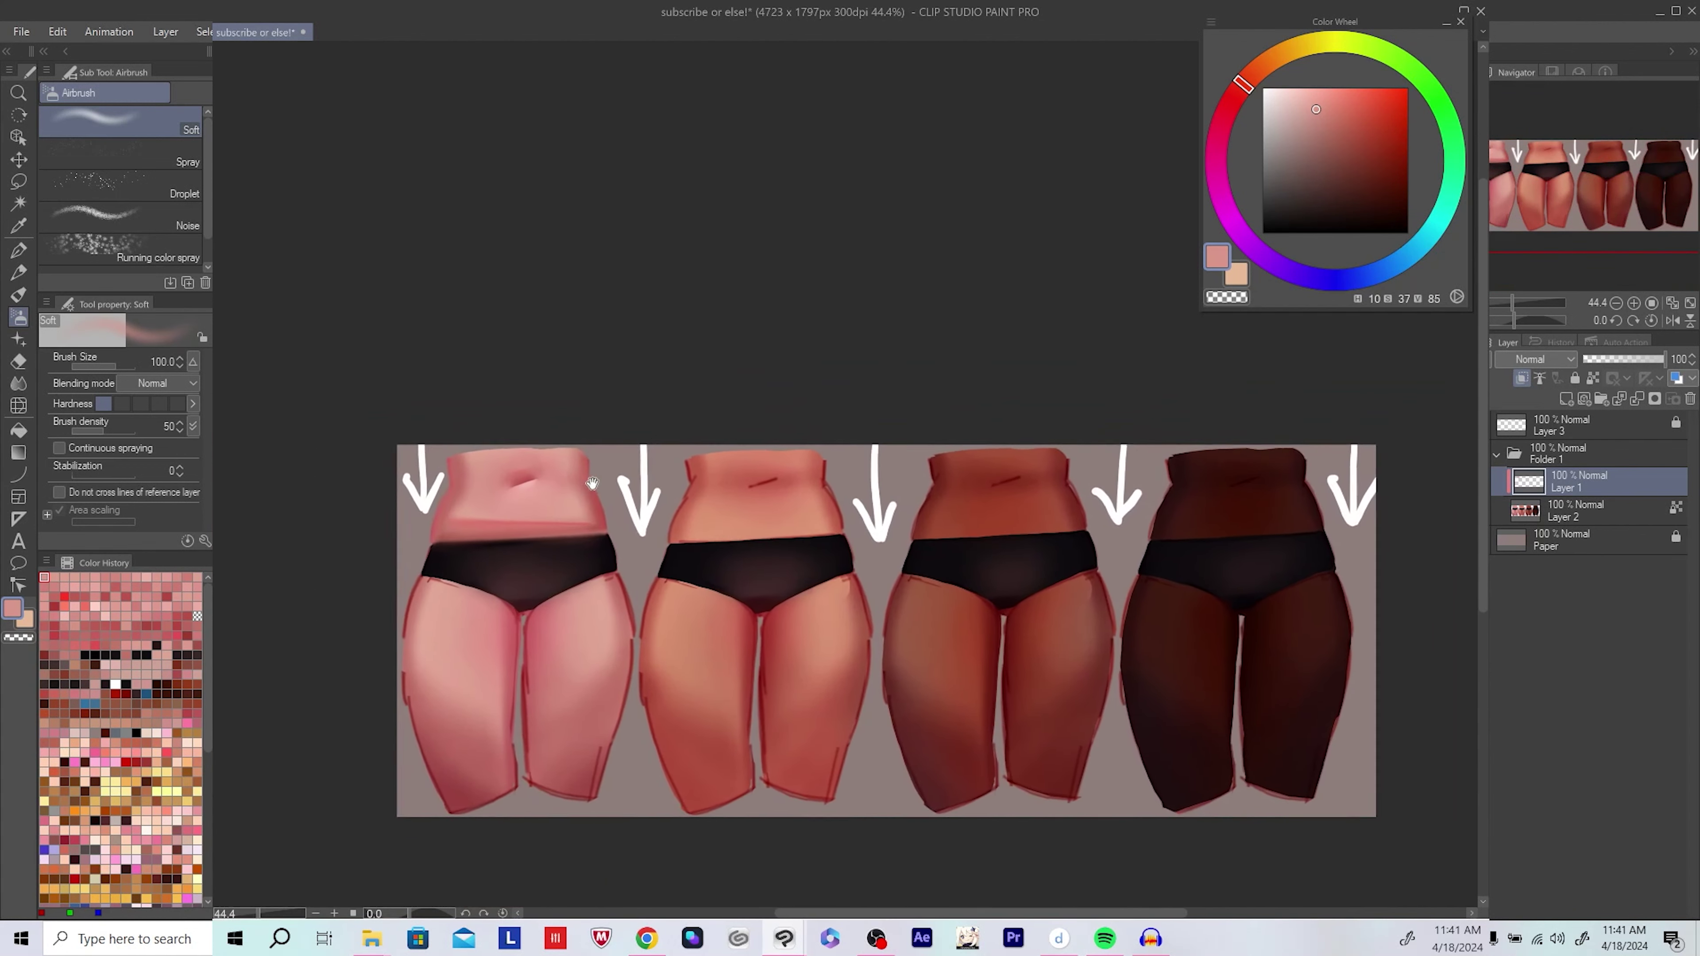
# Step: Merge the navel touch-up layer into Layer 2 and add a new layer above it, clipped to the layer below
pyautogui.moveTo(592, 482)
pyautogui.mouseDown()
pyautogui.moveTo(612, 471)
pyautogui.moveTo(569, 476)
pyautogui.mouseUp()
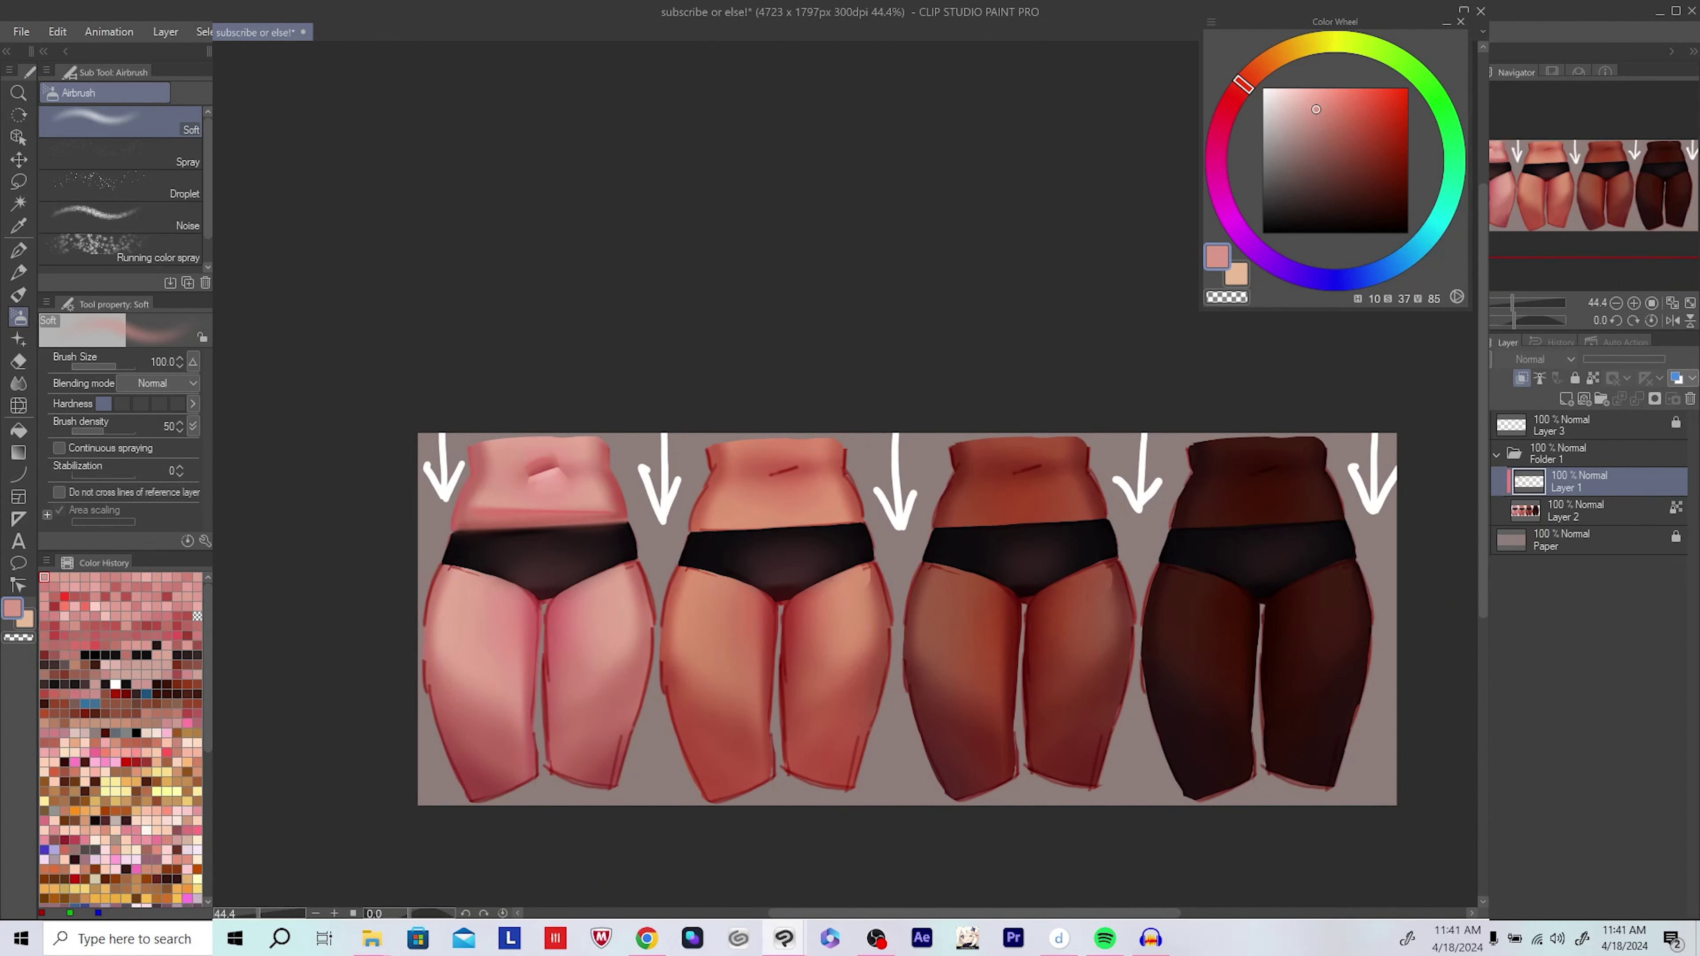
pyautogui.hotkey('ctrl', 'e')
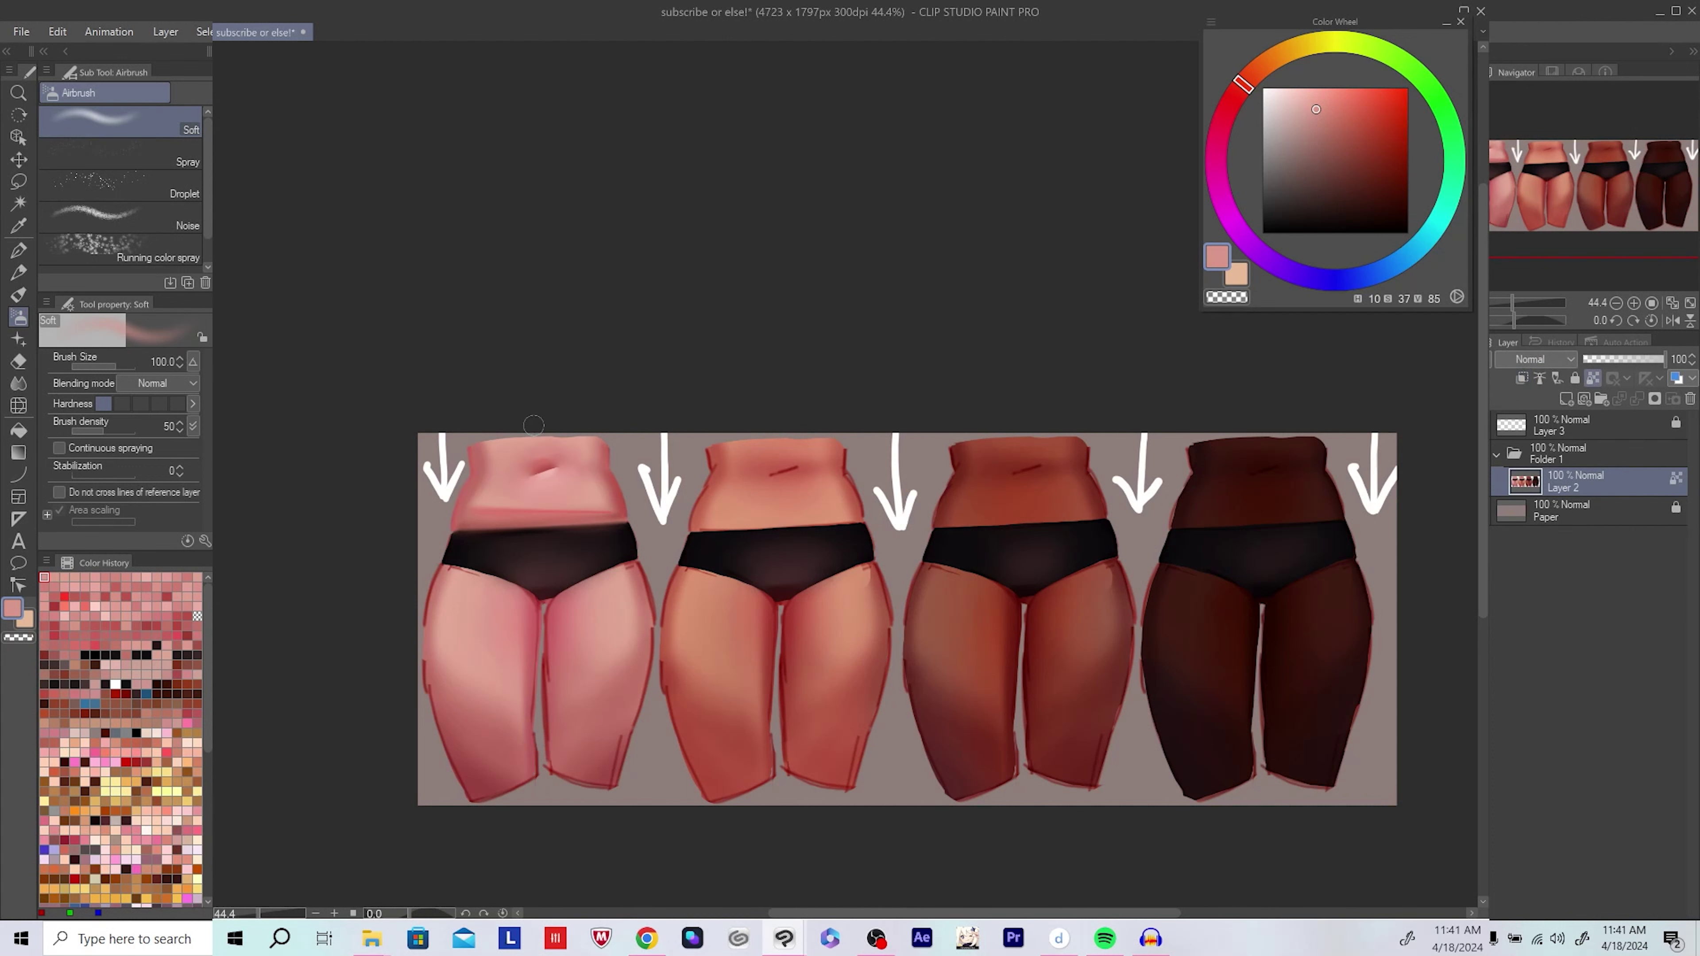
pyautogui.scroll(4, 643, 508)
pyautogui.scroll(2, 644, 508)
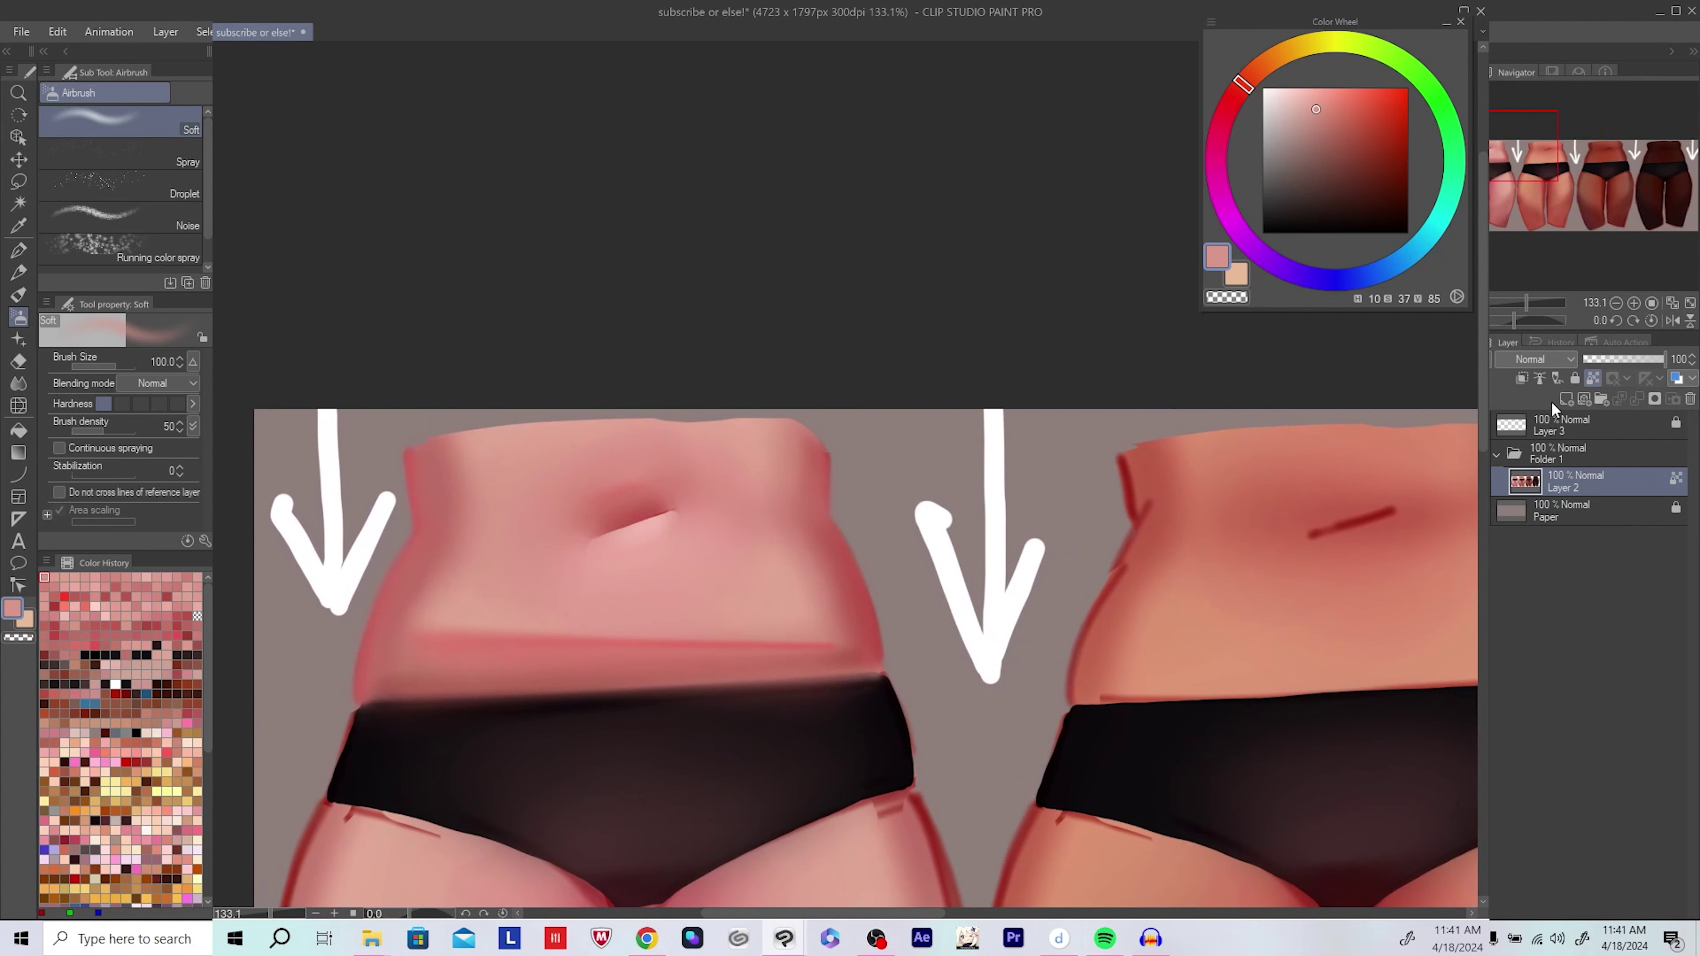
pyautogui.click(1565, 400)
pyautogui.click(1523, 385)
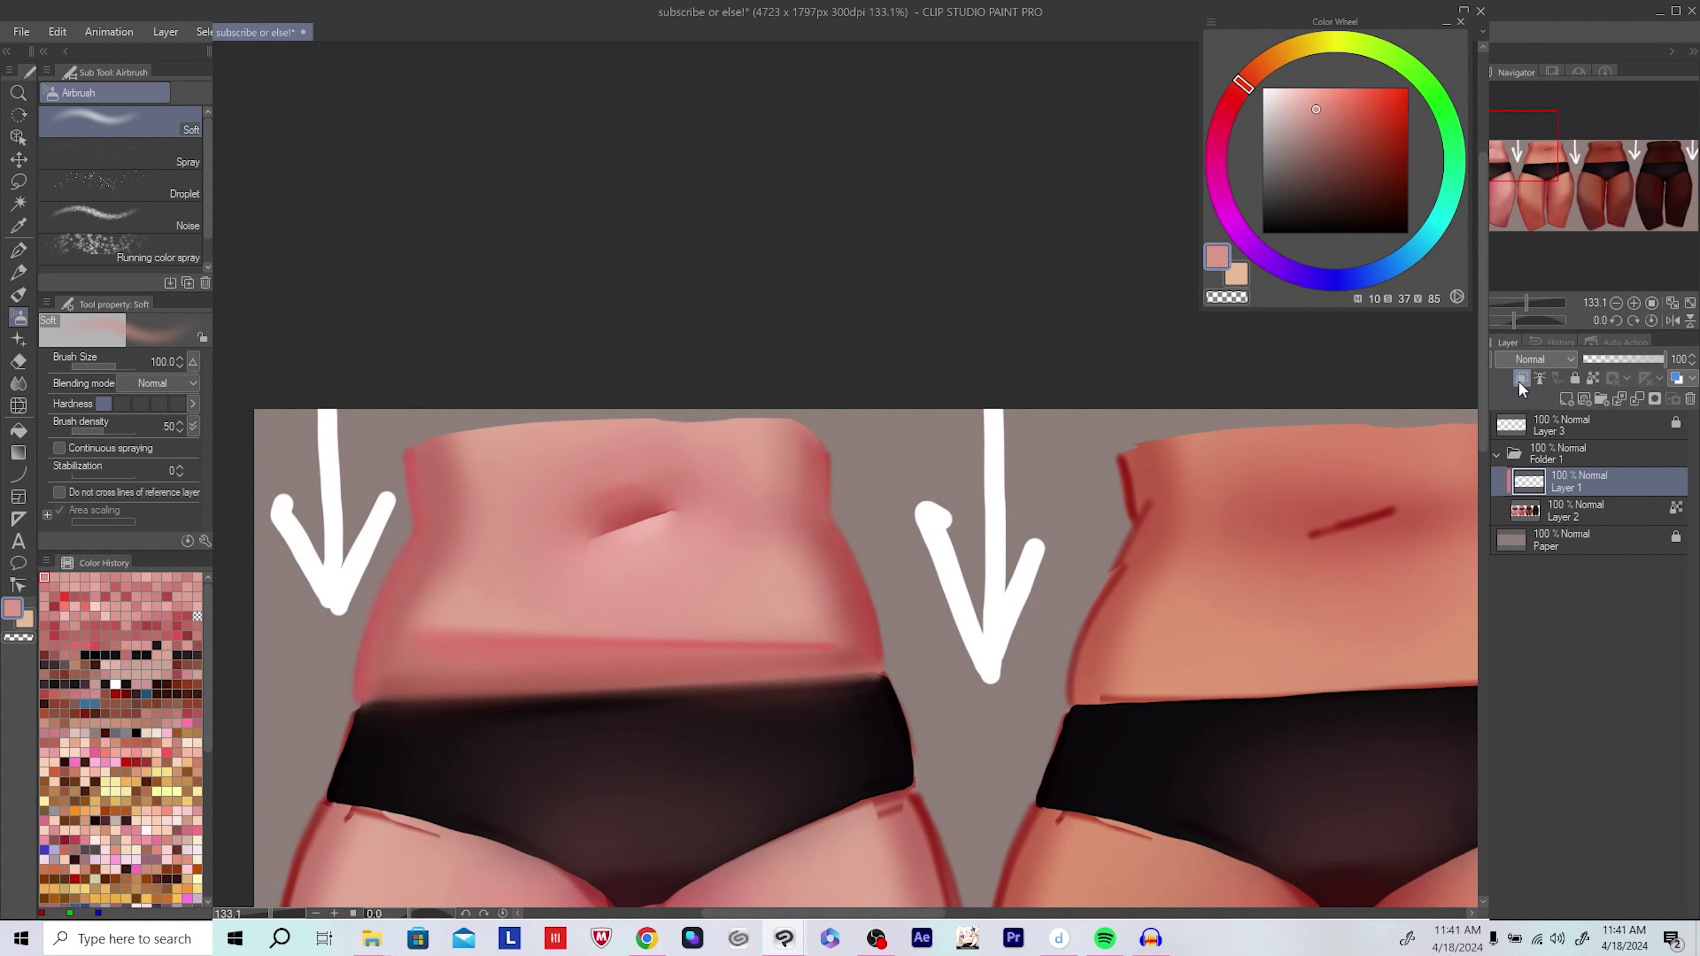
# Step: Shade the crease at the first figure's left waist with a sampled pink shifted to H 354, S 54, V 68
pyautogui.scroll(1, 866, 523)
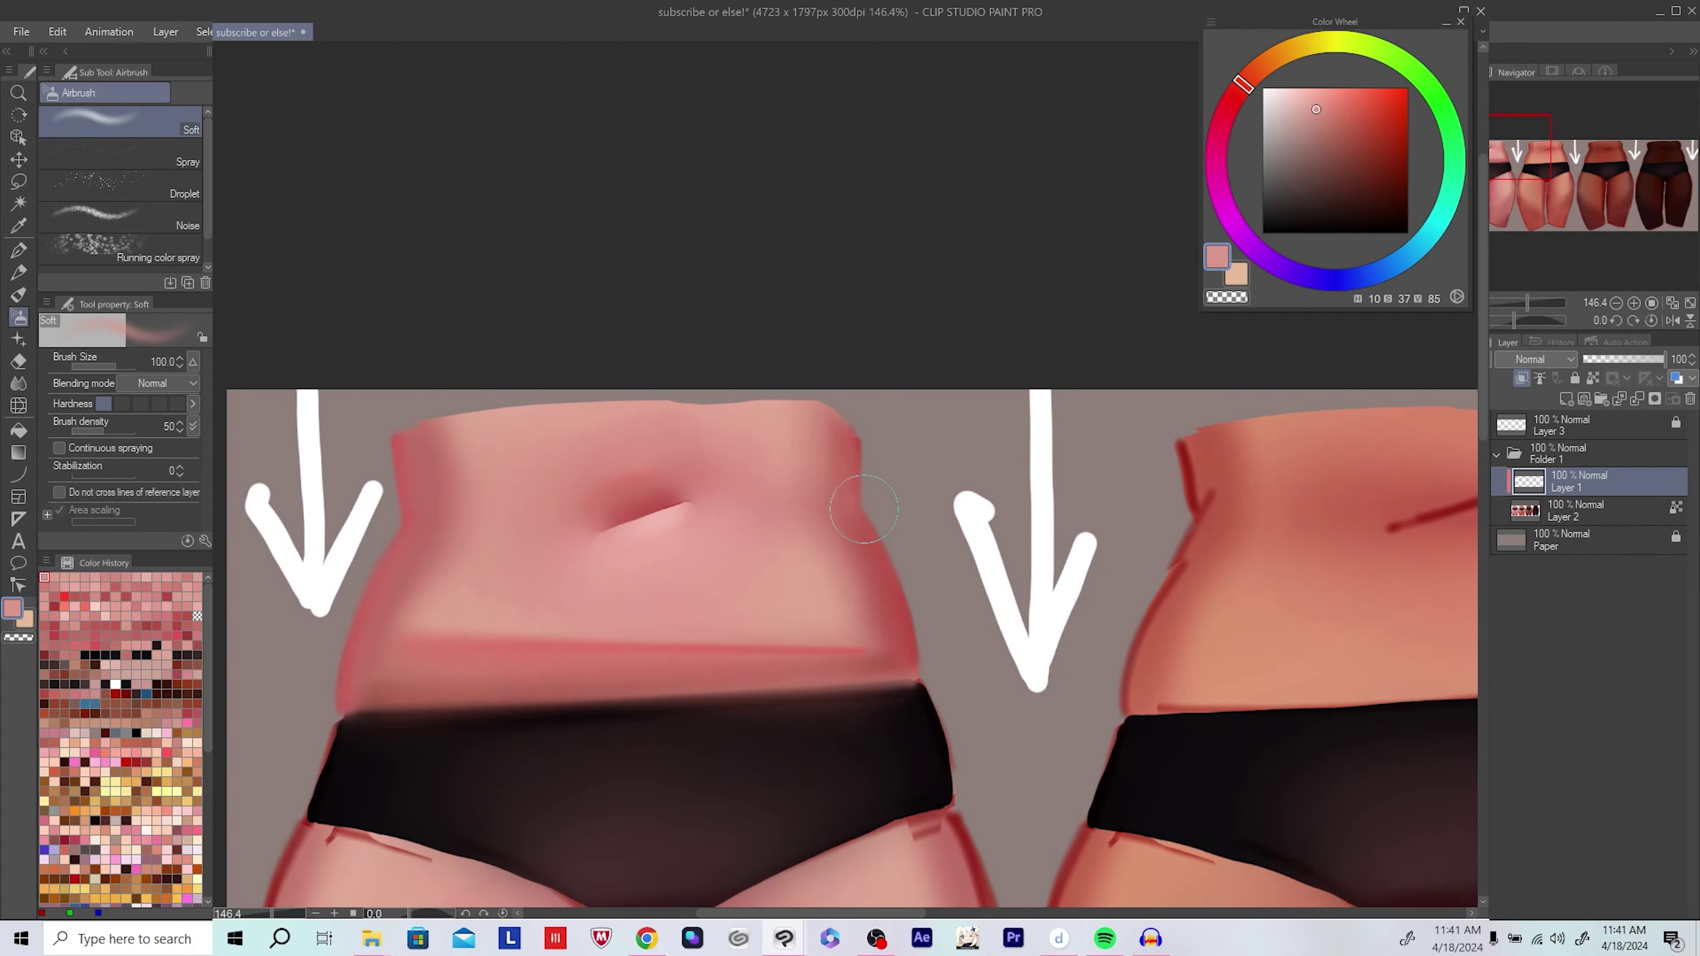
pyautogui.moveTo(863, 510); pyautogui.dragTo(877, 487)
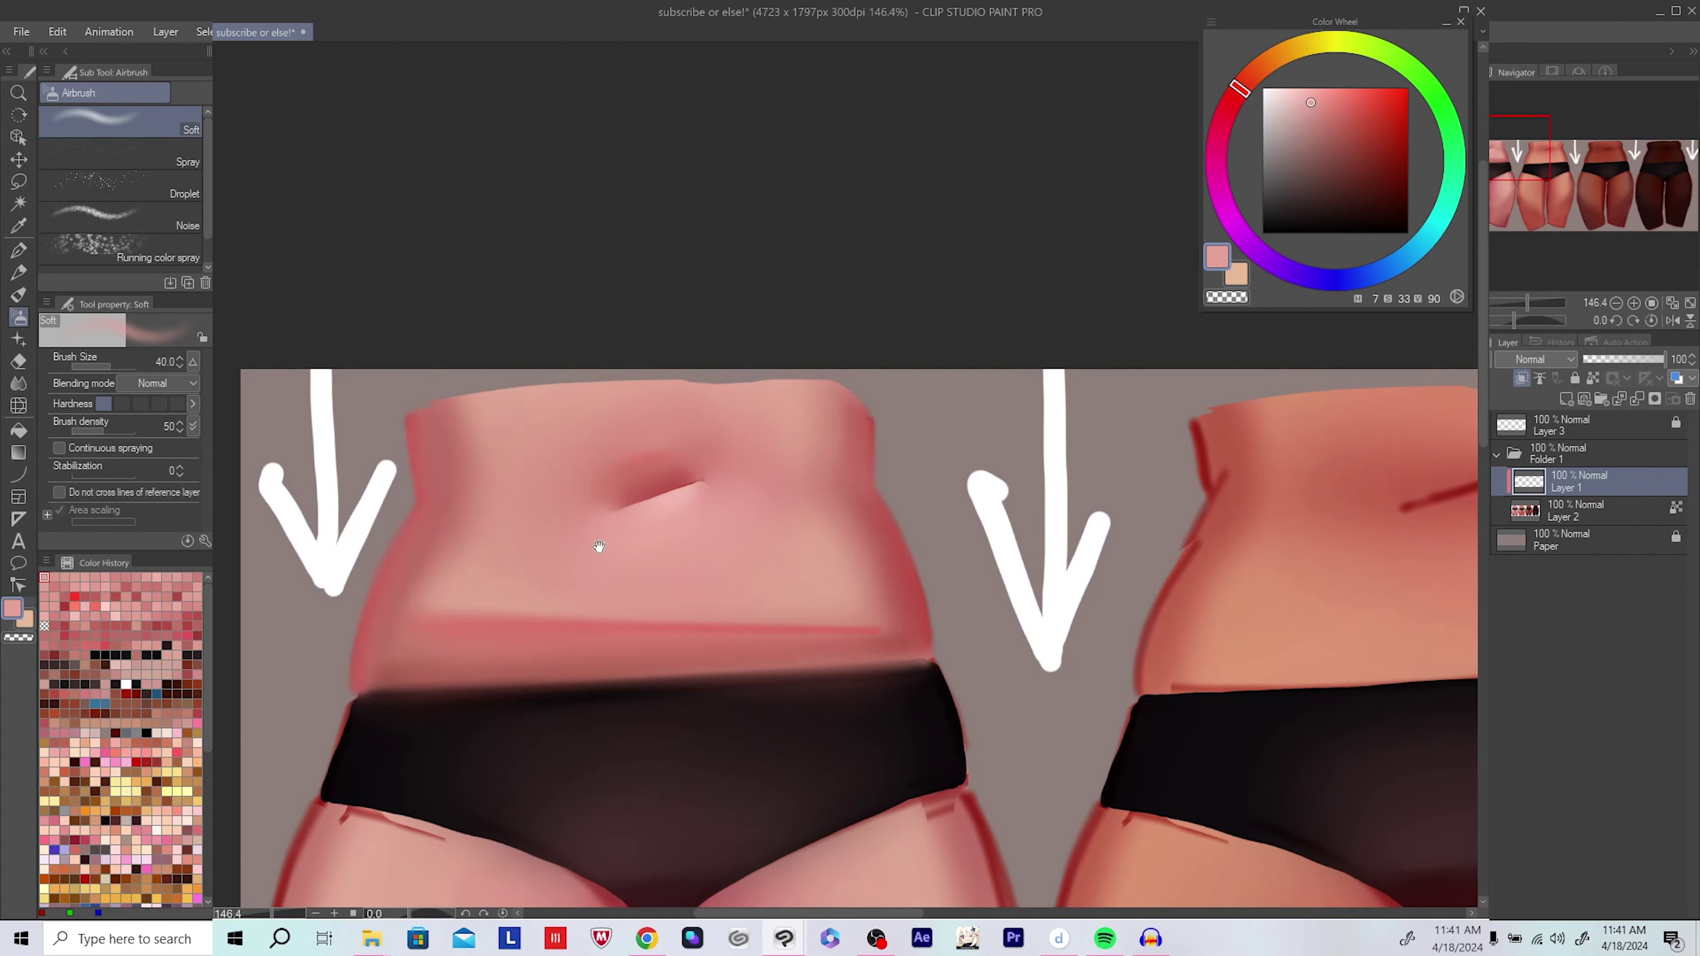
pyautogui.moveTo(599, 547); pyautogui.dragTo(573, 553)
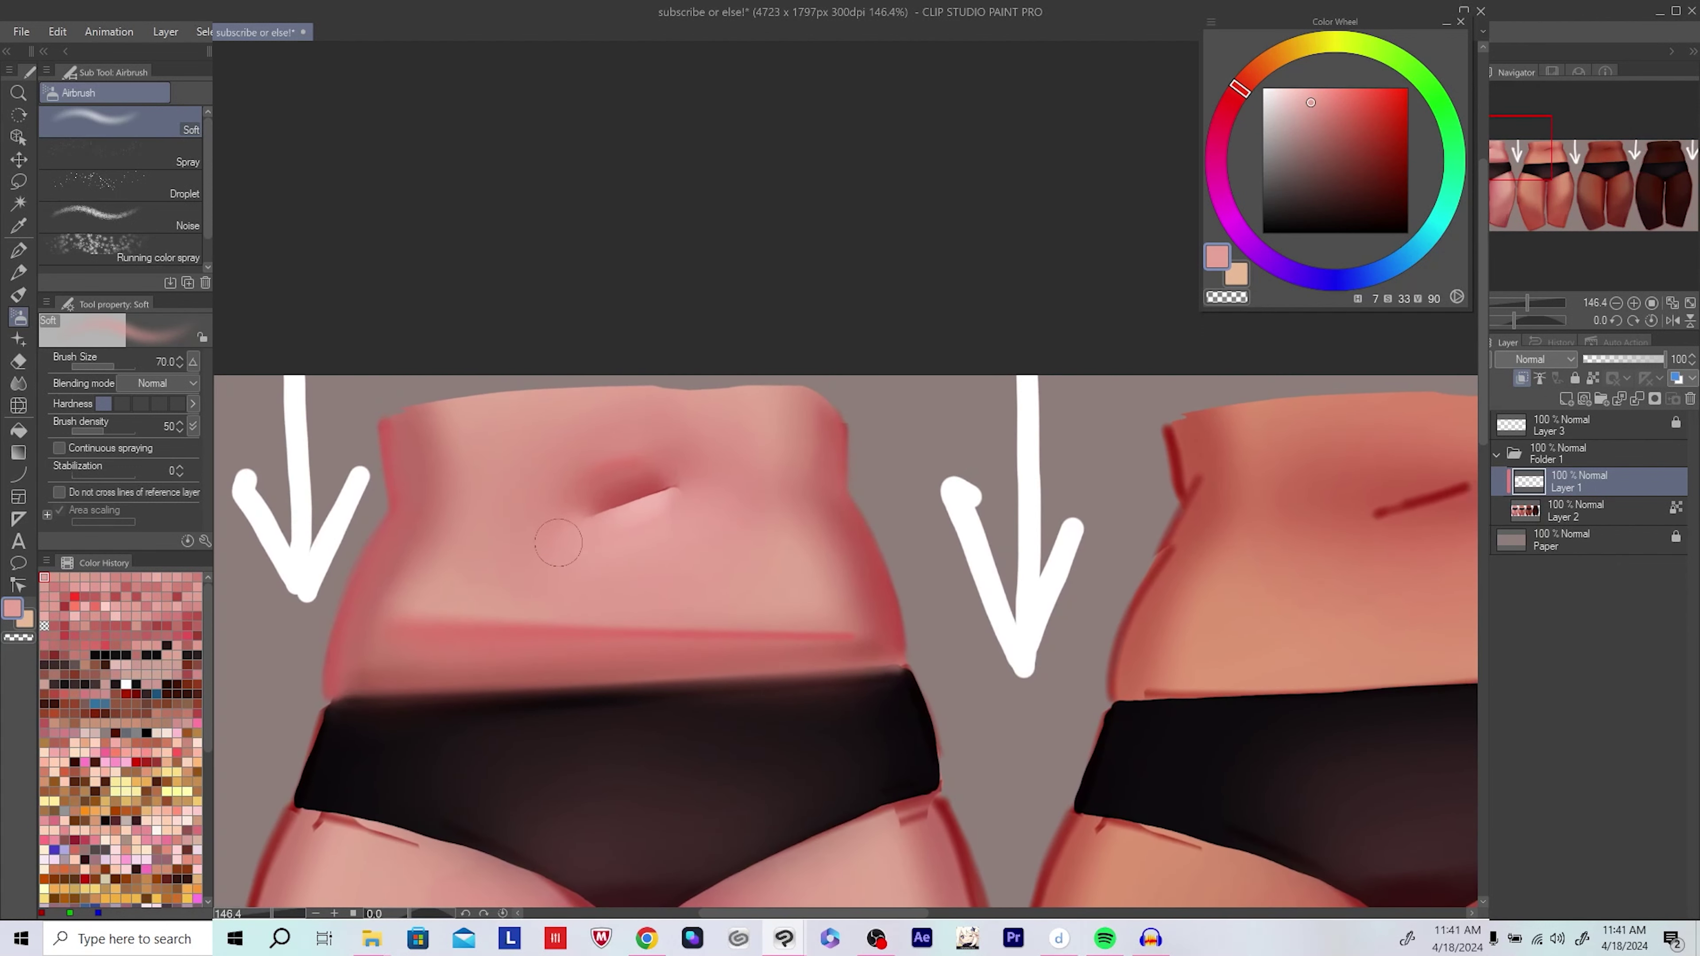
pyautogui.moveTo(864, 505); pyautogui.dragTo(873, 513)
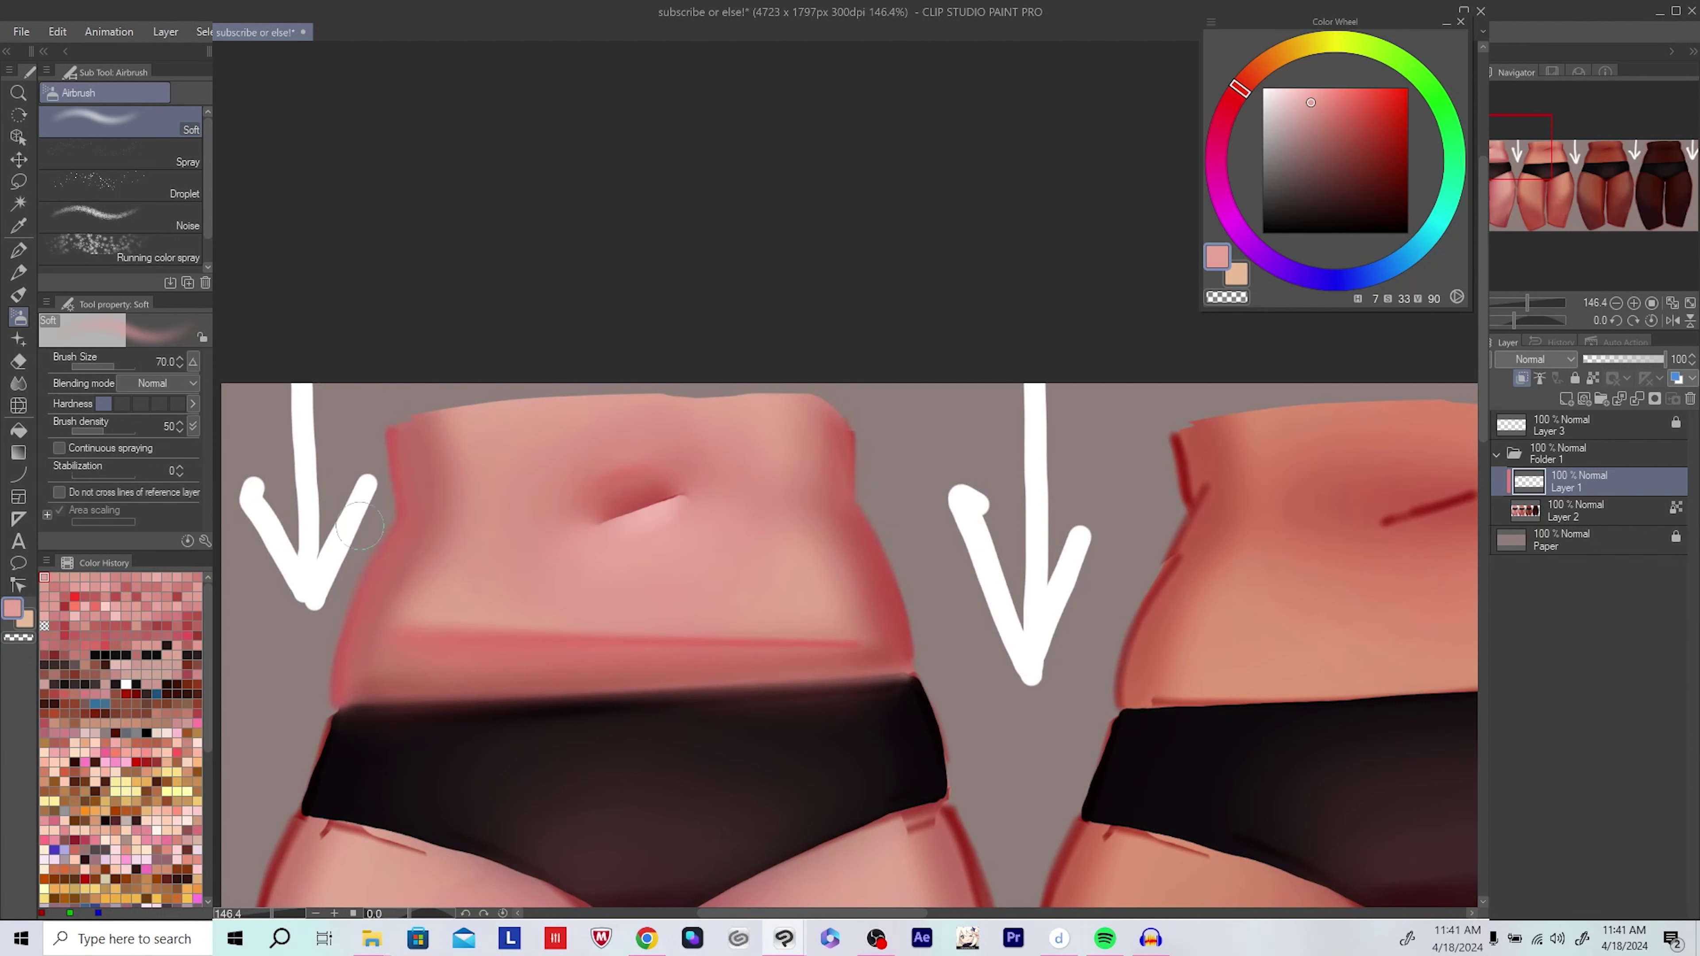
pyautogui.moveTo(359, 526); pyautogui.dragTo(365, 531)
pyautogui.keyDown('alt'); pyautogui.click(422, 496); pyautogui.keyUp('alt')
pyautogui.keyDown('alt'); pyautogui.click(423, 494); pyautogui.keyUp('alt')
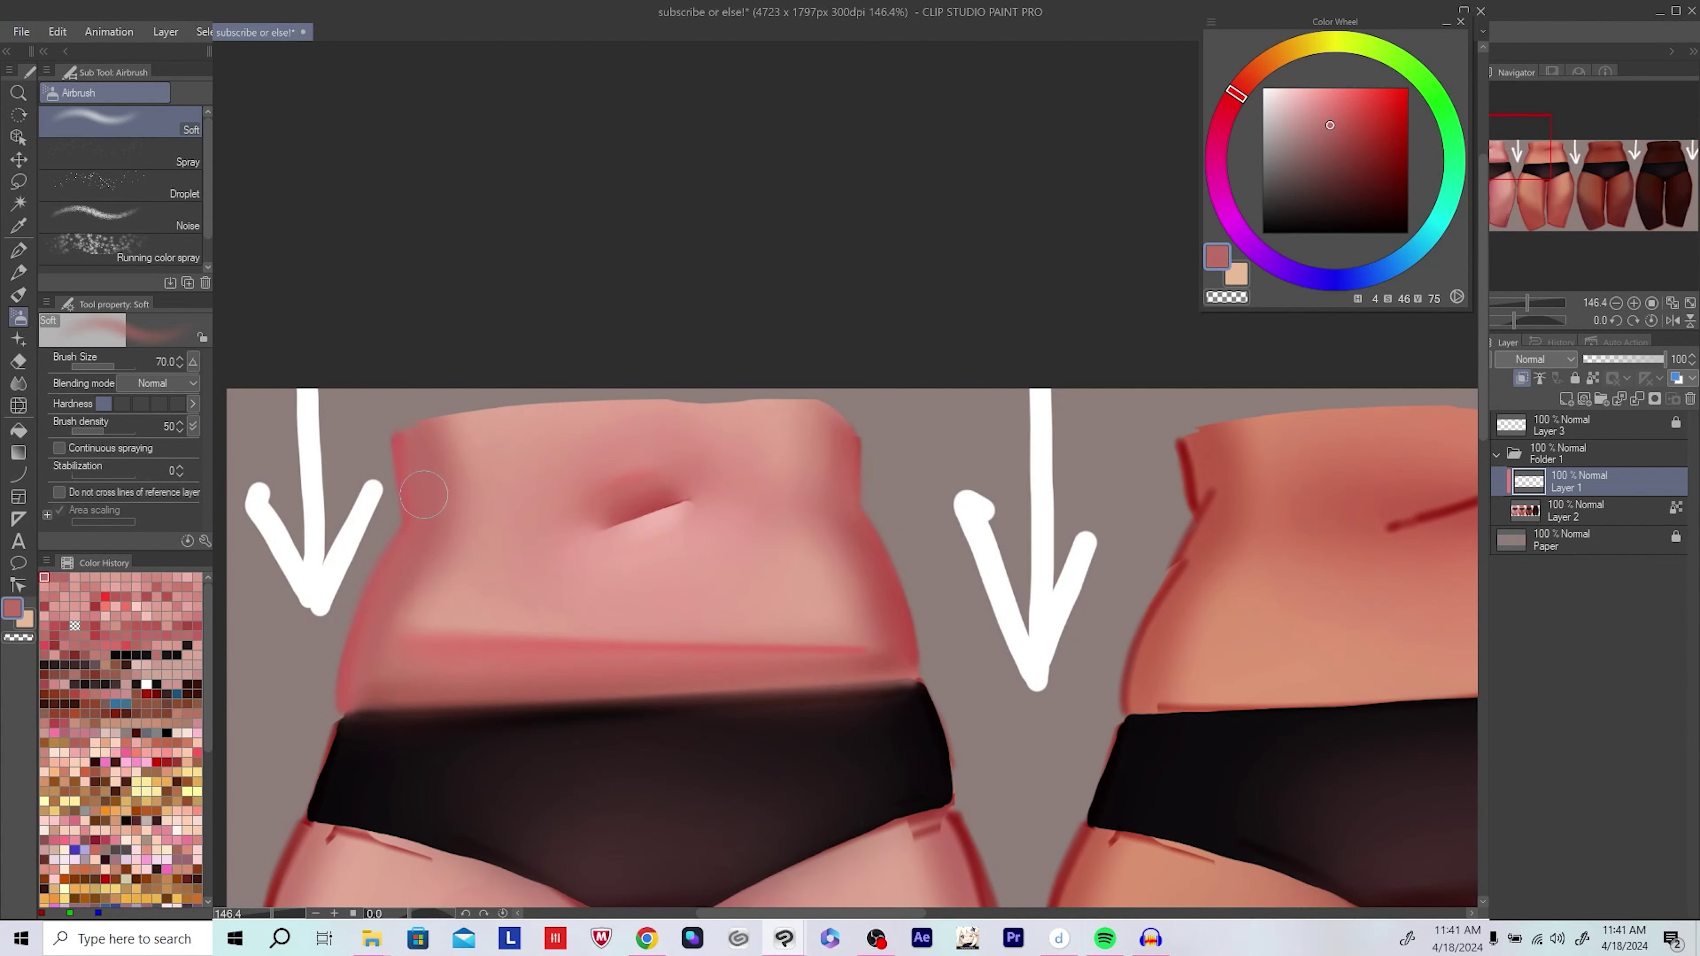
pyautogui.click(1339, 129)
pyautogui.click(1230, 111)
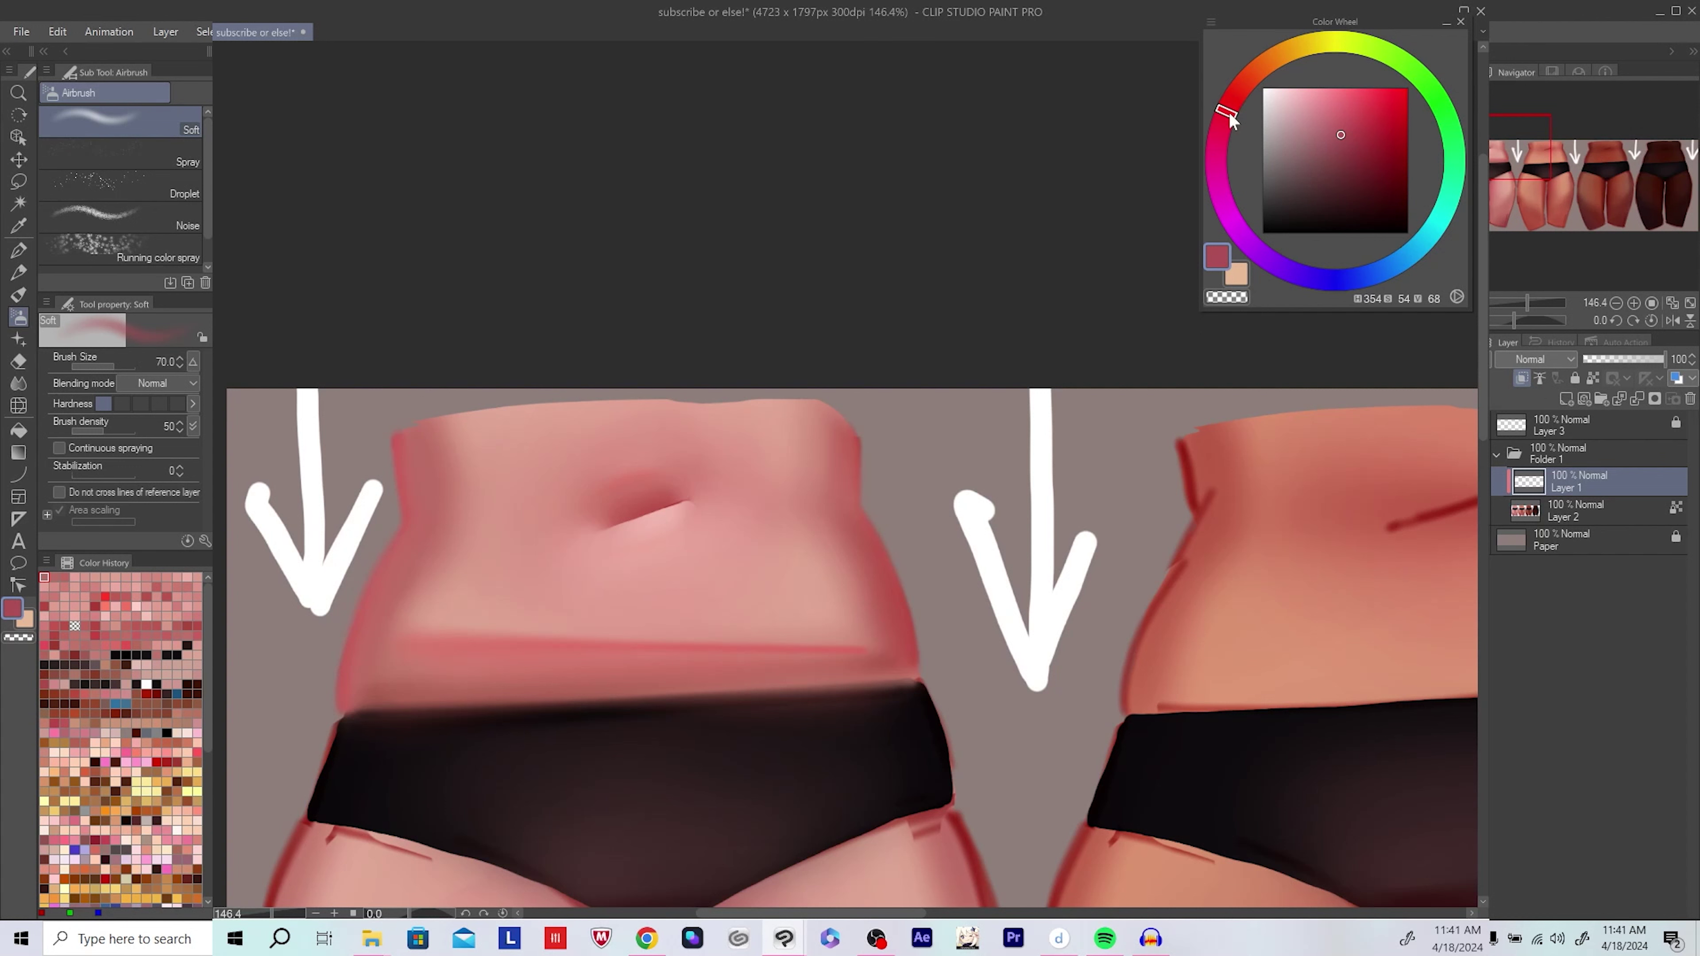
pyautogui.moveTo(393, 521); pyautogui.dragTo(420, 478)
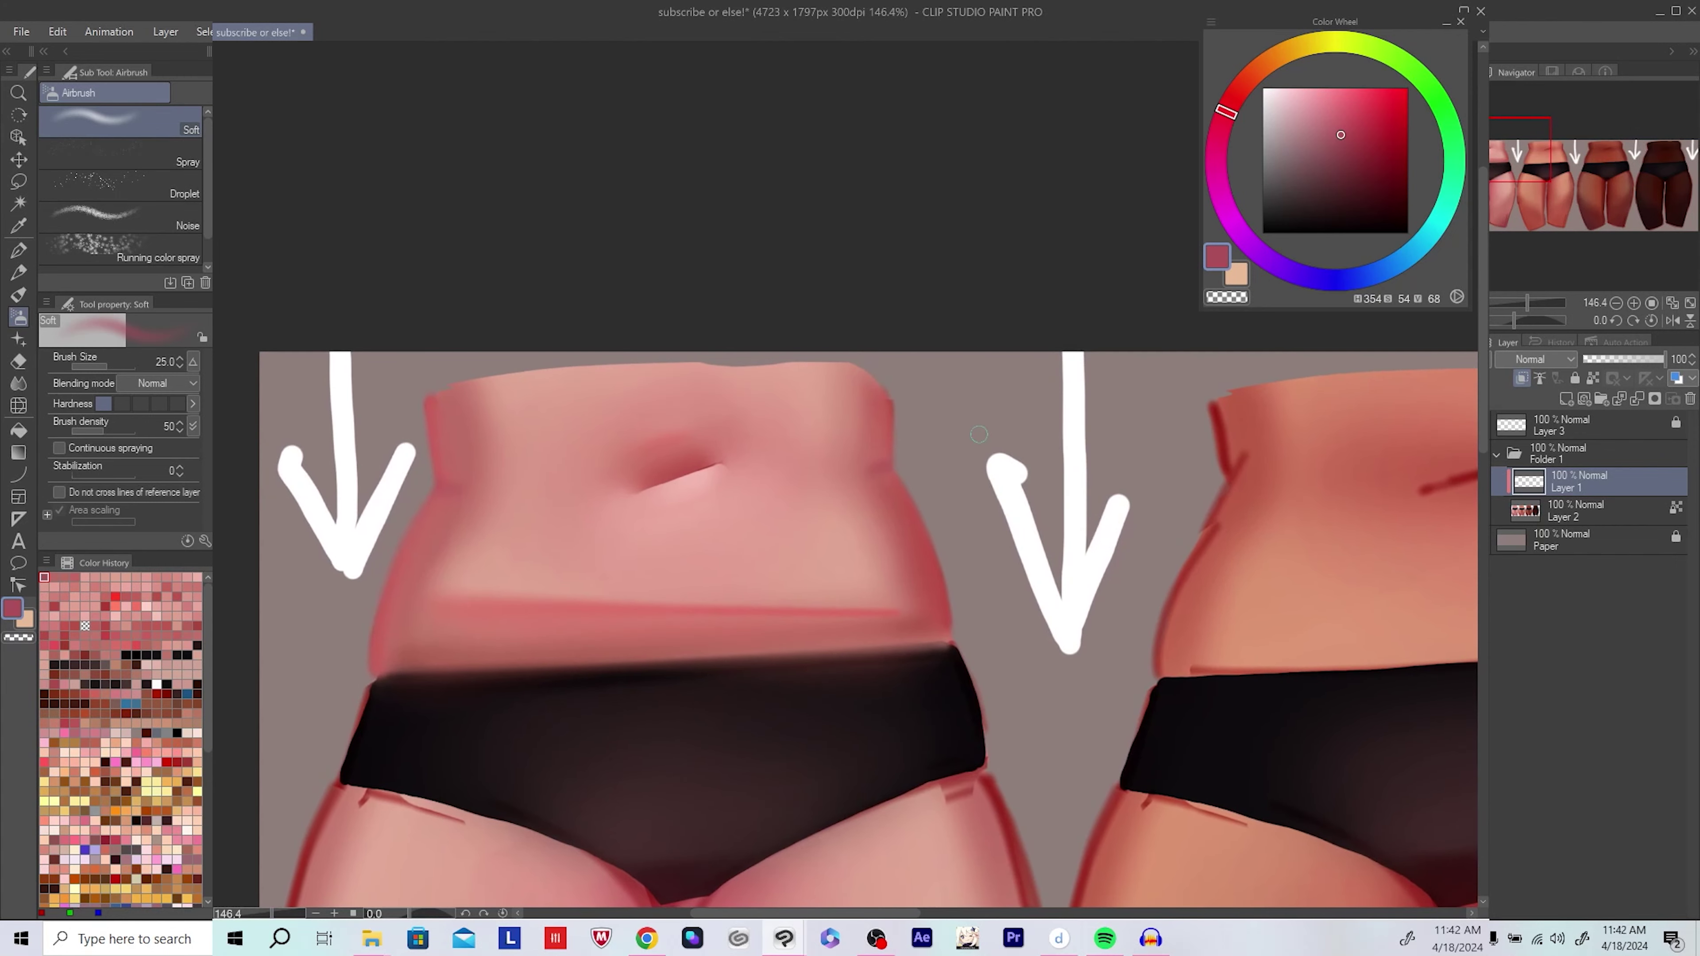
# Step: Deepen the crease at the first figure's right waist with dark red (H 3, S 66, V 55) at brush size 25
pyautogui.moveTo(928, 458); pyautogui.dragTo(966, 486)
pyautogui.moveTo(974, 419); pyautogui.dragTo(958, 417)
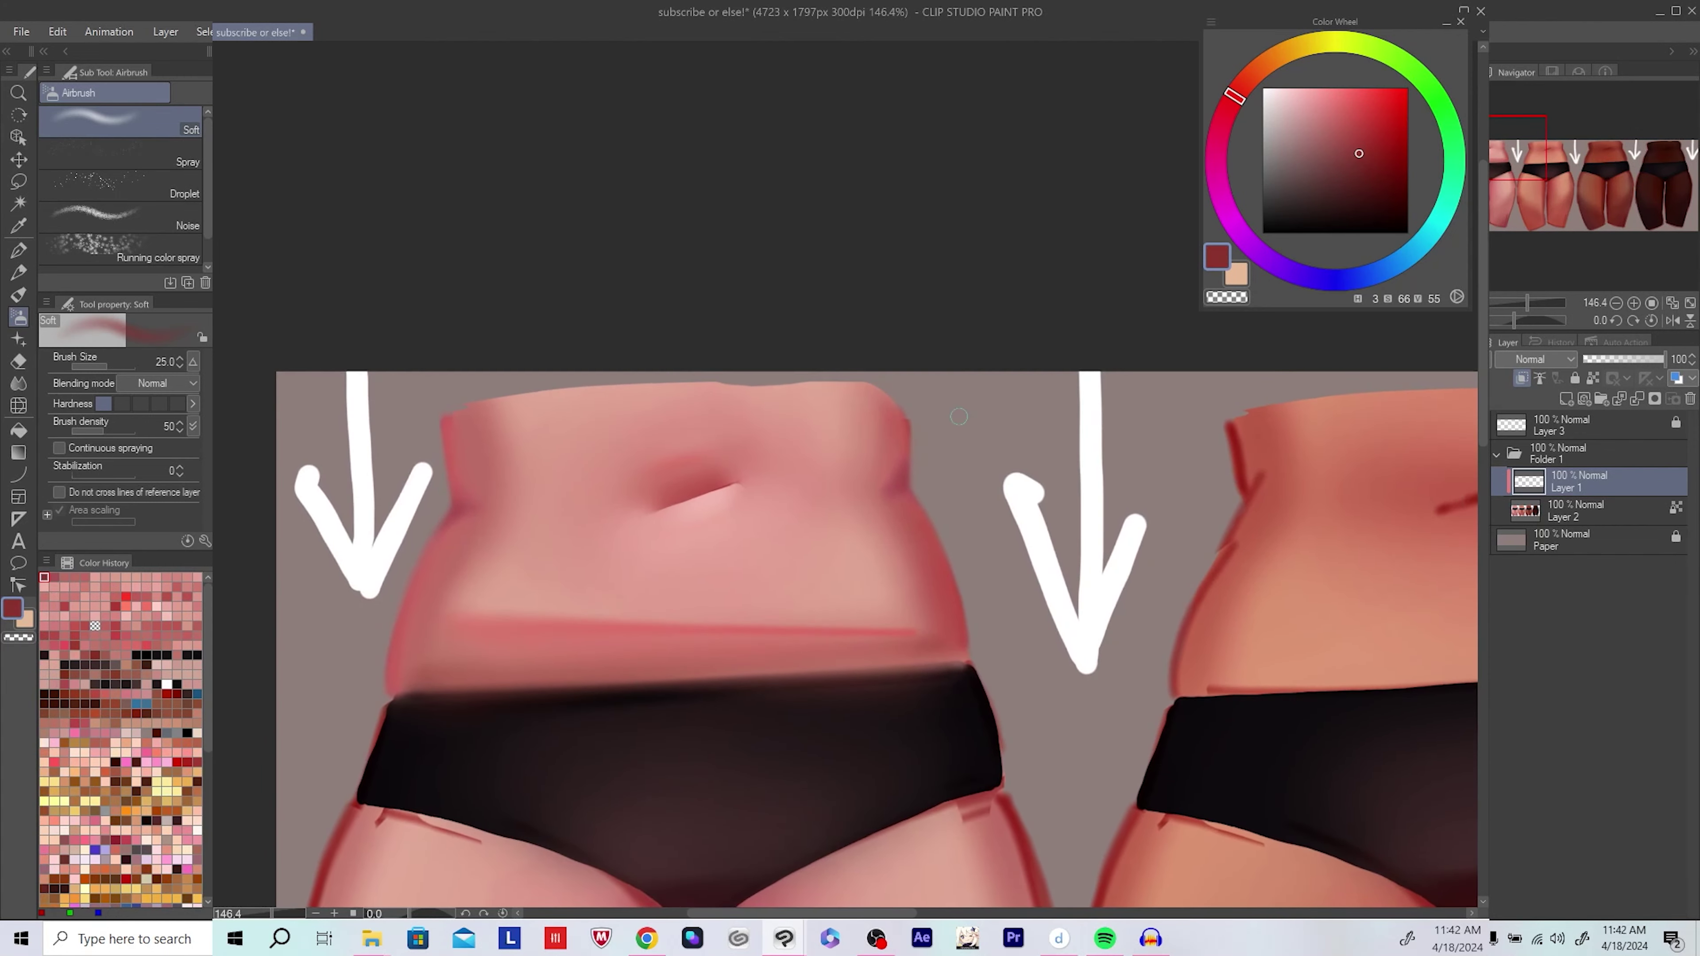
pyautogui.moveTo(929, 503); pyautogui.dragTo(938, 520)
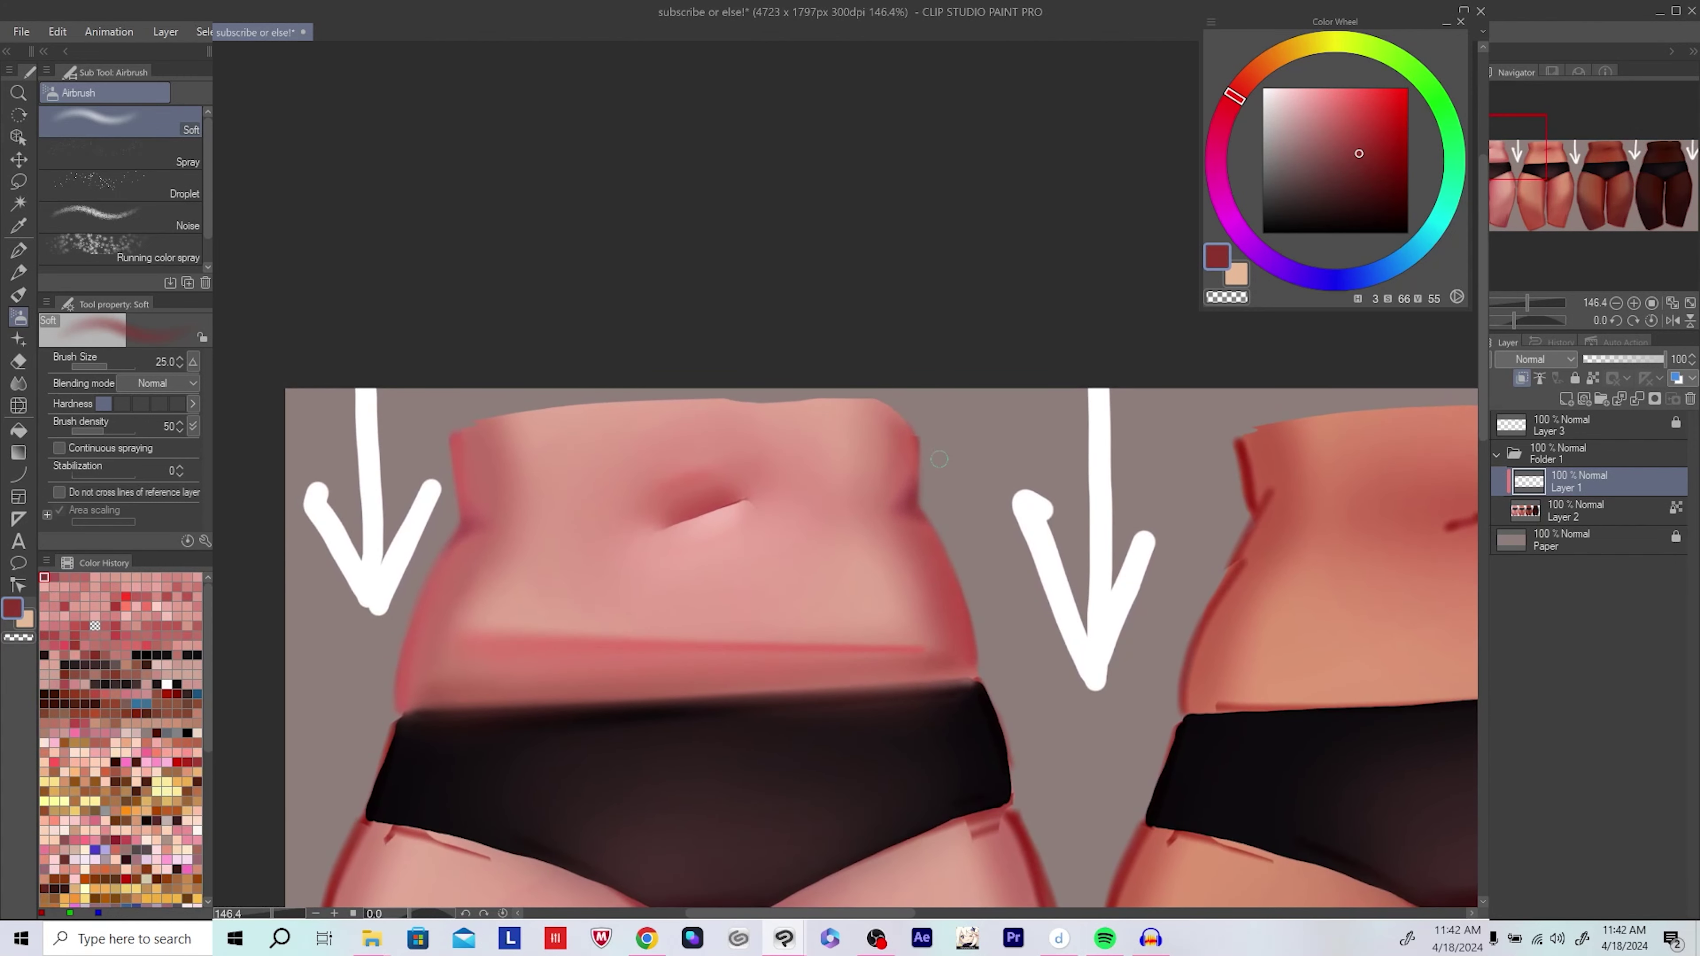
pyautogui.moveTo(939, 458); pyautogui.dragTo(865, 494)
# Step: Paint a bright pink glow (H 10, S 61, V 100) inside the right waist edge at brush size 17
pyautogui.scroll(1, 991, 505)
pyautogui.keyDown('alt'); pyautogui.click(865, 493); pyautogui.keyUp('alt')
pyautogui.keyDown('alt'); pyautogui.click(816, 478); pyautogui.keyUp('alt')
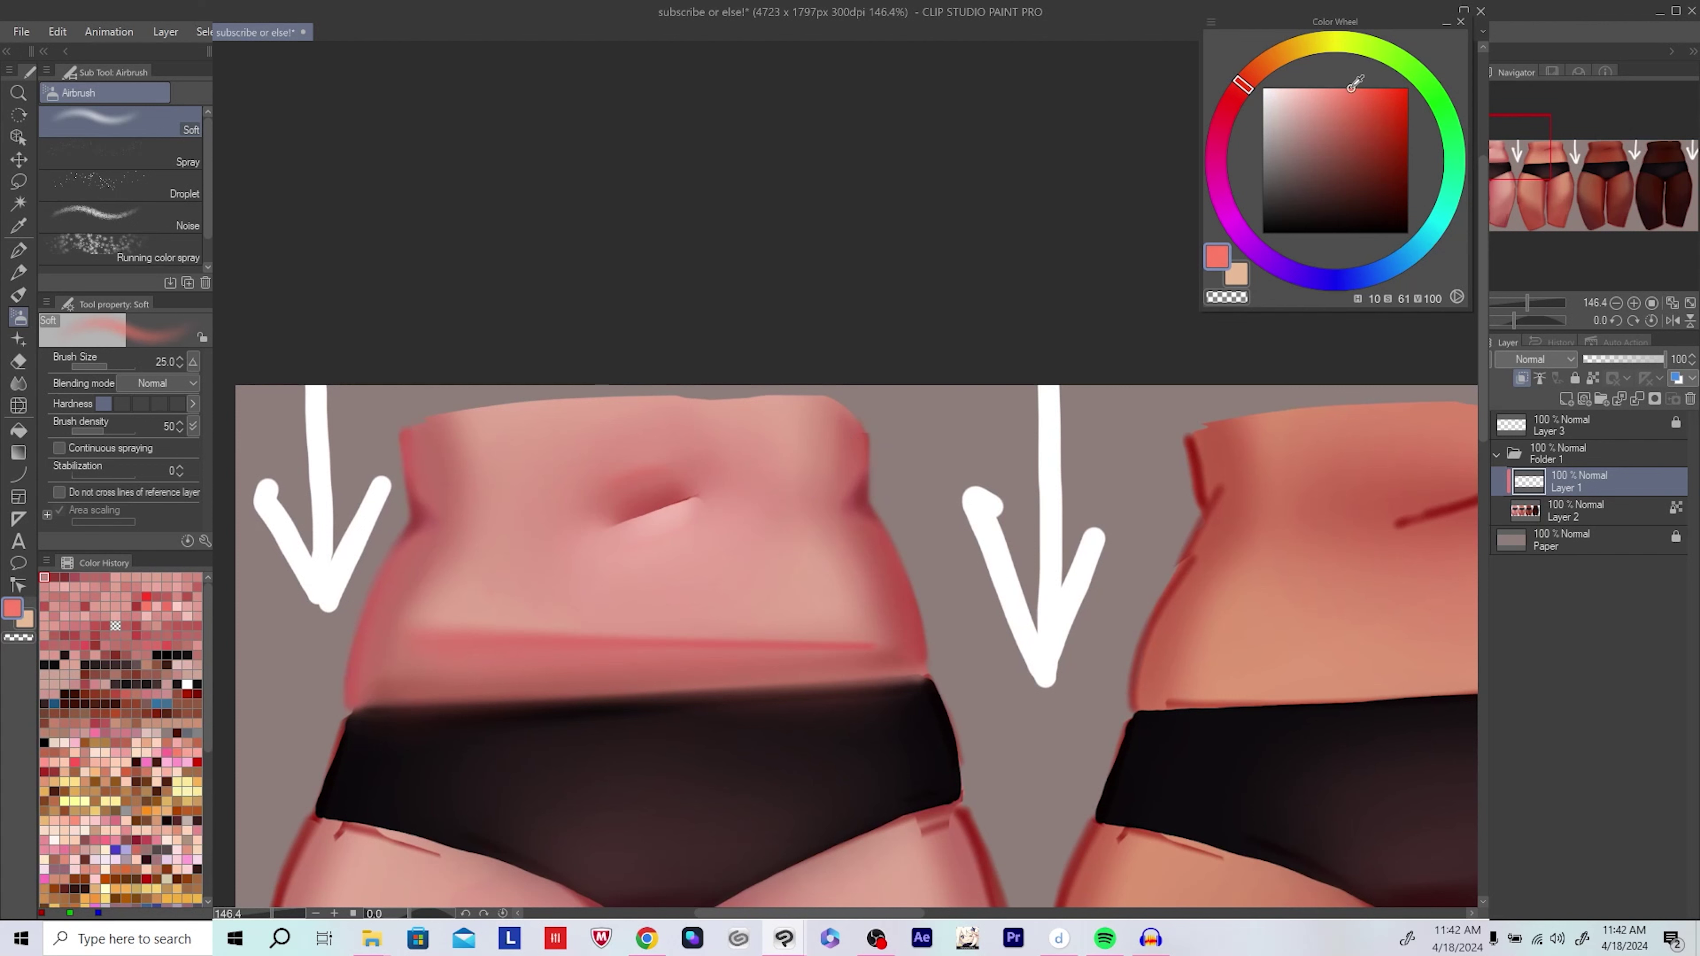
pyautogui.moveTo(894, 483); pyautogui.dragTo(877, 516)
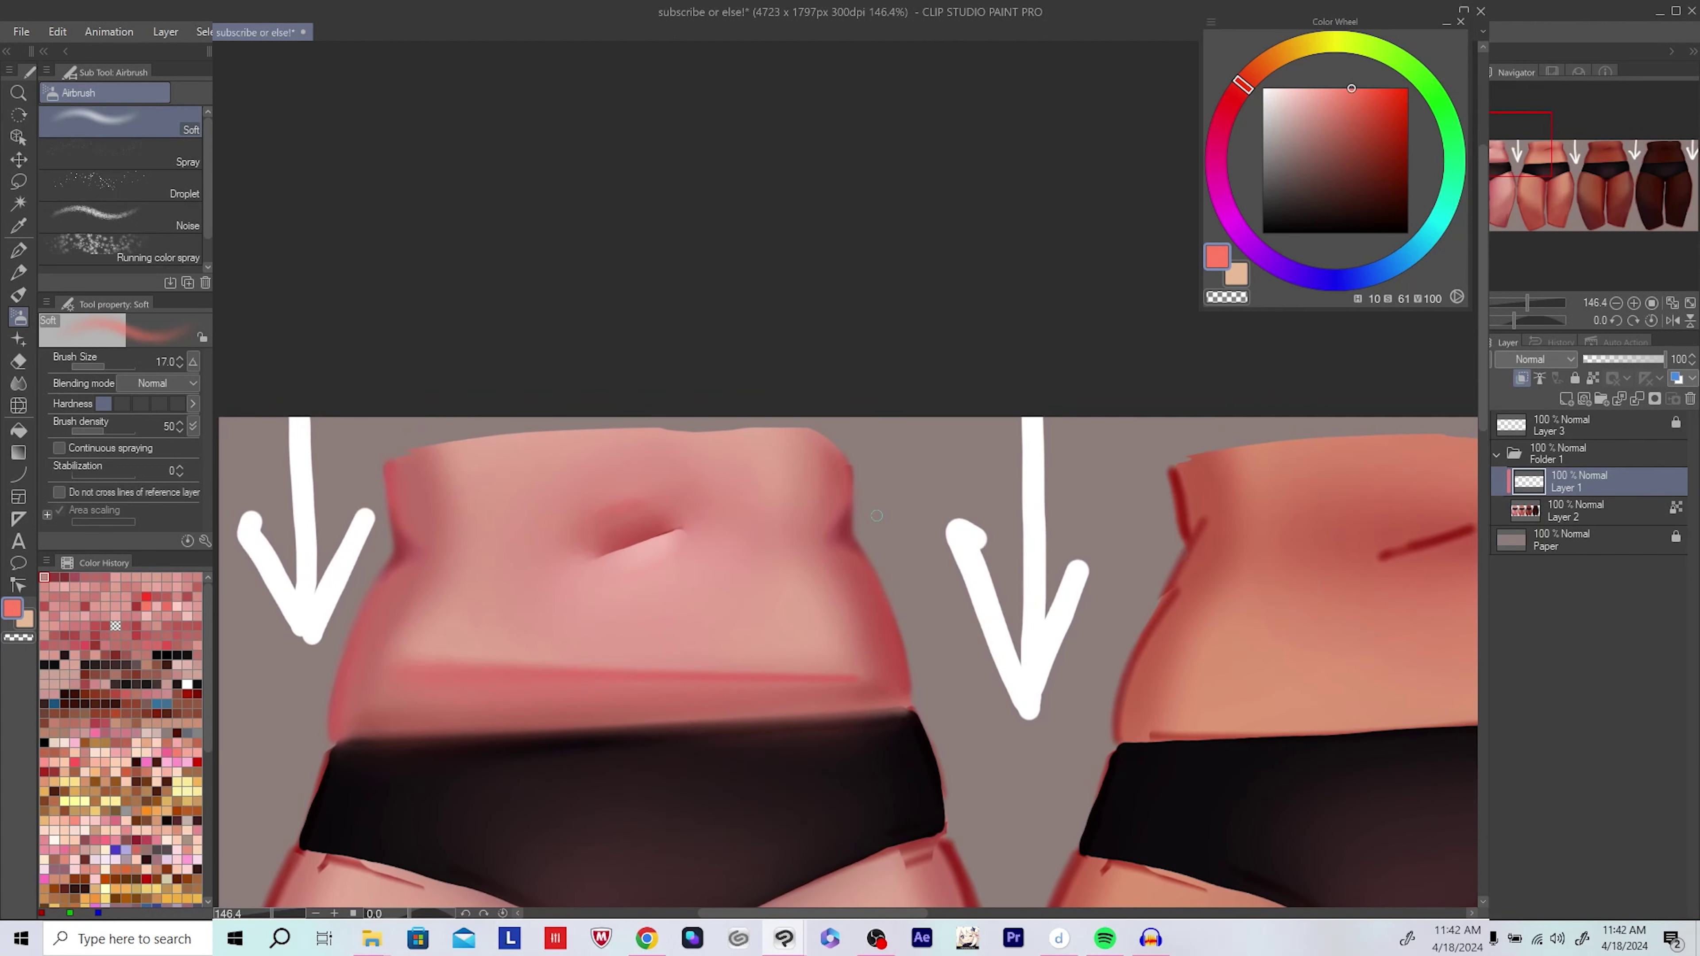
pyautogui.click(846, 498)
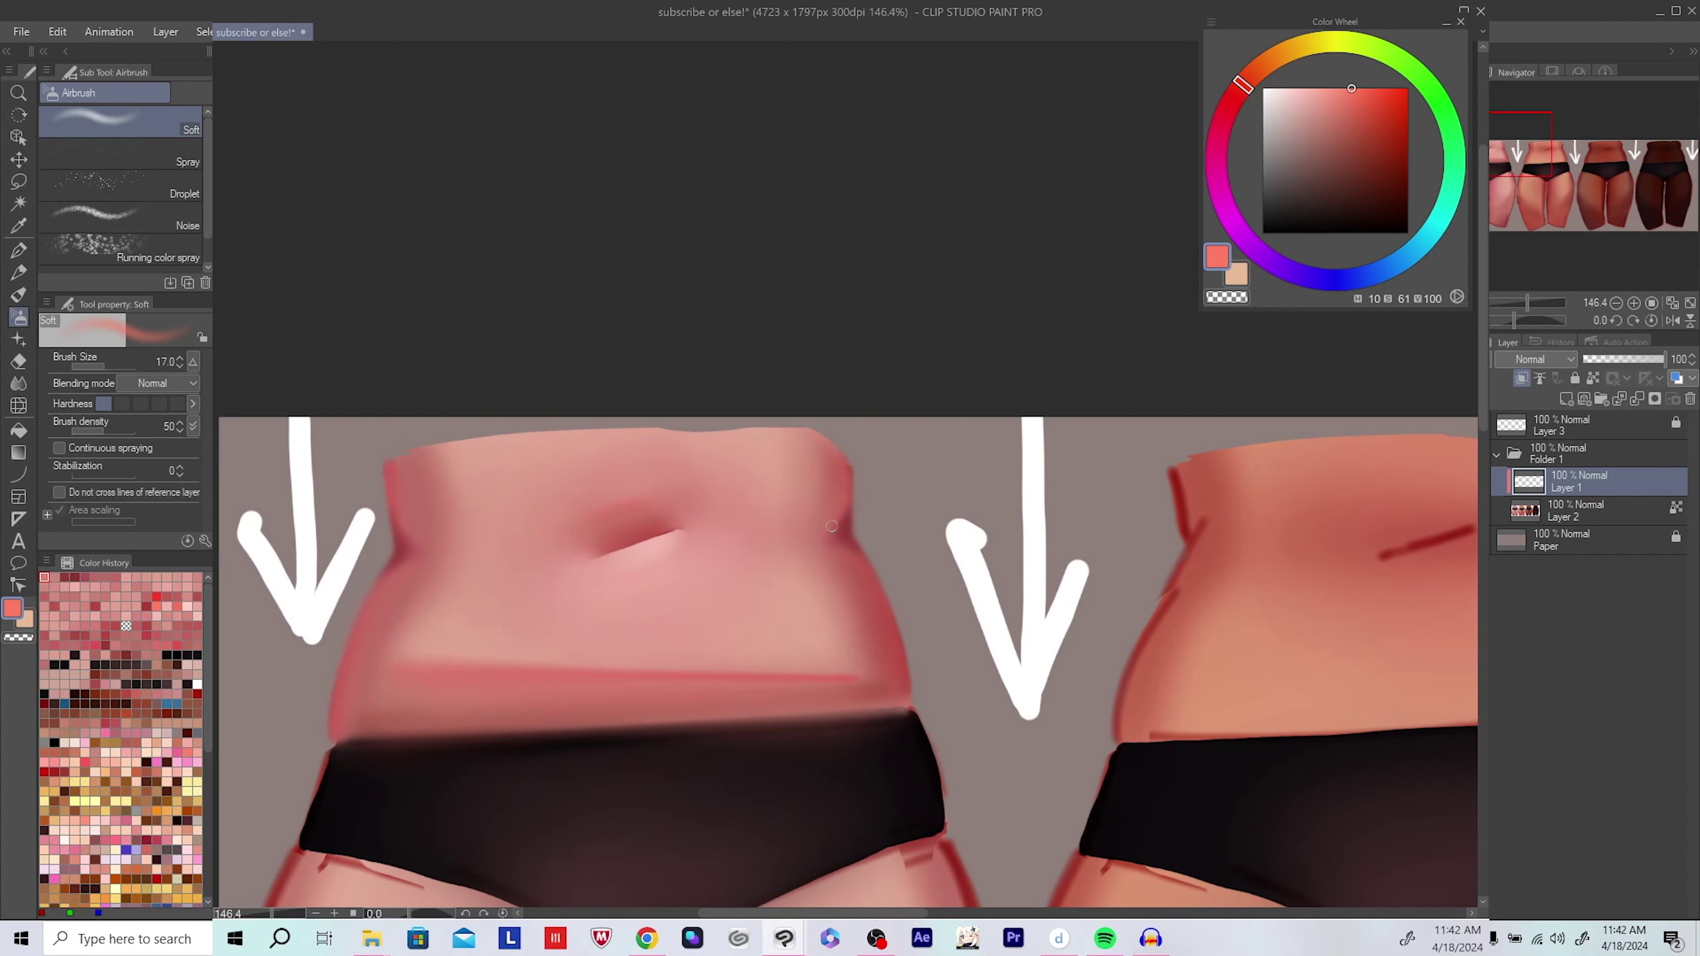
# Step: Build up the right waist fold with a sampled red lightened to H 6, S 55, V 87 at brush size 30
pyautogui.keyDown('alt'); pyautogui.click(836, 507); pyautogui.keyUp('alt')
pyautogui.click(844, 510)
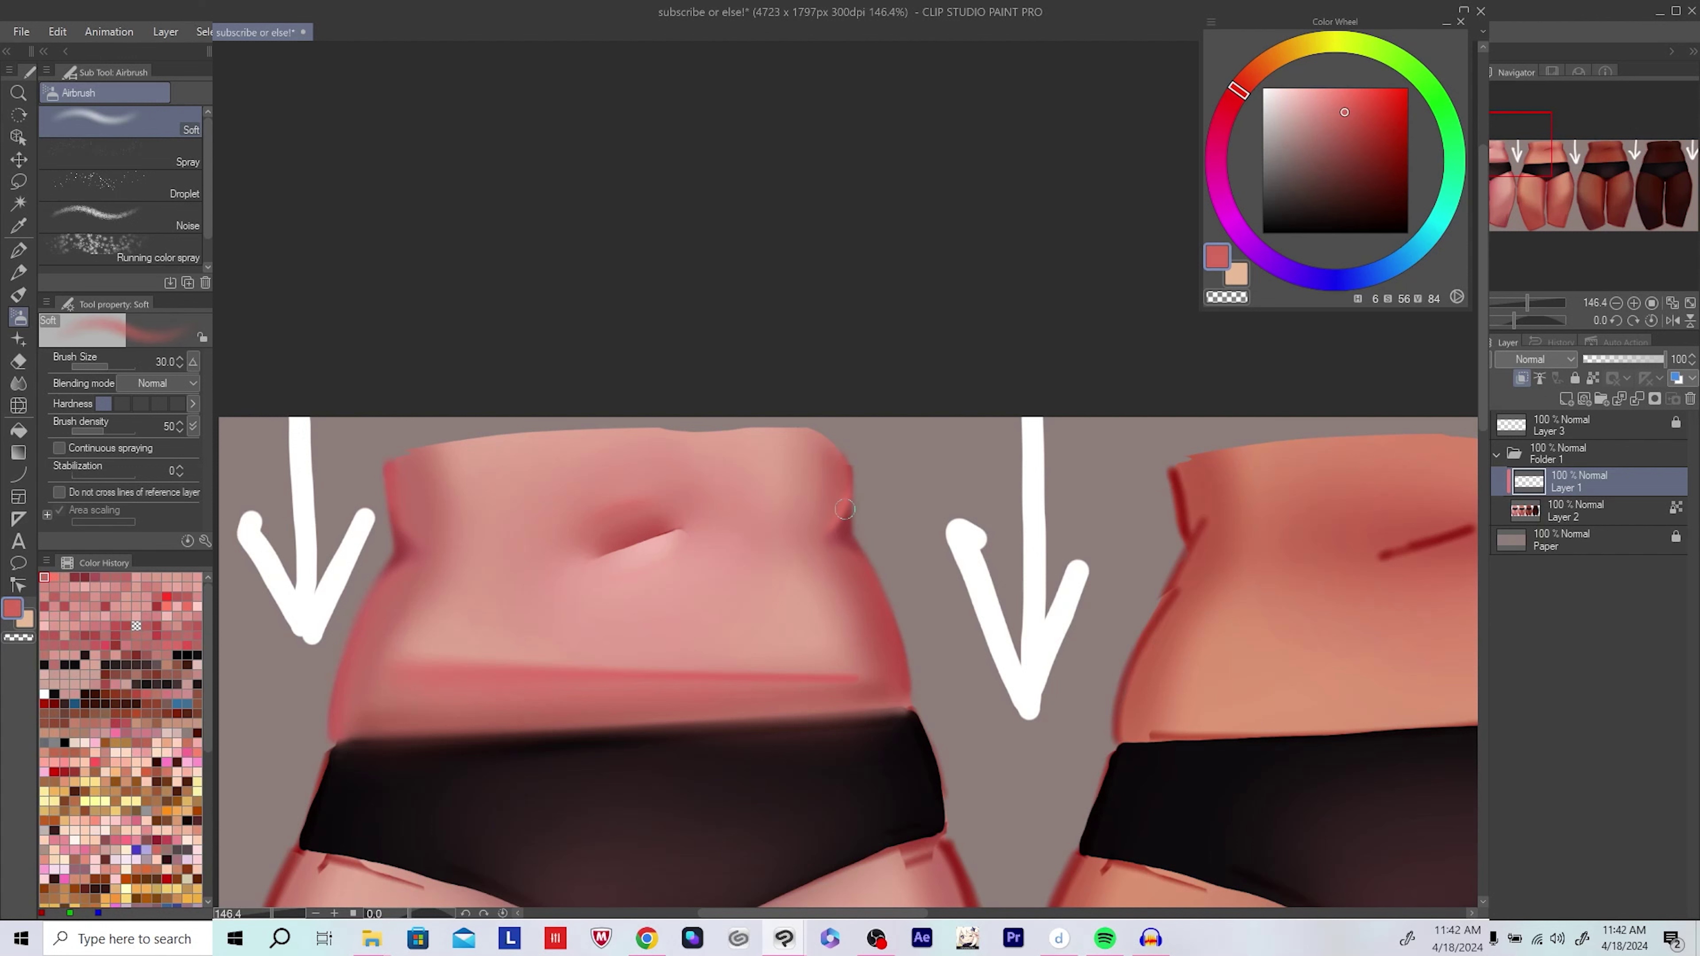
pyautogui.click(1345, 93)
pyautogui.click(1343, 107)
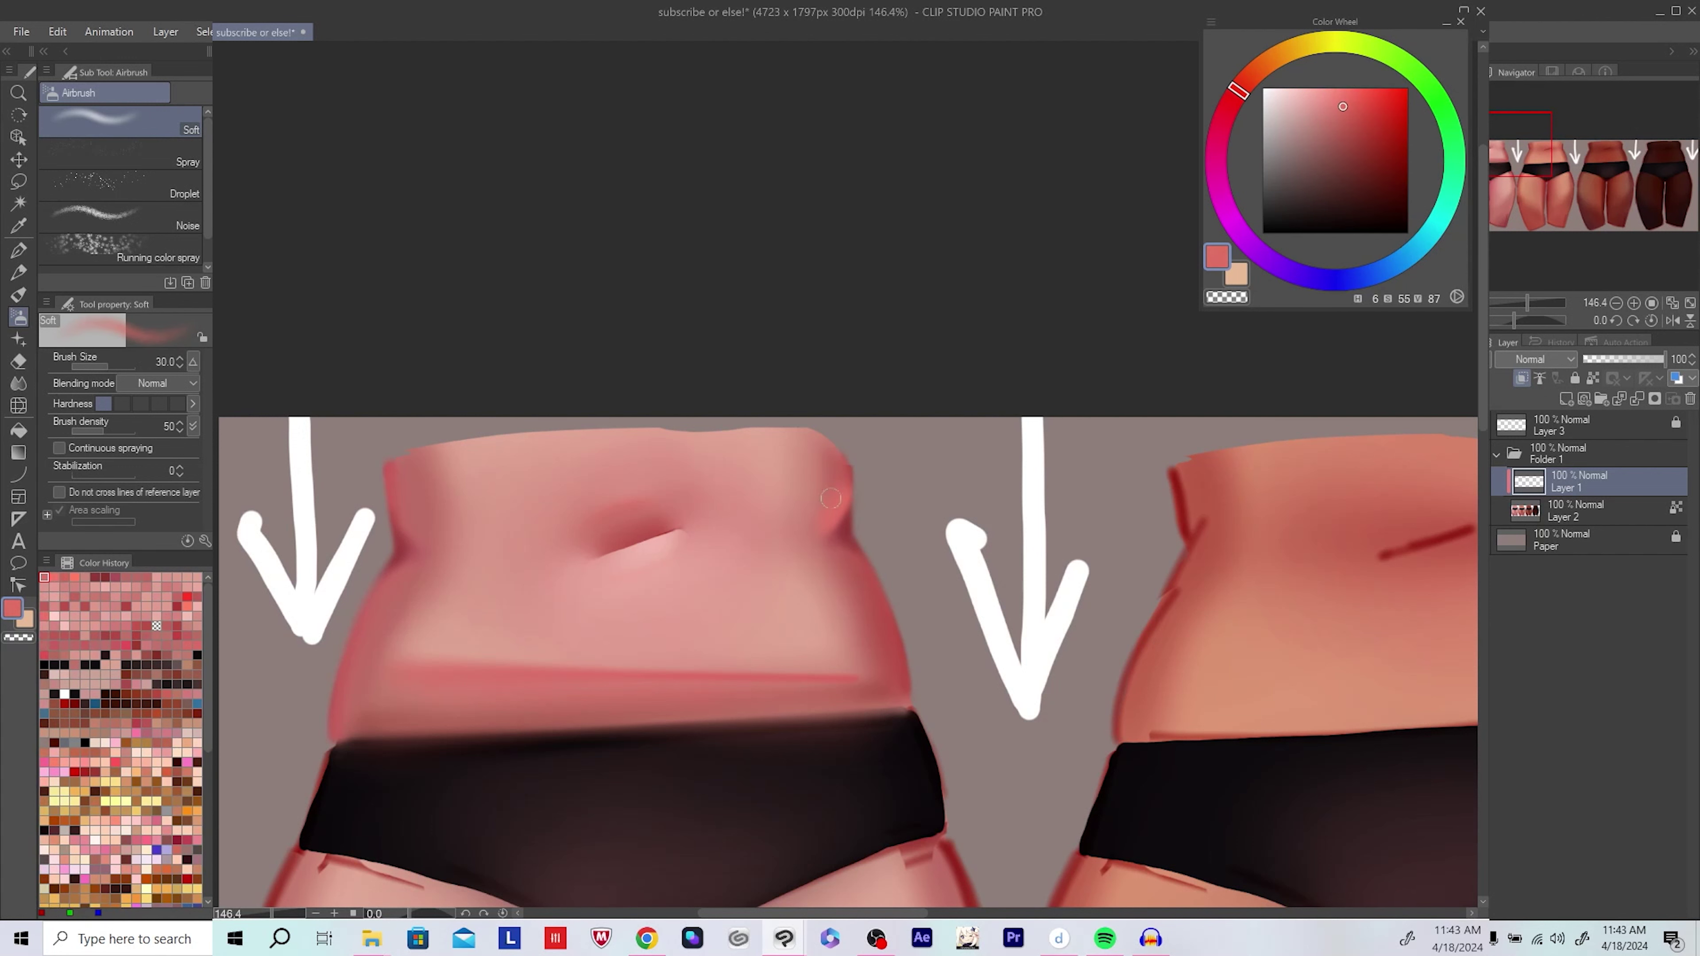
pyautogui.keyDown('alt'); pyautogui.click(940, 542); pyautogui.keyUp('alt')
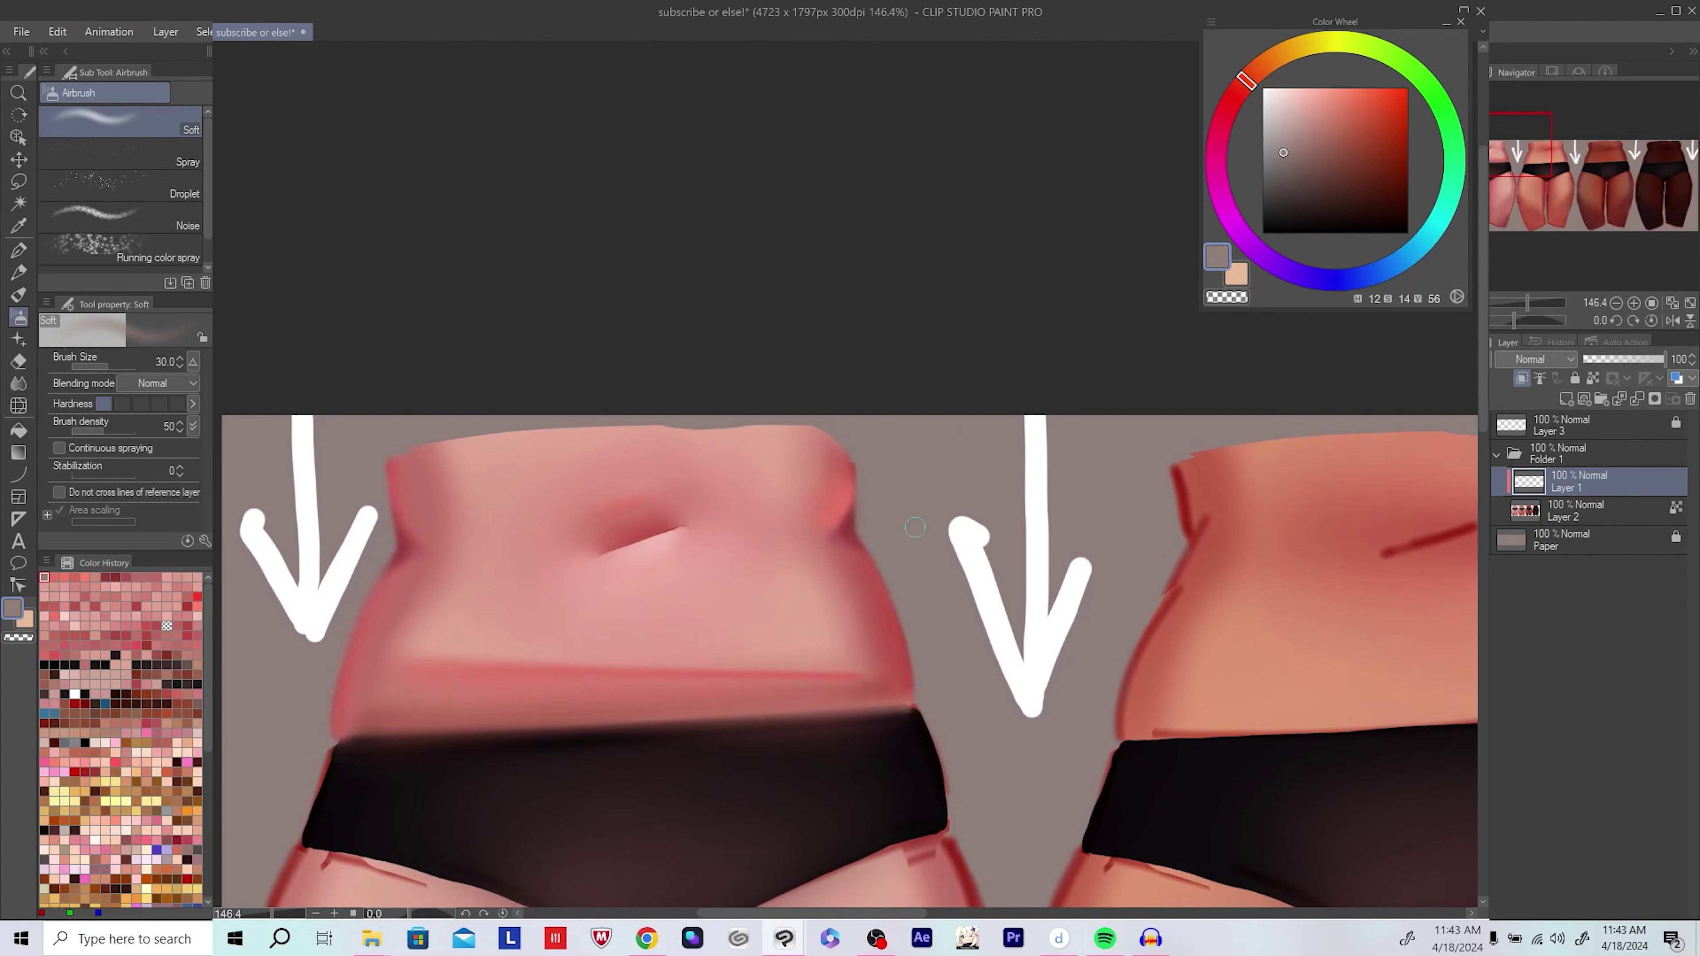
# Step: Mirror the view and shade the opposite waist fold with sampled pinks (H 4, S 49, V 82 and H 4, S 49, V 80), then restore the view
pyautogui.press('h')
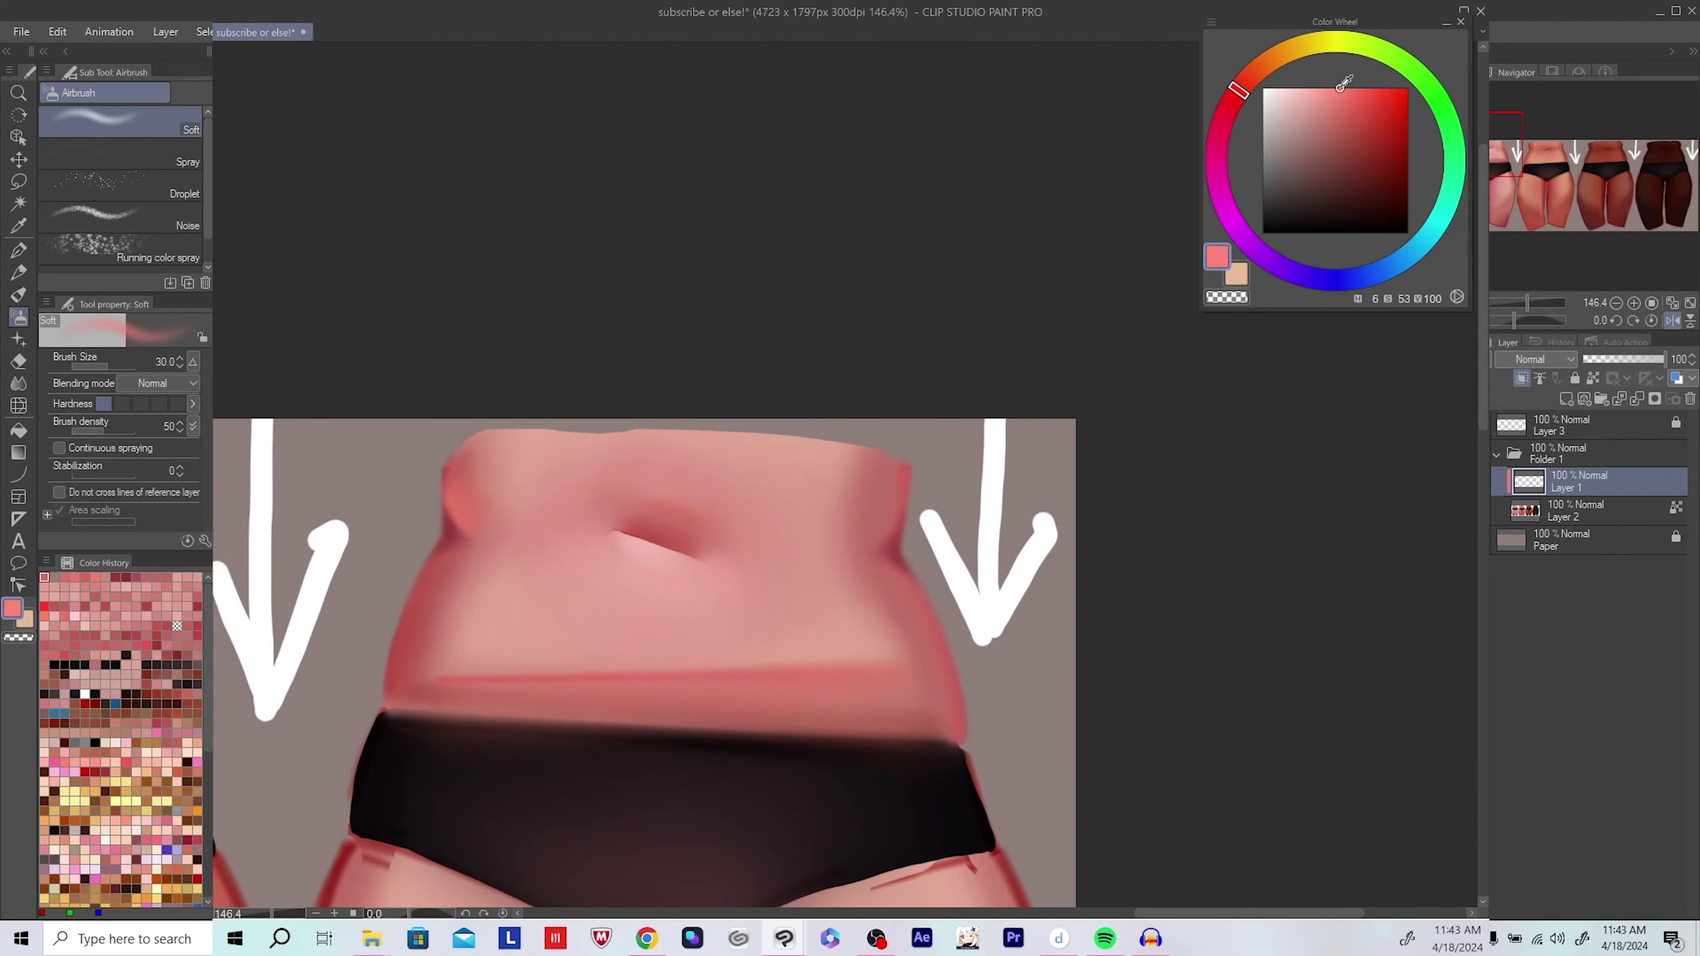
pyautogui.keyDown('alt'); pyautogui.click(886, 526); pyautogui.keyUp('alt')
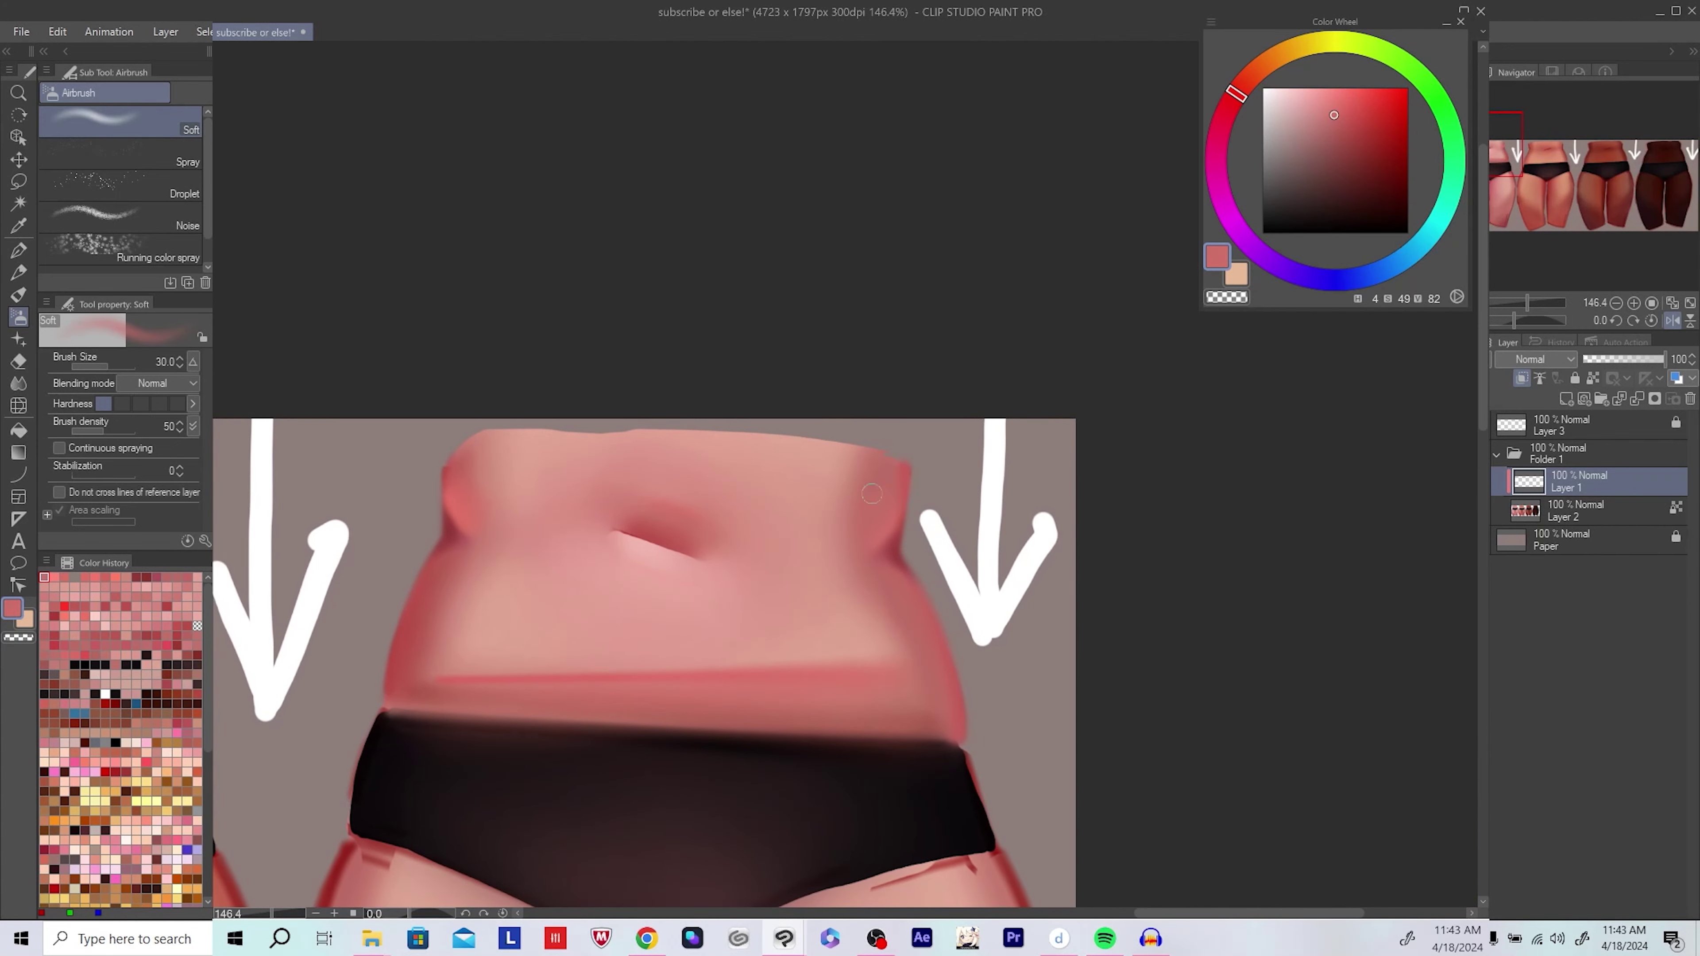
pyautogui.scroll(1, 871, 493)
pyautogui.keyDown('alt'); pyautogui.click(877, 546); pyautogui.keyUp('alt')
pyautogui.keyDown('alt'); pyautogui.click(884, 540); pyautogui.keyUp('alt')
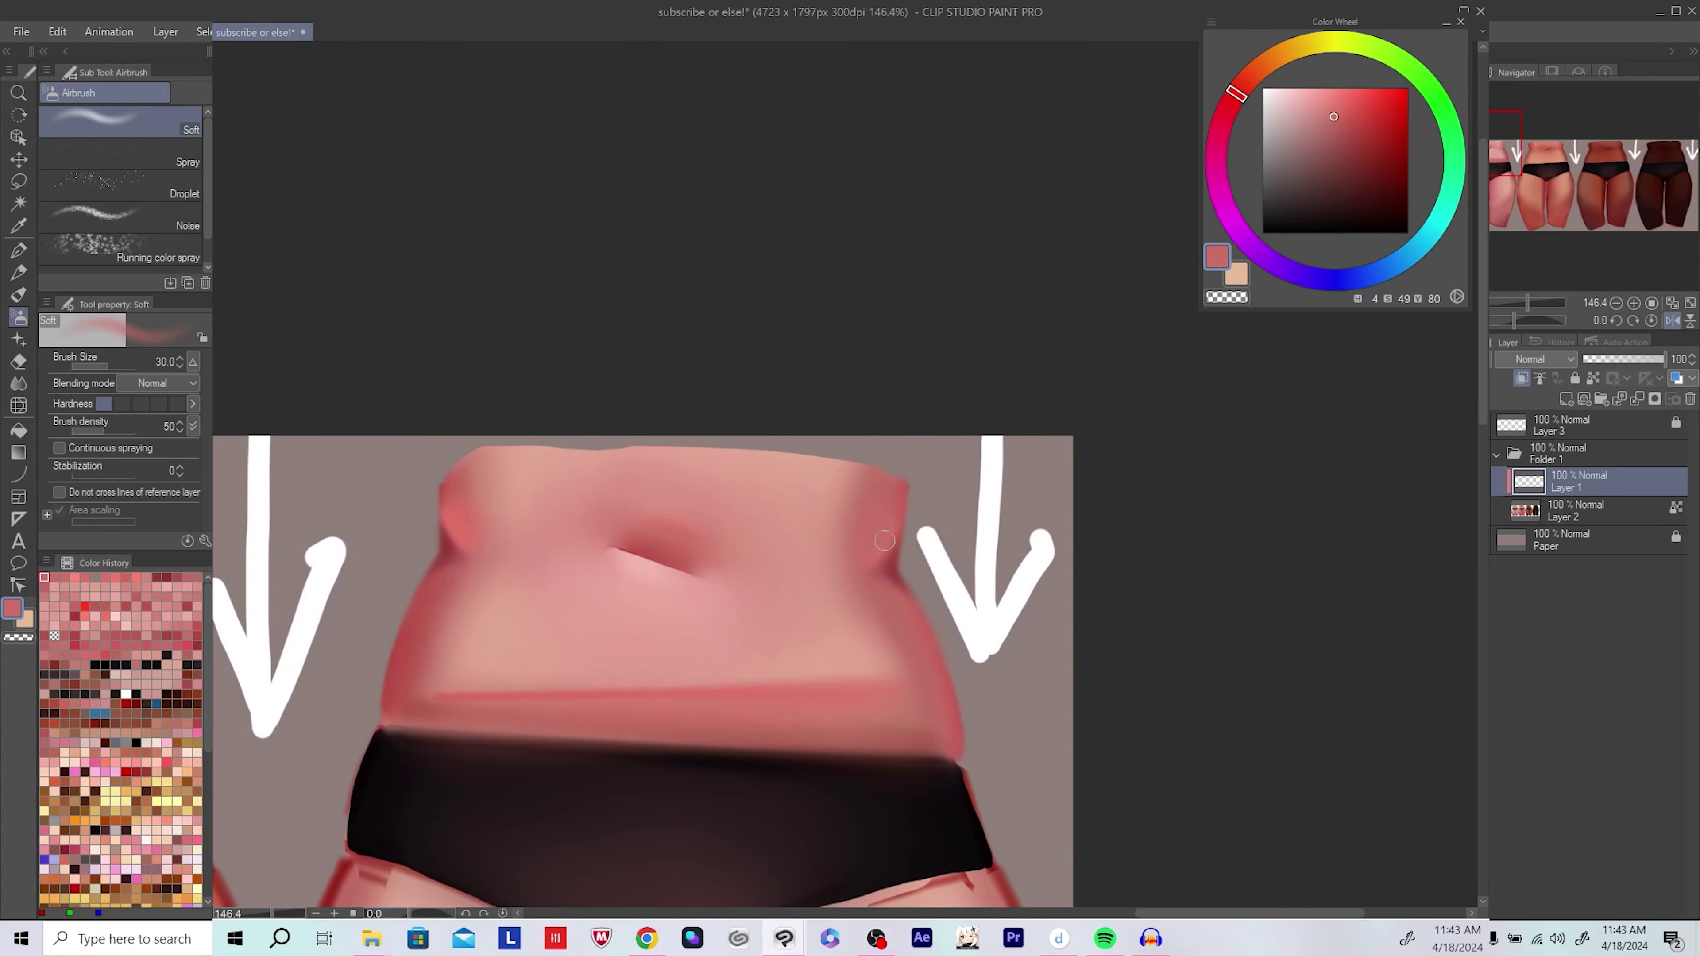
pyautogui.press('h')
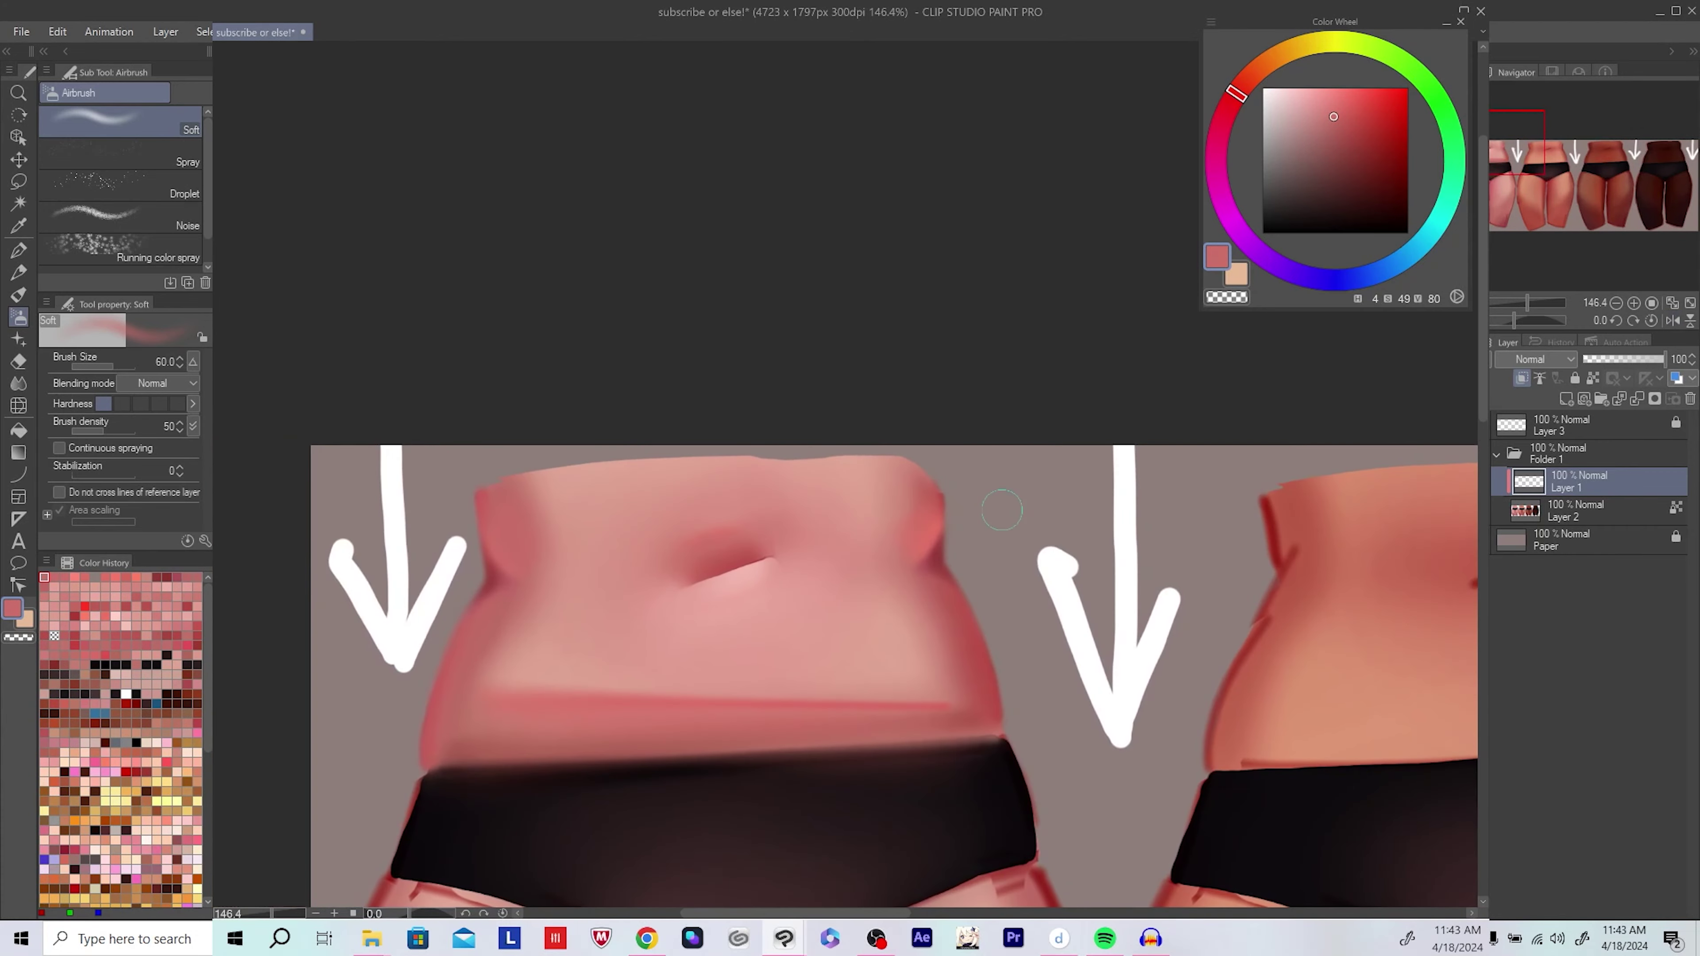
# Step: Soften the right waist fold with a sampled pink (H 5, S 55, V 88) at brush size 60
pyautogui.keyDown('alt'); pyautogui.click(906, 550); pyautogui.keyUp('alt')
pyautogui.moveTo(885, 485); pyautogui.dragTo(804, 471)
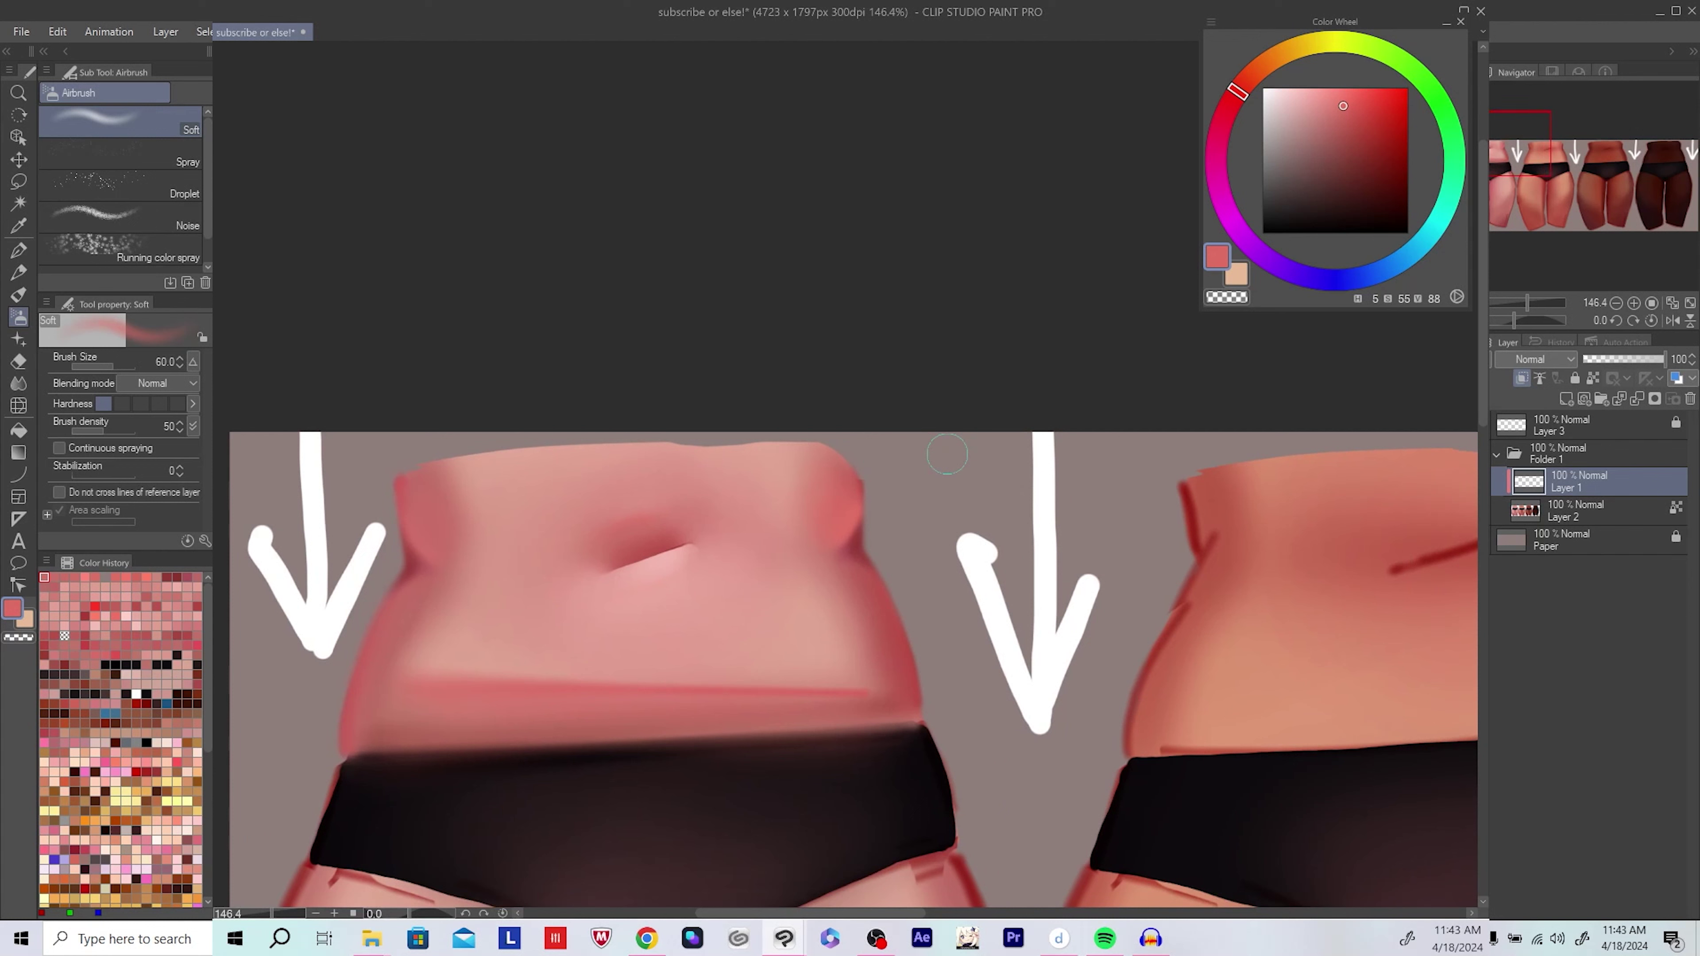
pyautogui.scroll(-4, 883, 364)
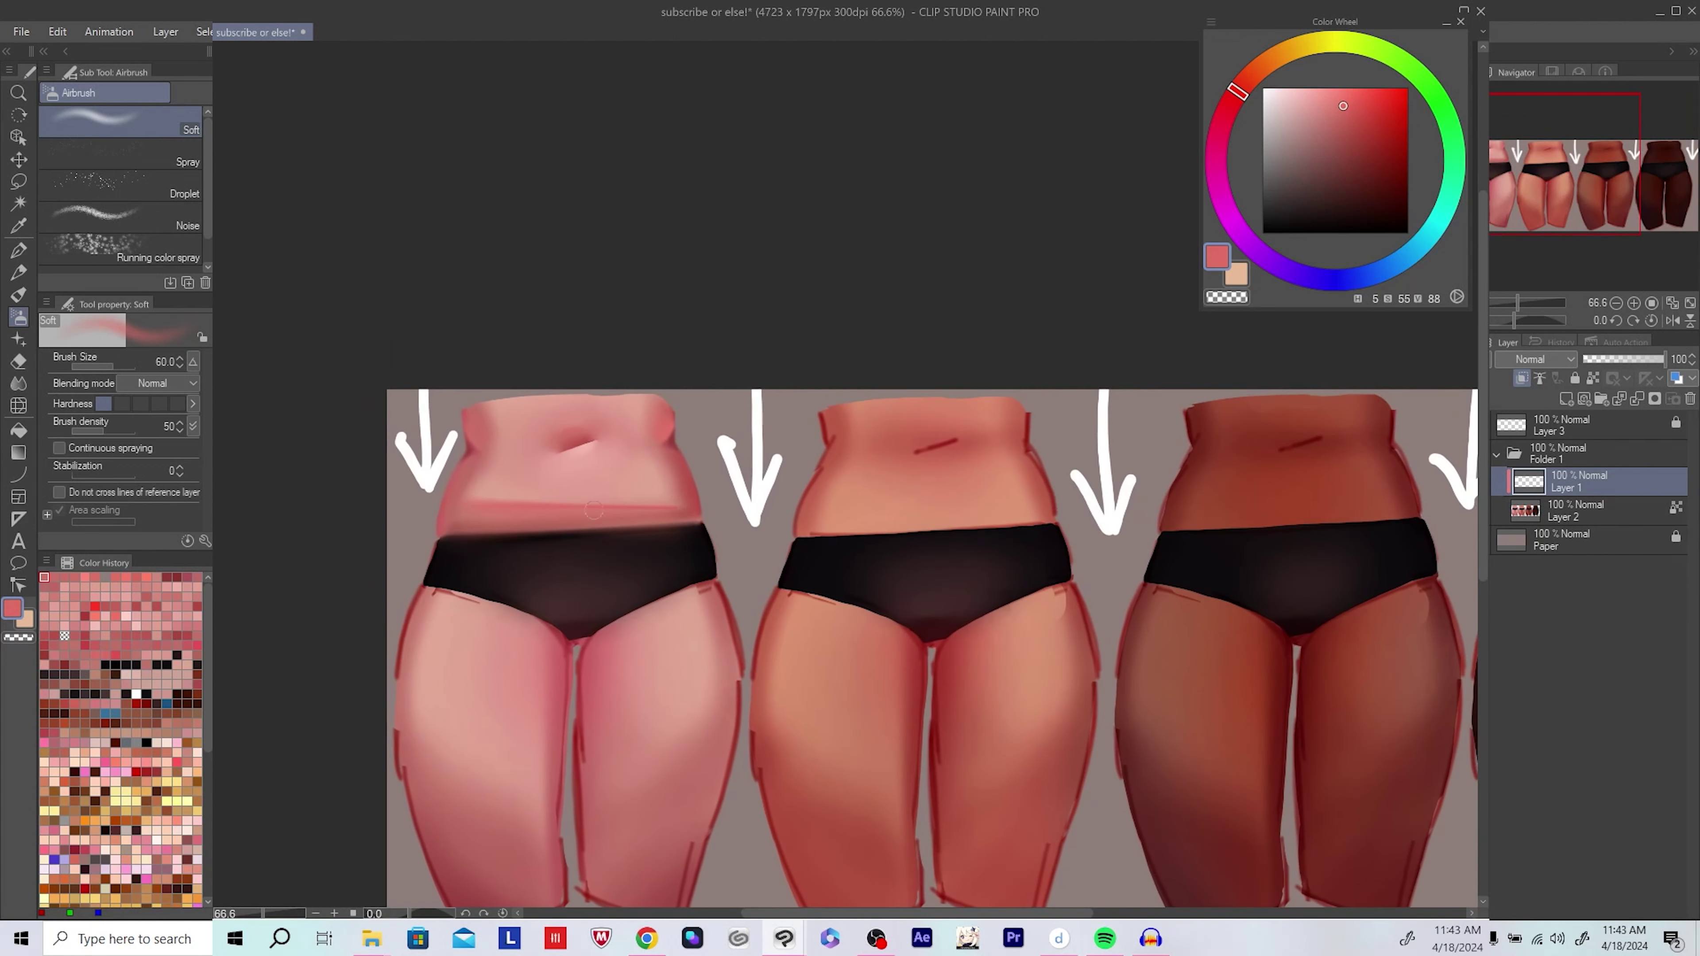
# Step: Accent both waist creases of the first figure with saturated red (H 5, S 100, V 82) at brush size 17 and check the whole figure
pyautogui.scroll(4, 593, 511)
pyautogui.click(1407, 135)
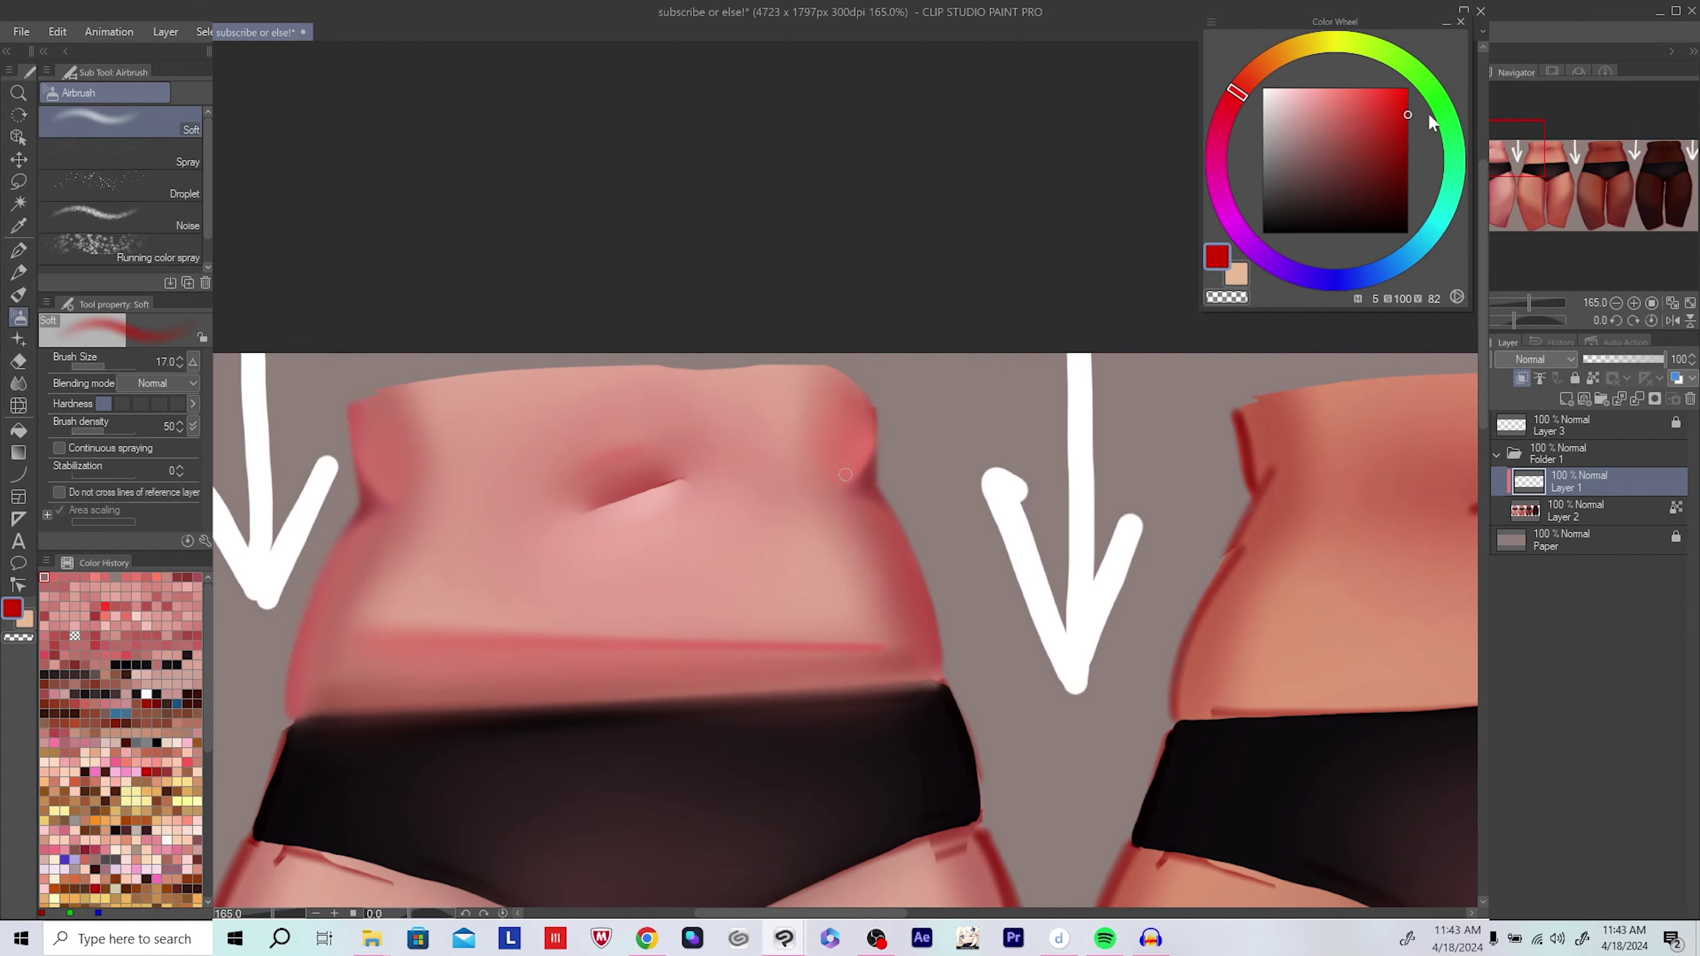
pyautogui.click(337, 550)
pyautogui.moveTo(387, 510); pyautogui.dragTo(429, 542)
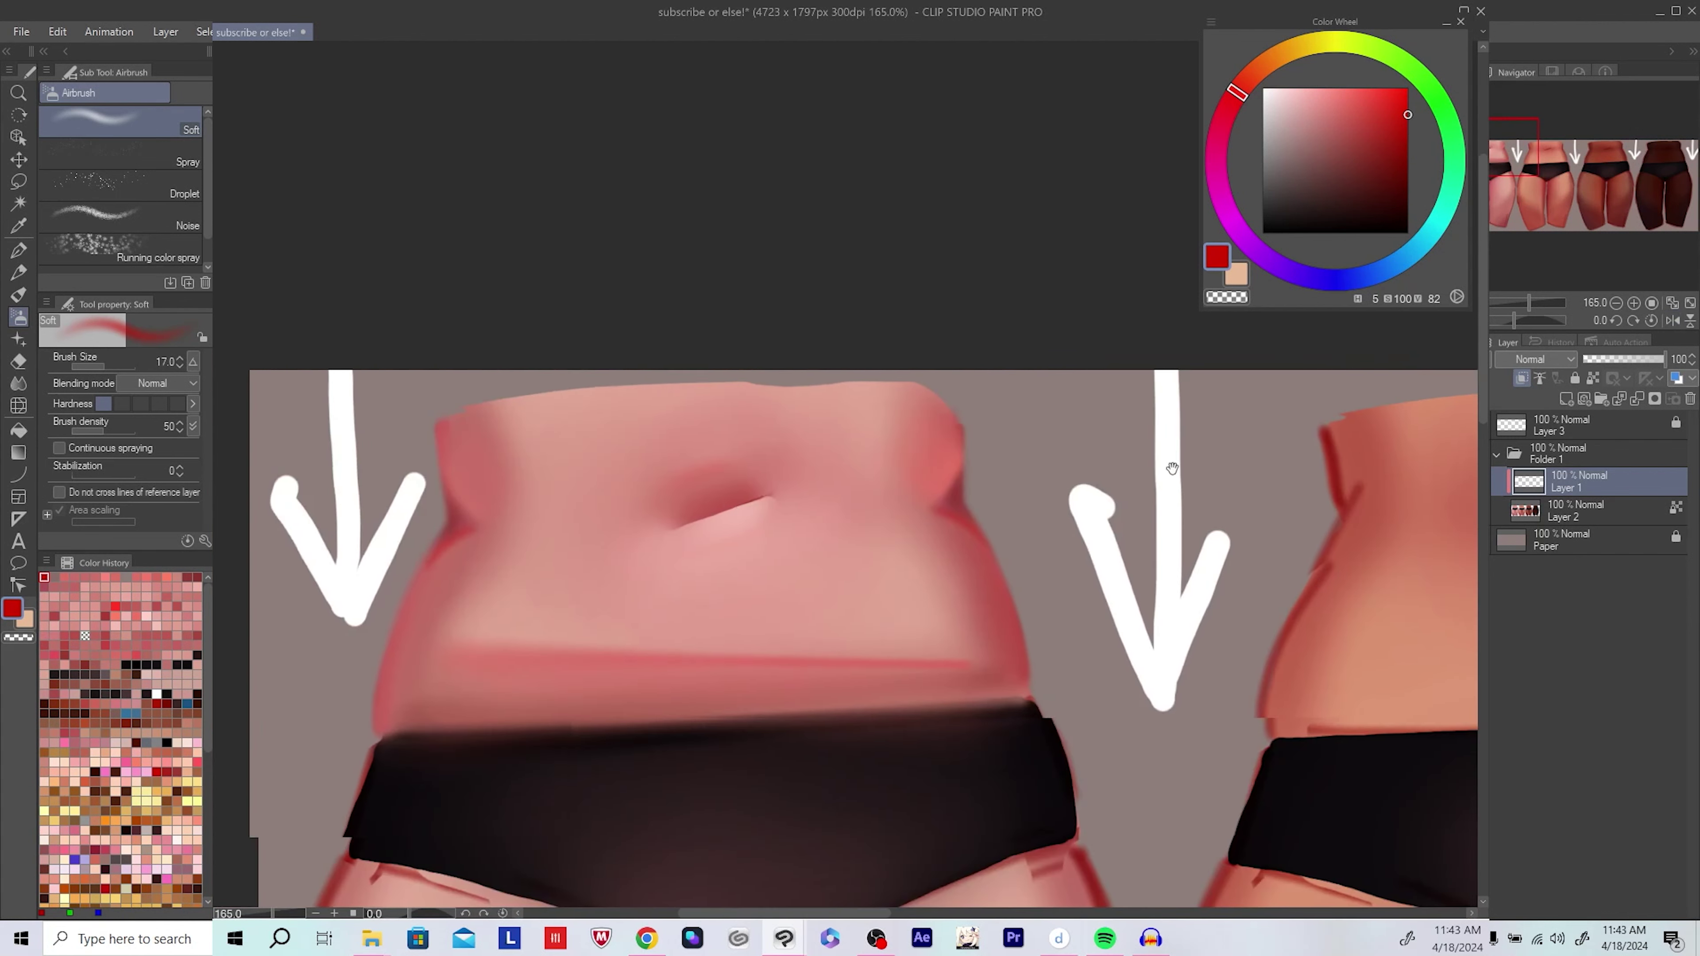
pyautogui.scroll(-4, 713, 462)
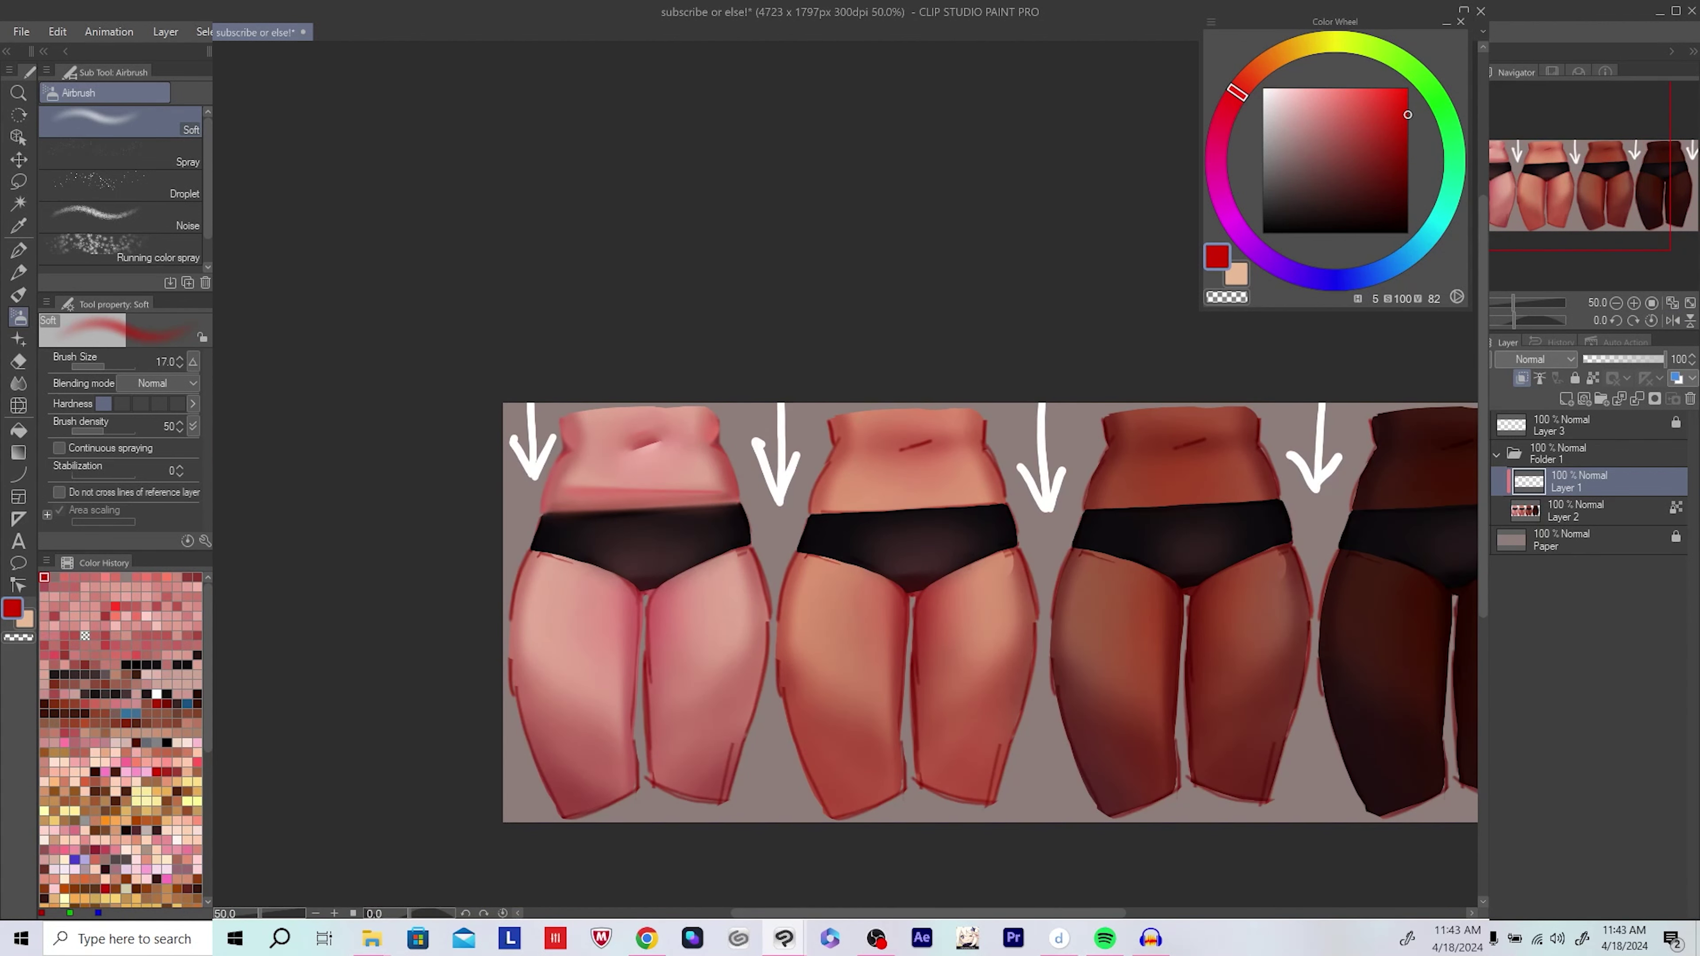
pyautogui.scroll(1, 669, 453)
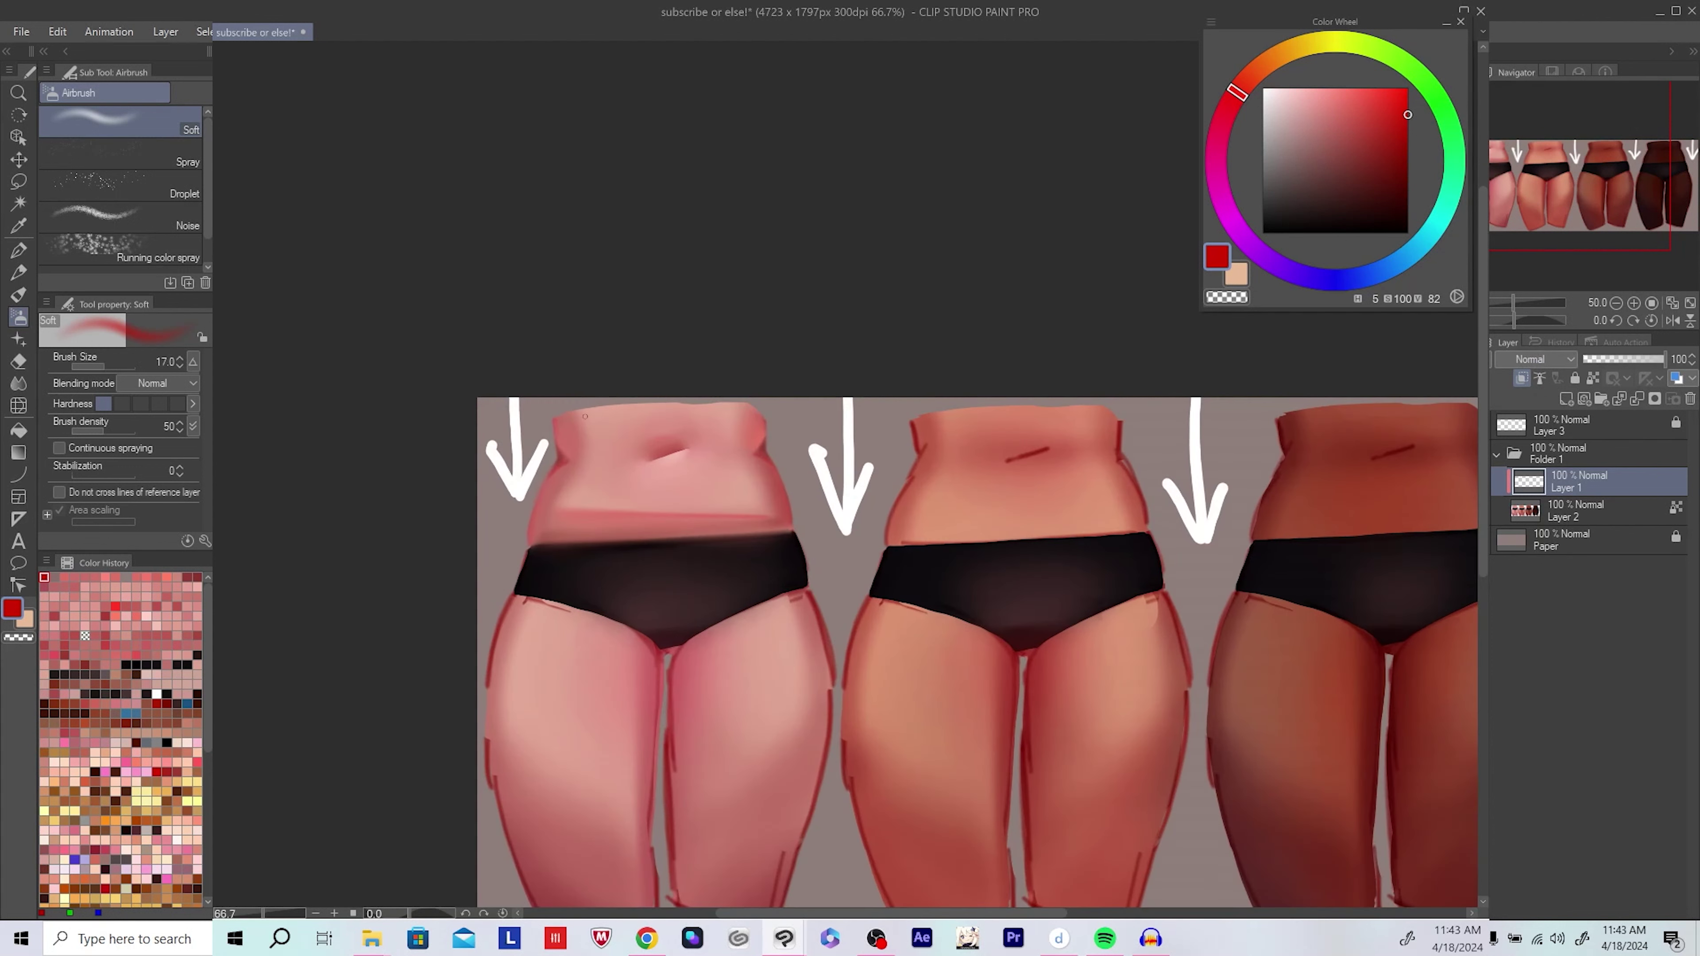
pyautogui.scroll(1, 729, 414)
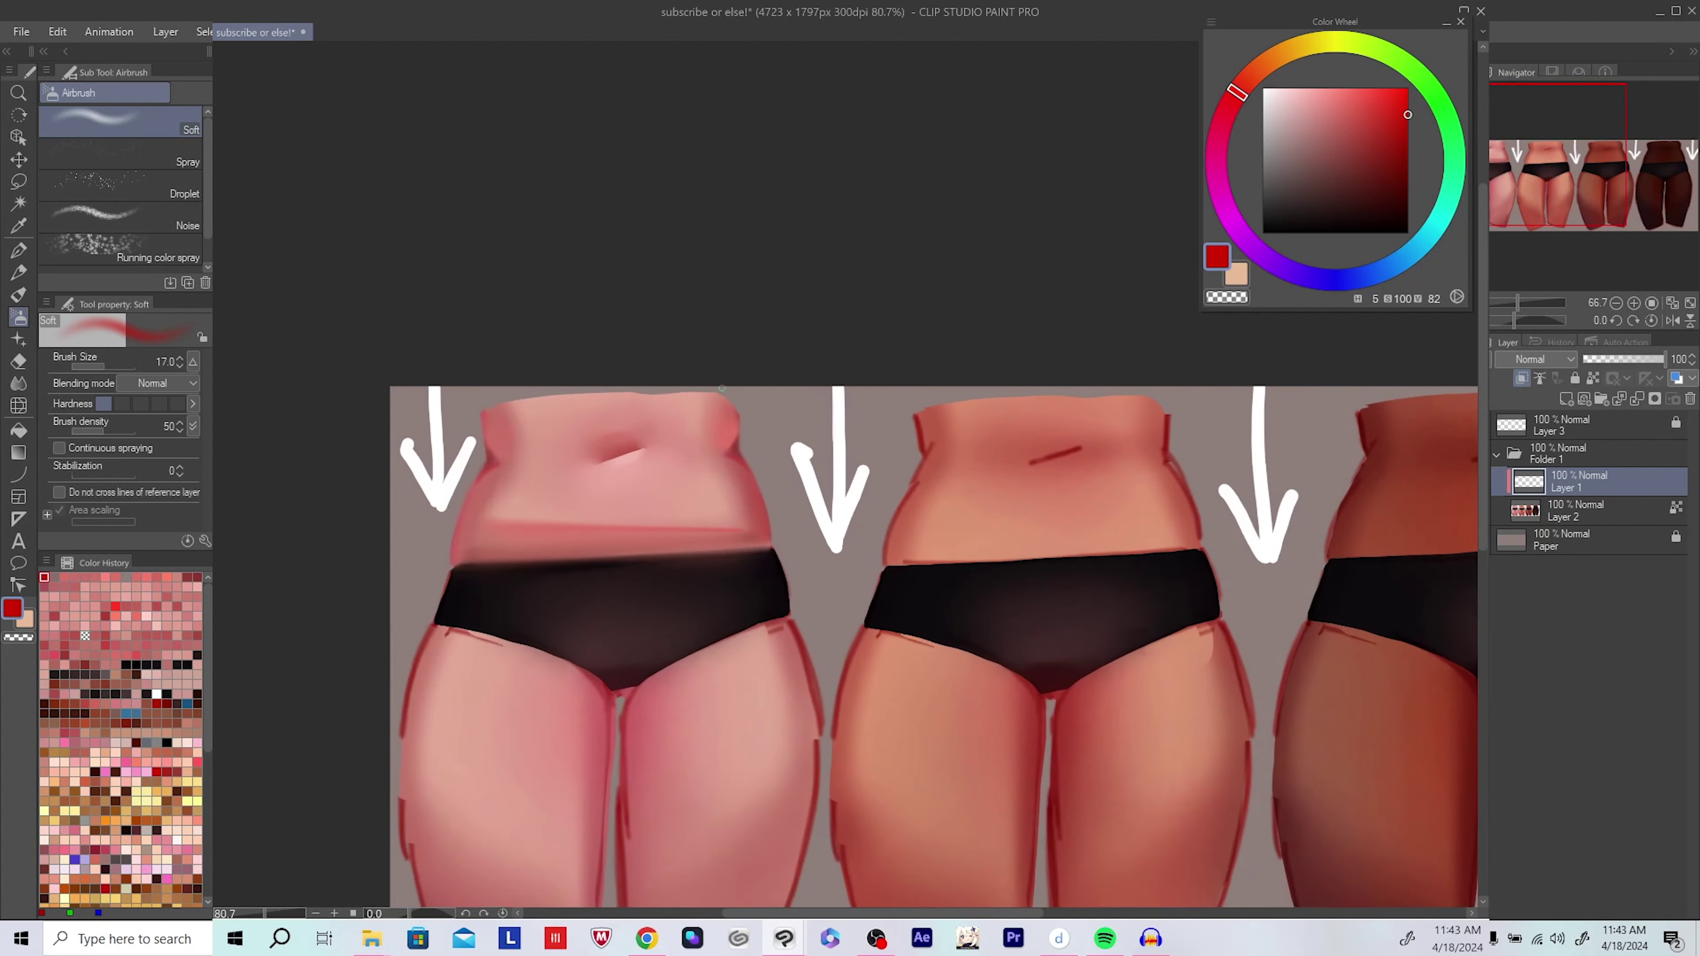
pyautogui.scroll(2, 726, 404)
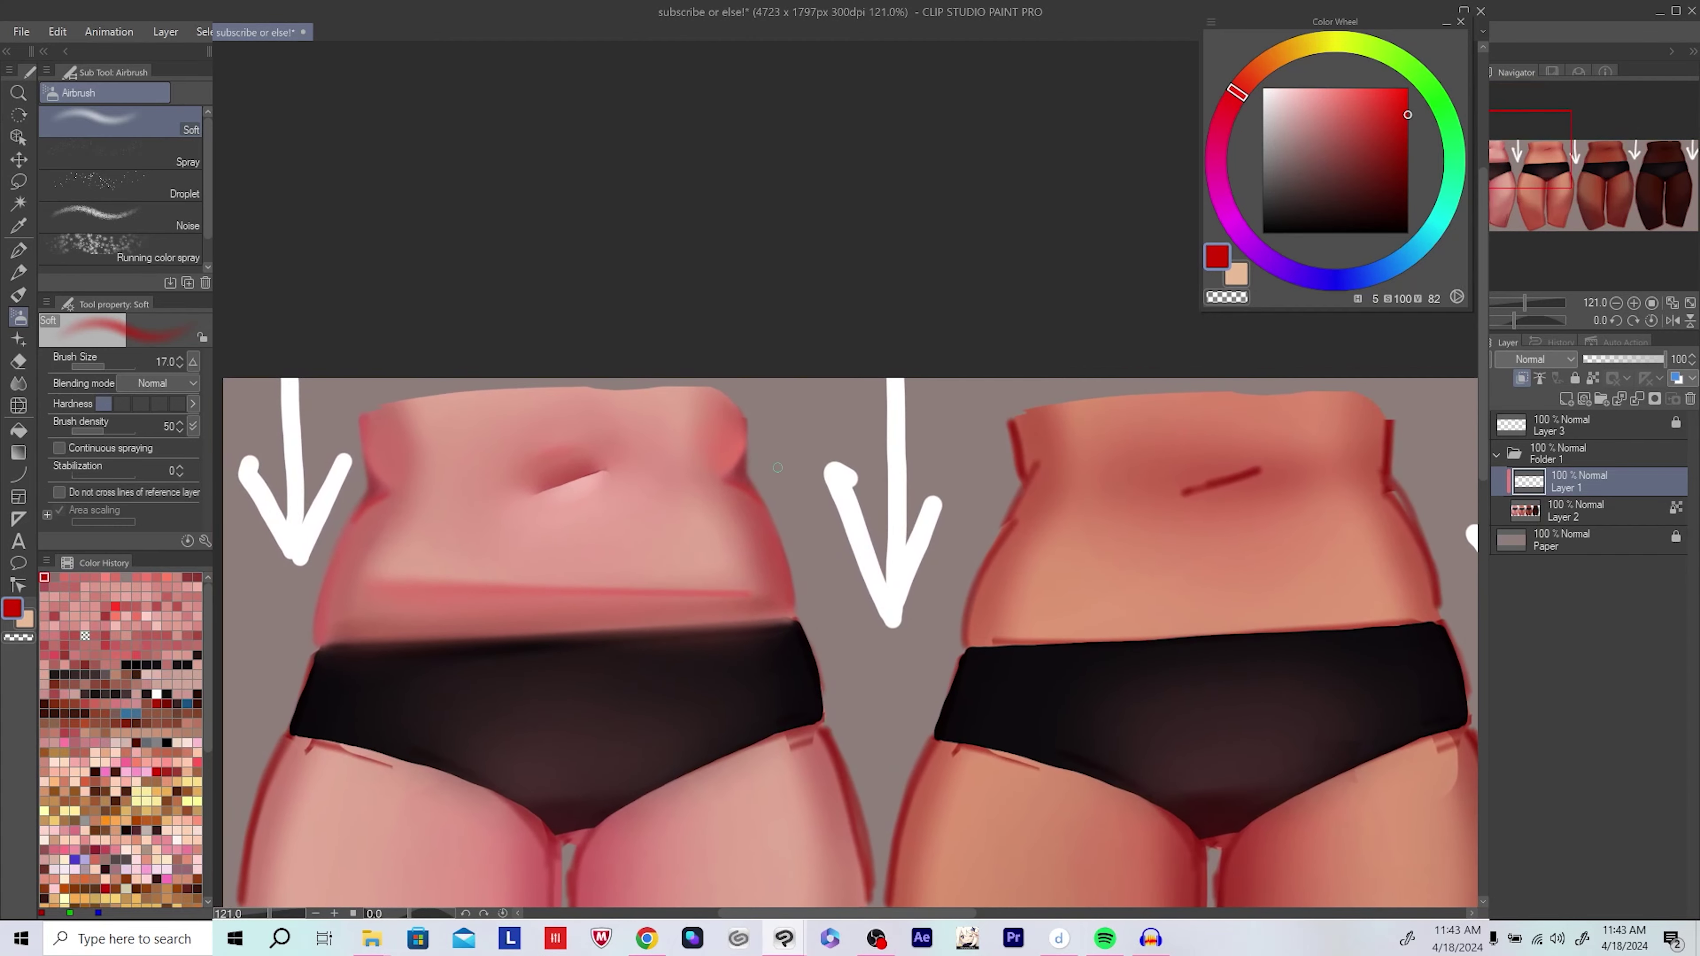
# Step: Blend both waist folds of the first figure with sampled pinks (H 4, S 48, V 78 through H 6, S 44, V 76) at brush size 50
pyautogui.keyDown('alt'); pyautogui.click(748, 470); pyautogui.keyUp('alt')
pyautogui.moveTo(747, 471); pyautogui.dragTo(875, 418)
pyautogui.keyDown('alt'); pyautogui.click(489, 426); pyautogui.keyUp('alt')
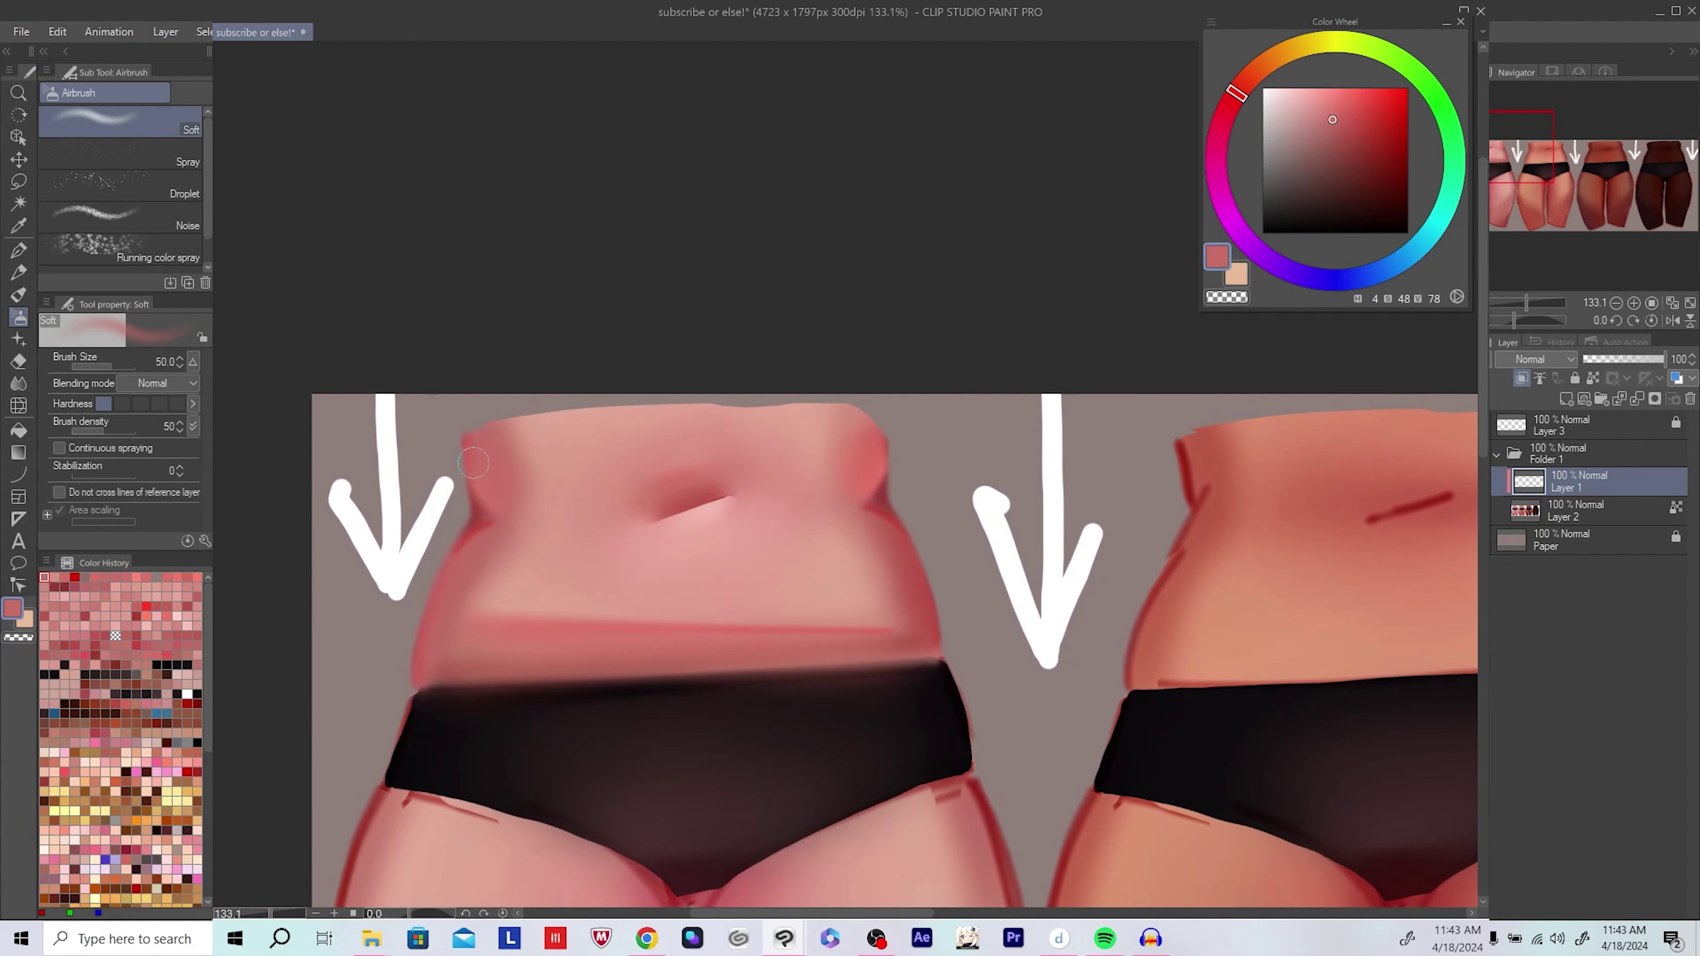
pyautogui.moveTo(941, 324); pyautogui.dragTo(904, 340)
pyautogui.keyDown('alt'); pyautogui.click(820, 479); pyautogui.keyUp('alt')
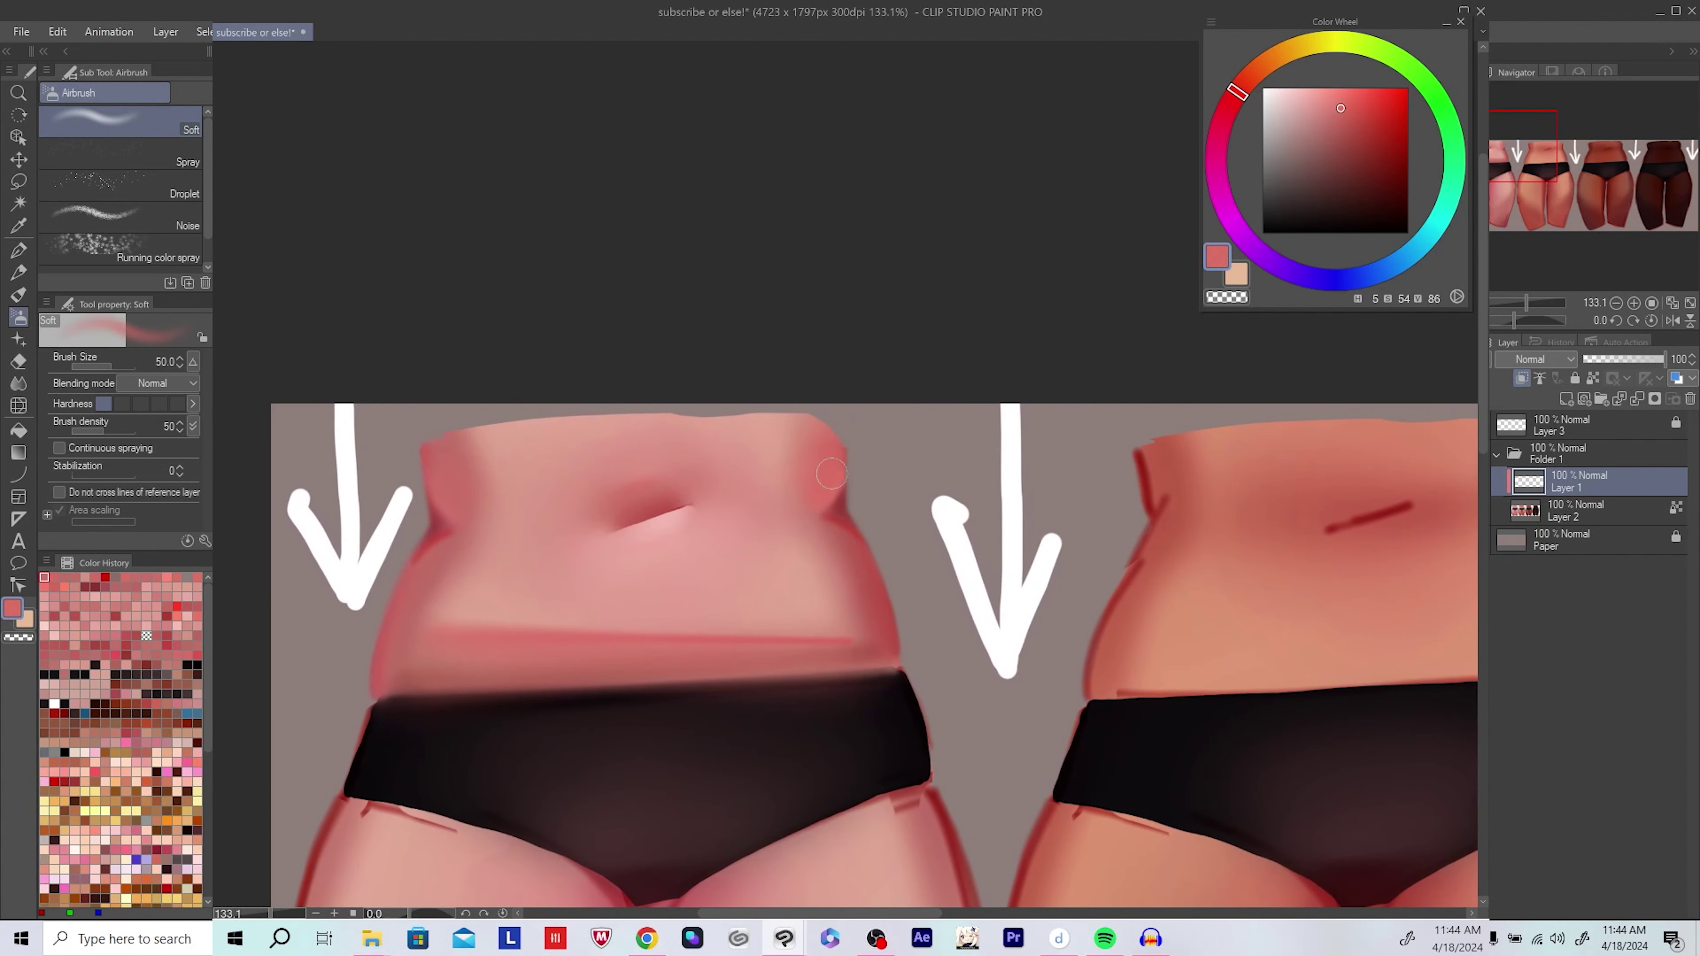
pyautogui.keyDown('alt'); pyautogui.click(843, 456); pyautogui.keyUp('alt')
pyautogui.moveTo(844, 455); pyautogui.dragTo(923, 410)
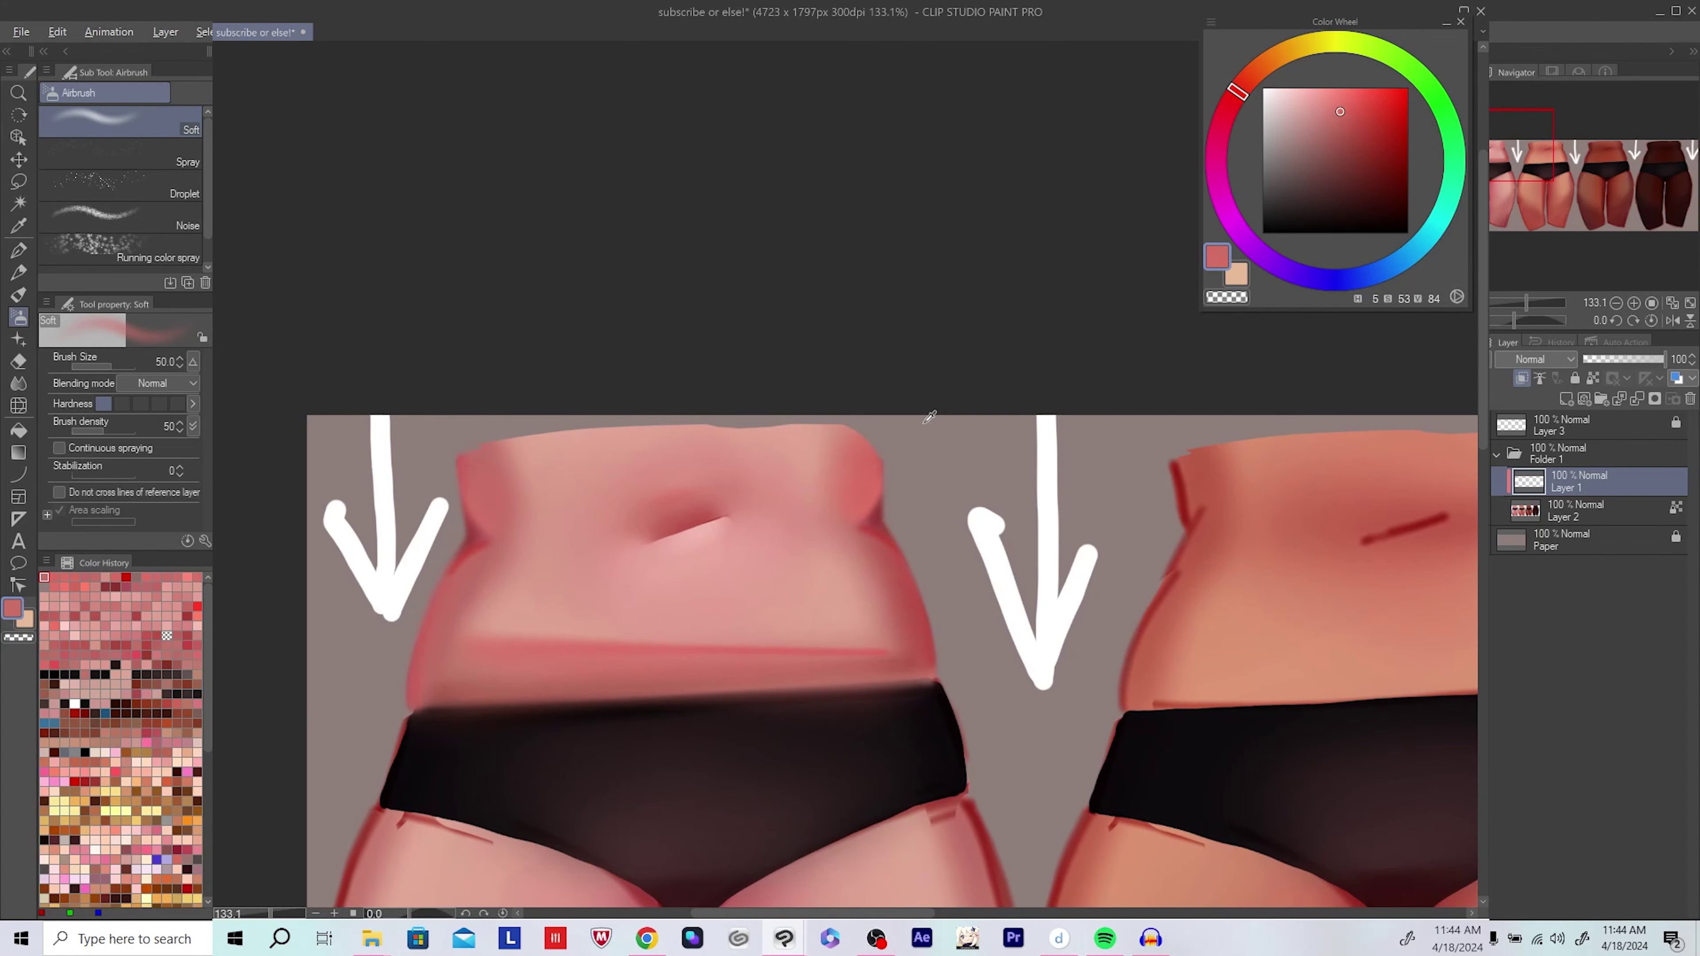
pyautogui.keyDown('alt'); pyautogui.click(484, 472); pyautogui.keyUp('alt')
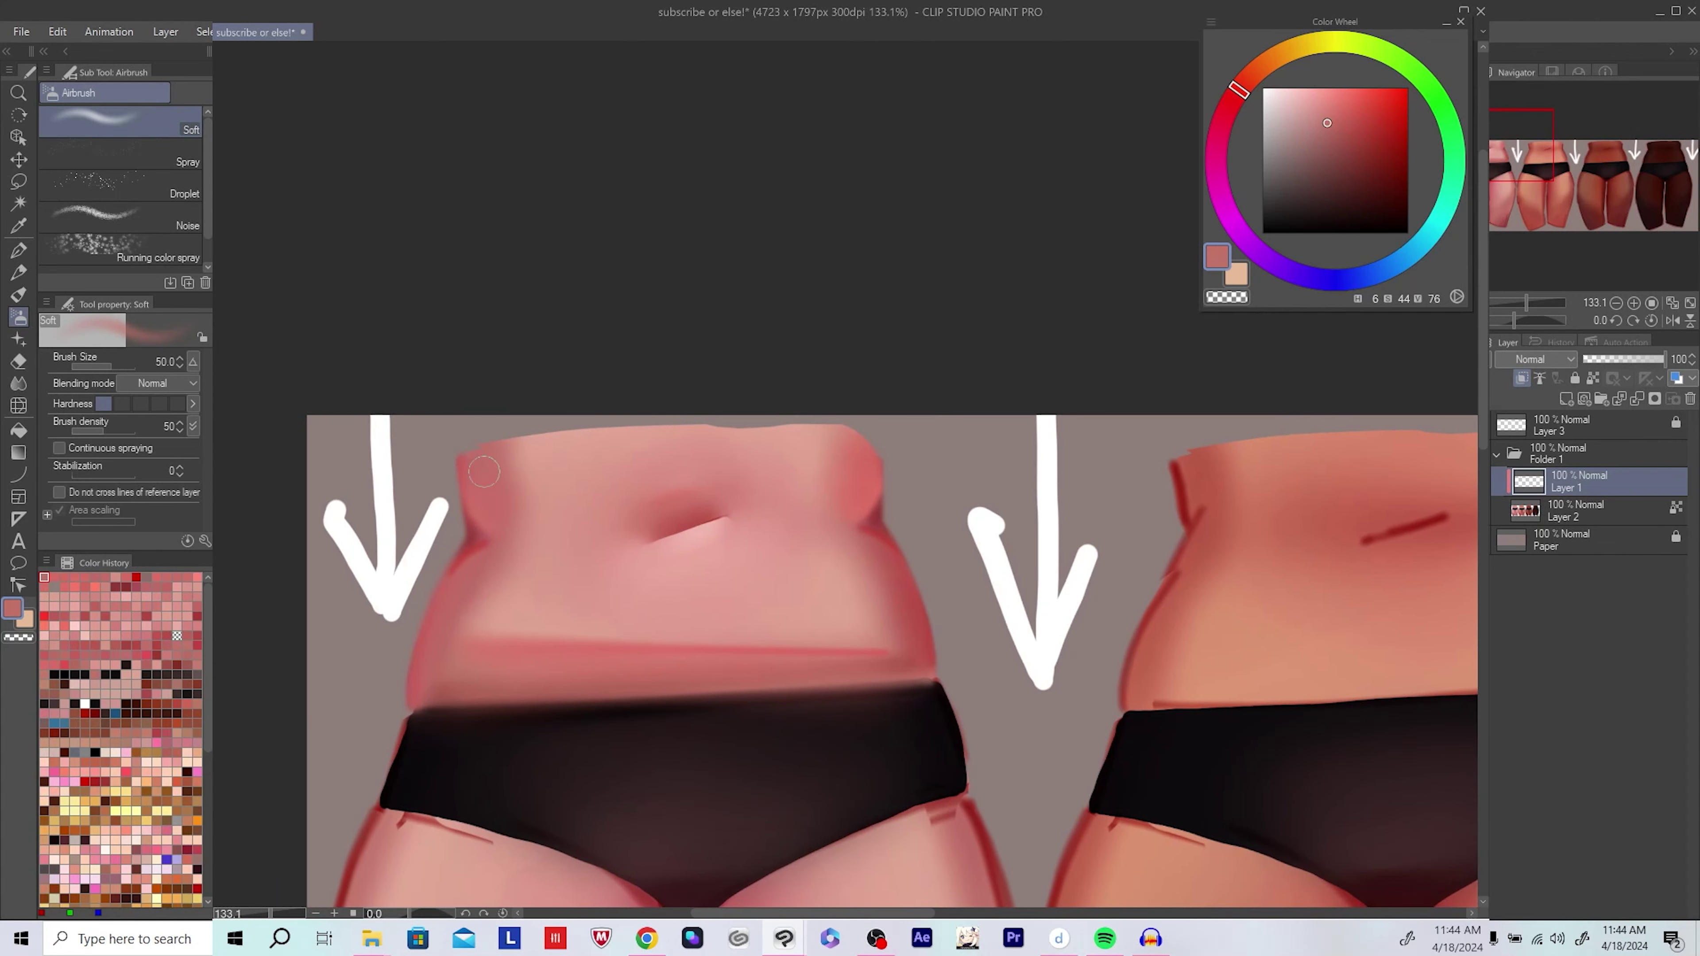
pyautogui.scroll(-2, 485, 472)
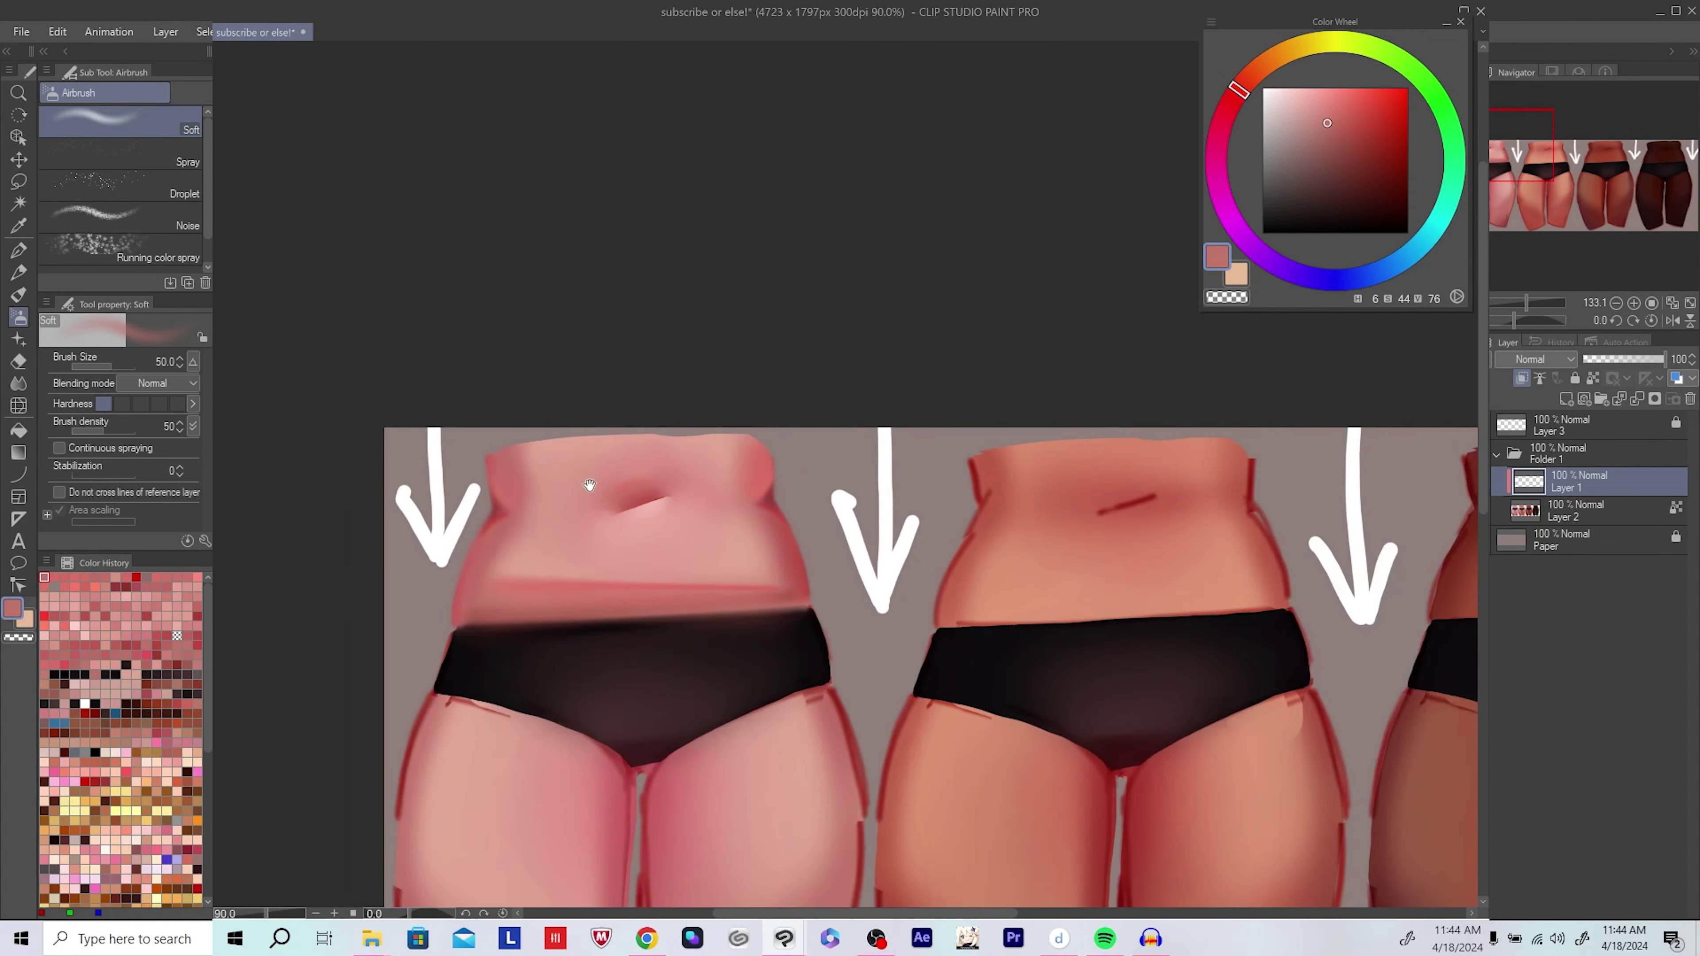
pyautogui.scroll(-2, 589, 479)
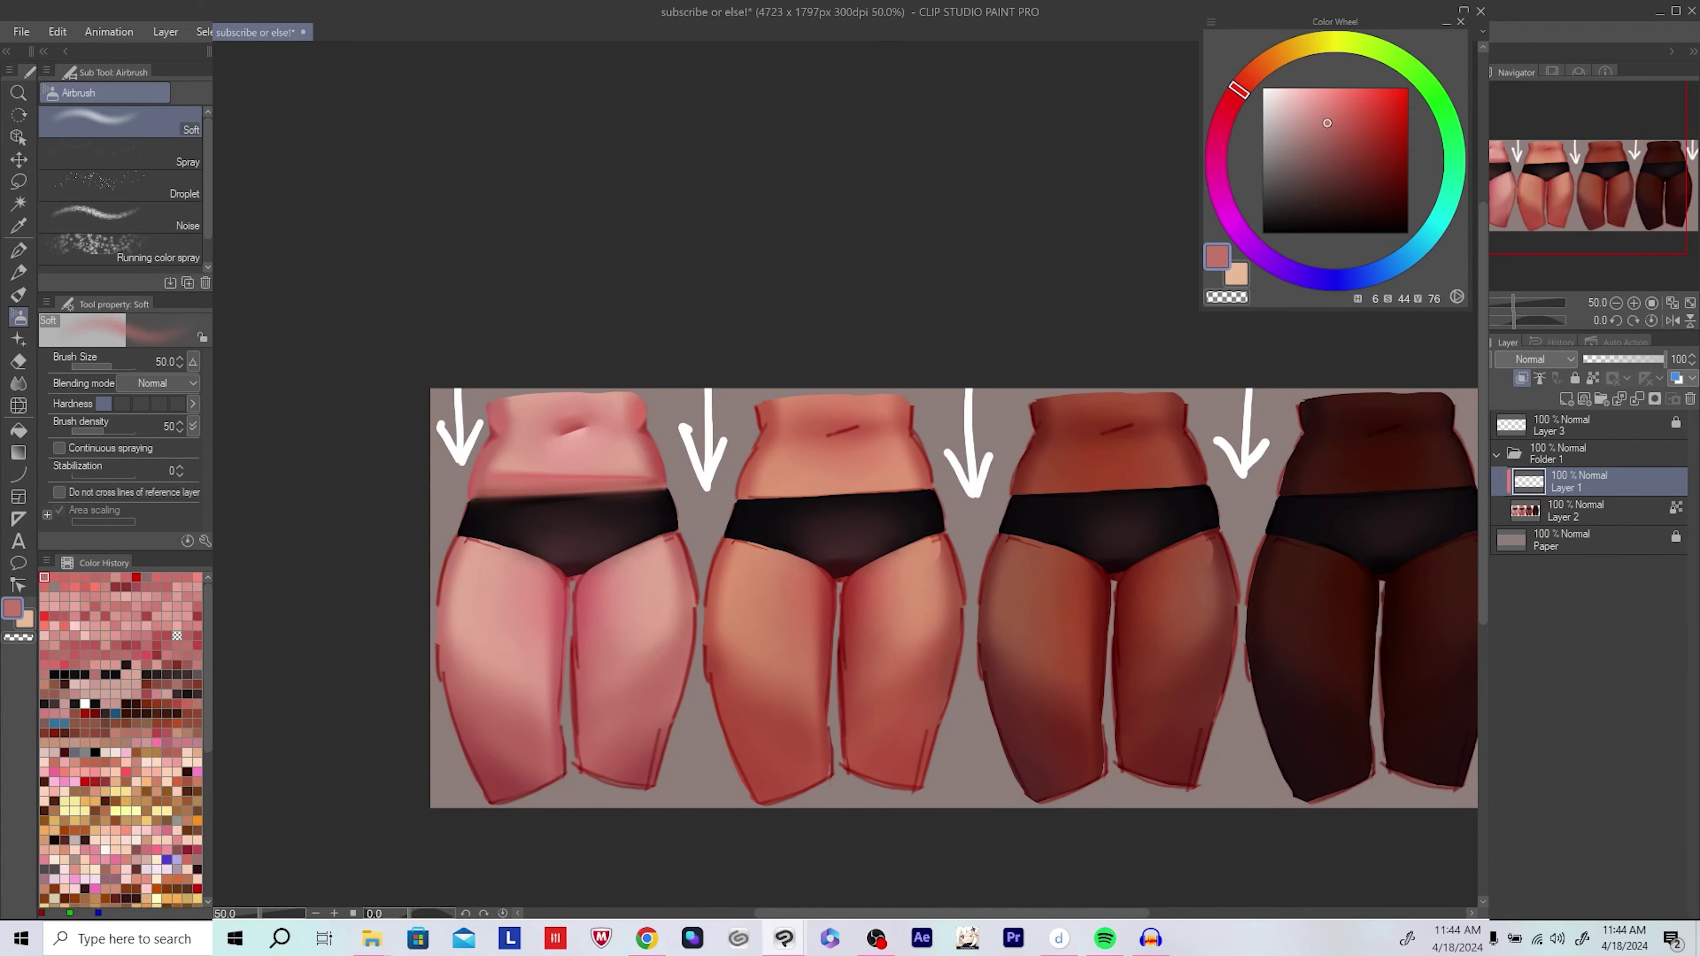
pyautogui.scroll(4, 509, 428)
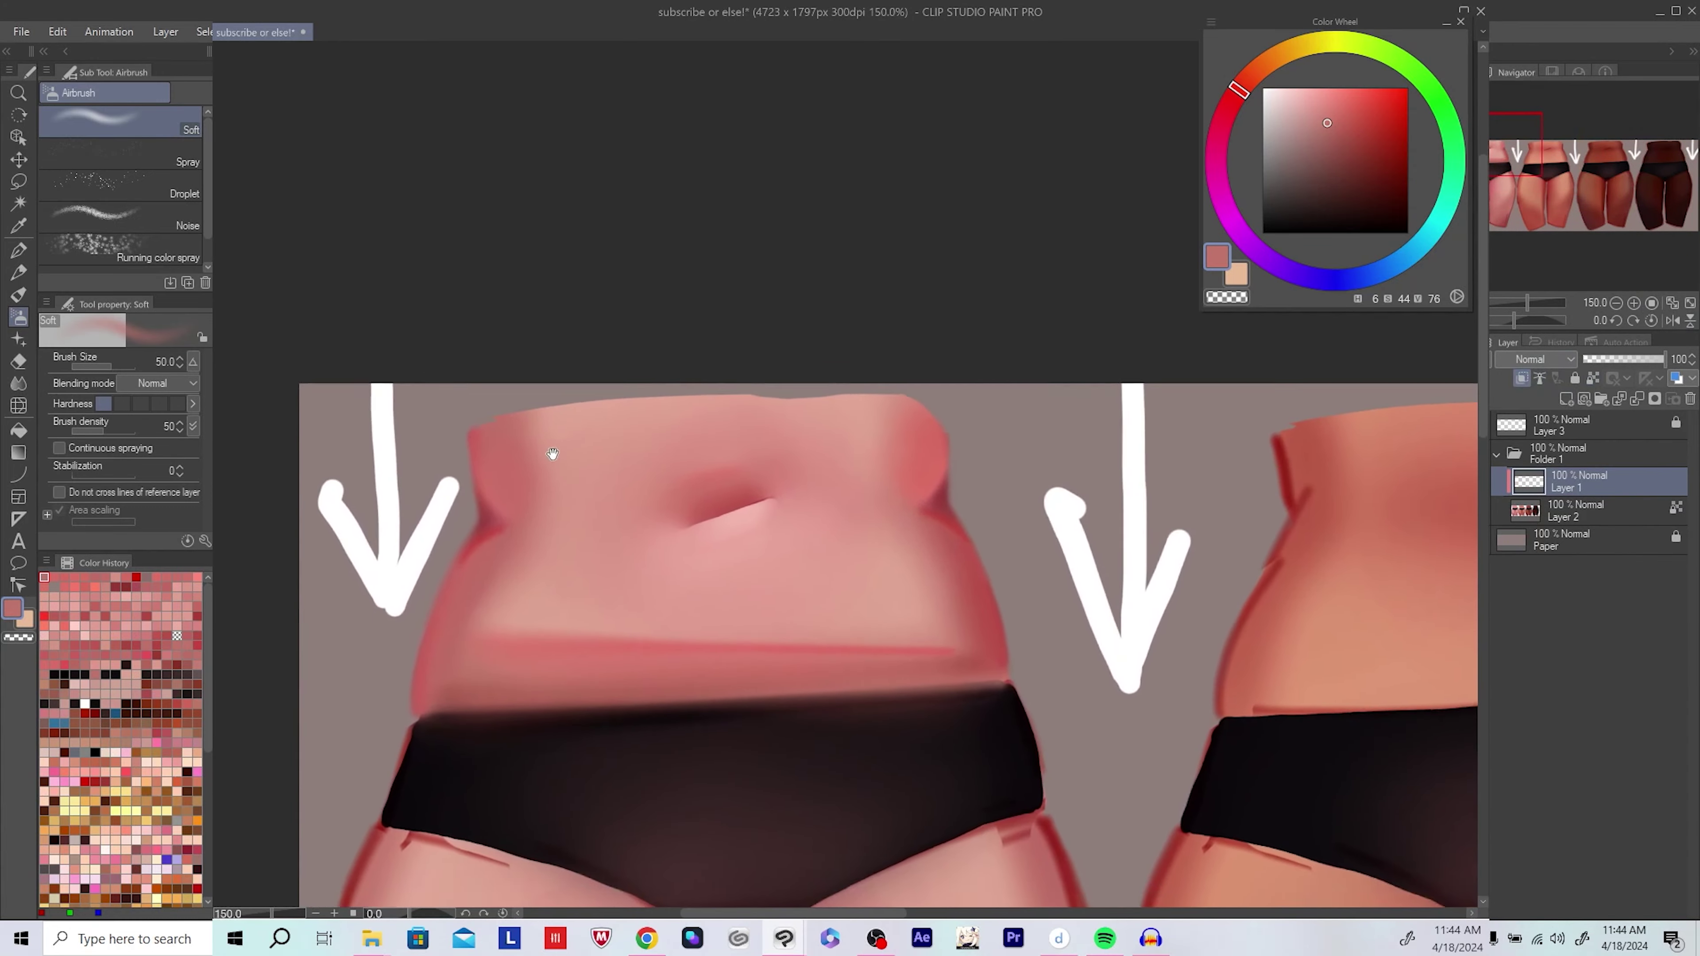
# Step: Darken both lower belly corners above the underwear with dark reds (H 1, S 61, V 58 and H 1, S 77, V 51) at brush size 25
pyautogui.moveTo(659, 640); pyautogui.dragTo(634, 645)
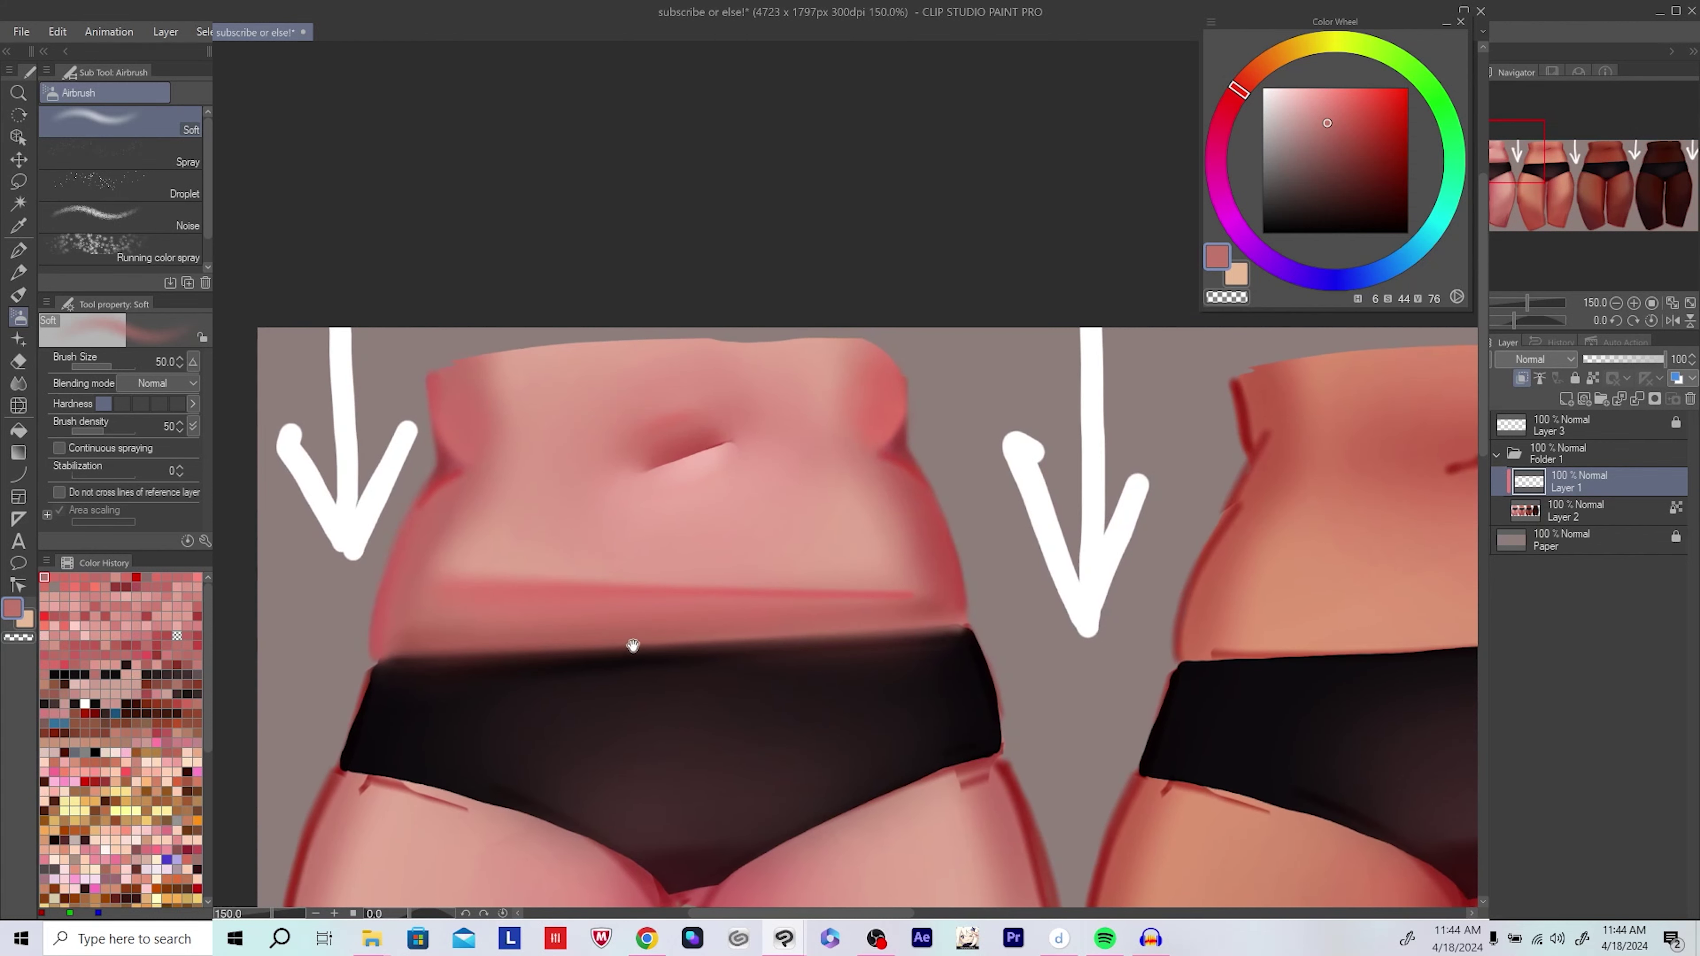
pyautogui.moveTo(690, 558); pyautogui.dragTo(702, 570)
pyautogui.keyDown('alt'); pyautogui.click(909, 450); pyautogui.keyUp('alt')
pyautogui.moveTo(909, 450); pyautogui.dragTo(859, 408)
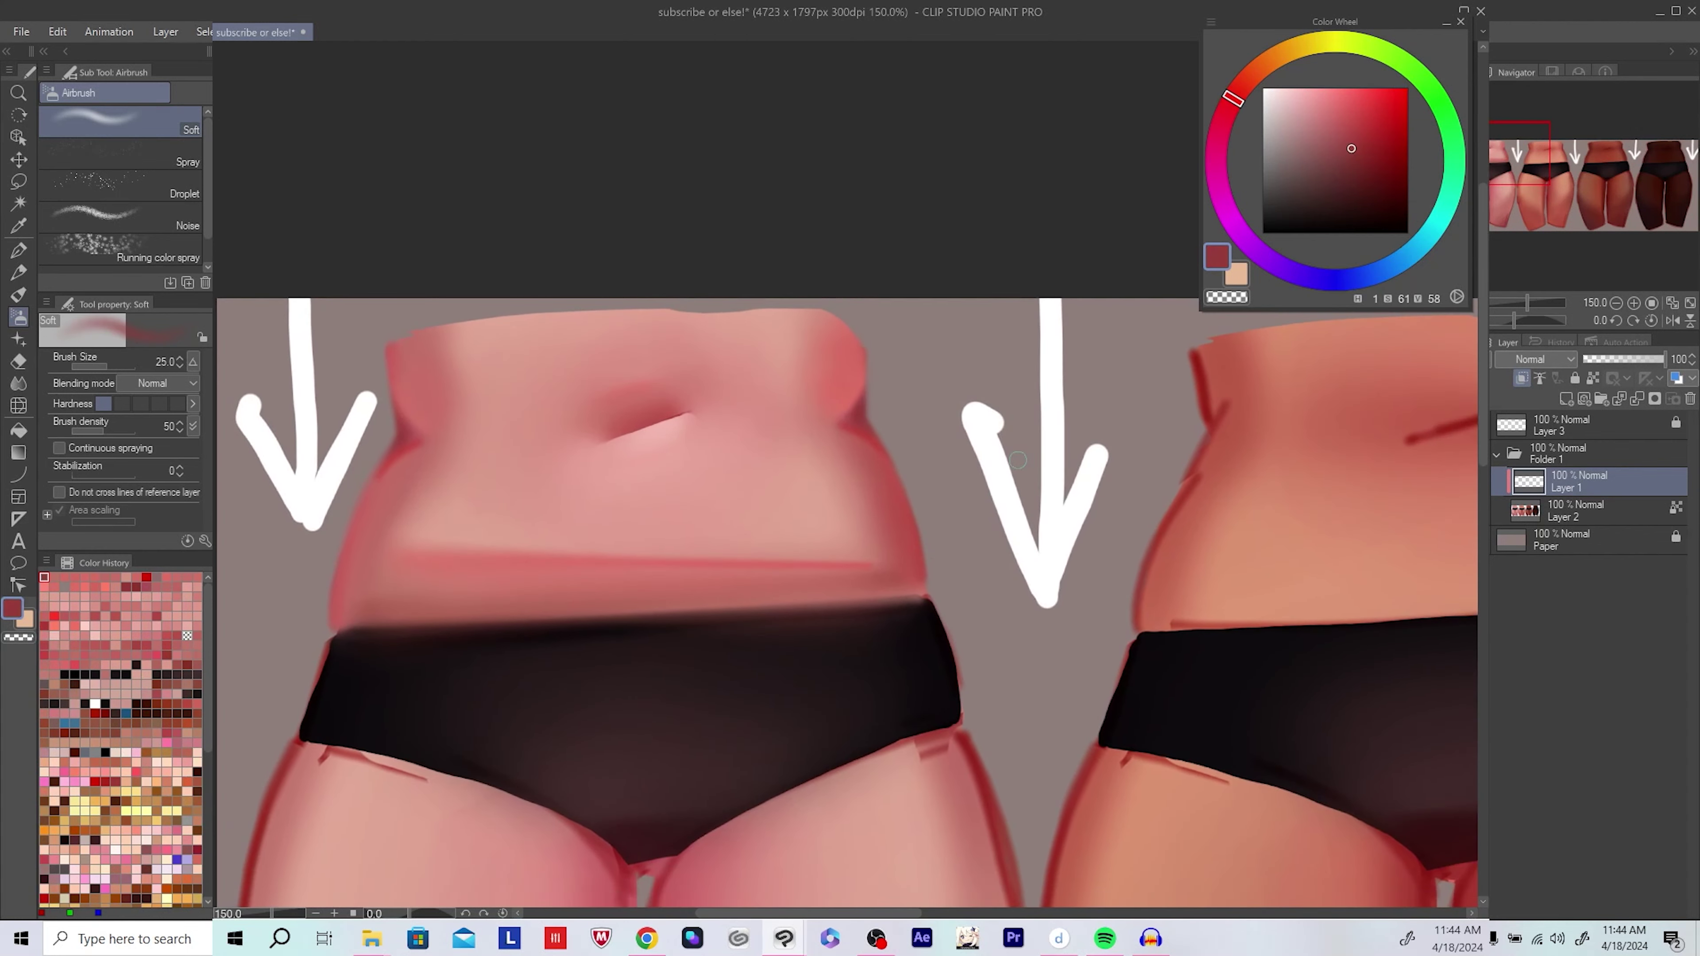
pyautogui.keyDown('alt'); pyautogui.click(912, 561); pyautogui.keyUp('alt')
pyautogui.moveTo(868, 619)
pyautogui.mouseDown()
pyautogui.moveTo(883, 574)
pyautogui.moveTo(912, 561)
pyautogui.moveTo(860, 570)
pyautogui.mouseUp()
pyautogui.press('h')
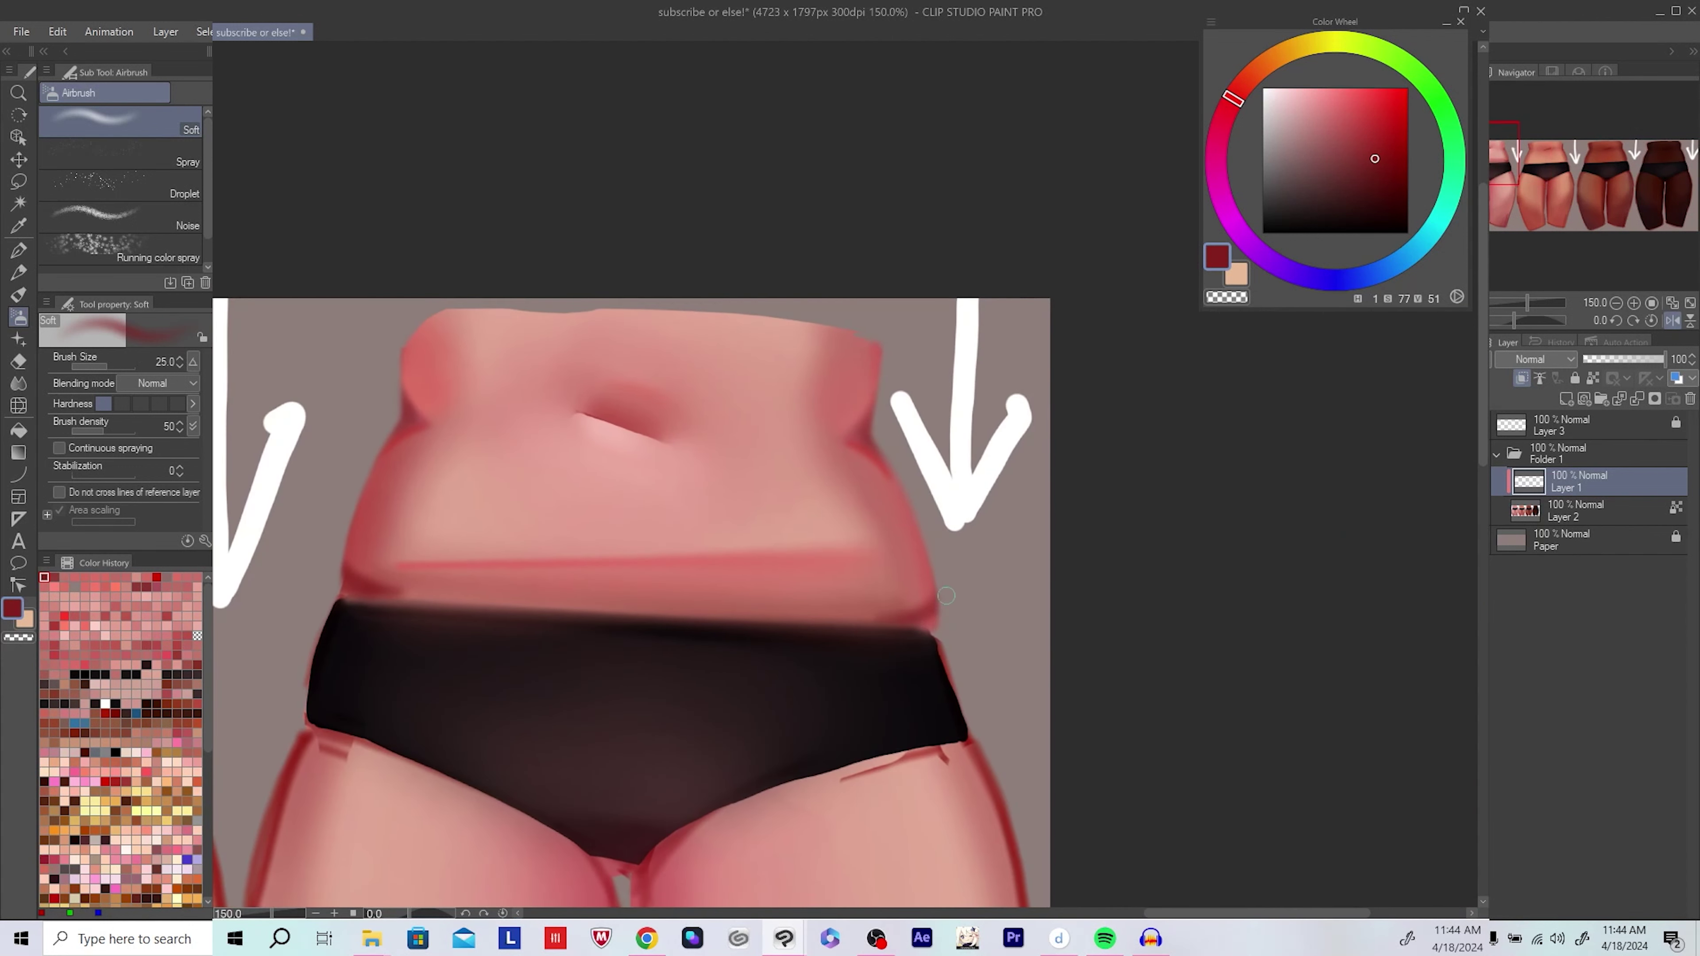
# Step: Blend the darkened belly corners with sampled reds (H 8, S 49, V 72 and H 2, S 70, V 57) at brush size 50 in both view orientations
pyautogui.press('h')
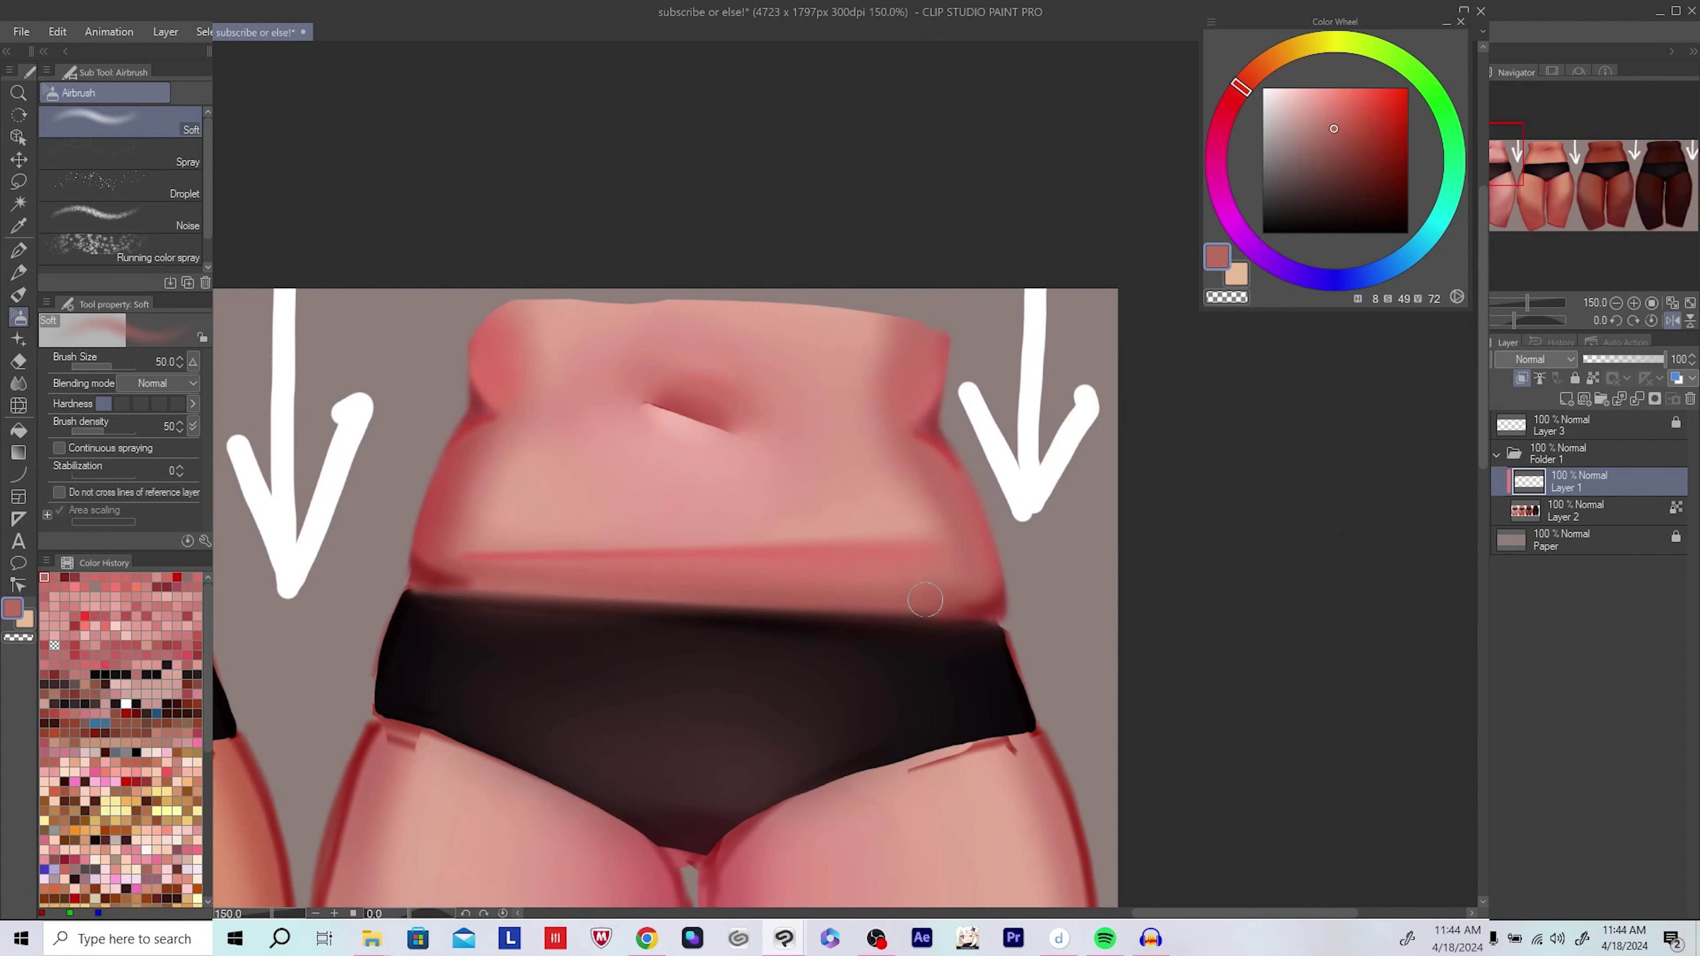
pyautogui.moveTo(341, 605); pyautogui.dragTo(675, 605)
pyautogui.moveTo(1128, 576); pyautogui.dragTo(961, 586)
pyautogui.keyDown('alt'); pyautogui.click(991, 583); pyautogui.keyUp('alt')
pyautogui.keyDown('alt'); pyautogui.click(962, 586); pyautogui.keyUp('alt')
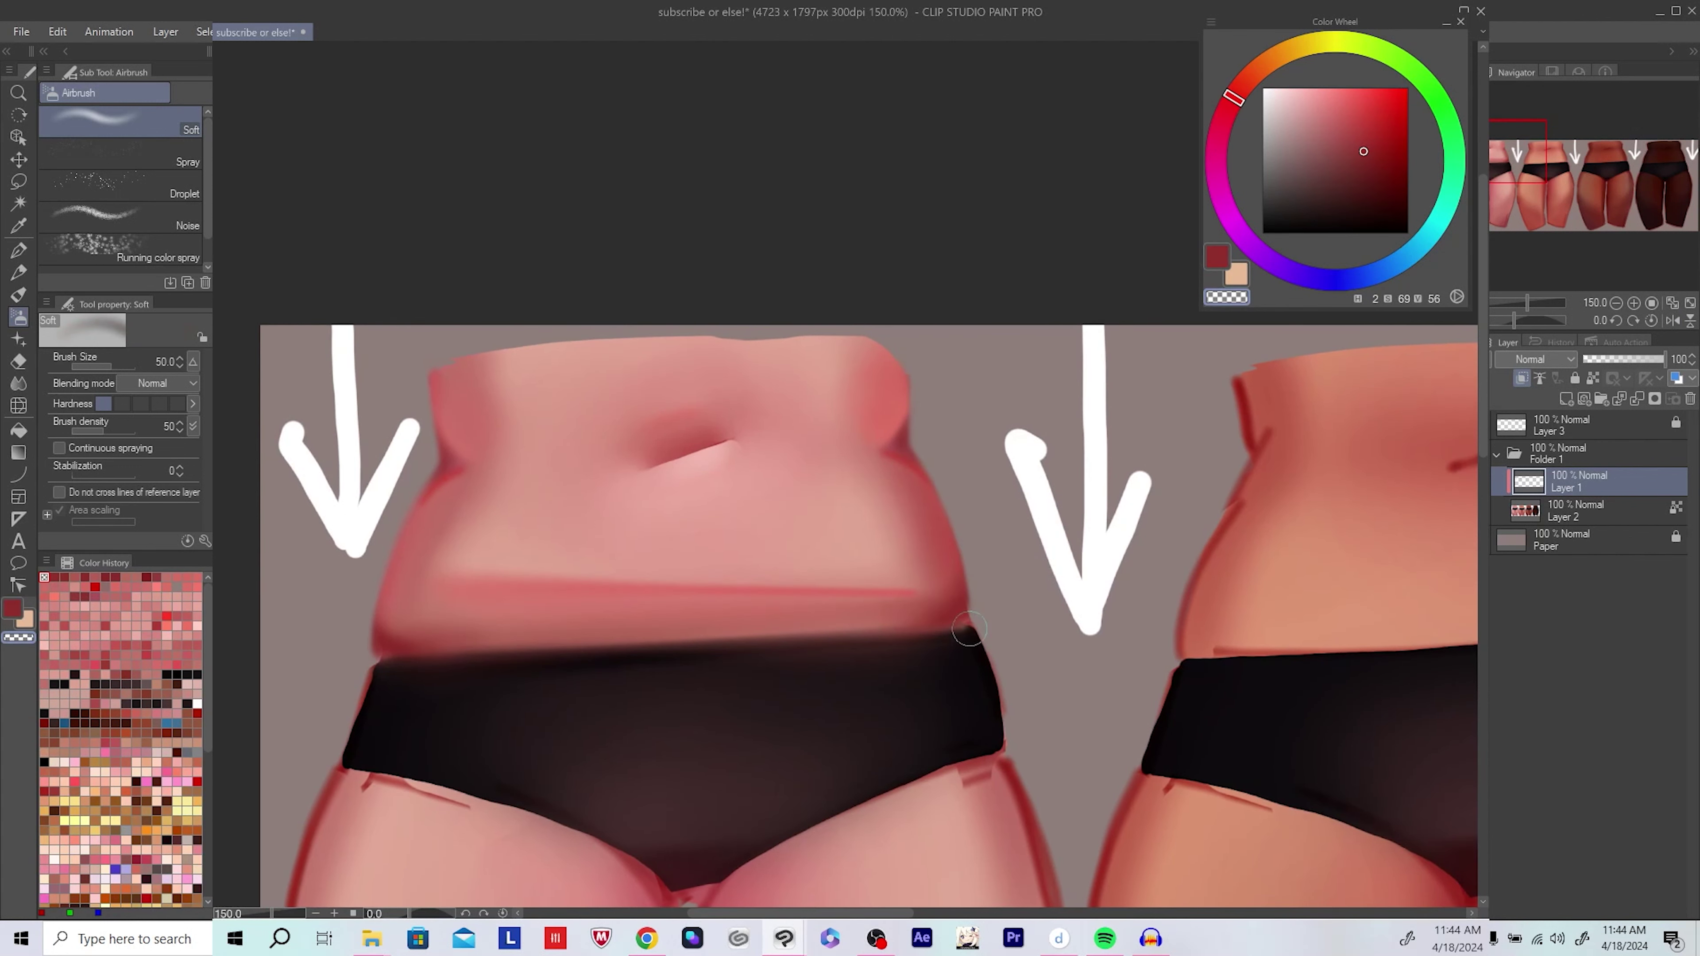
pyautogui.press('h')
pyautogui.keyDown('alt'); pyautogui.click(843, 570); pyautogui.keyUp('alt')
pyautogui.moveTo(1212, 570); pyautogui.dragTo(491, 553)
pyautogui.press('h')
pyautogui.keyDown('alt'); pyautogui.click(491, 553); pyautogui.keyUp('alt')
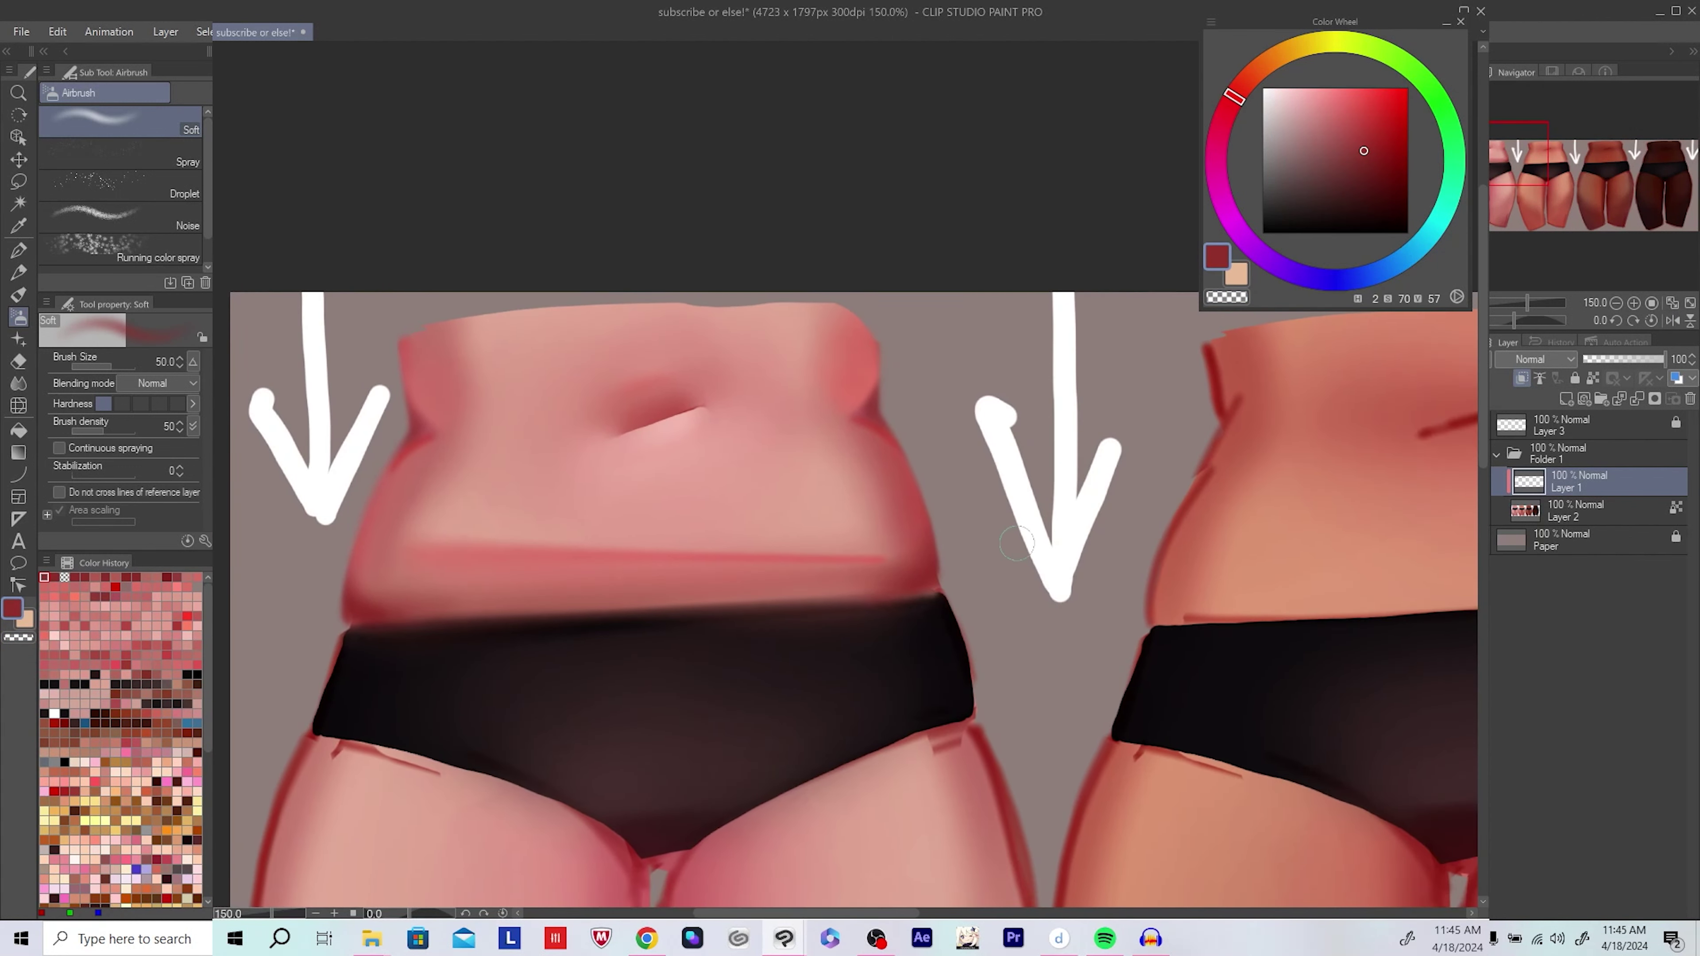
pyautogui.scroll(-2, 750, 362)
pyautogui.scroll(4, 749, 362)
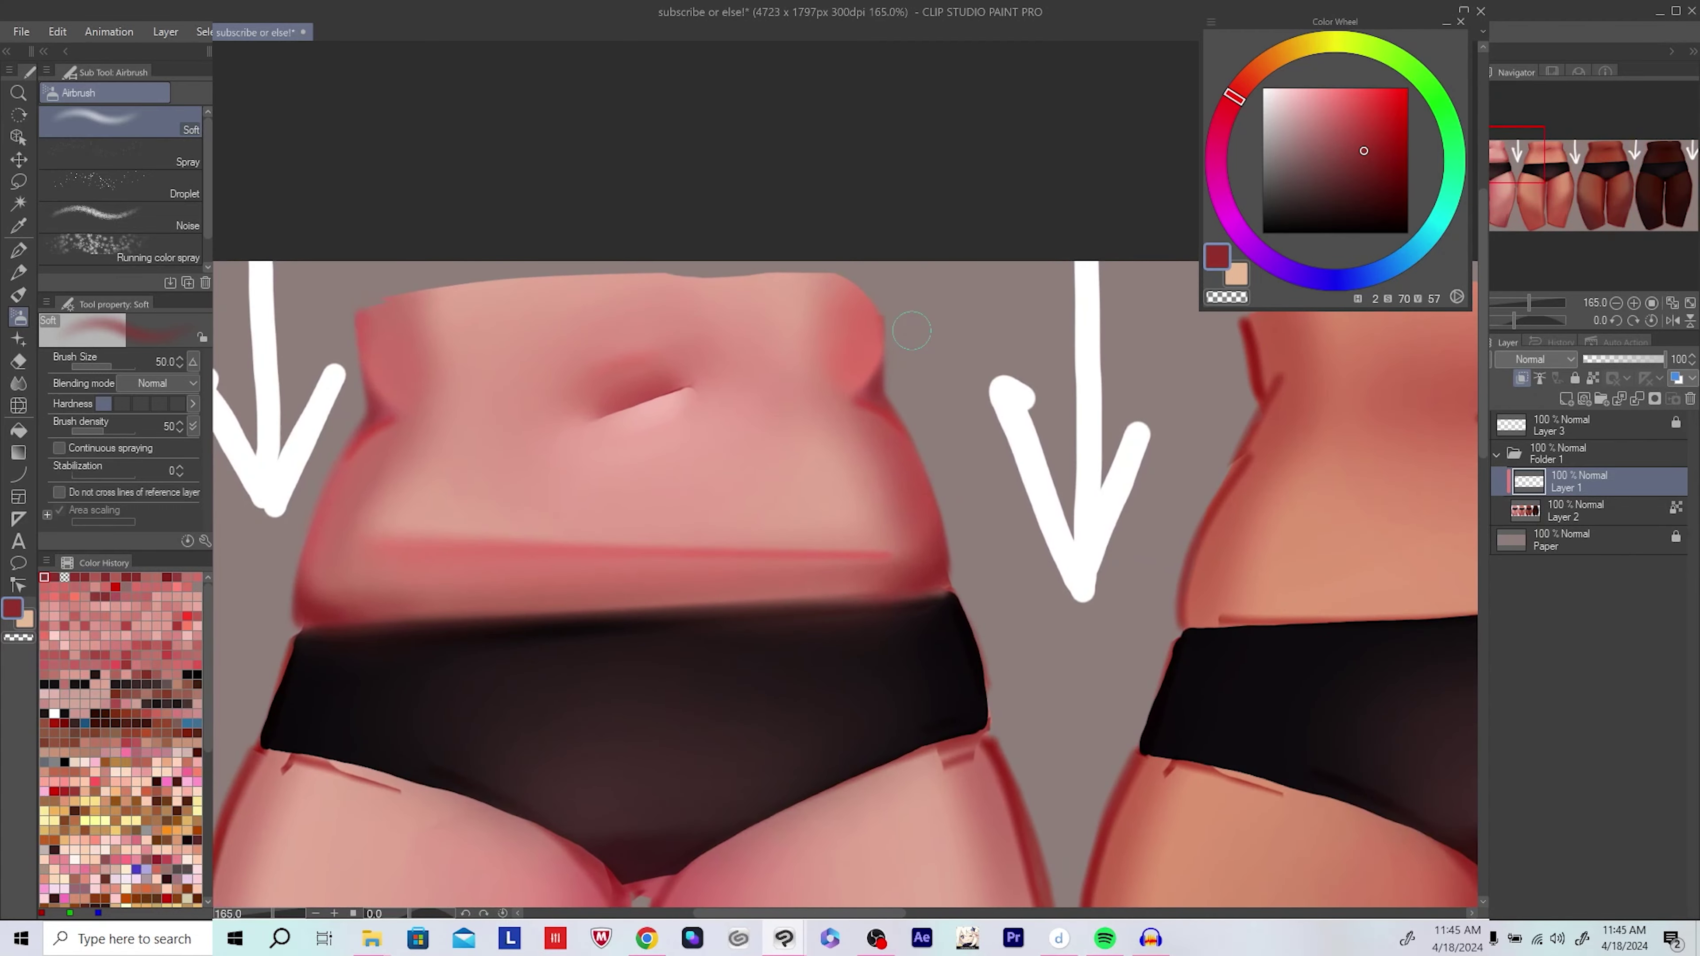
# Step: Airbrush a magenta accent (H 320, S 65, V 93) onto the first figure's right lower belly corner at brush size 25
pyautogui.keyDown('alt'); pyautogui.click(865, 349); pyautogui.keyUp('alt')
pyautogui.click(1353, 107)
pyautogui.click(1220, 134)
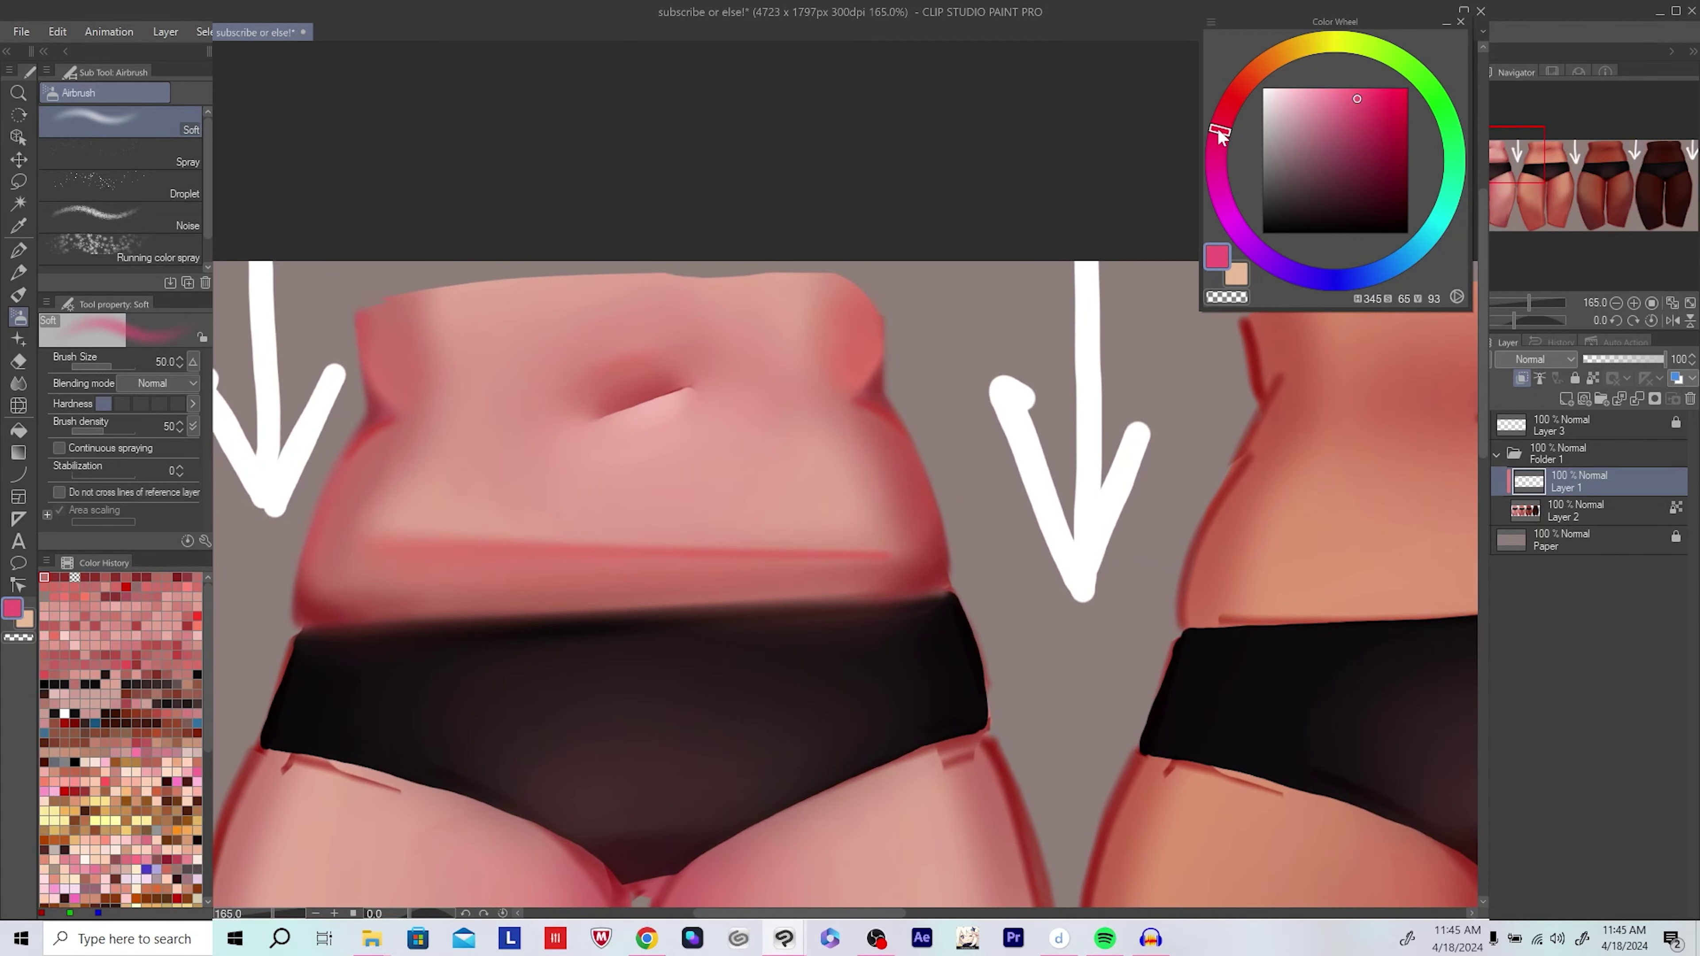
pyautogui.click(1218, 186)
pyautogui.moveTo(904, 572); pyautogui.dragTo(925, 556)
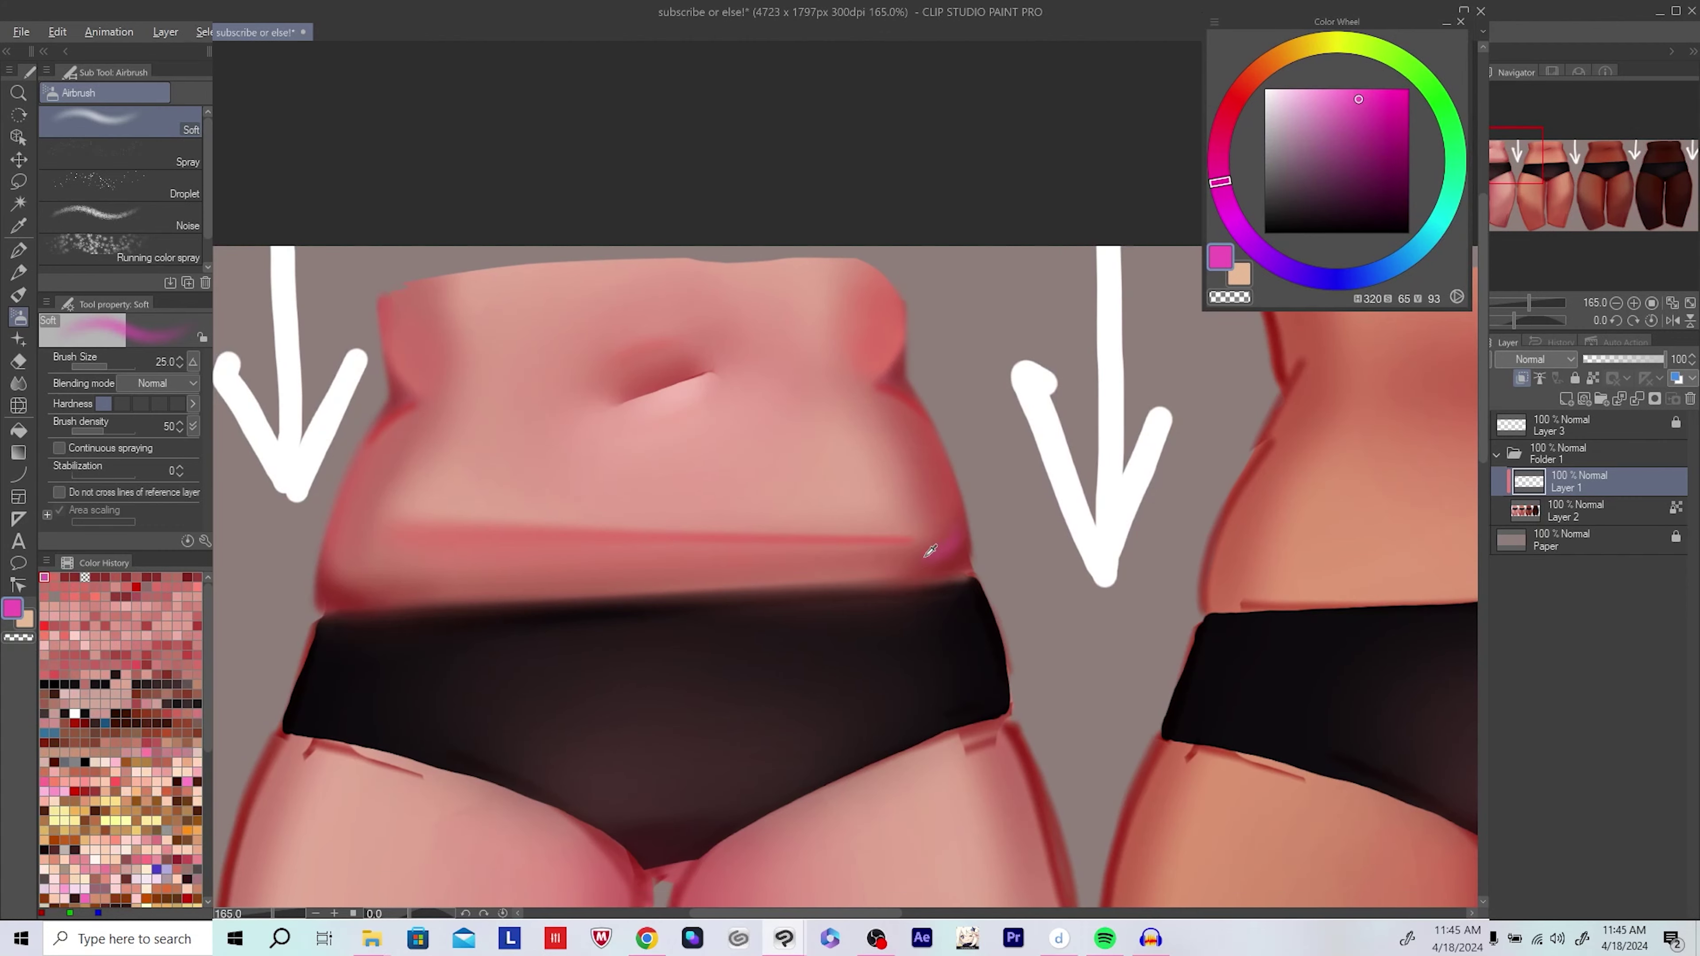
# Step: Add pink to both lower belly corners with H 344, S 51, V 84 at brush size 60 and H 344, S 54, V 100 at size 70
pyautogui.keyDown('alt'); pyautogui.click(934, 553); pyautogui.keyUp('alt')
pyautogui.keyDown('alt'); pyautogui.click(935, 546); pyautogui.keyUp('alt')
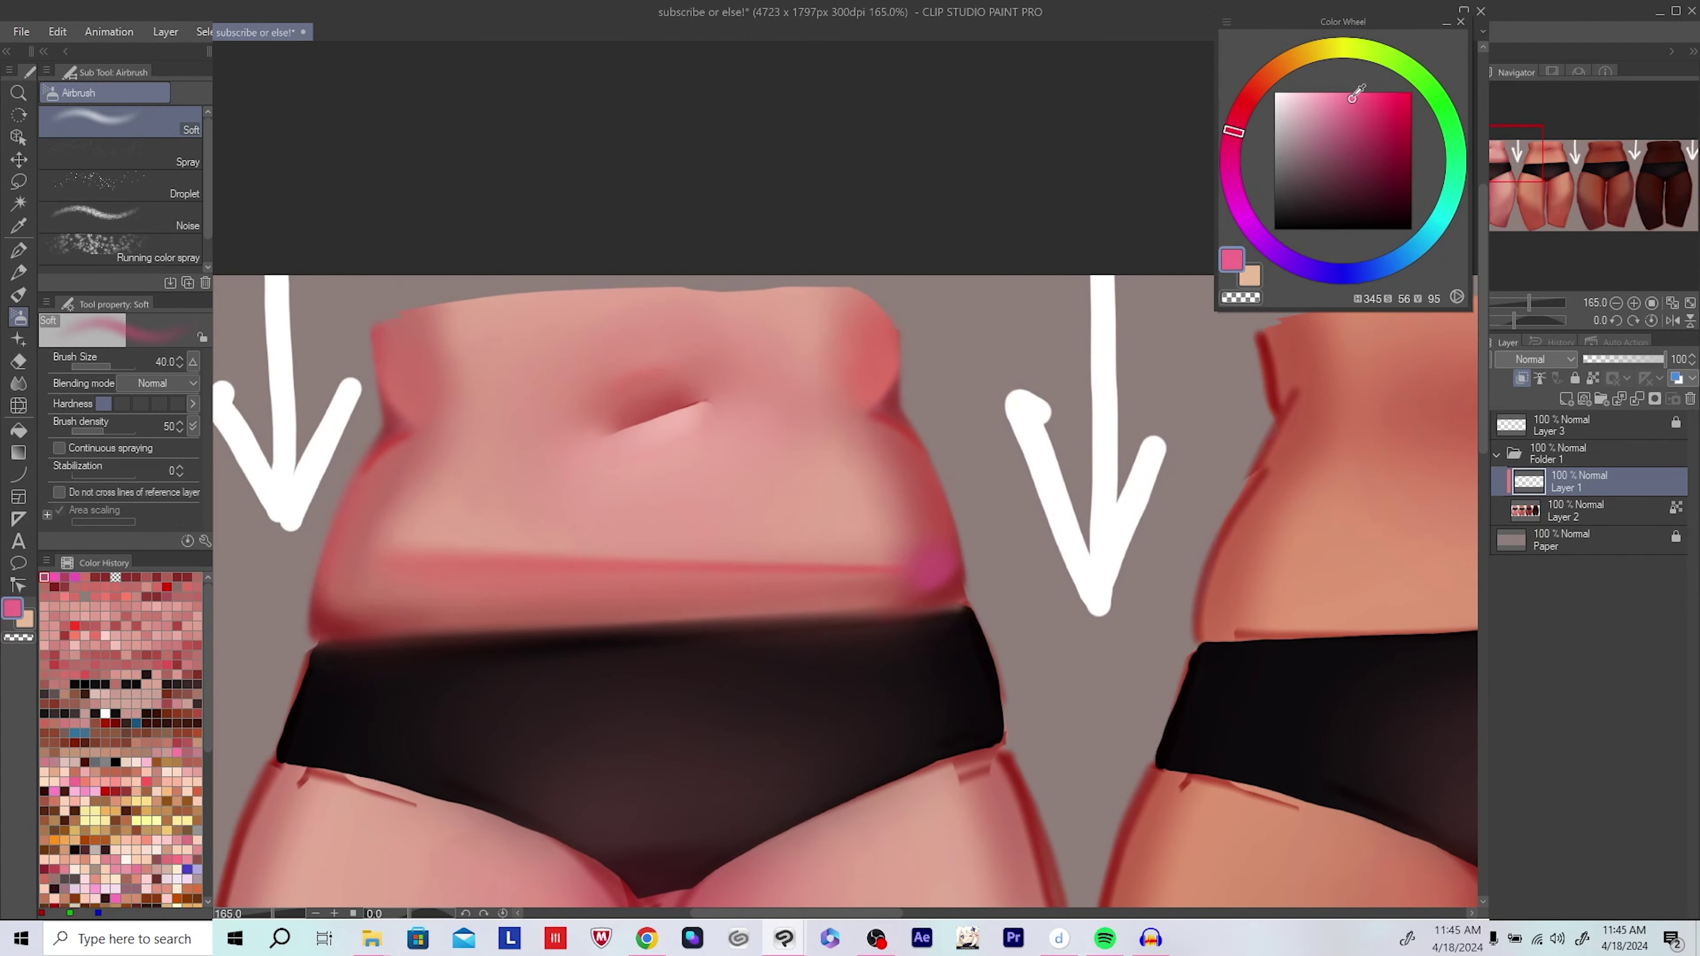
pyautogui.press(']')
pyautogui.press('h')
pyautogui.moveTo(984, 554); pyautogui.dragTo(991, 560)
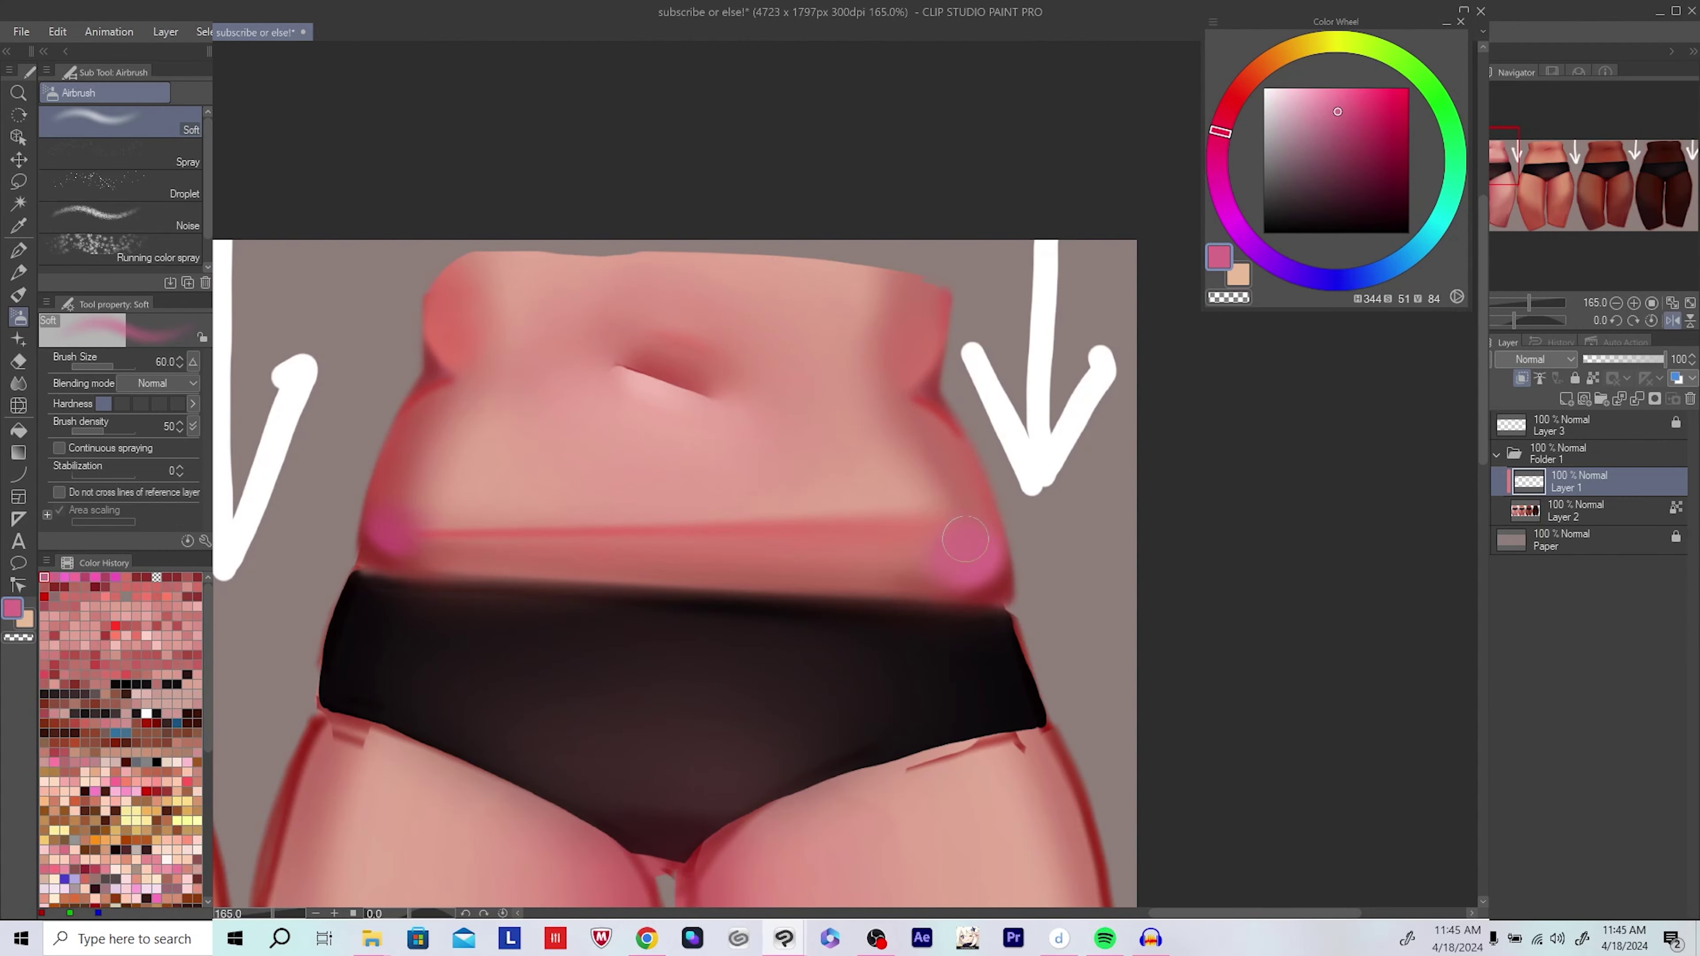
pyautogui.press('h')
pyautogui.click(1341, 88)
pyautogui.press(']')
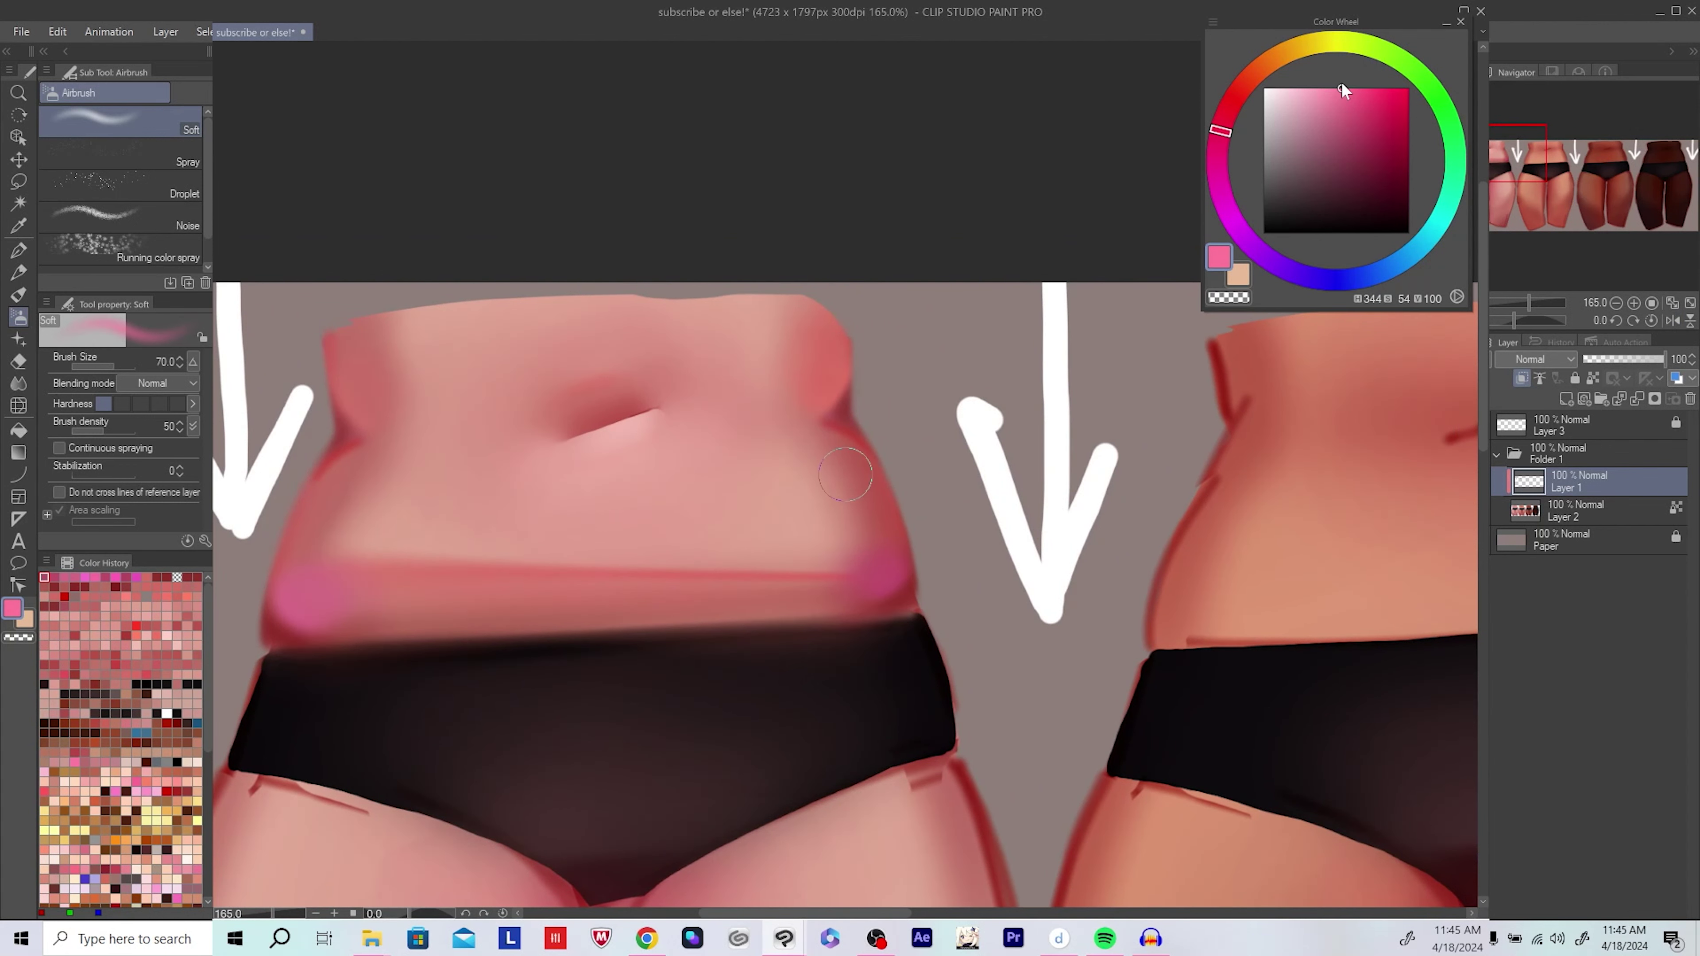
pyautogui.moveTo(844, 594)
pyautogui.mouseDown()
pyautogui.moveTo(884, 550)
pyautogui.moveTo(900, 587)
pyautogui.moveTo(847, 592)
pyautogui.mouseUp()
pyautogui.keyDown('alt'); pyautogui.click(900, 586); pyautogui.keyUp('alt')
pyautogui.moveTo(1229, 221)
pyautogui.mouseDown()
pyautogui.moveTo(1224, 200)
pyautogui.moveTo(1369, 277)
pyautogui.moveTo(1428, 236)
pyautogui.mouseUp()
pyautogui.click(1348, 87)
pyautogui.click(1344, 129)
pyautogui.click(1328, 88)
pyautogui.scroll(-5, 655, 401)
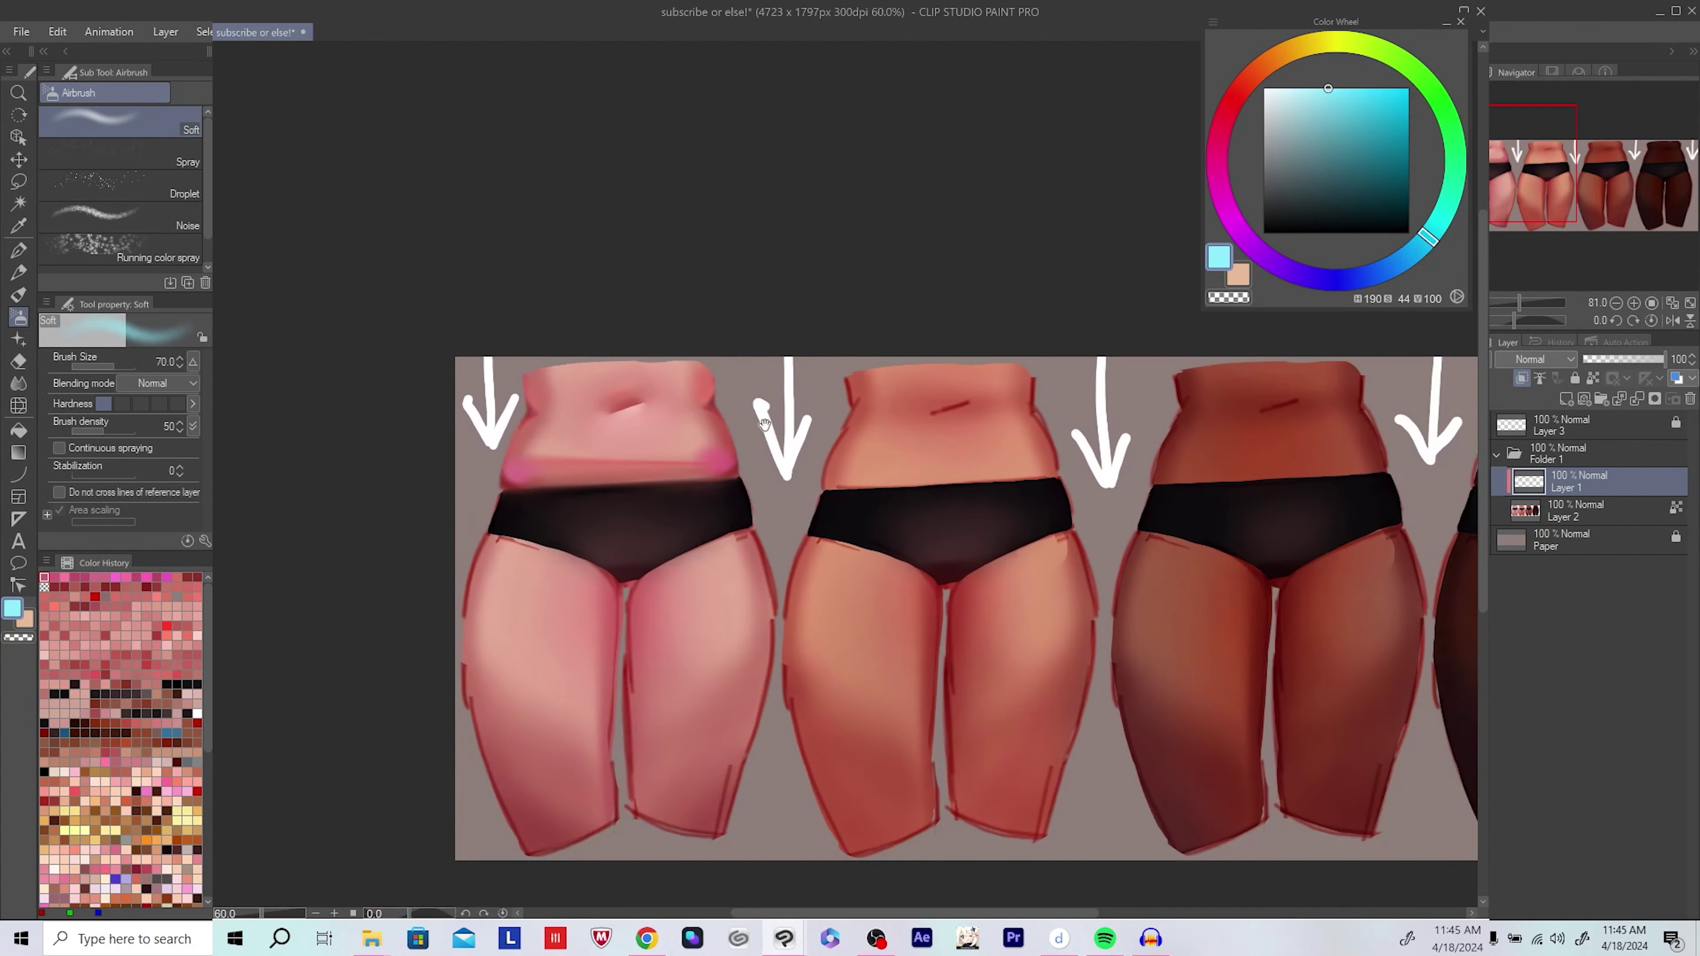
pyautogui.scroll(4, 589, 436)
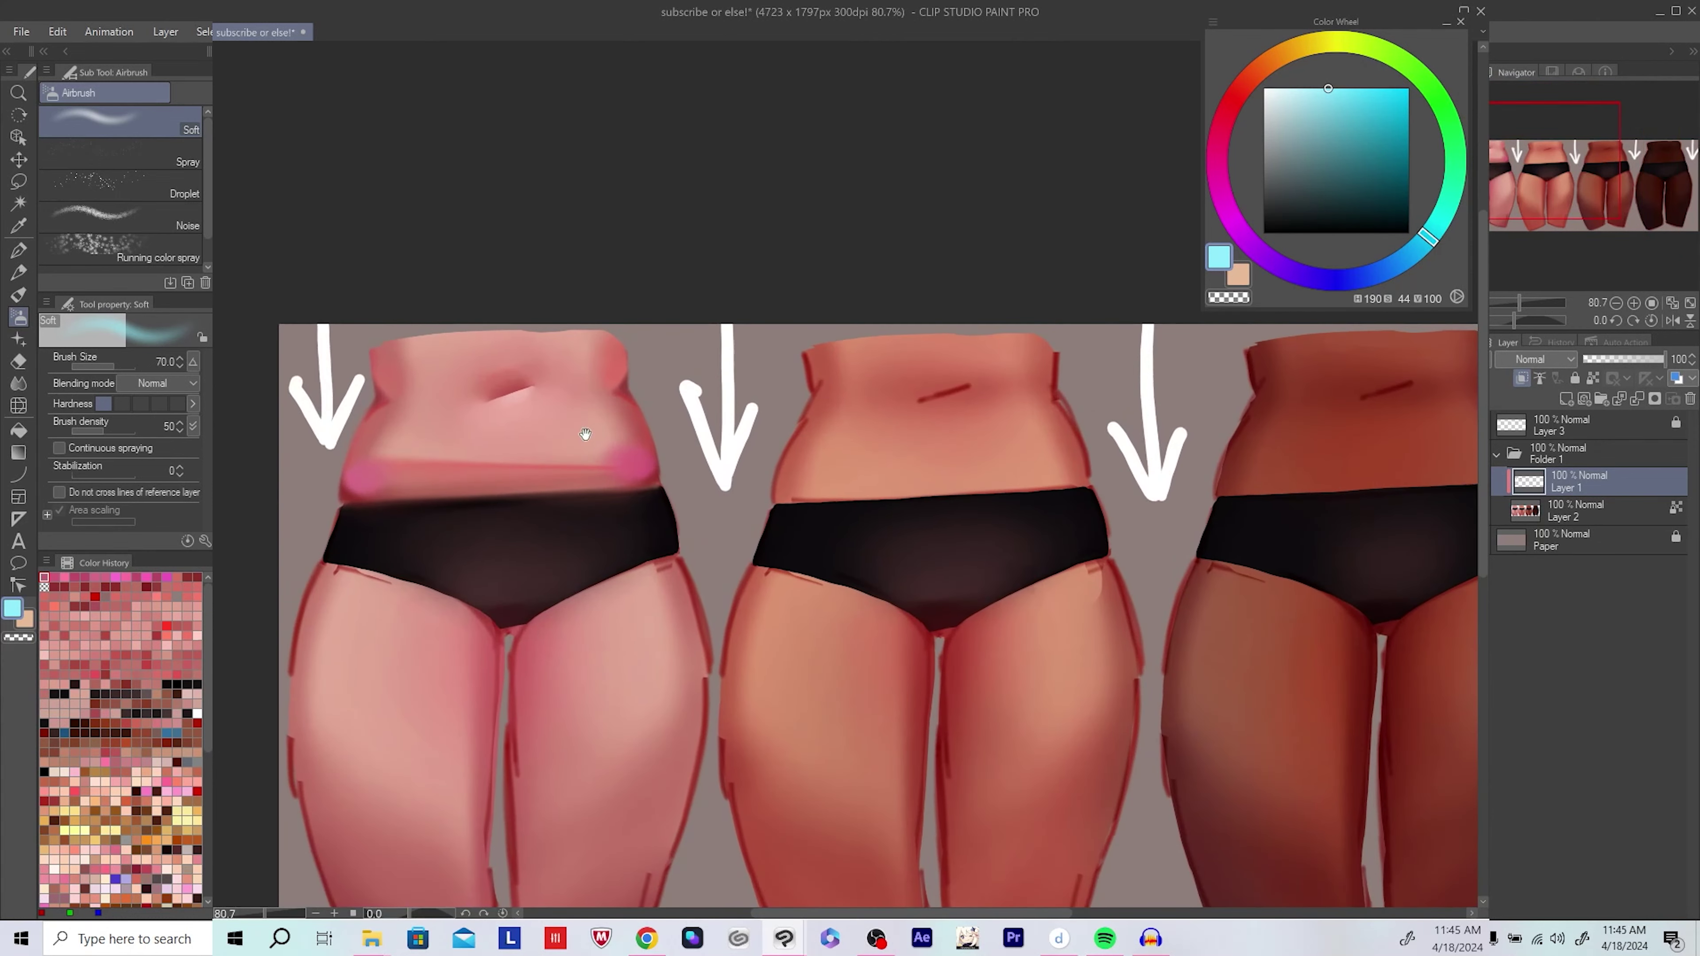
# Step: Soften both pink belly corners with sampled pinks (H 346, S 55, V 84 and H 347, S 49, V 83) at brush size 120
pyautogui.keyDown('alt'); pyautogui.click(796, 509); pyautogui.keyUp('alt')
pyautogui.press(']')
pyautogui.press(']')
pyautogui.press(']')
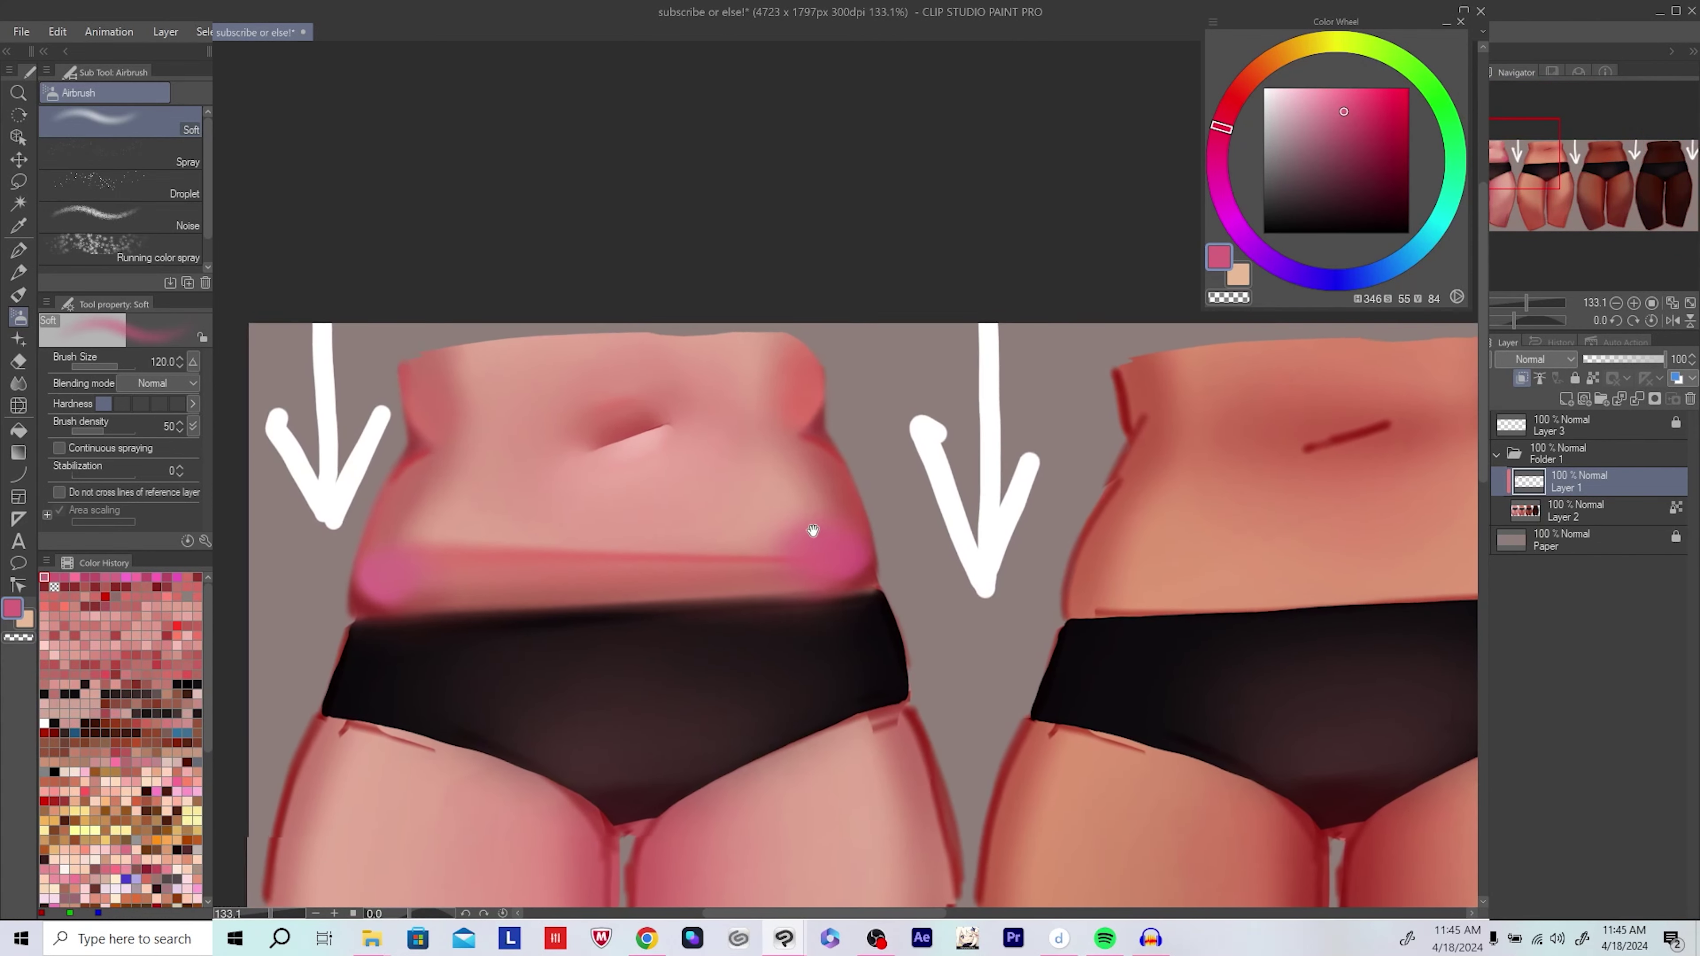
pyautogui.moveTo(778, 486); pyautogui.dragTo(796, 499)
pyautogui.keyDown('alt'); pyautogui.click(402, 576); pyautogui.keyUp('alt')
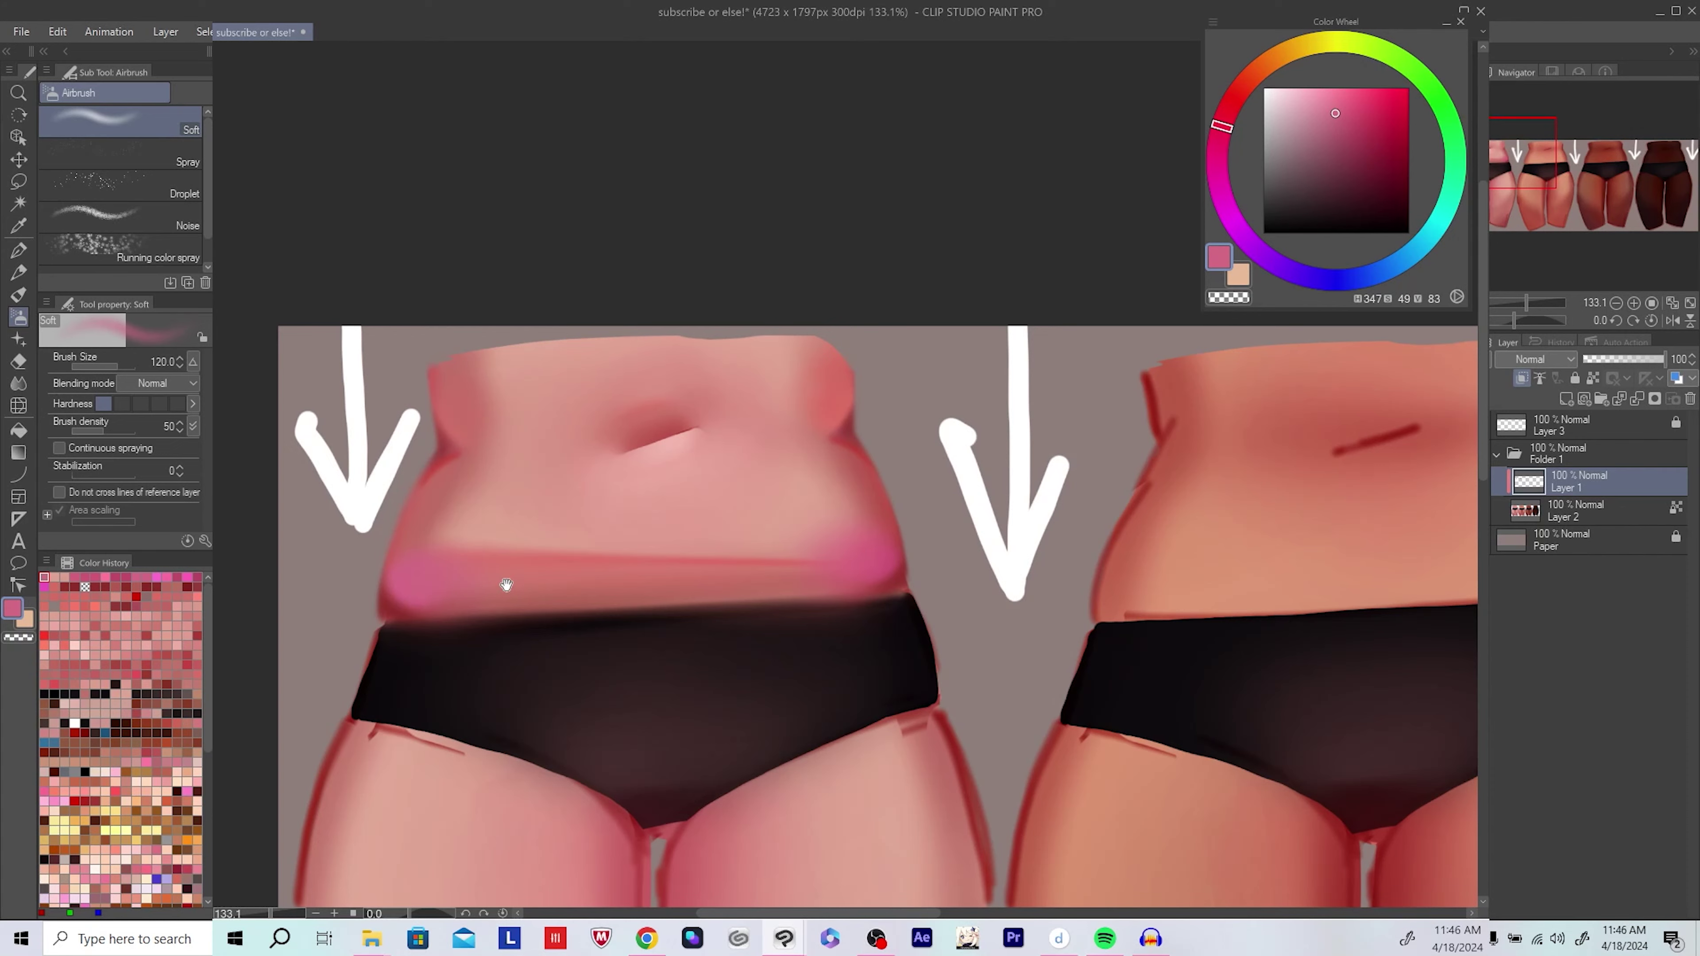
pyautogui.moveTo(957, 501); pyautogui.dragTo(953, 504)
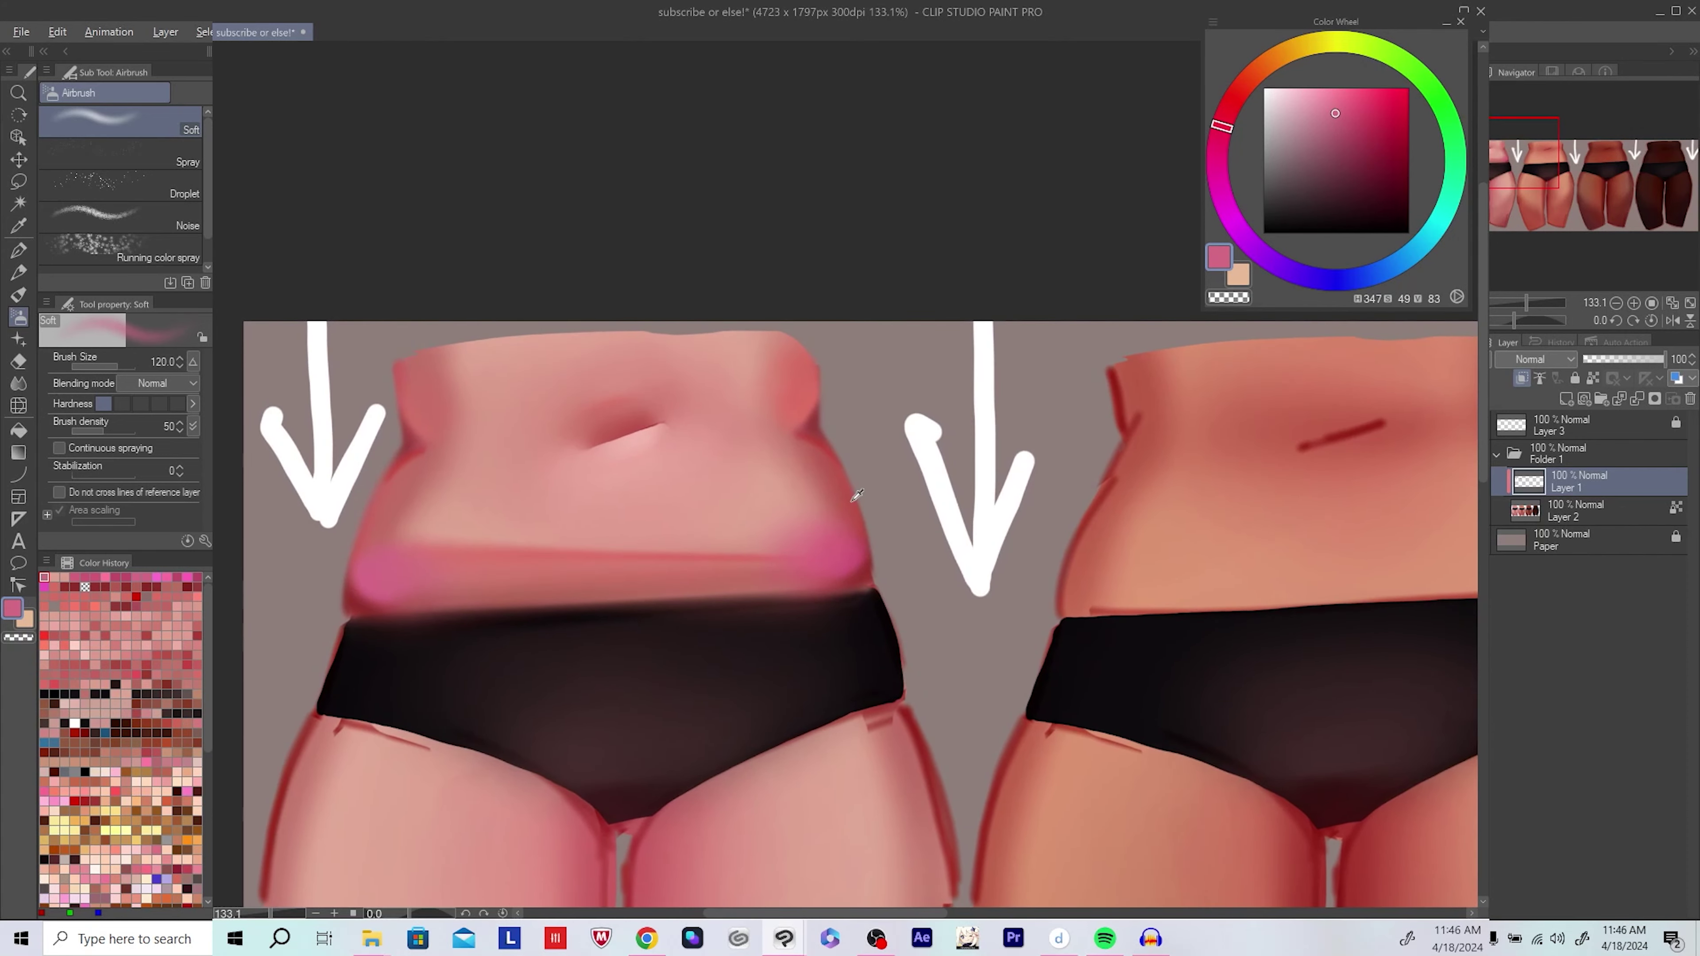
# Step: Strengthen the right belly corner's blush with sampled pink (H 344, S 58, V 86) at brush size 70, and sample a light skin pink (H 7, S 28, V 94)
pyautogui.keyDown('alt'); pyautogui.click(834, 569); pyautogui.keyUp('alt')
pyautogui.press('[')
pyautogui.press('[')
pyautogui.press('[')
pyautogui.press('[')
pyautogui.press('[')
pyautogui.keyDown('alt'); pyautogui.click(846, 569); pyautogui.keyUp('alt')
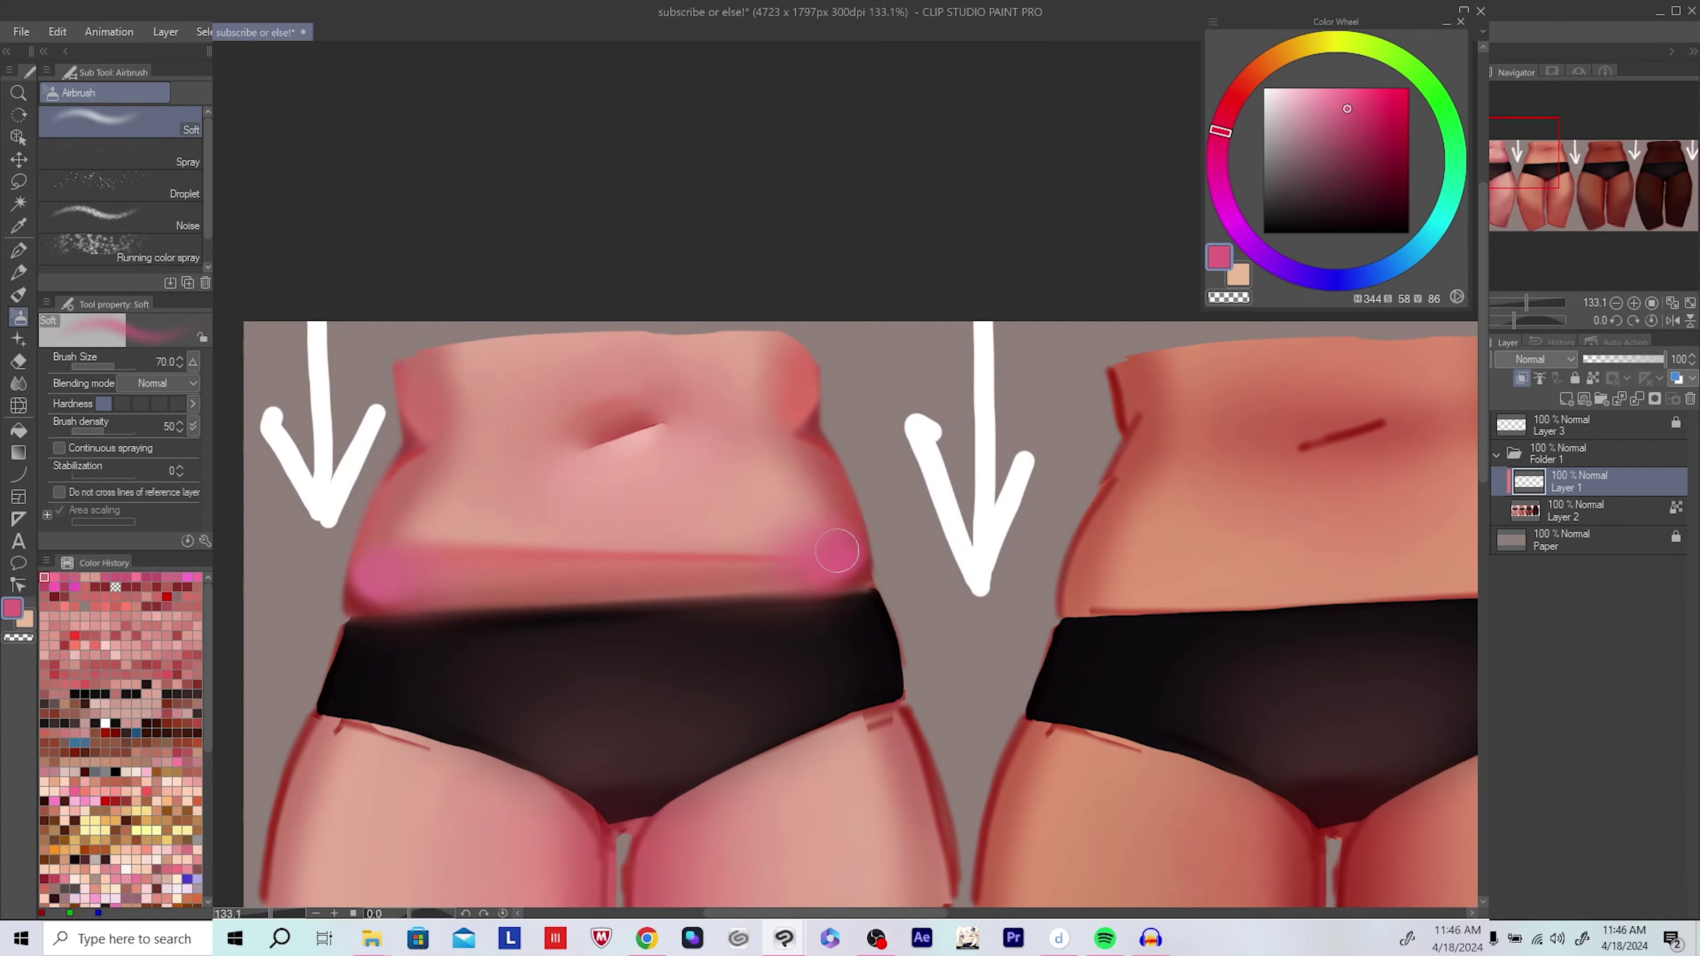
pyautogui.moveTo(837, 550); pyautogui.dragTo(871, 545)
pyautogui.keyDown('alt'); pyautogui.click(785, 541); pyautogui.keyUp('alt')
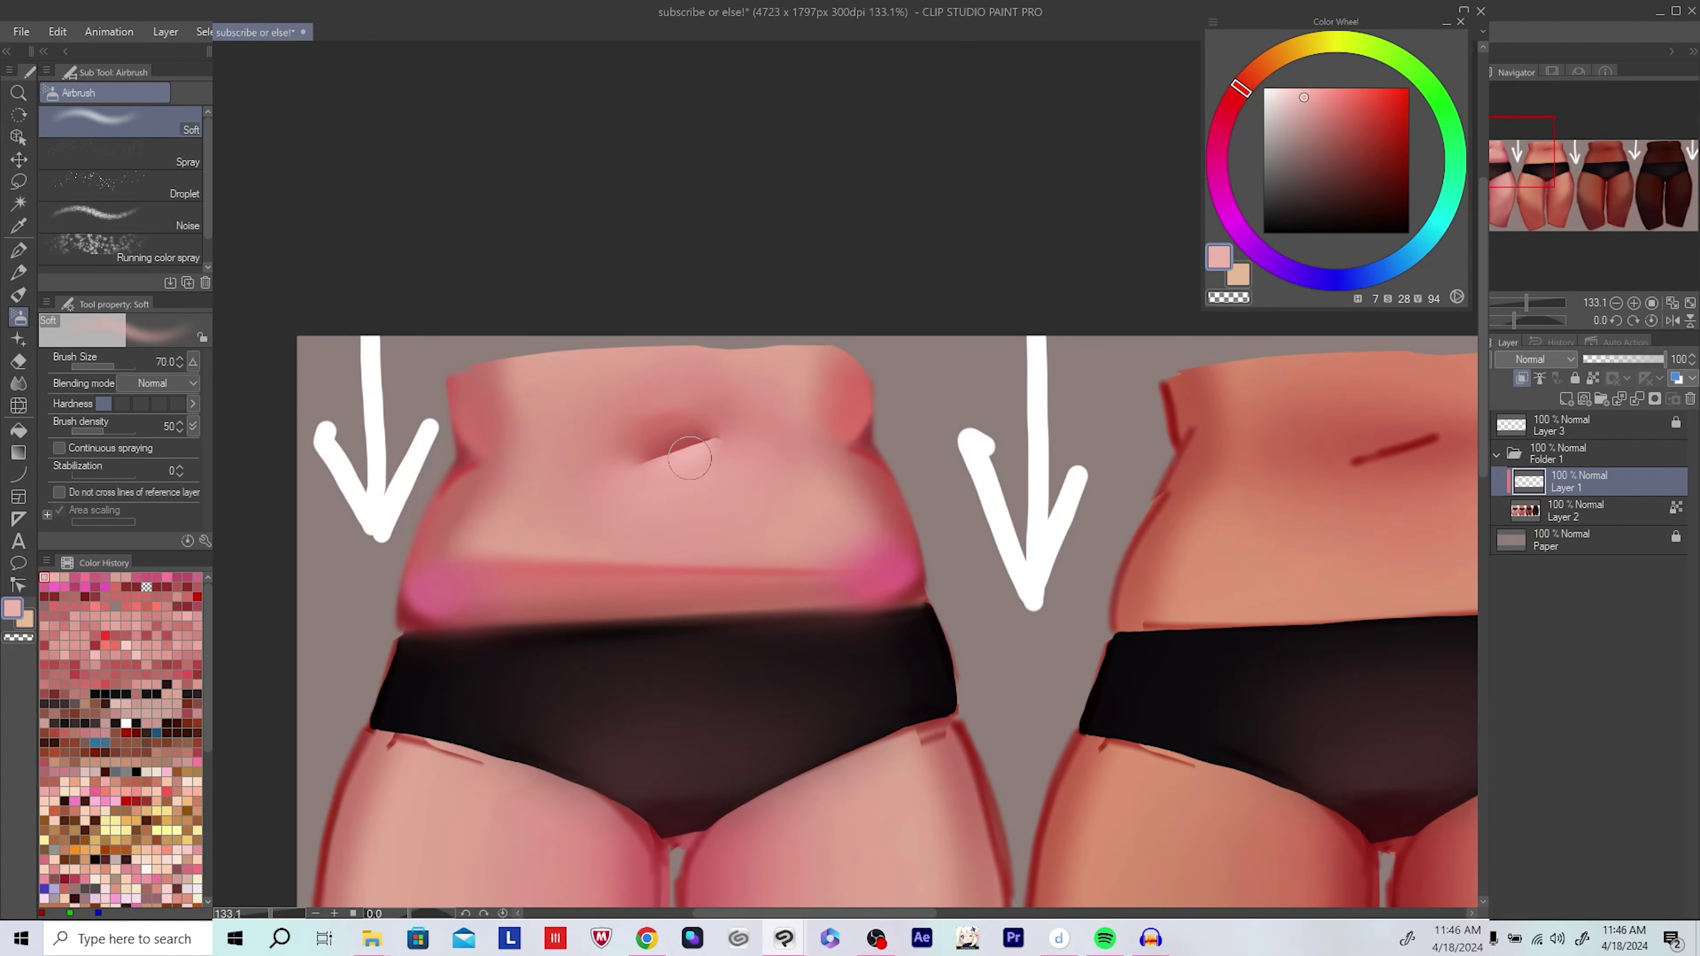
pyautogui.click(1344, 88)
pyautogui.click(1395, 271)
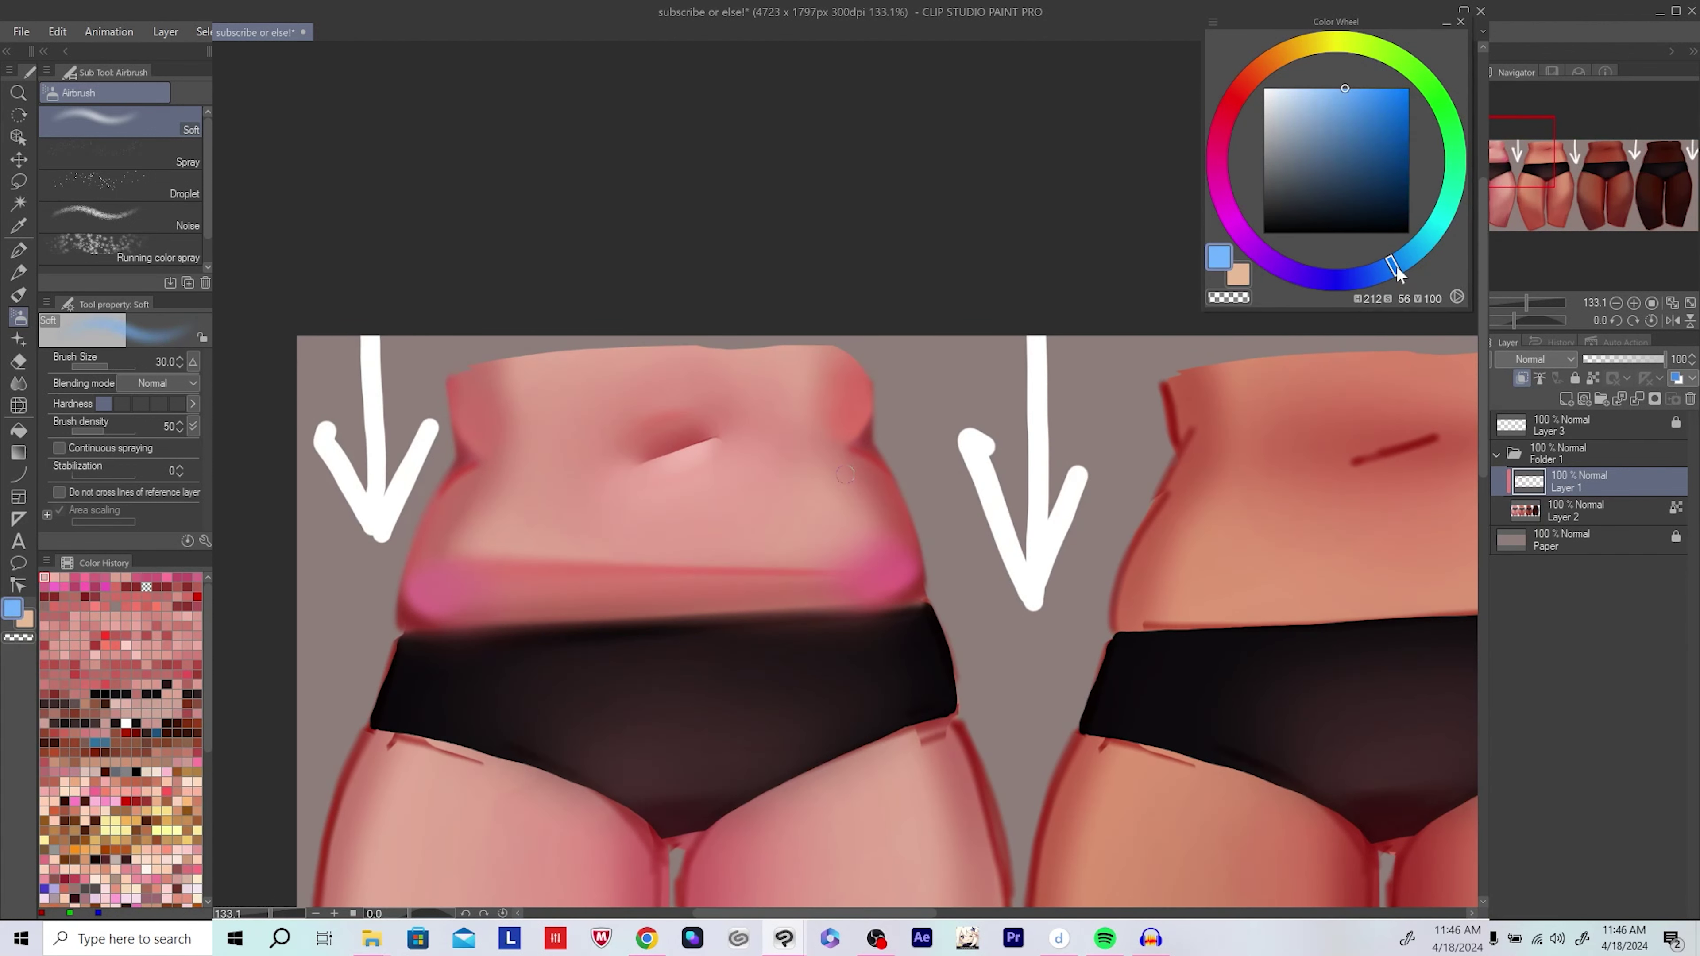
pyautogui.click(1431, 89)
pyautogui.click(1321, 88)
# Step: Airbrush a soft vivid pink (hue 326, saturation 66, value 100) around the skin below the pale torso's navel at brush size 60
pyautogui.scroll(3, 805, 505)
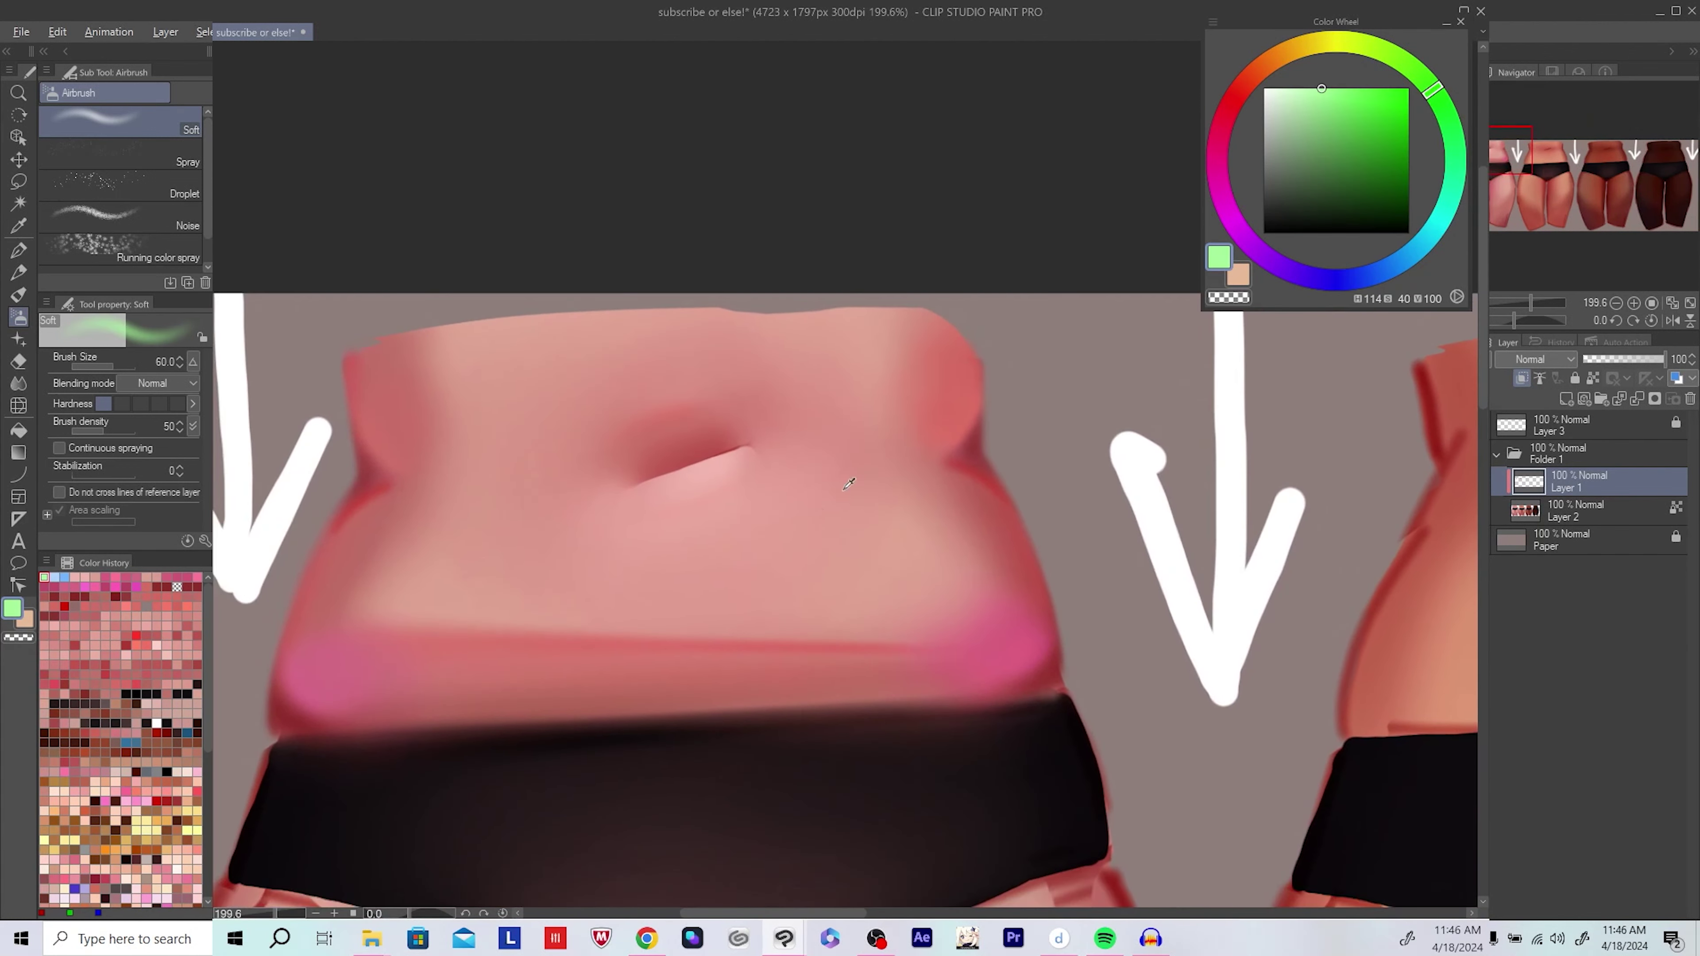
pyautogui.keyDown('alt'); pyautogui.click(849, 484); pyautogui.keyUp('alt')
pyautogui.moveTo(704, 524)
pyautogui.mouseDown()
pyautogui.moveTo(693, 540)
pyautogui.moveTo(772, 522)
pyautogui.moveTo(742, 574)
pyautogui.mouseUp()
pyautogui.click(1217, 169)
pyautogui.click(1359, 88)
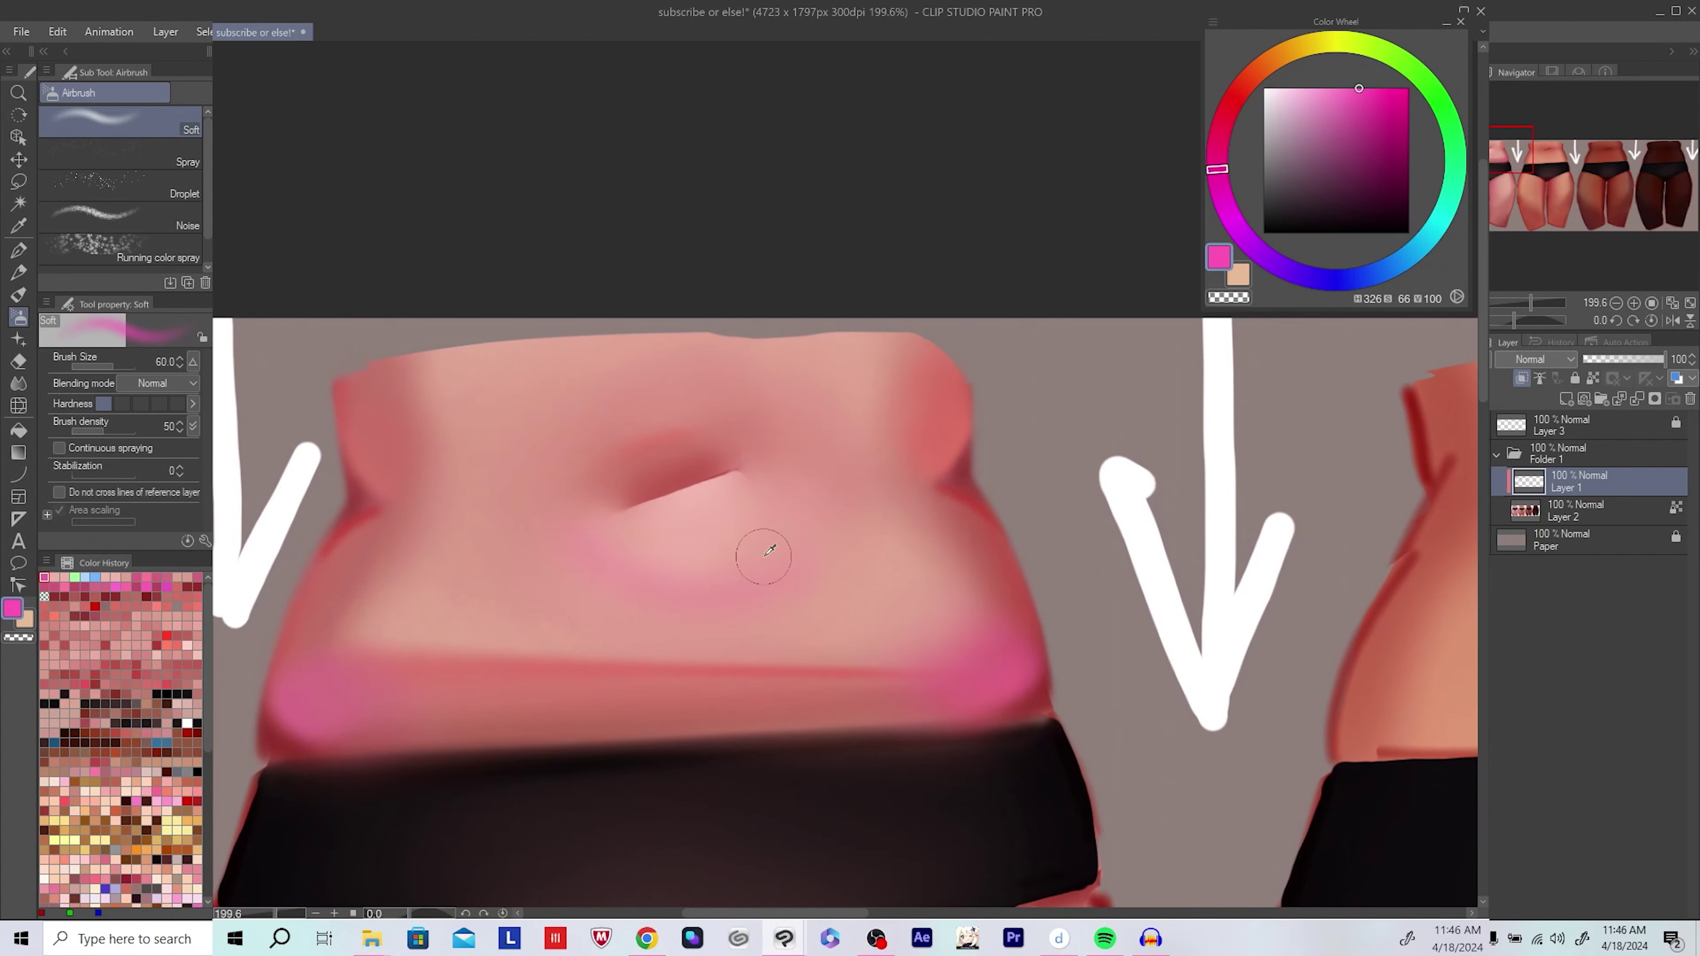
# Step: Blend the pink below the navel into the belly with sampled skin tones, enlarging the brush to 80, and save the file
pyautogui.keyDown('alt'); pyautogui.click(564, 559); pyautogui.keyUp('alt')
pyautogui.moveTo(567, 611); pyautogui.dragTo(562, 595)
pyautogui.keyDown('alt'); pyautogui.click(842, 561); pyautogui.keyUp('alt')
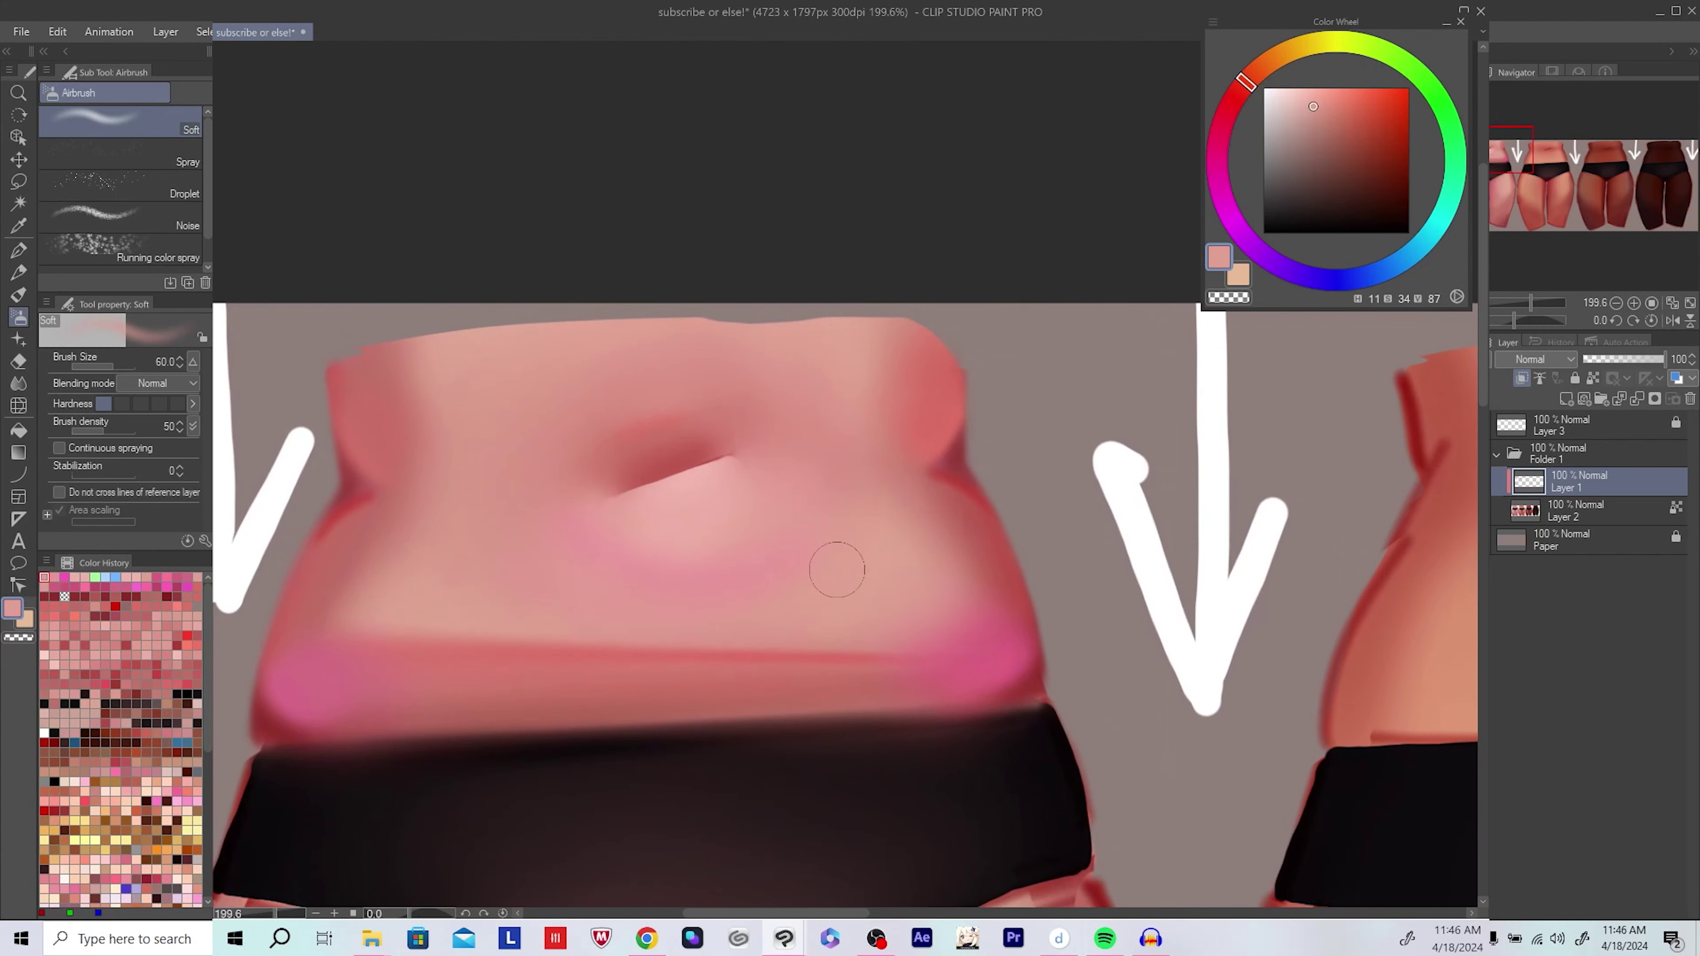
pyautogui.moveTo(842, 561); pyautogui.dragTo(848, 582)
pyautogui.press(']')
pyautogui.keyDown('alt'); pyautogui.click(626, 569); pyautogui.keyUp('alt')
pyautogui.keyDown('alt'); pyautogui.click(626, 619); pyautogui.keyUp('alt')
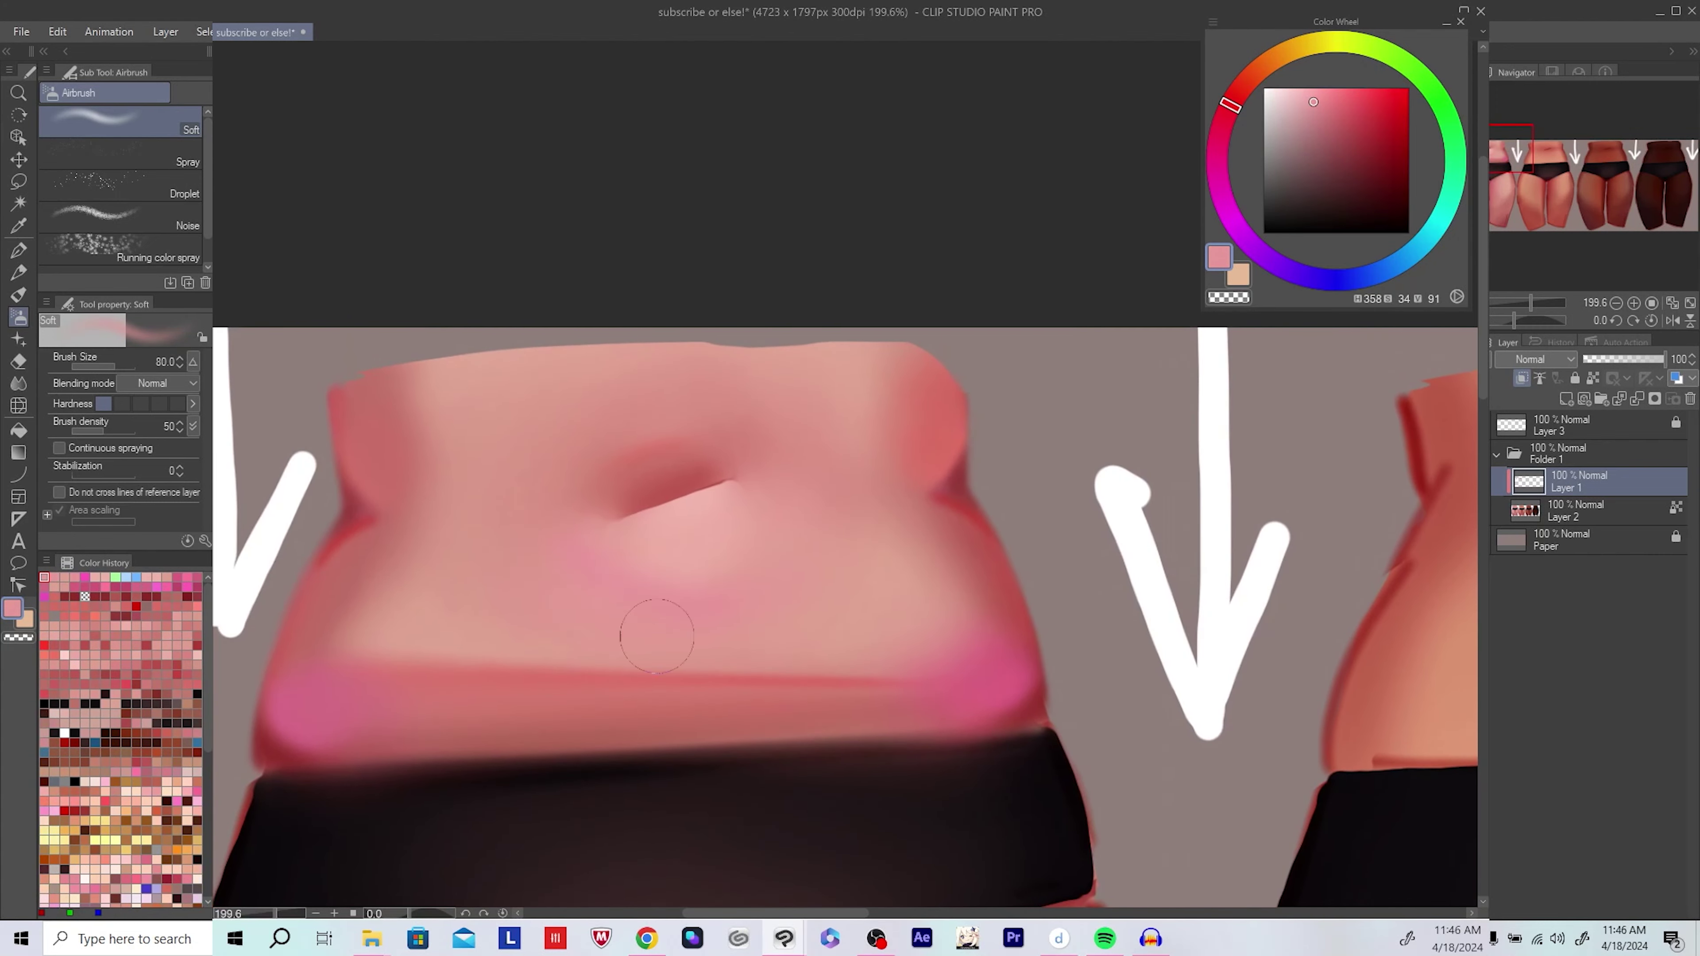
pyautogui.scroll(-3, 1058, 545)
pyautogui.hotkey('ctrl', 's')
pyautogui.scroll(-1, 1058, 544)
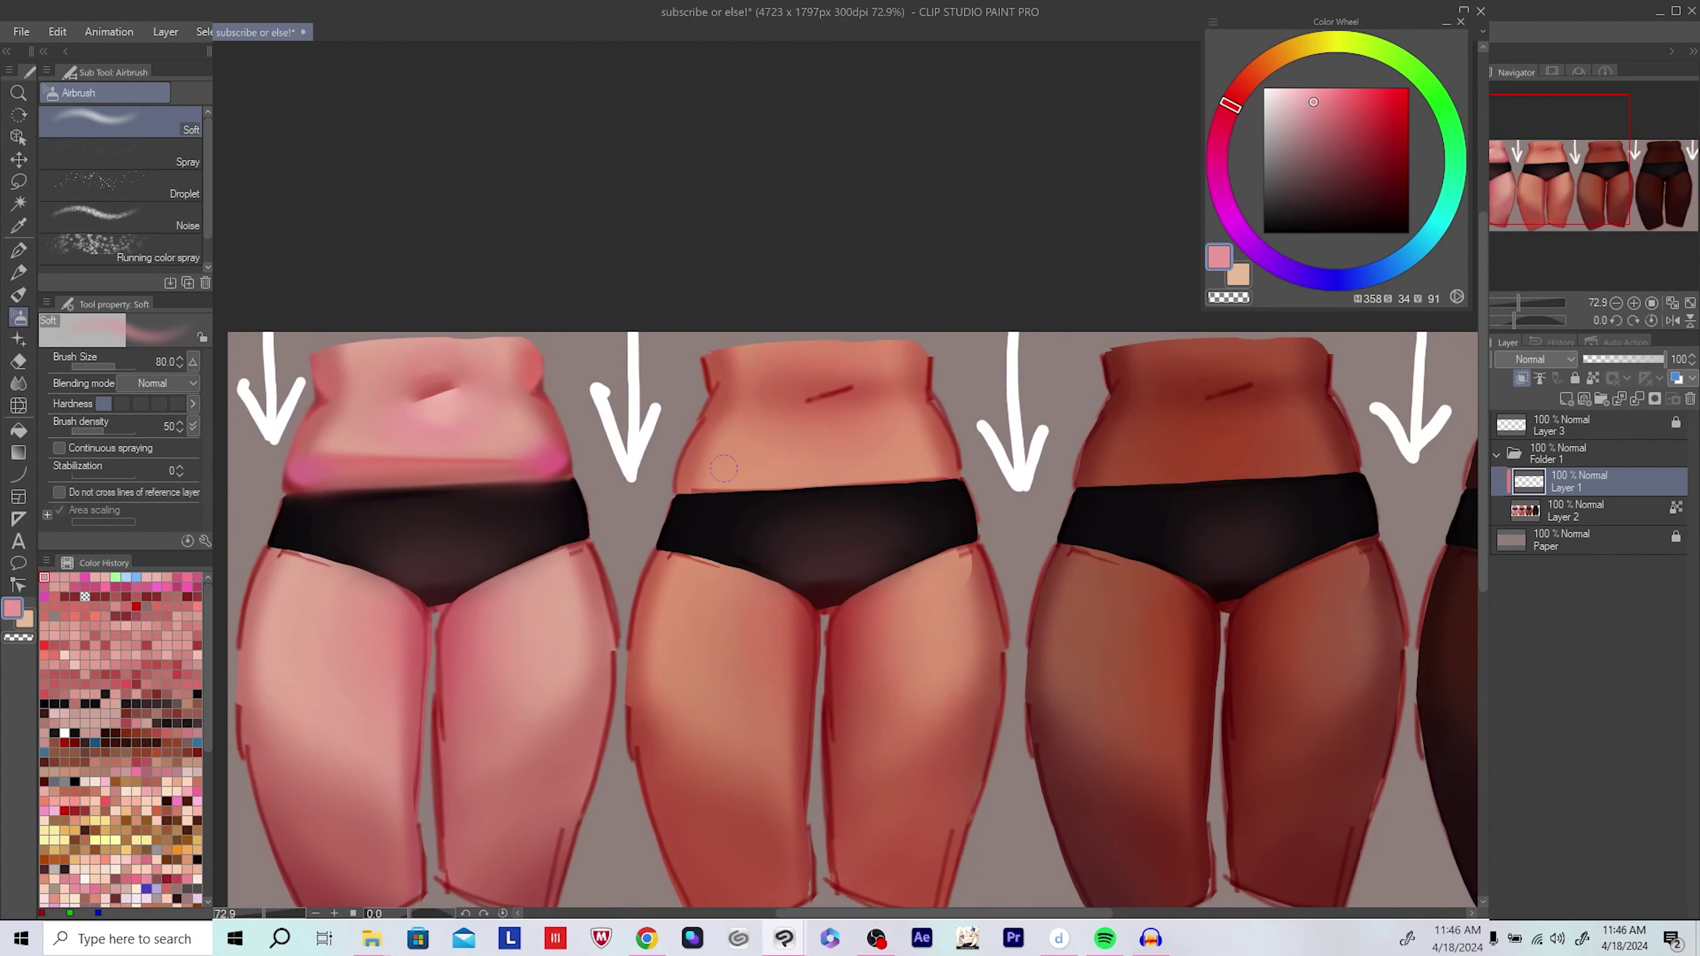
# Step: Airbrush a coral red (hue 358, saturation 55, value 98) above the navel at brush size 30
pyautogui.scroll(3, 615, 462)
pyautogui.moveTo(614, 462)
pyautogui.mouseDown()
pyautogui.moveTo(735, 482)
pyautogui.moveTo(664, 426)
pyautogui.moveTo(659, 439)
pyautogui.mouseUp()
pyautogui.press('[')
pyautogui.click(1235, 131)
pyautogui.click(1235, 111)
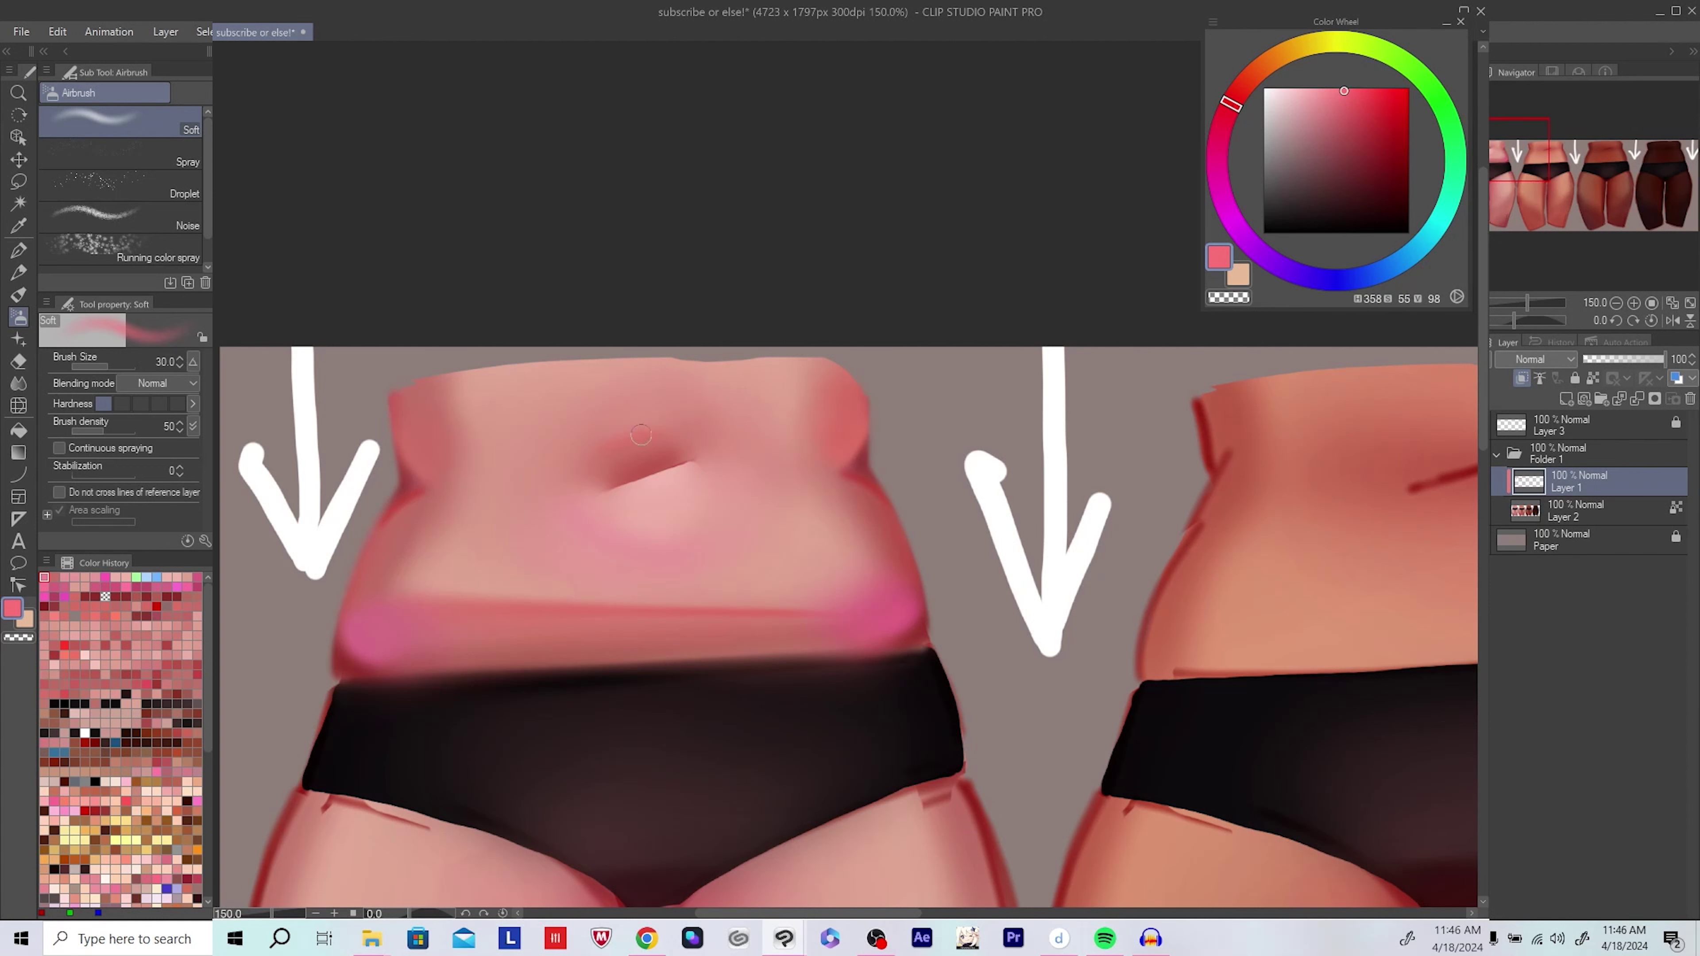
# Step: Darken the navel crease with a deeper red using a much smaller airbrush
pyautogui.click(1237, 95)
pyautogui.click(1365, 146)
pyautogui.press('[')
pyautogui.press('[')
pyautogui.moveTo(647, 482)
pyautogui.mouseDown()
pyautogui.moveTo(634, 492)
pyautogui.moveTo(687, 469)
pyautogui.moveTo(587, 549)
pyautogui.mouseUp()
pyautogui.press('[')
# Step: Refine the skin along the navel crease with a sampled light pink at brush sizes 7 to 10, and save the file
pyautogui.scroll(3, 636, 483)
pyautogui.keyDown('alt'); pyautogui.click(687, 349); pyautogui.keyUp('alt')
pyautogui.press(']')
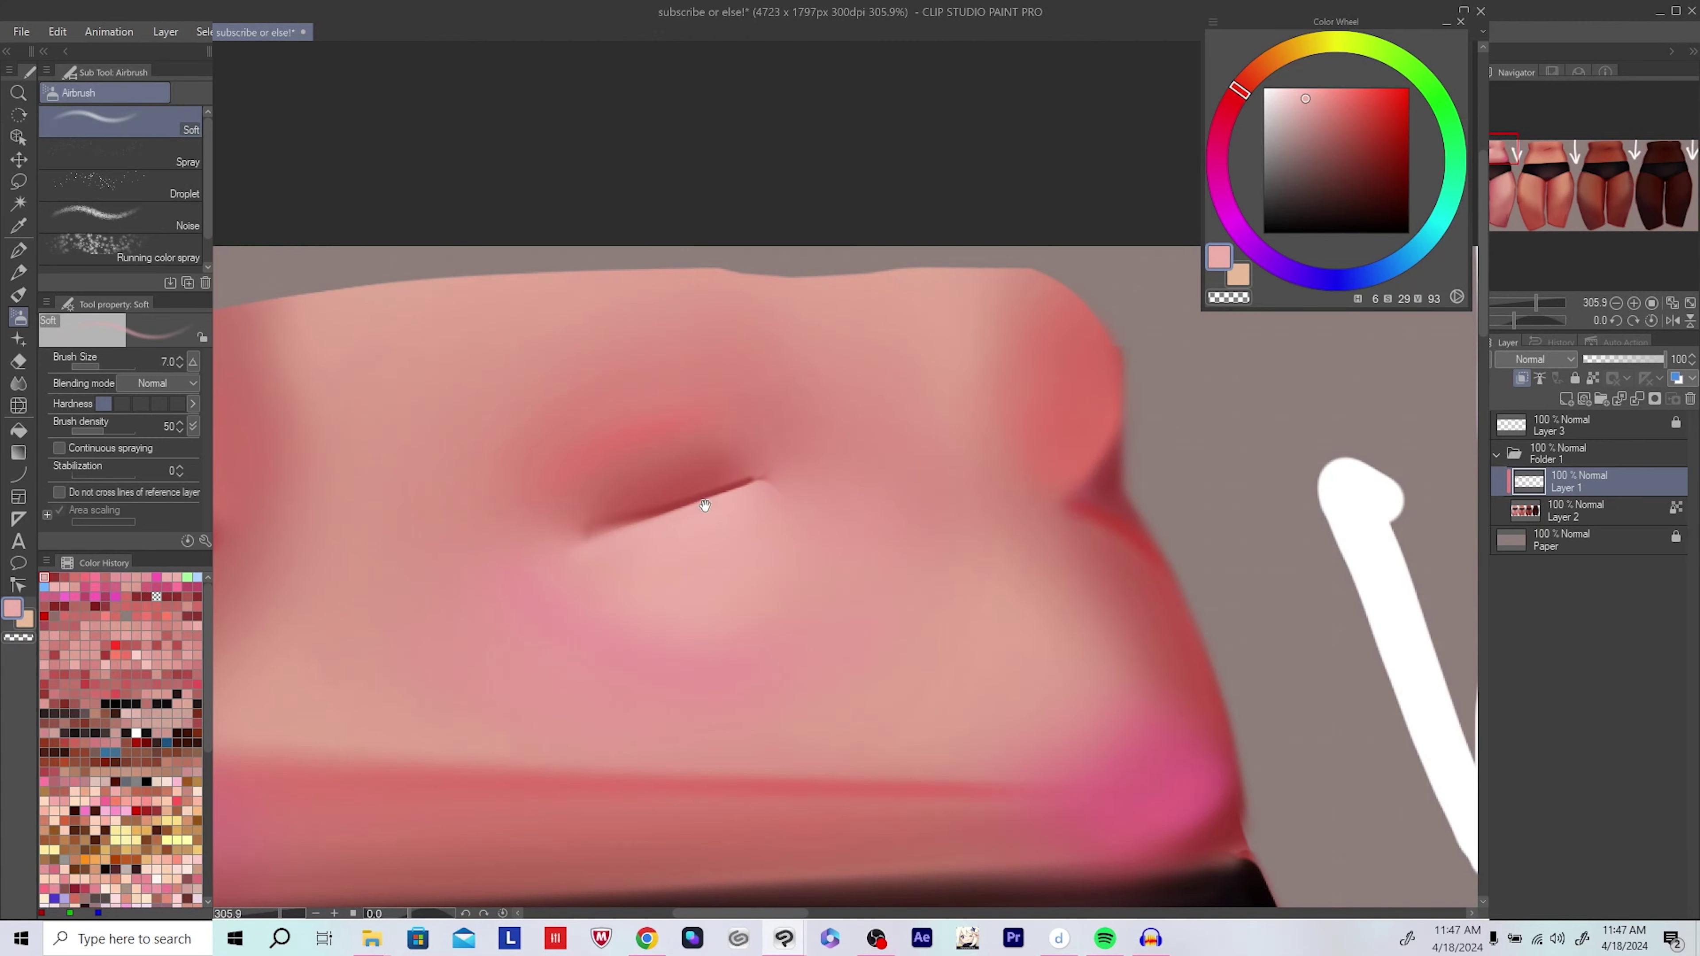
pyautogui.hotkey('ctrl', 's')
pyautogui.press(']')
pyautogui.press(']')
pyautogui.scroll(-5, 705, 505)
pyautogui.scroll(2, 663, 547)
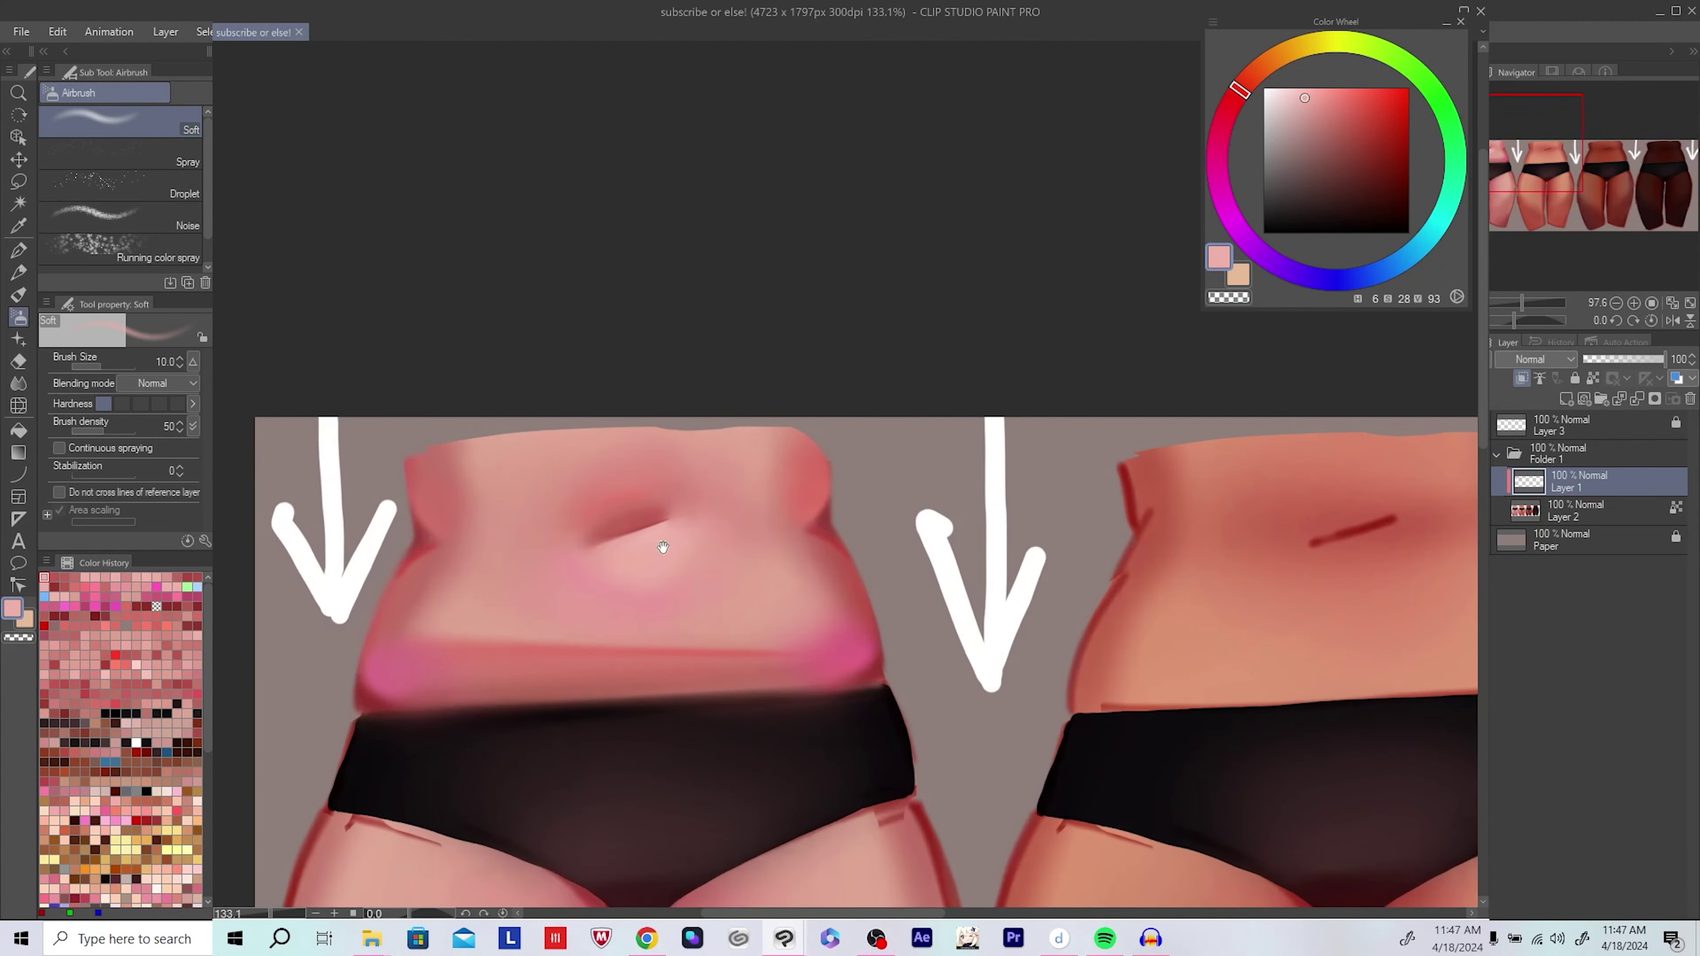
# Step: Shade the pale torso's left hip with a sampled muted red at brush size 40 and soften it with skin tone at size 60
pyautogui.moveTo(663, 547); pyautogui.dragTo(656, 596)
pyautogui.scroll(2, 645, 569)
pyautogui.press(']')
pyautogui.press(']')
pyautogui.press(']')
pyautogui.press(']')
pyautogui.keyDown('alt'); pyautogui.click(428, 629); pyautogui.keyUp('alt')
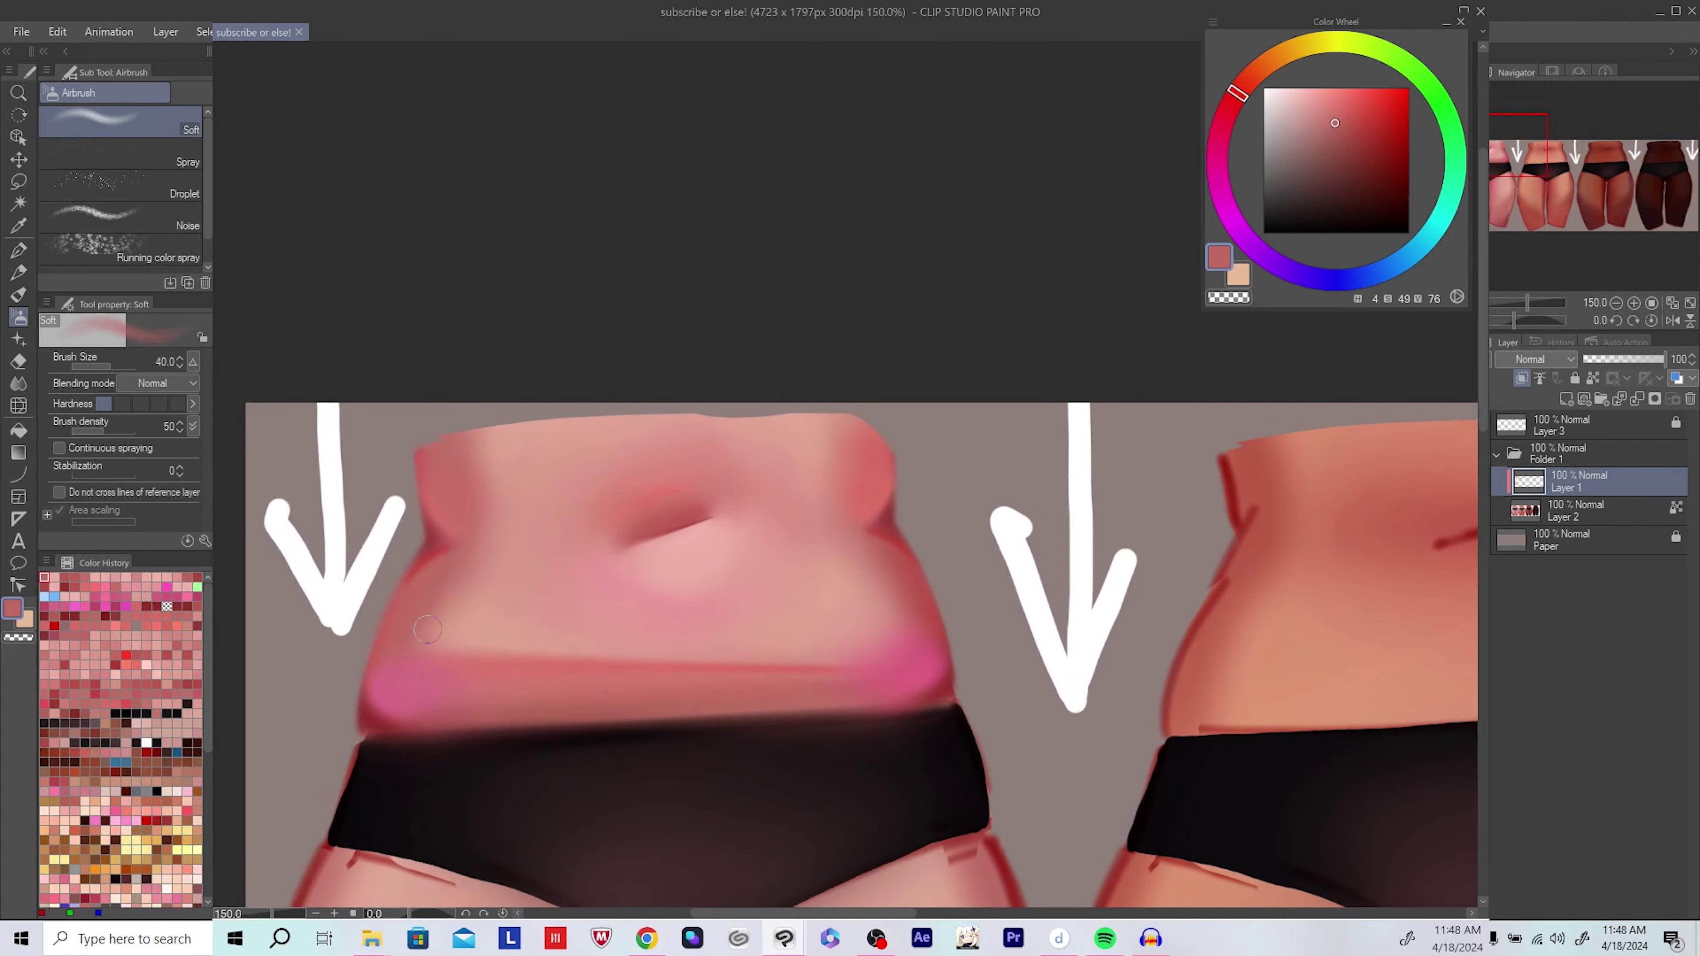
pyautogui.moveTo(427, 629)
pyautogui.mouseDown()
pyautogui.moveTo(417, 657)
pyautogui.moveTo(438, 673)
pyautogui.mouseUp()
pyautogui.keyDown('alt'); pyautogui.click(497, 626); pyautogui.keyUp('alt')
pyautogui.press(']')
pyautogui.press(']')
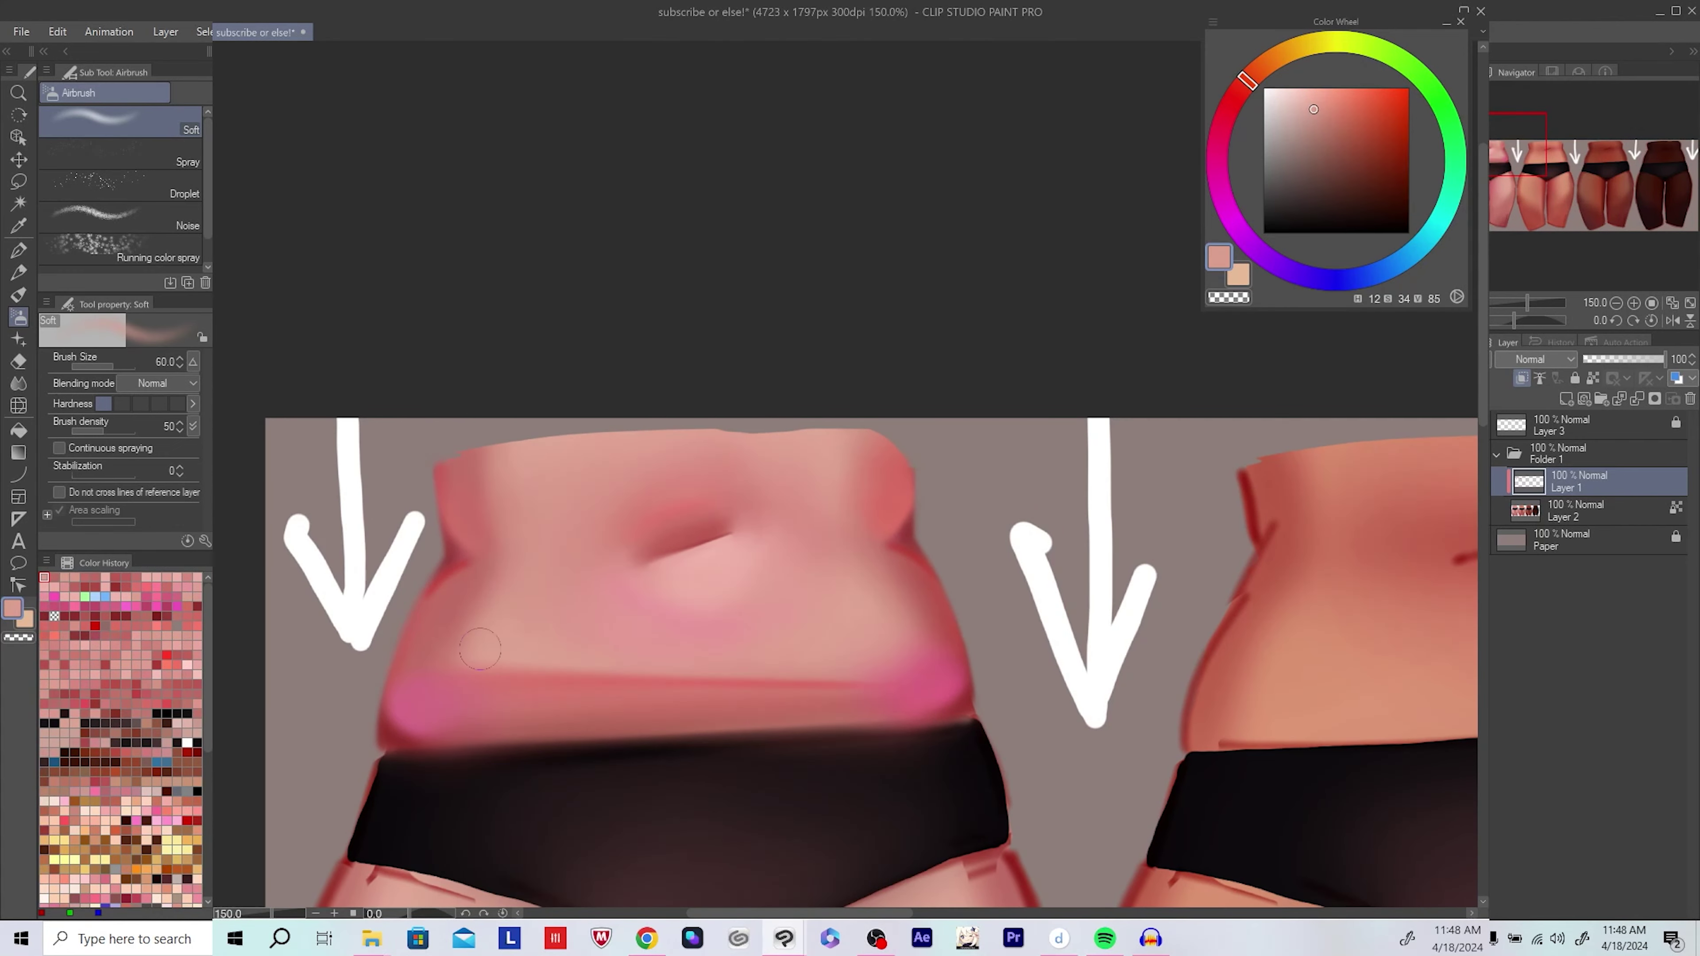
# Step: Rework the left waist edge with sampled skin tone and dark red, reducing the brush from 60 to 20
pyautogui.keyDown('alt'); pyautogui.click(506, 445); pyautogui.keyUp('alt')
pyautogui.moveTo(509, 522); pyautogui.dragTo(497, 498)
pyautogui.keyDown('alt'); pyautogui.click(442, 535); pyautogui.keyUp('alt')
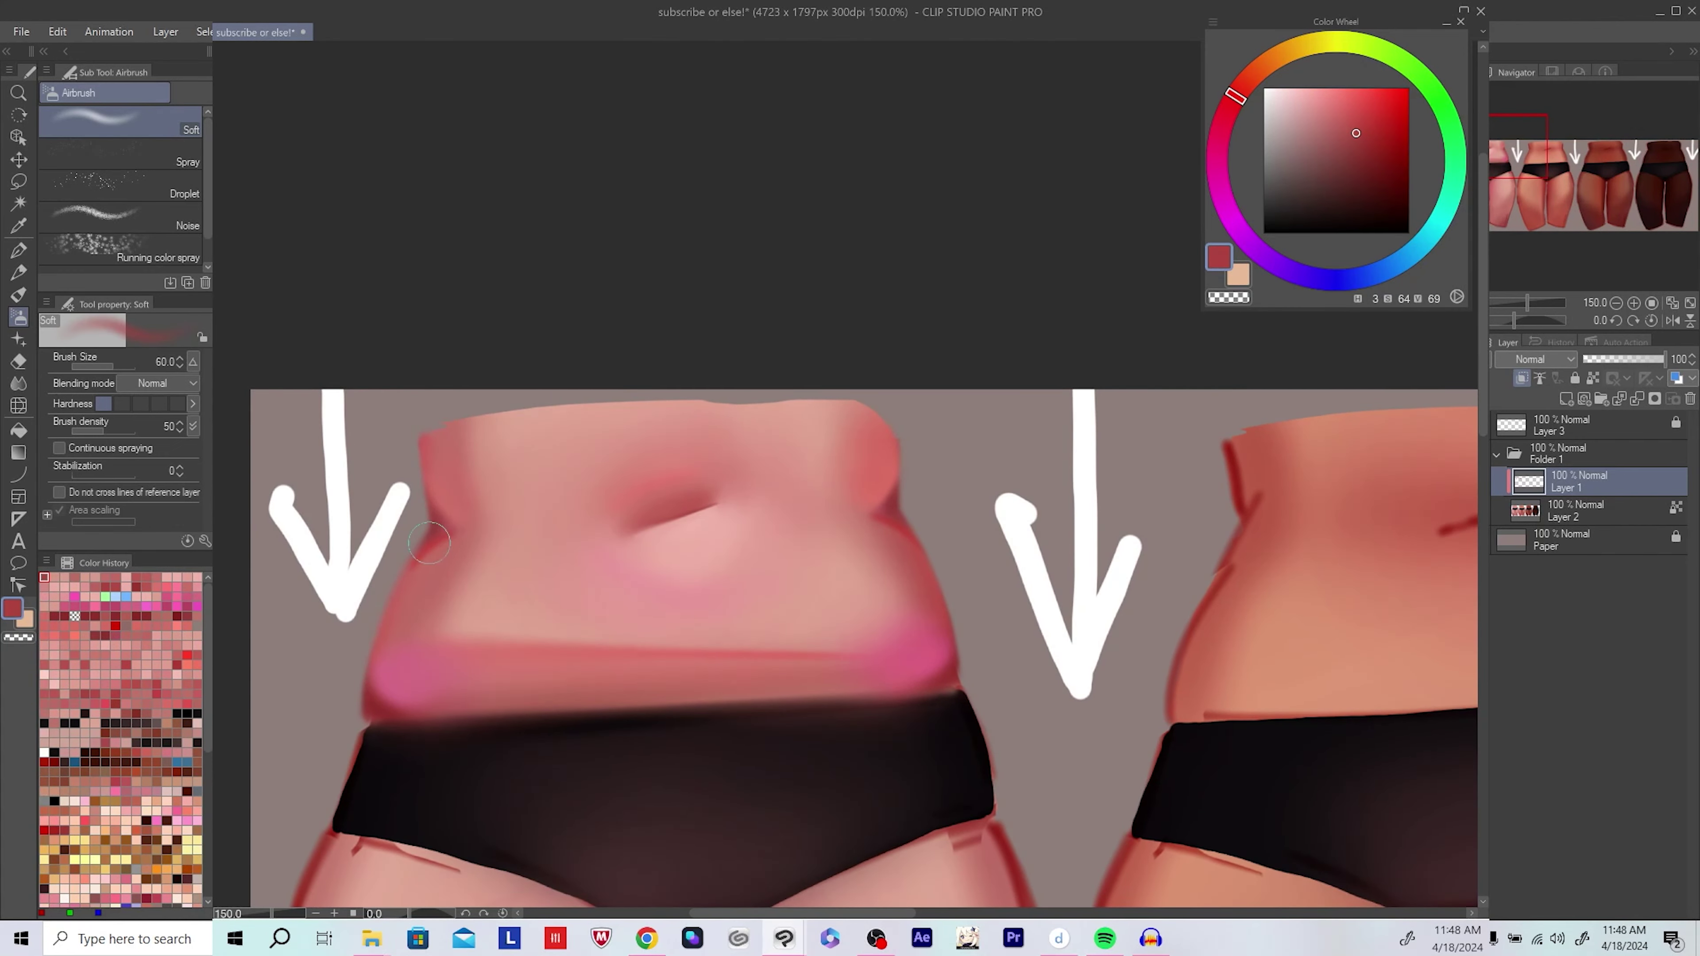
pyautogui.press('[')
pyautogui.press('[')
pyautogui.press('[')
pyautogui.press('[')
# Step: Add a soft saturated red tint (hue 3, saturation 100, value 94) to the pale torso's left side at brush size 50
pyautogui.click(1411, 97)
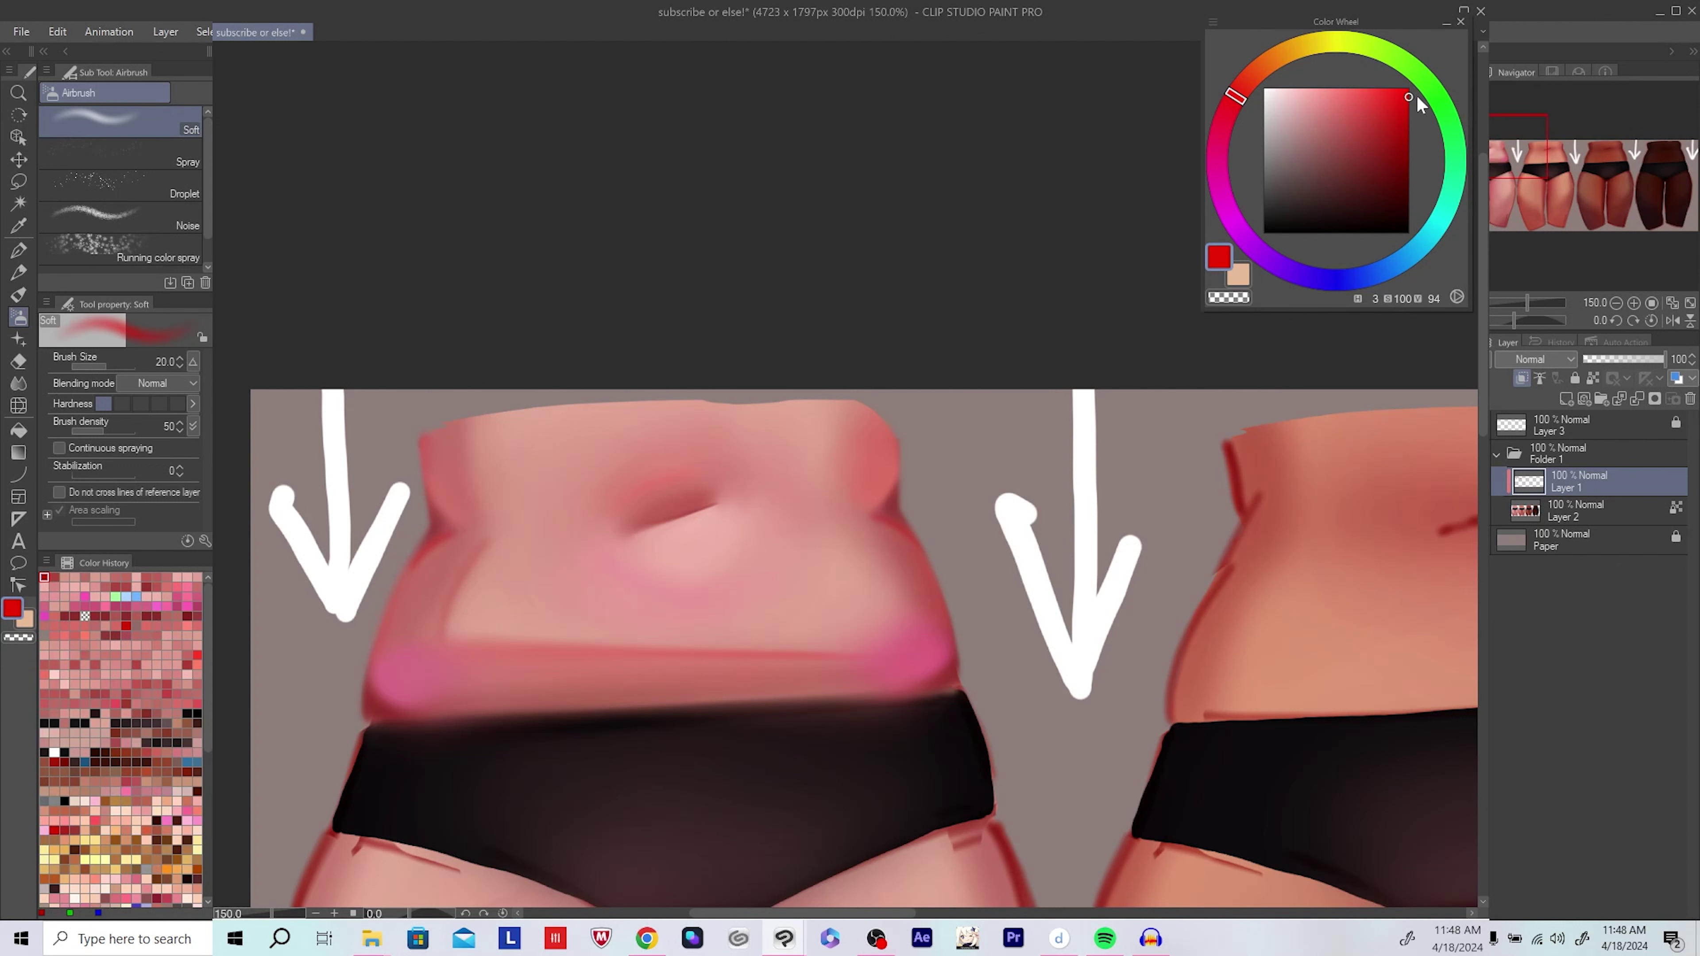
pyautogui.press(']')
pyautogui.press(']')
pyautogui.press(']')
pyautogui.moveTo(563, 512); pyautogui.dragTo(574, 526)
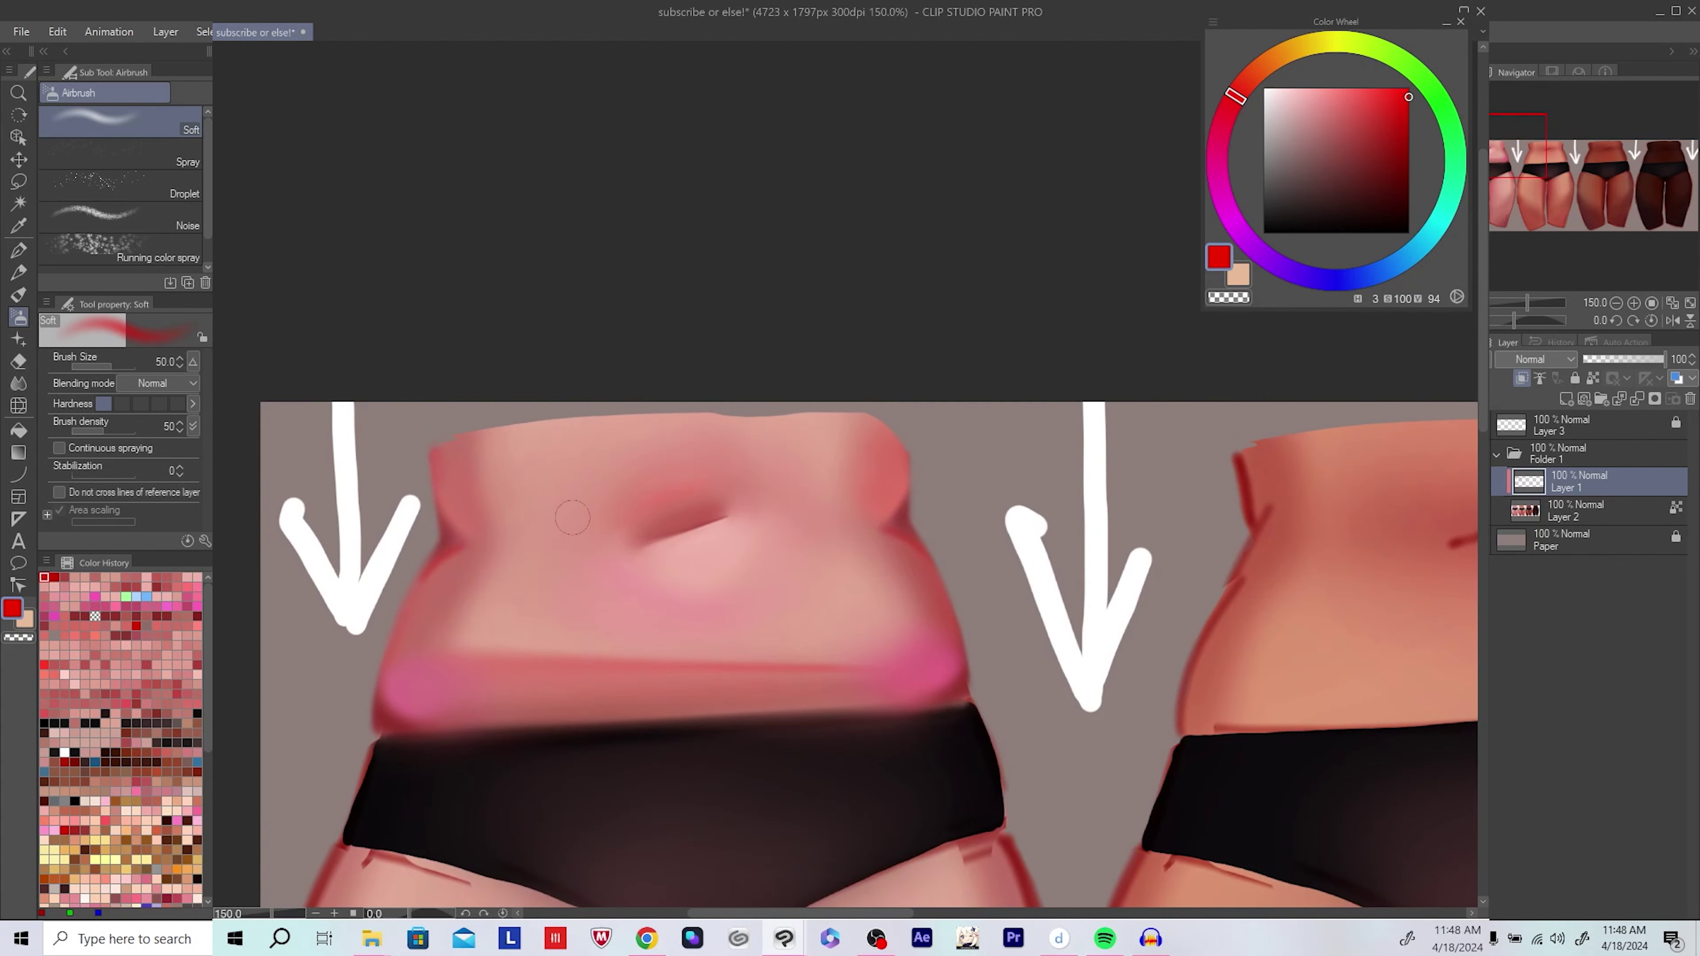
pyautogui.moveTo(482, 569)
pyautogui.mouseDown()
pyautogui.moveTo(979, 448)
pyautogui.moveTo(968, 425)
pyautogui.mouseUp()
# Step: Shade the right waist with a sampled brownish red and blend it with sampled skin tone at brush size 80
pyautogui.keyDown('alt'); pyautogui.click(859, 439); pyautogui.keyUp('alt')
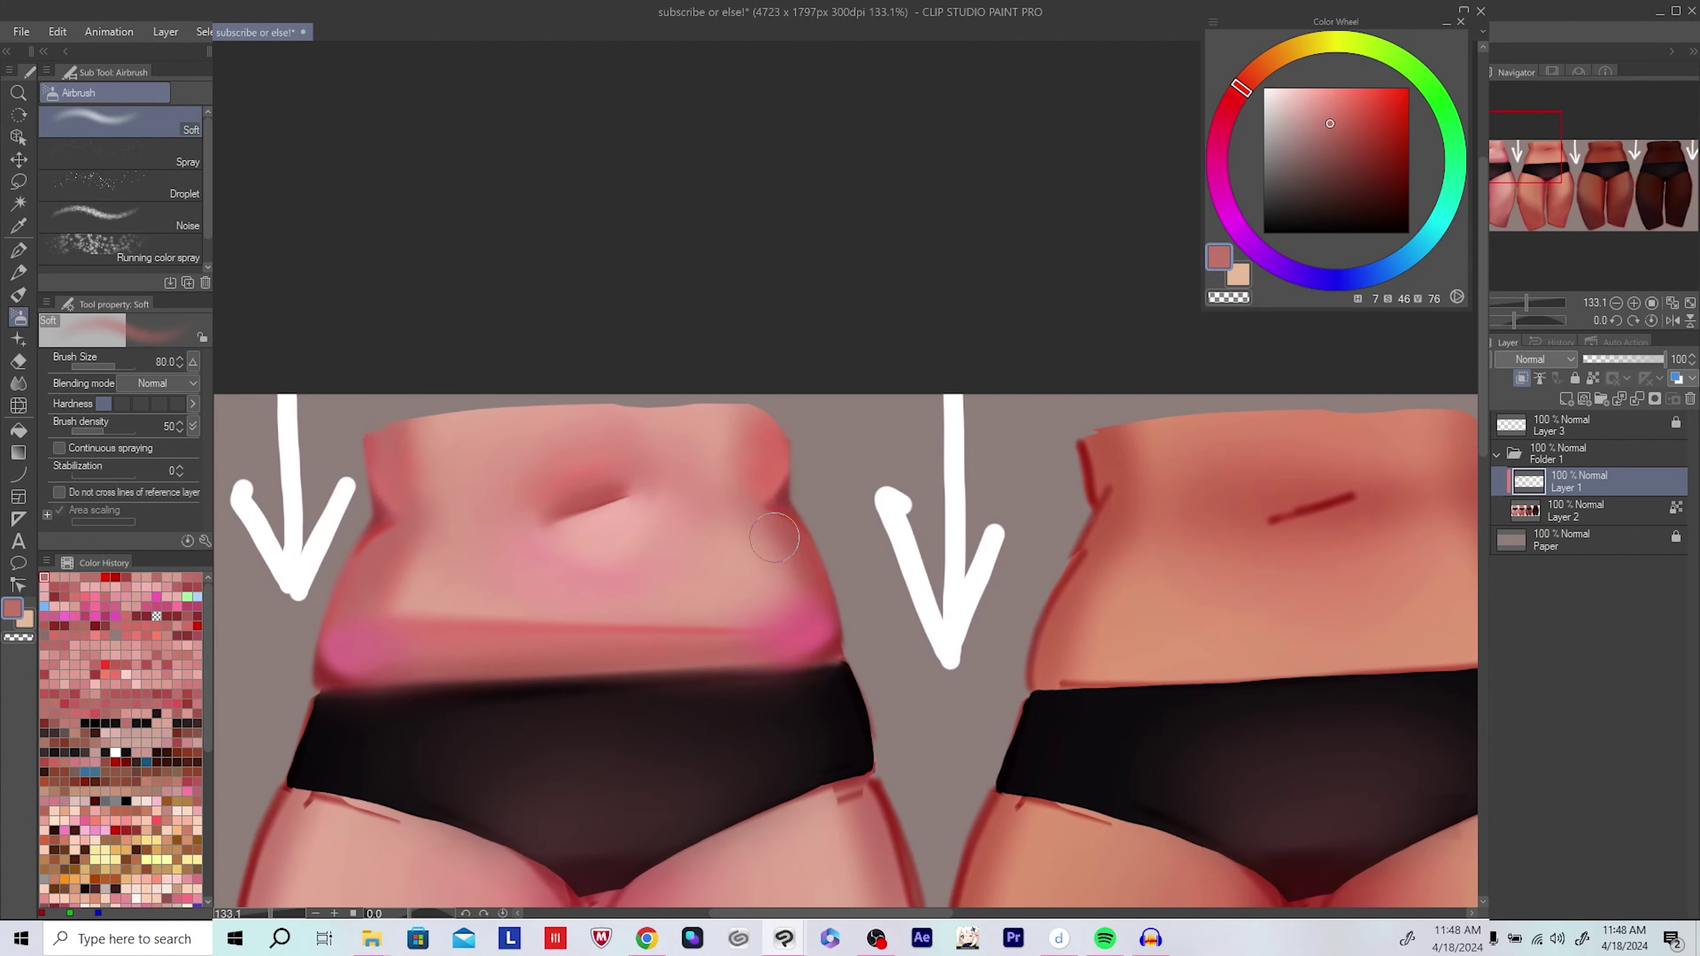
pyautogui.moveTo(859, 439)
pyautogui.mouseDown()
pyautogui.moveTo(1063, 429)
pyautogui.moveTo(922, 341)
pyautogui.mouseUp()
pyautogui.keyDown('alt'); pyautogui.click(615, 483); pyautogui.keyUp('alt')
pyautogui.keyDown('alt'); pyautogui.click(614, 483); pyautogui.keyUp('alt')
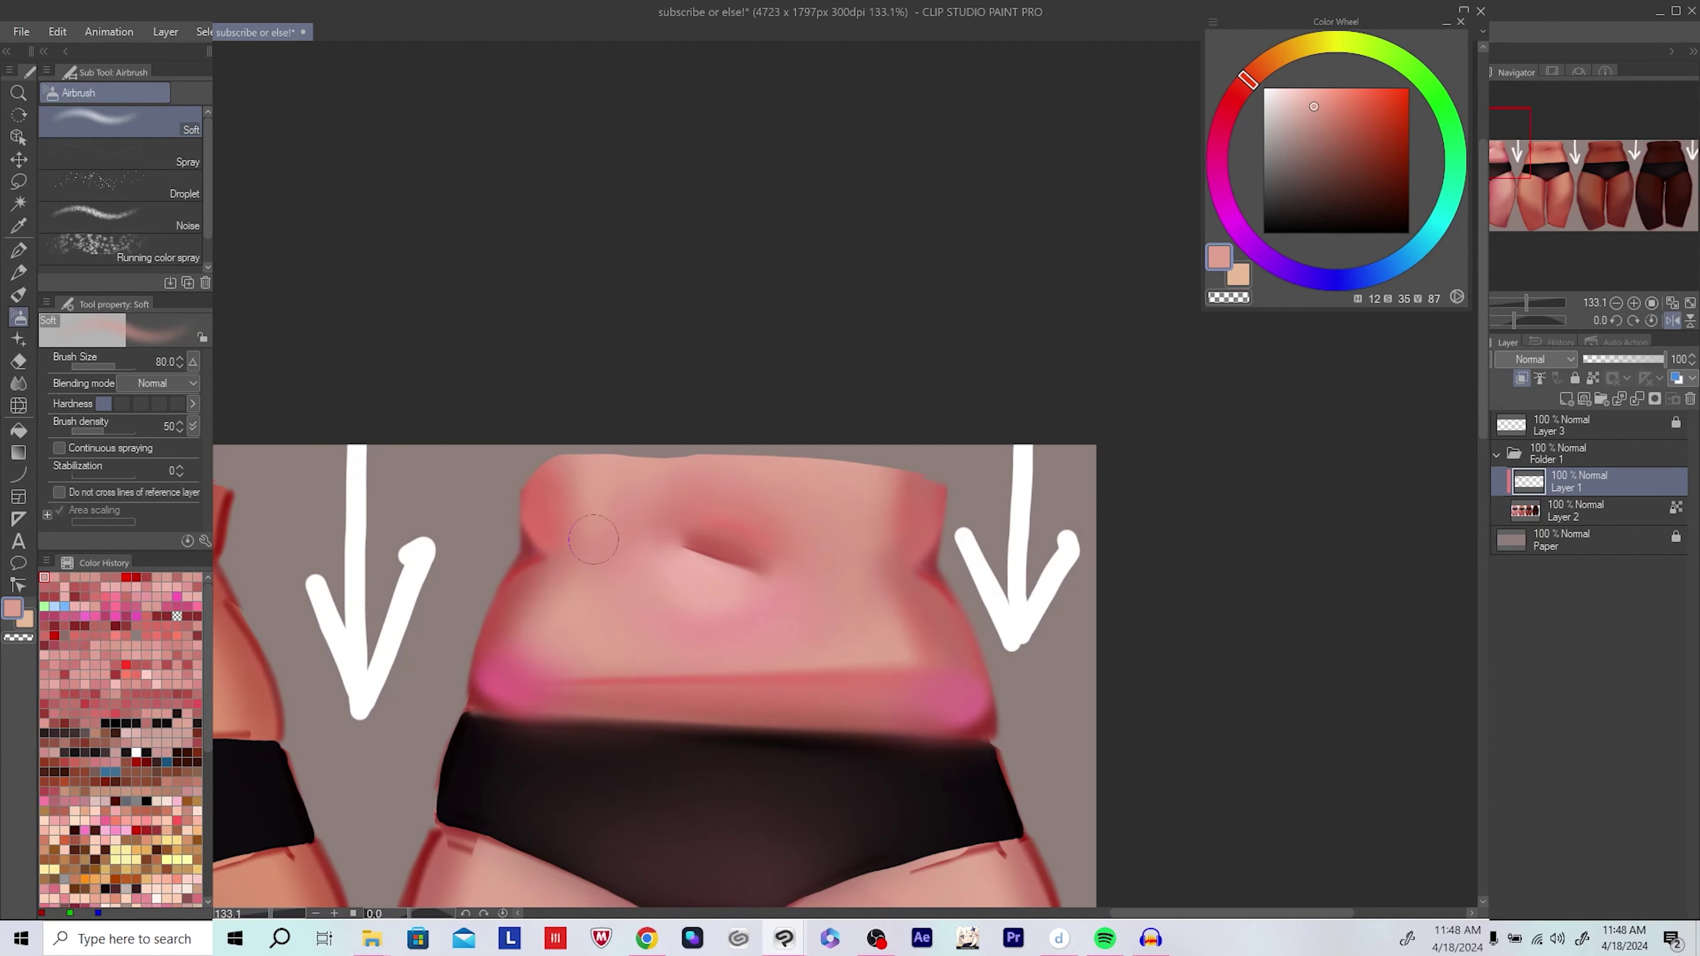
pyautogui.moveTo(580, 472); pyautogui.dragTo(580, 440)
# Step: Airbrush a sampled dark red shadow along the belly's lower edge above the black waistband at brush size 15
pyautogui.scroll(-2, 580, 440)
pyautogui.keyDown('alt'); pyautogui.click(843, 518); pyautogui.keyUp('alt')
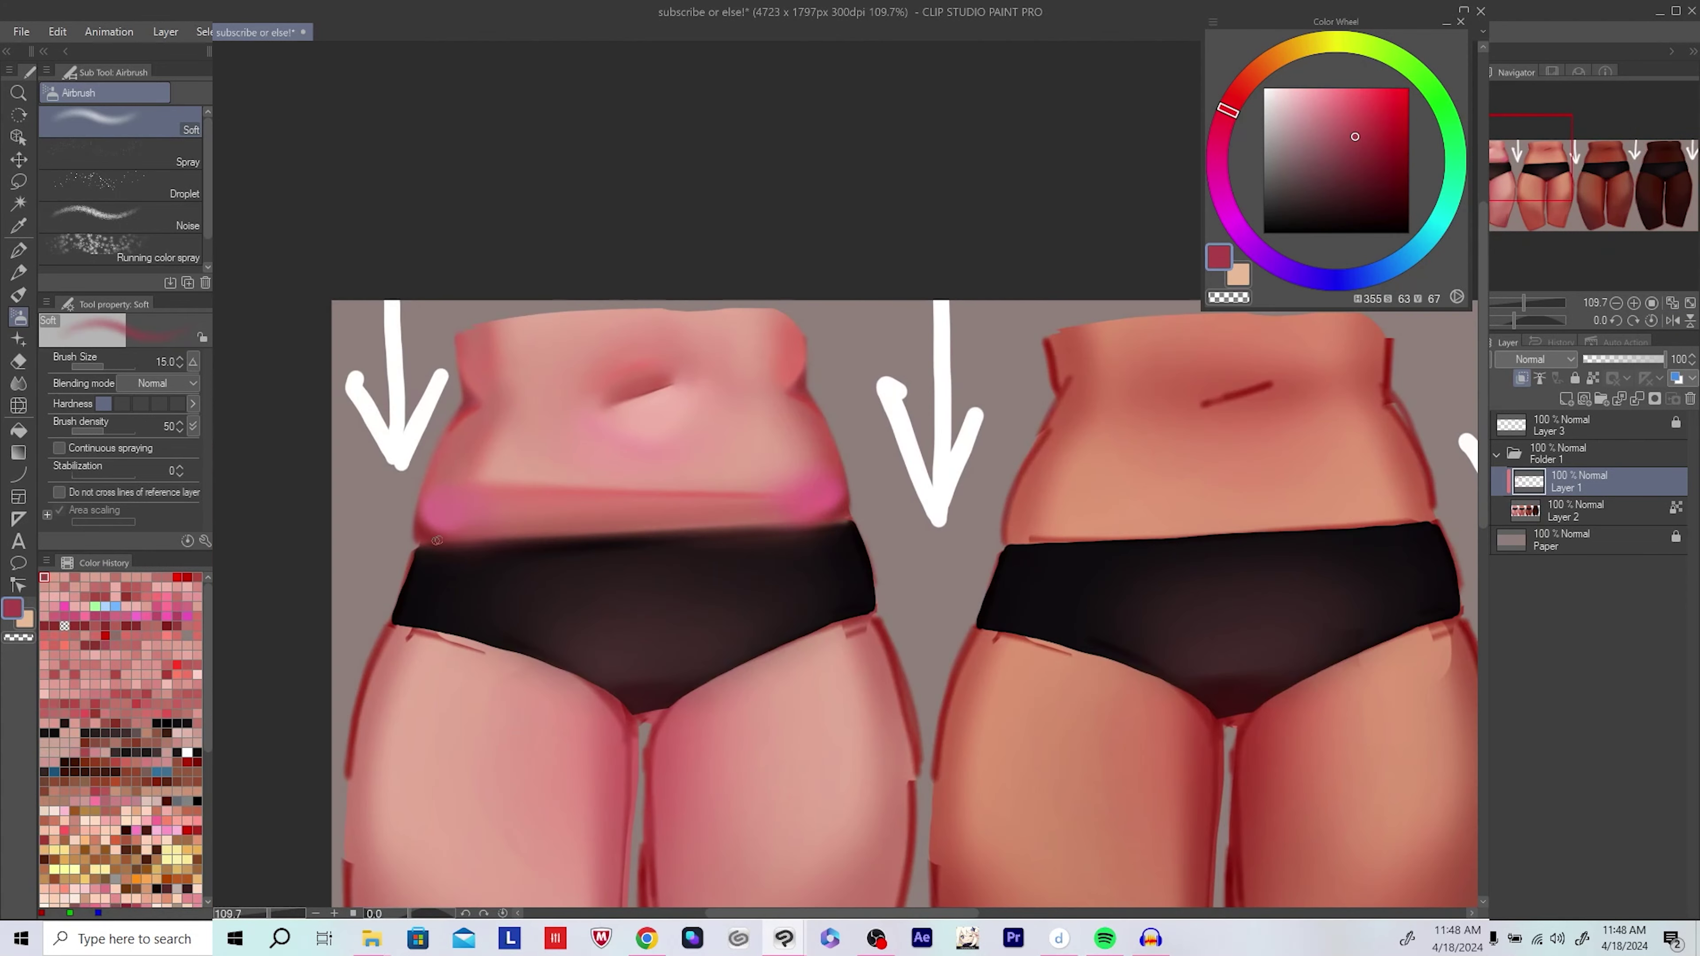
pyautogui.keyDown('alt'); pyautogui.click(850, 510); pyautogui.keyUp('alt')
pyautogui.moveTo(489, 529); pyautogui.dragTo(884, 519)
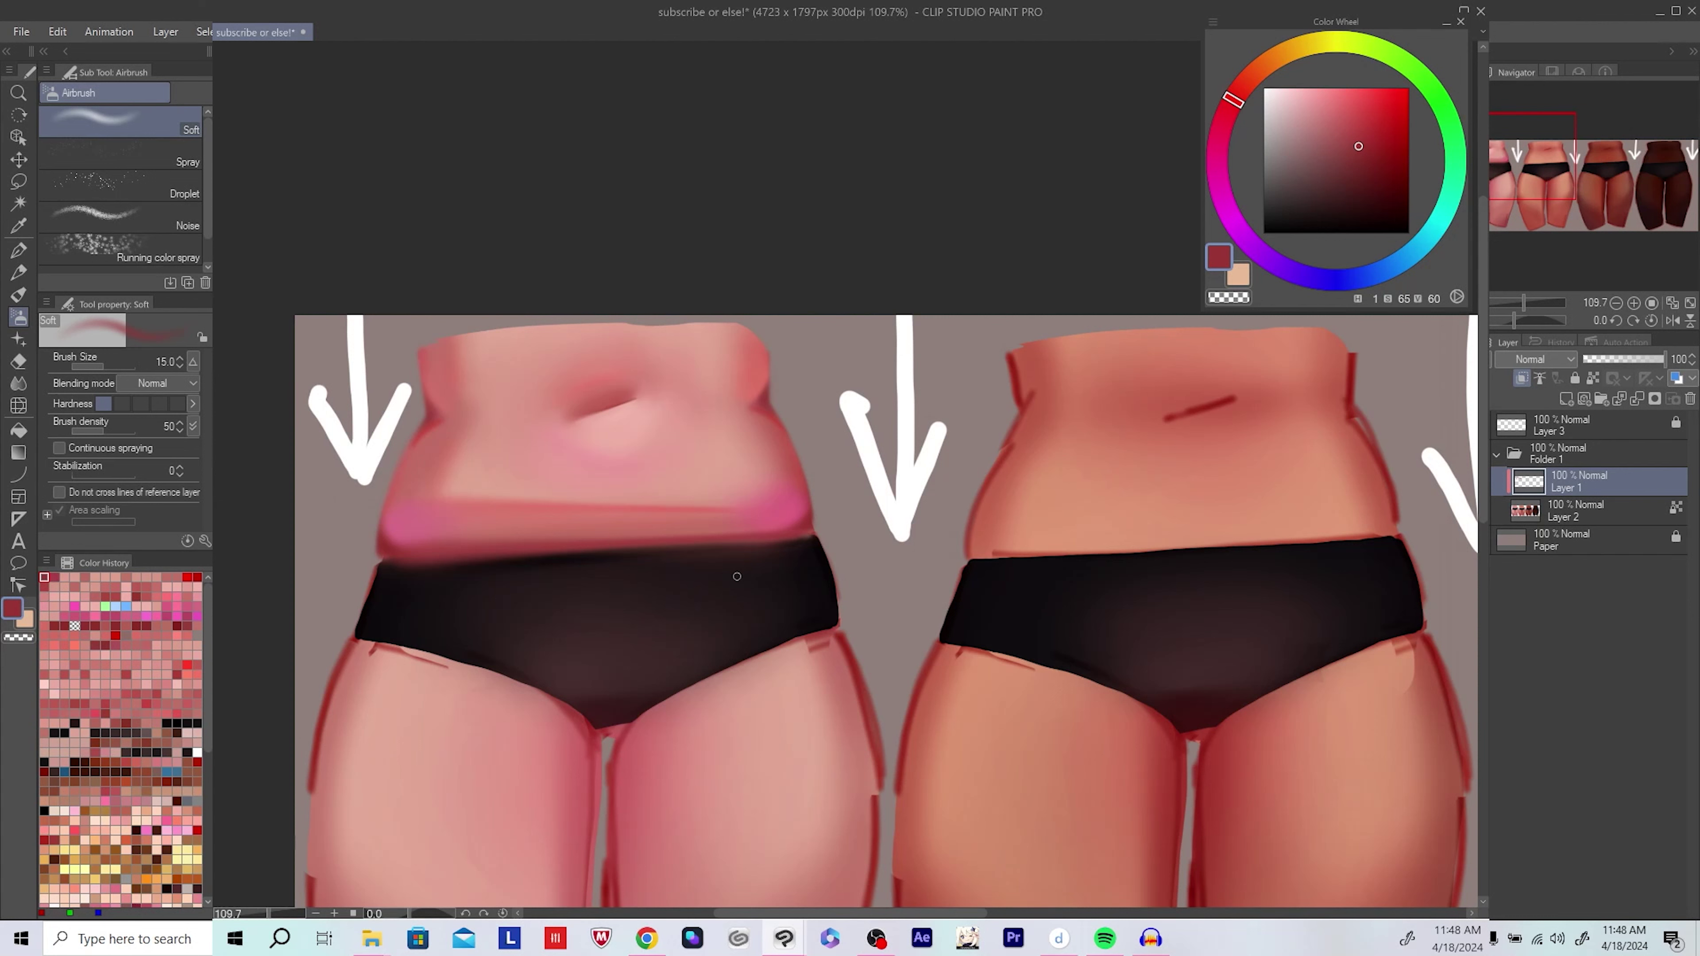
pyautogui.moveTo(755, 562); pyautogui.dragTo(850, 549)
pyautogui.keyDown('alt'); pyautogui.click(591, 541); pyautogui.keyUp('alt')
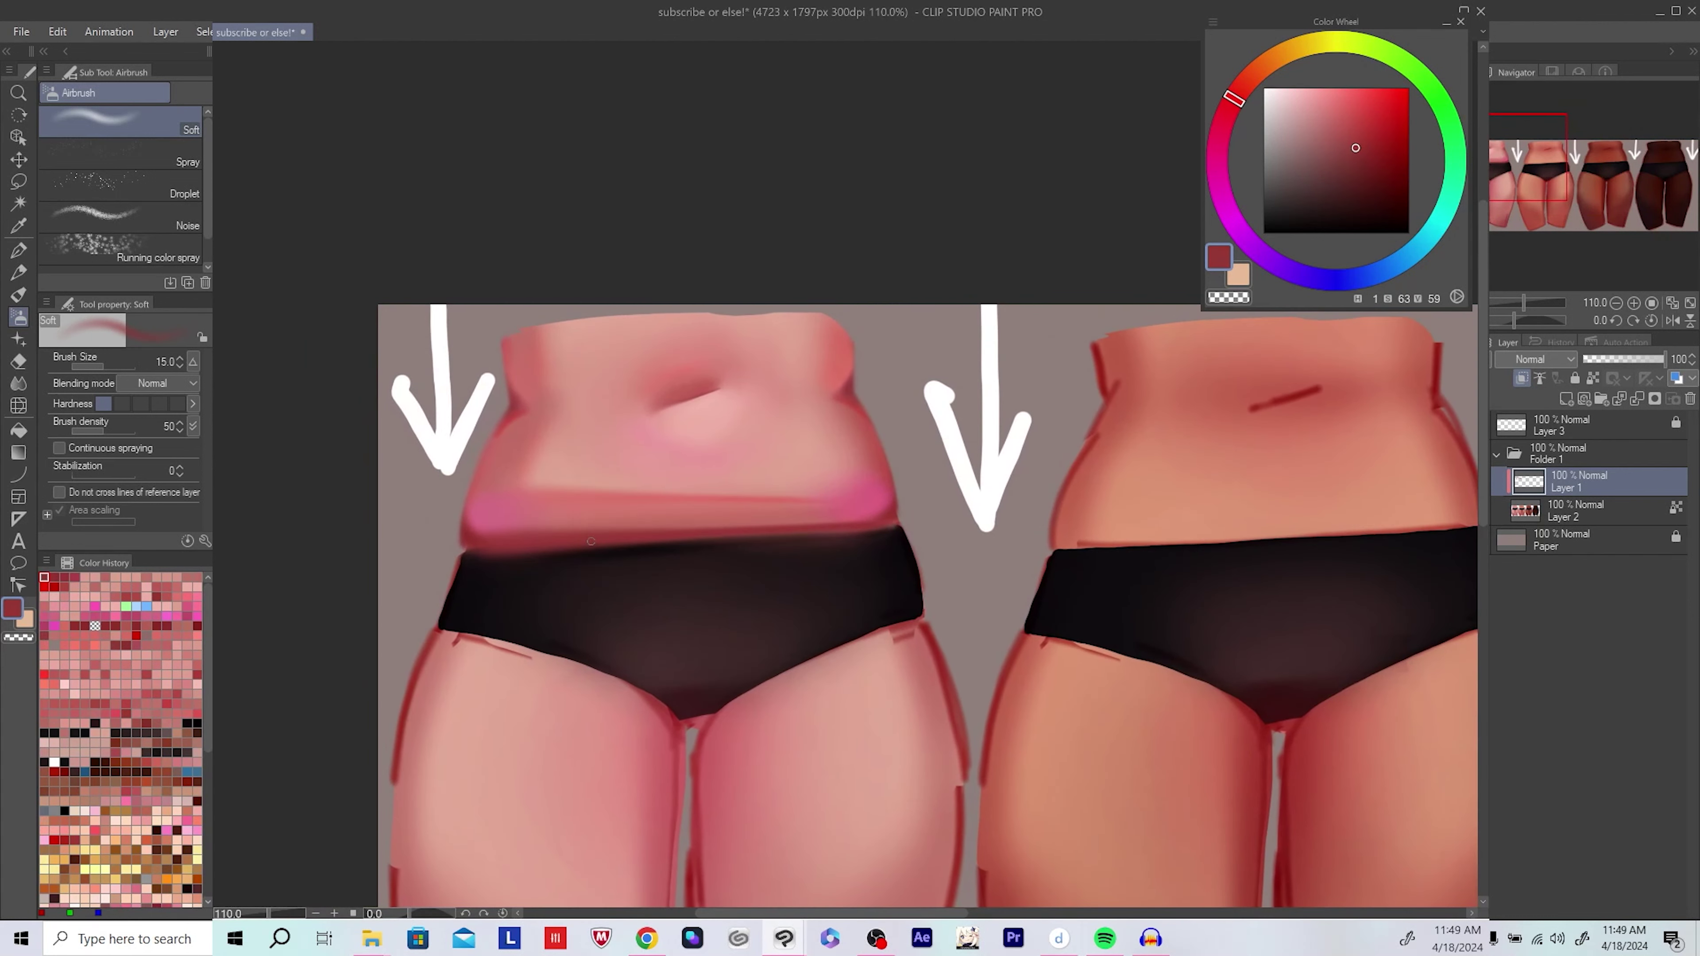
pyautogui.moveTo(549, 533); pyautogui.dragTo(562, 570)
# Step: Soften the hard fold line across the lower belly with sampled skin tones, enlarging the brush to 80
pyautogui.keyDown('alt'); pyautogui.click(714, 540); pyautogui.keyUp('alt')
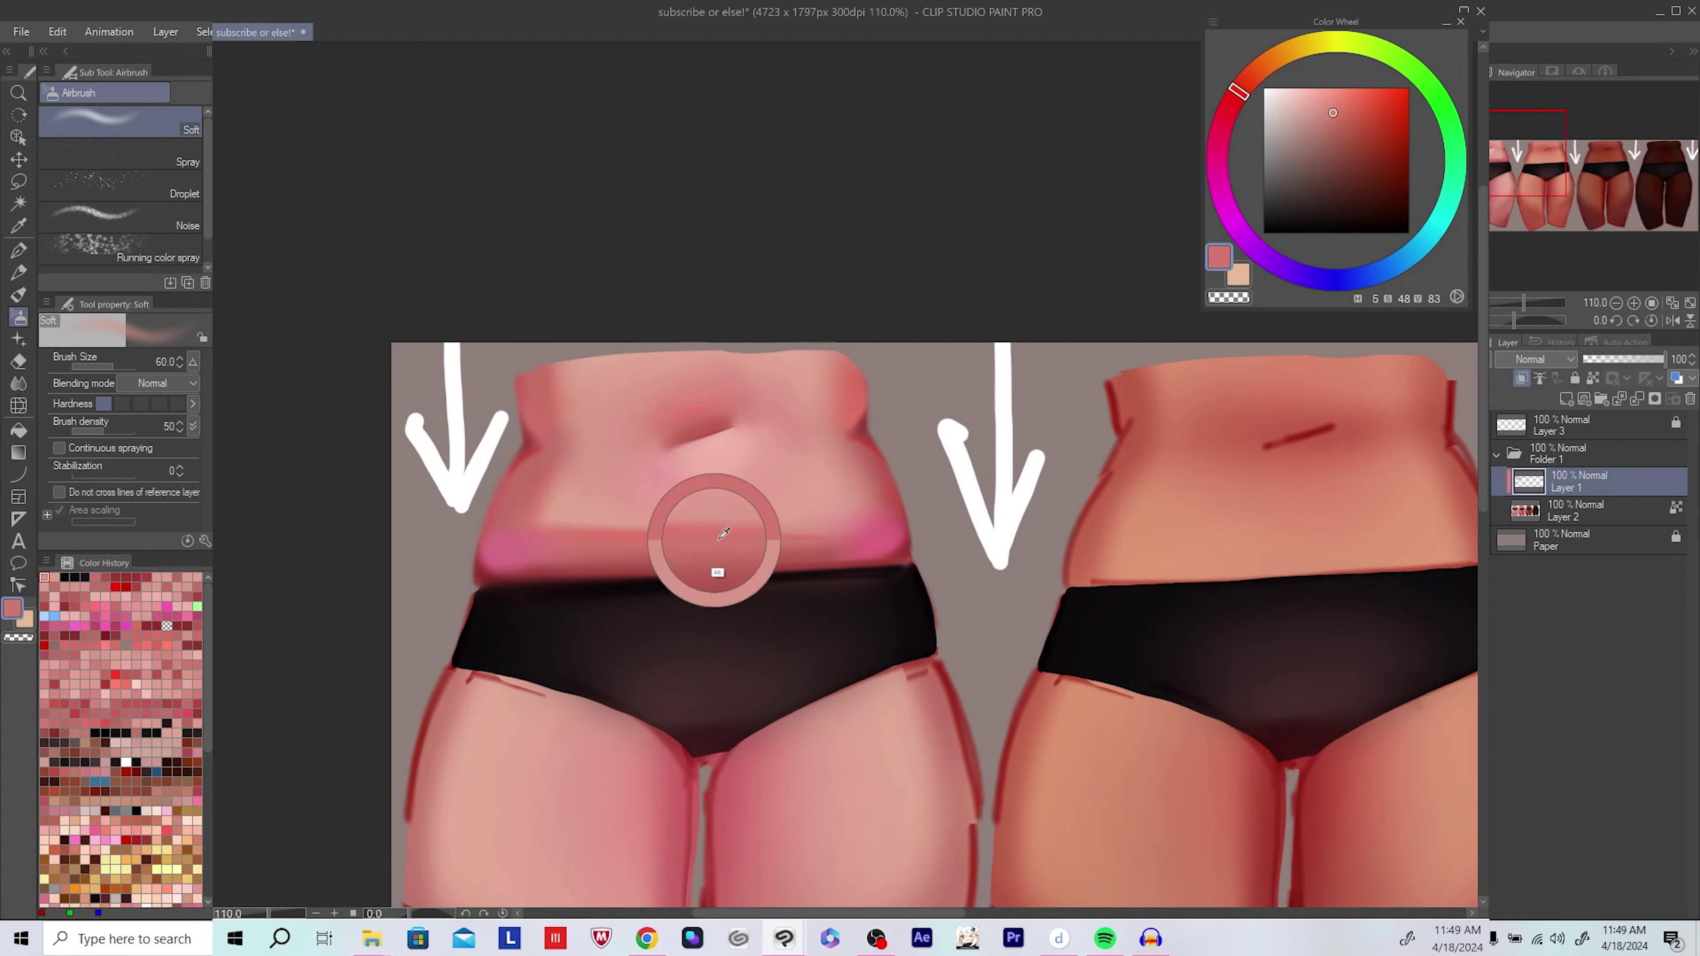
pyautogui.press(']')
pyautogui.press(']')
pyautogui.press(']')
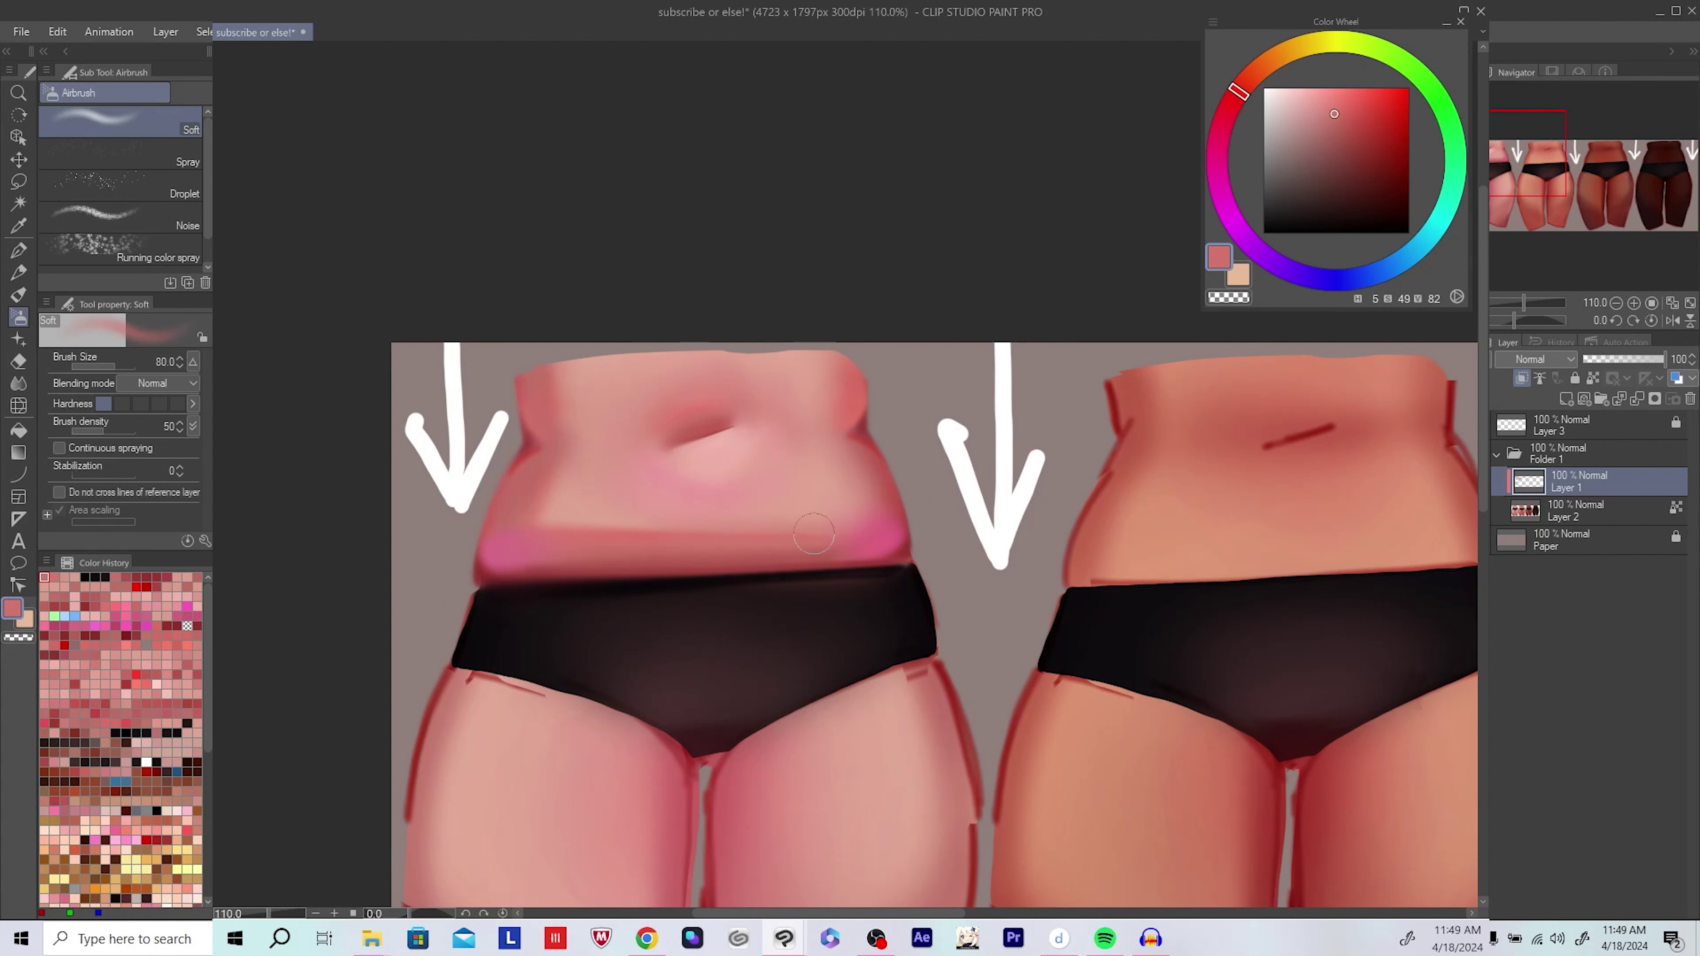
pyautogui.keyDown('alt'); pyautogui.click(749, 535); pyautogui.keyUp('alt')
pyautogui.keyDown('alt'); pyautogui.click(655, 514); pyautogui.keyUp('alt')
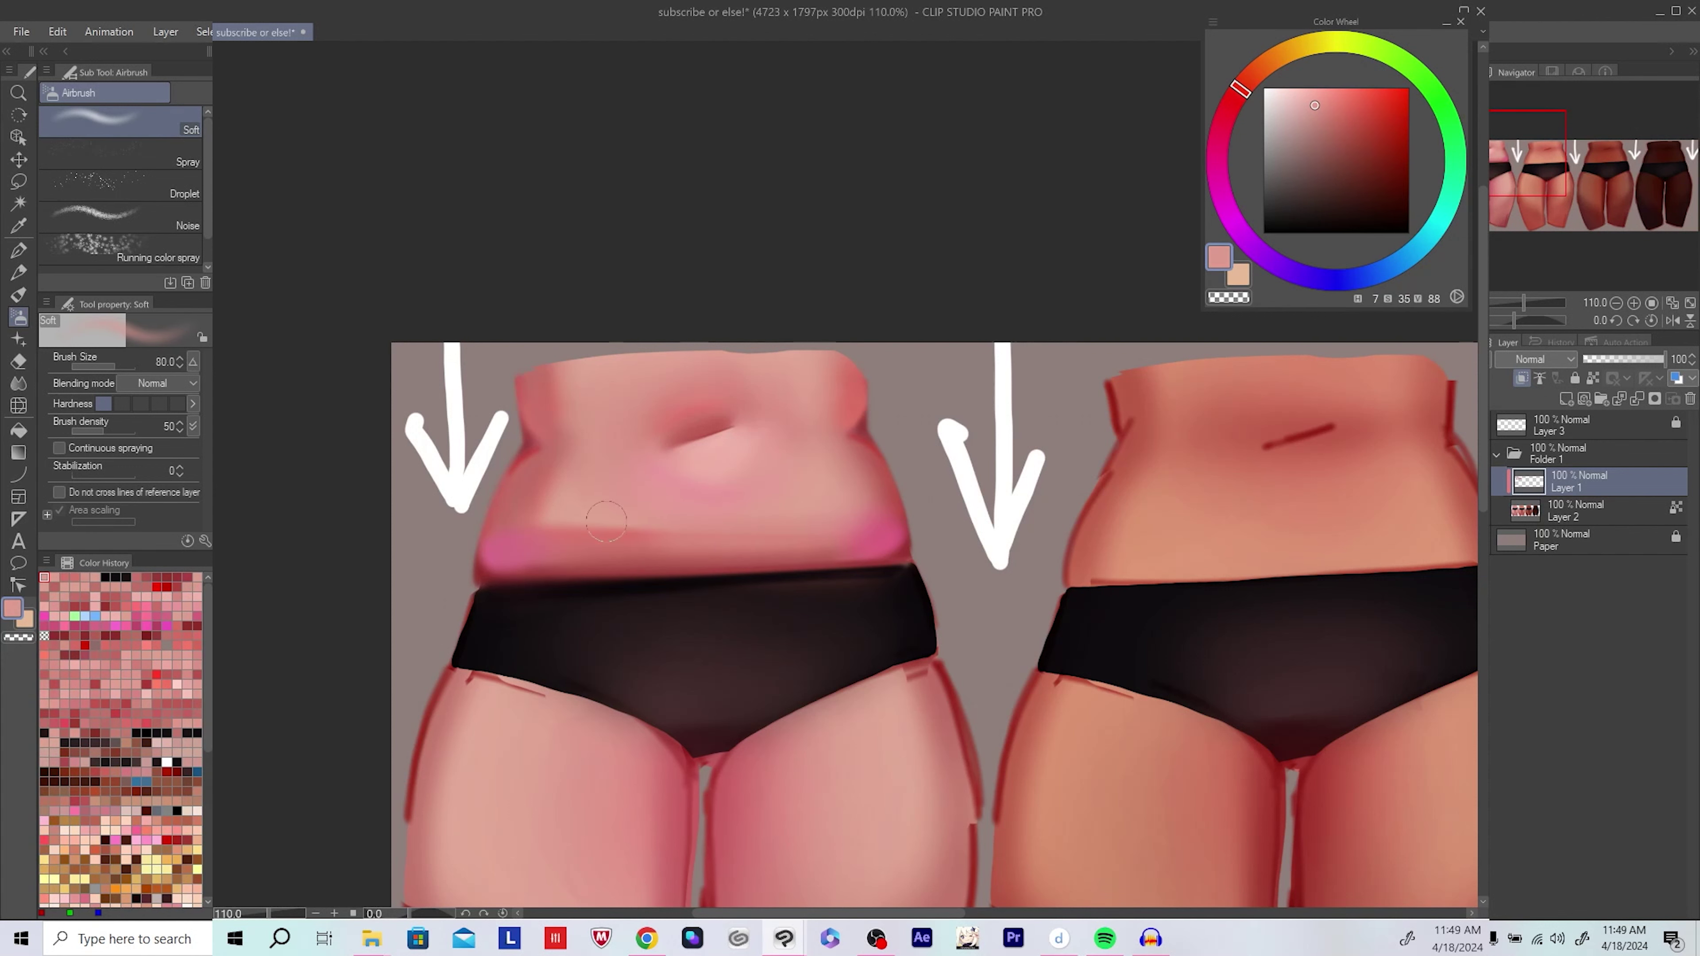
pyautogui.keyDown('alt'); pyautogui.click(628, 551); pyautogui.keyUp('alt')
pyautogui.moveTo(822, 537); pyautogui.dragTo(811, 555)
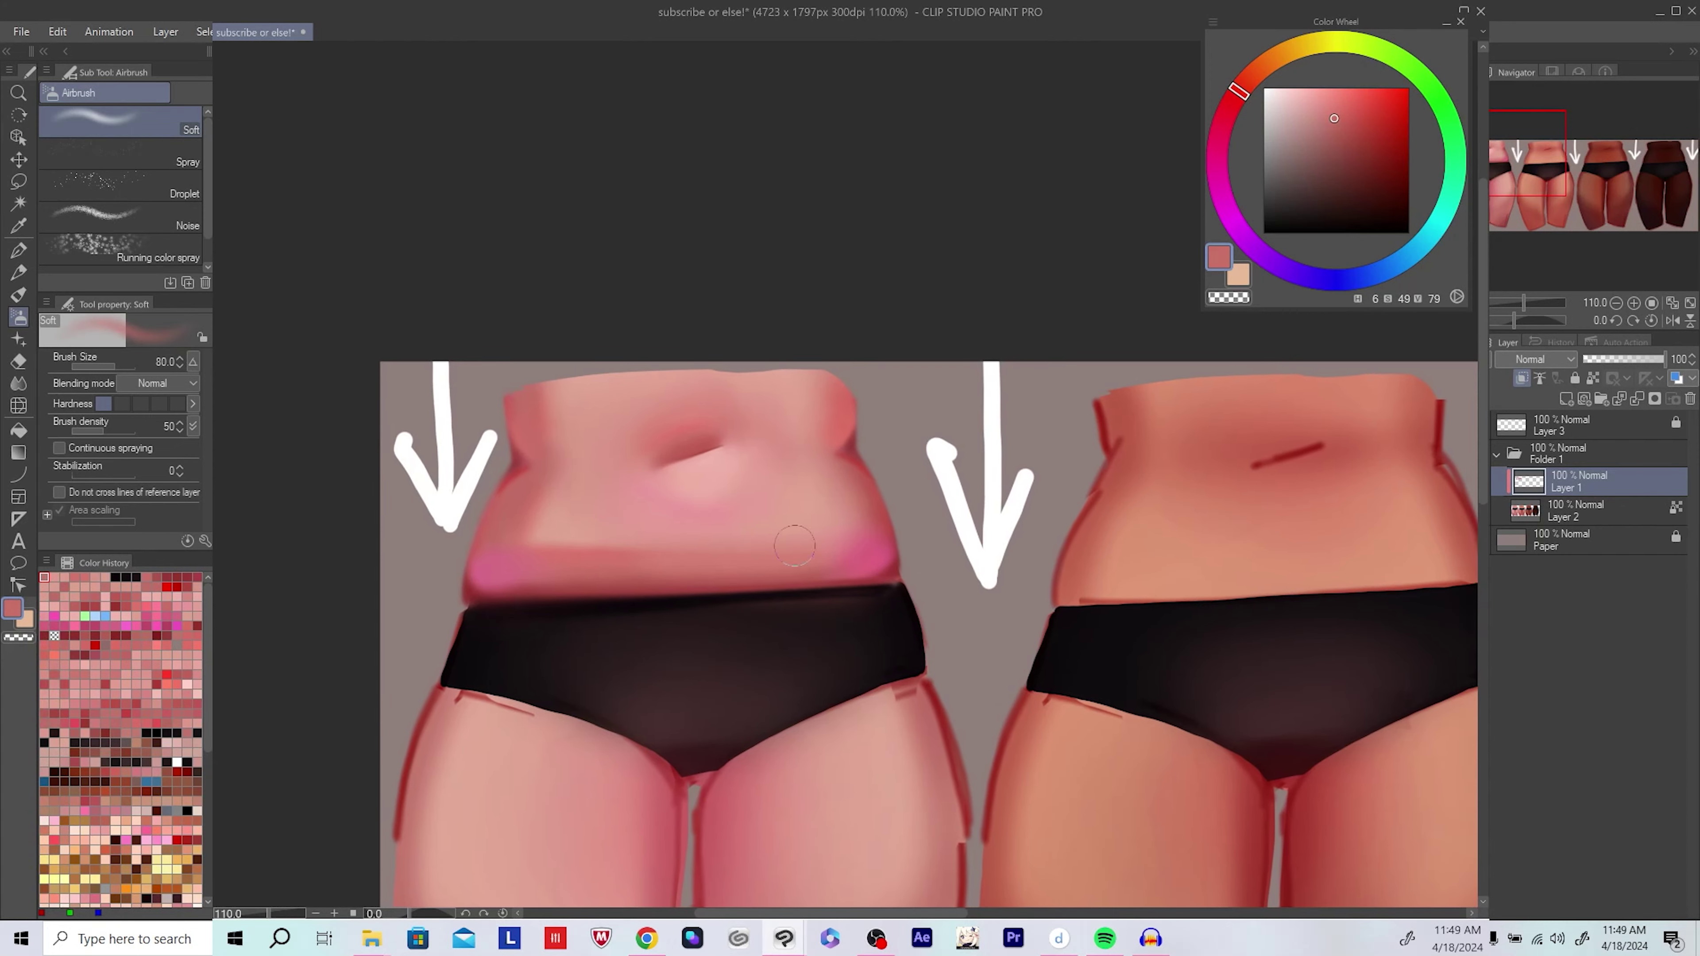
# Step: Rework the pink at the belly's right hip corner with sampled pink and skin tones at brush size 80
pyautogui.keyDown('alt'); pyautogui.click(611, 538); pyautogui.keyUp('alt')
pyautogui.scroll(-2, 719, 552)
pyautogui.keyDown('alt'); pyautogui.click(672, 494); pyautogui.keyUp('alt')
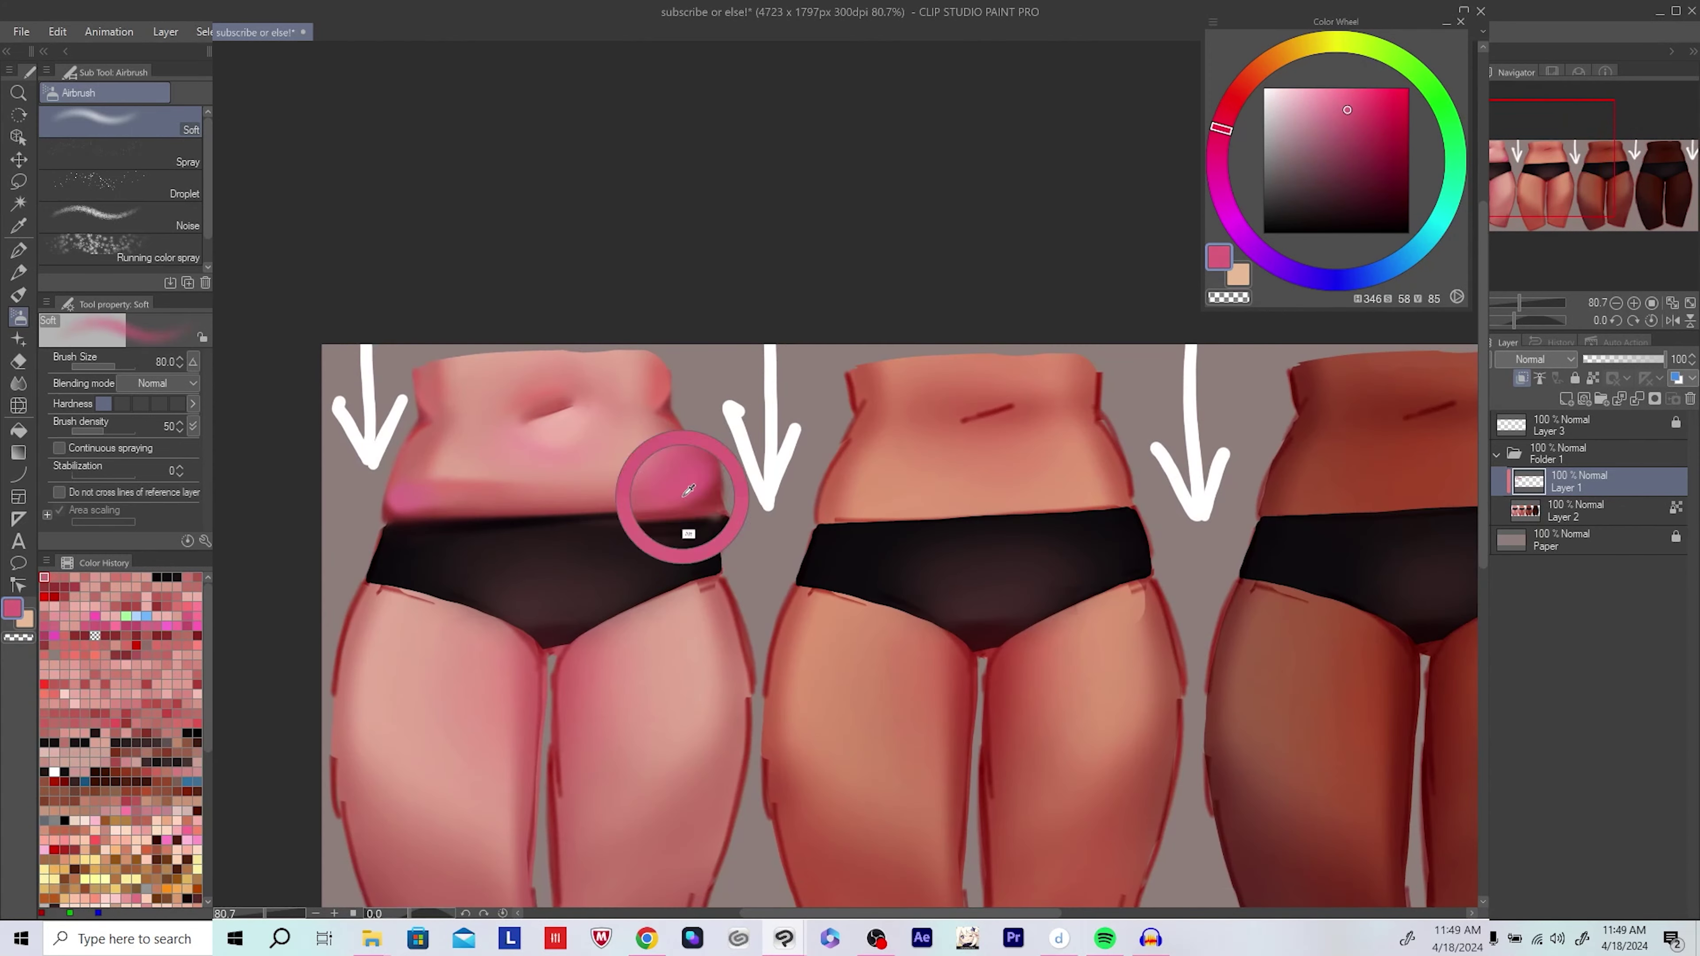
pyautogui.moveTo(613, 495)
pyautogui.mouseDown()
pyautogui.moveTo(629, 536)
pyautogui.moveTo(660, 490)
pyautogui.mouseUp()
pyautogui.keyDown('alt'); pyautogui.click(687, 511); pyautogui.keyUp('alt')
pyautogui.scroll(-1, 659, 490)
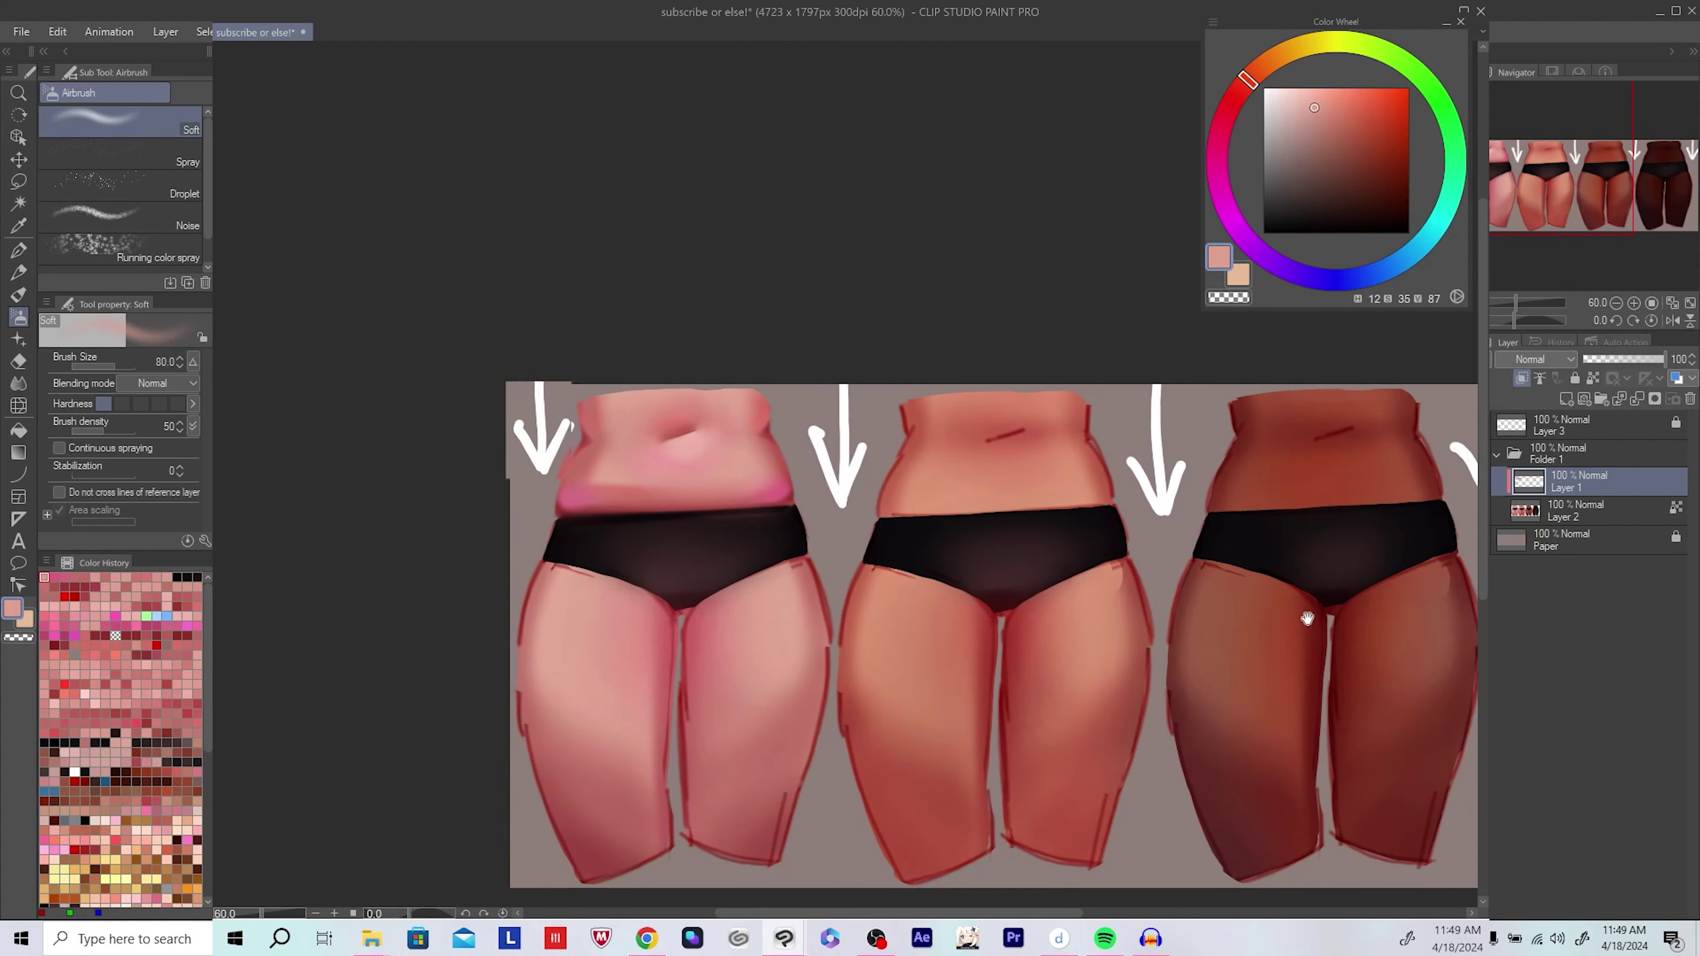
# Step: Merge the torso shading layer down into Layer 2 and add a new raster layer above it
pyautogui.scroll(3, 1309, 614)
pyautogui.moveTo(375, 542); pyautogui.dragTo(809, 546)
pyautogui.hotkey('ctrl', 'z')
pyautogui.hotkey('ctrl', 'e')
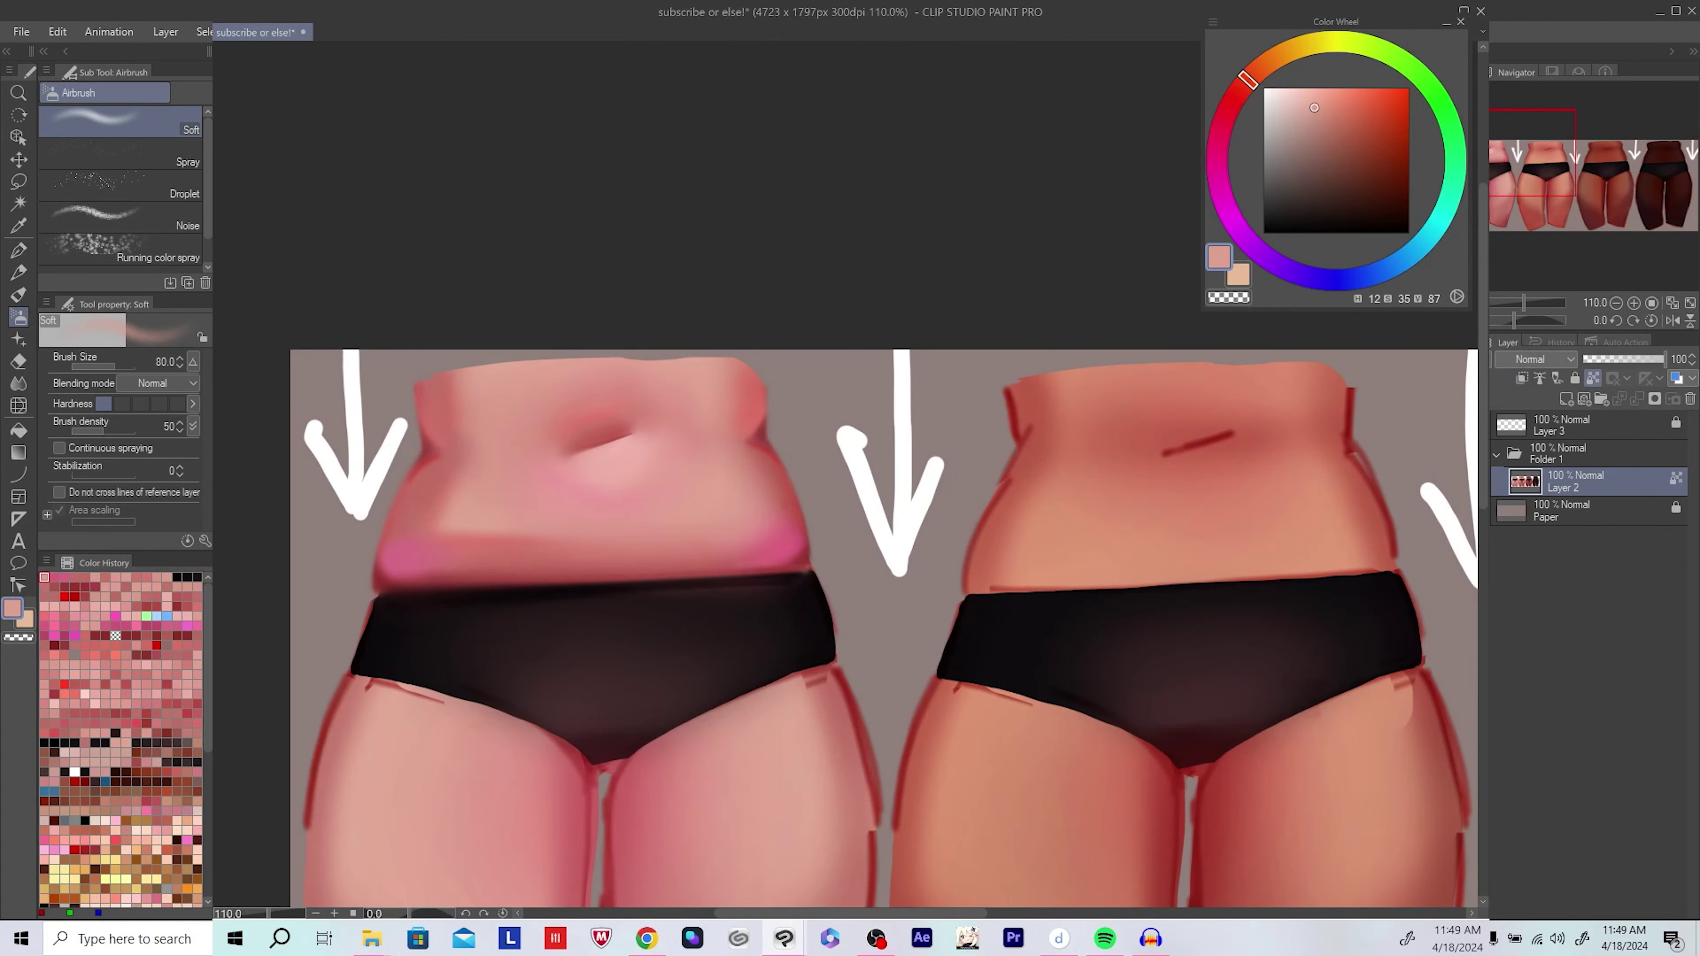
pyautogui.click(1566, 399)
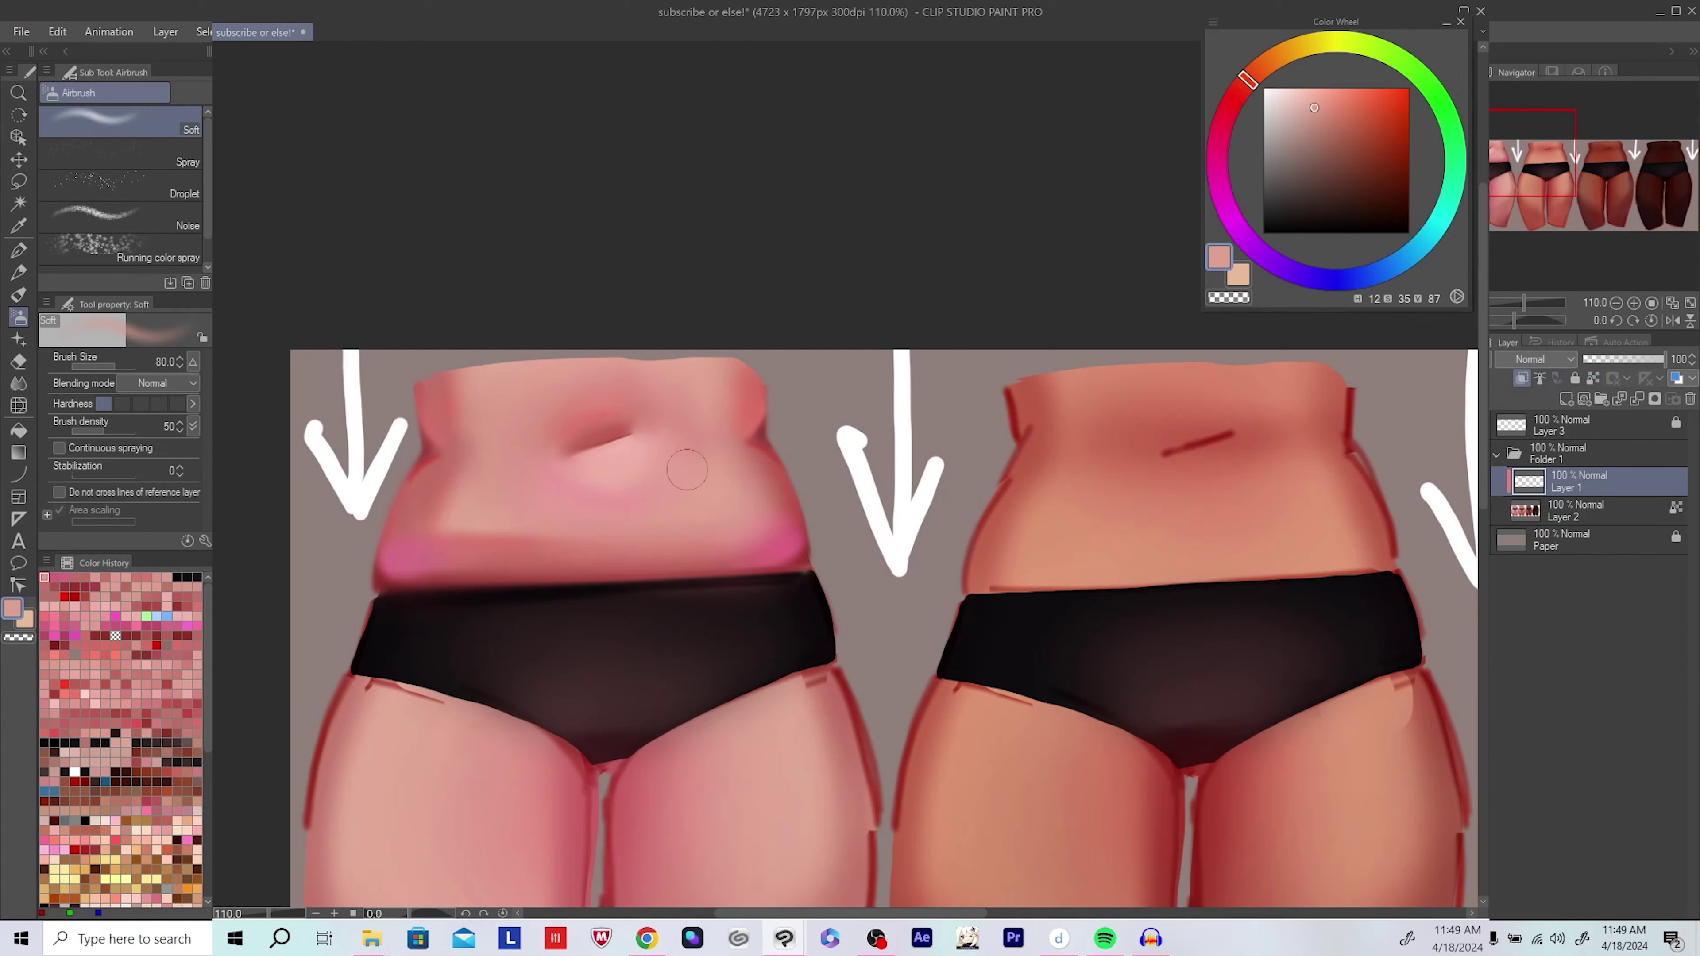
# Step: Choose a very pale pink (hue 7, saturation 12, value 100) and airbrush soft highlights on the pale belly
pyautogui.scroll(1, 686, 470)
pyautogui.hscroll(-1, 687, 470)
pyautogui.keyDown('alt'); pyautogui.click(605, 454); pyautogui.keyUp('alt')
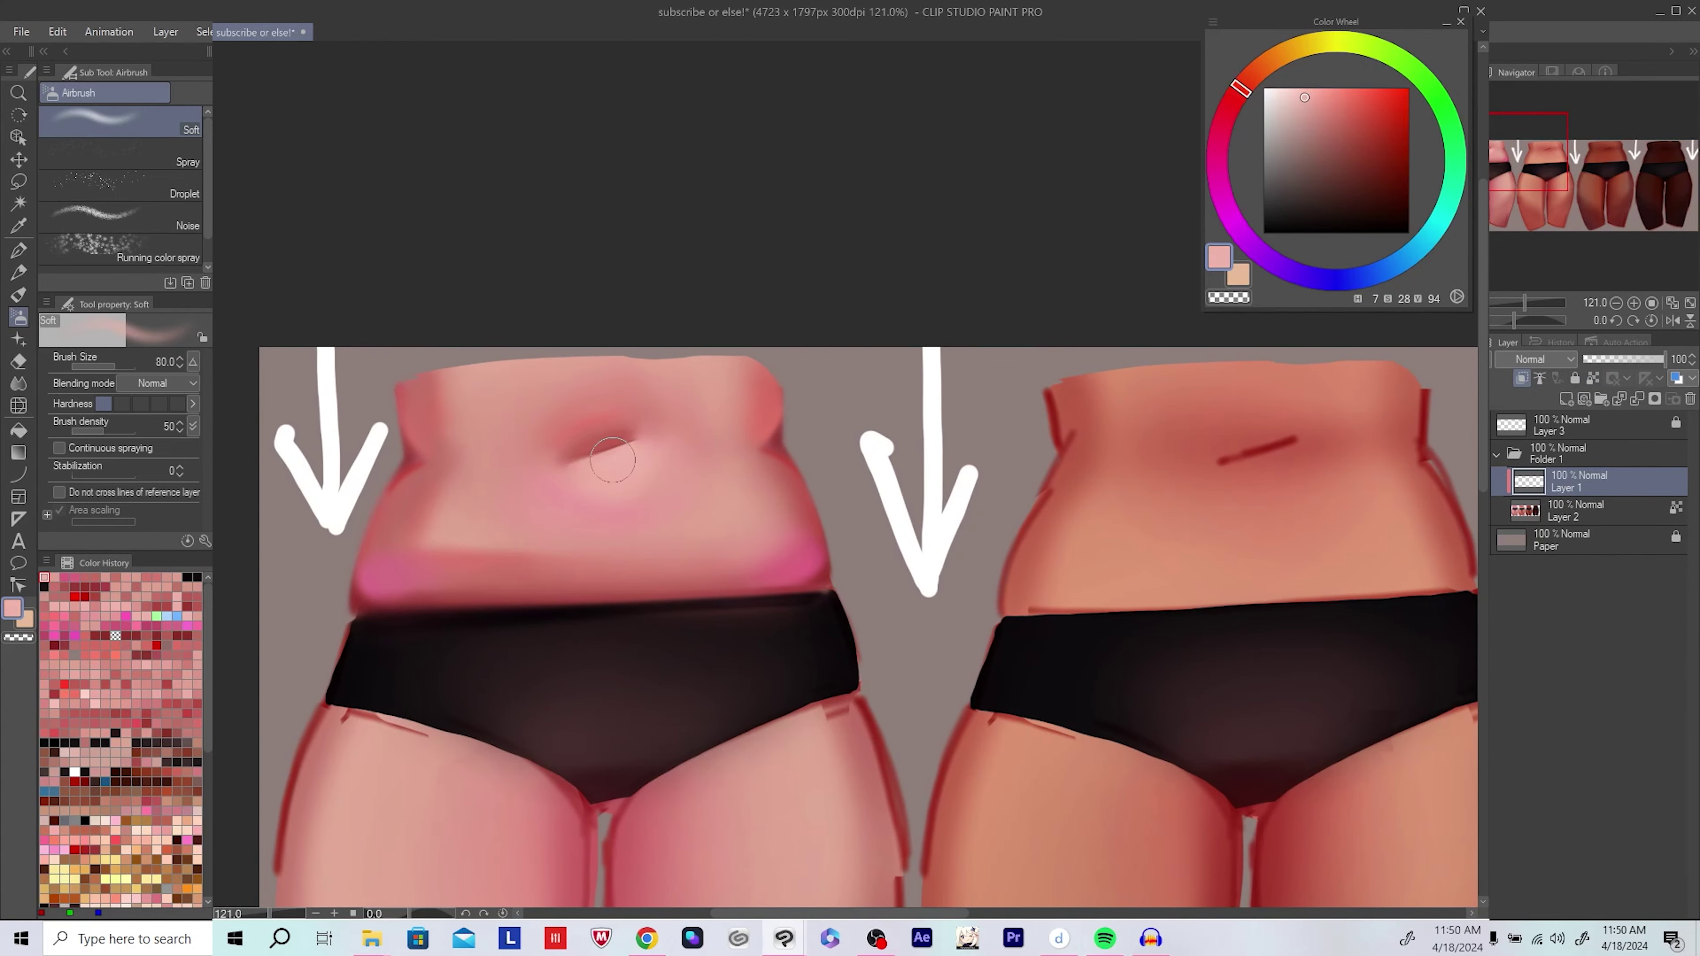
pyautogui.click(1294, 86)
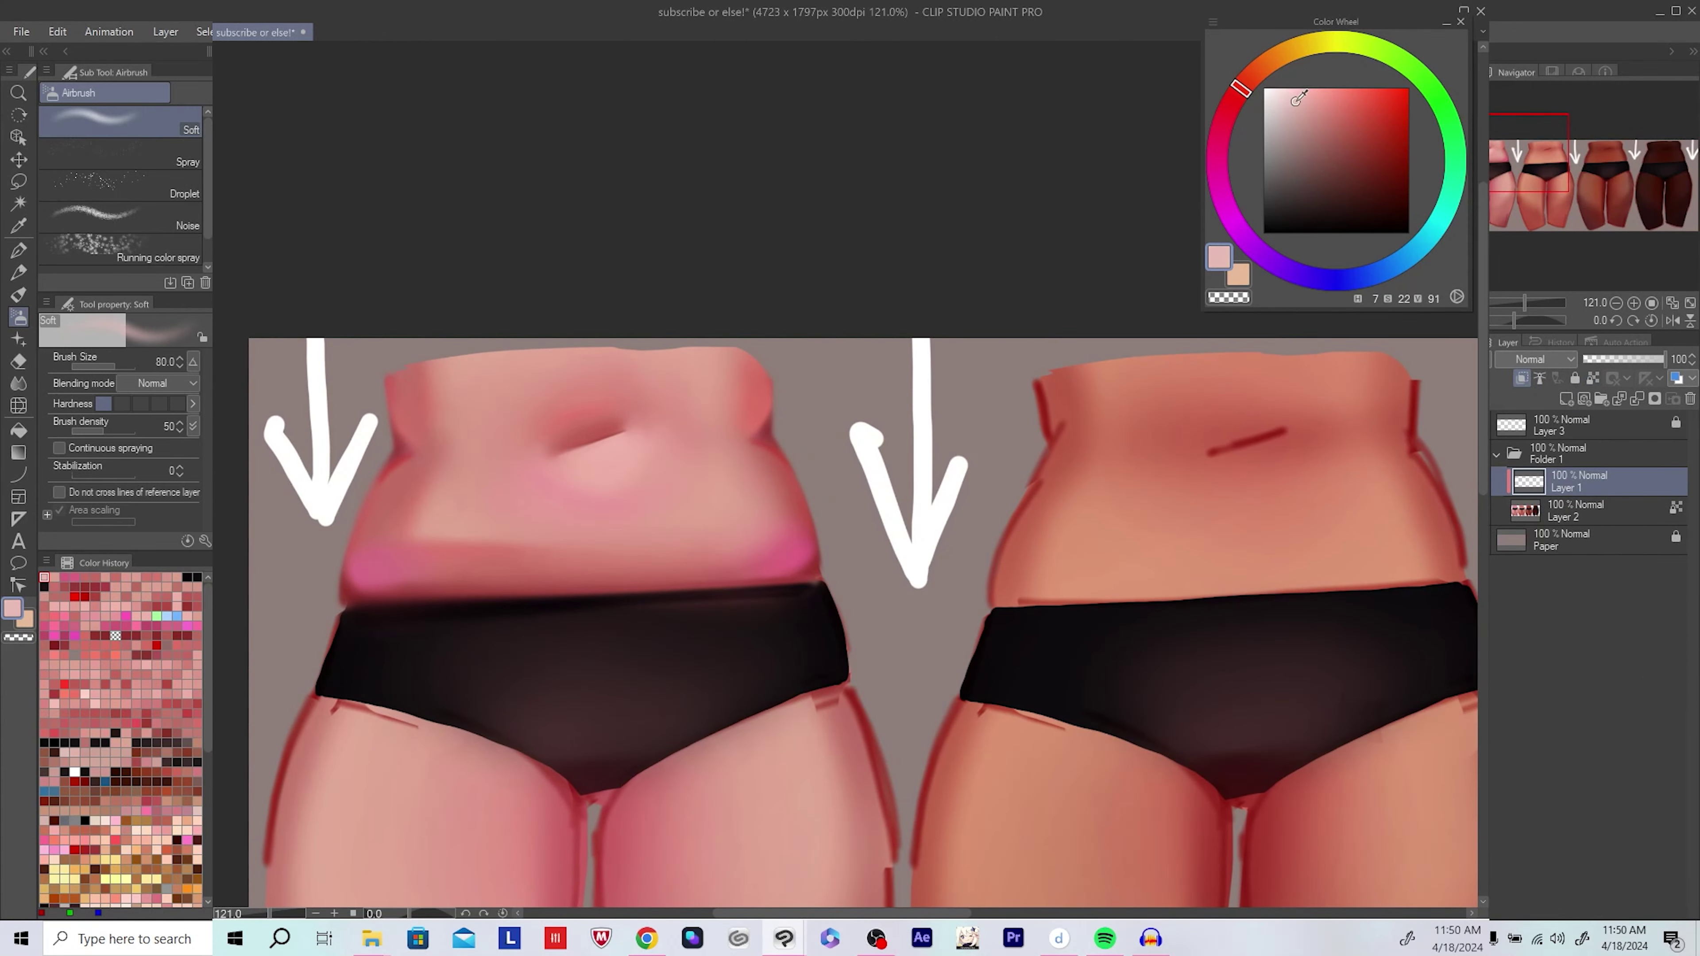
pyautogui.moveTo(1293, 91); pyautogui.dragTo(1282, 87)
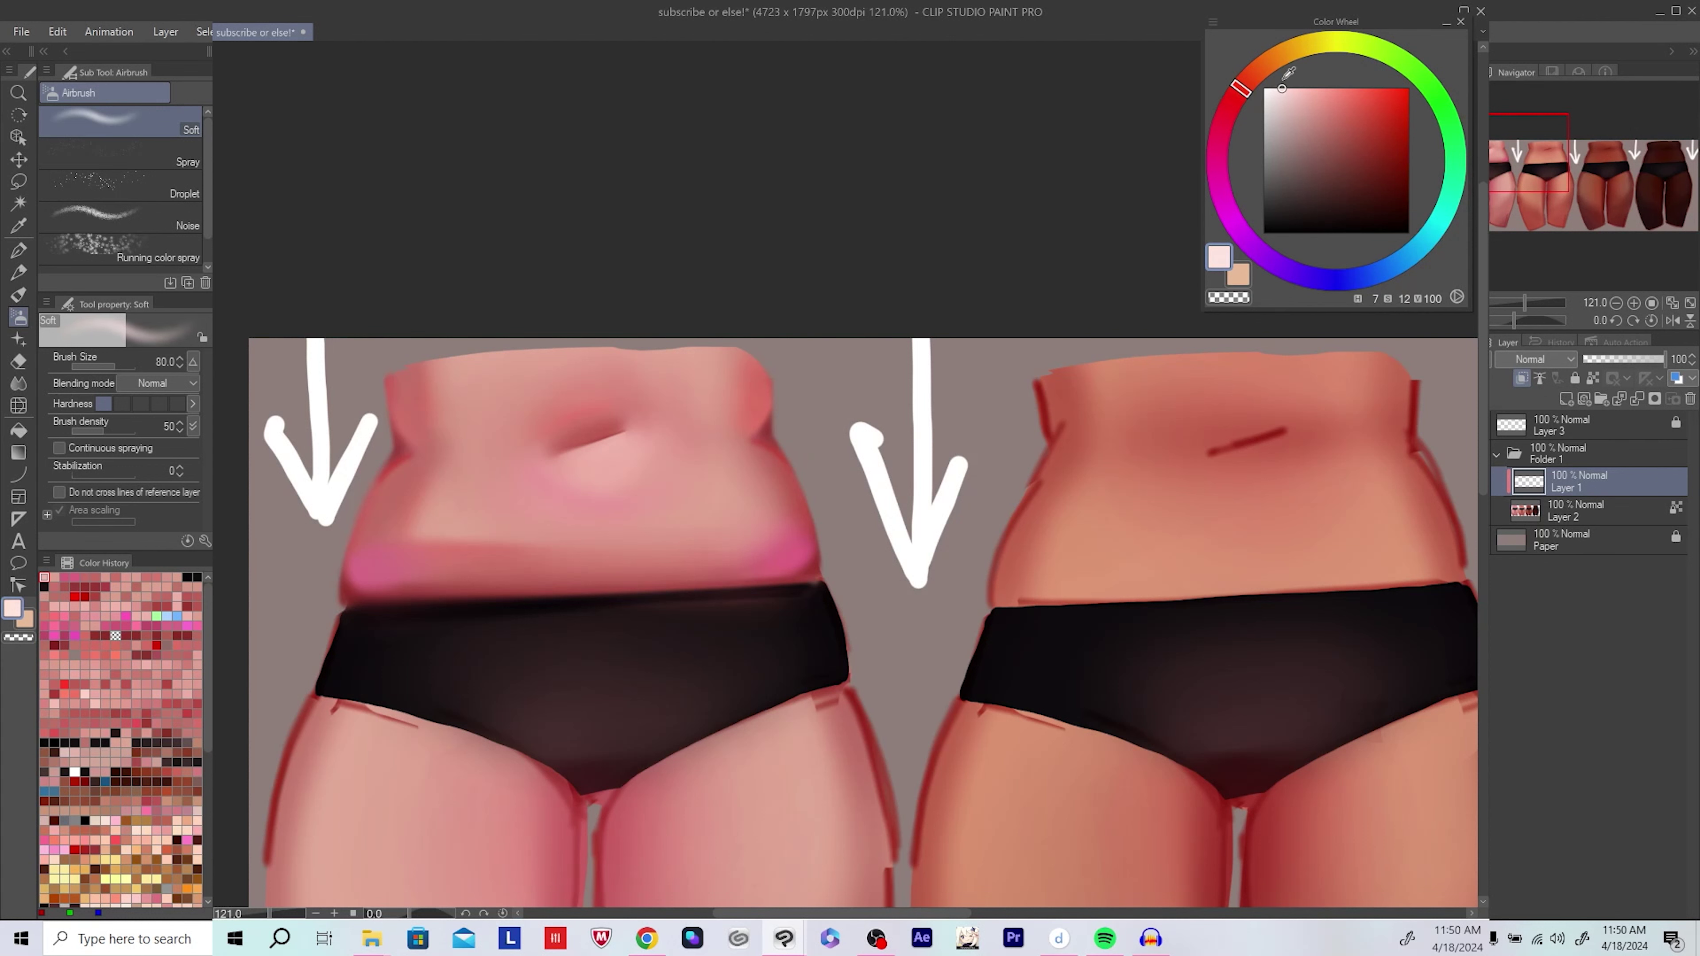
pyautogui.moveTo(753, 487); pyautogui.dragTo(809, 493)
pyautogui.moveTo(861, 428)
pyautogui.mouseDown()
pyautogui.moveTo(895, 450)
pyautogui.moveTo(959, 415)
pyautogui.mouseUp()
pyautogui.press('[')
pyautogui.moveTo(962, 484); pyautogui.dragTo(830, 469)
# Step: Airbrush a pale pink highlight (hue 7, saturation 14, value 100) on the pale torso's upper left side at brush size 80
pyautogui.scroll(-2, 930, 476)
pyautogui.scroll(-1, 601, 482)
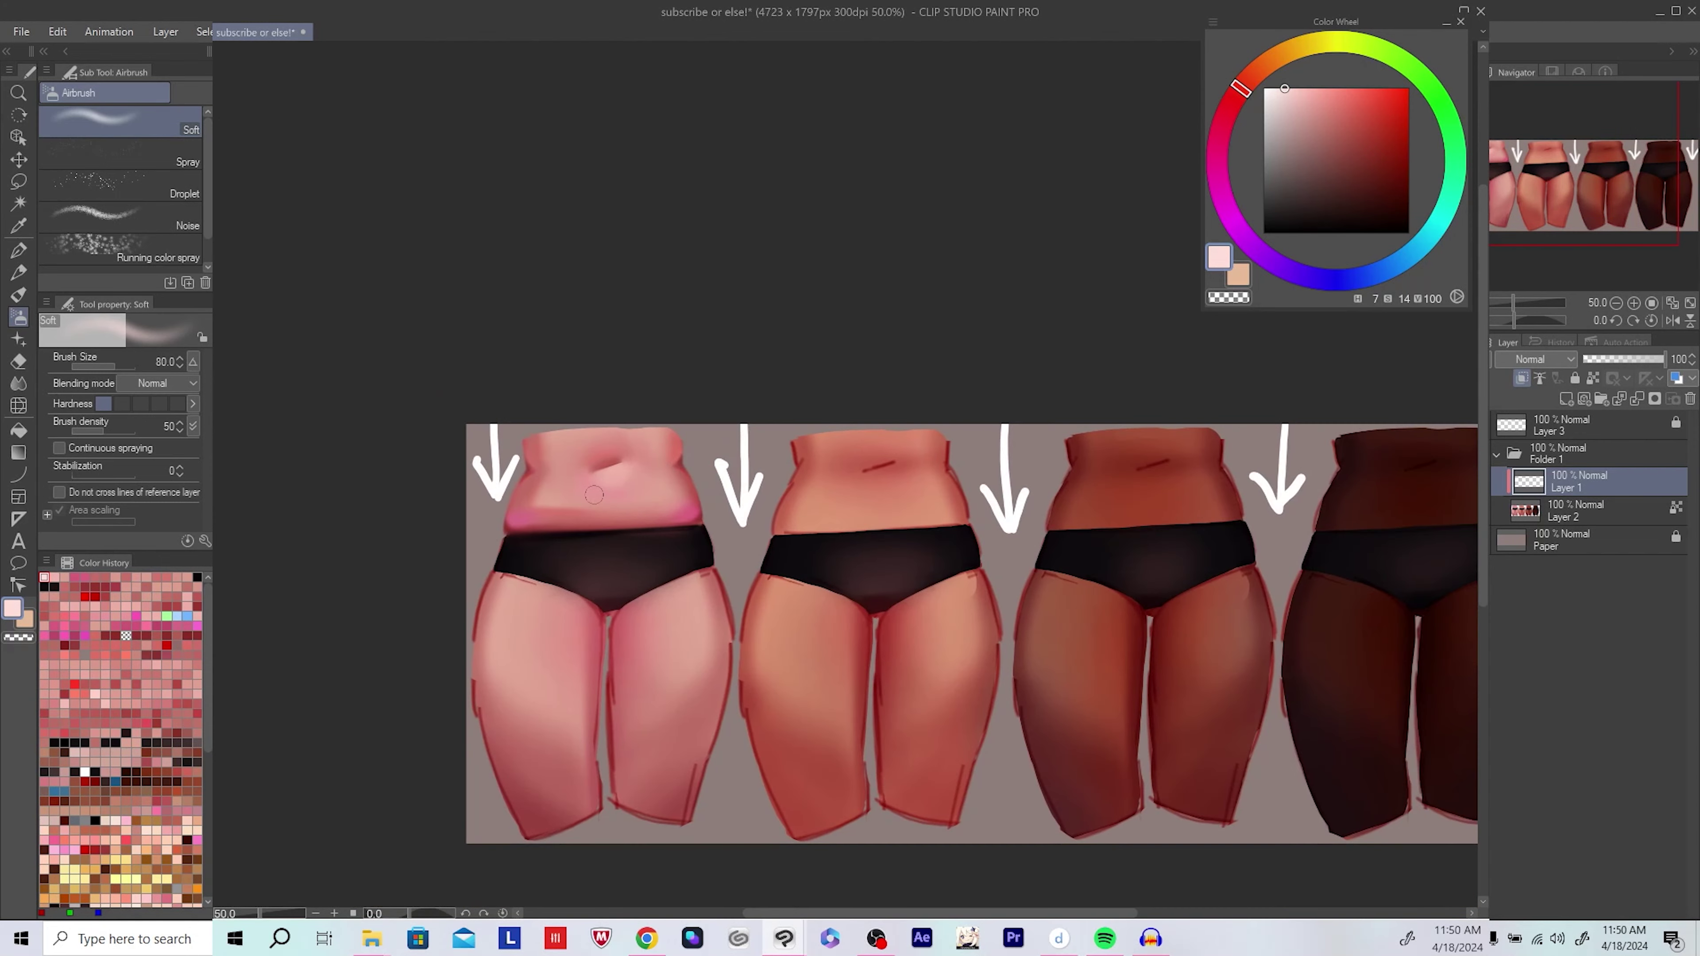
pyautogui.scroll(3, 599, 496)
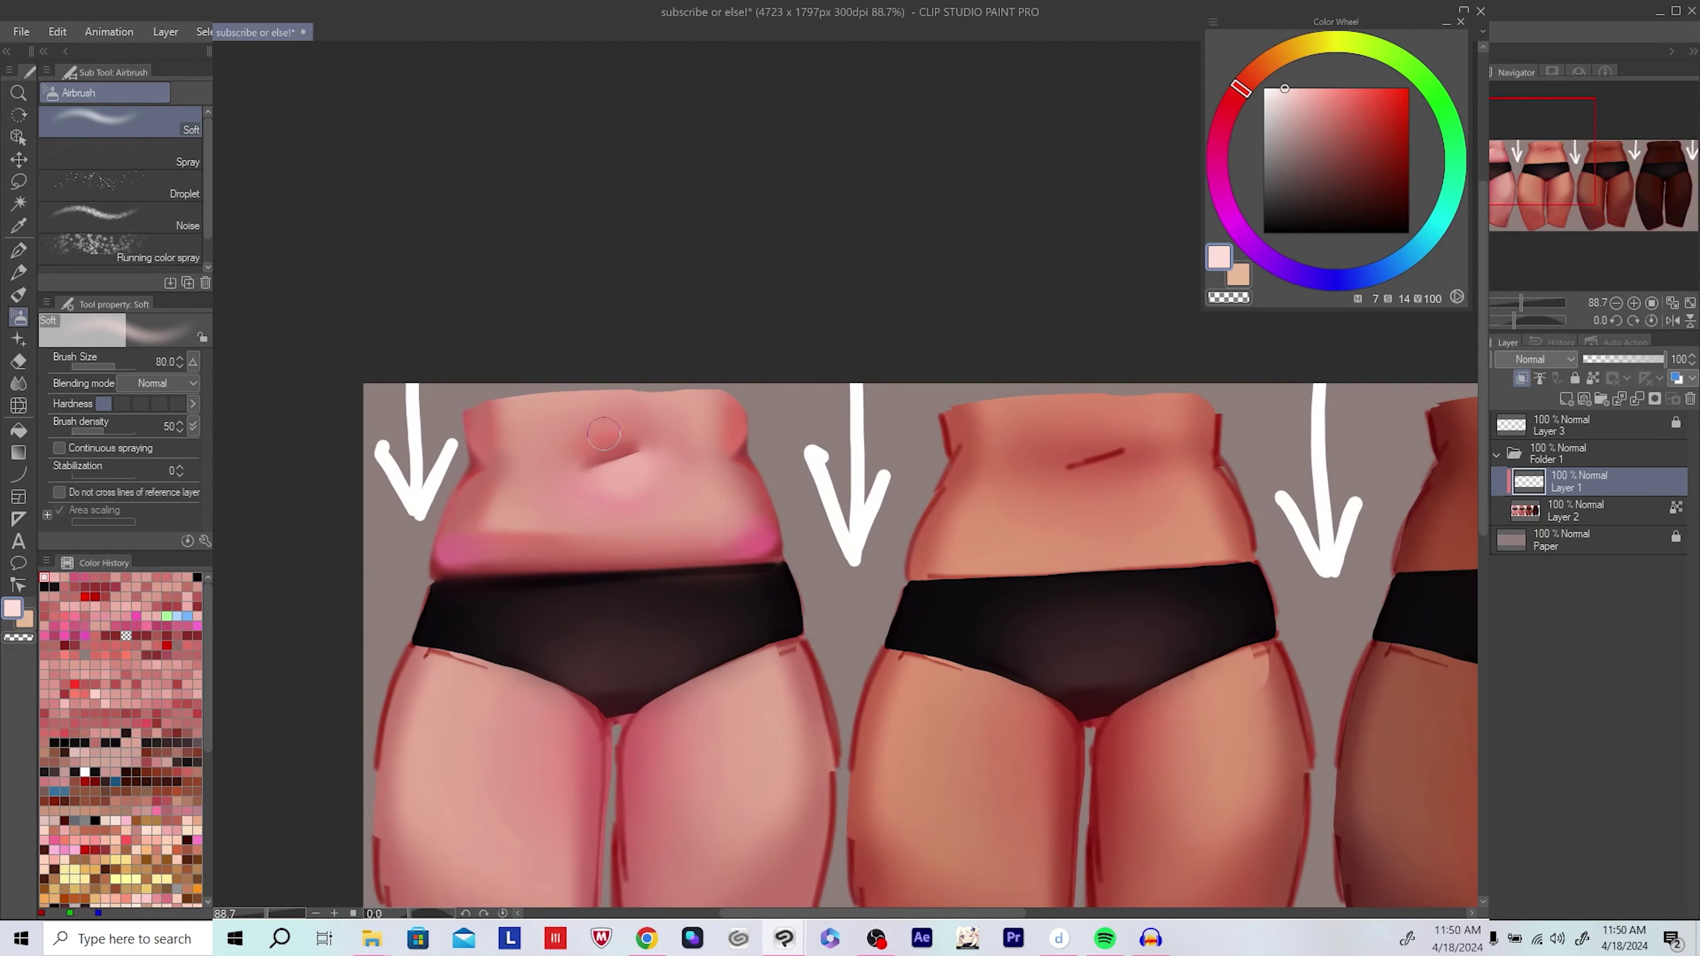
pyautogui.scroll(1, 637, 466)
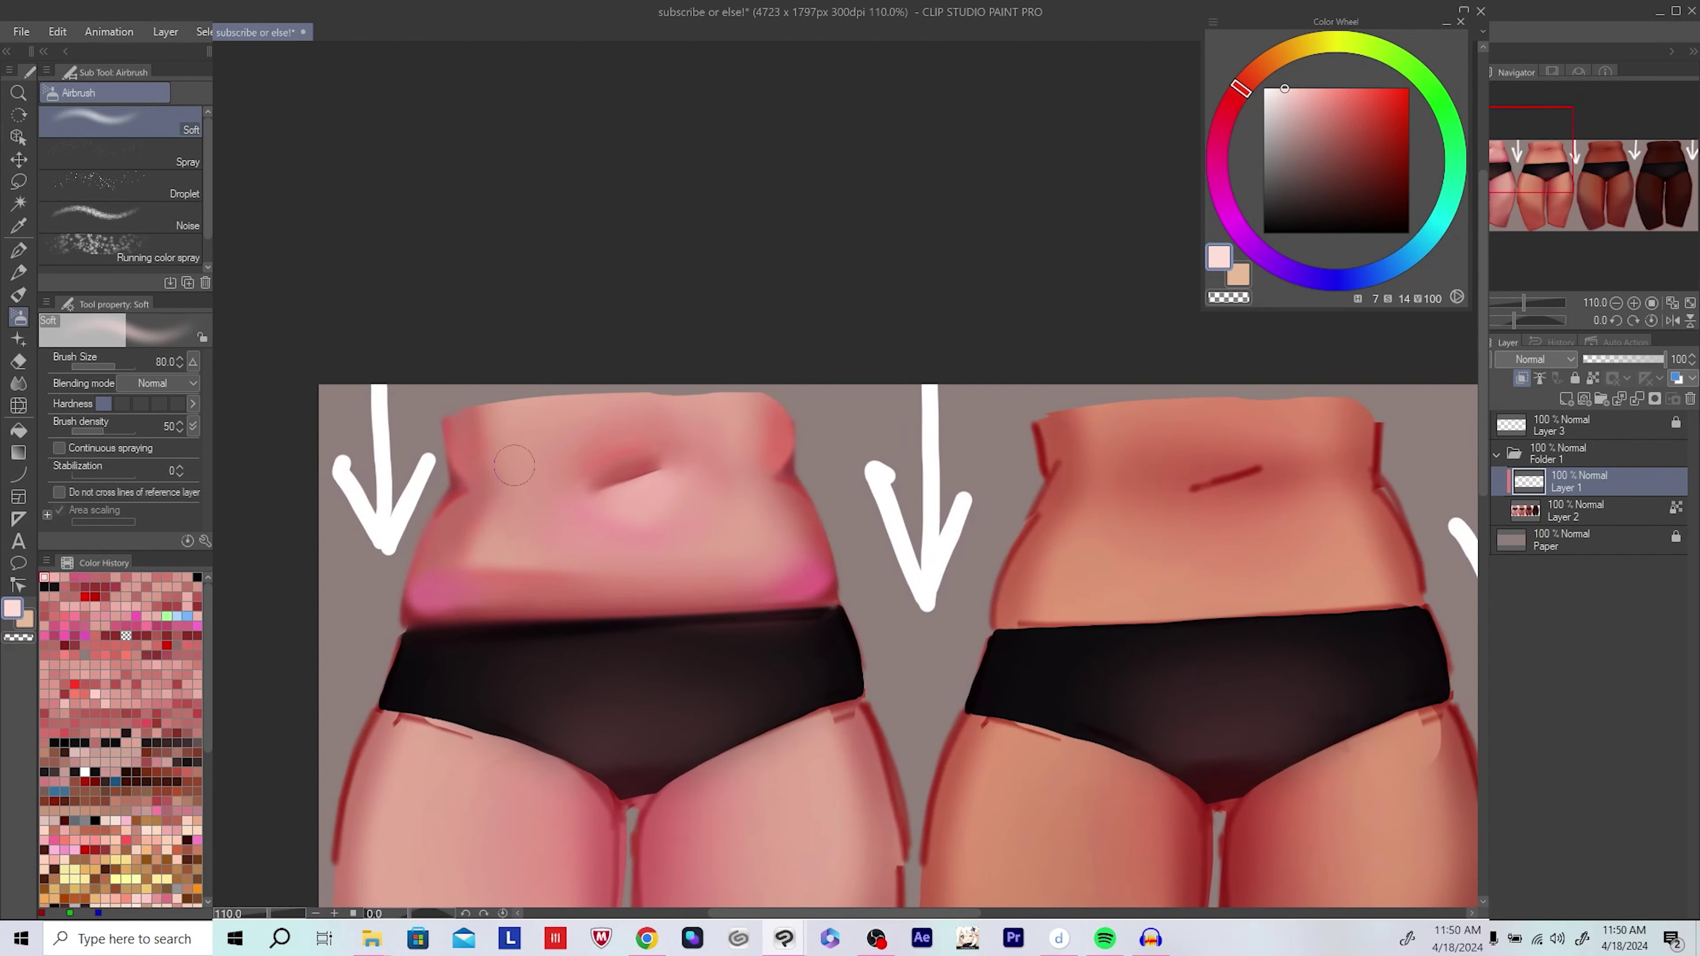
pyautogui.moveTo(514, 465); pyautogui.dragTo(501, 426)
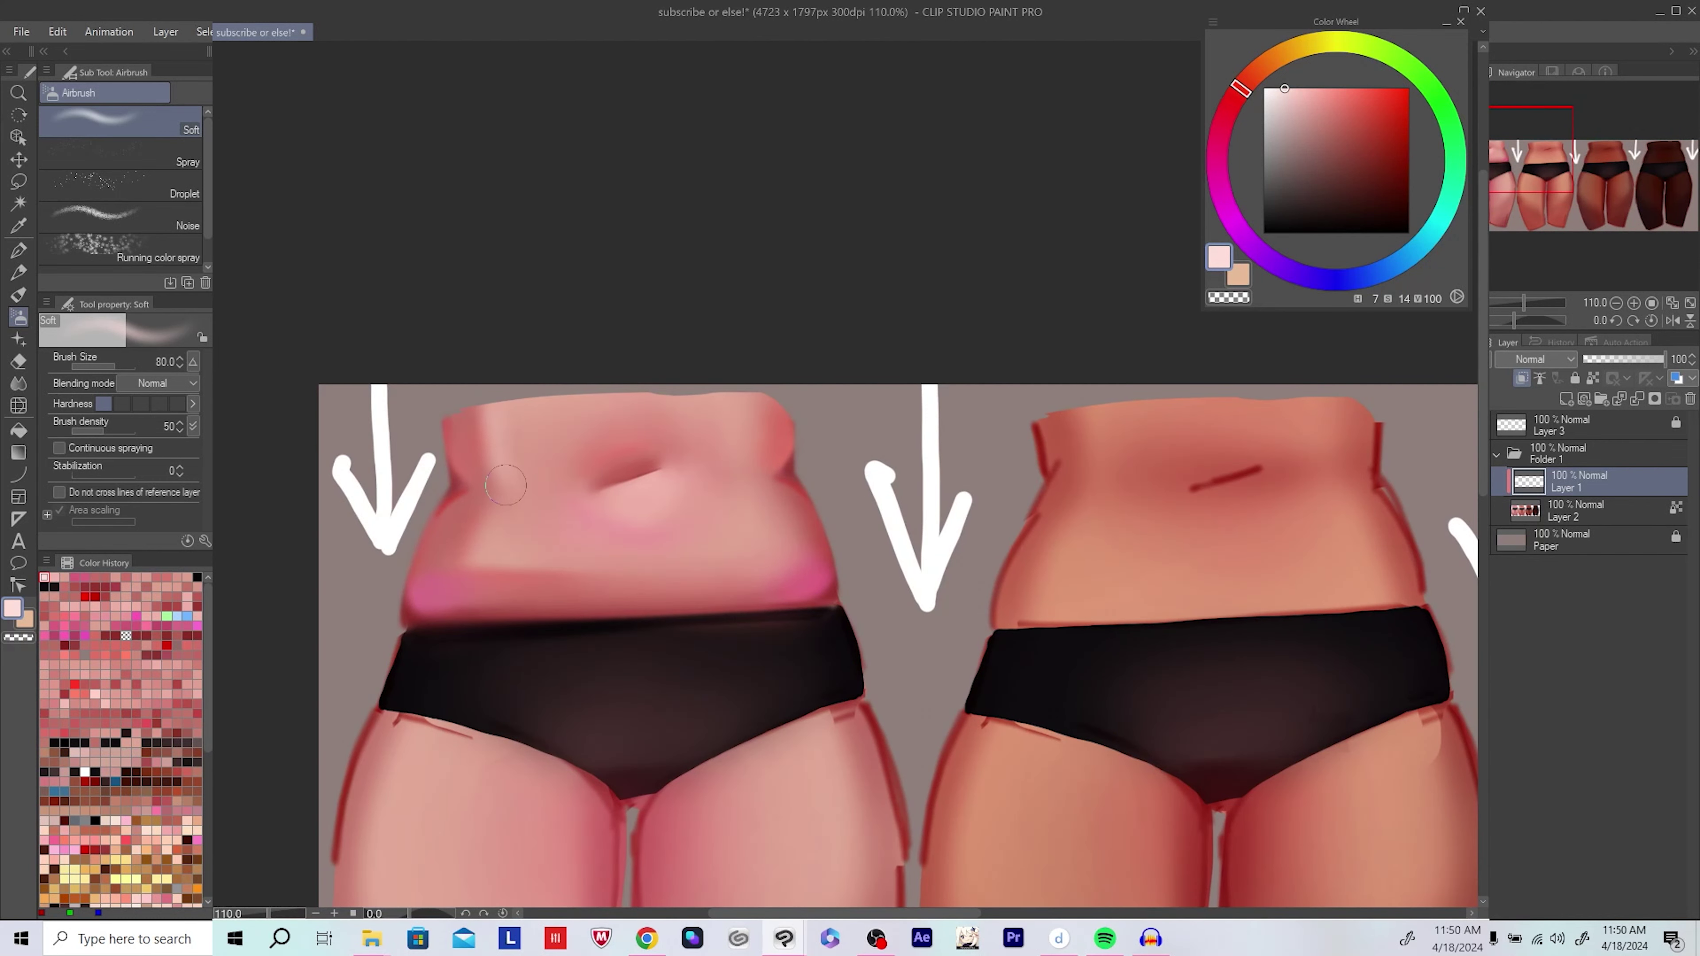
pyautogui.moveTo(518, 483); pyautogui.dragTo(532, 472)
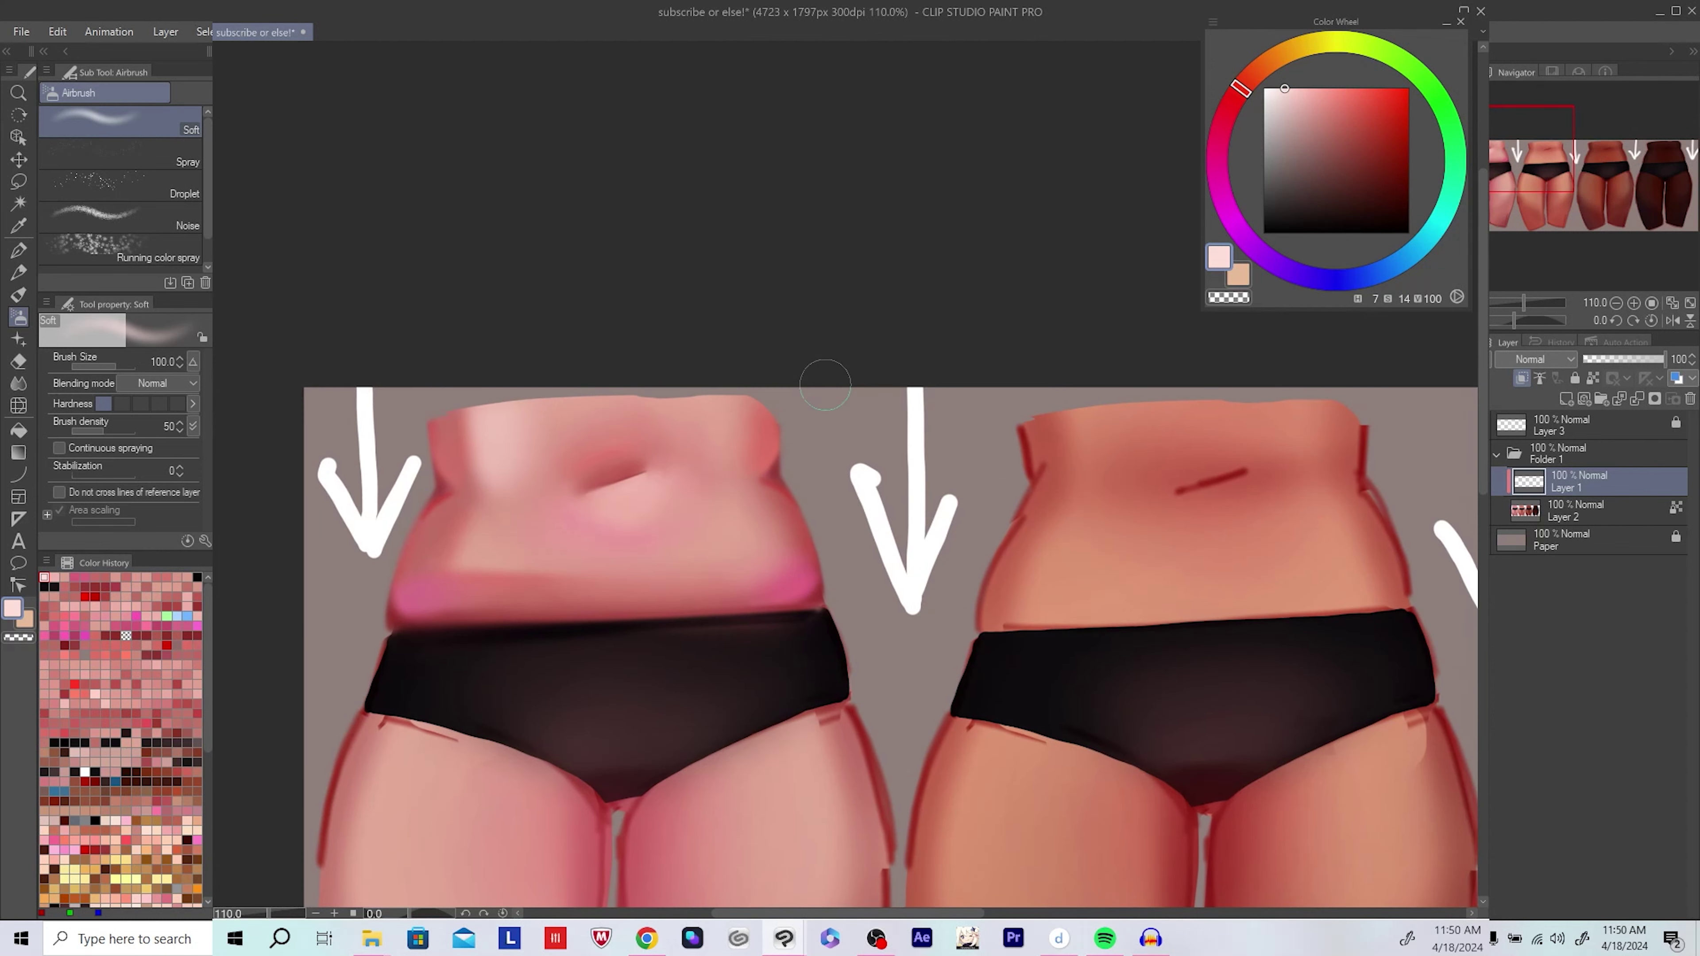
# Step: Airbrush pale pink highlights (hue 7, saturation 14, value 100) along both sides of the pale torso, with brush size 100 then 70
pyautogui.moveTo(461, 559); pyautogui.dragTo(457, 571)
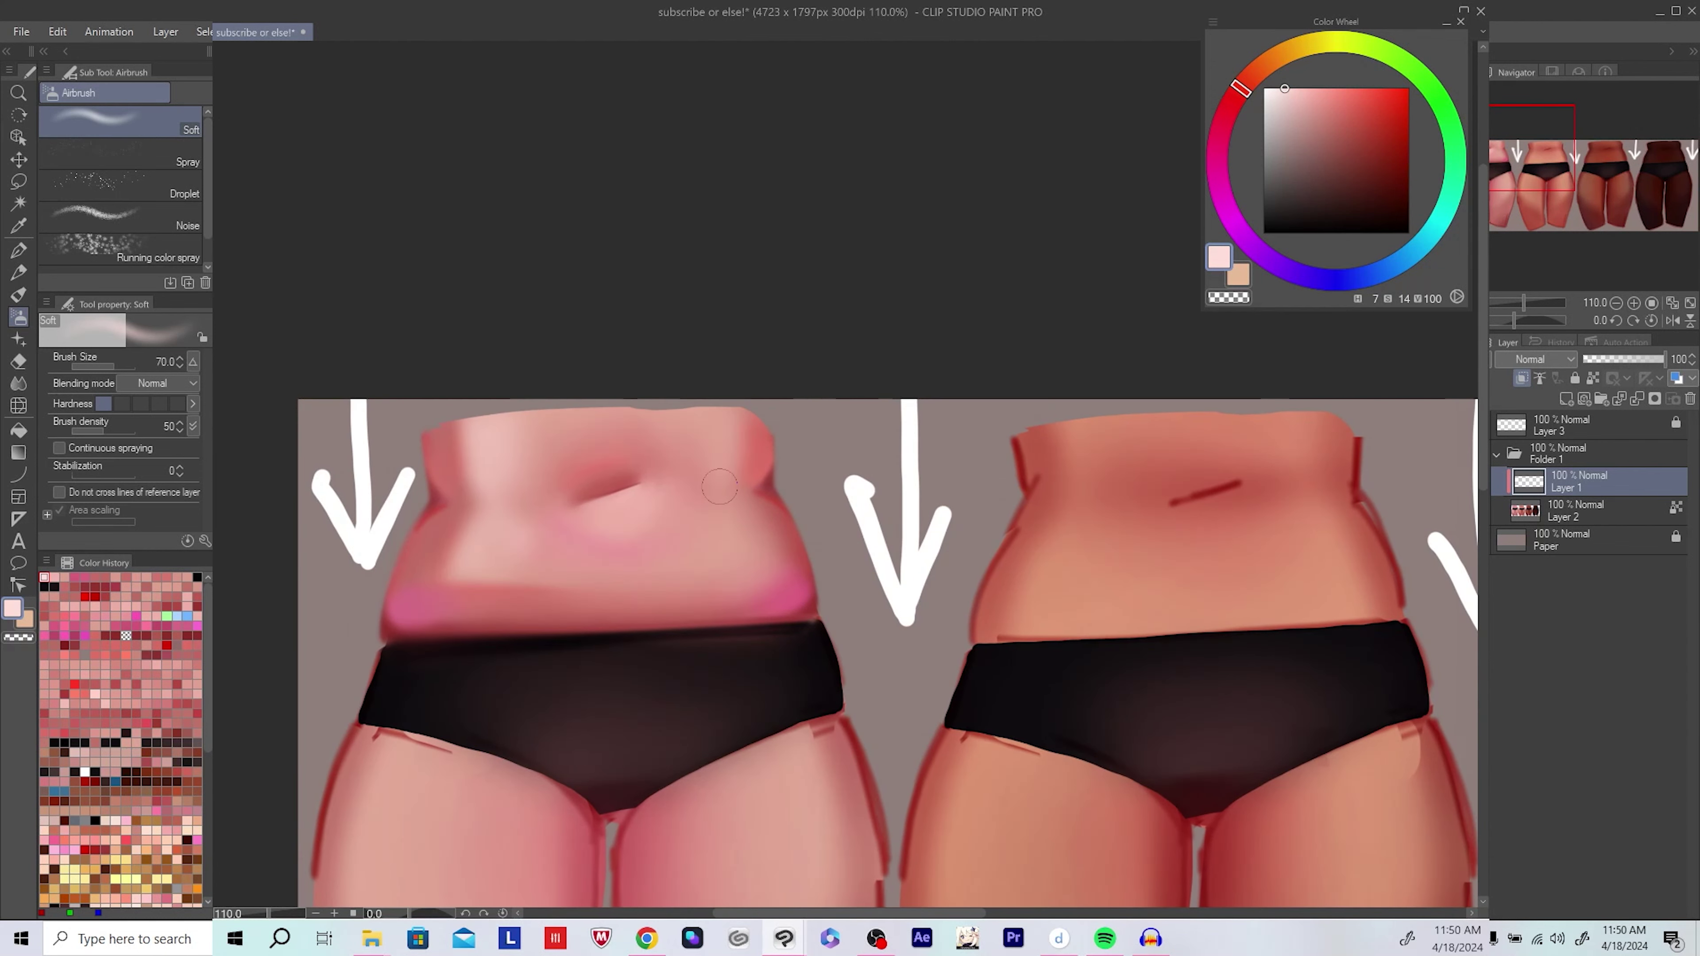
pyautogui.moveTo(713, 484); pyautogui.dragTo(708, 403)
pyautogui.press(']')
pyautogui.press(']')
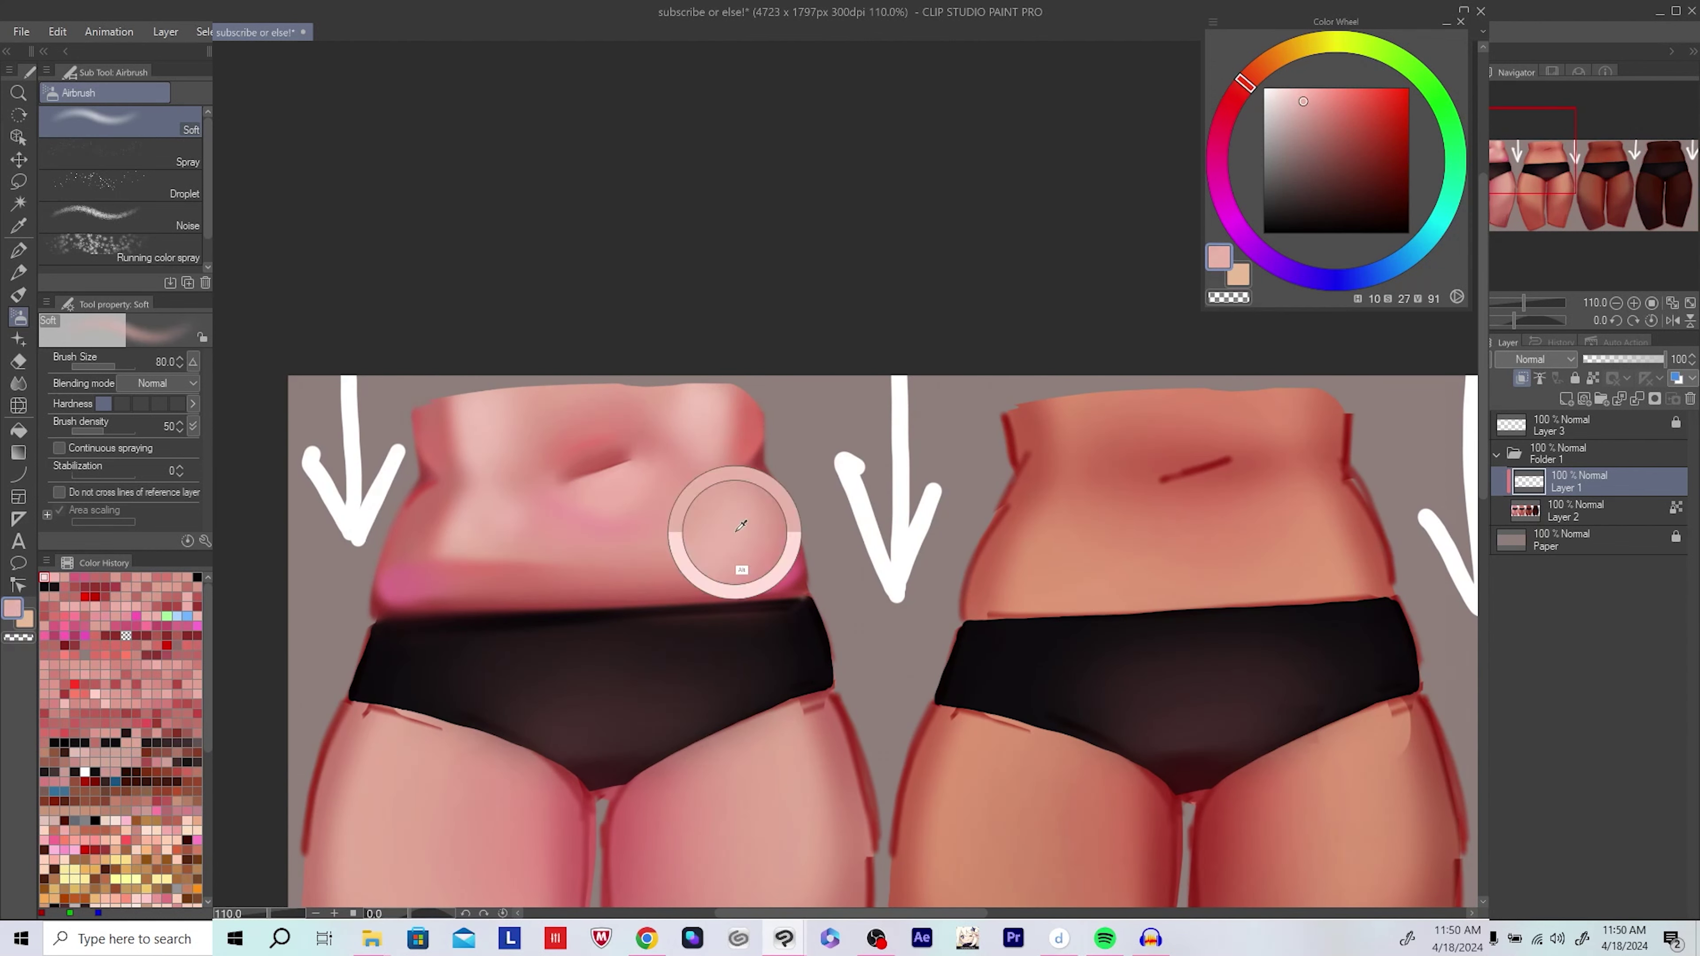
# Step: Blend the highlights on the pale torso's right side using sampled skin tones at brush size 120
pyautogui.keyDown('alt'); pyautogui.click(689, 536); pyautogui.keyUp('alt')
pyautogui.scroll(1, 602, 529)
pyautogui.scroll(1, 729, 498)
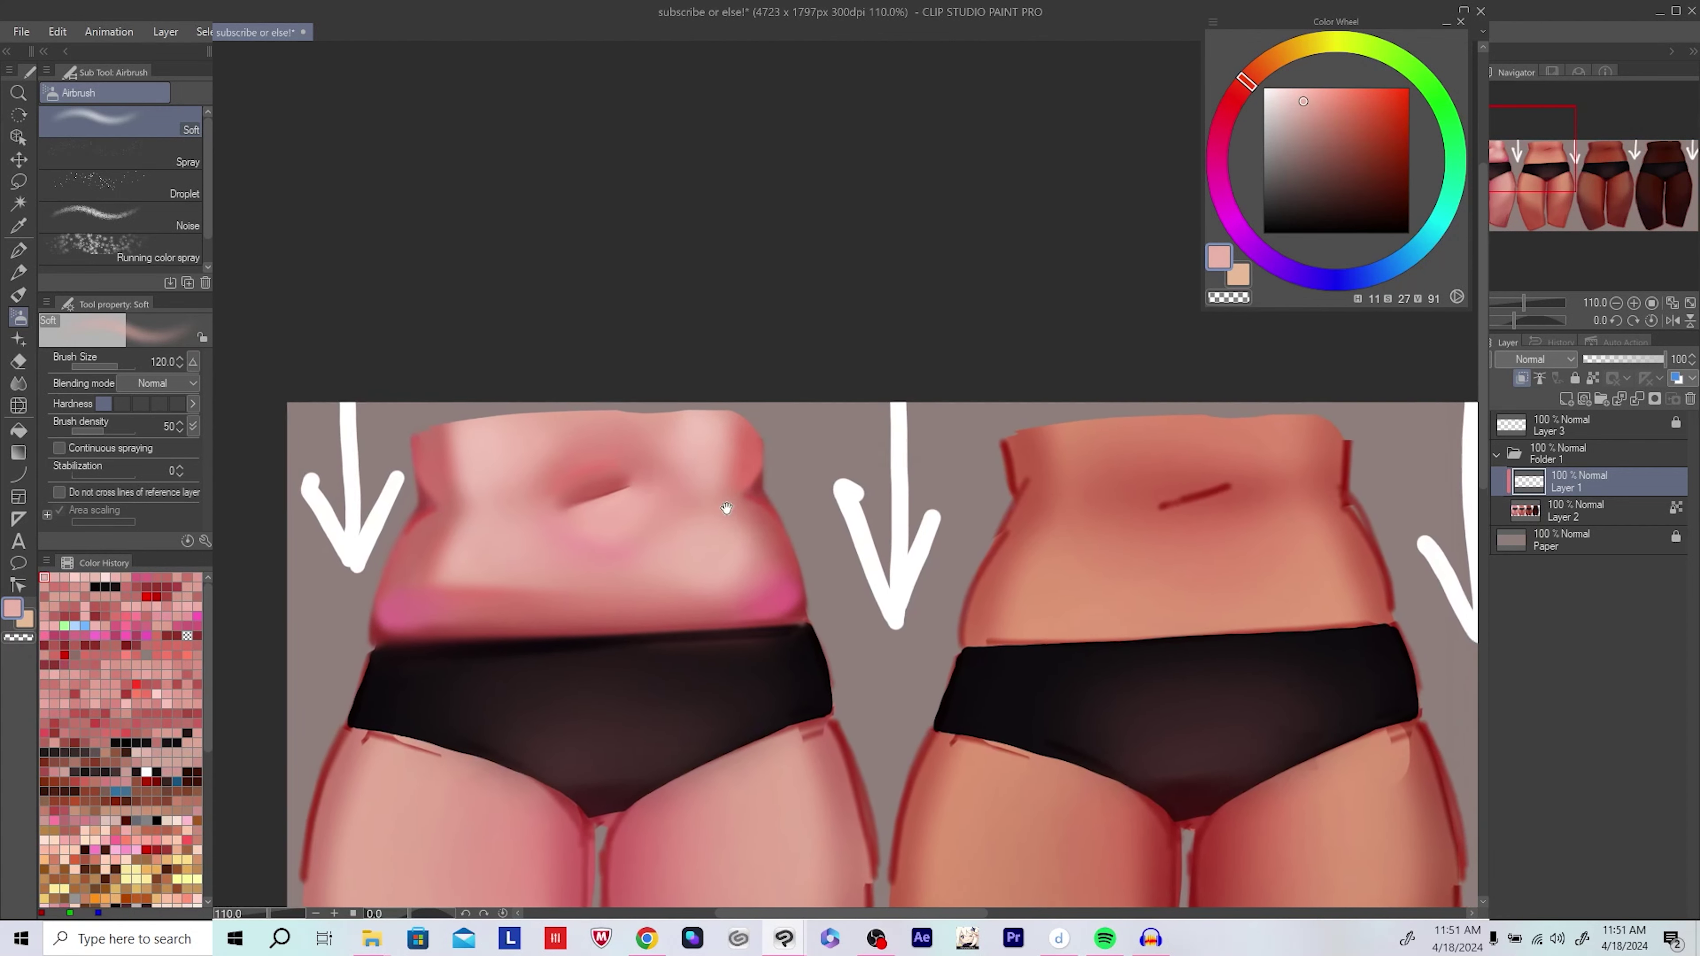
pyautogui.keyDown('alt'); pyautogui.click(710, 455); pyautogui.keyUp('alt')
pyautogui.scroll(-1, 869, 535)
pyautogui.keyDown('alt'); pyautogui.click(1069, 464); pyautogui.keyUp('alt')
pyautogui.scroll(-5, 1069, 464)
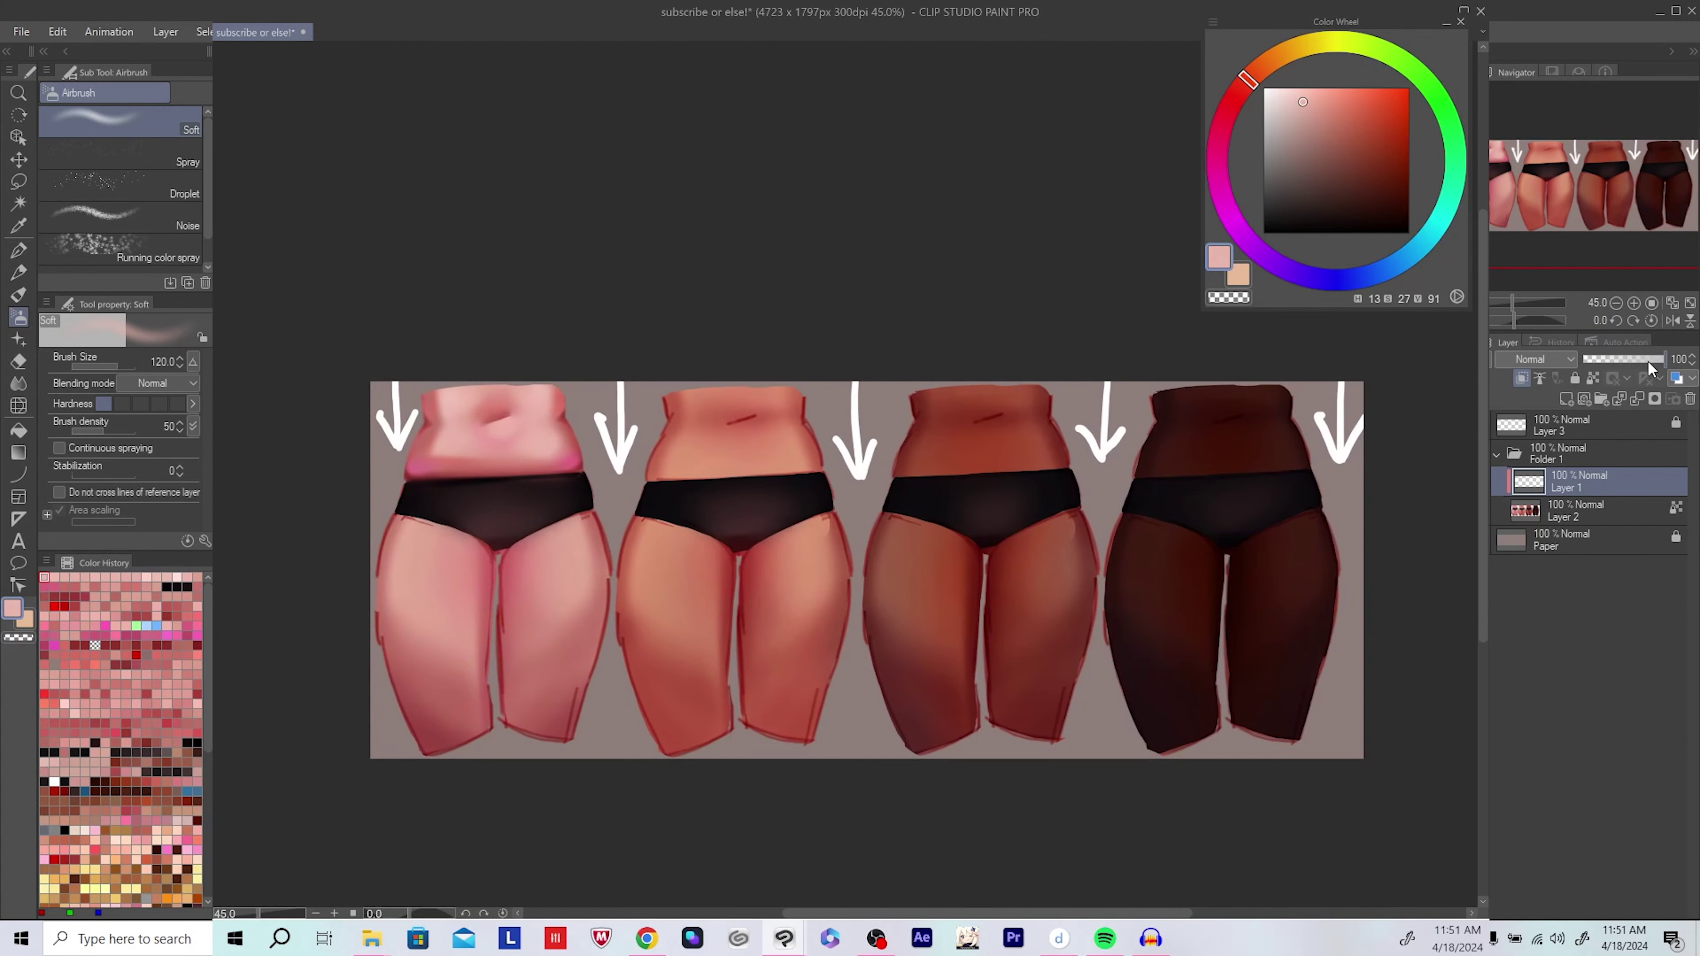
# Step: Slightly lower the highlight layer's opacity and merge it into Layer 2, with a new raster layer clipped above
pyautogui.moveTo(1647, 360); pyautogui.dragTo(1636, 361)
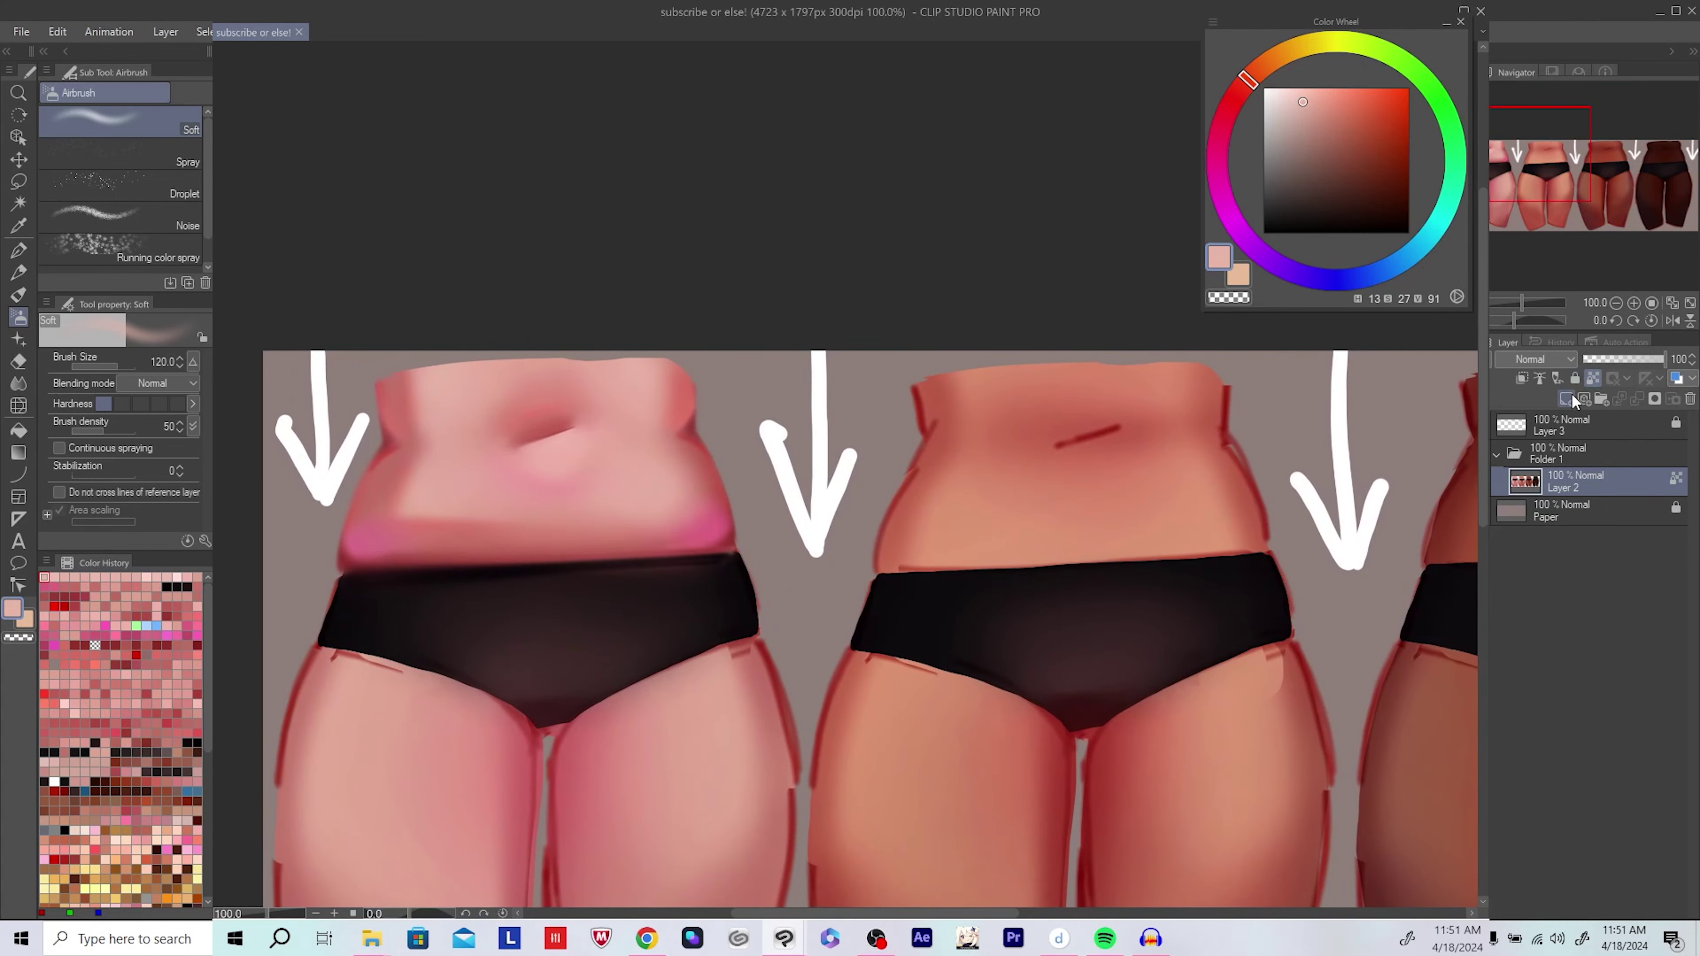
pyautogui.click(1566, 399)
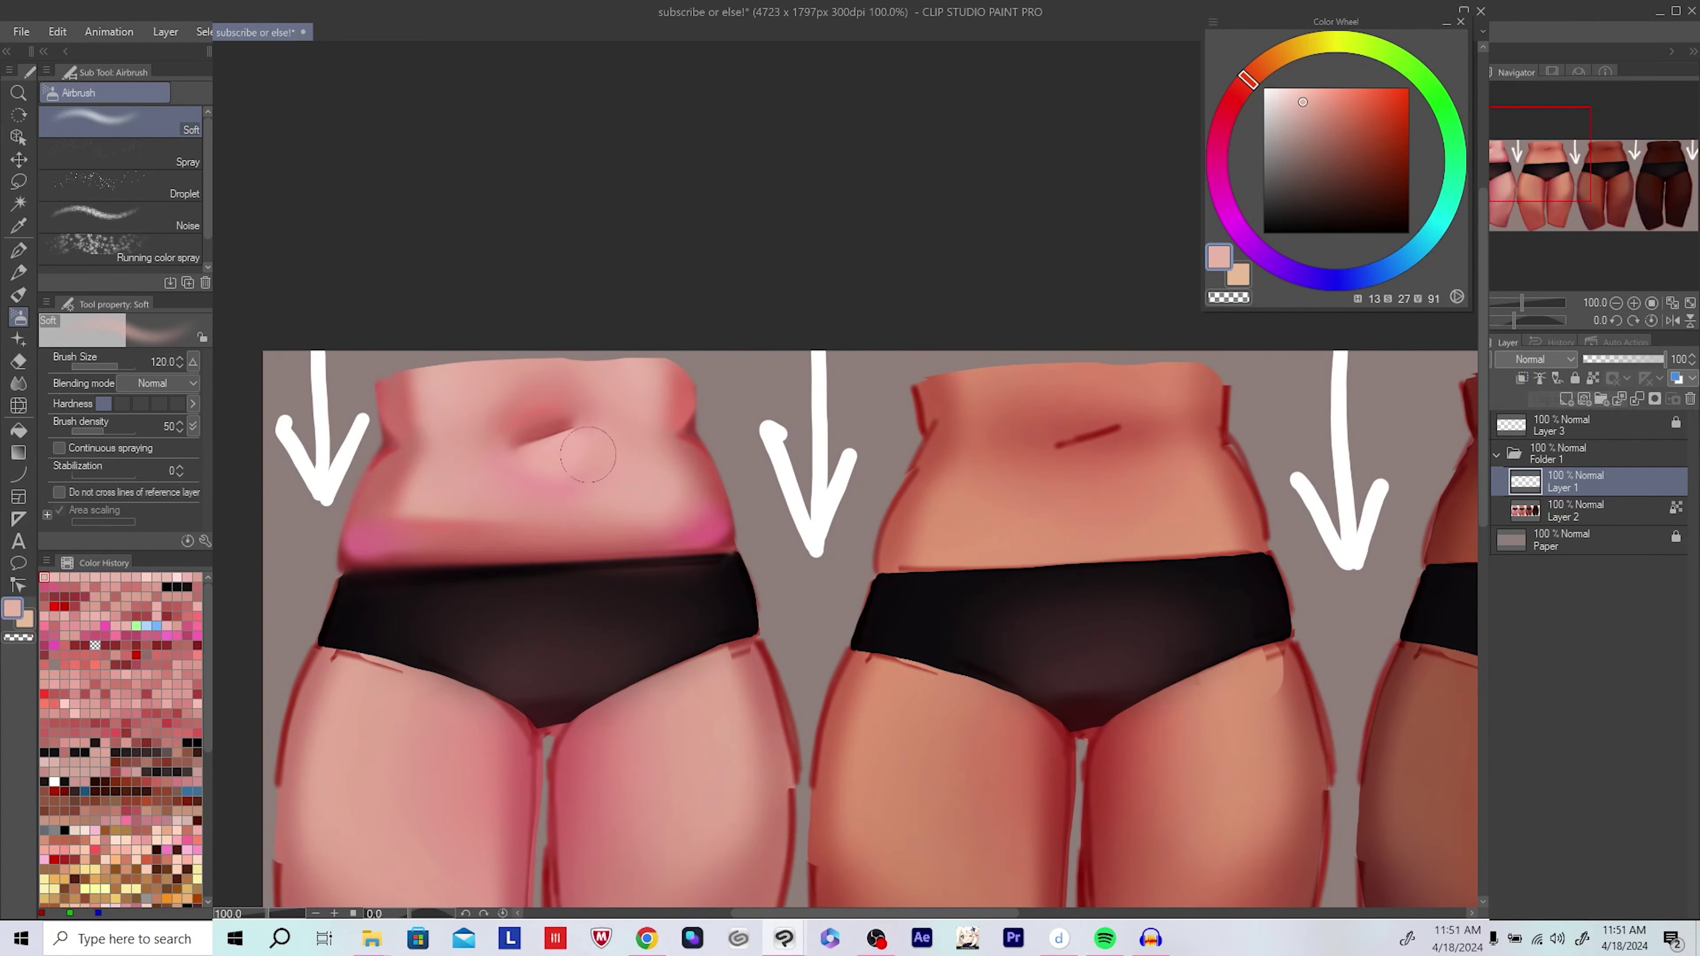
pyautogui.click(1521, 378)
# Step: Draw a small pure white shine spot on the pale torso's upper left with the G-pen at size 70
pyautogui.press('p')
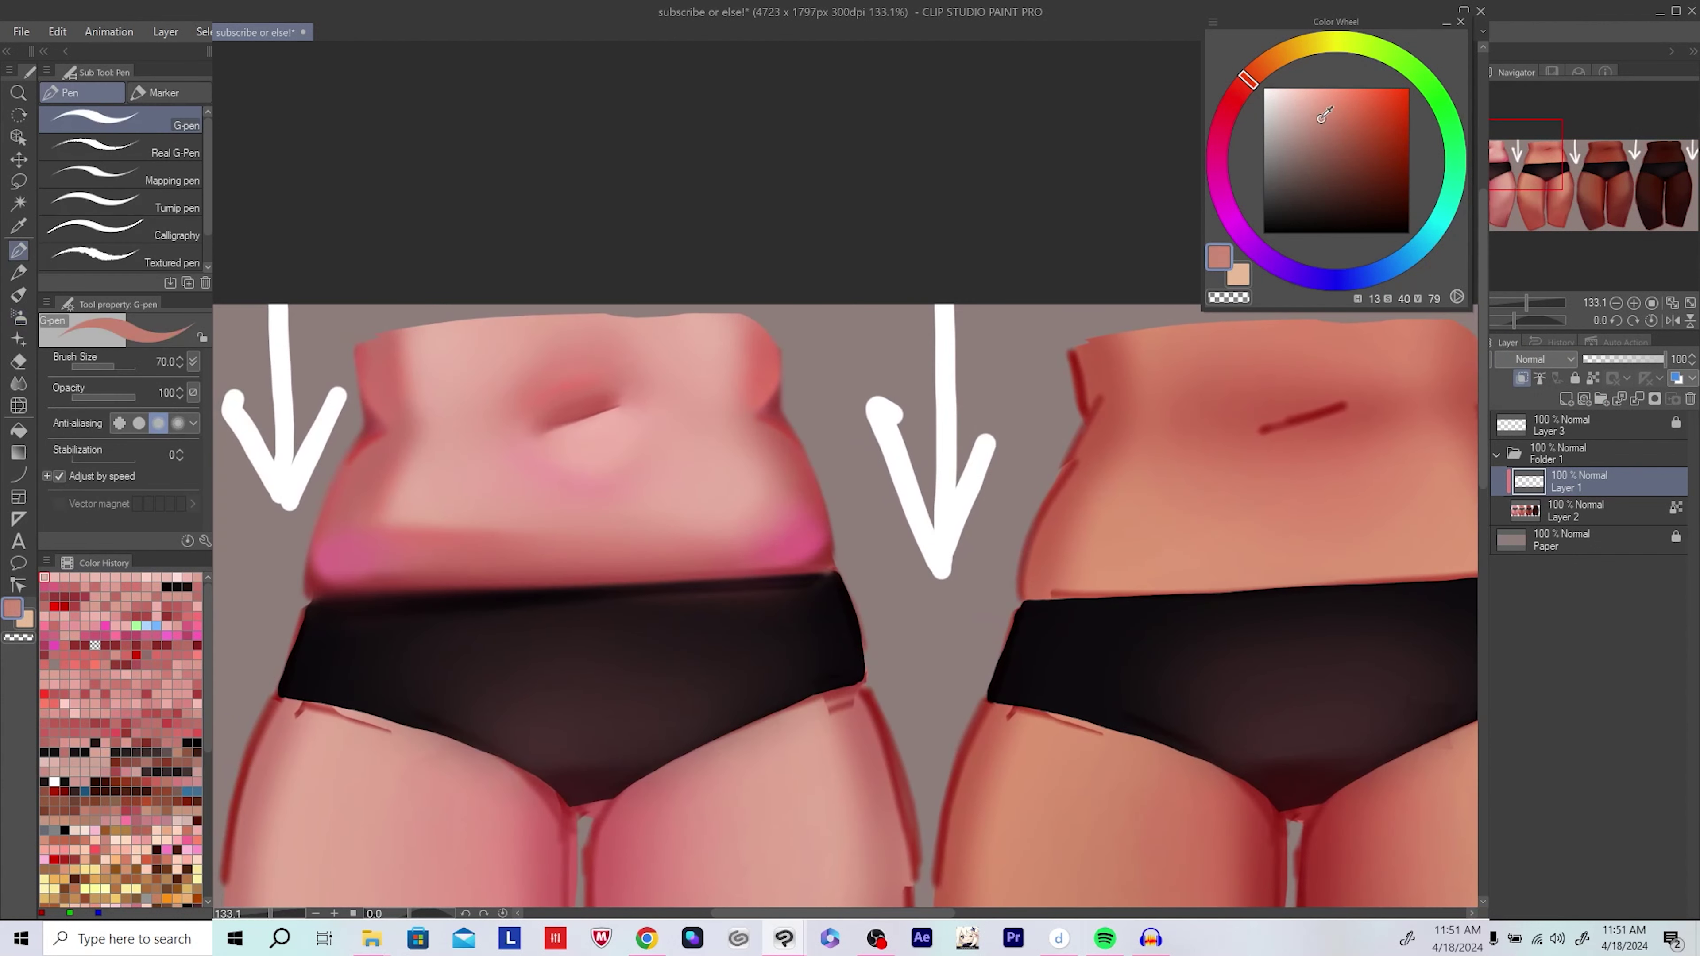
pyautogui.scroll(2, 647, 517)
pyautogui.scroll(2, 714, 501)
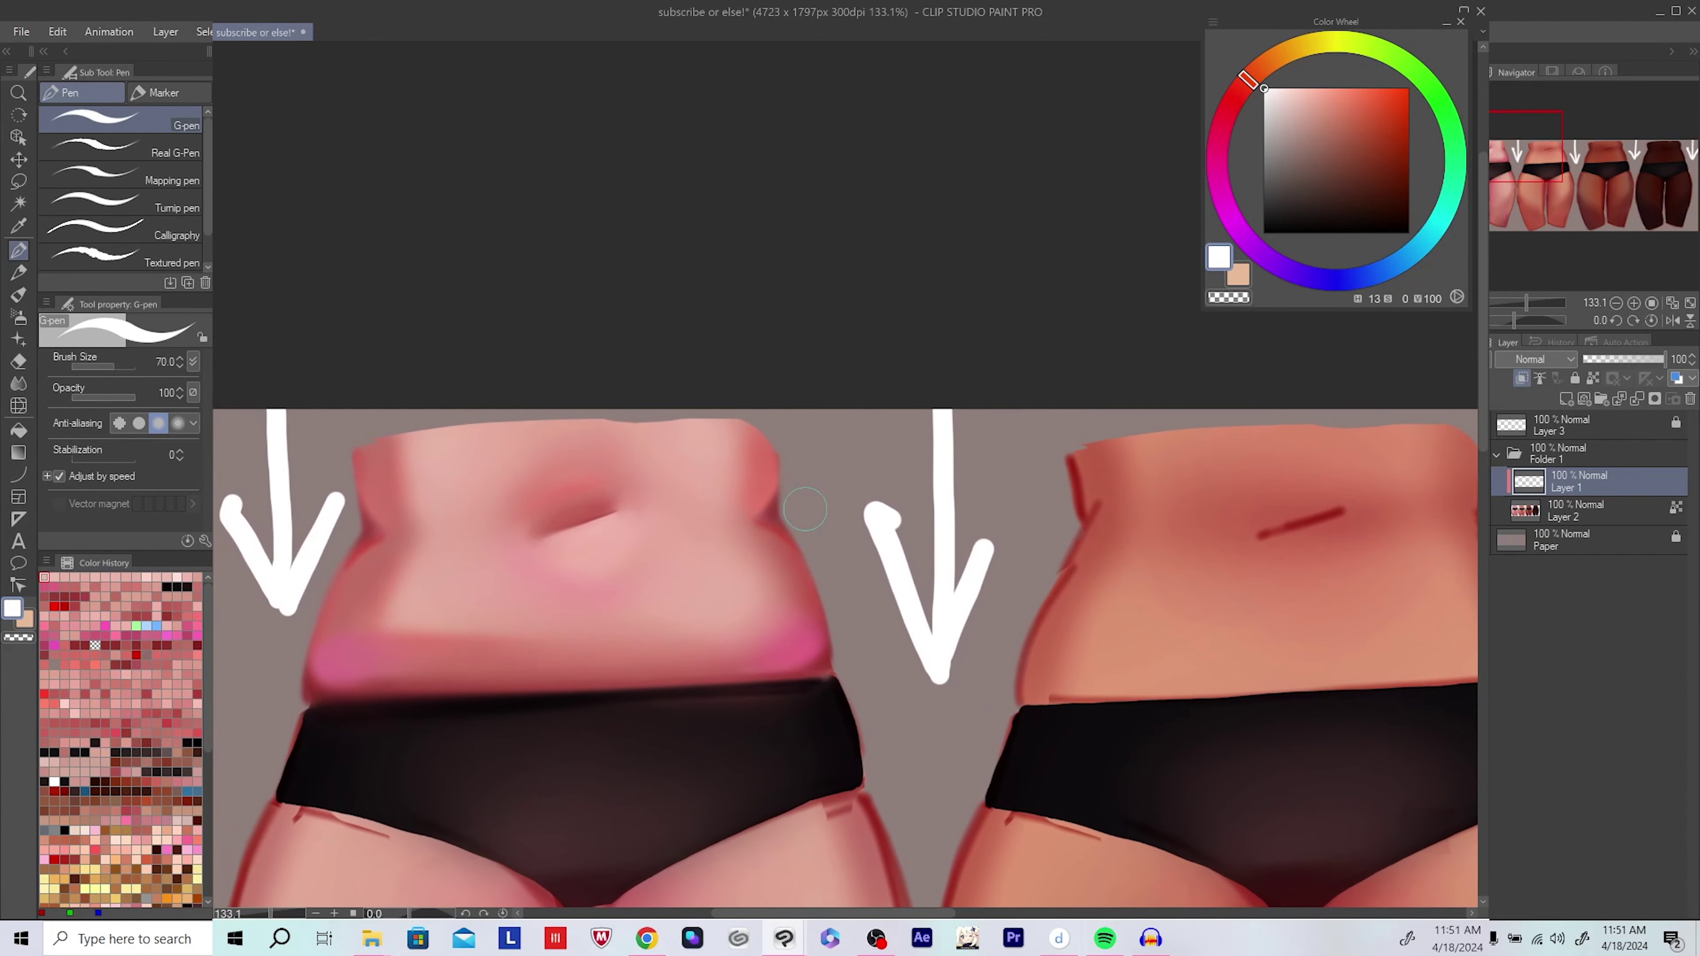
pyautogui.moveTo(805, 509); pyautogui.dragTo(809, 516)
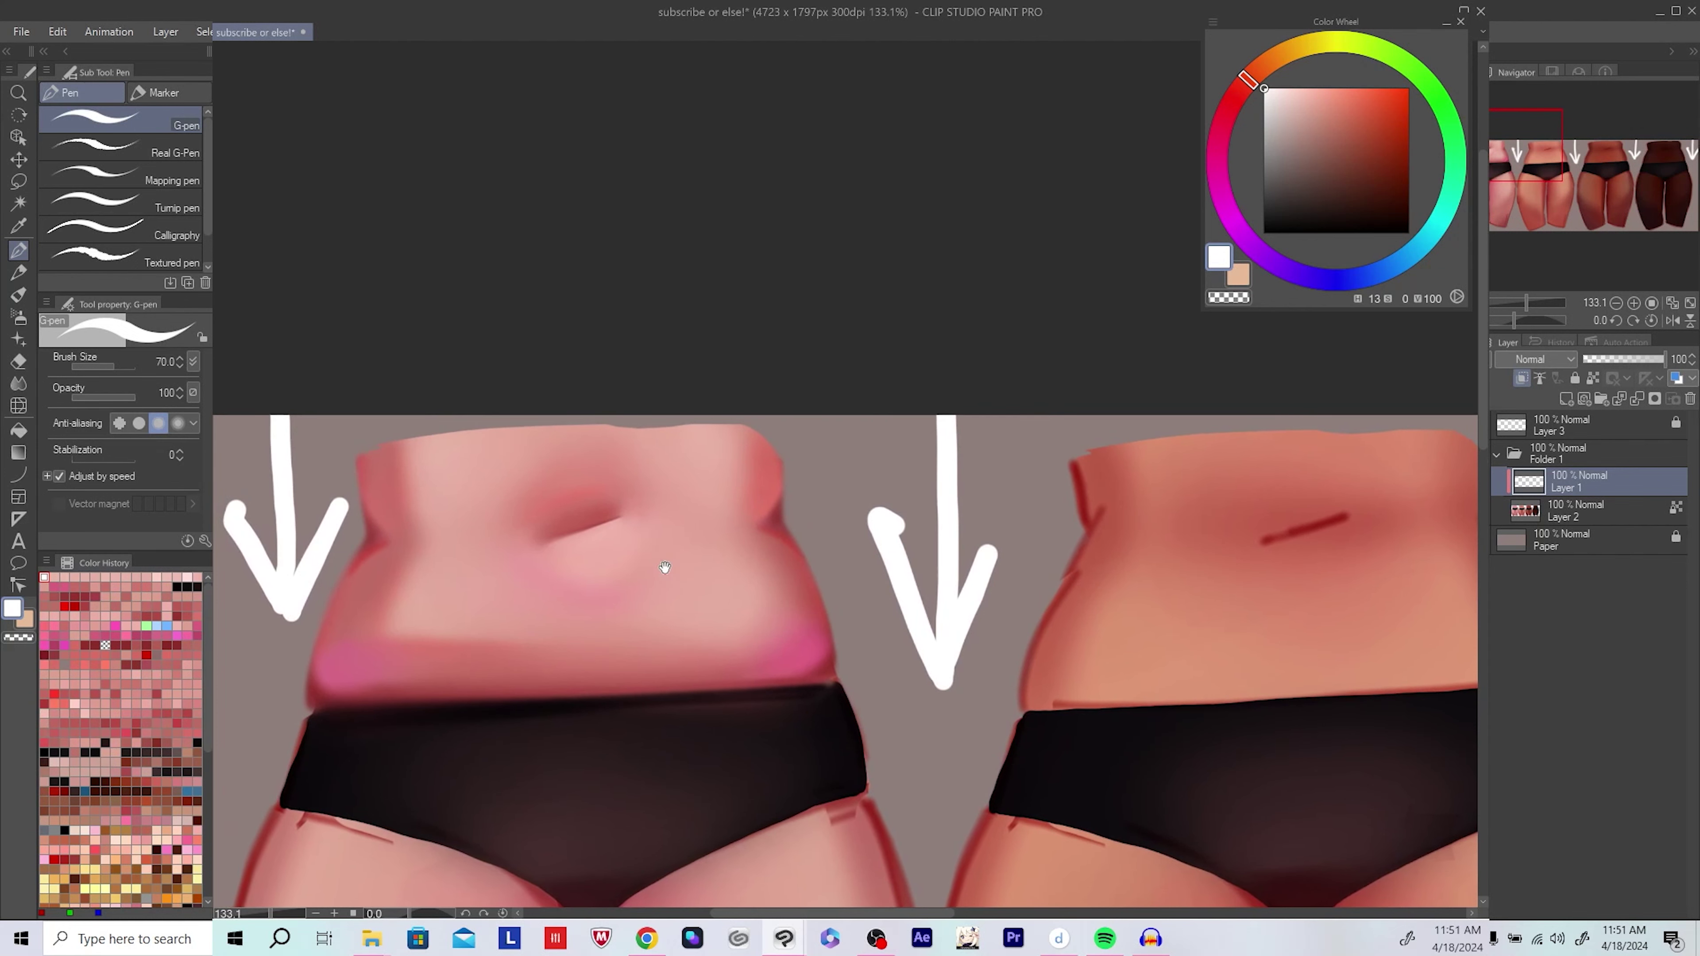
pyautogui.moveTo(664, 567)
pyautogui.mouseDown()
pyautogui.moveTo(681, 584)
pyautogui.moveTo(668, 573)
pyautogui.mouseUp()
pyautogui.scroll(-1, 683, 543)
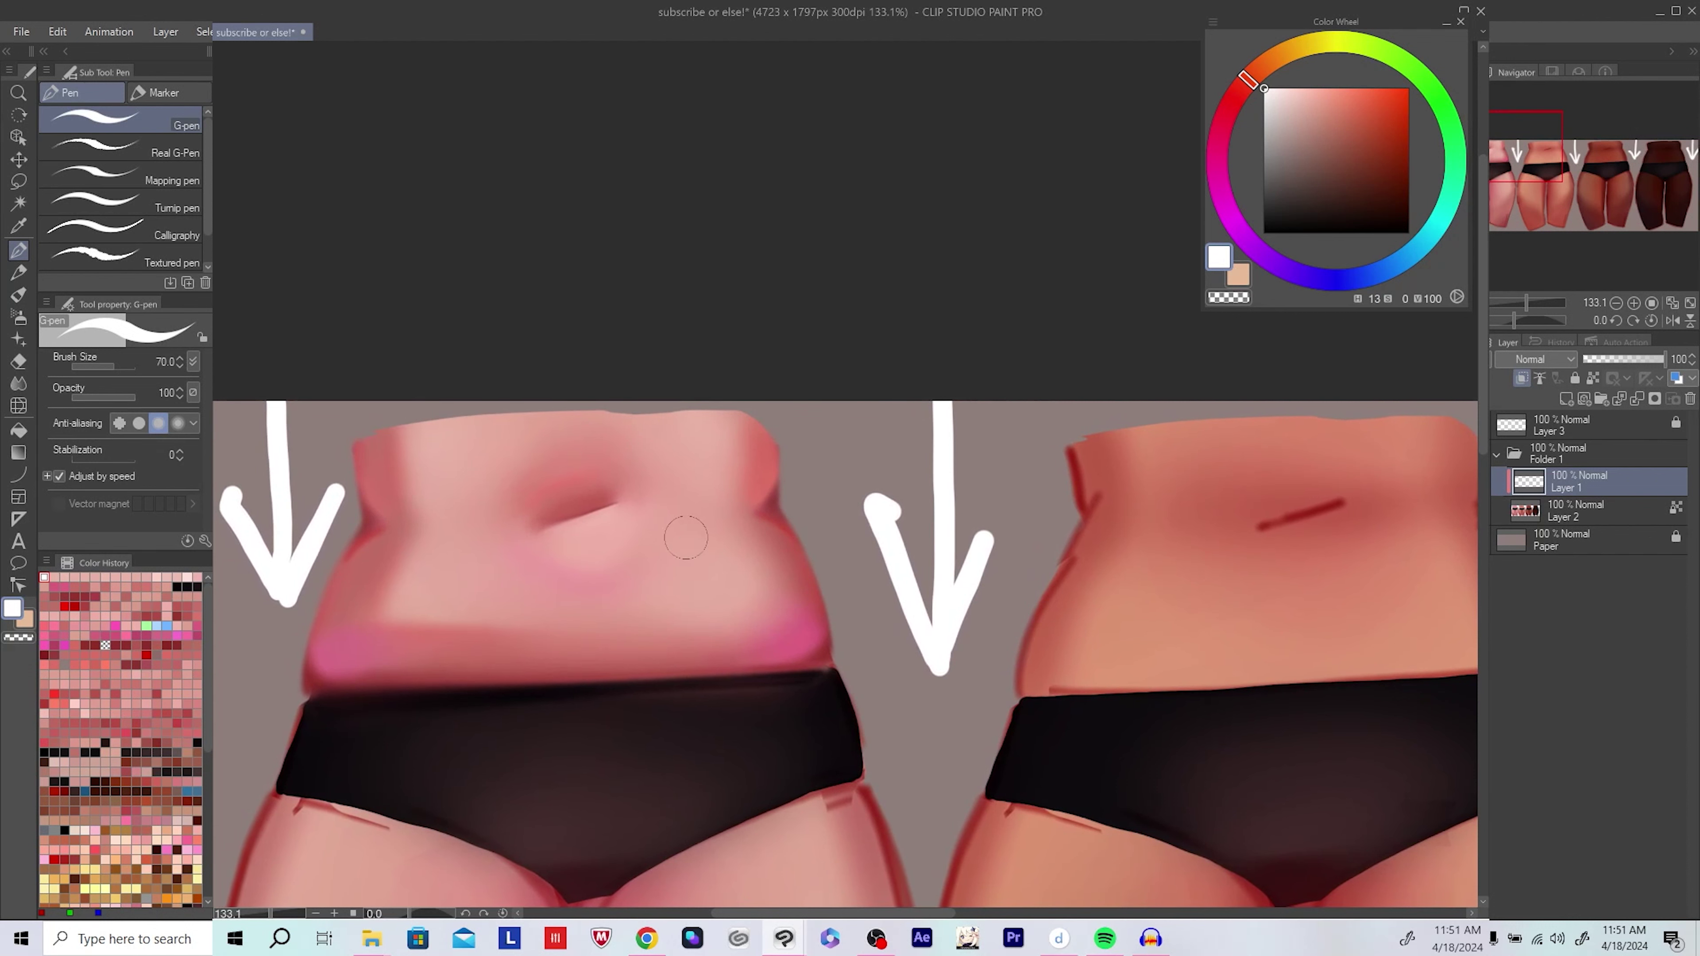
pyautogui.moveTo(686, 538)
pyautogui.mouseDown()
pyautogui.moveTo(777, 486)
pyautogui.moveTo(710, 426)
pyautogui.mouseUp()
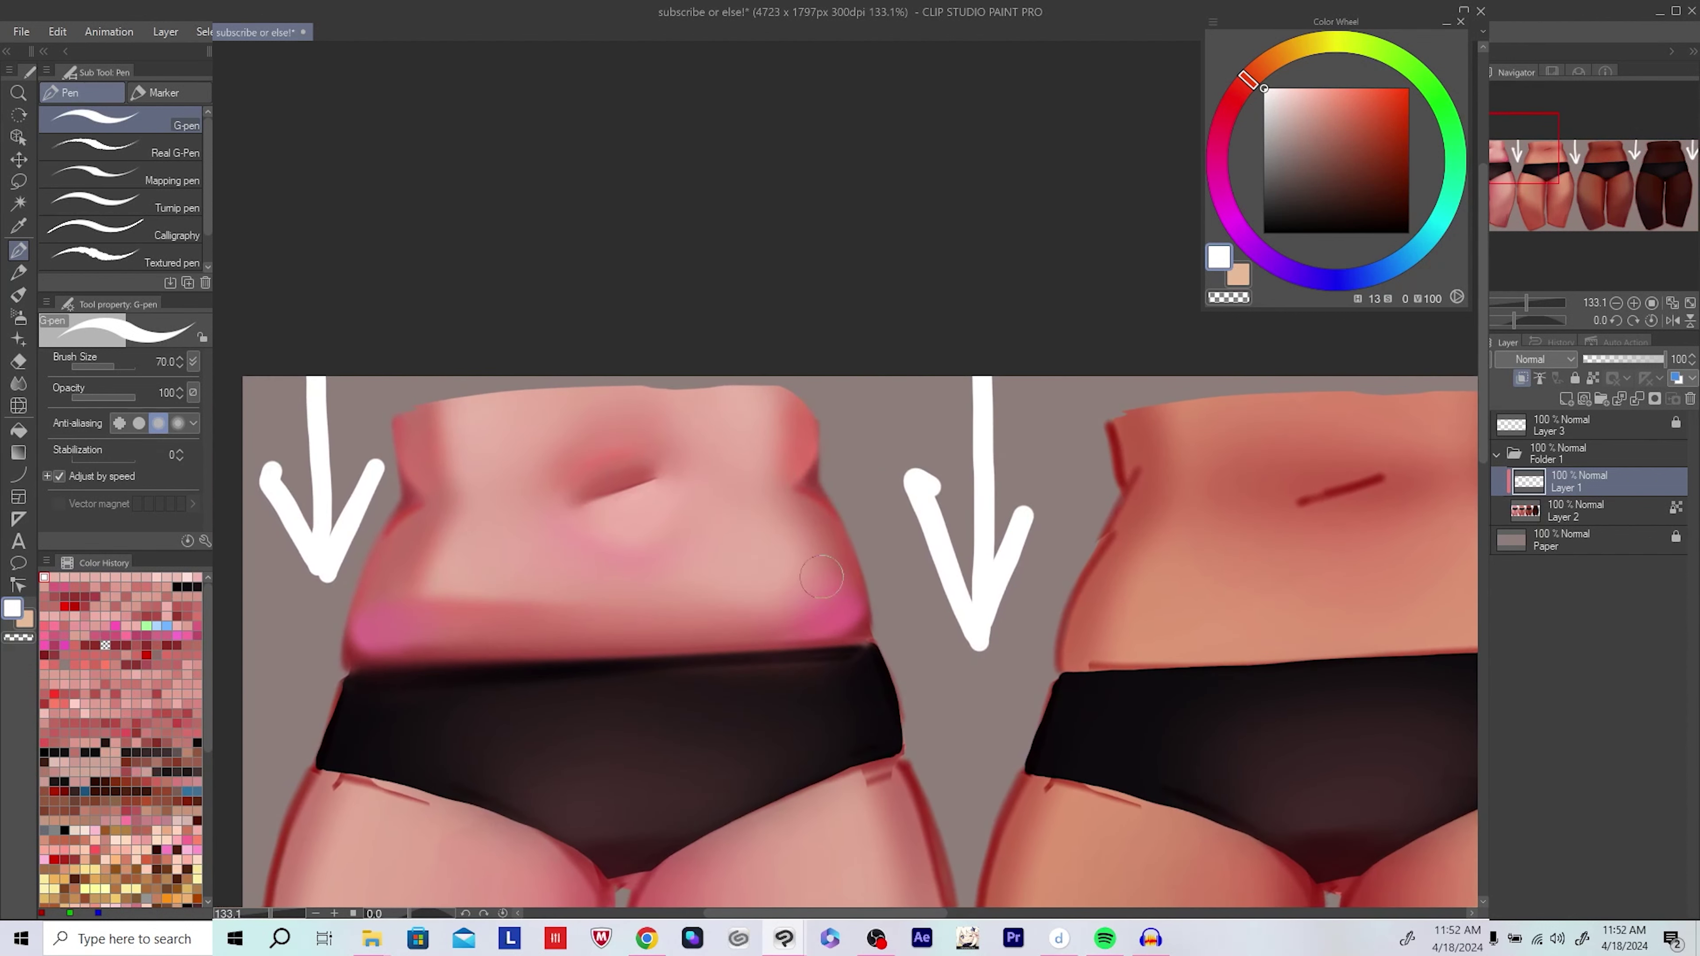
pyautogui.moveTo(850, 576); pyautogui.dragTo(842, 534)
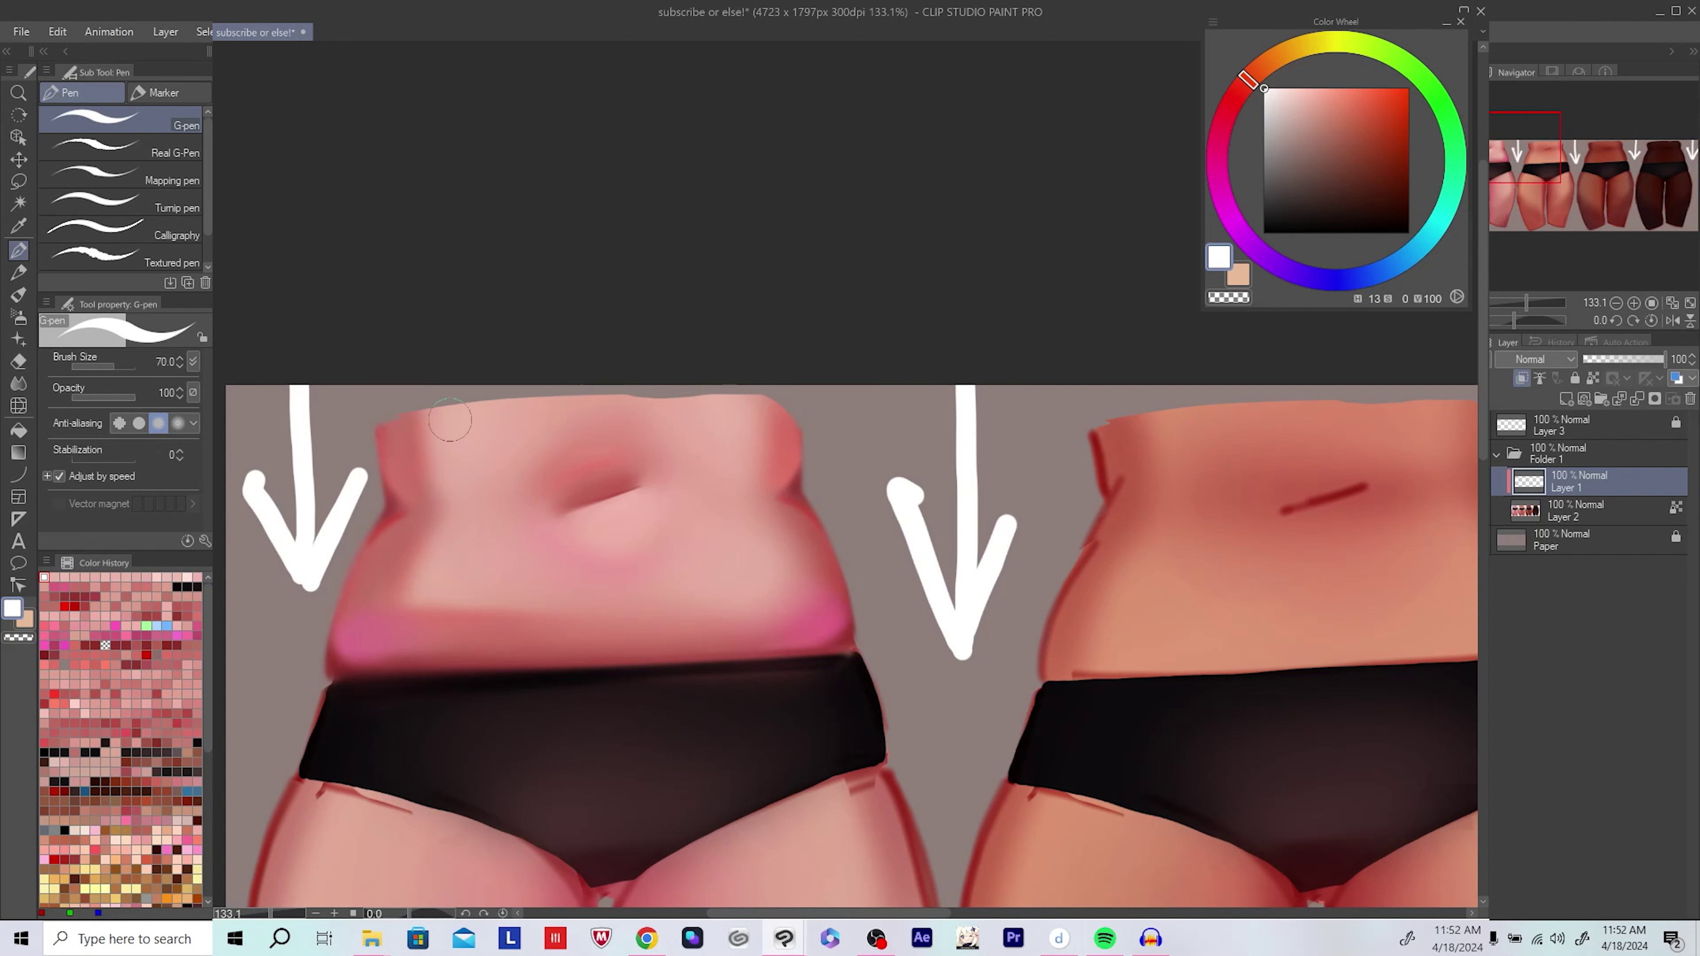
pyautogui.moveTo(449, 420); pyautogui.dragTo(492, 436)
# Step: Add a tiny white dot beside the shine spot and a second white spot on the belly's lower right at brush size 40
pyautogui.press('[')
pyautogui.press('[')
pyautogui.press('[')
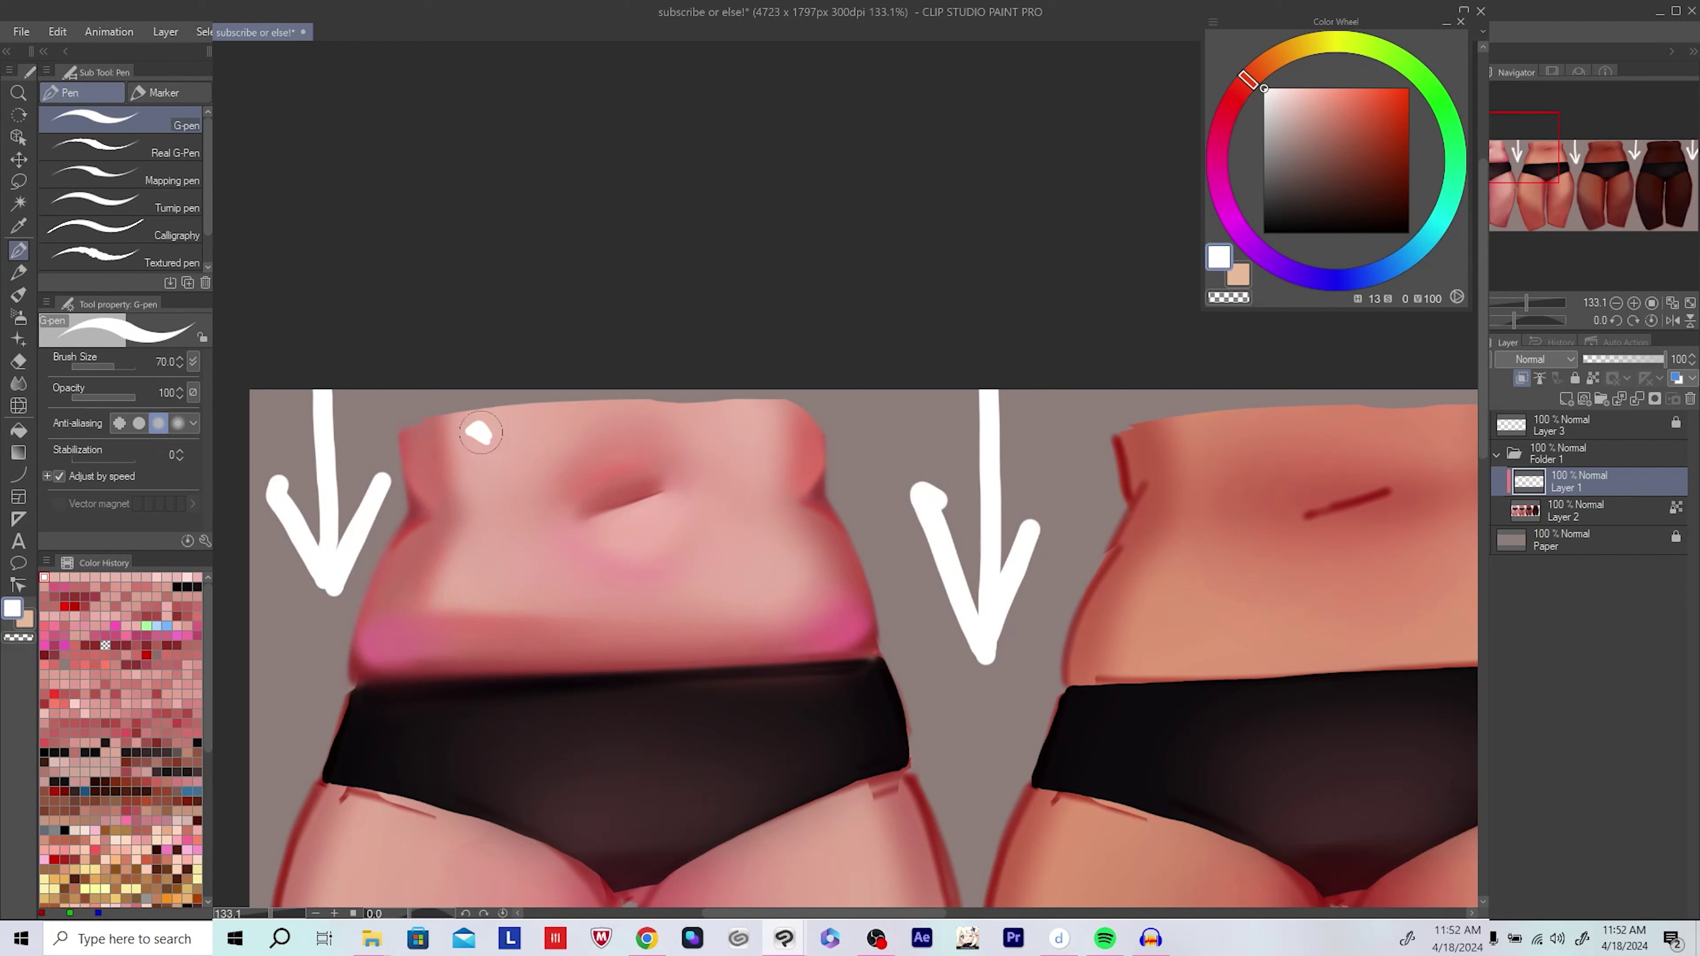
pyautogui.moveTo(739, 327); pyautogui.dragTo(699, 328)
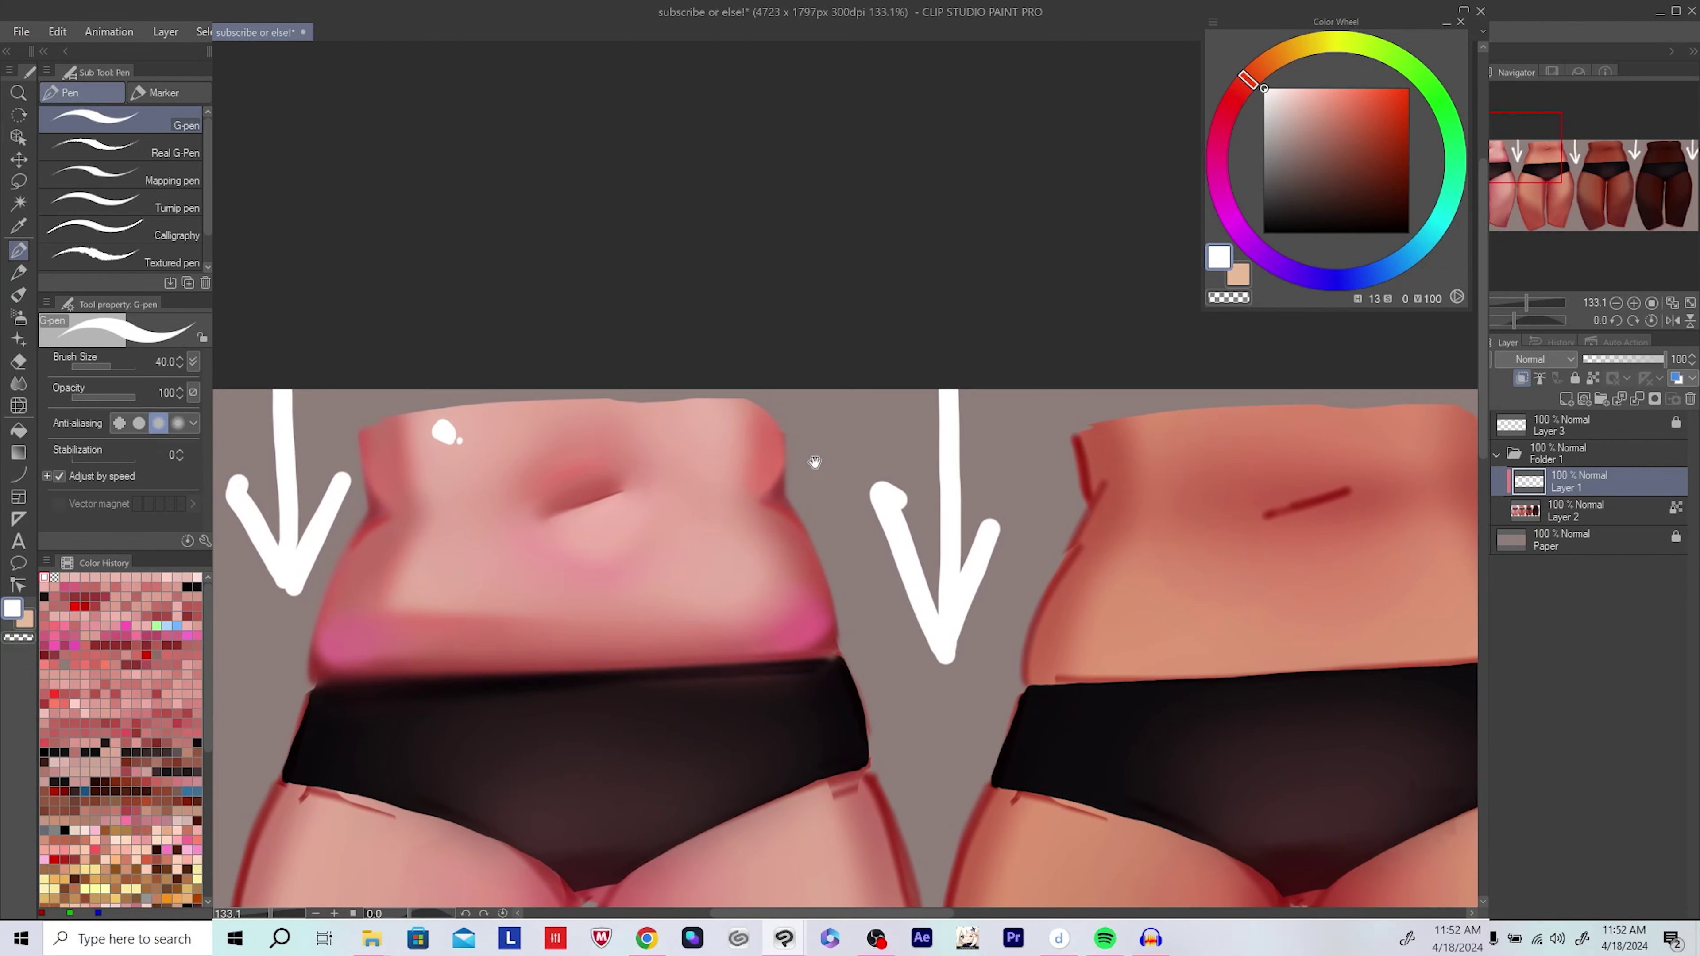
pyautogui.moveTo(843, 567); pyautogui.dragTo(848, 563)
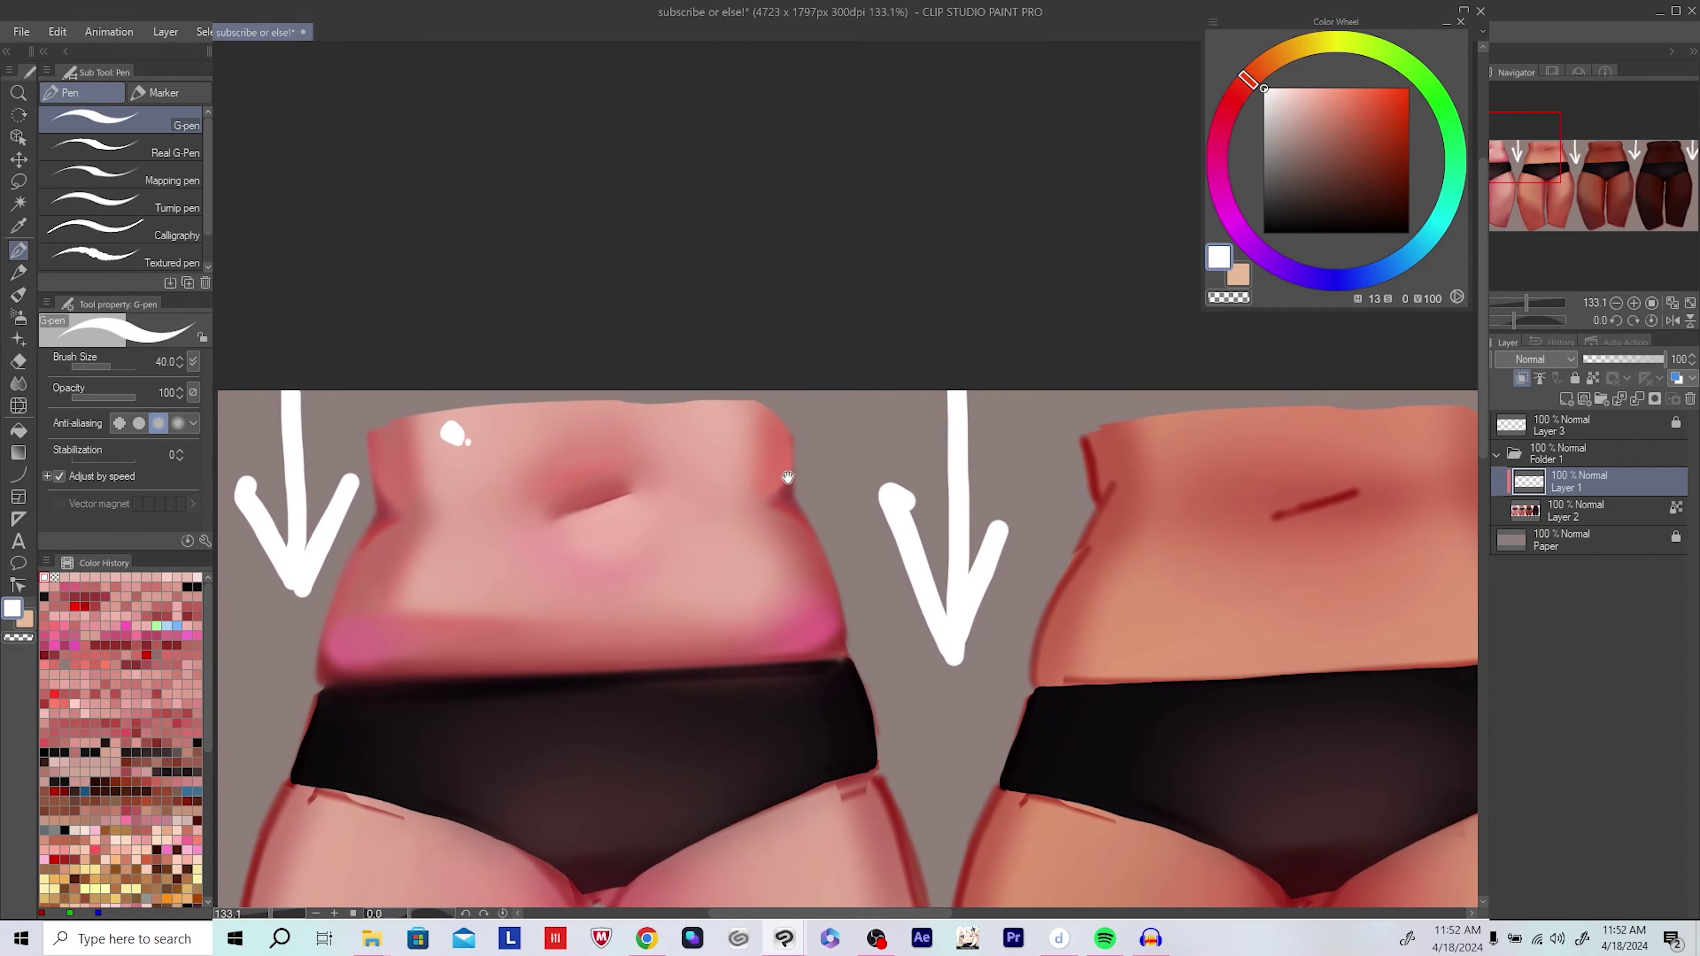
pyautogui.moveTo(697, 588)
pyautogui.mouseDown()
pyautogui.moveTo(689, 606)
pyautogui.moveTo(764, 601)
pyautogui.mouseUp()
# Step: Check the white shine spots against the whole row of figures and save the drawing
pyautogui.scroll(-5, 782, 599)
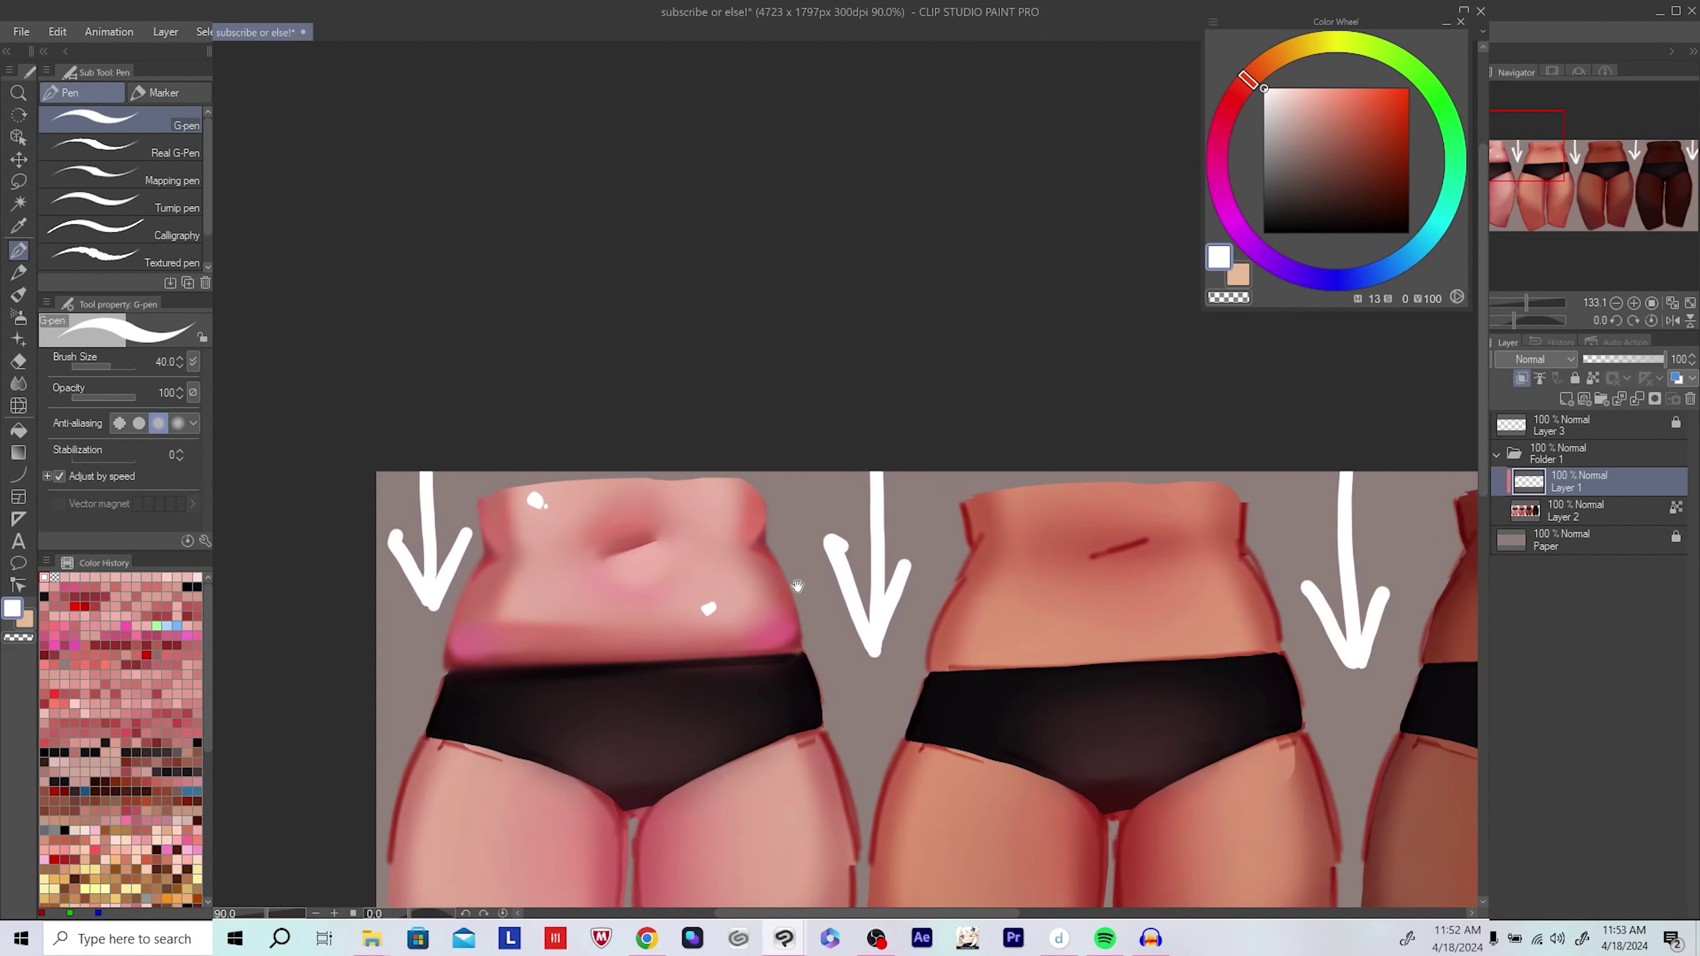
pyautogui.scroll(1, 697, 492)
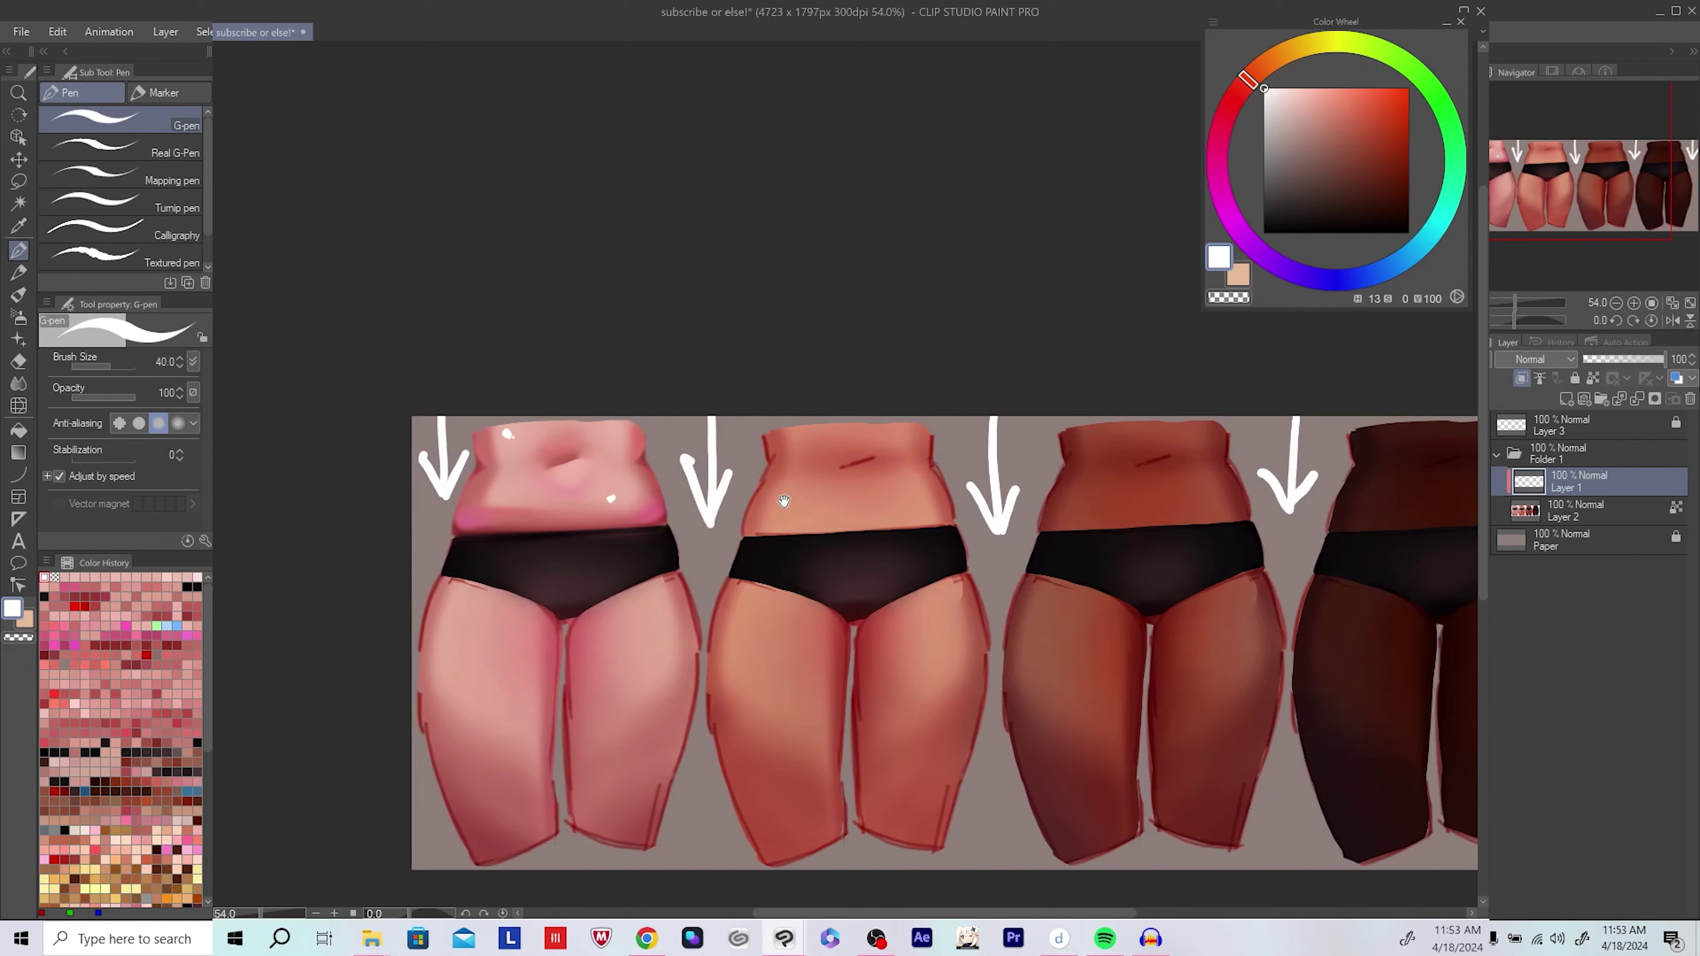
pyautogui.scroll(4, 528, 554)
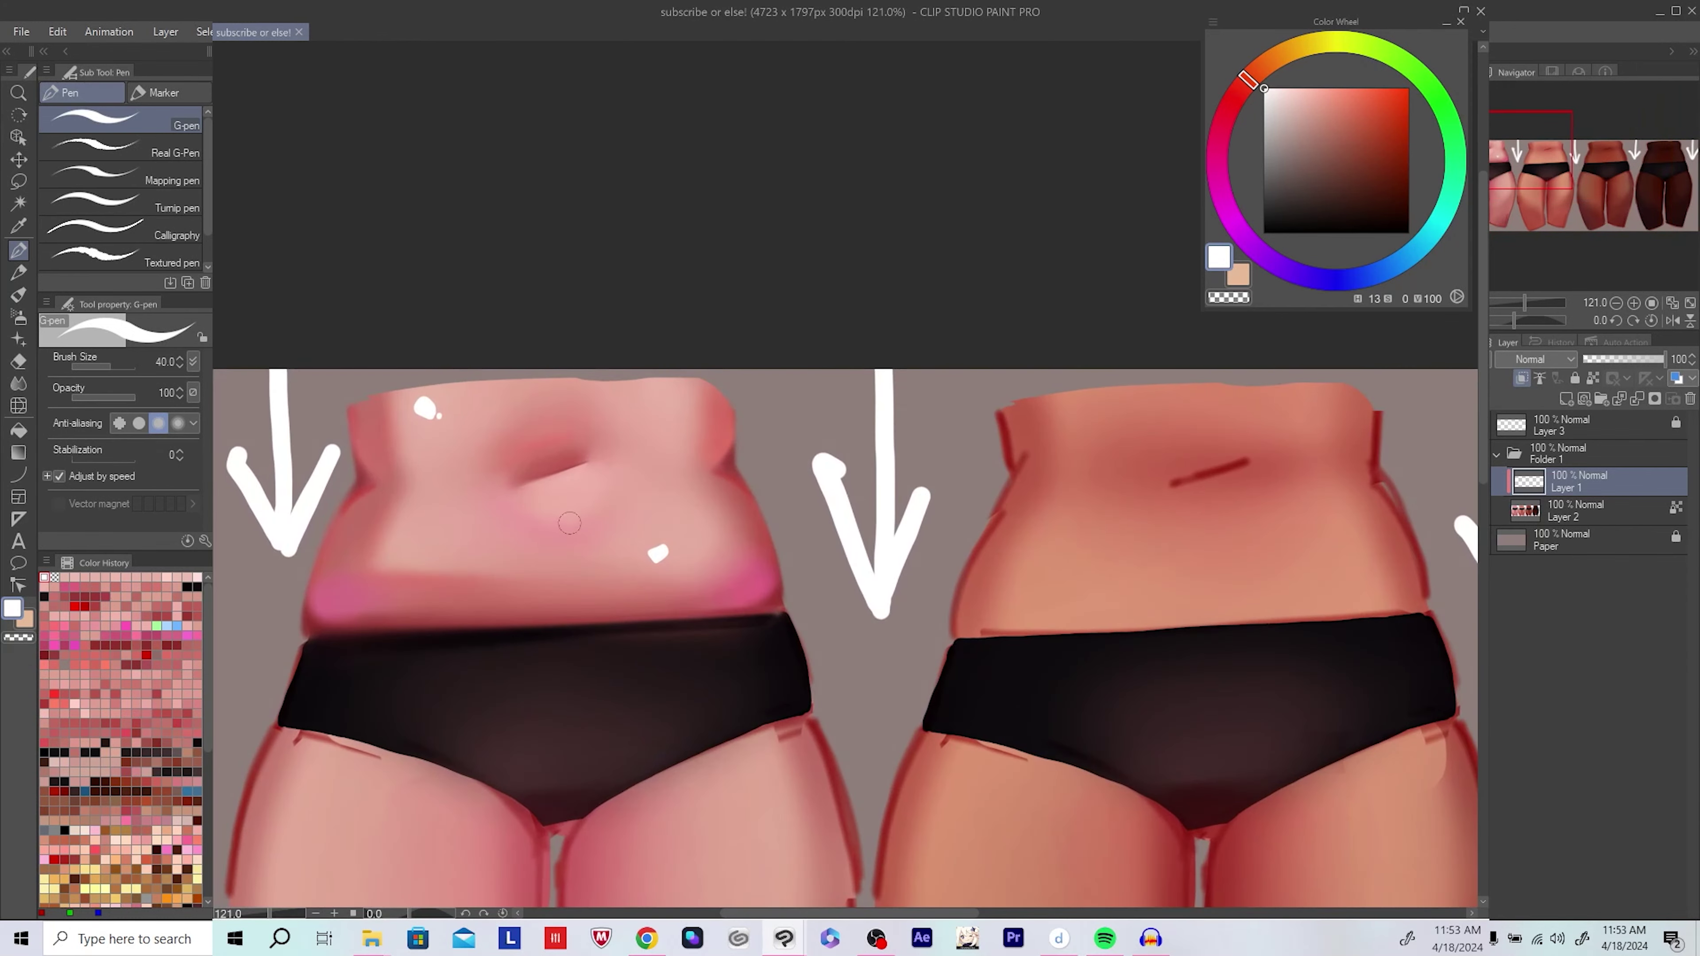
pyautogui.hotkey('ctrl', 's')
pyautogui.click(18, 159)
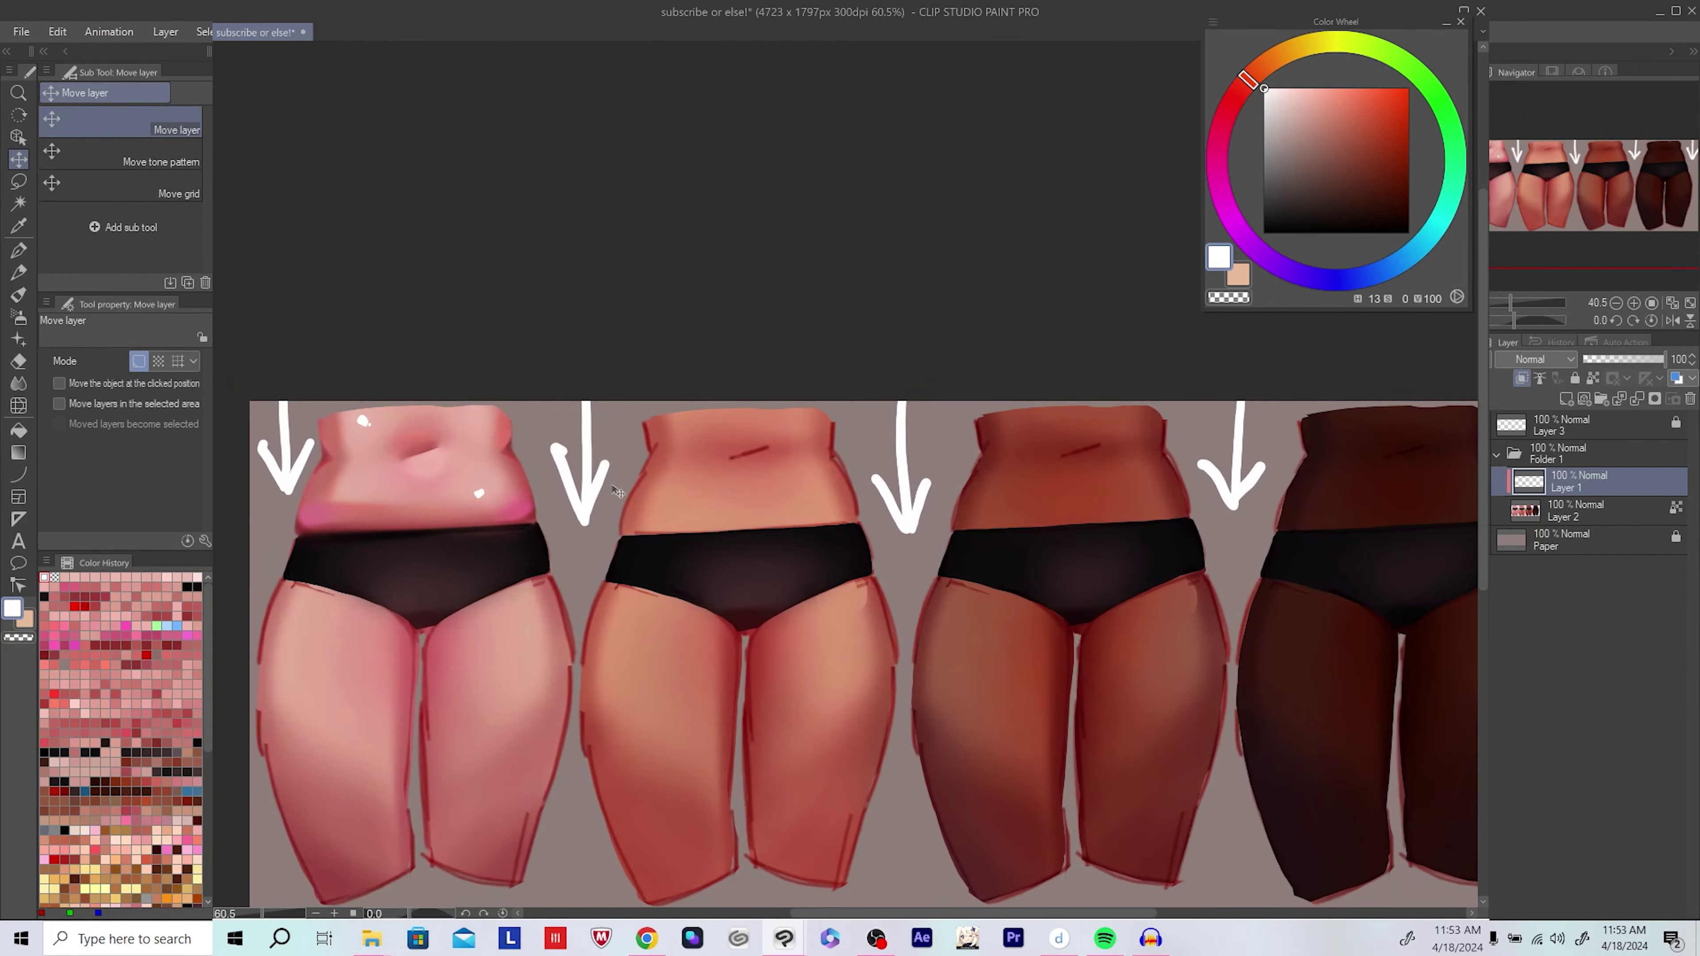
pyautogui.press('p')
pyautogui.scroll(4, 477, 407)
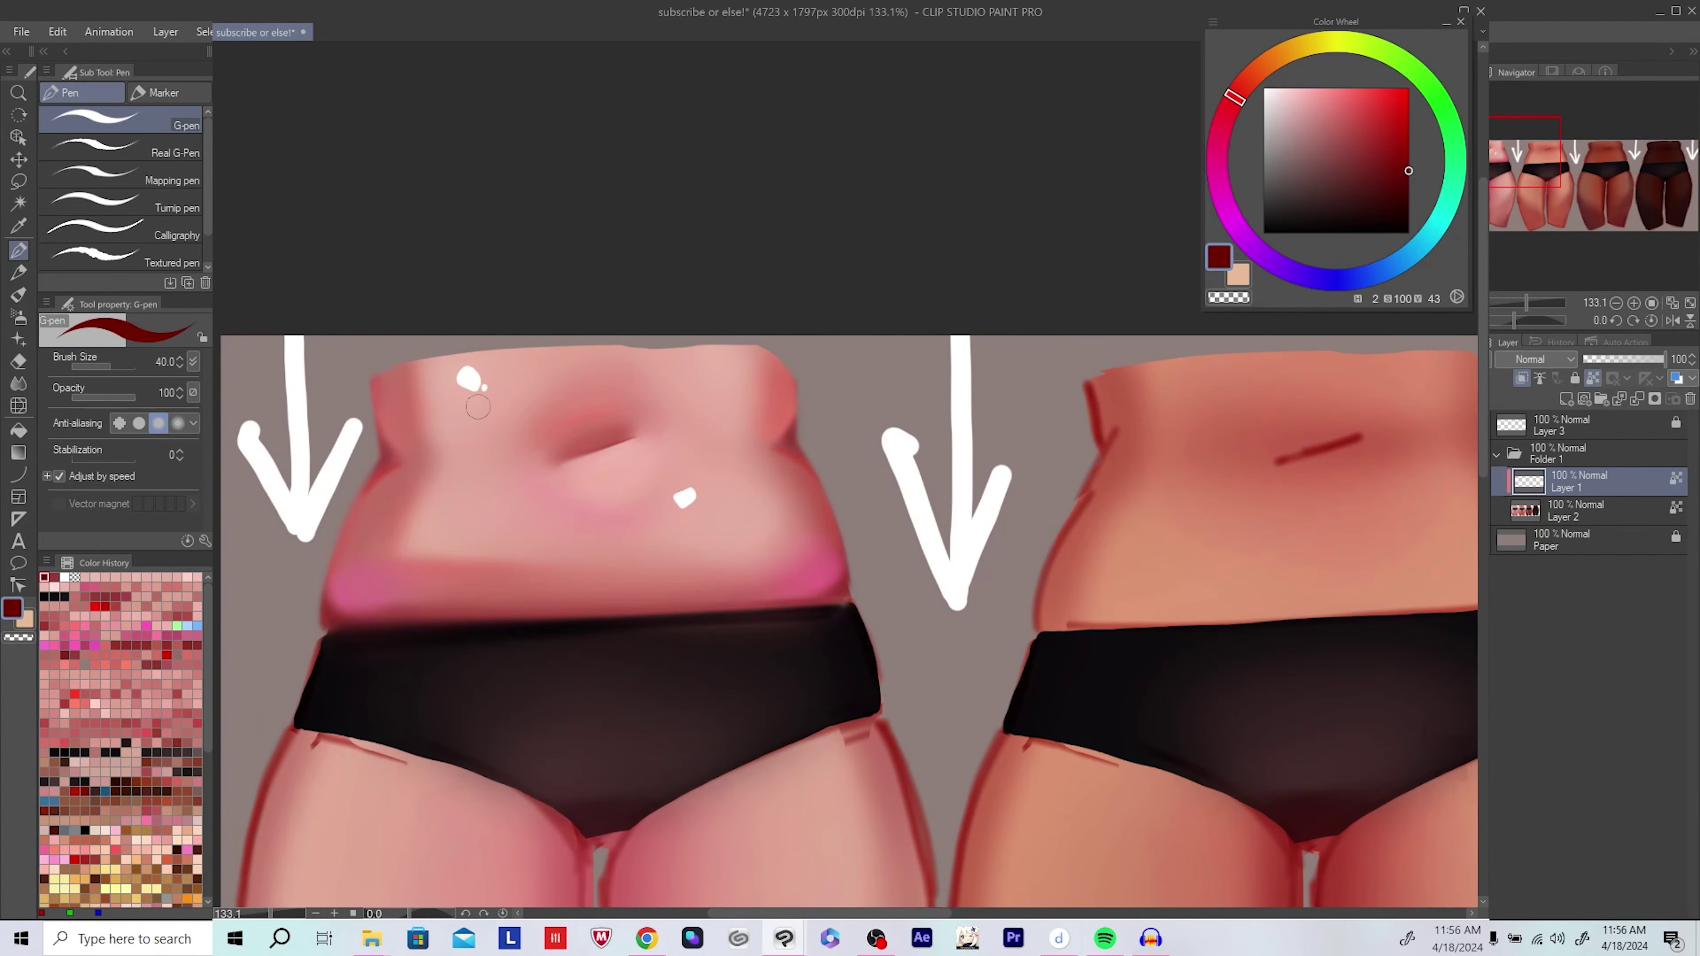
# Step: With the shine layer's transparent pixels locked, airbrush pink (hue 339, saturation 35, value 100) onto the edges of both white spots
pyautogui.press('b')
pyautogui.scroll(2, 488, 368)
pyautogui.click(1218, 142)
pyautogui.click(1315, 85)
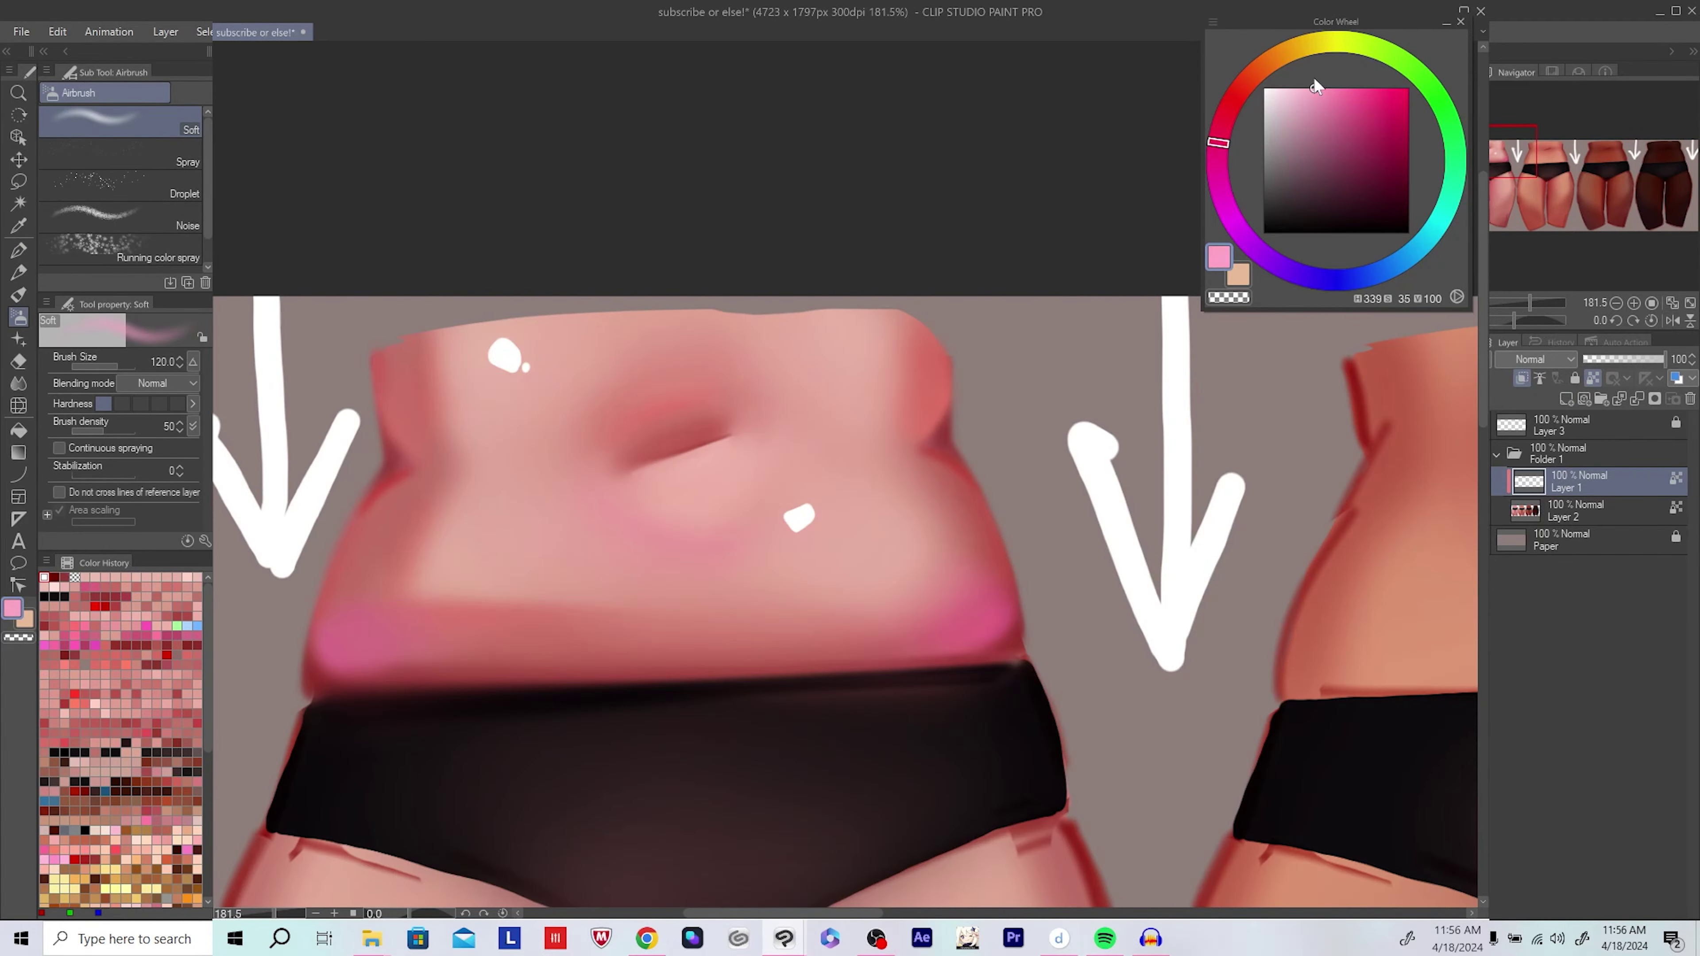
pyautogui.press('[')
pyautogui.press('[')
pyautogui.press('[')
pyautogui.press('[')
pyautogui.press('[')
pyautogui.press('[')
pyautogui.press('[')
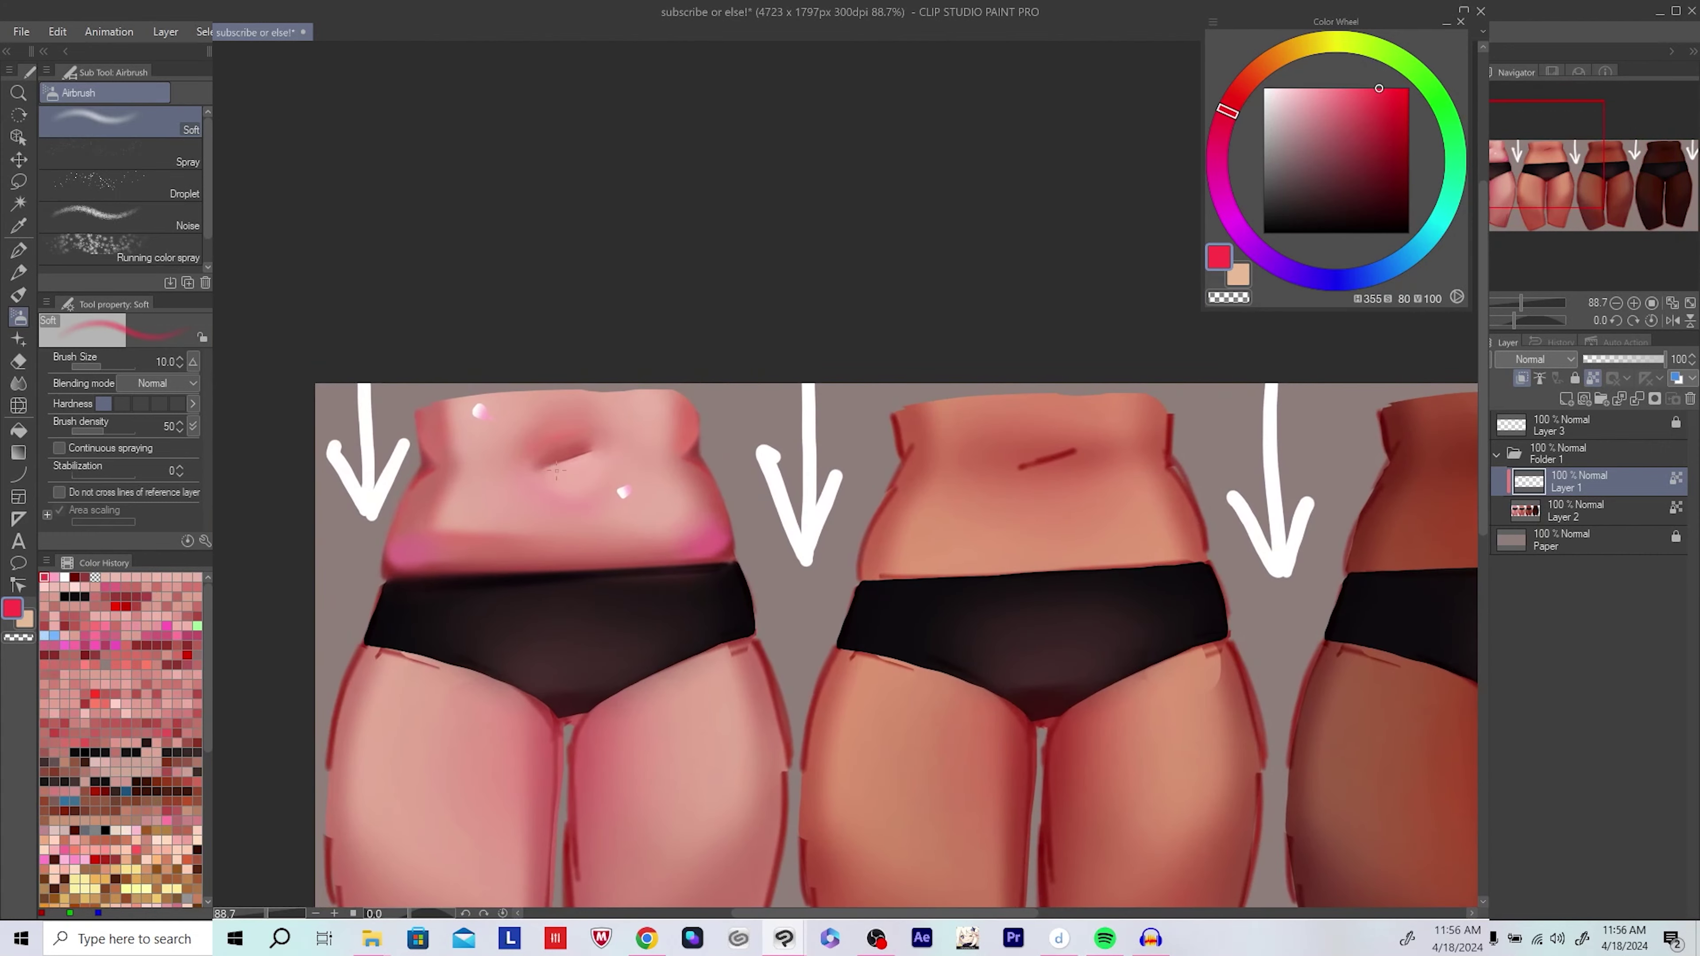
# Step: Tint both shine spots with yellow (hue 46, saturation 80, value 100) and sampled cream and orange tones at brush size 30
pyautogui.scroll(3, 552, 468)
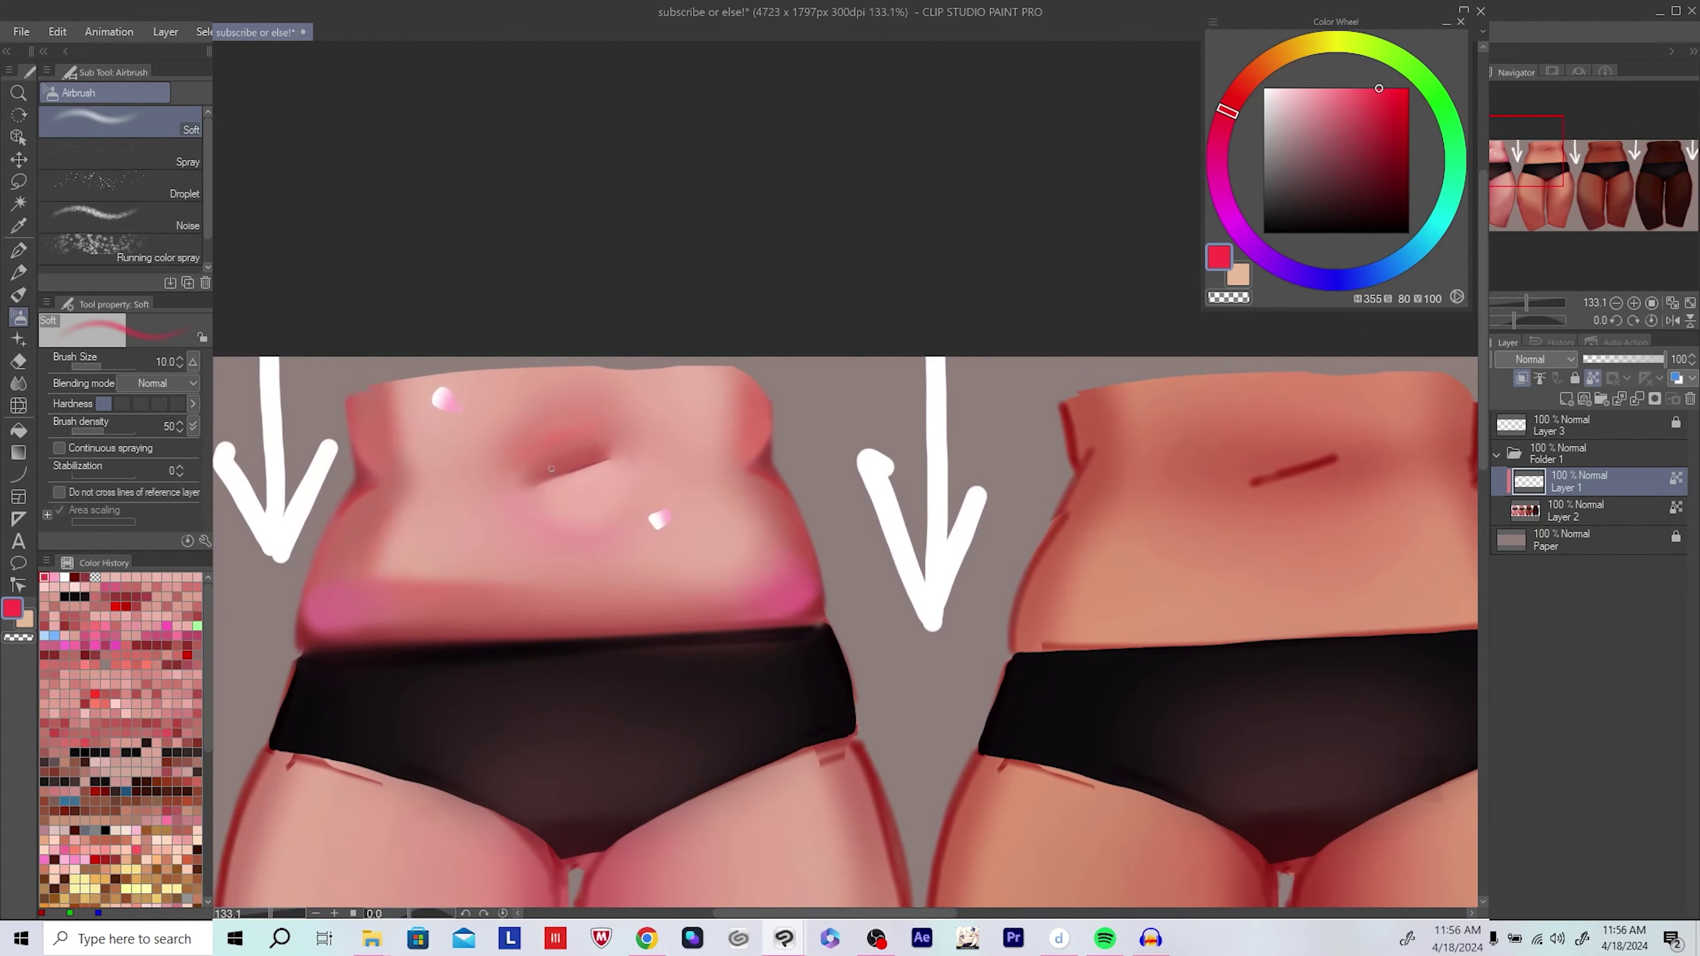
pyautogui.scroll(1, 551, 468)
pyautogui.click(1301, 48)
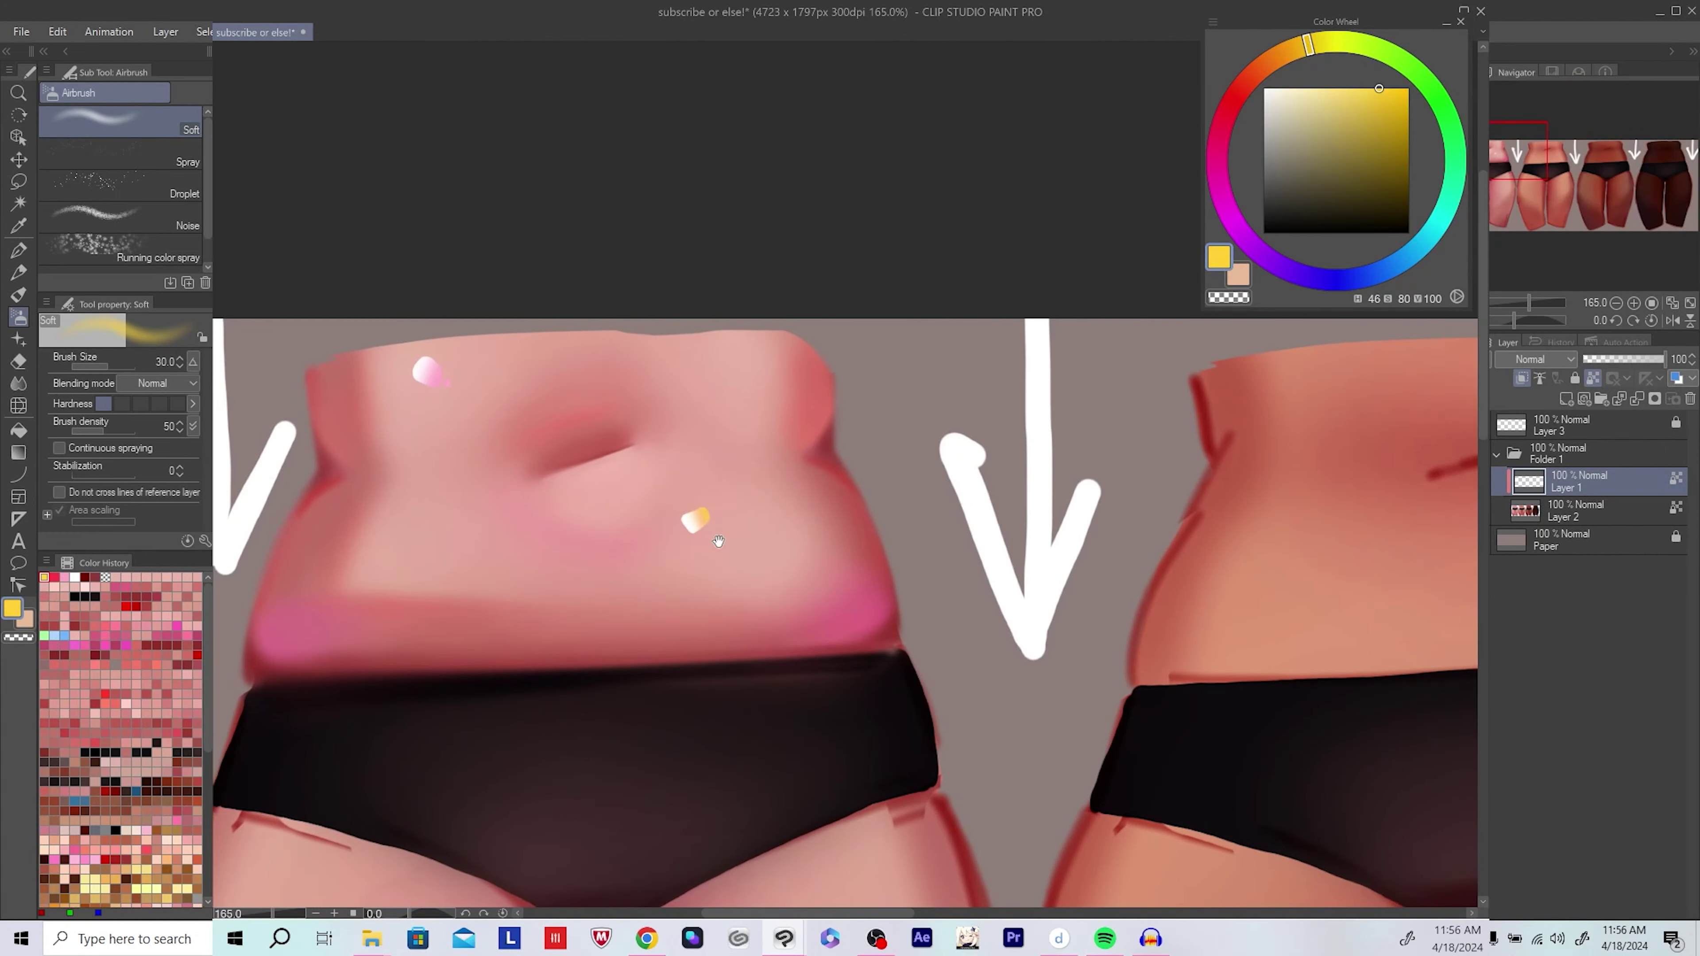
pyautogui.moveTo(718, 541); pyautogui.dragTo(732, 592)
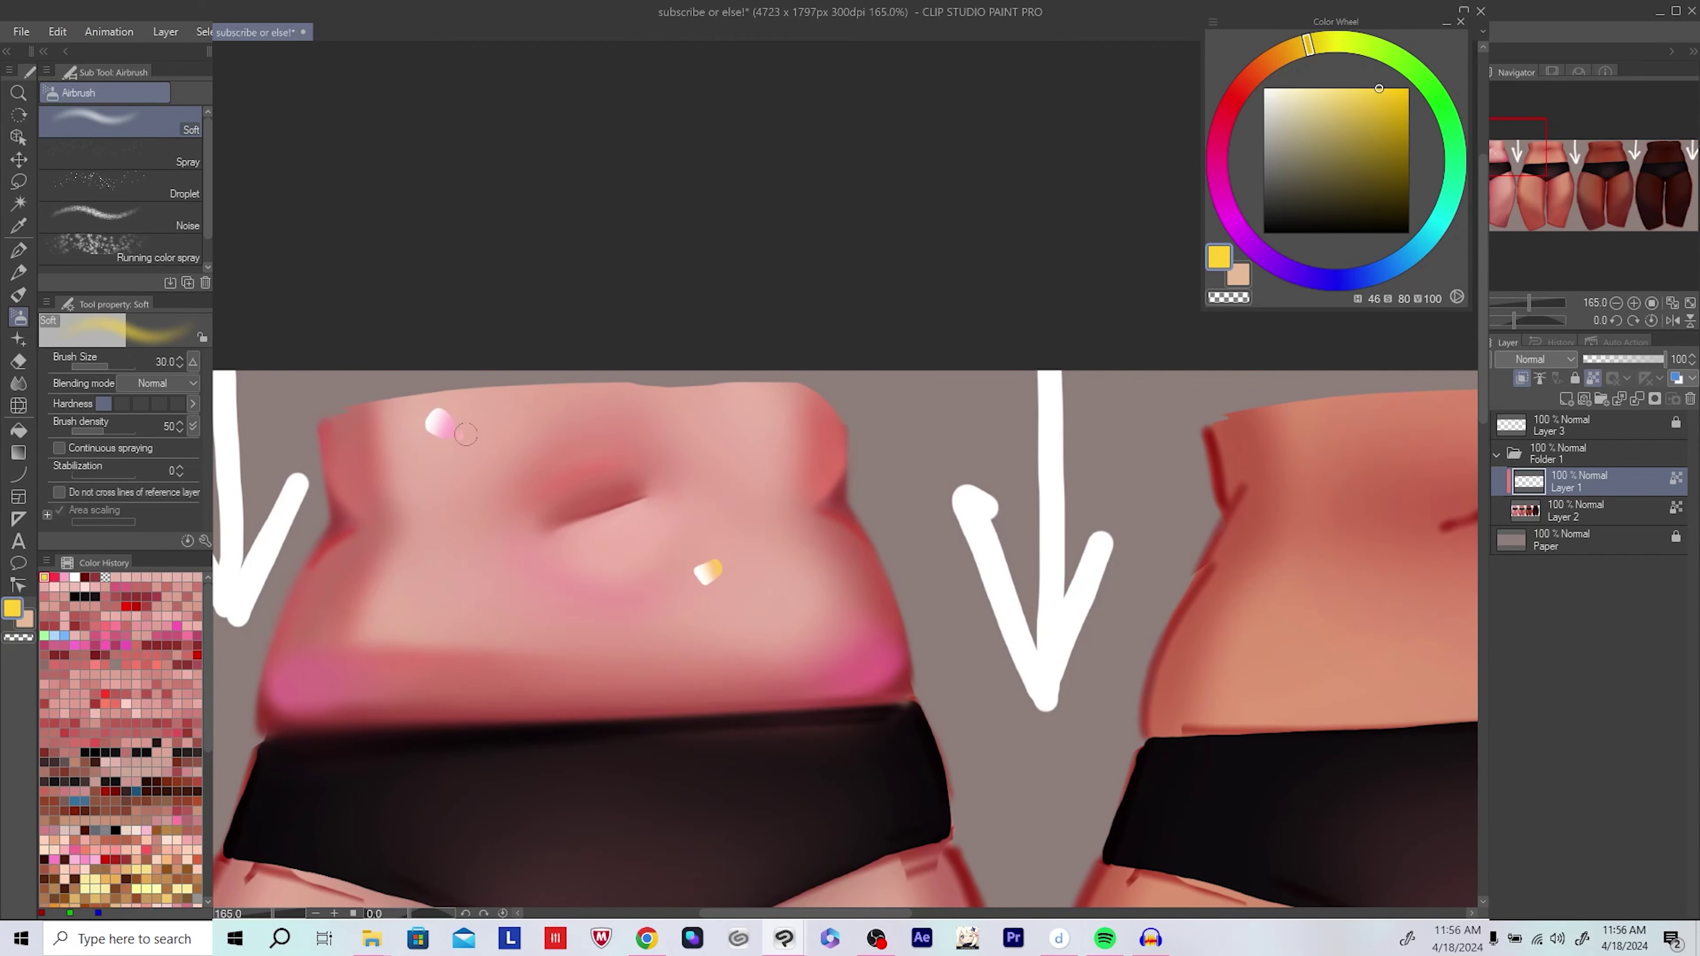
pyautogui.keyDown('alt'); pyautogui.click(719, 579); pyautogui.keyUp('alt')
pyautogui.keyDown('alt'); pyautogui.click(704, 568); pyautogui.keyUp('alt')
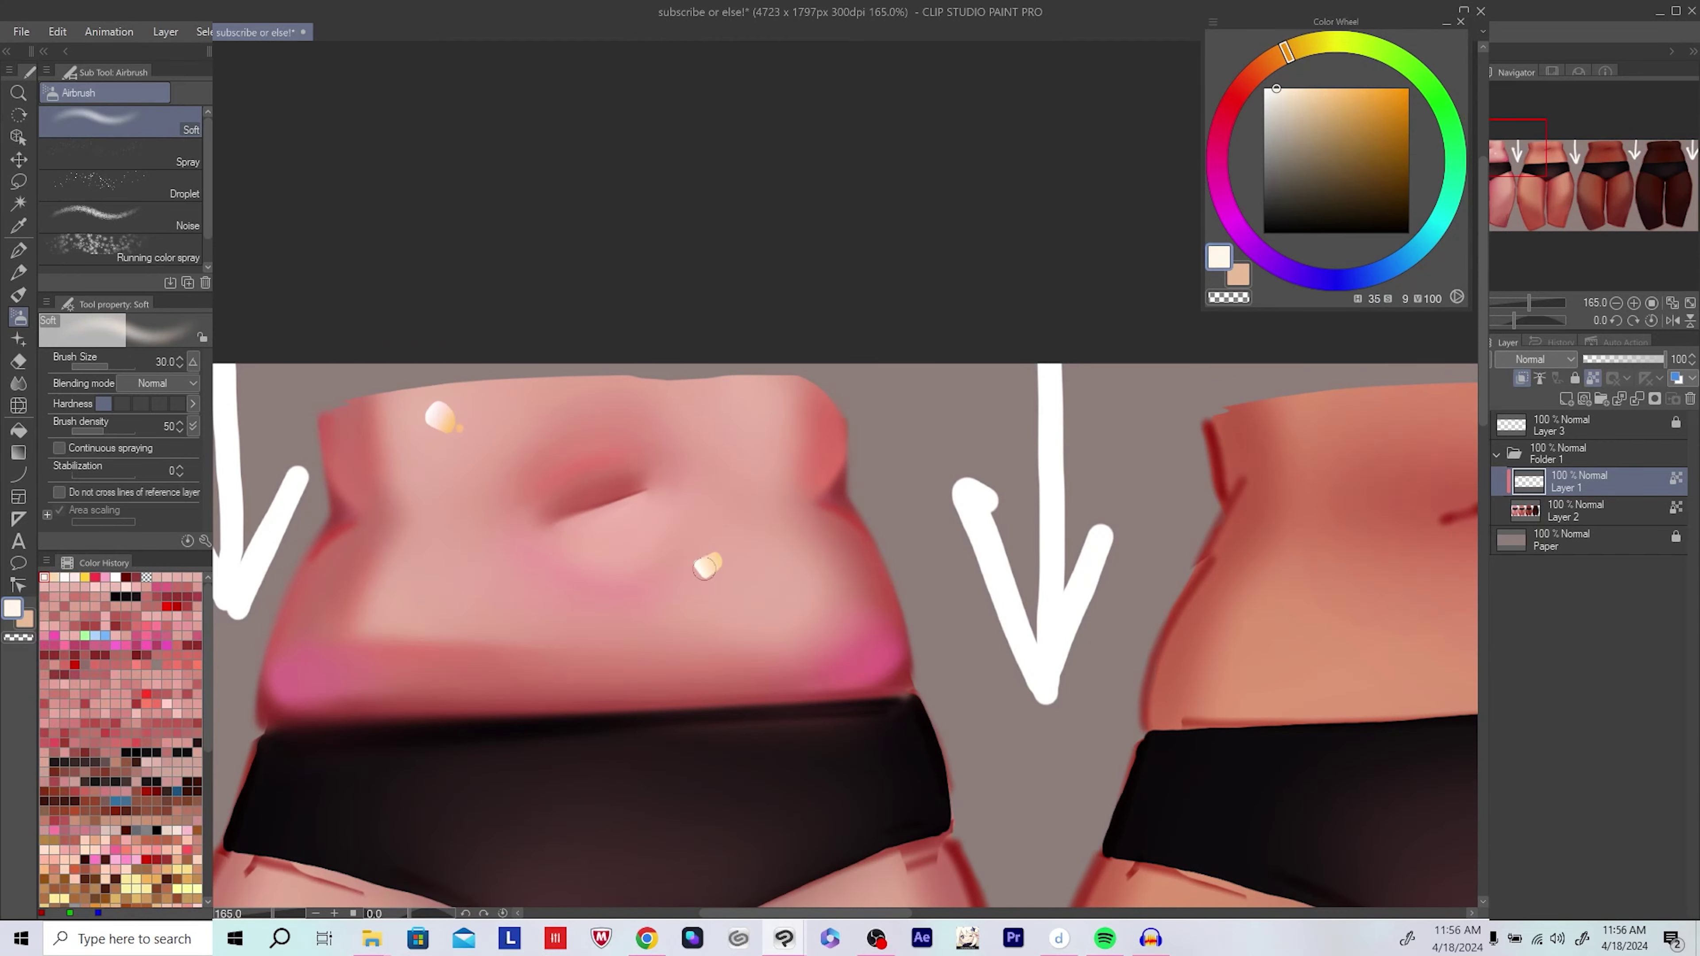
pyautogui.keyDown('alt'); pyautogui.click(715, 555); pyautogui.keyUp('alt')
pyautogui.keyDown('alt'); pyautogui.click(436, 407); pyautogui.keyUp('alt')
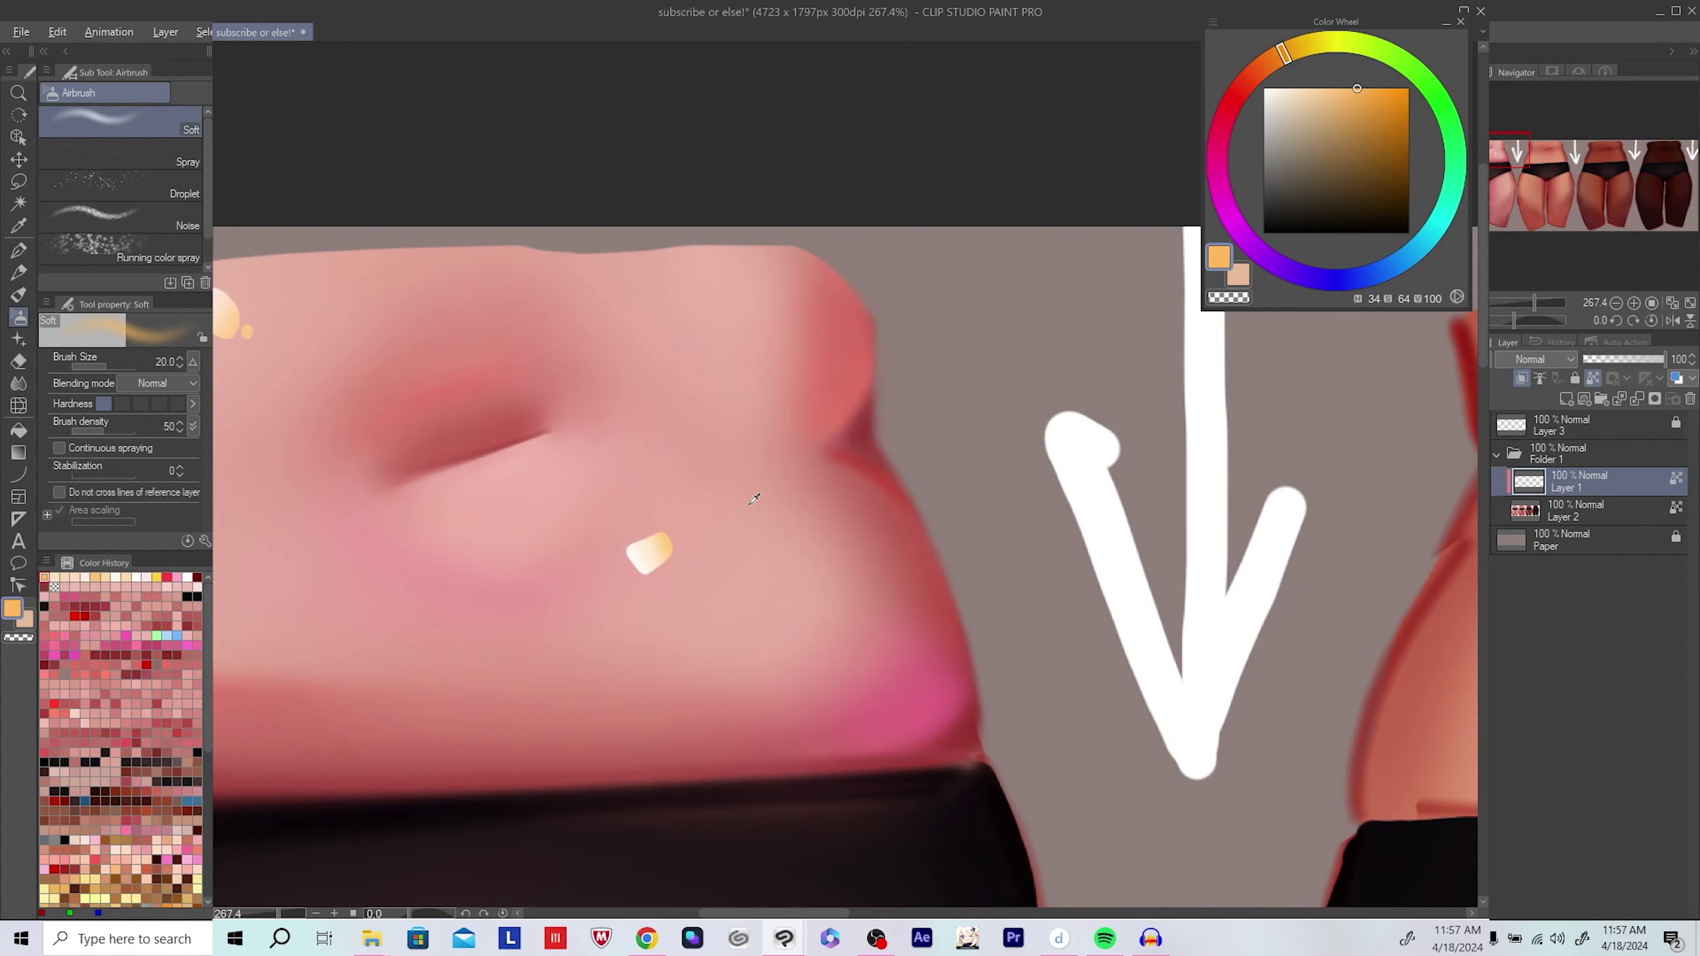
# Step: Refine the lower-right shine spot's edge with sampled skin and cream tones and orange (hue 33, saturation 64, value 100) at size 12
pyautogui.keyDown('alt'); pyautogui.click(754, 499); pyautogui.keyUp('alt')
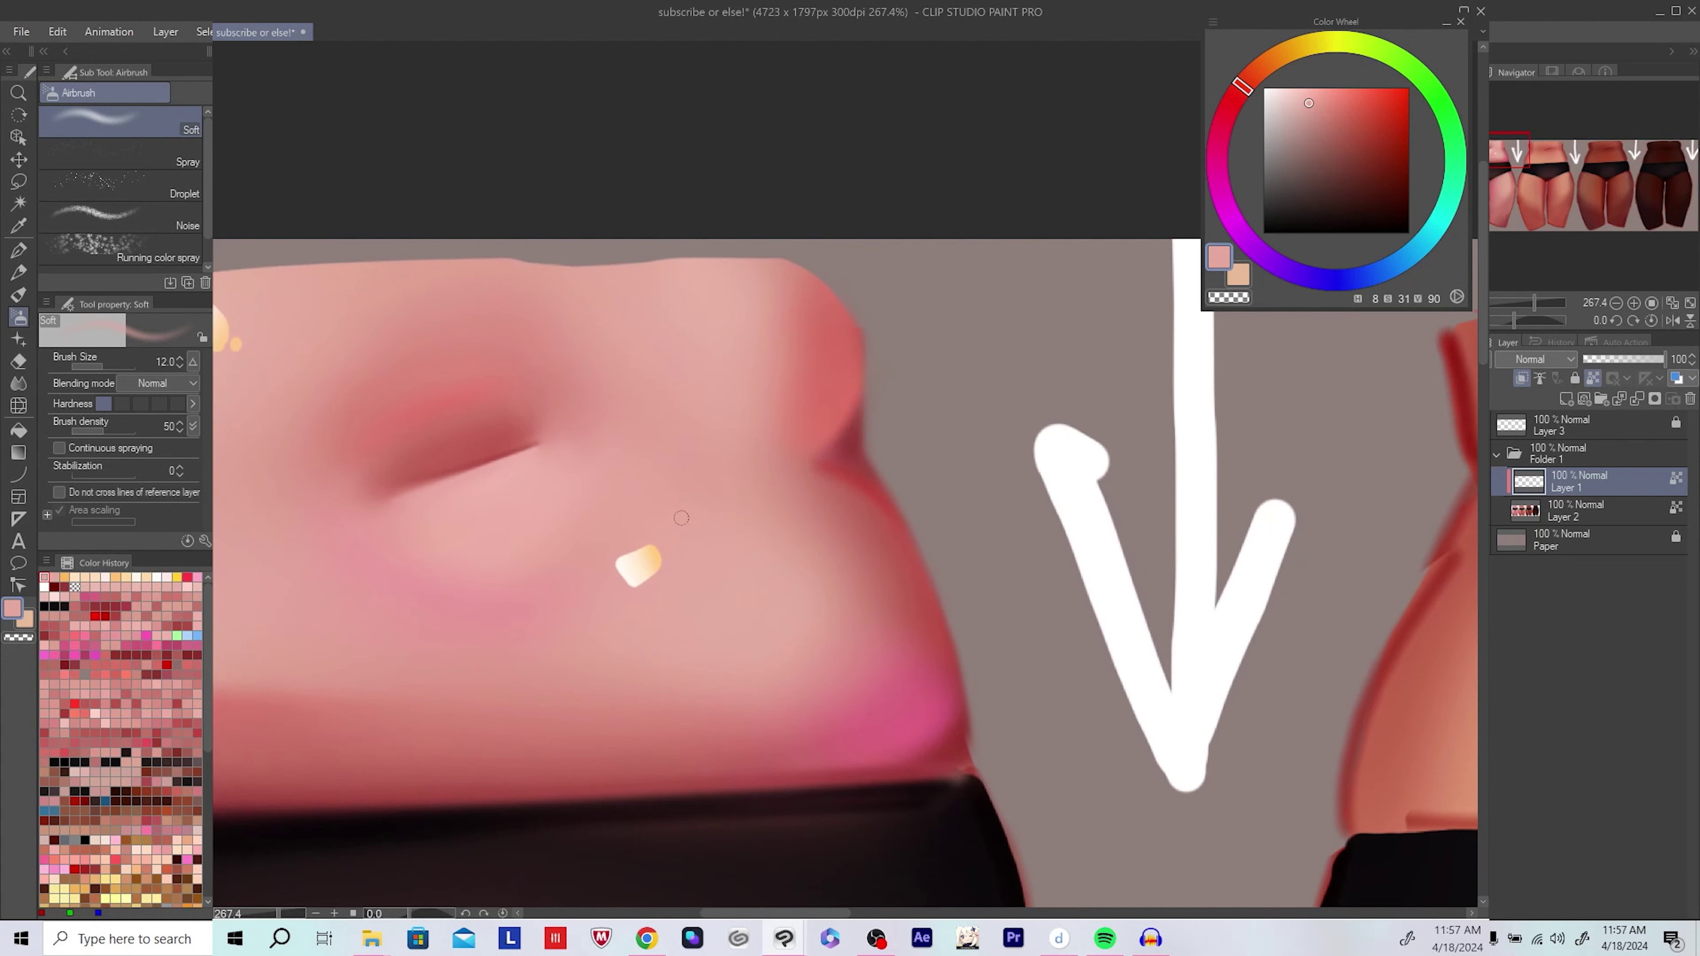
pyautogui.keyDown('alt'); pyautogui.click(664, 514); pyautogui.keyUp('alt')
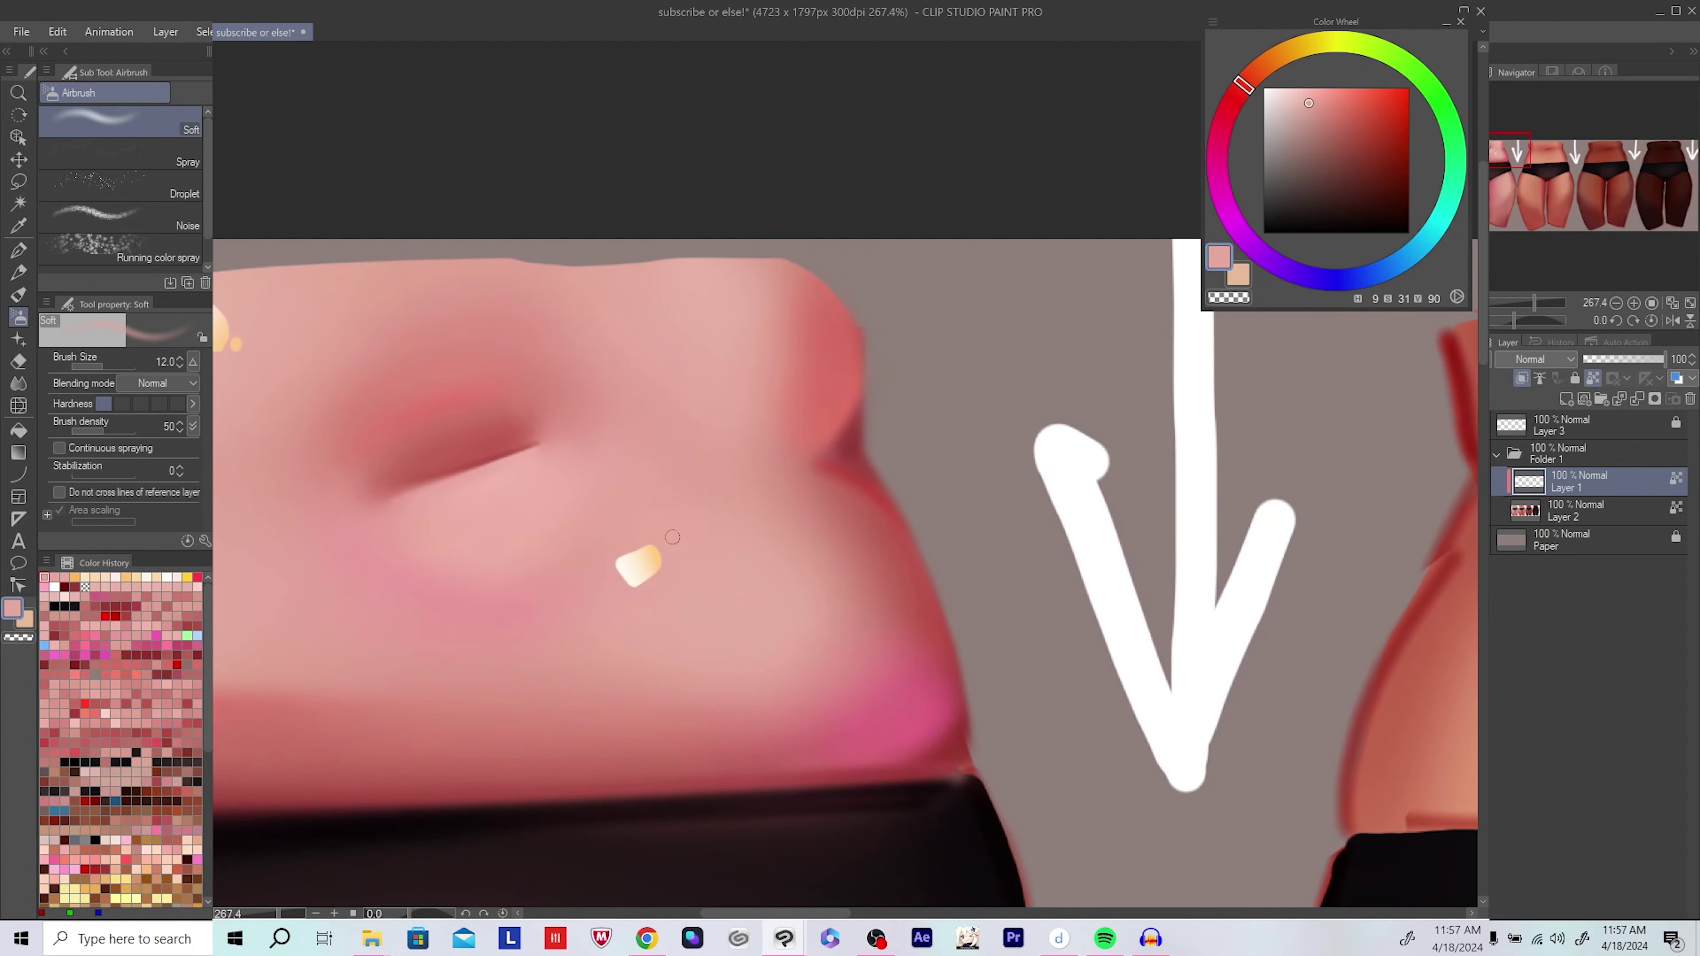
pyautogui.keyDown('alt'); pyautogui.click(645, 561); pyautogui.keyUp('alt')
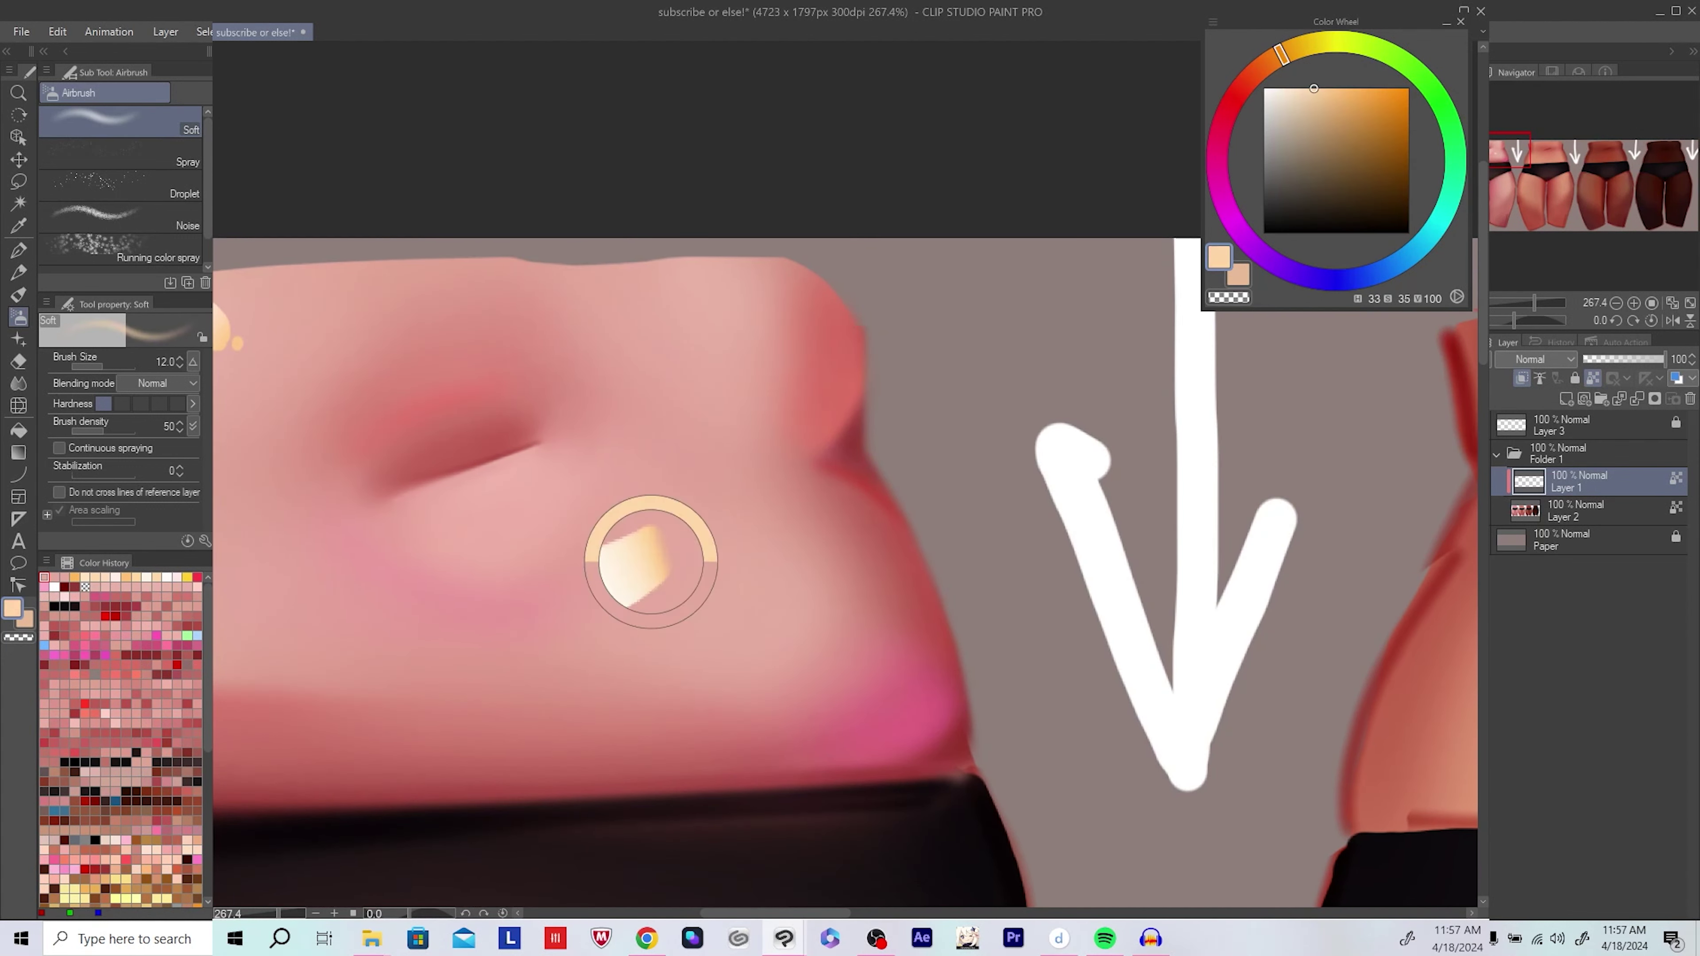
pyautogui.keyDown('alt'); pyautogui.click(655, 544); pyautogui.keyUp('alt')
pyautogui.click(1279, 56)
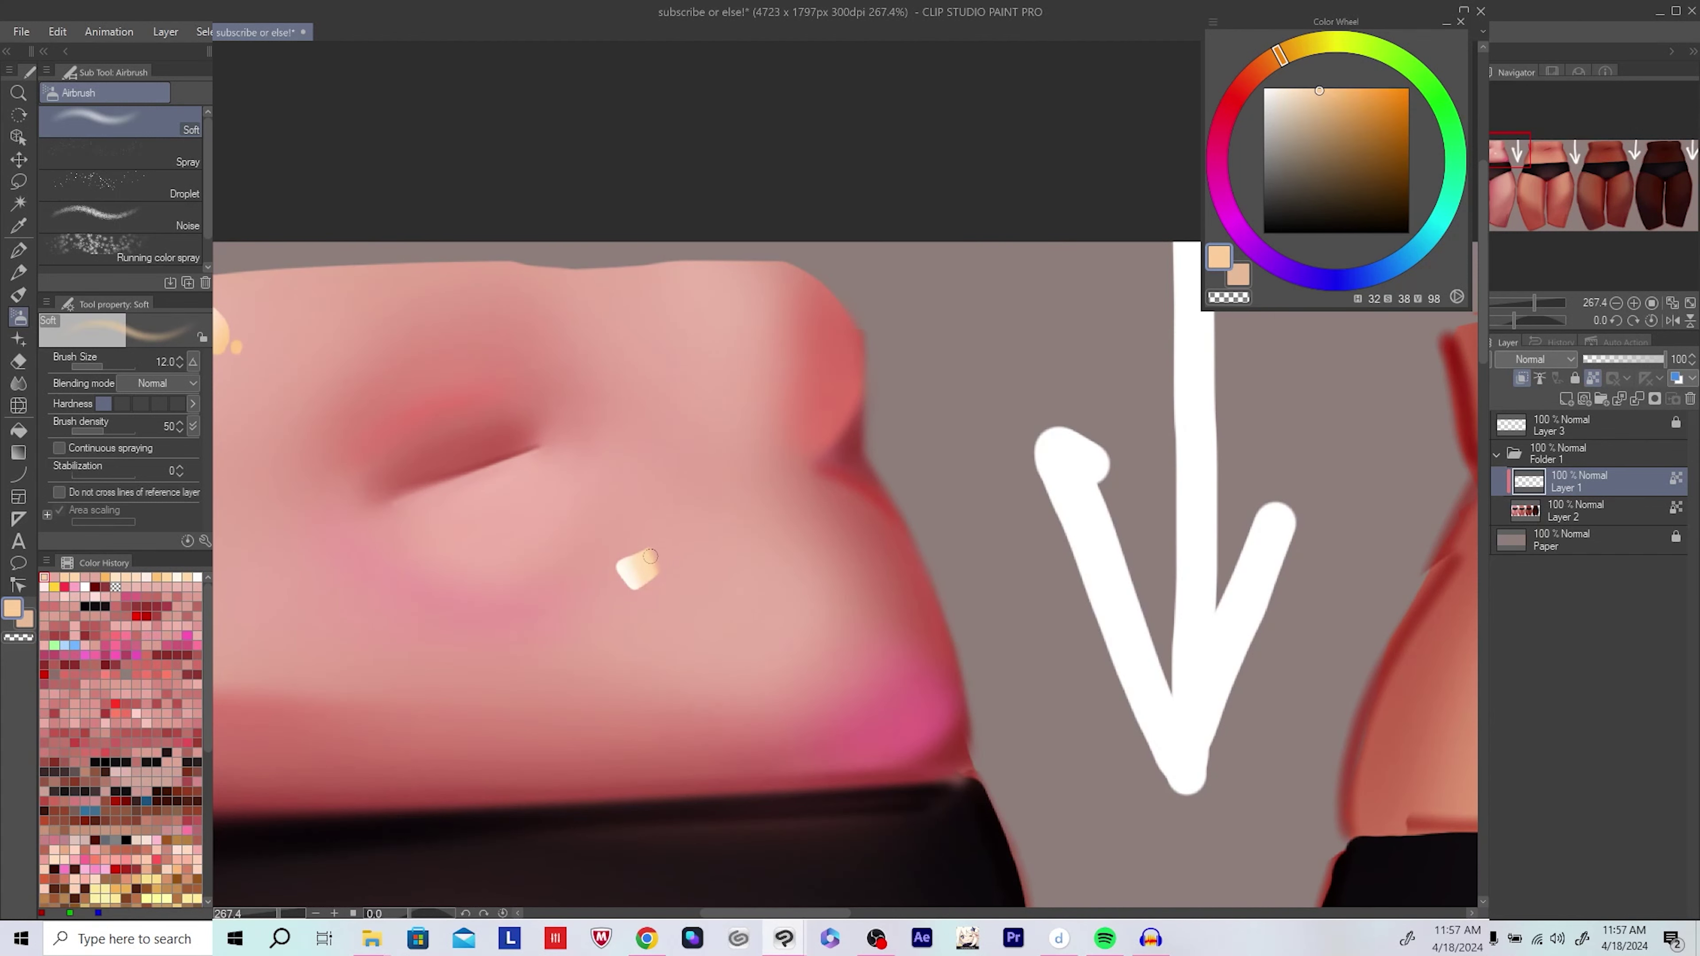
pyautogui.click(1356, 80)
pyautogui.press(']')
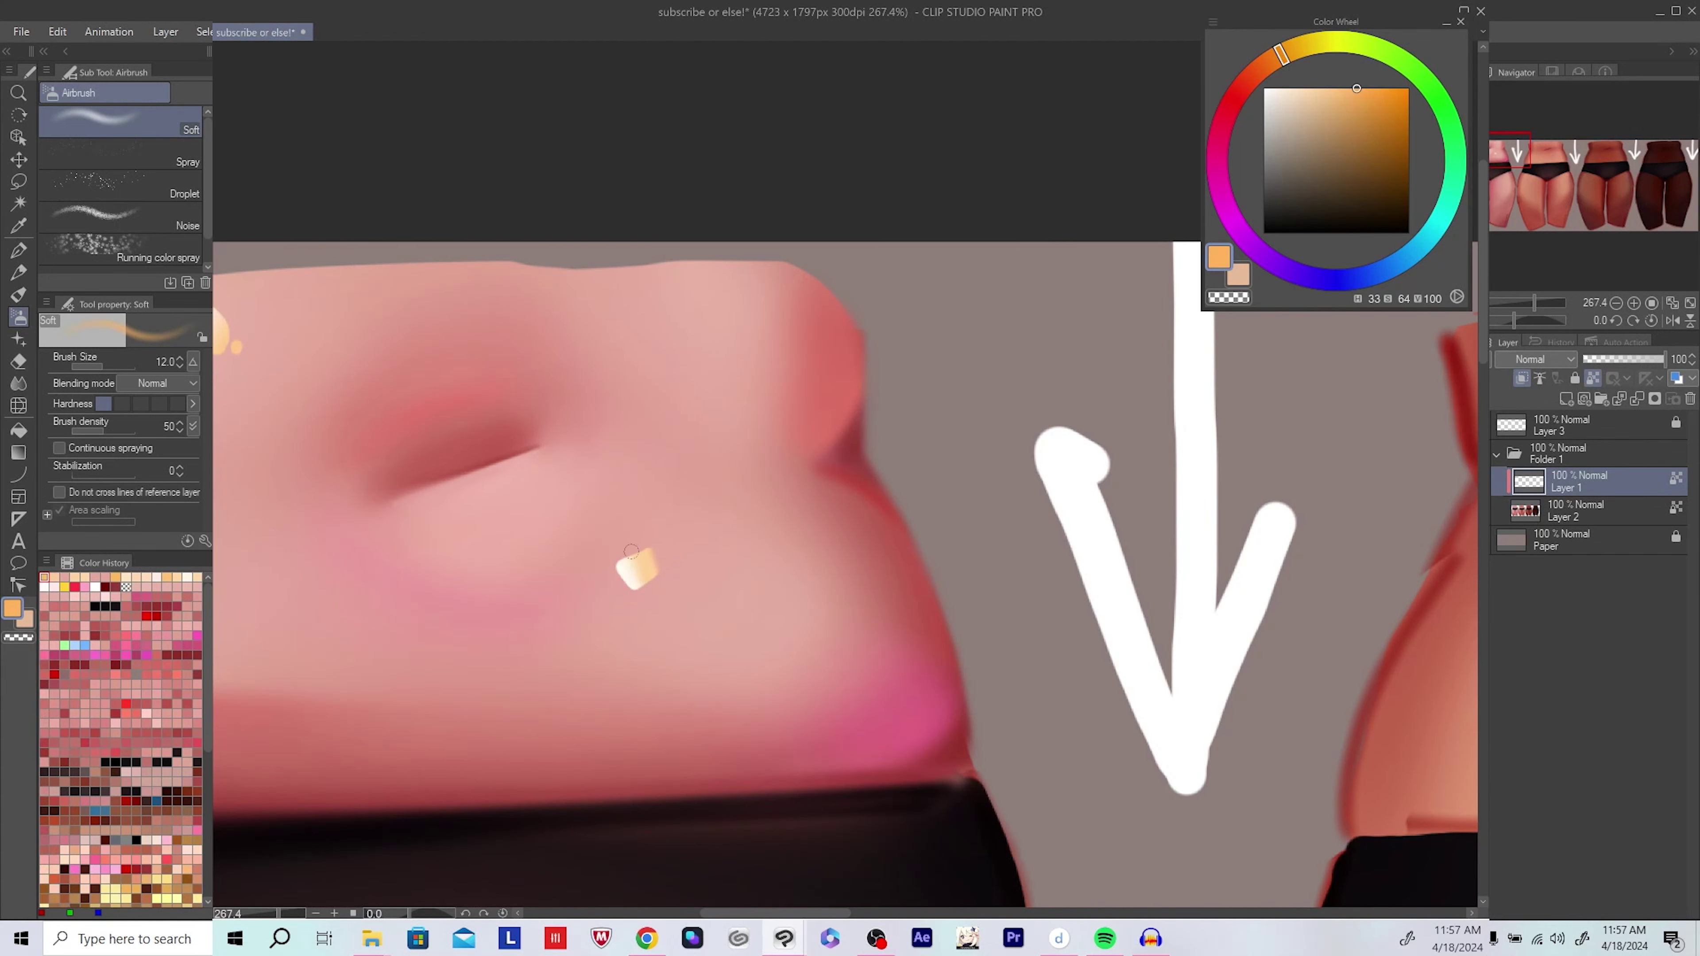
pyautogui.scroll(-2, 719, 545)
pyautogui.keyDown('alt'); pyautogui.click(726, 538); pyautogui.keyUp('alt')
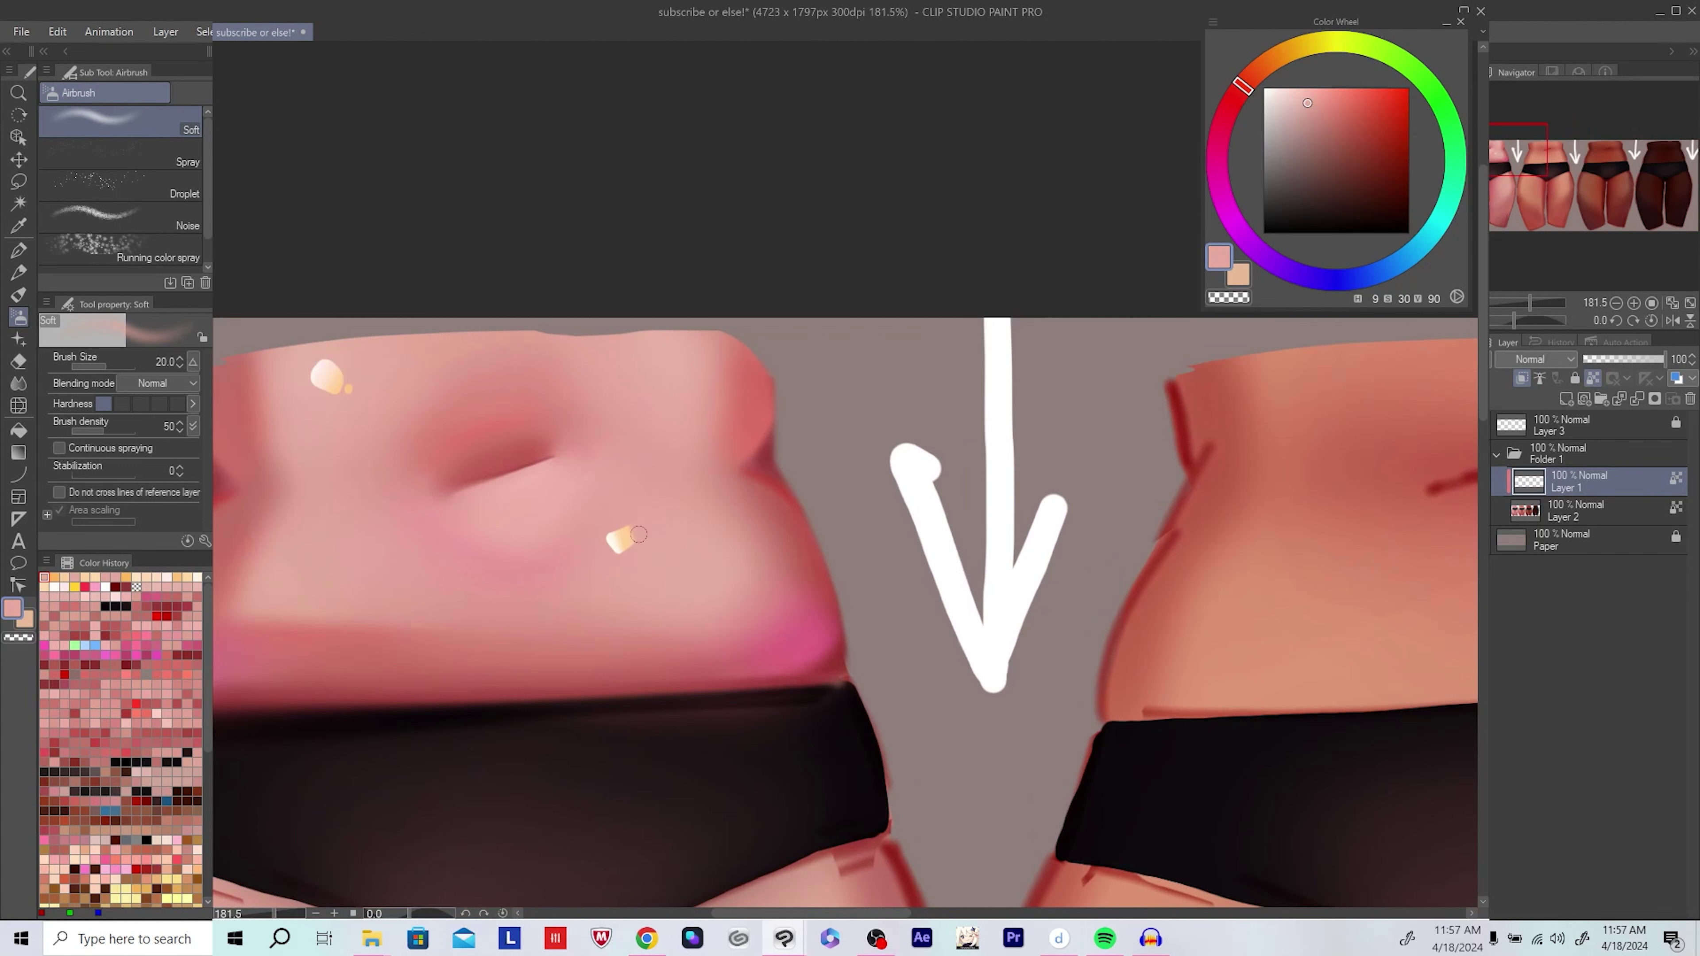
# Step: Dab small pale cream dots (hue 34, saturation 6, value 100) beside the lower-right shine spot with the G-pen at size 40
pyautogui.keyDown('alt'); pyautogui.click(639, 537); pyautogui.keyUp('alt')
pyautogui.scroll(1, 639, 537)
pyautogui.press('p')
pyautogui.press('h')
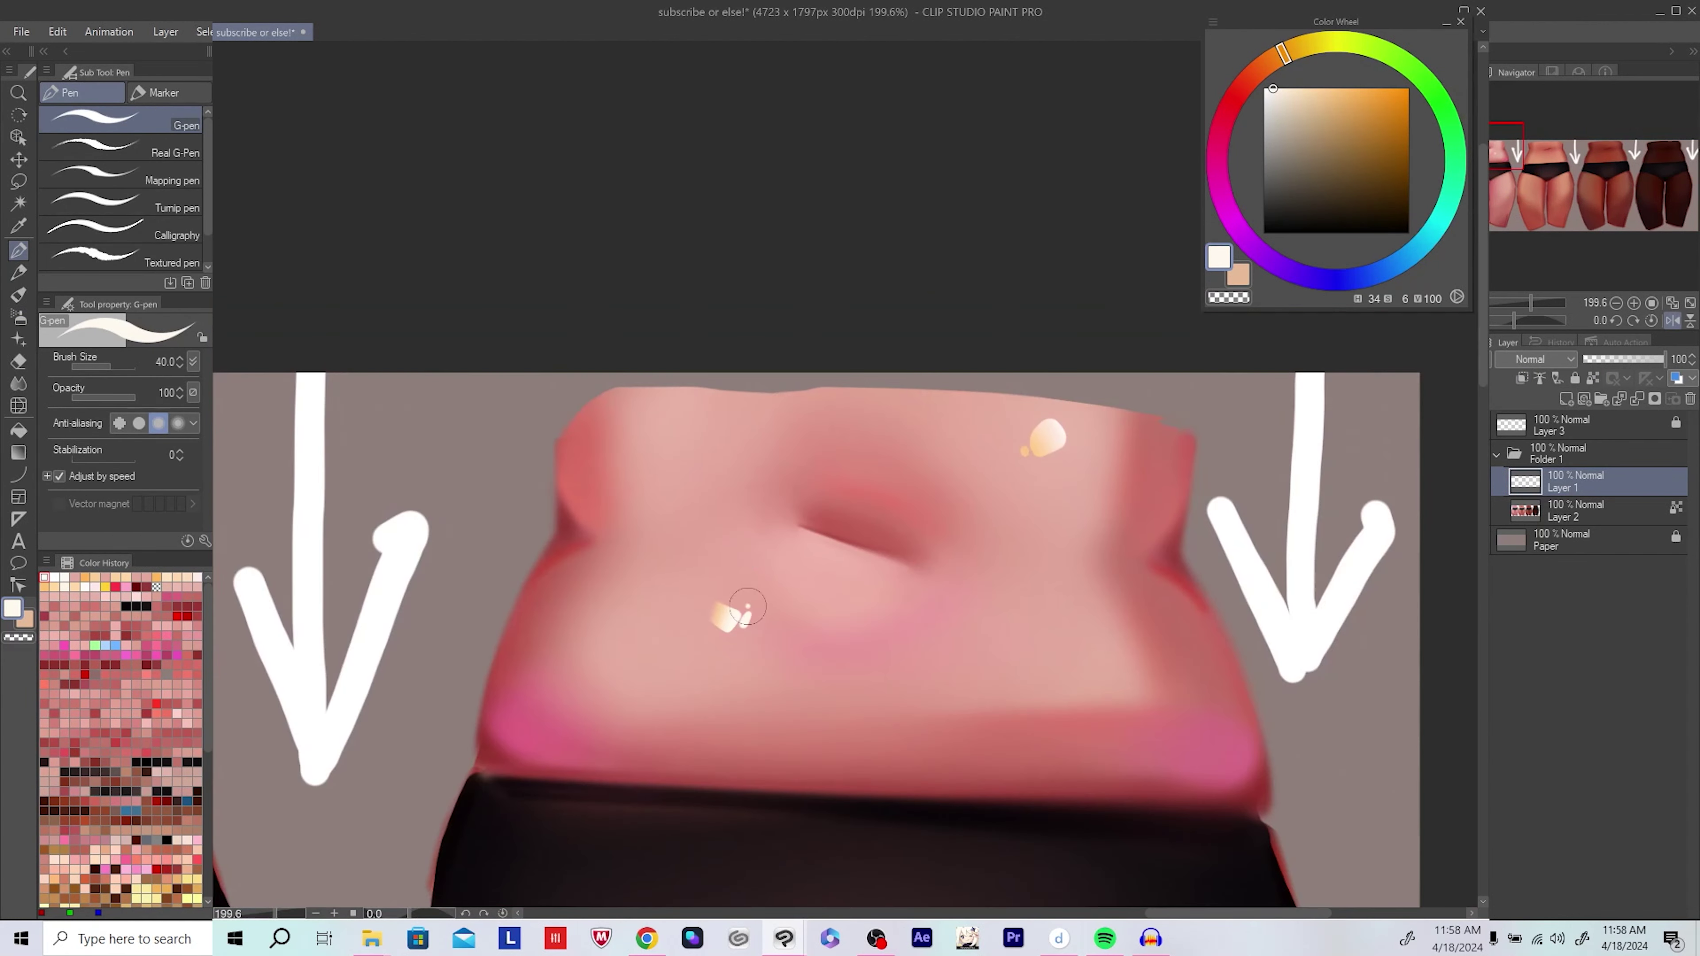
# Step: Save the drawing, undo the mirrored view and show the whole row of figures
pyautogui.hotkey('ctrl', 's')
pyautogui.press('h')
pyautogui.hotkey('ctrl', '0')
pyautogui.scroll(3, 682, 561)
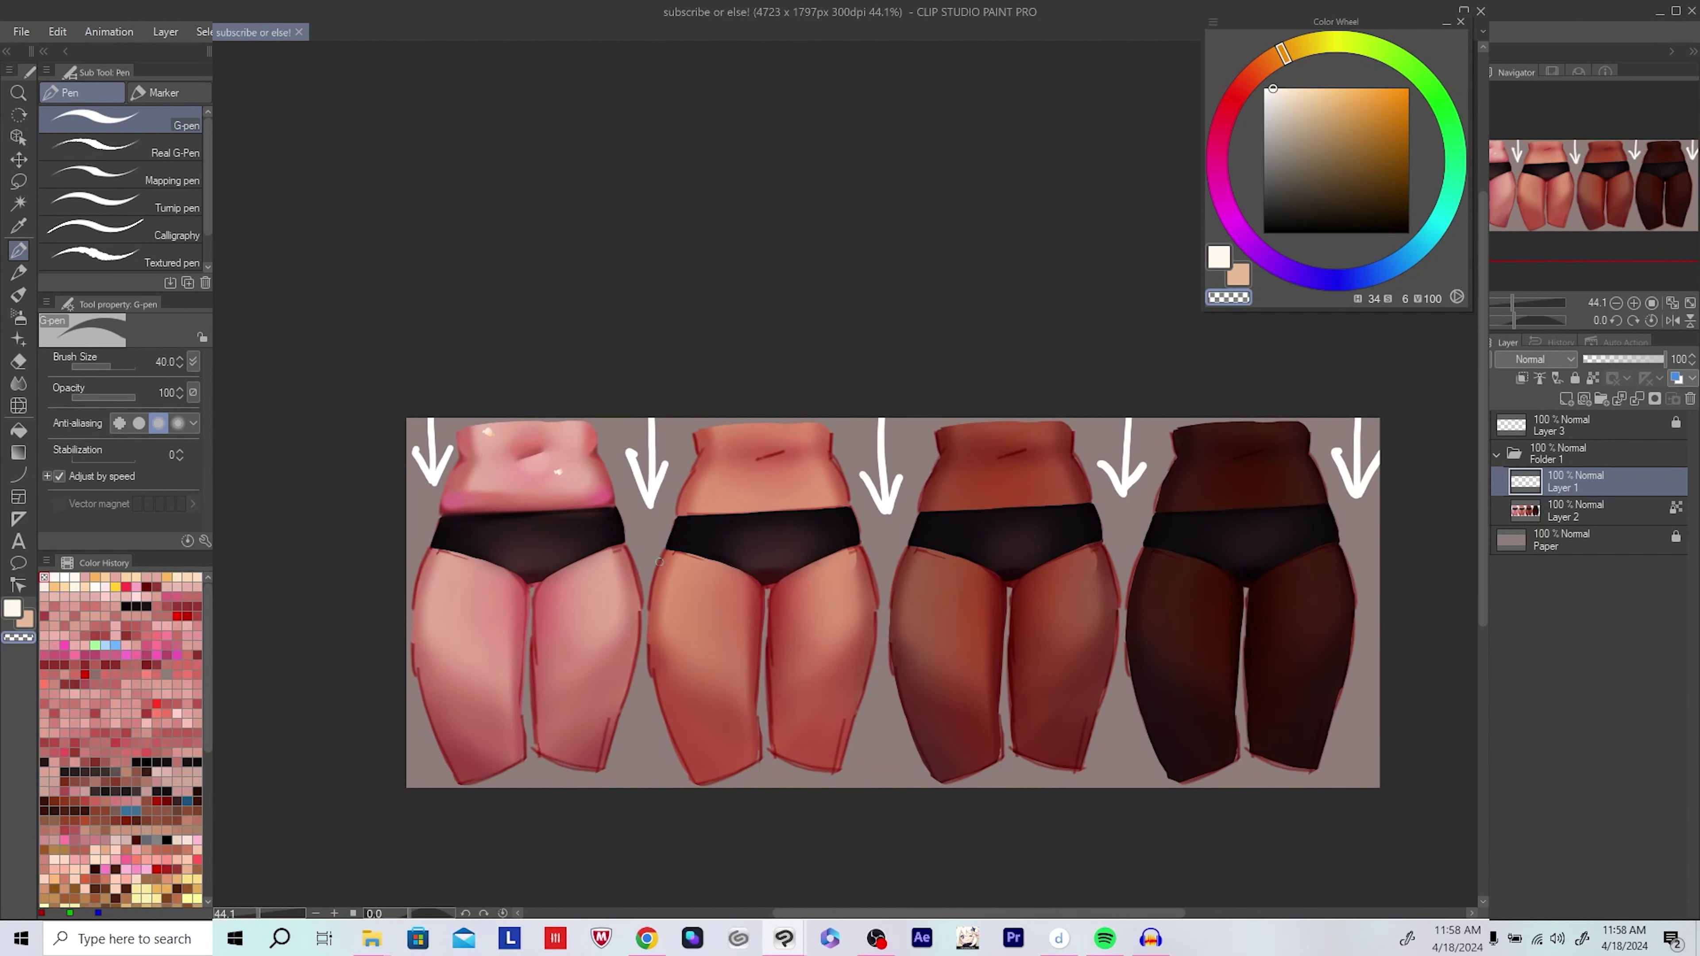
# Step: Merge the highlight layer down and softly airbrush orange-red (hue 12, saturation 70, value 100) over the palest belly's lower-right side on a new layer
pyautogui.hotkey('ctrl', 'e')
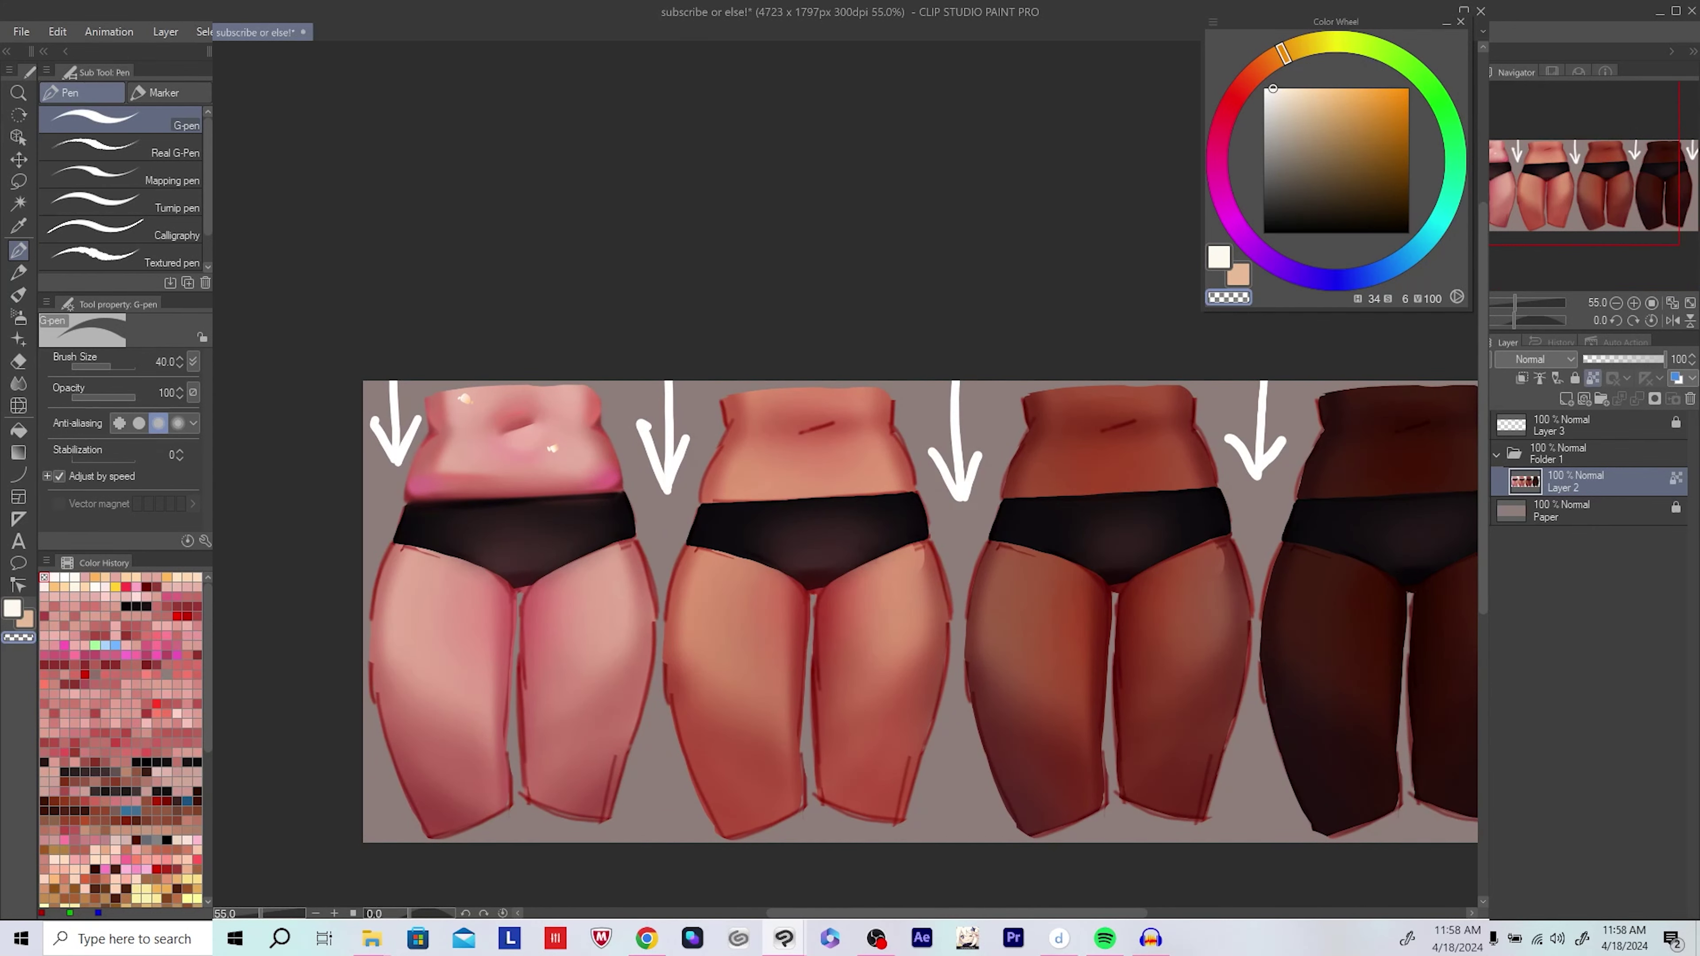
pyautogui.click(1566, 399)
pyautogui.press('b')
pyautogui.hotkey('ctrl', '+')
pyautogui.click(1359, 94)
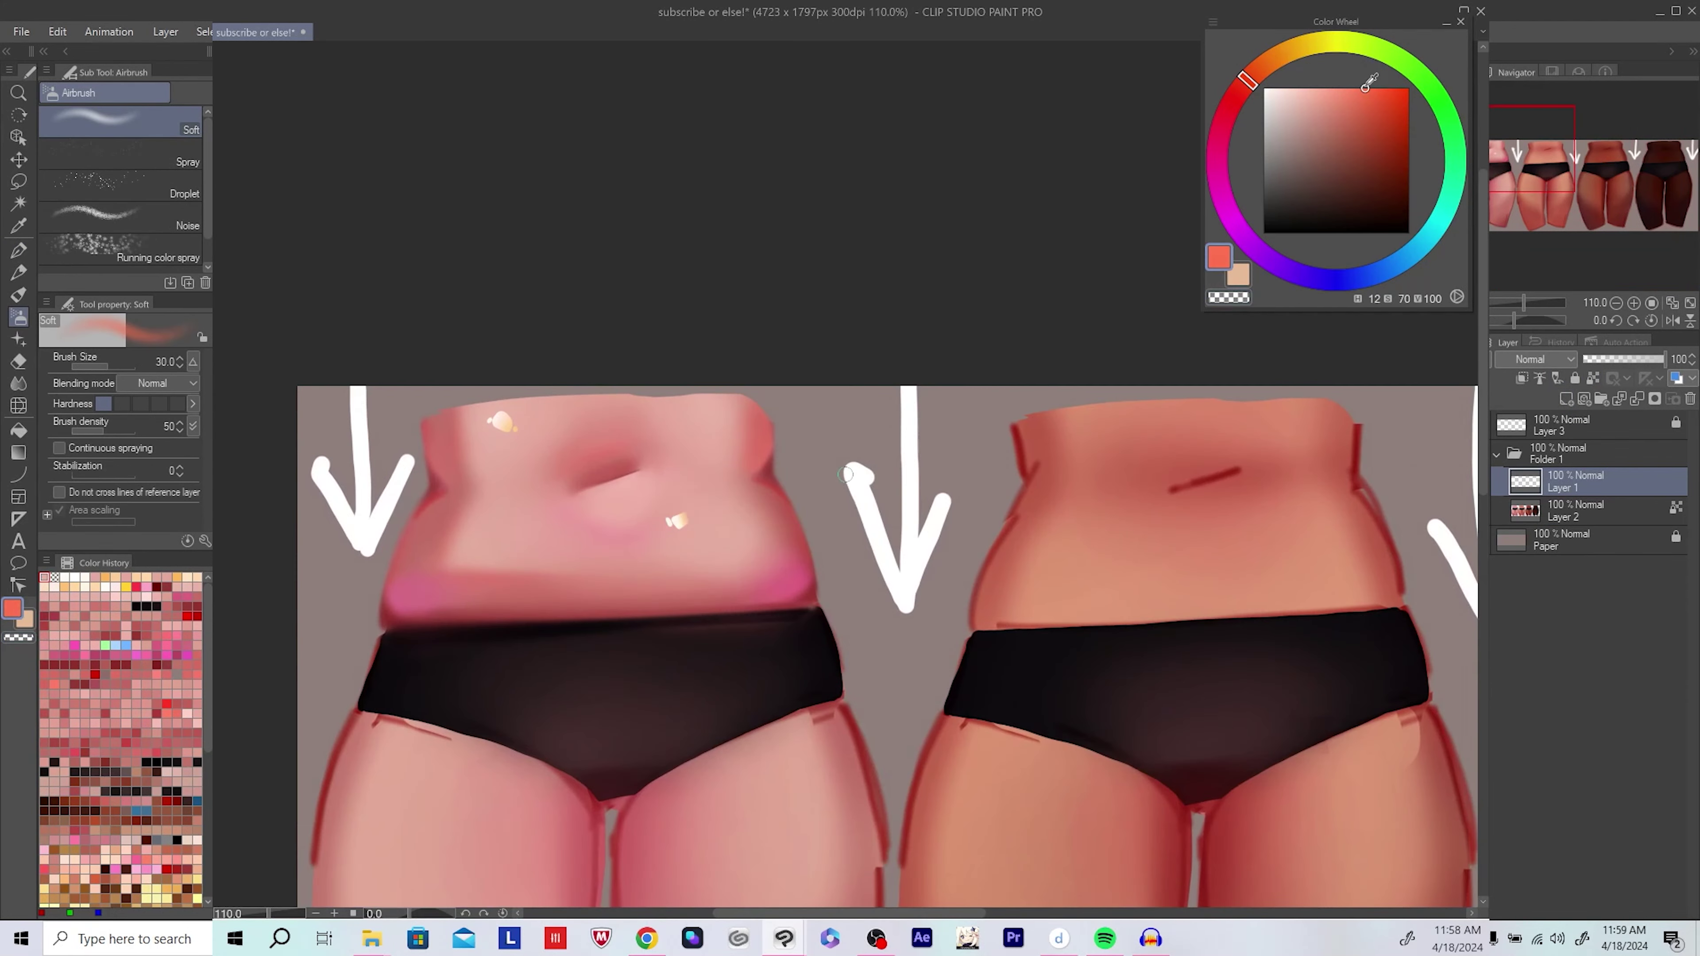
pyautogui.moveTo(673, 591); pyautogui.dragTo(756, 522)
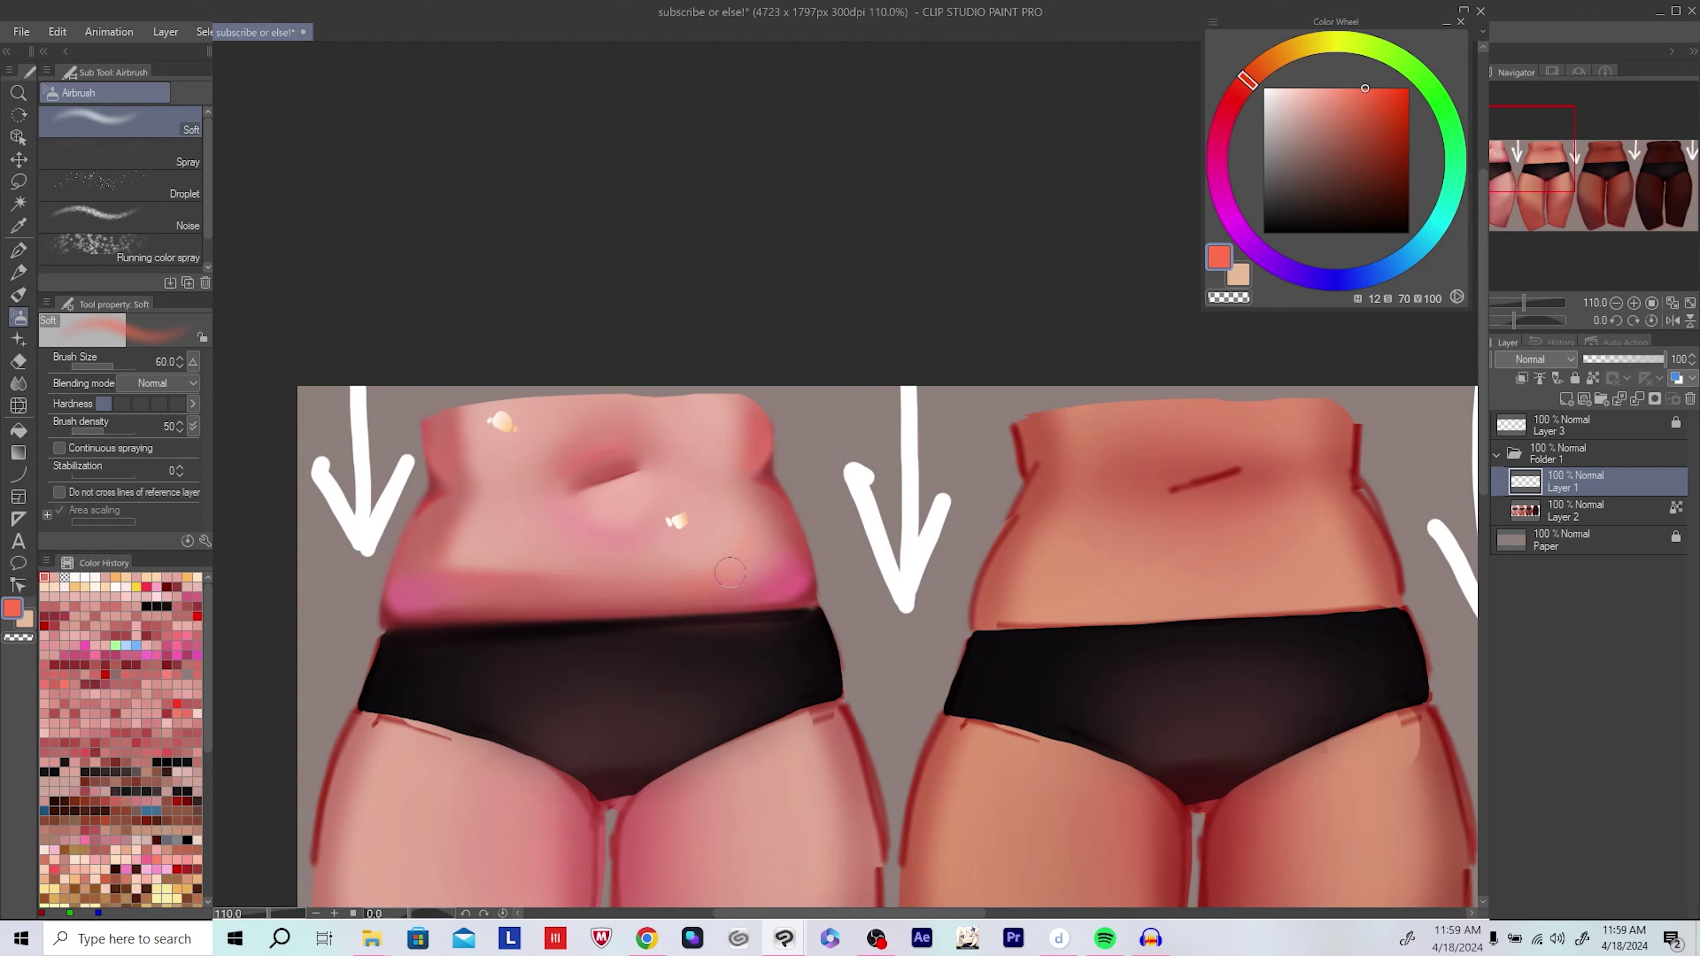
# Step: Blend the orange blush into the lower-right belly fold with sampled rose and salmon skin tones at brush size 60
pyautogui.keyDown('alt'); pyautogui.click(718, 601); pyautogui.keyUp('alt')
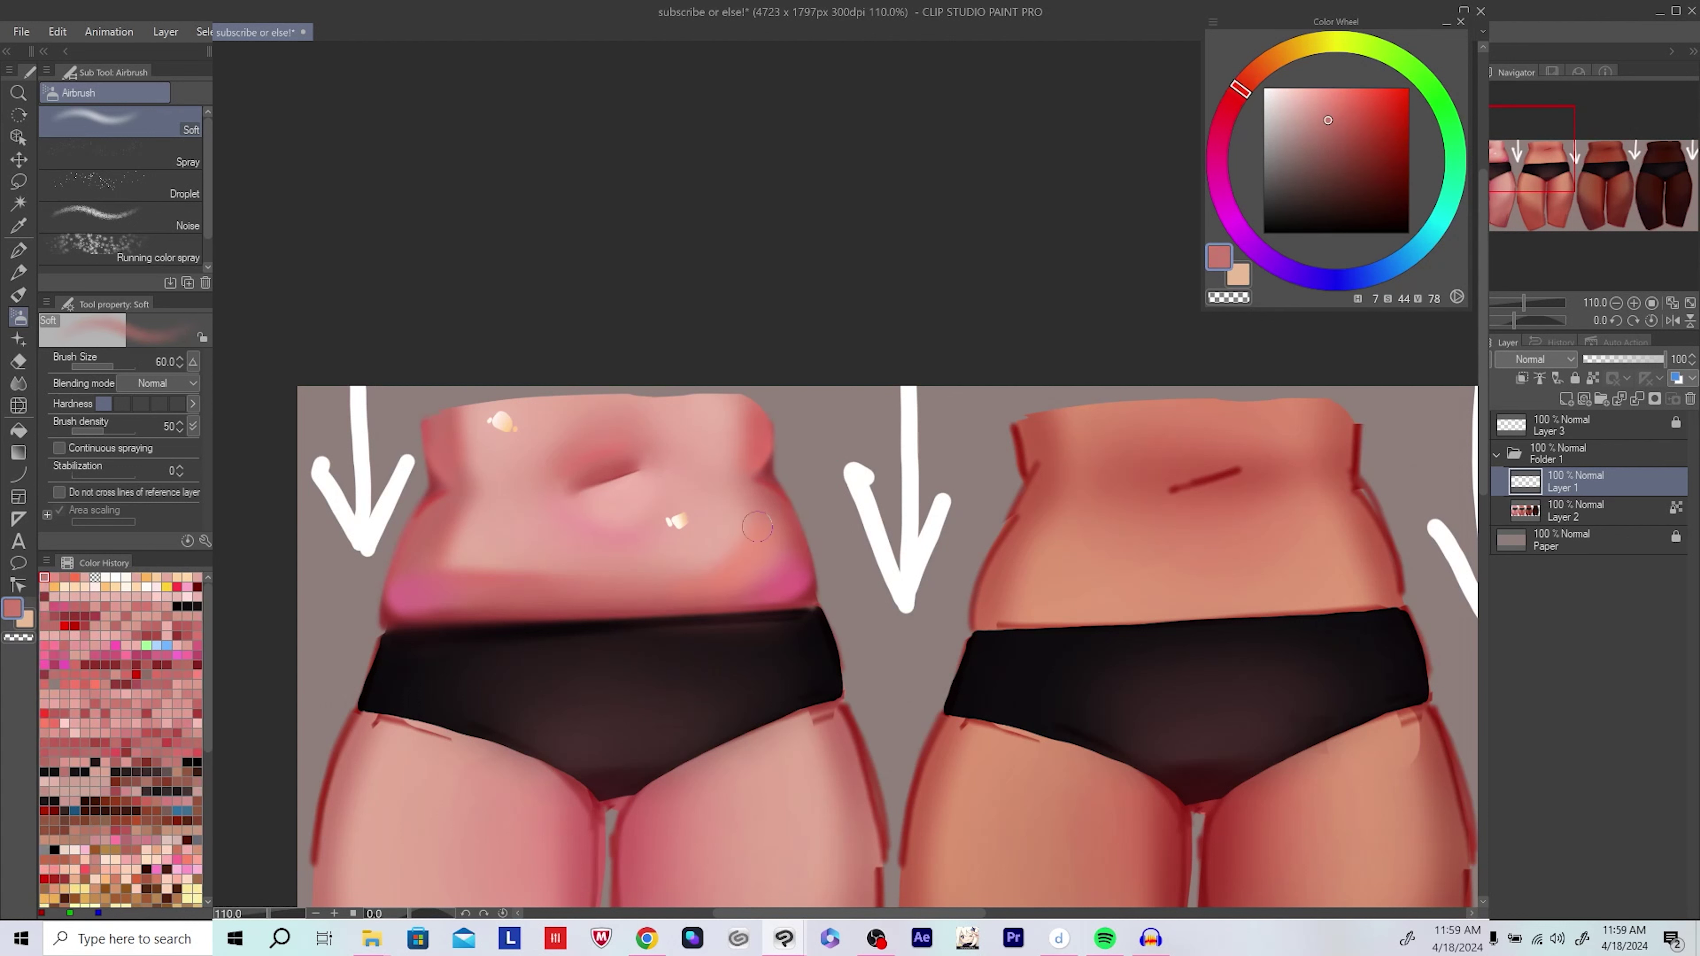
pyautogui.keyDown('alt'); pyautogui.click(708, 601); pyautogui.keyUp('alt')
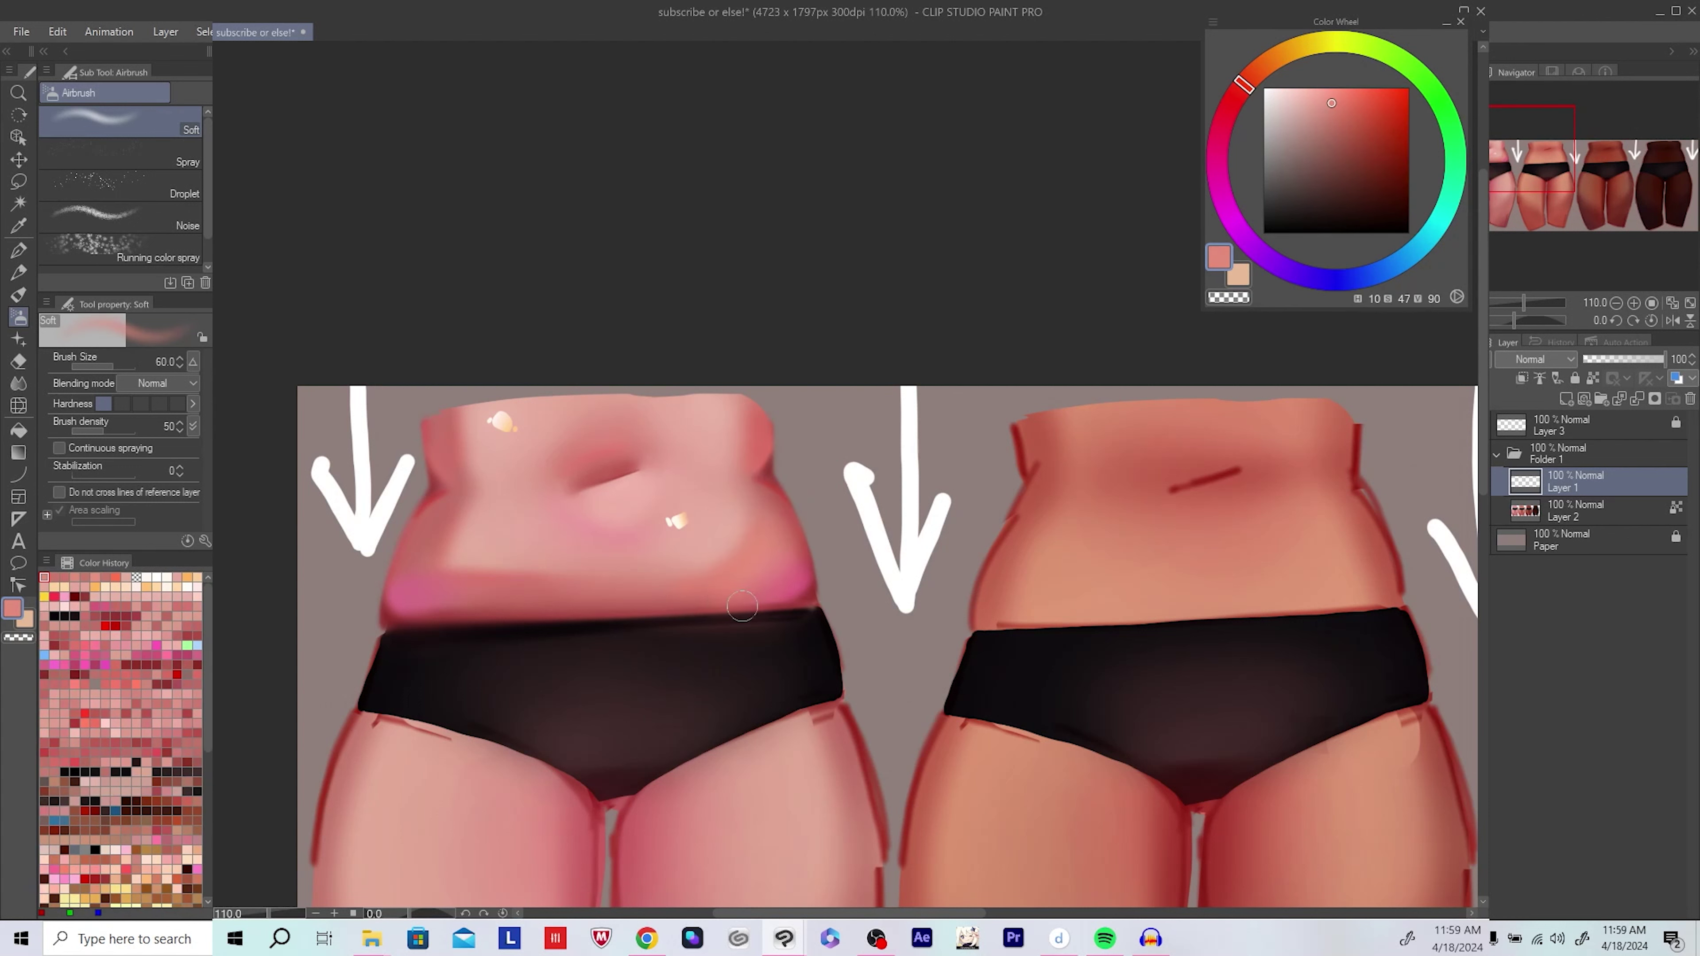
pyautogui.keyDown('alt'); pyautogui.click(738, 560); pyautogui.keyUp('alt')
# Step: Save the drawing and merge the blush layer down into Layer 2
pyautogui.scroll(-5, 779, 526)
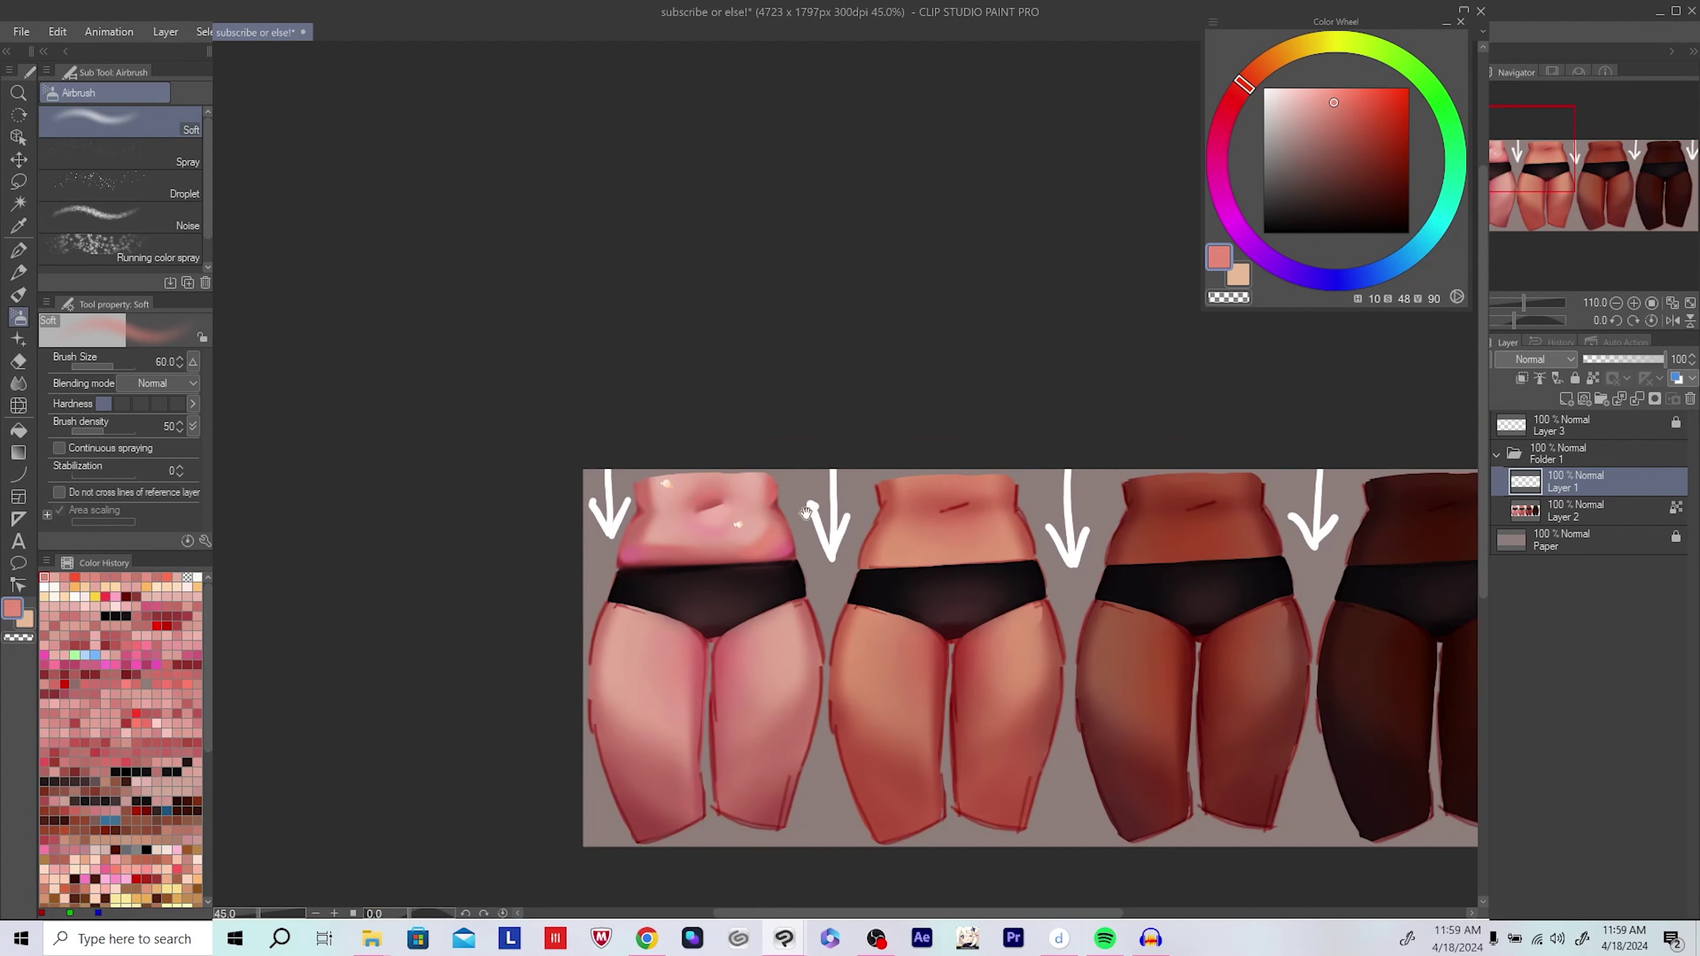
pyautogui.hotkey('ctrl', 's')
pyautogui.scroll(2, 799, 575)
pyautogui.hotkey('ctrl', 'e')
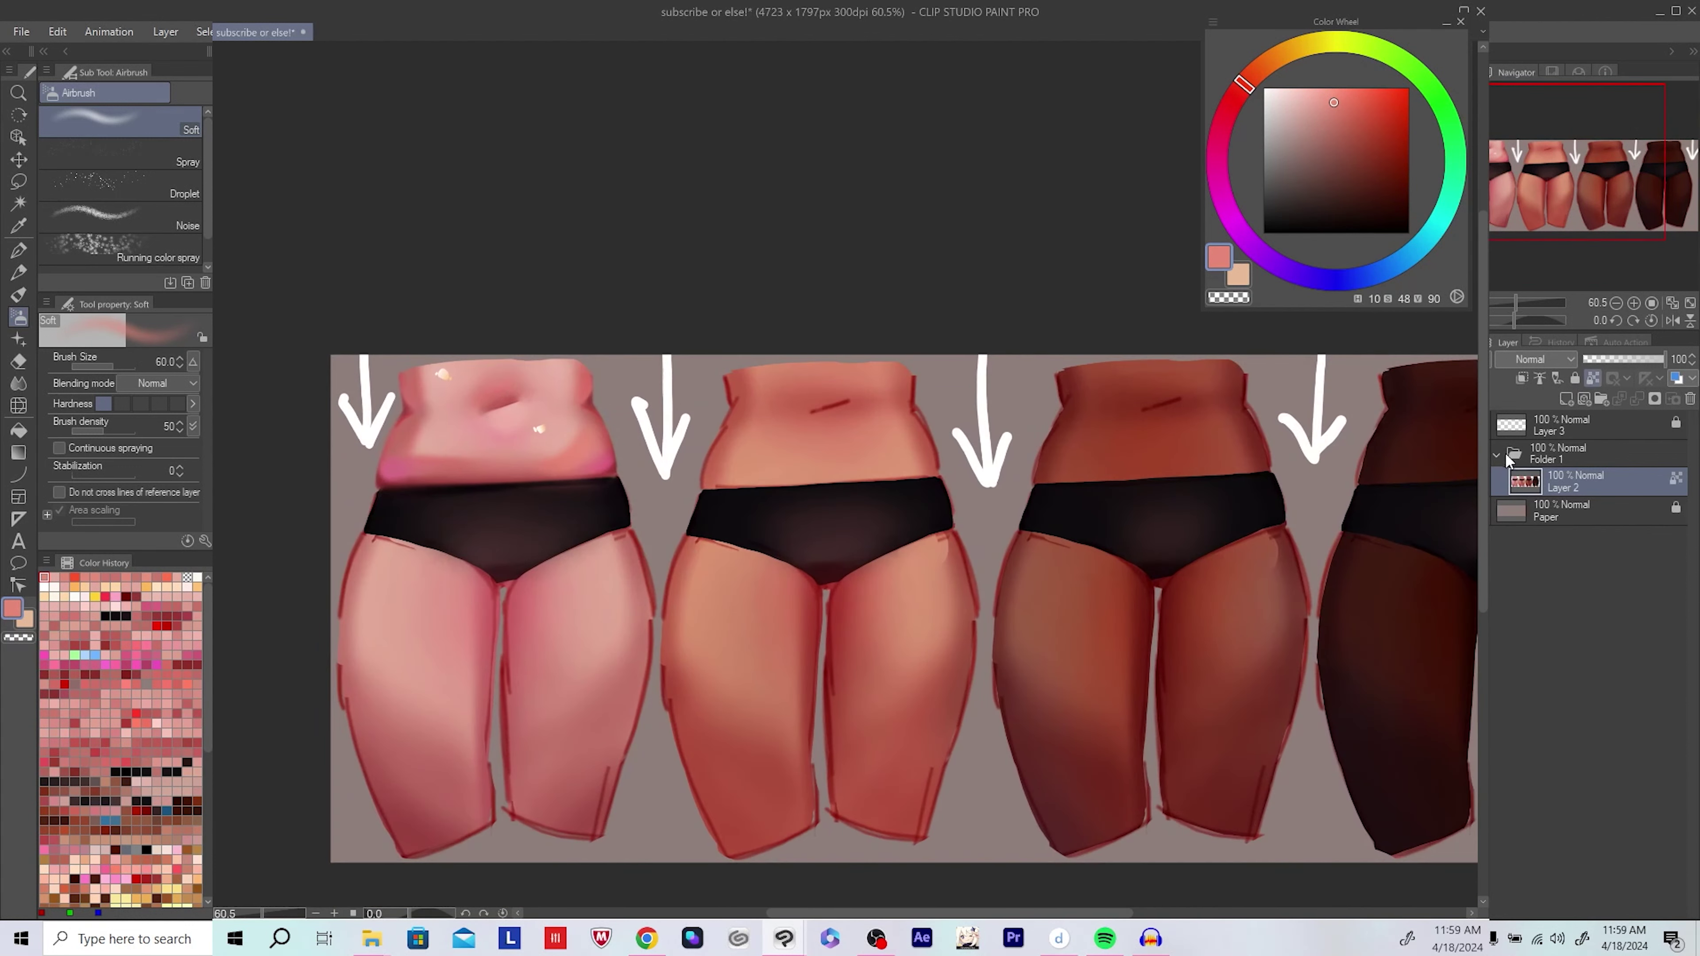
# Step: Airbrush bright red (hue 4, saturation 100, value 100) along the palest torso's side edges on a new layer, then merge it down and save
pyautogui.click(1566, 400)
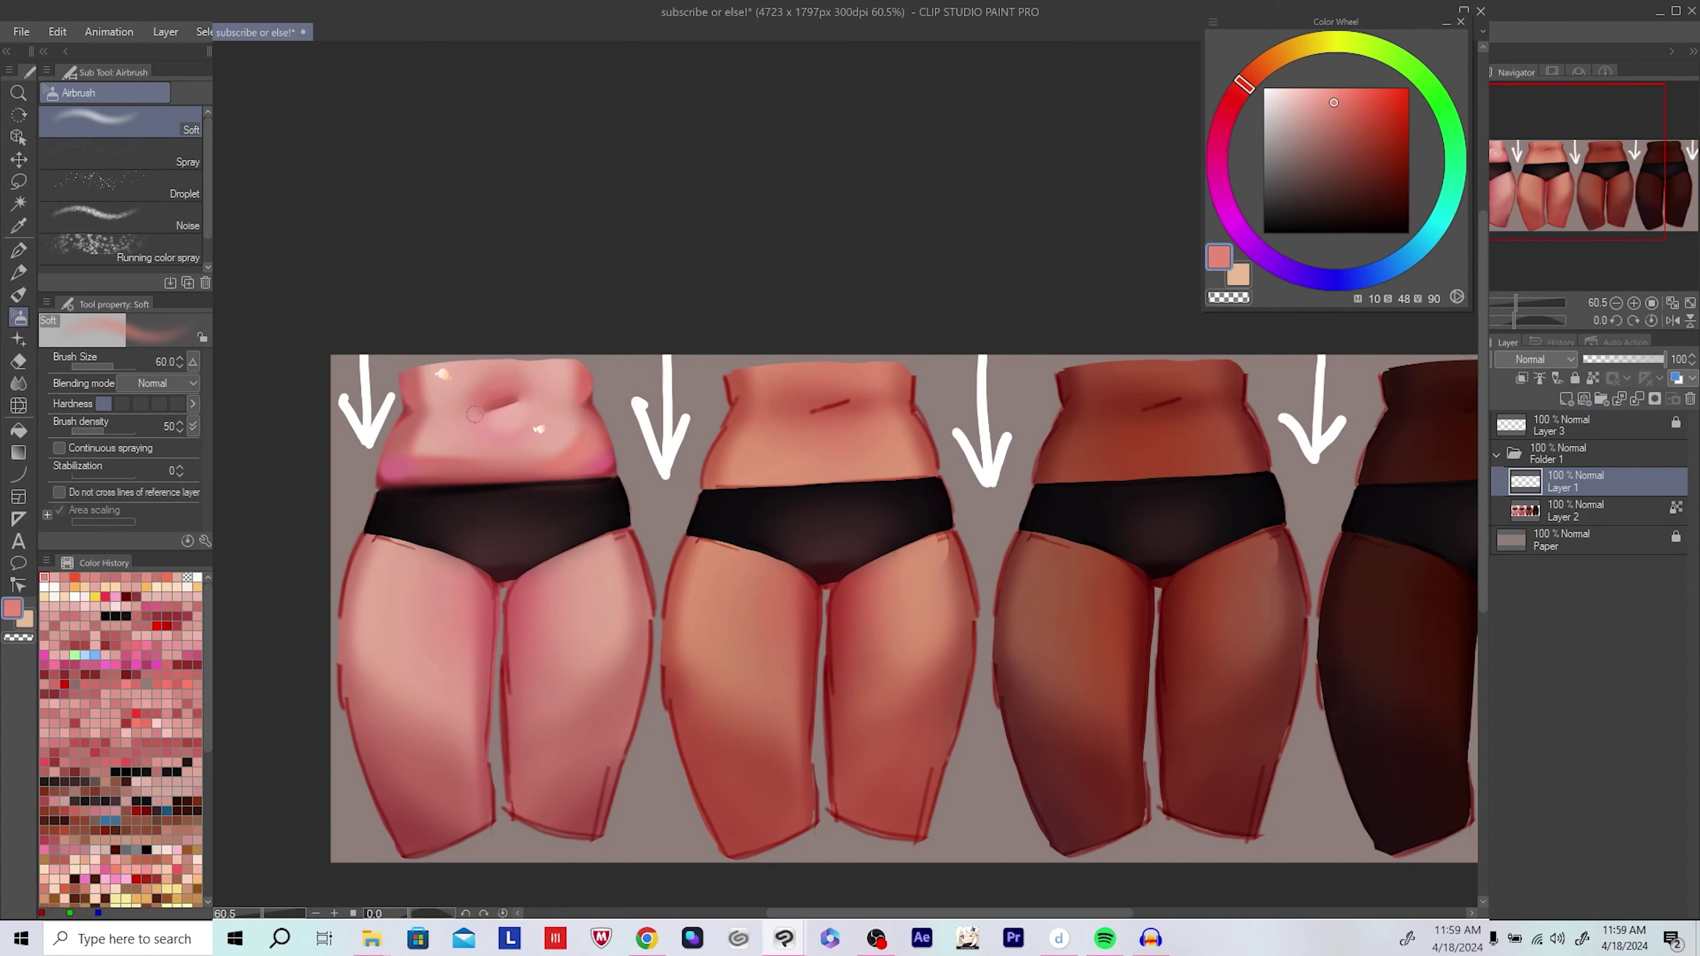
pyautogui.scroll(1, 565, 512)
pyautogui.scroll(1, 566, 512)
pyautogui.scroll(1, 565, 513)
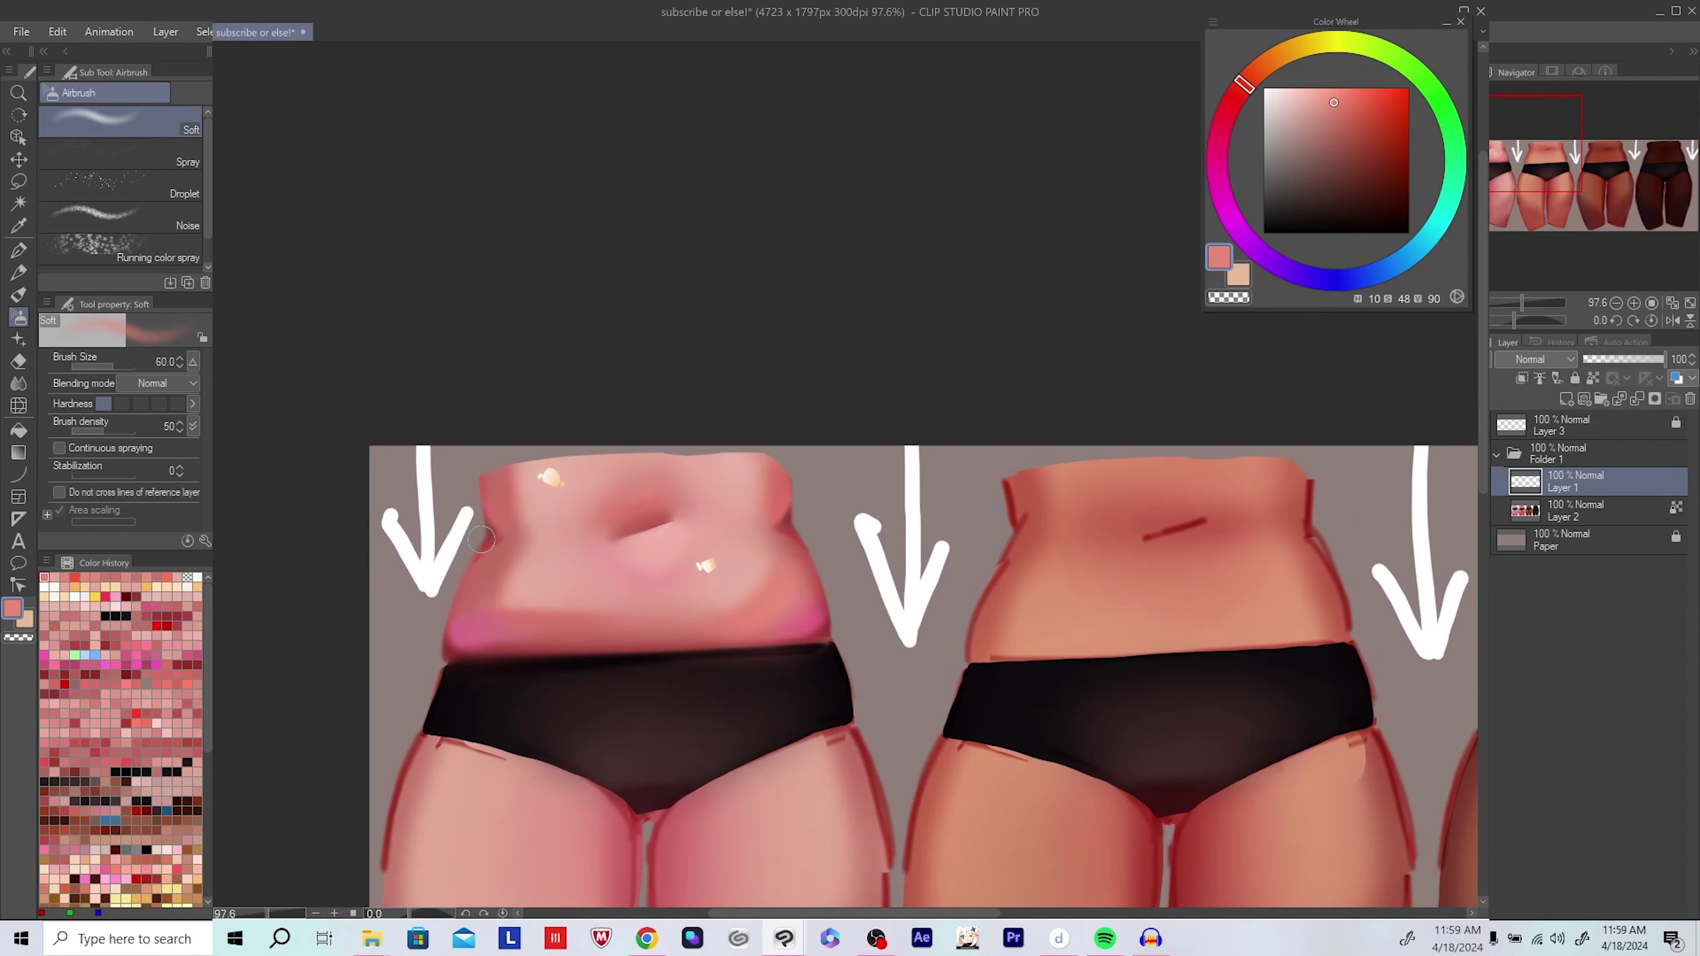
pyautogui.moveTo(1405, 90); pyautogui.dragTo(1461, 86)
pyautogui.scroll(1, 565, 516)
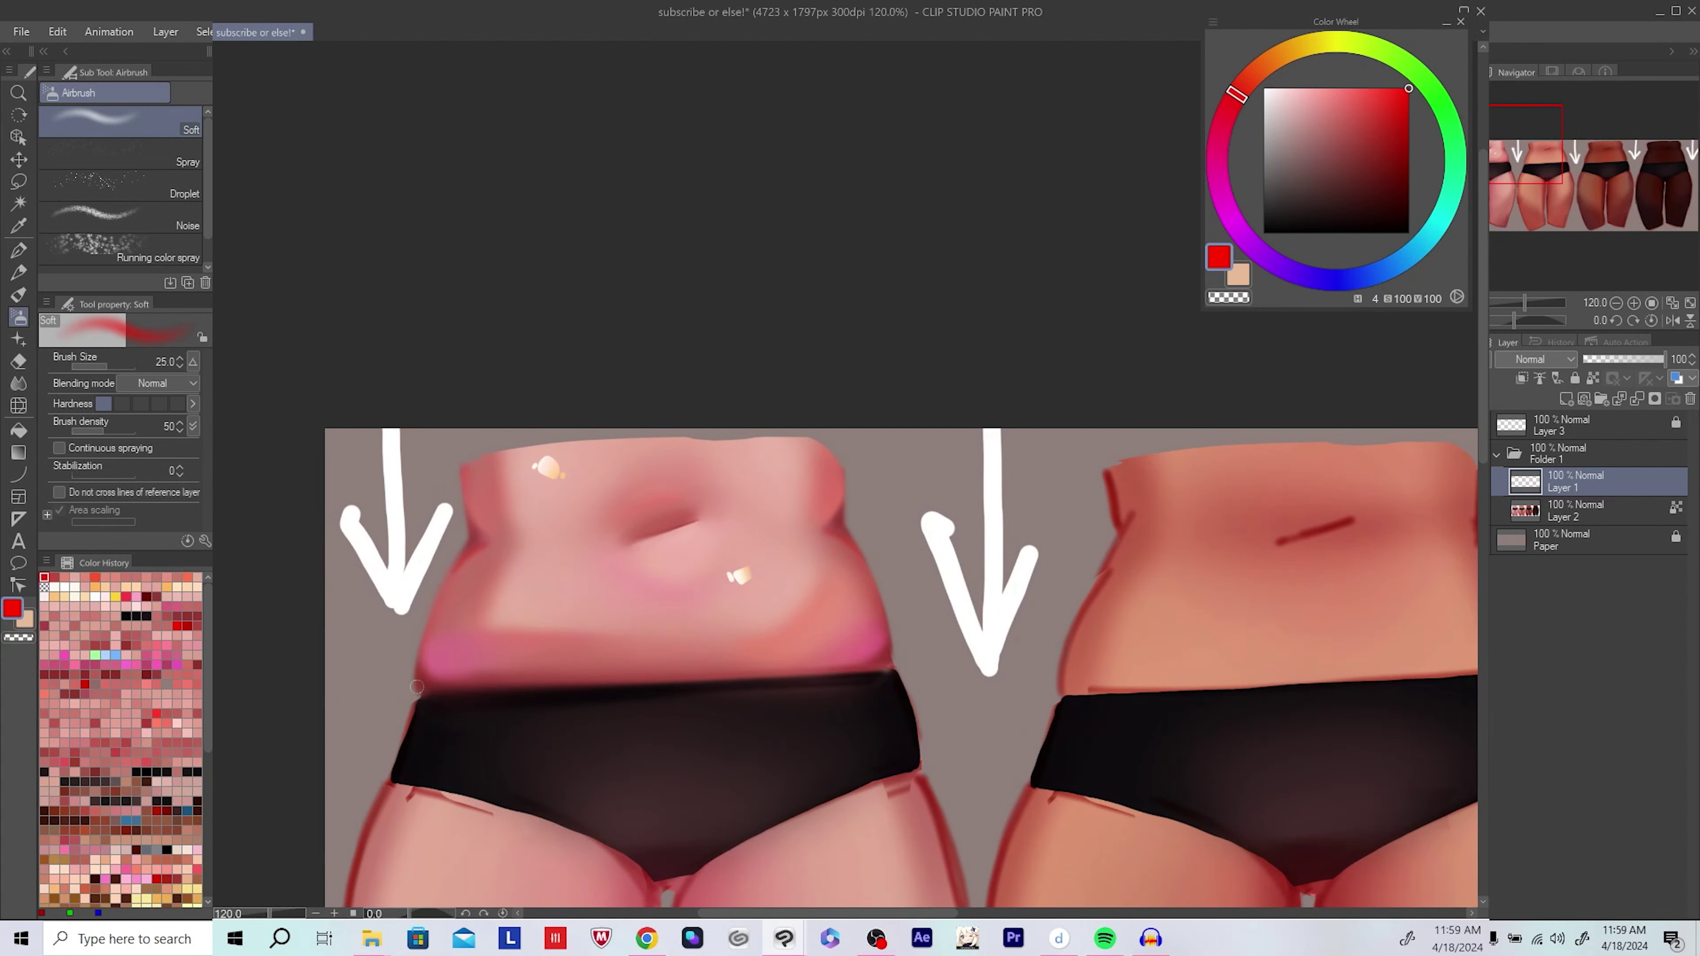
pyautogui.scroll(1, 537, 576)
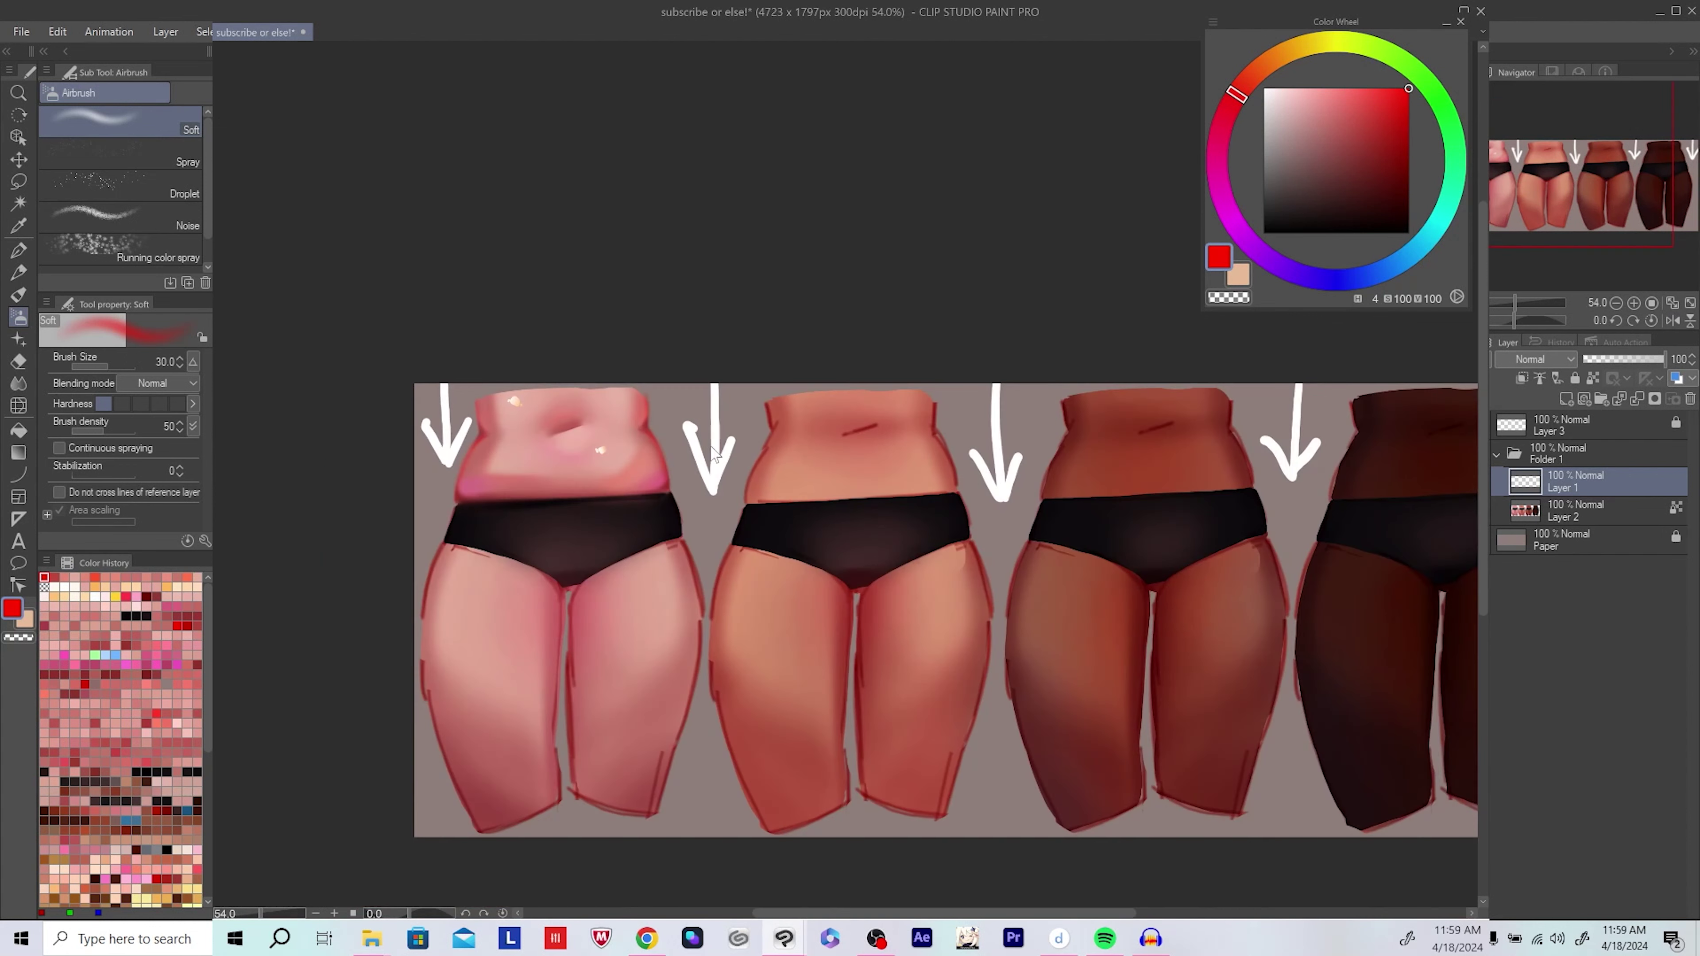
pyautogui.scroll(-3, 557, 513)
pyautogui.scroll(3, 557, 513)
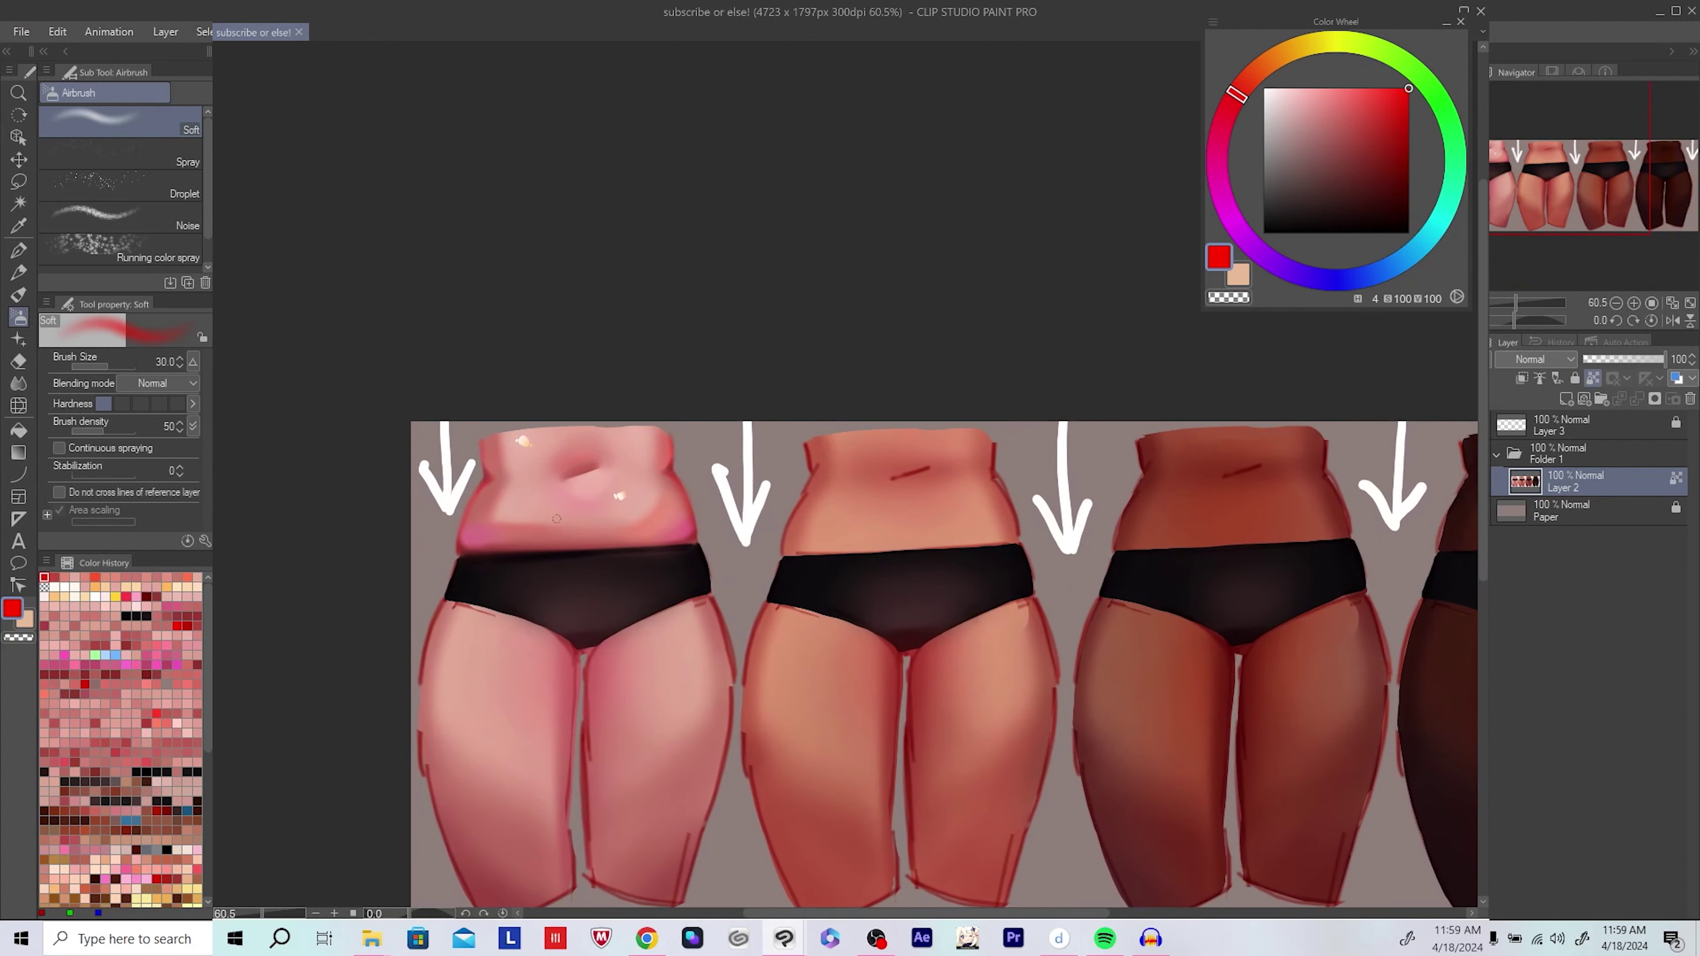
# Step: Deepen the torso's side contours with sampled red (hue 5, saturation 63, value 85) at size 70 and dark red (hue 1, saturation 91, value 39) at size 12
pyautogui.keyDown('alt'); pyautogui.click(469, 499); pyautogui.keyUp('alt')
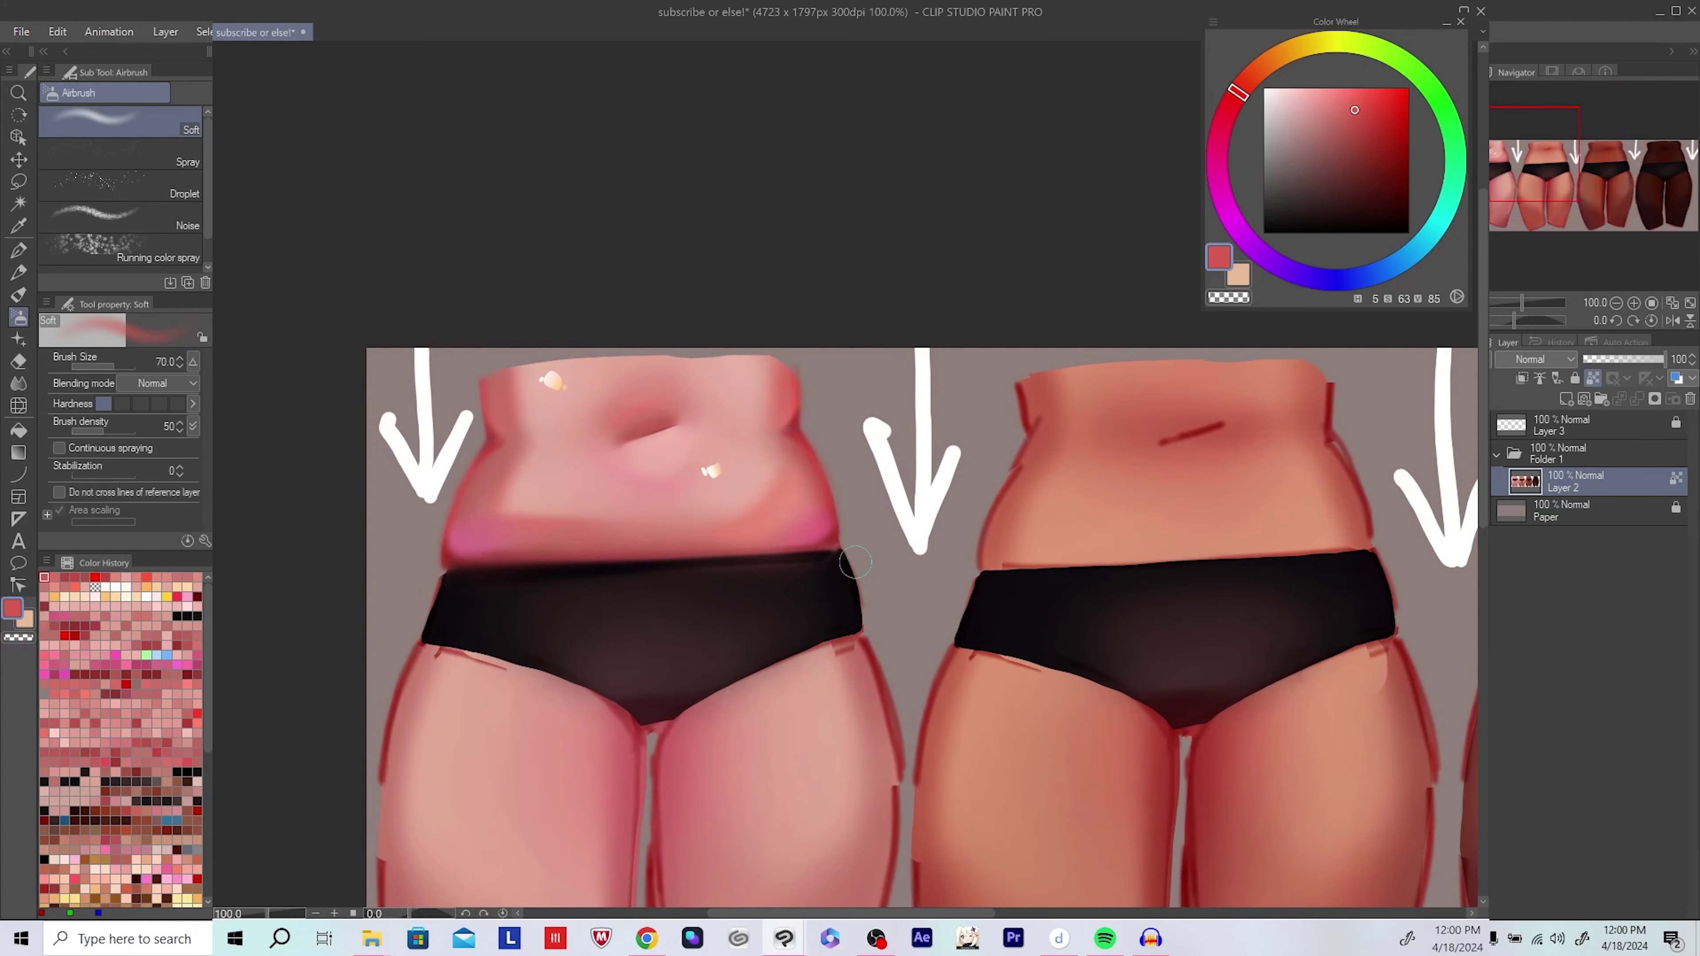
pyautogui.scroll(3, 740, 457)
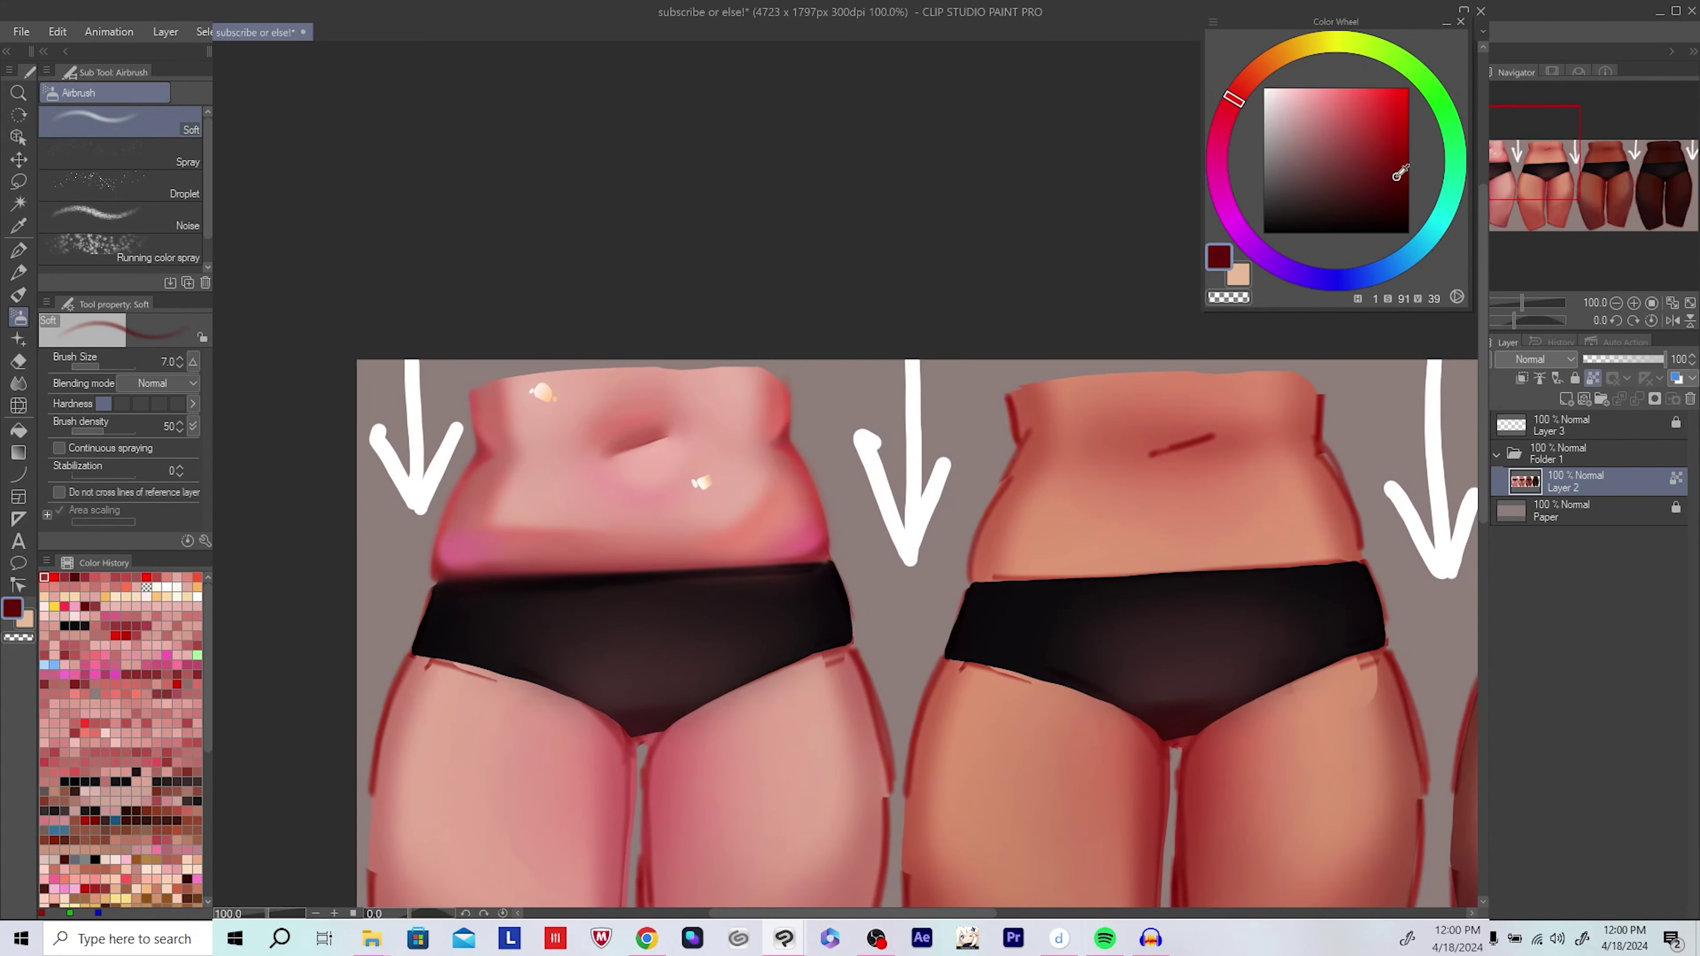
pyautogui.moveTo(903, 537); pyautogui.dragTo(951, 513)
pyautogui.press(']')
pyautogui.press(']')
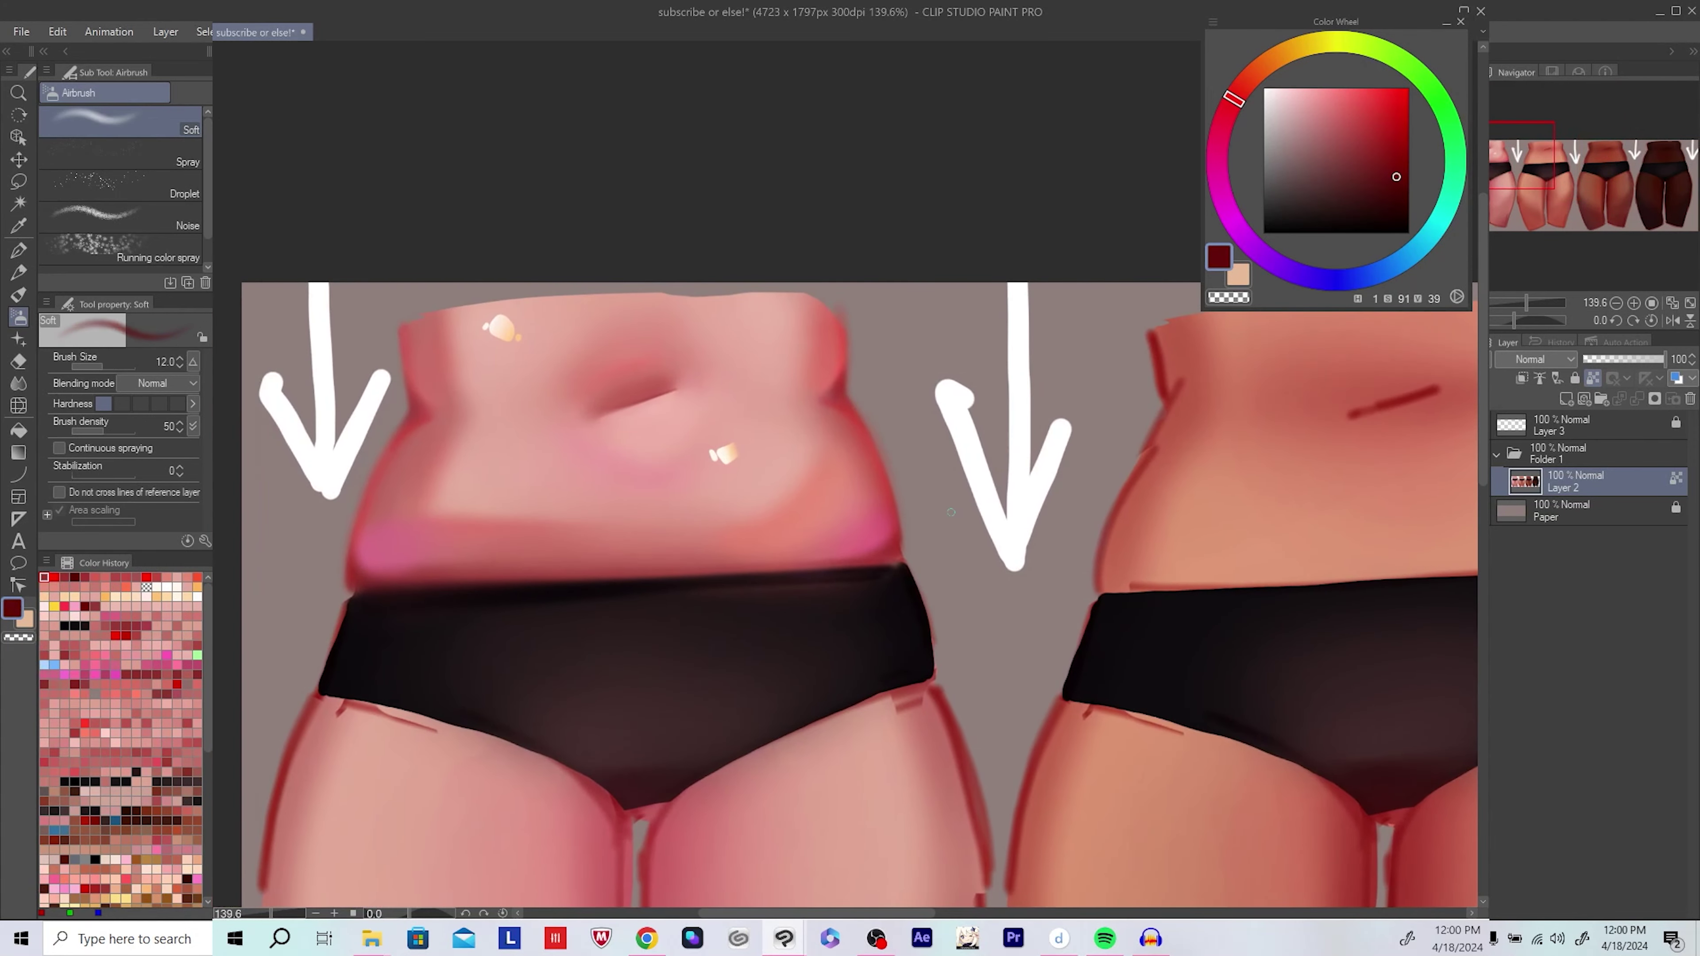
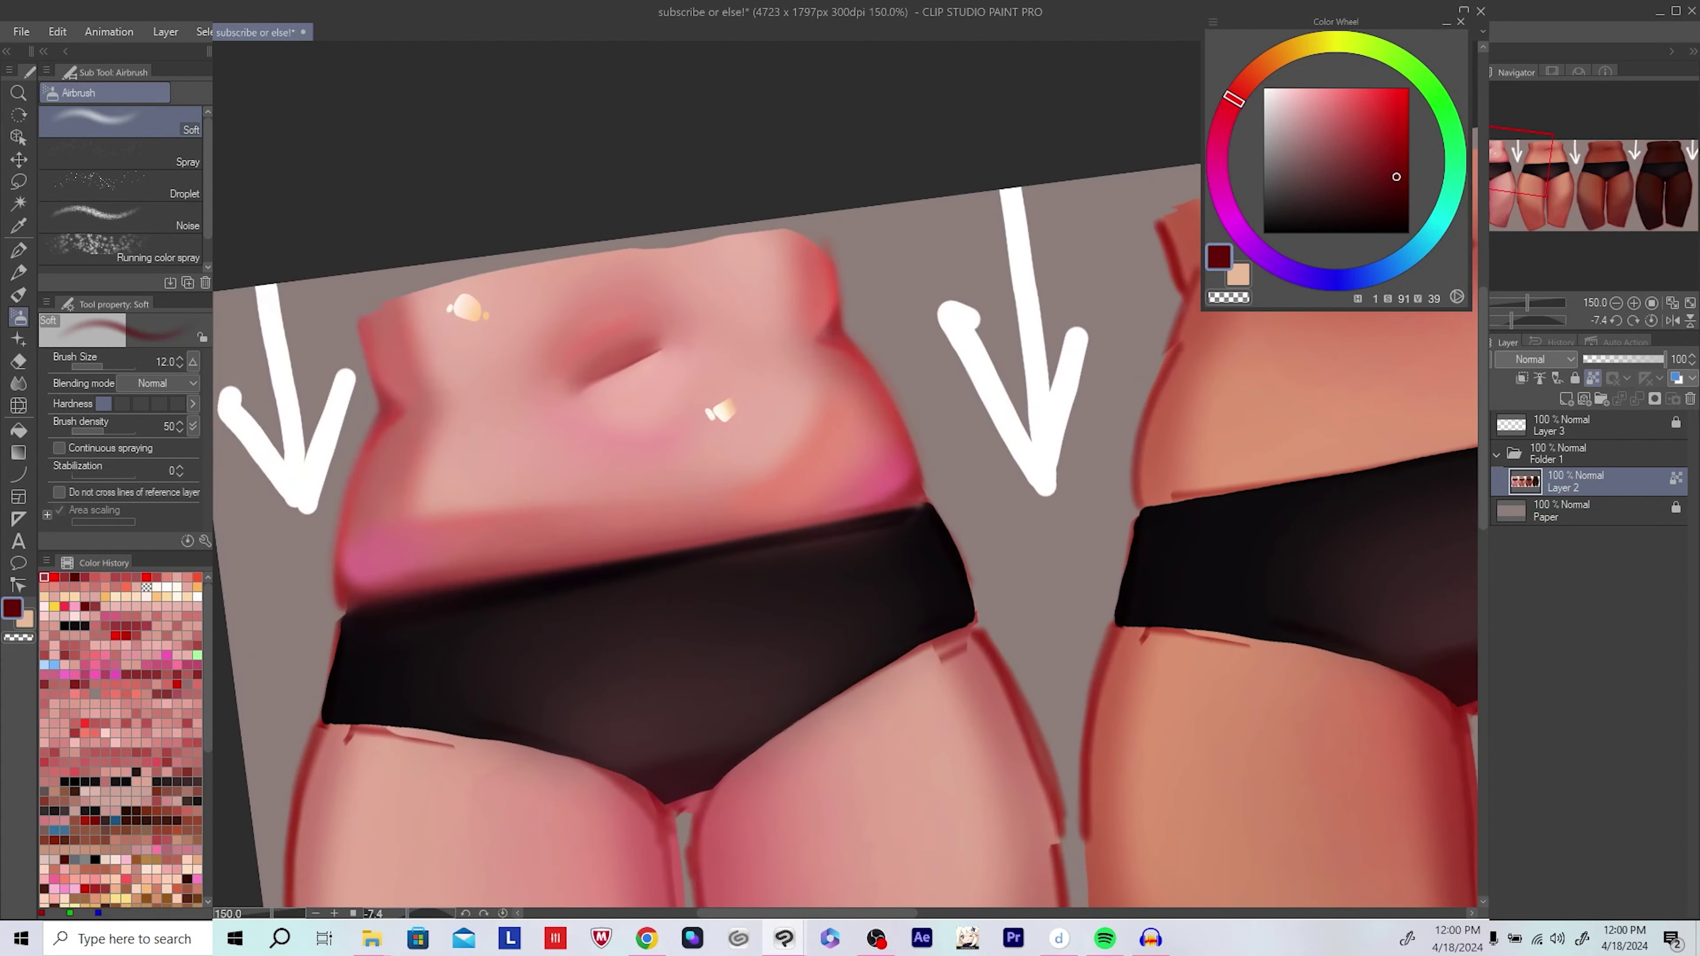
# Step: Darken the right corner where belly meets waistband with near-black red (hue 1, saturation 100, value 13) at brush size 20
pyautogui.moveTo(1404, 212); pyautogui.dragTo(1428, 213)
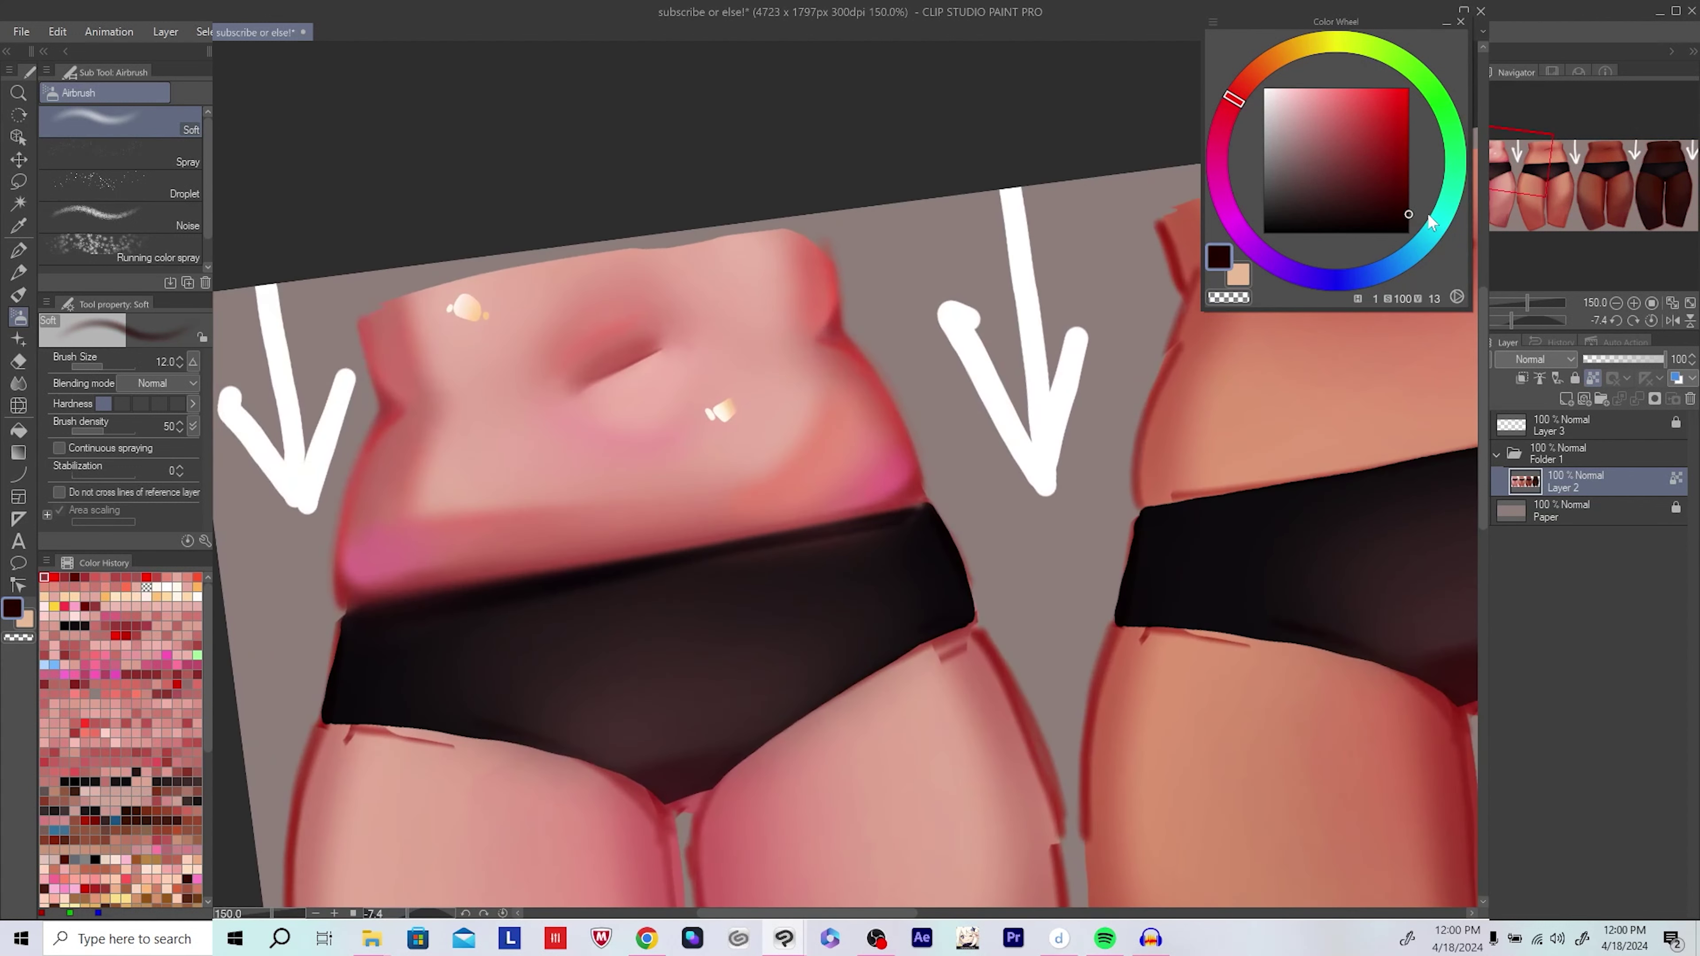
pyautogui.press(']')
pyautogui.press(']')
pyautogui.press(']')
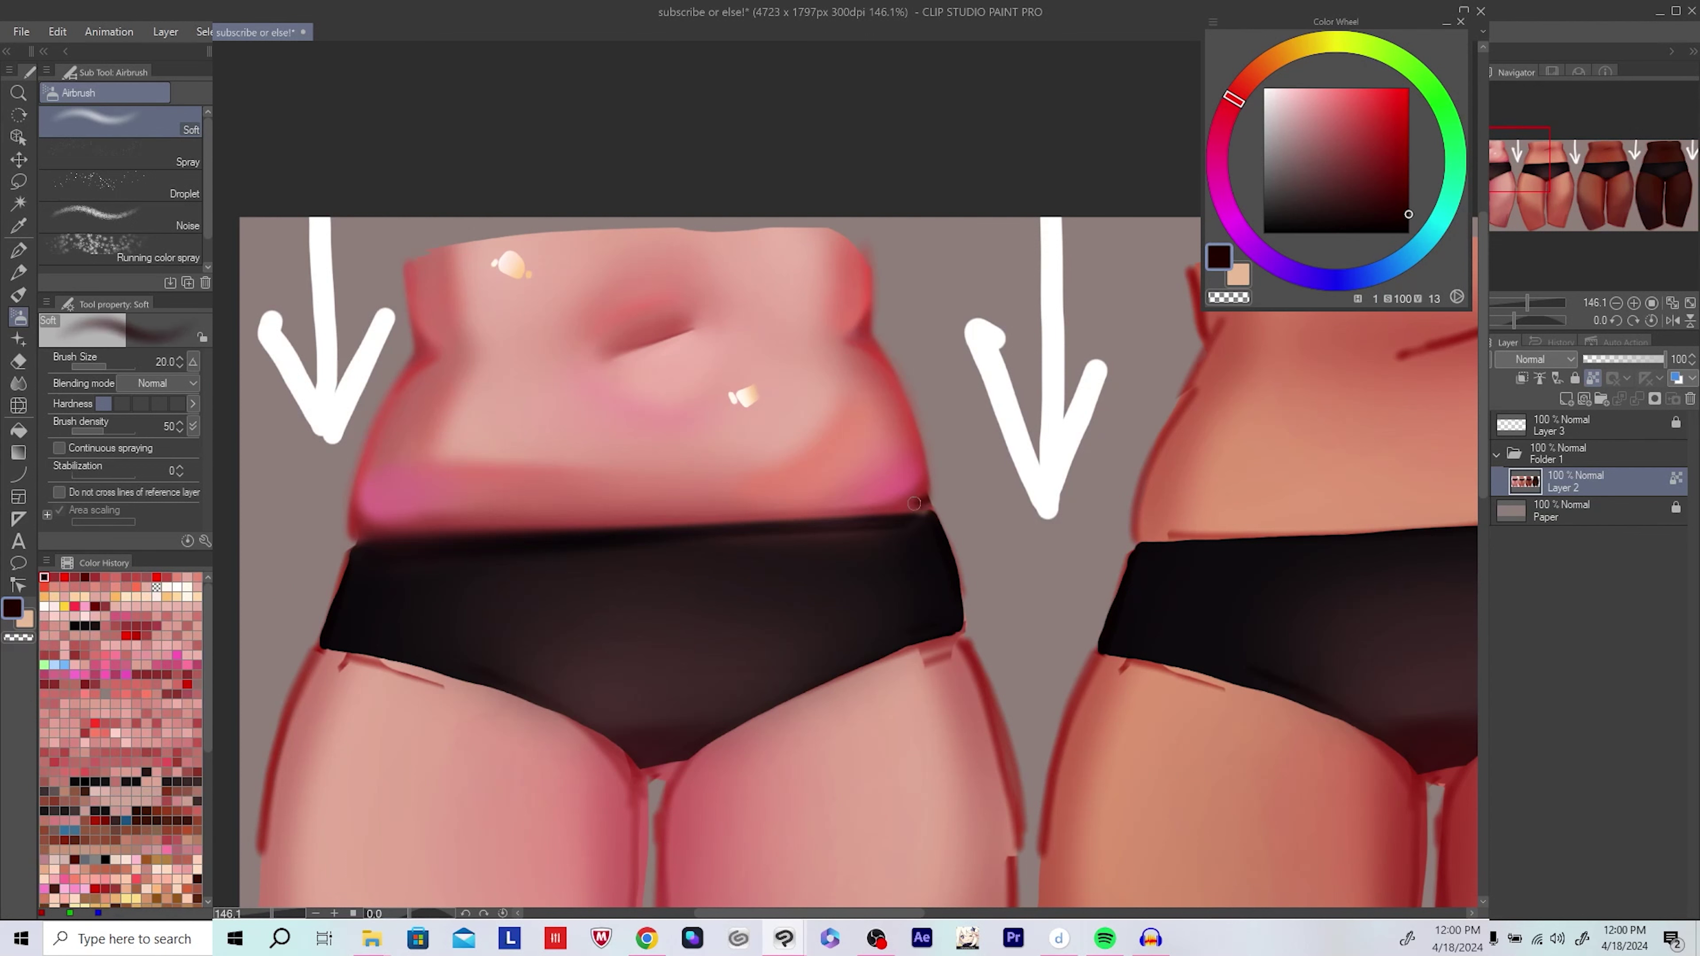
# Step: Mirror the view, darken both waist creases with the near-black red on a new clipped layer at size 20, and restore the normal view
pyautogui.press('h')
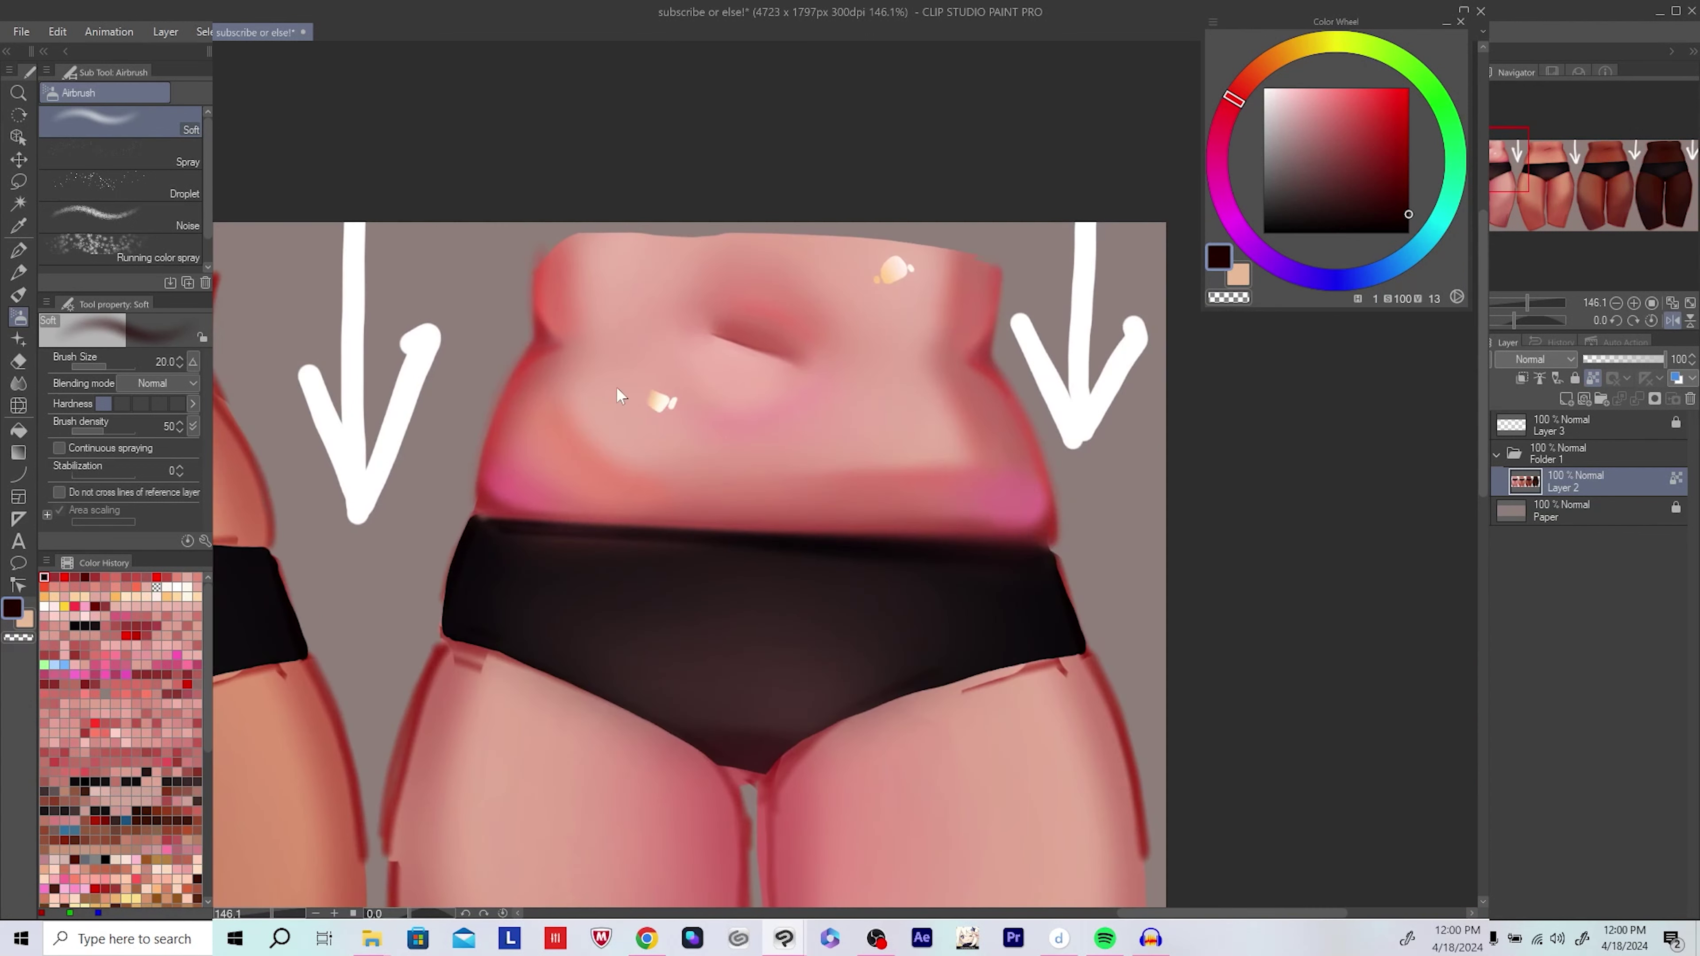
pyautogui.click(1567, 399)
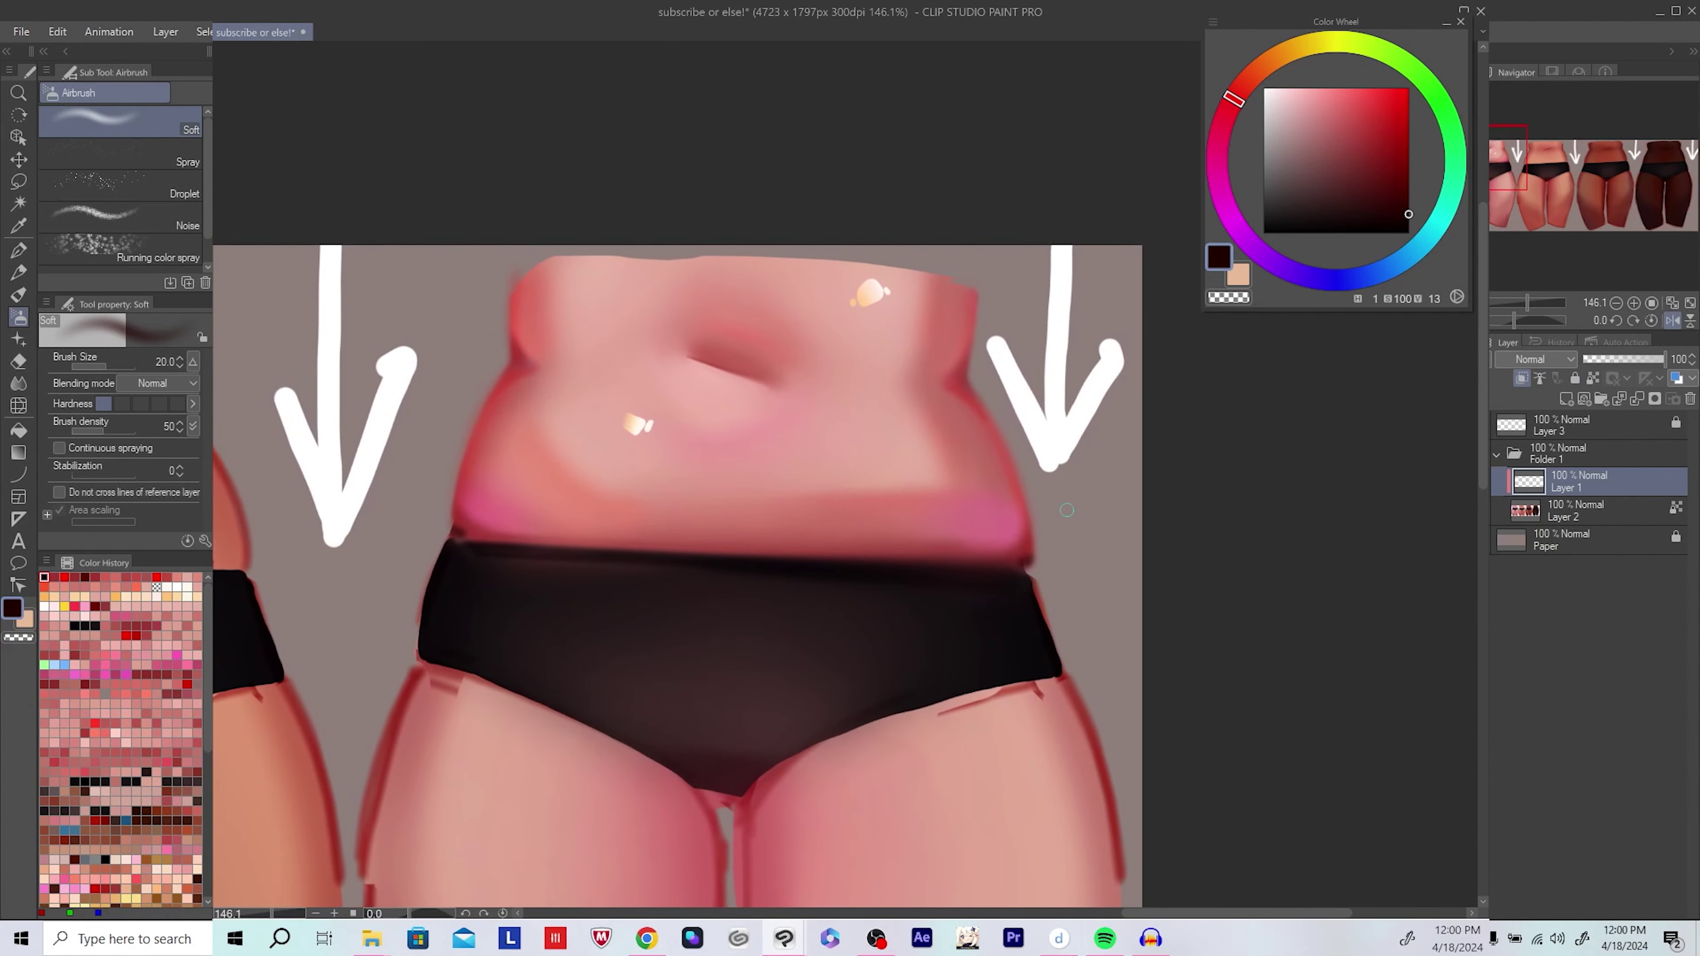
pyautogui.moveTo(511, 358); pyautogui.dragTo(489, 372)
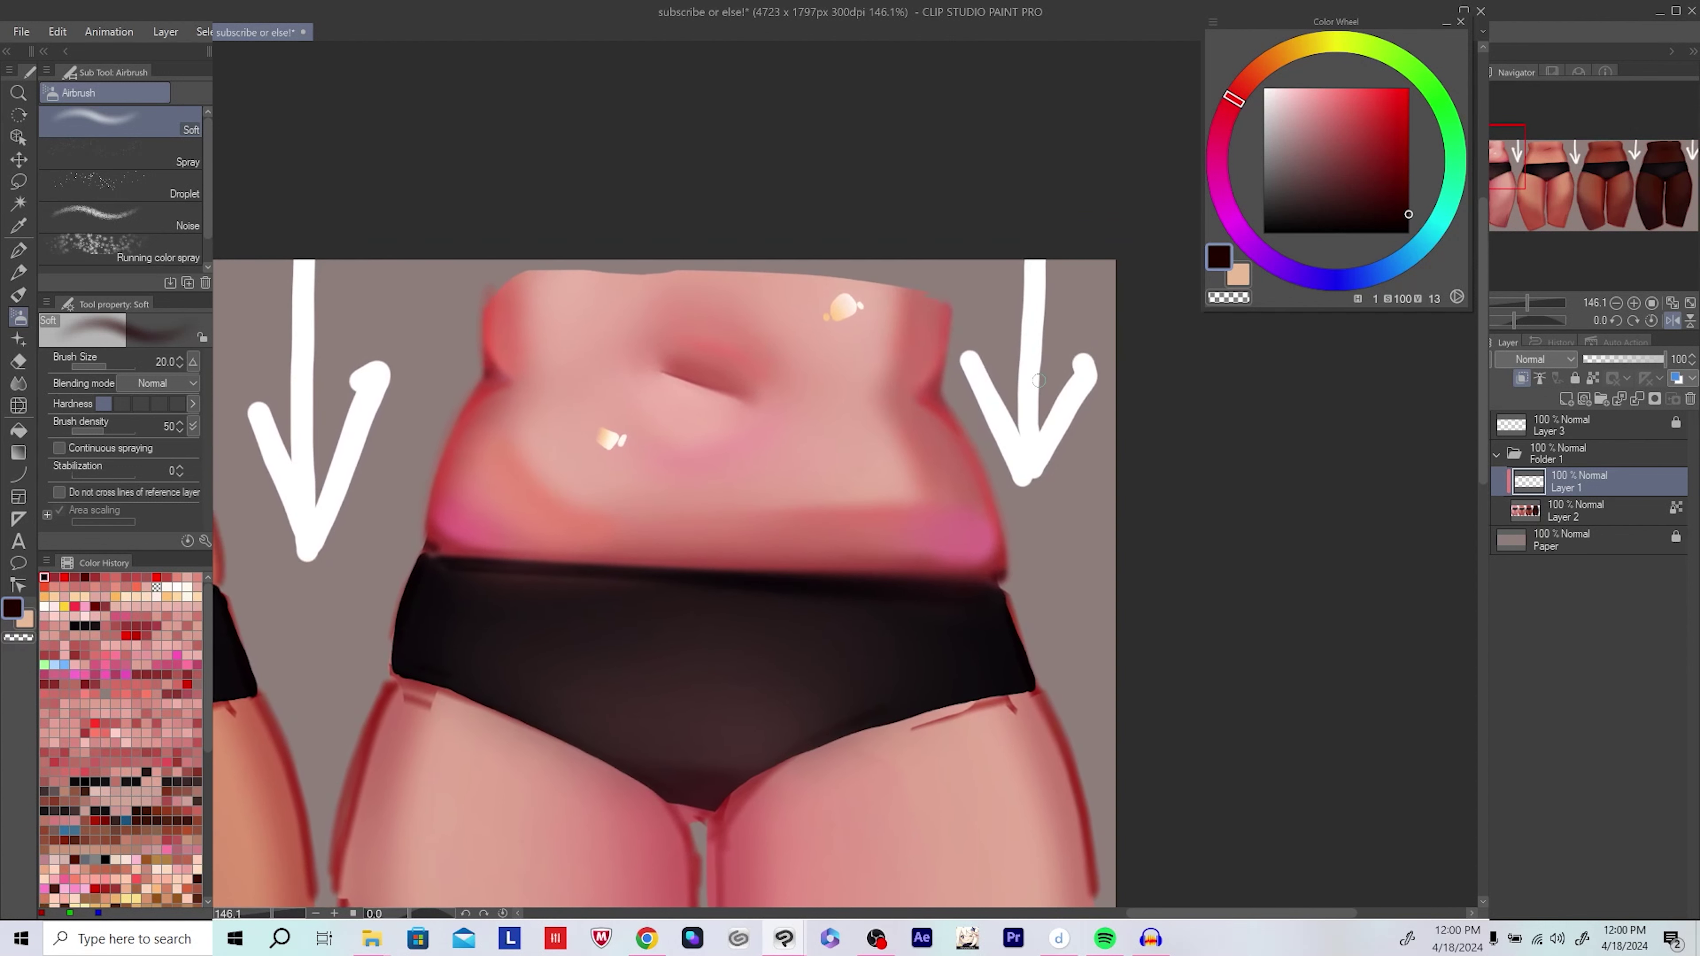
pyautogui.moveTo(945, 393); pyautogui.dragTo(938, 408)
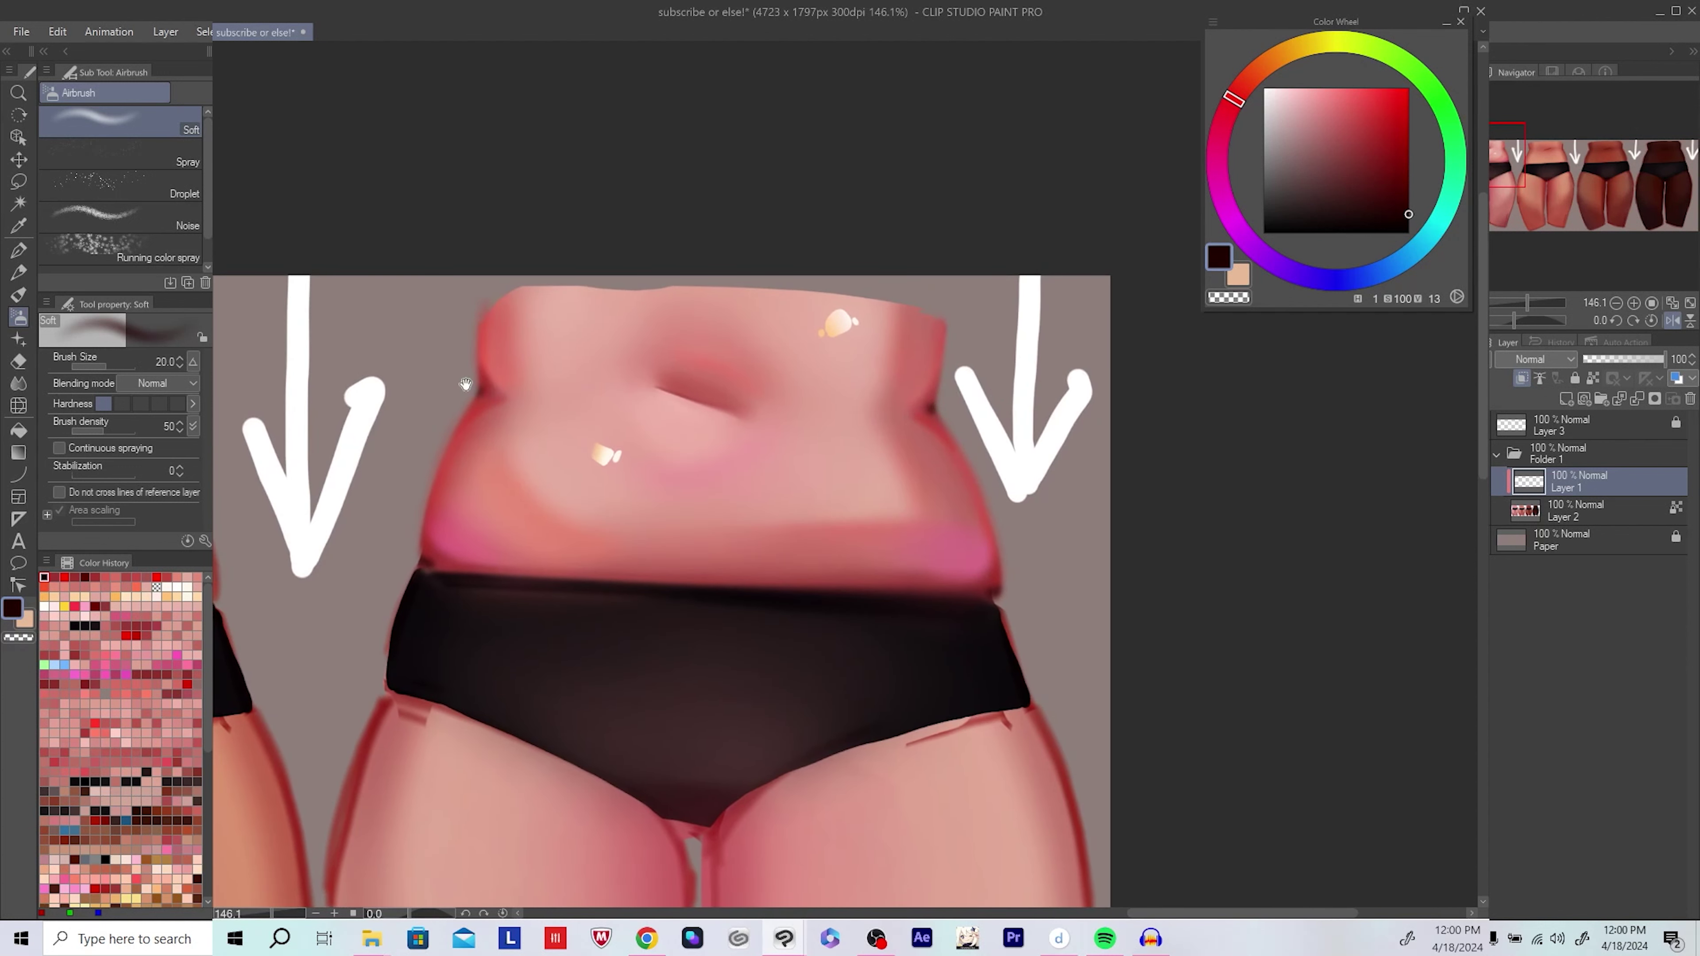
pyautogui.moveTo(466, 384); pyautogui.dragTo(428, 382)
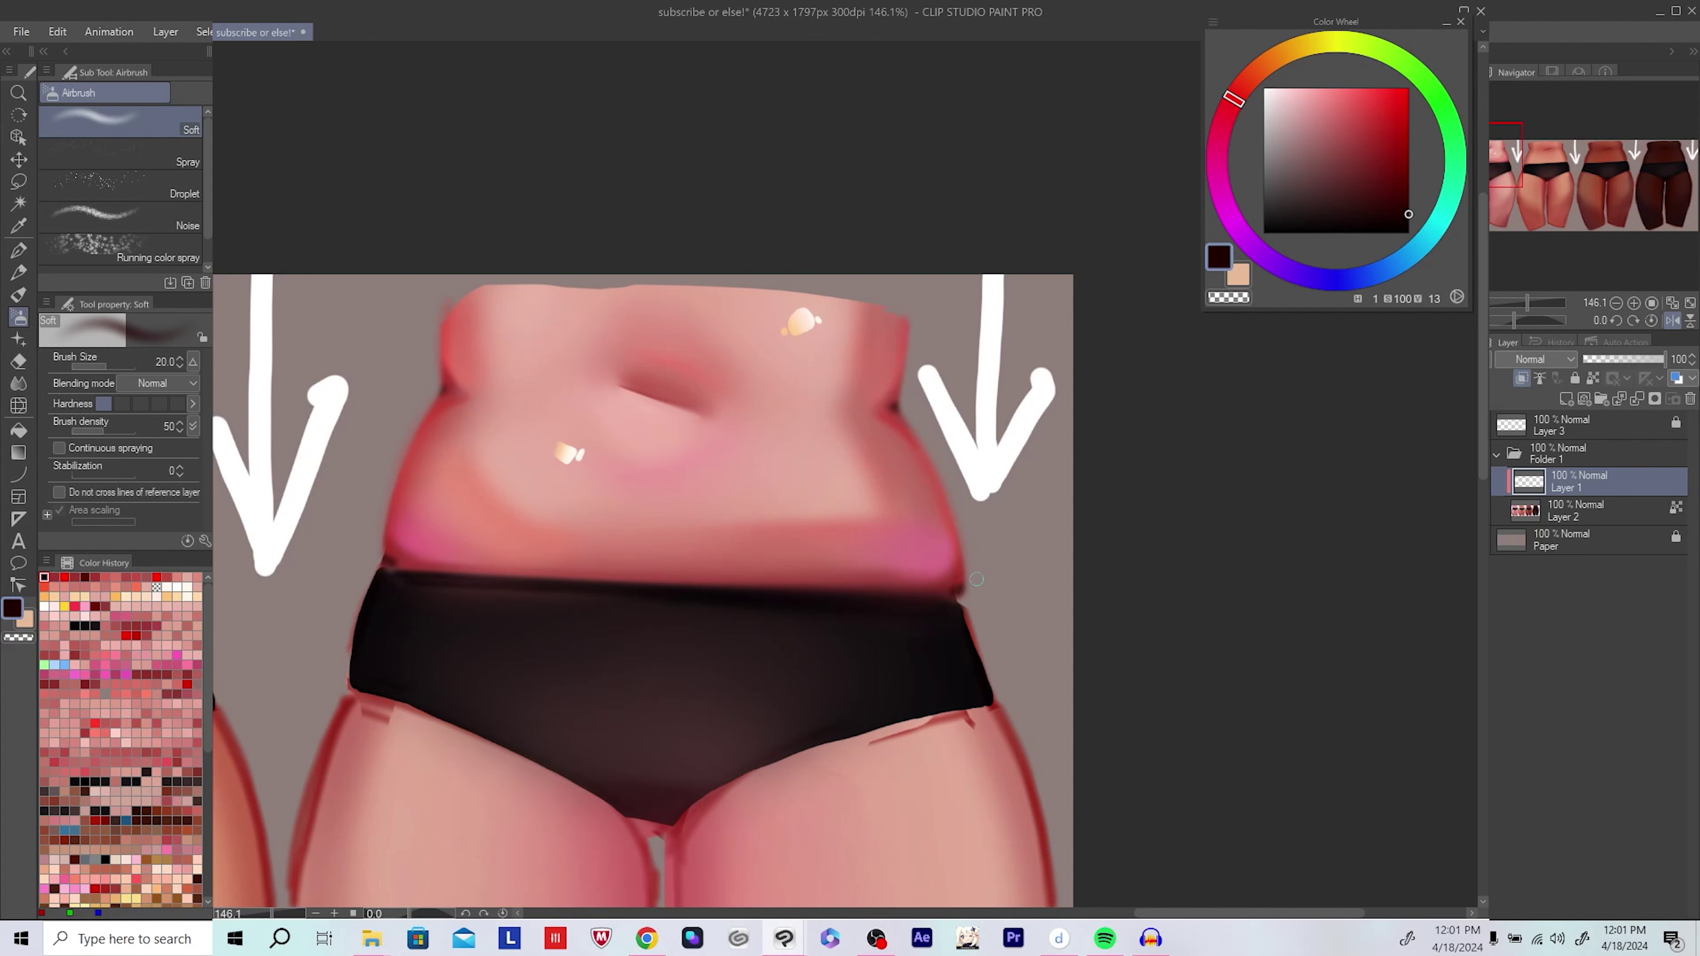
pyautogui.scroll(-5, 959, 592)
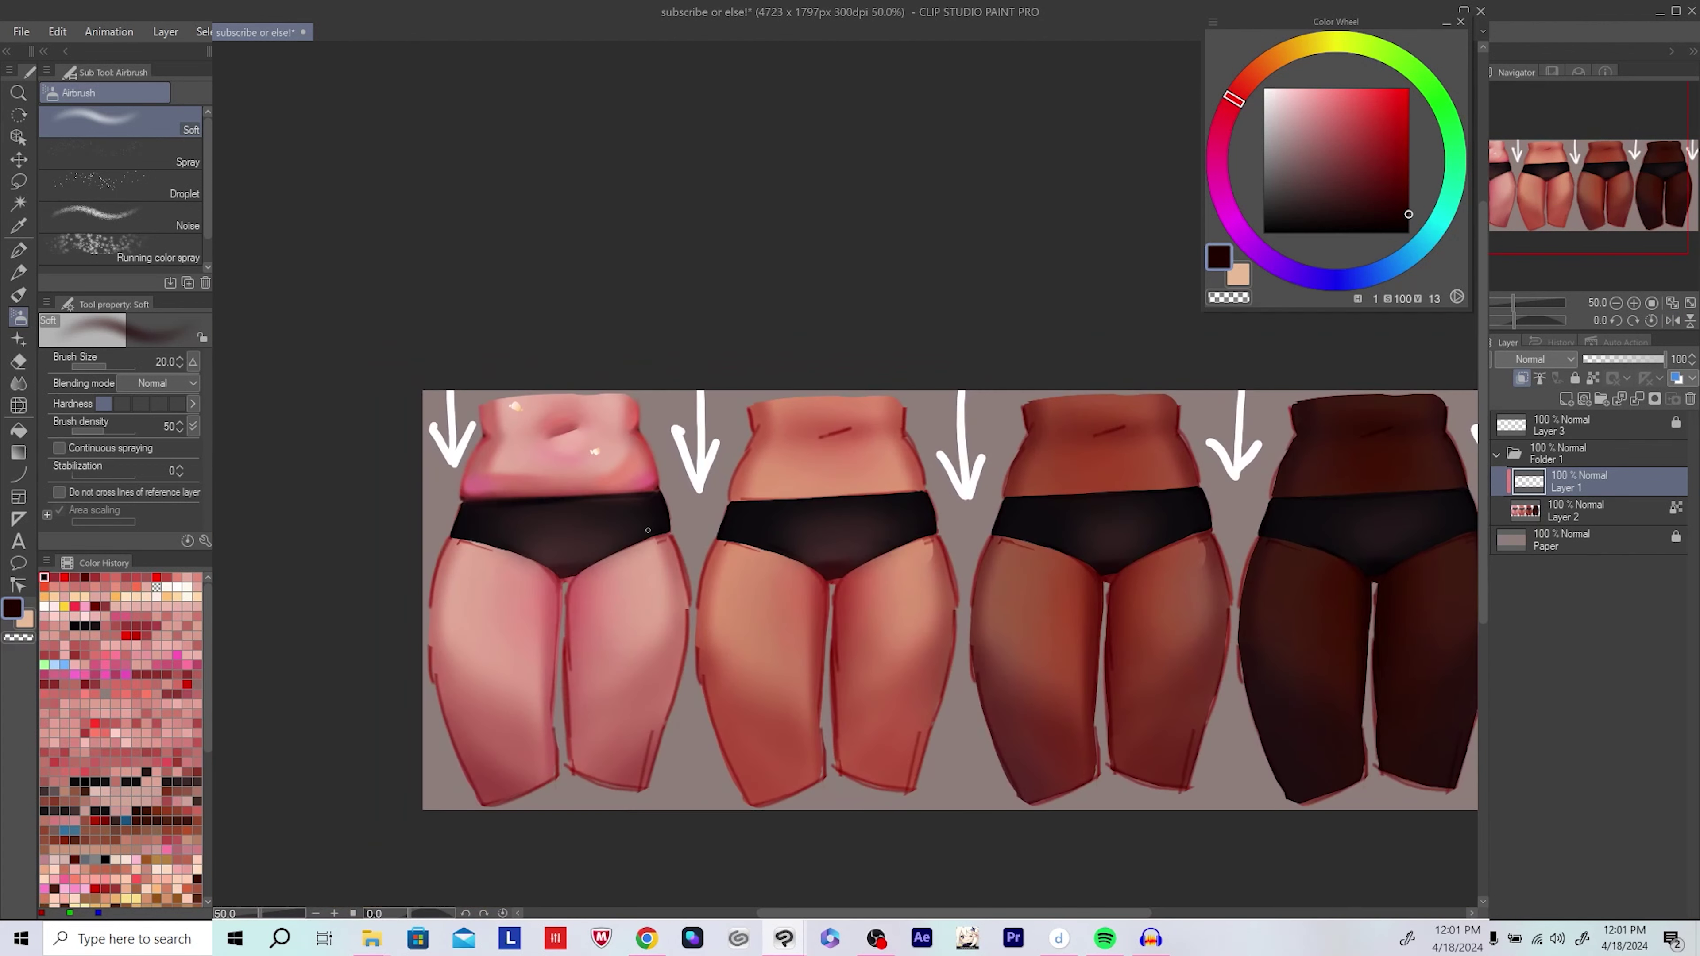
# Step: Airbrush bright red (hue 1, saturation 100, value 100) around the dark creases at size 15, merge the layer down and save
pyautogui.scroll(4, 887, 588)
pyautogui.scroll(2, 887, 588)
pyautogui.click(1408, 88)
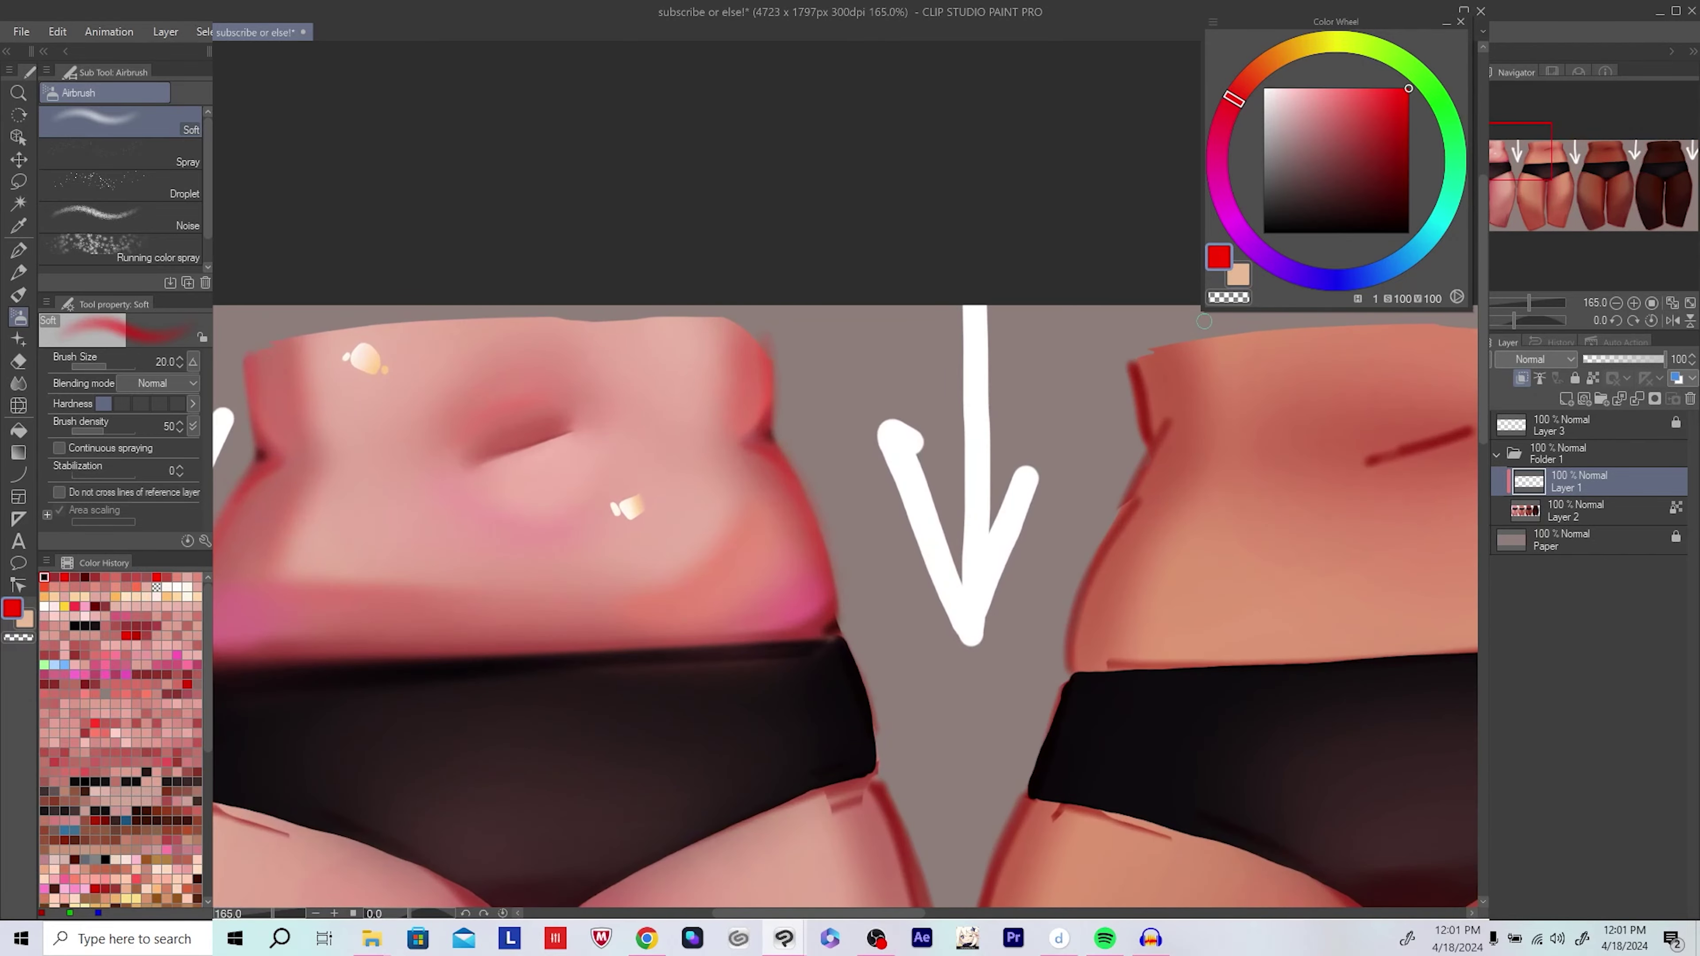
pyautogui.scroll(-4, 1203, 322)
pyautogui.hotkey('ctrl', 'e')
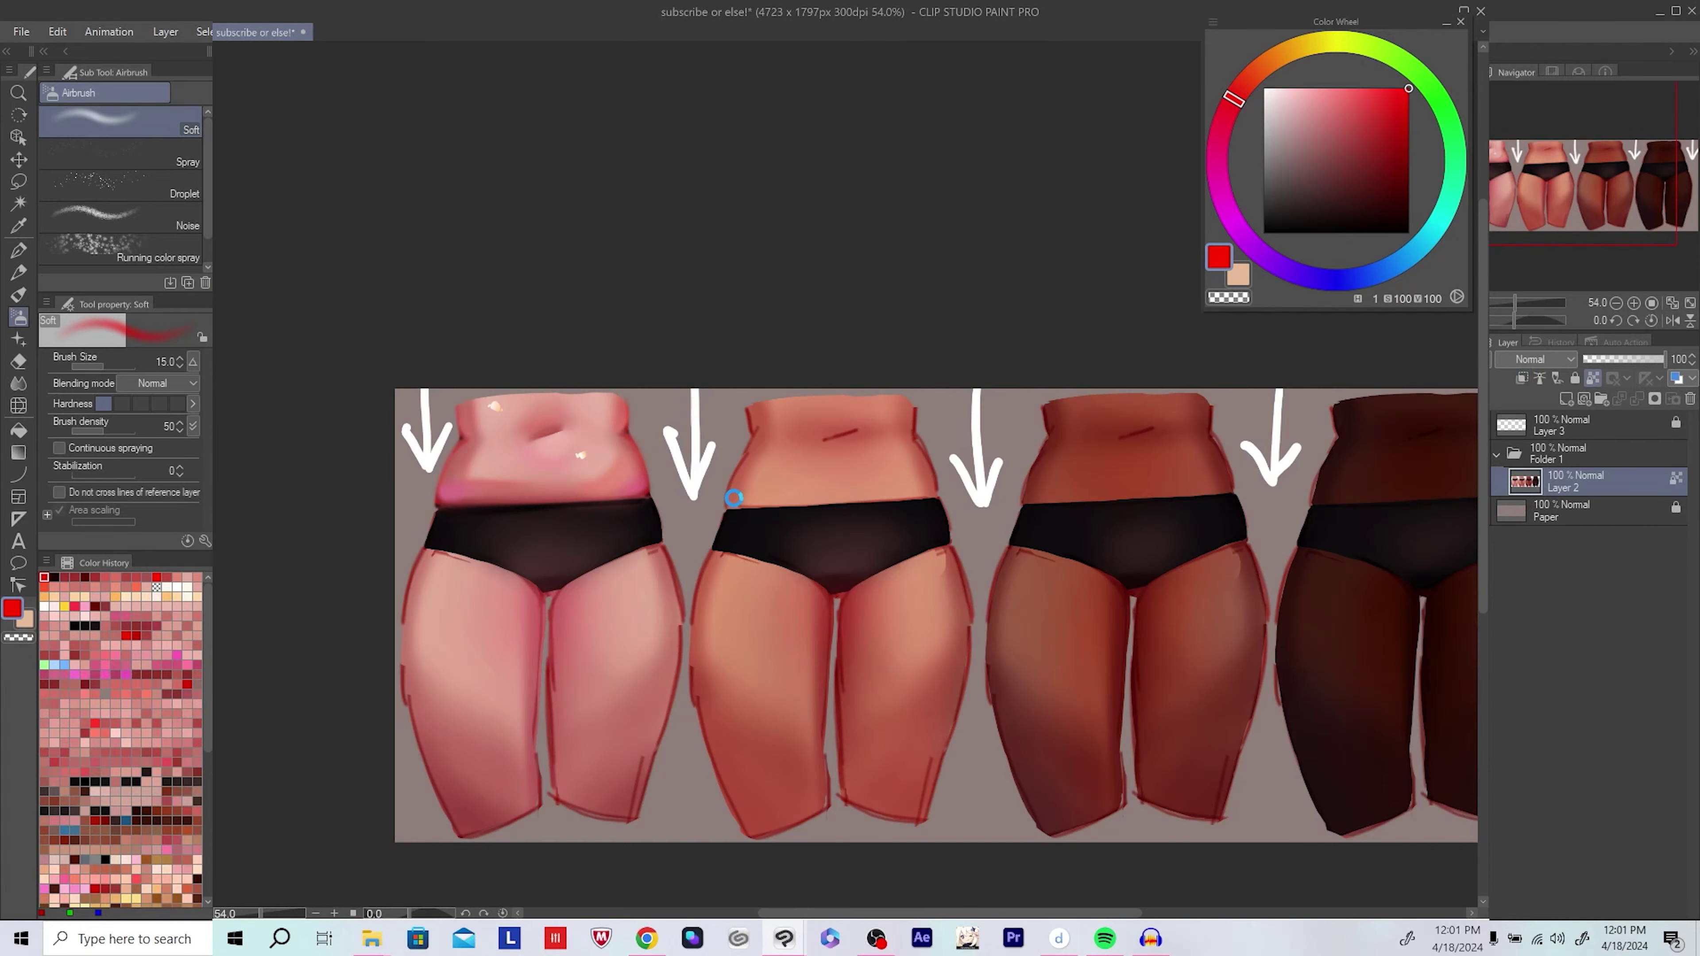
pyautogui.scroll(4, 700, 479)
pyautogui.hotkey('ctrl', 's')
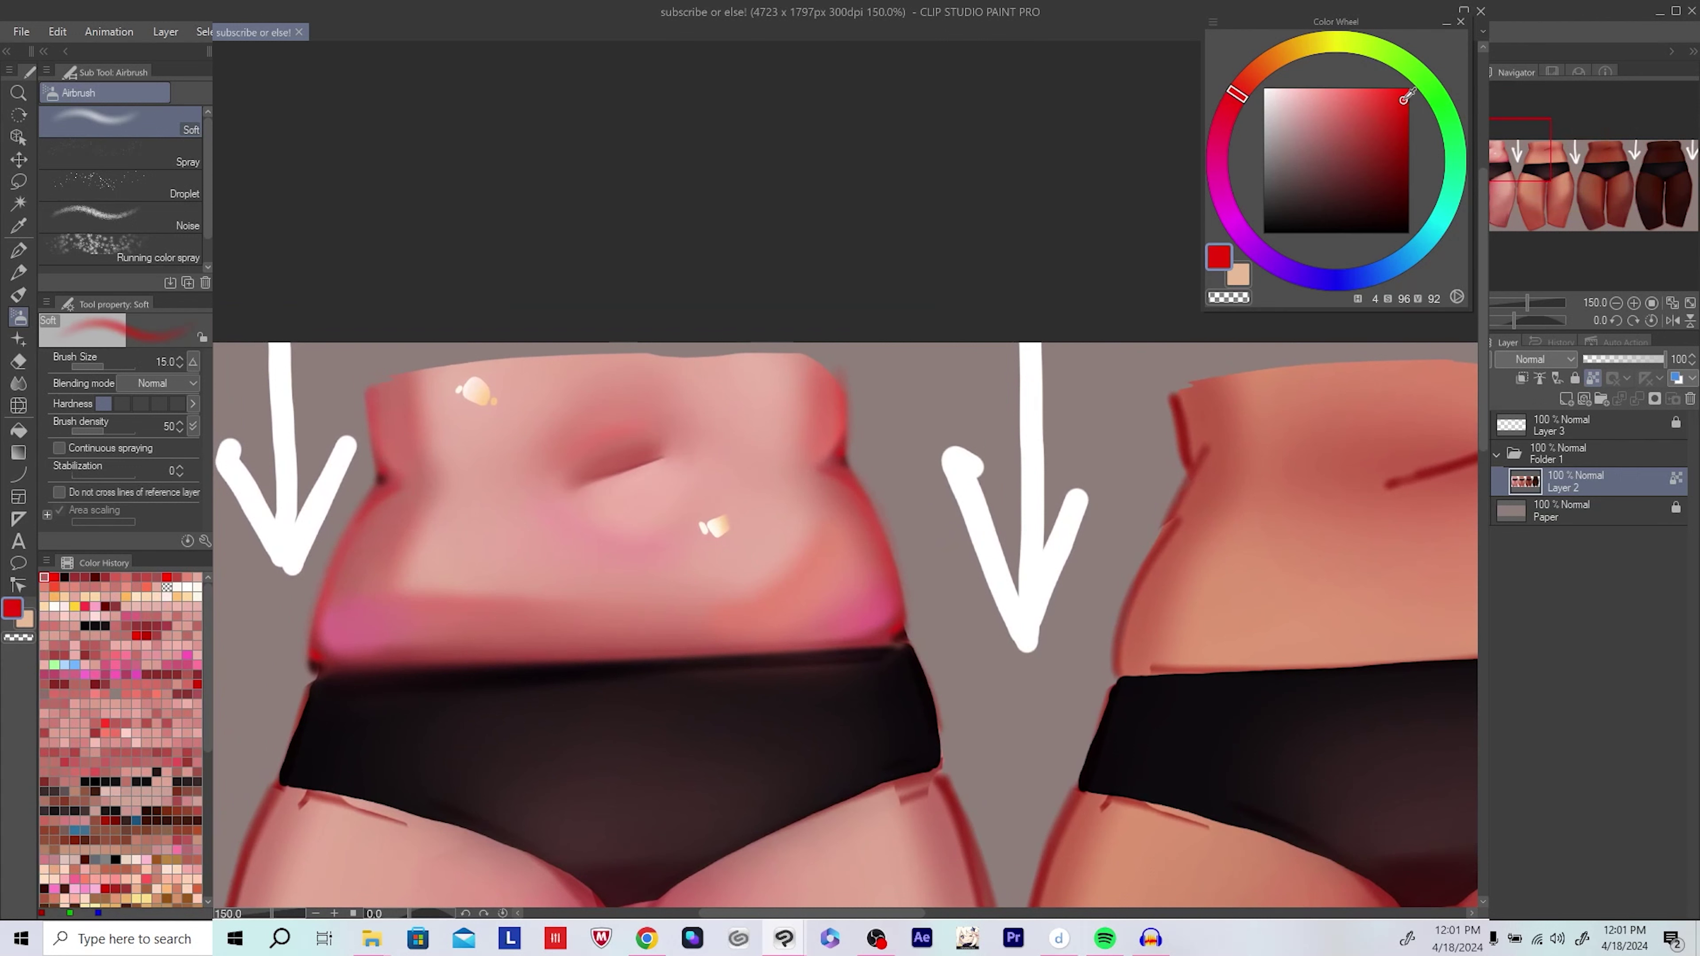
# Step: Accent the ends of the navel crease with red (hue 4, saturation 96, value 92) at size 20 and save the drawing
pyautogui.moveTo(845, 475); pyautogui.dragTo(750, 428)
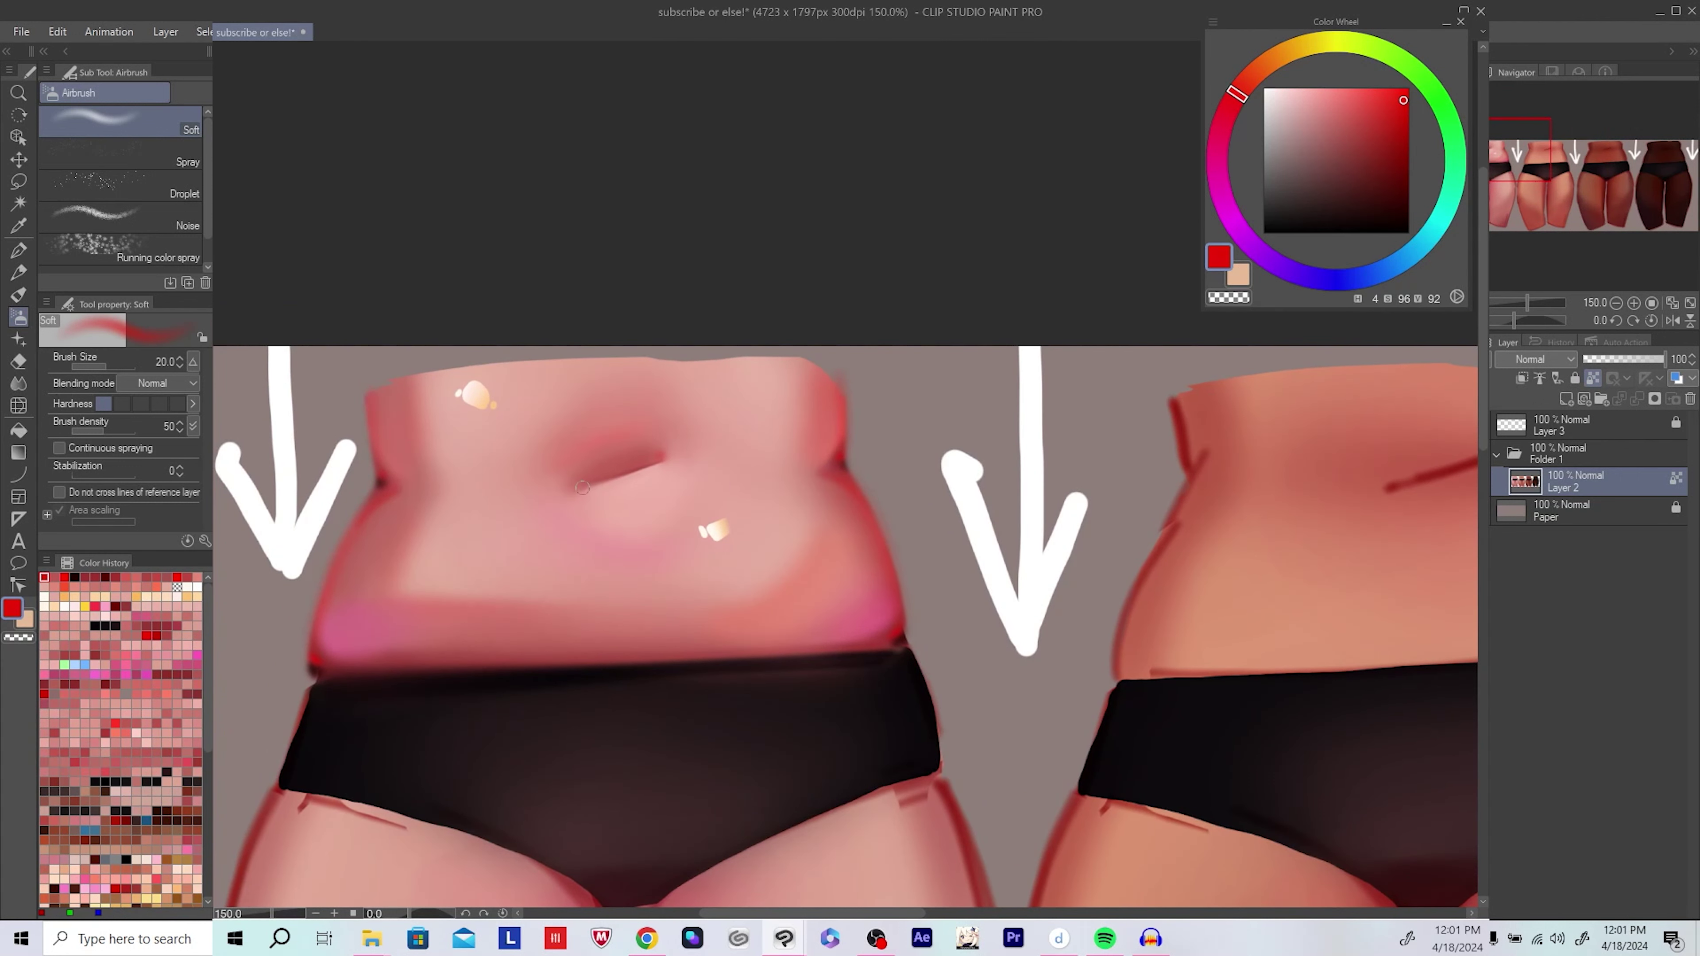
pyautogui.scroll(1, 576, 487)
pyautogui.scroll(-4, 649, 464)
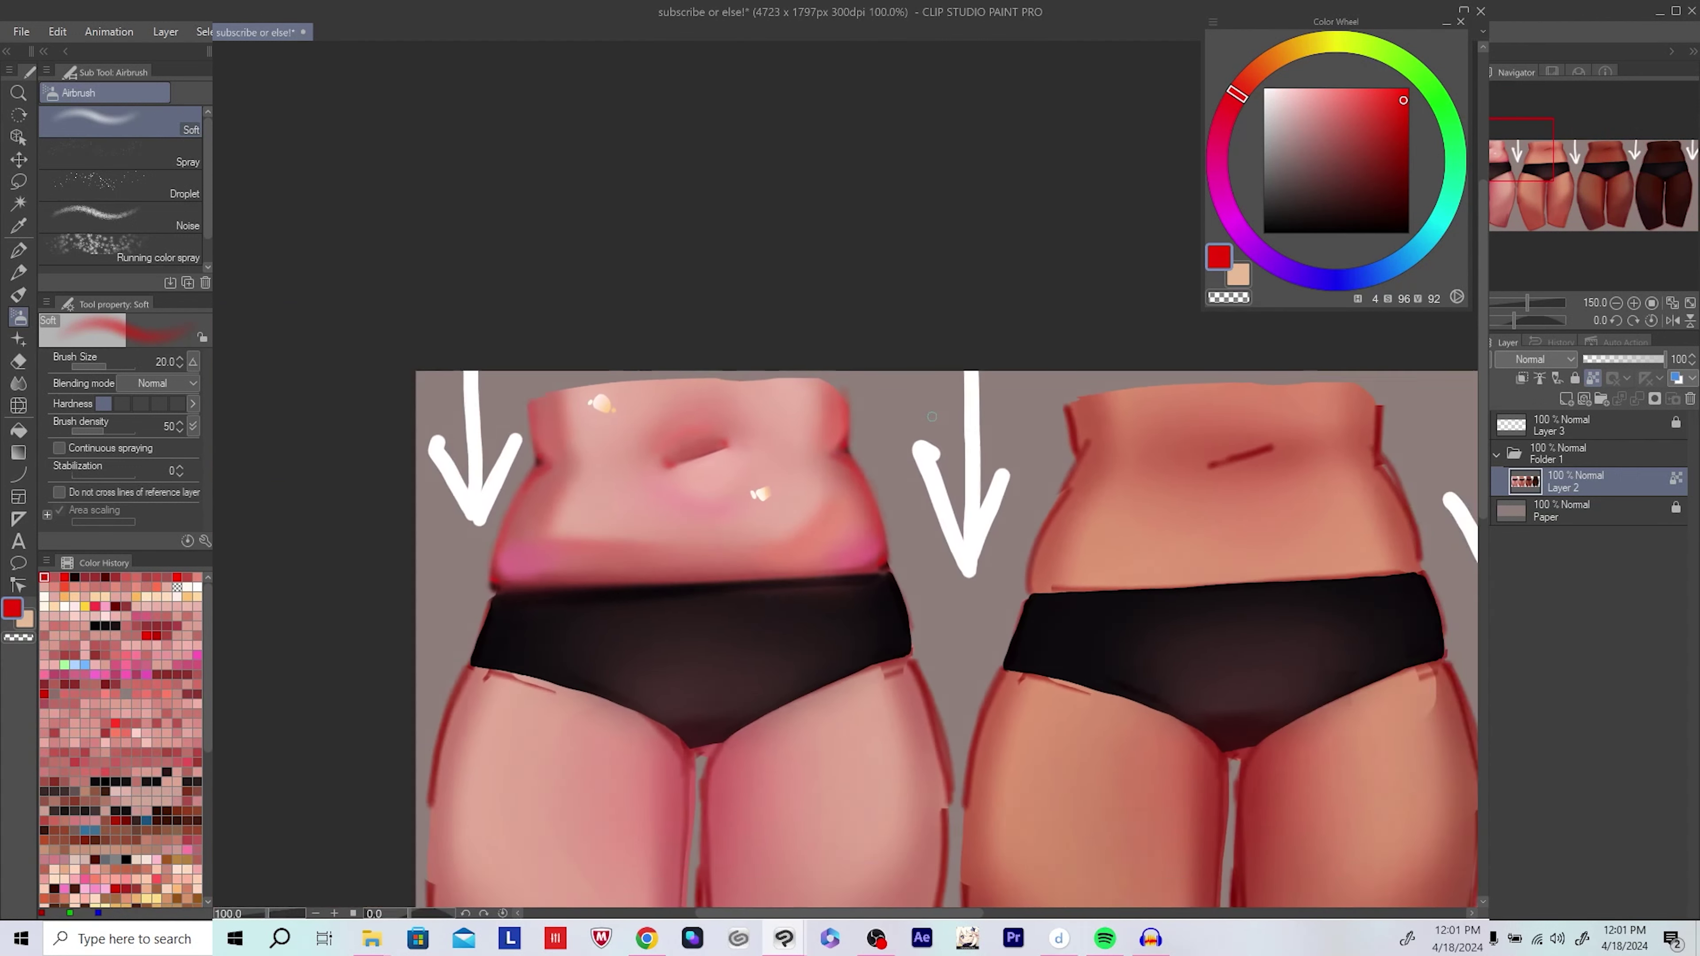
pyautogui.hotkey('ctrl', 's')
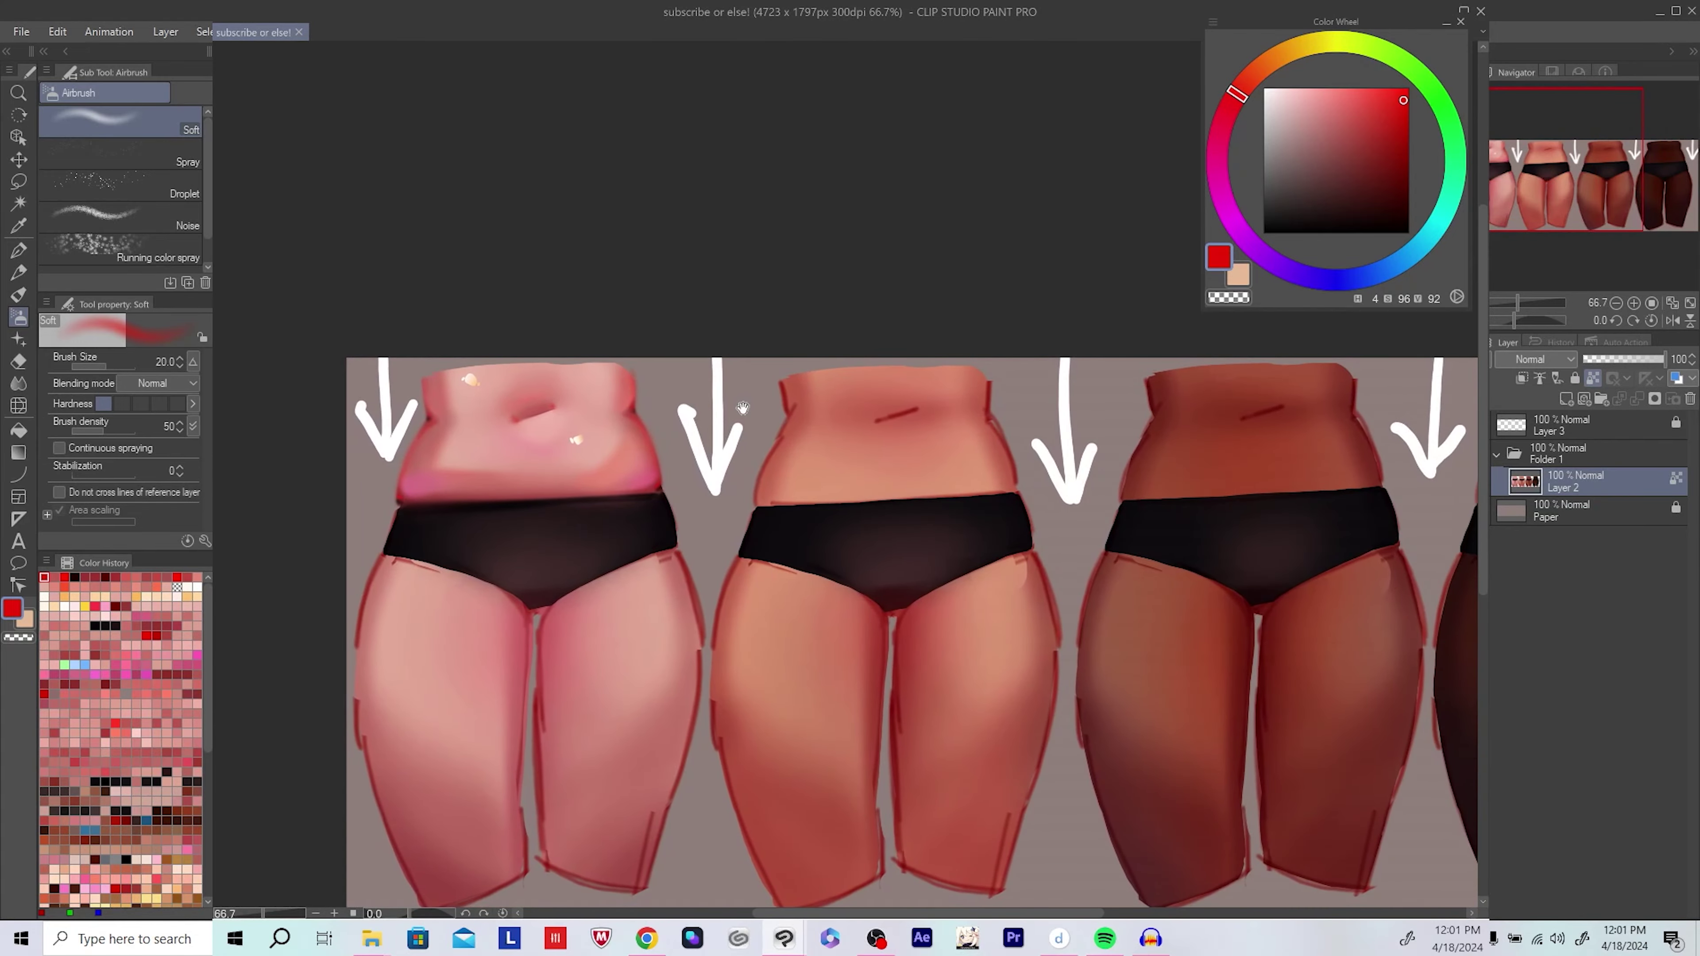
# Step: Sharpen the navel crease with a darker red (hue 4, saturation 76, value 61) at brush size 8
pyautogui.scroll(4, 491, 406)
pyautogui.keyDown('alt'); pyautogui.click(664, 412); pyautogui.keyUp('alt')
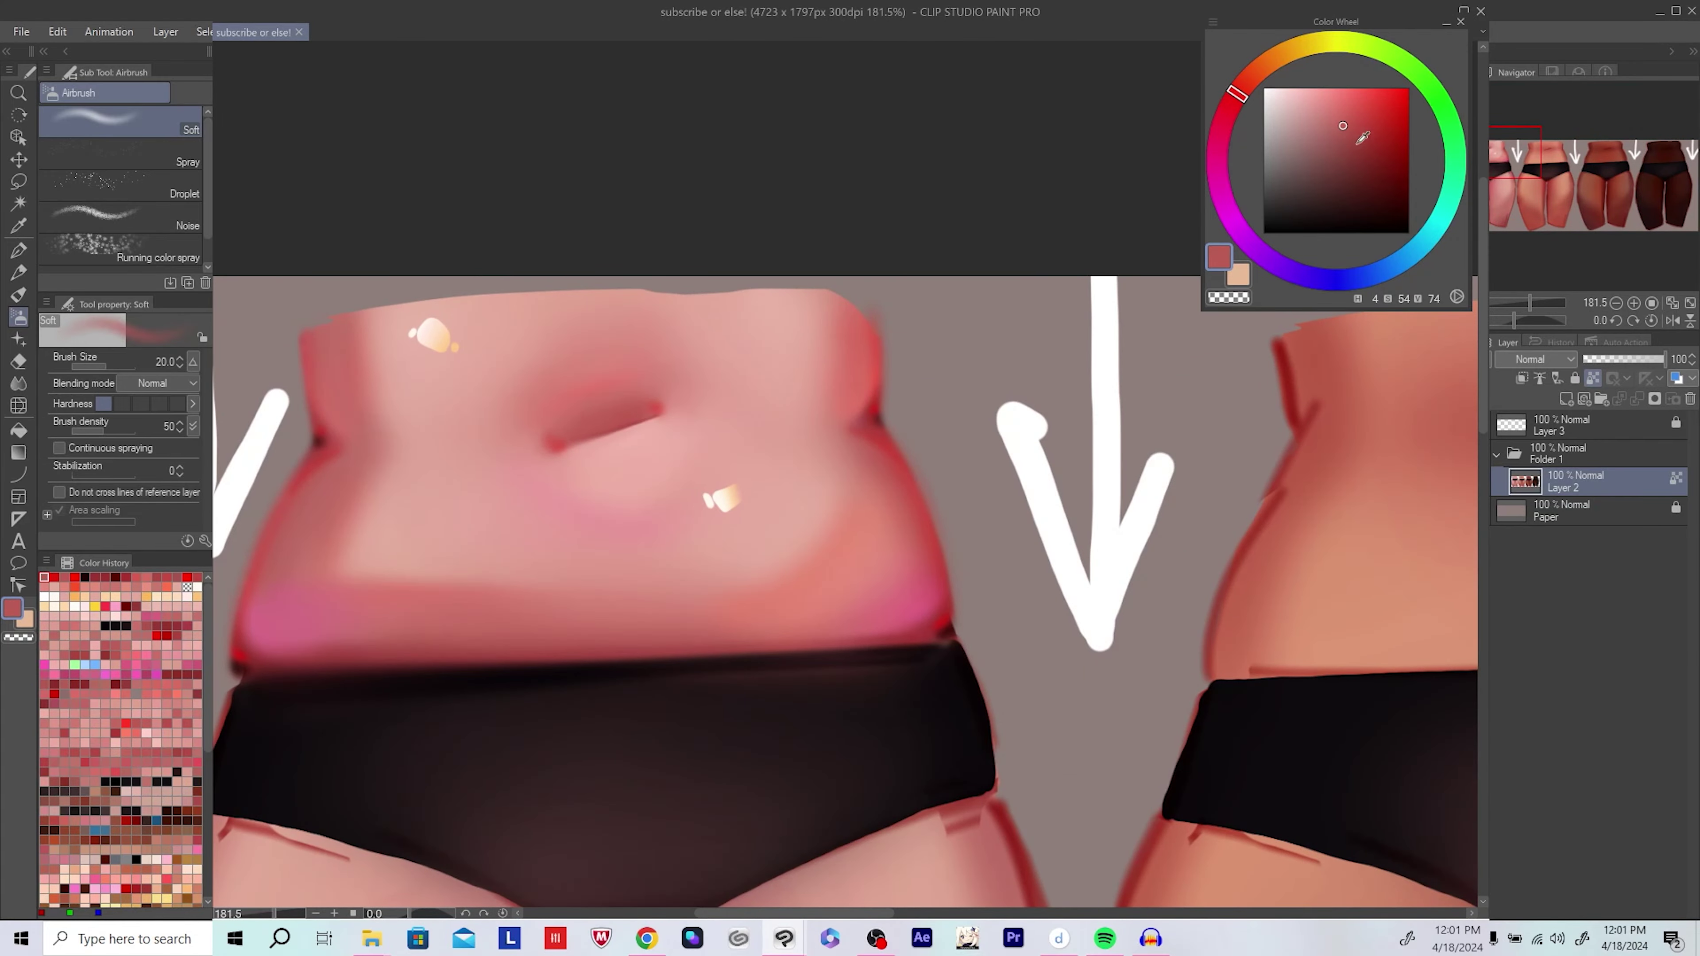
pyautogui.click(1374, 145)
pyautogui.press('[')
pyautogui.press('[')
pyautogui.press('[')
pyautogui.press('[')
pyautogui.press('[')
pyautogui.scroll(-5, 499, 469)
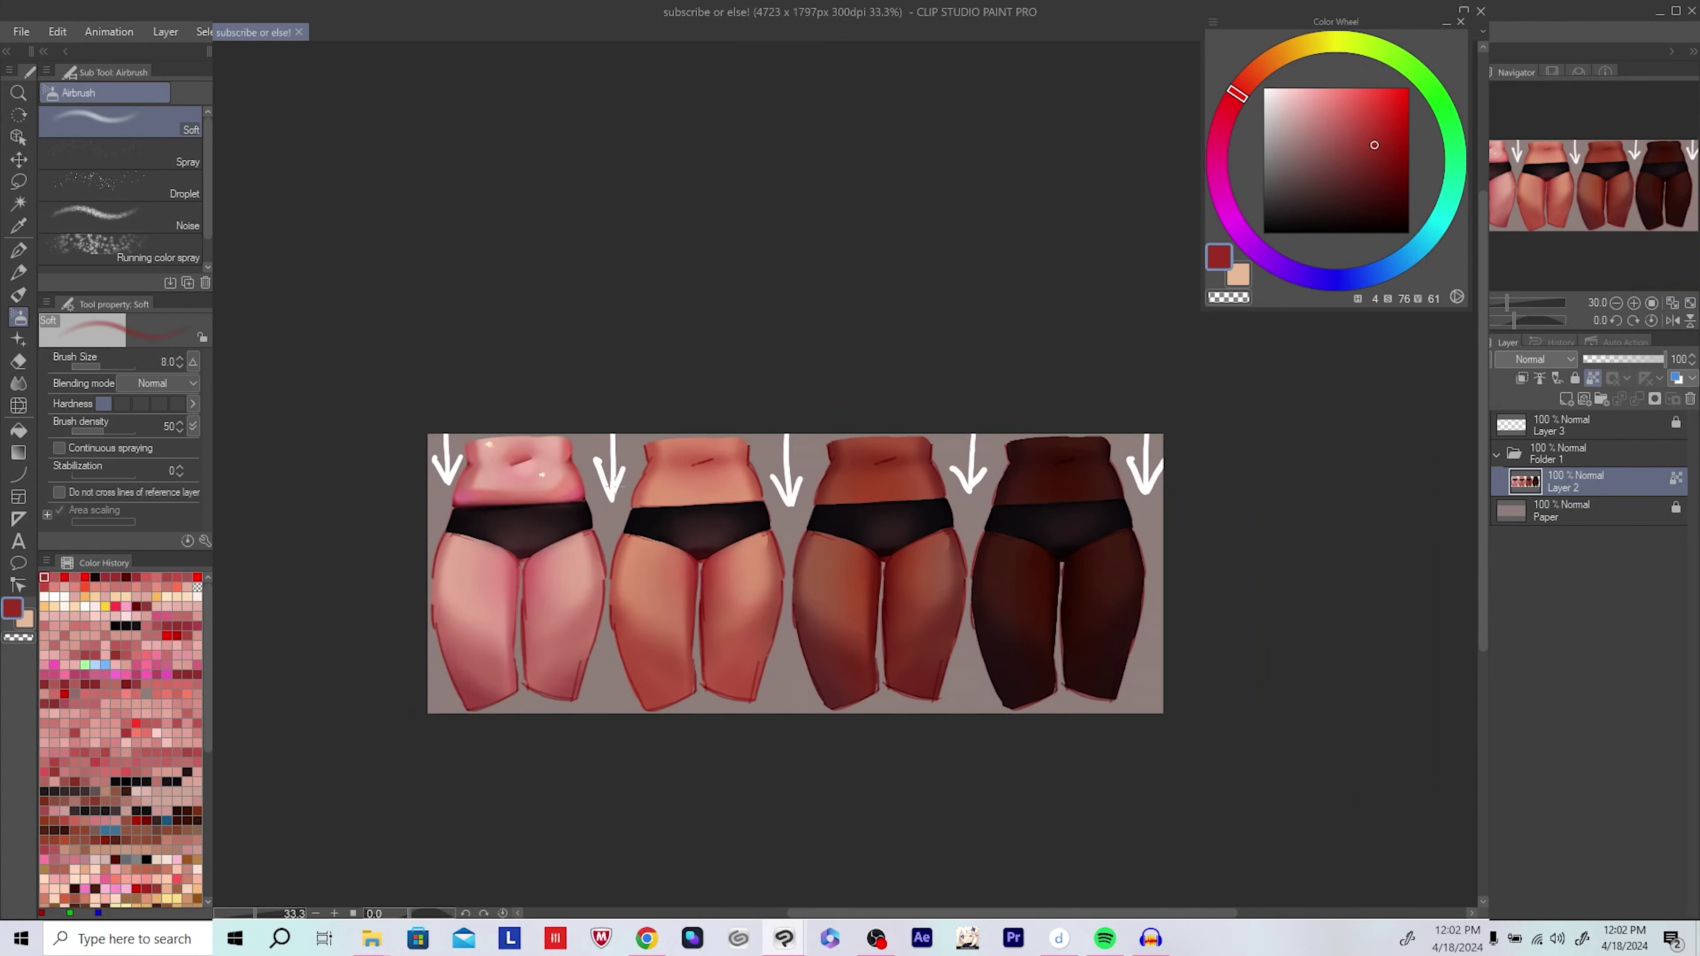
pyautogui.scroll(4, 613, 483)
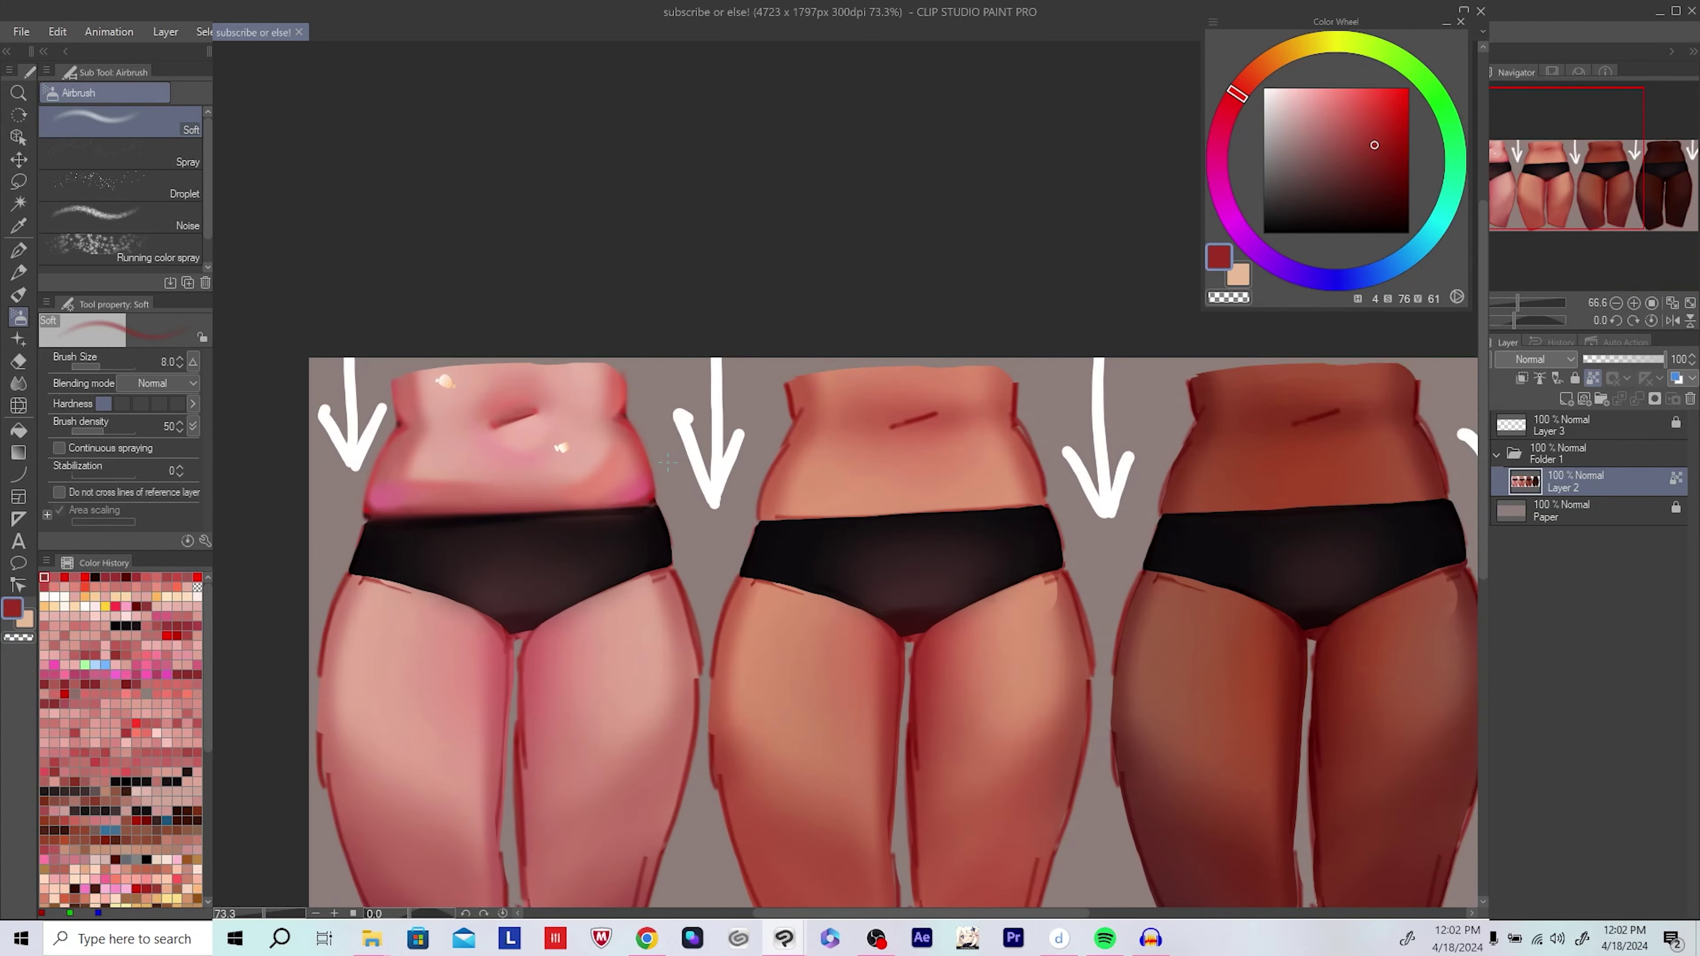
# Step: Add a new clipped layer and spray white particles onto the pale belly with the Spray airbrush at size 300
pyautogui.hotkey('ctrl', 'shift', 'n')
pyautogui.scroll(3, 388, 452)
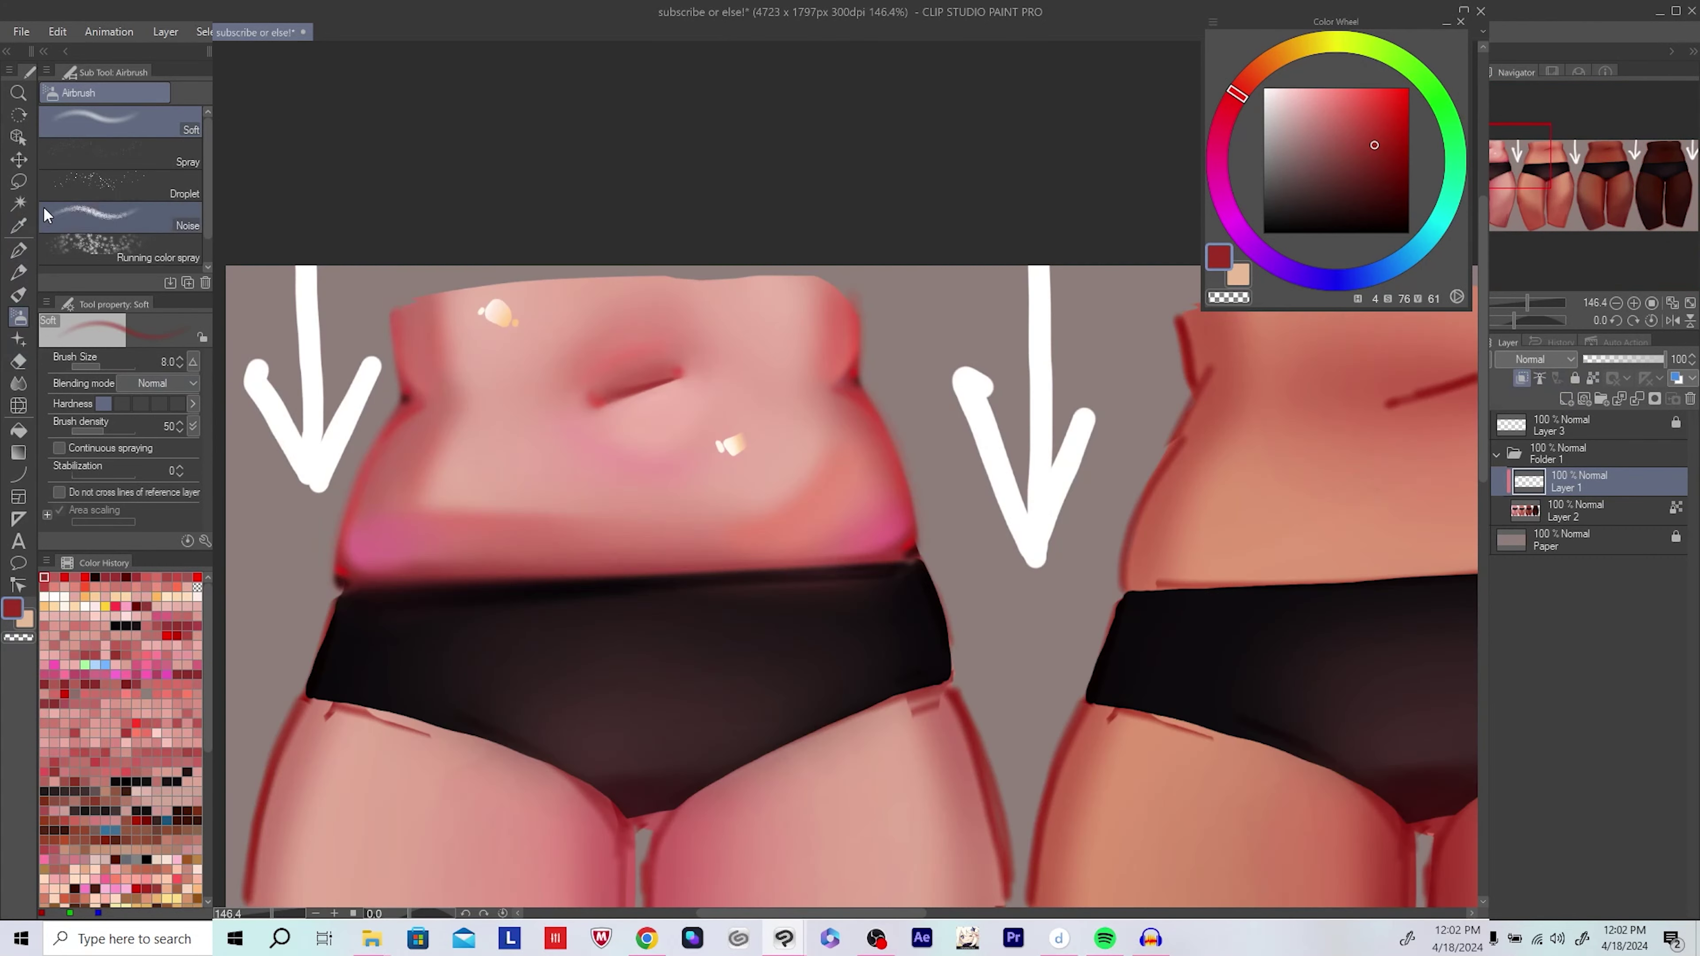
pyautogui.click(107, 157)
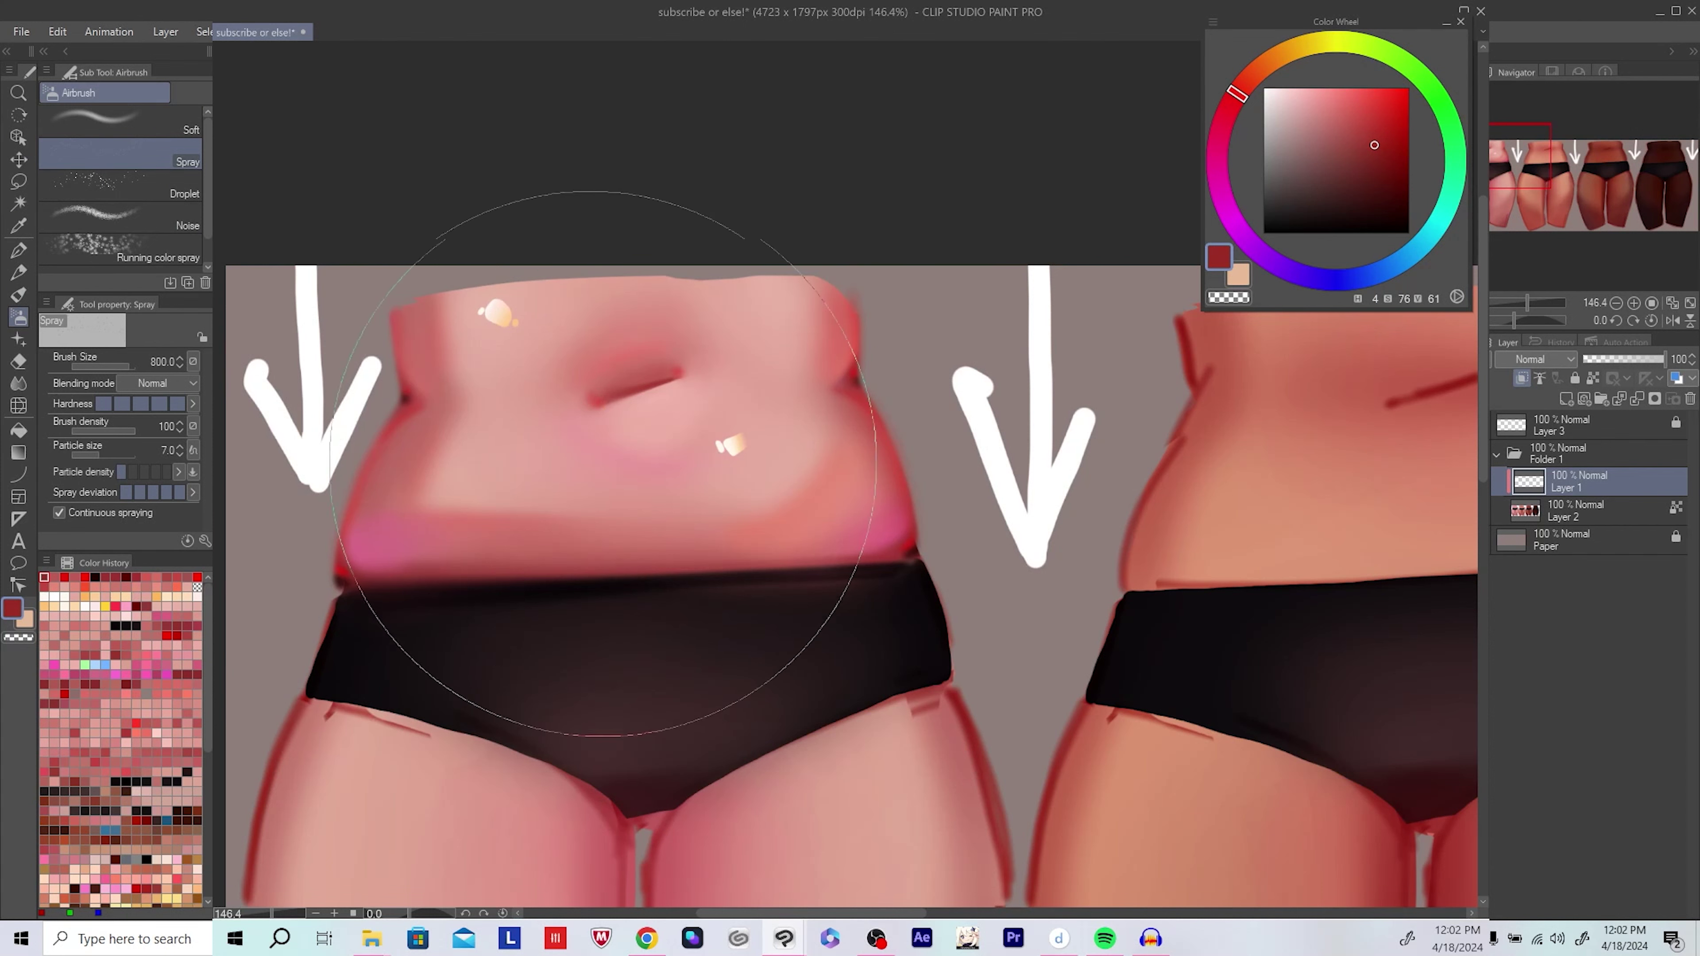
pyautogui.keyDown('alt'); pyautogui.click(1039, 314); pyautogui.keyUp('alt')
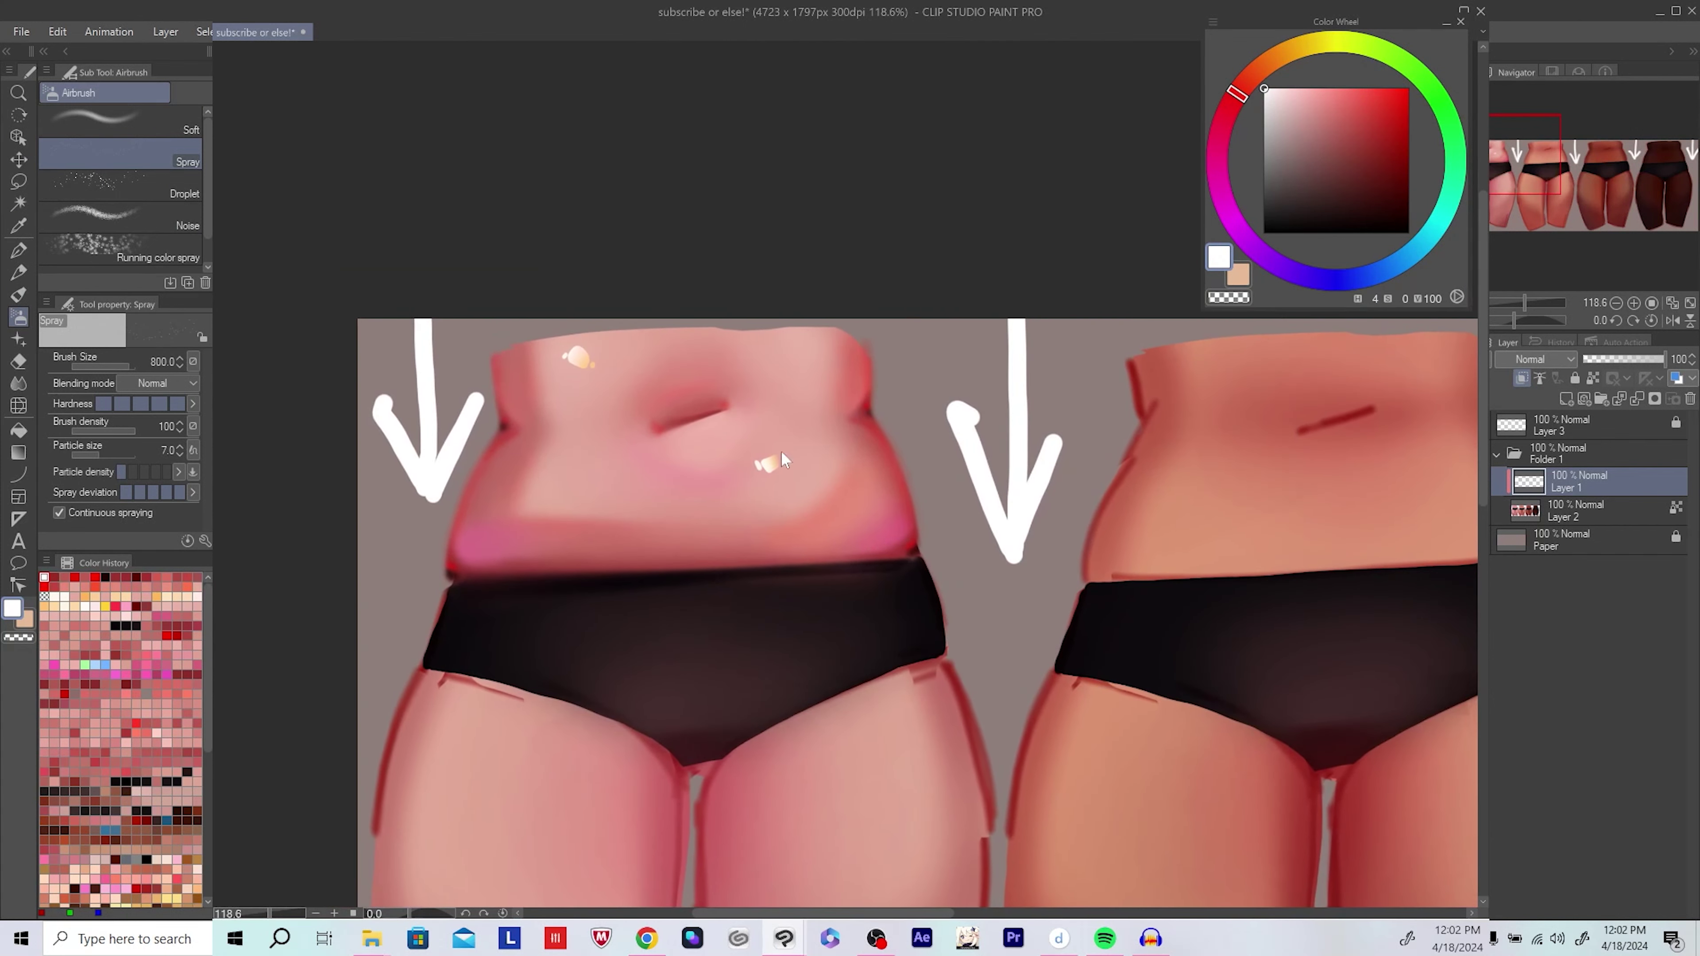
pyautogui.scroll(1, 891, 532)
pyautogui.press('[')
pyautogui.press('[')
pyautogui.press('[')
pyautogui.press('[')
pyautogui.press('[')
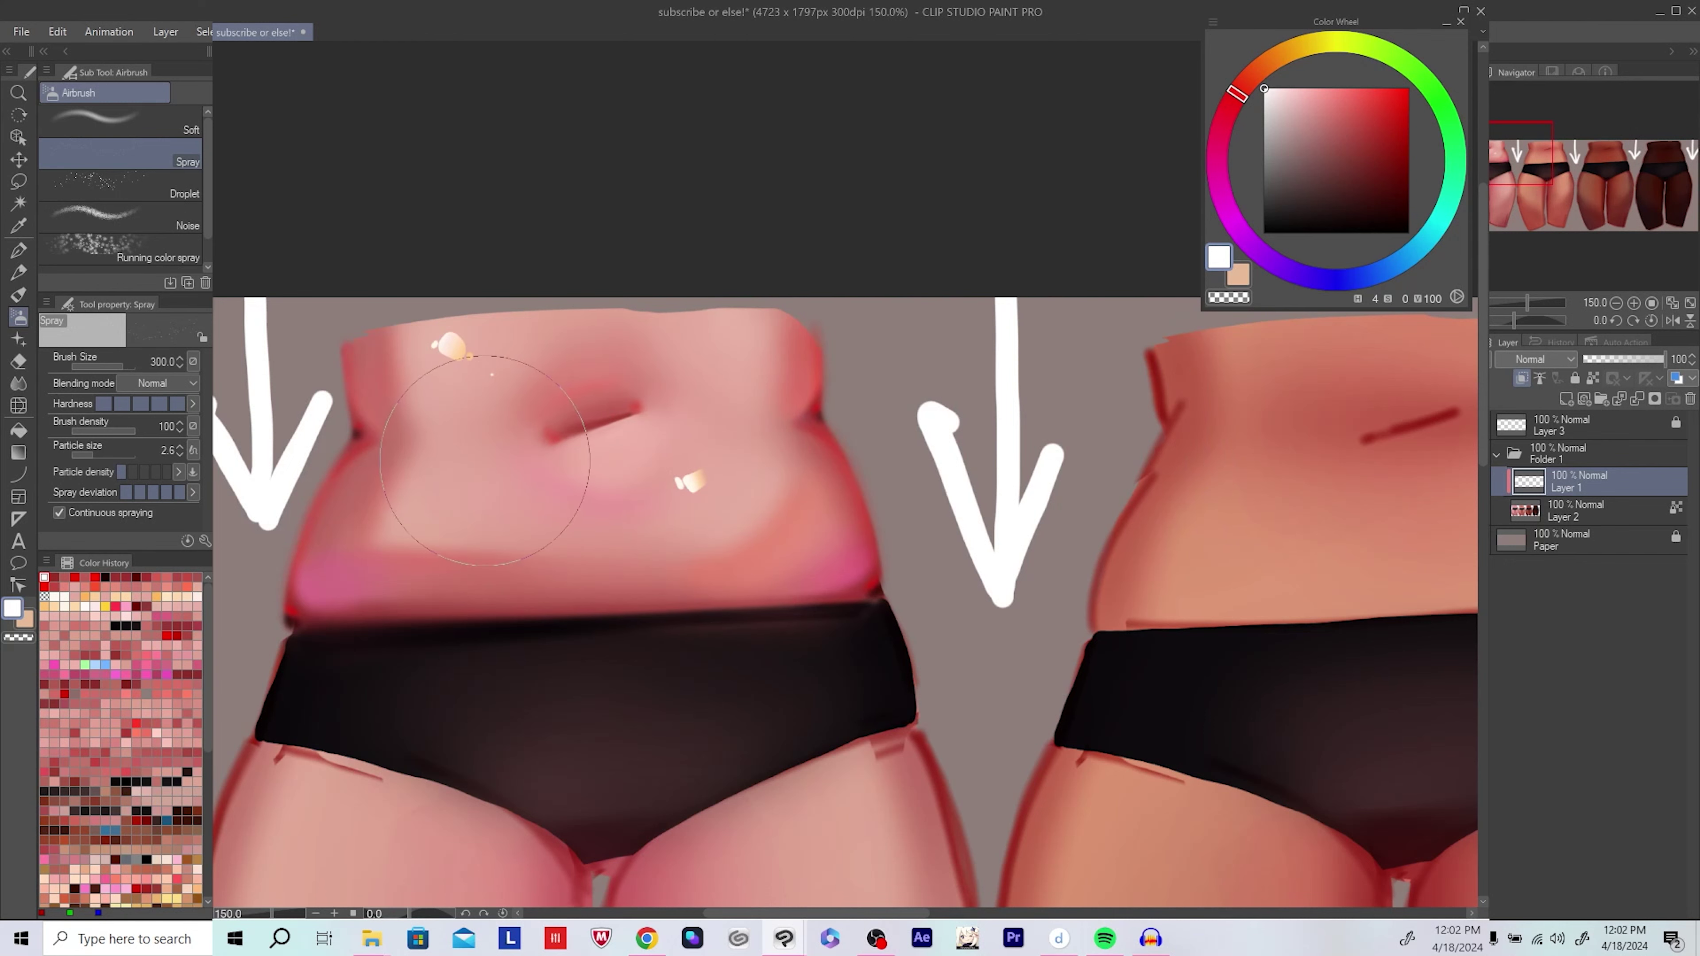
pyautogui.moveTo(461, 532); pyautogui.dragTo(468, 536)
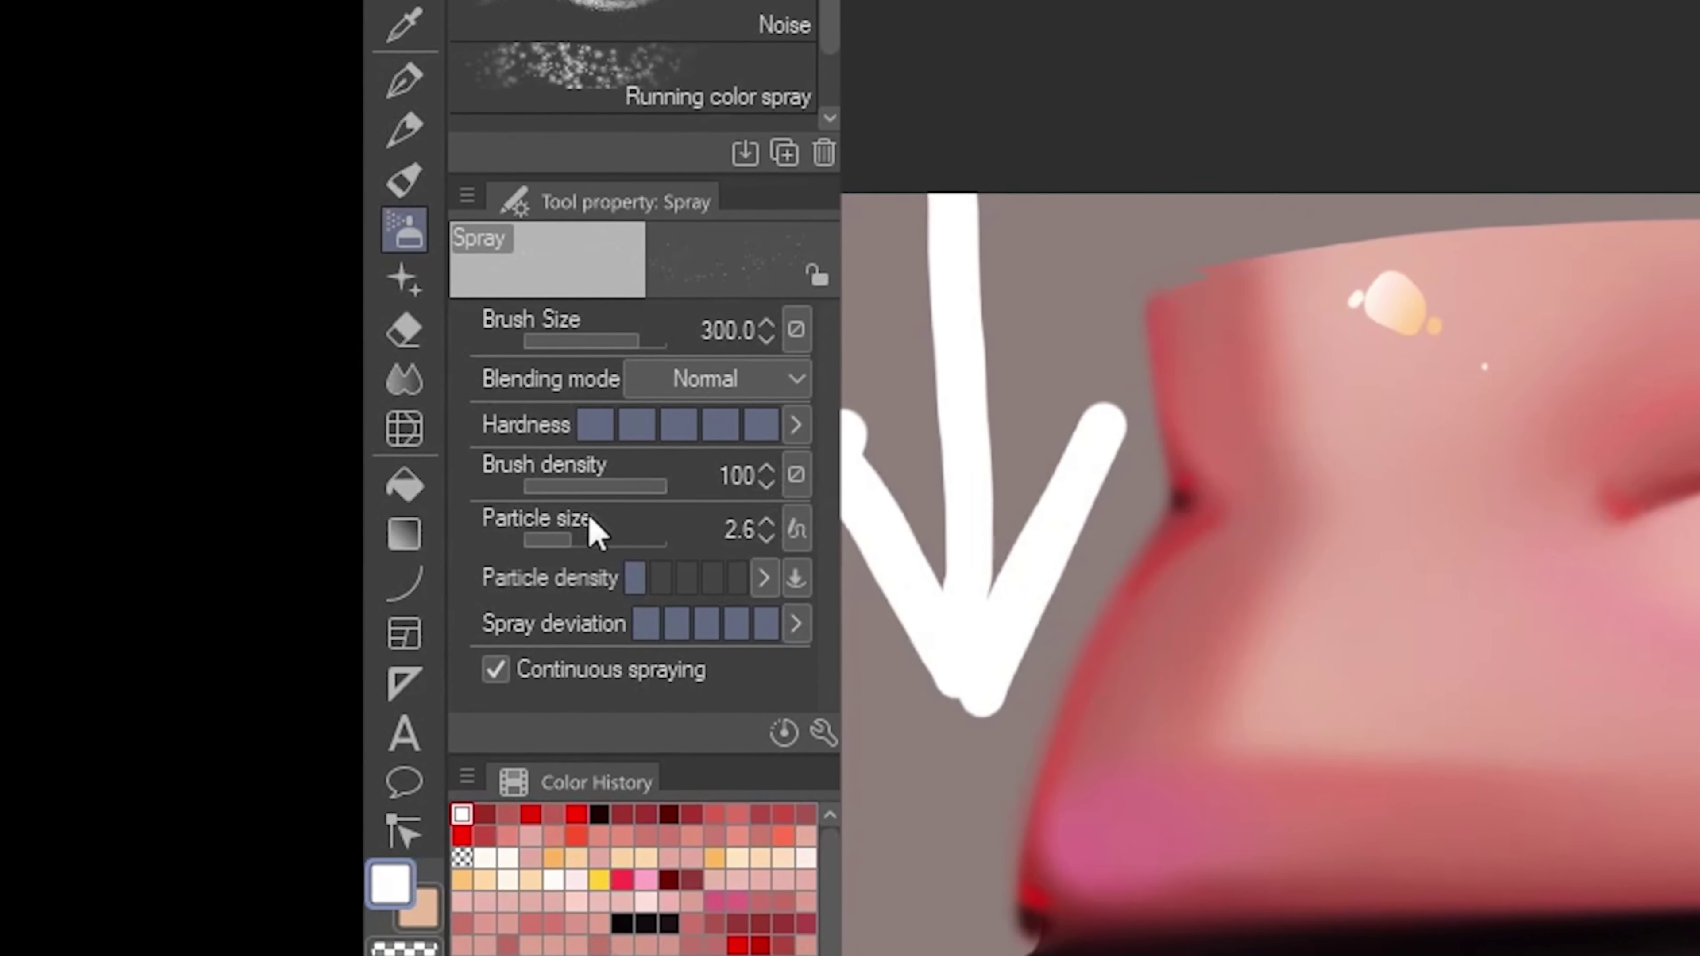
# Step: Try white spray strokes on the belly with particle size 5.4 and different particle densities, and undo them
pyautogui.moveTo(590, 539)
pyautogui.mouseDown()
pyautogui.moveTo(703, 571)
pyautogui.moveTo(554, 554)
pyautogui.mouseUp()
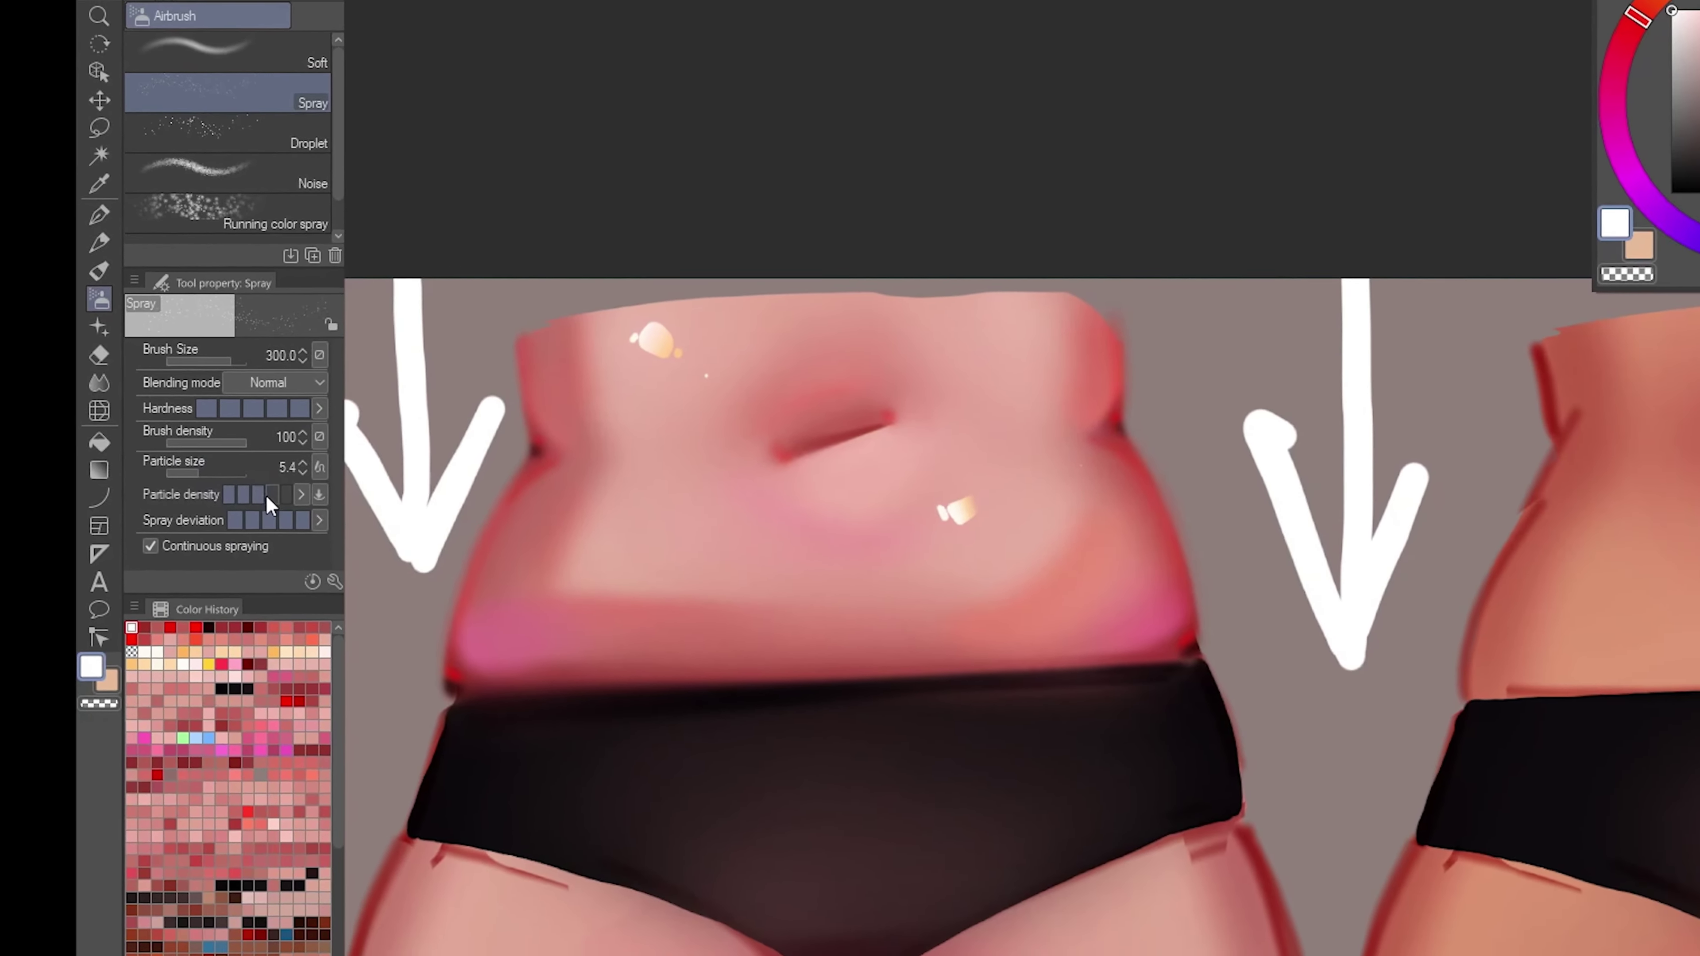
pyautogui.click(581, 554)
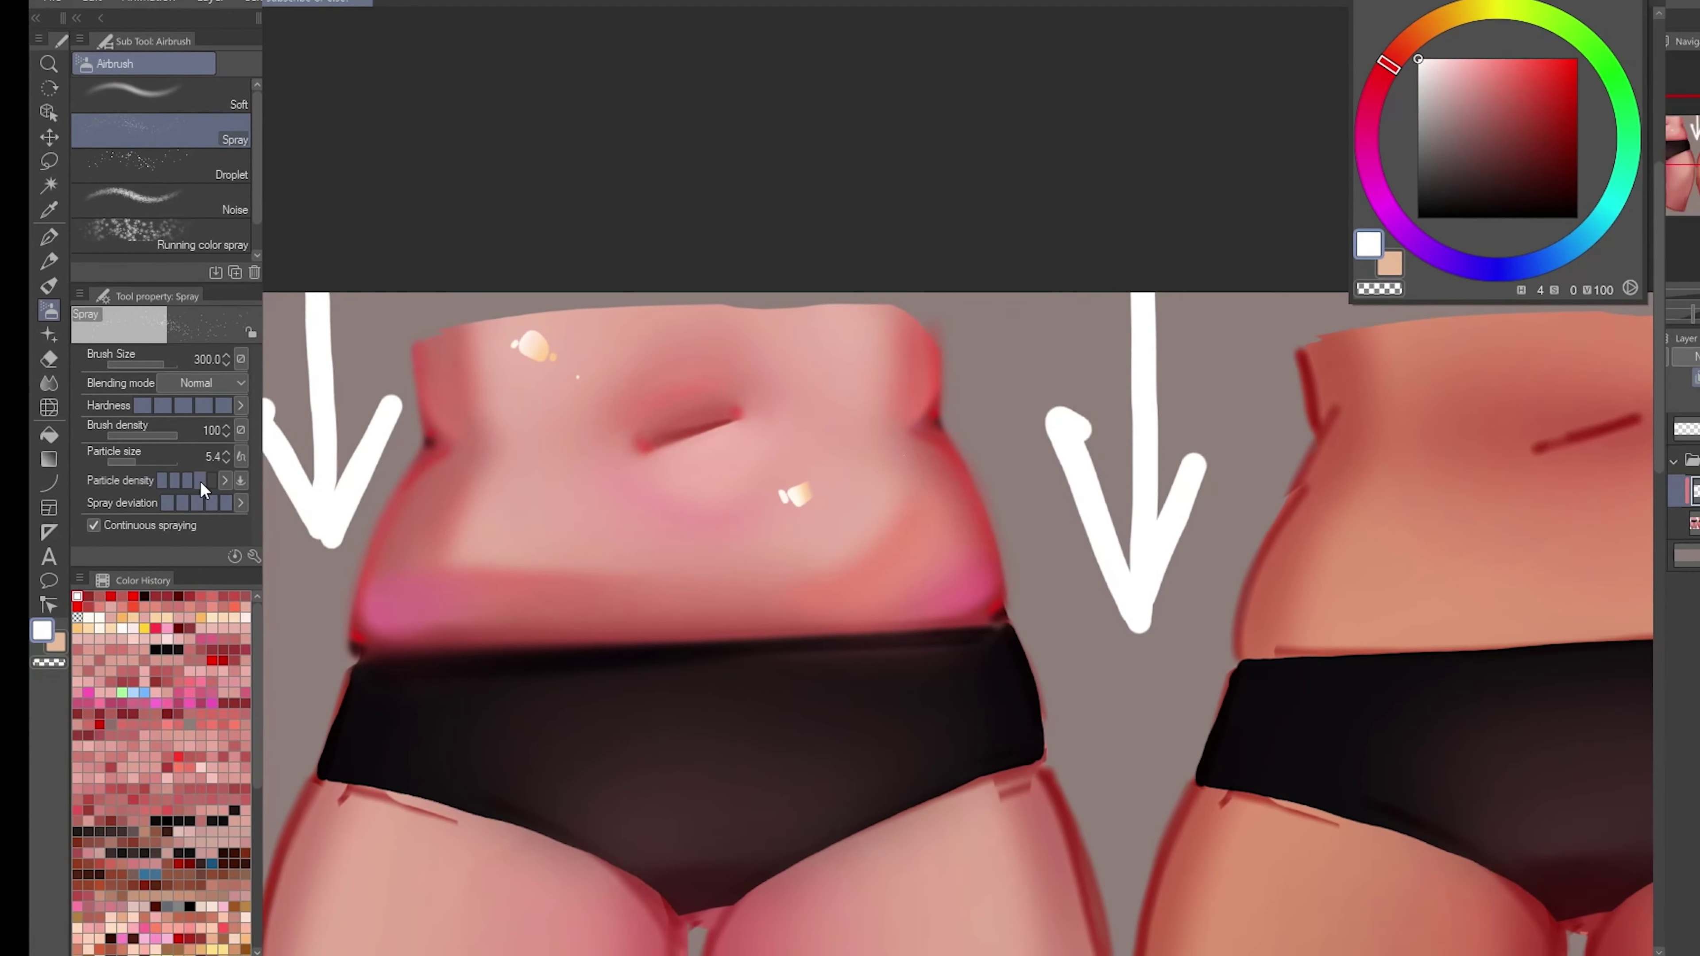
pyautogui.moveTo(612, 505); pyautogui.dragTo(747, 493)
pyautogui.hotkey('ctrl', 'z')
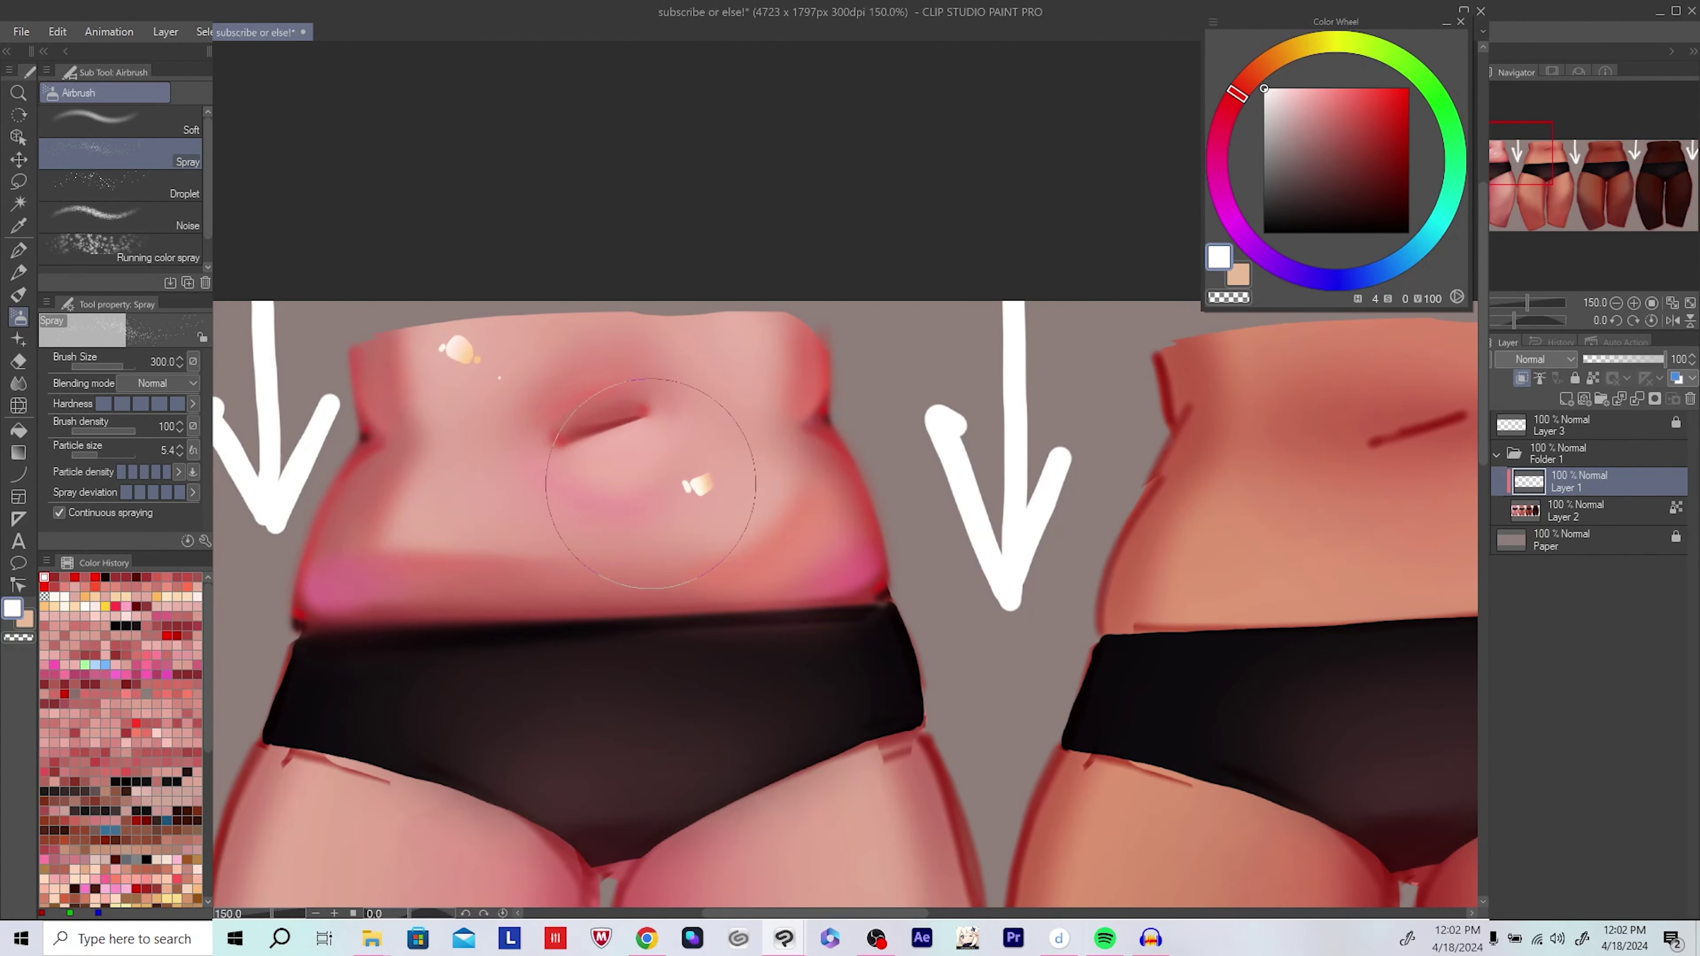
pyautogui.moveTo(535, 475); pyautogui.dragTo(873, 471)
pyautogui.click(123, 471)
pyautogui.hotkey('ctrl', 'z')
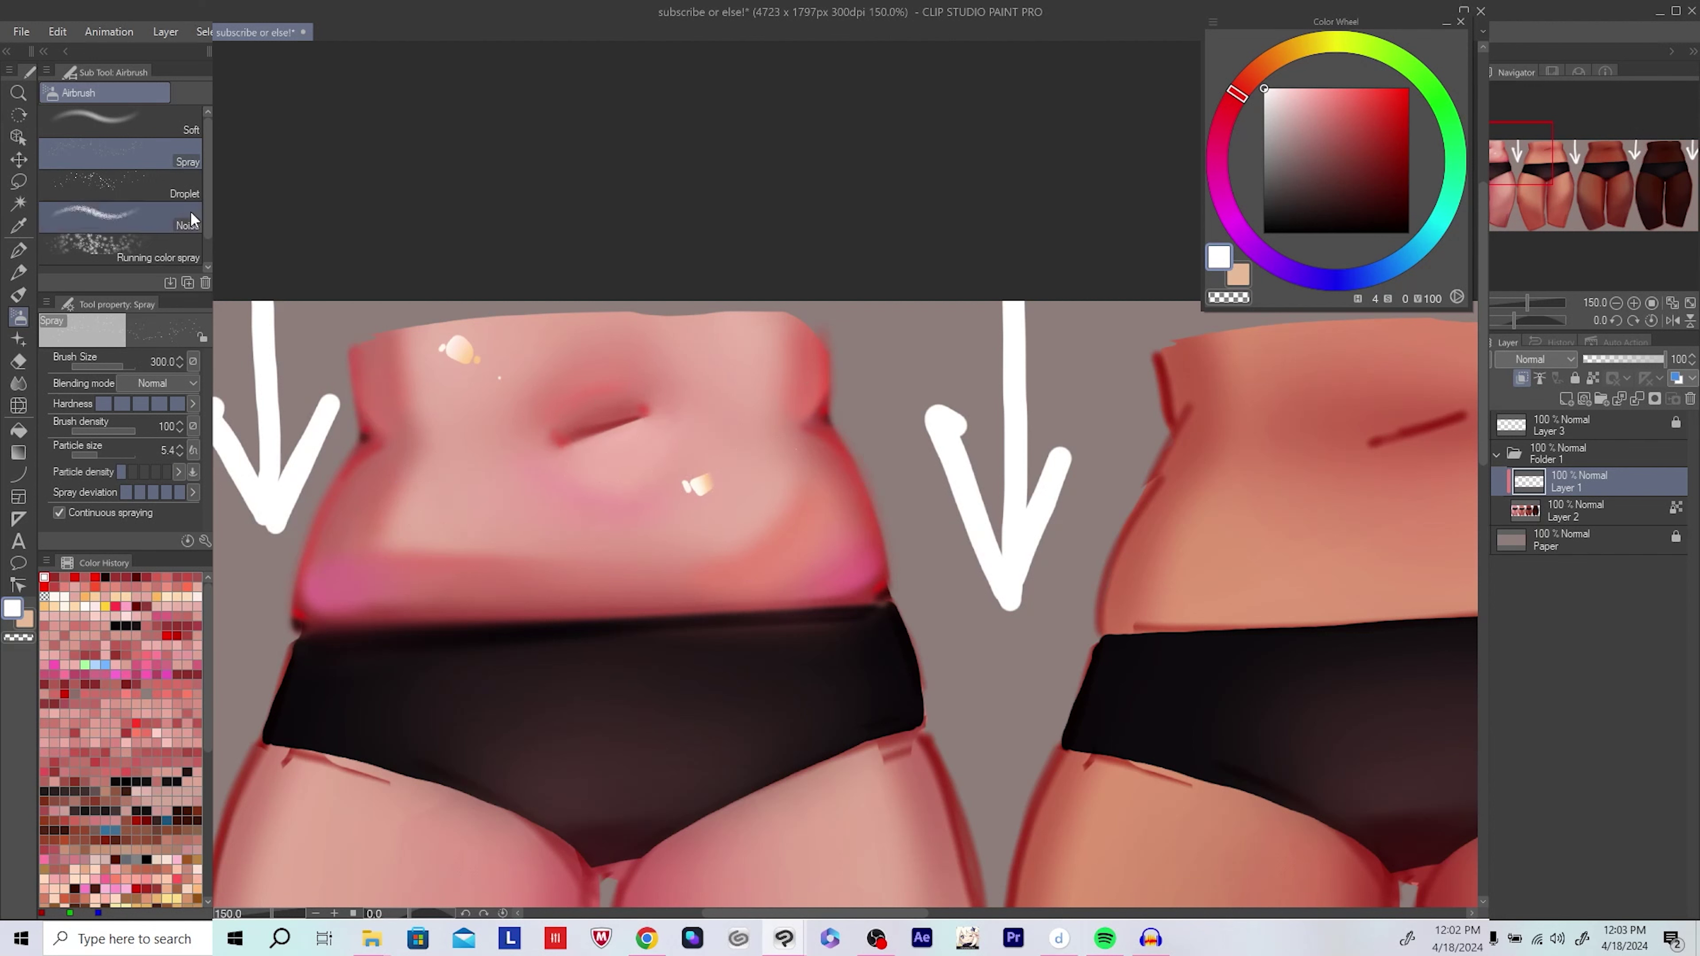
# Step: Set the spray's particle size to 0.5 and mist the belly with fine white specks
pyautogui.moveTo(101, 452); pyautogui.dragTo(82, 455)
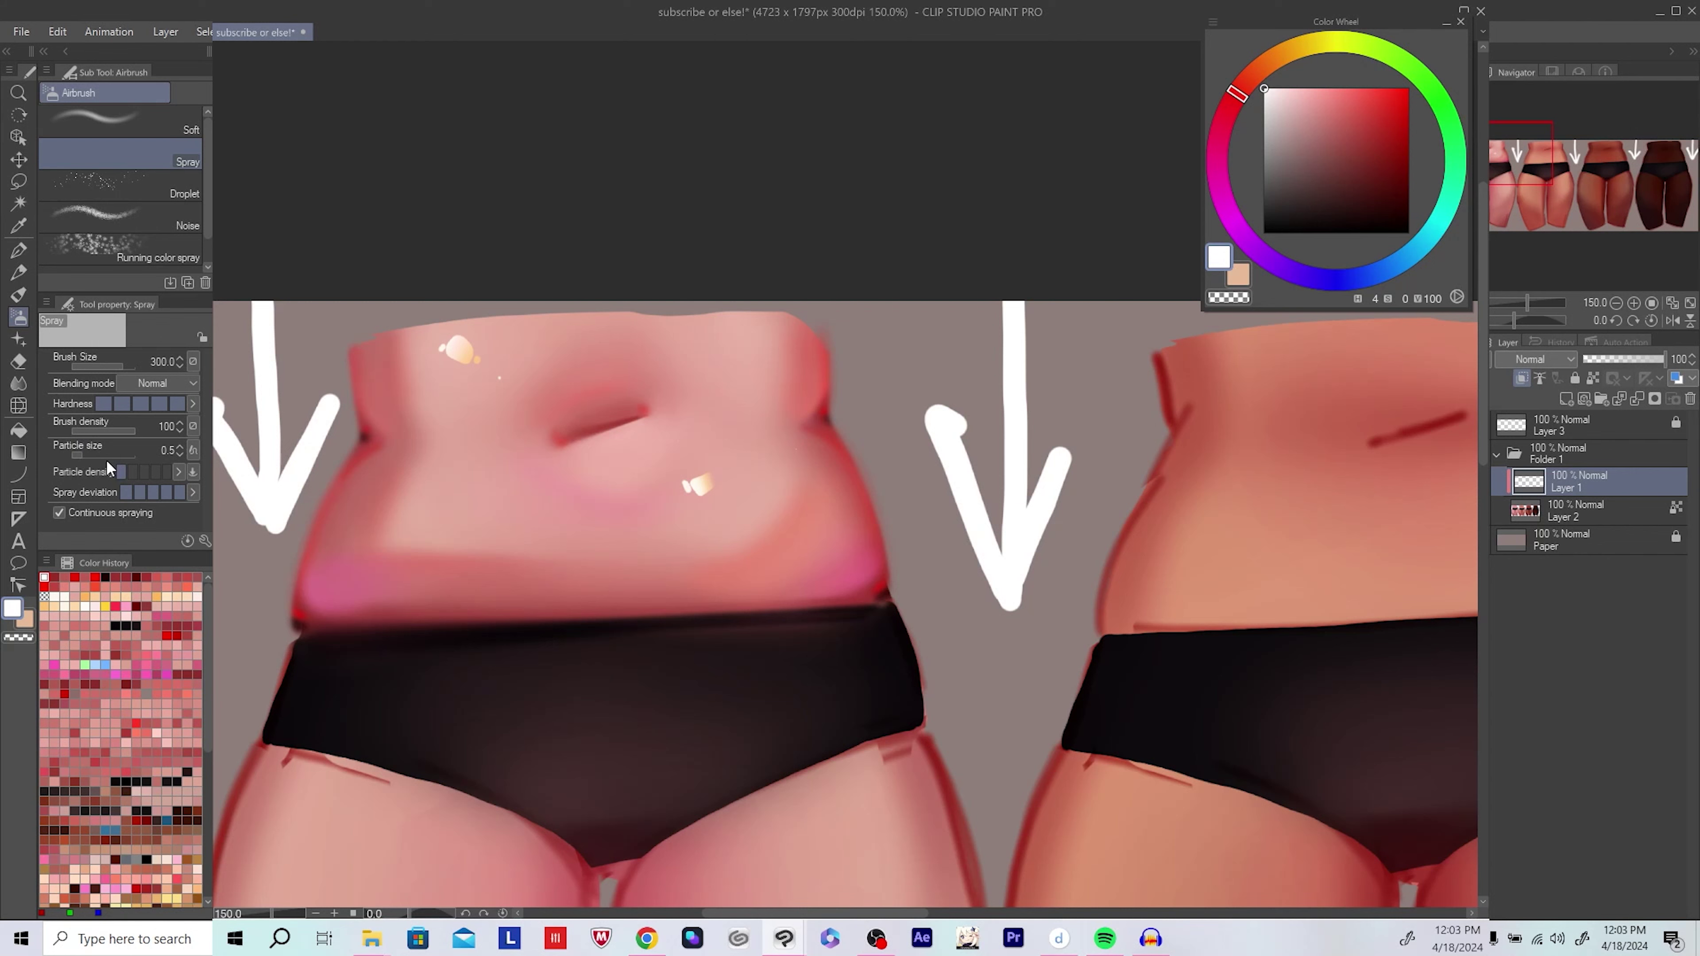
pyautogui.scroll(6, 330, 353)
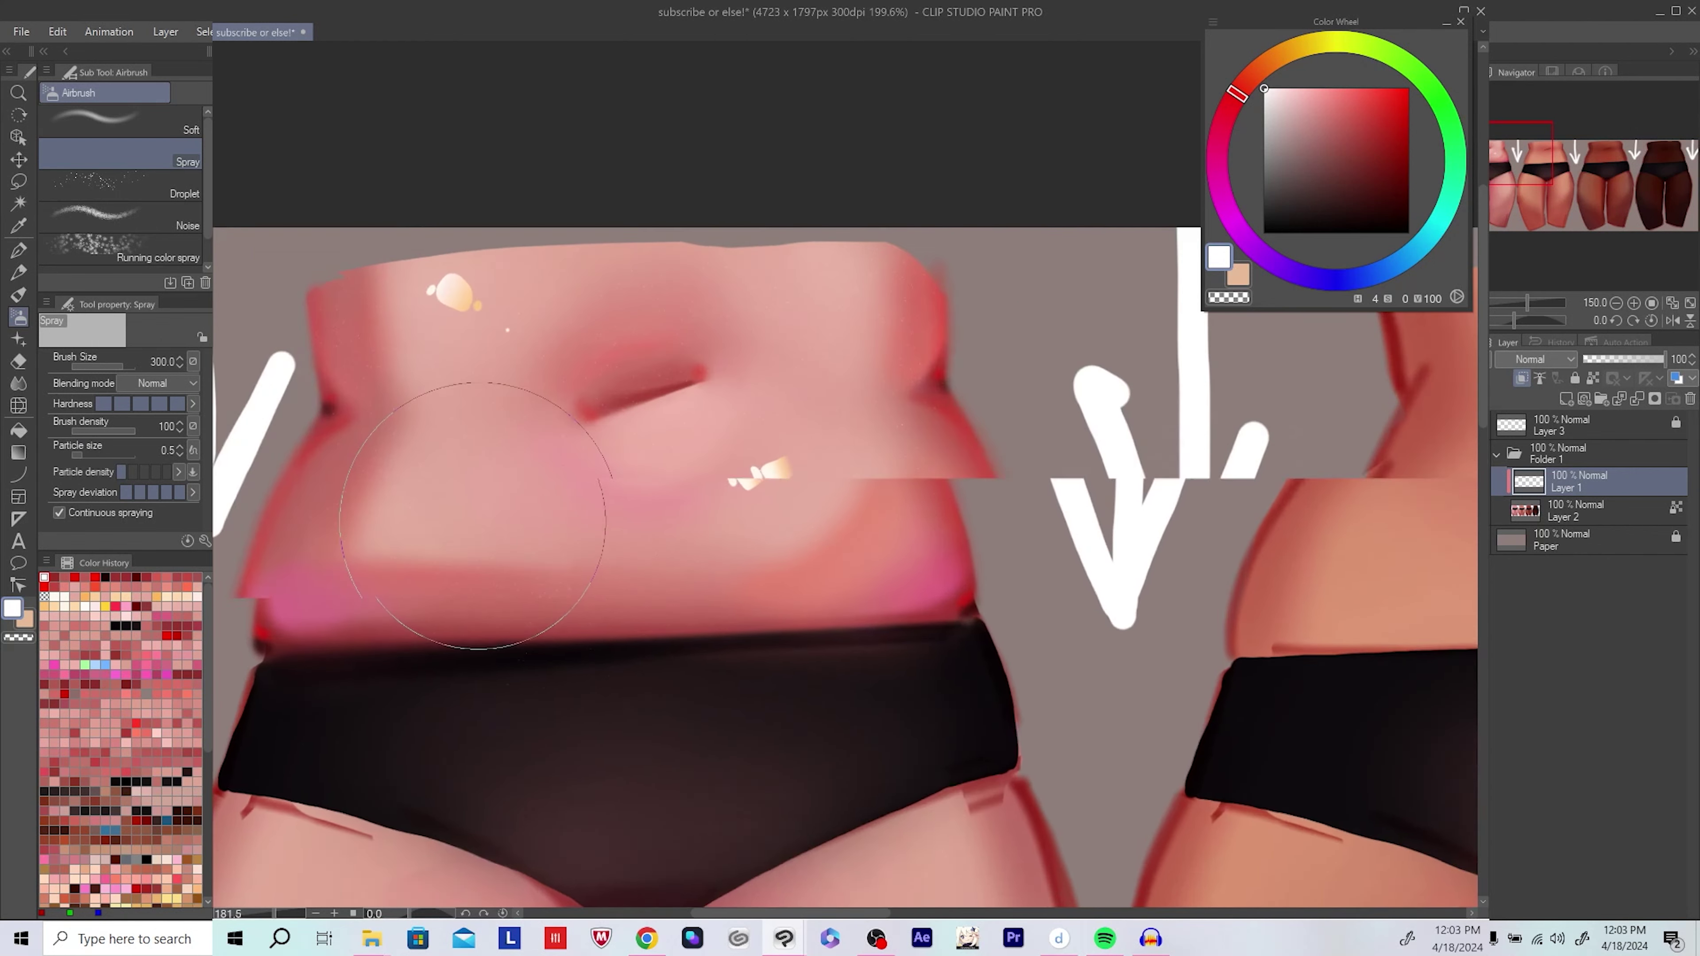
pyautogui.scroll(-3, 577, 427)
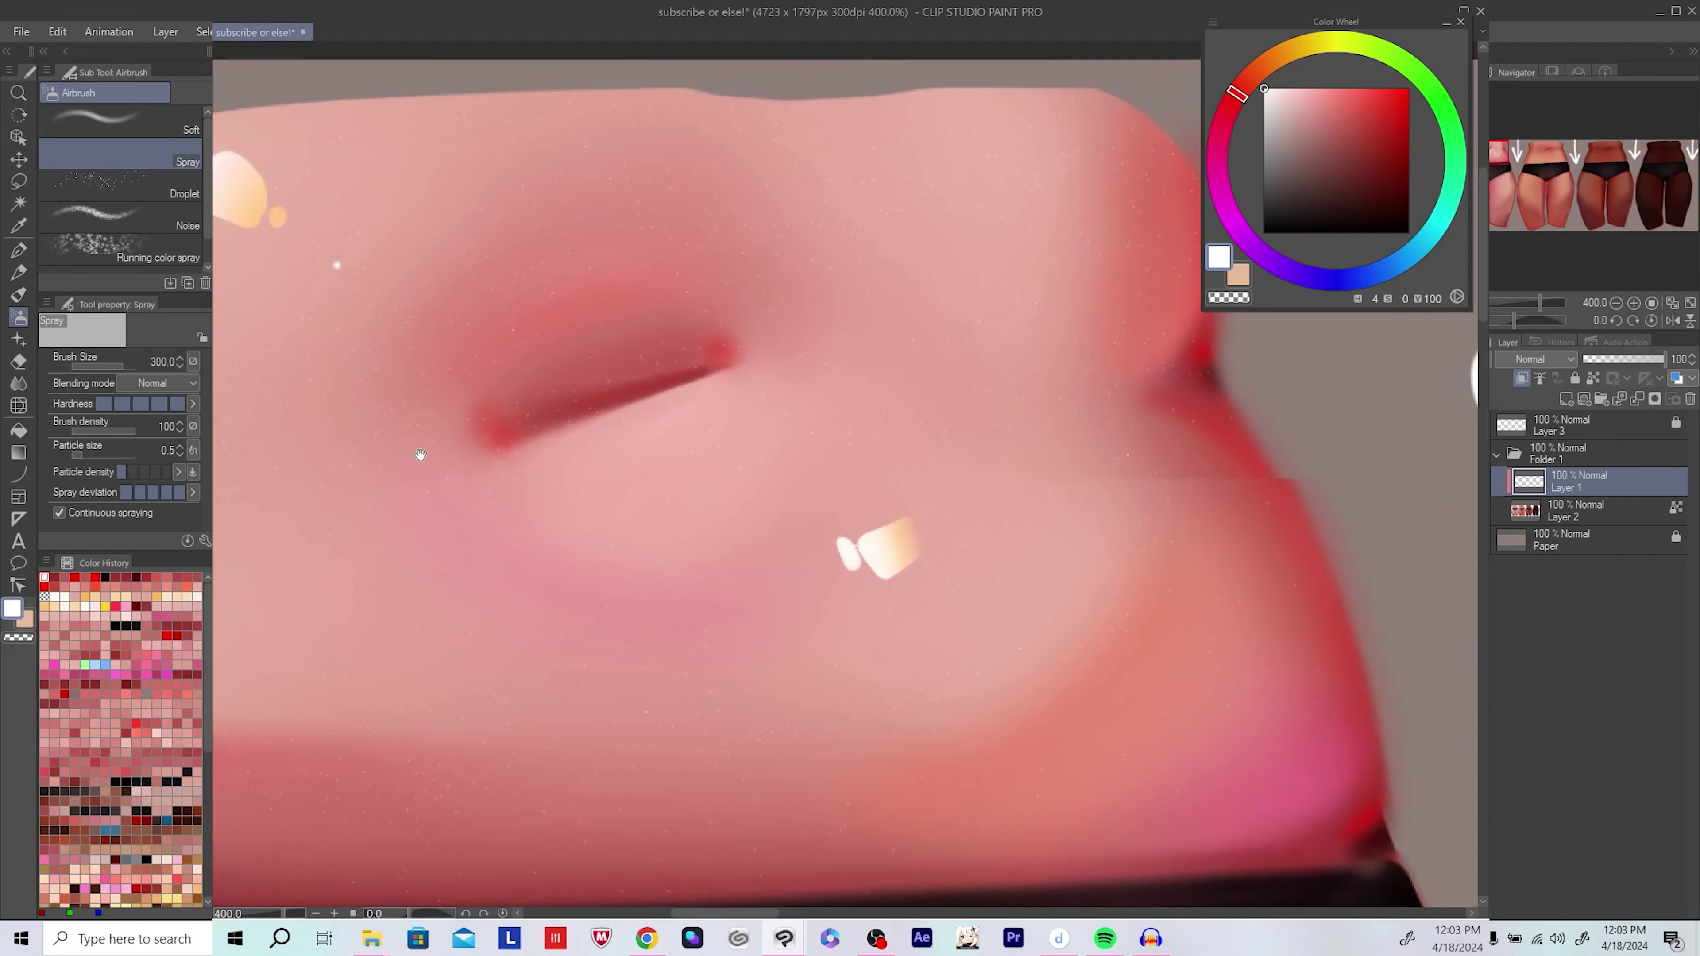
pyautogui.scroll(1, 757, 454)
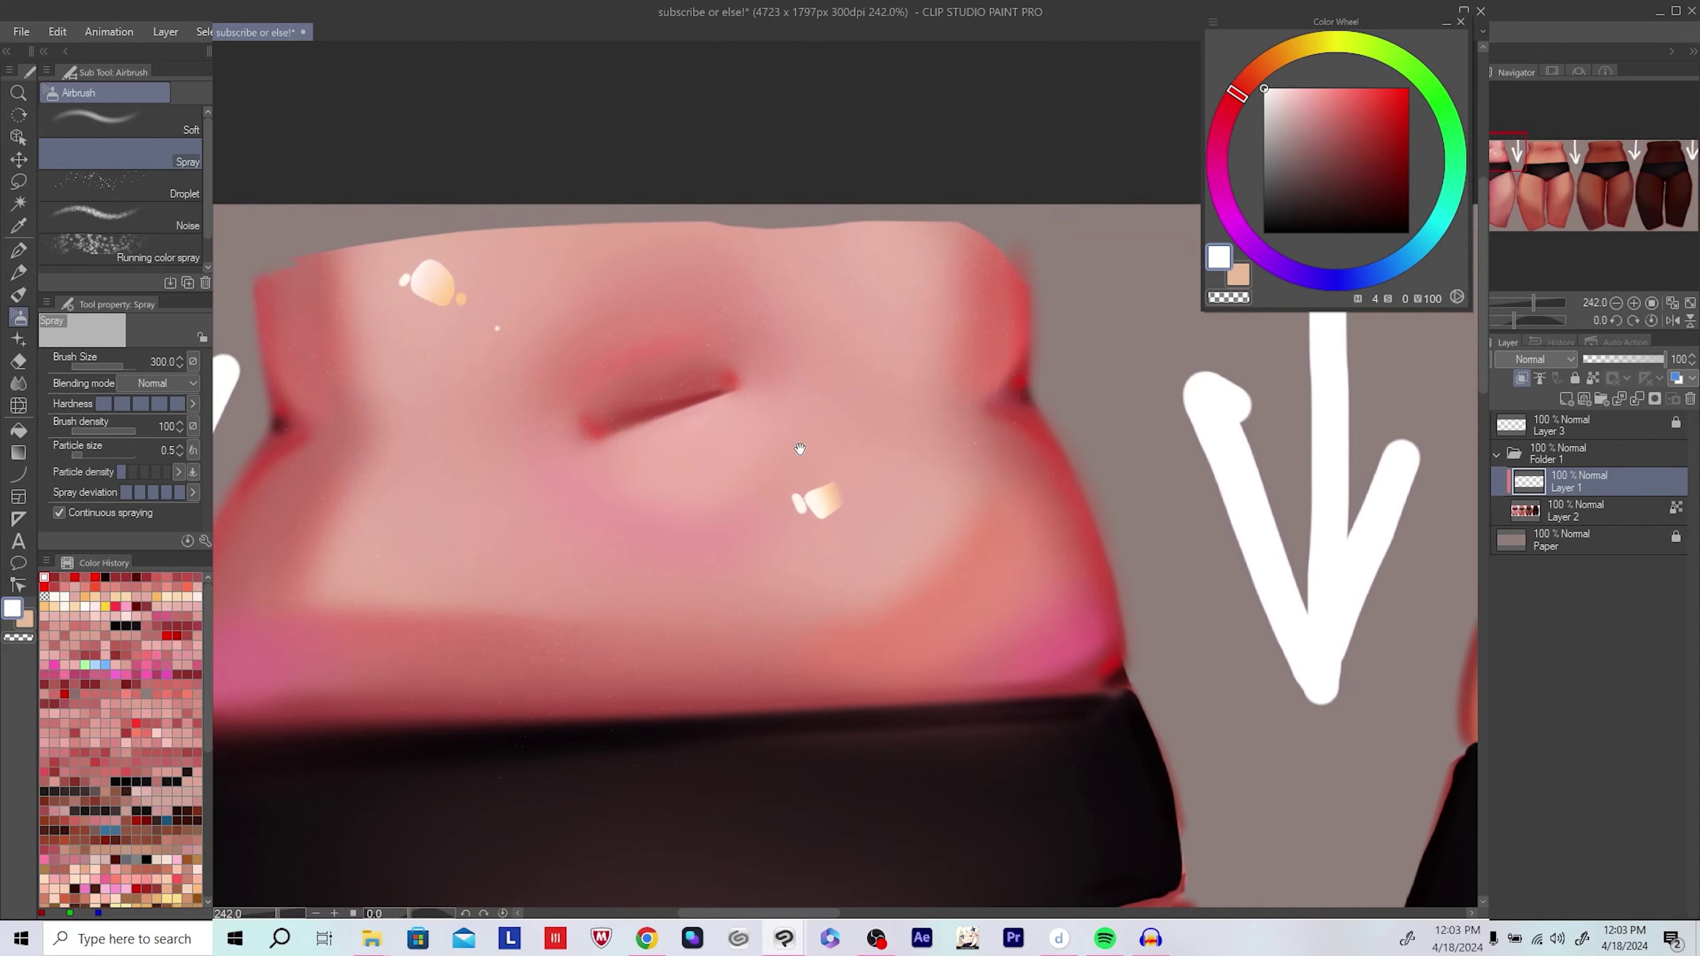
# Step: Mist the belly with fine black specks and bright red ones (hue 1, saturation 100, value 100) at brush size 300
pyautogui.press('d')
pyautogui.scroll(-1, 1064, 402)
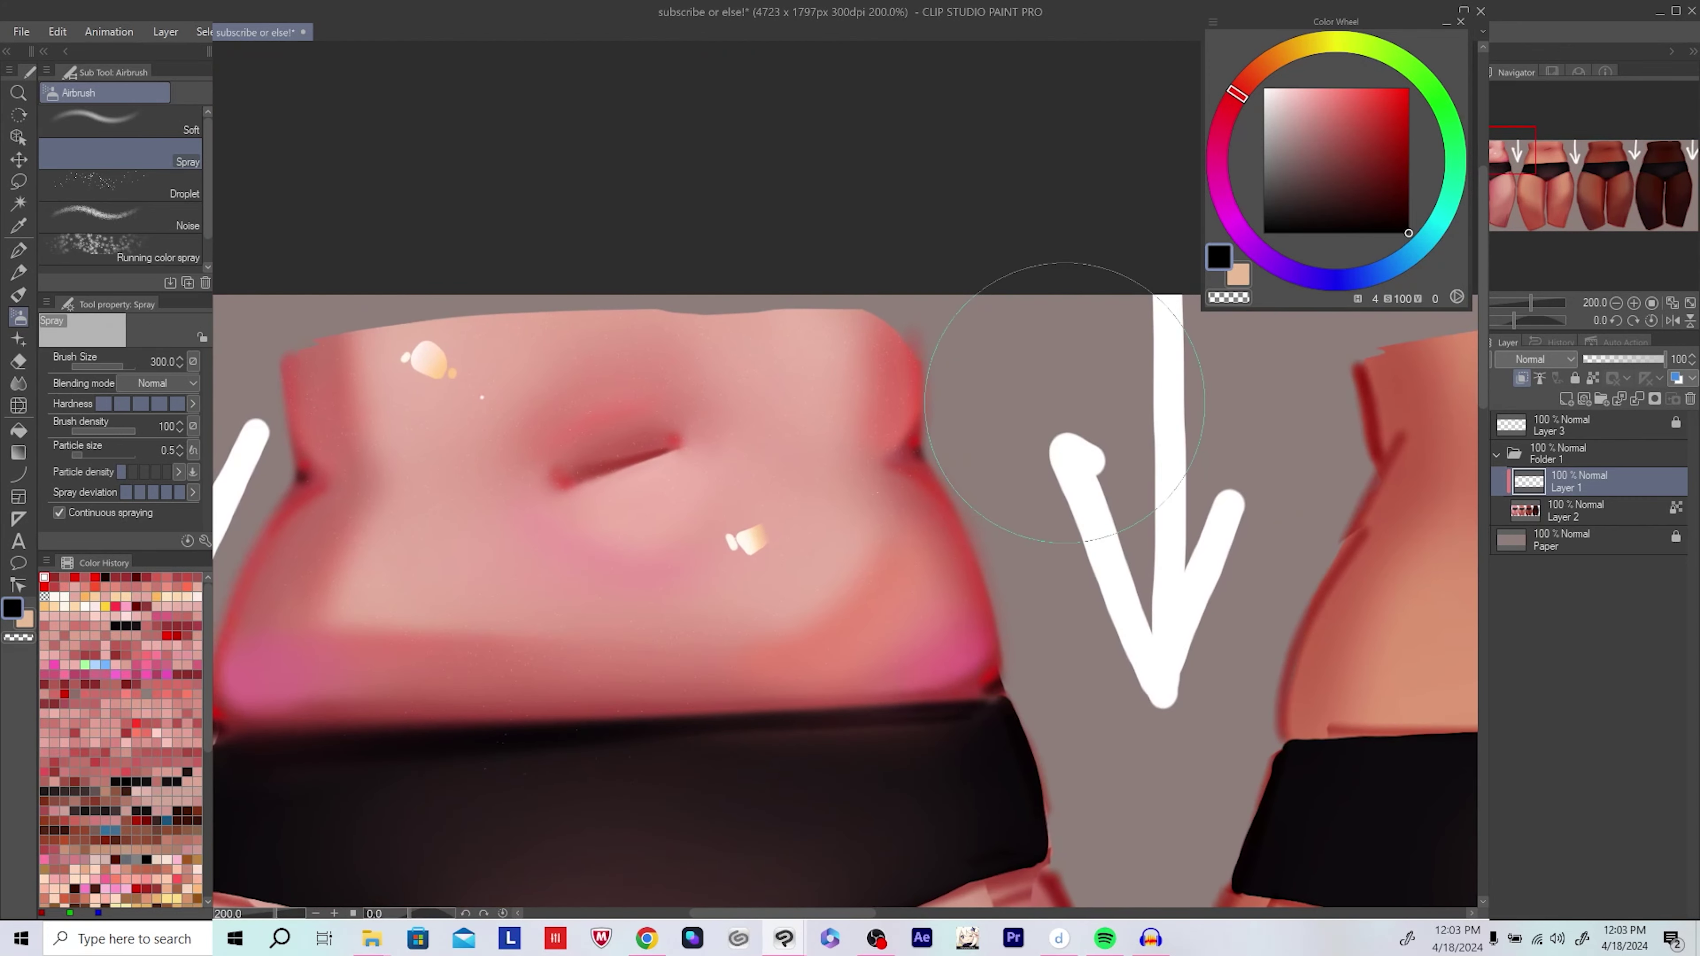
pyautogui.click(1065, 403)
pyautogui.scroll(1, 954, 582)
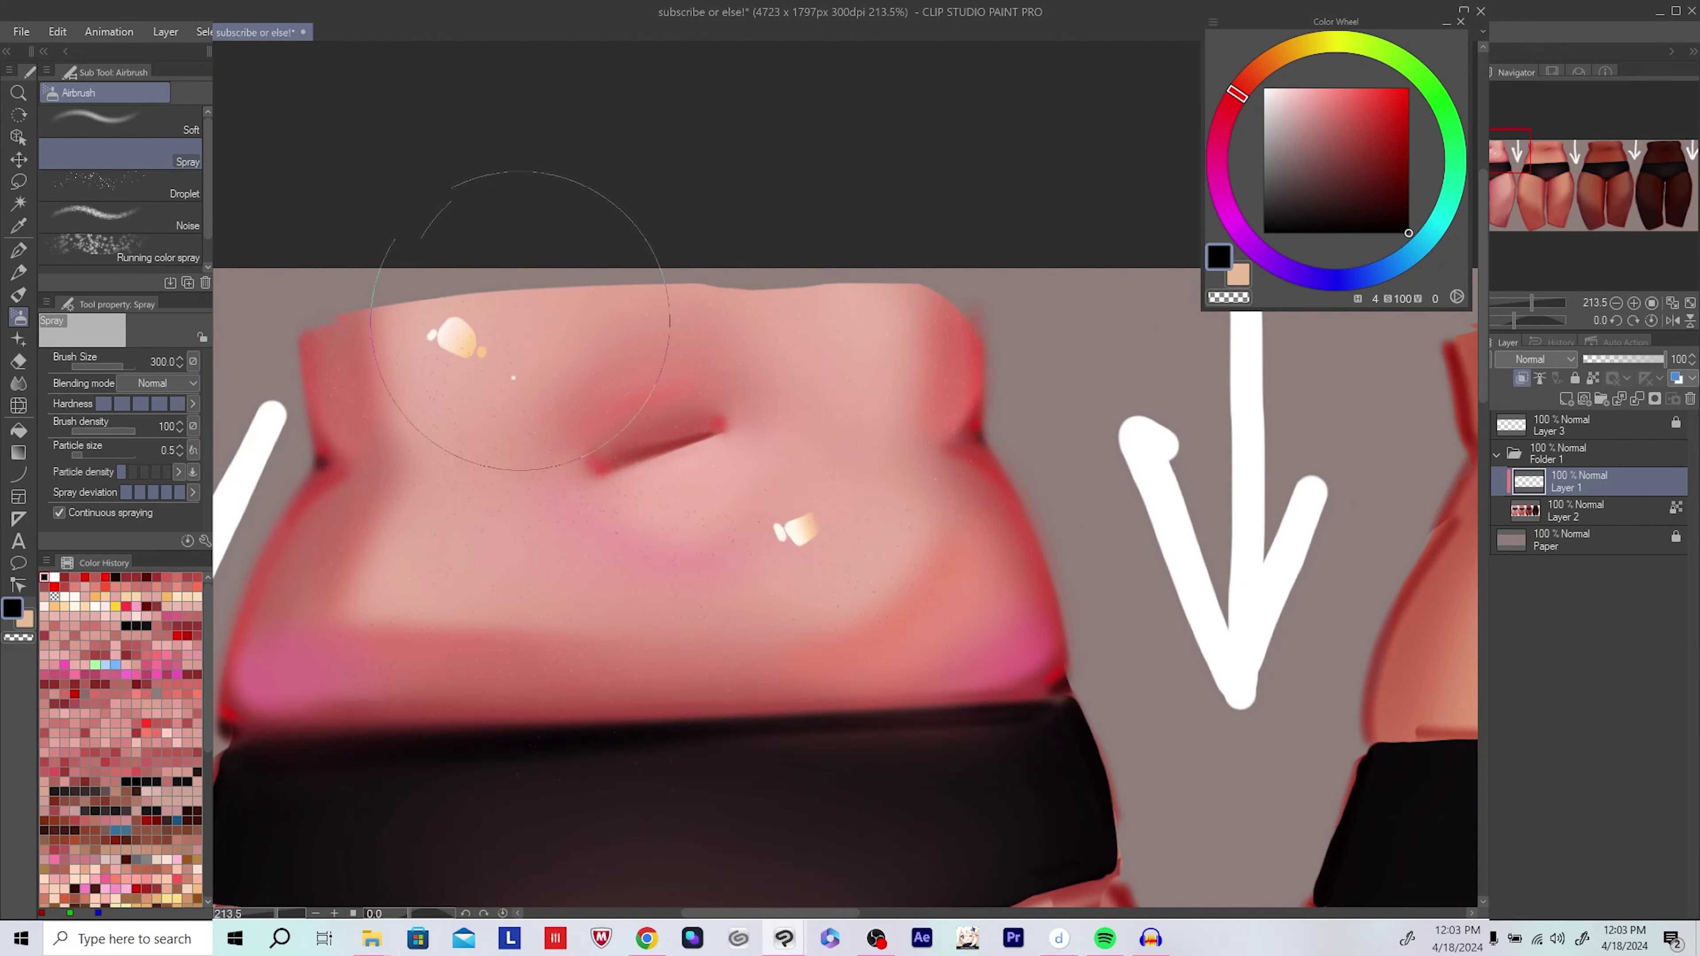
pyautogui.keyDown('alt'); pyautogui.click(985, 418); pyautogui.keyUp('alt')
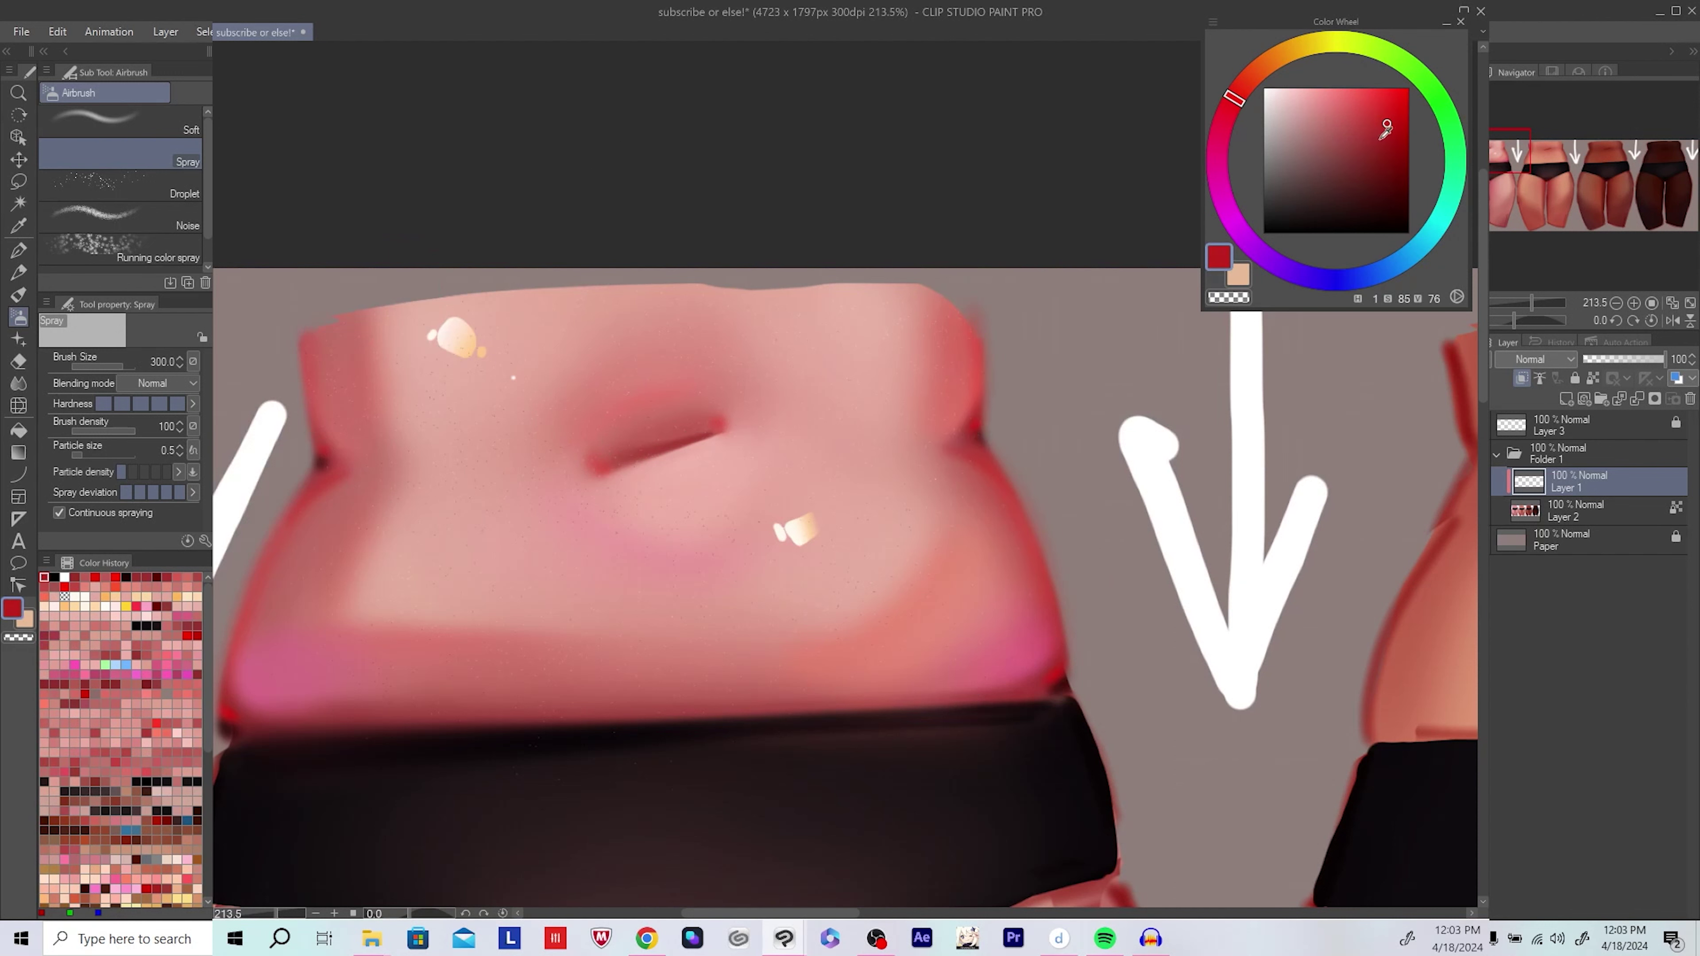
pyautogui.moveTo(664, 532); pyautogui.dragTo(888, 447)
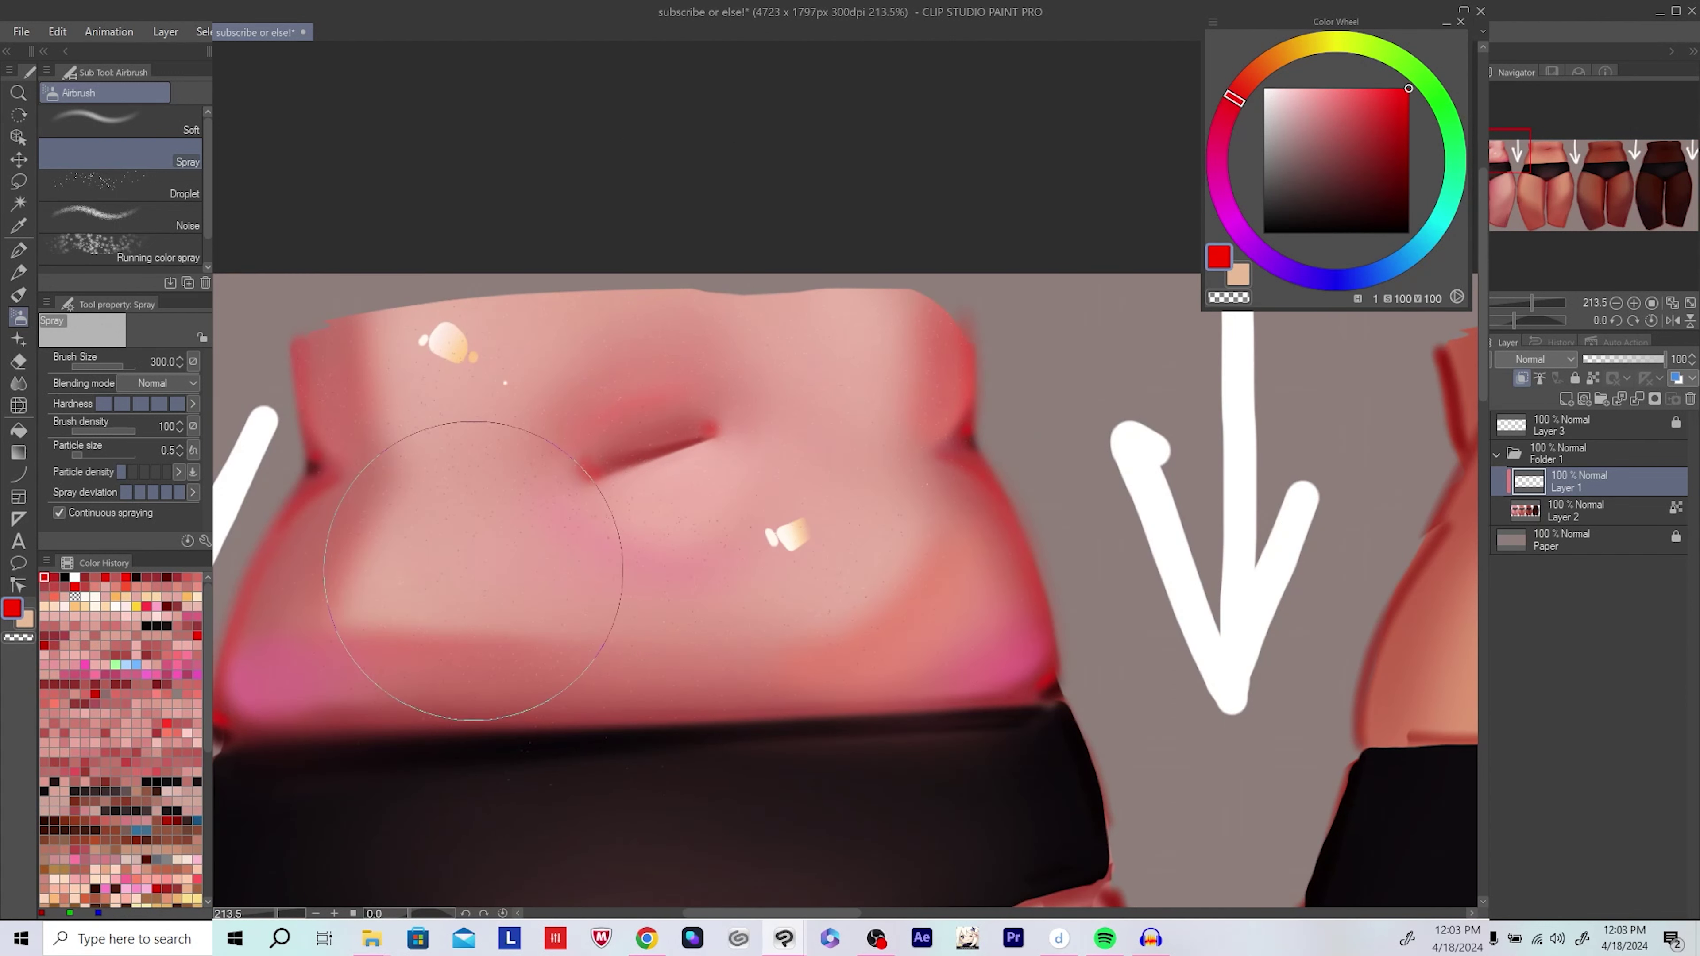
pyautogui.scroll(3, 550, 436)
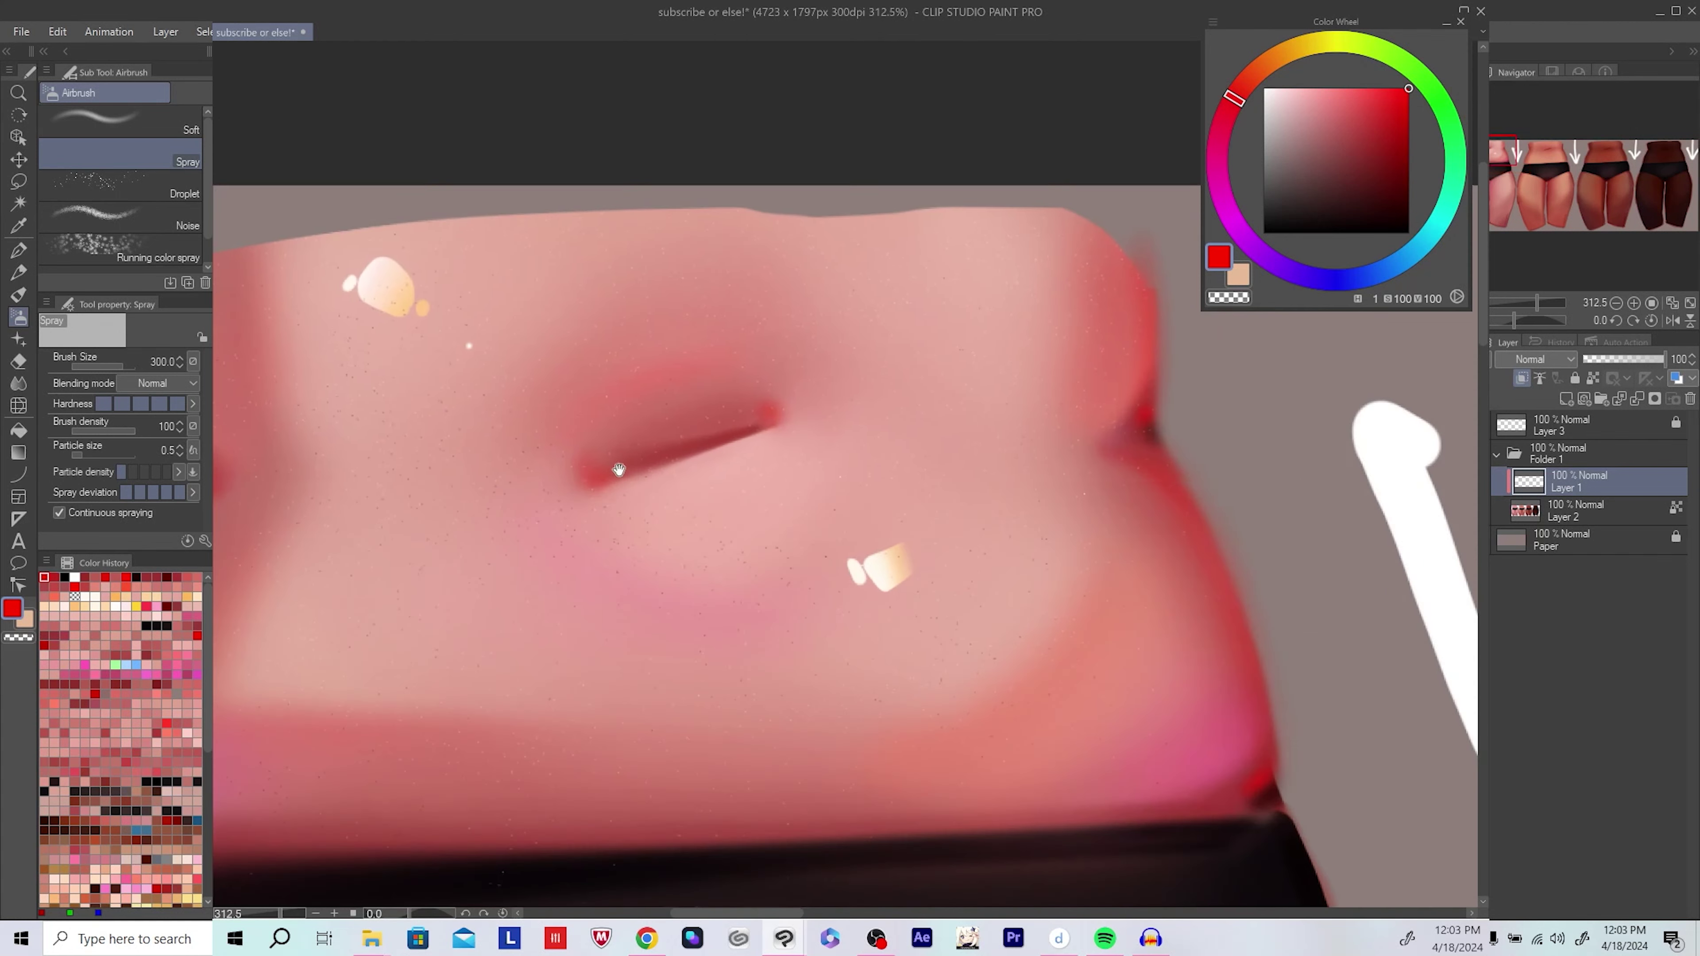
# Step: Spray white droplets around the belly's glossy highlights at brush size 170
pyautogui.click(86, 456)
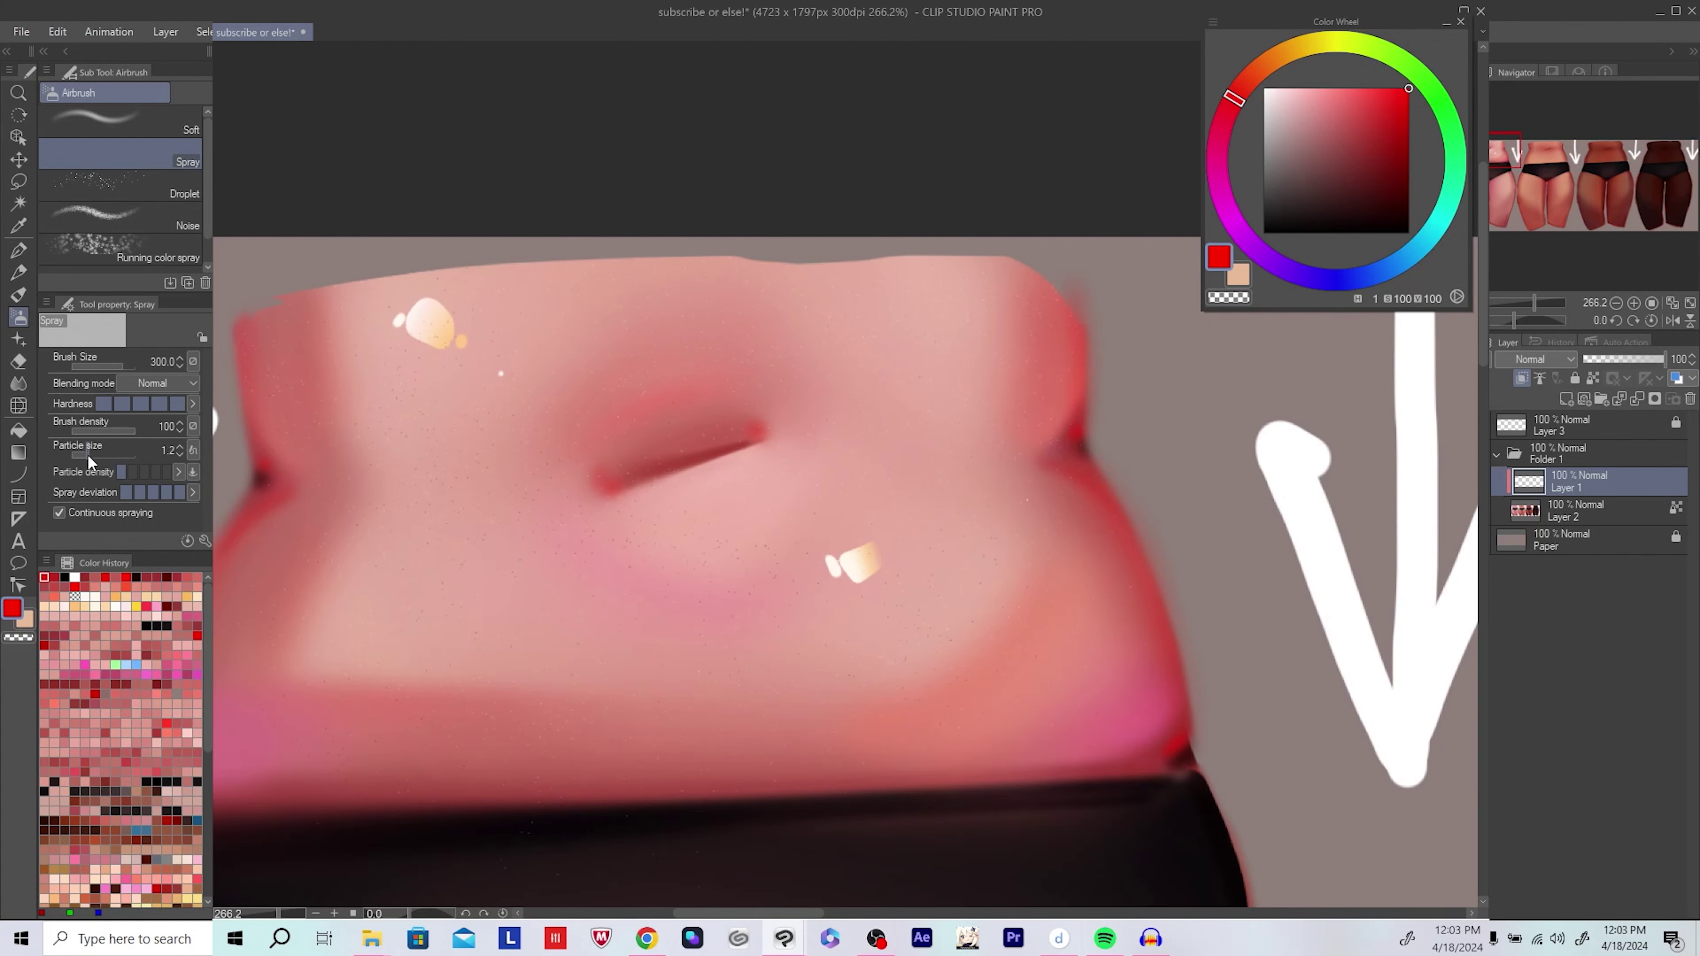
pyautogui.press('[')
pyautogui.press('[')
pyautogui.press('[')
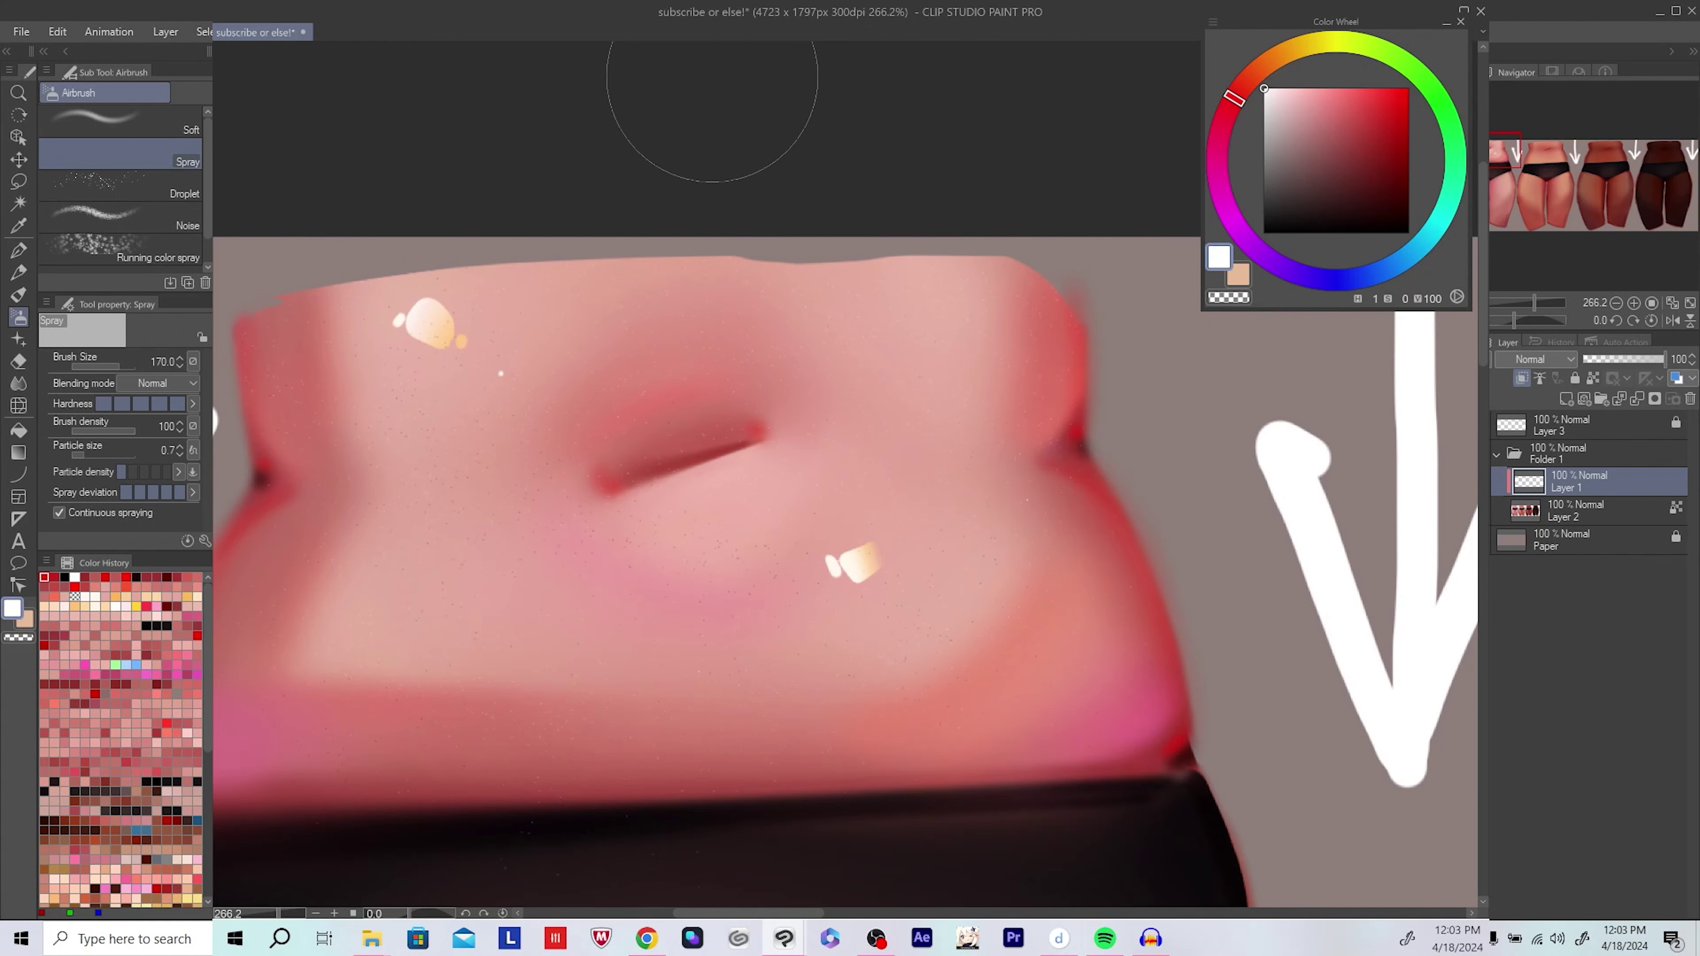
pyautogui.click(429, 326)
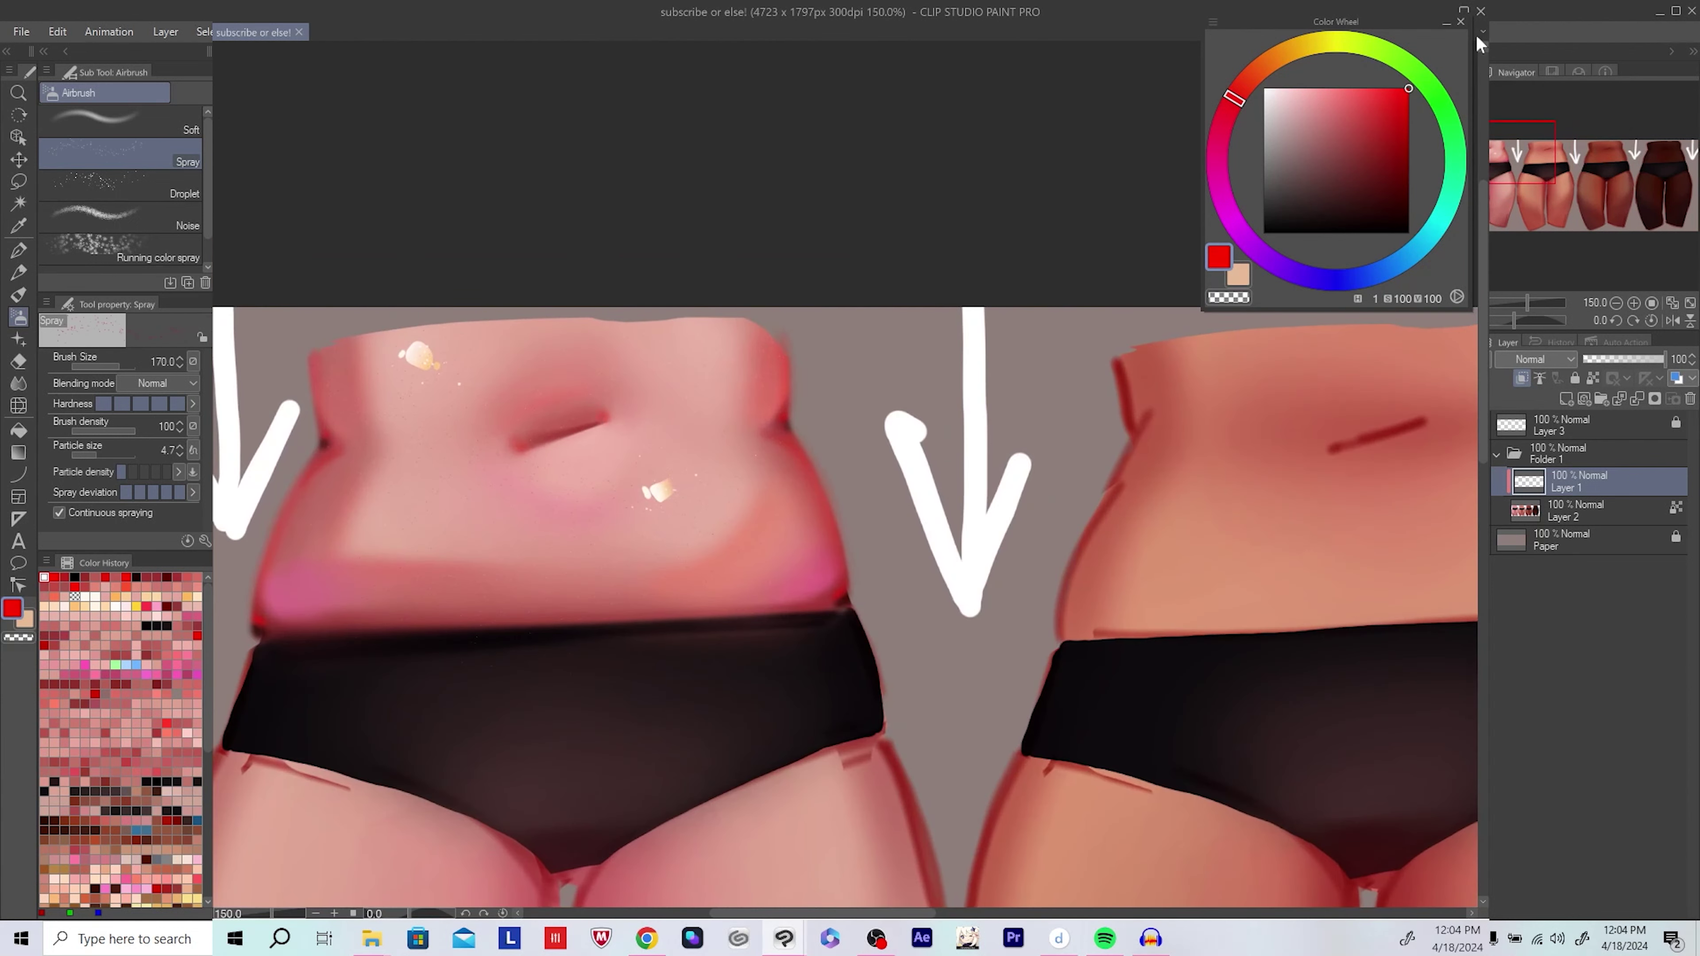
# Step: Spray red specks (hue 1, saturation 100, value 100) on the belly's blushed sides at size 170 and particle size 4.7
pyautogui.click(296, 581)
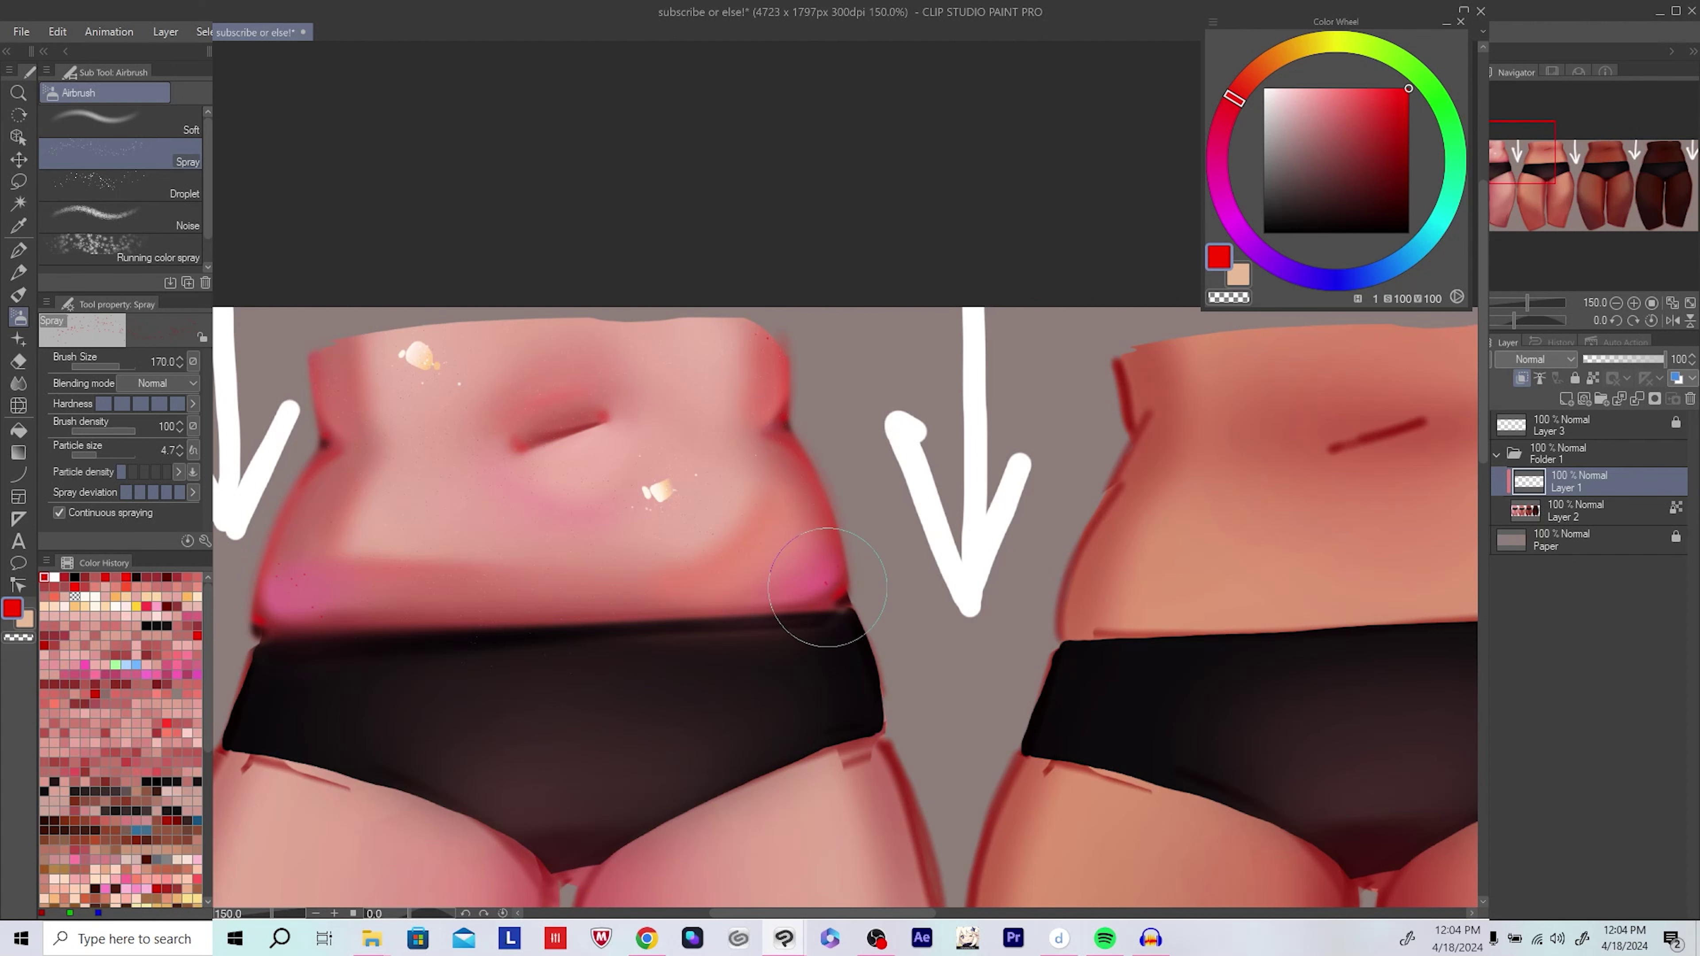
pyautogui.hscroll(-1, 828, 588)
pyautogui.hotkey('ctrl', '+')
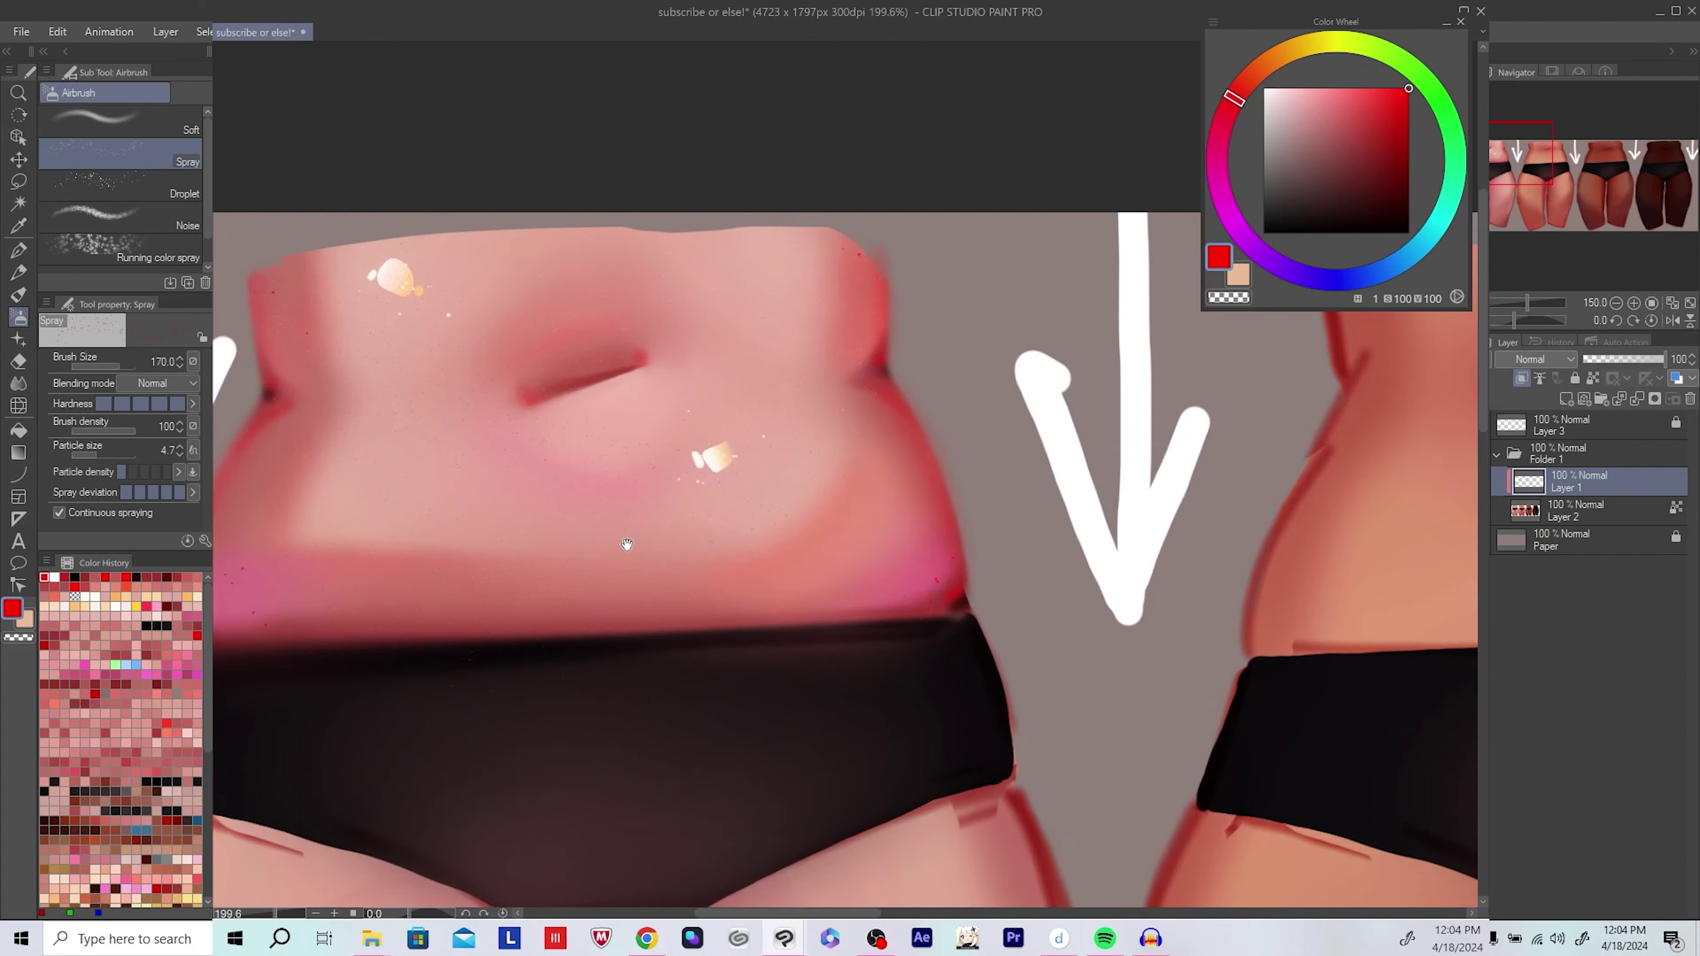
# Step: Fade the sprayed specks on the belly using the Soft airbrush with transparent colour at size 80
pyautogui.press(',')
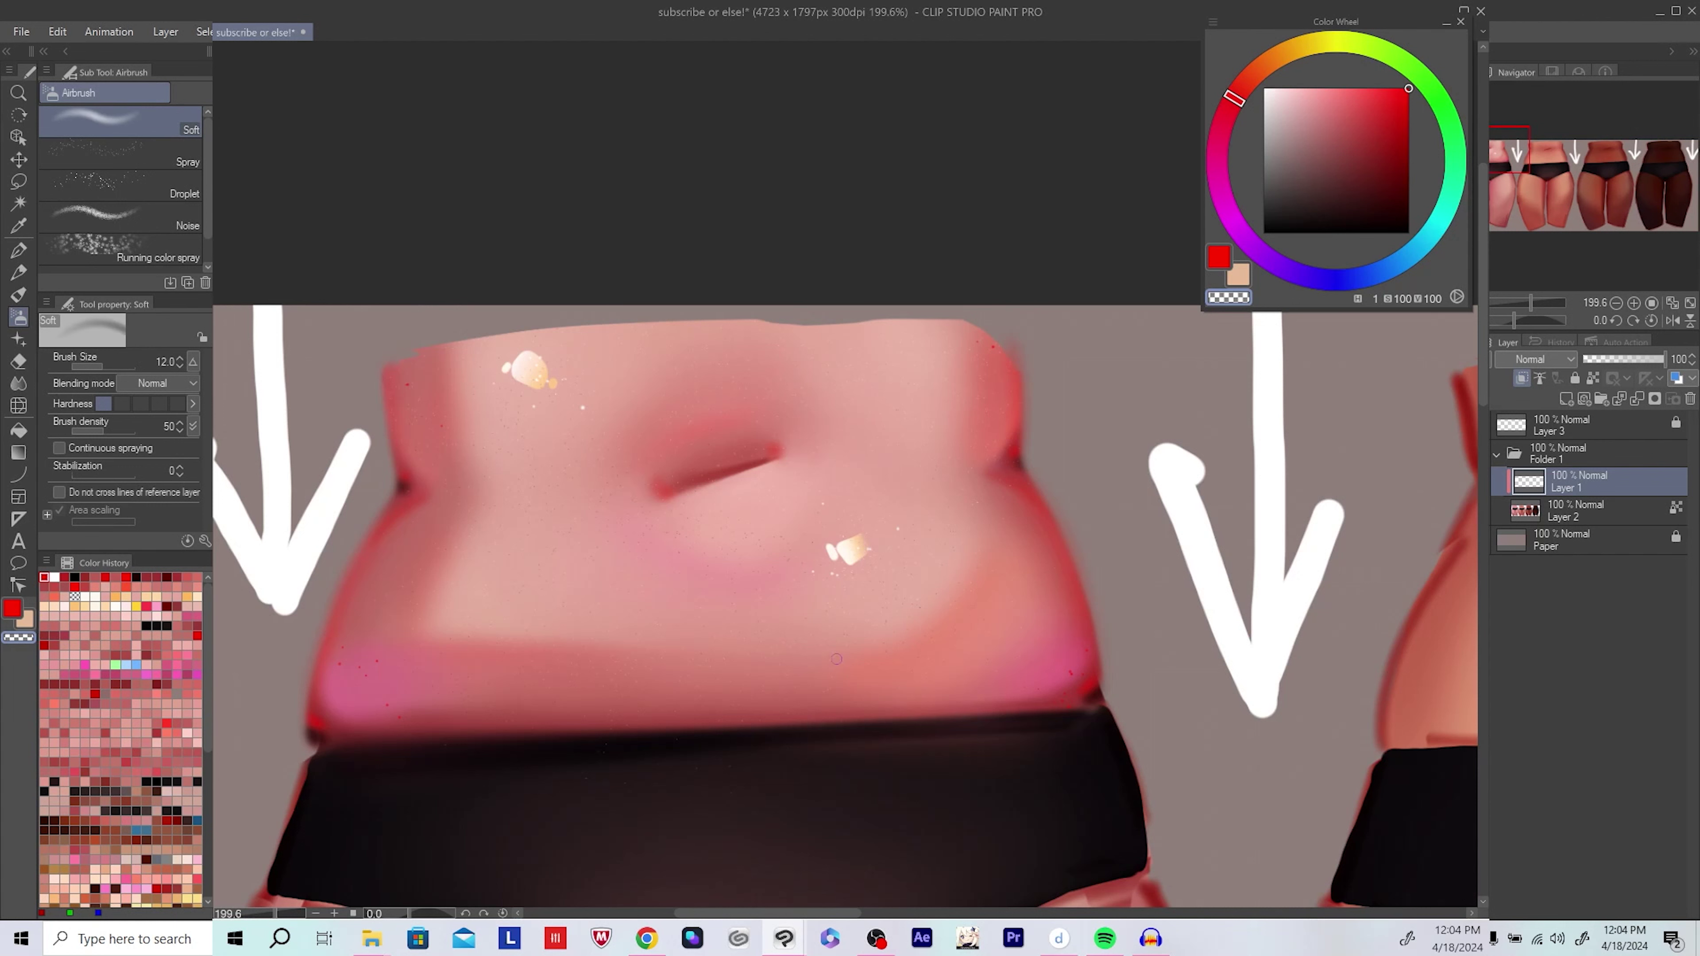
pyautogui.scroll(1, 569, 543)
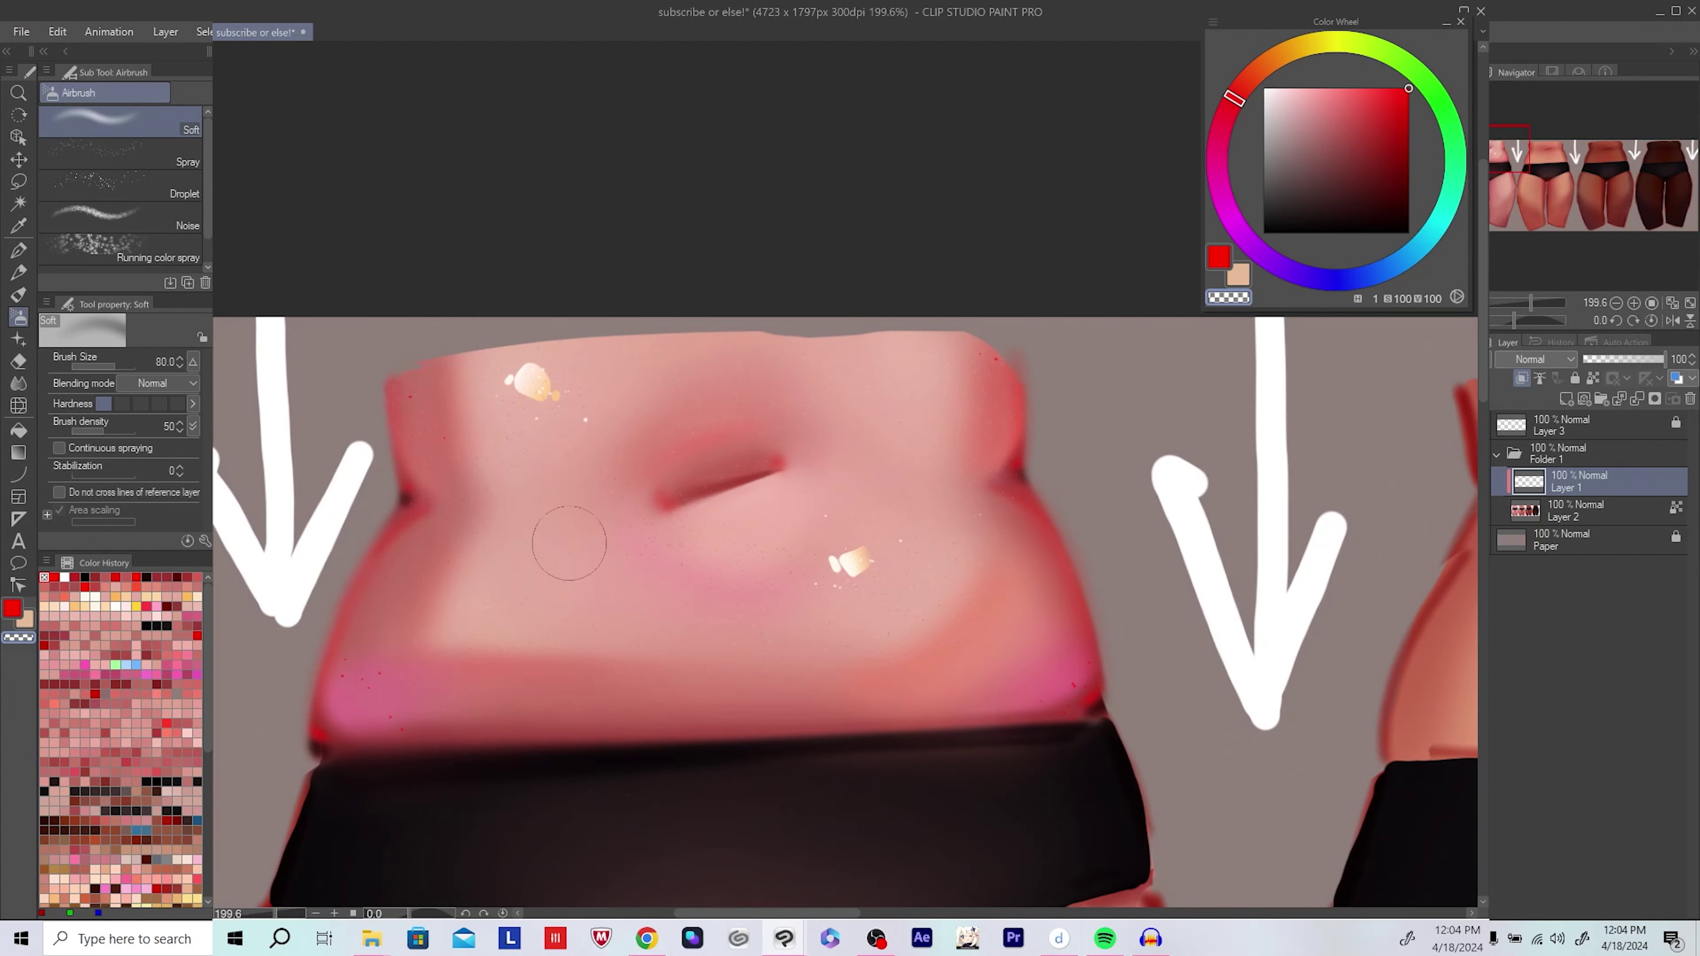
pyautogui.scroll(2, 417, 580)
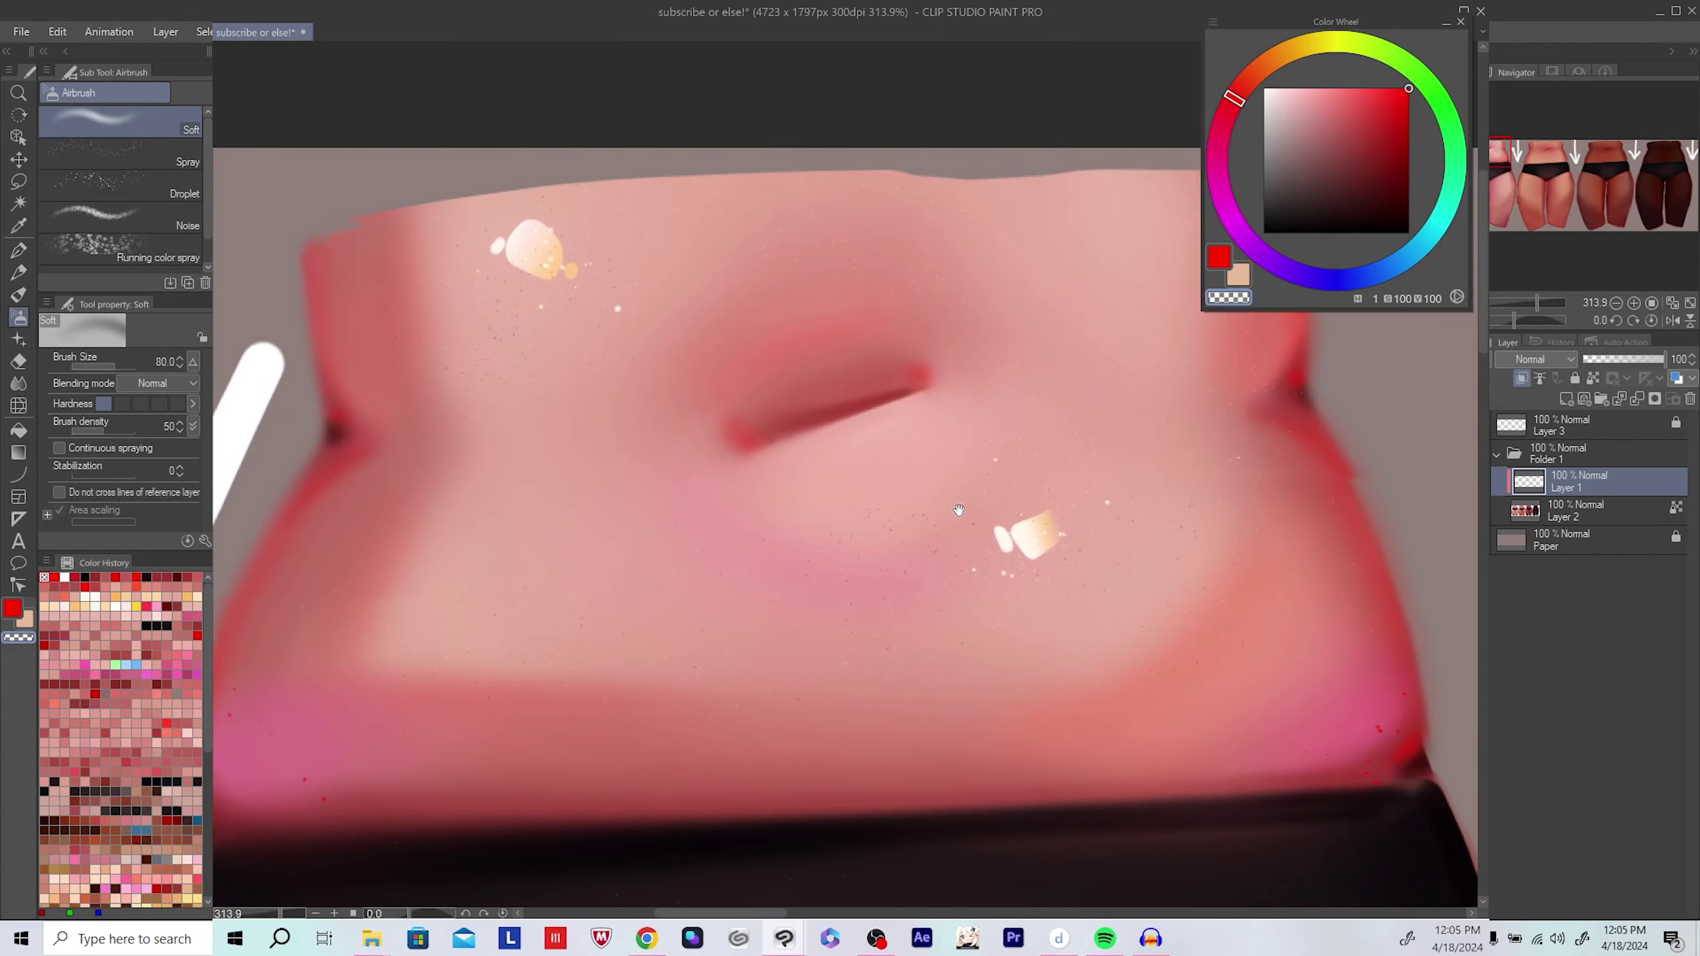
pyautogui.moveTo(950, 515)
pyautogui.mouseDown()
pyautogui.moveTo(997, 488)
pyautogui.moveTo(733, 521)
pyautogui.mouseUp()
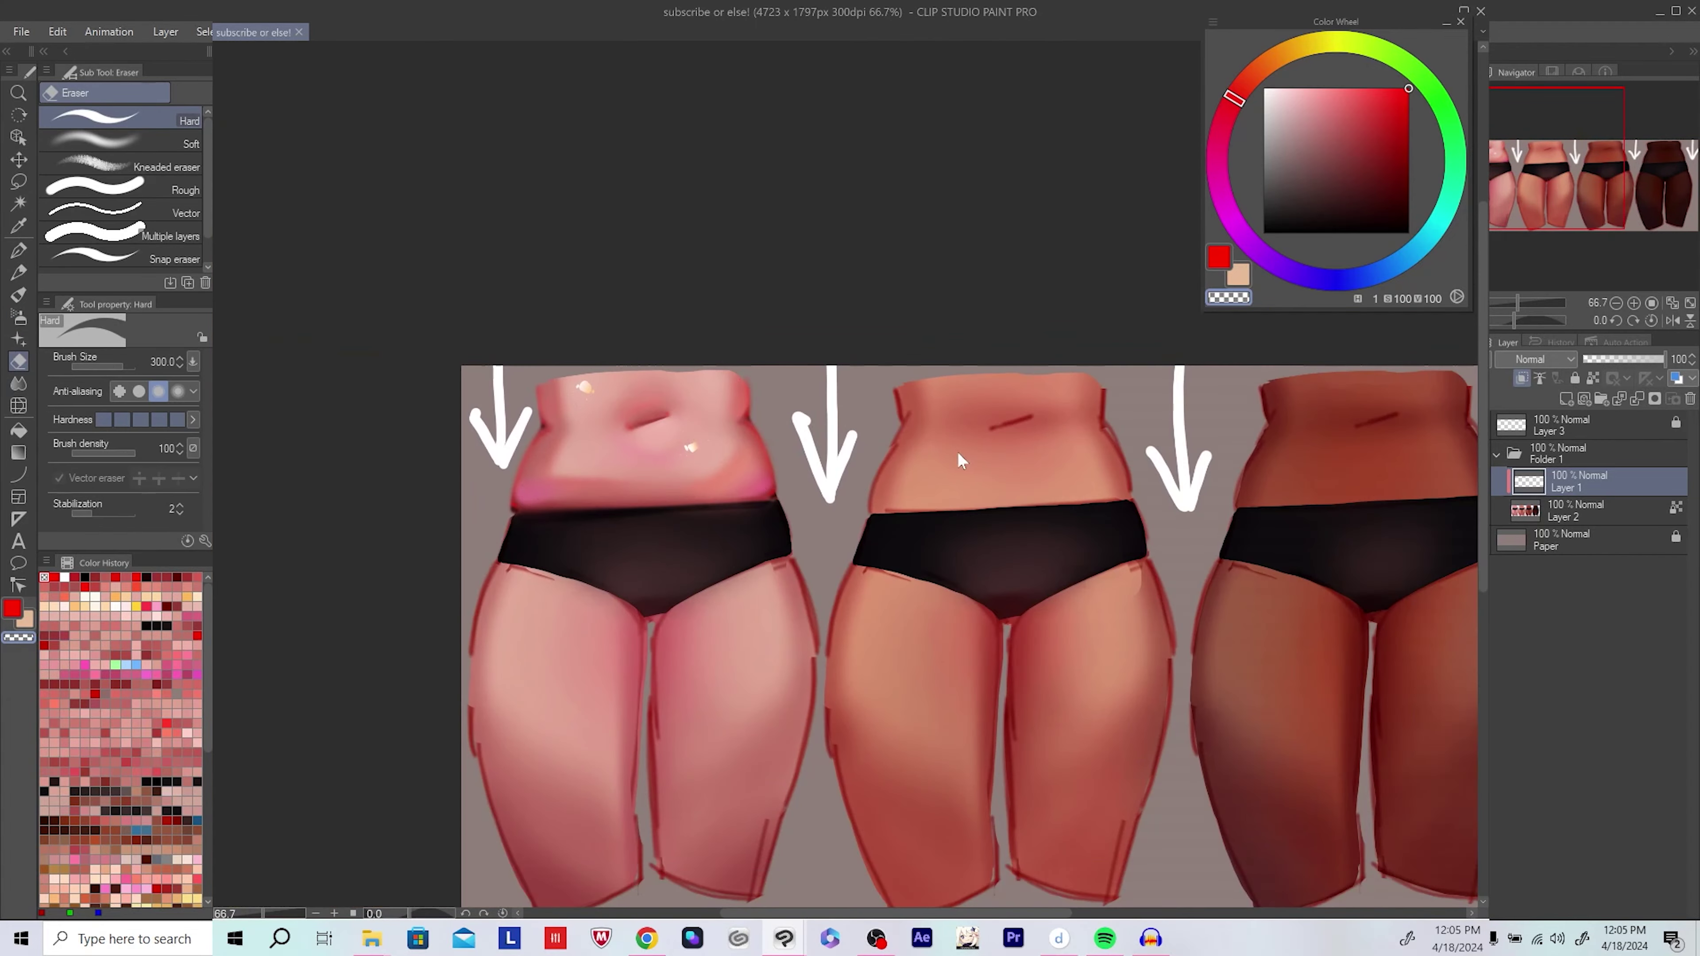
# Step: Replace the clipped layer with a new unclipped one and dot small dark moles on the pale belly
pyautogui.click(1687, 402)
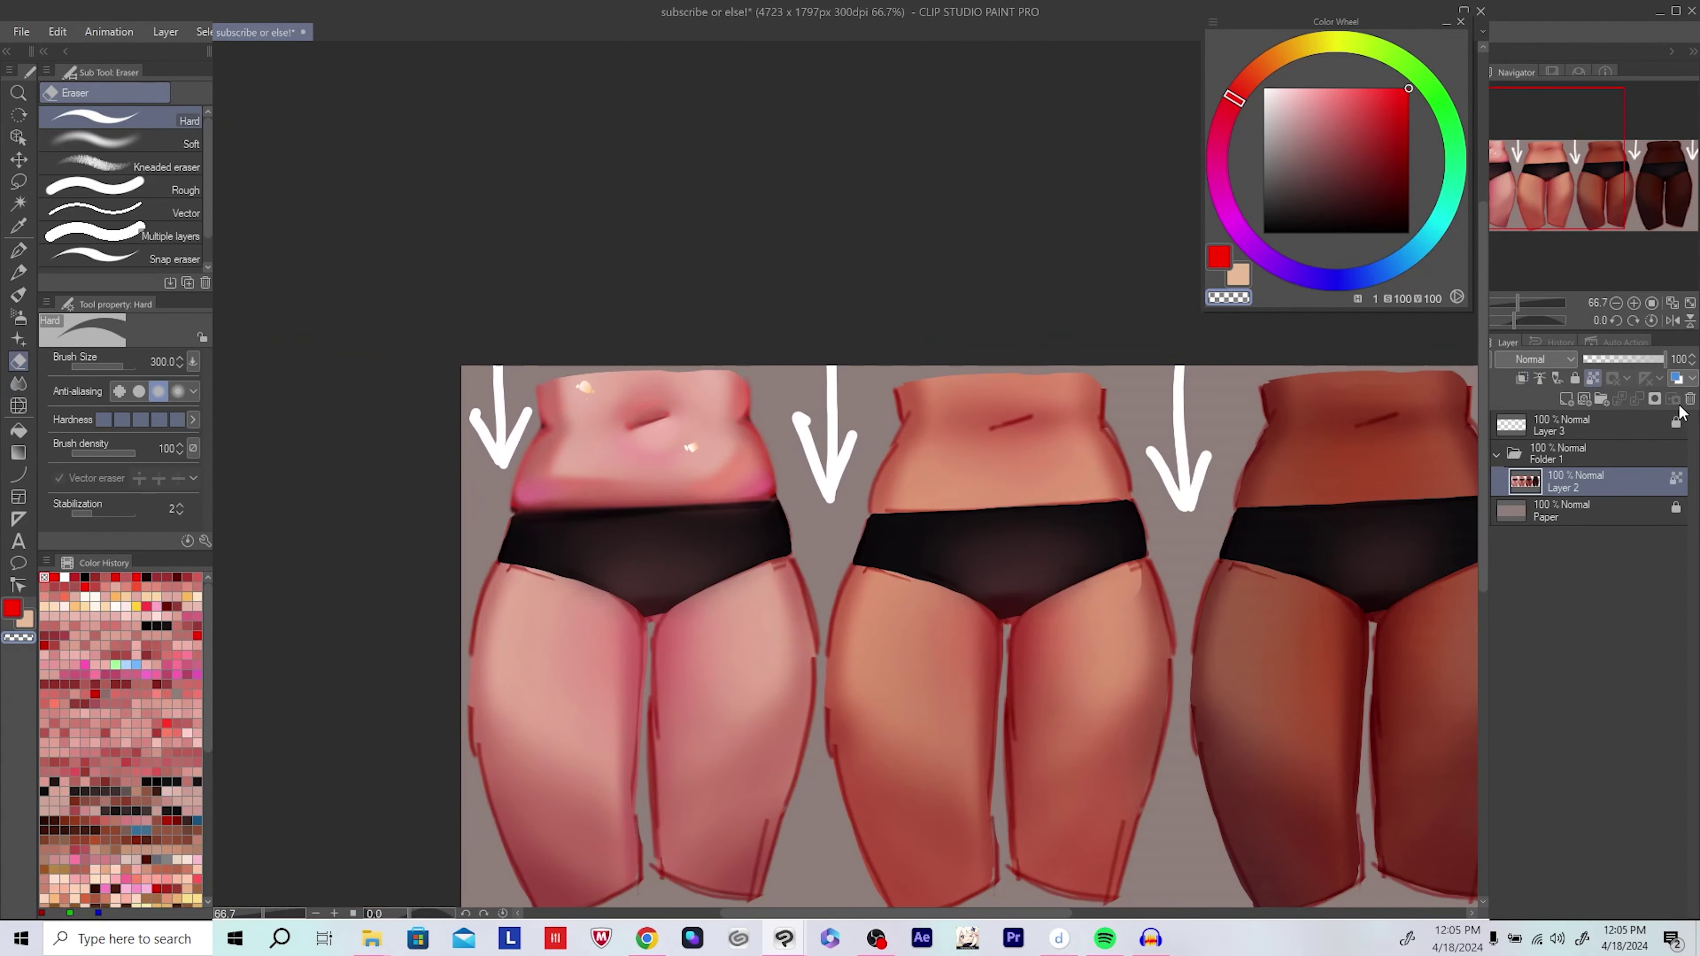
pyautogui.click(1566, 400)
pyautogui.scroll(3, 692, 425)
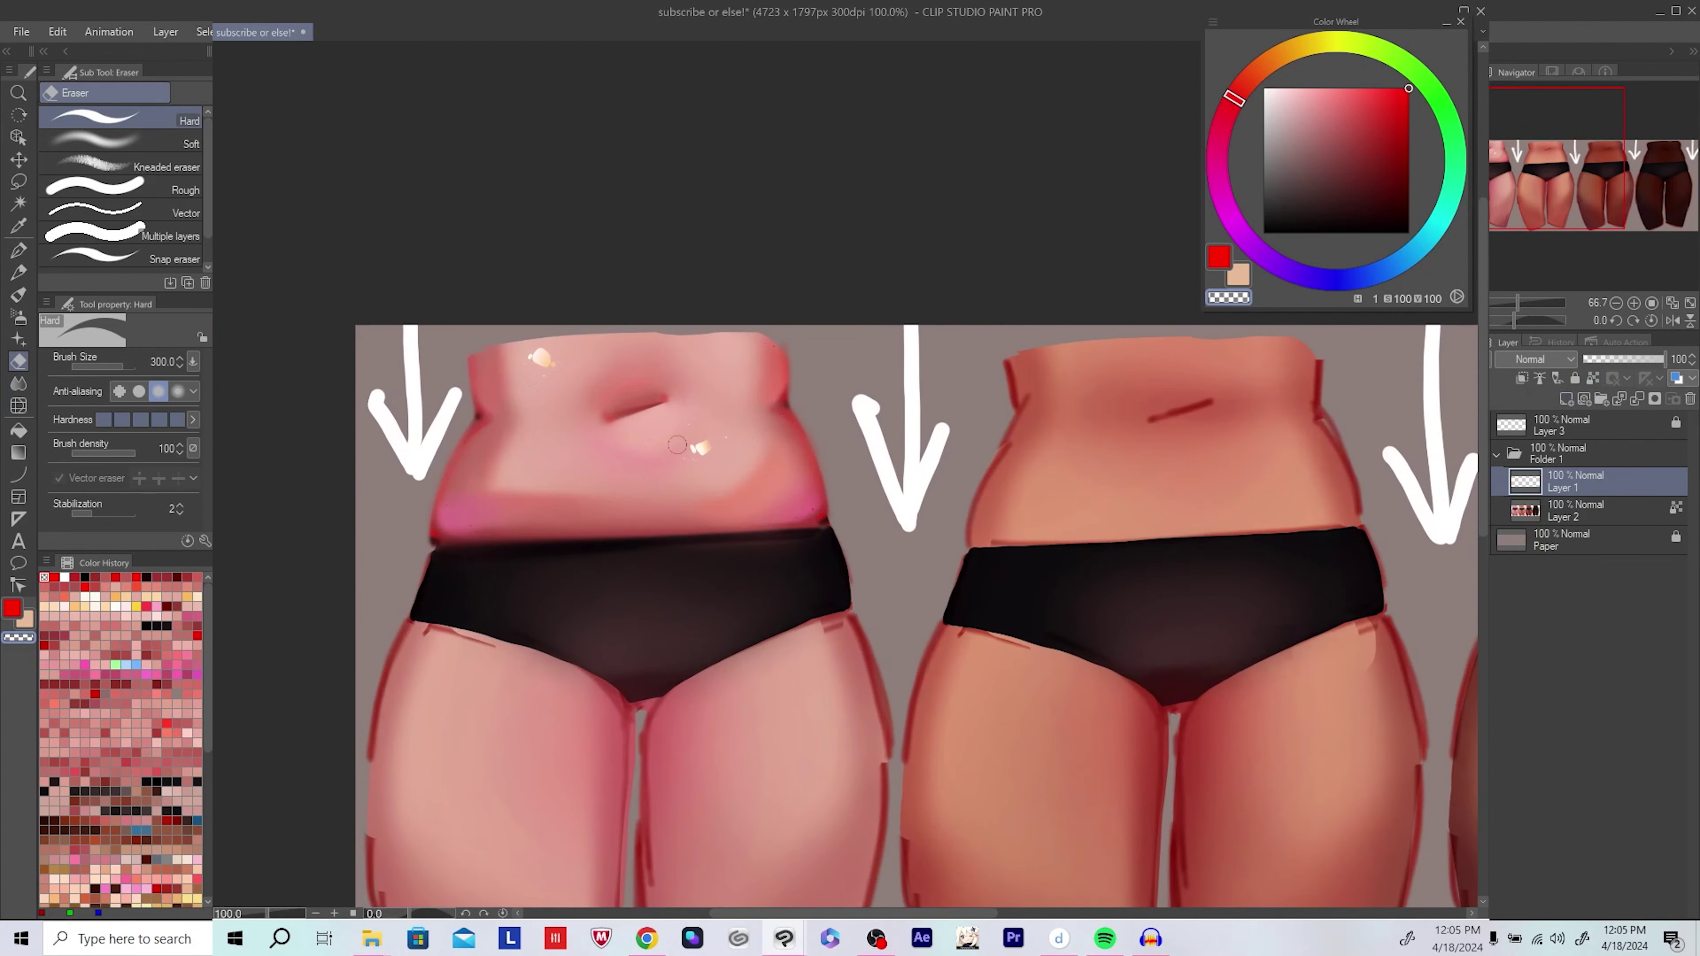
pyautogui.press('p')
pyautogui.keyDown('alt'); pyautogui.click(798, 415); pyautogui.keyUp('alt')
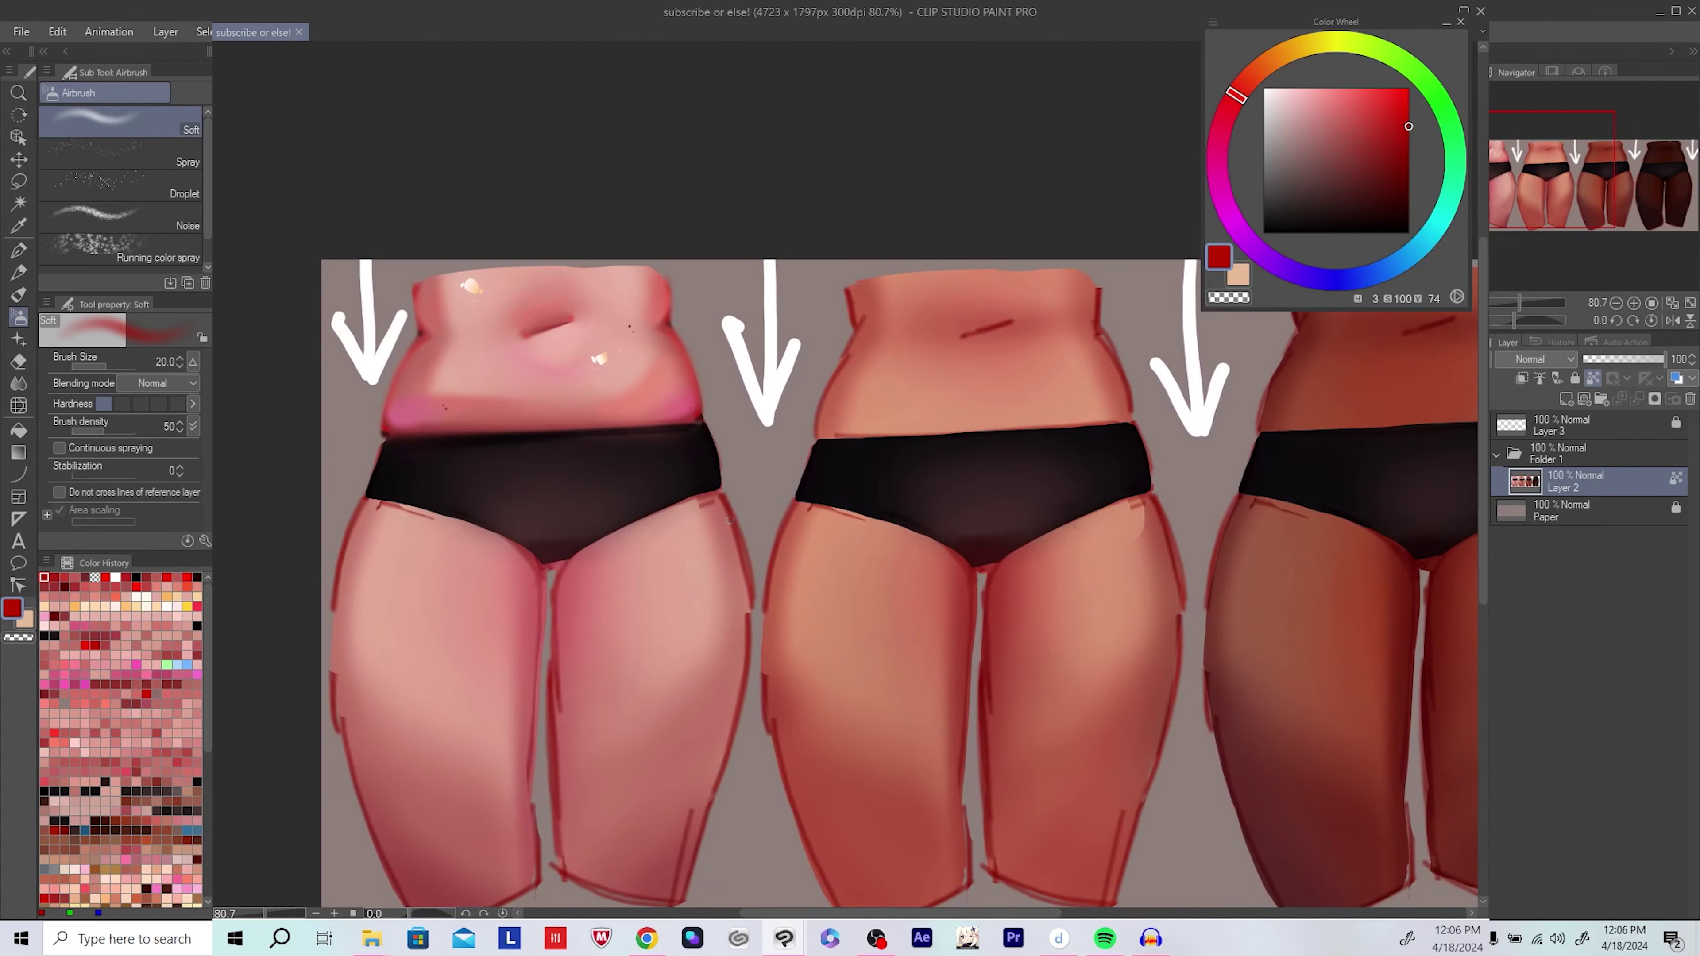
# Step: Add a new layer clipped to the painted figures' layer for shading the palest figure's thighs
pyautogui.moveTo(303, 448); pyautogui.dragTo(313, 400)
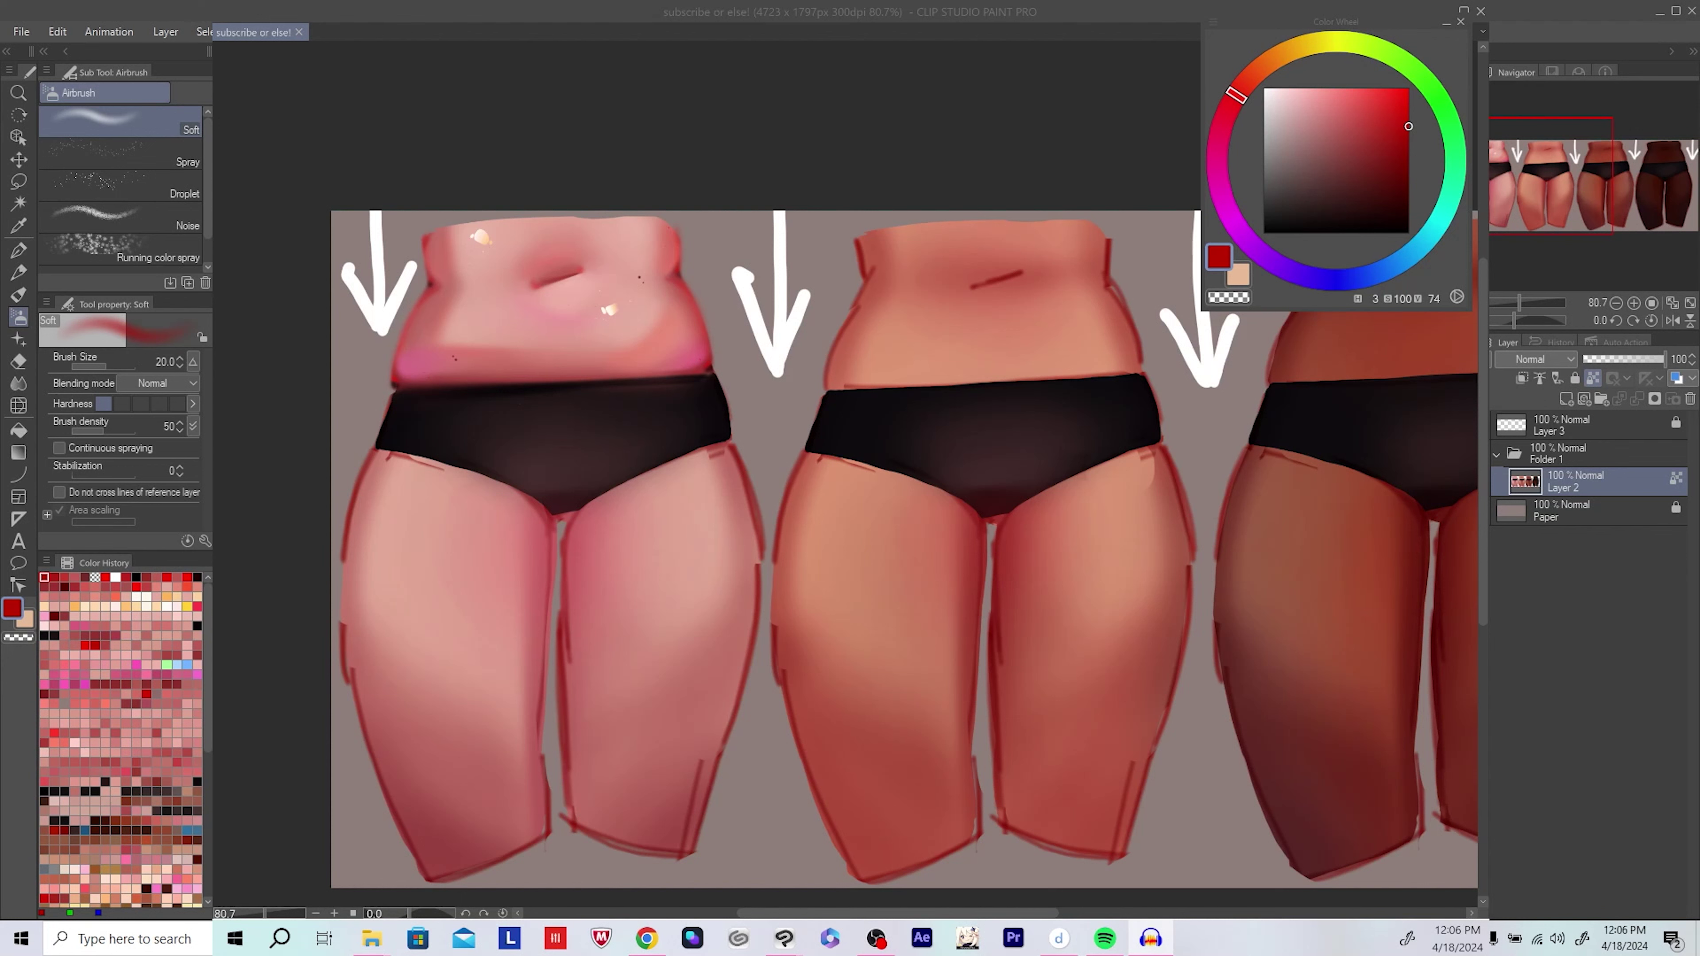
pyautogui.scroll(-2, 904, 482)
pyautogui.scroll(4, 904, 482)
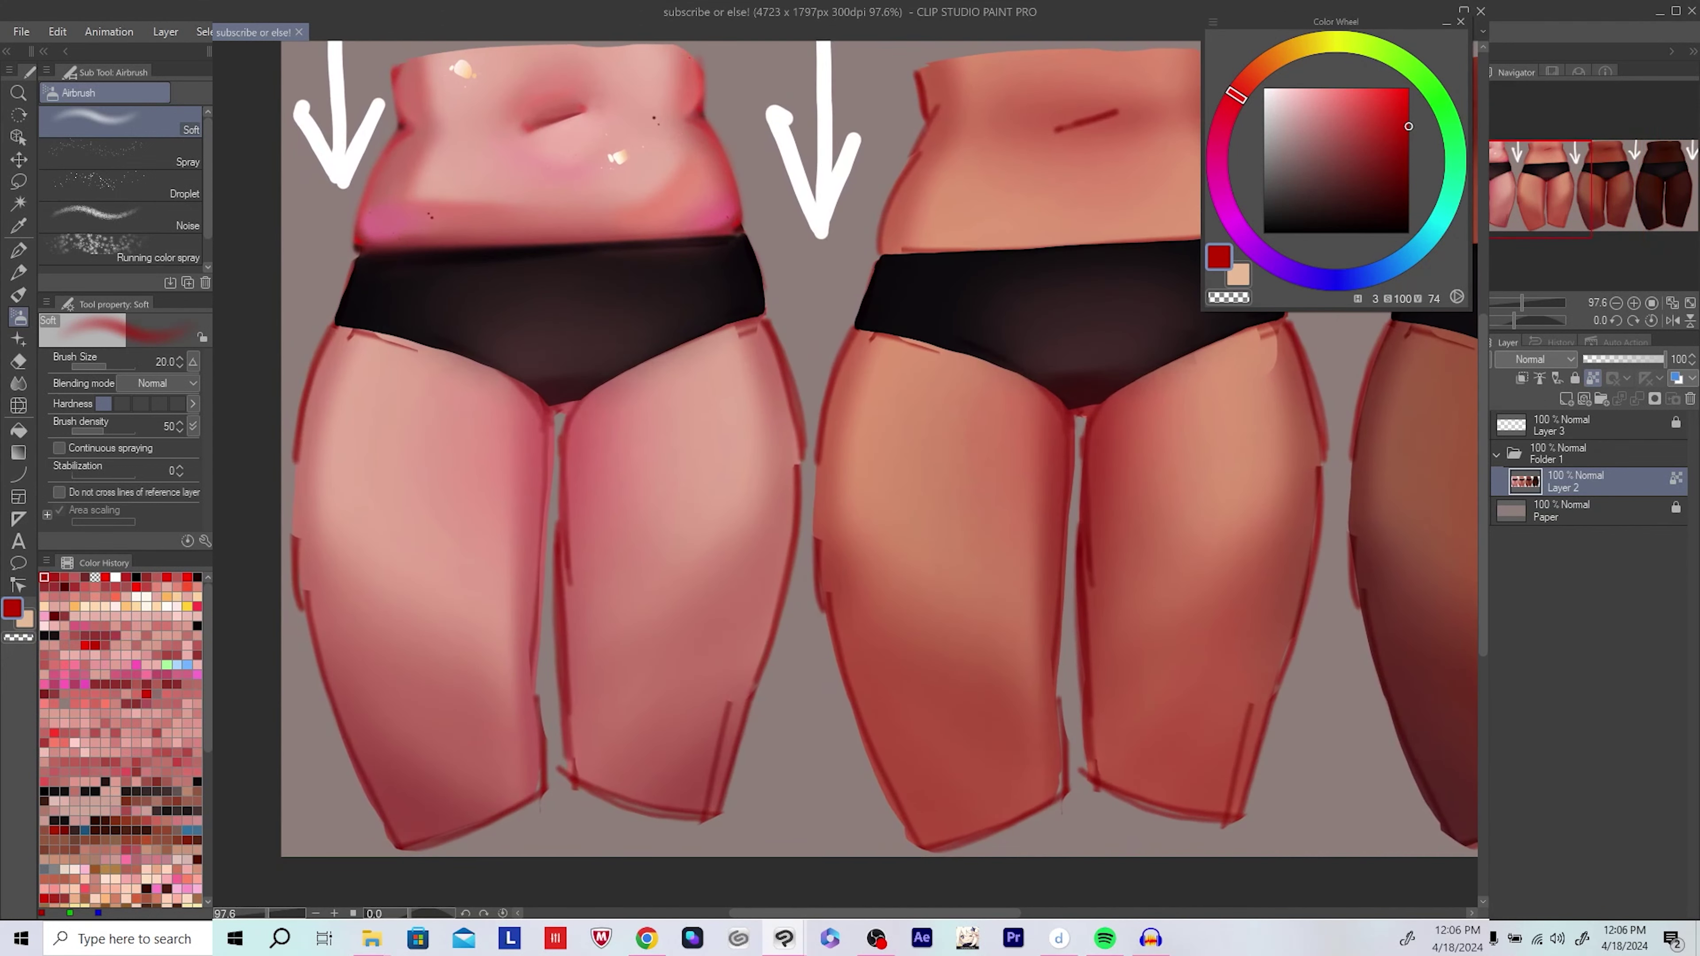
pyautogui.click(1566, 399)
# Step: Airbrush sampled rose tones at size 80 along the inner edge of the palest figure's shaded thigh, covering the rough outline
pyautogui.press(']')
pyautogui.press(']')
pyautogui.press(']')
pyautogui.moveTo(626, 497); pyautogui.dragTo(668, 541)
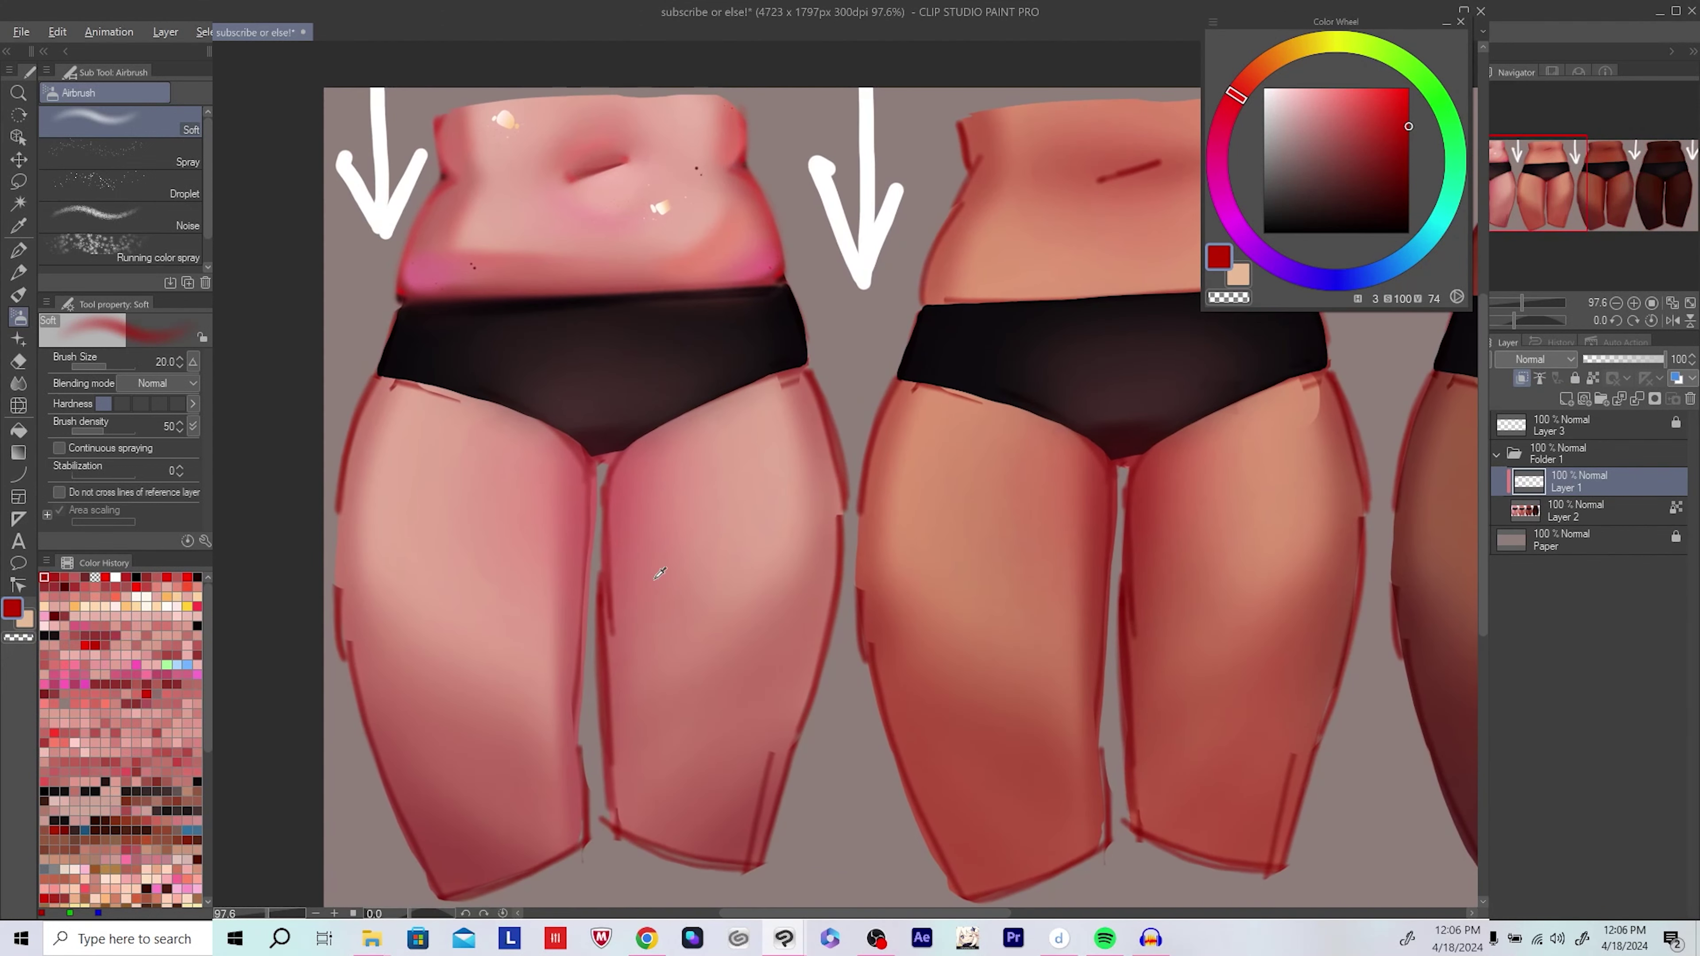
pyautogui.keyDown('alt'); pyautogui.click(606, 661); pyautogui.keyUp('alt')
pyautogui.keyDown('alt'); pyautogui.click(617, 842); pyautogui.keyUp('alt')
pyautogui.press(']')
pyautogui.press(']')
pyautogui.press(']')
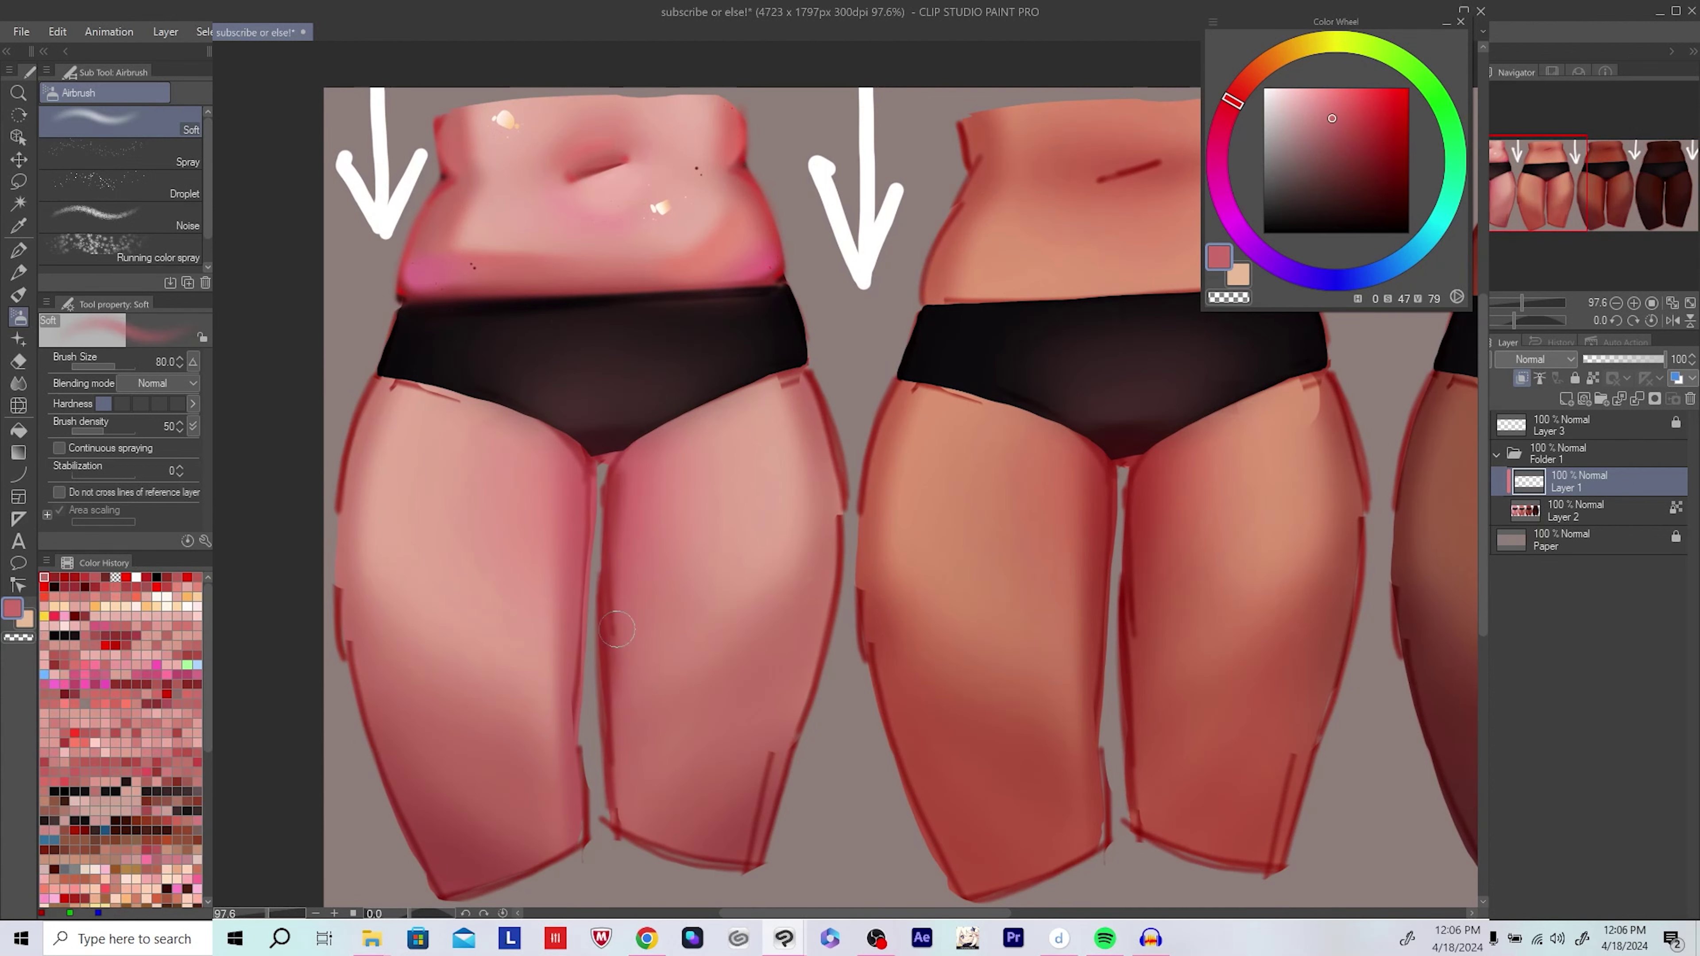
pyautogui.moveTo(612, 710); pyautogui.dragTo(638, 455)
pyautogui.keyDown('alt'); pyautogui.click(609, 818); pyautogui.keyUp('alt')
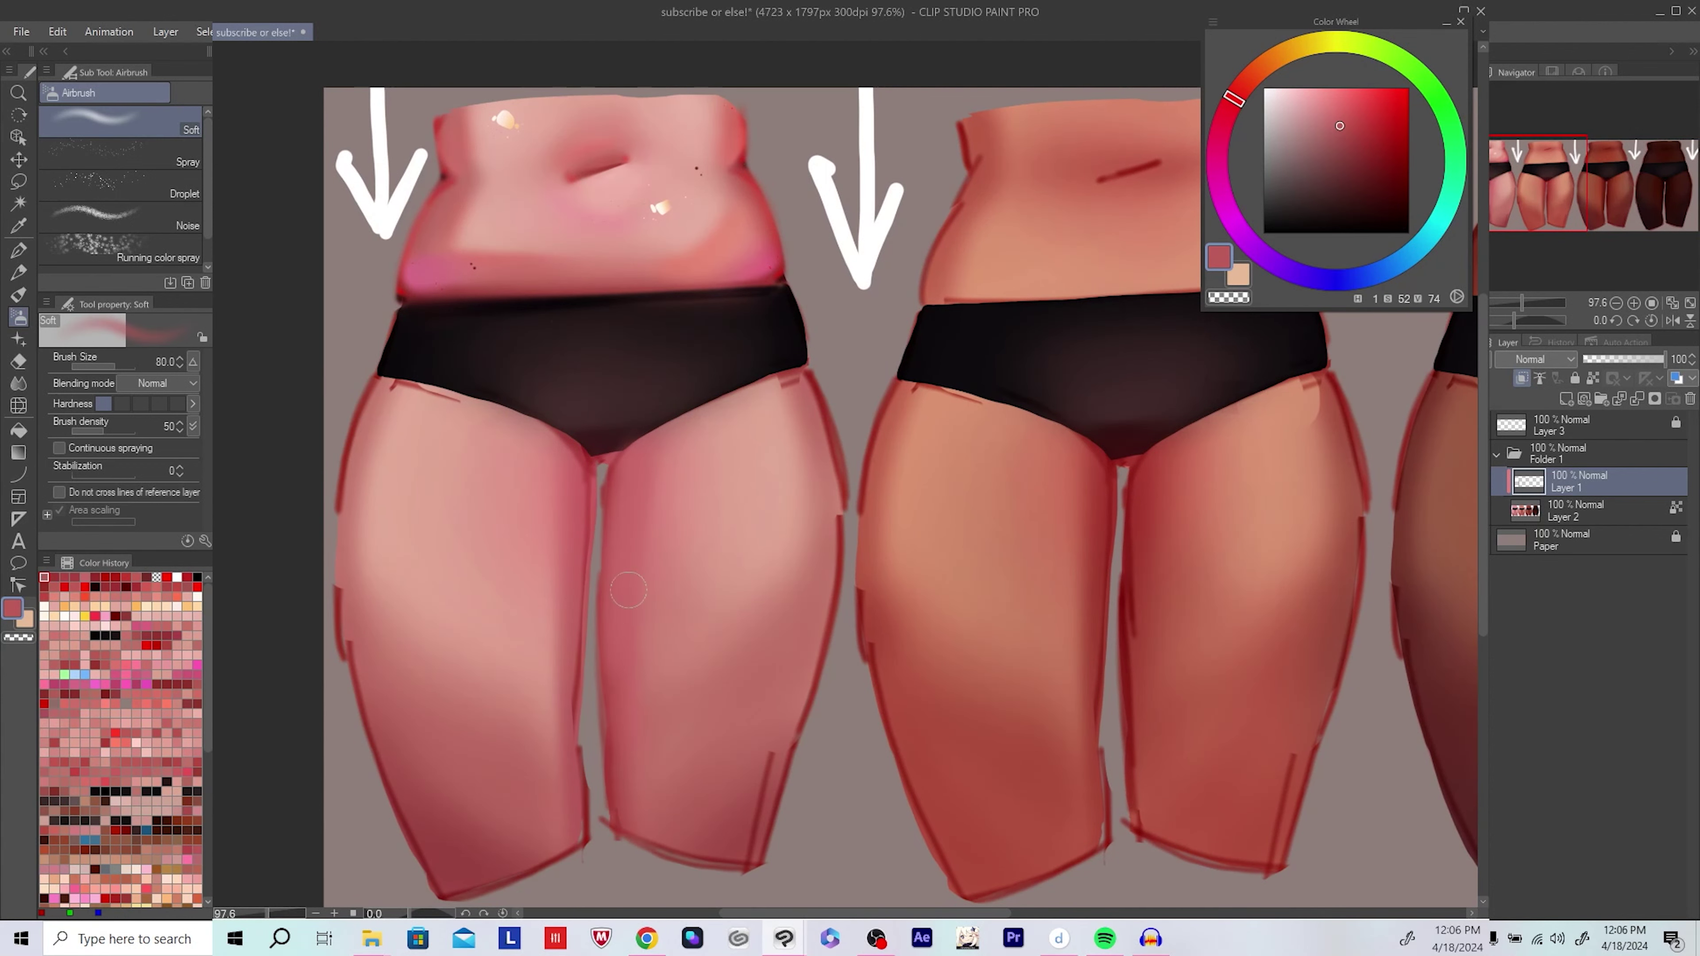
pyautogui.moveTo(609, 818); pyautogui.dragTo(602, 834)
# Step: Shade the outer and lower edges of the pale shaded thigh with sampled muted reds, varying the Soft airbrush between sizes 60 and 80
pyautogui.moveTo(435, 422); pyautogui.dragTo(629, 422)
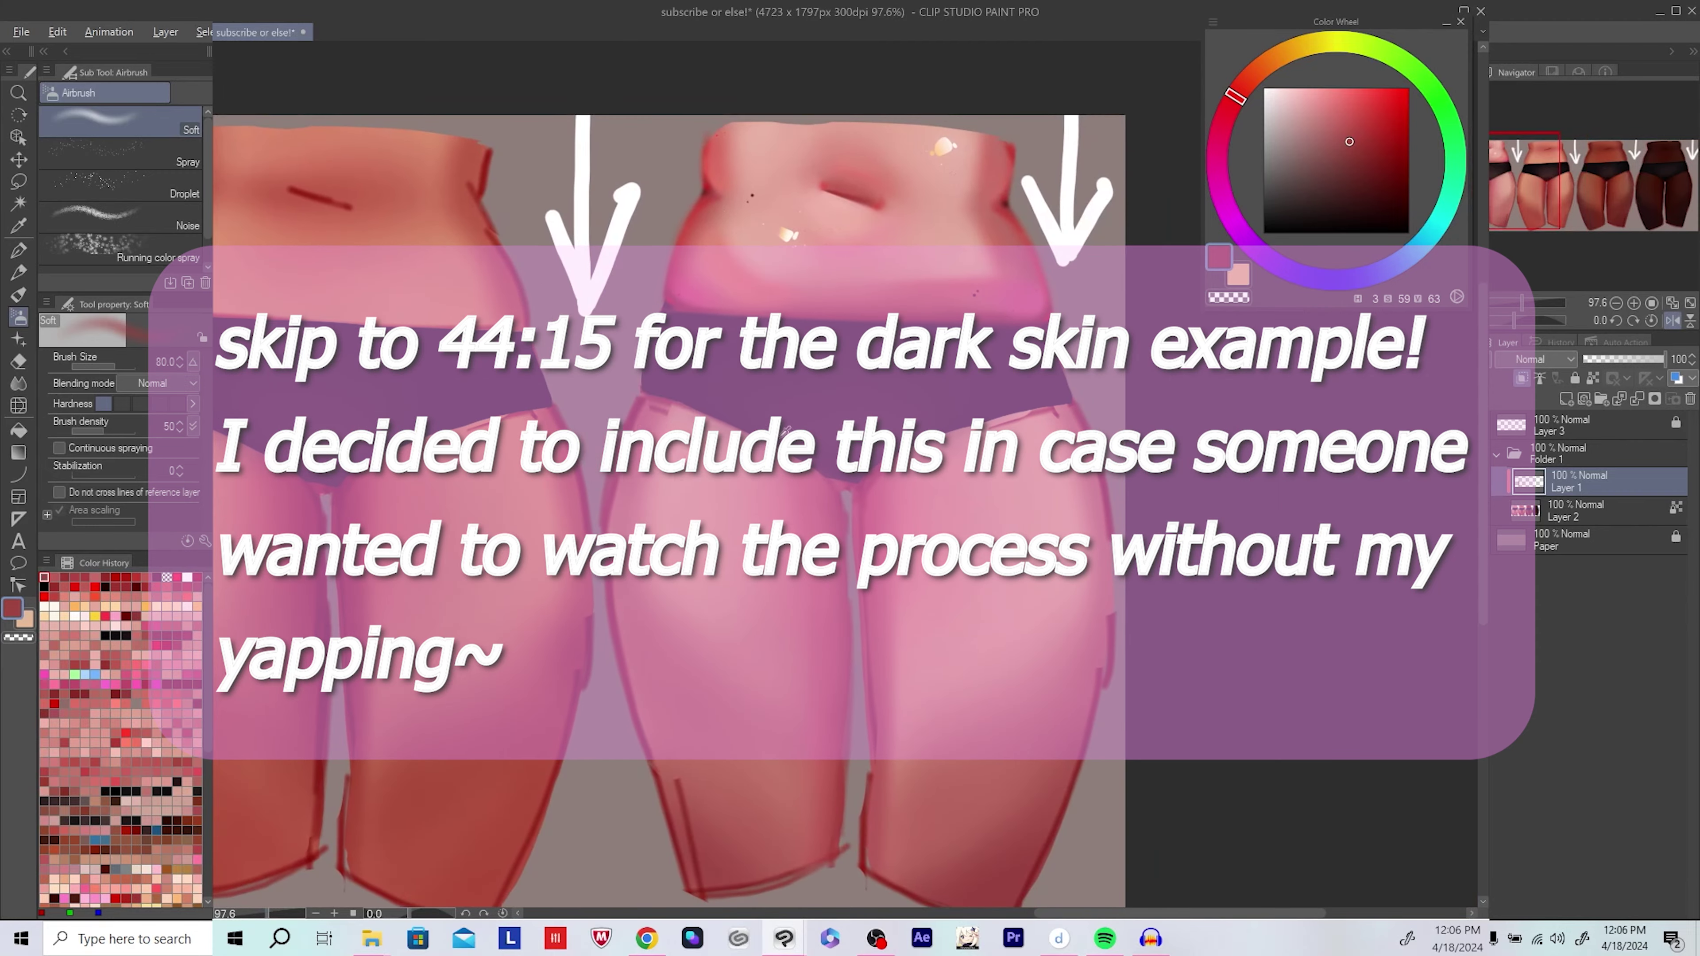
pyautogui.keyDown('alt'); pyautogui.click(629, 421); pyautogui.keyUp('alt')
pyautogui.press('[')
pyautogui.press('[')
pyautogui.keyDown('alt'); pyautogui.click(626, 428); pyautogui.keyUp('alt')
pyautogui.press(']')
pyautogui.press(']')
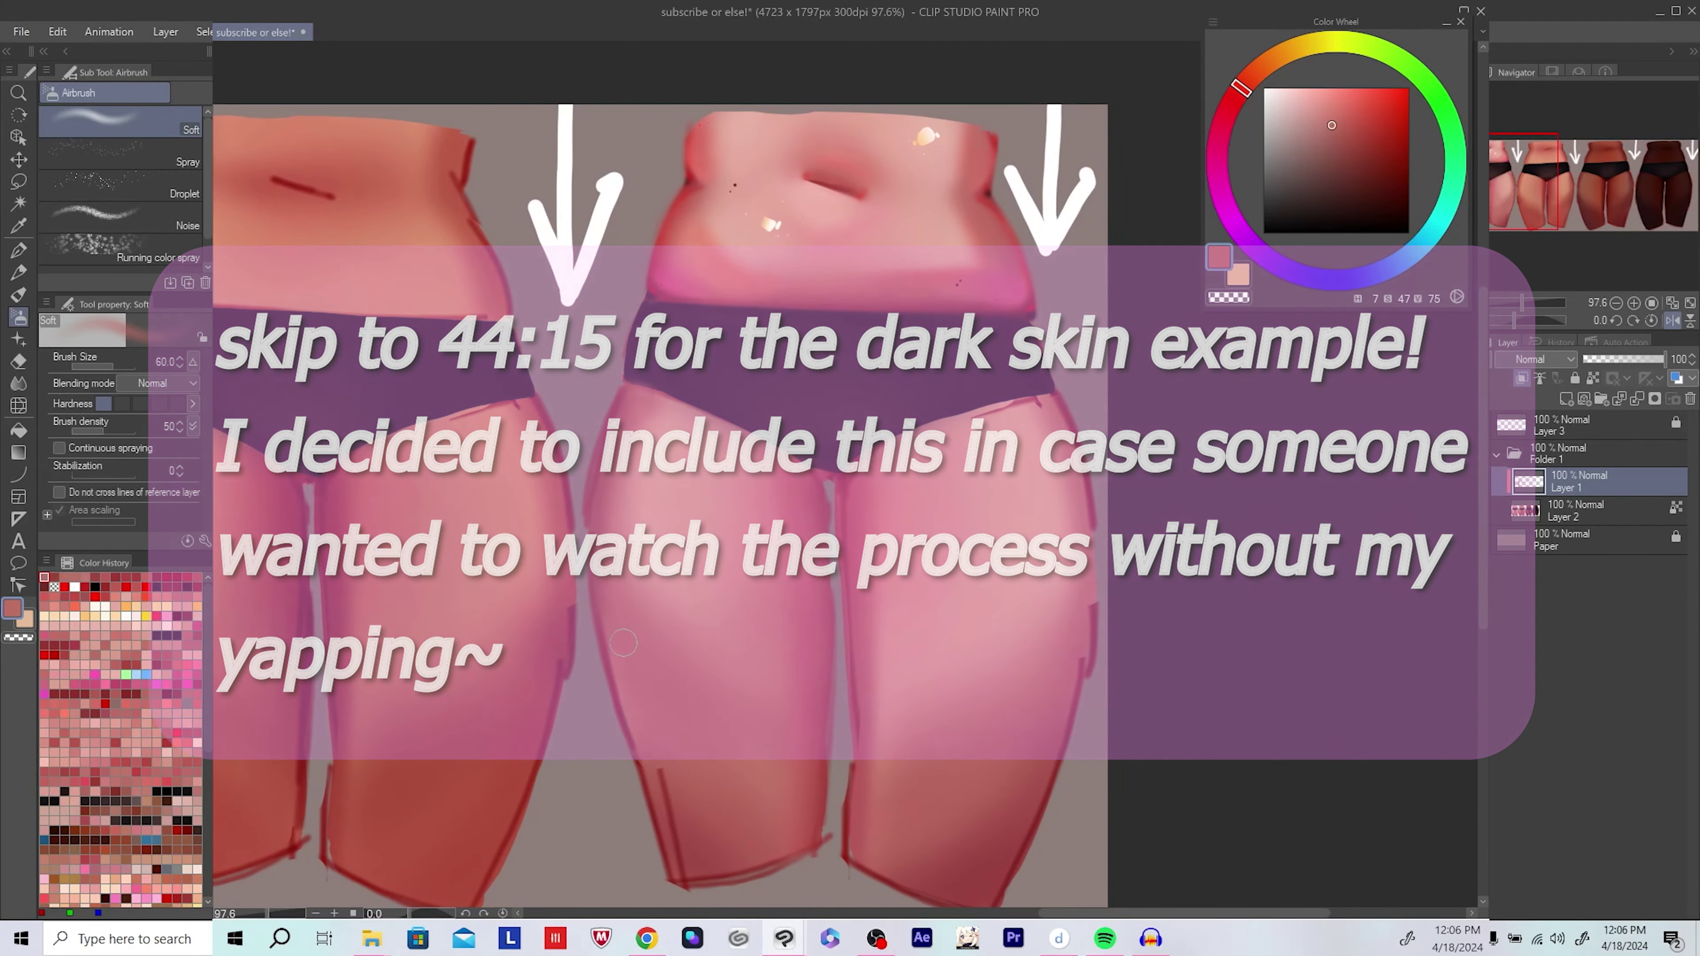
pyautogui.moveTo(622, 661); pyautogui.dragTo(607, 648)
pyautogui.keyDown('alt'); pyautogui.click(649, 770); pyautogui.keyUp('alt')
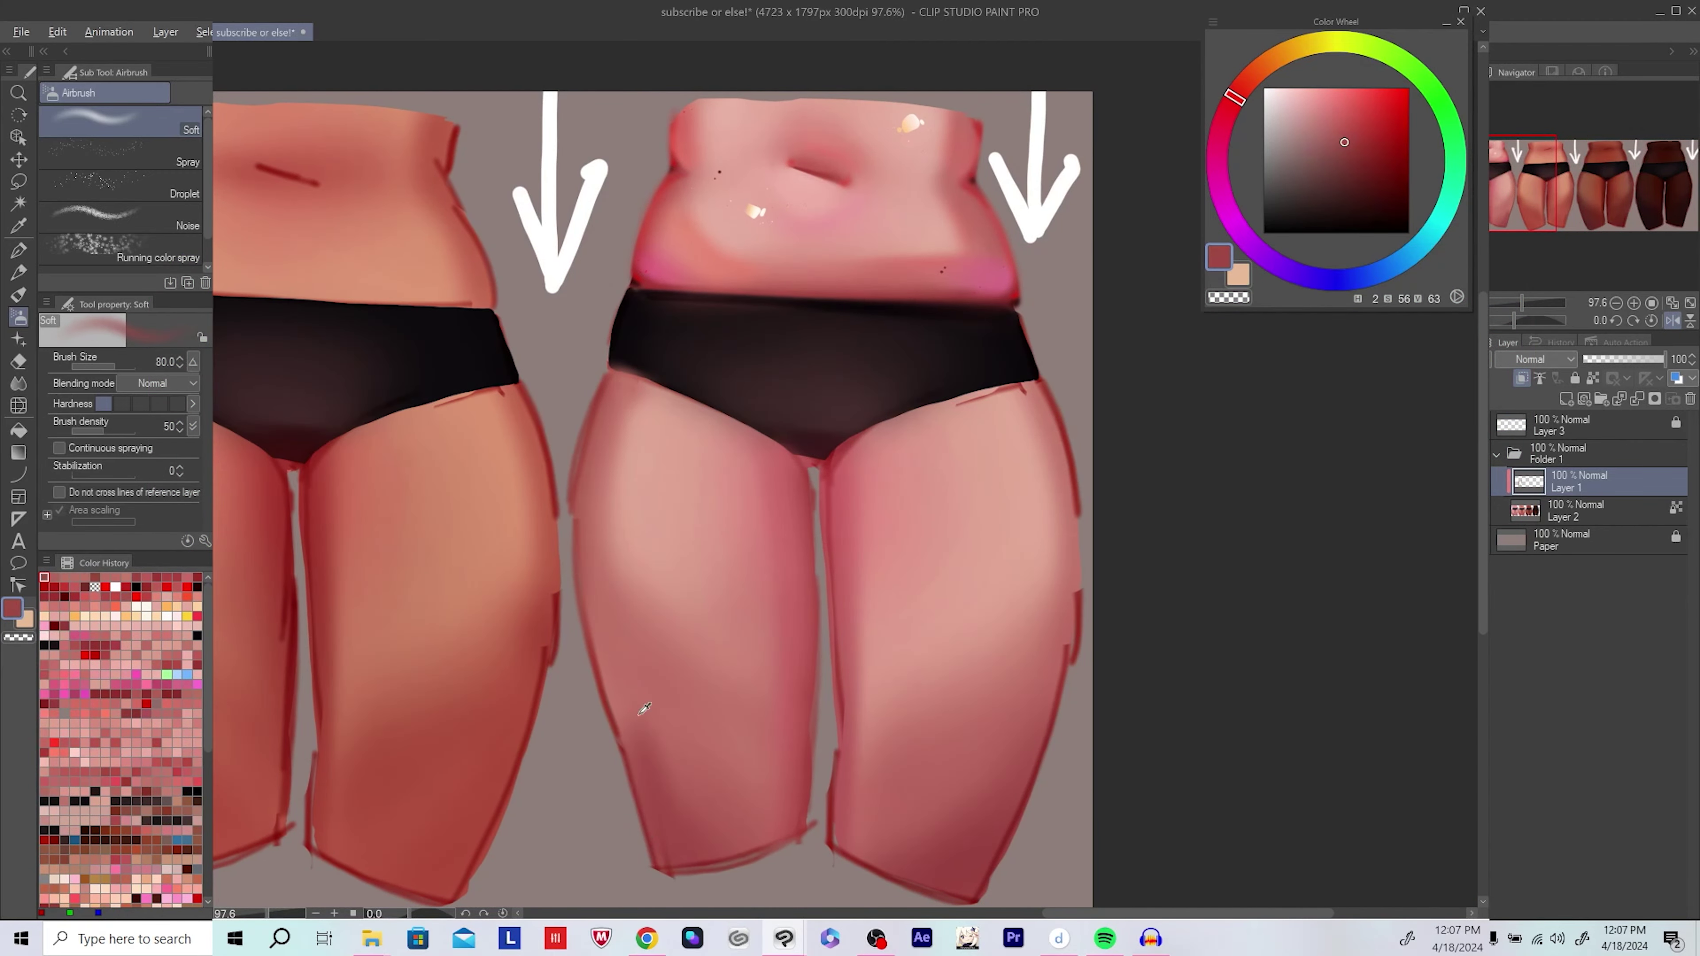
pyautogui.press('h')
pyautogui.moveTo(751, 663)
pyautogui.mouseDown()
pyautogui.moveTo(716, 623)
pyautogui.moveTo(697, 634)
pyautogui.mouseUp()
# Step: Merge the shading into the figures' layer and trim the pale thighs' rough outlines with the Hard eraser at size 150
pyautogui.press('e')
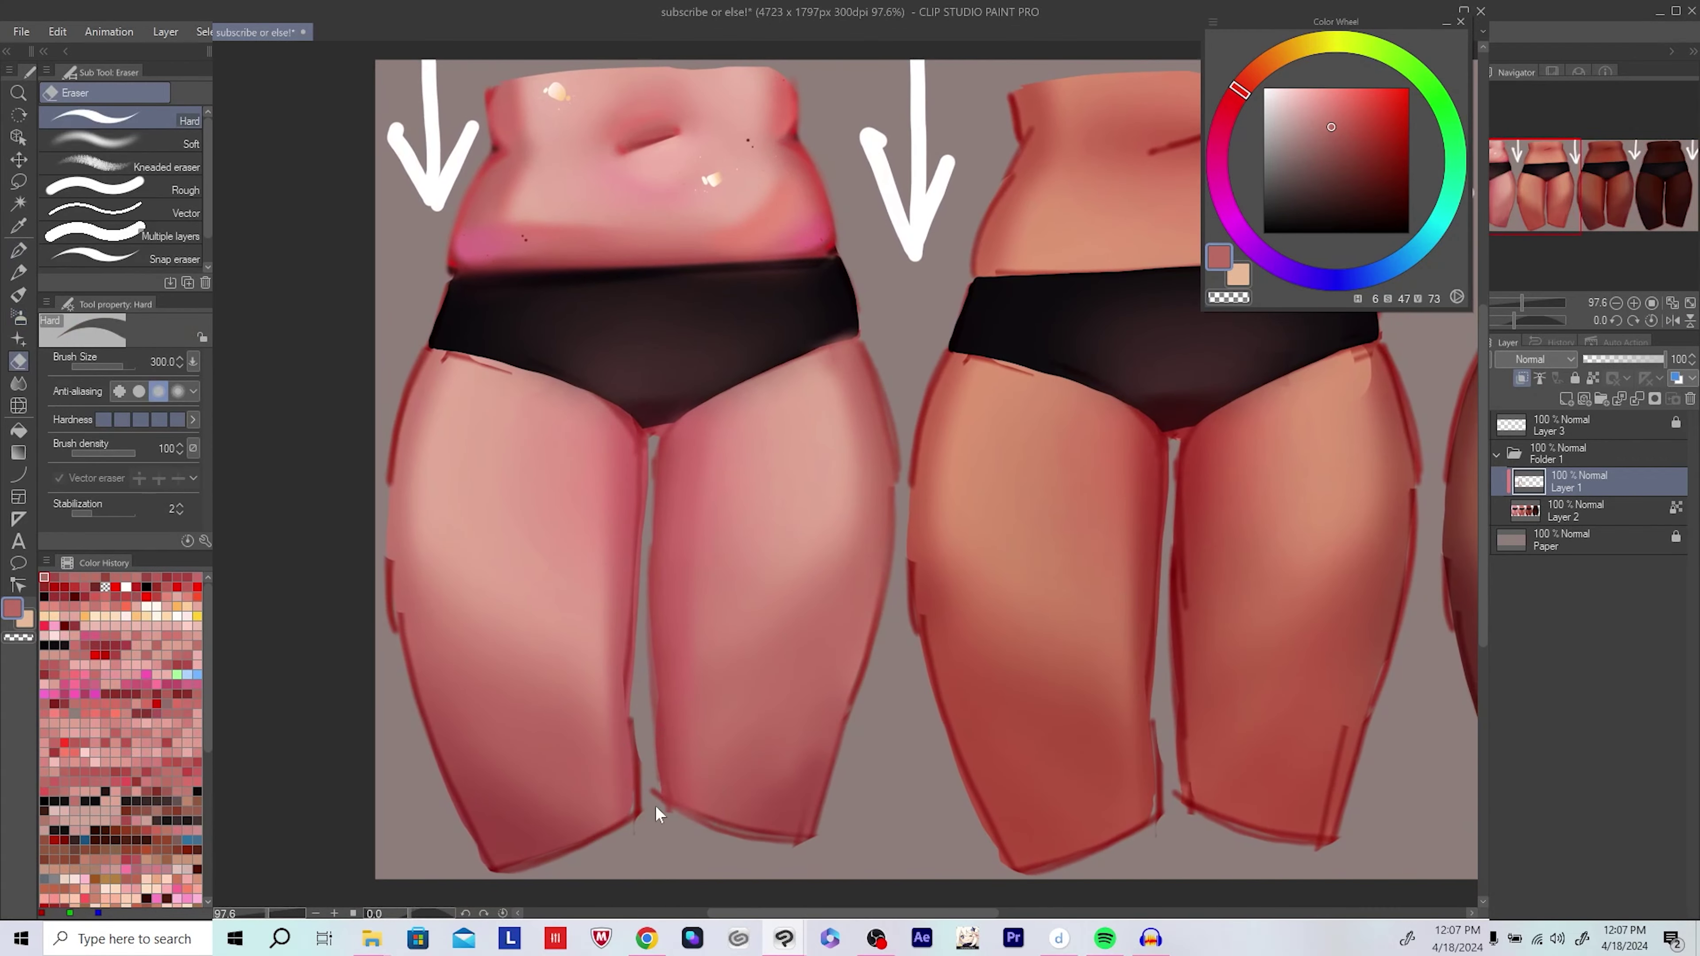
pyautogui.hotkey('ctrl', 'e')
pyautogui.moveTo(736, 718); pyautogui.dragTo(728, 688)
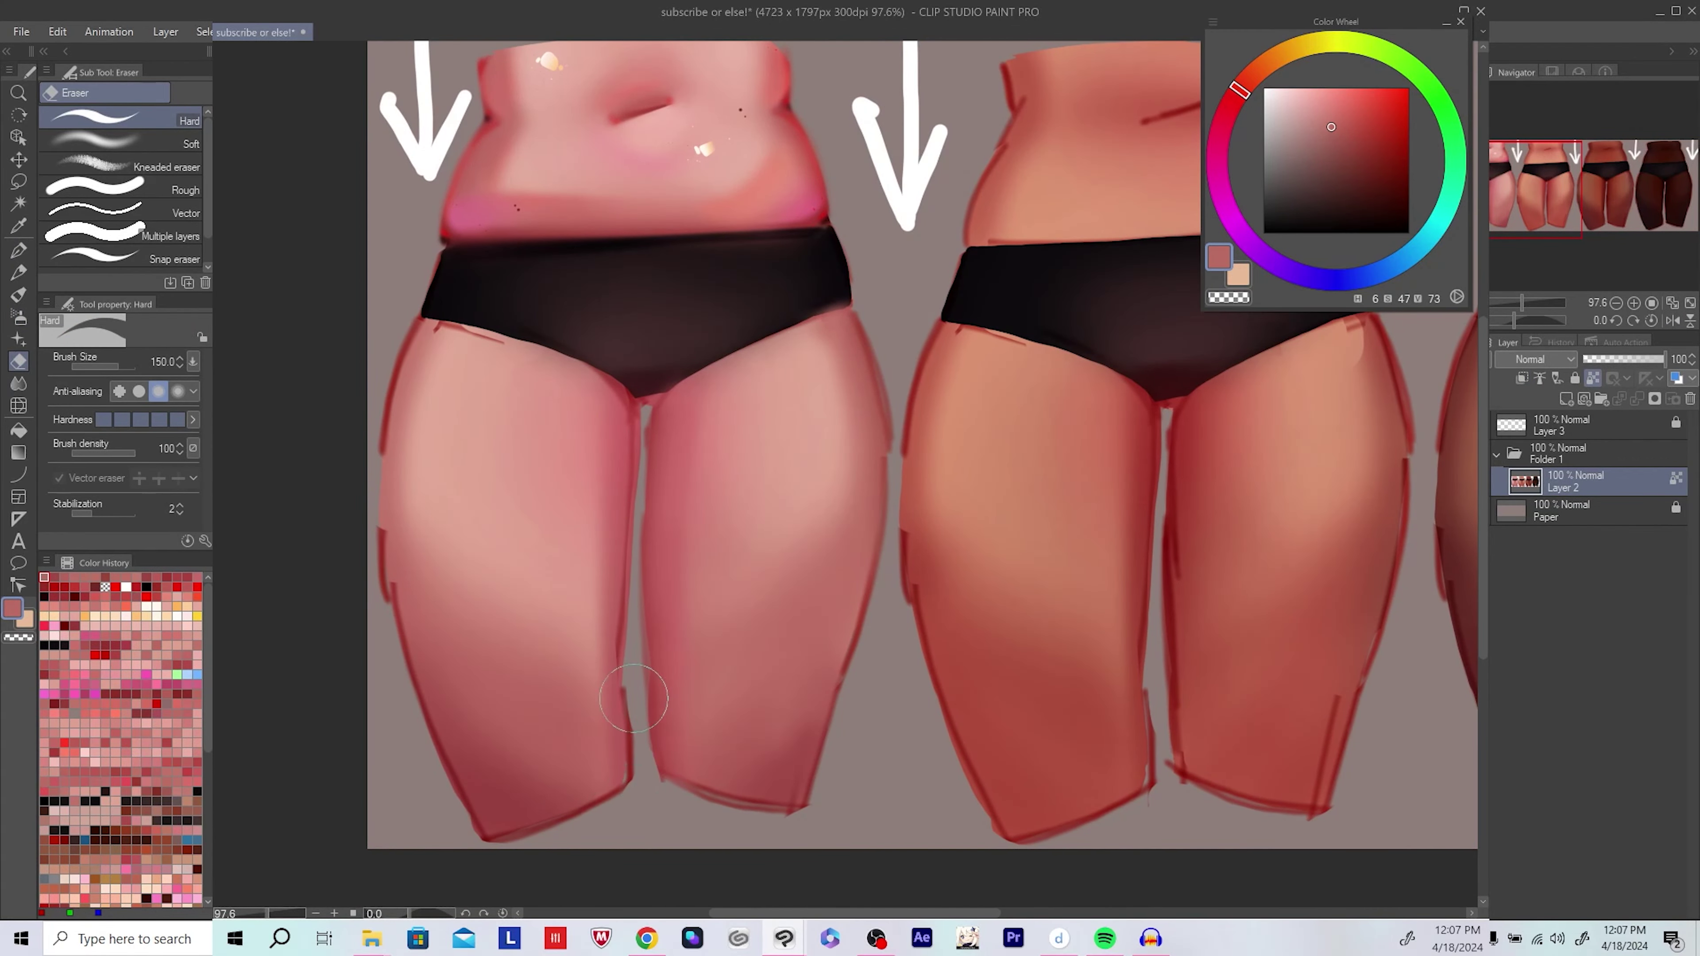
pyautogui.moveTo(638, 811); pyautogui.dragTo(660, 854)
pyautogui.moveTo(400, 659); pyautogui.dragTo(278, 627)
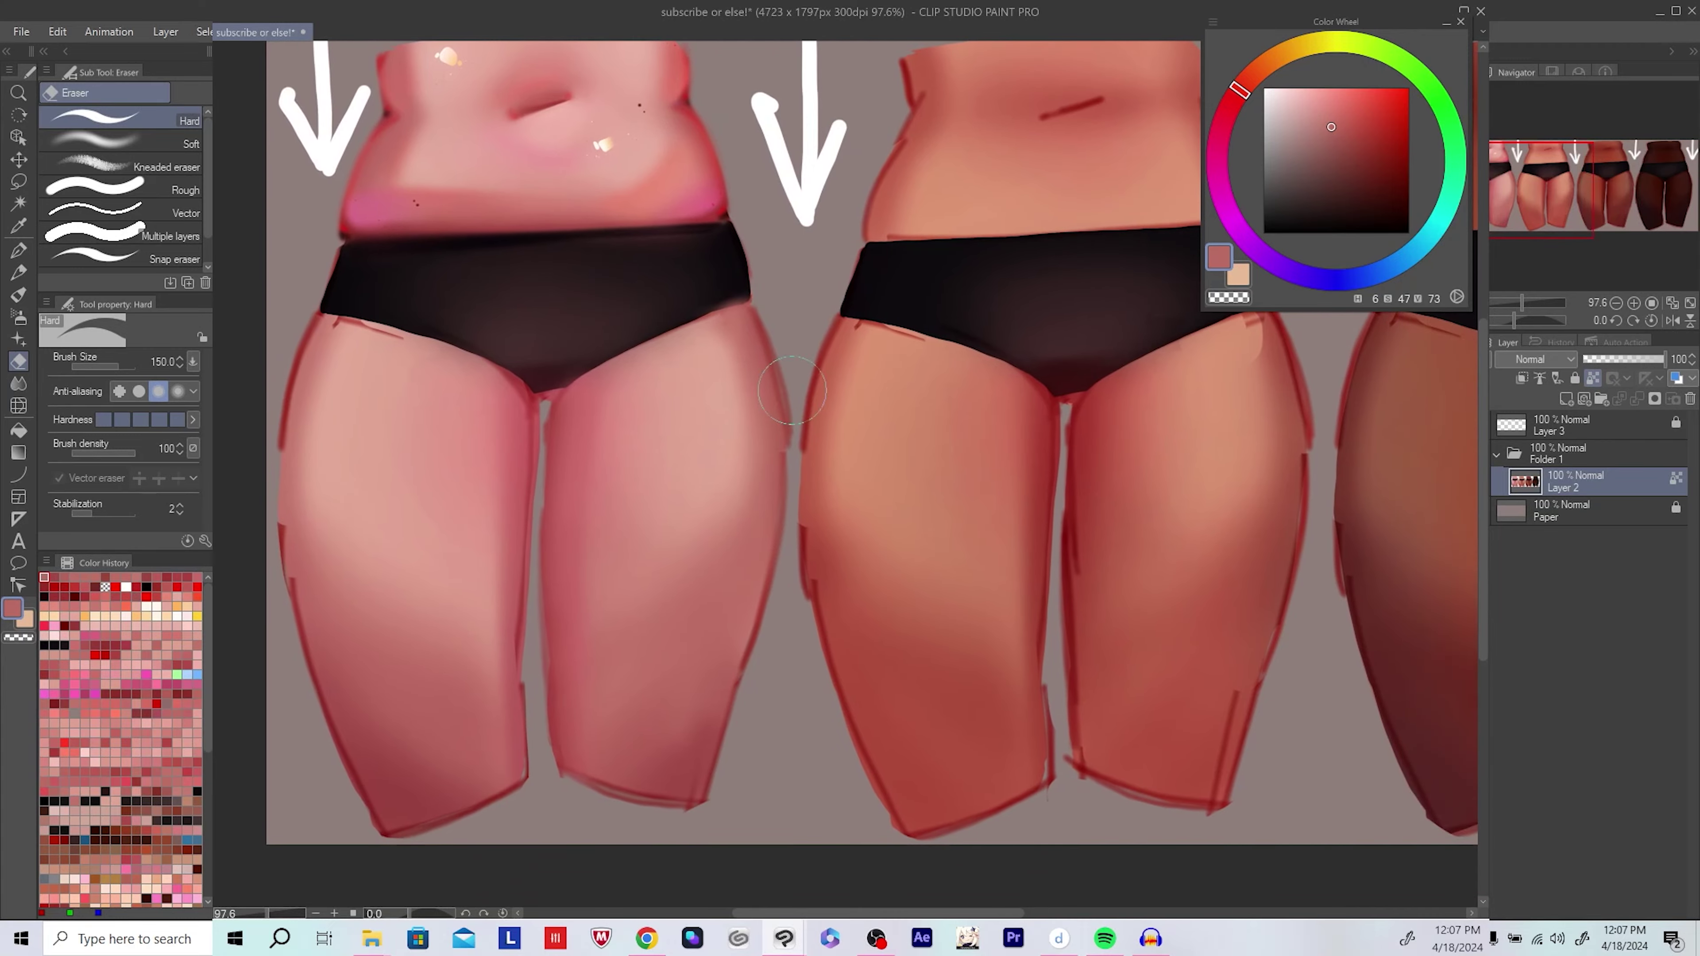
pyautogui.moveTo(714, 803); pyautogui.dragTo(748, 854)
pyautogui.moveTo(576, 487); pyautogui.dragTo(591, 432)
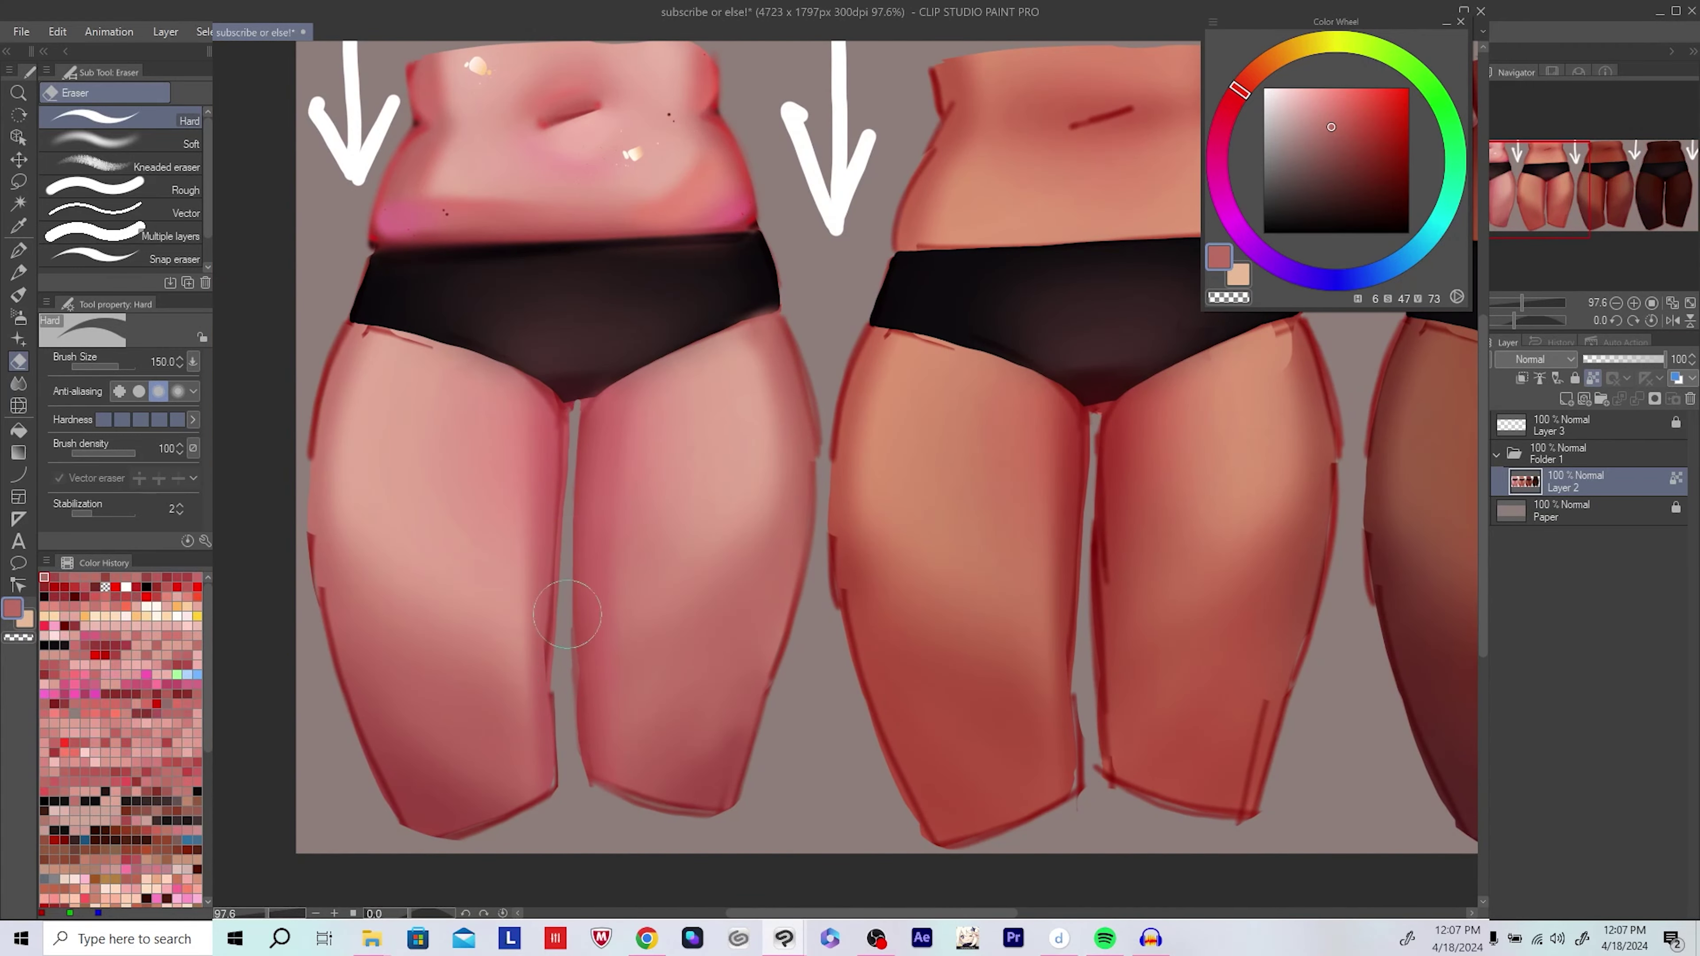
pyautogui.scroll(-3, 896, 637)
pyautogui.scroll(1, 897, 629)
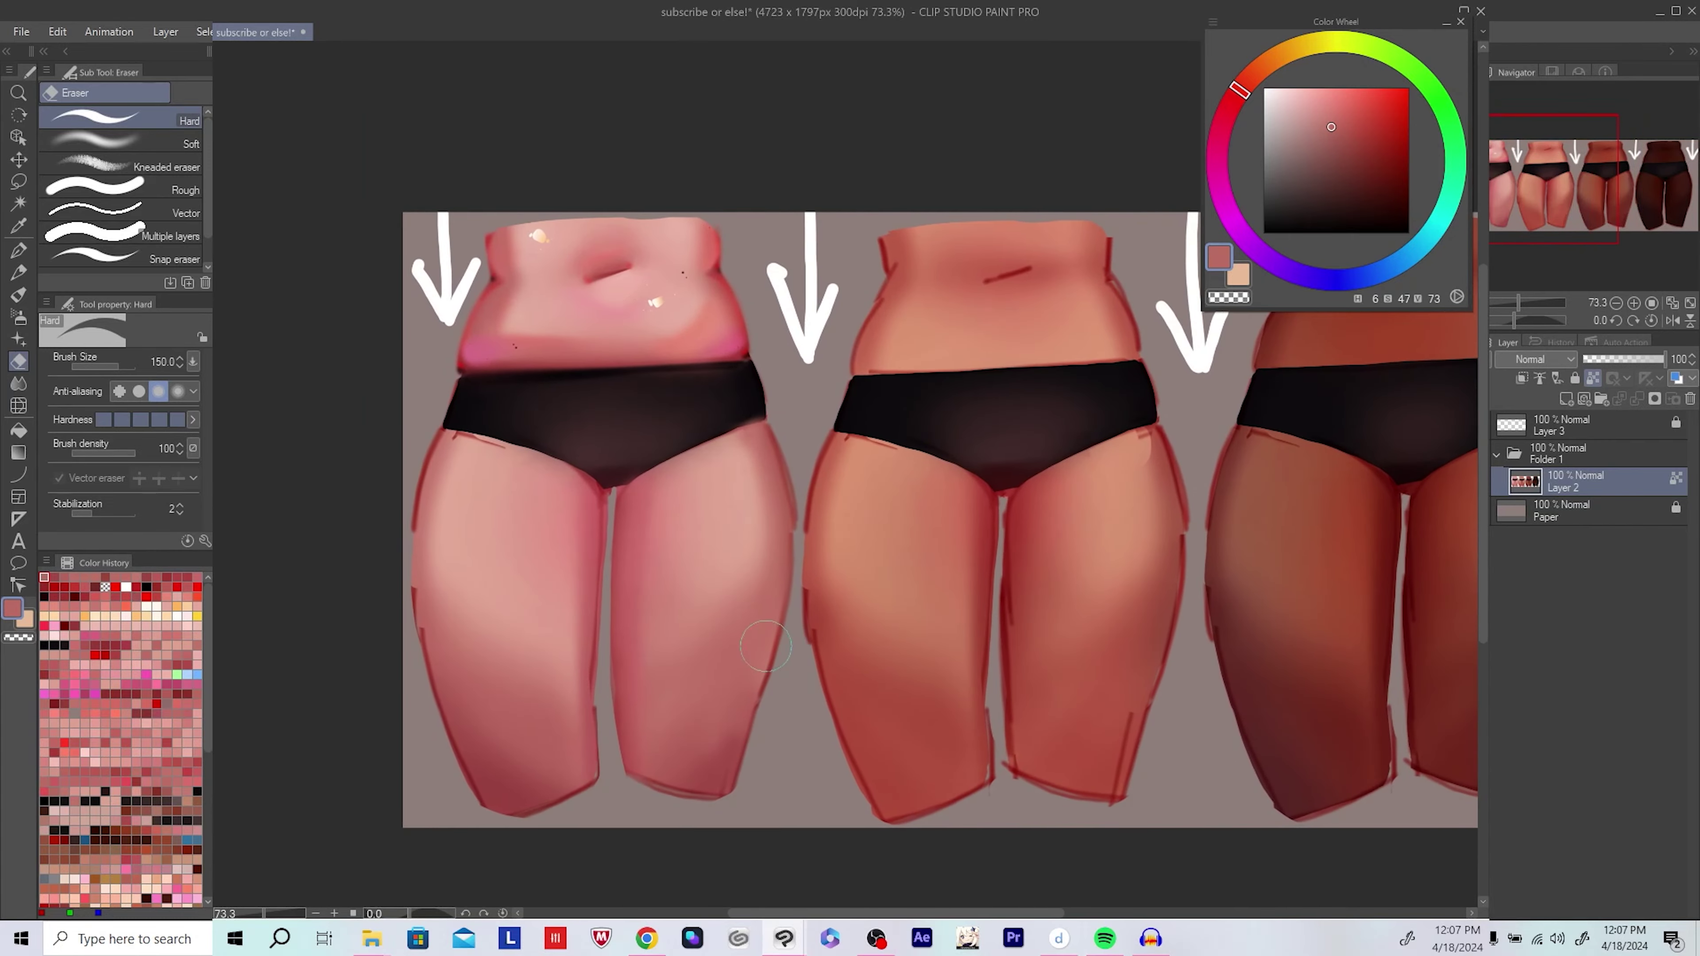
# Step: Paint a dark red shadow (hue 0, saturation 63, value 66) on the pale inner thigh under the briefs using the G-pen at size 40
pyautogui.scroll(1, 899, 624)
pyautogui.press('h')
pyautogui.press('p')
pyautogui.scroll(2, 790, 522)
pyautogui.keyDown('alt'); pyautogui.click(628, 487); pyautogui.keyUp('alt')
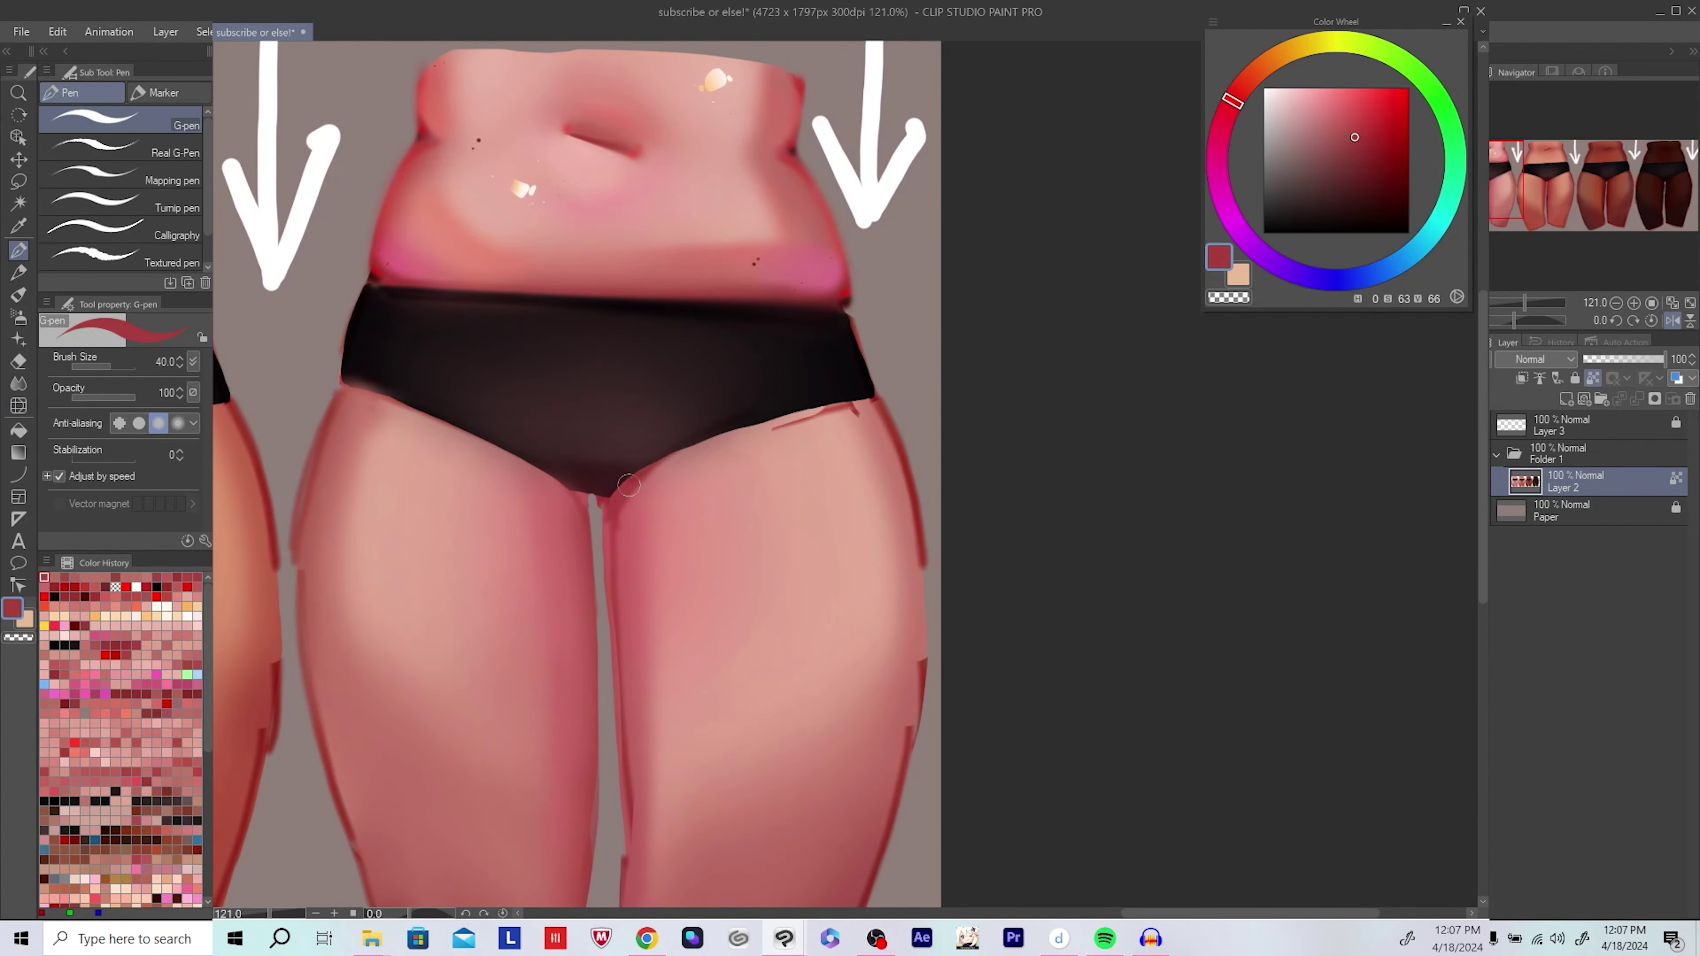
pyautogui.moveTo(625, 549); pyautogui.dragTo(621, 519)
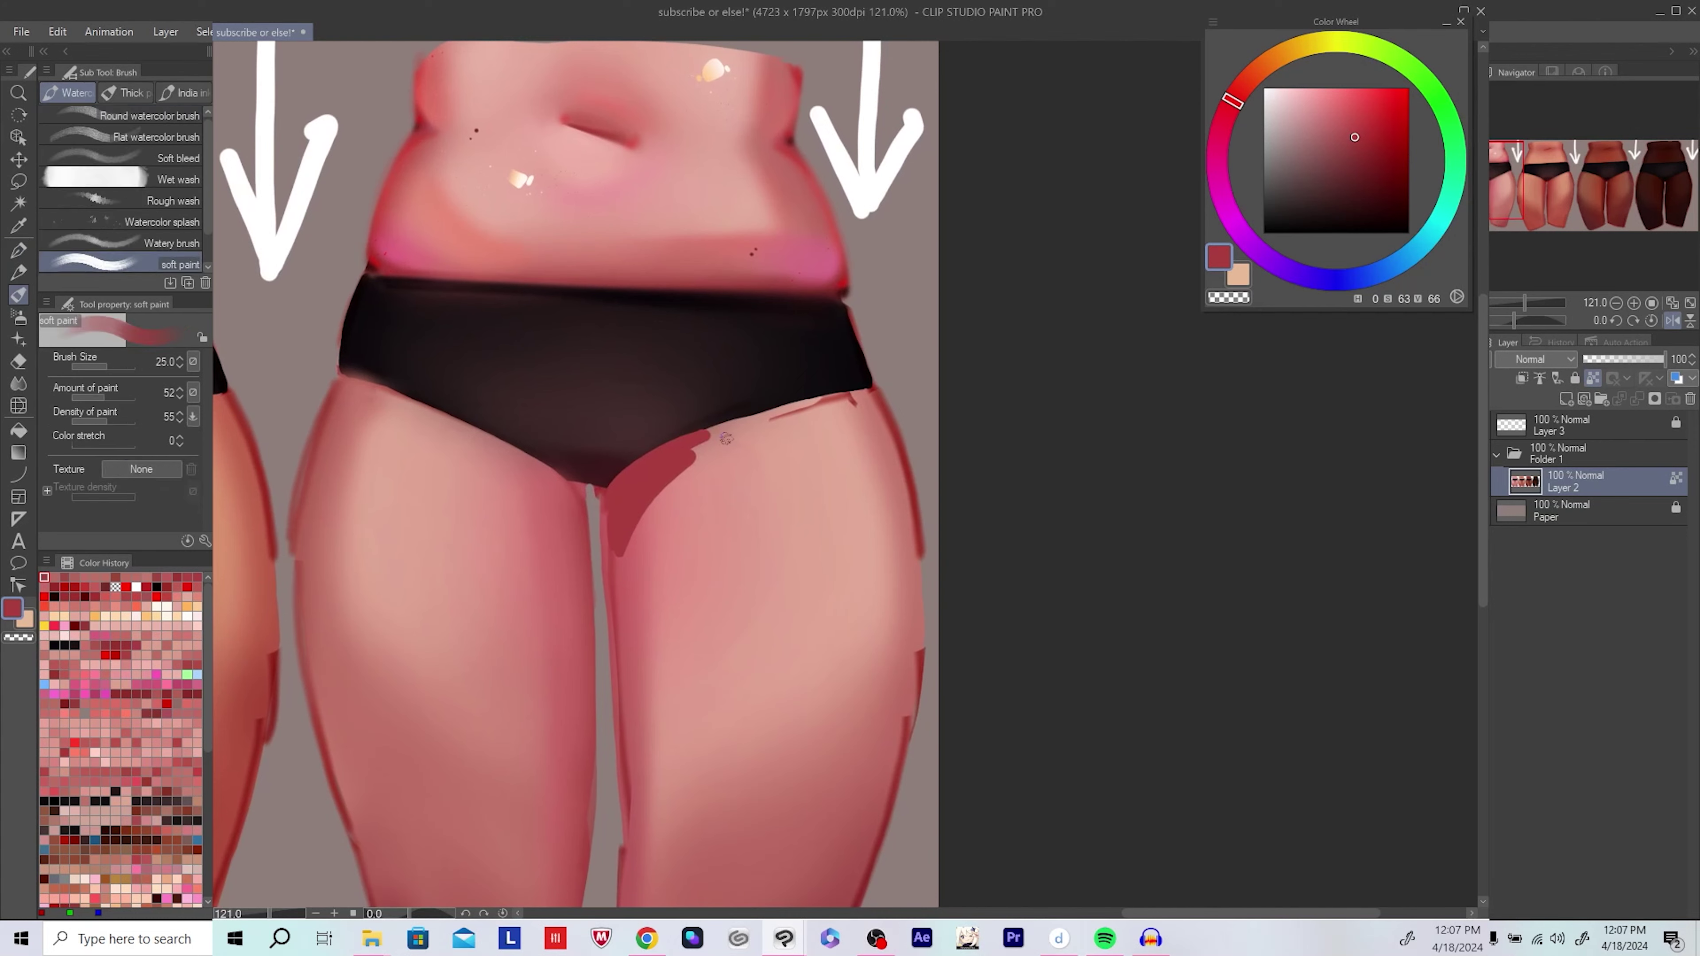
# Step: Extend the shadow along the briefs' edge and blend its tip into sampled skin tone with the soft paint brush at size 50
pyautogui.moveTo(669, 476)
pyautogui.mouseDown()
pyautogui.moveTo(789, 437)
pyautogui.moveTo(750, 446)
pyautogui.moveTo(829, 454)
pyautogui.mouseUp()
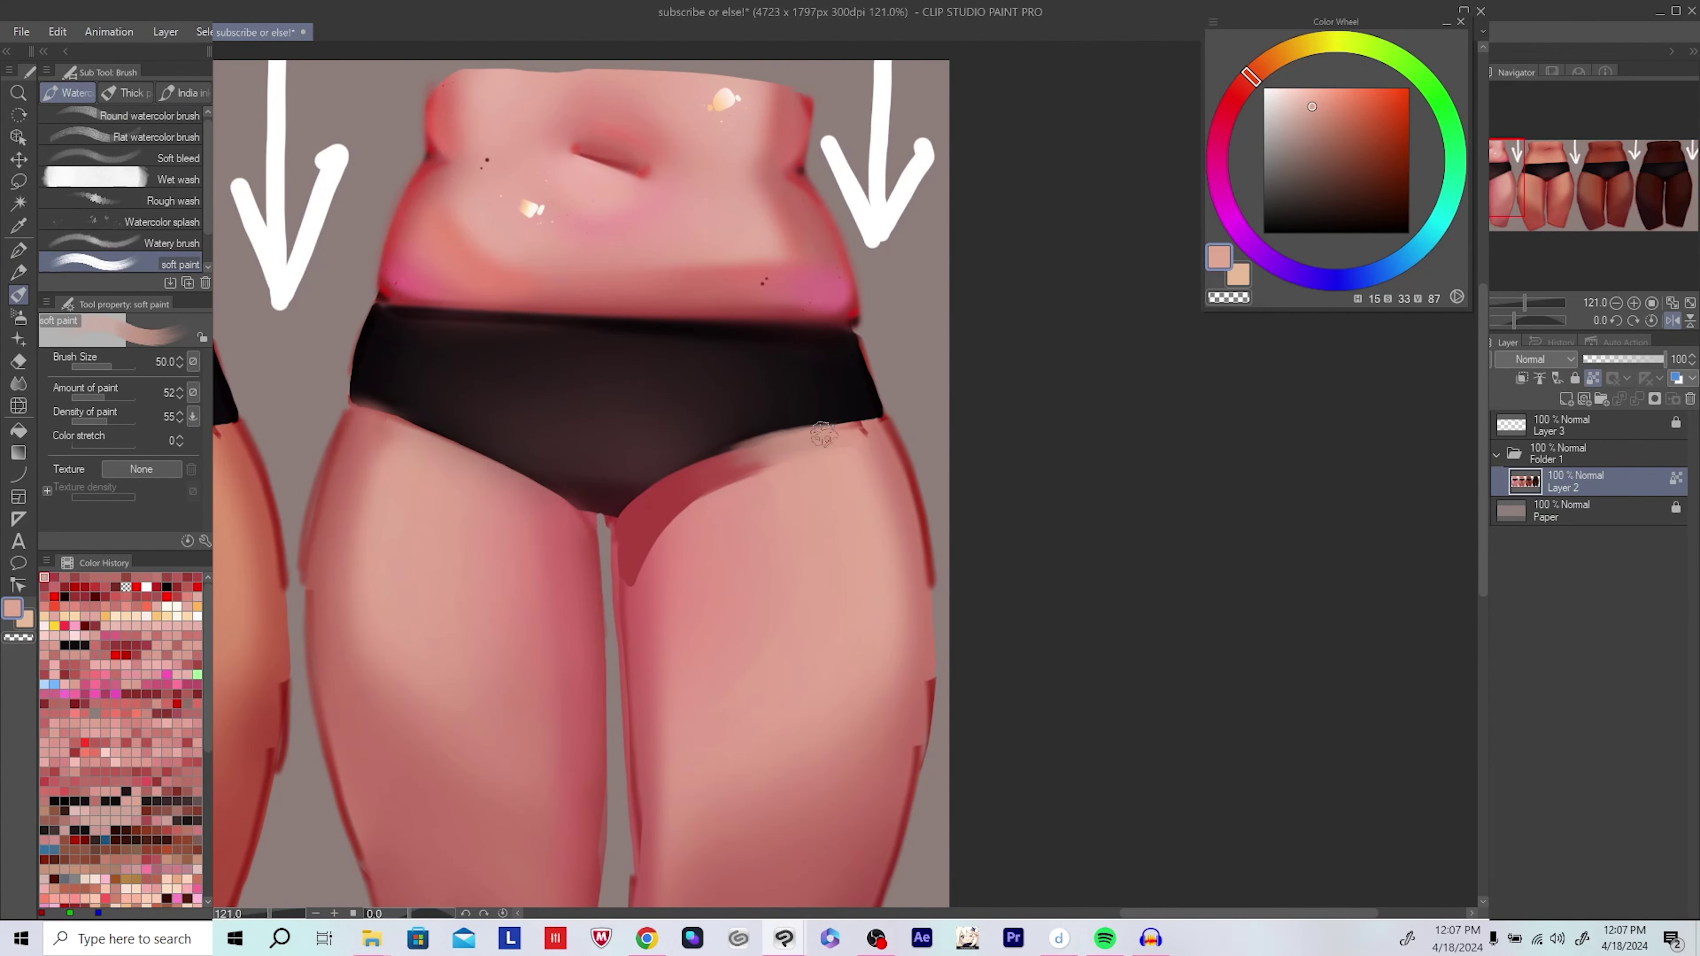
pyautogui.keyDown('alt'); pyautogui.click(823, 434); pyautogui.keyUp('alt')
pyautogui.moveTo(710, 462); pyautogui.dragTo(794, 444)
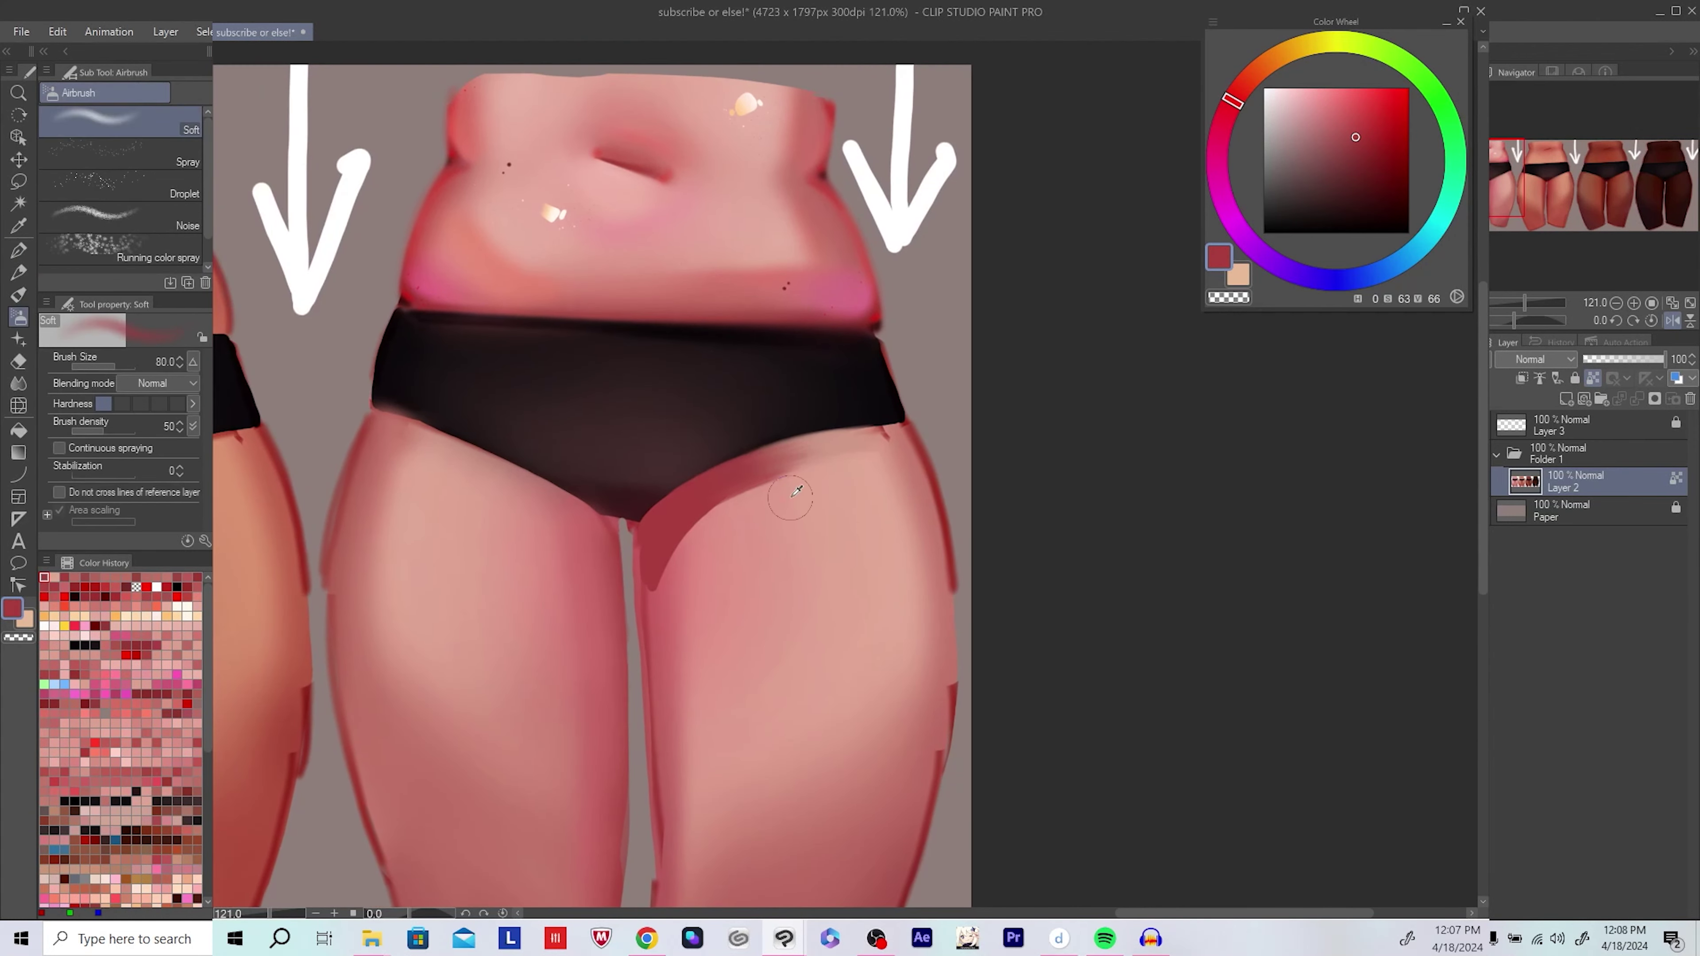
# Step: Soften the shadow's lower edge with sampled light skin tones using the Soft airbrush at sizes 70 to 100
pyautogui.keyDown('alt'); pyautogui.click(803, 489); pyautogui.keyUp('alt')
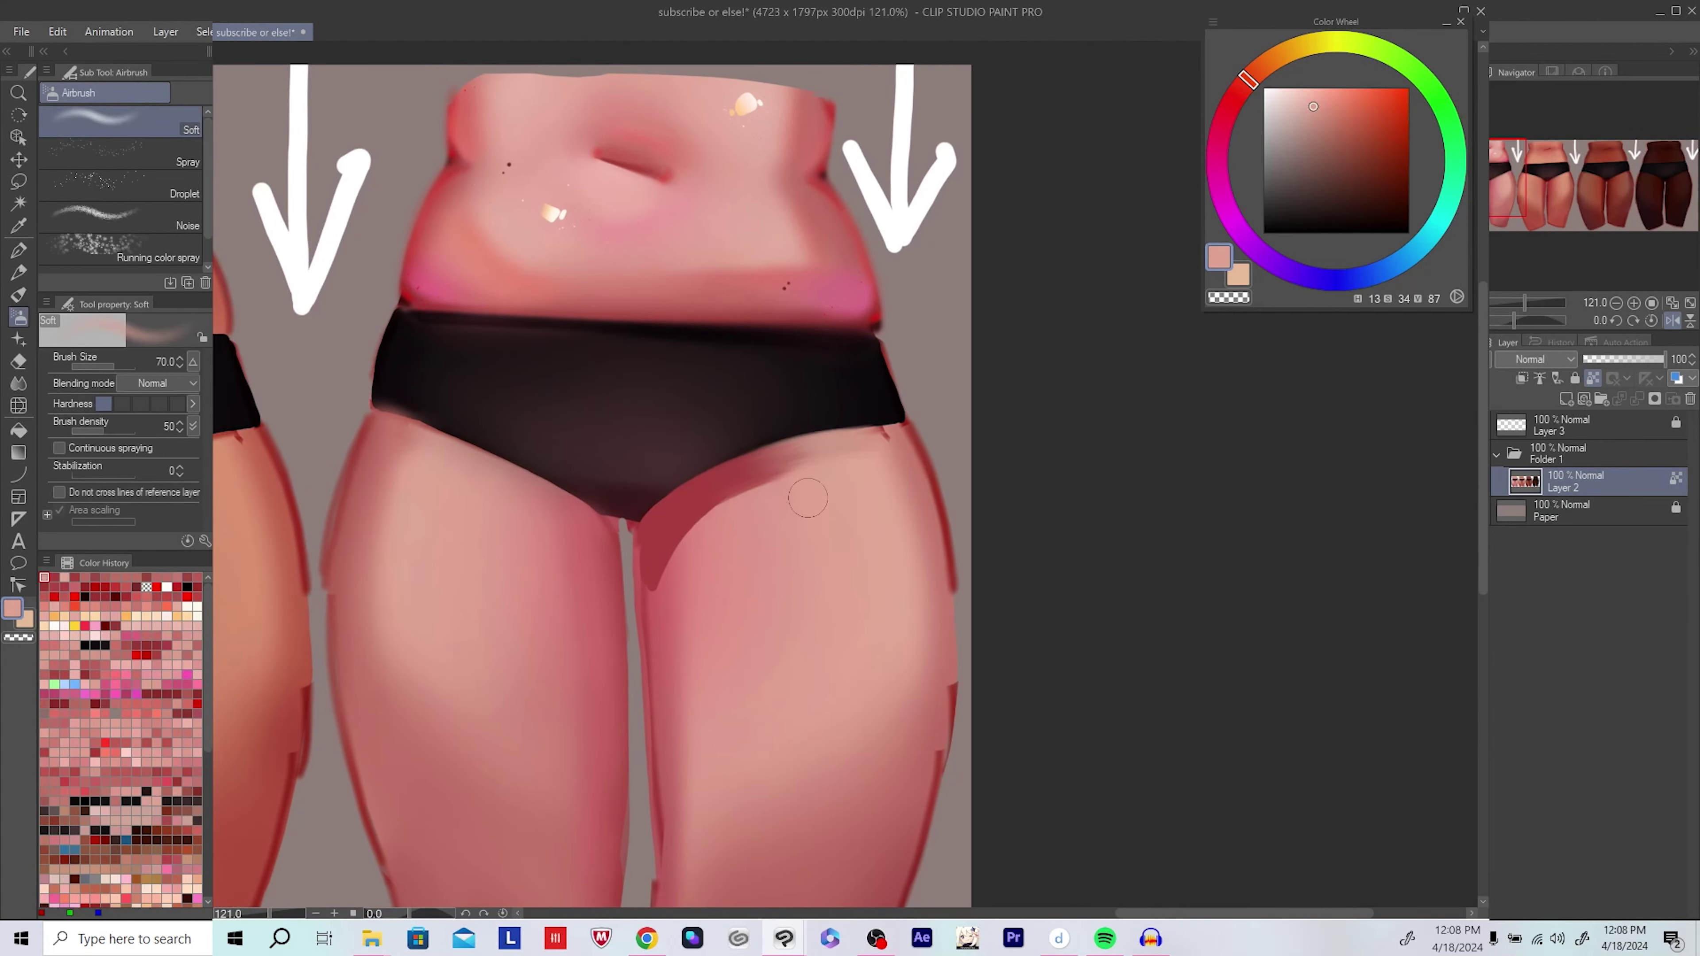
pyautogui.moveTo(803, 492); pyautogui.dragTo(710, 469)
pyautogui.keyDown('alt'); pyautogui.click(846, 467); pyautogui.keyUp('alt')
pyautogui.moveTo(846, 466)
pyautogui.mouseDown()
pyautogui.moveTo(736, 488)
pyautogui.moveTo(696, 556)
pyautogui.mouseUp()
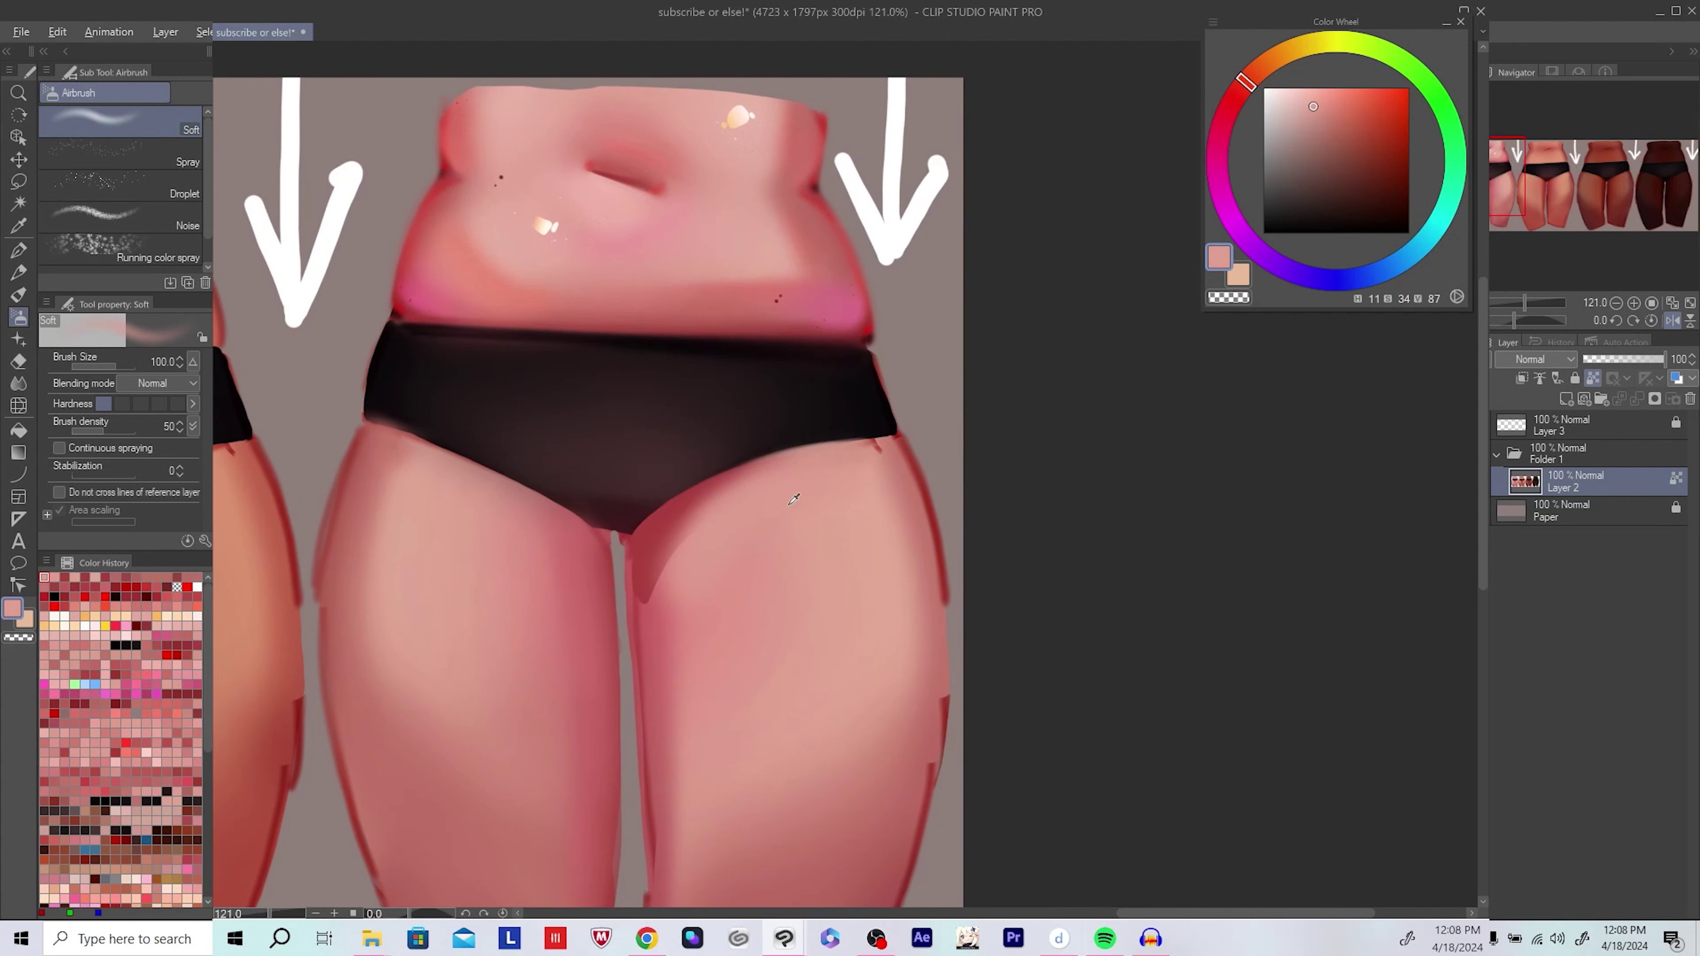
pyautogui.keyDown('alt'); pyautogui.click(805, 482); pyautogui.keyUp('alt')
pyautogui.moveTo(588, 497); pyautogui.dragTo(597, 507)
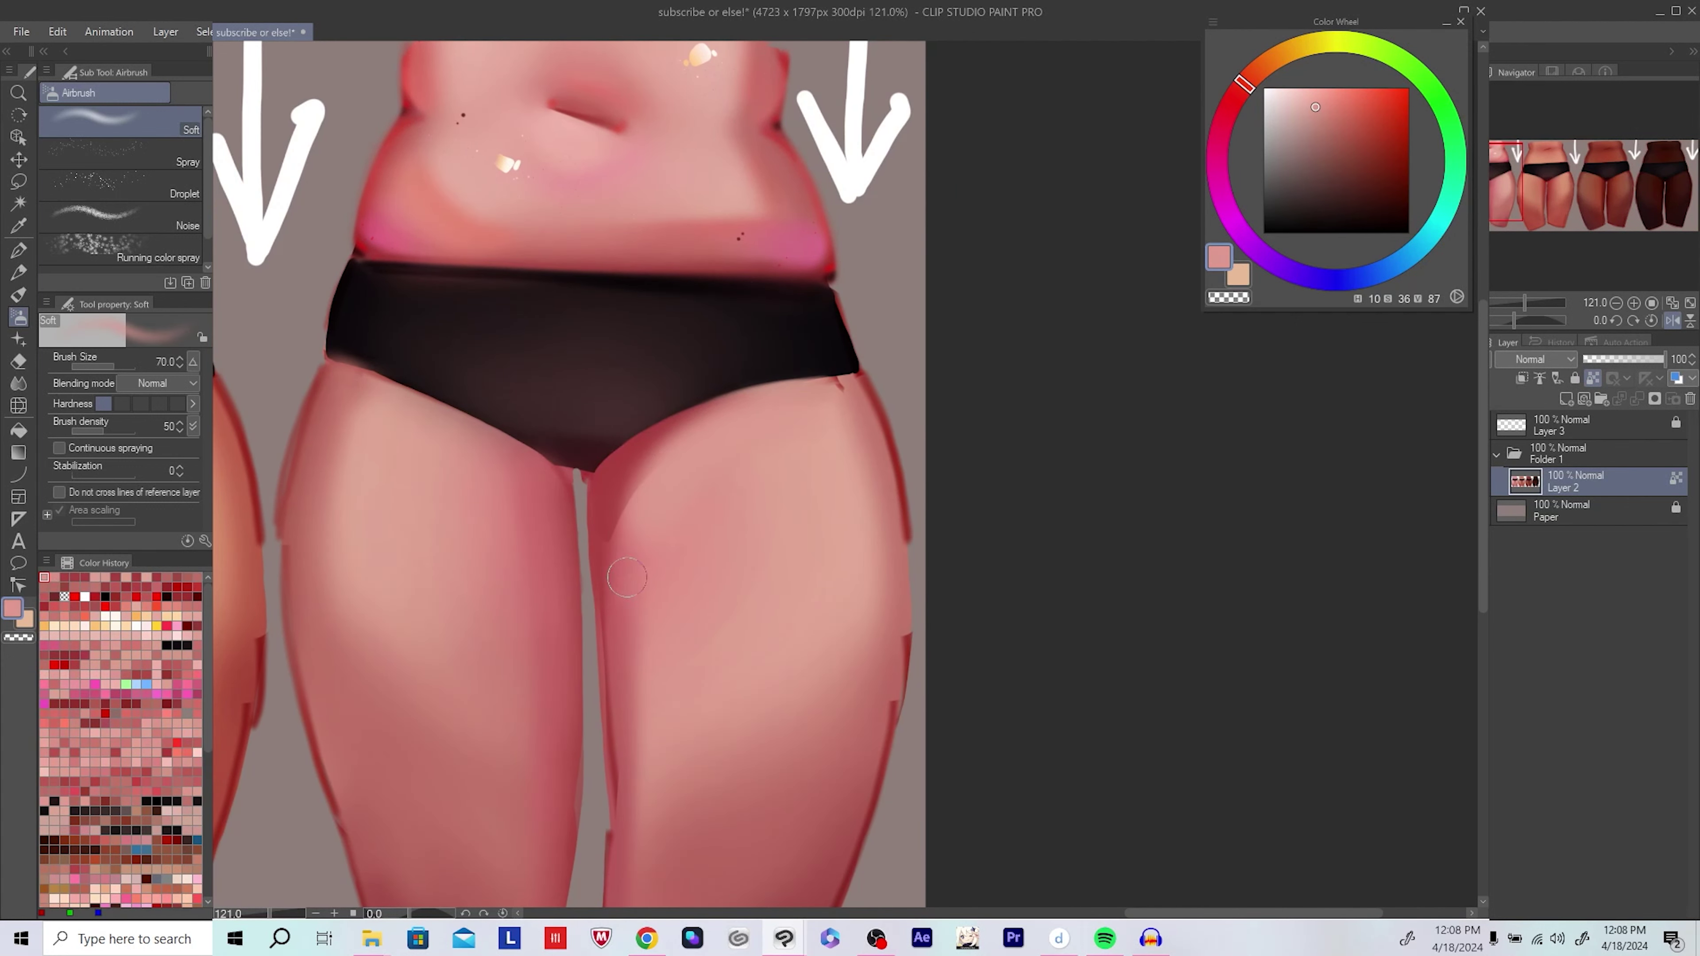
# Step: Airbrush sampled deeper reds at size 80 down the lit thigh's inner edge, from the briefs' crease to mid-thigh
pyautogui.moveTo(646, 469)
pyautogui.mouseDown()
pyautogui.moveTo(613, 573)
pyautogui.moveTo(623, 471)
pyautogui.mouseUp()
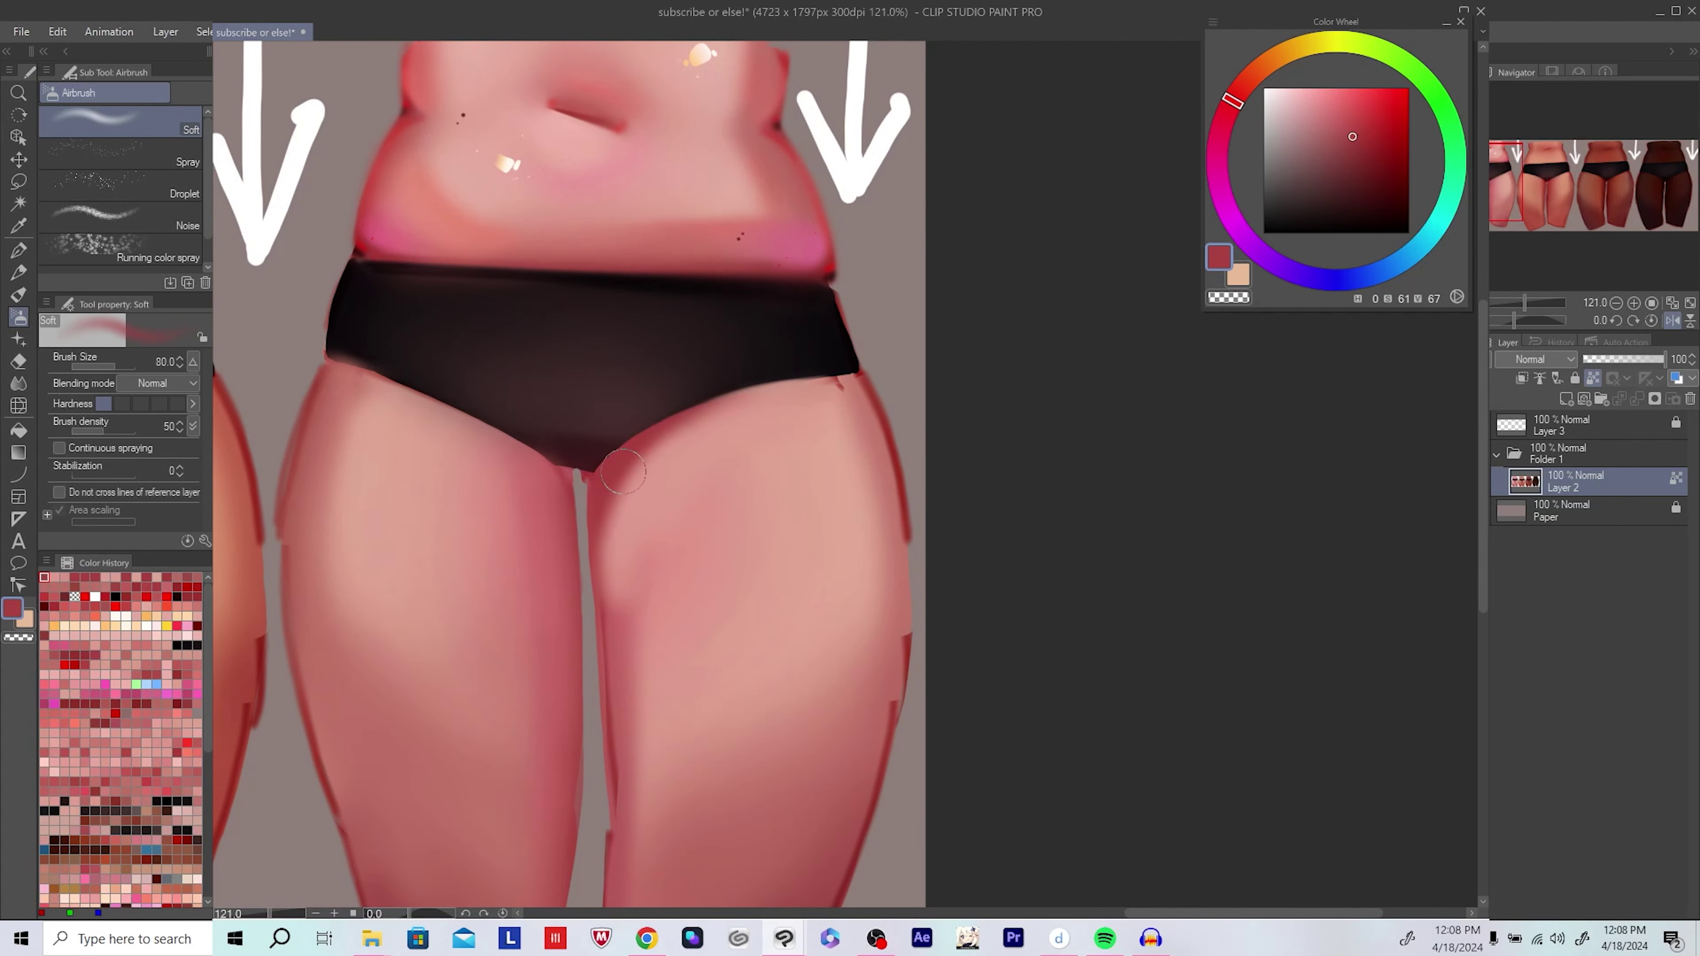
pyautogui.moveTo(622, 472)
pyautogui.mouseDown()
pyautogui.moveTo(609, 643)
pyautogui.moveTo(576, 603)
pyautogui.mouseUp()
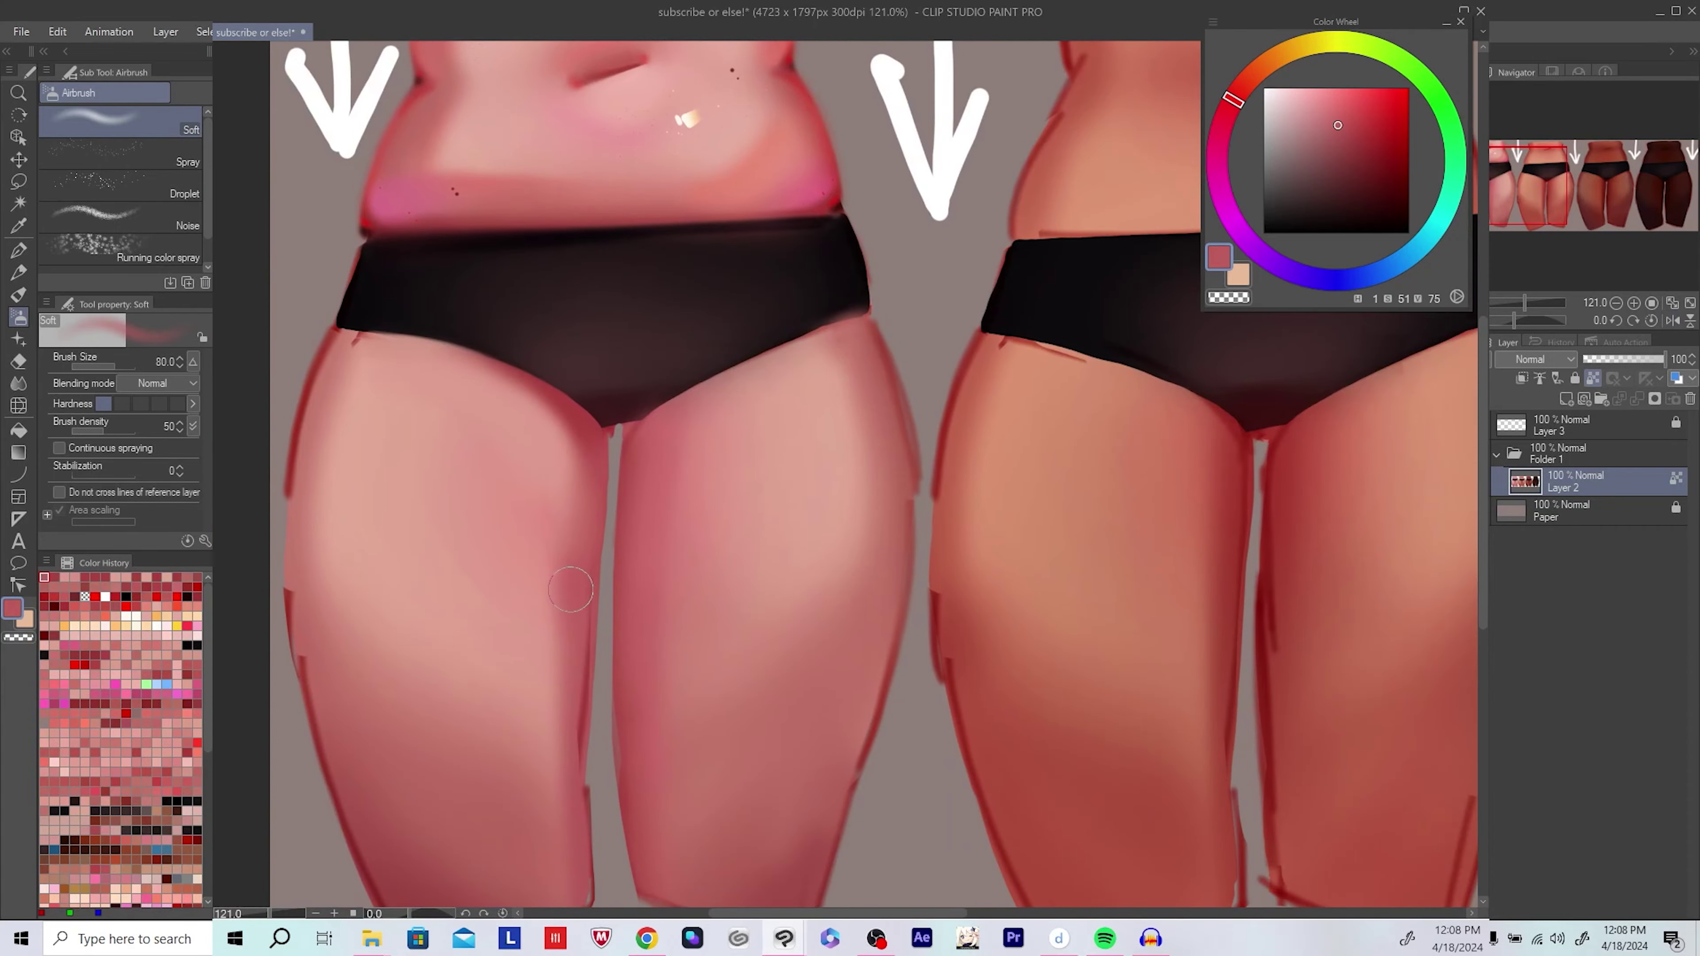
pyautogui.moveTo(568, 459); pyautogui.dragTo(576, 576)
pyautogui.moveTo(591, 500); pyautogui.dragTo(623, 462)
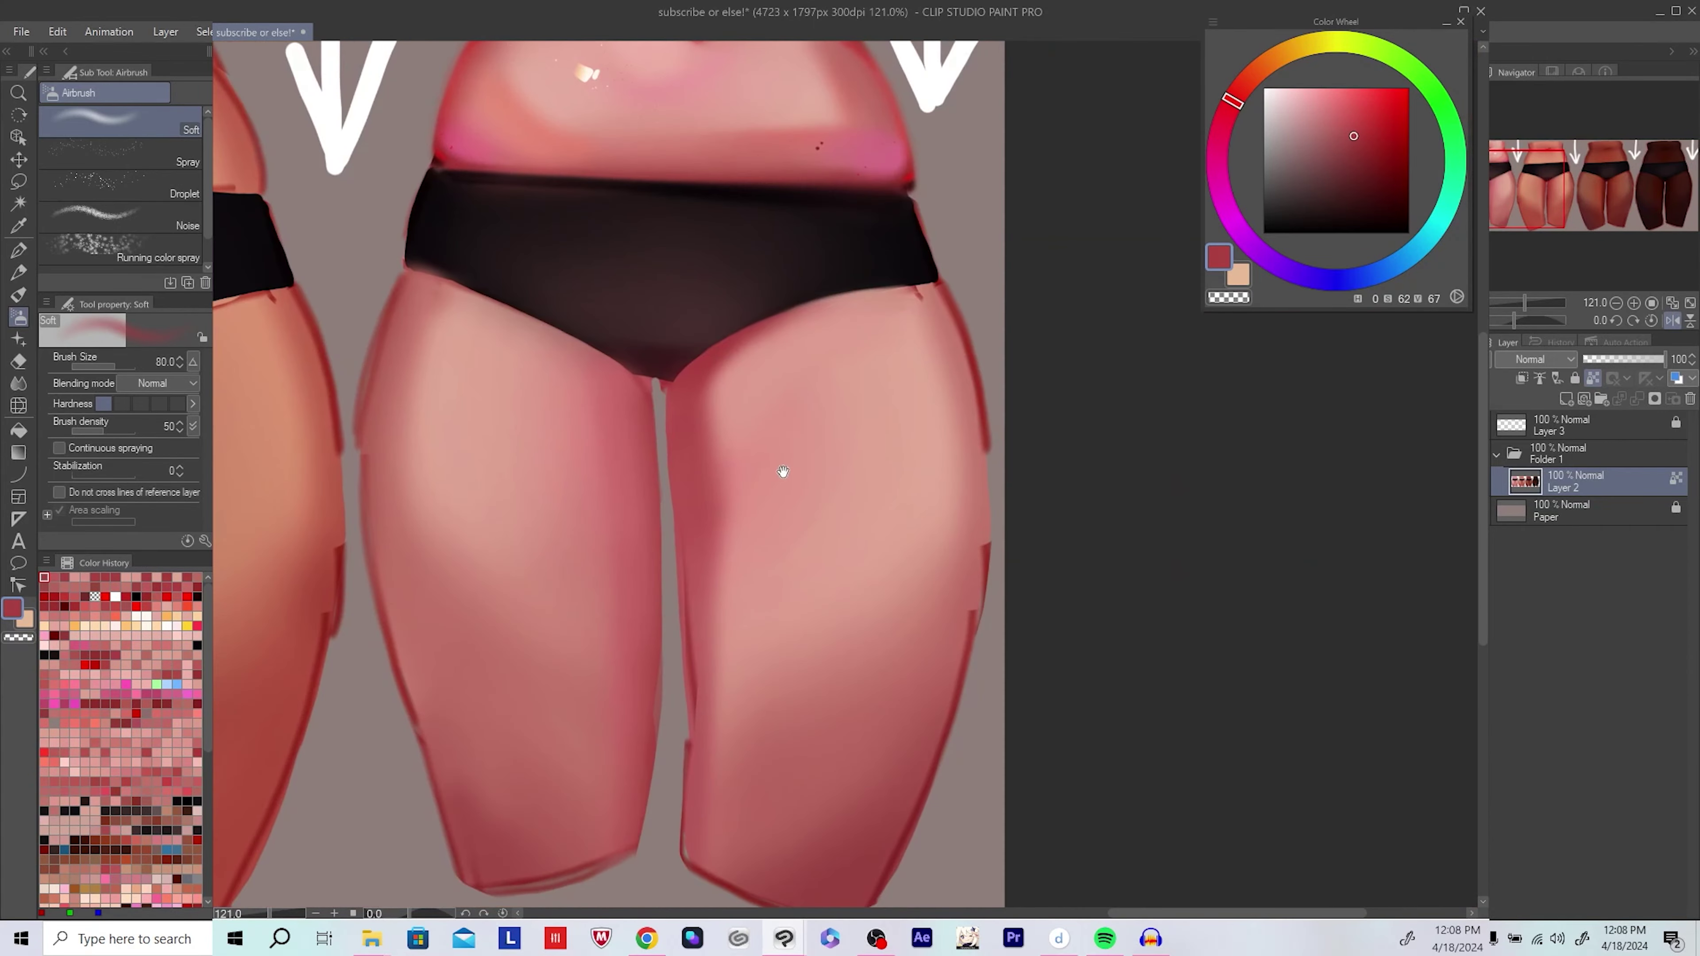
pyautogui.moveTo(716, 452); pyautogui.dragTo(713, 536)
pyautogui.moveTo(710, 355); pyautogui.dragTo(702, 562)
pyautogui.moveTo(307, 496); pyautogui.dragTo(674, 487)
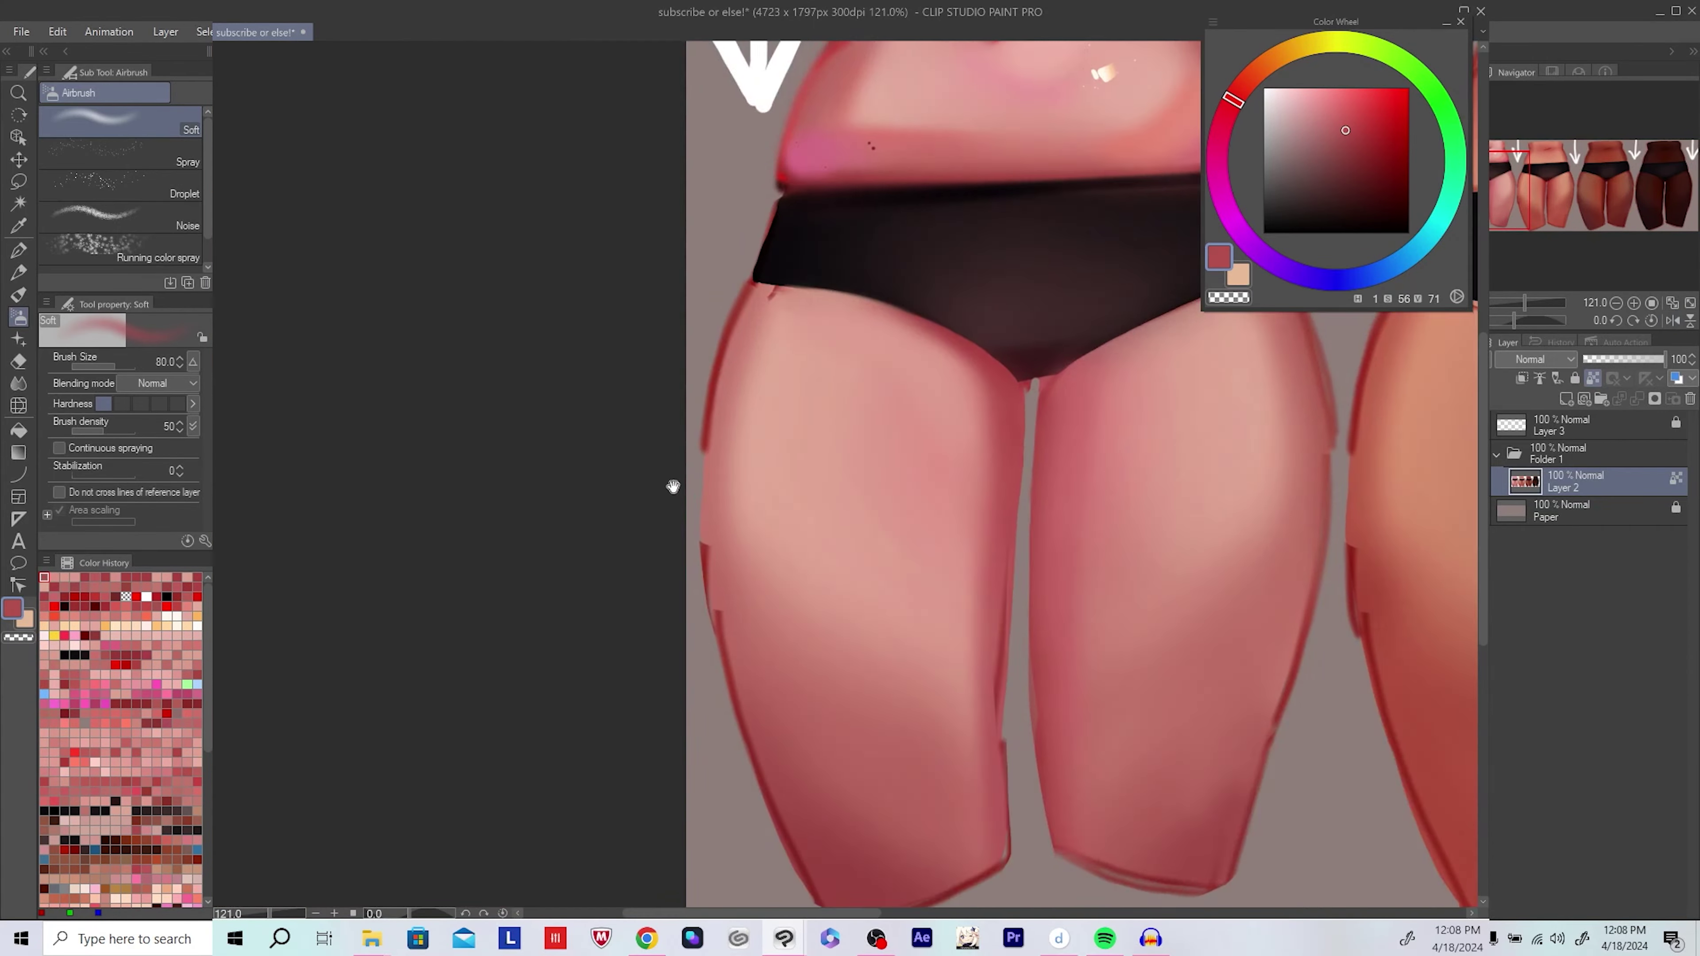
# Step: Add another new layer above the figures' layer and leave it unclipped
pyautogui.scroll(-4, 796, 448)
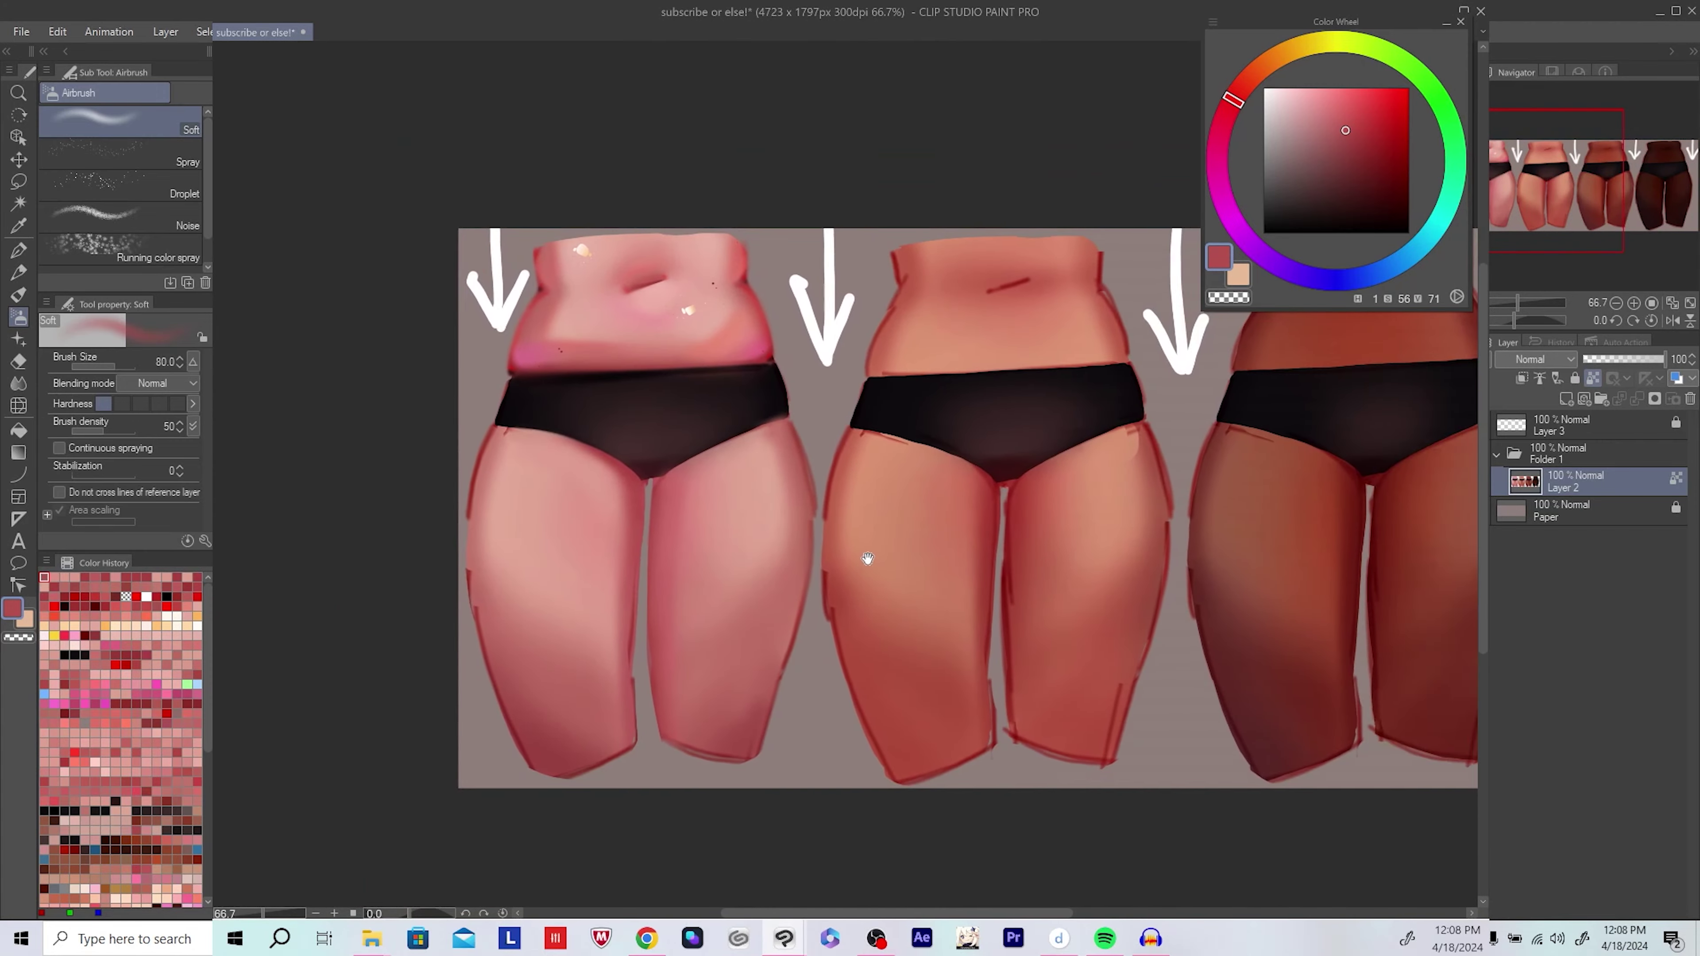
pyautogui.click(1565, 399)
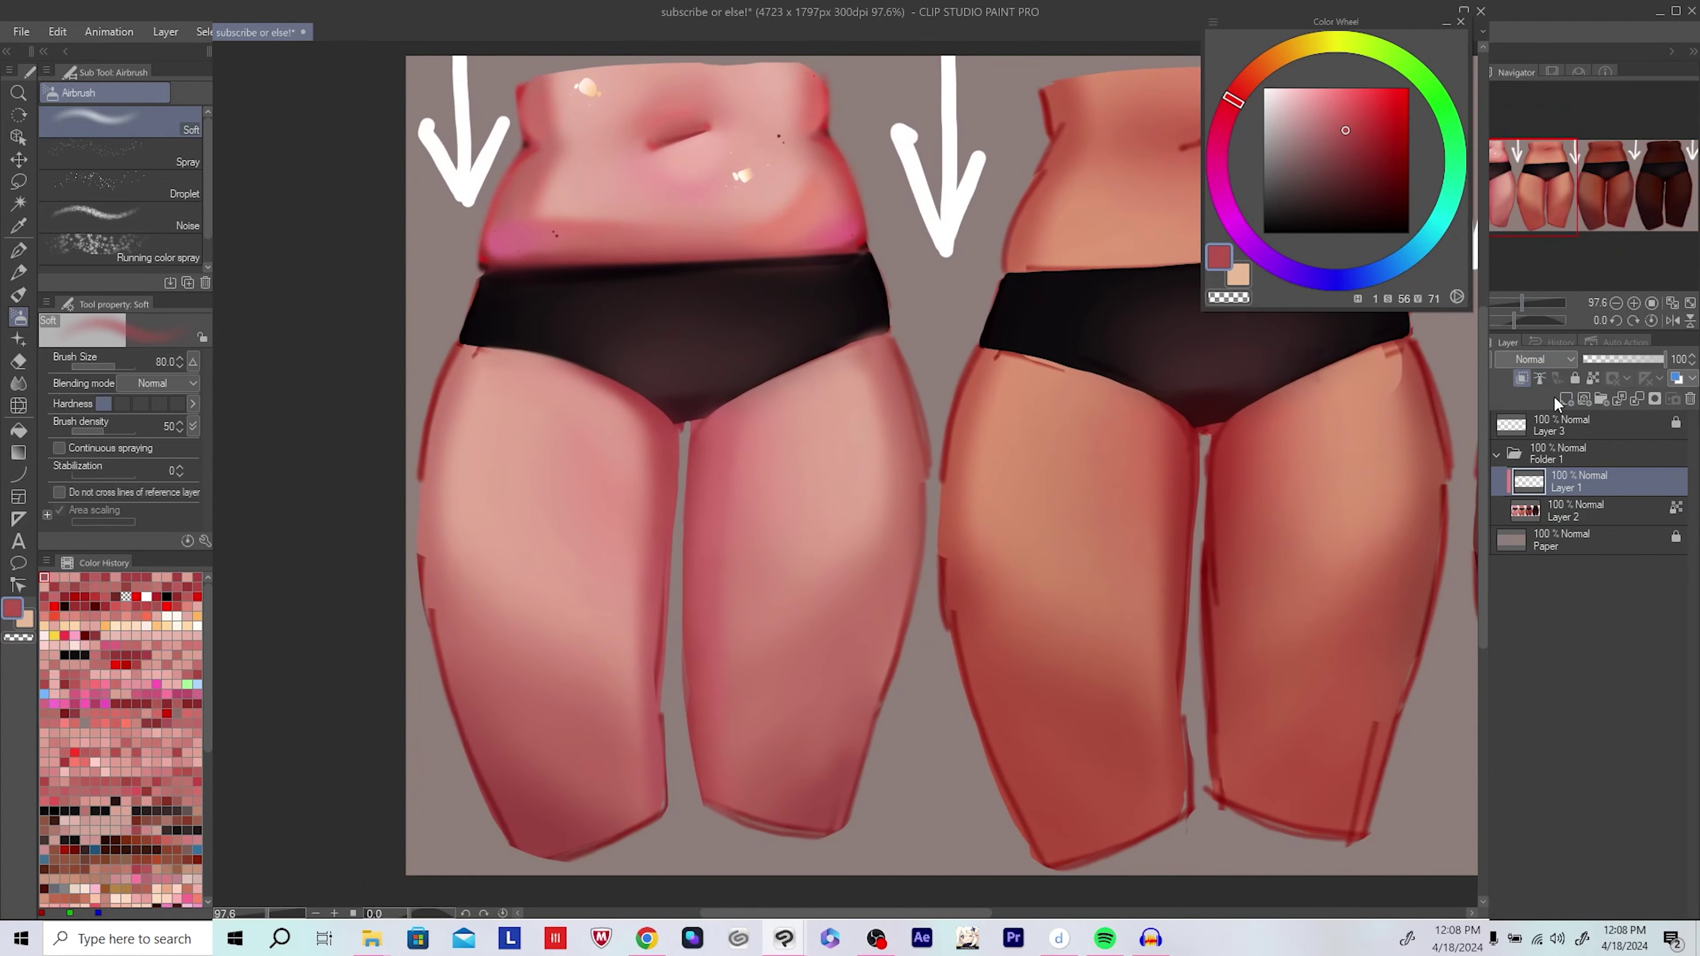
pyautogui.scroll(1, 725, 615)
# Step: Airbrush a saturated red rim along the full outer edge of the lit pale thigh, using sizes 25 to 40
pyautogui.click(1389, 133)
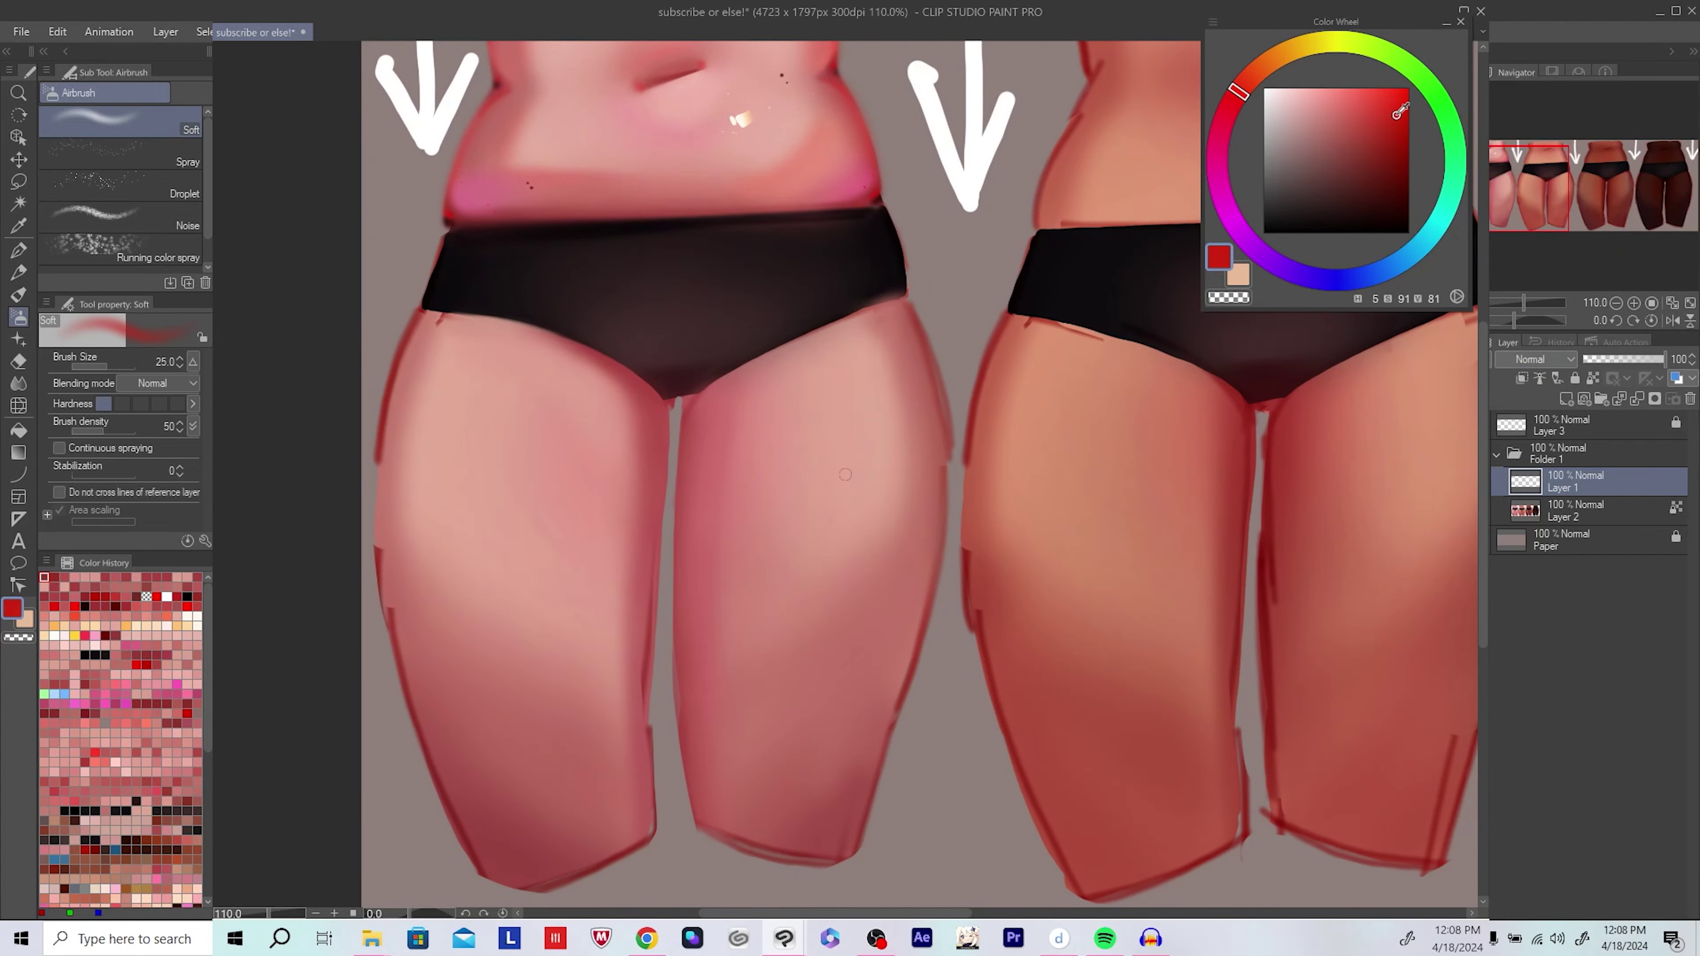
pyautogui.moveTo(845, 474); pyautogui.dragTo(855, 548)
pyautogui.moveTo(409, 428); pyautogui.dragTo(385, 670)
pyautogui.moveTo(387, 549); pyautogui.dragTo(388, 559)
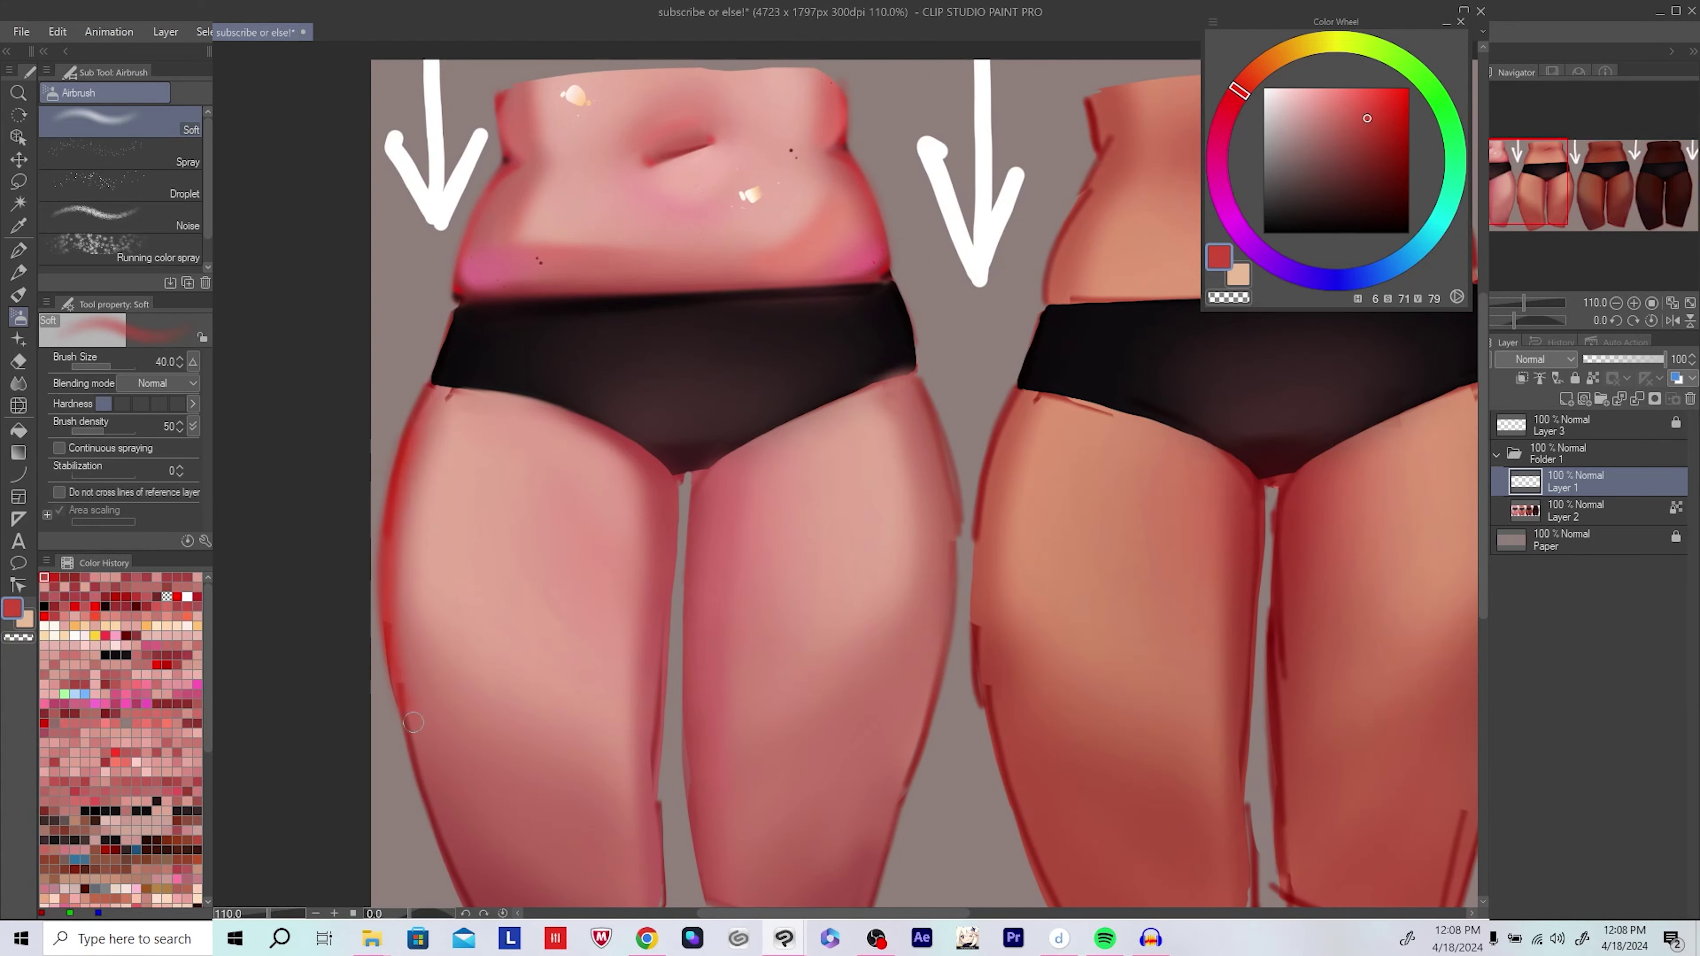
pyautogui.moveTo(454, 850); pyautogui.dragTo(439, 716)
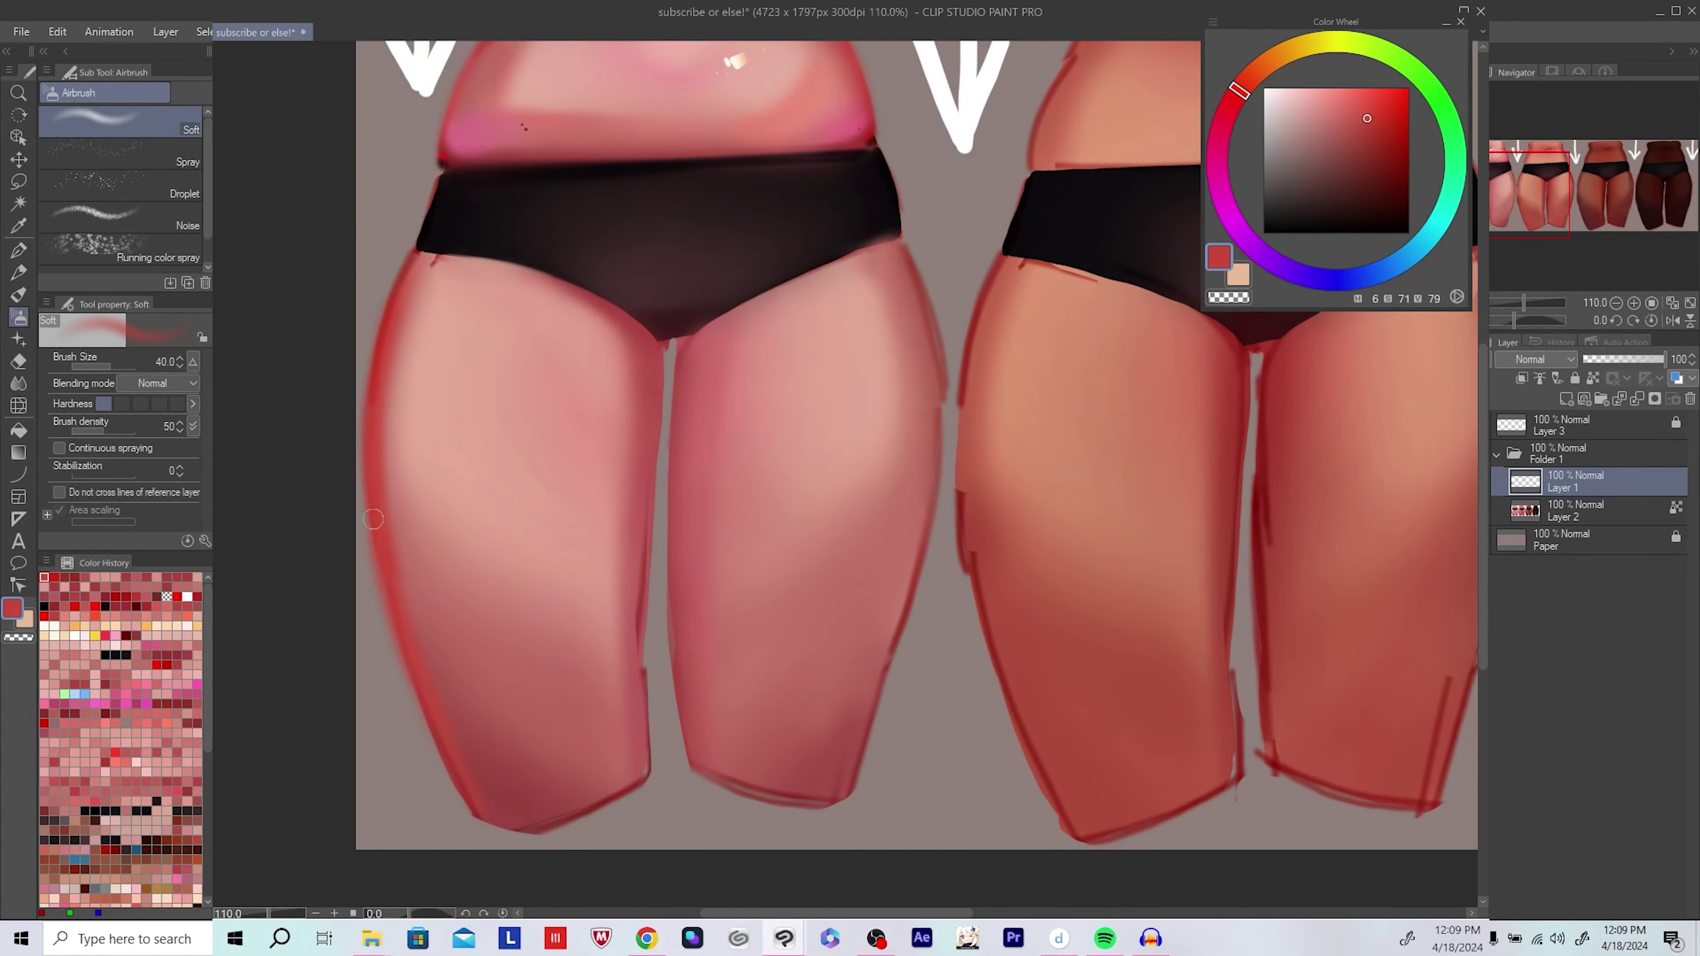
pyautogui.moveTo(373, 519); pyautogui.dragTo(375, 589)
# Step: Airbrush red along the lit thigh's inner edge at size 30 and deepen it with dark red (hue 6, saturation 100, value 66) at size 20
pyautogui.press('[')
pyautogui.press('h')
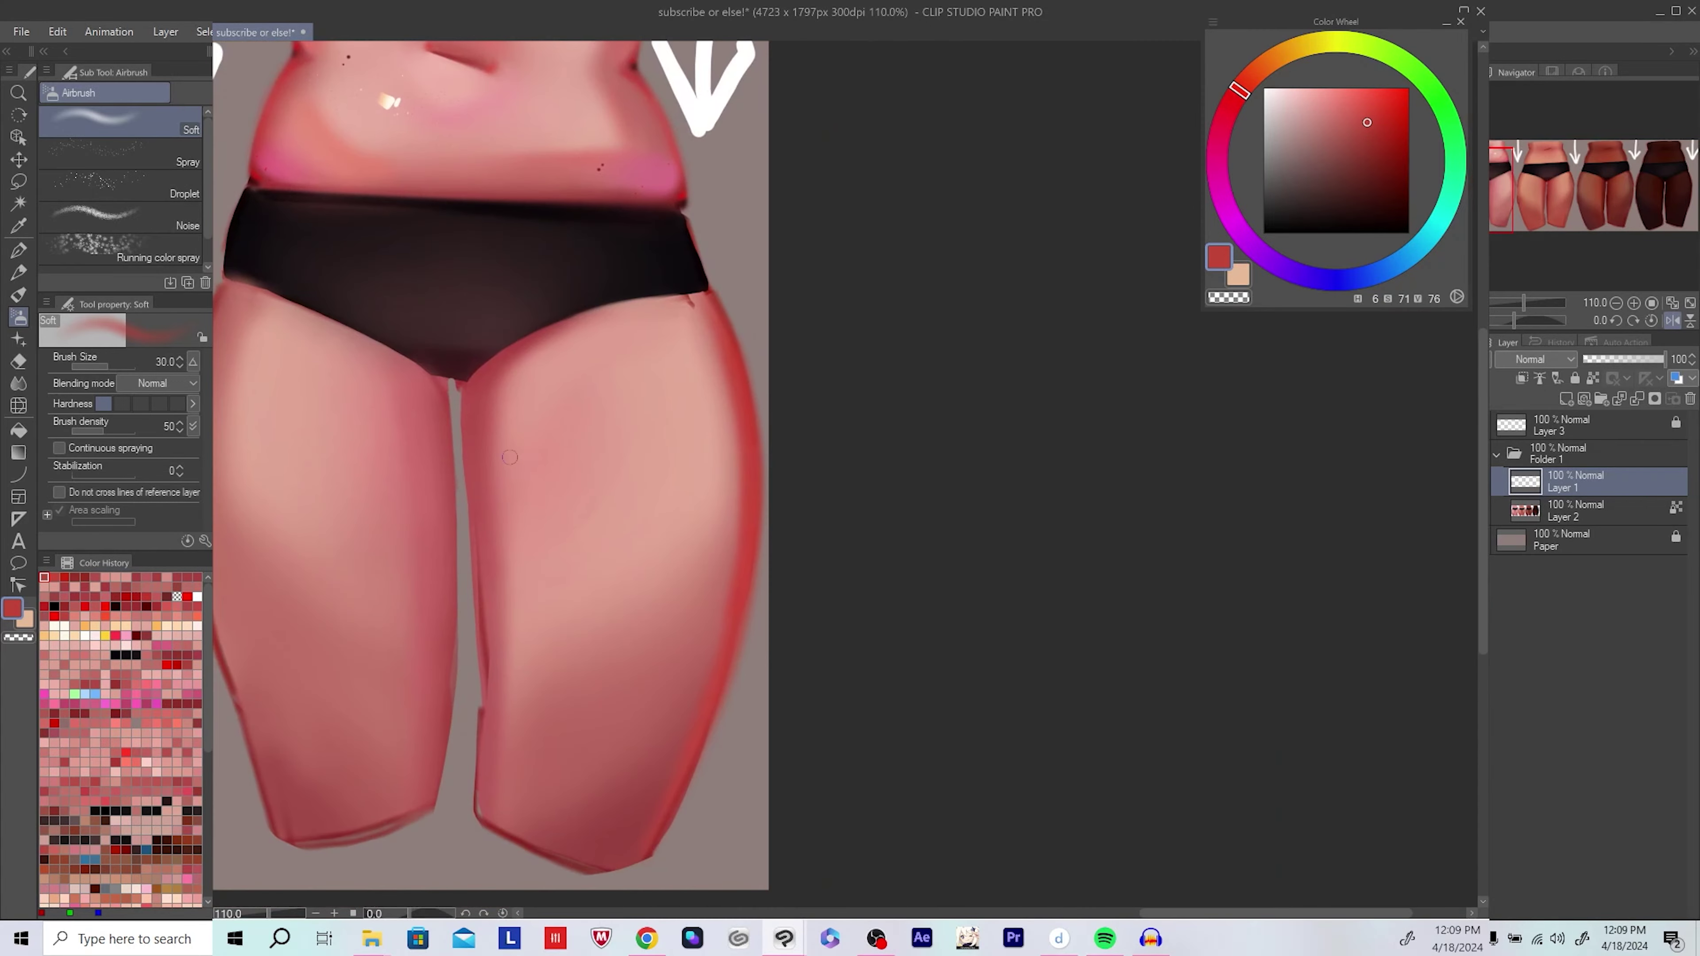
pyautogui.moveTo(509, 456); pyautogui.dragTo(552, 464)
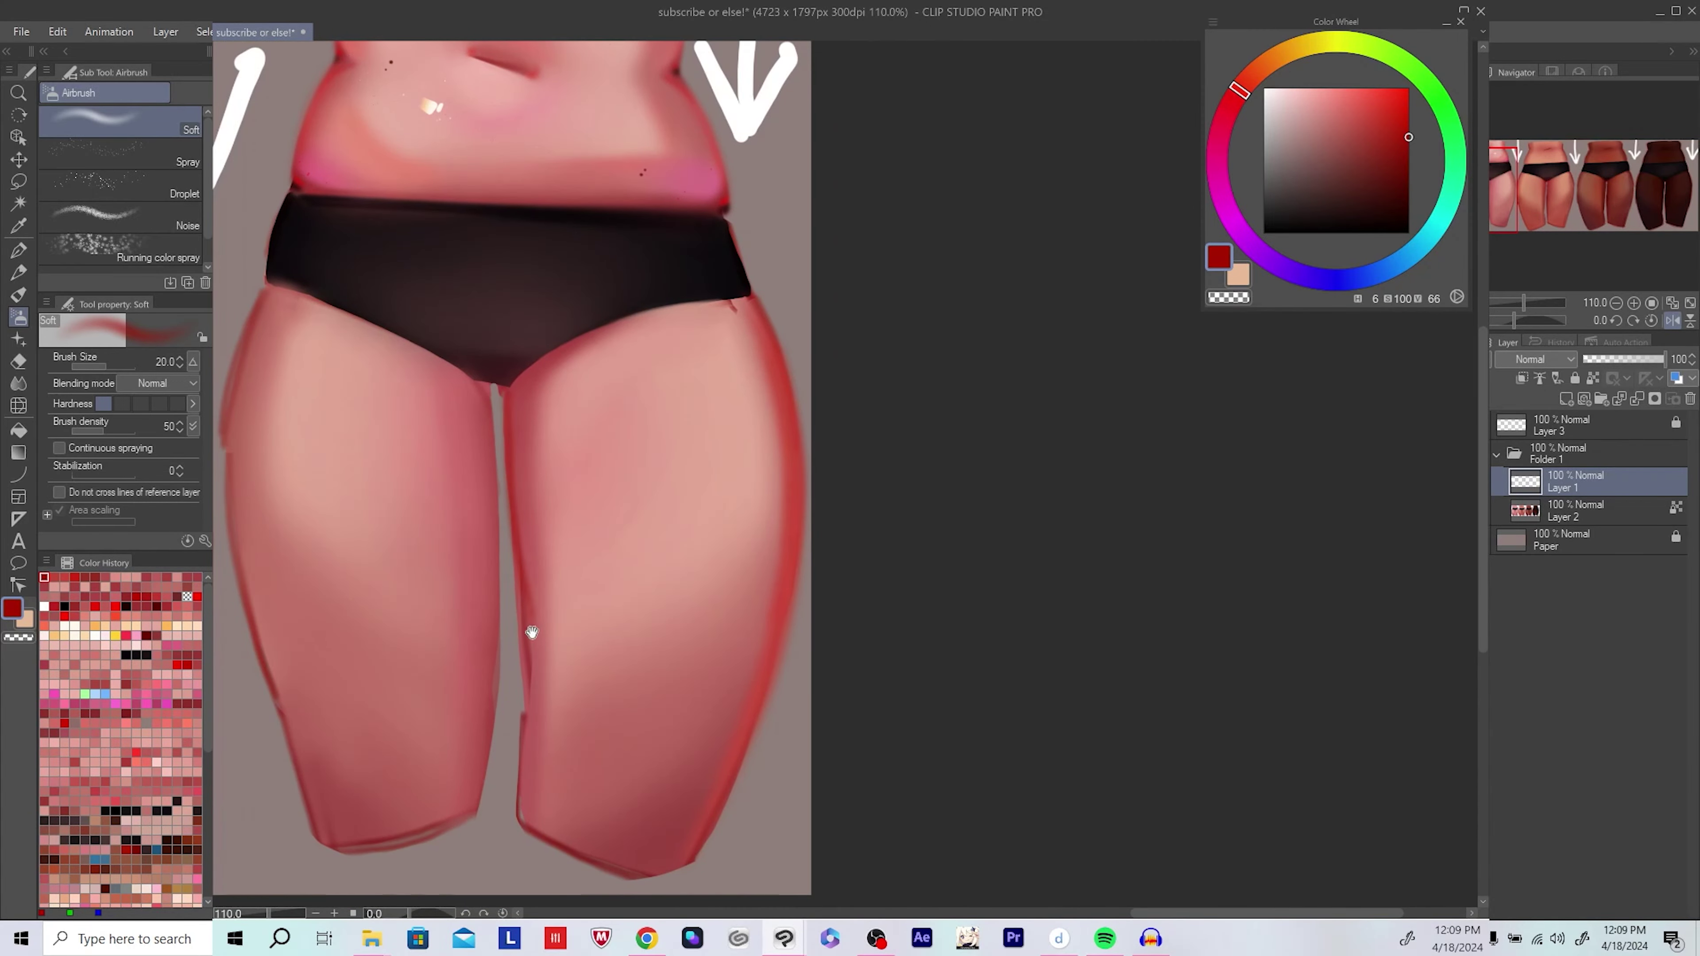
pyautogui.moveTo(532, 633); pyautogui.dragTo(547, 539)
pyautogui.moveTo(543, 506); pyautogui.dragTo(547, 718)
# Step: Soften the dark red inner-thigh line with sampled rose tones using the Soft airbrush at size 60
pyautogui.keyDown('alt'); pyautogui.click(550, 607); pyautogui.keyUp('alt')
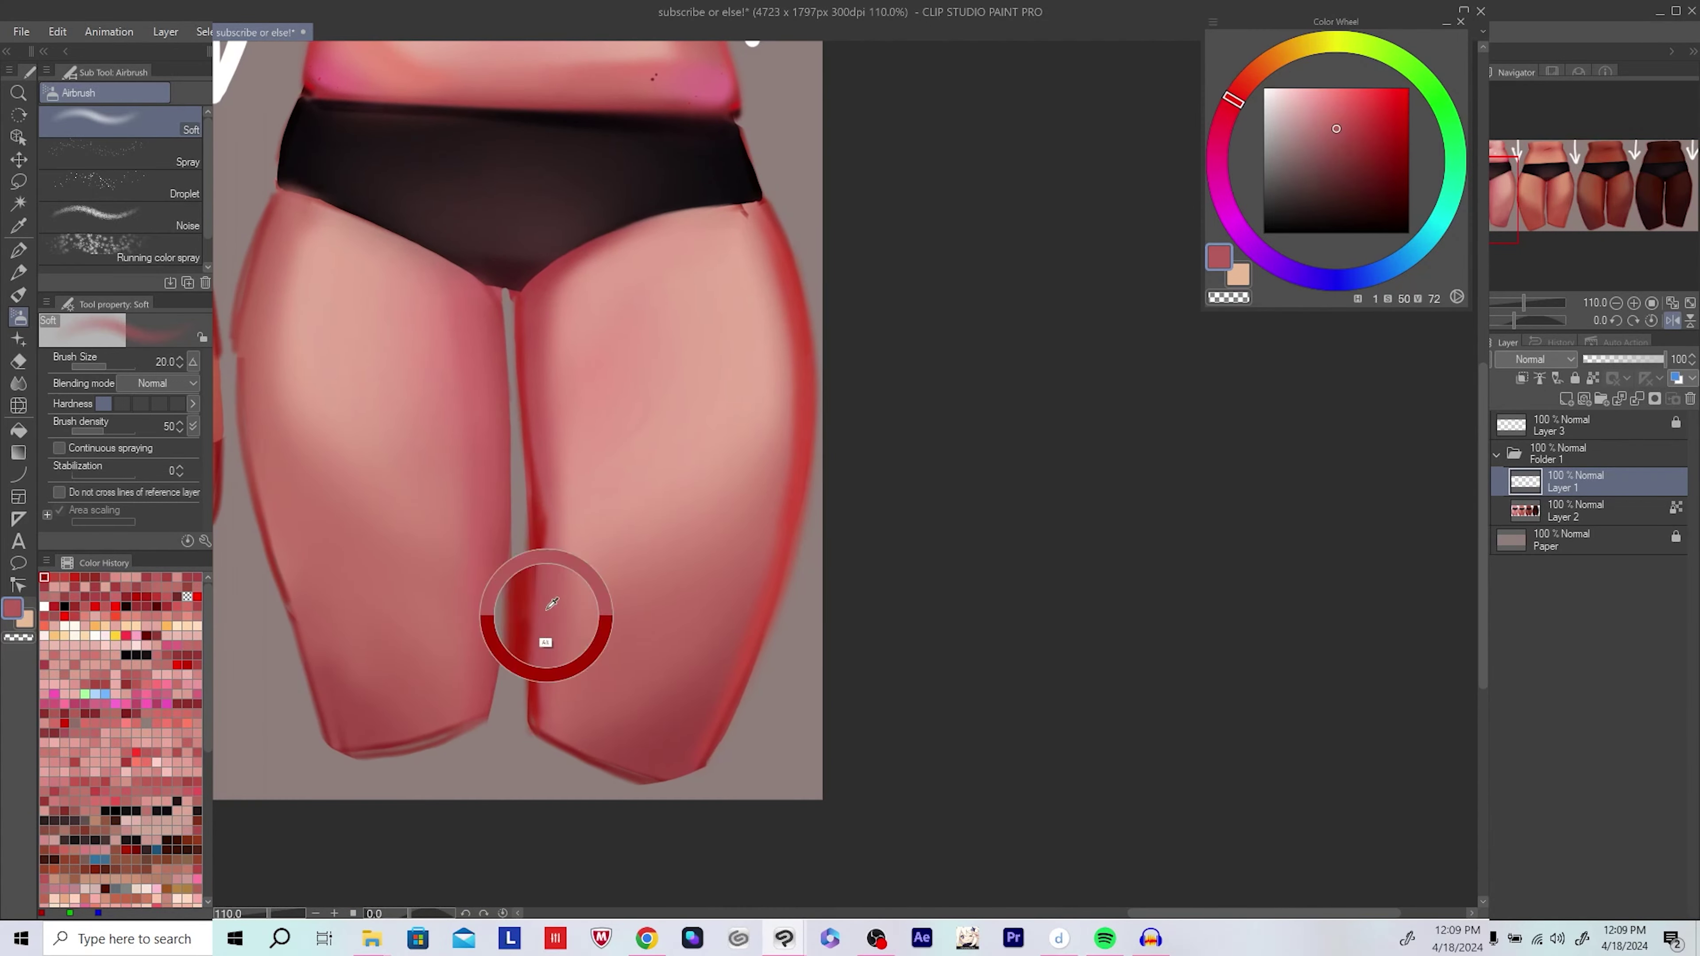
pyautogui.press(']')
pyautogui.press(']')
pyautogui.press(']')
pyautogui.press(']')
pyautogui.moveTo(544, 626); pyautogui.dragTo(553, 766)
pyautogui.keyDown('alt'); pyautogui.click(552, 569); pyautogui.keyUp('alt')
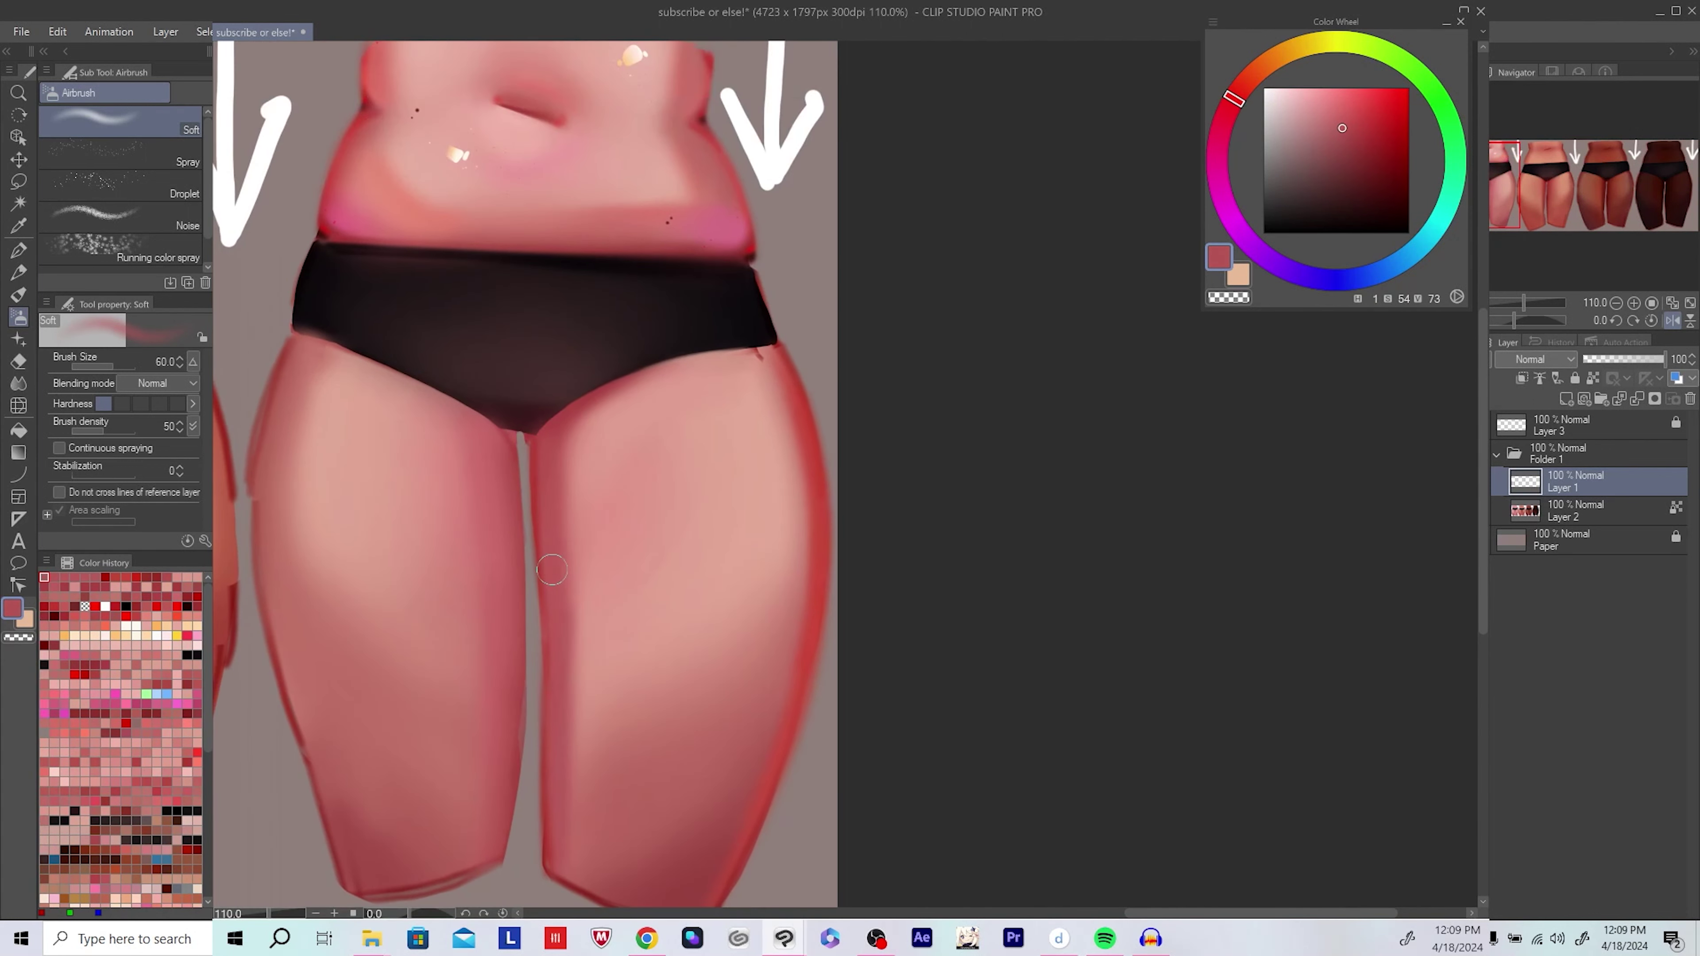
pyautogui.moveTo(551, 570); pyautogui.dragTo(1208, 630)
pyautogui.moveTo(870, 570); pyautogui.dragTo(549, 569)
# Step: Clean the underwear's leg opening against the lit thigh with sampled near-black and skin tones, using airbrush sizes 15 to 20
pyautogui.keyDown('alt'); pyautogui.click(642, 447); pyautogui.keyUp('alt')
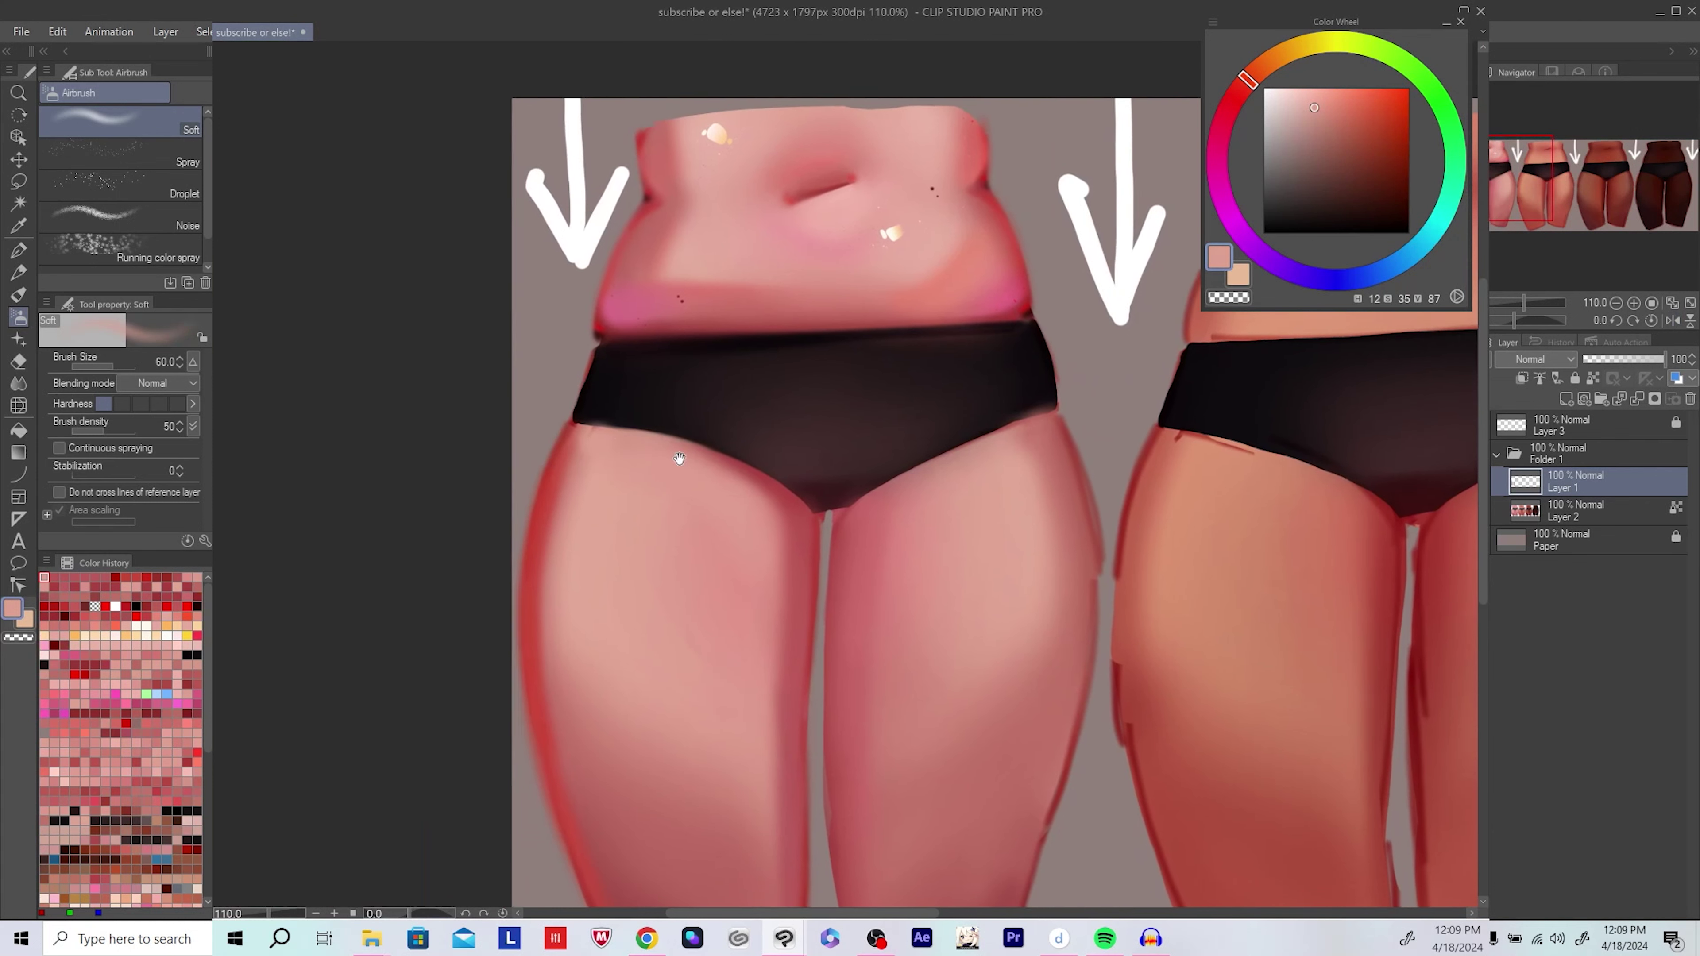
pyautogui.moveTo(642, 446); pyautogui.dragTo(643, 464)
pyautogui.press('[')
pyautogui.press('[')
pyautogui.press('[')
pyautogui.keyDown('alt'); pyautogui.click(644, 420); pyautogui.keyUp('alt')
pyautogui.press('h')
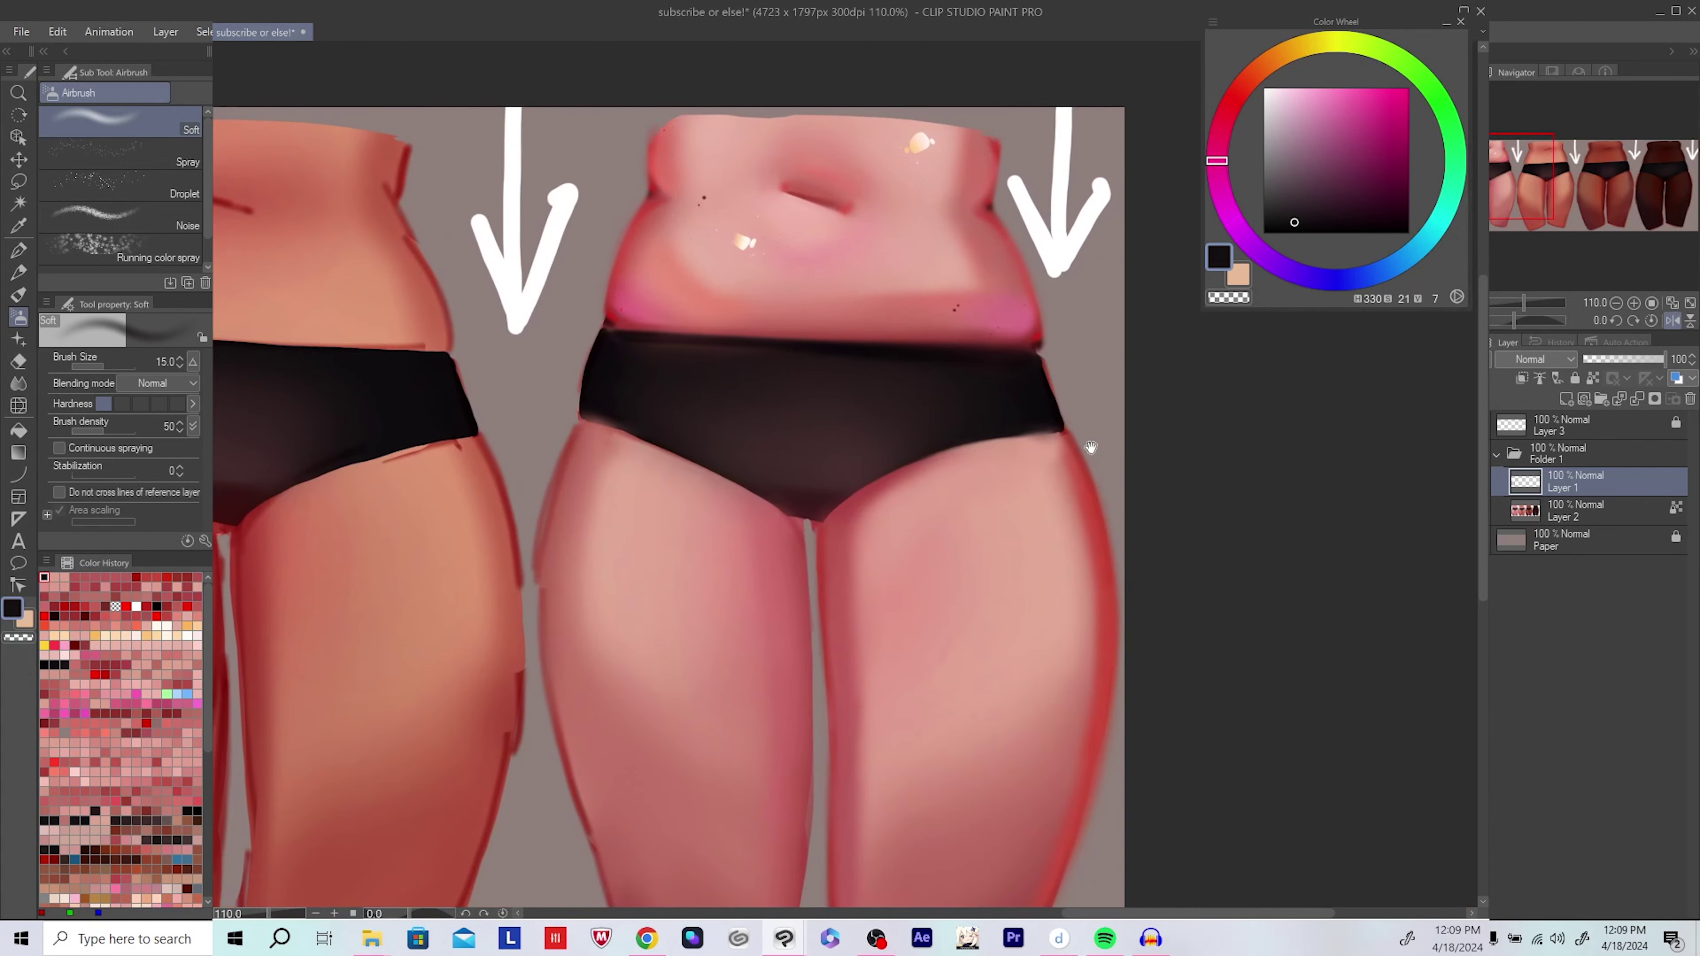
pyautogui.keyDown('alt'); pyautogui.click(993, 446); pyautogui.keyUp('alt')
pyautogui.press(']')
pyautogui.press('h')
pyautogui.scroll(-5, 1033, 439)
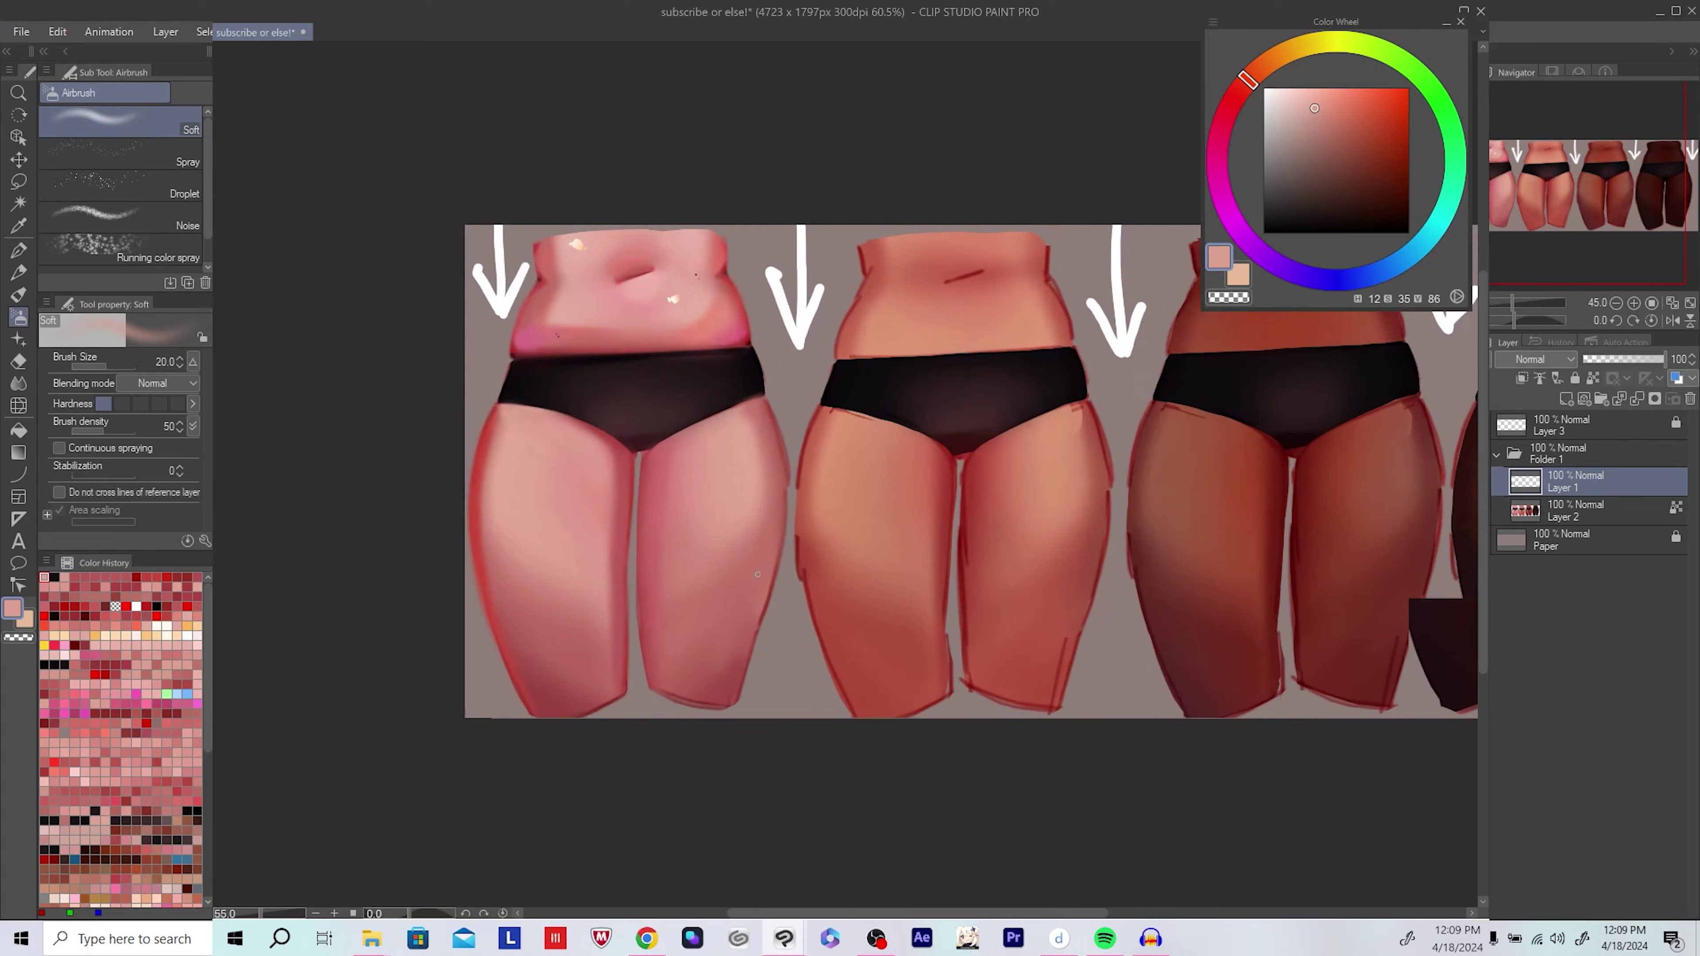
# Step: Airbrush bright red (hue 6, saturation 85, value 99) along the shaded pale thigh's inner edge at size 25
pyautogui.scroll(4, 787, 575)
pyautogui.moveTo(788, 575); pyautogui.dragTo(799, 615)
pyautogui.keyDown('alt'); pyautogui.click(803, 612); pyautogui.keyUp('alt')
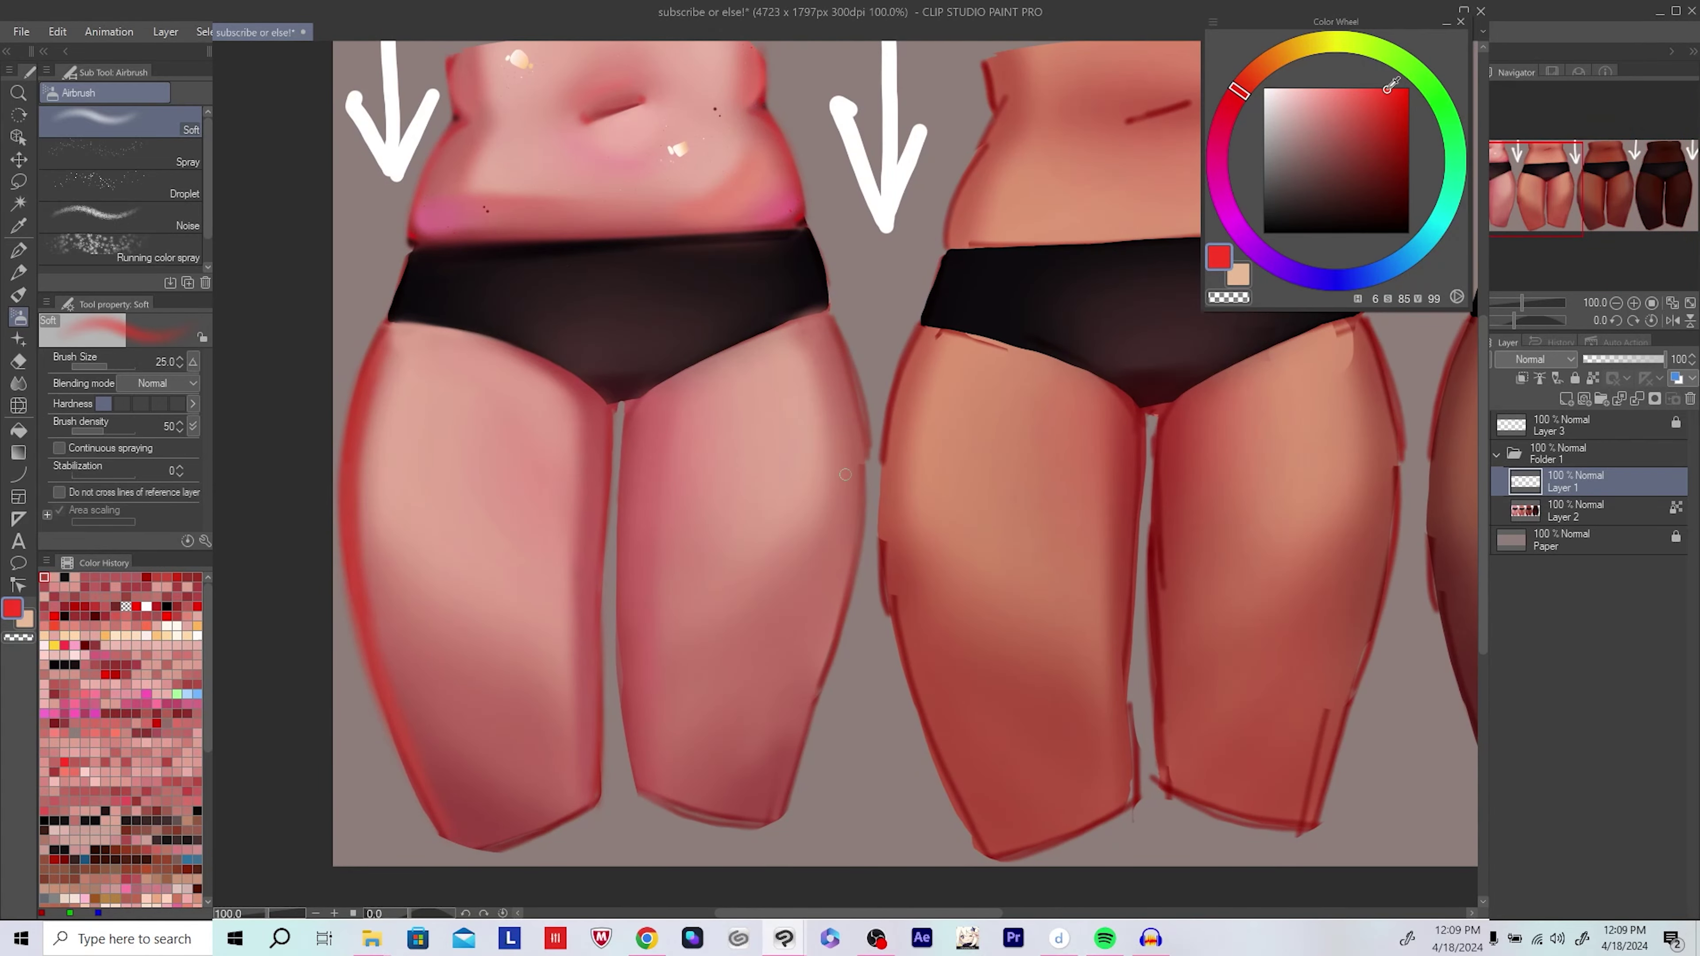
pyautogui.press(']')
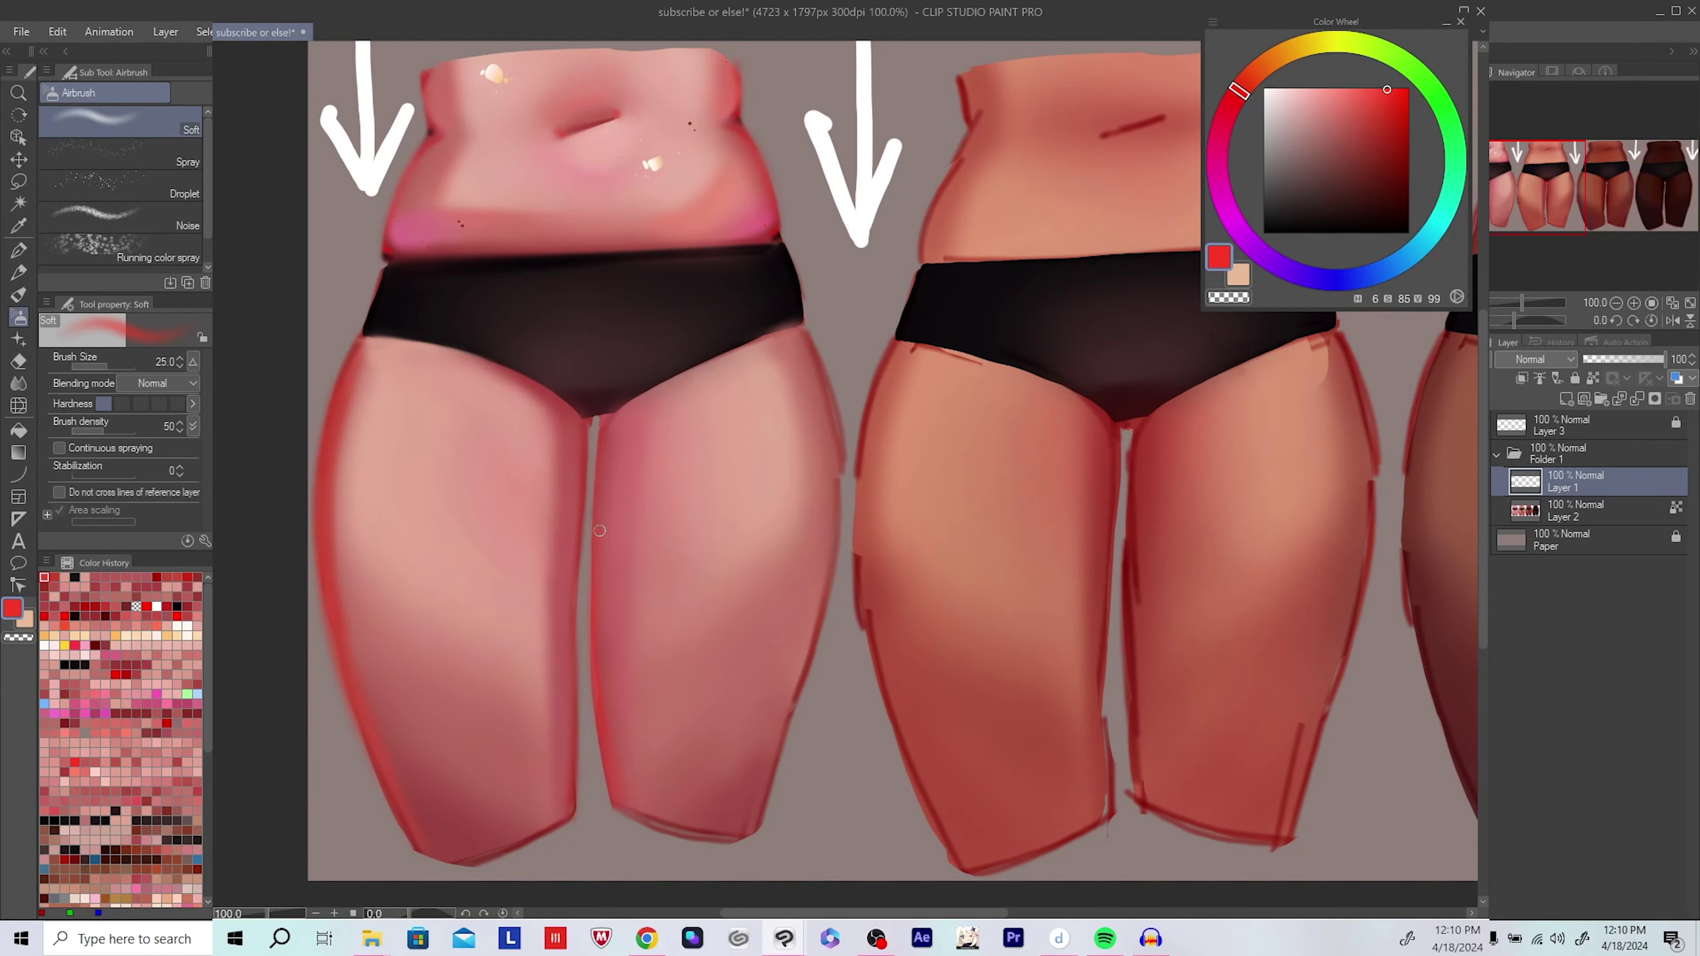
pyautogui.moveTo(623, 441); pyautogui.dragTo(625, 460)
pyautogui.press('h')
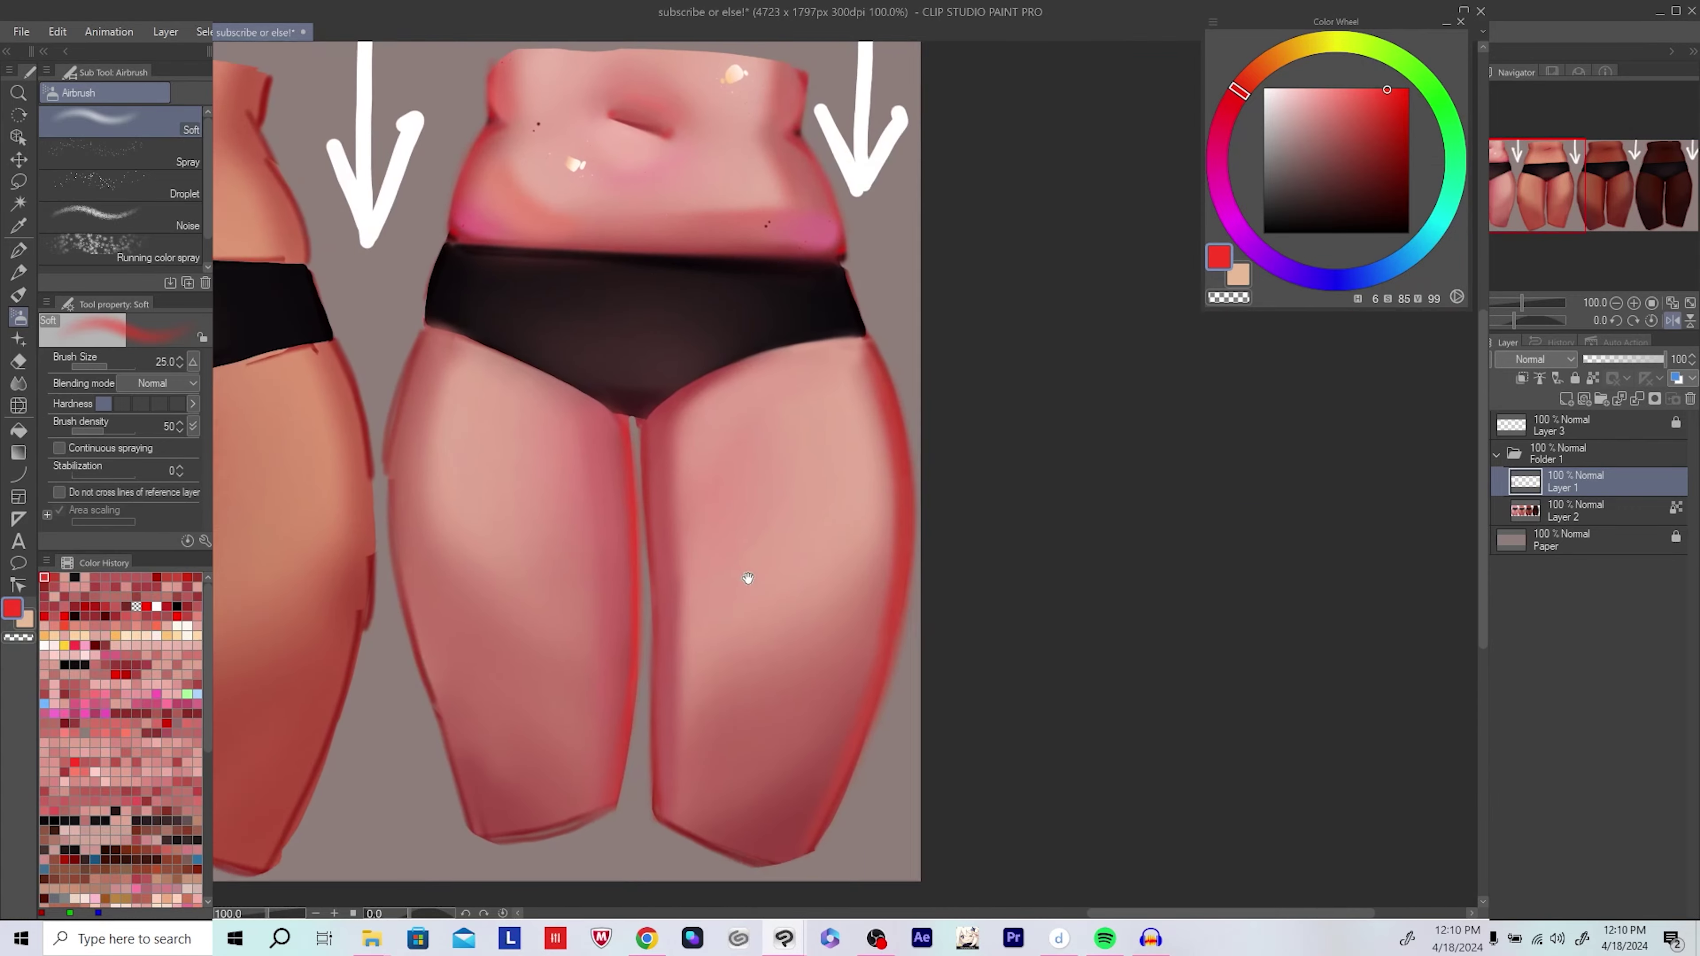
# Step: Trim the red spill in the gap between the pale thighs with transparent colour at sizes 25 to 40, and merge the layer down
pyautogui.moveTo(643, 561); pyautogui.dragTo(604, 612)
pyautogui.keyDown('alt'); pyautogui.click(603, 612); pyautogui.keyUp('alt')
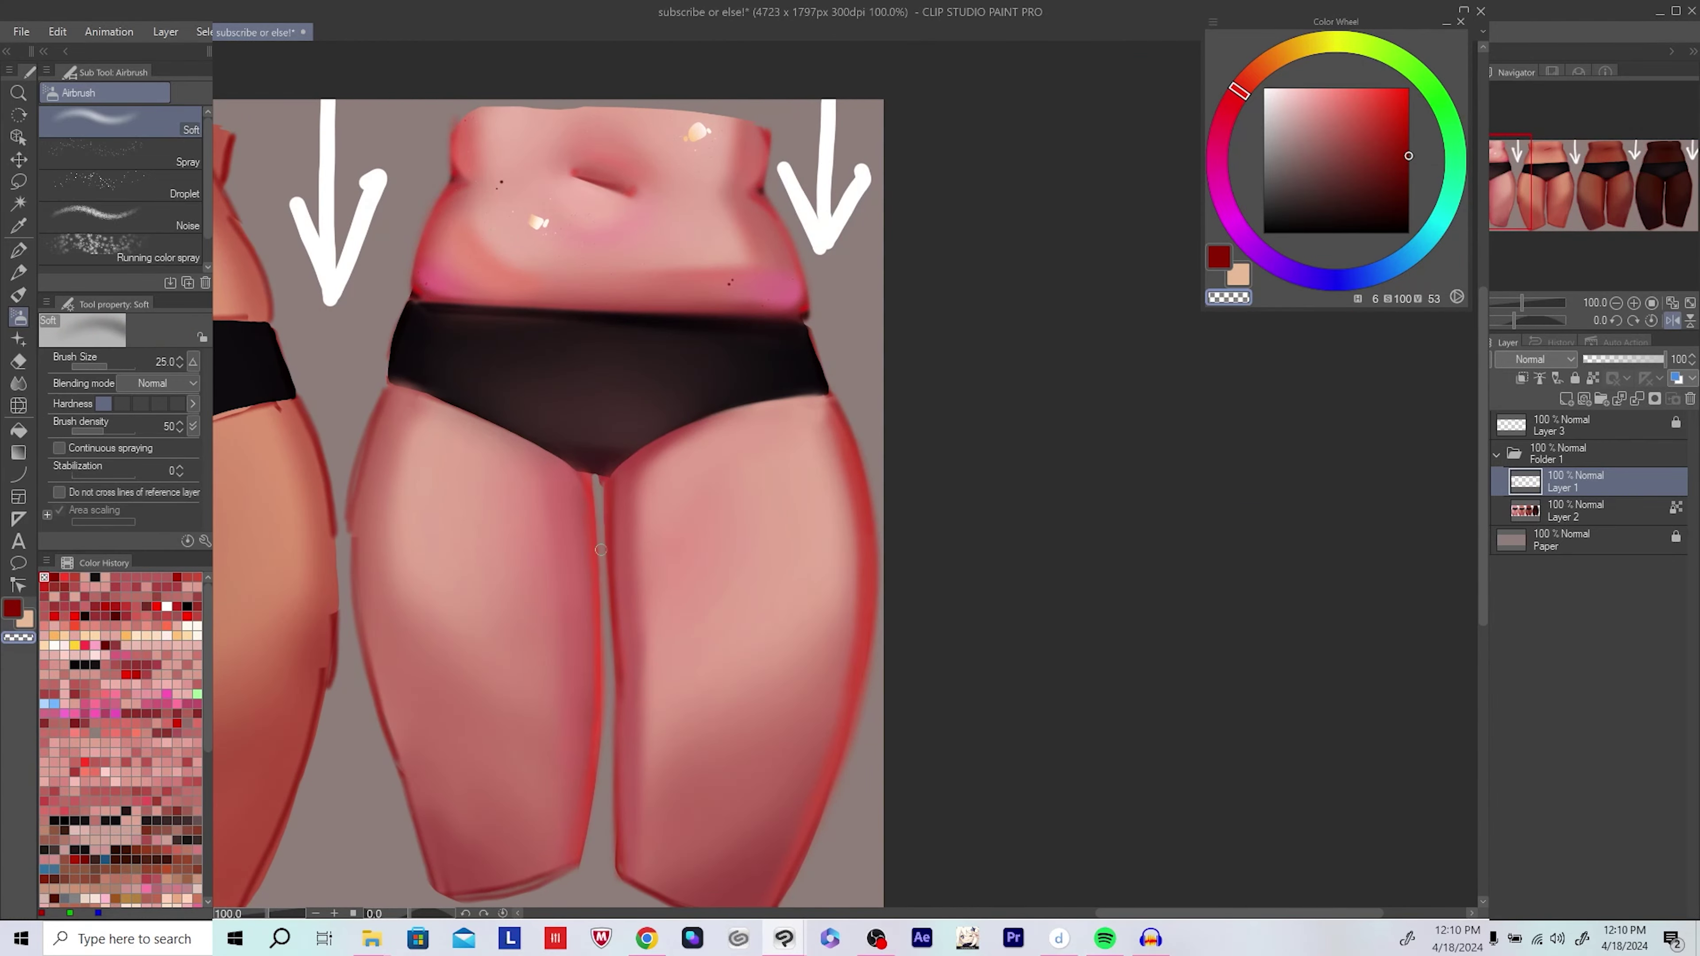
pyautogui.moveTo(601, 549); pyautogui.dragTo(598, 497)
pyautogui.press(']')
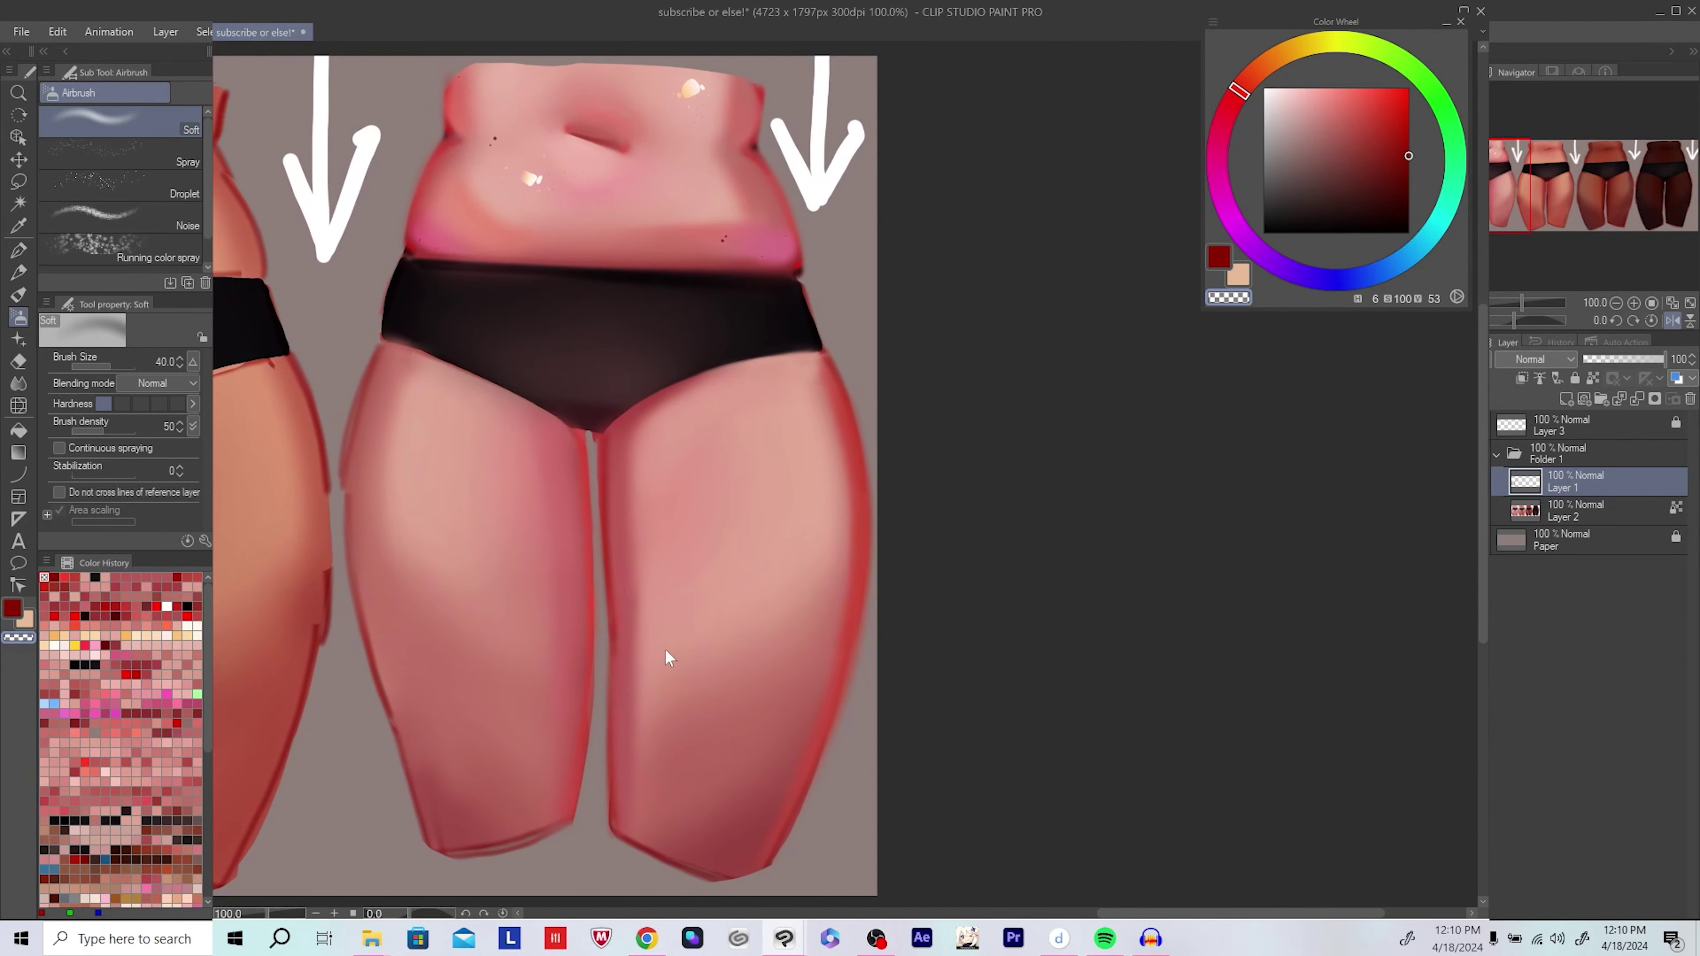
pyautogui.scroll(-4, 671, 653)
pyautogui.press('h')
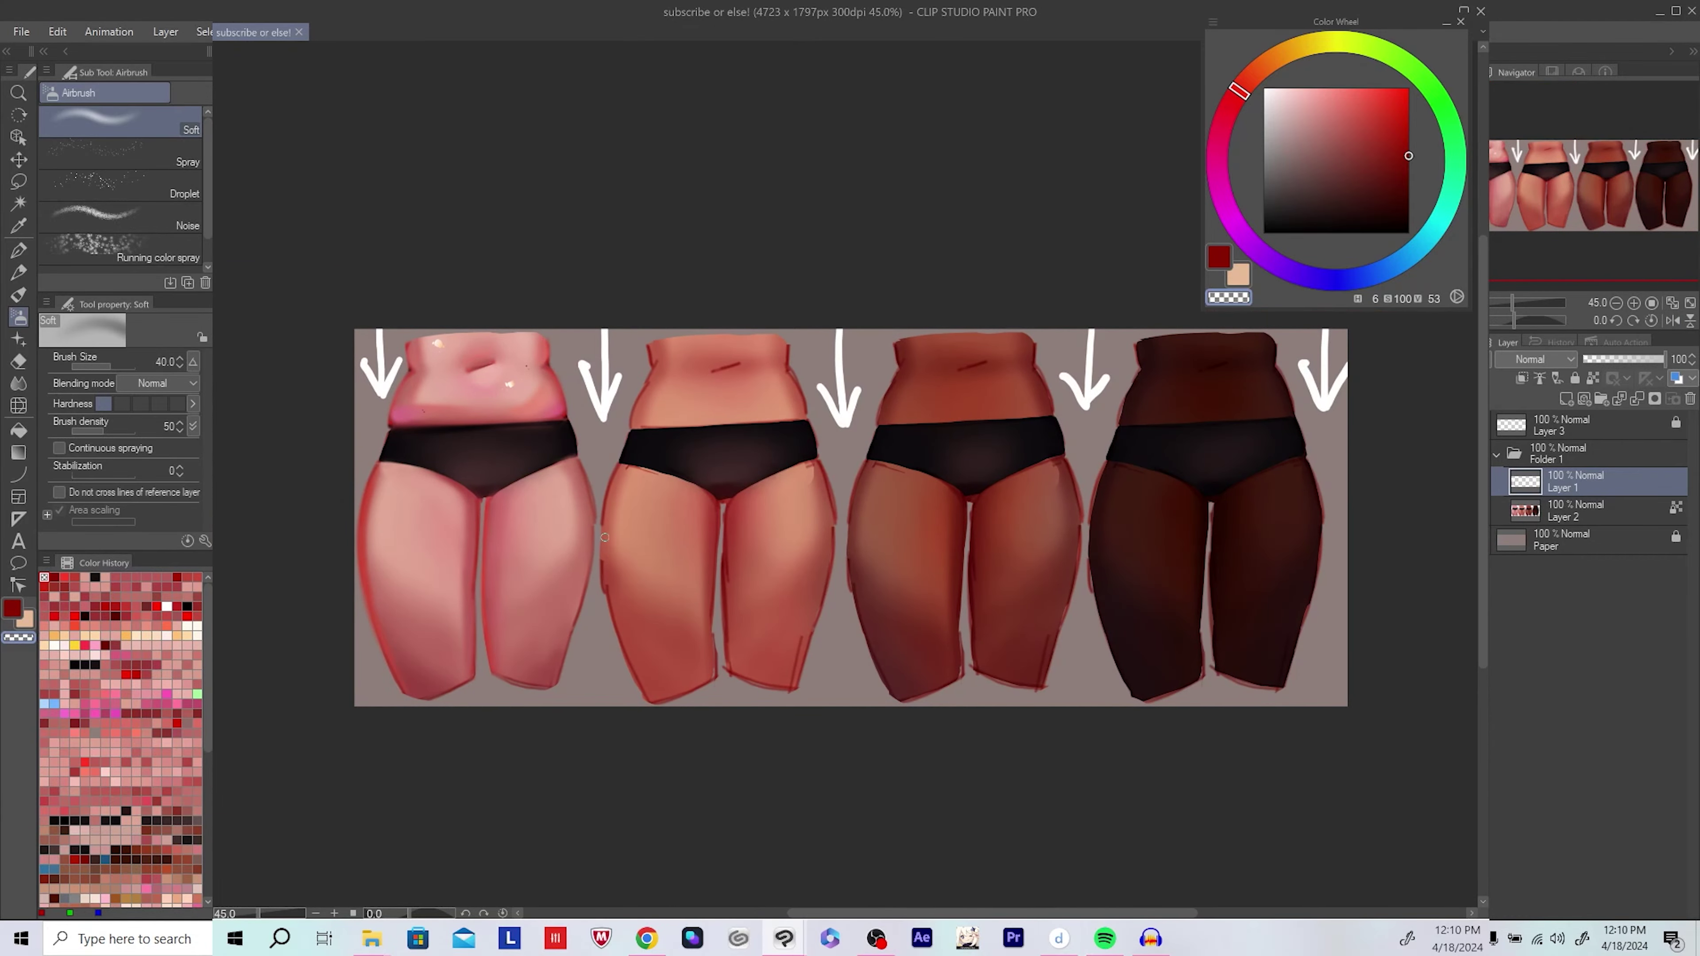
pyautogui.hotkey('ctrl', 'e')
# Step: Sample dark red (hue 4, saturation 87, value 53) and add a new unclipped layer above the figures' layer
pyautogui.press('h')
pyautogui.scroll(4, 699, 451)
pyautogui.keyDown('alt'); pyautogui.click(698, 451); pyautogui.keyUp('alt')
pyautogui.keyDown('alt'); pyautogui.click(475, 410); pyautogui.keyUp('alt')
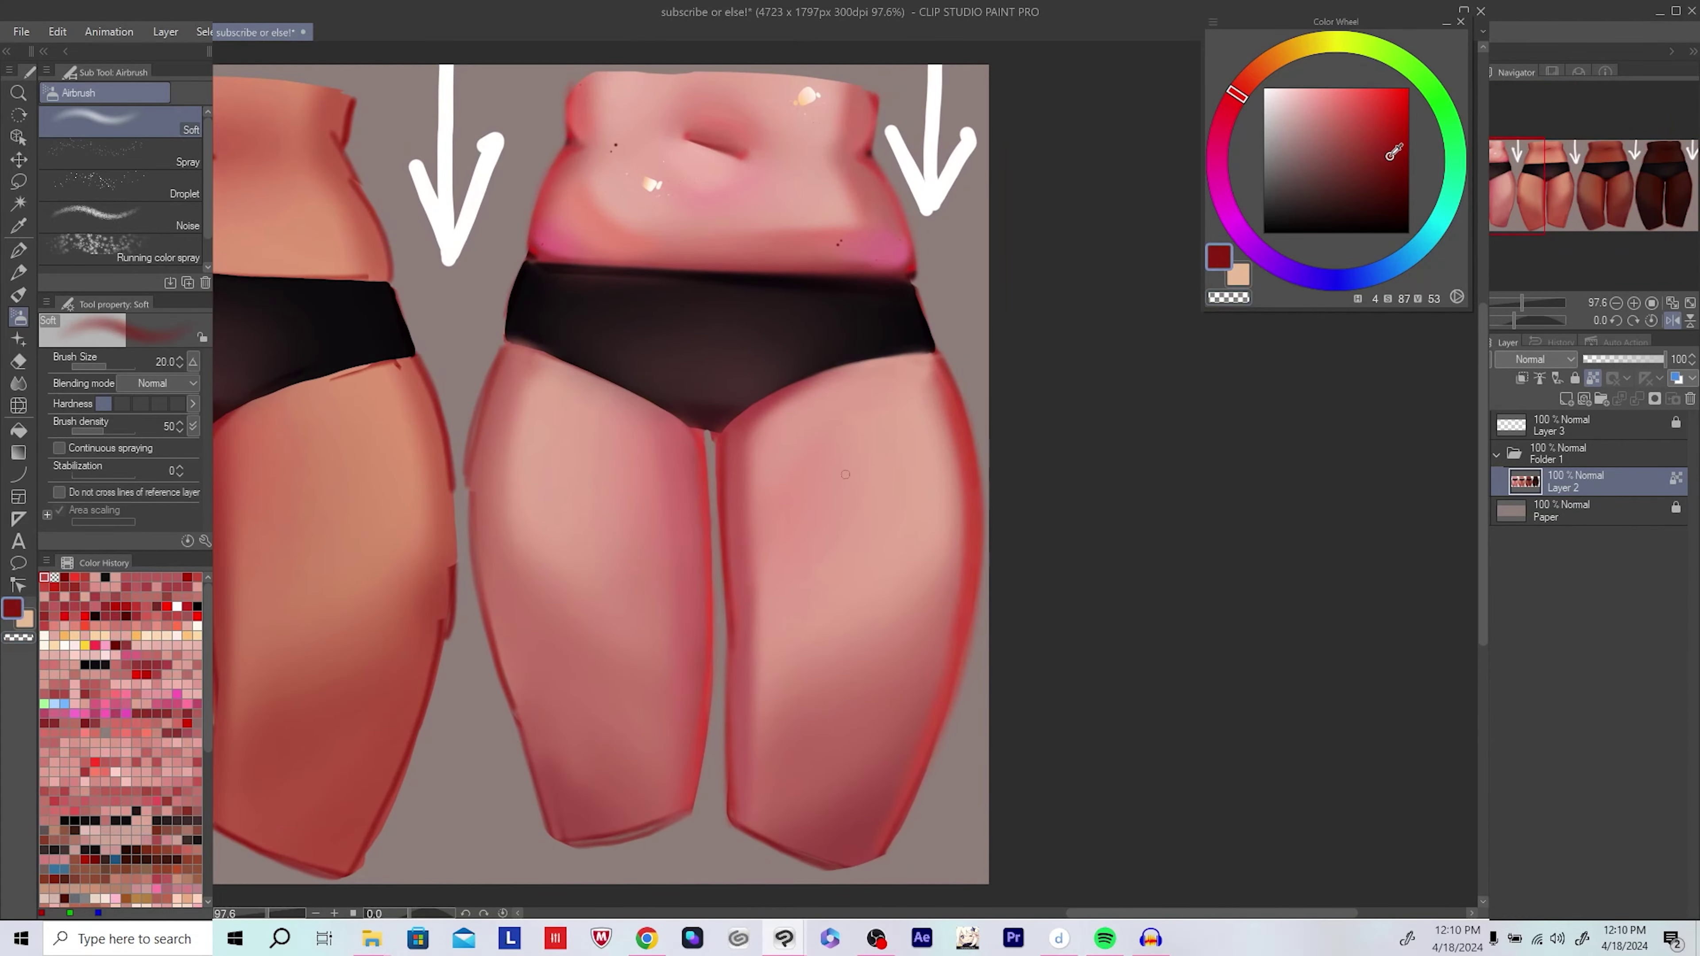
pyautogui.press('[')
pyautogui.press('[')
pyautogui.press('[')
pyautogui.press('[')
pyautogui.press('[')
pyautogui.hotkey('ctrl', 'shift', 'n')
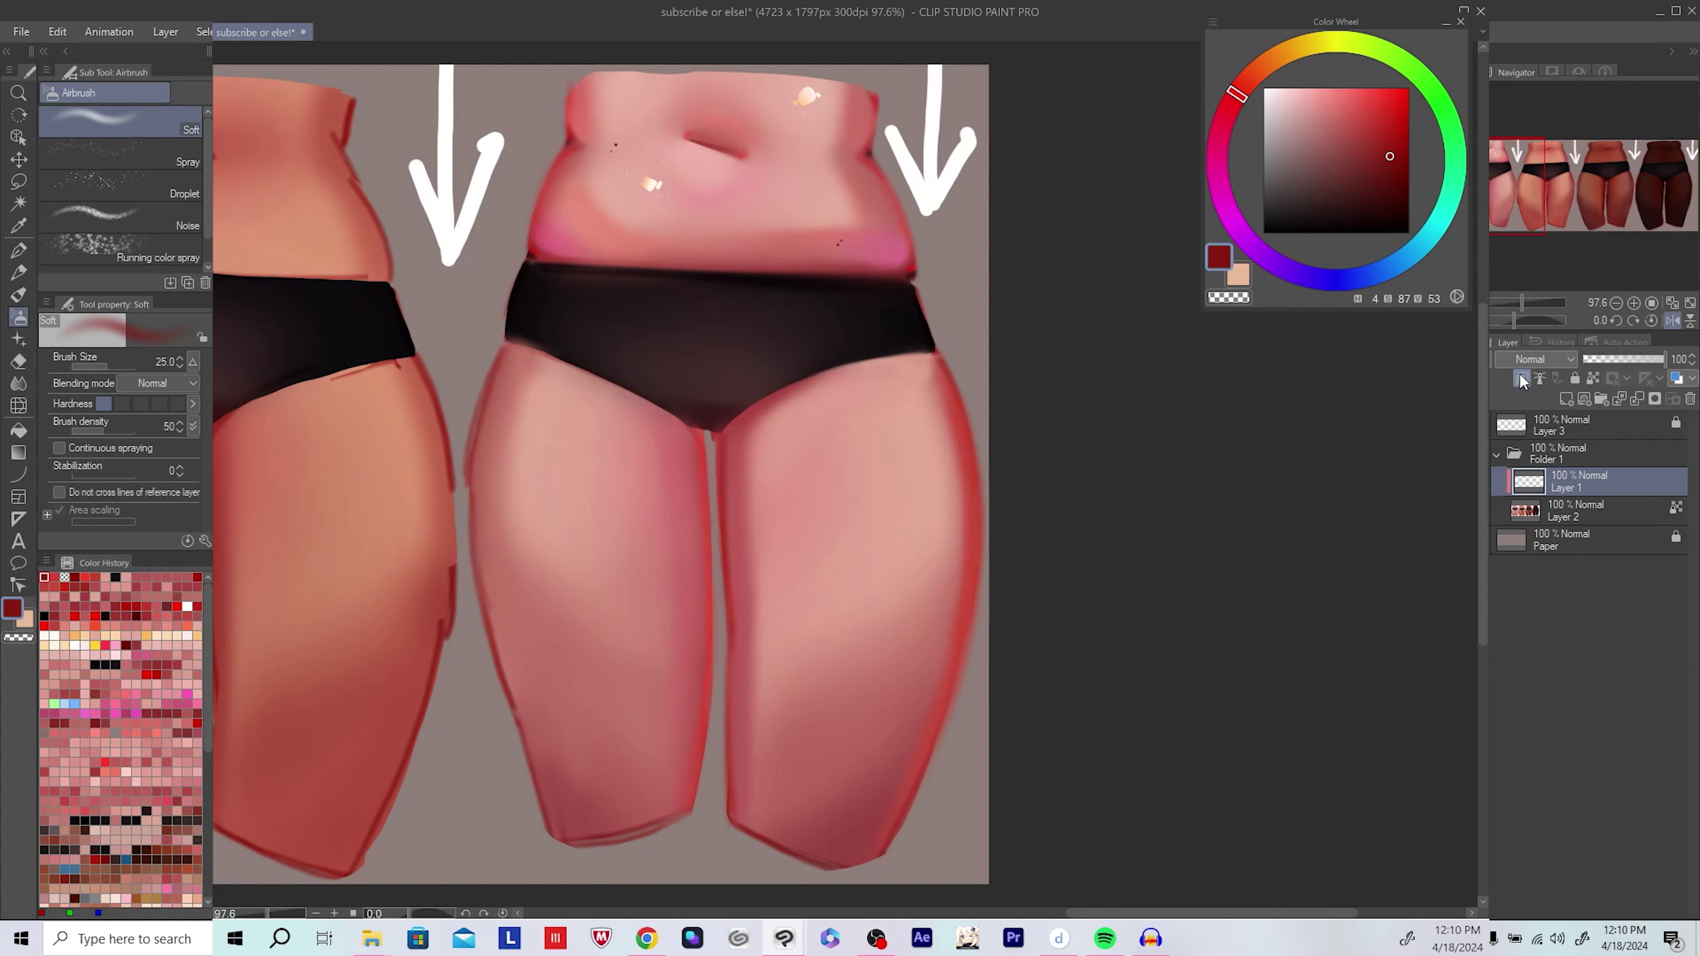
pyautogui.click(1520, 379)
# Step: Airbrush a soft dark red rim down the shaded pale thigh's outer edge with sampled reds at sizes 60 to 100
pyautogui.keyDown('alt'); pyautogui.click(486, 547); pyautogui.keyUp('alt')
pyautogui.press(']')
pyautogui.press(']')
pyautogui.press(']')
pyautogui.press(']')
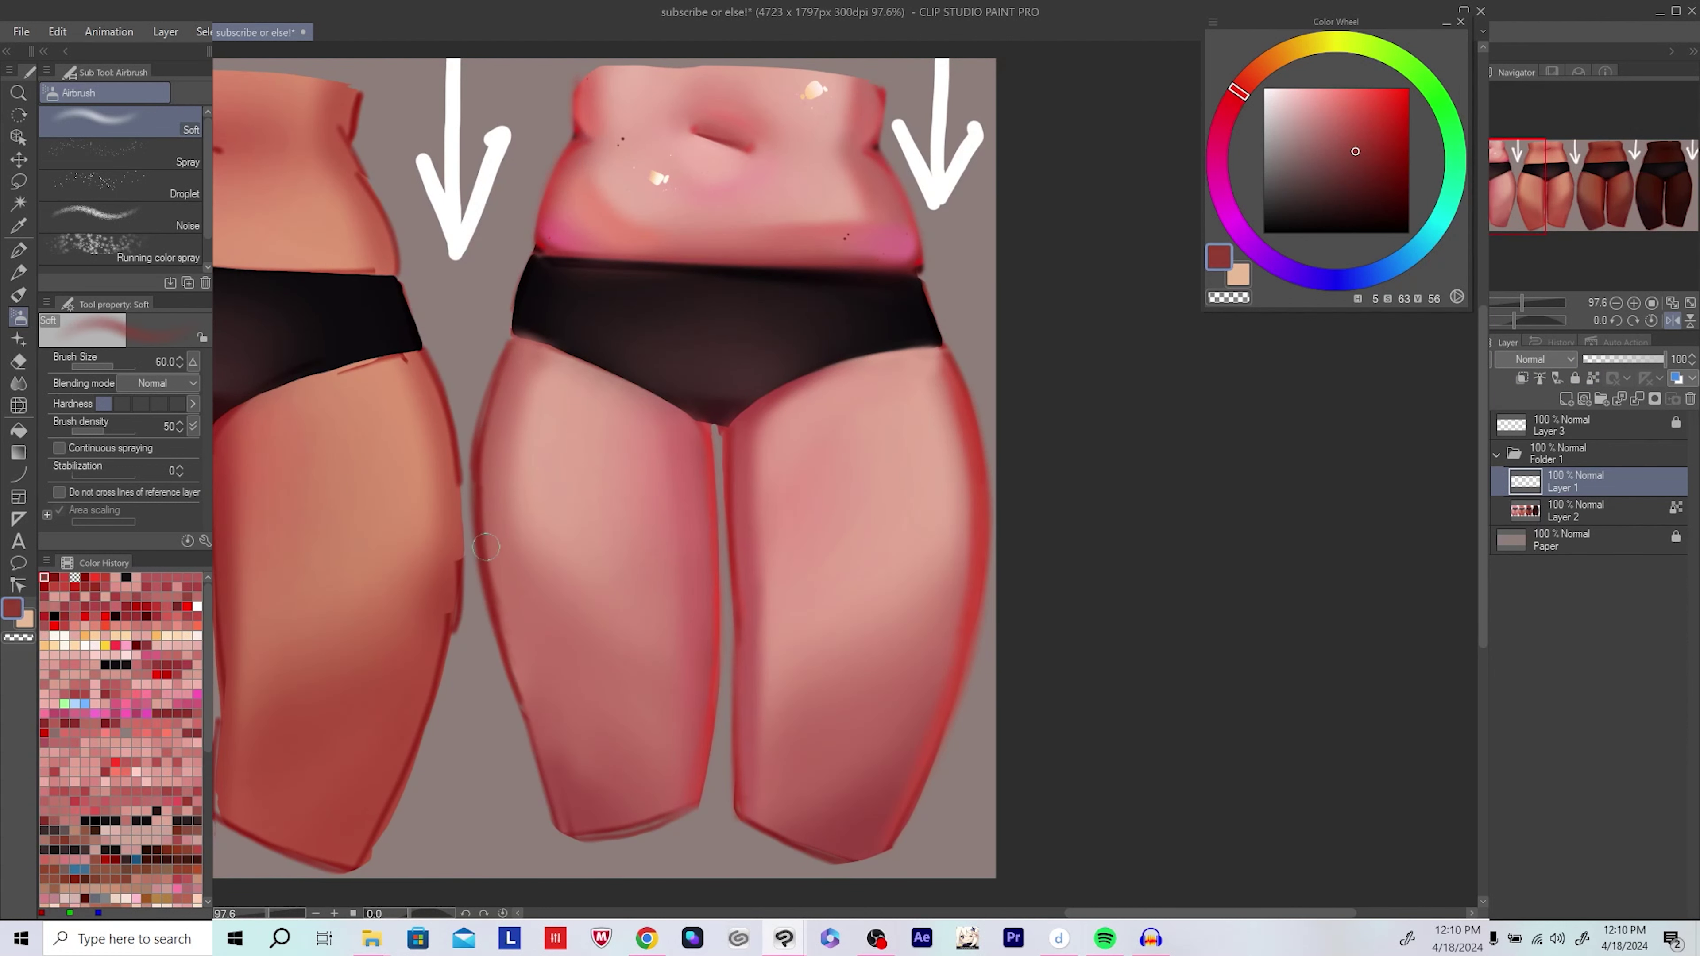
pyautogui.moveTo(527, 686); pyautogui.dragTo(540, 752)
pyautogui.press(']')
pyautogui.keyDown('alt'); pyautogui.click(504, 632); pyautogui.keyUp('alt')
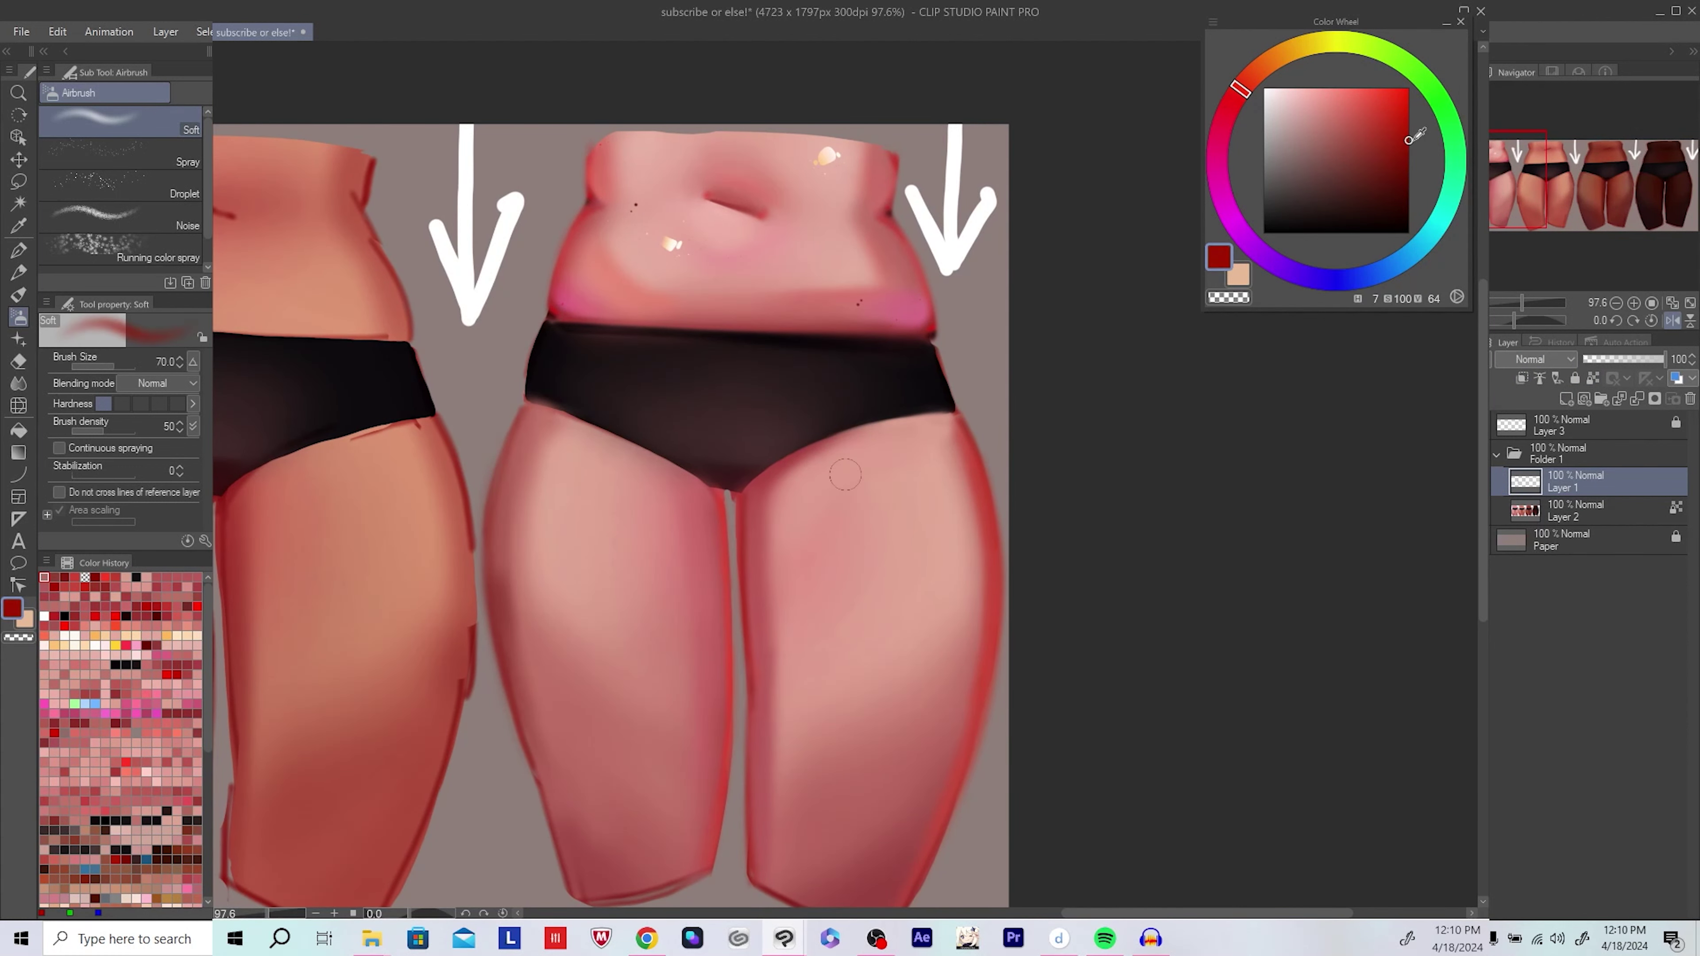
pyautogui.moveTo(513, 593); pyautogui.dragTo(499, 533)
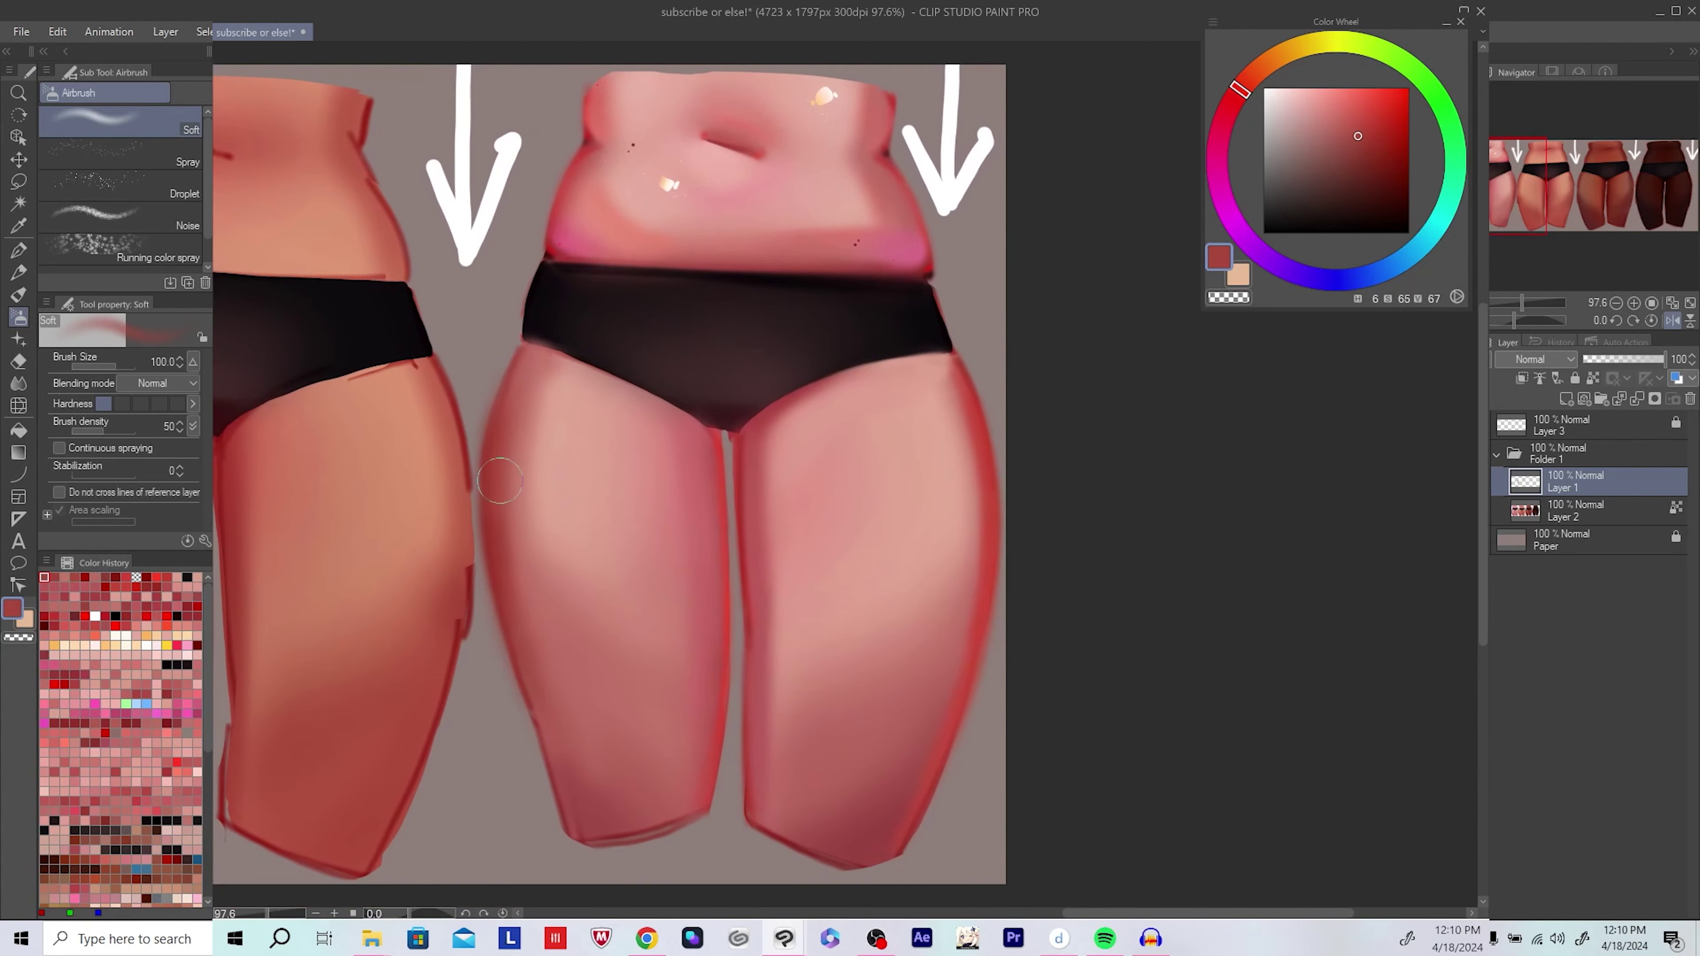
# Step: Deepen the lower part of the shaded thigh's outer rim with dark red (hue 3, saturation 71, value 57) at size 70
pyautogui.click(1428, 162)
pyautogui.press('[')
pyautogui.press('[')
pyautogui.press('[')
pyautogui.keyDown('alt'); pyautogui.click(551, 769); pyautogui.keyUp('alt')
pyautogui.moveTo(578, 825); pyautogui.dragTo(588, 847)
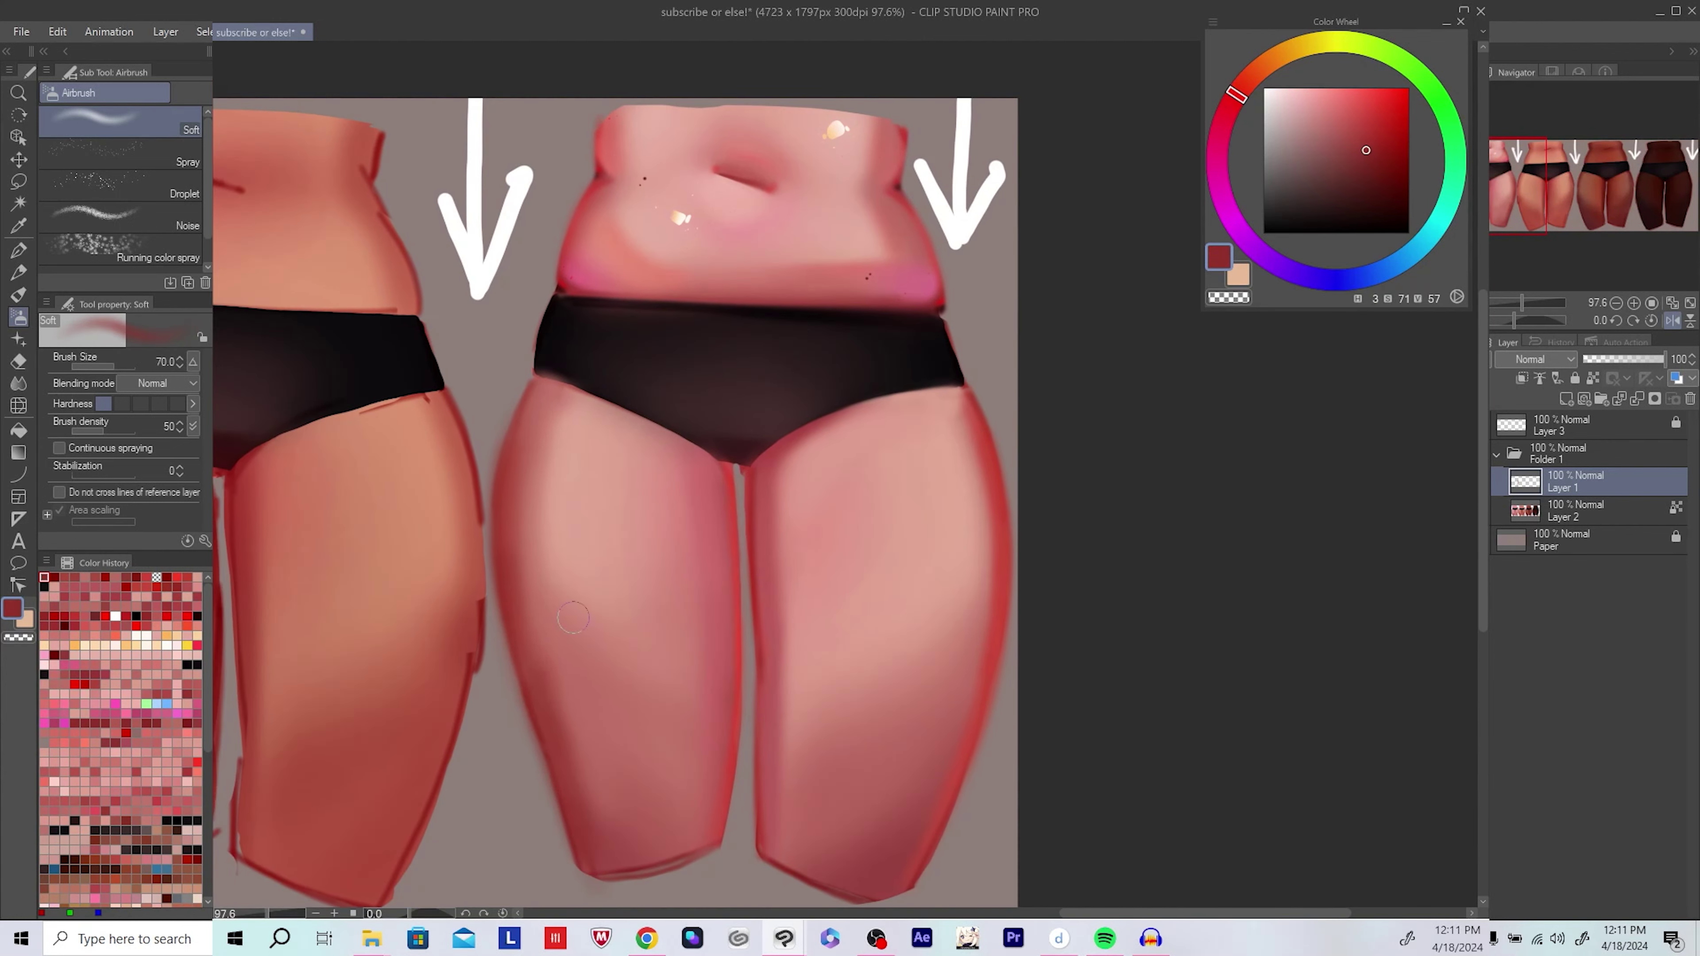
# Step: Soften the shaded thigh's outer rim with sampled red (hue 4, saturation 60, value 64) at size 120, and merge the layer down
pyautogui.keyDown('alt'); pyautogui.click(596, 695); pyautogui.keyUp('alt')
pyautogui.press(']')
pyautogui.press(']')
pyautogui.press(']')
pyautogui.press(']')
pyautogui.press(']')
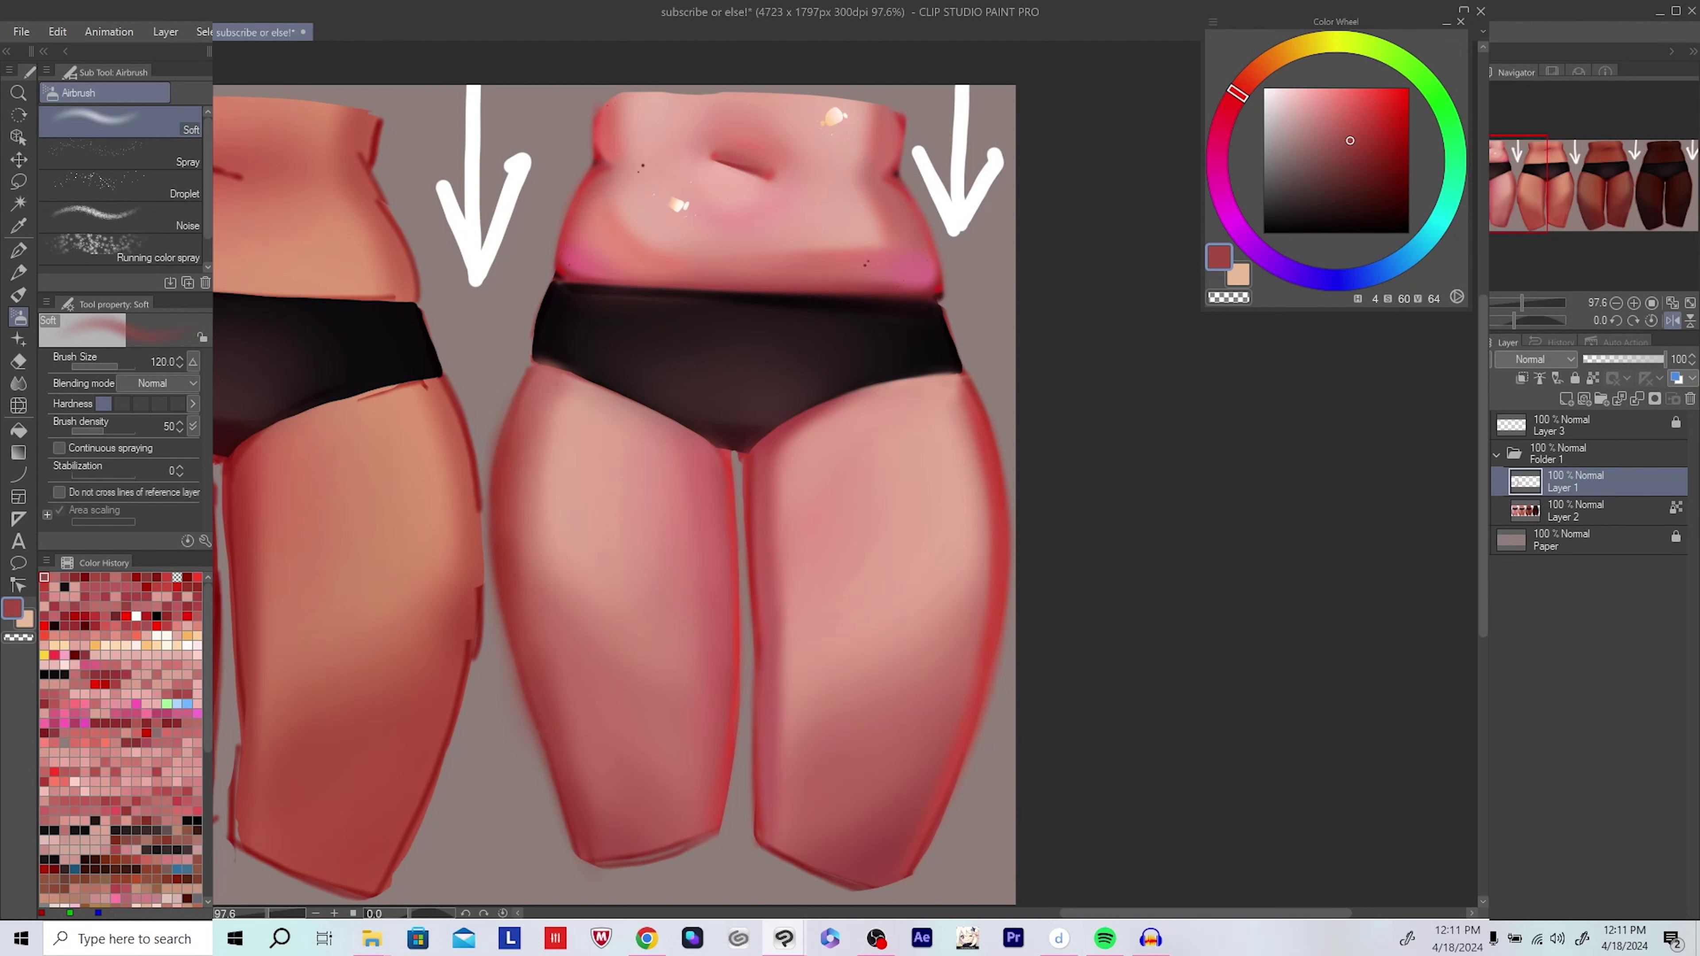
pyautogui.hotkey('ctrl', 'e')
# Step: Clean the airbrush spill outside the shaded thigh's outer and lower edges with transparent colour at size 30
pyautogui.moveTo(736, 535)
pyautogui.mouseDown()
pyautogui.moveTo(937, 482)
pyautogui.moveTo(408, 415)
pyautogui.mouseUp()
pyautogui.press('[')
pyautogui.press('[')
pyautogui.press('[')
pyautogui.press('[')
pyautogui.press('[')
pyautogui.keyDown('alt'); pyautogui.click(602, 602); pyautogui.keyUp('alt')
pyautogui.moveTo(567, 827); pyautogui.dragTo(578, 842)
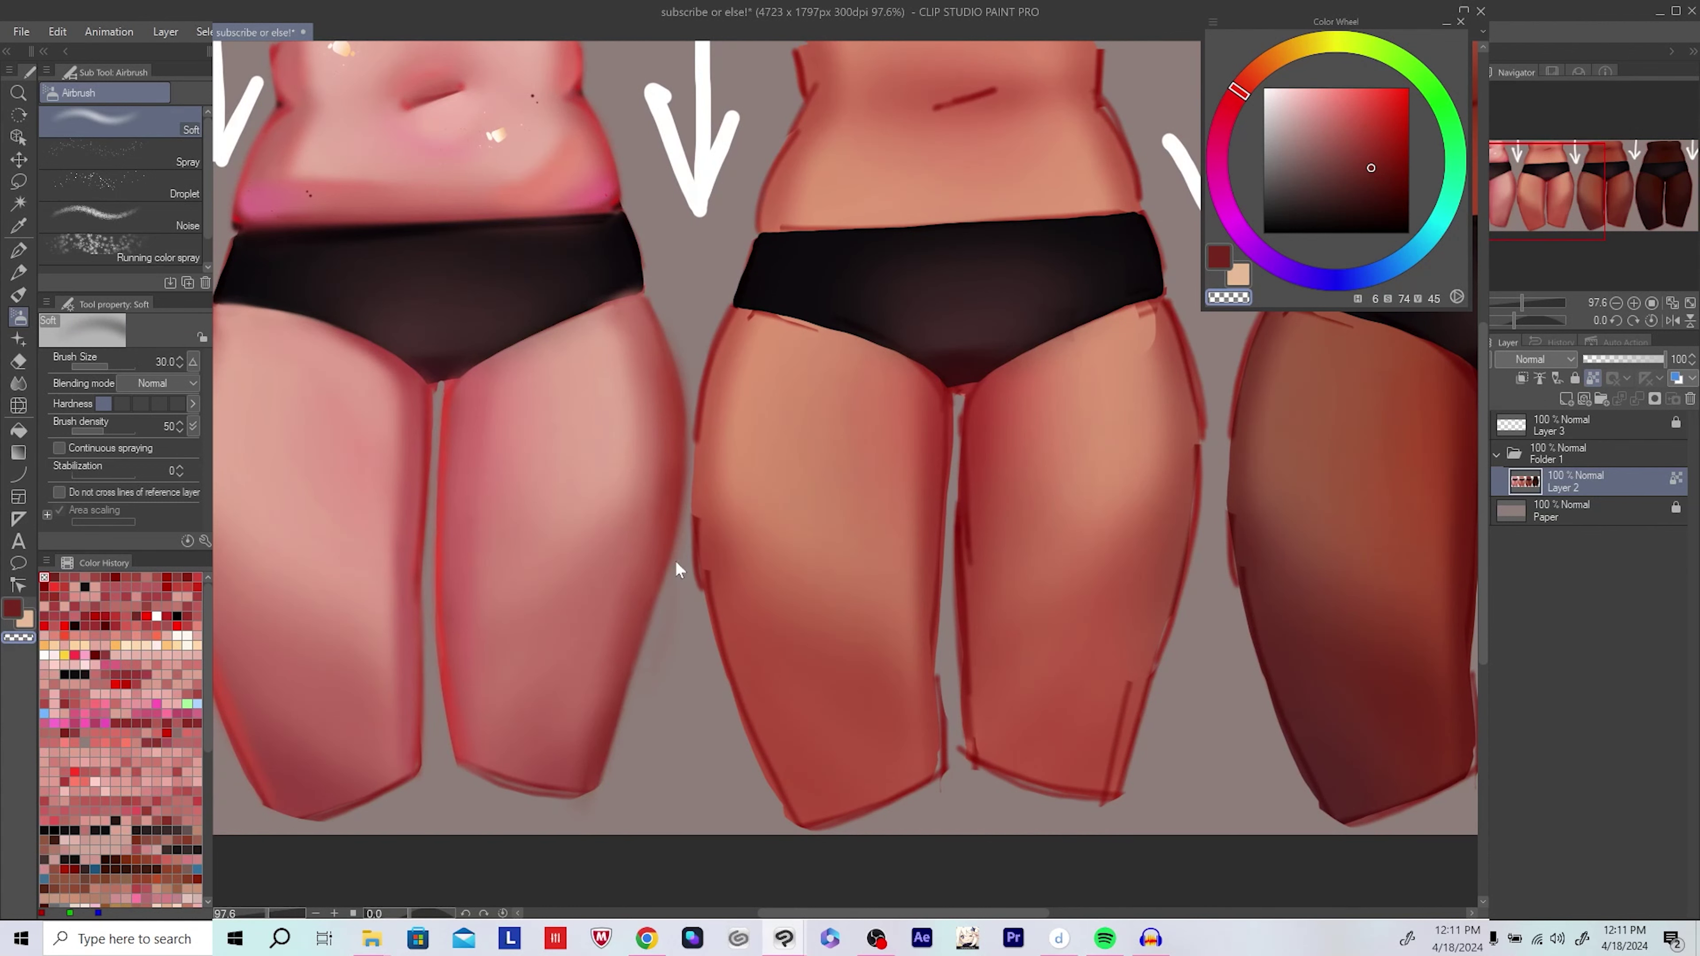
pyautogui.press('h')
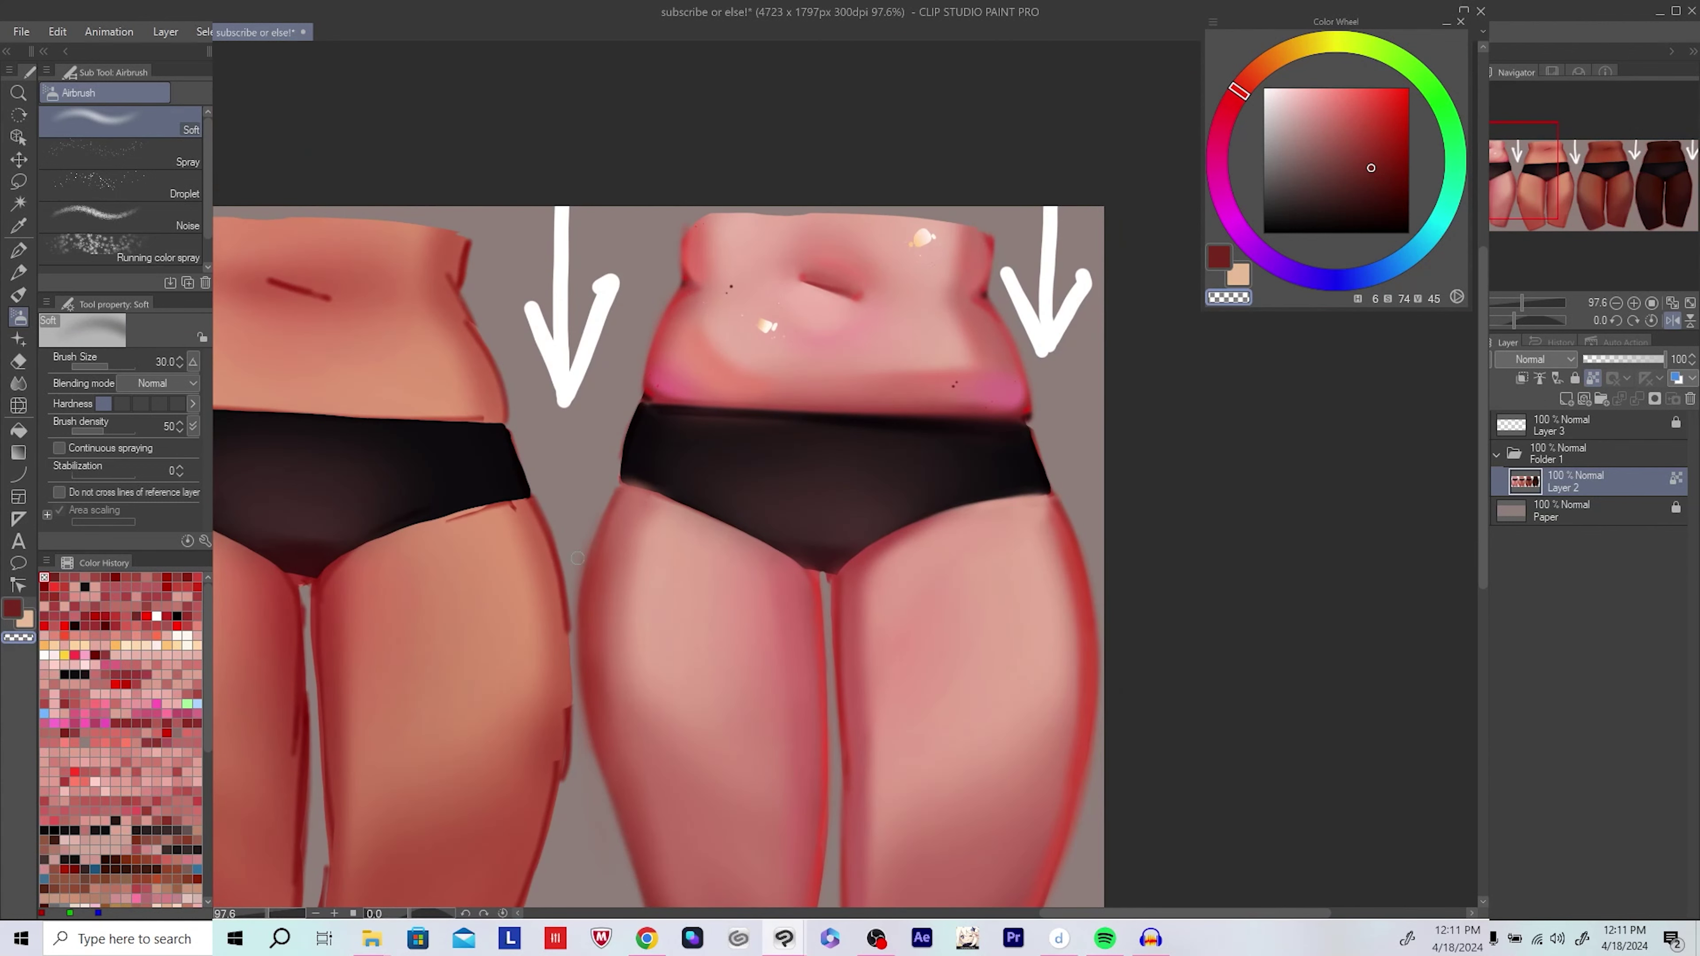
# Step: Airbrush a thin light pink highlight (hue 14, saturation 27, value 99) on the shaded thigh along the underwear's leg opening at size 17
pyautogui.press('h')
pyautogui.keyDown('alt'); pyautogui.click(676, 517); pyautogui.keyUp('alt')
pyautogui.press('[')
pyautogui.press('[')
pyautogui.press('[')
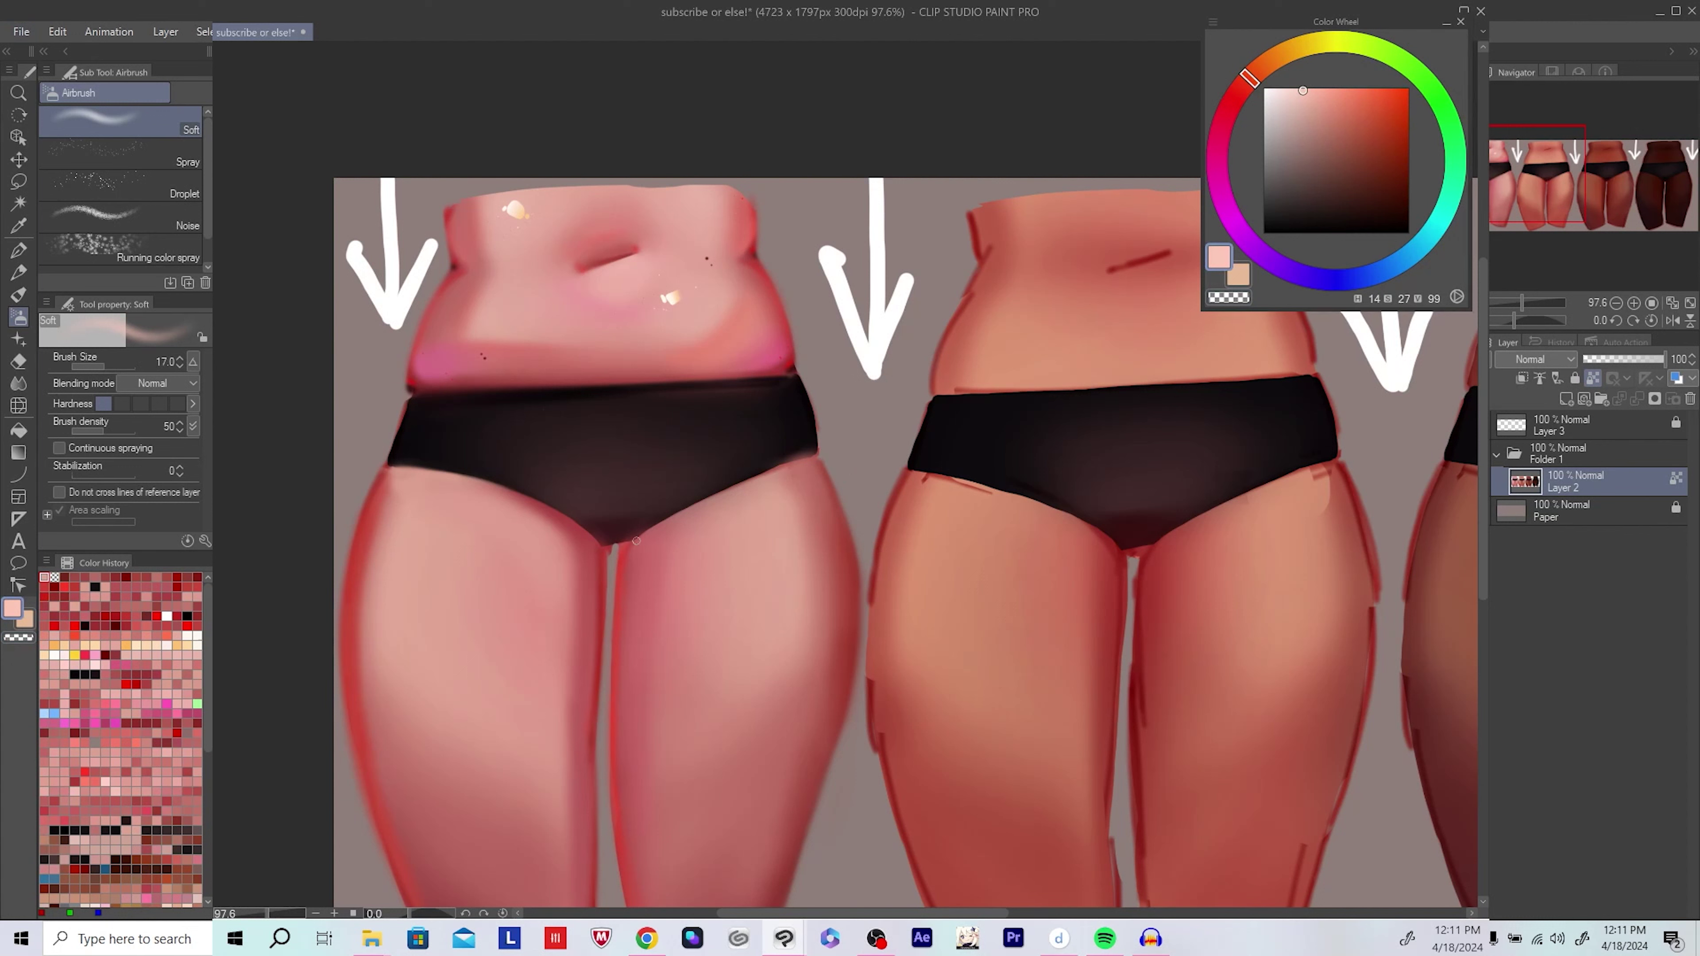
pyautogui.moveTo(736, 495); pyautogui.dragTo(676, 517)
pyautogui.moveTo(803, 462); pyautogui.dragTo(645, 543)
pyautogui.press(']')
pyautogui.keyDown('alt'); pyautogui.click(770, 471); pyautogui.keyUp('alt')
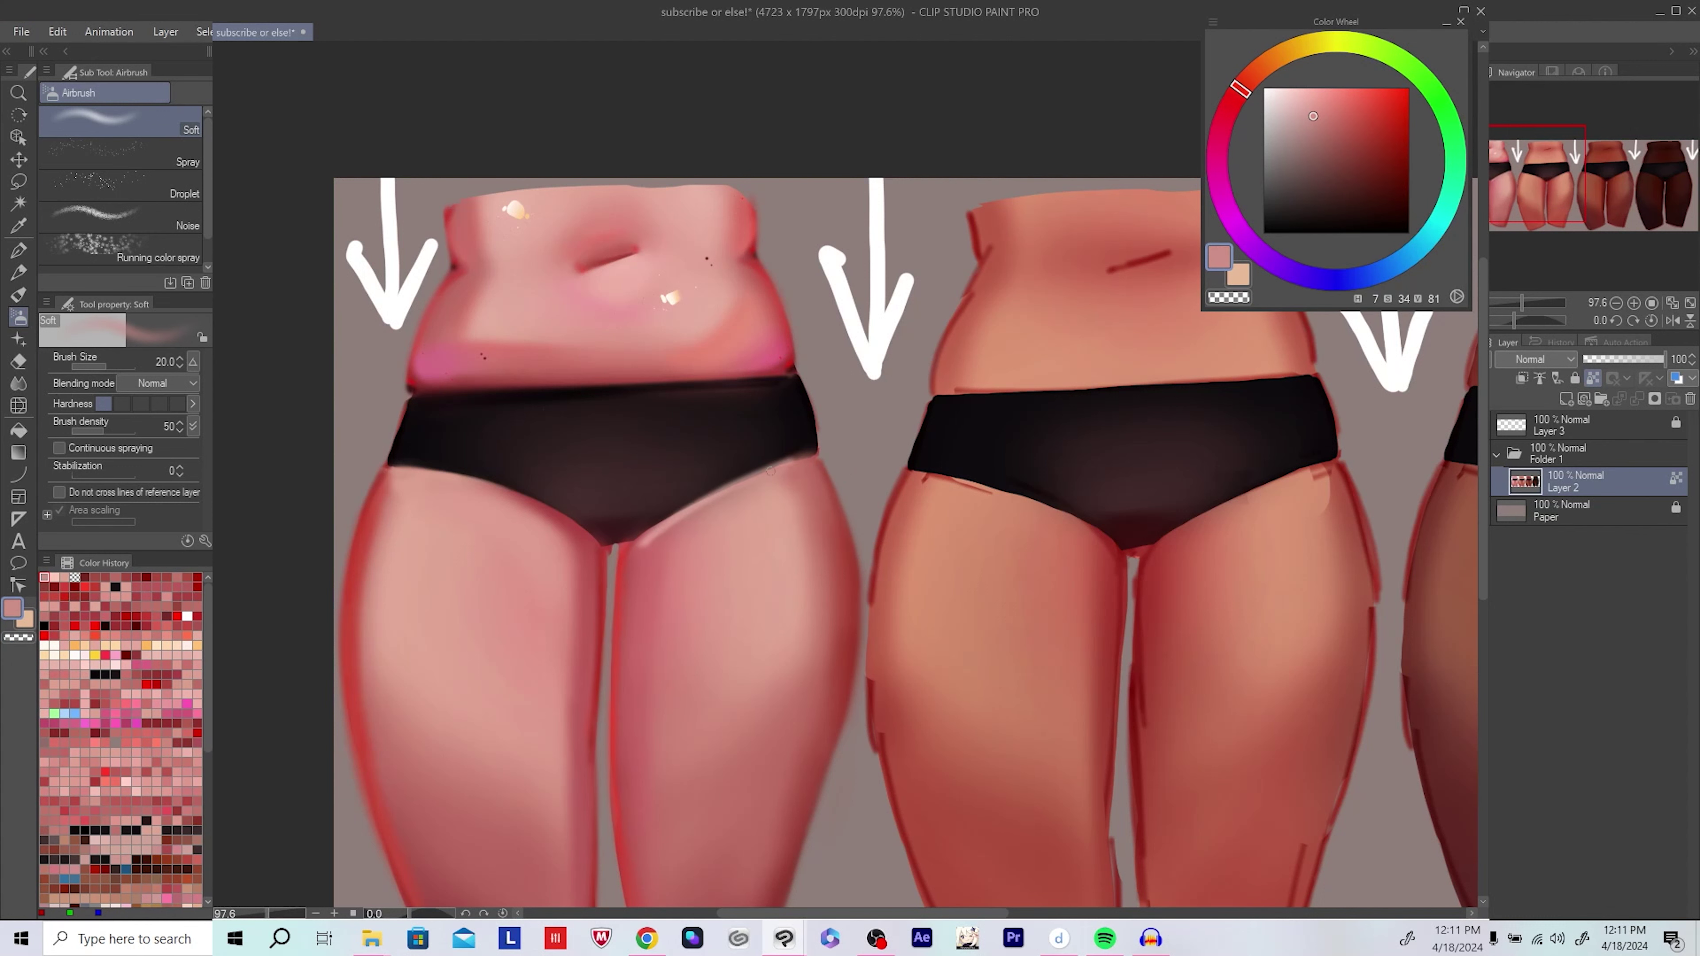
# Step: Blend the highlight below the leg opening into the shaded thigh with sampled rose tones at sizes 40 to 60
pyautogui.keyDown('alt'); pyautogui.click(810, 454); pyautogui.keyUp('alt')
pyautogui.keyDown('alt'); pyautogui.click(621, 522); pyautogui.keyUp('alt')
pyautogui.press(']')
pyautogui.press(']')
pyautogui.press(']')
pyautogui.keyDown('alt'); pyautogui.click(774, 470); pyautogui.keyUp('alt')
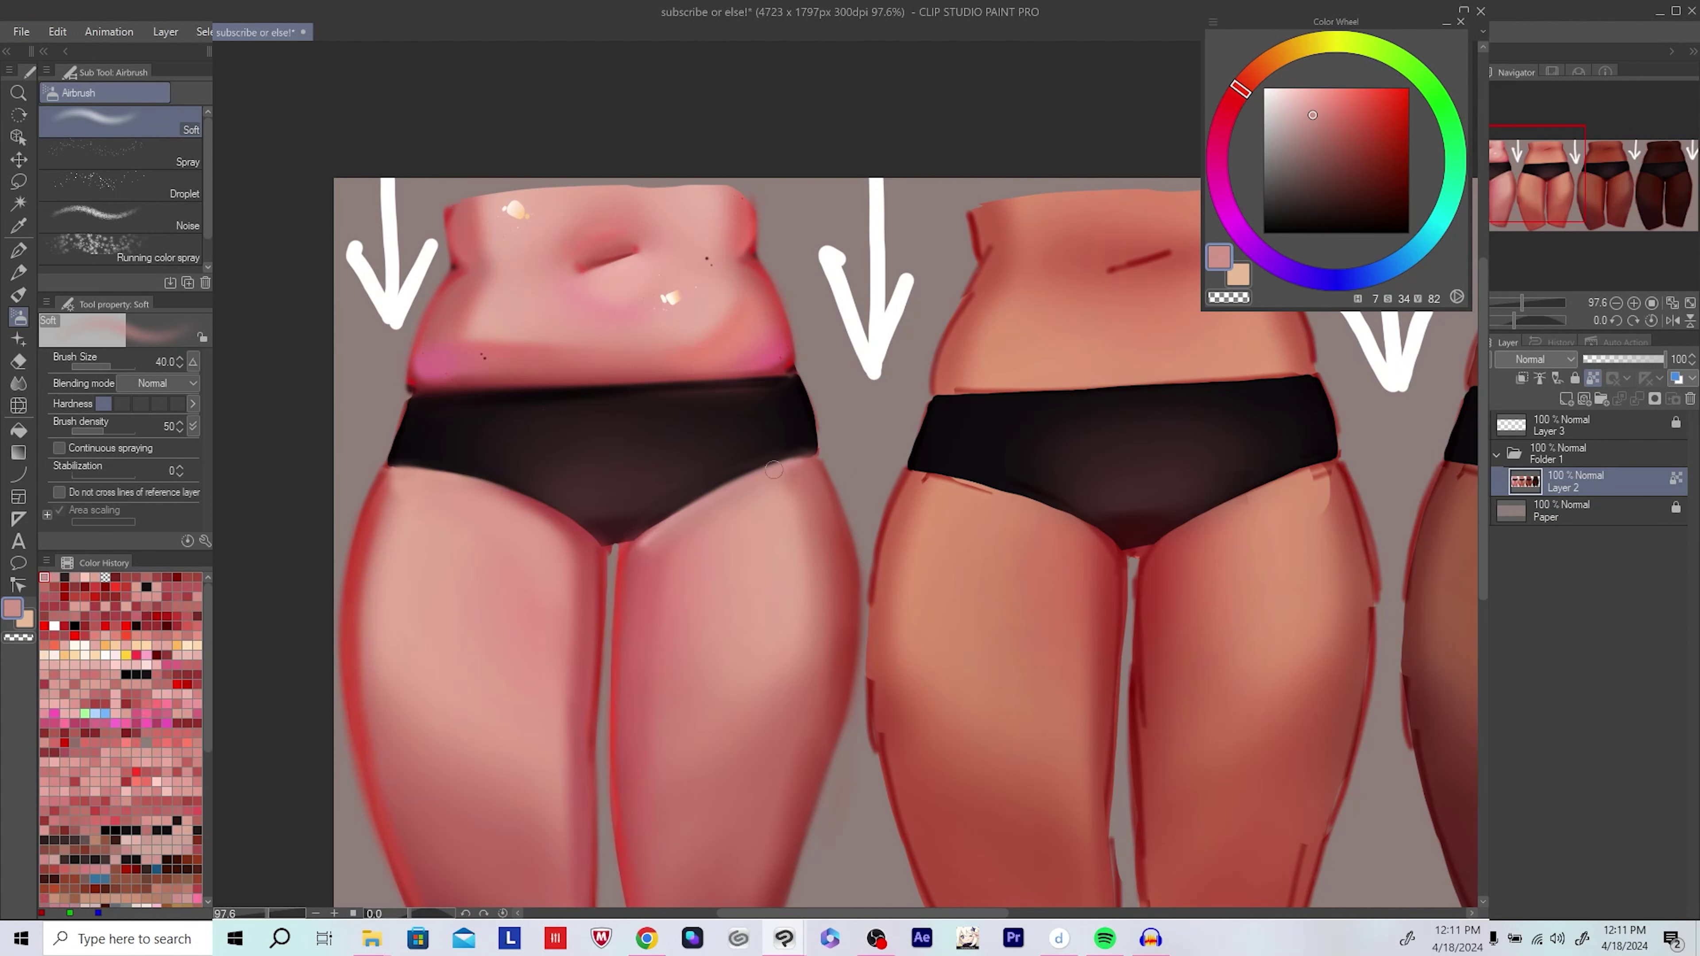
pyautogui.hscroll(1, 778, 491)
pyautogui.keyDown('alt'); pyautogui.click(635, 543); pyautogui.keyUp('alt')
pyautogui.keyDown('alt'); pyautogui.click(632, 545); pyautogui.keyUp('alt')
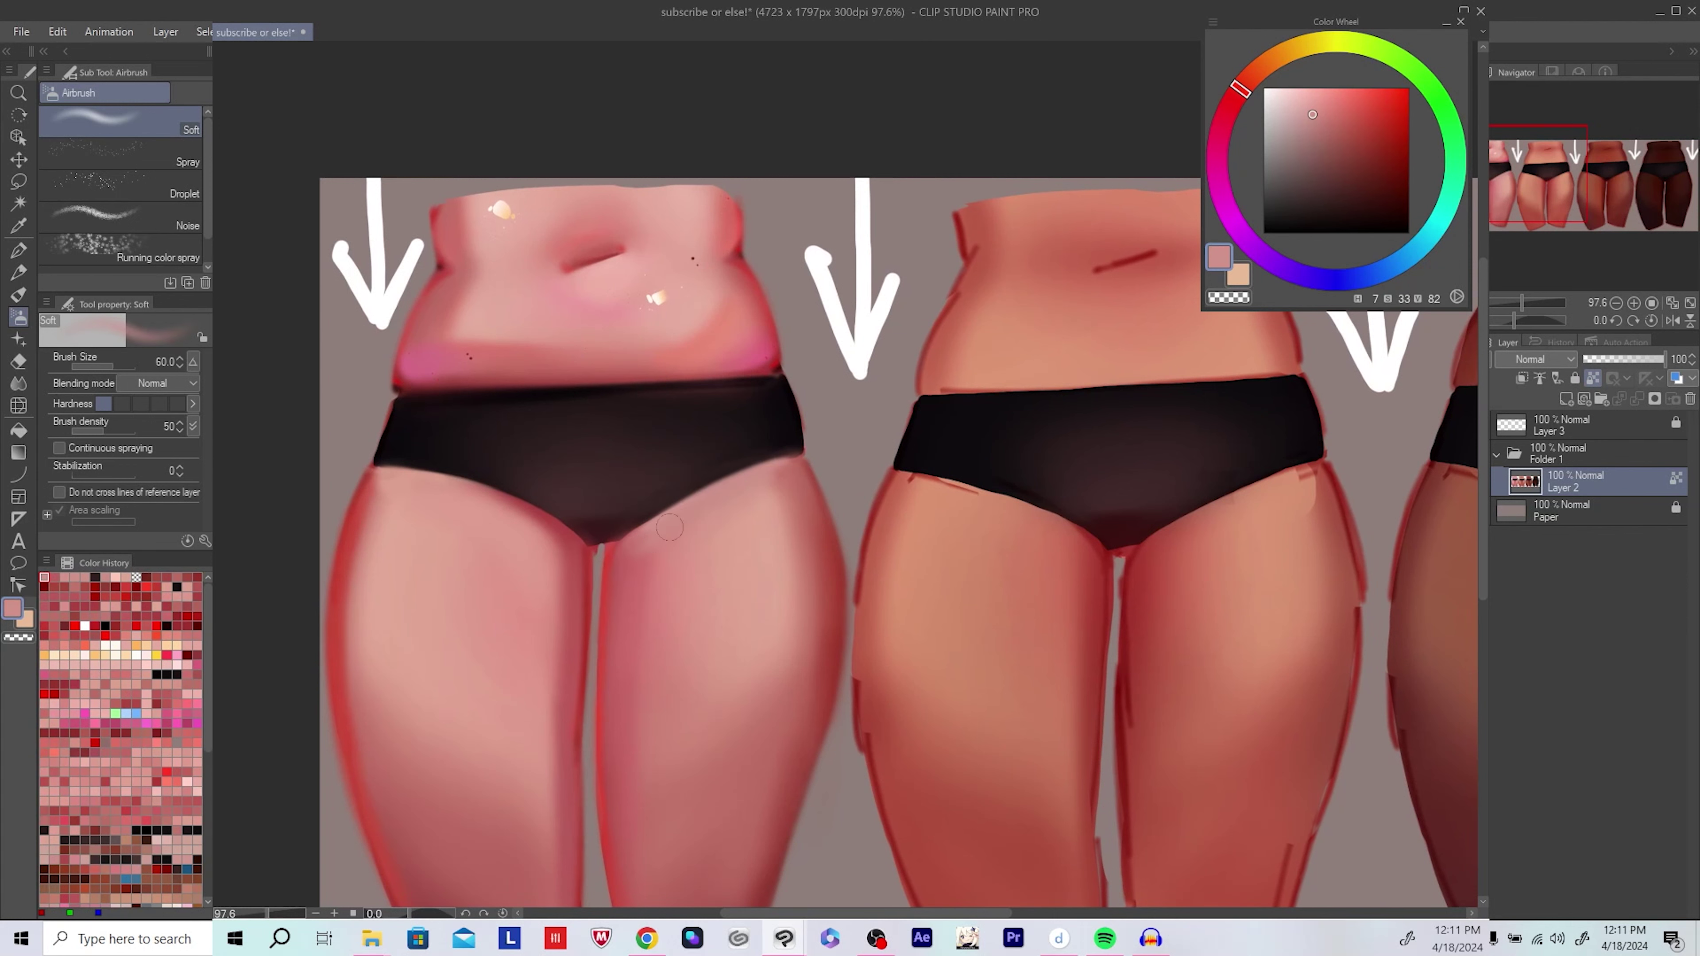
pyautogui.press(']')
pyautogui.press(']')
pyautogui.hscroll(5, 606, 511)
pyautogui.scroll(-1, 643, 529)
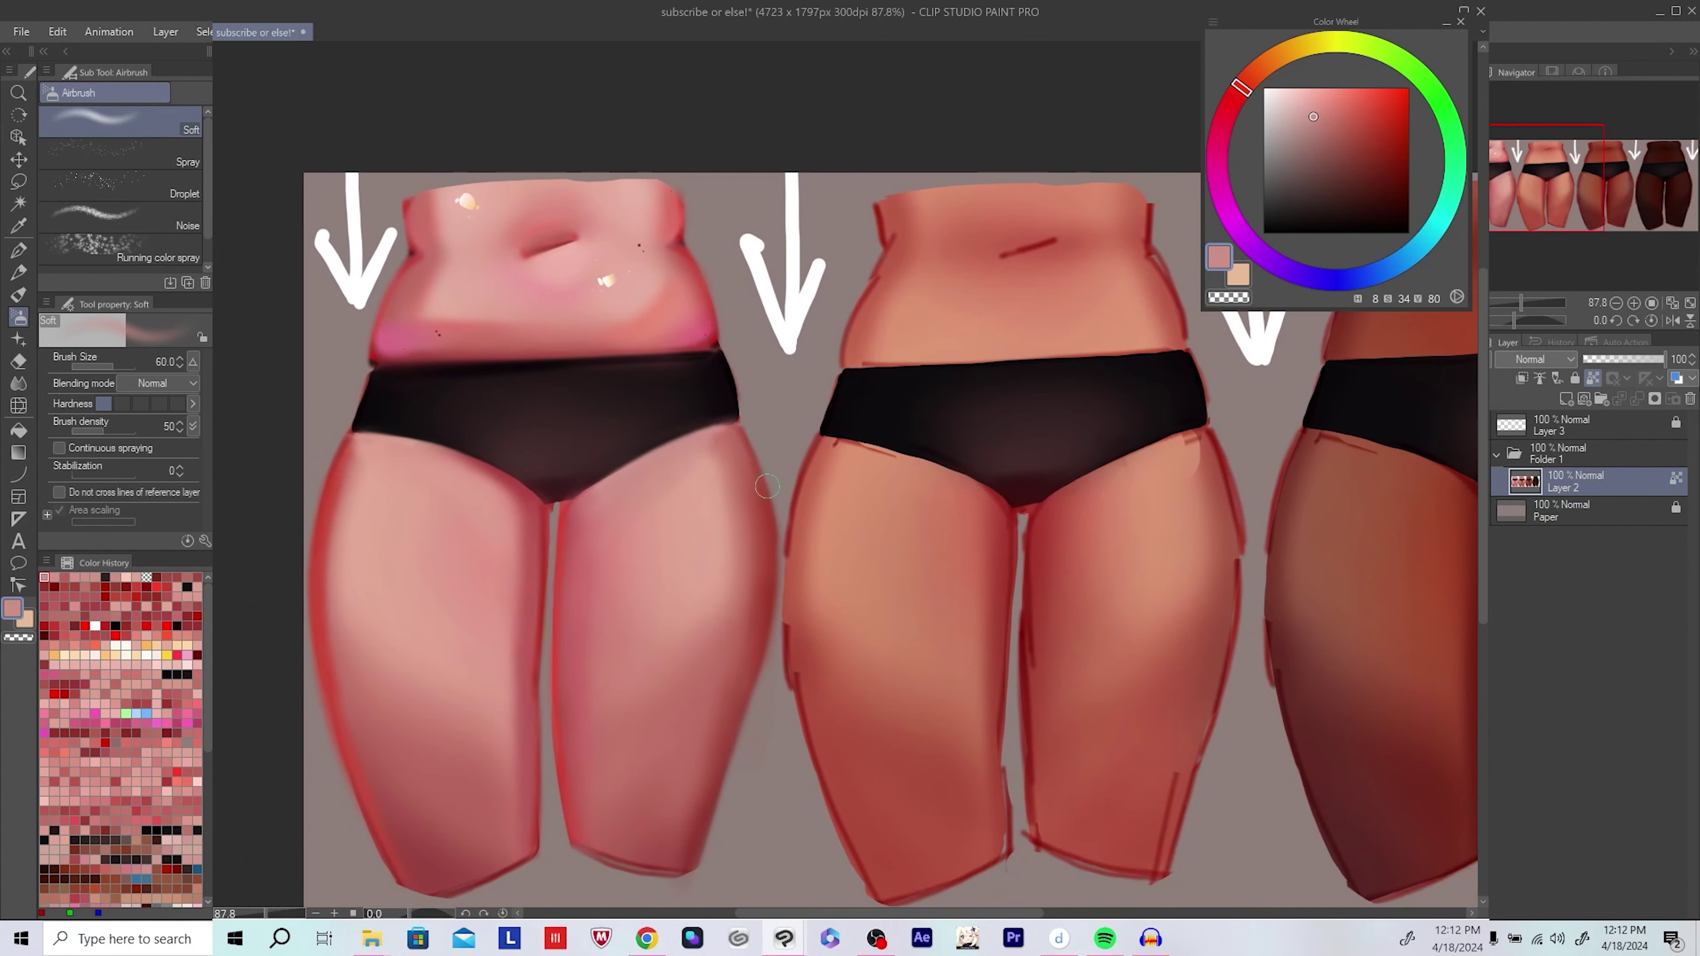
# Step: Brighten the lit thigh below the leg opening with light pink (hue 10, saturation 25, value 100) and soften it with sampled pink at size 100
pyautogui.press('h')
pyautogui.scroll(1, 696, 553)
pyautogui.keyDown('alt'); pyautogui.click(837, 469); pyautogui.keyUp('alt')
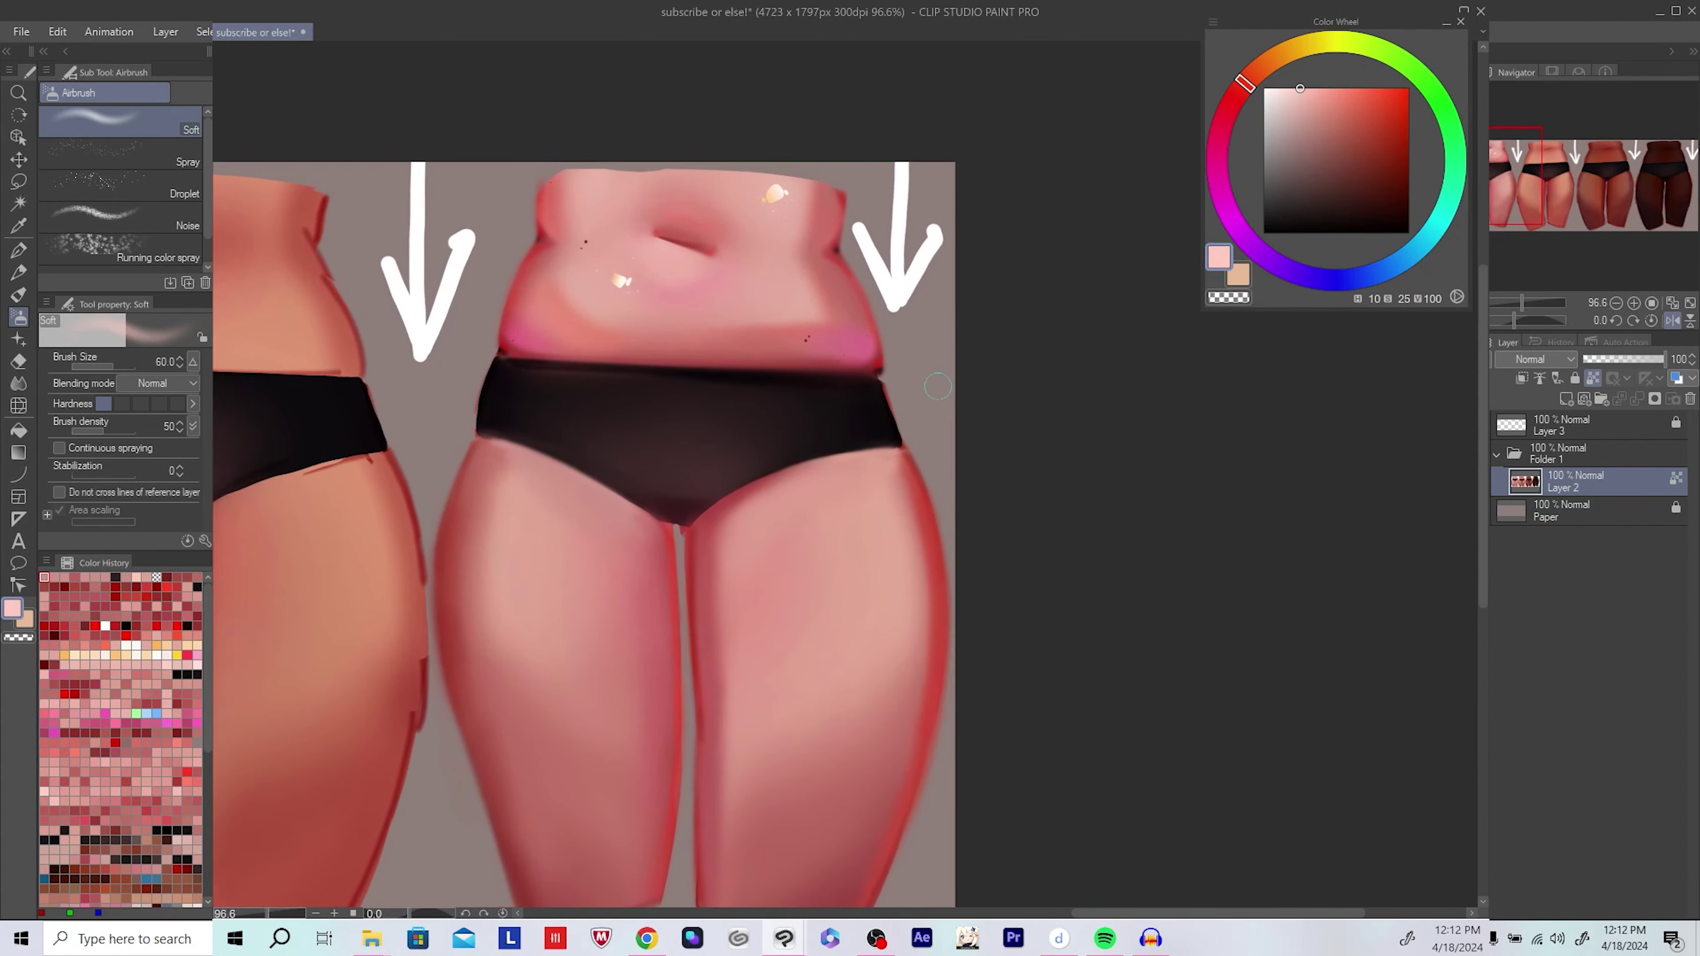
pyautogui.keyDown('alt'); pyautogui.click(842, 459); pyautogui.keyUp('alt')
pyautogui.keyDown('alt'); pyautogui.click(867, 461); pyautogui.keyUp('alt')
pyautogui.scroll(1, 786, 507)
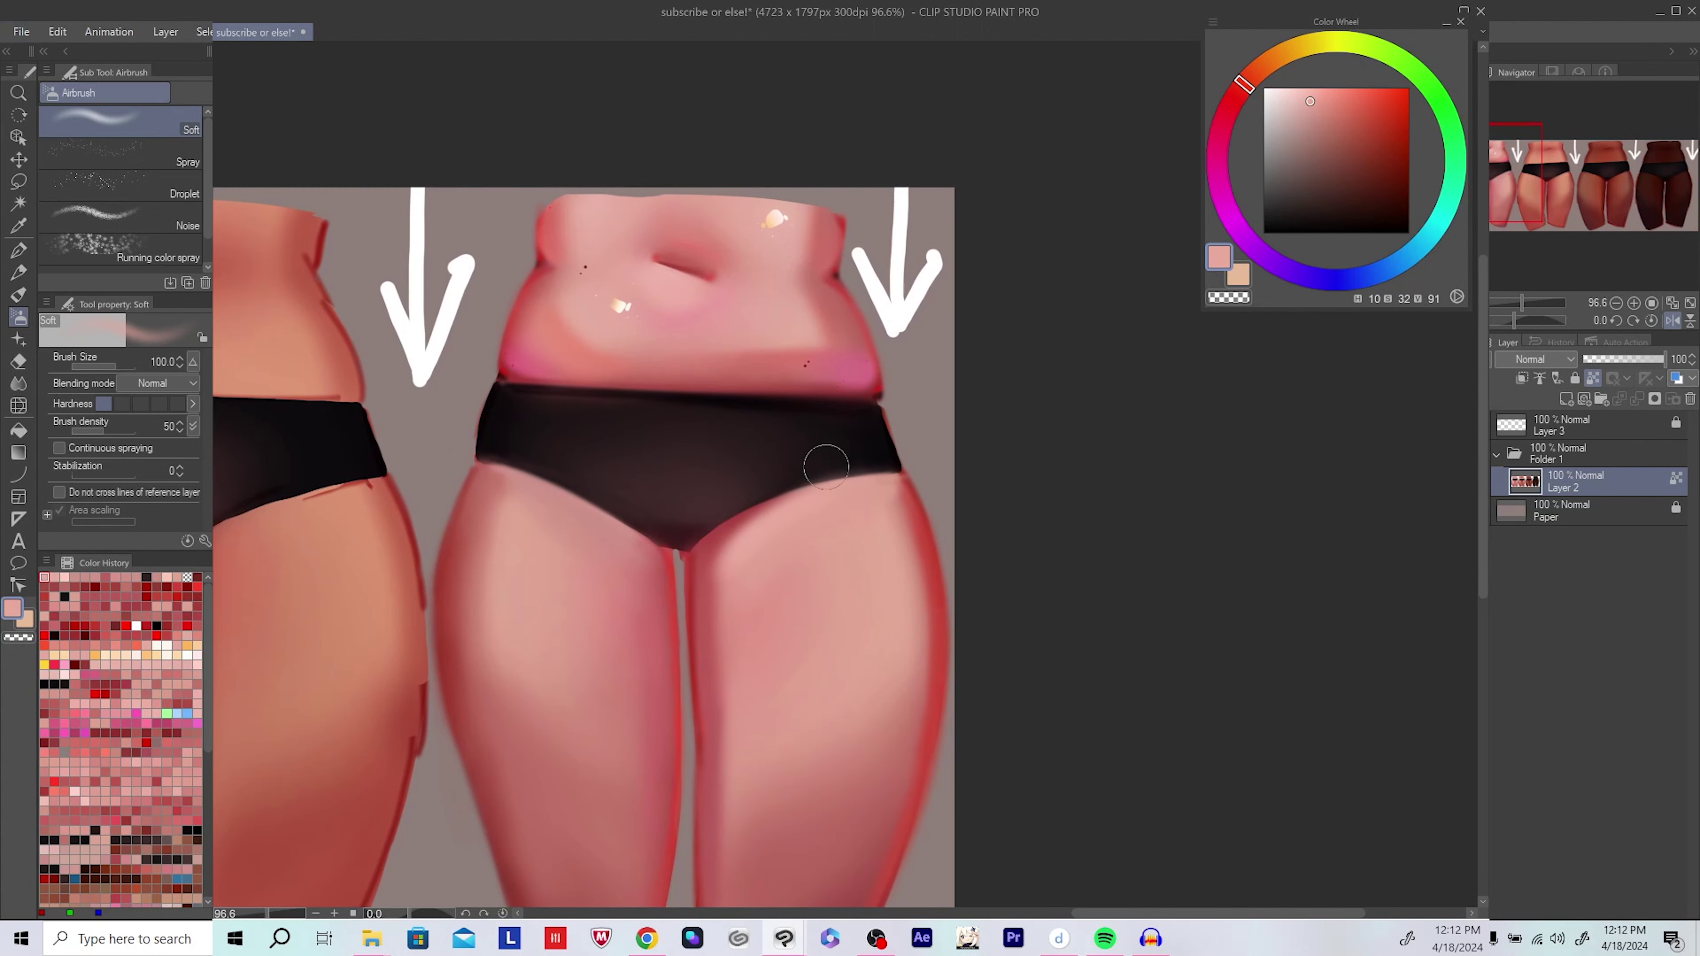
pyautogui.press('[')
pyautogui.scroll(1, 777, 493)
# Step: On a new layer beneath the figures' layer, paint a small red patch at the top of the thigh gap with the G-pen at size 70
pyautogui.keyDown('alt'); pyautogui.click(776, 494); pyautogui.keyUp('alt')
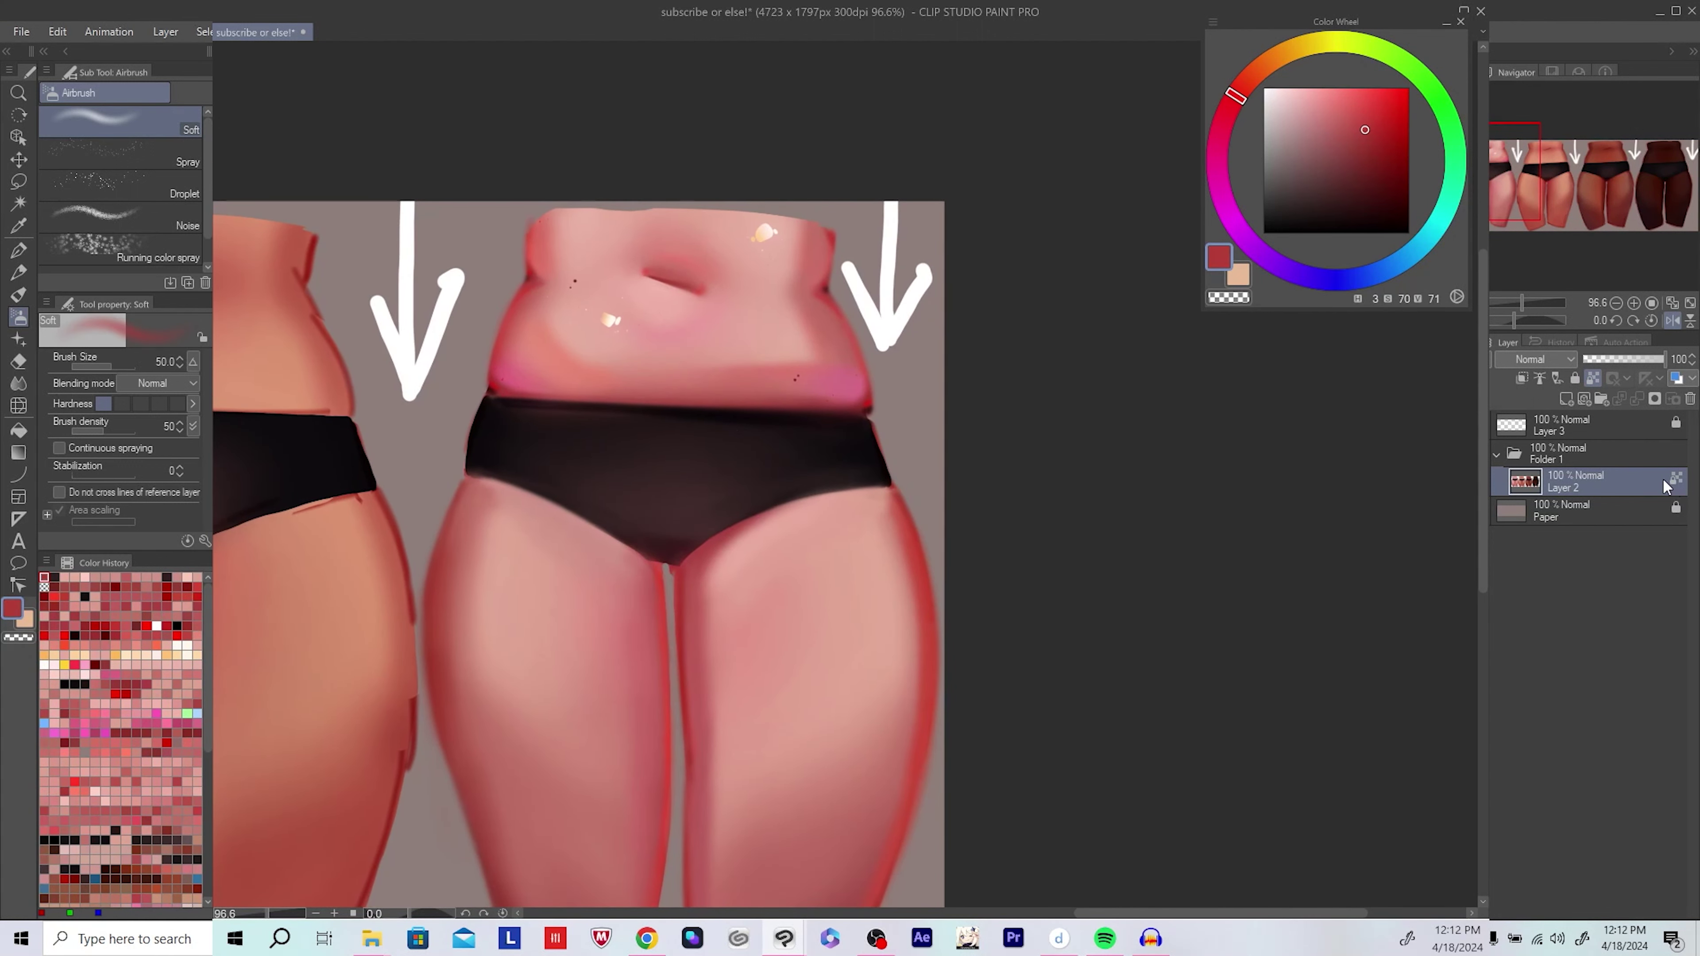
pyautogui.click(1566, 399)
pyautogui.moveTo(1586, 481); pyautogui.dragTo(1590, 512)
pyautogui.press('p')
pyautogui.scroll(1, 661, 479)
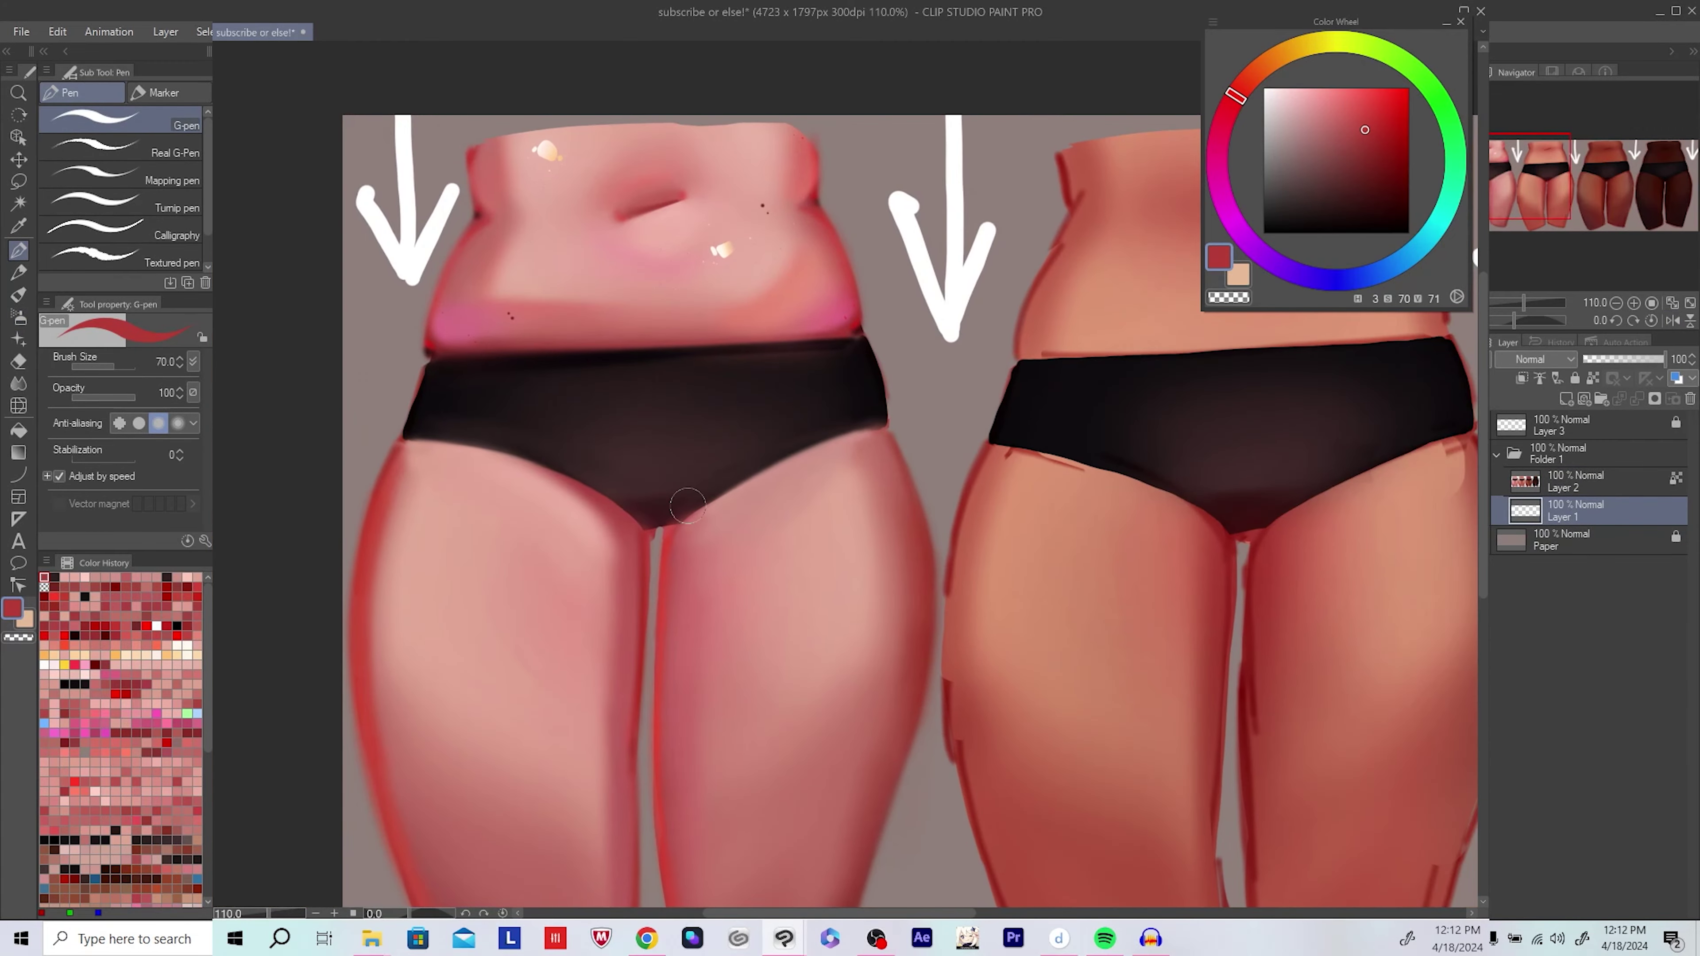
pyautogui.press('h')
pyautogui.press('c')
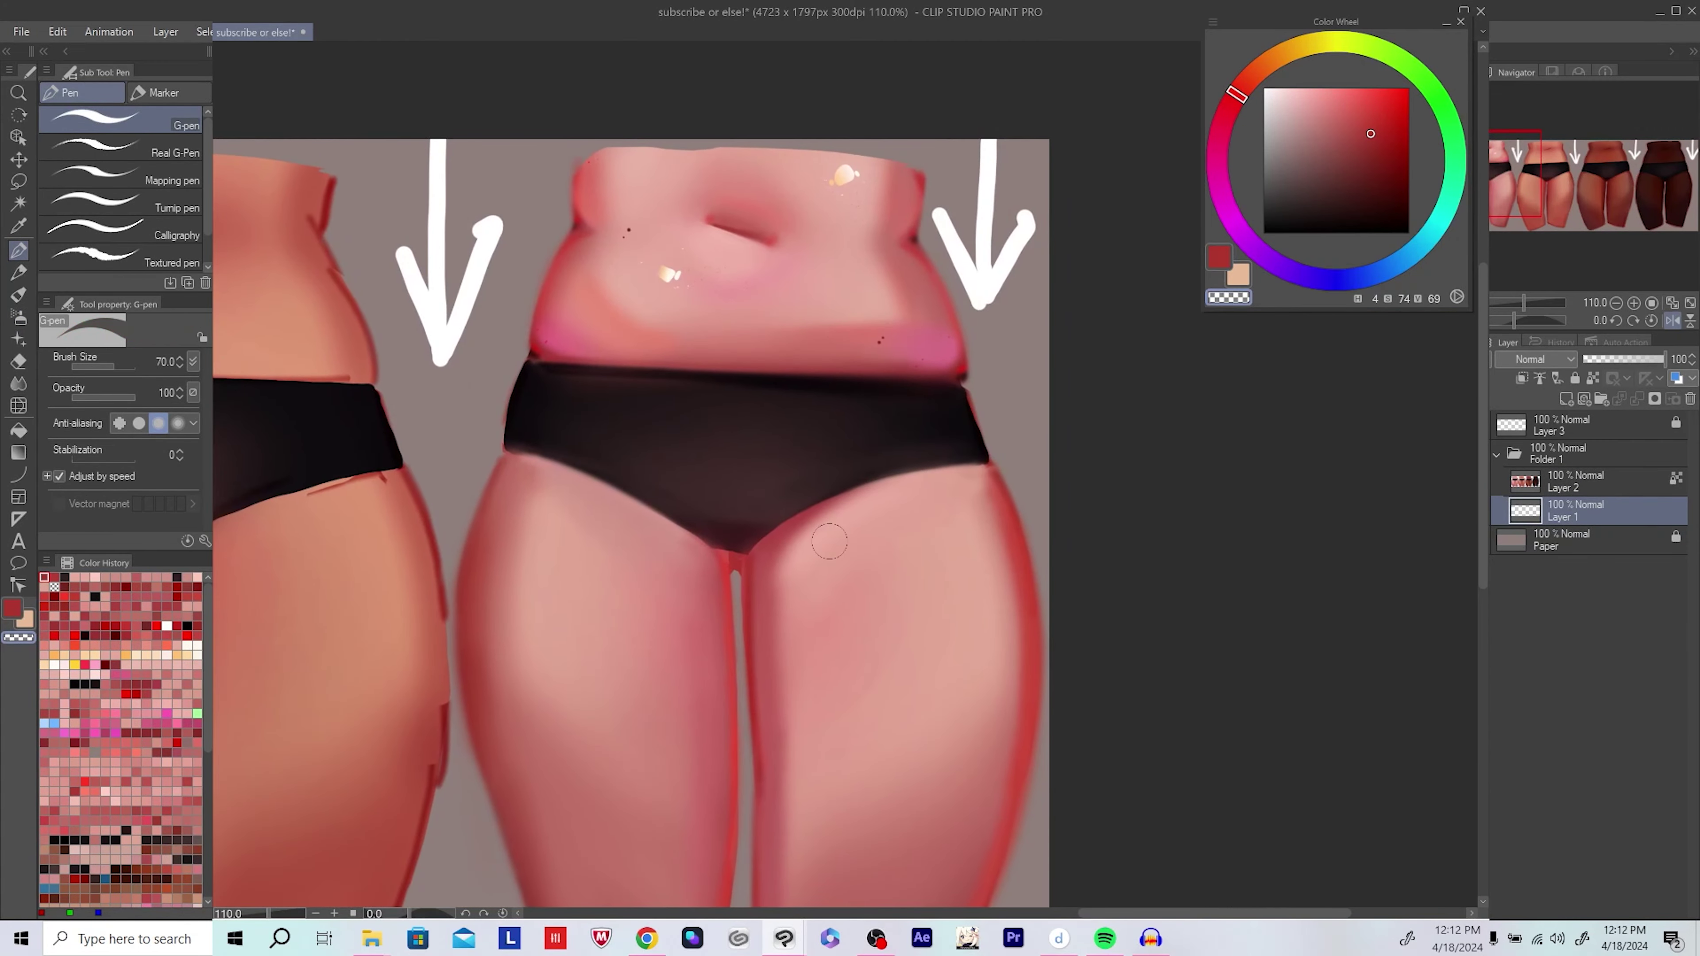
# Step: Merge the figures' layer with the red patch layer beneath it and unlock its transparent pixels
pyautogui.scroll(-3, 718, 582)
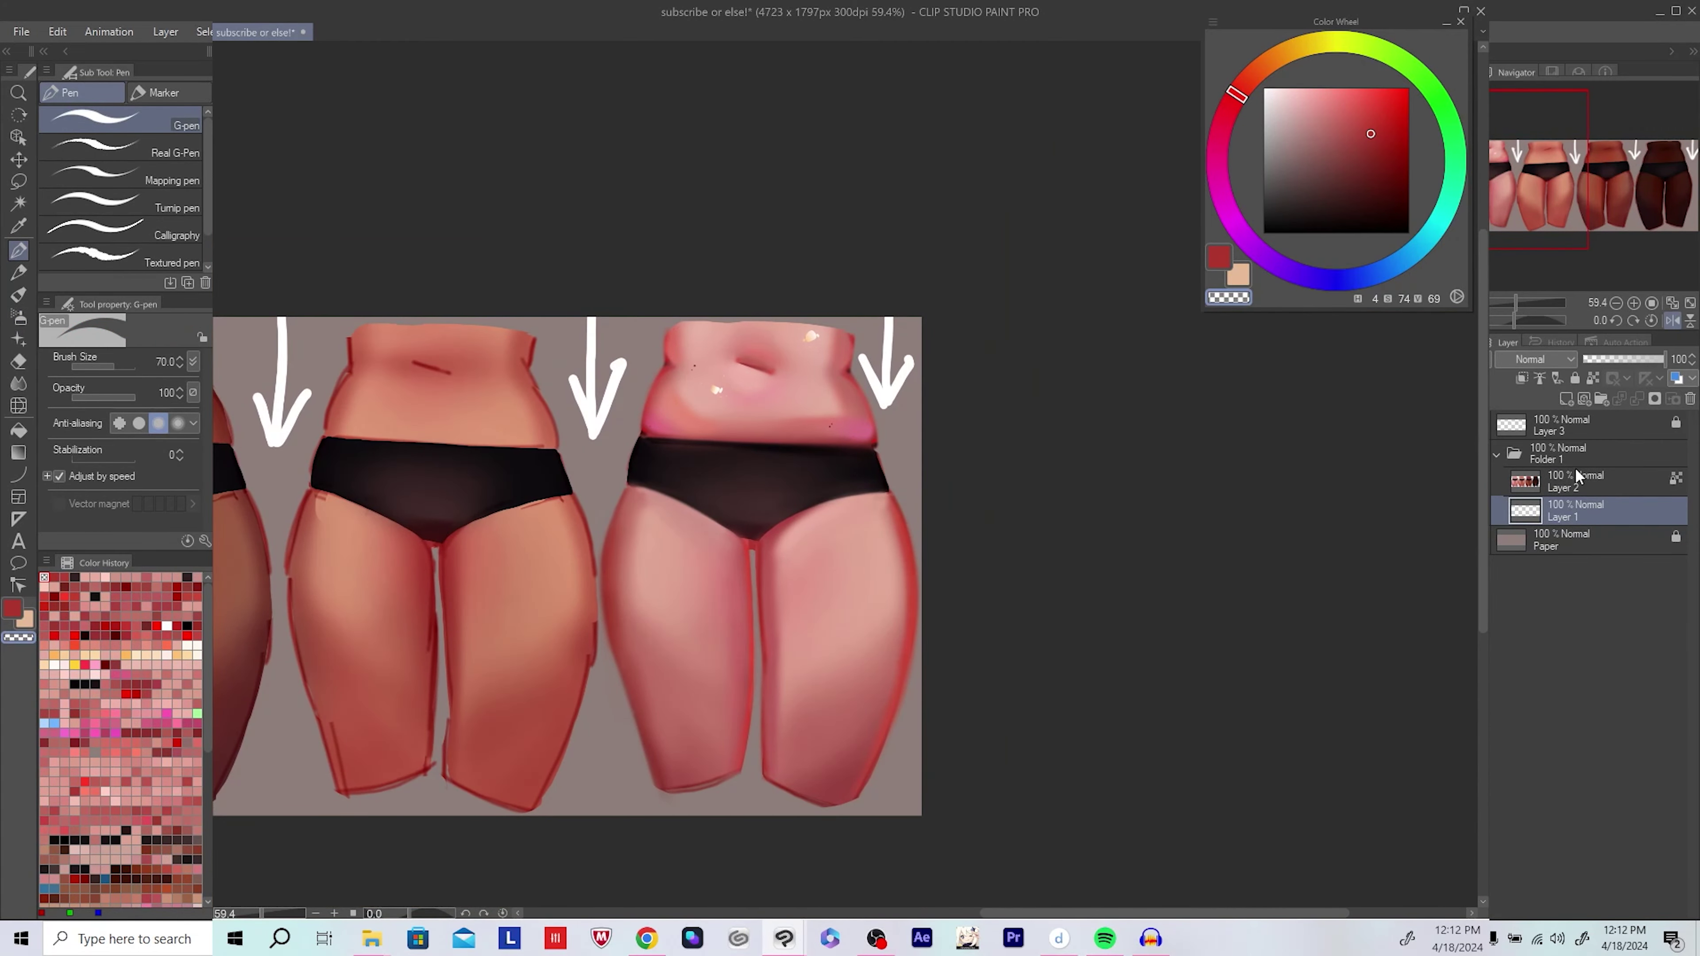
pyautogui.click(1576, 477)
pyautogui.hotkey('ctrl', 'e')
pyautogui.scroll(-1, 929, 532)
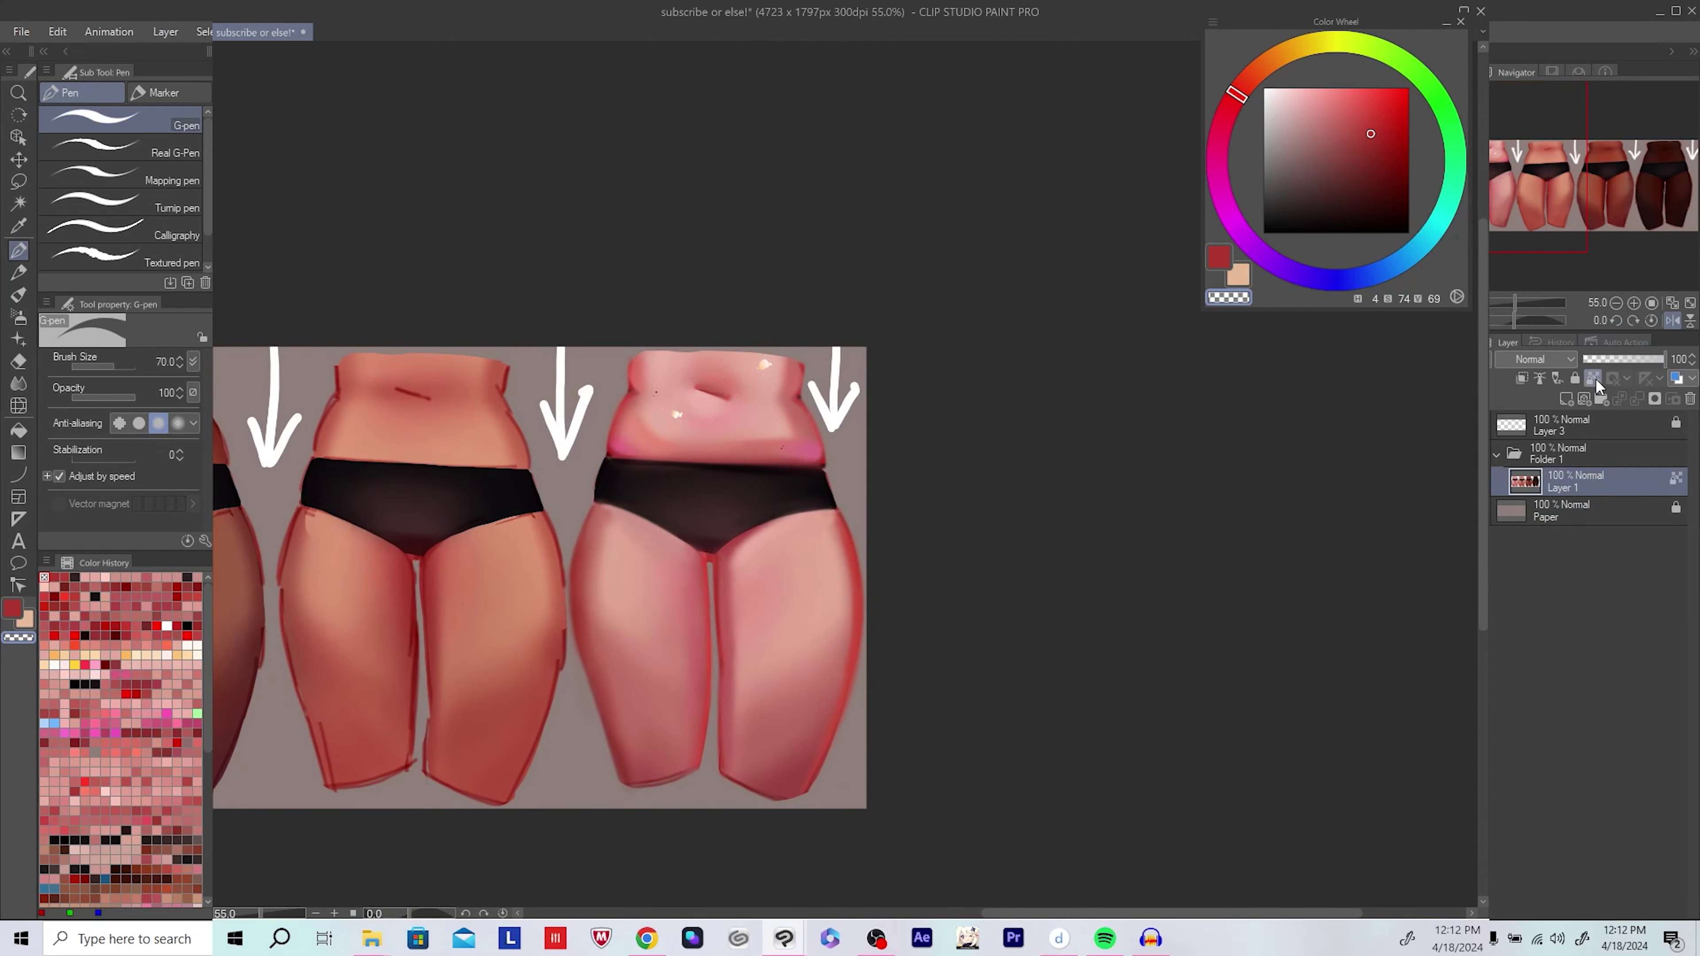
# Step: On a new unclipped layer, airbrush dark red (hue 4, saturation 87, value 52) along the lit thigh's cut lower edge and trim it at size 17
pyautogui.hotkey('ctrl', 'shift', 'n')
pyautogui.click(1521, 379)
pyautogui.moveTo(873, 647)
pyautogui.mouseDown()
pyautogui.moveTo(505, 647)
pyautogui.moveTo(602, 469)
pyautogui.mouseUp()
pyautogui.press('b')
pyautogui.scroll(2, 505, 647)
pyautogui.scroll(5, 603, 469)
pyautogui.click(1394, 152)
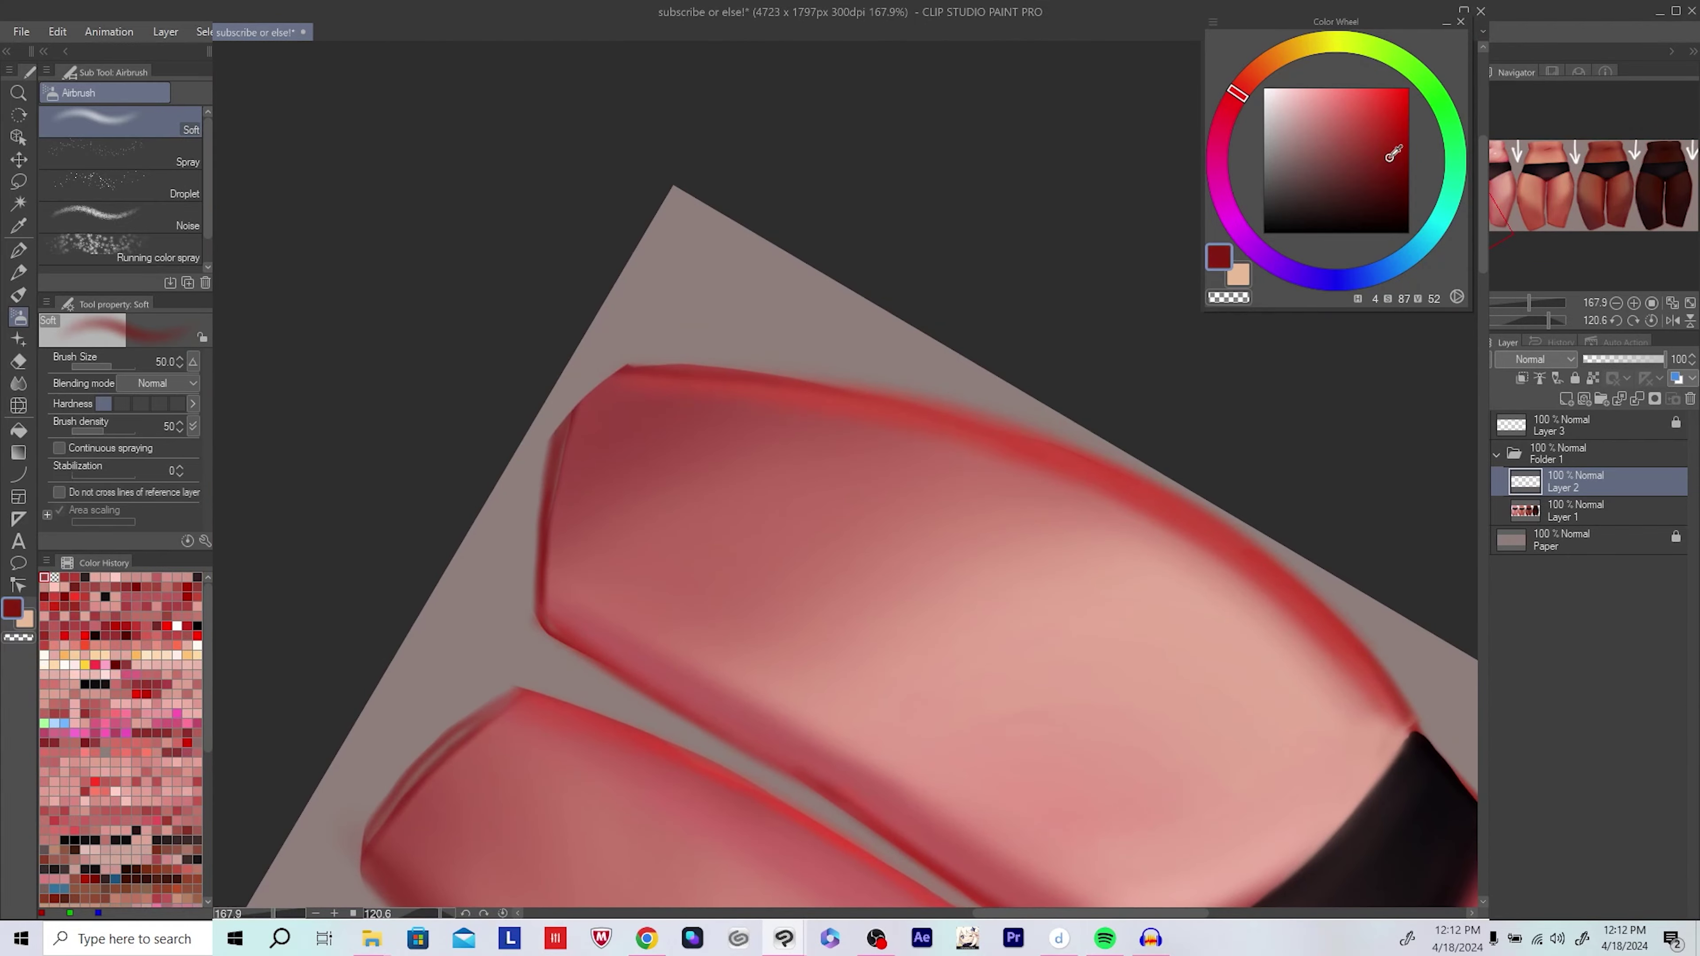
pyautogui.scroll(1, 539, 594)
pyautogui.press(']')
pyautogui.press('c')
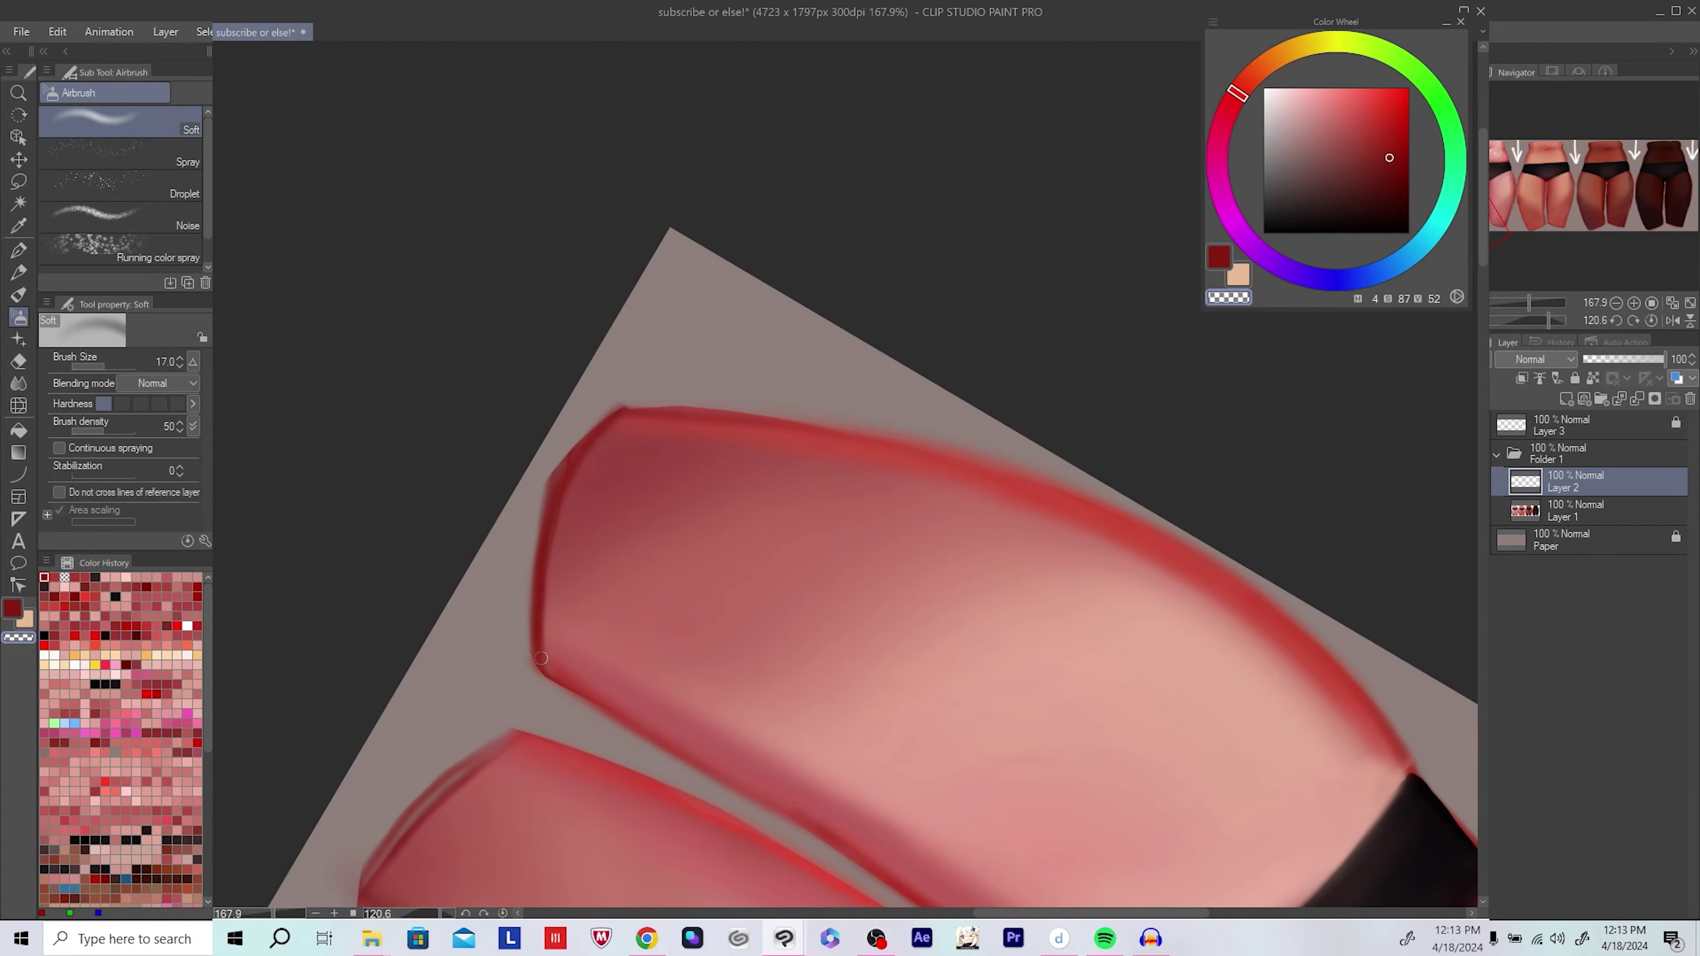
pyautogui.scroll(-3, 601, 403)
# Step: Airbrush dark red (hue 4, saturation 83, value 52) along the shaded thigh's cut lower edge at size 25, and merge the layer down
pyautogui.press('c')
pyautogui.scroll(-2, 623, 452)
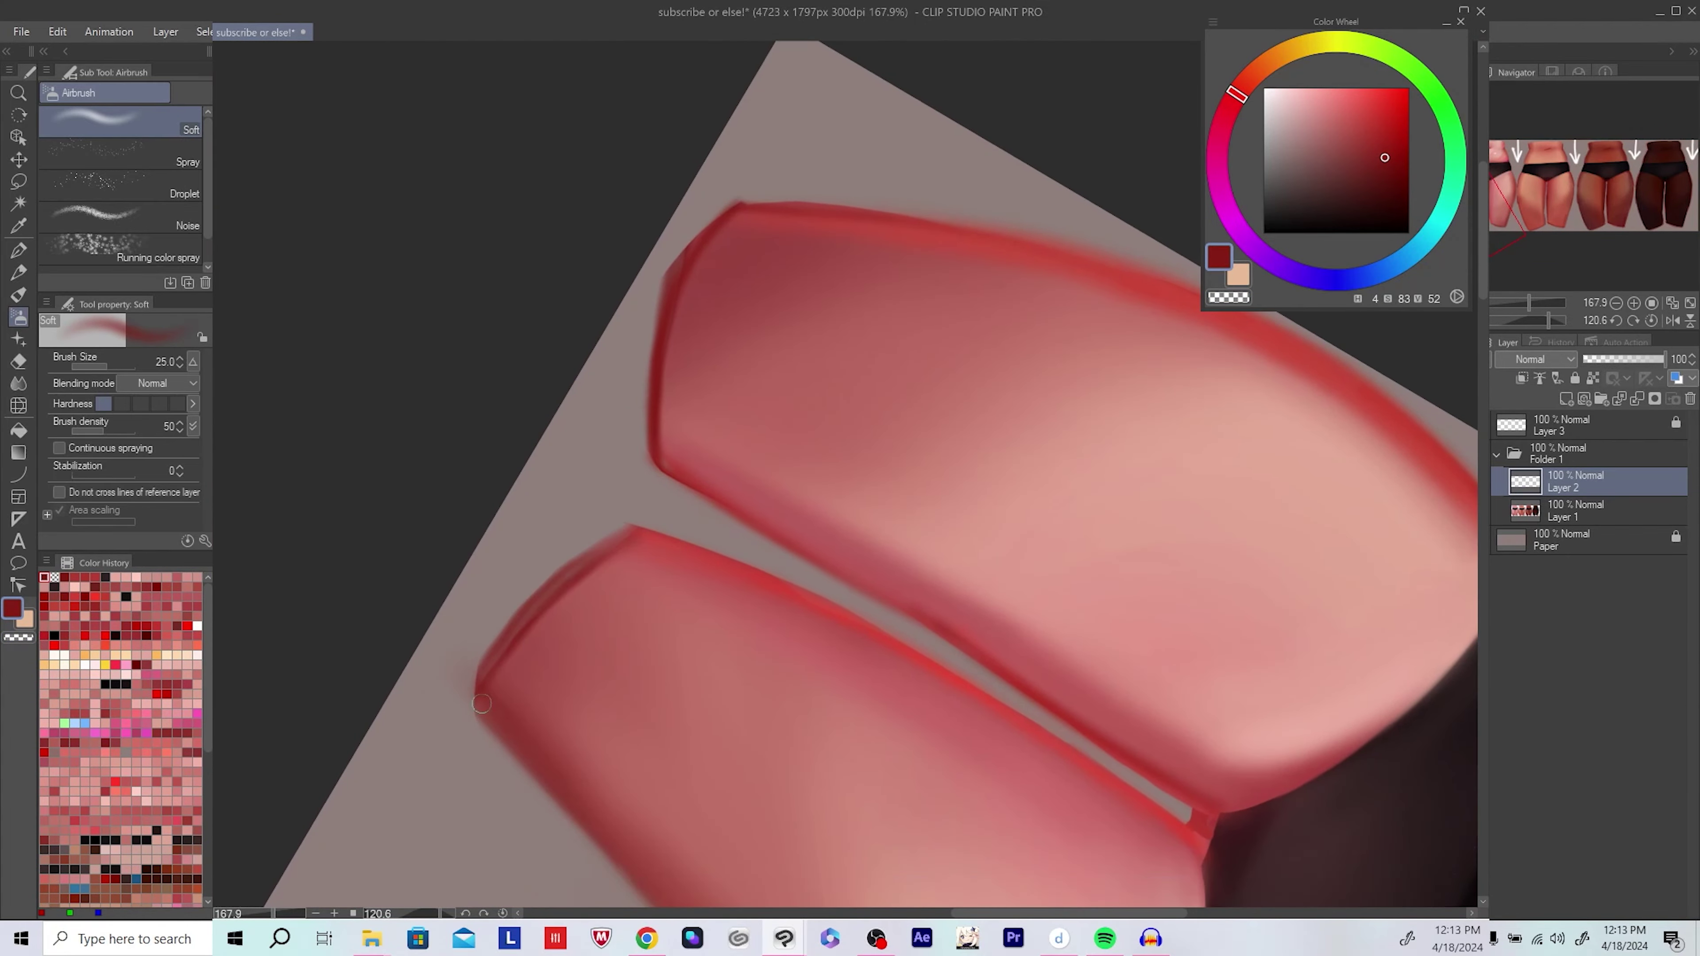
pyautogui.moveTo(481, 704)
pyautogui.mouseDown()
pyautogui.moveTo(521, 610)
pyautogui.moveTo(633, 534)
pyautogui.mouseUp()
pyautogui.scroll(2, 493, 691)
pyautogui.keyDown('alt'); pyautogui.click(486, 703); pyautogui.keyUp('alt')
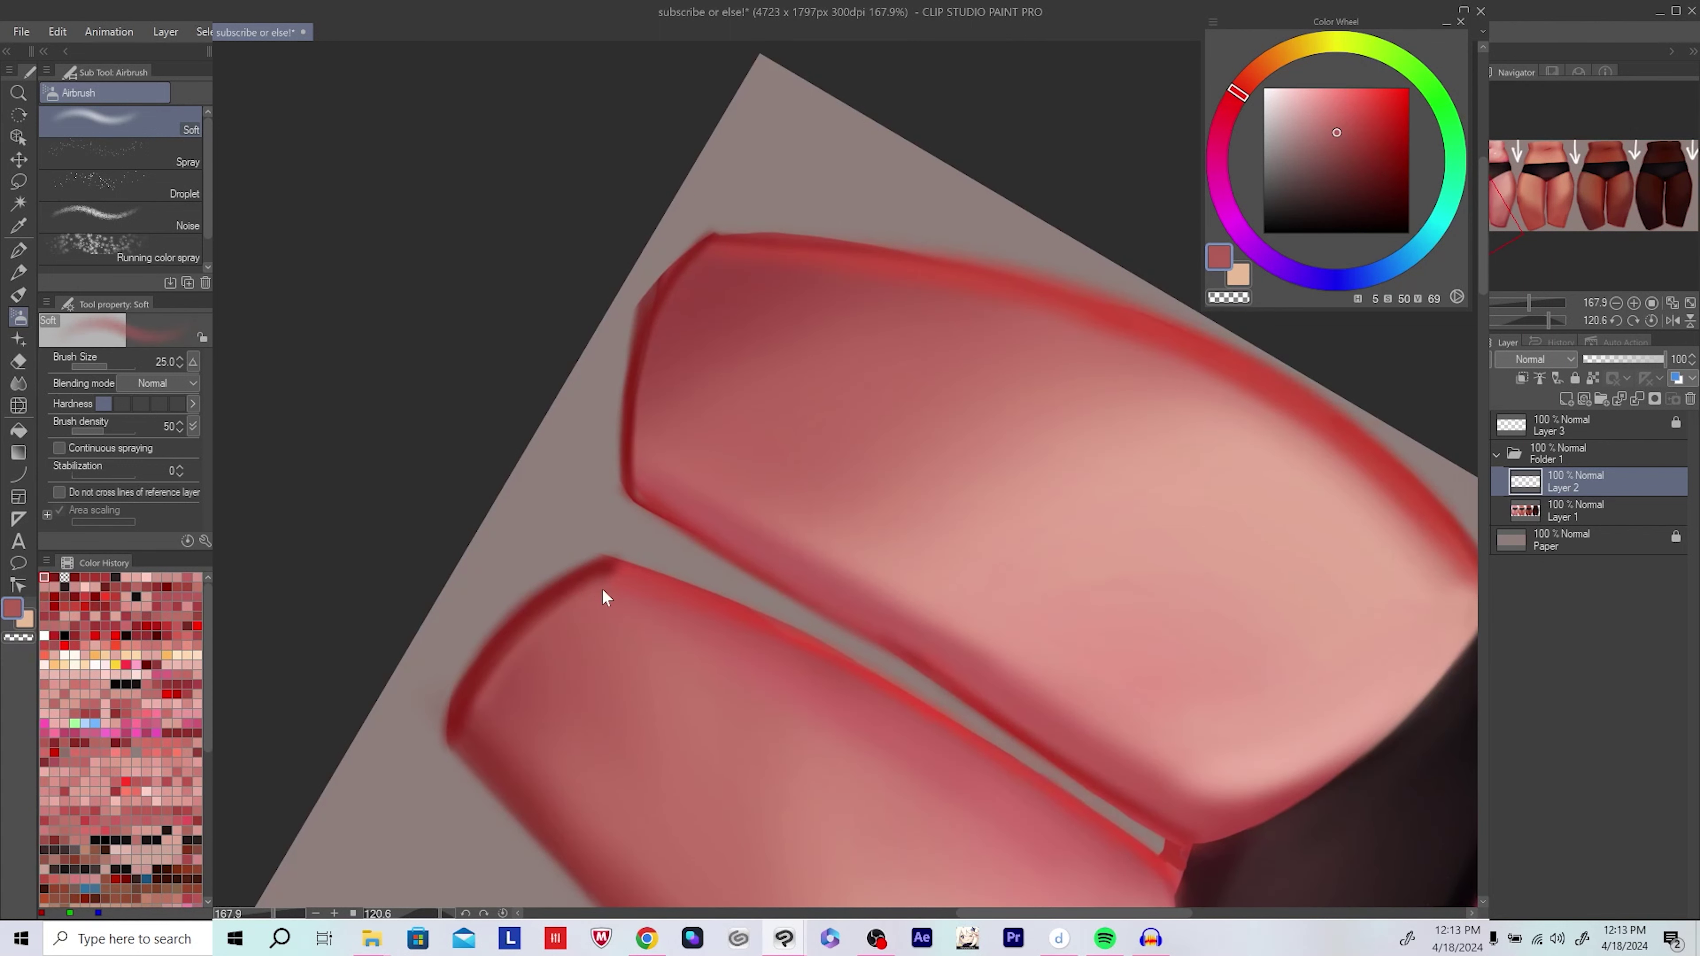
pyautogui.hotkey('ctrl', 'e')
pyautogui.scroll(-2, 694, 285)
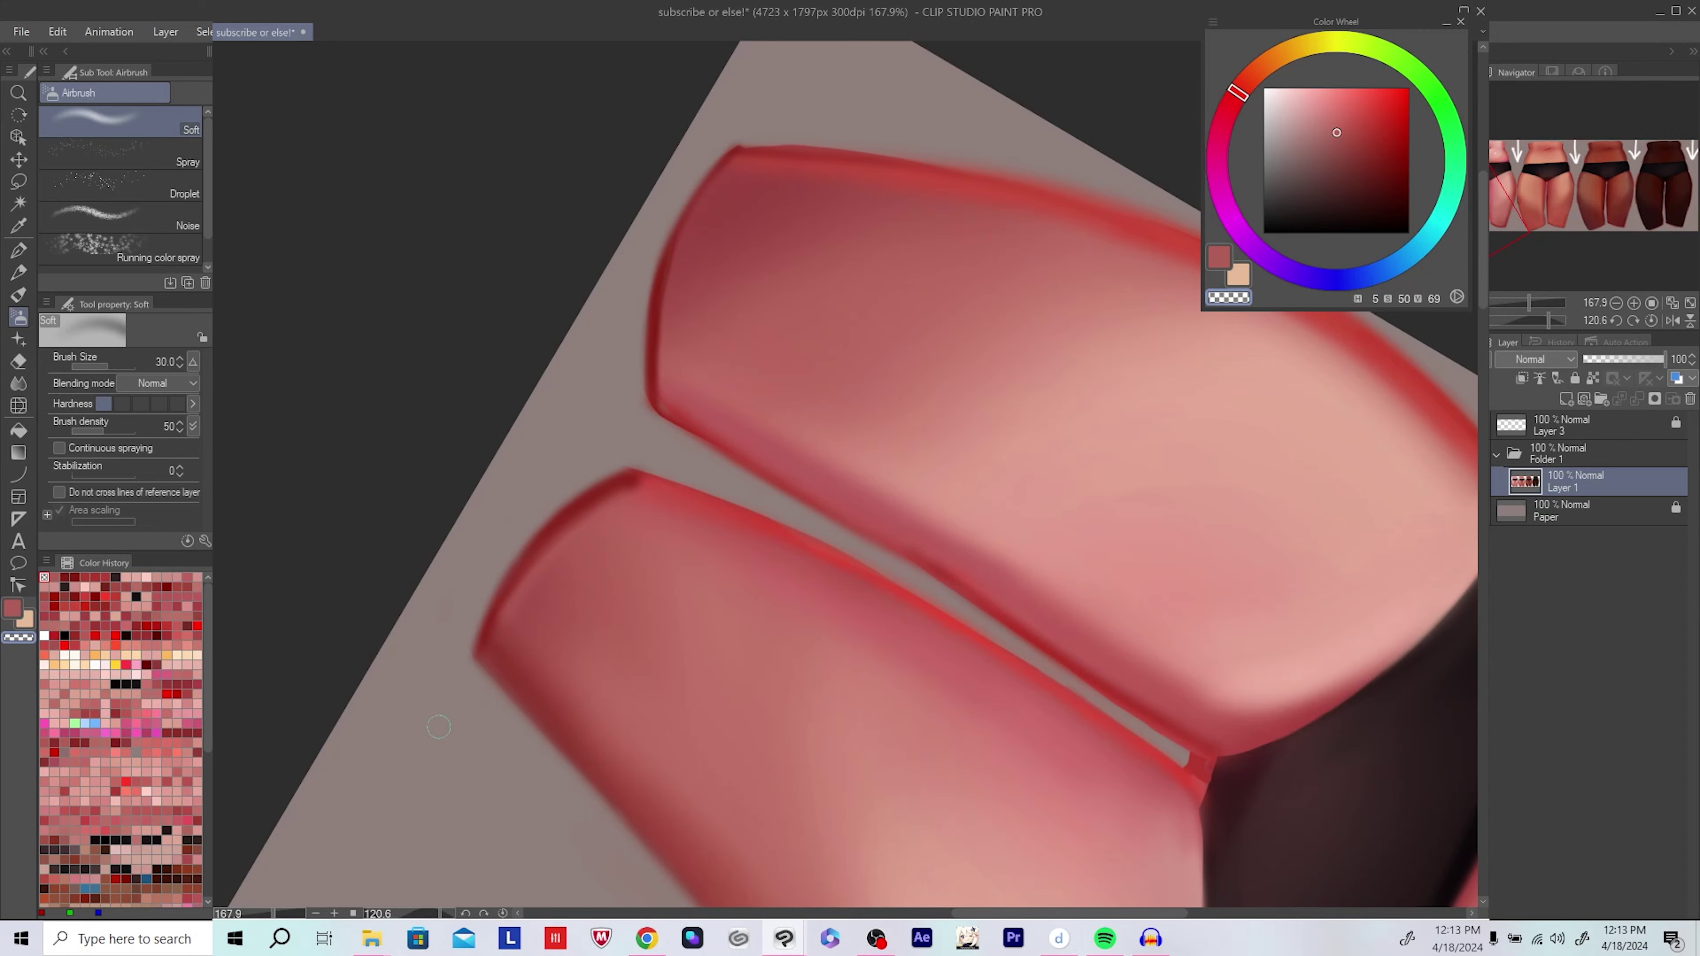
# Step: Airbrush red (hue 4, saturation 73, value 80) along the lower inner edge of the palest figure's shaded thigh at size 30
pyautogui.hotkey('ctrl', '0')
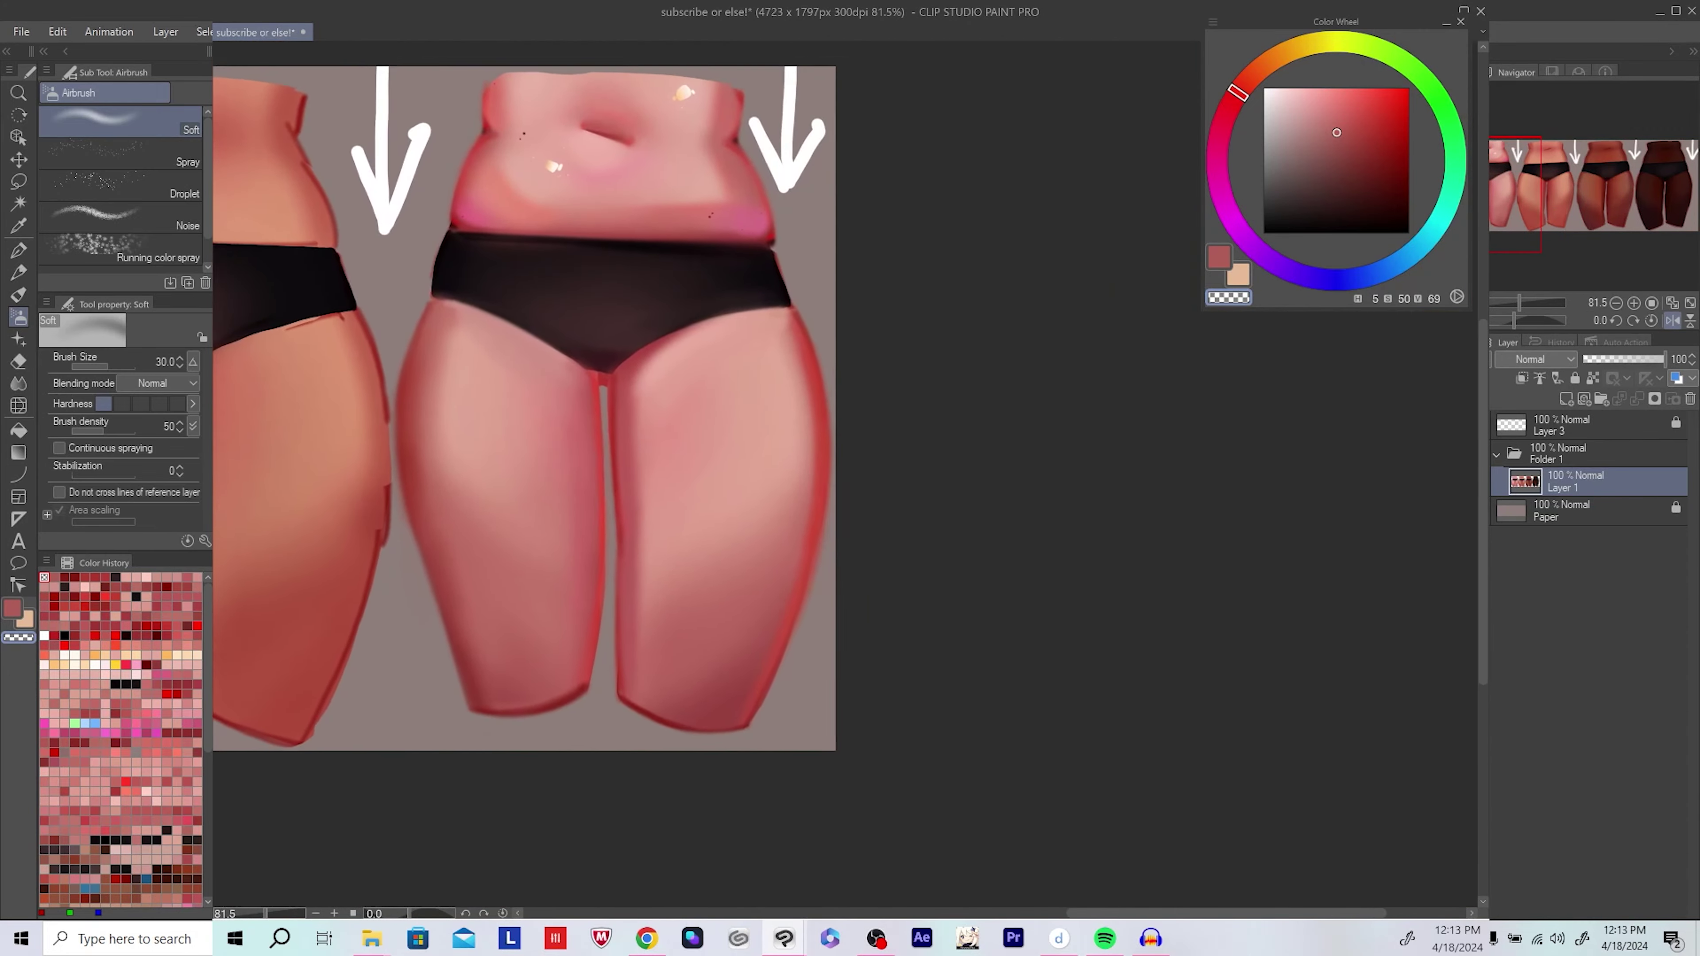
pyautogui.scroll(-5, 1085, 588)
pyautogui.moveTo(1085, 588); pyautogui.dragTo(468, 670)
pyautogui.scroll(5, 761, 626)
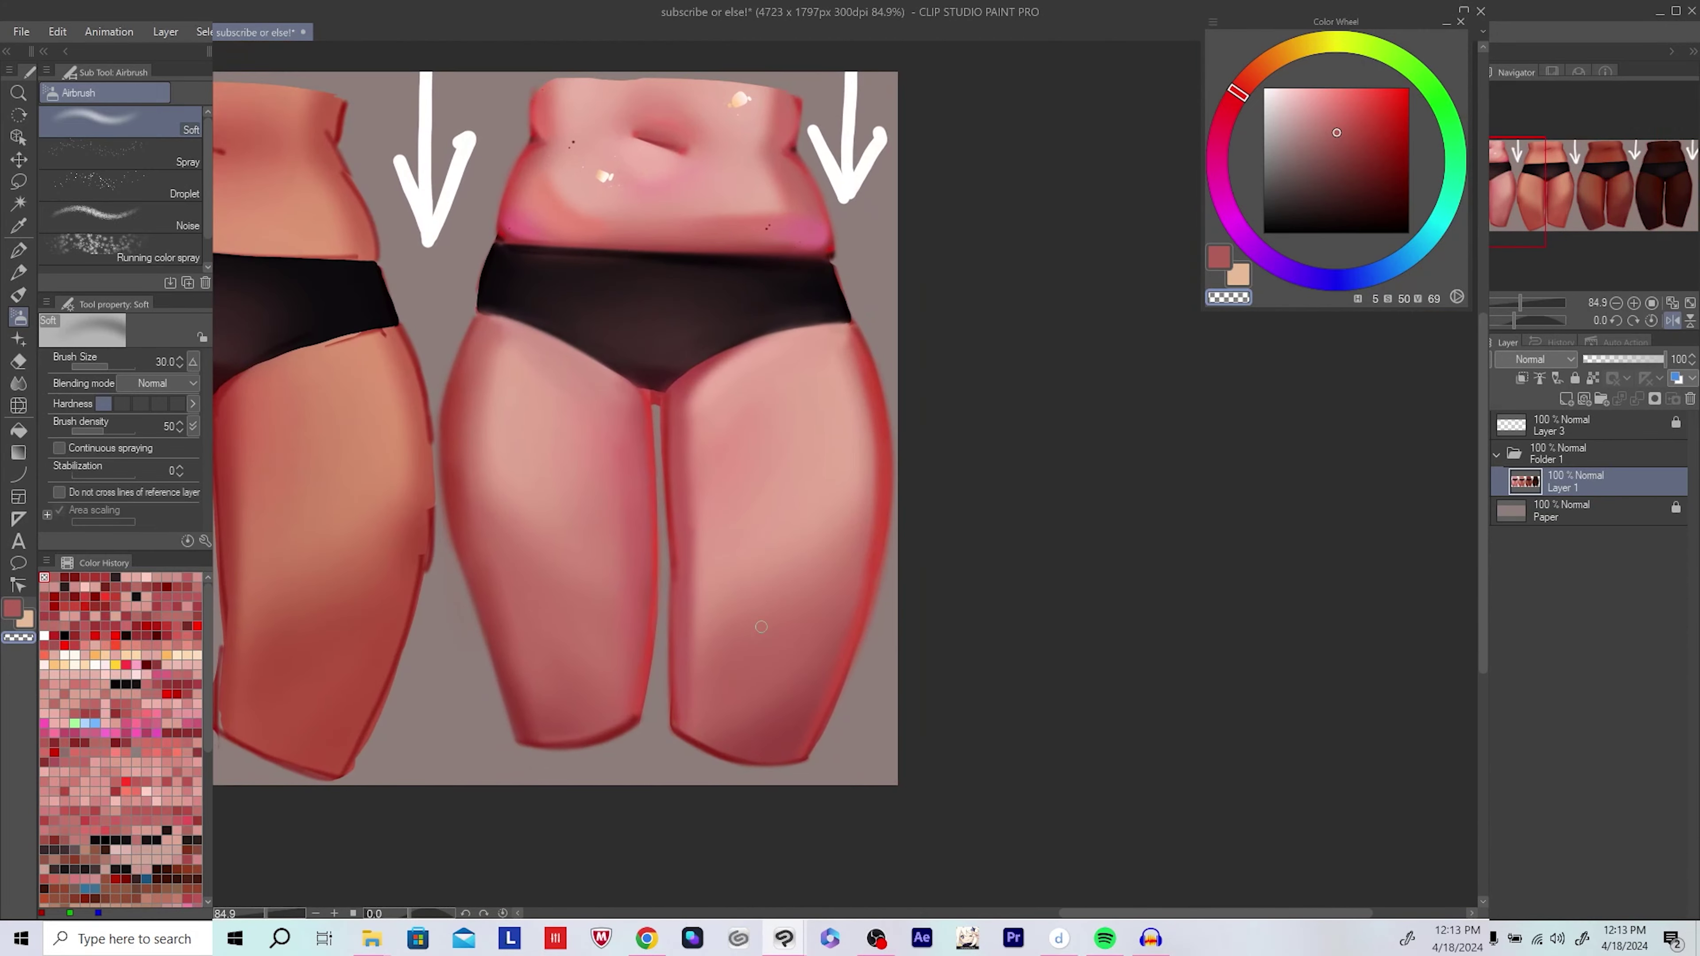
pyautogui.keyDown('alt'); pyautogui.click(761, 626); pyautogui.keyUp('alt')
pyautogui.keyDown('alt'); pyautogui.click(574, 660); pyautogui.keyUp('alt')
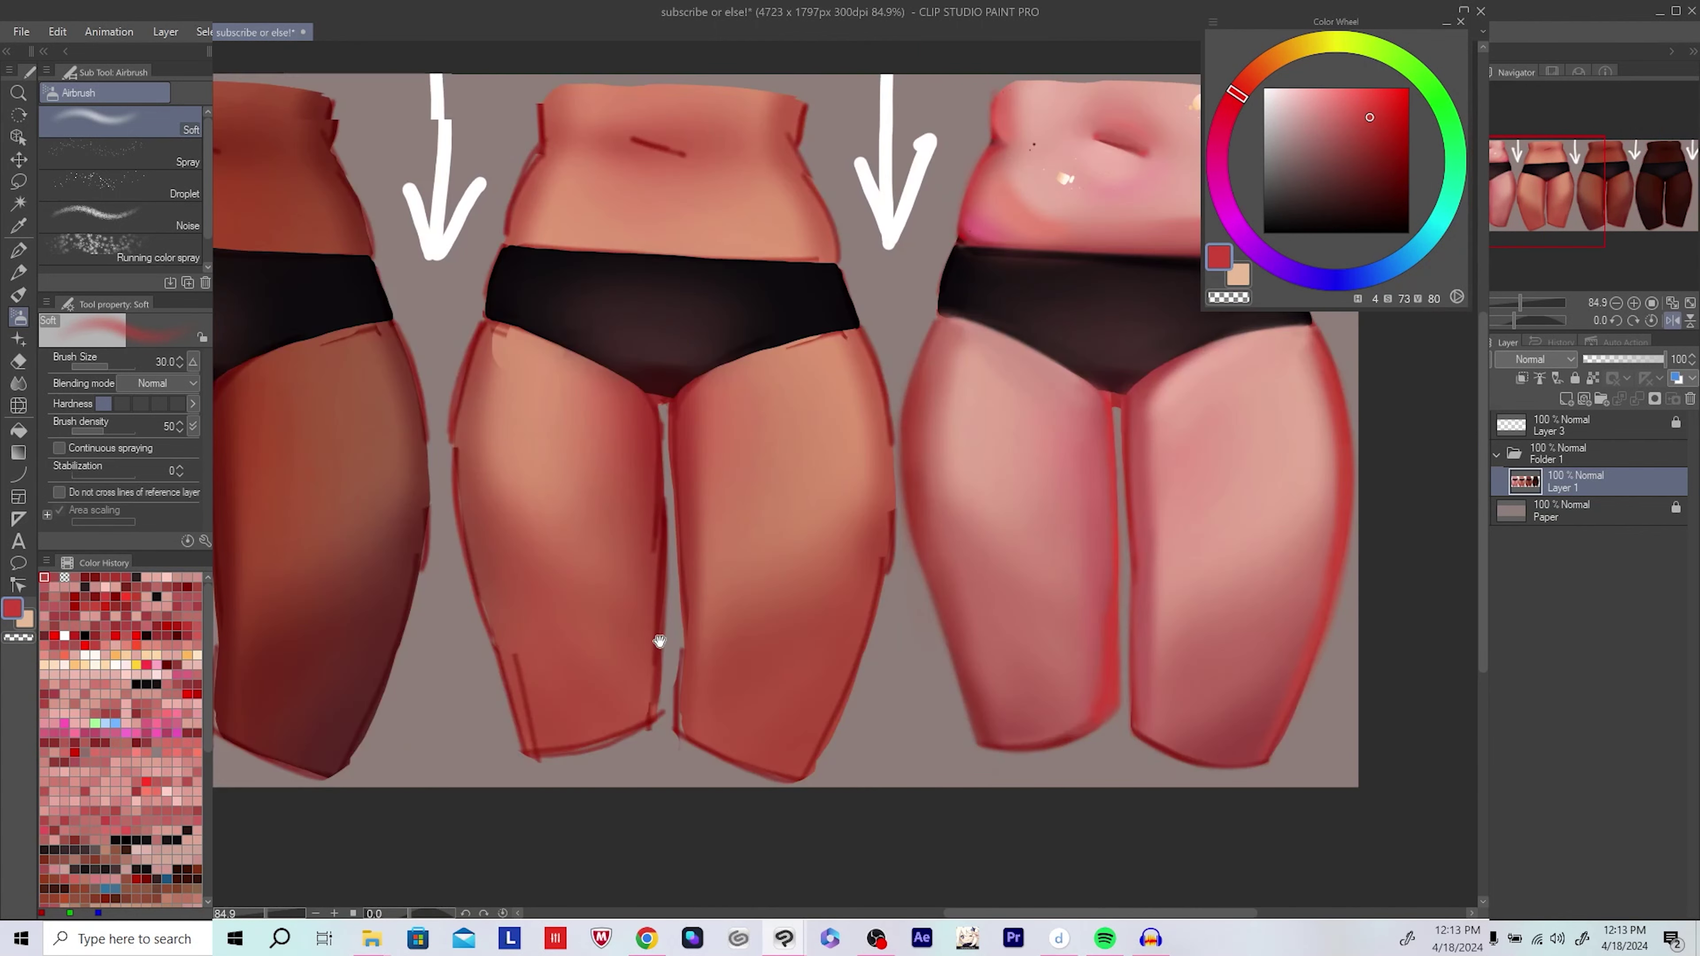
pyautogui.keyDown('alt'); pyautogui.click(795, 624); pyautogui.keyUp('alt')
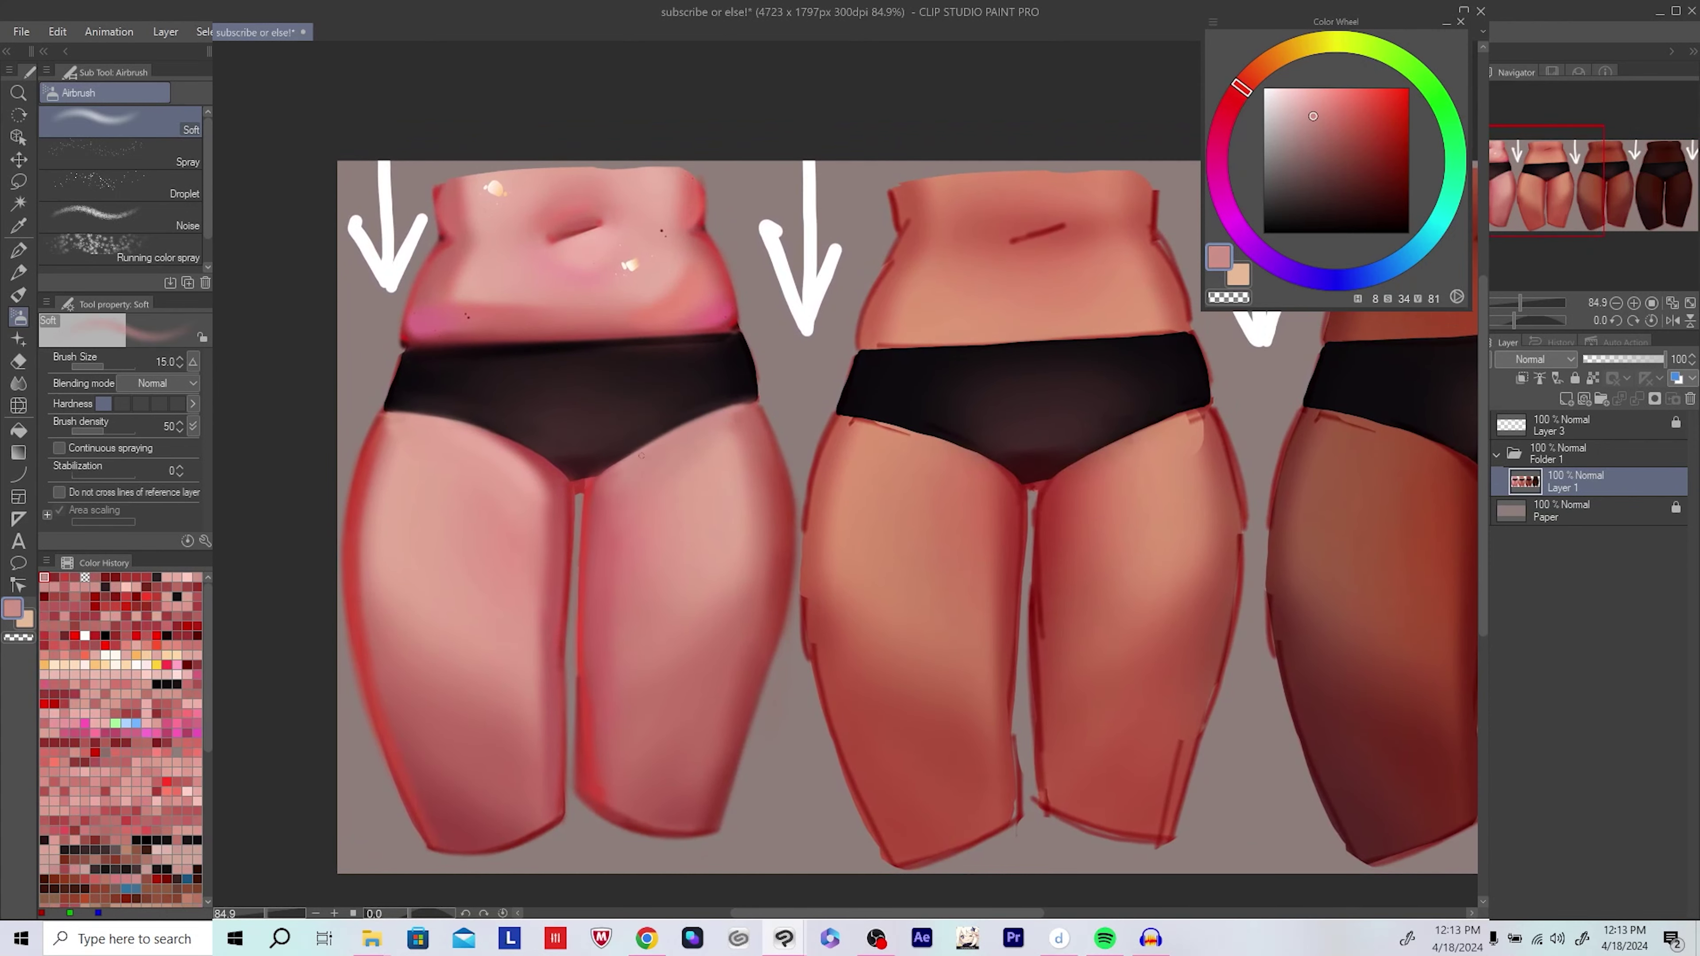
# Step: Airbrush pale pinks (hue 8, saturation 33, value 83; hue 11, saturation 32, value 91) on both thighs below the underwear at sizes 60 and 30
pyautogui.keyDown('alt'); pyautogui.click(679, 429); pyautogui.keyUp('alt')
pyautogui.press('h')
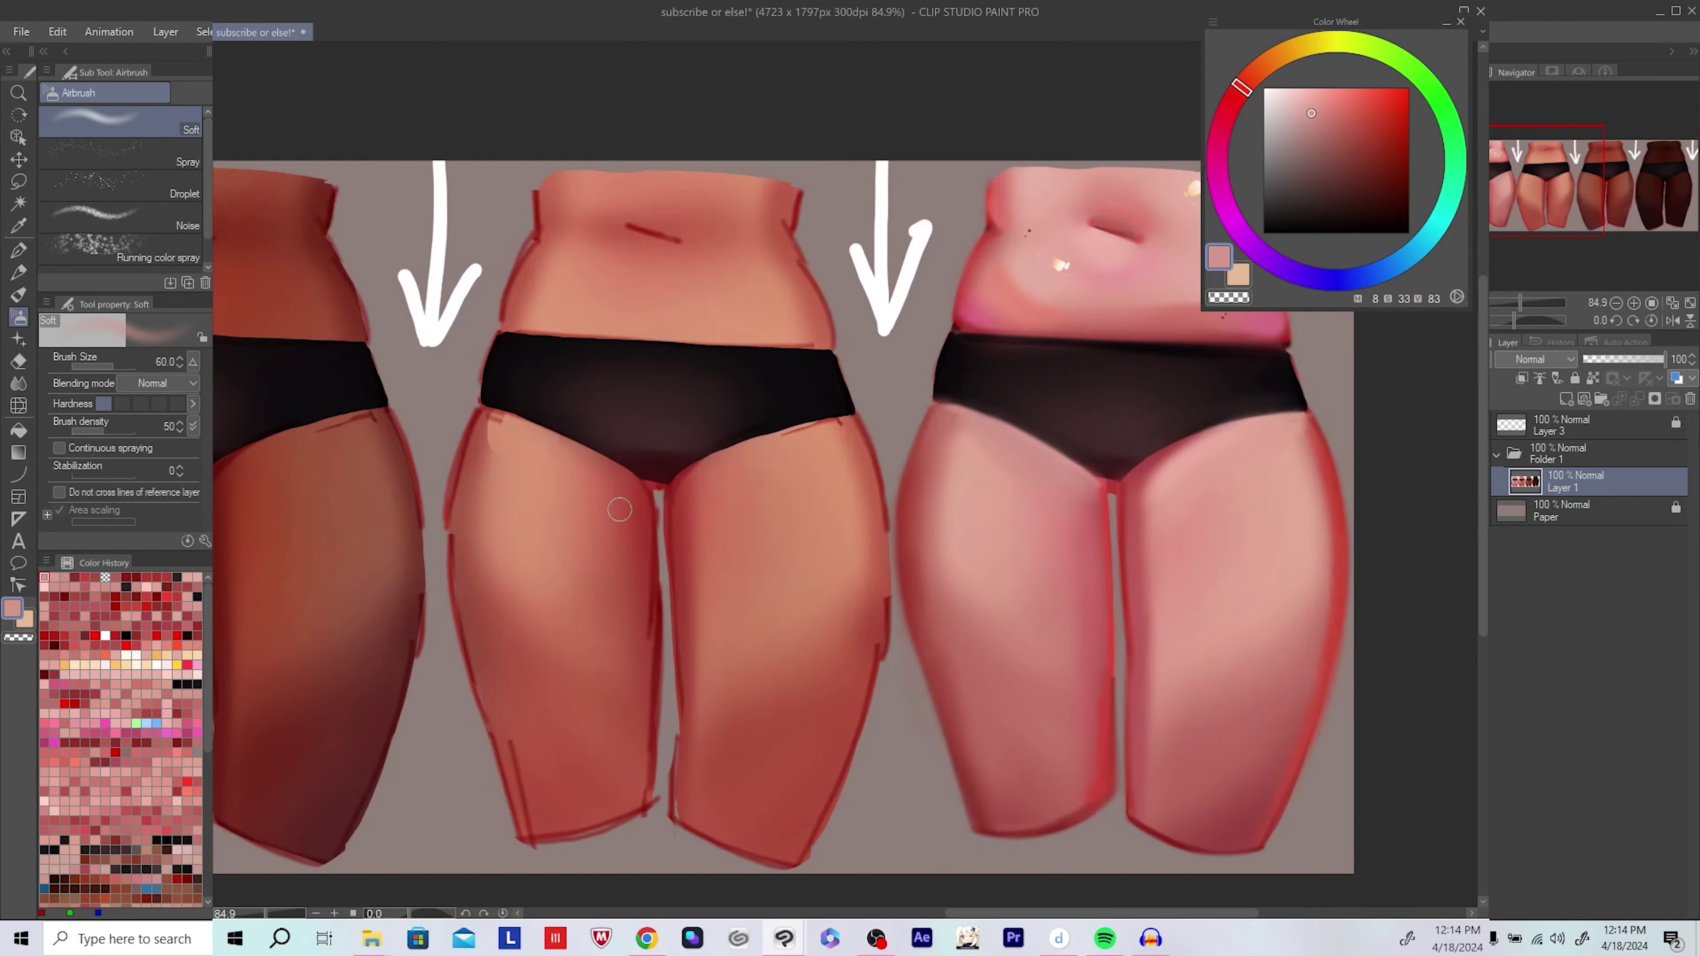
pyautogui.moveTo(1211, 473); pyautogui.dragTo(781, 473)
pyautogui.keyDown('alt'); pyautogui.click(781, 473); pyautogui.keyUp('alt')
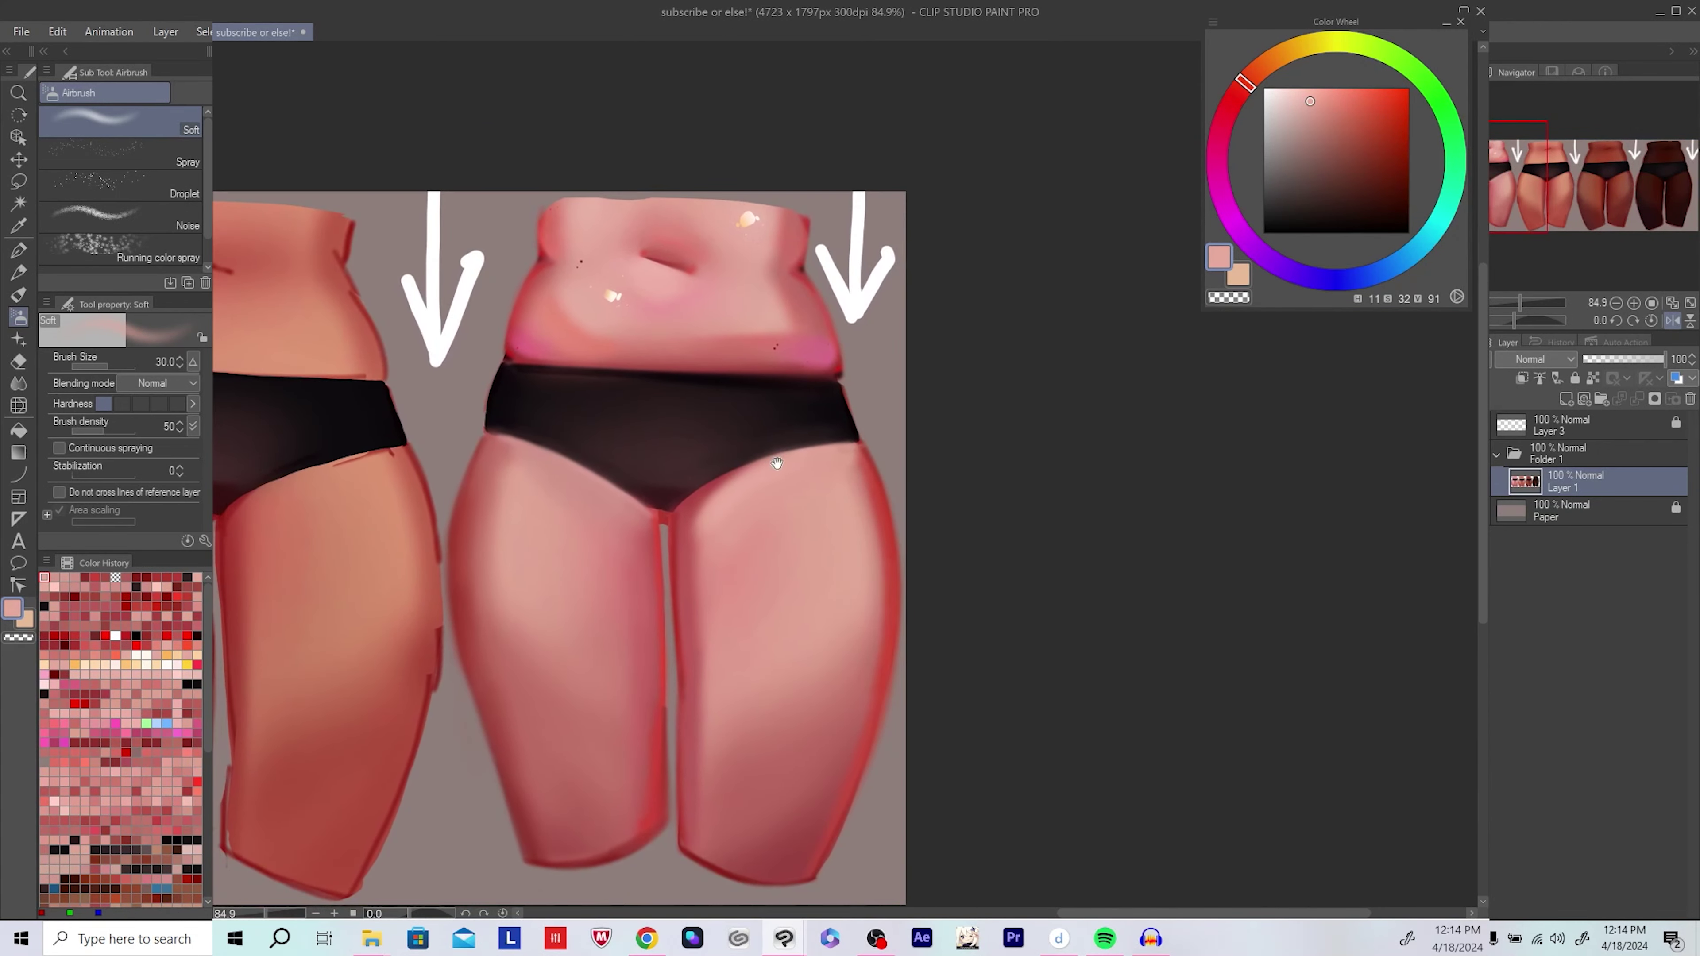
pyautogui.moveTo(885, 491); pyautogui.dragTo(879, 475)
pyautogui.press('h')
# Step: Airbrush red (hue 4, saturation 74, value 83) at size 80 along the thigh gap, trim its edges transparently at size 12, and save the file
pyautogui.keyDown('alt'); pyautogui.click(615, 599); pyautogui.keyUp('alt')
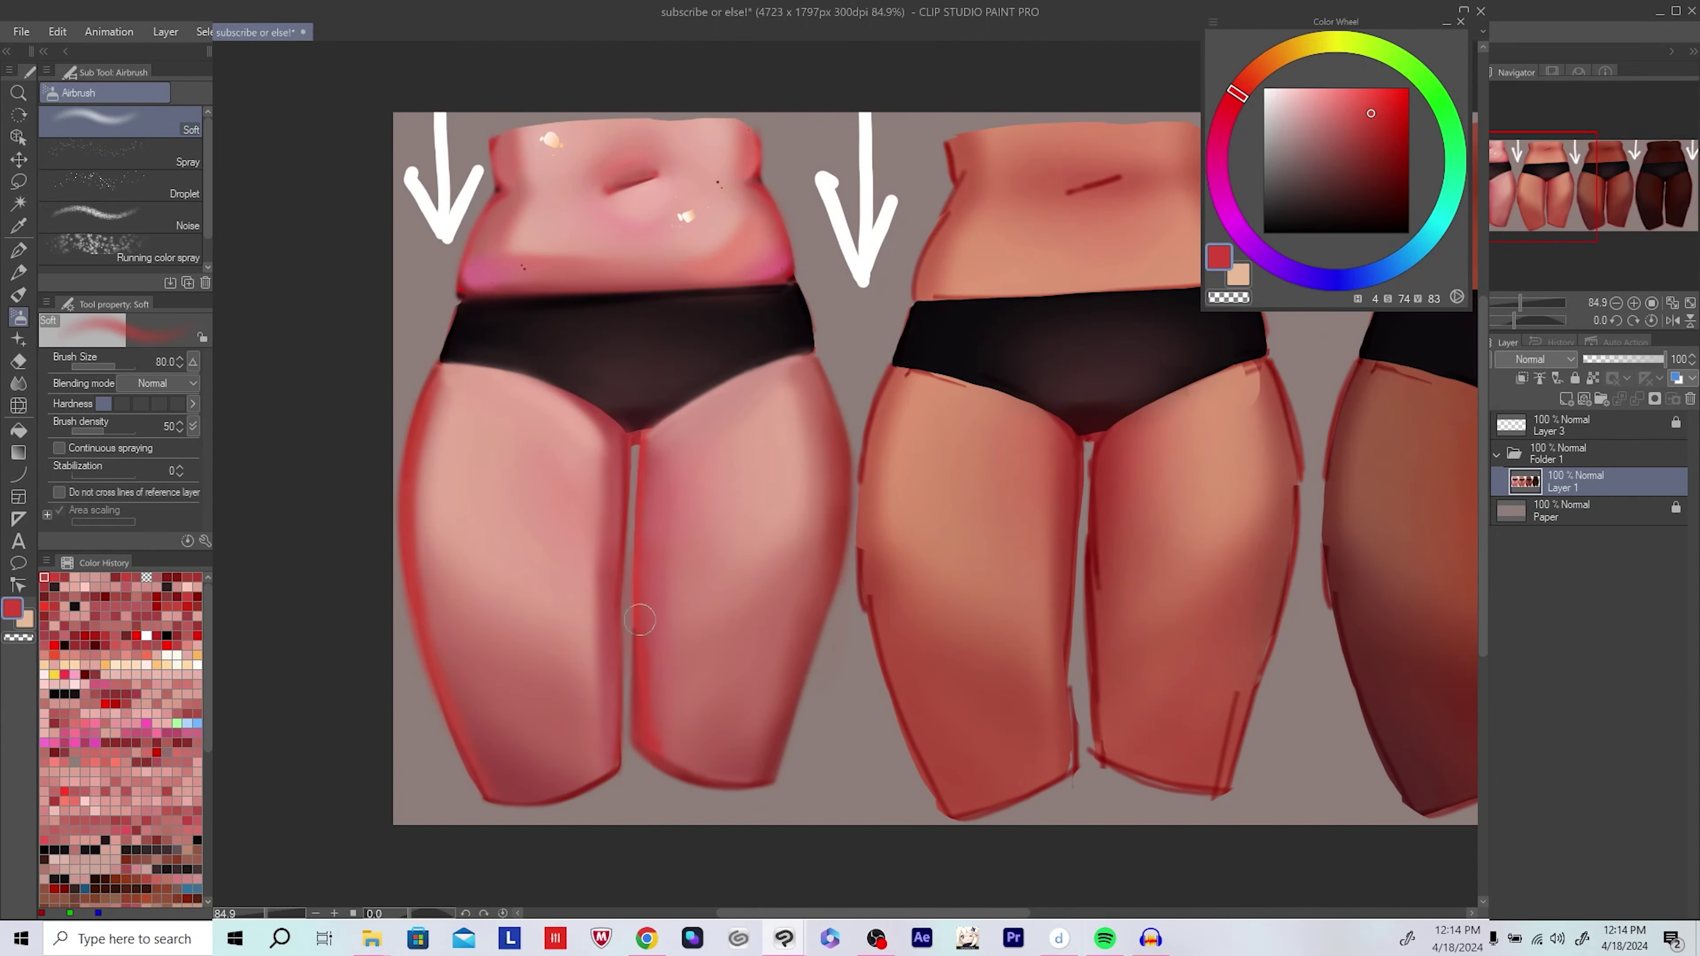
pyautogui.moveTo(640, 620); pyautogui.dragTo(626, 645)
pyautogui.keyDown('alt'); pyautogui.click(626, 569); pyautogui.keyUp('alt')
pyautogui.moveTo(626, 570); pyautogui.dragTo(748, 481)
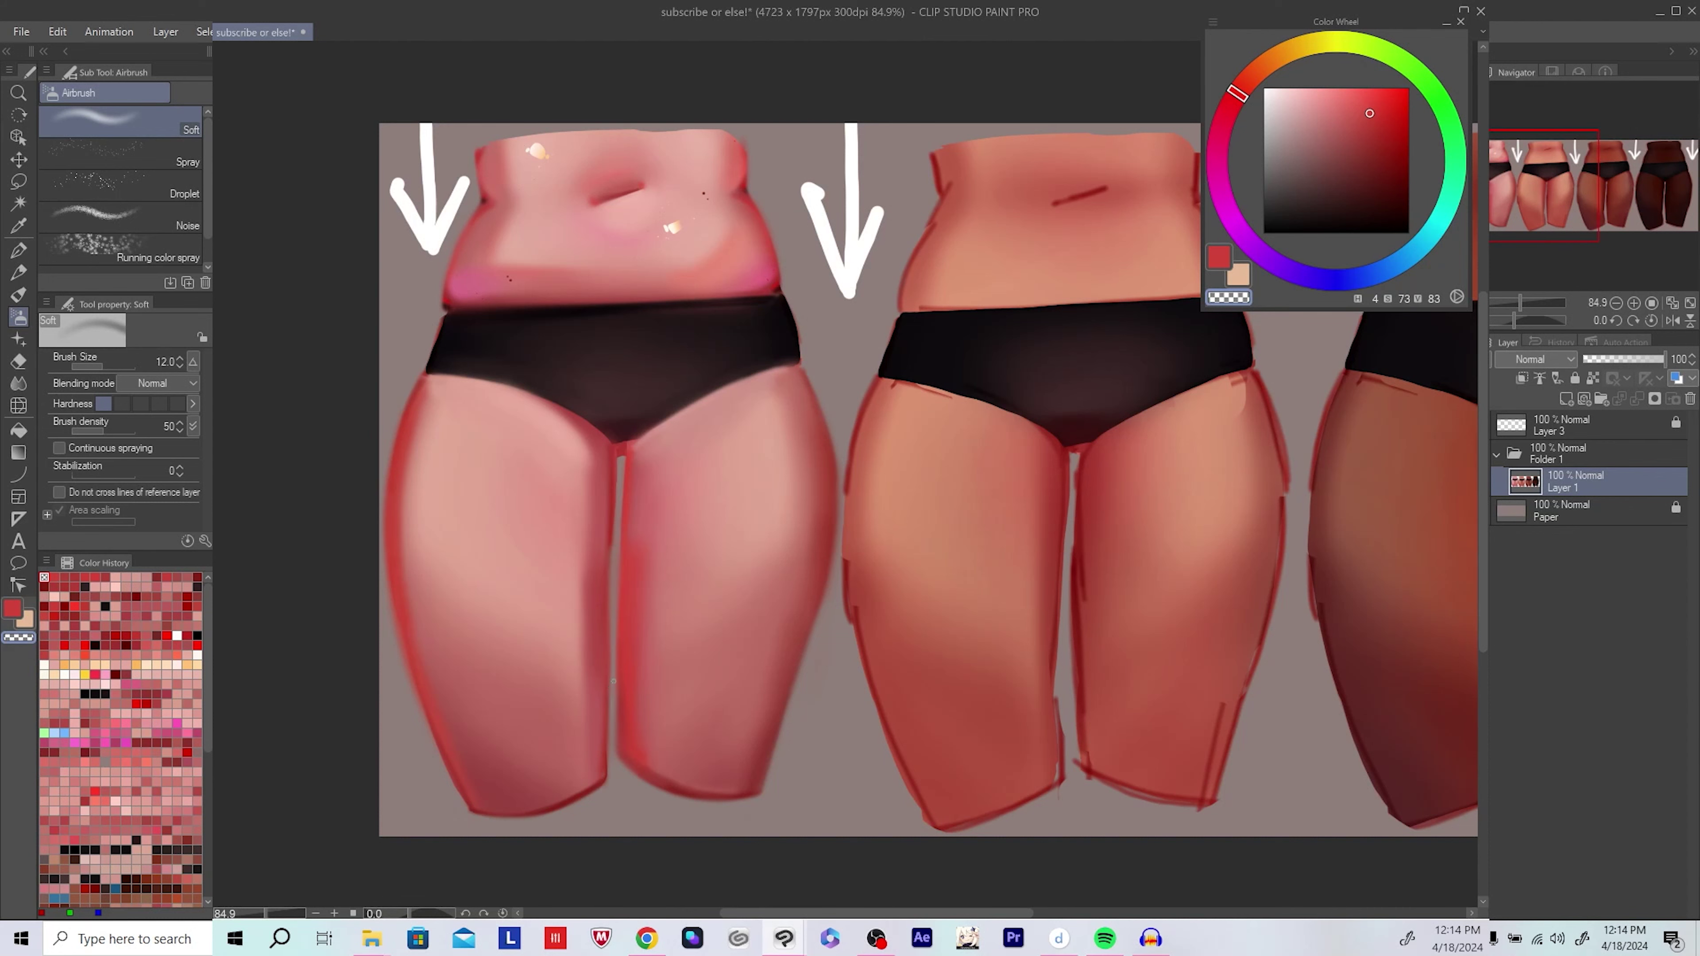
pyautogui.hotkey('ctrl', 's')
# Step: Lock the figures' layer's transparent pixels and darken the thigh-gap patch with the G-pen at size 70 (hue 4, saturation 92, value 49)
pyautogui.scroll(-3, 803, 495)
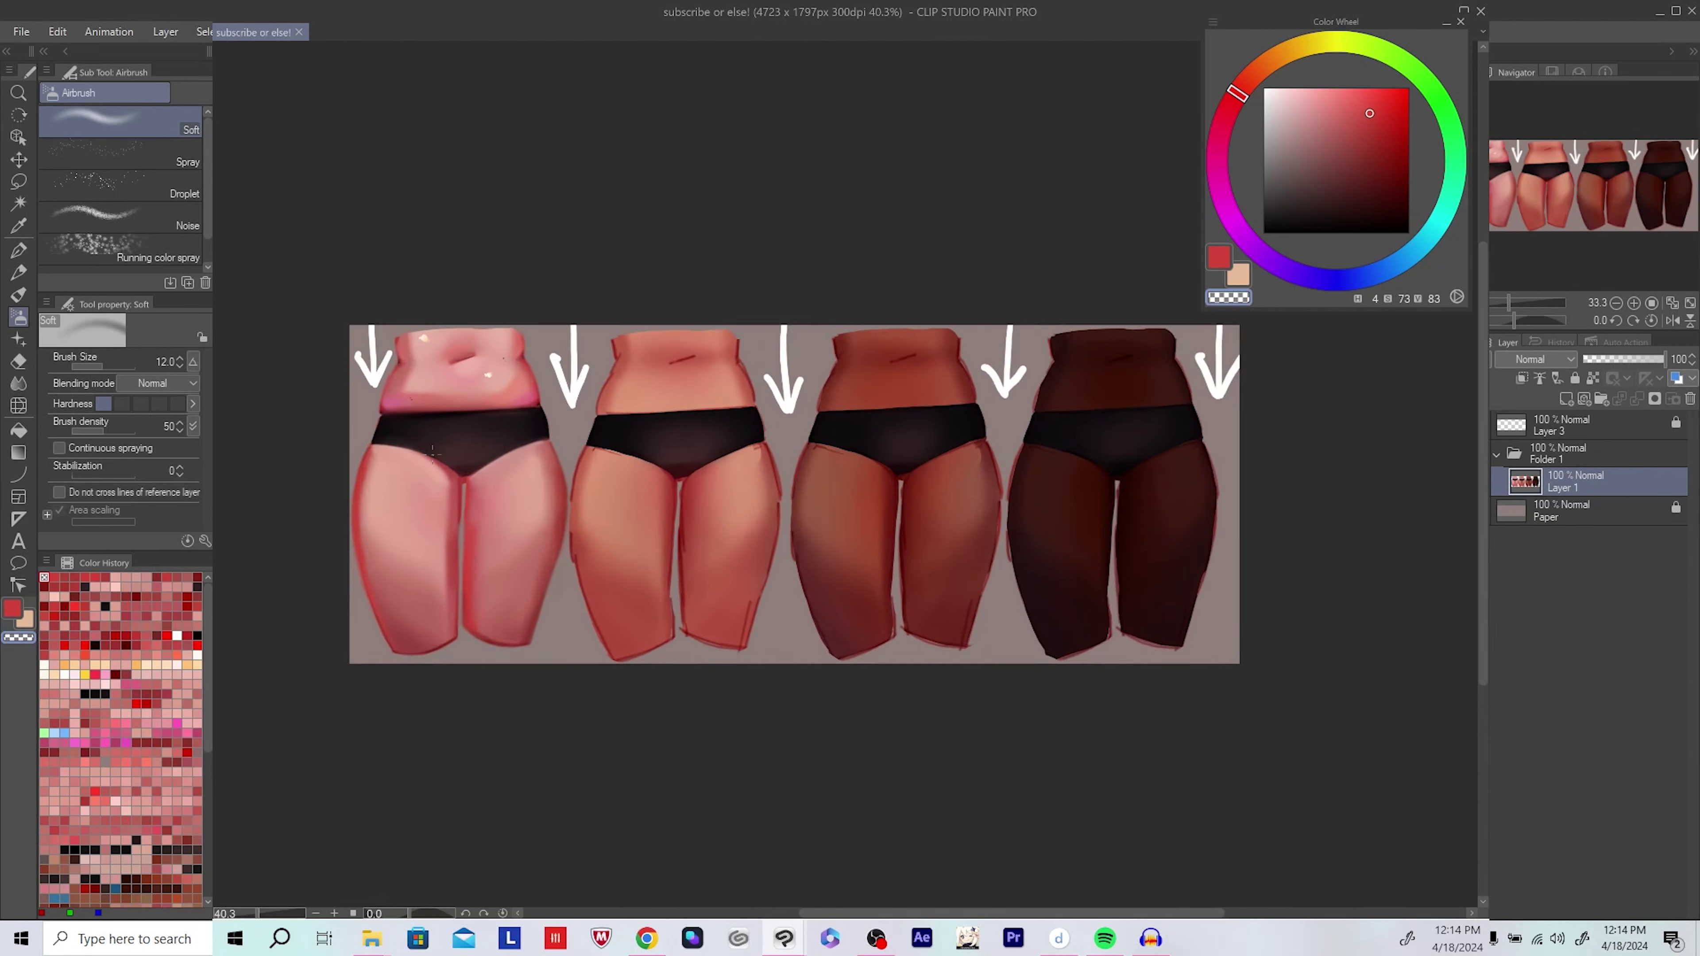
pyautogui.scroll(3, 512, 507)
pyautogui.moveTo(512, 507)
pyautogui.mouseDown()
pyautogui.moveTo(526, 523)
pyautogui.moveTo(545, 508)
pyautogui.moveTo(556, 545)
pyautogui.mouseUp()
pyautogui.scroll(2, 526, 522)
pyautogui.press(']')
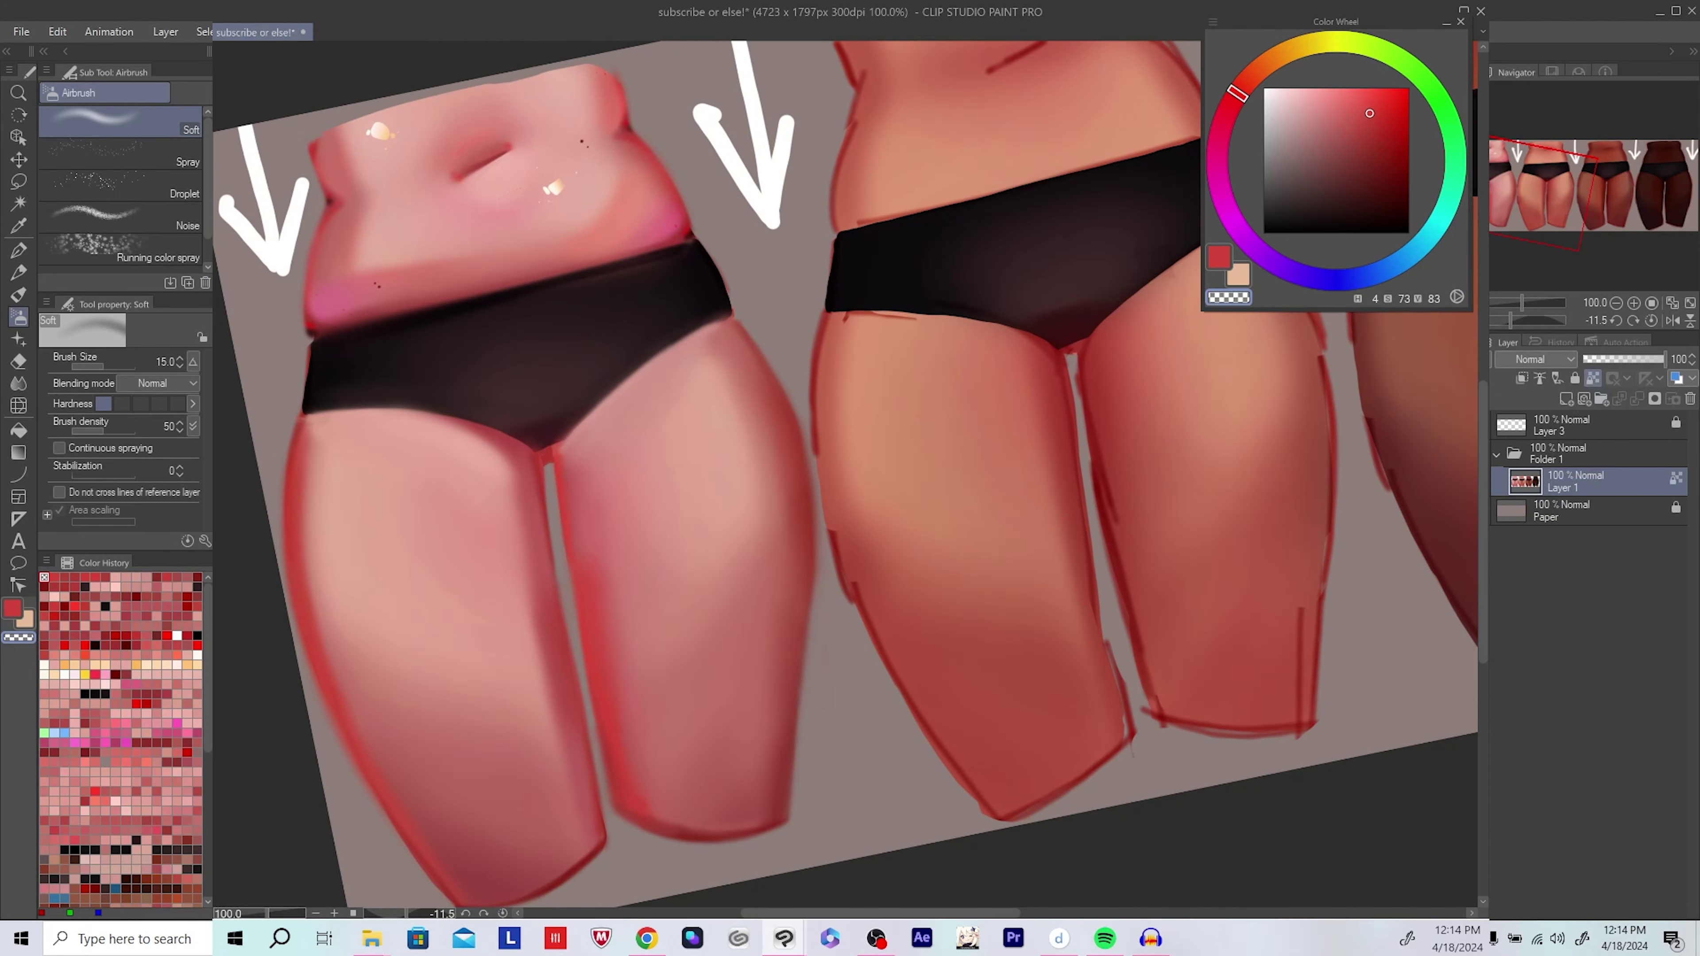
pyautogui.scroll(1, 580, 505)
pyautogui.keyDown('alt'); pyautogui.click(580, 505); pyautogui.keyUp('alt')
pyautogui.press('p')
pyautogui.moveTo(623, 458); pyautogui.dragTo(614, 472)
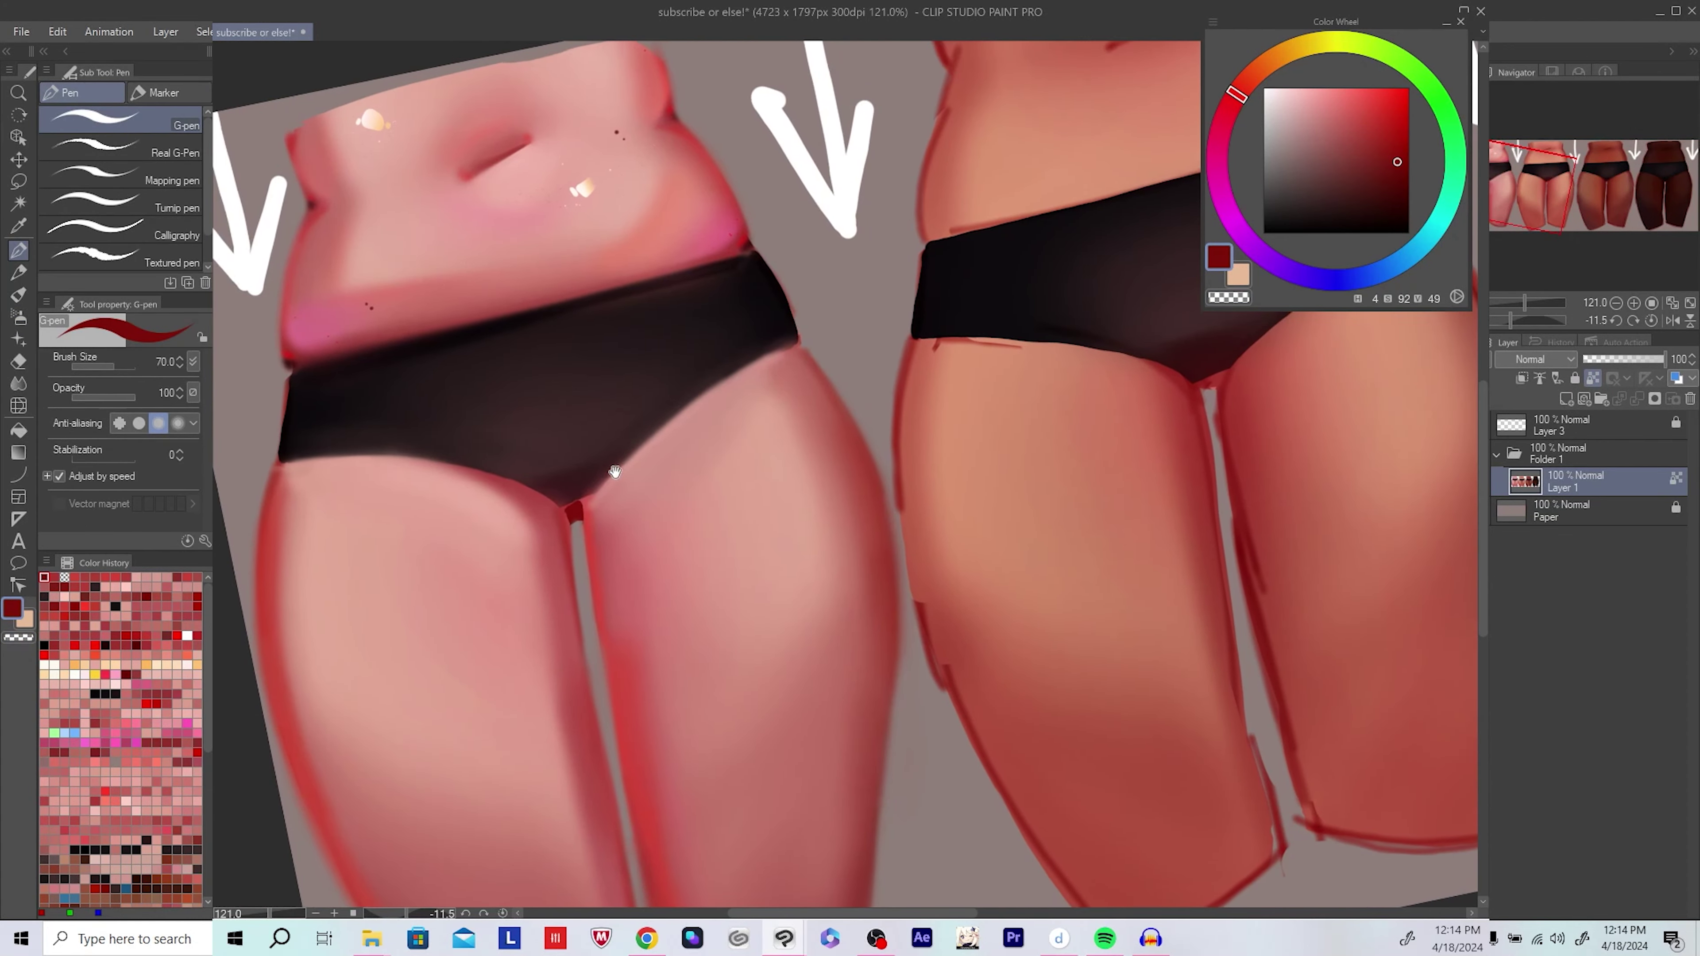
# Step: Redefine the underwear's lowest point in dark maroon (hue 354, saturation 56, value 22) with the G-pen at size 30
pyautogui.scroll(-4, 567, 546)
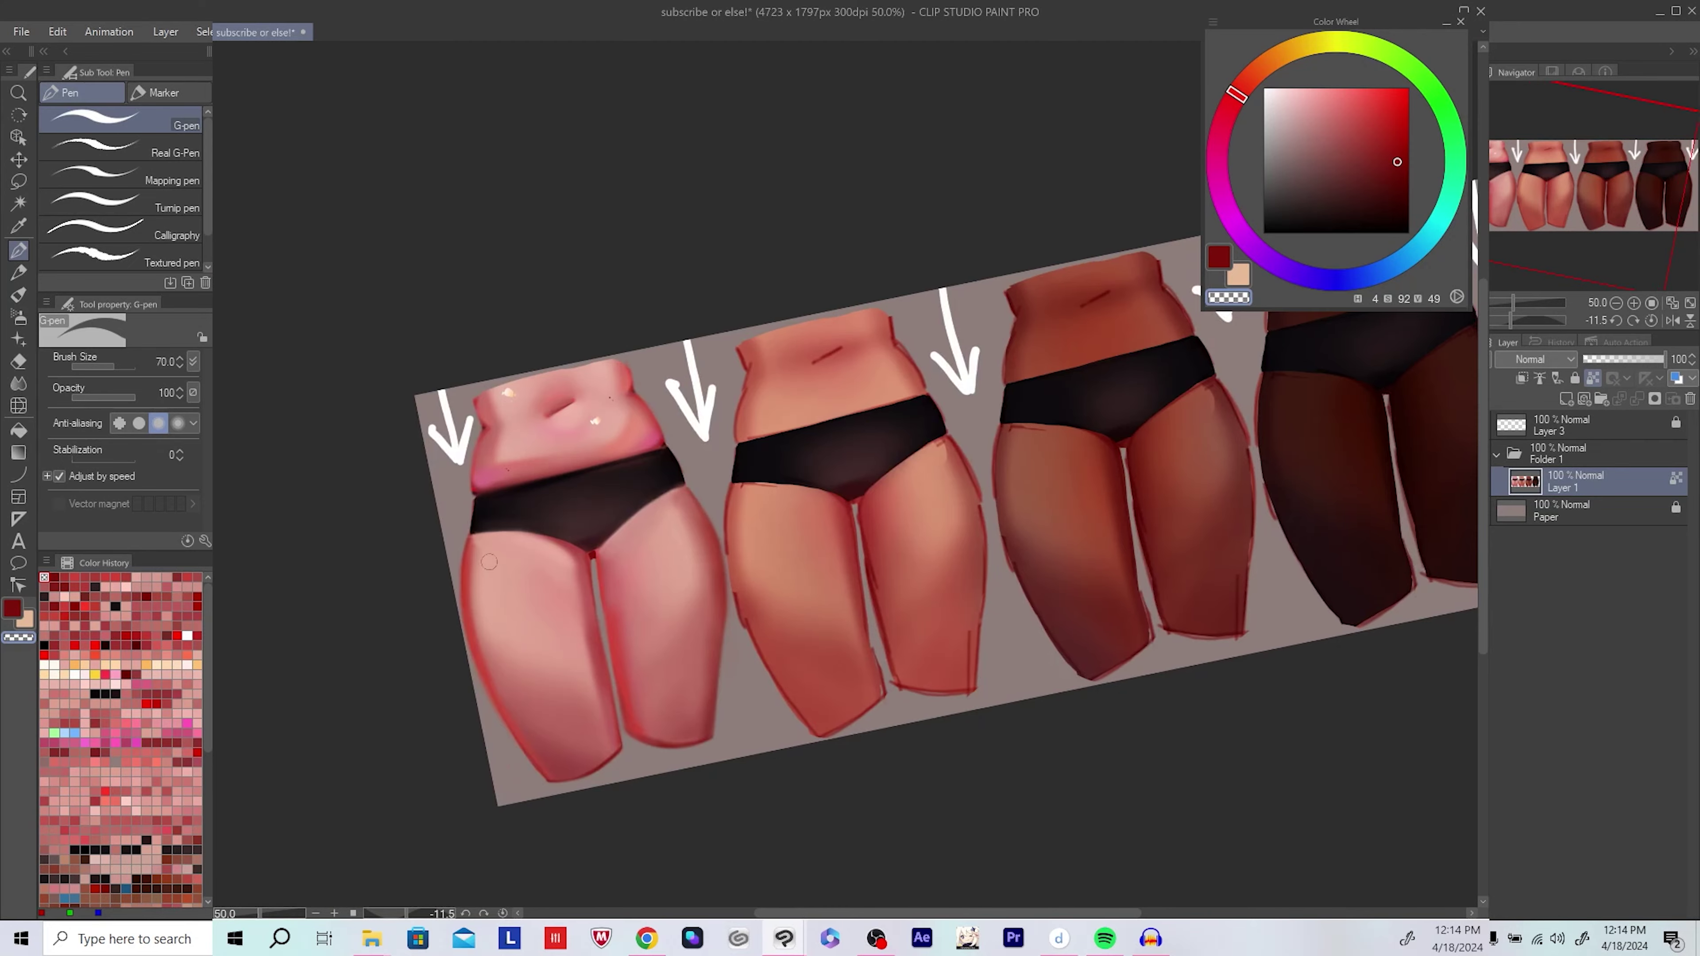
pyautogui.scroll(4, 609, 535)
pyautogui.keyDown('alt'); pyautogui.click(609, 535); pyautogui.keyUp('alt')
pyautogui.press('[')
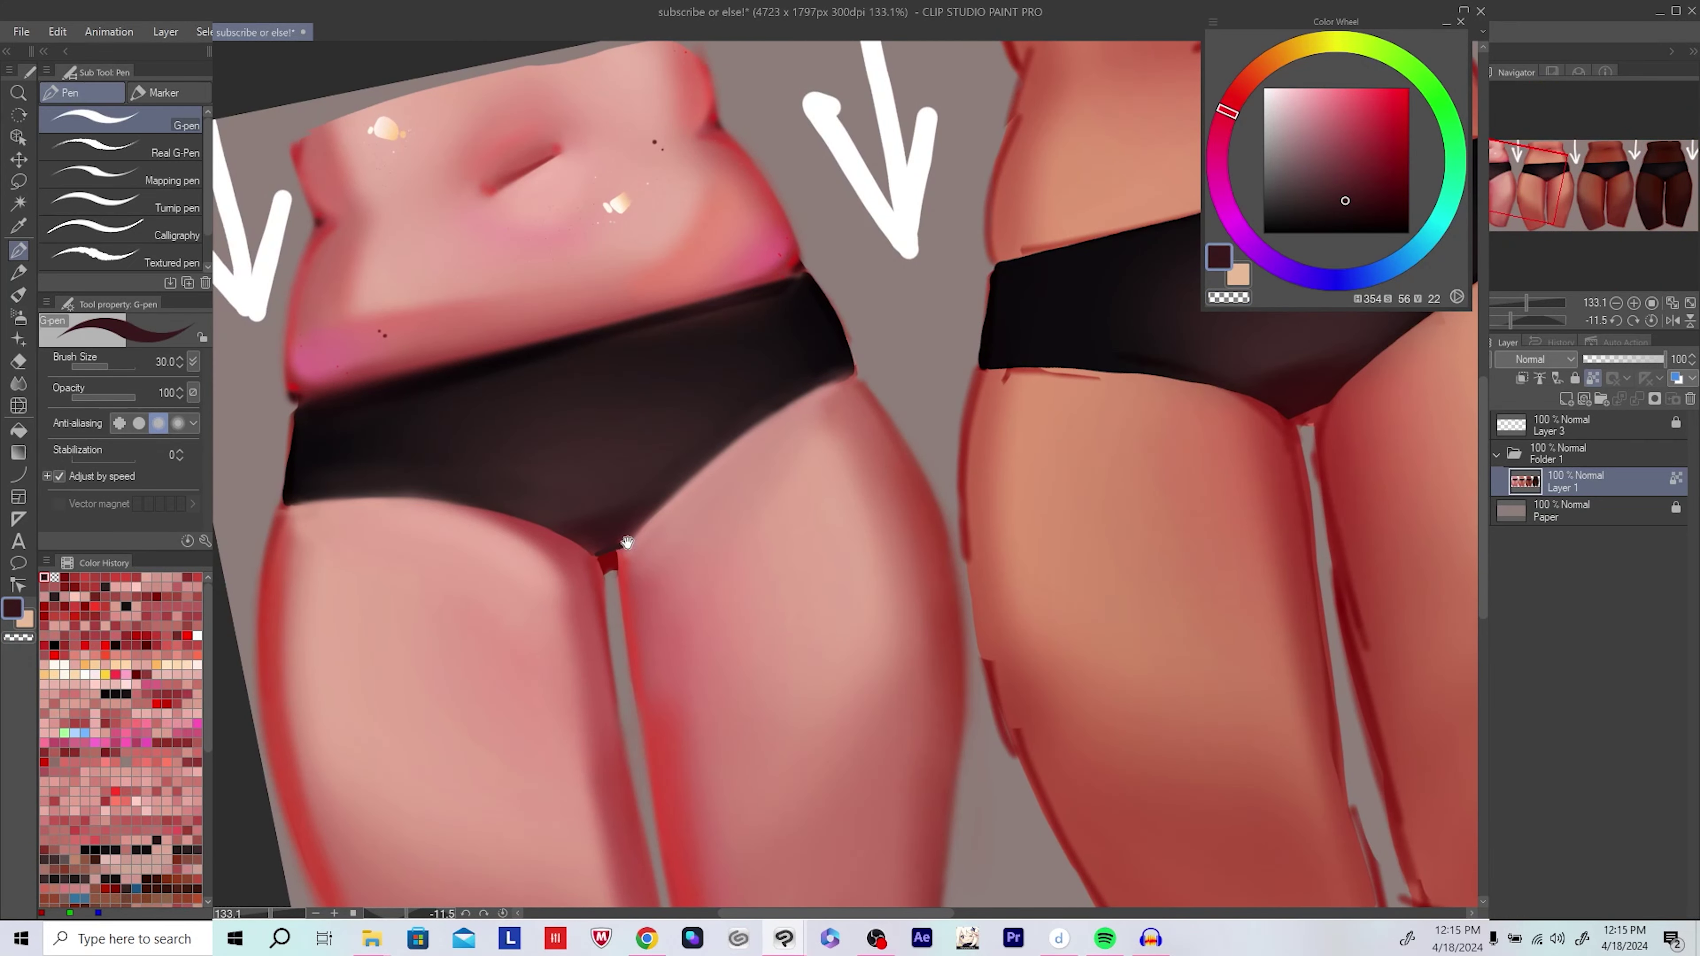
pyautogui.press('b')
pyautogui.moveTo(627, 542)
pyautogui.mouseDown()
pyautogui.moveTo(642, 563)
pyautogui.moveTo(615, 570)
pyautogui.mouseUp()
# Step: Clean the shaded thigh's skin beside the underwear's lowest point with the soft paint brush at sizes 25 and 50, and soften it by airbrush
pyautogui.keyDown('alt'); pyautogui.click(628, 554); pyautogui.keyUp('alt')
pyautogui.press('p')
pyautogui.keyDown('alt'); pyautogui.click(662, 533); pyautogui.keyUp('alt')
pyautogui.press('b')
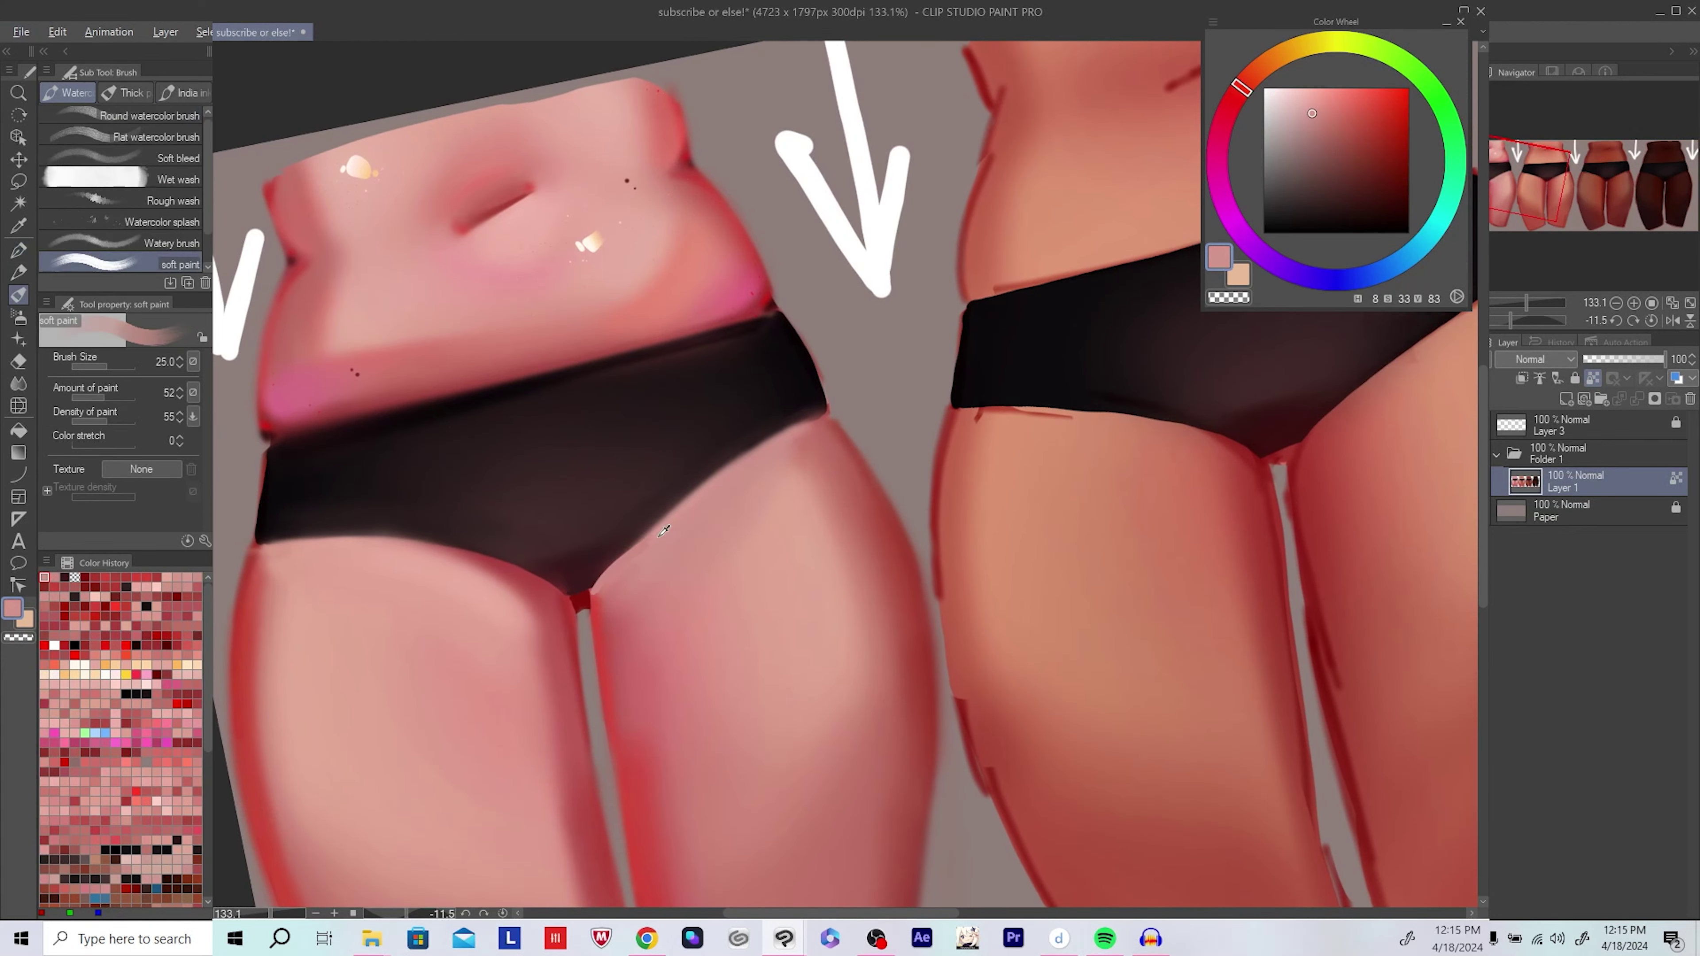
pyautogui.keyDown('alt'); pyautogui.click(598, 585); pyautogui.keyUp('alt')
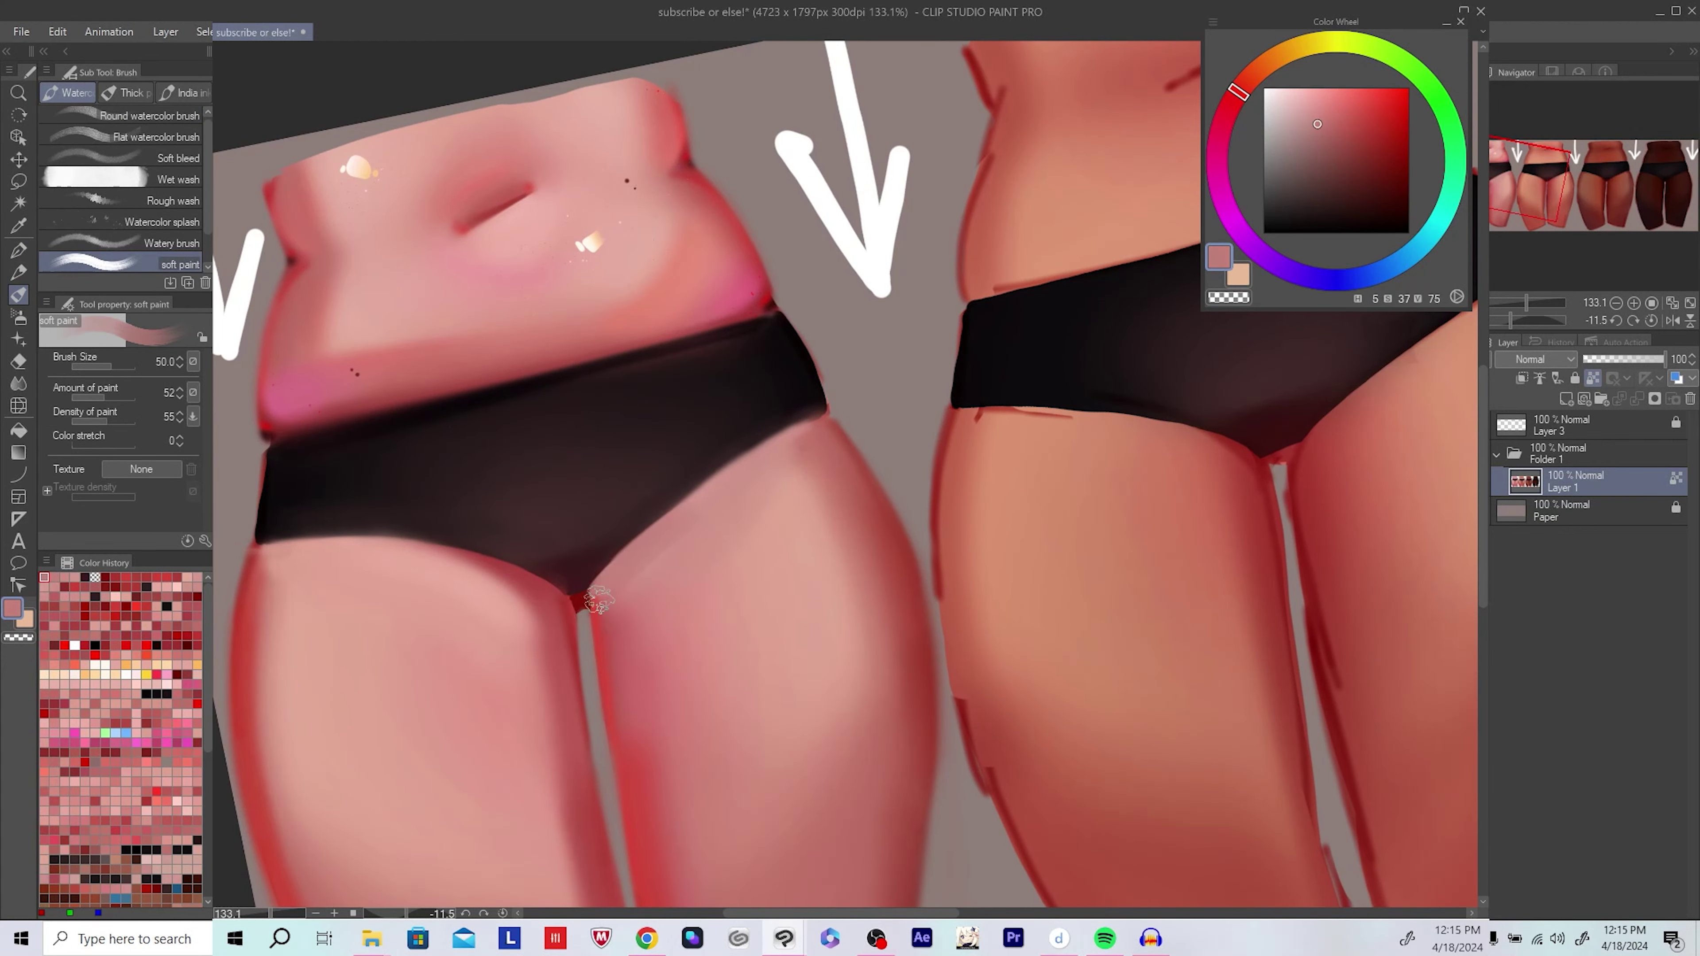
pyautogui.moveTo(685, 571); pyautogui.dragTo(695, 538)
pyautogui.keyDown('alt'); pyautogui.click(696, 538); pyautogui.keyUp('alt')
pyautogui.press('b')
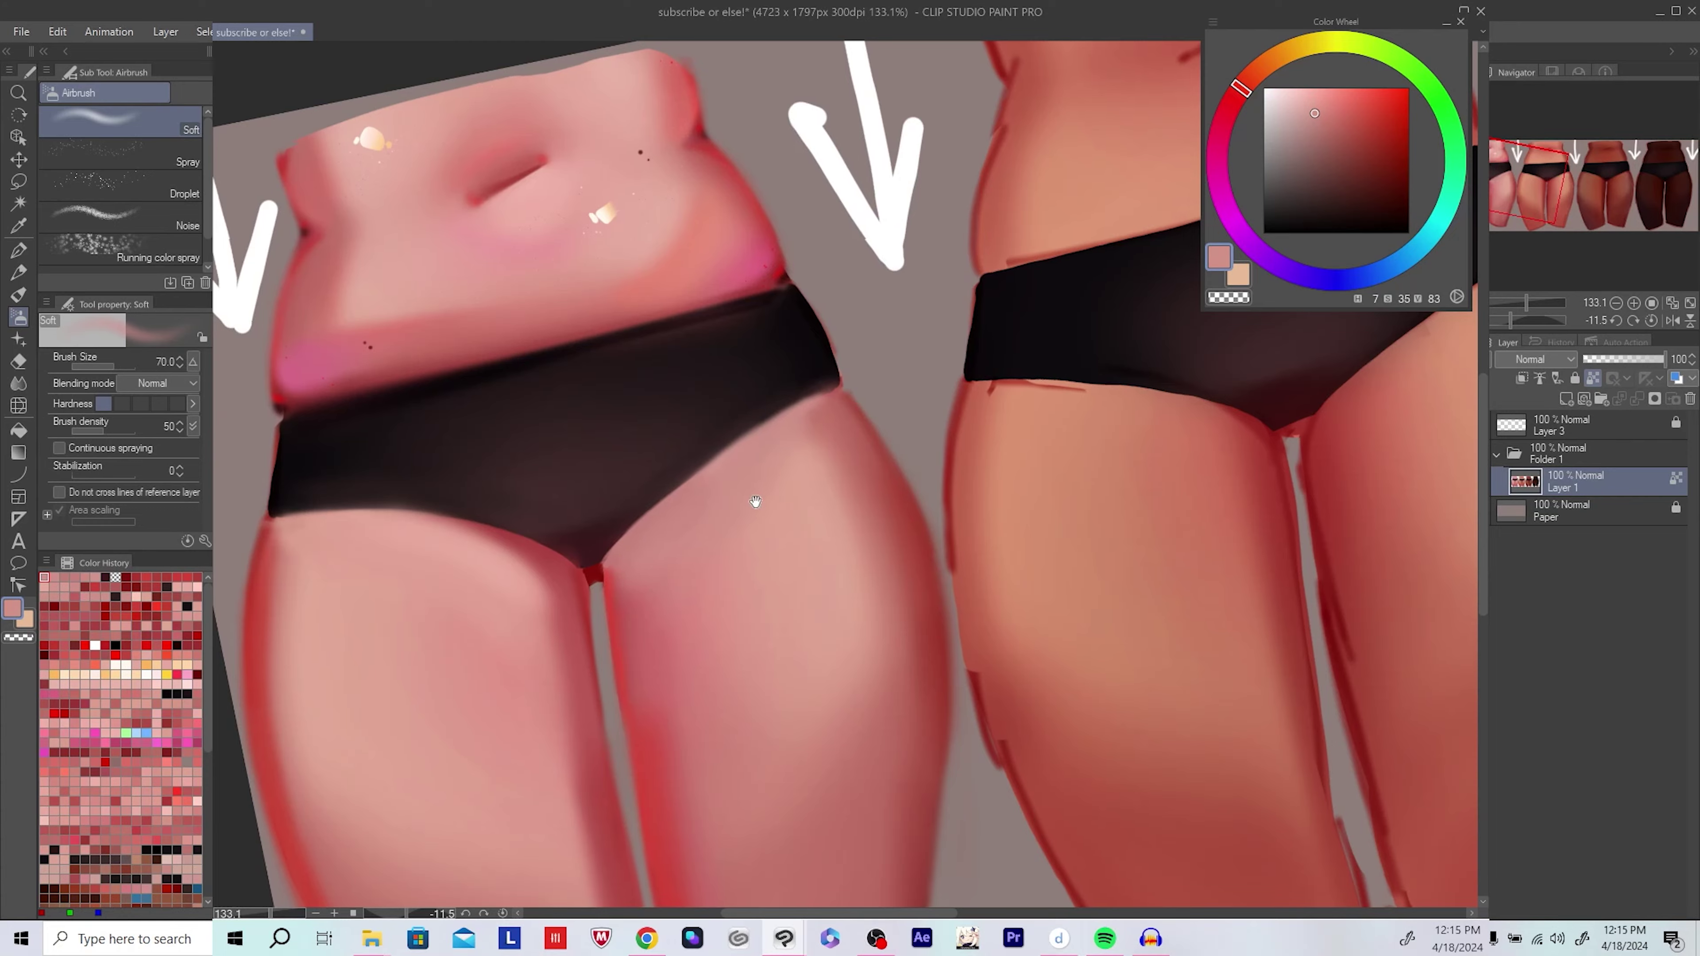
# Step: Airbrush red (hue 3, saturation 69, value 81) at size 80 along the lit thigh's inner edge just below the underwear
pyautogui.scroll(-3, 756, 502)
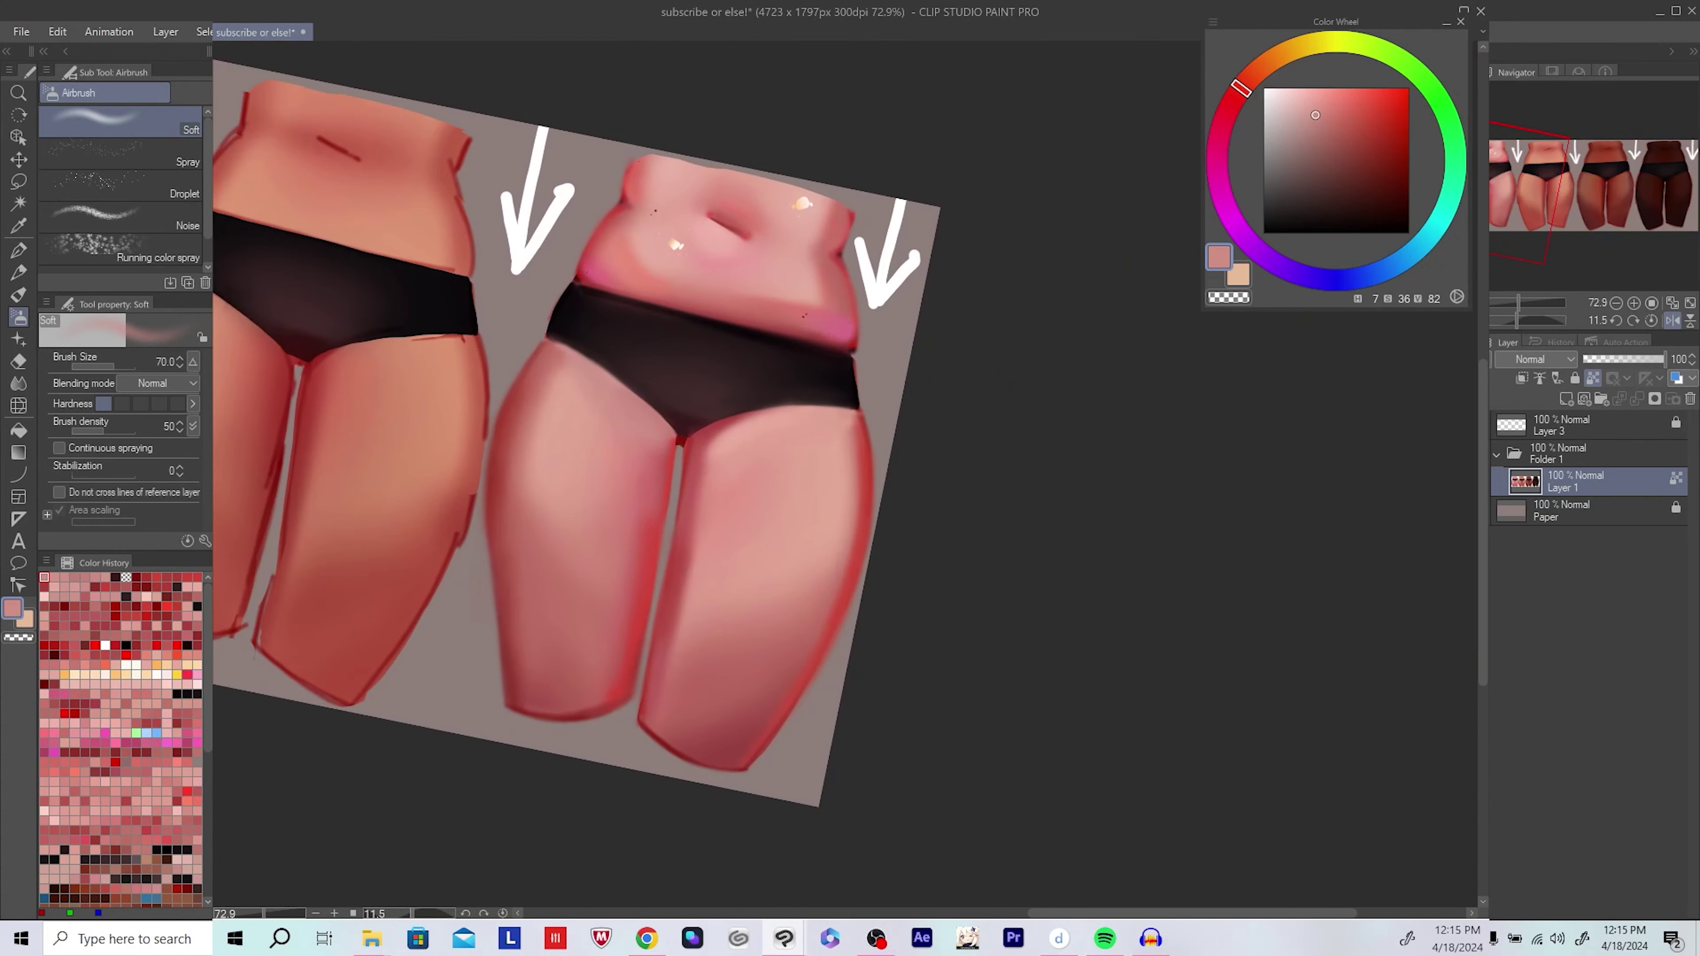
pyautogui.hotkey('ctrl', 'alt', '0')
pyautogui.keyDown('alt'); pyautogui.click(717, 539); pyautogui.keyUp('alt')
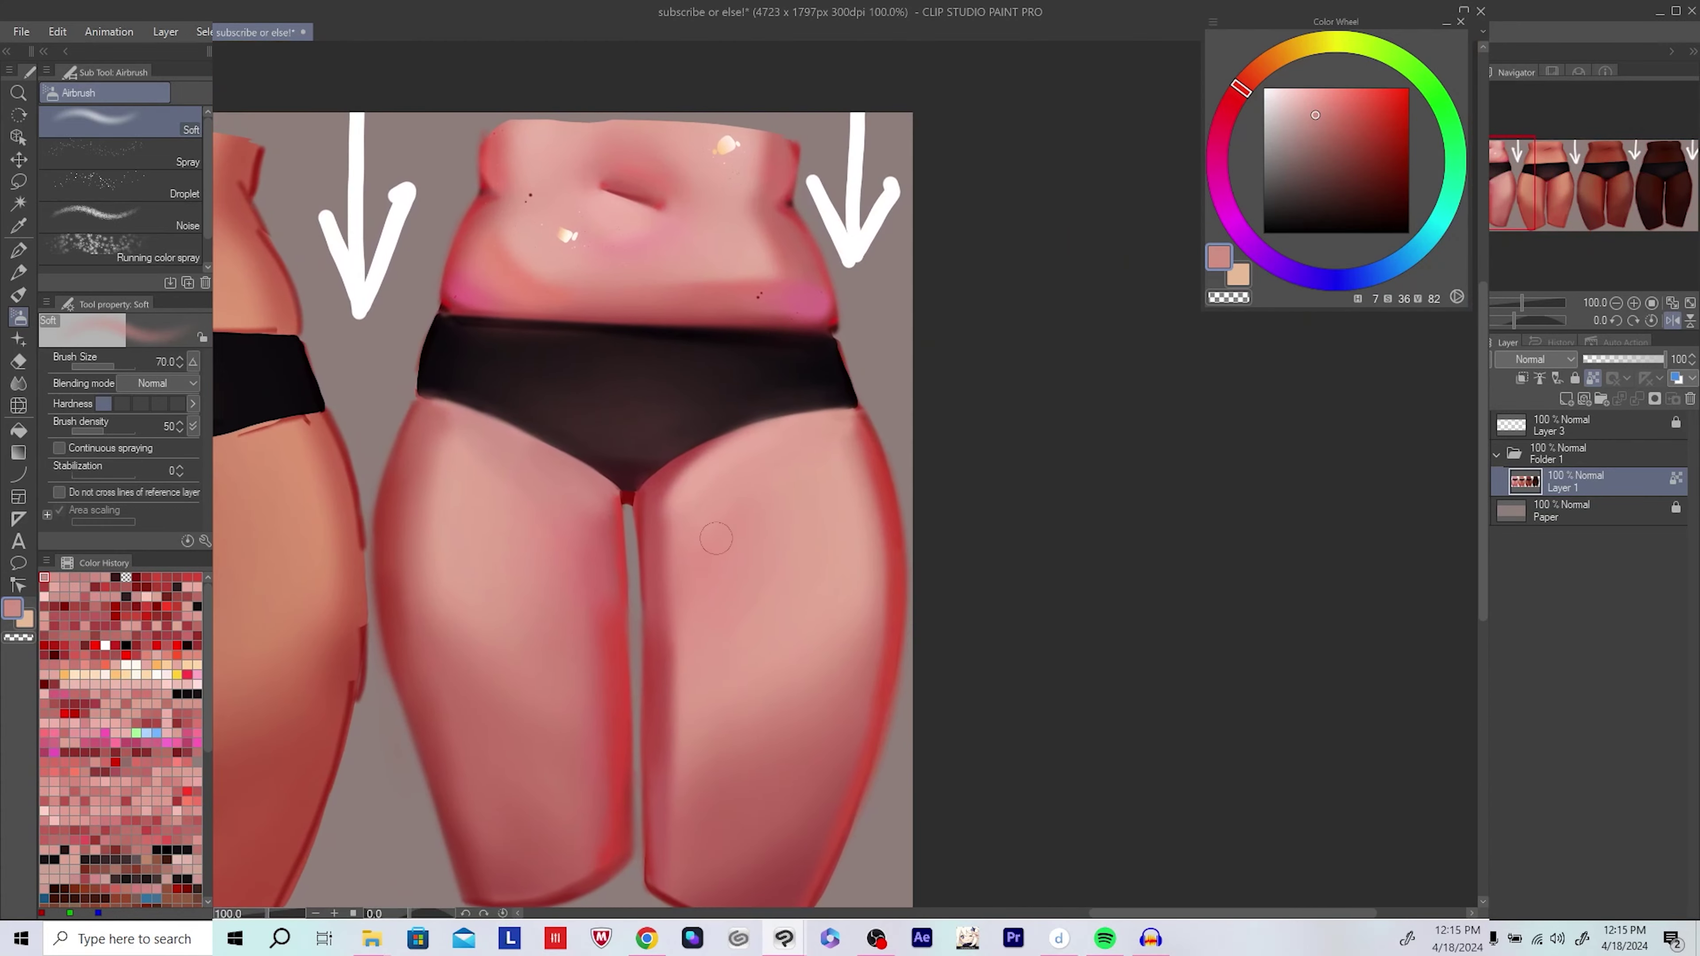
pyautogui.keyDown('alt'); pyautogui.click(626, 509); pyautogui.keyUp('alt')
pyautogui.moveTo(670, 509); pyautogui.dragTo(664, 472)
pyautogui.moveTo(603, 589); pyautogui.dragTo(671, 449)
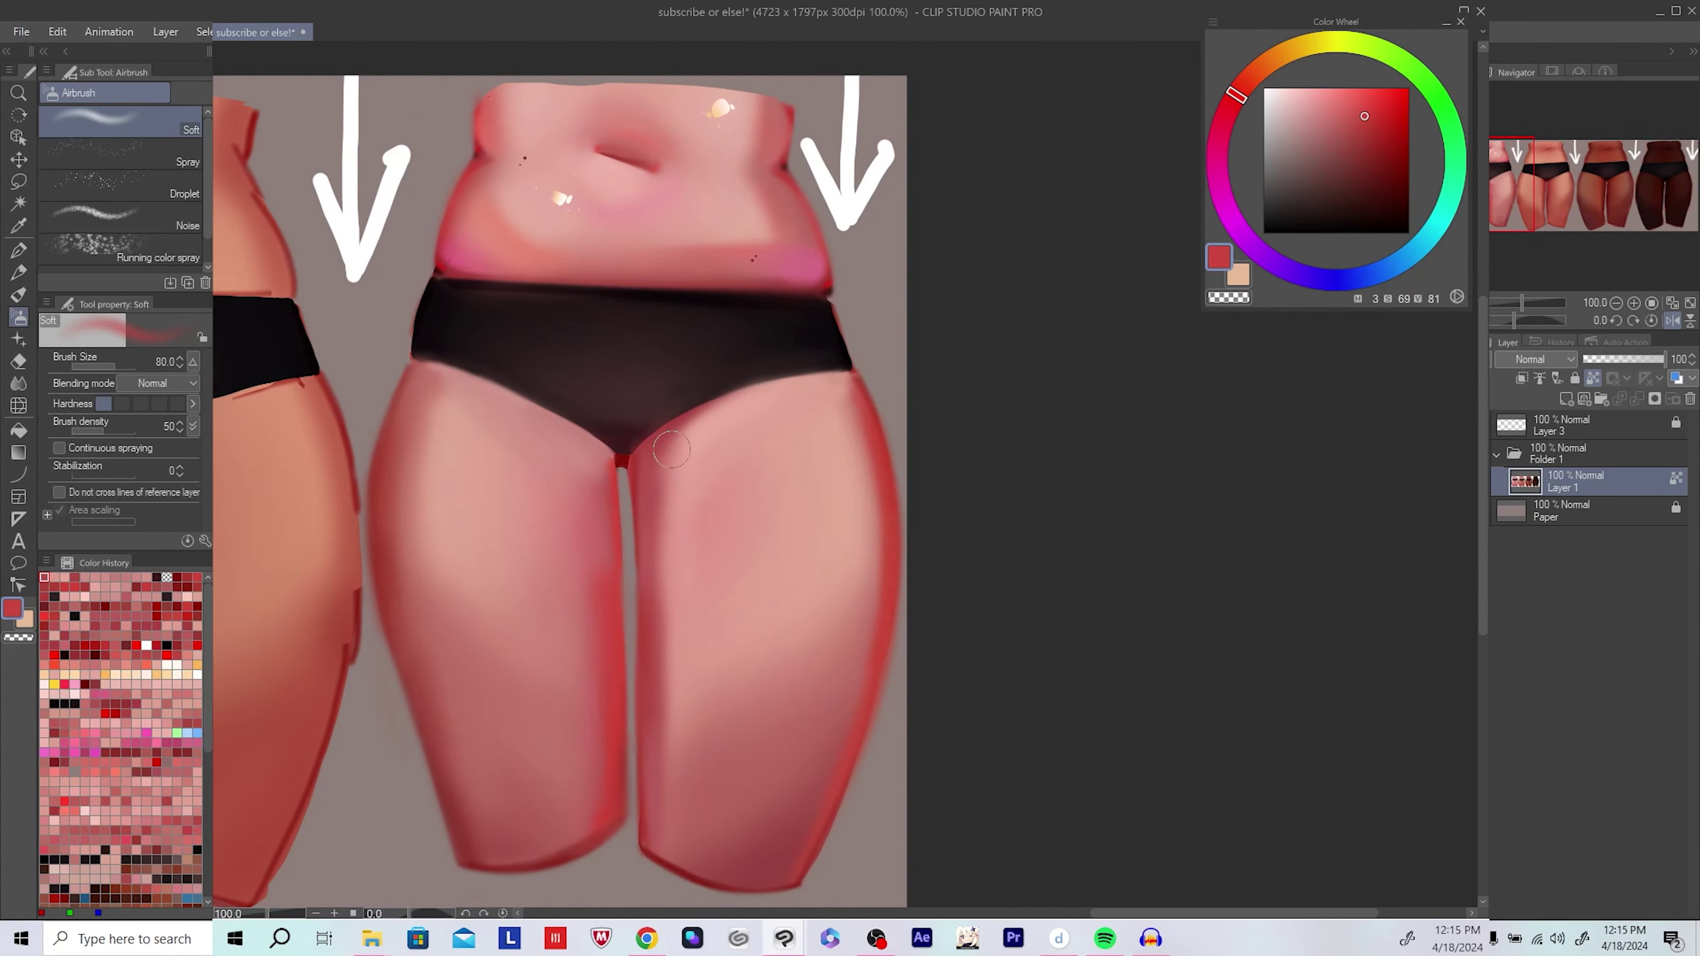
# Step: Airbrush light pink (hue 9, saturation 35, value 88) at size 120 over the middle of the lit thigh
pyautogui.keyDown('alt'); pyautogui.click(694, 463); pyautogui.keyUp('alt')
pyautogui.keyDown('alt'); pyautogui.click(749, 586); pyautogui.keyUp('alt')
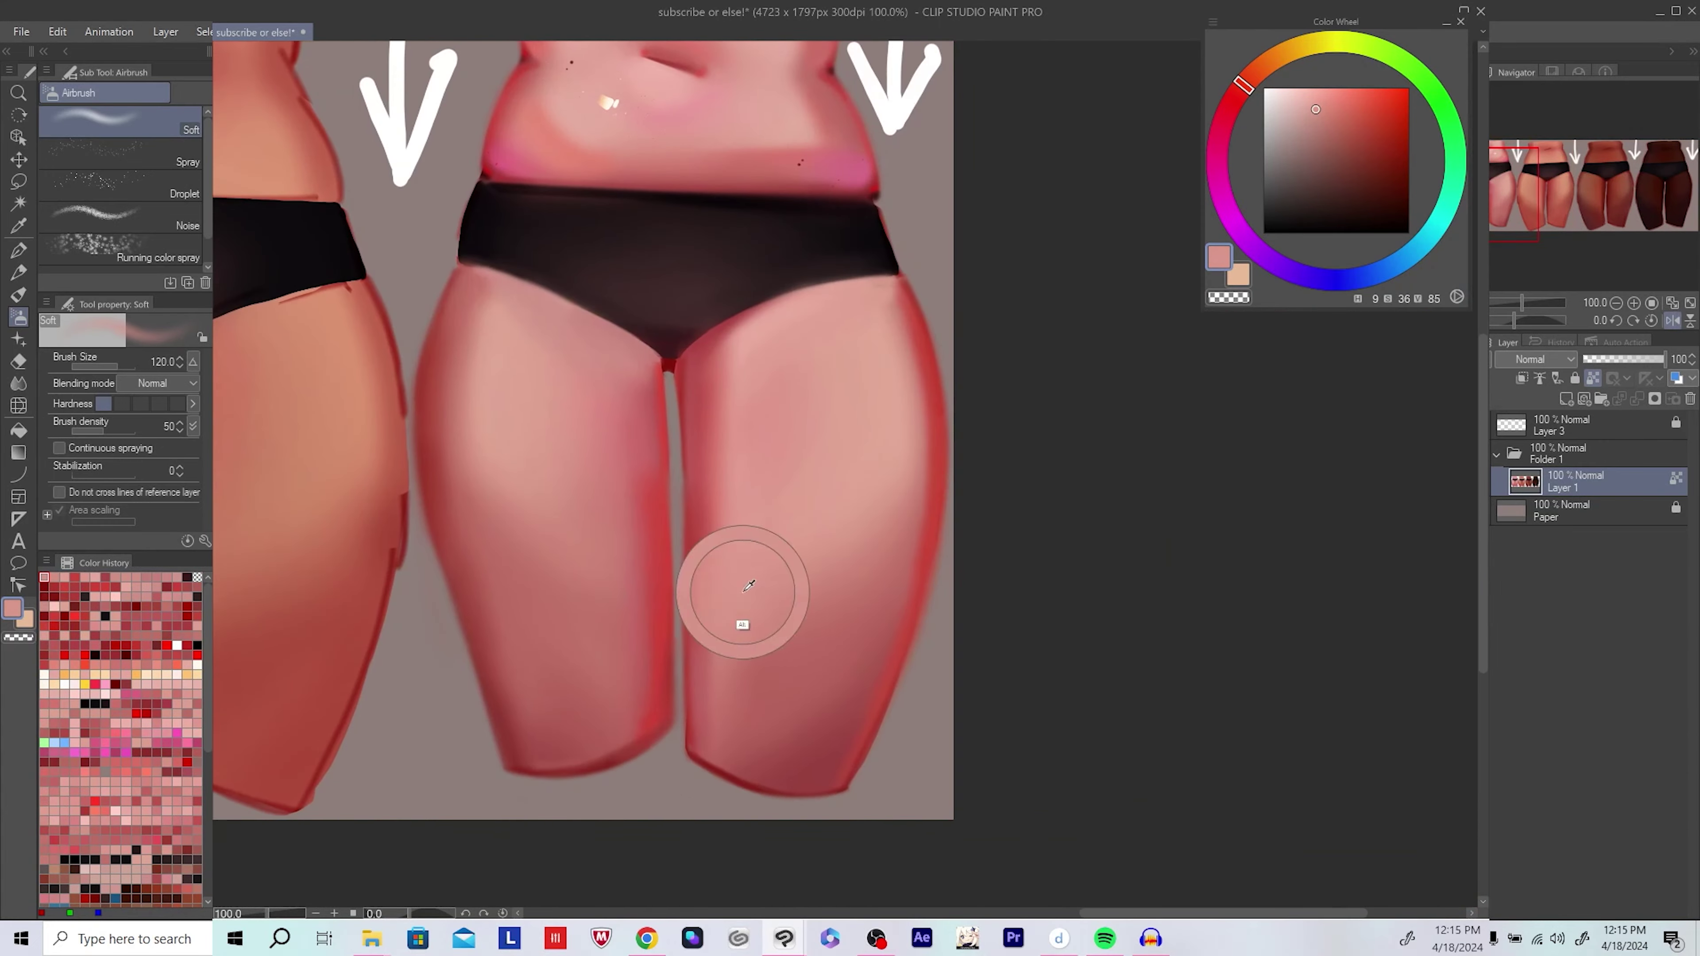
pyautogui.keyDown('alt'); pyautogui.click(797, 569); pyautogui.keyUp('alt')
pyautogui.moveTo(796, 569); pyautogui.dragTo(803, 602)
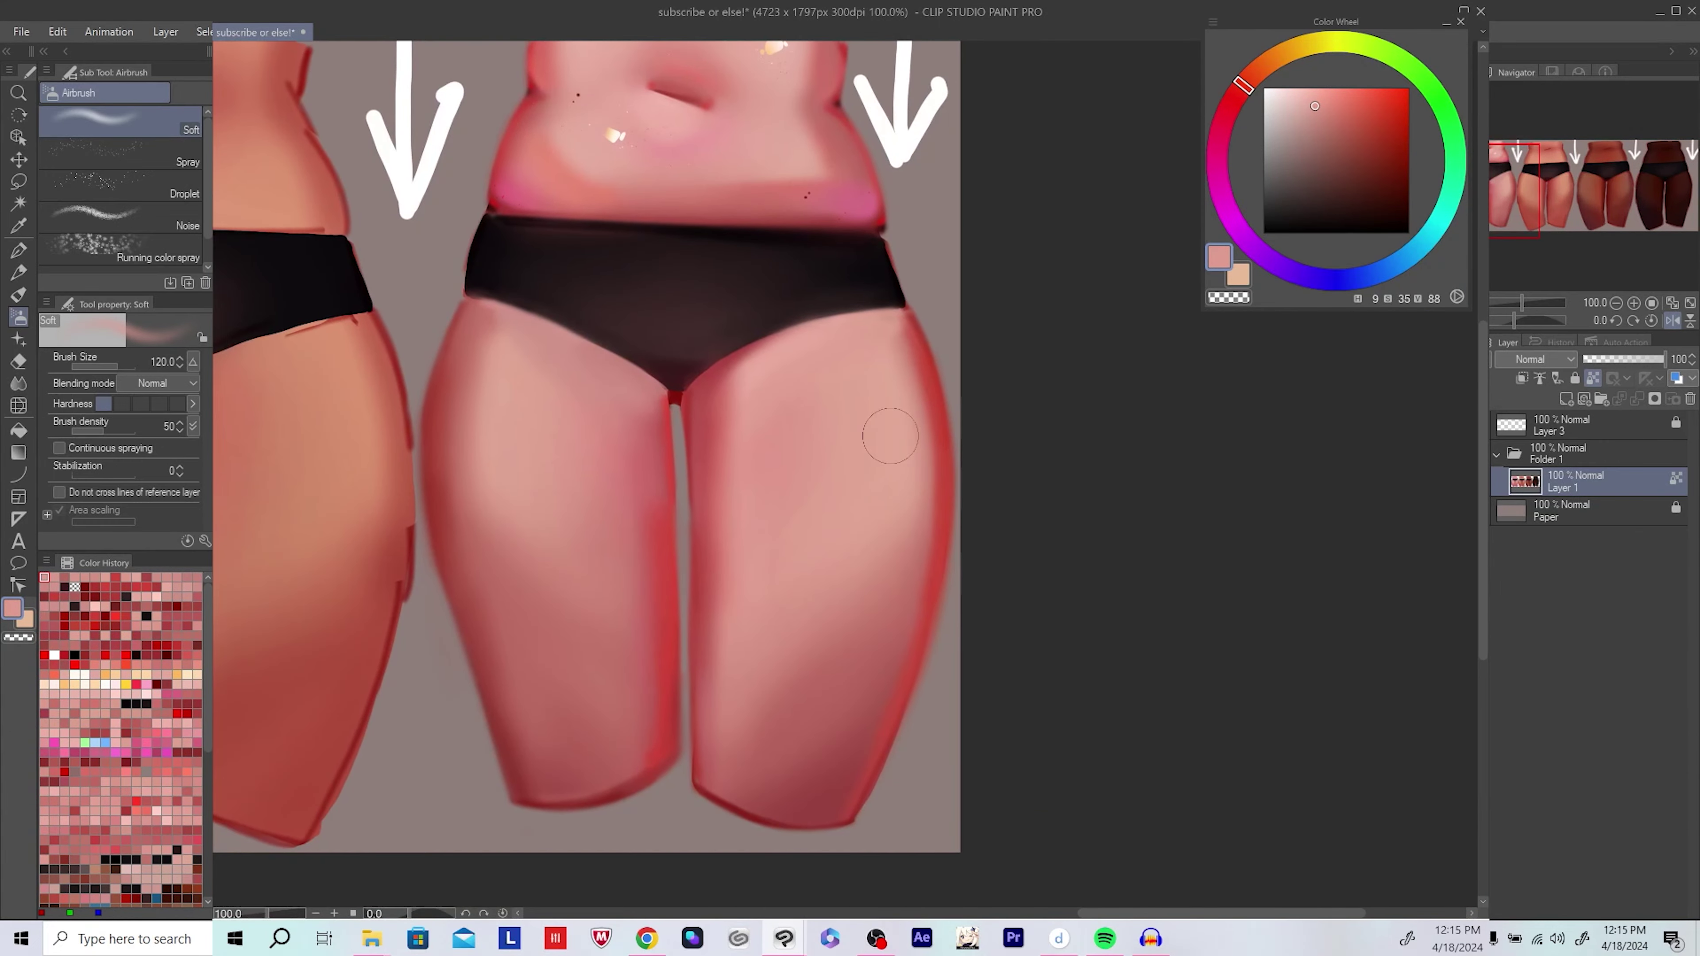
pyautogui.moveTo(890, 436)
pyautogui.mouseDown()
pyautogui.moveTo(1165, 344)
pyautogui.moveTo(817, 68)
pyautogui.mouseUp()
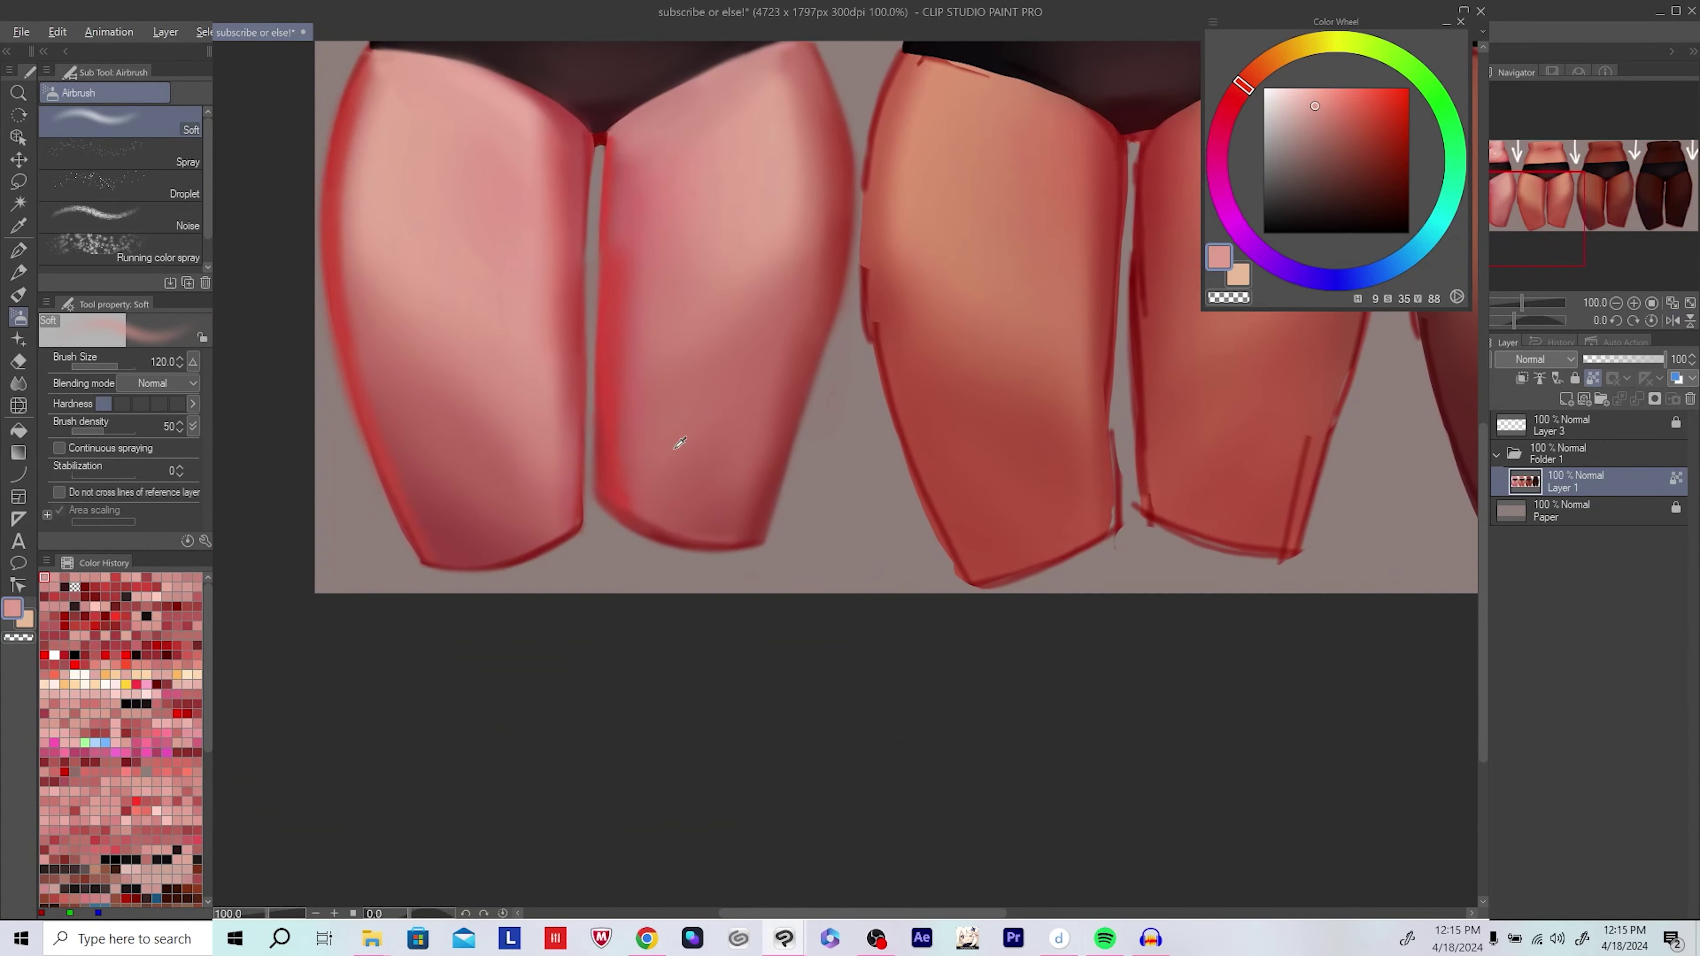
# Step: Airbrush dark red (hue 4, saturation 71, value 55) at size 80 along the shaded thigh's lower edge
pyautogui.press('[')
pyautogui.keyDown('alt'); pyautogui.click(727, 543); pyautogui.keyUp('alt')
pyautogui.press('h')
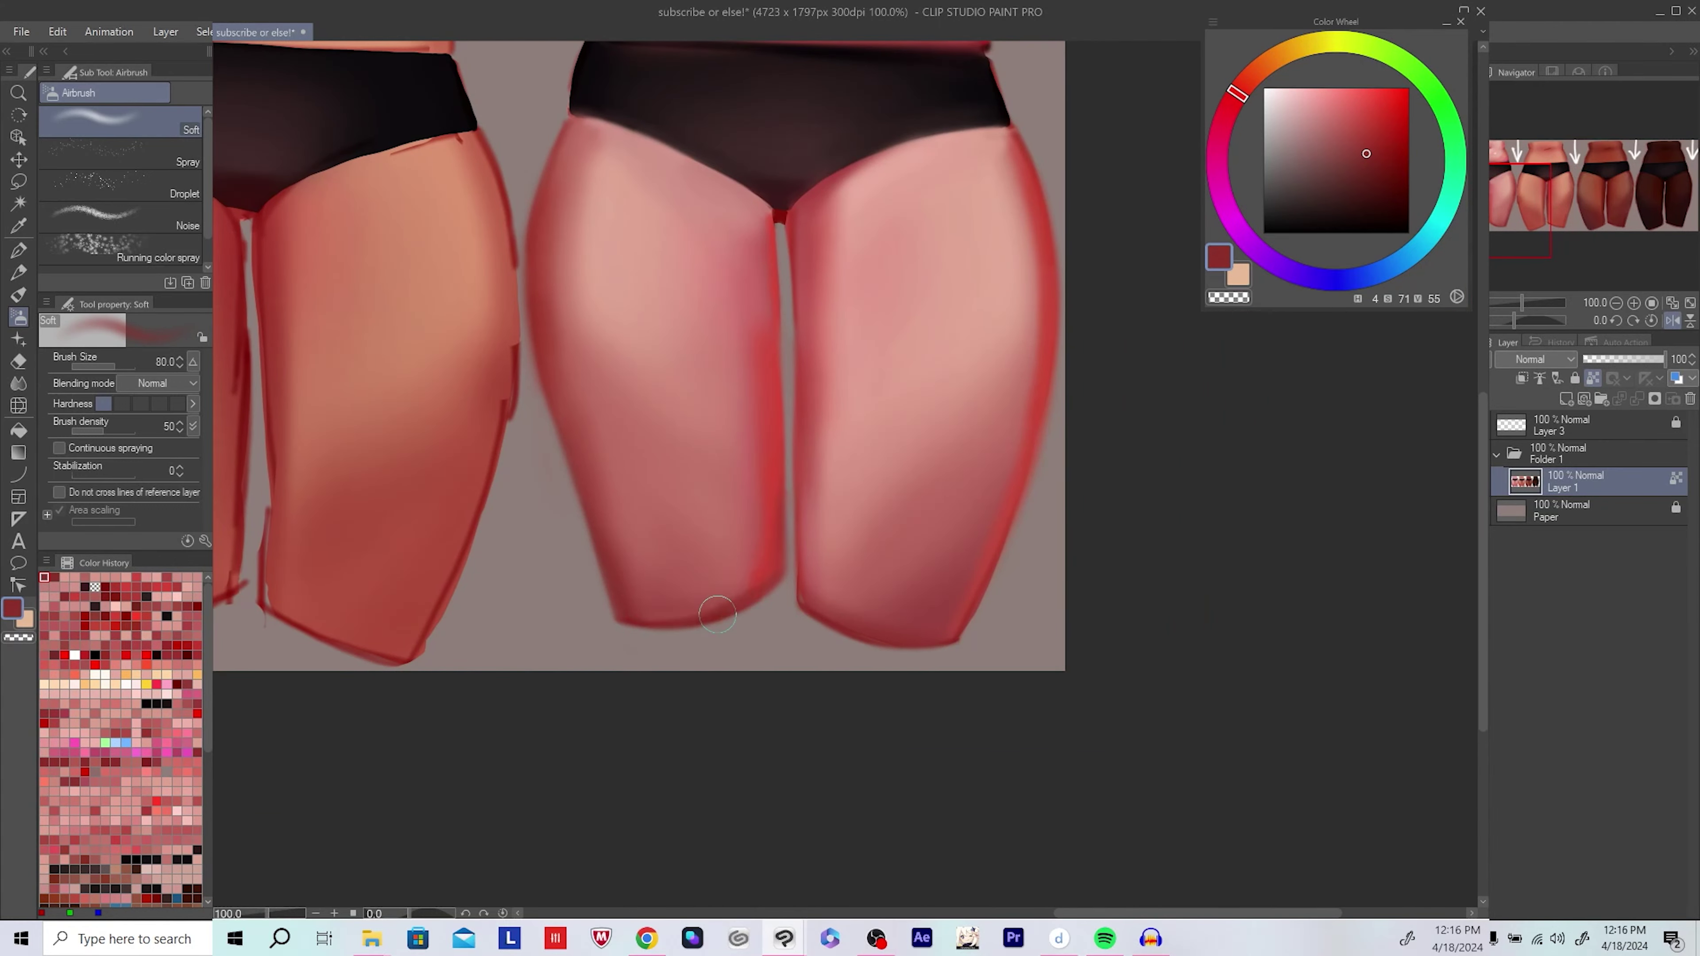
pyautogui.press('h')
# Step: Round off the lower corners of both thighs with the transparent airbrush at sizes 25 and 50
pyautogui.moveTo(851, 478)
pyautogui.mouseDown()
pyautogui.moveTo(586, 585)
pyautogui.moveTo(656, 525)
pyautogui.moveTo(588, 558)
pyautogui.moveTo(578, 593)
pyautogui.mouseUp()
pyautogui.press('[')
pyautogui.press('[')
pyautogui.press('[')
pyautogui.press('[')
pyautogui.press('[')
pyautogui.press('[')
pyautogui.press('[')
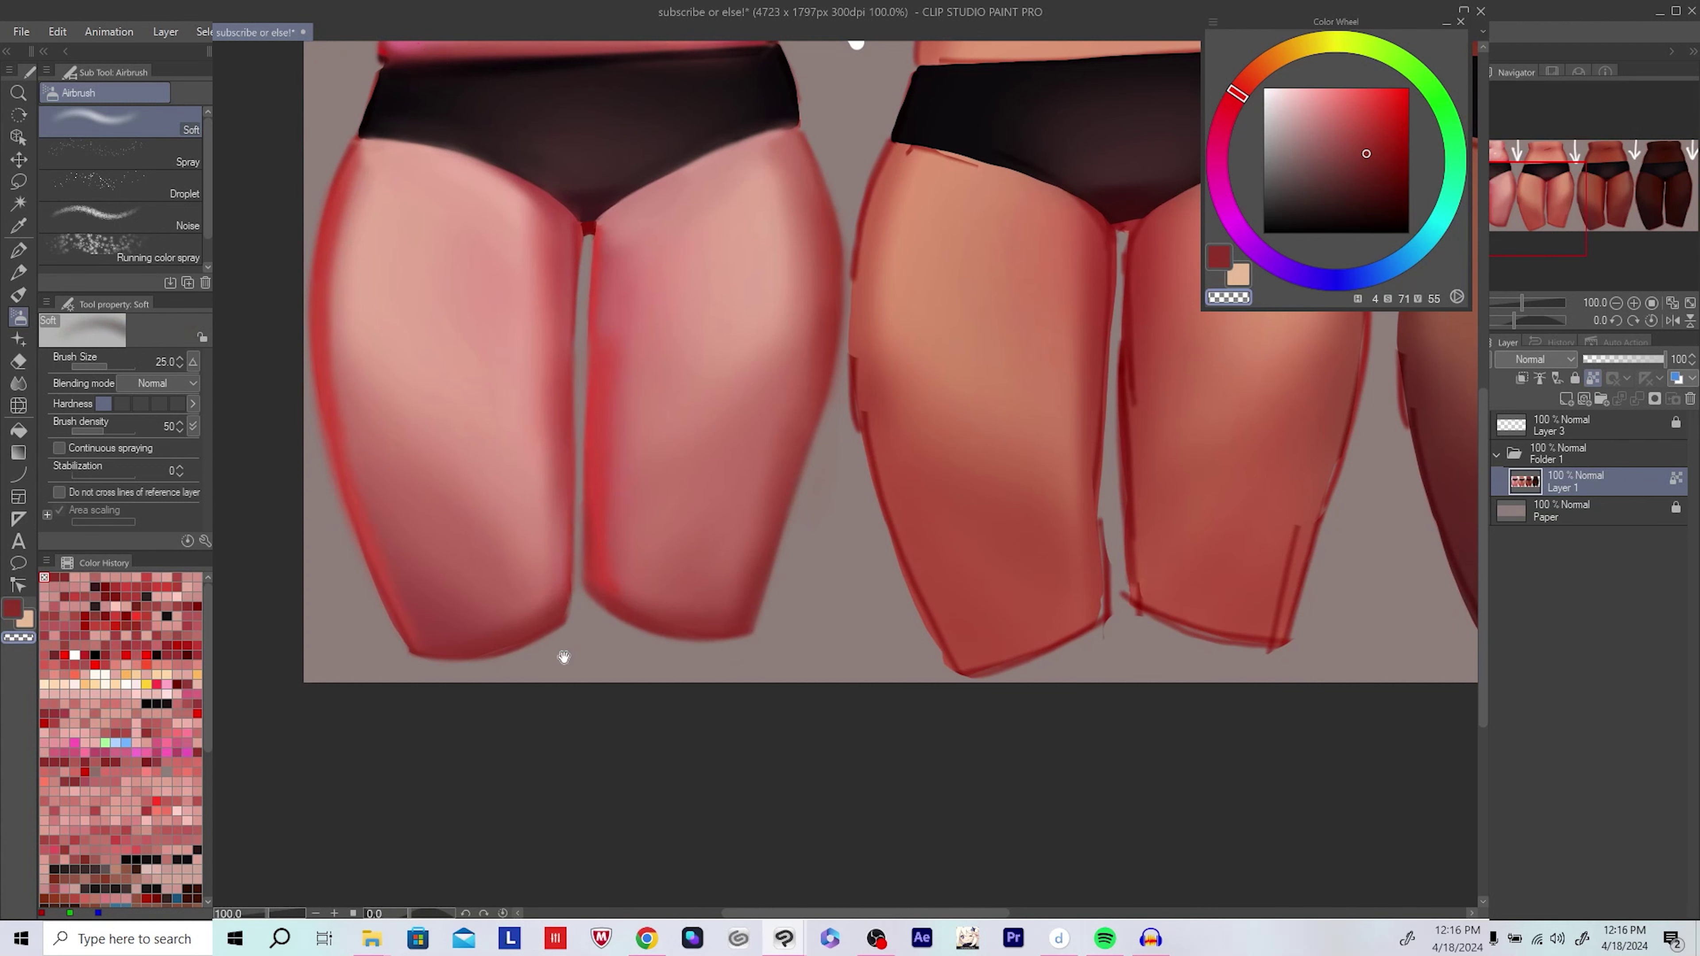
pyautogui.moveTo(563, 657); pyautogui.dragTo(561, 666)
pyautogui.press(']')
pyautogui.press(']')
pyautogui.press(']')
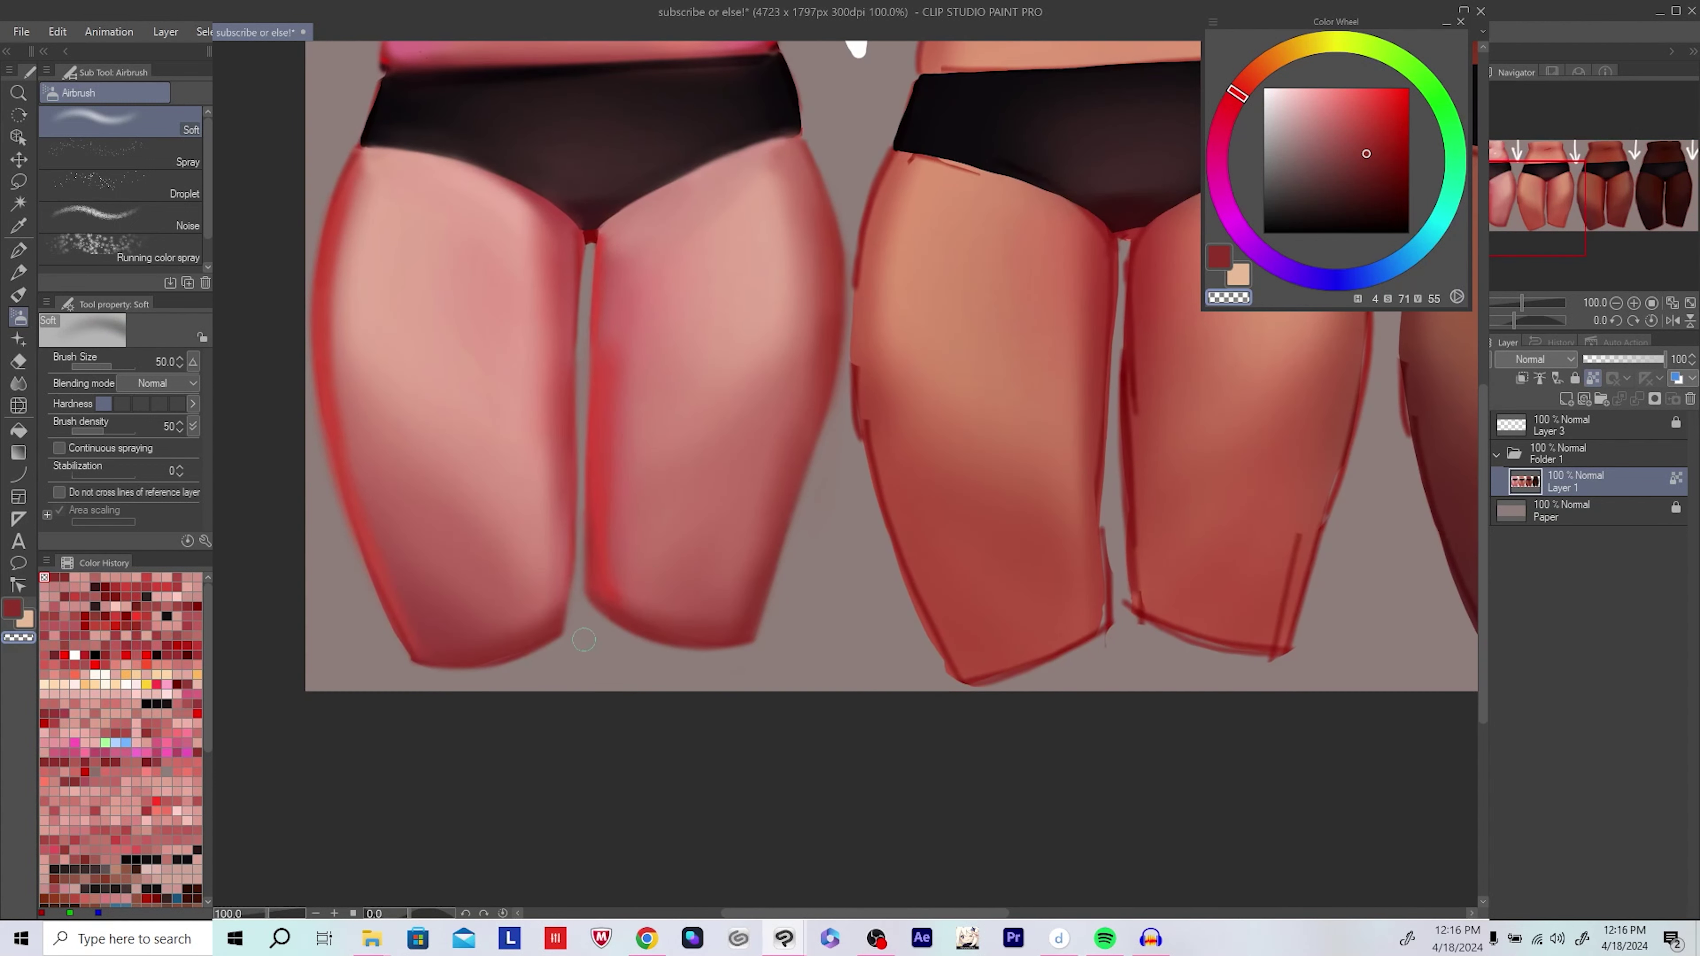
pyautogui.moveTo(766, 641); pyautogui.dragTo(762, 652)
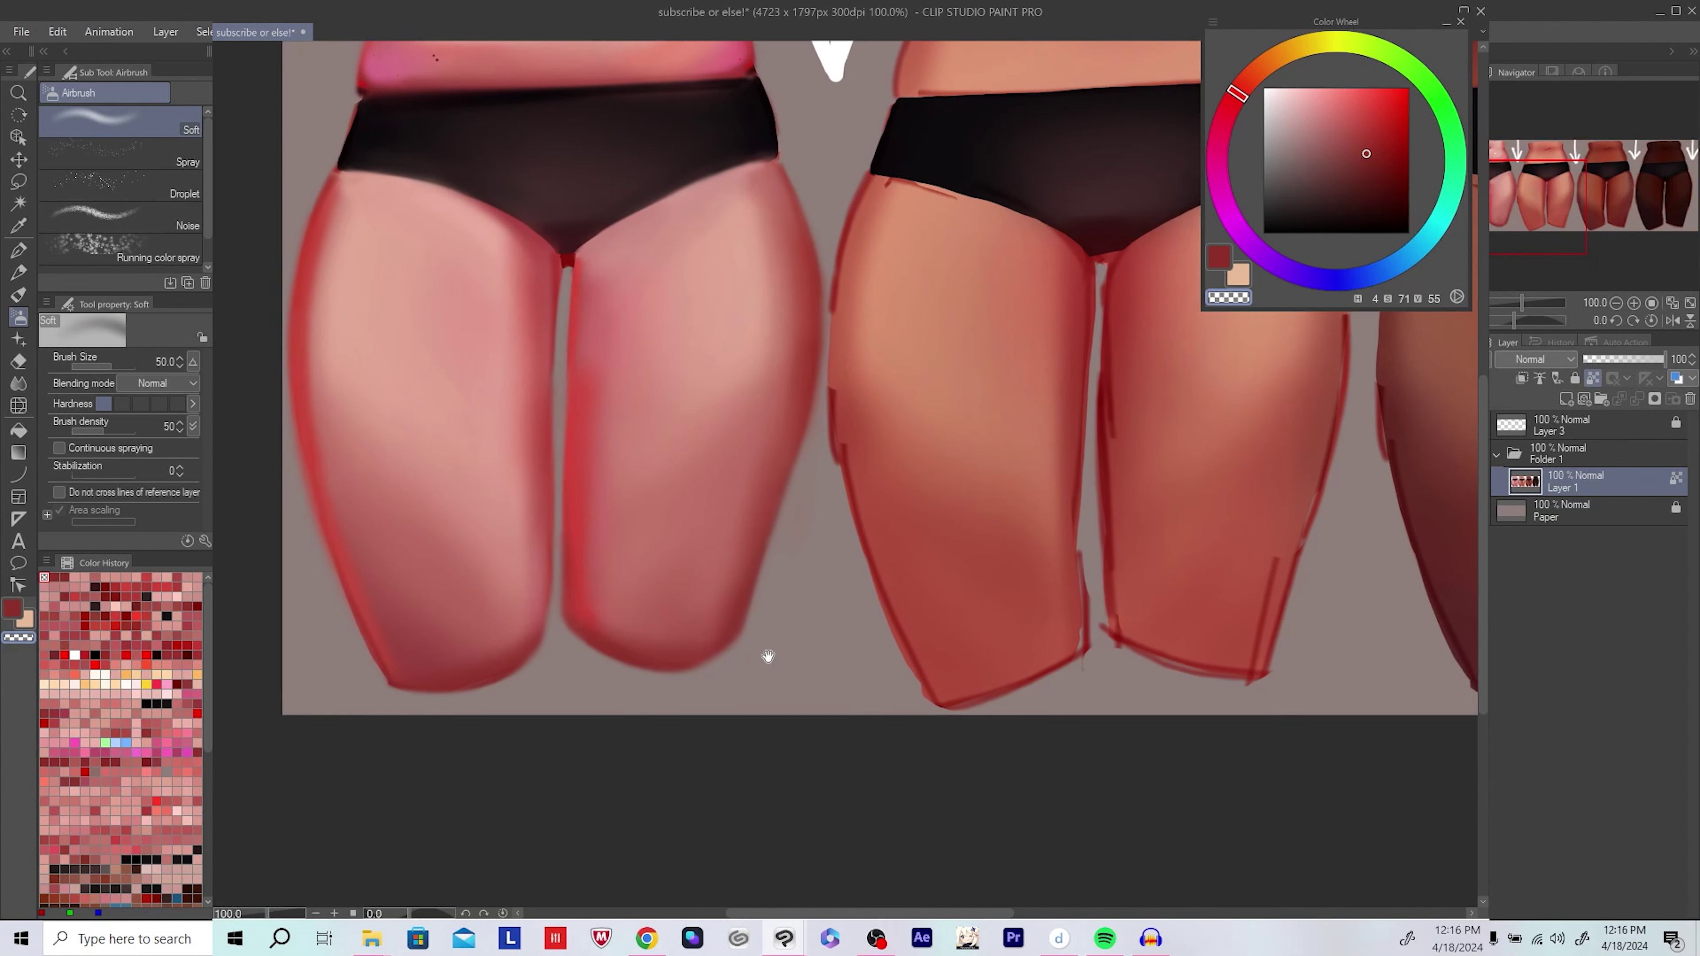
# Step: Airbrush dark red (hue 4, saturation 64, value 58) at size 70 around the shaded thigh's rounded end, and save the file
pyautogui.press(']')
pyautogui.press(']')
pyautogui.scroll(-2, 808, 592)
pyautogui.scroll(-1, 730, 629)
pyautogui.moveTo(798, 600); pyautogui.dragTo(705, 655)
pyautogui.scroll(2, 691, 610)
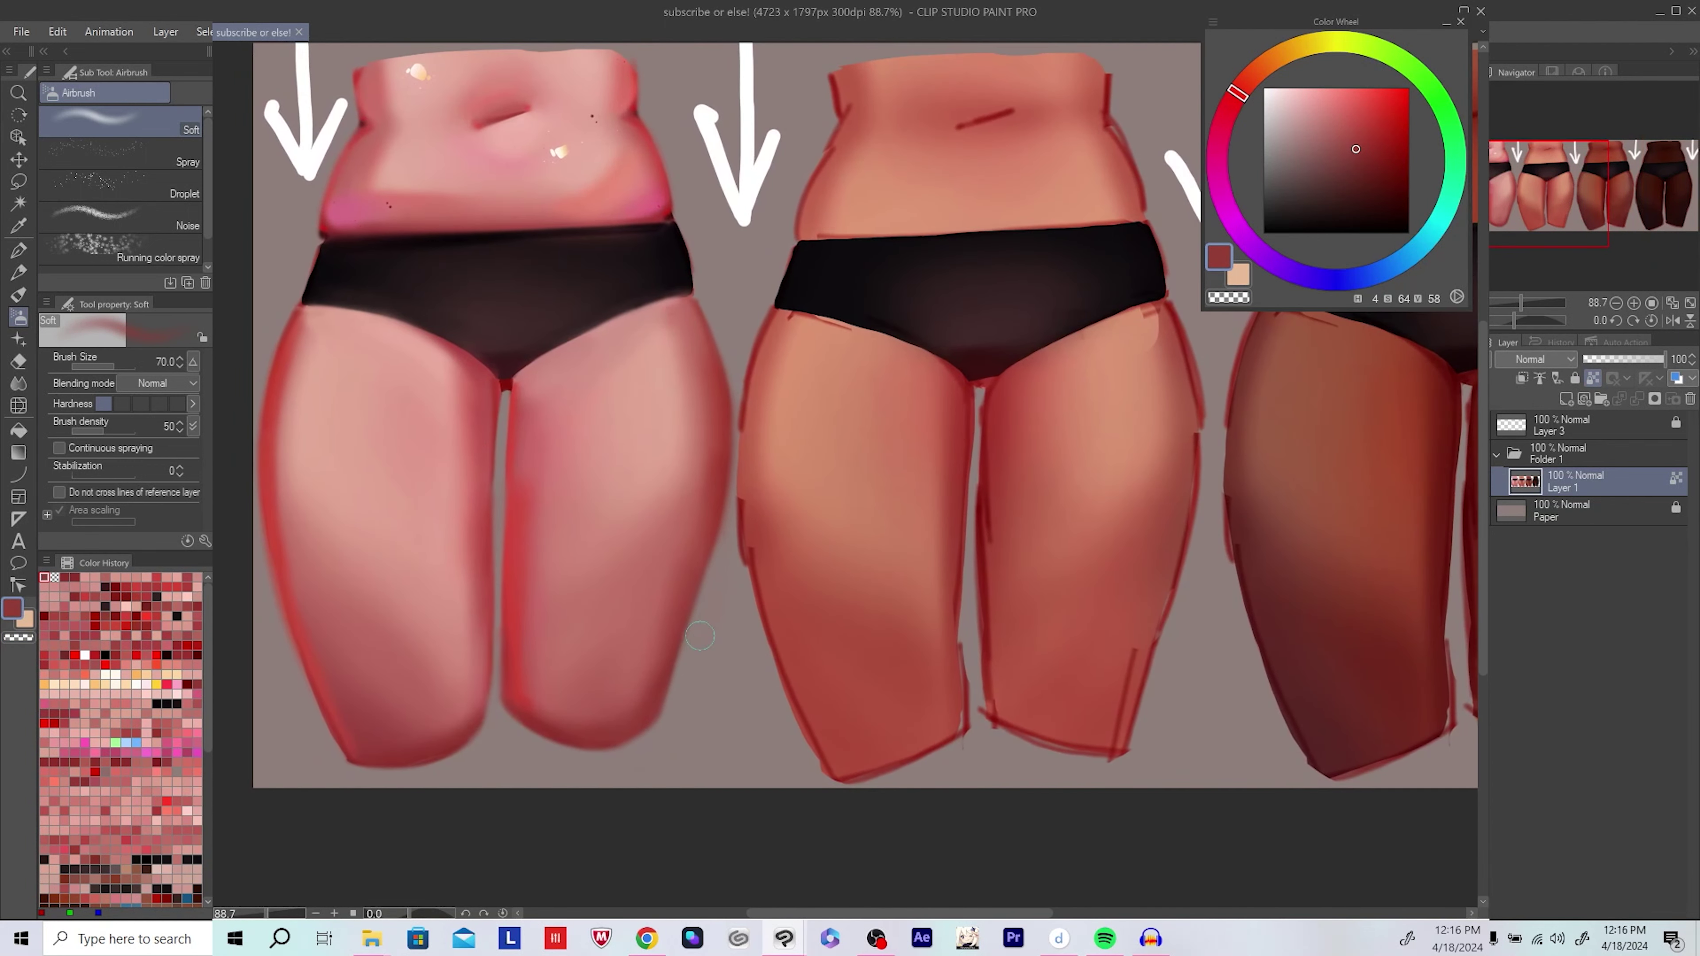
# Step: Soften the shaded thigh's inner side with airbrushed pinks (hue 7, saturation 36, value 80; hue 6, saturation 38, value 86) at sizes 80 and 150
pyautogui.keyDown('alt'); pyautogui.click(492, 415); pyautogui.keyUp('alt')
pyautogui.keyDown('alt'); pyautogui.click(533, 528); pyautogui.keyUp('alt')
pyautogui.press(']')
pyautogui.press(']')
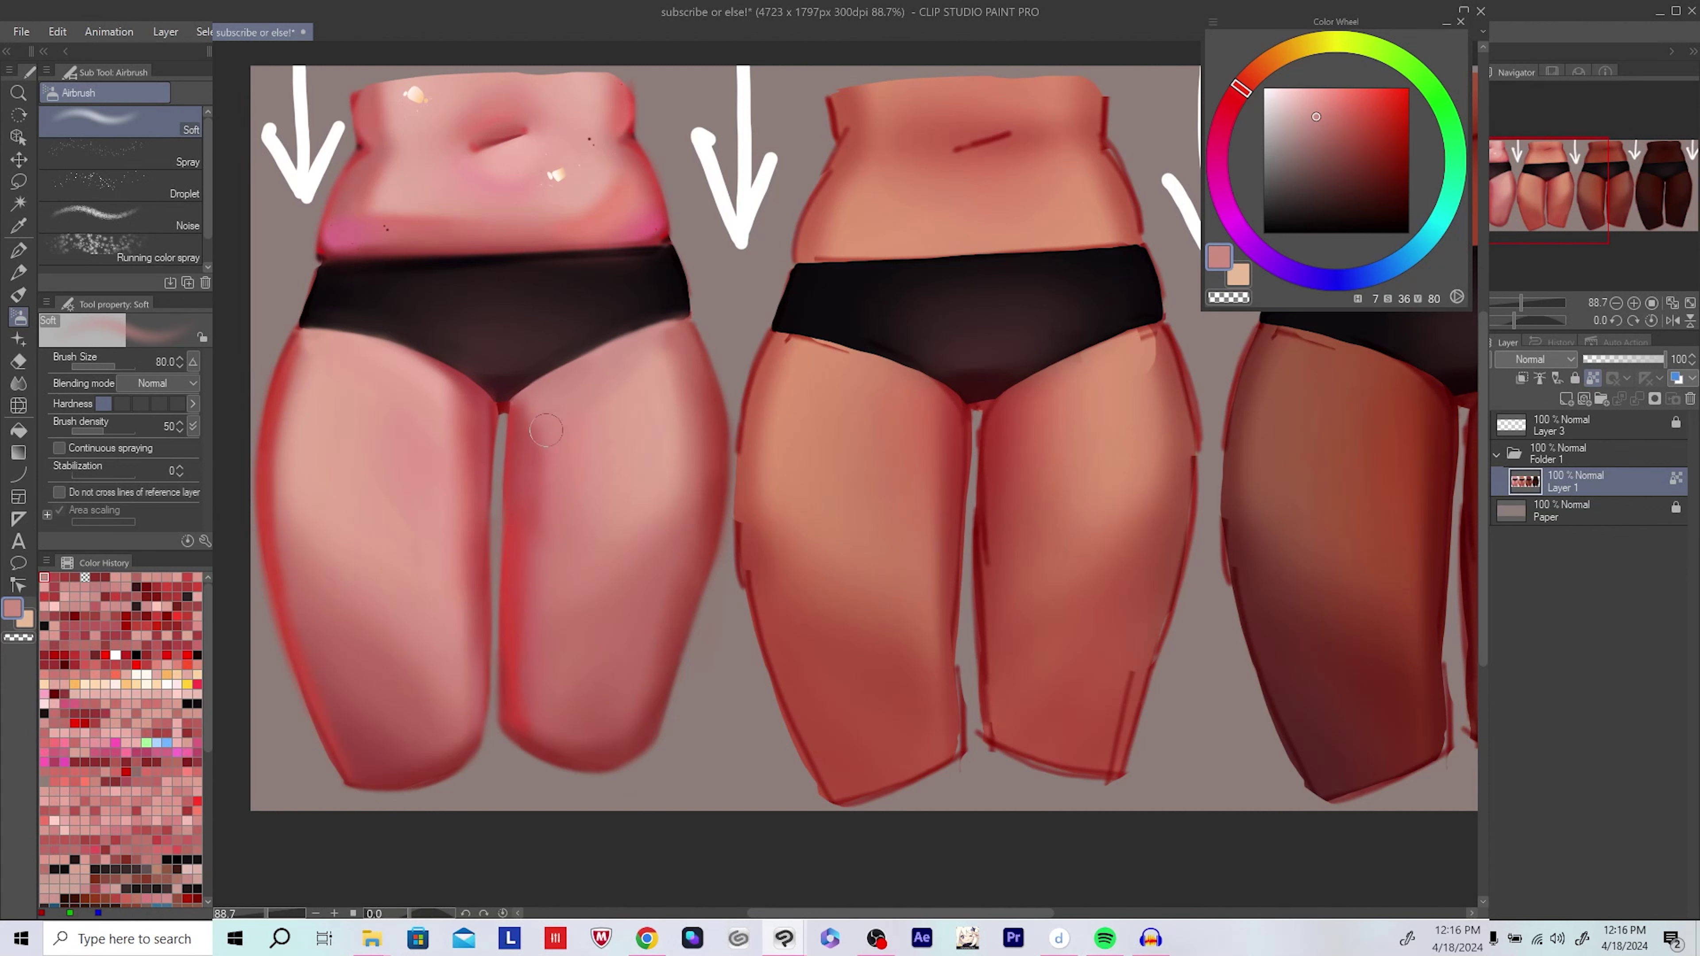
pyautogui.keyDown('alt'); pyautogui.click(520, 487); pyautogui.keyUp('alt')
pyautogui.keyDown('alt'); pyautogui.click(533, 629); pyautogui.keyUp('alt')
pyautogui.moveTo(534, 630); pyautogui.dragTo(569, 619)
pyautogui.press('h')
pyautogui.hscroll(5, 505, 689)
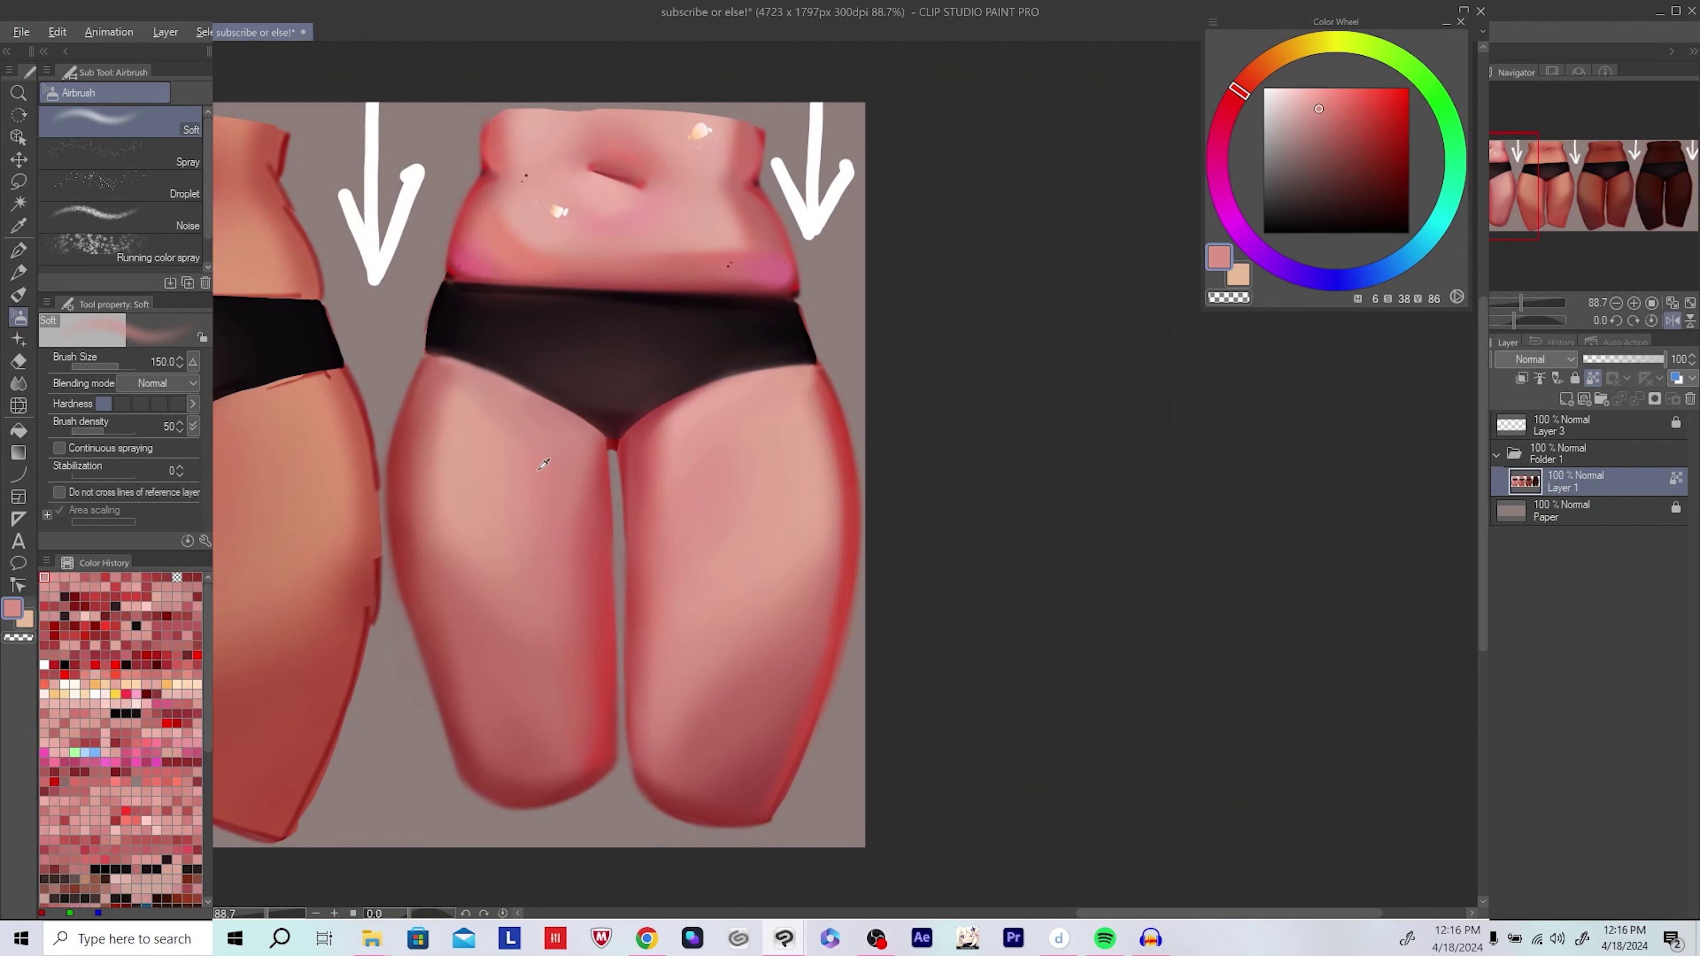
# Step: Airbrush peach (hue 13, saturation 33, value 87) and pink (hue 8, saturation 39, value 85) over the shaded thigh at size 150
pyautogui.keyDown('alt'); pyautogui.click(429, 375); pyautogui.keyUp('alt')
pyautogui.moveTo(429, 375); pyautogui.dragTo(395, 549)
pyautogui.press('h')
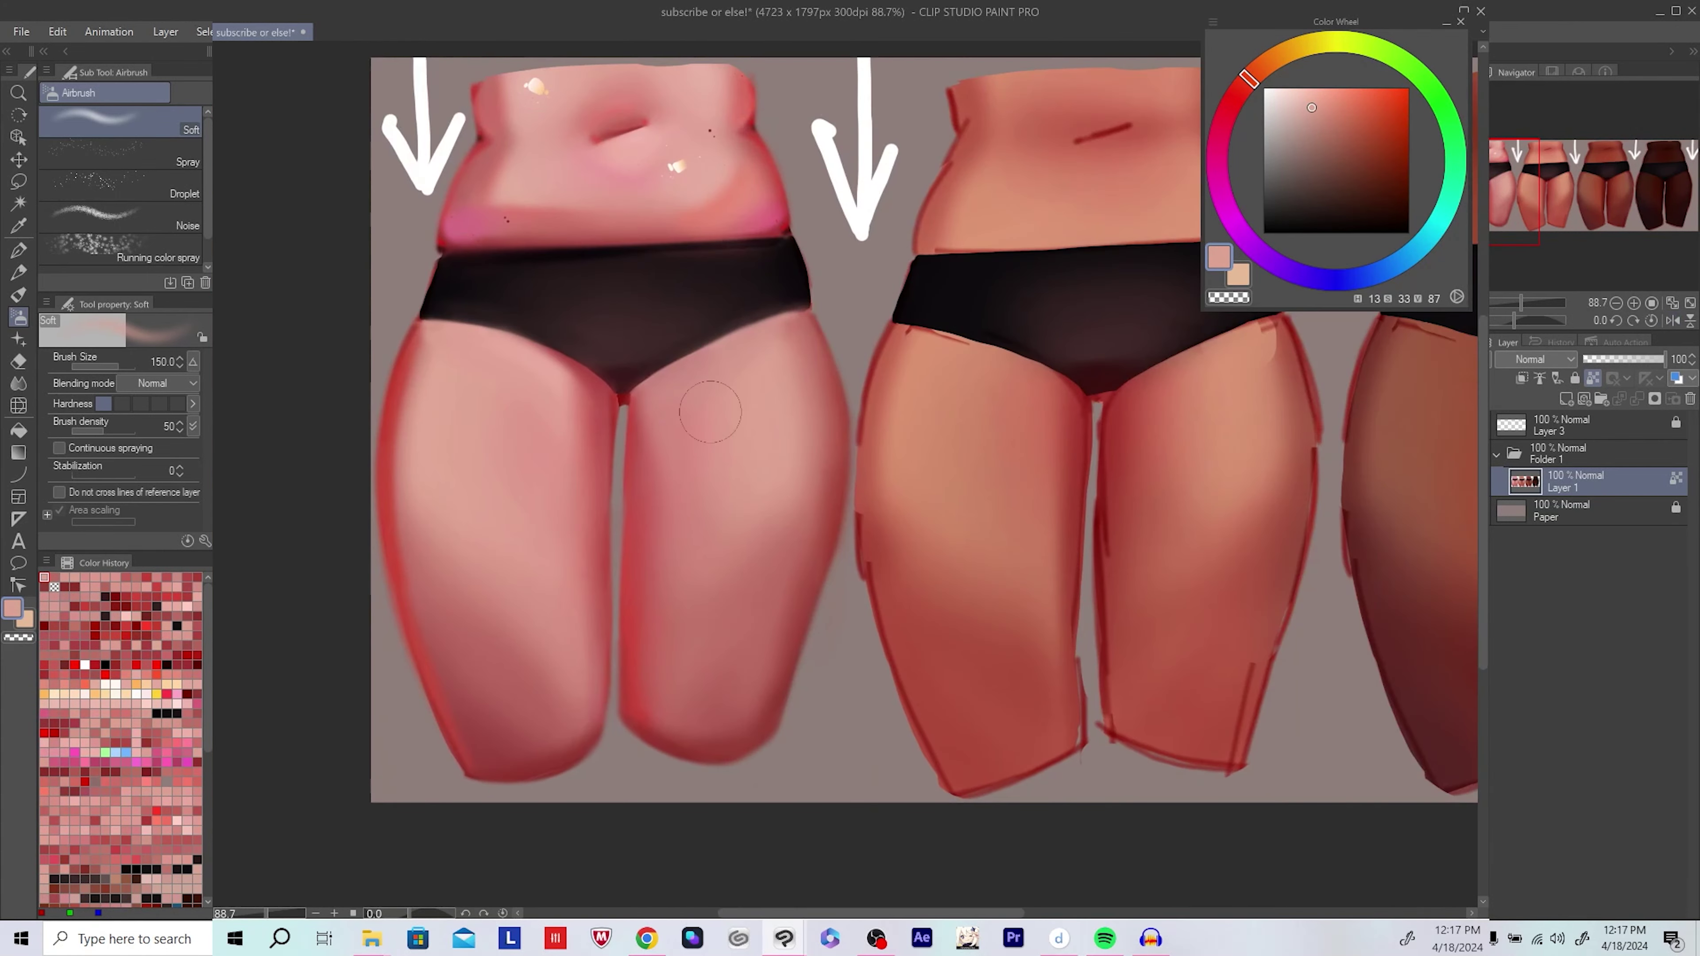
pyautogui.keyDown('alt'); pyautogui.click(721, 703); pyautogui.keyUp('alt')
pyautogui.press('h')
# Step: Tint the shaded thigh's inner side with airbrushed red (hue 0, saturation 100, value 91) and pink (hue 342, saturation 50, value 100) at size 60
pyautogui.press('[')
pyautogui.press('[')
pyautogui.press('[')
pyautogui.press('[')
pyautogui.press('[')
pyautogui.press('[')
pyautogui.scroll(-1, 660, 599)
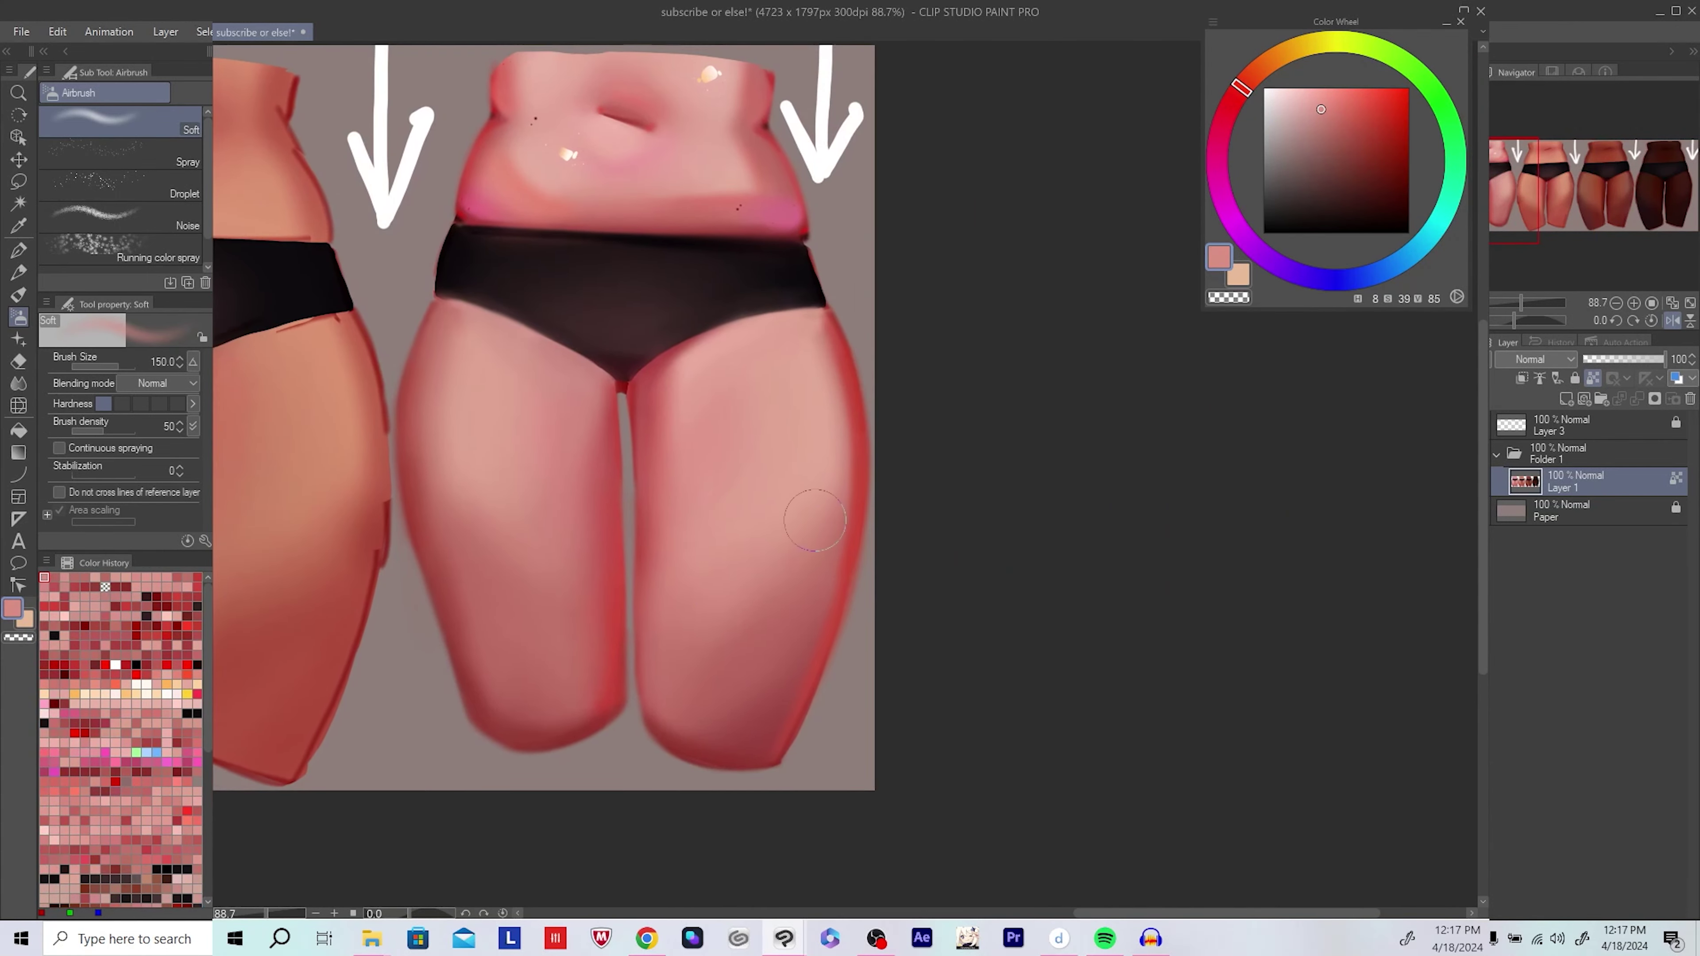
pyautogui.scroll(2, 663, 549)
pyautogui.keyDown('alt'); pyautogui.click(662, 531); pyautogui.keyUp('alt')
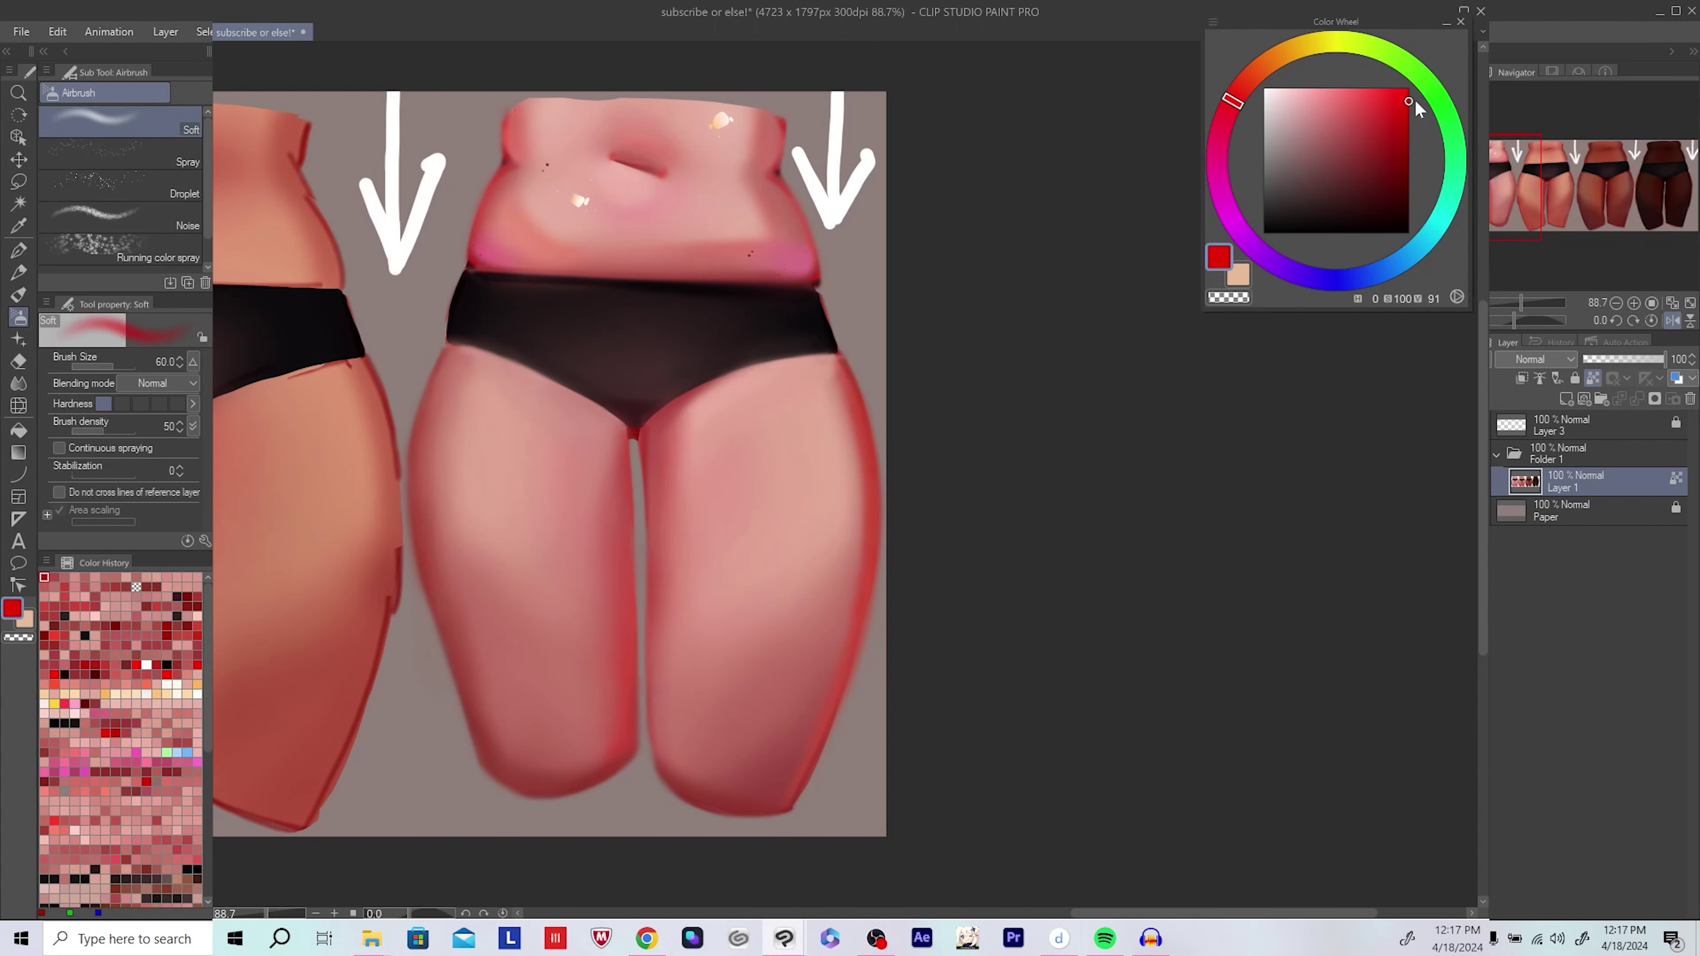
pyautogui.moveTo(1418, 109); pyautogui.dragTo(1418, 111)
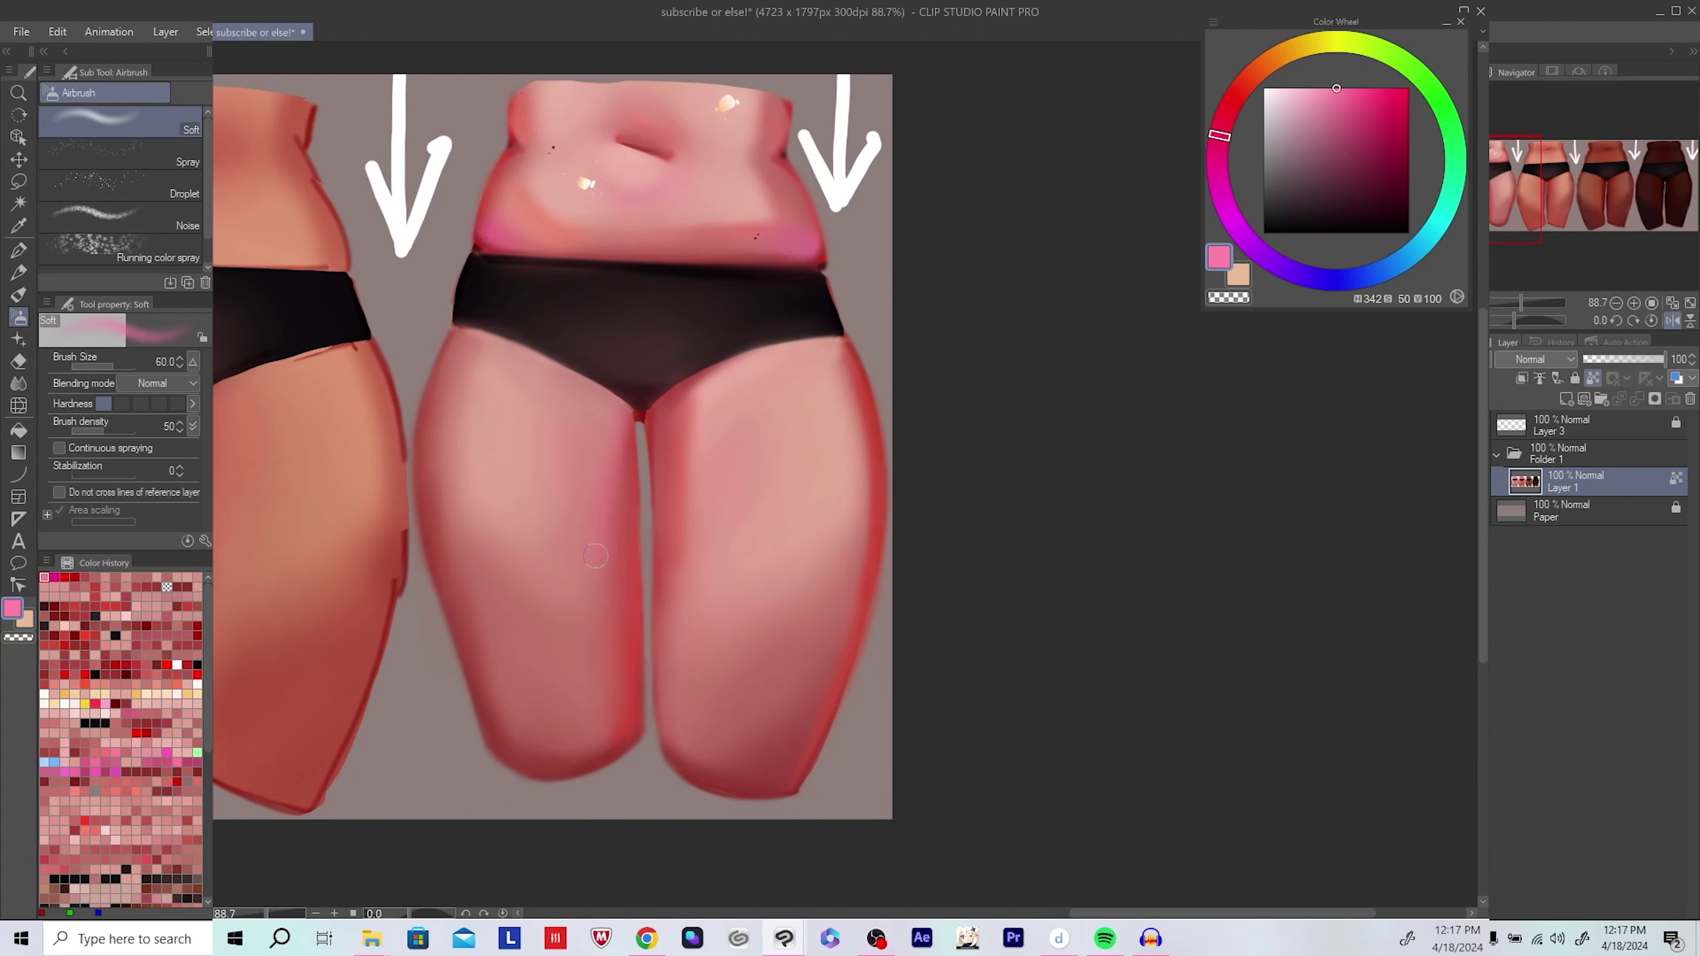
# Step: Airbrush bright orange (hue 17, saturation 88, value 100) at size 60 along the lit thigh's outer edge
pyautogui.keyDown('alt'); pyautogui.click(866, 395); pyautogui.keyUp('alt')
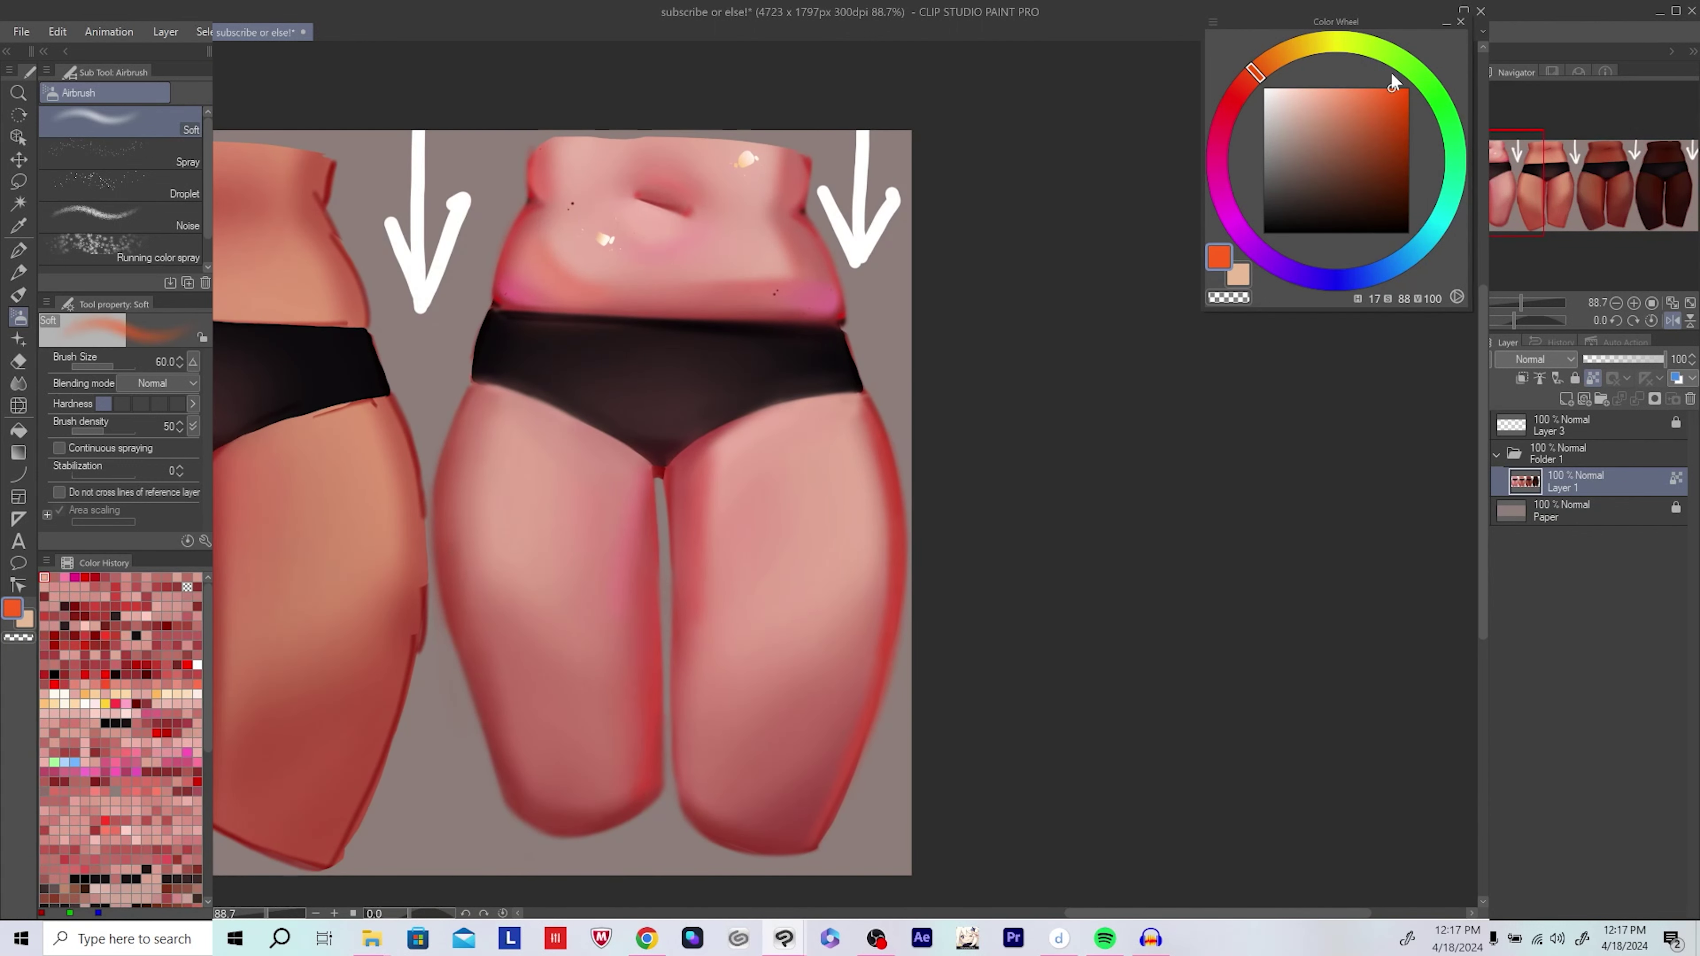
pyautogui.press('h')
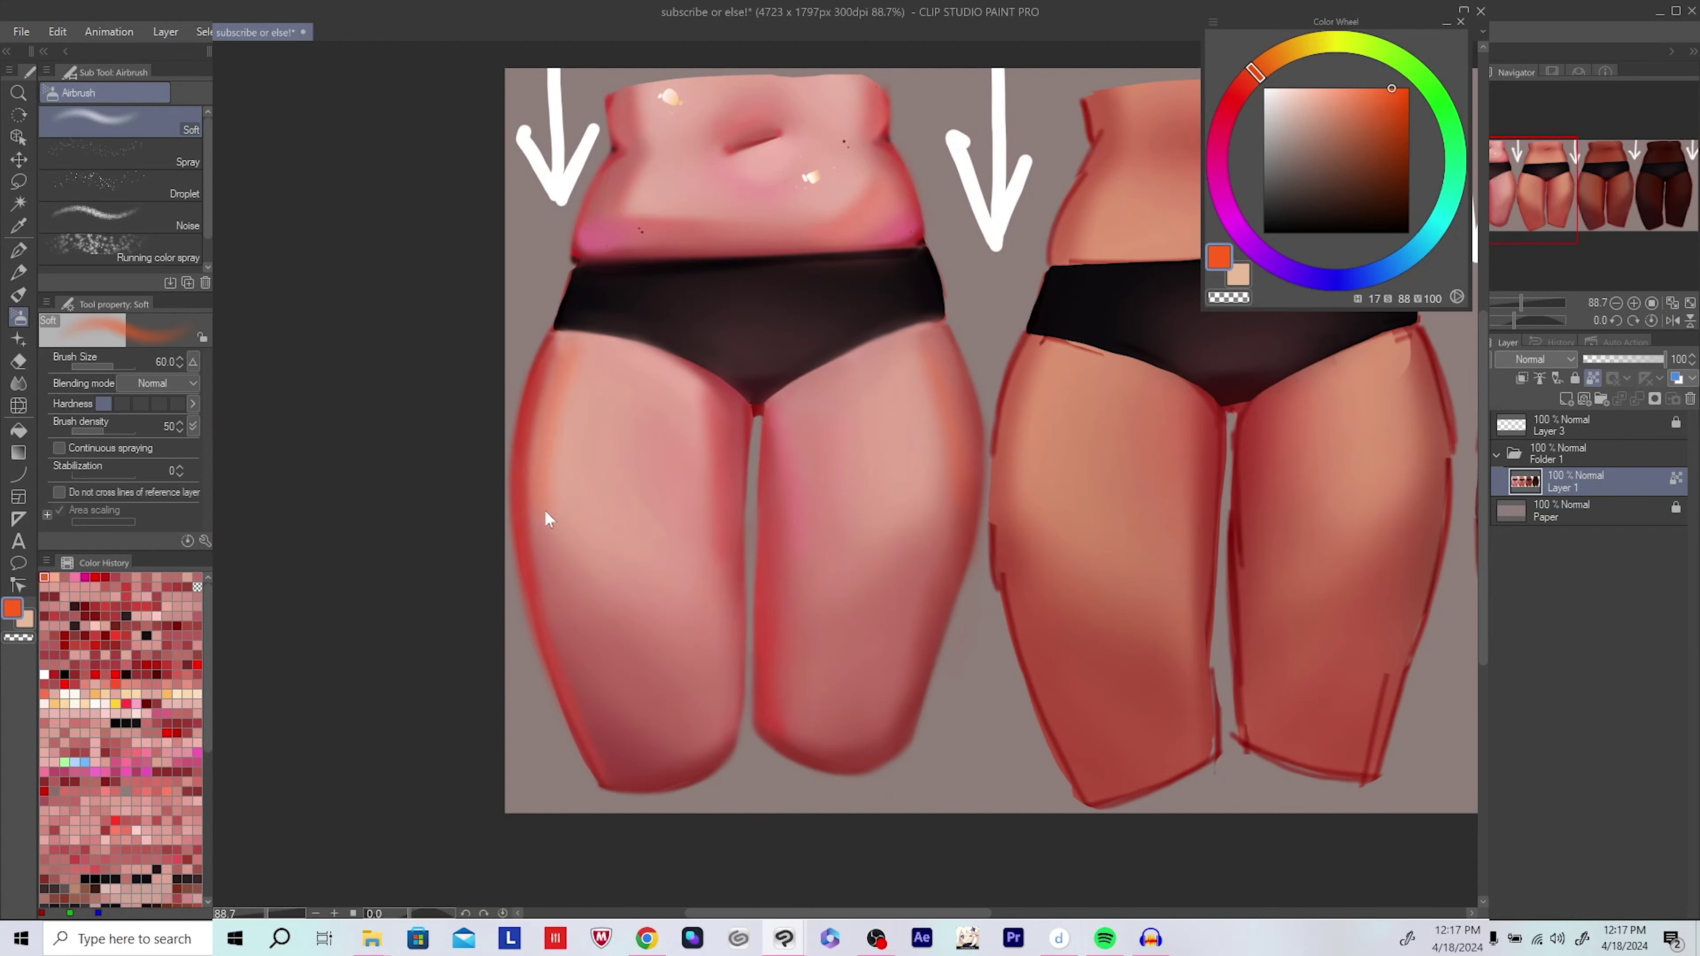
# Step: Airbrush orange (hue 15, saturation 72, value 100) at size 60 and red (hue 7, saturation 47, value 76) at size 80 along the lit thigh's outer edge
pyautogui.keyDown('alt'); pyautogui.click(503, 408); pyautogui.keyUp('alt')
pyautogui.keyDown('alt'); pyautogui.click(432, 587); pyautogui.keyUp('alt')
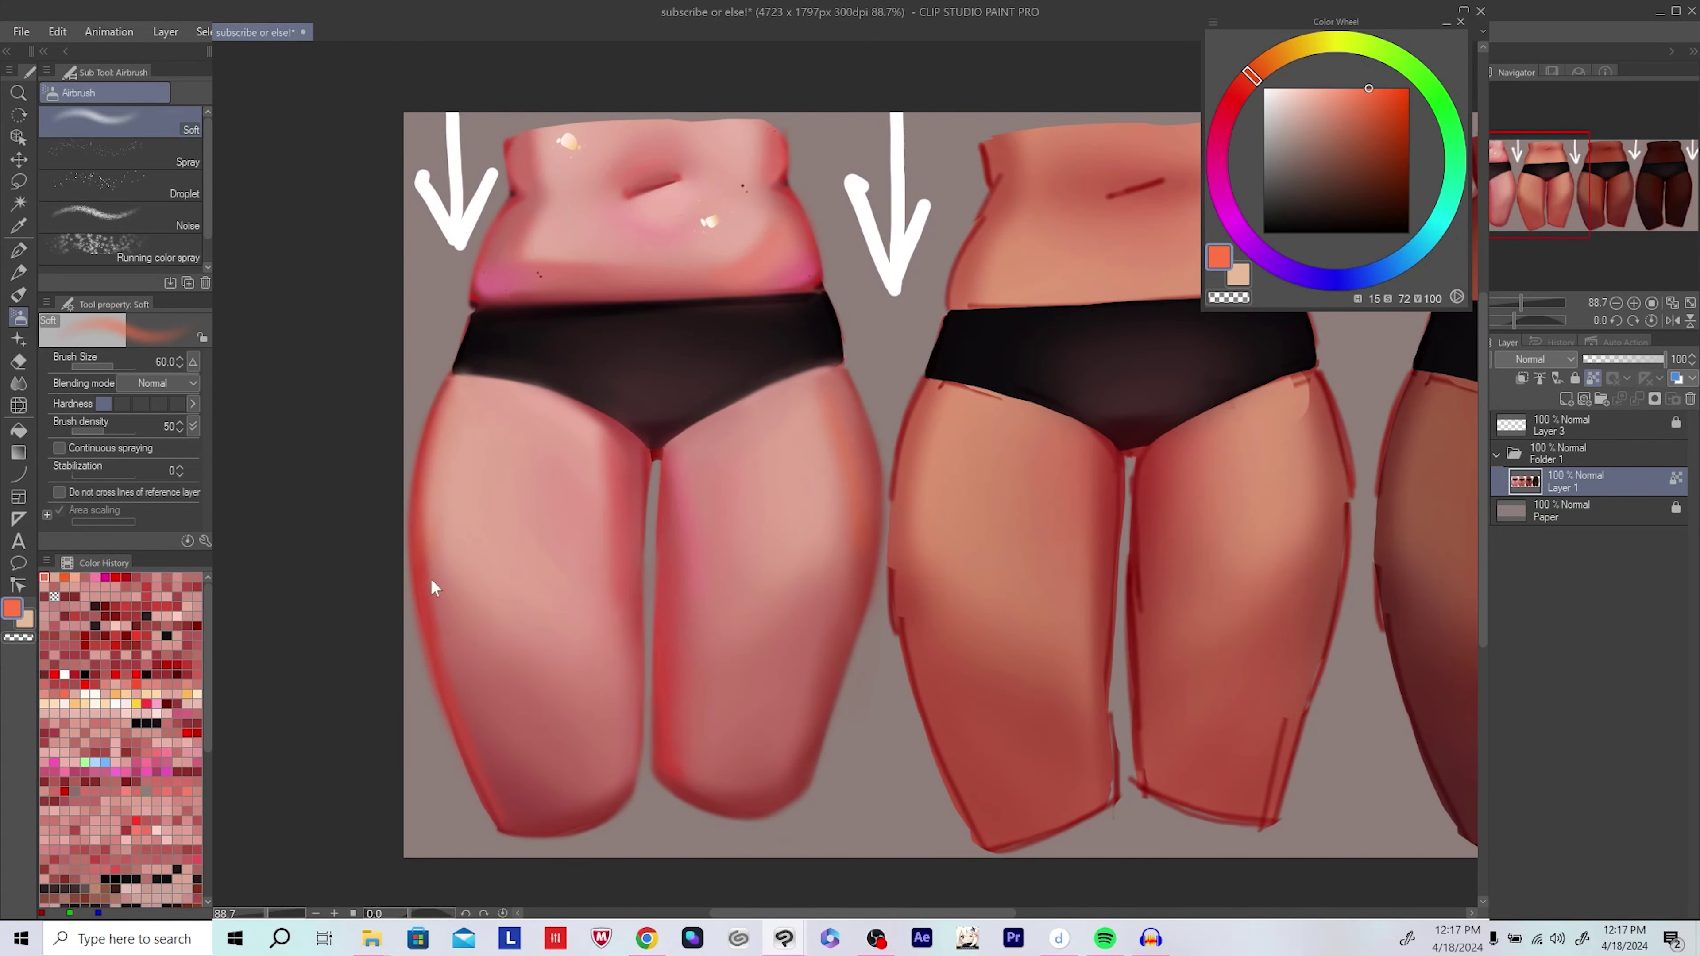
pyautogui.keyDown('alt'); pyautogui.click(432, 617); pyautogui.keyUp('alt')
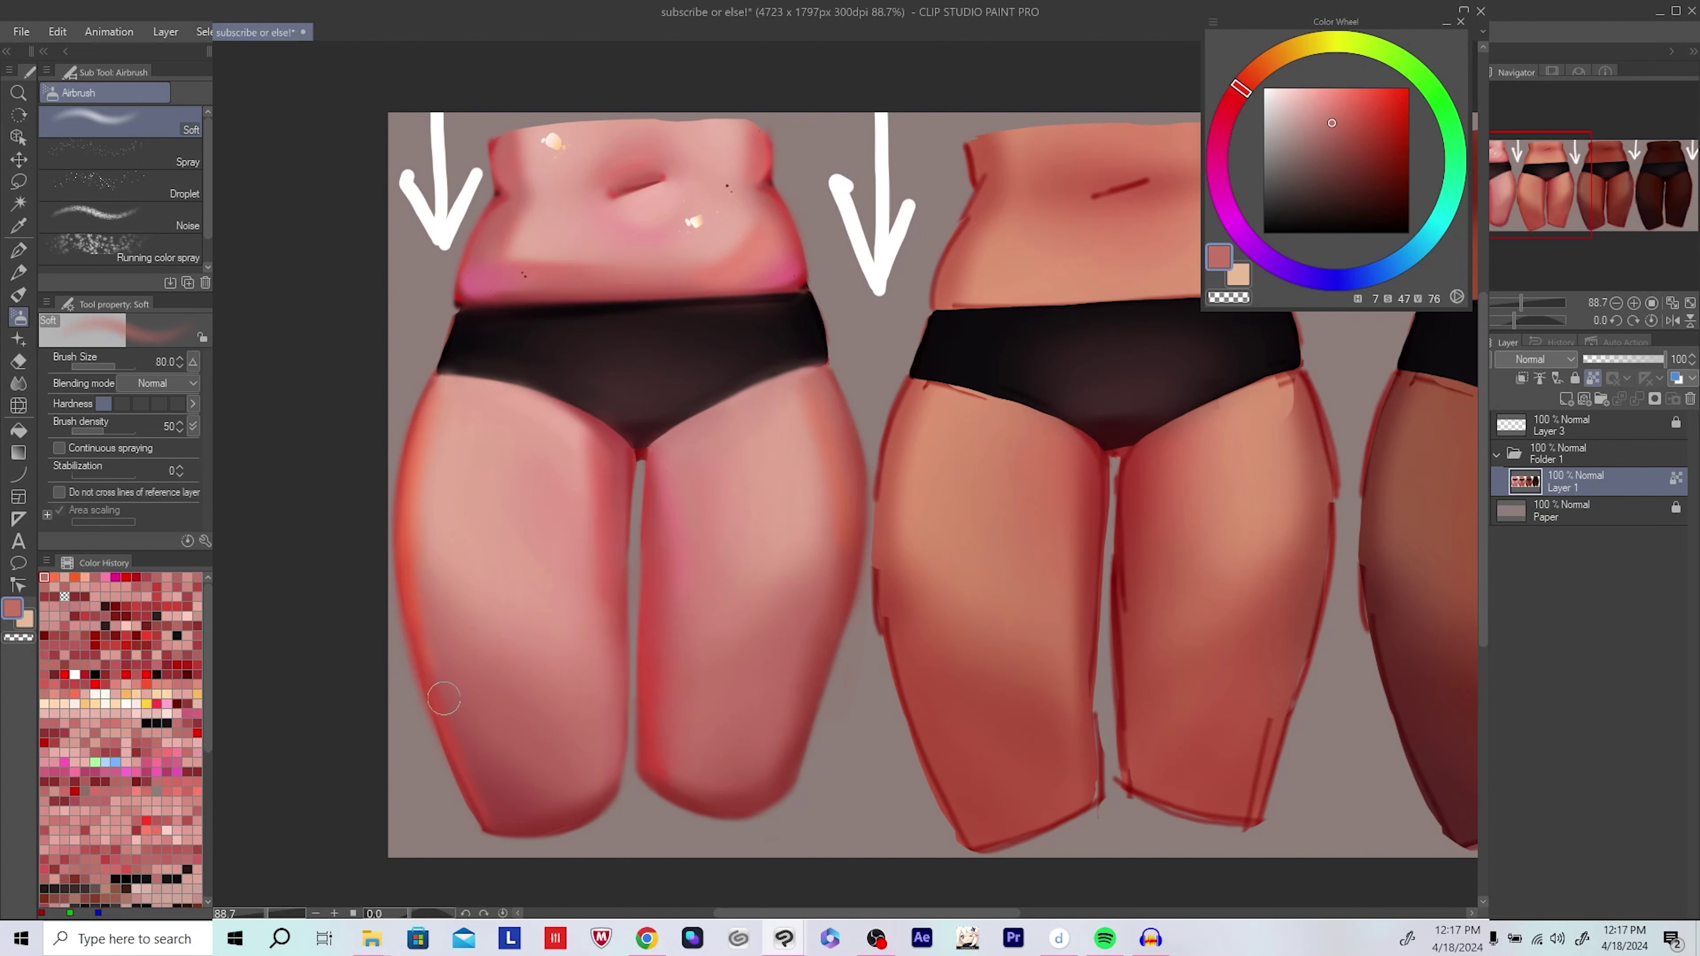
pyautogui.moveTo(423, 579); pyautogui.dragTo(398, 551)
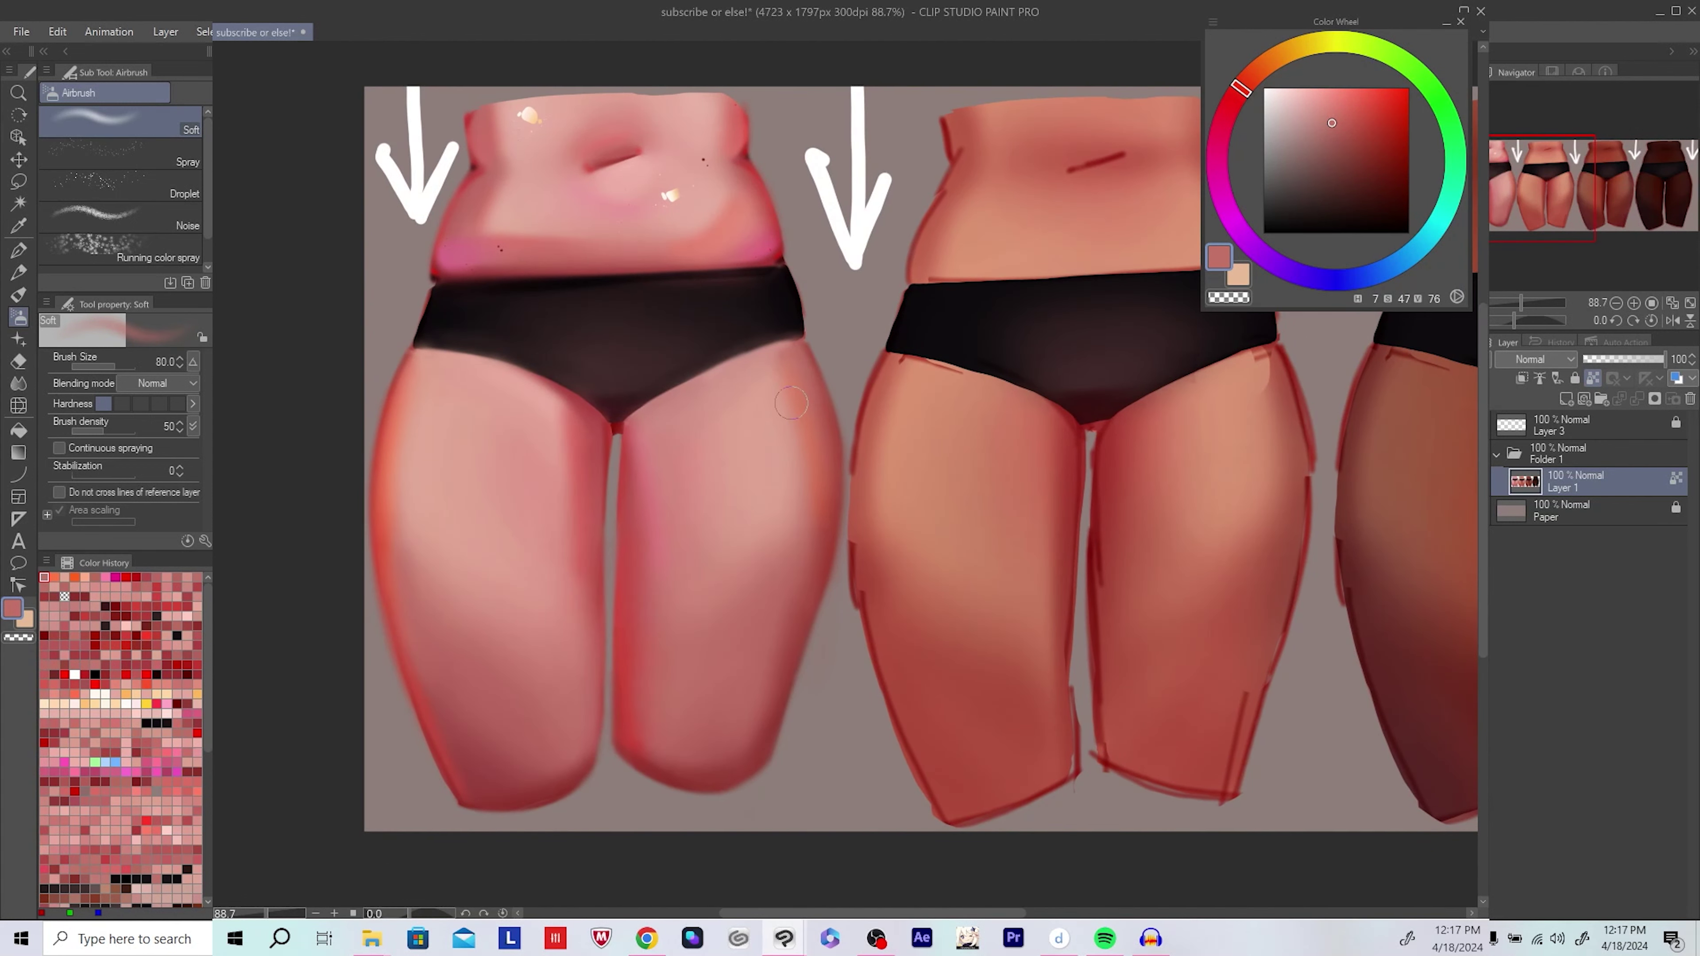
# Step: Airbrush dark red (hue 5, saturation 100, value 62) at size 40 along the lower edges of the palest figure's thighs
pyautogui.moveTo(791, 402); pyautogui.dragTo(797, 350)
pyautogui.moveTo(1402, 140); pyautogui.dragTo(1426, 143)
pyautogui.press('[')
pyautogui.press('[')
pyautogui.moveTo(527, 708); pyautogui.dragTo(749, 650)
pyautogui.moveTo(716, 376); pyautogui.dragTo(759, 453)
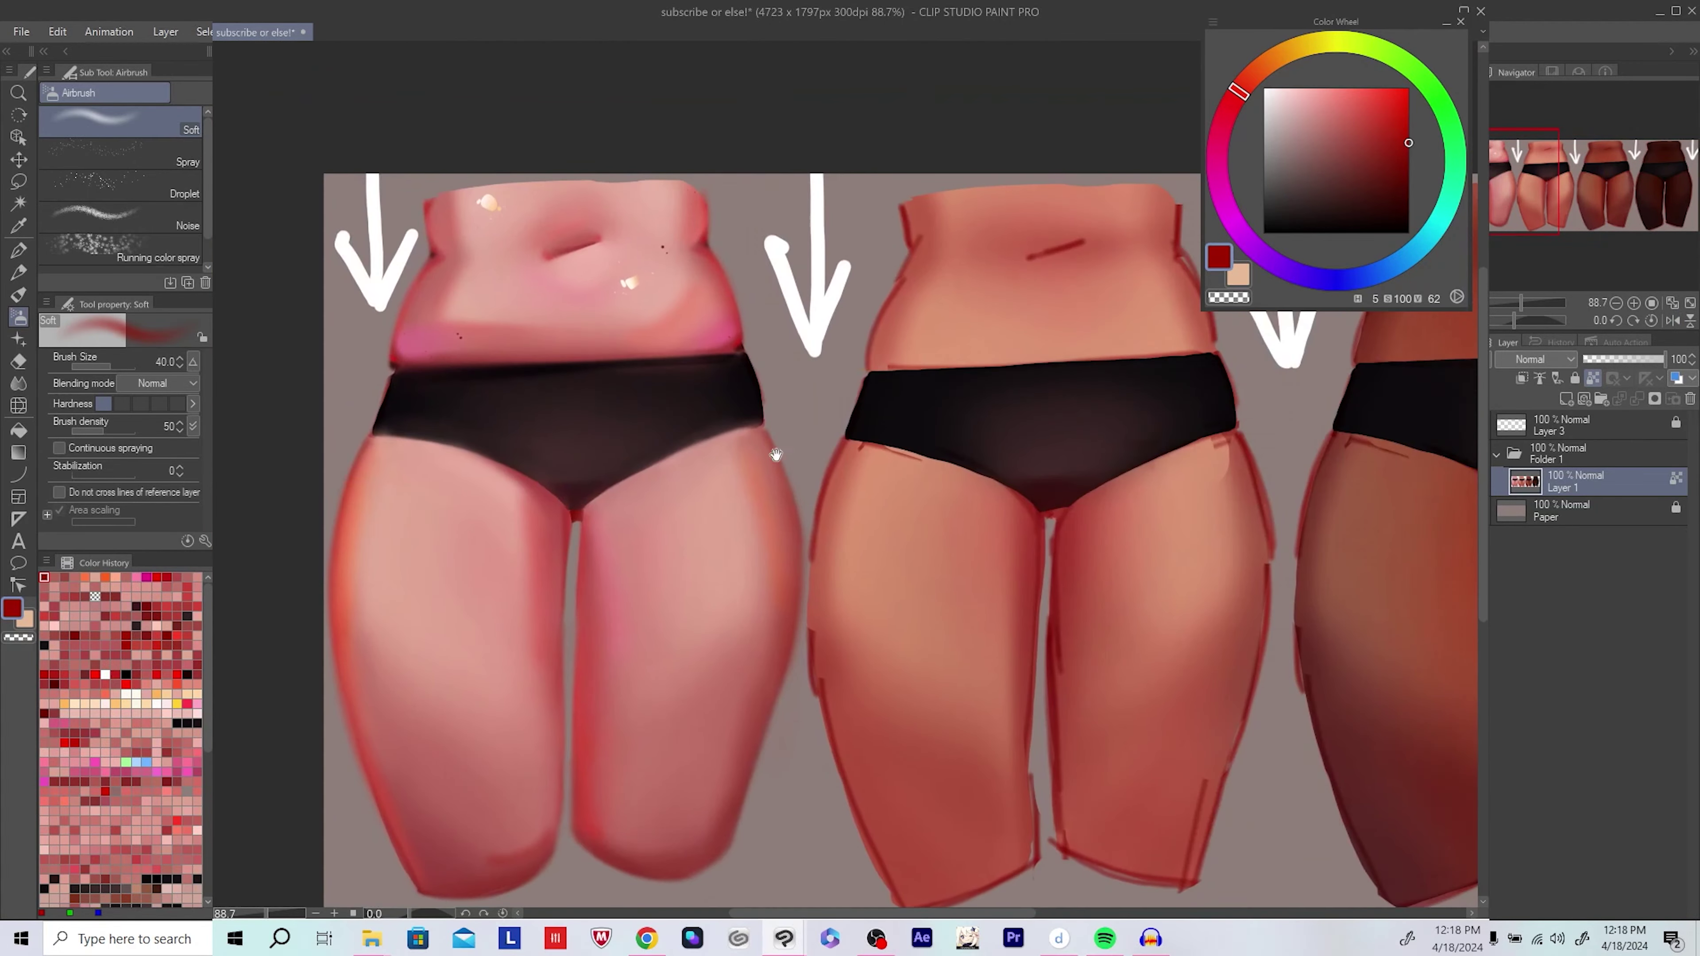
# Step: Clean up the underwear's edge above the shaded thigh in near-black (hue 336, saturation 23, value 9) with the G-pen at size 50
pyautogui.press(']')
pyautogui.press(']')
pyautogui.press(']')
pyautogui.keyDown('alt'); pyautogui.click(759, 454); pyautogui.keyUp('alt')
pyautogui.keyDown('alt'); pyautogui.click(729, 413); pyautogui.keyUp('alt')
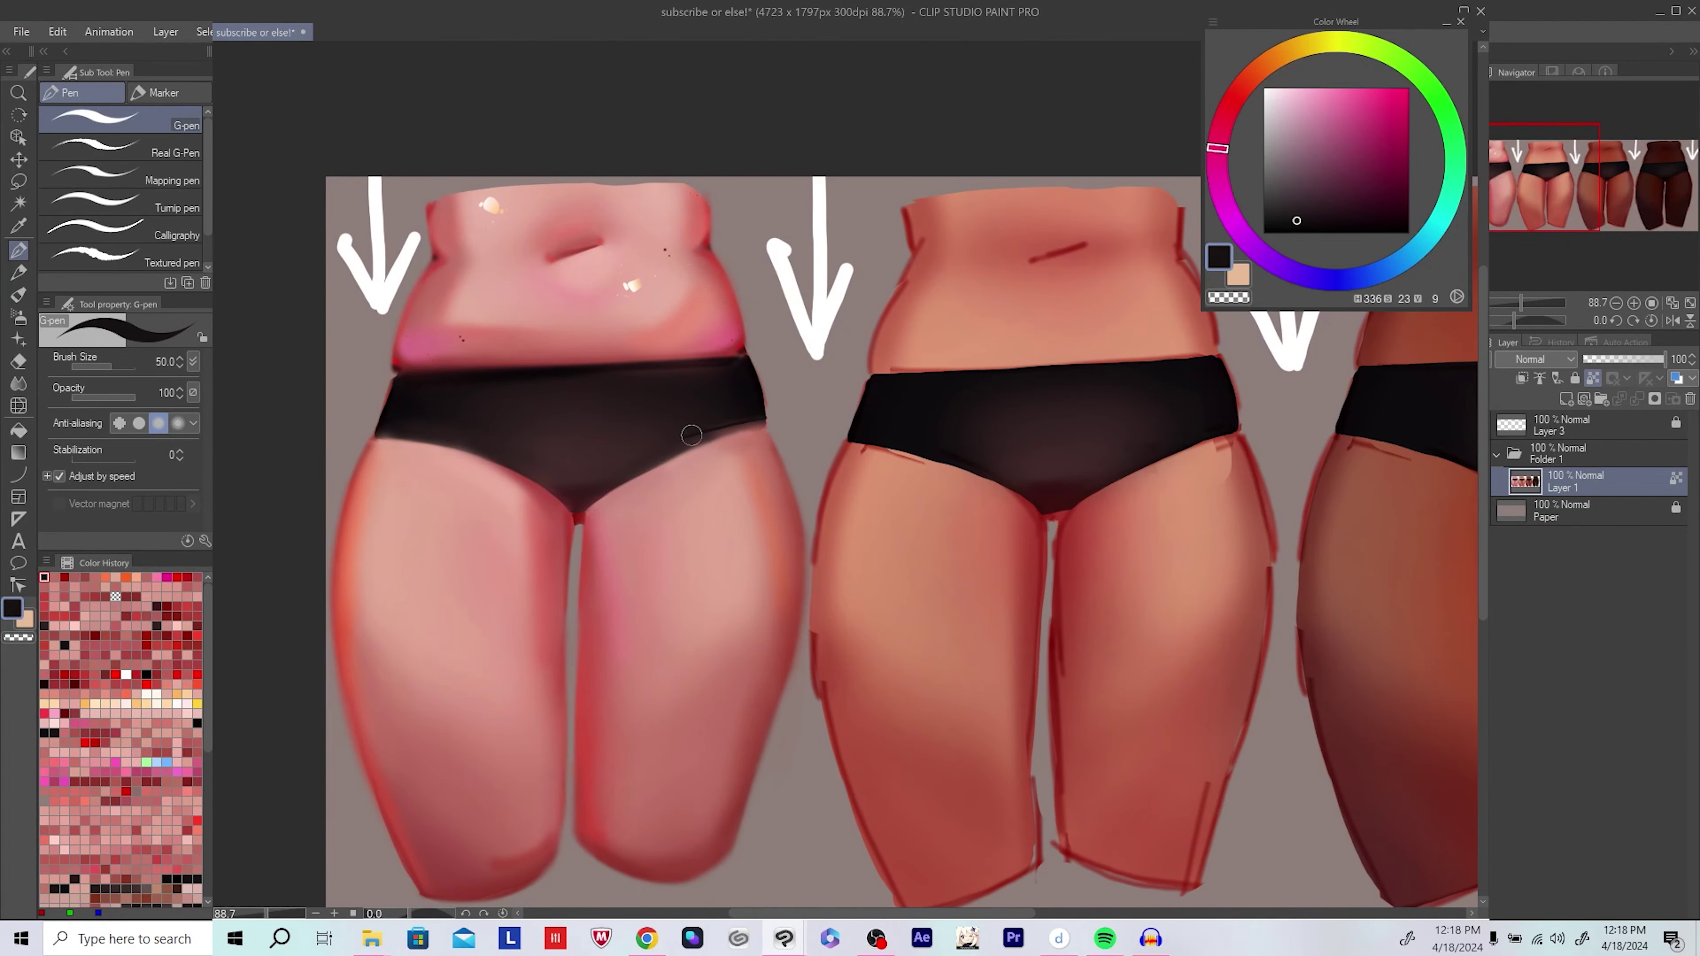
pyautogui.moveTo(790, 395)
pyautogui.mouseDown()
pyautogui.moveTo(868, 398)
pyautogui.moveTo(782, 607)
pyautogui.moveTo(742, 536)
pyautogui.mouseUp()
# Step: Airbrush light orange (hue 25, saturation 55, value 100) at size 80 and peach (hue 18, saturation 38, value 90) at size 150 on the lit thigh
pyautogui.press('b')
pyautogui.keyDown('alt'); pyautogui.click(741, 536); pyautogui.keyUp('alt')
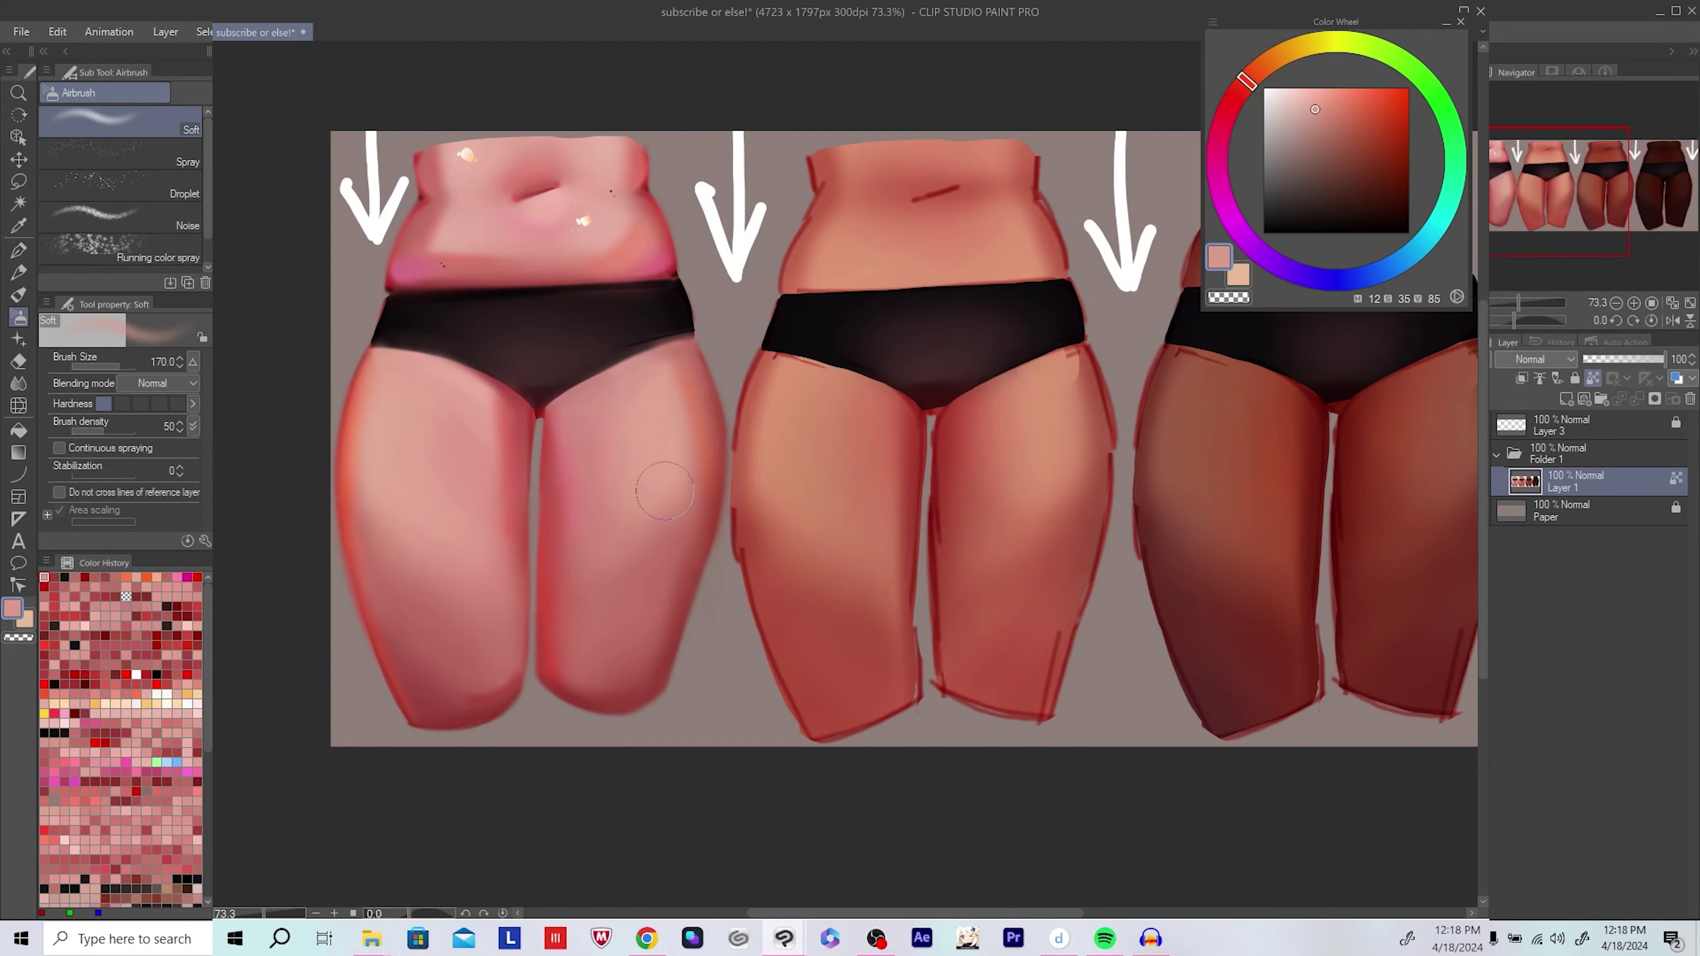
pyautogui.moveTo(1216, 156); pyautogui.dragTo(1267, 62)
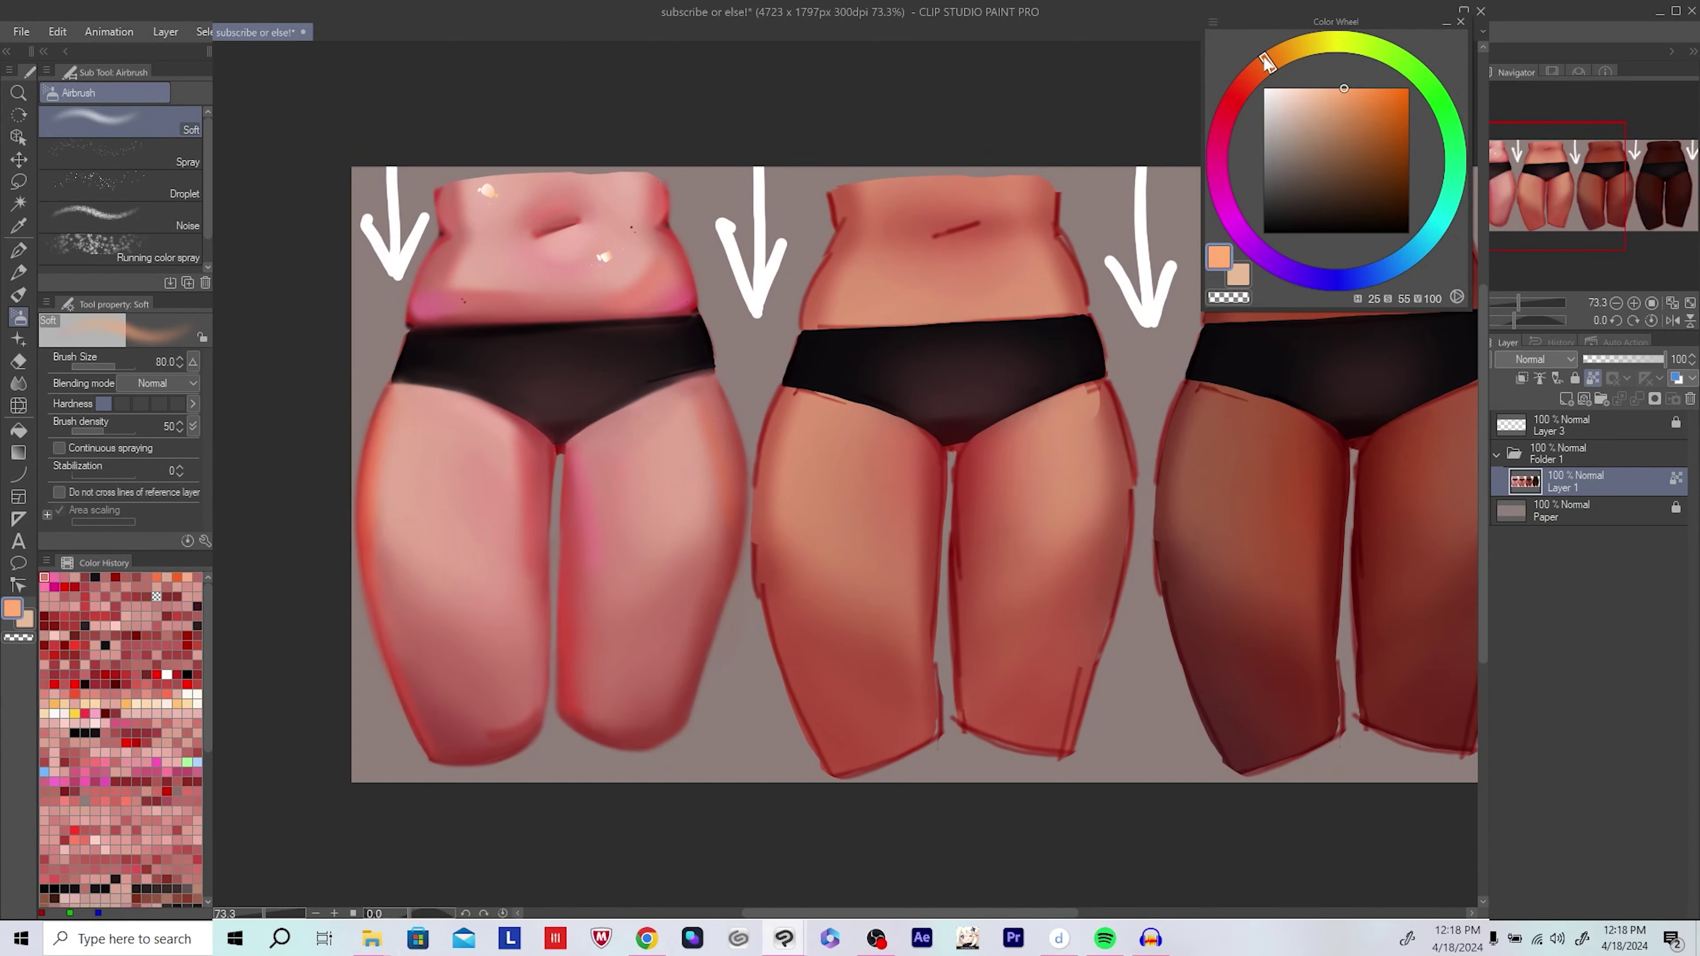
pyautogui.keyDown('alt'); pyautogui.click(390, 515); pyautogui.keyUp('alt')
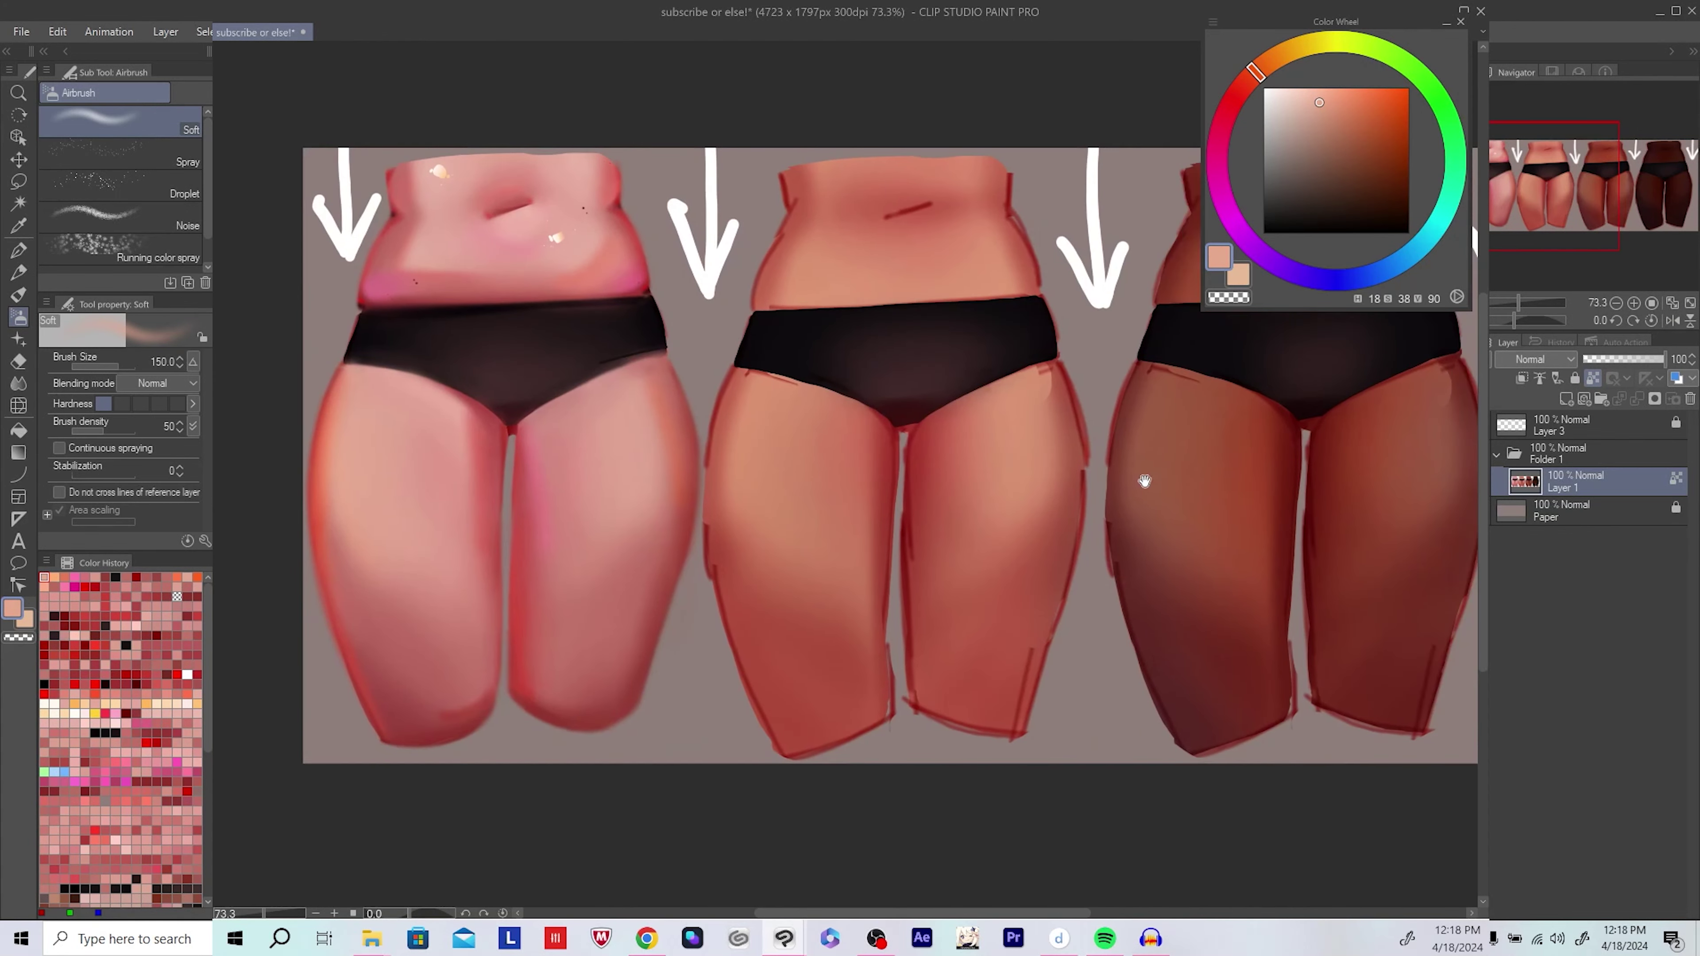
# Step: Soften the shaded thigh's upper part with airbrushed pink (hue 12, saturation 34, value 87) at size 150
pyautogui.keyDown('alt'); pyautogui.click(417, 577); pyautogui.keyUp('alt')
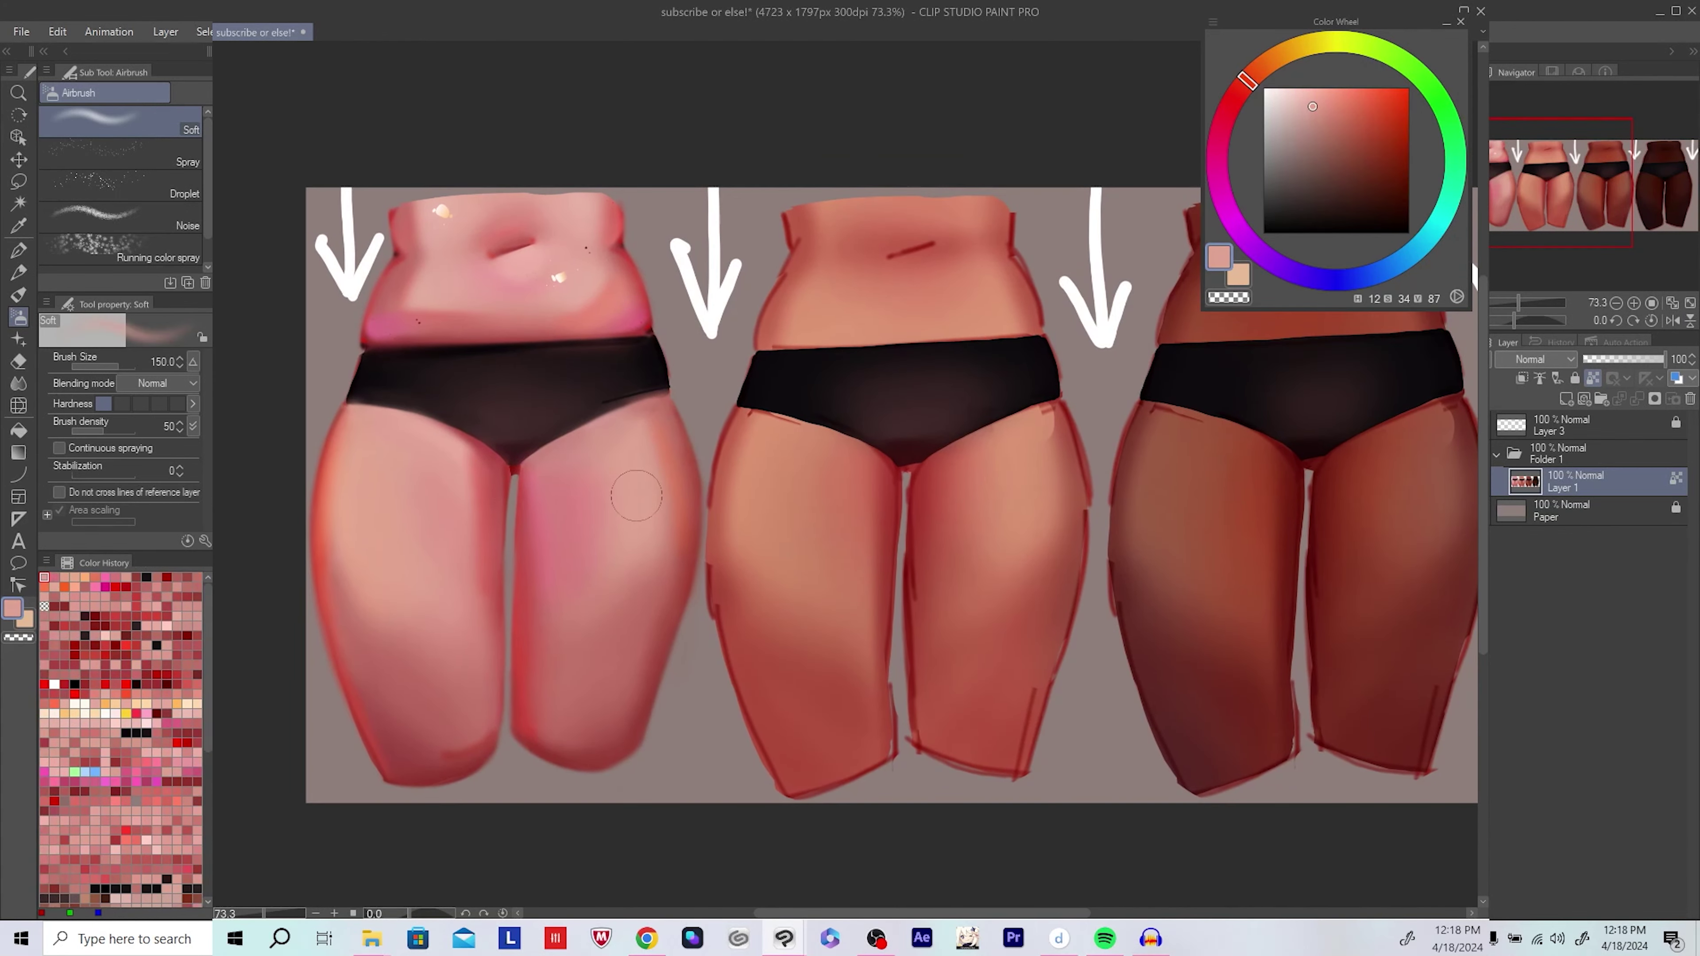
pyautogui.press(']')
pyautogui.keyDown('alt'); pyautogui.click(636, 469); pyautogui.keyUp('alt')
pyautogui.moveTo(613, 461); pyautogui.dragTo(620, 468)
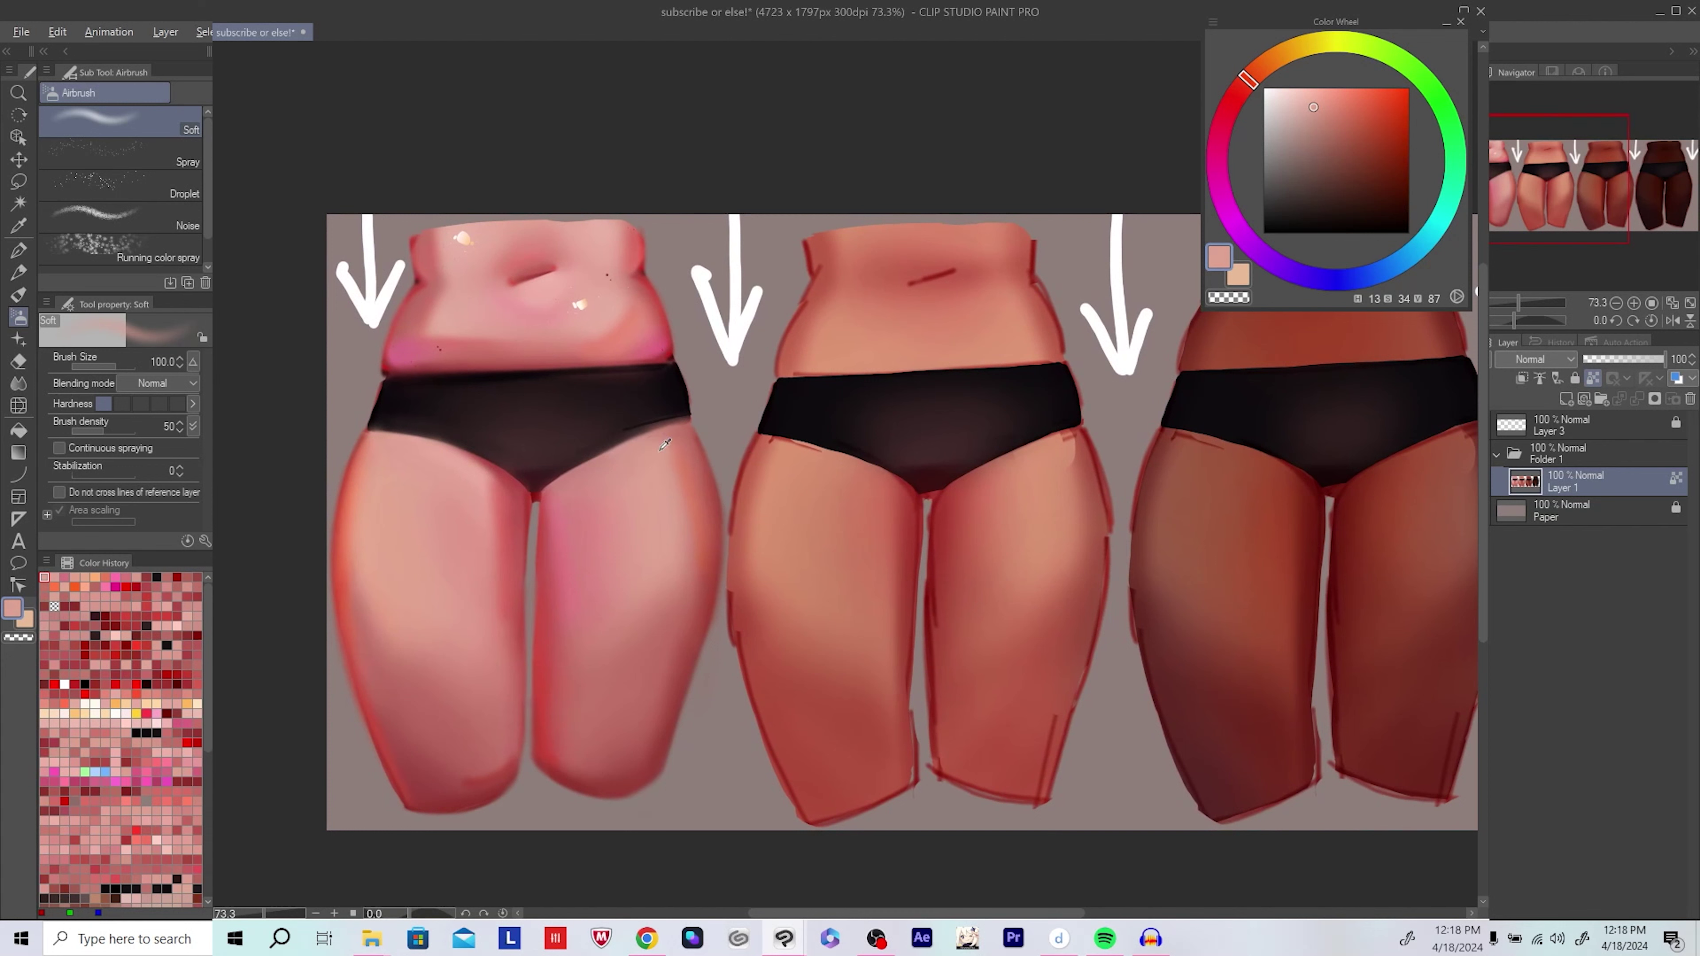
# Step: Airbrush a red shadow (hue 1, saturation 58, value 70) at size 40 beneath the underwear's leg openings and check it in the mirrored view
pyautogui.press('[')
pyautogui.press('[')
pyautogui.press('[')
pyautogui.press('[')
pyautogui.press('[')
pyautogui.press('[')
pyautogui.keyDown('alt'); pyautogui.click(509, 486); pyautogui.keyUp('alt')
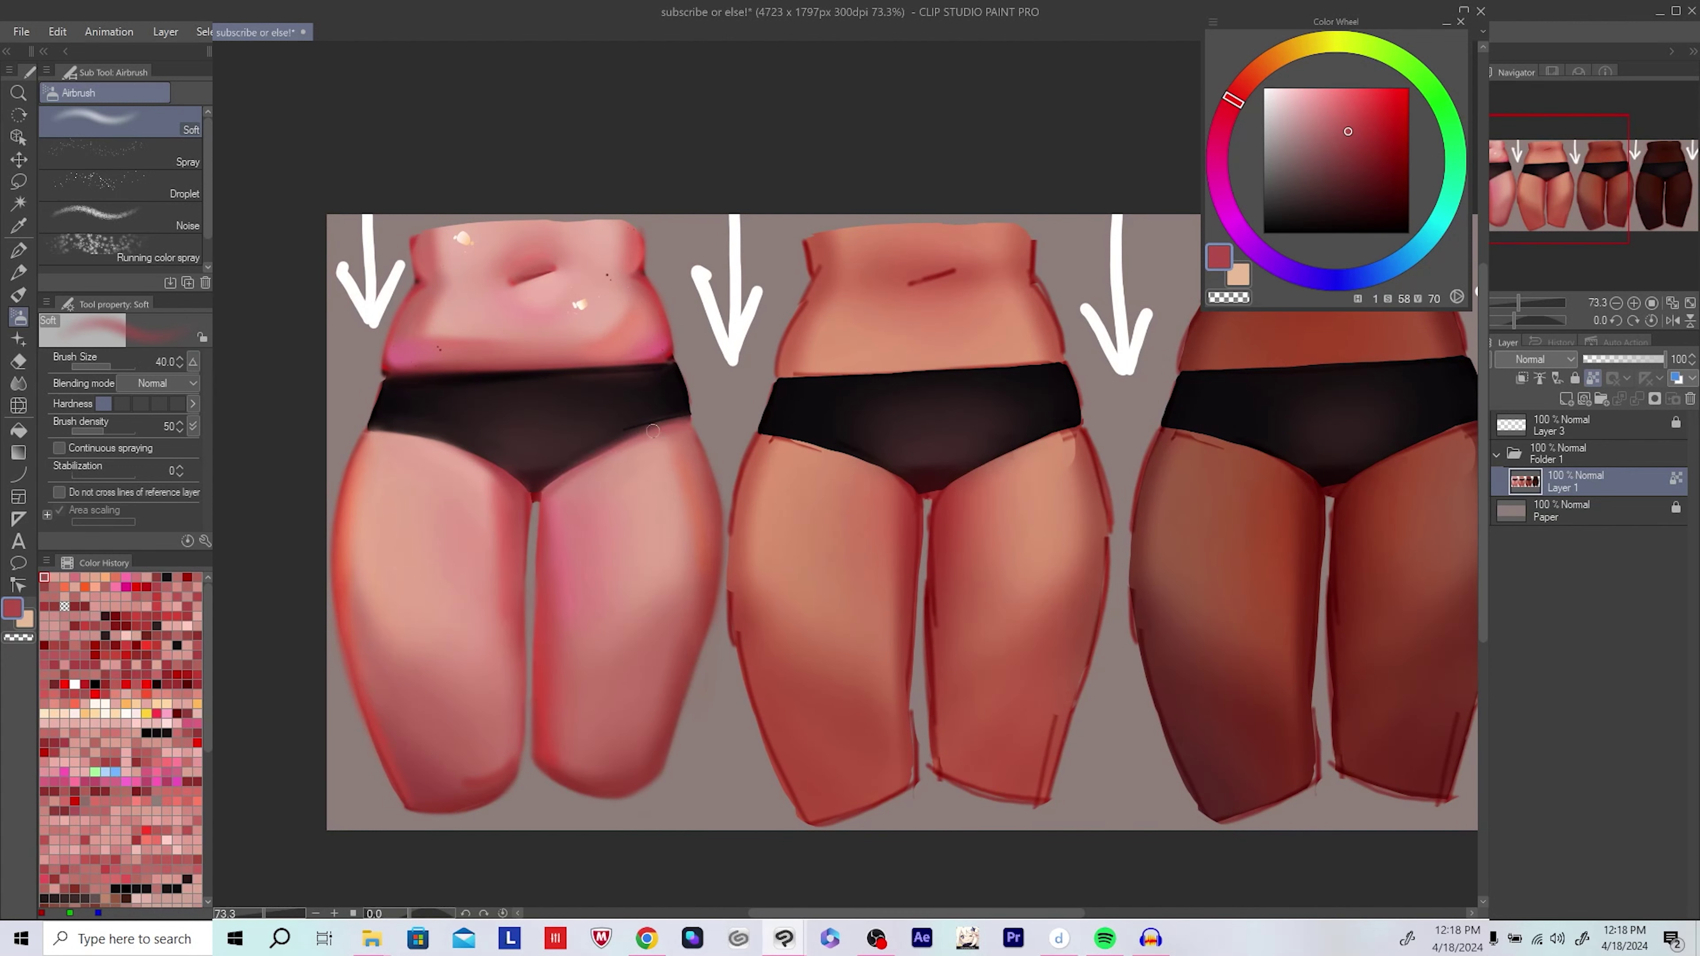
pyautogui.press('h')
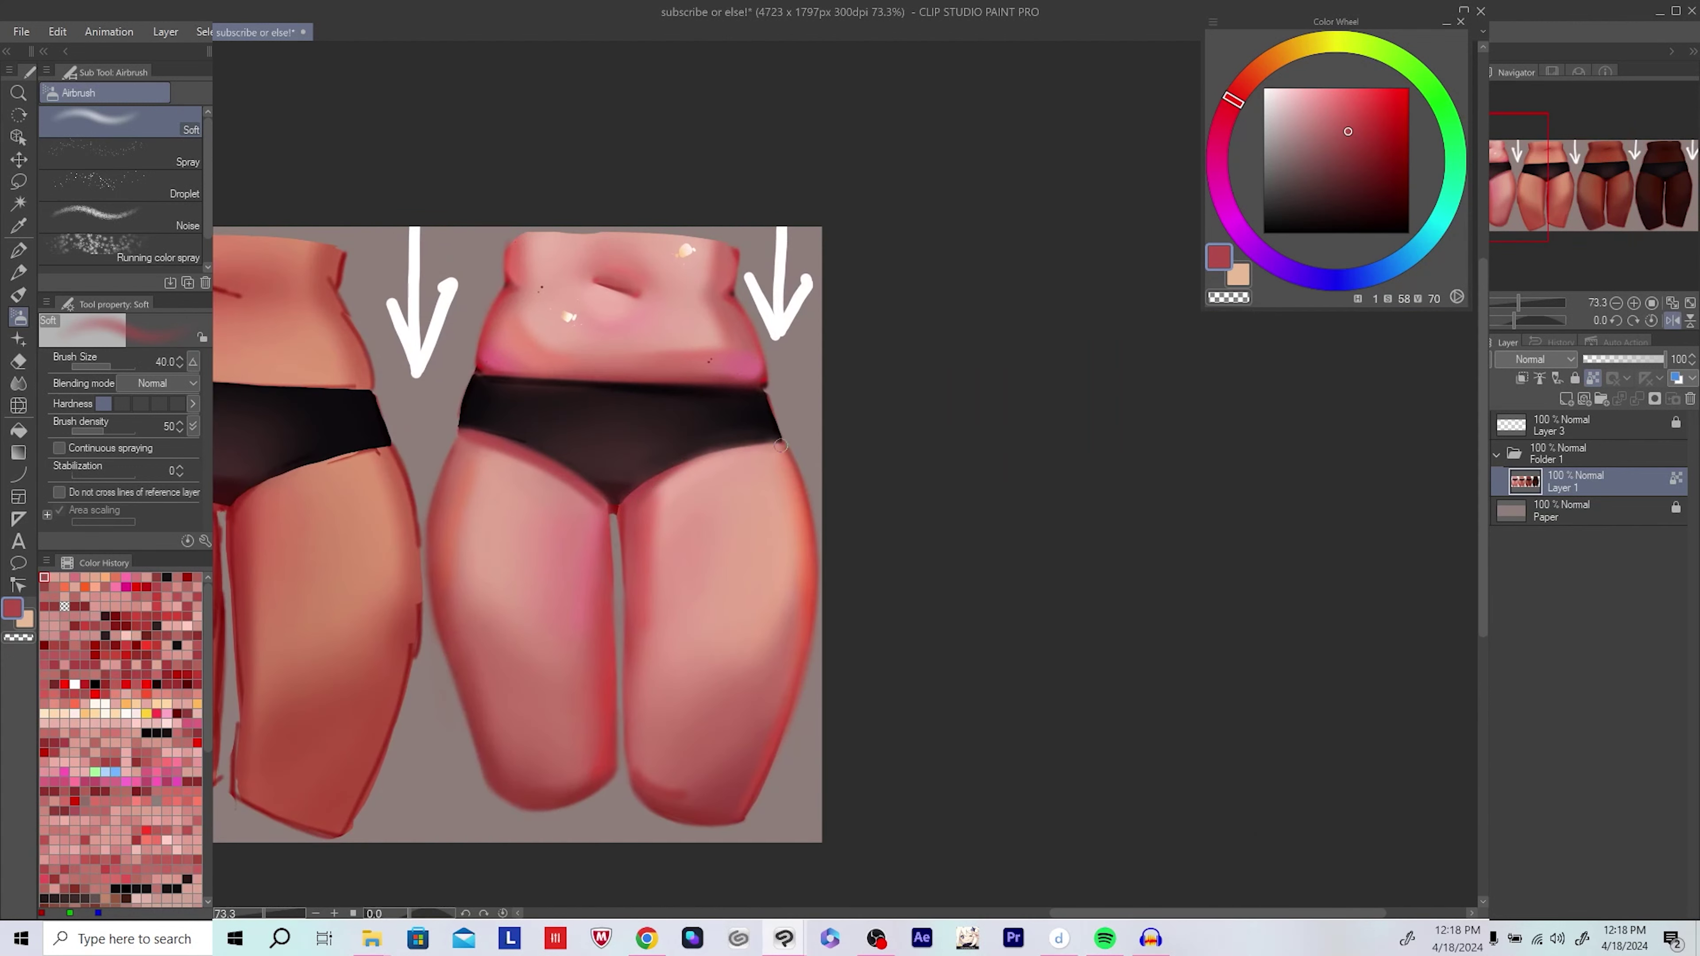
pyautogui.press('h')
pyautogui.hscroll(5, 762, 444)
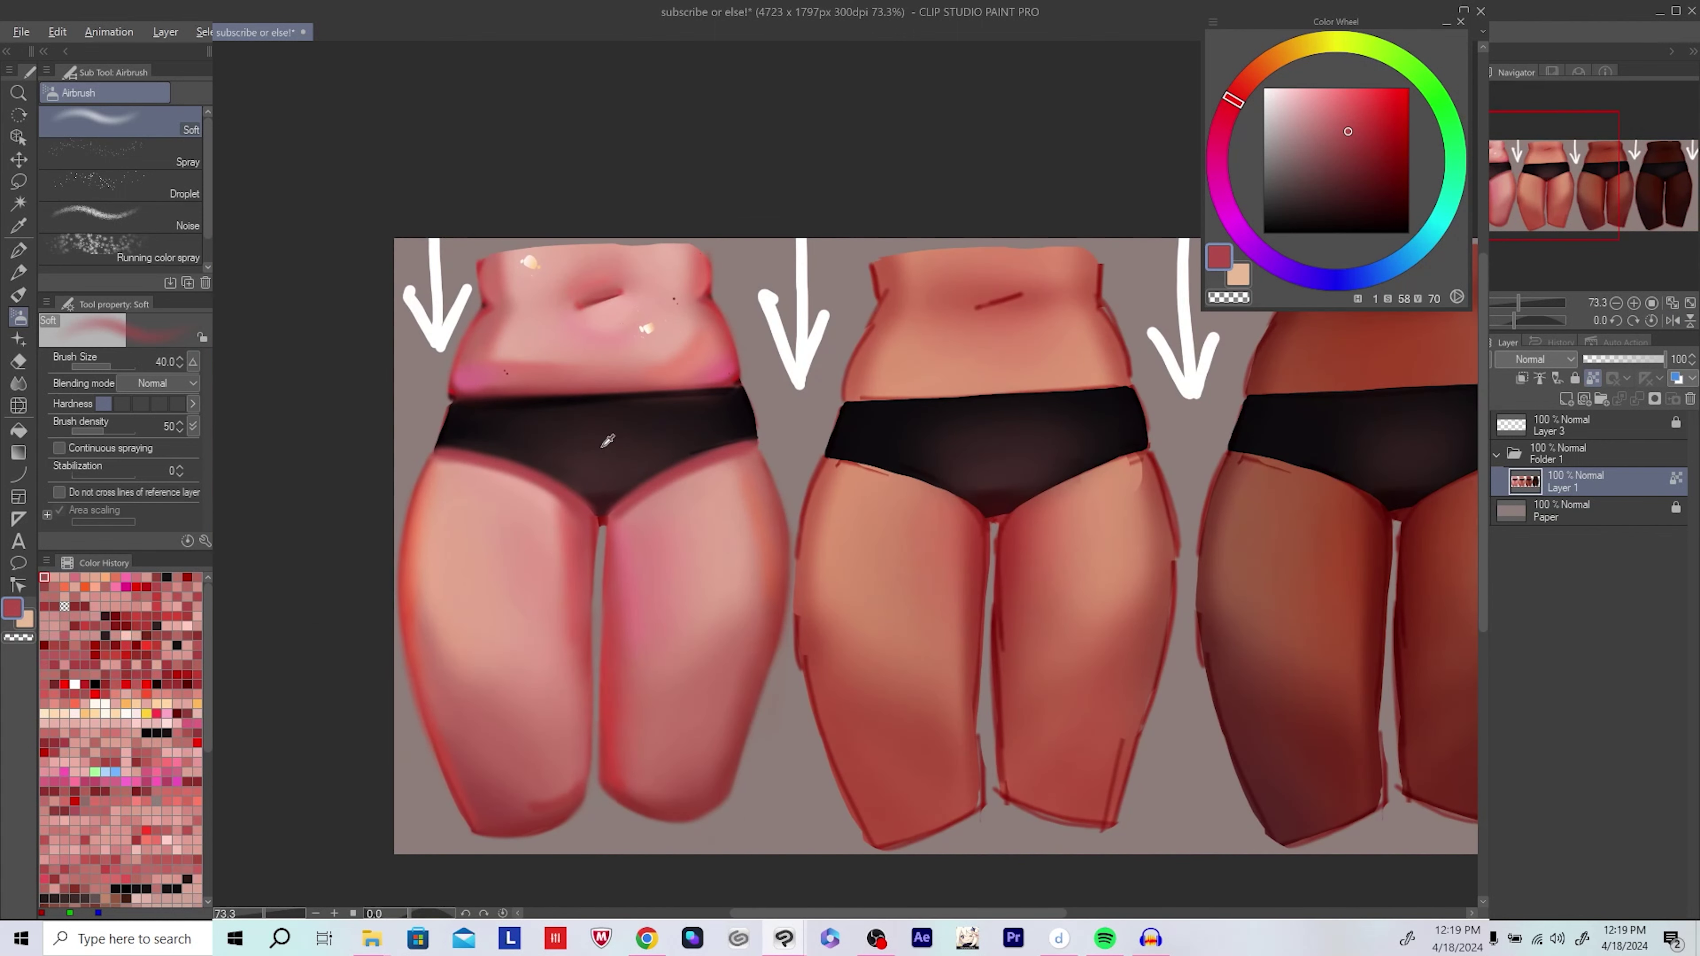
# Step: Widen the underwear's shadow with airbrushed pink (hue 355, saturation 47, value 85) at size 50 and red (hue 1, saturation 57, value 70) at size 70
pyautogui.press(']')
pyautogui.keyDown('alt'); pyautogui.click(636, 521); pyautogui.keyUp('alt')
pyautogui.keyDown('alt'); pyautogui.click(635, 521); pyautogui.keyUp('alt')
pyautogui.scroll(-3, 762, 493)
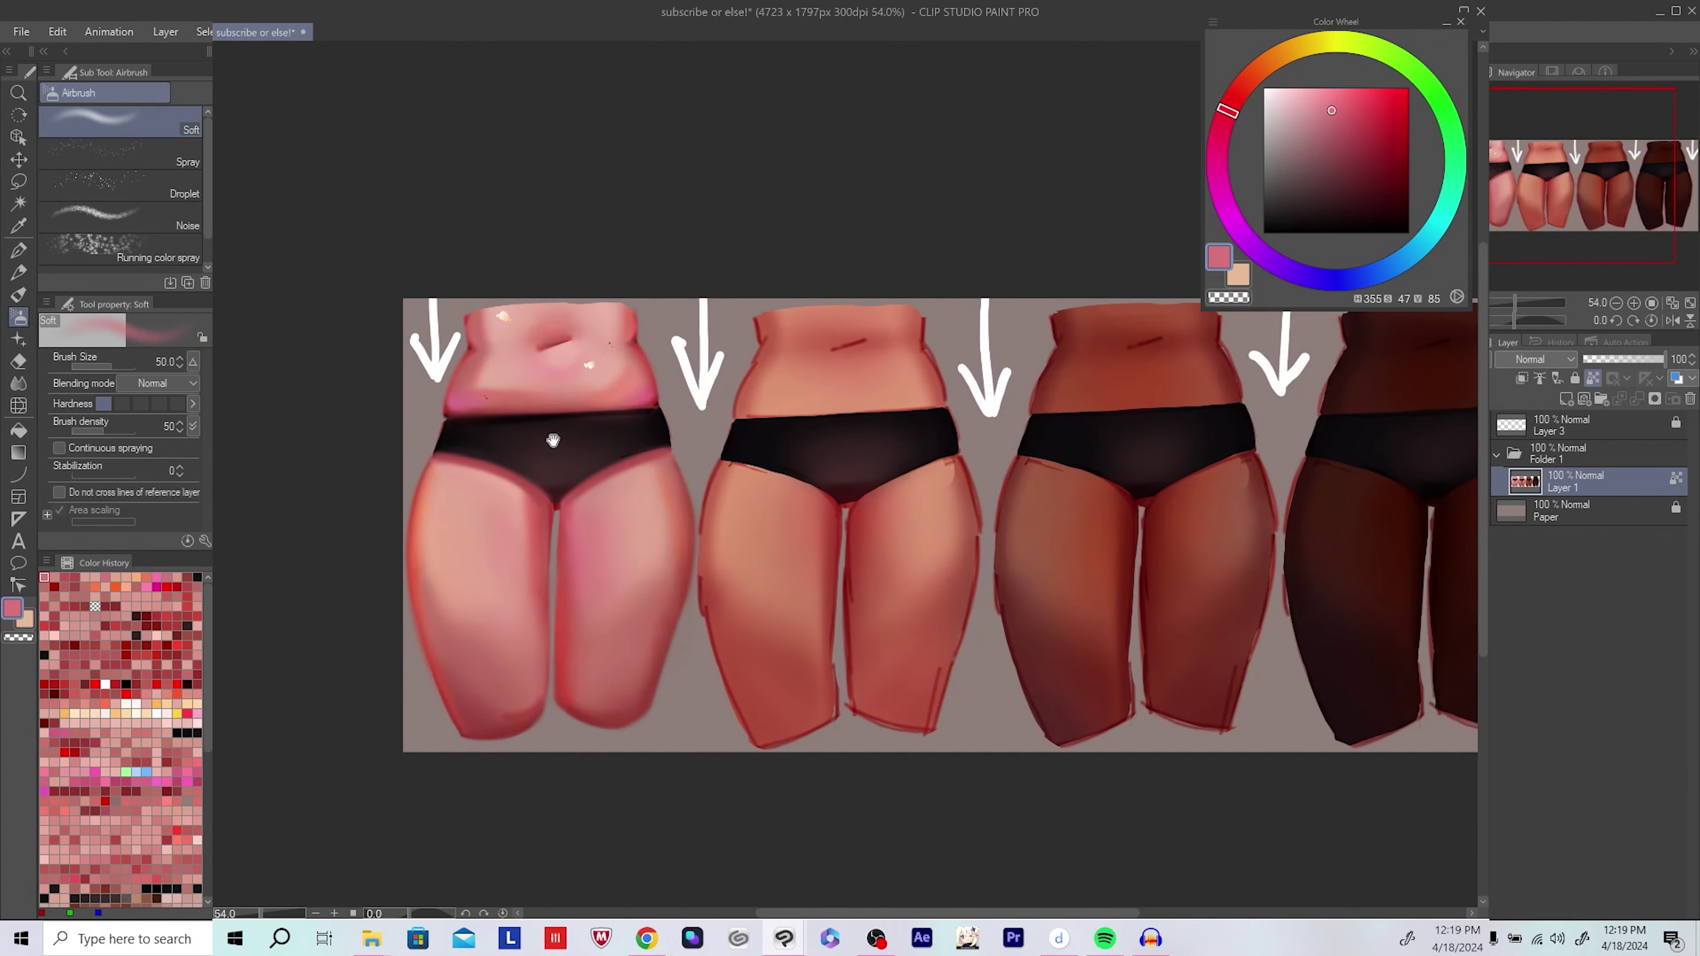
pyautogui.scroll(2, 557, 440)
pyautogui.moveTo(646, 476); pyautogui.dragTo(646, 481)
pyautogui.press(']')
pyautogui.press(']')
pyautogui.keyDown('alt'); pyautogui.click(666, 472); pyautogui.keyUp('alt')
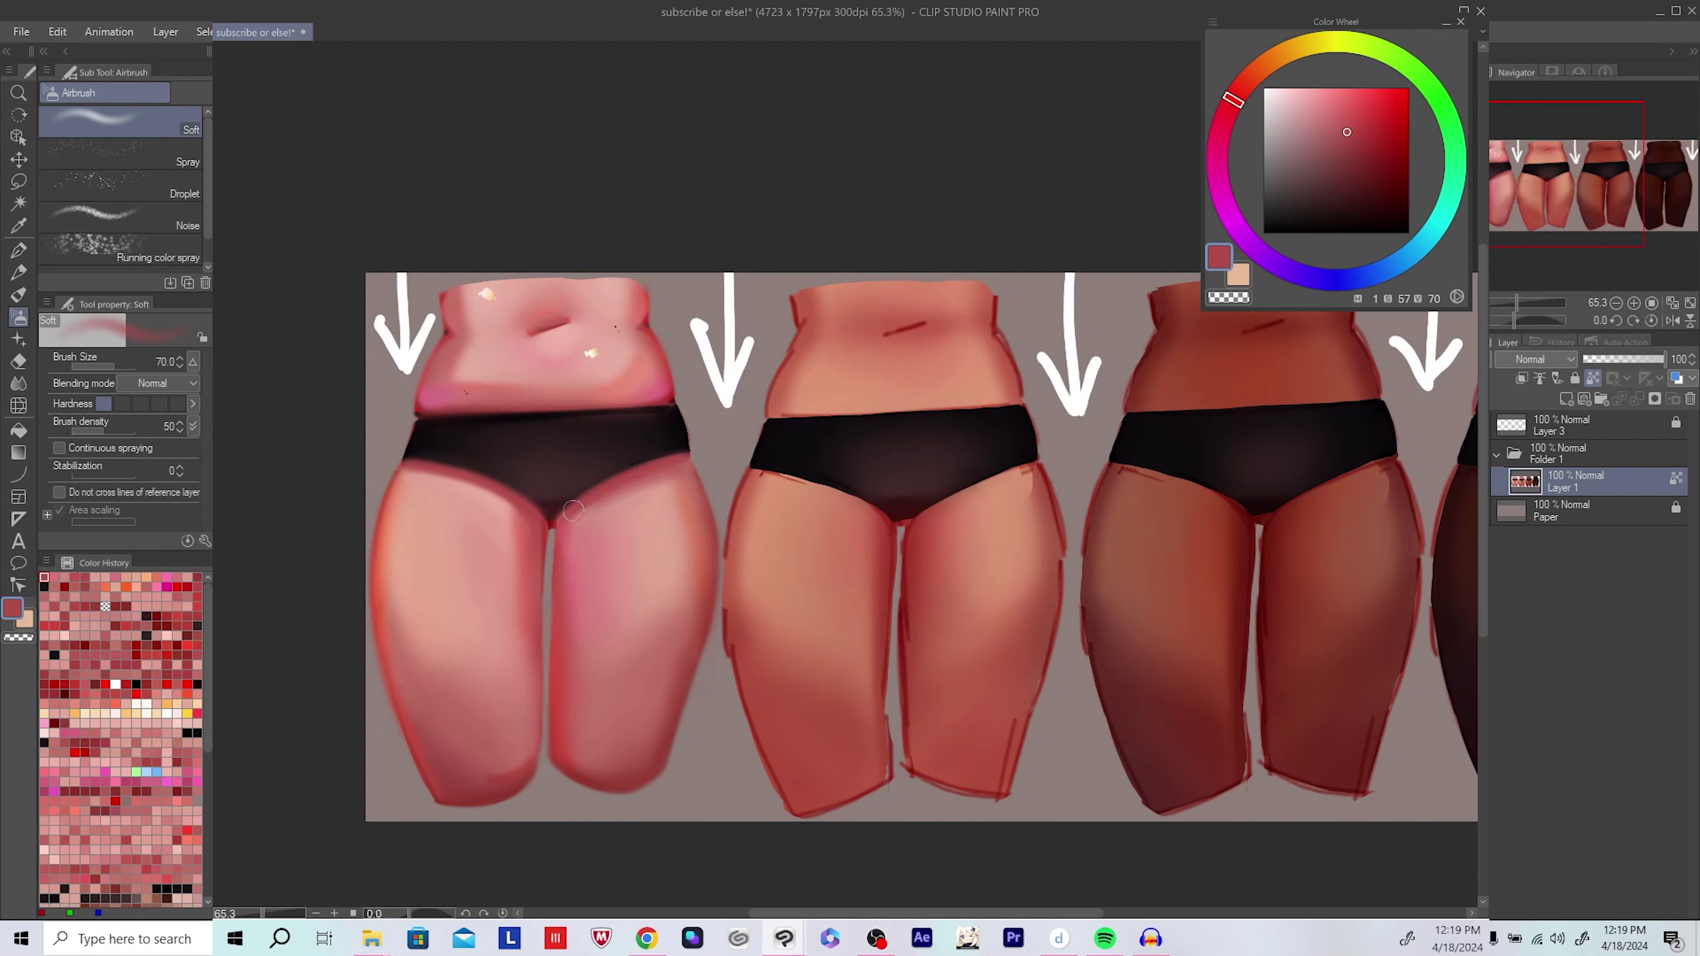
# Step: Mirror the view and deepen the shadow at the lit thigh's top with airbrushed red (hue 1, saturation 56, value 71) at size 70
pyautogui.keyDown('alt'); pyautogui.click(678, 468); pyautogui.keyUp('alt')
pyautogui.press('h')
pyautogui.keyDown('alt'); pyautogui.click(759, 473); pyautogui.keyUp('alt')
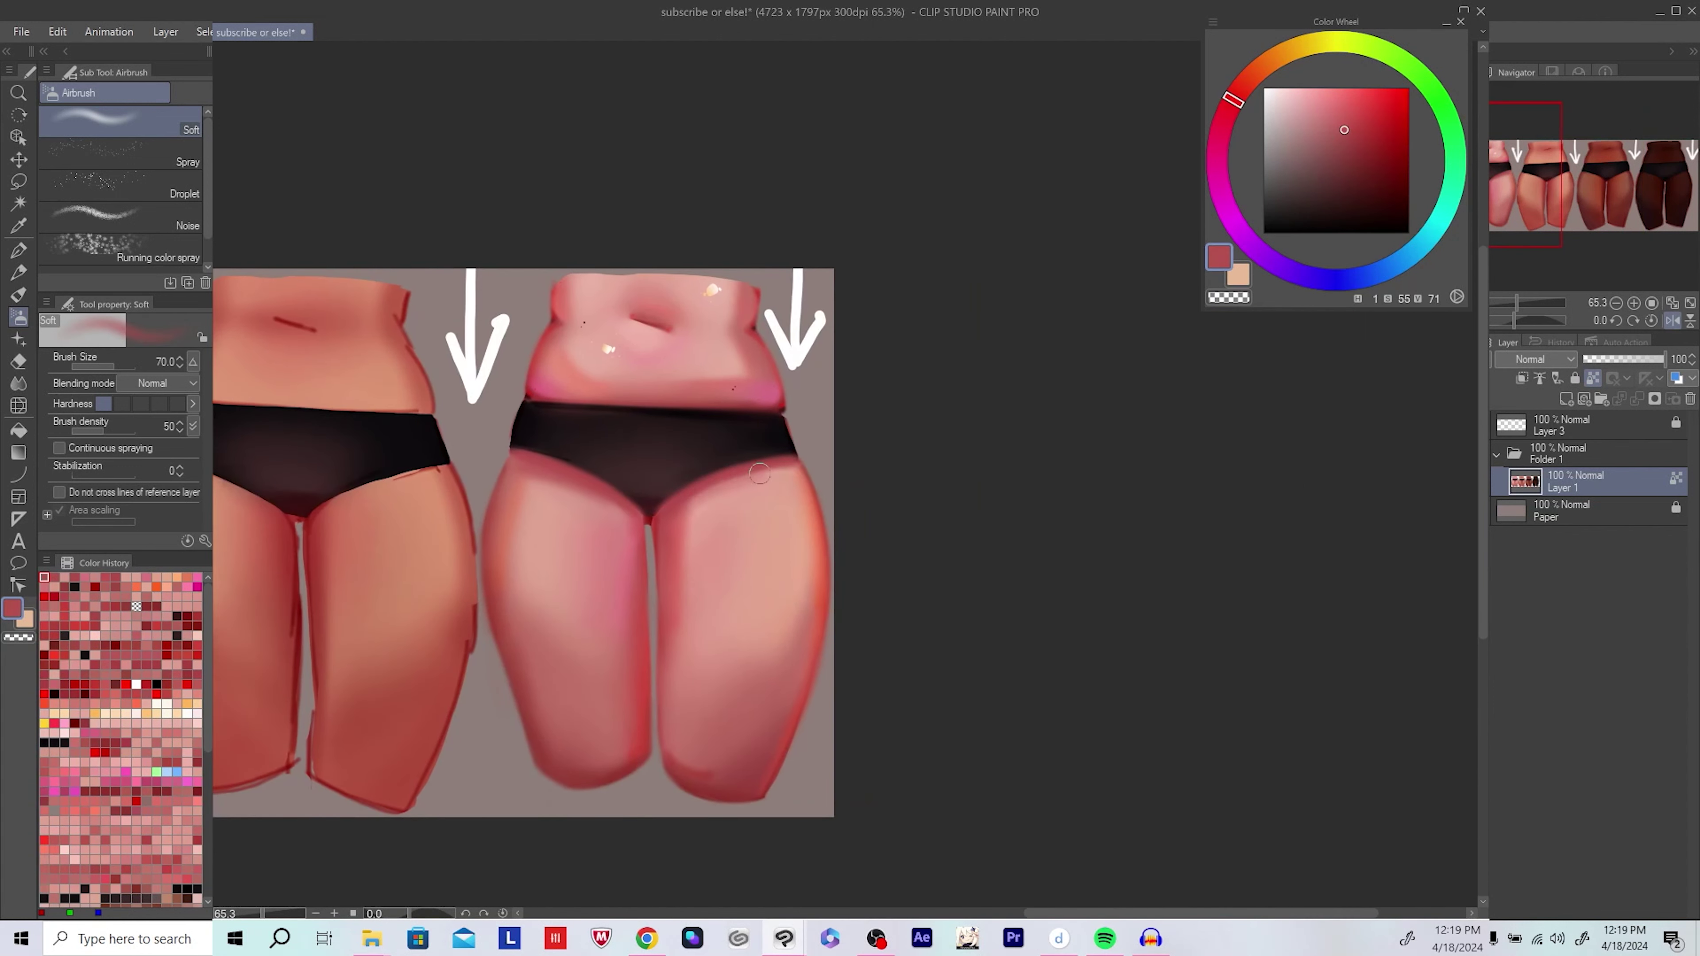
pyautogui.keyDown('alt'); pyautogui.click(789, 463); pyautogui.keyUp('alt')
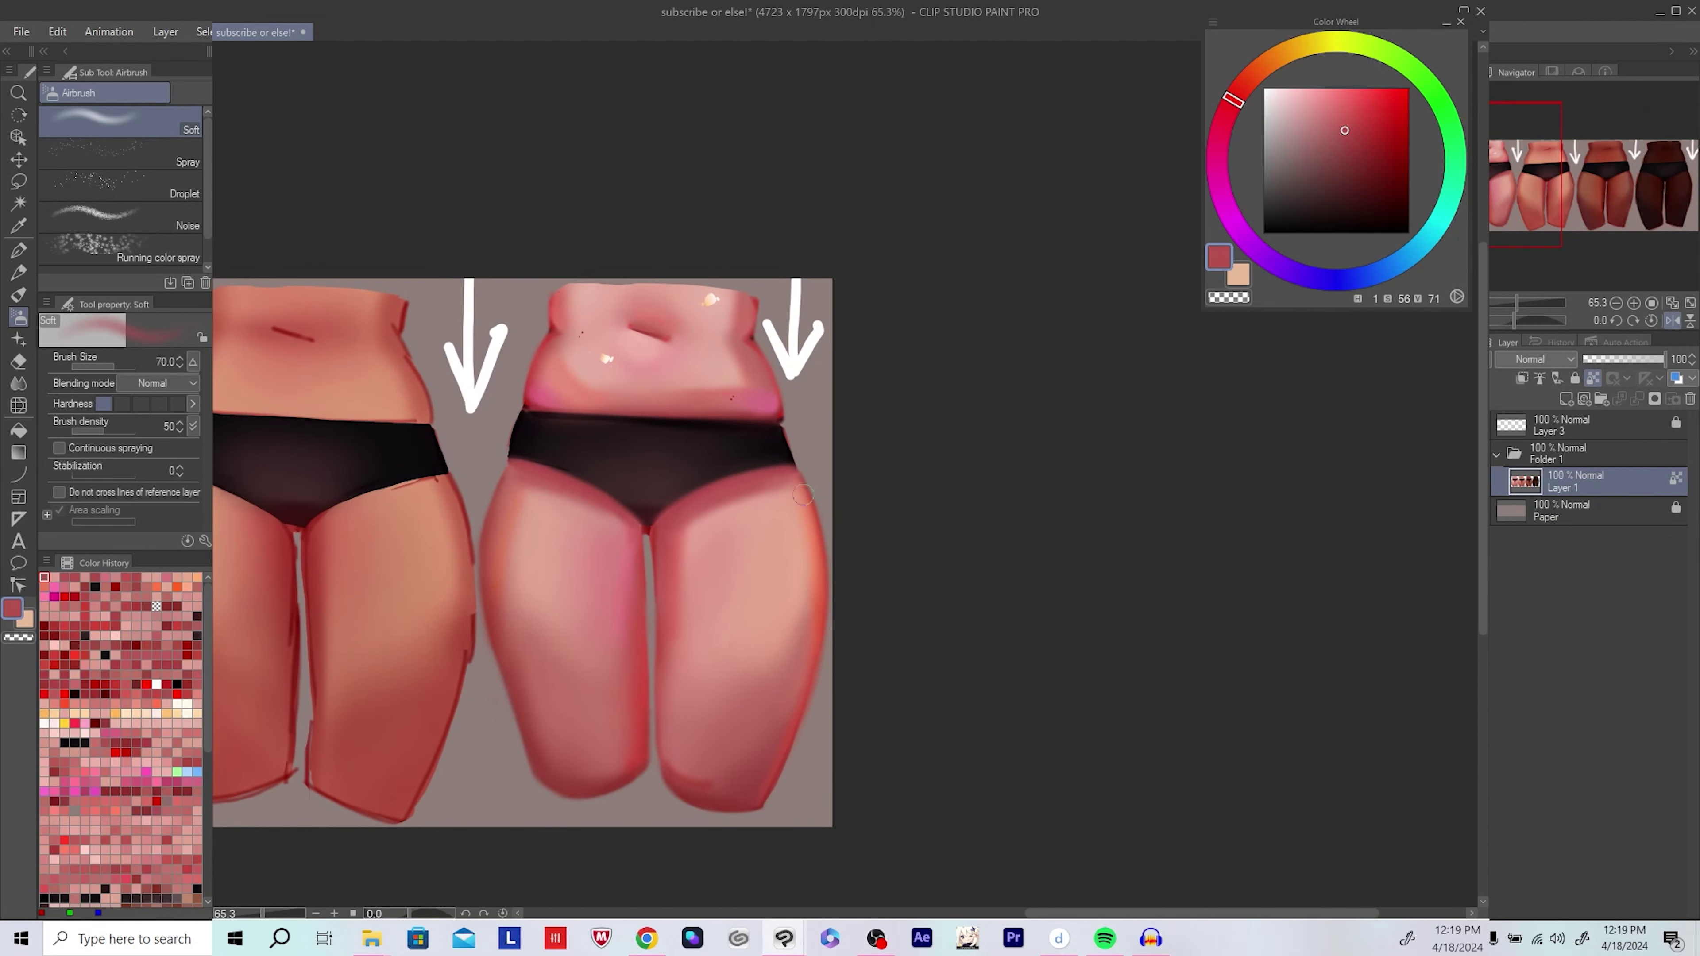
pyautogui.press('h')
pyautogui.moveTo(1114, 447); pyautogui.dragTo(1091, 456)
pyautogui.press('h')
# Step: Blend the lit thigh's upper part with airbrushed peach (hue 14, saturation 49, value 89) and pink (hue 9, saturation 40, value 84) at size 120
pyautogui.keyDown('alt'); pyautogui.click(854, 509); pyautogui.keyUp('alt')
pyautogui.press(']')
pyautogui.press(']')
pyautogui.press(']')
pyautogui.keyDown('alt'); pyautogui.click(836, 496); pyautogui.keyUp('alt')
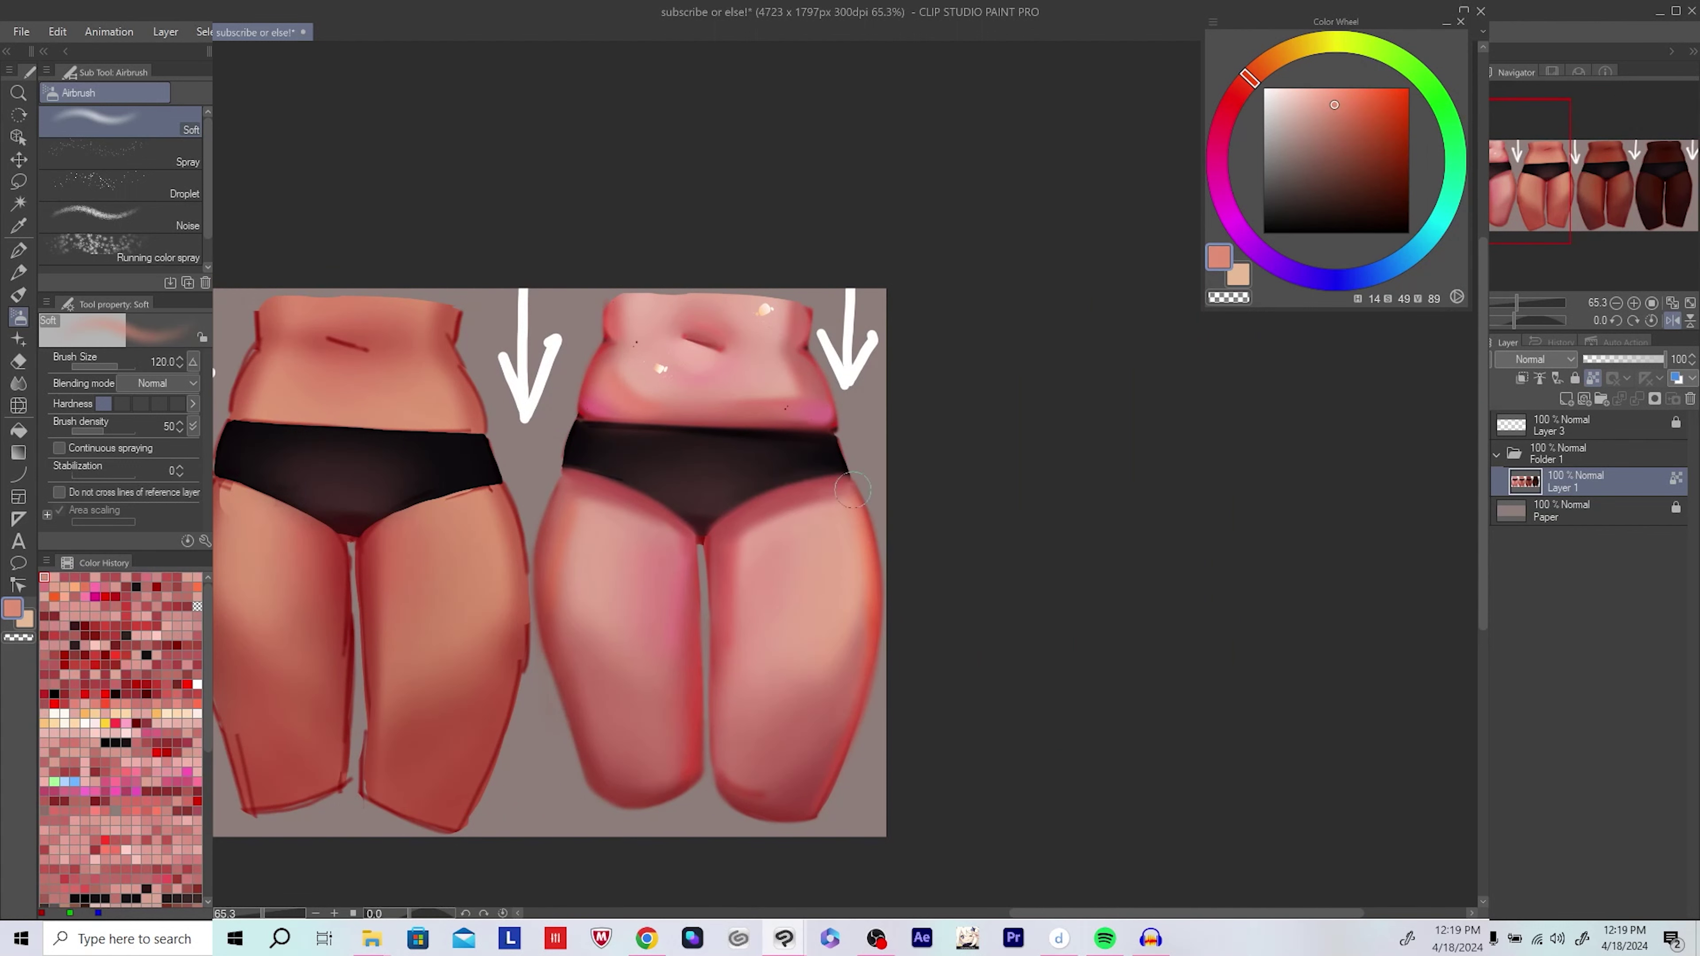
pyautogui.keyDown('alt'); pyautogui.click(826, 509); pyautogui.keyUp('alt')
pyautogui.press('h')
pyautogui.moveTo(826, 509); pyautogui.dragTo(455, 512)
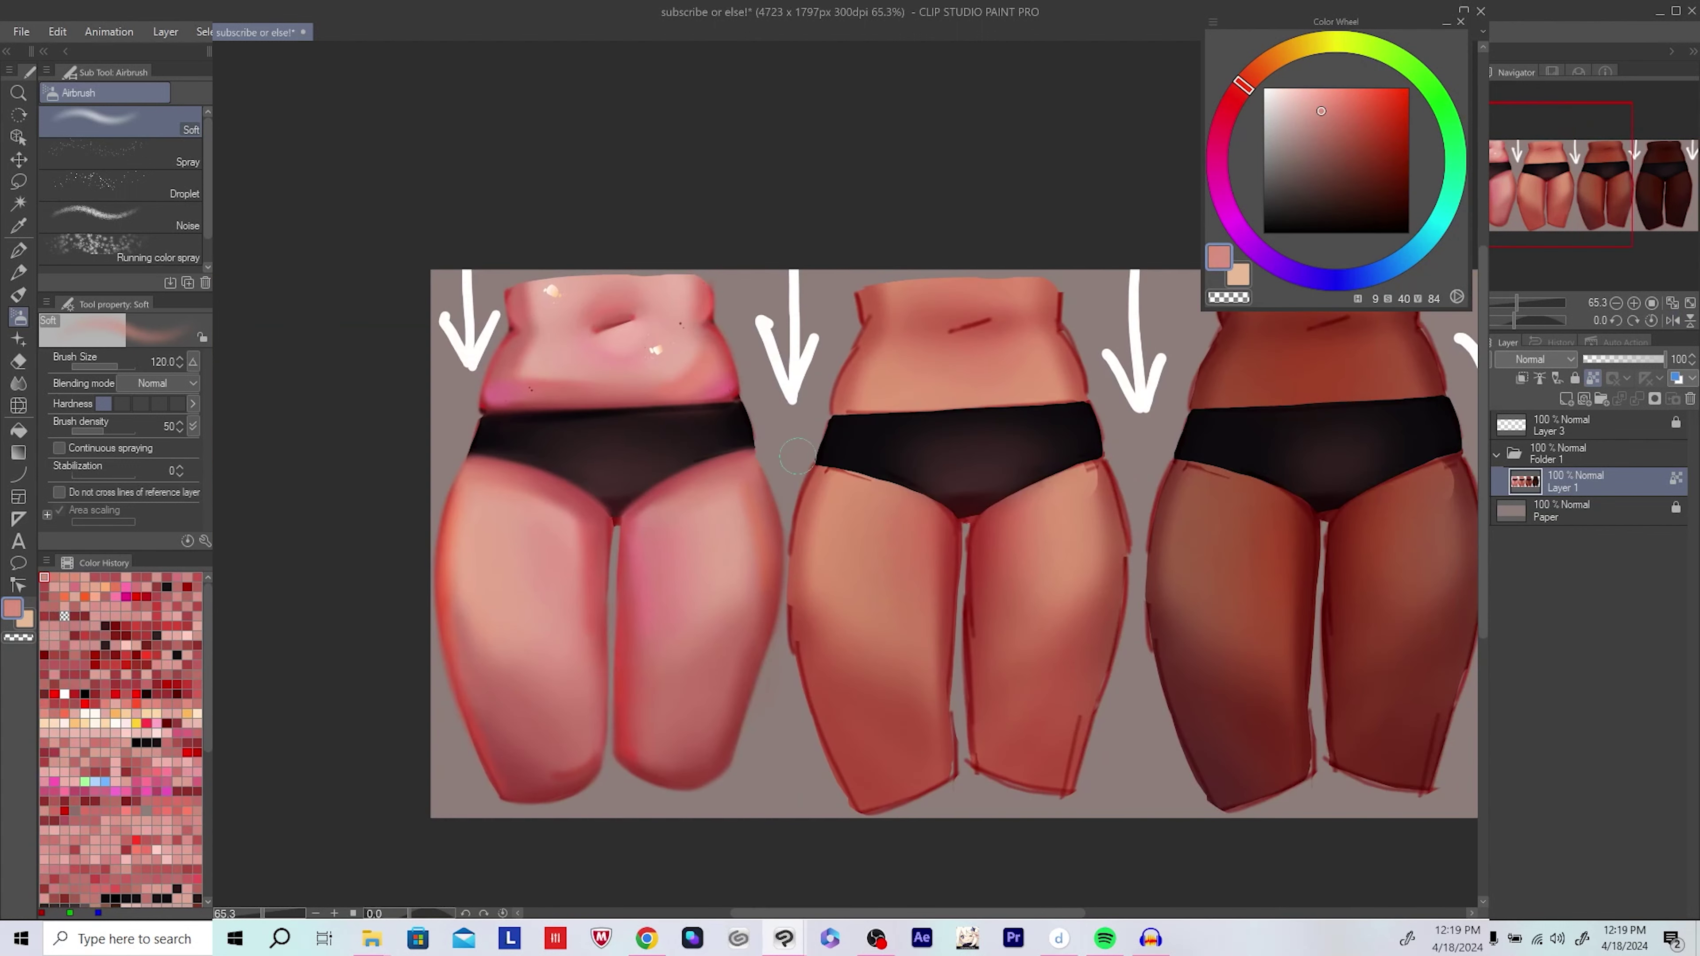
# Step: Redefine the shadow under the underwear's leg openings with airbrushed red (hue 1, saturation 56, value 72) at size 60
pyautogui.keyDown('alt'); pyautogui.click(673, 518); pyautogui.keyUp('alt')
pyautogui.moveTo(672, 517); pyautogui.dragTo(667, 499)
pyautogui.press('[')
pyautogui.keyDown('alt'); pyautogui.click(644, 495); pyautogui.keyUp('alt')
pyautogui.press('h')
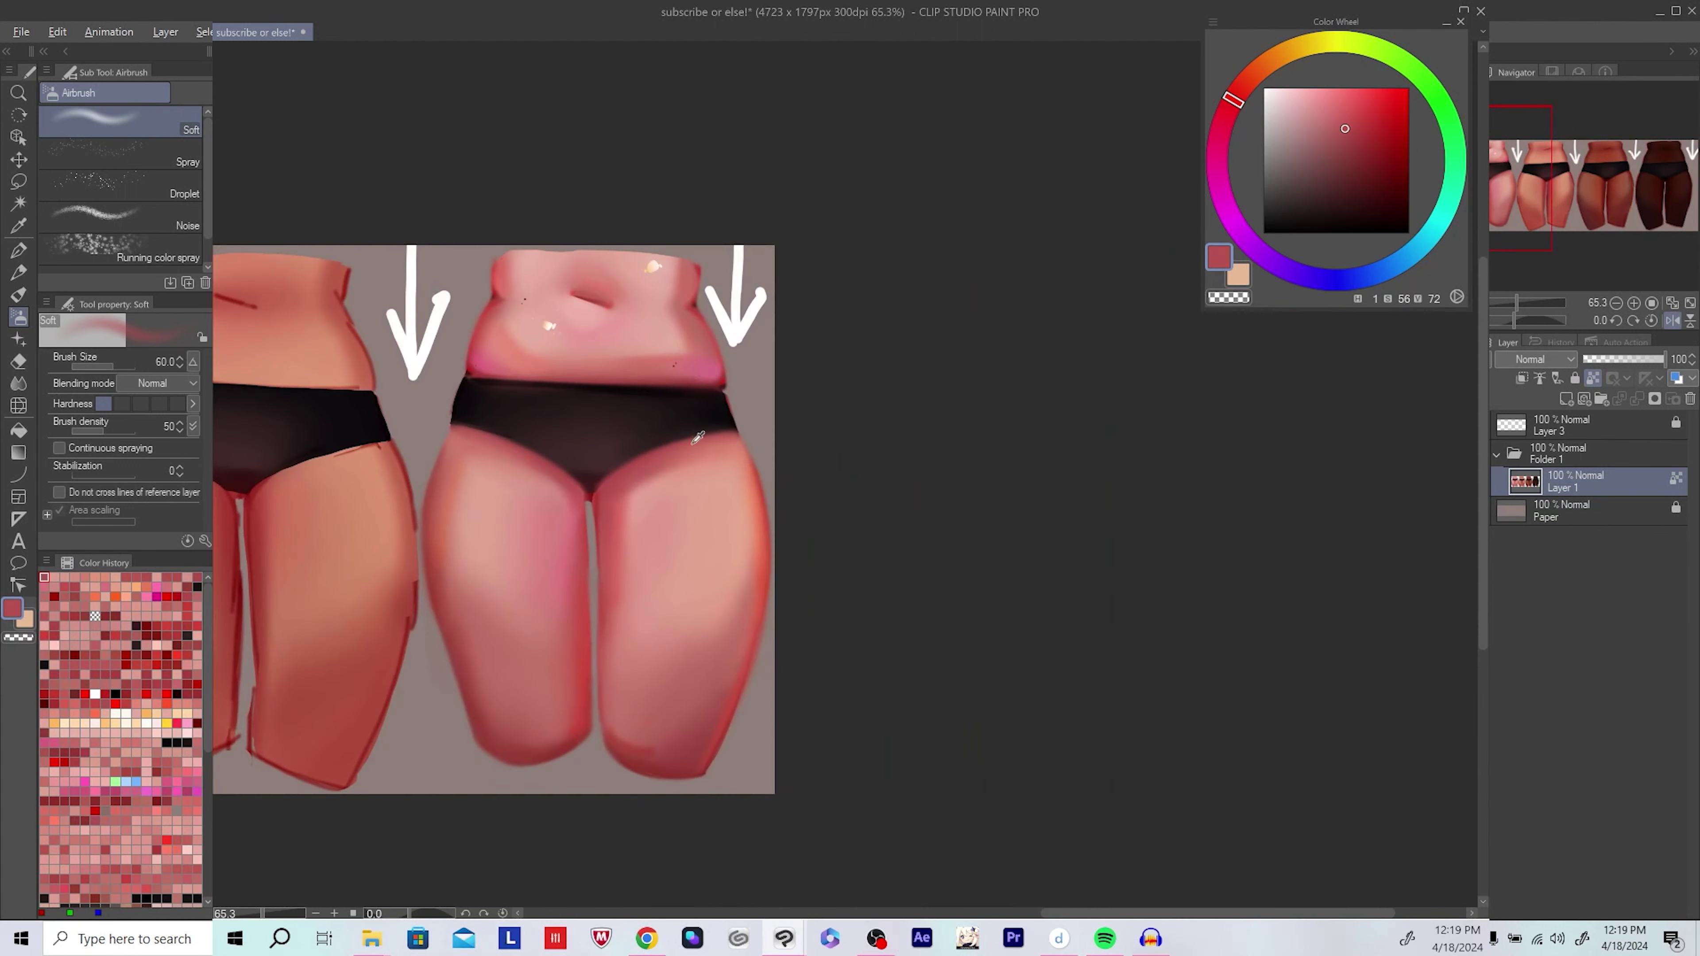
pyautogui.scroll(-2, 858, 448)
pyautogui.scroll(2, 826, 601)
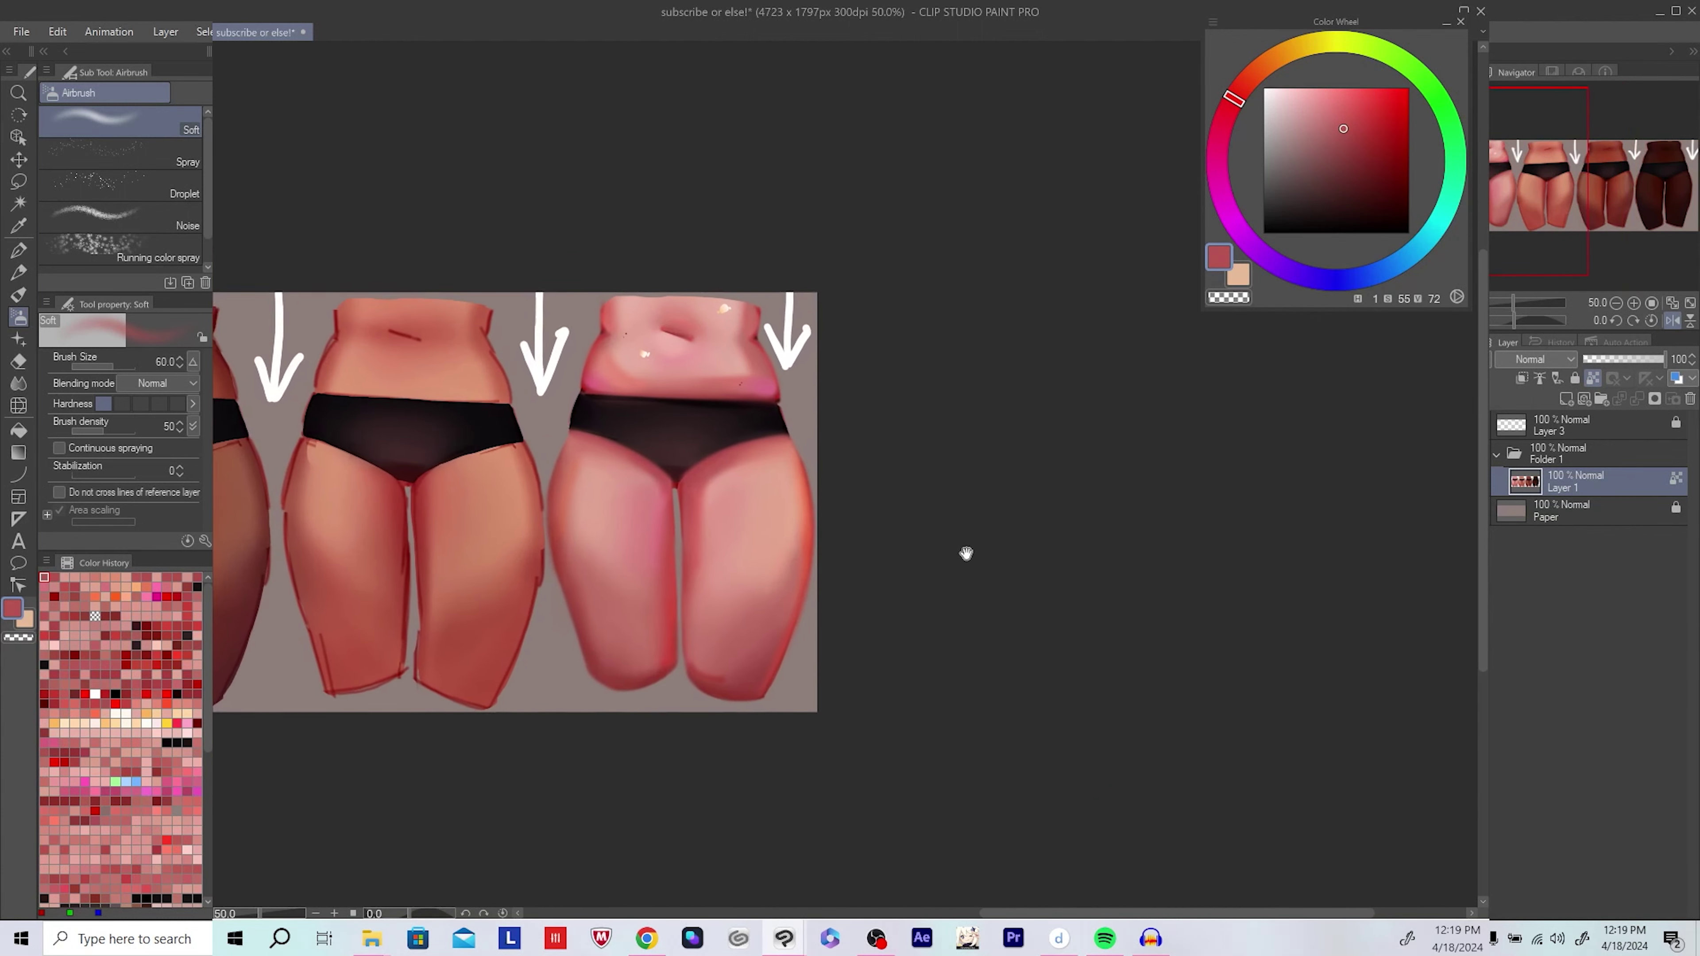
pyautogui.scroll(1, 972, 555)
pyautogui.press('h')
# Step: Add airbrushed orange (hue 16, saturation 65, value 100; hue 21, saturation 87, value 100) at sizes 60 and 80 to the thighs' outer sides
pyautogui.keyDown('alt'); pyautogui.click(414, 532); pyautogui.keyUp('alt')
pyautogui.keyDown('alt'); pyautogui.click(417, 589); pyautogui.keyUp('alt')
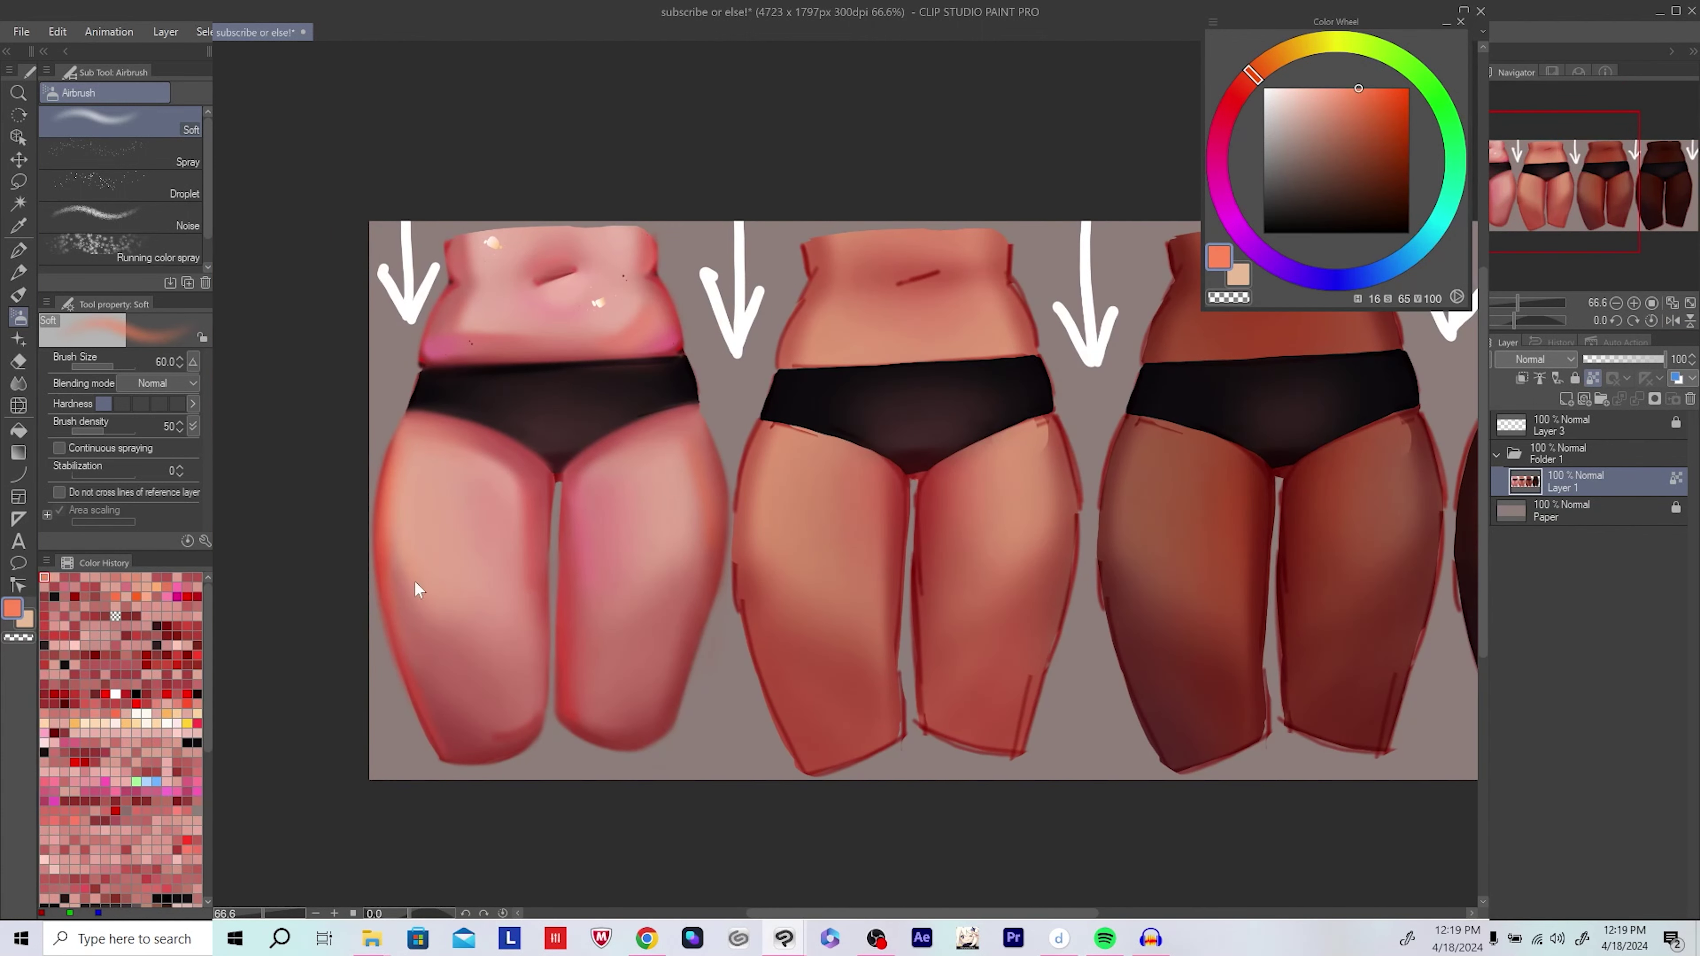
pyautogui.moveTo(432, 585); pyautogui.dragTo(867, 615)
pyautogui.press('h')
pyautogui.keyDown('alt'); pyautogui.click(582, 513); pyautogui.keyUp('alt')
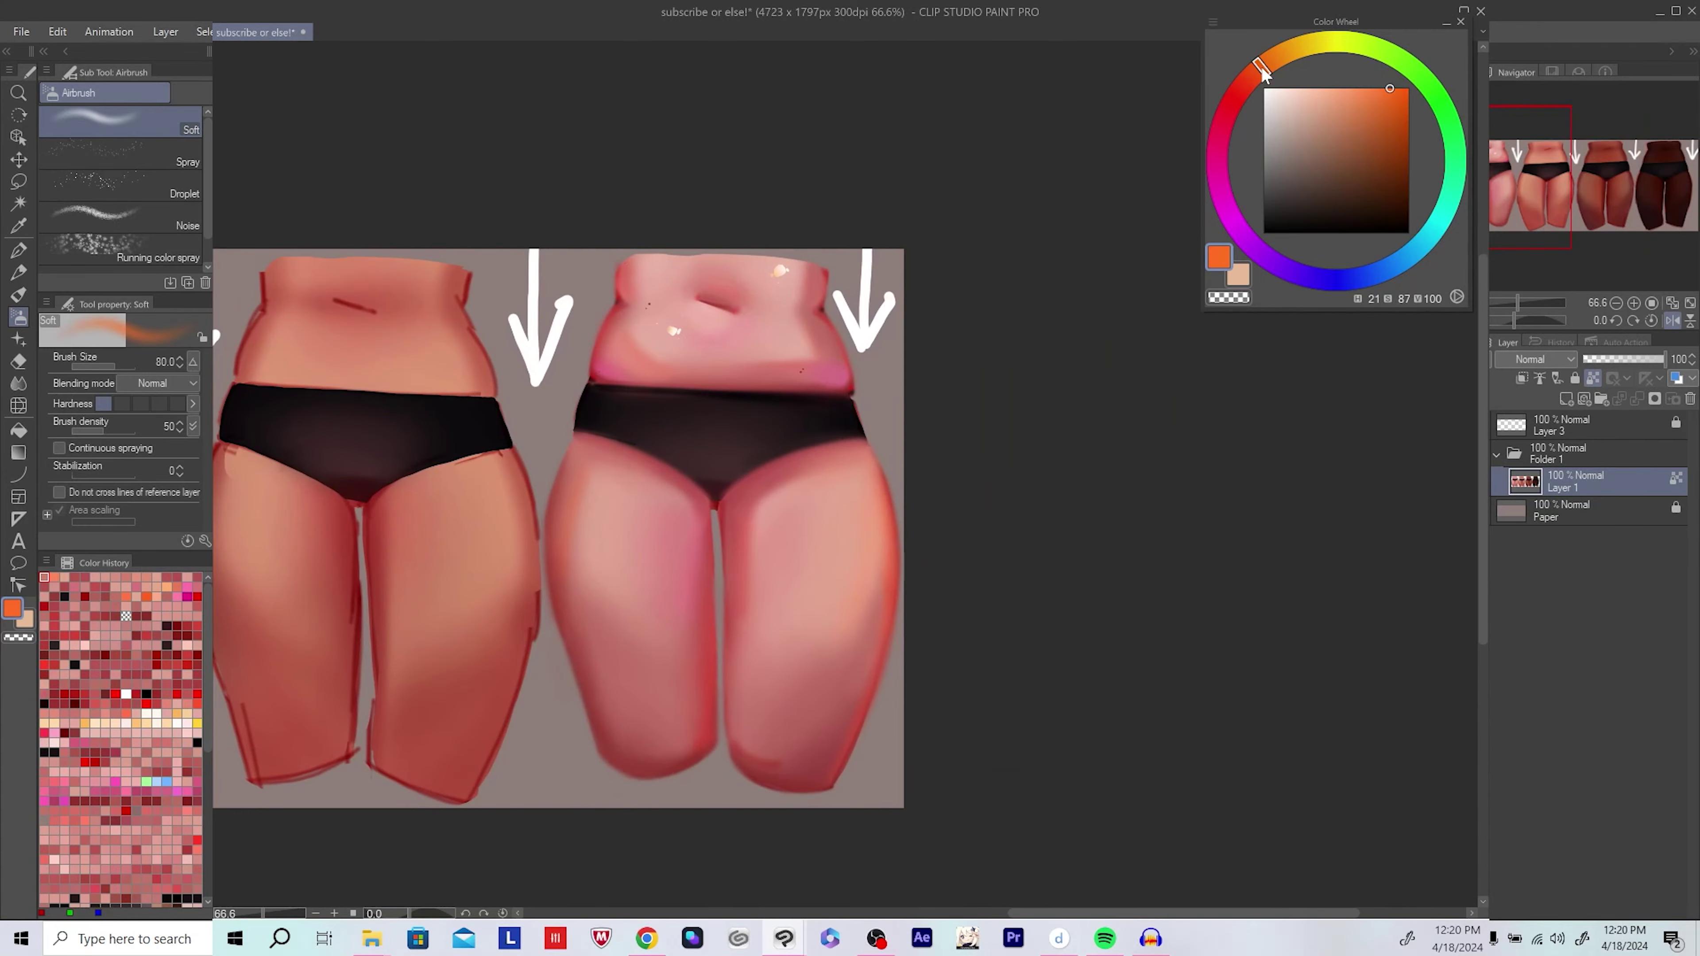
# Step: Blend the orange accents into the thighs with airbrushed peach (hue 18, saturation 45, value 91) at size 150
pyautogui.press(']')
pyautogui.press(']')
pyautogui.press(']')
pyautogui.keyDown('alt'); pyautogui.click(582, 513); pyautogui.keyUp('alt')
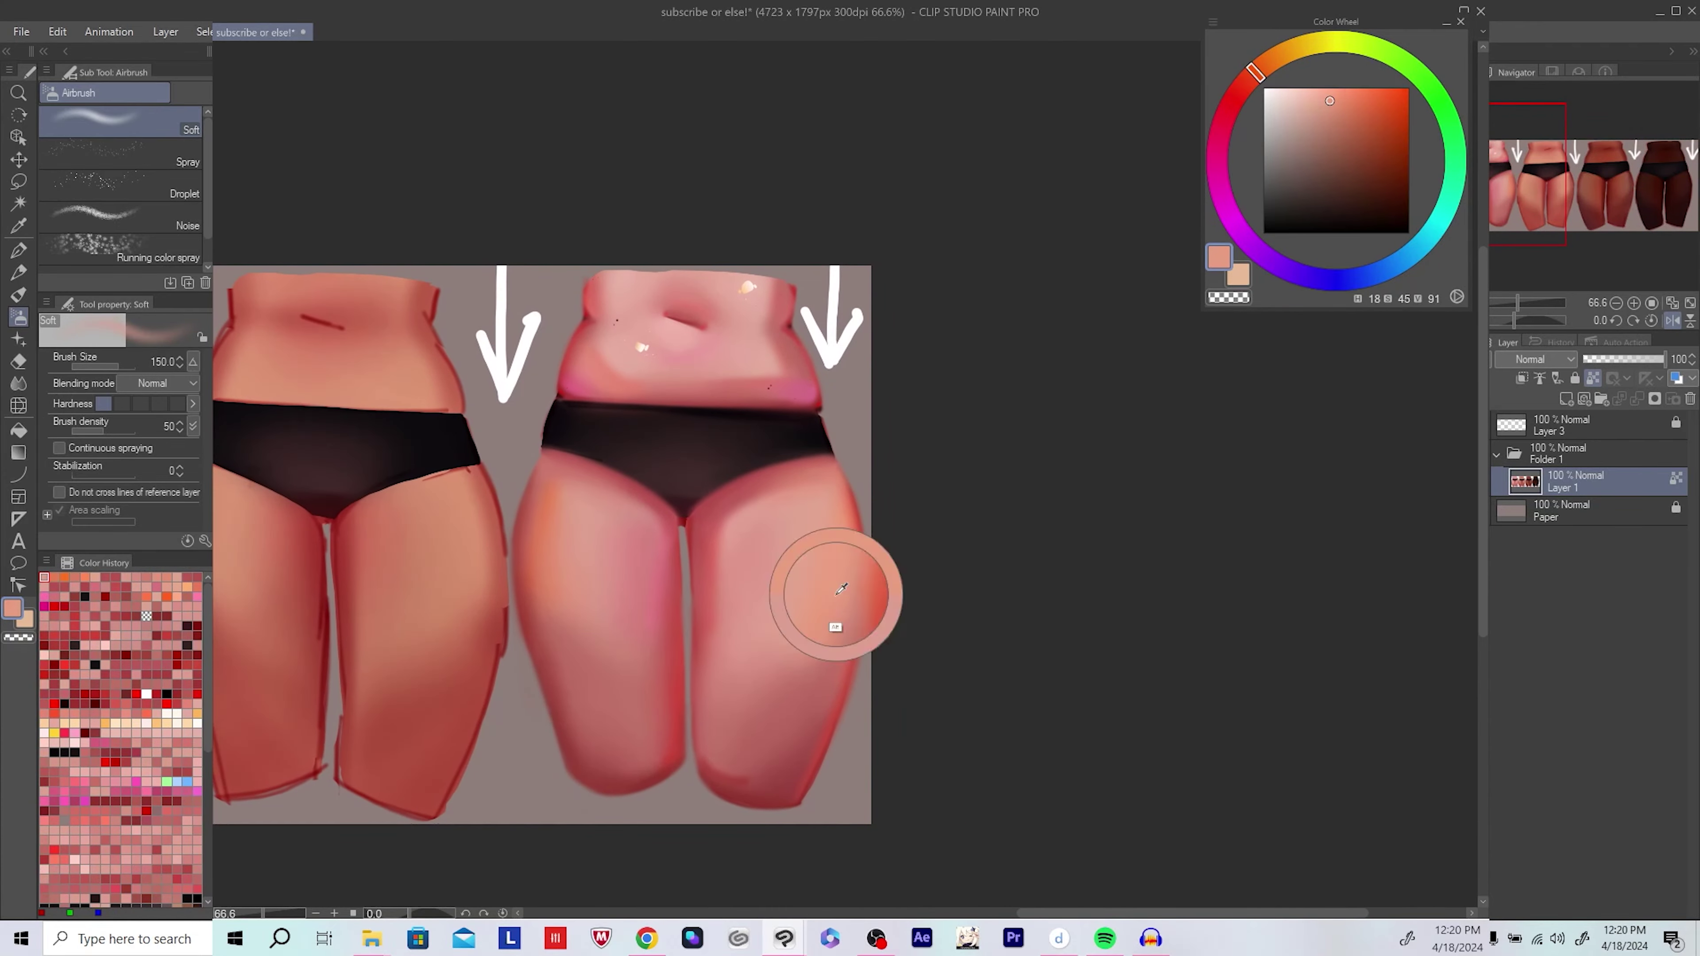
pyautogui.moveTo(900, 543)
pyautogui.mouseDown()
pyautogui.moveTo(614, 638)
pyautogui.moveTo(649, 764)
pyautogui.moveTo(244, 724)
pyautogui.mouseUp()
pyautogui.keyDown('alt'); pyautogui.click(845, 526); pyautogui.keyUp('alt')
pyautogui.press('h')
pyautogui.press('h')
# Step: Darken the thighs' lower ends with airbrushed reds (hue 2, saturation 56, value 61; hue 2, saturation 99, value 46) at sizes 150 and 200
pyautogui.keyDown('alt'); pyautogui.click(647, 725); pyautogui.keyUp('alt')
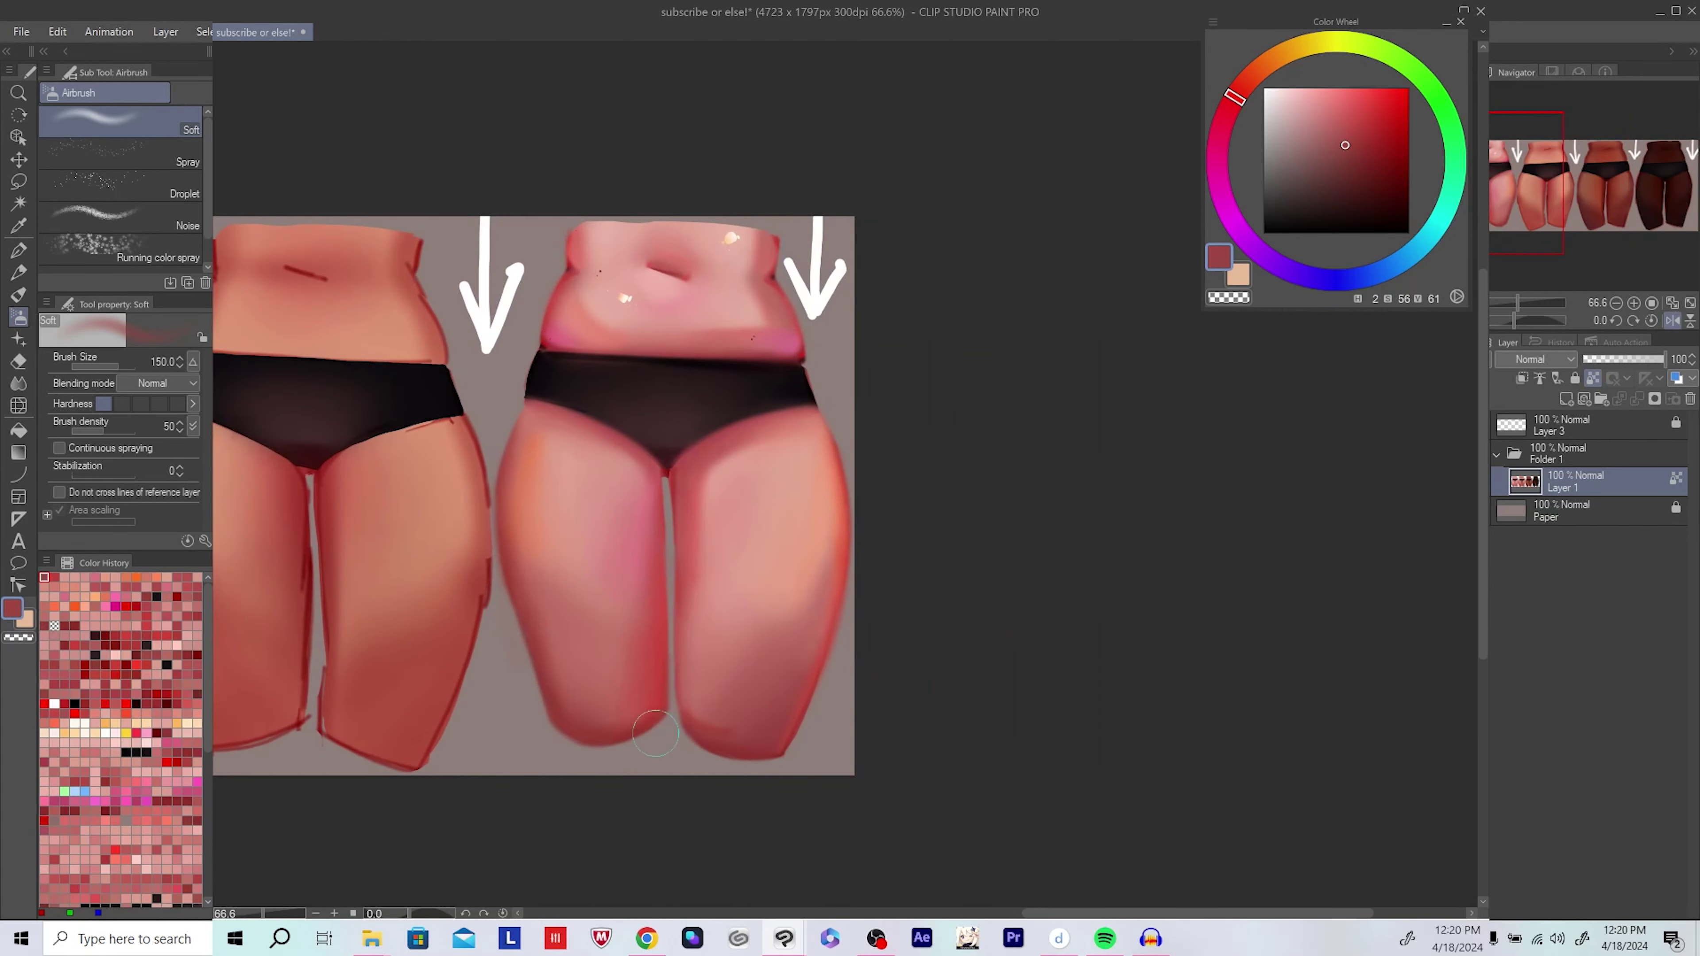
pyautogui.press(']')
pyautogui.moveTo(881, 666); pyautogui.dragTo(867, 687)
pyautogui.click(1410, 163)
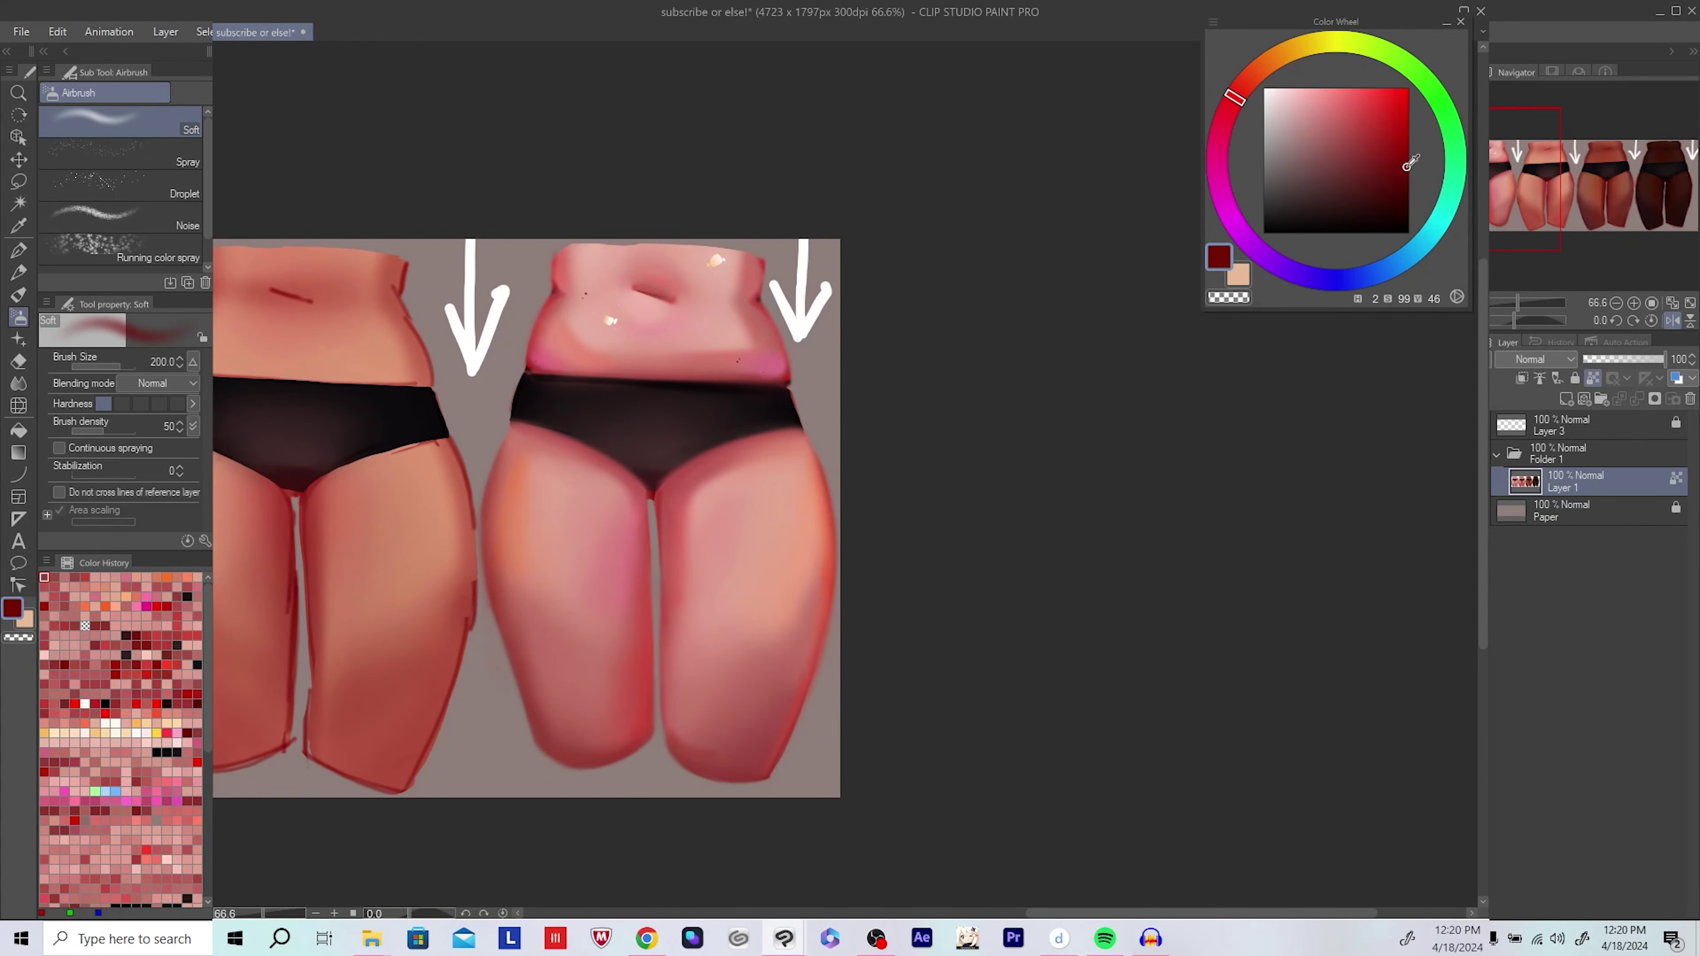
# Step: Deepen the lit thigh's lower outer end with airbrushed crimson (hue 2, saturation 79, value 64) at size 100
pyautogui.keyDown('alt'); pyautogui.click(694, 780); pyautogui.keyUp('alt')
pyautogui.press(']')
pyautogui.press('h')
pyautogui.moveTo(858, 684)
pyautogui.mouseDown()
pyautogui.moveTo(1144, 633)
pyautogui.moveTo(1072, 626)
pyautogui.mouseUp()
pyautogui.moveTo(705, 716); pyautogui.dragTo(680, 720)
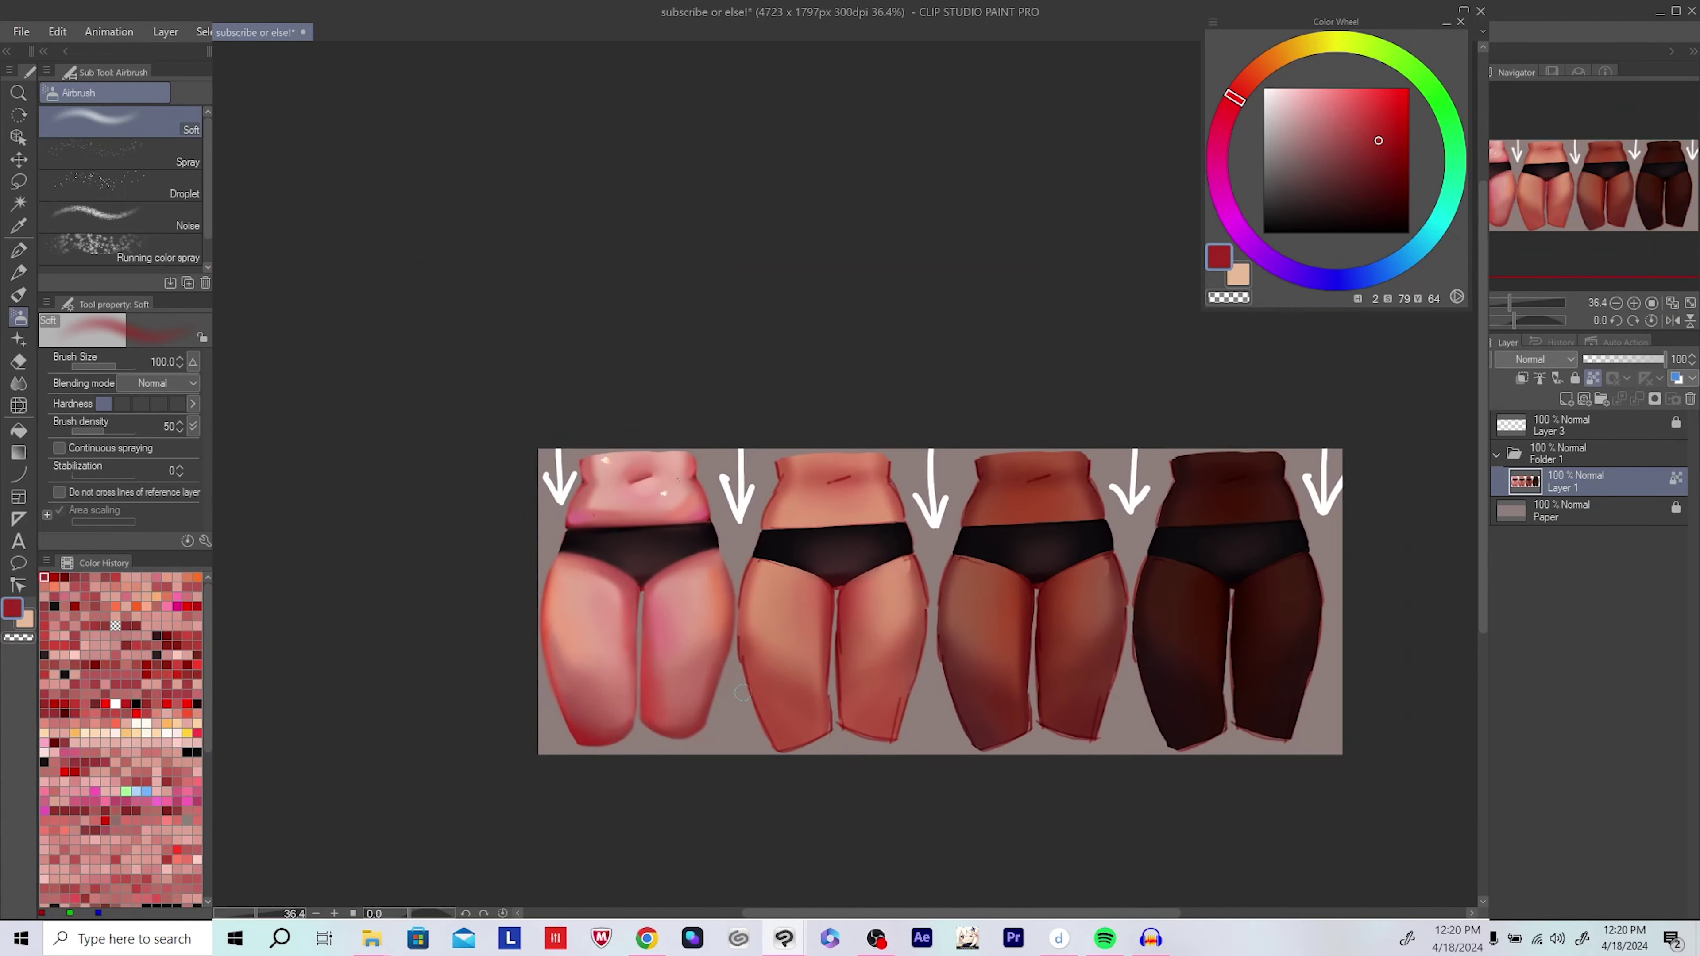
pyautogui.press('h')
pyautogui.moveTo(1139, 698); pyautogui.dragTo(903, 535)
# Step: Blend the lit thigh's lower end with airbrushed reds (hue 5, saturation 50, value 69; hue 2, saturation 74, value 64), using size 170 for the first
pyautogui.keyDown('alt'); pyautogui.click(737, 713); pyautogui.keyUp('alt')
pyautogui.press(']')
pyautogui.press(']')
pyautogui.press(']')
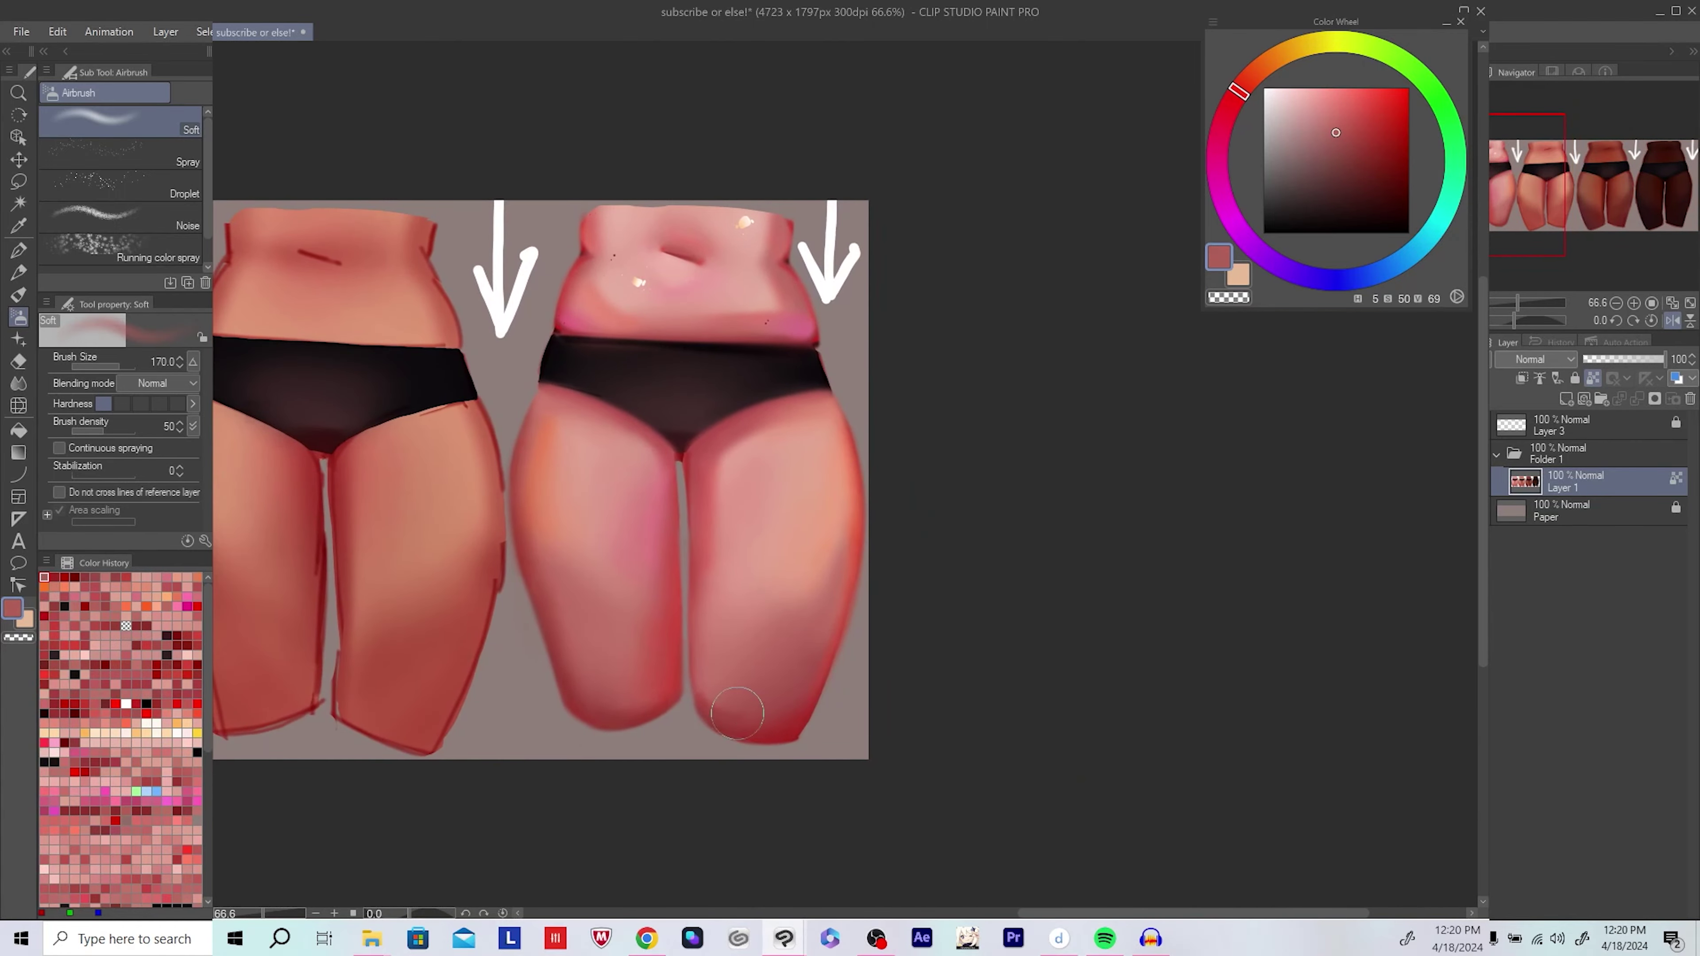
pyautogui.keyDown('alt'); pyautogui.click(827, 665); pyautogui.keyUp('alt')
# Step: Trim the lower outer edges of the thighs with the transparent airbrush at sizes 70 and 30
pyautogui.press('c')
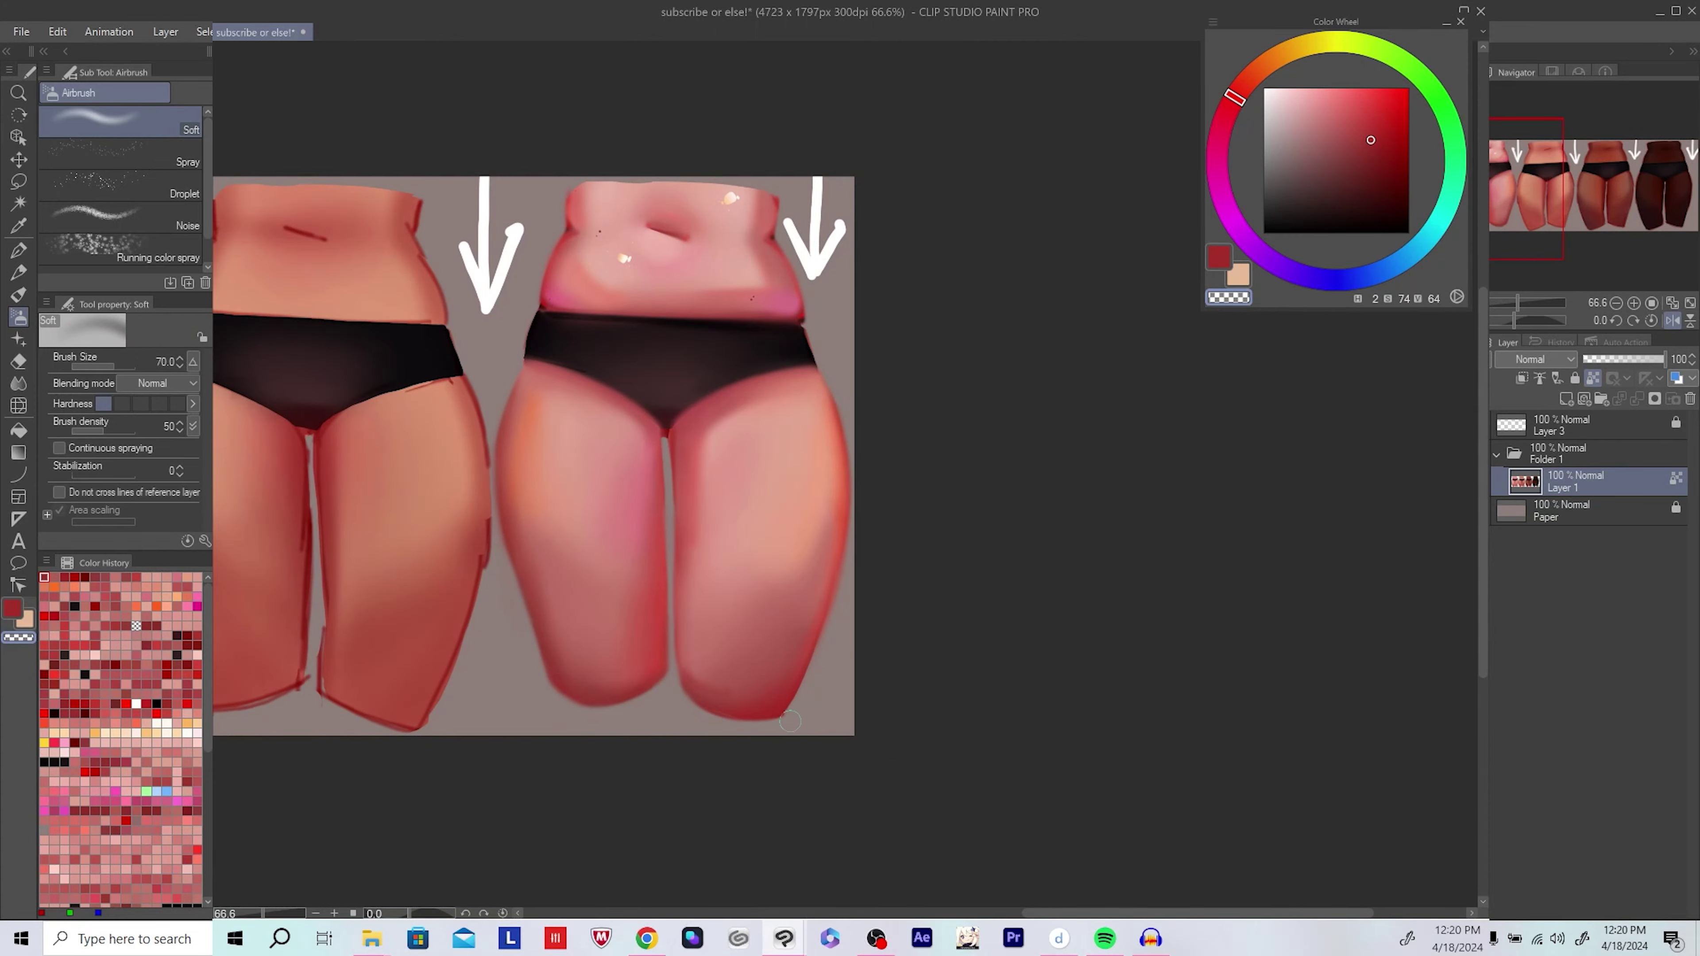
pyautogui.moveTo(801, 704); pyautogui.dragTo(885, 609)
pyautogui.moveTo(712, 720); pyautogui.dragTo(791, 592)
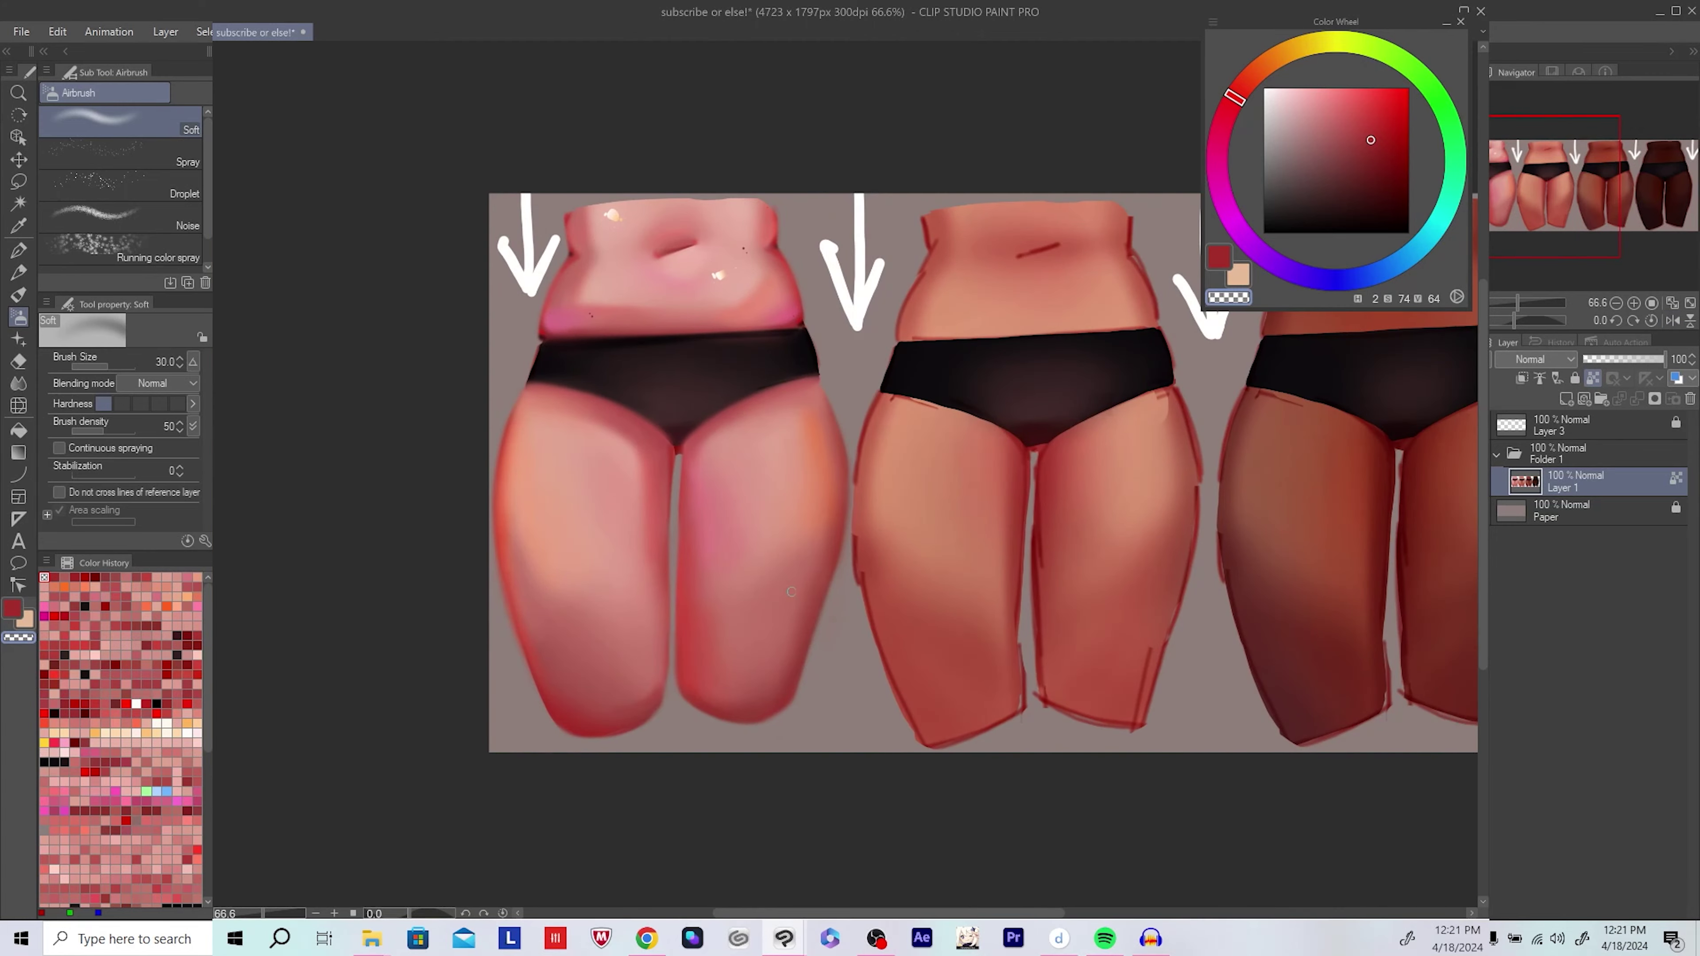
# Step: Save the illustration
pyautogui.scroll(-3, 665, 700)
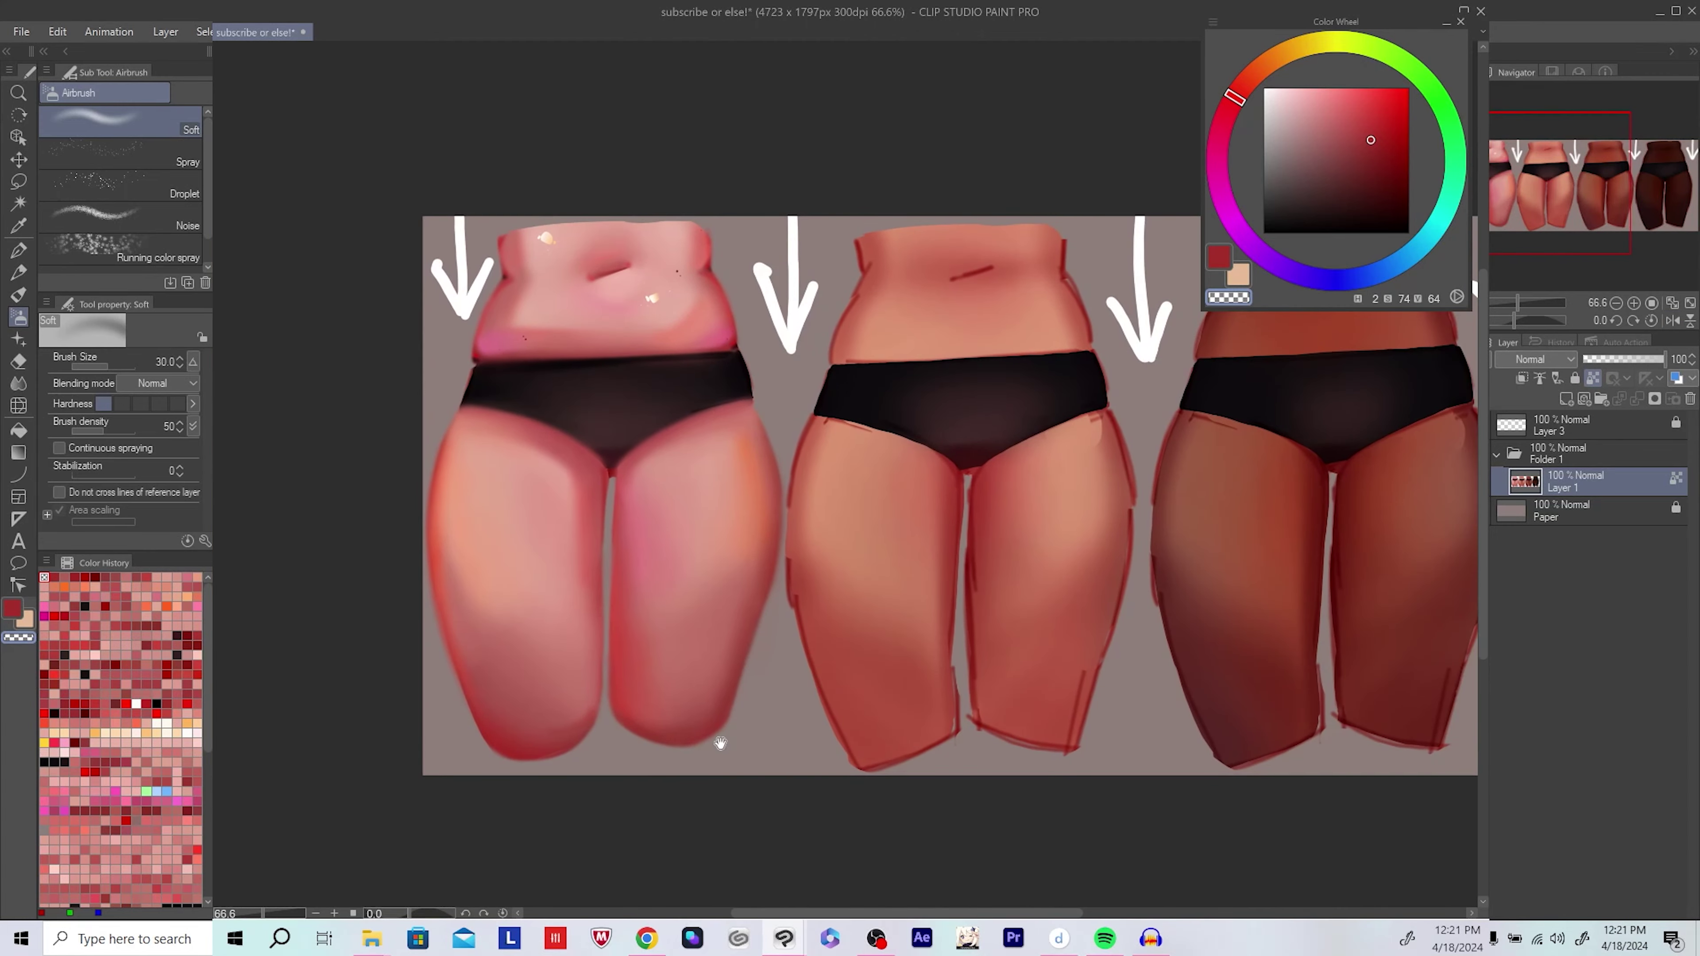
pyautogui.scroll(-1, 708, 574)
pyautogui.hotkey('ctrl', 's')
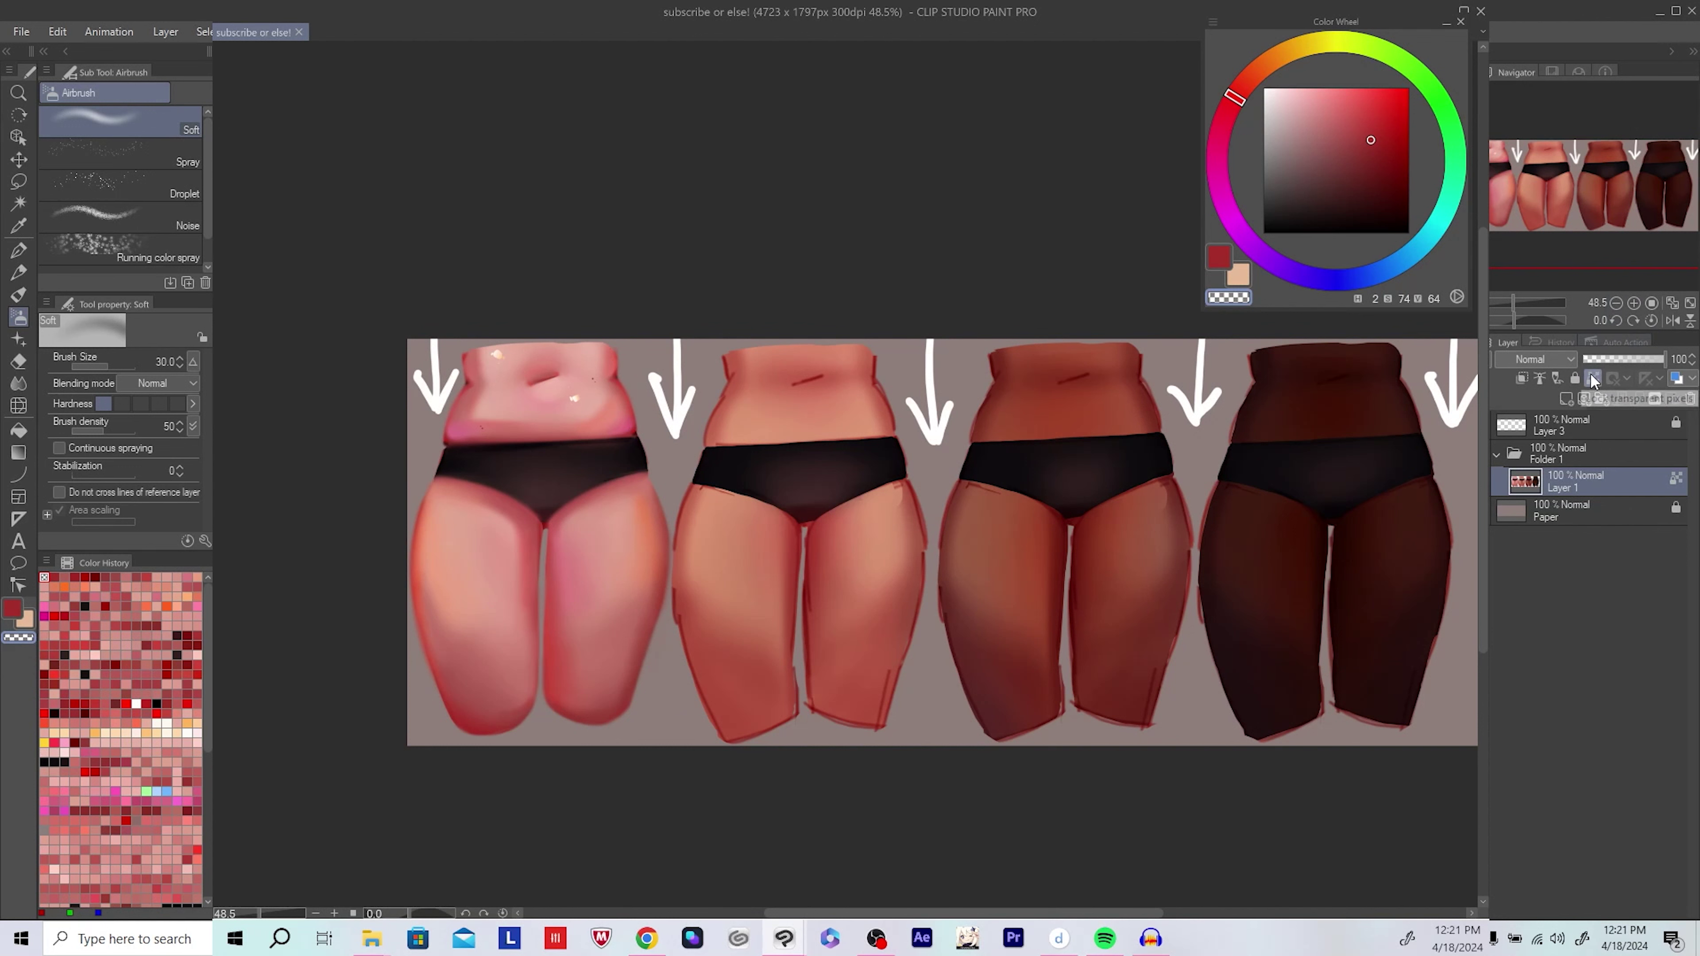
# Step: Unlock Layer 1's transparent pixels and airbrush muted red (hue 5, saturation 60, value 64) at size 70 along the shaded thigh's lower outer edge
pyautogui.scroll(2, 593, 603)
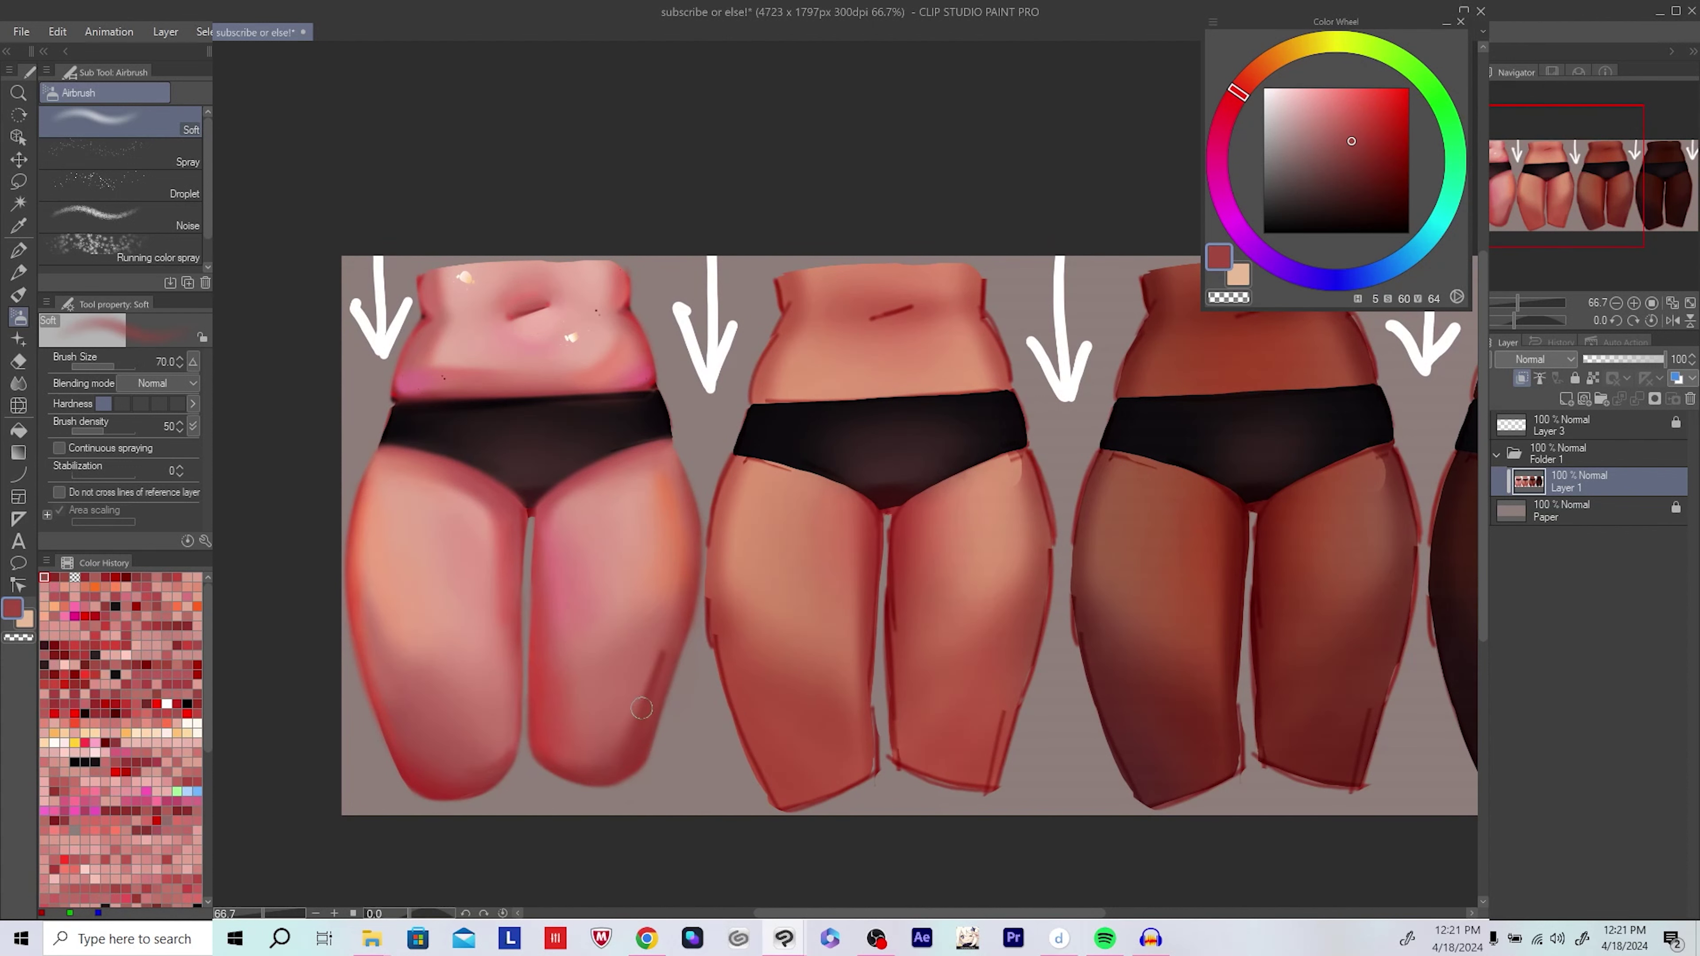
pyautogui.scroll(-4, 763, 604)
pyautogui.scroll(2, 637, 603)
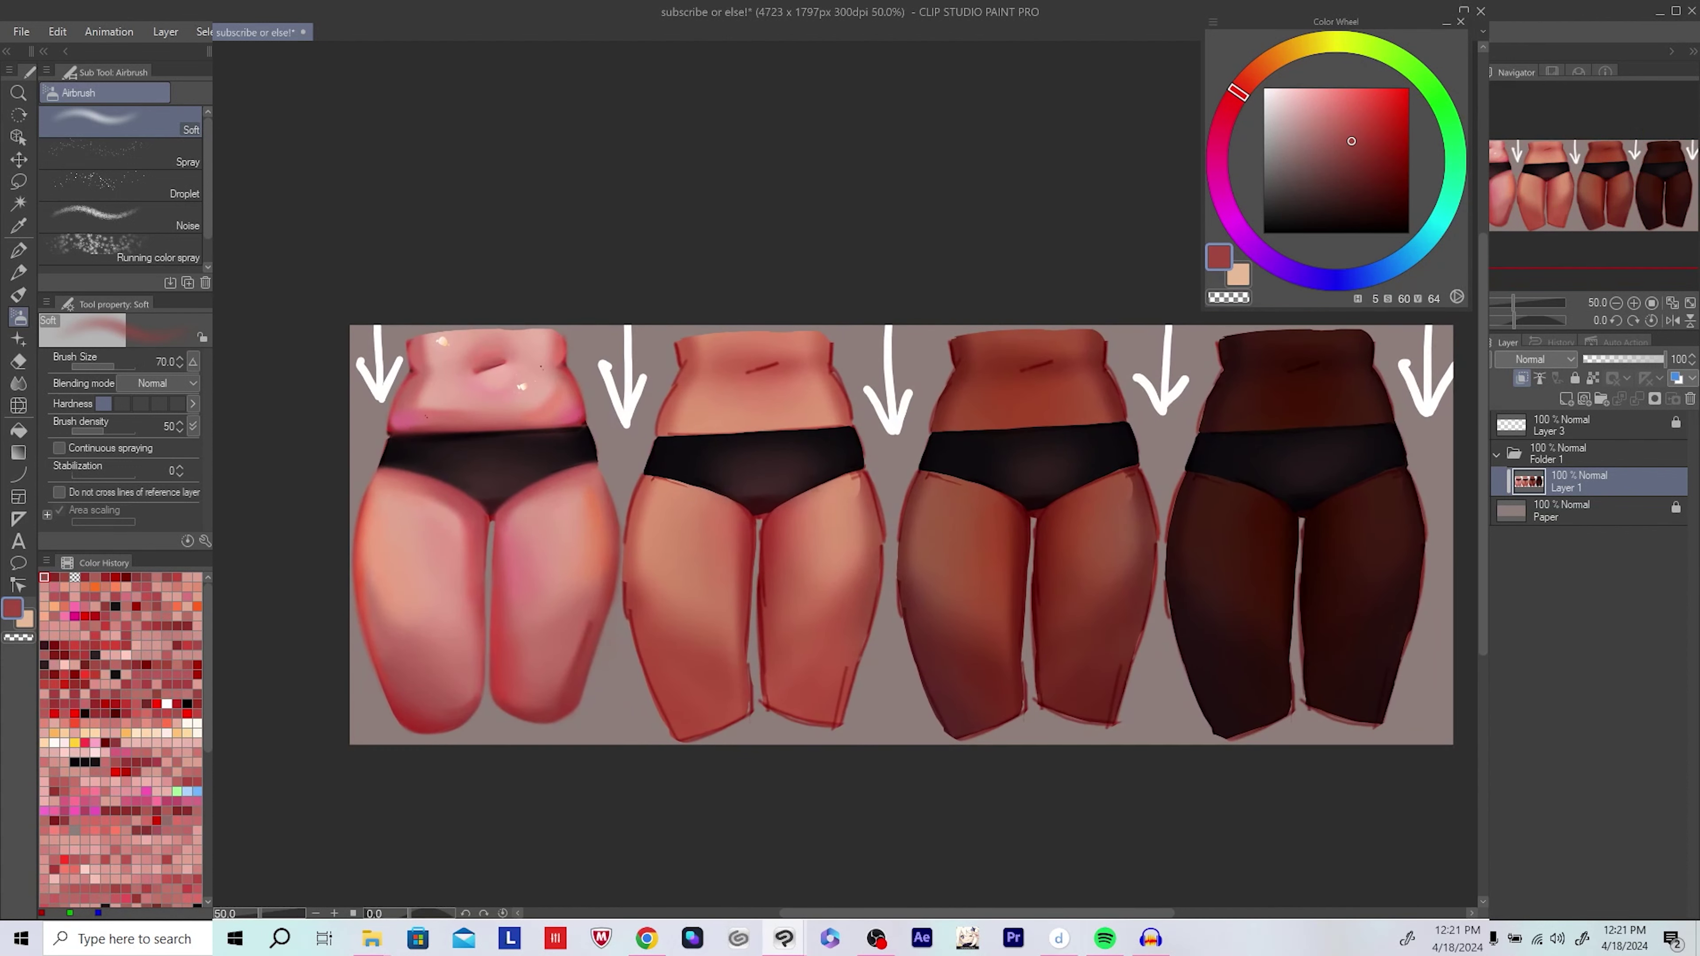
pyautogui.click(1550, 941)
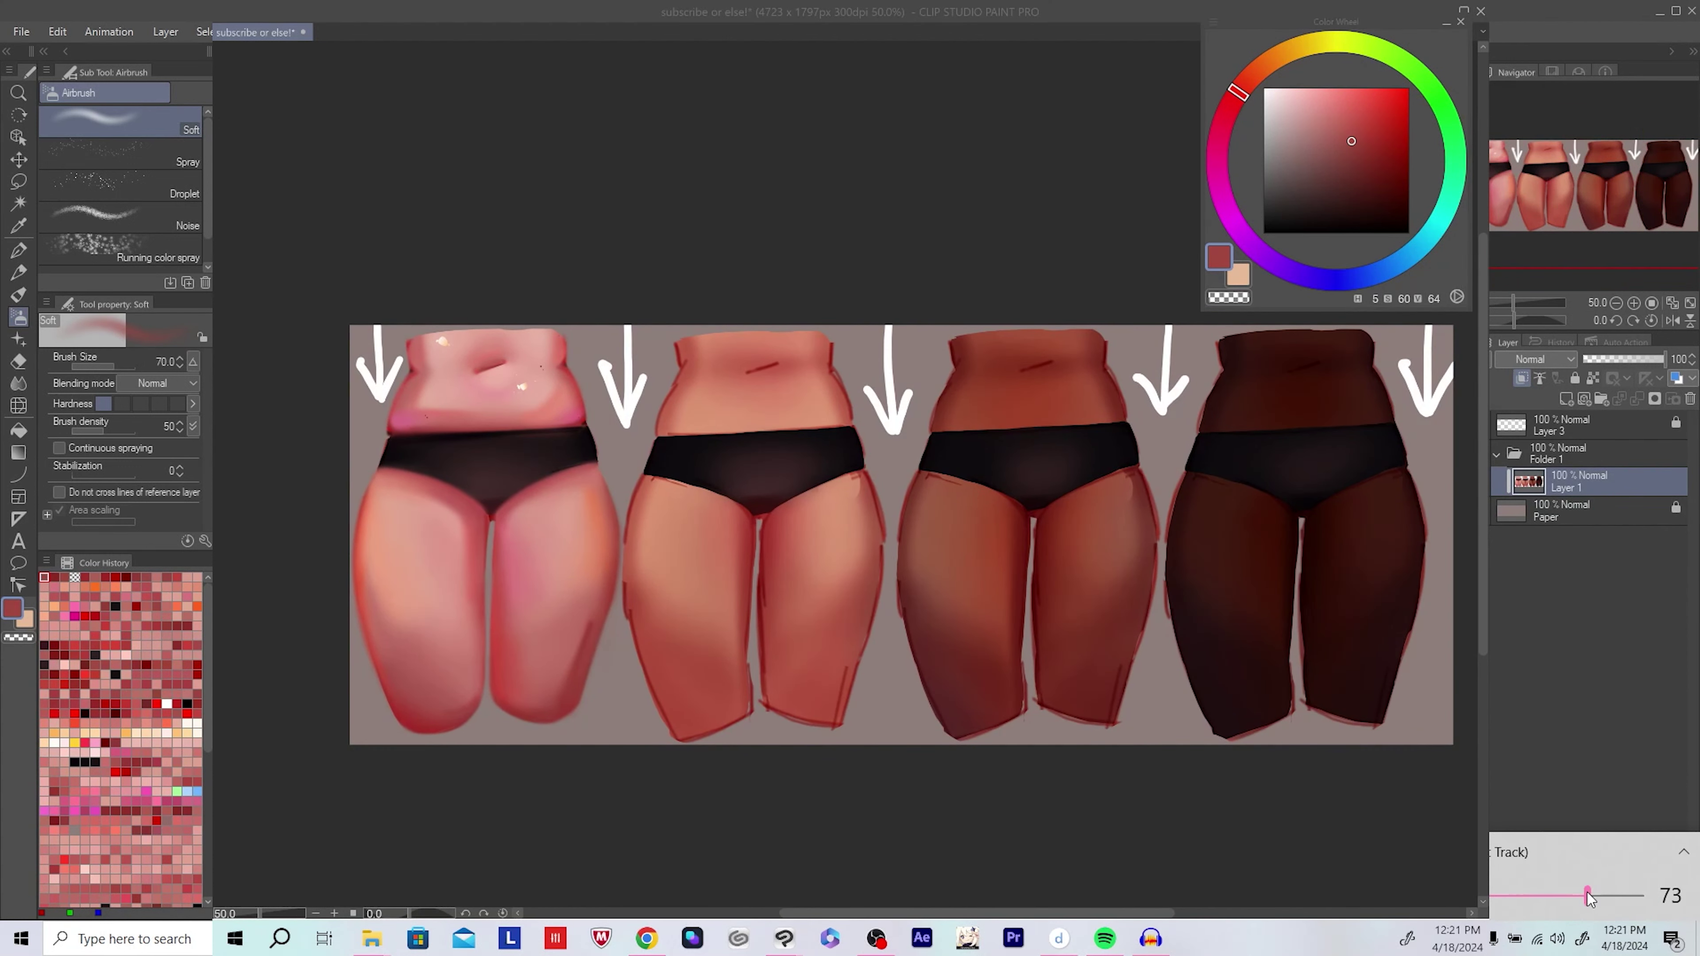
pyautogui.scroll(1, 681, 695)
pyautogui.scroll(-3, 613, 674)
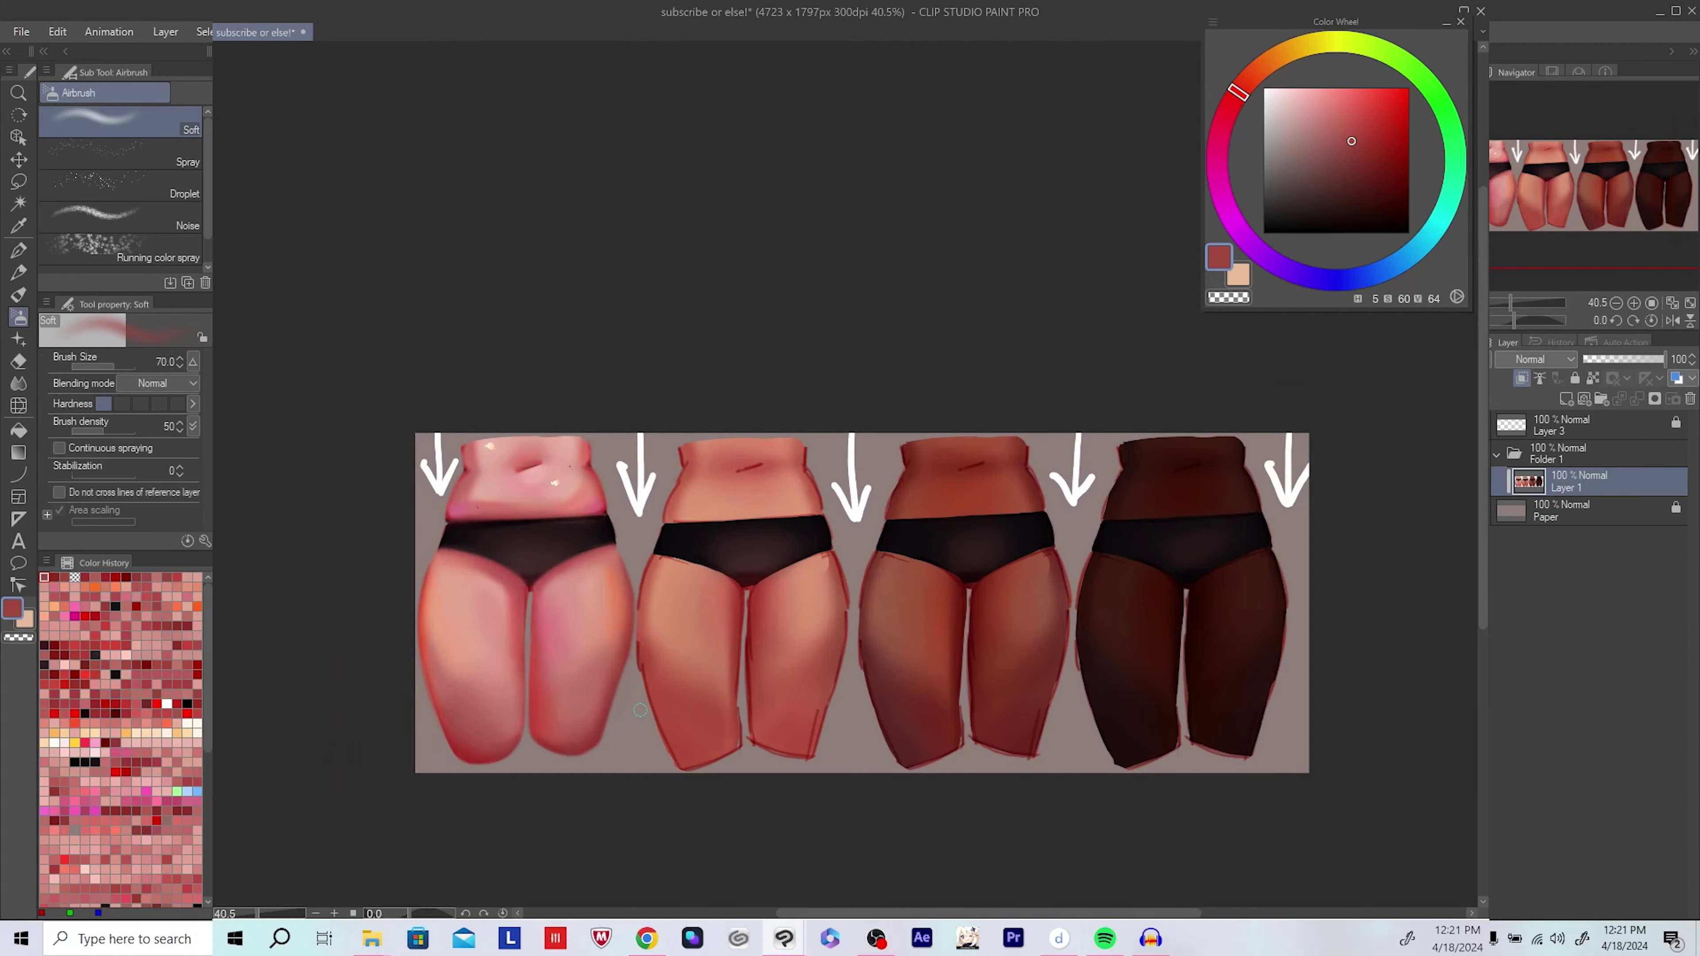
# Step: Deepen the shaded thigh's inner edge with airbrushed dark red (hue 1, saturation 77, value 54) at size 30
pyautogui.scroll(4, 613, 675)
pyautogui.keyDown('alt'); pyautogui.click(526, 646); pyautogui.keyUp('alt')
pyautogui.press('[')
pyautogui.press('[')
pyautogui.press('[')
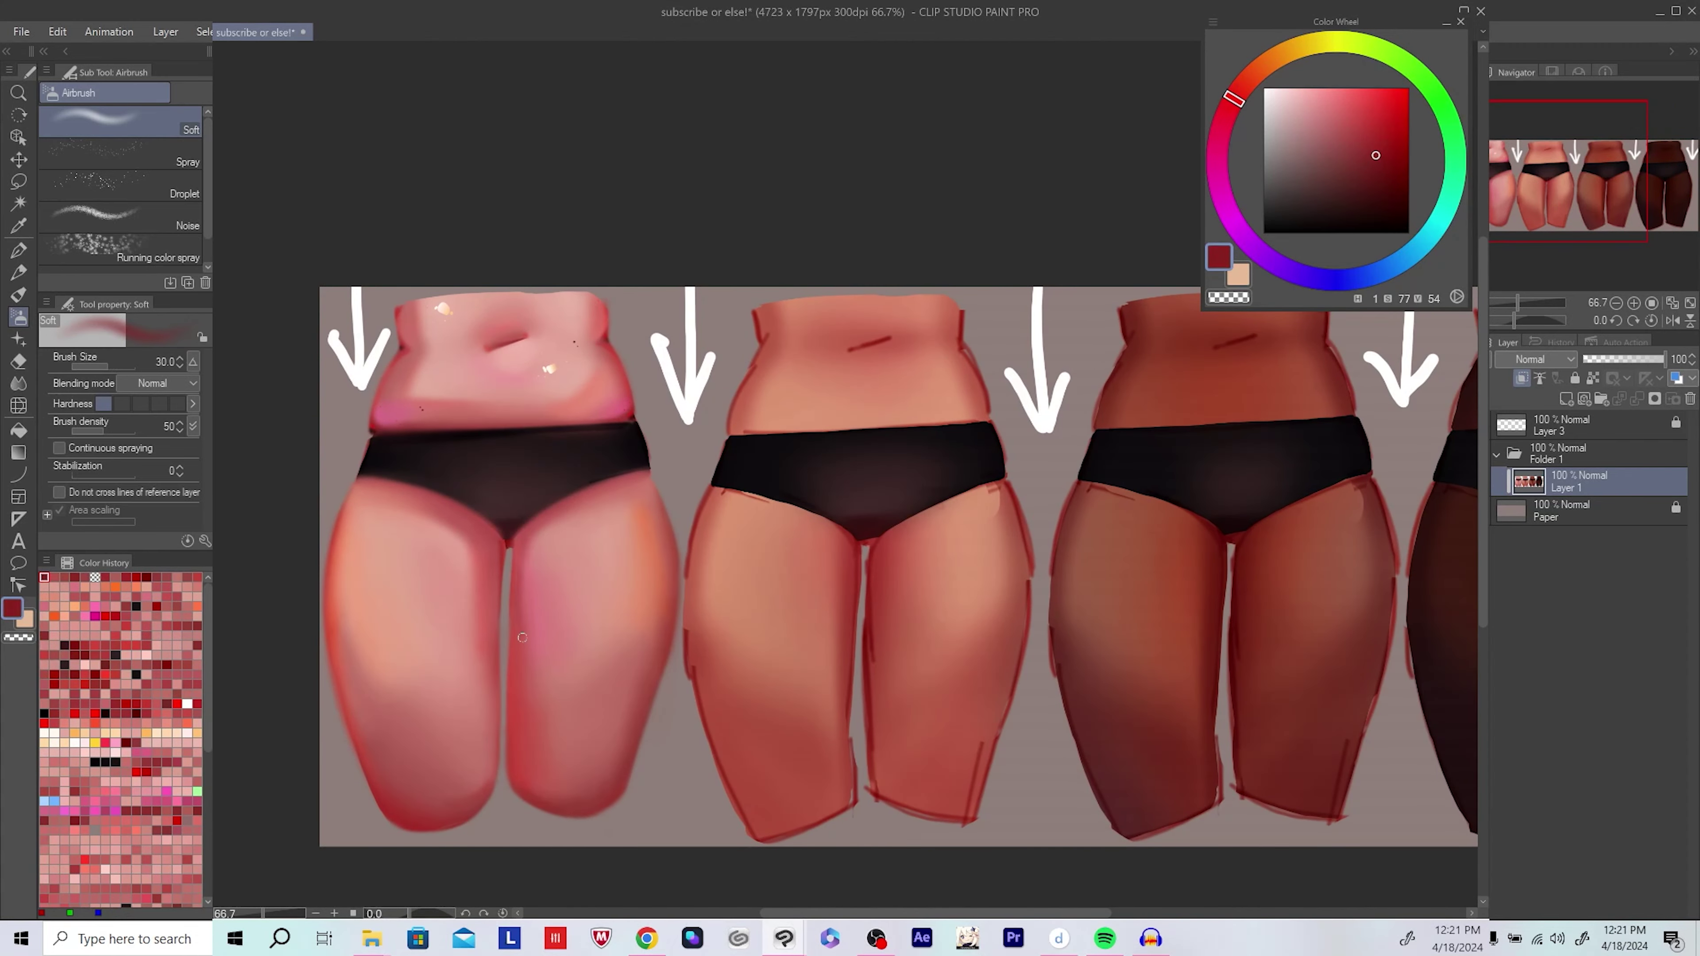
pyautogui.moveTo(523, 642); pyautogui.dragTo(526, 546)
pyautogui.keyDown('alt'); pyautogui.click(522, 618); pyautogui.keyUp('alt')
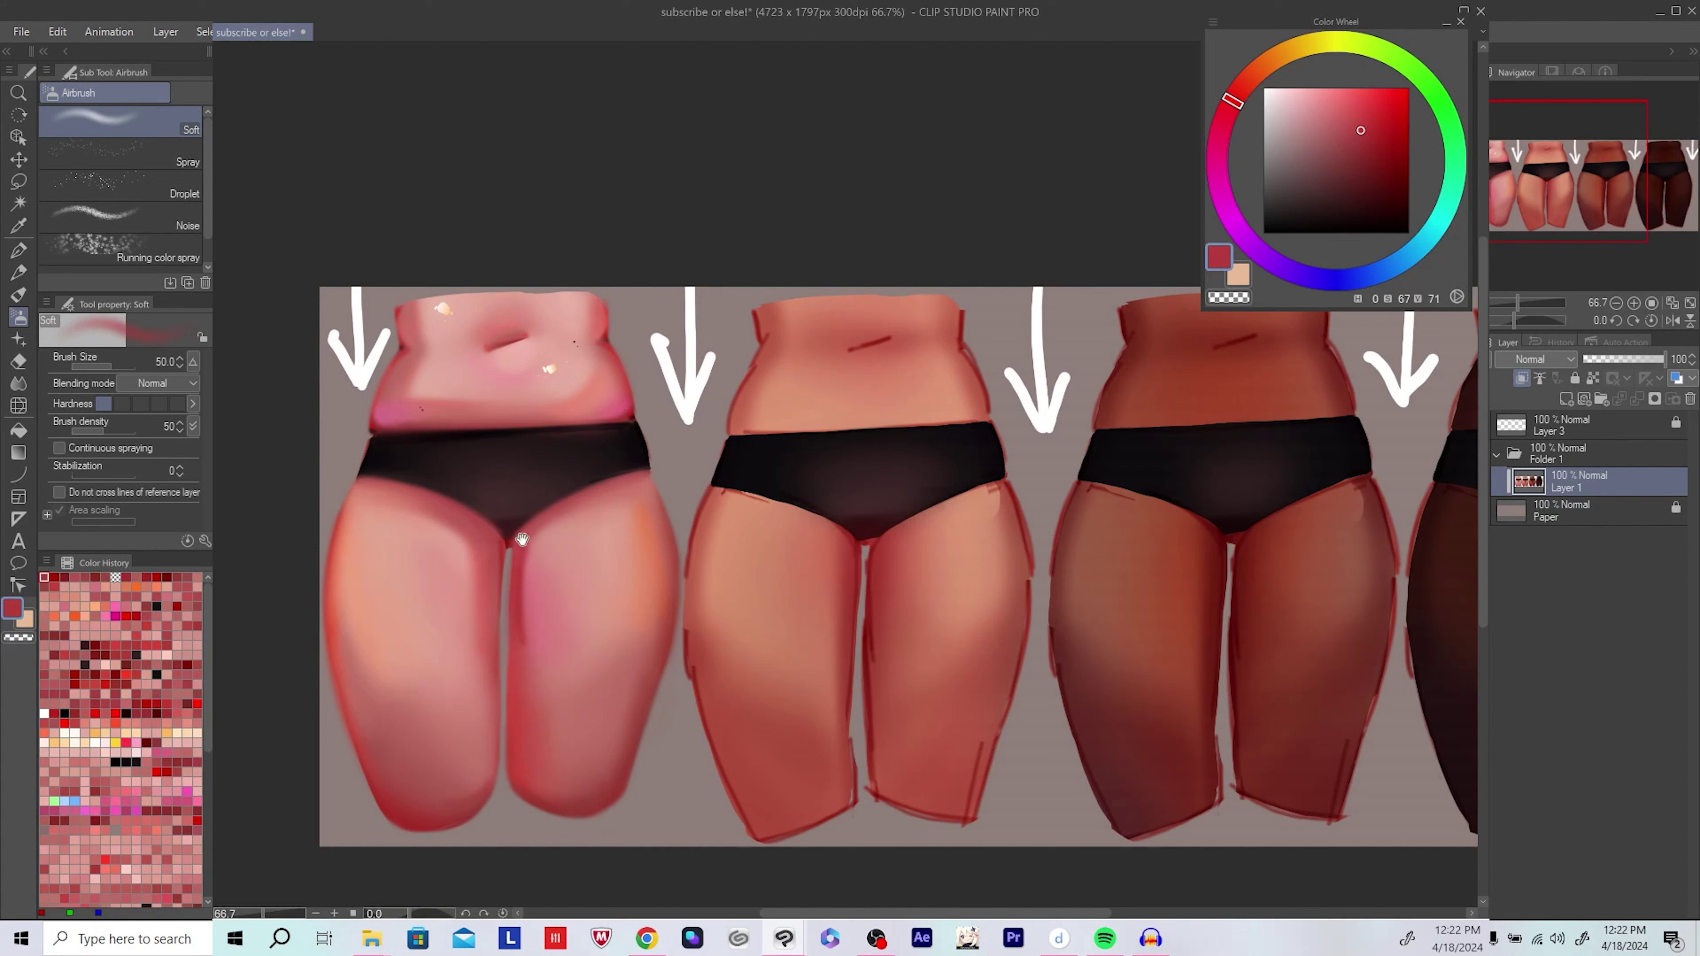
# Step: Extend the shaded thigh's inner shadow with red (hue 3, saturation 72, value 67) at size 50 and tidy the thigh gap with the transparent airbrush
pyautogui.click(1558, 938)
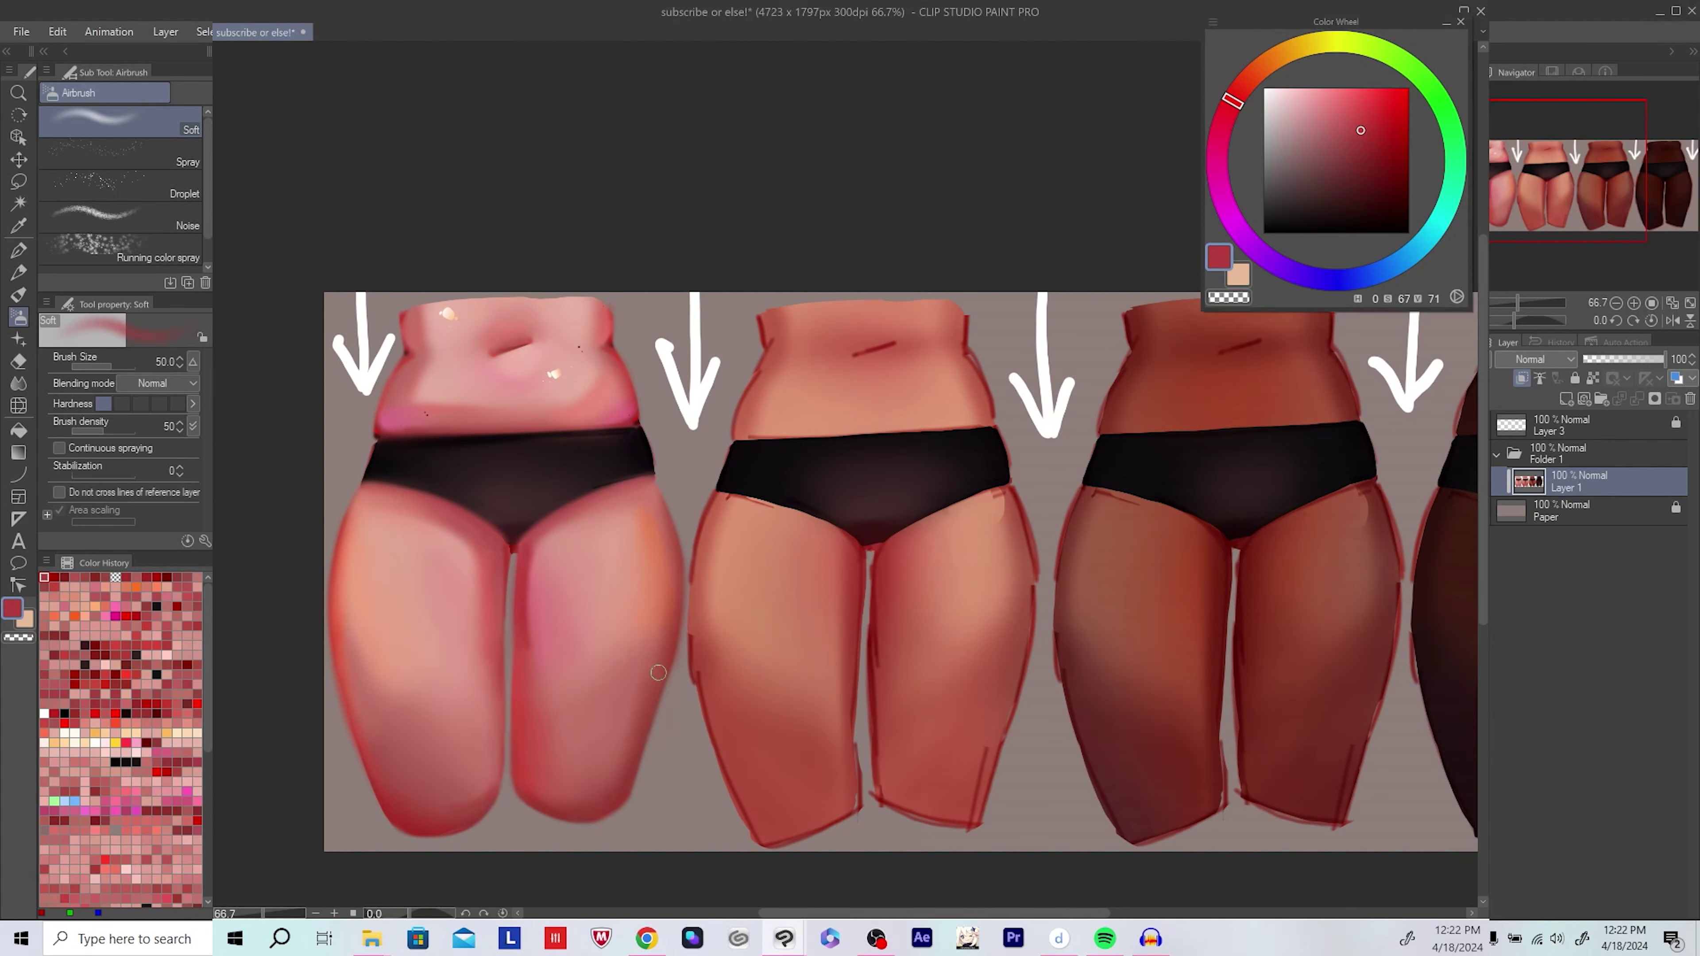
pyautogui.moveTo(596, 612); pyautogui.dragTo(625, 591)
pyautogui.scroll(1, 435, 458)
pyautogui.press('h')
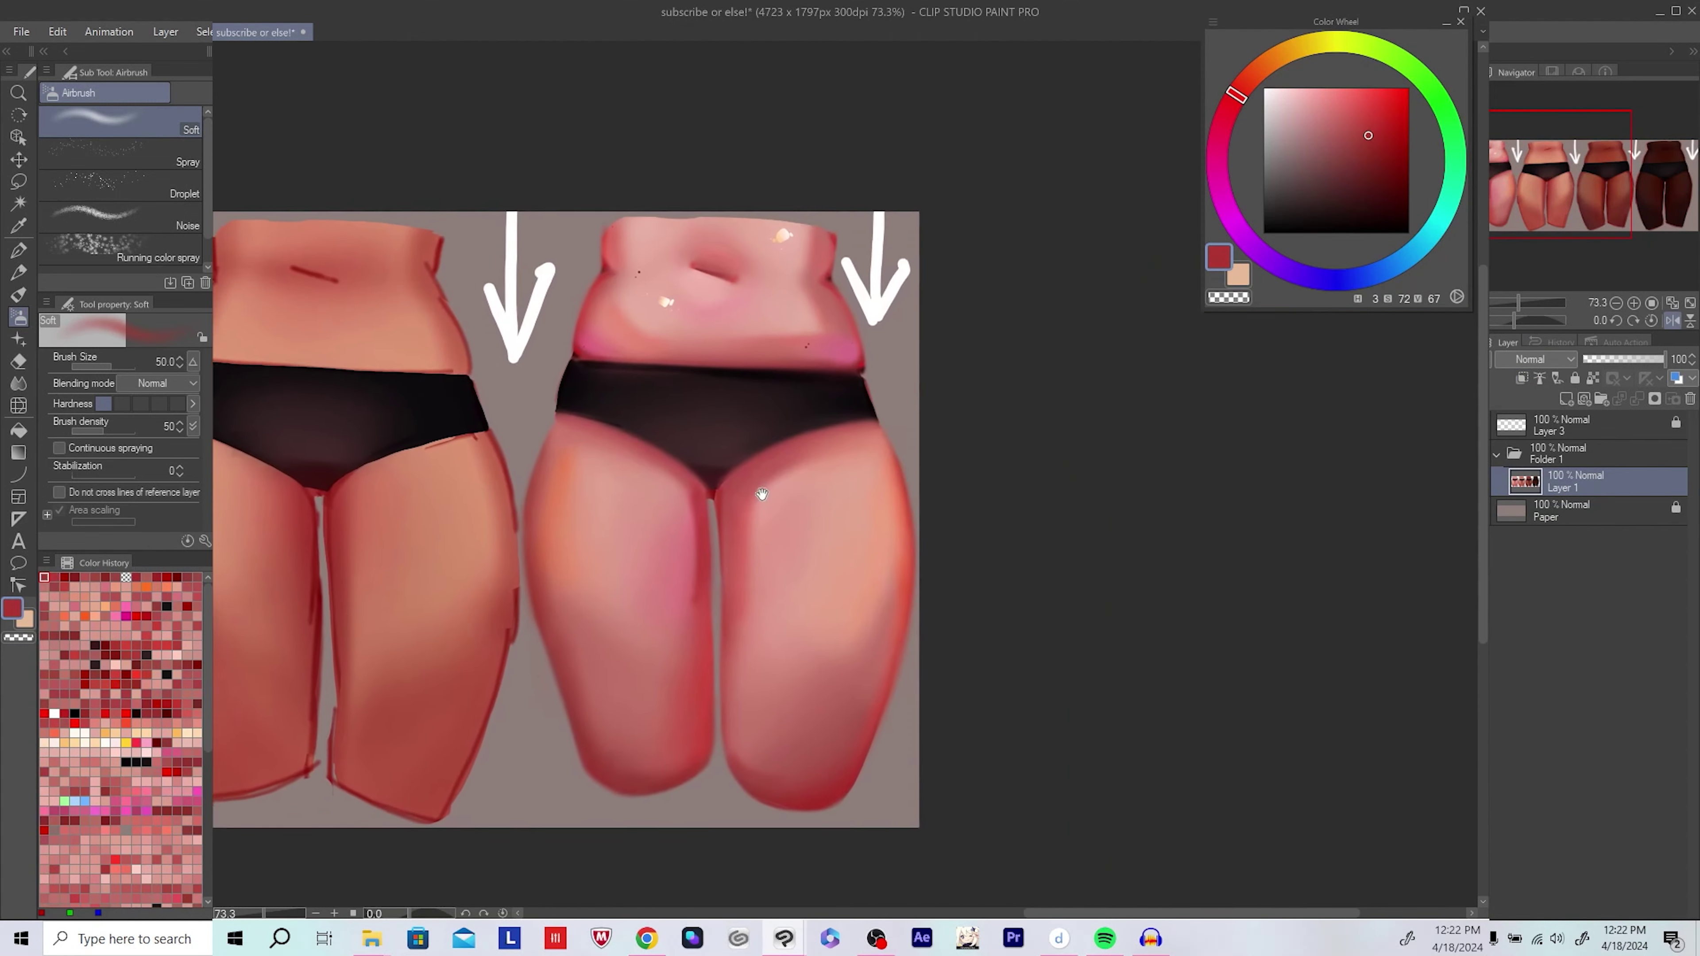
pyautogui.keyDown('alt'); pyautogui.click(694, 580); pyautogui.keyUp('alt')
pyautogui.moveTo(686, 603); pyautogui.dragTo(682, 621)
pyautogui.keyDown('alt'); pyautogui.click(682, 621); pyautogui.keyUp('alt')
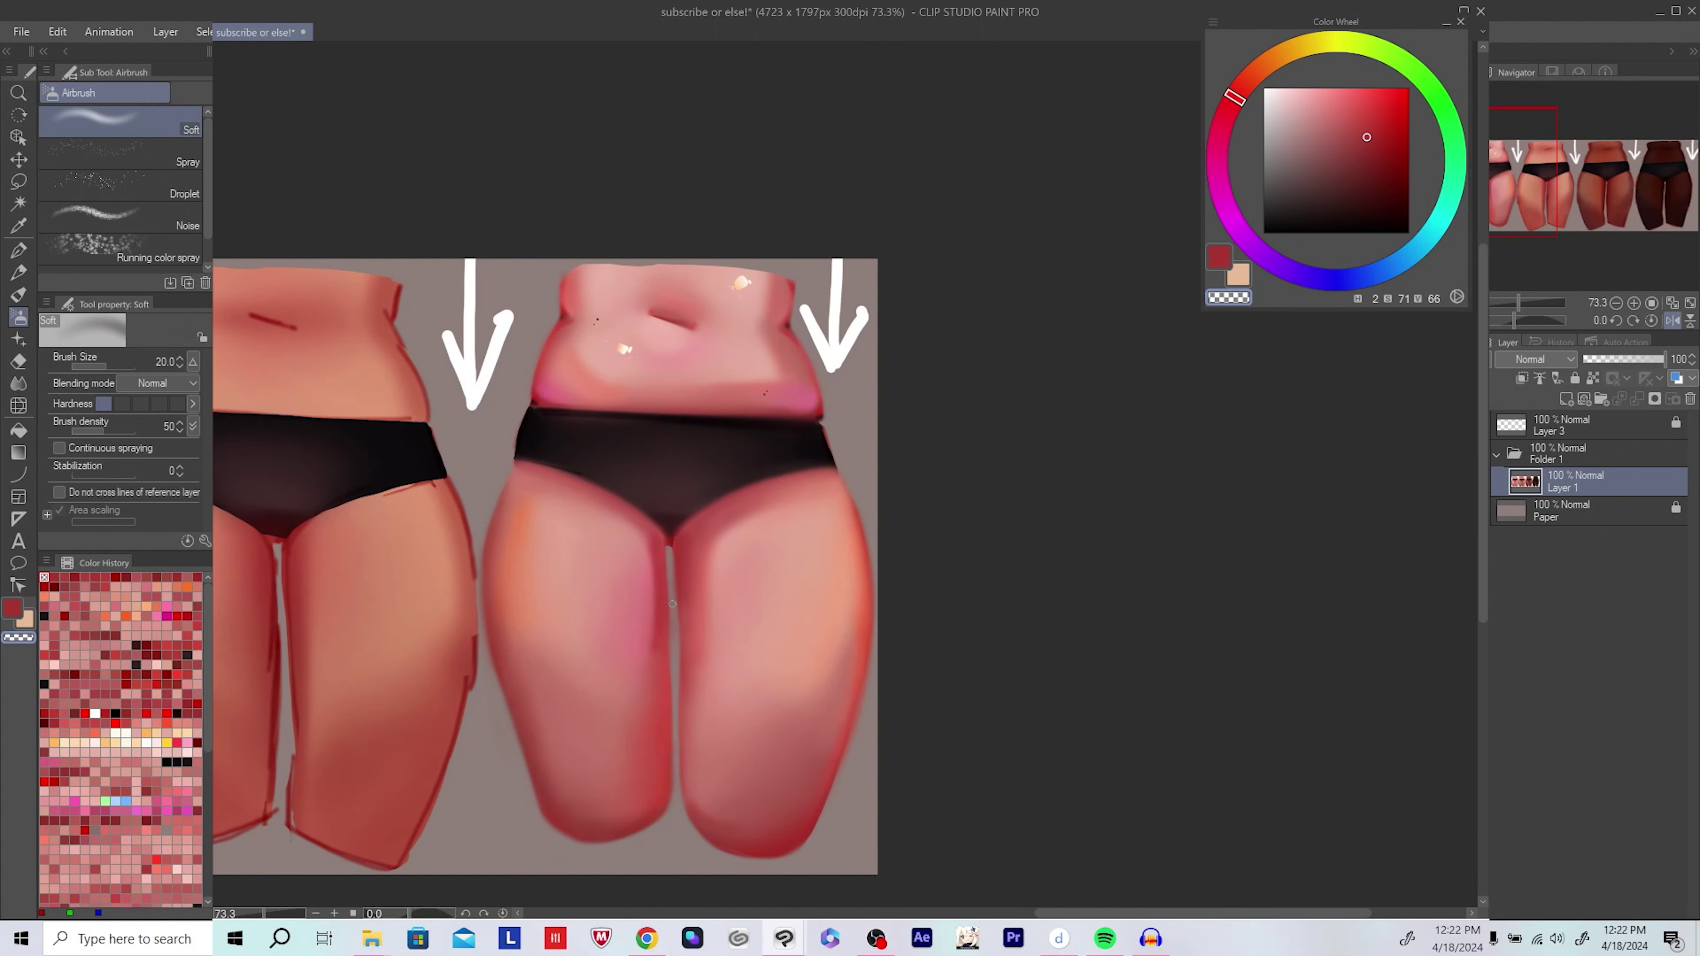
# Step: Strengthen the inner thigh edges with crimson (hue 358, saturation 84, value 59) at size 30 and lighter red (hue 3, saturation 58, value 84) at size 50
pyautogui.press('h')
pyautogui.click(1388, 143)
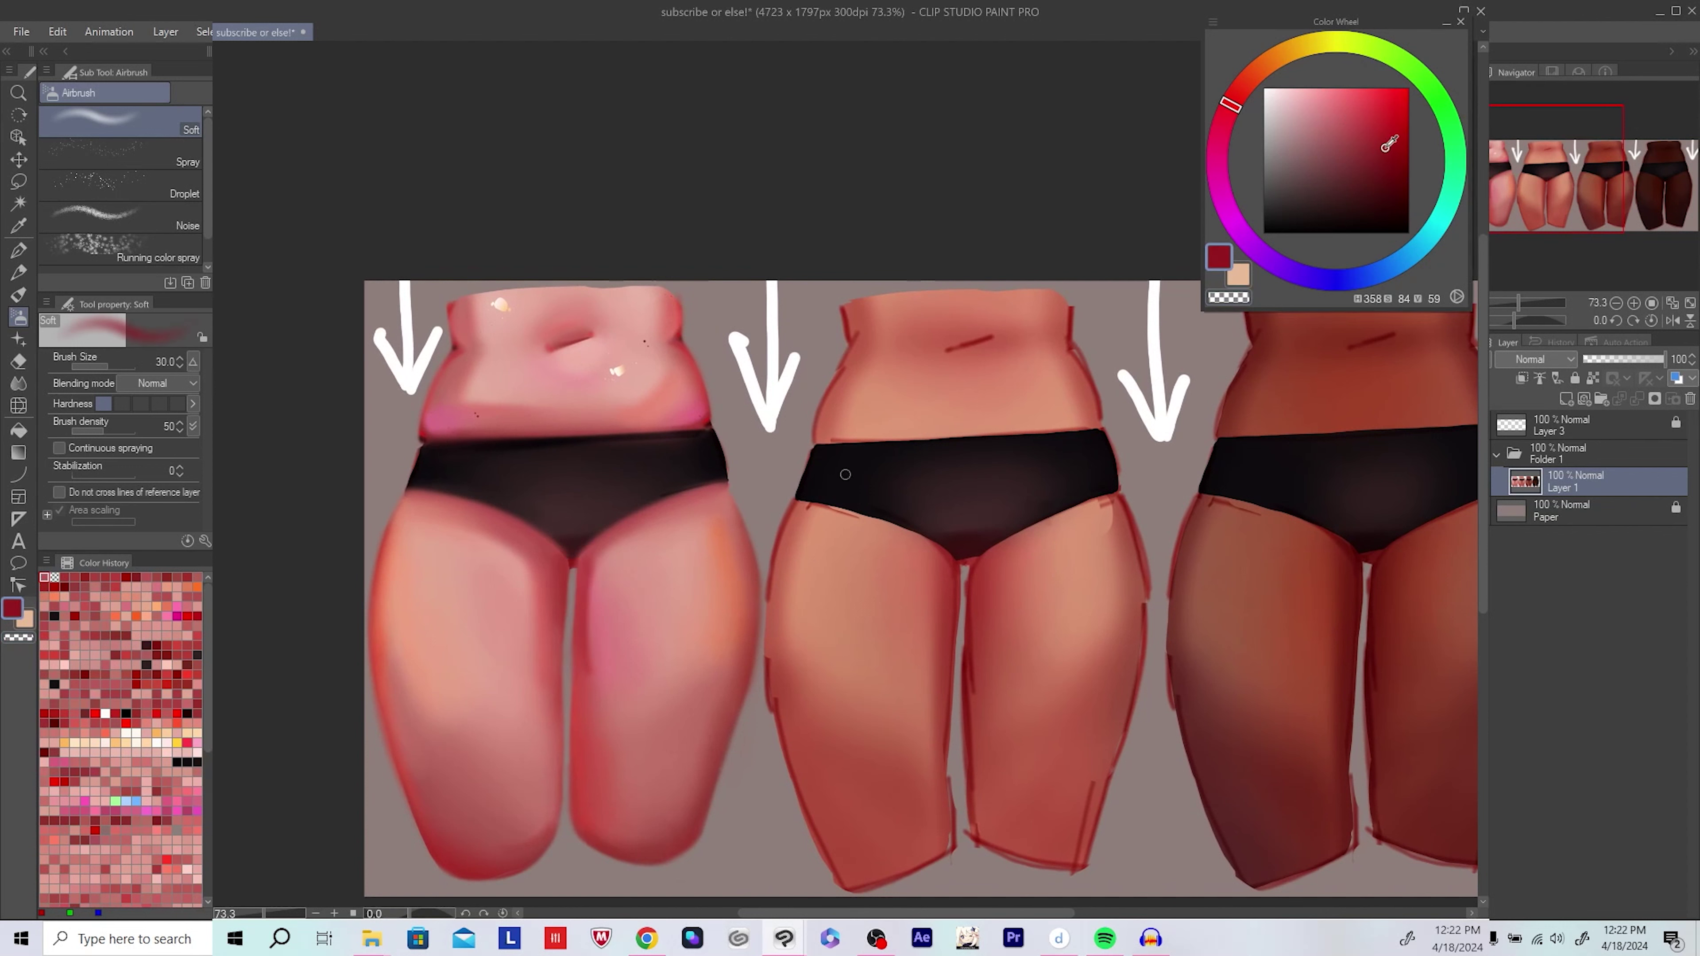
pyautogui.keyDown('alt'); pyautogui.click(583, 669); pyautogui.keyUp('alt')
pyautogui.press('h')
pyautogui.press(']')
pyautogui.press(']')
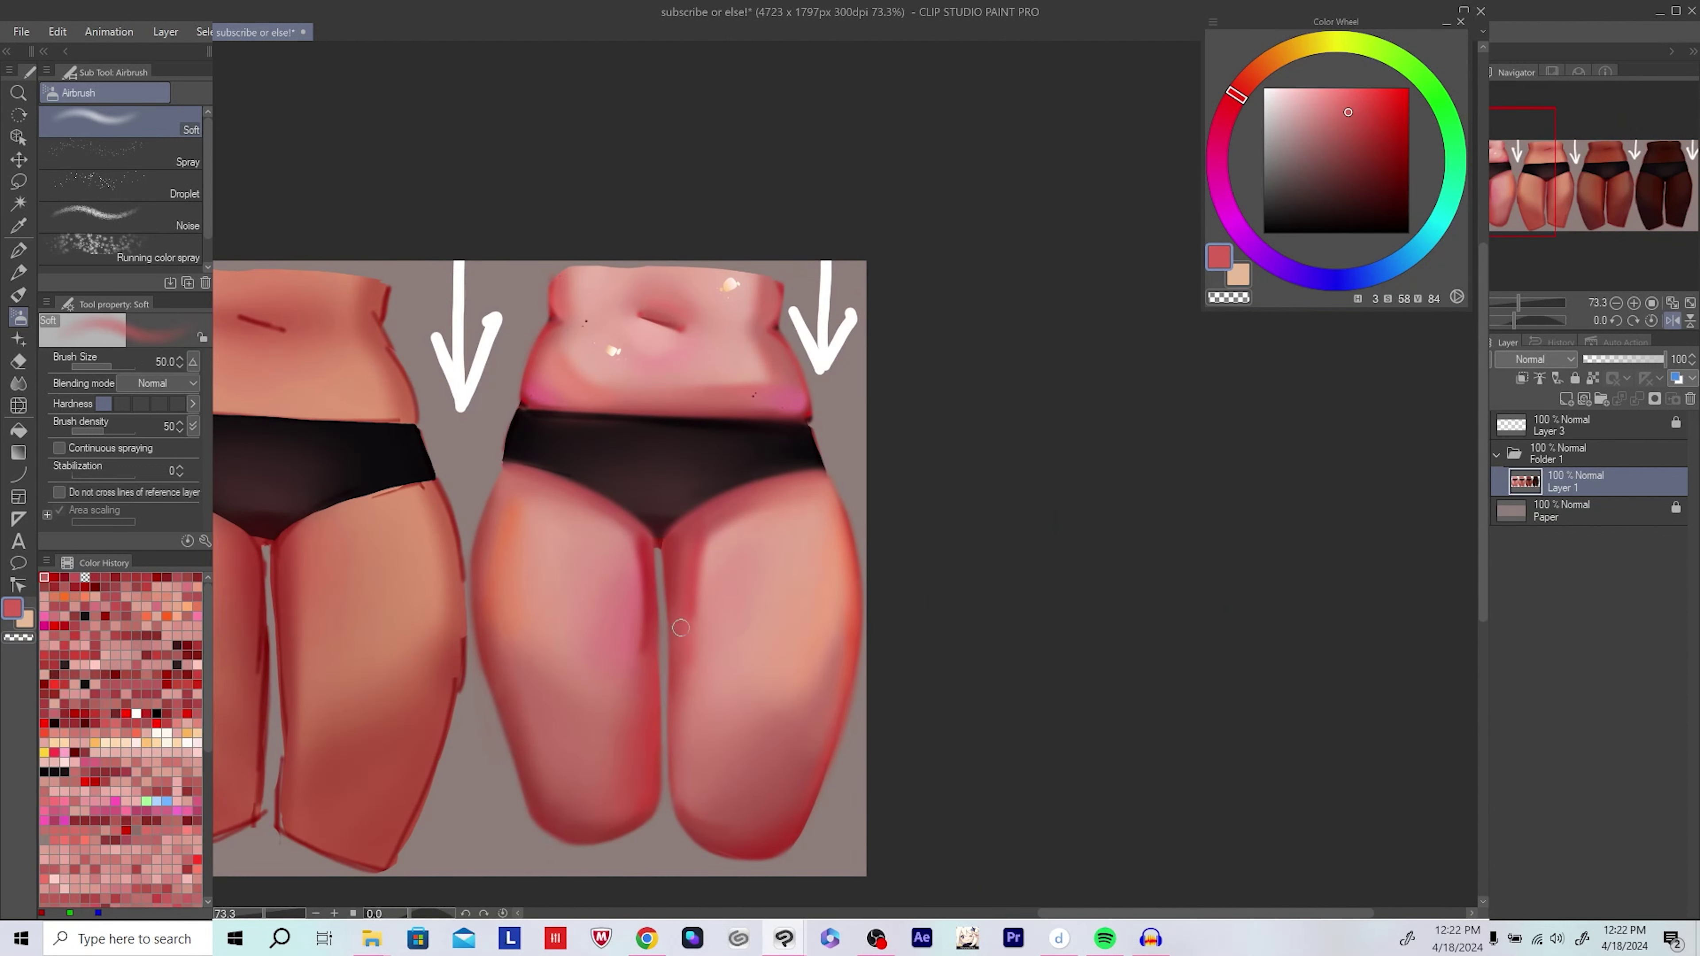
# Step: Airbrush red (hue 1, saturation 66, value 67) at size 70 along the lit thigh's inner edge and lock Layer 1's transparent pixels
pyautogui.keyDown('alt'); pyautogui.click(680, 627); pyautogui.keyUp('alt')
pyautogui.press(']')
pyautogui.press(']')
pyautogui.press('h')
pyautogui.scroll(-3, 310, 564)
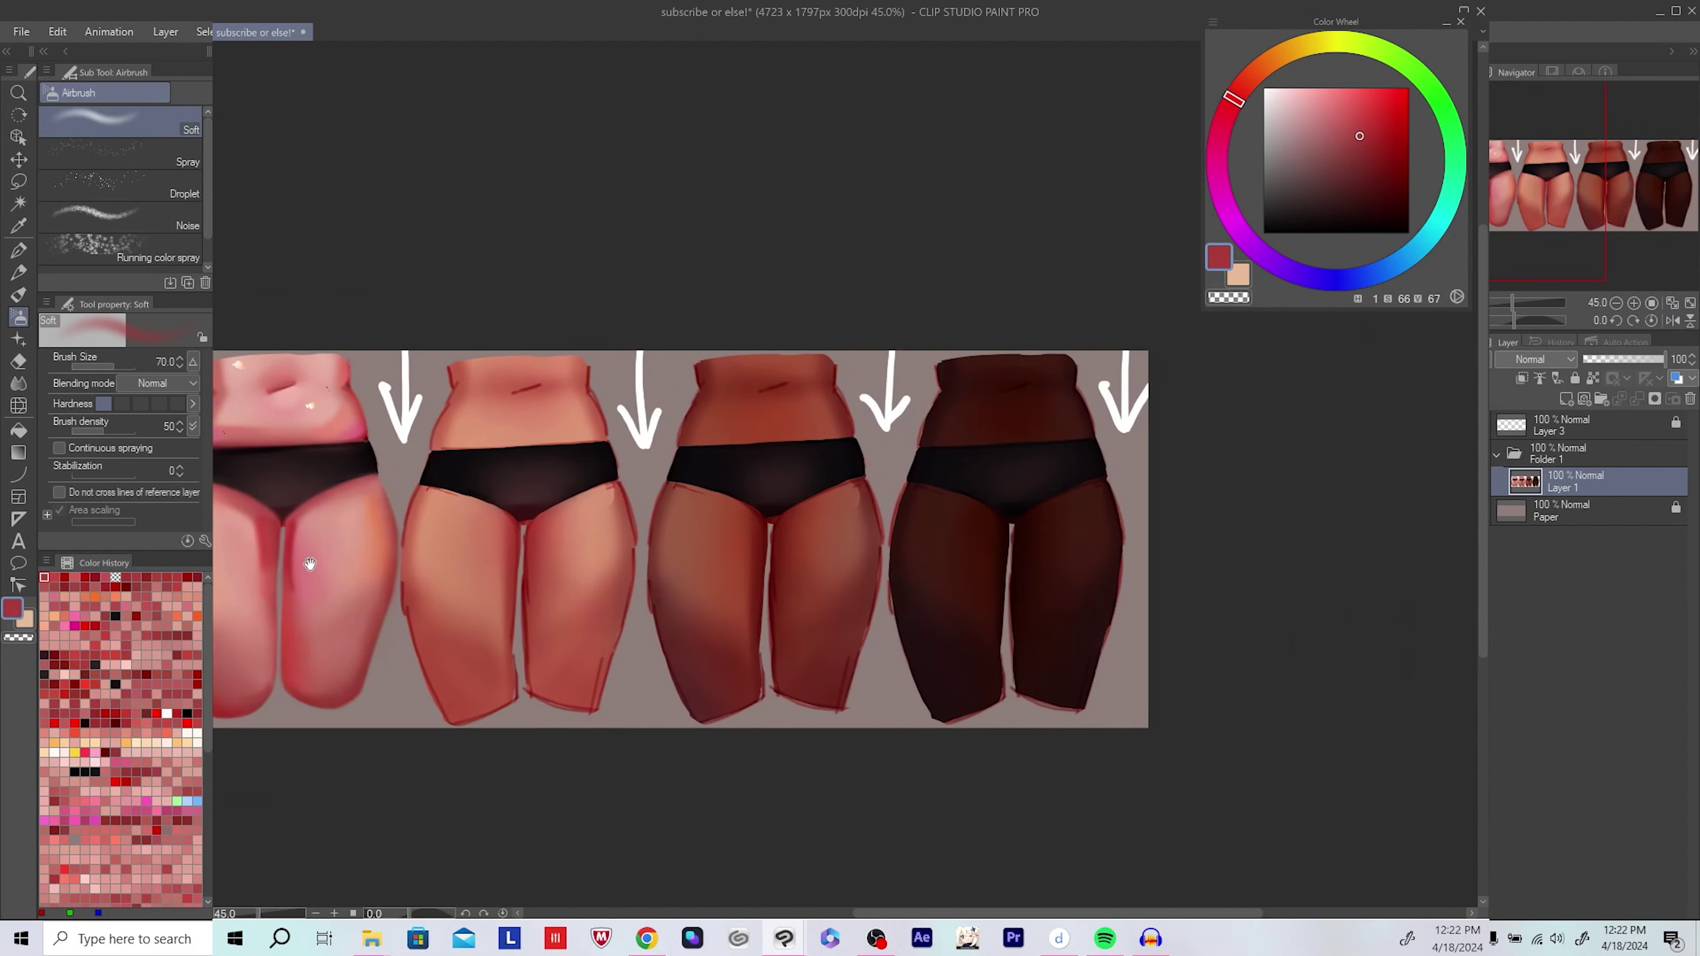
pyautogui.scroll(1, 310, 564)
pyautogui.moveTo(310, 564); pyautogui.dragTo(643, 569)
pyautogui.scroll(1, 608, 683)
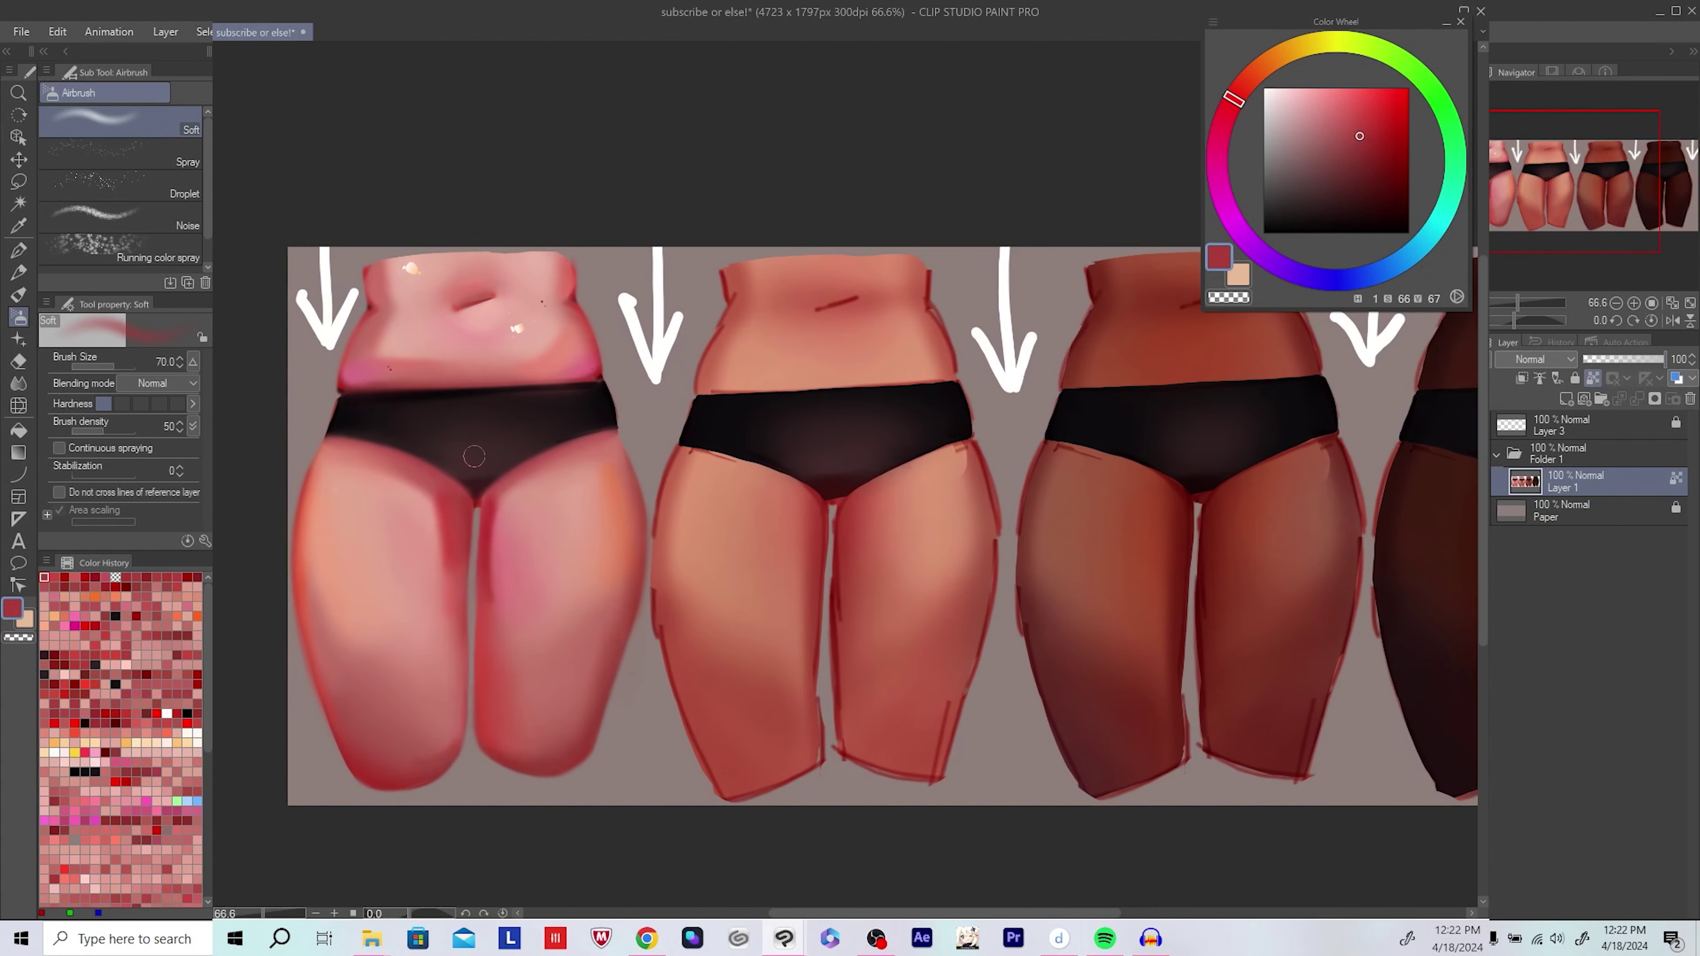
# Step: Airbrush bright pink (hue 355, saturation 50, value 100) at size 60 on the shaded thigh's upper inner area
pyautogui.keyDown('alt'); pyautogui.click(487, 546); pyautogui.keyUp('alt')
pyautogui.press(']')
pyautogui.press(']')
pyautogui.keyDown('alt'); pyautogui.click(503, 494); pyautogui.keyUp('alt')
pyautogui.press('[')
pyautogui.press('[')
pyautogui.press('[')
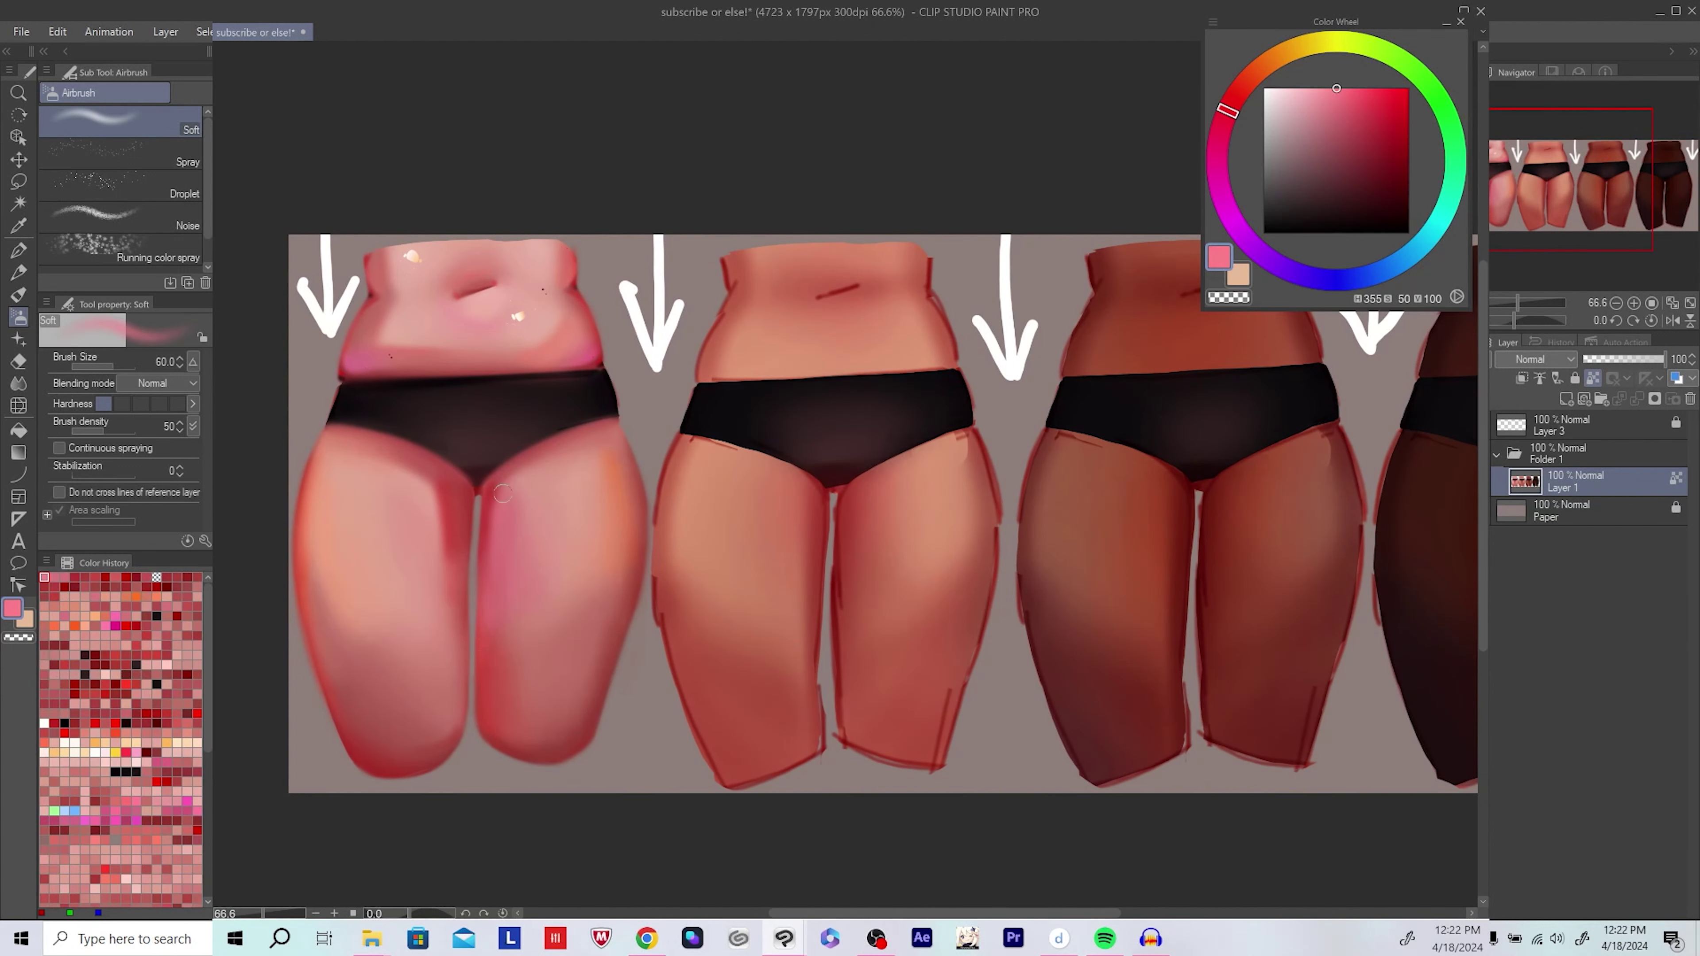
# Step: Blend the shaded thigh's pink area with airbrushed soft pinks (hue 5, saturation 38, value 85; hue 12, saturation 39, value 85) at size 170
pyautogui.keyDown('alt'); pyautogui.click(510, 539); pyautogui.keyUp('alt')
pyautogui.press(']')
pyautogui.press(']')
pyautogui.press(']')
pyautogui.press(']')
pyautogui.press(']')
pyautogui.press(']')
pyautogui.moveTo(500, 584)
pyautogui.mouseDown()
pyautogui.moveTo(536, 513)
pyautogui.moveTo(518, 574)
pyautogui.moveTo(601, 521)
pyautogui.mouseUp()
pyautogui.keyDown('alt'); pyautogui.click(526, 622); pyautogui.keyUp('alt')
pyautogui.scroll(-2, 600, 521)
pyautogui.keyDown('alt'); pyautogui.click(763, 536); pyautogui.keyUp('alt')
pyautogui.press('h')
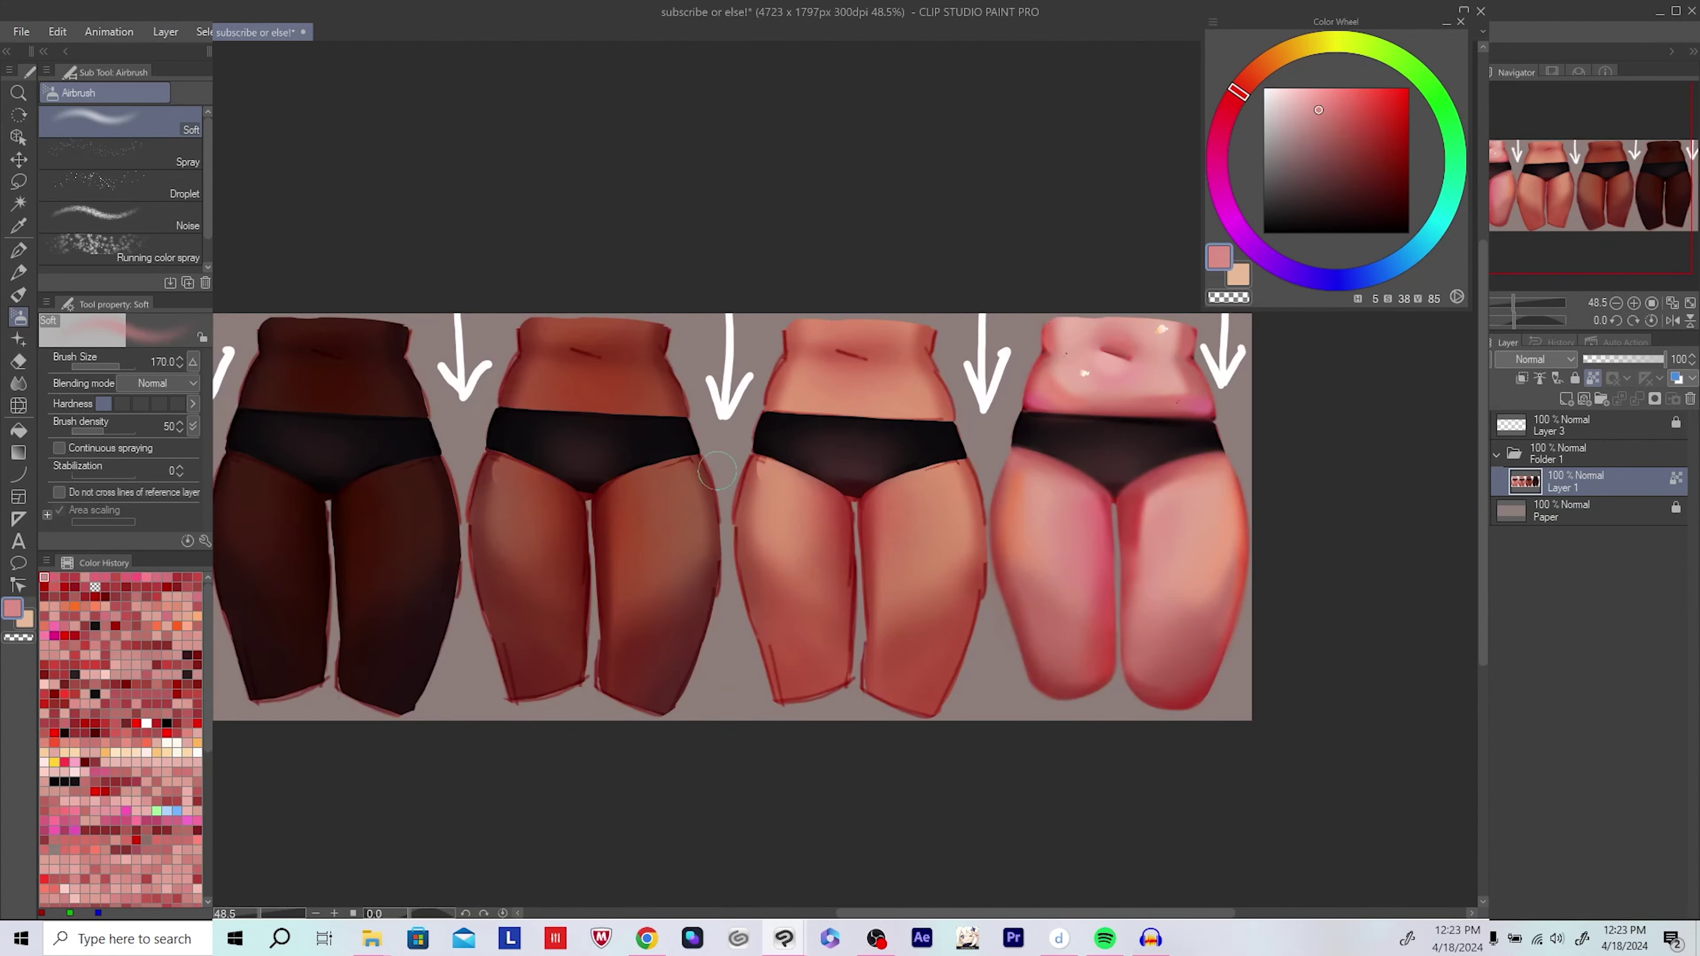
pyautogui.press('h')
pyautogui.keyDown('alt'); pyautogui.click(763, 531); pyautogui.keyUp('alt')
pyautogui.press('h')
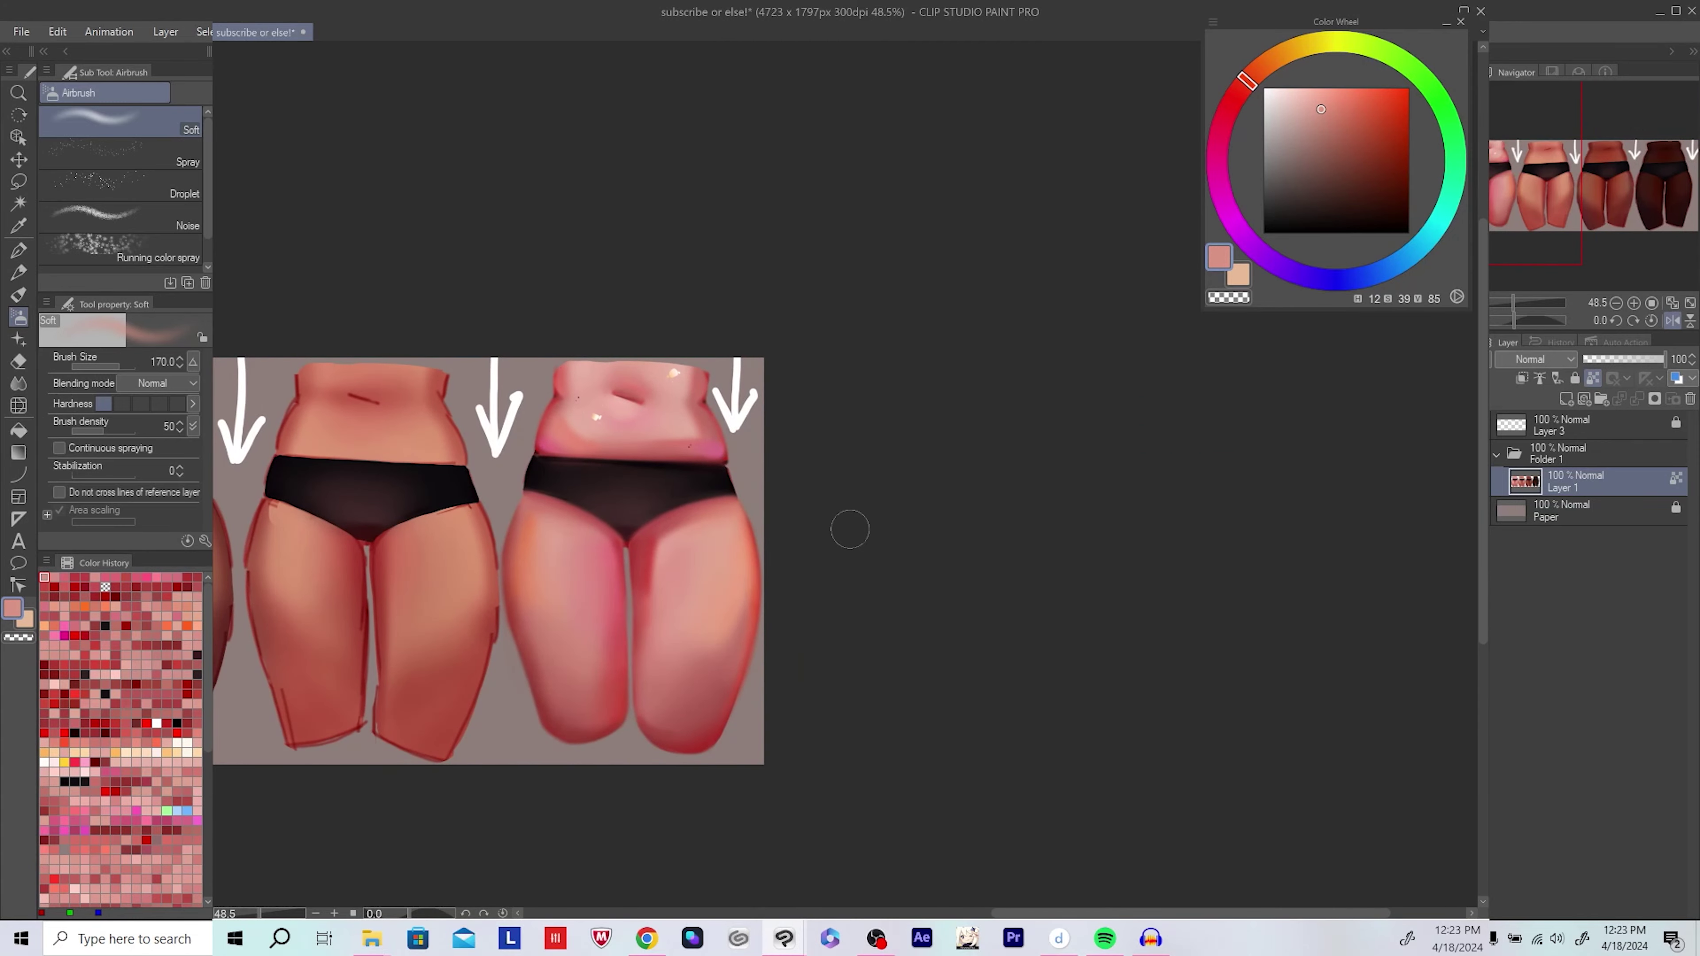
# Step: Add orange accents along both thighs' outer sides at size 70 (hue 26, saturation 63, value 99; hue 26, saturation 89, value 100)
pyautogui.scroll(1, 850, 529)
pyautogui.click(1262, 79)
pyautogui.press('h')
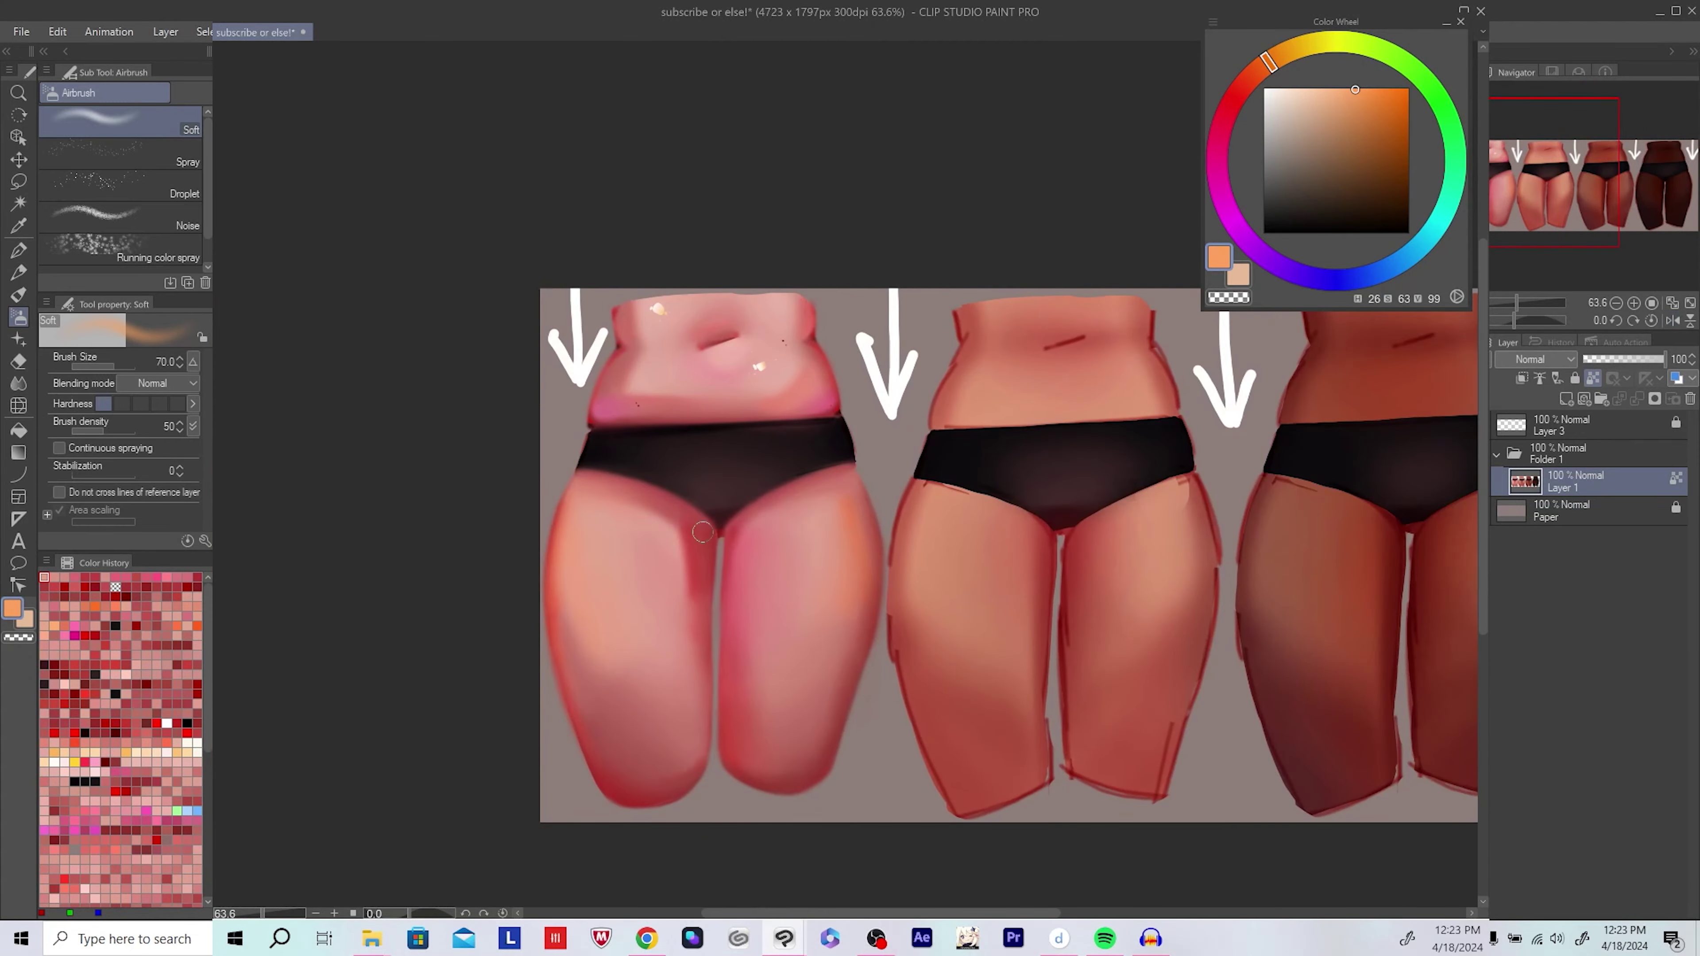
pyautogui.click(1392, 88)
pyautogui.moveTo(1058, 436); pyautogui.dragTo(974, 474)
pyautogui.press('h')
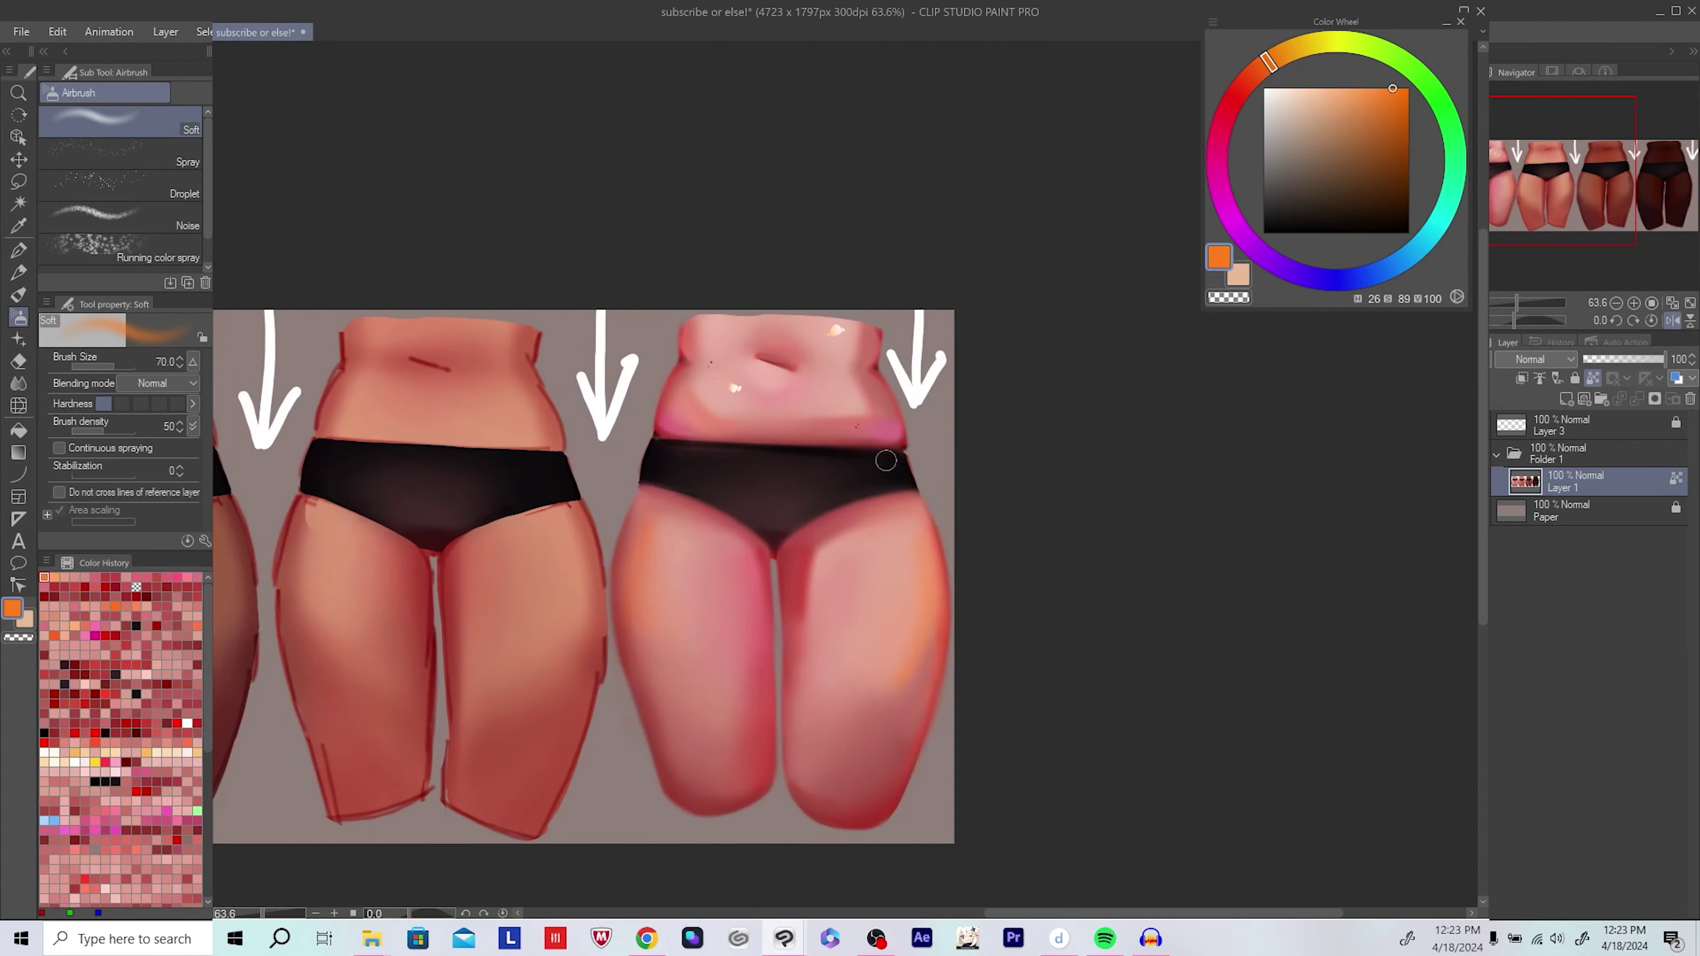
pyautogui.keyDown('alt'); pyautogui.click(937, 509); pyautogui.keyUp('alt')
pyautogui.press('h')
pyautogui.moveTo(1221, 475); pyautogui.dragTo(900, 438)
# Step: Airbrush deep red (hue 4, saturation 98, value 69) at size 50 around the thighs' lower ends and save the illustration
pyautogui.keyDown('alt'); pyautogui.click(717, 715); pyautogui.keyUp('alt')
pyautogui.keyDown('alt'); pyautogui.click(723, 721); pyautogui.keyUp('alt')
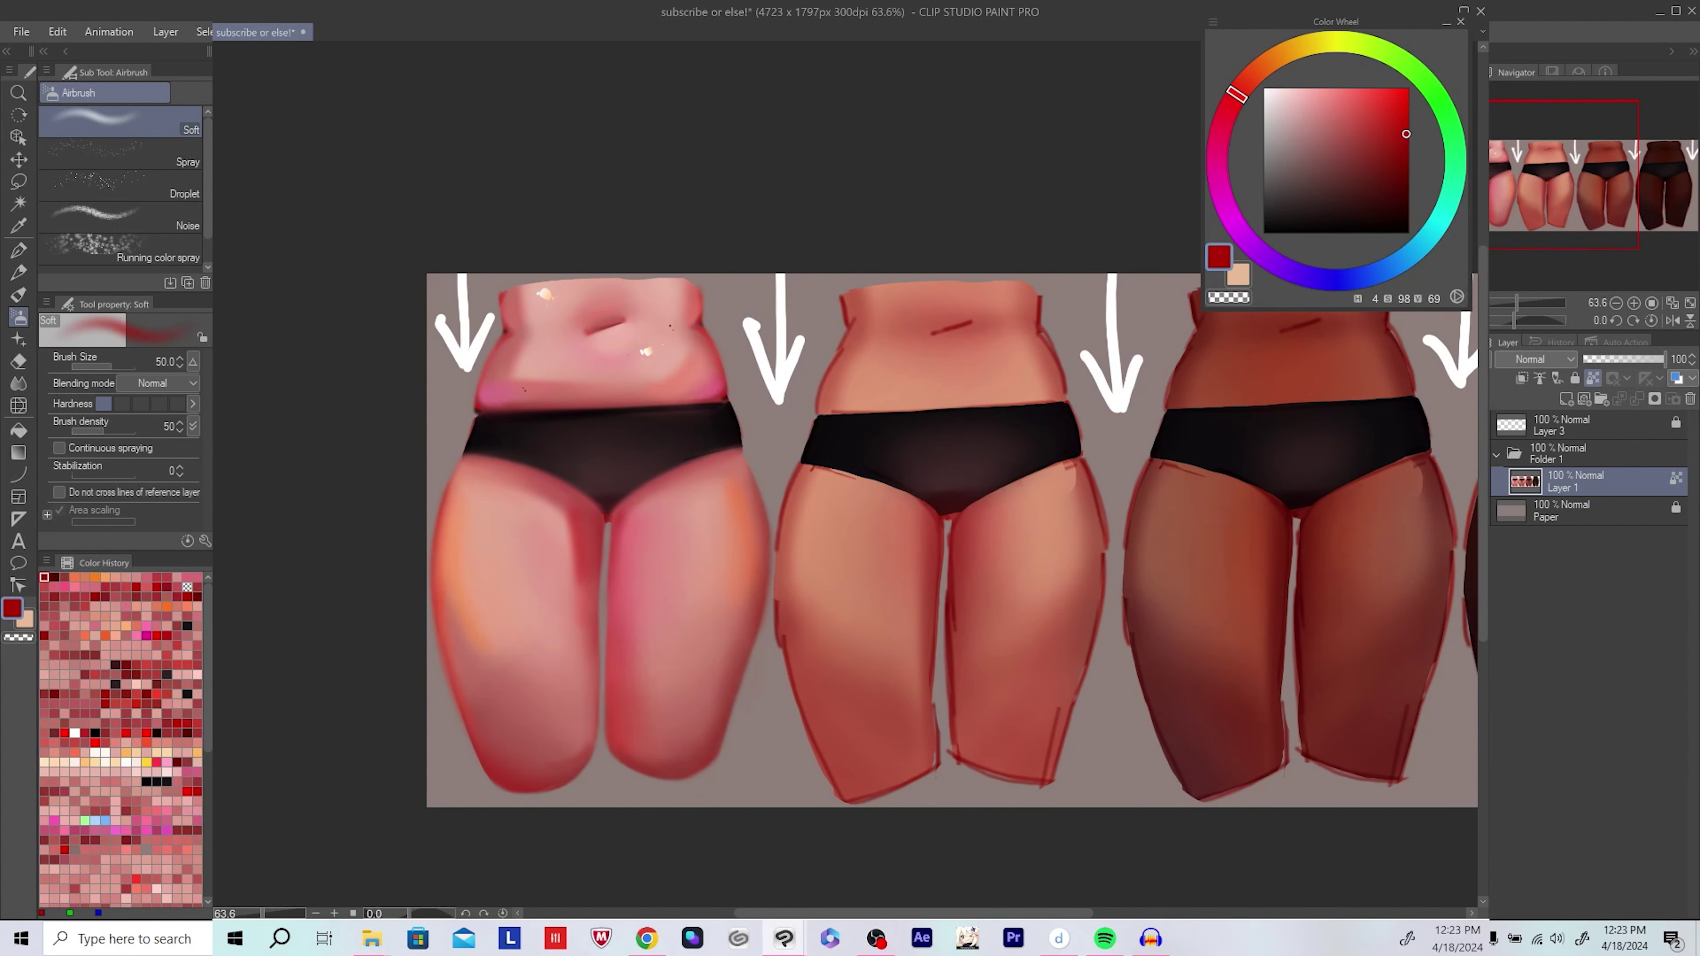
pyautogui.moveTo(806, 679); pyautogui.dragTo(886, 656)
pyautogui.scroll(-2, 882, 636)
pyautogui.hotkey('ctrl', 's')
pyautogui.scroll(-2, 878, 618)
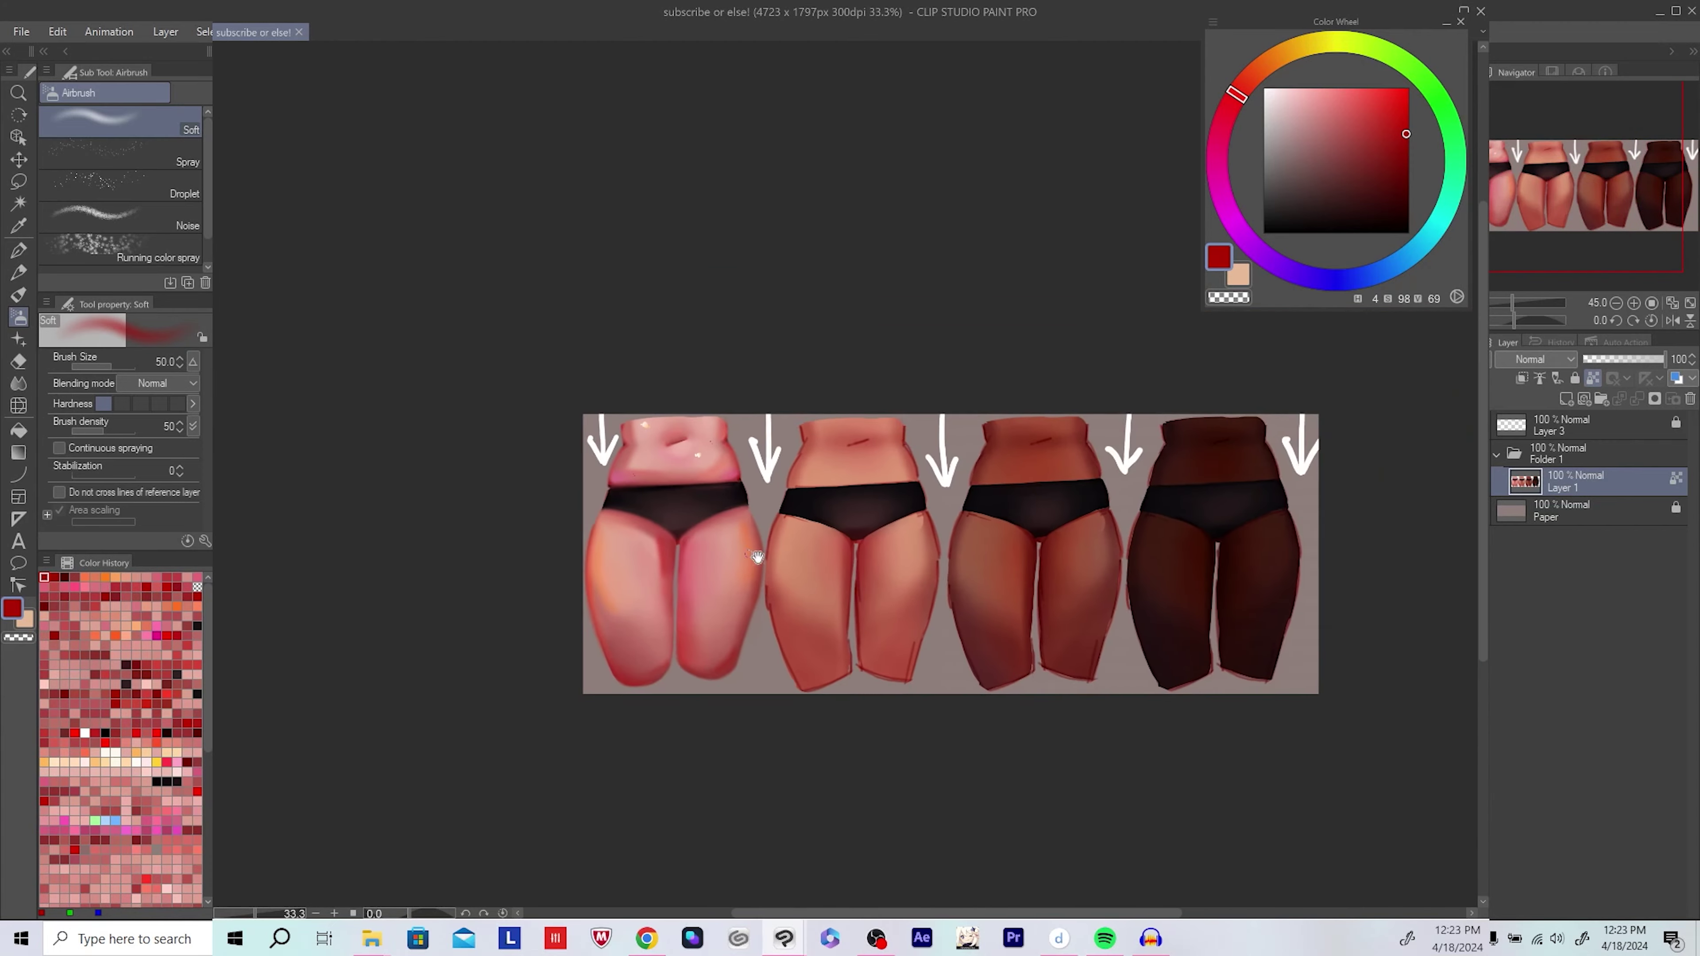
# Step: Soften the lit thigh's lower inner area with airbrushed muted pink (hue 7, saturation 43, value 80) at size 100
pyautogui.scroll(4, 842, 602)
pyautogui.press('h')
pyautogui.keyDown('alt'); pyautogui.click(574, 602); pyautogui.keyUp('alt')
pyautogui.moveTo(574, 601); pyautogui.dragTo(636, 791)
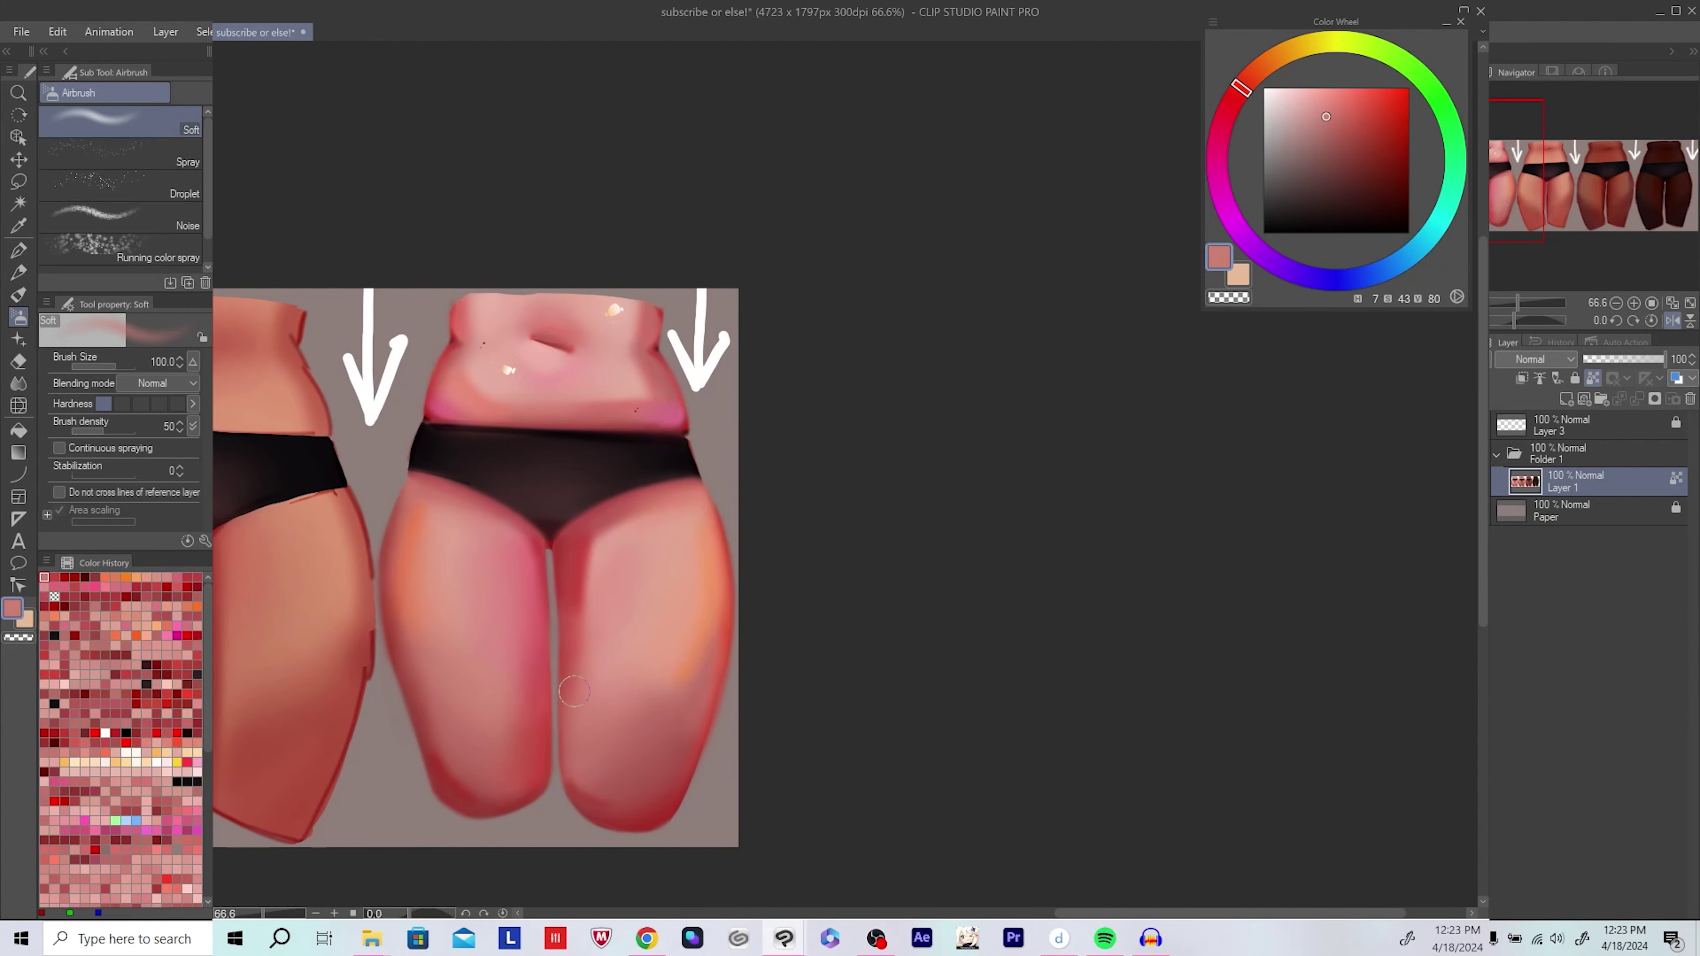
# Step: Smooth the thighs' lower shading with muted pink (hue 8, saturation 43, value 78) at size 150 and darker pink (hue 6, saturation 47, value 73) at size 200
pyautogui.press('h')
pyautogui.press(']')
pyautogui.keyDown('alt'); pyautogui.click(670, 615); pyautogui.keyUp('alt')
pyautogui.keyDown('alt'); pyautogui.click(639, 706); pyautogui.keyUp('alt')
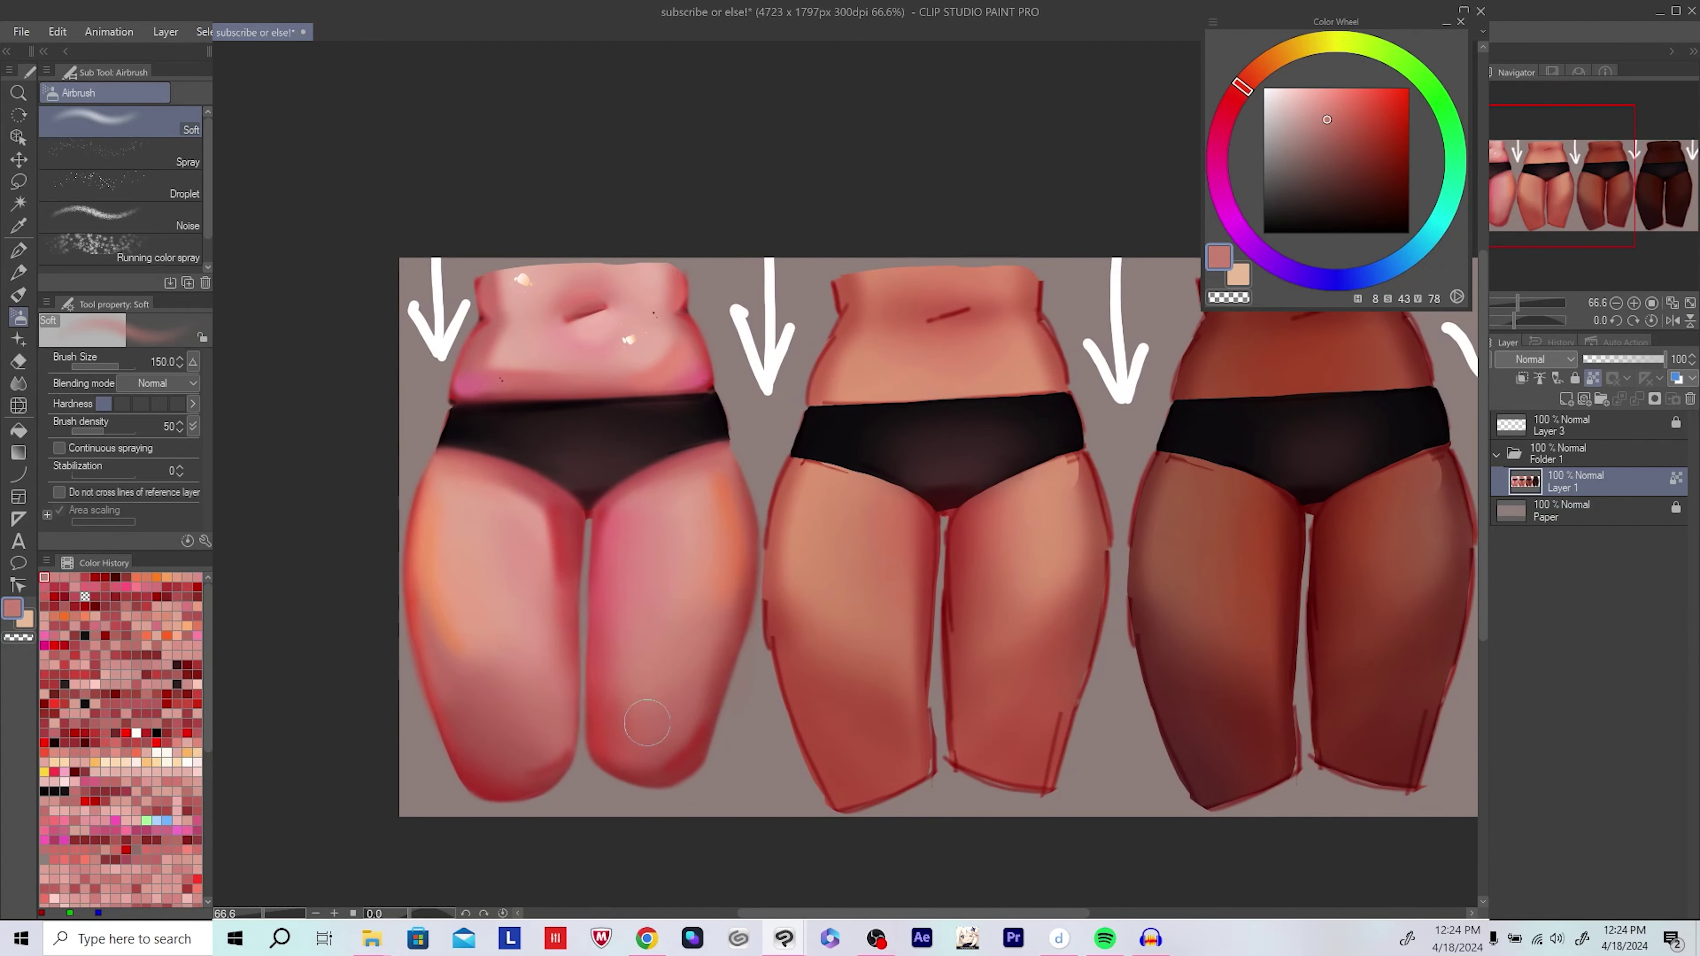
pyautogui.scroll(-1, 707, 553)
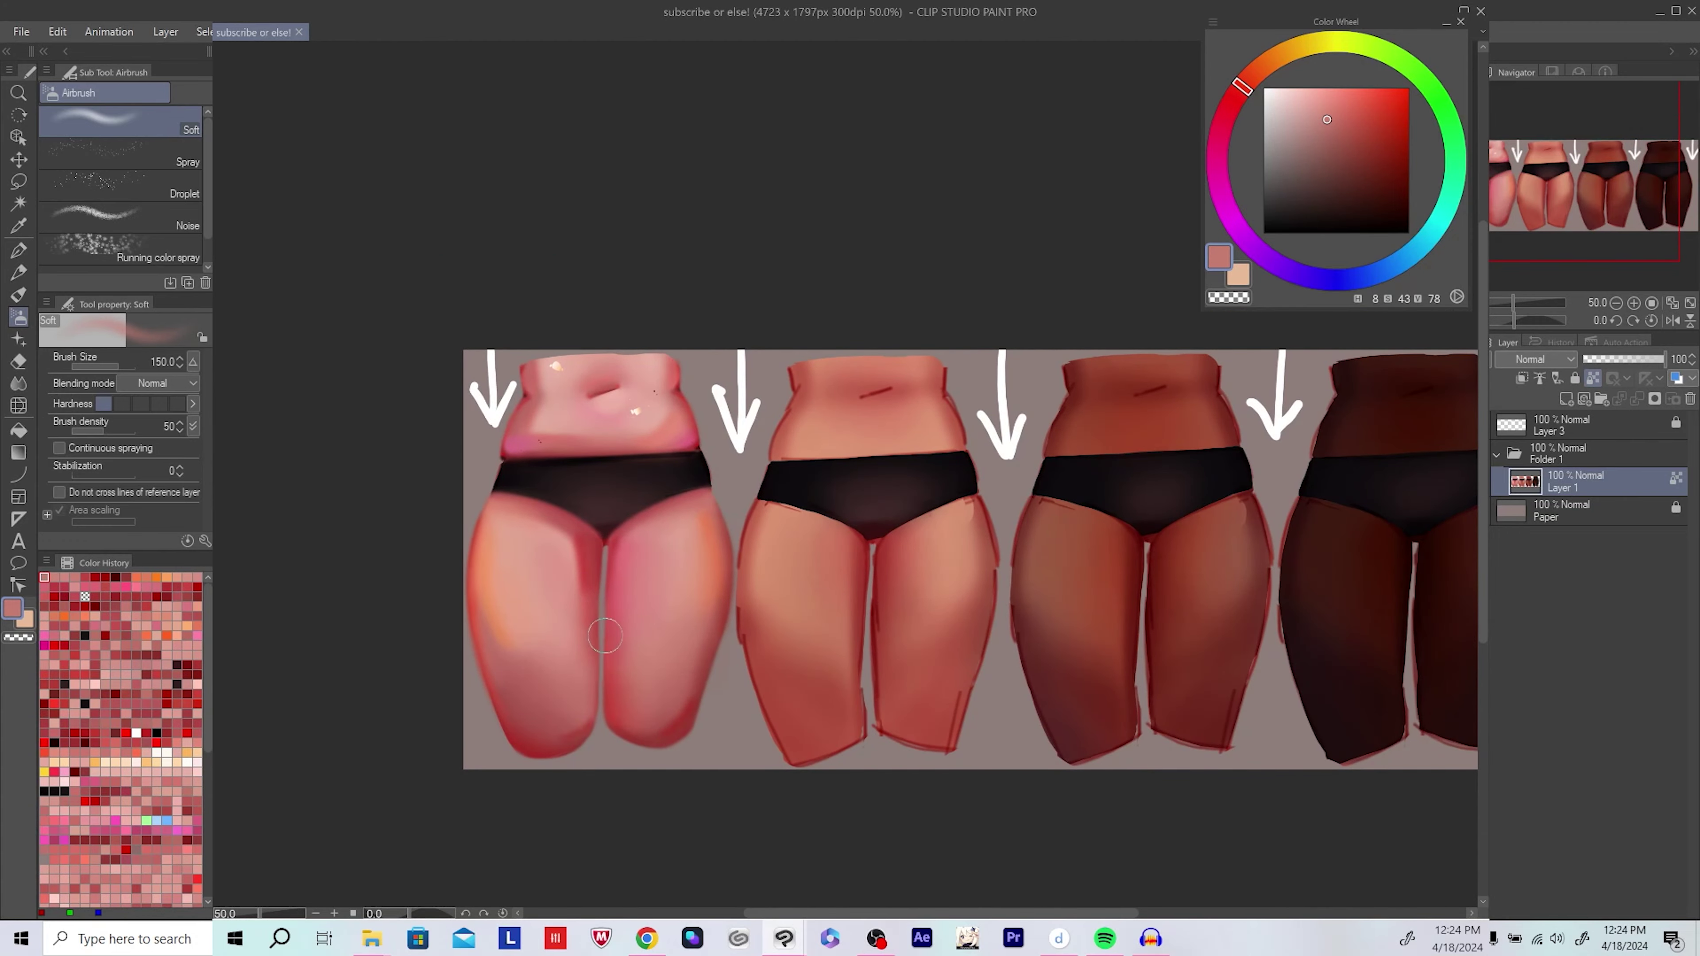
pyautogui.moveTo(631, 642)
pyautogui.mouseDown()
pyautogui.moveTo(559, 624)
pyautogui.moveTo(541, 654)
pyautogui.moveTo(537, 639)
pyautogui.mouseUp()
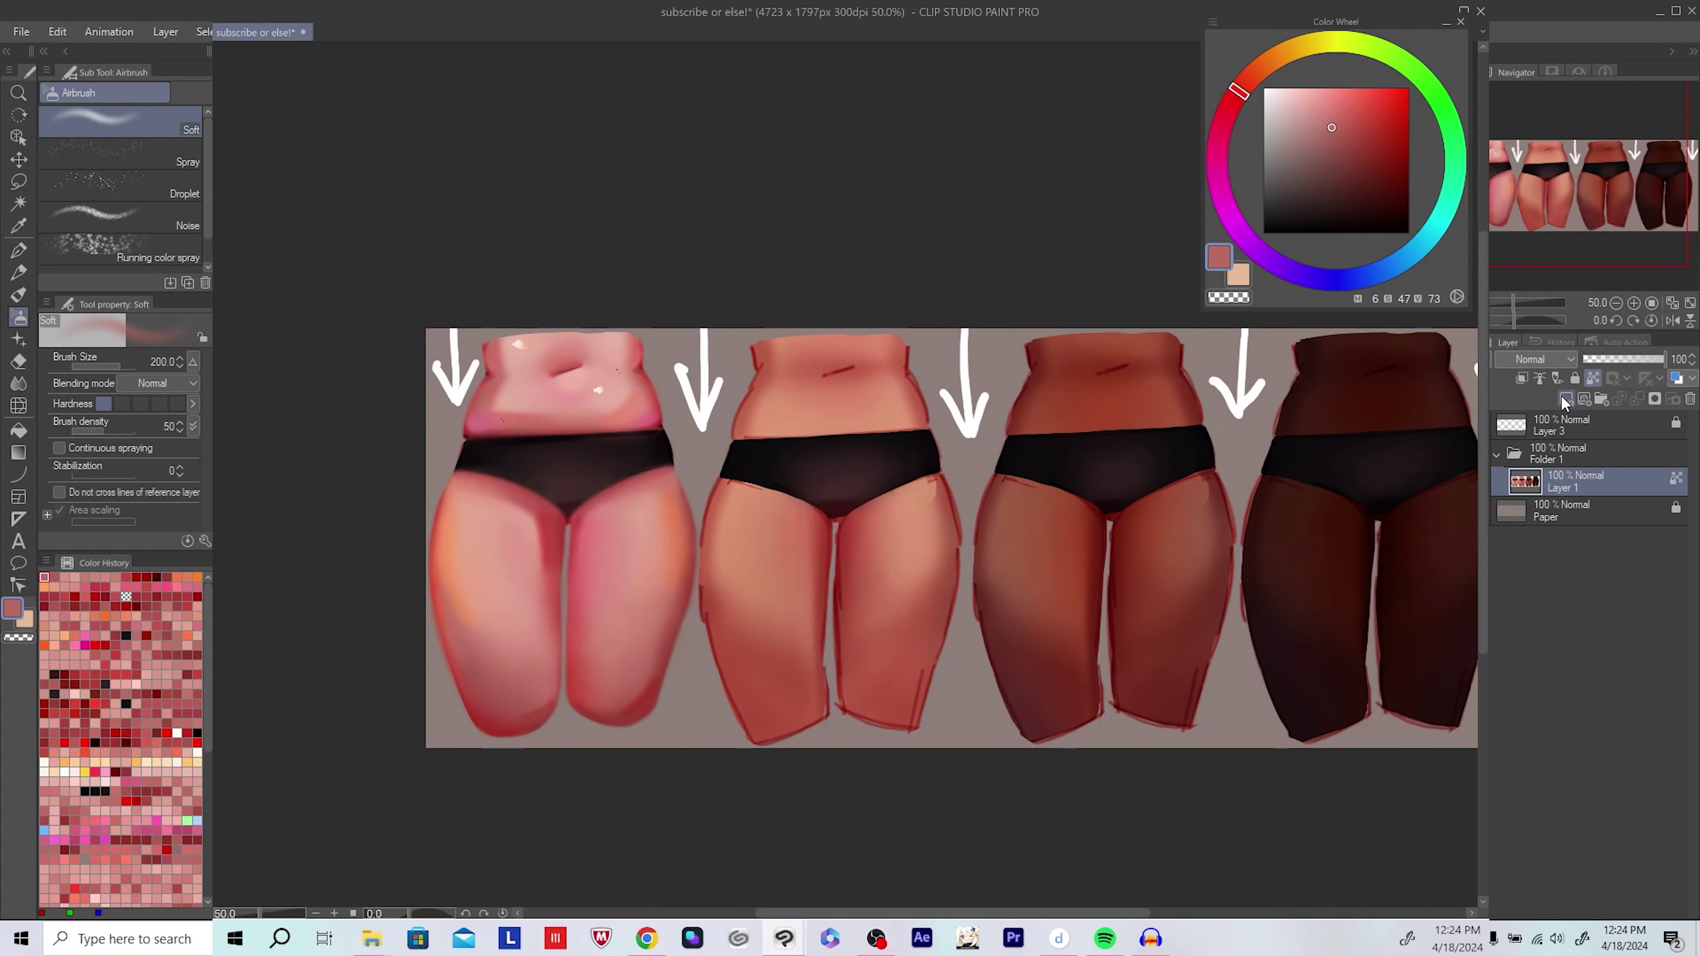
# Step: Add a layer above Layer 1 and airbrush pale pink highlights on both thighs, starting with hue 8, saturation 22, value 100 at size 120
pyautogui.scroll(1, 584, 340)
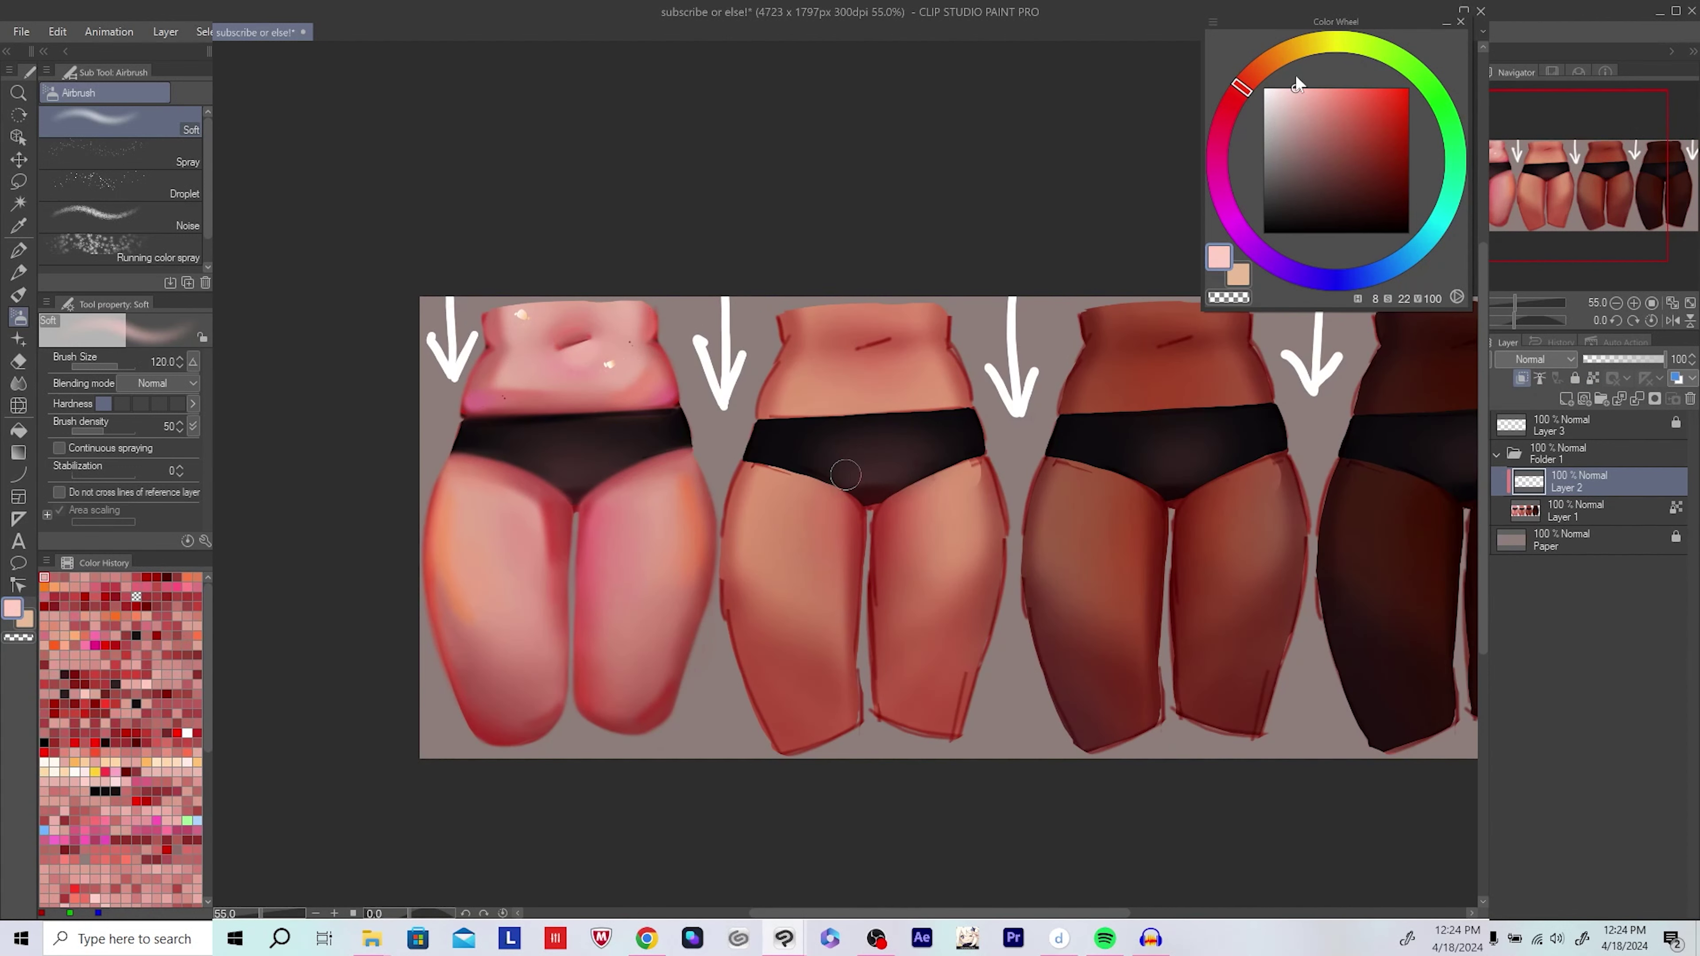
pyautogui.click(1305, 98)
pyautogui.moveTo(465, 536)
pyautogui.mouseDown()
pyautogui.moveTo(478, 616)
pyautogui.moveTo(513, 636)
pyautogui.mouseUp()
pyautogui.press('h')
pyautogui.moveTo(1004, 522); pyautogui.dragTo(663, 502)
pyautogui.press(']')
pyautogui.moveTo(659, 469)
pyautogui.mouseDown()
pyautogui.moveTo(689, 529)
pyautogui.moveTo(665, 518)
pyautogui.mouseUp()
pyautogui.press('h')
pyautogui.moveTo(1244, 458); pyautogui.dragTo(876, 479)
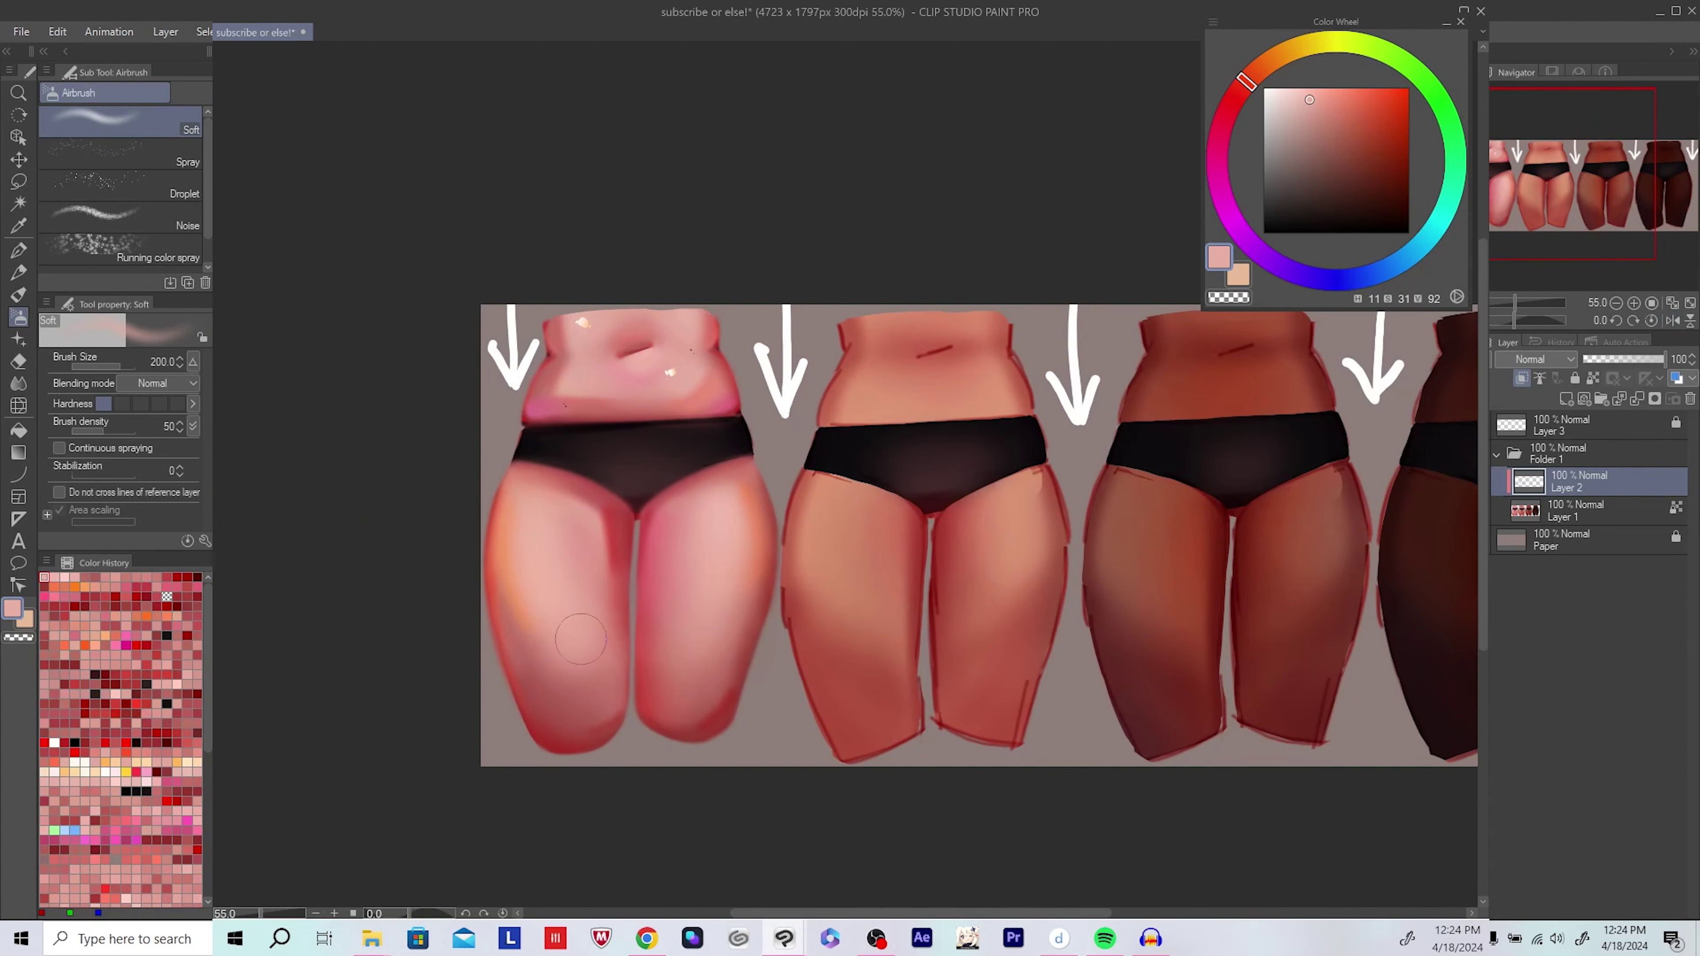
# Step: Blend the thigh highlights with muted red (hue 5, saturation 48, value 70) at size 200 and soft pink (hue 12, saturation 32, value 90) at size 170
pyautogui.moveTo(580, 640); pyautogui.dragTo(506, 642)
pyautogui.scroll(-2, 630, 587)
pyautogui.scroll(2, 683, 588)
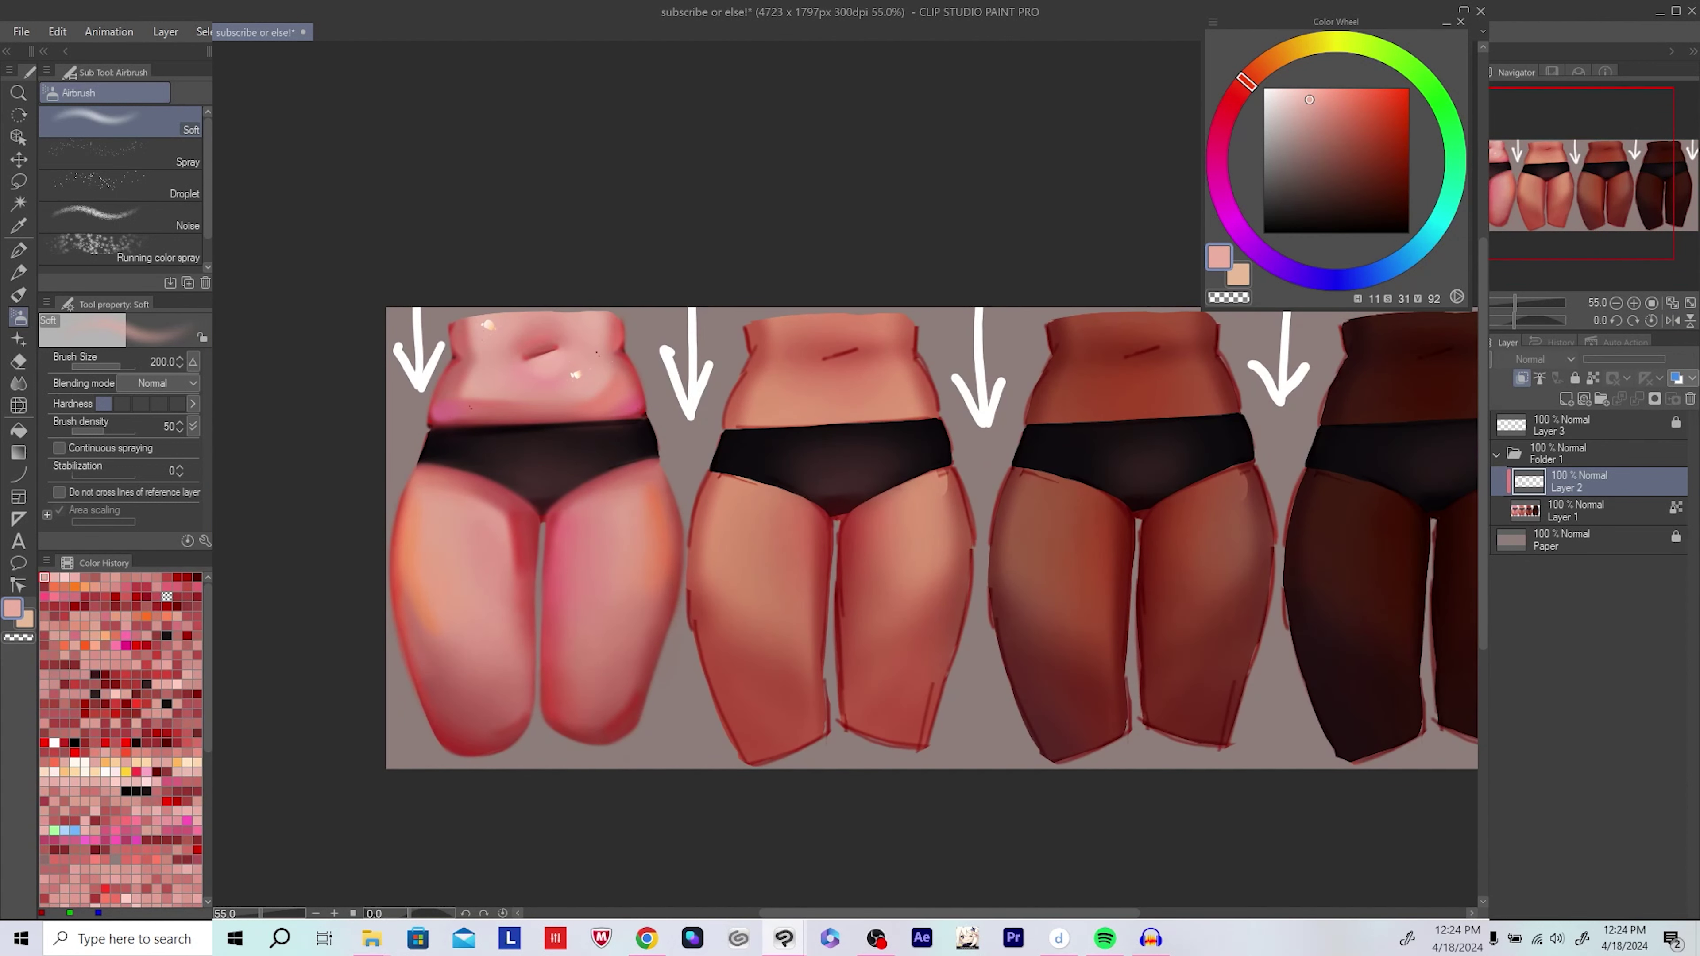
pyautogui.scroll(-2, 687, 552)
pyautogui.scroll(2, 687, 552)
pyautogui.keyDown('alt'); pyautogui.click(686, 552); pyautogui.keyUp('alt')
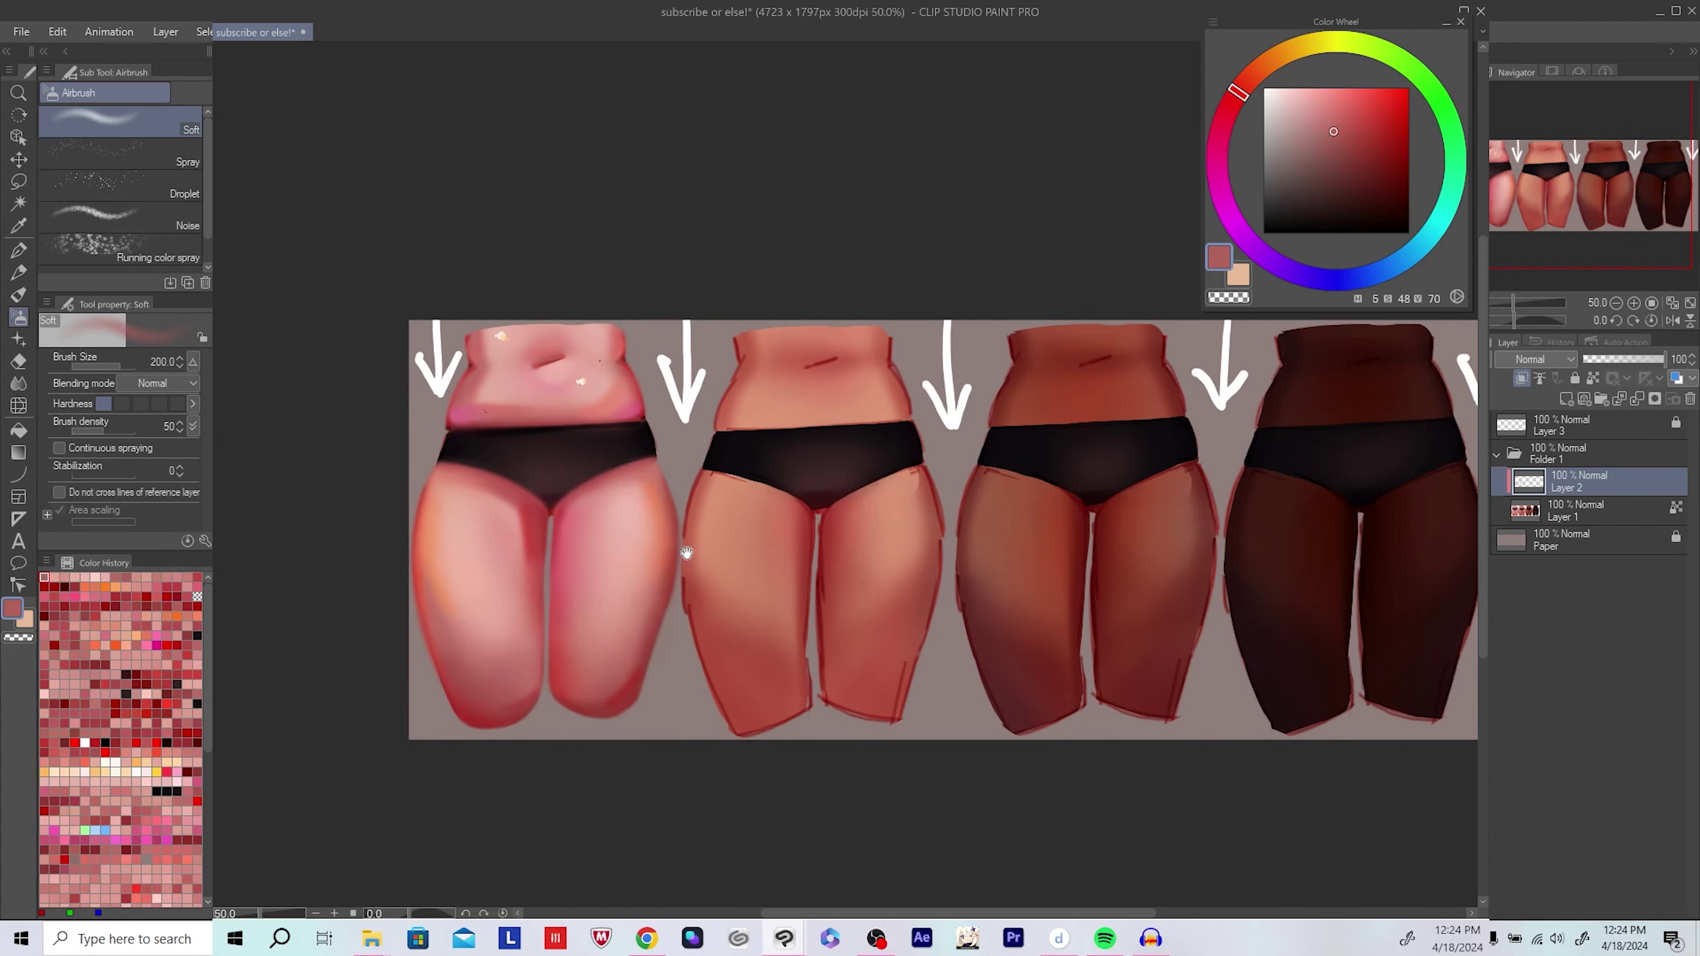
pyautogui.click(1363, 88)
pyautogui.moveTo(1238, 91); pyautogui.dragTo(1258, 79)
pyautogui.keyDown('alt'); pyautogui.click(595, 631); pyautogui.keyUp('alt')
pyautogui.moveTo(594, 630); pyautogui.dragTo(623, 663)
pyautogui.keyDown('alt'); pyautogui.click(622, 662); pyautogui.keyUp('alt')
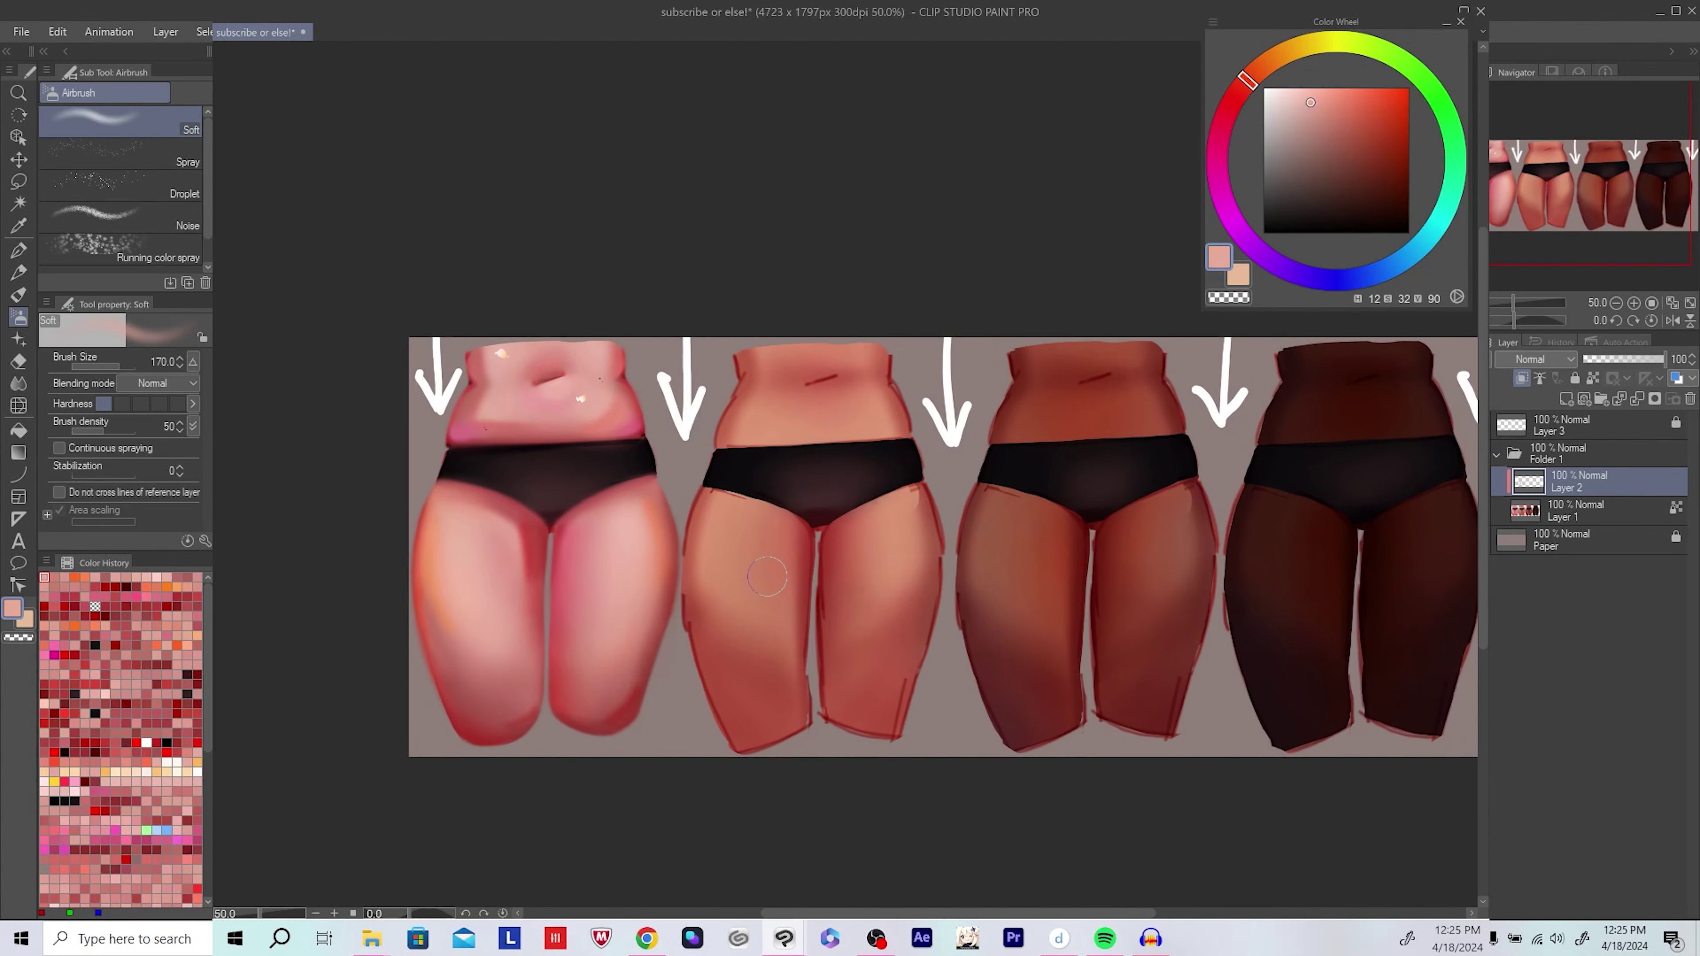
# Step: Warm the shaded thigh with peach (hue 16, saturation 55, value 91), soften it with the transparent airbrush at size 170, and save the illustration
pyautogui.scroll(-3, 801, 623)
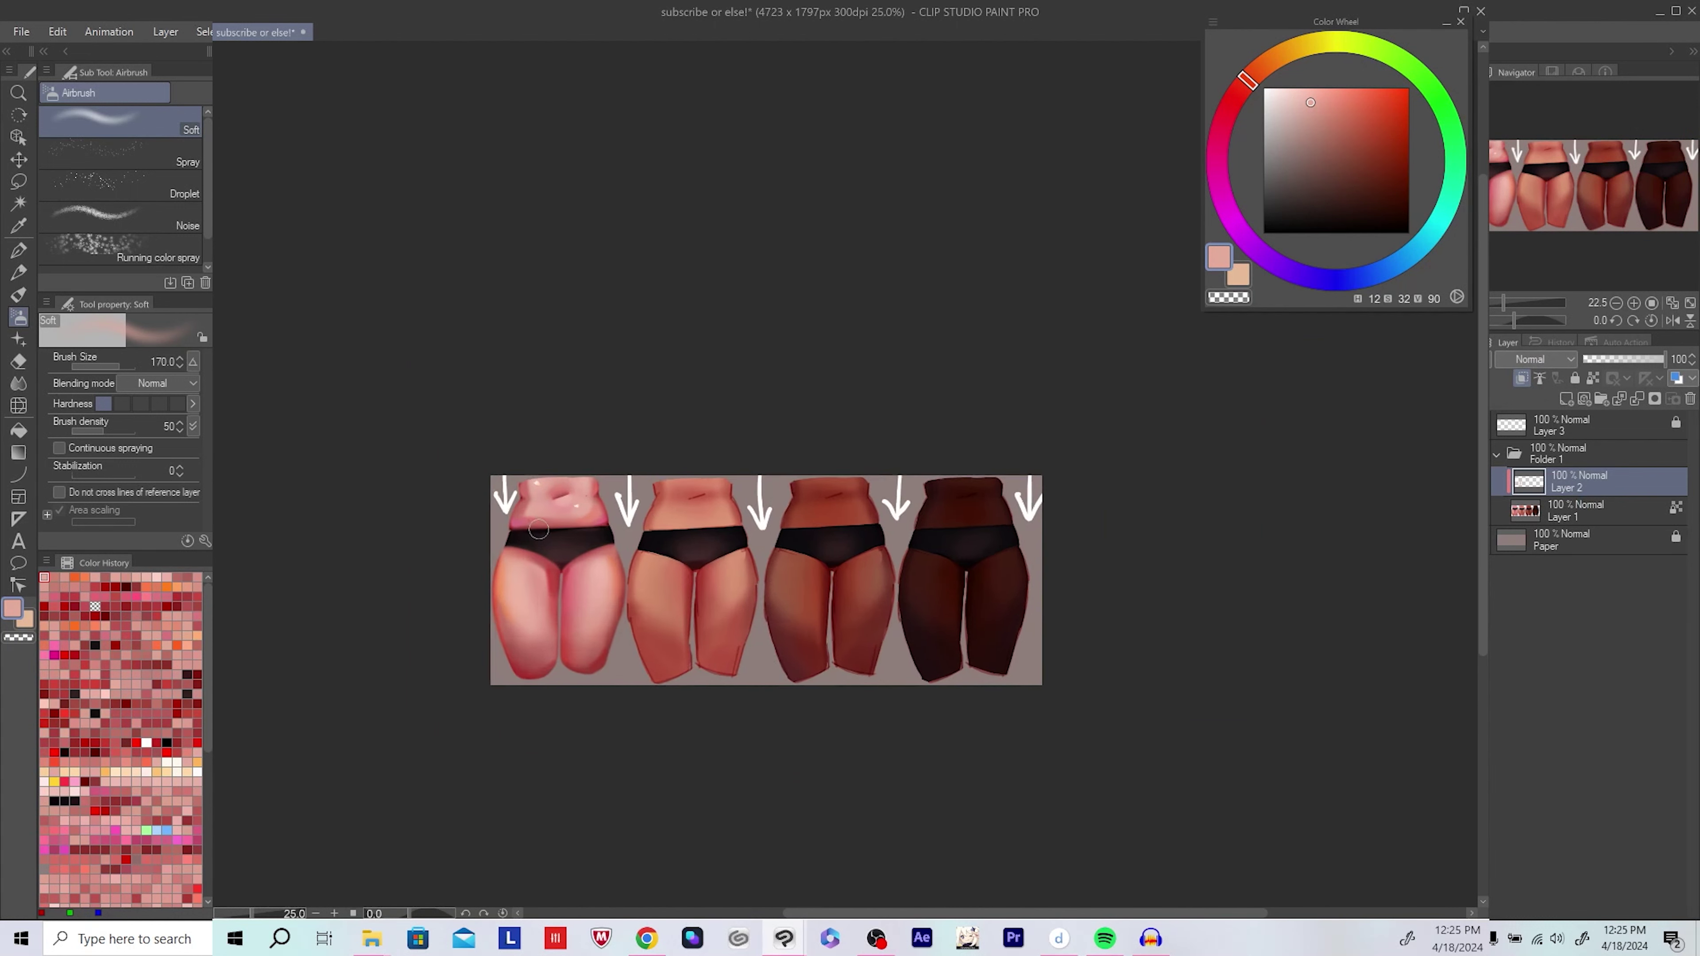
pyautogui.scroll(3, 582, 595)
pyautogui.keyDown('alt'); pyautogui.click(624, 571); pyautogui.keyUp('alt')
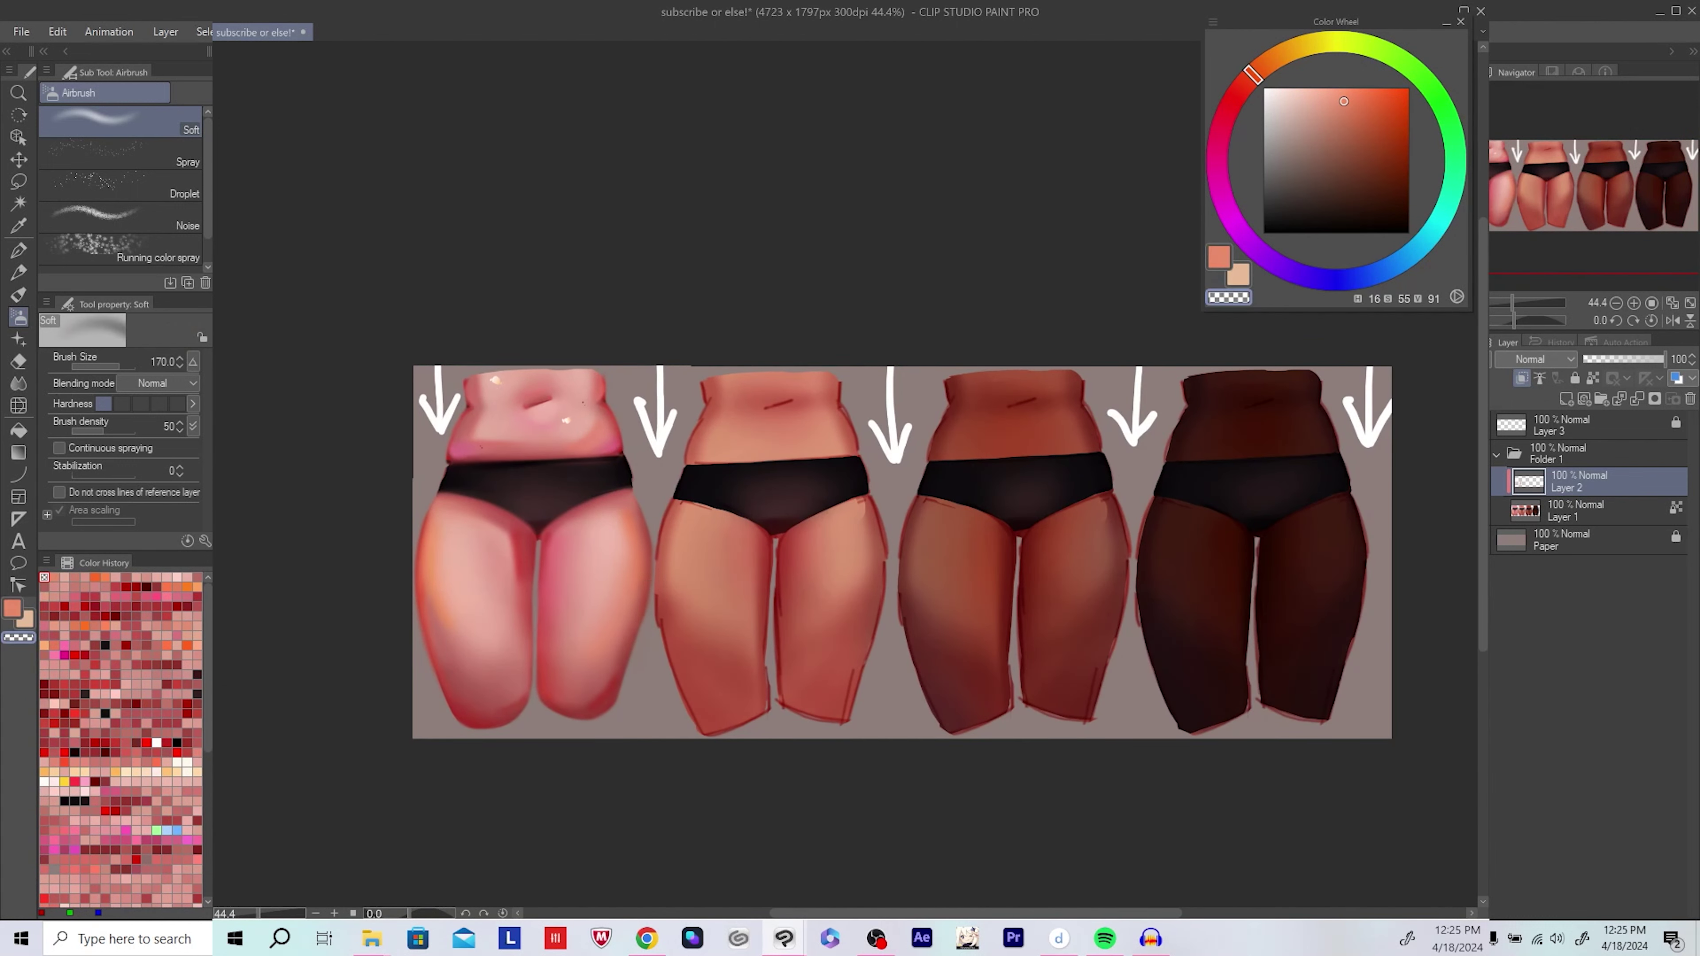
pyautogui.moveTo(744, 572); pyautogui.dragTo(753, 557)
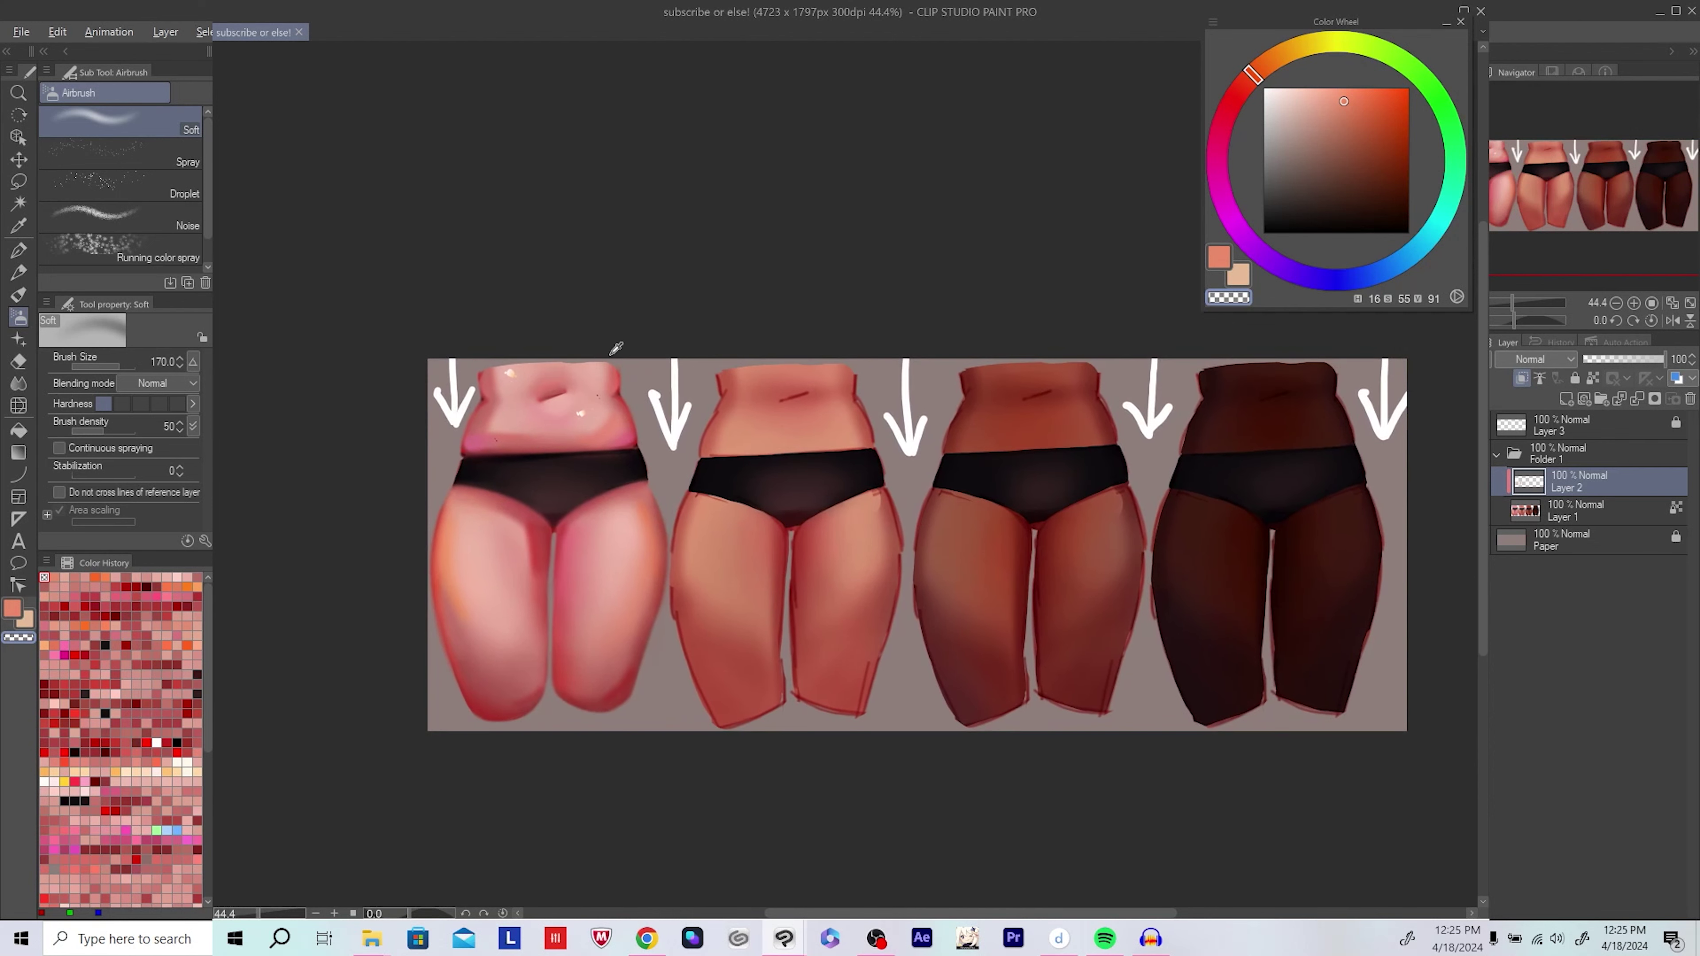
# Step: Airbrush light pink (hue 343, saturation 32, value 100) at size 170 over the shaded thigh and save the illustration
pyautogui.moveTo(455, 618); pyautogui.dragTo(458, 634)
pyautogui.keyDown('alt'); pyautogui.click(579, 619); pyautogui.keyUp('alt')
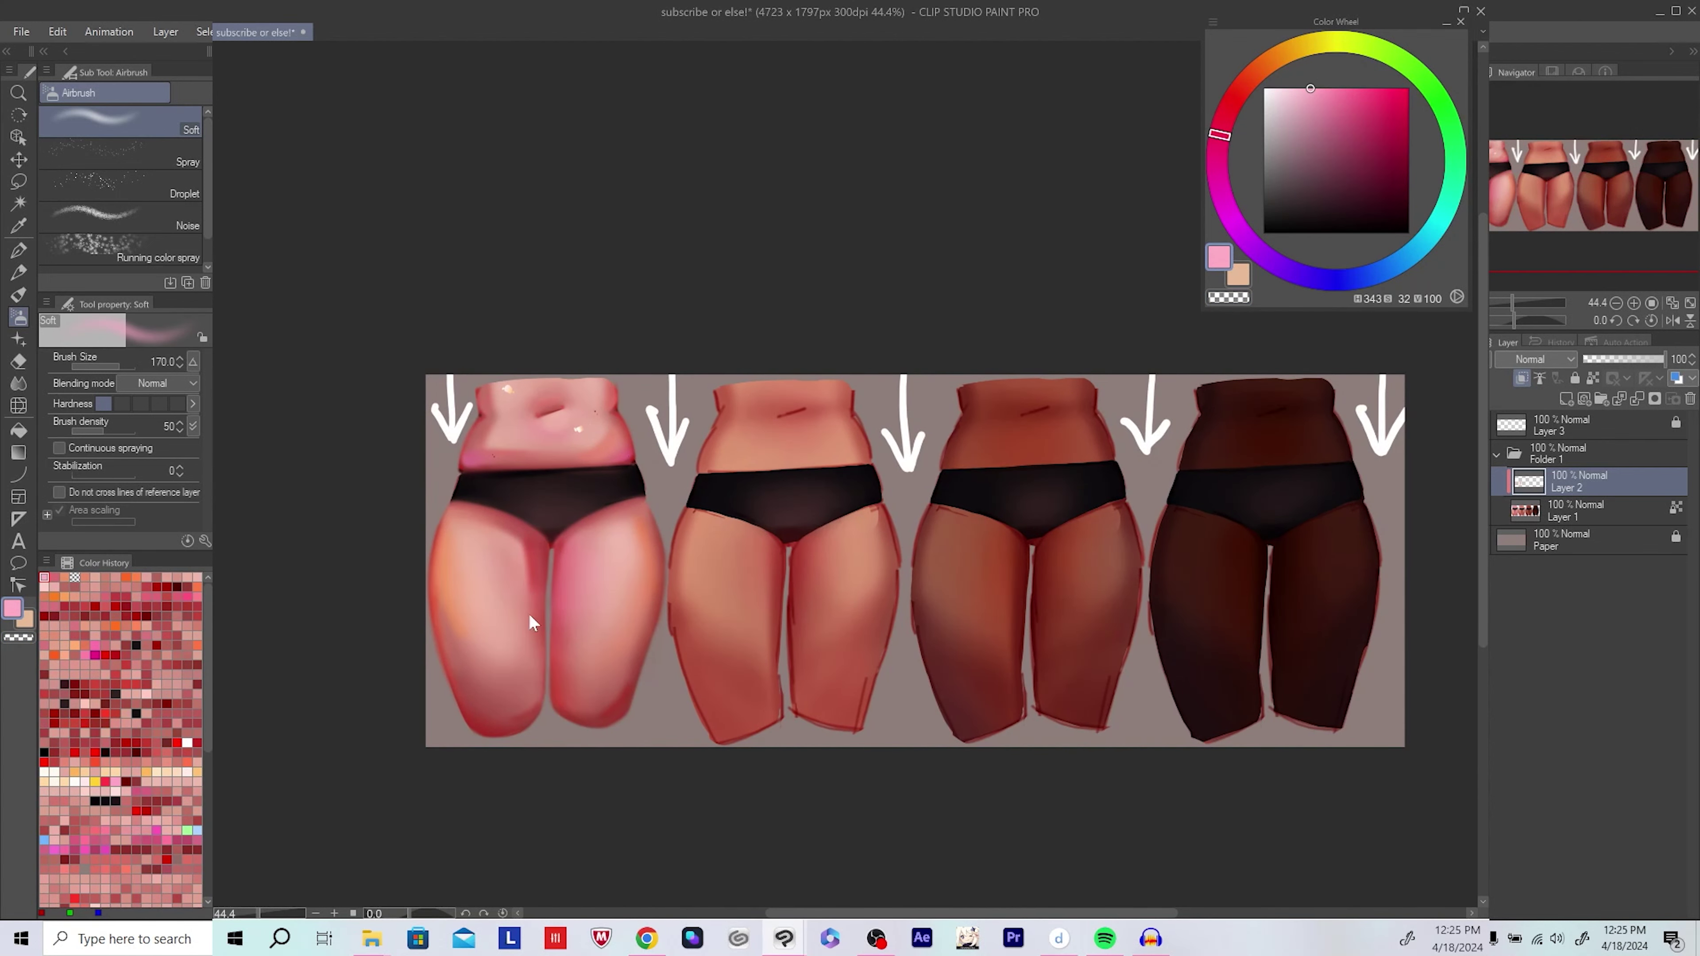
pyautogui.moveTo(789, 489); pyautogui.dragTo(778, 478)
pyautogui.moveTo(709, 562); pyautogui.dragTo(730, 580)
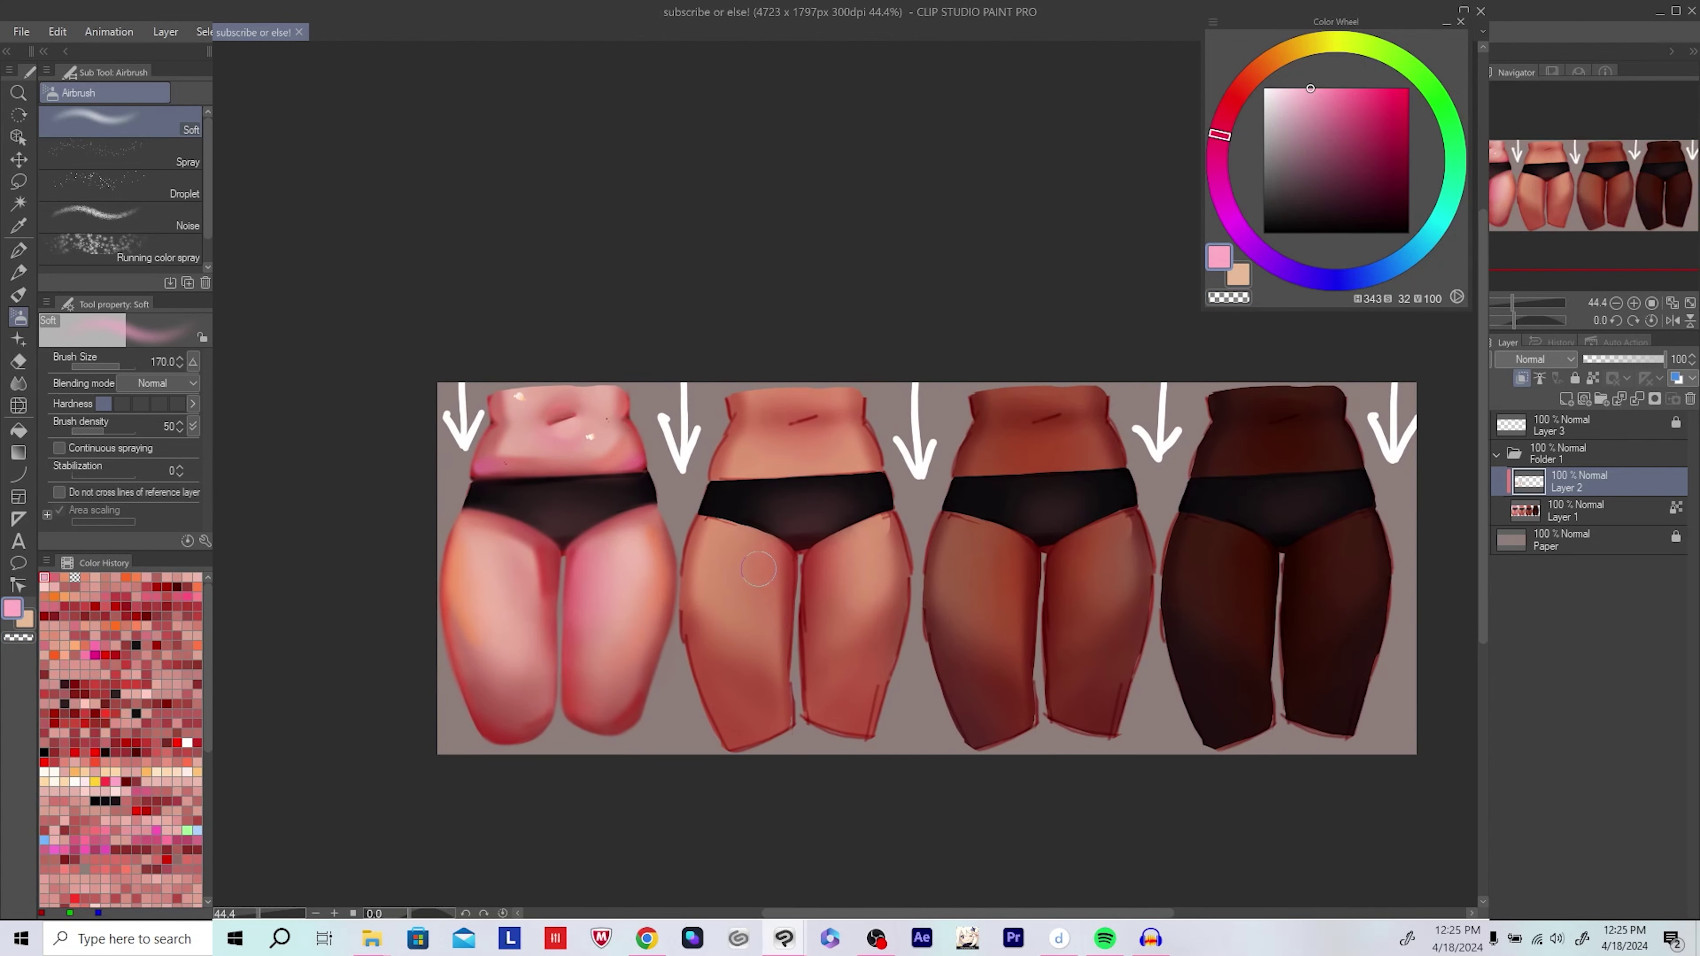
# Step: Airbrush cool reflected light on the thighs' lower ends, including muted purple (hue 313, saturation 14, value 53) at size 170, and save the illustration
pyautogui.click(1340, 105)
pyautogui.moveTo(666, 686); pyautogui.dragTo(670, 659)
pyautogui.moveTo(544, 715)
pyautogui.mouseDown()
pyautogui.moveTo(649, 664)
pyautogui.moveTo(627, 693)
pyautogui.mouseUp()
pyautogui.keyDown('alt'); pyautogui.click(652, 666); pyautogui.keyUp('alt')
pyautogui.keyDown('alt'); pyautogui.click(605, 710); pyautogui.keyUp('alt')
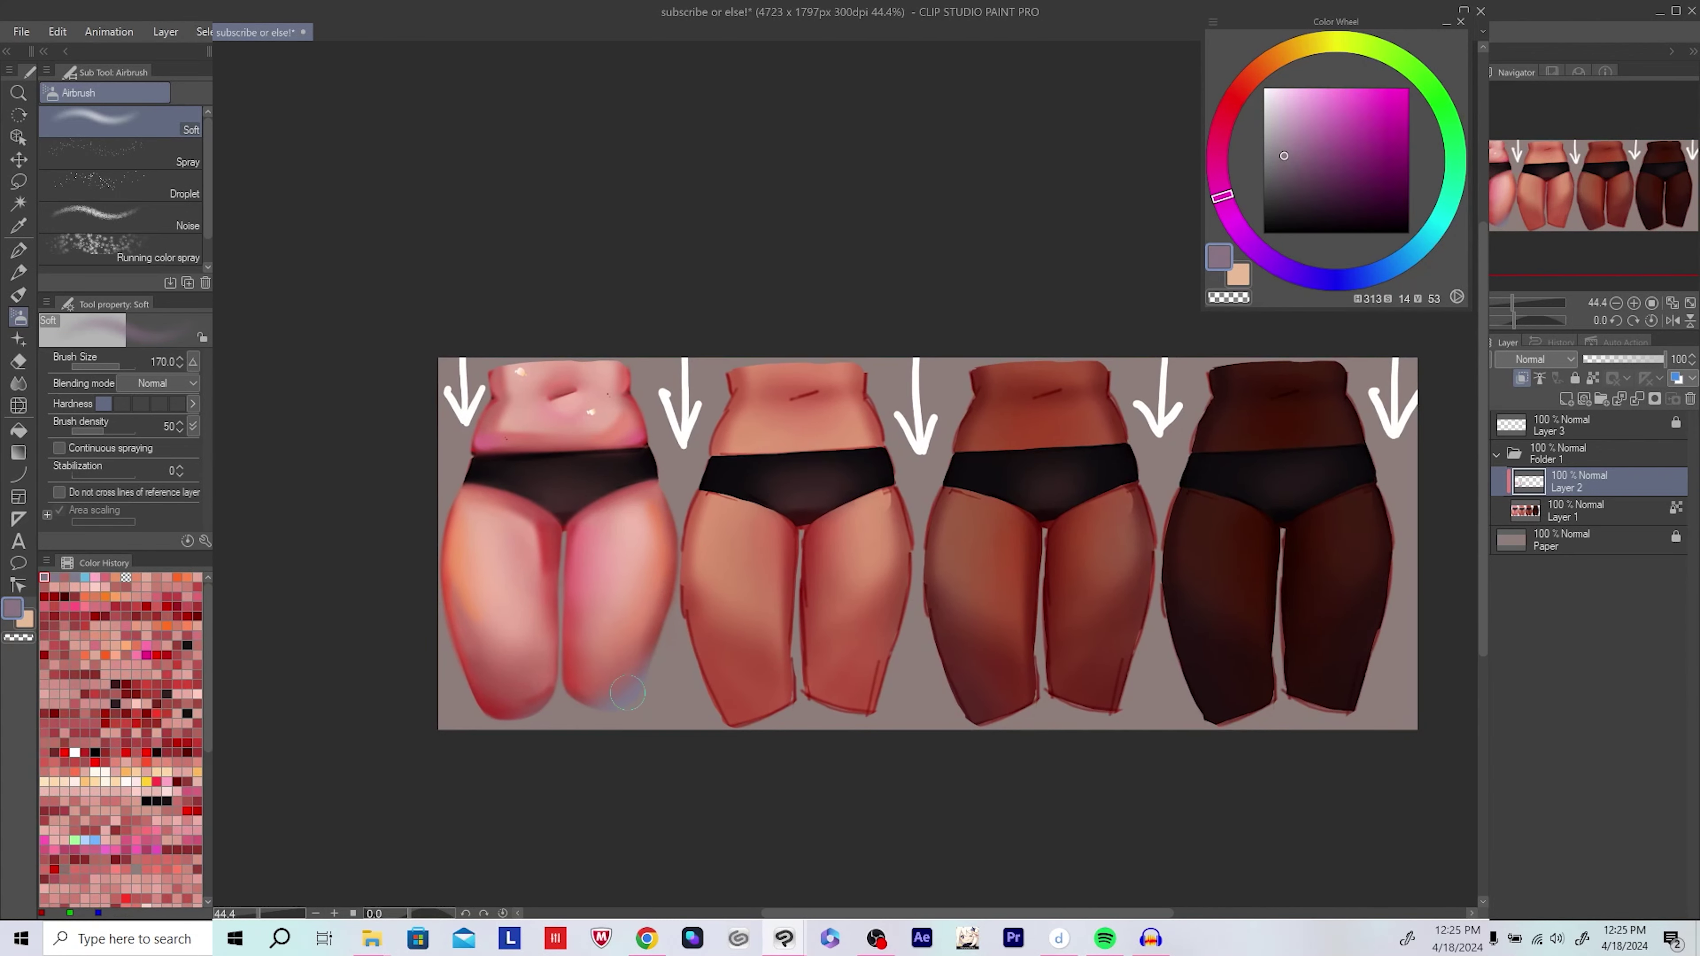
pyautogui.hotkey('ctrl', 's')
pyautogui.scroll(-1, 559, 708)
pyautogui.scroll(2, 669, 677)
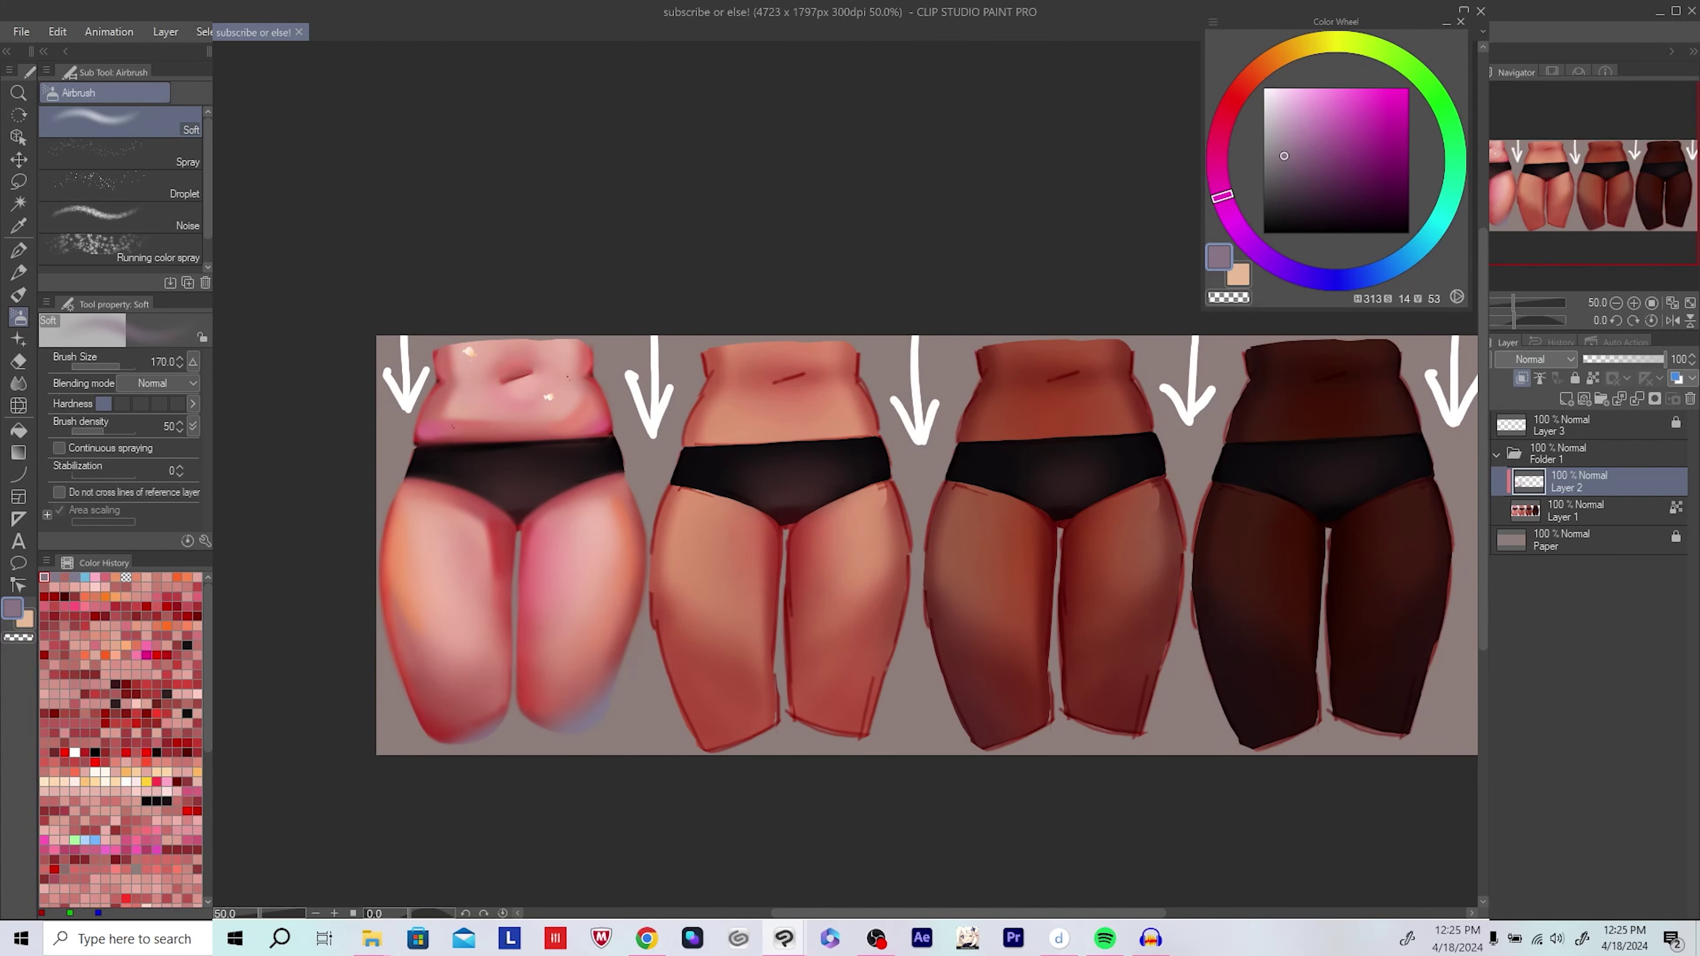
pyautogui.scroll(5, 629, 519)
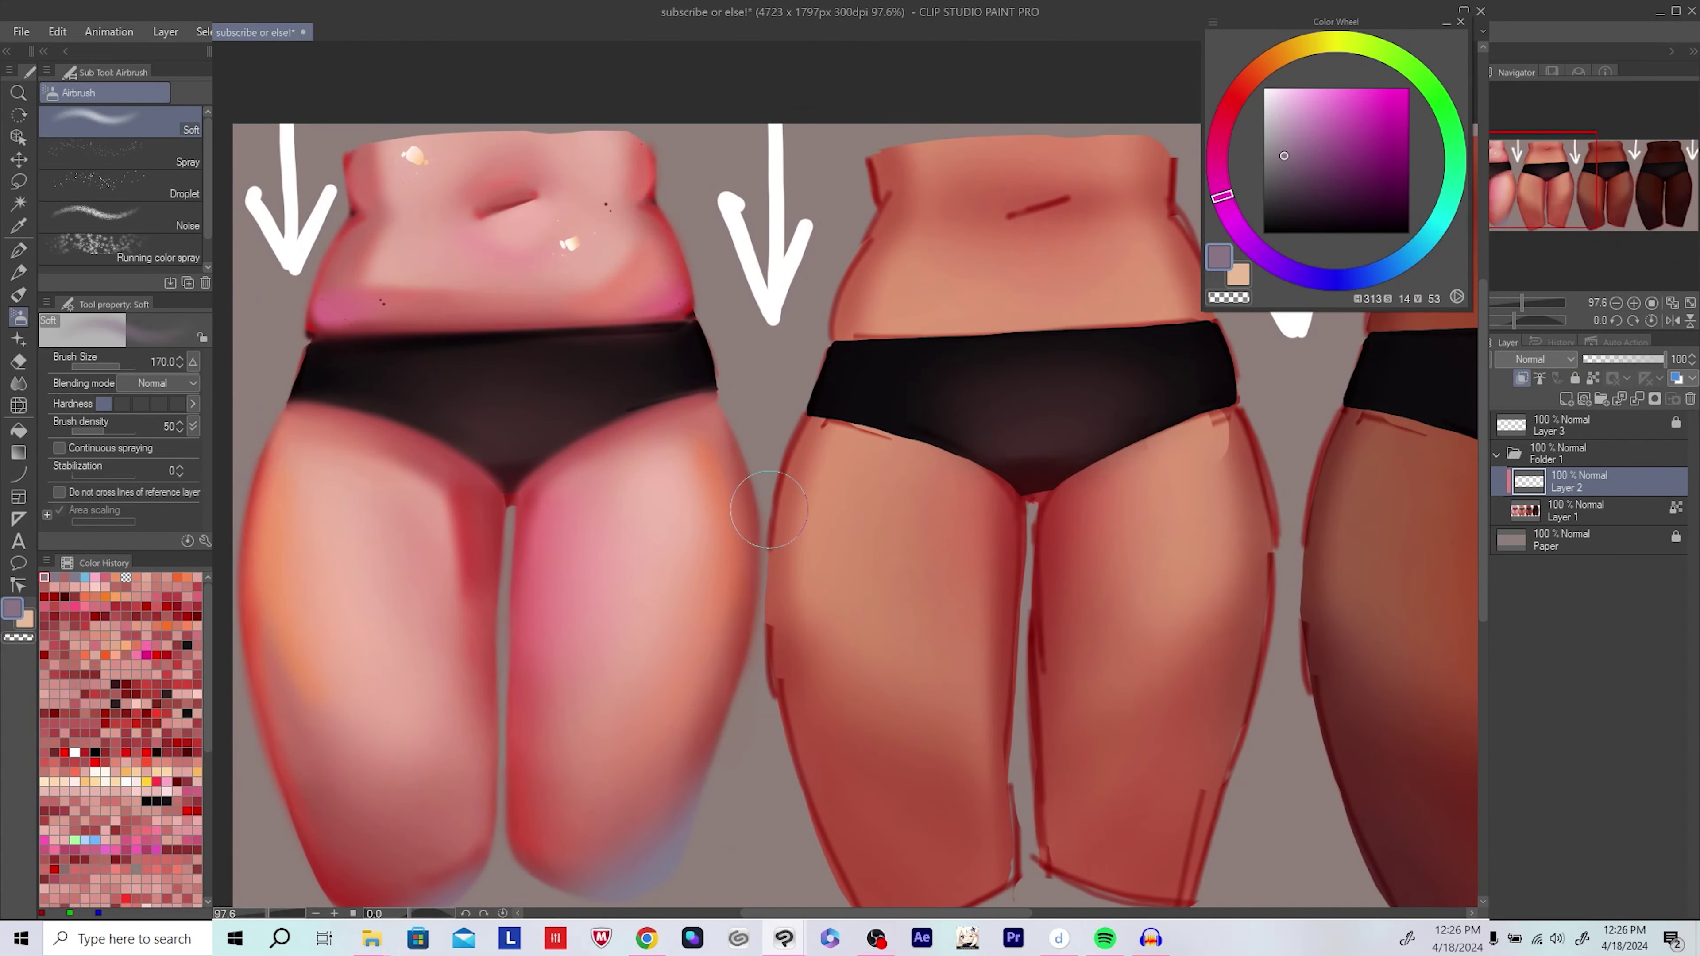
# Step: Airbrush deep red (hue 2, saturation 100, value 63) at size 30 along the thighs' upper edges beneath the underwear and soften it with transparent airbrush
pyautogui.moveTo(763, 511); pyautogui.dragTo(803, 527)
pyautogui.keyDown('alt'); pyautogui.click(491, 507); pyautogui.keyUp('alt')
pyautogui.press('[')
pyautogui.press('[')
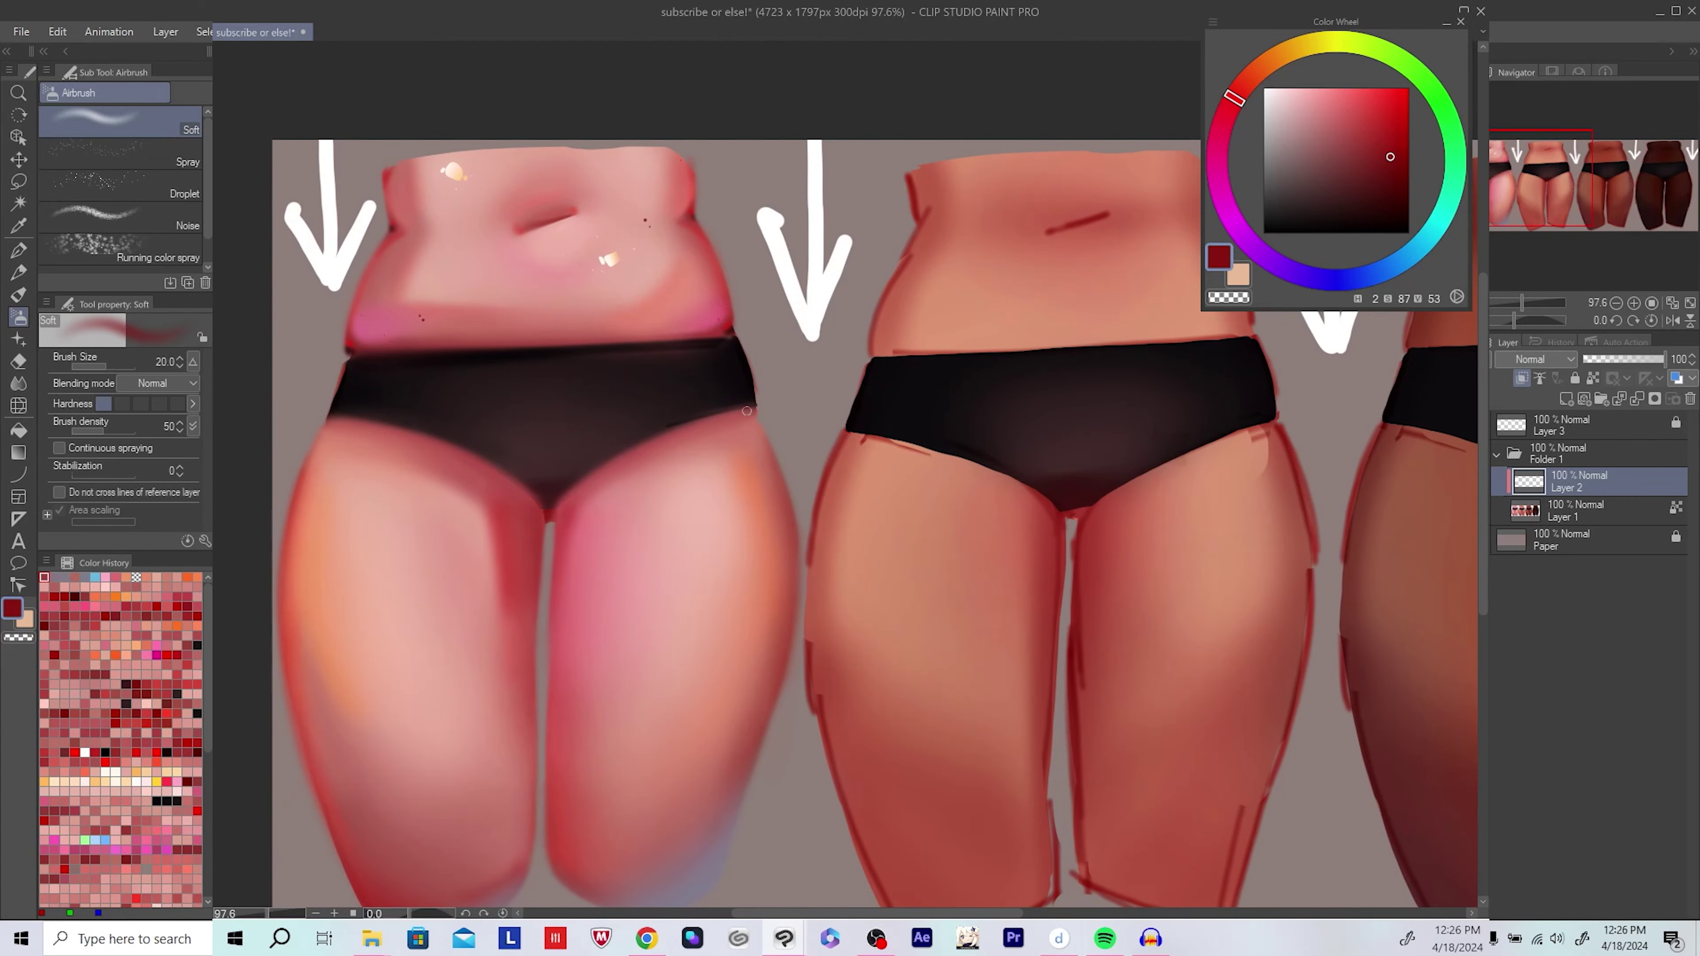
pyautogui.click(1402, 177)
pyautogui.moveTo(794, 437); pyautogui.dragTo(847, 446)
pyautogui.keyDown('alt'); pyautogui.click(452, 459); pyautogui.keyUp('alt')
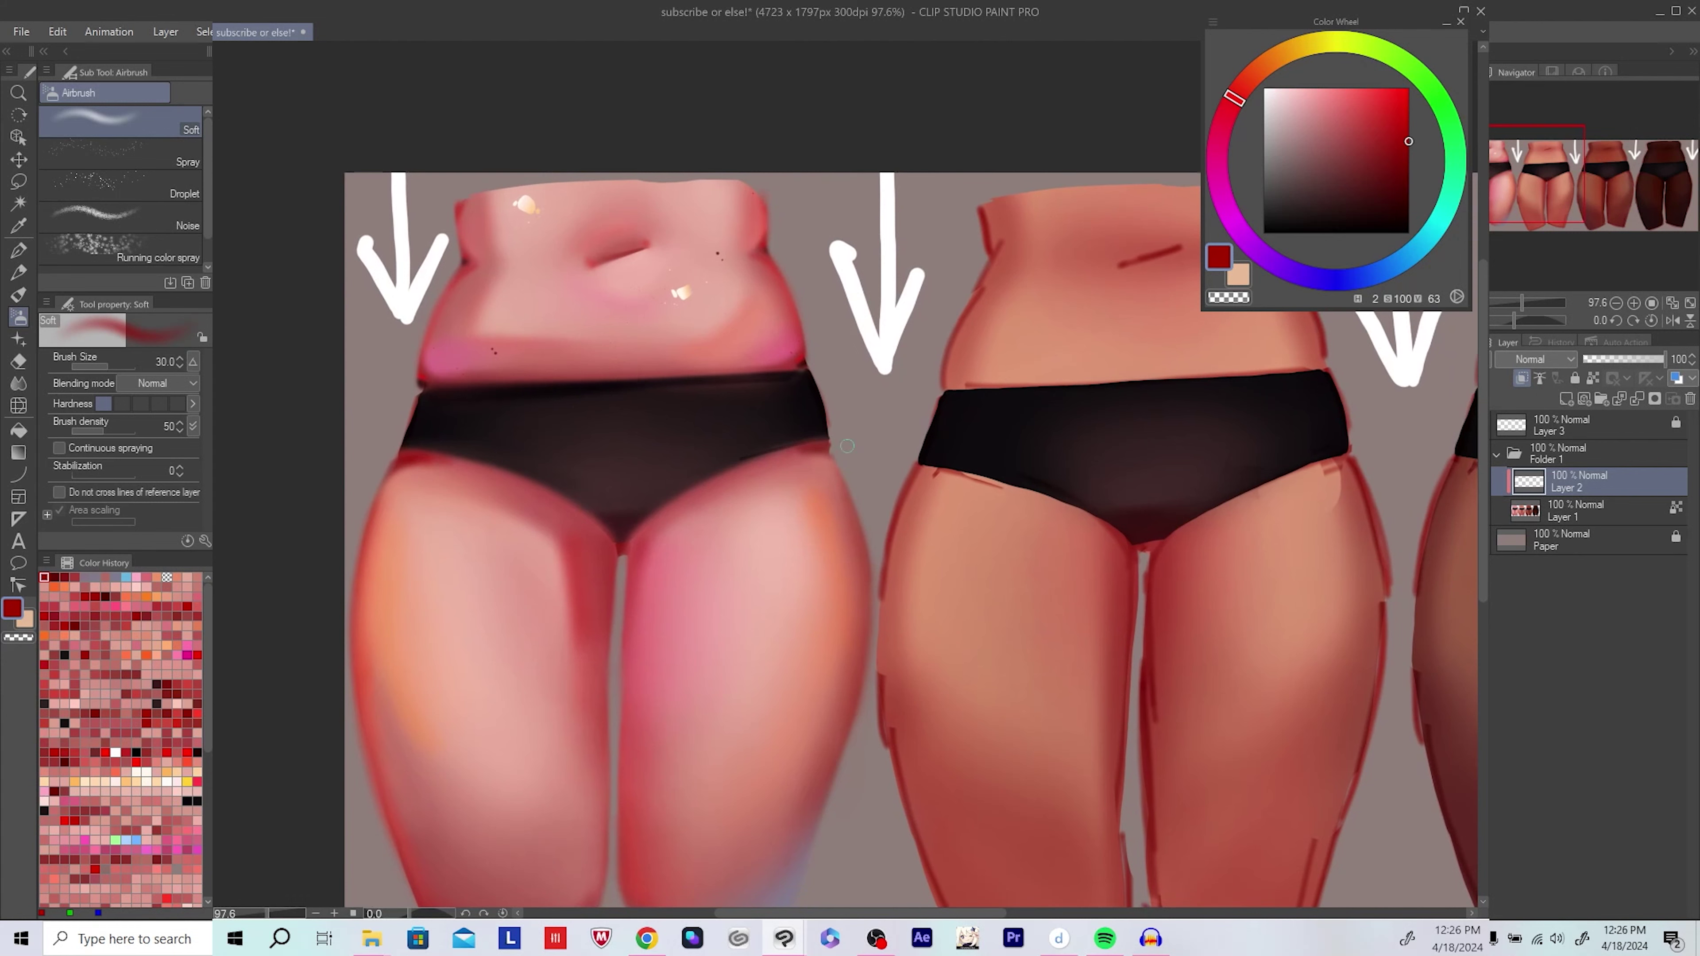
pyautogui.scroll(-5, 757, 467)
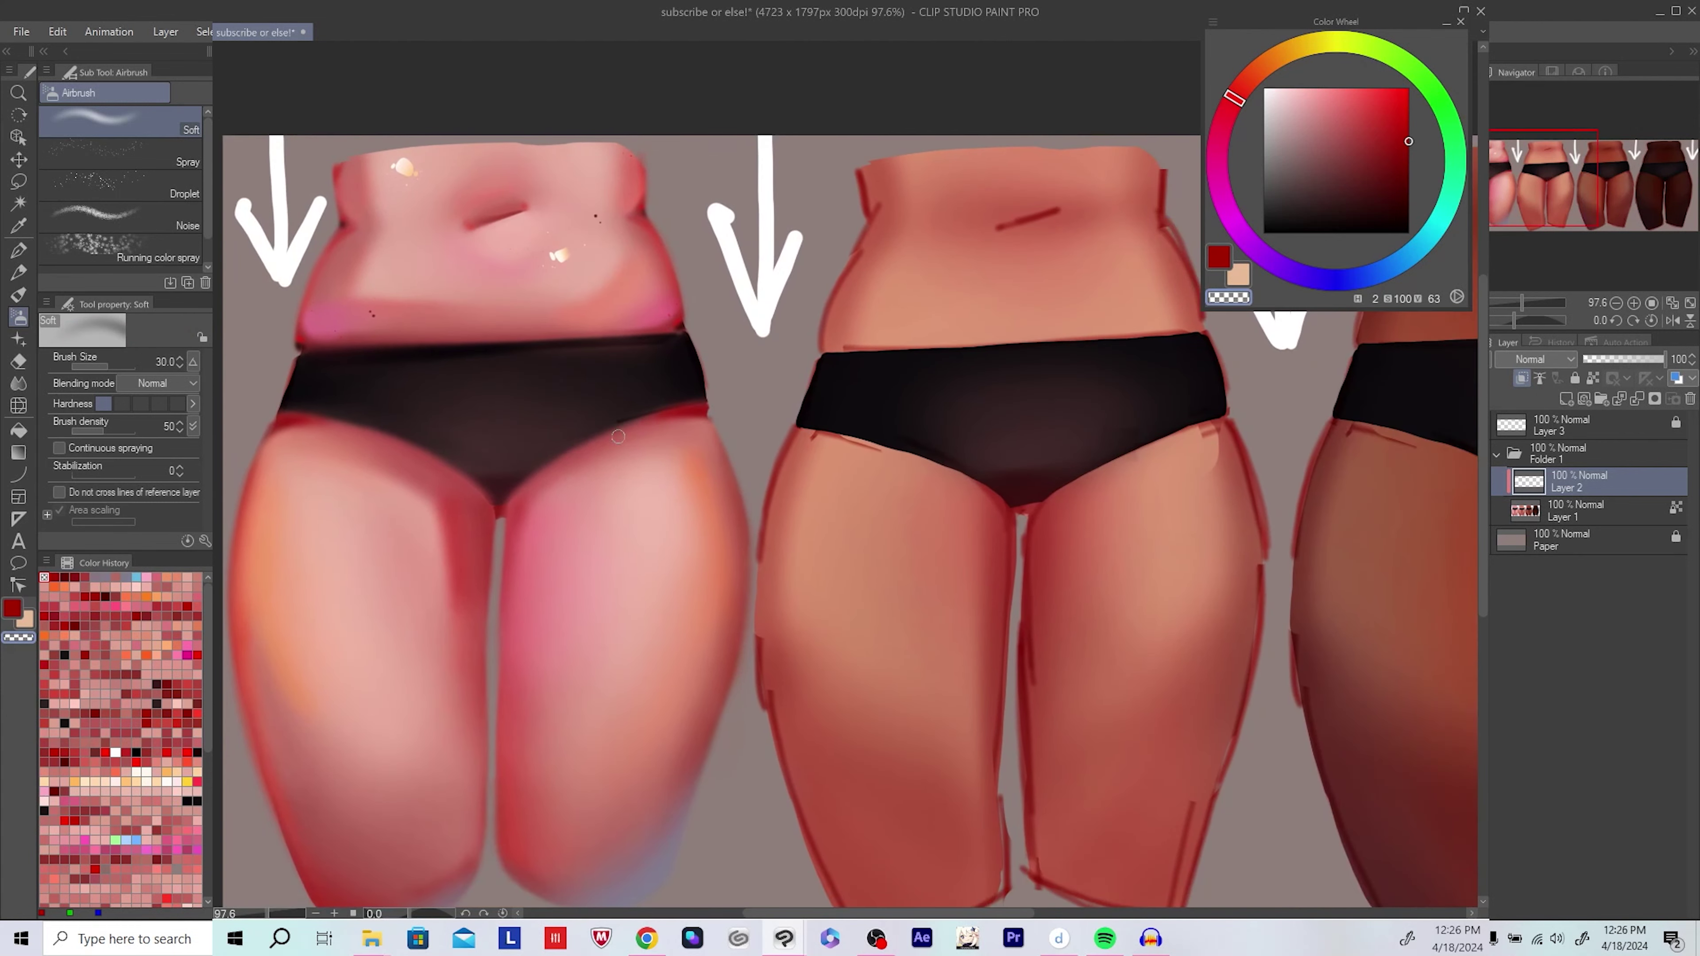
pyautogui.scroll(4, 717, 595)
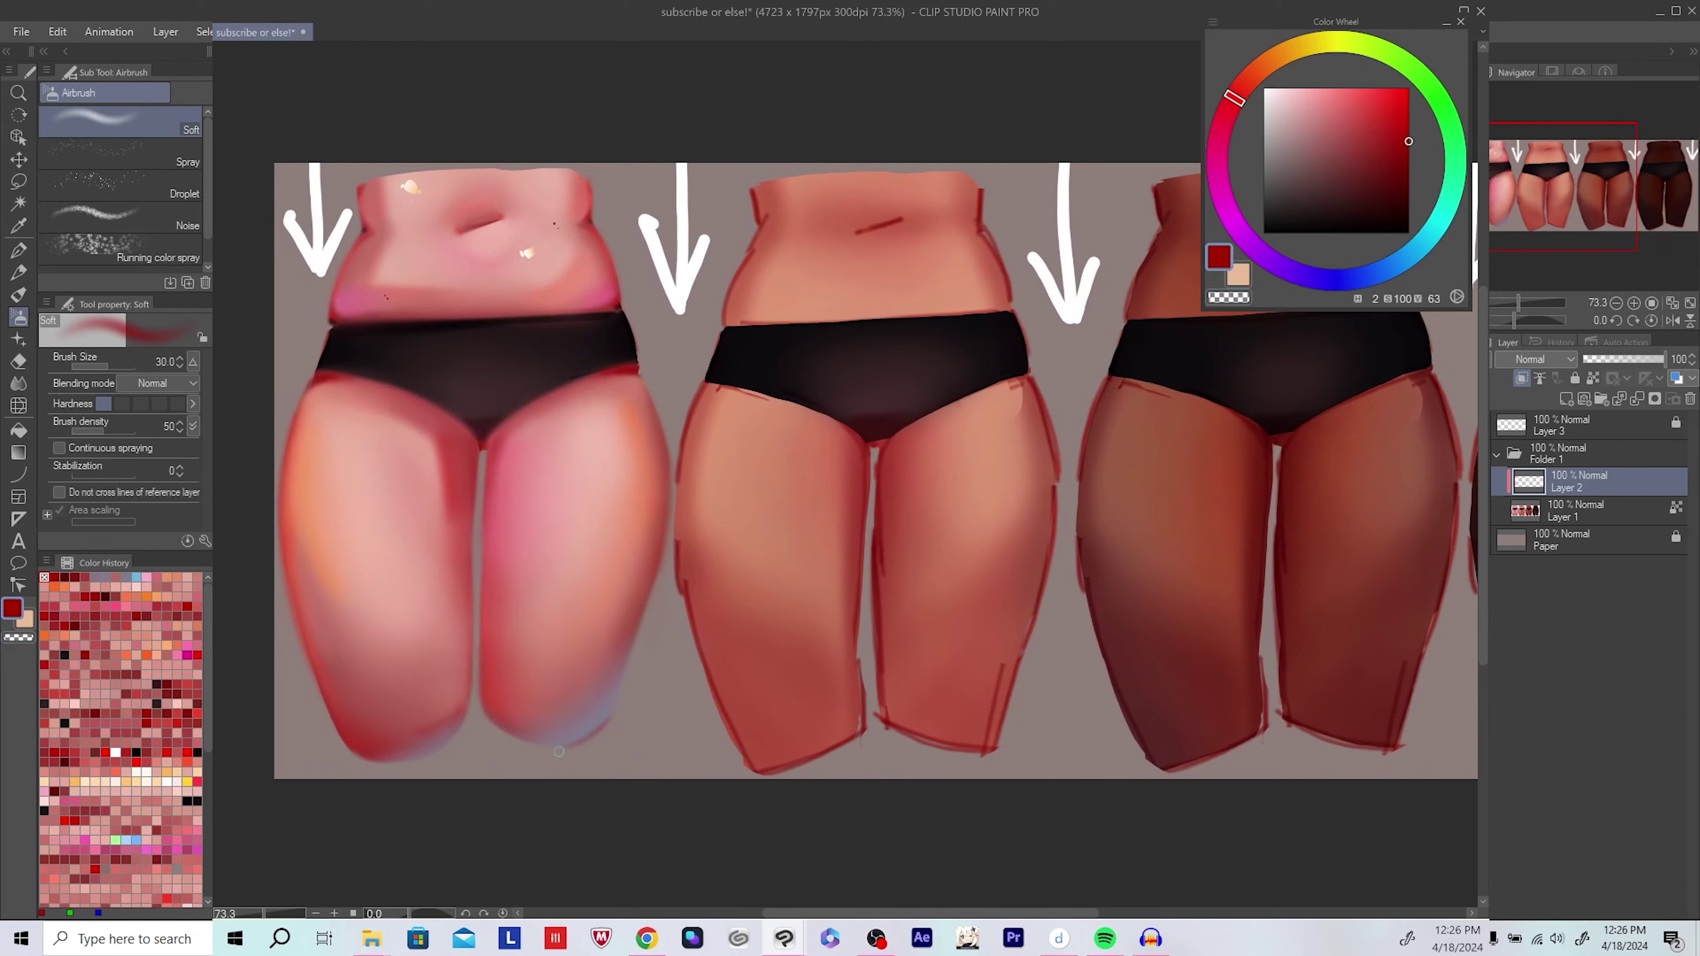
# Step: Darken the thighs' lower edges with deep red (value 61) at size 30 and dark red (saturation 99, value 26) at size 60, and save
pyautogui.moveTo(559, 751); pyautogui.dragTo(616, 790)
pyautogui.press('h')
pyautogui.moveTo(972, 624); pyautogui.dragTo(912, 577)
pyautogui.keyDown('alt'); pyautogui.click(727, 703); pyautogui.keyUp('alt')
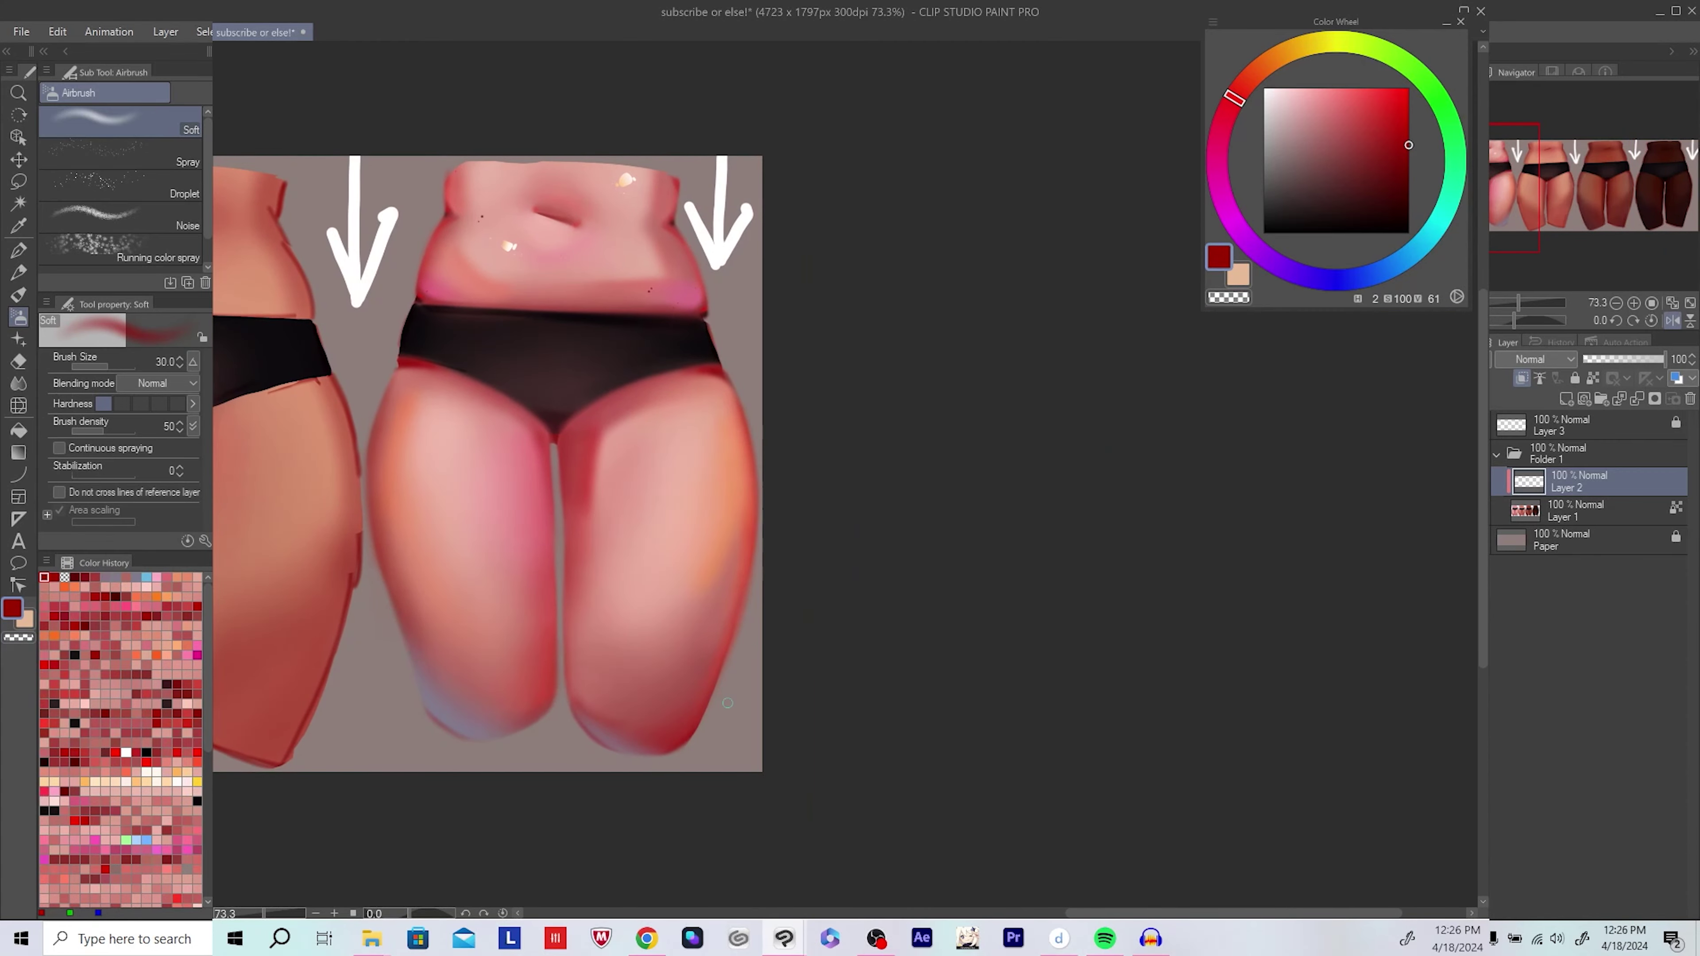
pyautogui.press('h')
pyautogui.press('h')
pyautogui.moveTo(645, 607); pyautogui.dragTo(456, 608)
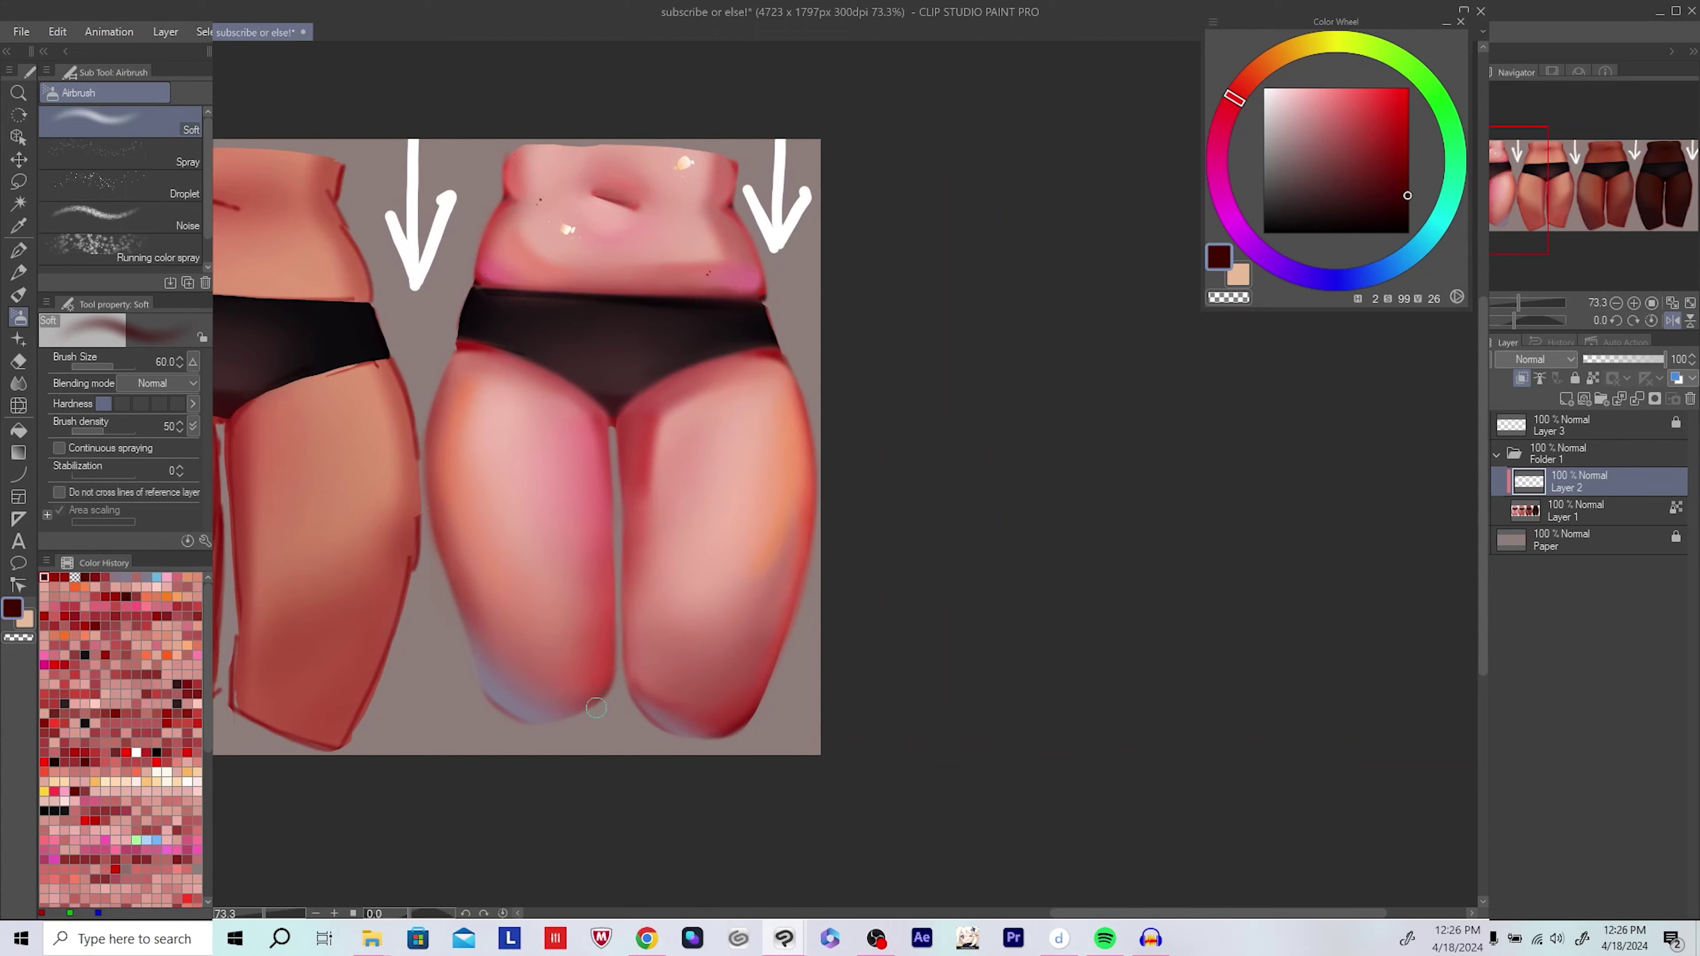
pyautogui.press('h')
pyautogui.hotkey('ctrl', 's')
pyautogui.scroll(-2, 619, 612)
pyautogui.scroll(1, 588, 549)
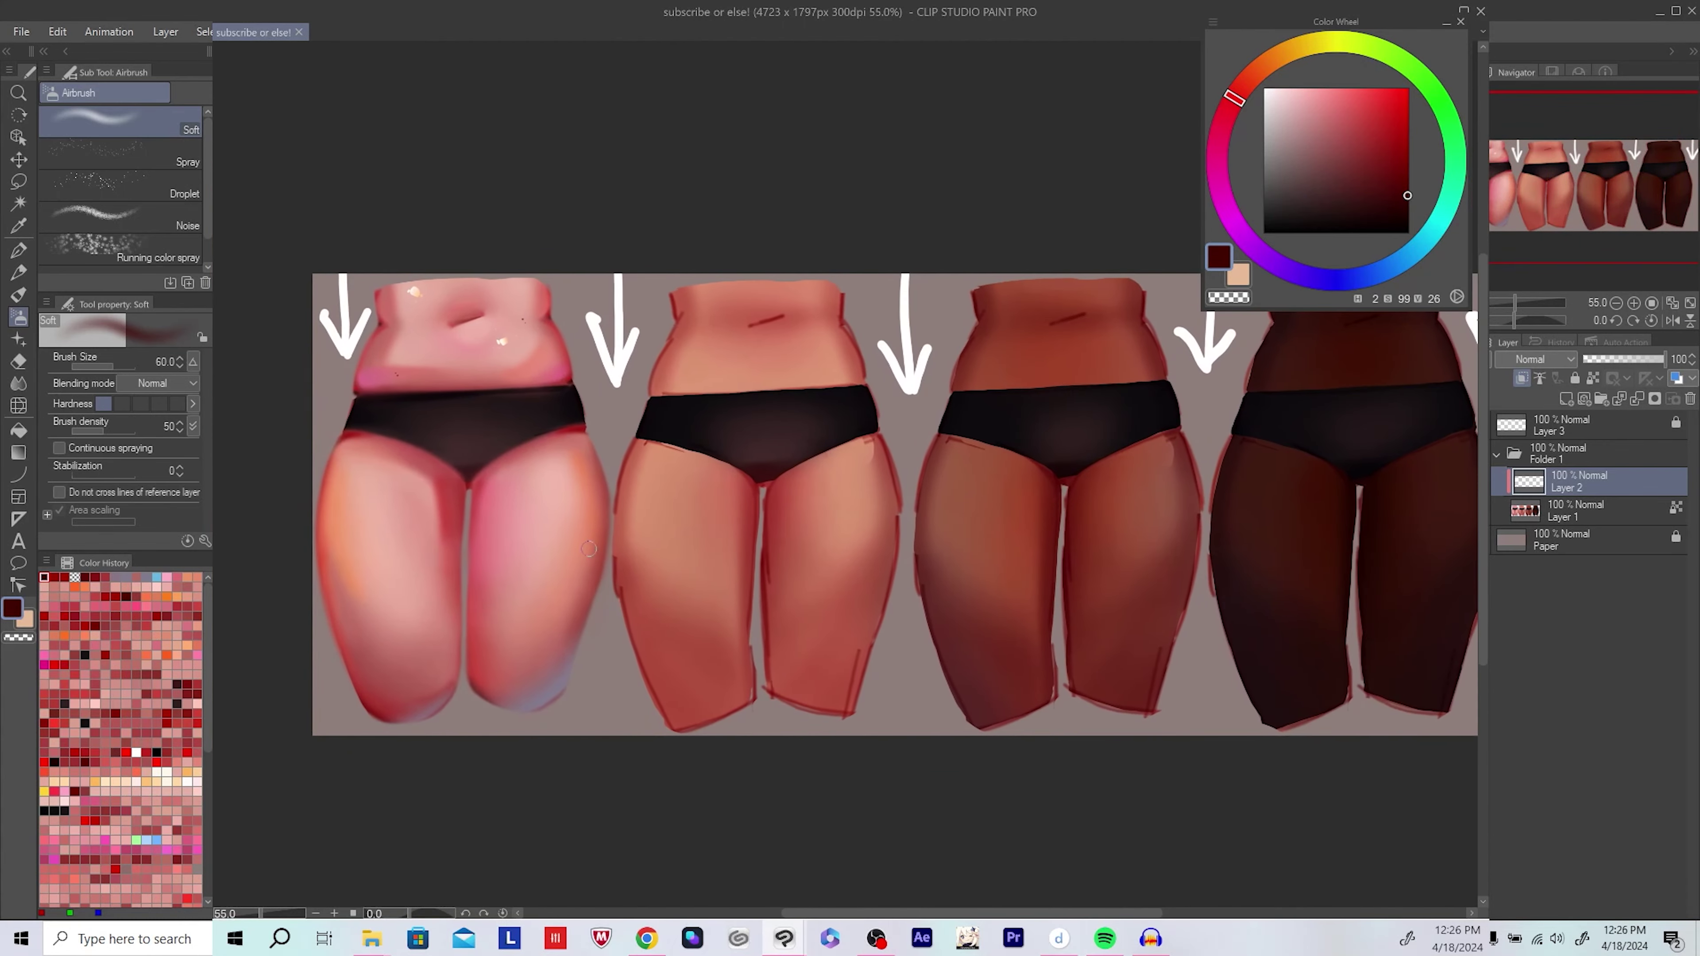
# Step: Add a new layer and airbrush red (hue 2, saturation 89, value 59) along the hips' outer edges at sizes 25 and 50
pyautogui.click(1567, 399)
pyautogui.press('h')
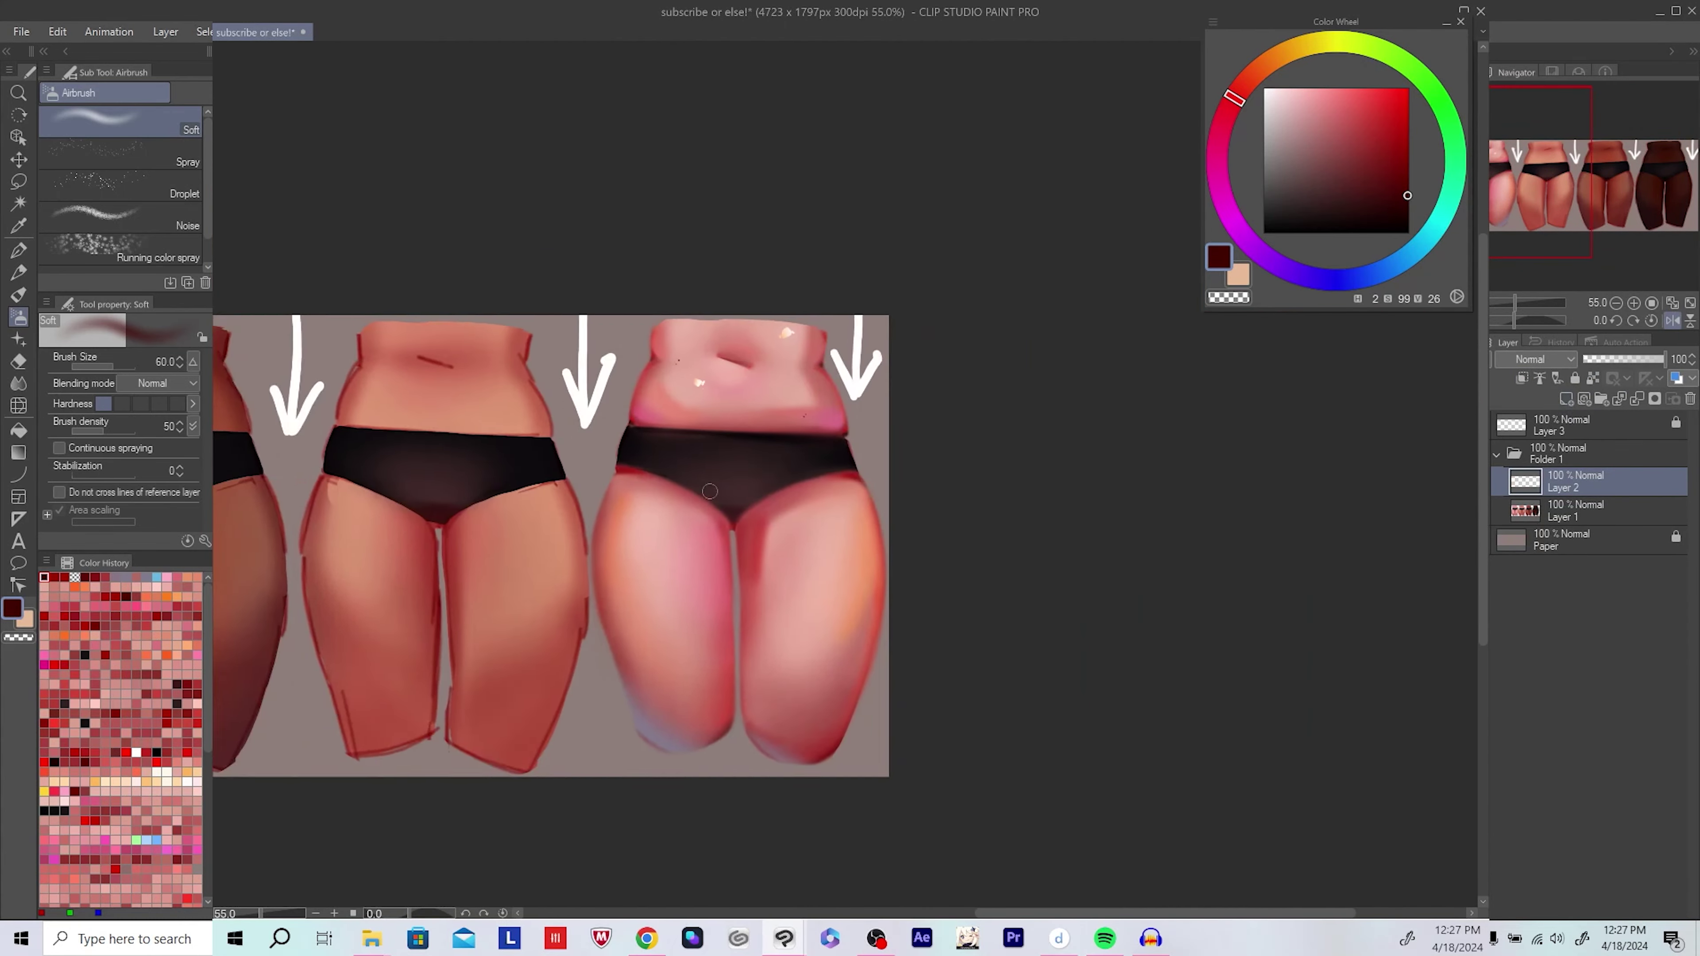
pyautogui.scroll(4, 538, 475)
pyautogui.keyDown('alt'); pyautogui.click(539, 474); pyautogui.keyUp('alt')
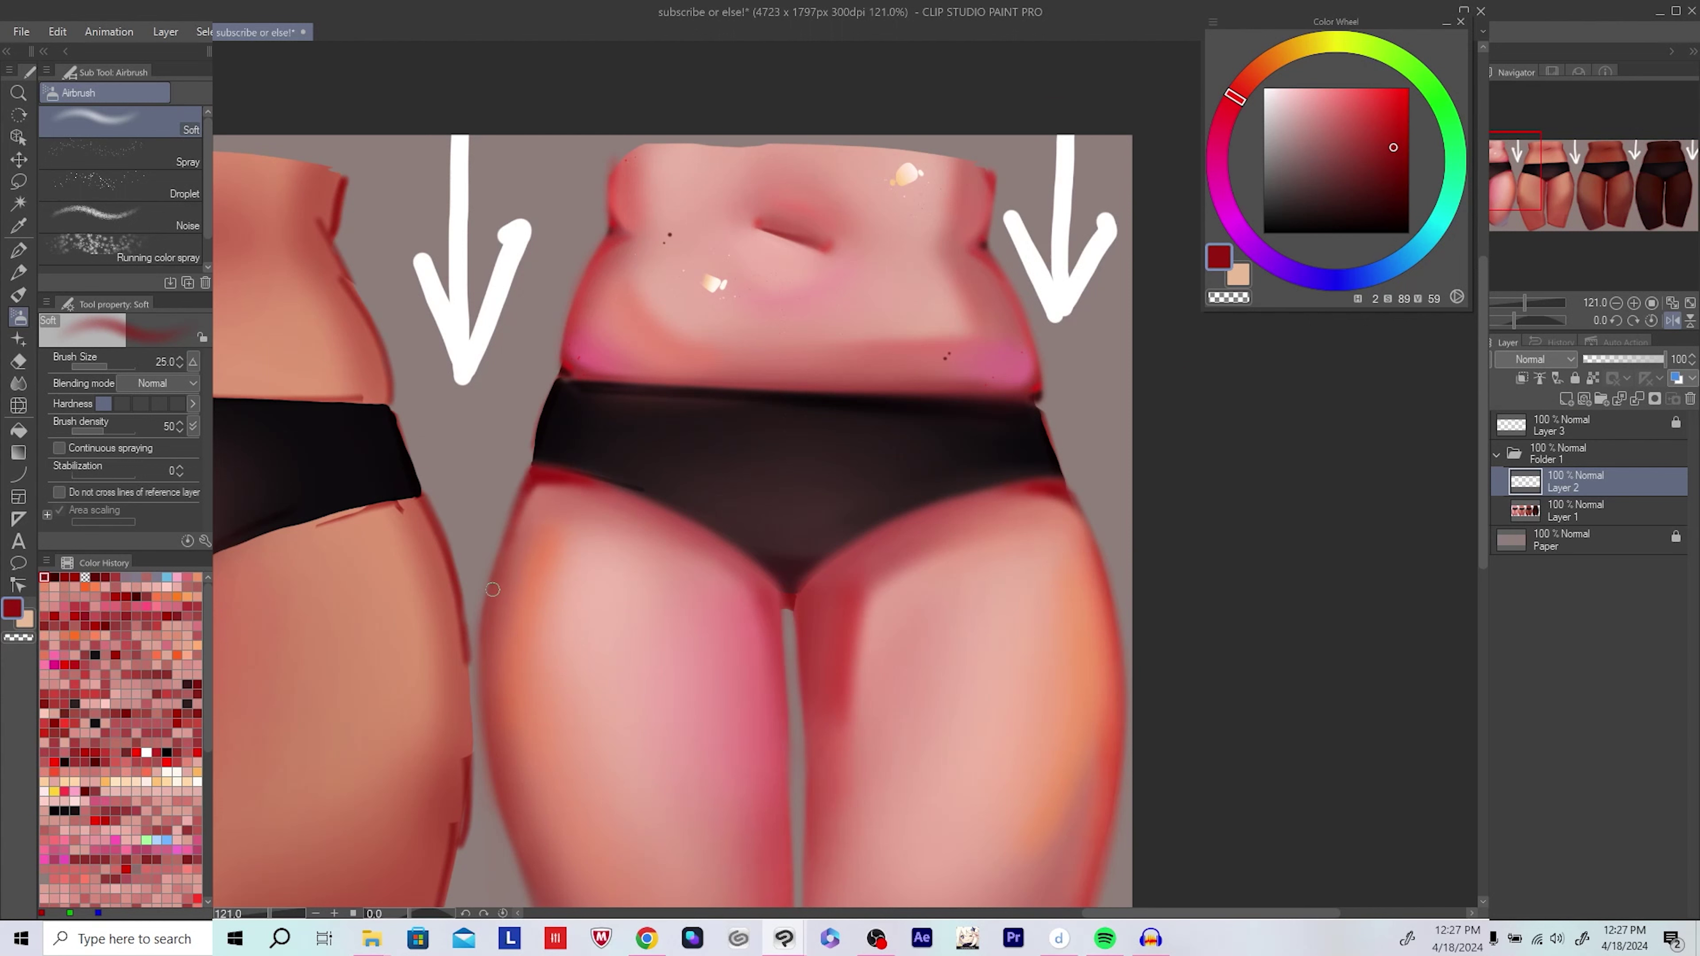
pyautogui.scroll(-2, 532, 487)
pyautogui.scroll(1, 1001, 463)
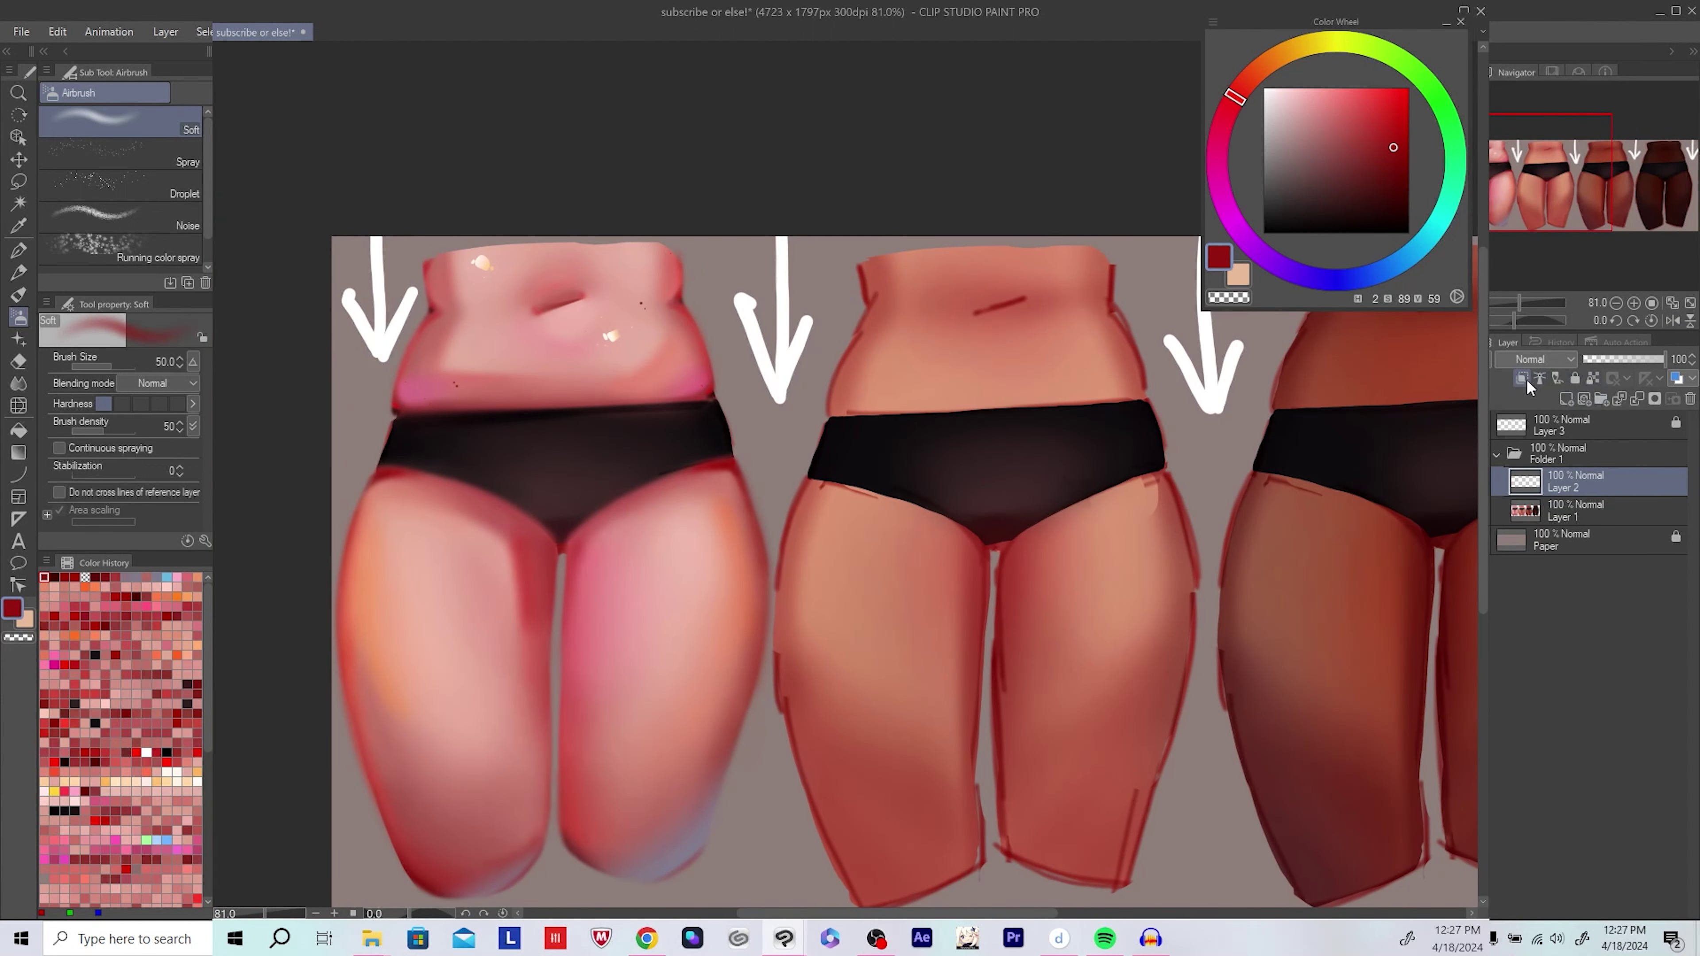
pyautogui.scroll(1, 584, 614)
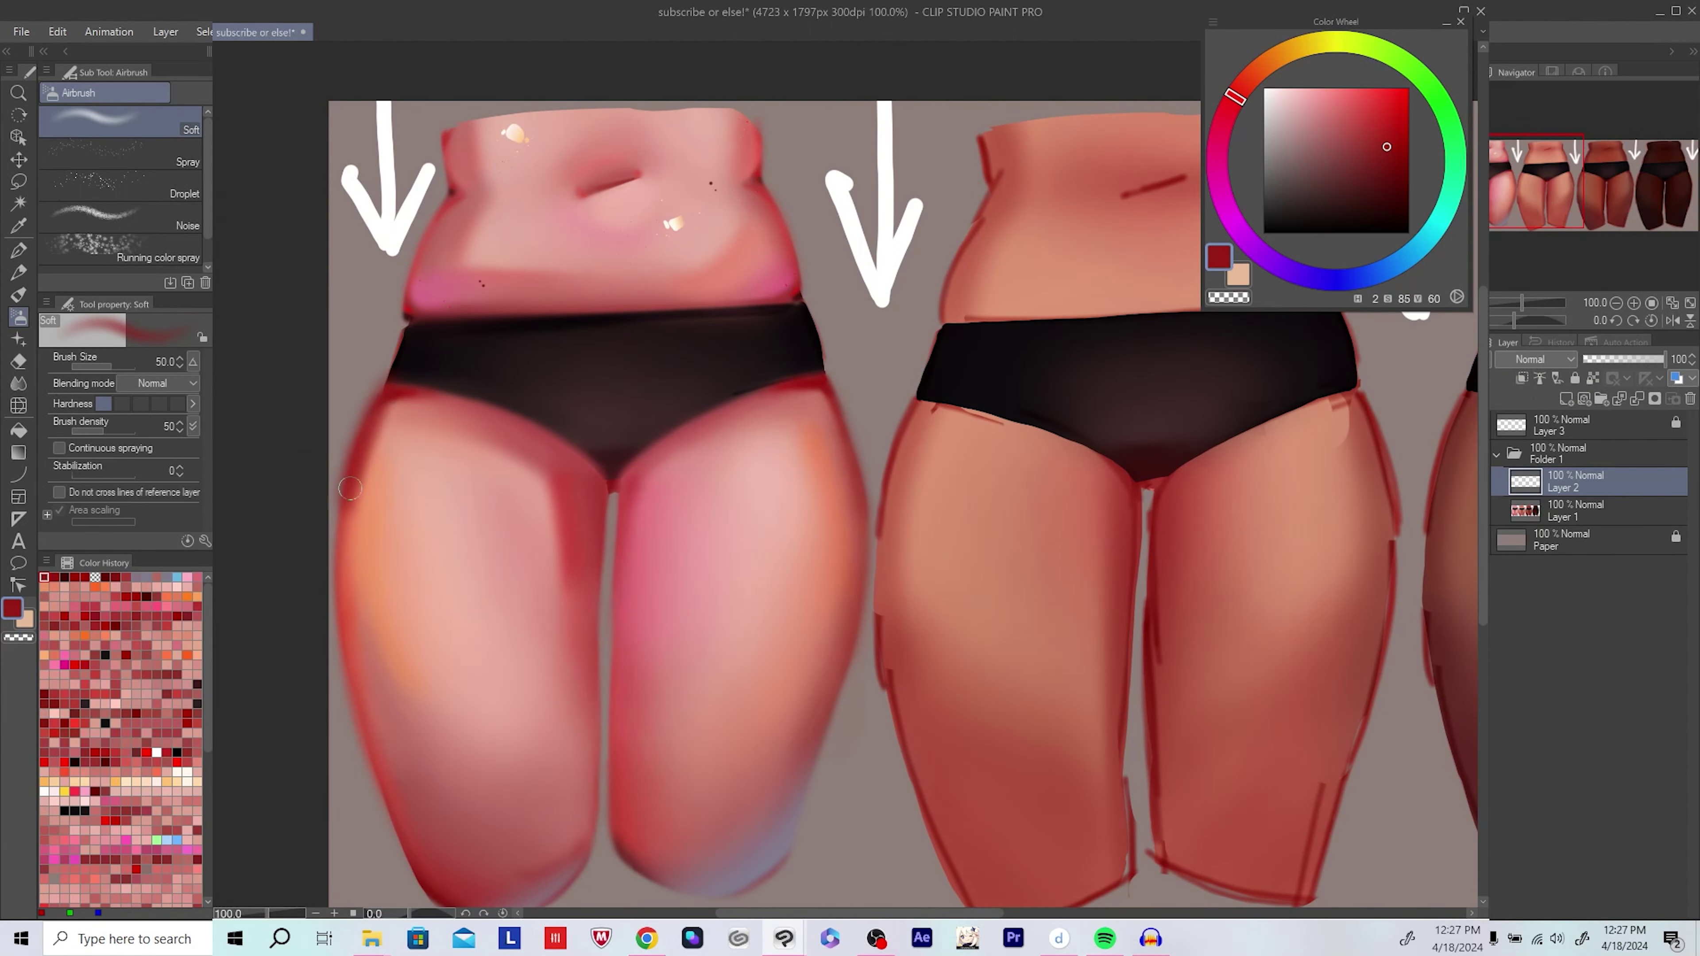
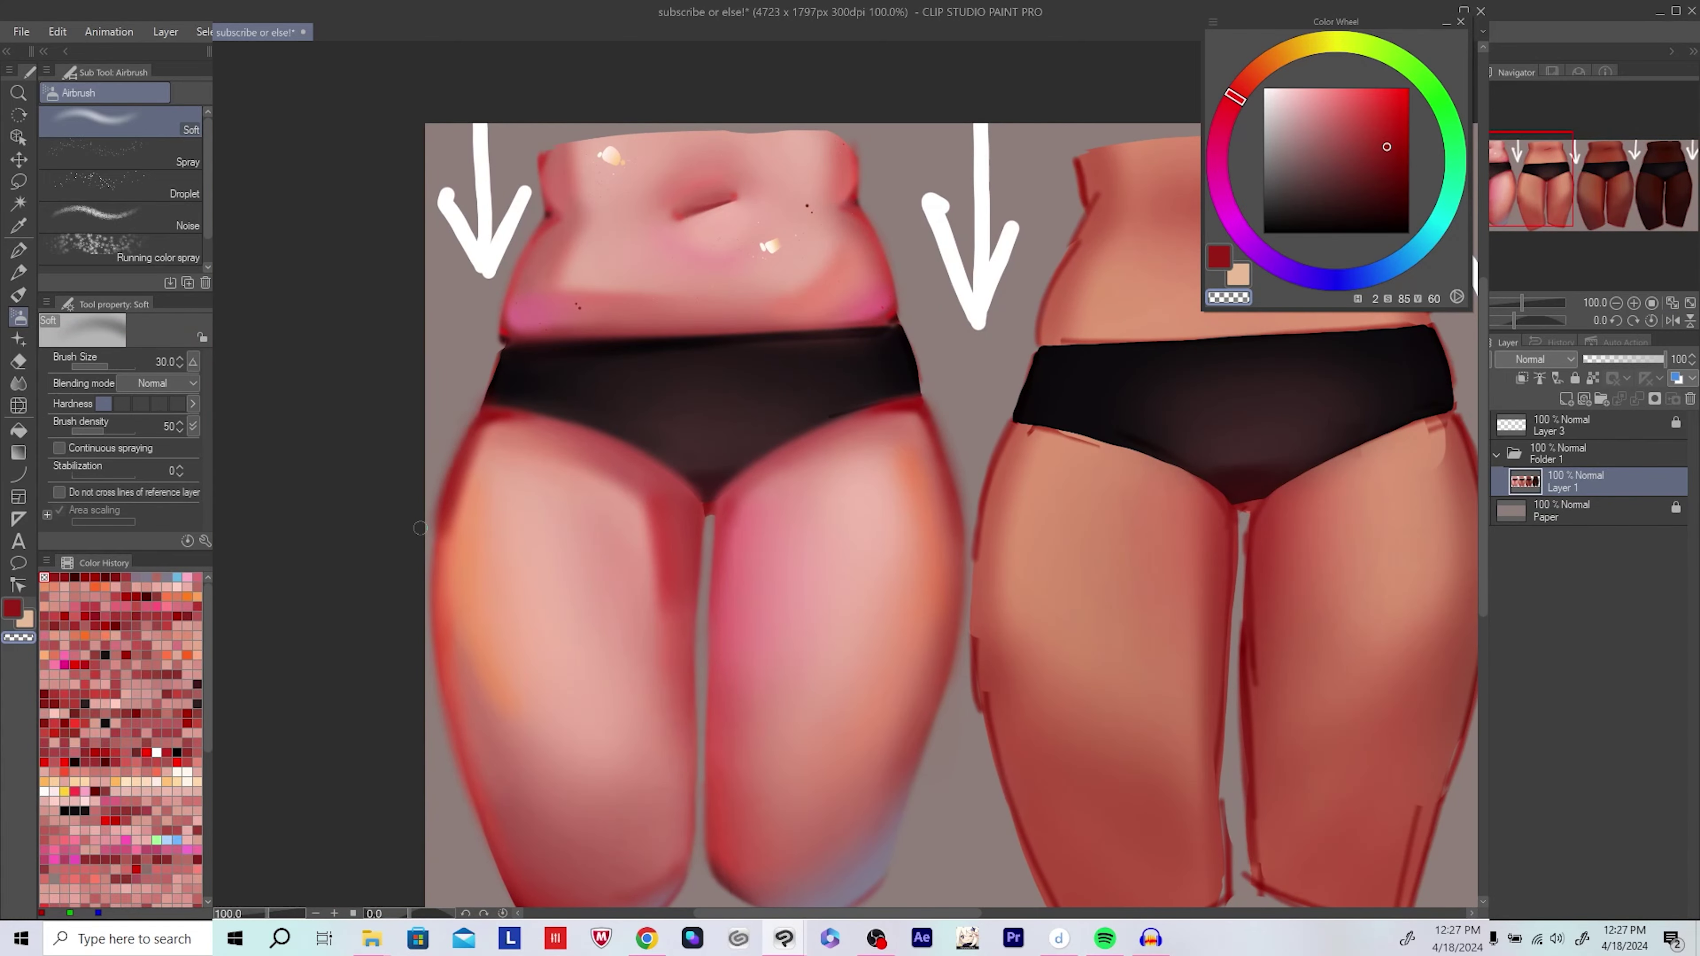
# Step: Merge the layer, add another, and blend the upper outer thigh with red (hue 3, saturation 81, value 62) and orange (hue 16) at size 80
pyautogui.moveTo(414, 621); pyautogui.dragTo(359, 666)
pyautogui.keyDown('alt'); pyautogui.click(421, 534); pyautogui.keyUp('alt')
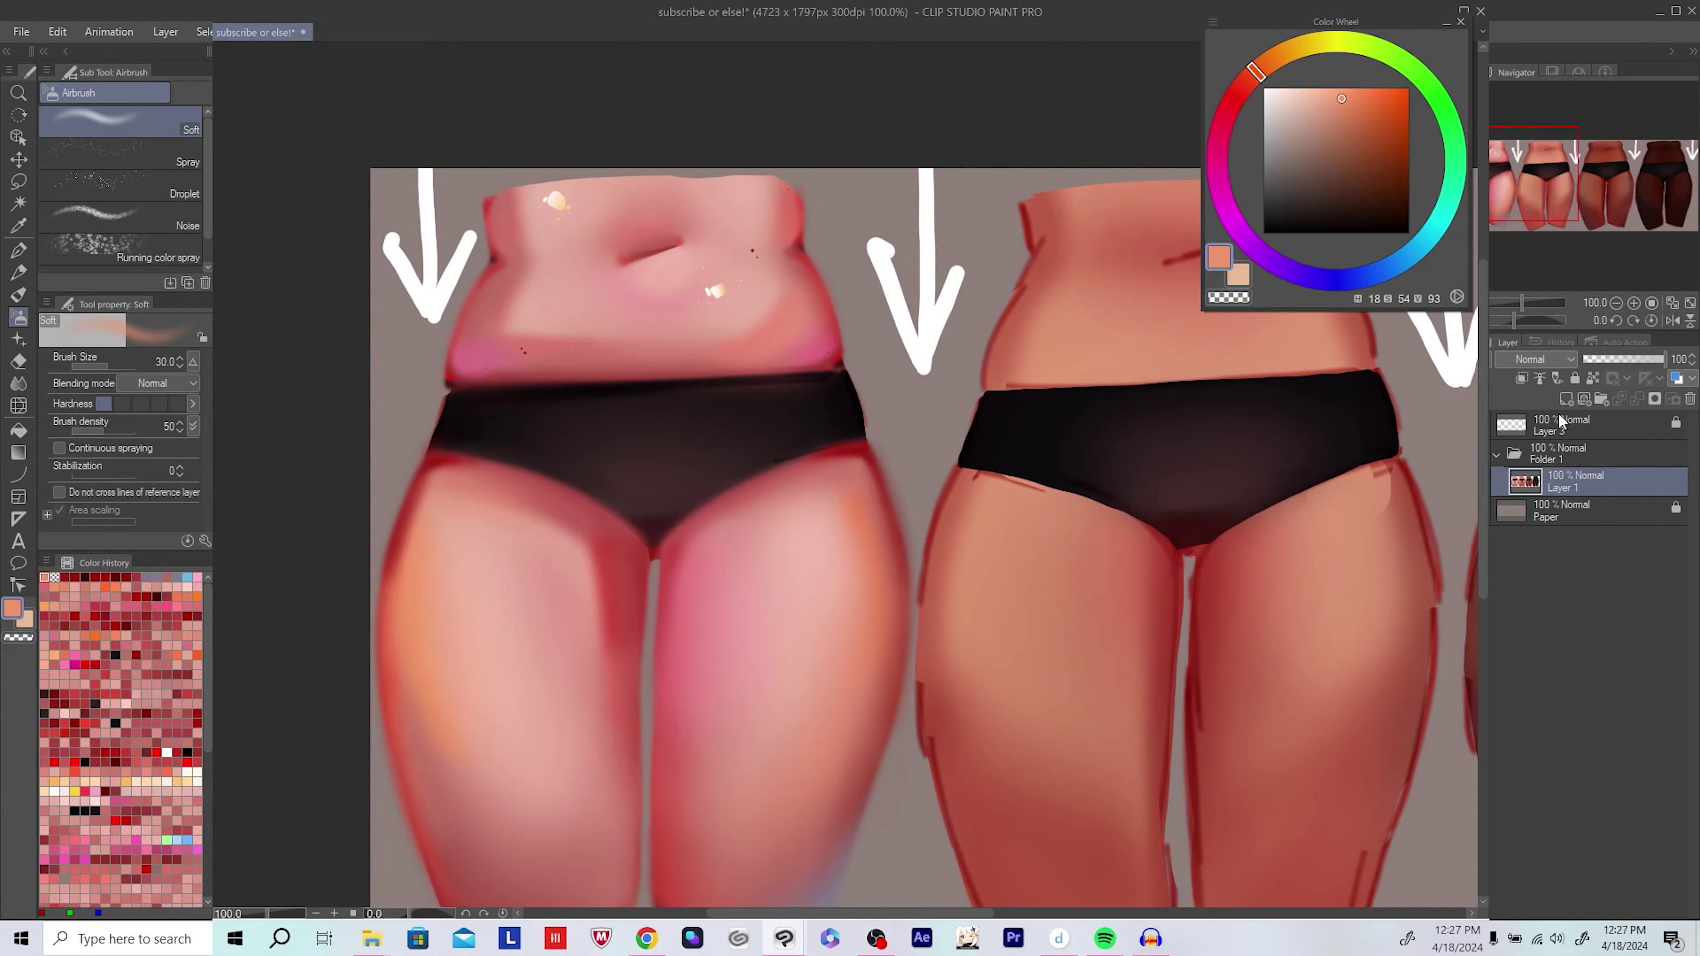
pyautogui.moveTo(428, 469); pyautogui.dragTo(431, 479)
pyautogui.keyDown('alt'); pyautogui.click(408, 535); pyautogui.keyUp('alt')
pyautogui.keyDown('alt'); pyautogui.click(429, 509); pyautogui.keyUp('alt')
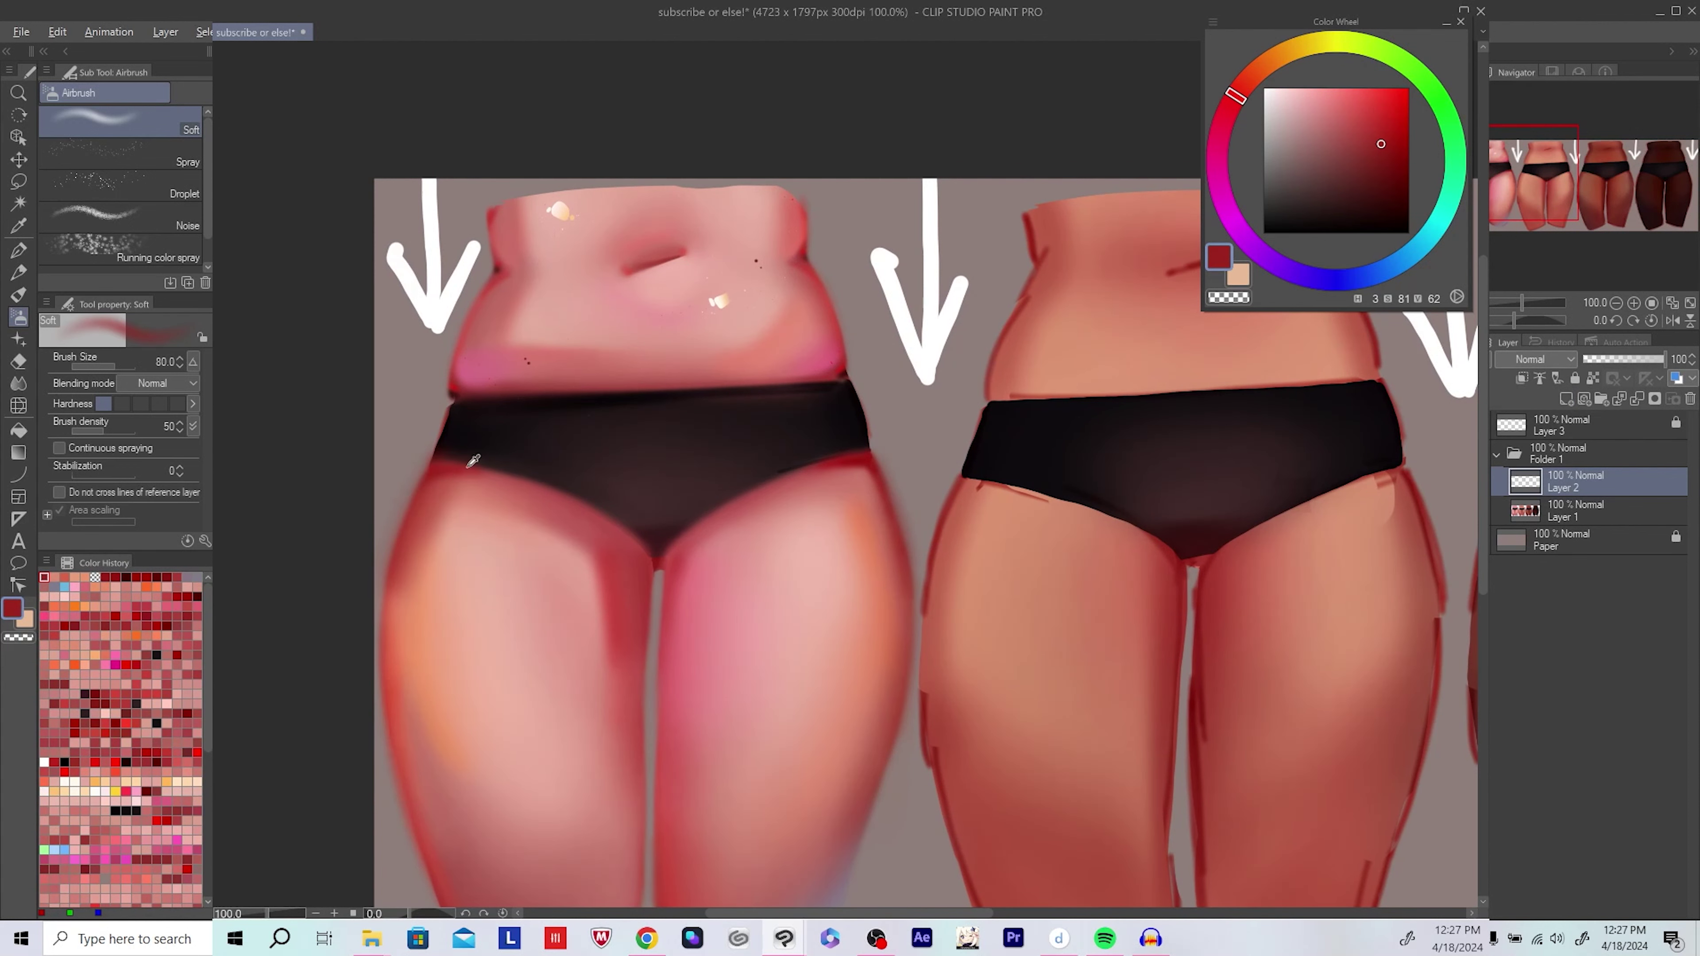
pyautogui.keyDown('alt'); pyautogui.click(447, 465); pyautogui.keyUp('alt')
pyautogui.keyDown('alt'); pyautogui.click(413, 533); pyautogui.keyUp('alt')
pyautogui.scroll(-2, 586, 402)
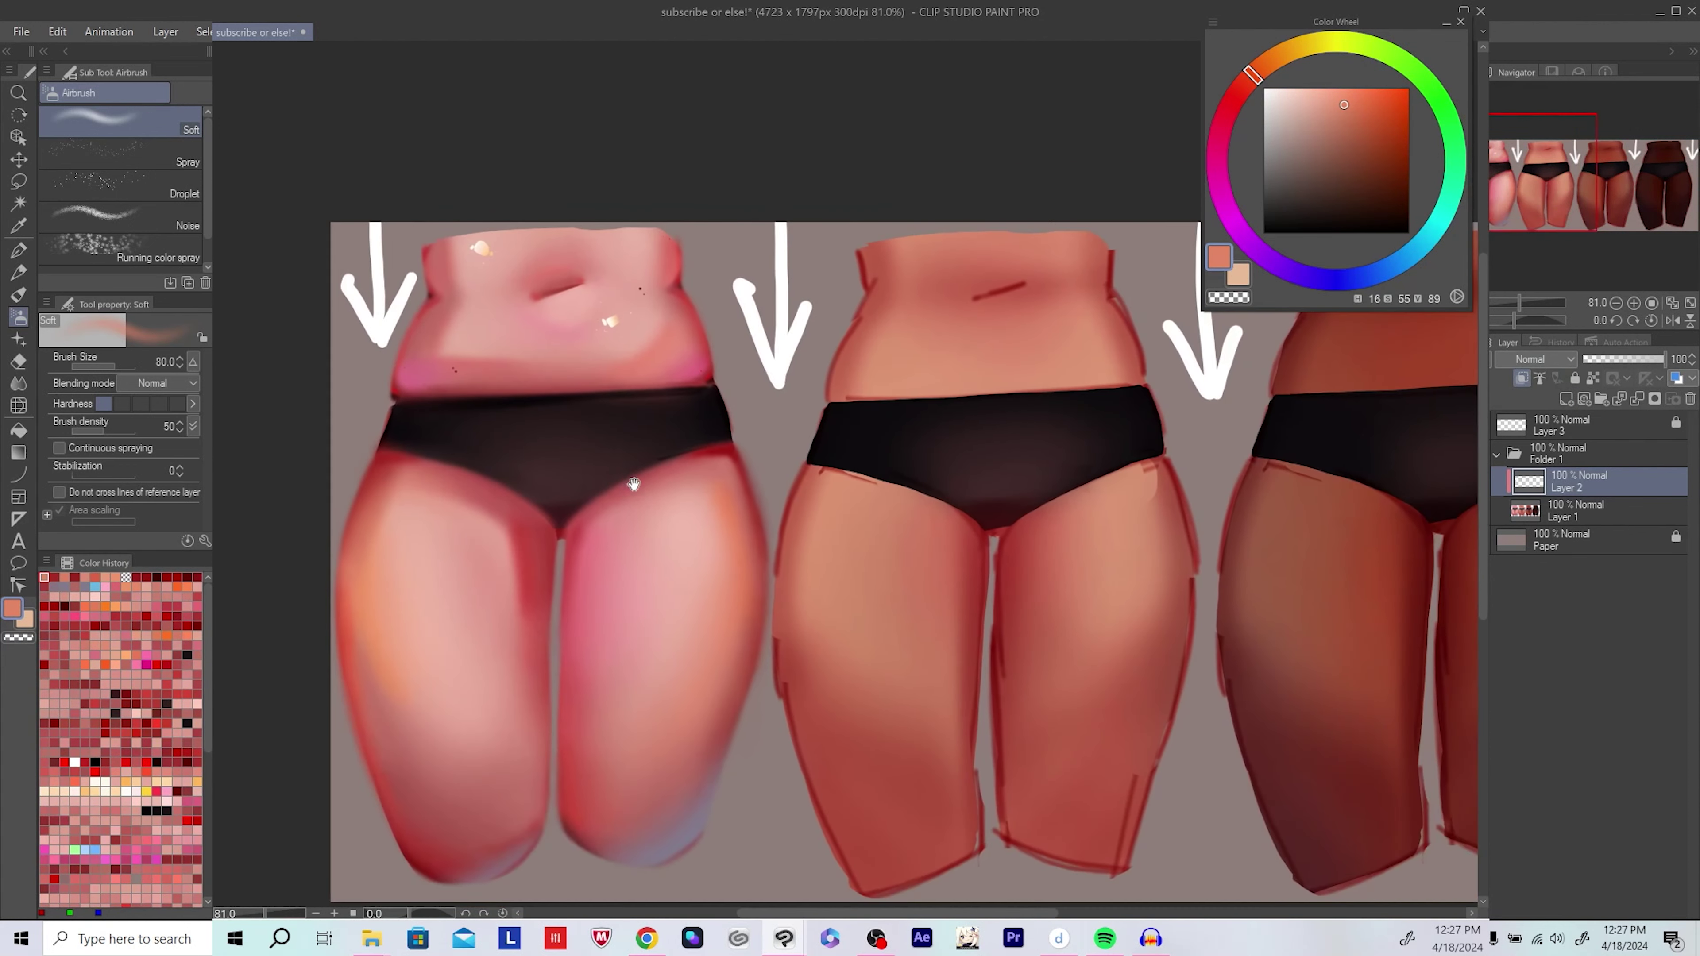
# Step: Soften the upper thighs with peach pink (hue 13, saturation 36, value 89) and muted red (hue 6, saturation 69, value 69) at size 100
pyautogui.moveTo(602, 469); pyautogui.dragTo(614, 512)
pyautogui.keyDown('alt'); pyautogui.click(408, 510); pyautogui.keyUp('alt')
pyautogui.keyDown('alt'); pyautogui.click(408, 510); pyautogui.keyUp('alt')
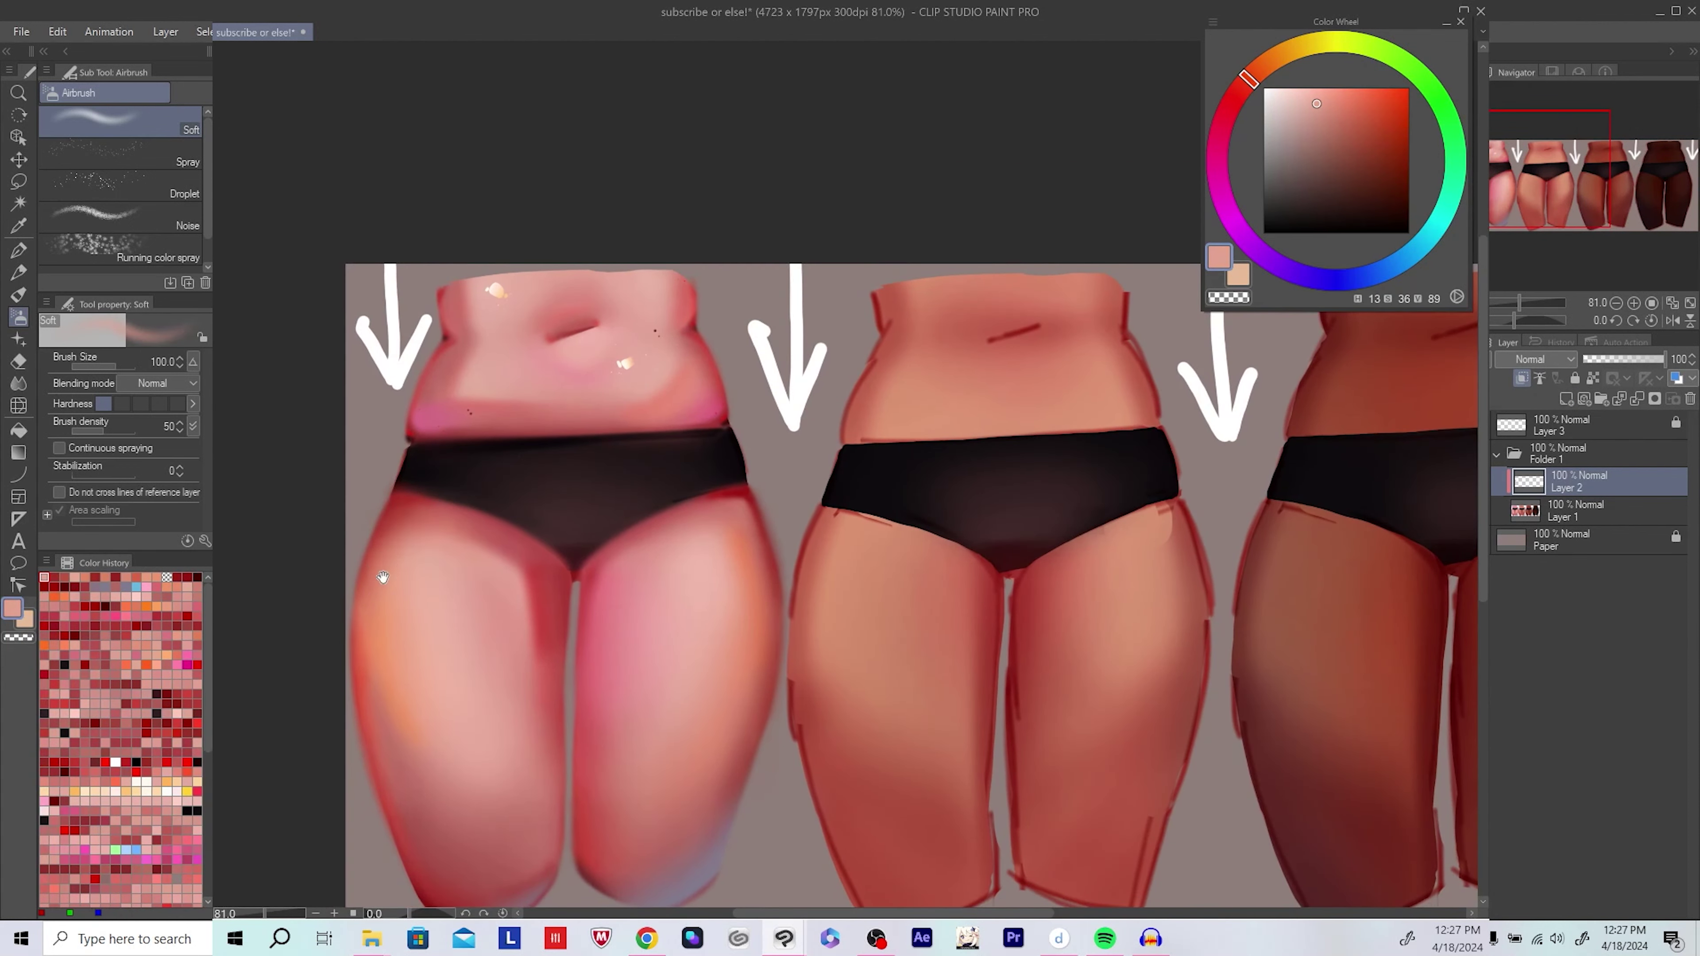
pyautogui.keyDown('alt'); pyautogui.click(455, 531); pyautogui.keyUp('alt')
pyautogui.scroll(-1, 722, 376)
pyautogui.press('h')
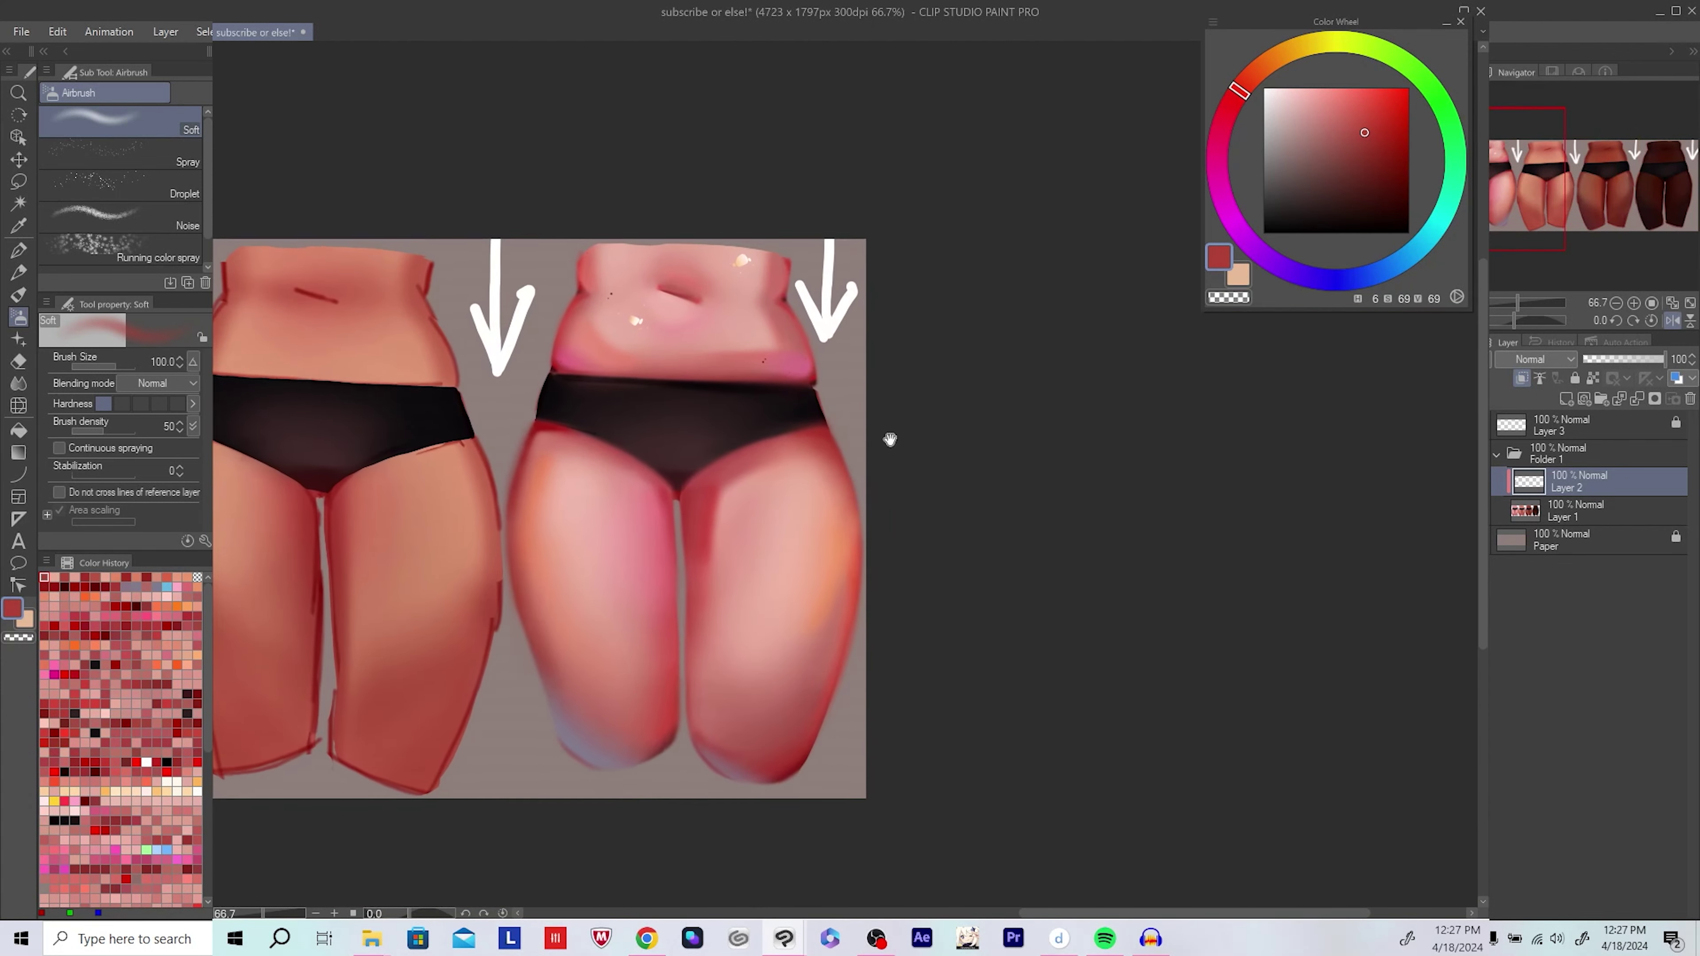
# Step: Blend the upper thigh's outer edge with muted red (hue 5, saturation 52, value 75) and deeper red (hue 3, saturation 76, value 63) at size 70
pyautogui.scroll(1, 550, 416)
pyautogui.keyDown('alt'); pyautogui.click(466, 497); pyautogui.keyUp('alt')
pyautogui.keyDown('alt'); pyautogui.click(471, 508); pyautogui.keyUp('alt')
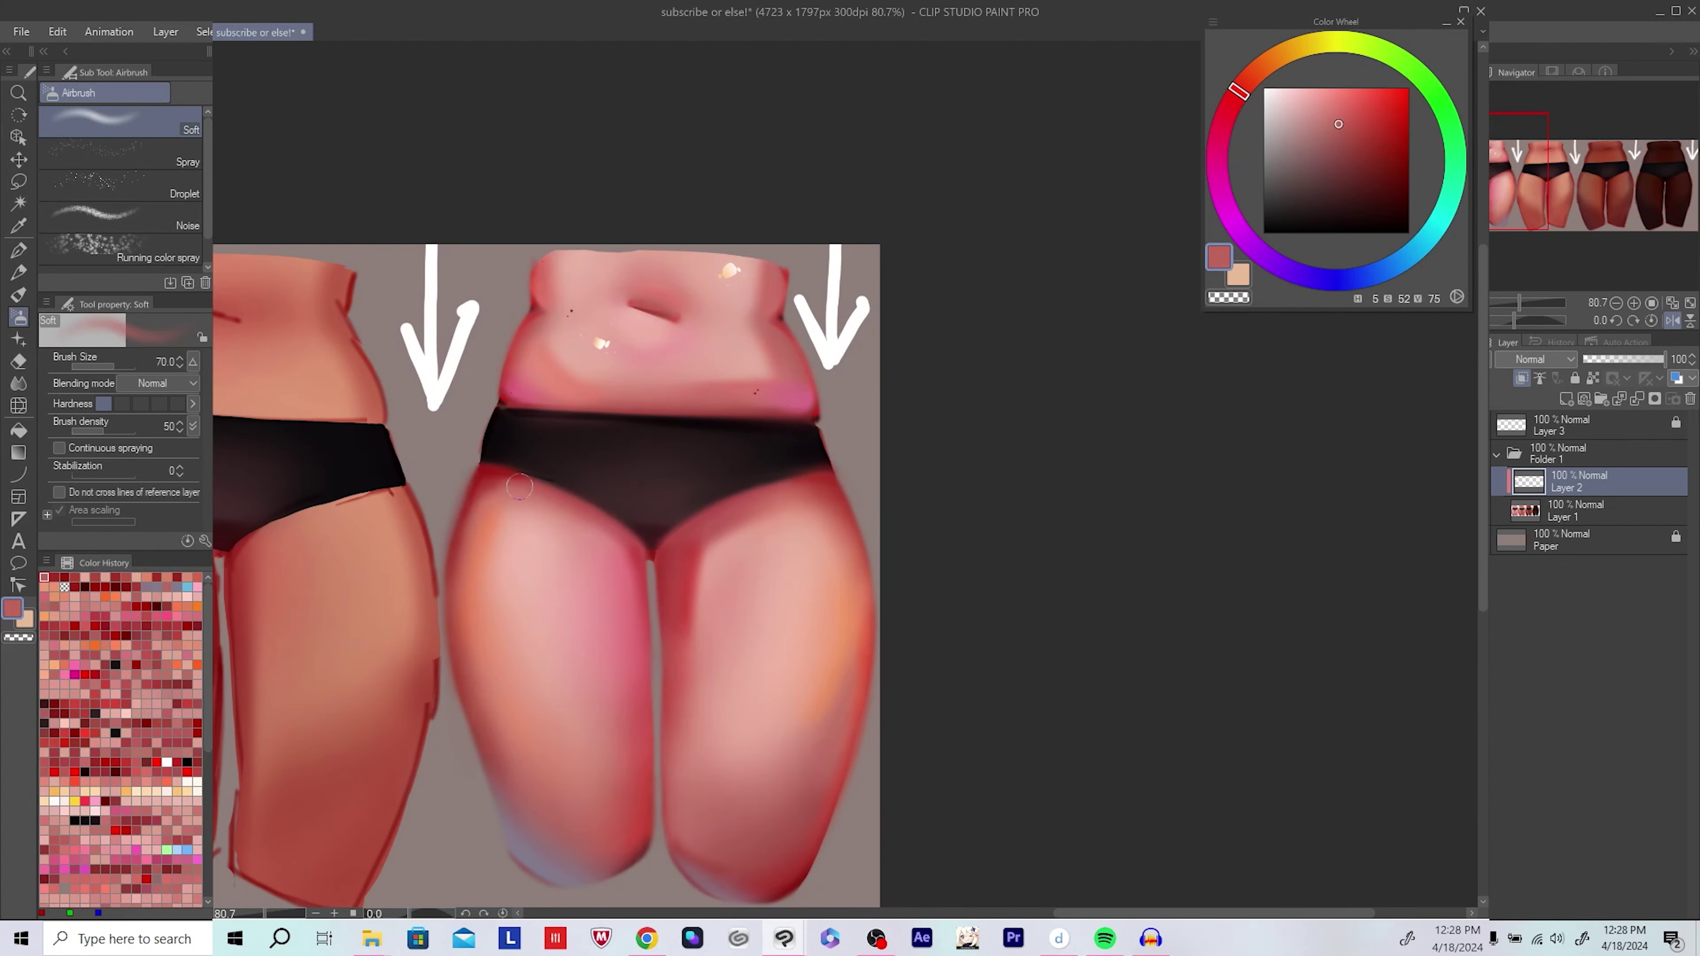
pyautogui.keyDown('alt'); pyautogui.click(474, 514); pyautogui.keyUp('alt')
pyautogui.moveTo(481, 508); pyautogui.dragTo(473, 516)
pyautogui.press('[')
pyautogui.press('[')
pyautogui.press('[')
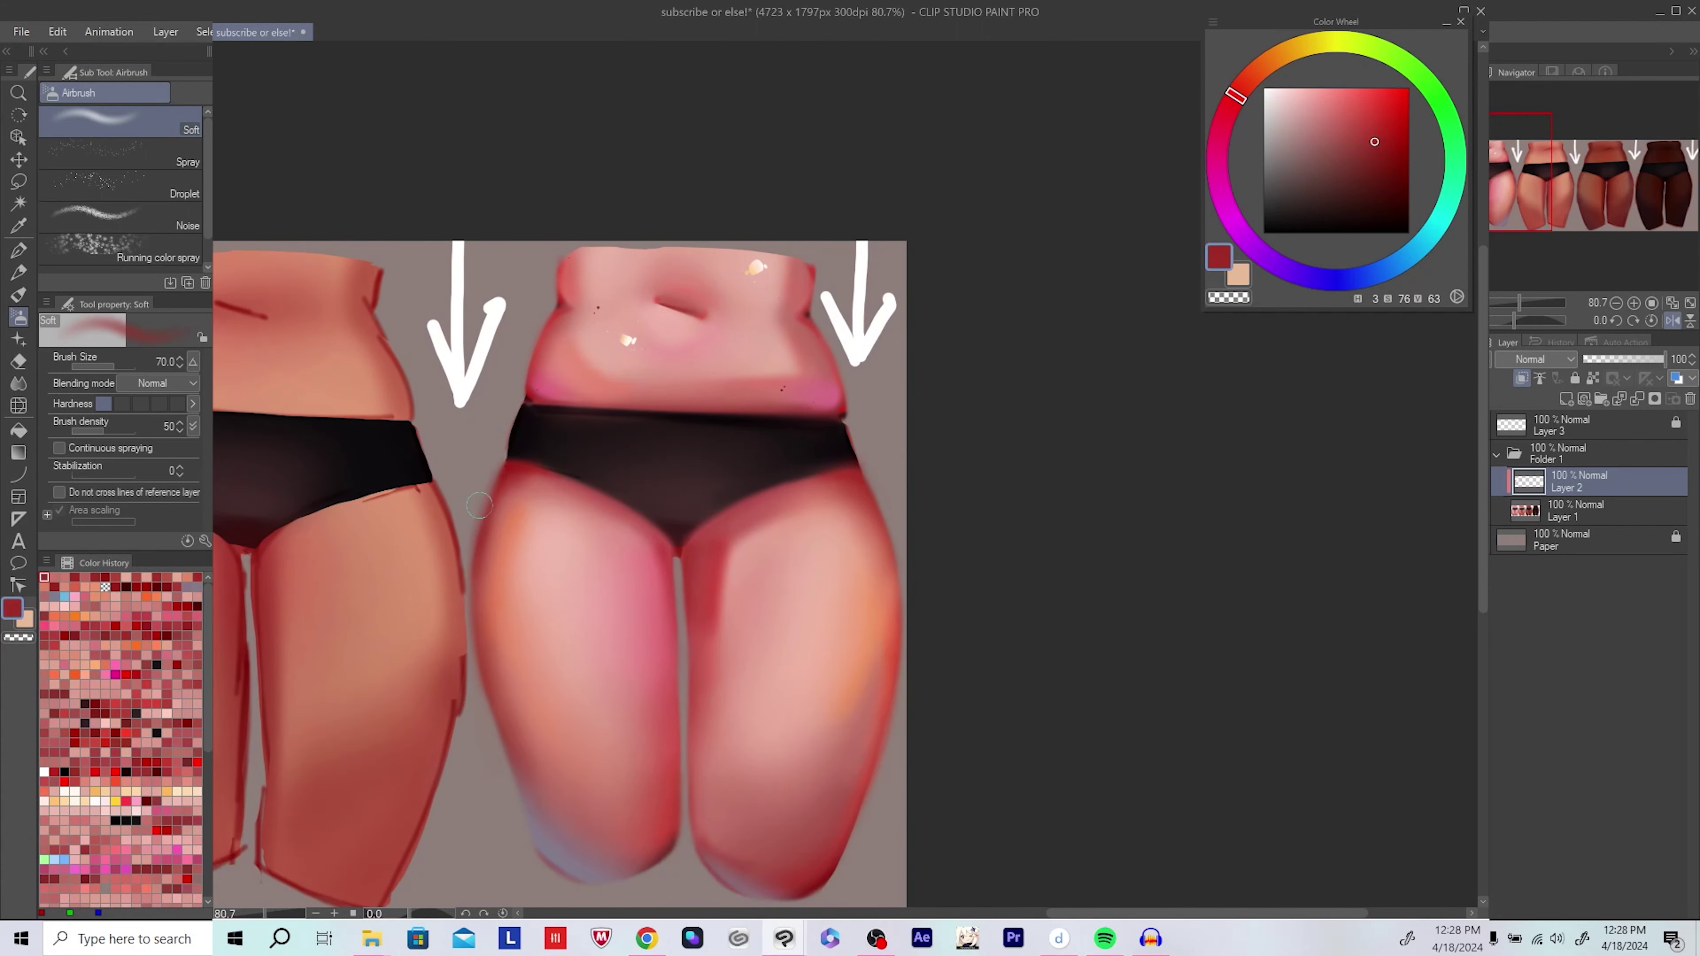
# Step: Merge the layer down and airbrush a hot pink accent (hue 345, saturation 61, value 100) on the first thigh just beneath the underwear
pyautogui.keyDown('alt'); pyautogui.click(803, 402); pyautogui.keyUp('alt')
pyautogui.press('h')
pyautogui.scroll(-3, 805, 508)
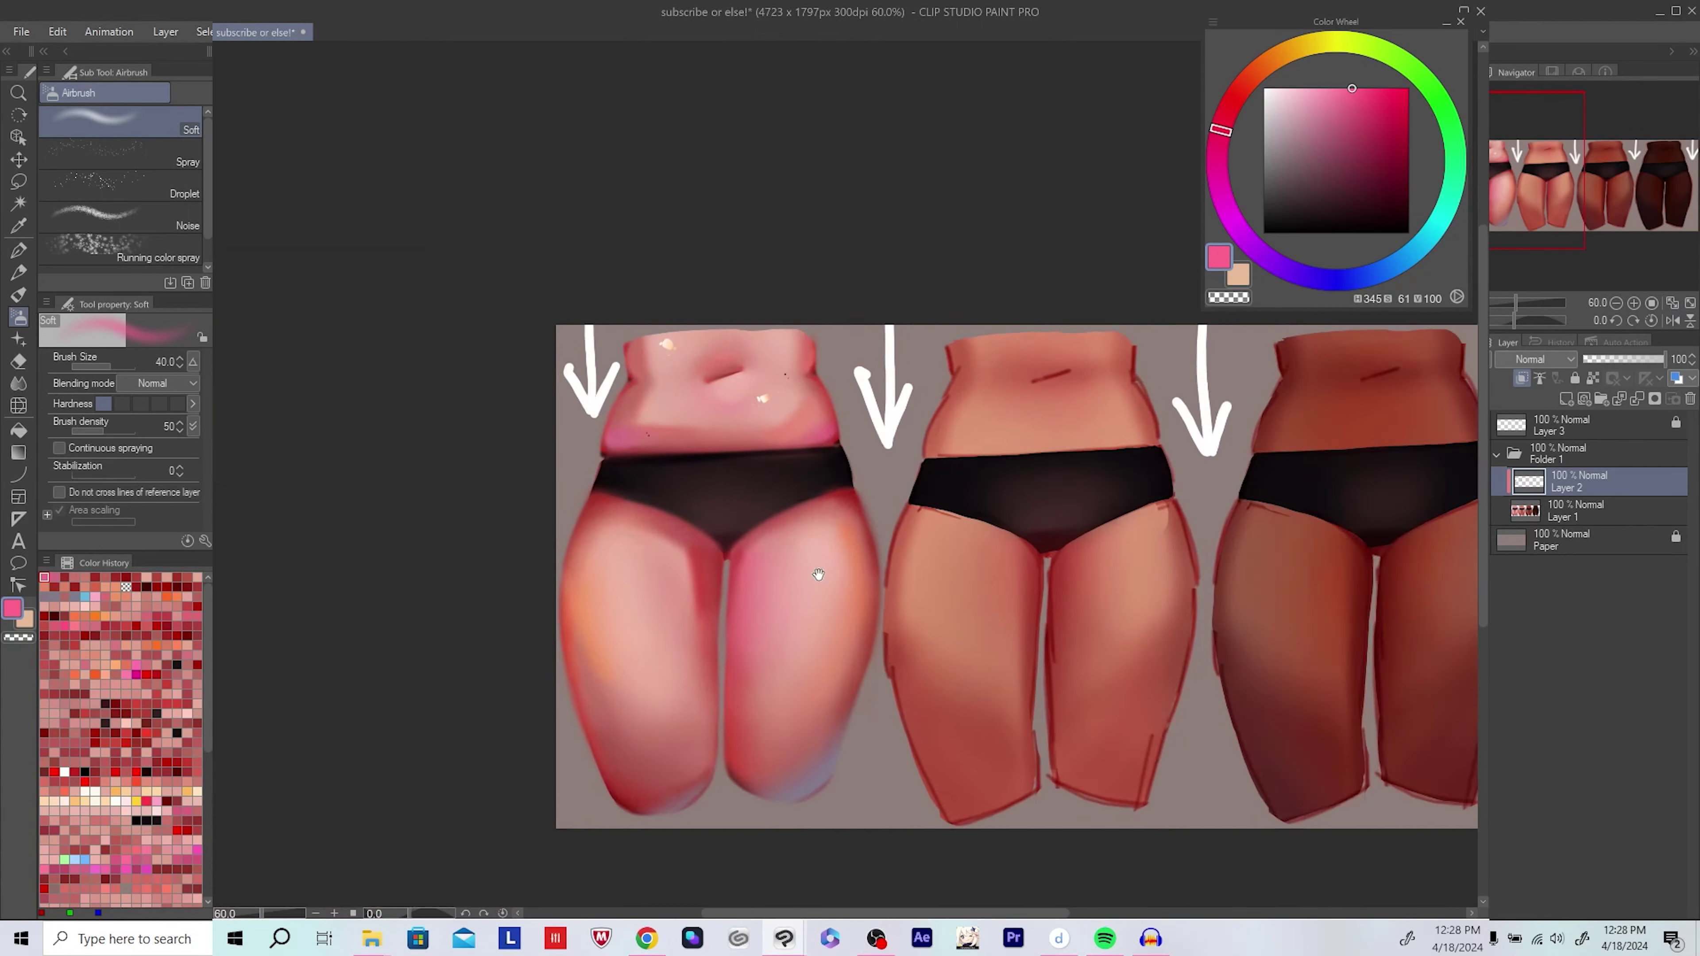
pyautogui.hotkey('ctrl', 'e')
pyautogui.scroll(3, 564, 433)
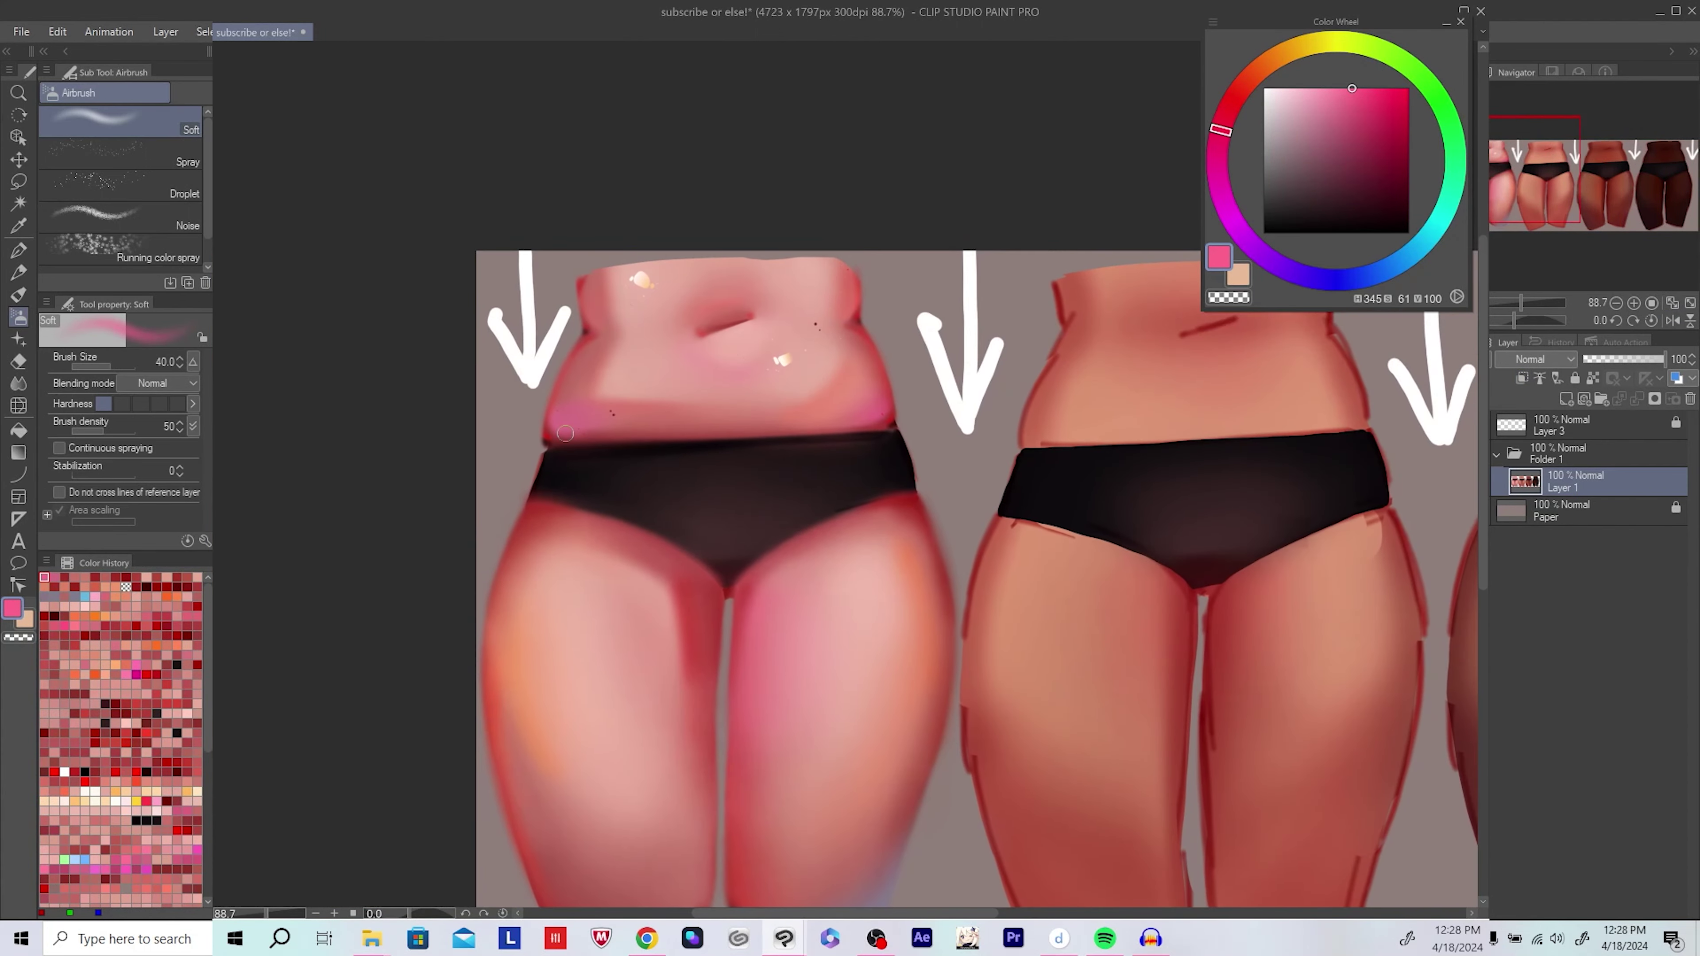
pyautogui.press(']')
pyautogui.keyDown('alt'); pyautogui.click(546, 538); pyautogui.keyUp('alt')
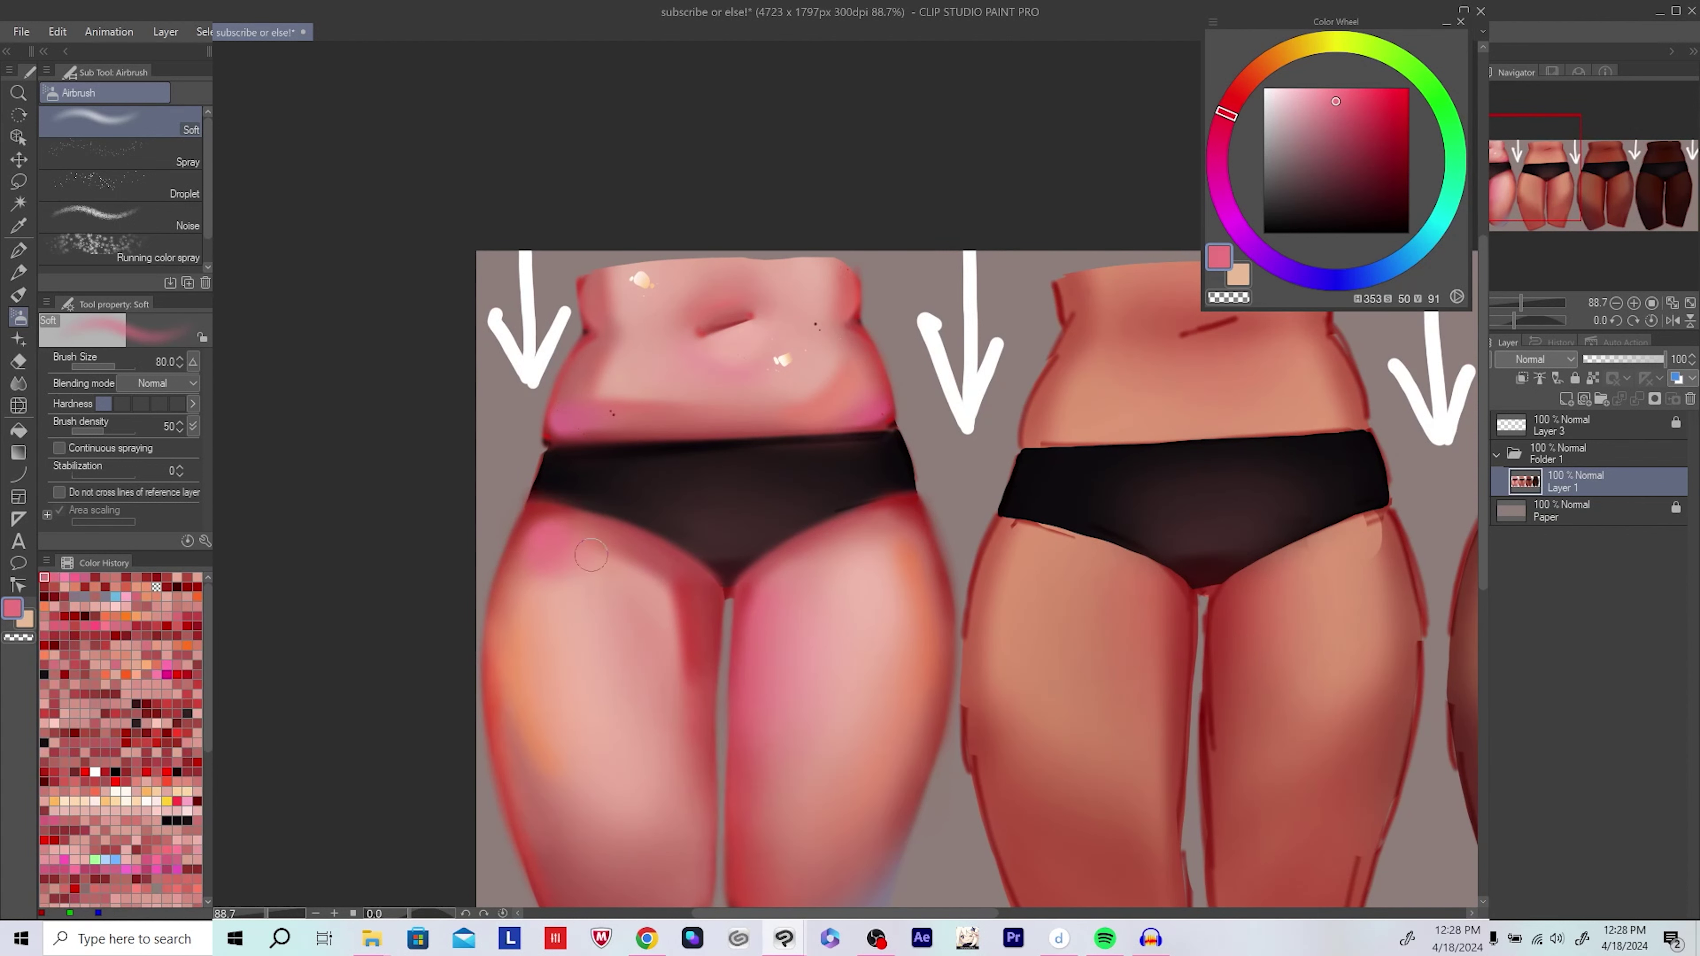
# Step: Blend the pink accent into the thigh with muted pink (hue 355, saturation 47, value 90) at size 150 and add a new layer
pyautogui.keyDown('alt'); pyautogui.click(552, 587); pyautogui.keyUp('alt')
pyautogui.moveTo(792, 542); pyautogui.dragTo(644, 503)
pyautogui.press(']')
pyautogui.press(']')
pyautogui.press(']')
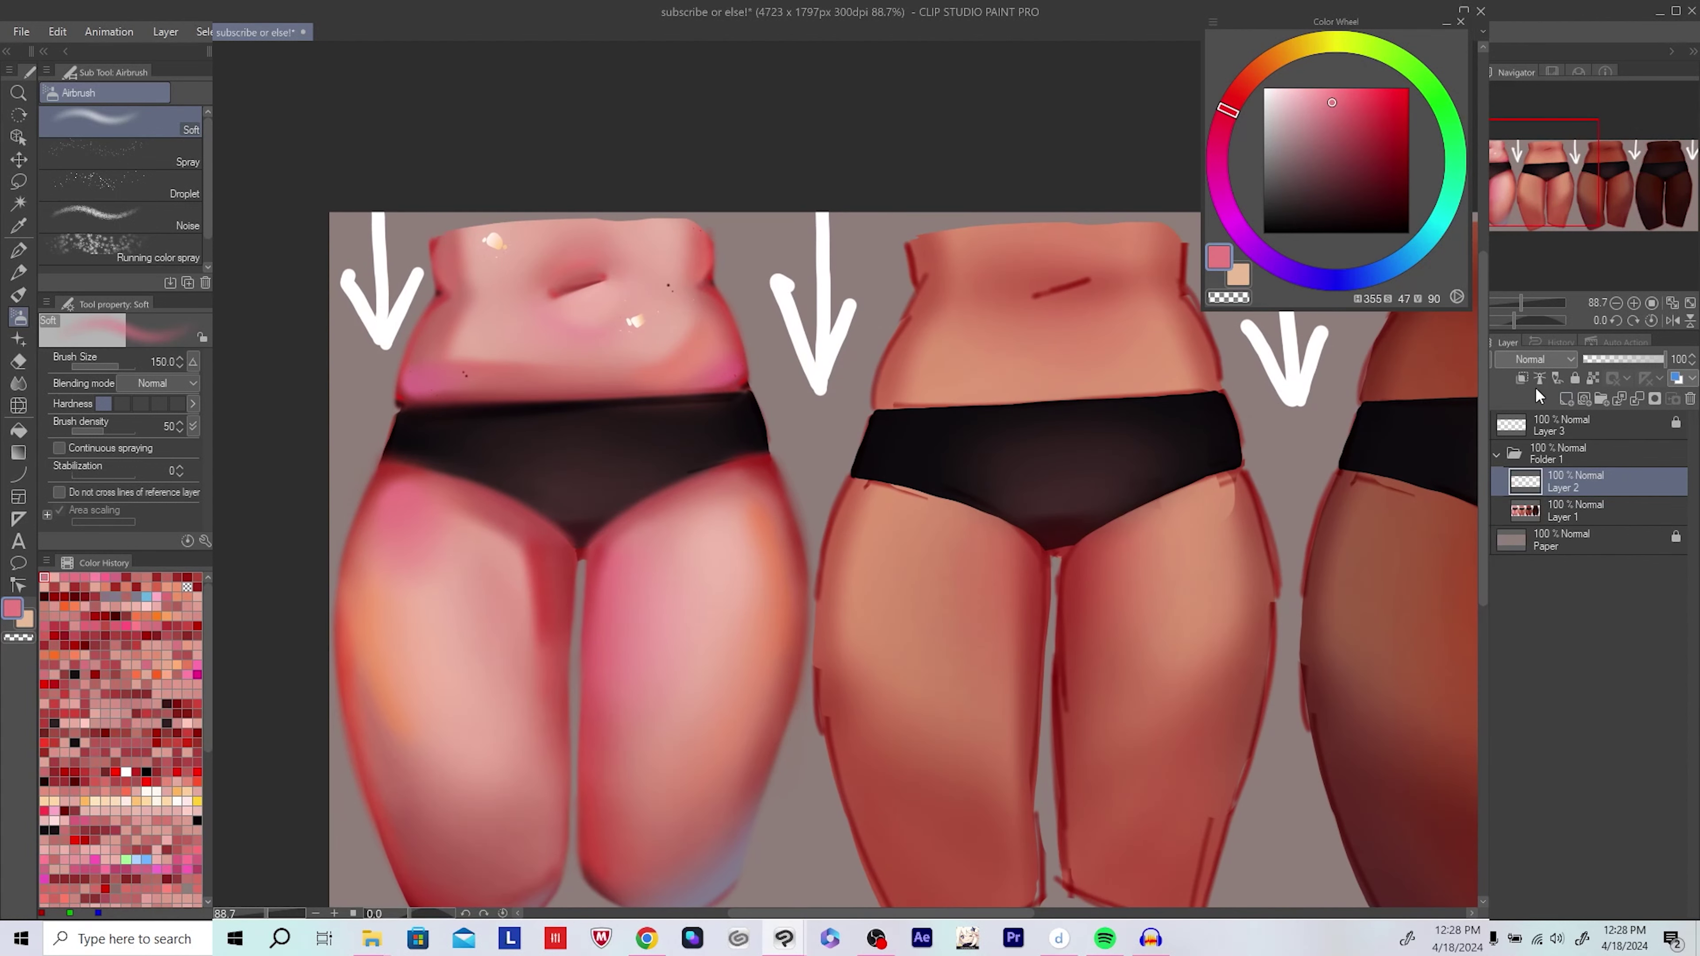
# Step: Airbrush hot pink (hue 346, saturation 65, value 100) at size 70 on the other upper thigh and blend it with pale pink (hue 7) at size 150
pyautogui.press('h')
pyautogui.keyDown('alt'); pyautogui.click(467, 544); pyautogui.keyUp('alt')
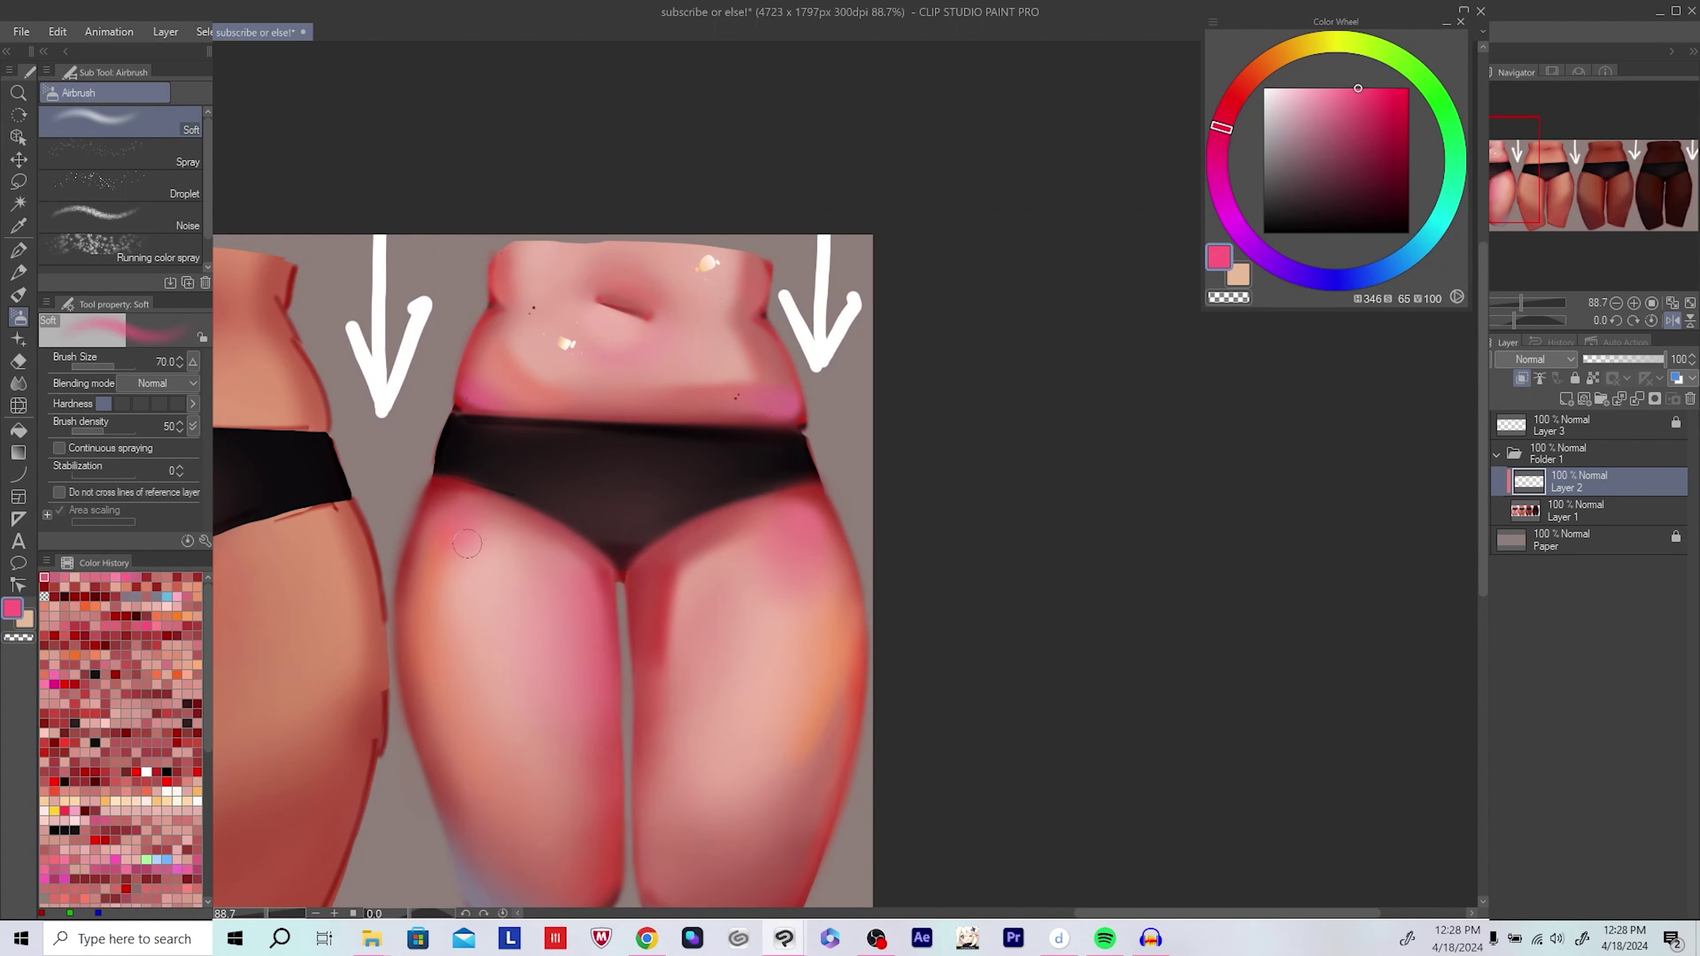
pyautogui.keyDown('alt'); pyautogui.click(467, 543); pyautogui.keyUp('alt')
pyautogui.press(']')
pyautogui.press(']')
pyautogui.press(']')
pyautogui.press(']')
pyautogui.moveTo(601, 532); pyautogui.dragTo(616, 525)
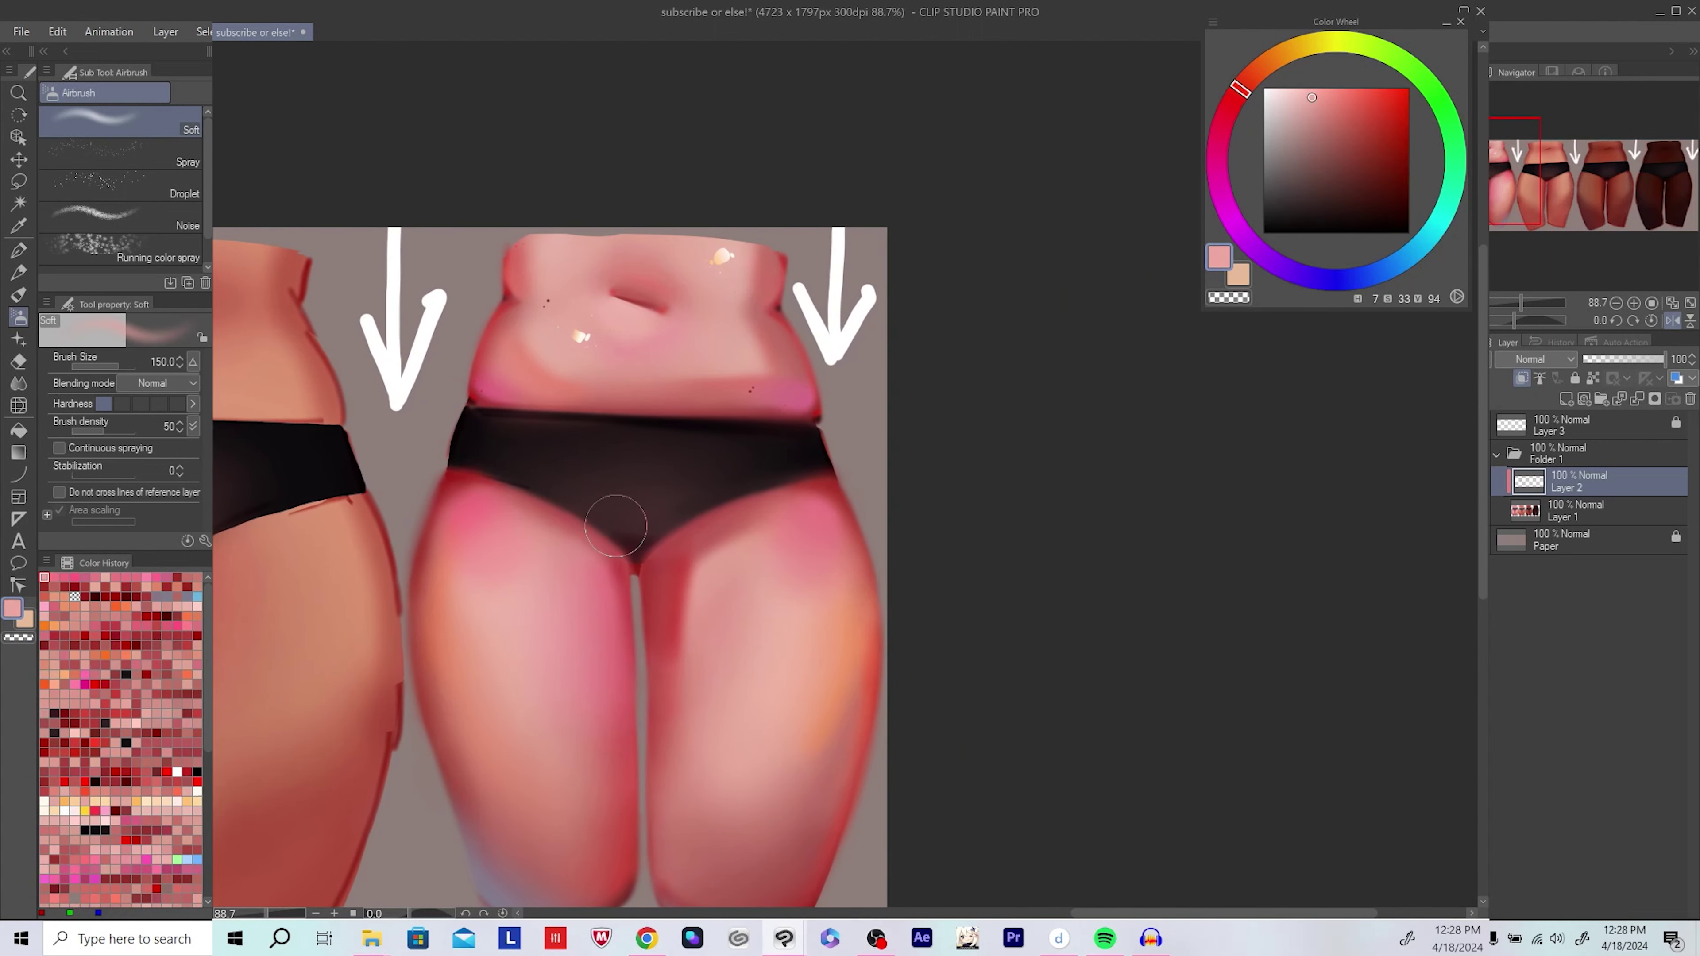
# Step: Soften the upper-thigh pink with muted pink (hue 359, saturation 40, value 91) at size 150 and save the illustration
pyautogui.press('h')
pyautogui.keyDown('alt'); pyautogui.click(903, 468); pyautogui.keyUp('alt')
pyautogui.scroll(-3, 888, 511)
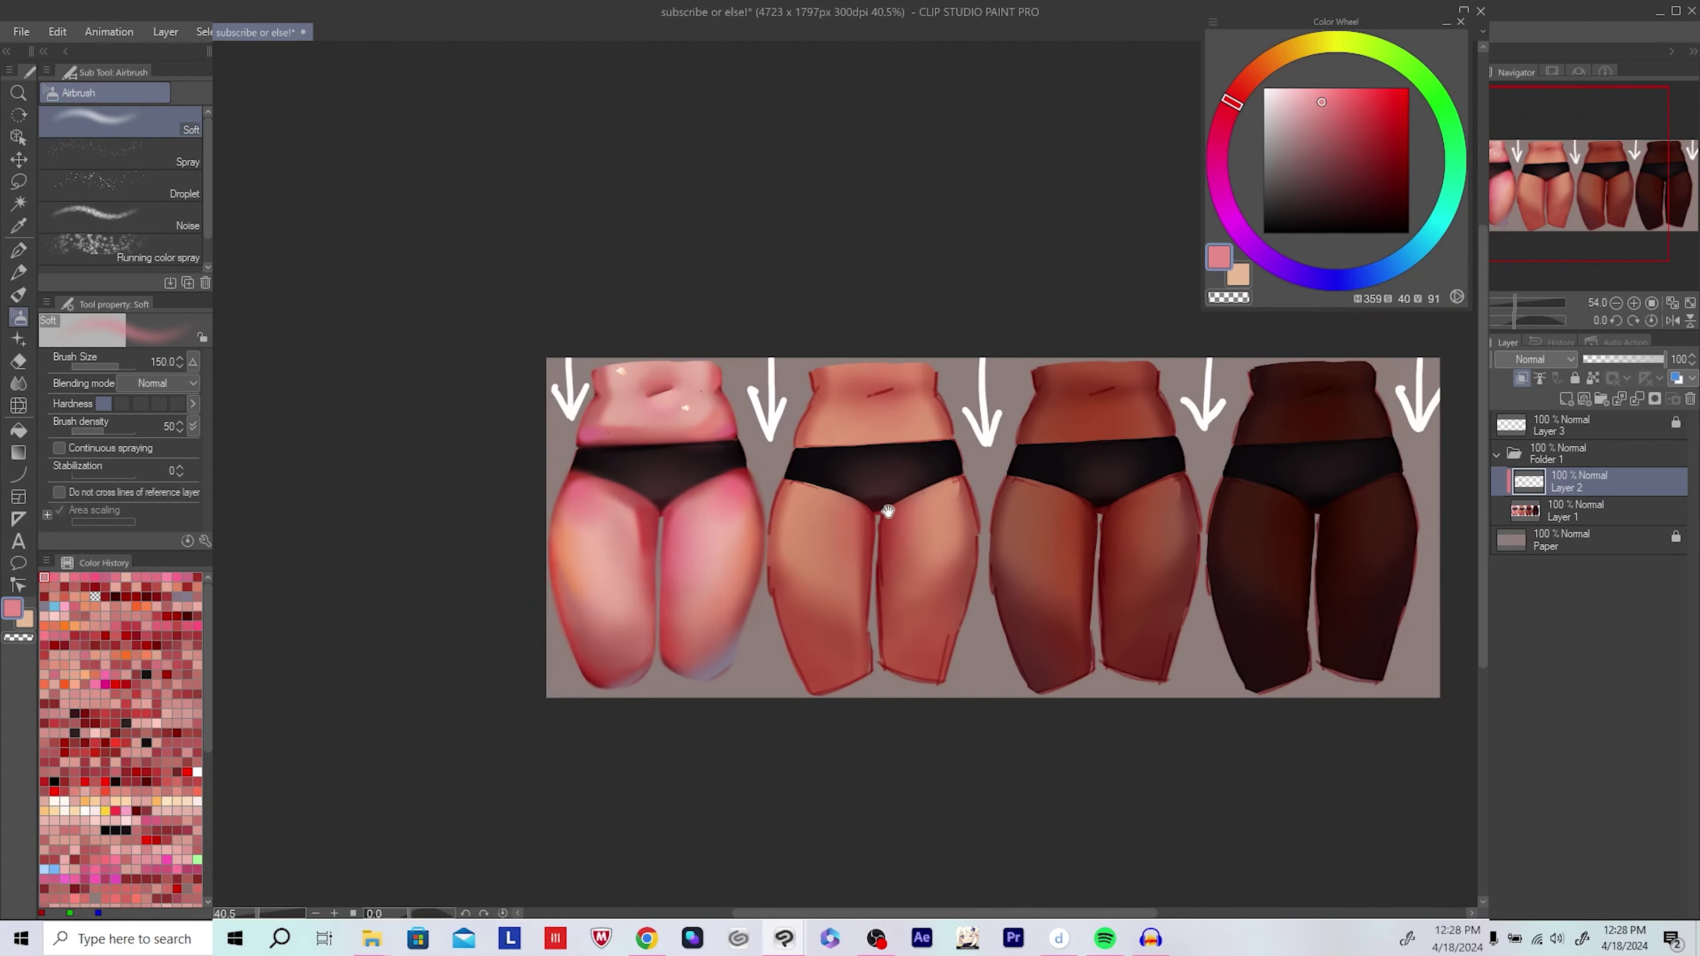
pyautogui.hotkey('ctrl', 's')
pyautogui.scroll(-1, 888, 510)
pyautogui.scroll(4, 664, 577)
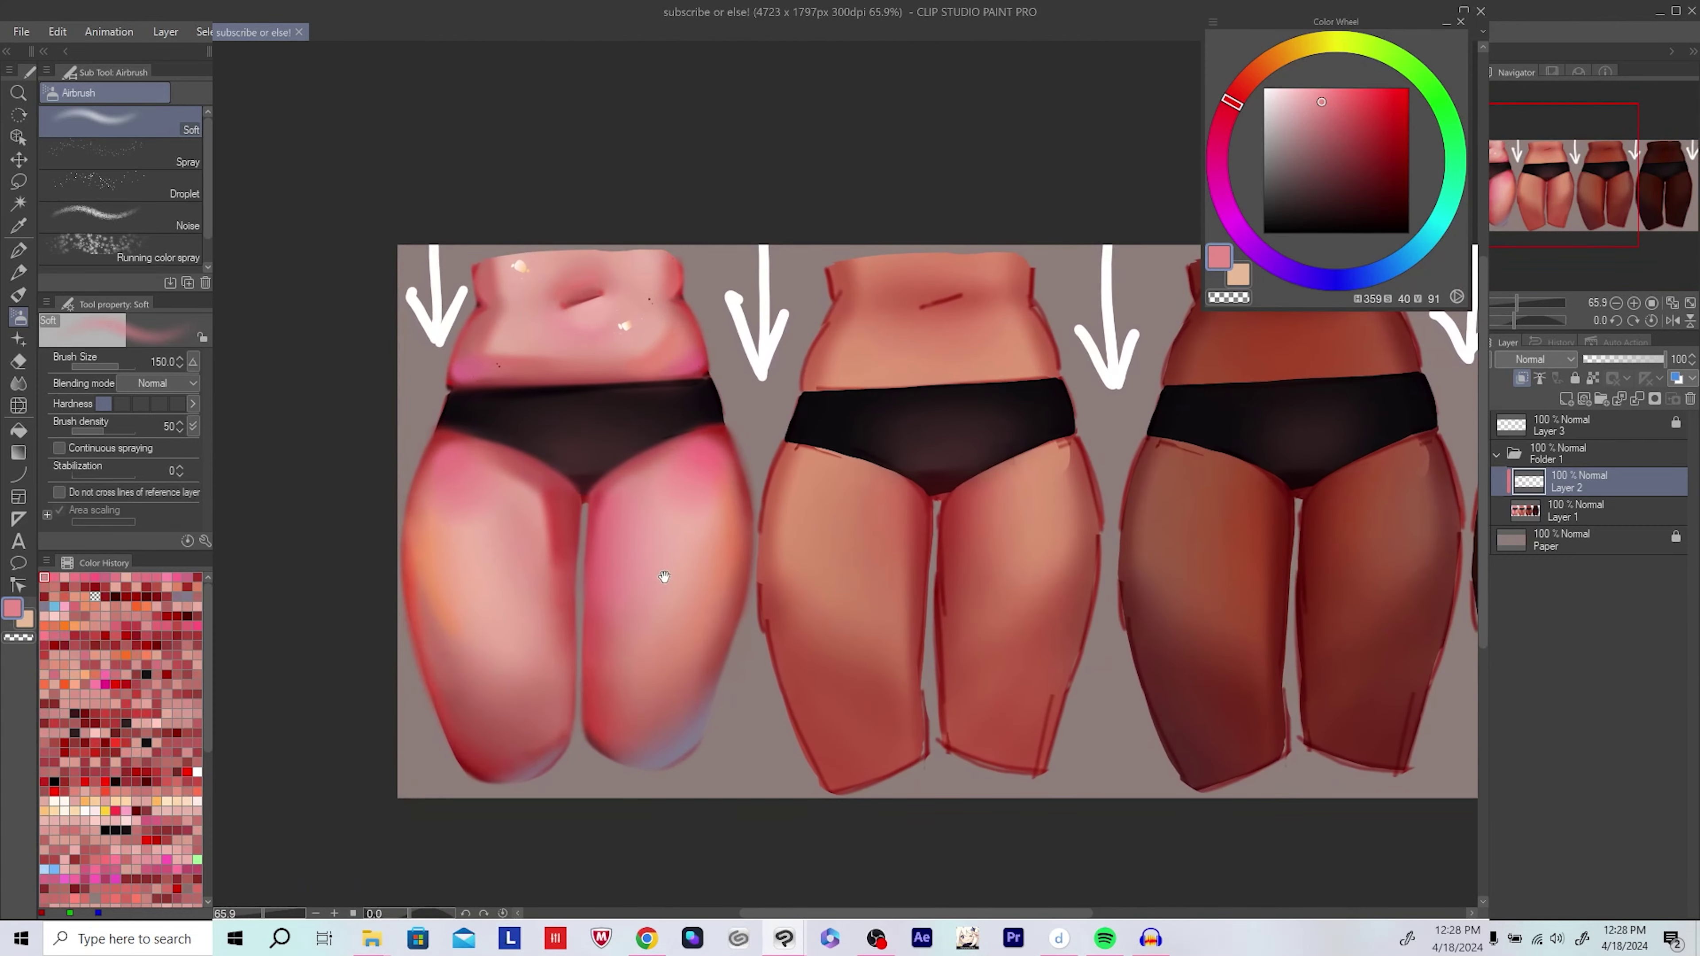
# Step: Add a new layer and airbrush saturated red-orange (hue 14, saturation 100, value 81) at size 120 on the thighs' outer edges
pyautogui.click(1567, 399)
pyautogui.scroll(3, 668, 698)
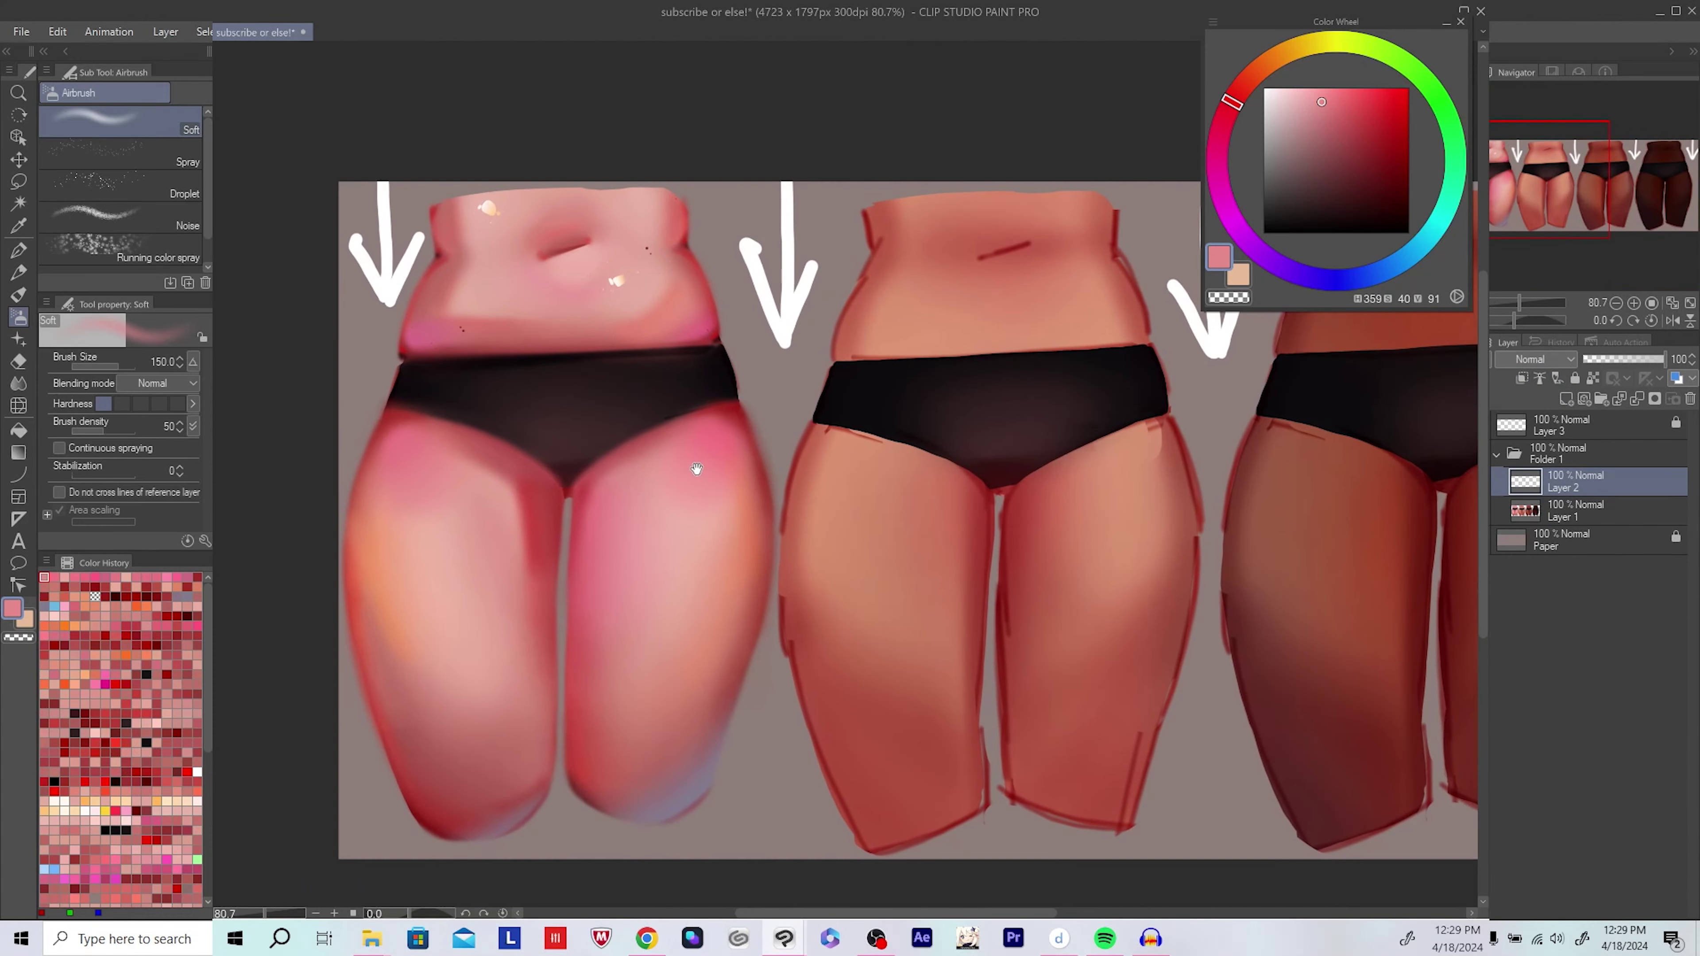
pyautogui.press('[')
pyautogui.keyDown('alt'); pyautogui.click(845, 474); pyautogui.keyUp('alt')
pyautogui.click(1374, 144)
pyautogui.press('[')
pyautogui.press('[')
pyautogui.press('[')
pyautogui.press('[')
pyautogui.moveTo(1438, 143); pyautogui.dragTo(1438, 115)
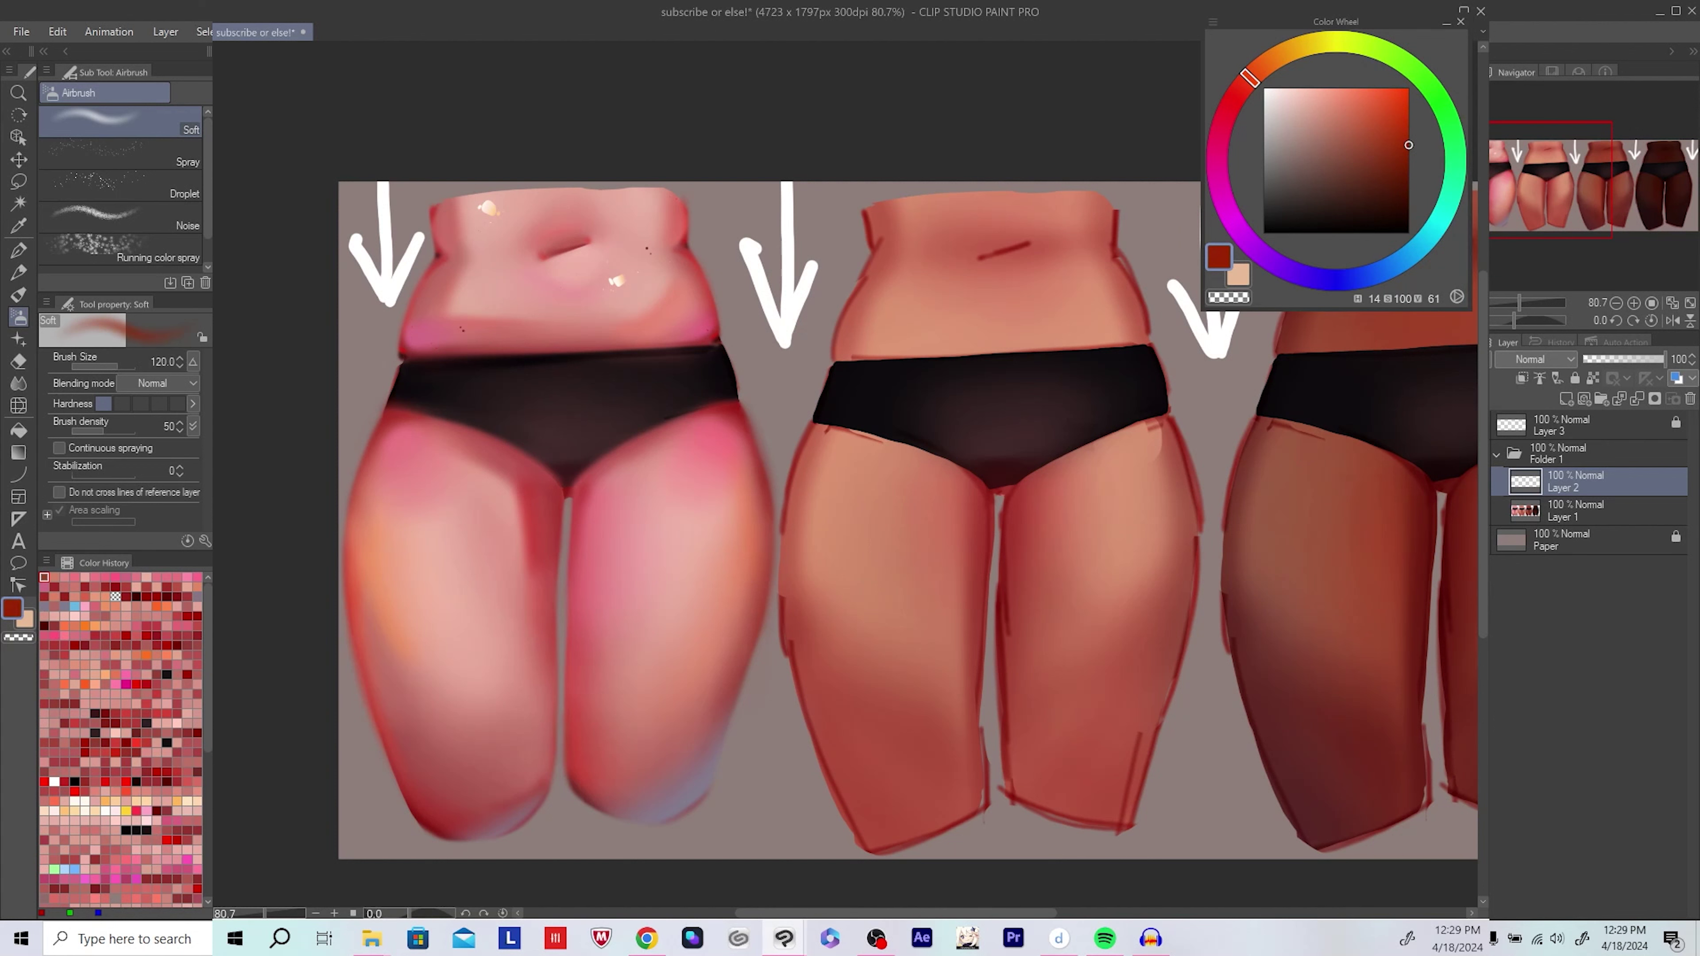
pyautogui.press(']')
pyautogui.moveTo(974, 523); pyautogui.dragTo(968, 503)
pyautogui.press('h')
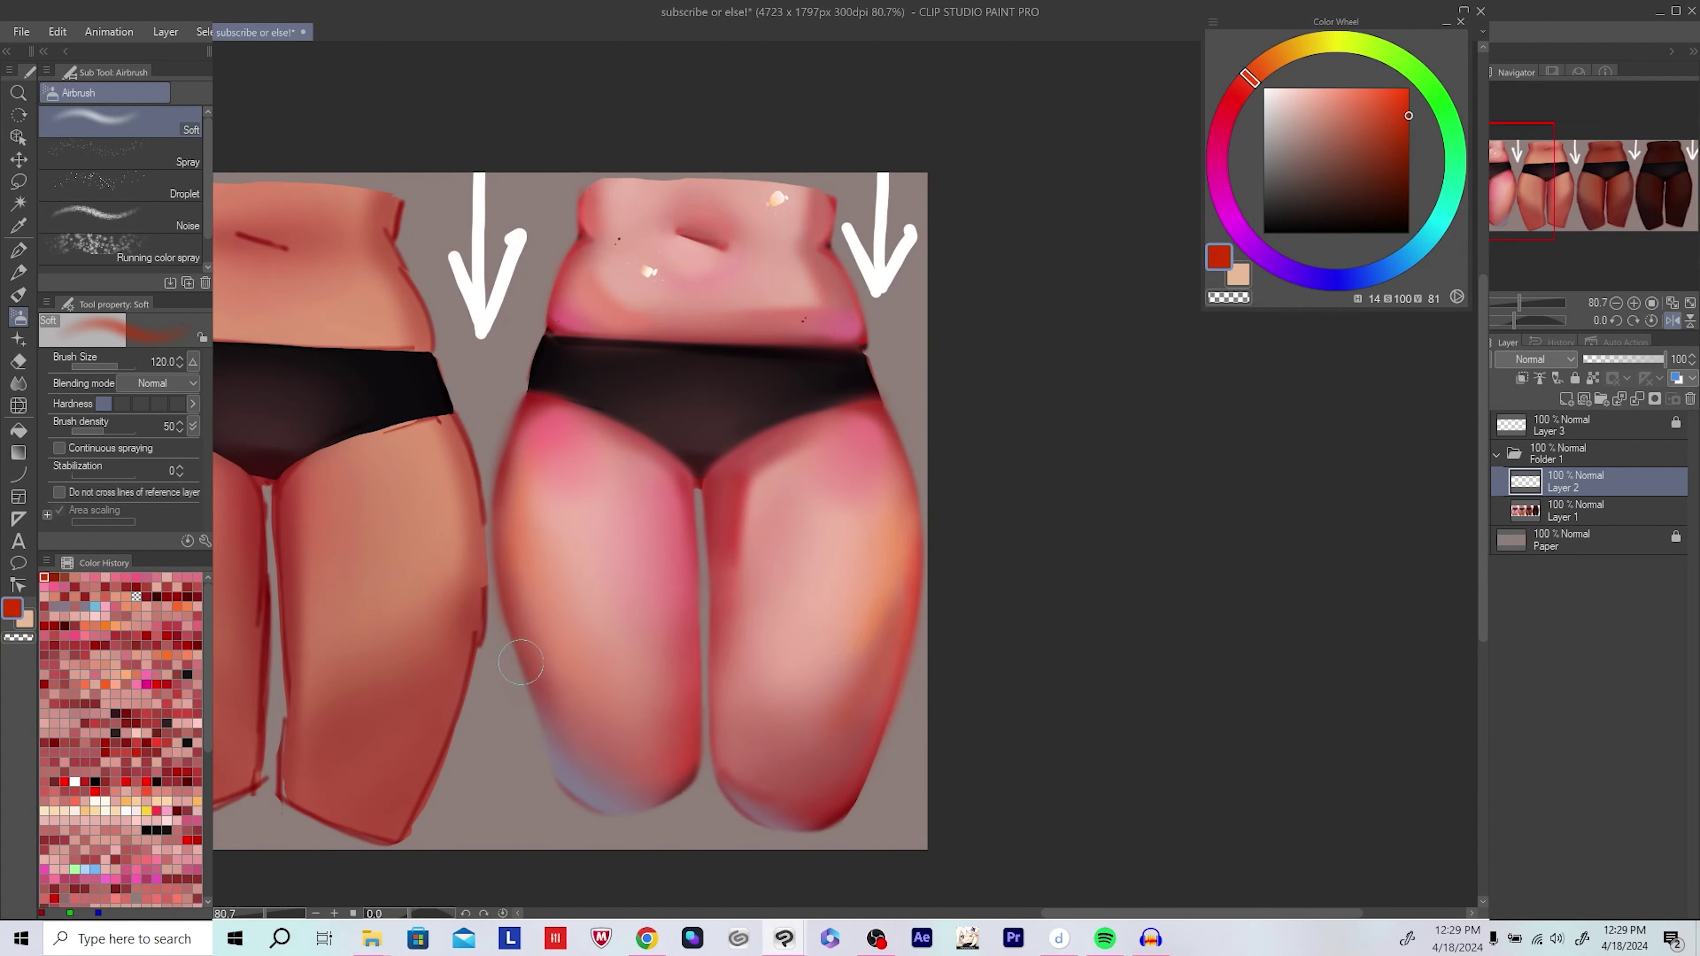
# Step: Strengthen the thighs' lower outer edges with warm red (hue 10, saturation 90, value 80) at size 120
pyautogui.keyDown('alt'); pyautogui.click(797, 740); pyautogui.keyUp('alt')
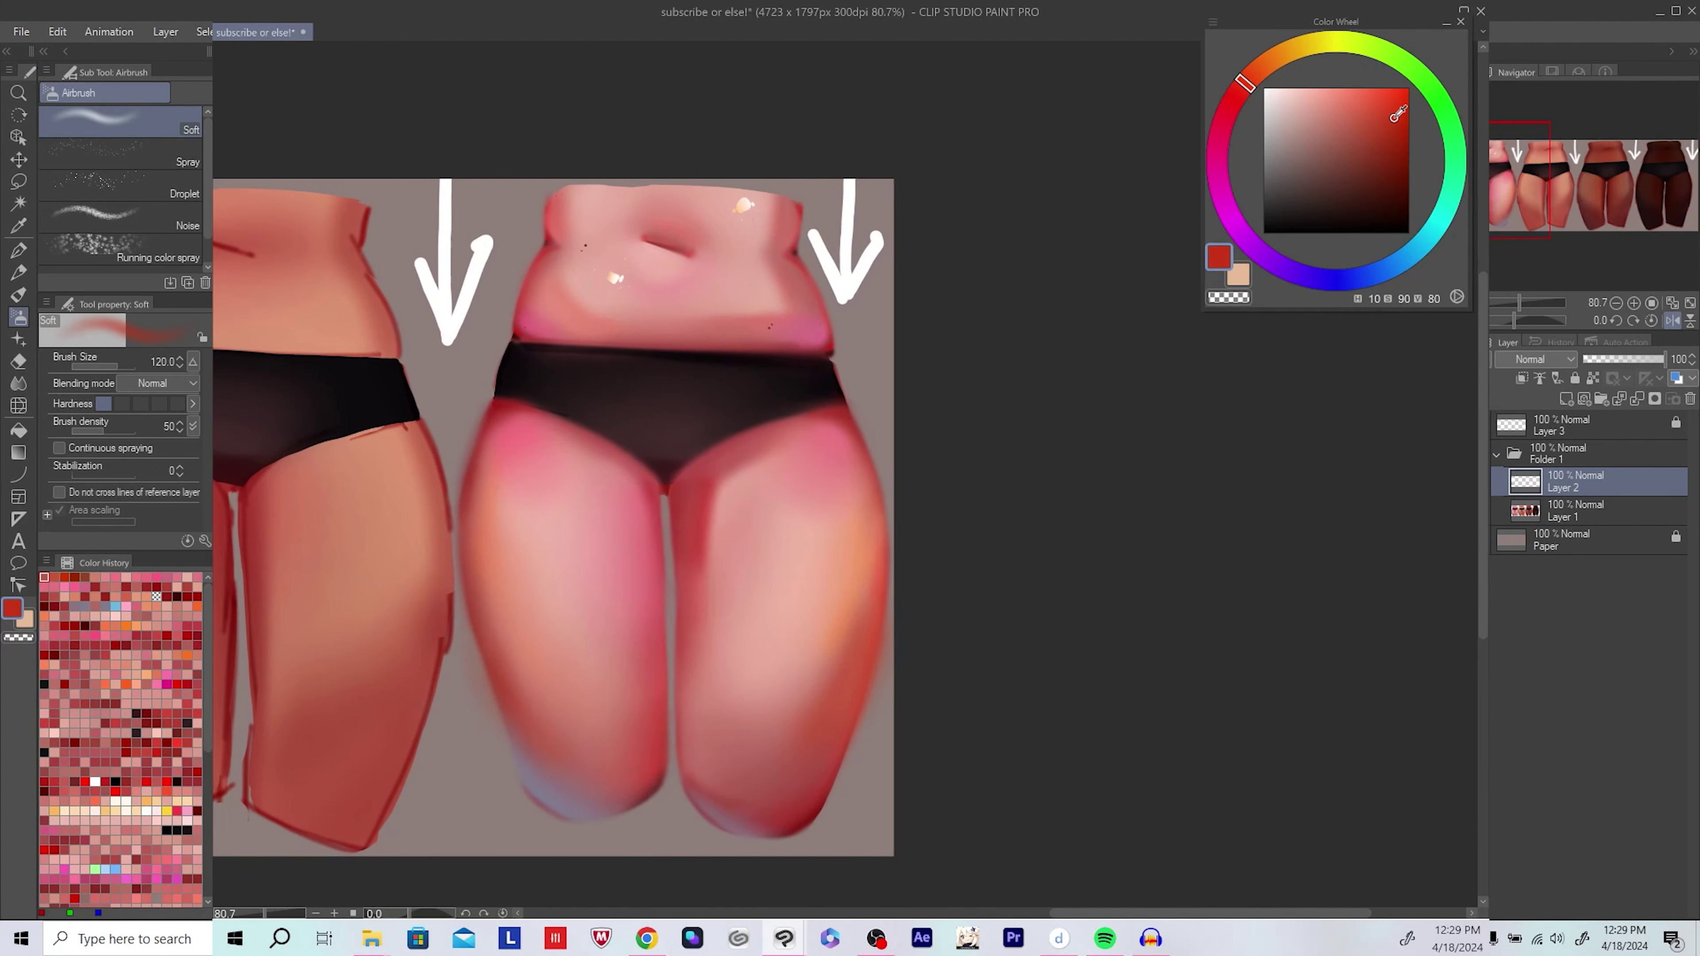
pyautogui.keyDown('alt'); pyautogui.click(482, 589); pyautogui.keyUp('alt')
pyautogui.press('h')
pyautogui.scroll(-2, 548, 589)
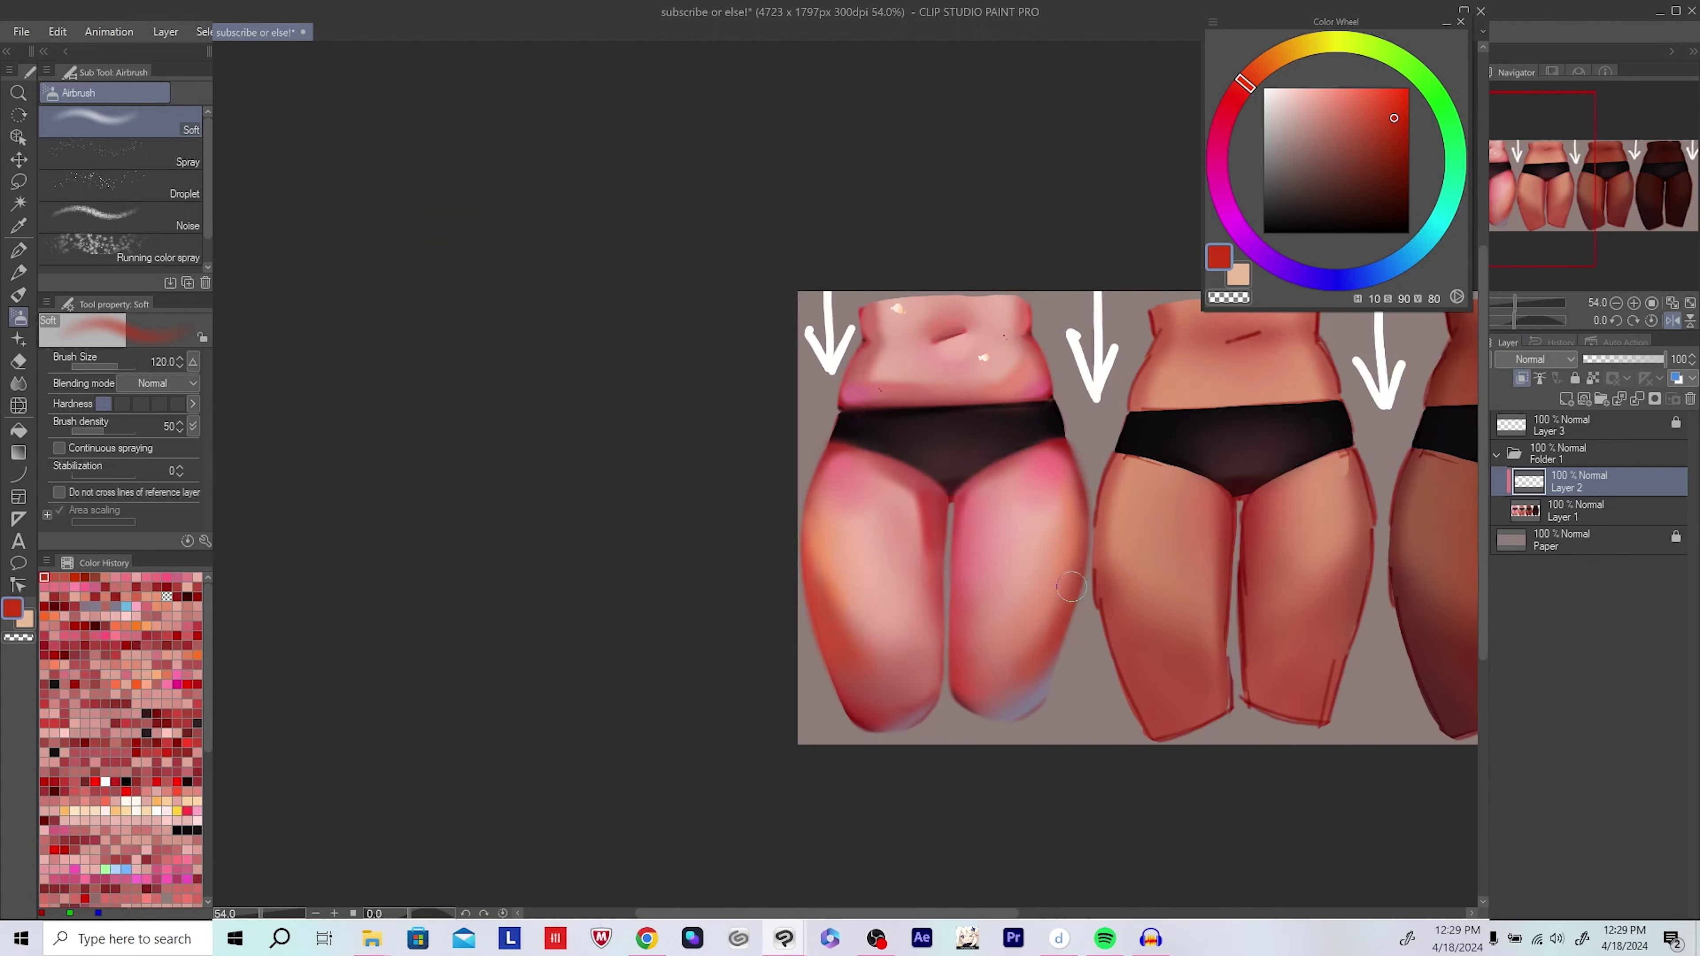
pyautogui.scroll(1, 547, 589)
# Step: Soften the red-orange edges with the transparent airbrush at size 170, merge the layer down, and save the illustration
pyautogui.press(']')
pyautogui.press(']')
pyautogui.press('h')
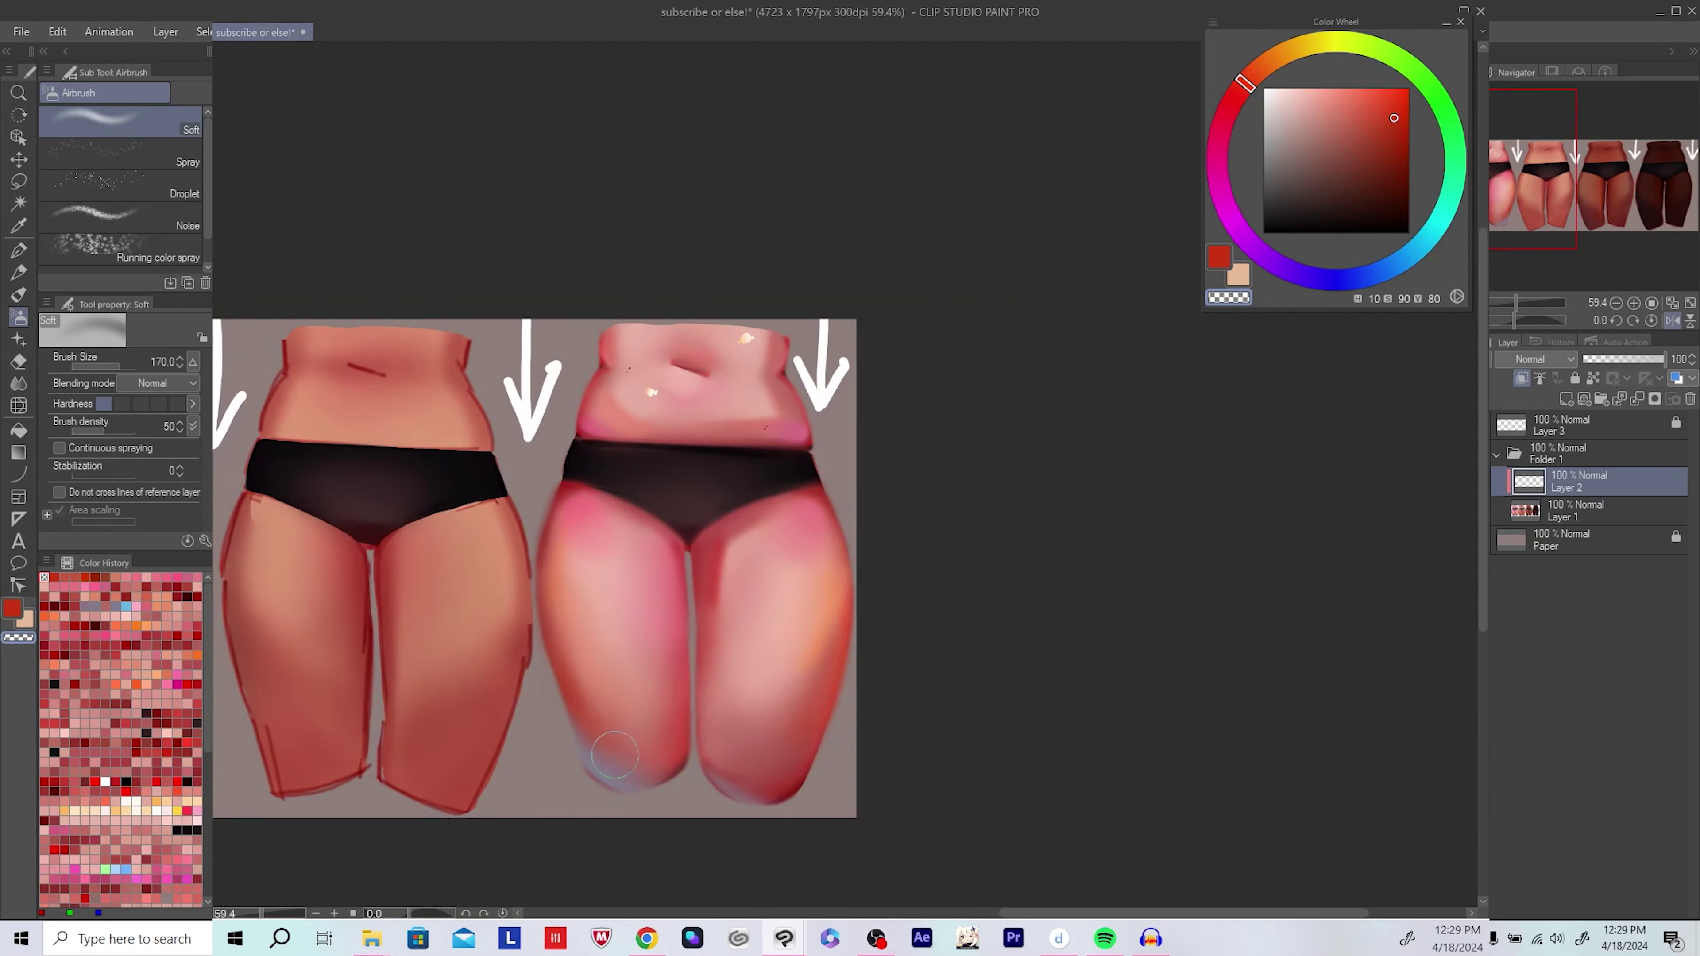
pyautogui.scroll(-2, 979, 634)
pyautogui.scroll(2, 979, 634)
pyautogui.scroll(-2, 1077, 671)
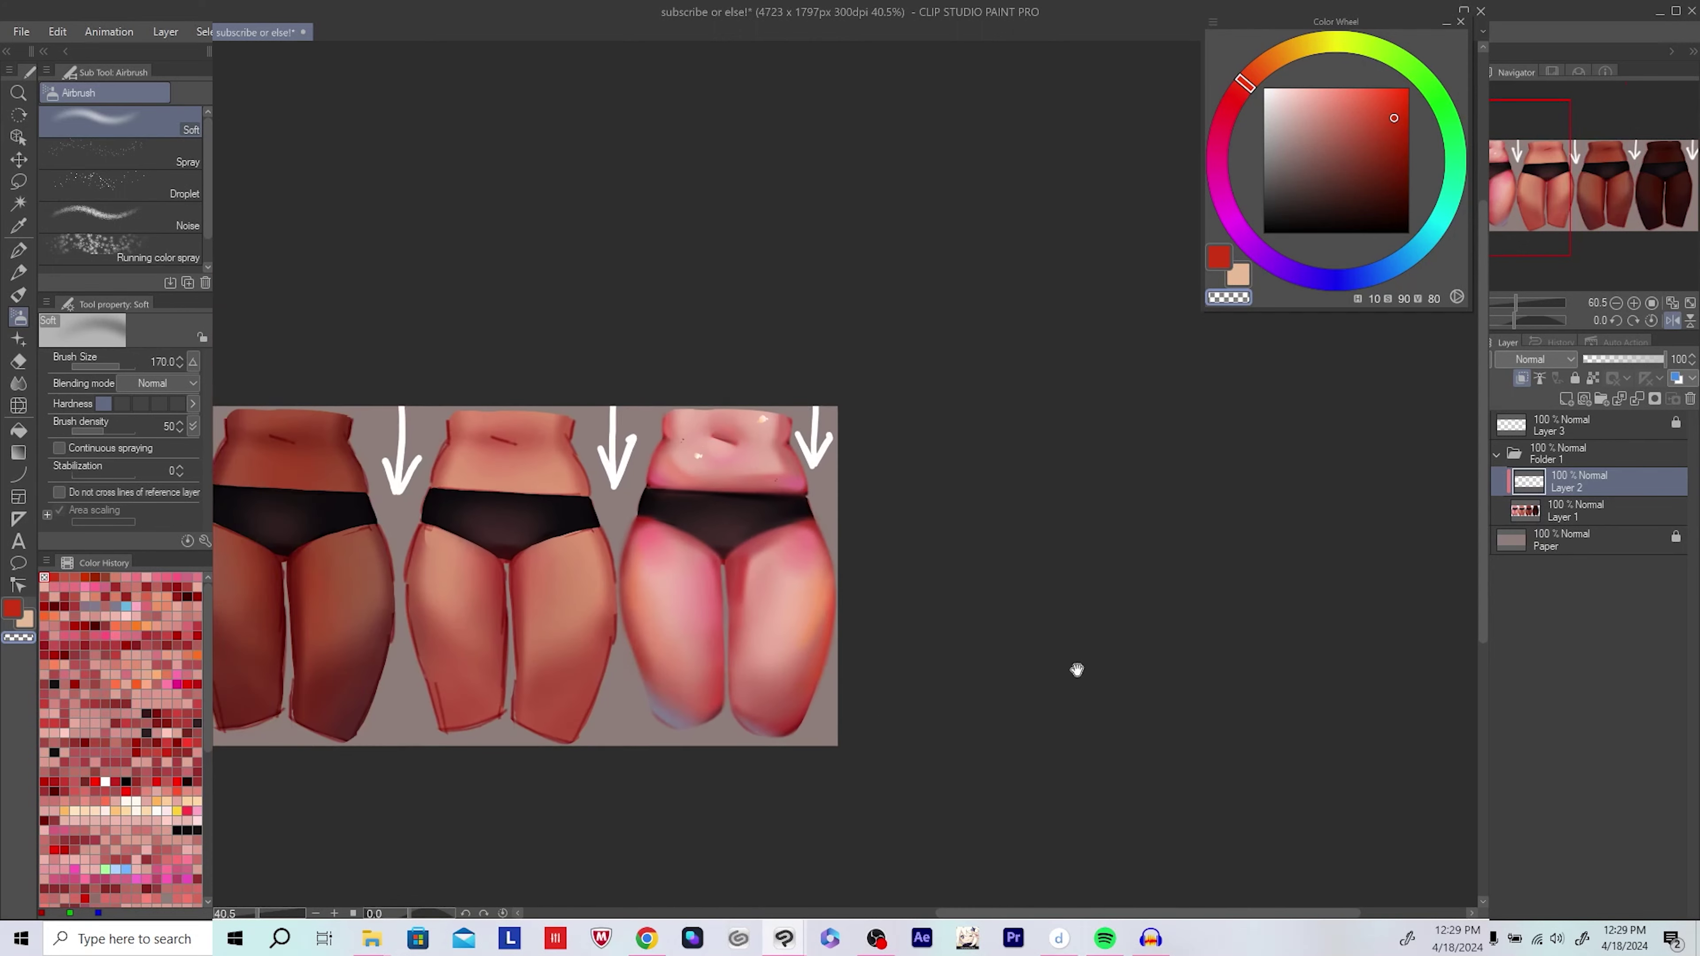
pyautogui.scroll(-1, 956, 578)
pyautogui.scroll(2, 945, 596)
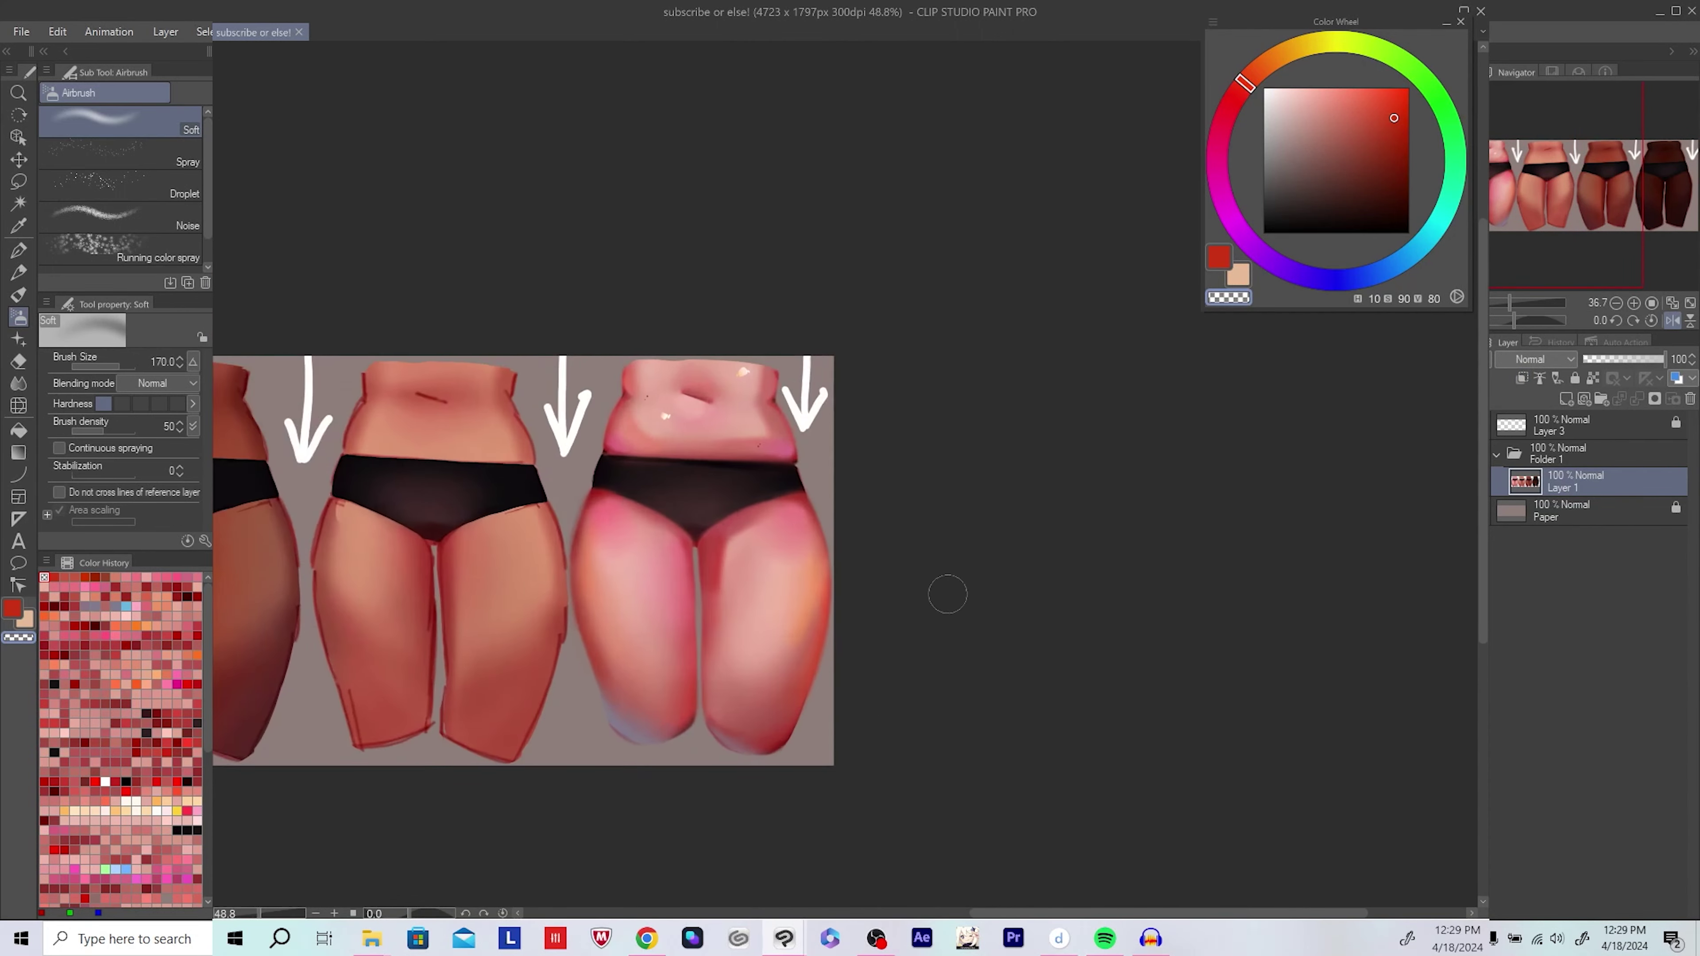
# Step: Add a new clipped layer and softly airbrush muted salmon (hue 13, saturation 49, value 86) at size 170 onto the palest figure's thighs
pyautogui.press('h')
pyautogui.scroll(2, 413, 591)
pyautogui.moveTo(413, 590); pyautogui.dragTo(471, 600)
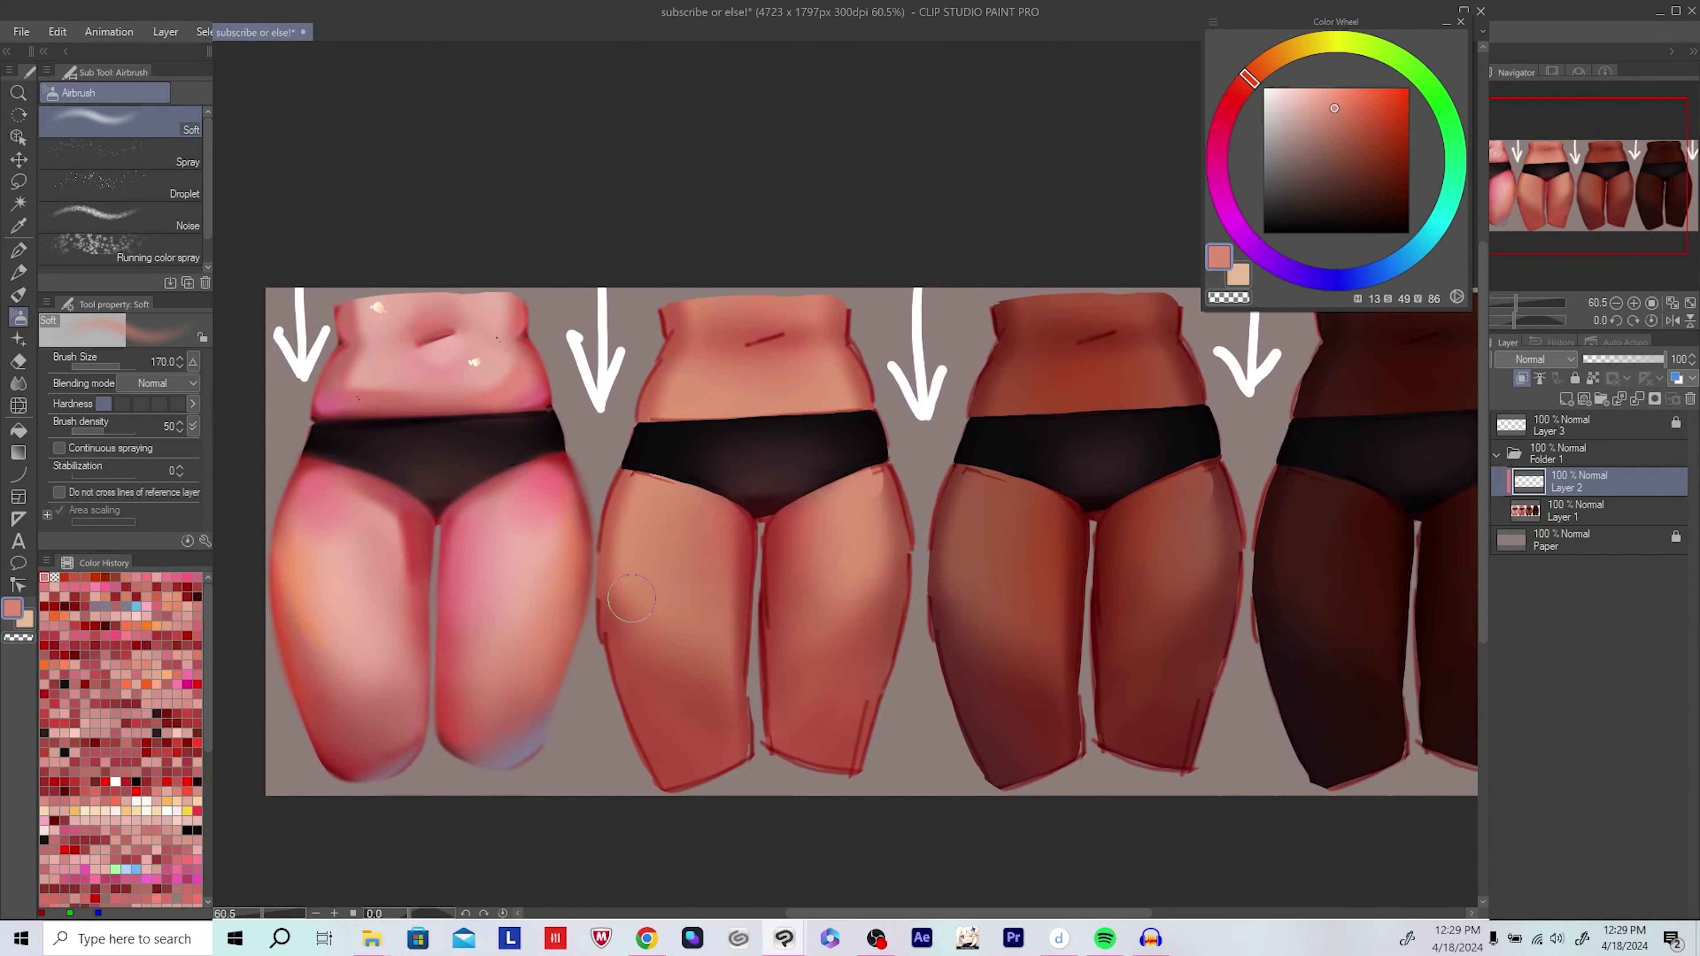
pyautogui.keyDown('alt'); pyautogui.click(581, 659); pyautogui.keyUp('alt')
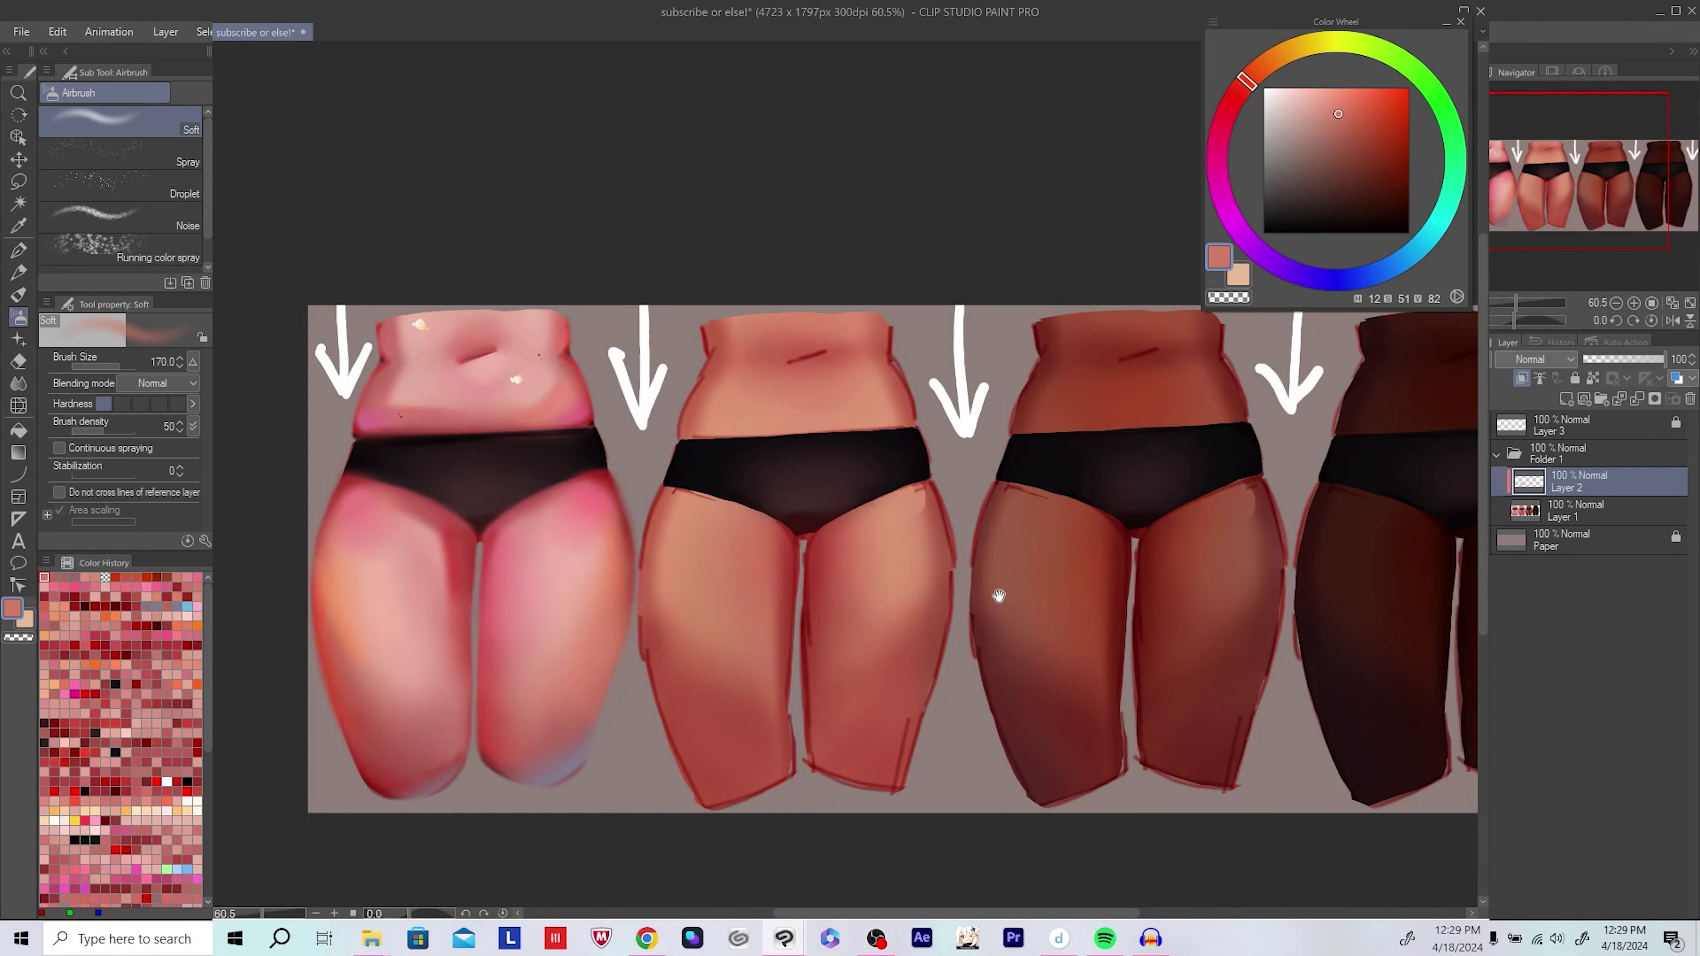
# Step: Airbrush bright red-orange accents (hue 13, saturation 80, value 100) at size 70 on the palest figure's thighs and save the illustration
pyautogui.click(1383, 83)
pyautogui.press('[')
pyautogui.press('[')
pyautogui.press('[')
pyautogui.press('[')
pyautogui.press('[')
pyautogui.moveTo(791, 512); pyautogui.dragTo(803, 517)
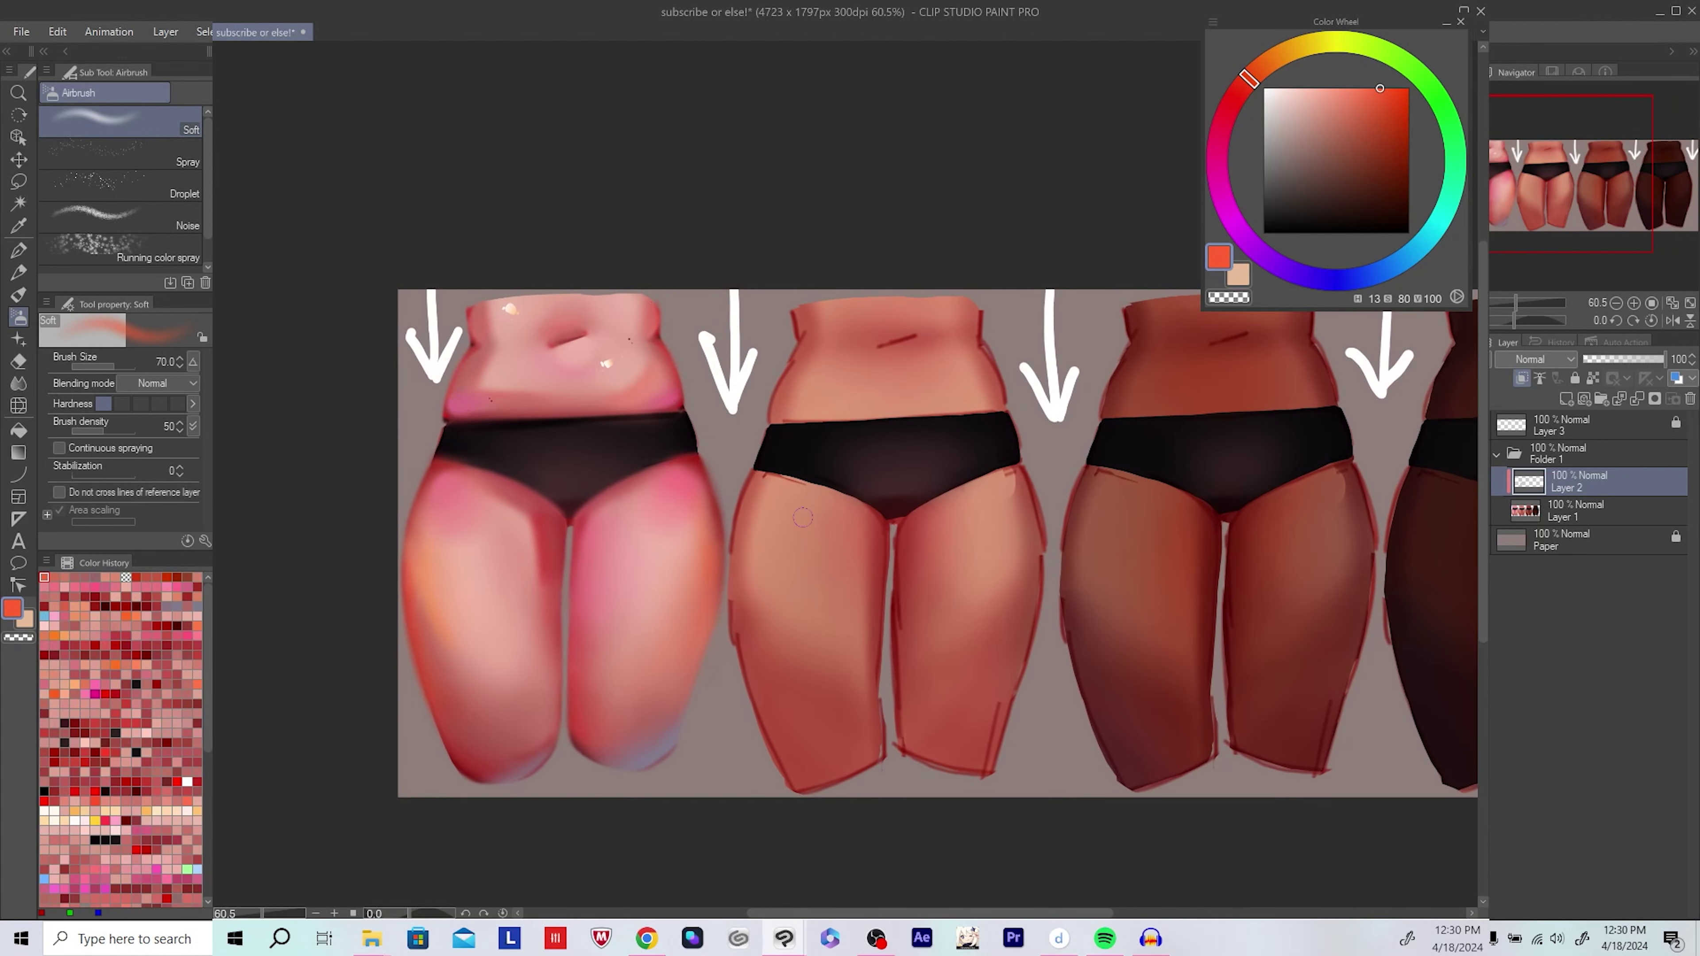
pyautogui.hotkey('ctrl', 's')
pyautogui.scroll(-4, 417, 631)
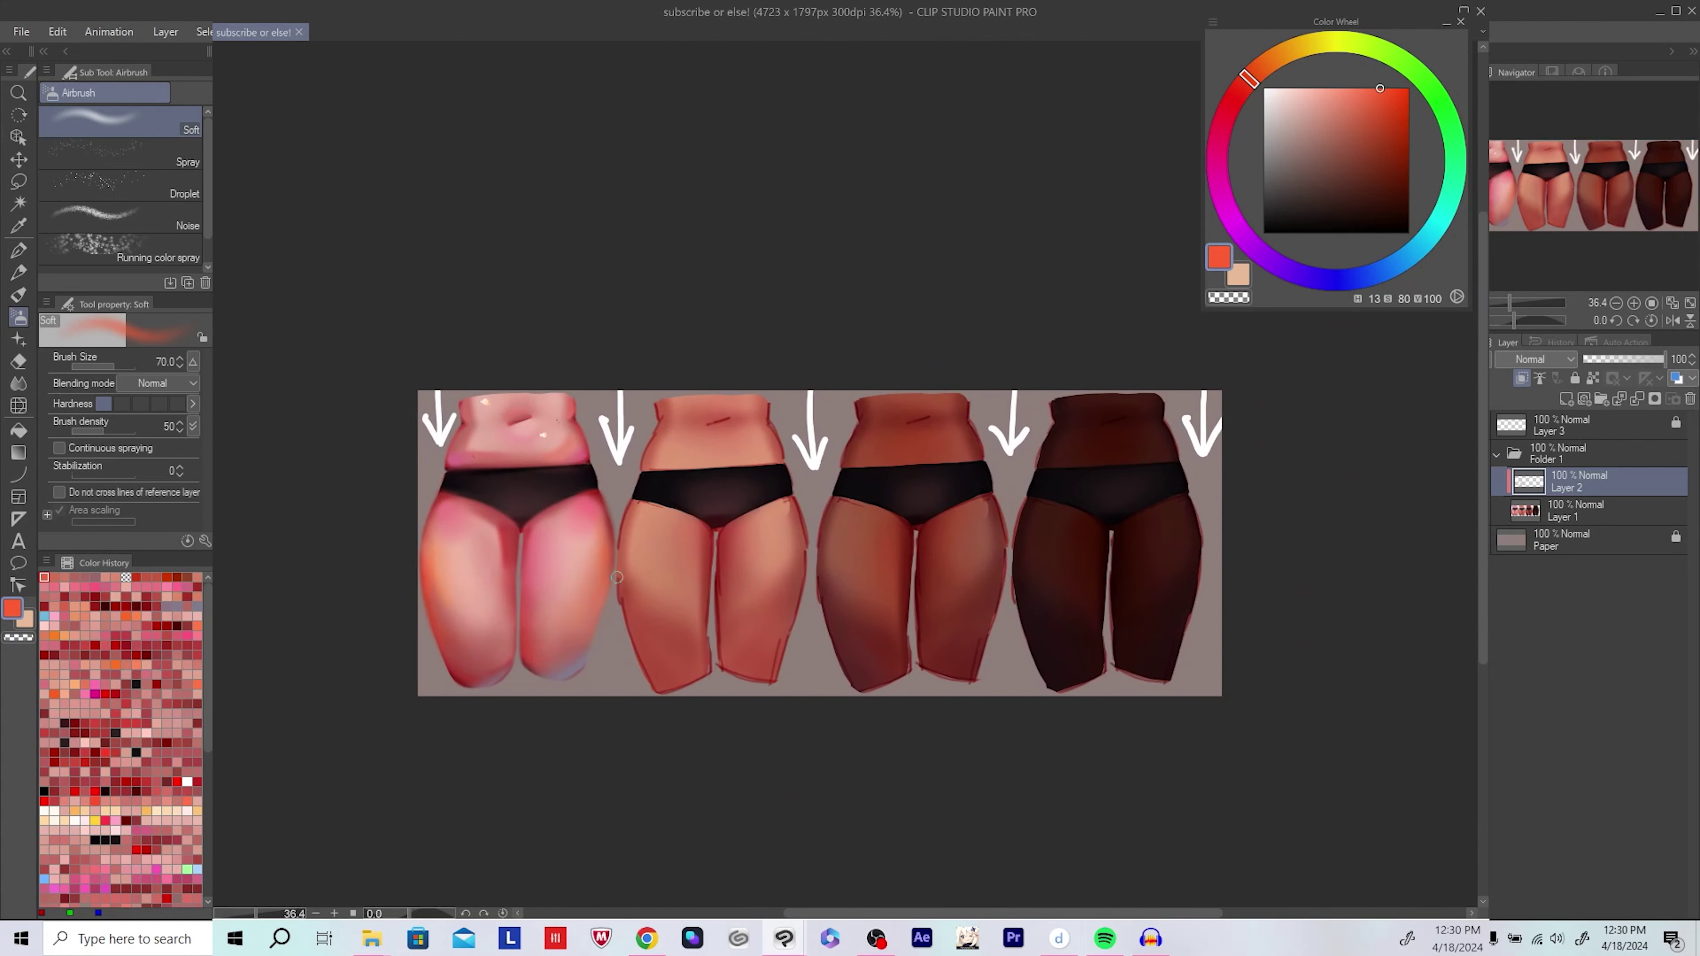
# Step: Merge the accent layer down and soften the thighs on a new clipped layer with pale salmon (hue 12, saturation 32, value 92) at size 120
pyautogui.scroll(4, 521, 570)
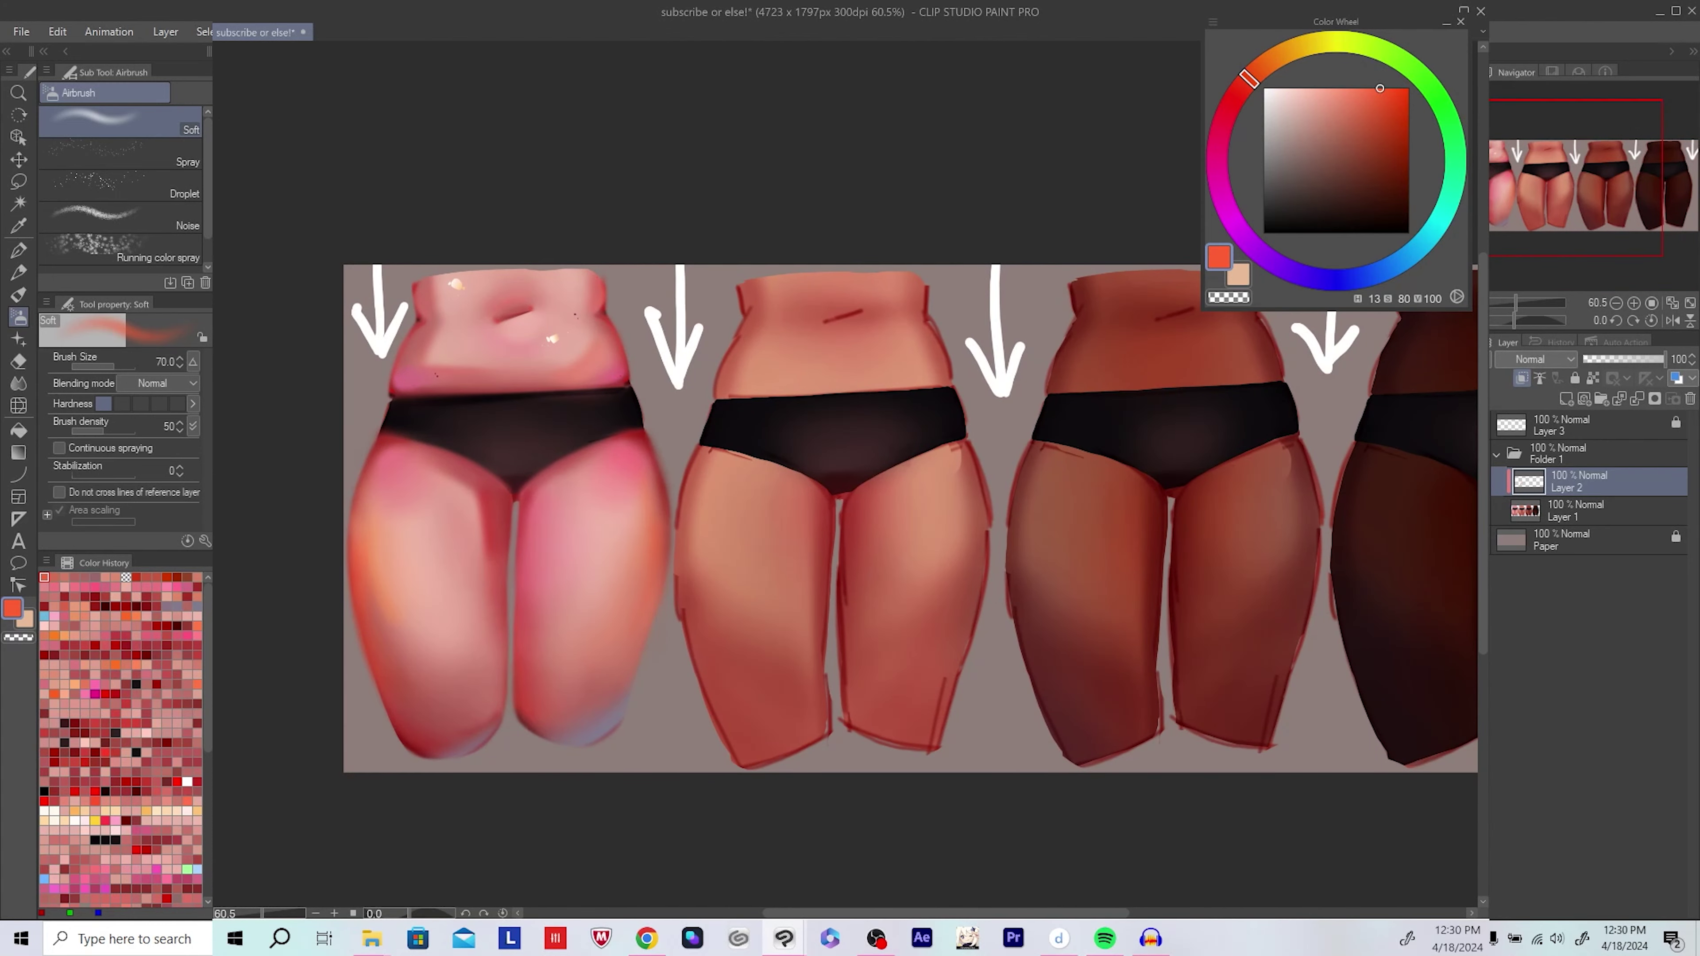
pyautogui.hotkey('ctrl', 'e')
pyautogui.moveTo(526, 417); pyautogui.dragTo(547, 420)
pyautogui.moveTo(459, 592); pyautogui.dragTo(469, 605)
pyautogui.keyDown('alt'); pyautogui.click(469, 604); pyautogui.keyUp('alt')
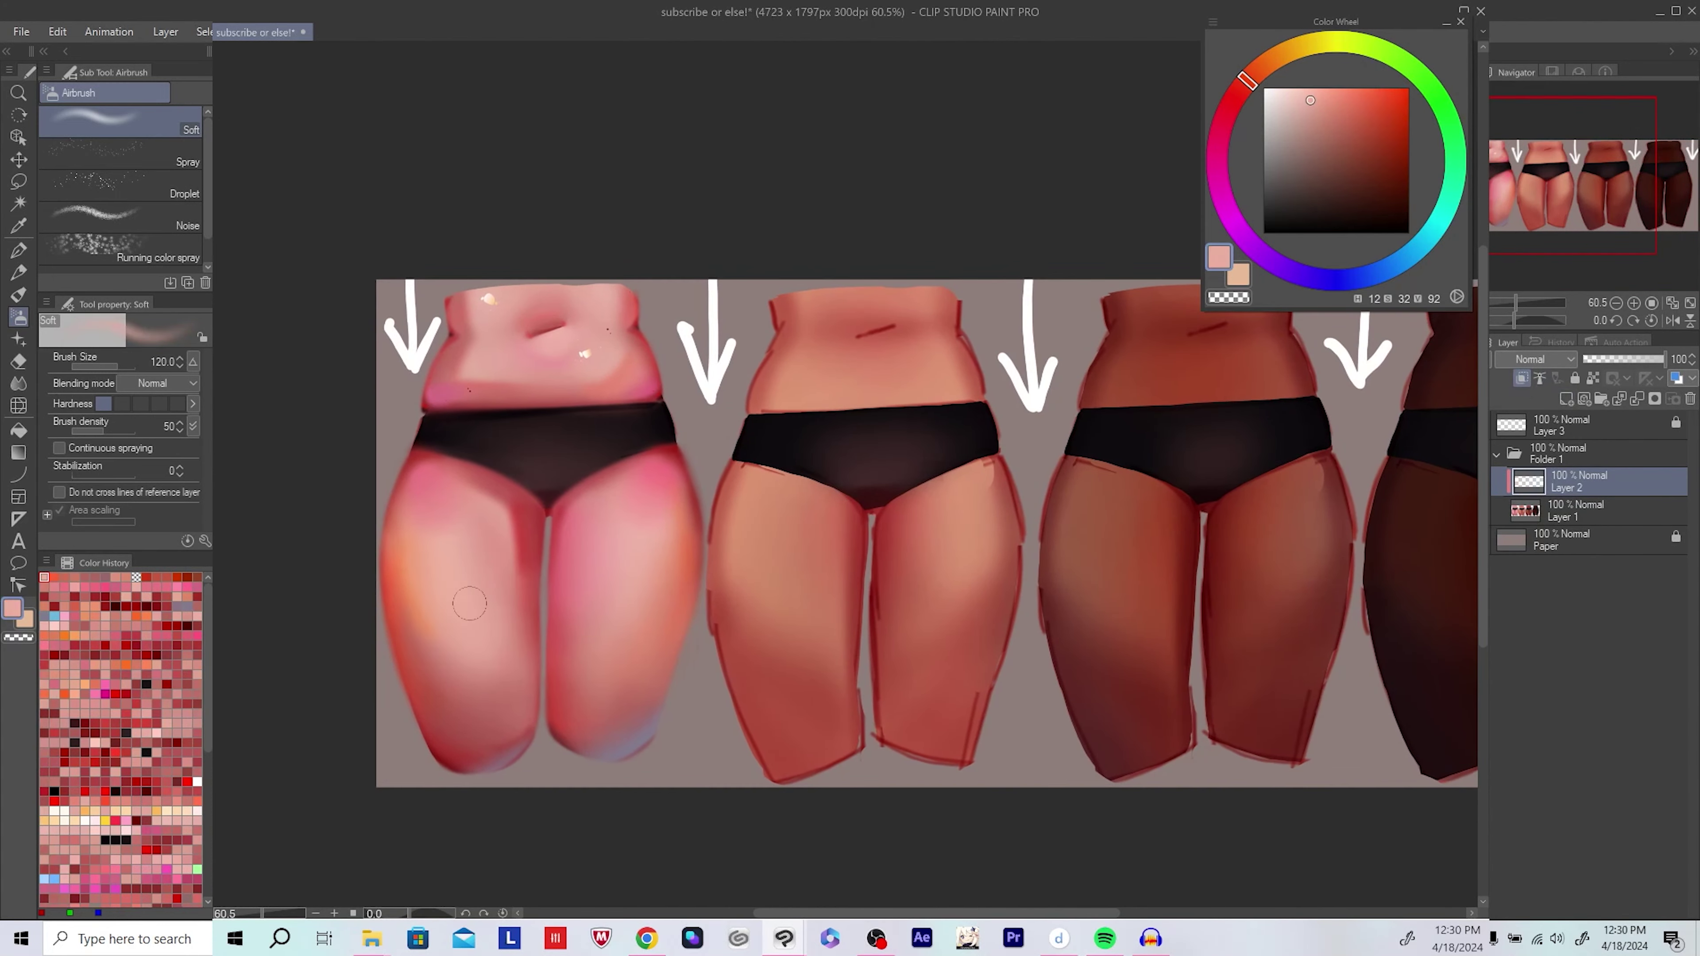
# Step: Blend the upper thighs with the soft airbrush using sampled muted pink (hue 6, saturation 34, value 89) at size 170
pyautogui.keyDown('alt'); pyautogui.click(446, 526); pyautogui.keyUp('alt')
pyautogui.moveTo(469, 525)
pyautogui.mouseDown()
pyautogui.moveTo(450, 517)
pyautogui.moveTo(610, 525)
pyautogui.moveTo(627, 541)
pyautogui.mouseUp()
pyautogui.keyDown('alt'); pyautogui.click(611, 525); pyautogui.keyUp('alt')
pyautogui.press('h')
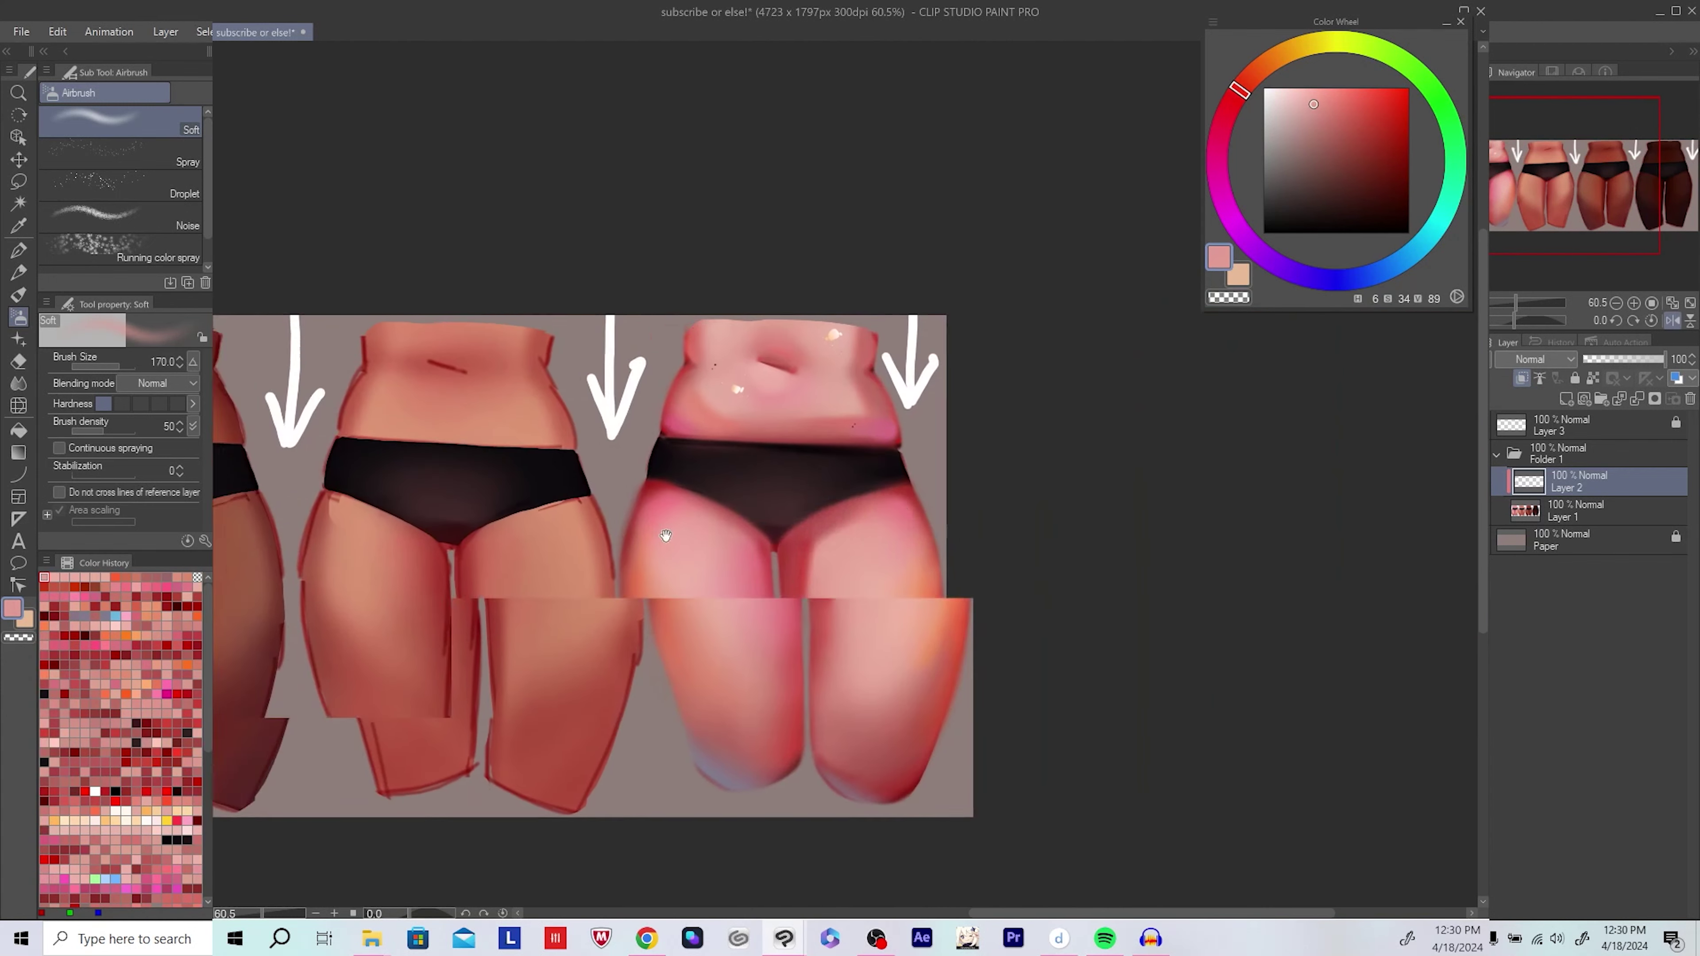
# Step: Refine the thigh transitions with soft salmon pink (hue 9, saturation 33, value 89) at airbrush size 80
pyautogui.press('[')
pyautogui.press('[')
pyautogui.press('[')
pyautogui.press('[')
pyautogui.press('h')
pyautogui.moveTo(840, 517); pyautogui.dragTo(345, 517)
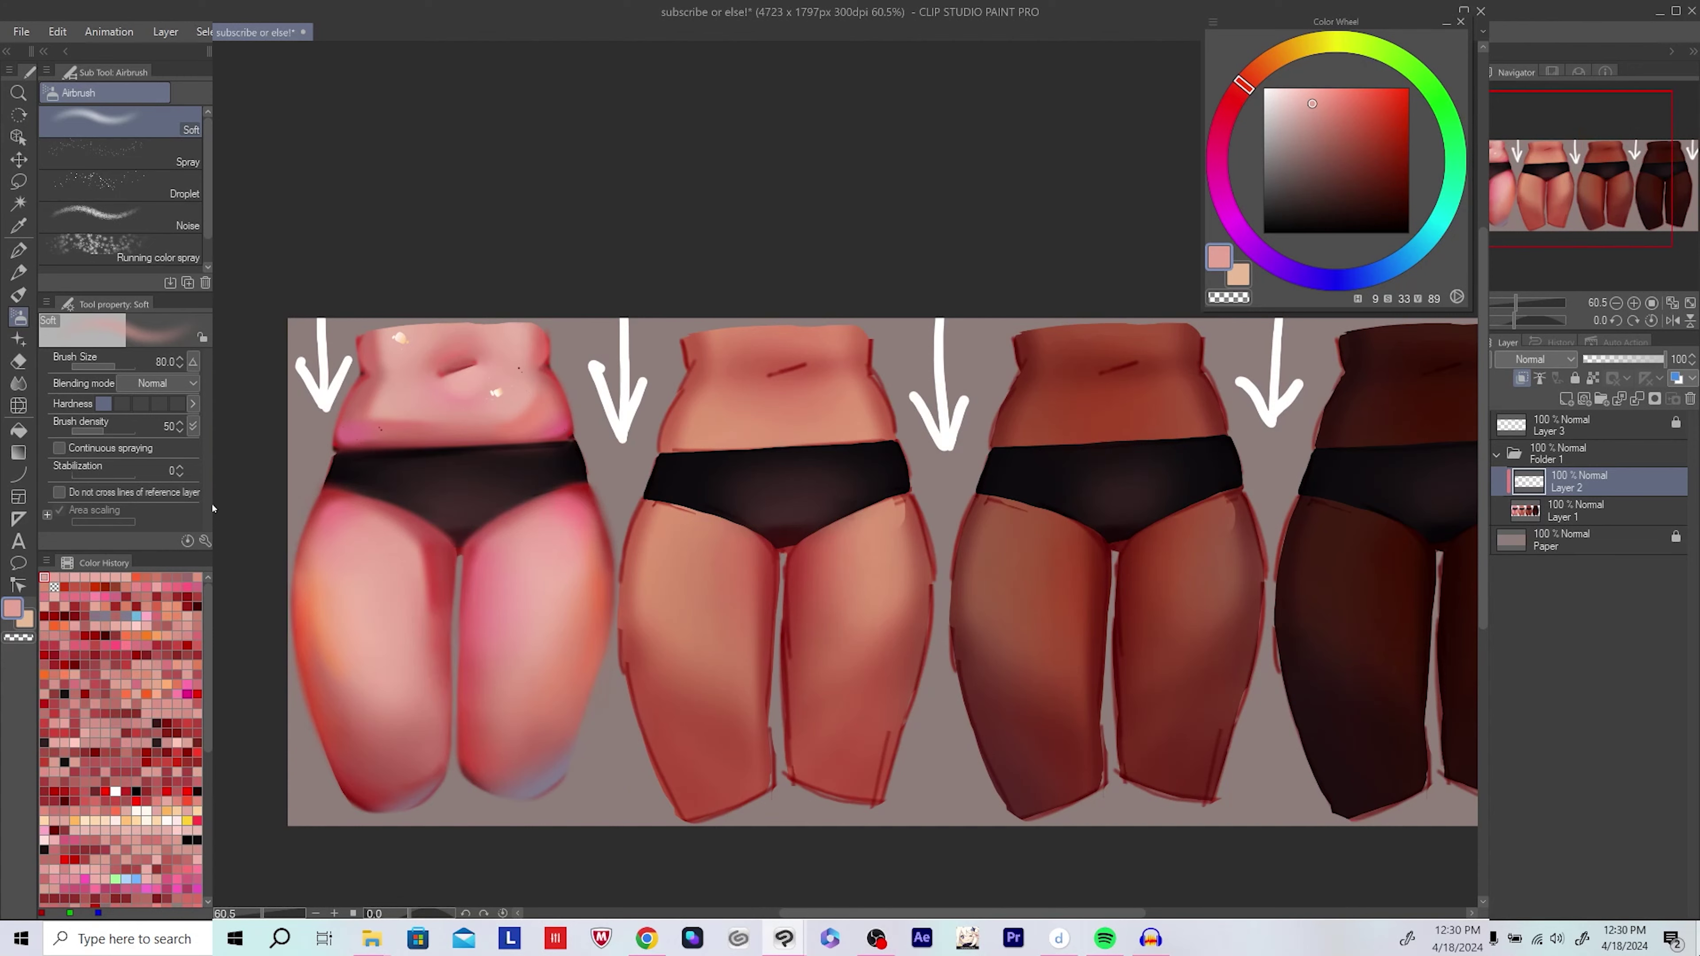
# Step: Touch up the skin with light salmon pink (hue 10, saturation 34, value 90) at airbrush size 40 and save the illustration
pyautogui.press('h')
pyautogui.moveTo(1285, 562); pyautogui.dragTo(663, 534)
pyautogui.keyDown('alt'); pyautogui.click(663, 534); pyautogui.keyUp('alt')
pyautogui.press('h')
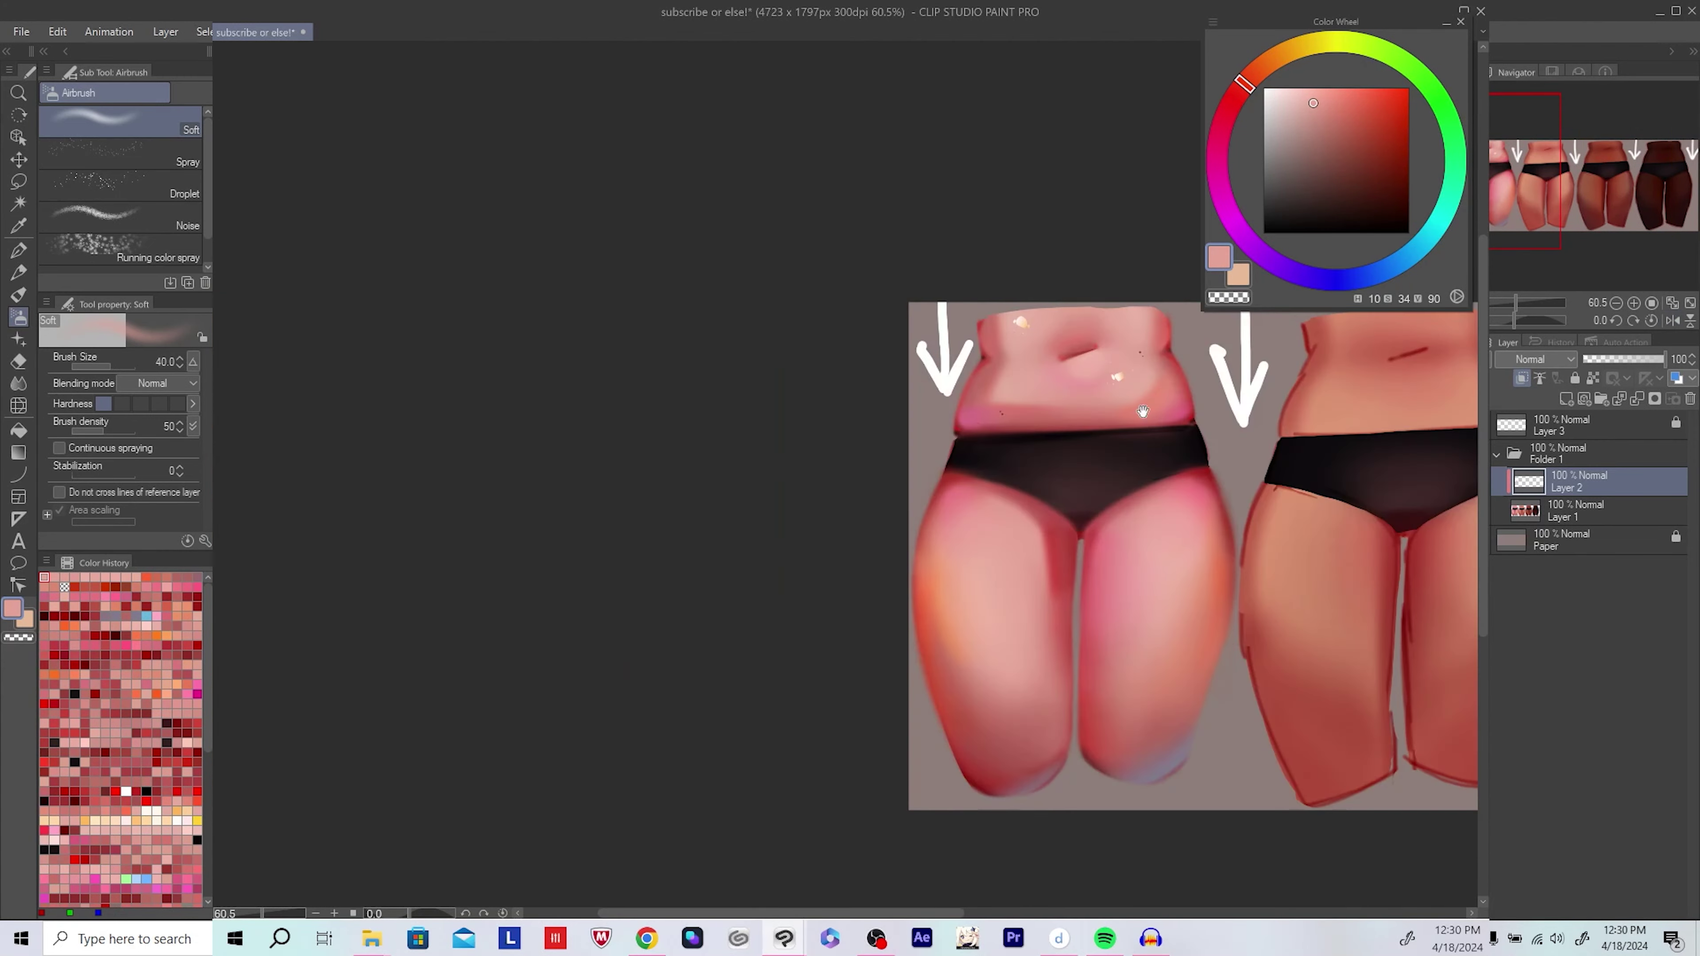
pyautogui.scroll(-3, 682, 502)
pyautogui.scroll(-1, 694, 482)
pyautogui.hotkey('ctrl', 's')
# Step: Paint pure white highlights (saturation 0, value 100) with the G-pen at size 70 on both upper thighs, each with small dots beneath
pyautogui.scroll(4, 669, 601)
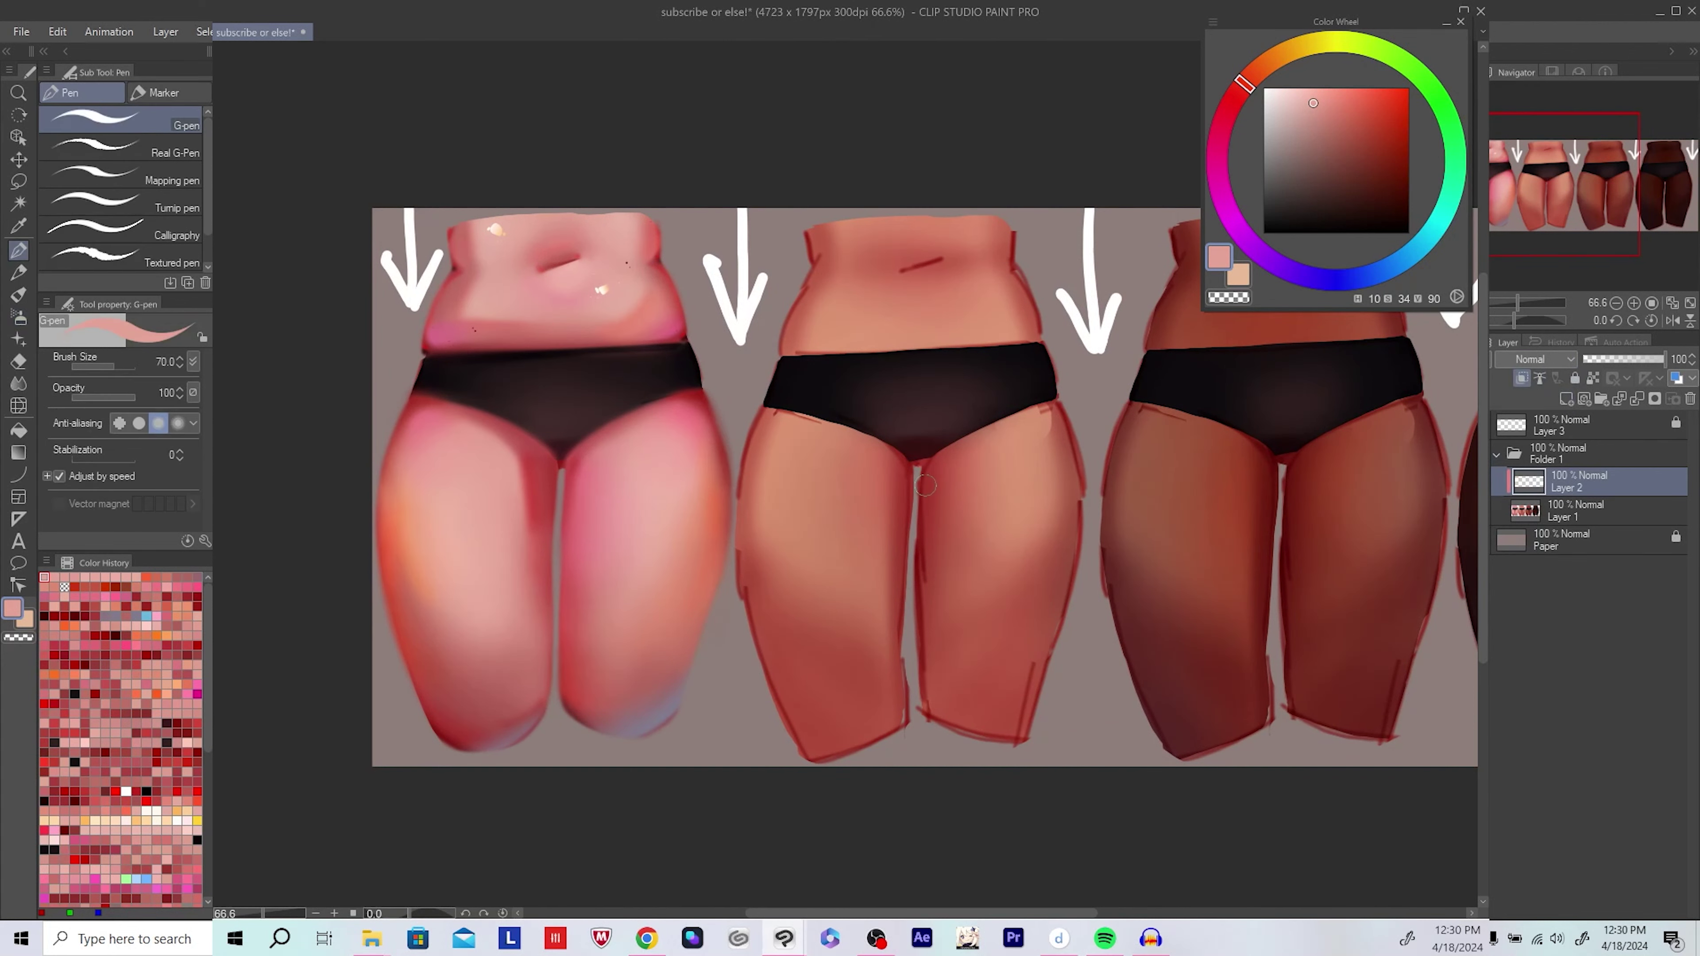
pyautogui.scroll(1, 791, 457)
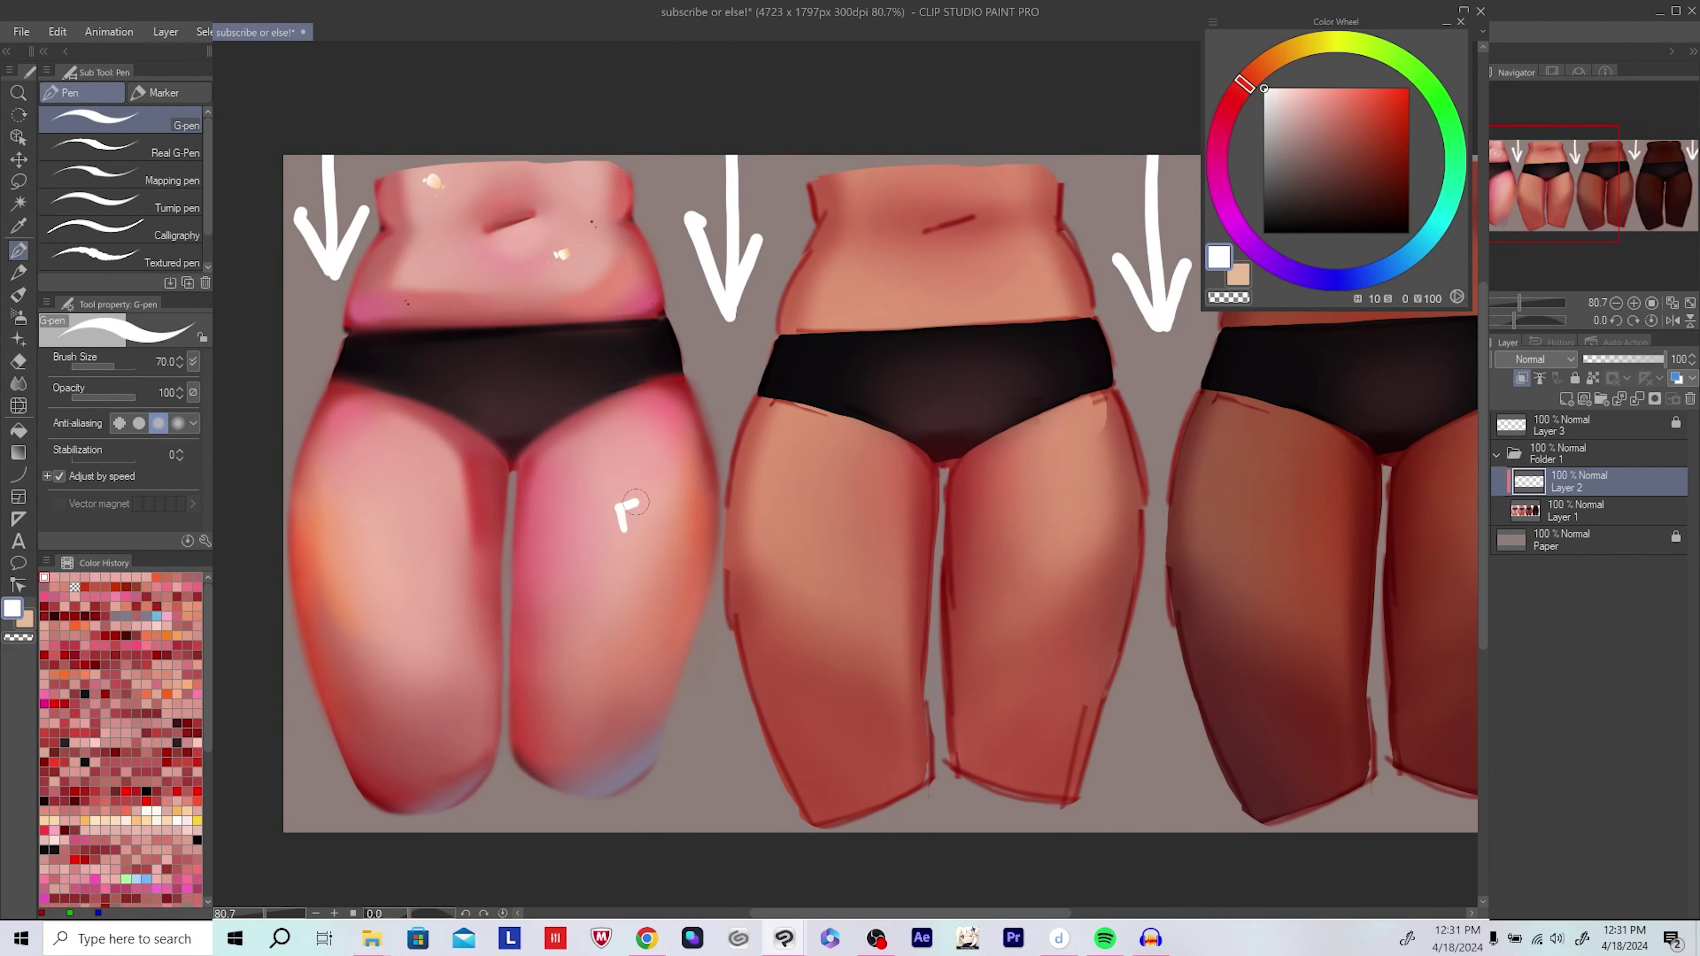
pyautogui.hotkey('ctrl', 'z')
pyautogui.moveTo(649, 520); pyautogui.dragTo(648, 515)
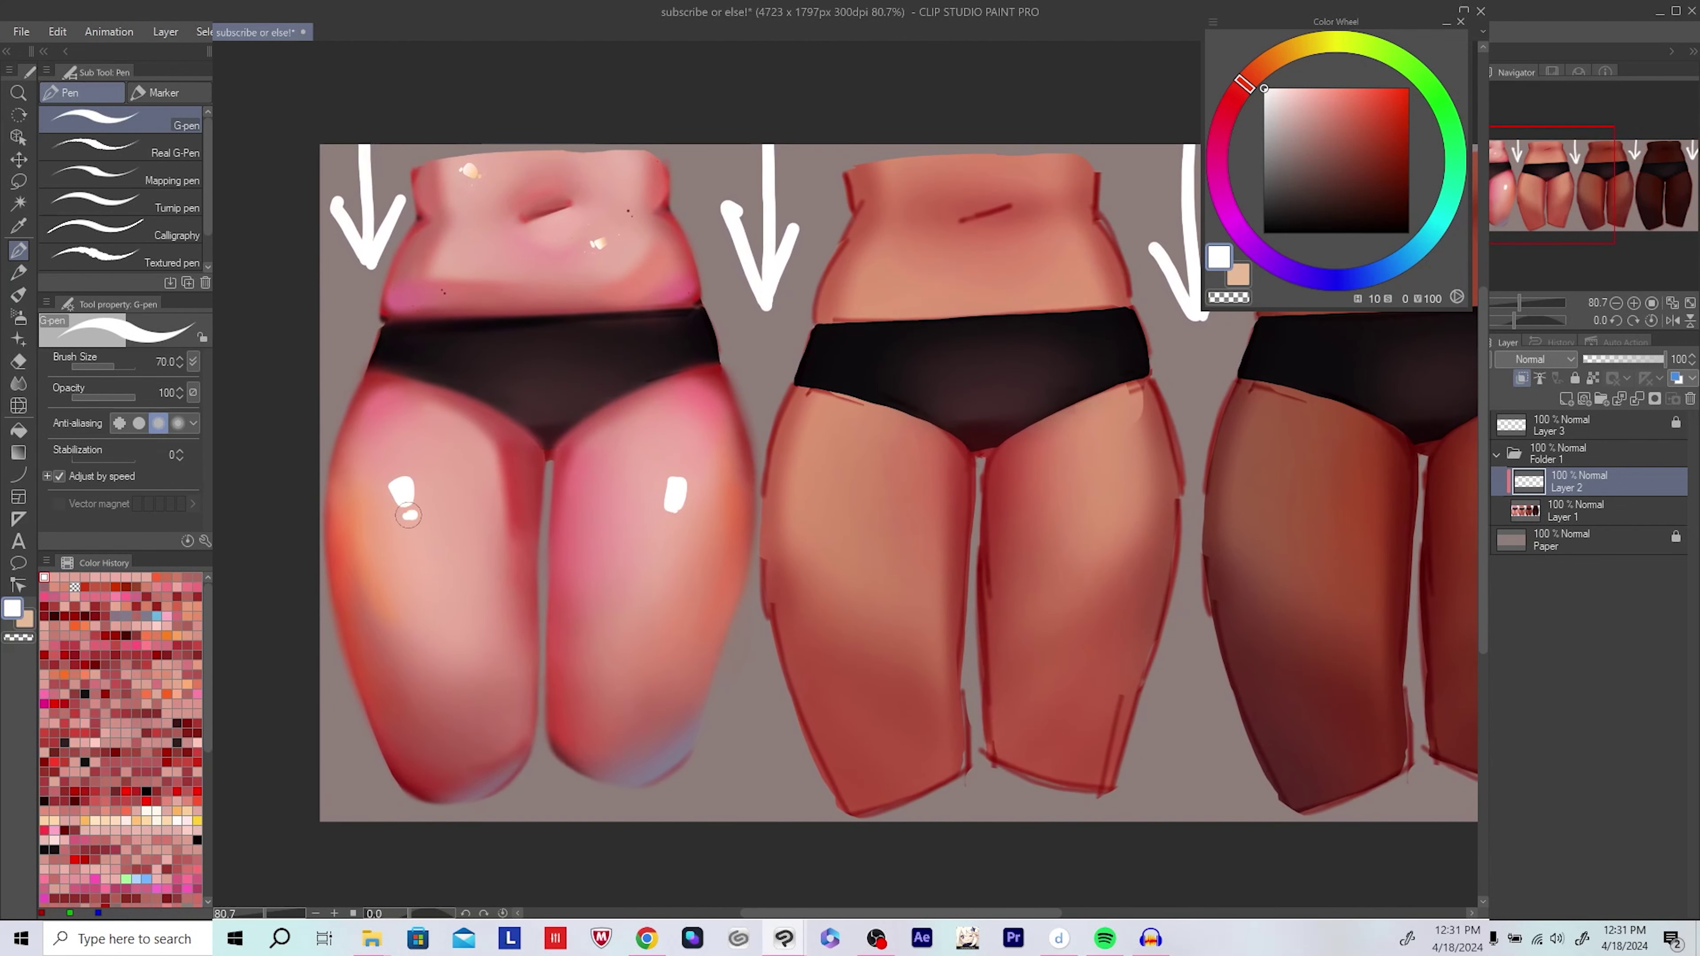
pyautogui.scroll(-5, 662, 526)
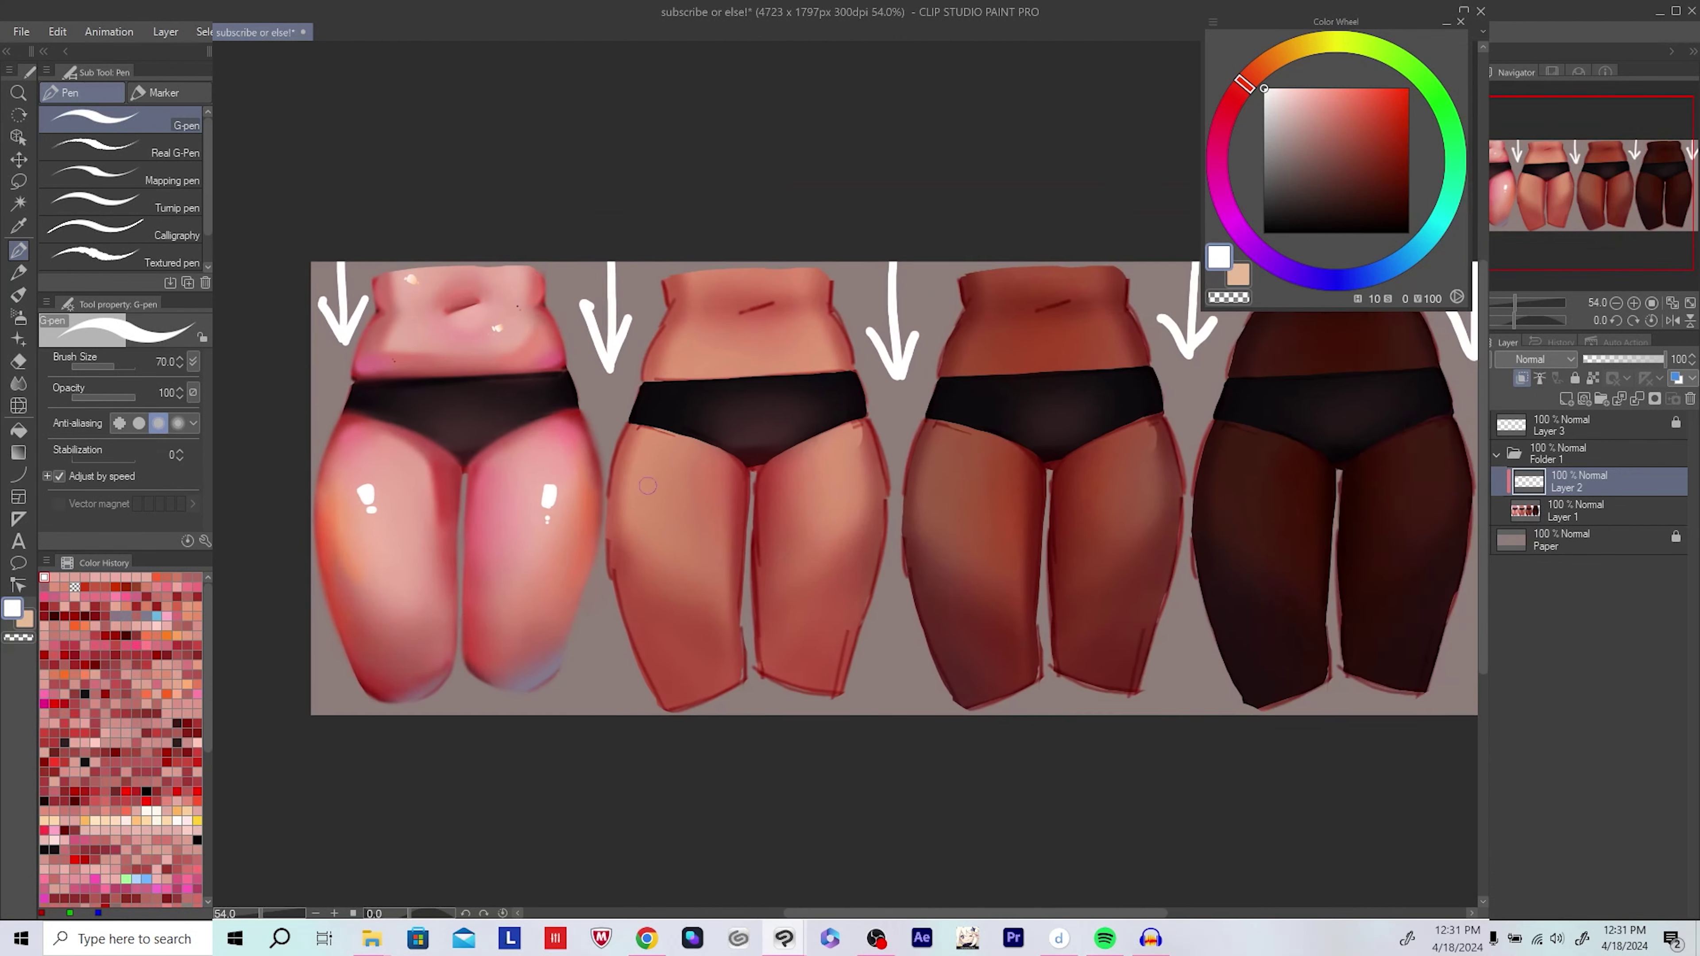
# Step: Add a small white highlight dot to the lower part of each thigh with the G-pen
pyautogui.scroll(6, 620, 529)
pyautogui.click(467, 714)
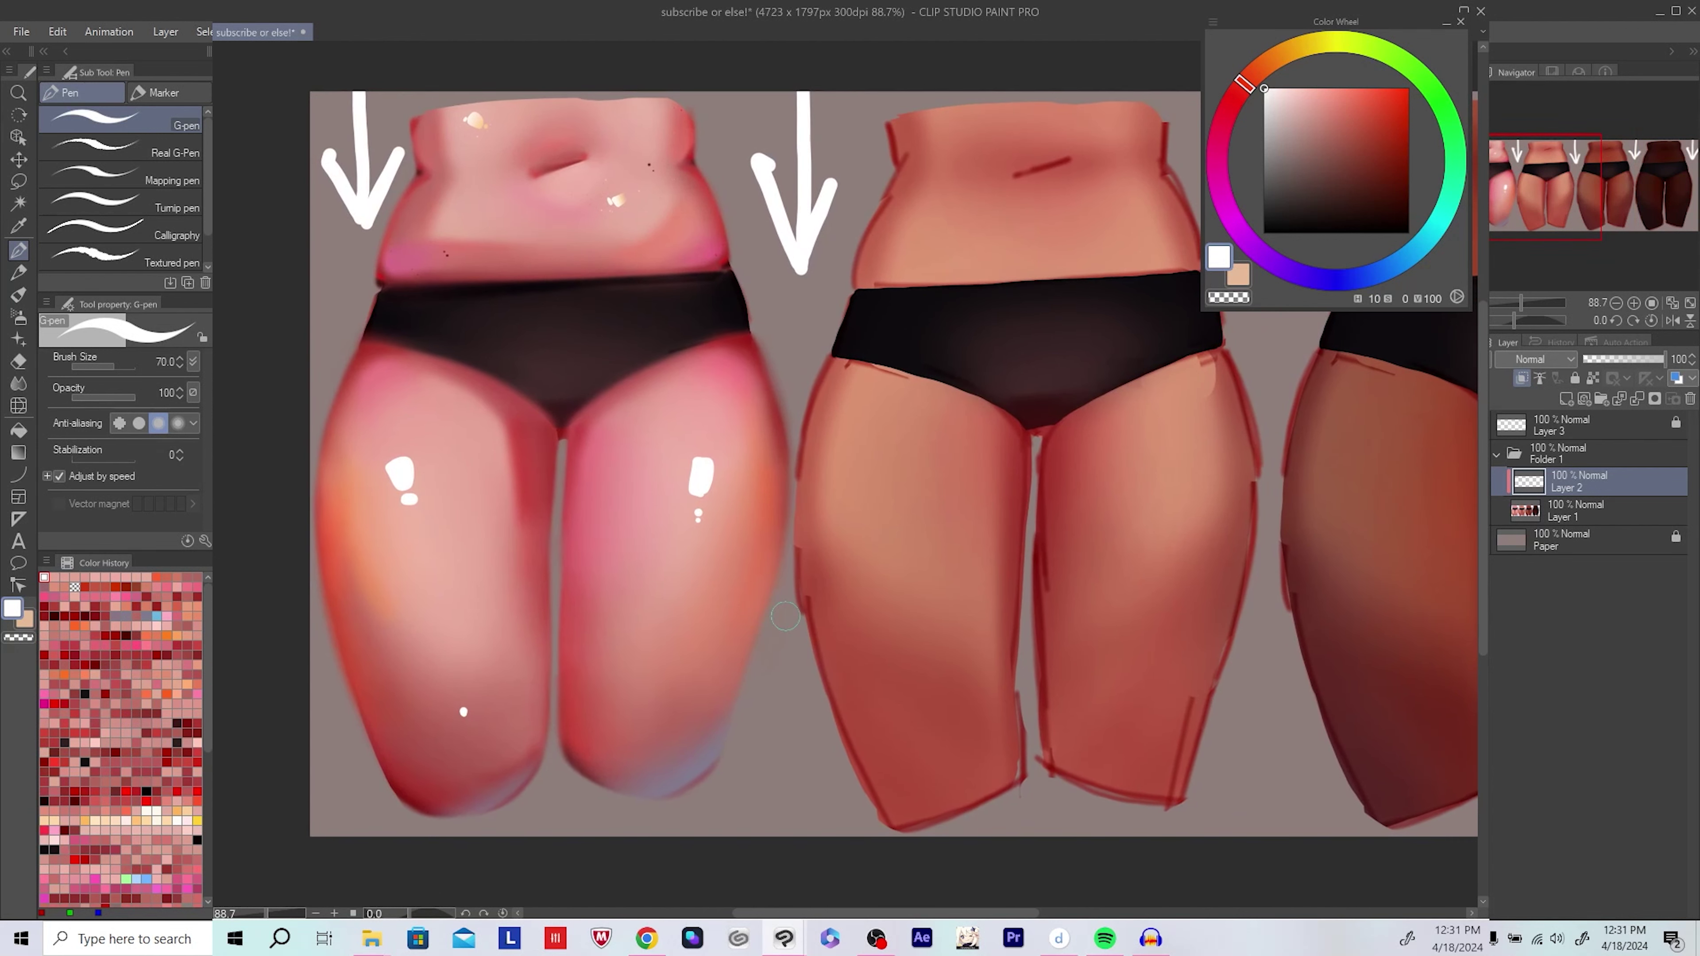
pyautogui.moveTo(656, 686); pyautogui.dragTo(639, 697)
# Step: Lock the highlight layer's transparent pixels and refine the upper-thigh highlight shapes with the transparent G-pen at size 70
pyautogui.scroll(4, 727, 690)
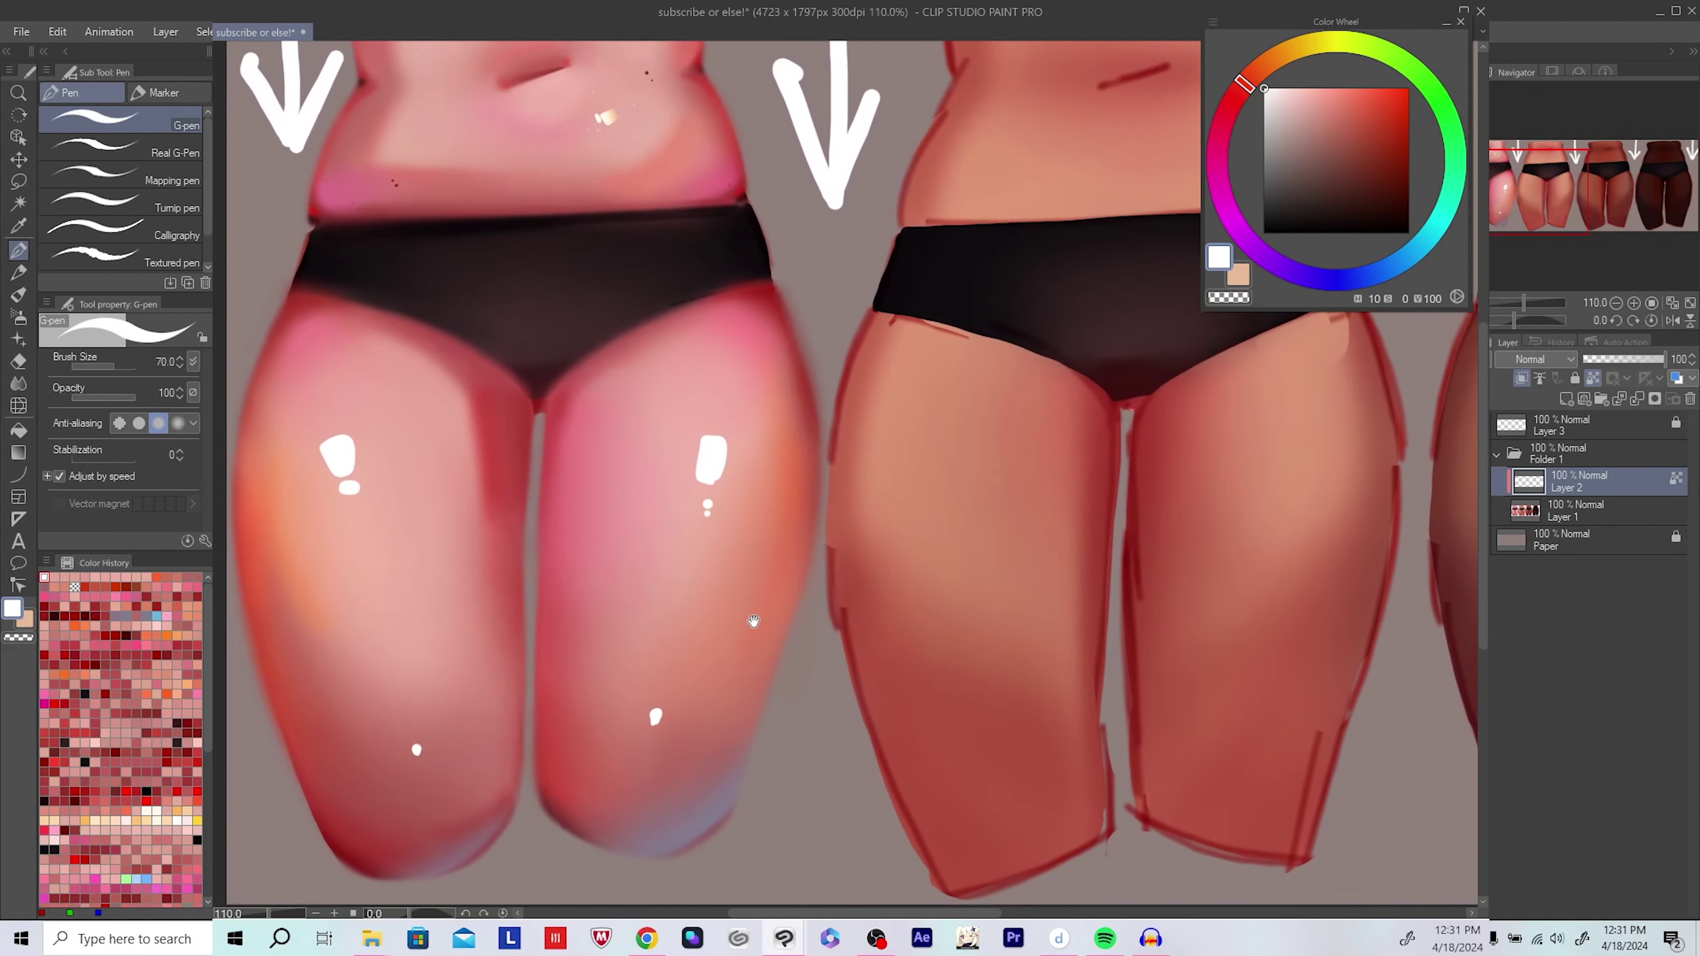
pyautogui.moveTo(795, 562); pyautogui.dragTo(782, 580)
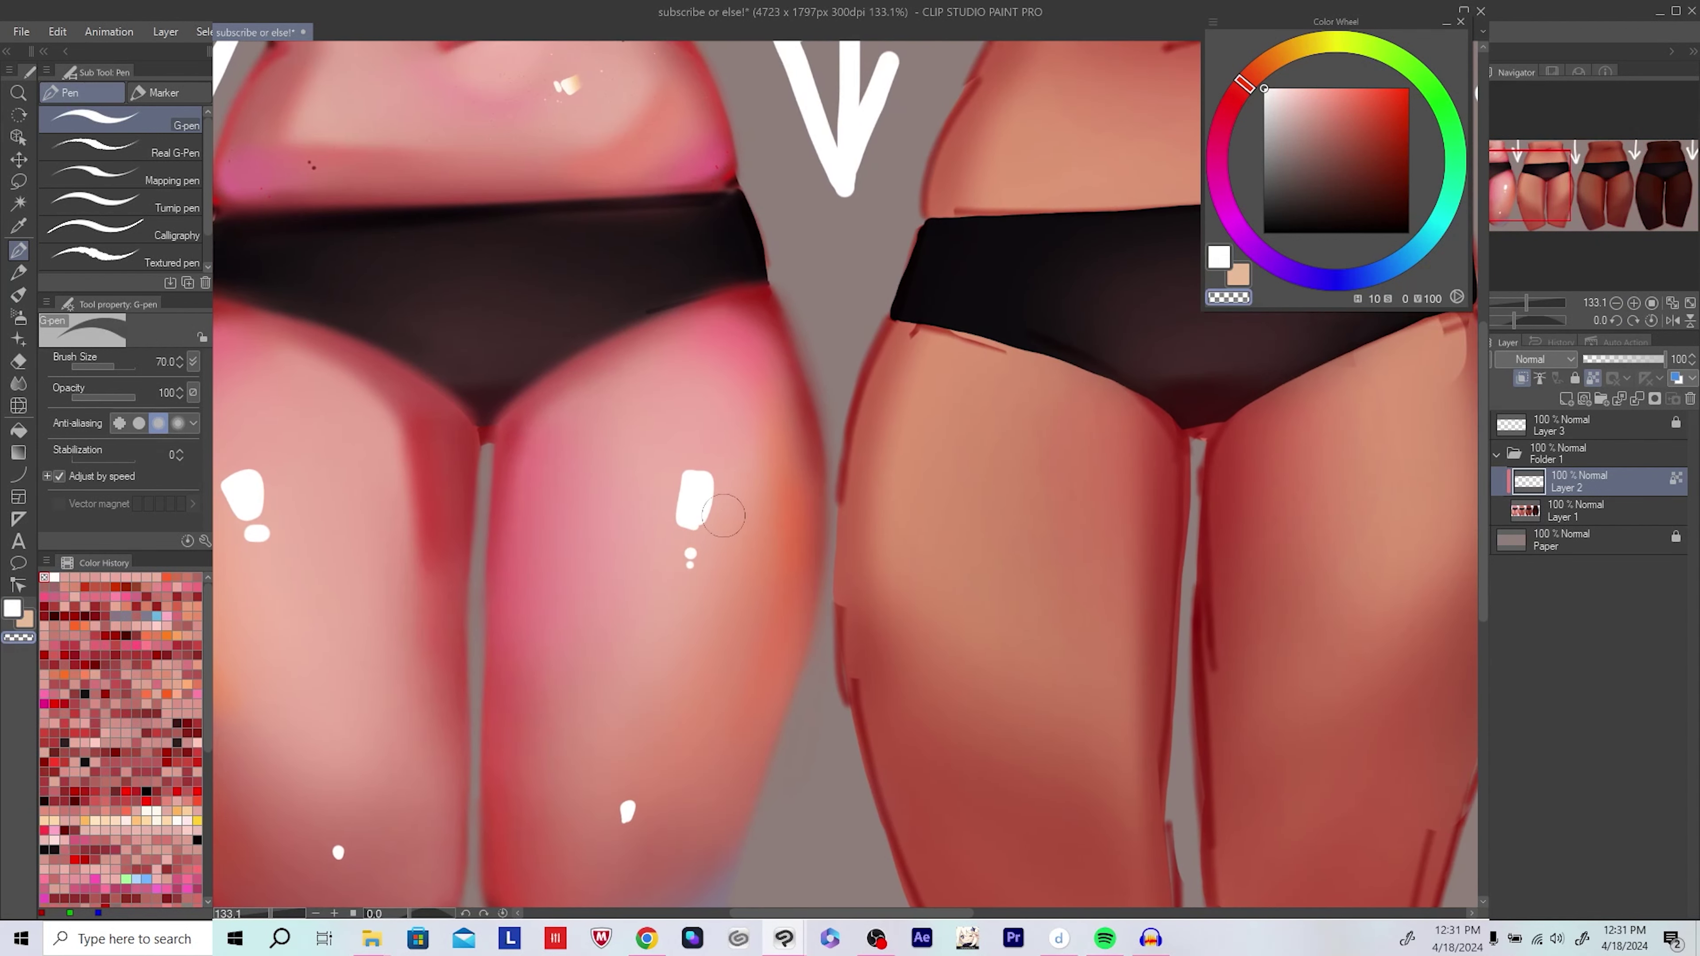
pyautogui.moveTo(811, 456); pyautogui.dragTo(848, 432)
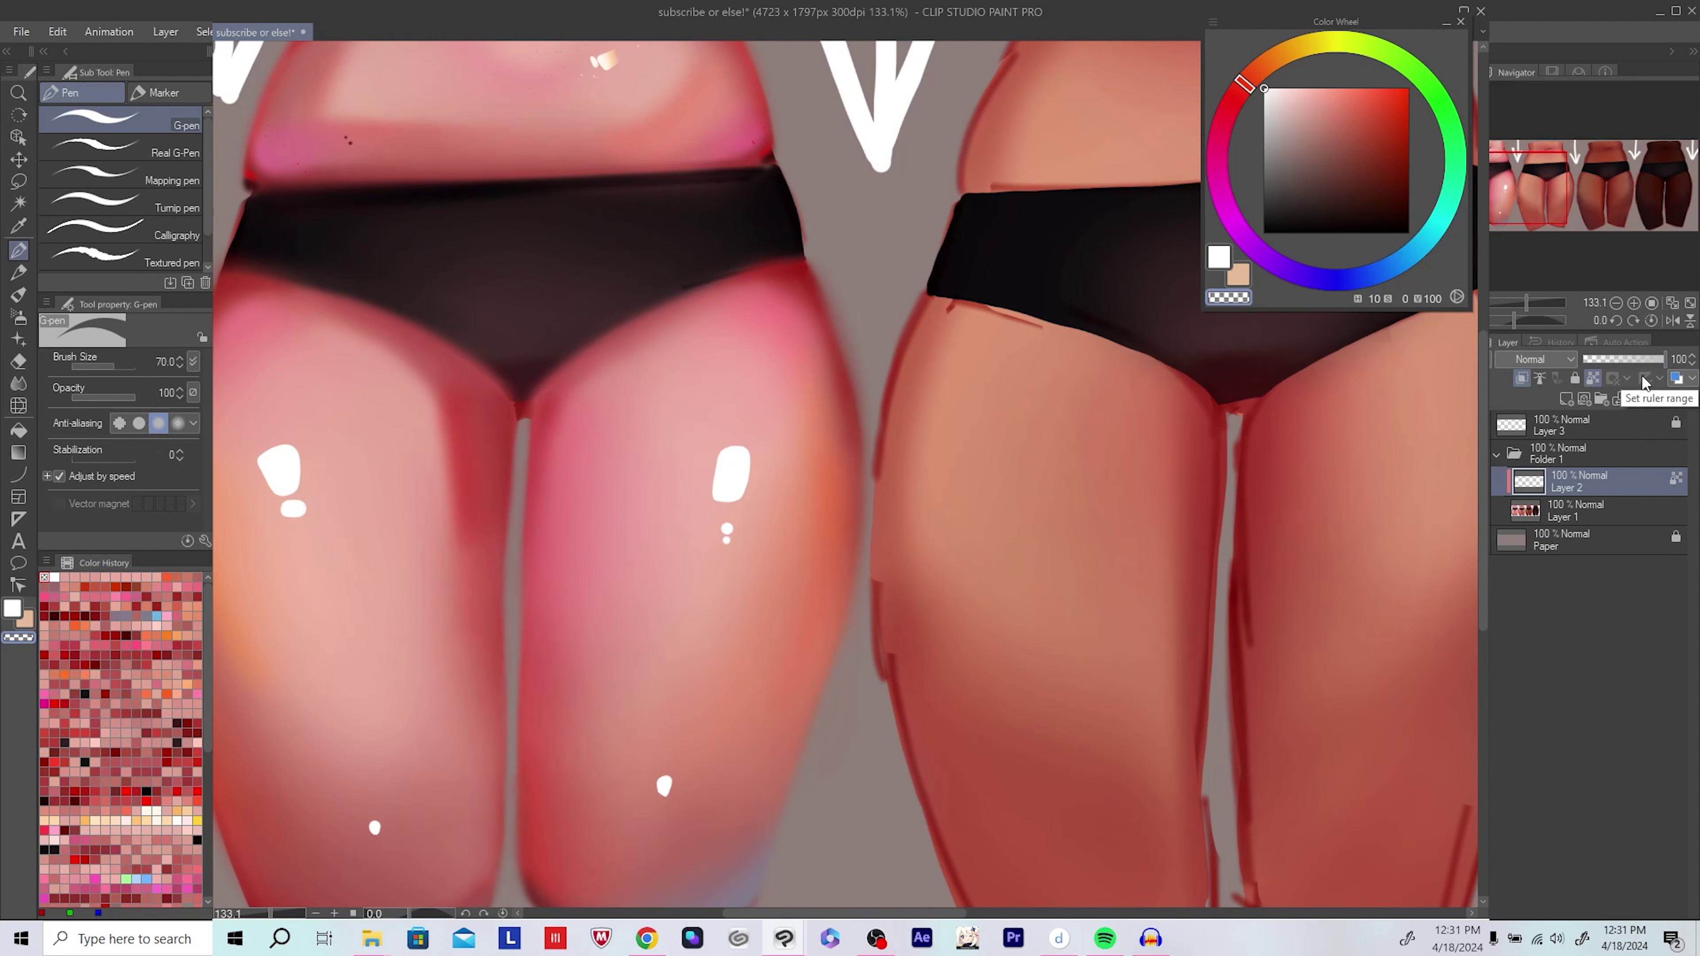
# Step: Airbrush orange (hue 25, saturation 77, value 100) at size 50 over the lower part of both upper-thigh highlights, restoring near-white tops
pyautogui.click(1260, 67)
pyautogui.click(1343, 87)
pyautogui.moveTo(736, 499)
pyautogui.mouseDown()
pyautogui.moveTo(842, 467)
pyautogui.moveTo(949, 479)
pyautogui.mouseUp()
pyautogui.click(1379, 83)
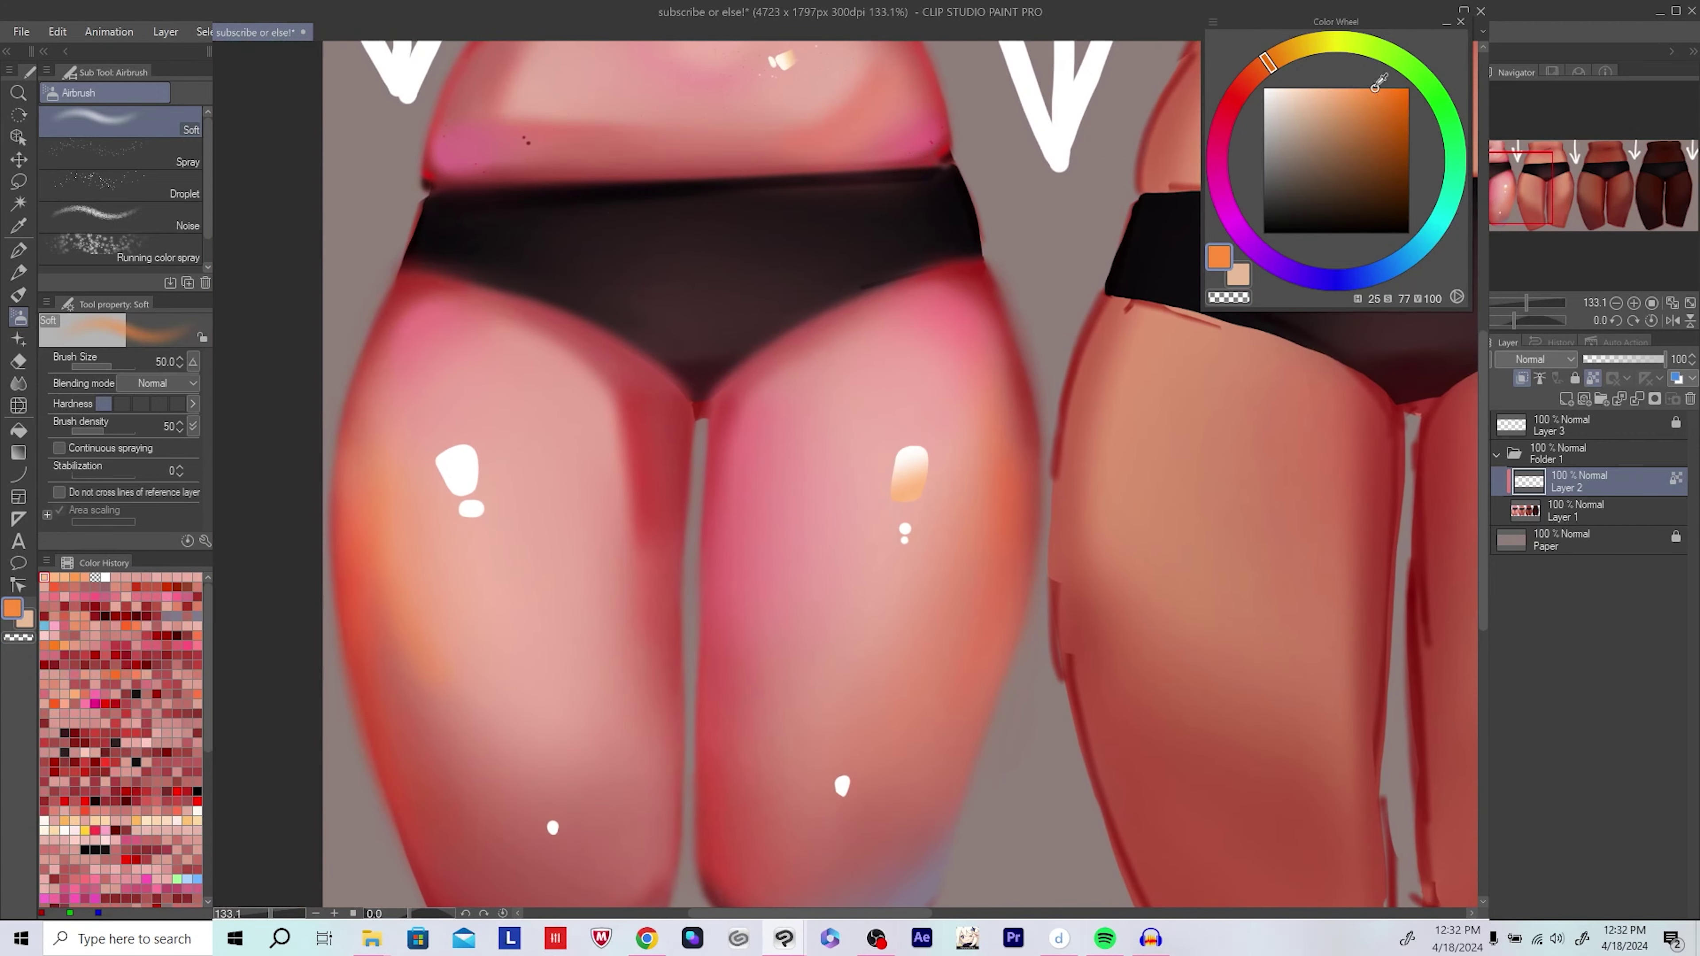
pyautogui.moveTo(485, 493); pyautogui.dragTo(465, 465)
pyautogui.keyDown('alt'); pyautogui.click(462, 529); pyautogui.keyUp('alt')
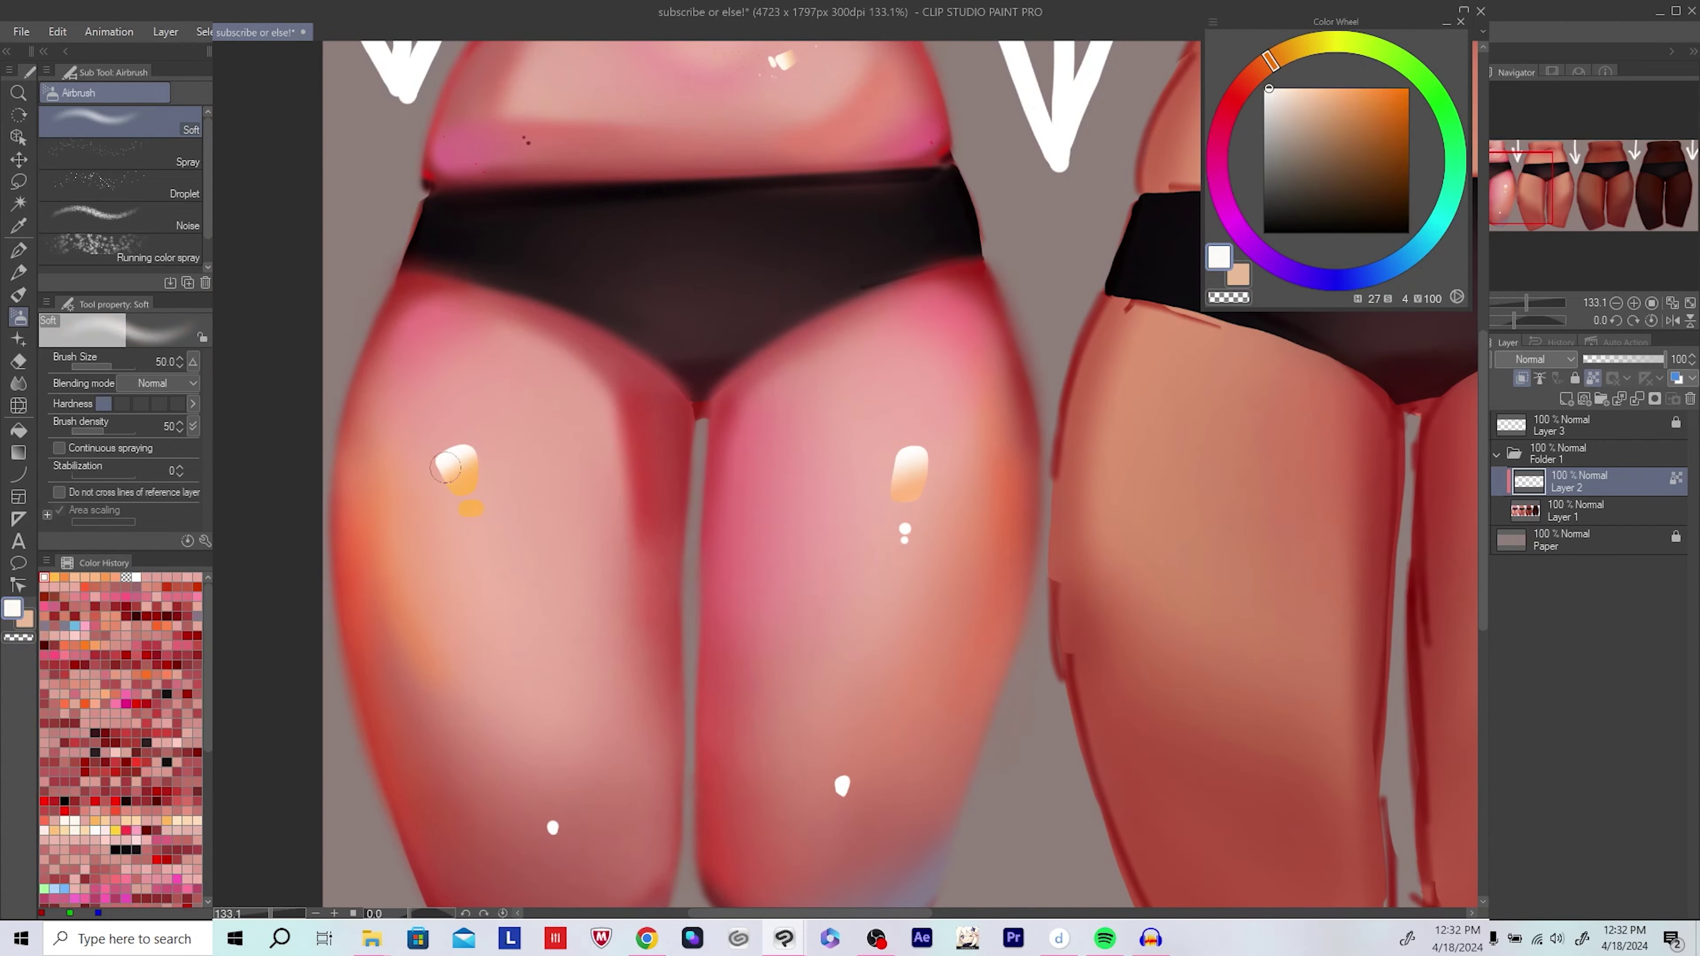
# Step: Tint the small highlight dots on the thighs with light orange (hue 26, saturation 72, value 100) using the airbrush at size 50
pyautogui.moveTo(1002, 403); pyautogui.dragTo(897, 402)
pyautogui.moveTo(949, 498); pyautogui.dragTo(949, 365)
pyautogui.moveTo(803, 410); pyautogui.dragTo(806, 355)
pyautogui.keyDown('alt'); pyautogui.click(806, 355); pyautogui.keyUp('alt')
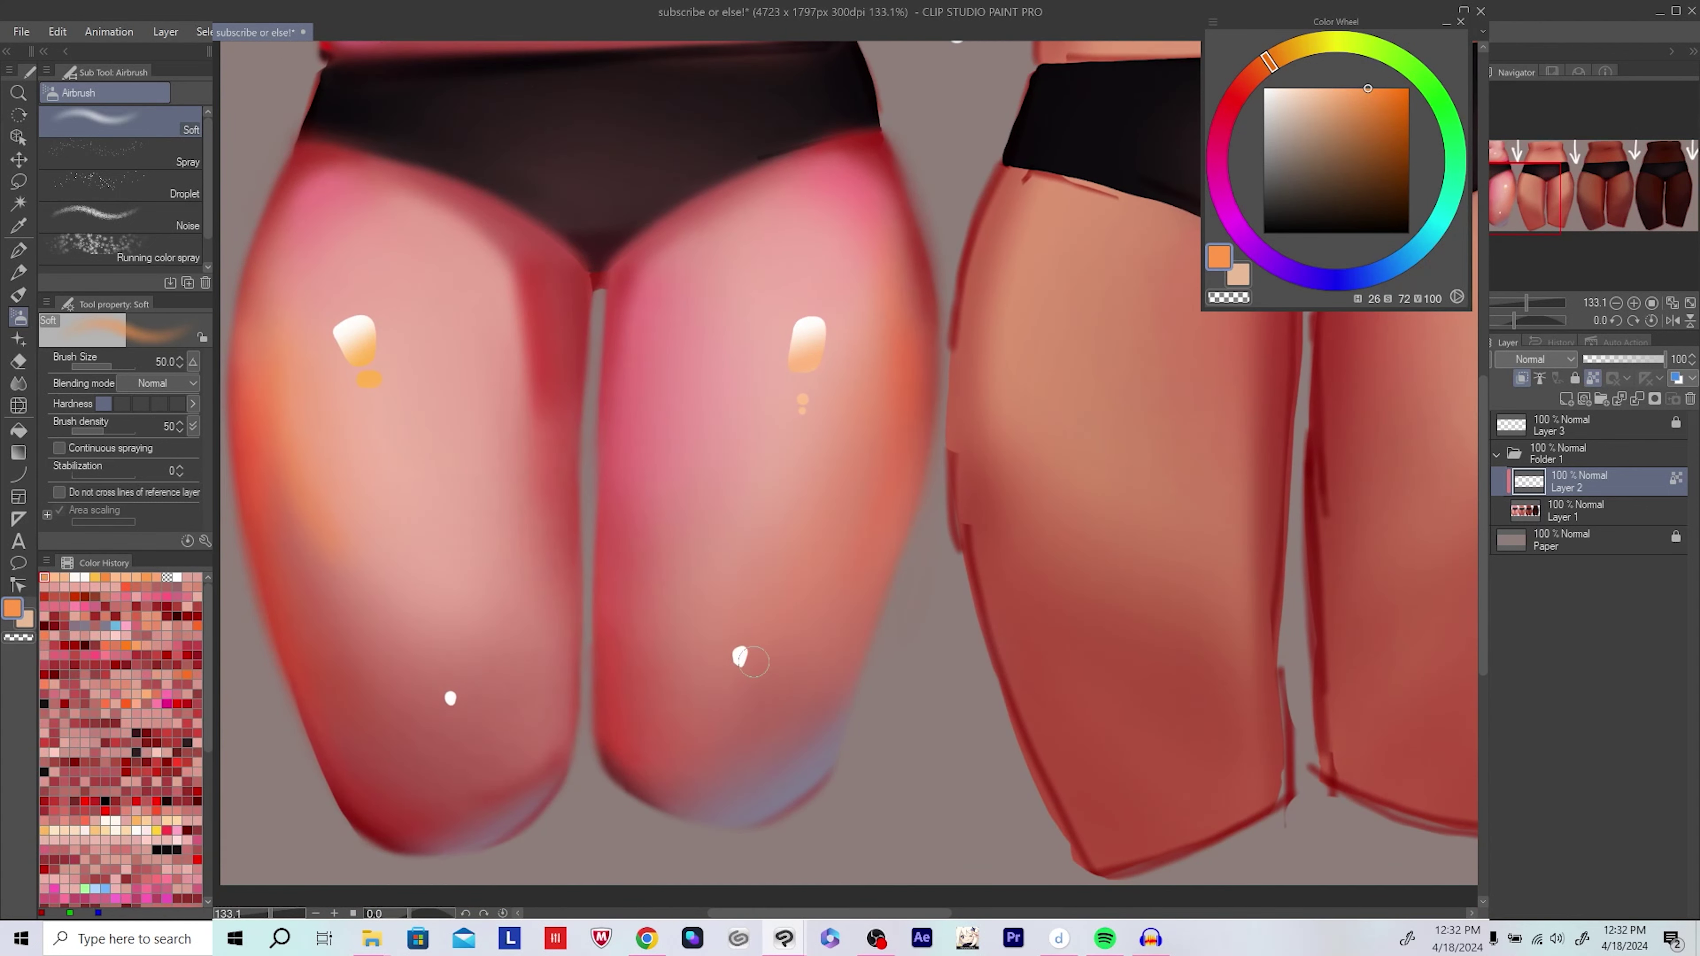
# Step: Tint the small knee highlights on the lightest figure with a sampled light orange, using the soft airbrush at size 30
pyautogui.keyDown('alt'); pyautogui.click(475, 697); pyautogui.keyUp('alt')
pyautogui.press('[')
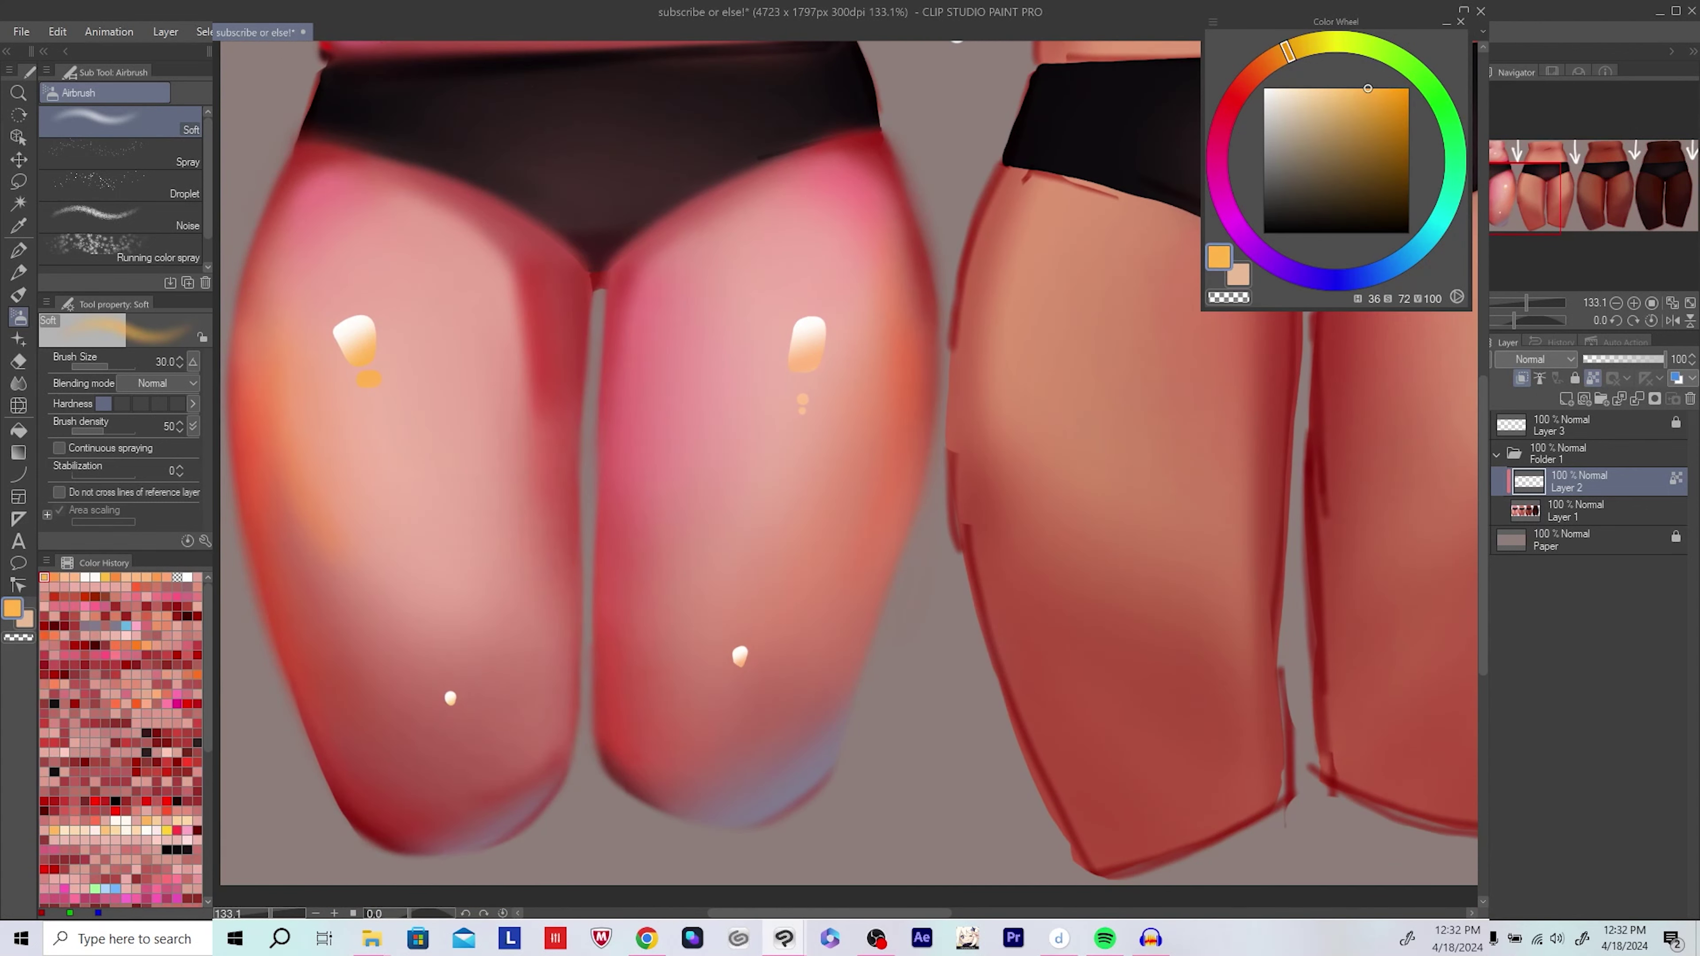
pyautogui.scroll(-3, 1197, 806)
pyautogui.scroll(4, 1133, 570)
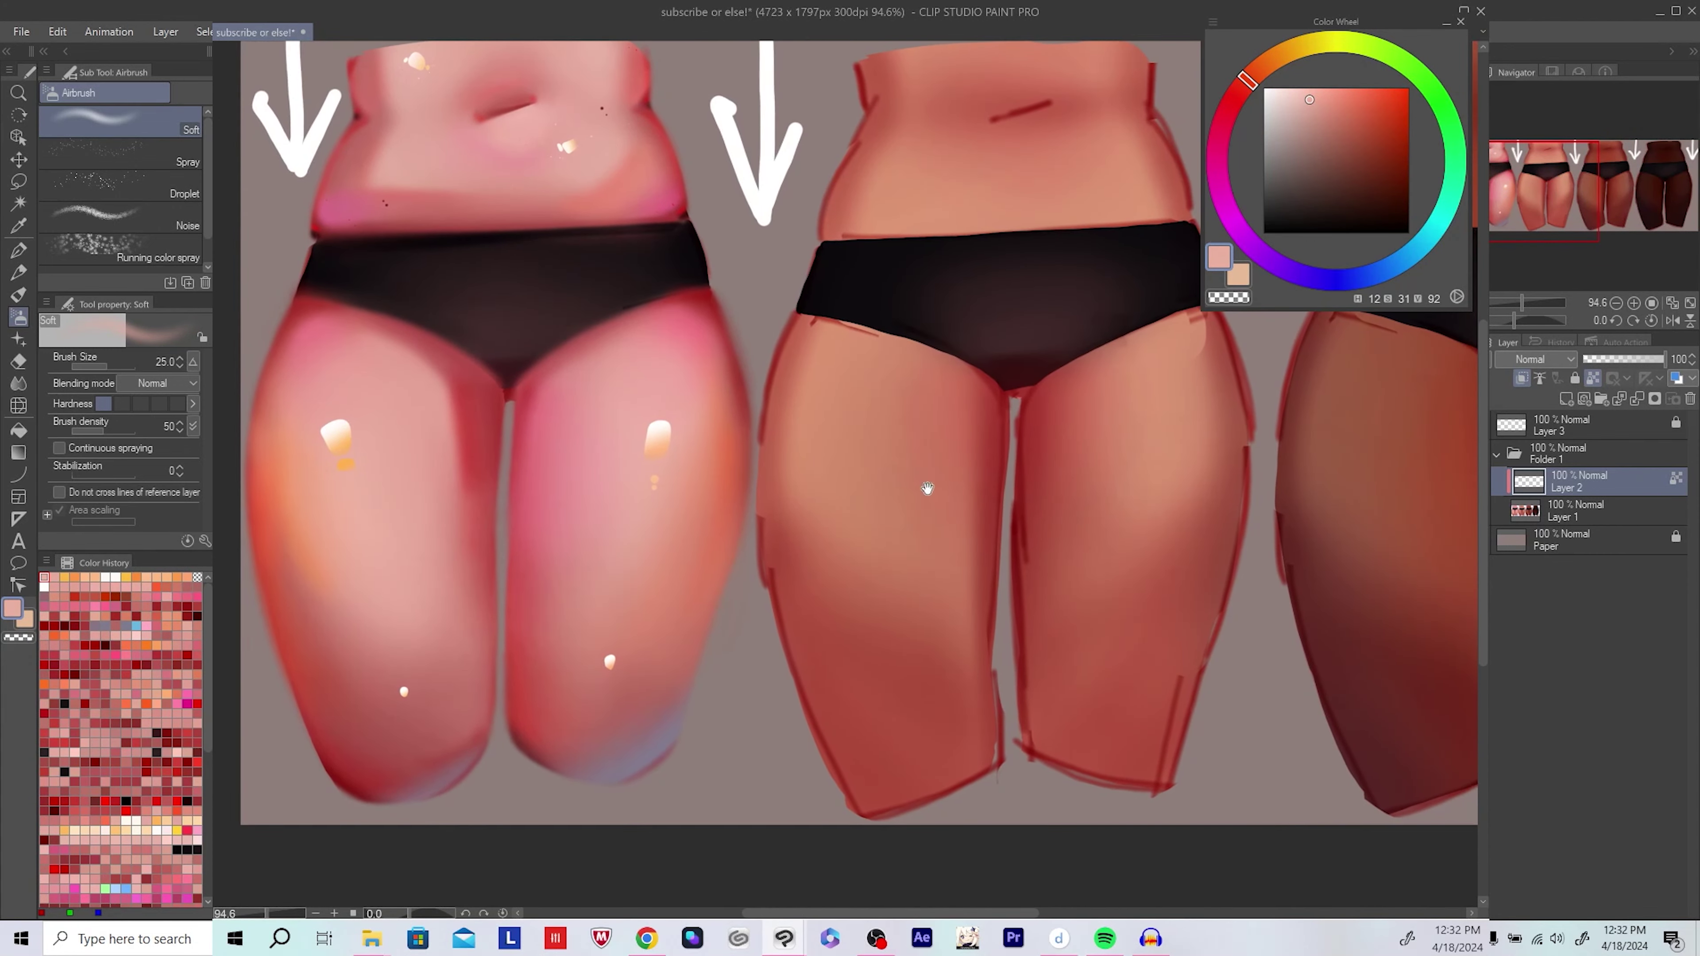
# Step: Save the illustration and add a clipped layer directly above Layer 1 for more thigh shading
pyautogui.keyDown('alt'); pyautogui.click(617, 583); pyautogui.keyUp('alt')
pyautogui.scroll(-3, 617, 583)
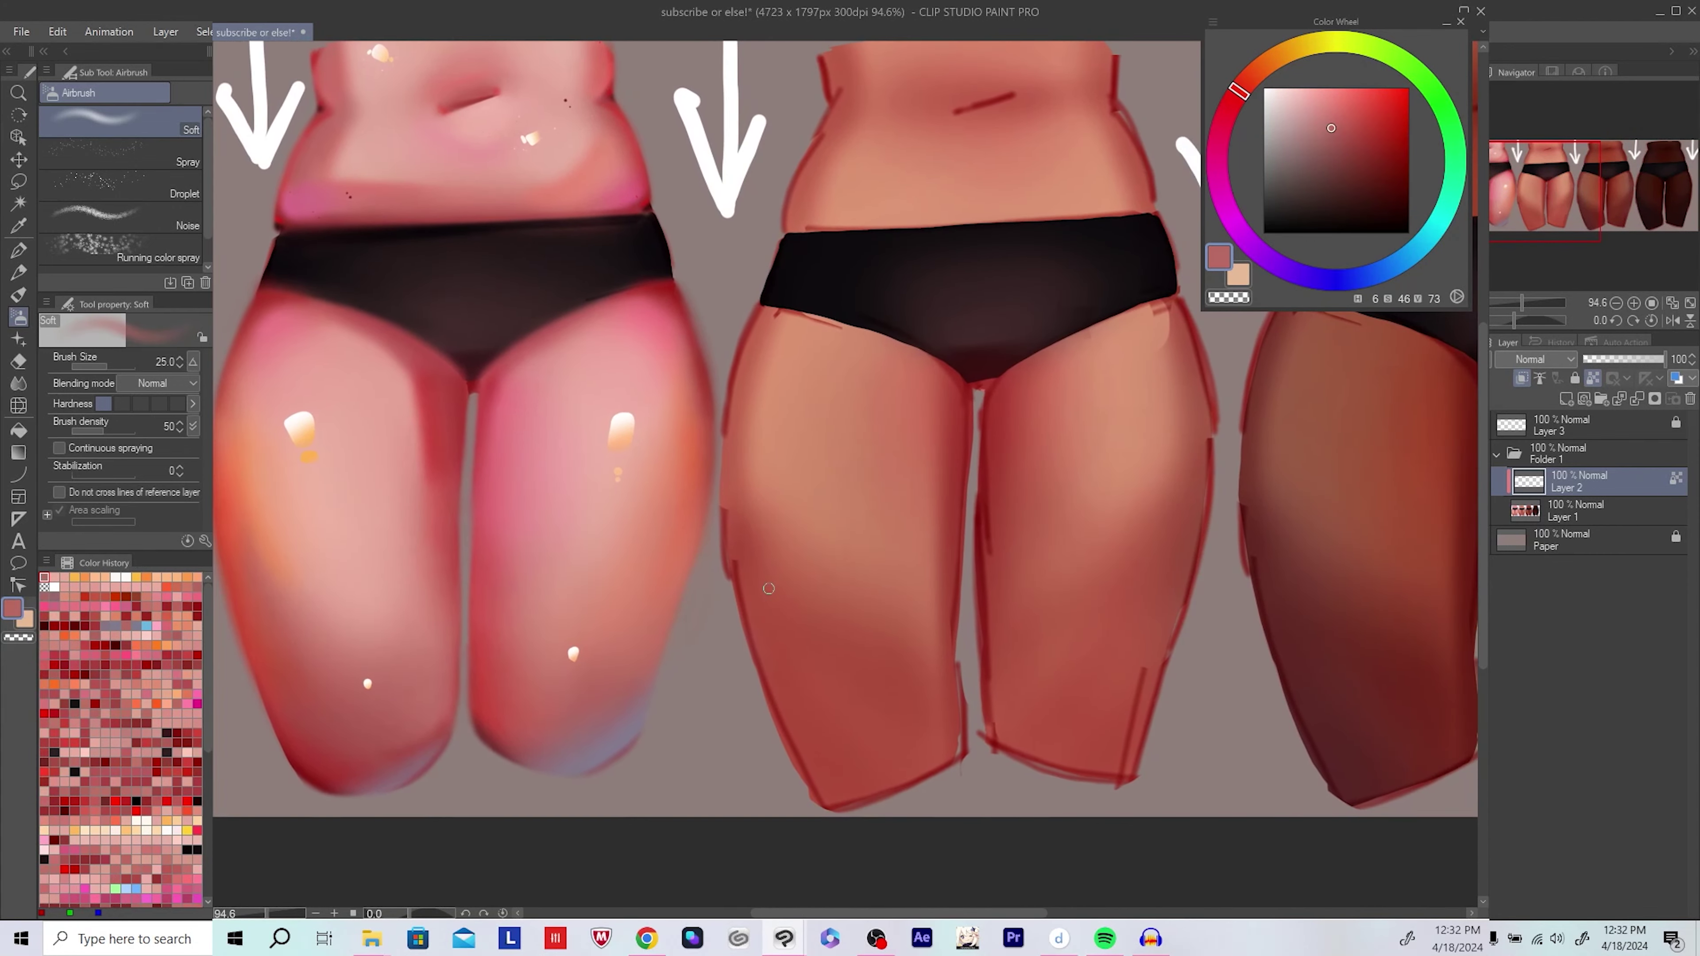
pyautogui.hotkey('ctrl', 's')
pyautogui.scroll(1, 664, 589)
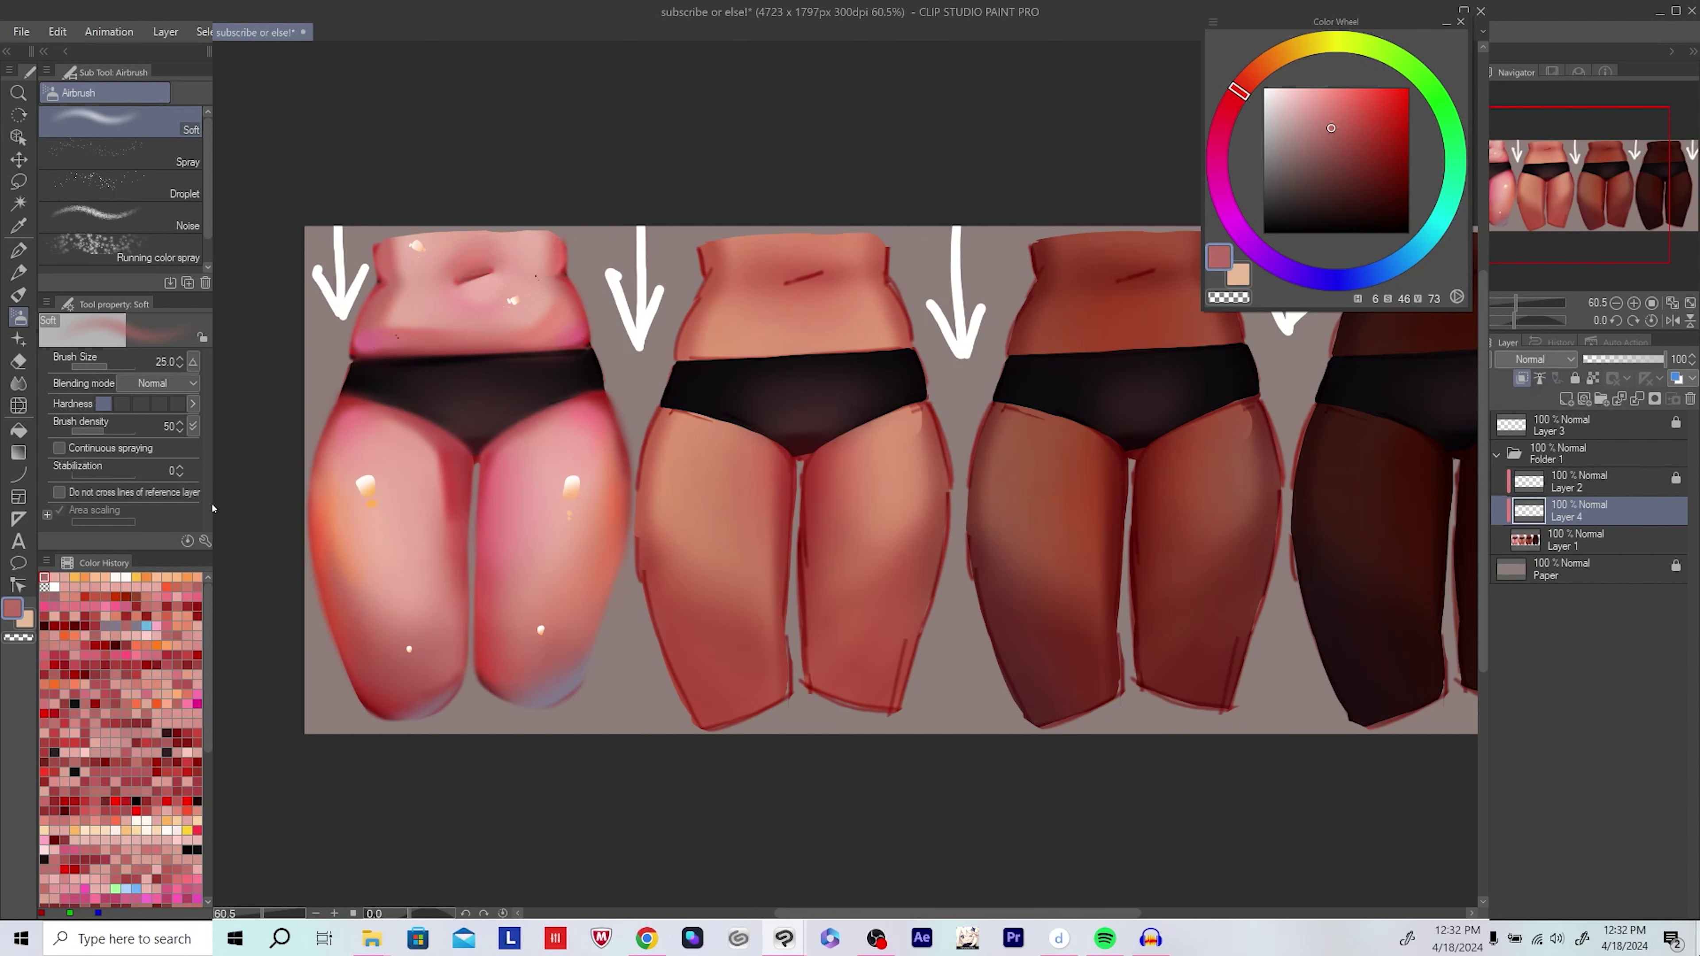
# Step: Airbrush red shading along the lower thigh of the lightest figure at brush size 60, using reds based on its skin
pyautogui.scroll(3, 391, 441)
pyautogui.keyDown('alt'); pyautogui.click(391, 442); pyautogui.keyUp('alt')
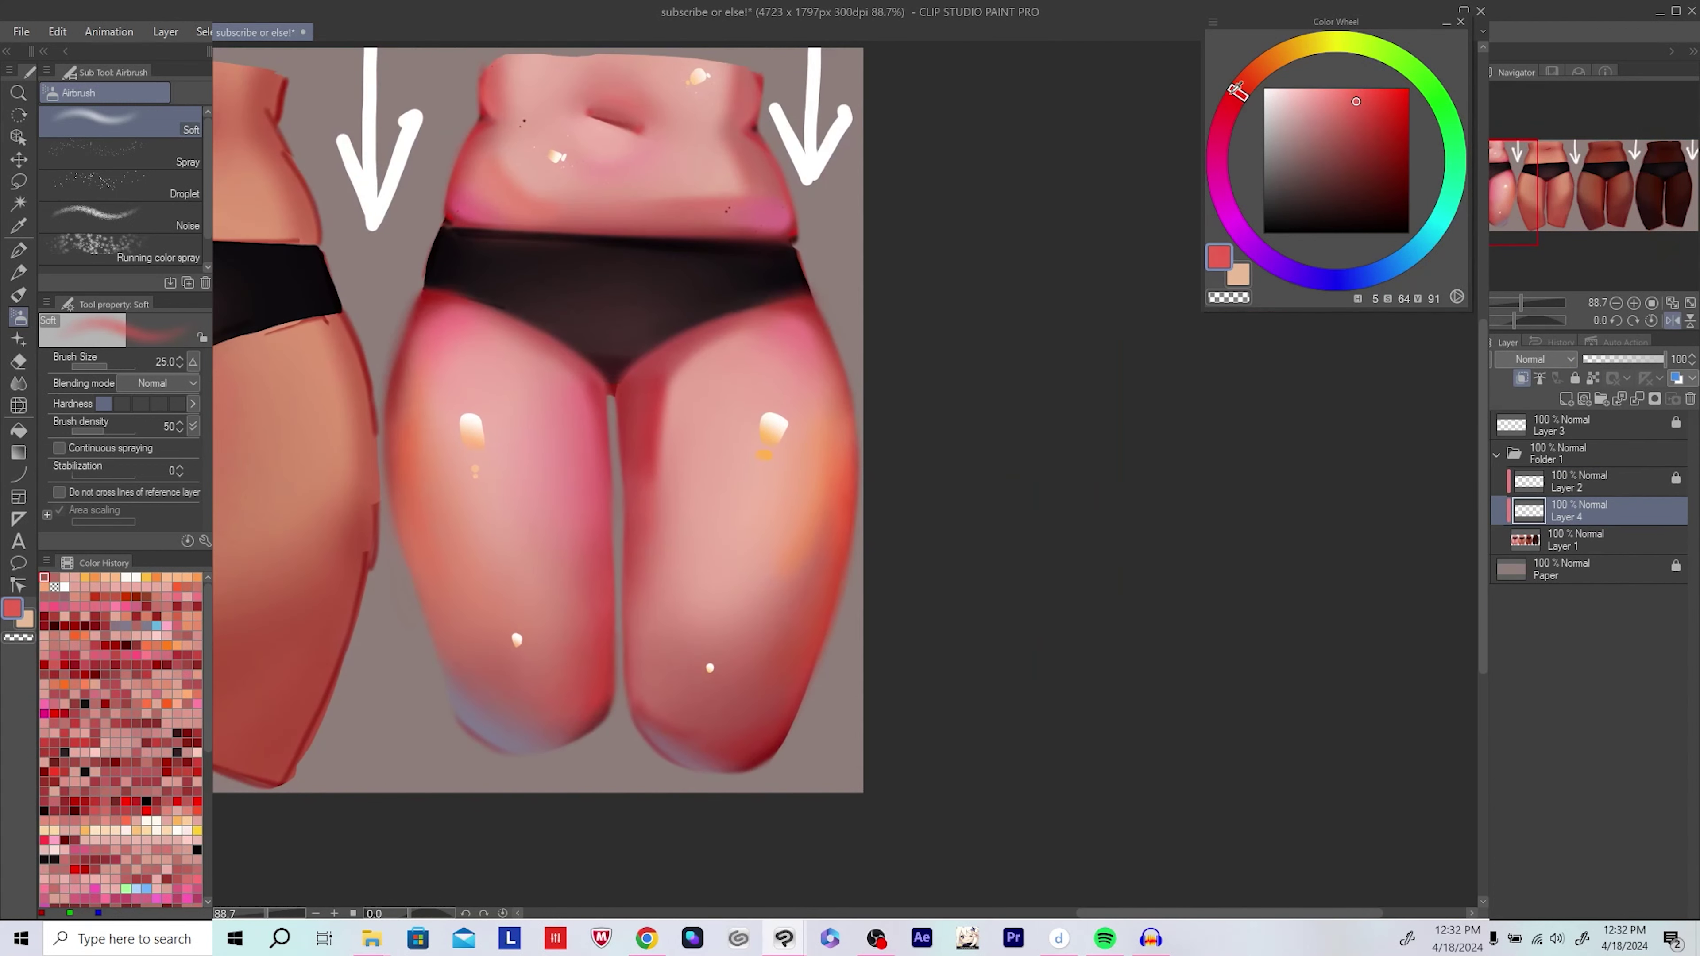
pyautogui.moveTo(1237, 91); pyautogui.dragTo(1232, 101)
pyautogui.press(']')
pyautogui.press(']')
pyautogui.press(']')
pyautogui.press(']')
pyautogui.moveTo(456, 694)
pyautogui.mouseDown()
pyautogui.moveTo(487, 693)
pyautogui.moveTo(498, 720)
pyautogui.mouseUp()
pyautogui.keyDown('alt'); pyautogui.click(488, 683); pyautogui.keyUp('alt')
pyautogui.scroll(-3, 501, 776)
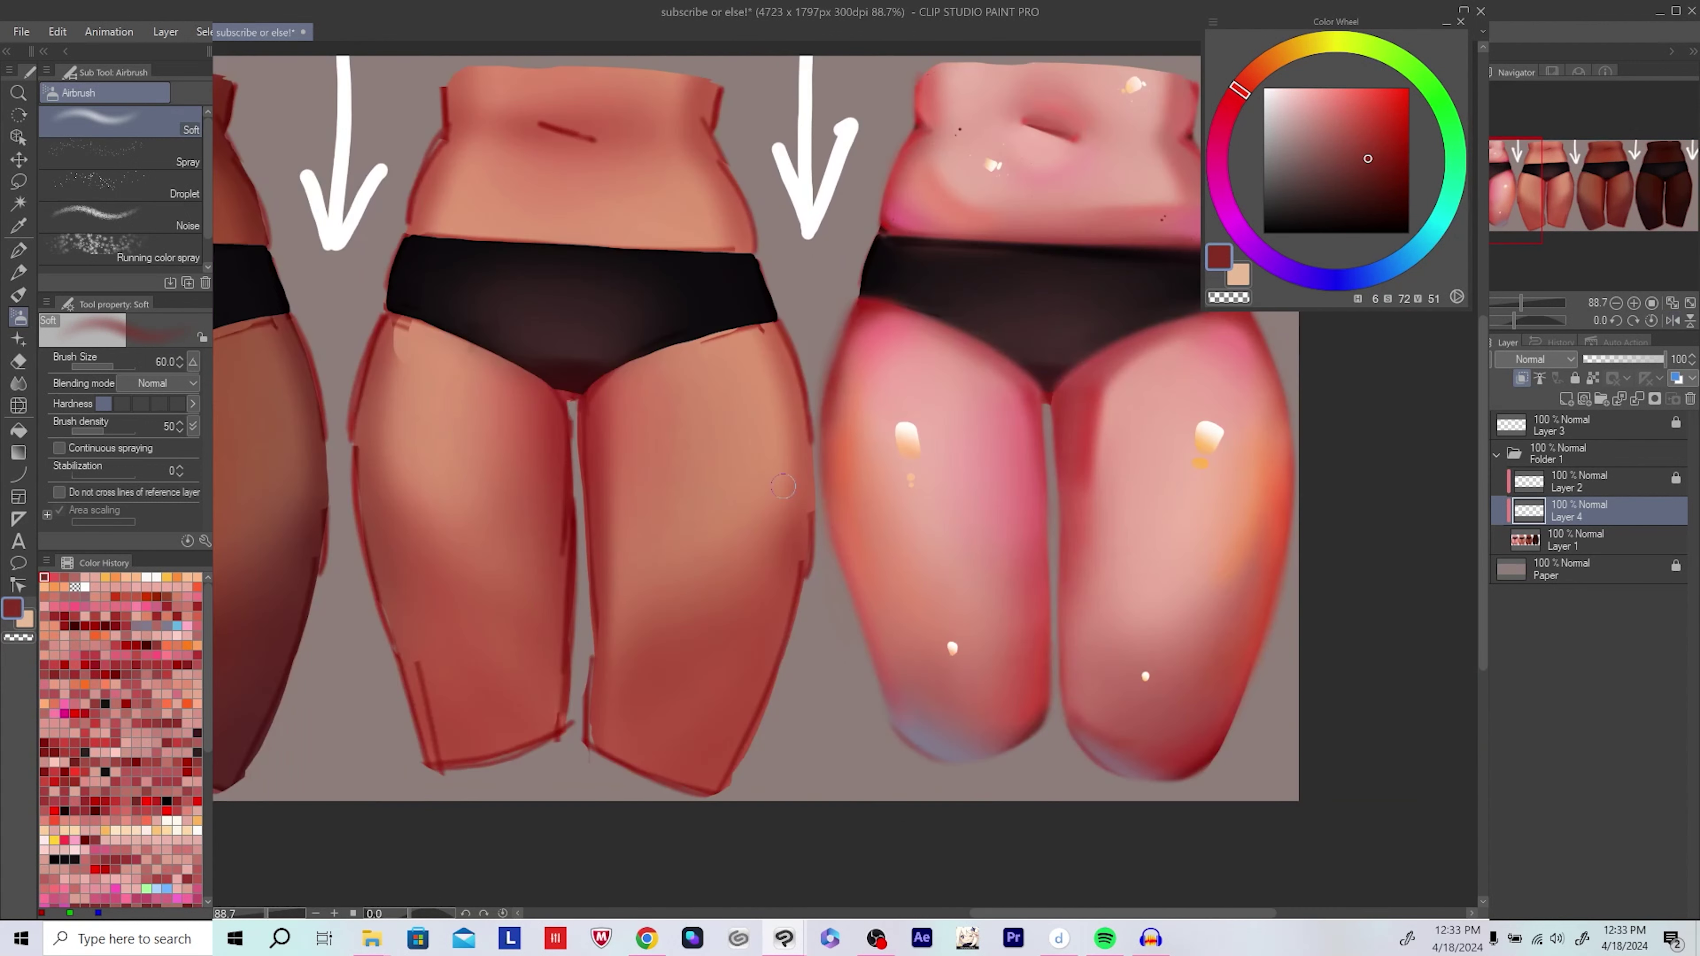
pyautogui.scroll(1, 781, 578)
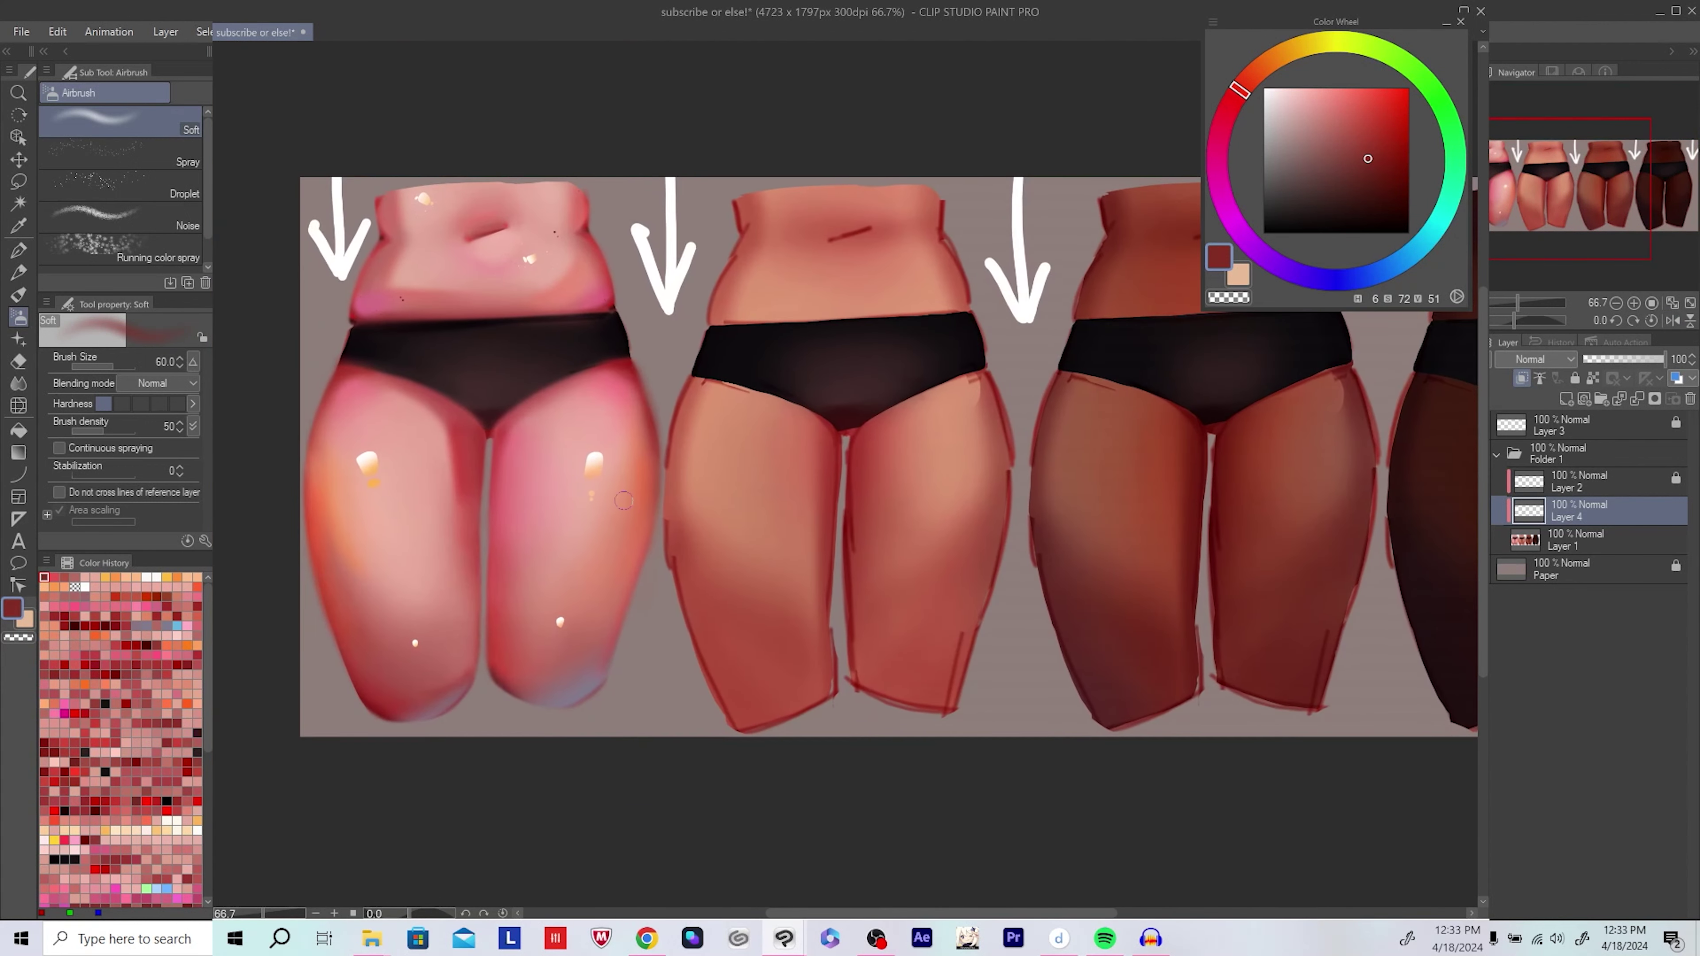
# Step: Deepen the lower ends of the lightest figure's thighs with a sampled dark red at brush size 100
pyautogui.keyDown('alt'); pyautogui.click(619, 618); pyautogui.keyUp('alt')
pyautogui.keyDown('alt'); pyautogui.click(583, 707); pyautogui.keyUp('alt')
pyautogui.press('h')
pyautogui.moveTo(1279, 691); pyautogui.dragTo(763, 691)
pyautogui.keyDown('alt'); pyautogui.click(764, 691); pyautogui.keyUp('alt')
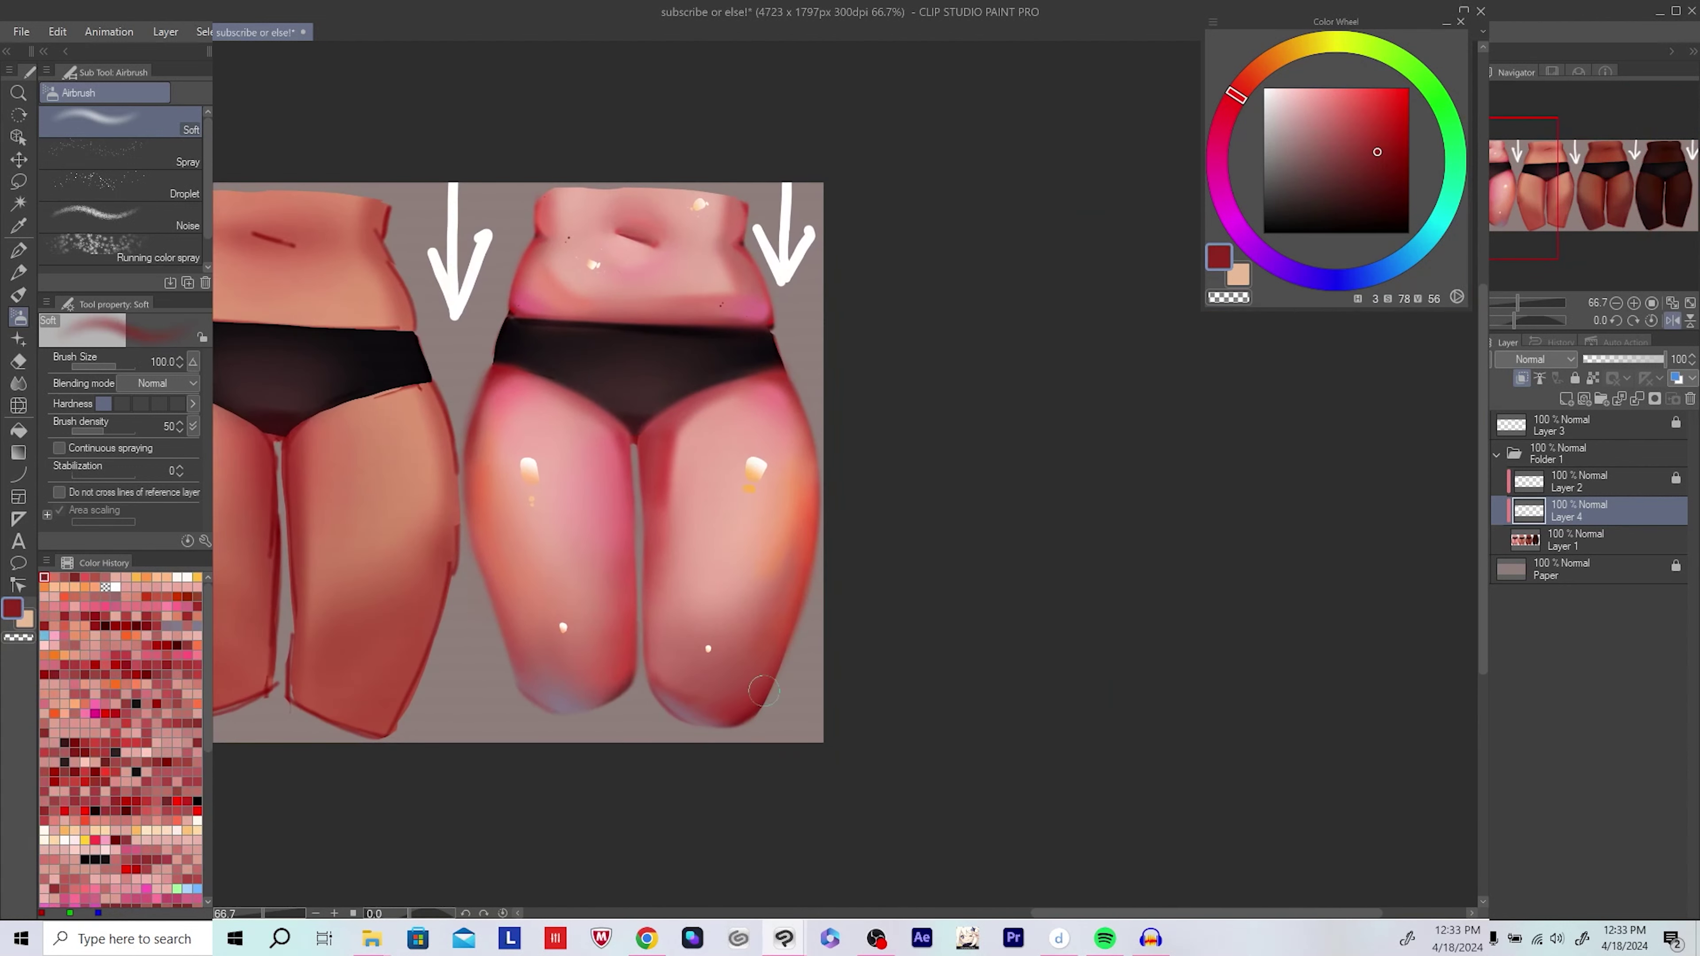
# Step: Refine the lower thigh edges with a dark red of hue 360 at brush size 50, and save the illustration
pyautogui.press('h')
pyautogui.press('[')
pyautogui.press('[')
pyautogui.press('[')
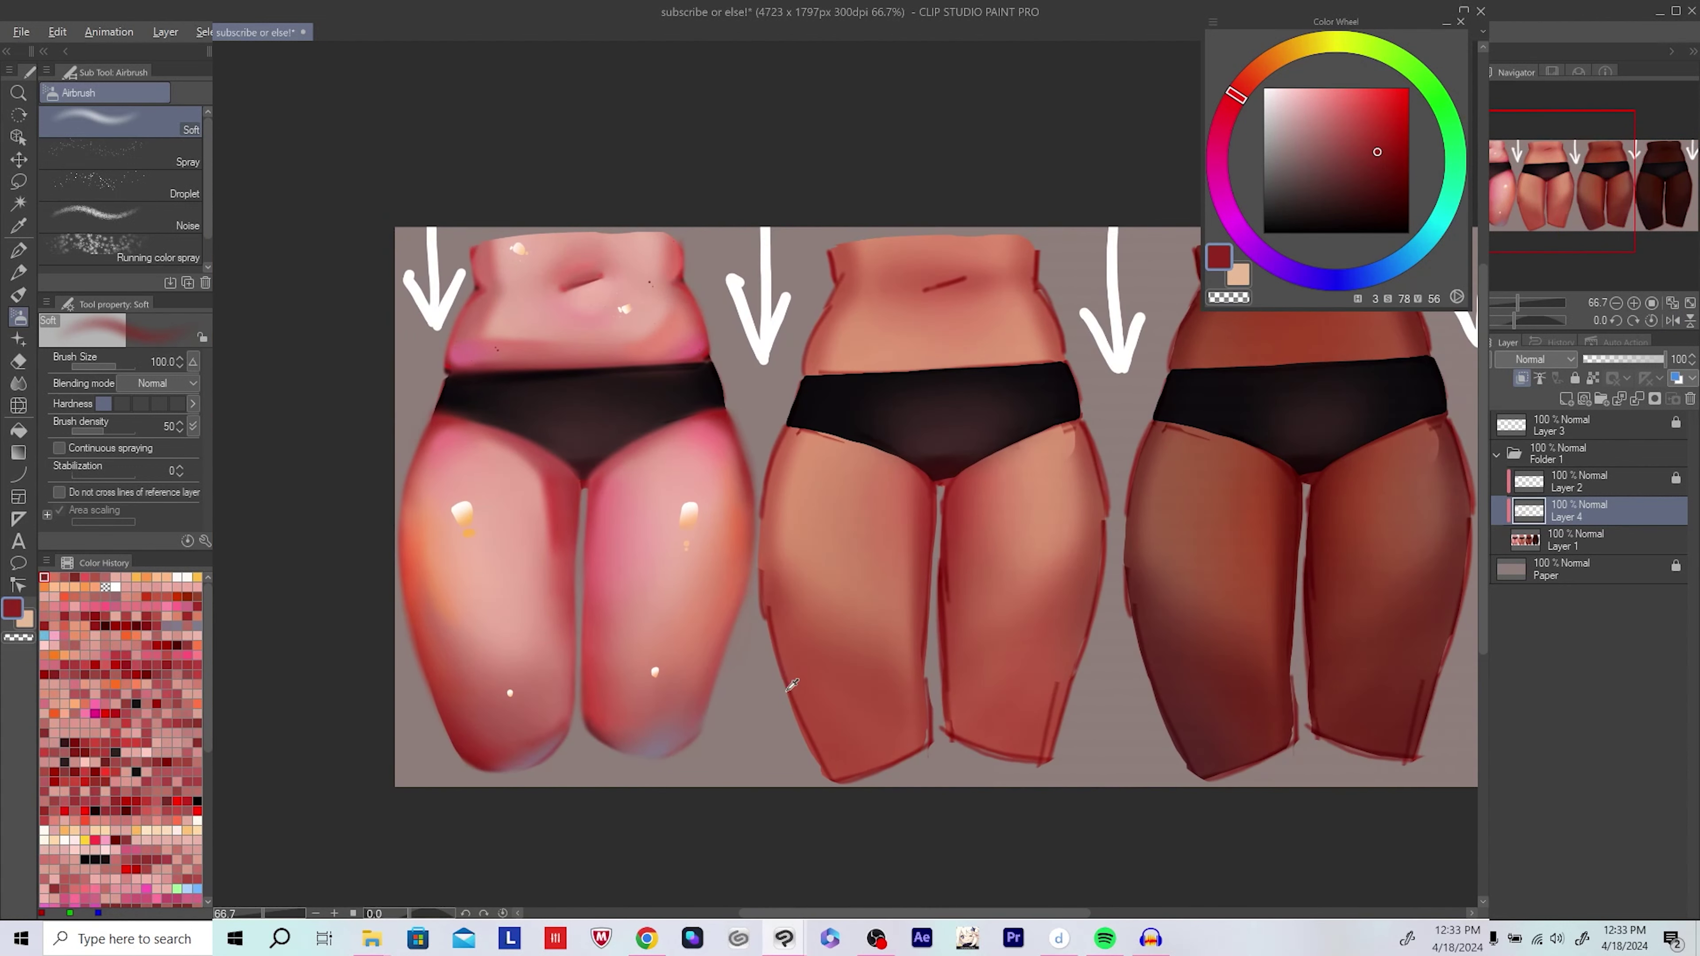
pyautogui.click(1372, 154)
pyautogui.press('[')
pyautogui.hotkey('ctrl', 's')
pyautogui.scroll(-3, 637, 571)
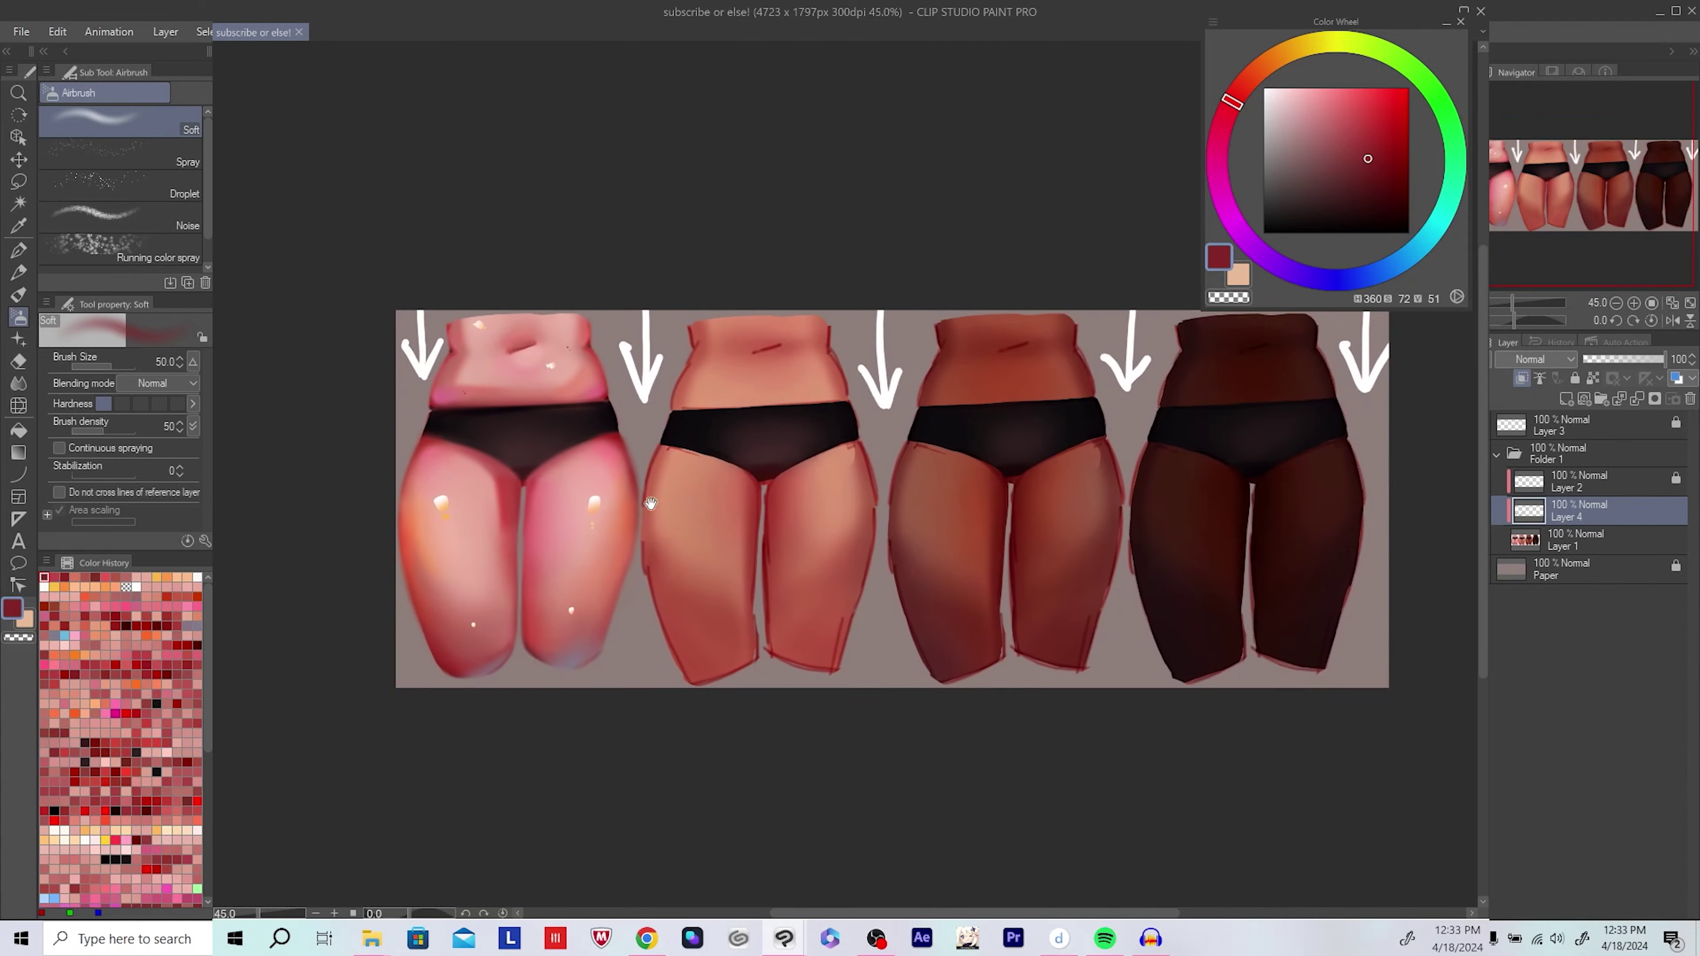
# Step: Check the figures in a mirrored view and merge Layer 4 down into Layer 1
pyautogui.scroll(-1, 637, 571)
pyautogui.scroll(1, 645, 589)
pyautogui.press('h')
pyautogui.moveTo(645, 589); pyautogui.dragTo(415, 603)
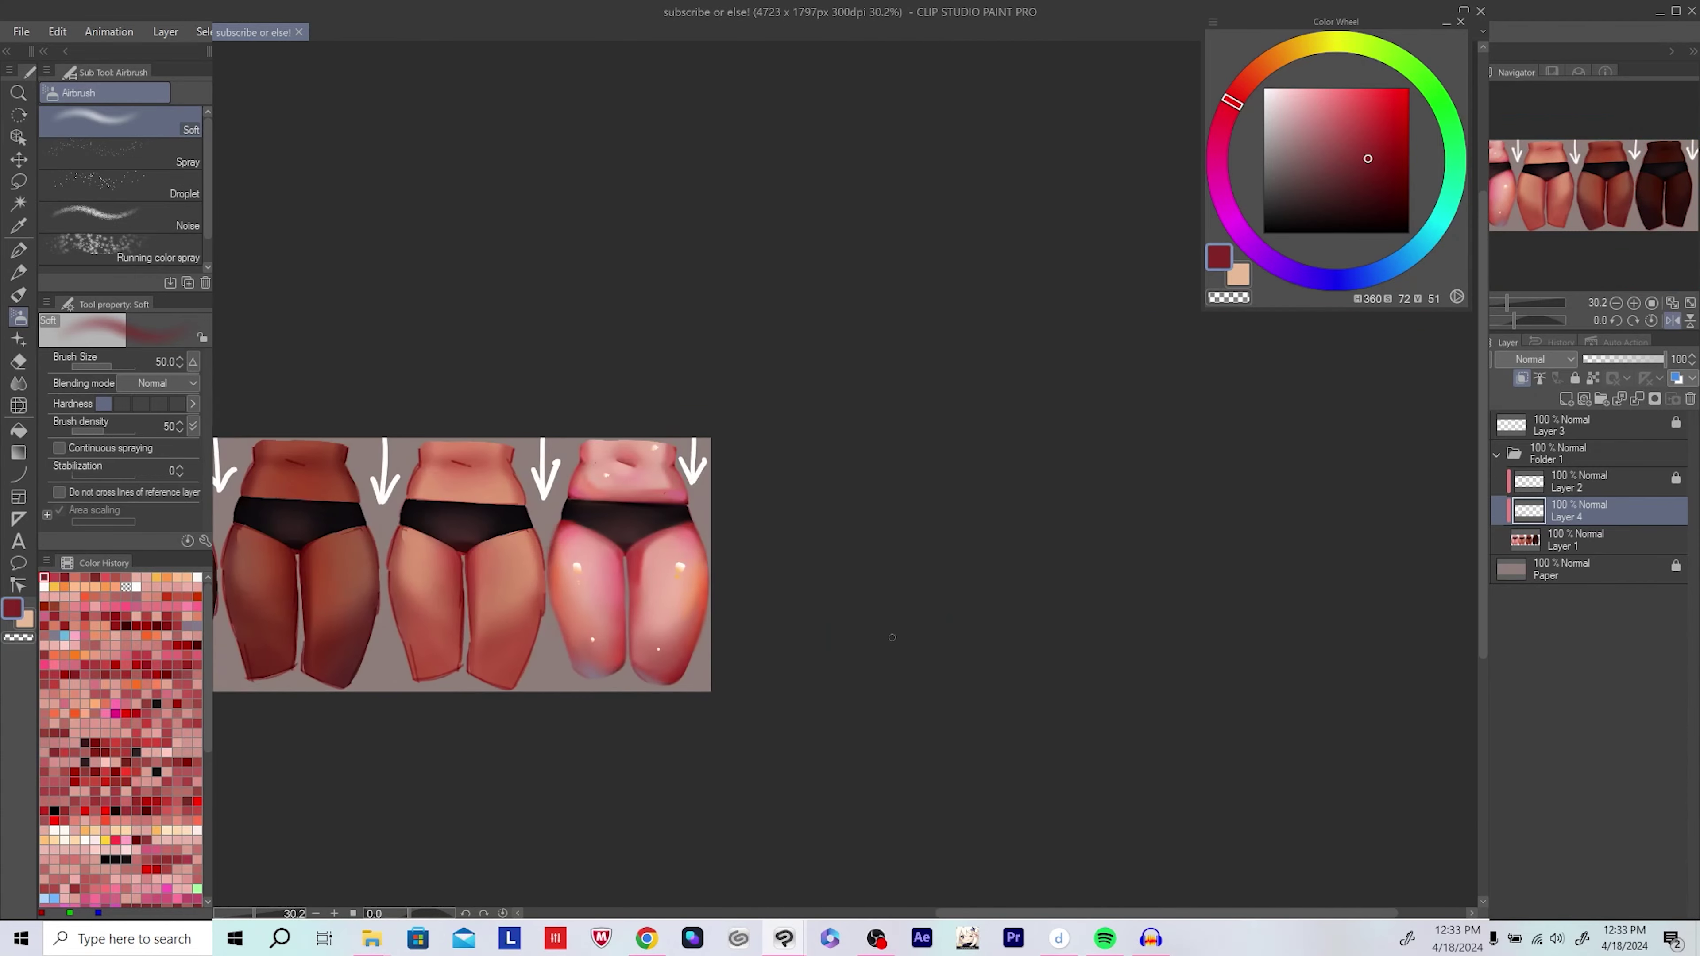
pyautogui.scroll(2, 461, 640)
pyautogui.hotkey('ctrl', 'e')
pyautogui.scroll(2, 747, 583)
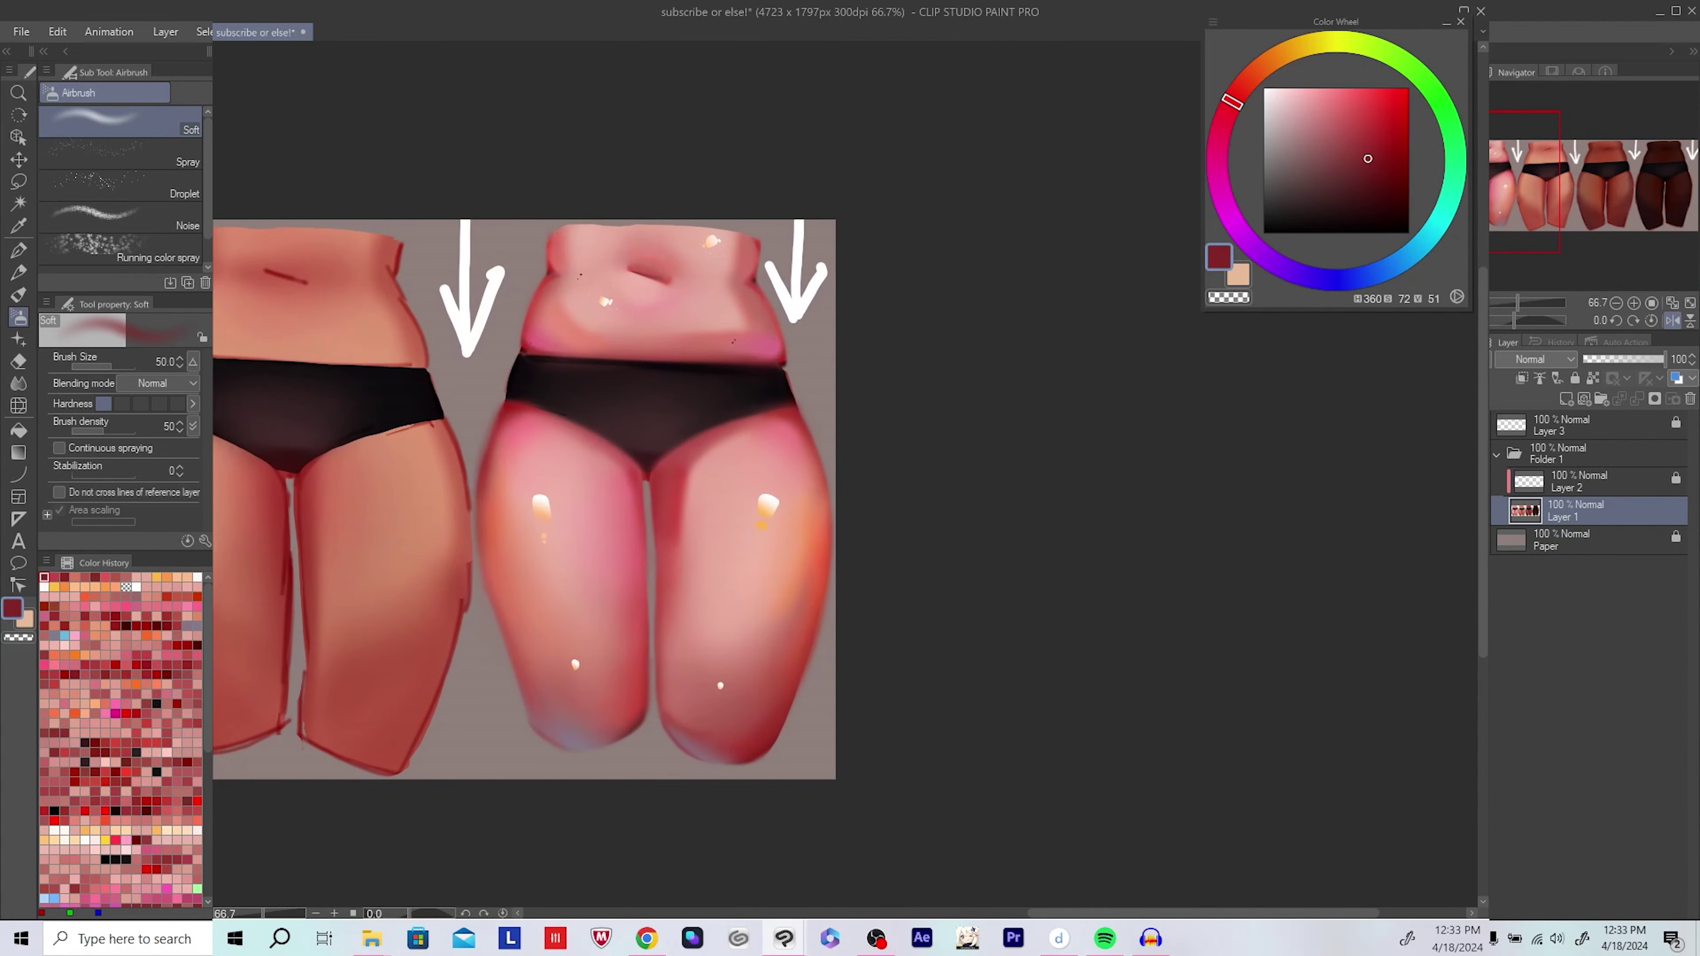
# Step: Add a clipped layer above Layer 1 and airbrush sampled salmon pink over the lightest figure's thighs at brush size 170
pyautogui.press(']')
pyautogui.press(']')
pyautogui.press(']')
pyautogui.press(']')
pyautogui.press(']')
pyautogui.keyDown('alt'); pyautogui.click(735, 622); pyautogui.keyUp('alt')
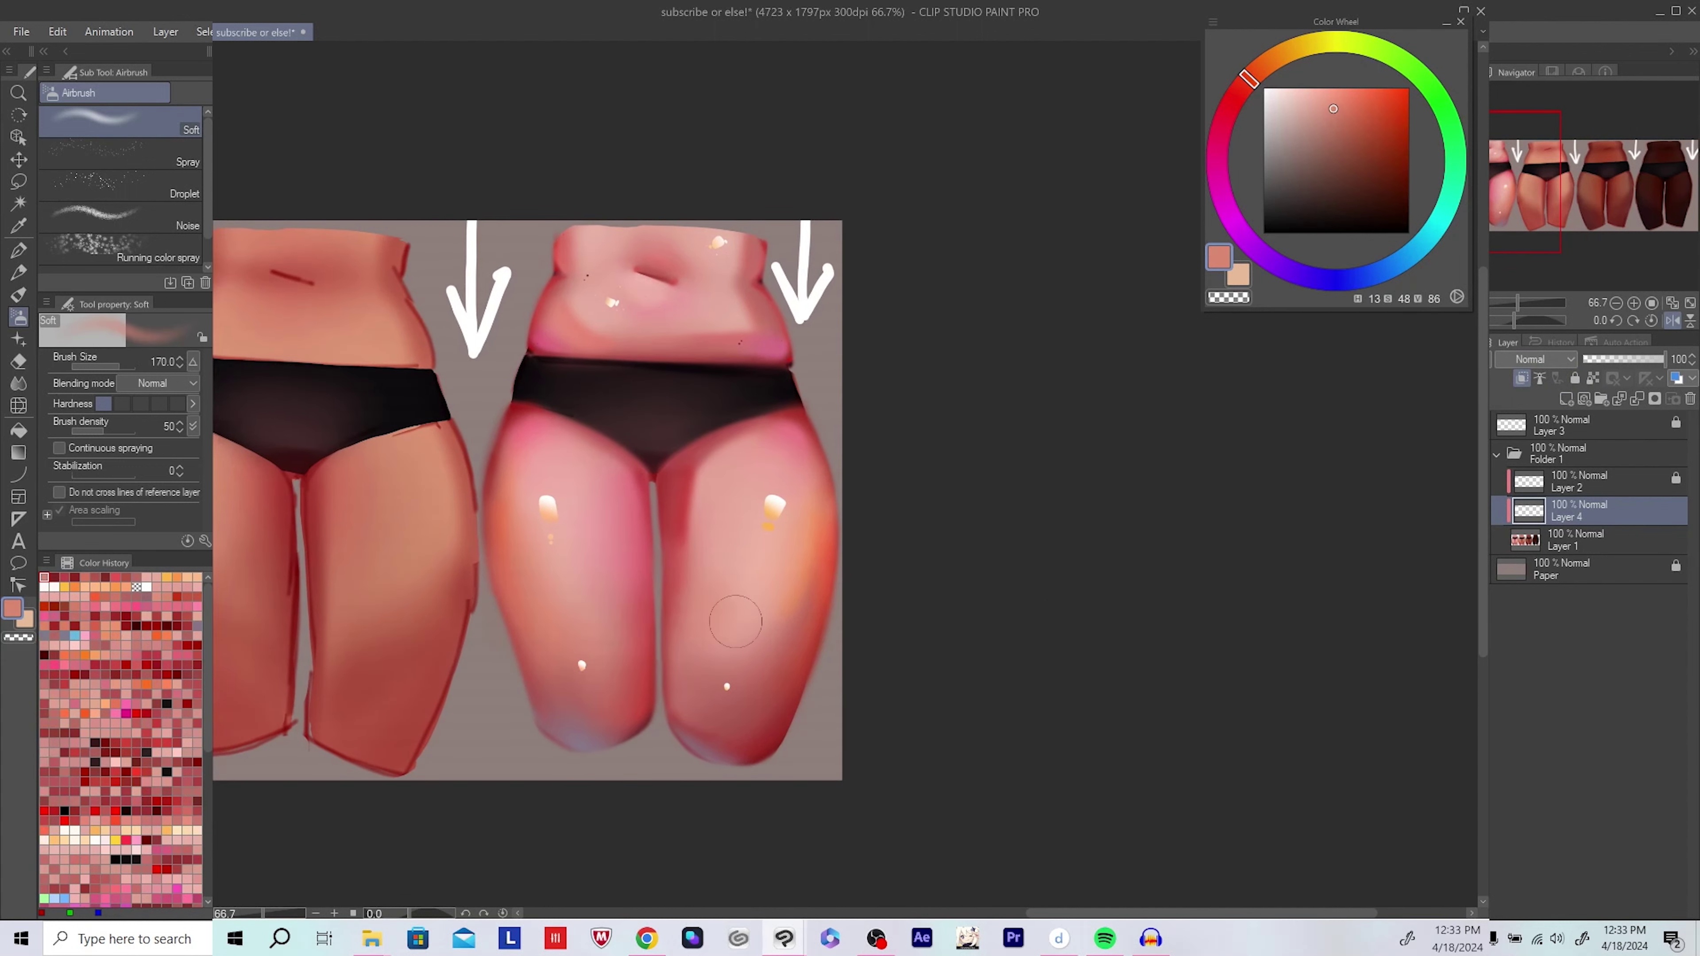
pyautogui.press('h')
pyautogui.press('h')
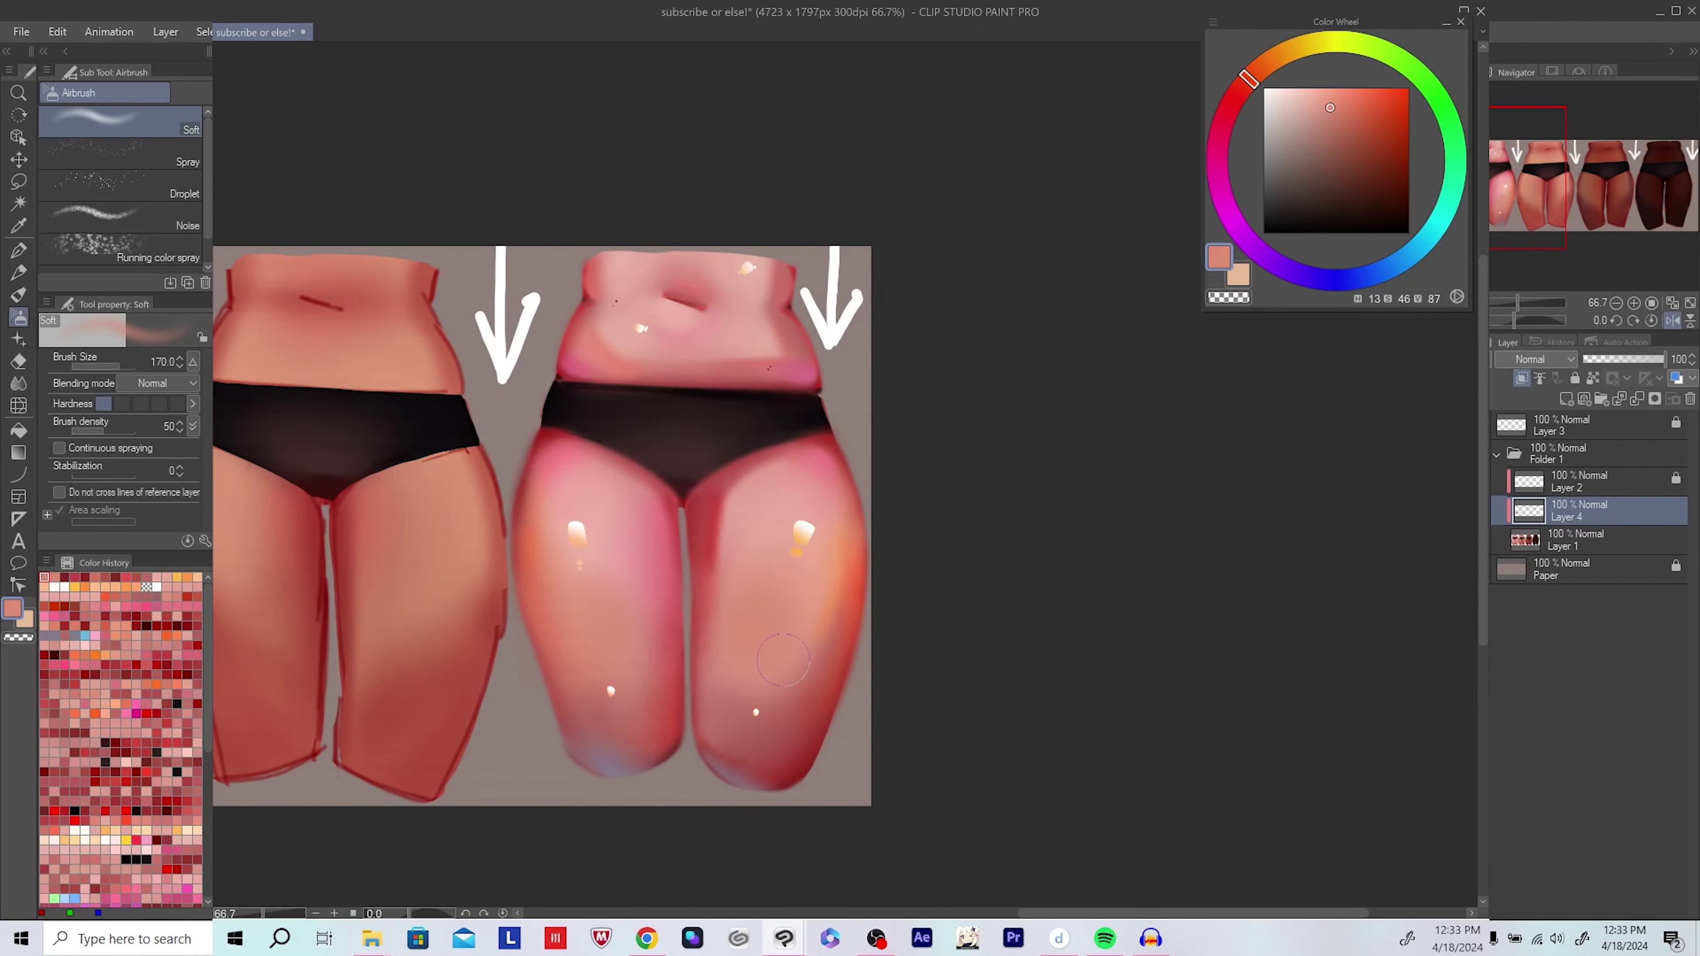
pyautogui.press('h')
pyautogui.press('h')
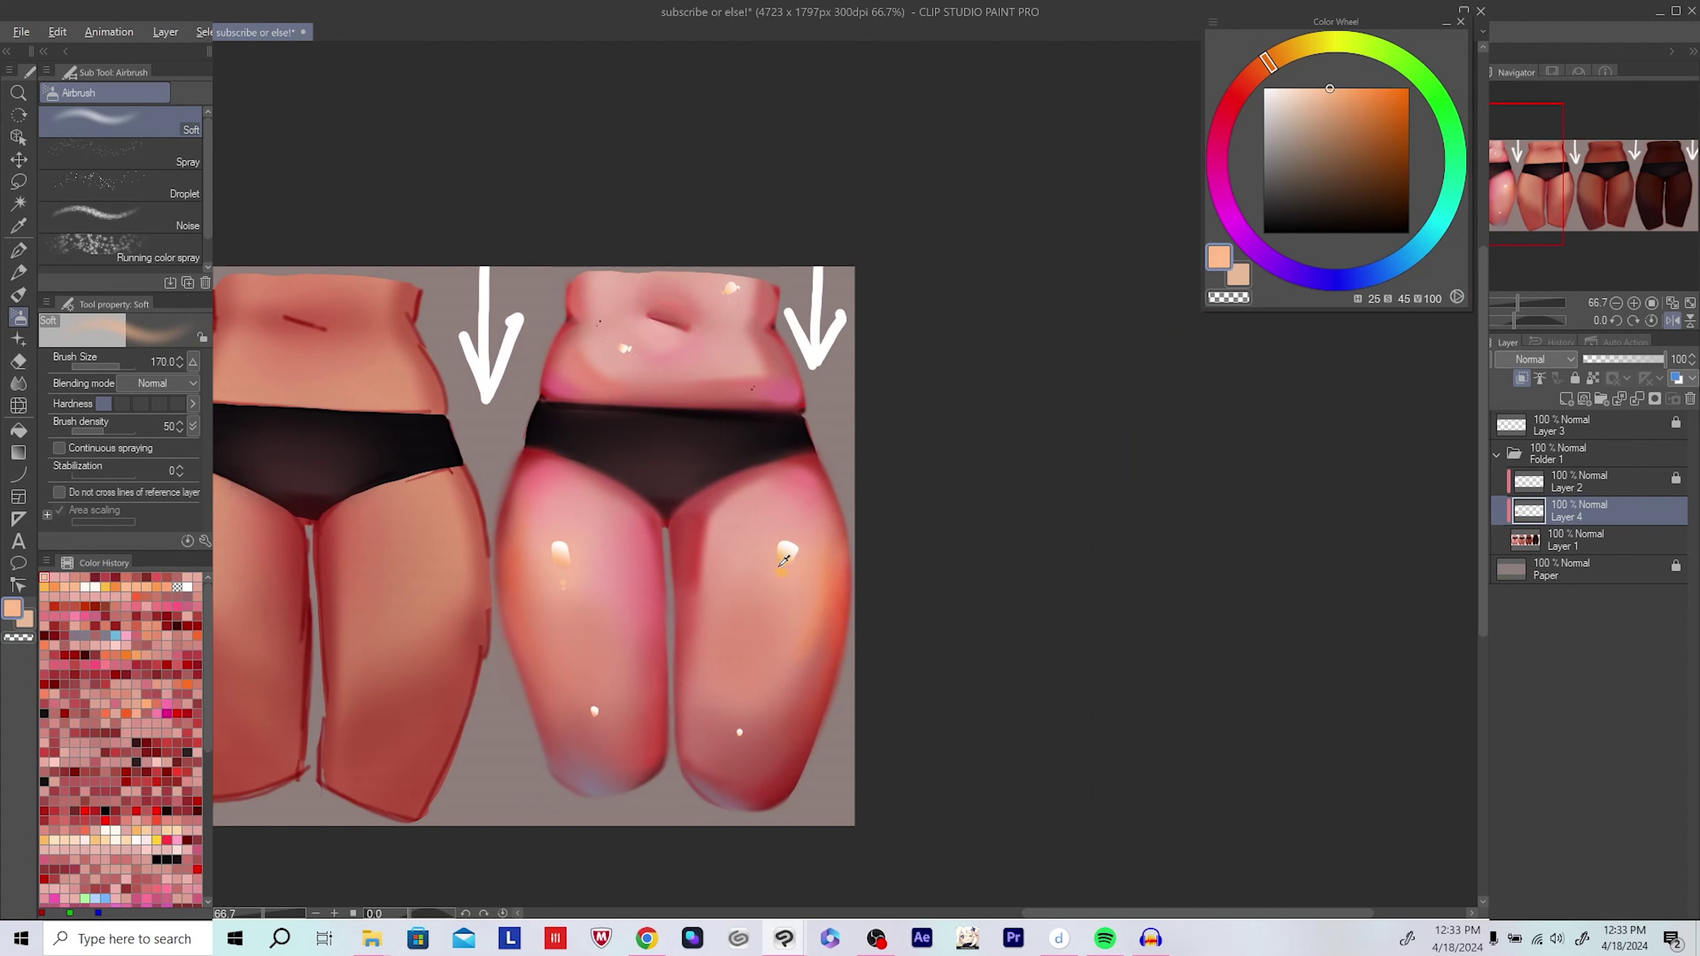
# Step: Blend sampled pink skin tones over the lightest figure's thighs at size 170 and merge the shading layer into Layer 1
pyautogui.keyDown('alt'); pyautogui.click(745, 600); pyautogui.keyUp('alt')
pyautogui.scroll(-3, 745, 600)
pyautogui.press('h')
pyautogui.moveTo(602, 589); pyautogui.dragTo(737, 589)
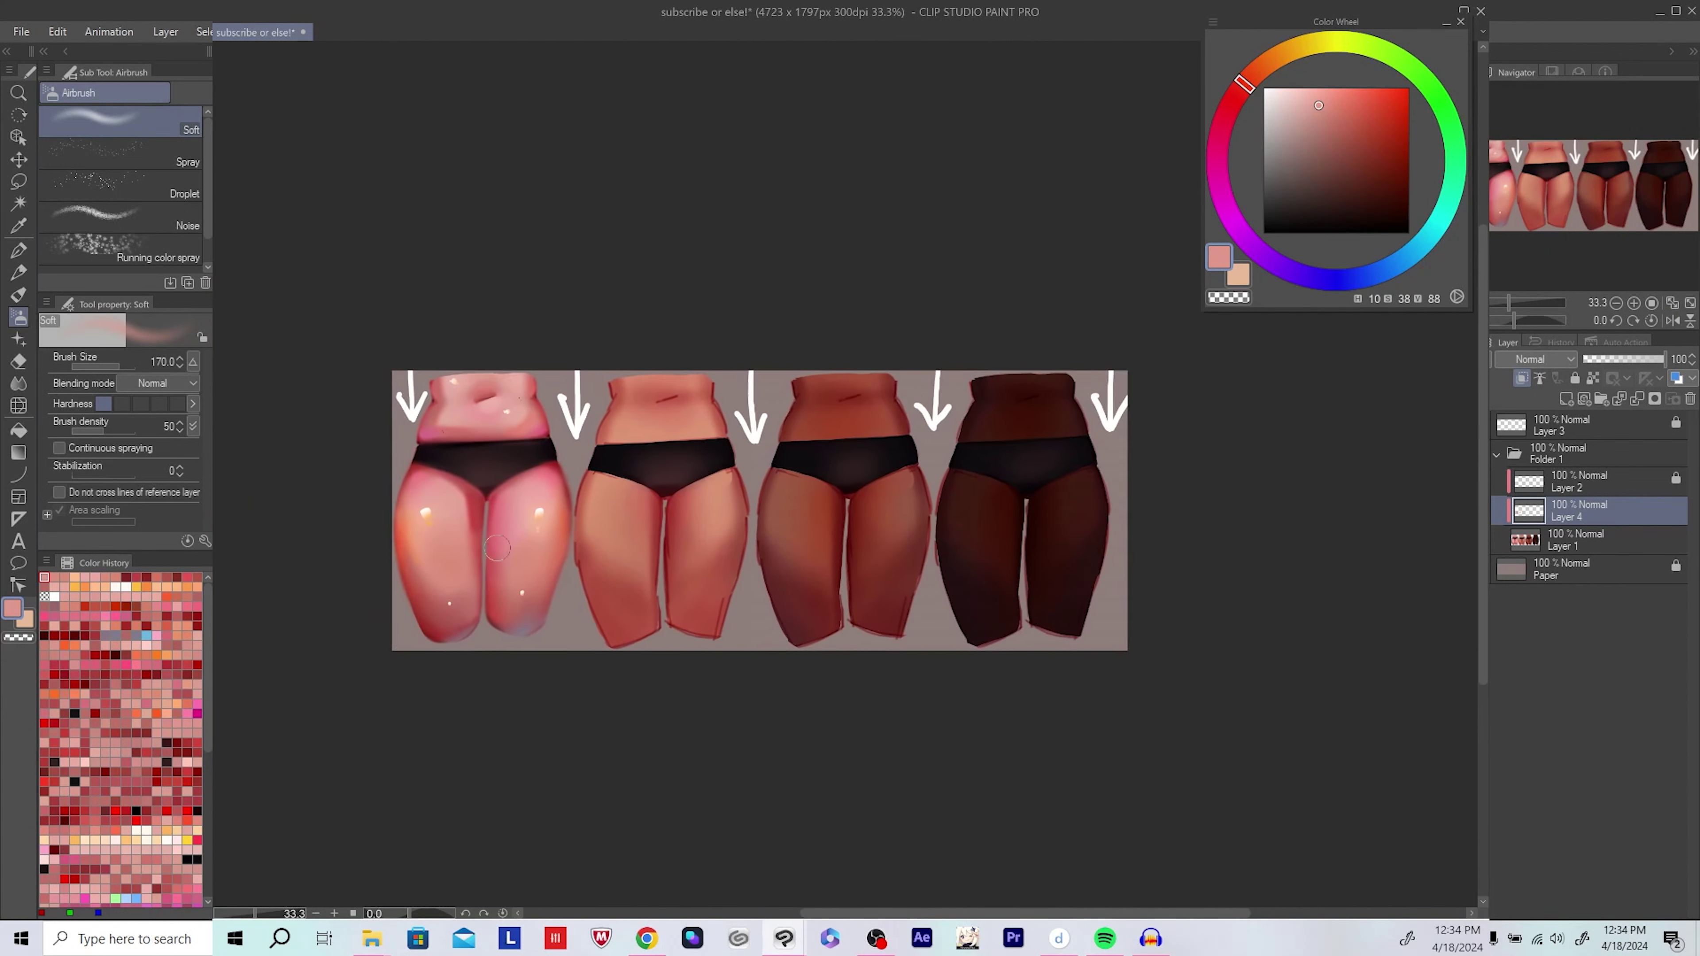
pyautogui.scroll(3, 514, 591)
pyautogui.keyDown('alt'); pyautogui.click(514, 591); pyautogui.keyUp('alt')
pyautogui.moveTo(681, 512); pyautogui.dragTo(711, 507)
pyautogui.keyDown('alt'); pyautogui.click(482, 637); pyautogui.keyUp('alt')
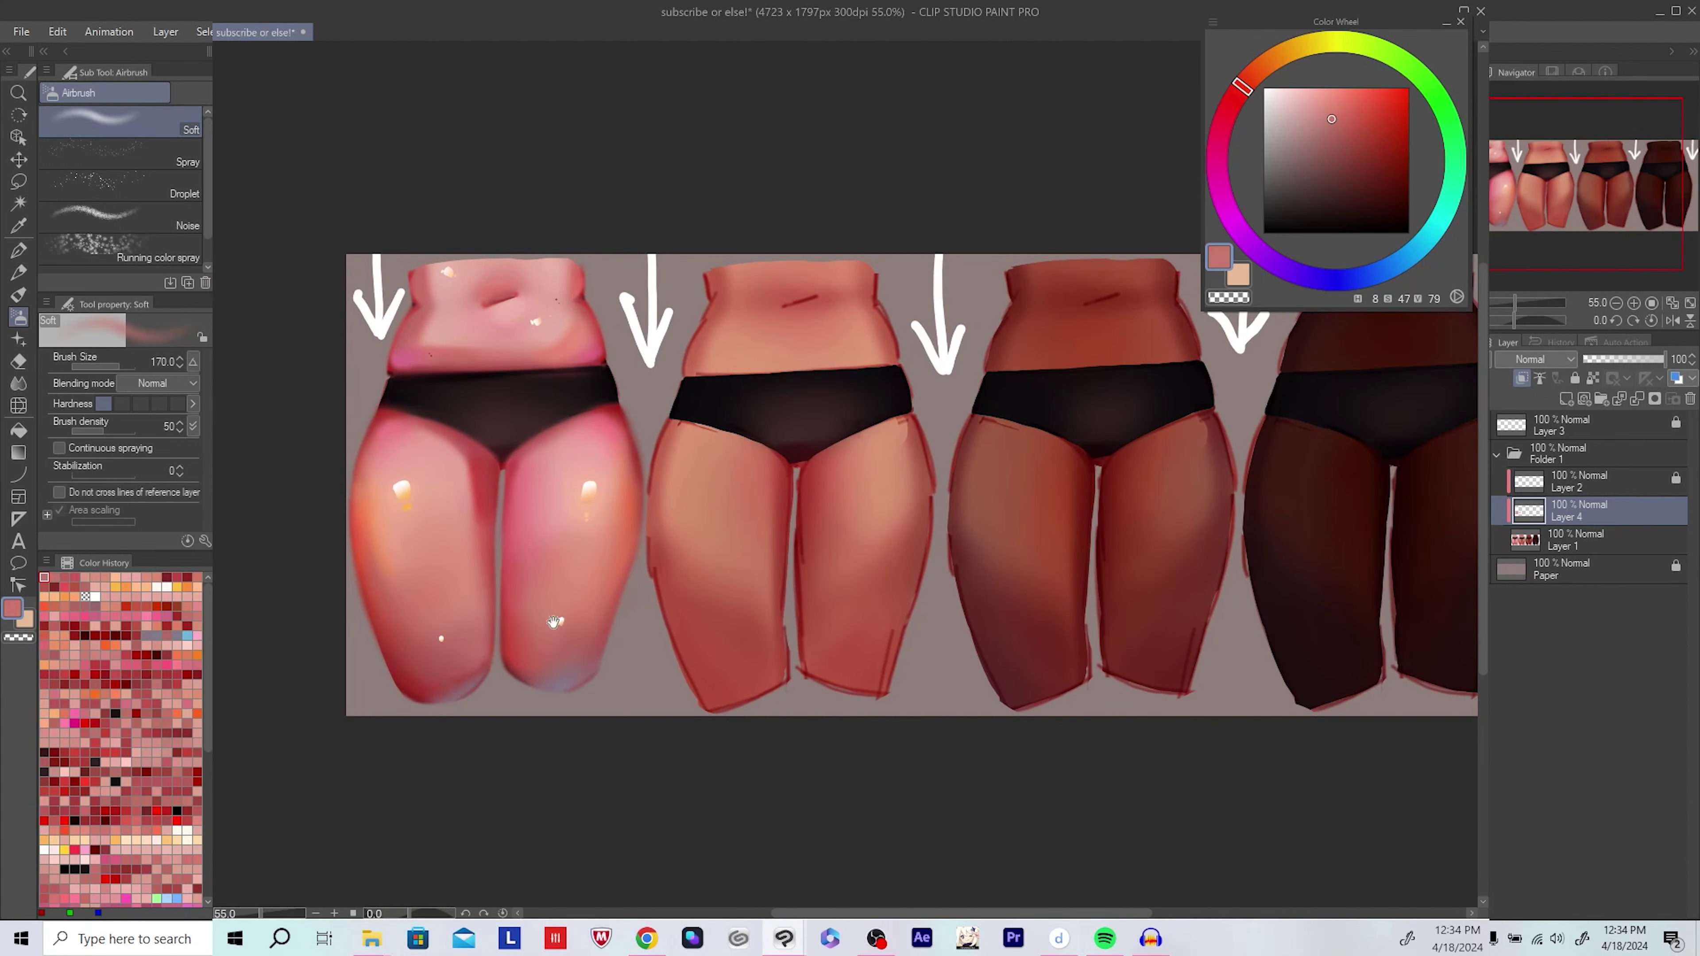
pyautogui.moveTo(482, 637); pyautogui.dragTo(826, 427)
pyautogui.scroll(-3, 684, 567)
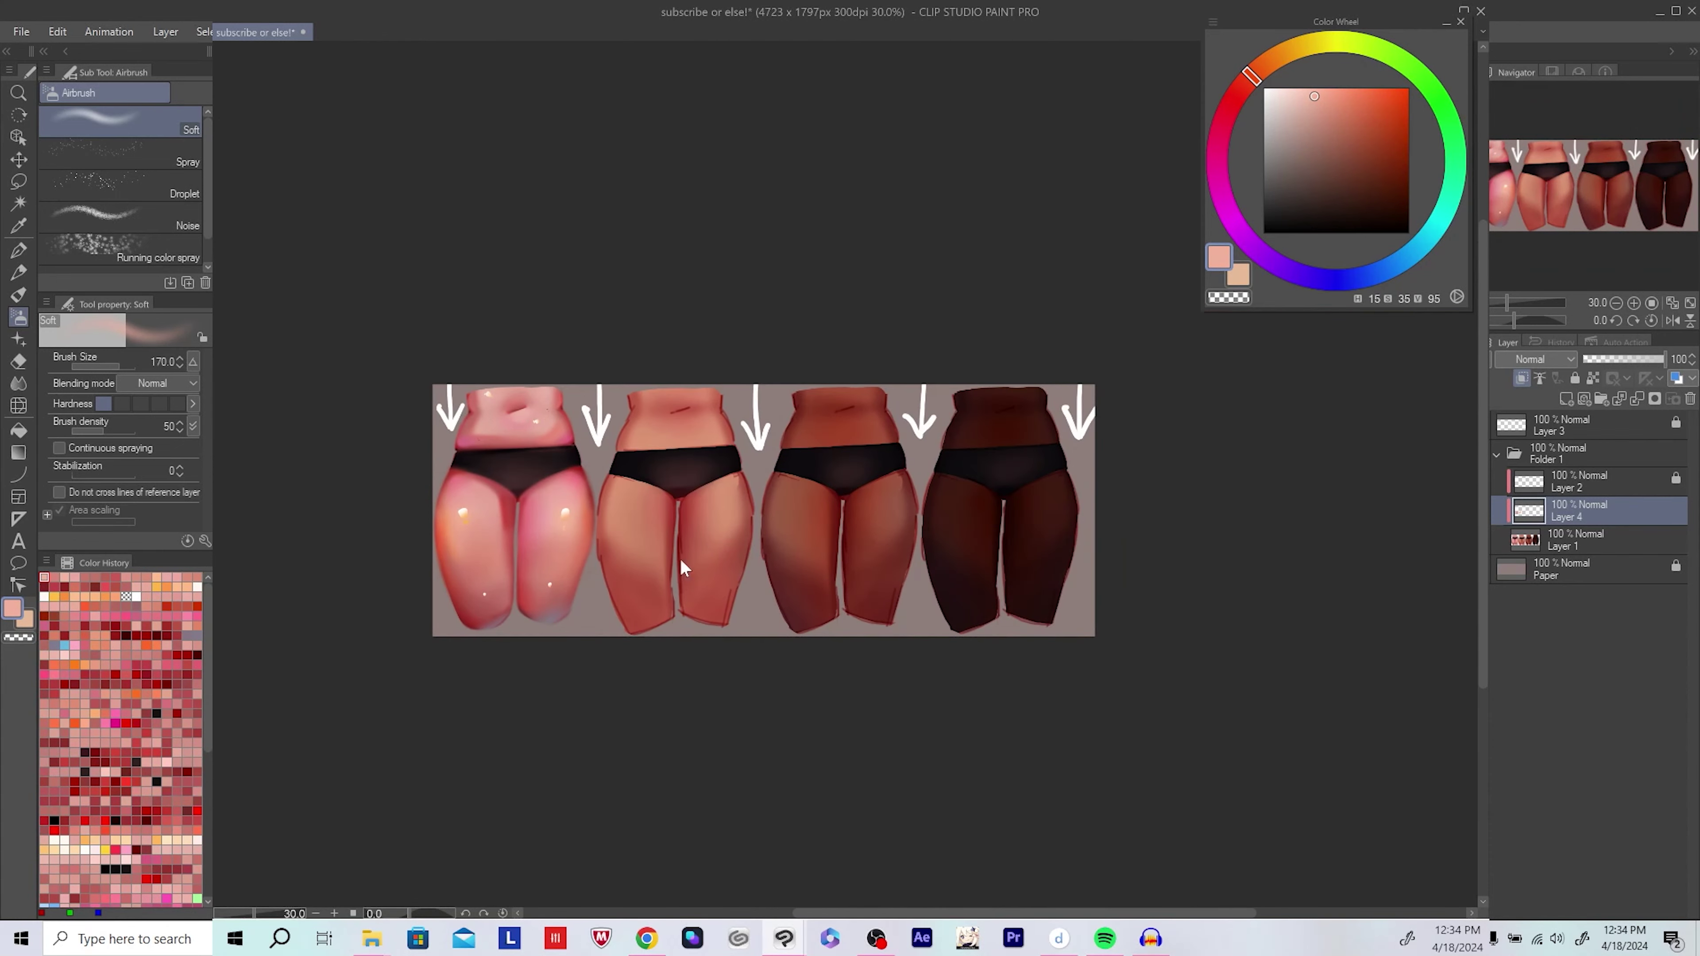
pyautogui.hotkey('ctrl', 'z')
pyautogui.scroll(3, 489, 504)
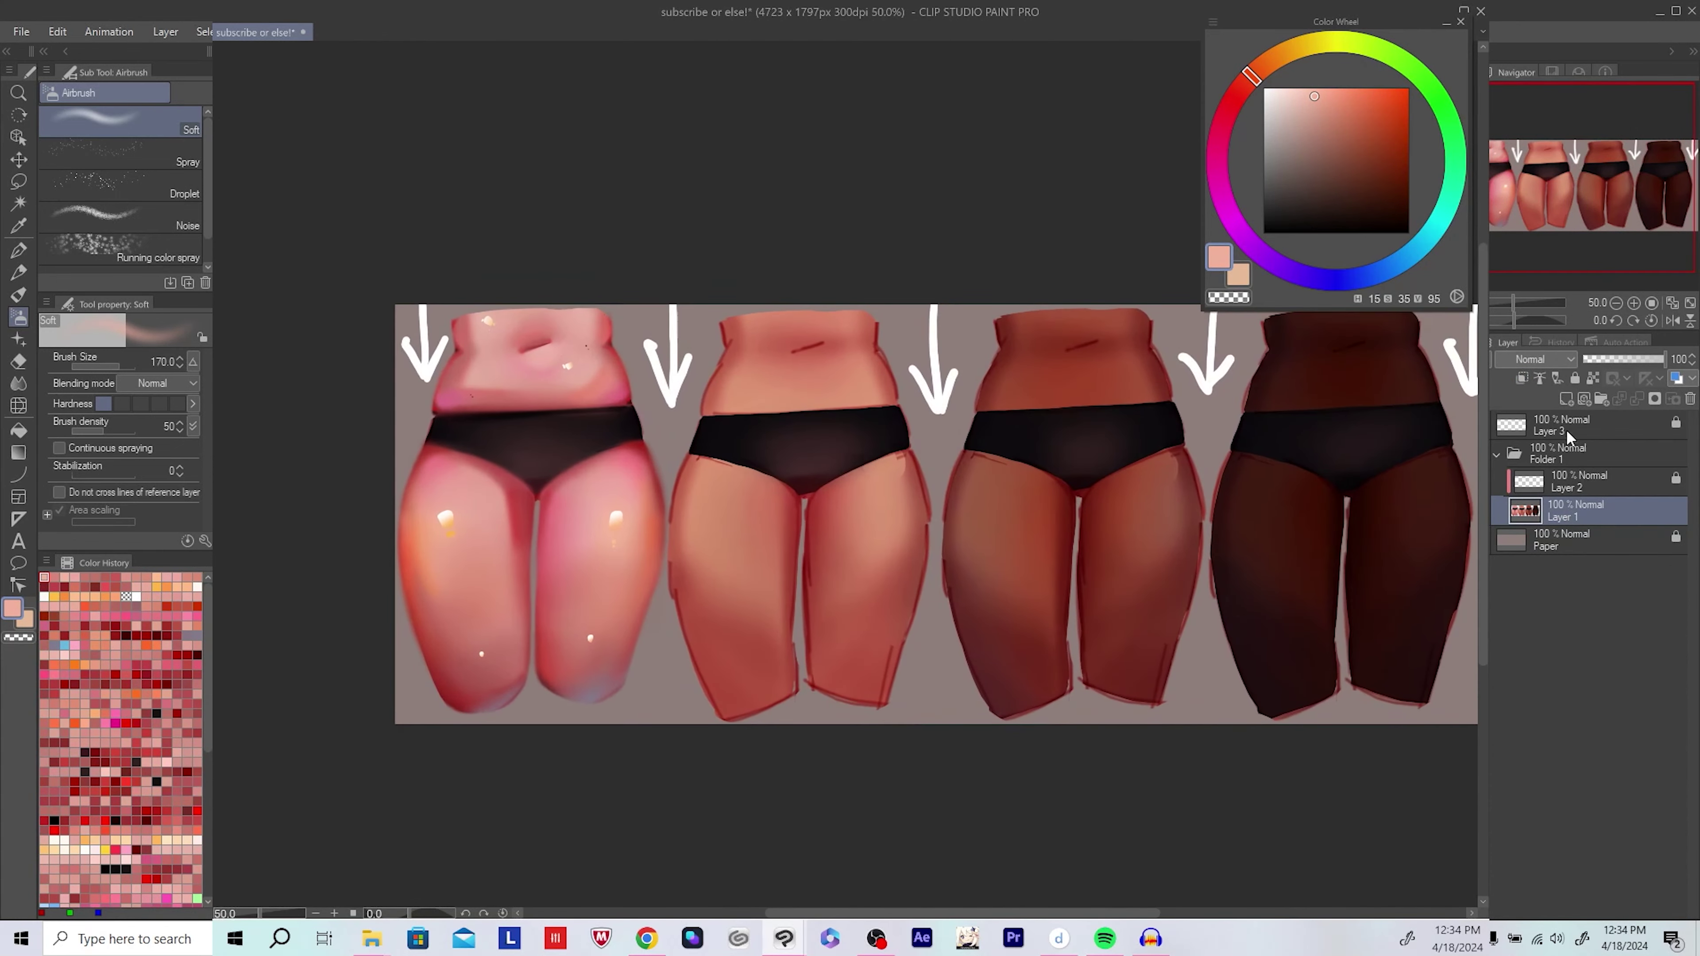
# Step: Airbrush pale pink around the upper thigh highlights on a new clipped layer at size 170, and save the illustration
pyautogui.scroll(1, 529, 643)
pyautogui.keyDown('alt'); pyautogui.click(661, 454); pyautogui.keyUp('alt')
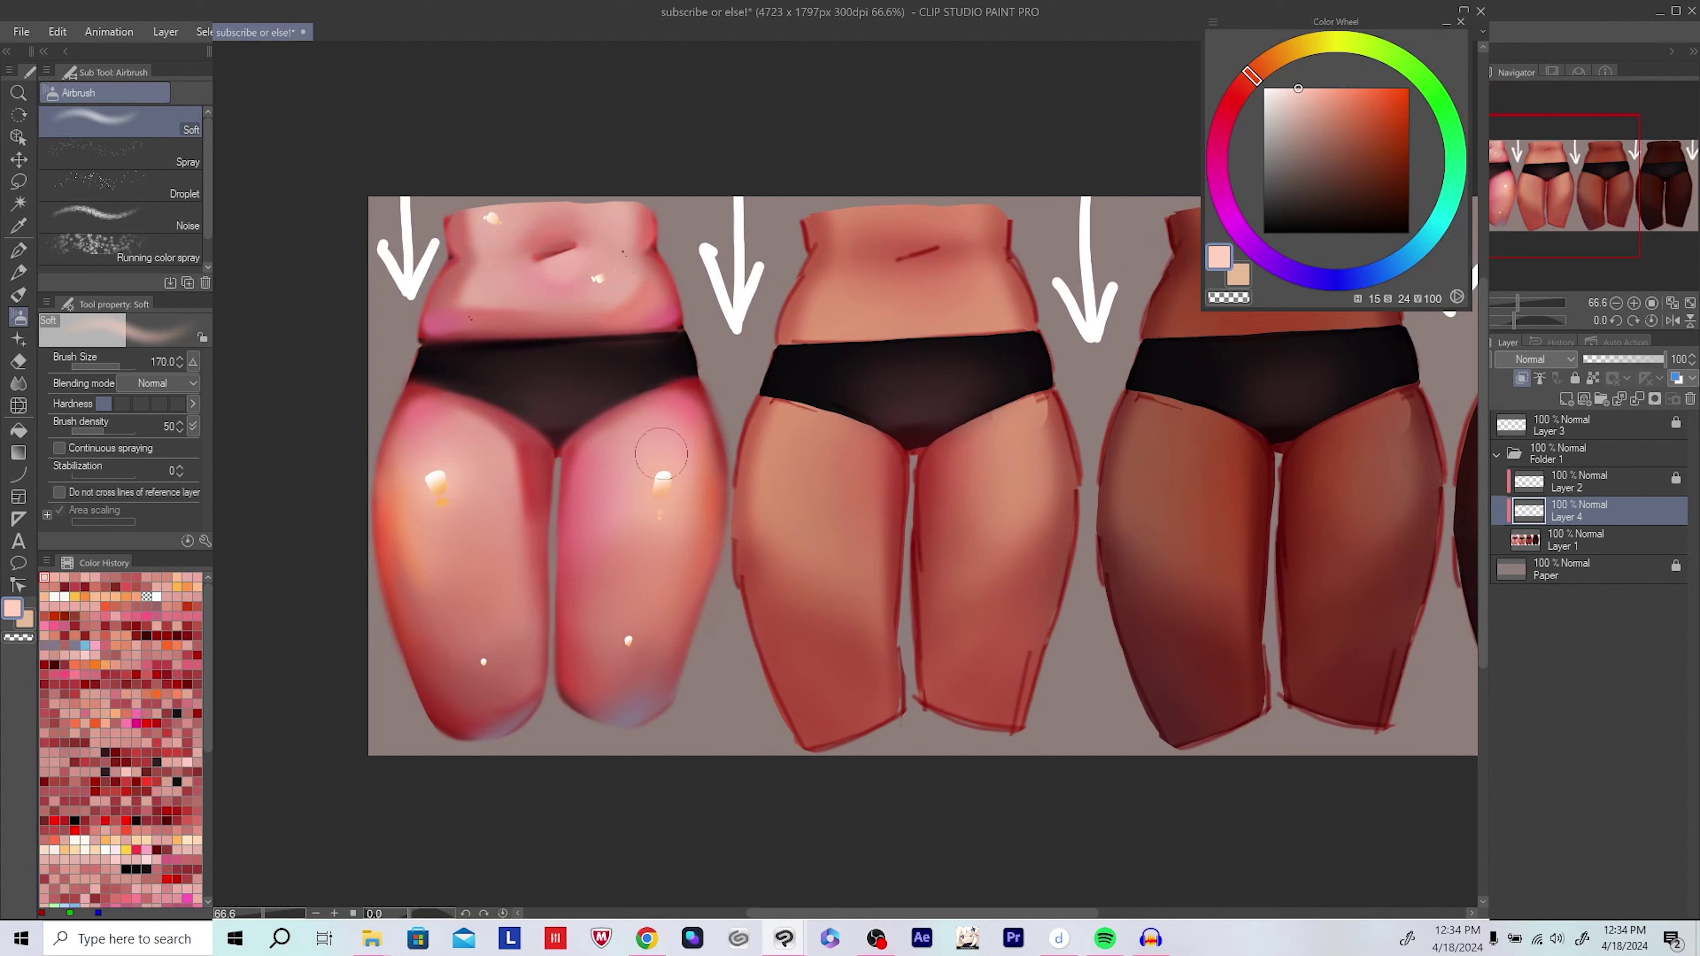
pyautogui.scroll(-4, 436, 487)
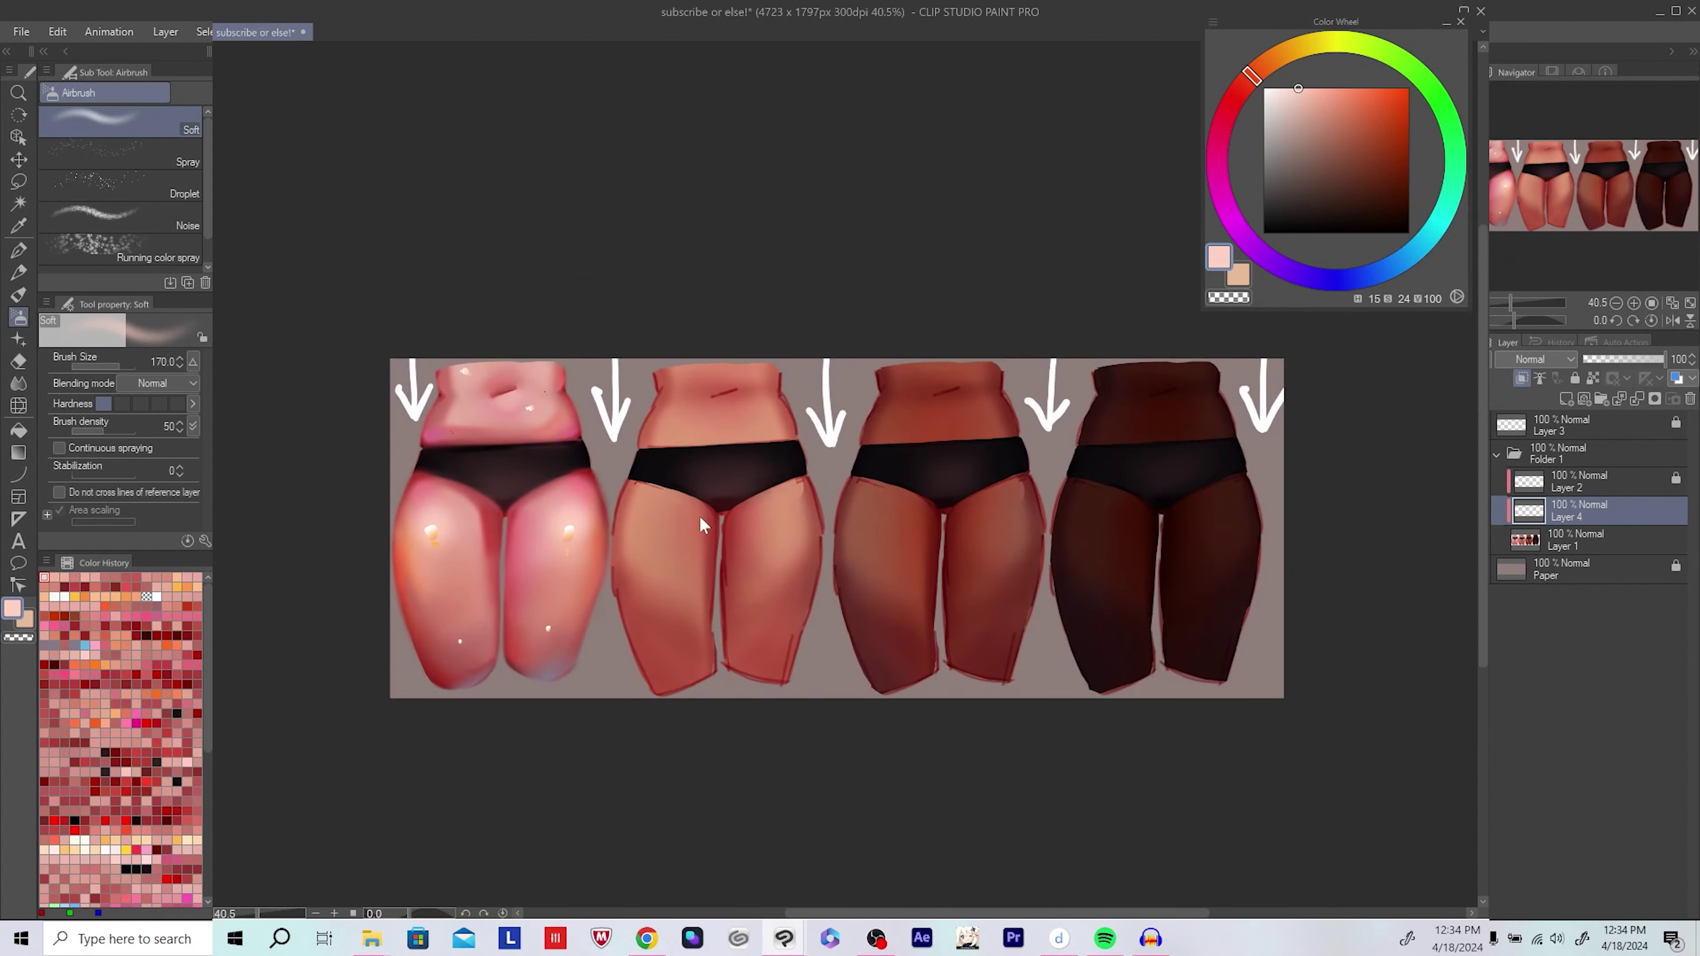
pyautogui.hotkey('ctrl', 's')
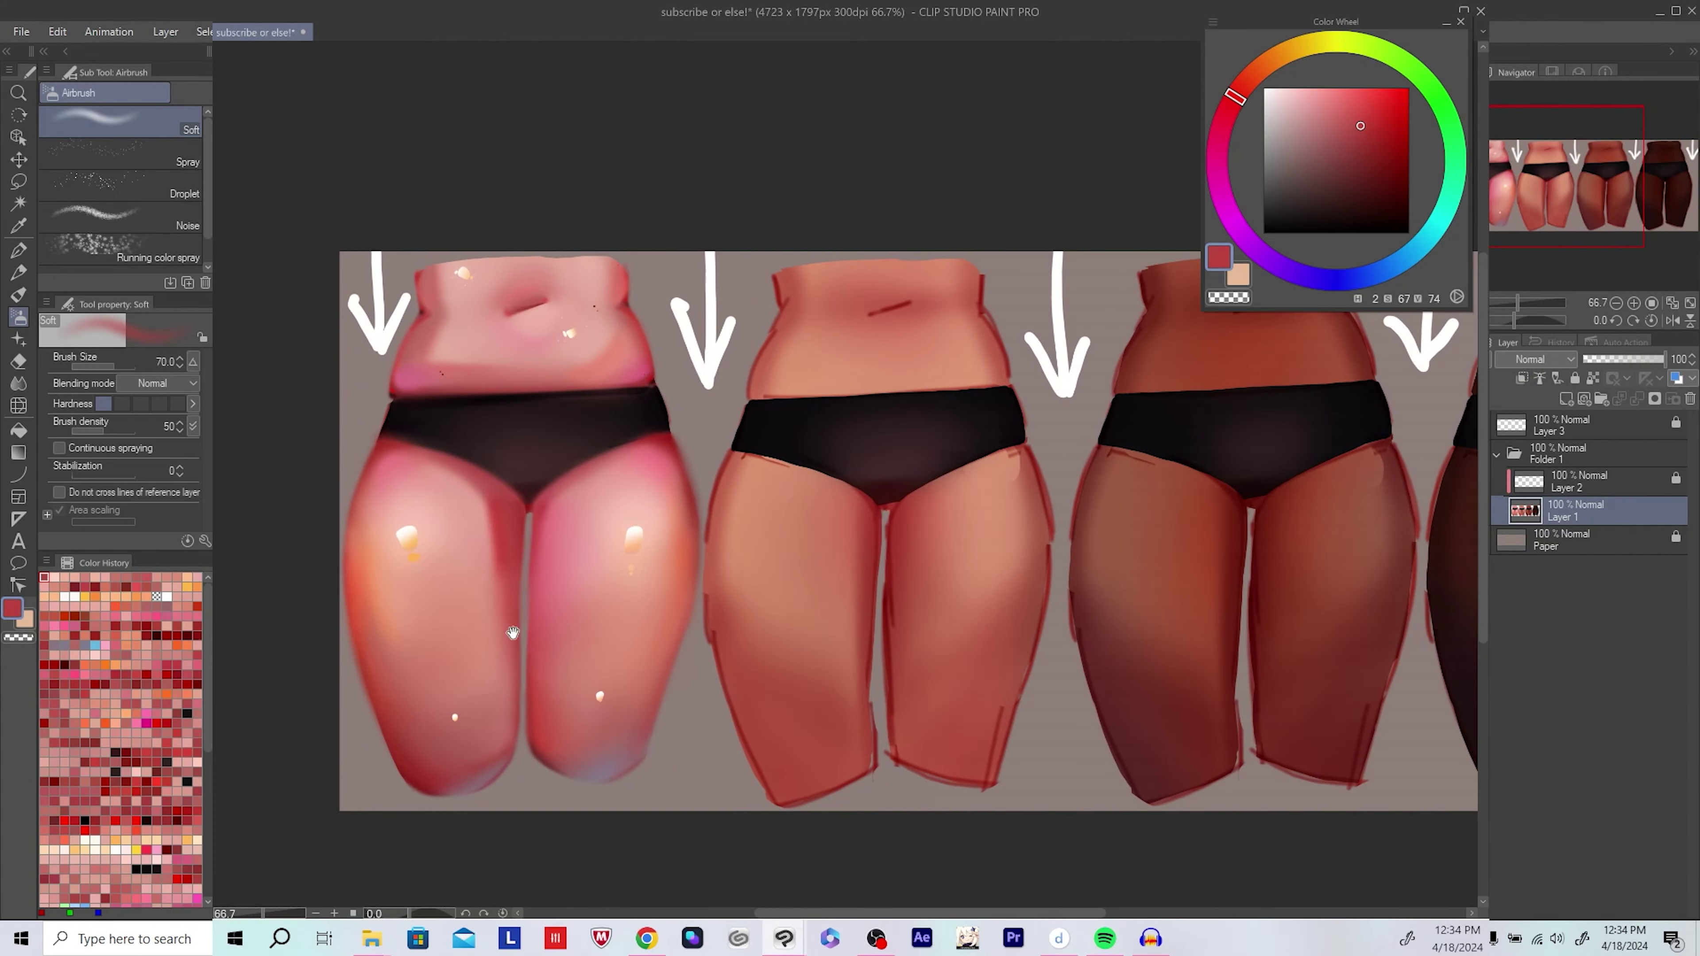
# Step: Lock the transparent pixels of Layer 1 and shade the lightest figure's inner thigh edges with muted red
pyautogui.moveTo(512, 633); pyautogui.dragTo(504, 637)
pyautogui.click(1595, 378)
pyautogui.moveTo(519, 729); pyautogui.dragTo(529, 724)
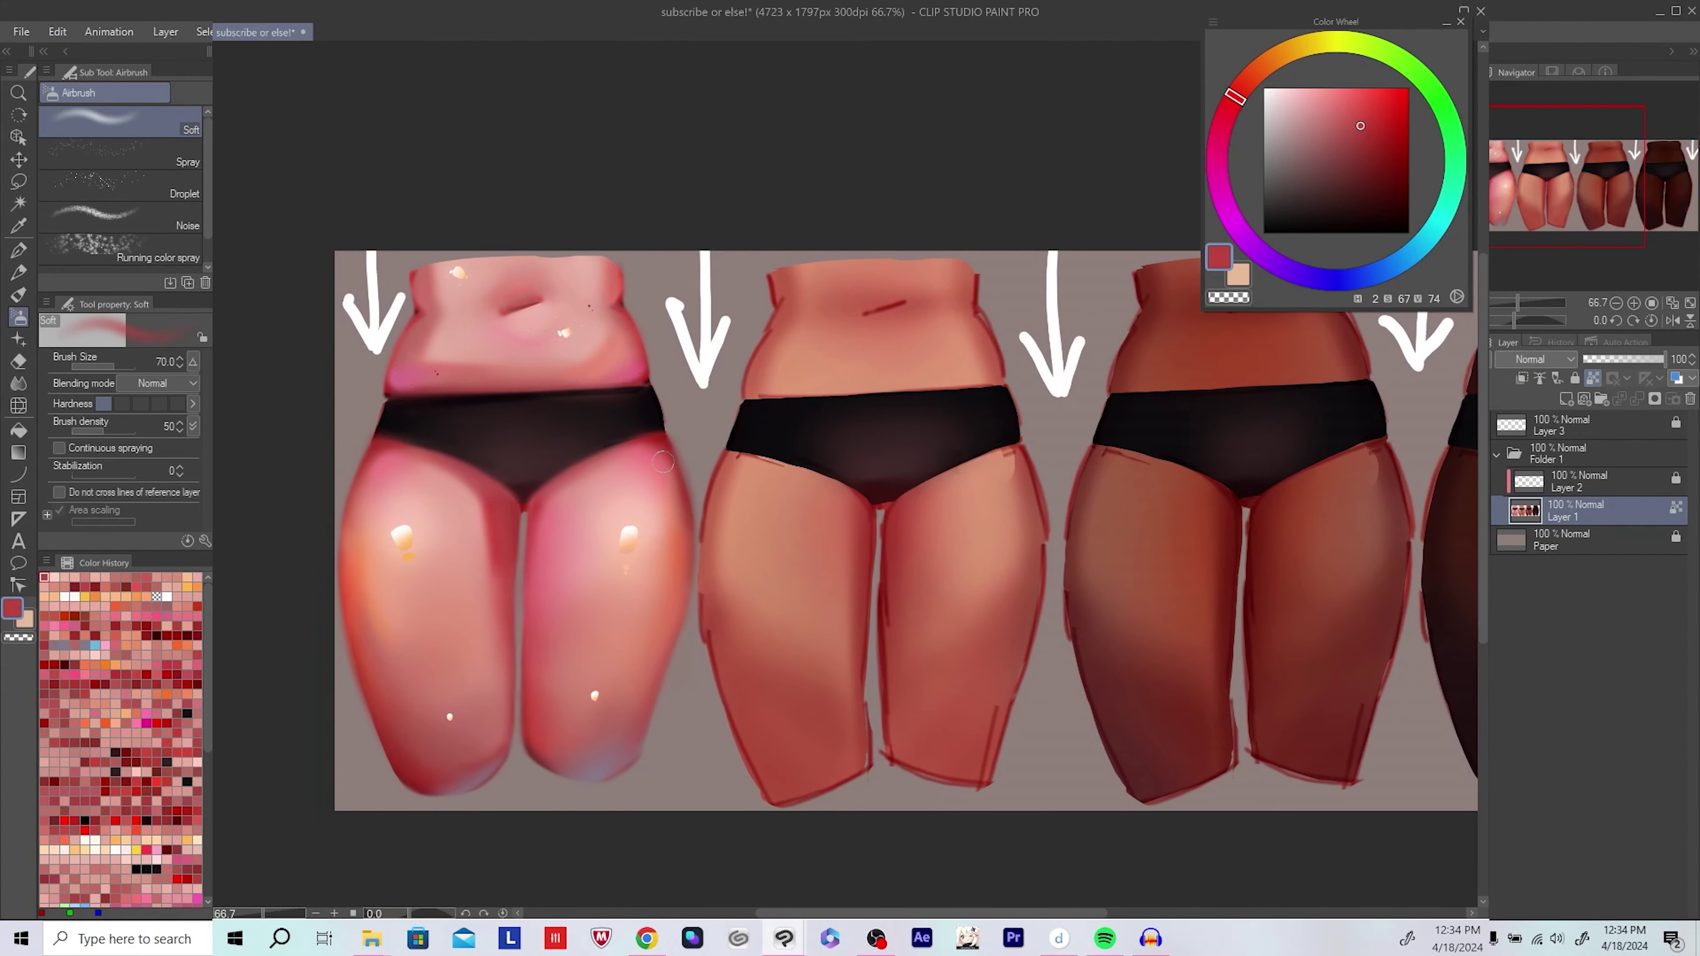
pyautogui.keyDown('alt'); pyautogui.click(529, 724); pyautogui.keyUp('alt')
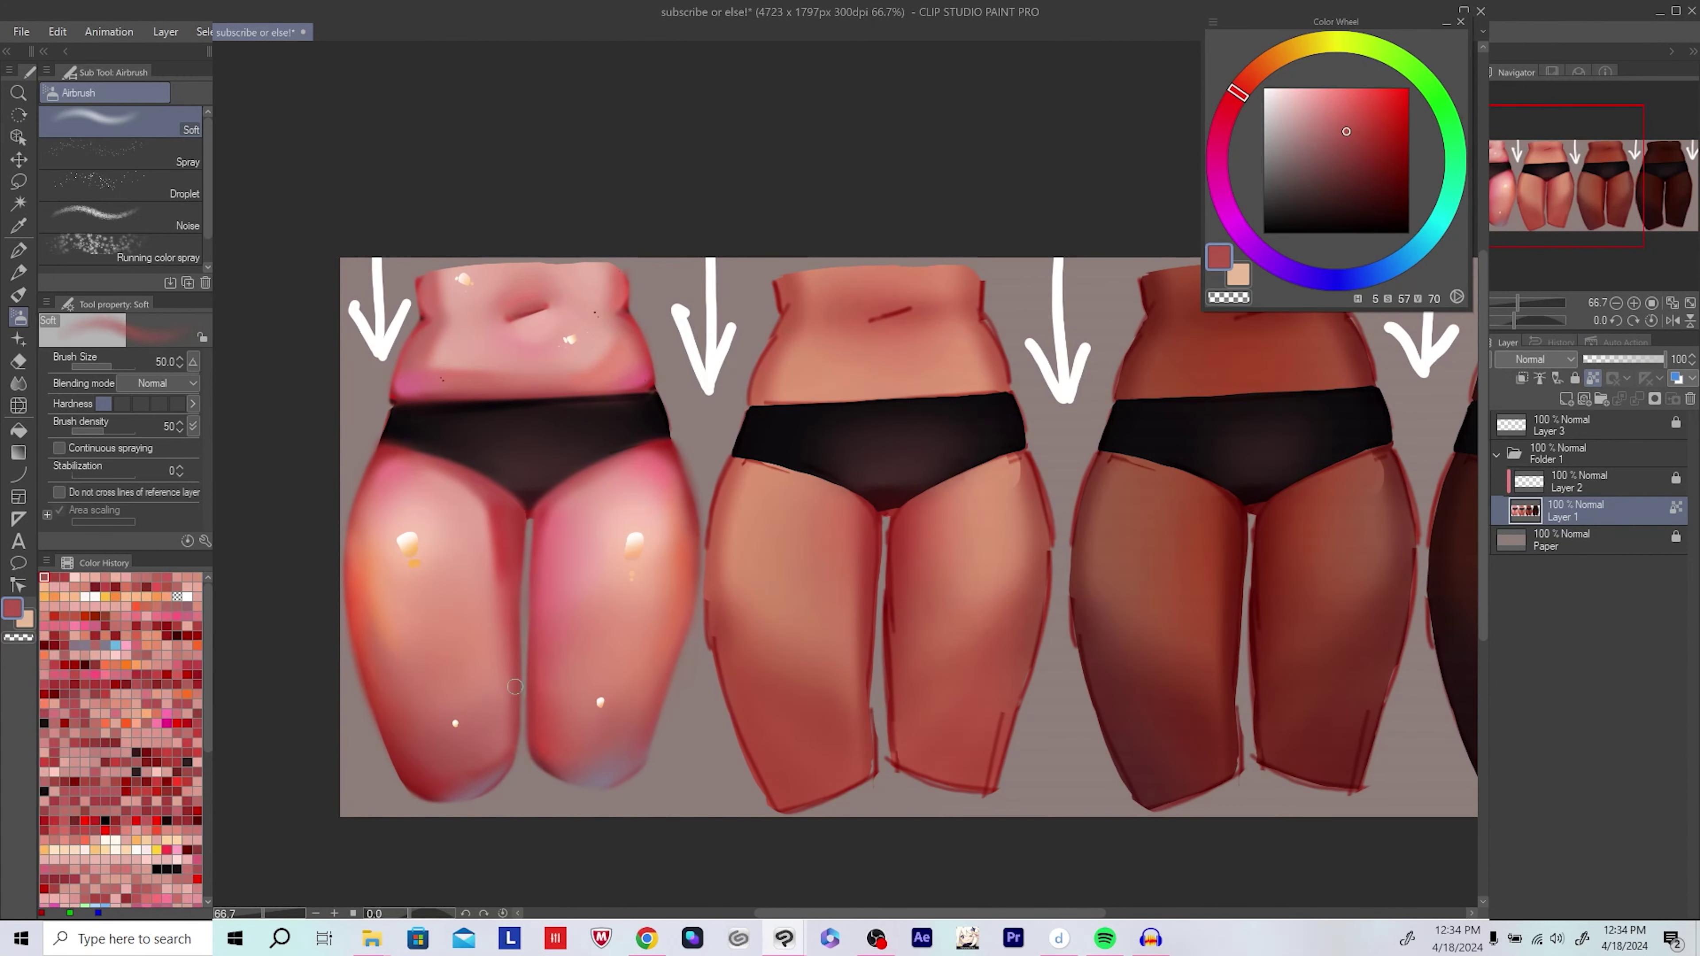
# Step: Airbrush sampled skin tones and crimson over the lightest figure's thighs, working toward the inner edges below the underwear
pyautogui.keyDown('alt'); pyautogui.click(627, 573); pyautogui.keyUp('alt')
pyautogui.moveTo(626, 573); pyautogui.dragTo(629, 595)
pyautogui.press(']')
pyautogui.scroll(1, 642, 526)
pyautogui.keyDown('alt'); pyautogui.click(525, 541); pyautogui.keyUp('alt')
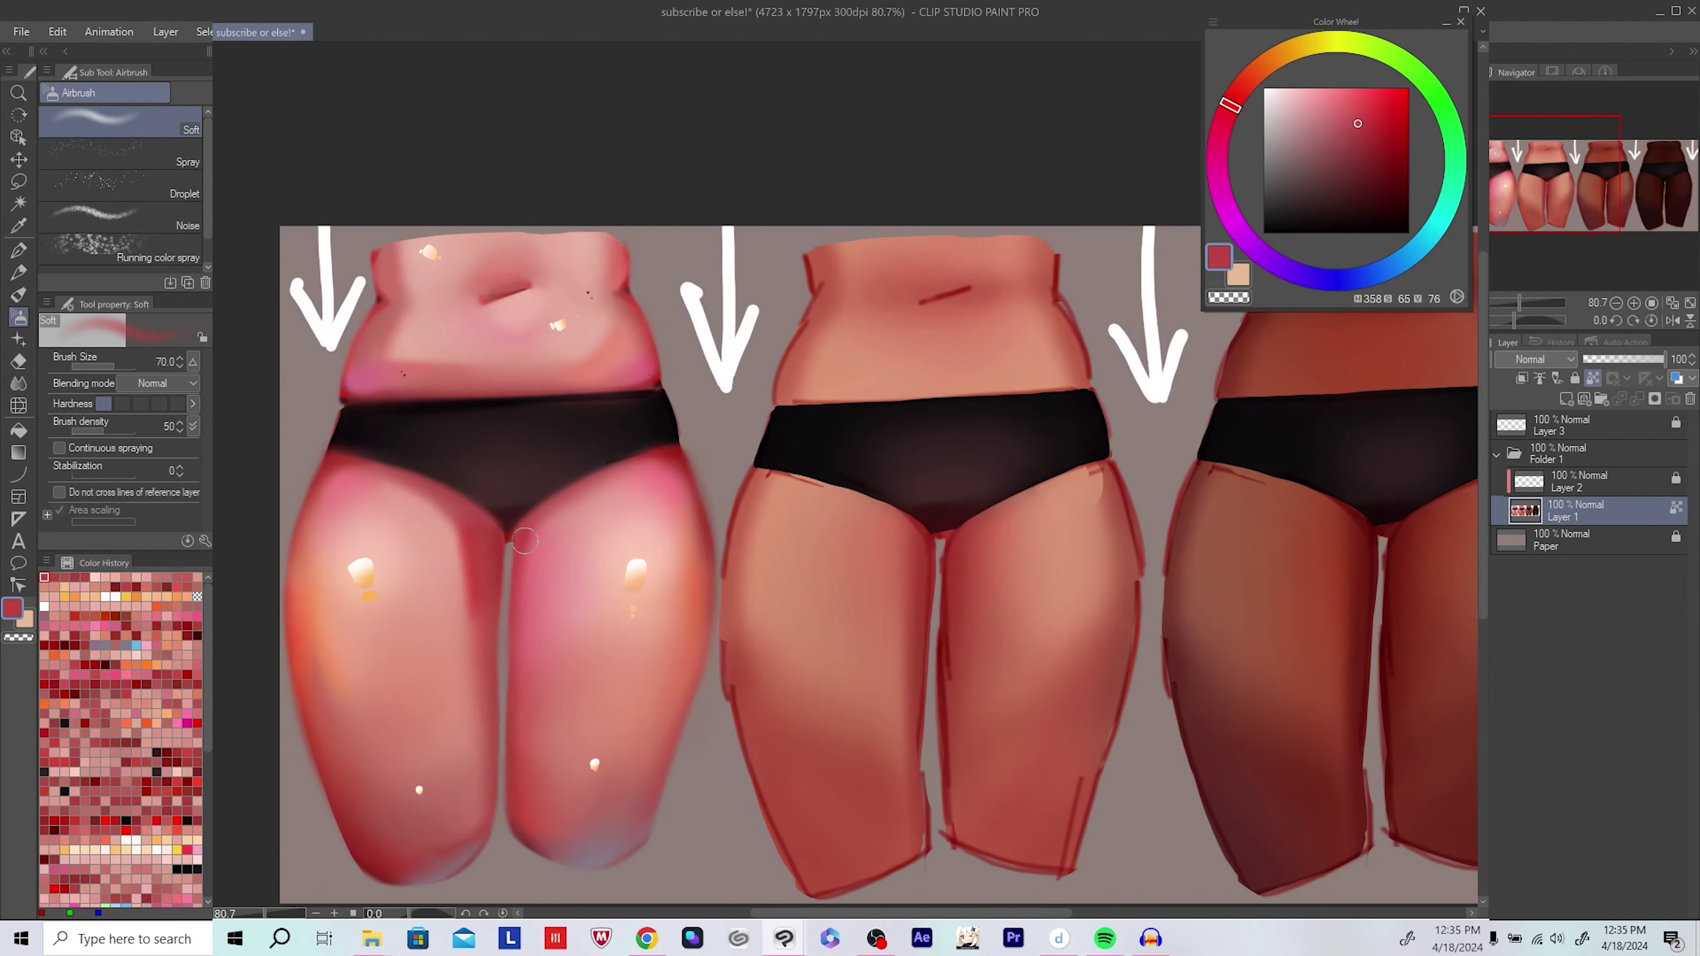
pyautogui.press('[')
pyautogui.click(1368, 123)
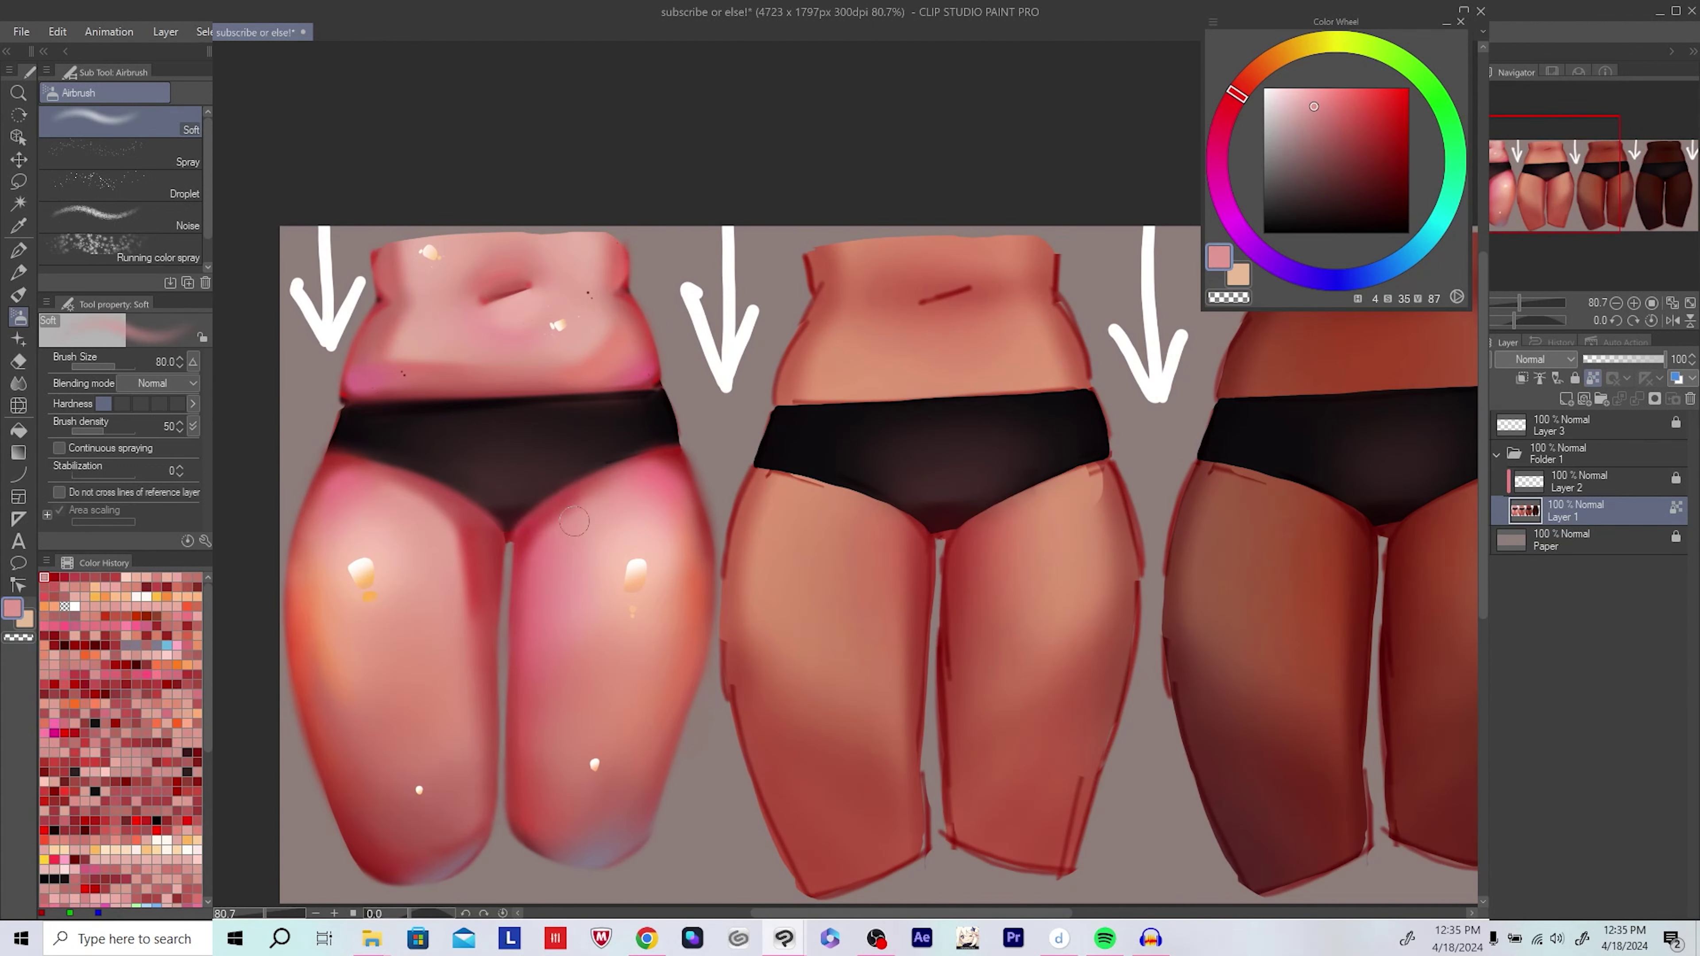
# Step: Blend pink and crimson across the upper thighs below the lightest figure's underwear, and save the illustration
pyautogui.press(']')
pyautogui.press(']')
pyautogui.moveTo(591, 431)
pyautogui.mouseDown()
pyautogui.moveTo(825, 472)
pyautogui.moveTo(753, 453)
pyautogui.mouseUp()
pyautogui.scroll(-4, 672, 589)
pyautogui.press('[')
pyautogui.press('[')
pyautogui.press('[')
pyautogui.hotkey('ctrl', 's')
pyautogui.scroll(-1, 672, 589)
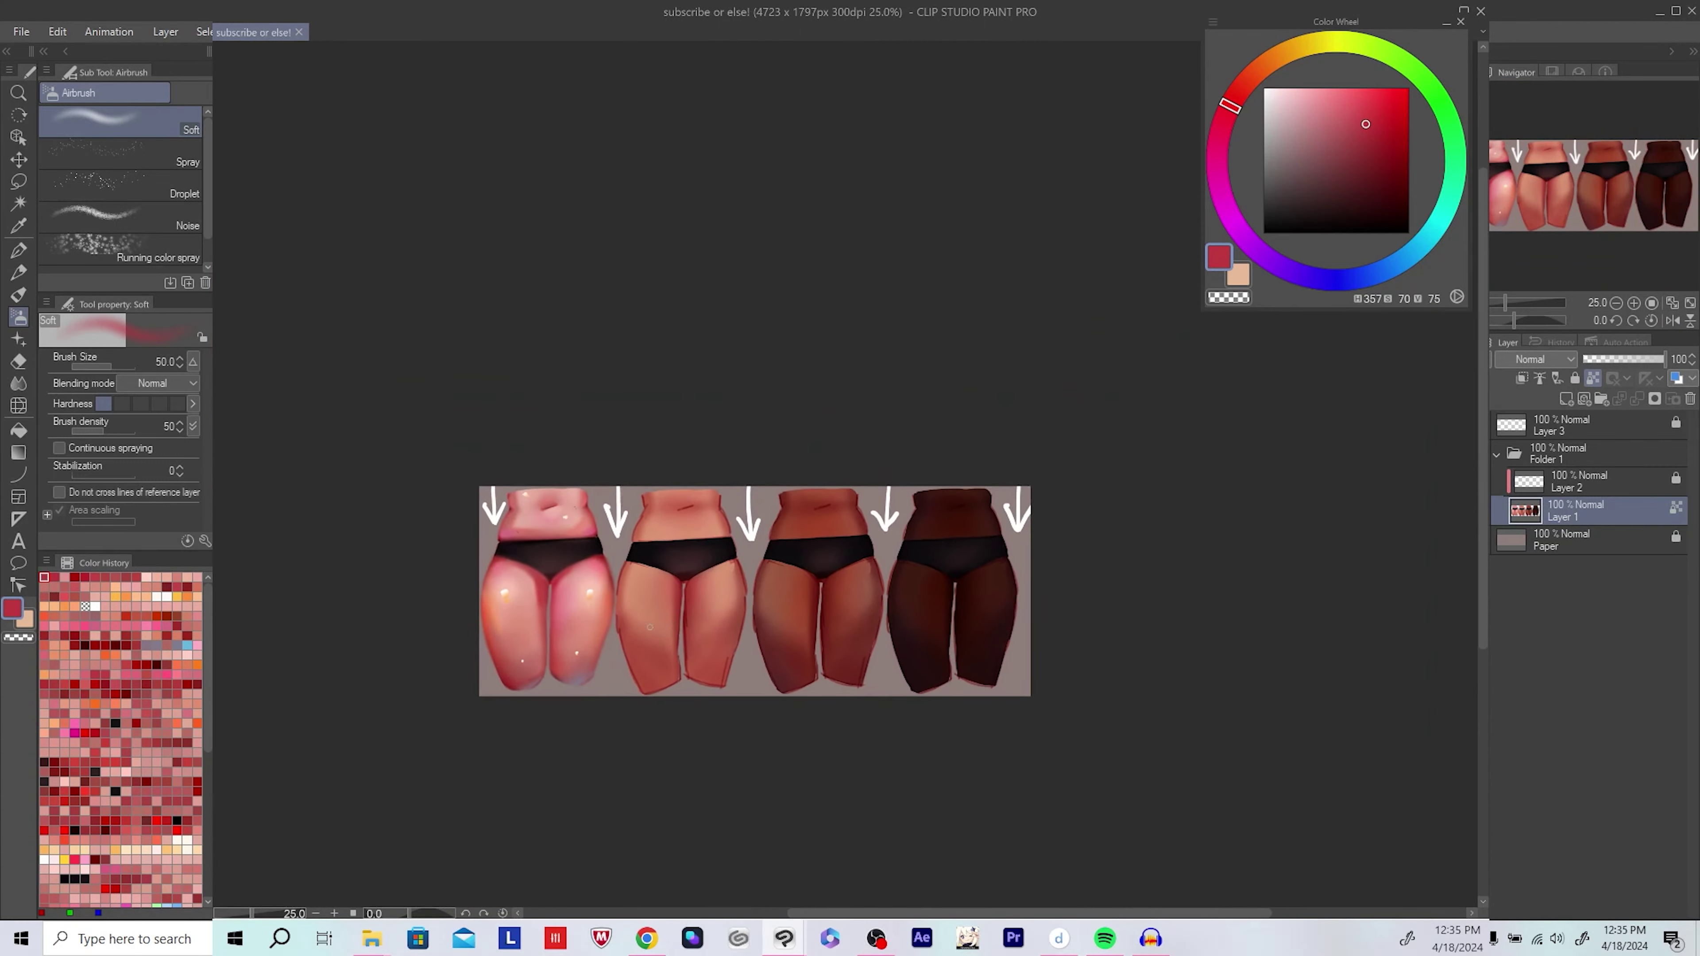
# Step: Airbrush a sampled muted mauve over the lower ends of the lightest figure's thighs at brush size 80
pyautogui.scroll(4, 673, 589)
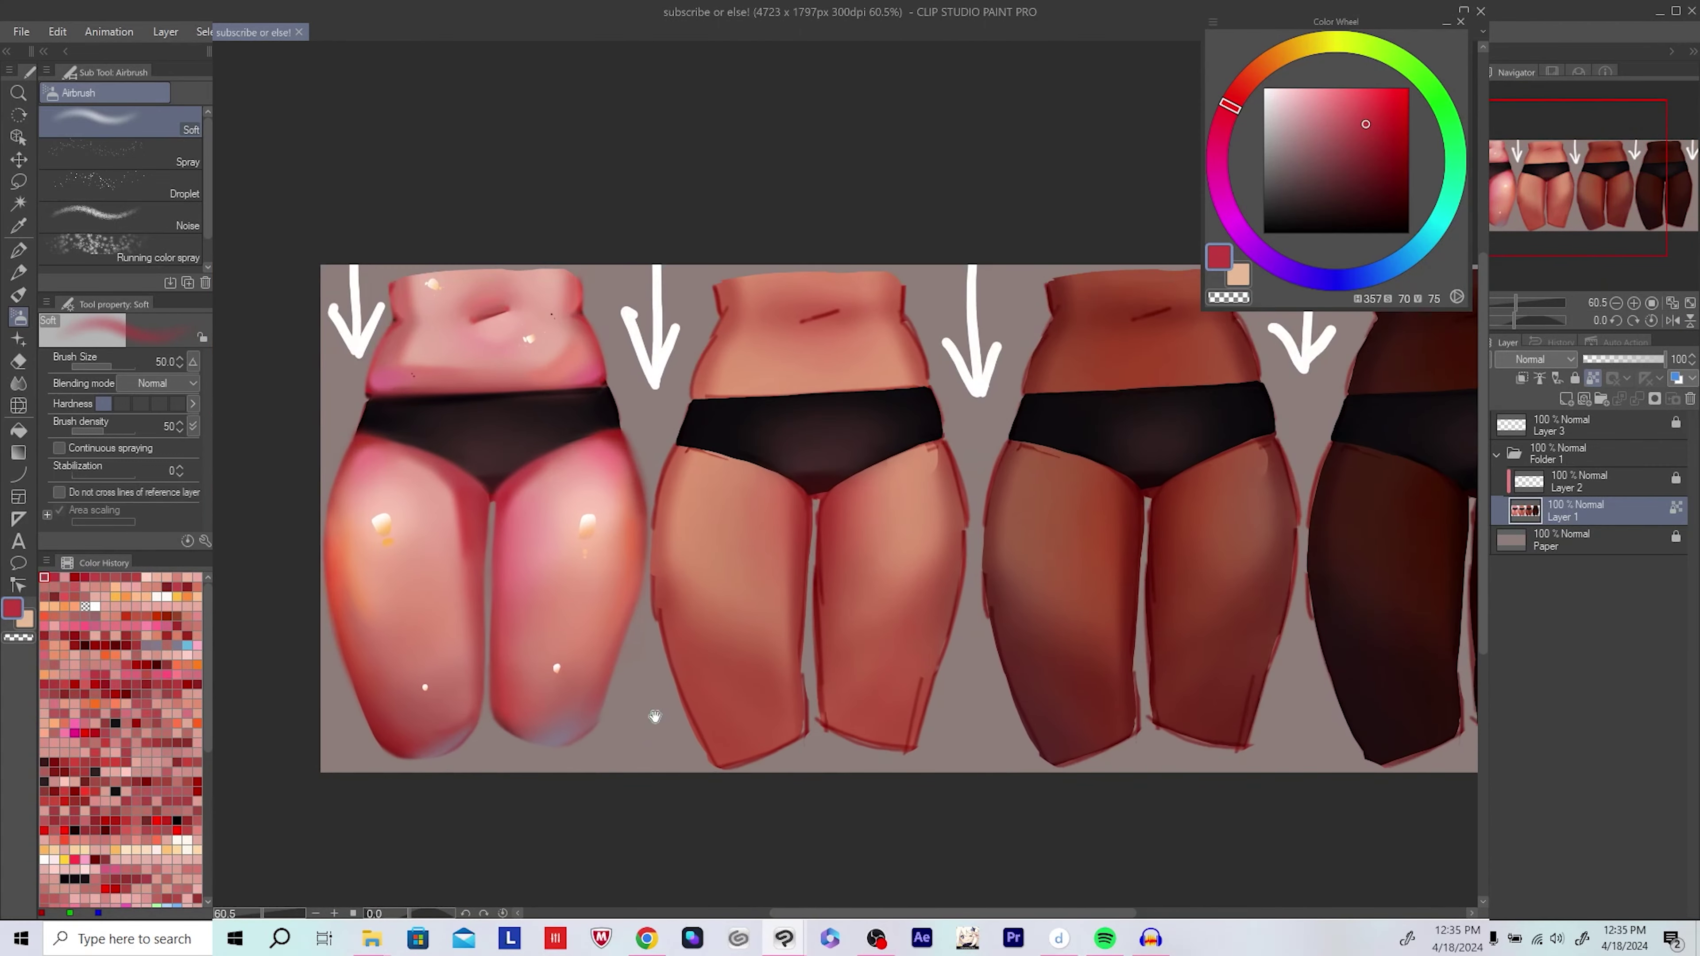
pyautogui.moveTo(656, 716); pyautogui.dragTo(646, 714)
pyautogui.press(']')
pyautogui.press(']')
pyautogui.keyDown('alt'); pyautogui.click(553, 725); pyautogui.keyUp('alt')
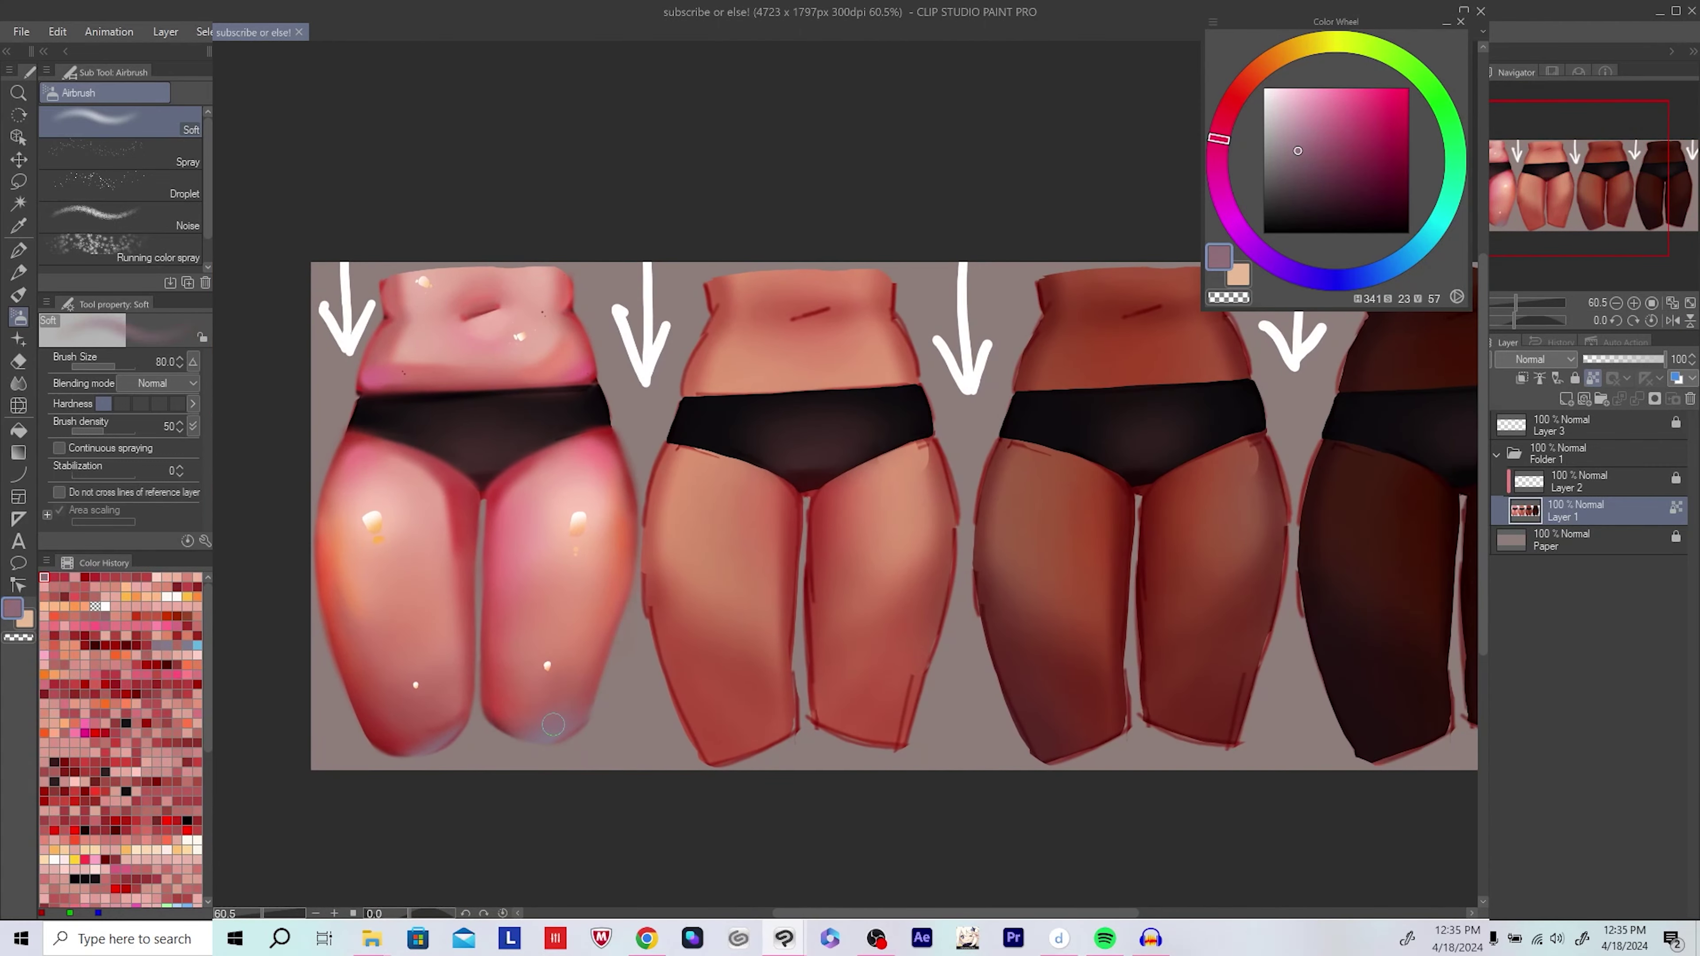
pyautogui.moveTo(385, 736); pyautogui.dragTo(413, 748)
# Step: Shade the outer lower thigh edge of the lightest figure with sampled reds at size 80, and save the illustration
pyautogui.keyDown('alt'); pyautogui.click(668, 721); pyautogui.keyUp('alt')
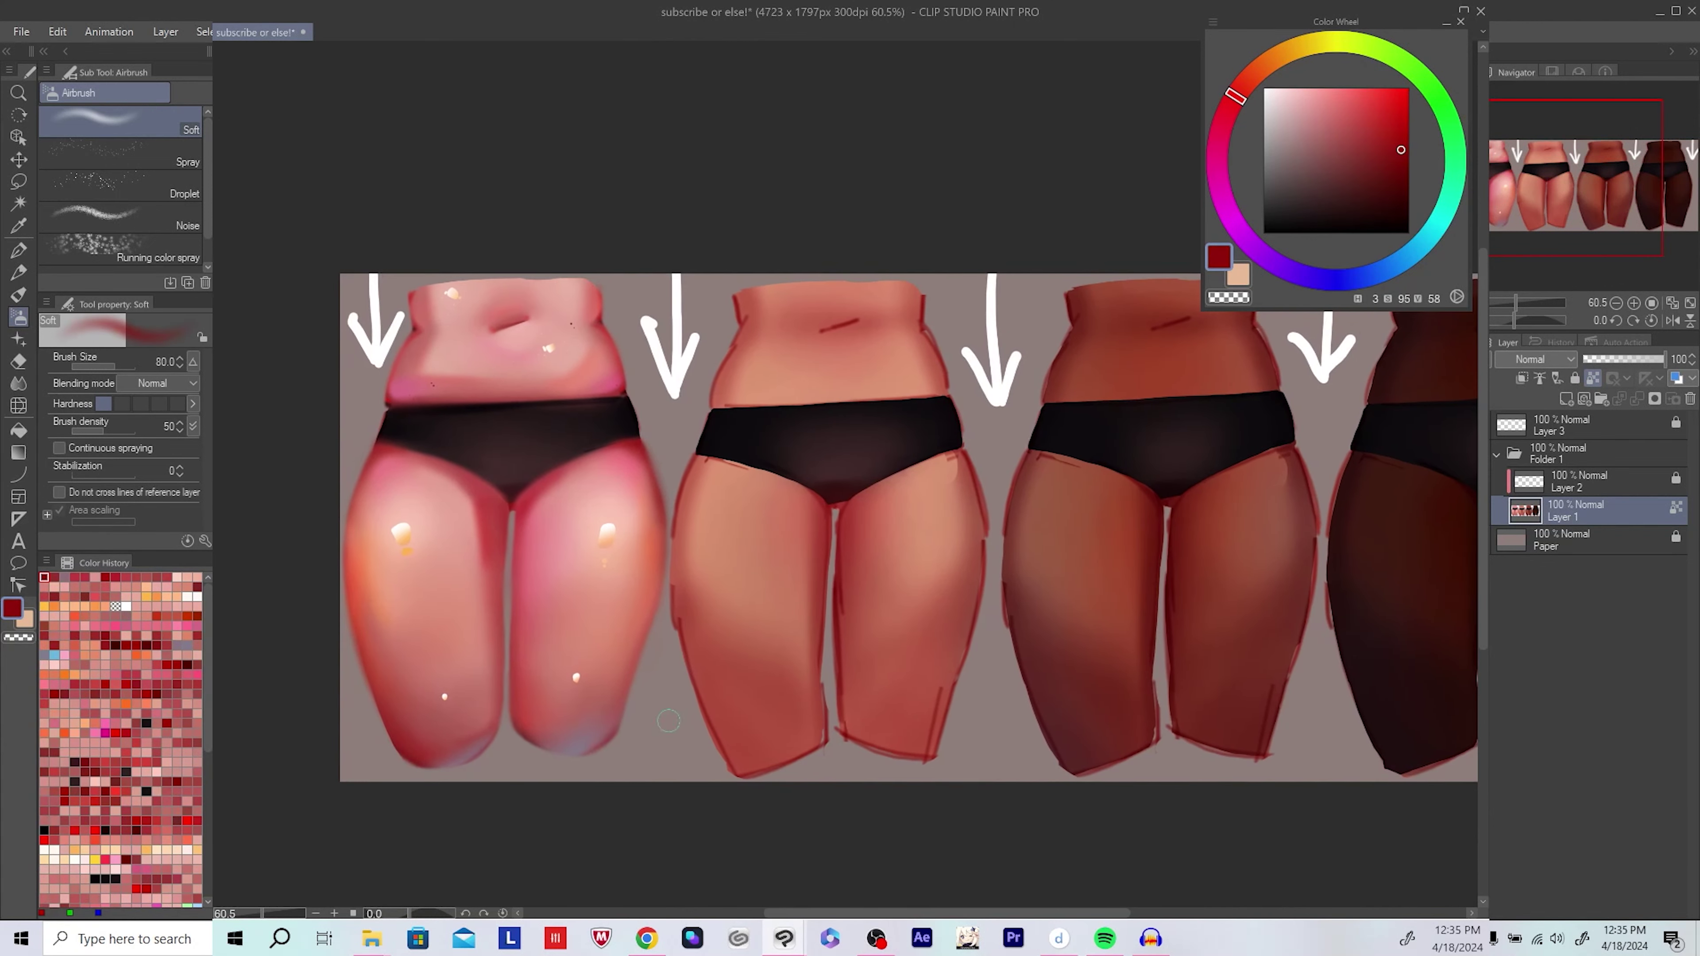
pyautogui.moveTo(645, 688); pyautogui.dragTo(653, 700)
pyautogui.keyDown('alt'); pyautogui.click(652, 700); pyautogui.keyUp('alt')
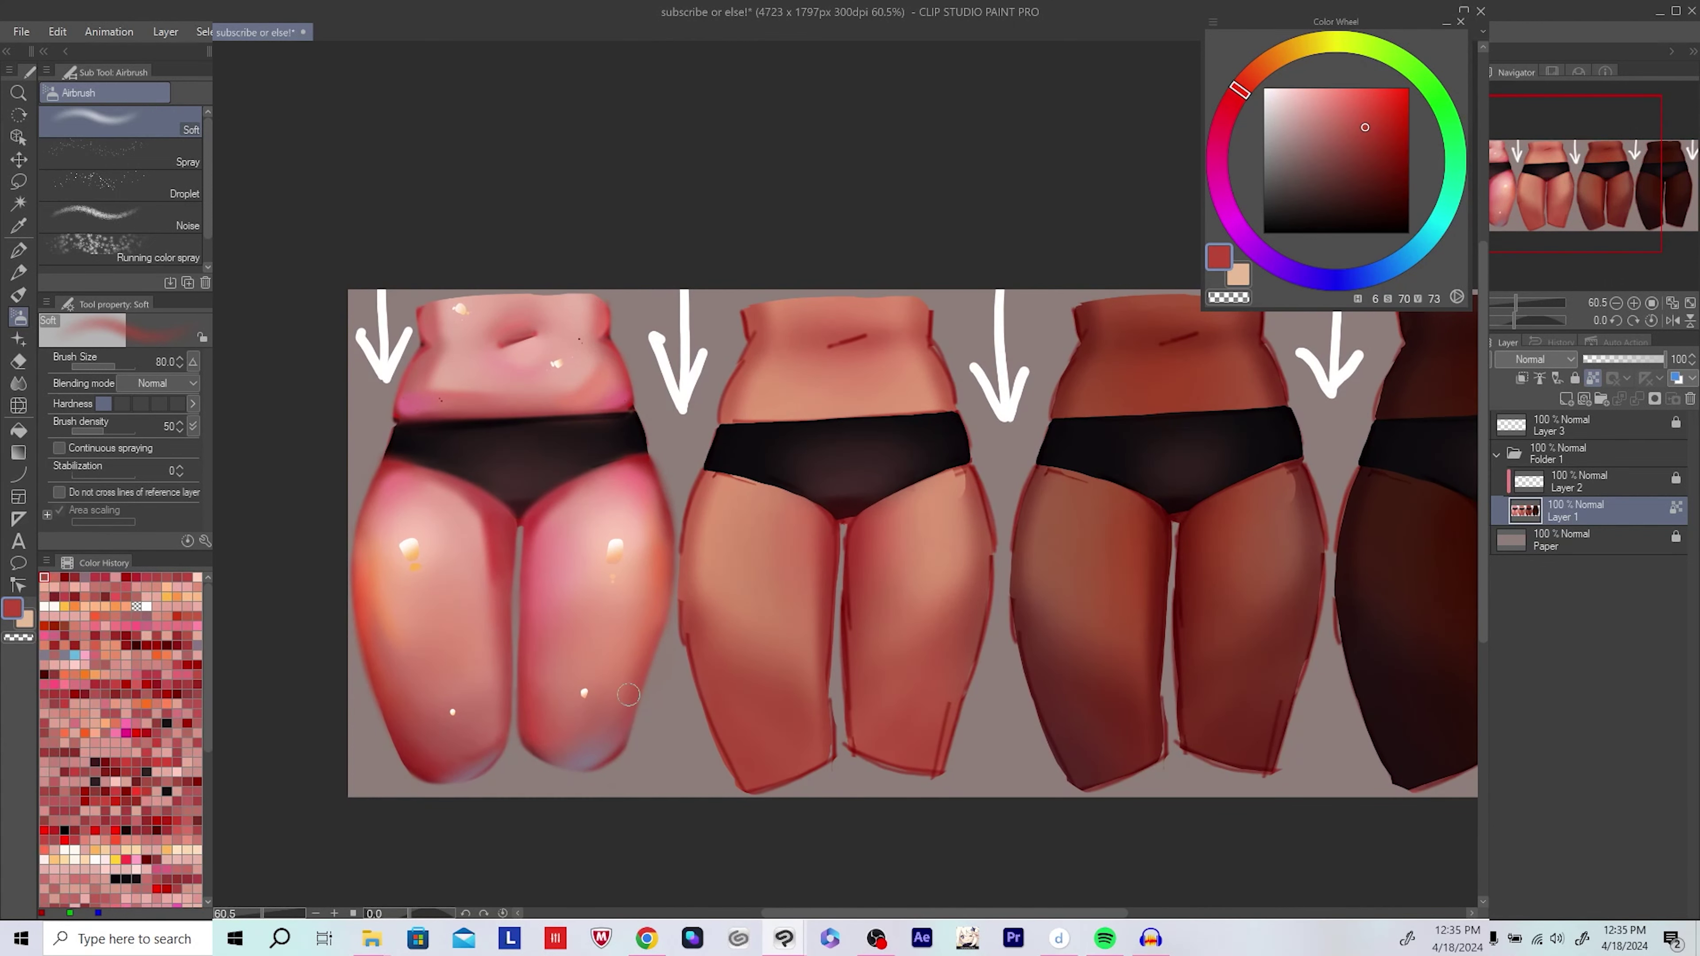
pyautogui.press('h')
pyautogui.press('h')
pyautogui.hotkey('ctrl', 's')
pyautogui.moveTo(1189, 523); pyautogui.dragTo(779, 512)
pyautogui.scroll(-1, 782, 515)
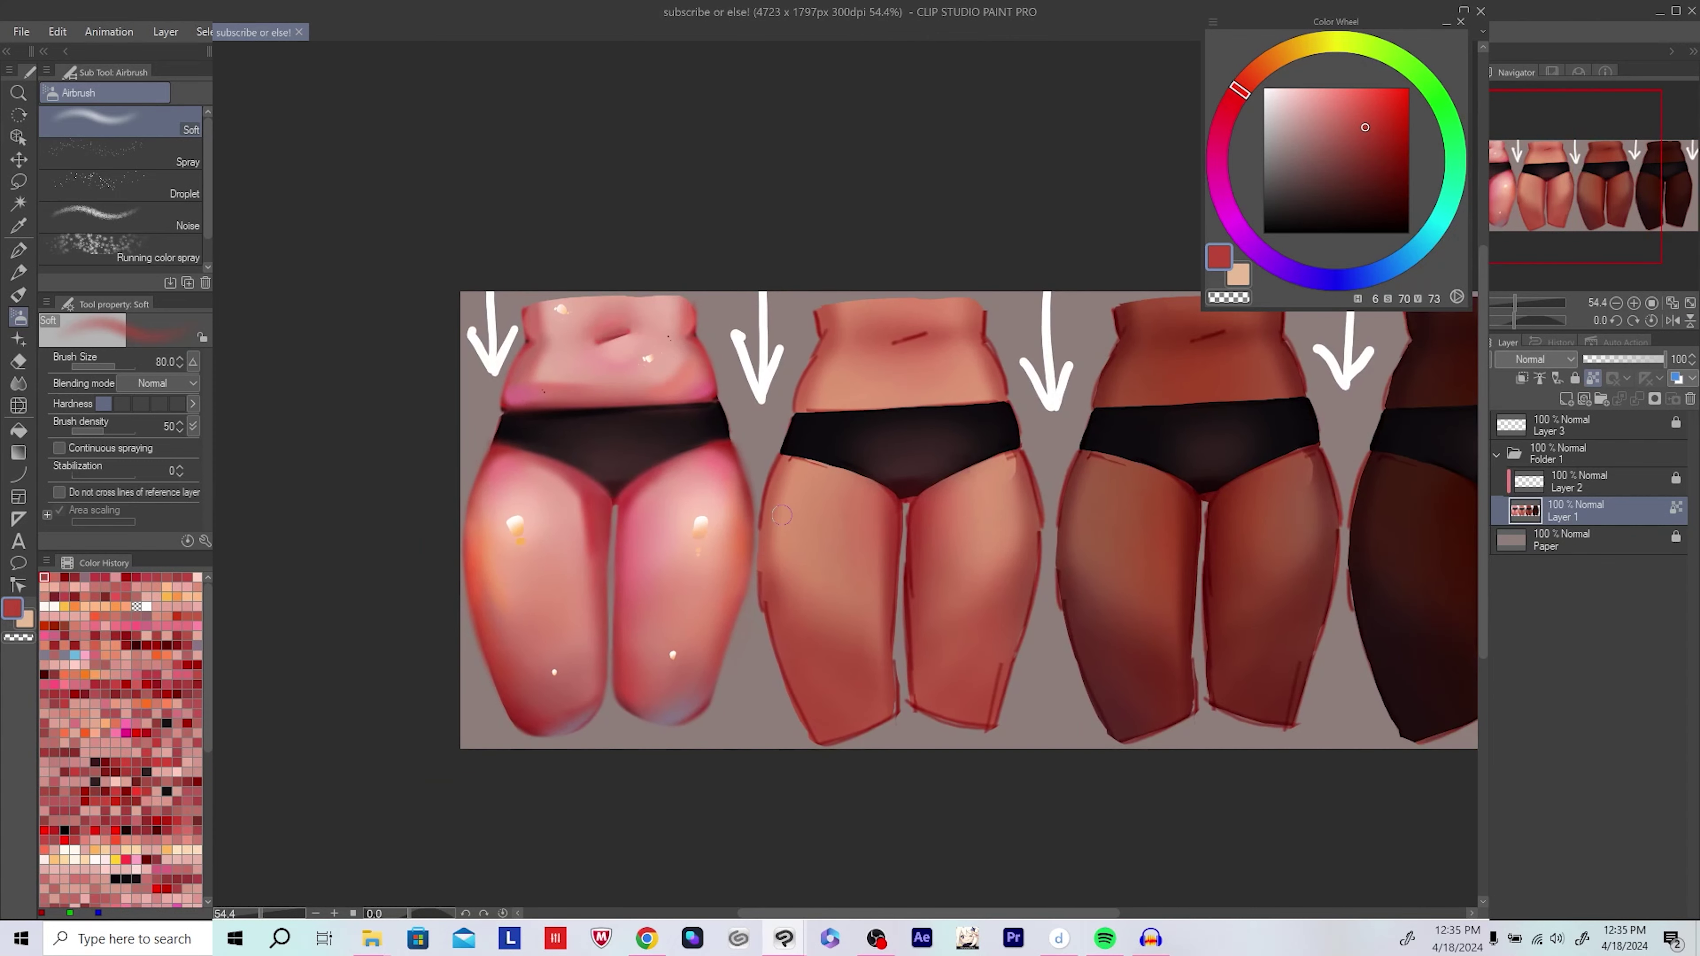
# Step: Airbrush sampled light pink across the lightest figure's upper thighs around the highlights at brush size 120
pyautogui.scroll(3, 782, 515)
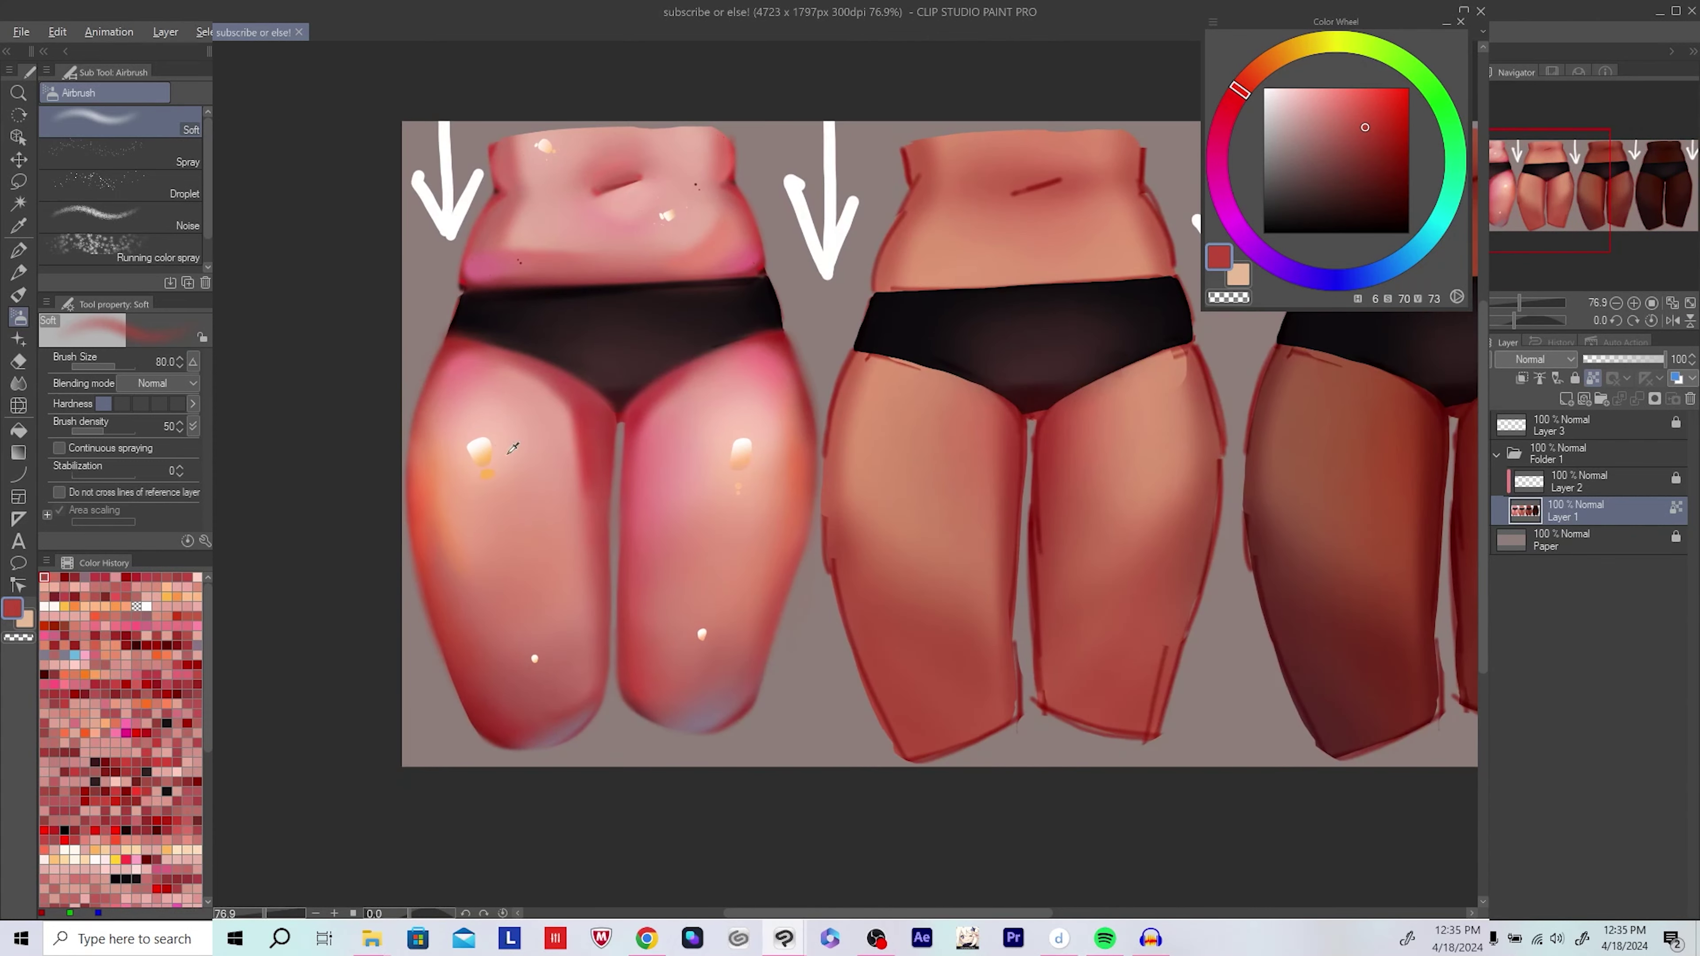
pyautogui.moveTo(443, 544); pyautogui.dragTo(471, 574)
pyautogui.keyDown('alt'); pyautogui.click(471, 574); pyautogui.keyUp('alt')
pyautogui.keyDown('alt'); pyautogui.click(468, 459); pyautogui.keyUp('alt')
pyautogui.moveTo(847, 528); pyautogui.dragTo(797, 528)
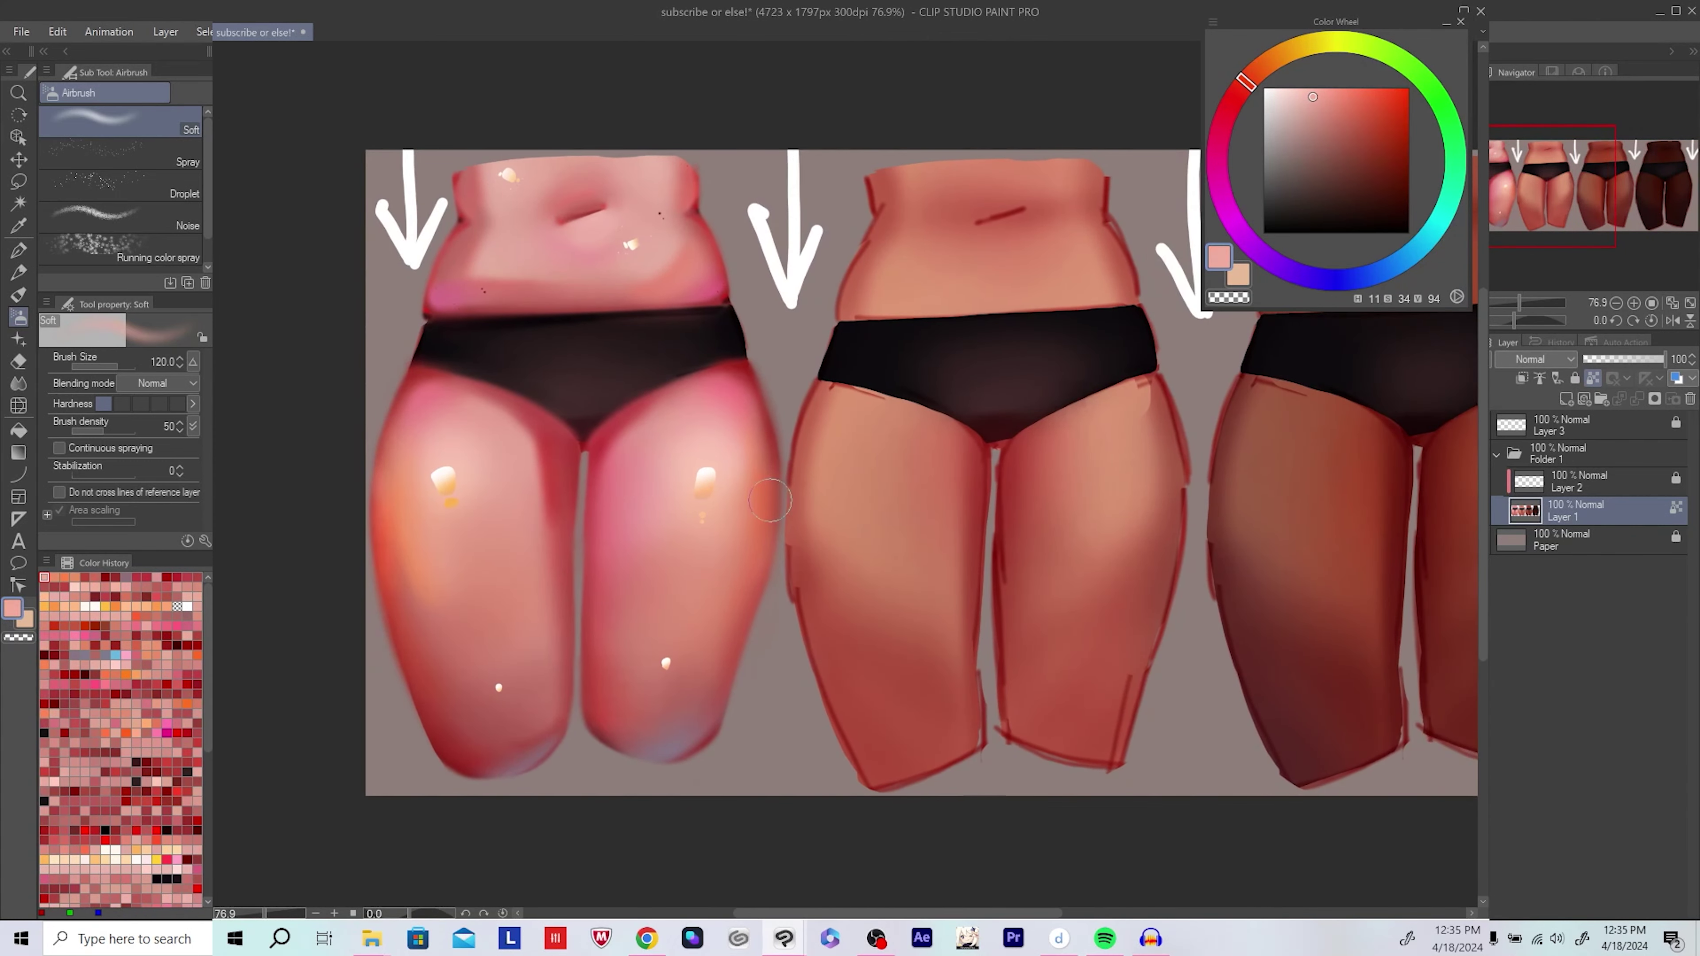
pyautogui.scroll(-2, 798, 529)
pyautogui.scroll(1, 798, 528)
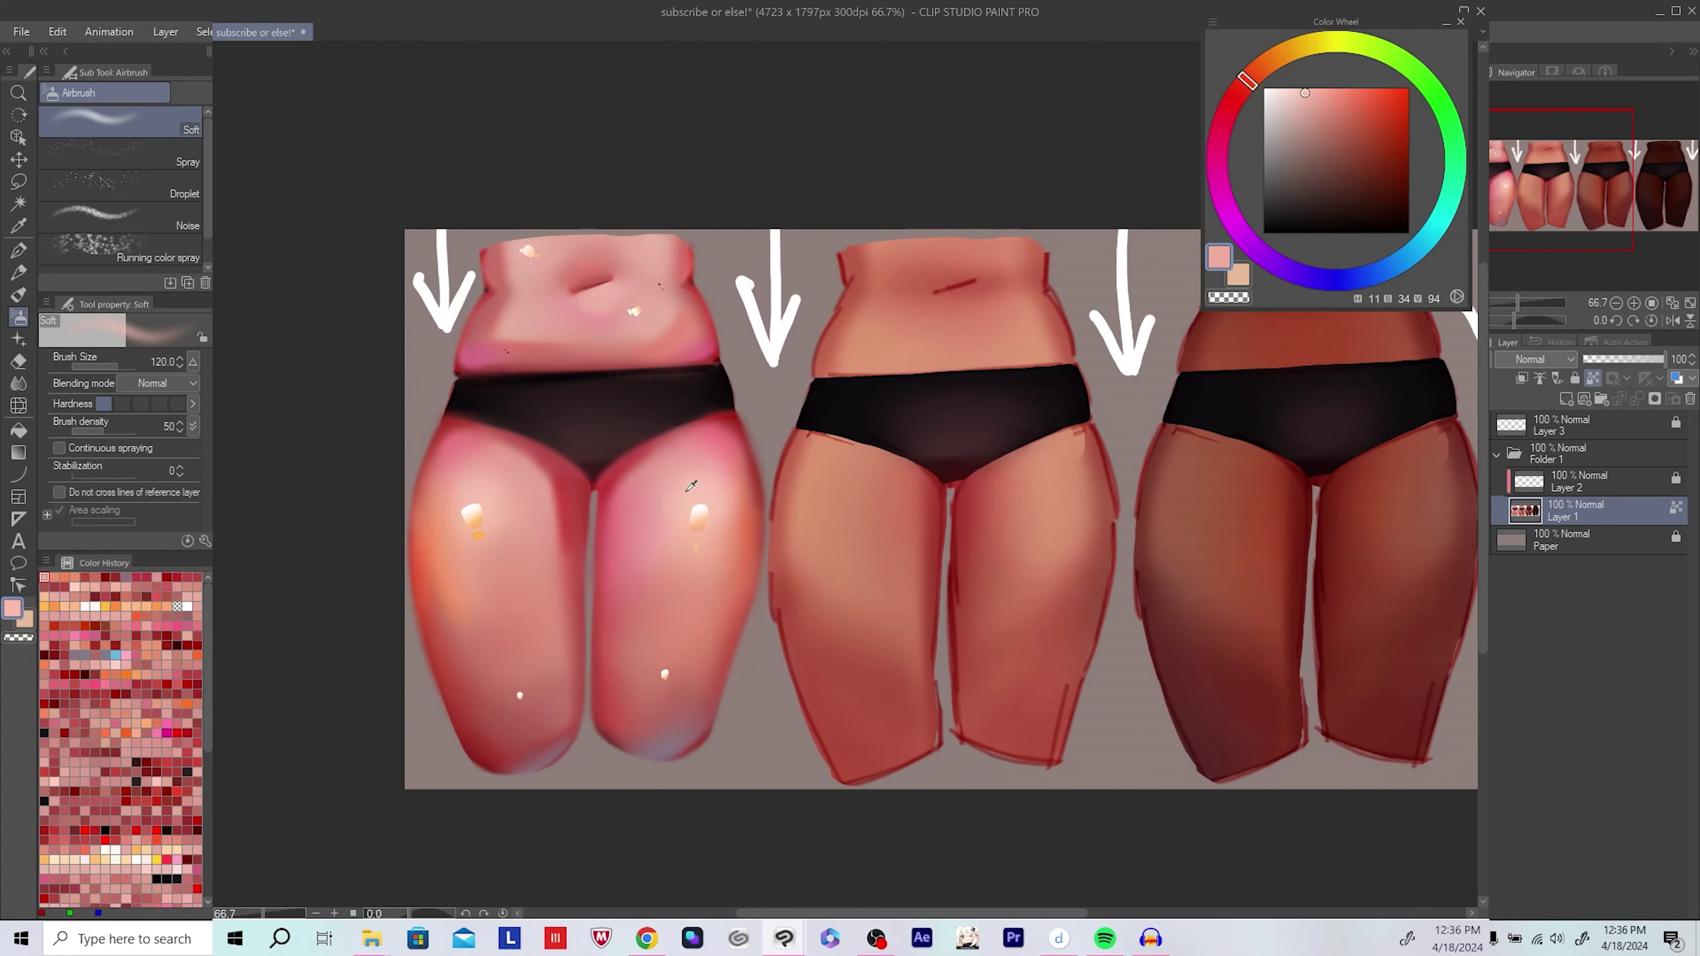
# Step: Airbrush sampled pinks across the upper part of the lightest figure's right-hand thigh at brush sizes 70 and 120
pyautogui.keyDown('alt'); pyautogui.click(686, 475); pyautogui.keyUp('alt')
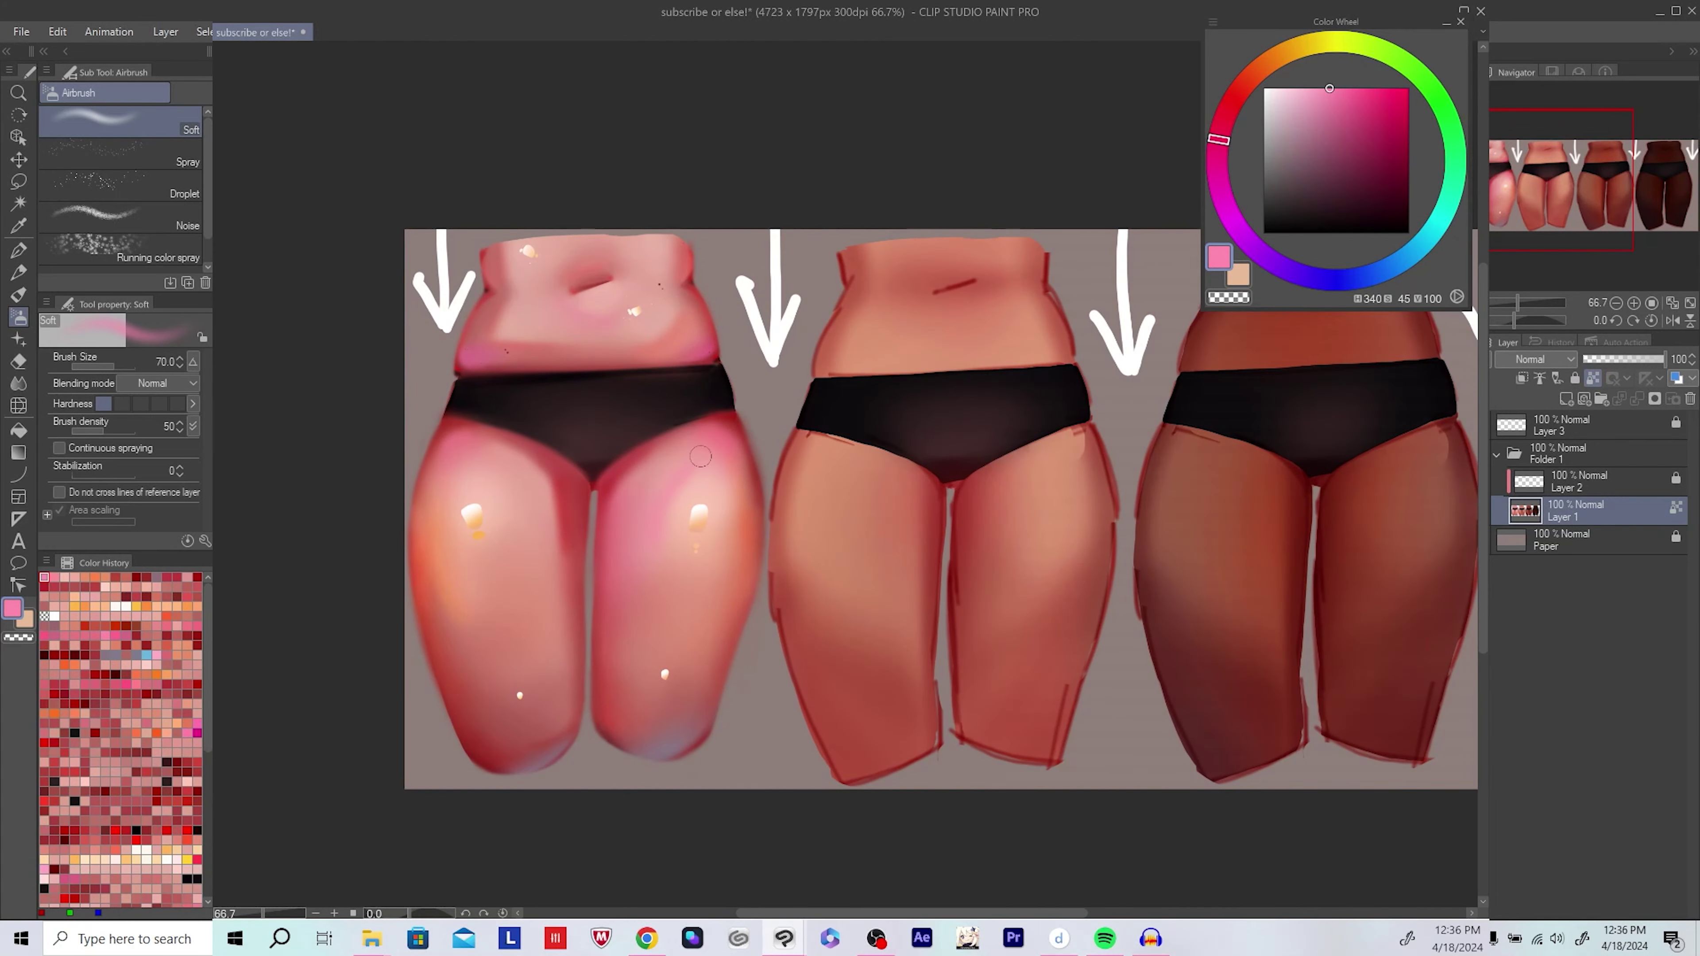
pyautogui.keyDown('alt'); pyautogui.click(699, 462); pyautogui.keyUp('alt')
pyautogui.keyDown('alt'); pyautogui.click(659, 536); pyautogui.keyUp('alt')
pyautogui.scroll(-1, 775, 406)
pyautogui.scroll(-1, 775, 407)
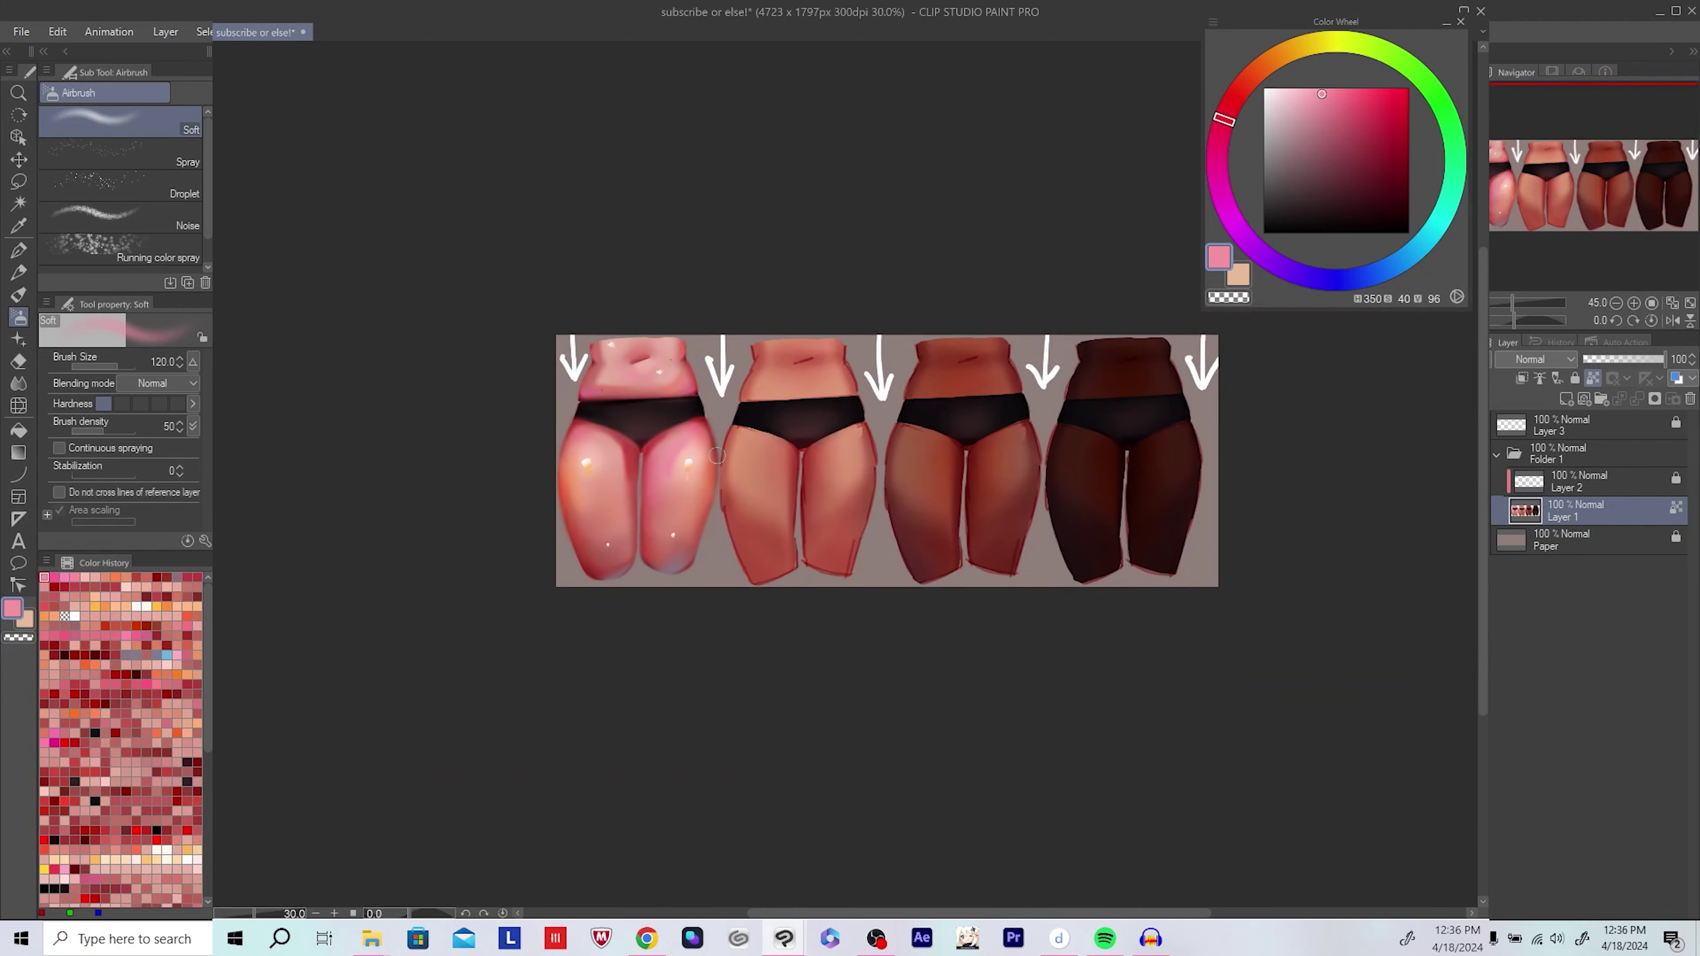
# Step: Add a warm red at brush size 60 to the lightest figure's upper thighs and blend it with sampled light pink
pyautogui.scroll(3, 689, 428)
pyautogui.click(1231, 108)
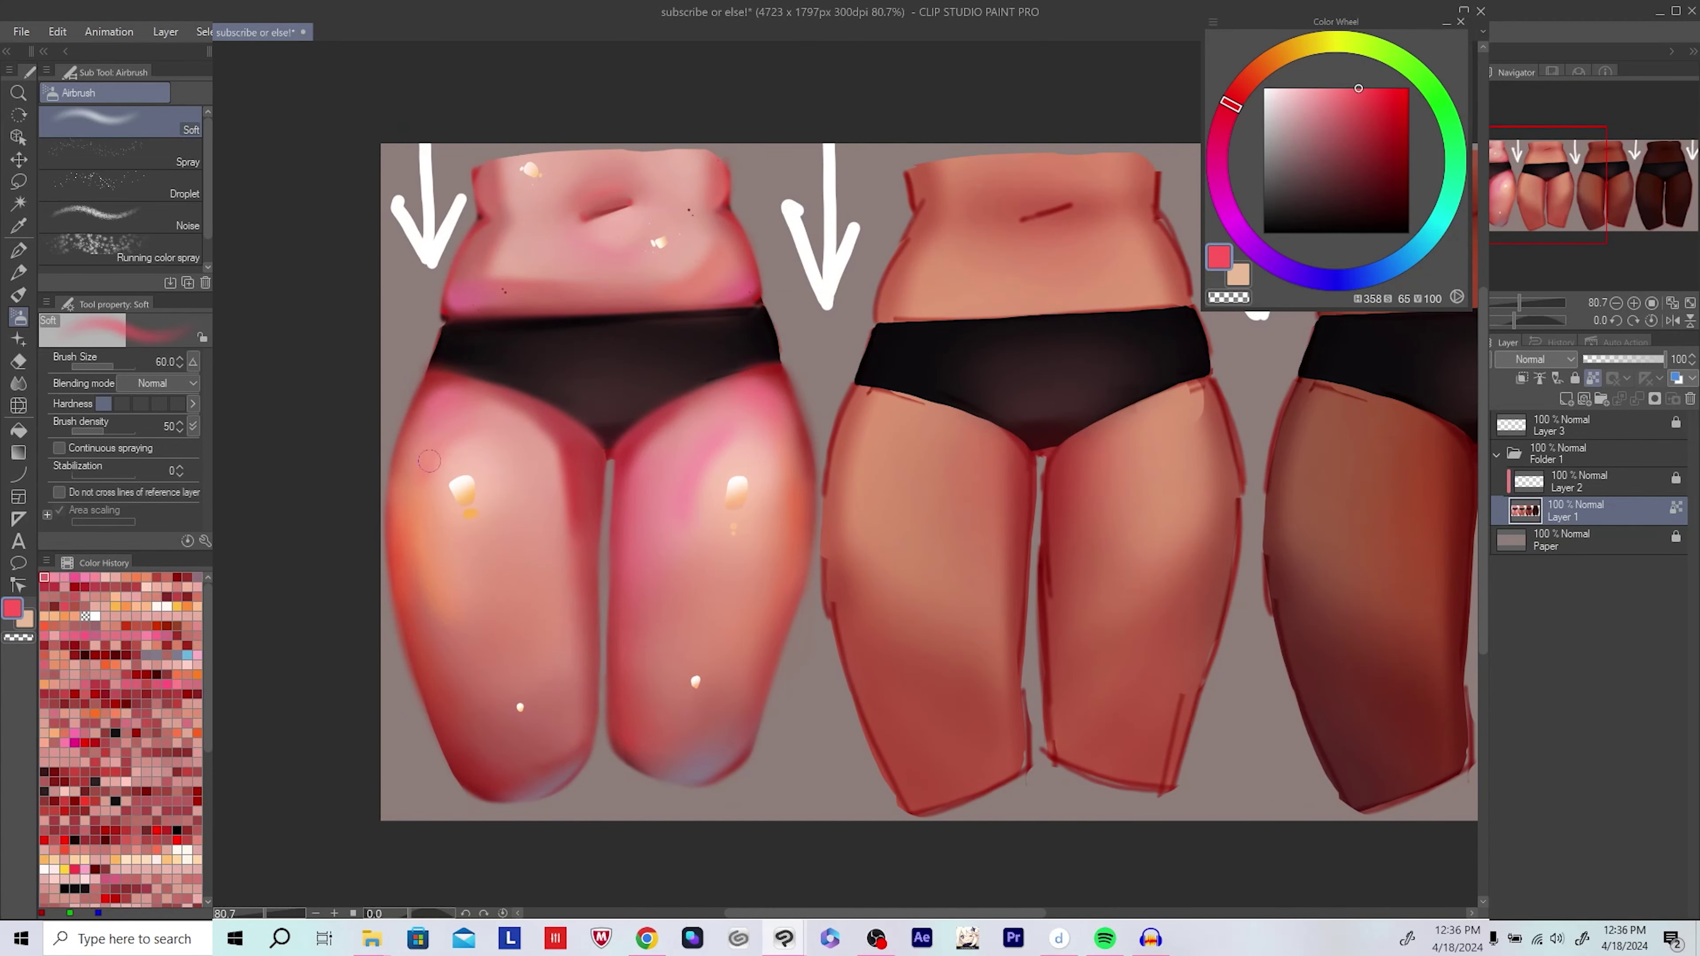
pyautogui.keyDown('alt'); pyautogui.click(430, 462); pyautogui.keyUp('alt')
pyautogui.press(']')
pyautogui.moveTo(757, 431); pyautogui.dragTo(729, 427)
pyautogui.keyDown('alt'); pyautogui.click(729, 427); pyautogui.keyUp('alt')
pyautogui.scroll(-1, 729, 427)
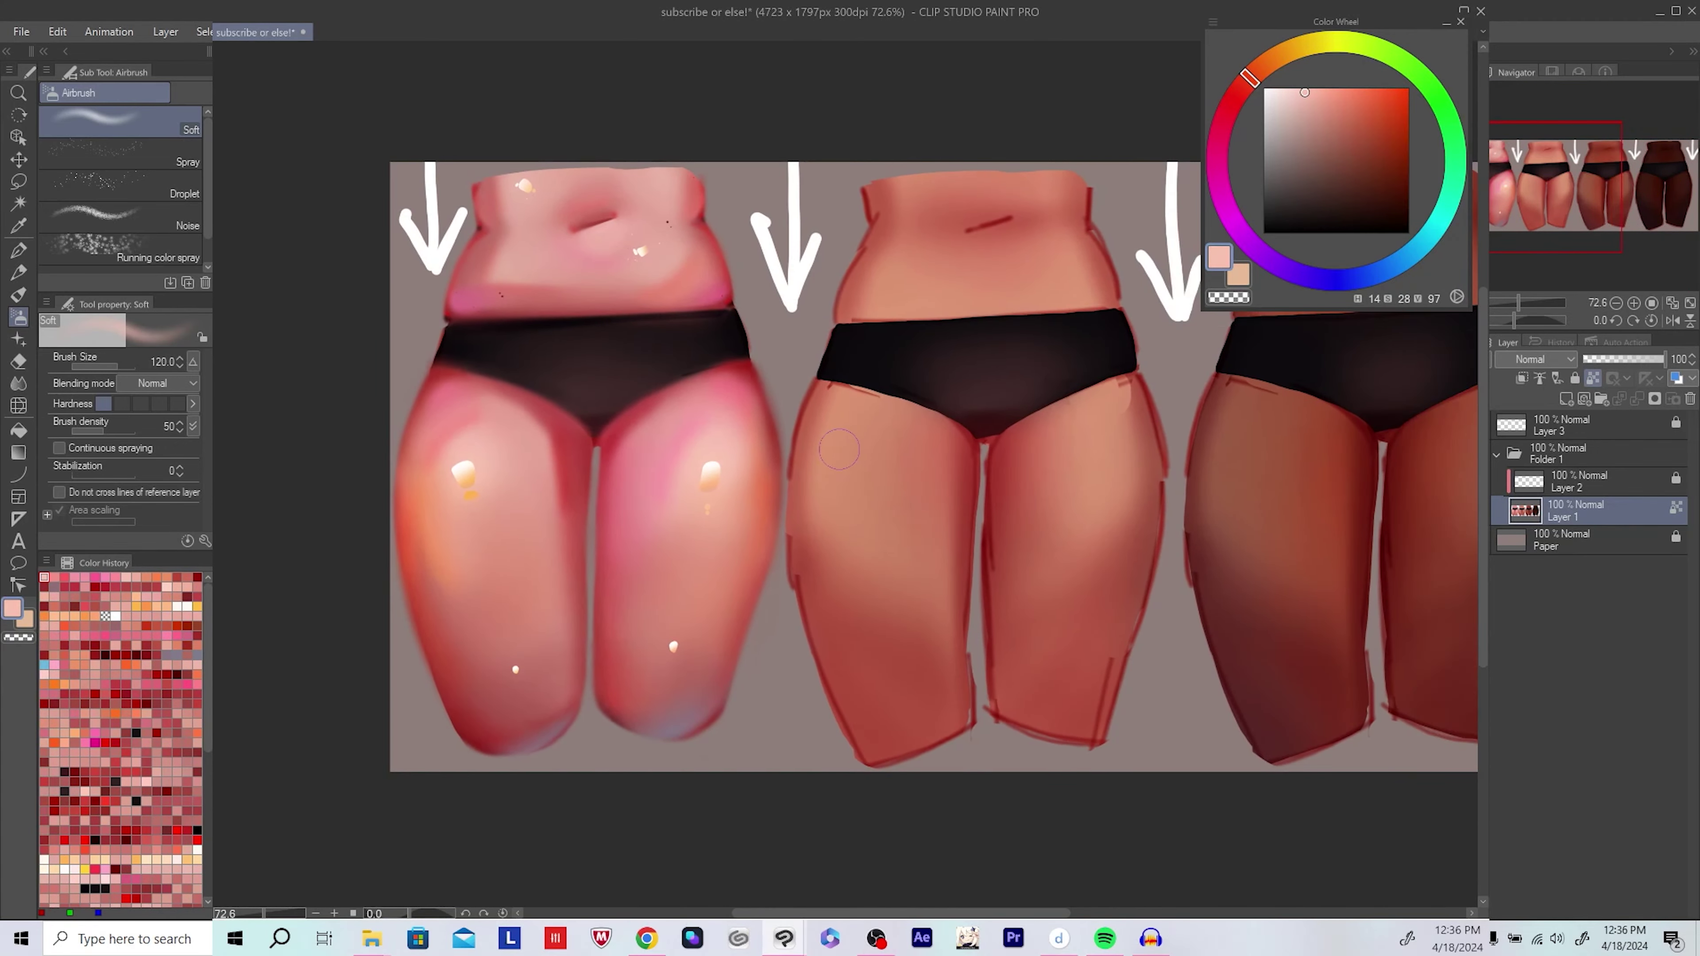
# Step: Airbrush a sampled pale peach-pink softly over the lightest figure's thighs at brush size 200, and save the illustration
pyautogui.keyDown('alt'); pyautogui.click(696, 486); pyautogui.keyUp('alt')
pyautogui.press(']')
pyautogui.press(']')
pyautogui.press(']')
pyautogui.scroll(-2, 843, 626)
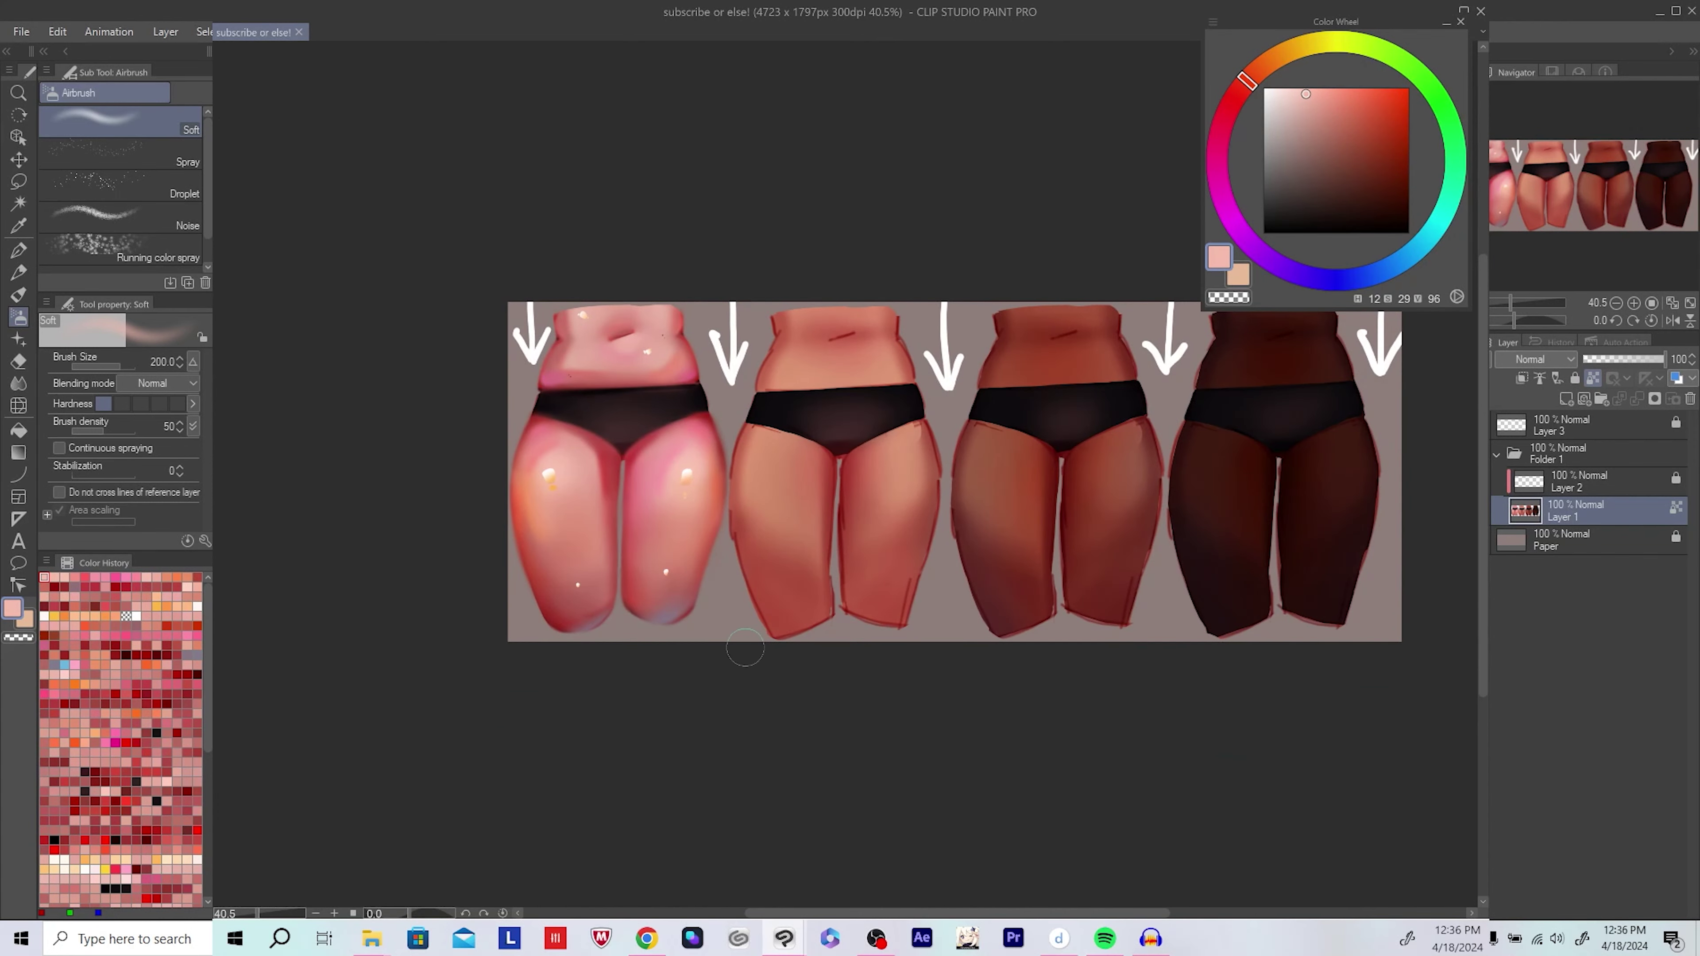
pyautogui.scroll(-1, 745, 648)
pyautogui.scroll(4, 547, 562)
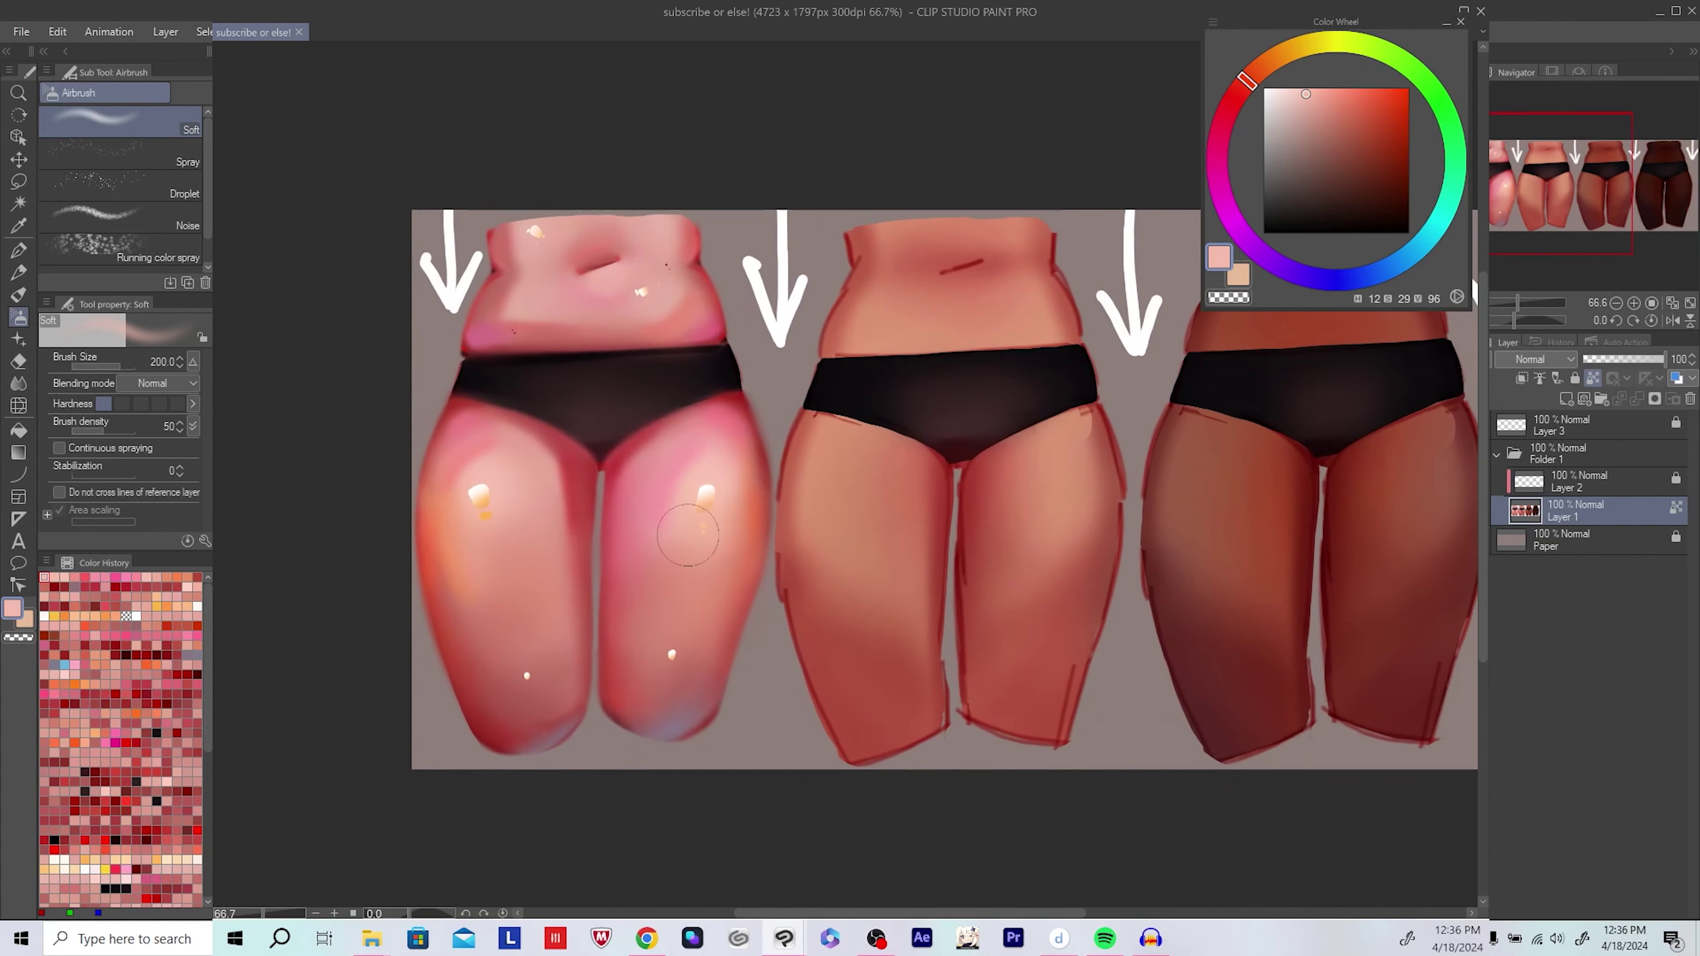
# Step: Paint small light-orange highlight spots on the lightest figure's thighs on Layer 2 with the G-pen at size 70
pyautogui.click(1568, 486)
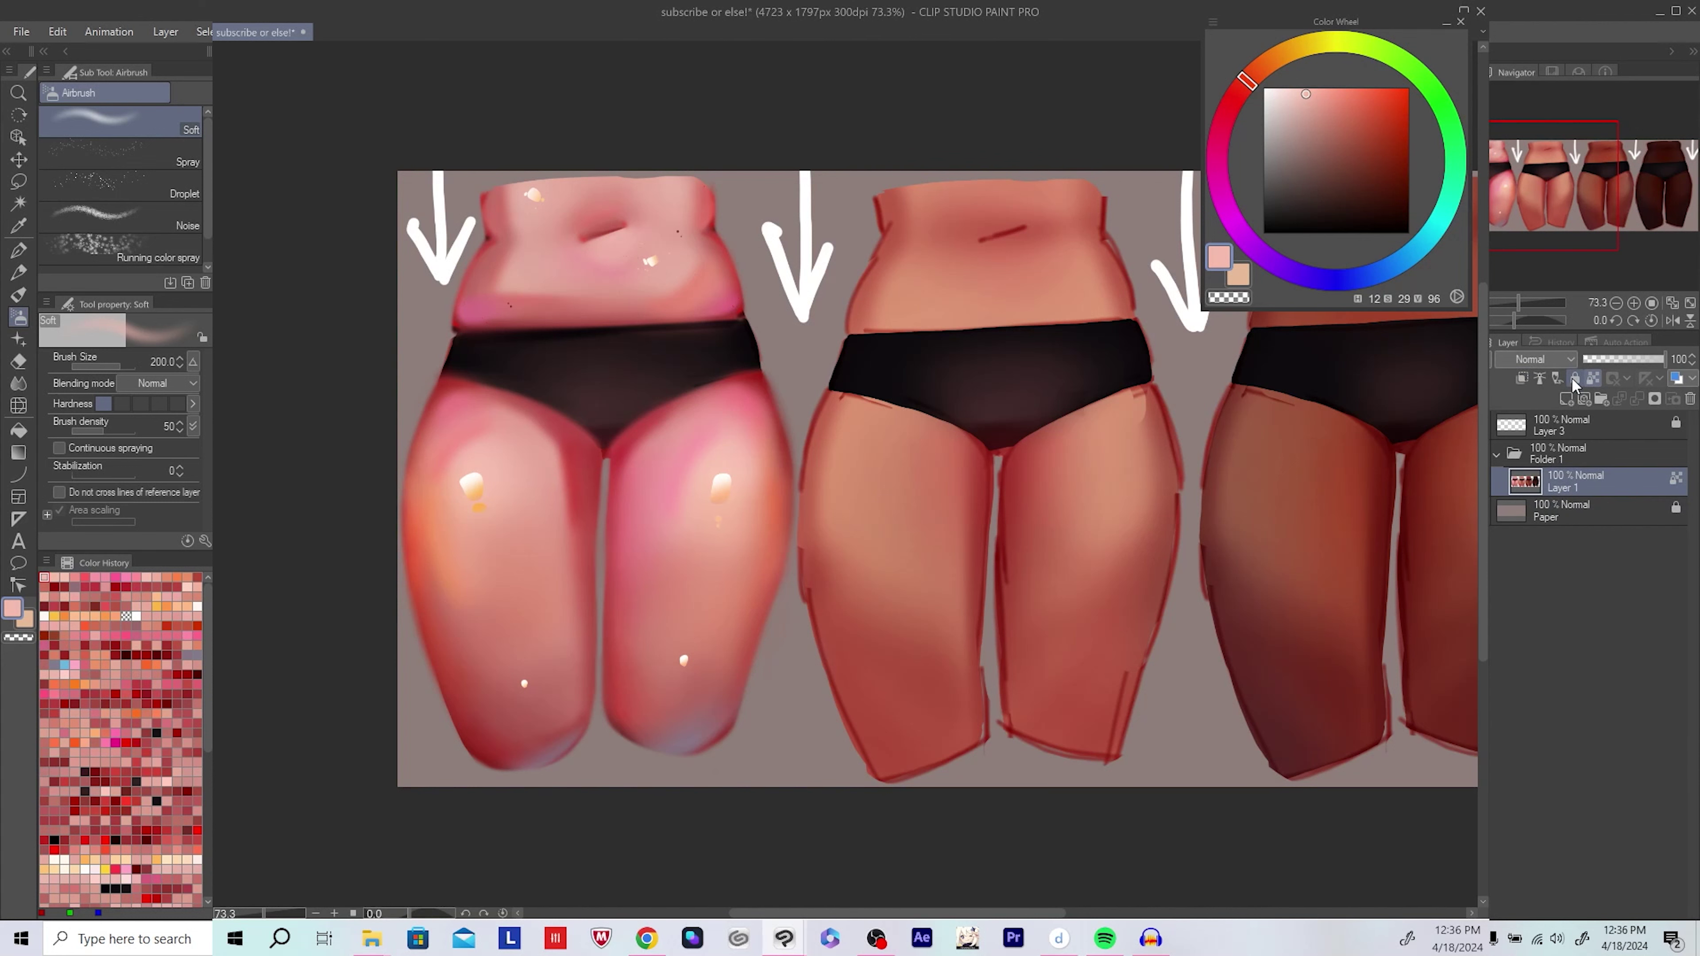
pyautogui.scroll(2, 625, 610)
pyautogui.press('p')
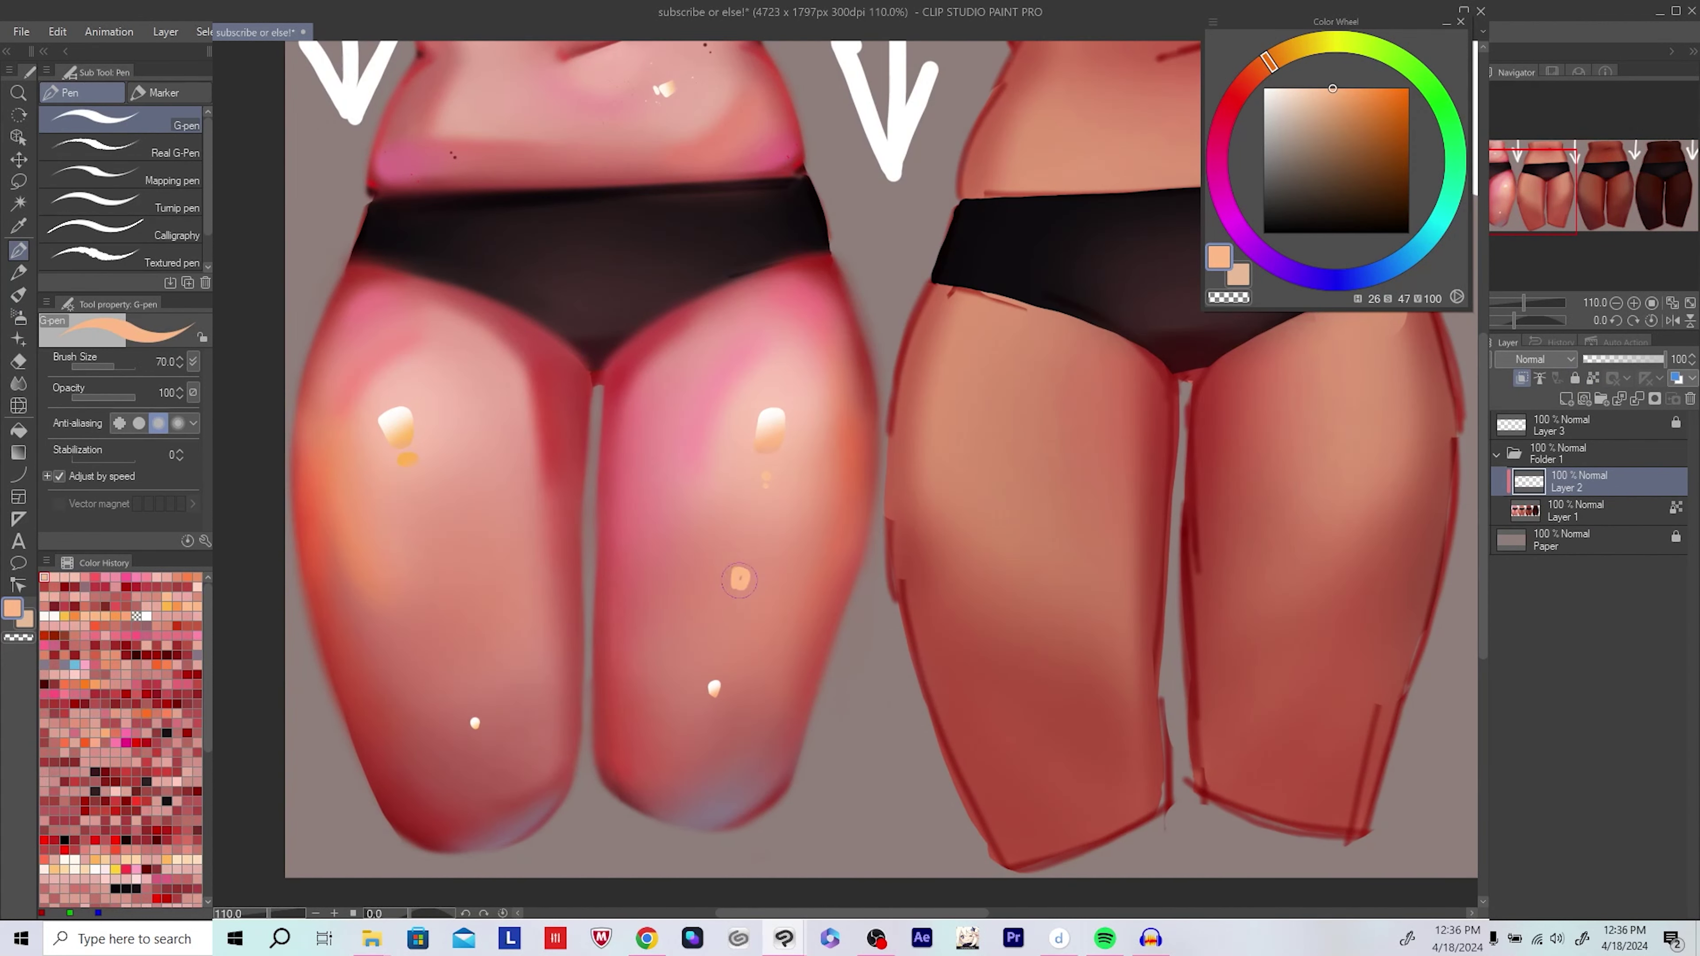
pyautogui.click(463, 666)
pyautogui.moveTo(424, 536); pyautogui.dragTo(419, 519)
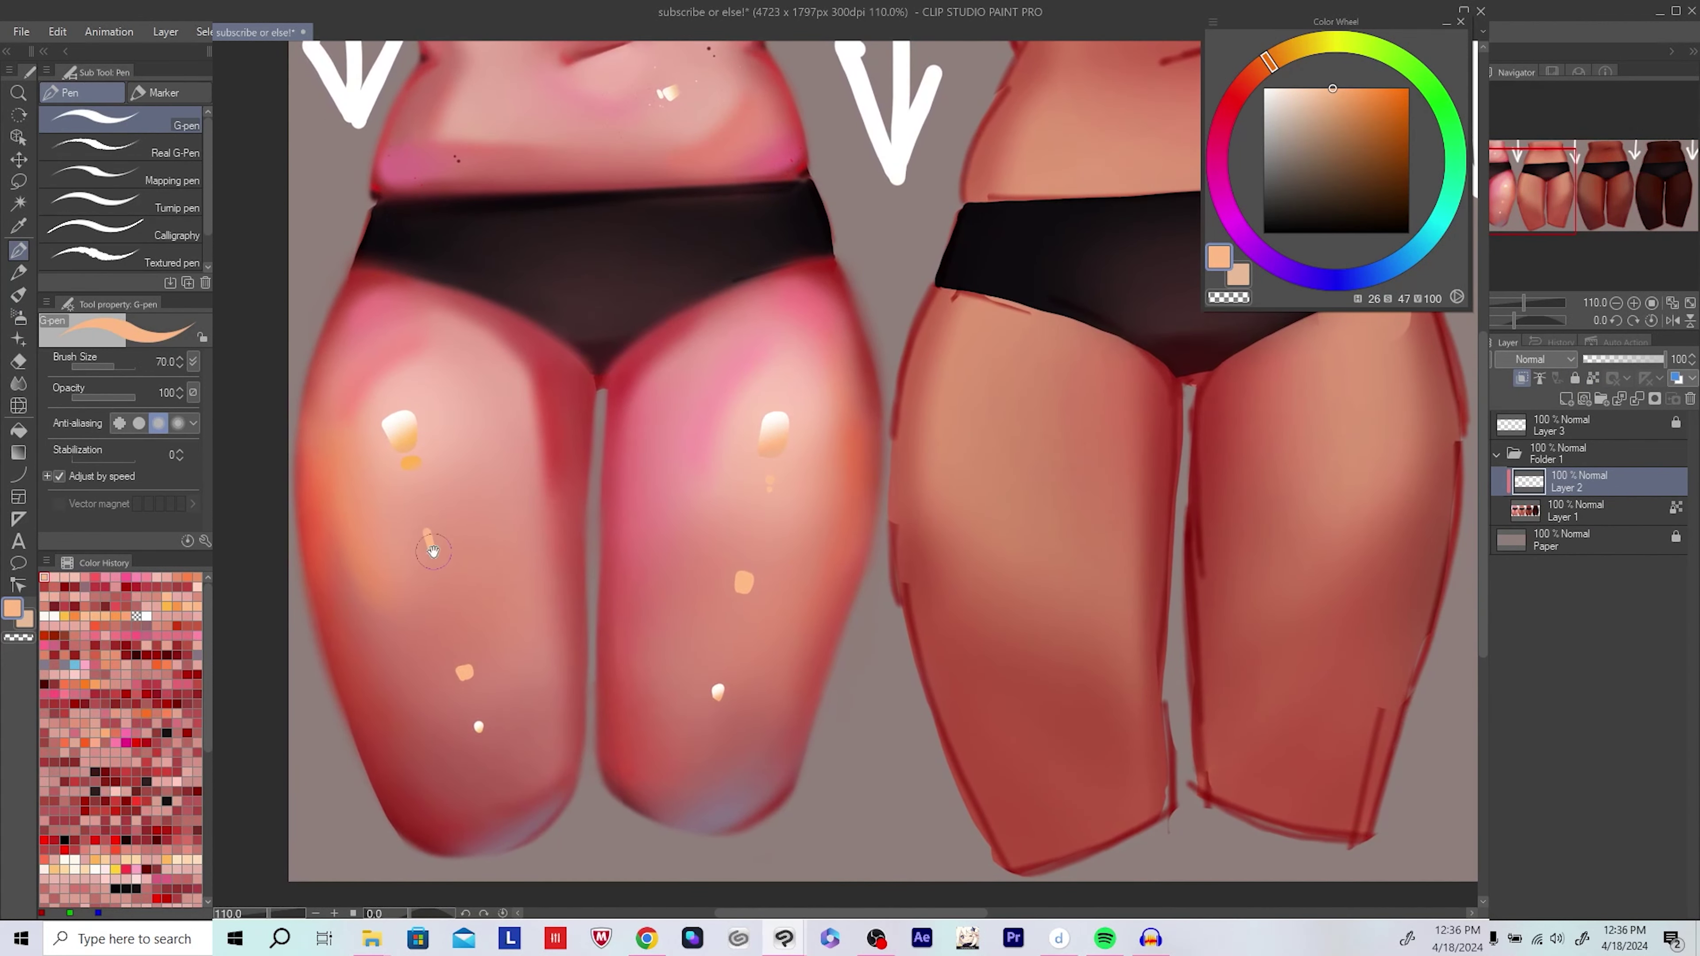
pyautogui.scroll(-5, 433, 550)
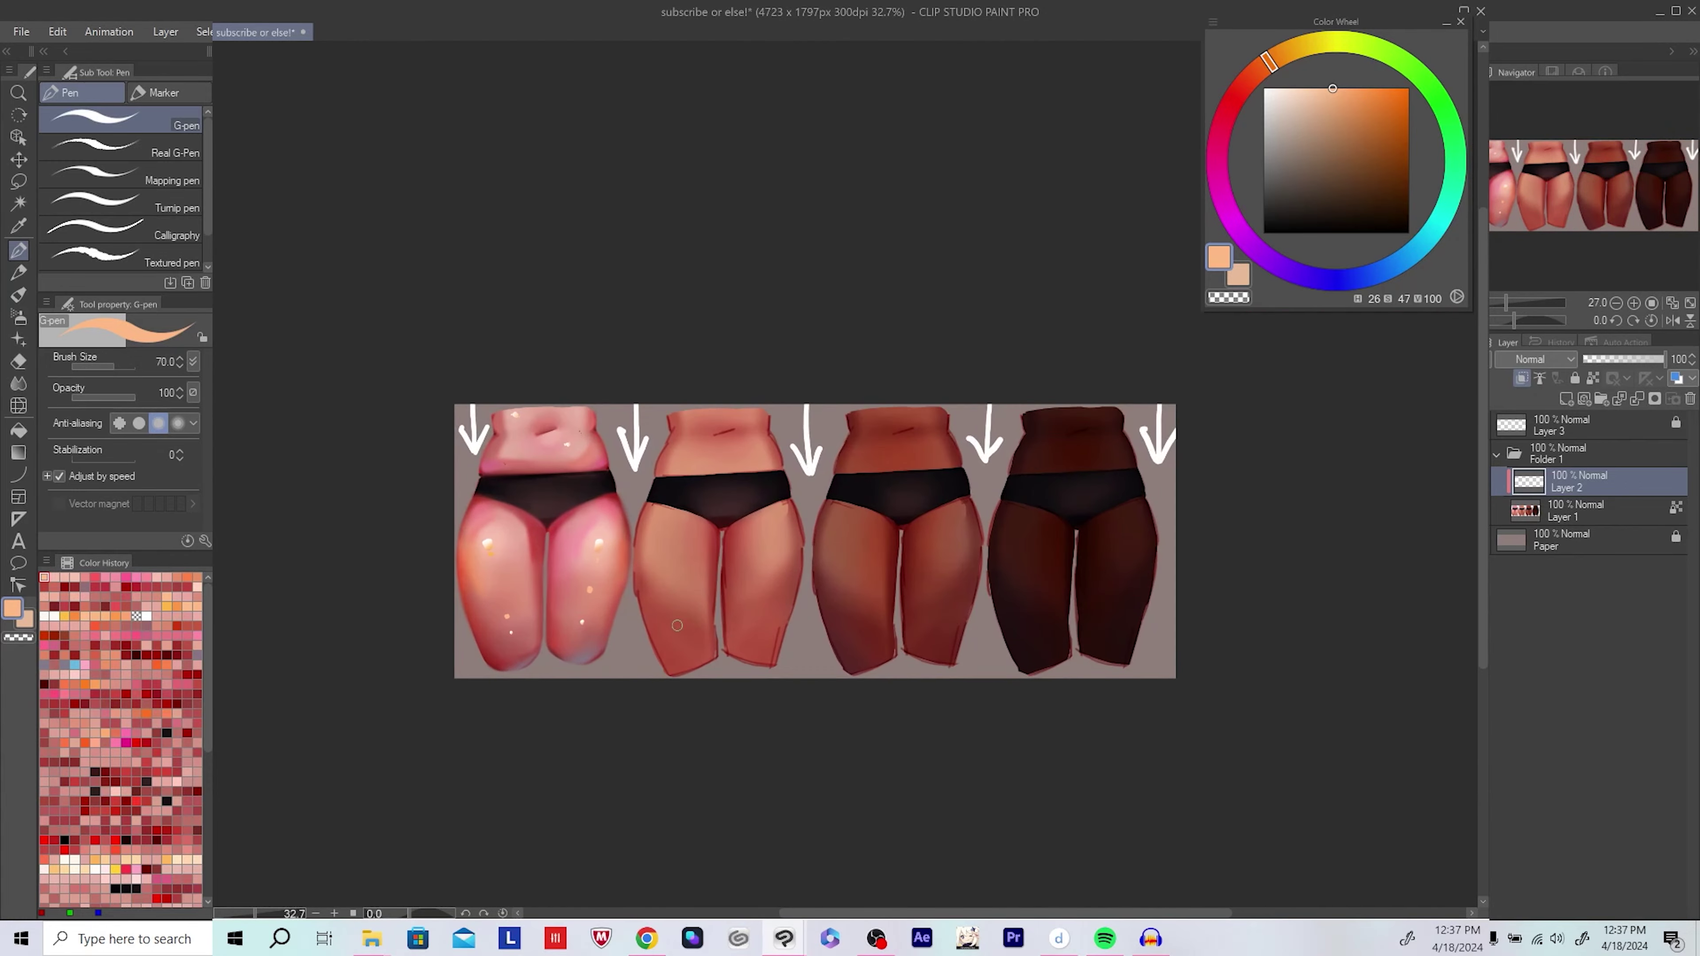
pyautogui.scroll(2, 677, 624)
pyautogui.scroll(-4, 605, 589)
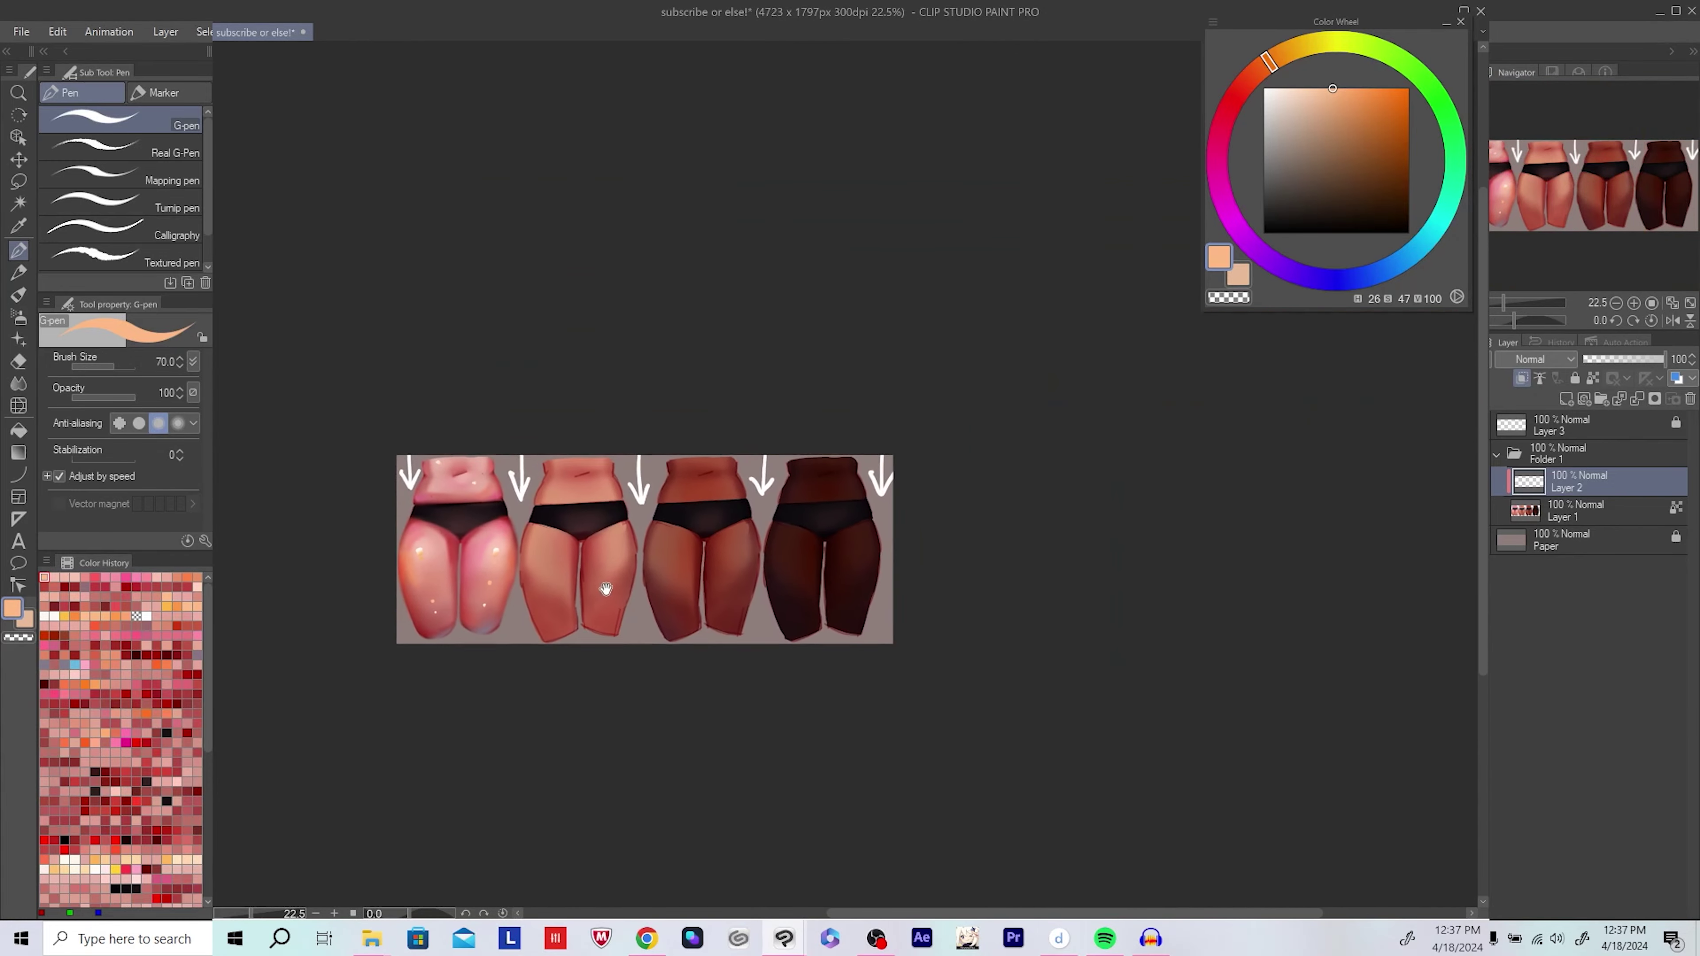
pyautogui.moveTo(606, 588); pyautogui.dragTo(644, 592)
pyautogui.scroll(5, 641, 544)
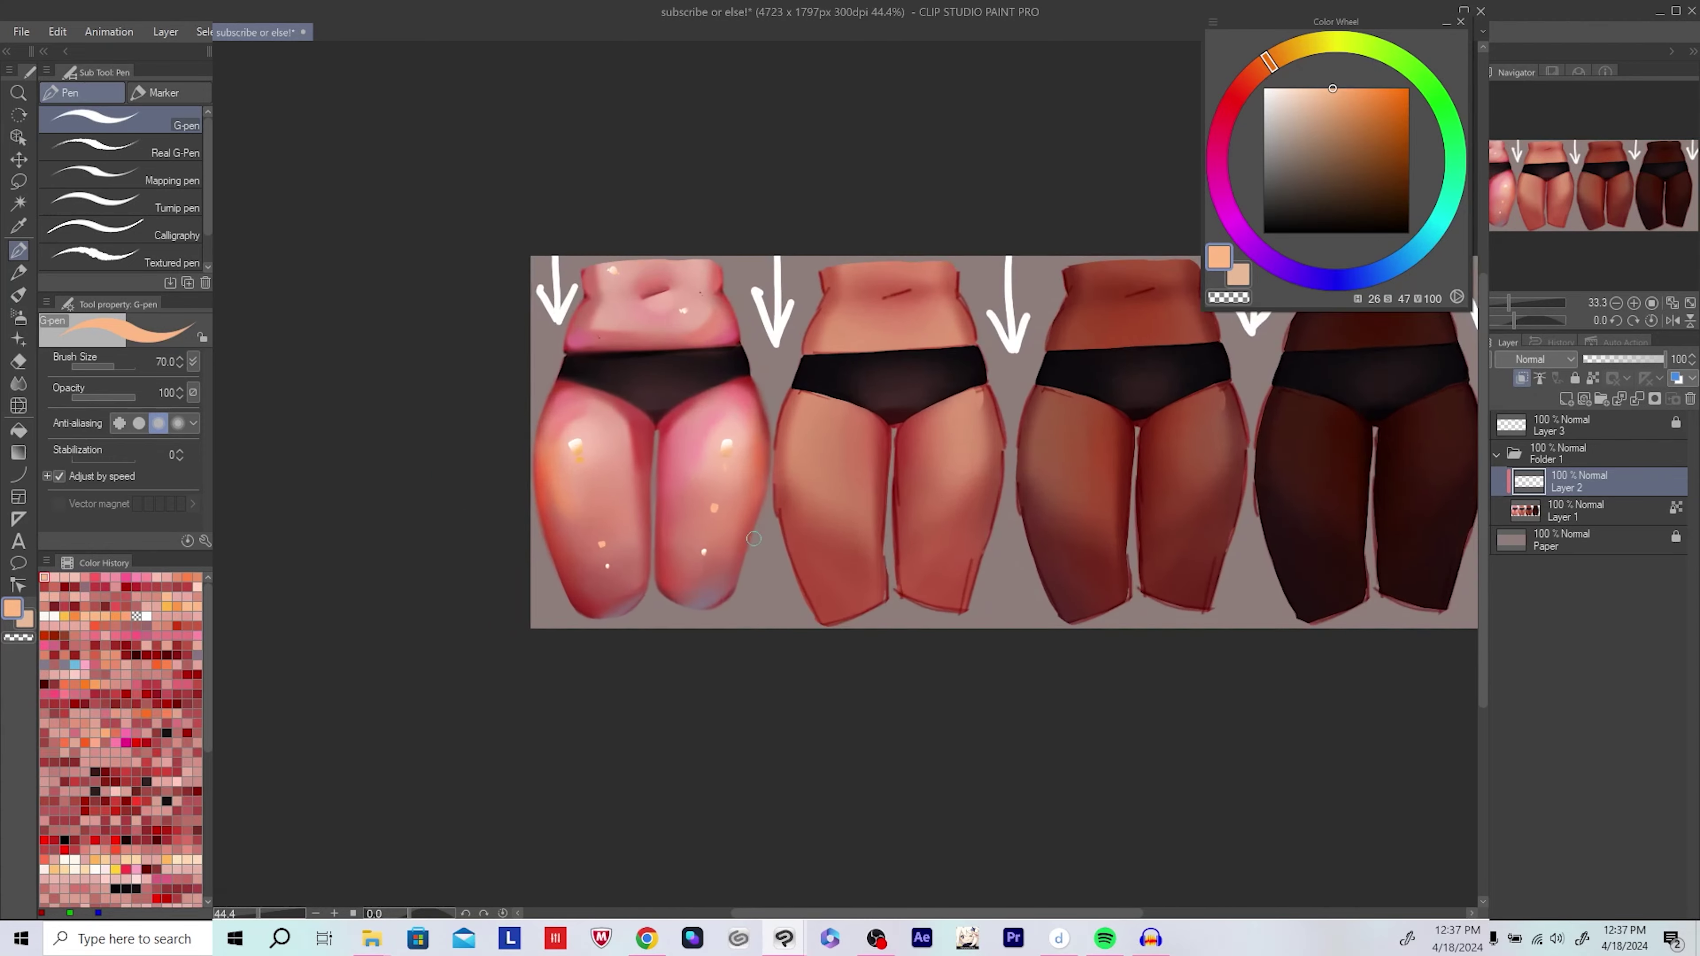
# Step: Remove the orange spot from the right-hand thigh, lock Layer 2's transparent pixels, and airbrush deeper orange on the left-hand spot at size 30
pyautogui.press('m')
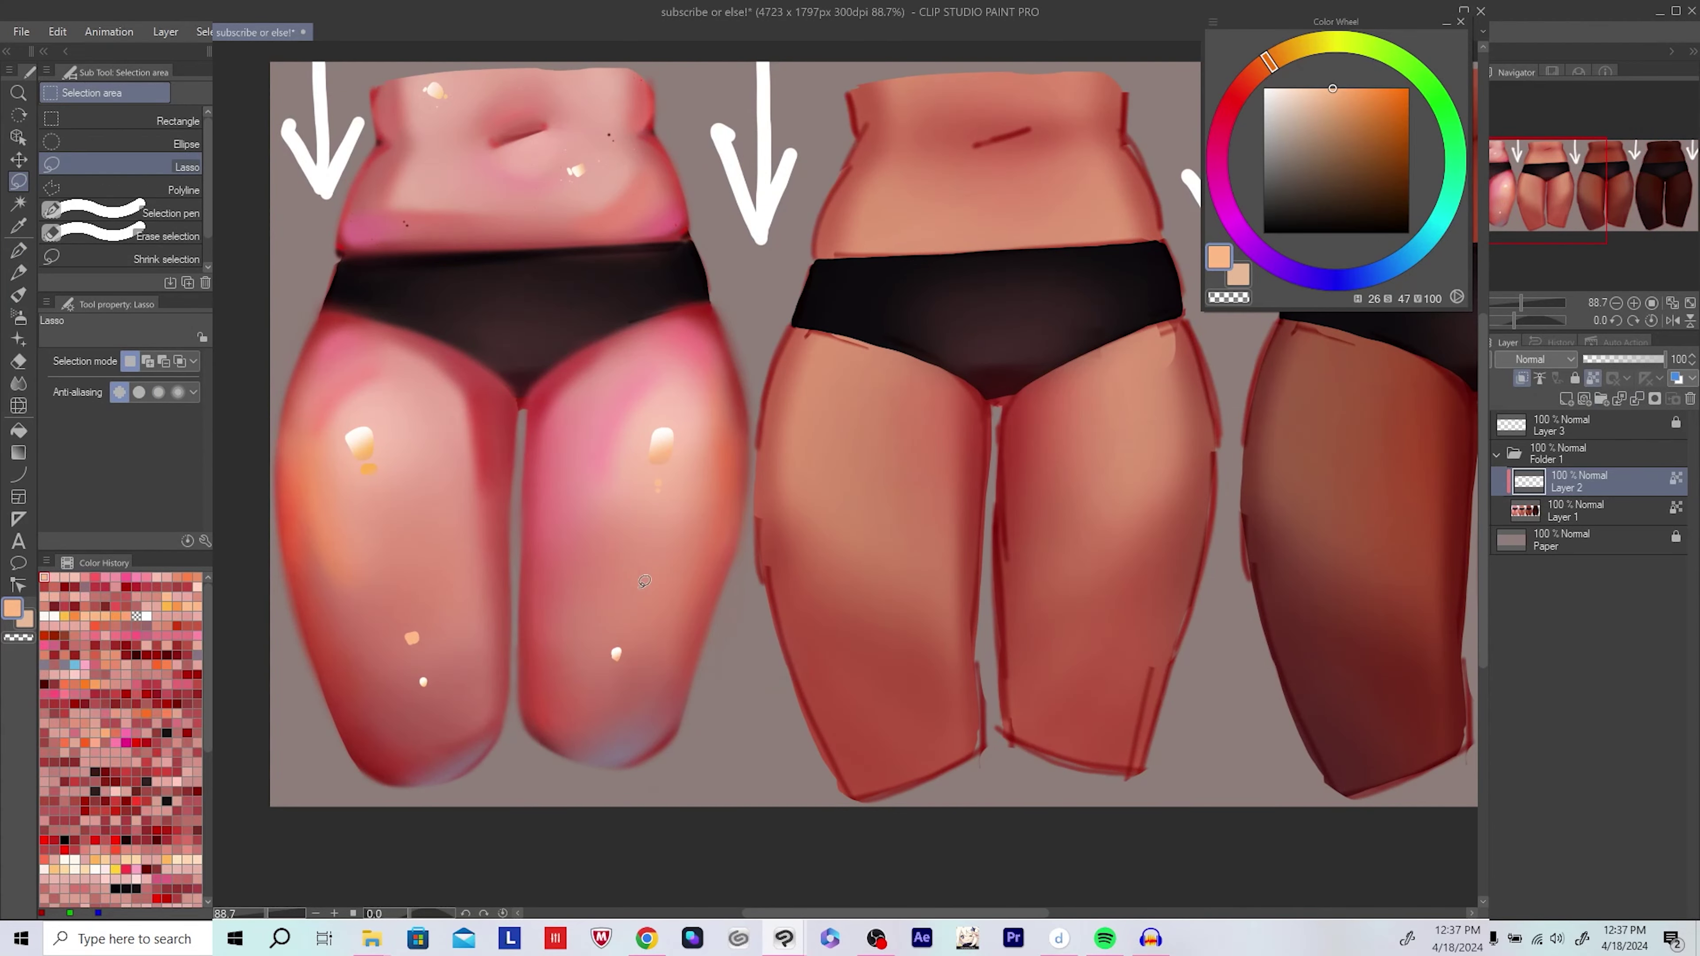
pyautogui.press('e')
pyautogui.keyDown('alt'); pyautogui.click(622, 589); pyautogui.keyUp('alt')
pyautogui.scroll(3, 603, 592)
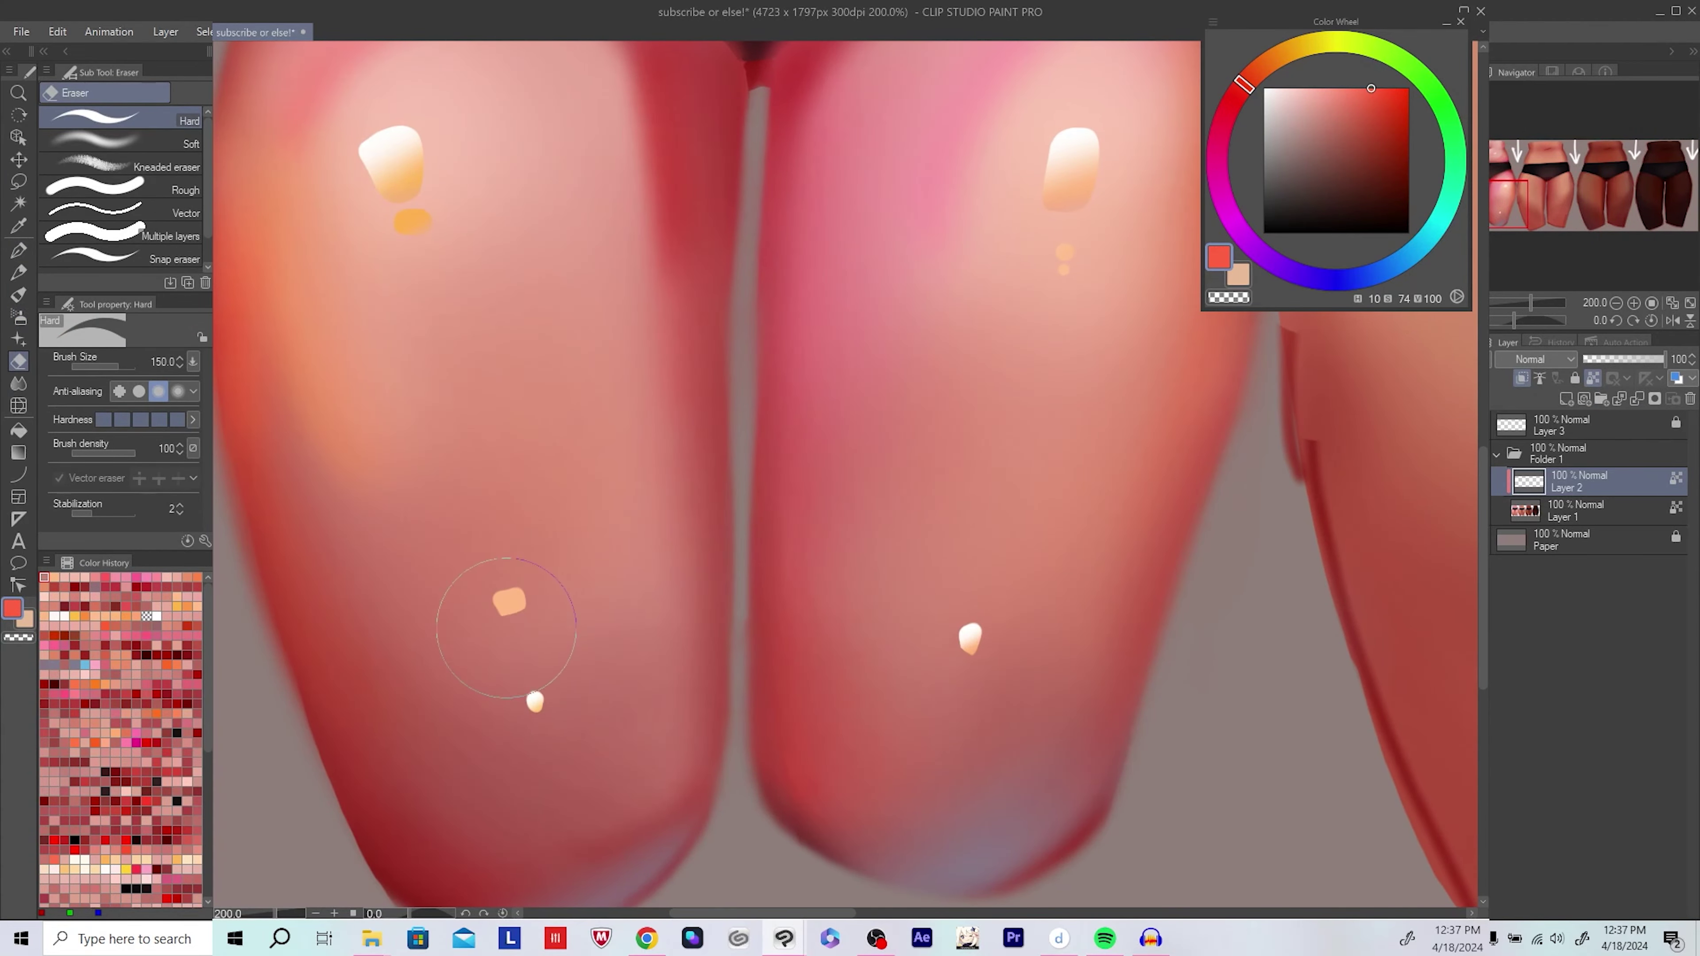
pyautogui.scroll(1, 506, 627)
pyautogui.press('b')
pyautogui.press('[')
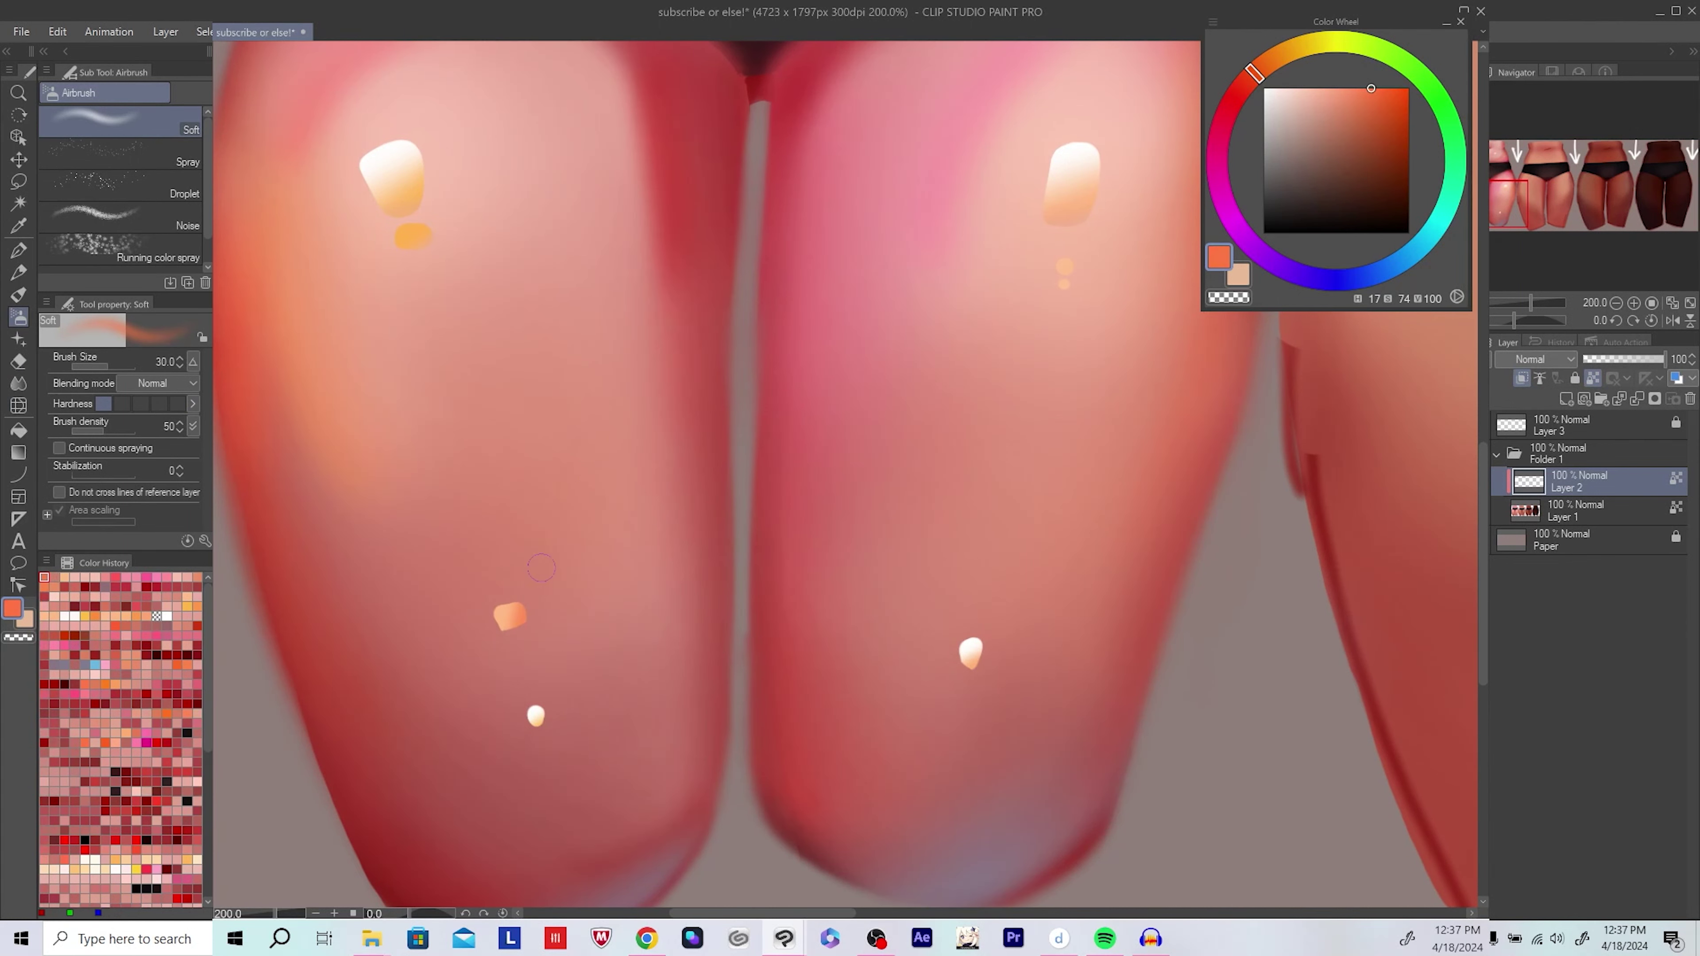
pyautogui.scroll(-5, 469, 636)
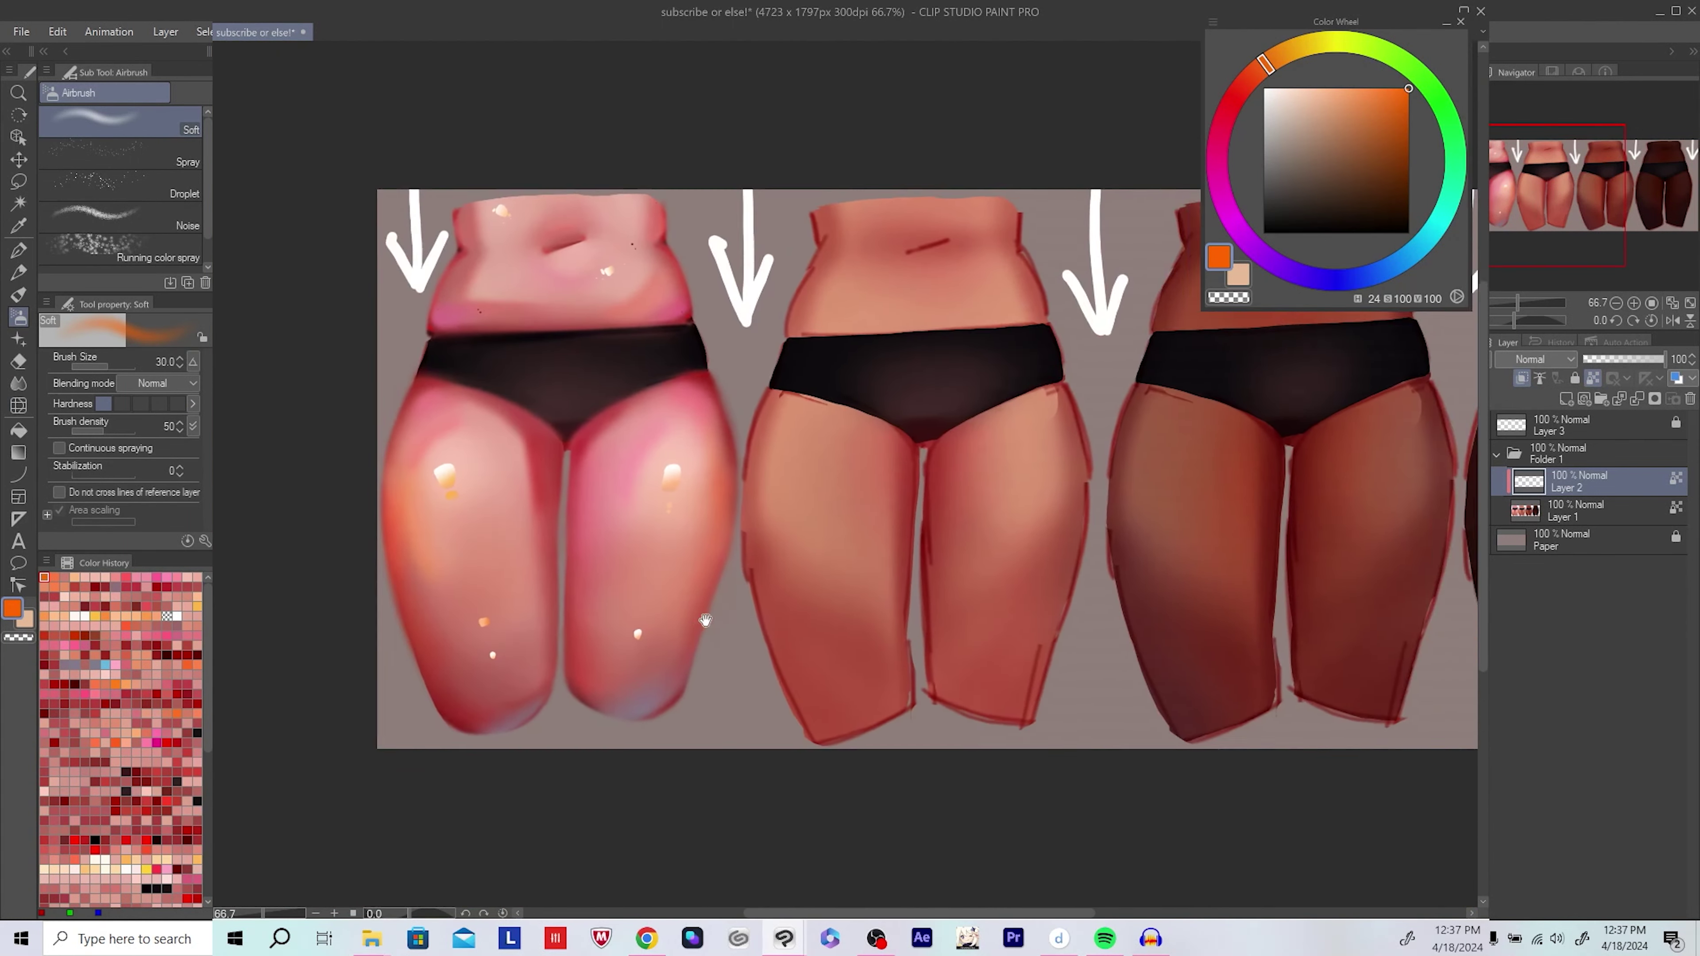
# Step: Tone the left-hand thigh's orange highlight spot with a sampled muted red at brush size 25, and save the illustration
pyautogui.scroll(3, 442, 663)
pyautogui.moveTo(442, 664); pyautogui.dragTo(527, 642)
pyautogui.keyDown('alt'); pyautogui.click(527, 642); pyautogui.keyUp('alt')
pyautogui.press('[')
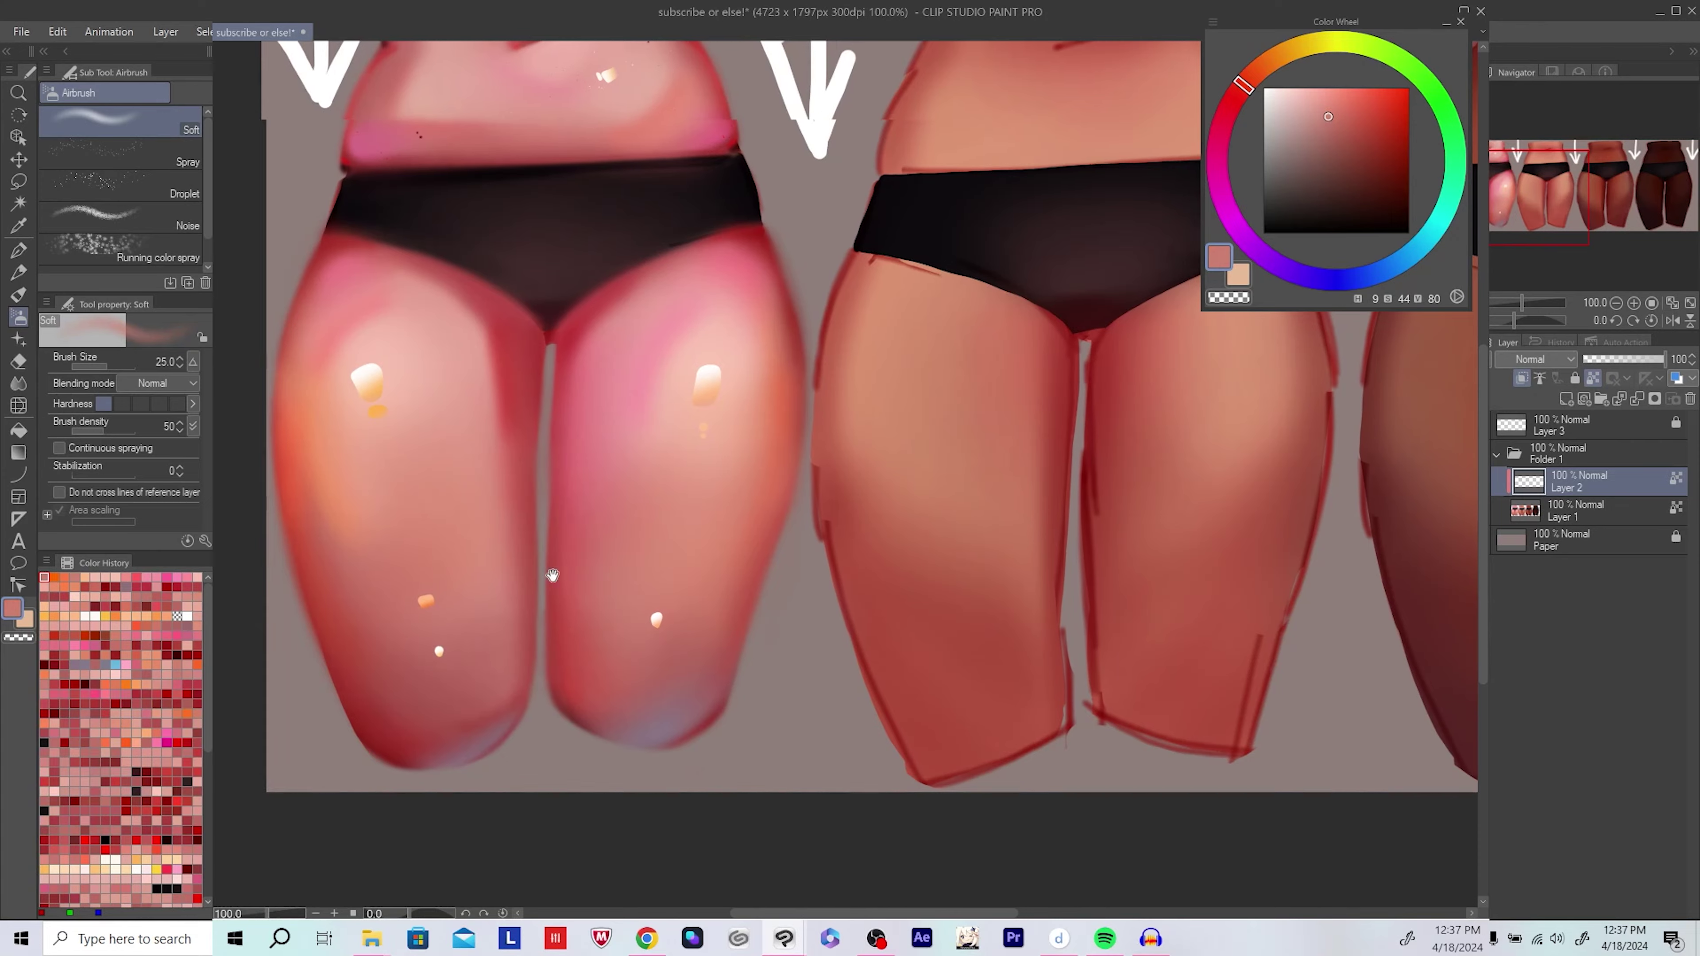
pyautogui.scroll(-3, 528, 642)
pyautogui.hotkey('ctrl', 's')
pyautogui.scroll(-1, 706, 607)
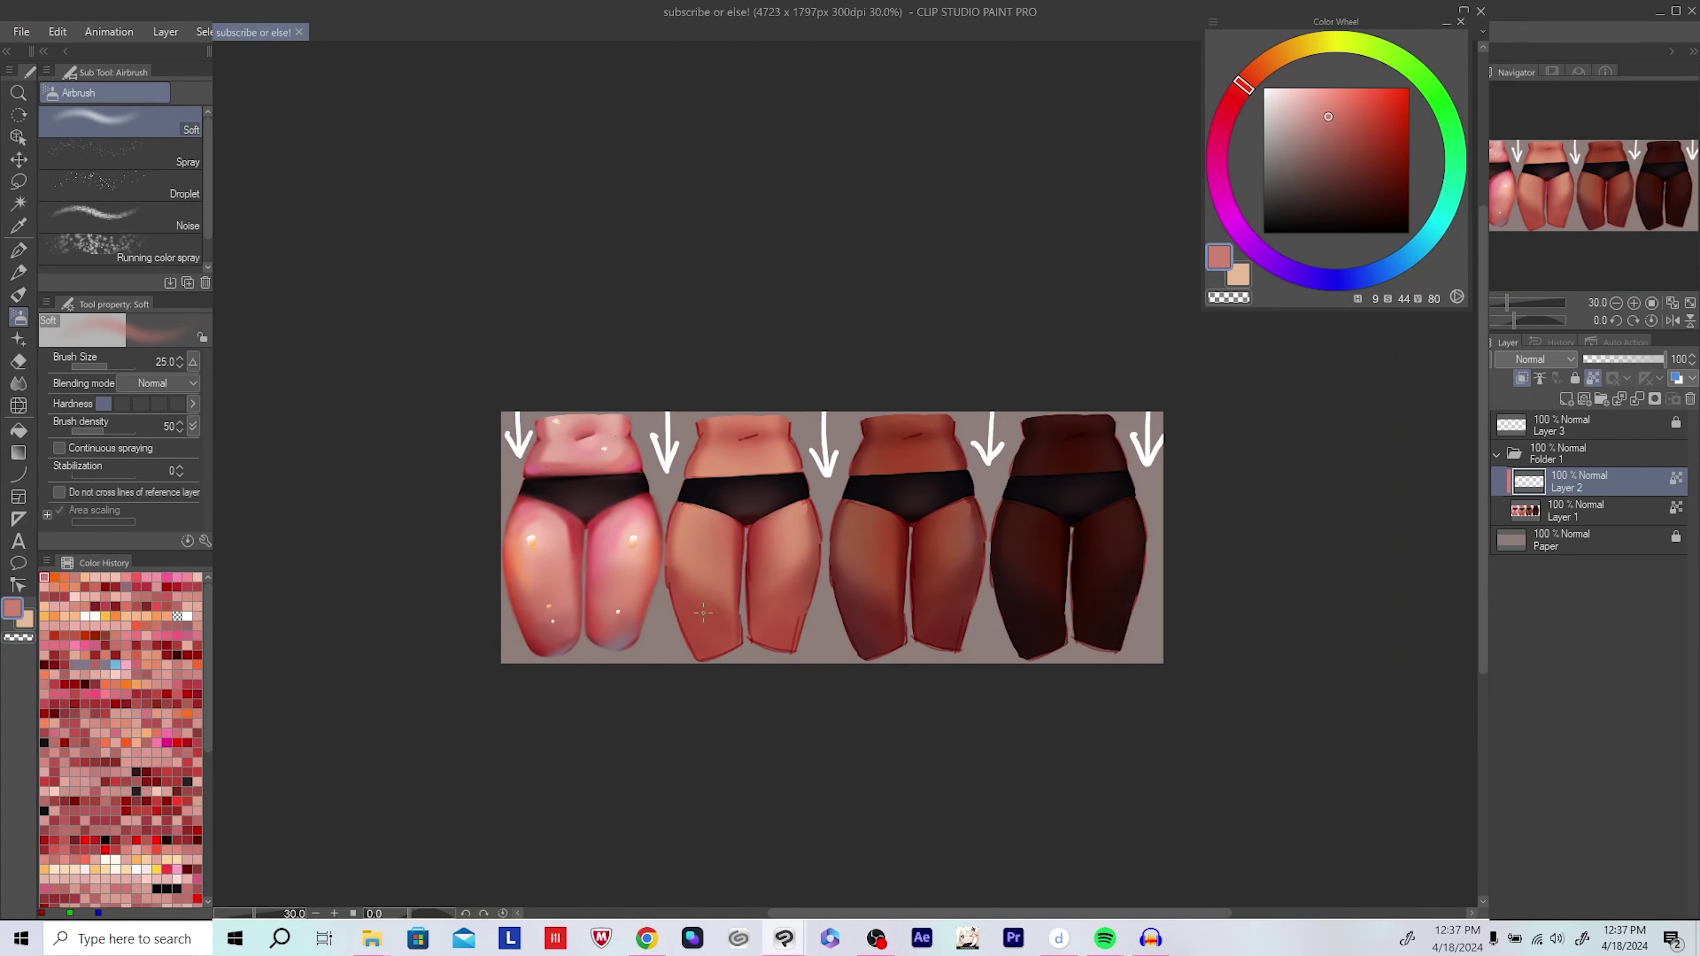
# Step: Airbrush sampled near-white onto the left-hand thigh's orange highlight spot at brush size 10, and save the illustration
pyautogui.scroll(6, 698, 612)
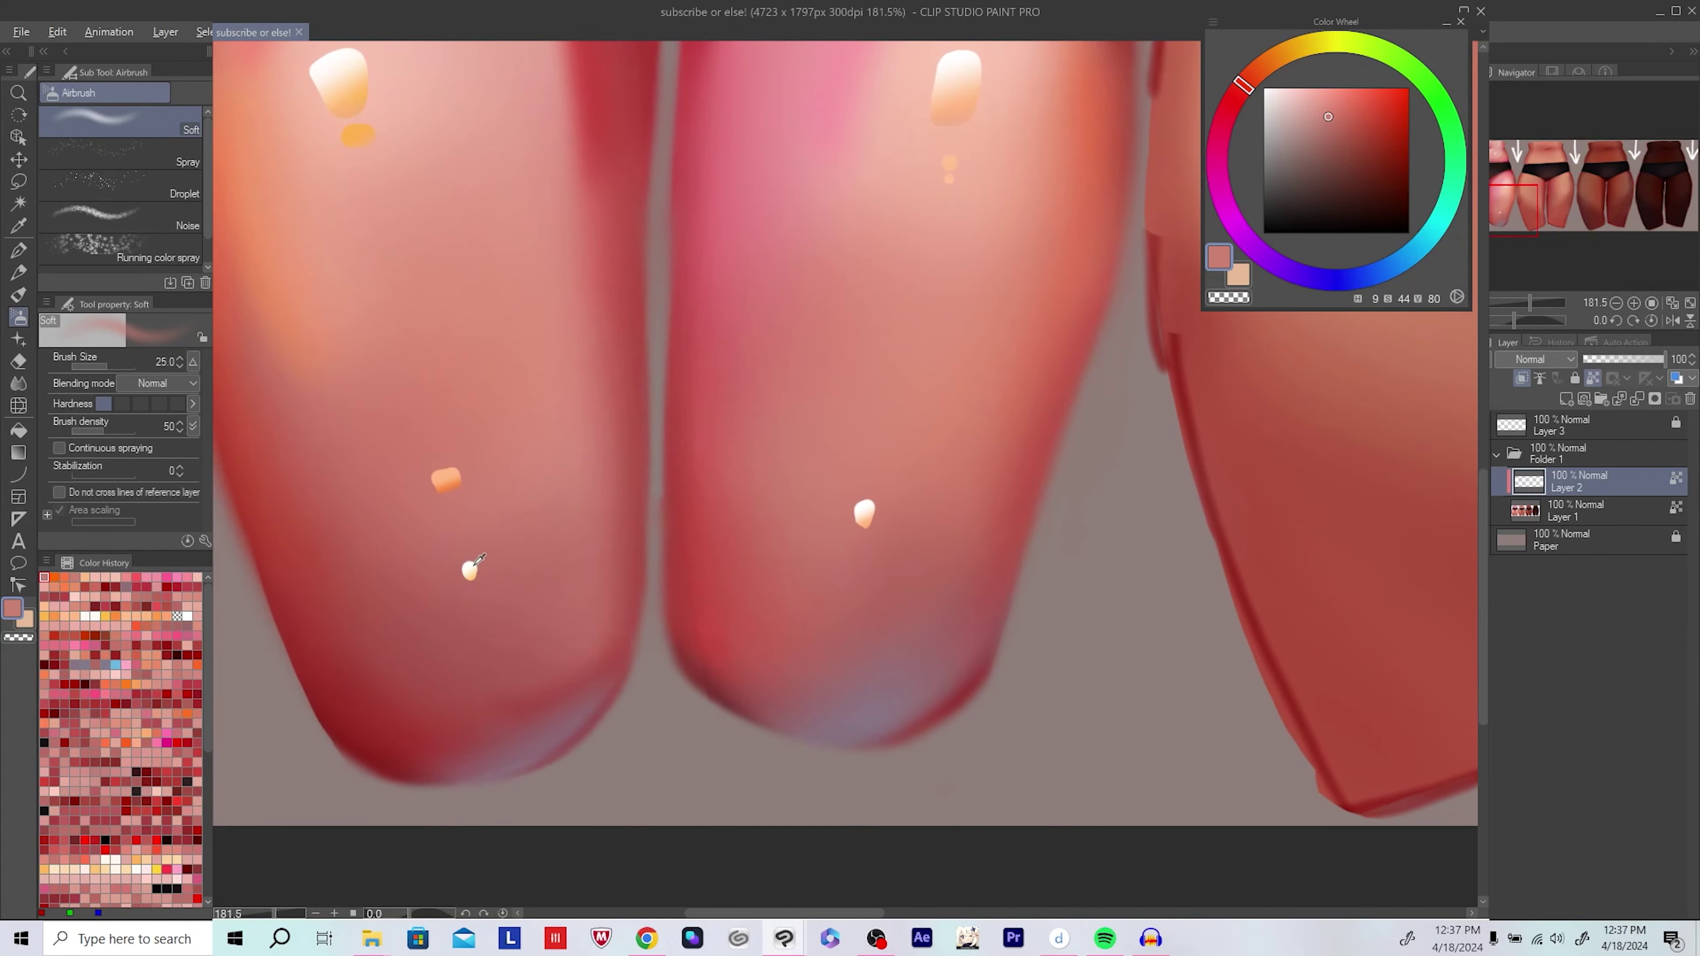
pyautogui.keyDown('alt'); pyautogui.click(473, 565); pyautogui.keyUp('alt')
pyautogui.press('[')
pyautogui.press('[')
pyautogui.press('[')
pyautogui.press('[')
pyautogui.press('[')
pyautogui.scroll(-3, 573, 494)
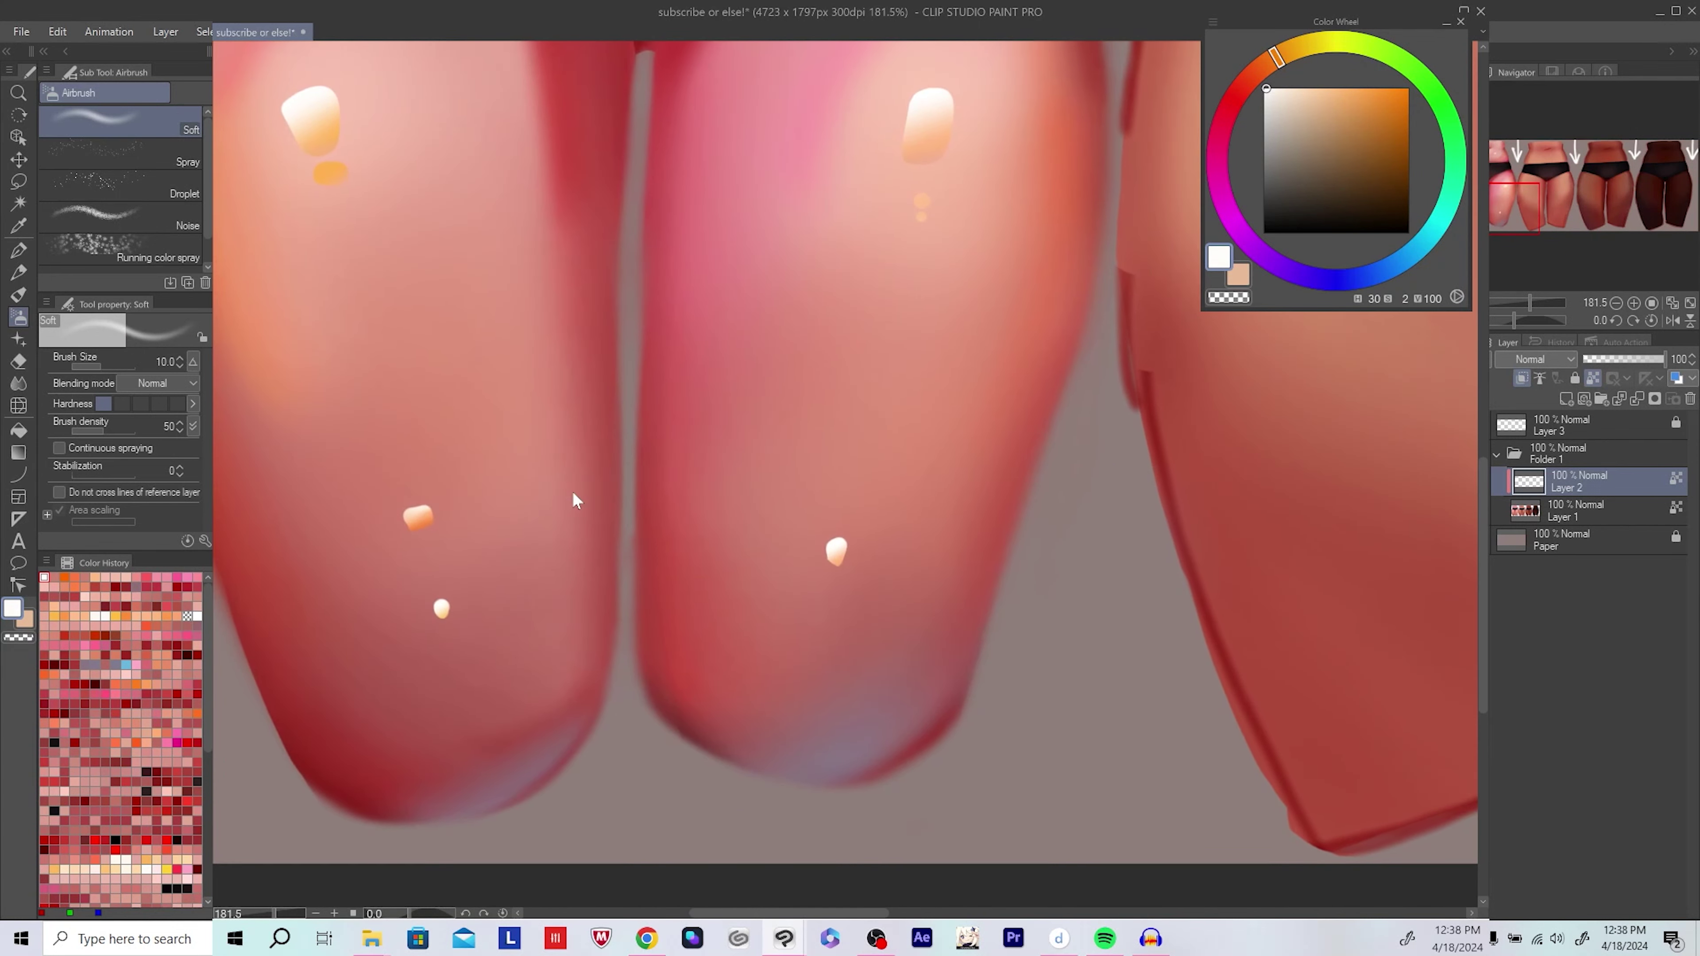
pyautogui.scroll(-3, 600, 498)
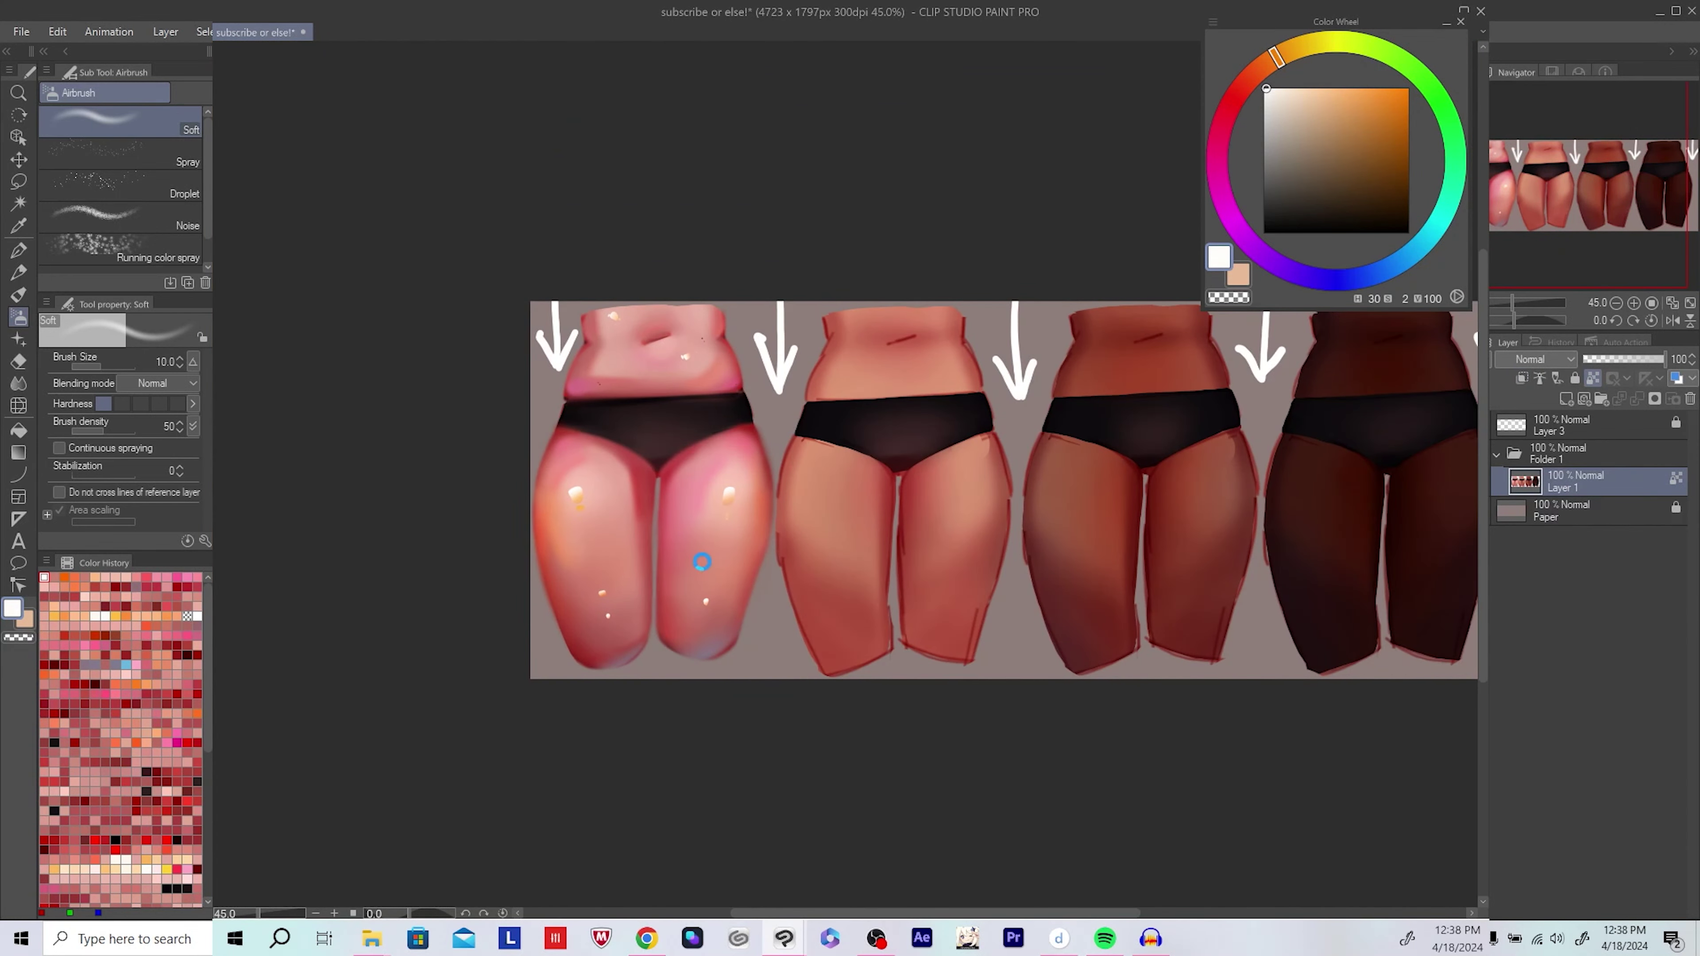
pyautogui.scroll(1, 702, 561)
pyautogui.hotkey('ctrl', 's')
# Step: Paint a long tapered pure-white highlight streak down each of the lightest figure's thighs on Layer 2 at brush size 17
pyautogui.scroll(1, 643, 531)
pyautogui.keyDown('alt'); pyautogui.click(1281, 115); pyautogui.keyUp('alt')
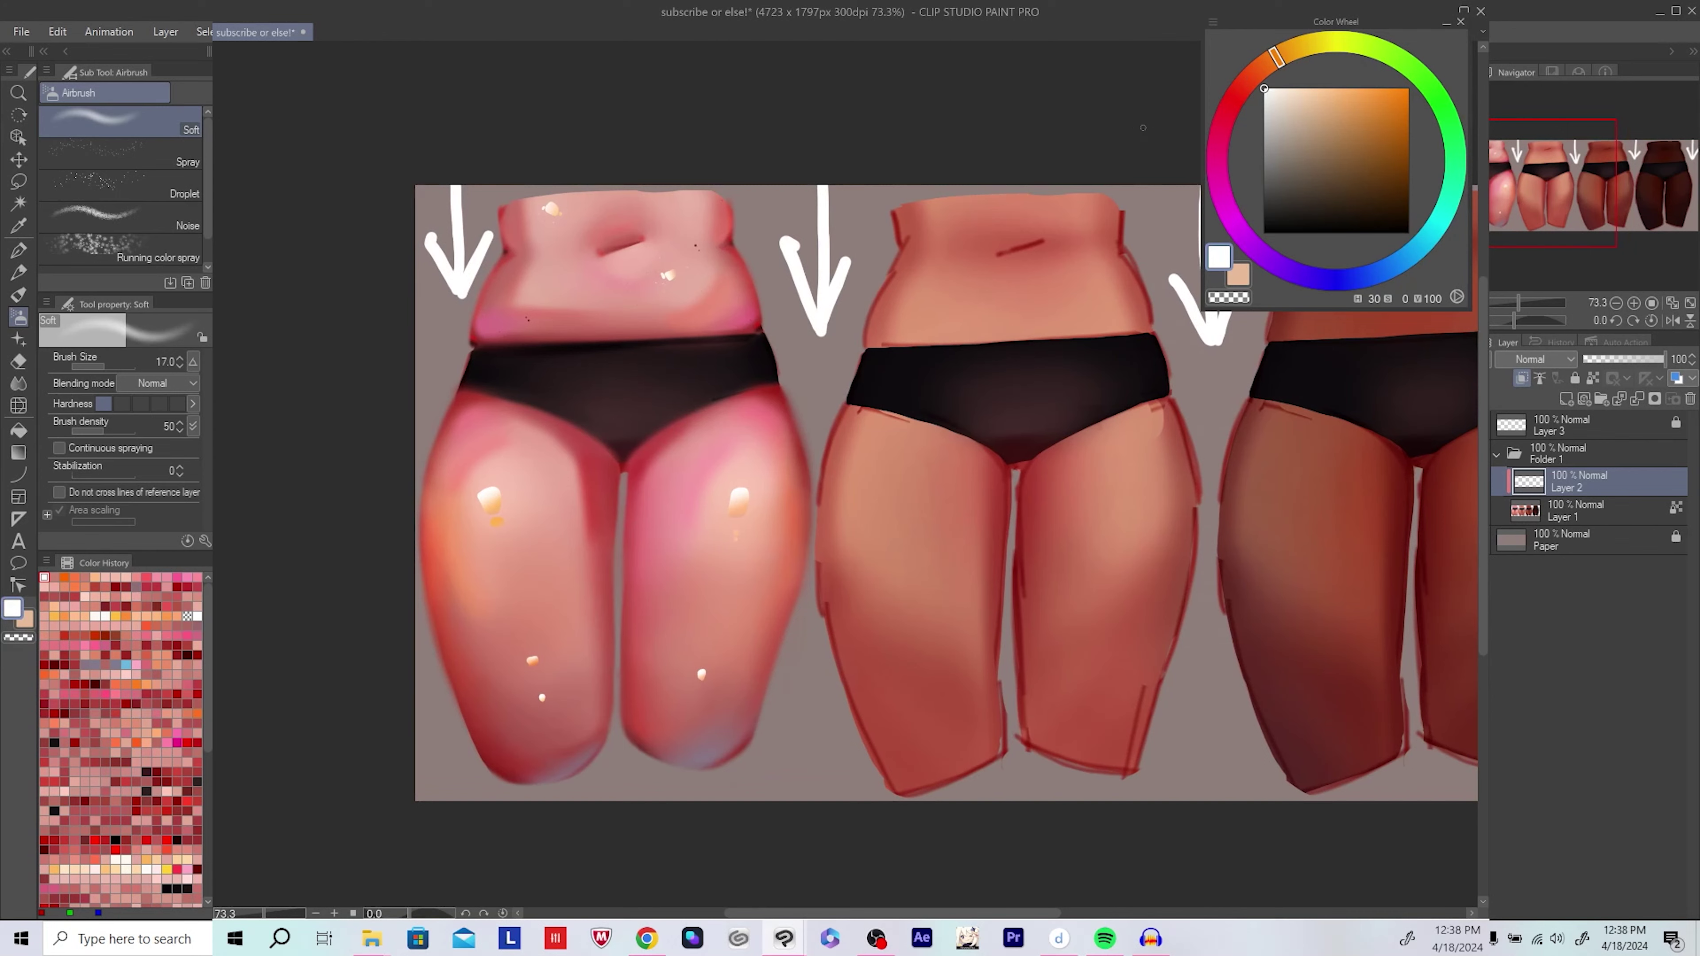
pyautogui.moveTo(495, 530); pyautogui.dragTo(476, 540)
pyautogui.moveTo(503, 642); pyautogui.dragTo(492, 636)
pyautogui.moveTo(476, 560); pyautogui.dragTo(494, 644)
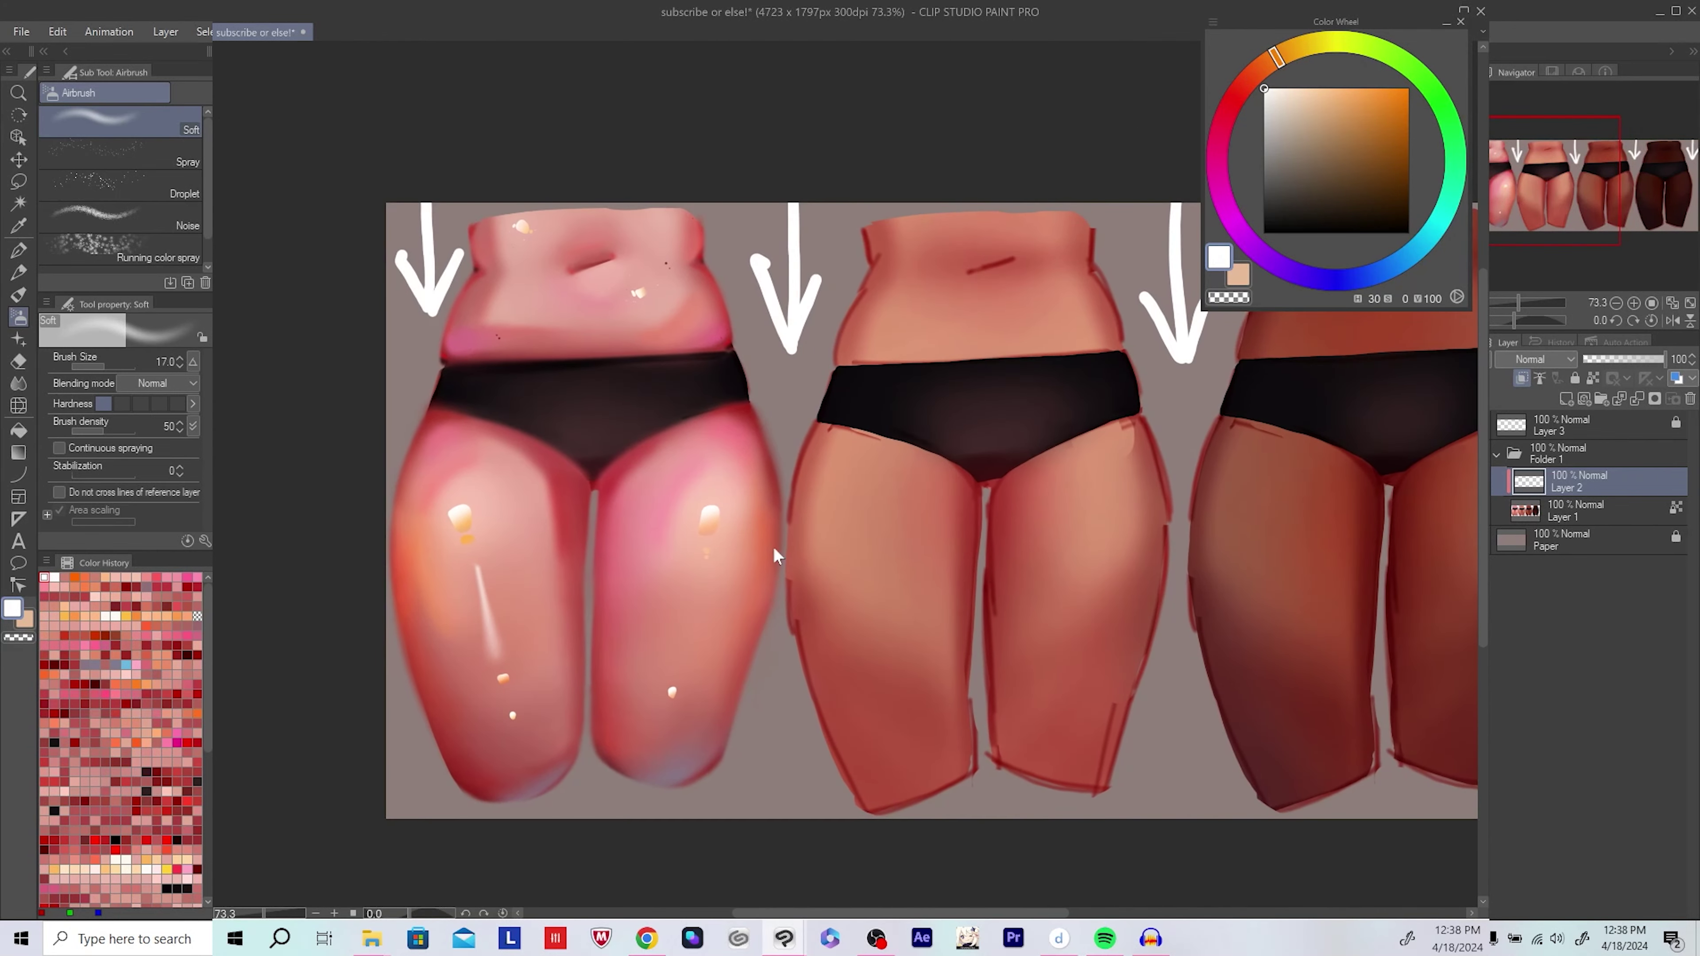
pyautogui.moveTo(696, 564); pyautogui.dragTo(676, 663)
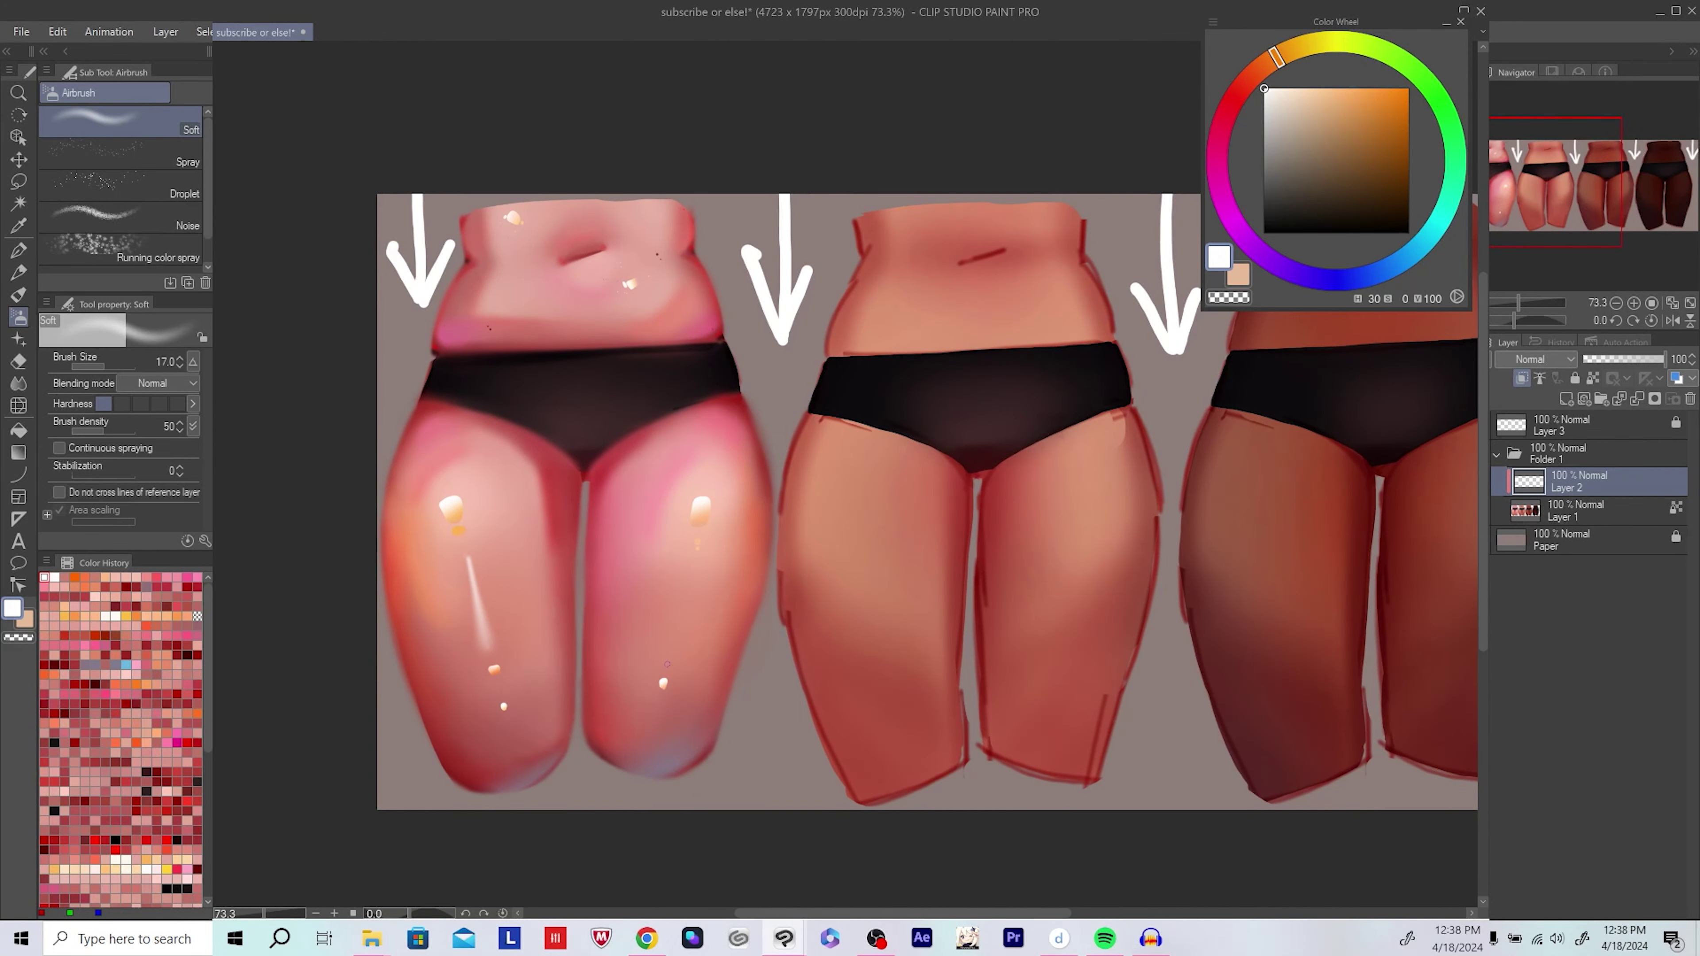
pyautogui.scroll(-6, 692, 566)
# Step: Soften the white streaks on both thighs with a sampled skin tone using the soft airbrush at size 170
pyautogui.click(18, 159)
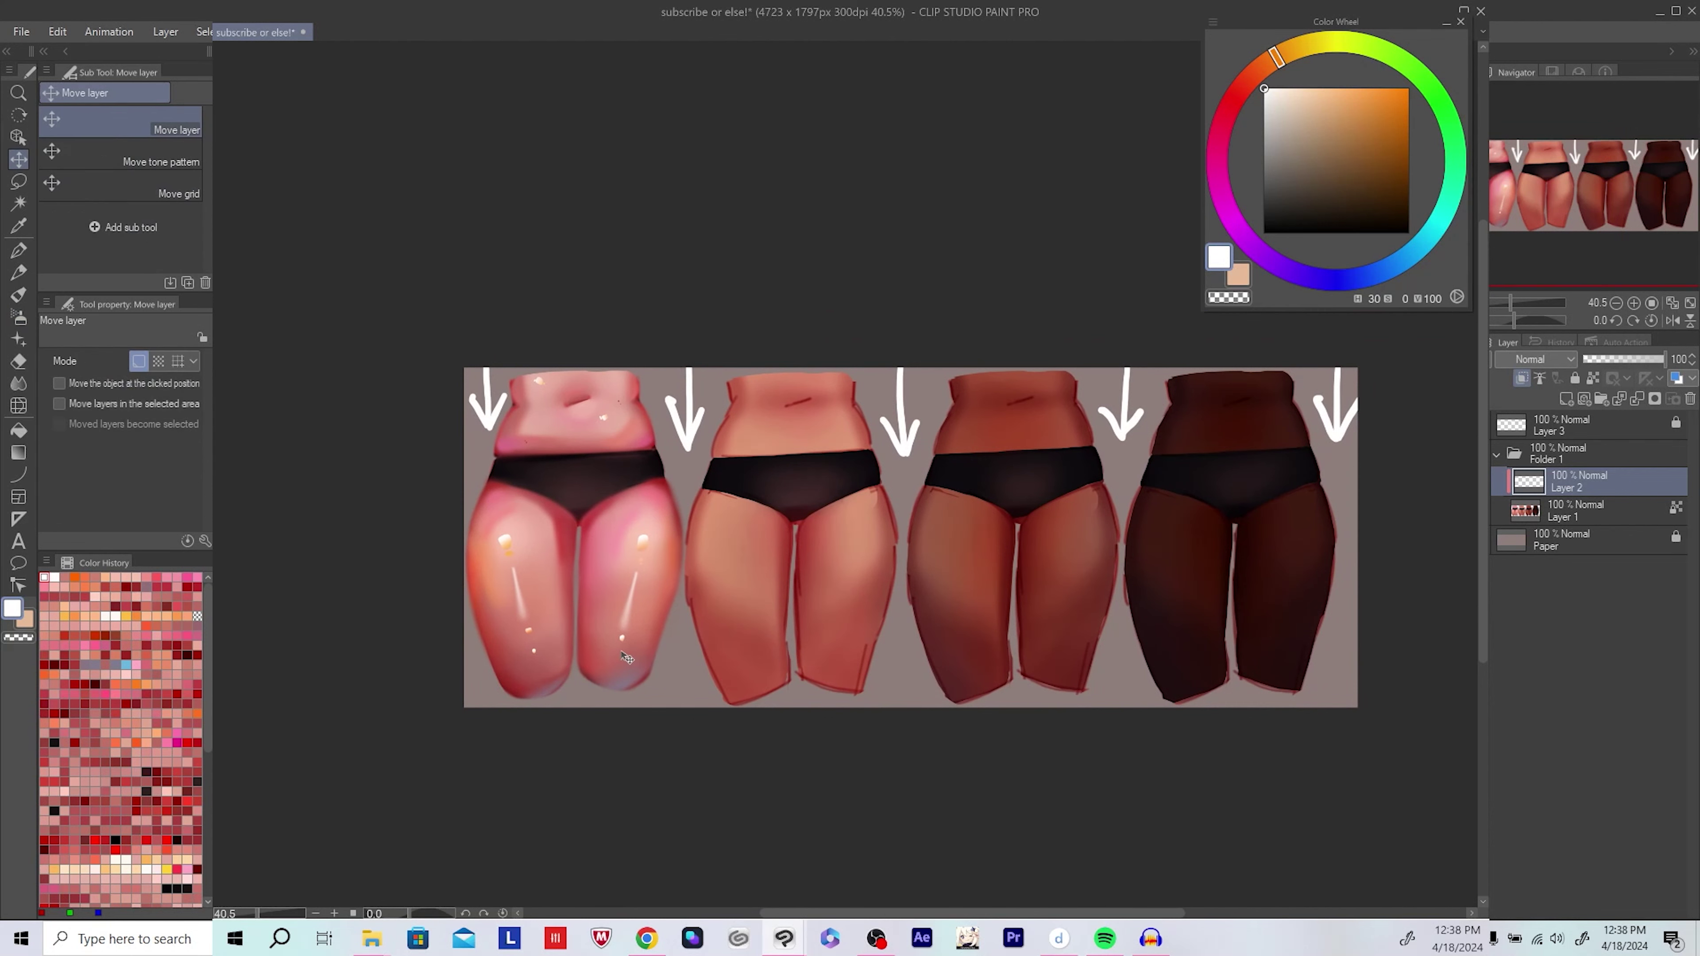
pyautogui.scroll(4, 626, 659)
pyautogui.press('b')
pyautogui.scroll(2, 750, 564)
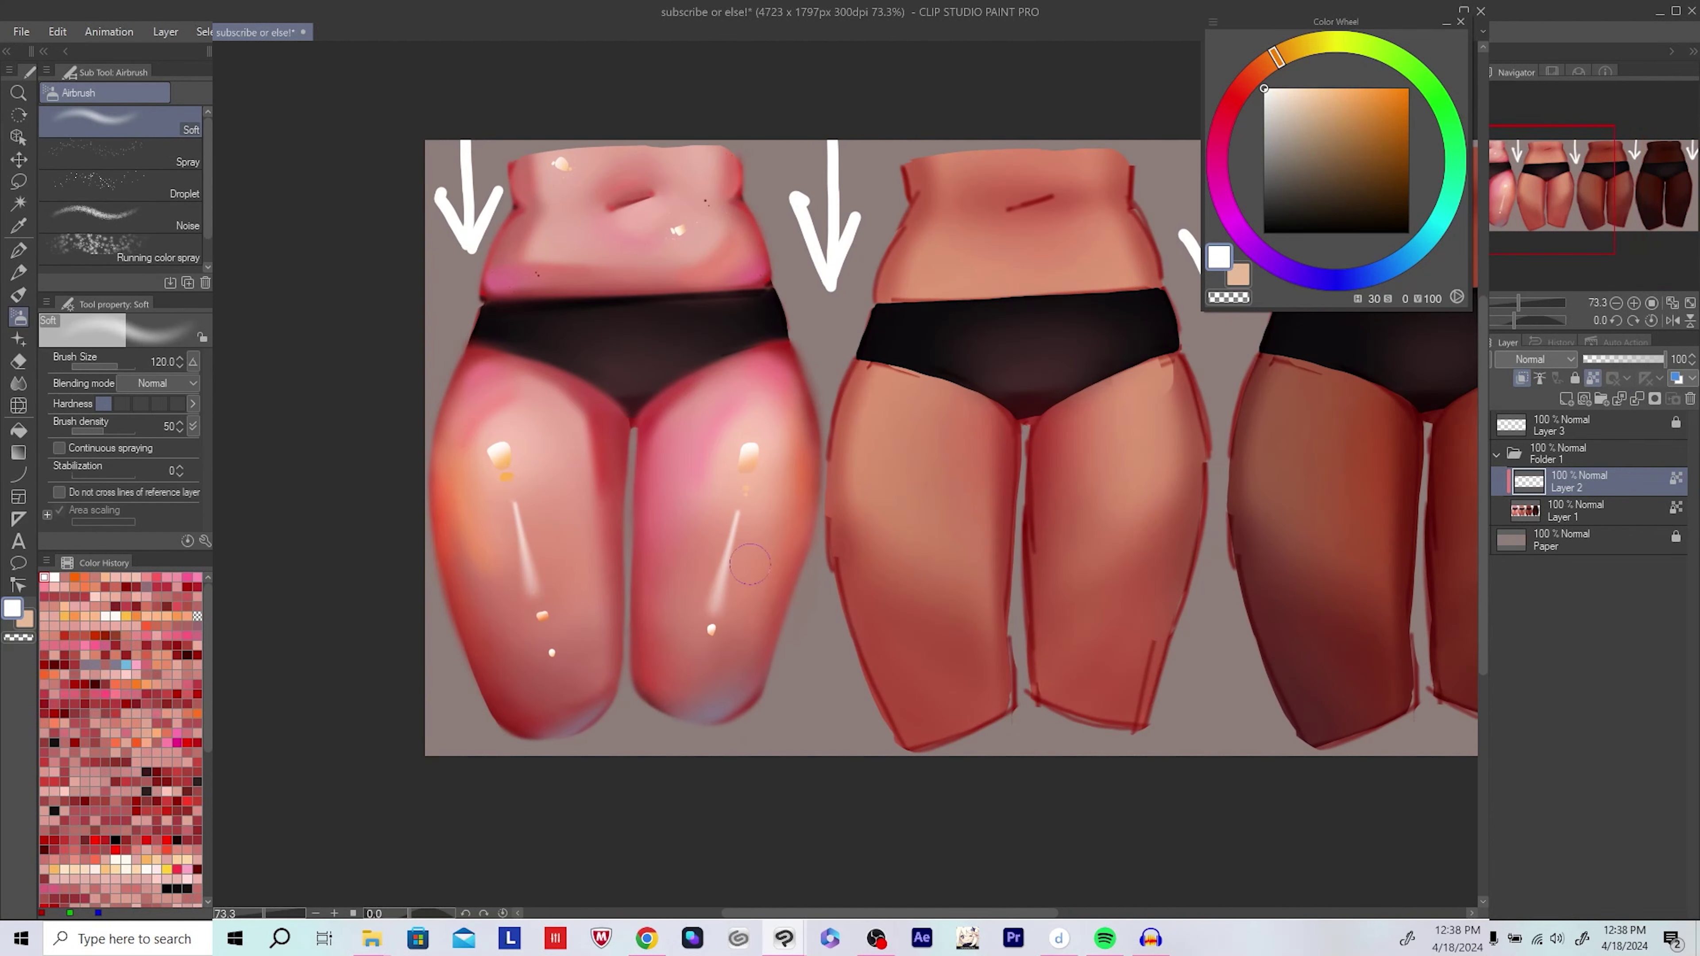
pyautogui.moveTo(750, 564); pyautogui.dragTo(714, 598)
pyautogui.press(']')
pyautogui.keyDown('alt'); pyautogui.click(658, 657); pyautogui.keyUp('alt')
pyautogui.moveTo(507, 596); pyautogui.dragTo(493, 612)
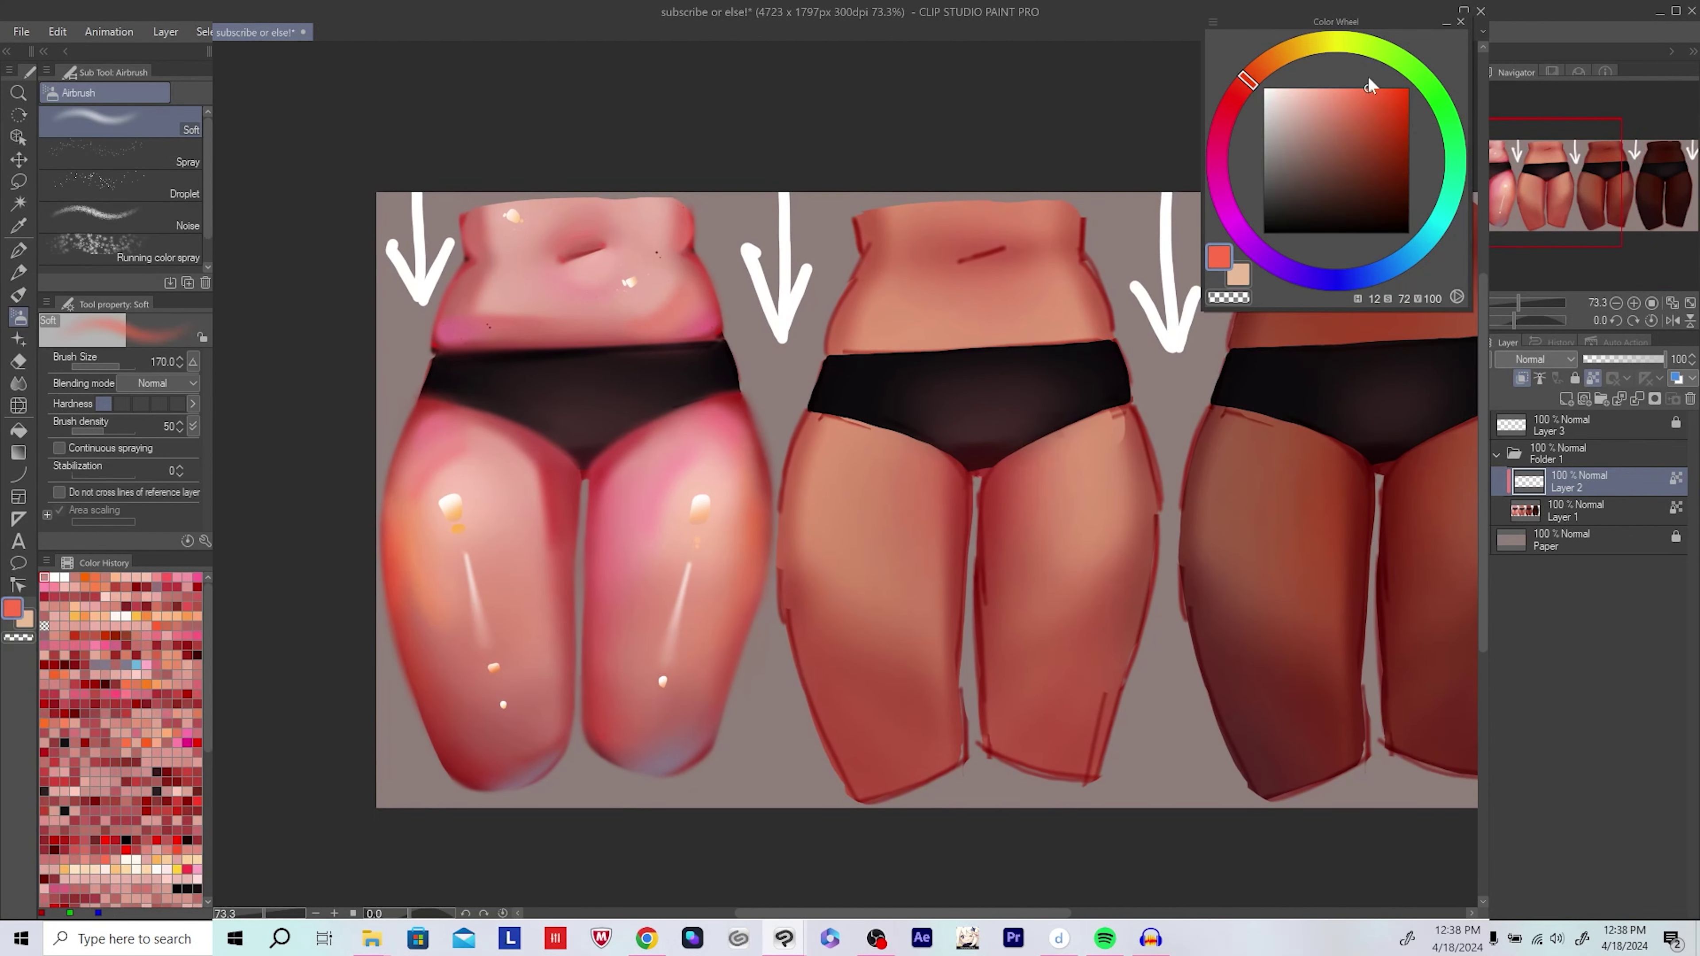
# Step: Tint the thigh streaks with sampled salmon, orange and pink at brush size 170, and save the illustration
pyautogui.keyDown('alt'); pyautogui.click(674, 623); pyautogui.keyUp('alt')
pyautogui.moveTo(698, 641); pyautogui.dragTo(693, 656)
pyautogui.keyDown('alt'); pyautogui.click(693, 656); pyautogui.keyUp('alt')
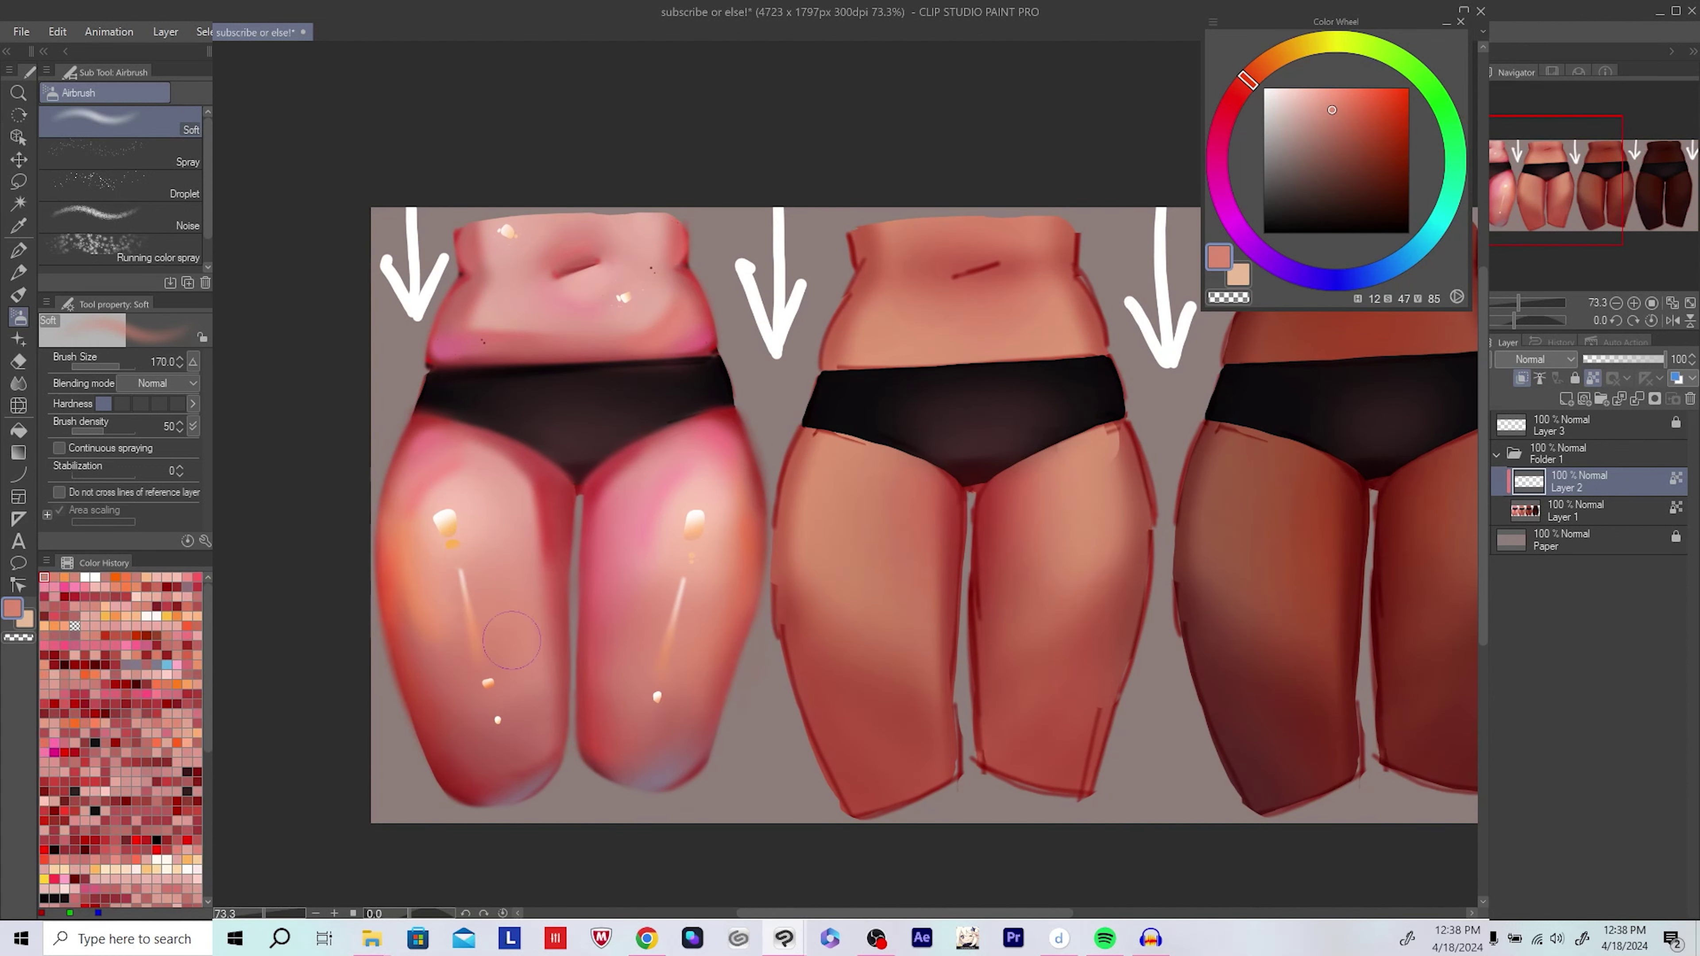
pyautogui.moveTo(720, 546); pyautogui.dragTo(696, 557)
pyautogui.keyDown('alt'); pyautogui.click(696, 557); pyautogui.keyUp('alt')
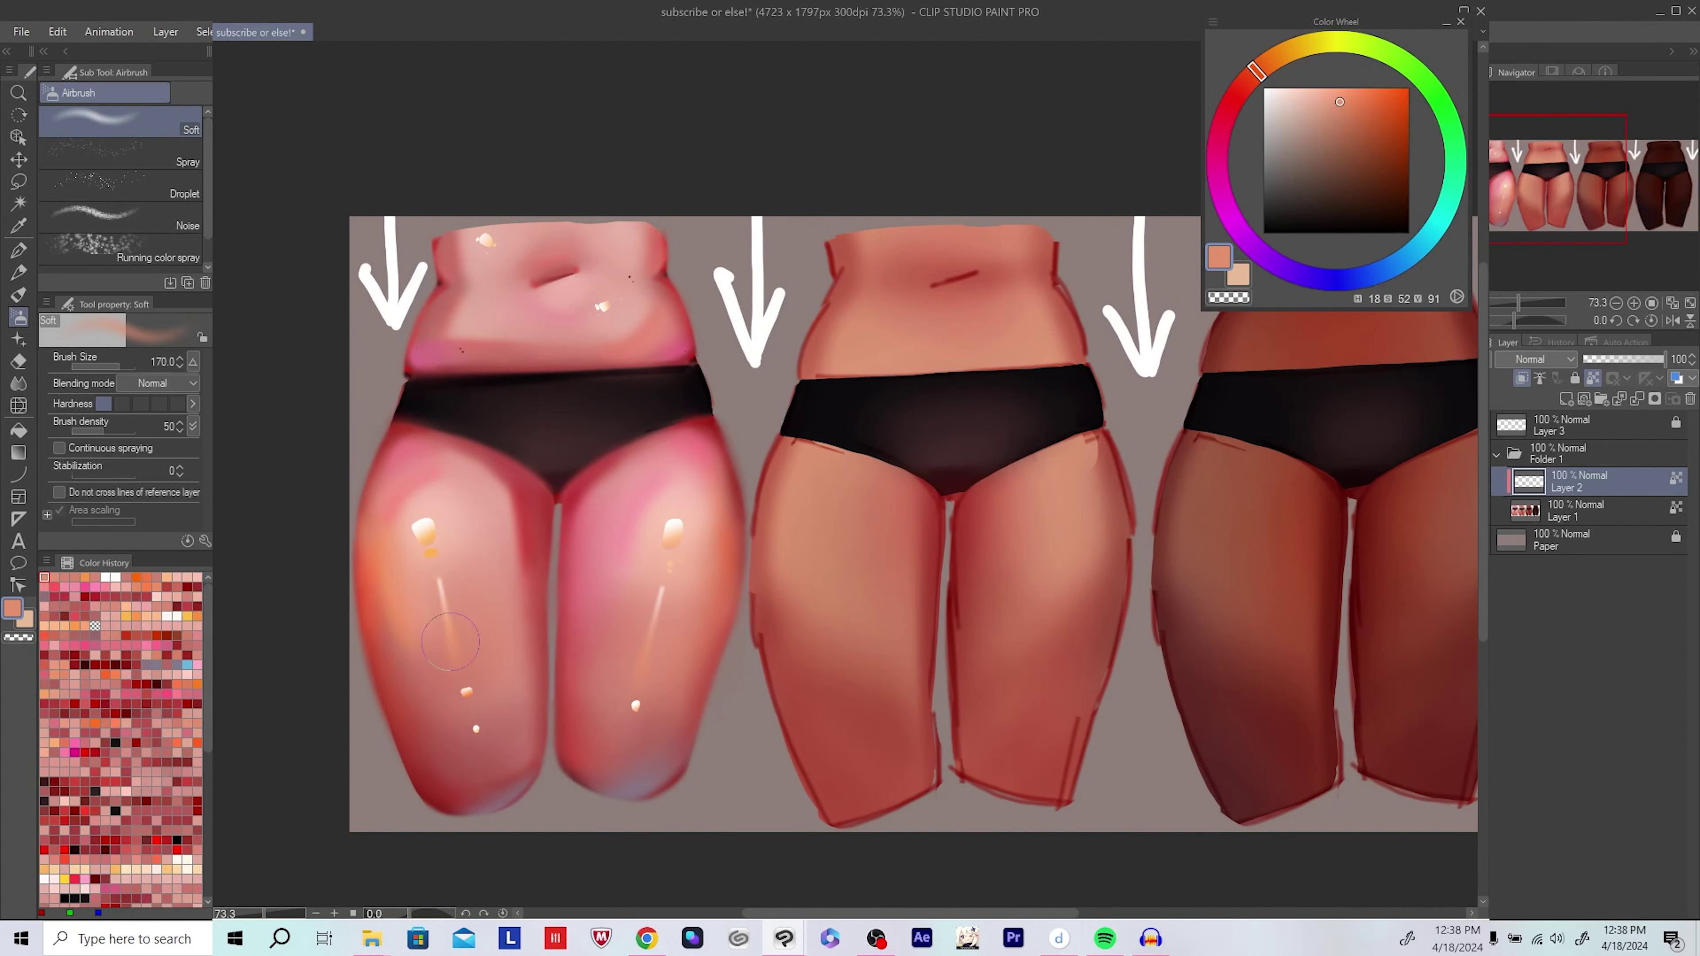
pyautogui.keyDown('alt'); pyautogui.click(455, 556); pyautogui.keyUp('alt')
pyautogui.hotkey('ctrl', 's')
pyautogui.scroll(-3, 594, 503)
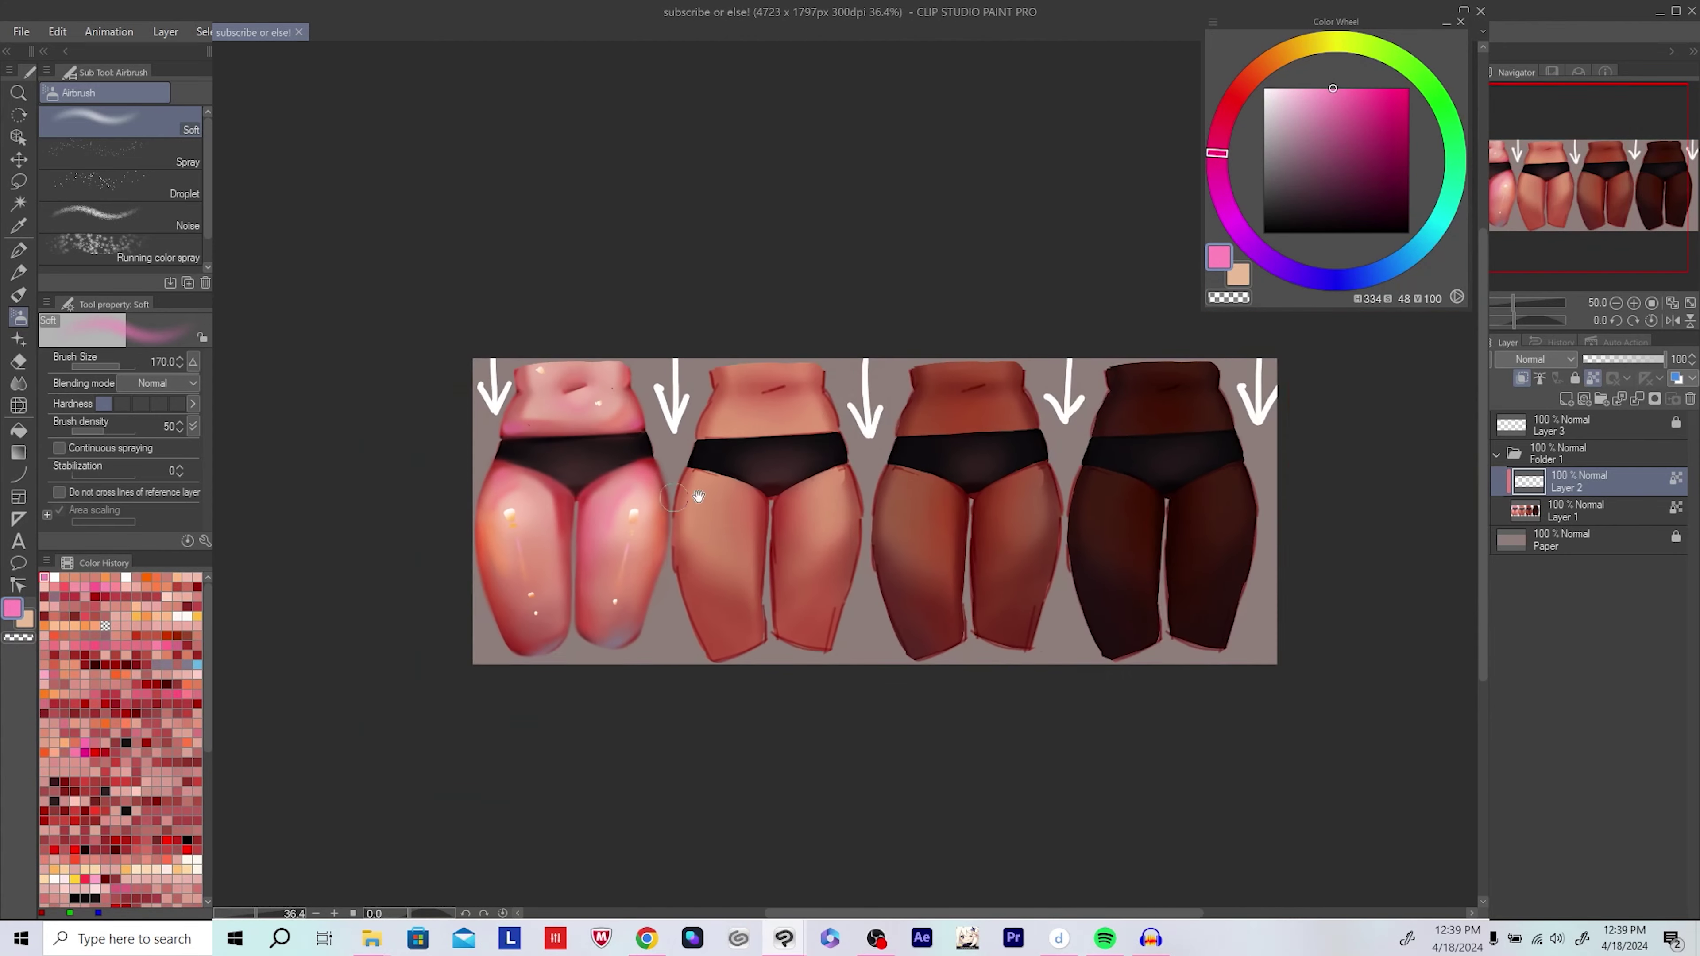
pyautogui.scroll(-1, 698, 495)
pyautogui.scroll(3, 703, 596)
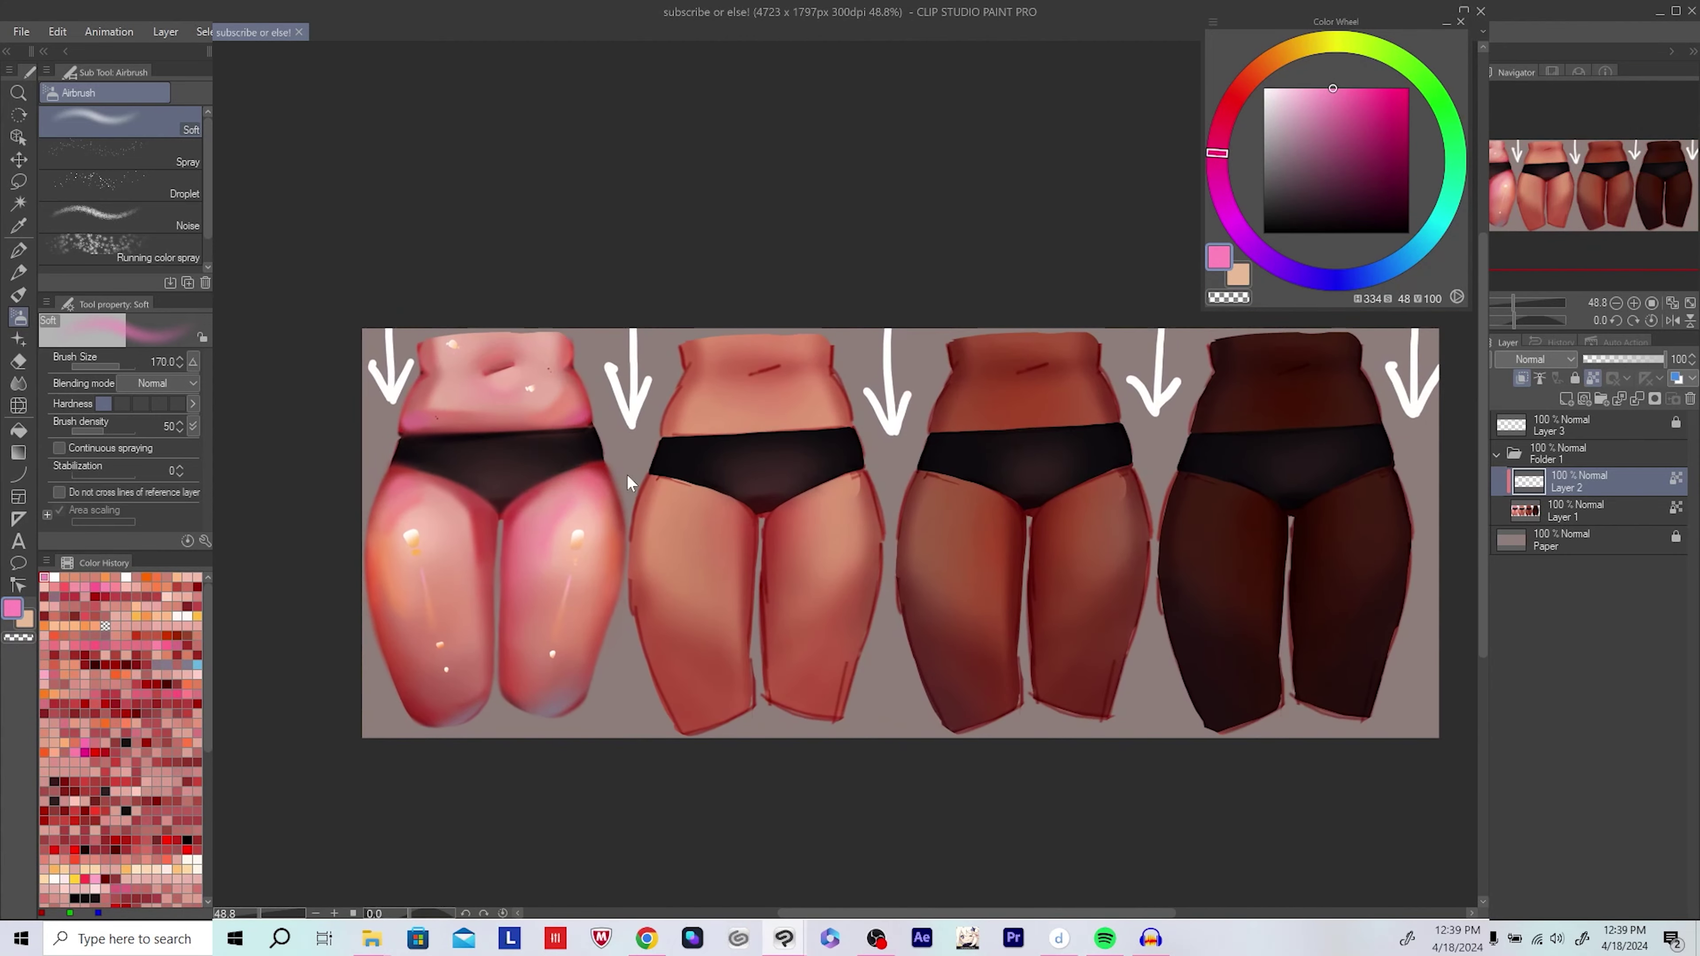
# Step: Unlock Layer 2's transparent pixels and airbrush sampled pink over the top of the right-hand thigh at size 100
pyautogui.scroll(1, 559, 591)
pyautogui.click(1567, 399)
pyautogui.scroll(3, 562, 478)
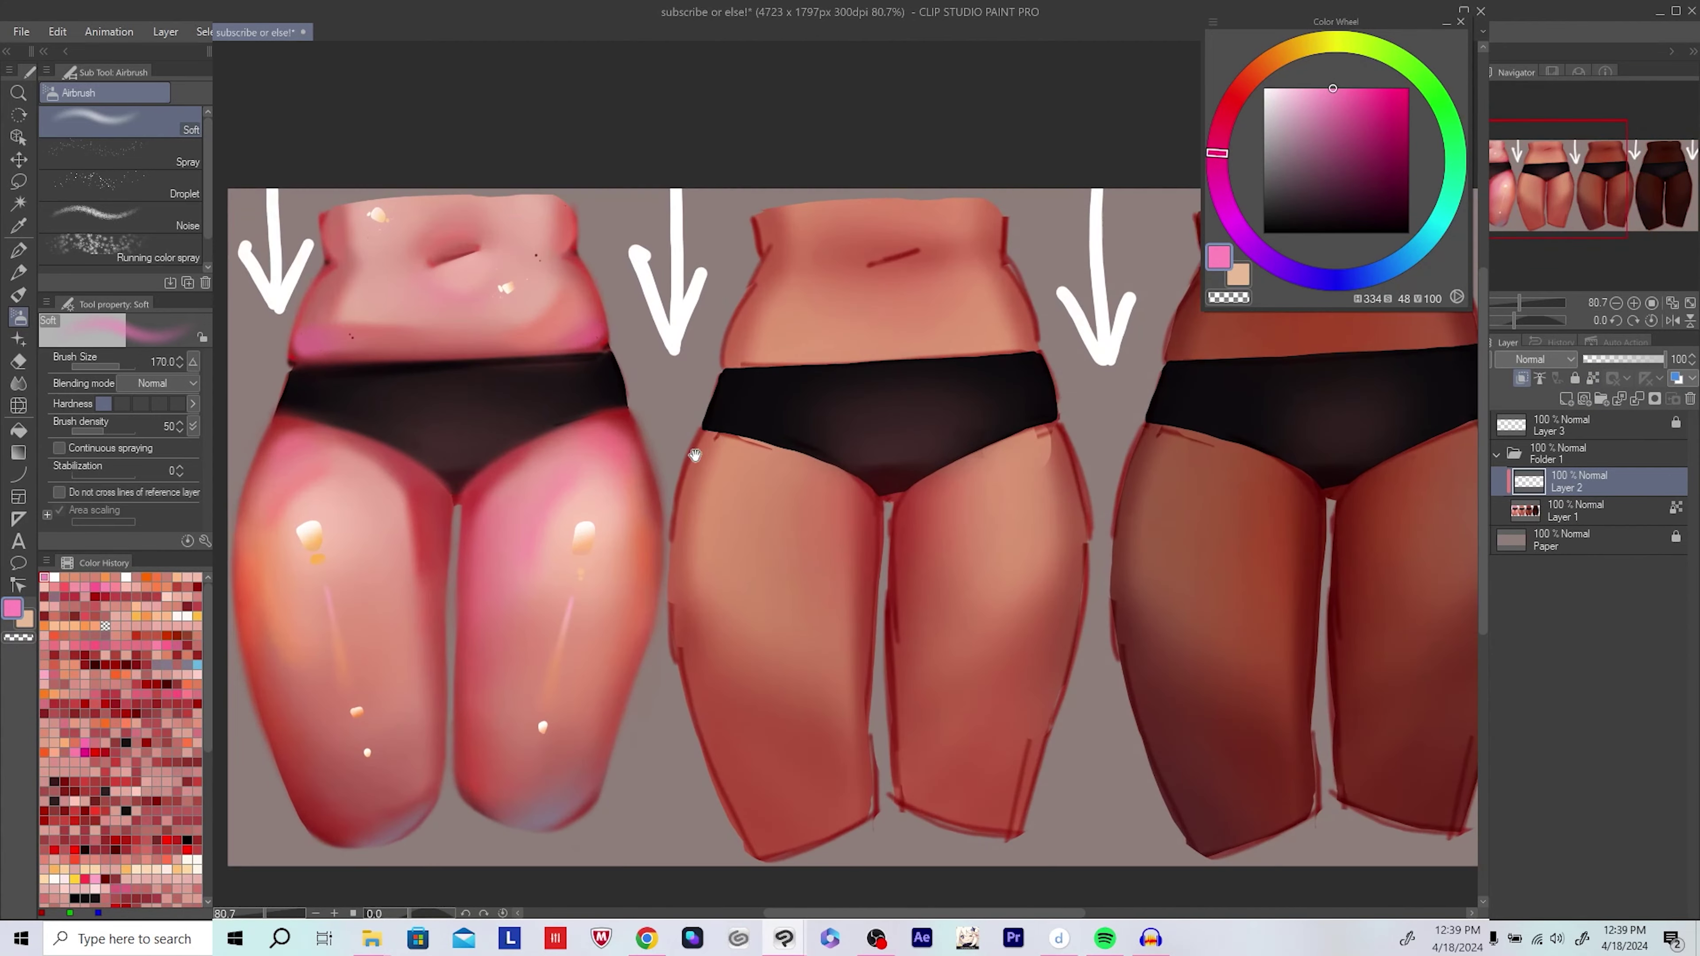
pyautogui.keyDown('alt'); pyautogui.click(562, 479); pyautogui.keyUp('alt')
pyautogui.moveTo(605, 439); pyautogui.dragTo(650, 431)
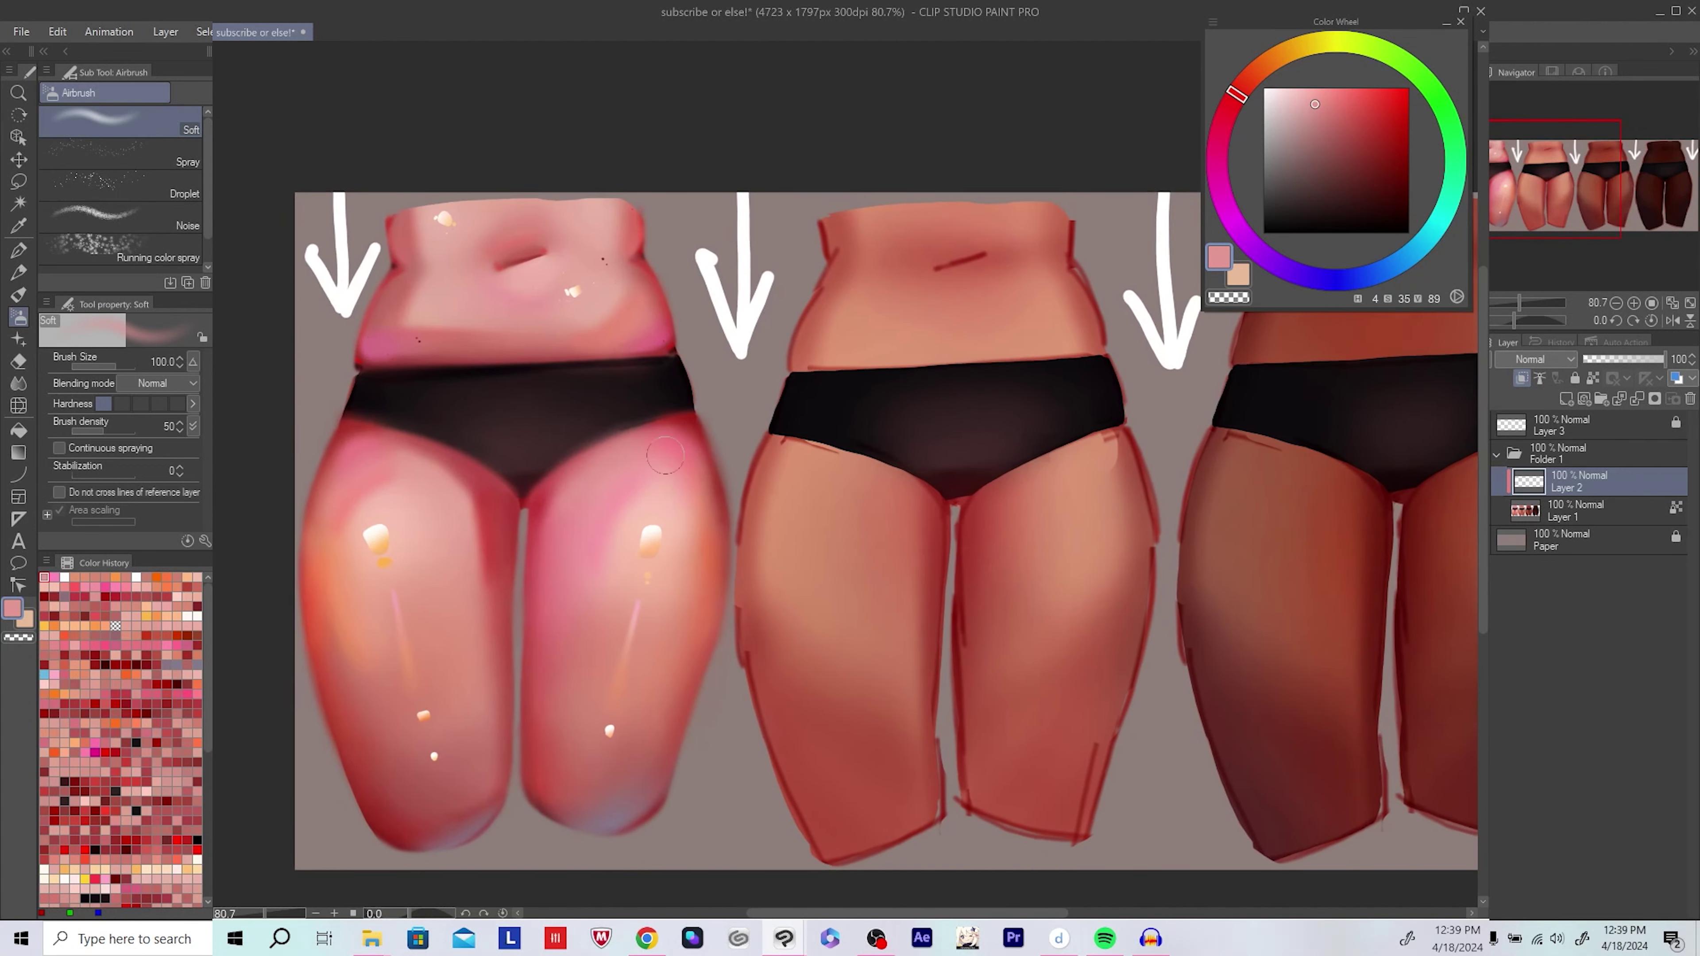
# Step: Airbrush sampled pink and red along the upper inner edge of the lightest figure's shaded thigh, reducing the brush to size 70
pyautogui.press('h')
pyautogui.keyDown('alt'); pyautogui.click(706, 529); pyautogui.keyUp('alt')
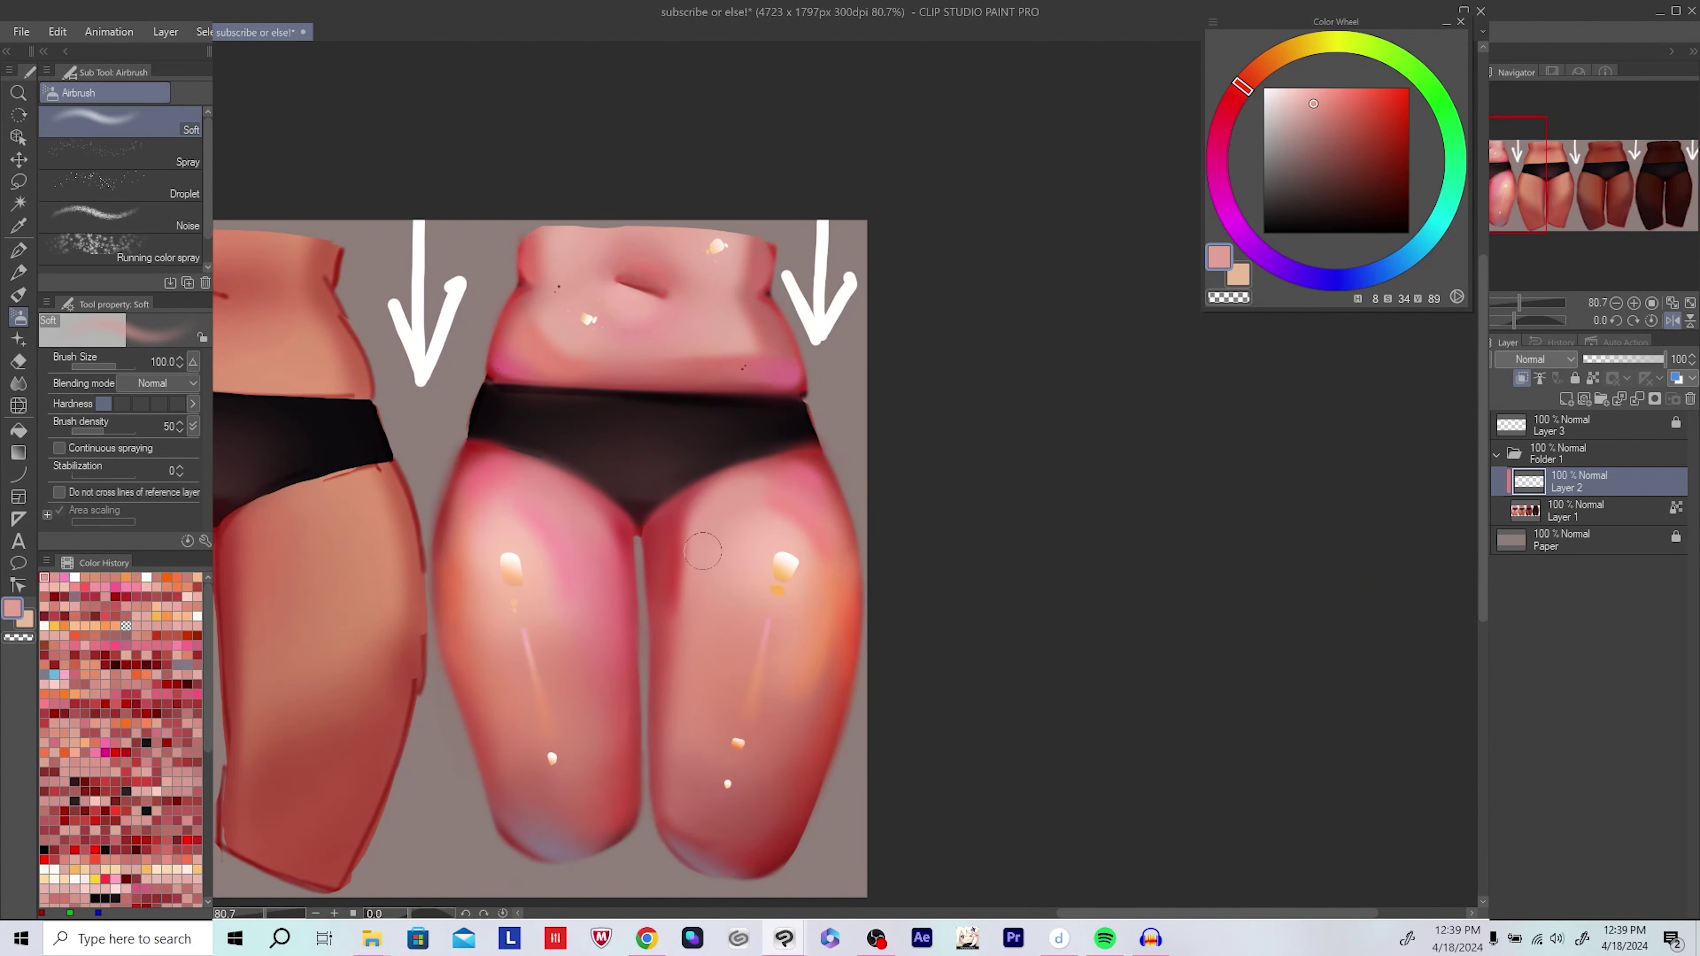
pyautogui.keyDown('alt'); pyautogui.click(668, 547); pyautogui.keyUp('alt')
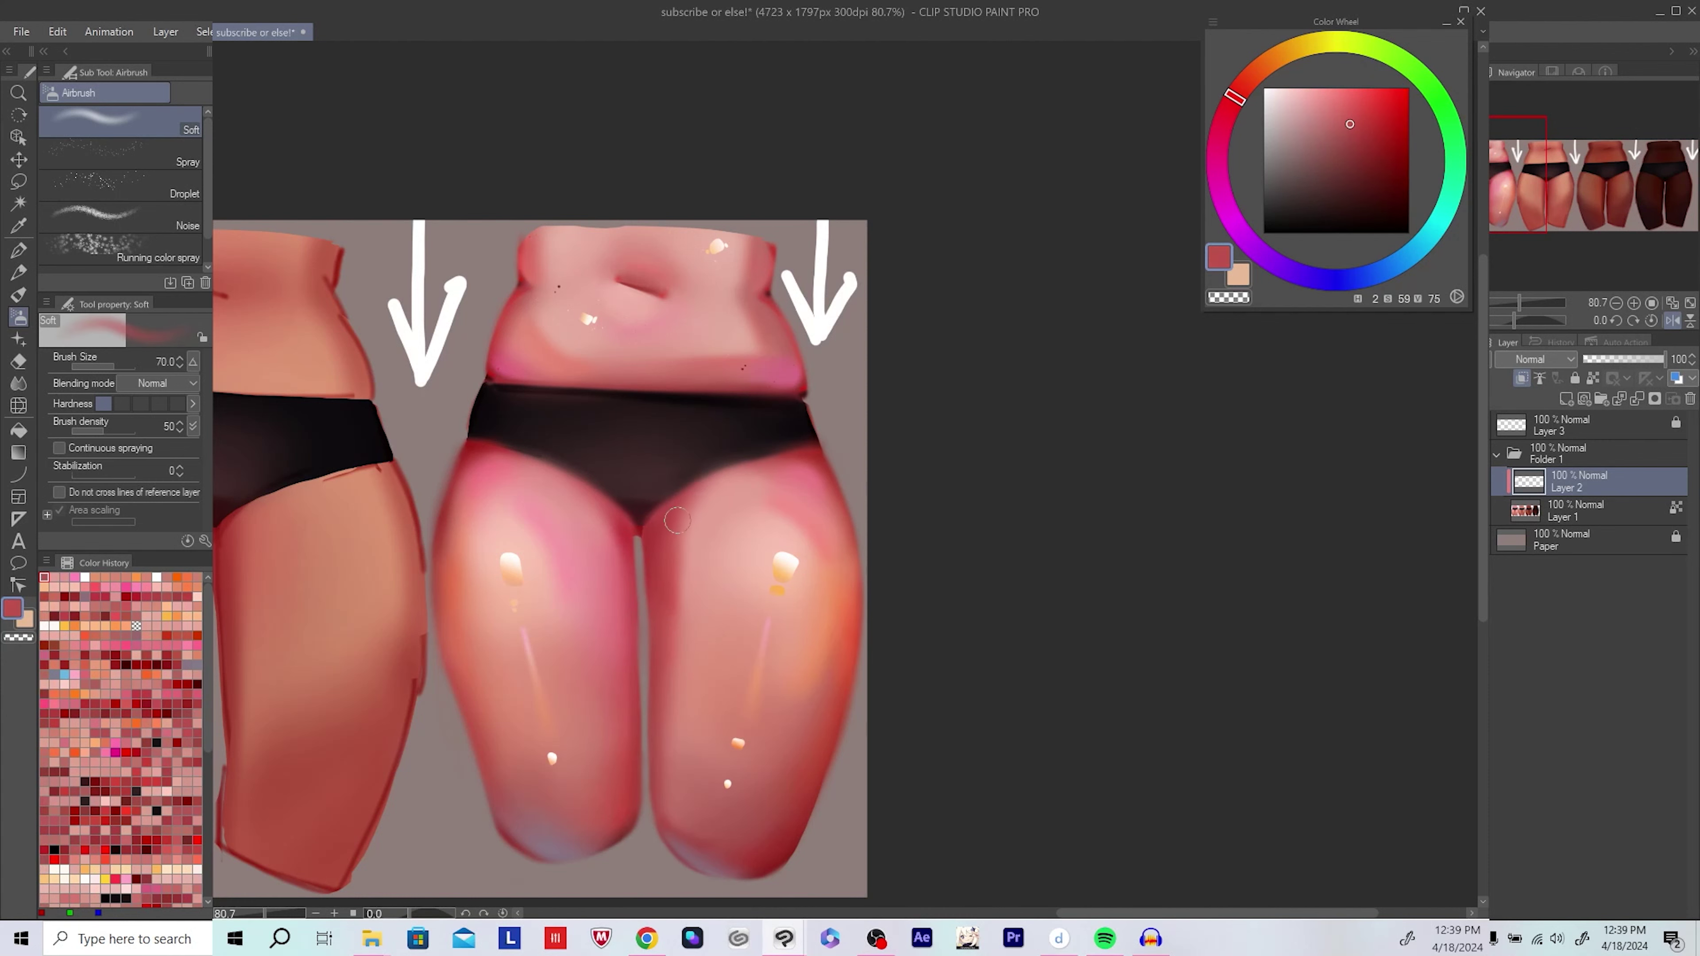
pyautogui.press('h')
pyautogui.scroll(-3, 723, 529)
pyautogui.moveTo(897, 514); pyautogui.dragTo(743, 514)
pyautogui.press('h')
pyautogui.scroll(3, 763, 395)
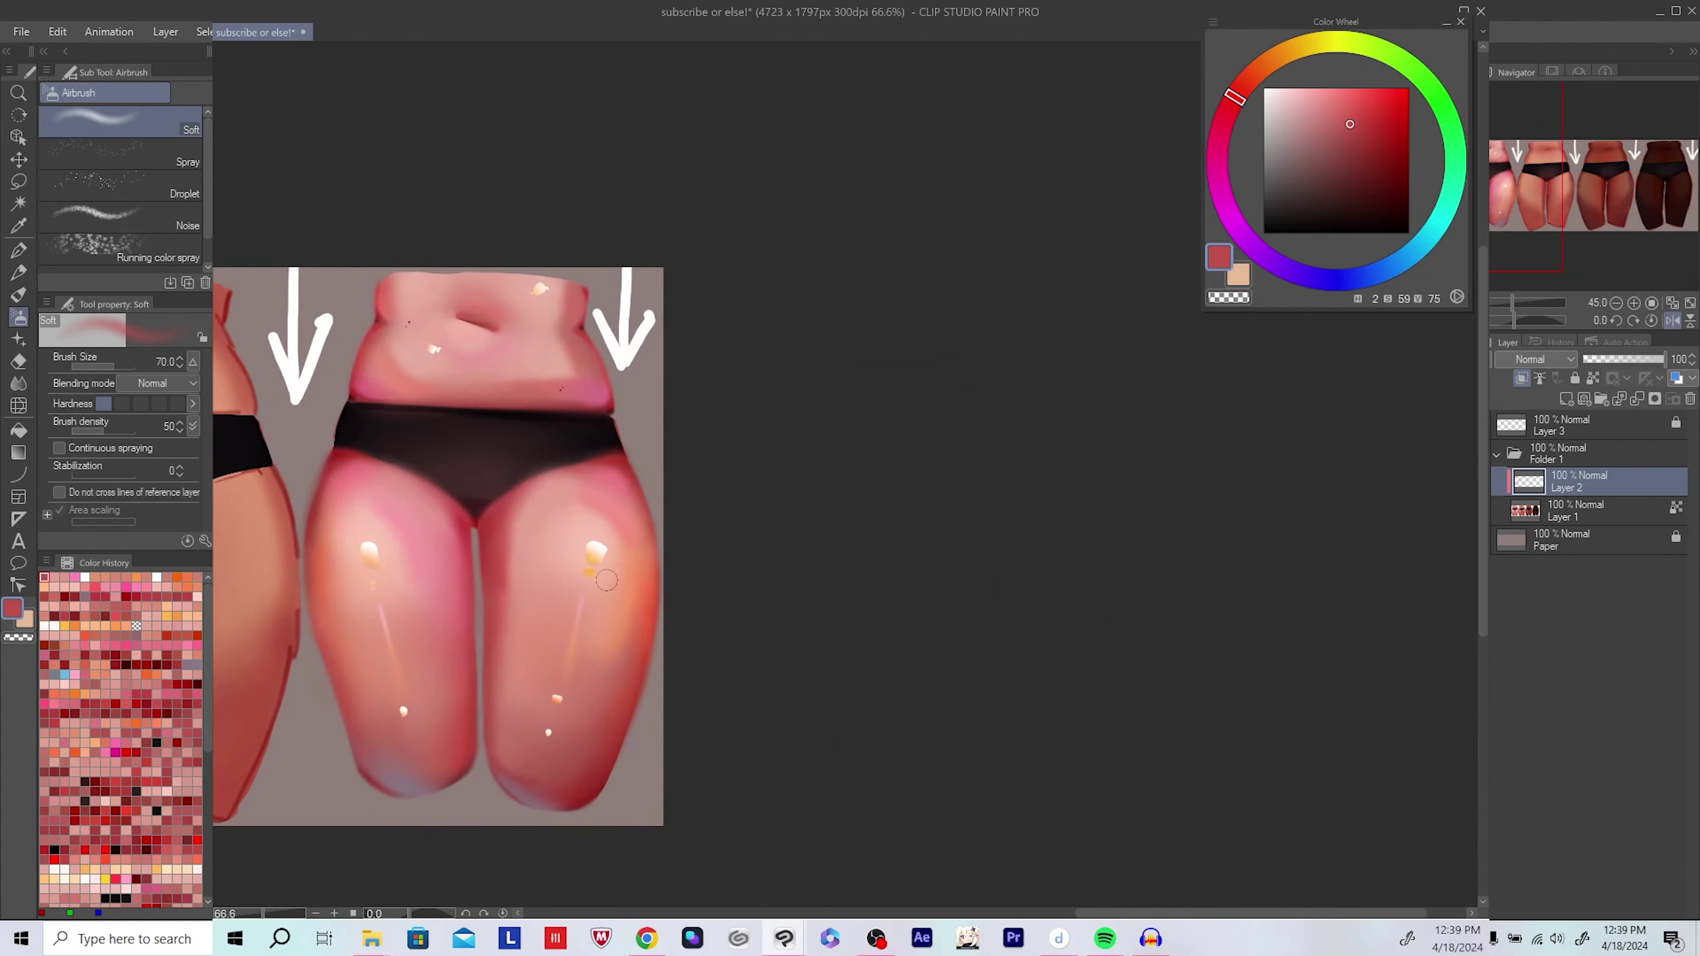
# Step: Soften the thigh's outer edges with the airbrush in transparent colour at size 120, undoing a stray stroke
pyautogui.press('alt')
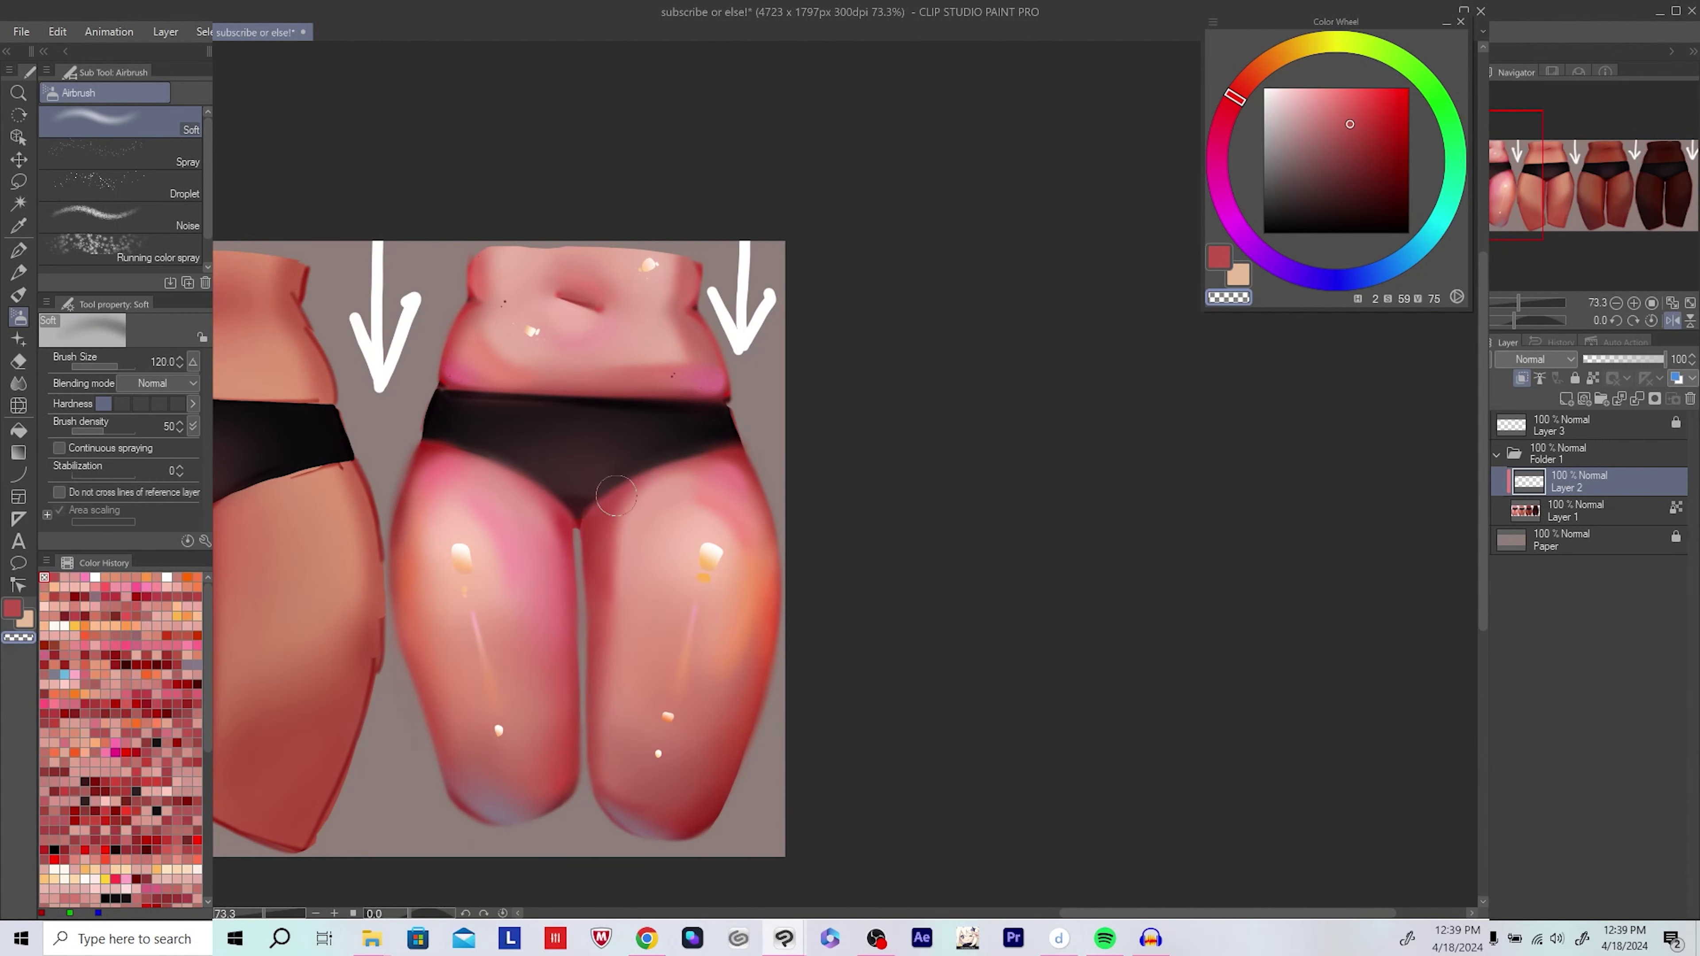
pyautogui.press('h')
pyautogui.scroll(-3, 846, 509)
pyautogui.scroll(1, 675, 554)
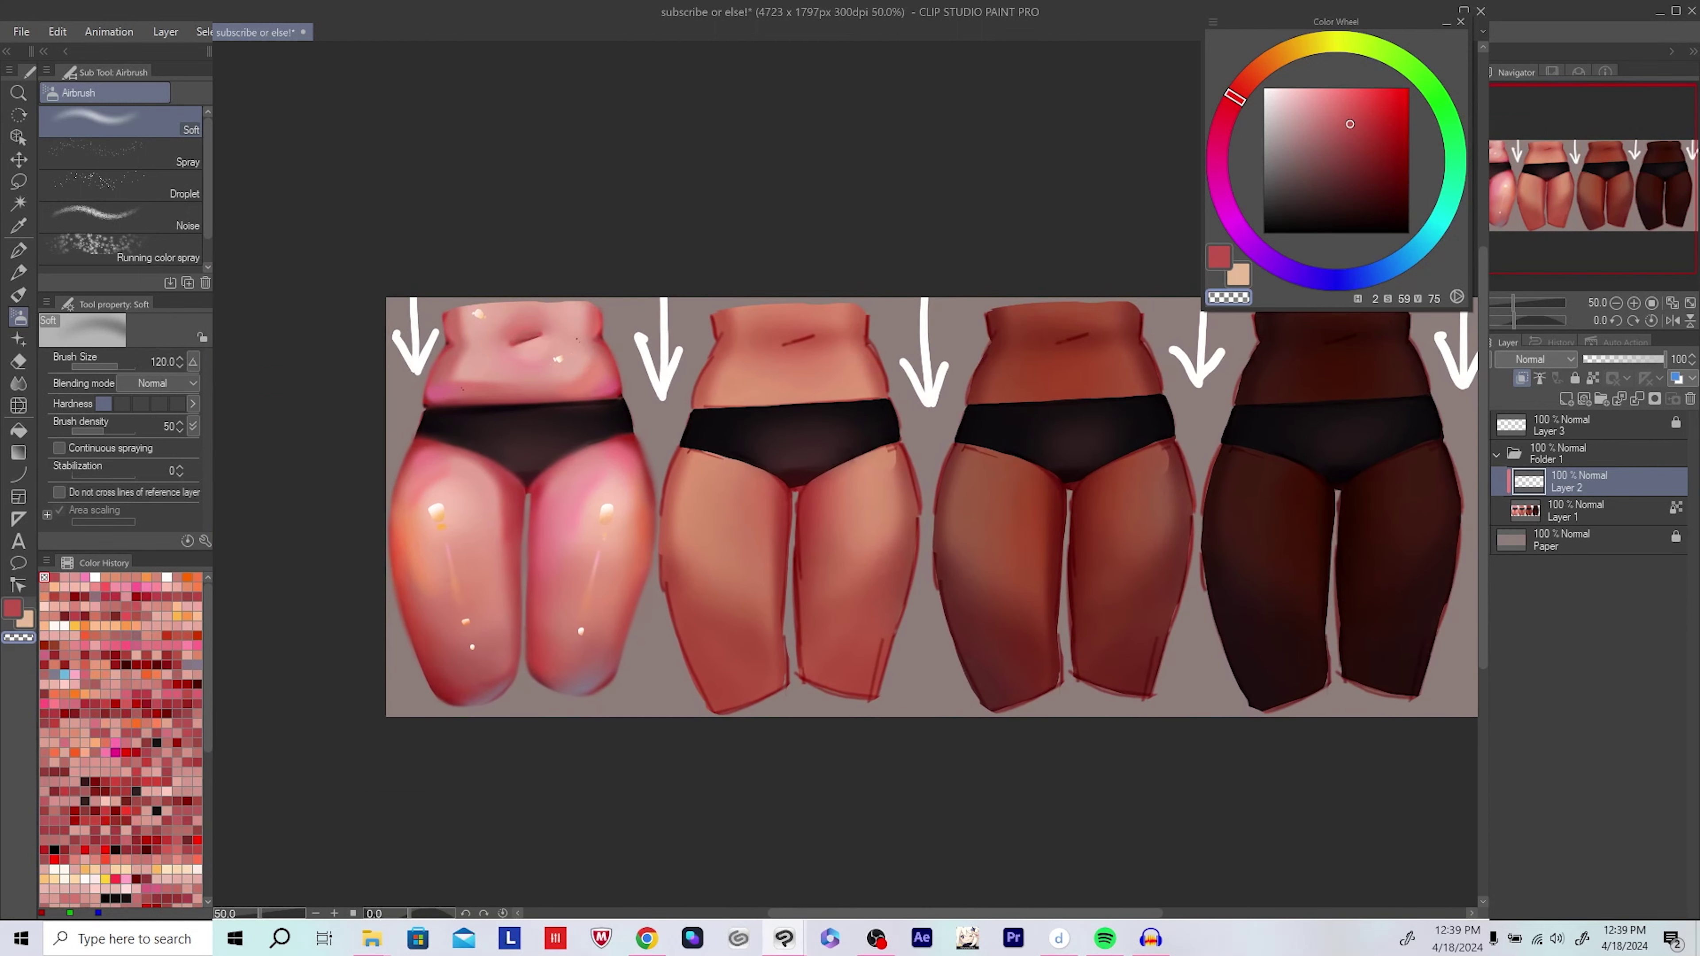
pyautogui.scroll(-1, 519, 507)
pyautogui.scroll(1, 539, 587)
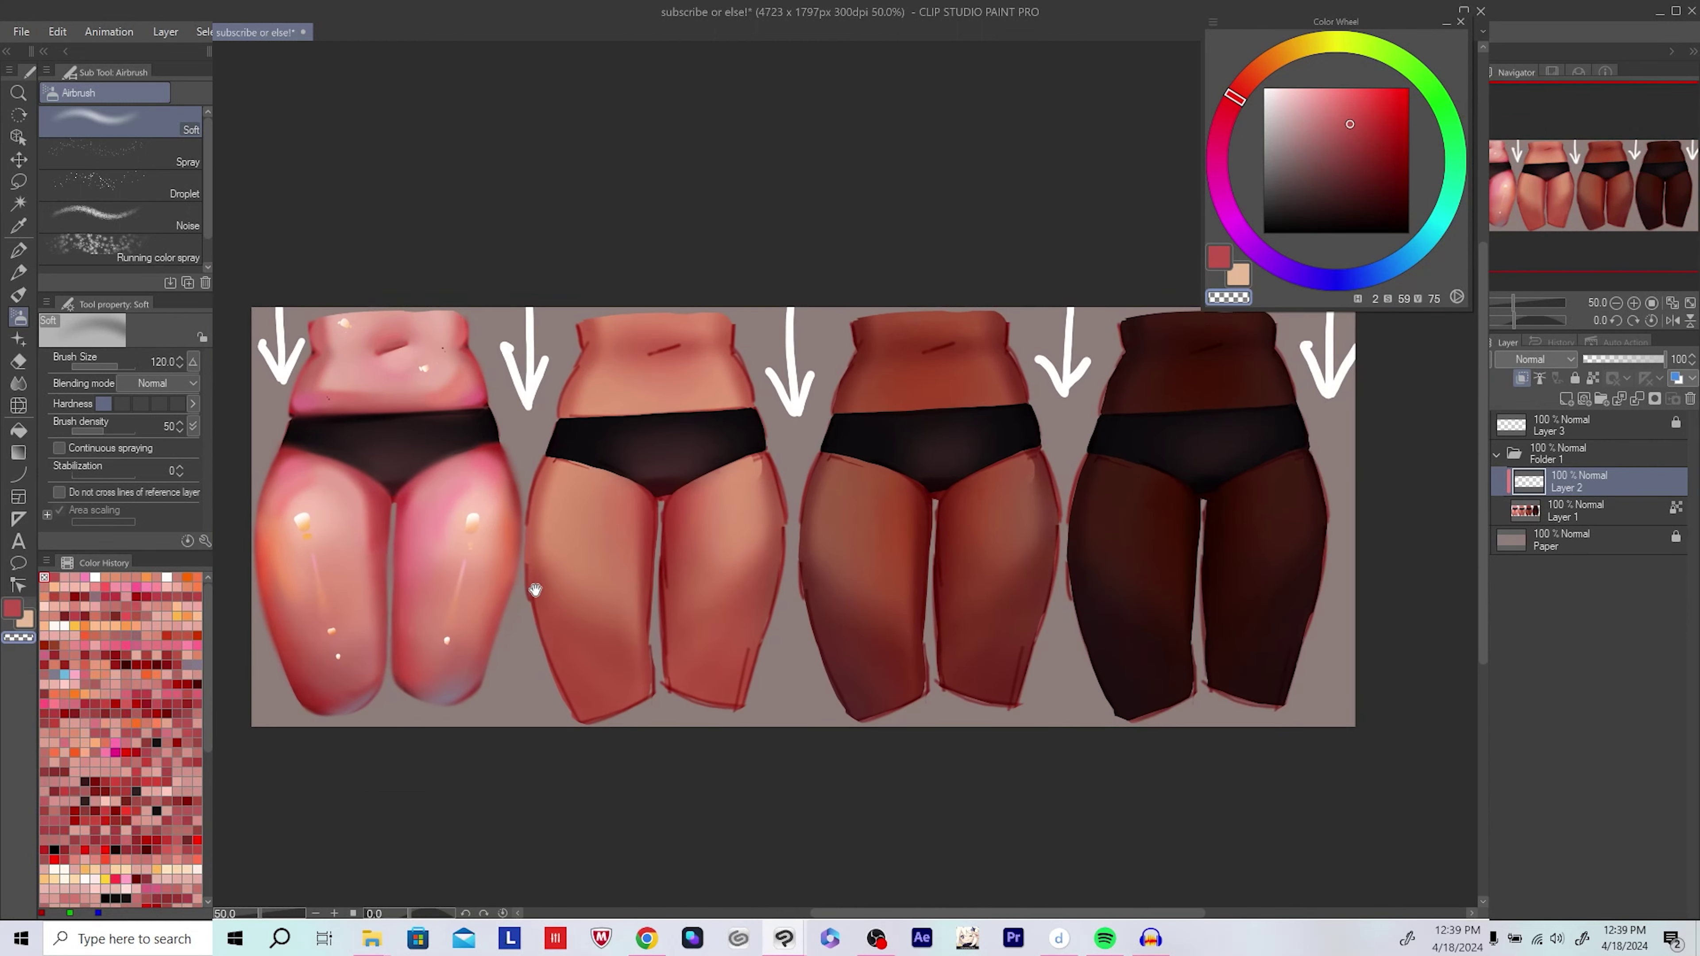
pyautogui.moveTo(539, 588); pyautogui.dragTo(572, 516)
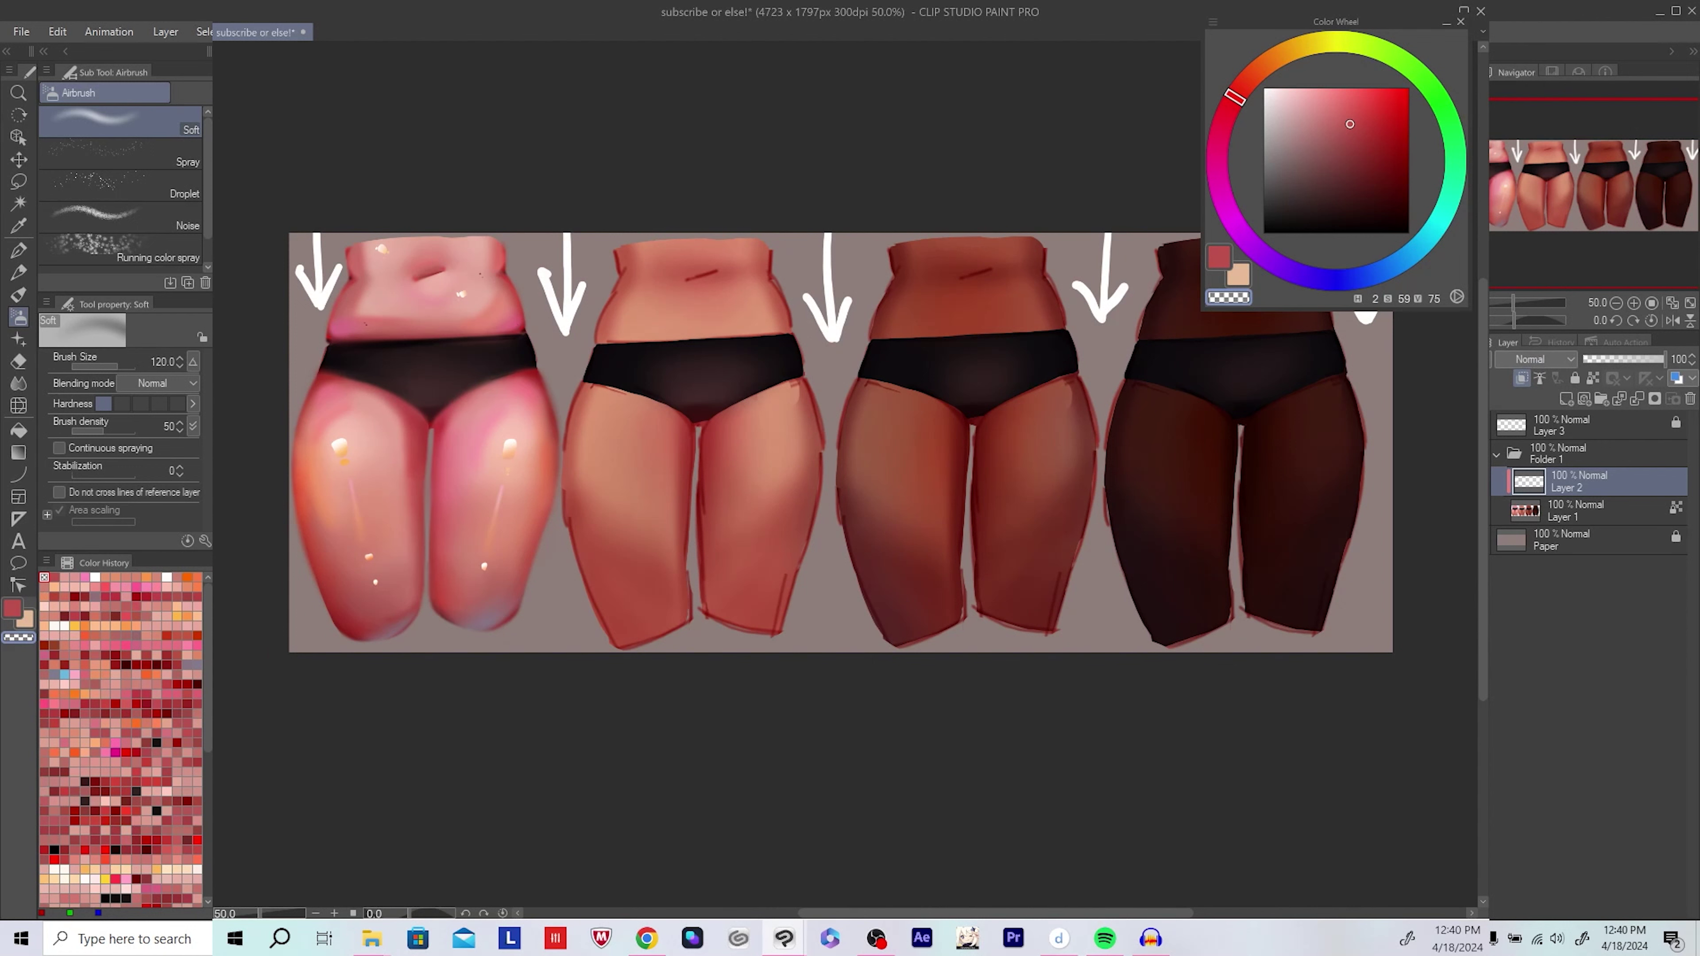
pyautogui.hotkey('ctrl', 'z')
pyautogui.press('h')
pyautogui.scroll(1, 843, 469)
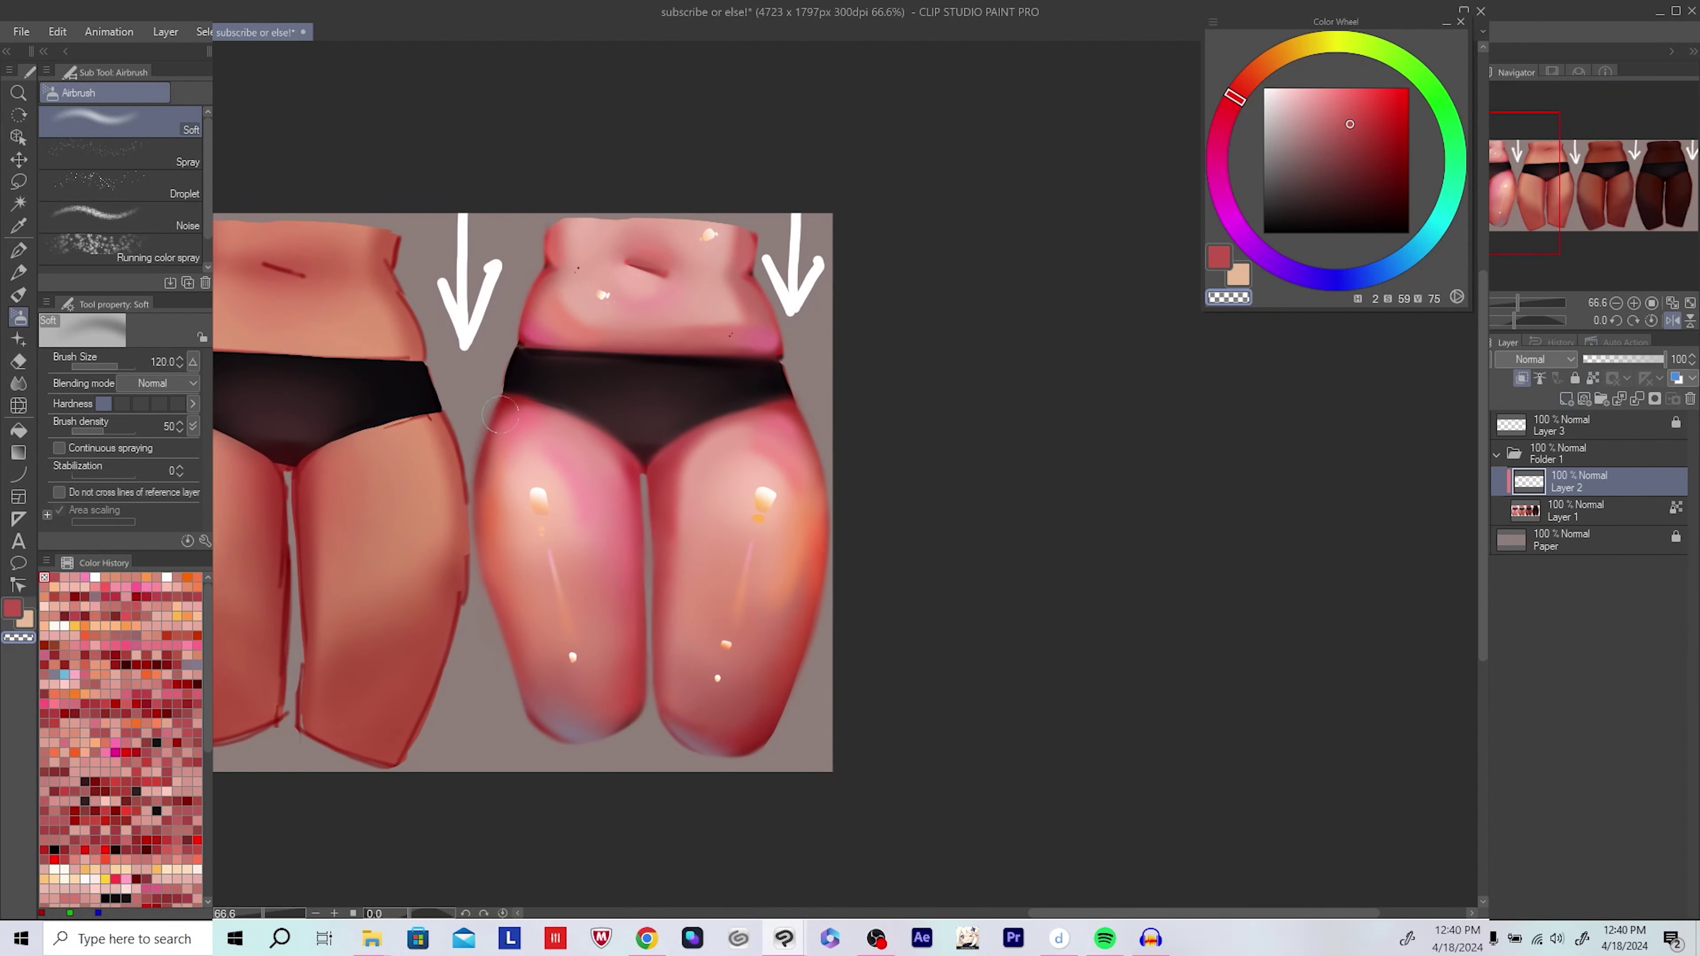
pyautogui.moveTo(500, 413); pyautogui.dragTo(483, 443)
# Step: Deepen the inner-thigh edge with sampled reds using the soft airbrush at sizes 40 to 80, and save the illustration
pyautogui.keyDown('alt'); pyautogui.click(659, 516); pyautogui.keyUp('alt')
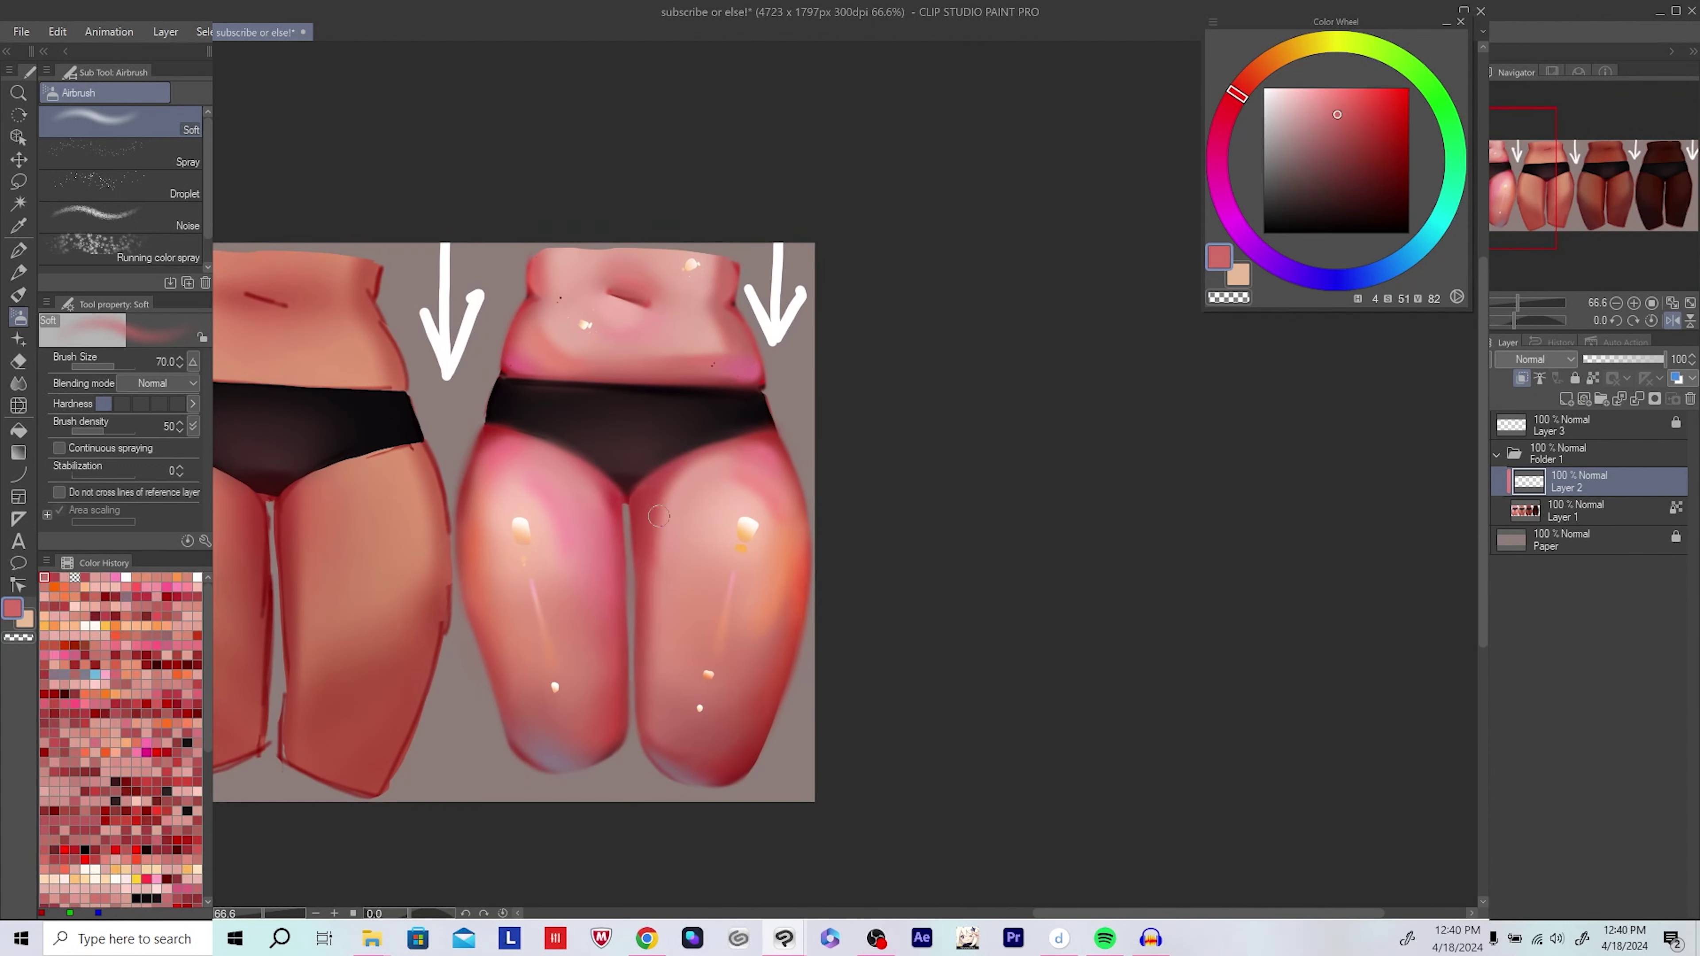
pyautogui.keyDown('alt'); pyautogui.click(656, 641); pyautogui.keyUp('alt')
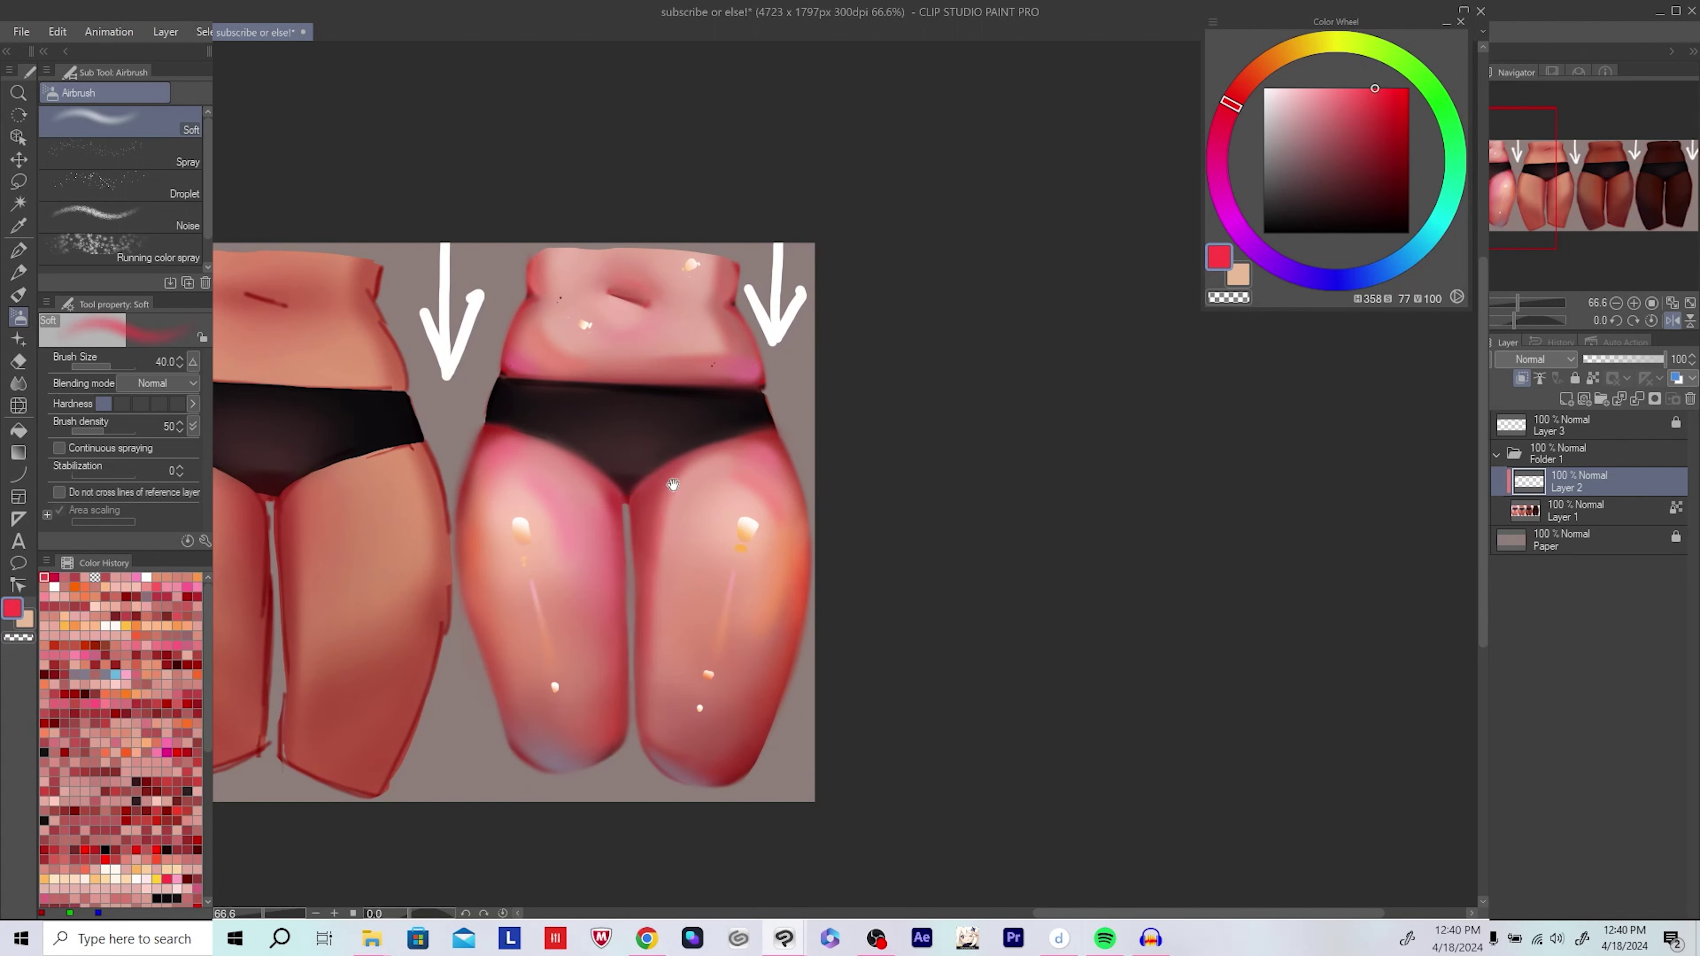
pyautogui.keyDown('alt'); pyautogui.click(635, 589); pyautogui.keyUp('alt')
pyautogui.press('h')
pyautogui.scroll(-2, 1143, 497)
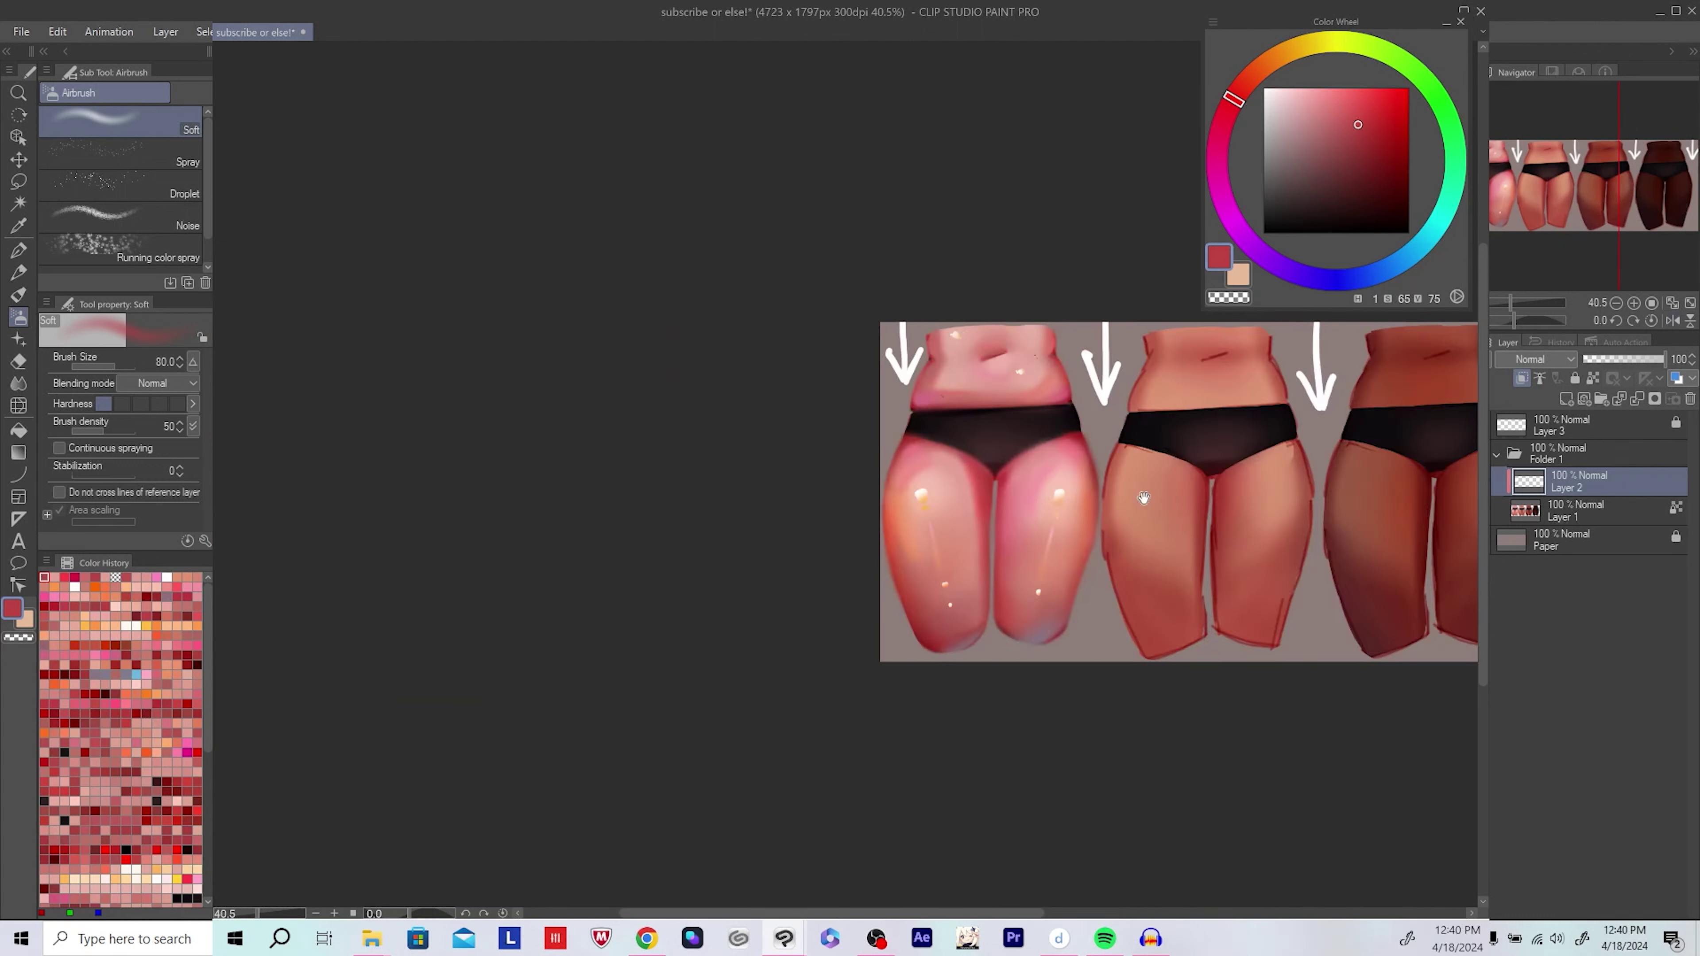
pyautogui.scroll(-2, 1143, 497)
pyautogui.scroll(3, 494, 513)
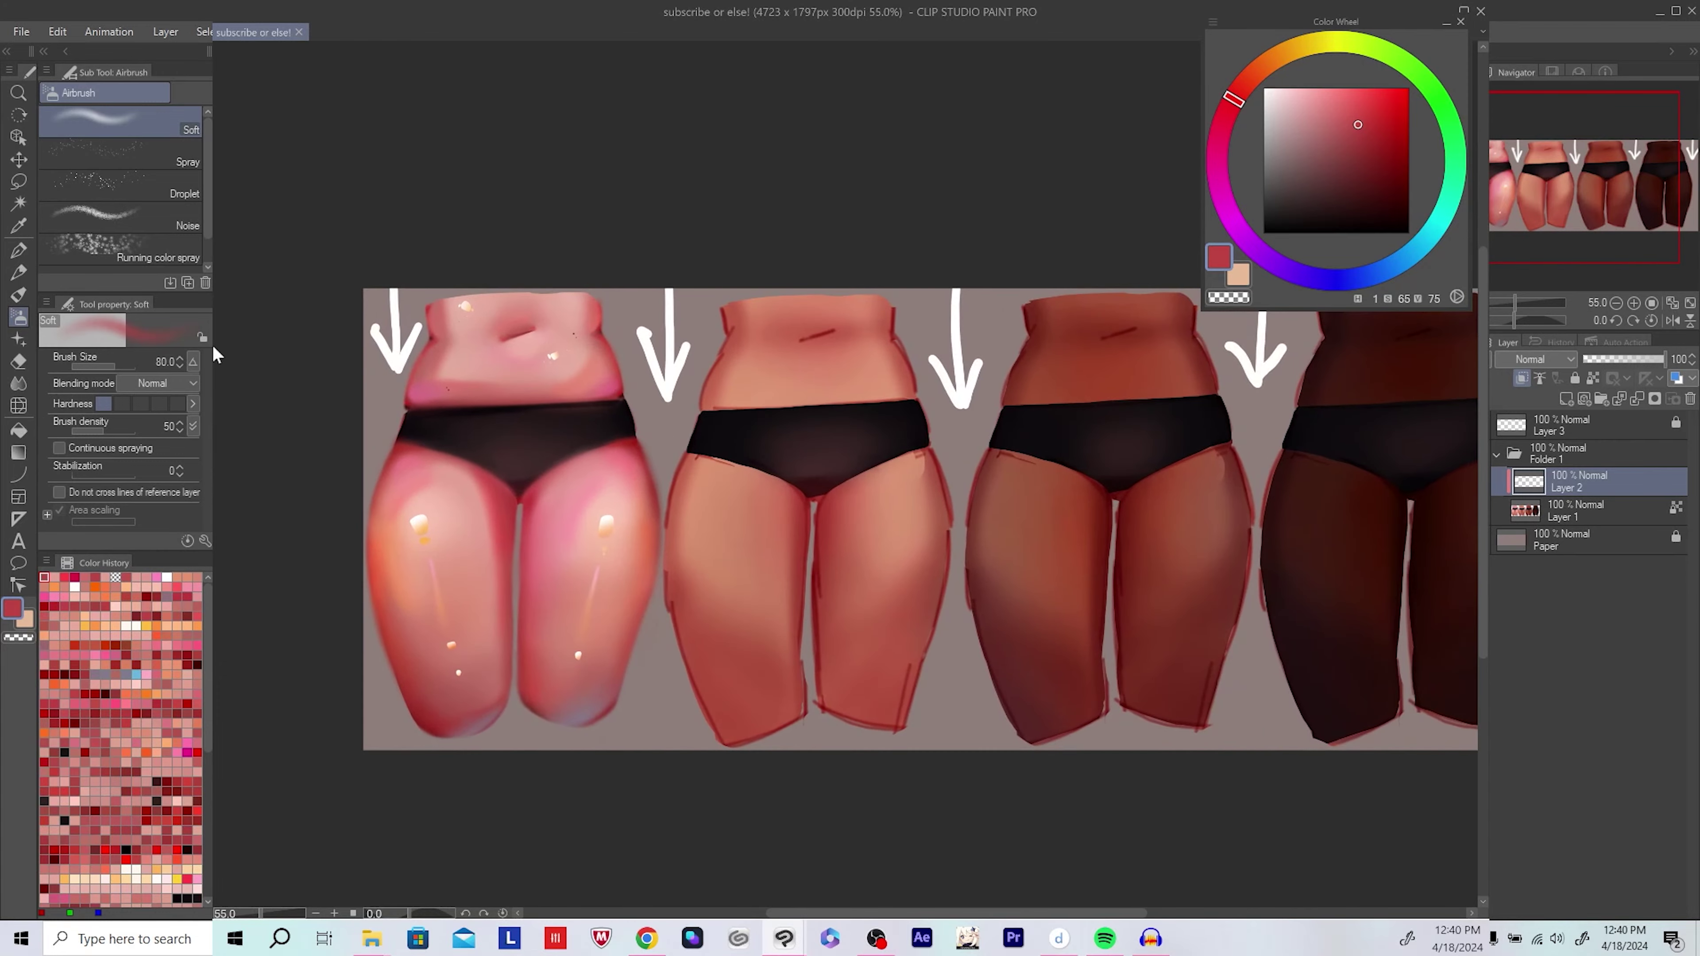
# Step: Draw a dark red shadow shape with the size 70 G-pen where the inner thigh meets the underwear, and trim it with transparent colour
pyautogui.scroll(3, 666, 391)
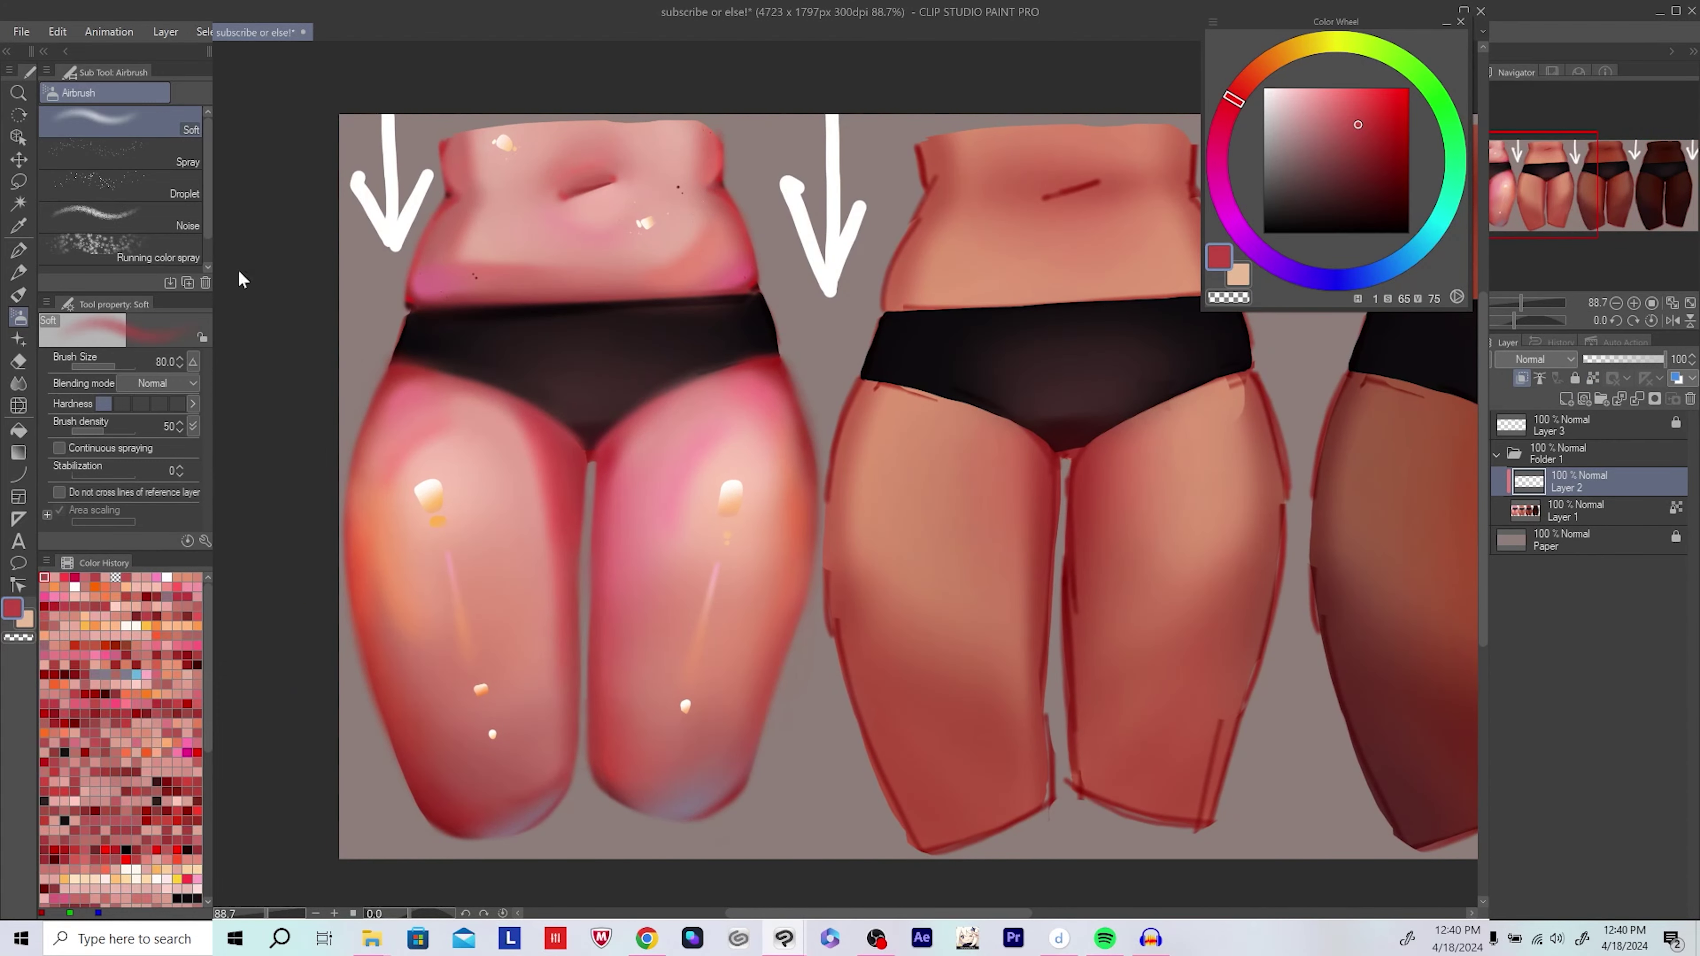
pyautogui.moveTo(241, 279); pyautogui.dragTo(472, 340)
pyautogui.scroll(1, 739, 481)
pyautogui.press('p')
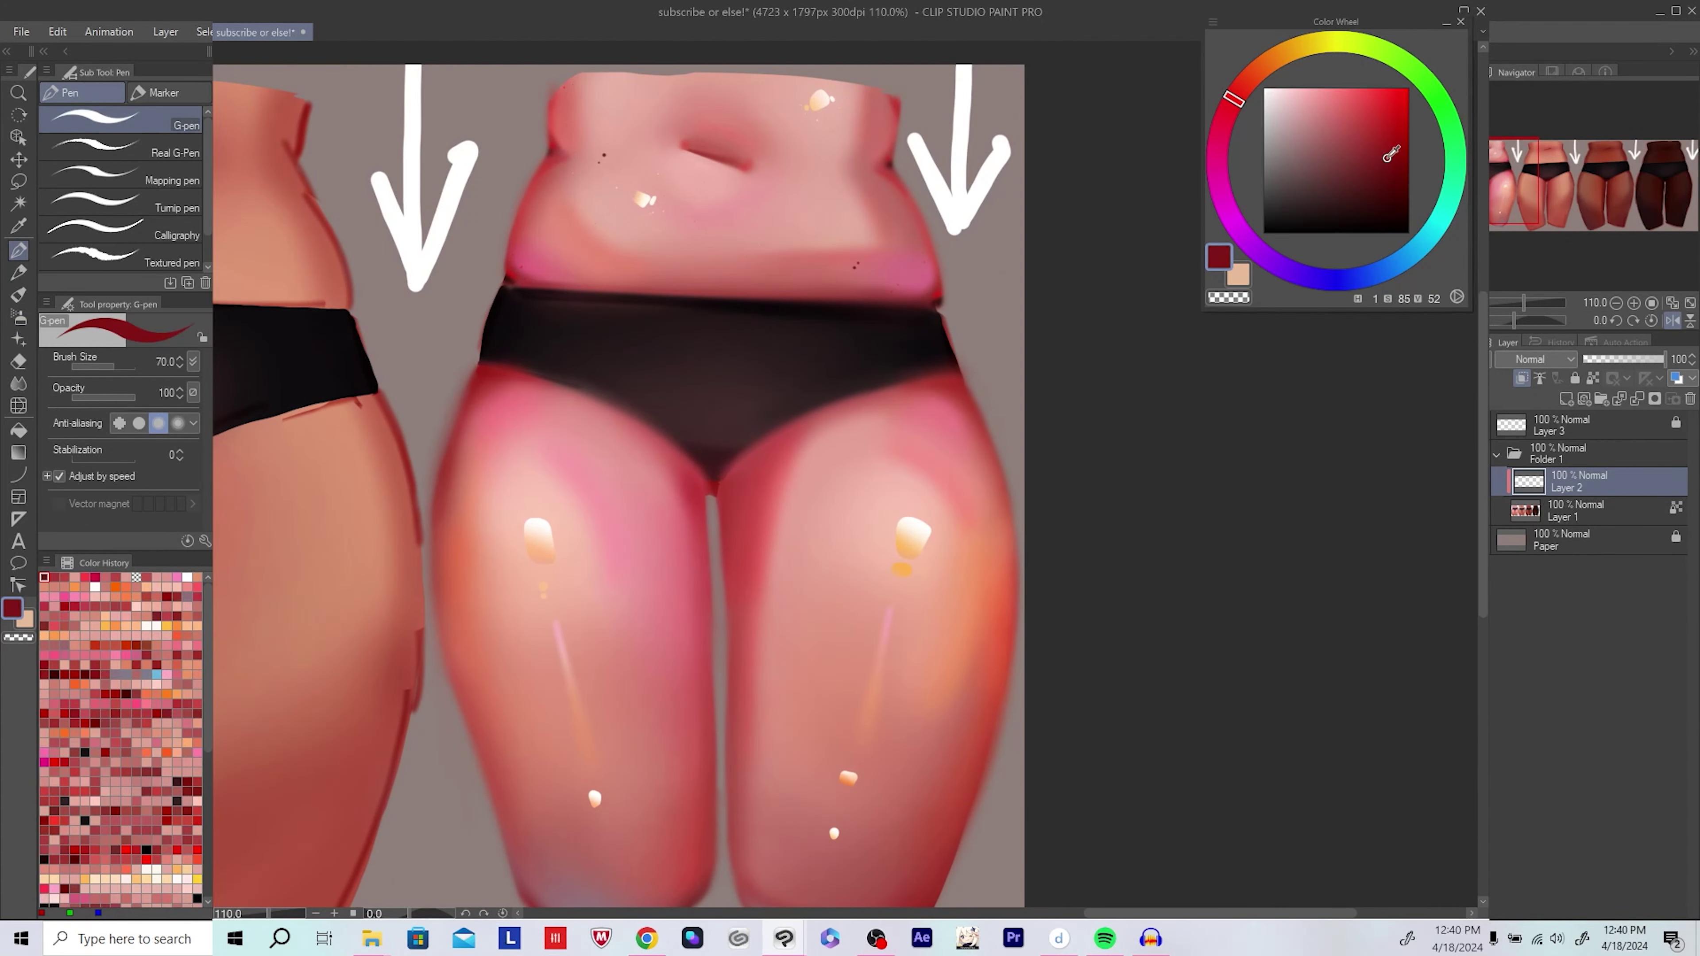
pyautogui.click(752, 487)
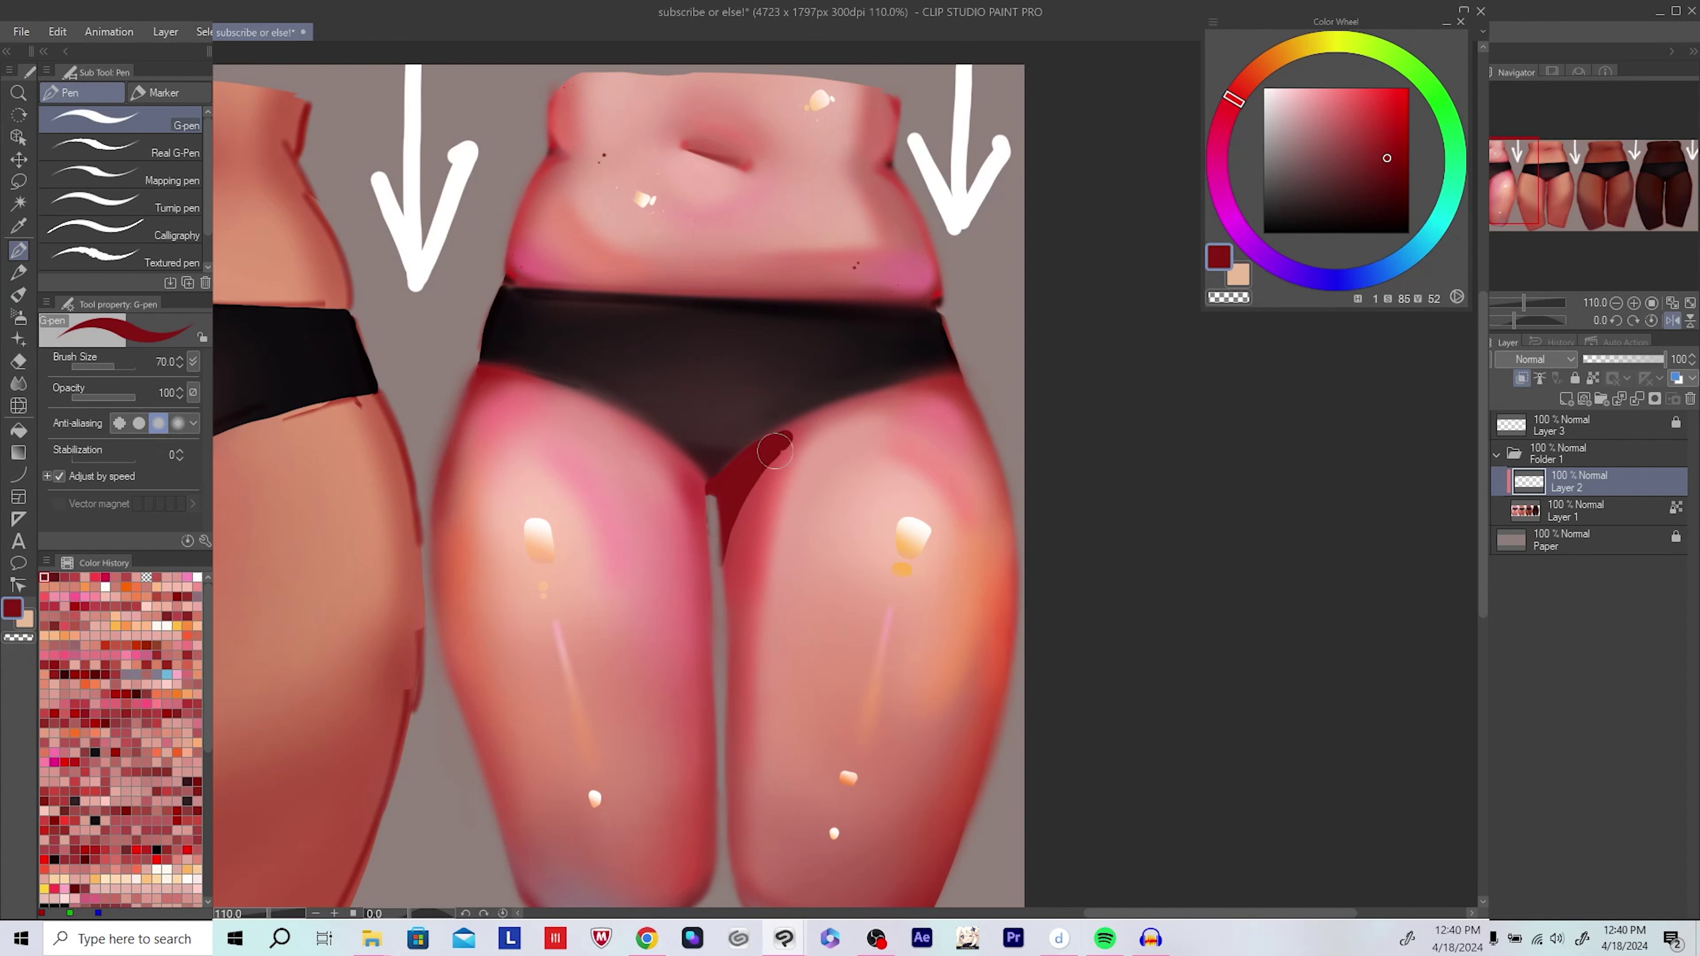
pyautogui.press('h')
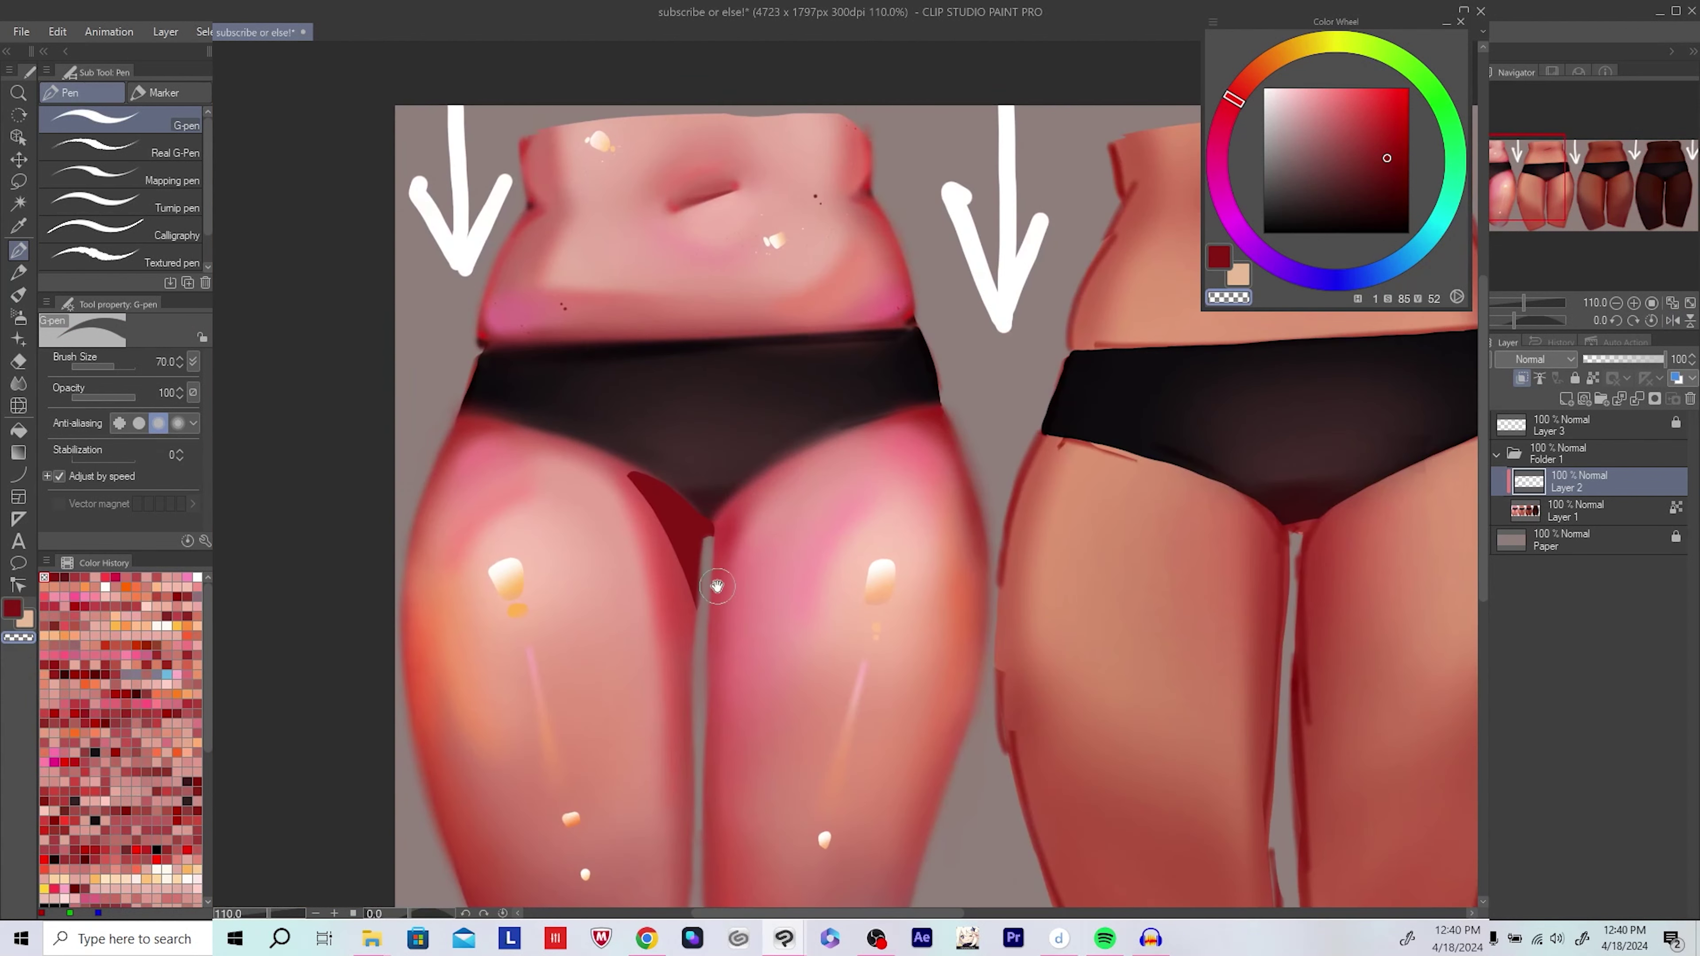
pyautogui.press('h')
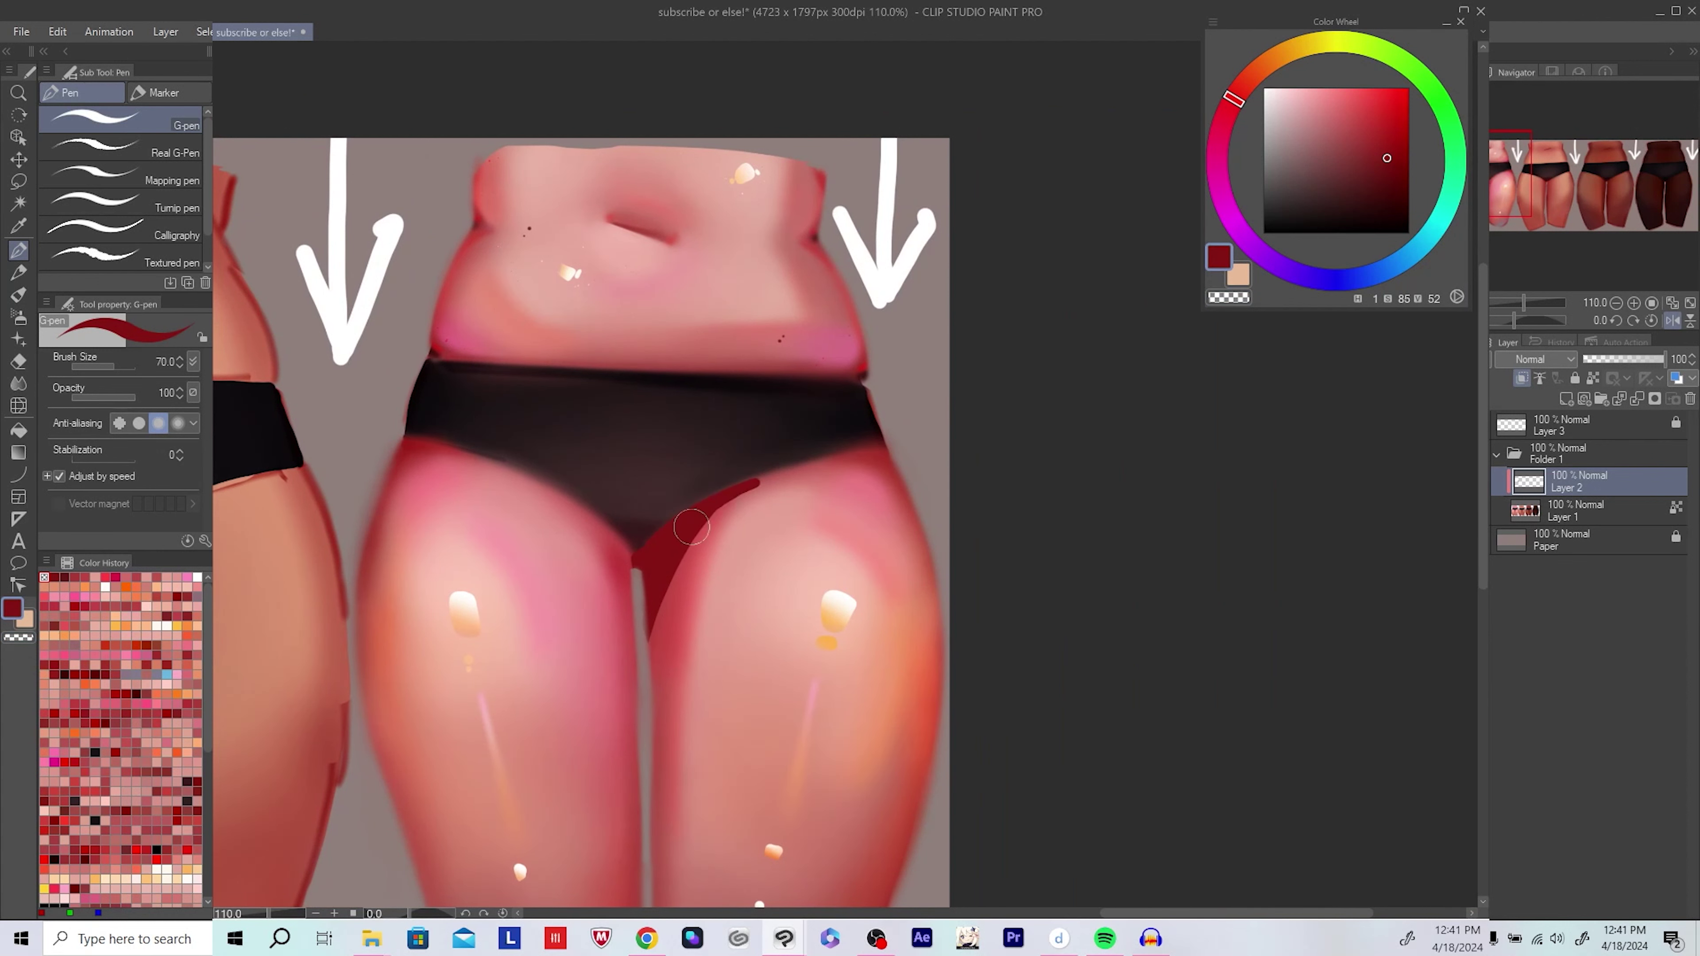
pyautogui.moveTo(711, 545); pyautogui.dragTo(708, 536)
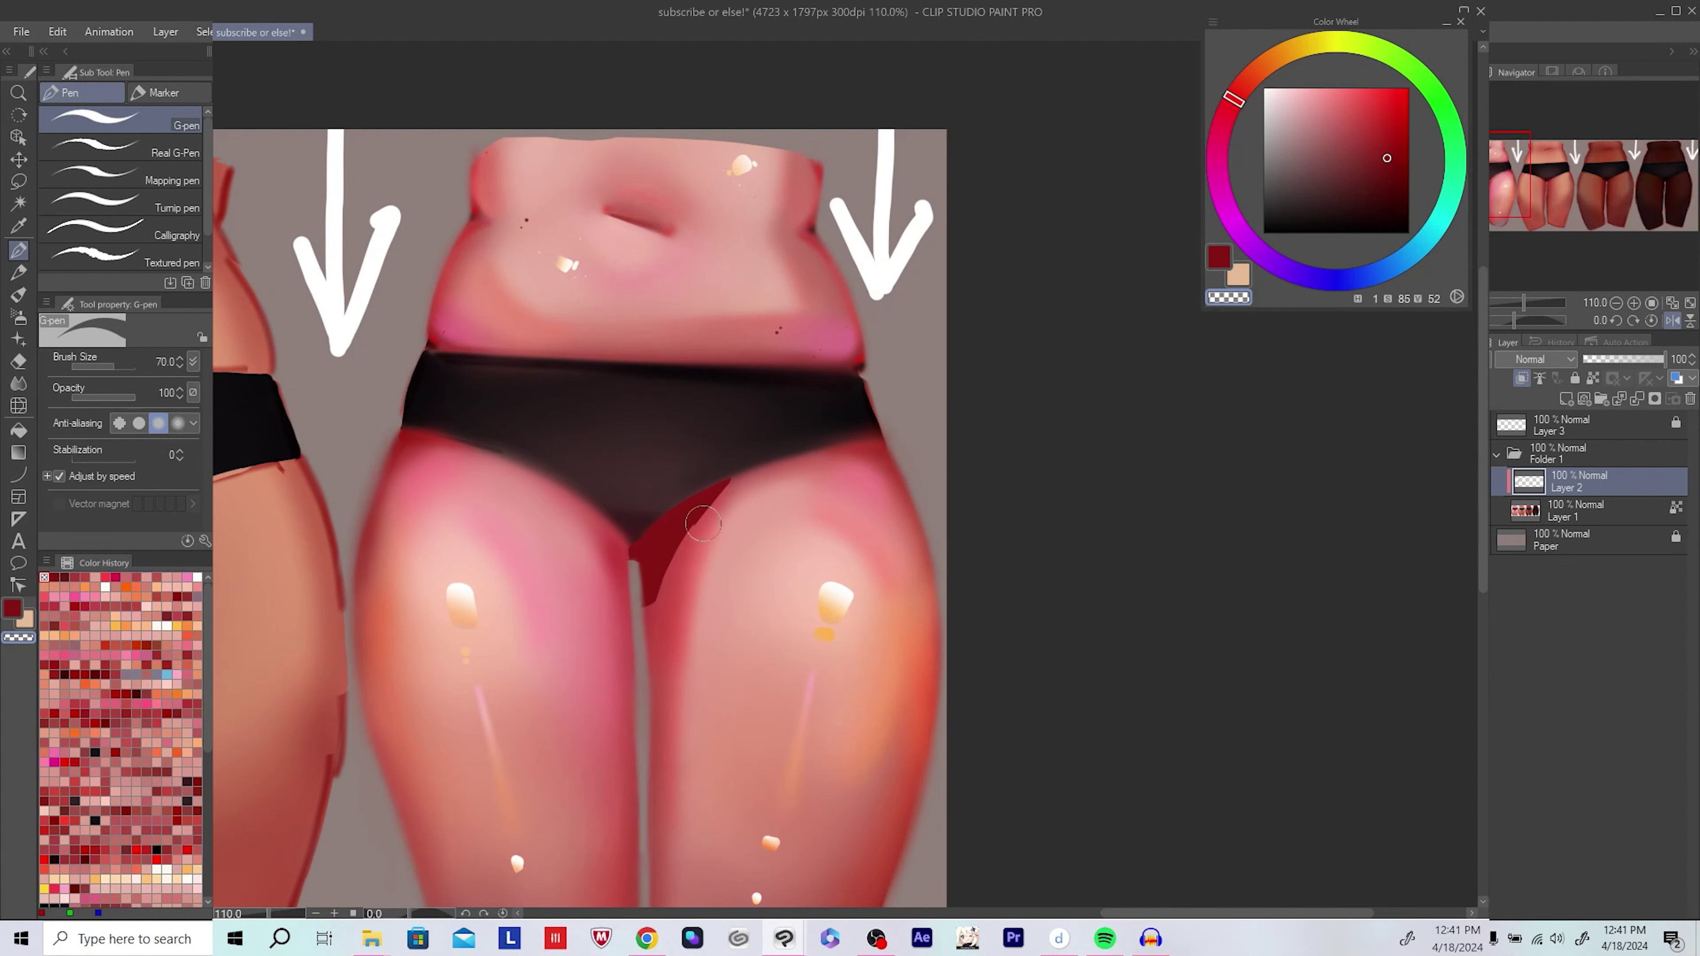
pyautogui.scroll(-2, 728, 501)
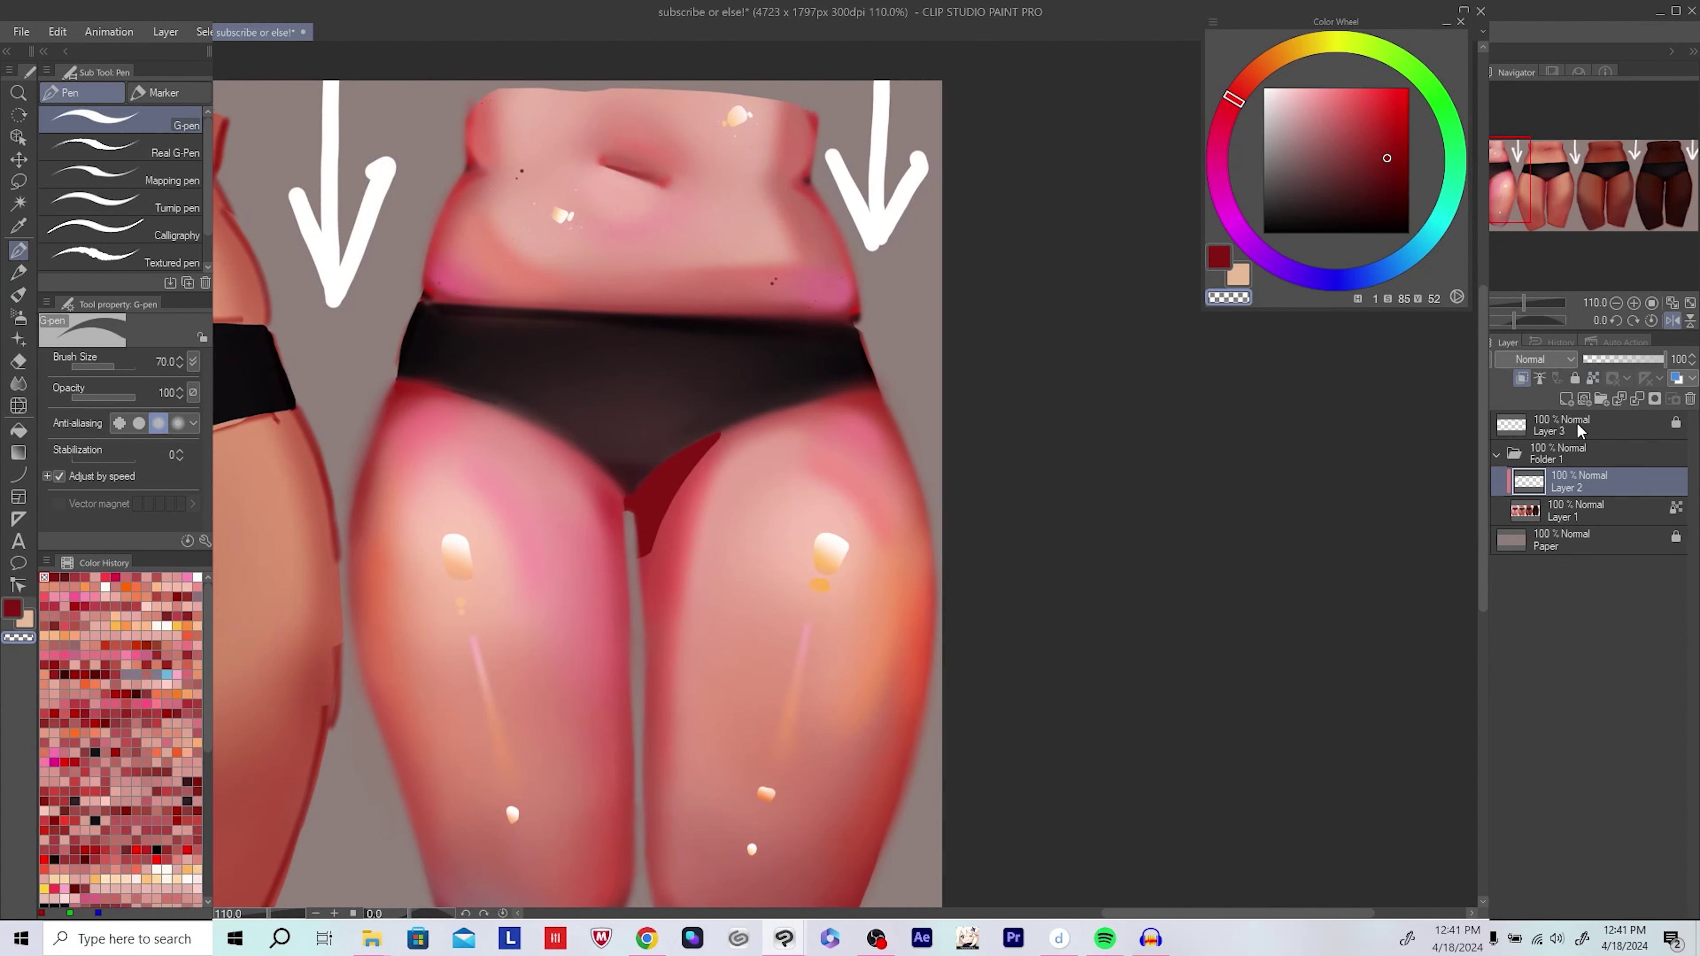
# Step: Lock Layer 2's transparent pixels and blend the dark shadow shape into the thigh with a softer red airbrush at size 40
pyautogui.scroll(-3, 922, 577)
pyautogui.scroll(3, 864, 557)
pyautogui.press('b')
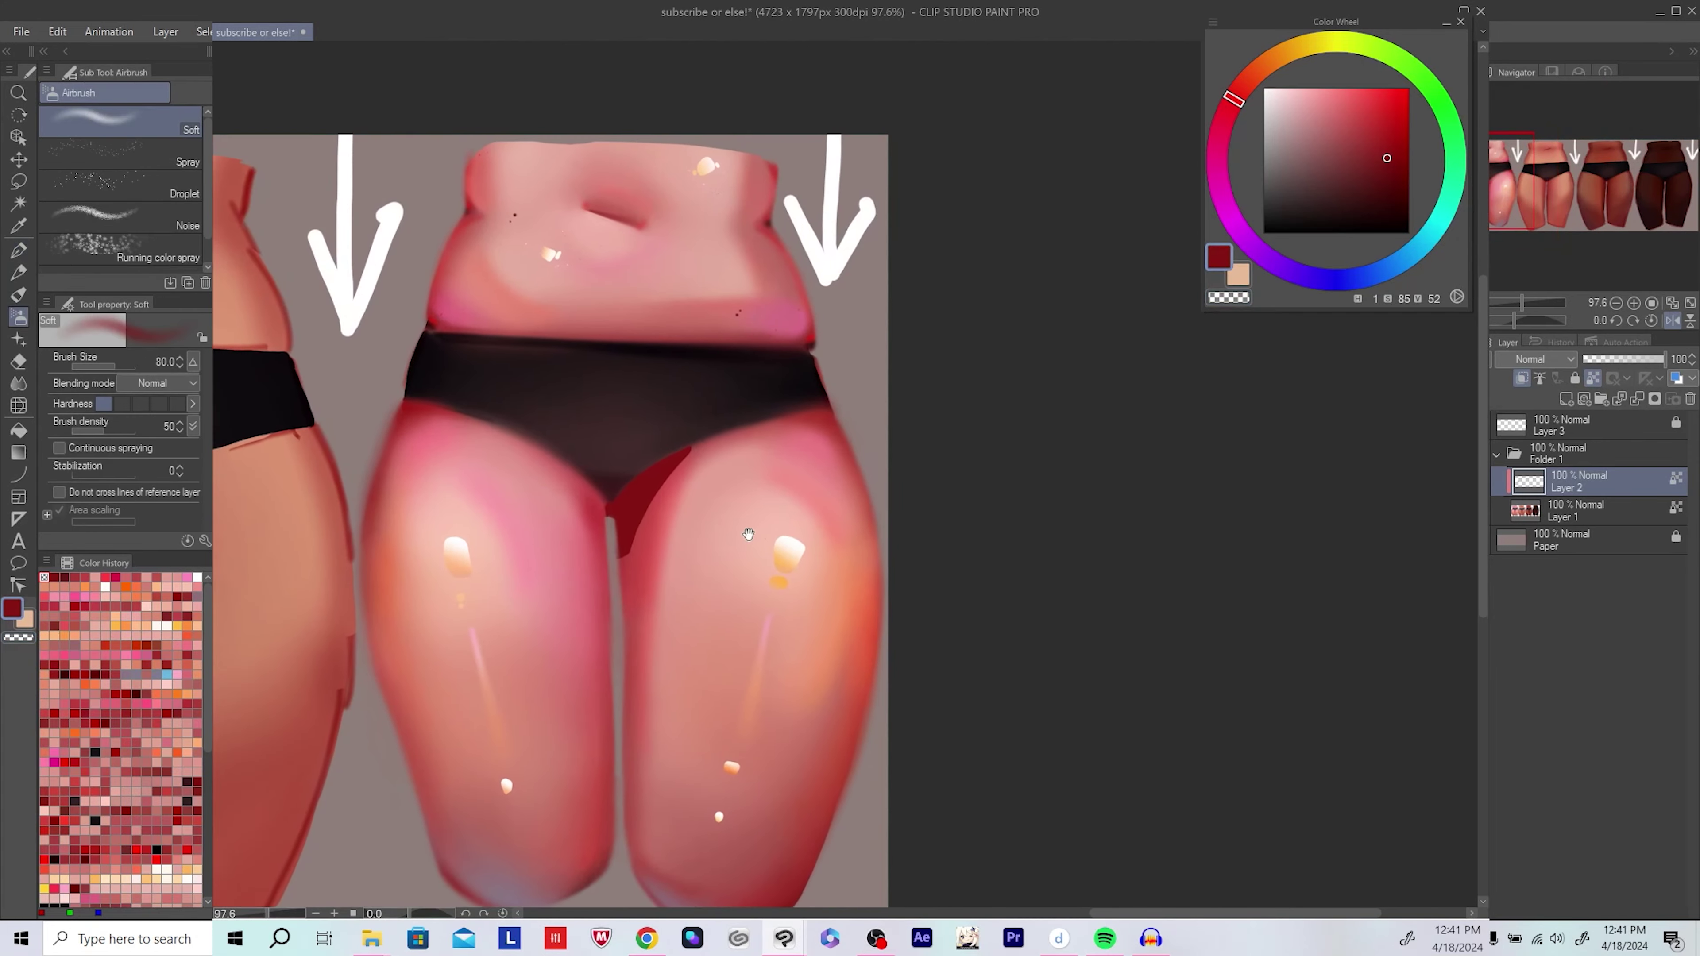
pyautogui.moveTo(748, 534); pyautogui.dragTo(748, 555)
pyautogui.press('[')
pyautogui.moveTo(666, 496); pyautogui.dragTo(650, 518)
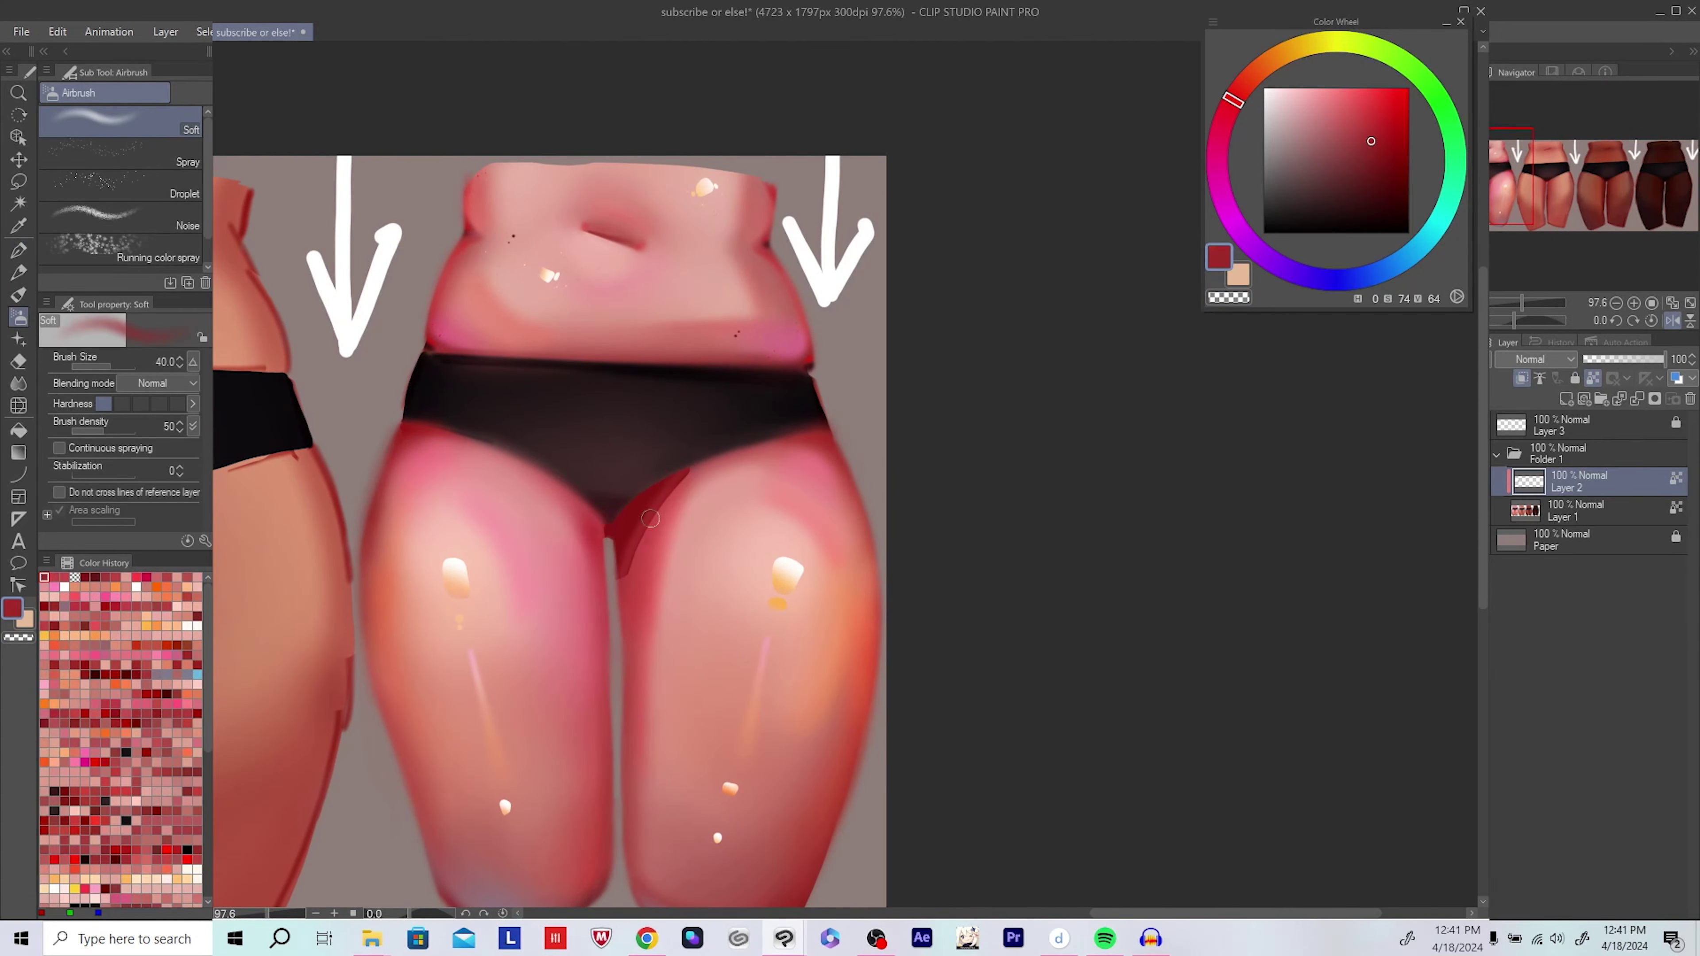
pyautogui.moveTo(743, 439); pyautogui.dragTo(738, 440)
# Step: Darken the inner-thigh shadow beneath the underwear with very deep red and dark navy, airbrushing at sizes 40 and 70
pyautogui.moveTo(1392, 175); pyautogui.dragTo(1429, 195)
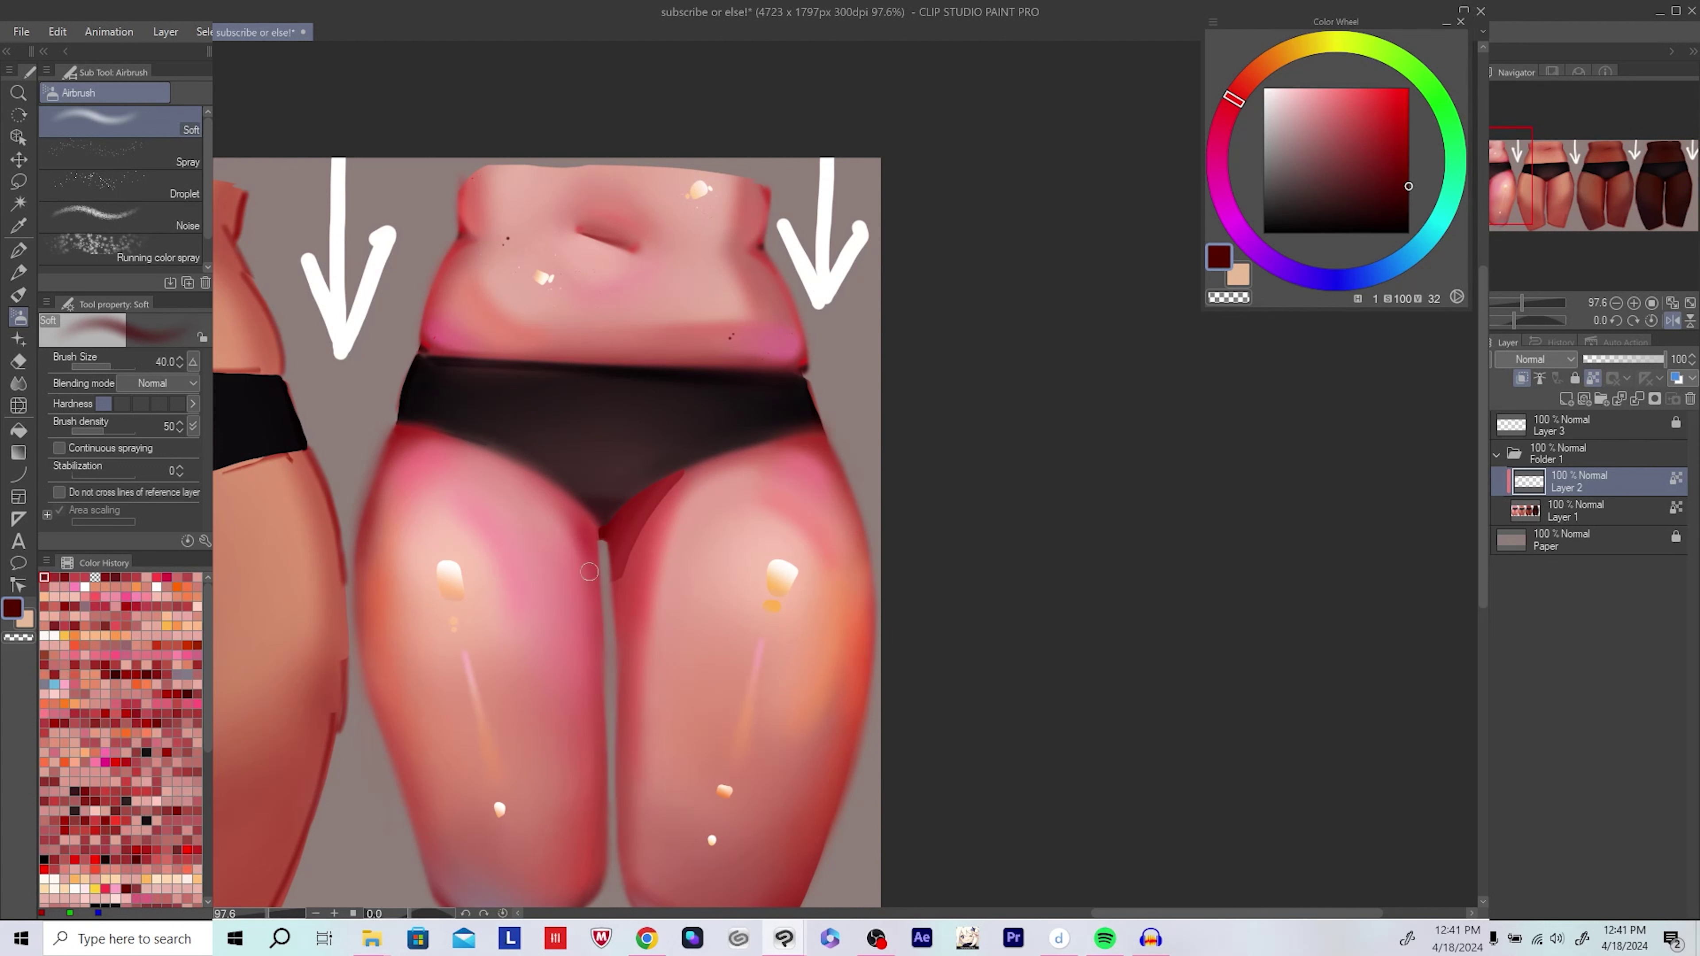
pyautogui.moveTo(589, 571); pyautogui.dragTo(697, 416)
pyautogui.click(1363, 276)
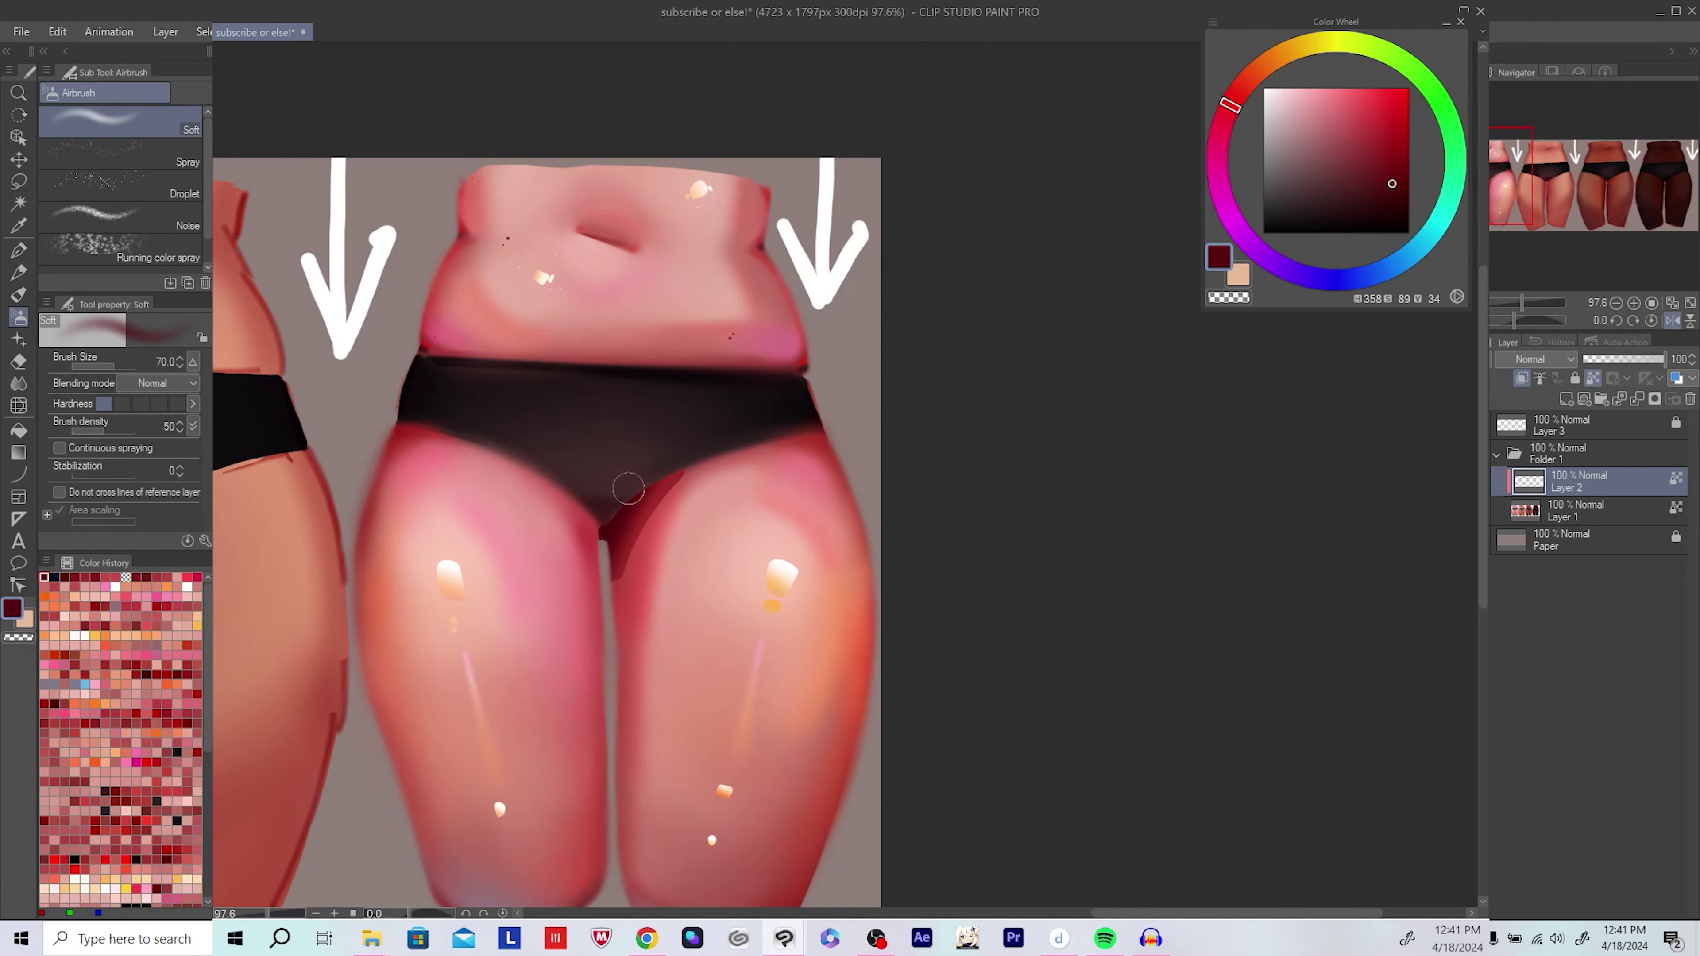
pyautogui.moveTo(590, 572); pyautogui.dragTo(593, 562)
pyautogui.scroll(-3, 592, 561)
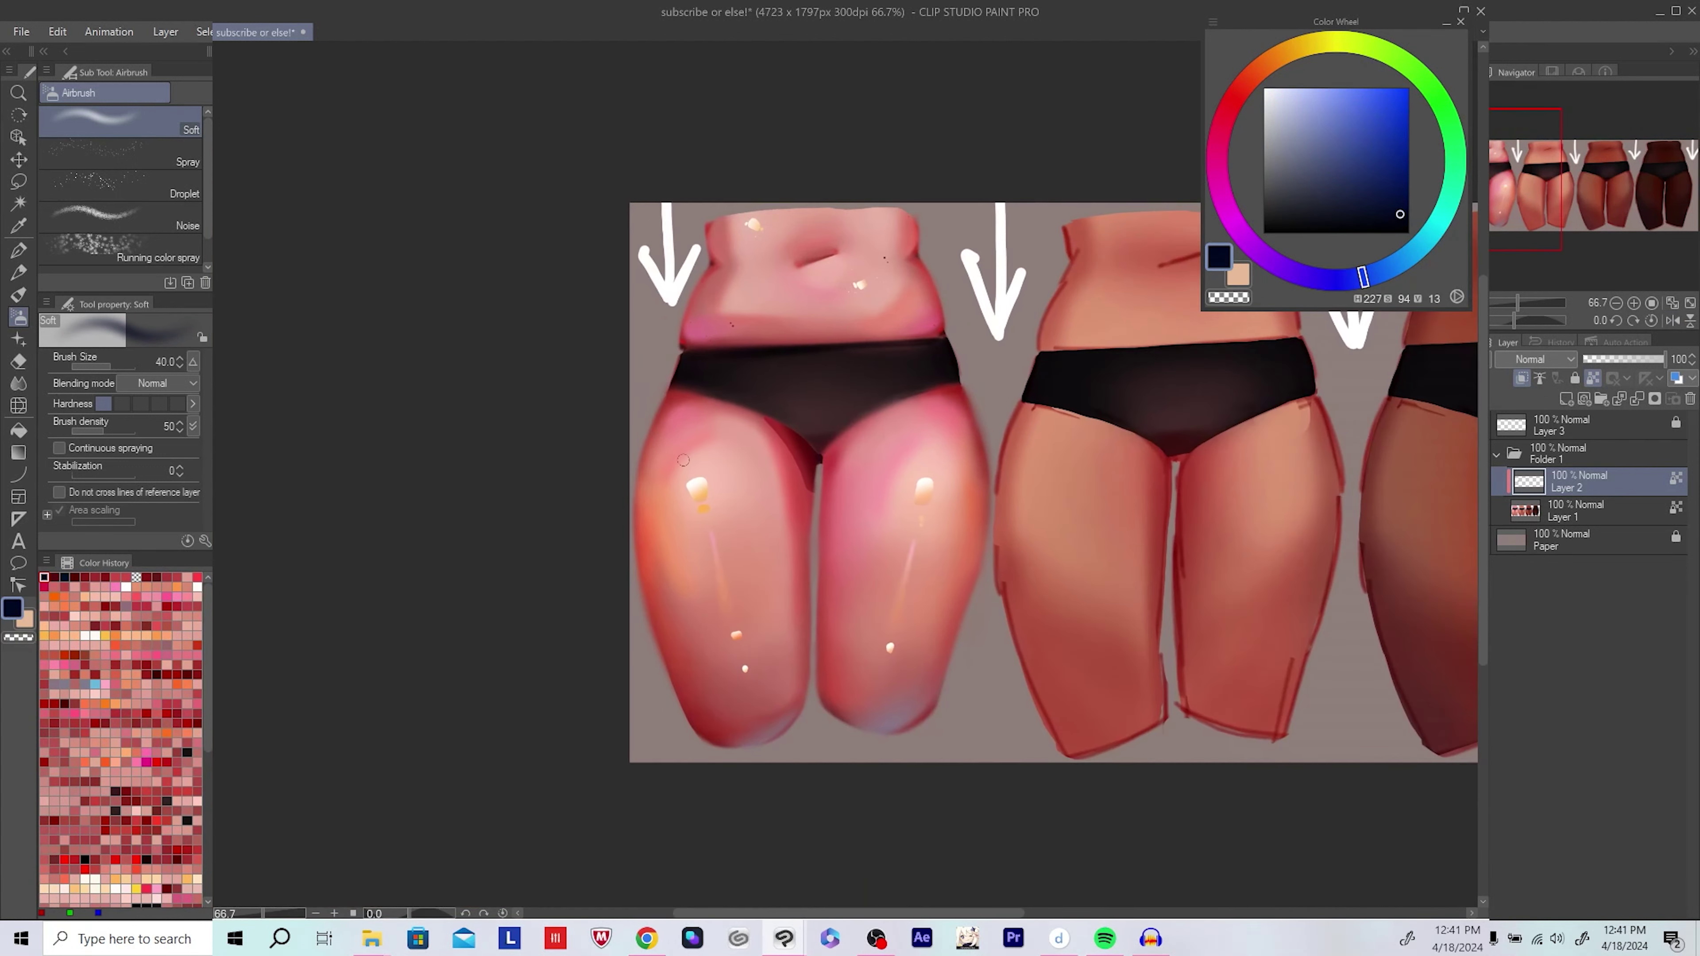
# Step: Airbrush sampled saturated red over the inner-thigh shadow at size 70, and save the illustration
pyautogui.scroll(4, 729, 508)
pyautogui.keyDown('alt'); pyautogui.click(728, 508); pyautogui.keyUp('alt')
pyautogui.moveTo(769, 463); pyautogui.dragTo(700, 576)
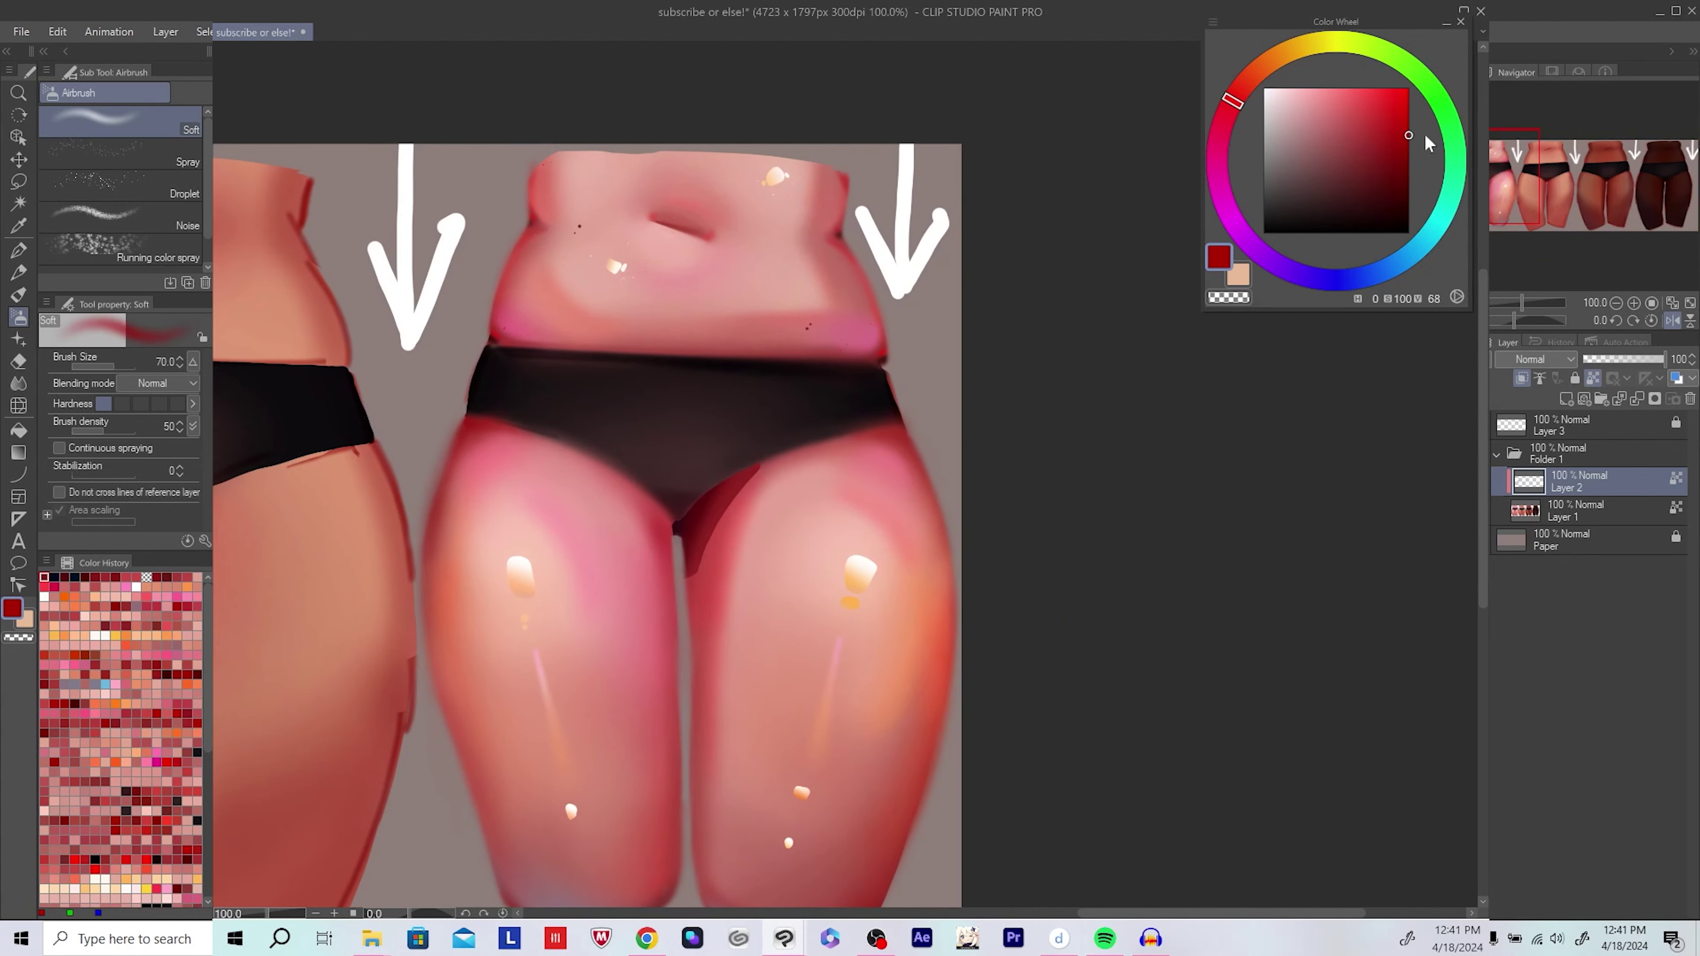
pyautogui.press('e')
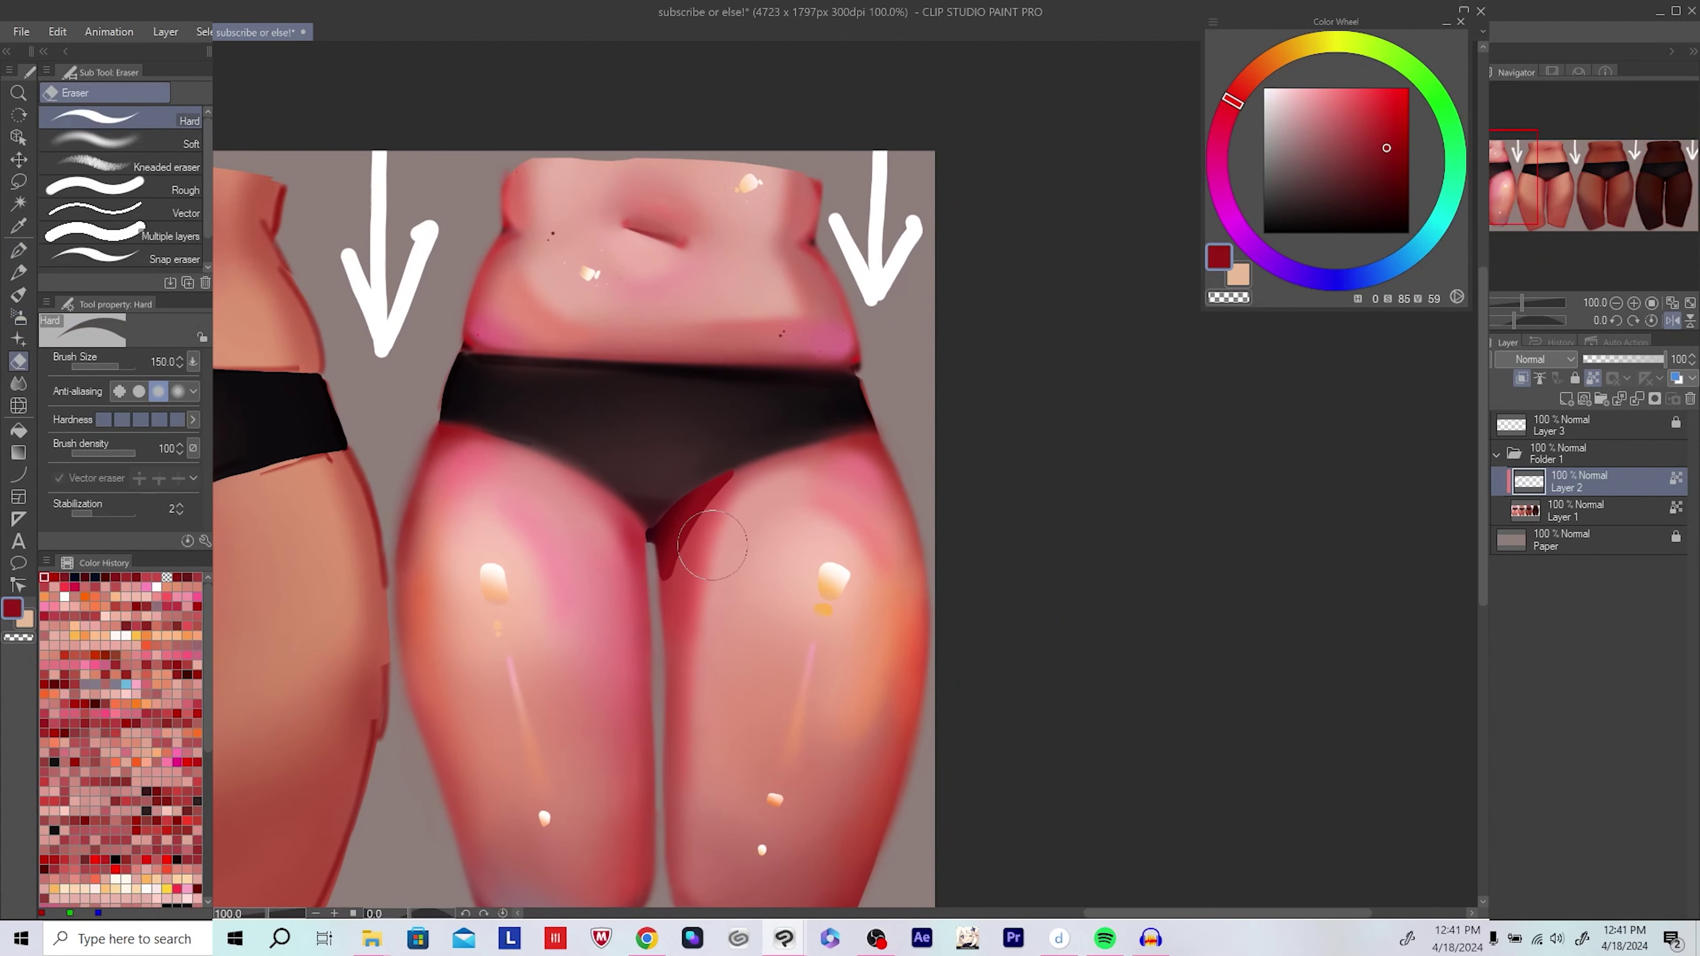
pyautogui.scroll(-2, 688, 545)
pyautogui.moveTo(688, 544); pyautogui.dragTo(907, 563)
pyautogui.scroll(-1, 908, 563)
pyautogui.press('h')
pyautogui.scroll(-1, 1177, 608)
pyautogui.moveTo(1177, 608); pyautogui.dragTo(914, 571)
pyautogui.scroll(-1, 1111, 589)
pyautogui.hotkey('ctrl', 's')
# Step: Blend the shadow's edge into the inner thigh with sampled reds, reducing the soft airbrush to size 20
pyautogui.scroll(1, 1112, 589)
pyautogui.scroll(3, 776, 553)
pyautogui.keyDown('alt'); pyautogui.click(736, 495); pyautogui.keyUp('alt')
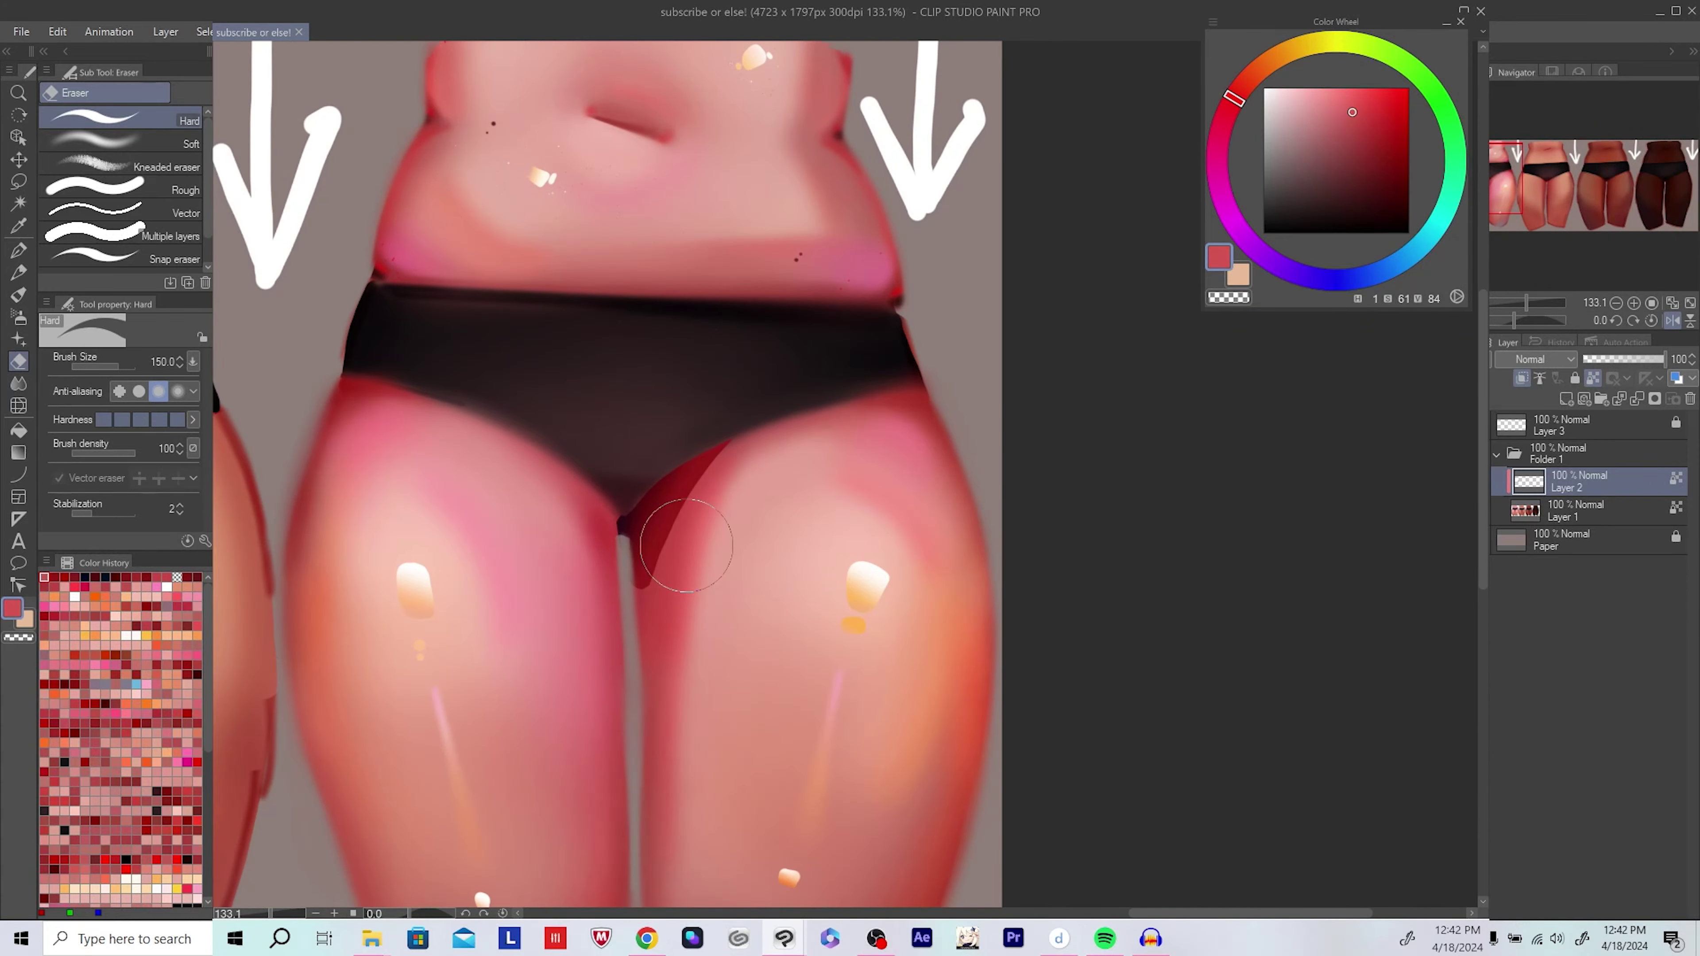
pyautogui.press('b')
pyautogui.moveTo(740, 488)
pyautogui.mouseDown()
pyautogui.moveTo(645, 554)
pyautogui.moveTo(617, 623)
pyautogui.moveTo(689, 480)
pyautogui.moveTo(654, 531)
pyautogui.moveTo(678, 501)
pyautogui.mouseUp()
pyautogui.keyDown('alt'); pyautogui.click(640, 561); pyautogui.keyUp('alt')
pyautogui.scroll(-4, 1025, 512)
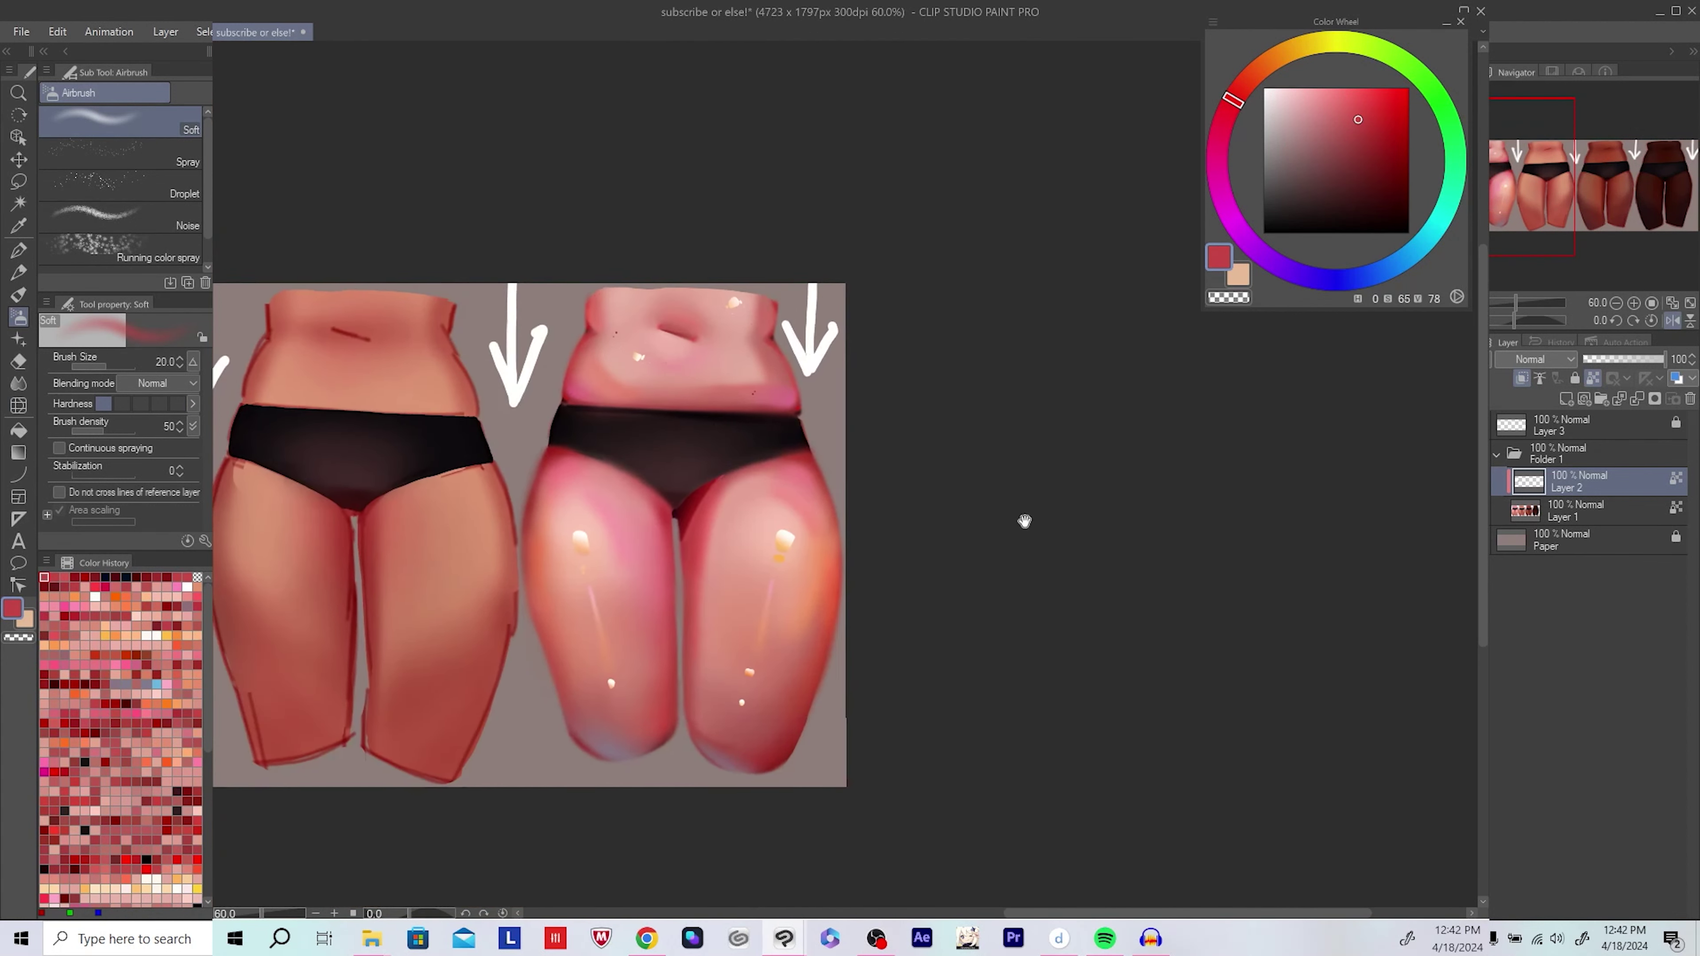
# Step: Merge Layer 2 down into Layer 1 and save the illustration
pyautogui.hotkey('ctrl', 'e')
pyautogui.scroll(2, 940, 582)
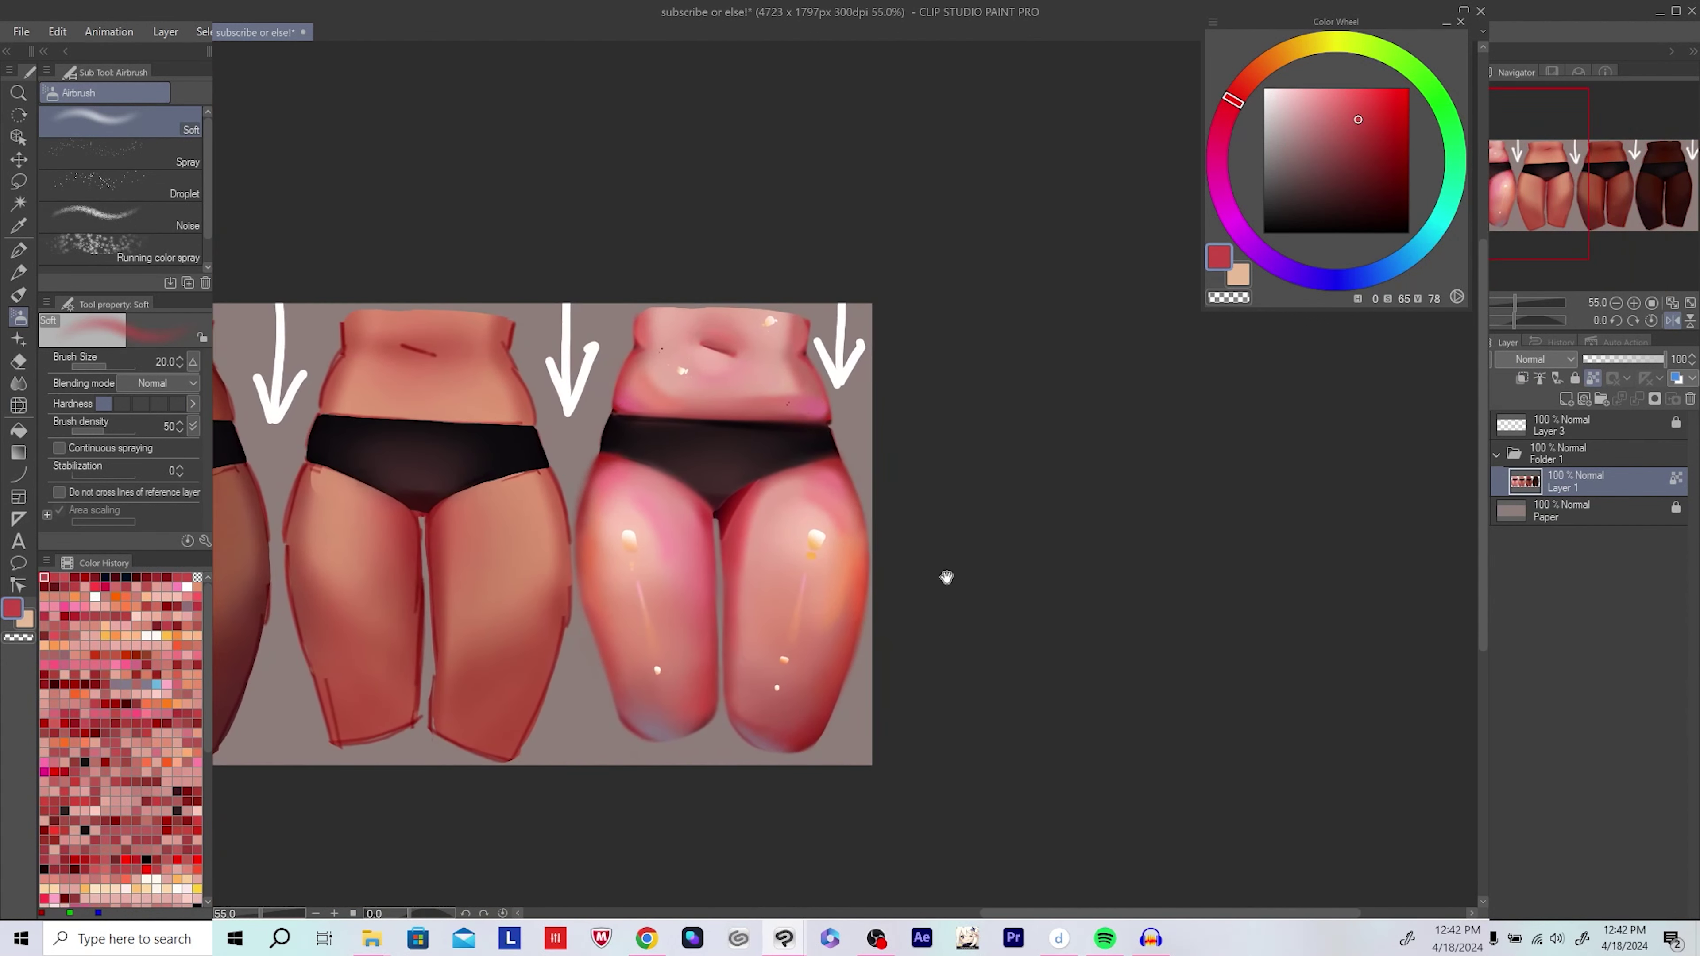
pyautogui.scroll(1, 932, 535)
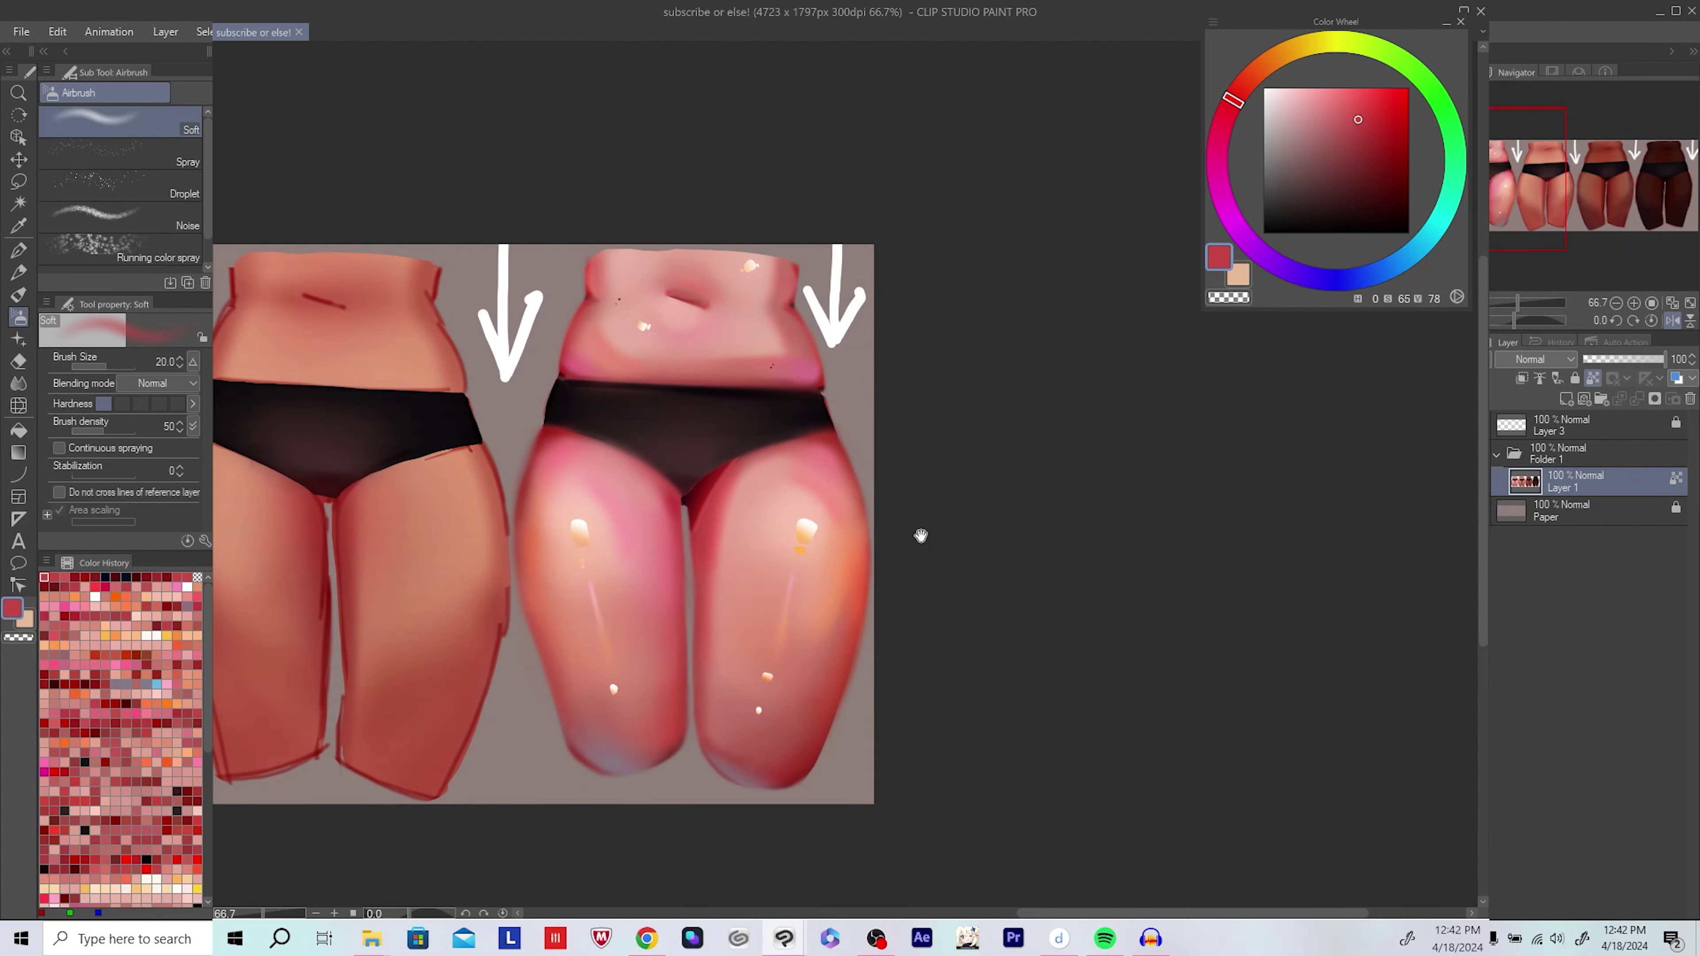
# Step: Add a new clipped layer above Layer 1 and clean up the underwear's leg edge with sampled black at airbrush size 17
pyautogui.scroll(4, 736, 455)
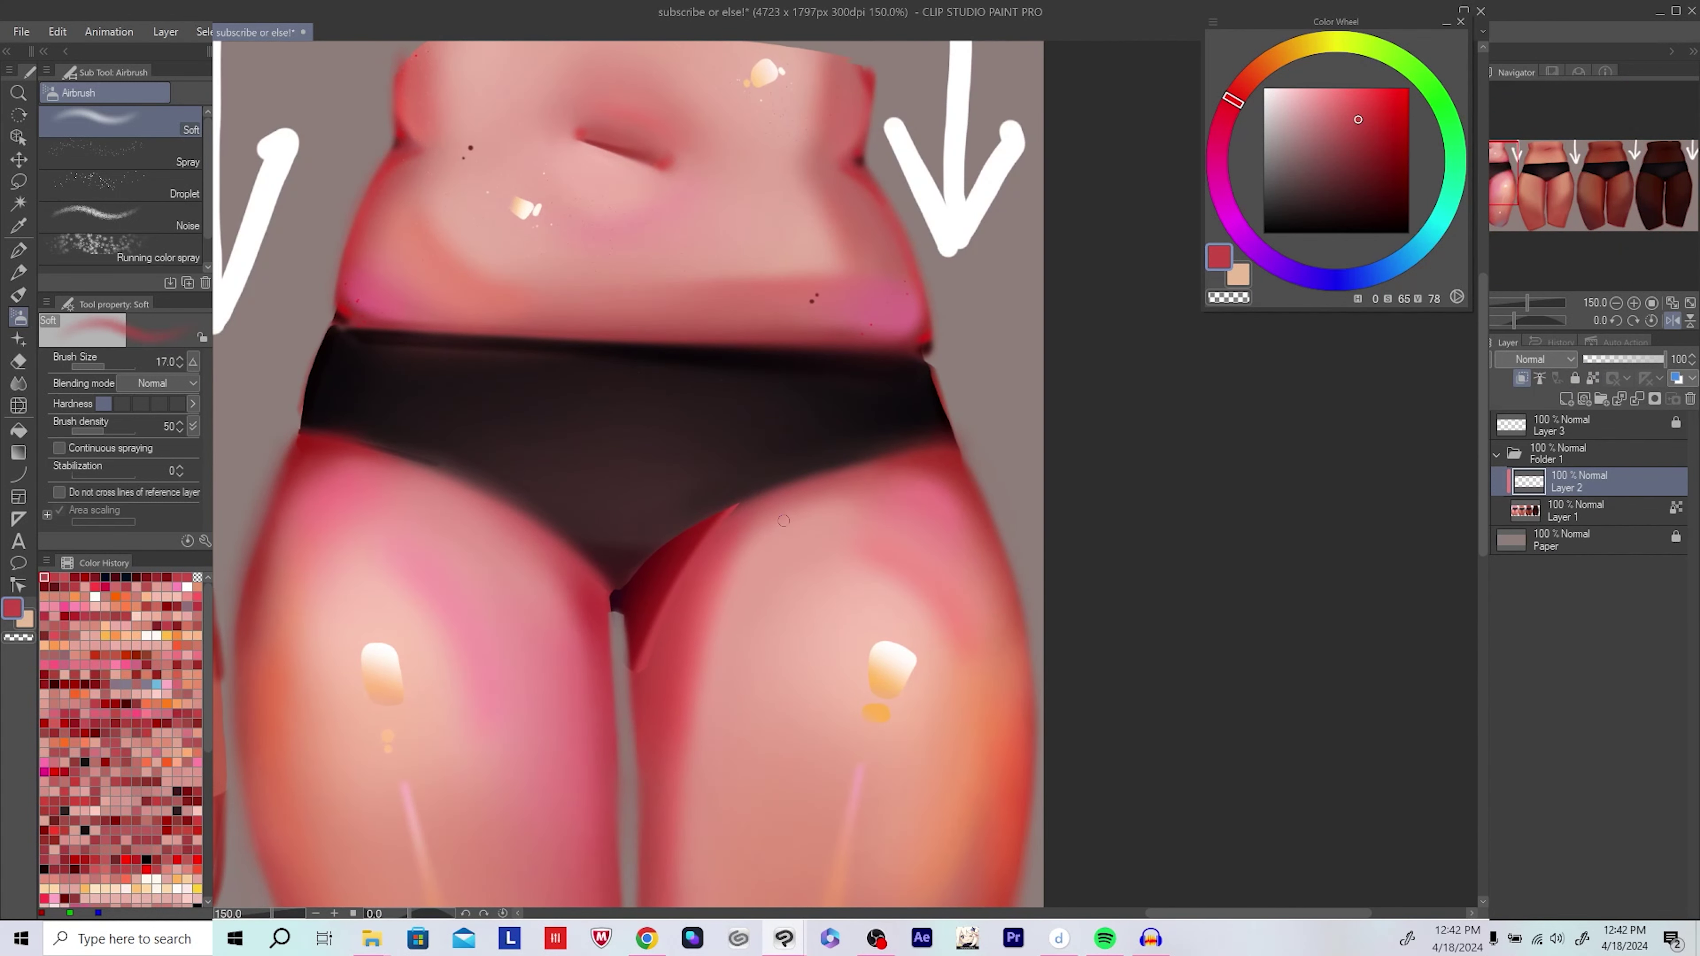
pyautogui.press('[')
pyautogui.press('[')
pyautogui.moveTo(782, 471); pyautogui.dragTo(782, 506)
pyautogui.keyDown('alt'); pyautogui.click(782, 506); pyautogui.keyUp('alt')
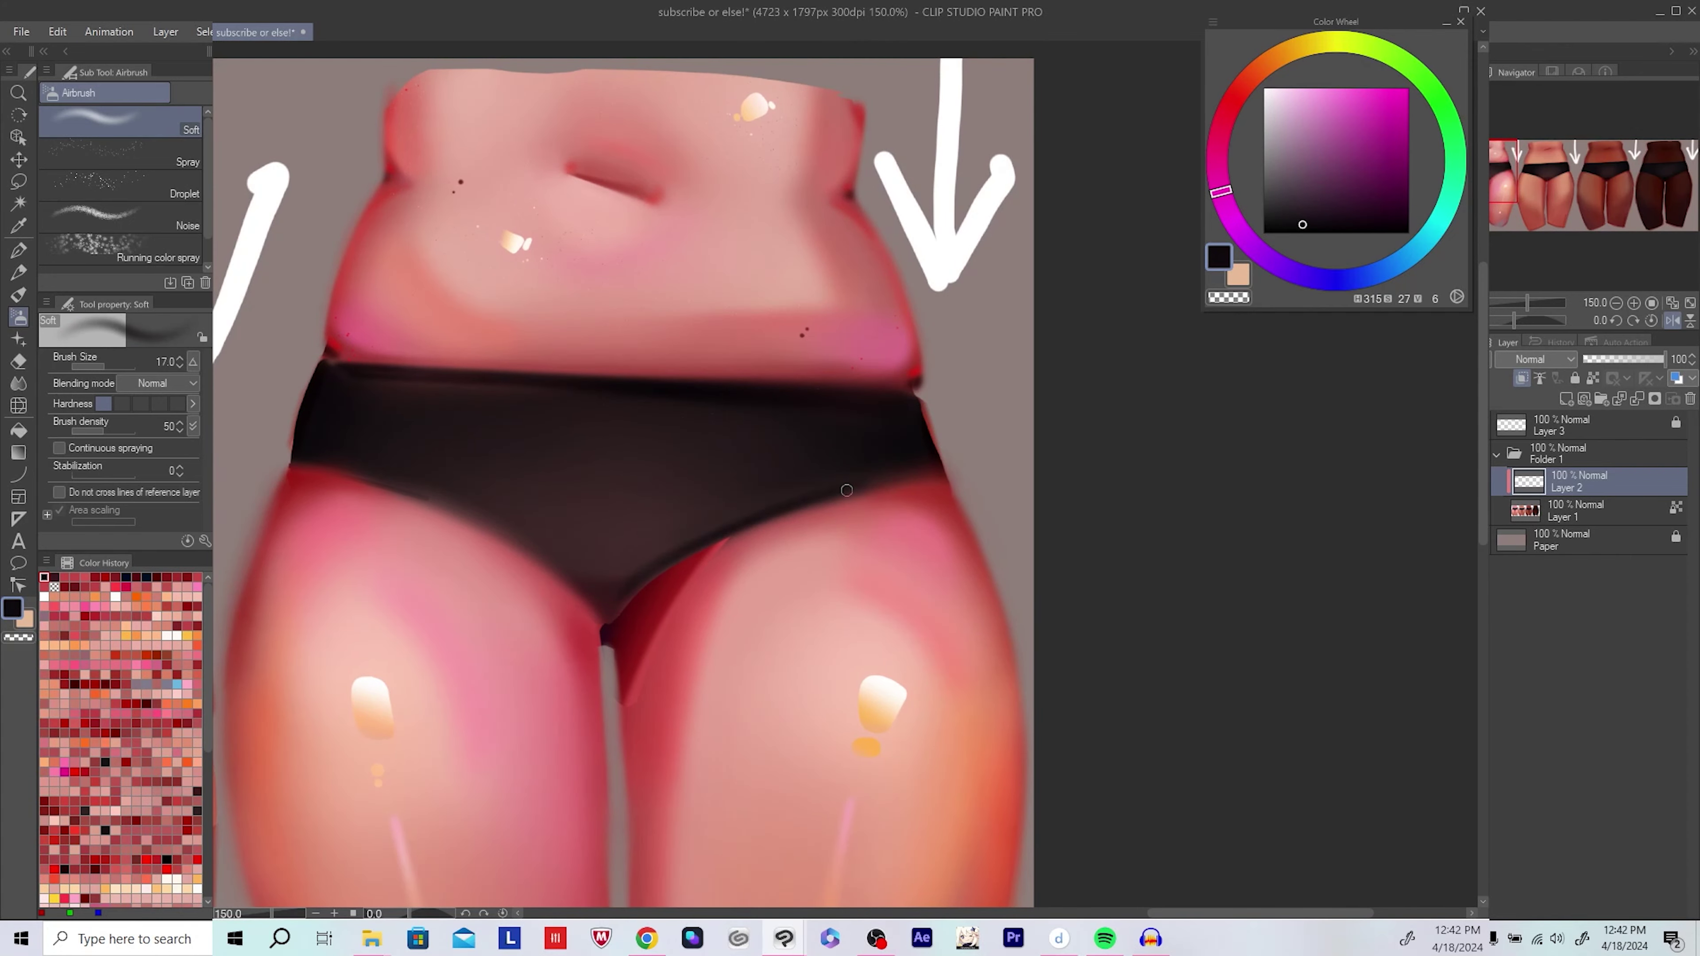
# Step: Smooth the underwear's shading along the leg opening with a sampled near-black, using the soft airbrush at size 50
pyautogui.keyDown('alt'); pyautogui.click(618, 589); pyautogui.keyUp('alt')
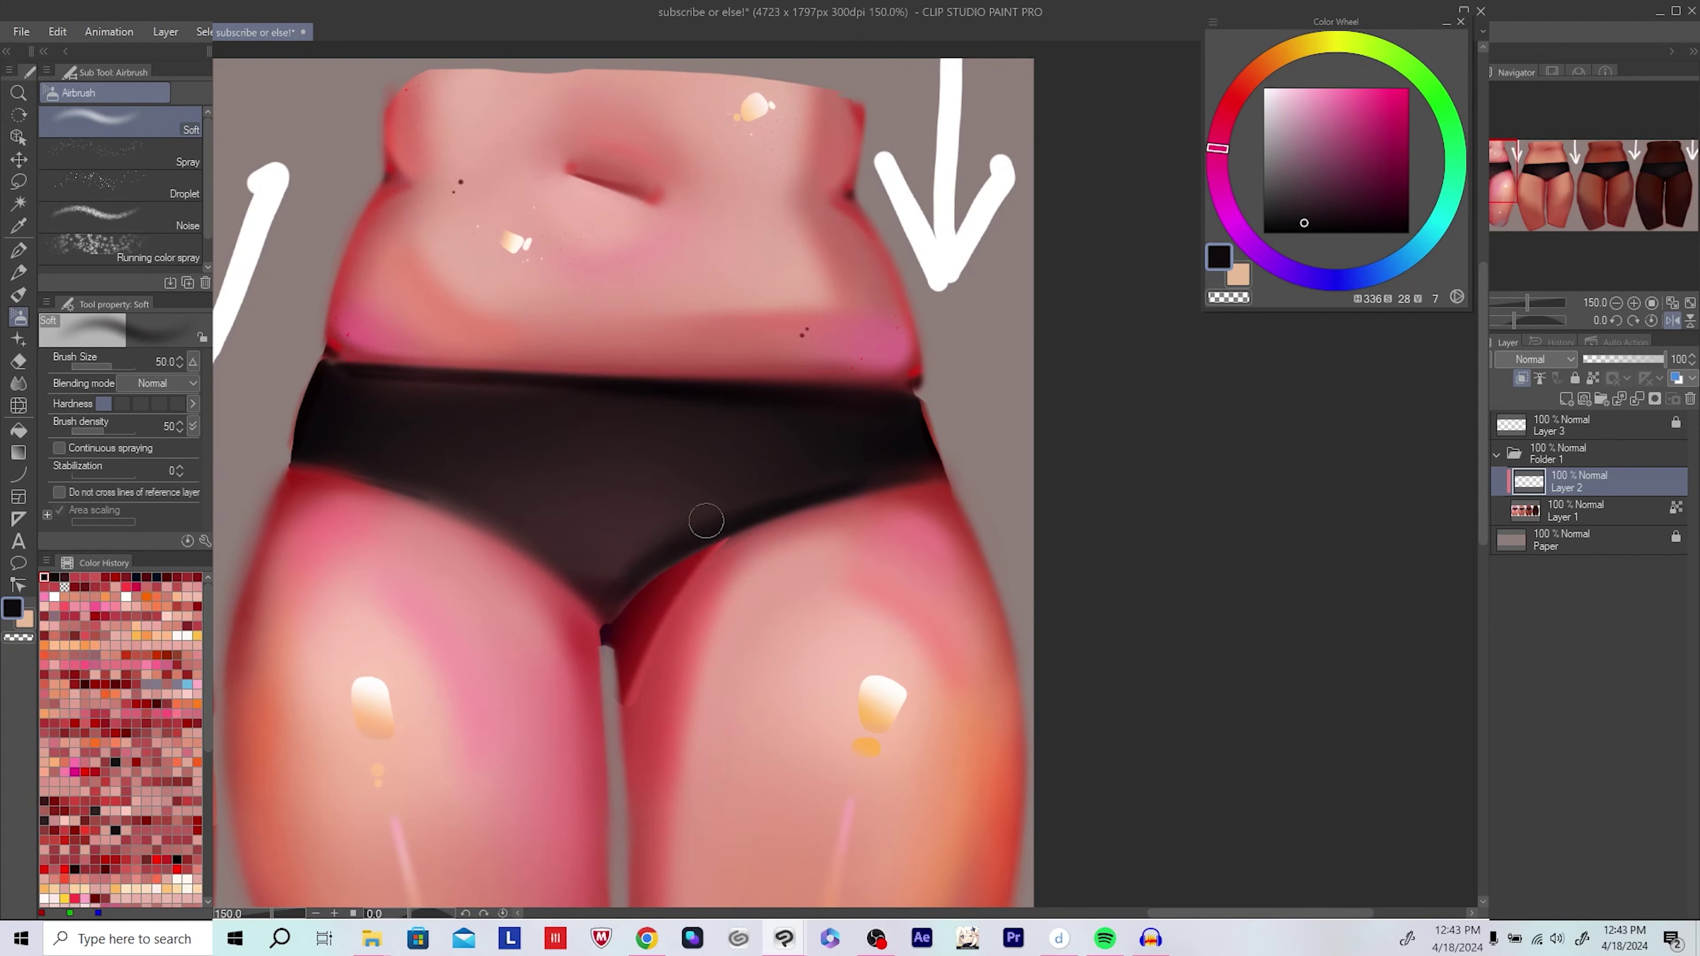
pyautogui.moveTo(702, 529); pyautogui.dragTo(719, 527)
pyautogui.press(']')
pyautogui.press(']')
pyautogui.press(']')
pyautogui.press(']')
pyautogui.press(']')
pyautogui.press(']')
pyautogui.moveTo(833, 492); pyautogui.dragTo(597, 557)
# Step: Clean up the underwear's leg edge with sampled near-blacks, using the soft airbrush at size 17
pyautogui.keyDown('alt'); pyautogui.click(598, 556); pyautogui.keyUp('alt')
pyautogui.keyDown('alt'); pyautogui.click(846, 474); pyautogui.keyUp('alt')
pyautogui.press('[')
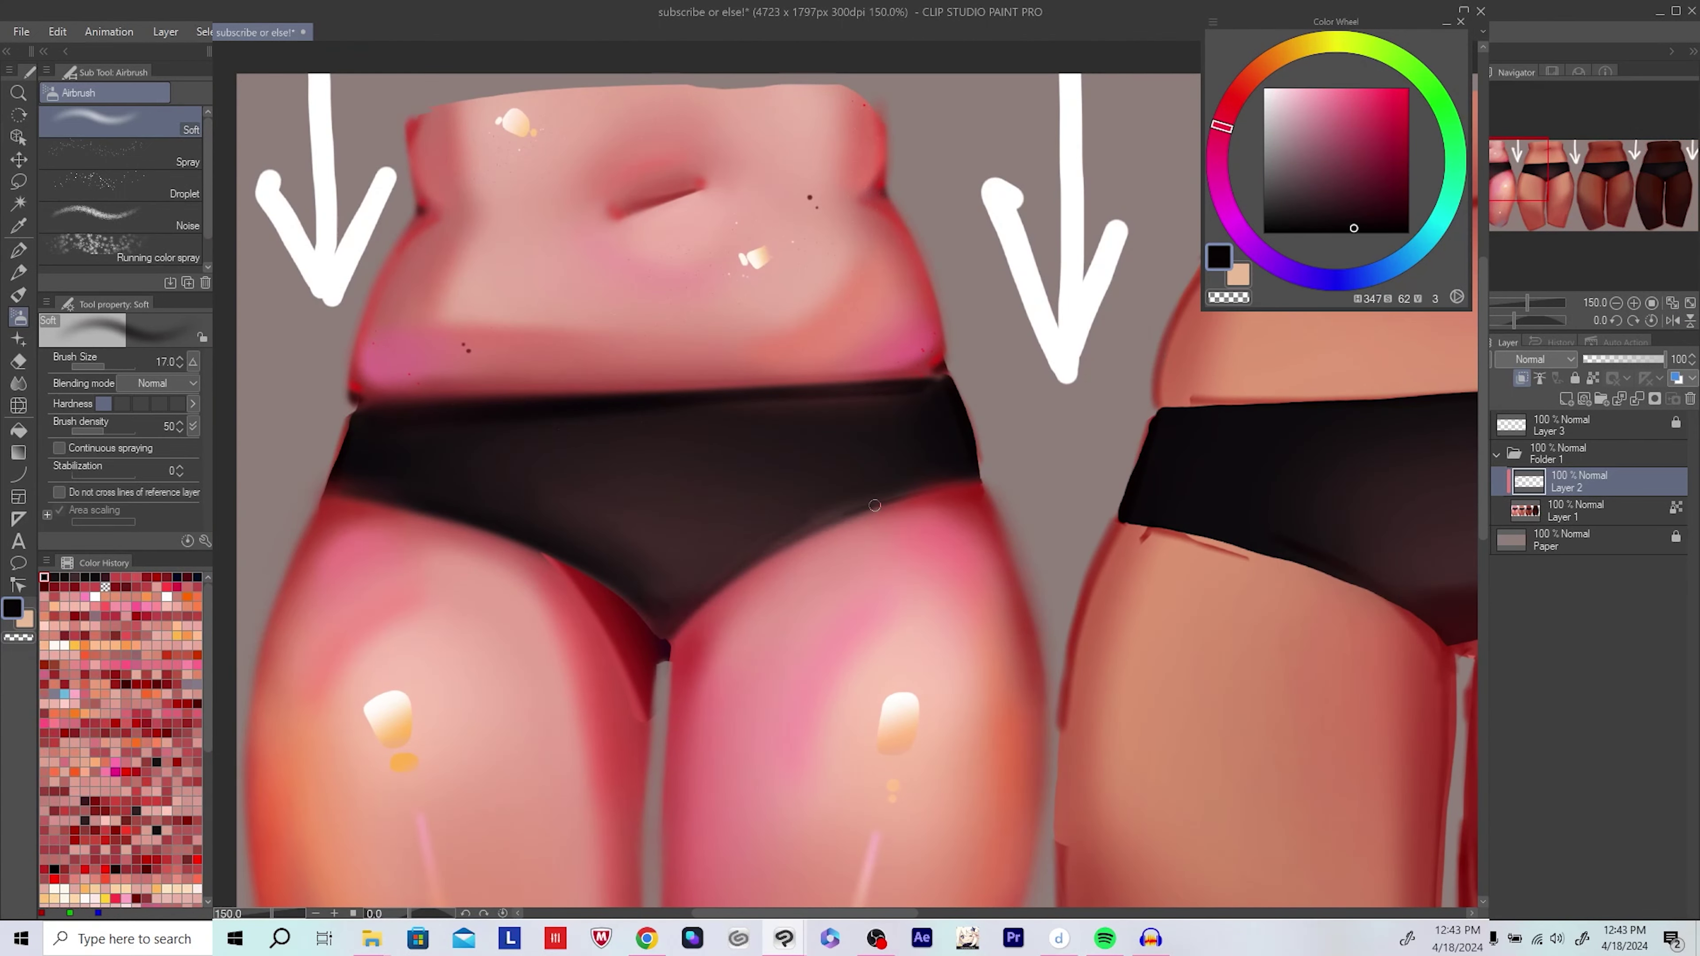
pyautogui.keyDown('alt'); pyautogui.click(813, 529); pyautogui.keyUp('alt')
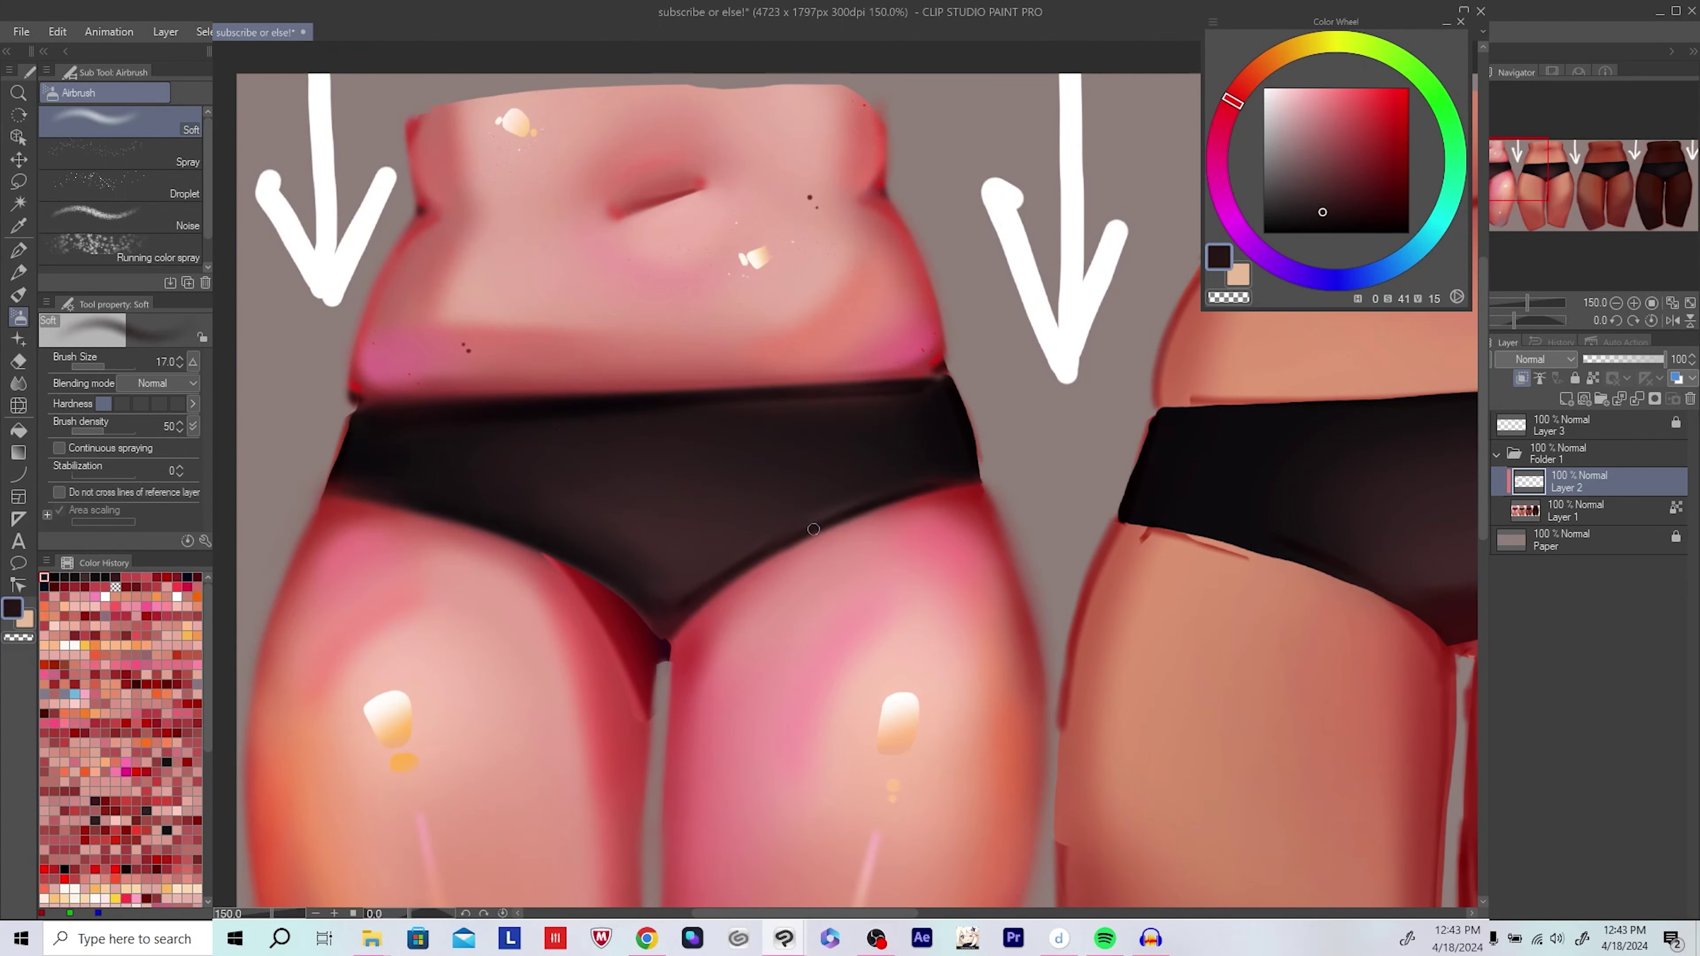
# Step: Smooth the shading along the underwear's leg opening with sampled dark browns, using the soft airbrush at size 60
pyautogui.keyDown('alt'); pyautogui.click(667, 591); pyautogui.keyUp('alt')
pyautogui.keyDown('alt'); pyautogui.click(683, 589); pyautogui.keyUp('alt')
pyautogui.press(']')
pyautogui.press(']')
pyautogui.press(']')
pyautogui.hscroll(-2, 945, 505)
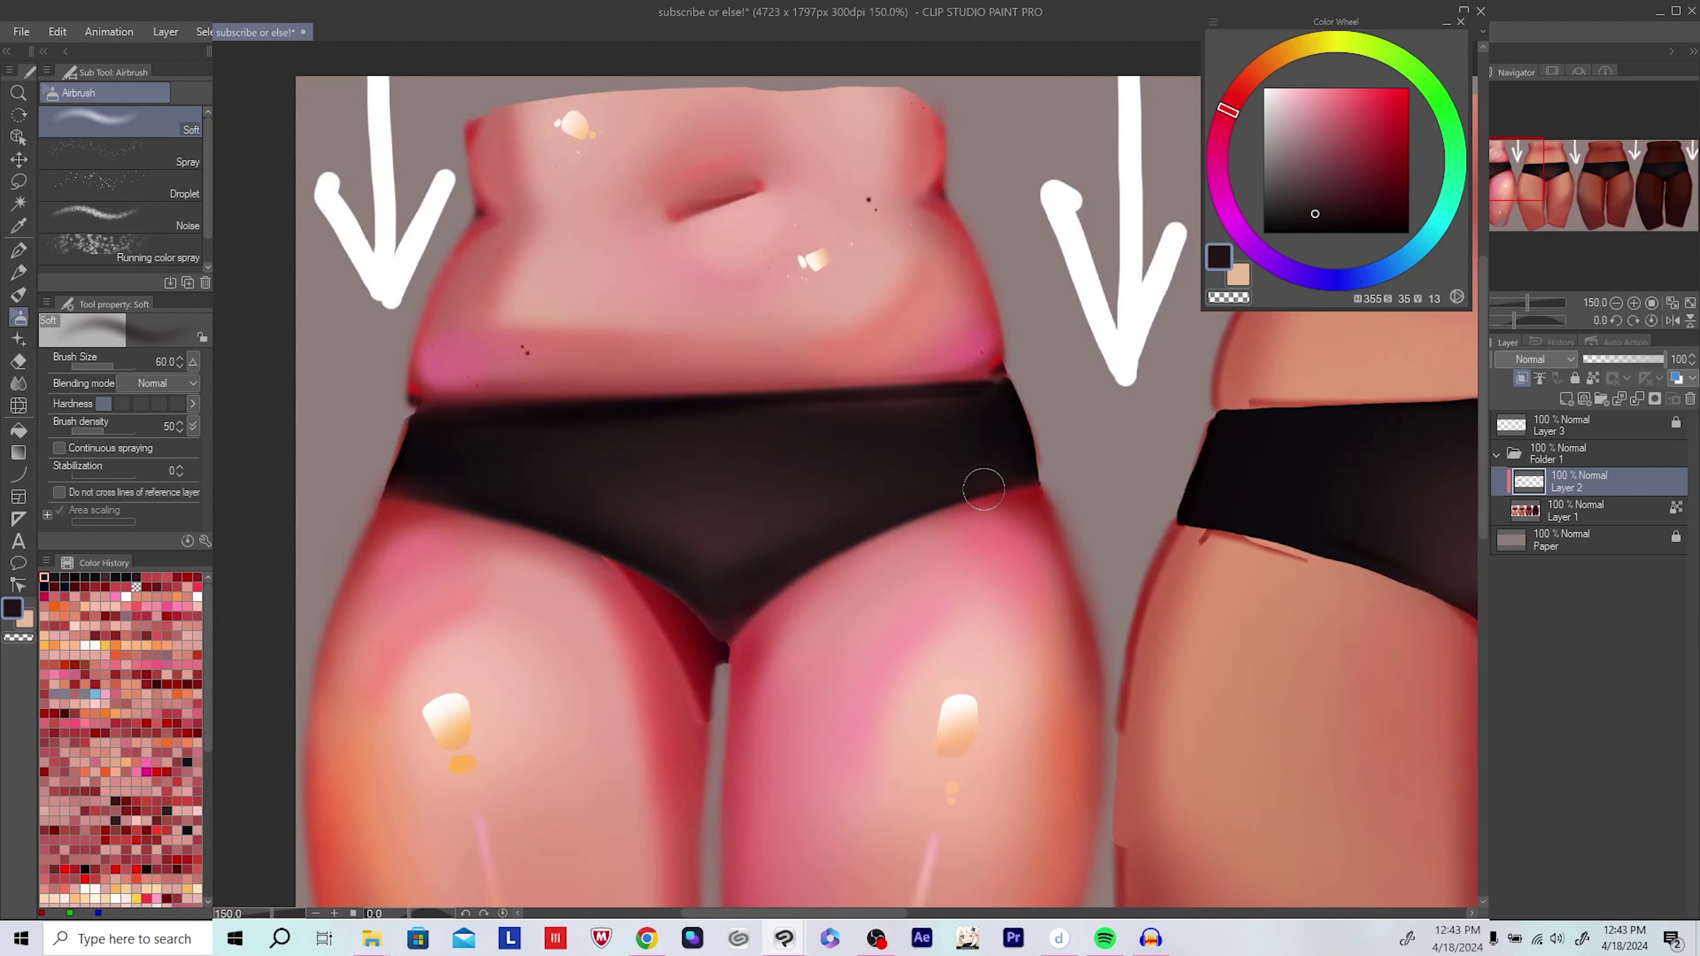
# Step: Touch up the leg edge with a sampled dark maroon and the soft paint brush at size 17, and merge Layer 2 into Layer 1
pyautogui.press('h')
pyautogui.press('b')
pyautogui.keyDown('alt'); pyautogui.click(619, 616); pyautogui.keyUp('alt')
pyautogui.scroll(-4, 619, 595)
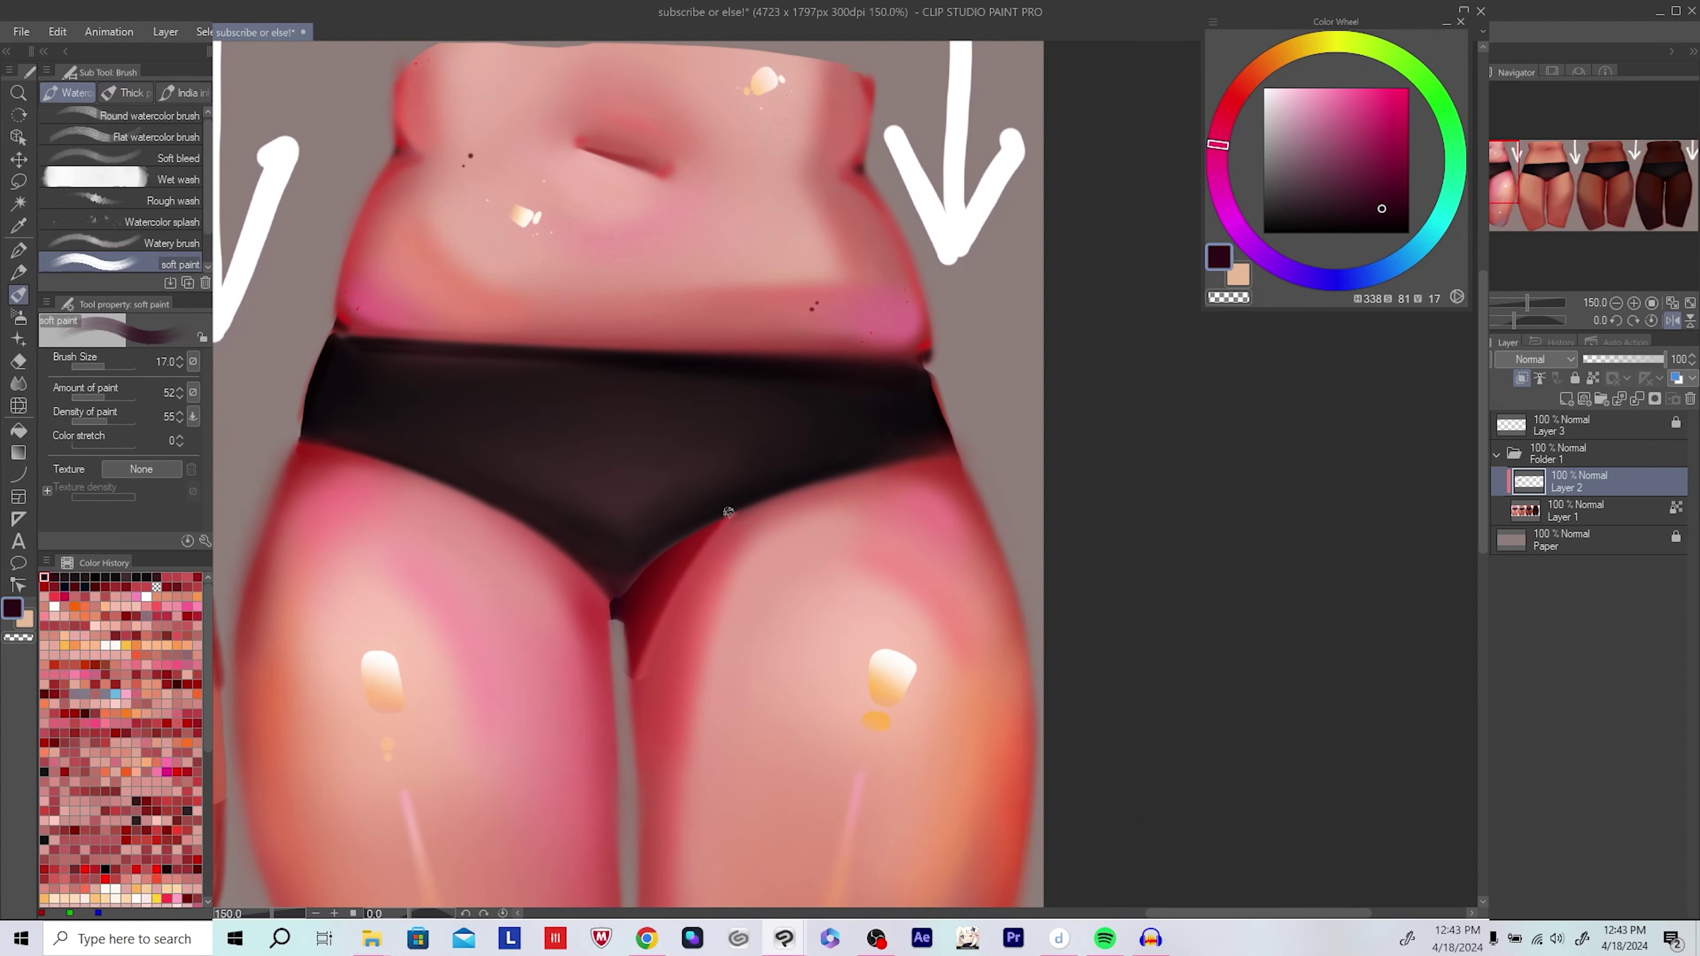
pyautogui.hotkey('ctrl', 'e')
# Step: Add a clipped layer above Layer 1 and paint the crotch's leg edges with a sampled near-black, using the G-pen at size 70
pyautogui.scroll(8, 783, 524)
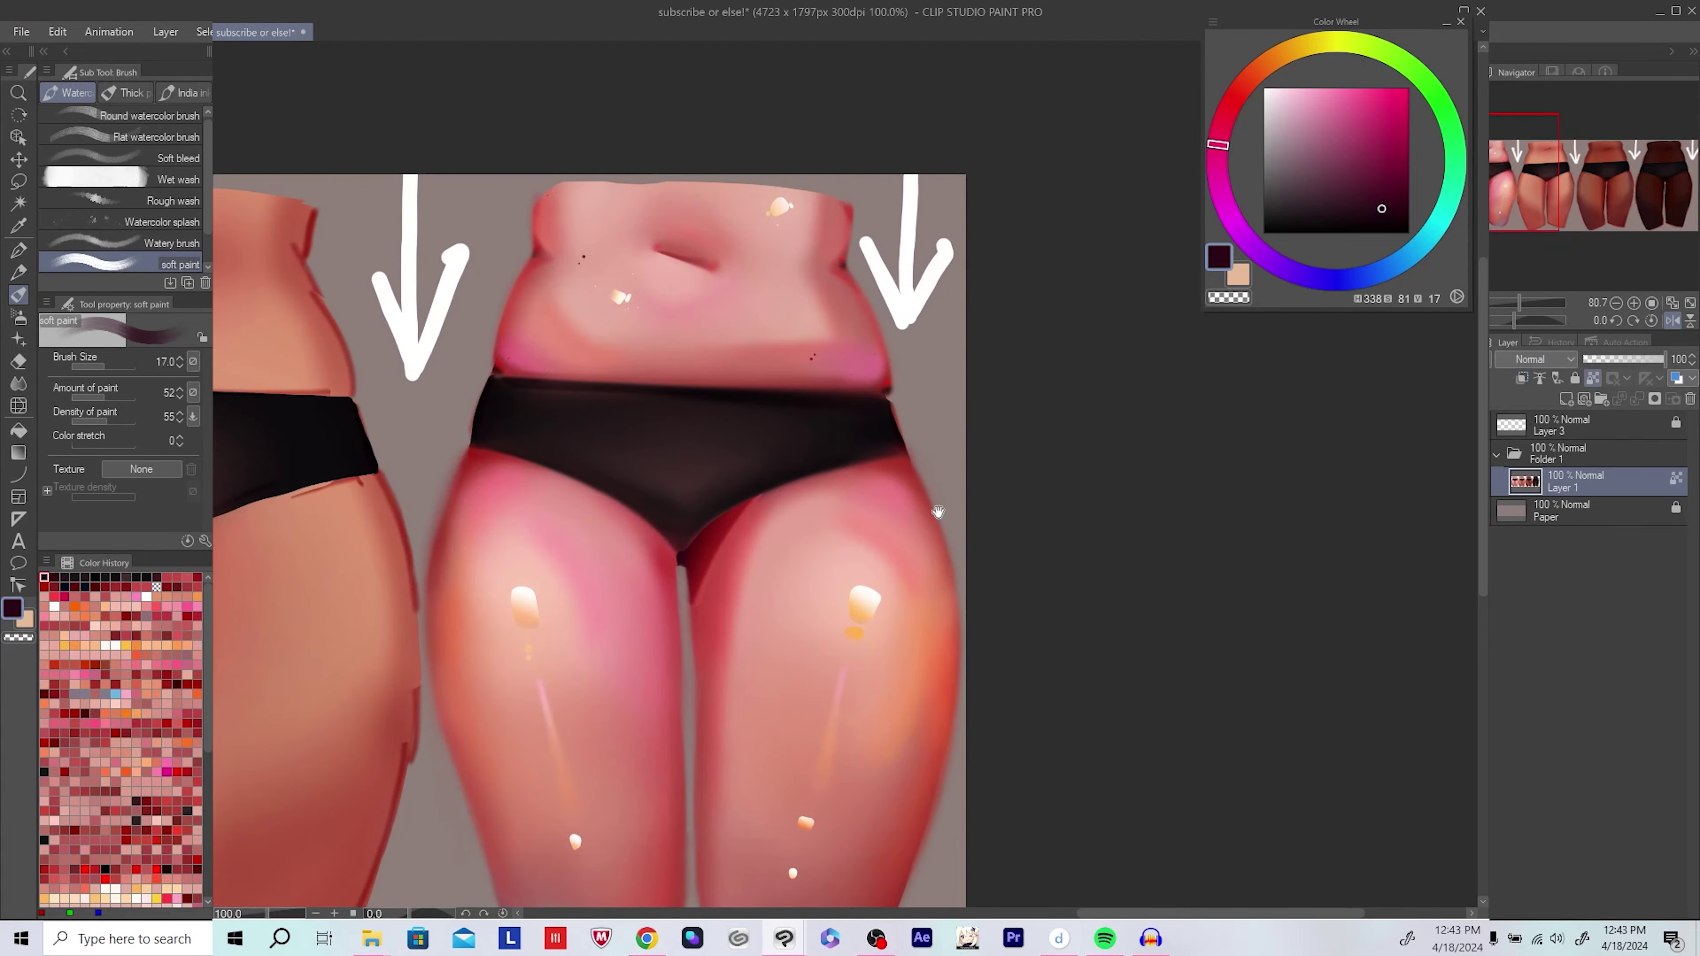
pyautogui.press('h')
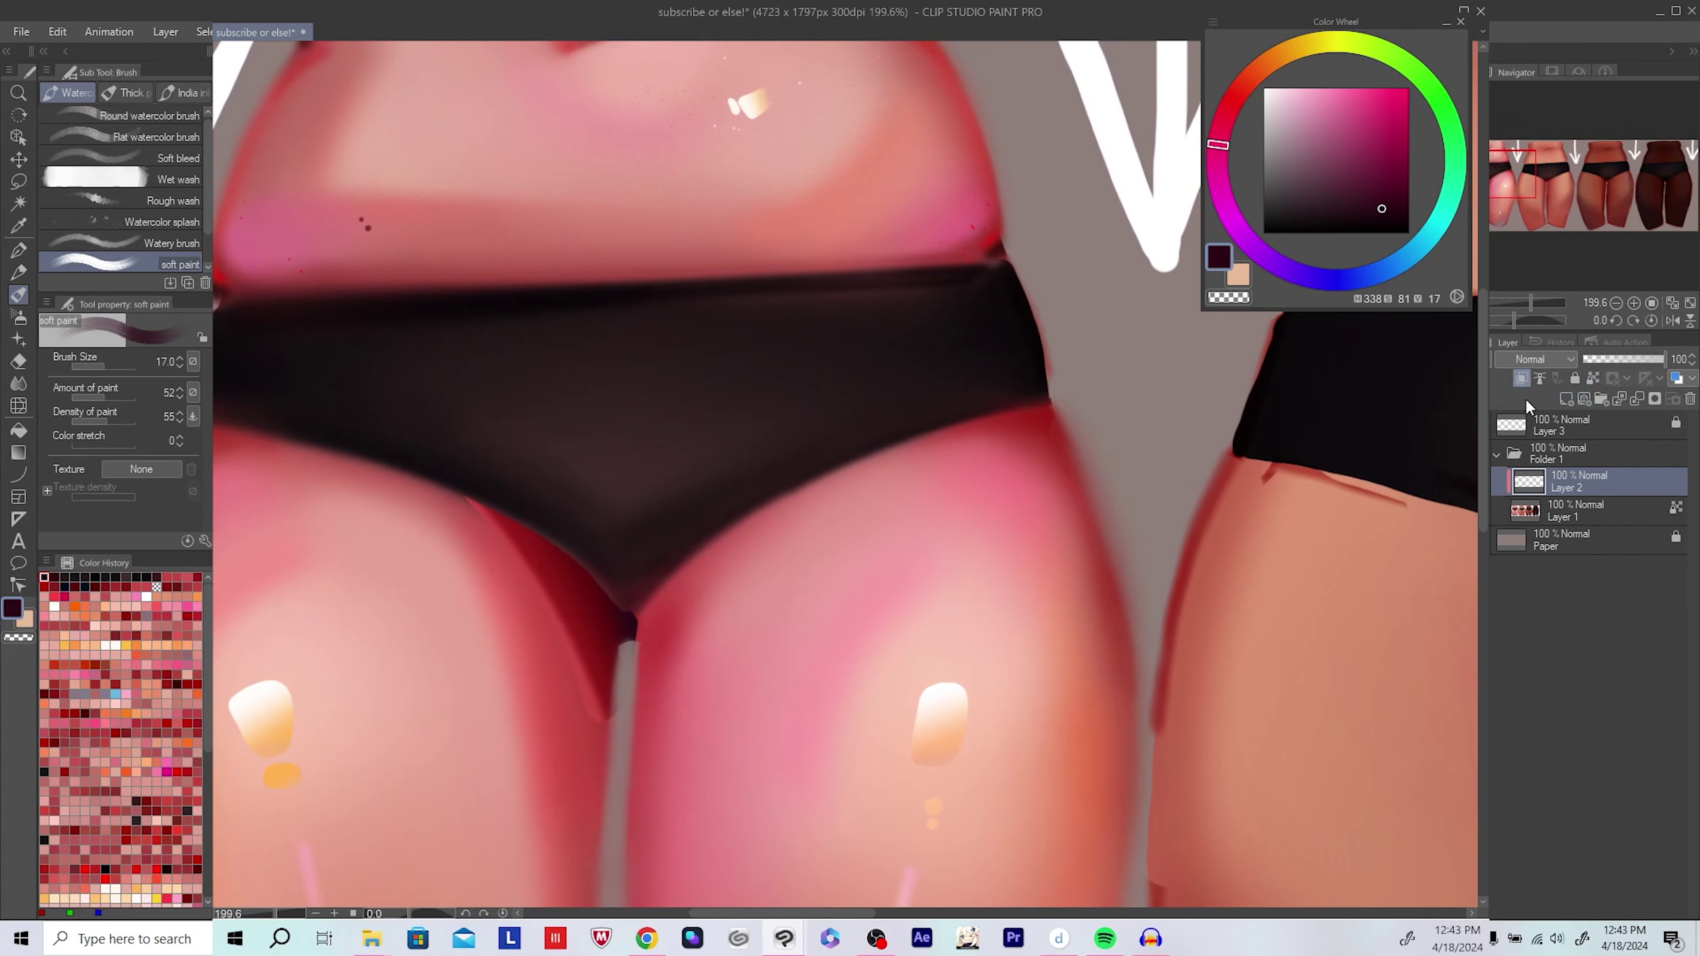
pyautogui.press('p')
pyautogui.moveTo(630, 599)
pyautogui.mouseDown()
pyautogui.moveTo(636, 626)
pyautogui.moveTo(639, 606)
pyautogui.mouseUp()
pyautogui.keyDown('alt'); pyautogui.click(629, 603); pyautogui.keyUp('alt')
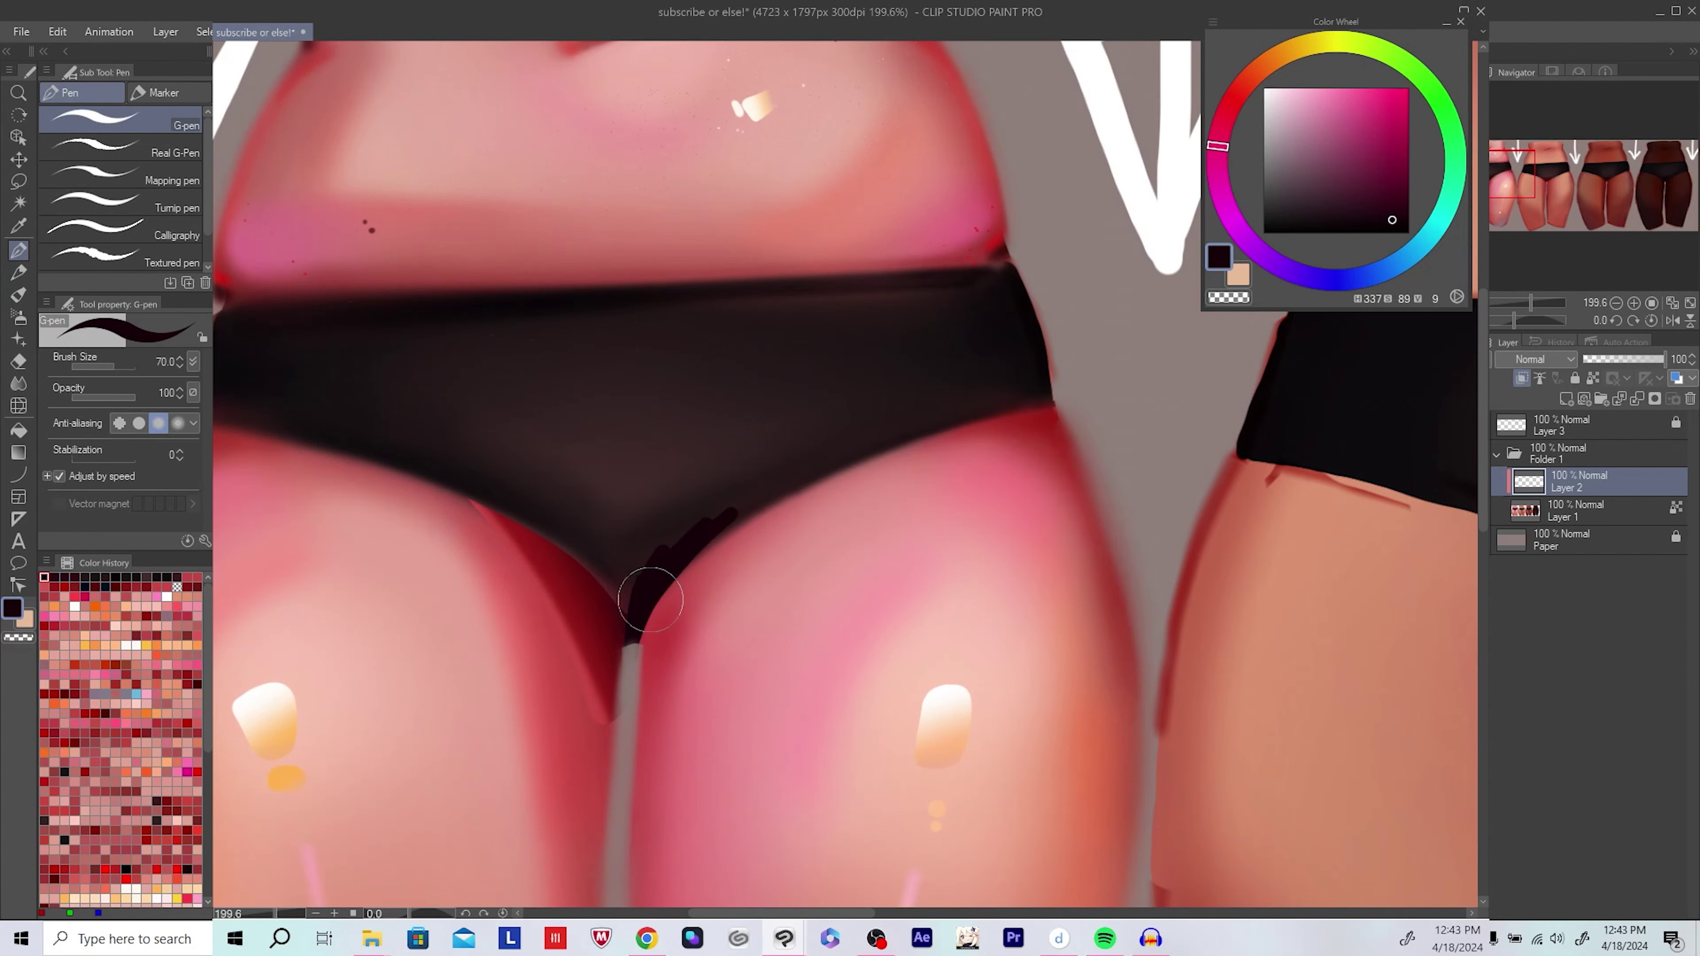
pyautogui.press('h')
pyautogui.hscroll(5, 675, 579)
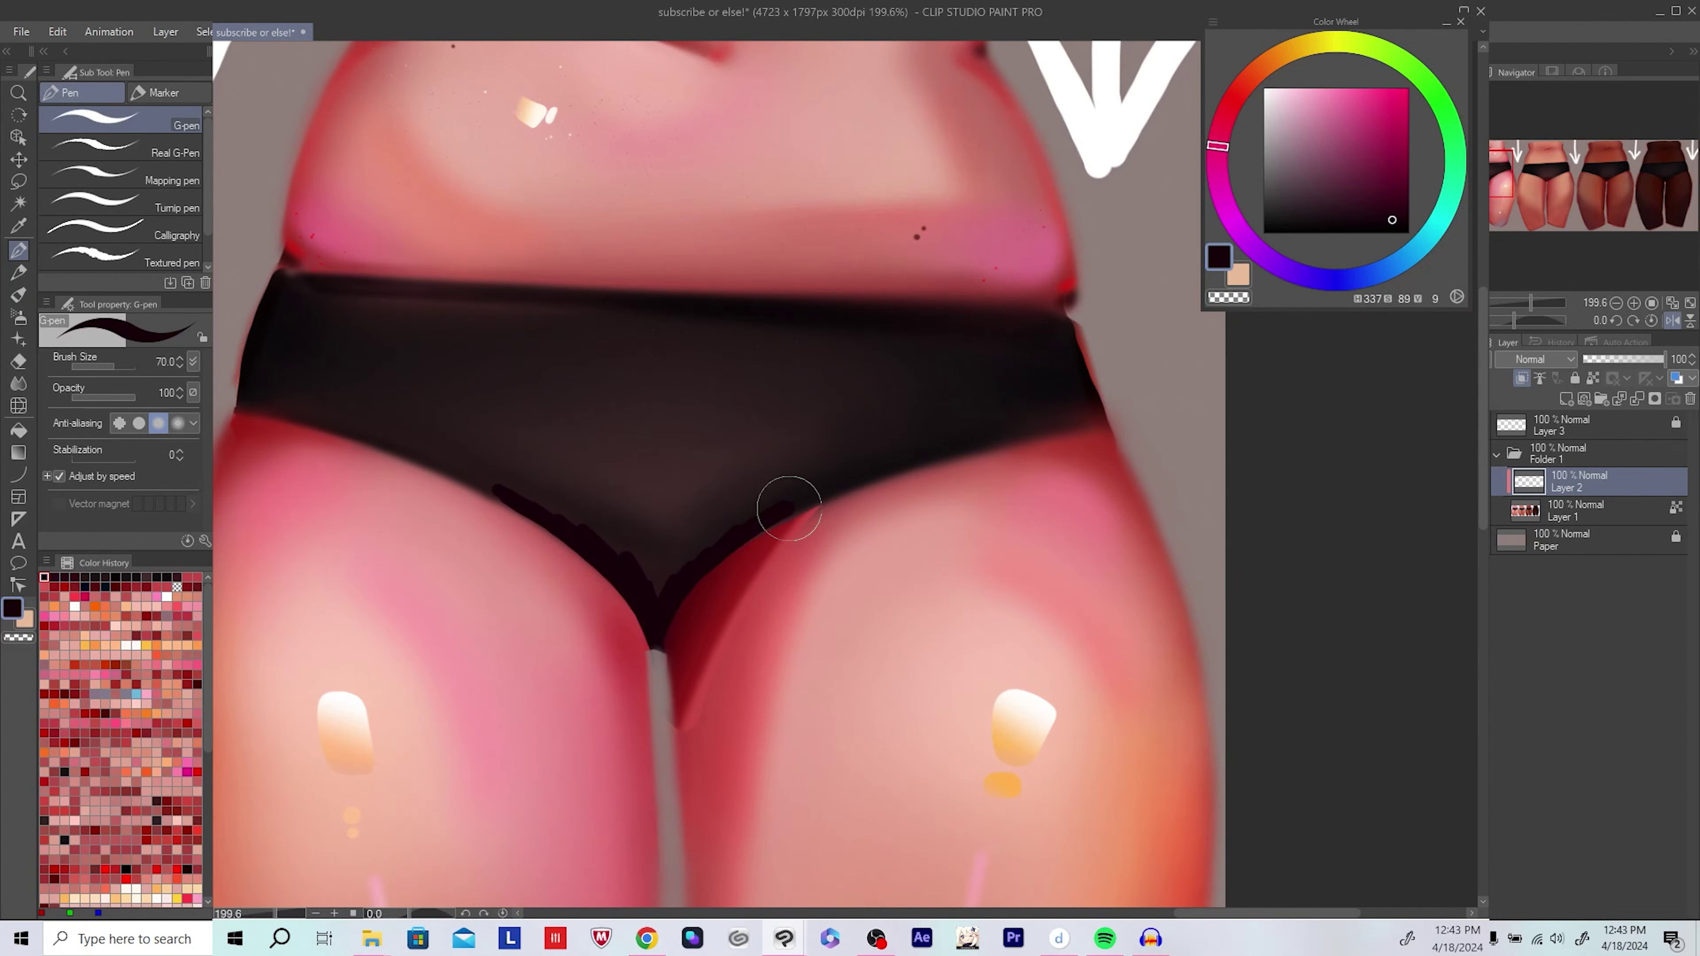
# Step: Fill the underwear's lower front with solid near-black and trim its leg edge using the G-pen in transparent colour
pyautogui.press('h')
pyautogui.moveTo(1047, 491)
pyautogui.mouseDown()
pyautogui.moveTo(901, 587)
pyautogui.moveTo(822, 589)
pyautogui.moveTo(941, 530)
pyautogui.moveTo(870, 576)
pyautogui.mouseUp()
pyautogui.hscroll(5, 785, 553)
pyautogui.moveTo(774, 544); pyautogui.dragTo(769, 531)
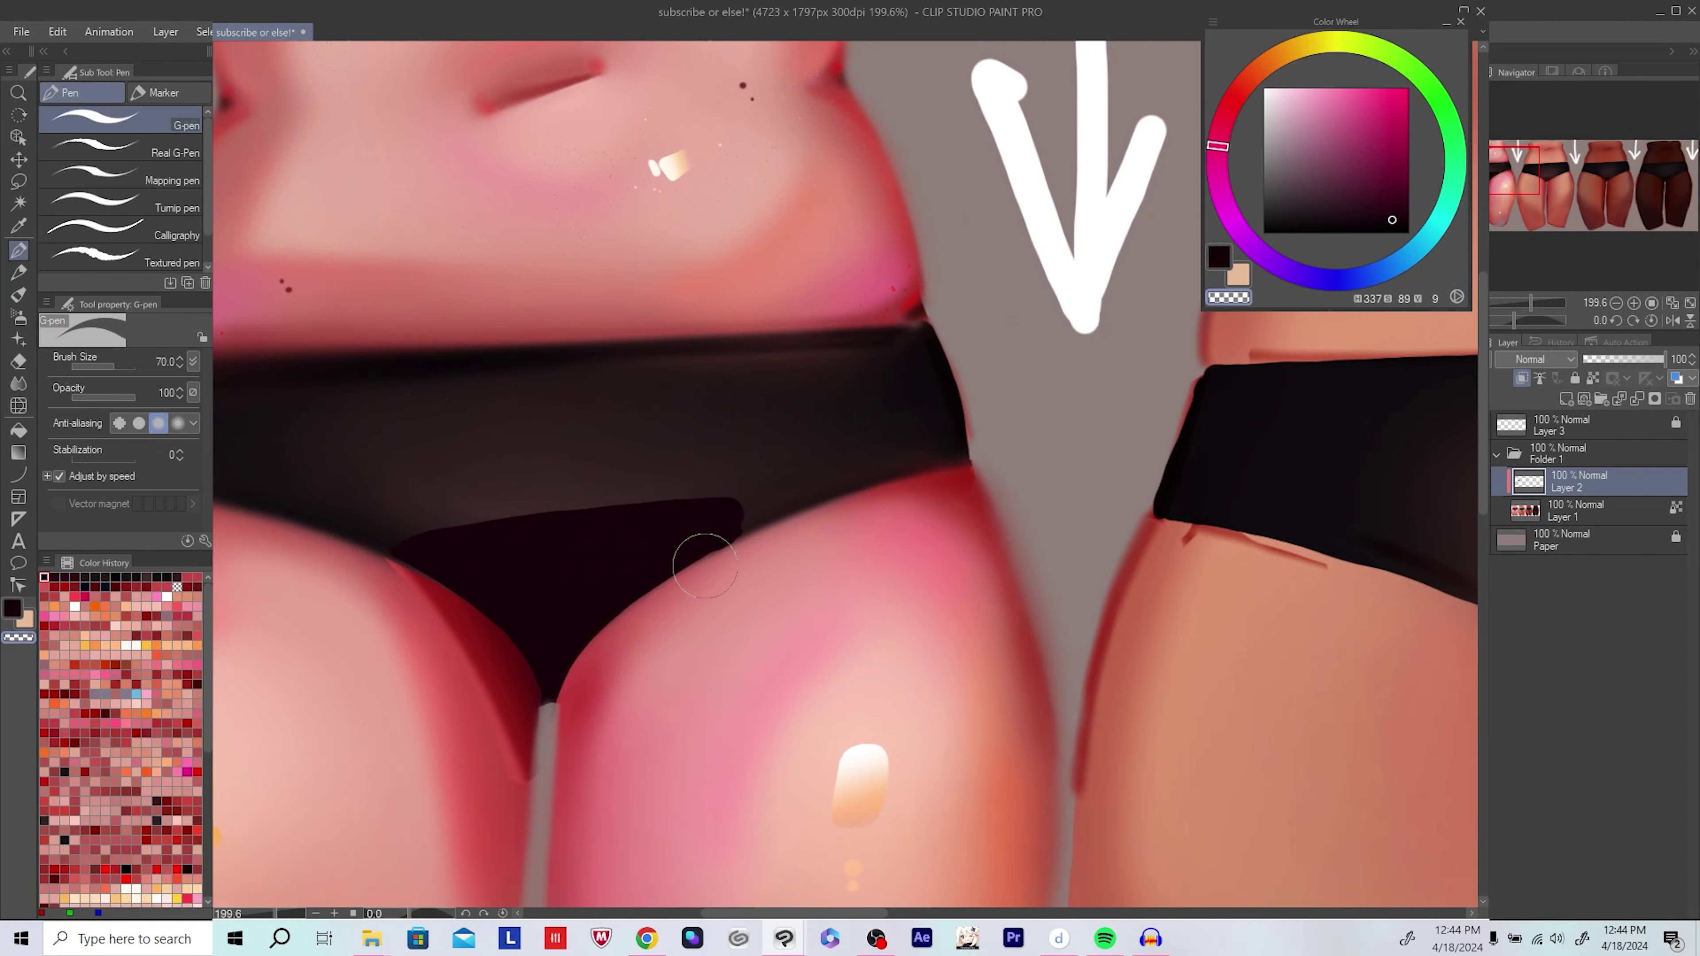
# Step: Lock Layer 2's transparent pixels and blend the top of the dark crotch patch with sampled brown, using the soft airbrush at size 80
pyautogui.scroll(-5, 810, 508)
pyautogui.scroll(3, 800, 505)
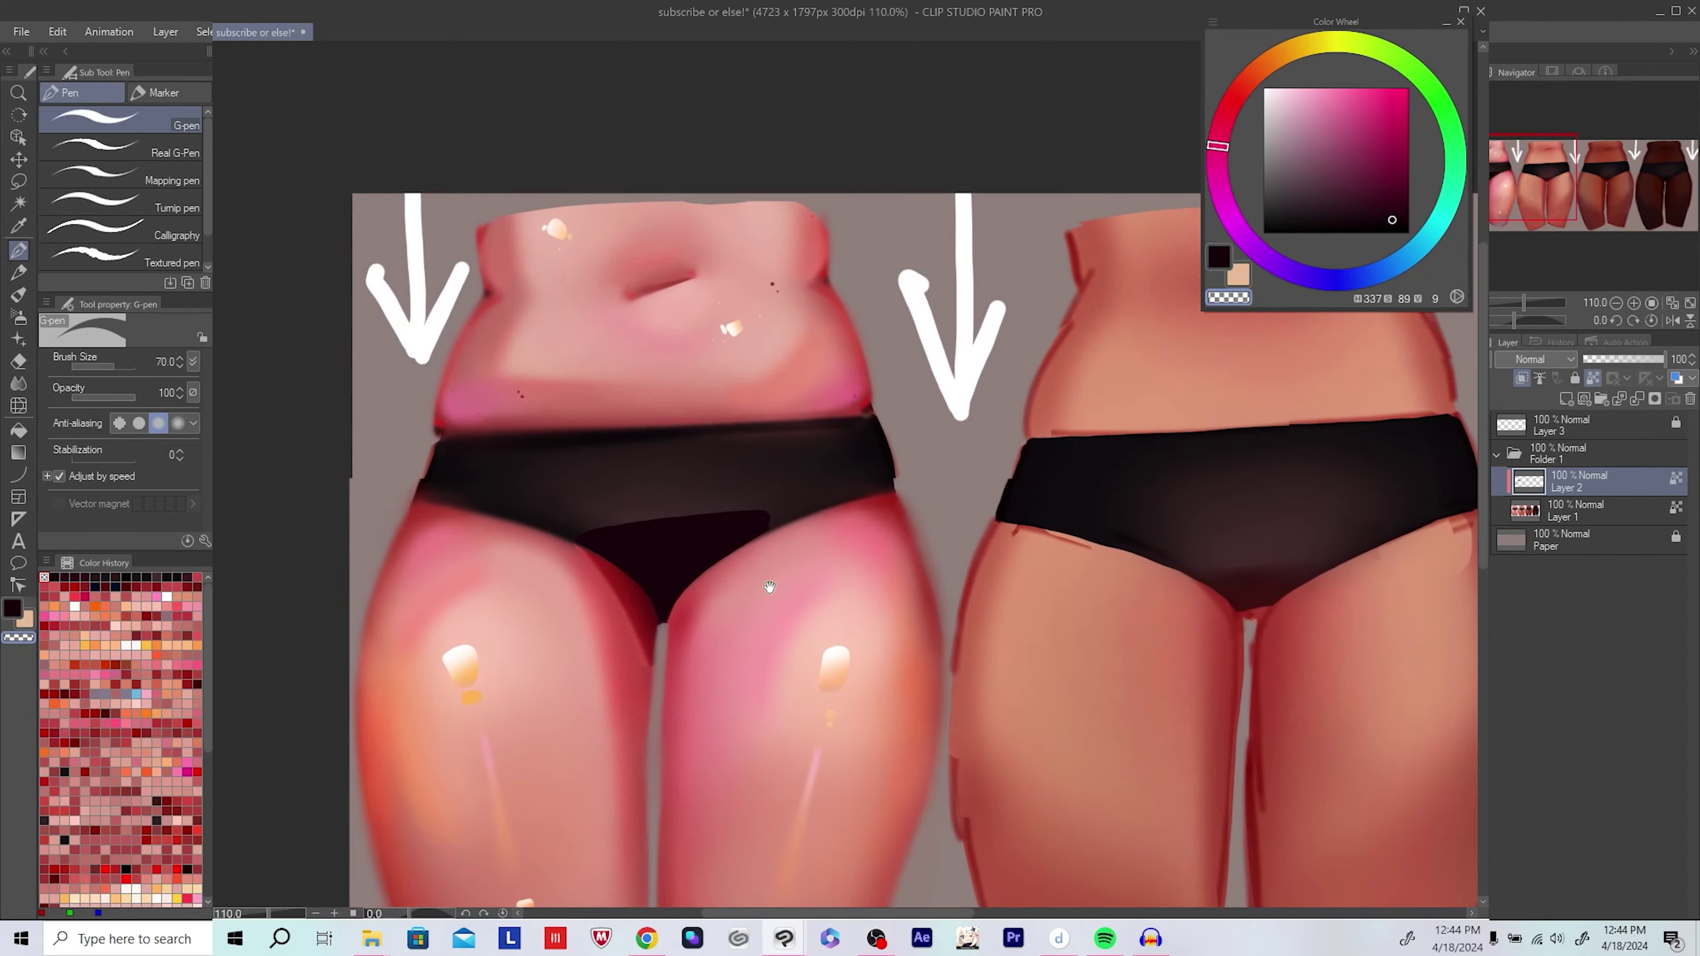
pyautogui.keyDown('alt'); pyautogui.click(645, 486); pyautogui.keyUp('alt')
pyautogui.press('b')
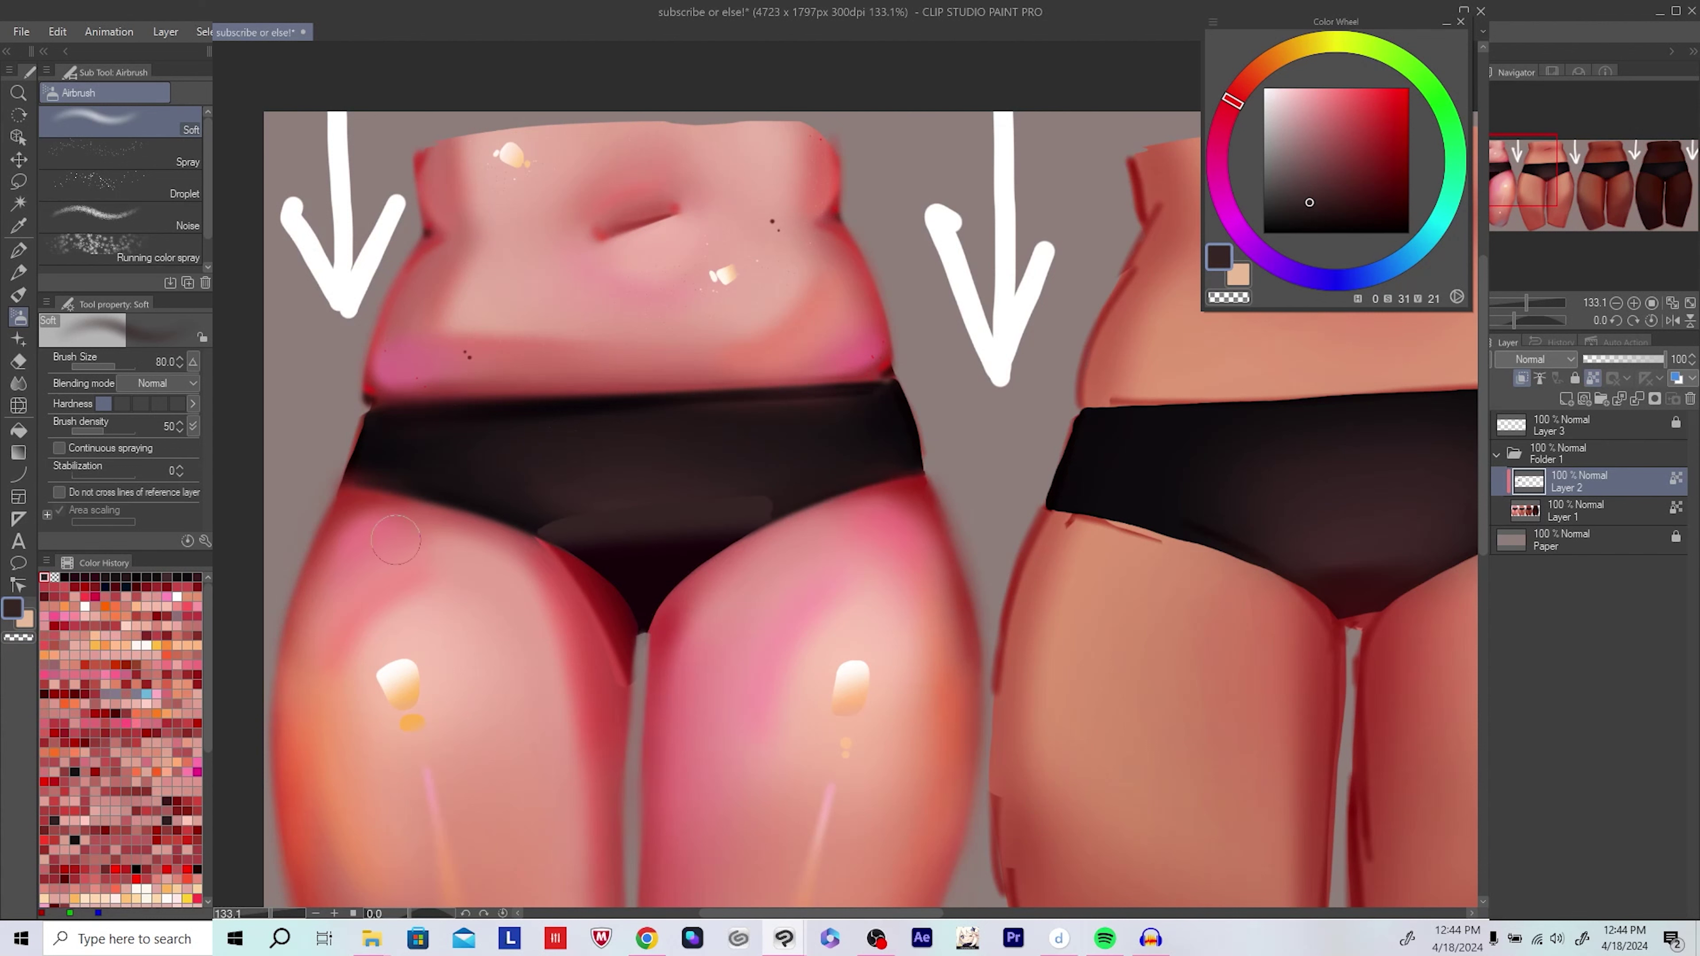
pyautogui.moveTo(759, 543); pyautogui.dragTo(768, 550)
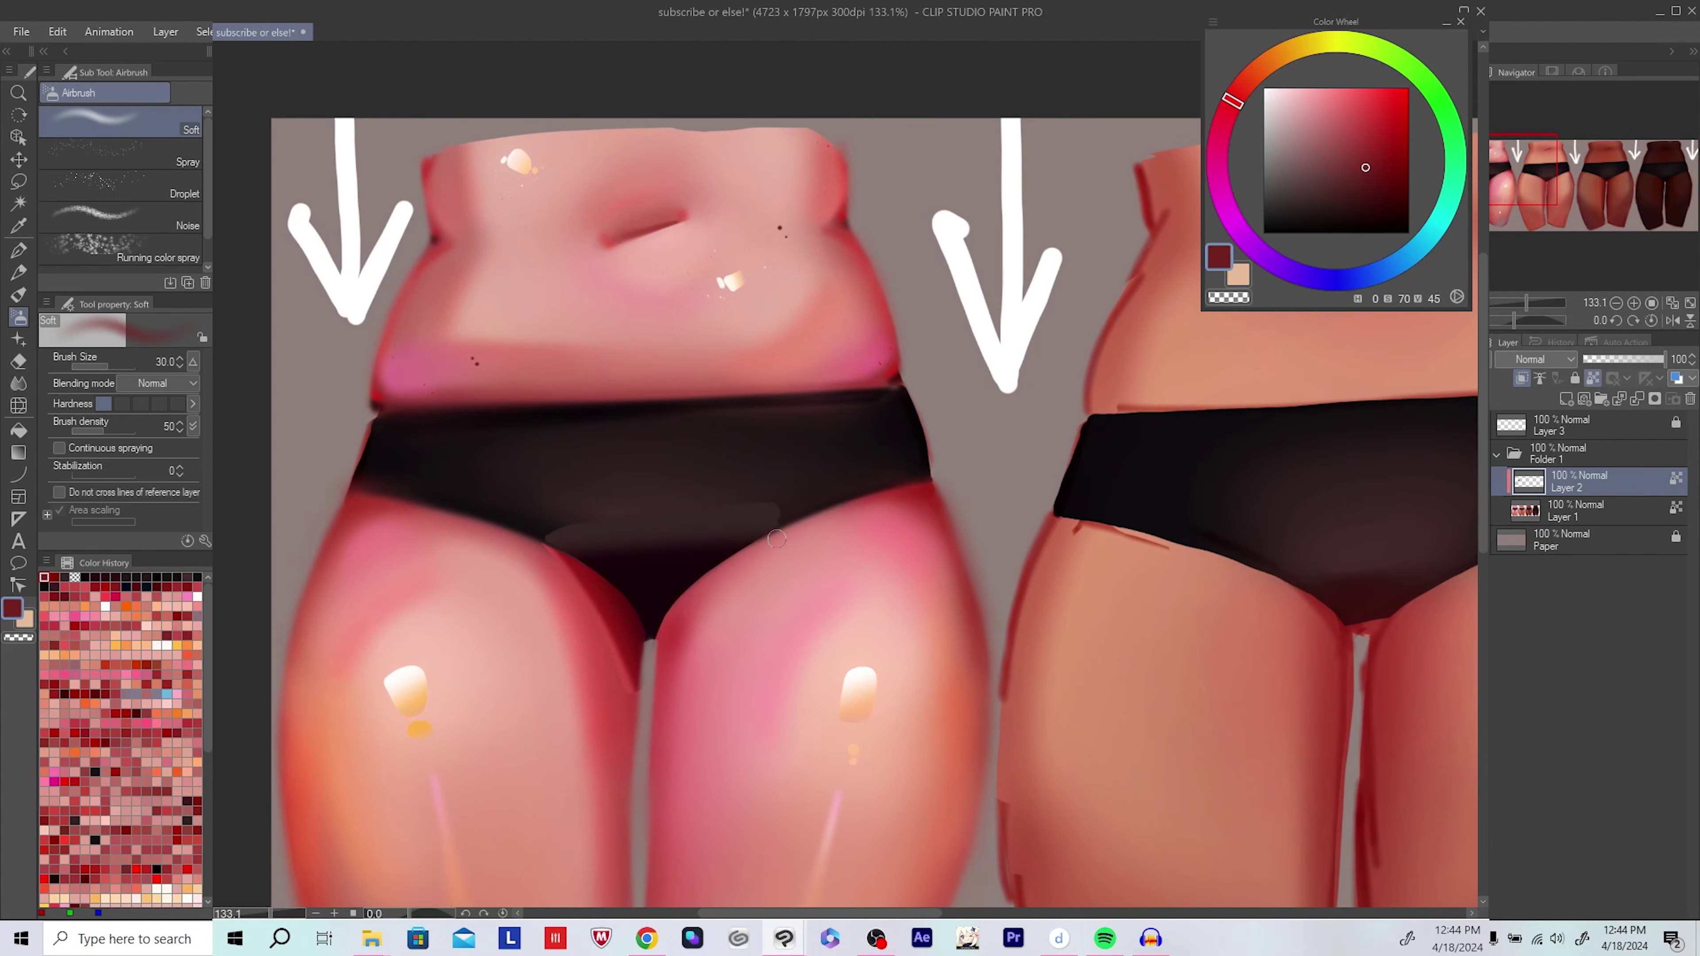
# Step: Tint the crotch patch with dark maroon (hue 347, saturation 71, value 23) at airbrush size 30, and merge Layer 2 into Layer 1
pyautogui.press('[')
pyautogui.press('[')
pyautogui.press('[')
pyautogui.press('[')
pyautogui.press('[')
pyautogui.click(1367, 200)
pyautogui.scroll(-5, 720, 555)
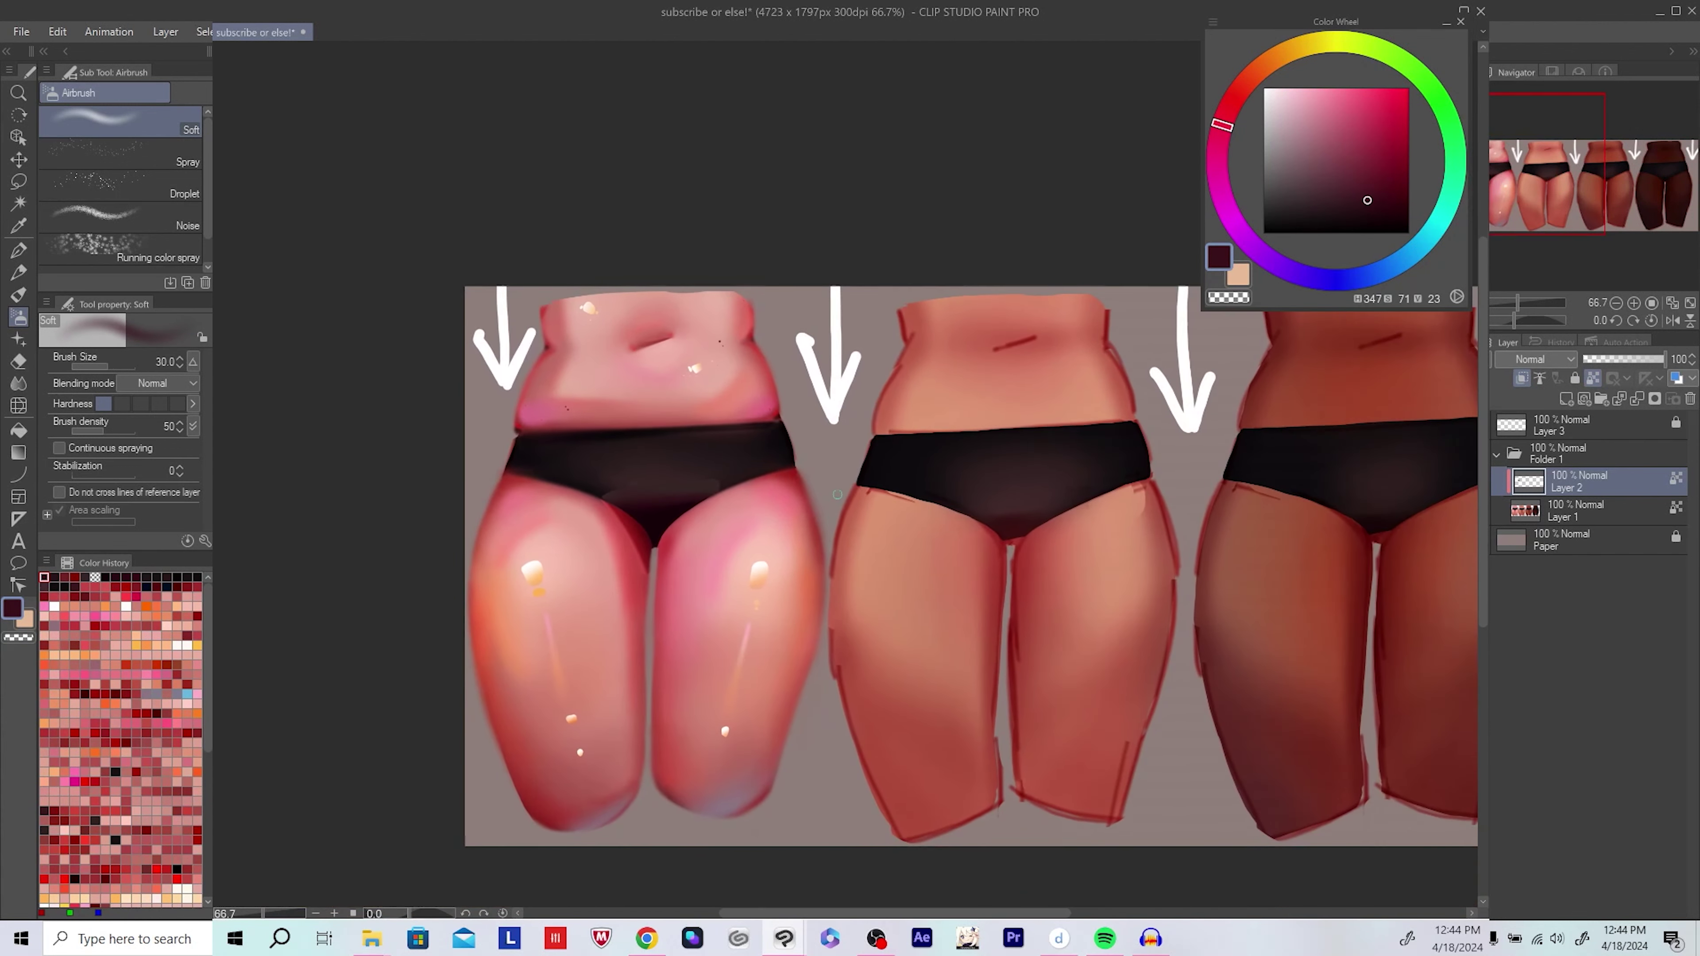
pyautogui.scroll(4, 720, 555)
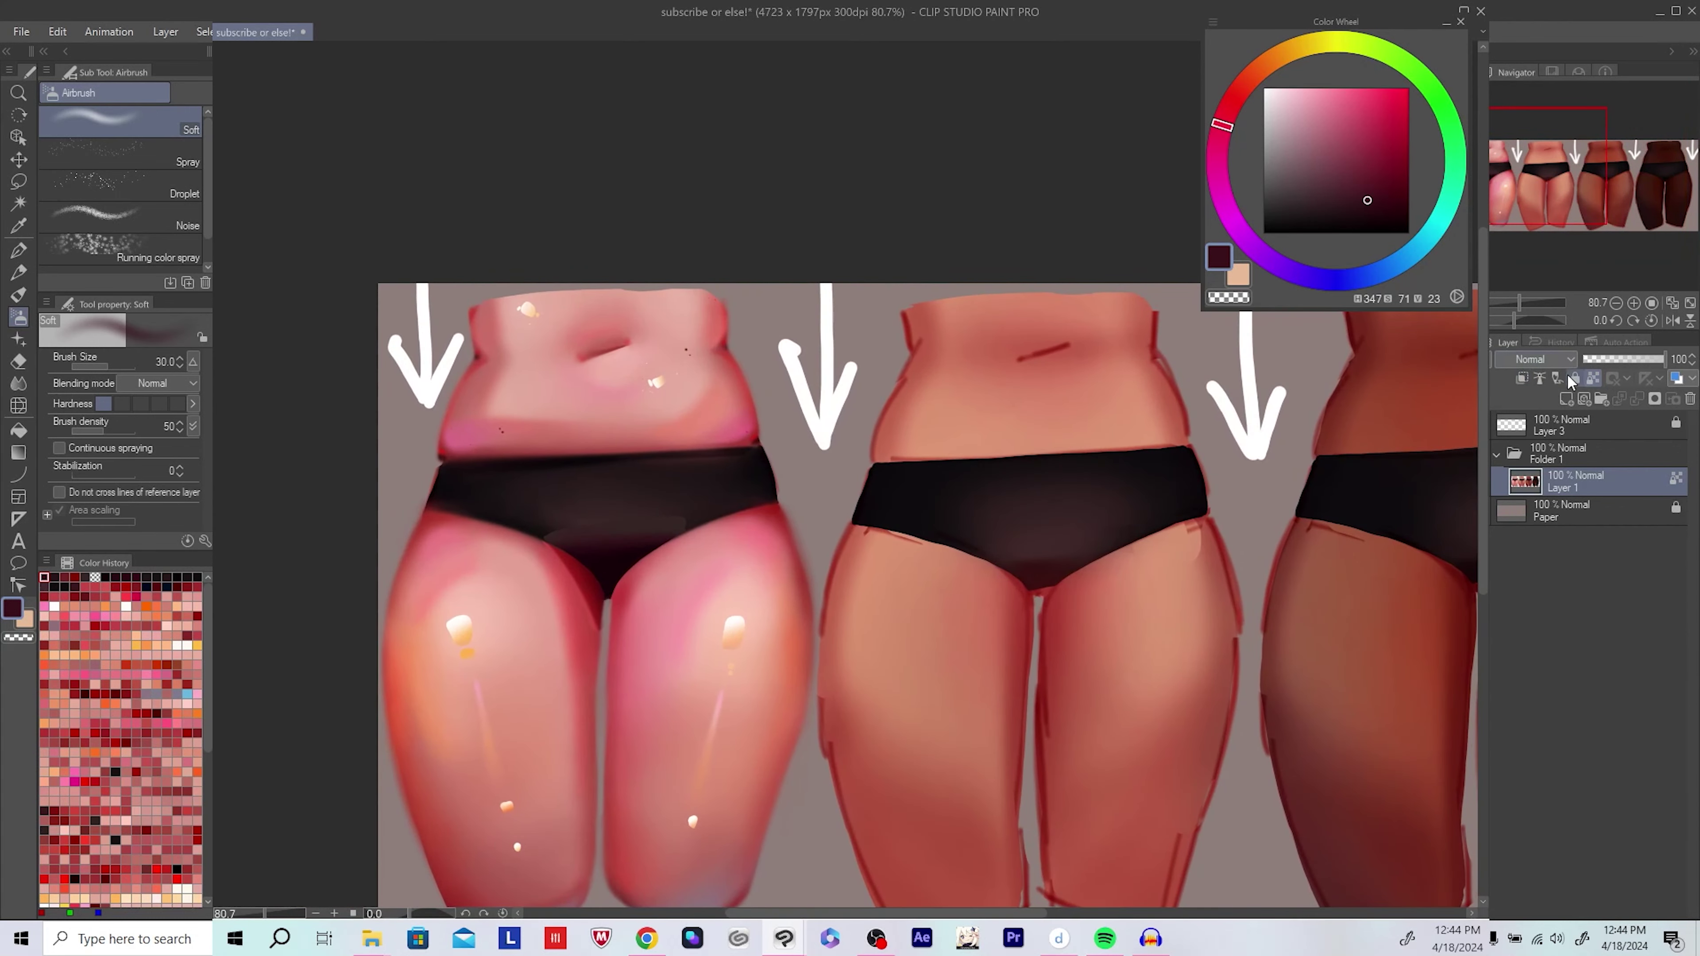
# Step: Add a clipped layer and blend the patch's seams across the underwear with sampled dark browns, using the soft airbrush at size 70 to 80
pyautogui.scroll(1, 765, 641)
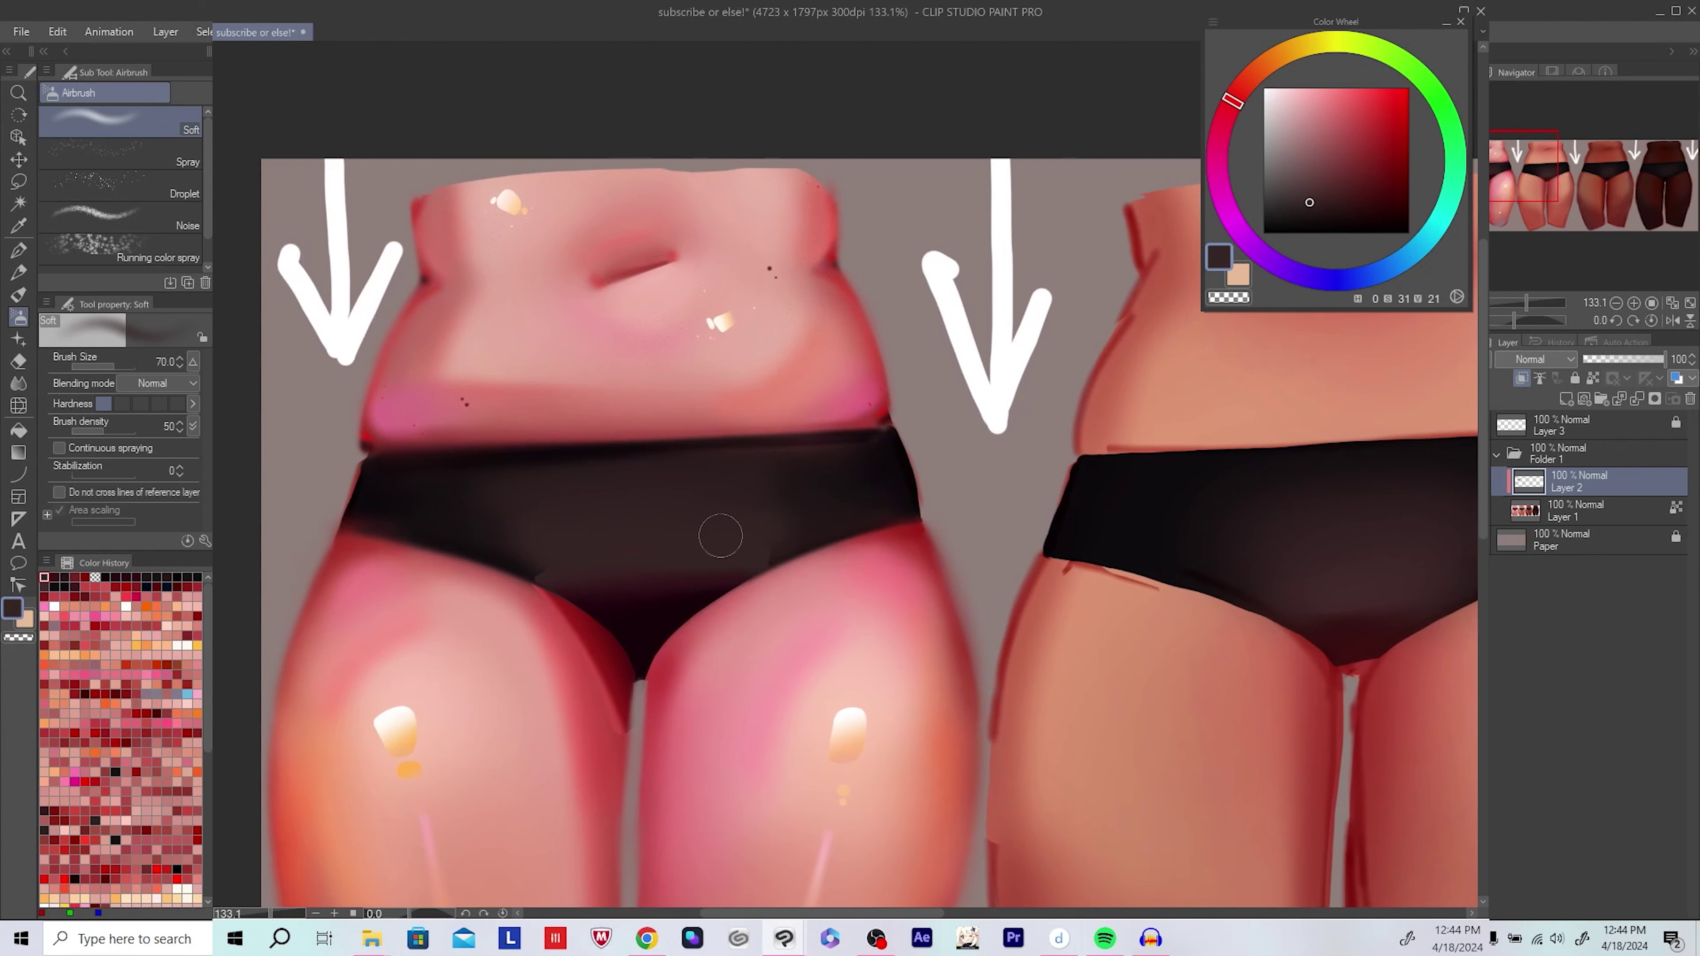
pyautogui.press('h')
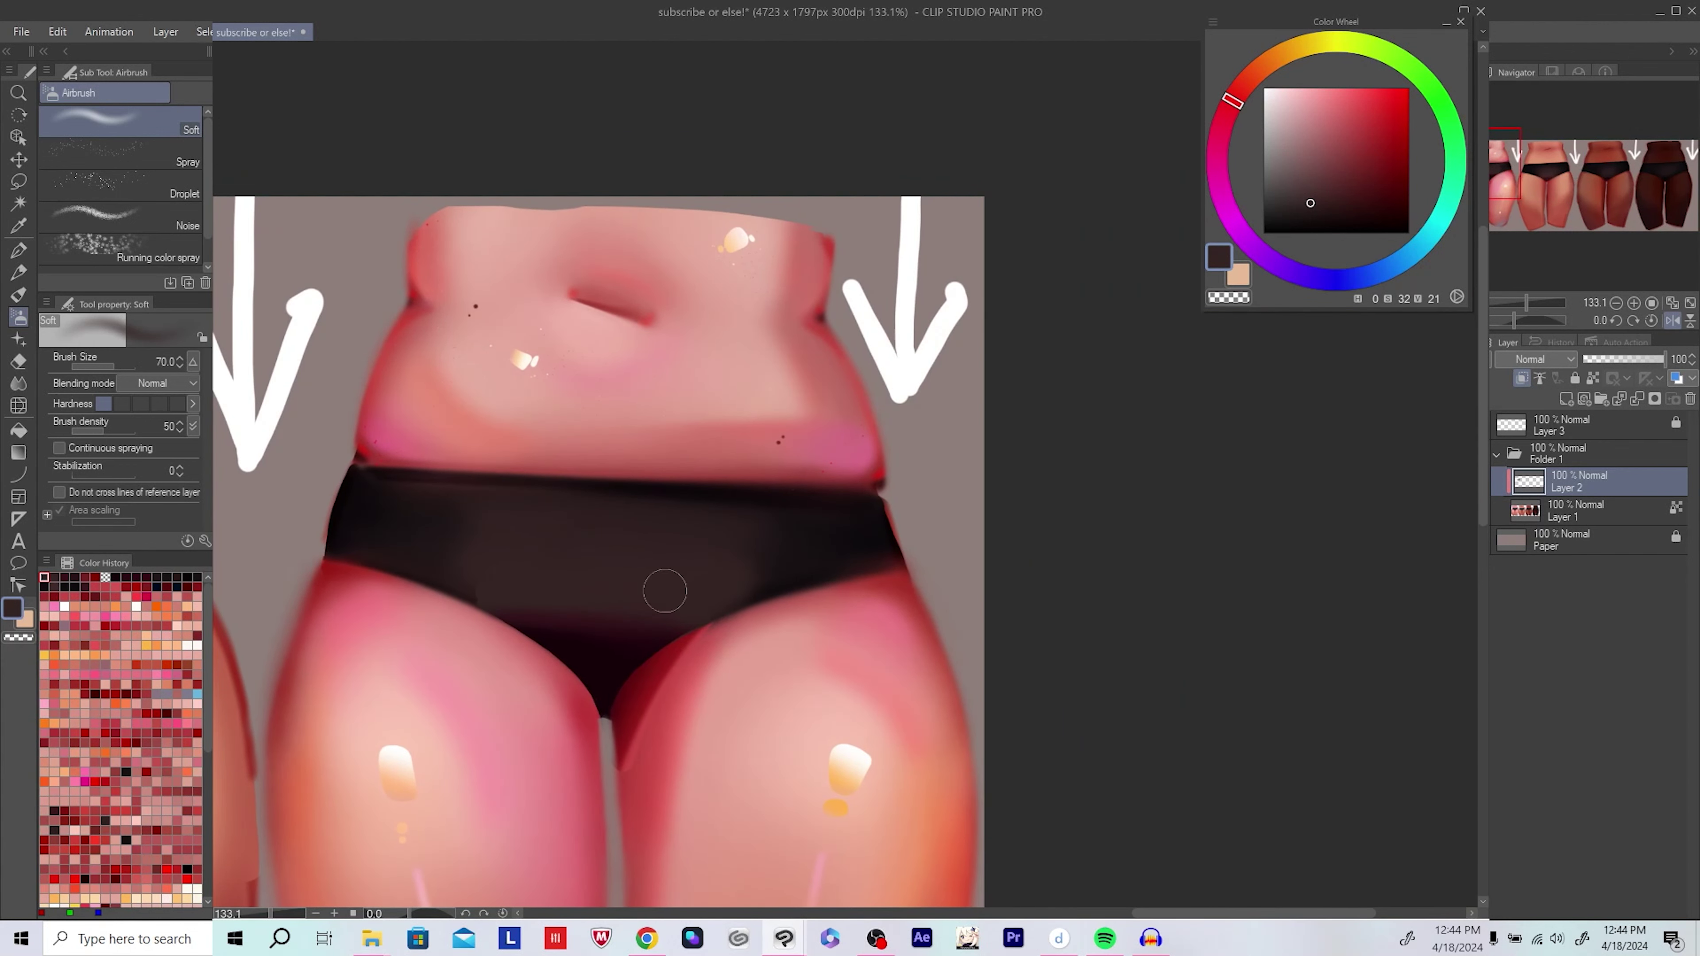
pyautogui.press('h')
pyautogui.keyDown('alt'); pyautogui.click(501, 565); pyautogui.keyUp('alt')
pyautogui.moveTo(501, 565); pyautogui.dragTo(838, 528)
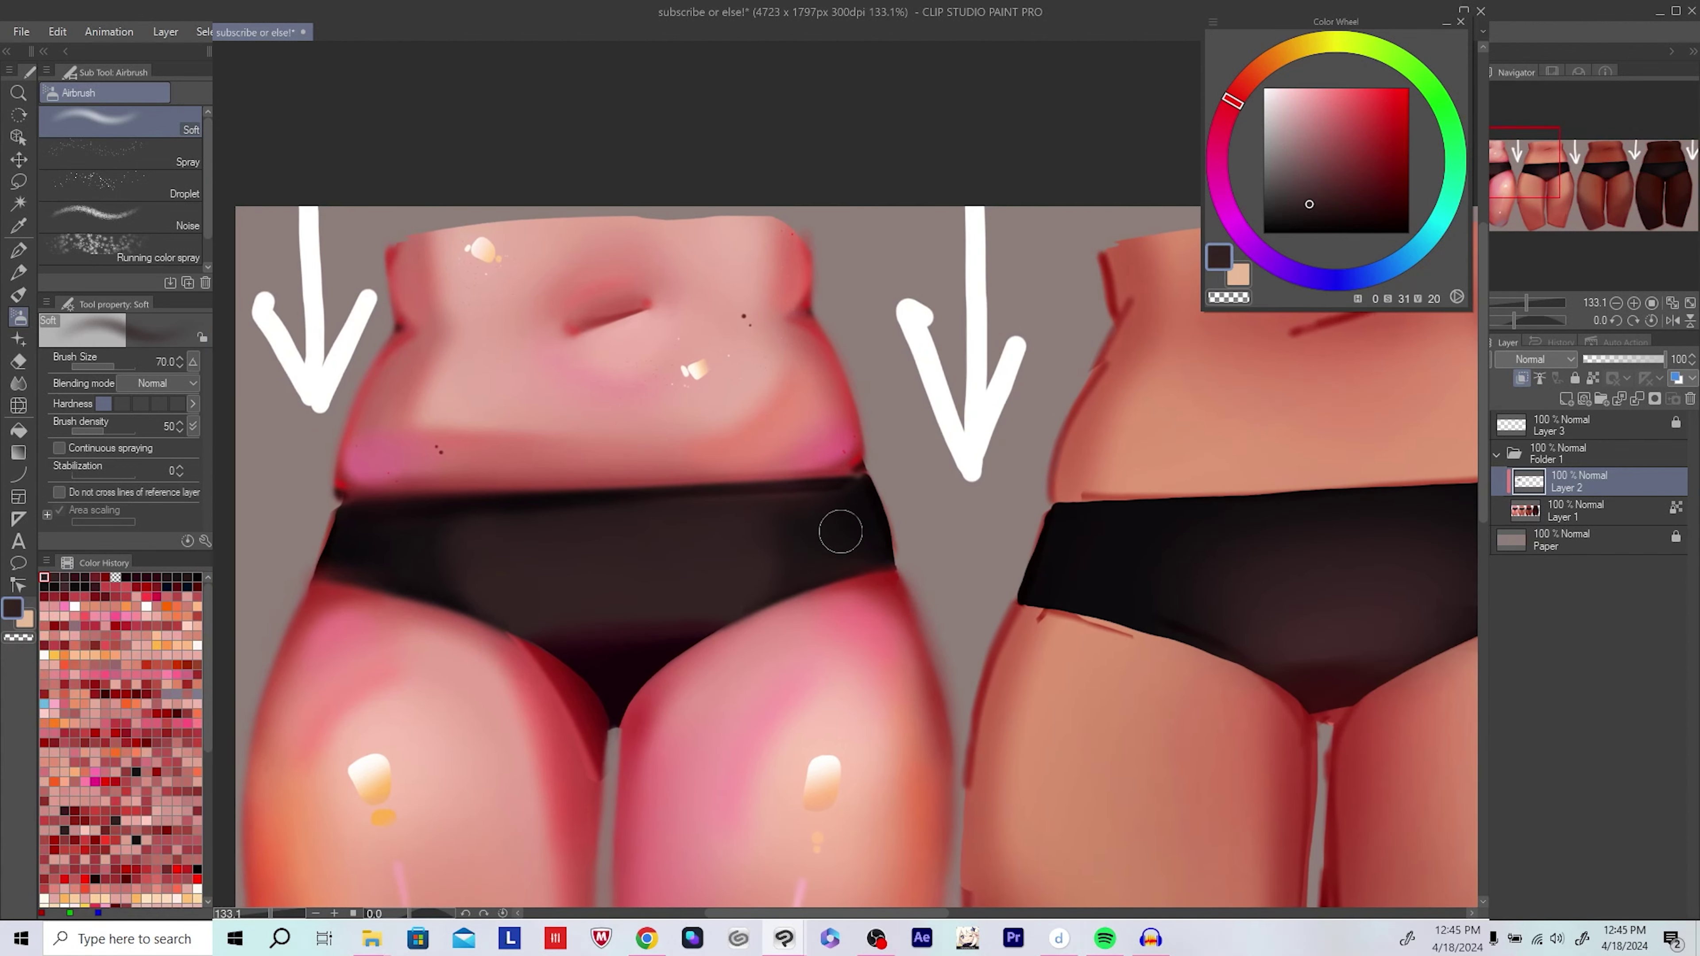
pyautogui.press('h')
pyautogui.press('h')
pyautogui.scroll(-3, 776, 538)
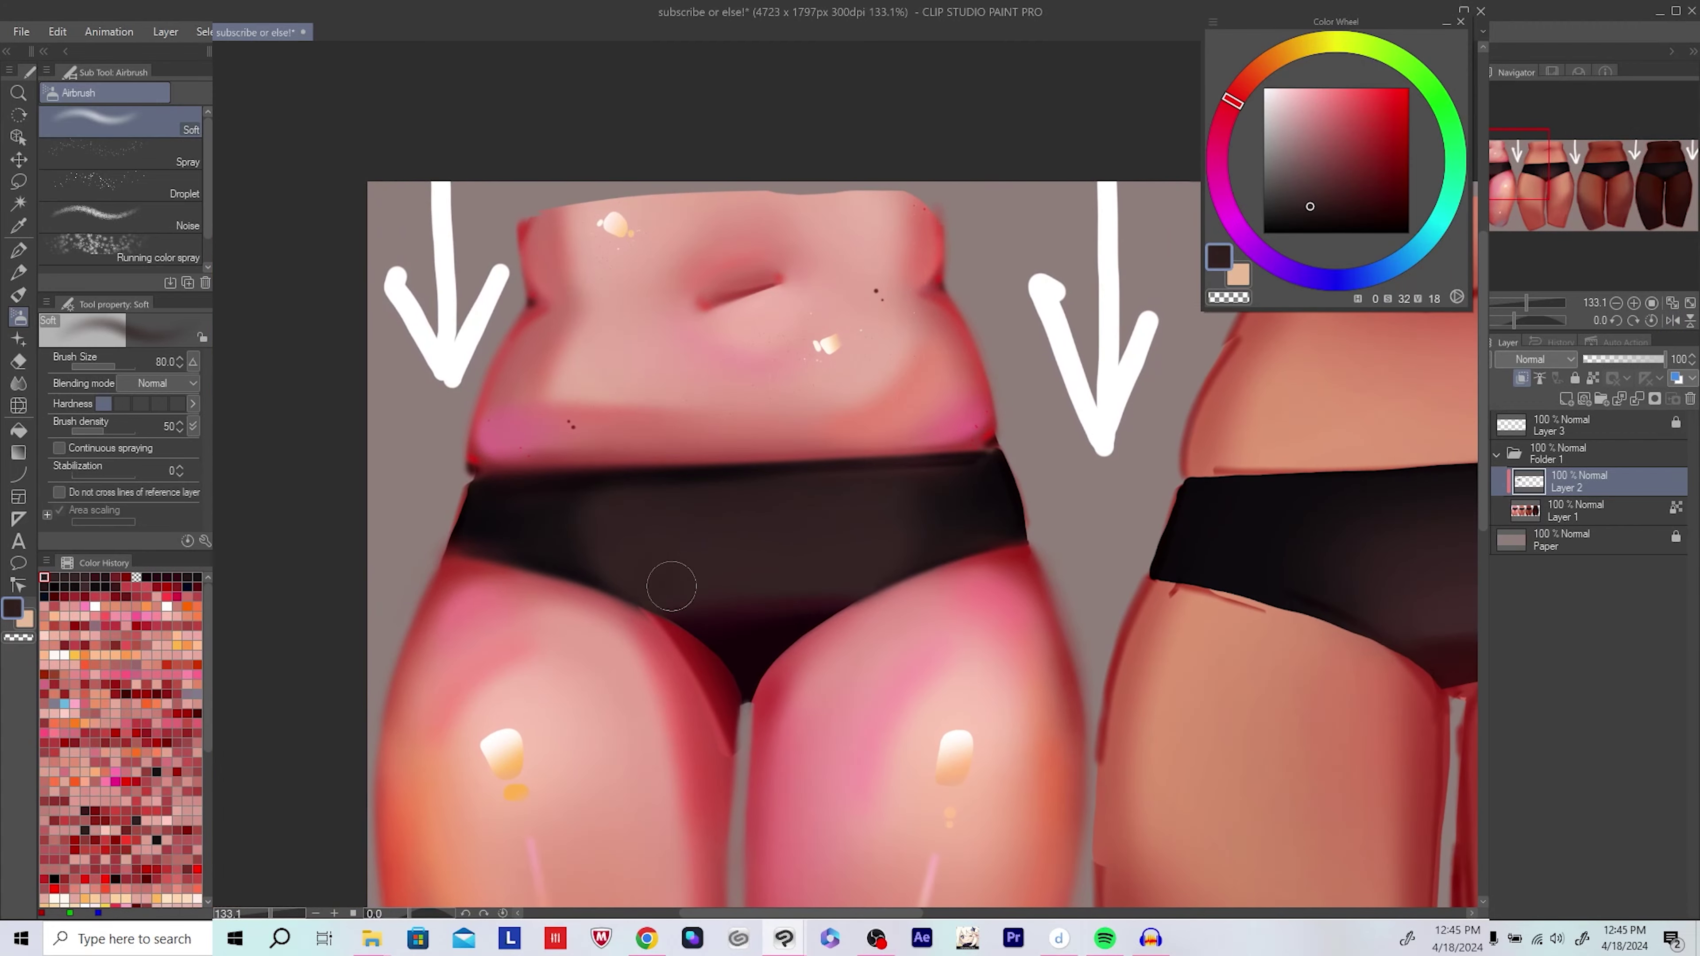
# Step: Tidy the underwear shading with the Hard eraser at size 150 and merge Layer 2 into Layer 1
pyautogui.press('e')
pyautogui.press('h')
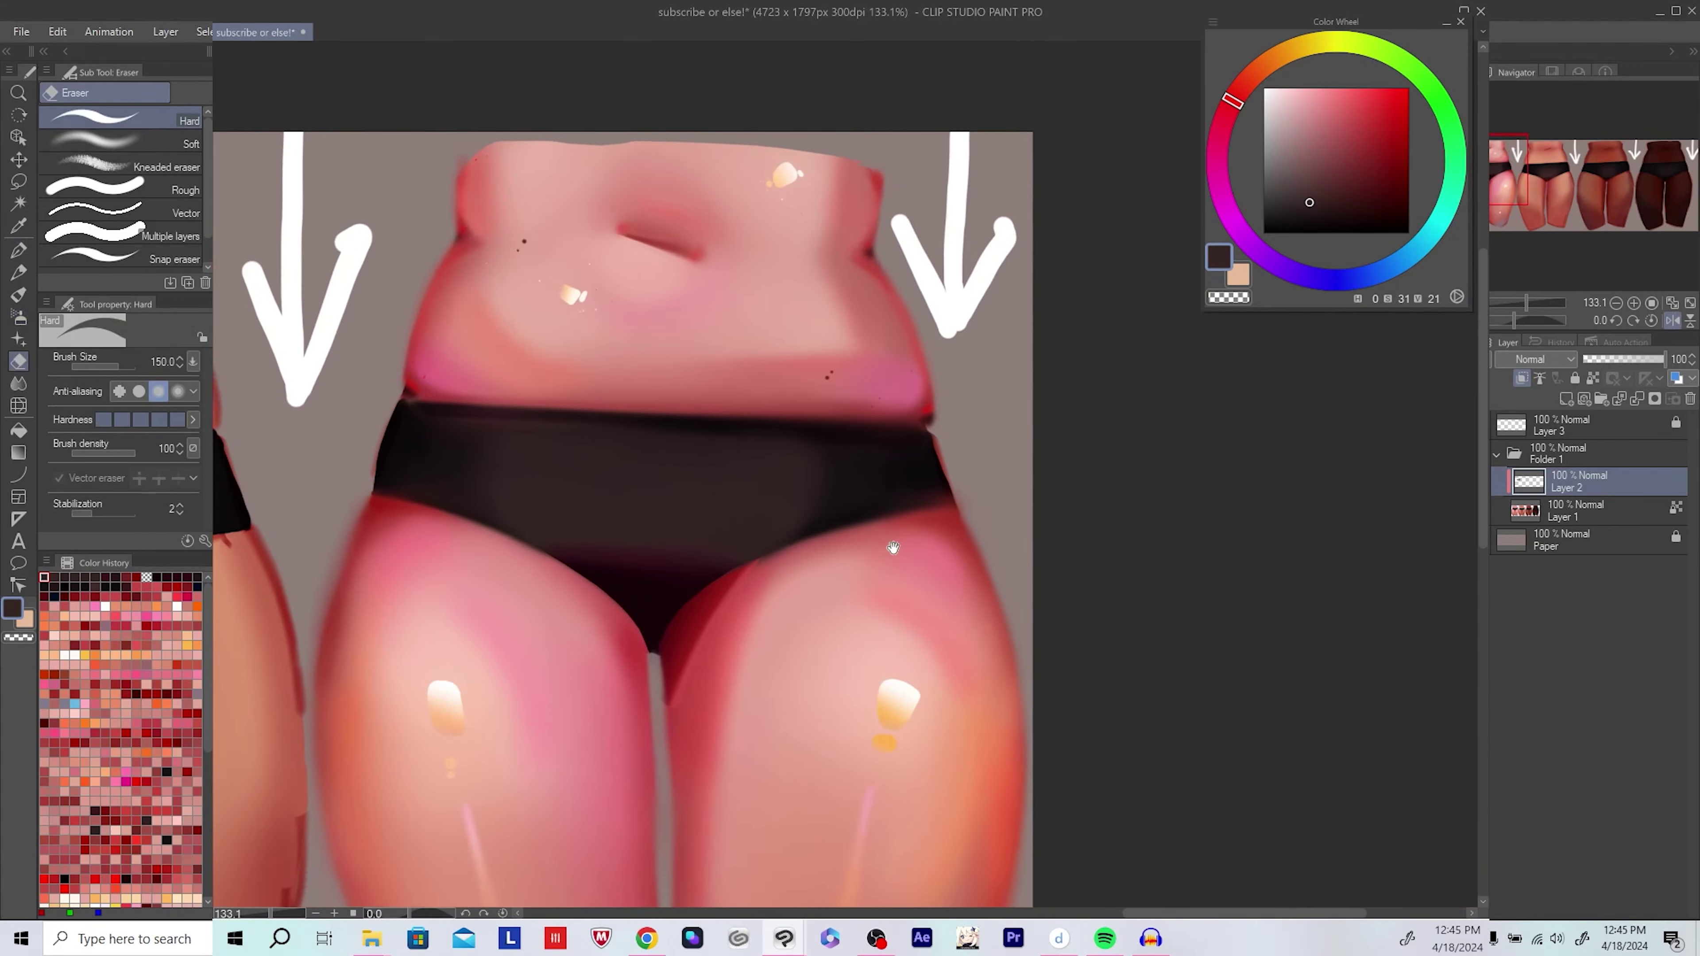
pyautogui.press('h')
pyautogui.scroll(-3, 1033, 535)
pyautogui.scroll(-2, 347, 405)
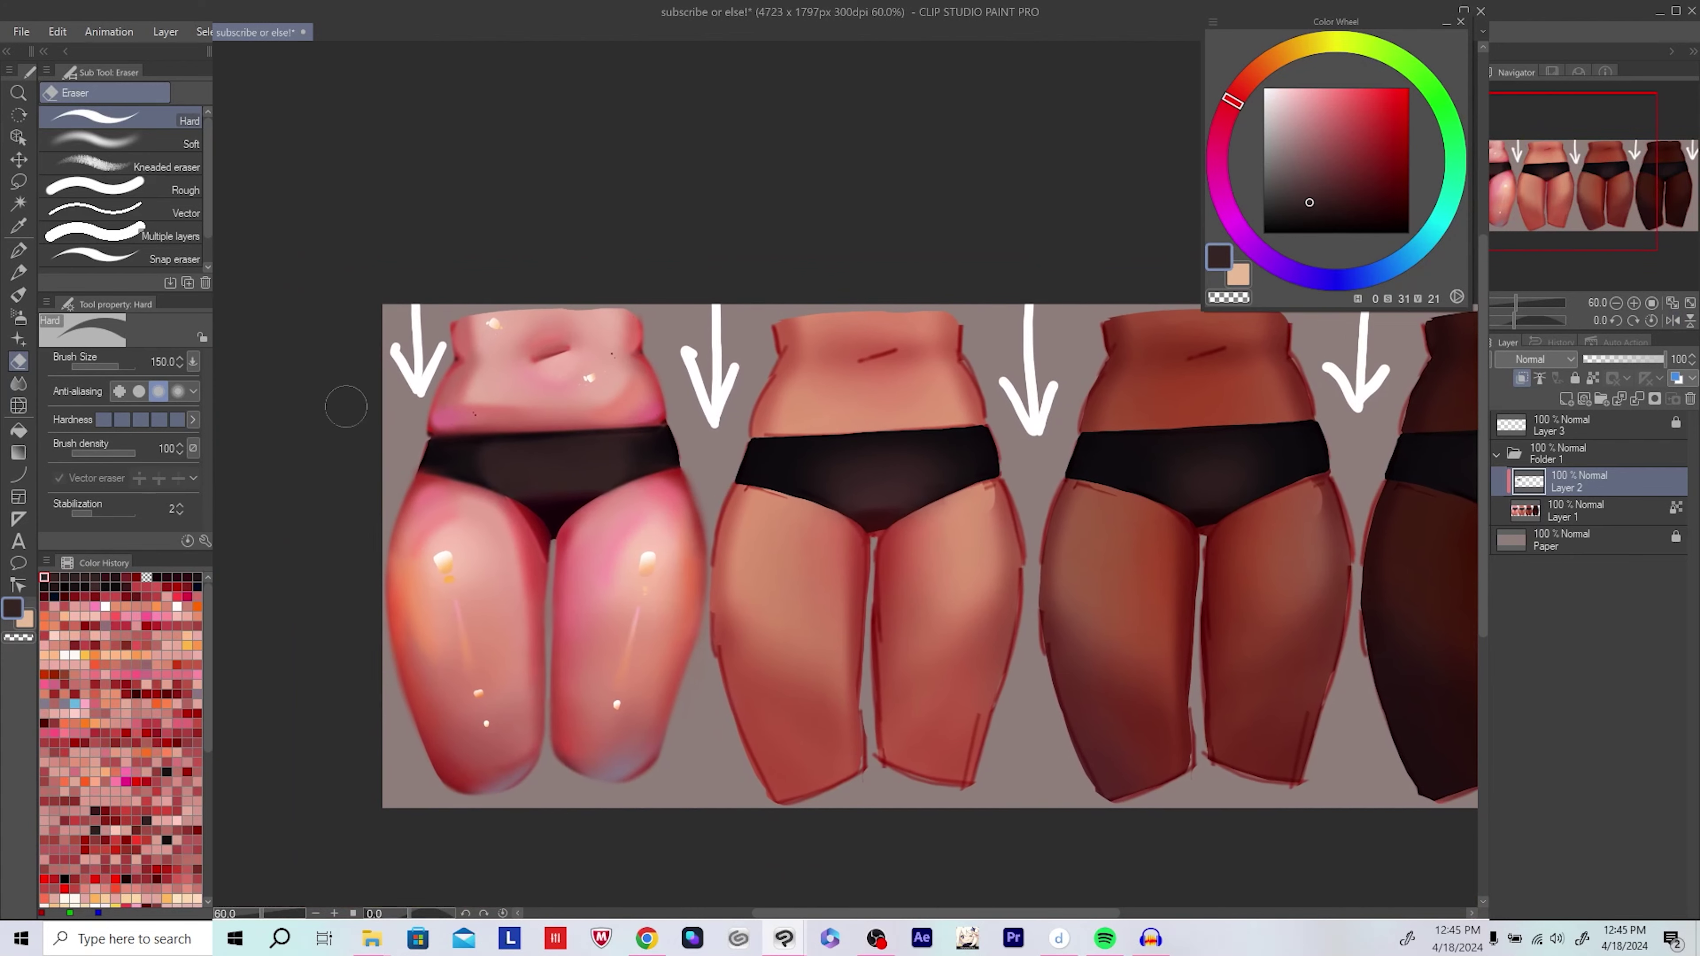
pyautogui.hotkey('ctrl', 'z')
# Step: Add an unclipped layer, define the underwear's waist corners with a sampled near-black at airbrush size 15, and merge it into Layer 1
pyautogui.scroll(4, 467, 462)
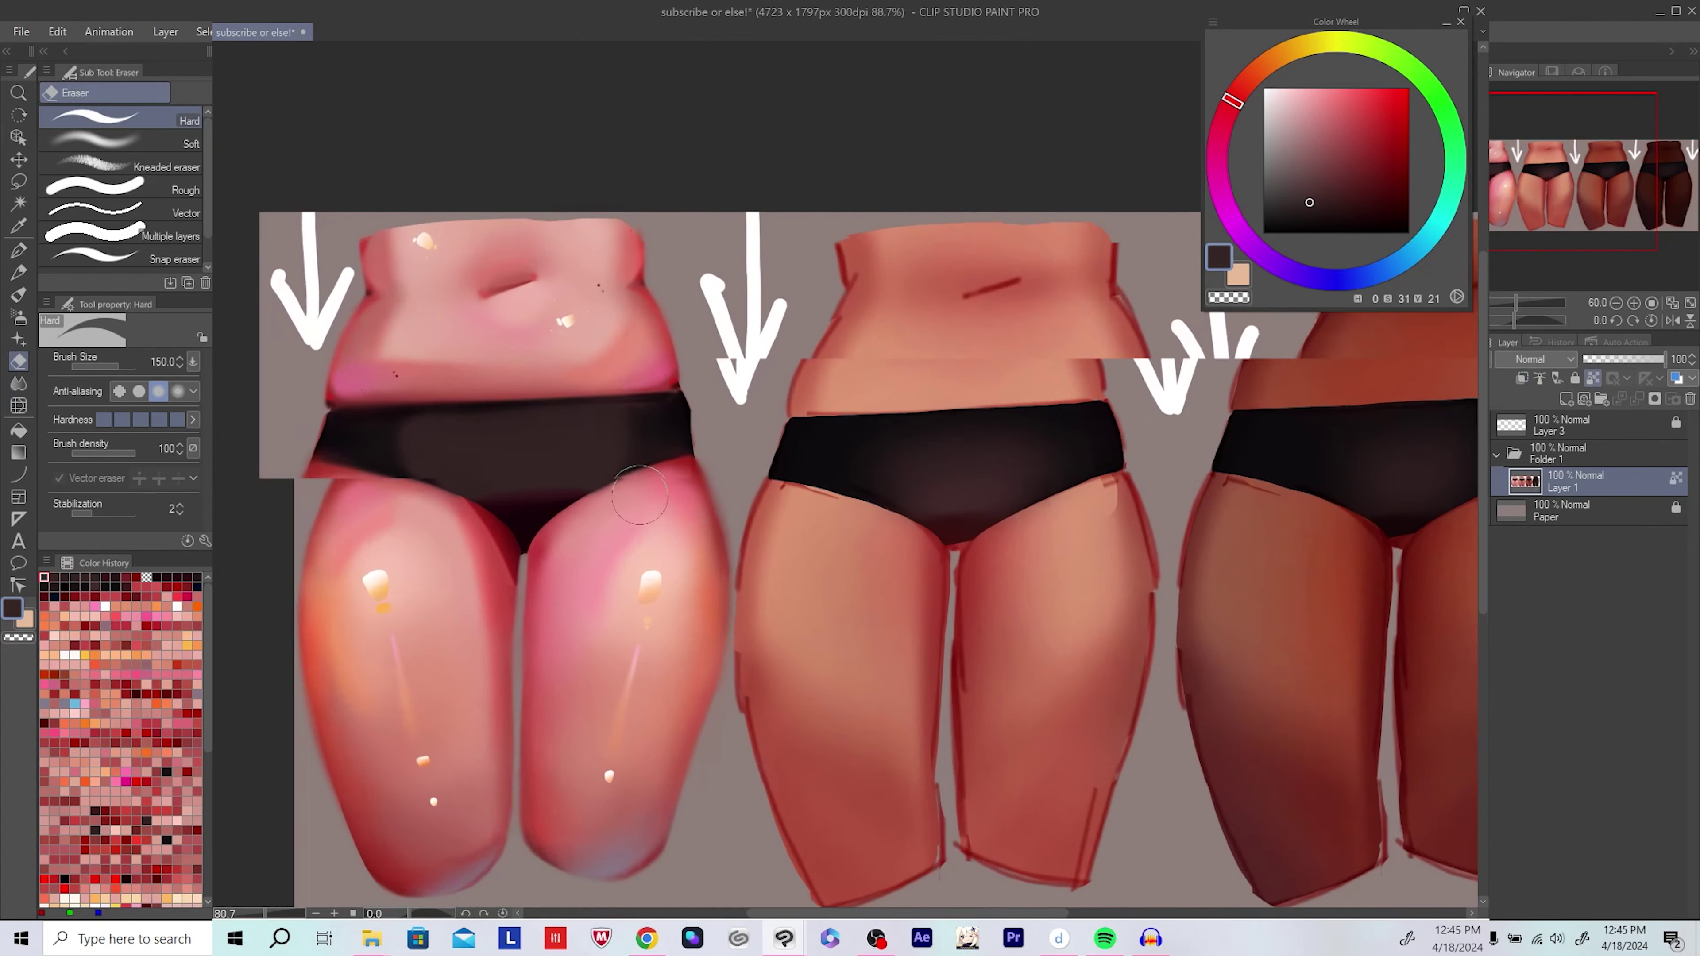
pyautogui.scroll(3, 467, 462)
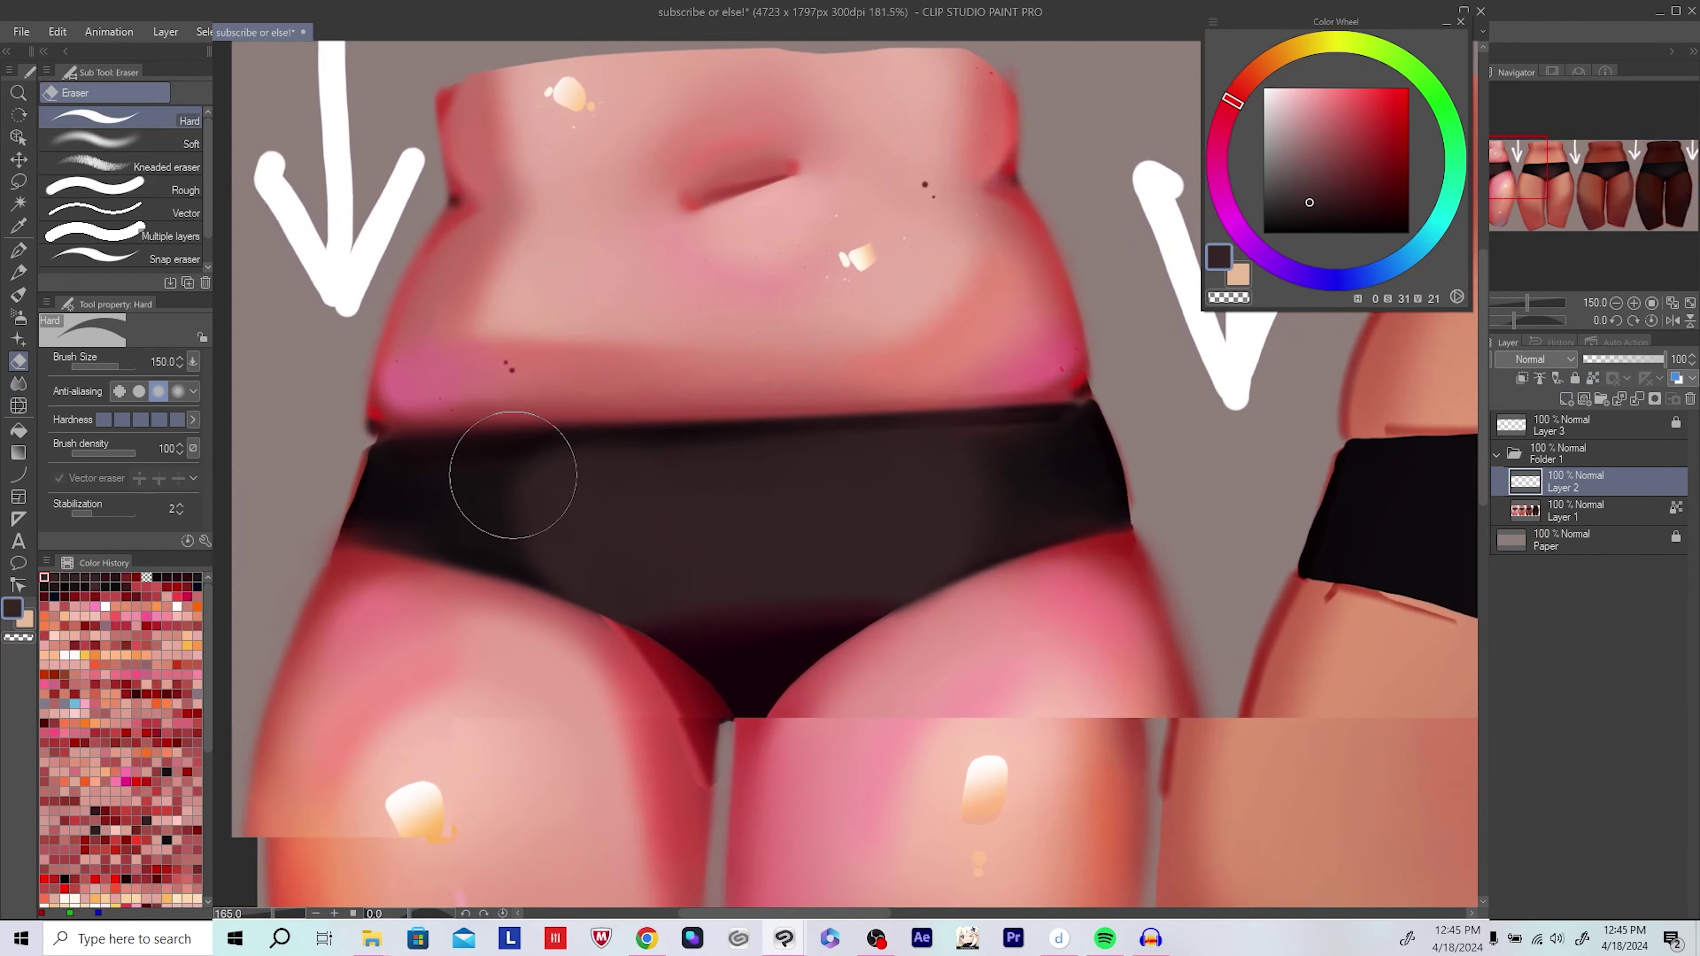
pyautogui.press('b')
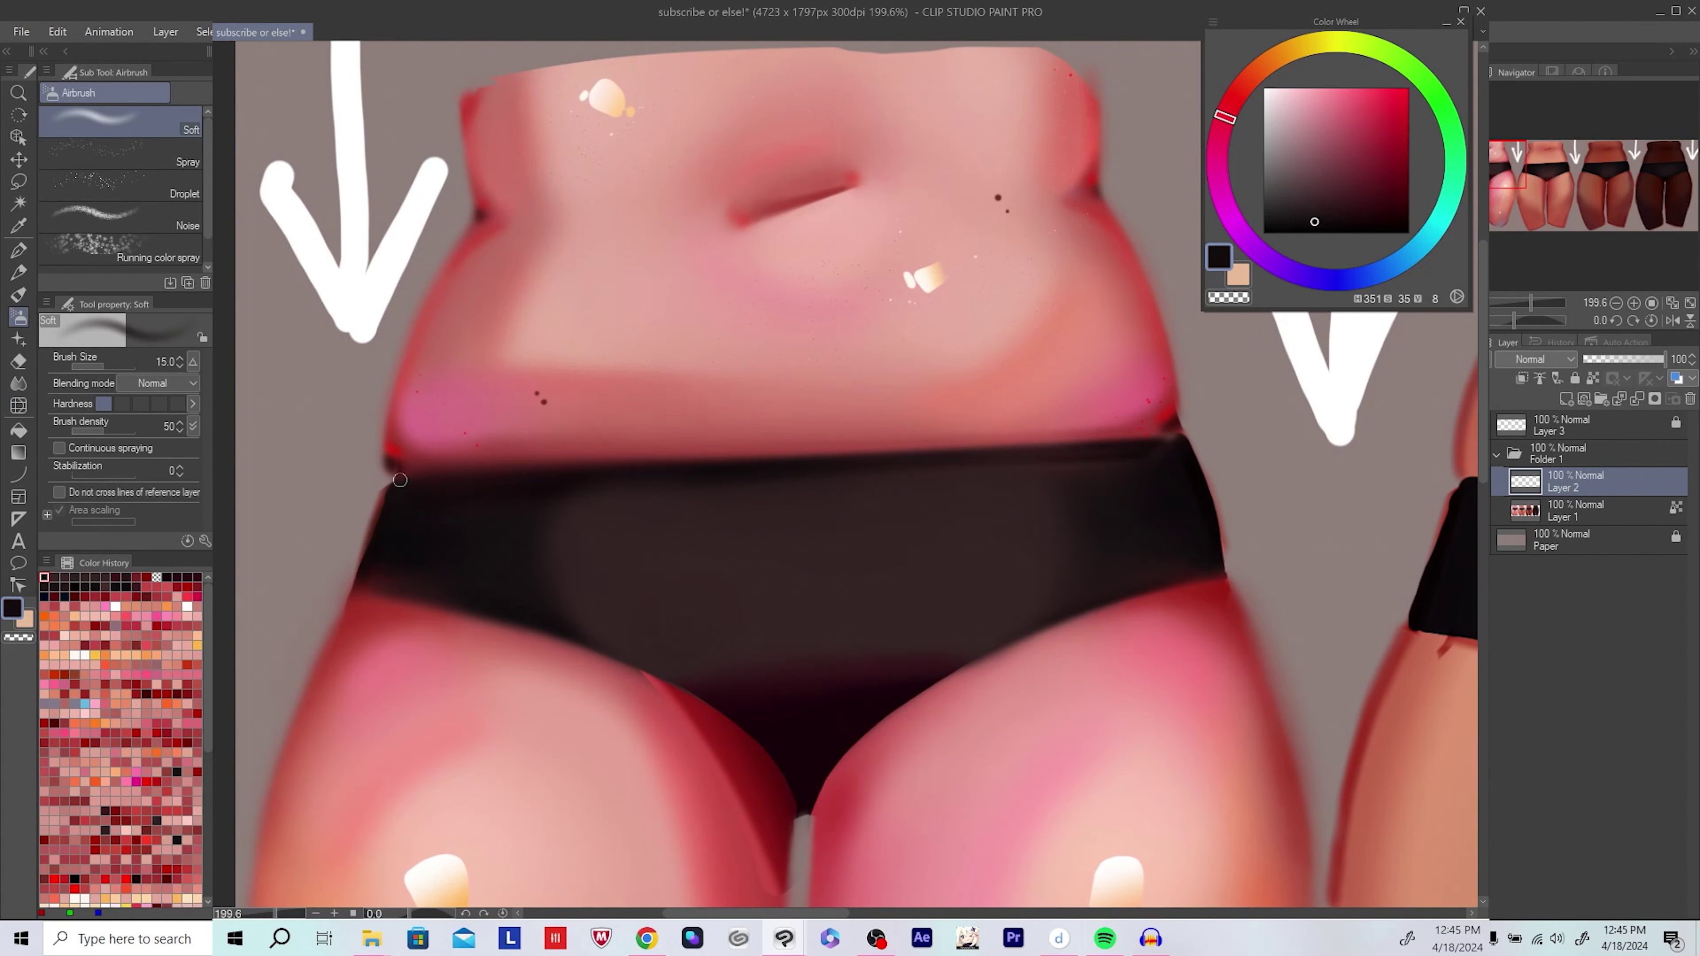
pyautogui.press('h')
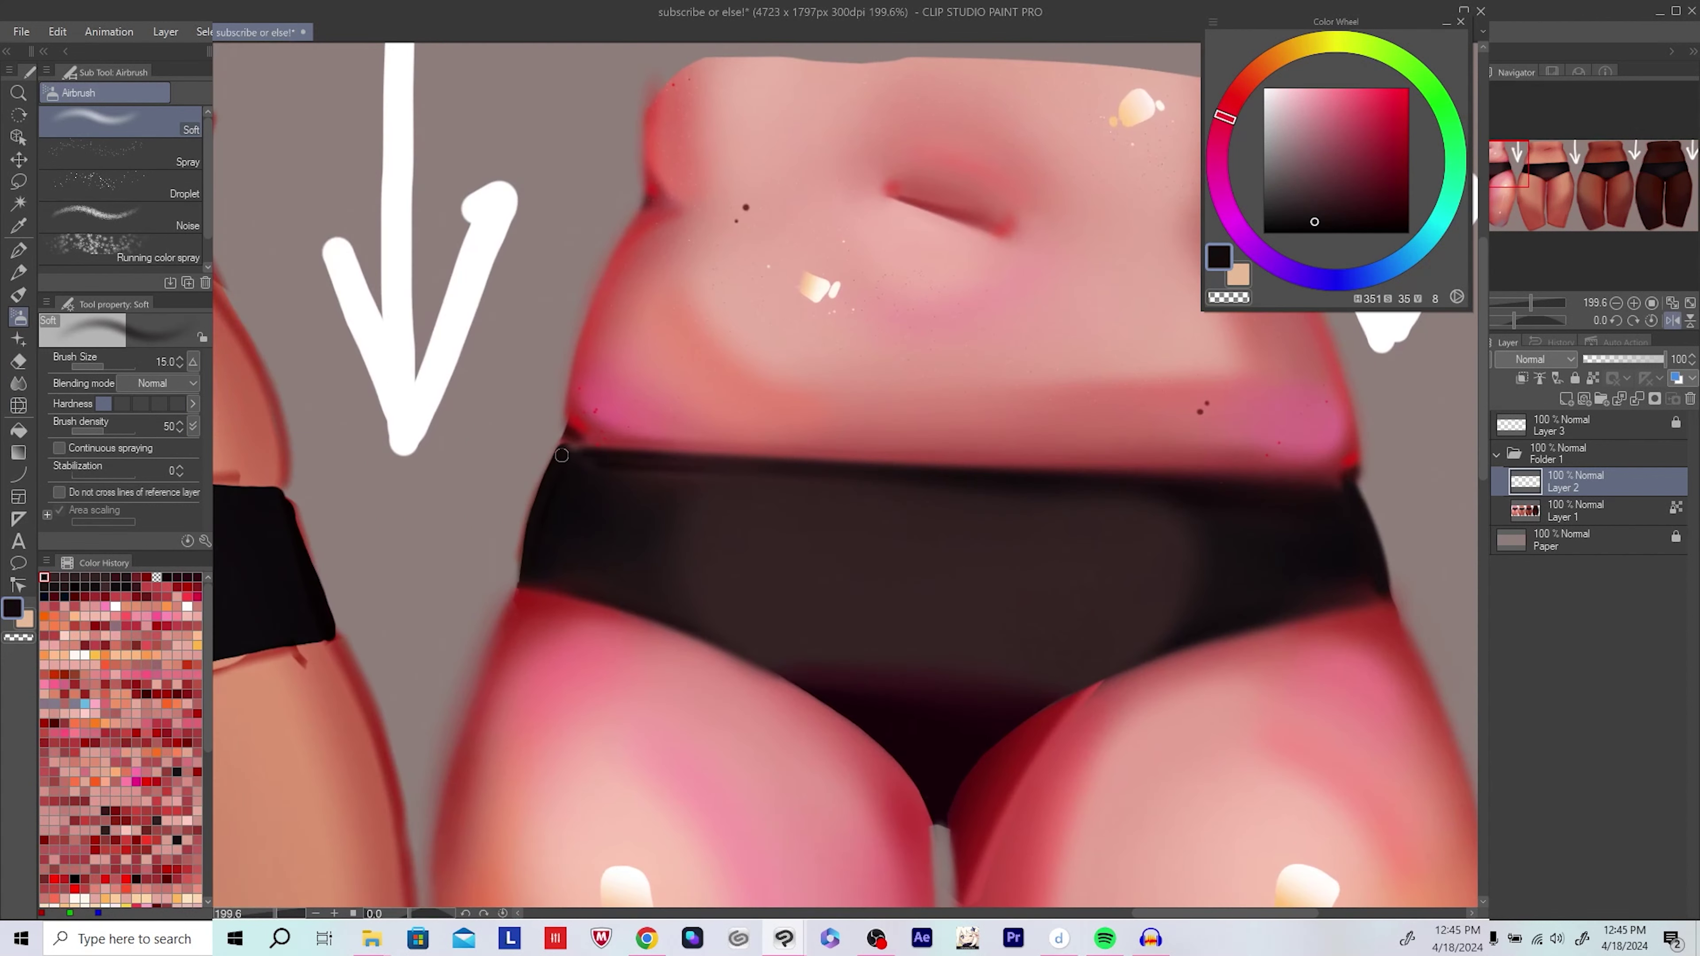
pyautogui.hotkey('ctrl', 'z')
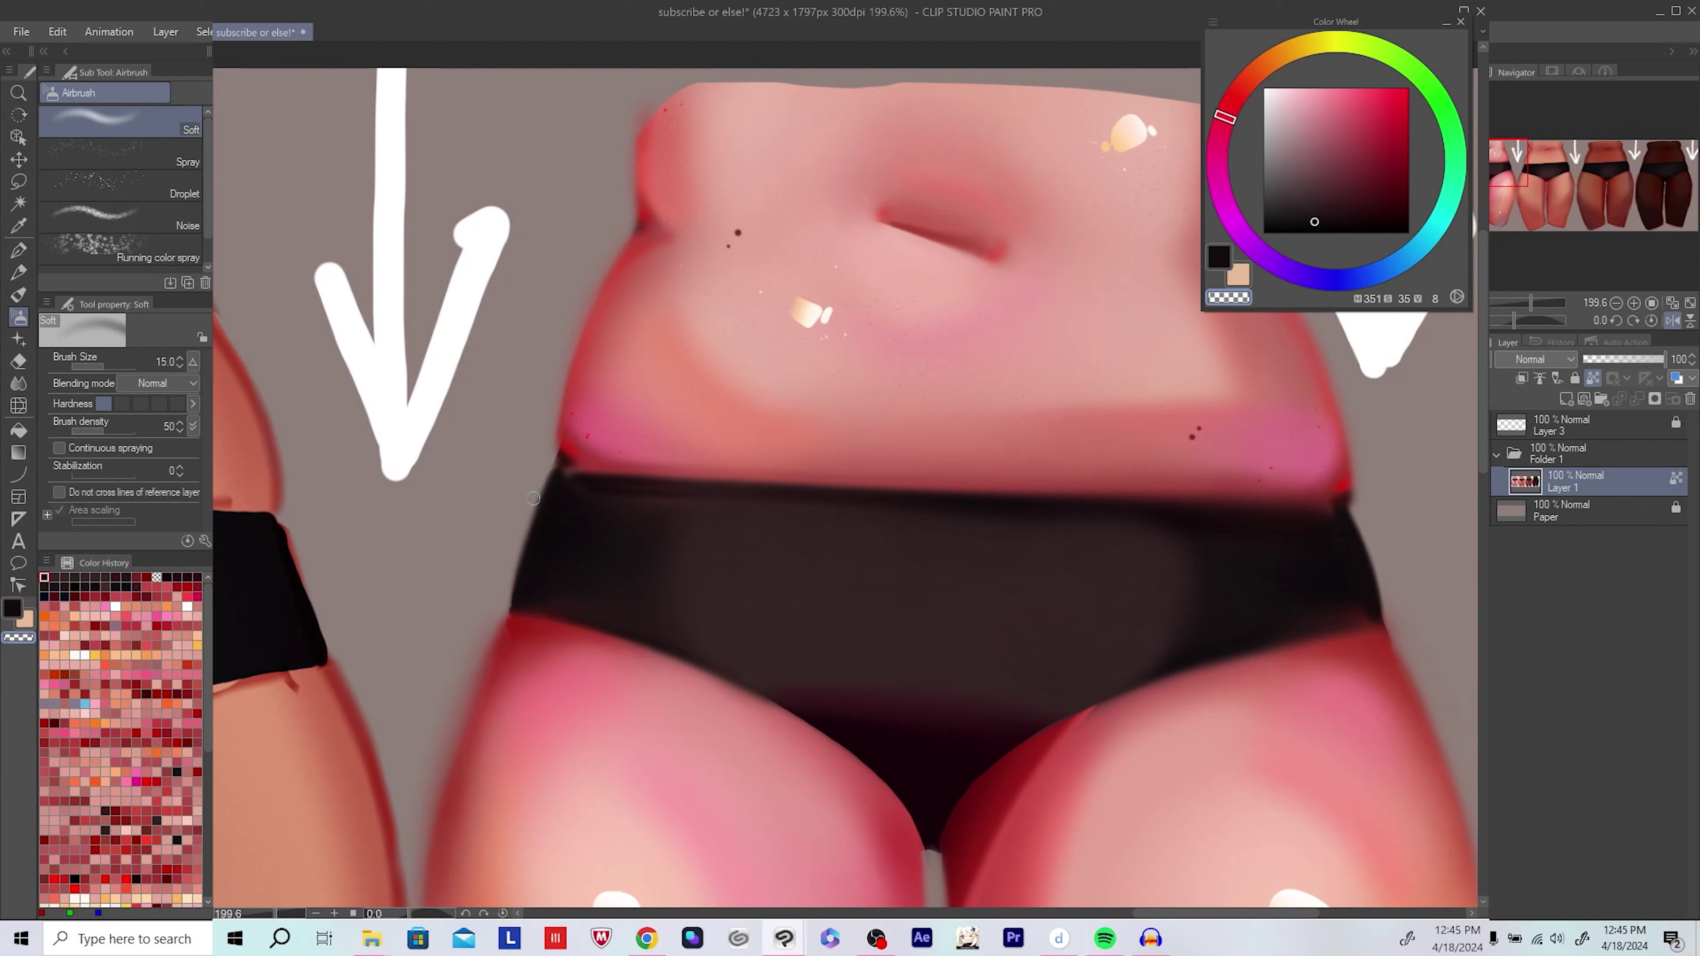
# Step: Trim the underwear's outer side edge at the hip with the soft airbrush in transparent colour at size 15
pyautogui.press('h')
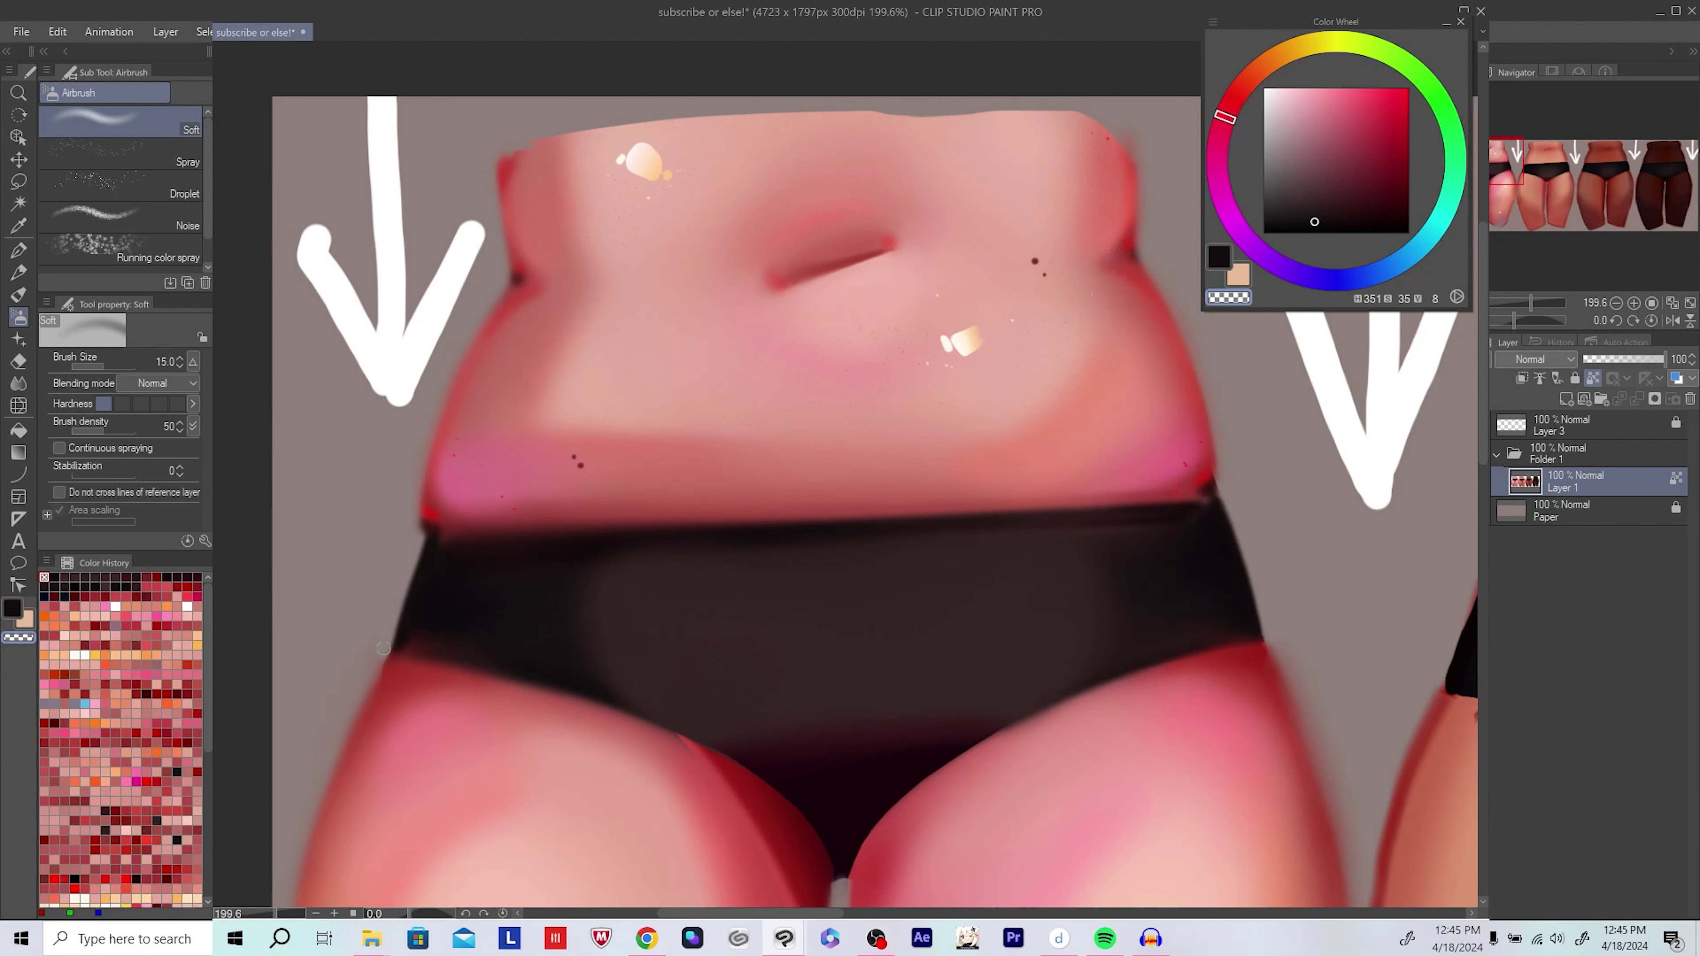
pyautogui.moveTo(383, 648); pyautogui.dragTo(392, 614)
pyautogui.moveTo(330, 658); pyautogui.dragTo(358, 725)
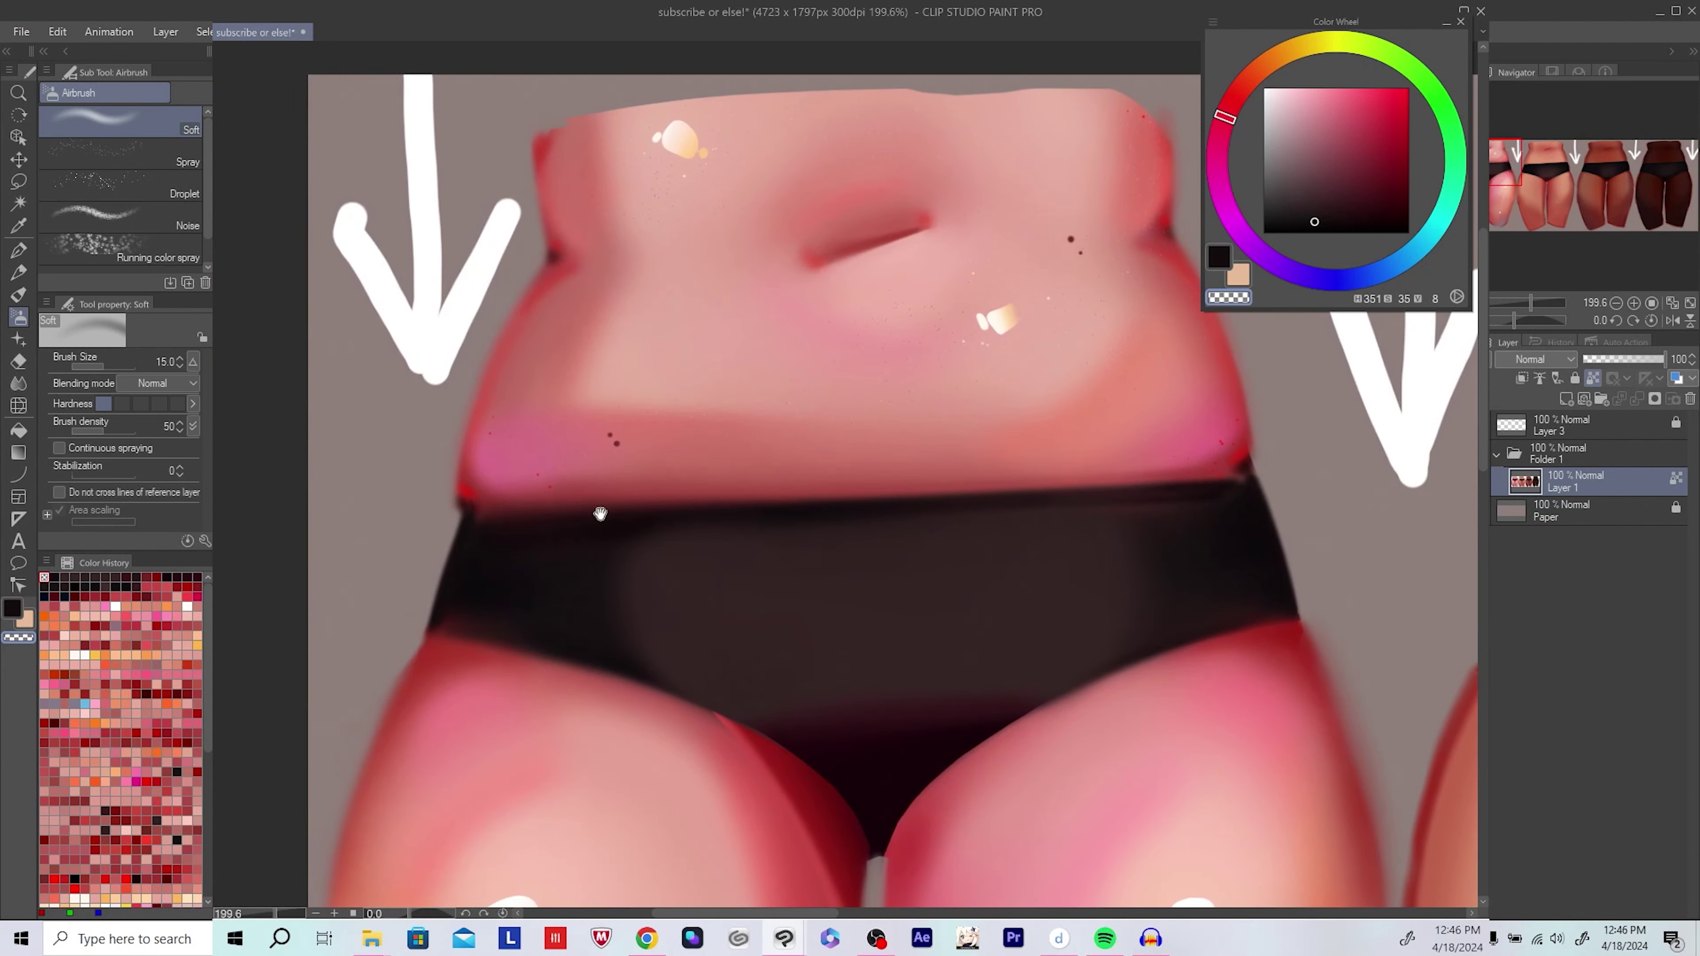
# Step: Sharpen the waistband edge near the hips with sampled near-blacks at airbrush size 15, and save the illustration
pyautogui.press('h')
pyautogui.moveTo(962, 563); pyautogui.dragTo(1002, 561)
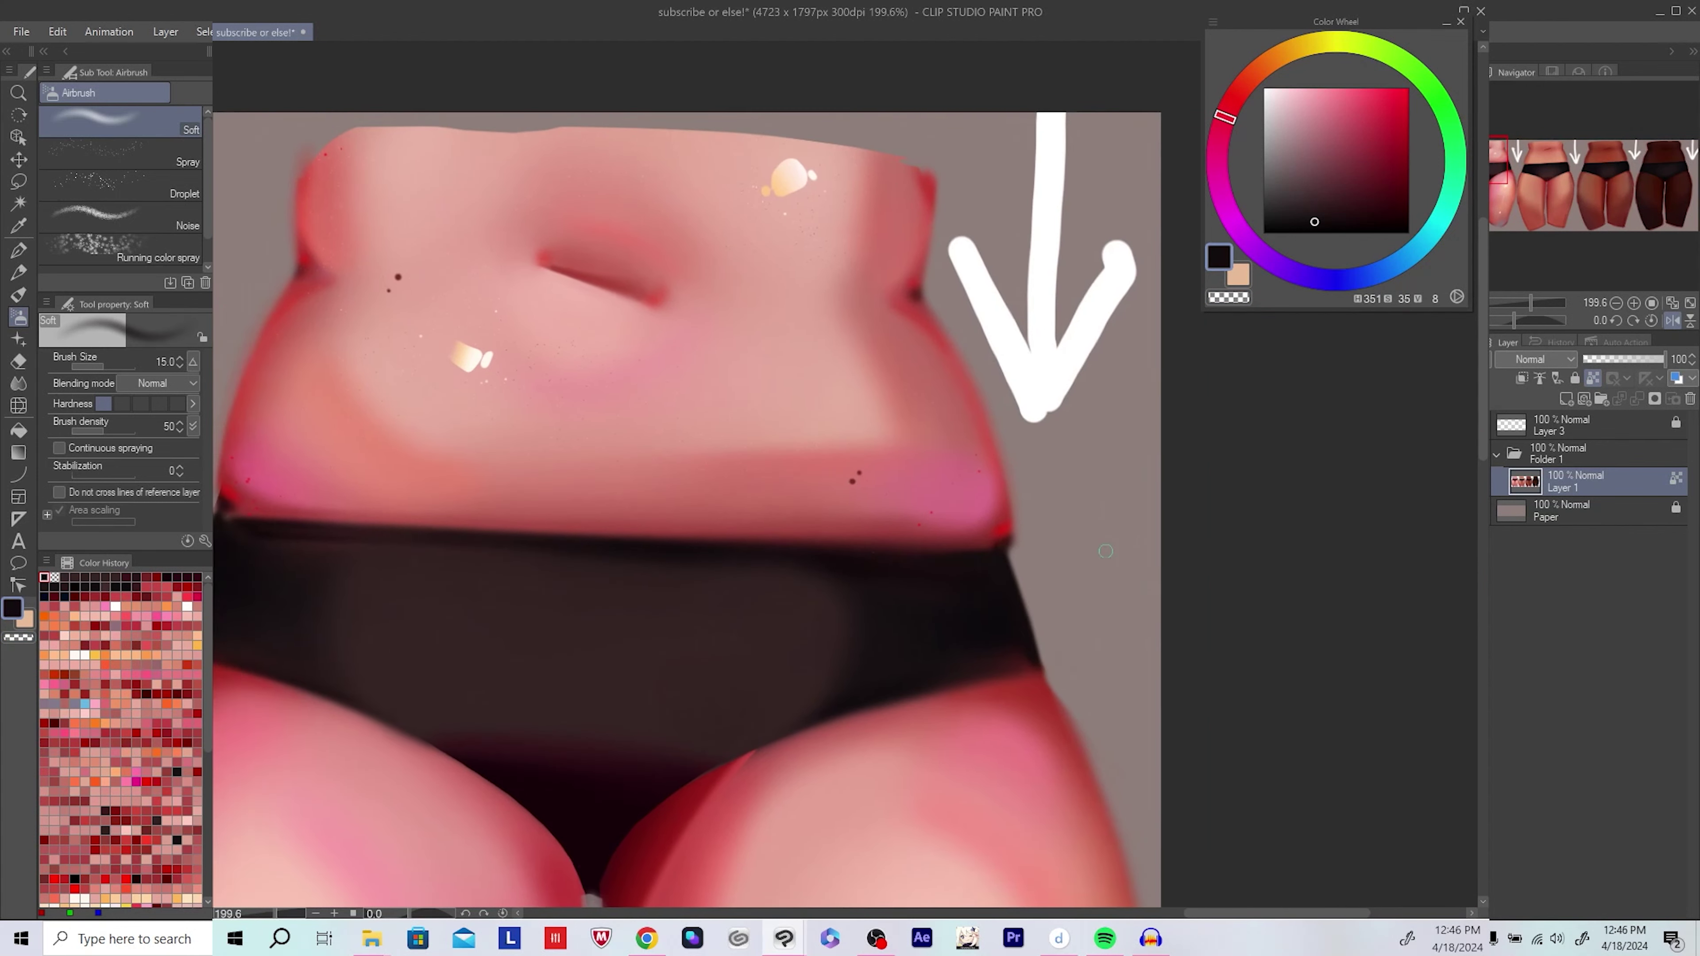
pyautogui.press('h')
pyautogui.moveTo(1089, 600); pyautogui.dragTo(736, 590)
pyautogui.moveTo(873, 533); pyautogui.dragTo(930, 549)
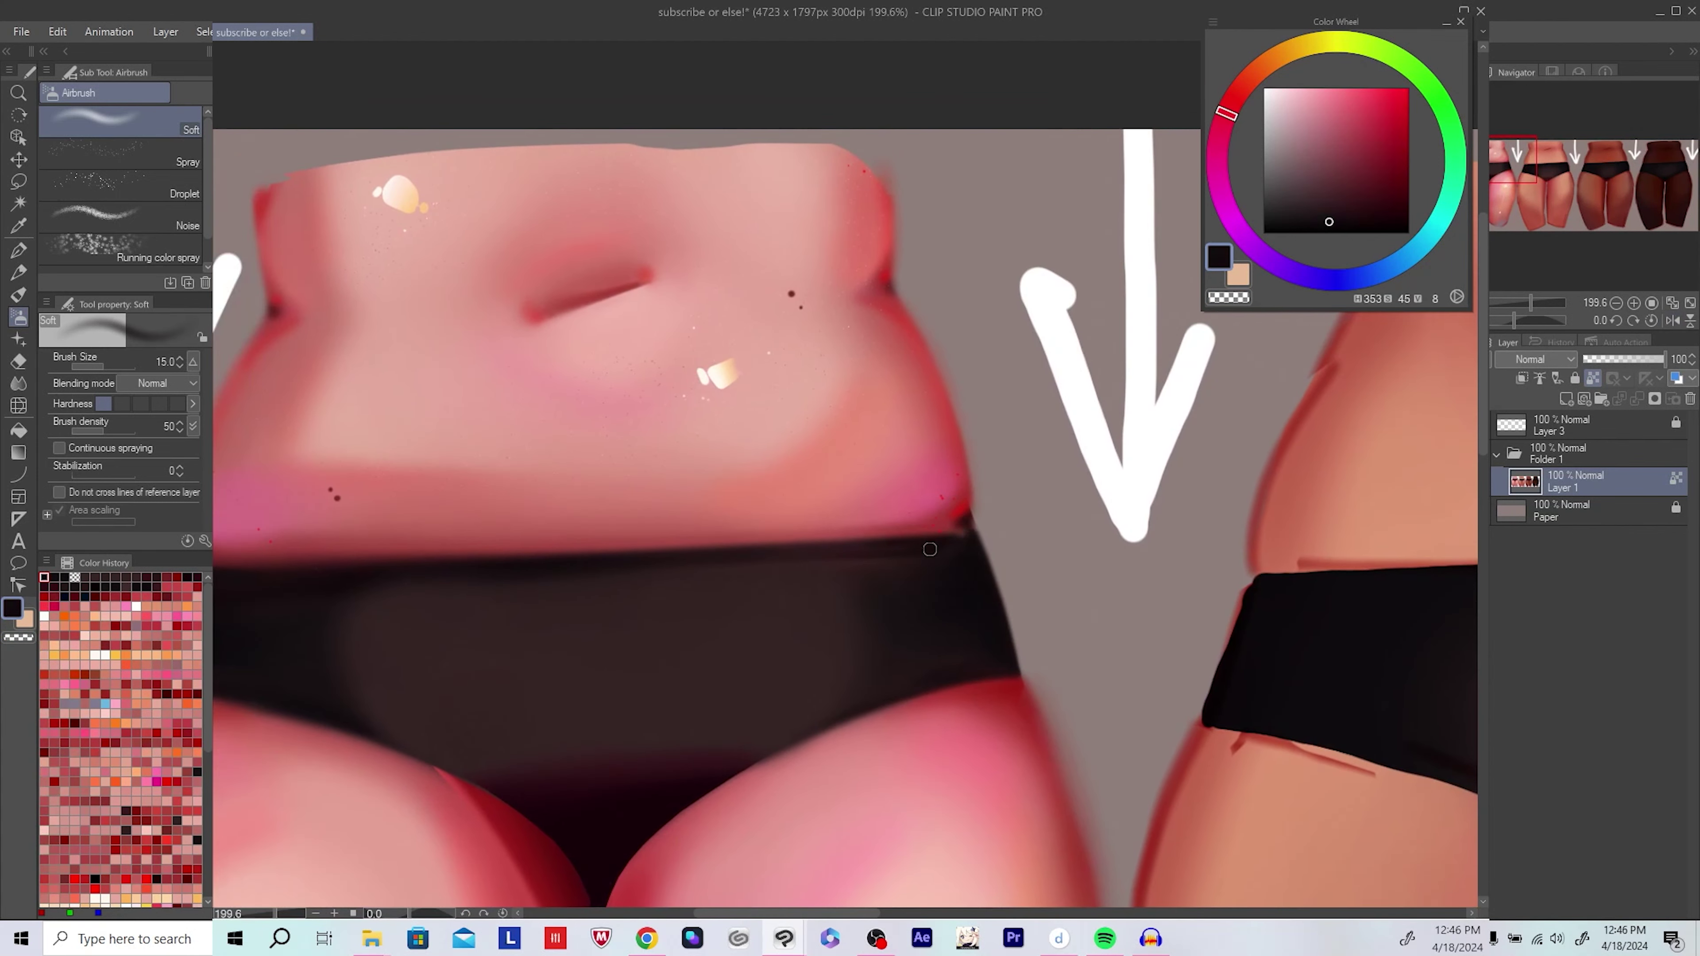
pyautogui.scroll(-10, 914, 542)
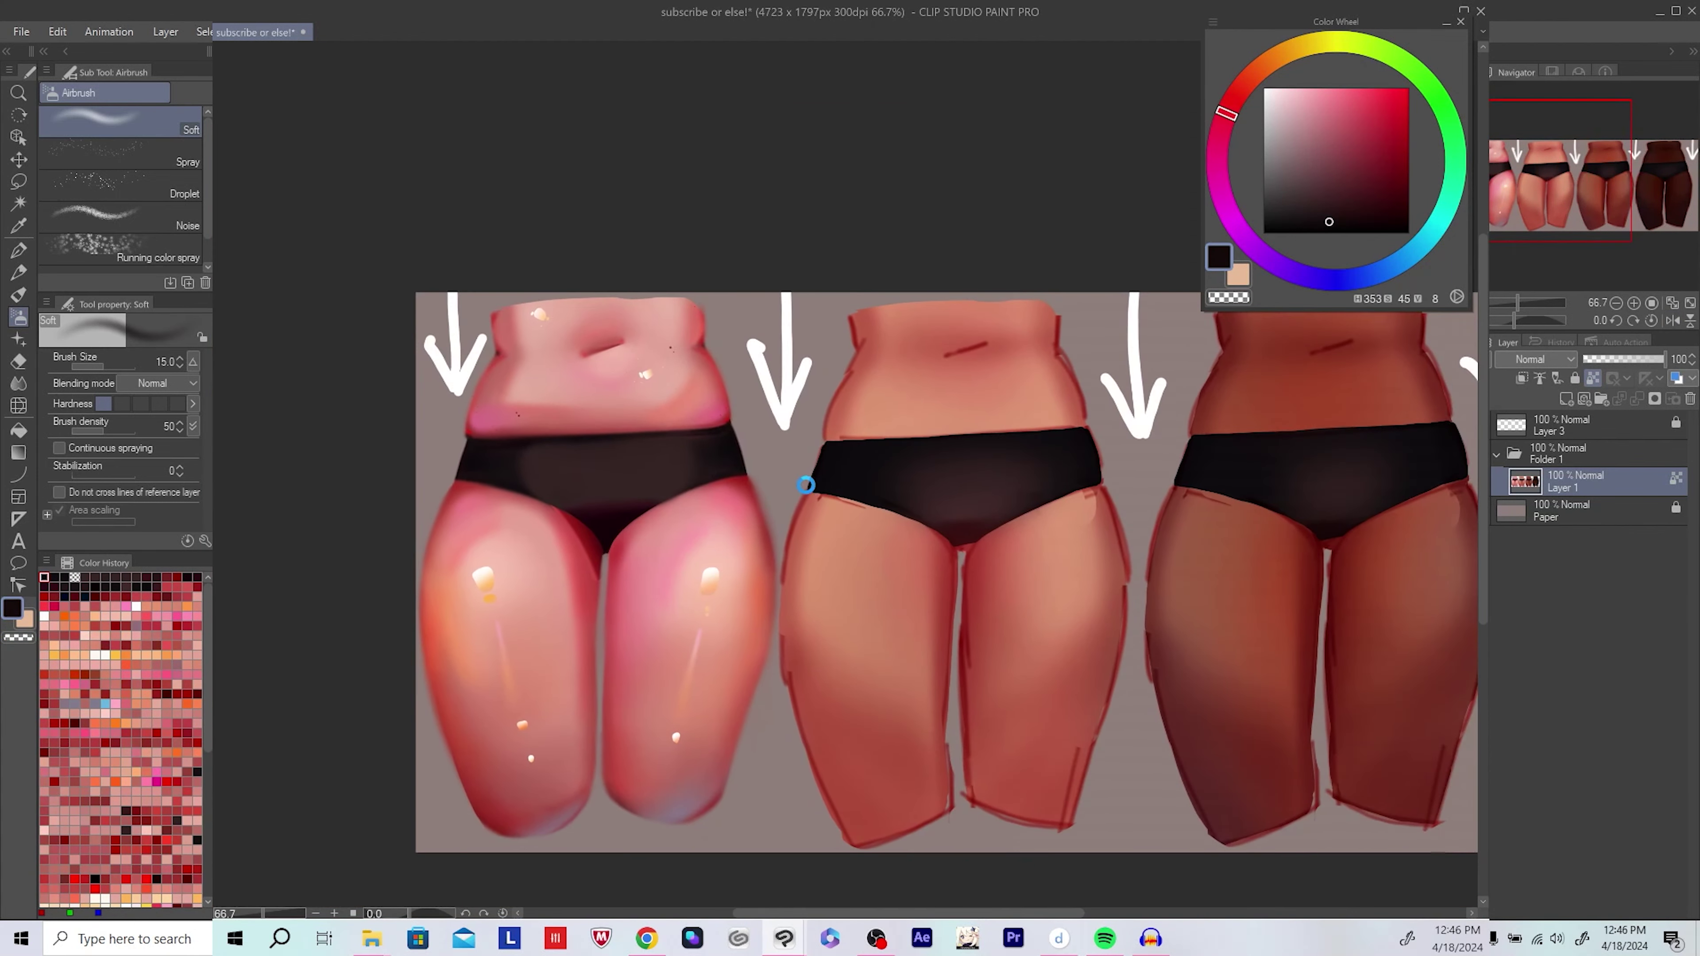
pyautogui.hotkey('ctrl', 's')
# Step: Blend the centre front of the underwear with a sampled dark brown, using the soft airbrush at size 80
pyautogui.scroll(3, 812, 485)
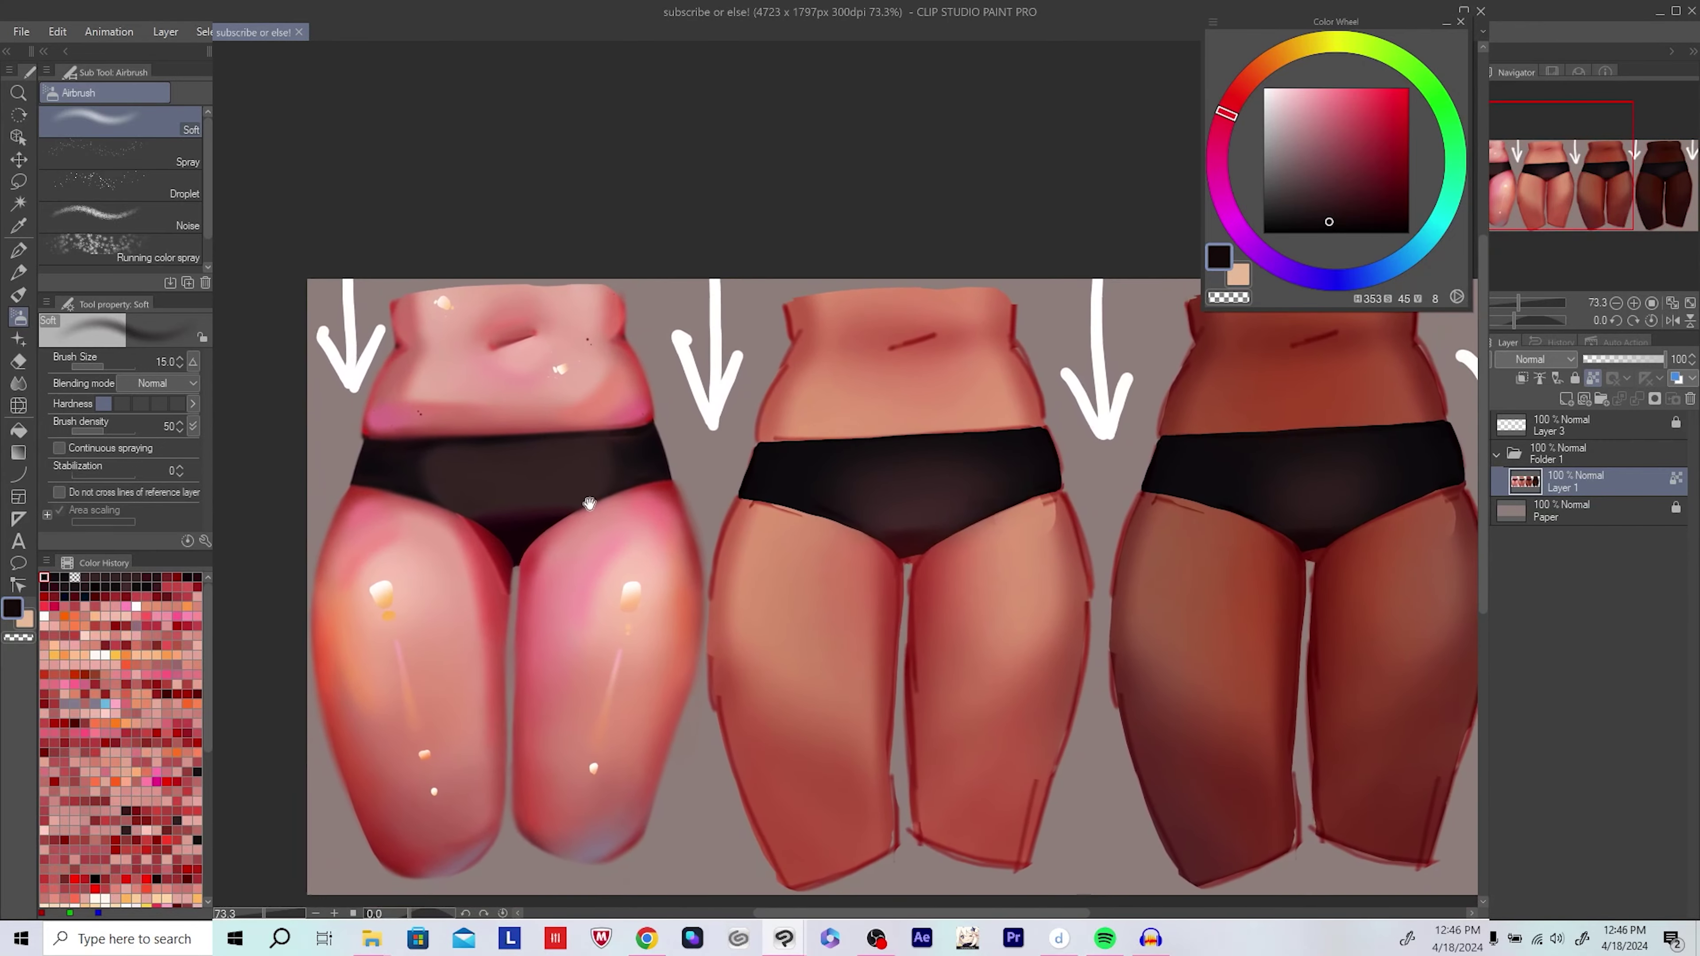
pyautogui.scroll(-2, 575, 501)
pyautogui.scroll(4, 679, 523)
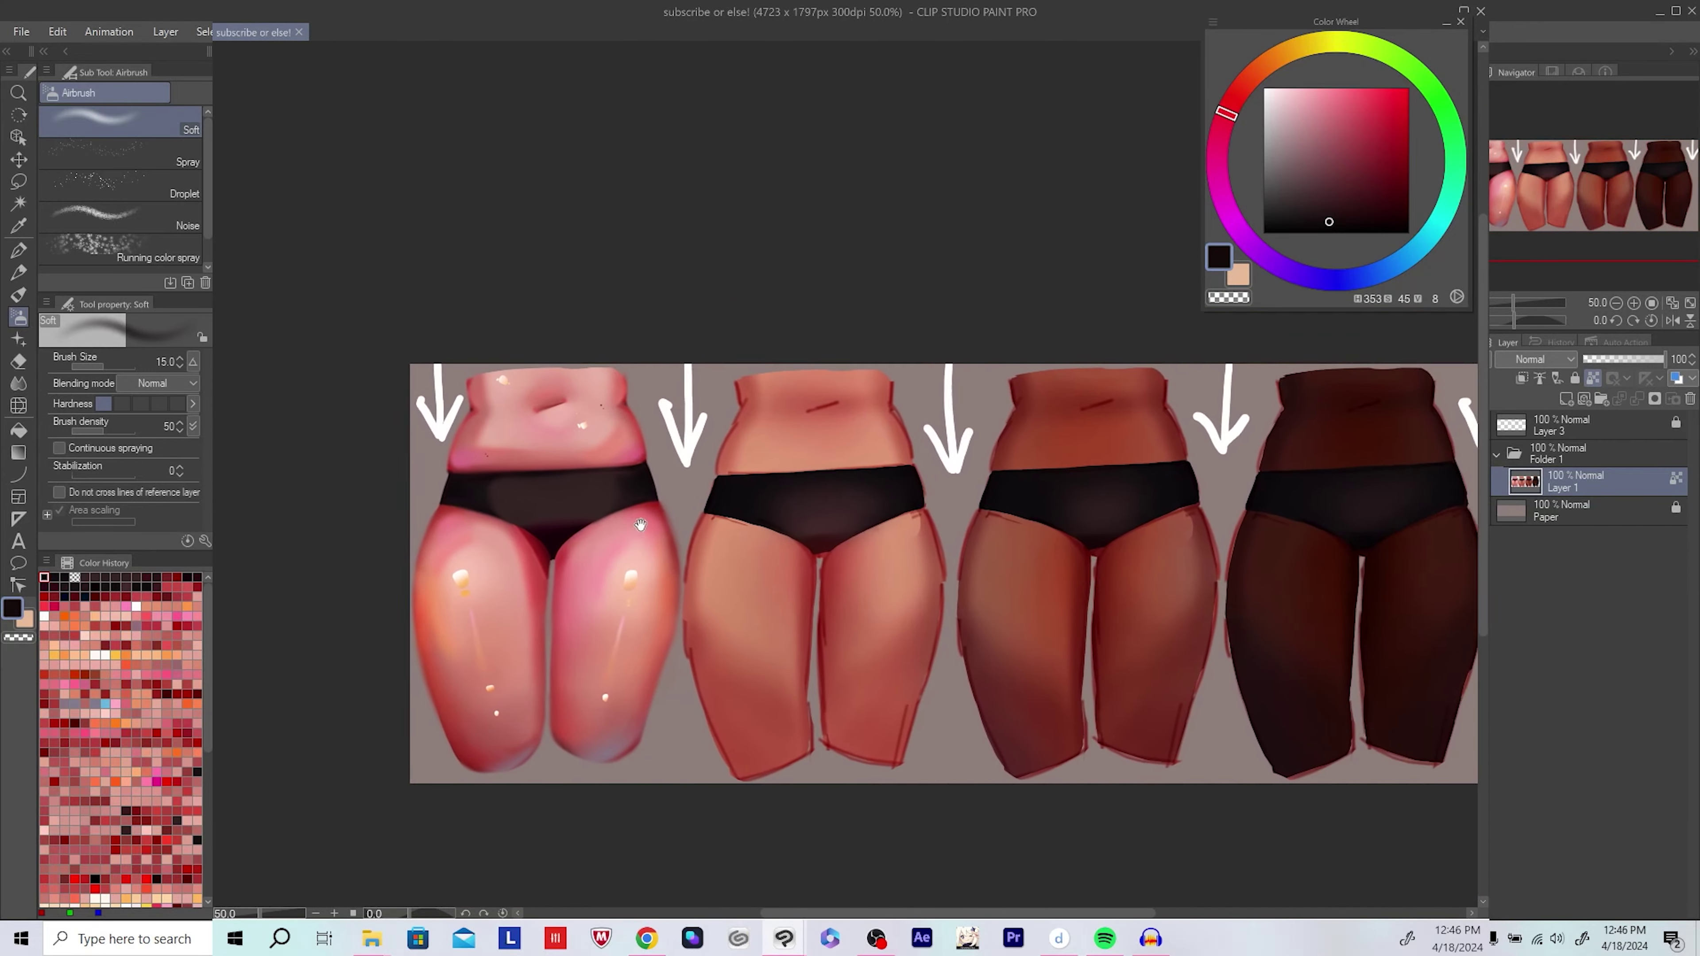
pyautogui.scroll(1, 679, 524)
pyautogui.keyDown('alt'); pyautogui.click(607, 542); pyautogui.keyUp('alt')
pyautogui.press(']')
pyautogui.moveTo(605, 514); pyautogui.dragTo(621, 549)
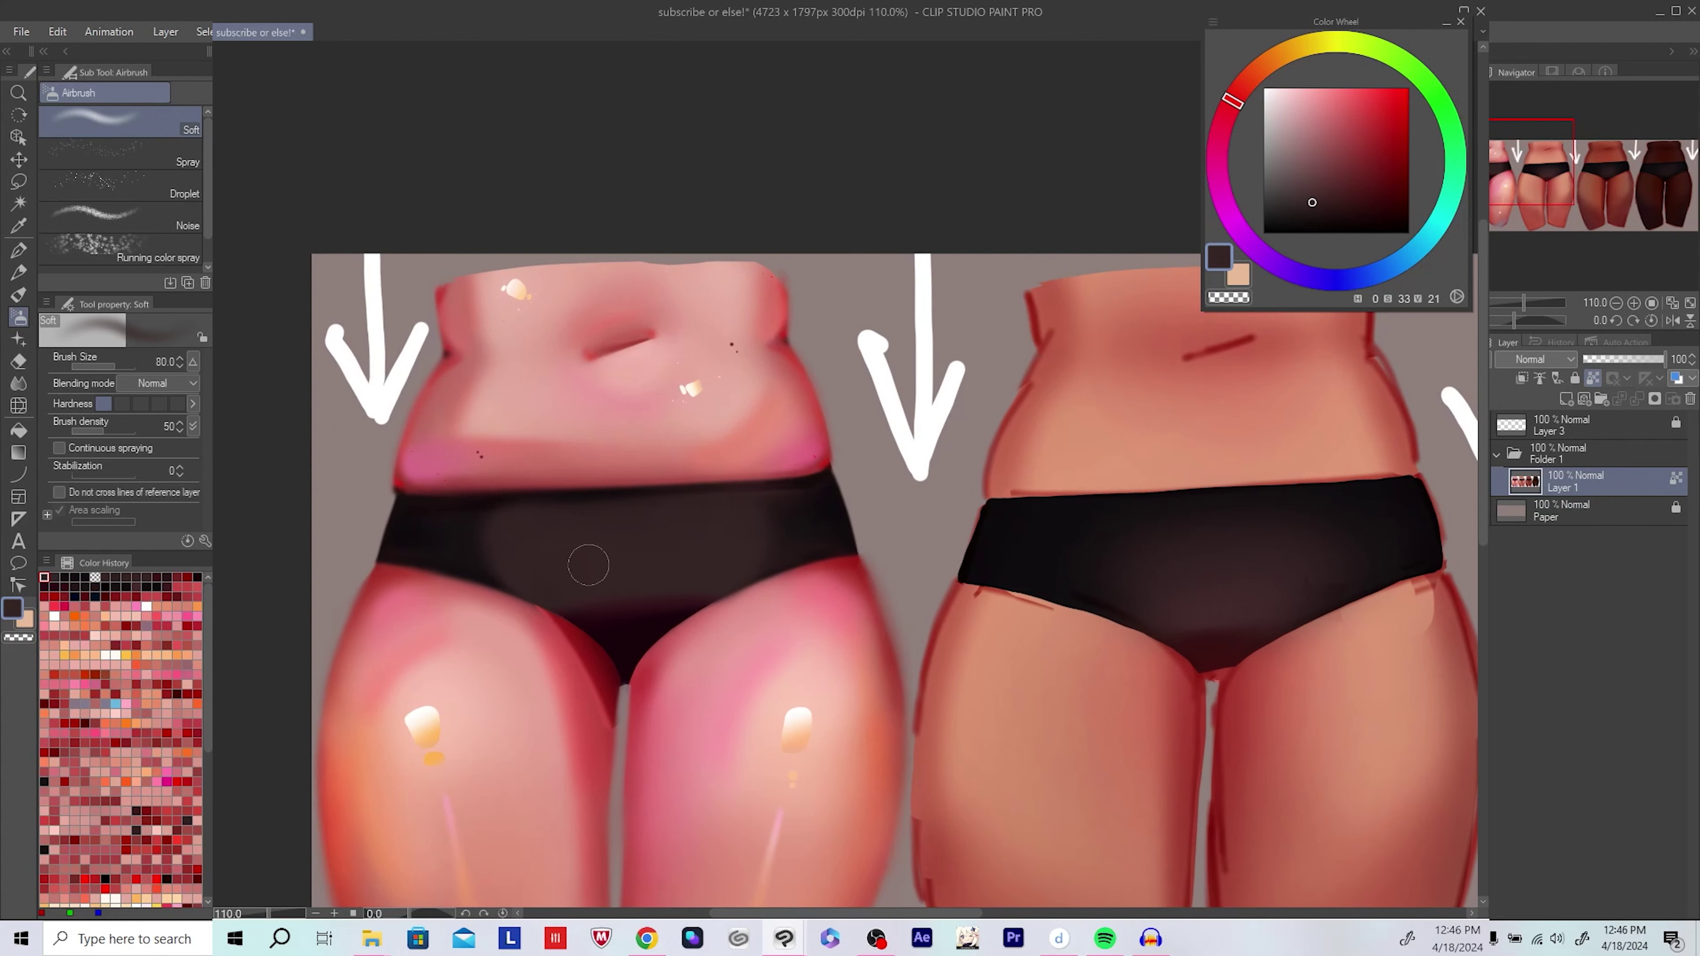
# Step: Paint a thin muted-red highlight below the waistband at airbrush size 17, and add a soft deep-pink glow to the front at size 120
pyautogui.press(']')
pyautogui.keyDown('alt'); pyautogui.click(844, 474); pyautogui.keyUp('alt')
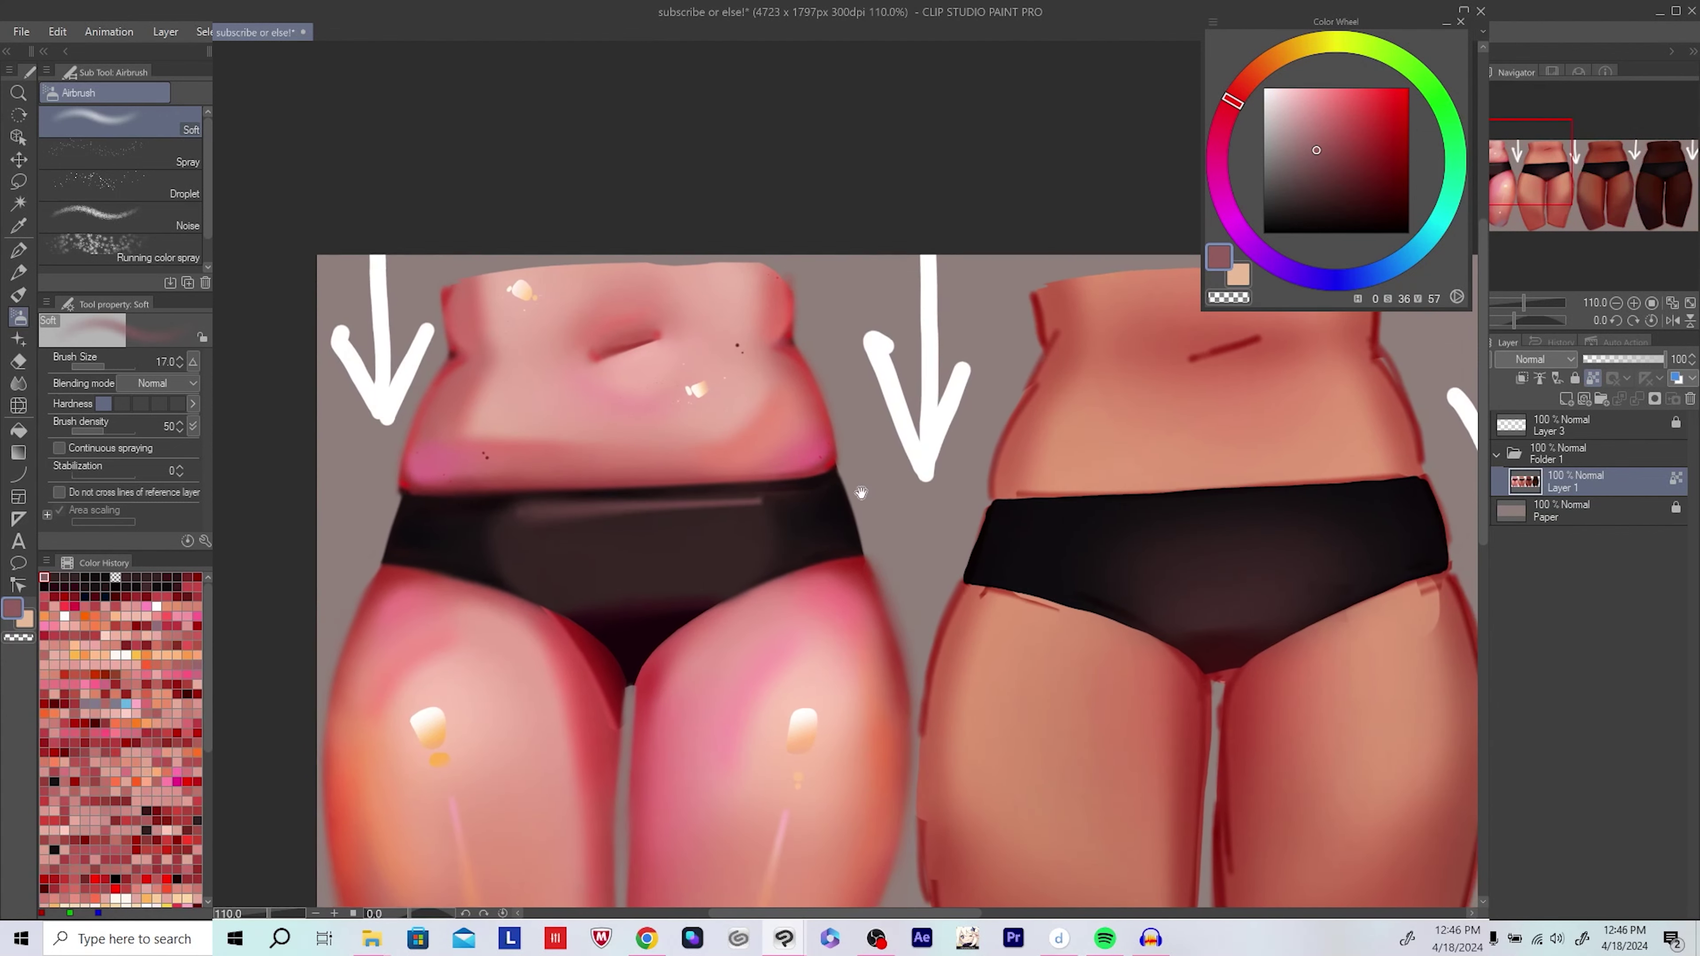
pyautogui.moveTo(845, 474)
pyautogui.mouseDown()
pyautogui.moveTo(531, 504)
pyautogui.moveTo(463, 557)
pyautogui.mouseUp()
pyautogui.press(']')
pyautogui.keyDown('alt'); pyautogui.click(531, 596); pyautogui.keyUp('alt')
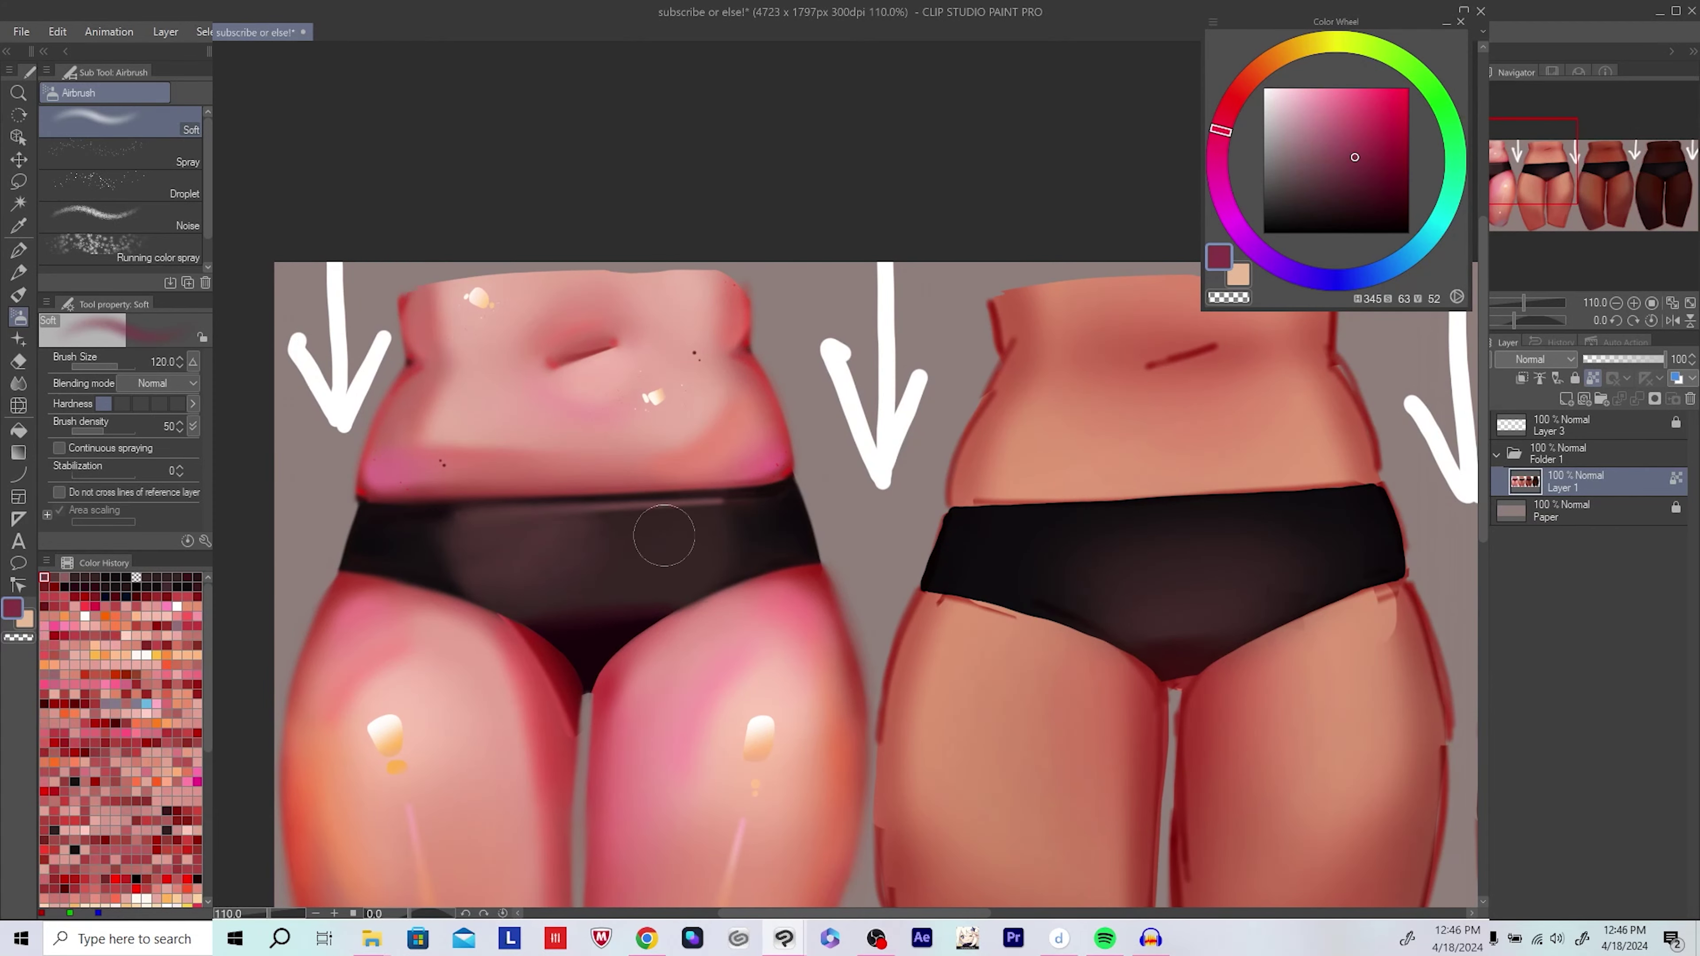
# Step: Soften the glow on the underwear's centre front with sampled dark browns, using the soft airbrush at size 120
pyautogui.keyDown('alt'); pyautogui.click(561, 580); pyautogui.keyUp('alt')
pyautogui.keyDown('alt'); pyautogui.click(618, 577); pyautogui.keyUp('alt')
pyautogui.moveTo(724, 547); pyautogui.dragTo(730, 546)
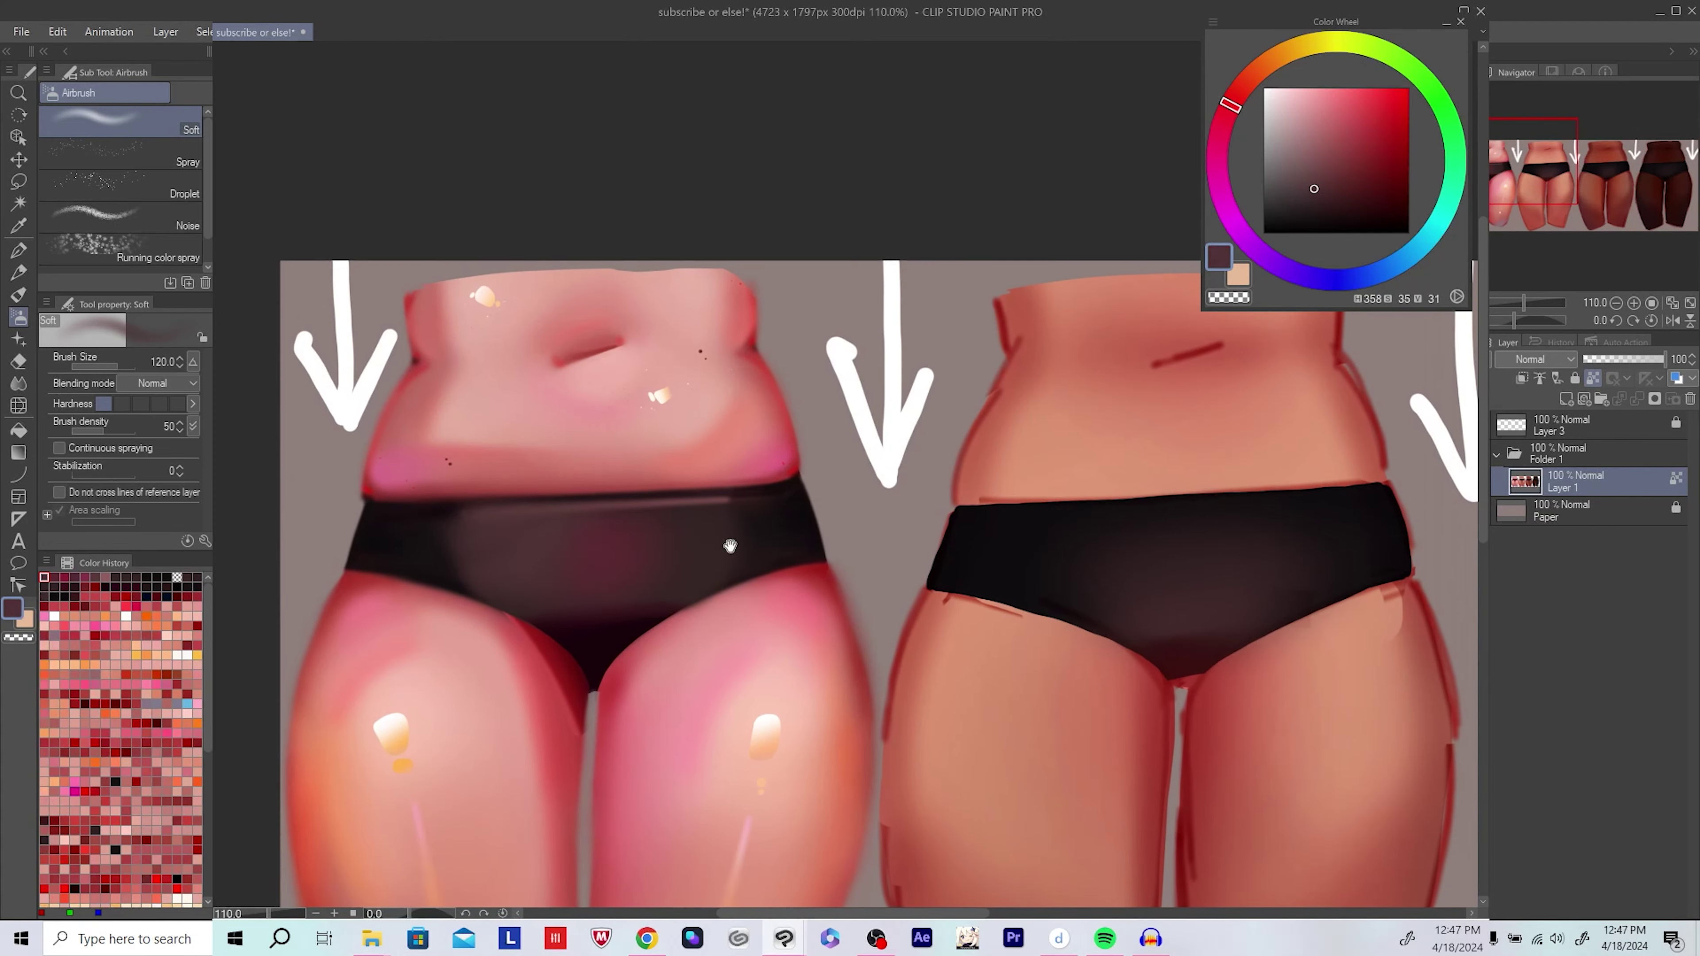
pyautogui.moveTo(865, 493); pyautogui.dragTo(808, 456)
pyautogui.scroll(-4, 808, 494)
pyautogui.scroll(3, 662, 512)
pyautogui.keyDown('alt'); pyautogui.click(663, 512); pyautogui.keyUp('alt')
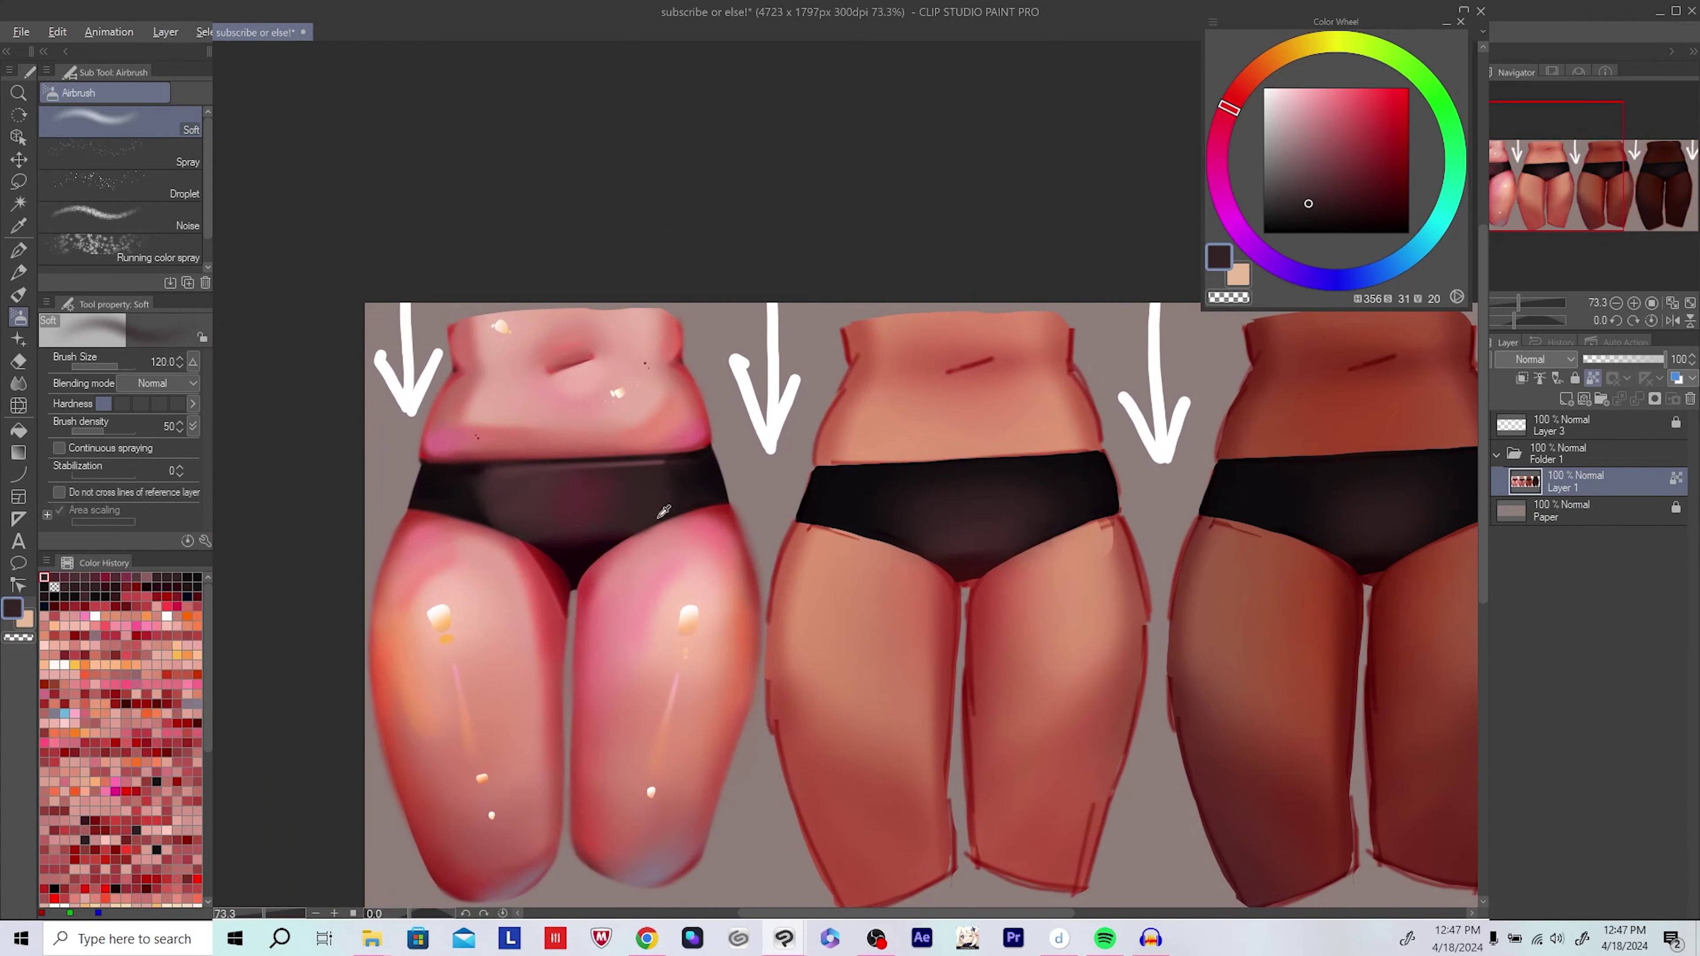
pyautogui.moveTo(663, 512); pyautogui.dragTo(747, 562)
# Step: Deepen the shading toward the underwear's sides with sampled near-blacks, using the soft airbrush at size 50
pyautogui.scroll(4, 884, 510)
pyautogui.keyDown('alt'); pyautogui.click(773, 546); pyautogui.keyUp('alt')
pyautogui.keyDown('alt'); pyautogui.click(748, 562); pyautogui.keyUp('alt')
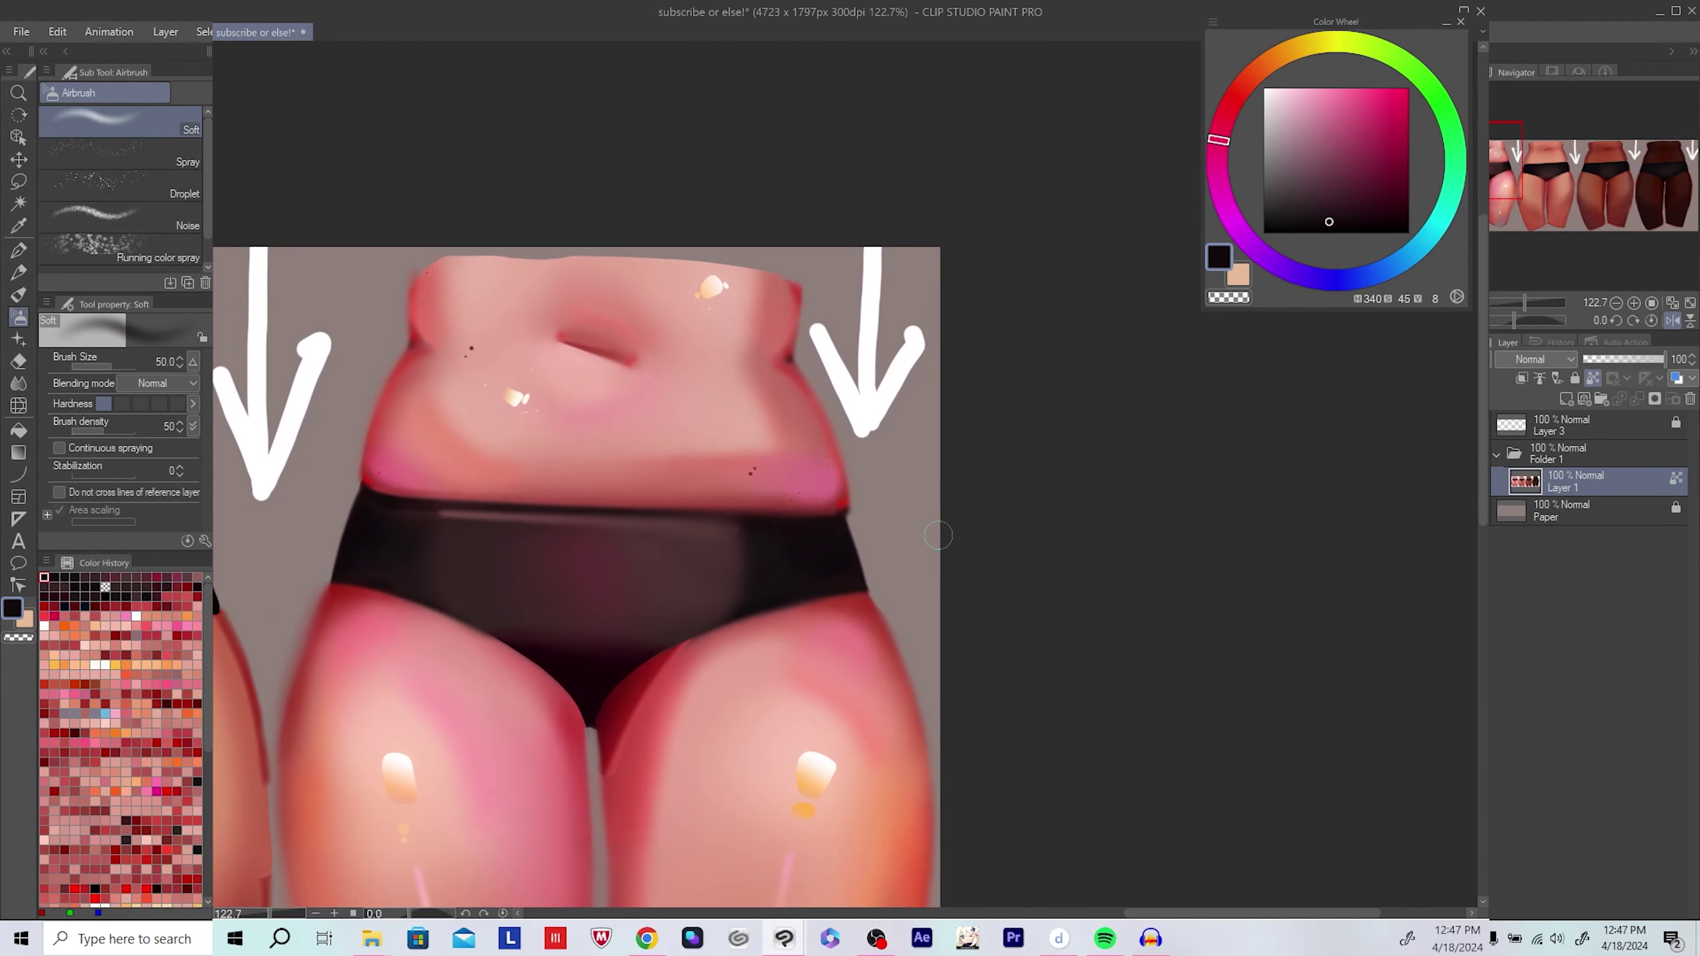
pyautogui.keyDown('alt'); pyautogui.click(804, 539); pyautogui.keyUp('alt')
pyautogui.scroll(-3, 1016, 539)
pyautogui.scroll(-2, 723, 460)
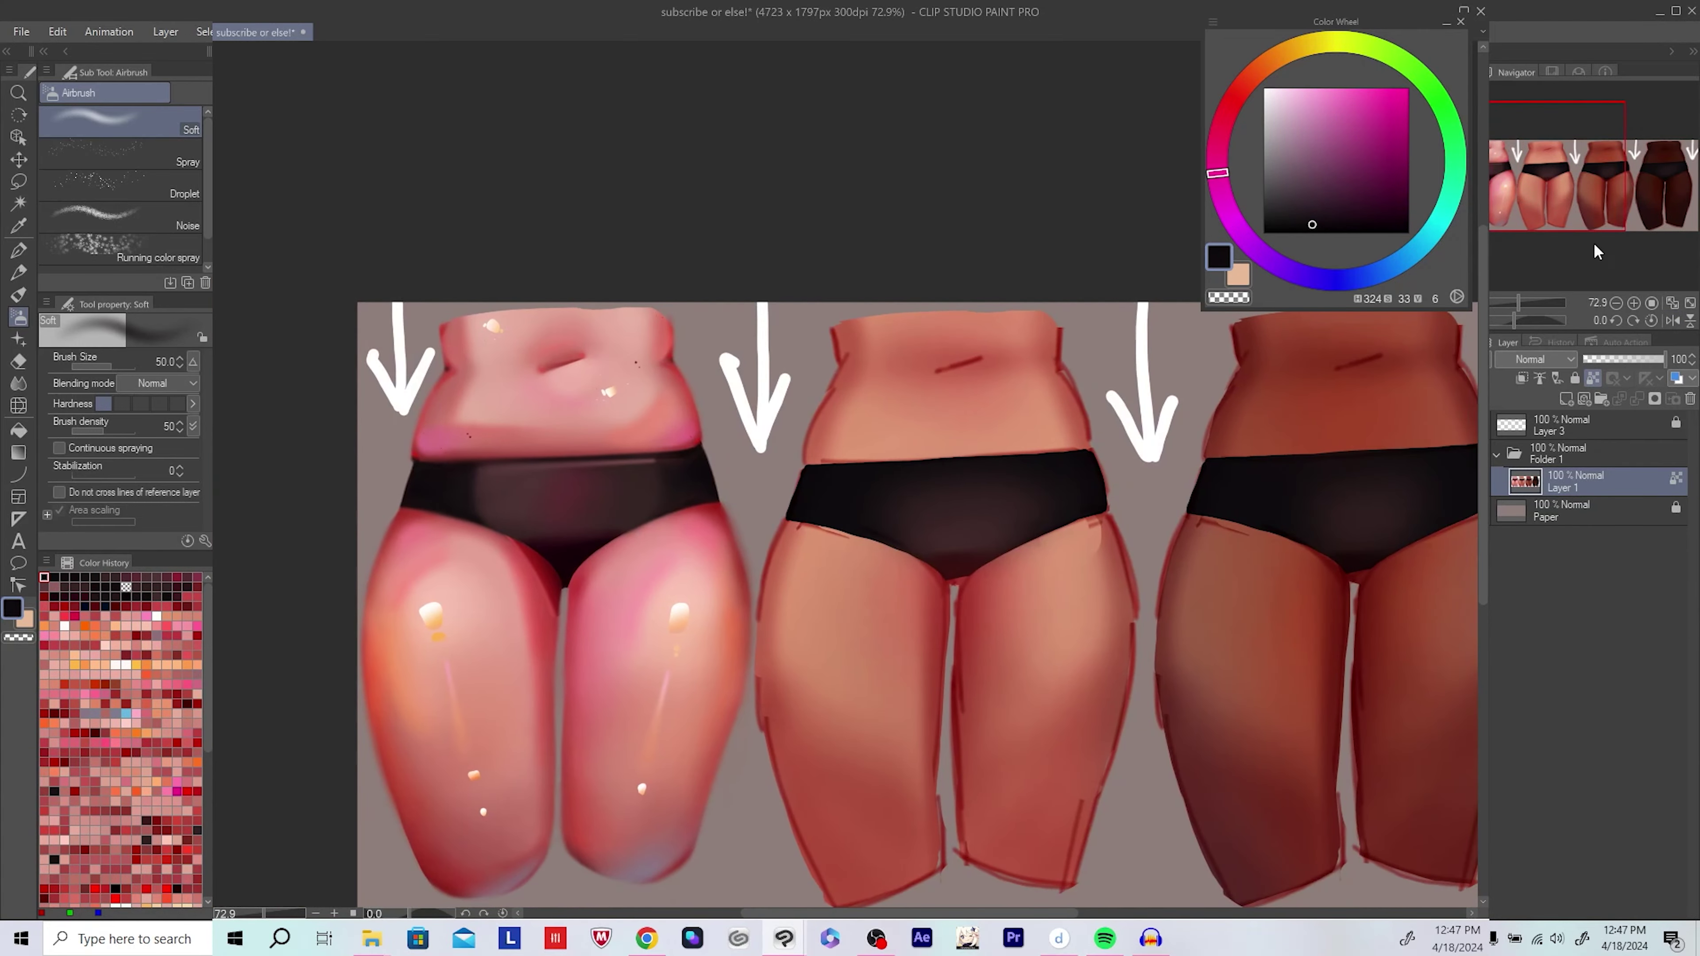
# Step: Add a layer clipped to the figure layer and touch up the underwear's outer side edge with a sampled red at airbrush size 15
pyautogui.click(1567, 400)
pyautogui.scroll(4, 728, 684)
pyautogui.moveTo(728, 684); pyautogui.dragTo(760, 724)
pyautogui.keyDown('alt'); pyautogui.click(362, 562); pyautogui.keyUp('alt')
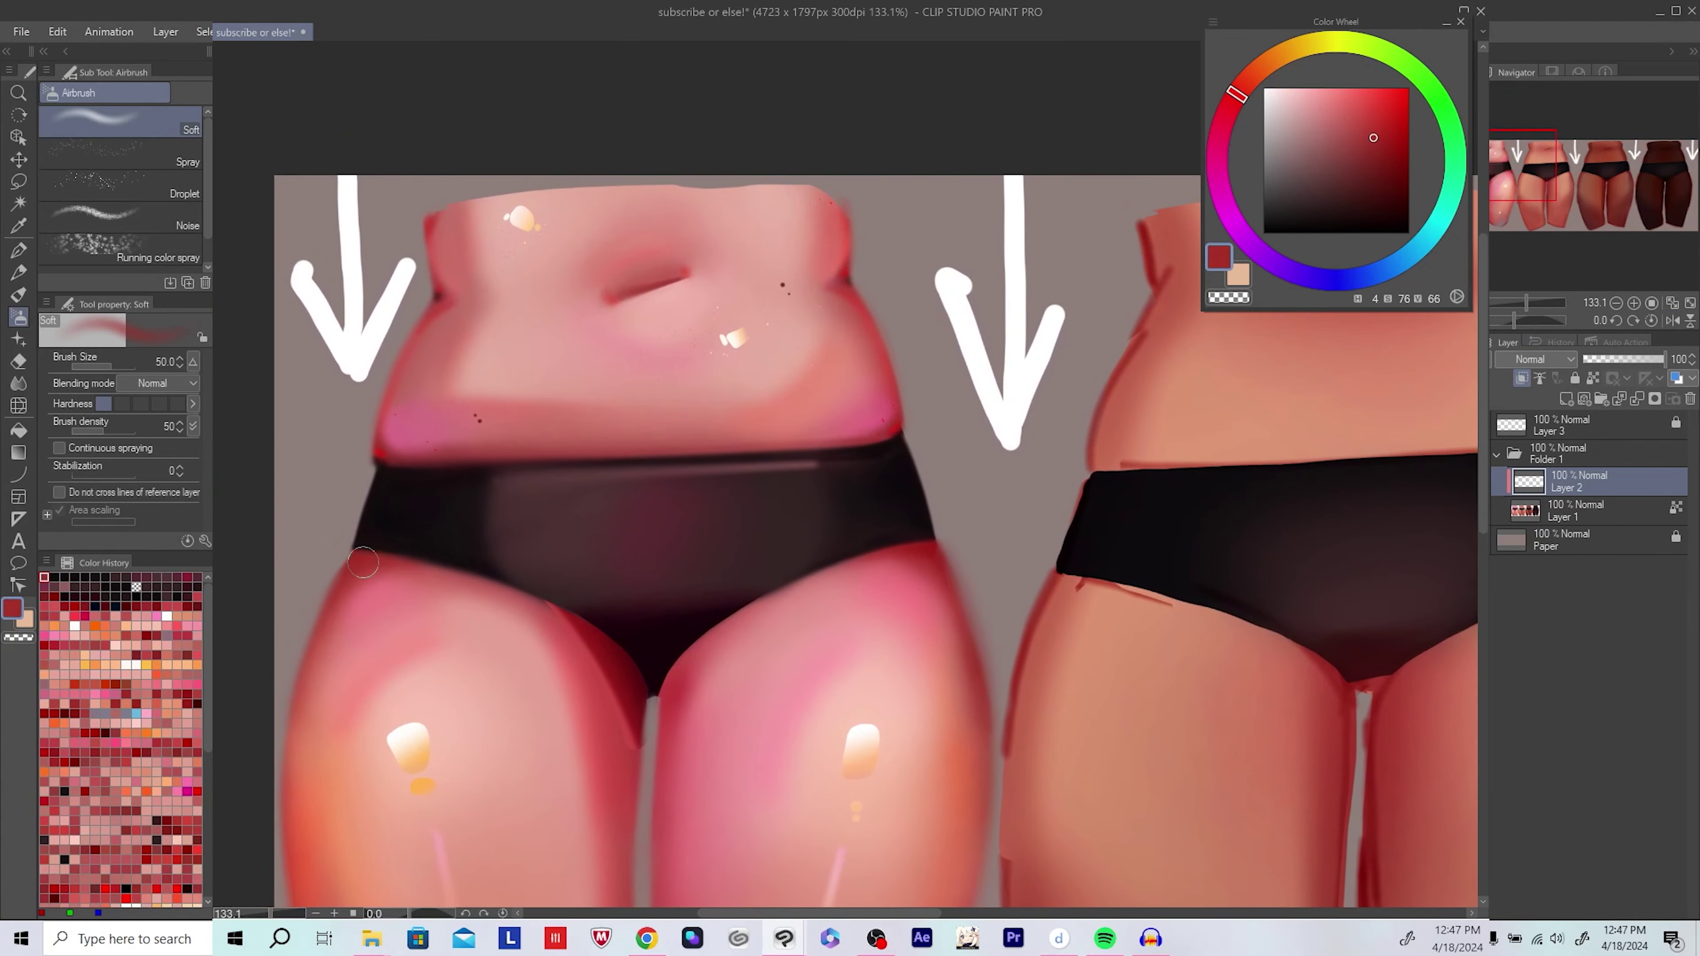
pyautogui.moveTo(358, 560); pyautogui.dragTo(311, 544)
pyautogui.scroll(-5, 311, 544)
pyautogui.moveTo(1282, 520); pyautogui.dragTo(802, 480)
pyautogui.scroll(5, 411, 470)
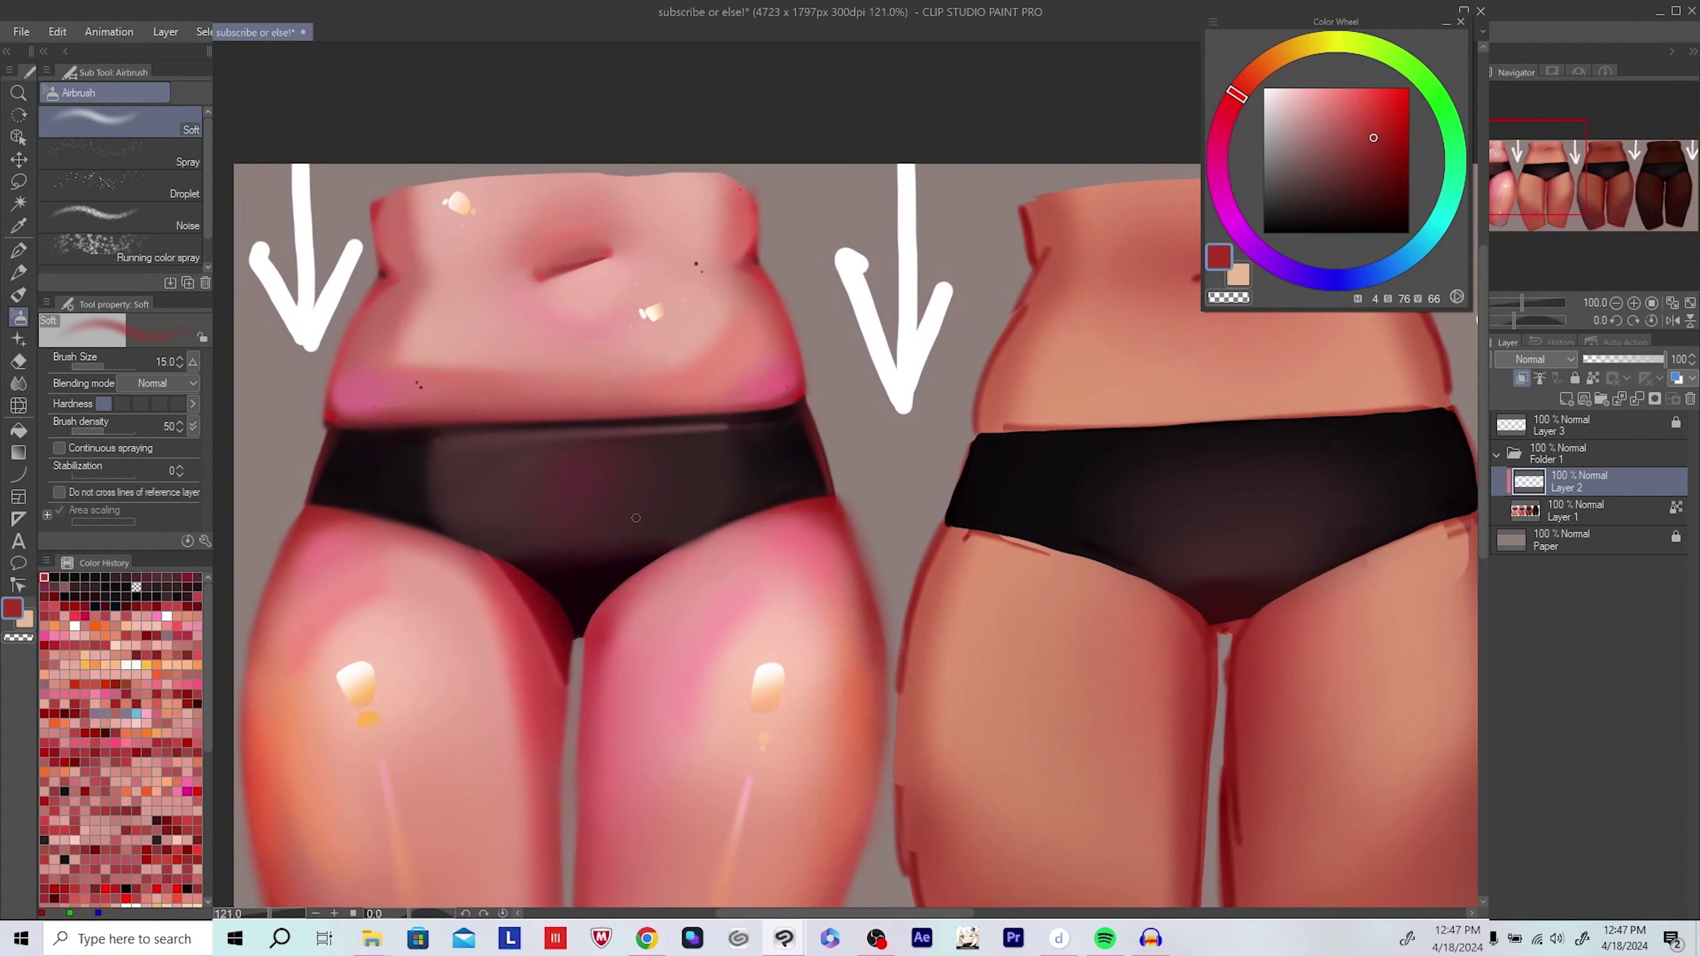
# Step: Paint thin rim highlights along the underwear's side edges in a sampled pink at airbrush size 15, trying the layer at 61% opacity
pyautogui.keyDown('alt'); pyautogui.click(410, 470); pyautogui.keyUp('alt')
pyautogui.moveTo(272, 487); pyautogui.dragTo(228, 402)
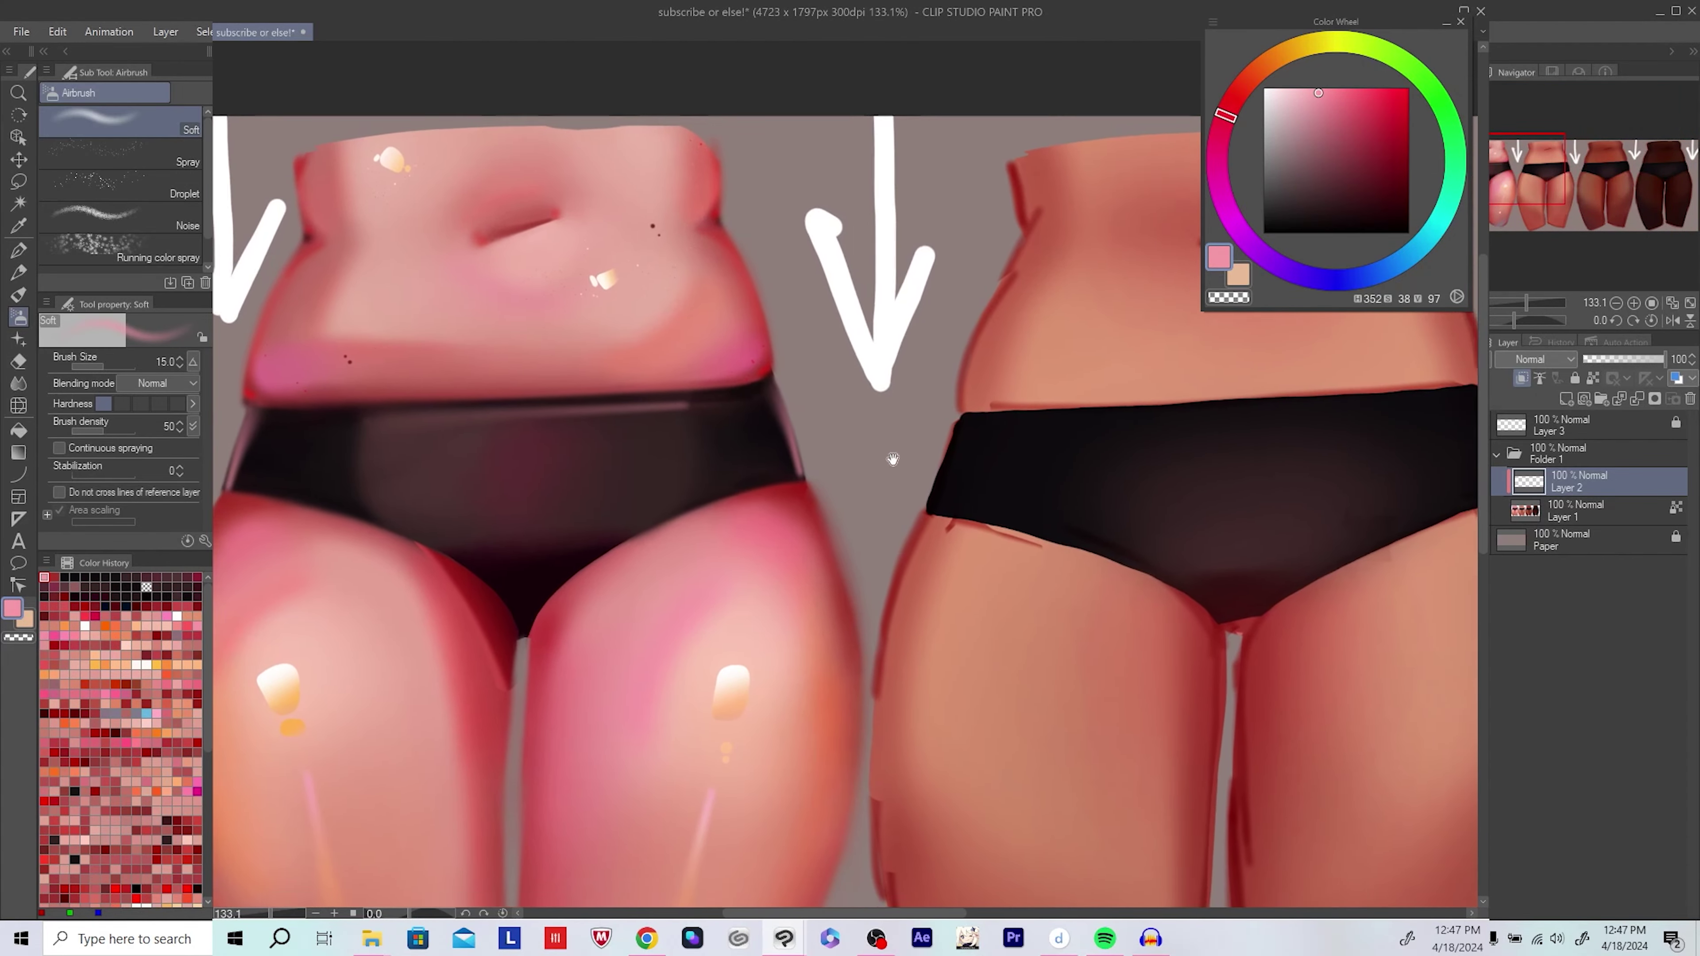
pyautogui.scroll(-4, 884, 456)
pyautogui.scroll(-2, 803, 463)
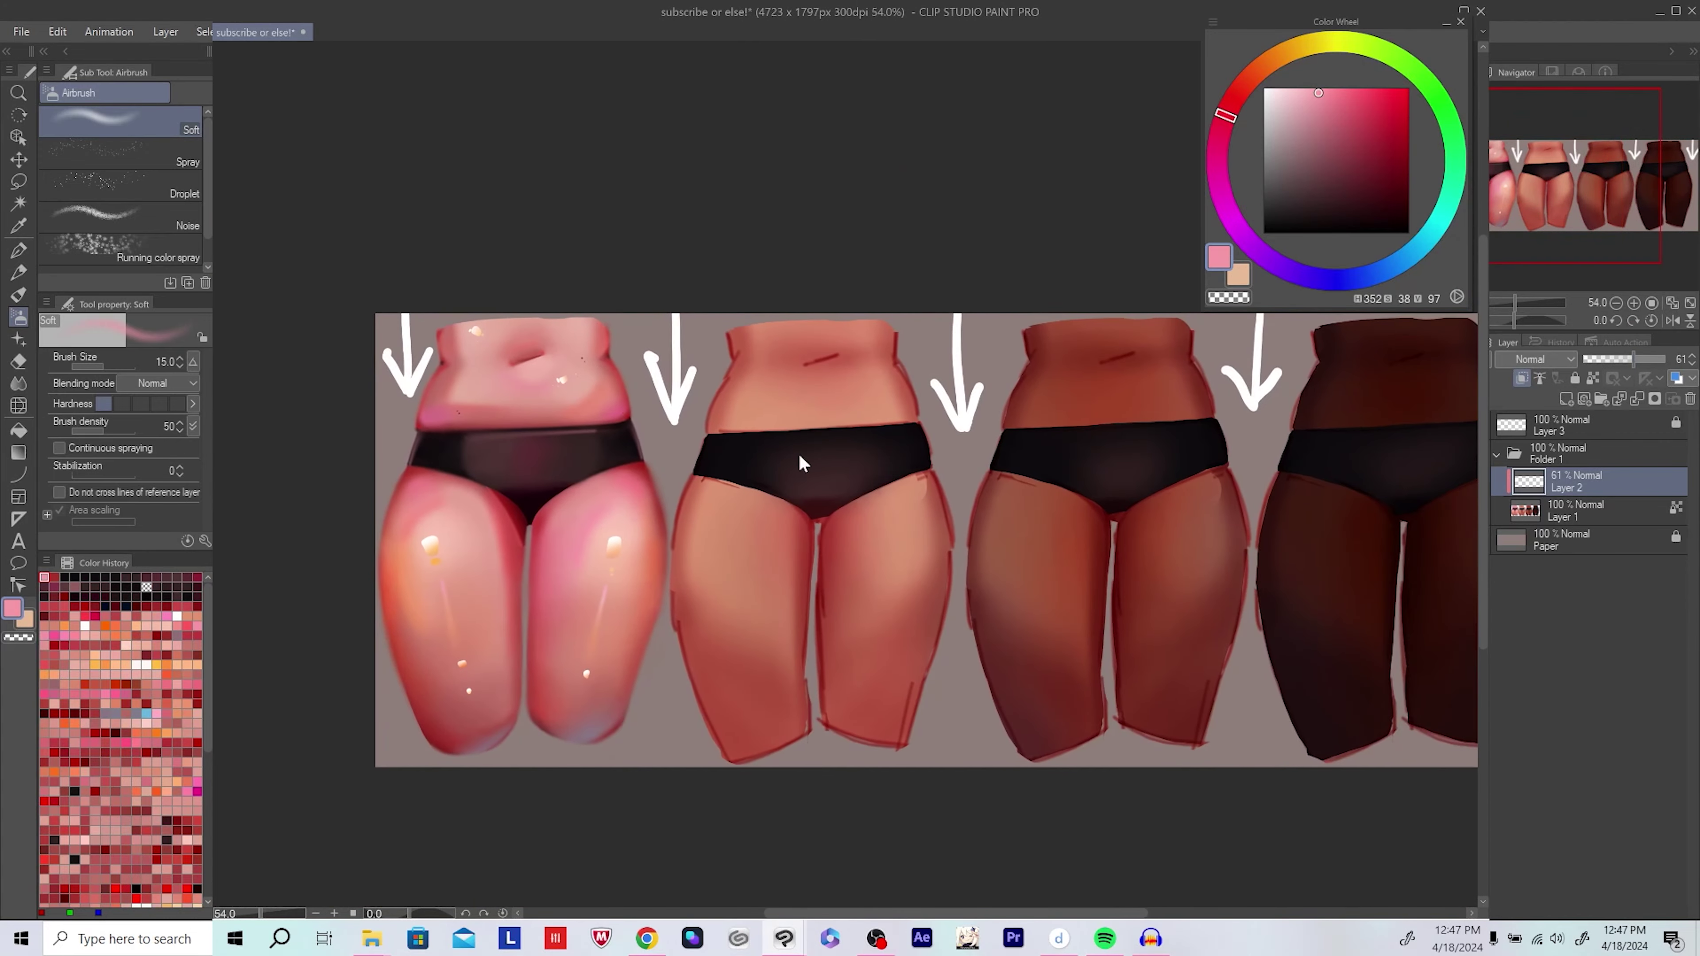
pyautogui.hotkey('ctrl', 'z')
# Step: Paint a solid pure-black patch on each hip side of the underwear with the G-pen at size 70
pyautogui.scroll(6, 711, 452)
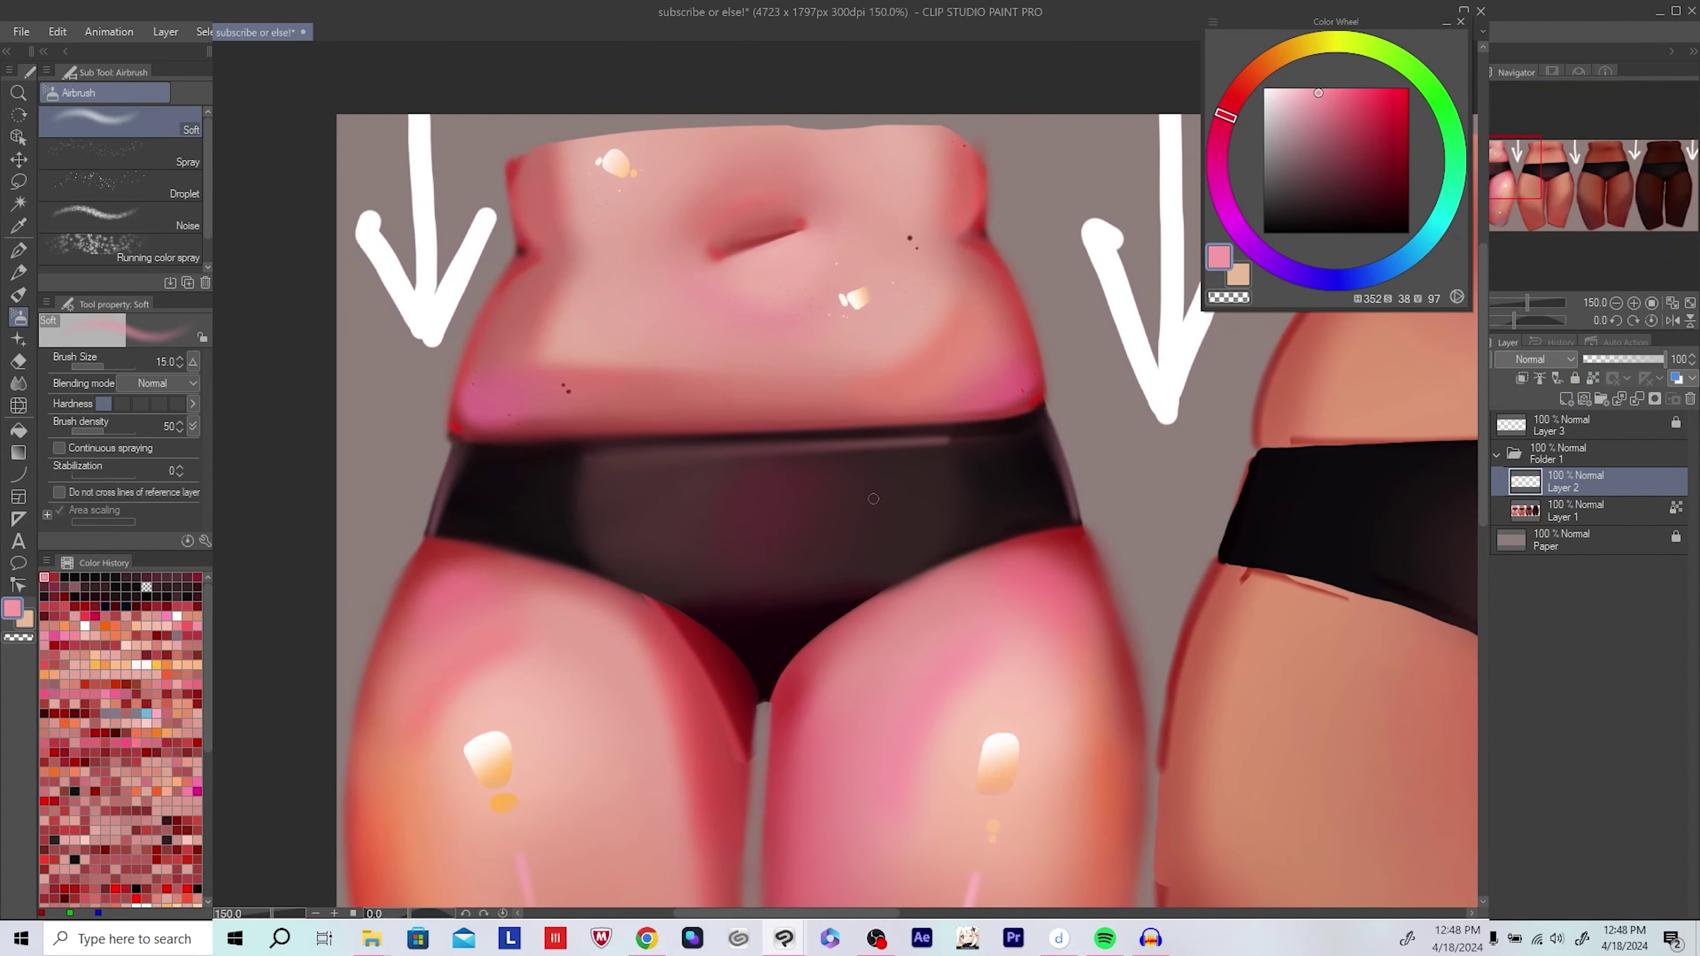
pyautogui.moveTo(1316, 154); pyautogui.dragTo(1409, 232)
pyautogui.scroll(2, 607, 474)
pyautogui.press('p')
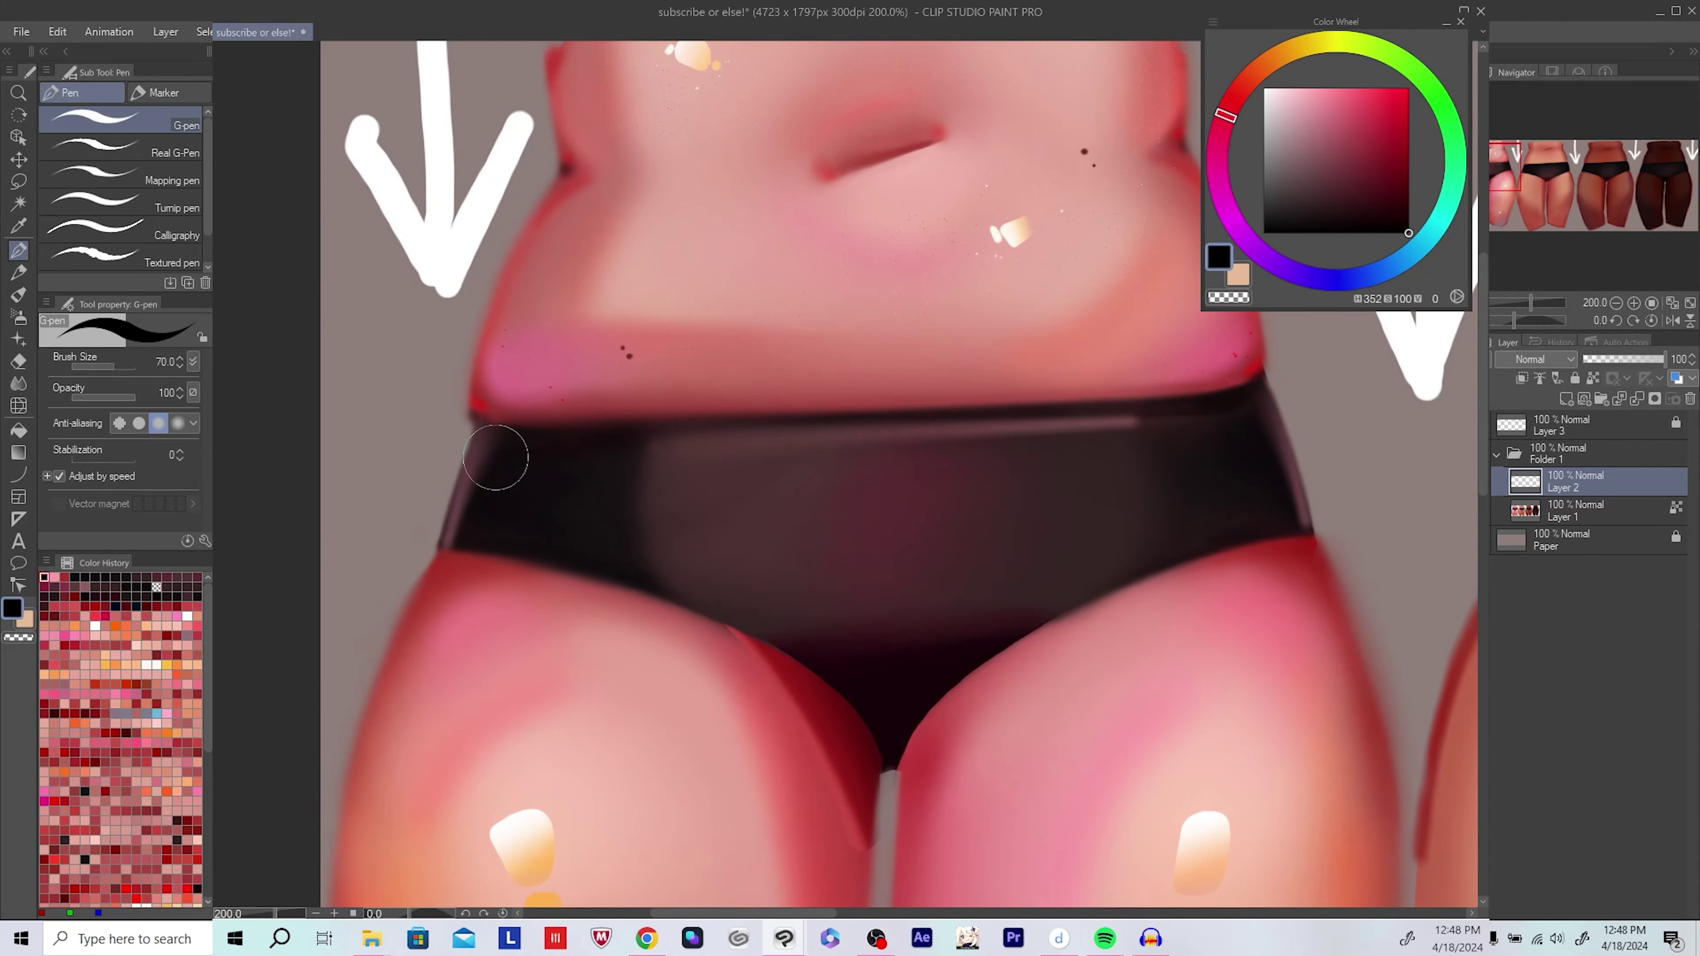
pyautogui.press('h')
pyautogui.moveTo(469, 553); pyautogui.dragTo(505, 451)
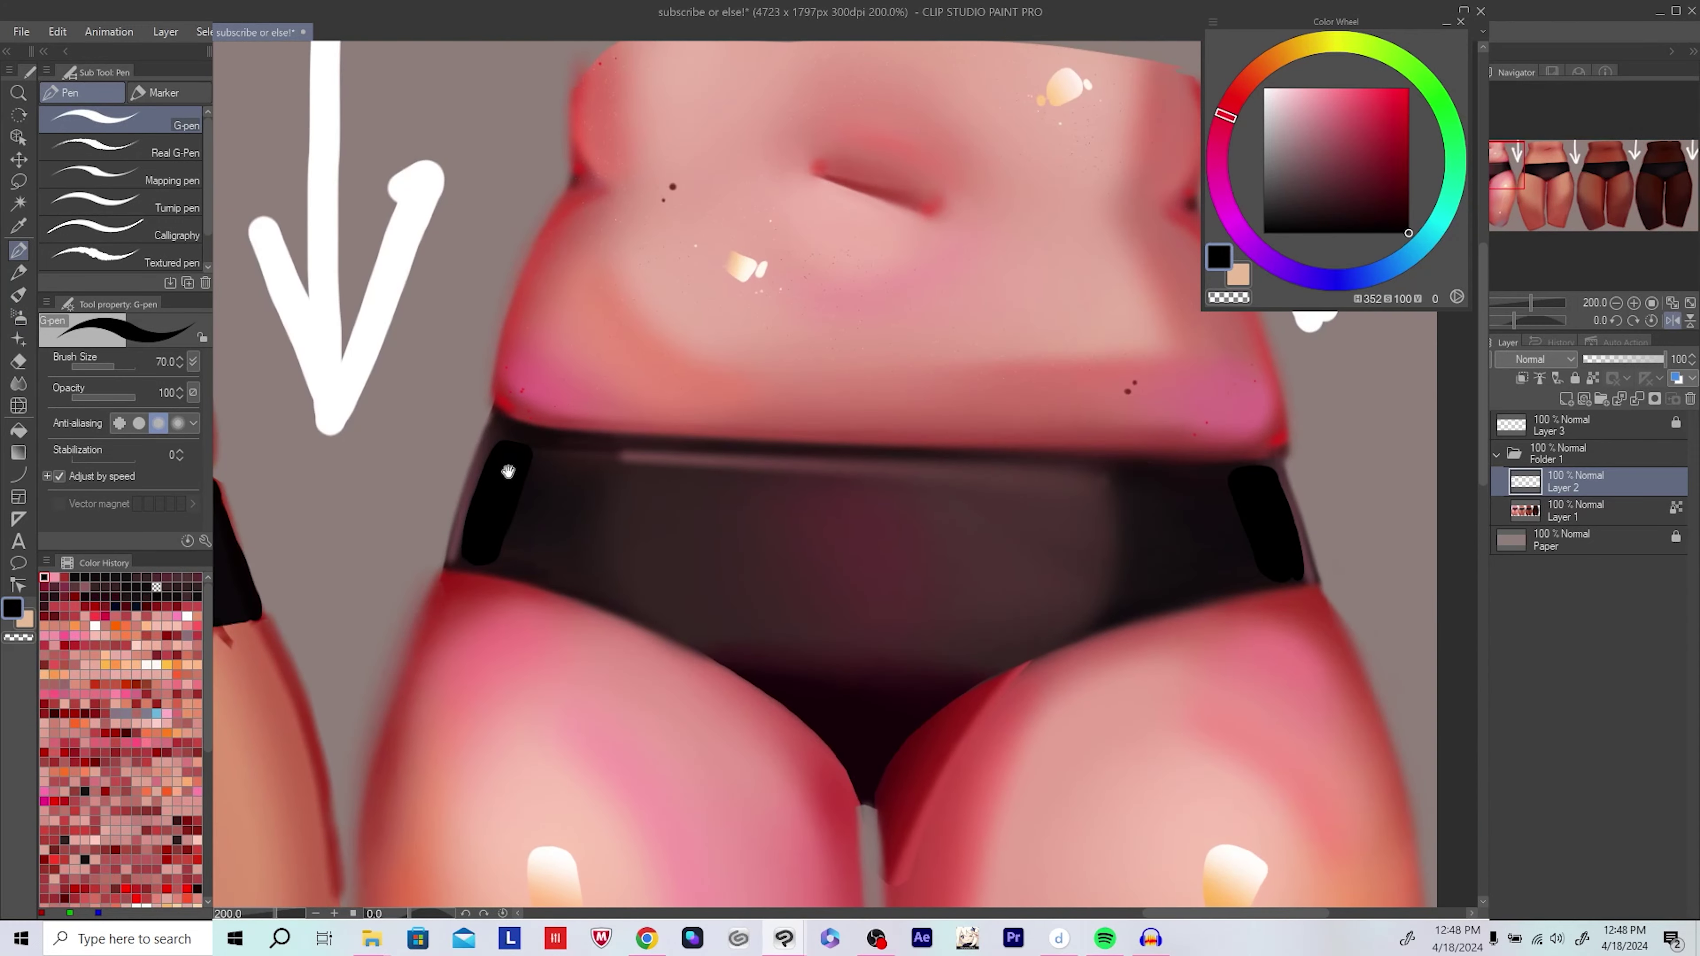
pyautogui.press('h')
# Step: Merge the layer with the black patches into the figure layer and save the illustration
pyautogui.scroll(-4, 992, 496)
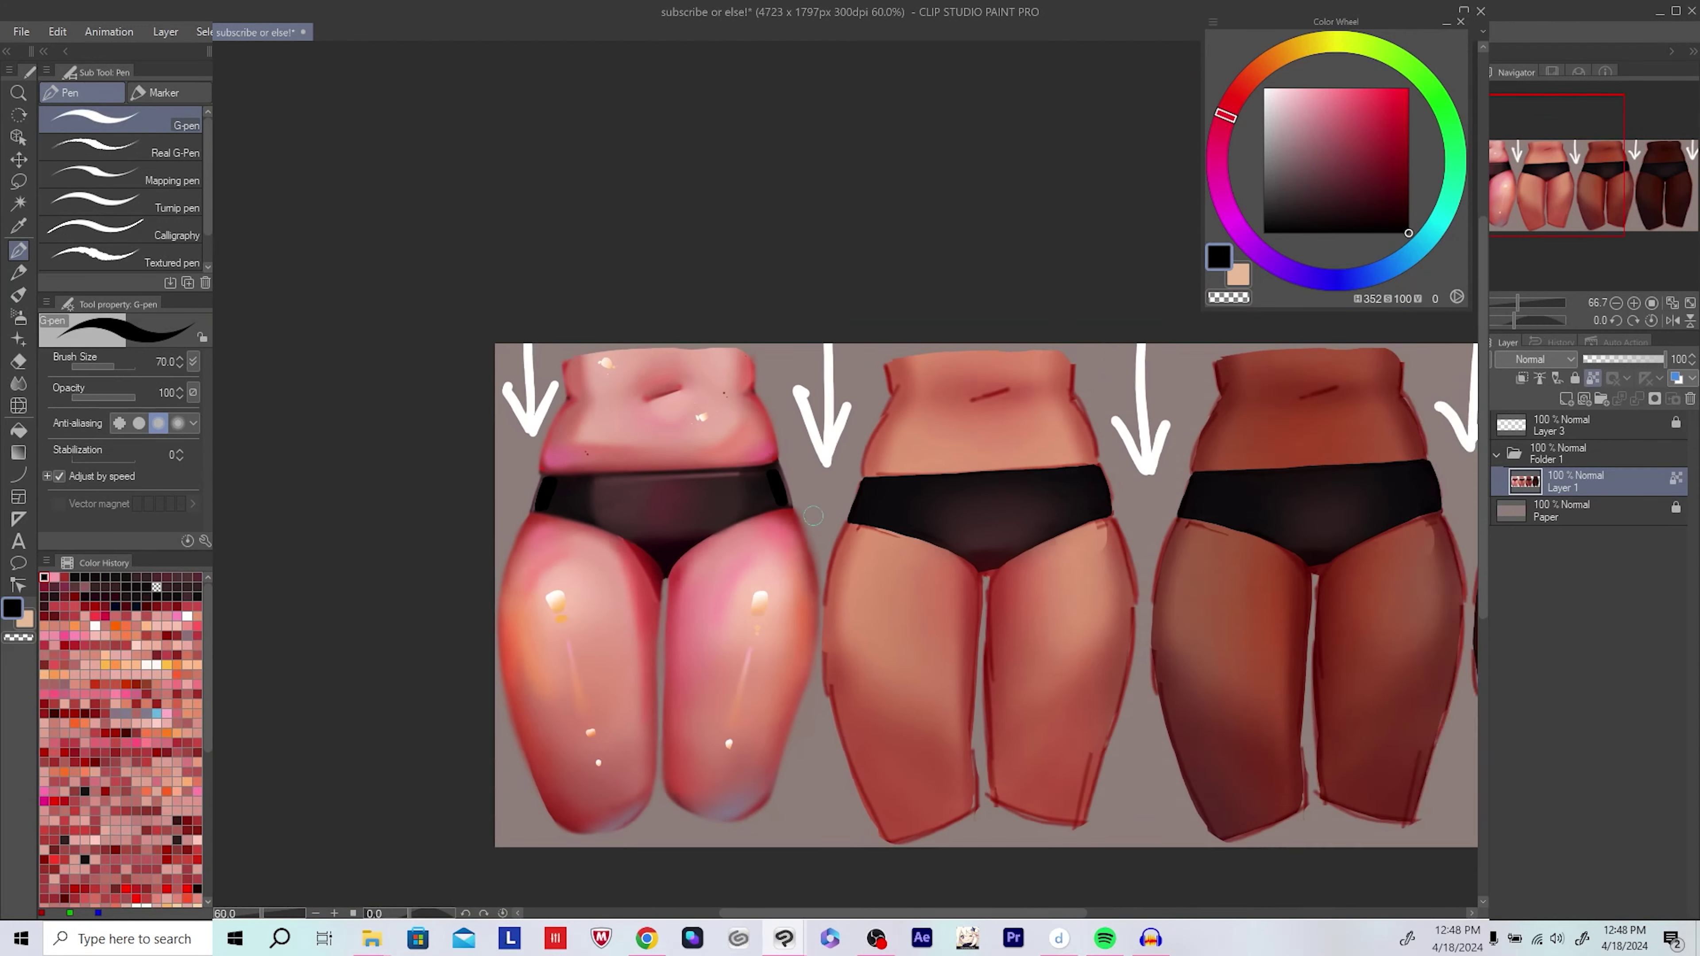
pyautogui.hotkey('ctrl', 'e')
pyautogui.hotkey('ctrl', 's')
pyautogui.moveTo(561, 527); pyautogui.dragTo(595, 524)
# Step: Draw a small magenta heart on the underwear's centre front with the size 70 G-pen on a new clipped layer
pyautogui.hotkey('ctrl', 'shift', 'n')
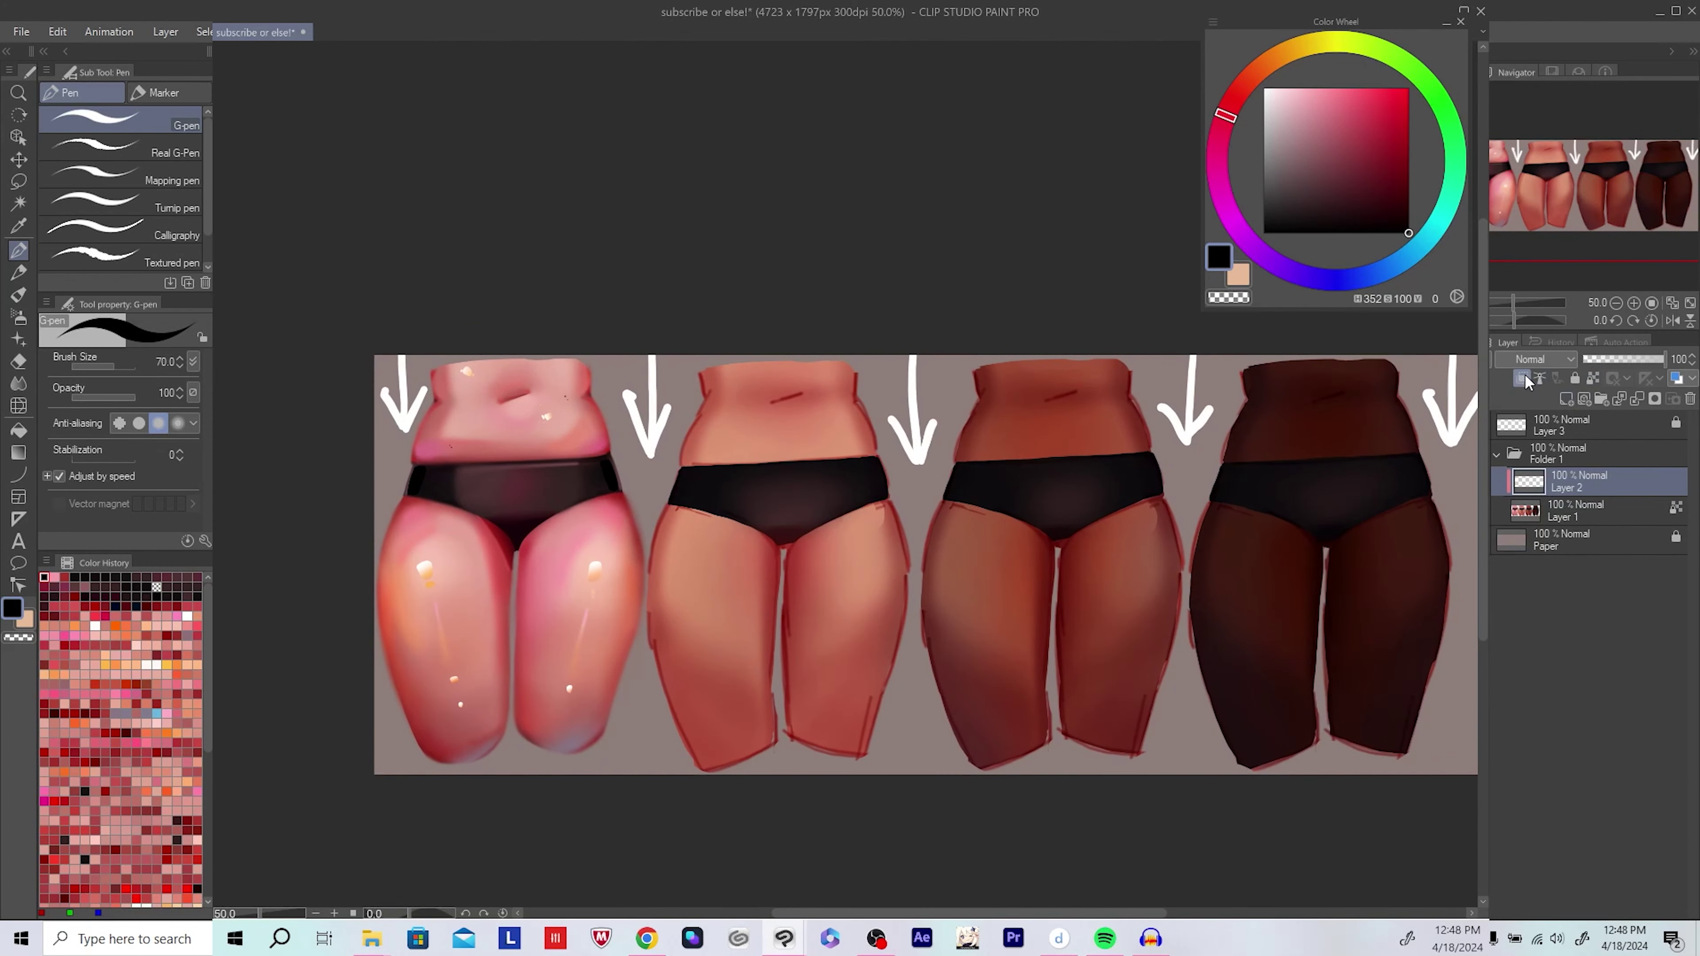
pyautogui.scroll(2, 765, 713)
pyautogui.scroll(4, 765, 713)
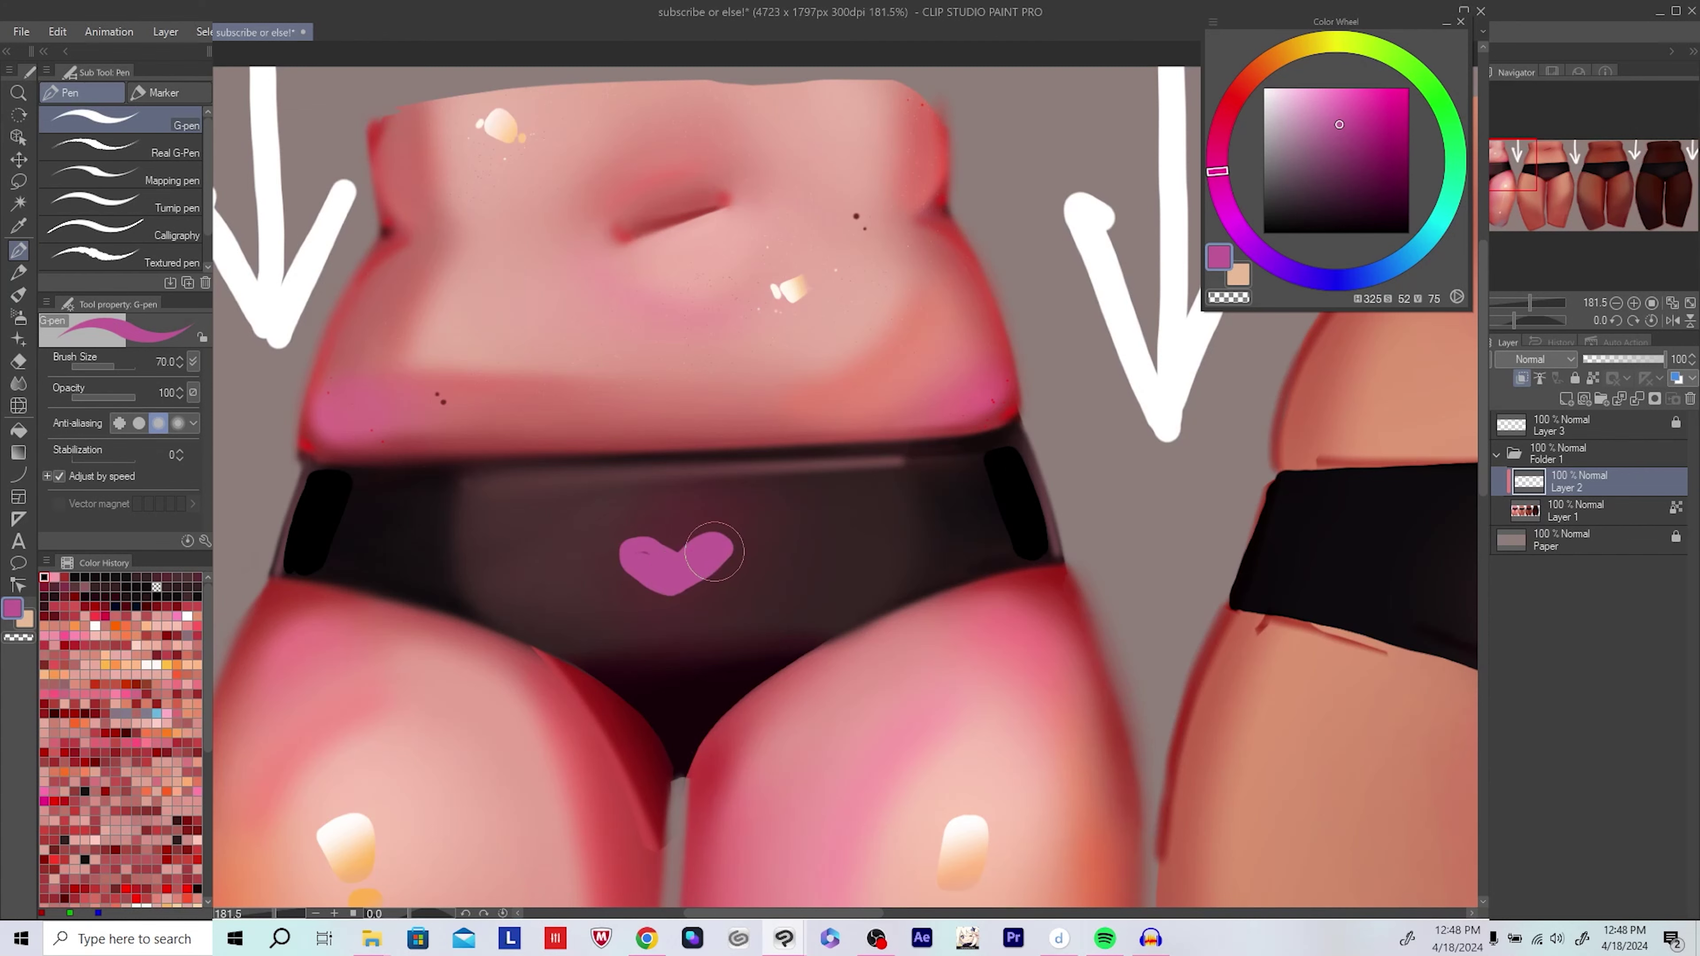
pyautogui.hotkey('ctrl', 'z')
pyautogui.moveTo(681, 569); pyautogui.dragTo(641, 551)
pyautogui.press('h')
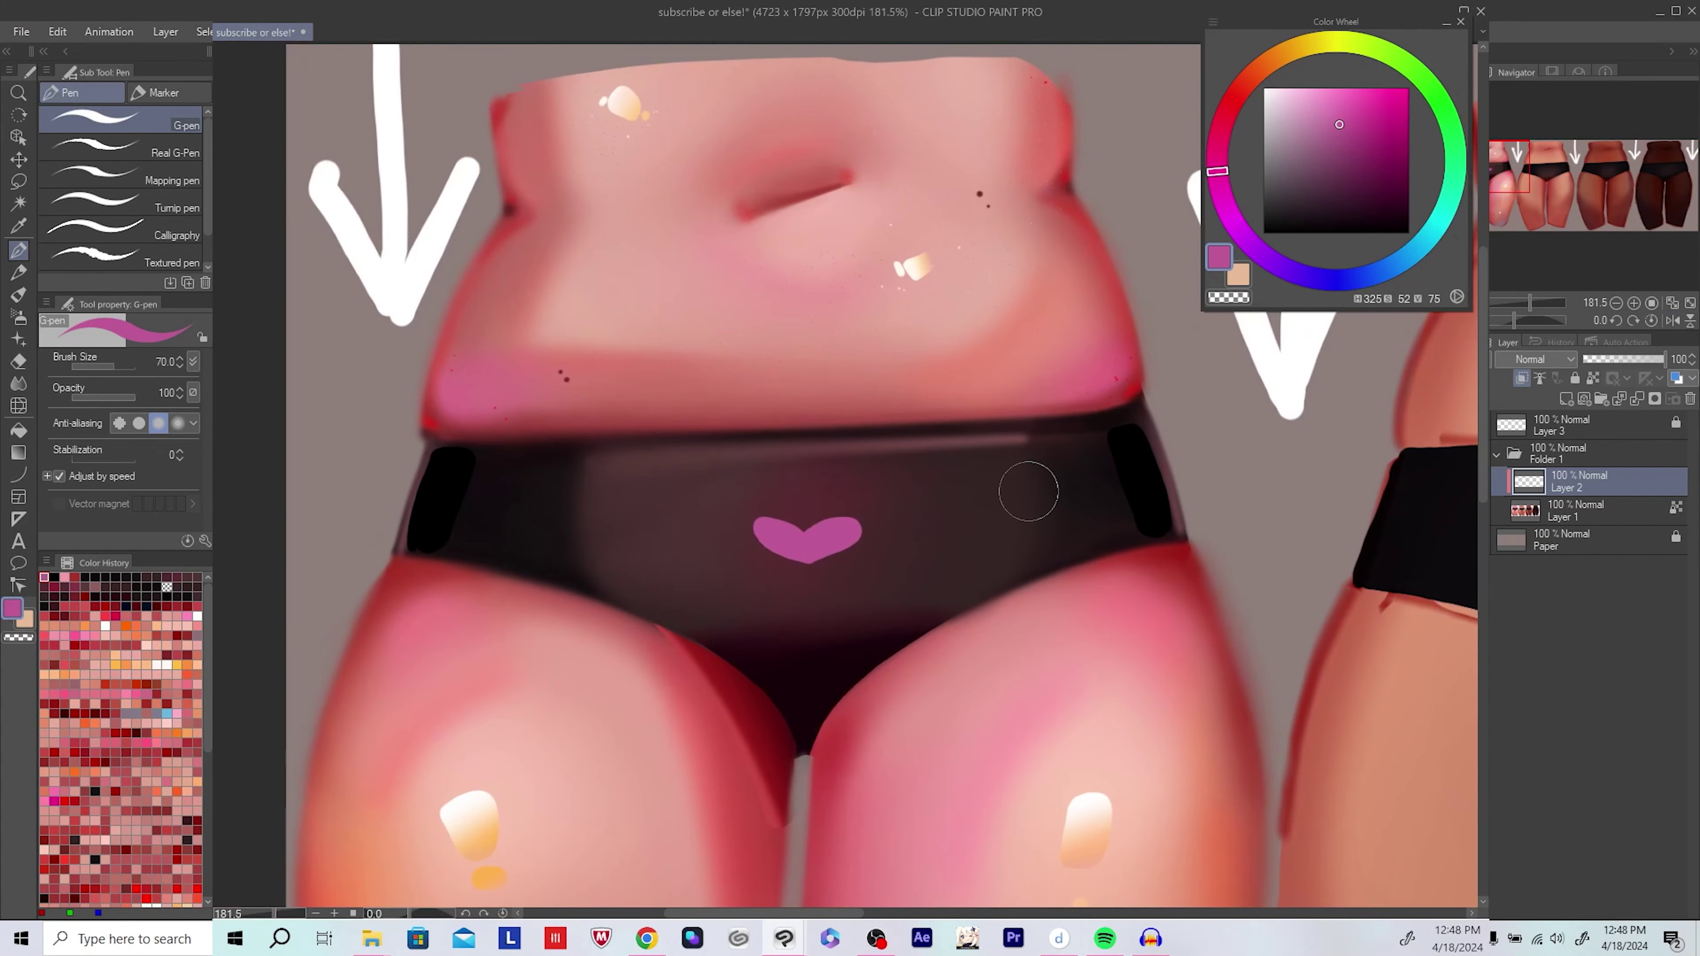
pyautogui.moveTo(977, 508); pyautogui.dragTo(1024, 504)
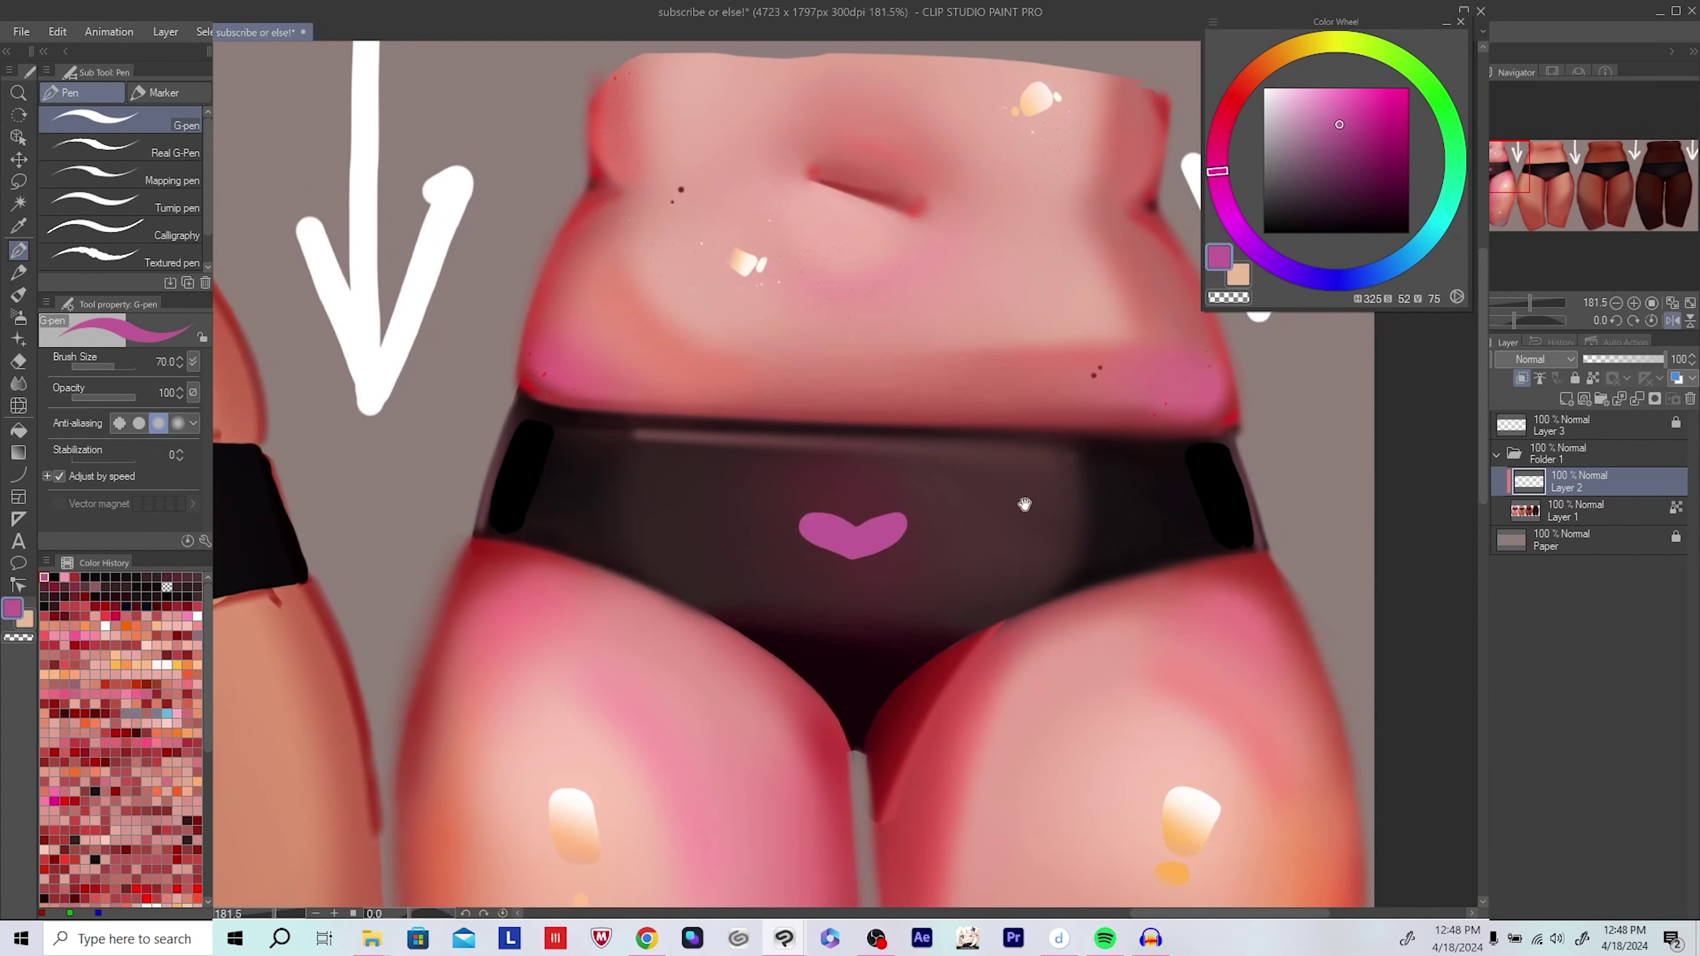
# Step: Reshape the heart's lobes and trim its top outline with the G-pen in transparent colour, checking it in a mirrored view
pyautogui.press('h')
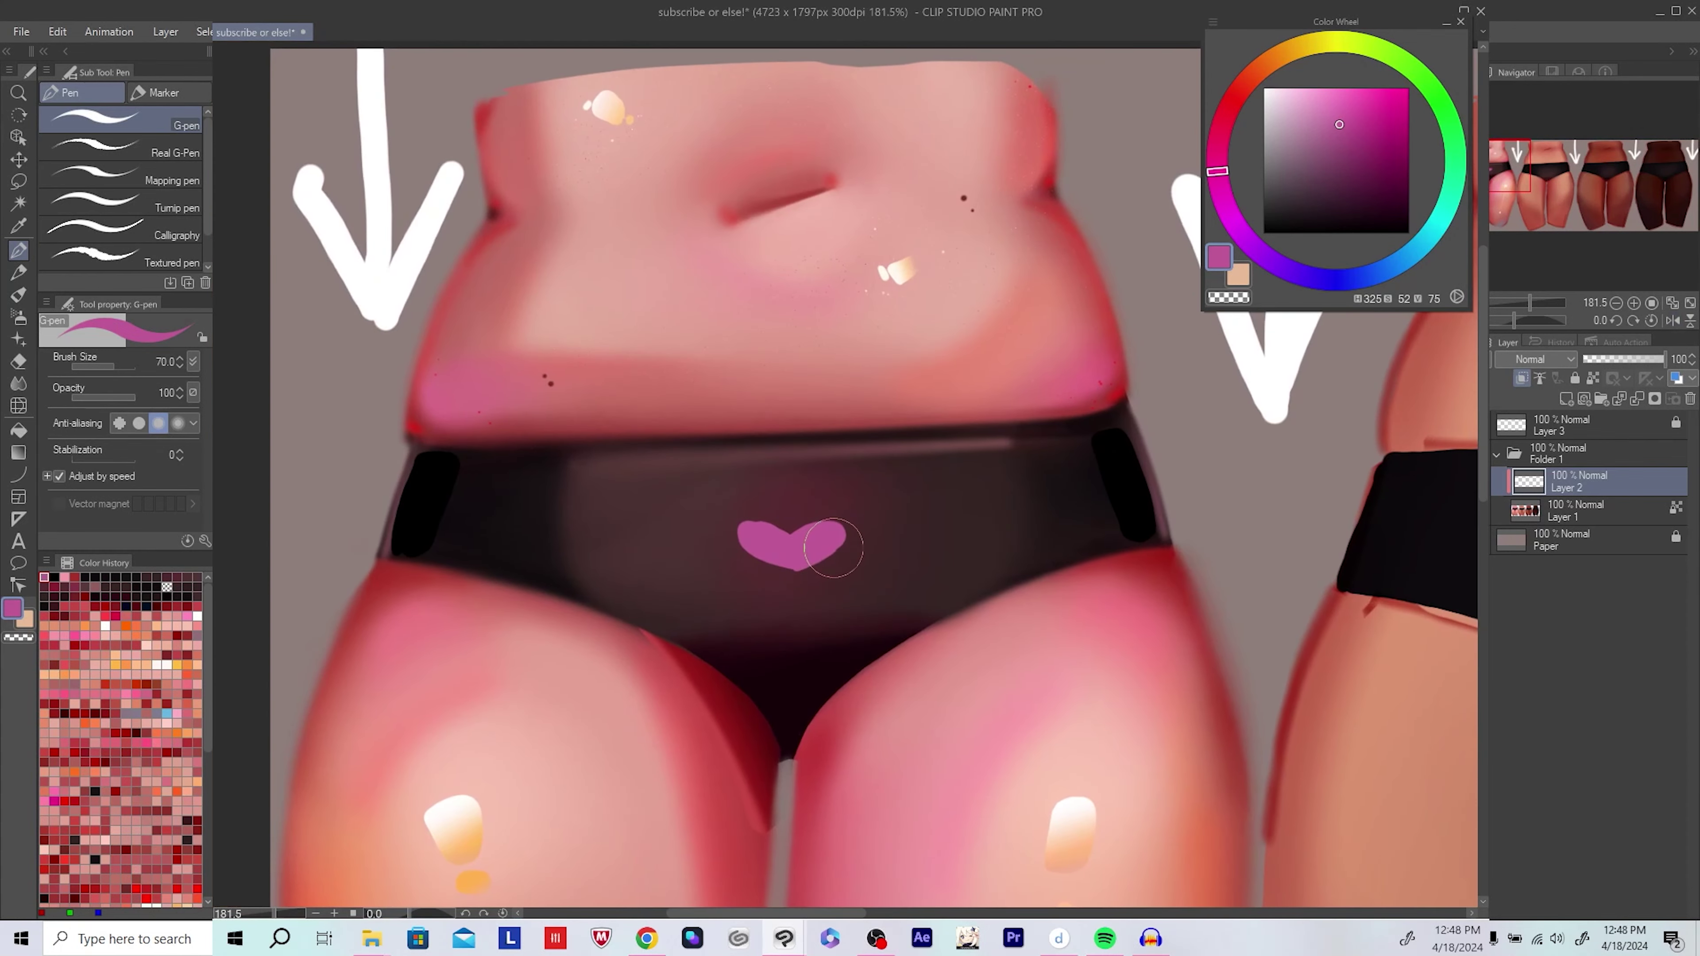
pyautogui.press('h')
pyautogui.press('h')
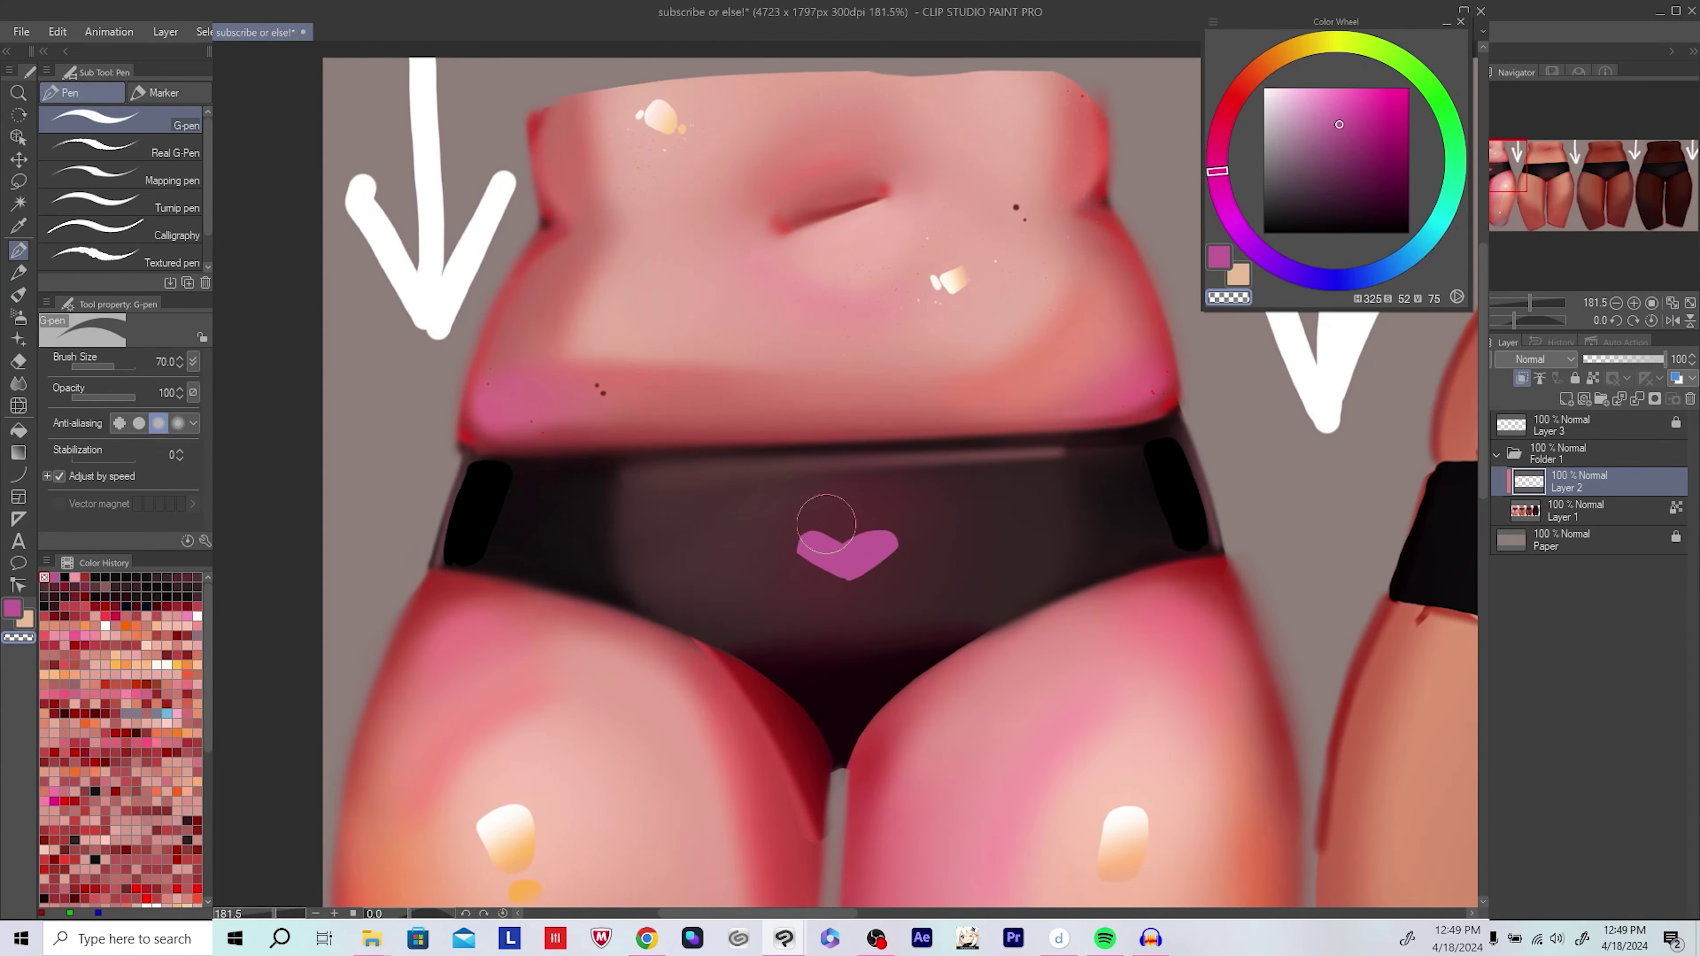
pyautogui.press('h')
pyautogui.press('h')
pyautogui.scroll(-5, 877, 548)
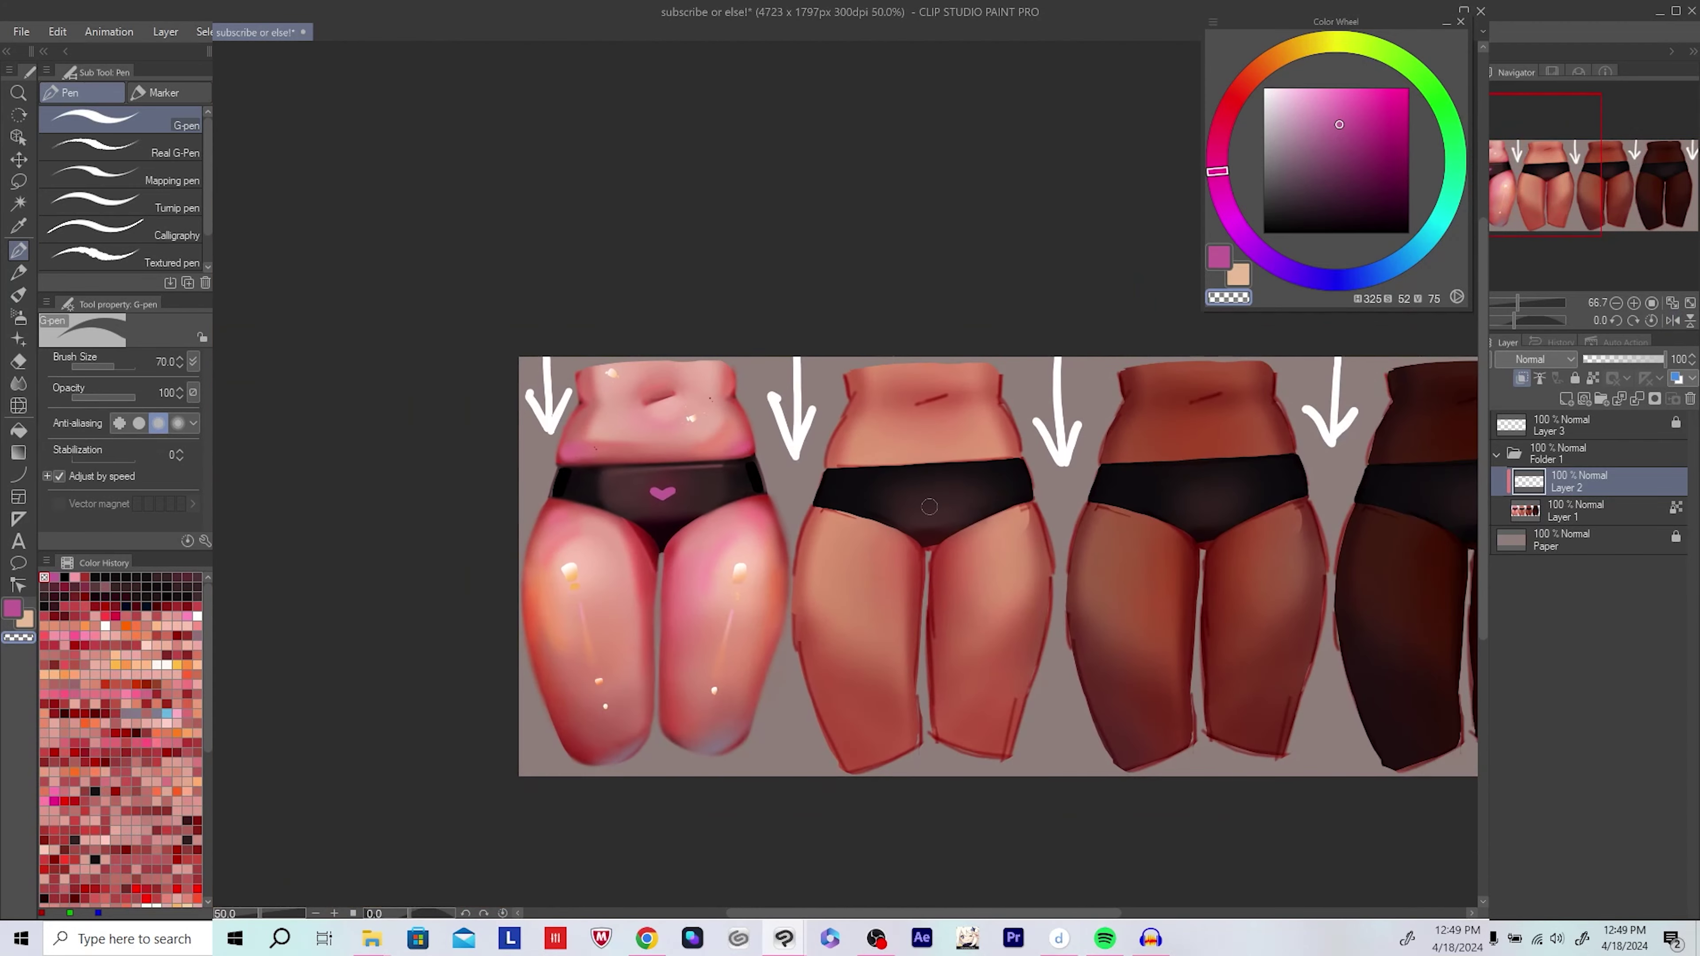
# Step: Adjust the heart's position with Move layer and save the illustration
pyautogui.click(19, 159)
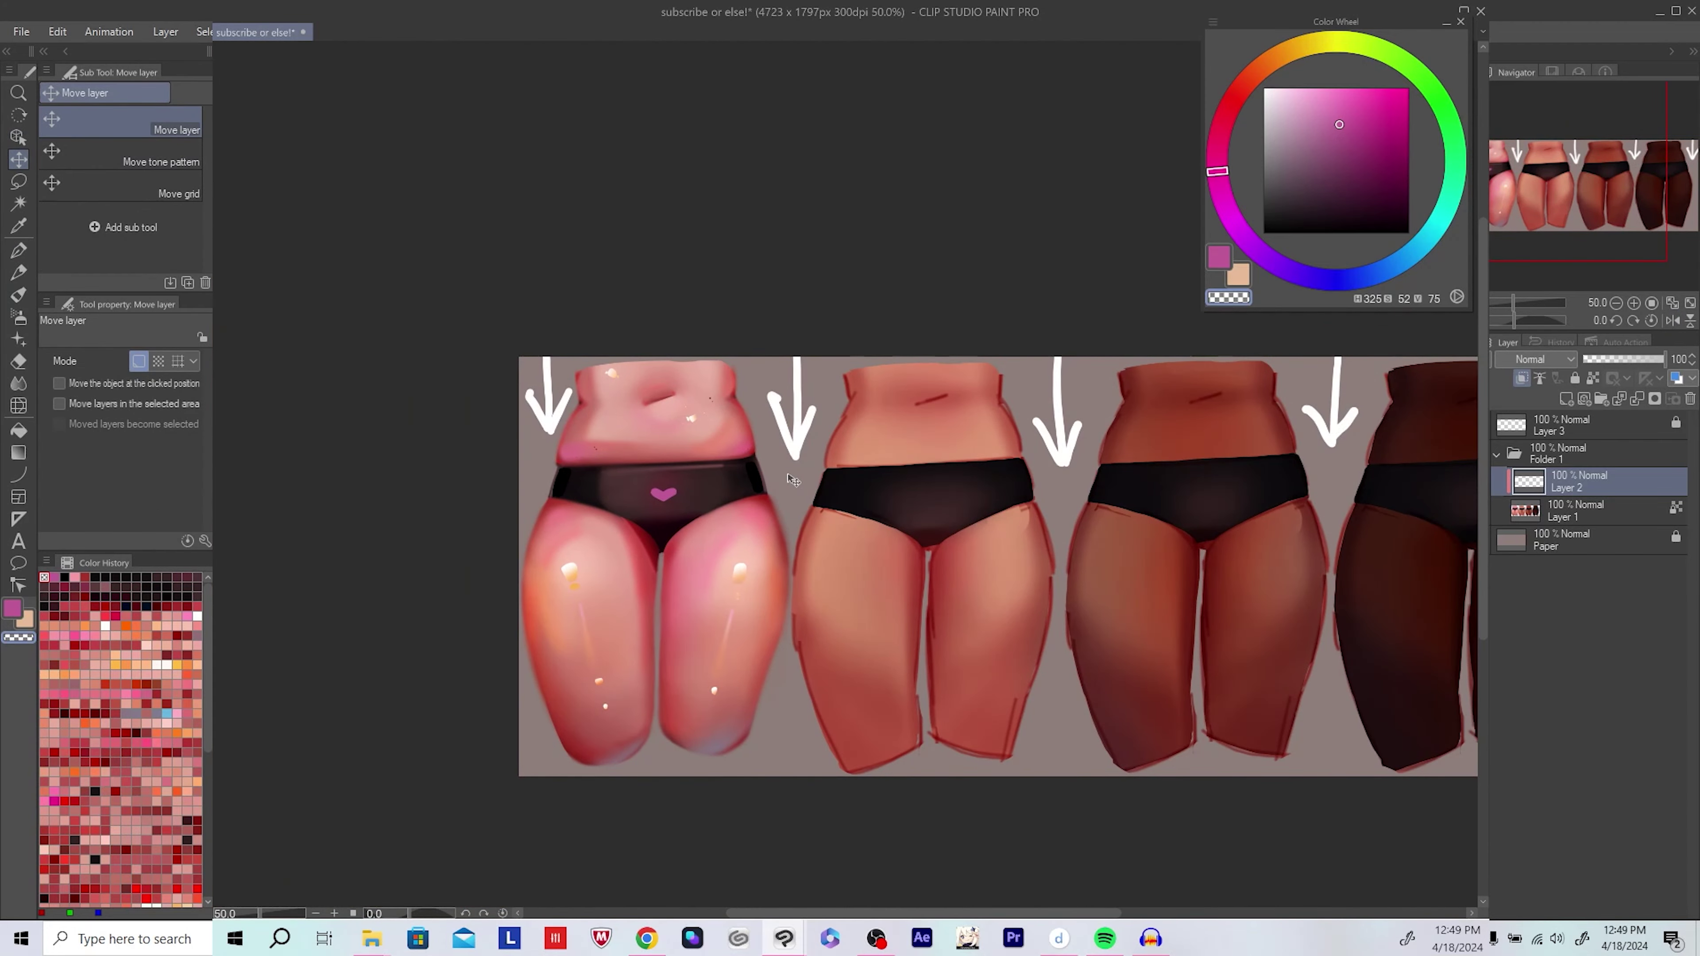
pyautogui.scroll(-1, 793, 480)
pyautogui.press('e')
pyautogui.hotkey('ctrl', 's')
pyautogui.scroll(4, 688, 435)
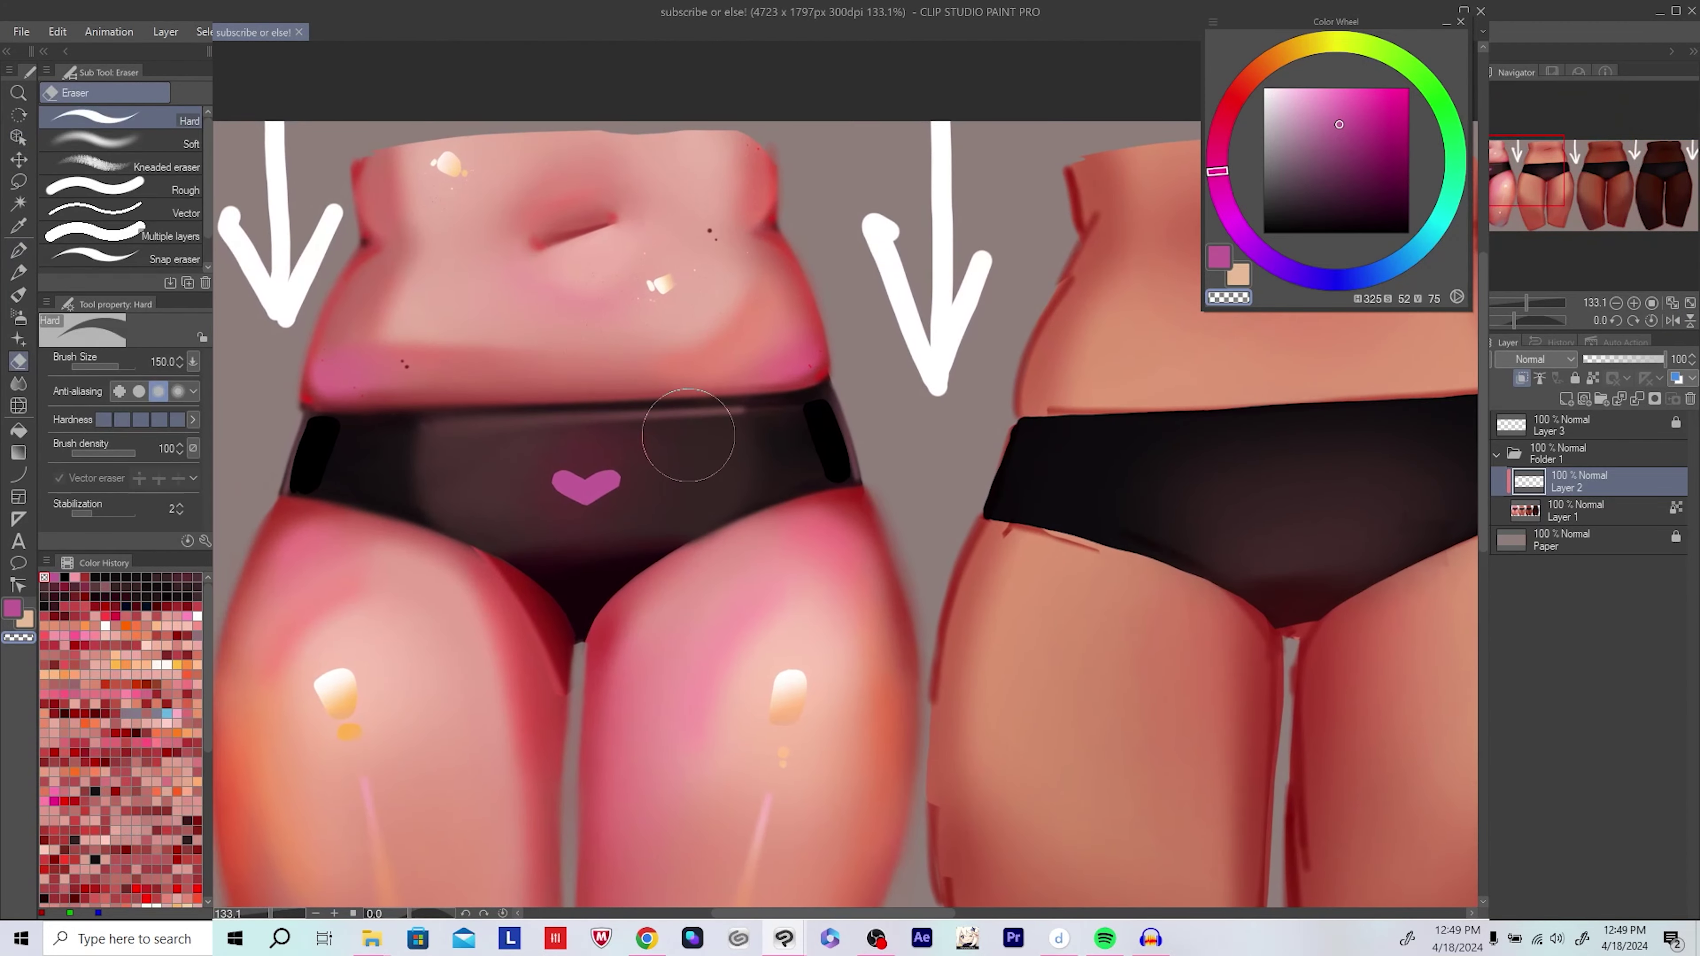
# Step: Trim the heart's outline with the hard eraser at size 150, comparing both halves in a mirrored view
pyautogui.scroll(1, 609, 502)
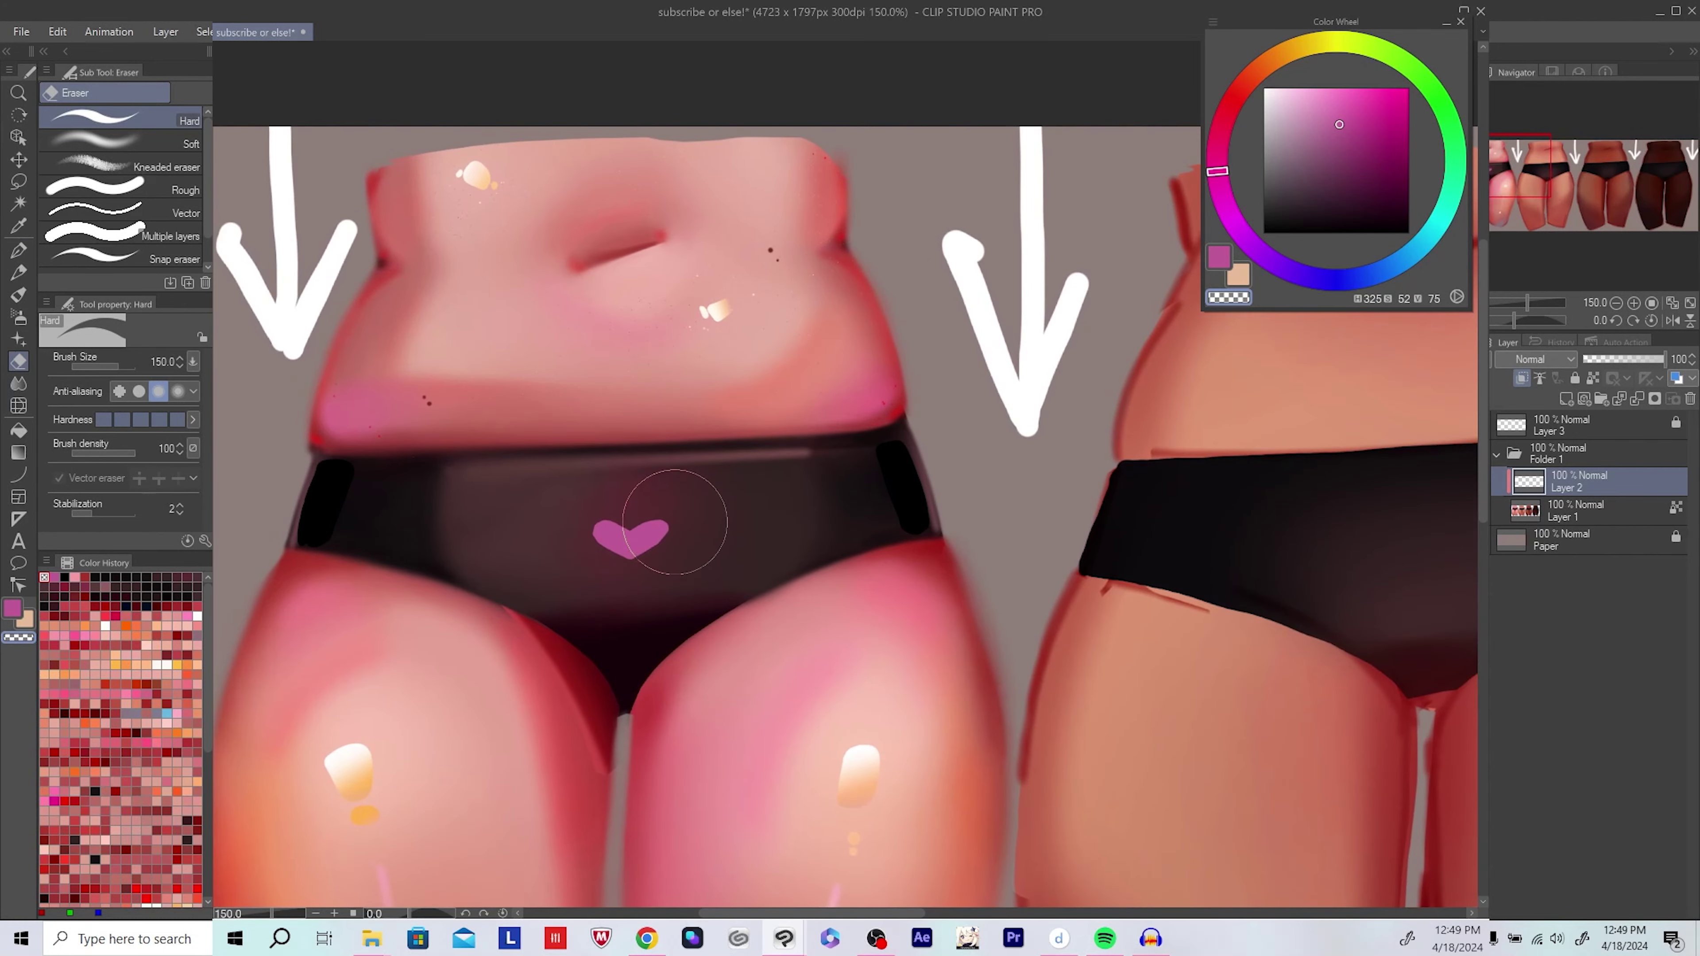
pyautogui.scroll(-2, 677, 530)
pyautogui.scroll(3, 727, 512)
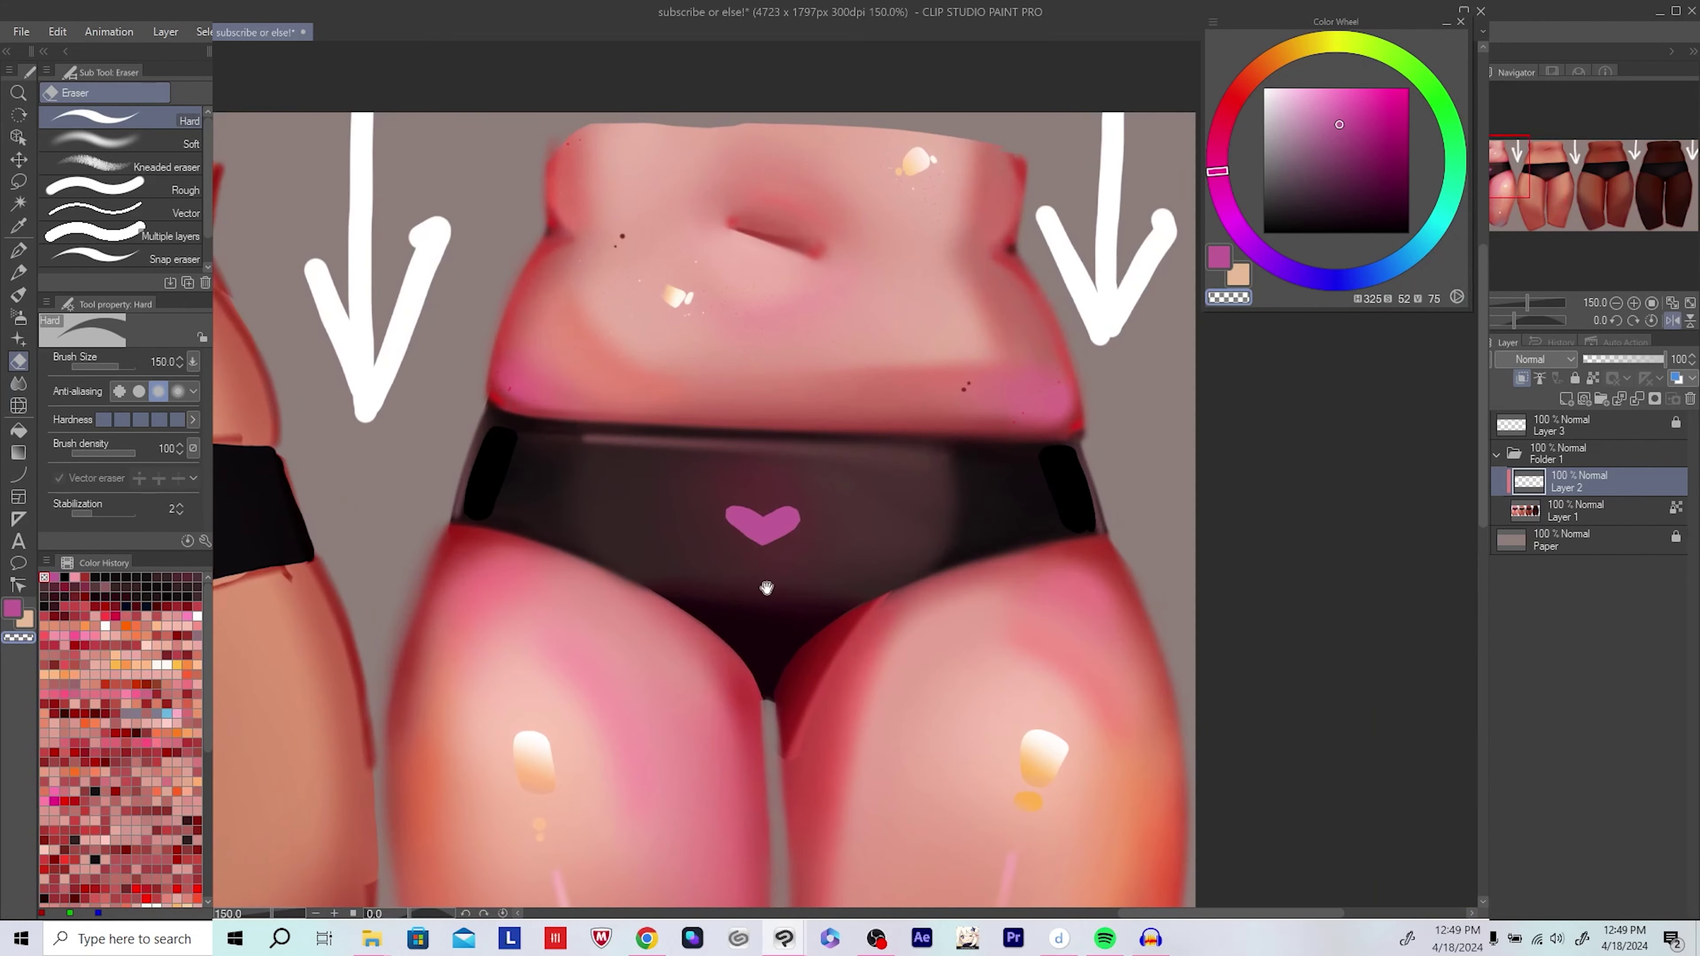
pyautogui.scroll(-2, 729, 507)
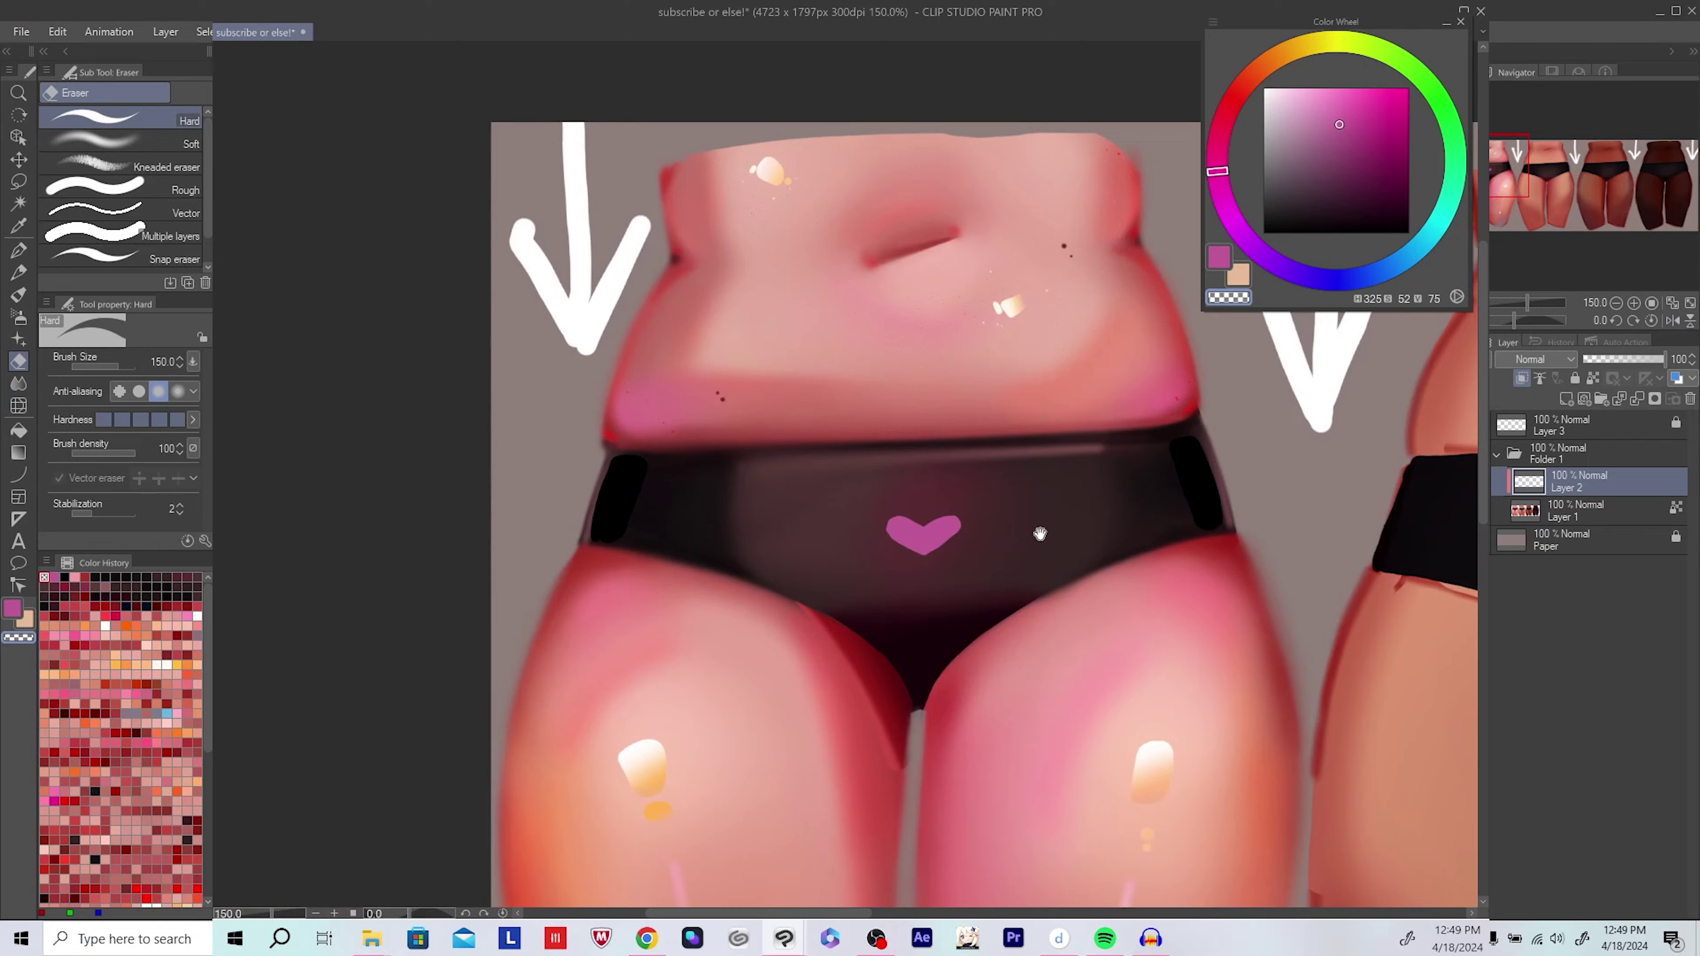
pyautogui.scroll(2, 1036, 532)
pyautogui.scroll(-2, 644, 552)
pyautogui.scroll(3, 645, 509)
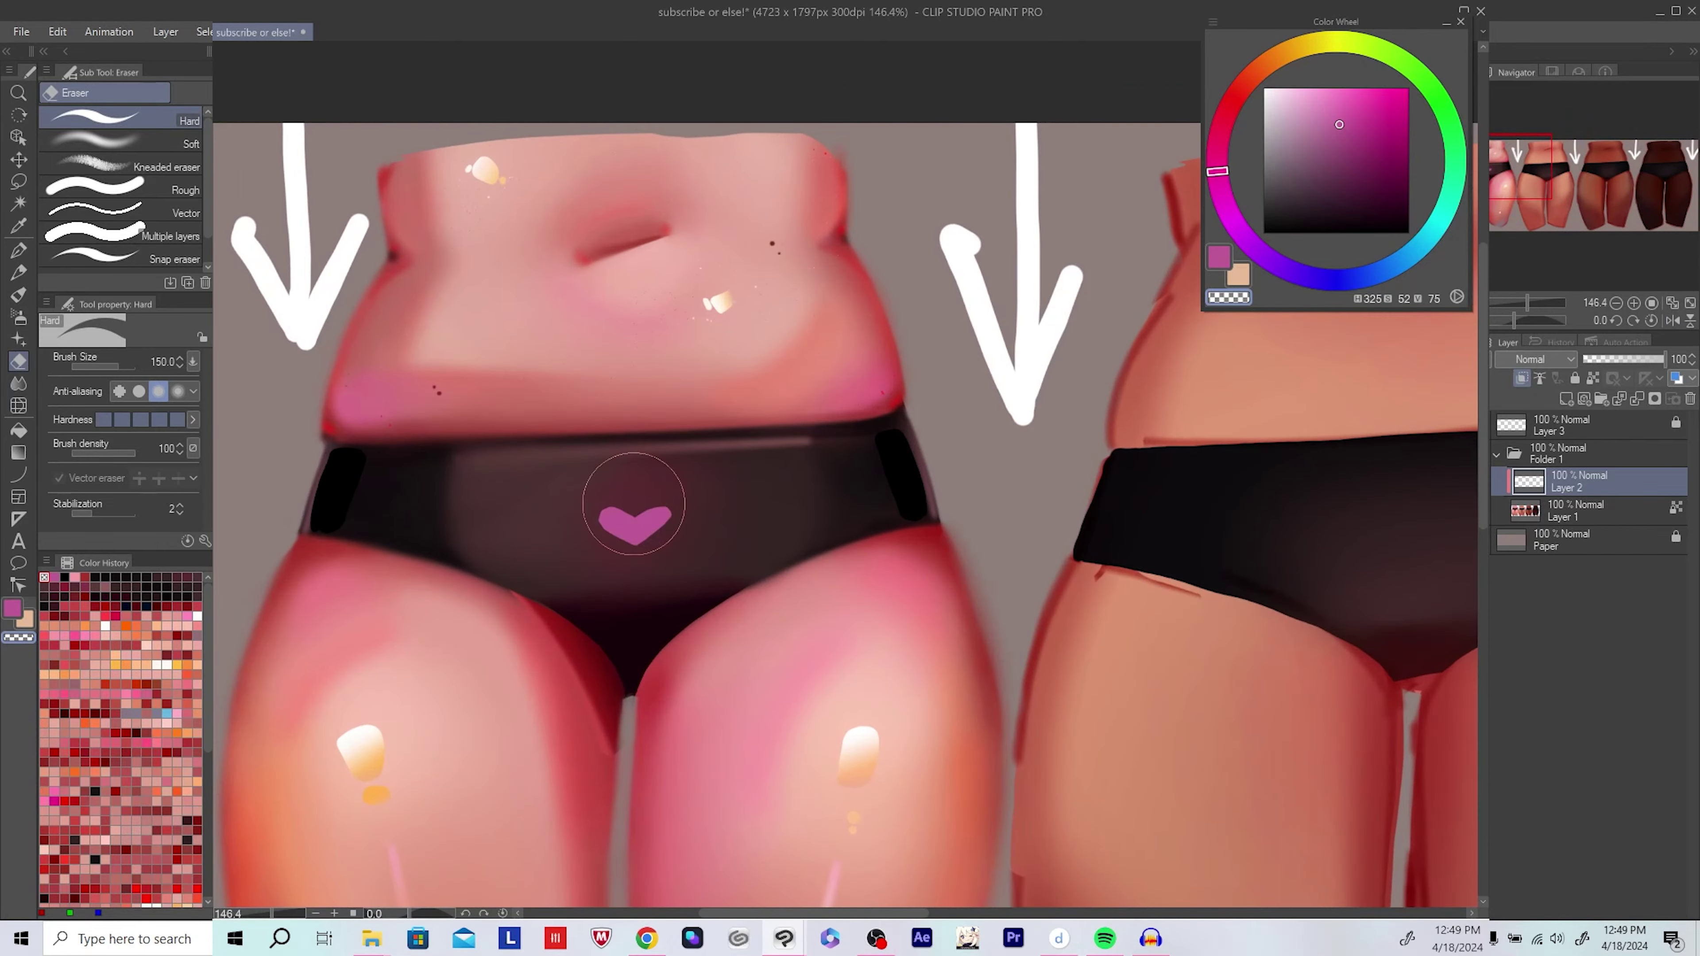
# Step: Copy one half of the heart to its own layer using a lasso selection, flip it horizontally and align it over the opposite half
pyautogui.press('m')
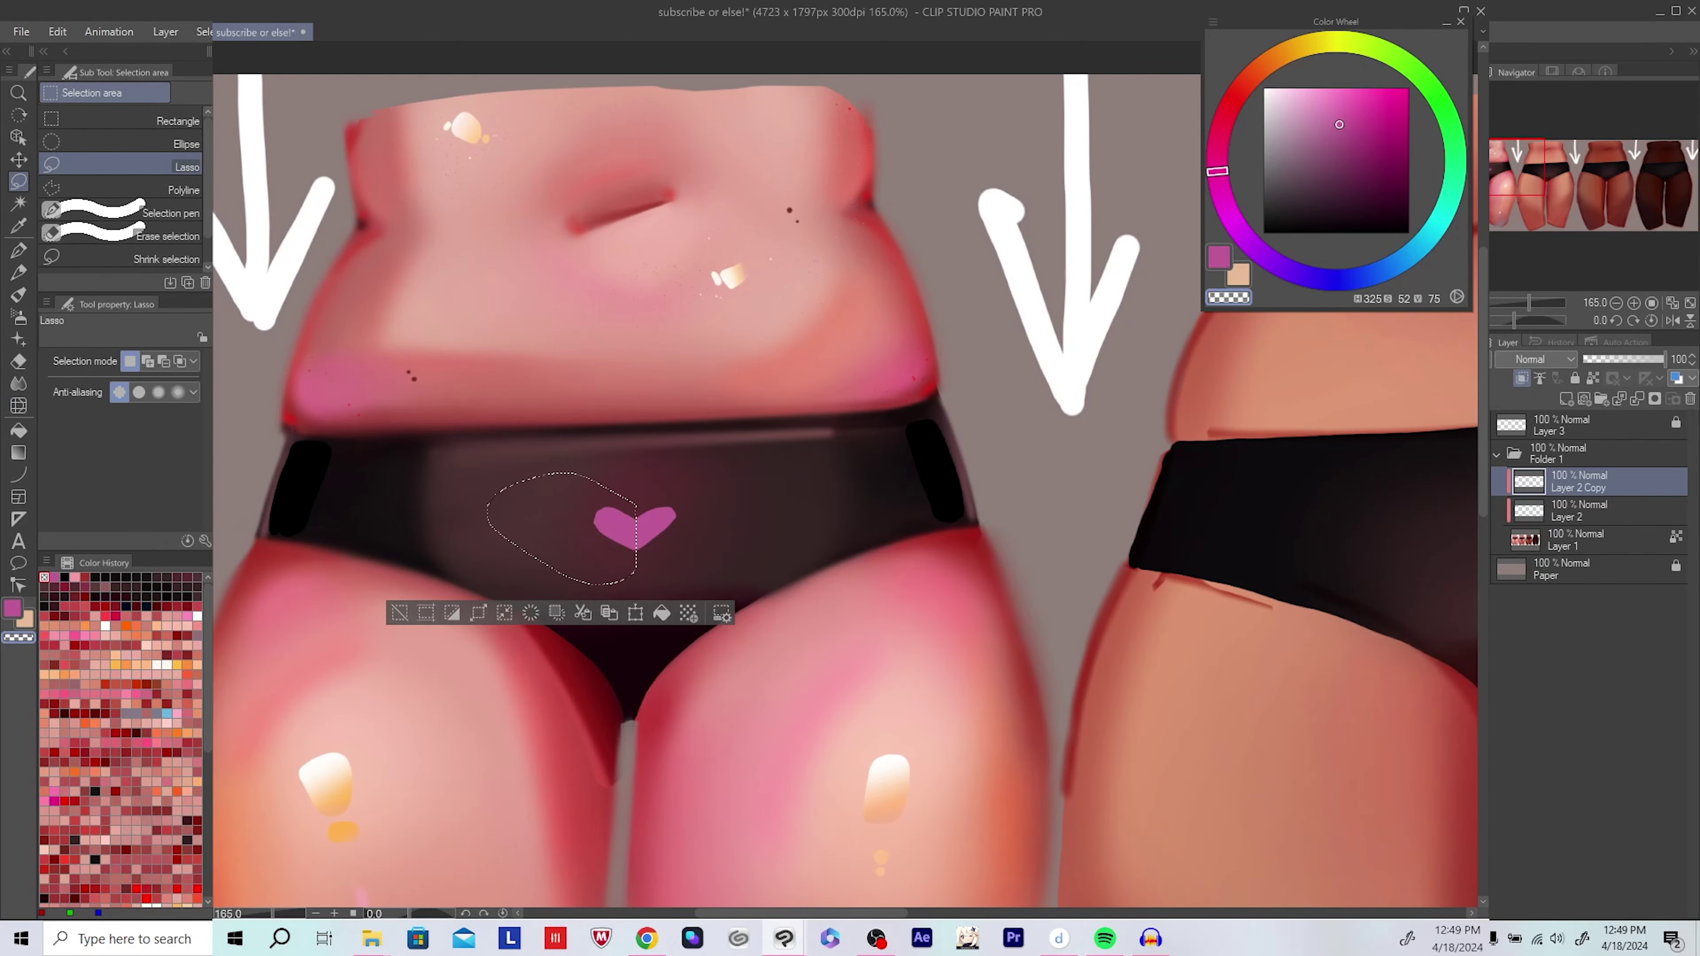
pyautogui.click(58, 32)
pyautogui.click(101, 458)
pyautogui.press('Return')
pyautogui.hotkey('ctrl', 'd')
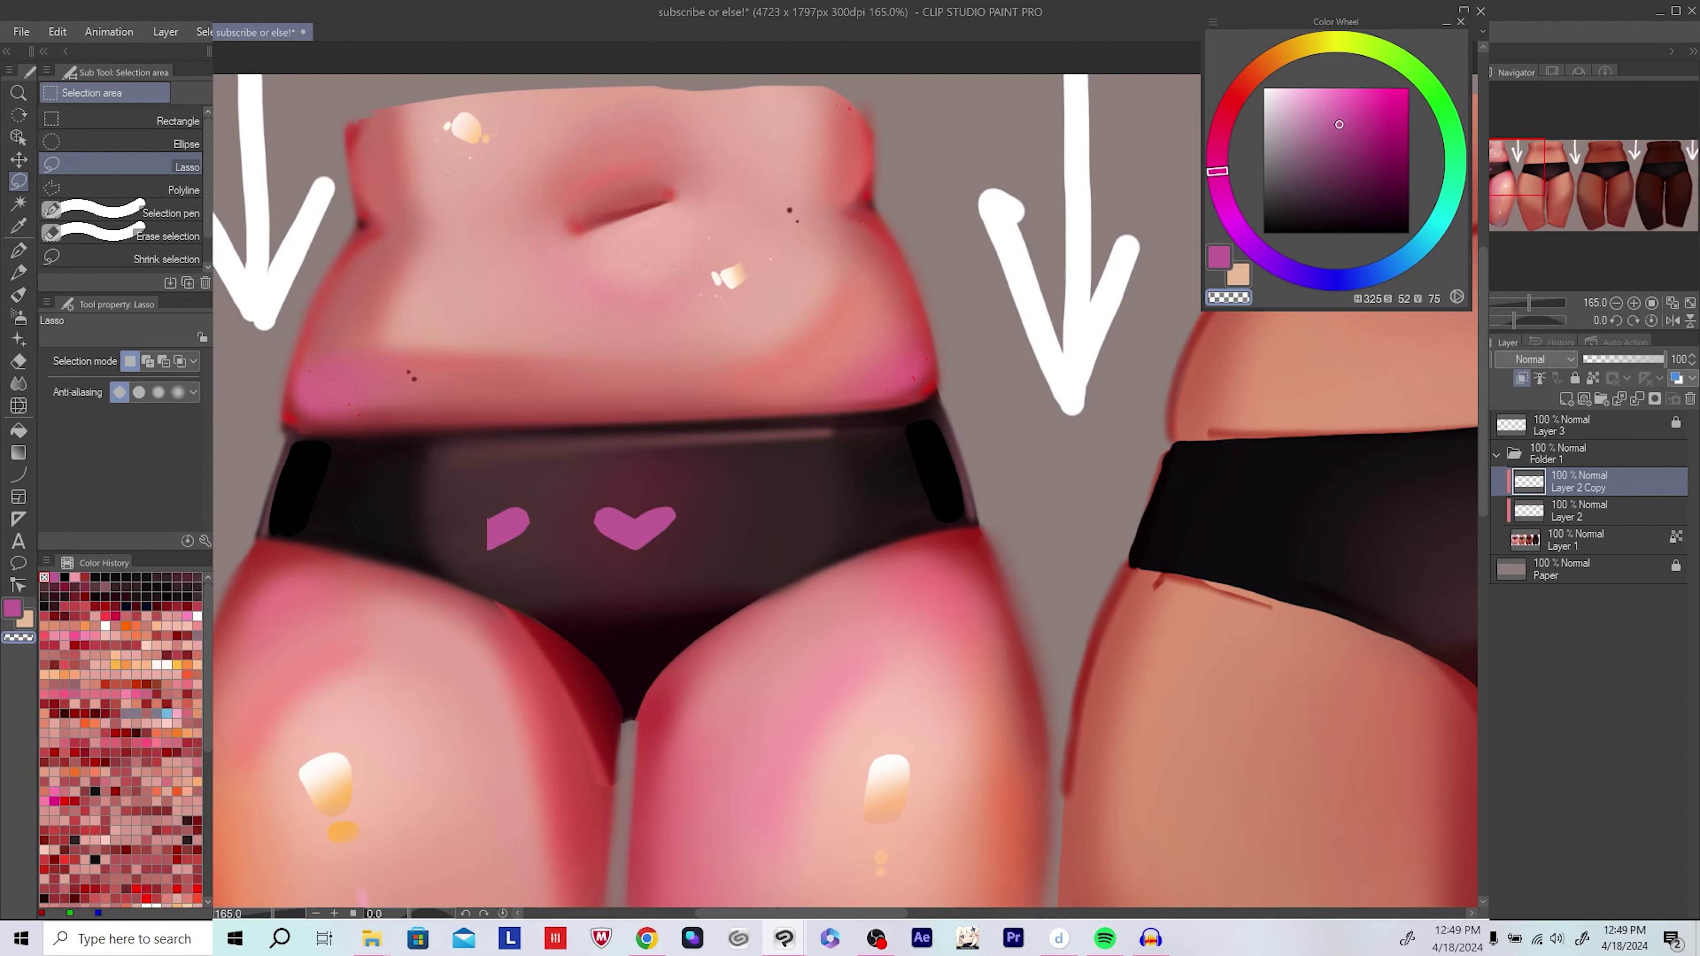
pyautogui.press('k')
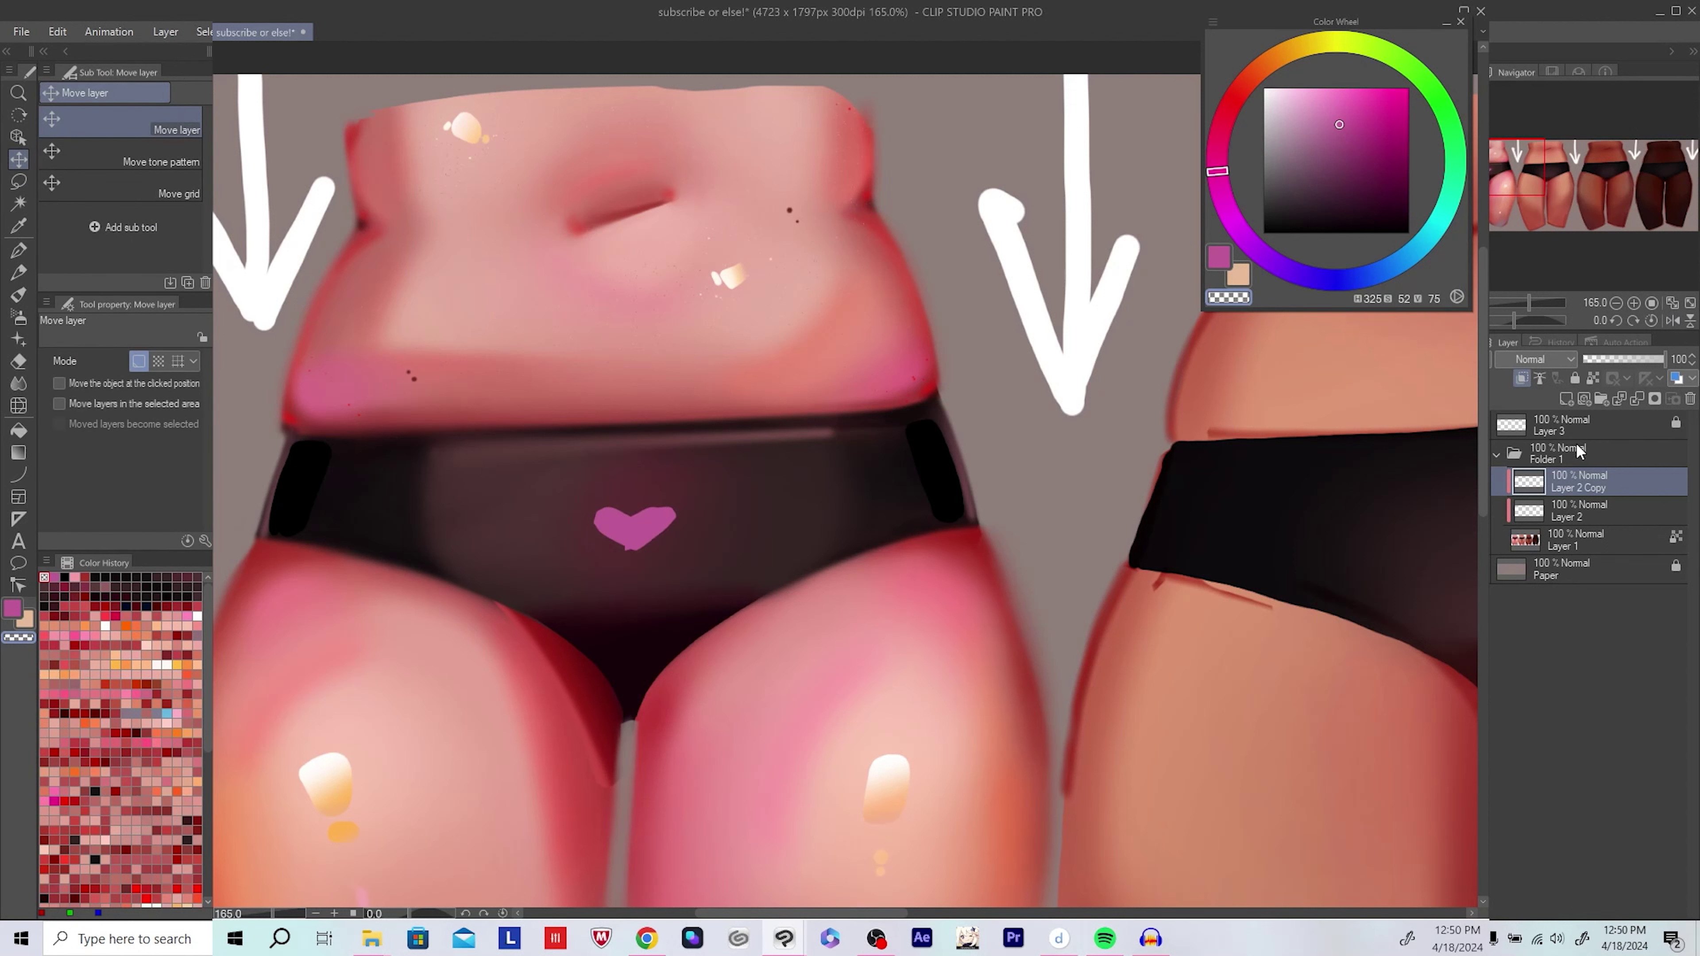
# Step: Erase the excess of the original heart half with the hard eraser and merge the mirrored copy into the heart layer
pyautogui.click(1580, 511)
pyautogui.press('e')
pyautogui.scroll(1, 651, 531)
pyautogui.click(1609, 484)
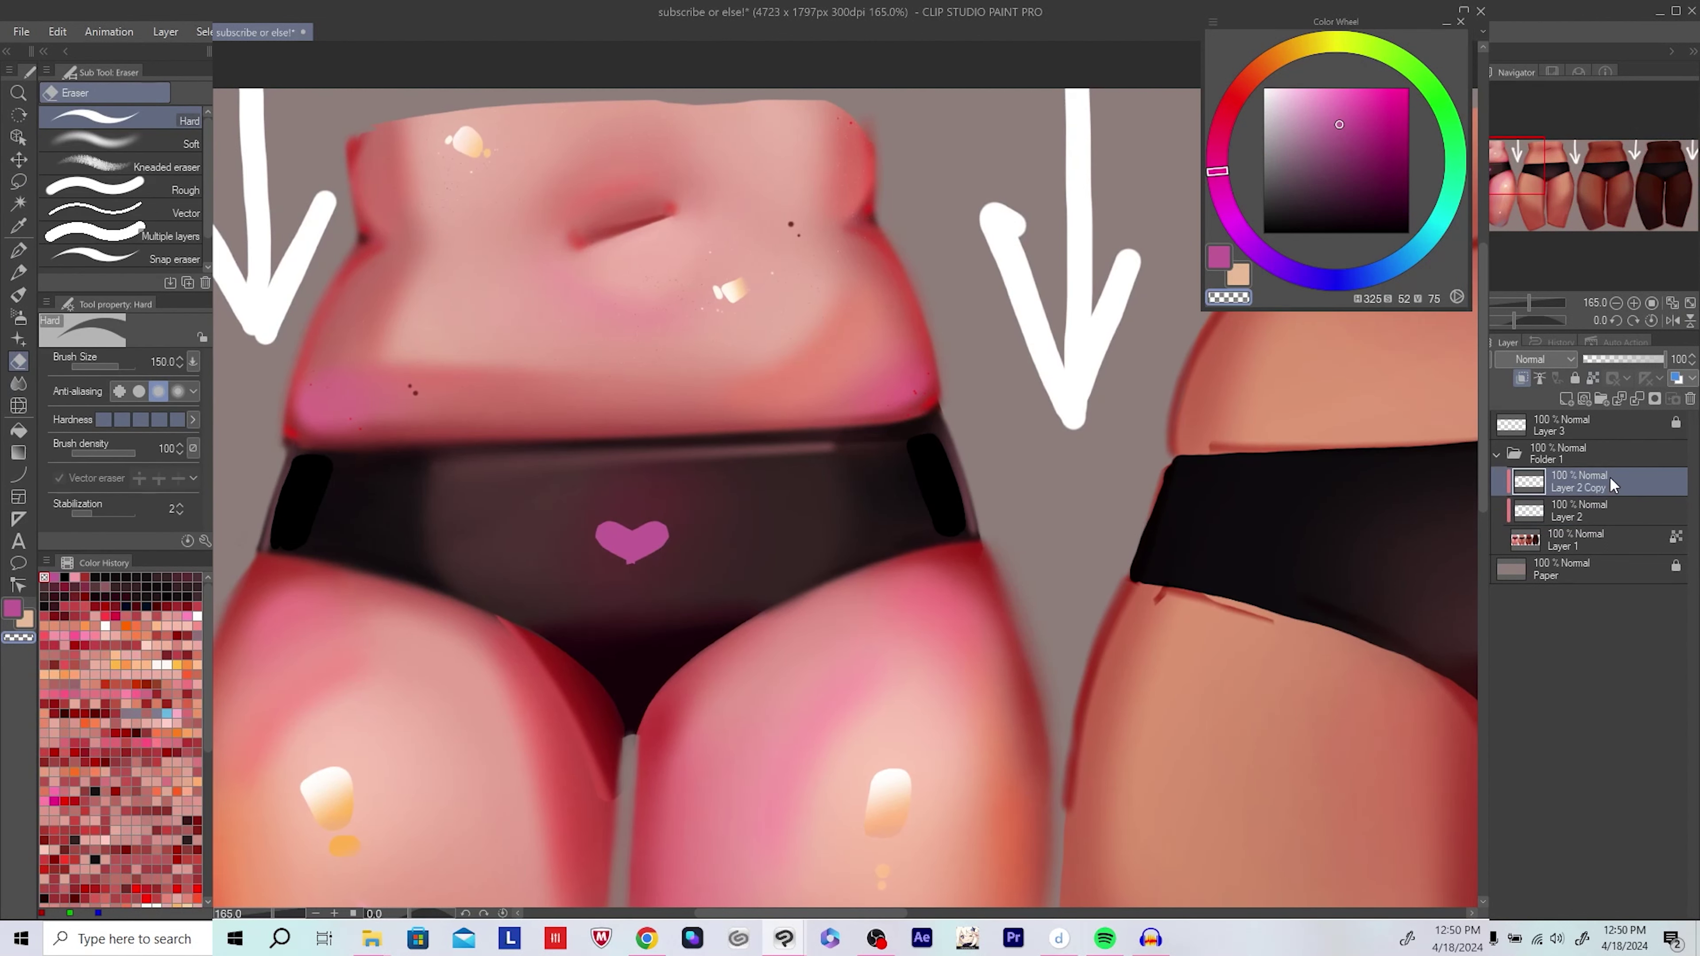
pyautogui.scroll(-5, 629, 572)
pyautogui.hotkey('ctrl', 'e')
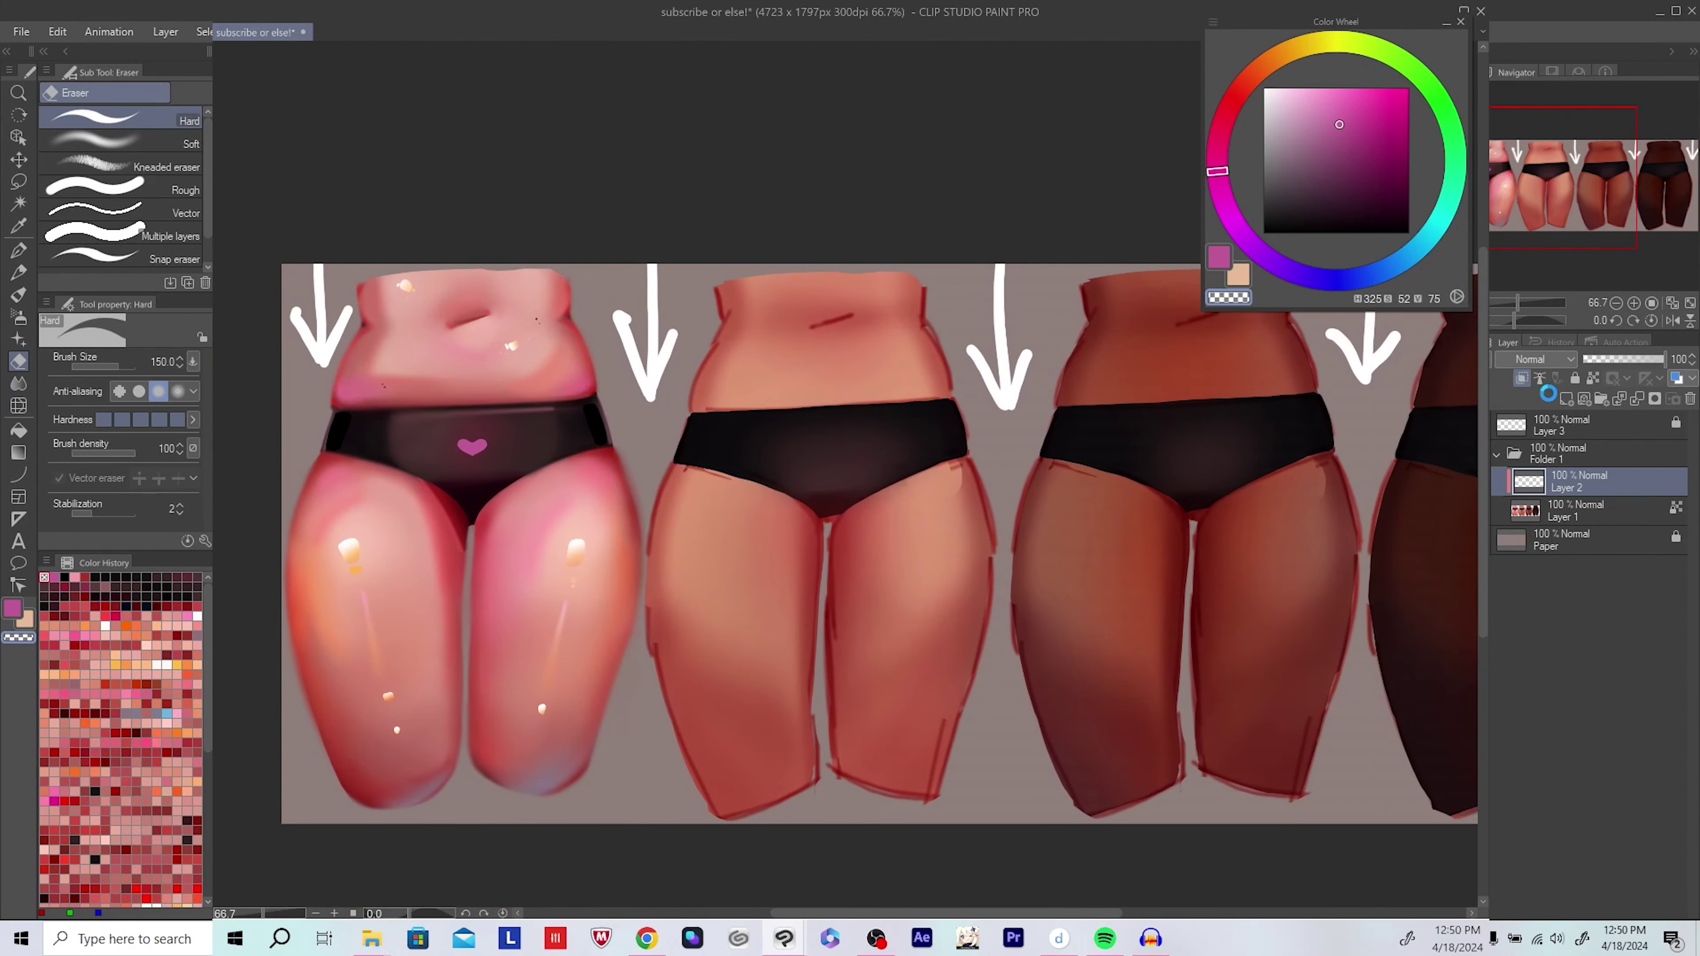
# Step: Refine the heart's edges with the soft airbrush in transparent colour at sizes 6 and 7, checking its symmetry in a mirrored view
pyautogui.scroll(4, 423, 461)
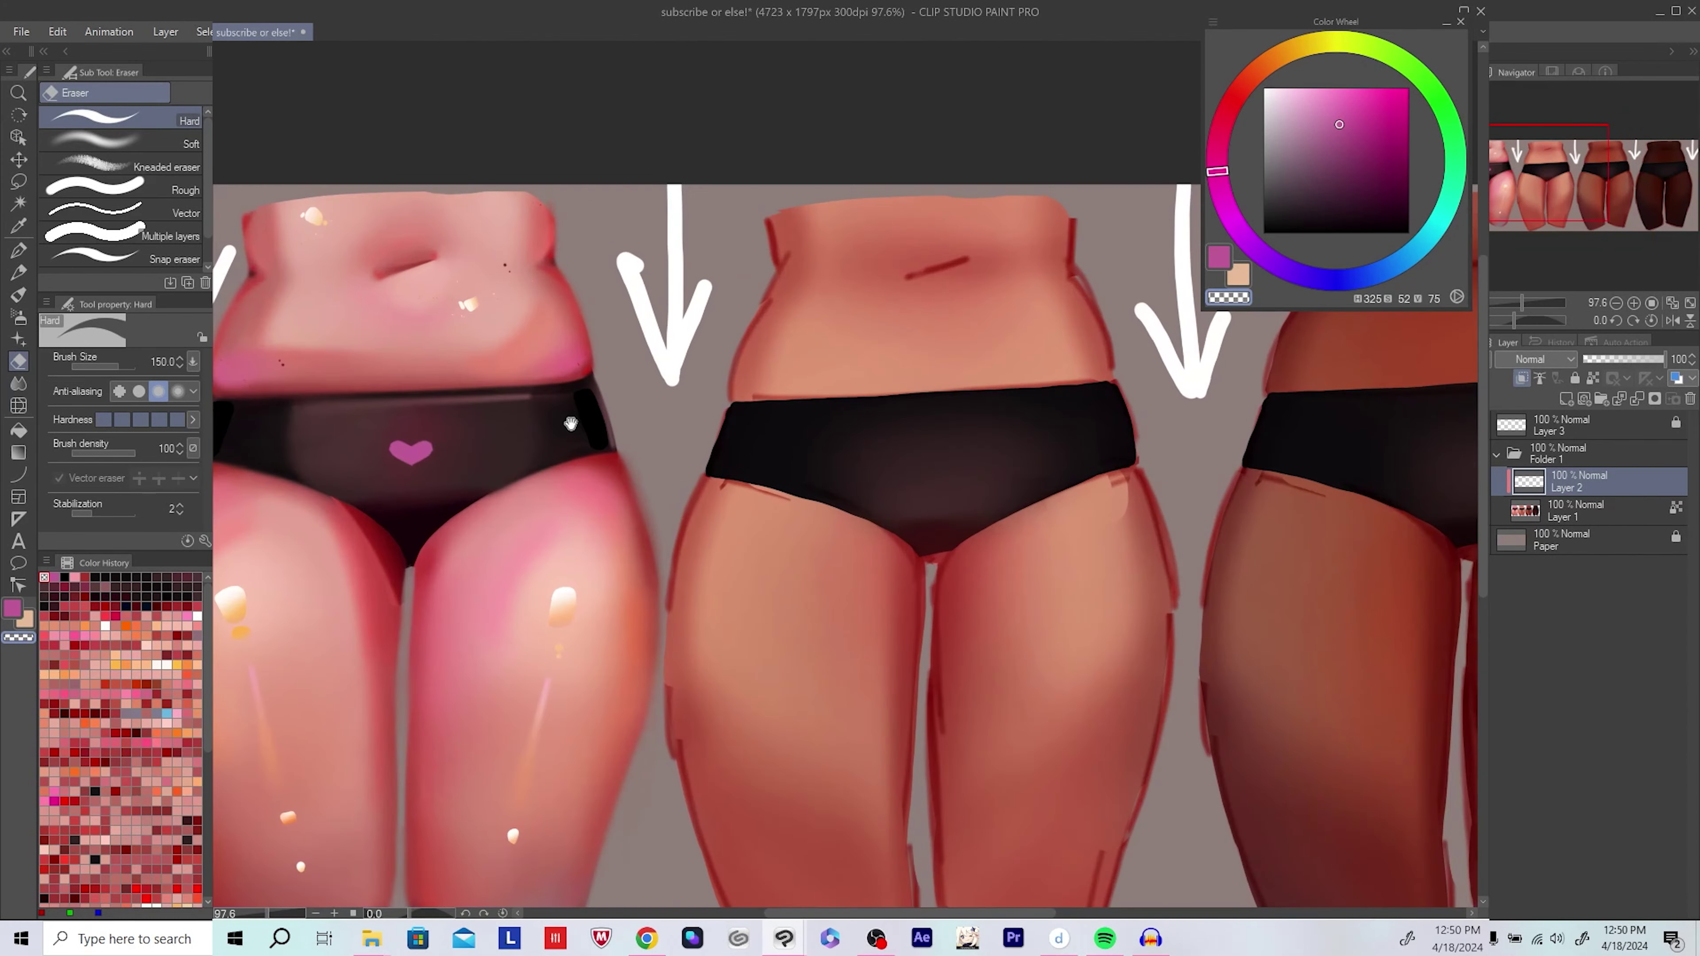
pyautogui.press('k')
pyautogui.press('b')
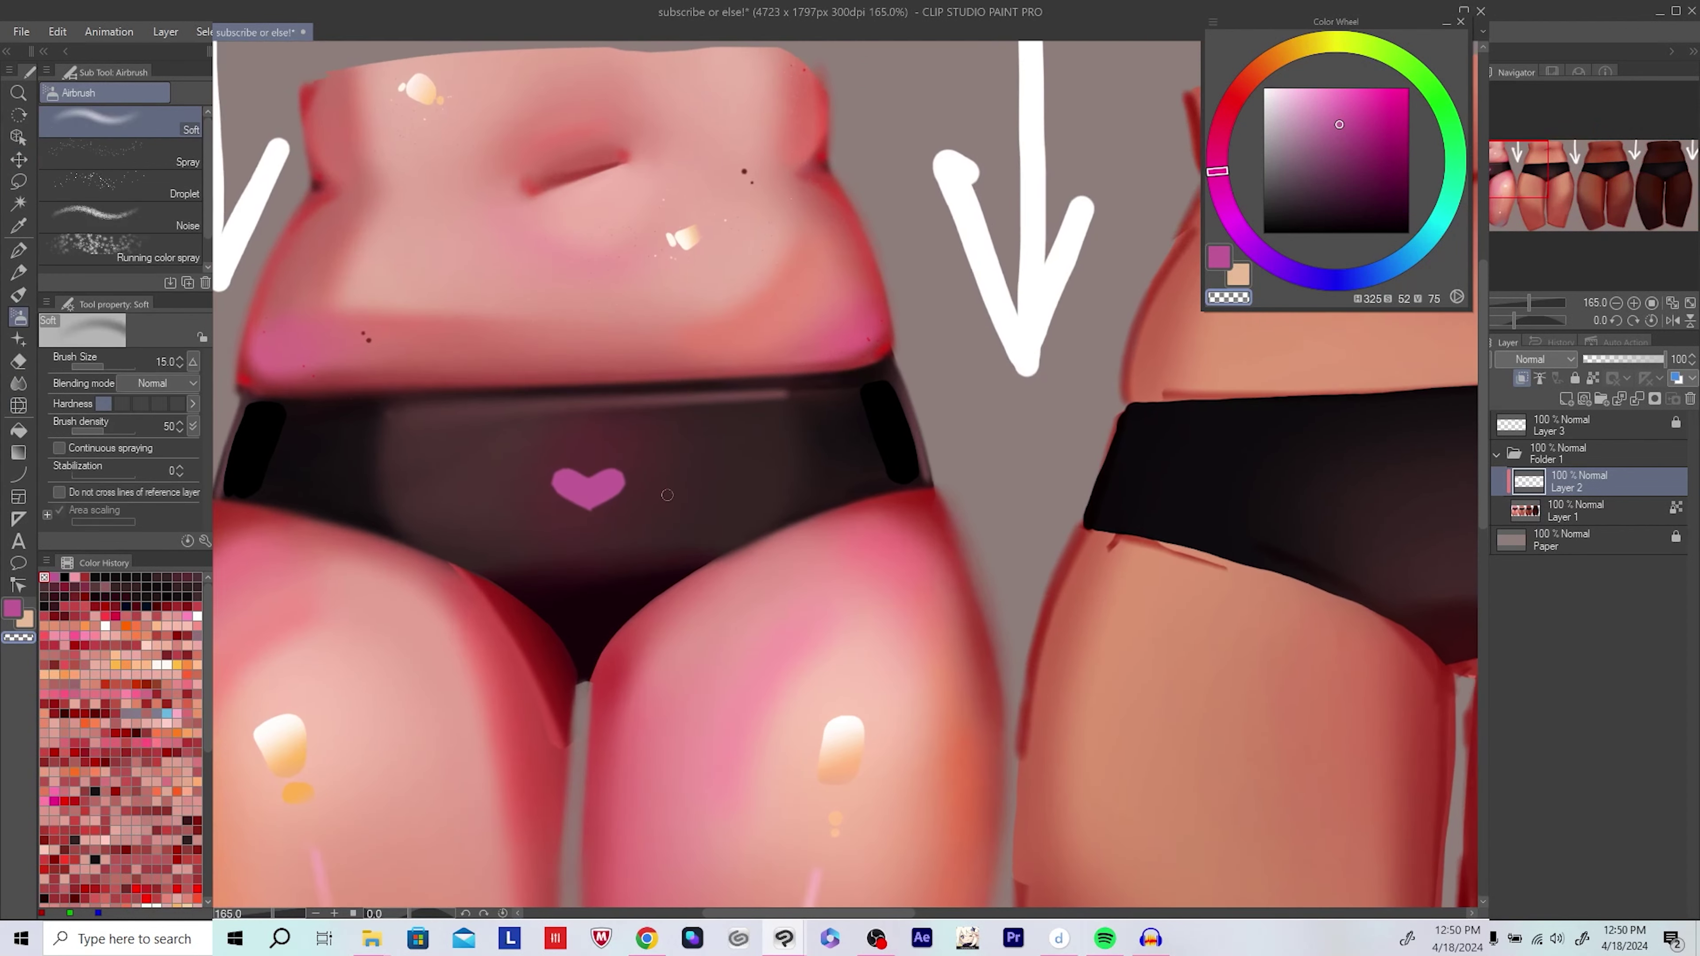
pyautogui.scroll(3, 644, 527)
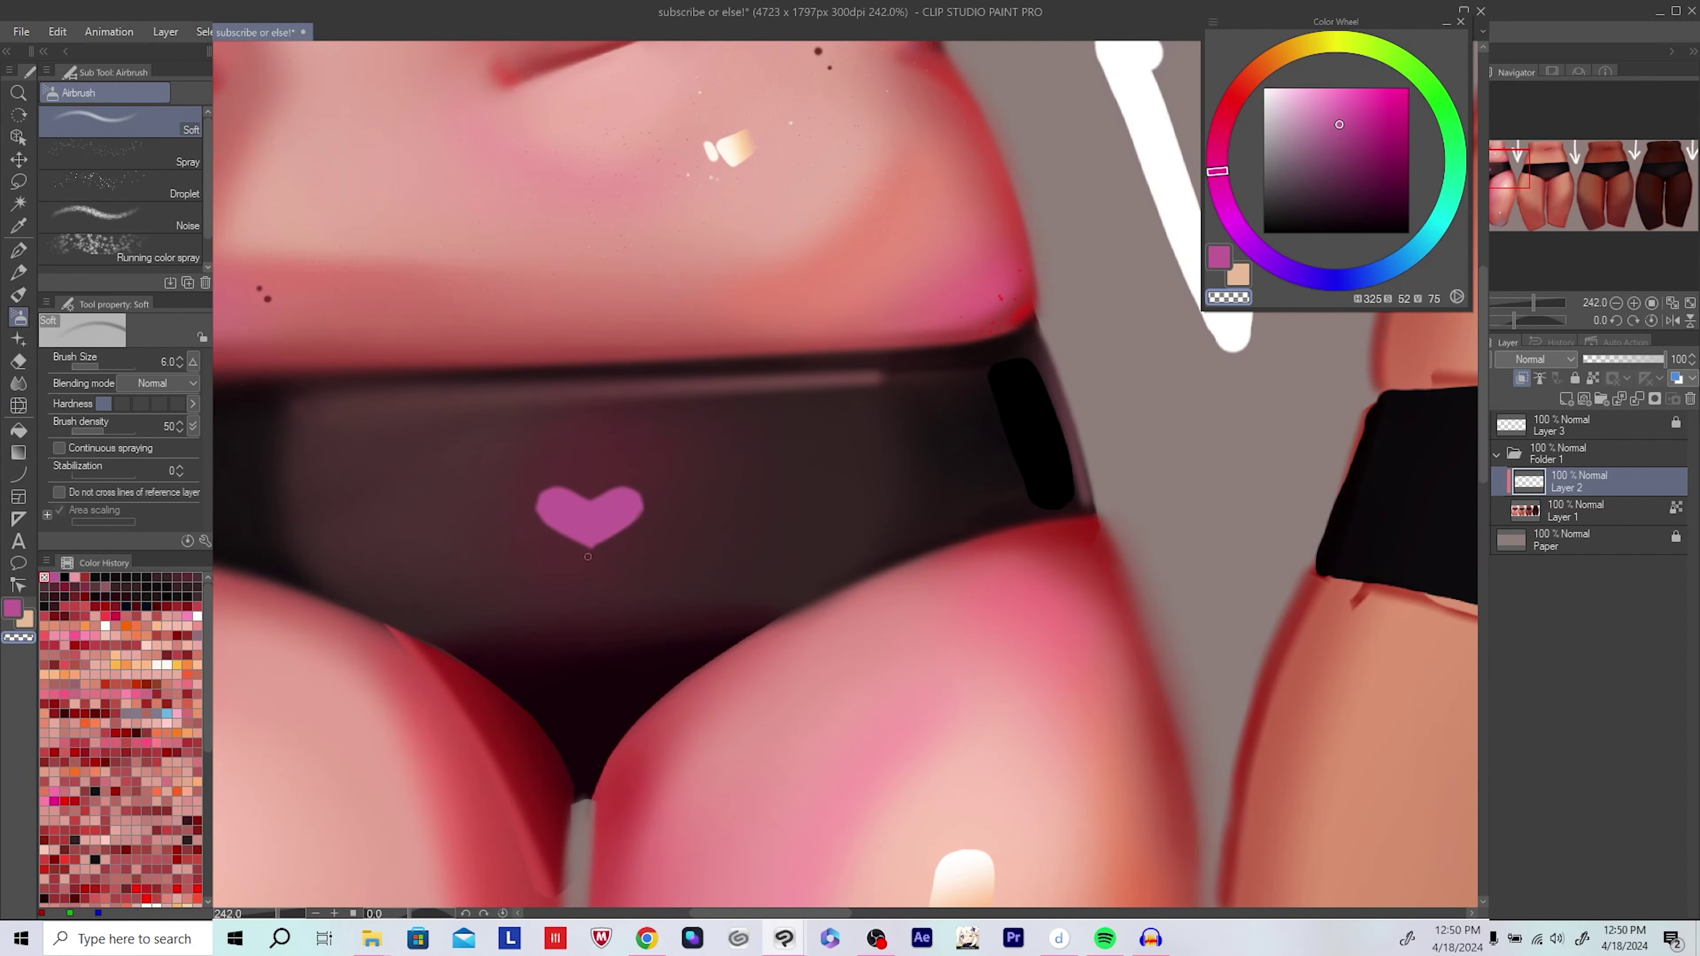
pyautogui.press('h')
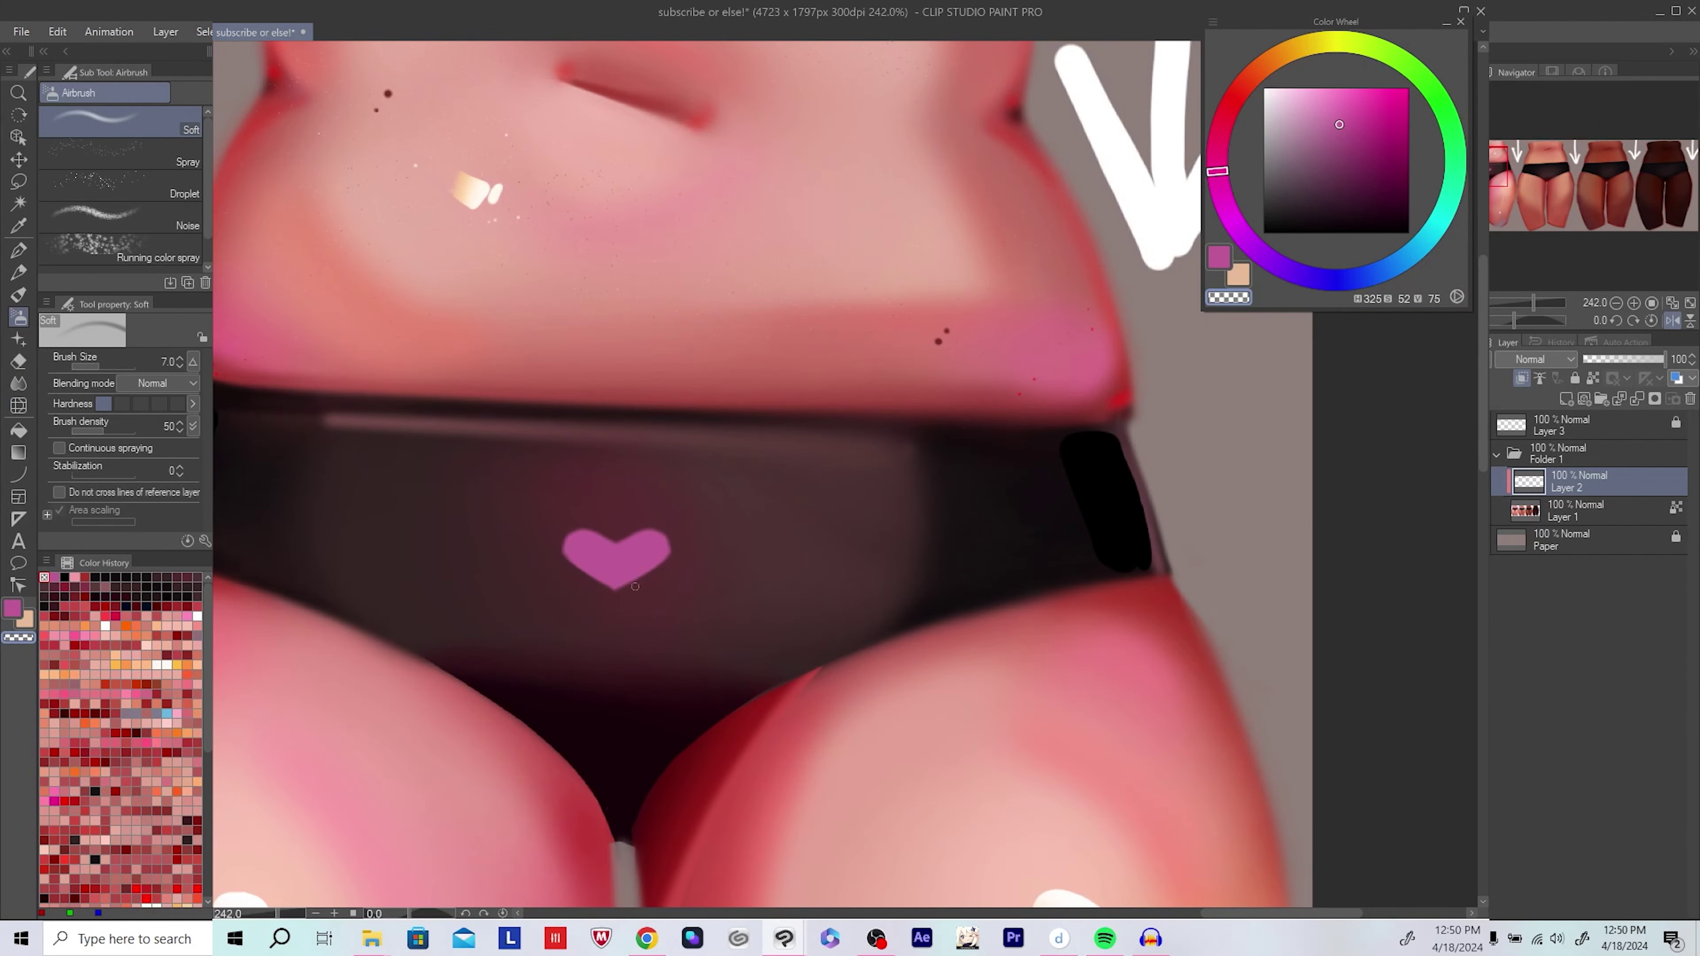
pyautogui.press('h')
pyautogui.moveTo(1236, 513); pyautogui.dragTo(826, 496)
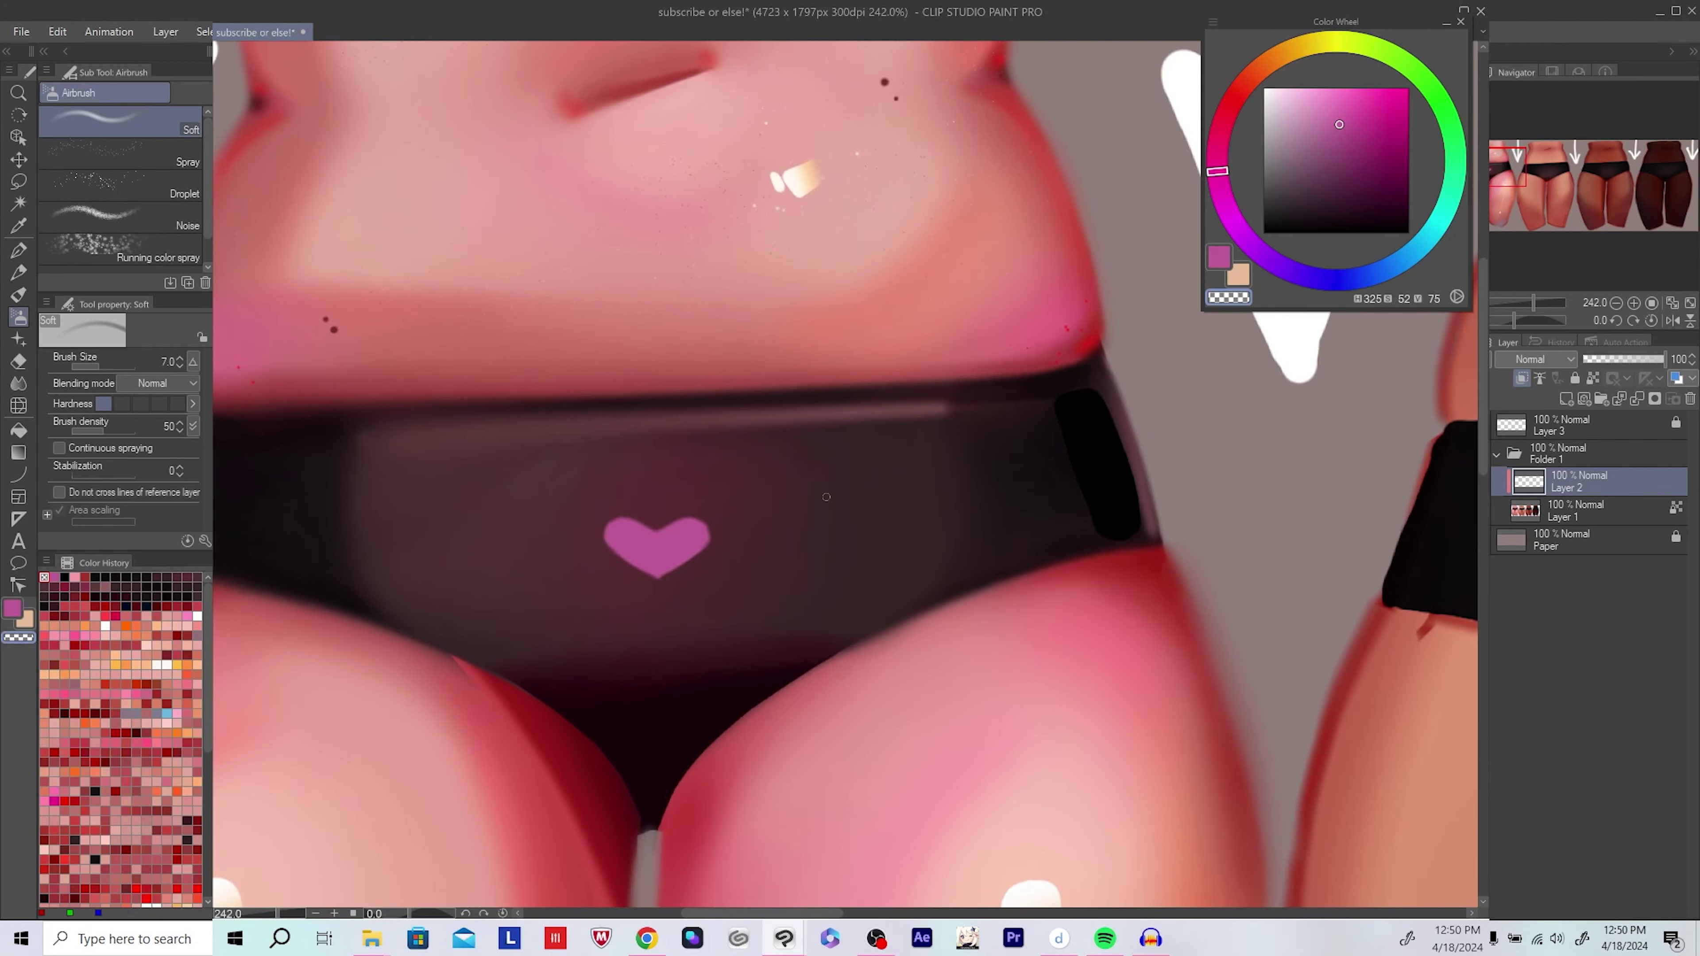
# Step: Lock the heart layer's transparent pixels and shade the heart's centre with darker sampled magenta using the soft airbrush at size 20
pyautogui.scroll(-5, 712, 530)
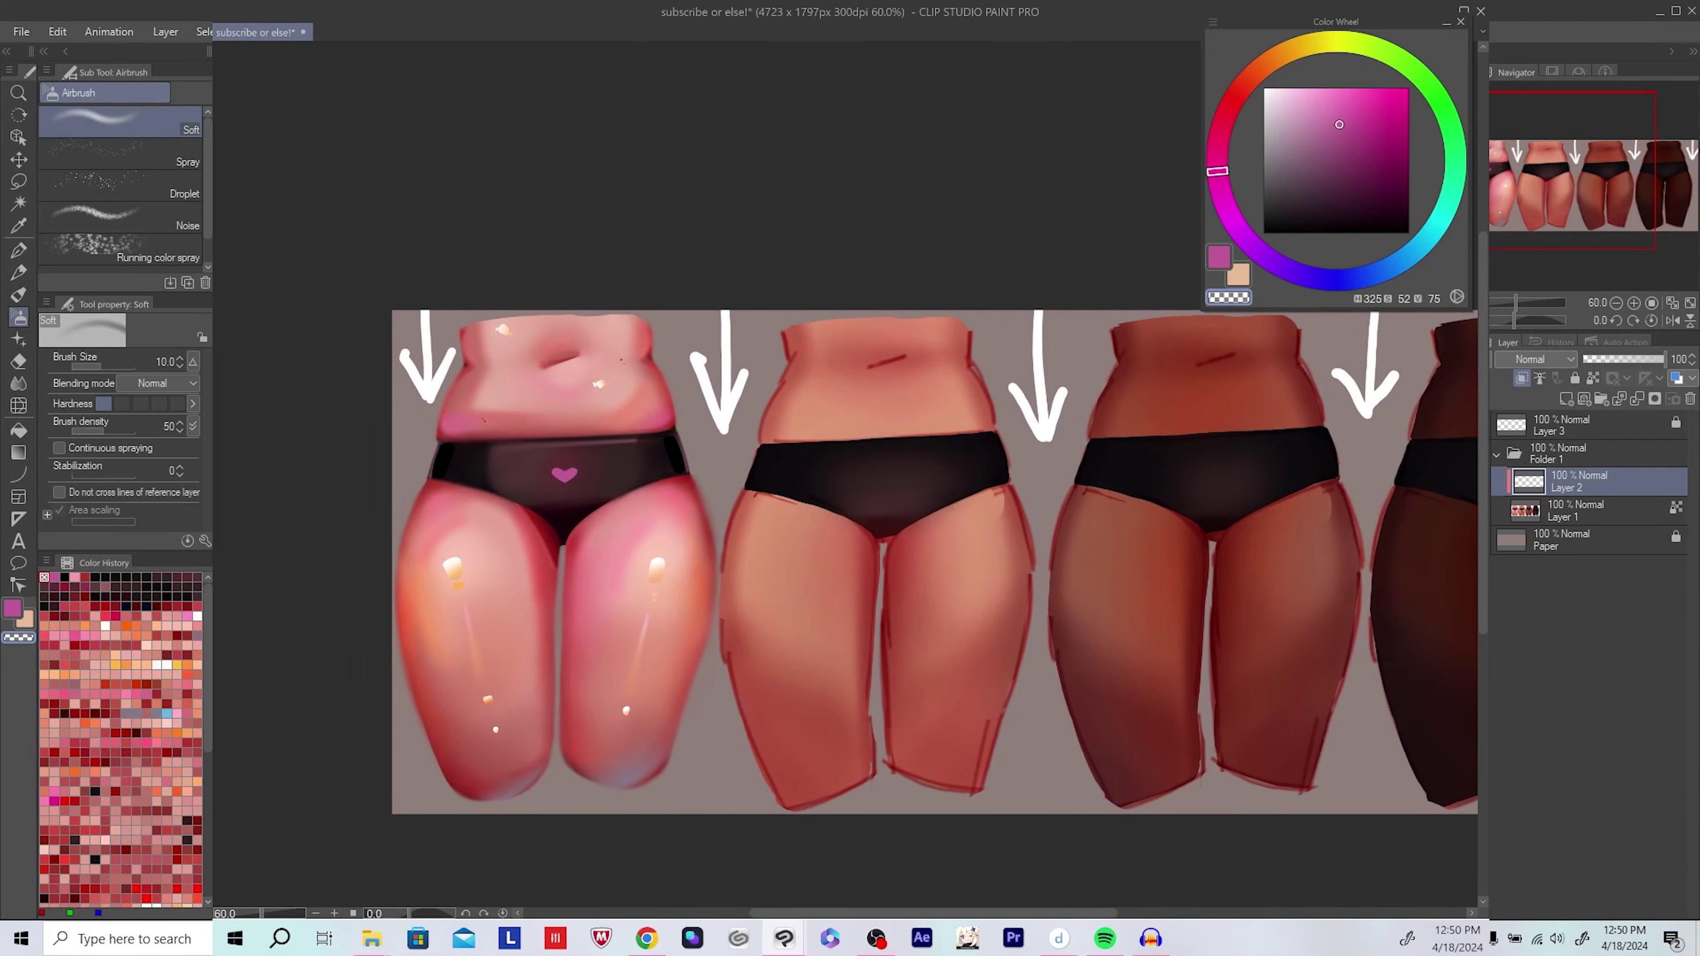
pyautogui.scroll(3, 865, 465)
pyautogui.moveTo(865, 465); pyautogui.dragTo(862, 476)
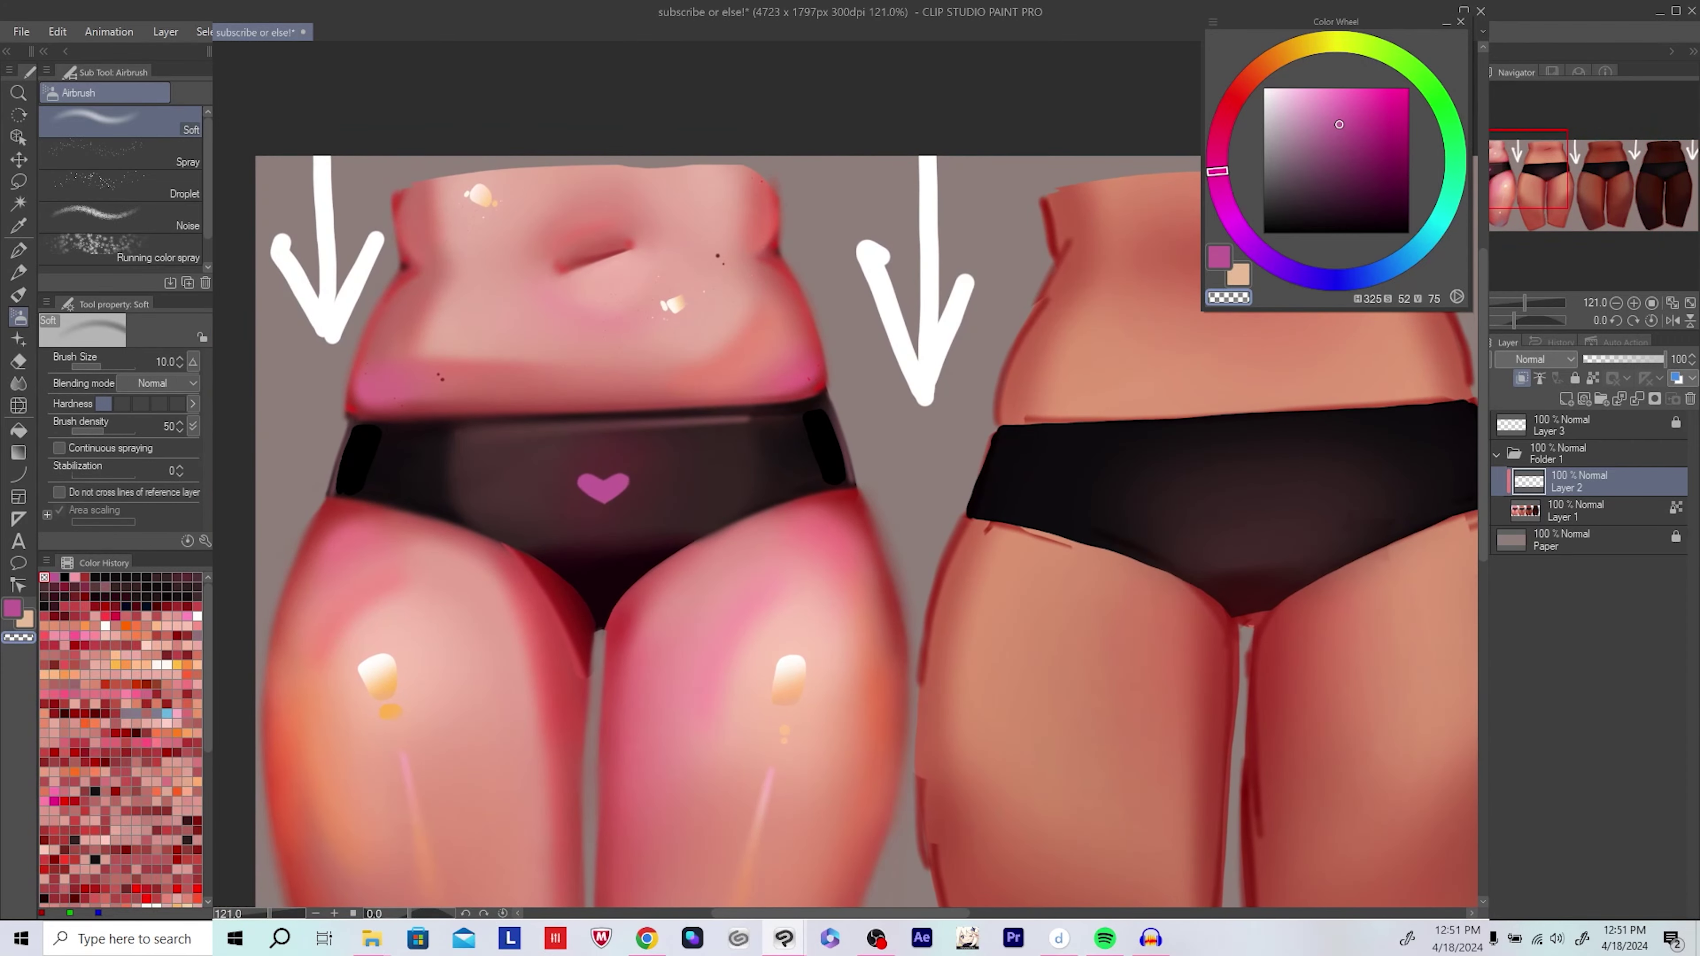
pyautogui.press('k')
pyautogui.scroll(3, 602, 435)
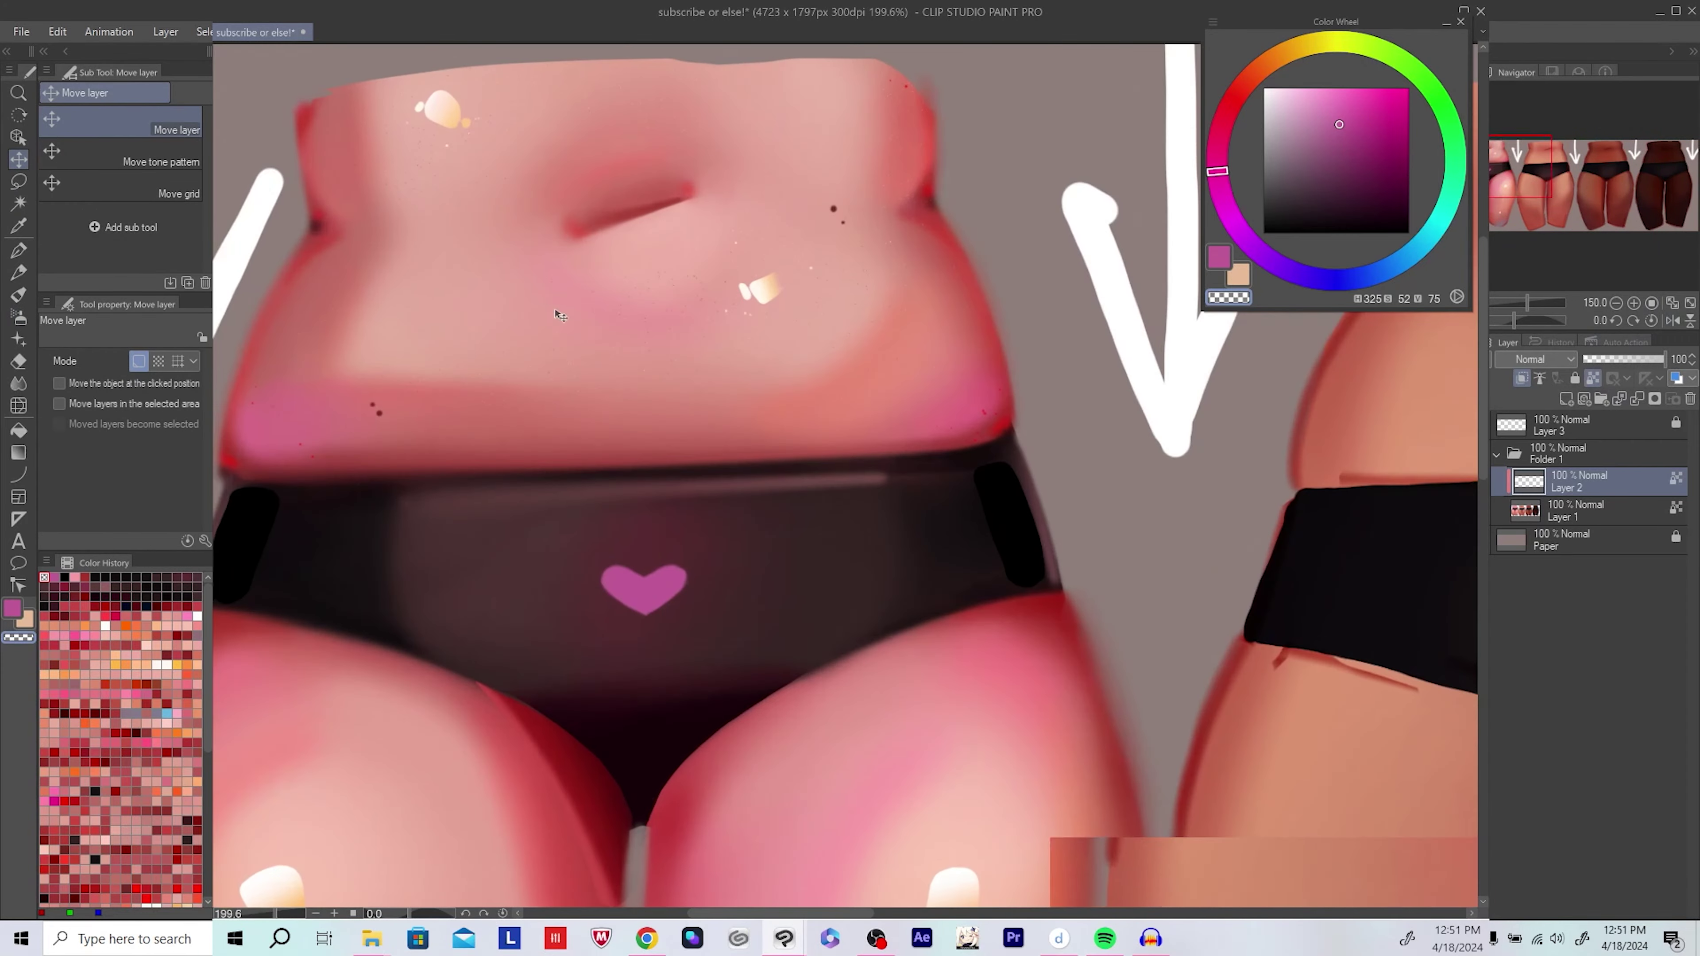
pyautogui.press('b')
pyautogui.keyDown('alt'); pyautogui.click(647, 528); pyautogui.keyUp('alt')
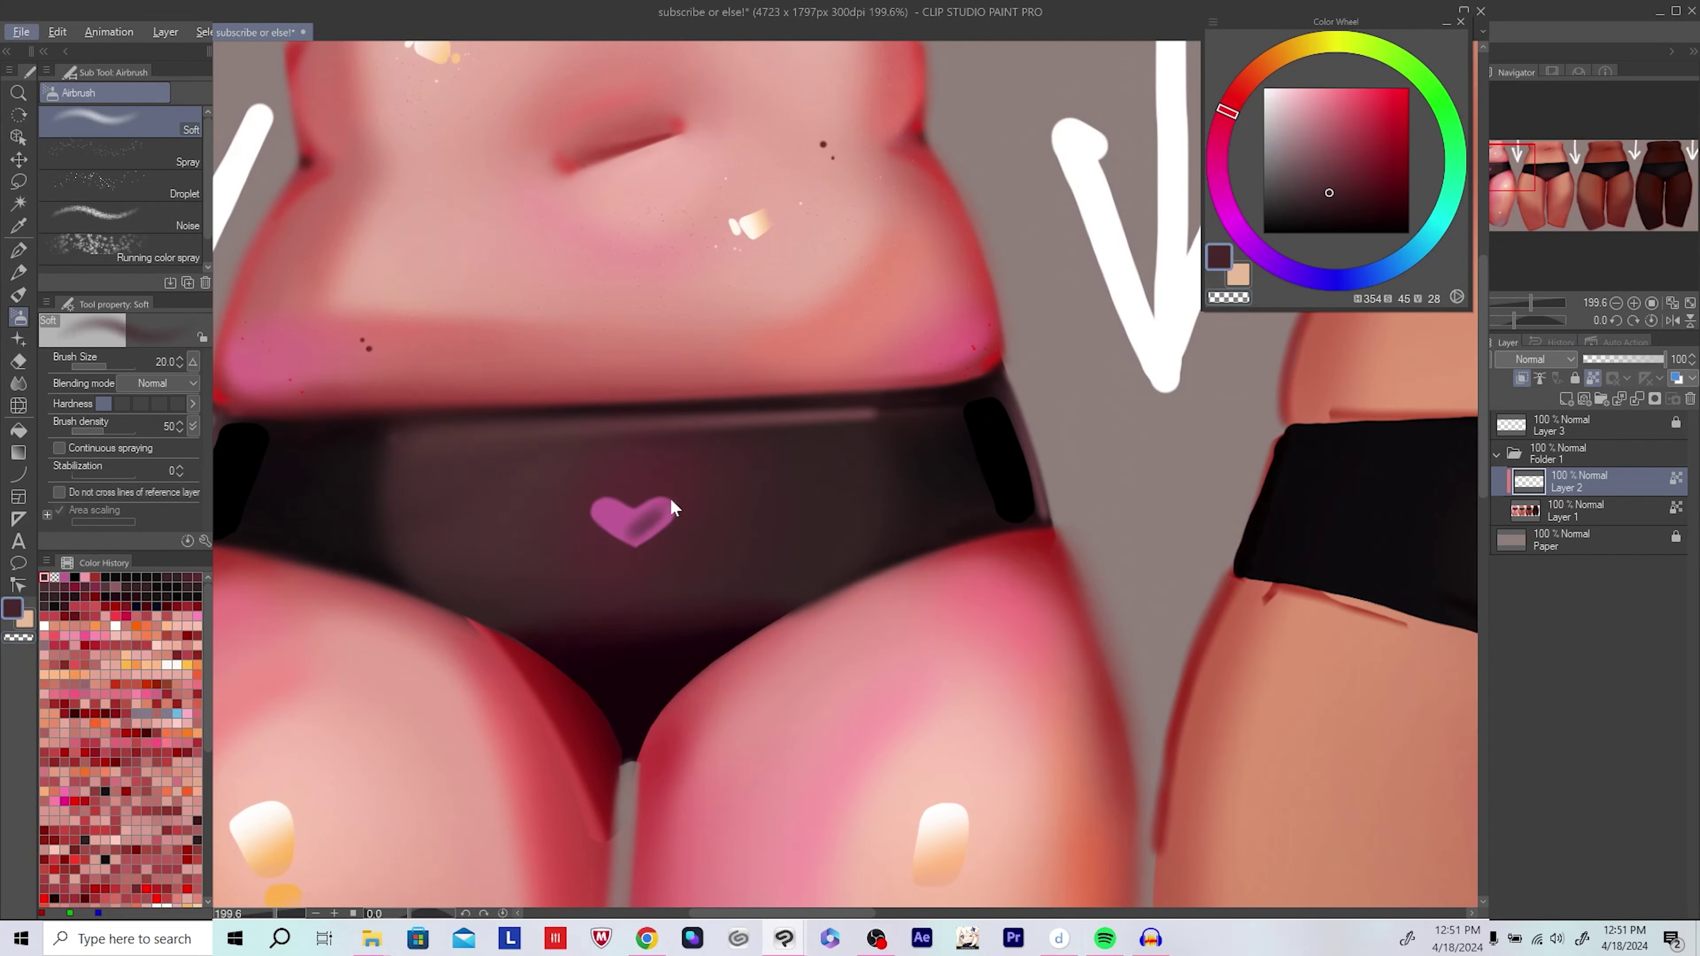
pyautogui.hotkey('ctrl', 'z')
pyautogui.keyDown('alt'); pyautogui.click(648, 522); pyautogui.keyUp('alt')
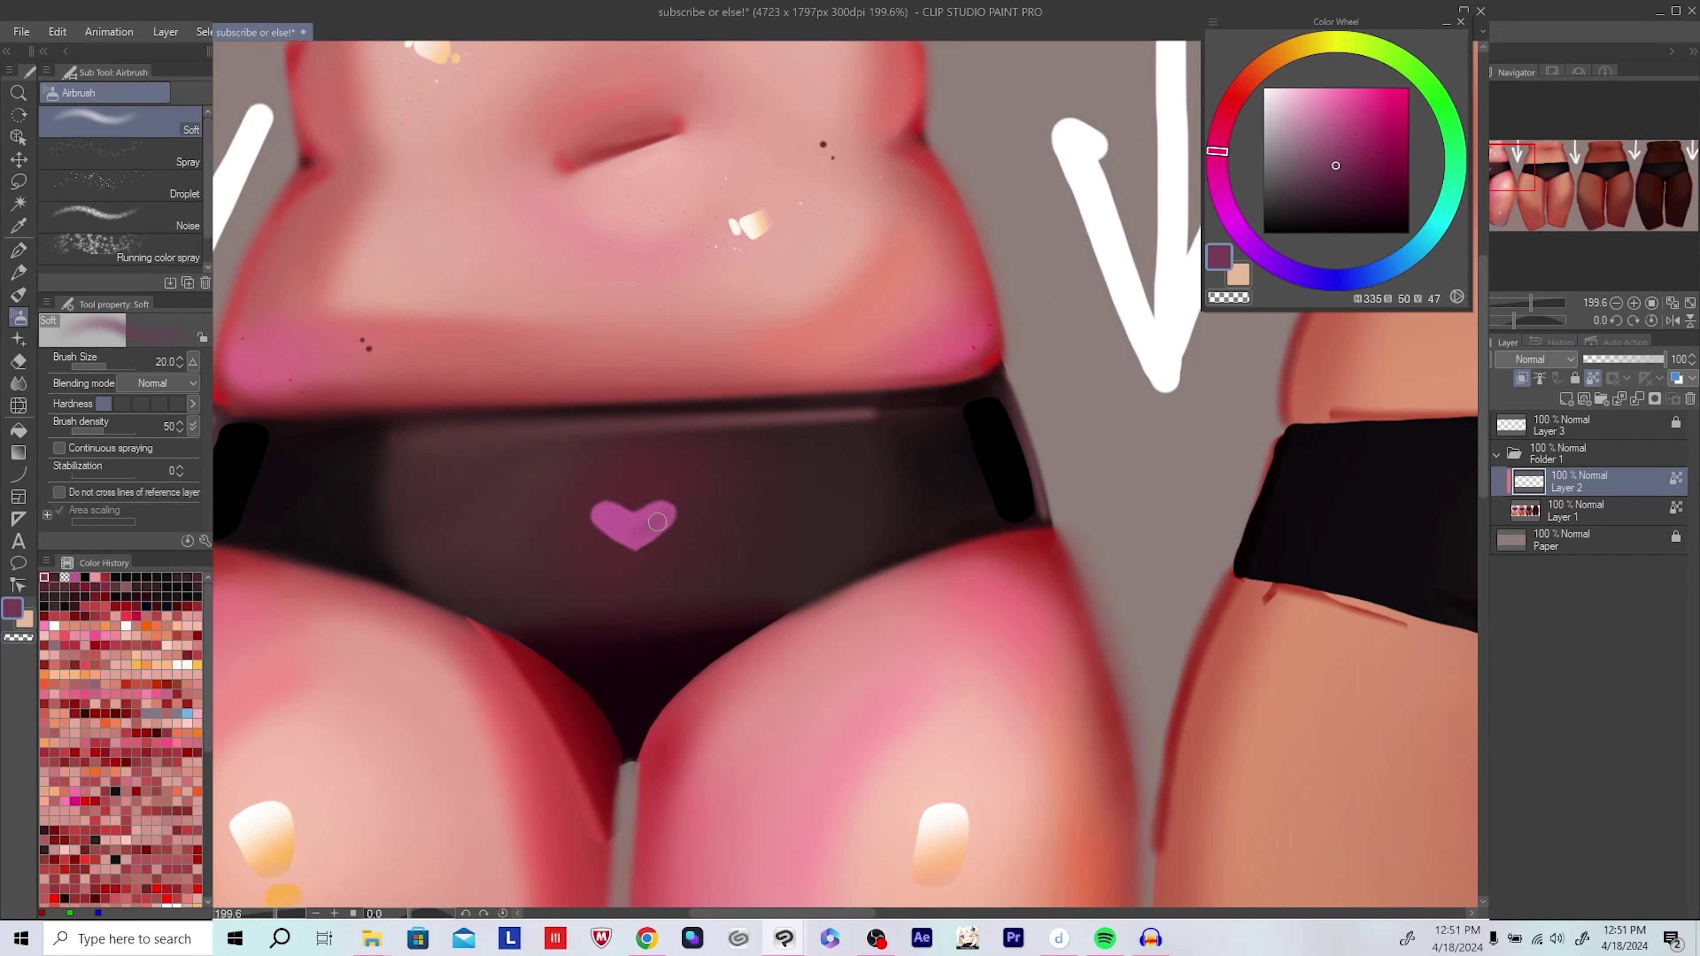
pyautogui.keyDown('alt'); pyautogui.click(648, 526); pyautogui.keyUp('alt')
pyautogui.scroll(-5, 669, 523)
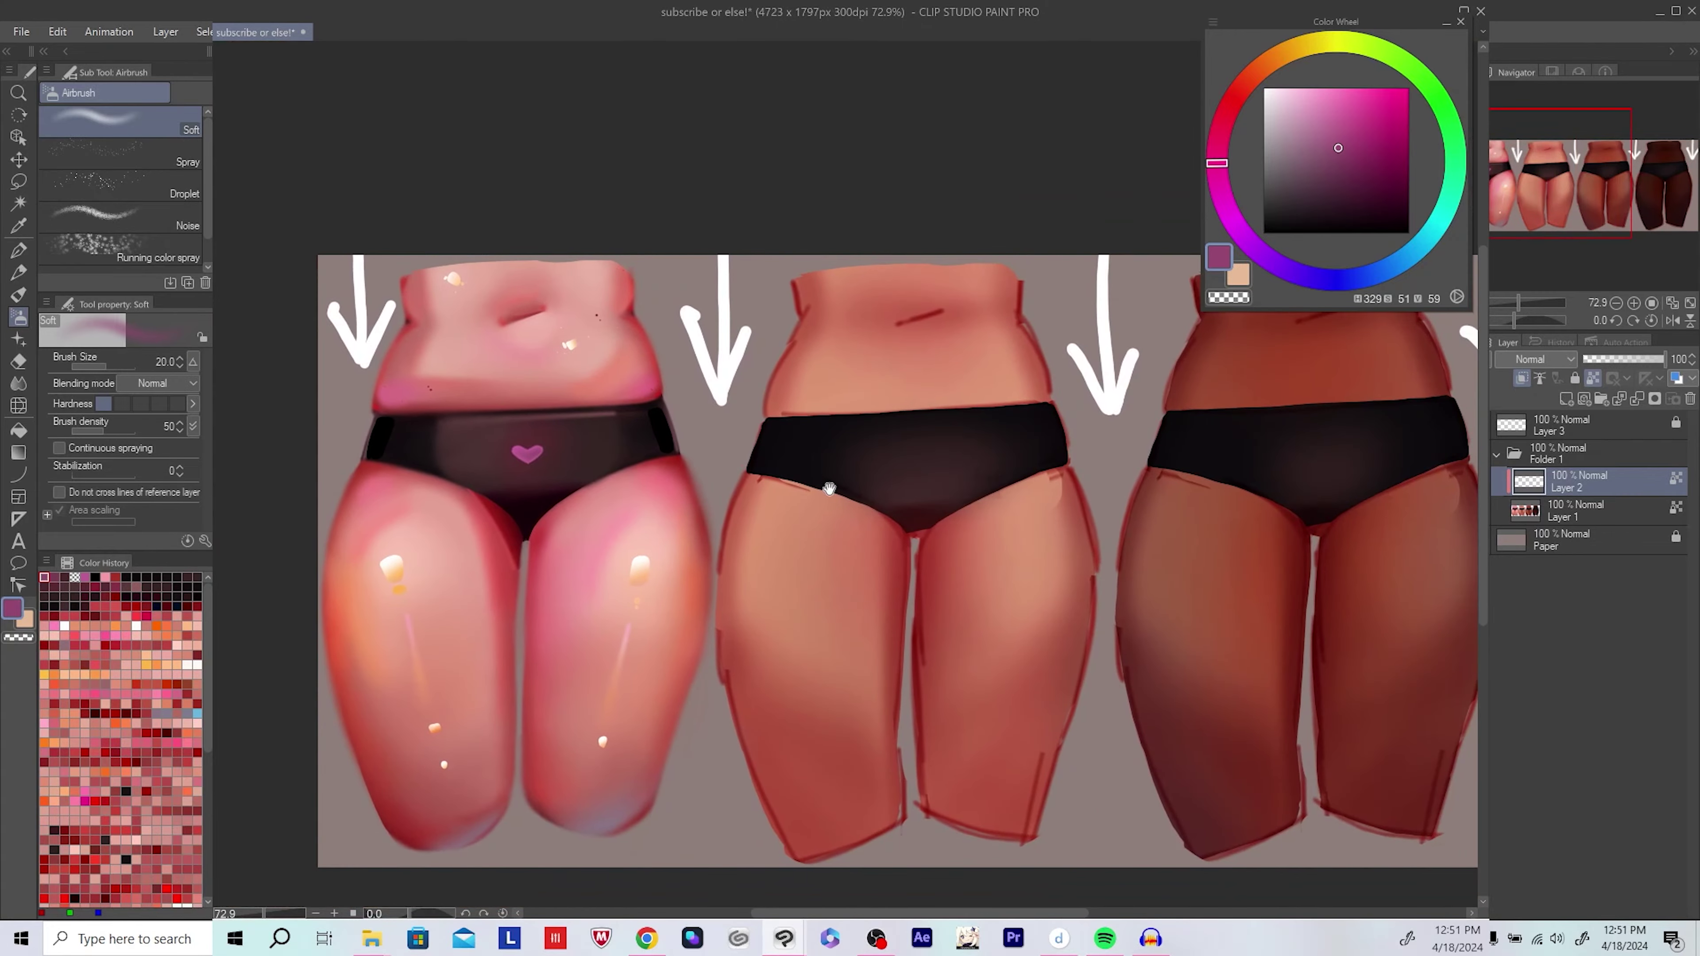
pyautogui.scroll(-1, 829, 488)
# Step: Merge the heart layer into the figures' base layer and add a new layer clipped to it
pyautogui.click(19, 161)
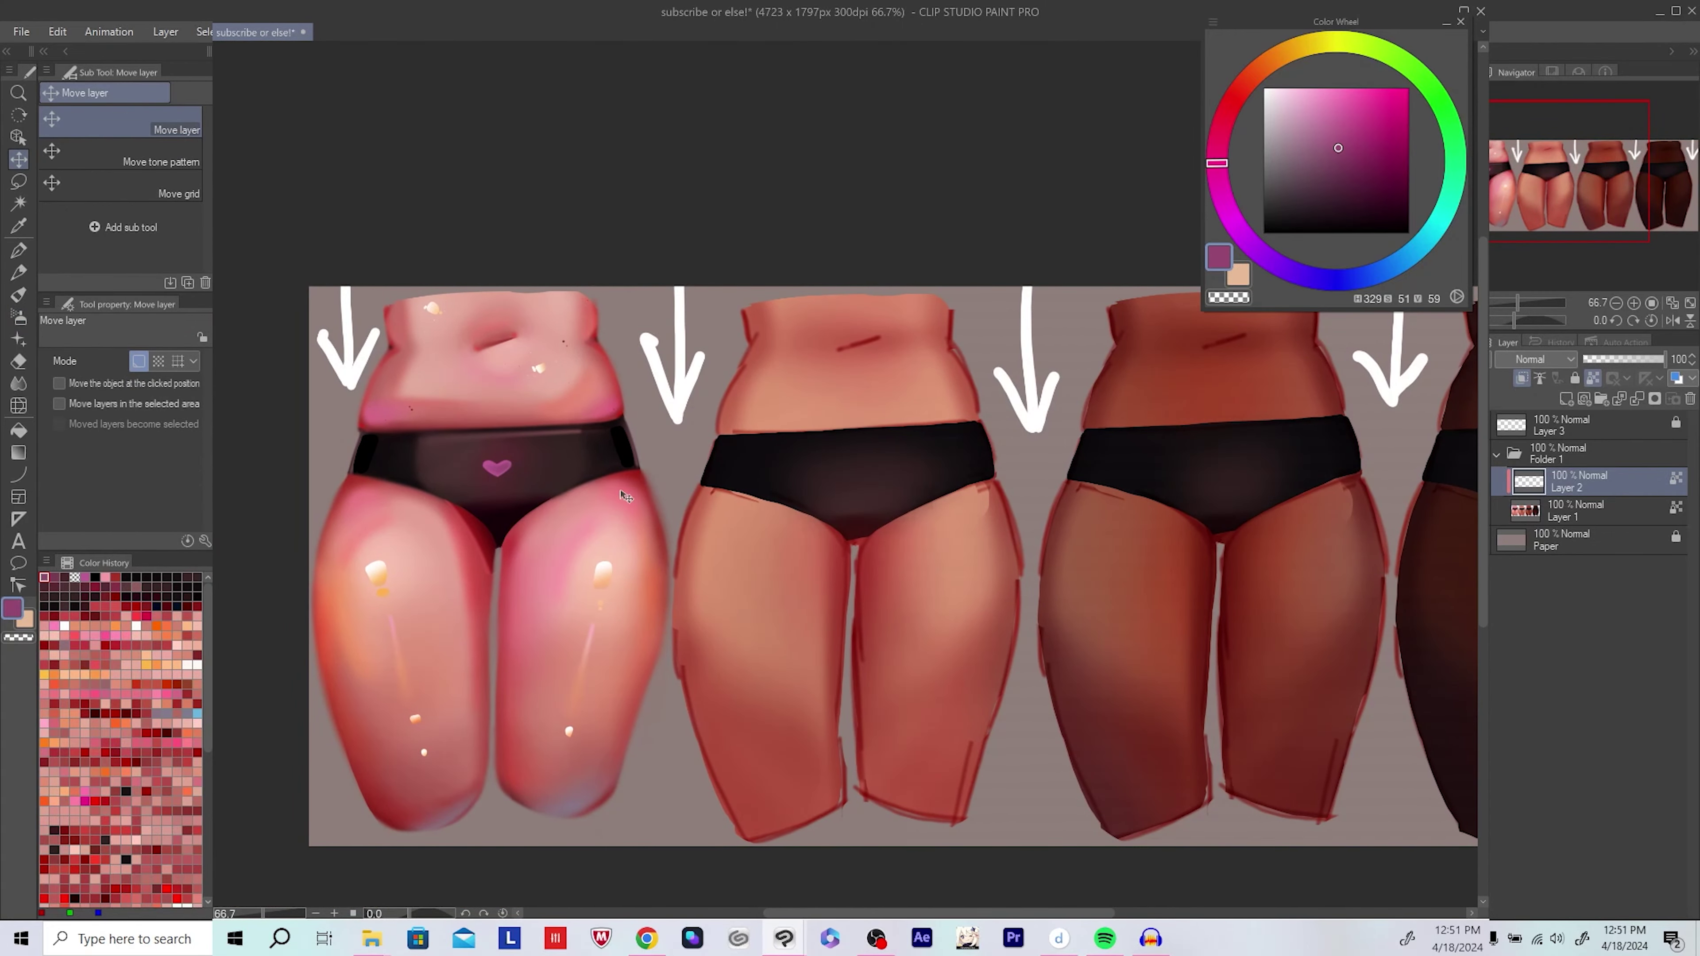
pyautogui.scroll(4, 498, 469)
pyautogui.hotkey('ctrl', 'c')
pyautogui.hotkey('ctrl', 'v')
pyautogui.press('b')
pyautogui.scroll(-4, 494, 518)
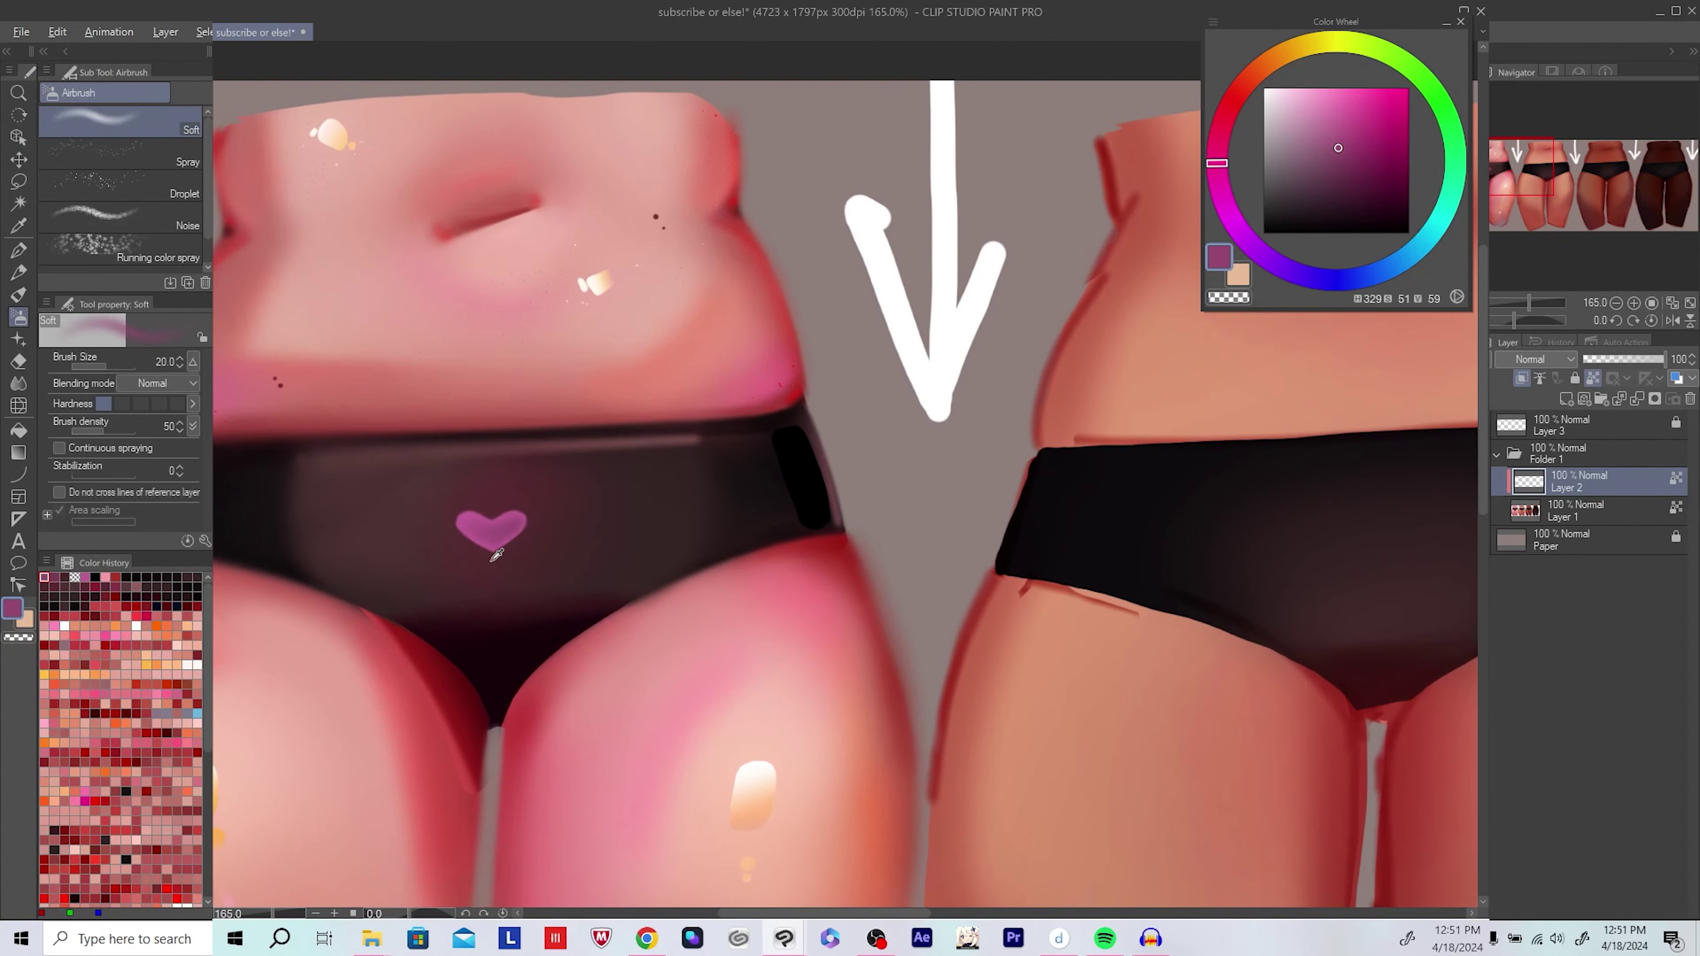
pyautogui.scroll(-2, 846, 535)
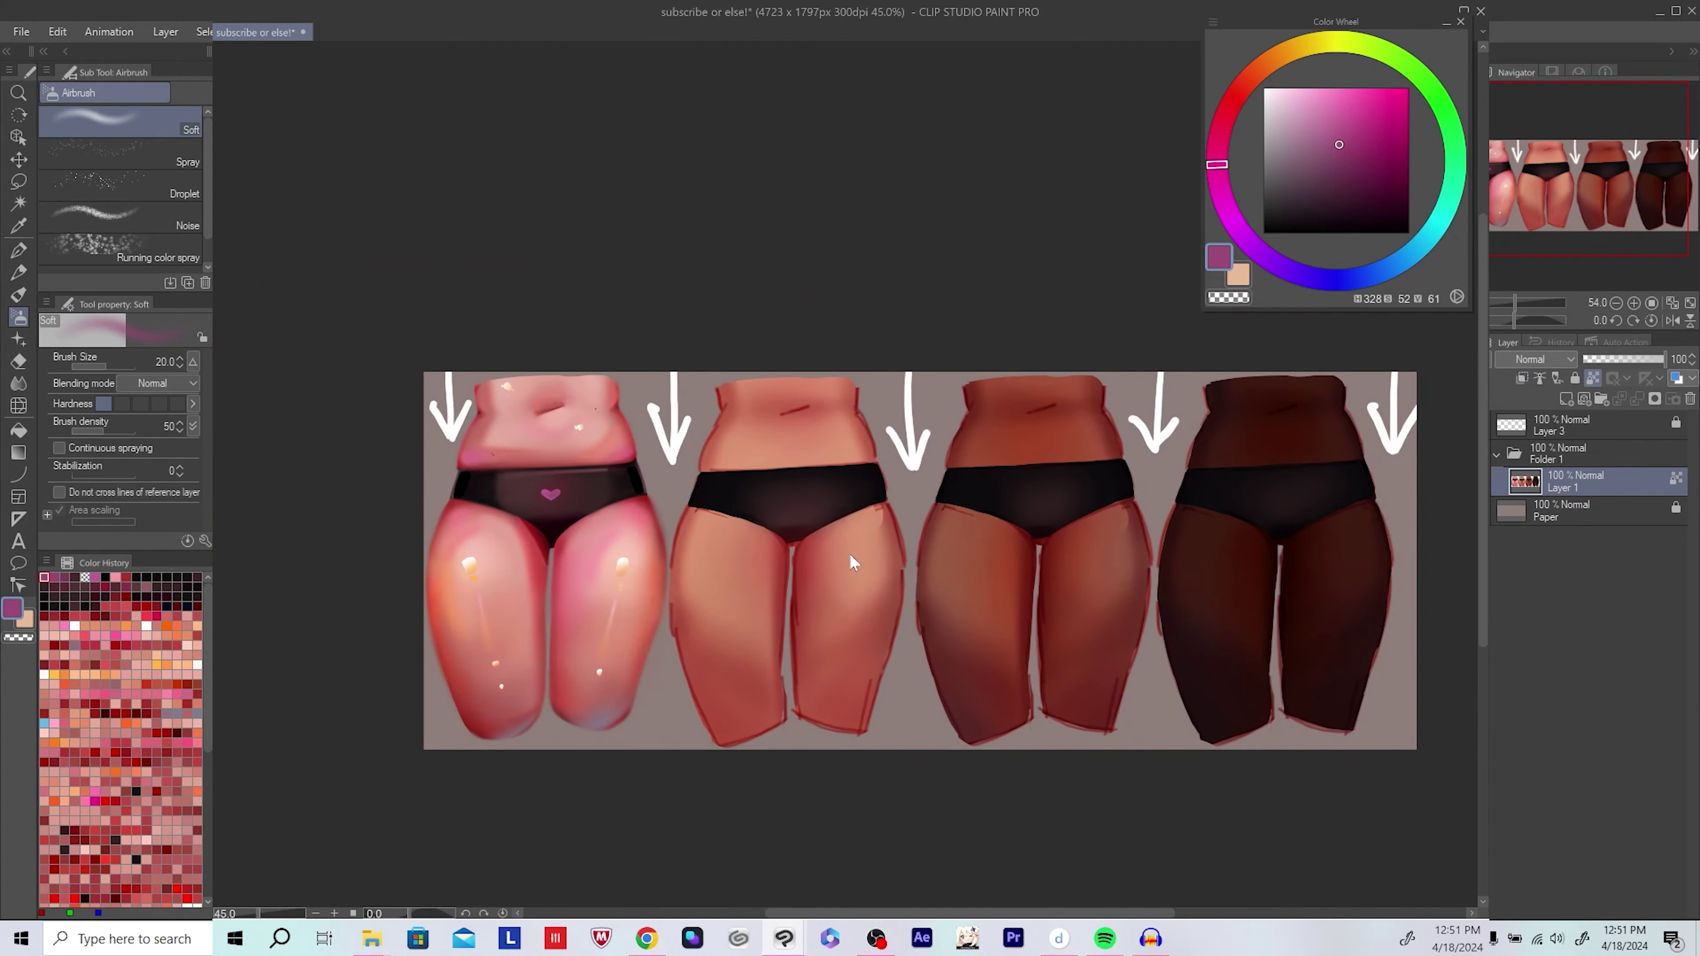
pyautogui.scroll(2, 509, 471)
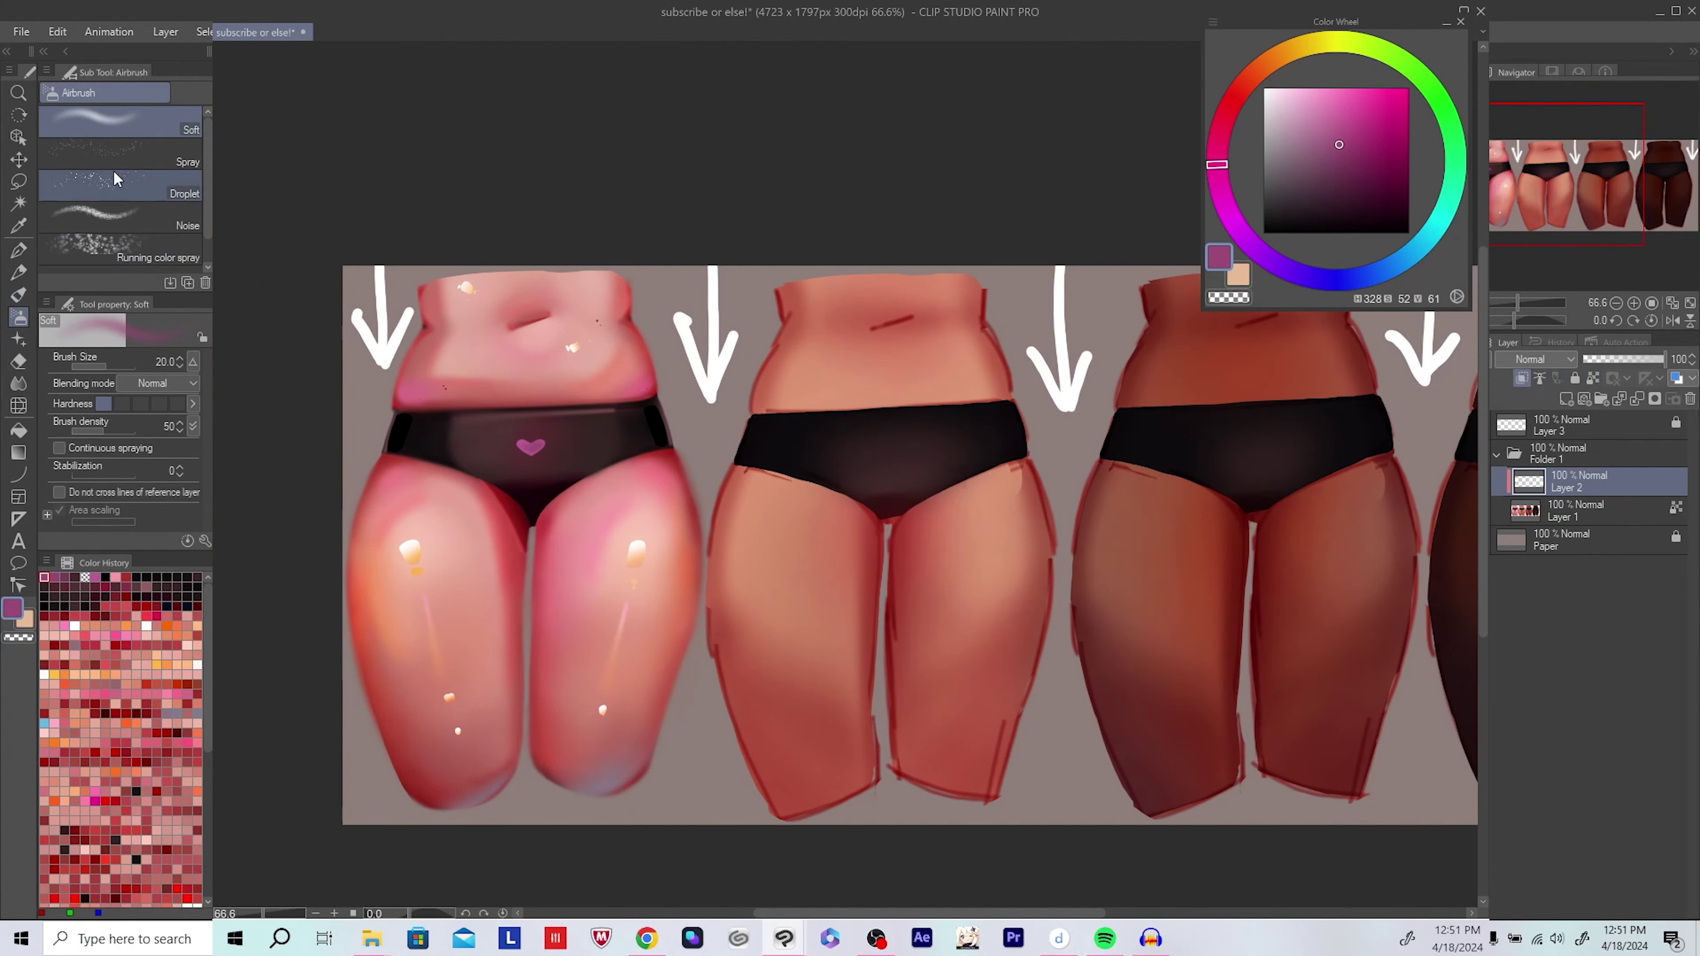
# Step: Spray fine white speckles over the lightest figure's underwear and thighs using the Spray airbrush at size 400, particle size 1.0
pyautogui.click(120, 154)
pyautogui.scroll(2, 462, 710)
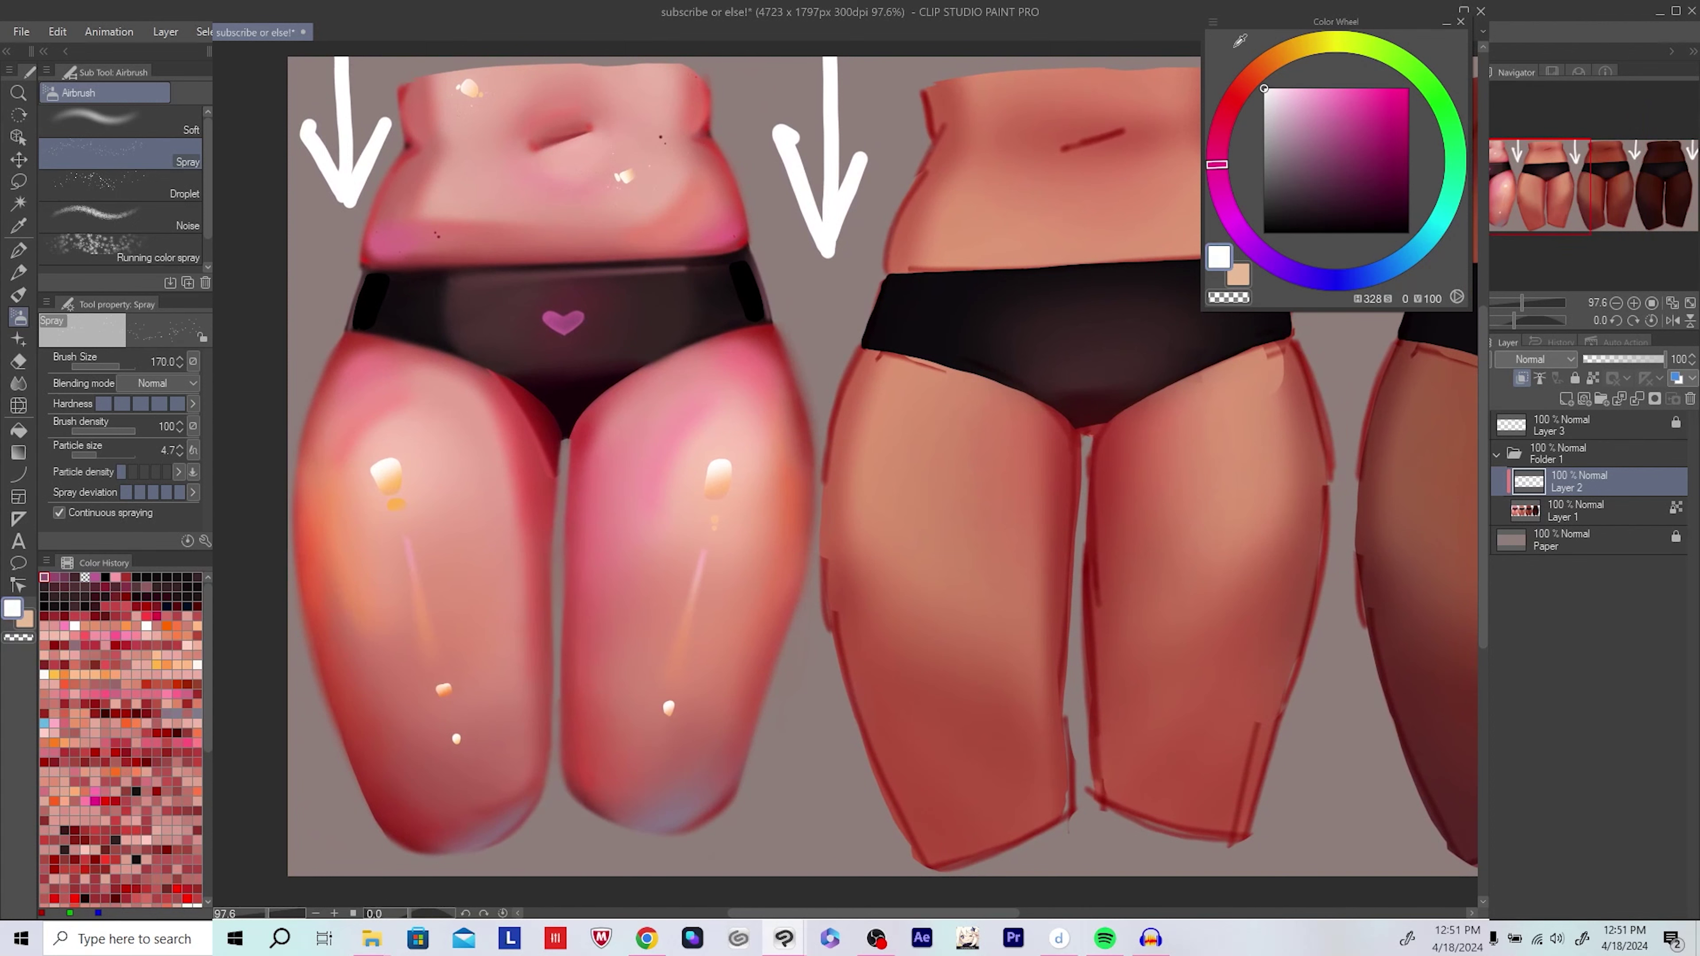
pyautogui.press(']')
pyautogui.press(']')
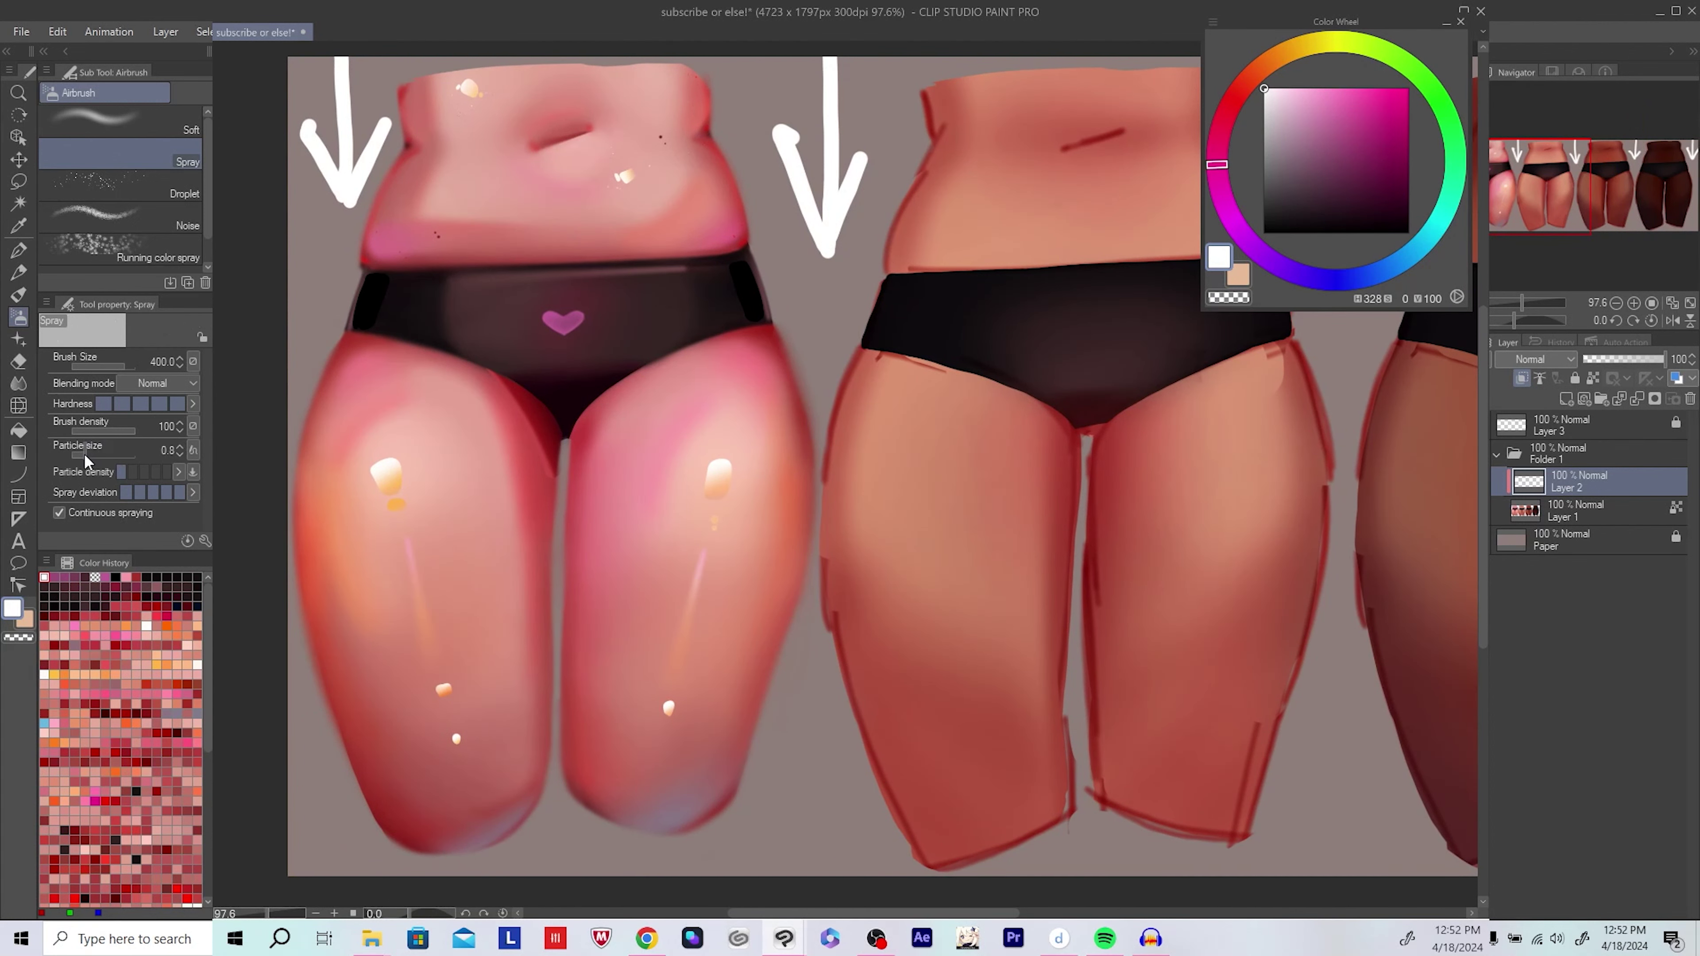
pyautogui.scroll(3, 653, 737)
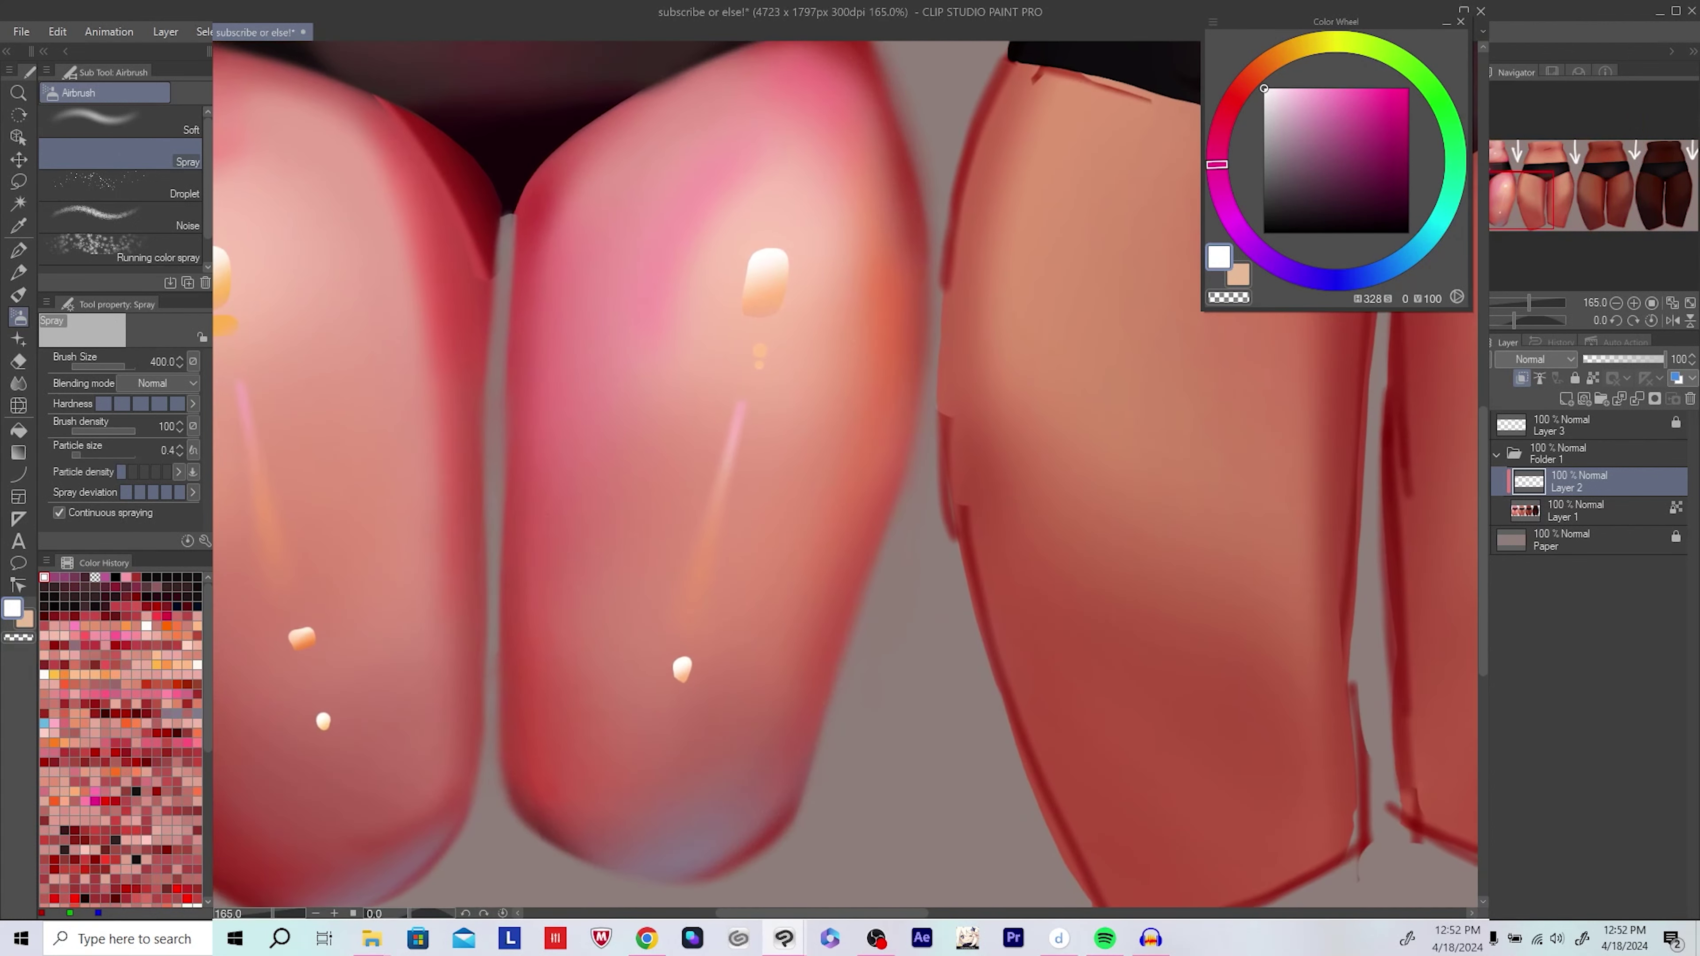
pyautogui.moveTo(85, 455); pyautogui.dragTo(87, 456)
pyautogui.scroll(-2, 688, 535)
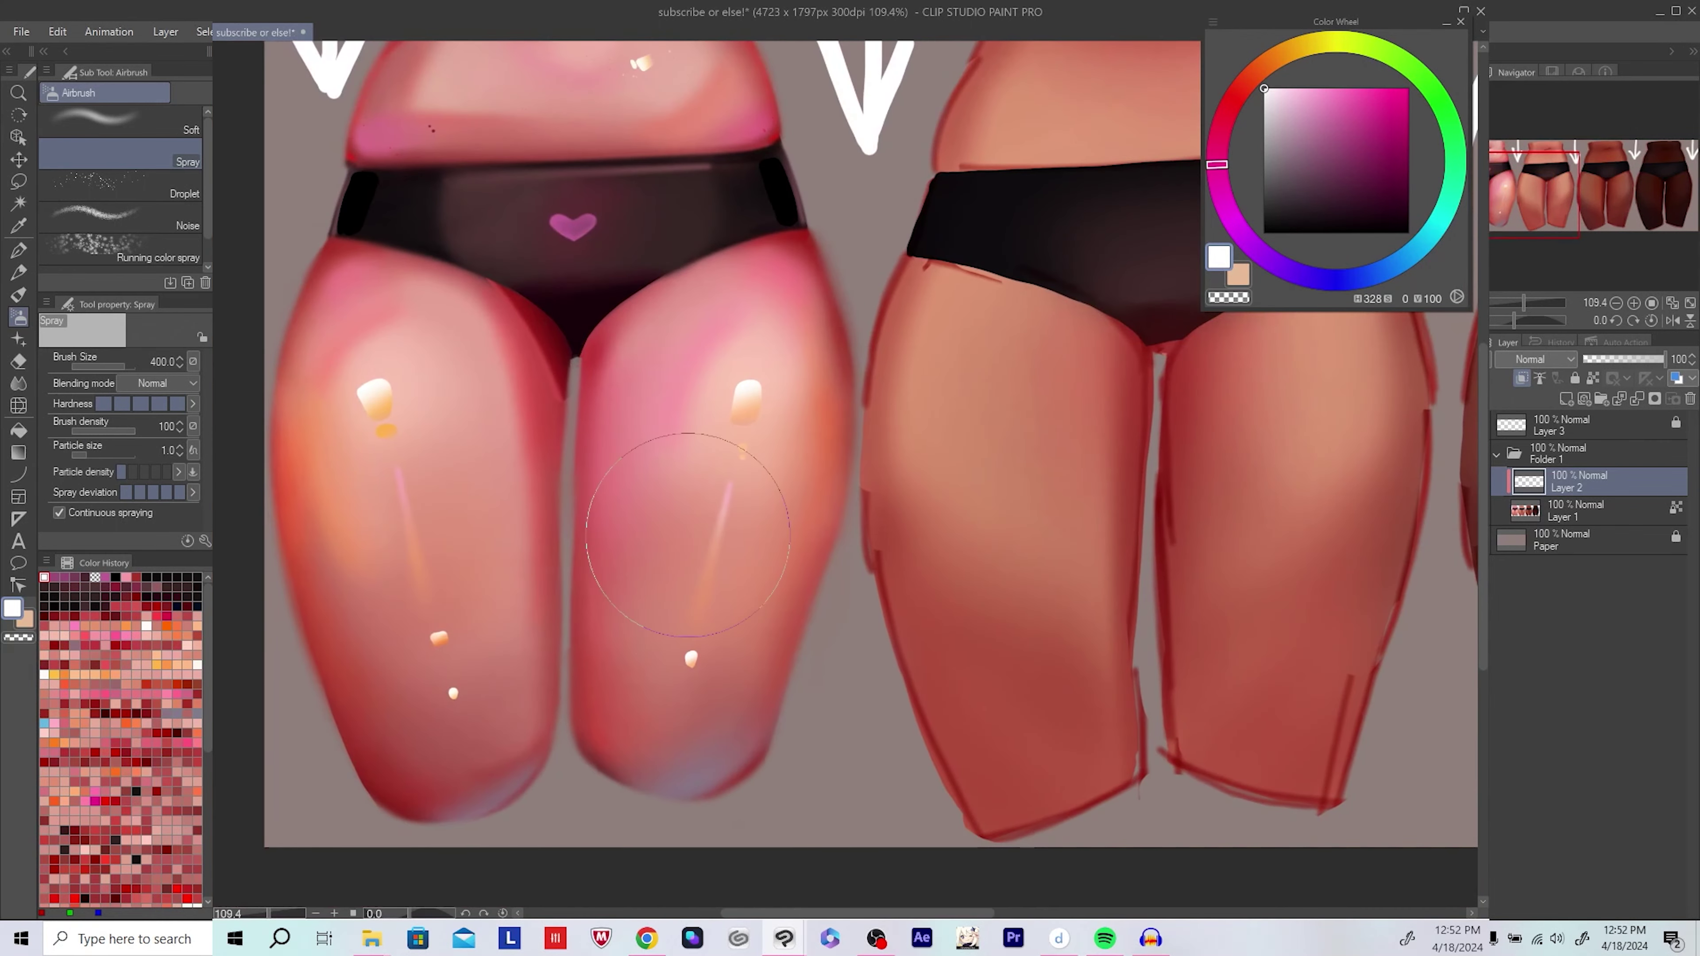
pyautogui.scroll(2, 567, 641)
pyautogui.moveTo(561, 284); pyautogui.dragTo(645, 596)
# Step: Erase excess white speckles from the underwear with the hard eraser at size 250, check the mirrored view, and save the file
pyautogui.press('e')
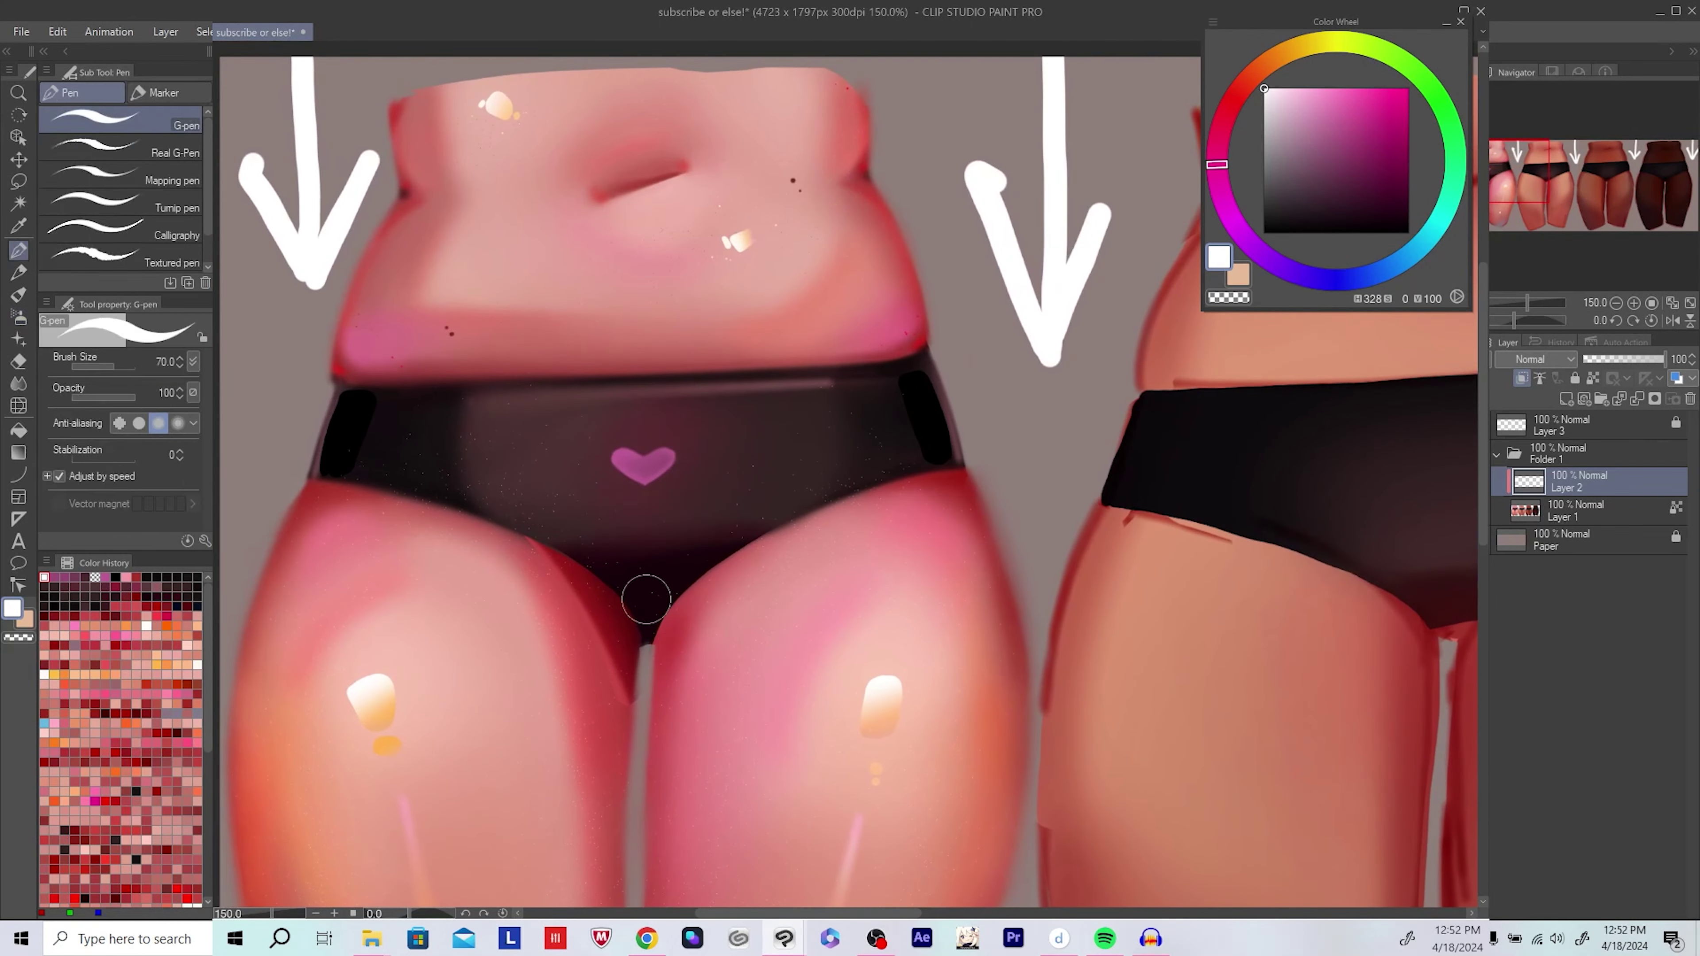
pyautogui.press('h')
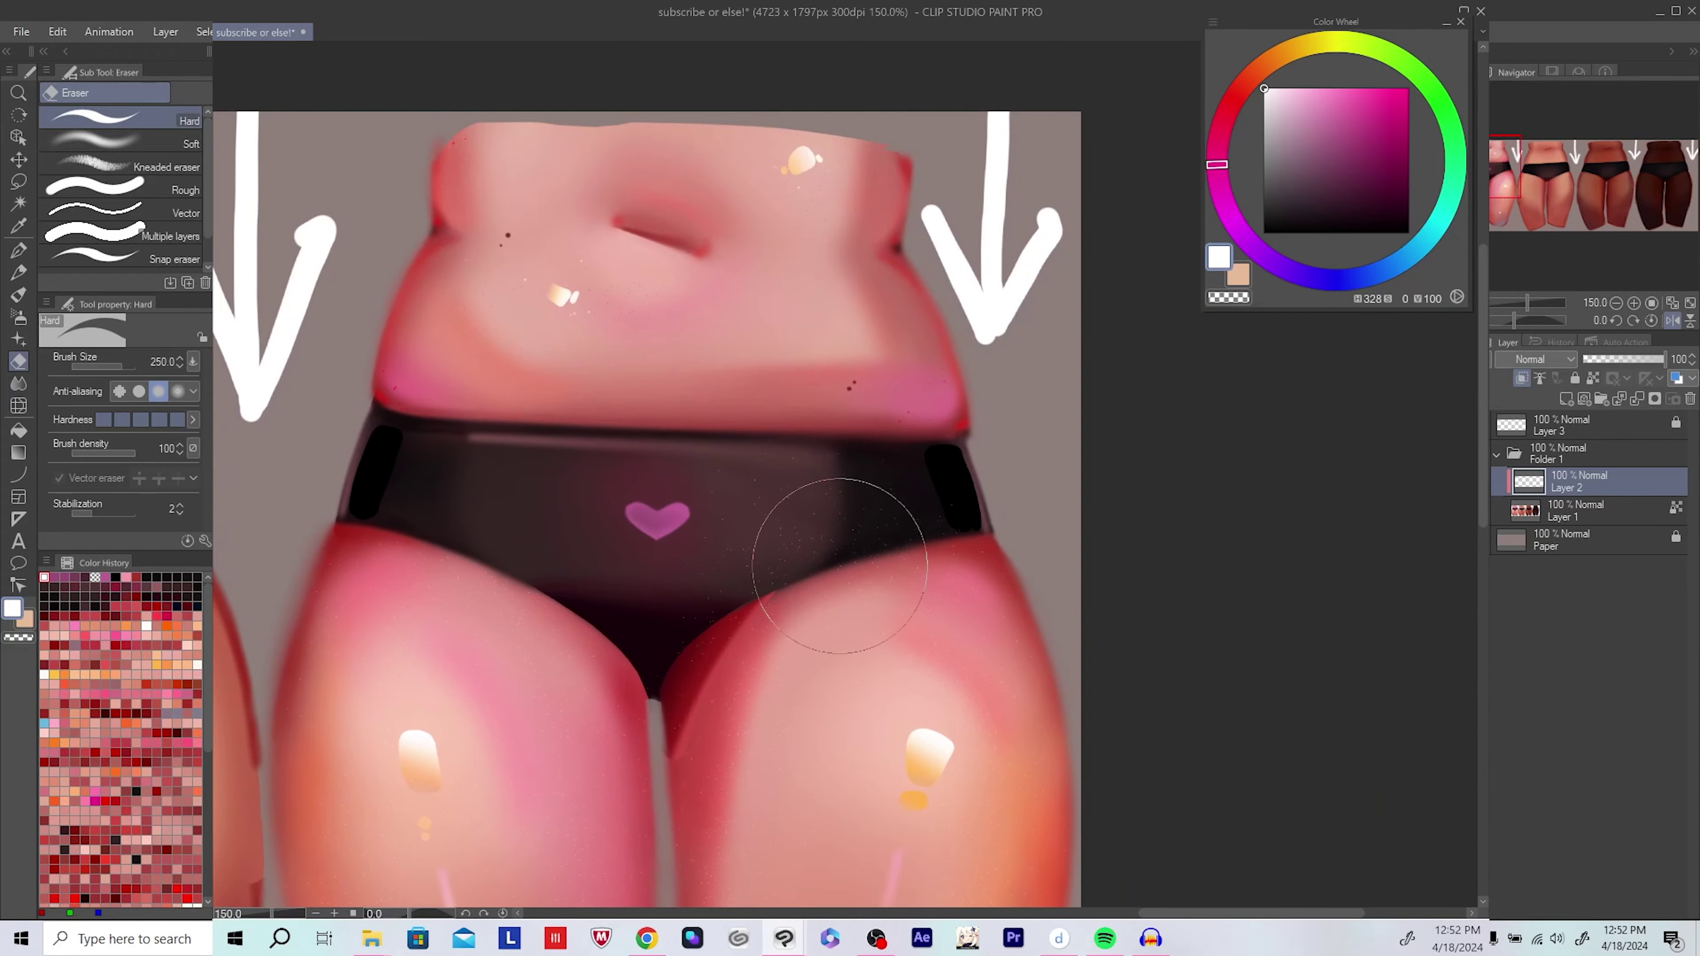
pyautogui.press('h')
pyautogui.scroll(-3, 828, 544)
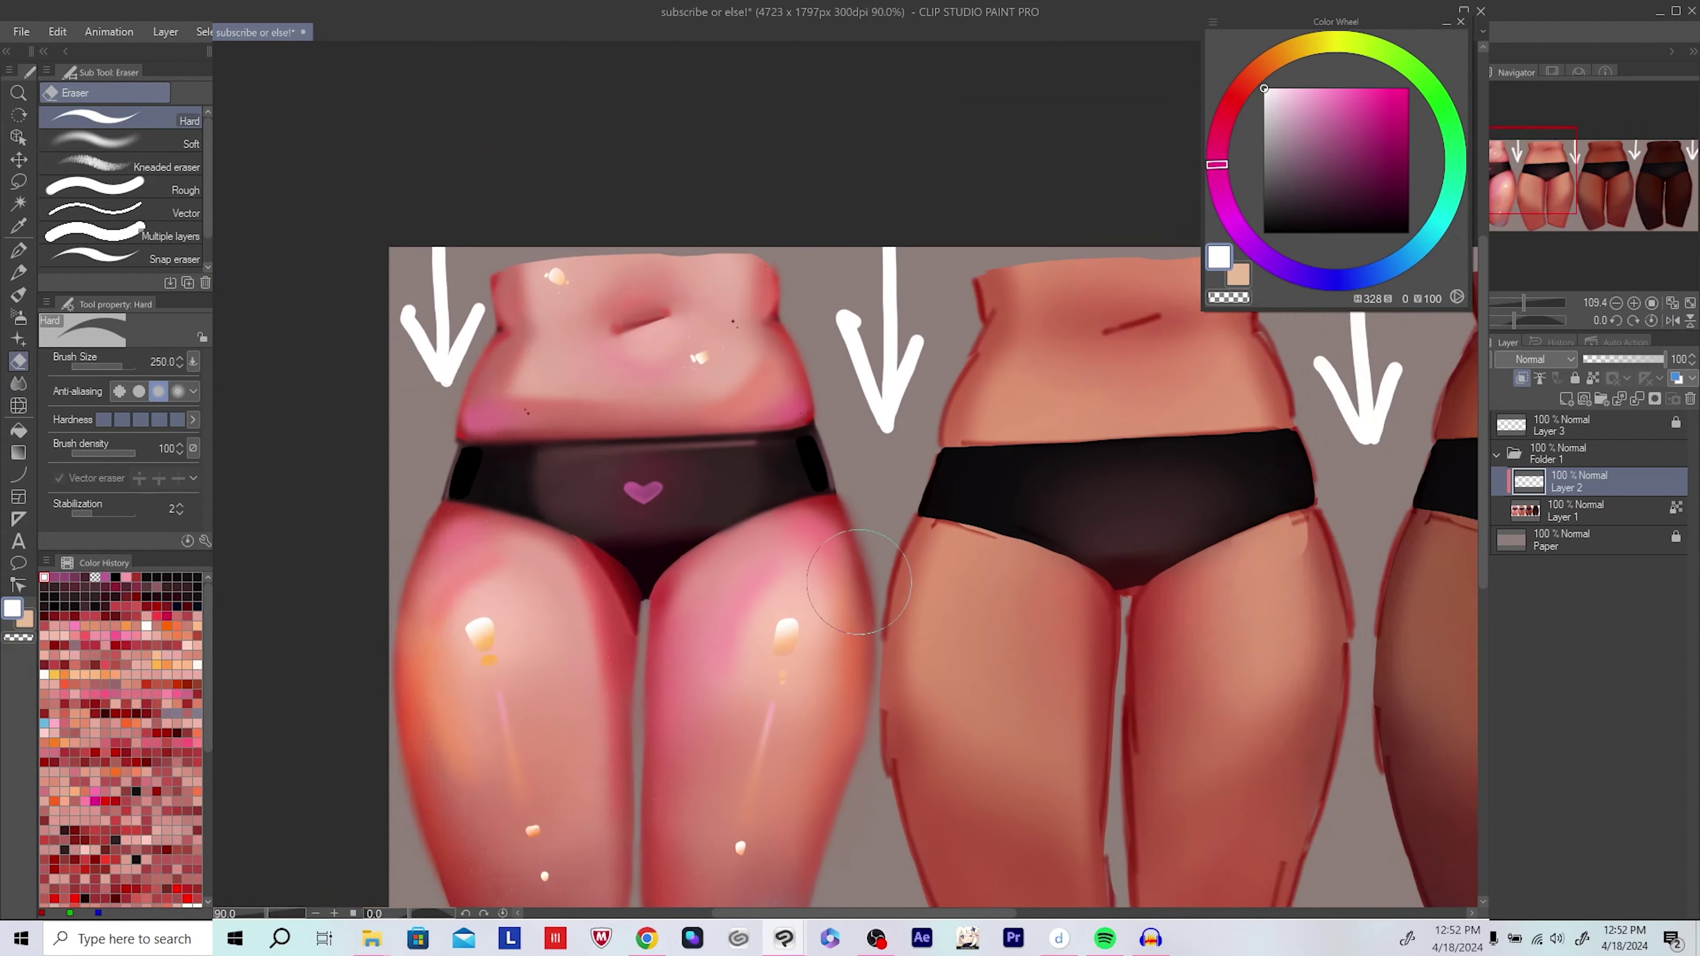
pyautogui.hotkey('ctrl', 's')
pyautogui.scroll(2, 686, 639)
pyautogui.scroll(1, 686, 639)
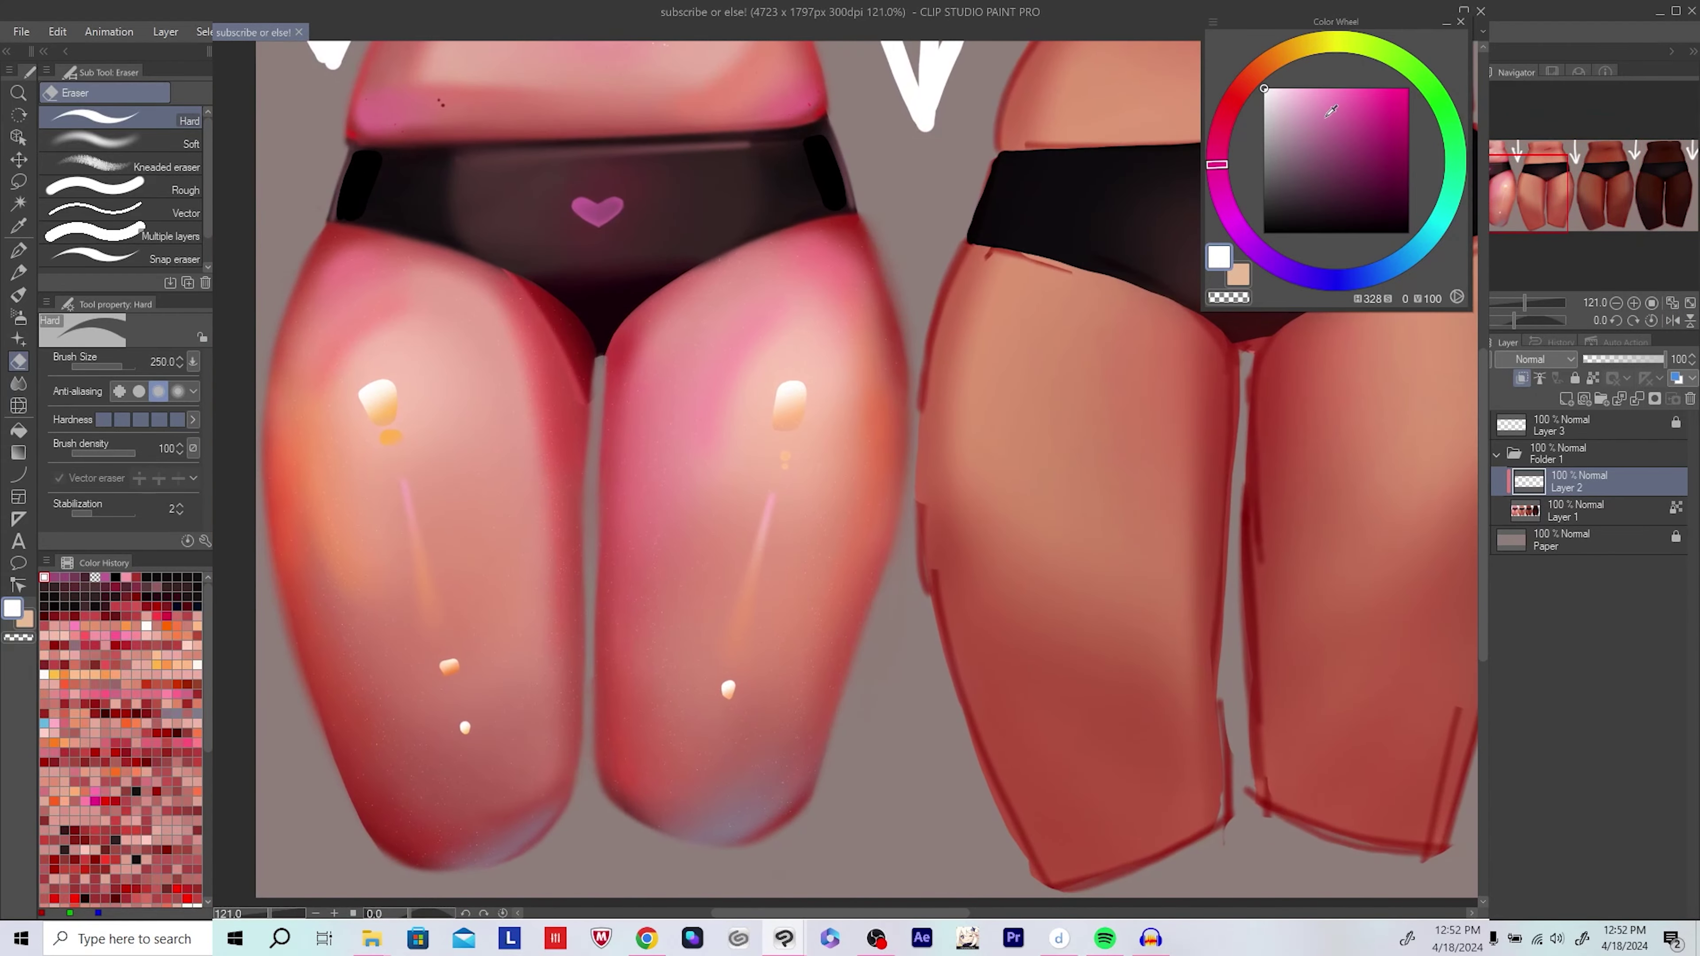
# Step: Spray fine black speckles over the lightest figure's thighs with the Spray airbrush at size 400, particle size 1.0
pyautogui.click(26, 316)
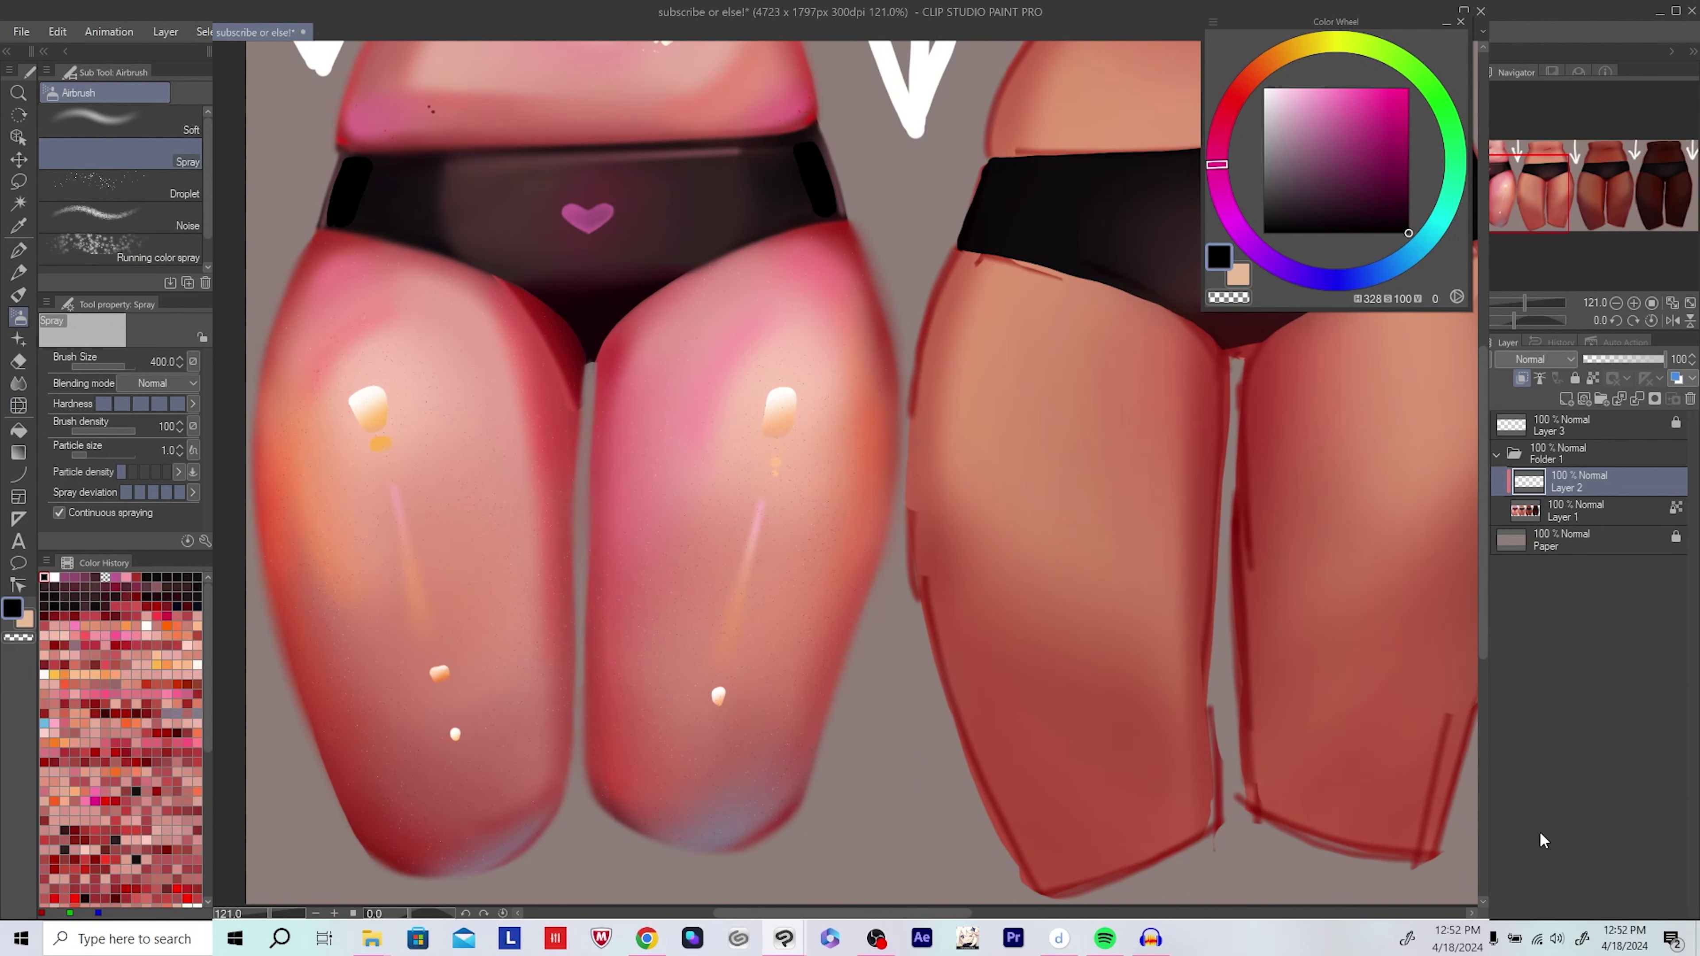
pyautogui.scroll(2, 830, 602)
pyautogui.scroll(-4, 830, 602)
pyautogui.moveTo(923, 596); pyautogui.dragTo(832, 606)
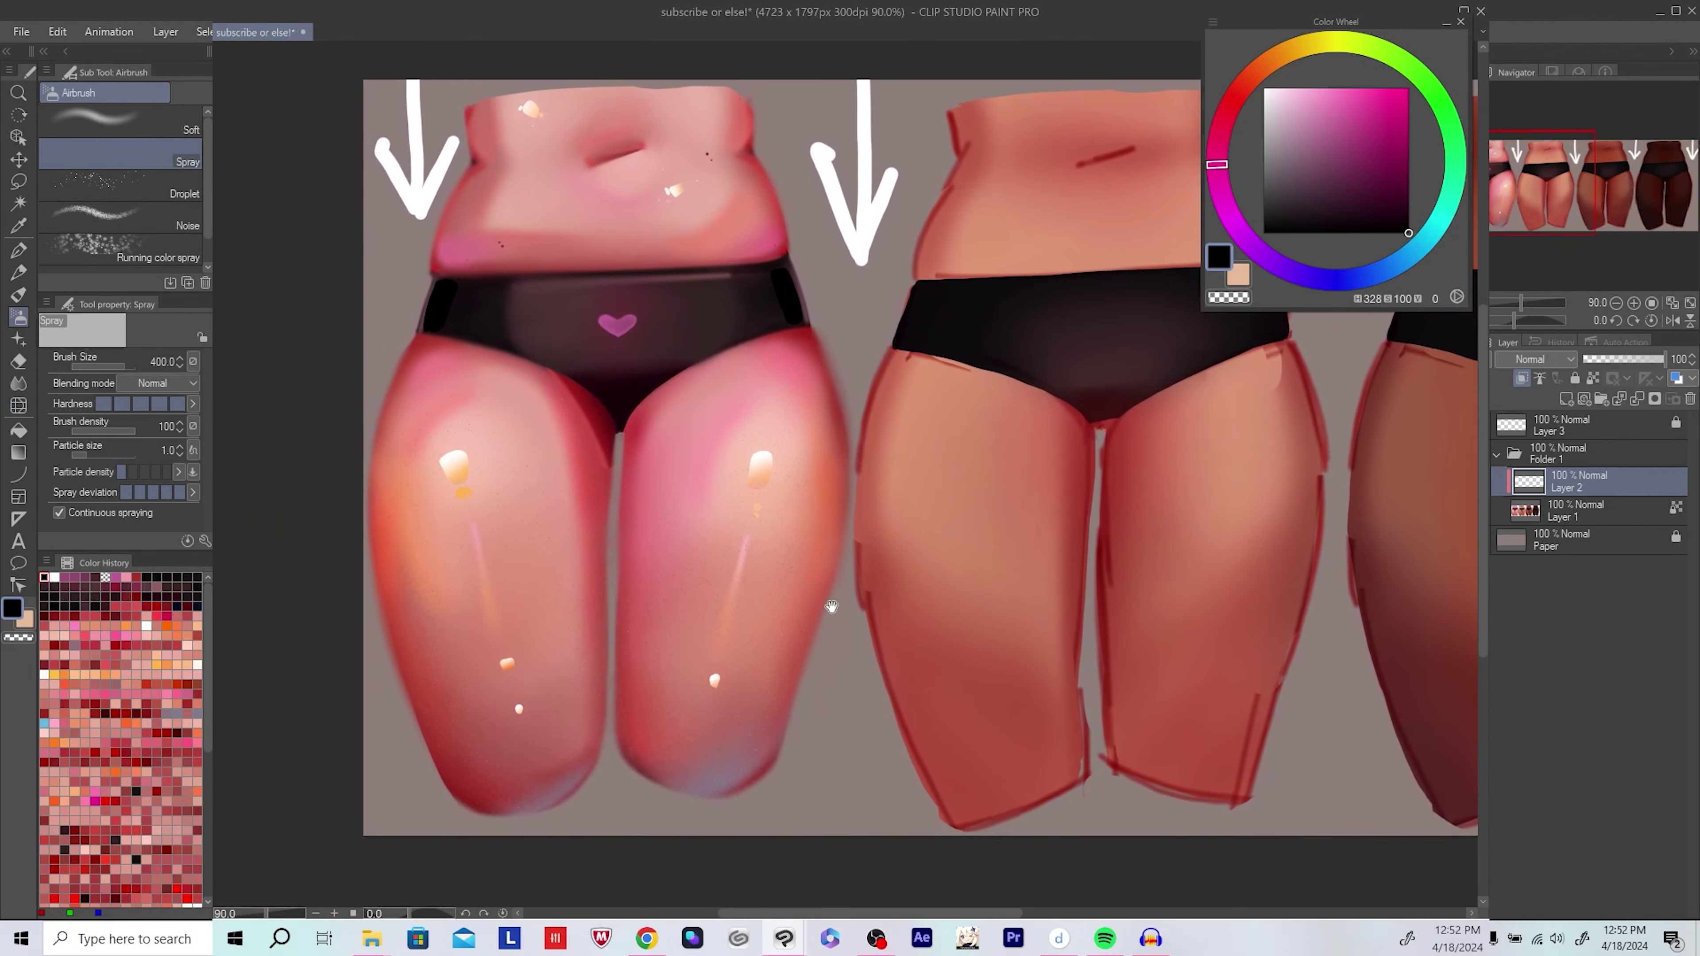
# Step: Fade the speckles on both thighs with the soft airbrush in transparent colour at sizes 25, 100 and 170
pyautogui.press(',')
pyautogui.scroll(2, 761, 623)
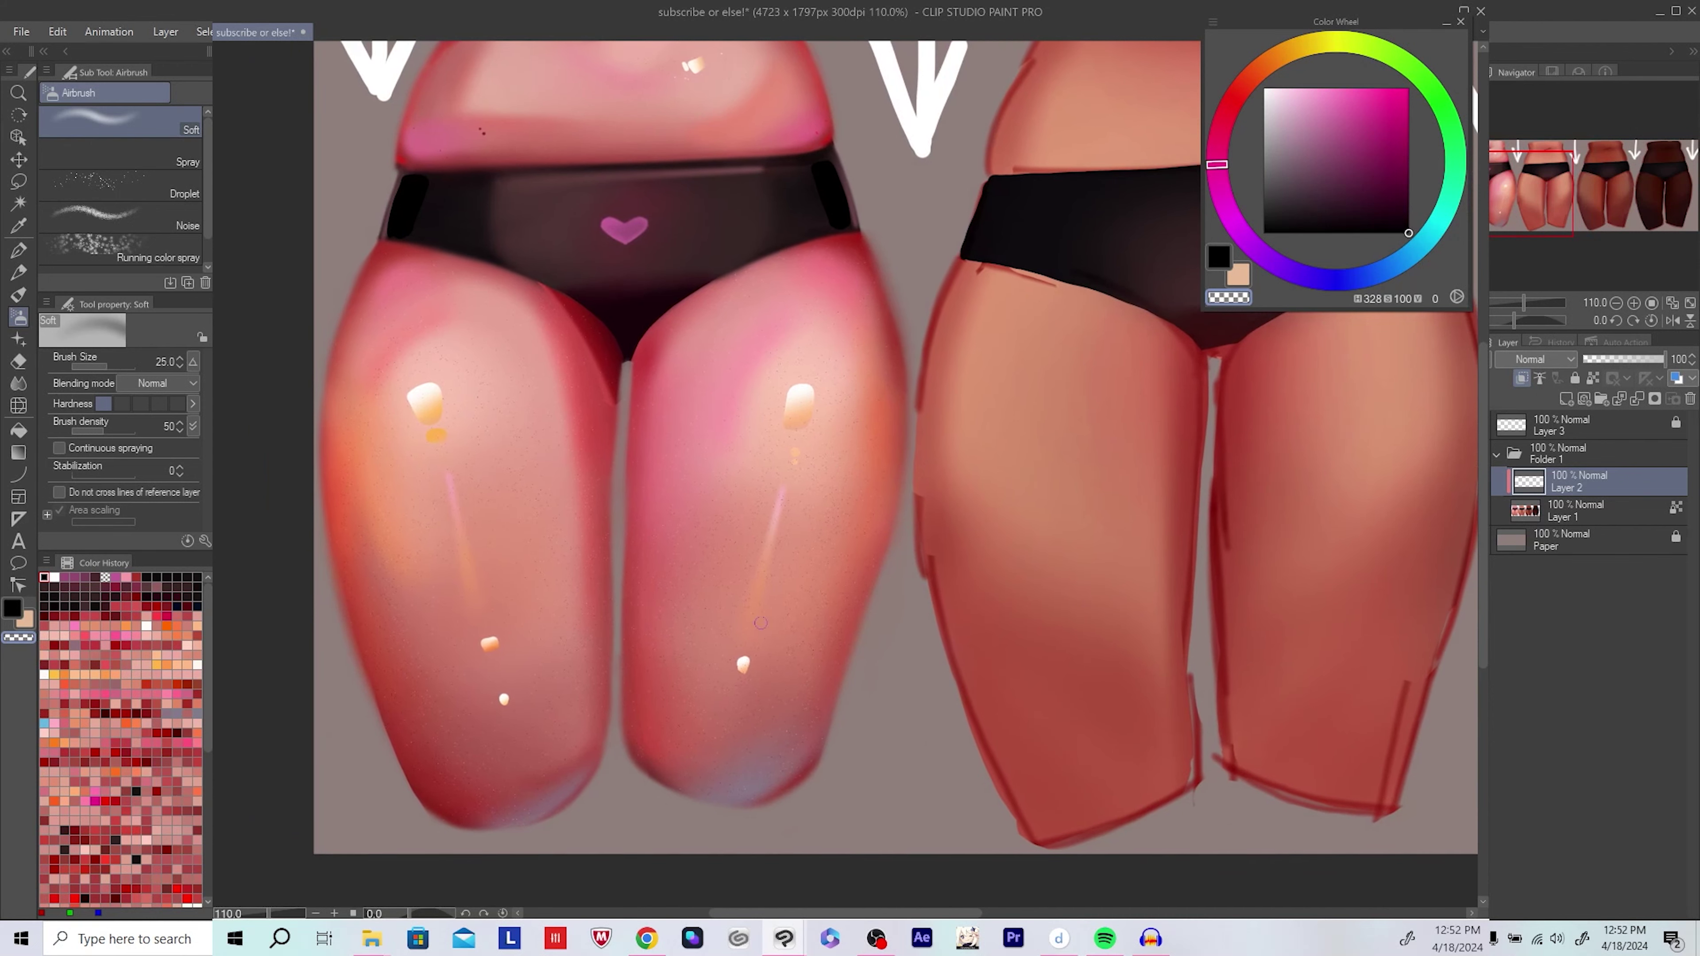
pyautogui.scroll(1, 761, 623)
pyautogui.moveTo(449, 446); pyautogui.dragTo(455, 486)
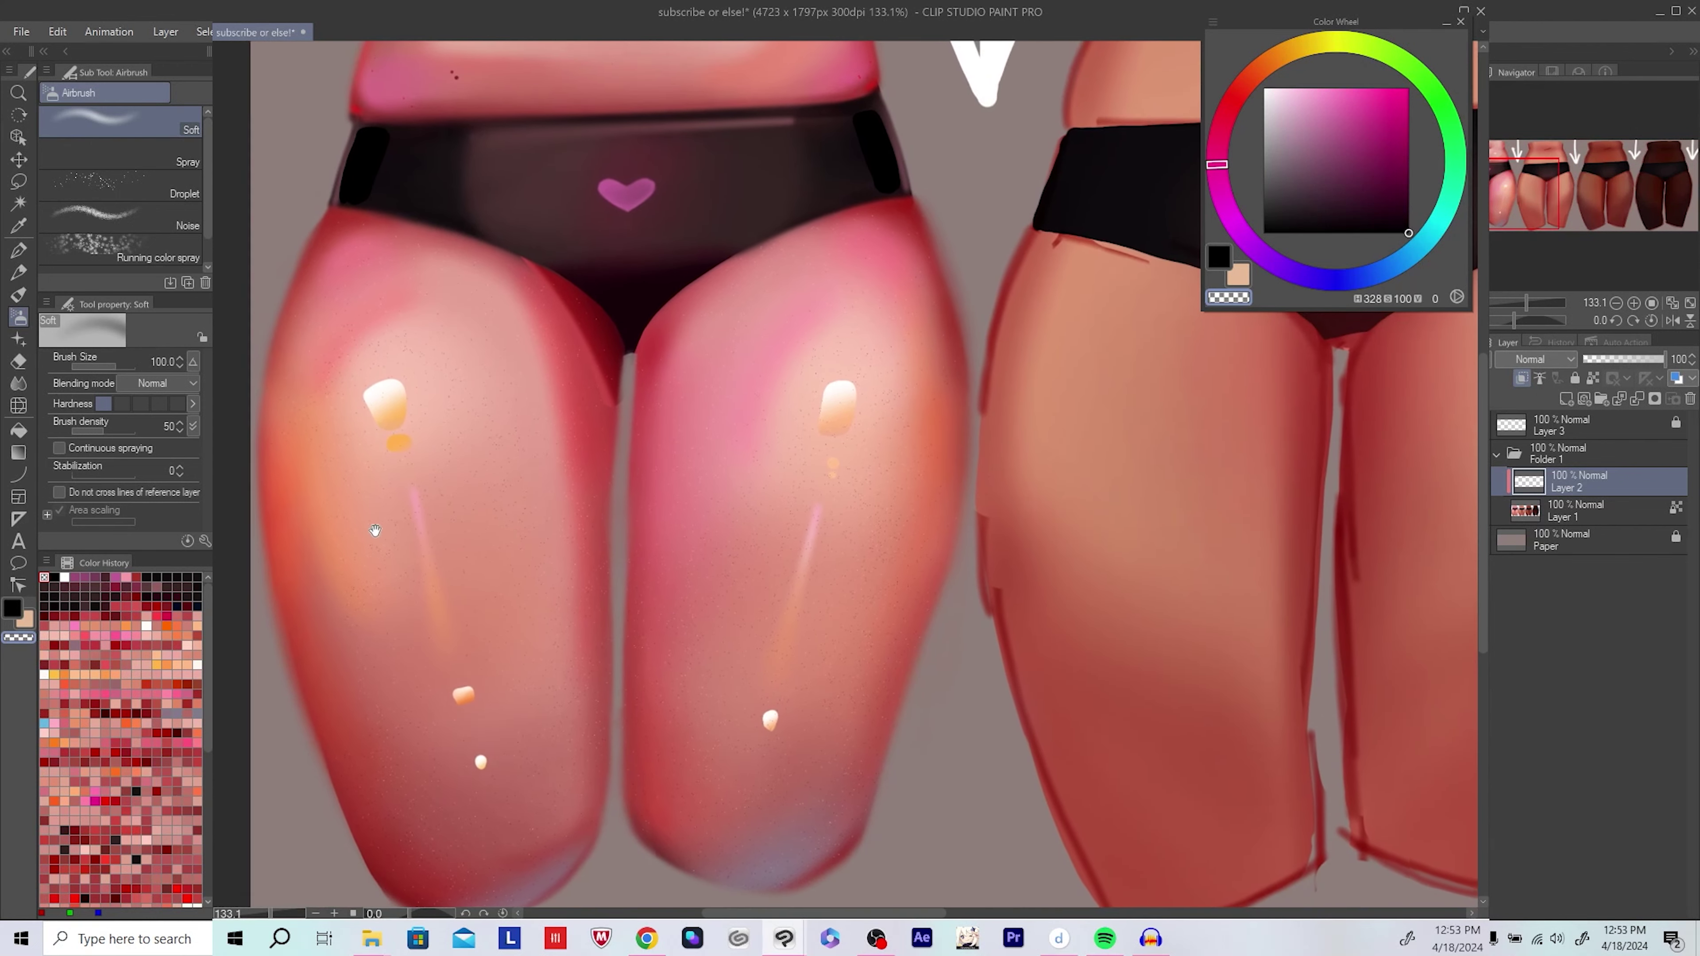
pyautogui.moveTo(375, 530); pyautogui.dragTo(352, 529)
pyautogui.press(']')
pyautogui.press(']')
pyautogui.press(']')
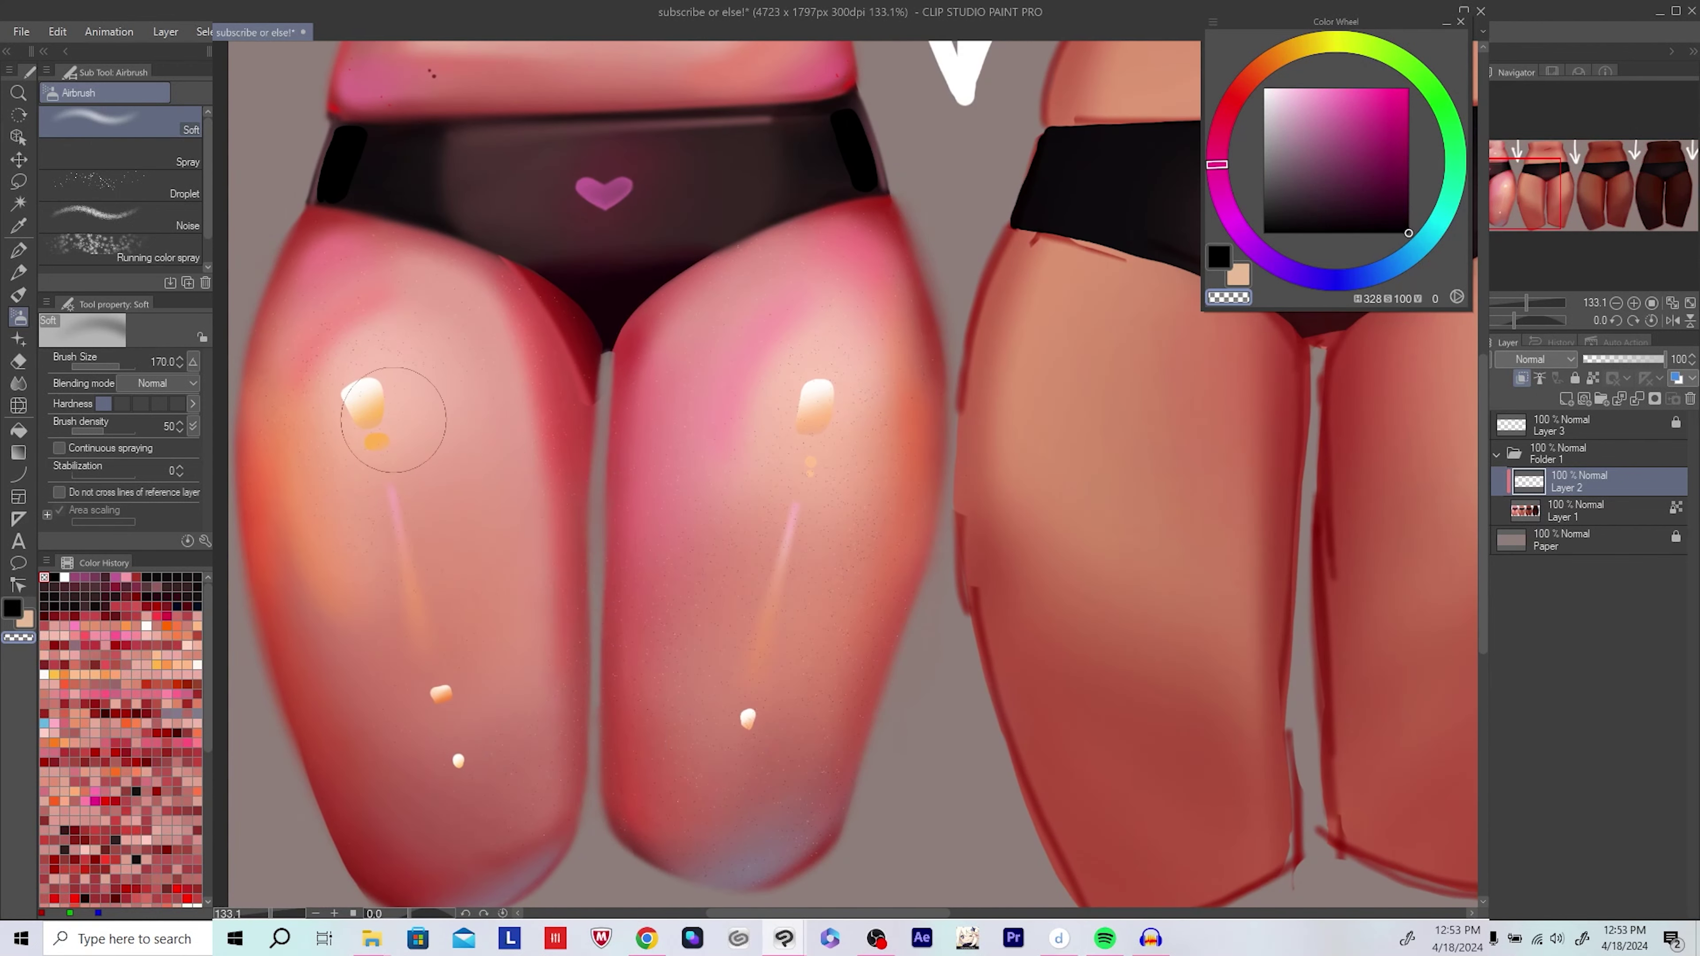
pyautogui.moveTo(393, 420)
pyautogui.mouseDown()
pyautogui.moveTo(340, 393)
pyautogui.moveTo(332, 361)
pyautogui.moveTo(319, 420)
pyautogui.mouseUp()
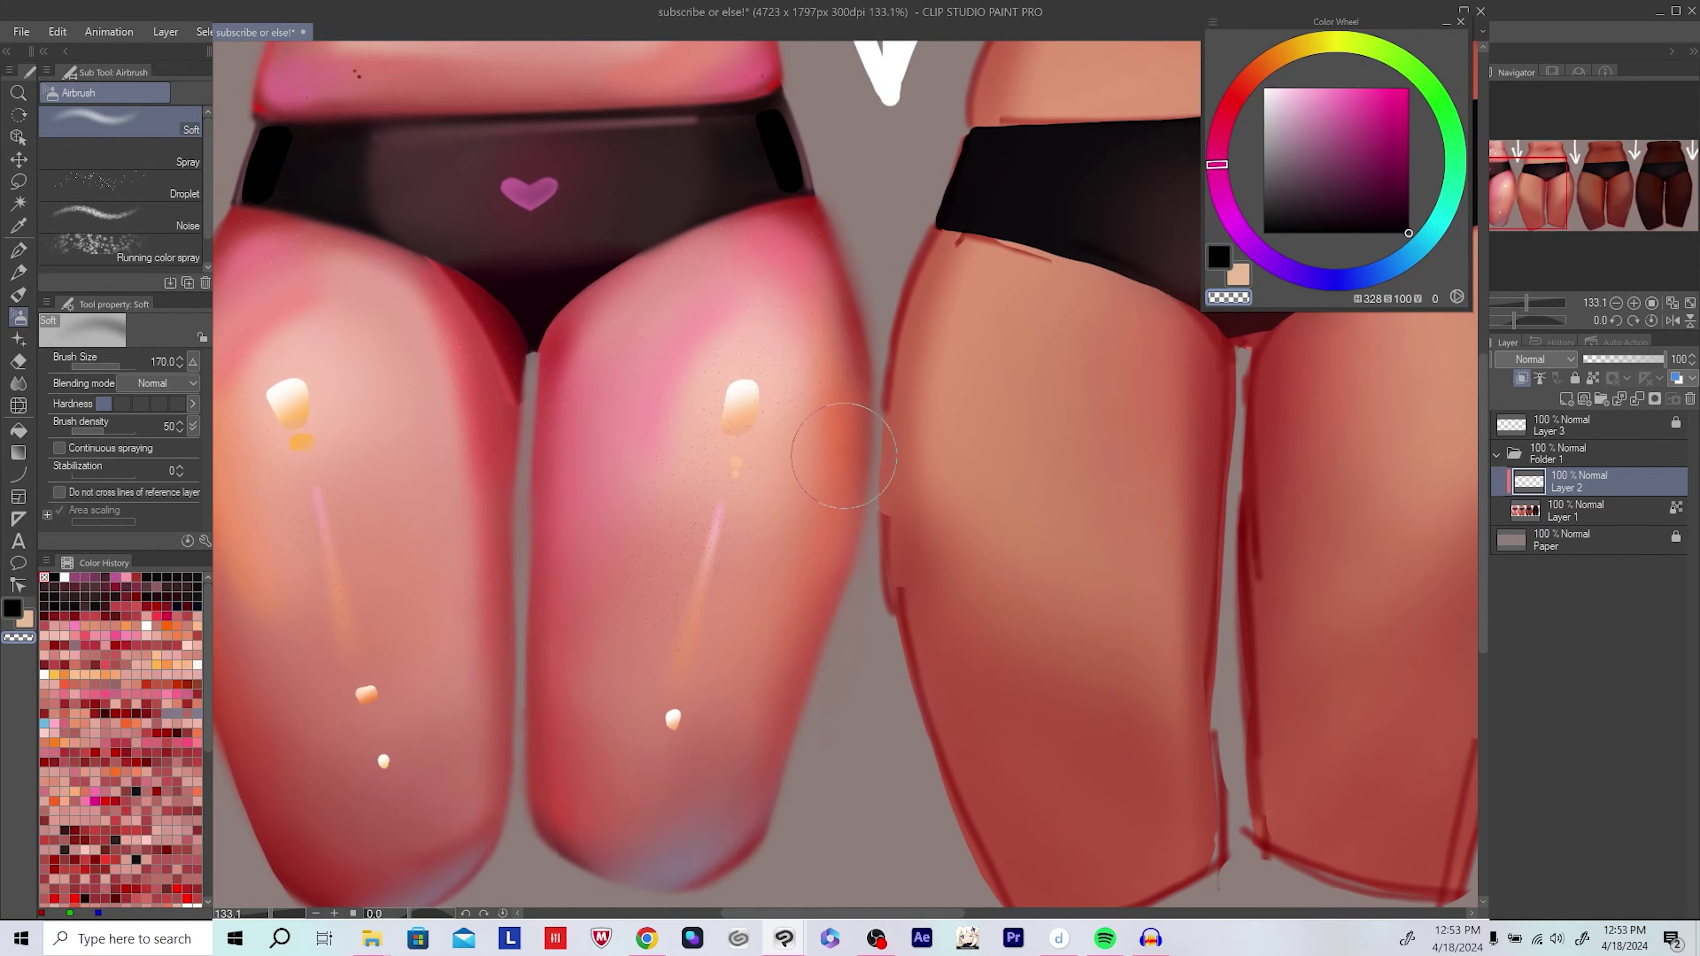
pyautogui.moveTo(844, 455)
pyautogui.mouseDown()
pyautogui.moveTo(890, 403)
pyautogui.moveTo(965, 501)
pyautogui.moveTo(927, 418)
pyautogui.moveTo(1061, 504)
pyautogui.mouseUp()
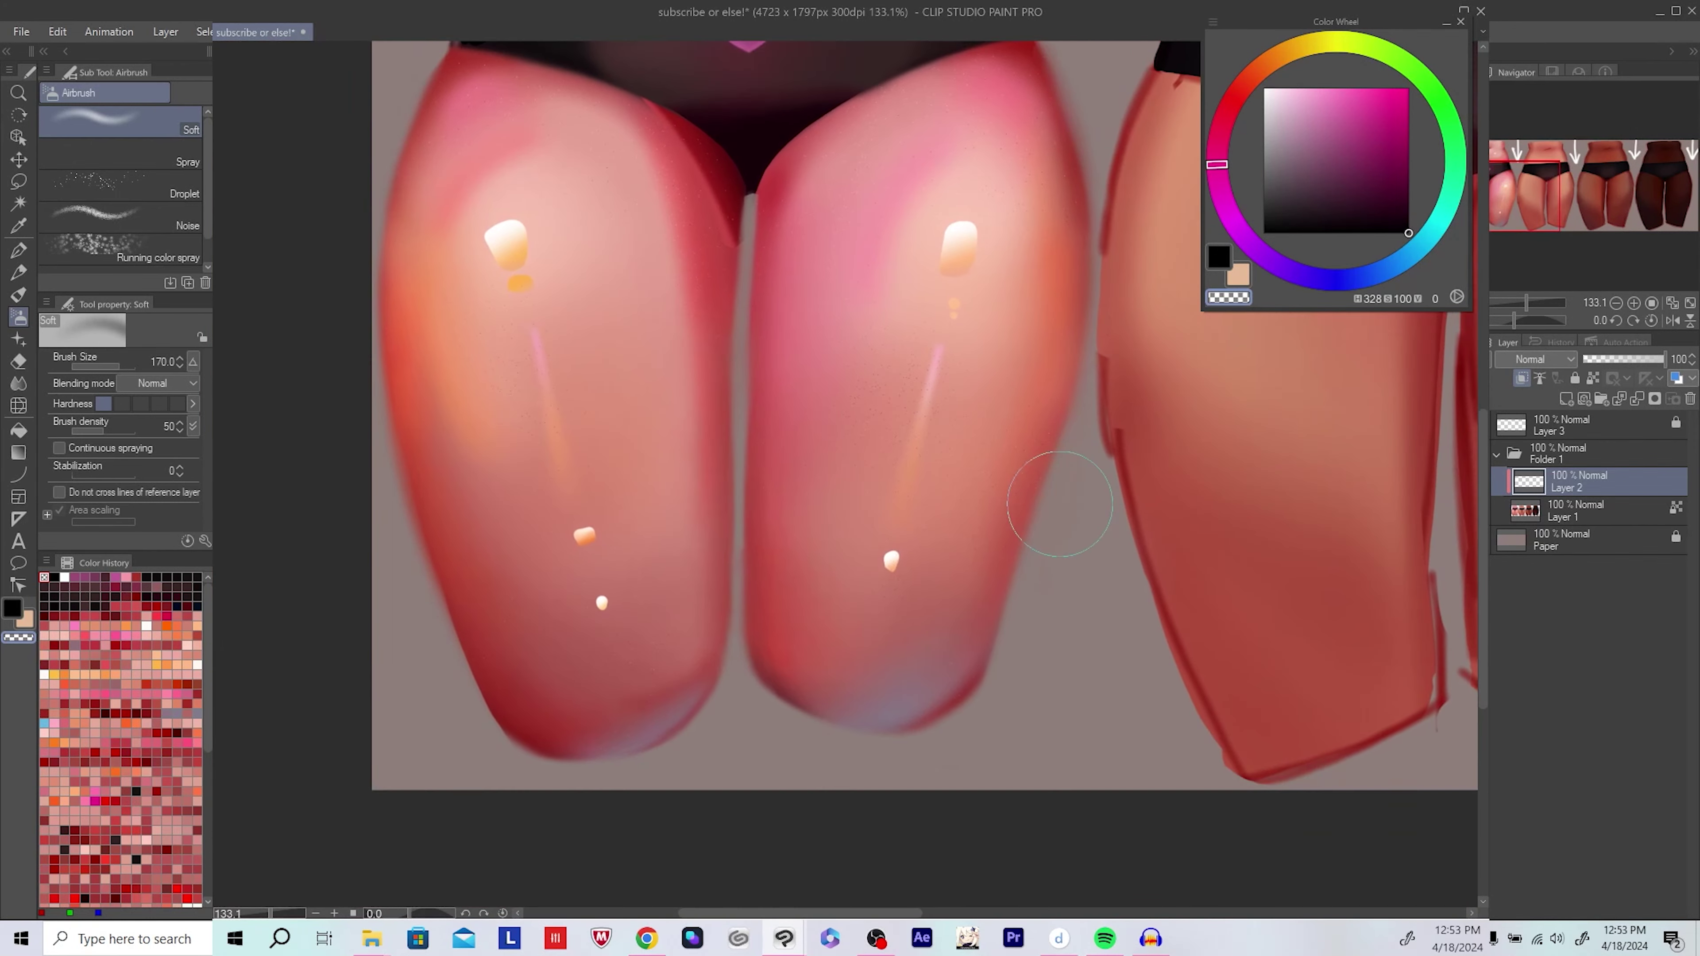
pyautogui.scroll(2, 1060, 503)
pyautogui.moveTo(804, 373); pyautogui.dragTo(777, 475)
pyautogui.scroll(-1, 884, 467)
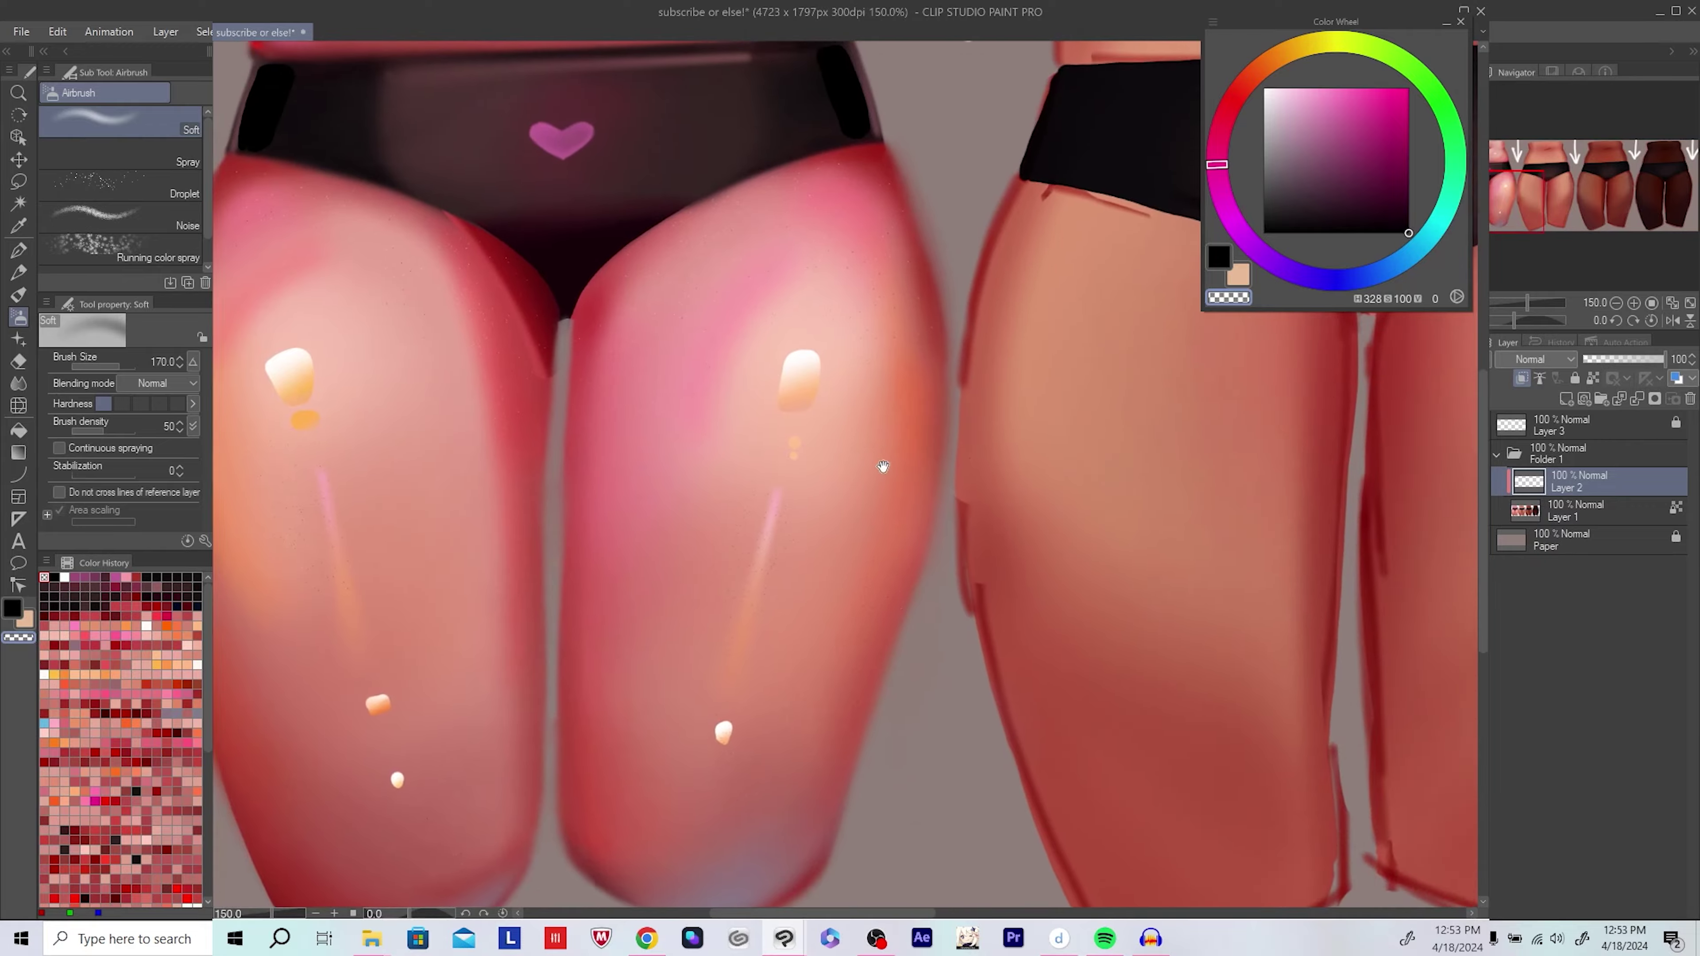
pyautogui.scroll(-5, 883, 467)
# Step: Add a new layer and spray larger white specks around the leg highlights at size 200, particle size 7.1
pyautogui.click(1566, 399)
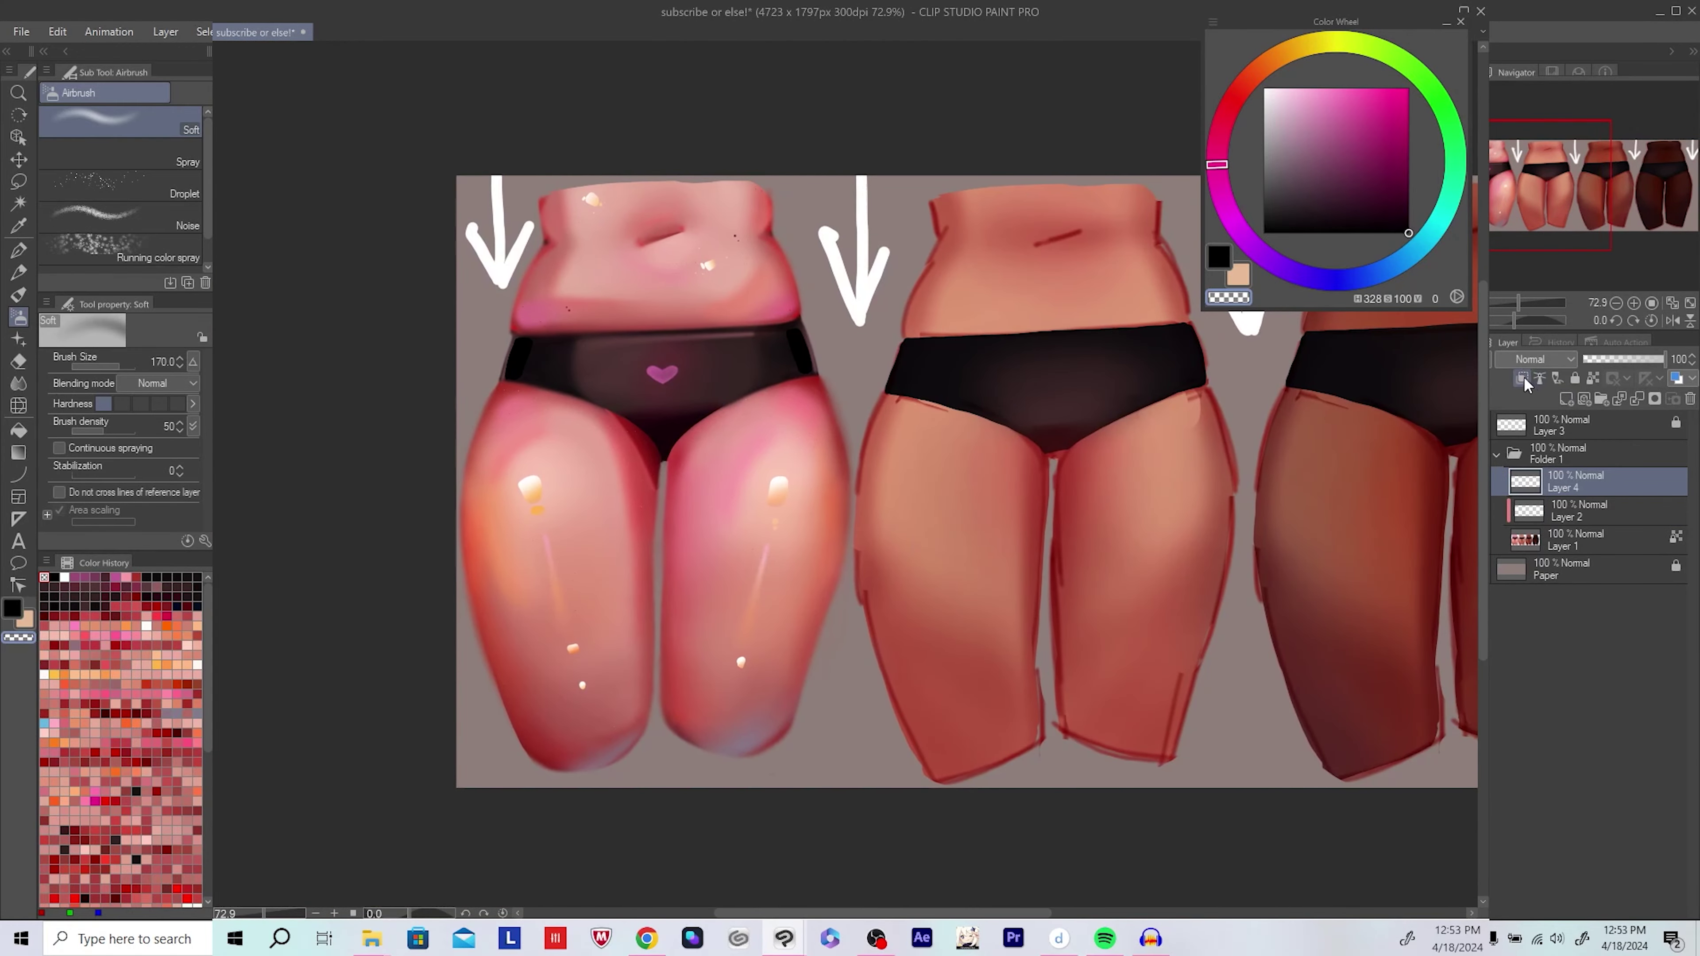
pyautogui.click(134, 166)
pyautogui.scroll(3, 753, 568)
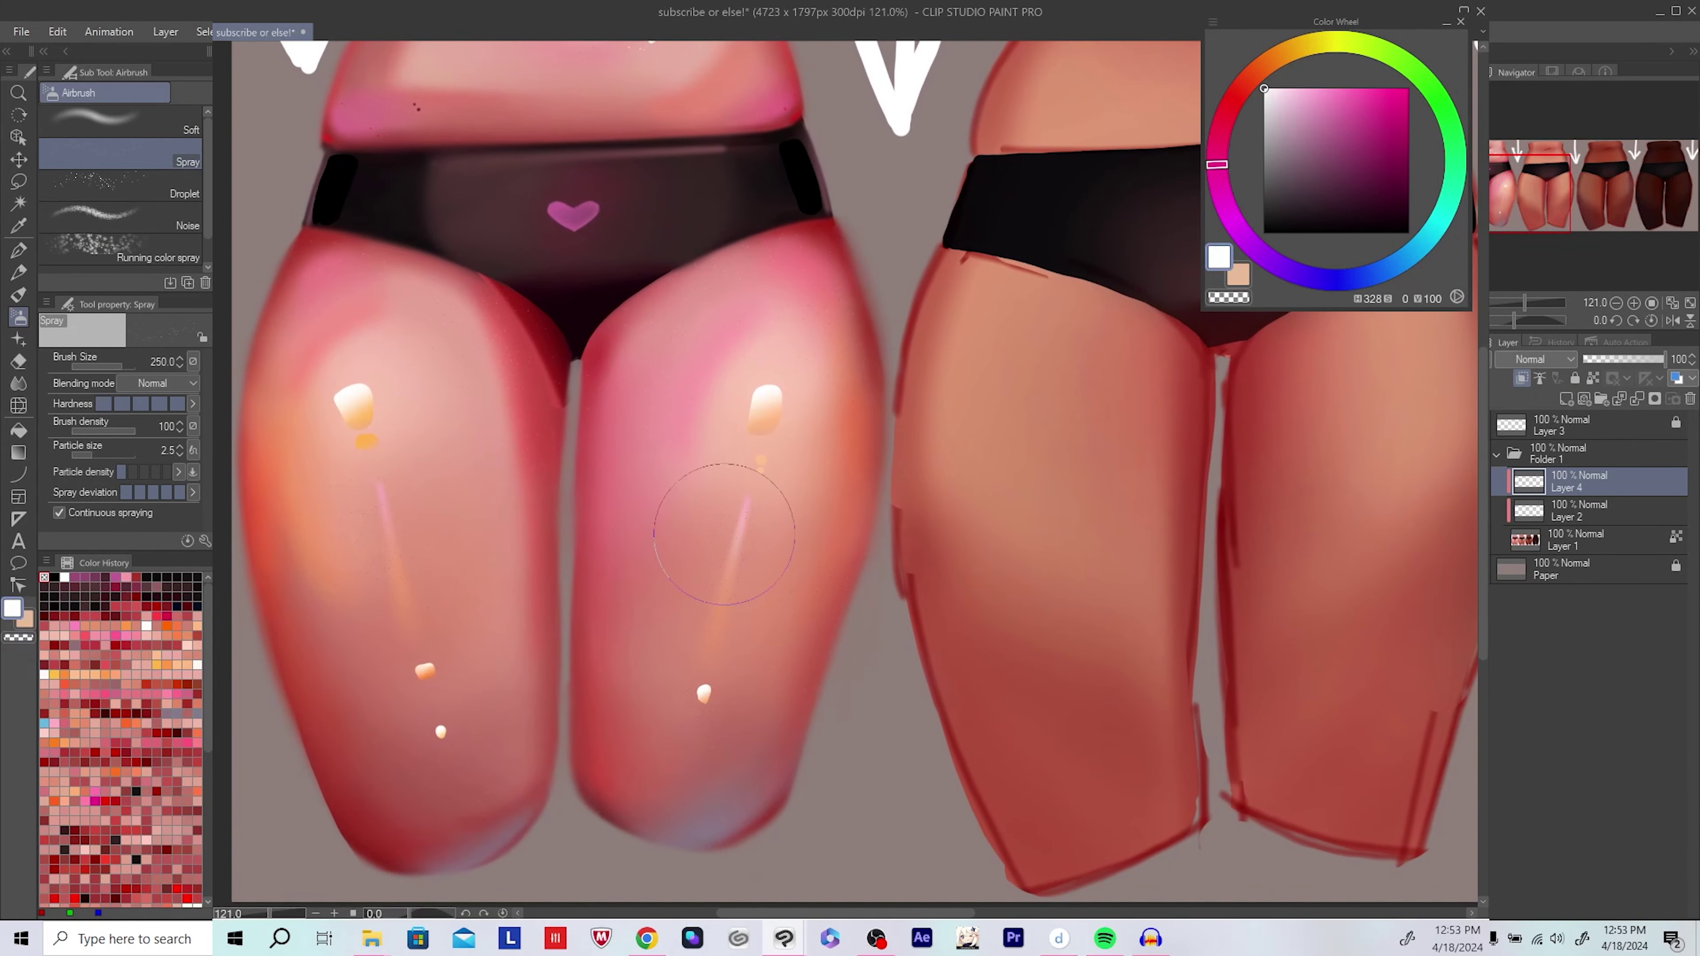
pyautogui.scroll(2, 760, 374)
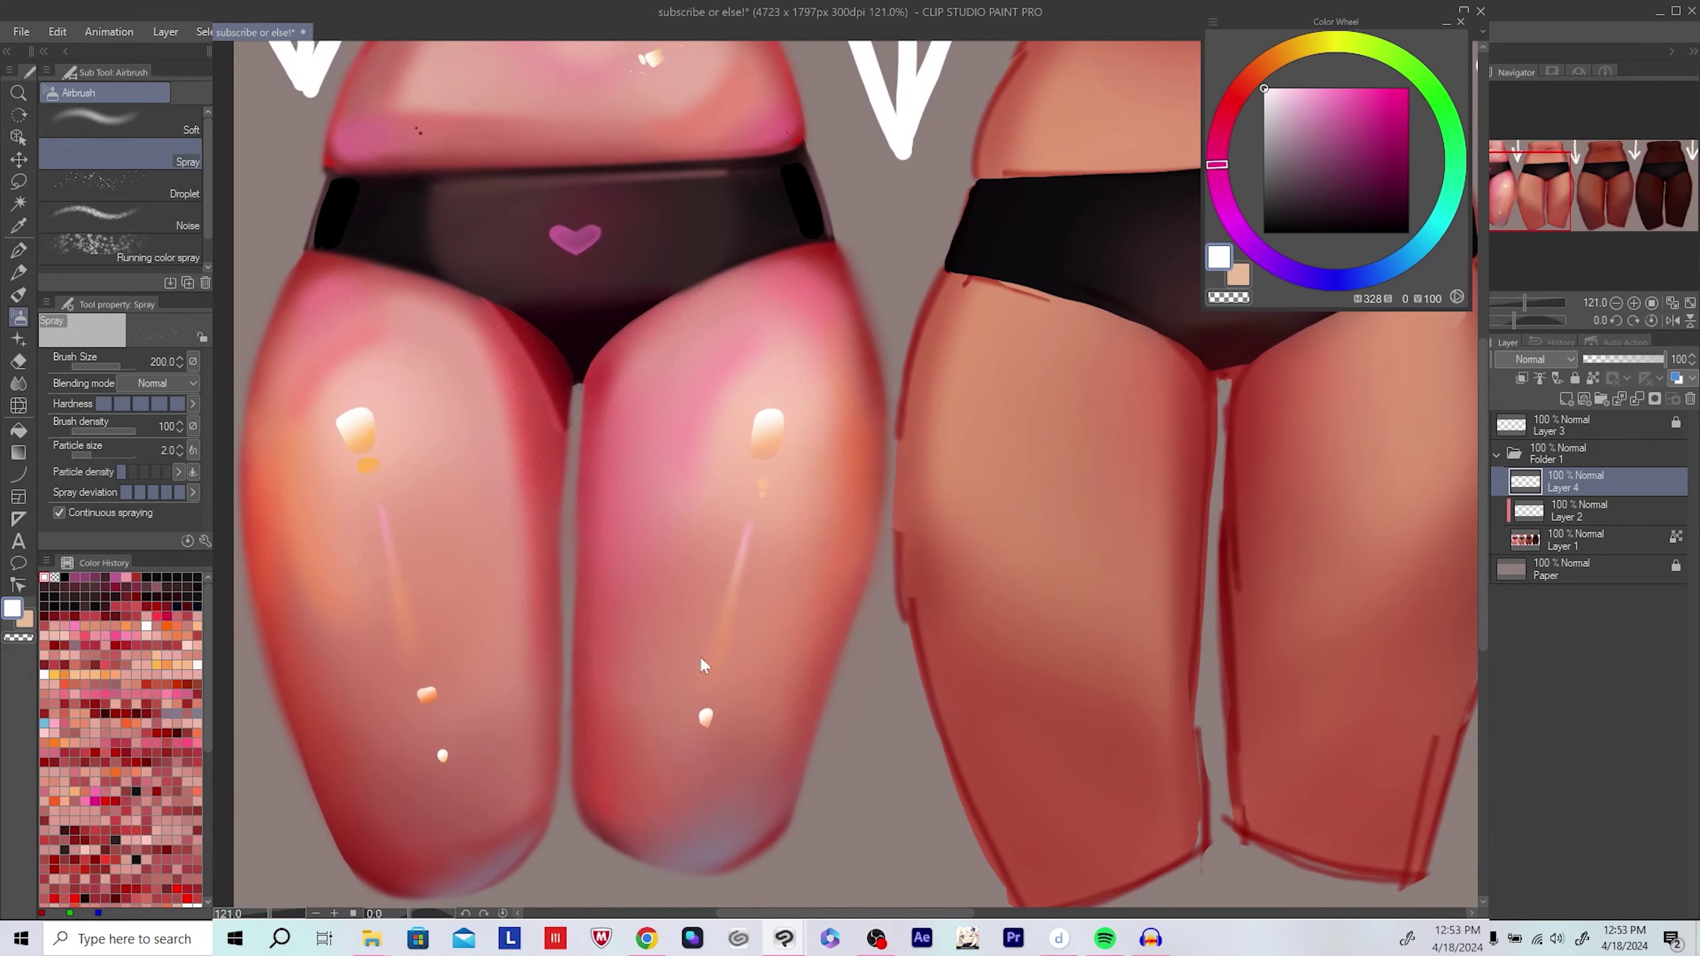
pyautogui.scroll(-1, 797, 505)
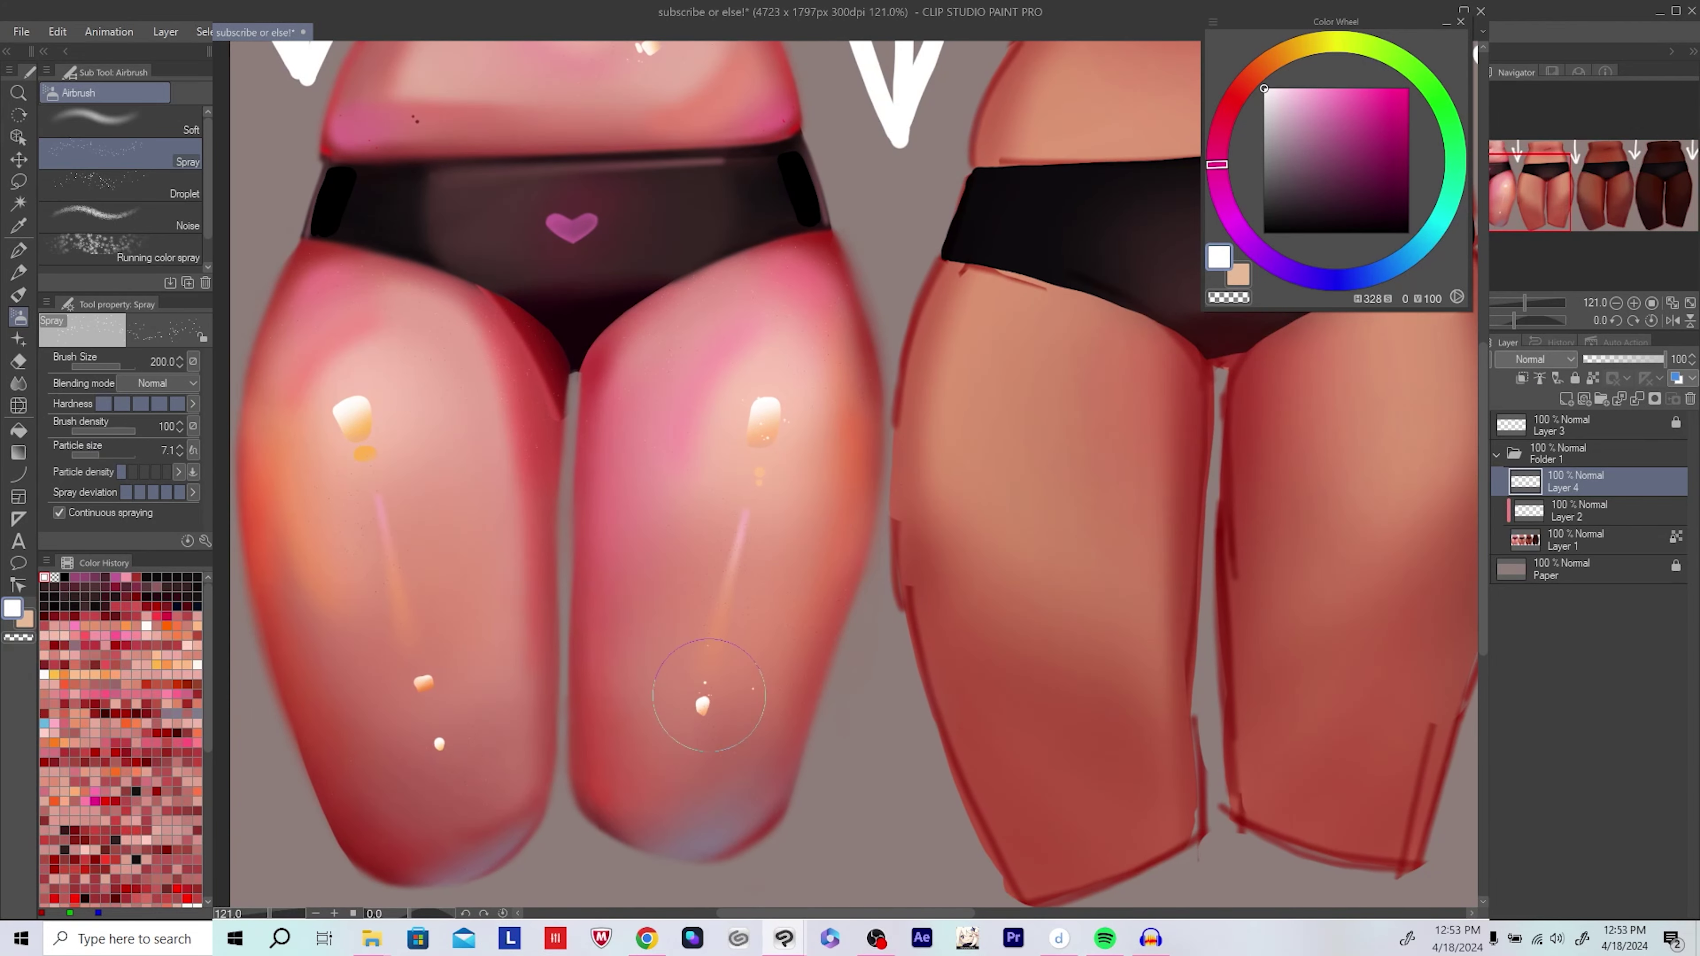
pyautogui.scroll(-2, 443, 748)
# Step: Soften stray white specks around the lower leg highlights with the soft airbrush in transparent colour at size 60
pyautogui.click(121, 120)
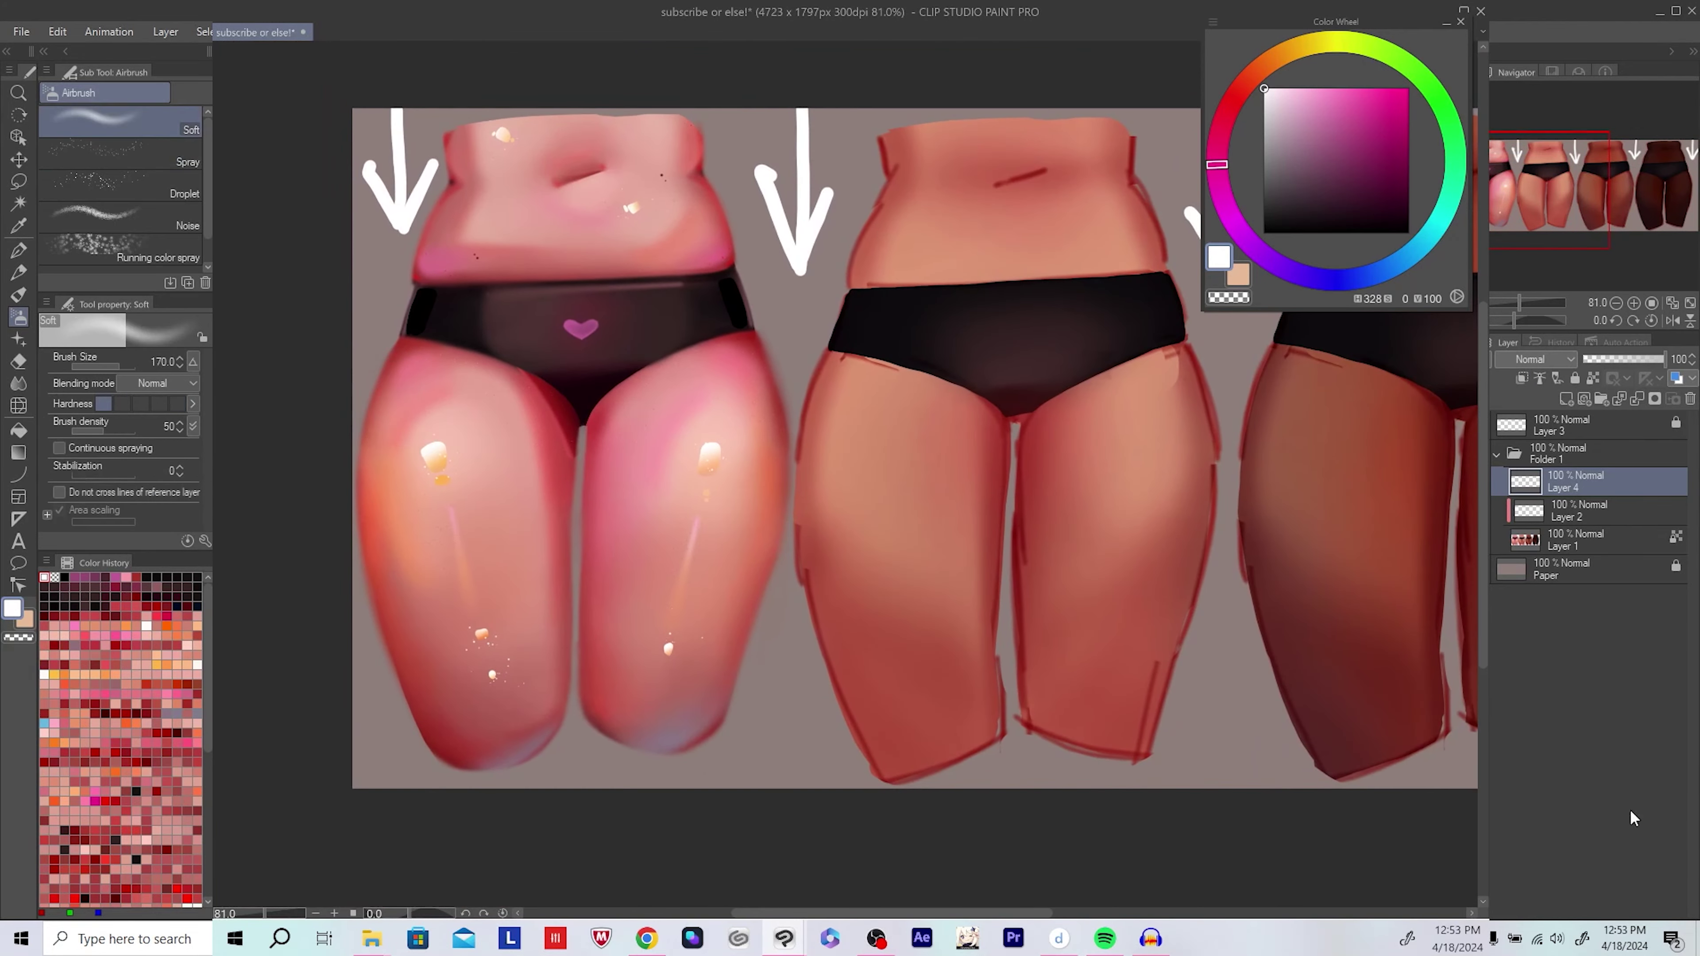
pyautogui.scroll(1, 770, 614)
pyautogui.scroll(2, 762, 608)
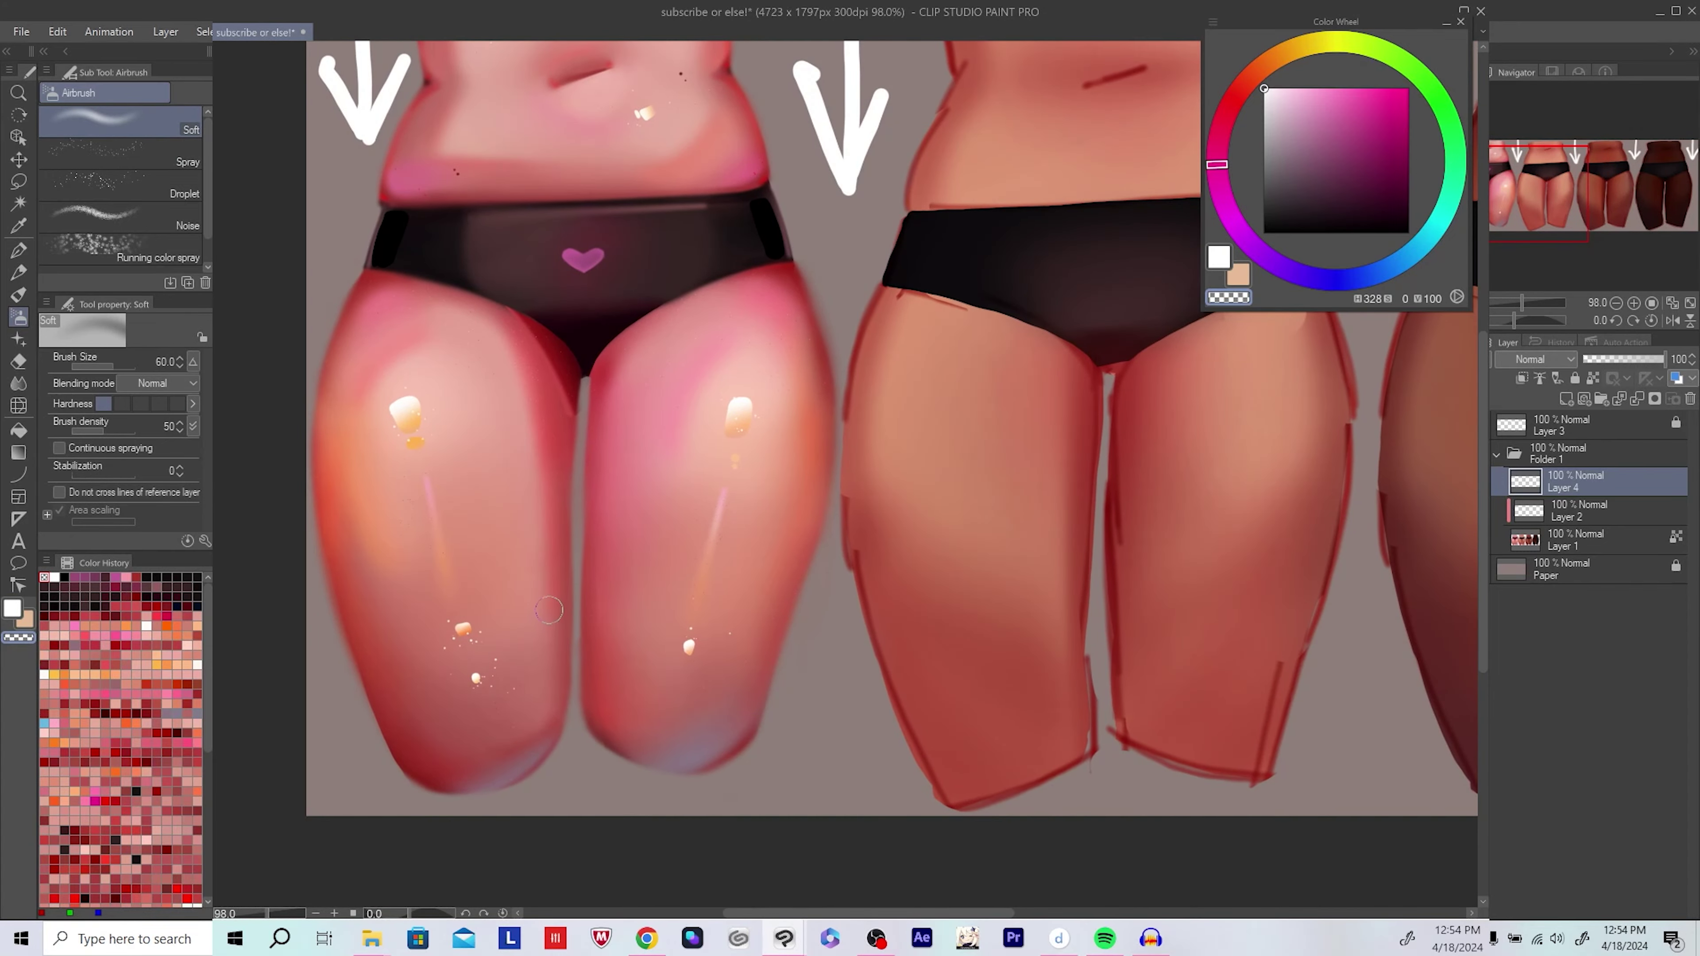
# Step: Erase the remaining excess specks with the G-pen at size 70 in transparent colour and merge their layer into the clipped layer below
pyautogui.press('p')
pyautogui.scroll(1, 529, 623)
pyautogui.moveTo(768, 427); pyautogui.dragTo(714, 454)
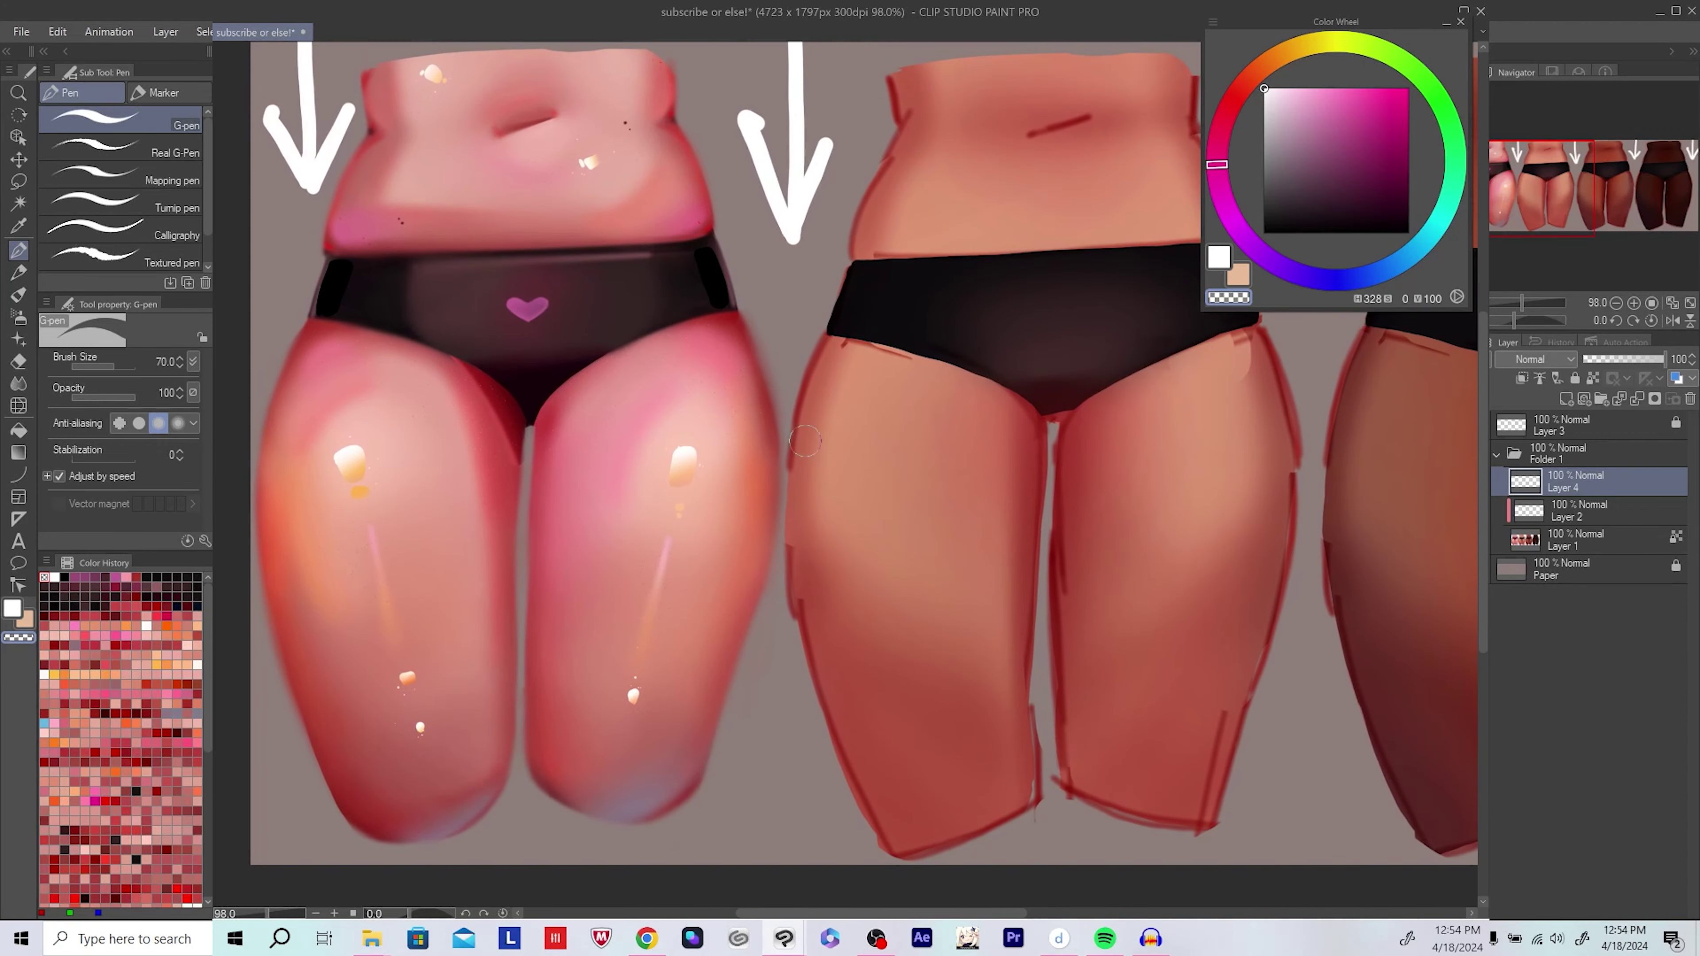
pyautogui.scroll(1, 806, 440)
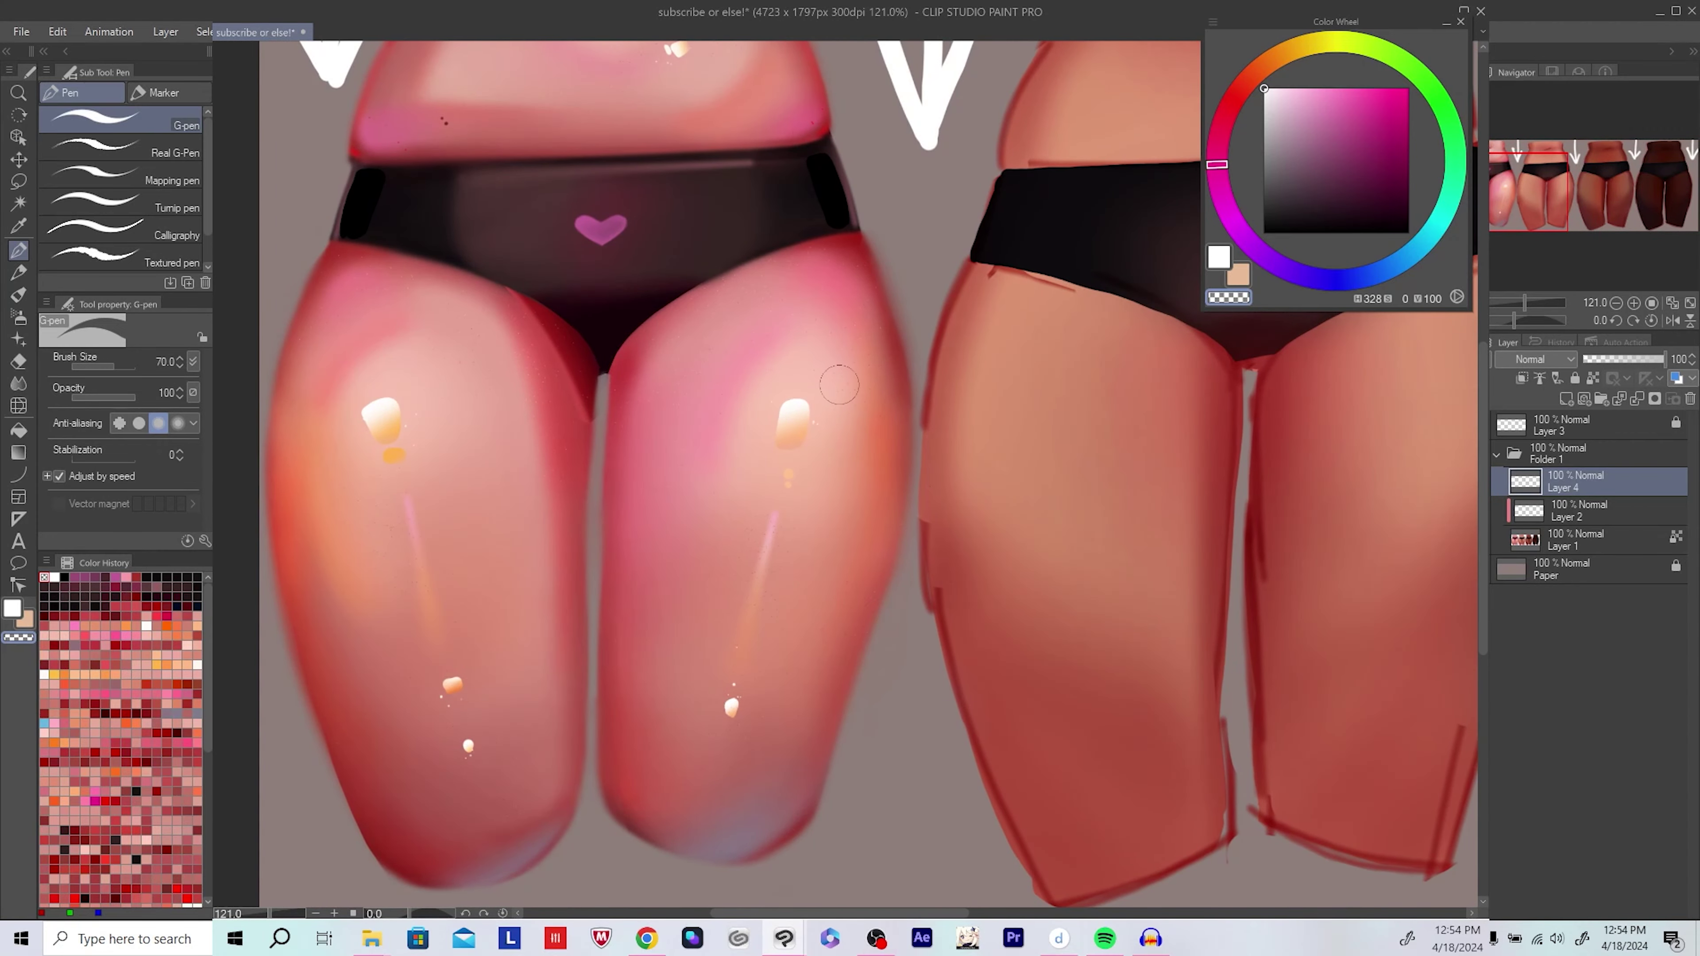
pyautogui.hotkey('ctrl', 'z')
pyautogui.scroll(-2, 839, 385)
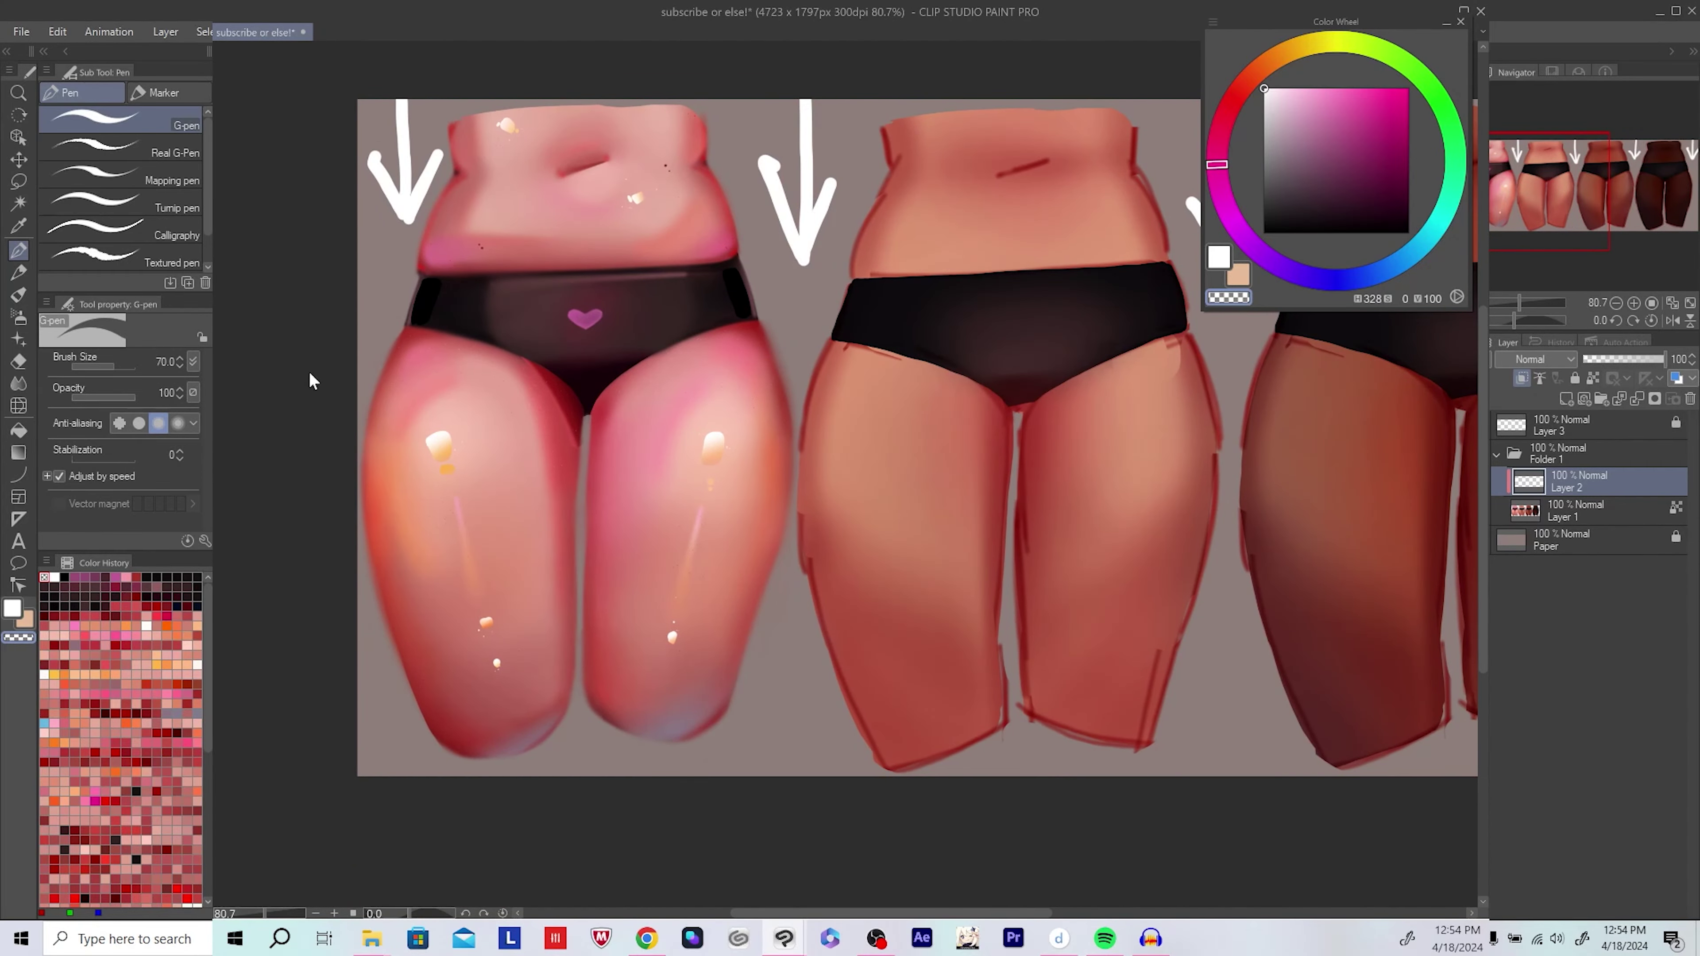
# Step: Dab small coral dots beside the thigh highlights with the G-pen at size 70 and save the file
pyautogui.press('e')
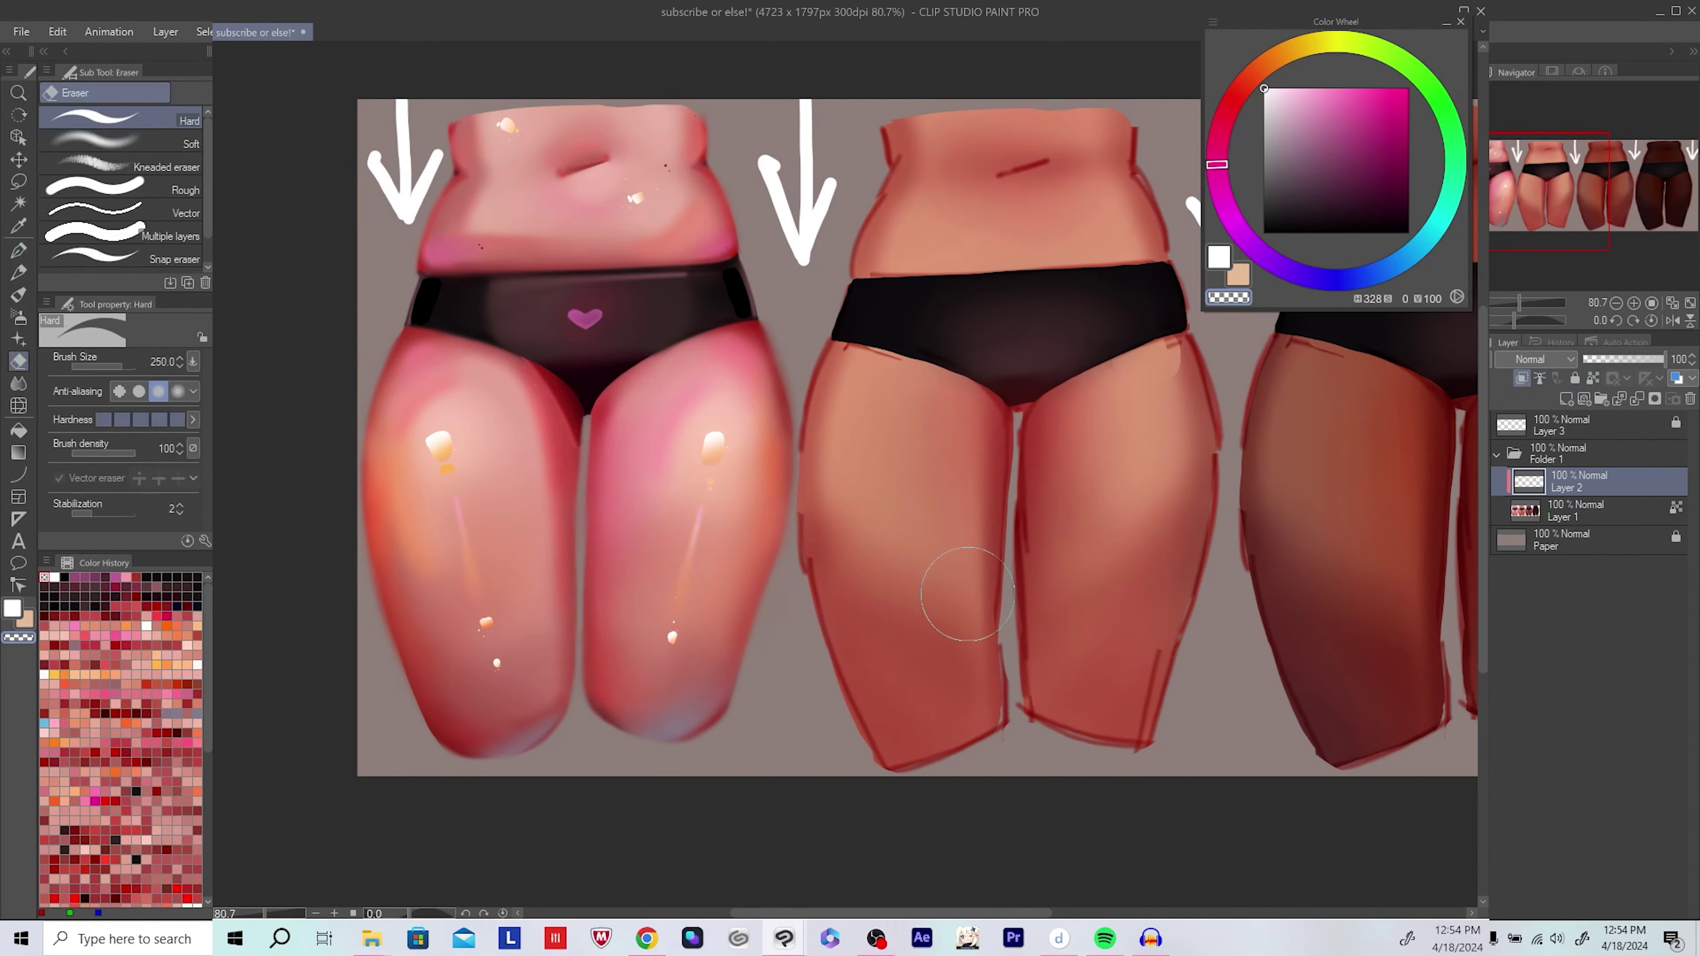
pyautogui.press('p')
pyautogui.scroll(2, 967, 594)
pyautogui.keyDown('alt'); pyautogui.click(800, 421); pyautogui.keyUp('alt')
pyautogui.click(1354, 87)
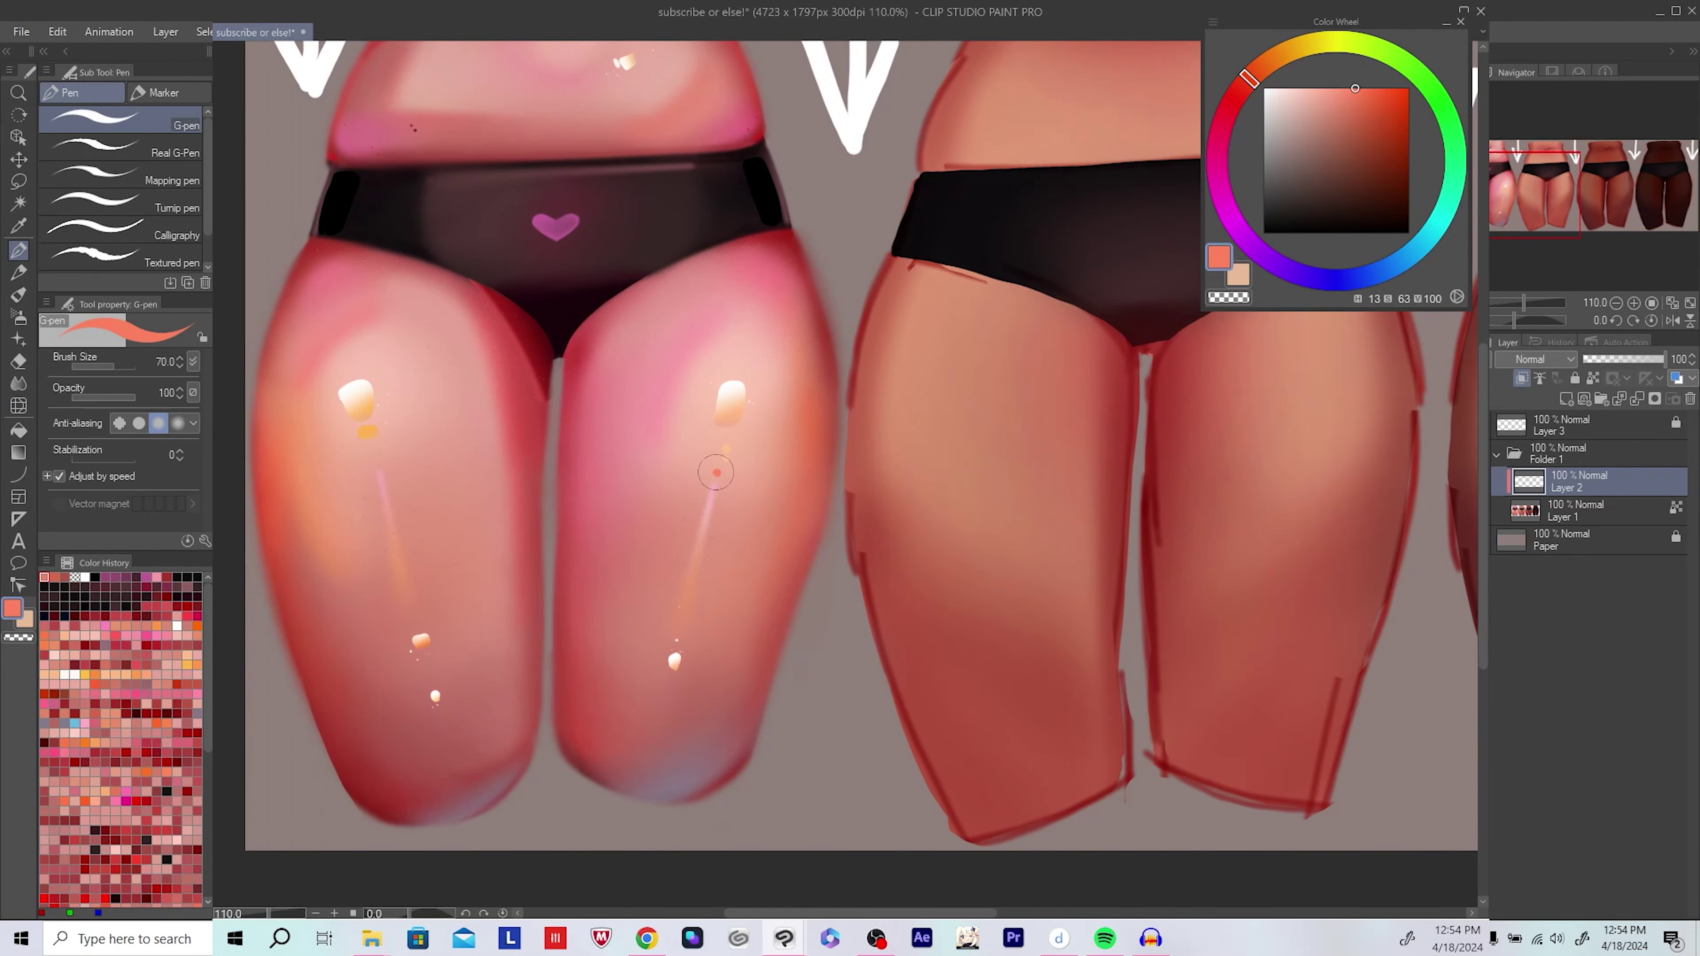
pyautogui.scroll(-4, 717, 473)
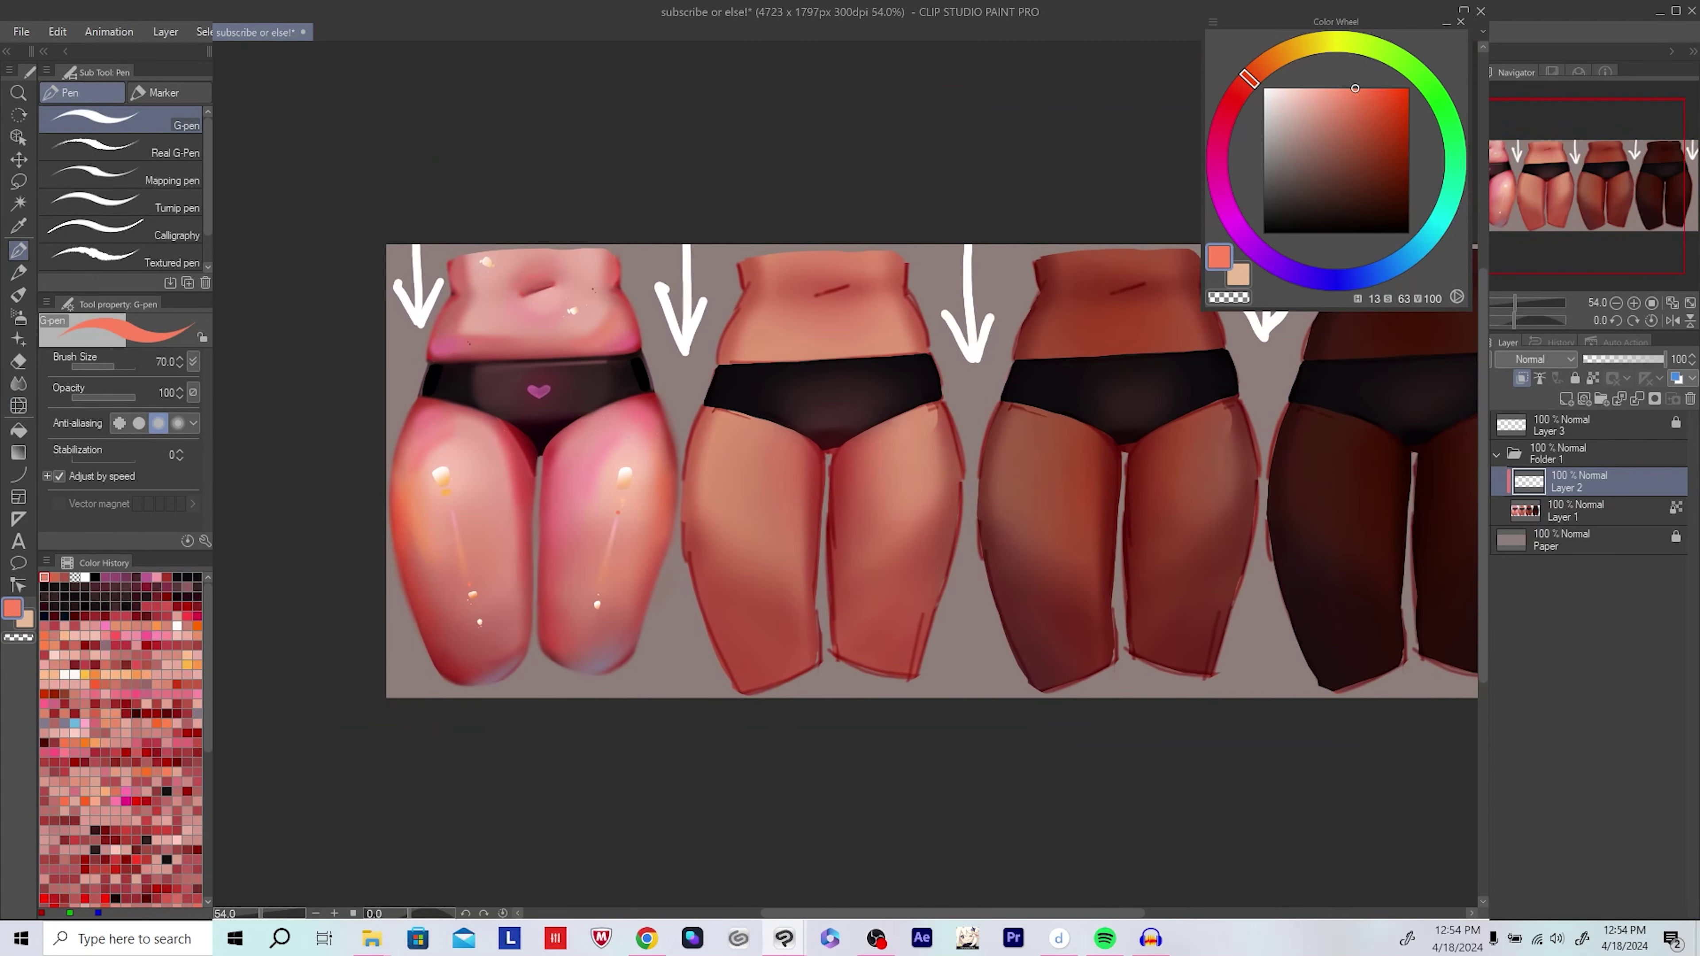
pyautogui.scroll(2, 670, 477)
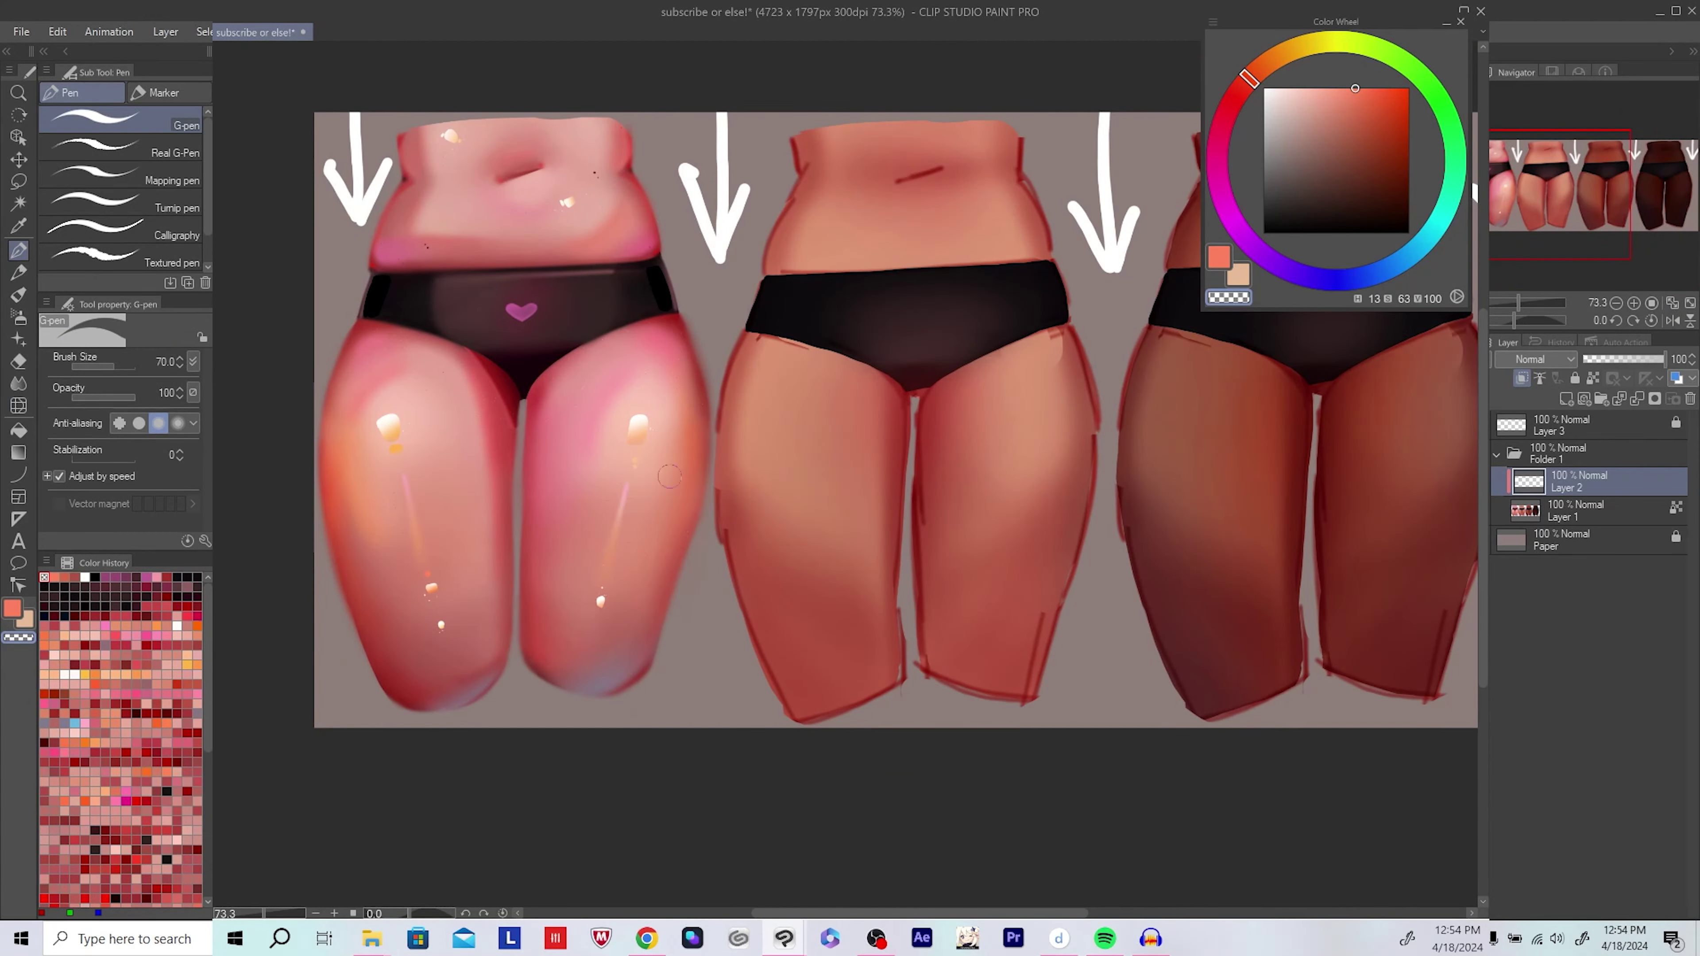
pyautogui.scroll(-1, 670, 477)
pyautogui.hotkey('ctrl', 's')
pyautogui.scroll(3, 586, 606)
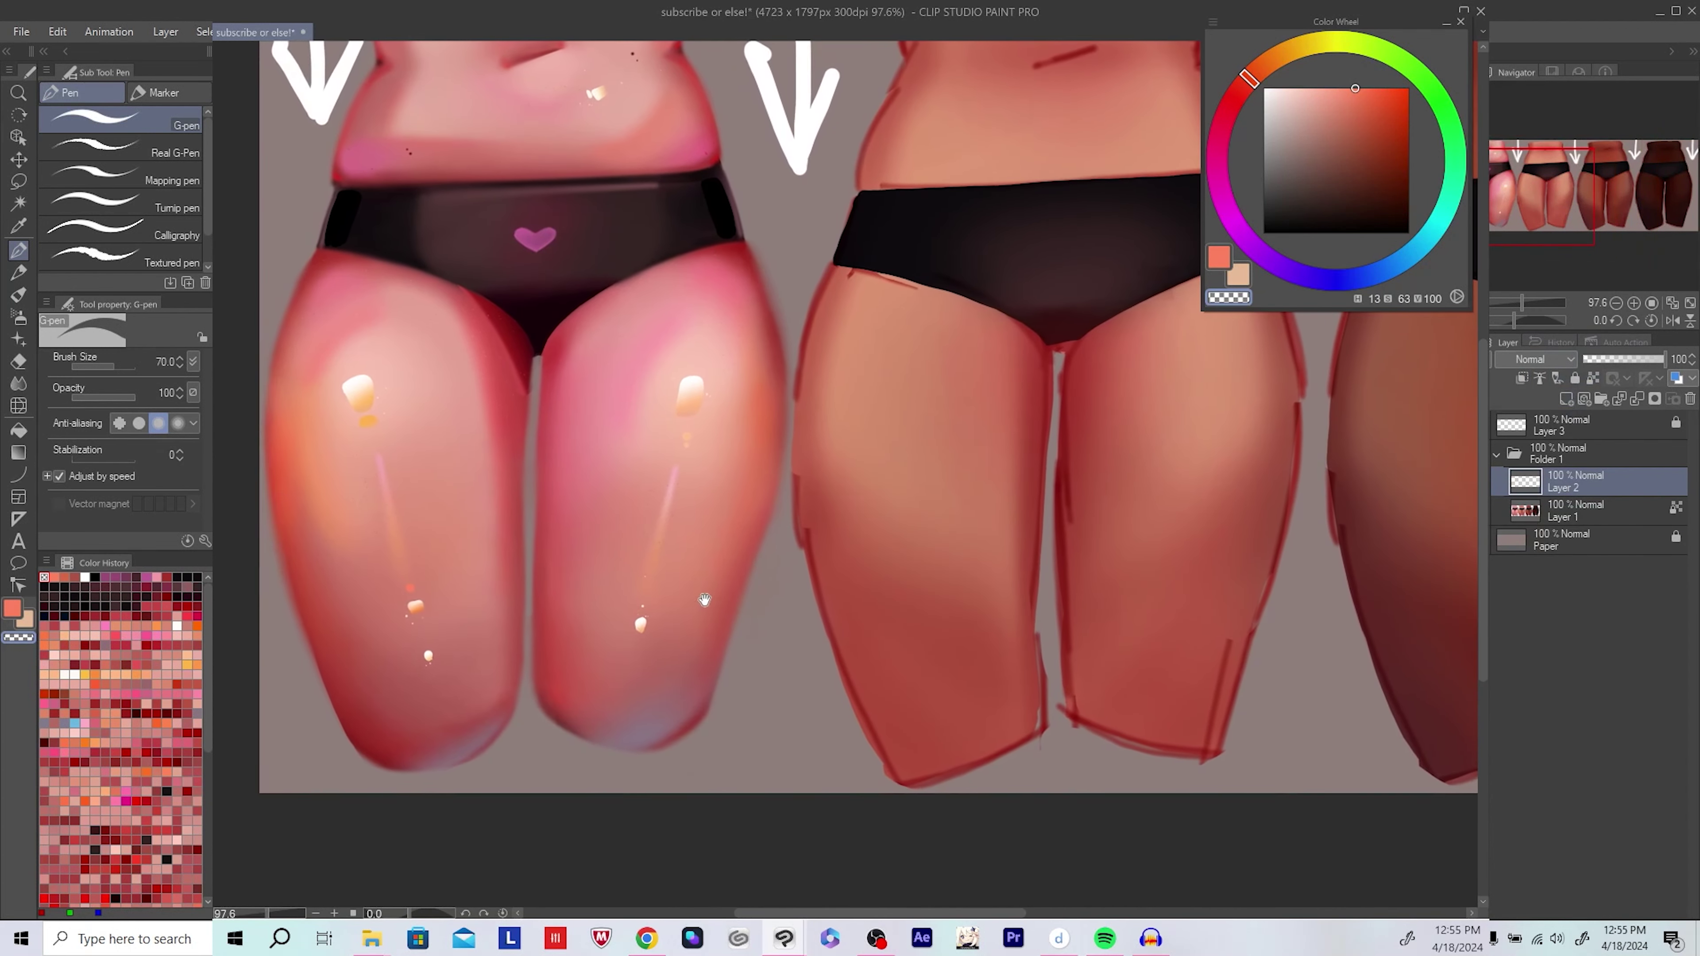
# Step: Dot near-black moles onto both thighs of the lightest figure with the G-pen at size 70
pyautogui.moveTo(705, 599); pyautogui.dragTo(769, 627)
pyautogui.moveTo(708, 486); pyautogui.dragTo(690, 481)
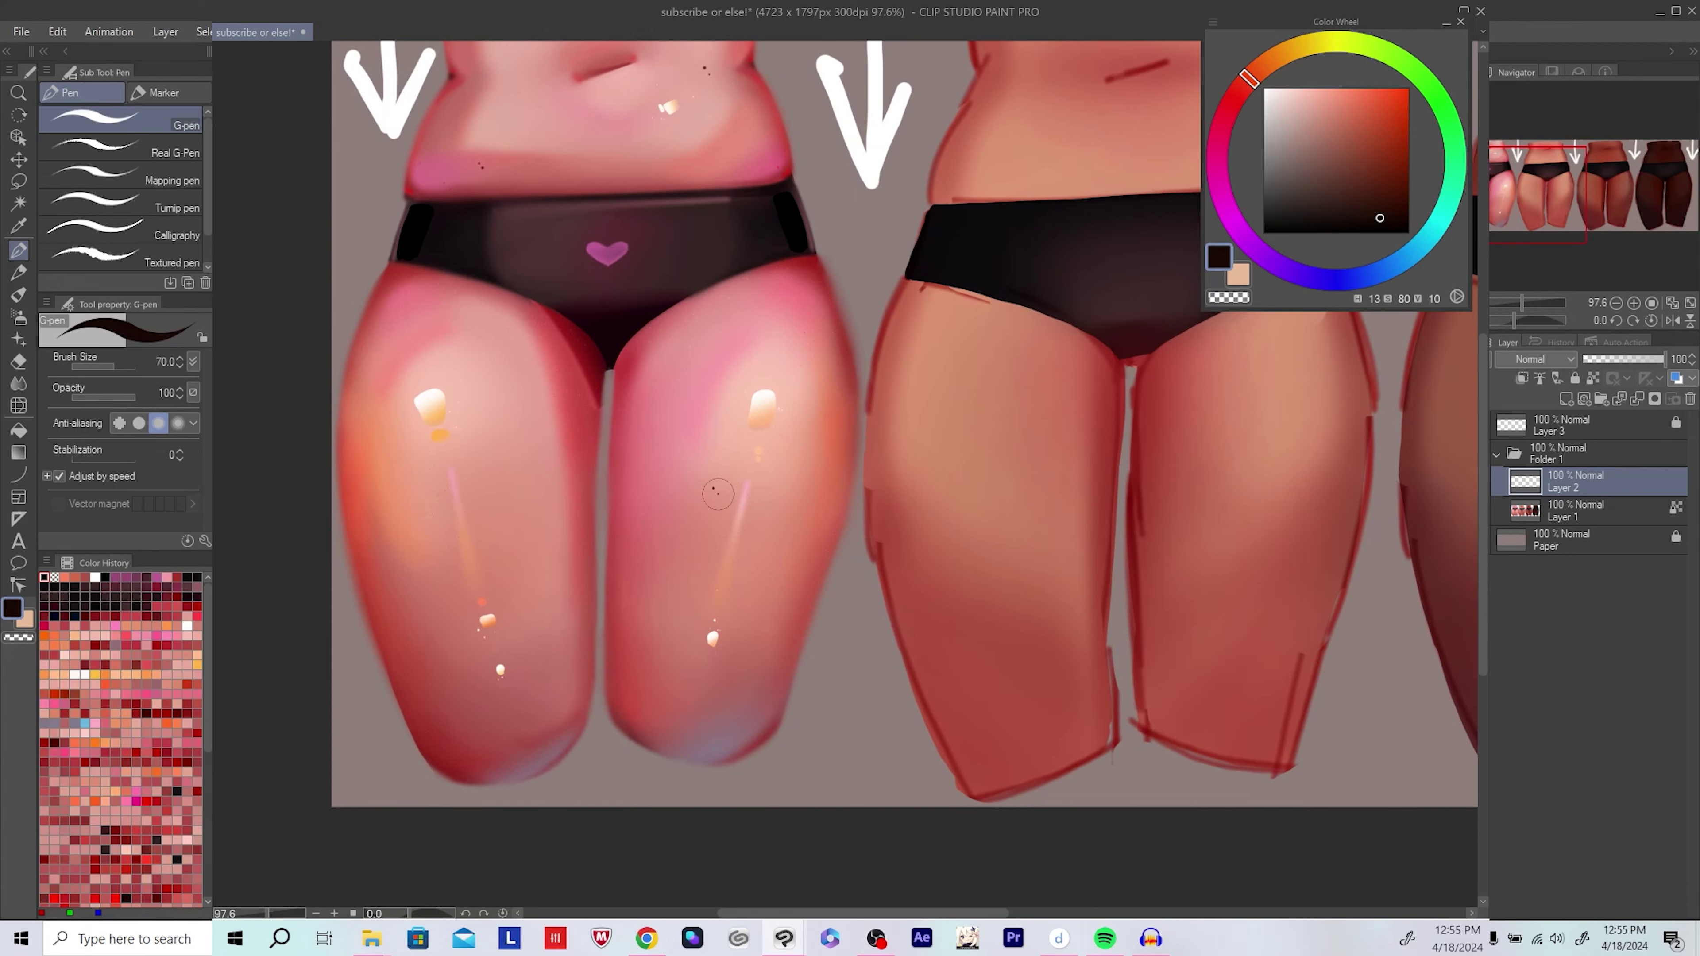
pyautogui.scroll(-2, 884, 477)
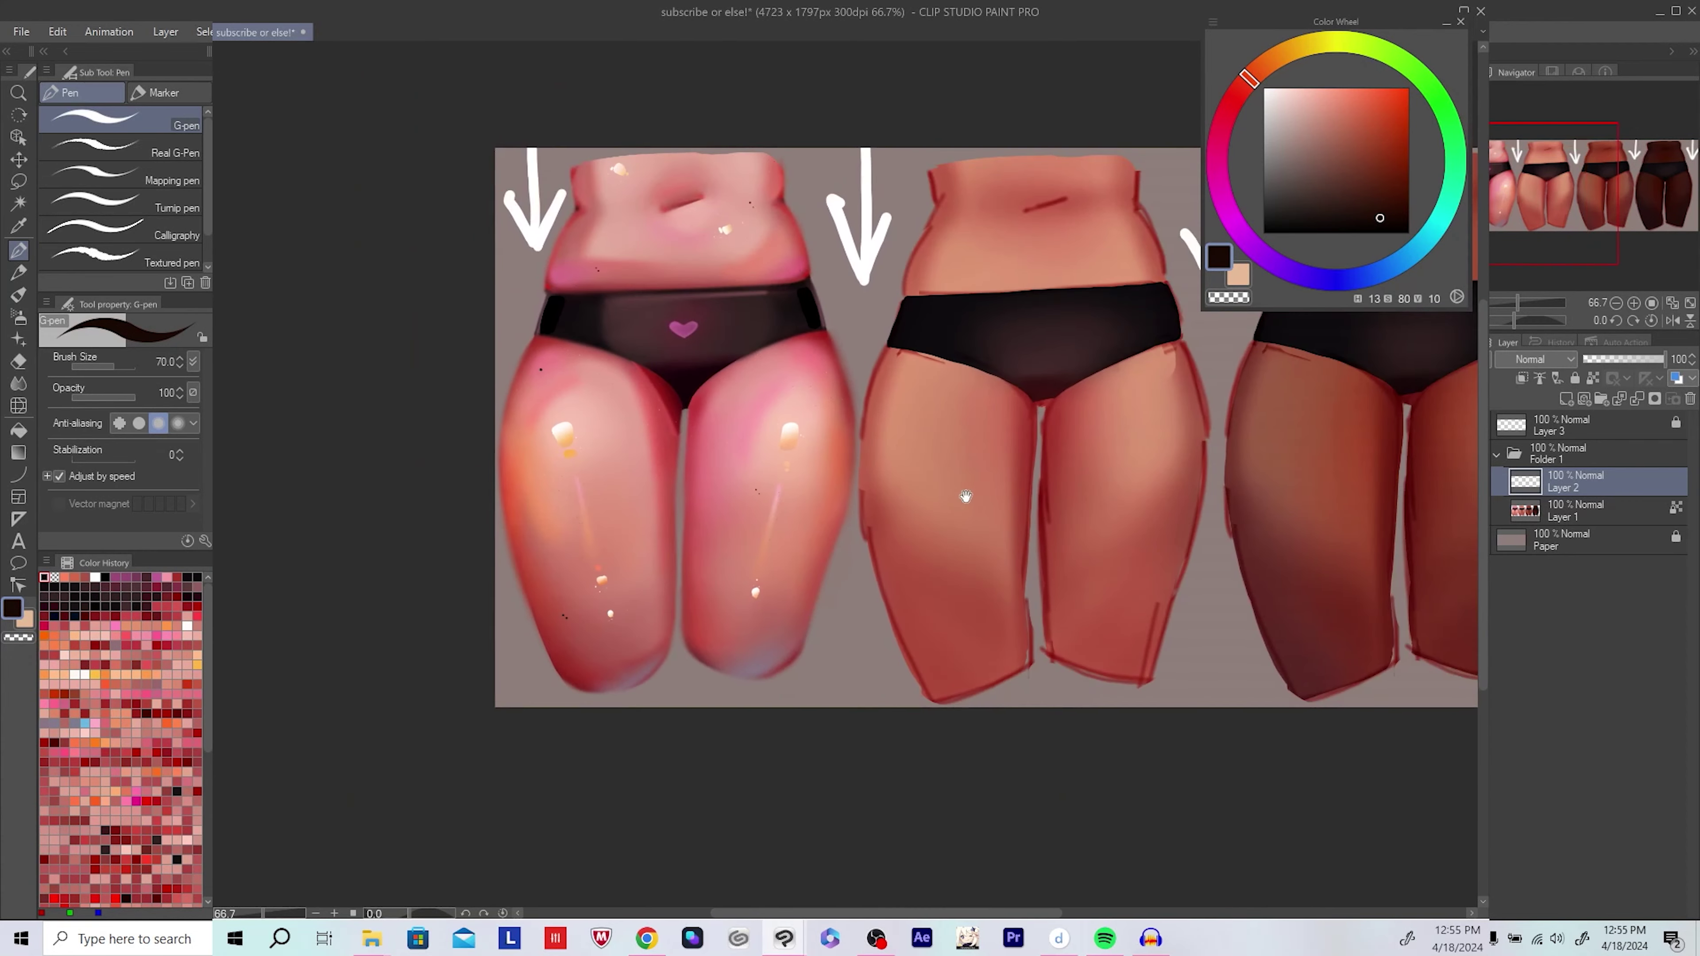
pyautogui.scroll(1, 705, 580)
# Step: Airbrush dark red shading along the inner thigh below the crotch at size 30 and soften it with transparent colour
pyautogui.press('b')
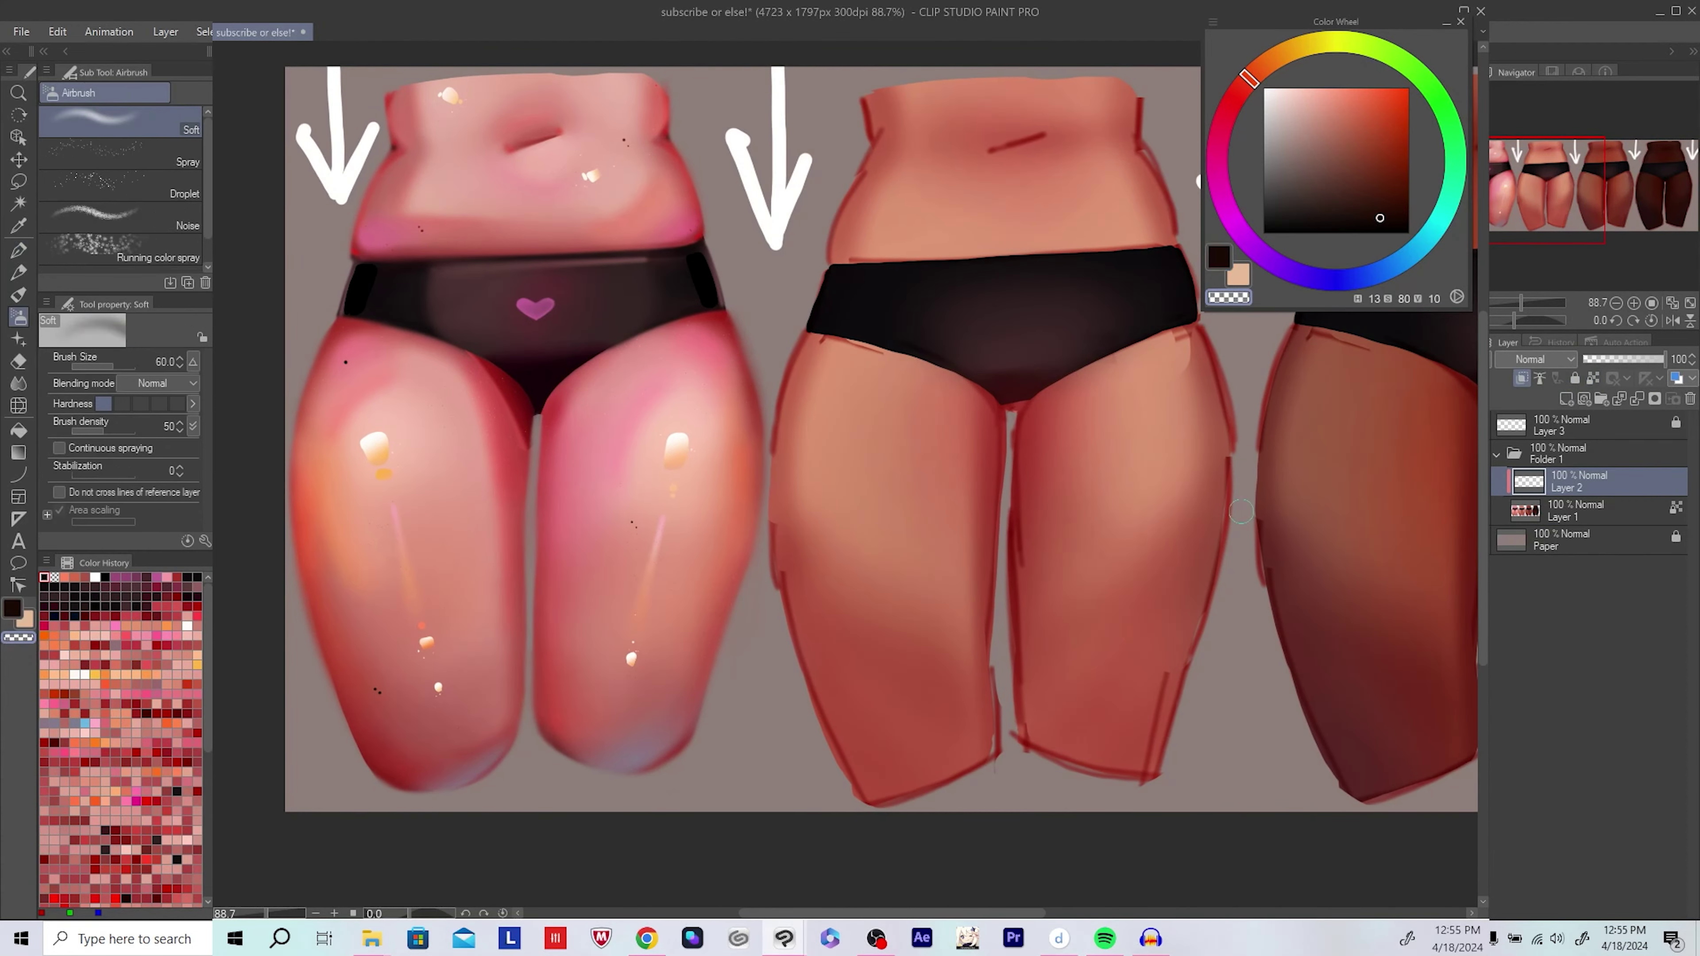
pyautogui.press('h')
pyautogui.scroll(1, 705, 580)
pyautogui.keyDown('alt'); pyautogui.click(595, 418); pyautogui.keyUp('alt')
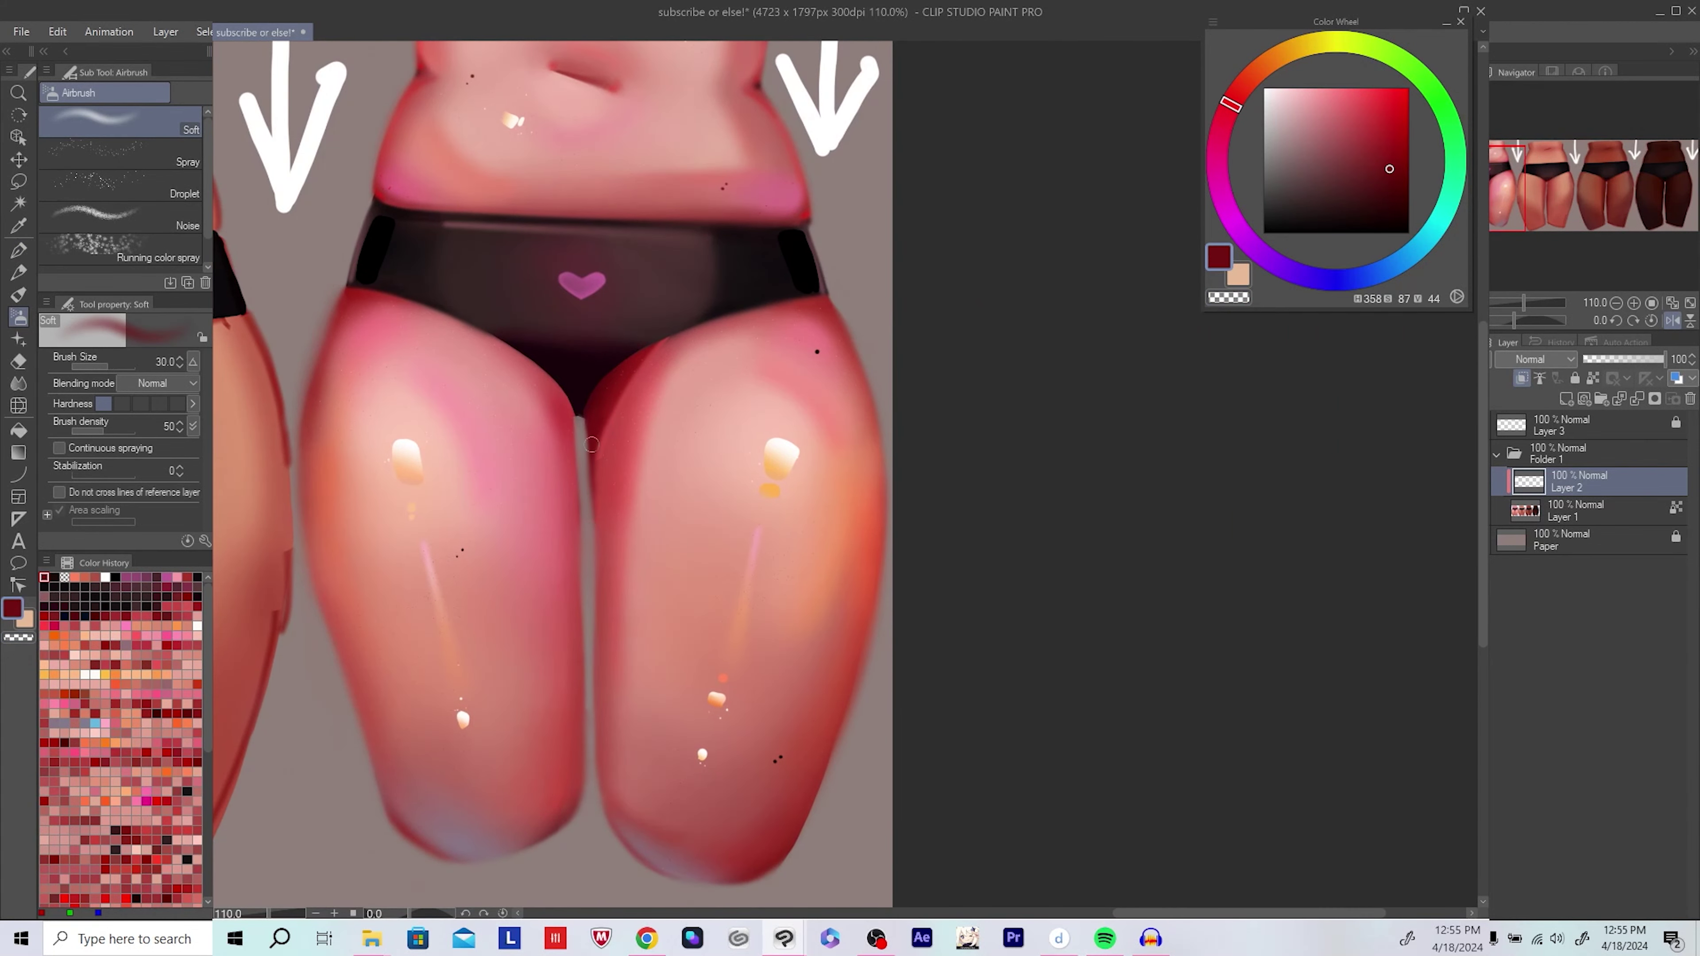
pyautogui.press('c')
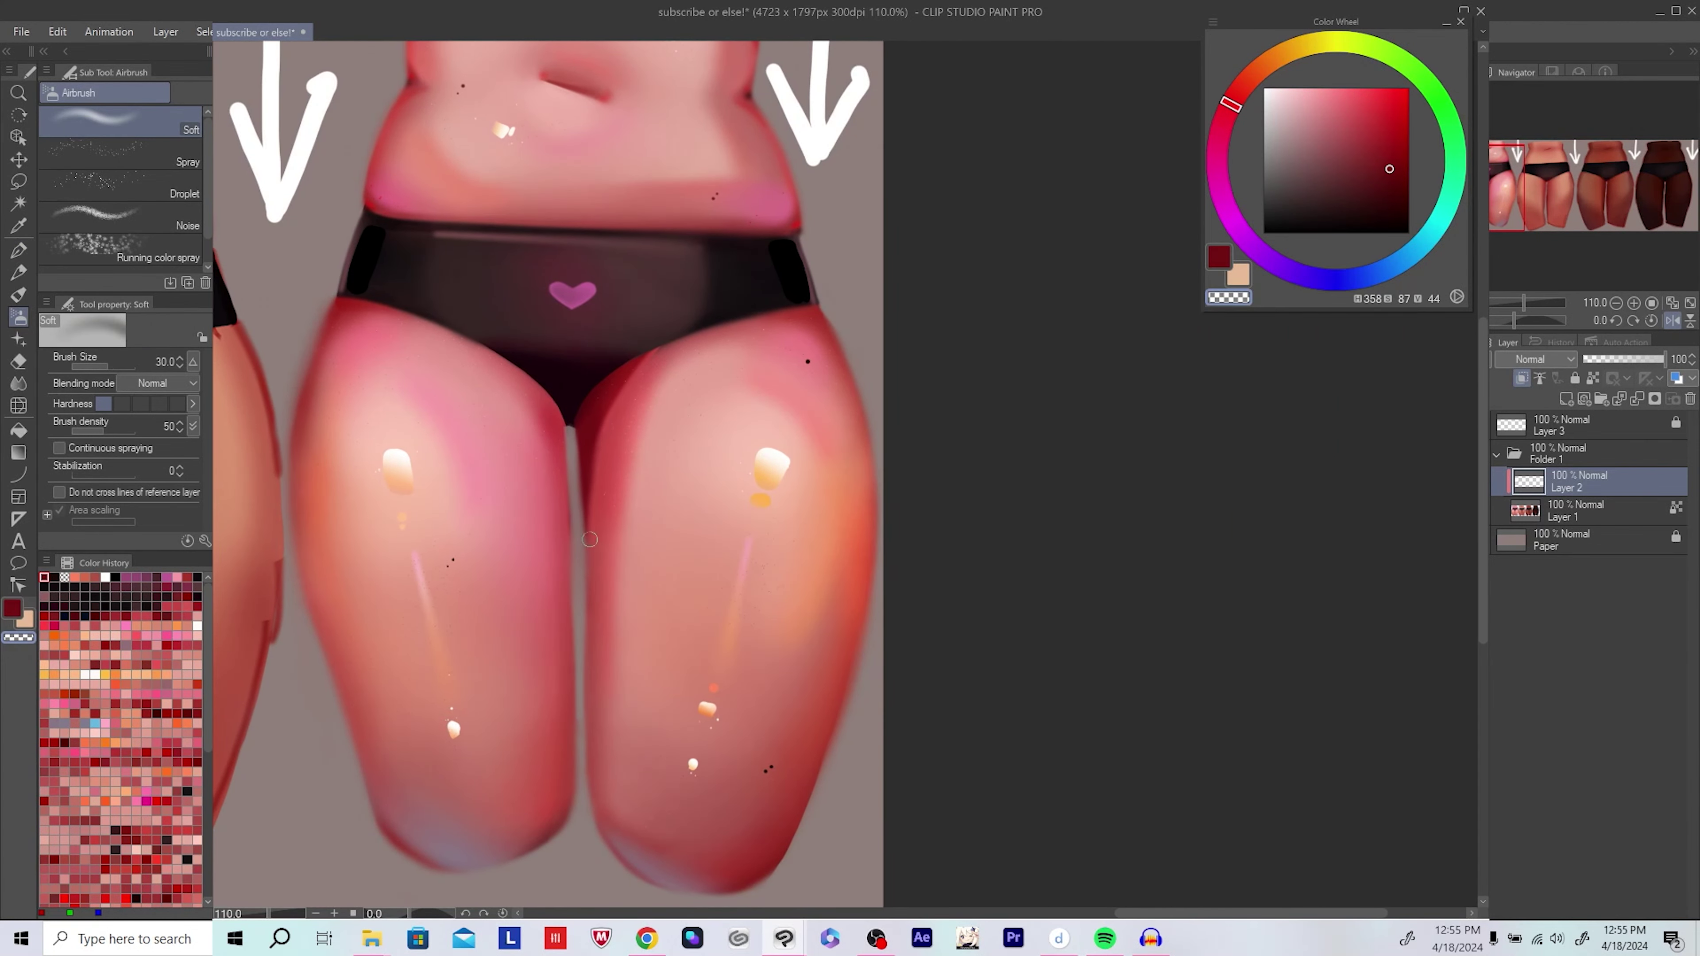
pyautogui.scroll(-3, 621, 391)
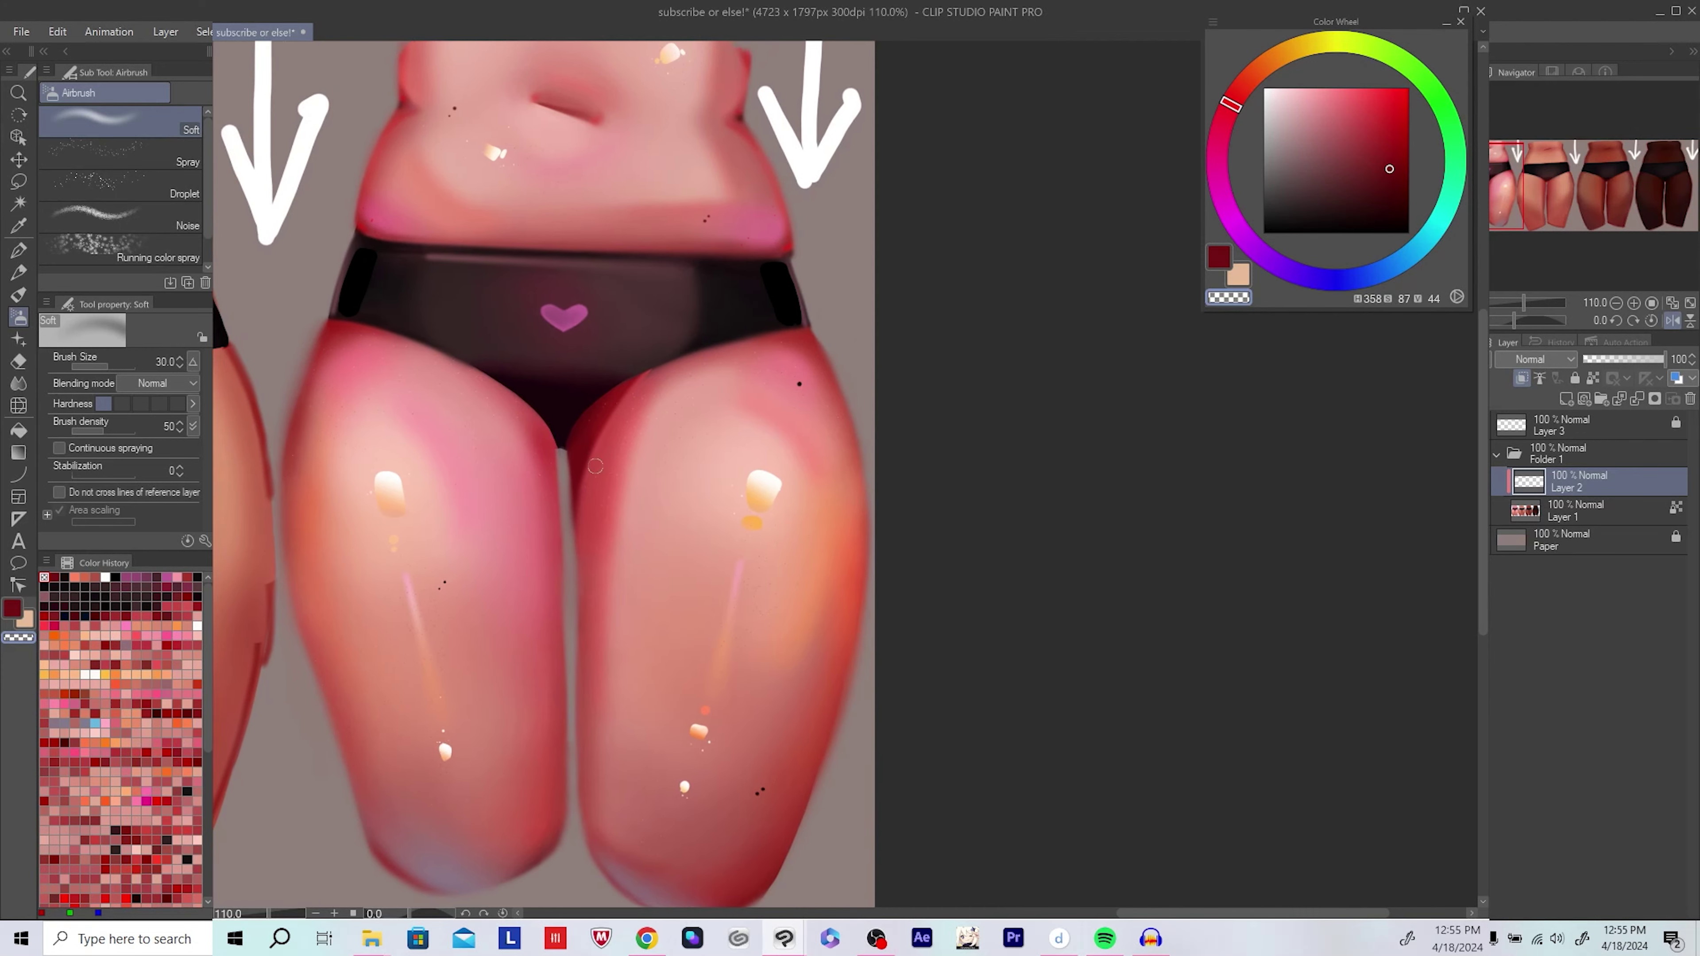
pyautogui.press('h')
pyautogui.scroll(3, 711, 522)
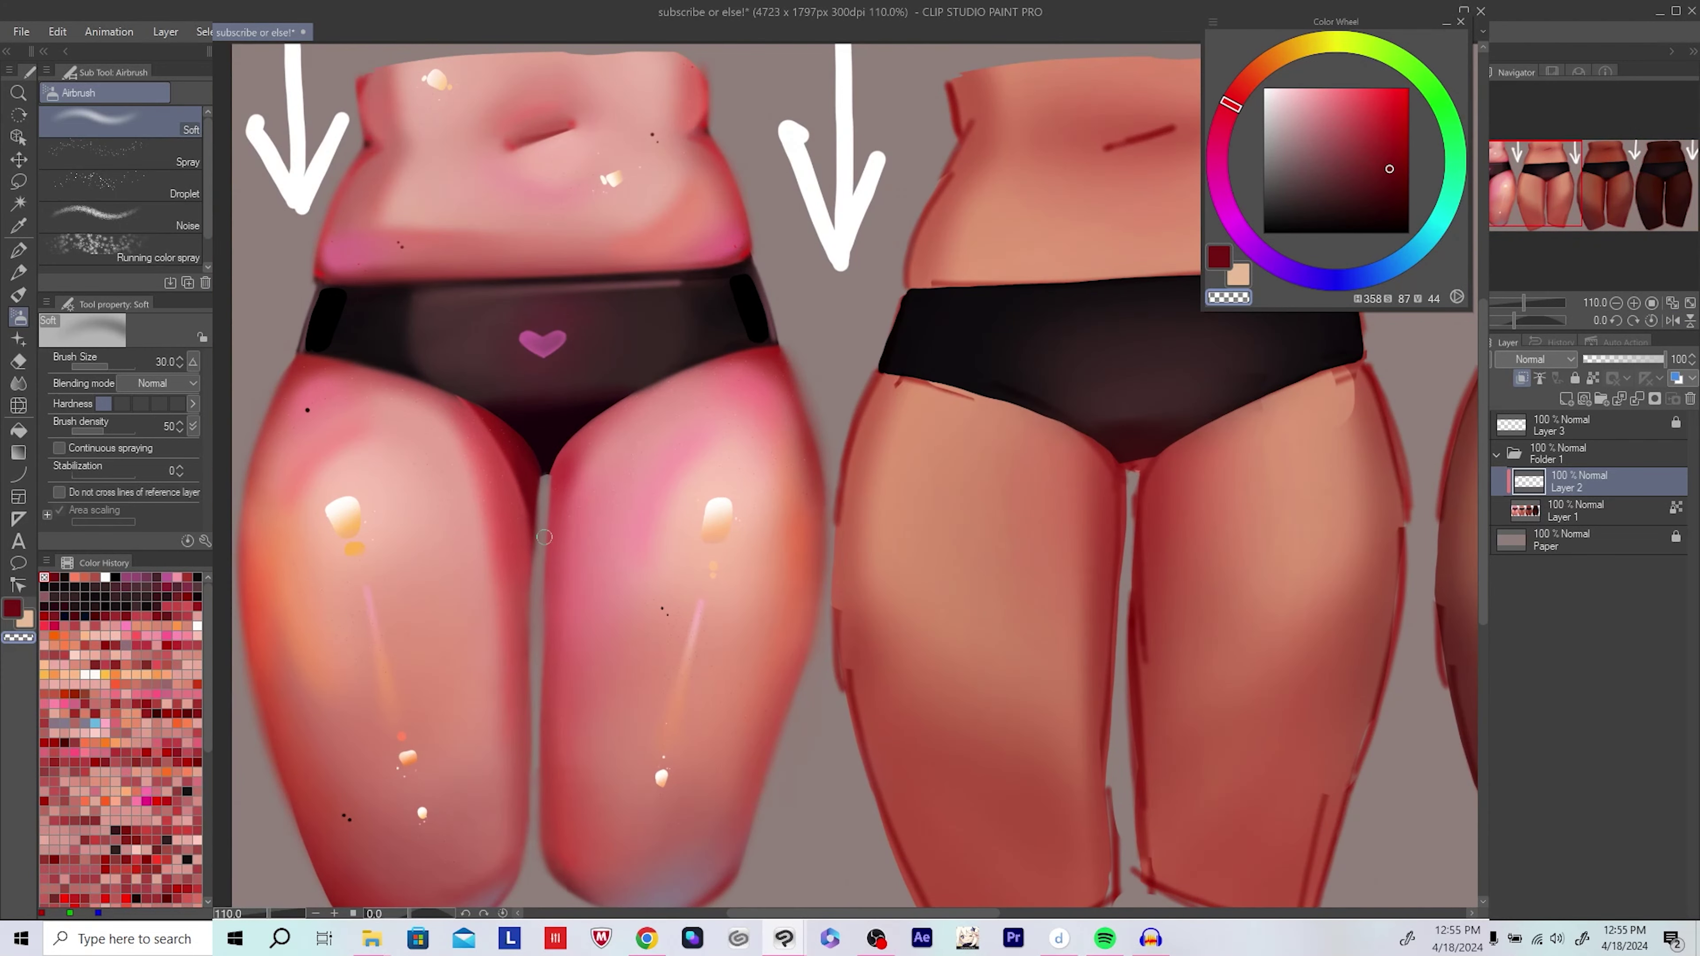
pyautogui.scroll(-3, 600, 499)
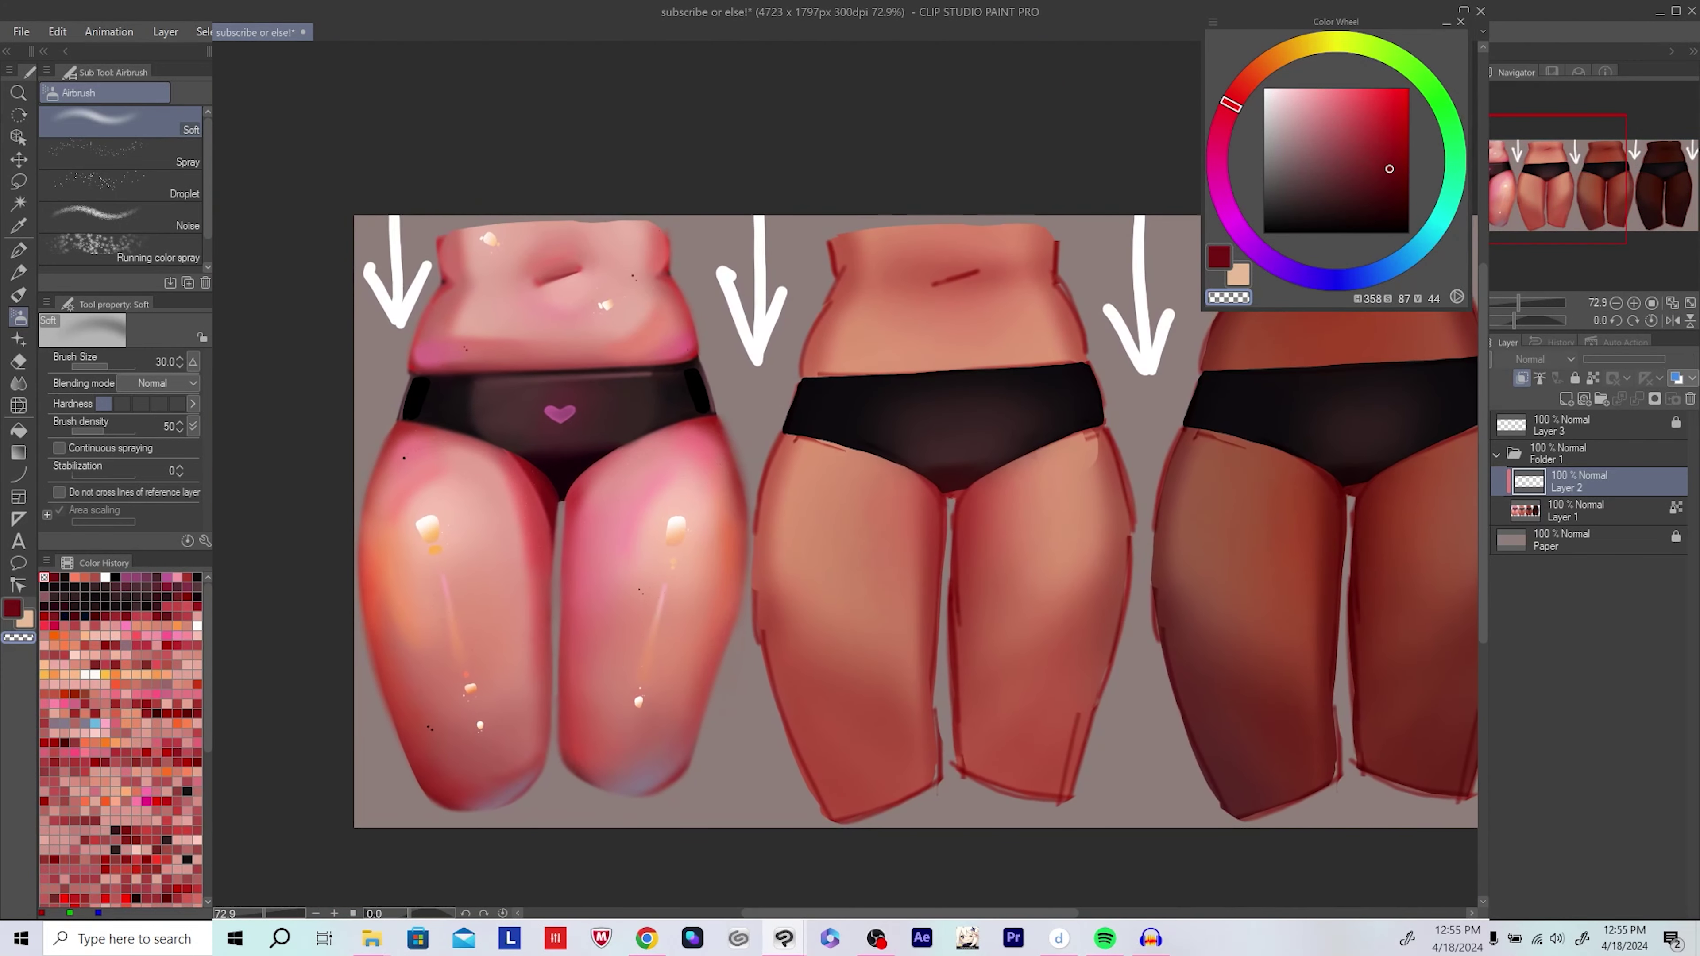
# Step: Fade the inner-thigh shading with the soft airbrush in transparent colour at sizes 100 and 30, and merge its layer into the base layer
pyautogui.press('h')
pyautogui.scroll(2, 822, 646)
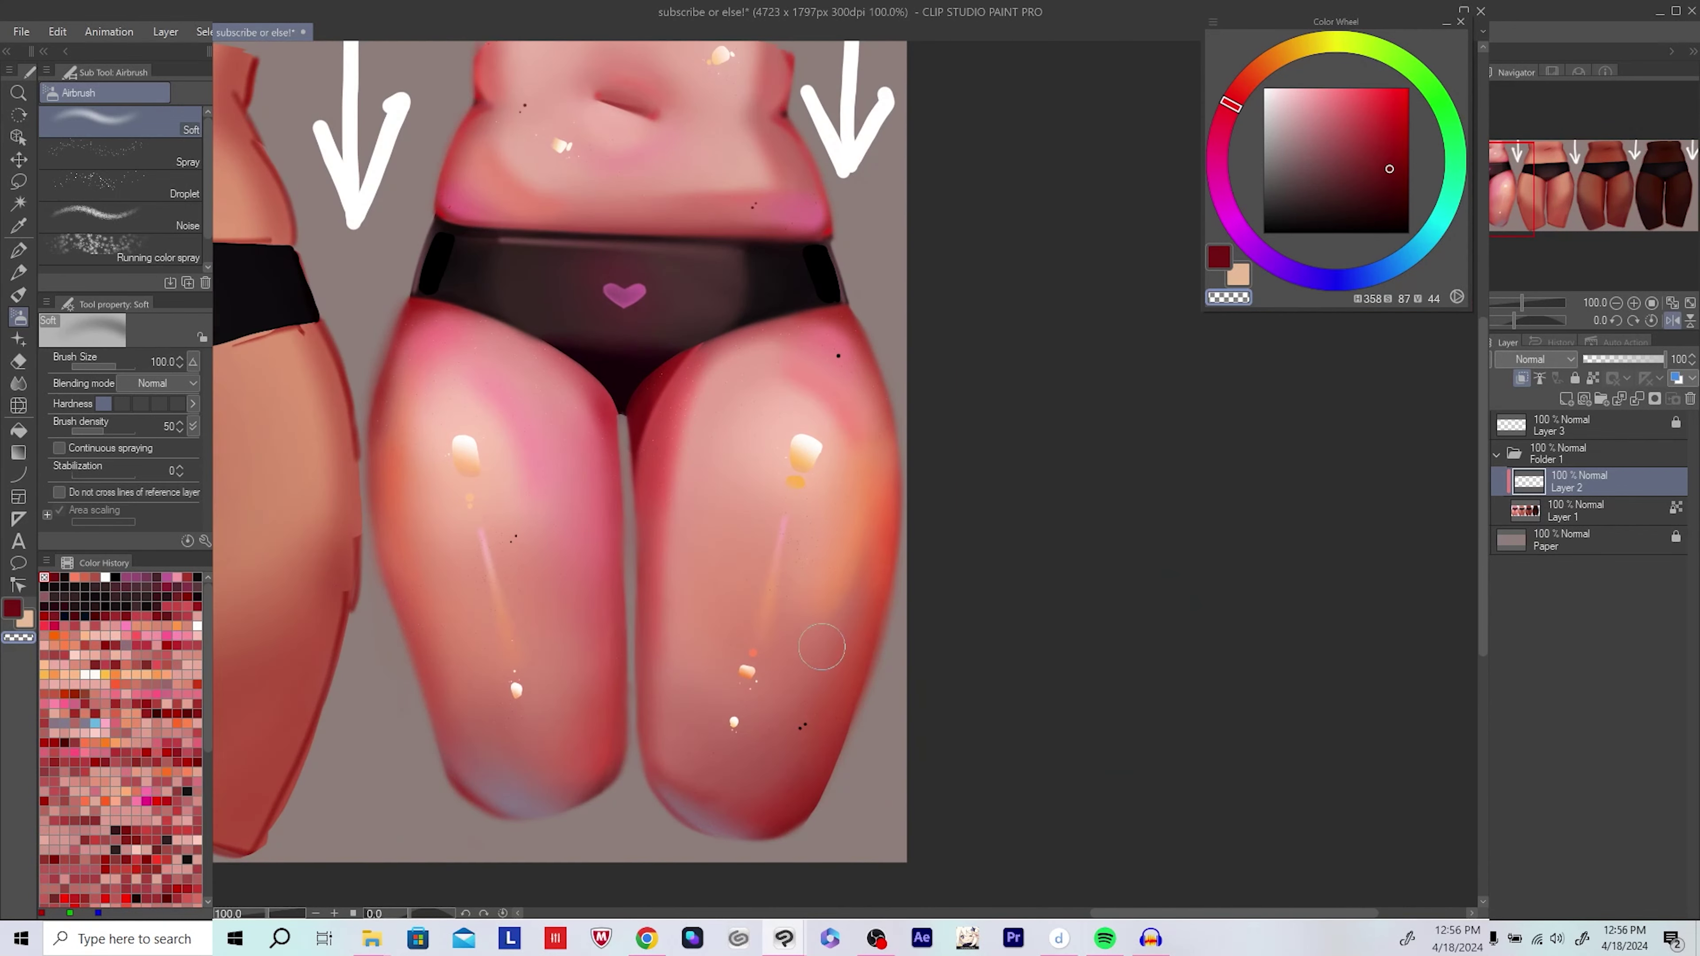
pyautogui.scroll(1, 821, 646)
pyautogui.press('[')
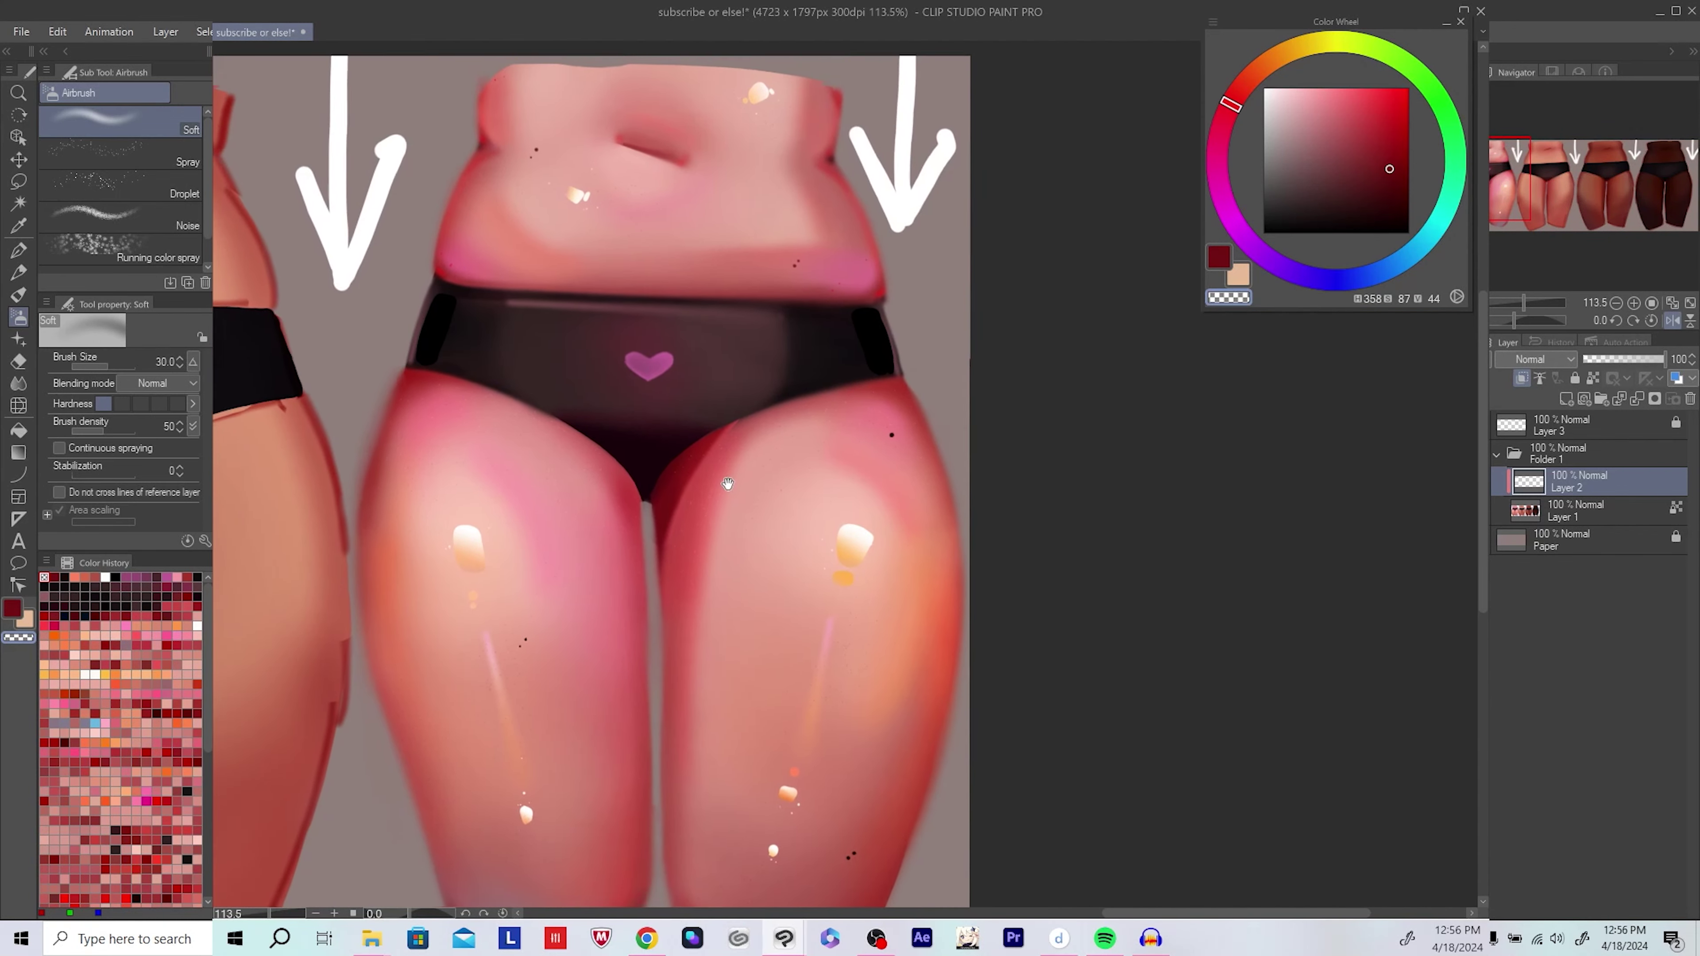
pyautogui.scroll(-2, 669, 606)
pyautogui.scroll(4, 681, 522)
pyautogui.scroll(1, 681, 521)
pyautogui.hotkey('ctrl', 'e')
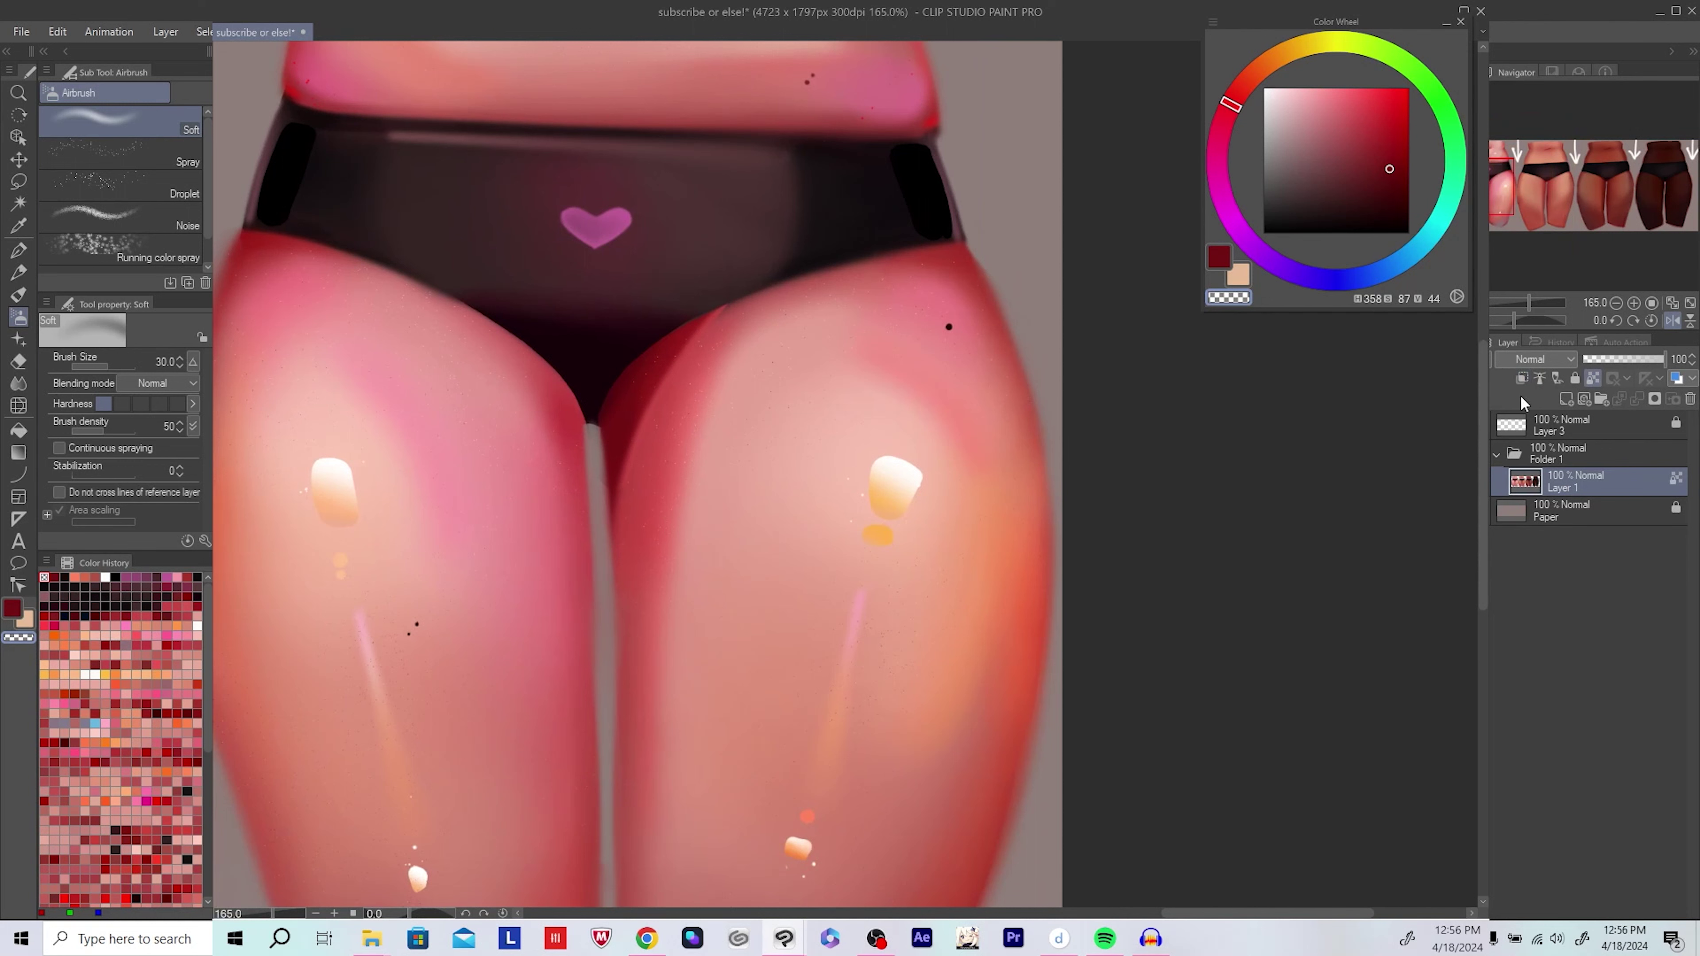
# Step: Add a new clipped layer, deepen the inner-thigh edge with dark red soft airbrush at sizes 15 and 12, and soften it with transparent colour
pyautogui.click(1566, 398)
pyautogui.press('h')
pyautogui.press('h')
pyautogui.press('[')
pyautogui.press('[')
pyautogui.press('[')
pyautogui.press('[')
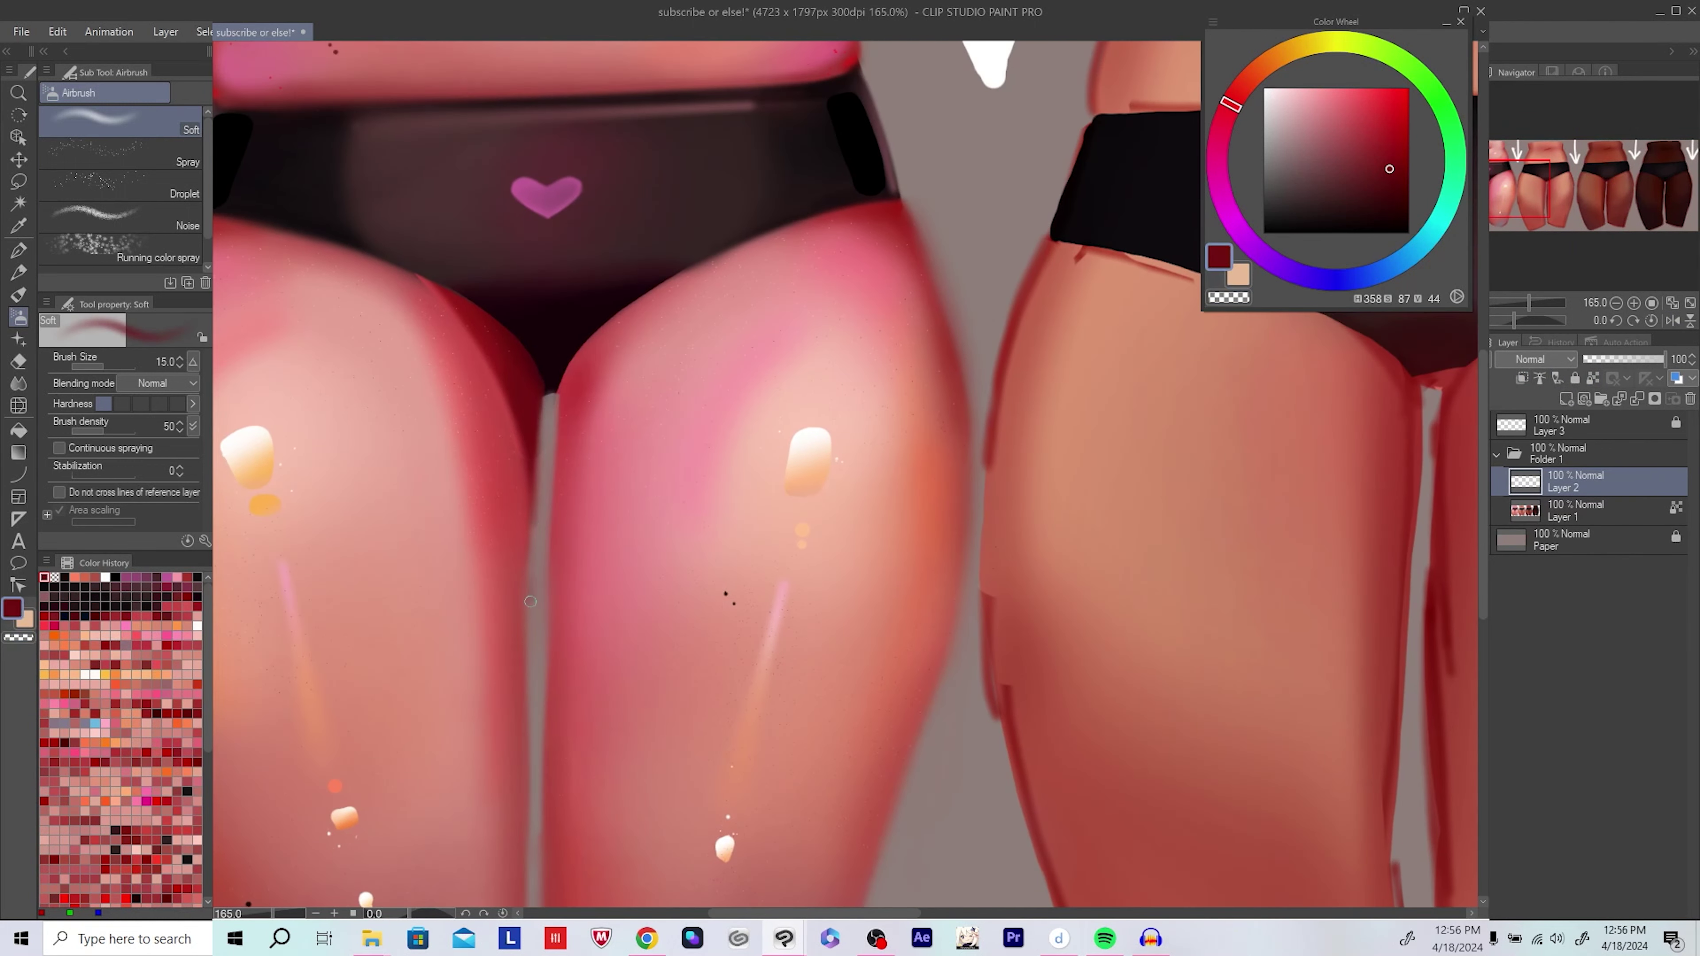
pyautogui.press('h')
pyautogui.press('h')
pyautogui.press('[')
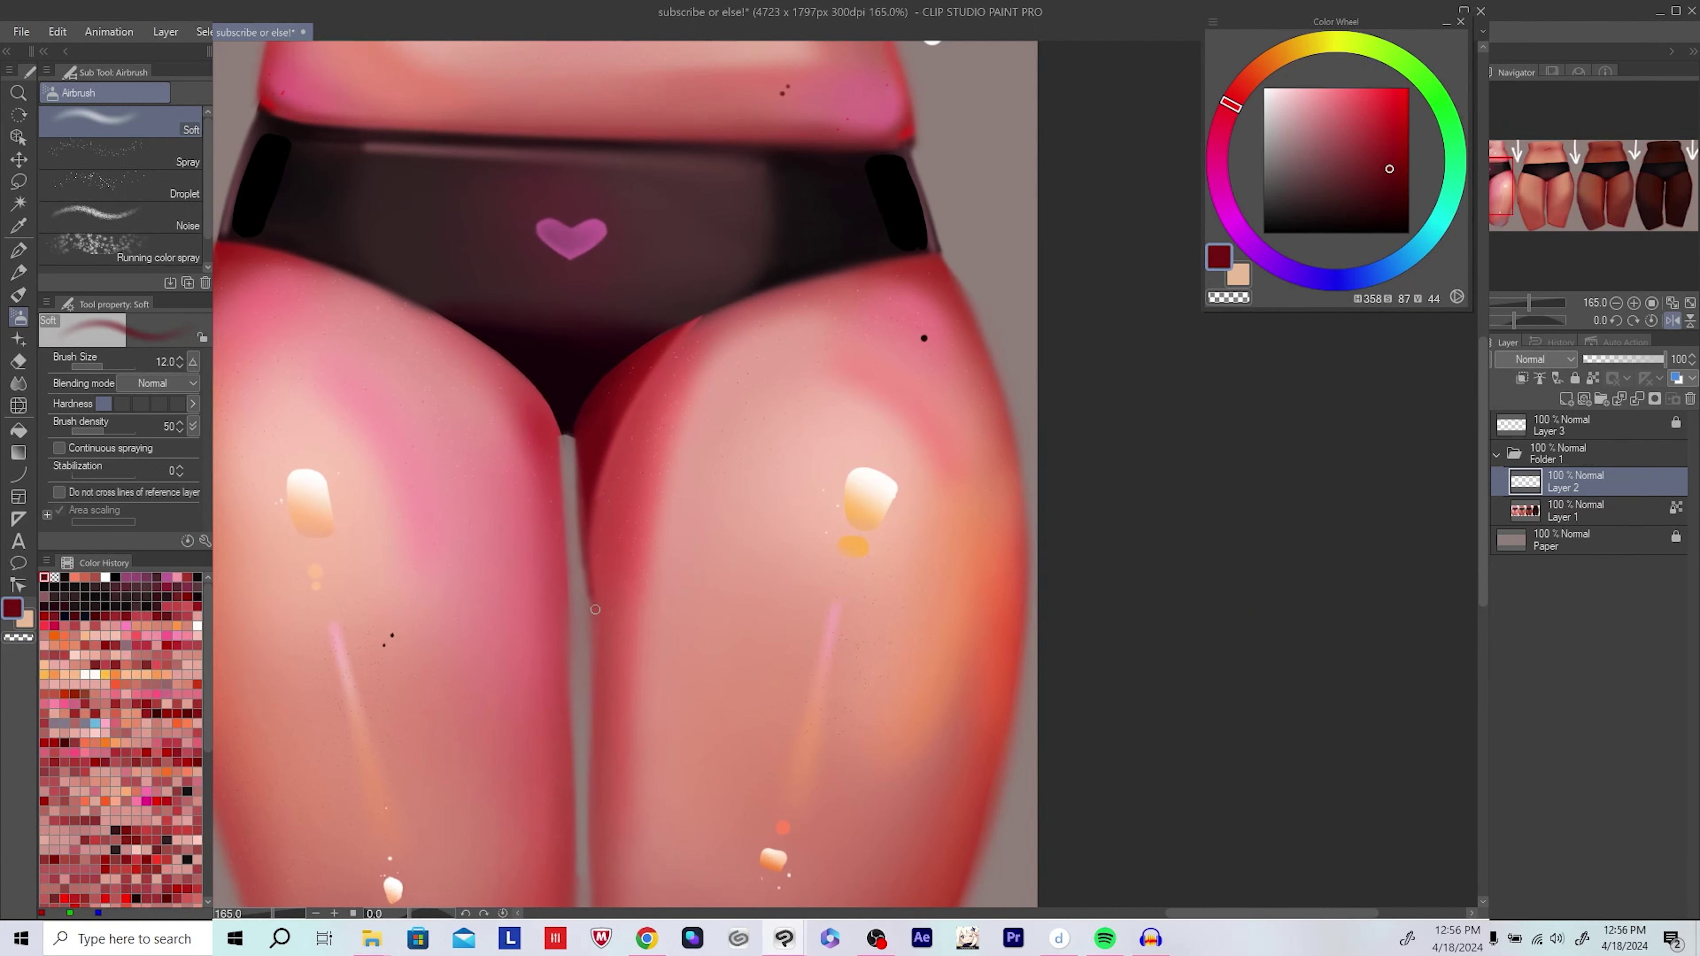
pyautogui.moveTo(589, 576)
pyautogui.mouseDown()
pyautogui.moveTo(594, 677)
pyautogui.moveTo(596, 465)
pyautogui.mouseUp()
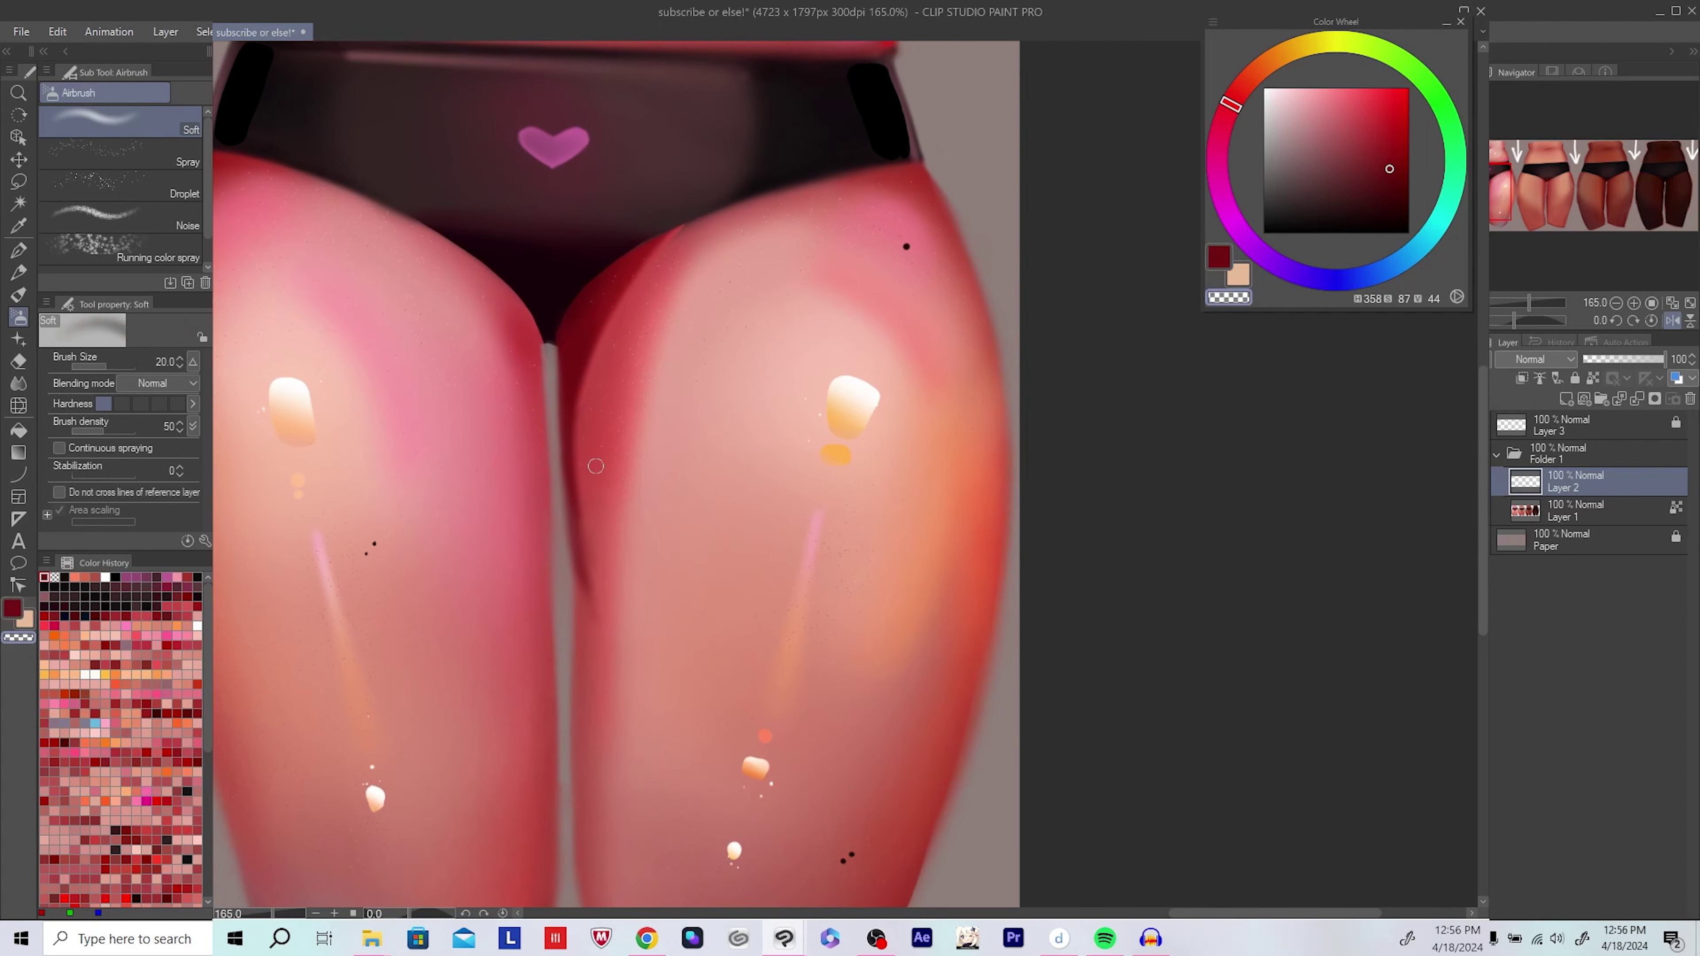
# Step: Undo and redo the latest inner-thigh shading to compare the figure with and without it
pyautogui.scroll(-5, 676, 577)
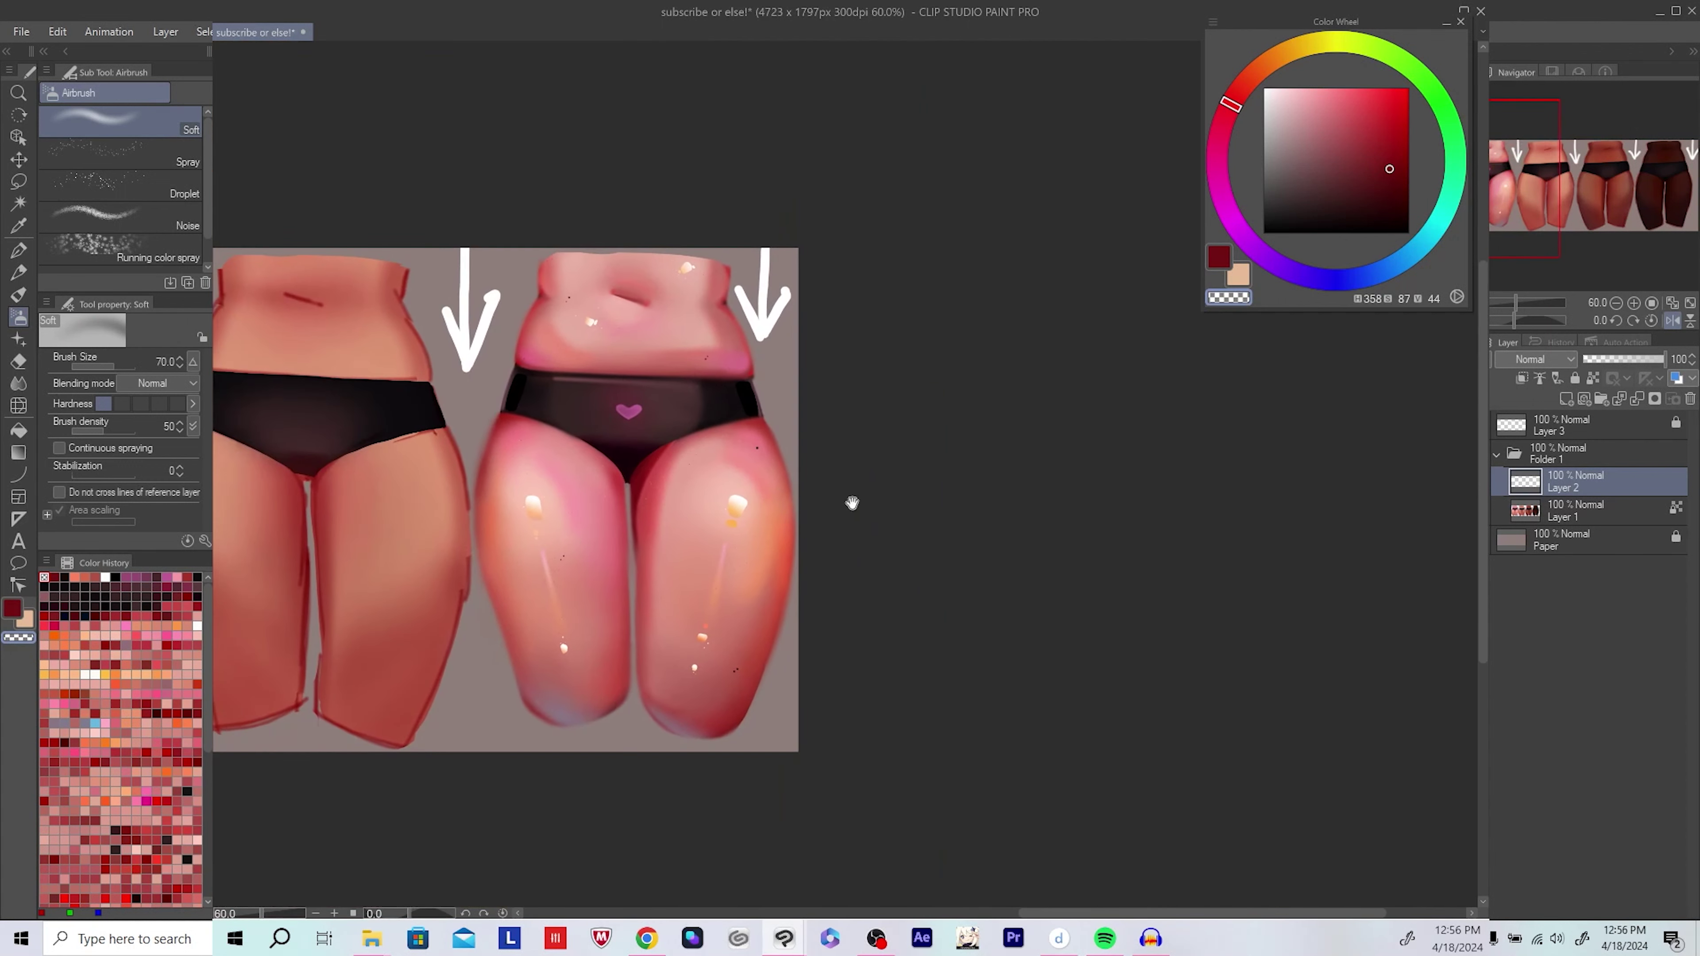
pyautogui.scroll(-1, 1062, 486)
pyautogui.hotkey('ctrl', 'z')
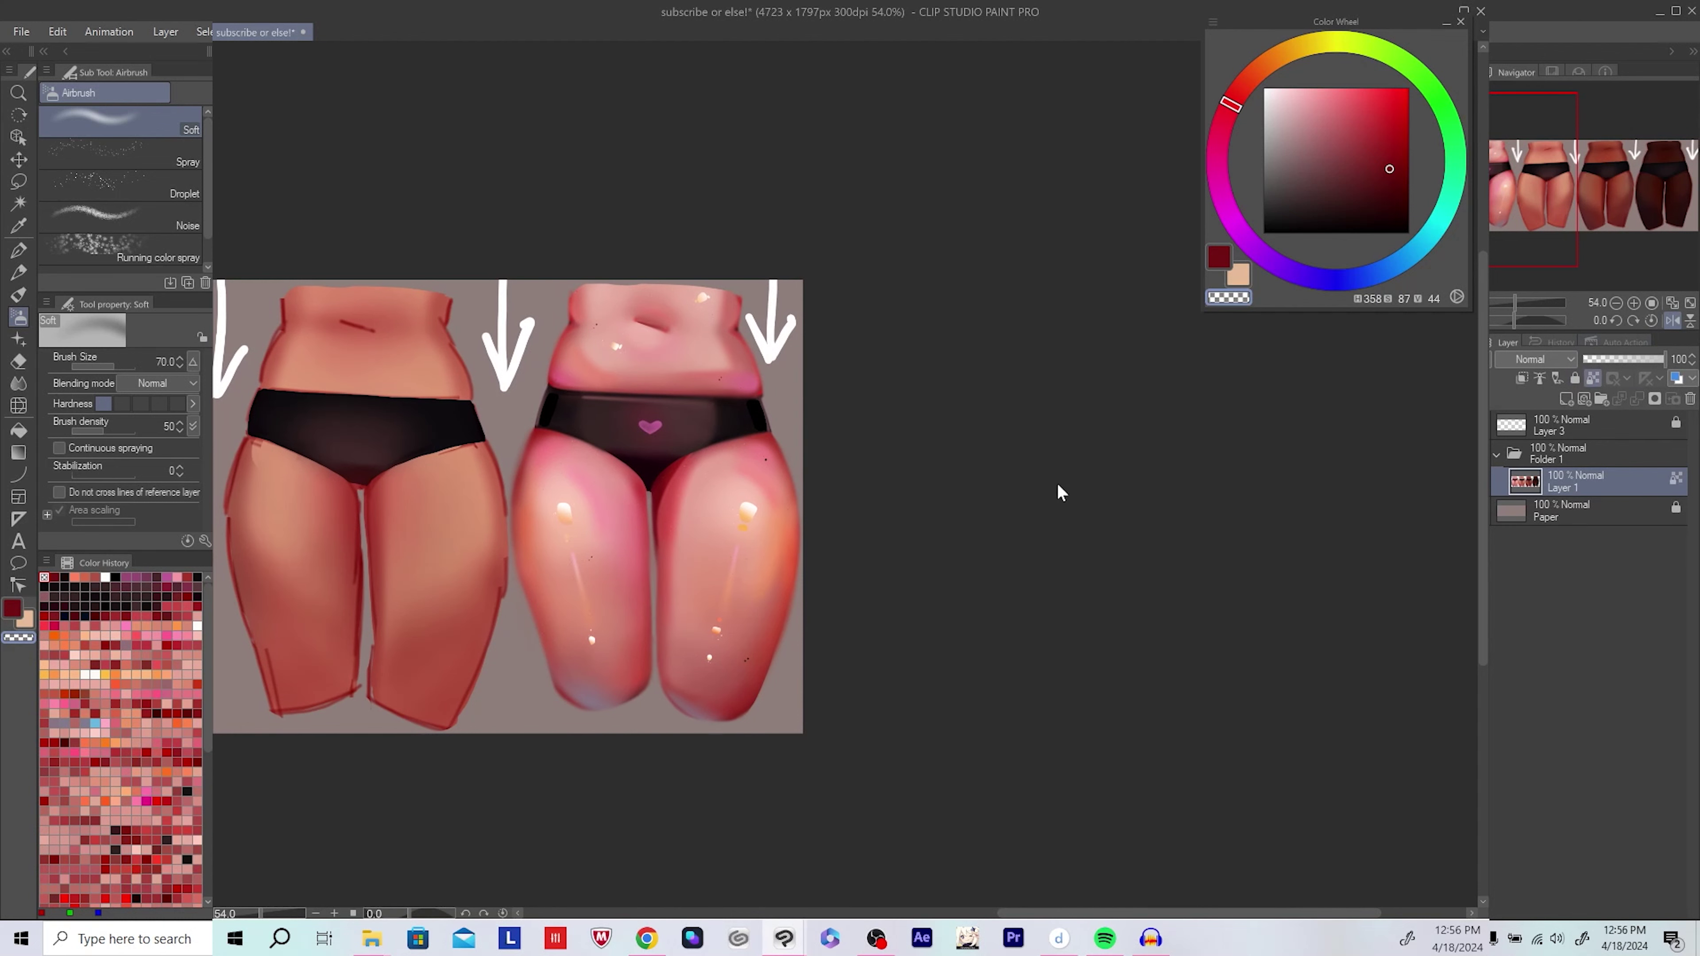
pyautogui.scroll(-1, 905, 520)
pyautogui.scroll(2, 803, 482)
pyautogui.hotkey('ctrl', 'y')
# Step: Airbrush a dark red shadow on the thigh under the underwear's leg edge at size 15 and soften it with transparent colour at sizes 60 and 20
pyautogui.scroll(6, 736, 482)
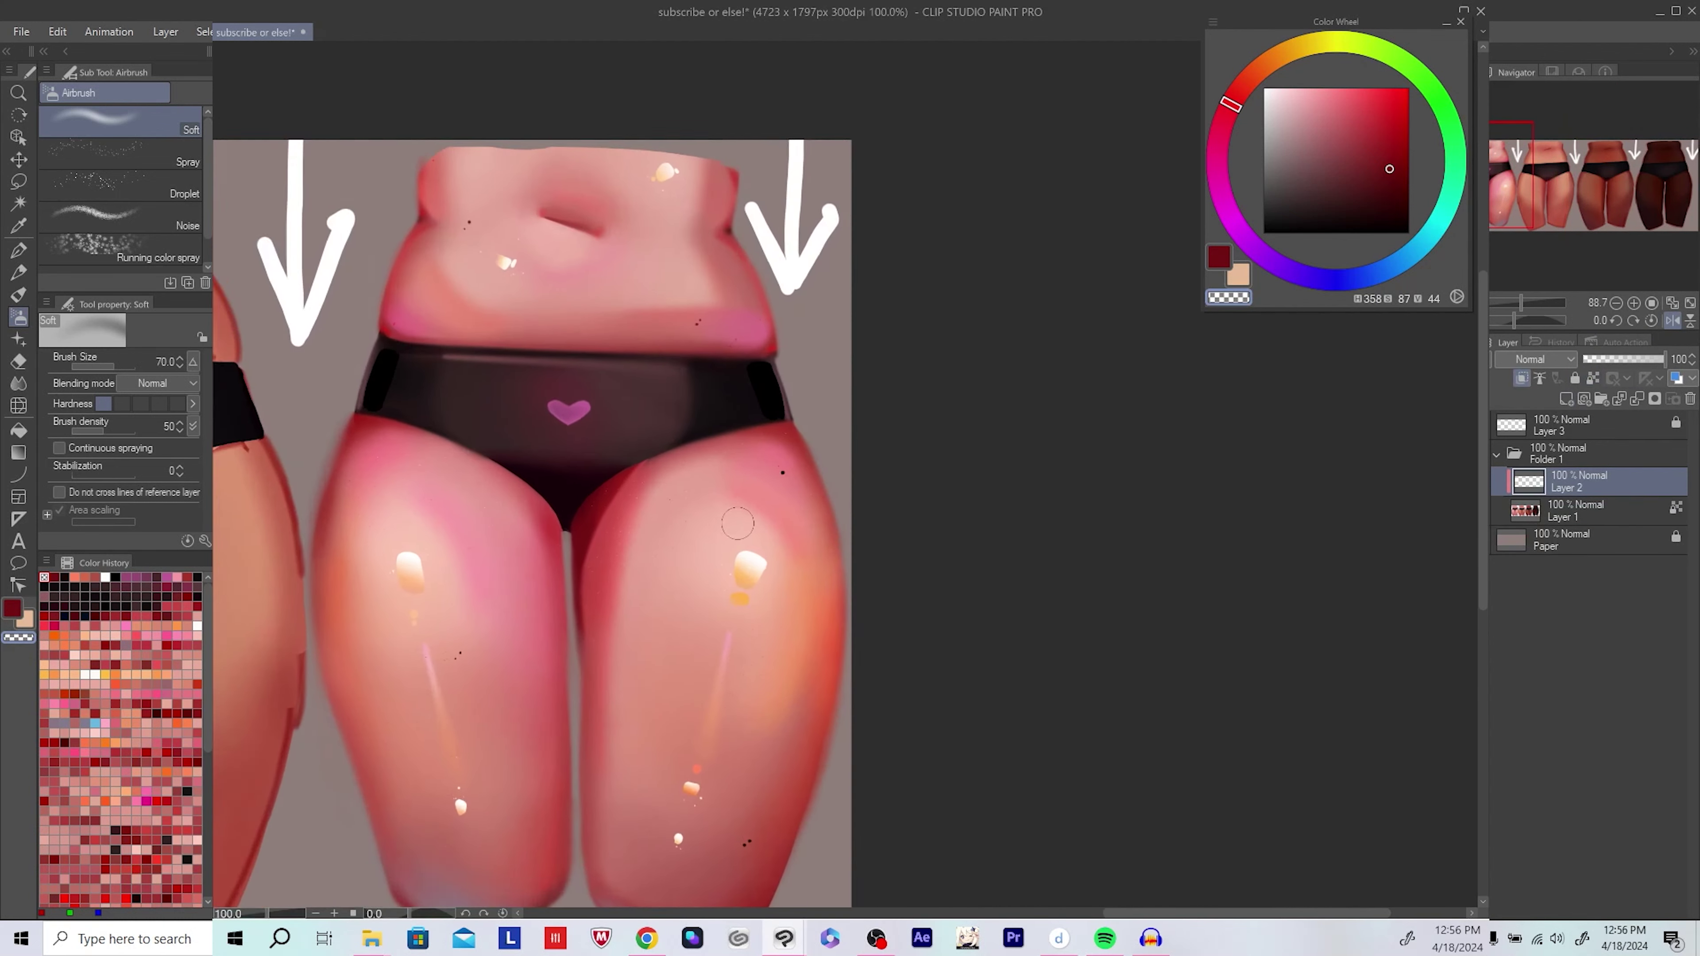
pyautogui.moveTo(642, 381); pyautogui.dragTo(688, 395)
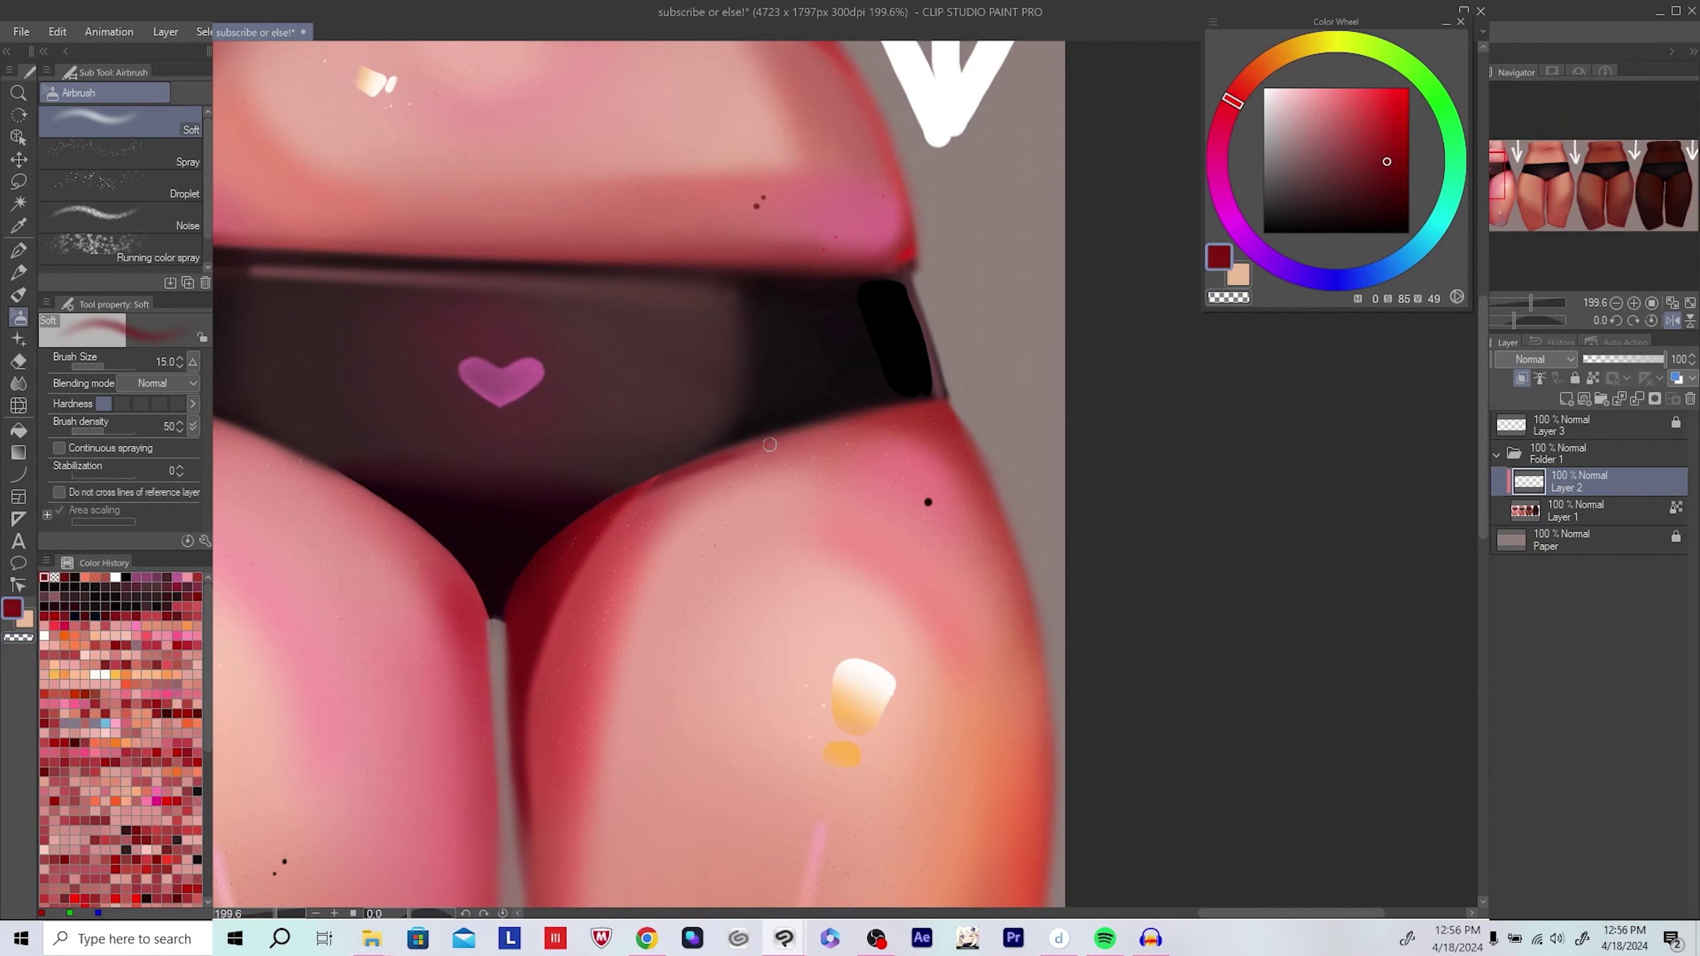
pyautogui.moveTo(602, 508); pyautogui.dragTo(771, 446)
pyautogui.press('c')
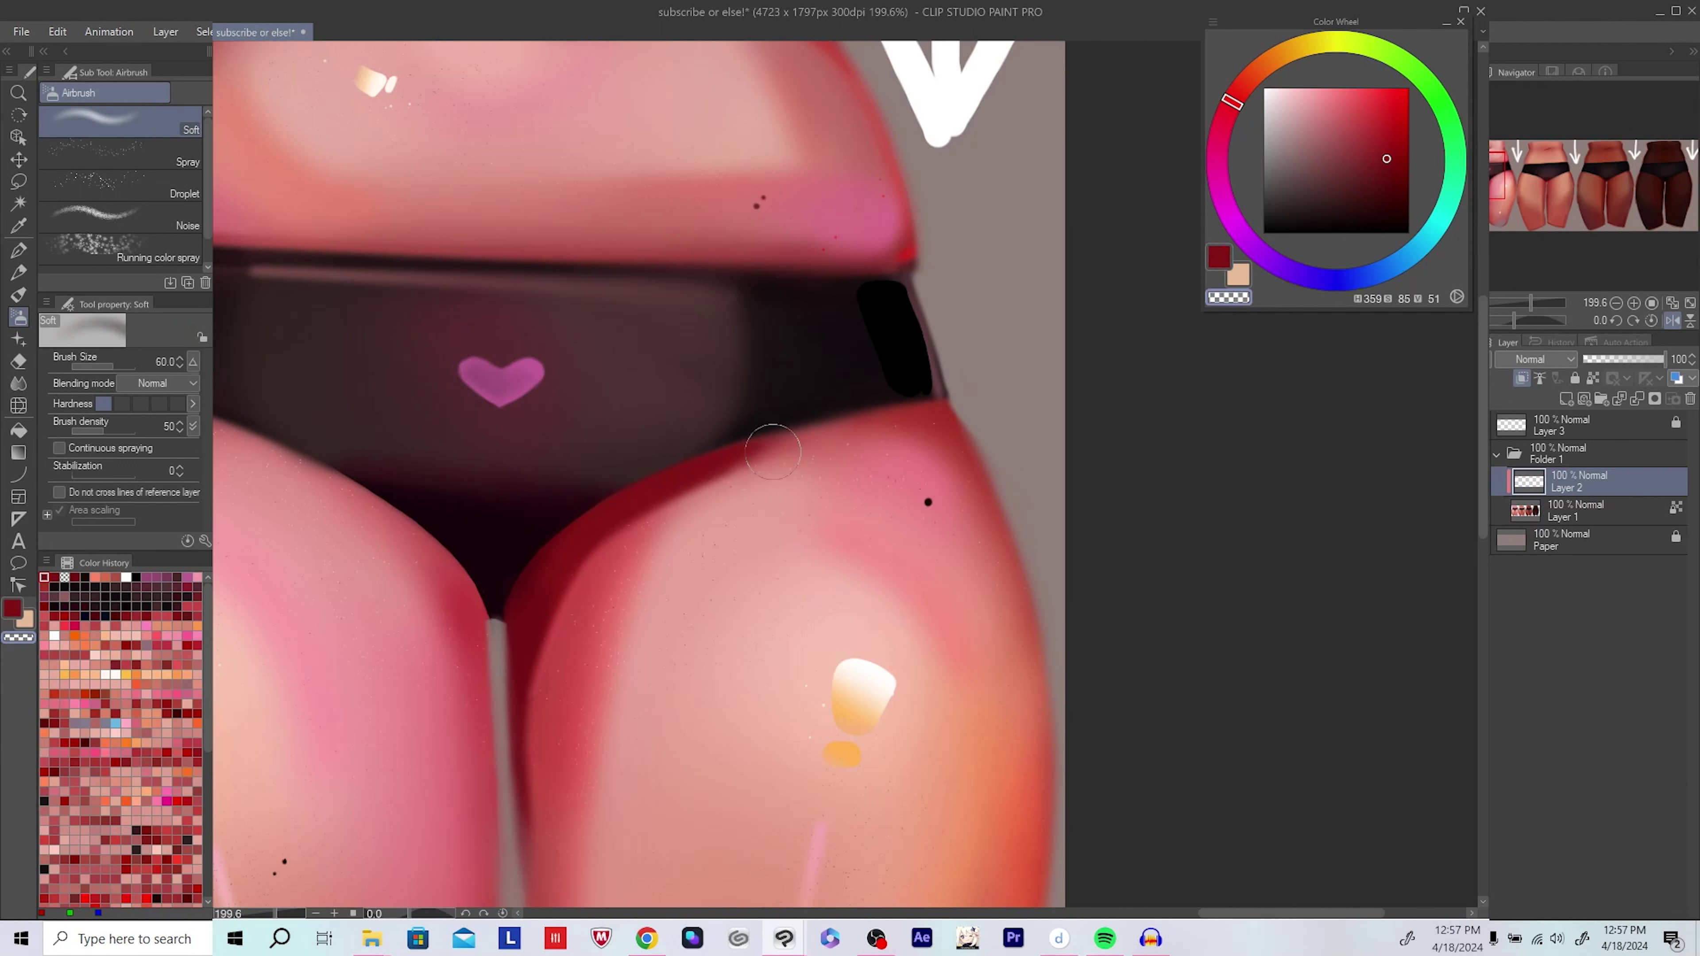
pyautogui.scroll(-3, 811, 470)
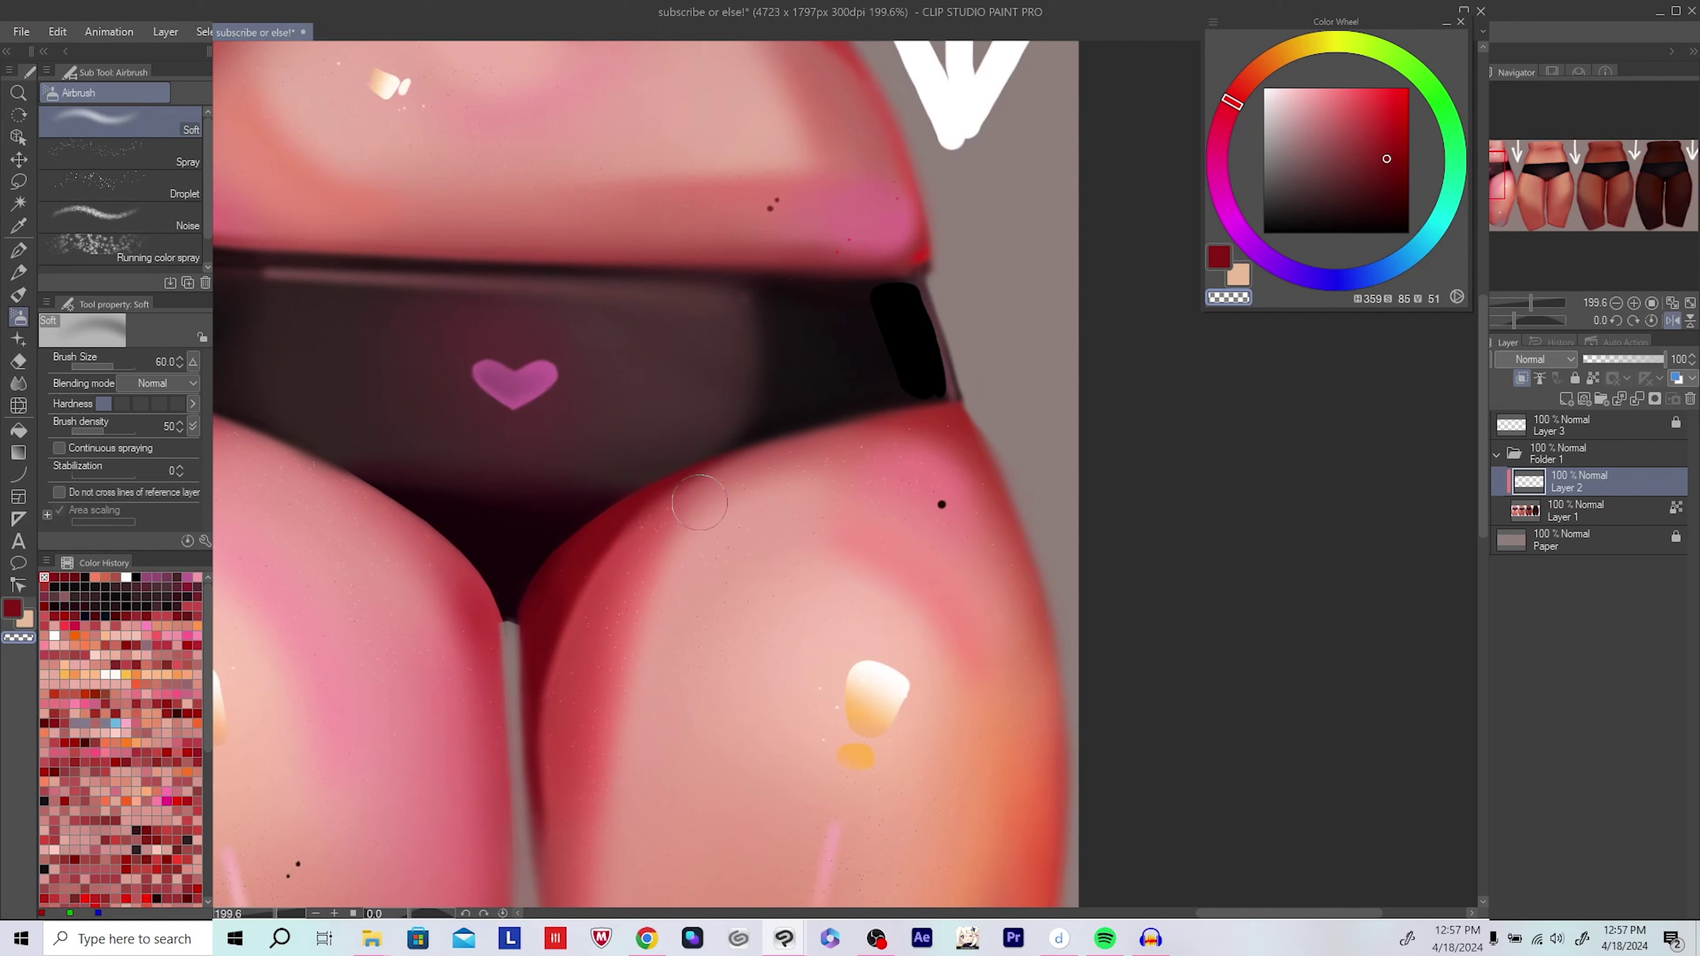
pyautogui.scroll(-2, 762, 448)
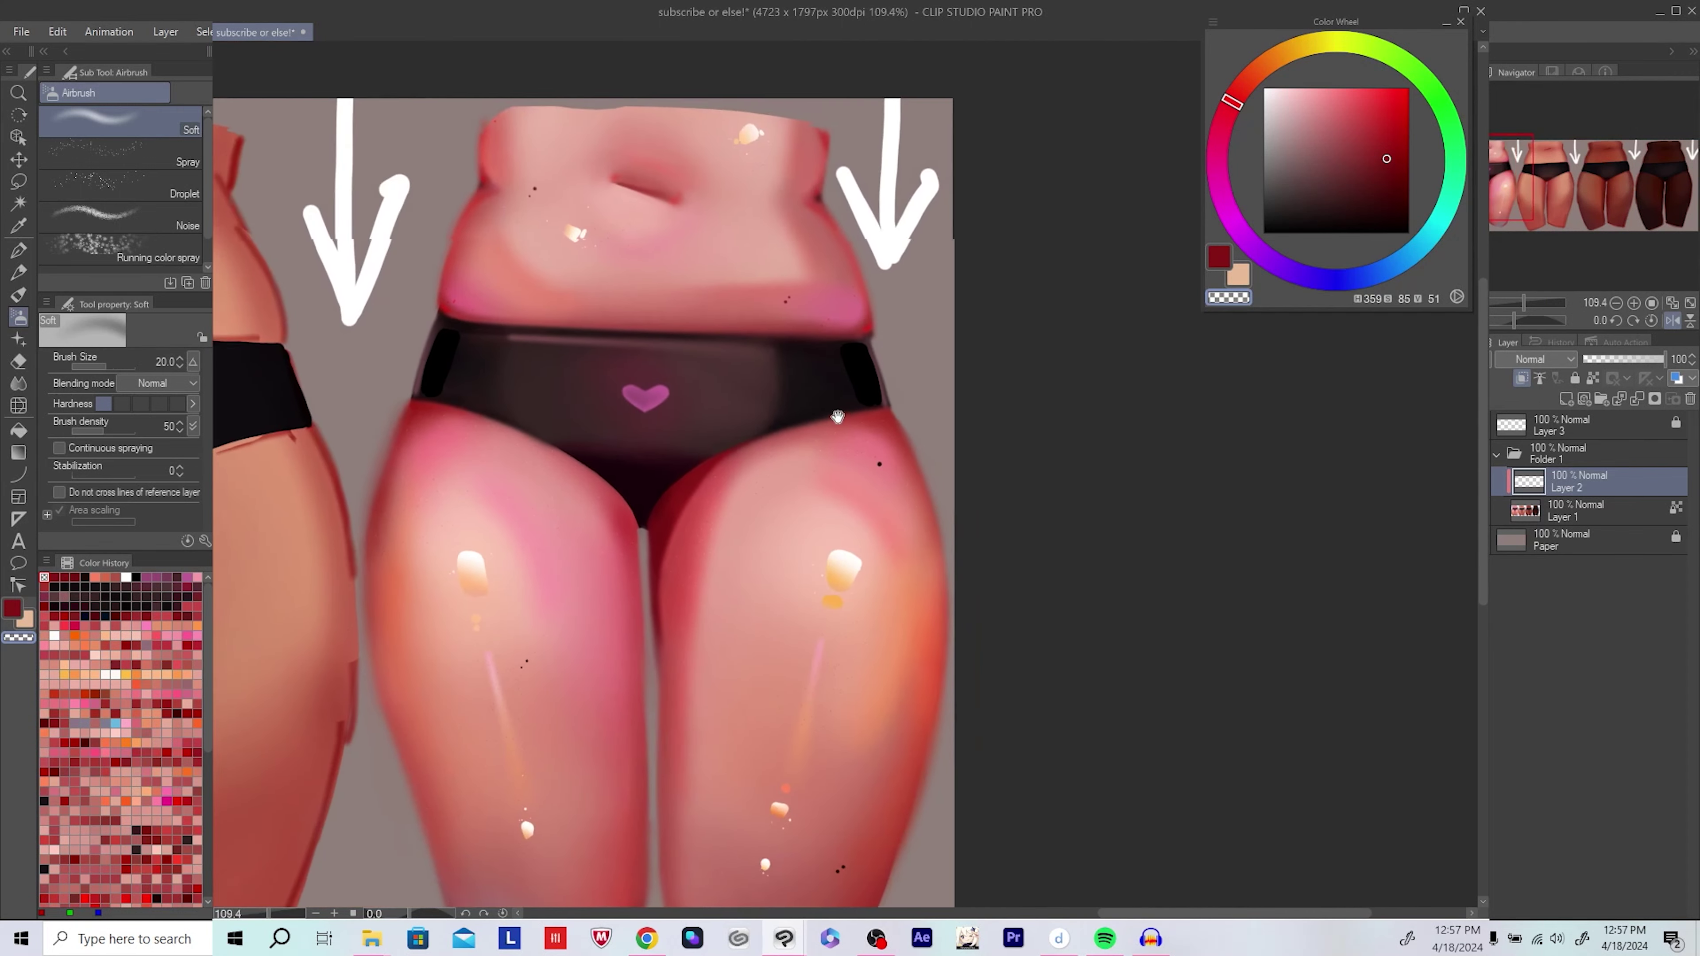
# Step: Add a clipped layer beneath the shadow layer and airbrush near-black sampled from the underwear along its leg edge at size 40
pyautogui.hotkey('ctrl', 'shift', 'n')
pyautogui.scroll(3, 660, 471)
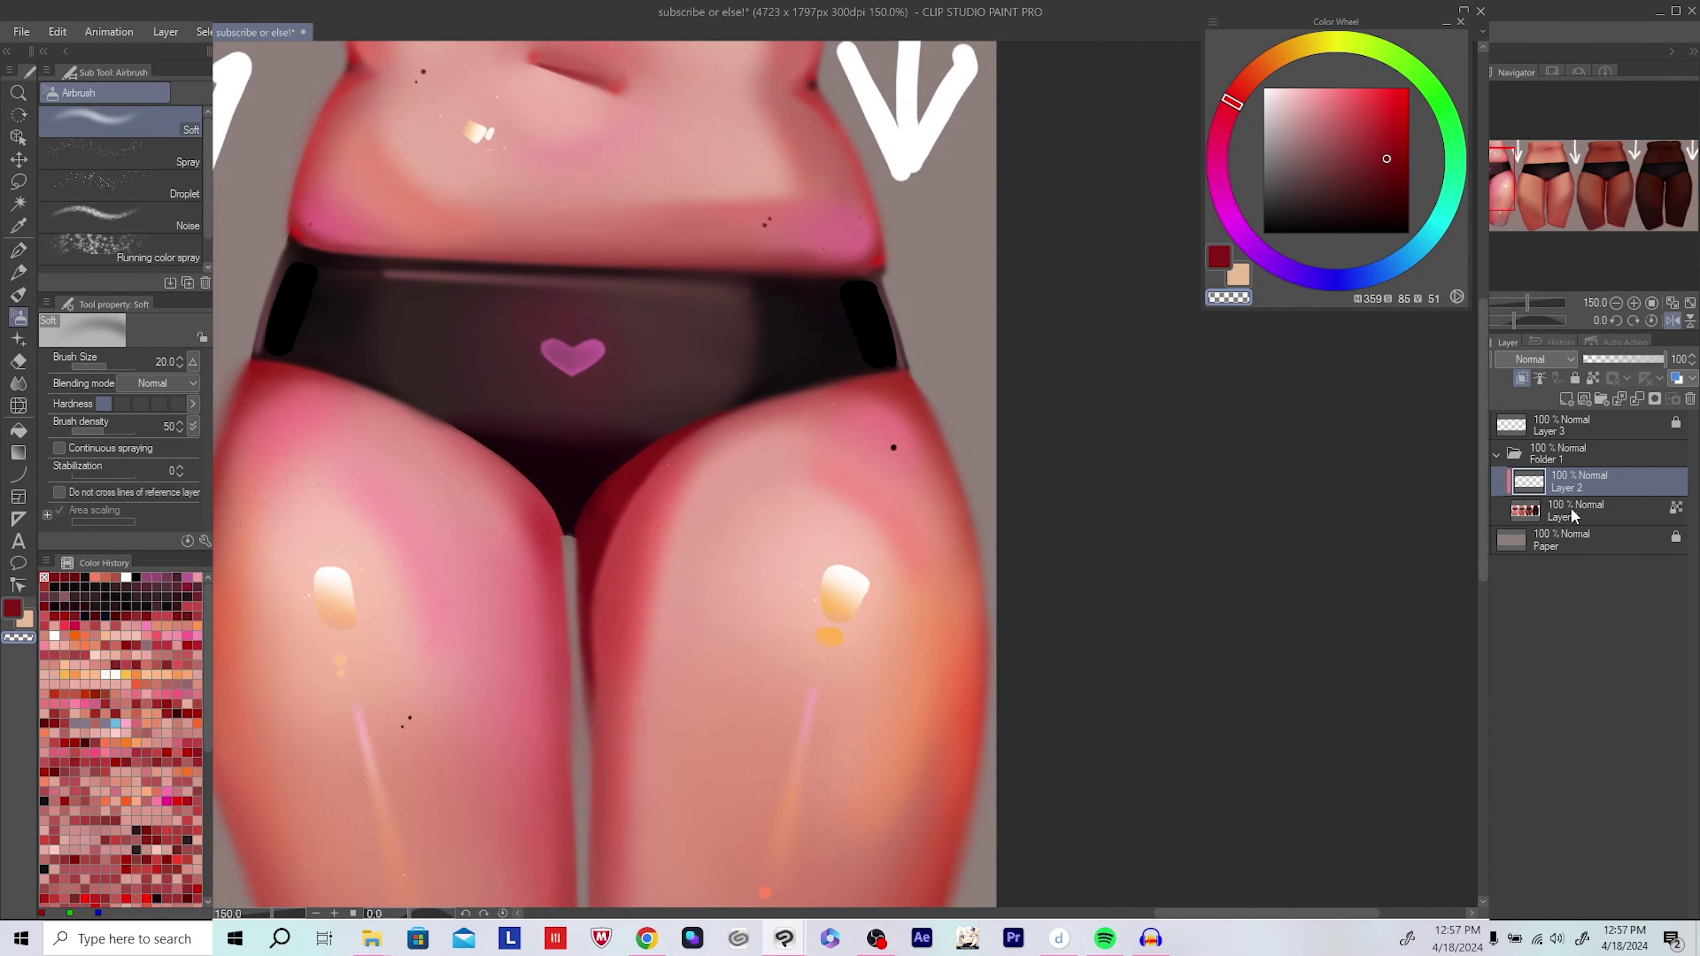
pyautogui.keyDown('alt'); pyautogui.click(659, 470); pyautogui.keyUp('alt')
pyautogui.keyDown('alt'); pyautogui.click(733, 434); pyautogui.keyUp('alt')
pyautogui.scroll(1, 756, 439)
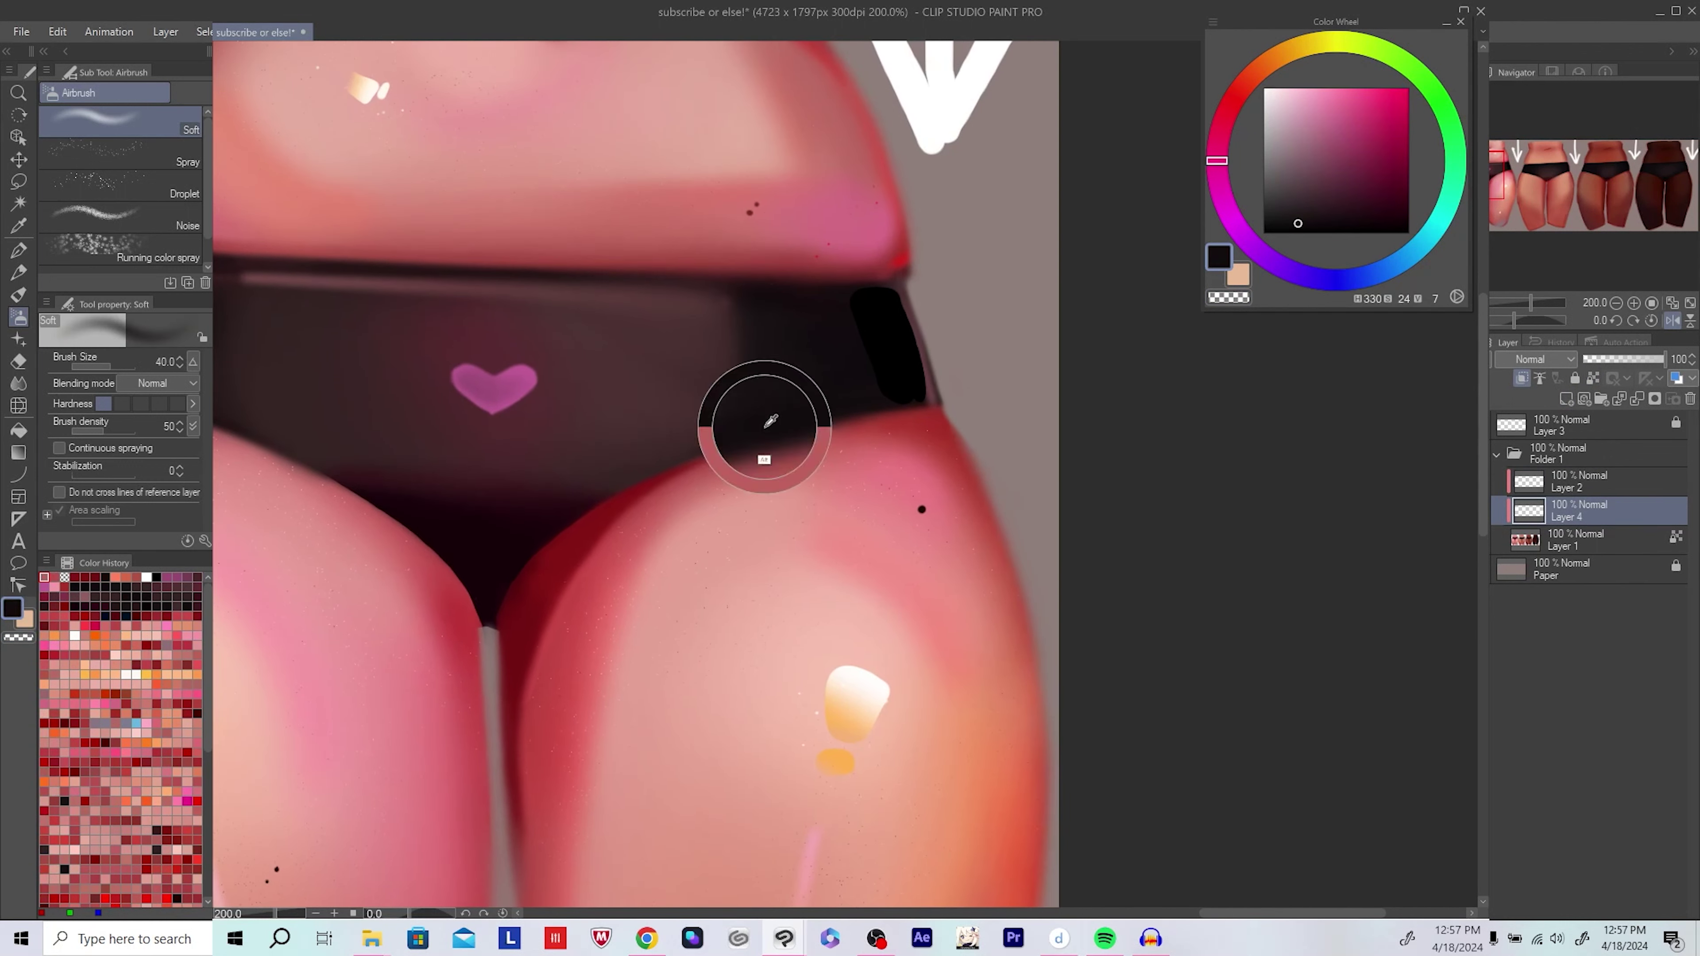
pyautogui.moveTo(770, 430); pyautogui.dragTo(778, 432)
# Step: Airbrush sampled muted dark brown along the underwear's leg edge at sizes 17 and 60, and merge that layer down
pyautogui.scroll(1, 796, 442)
pyautogui.scroll(1, 813, 452)
pyautogui.scroll(1, 809, 448)
pyautogui.keyDown('alt'); pyautogui.click(663, 495); pyautogui.keyUp('alt')
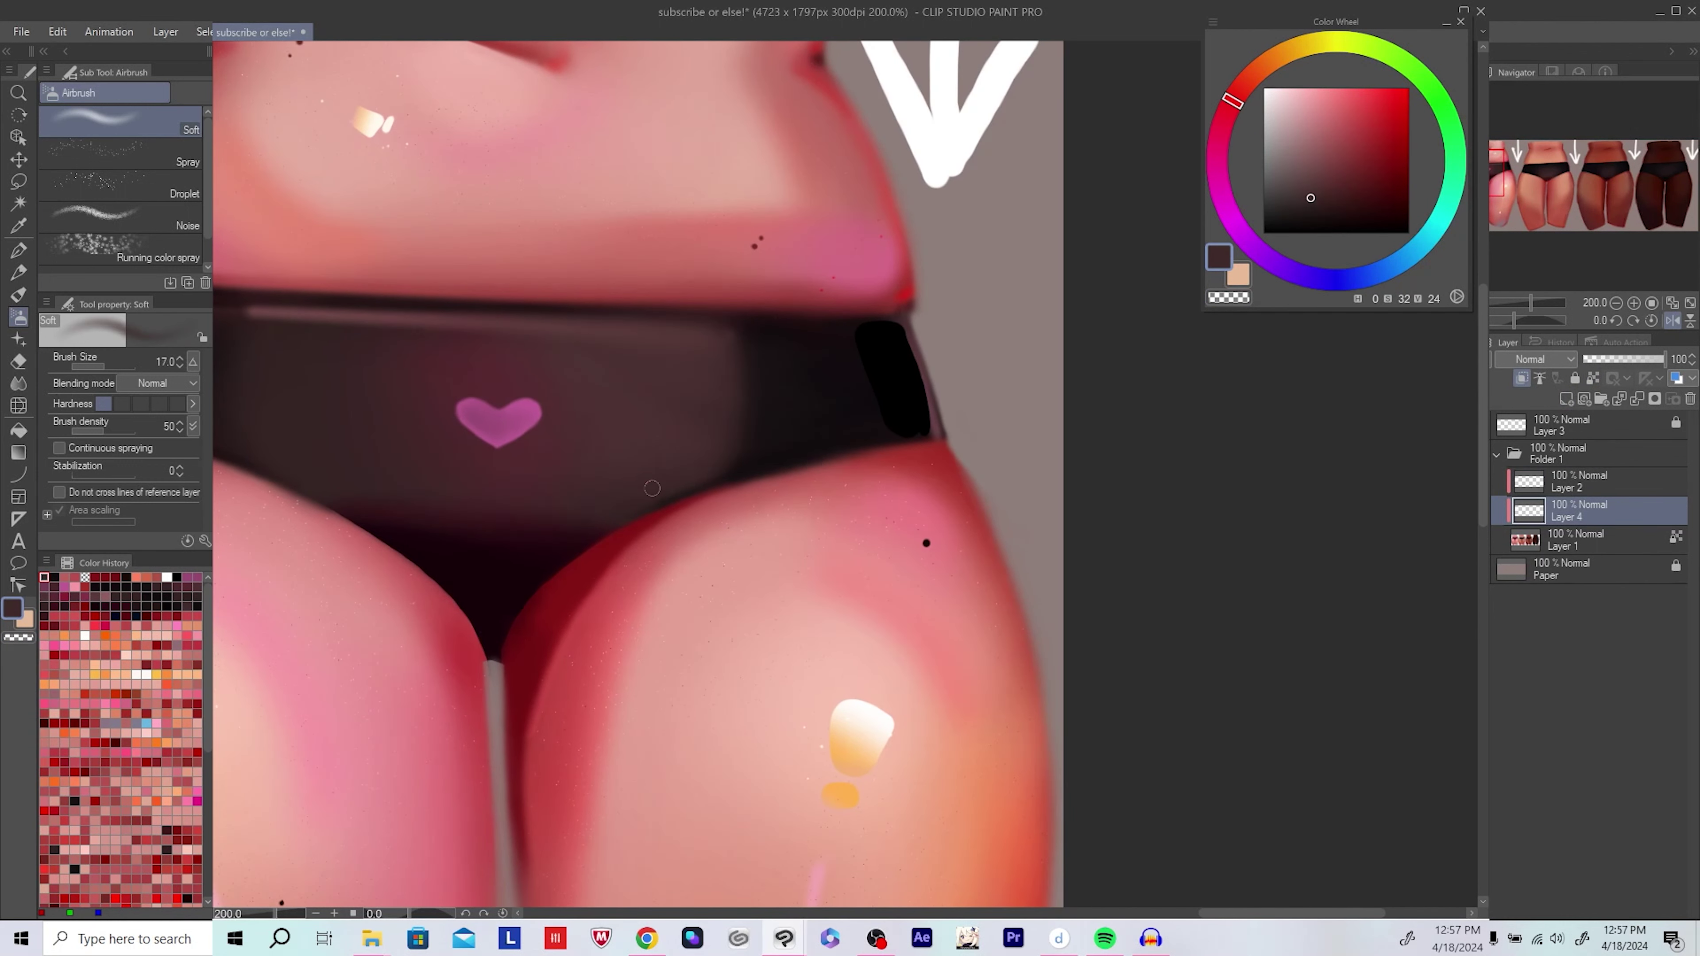
pyautogui.moveTo(663, 495); pyautogui.dragTo(770, 460)
pyautogui.scroll(-1, 671, 479)
pyautogui.moveTo(670, 479)
pyautogui.mouseDown()
pyautogui.moveTo(798, 486)
pyautogui.moveTo(877, 430)
pyautogui.mouseUp()
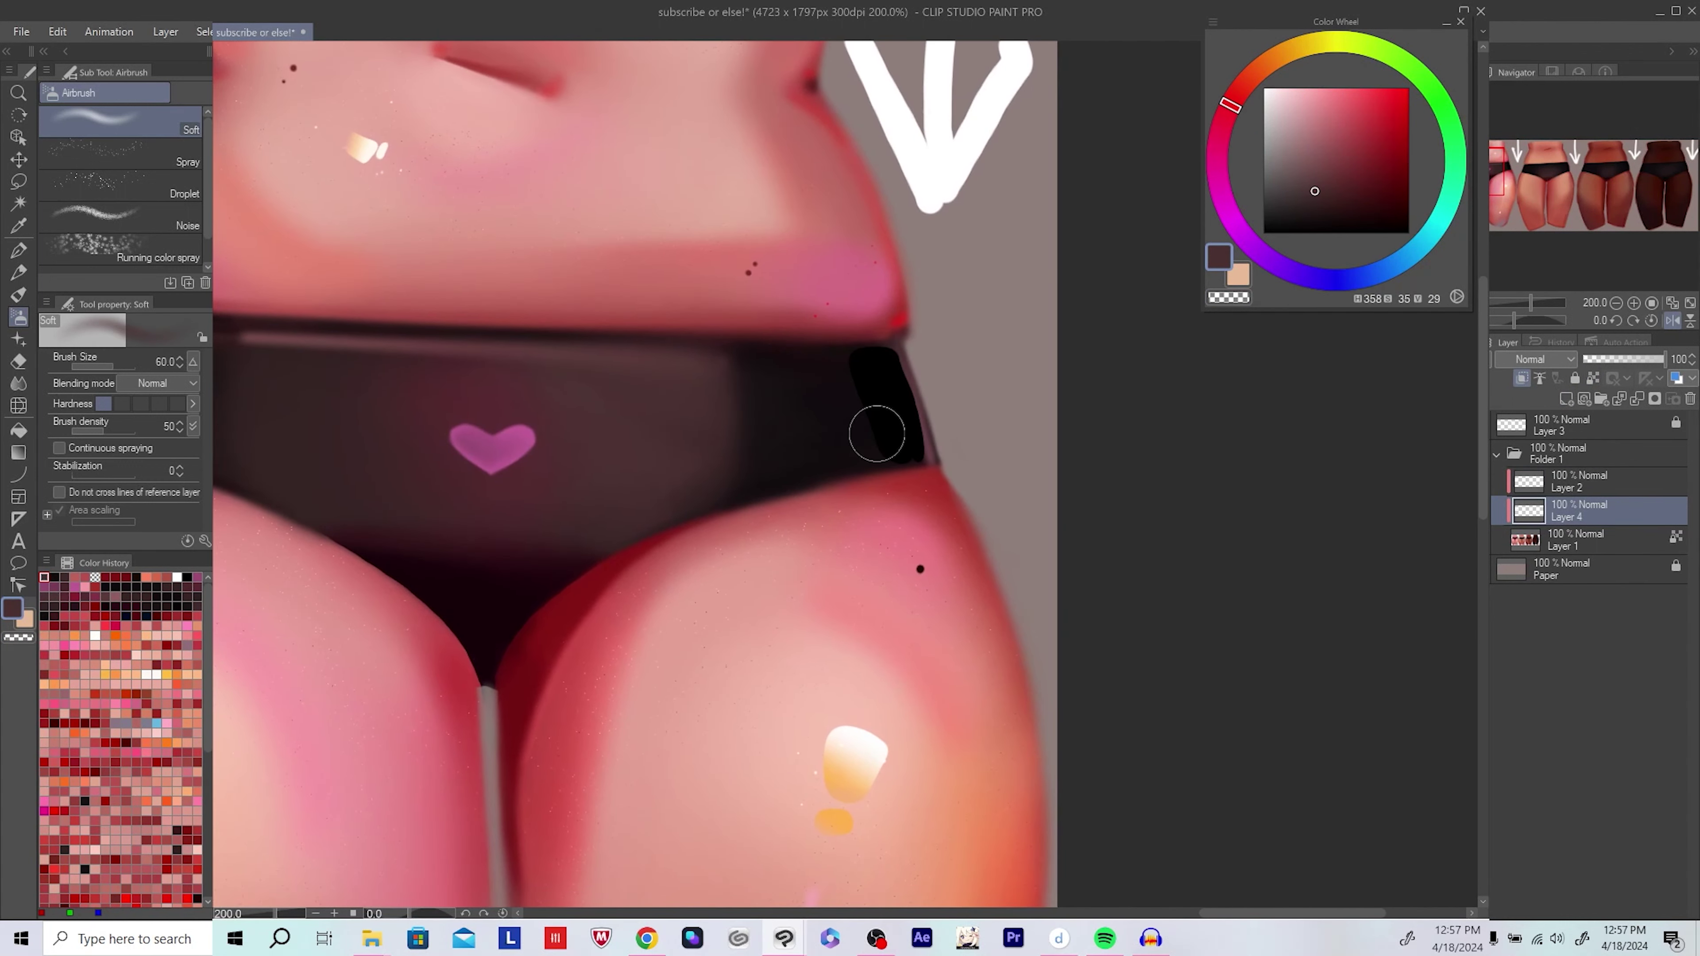
pyautogui.scroll(-4, 876, 429)
pyautogui.hotkey('ctrl', 'e')
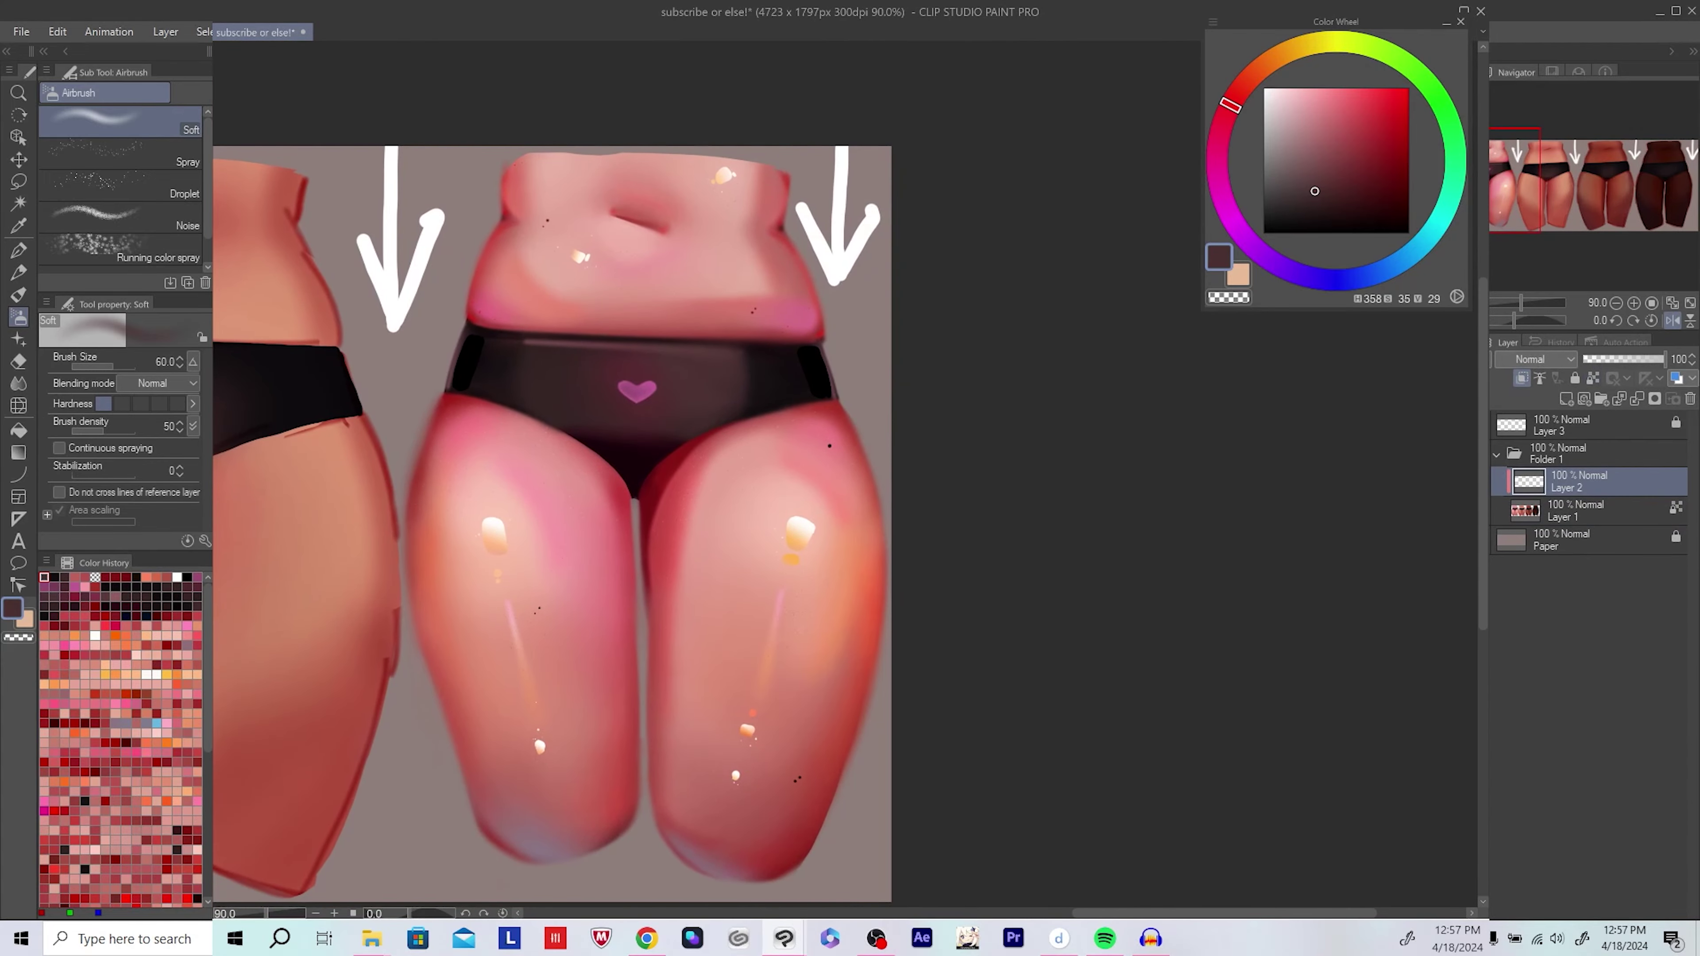
# Step: Lock the shadow layer's transparent pixels and sample a dark red from the inner-thigh shadow for its shading
pyautogui.click(1580, 481)
pyautogui.hotkey('ctrl', '+')
pyautogui.click(1593, 379)
pyautogui.scroll(3, 658, 513)
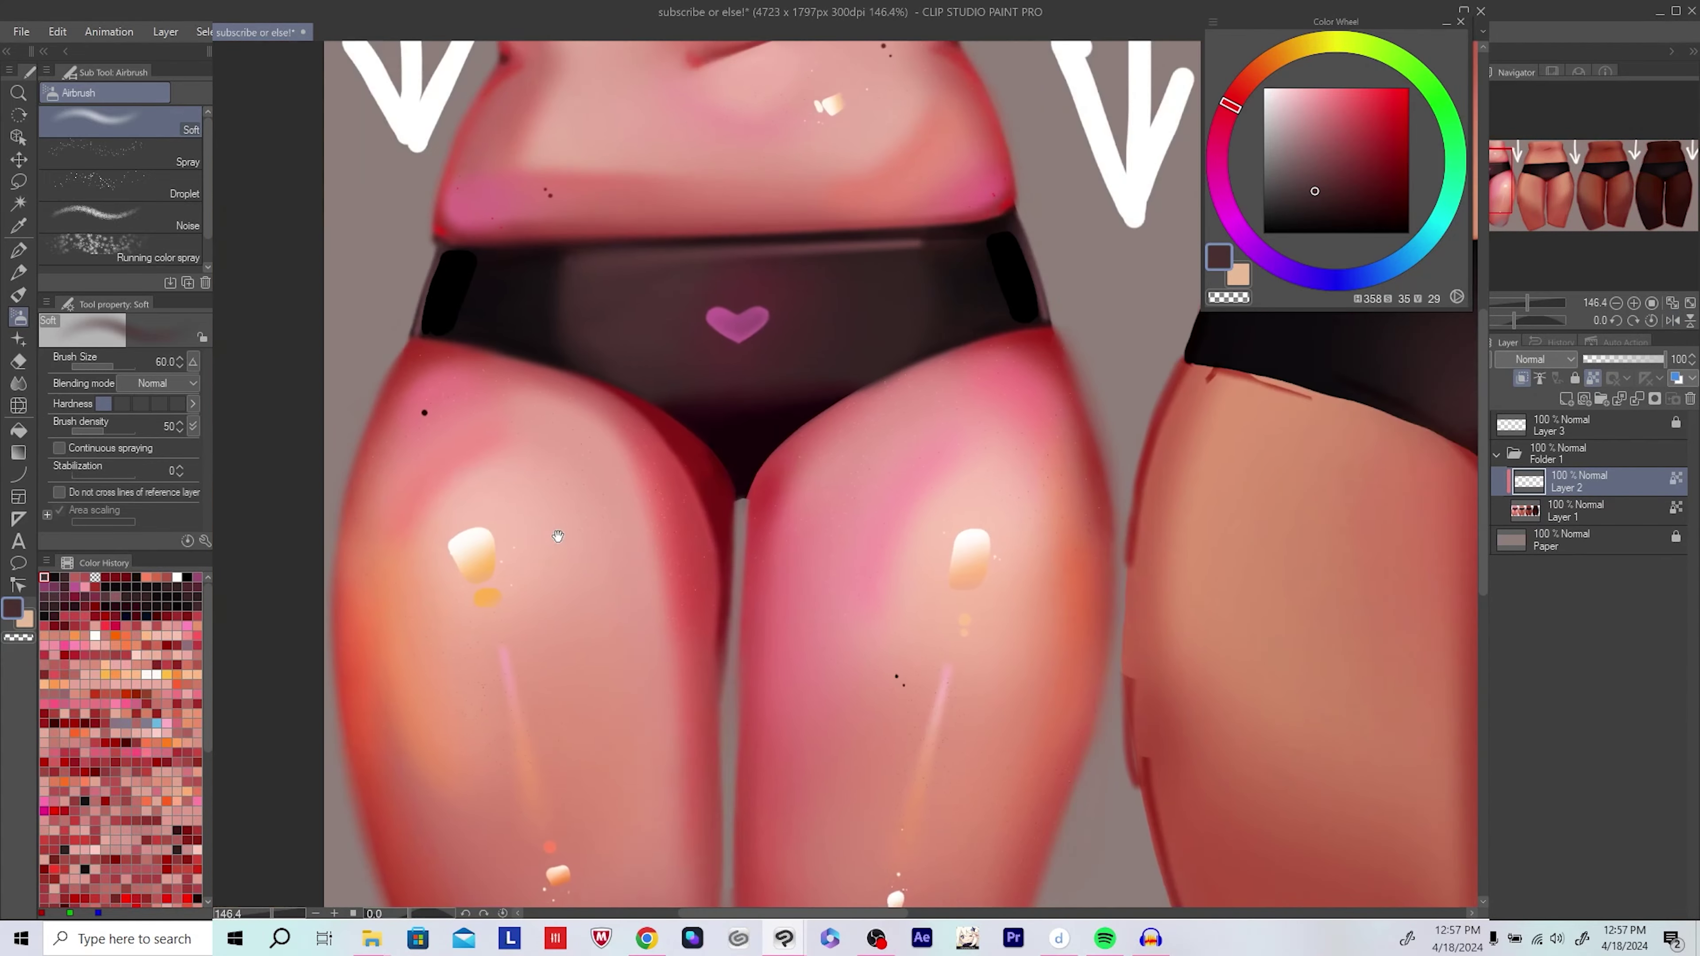
pyautogui.keyDown('alt'); pyautogui.click(659, 513); pyautogui.keyUp('alt')
# Step: Merge the thigh shadow layer into the base layer and save the file
pyautogui.hotkey('ctrl', 's')
pyautogui.scroll(-3, 724, 366)
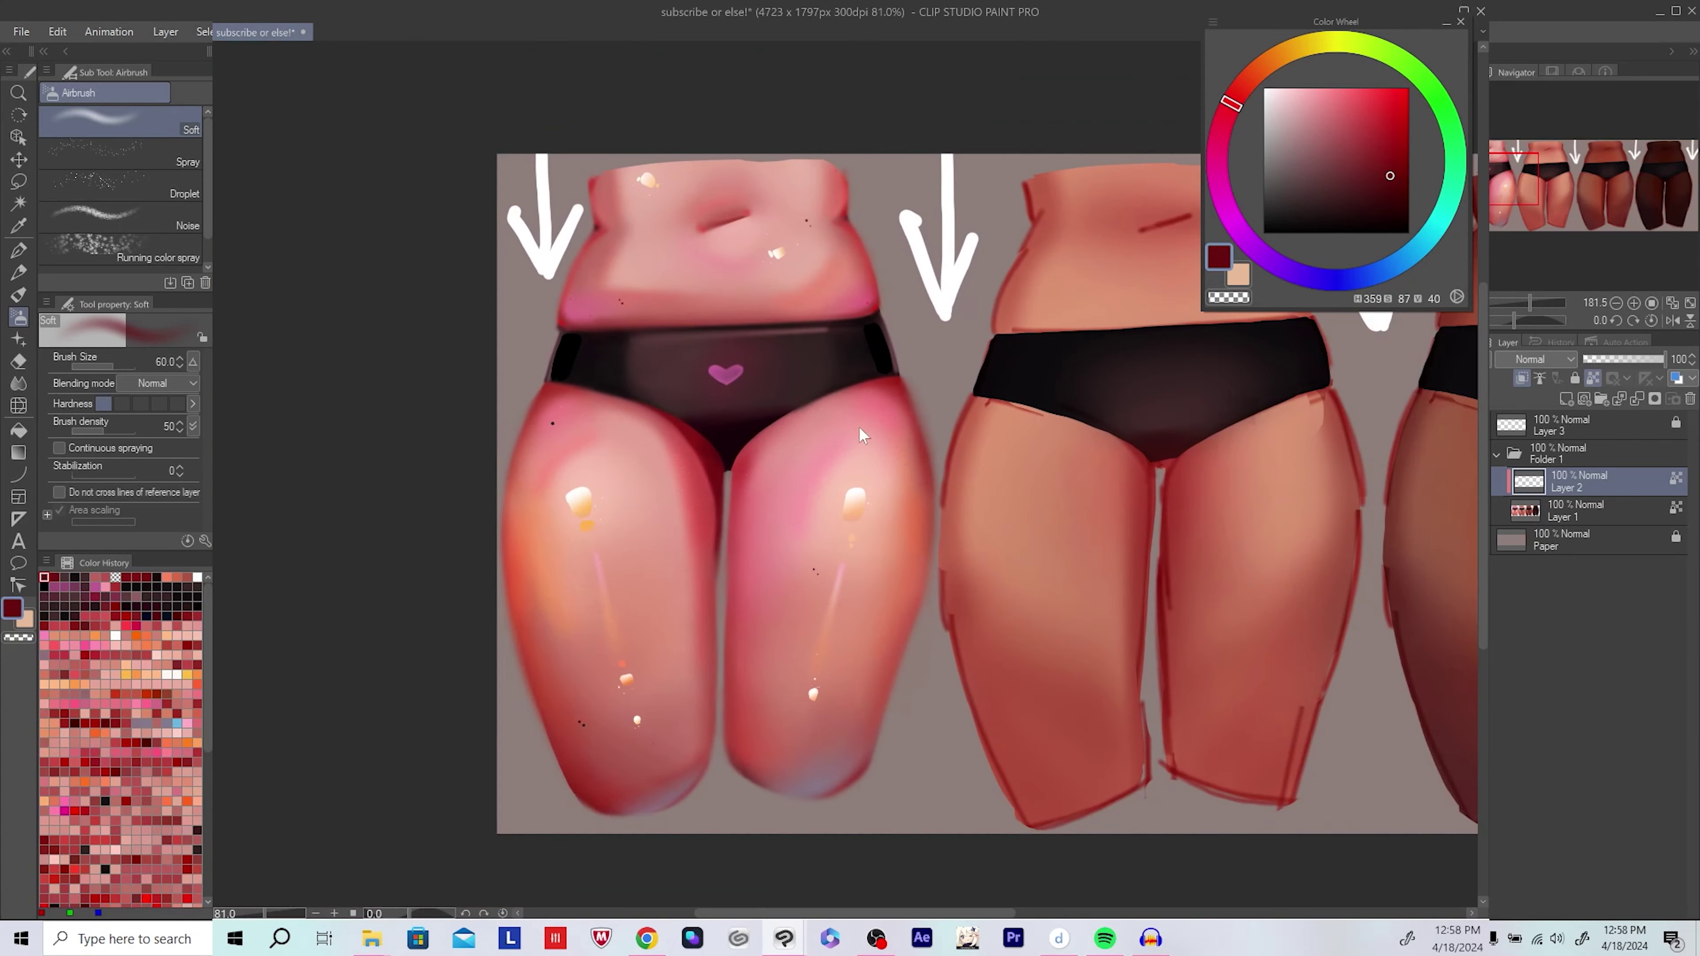
pyautogui.press('h')
pyautogui.scroll(-2, 941, 510)
pyautogui.hotkey('ctrl', 'e')
pyautogui.hotkey('ctrl', '-')
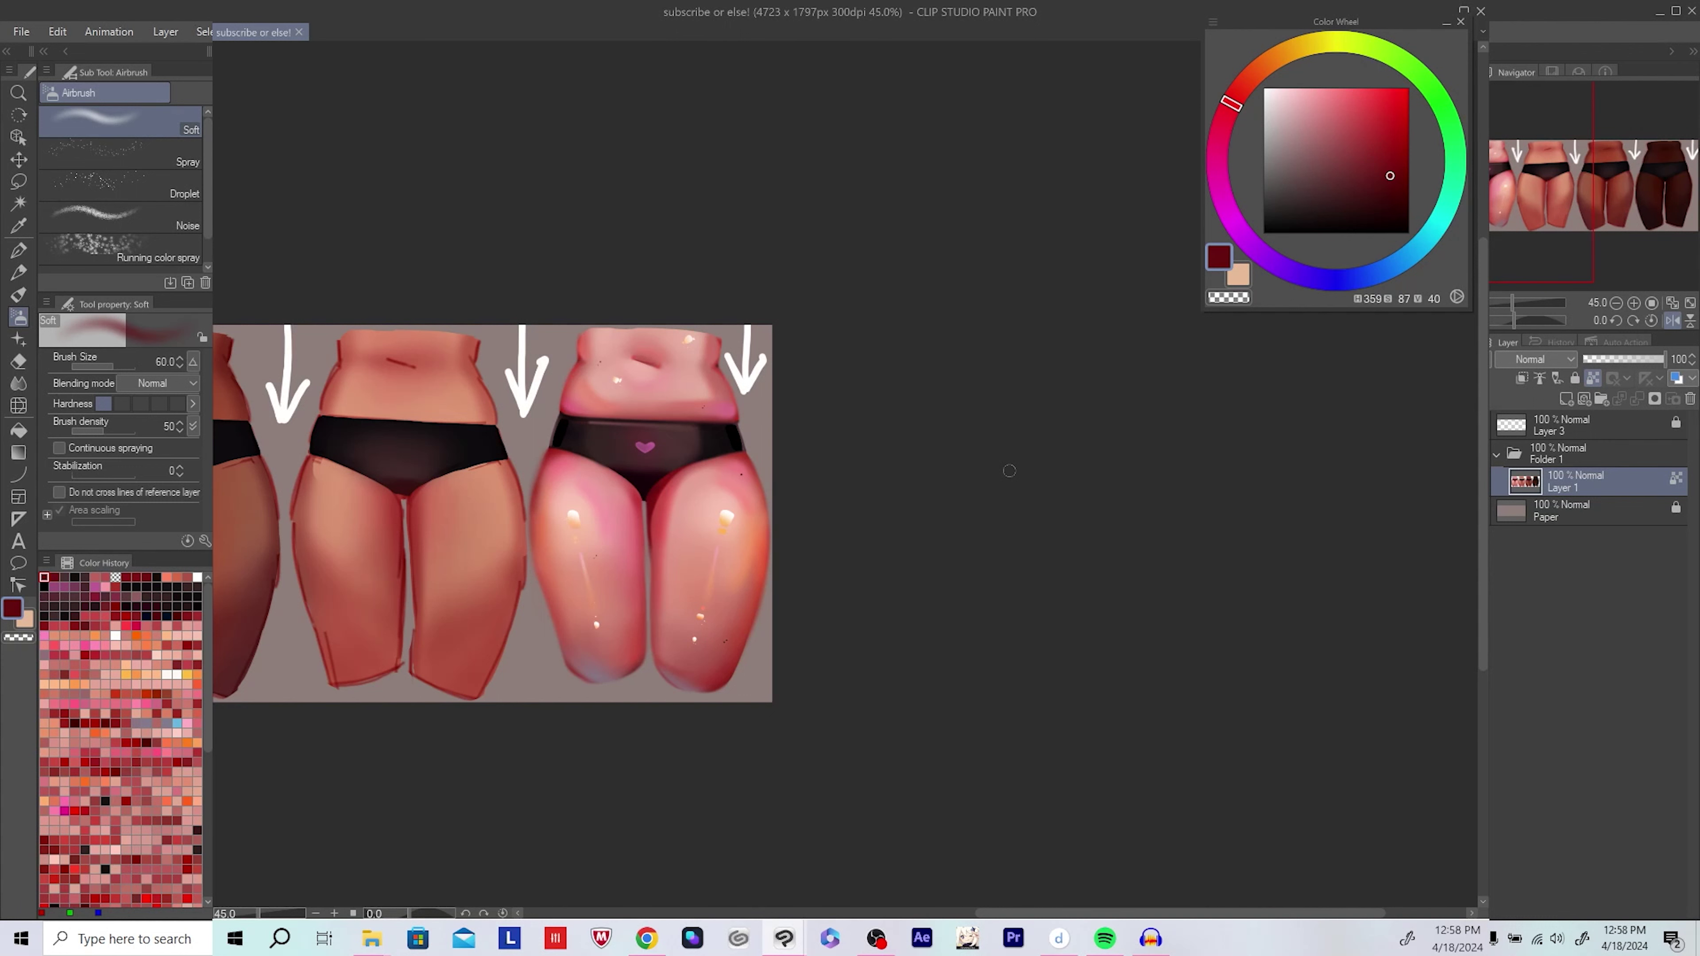
pyautogui.scroll(5, 1009, 471)
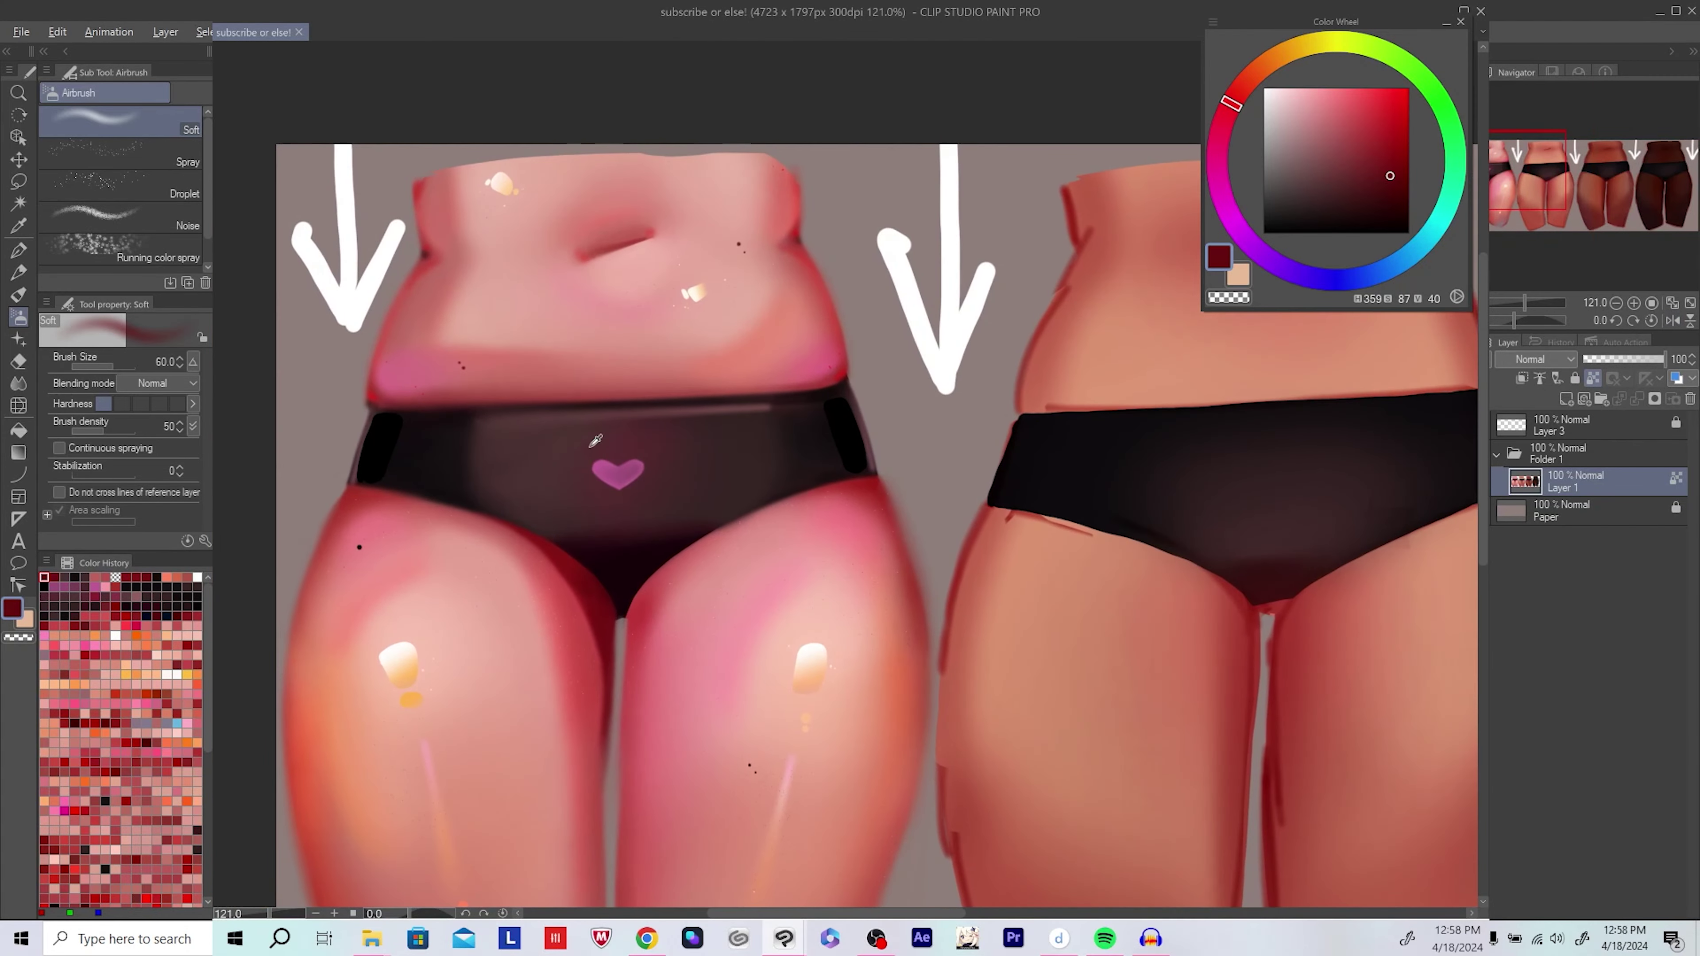
# Step: Airbrush muted dark browns over the lightest figure's underwear around the heart at sizes 12 and 60, and save the file
pyautogui.click(1322, 182)
pyautogui.moveTo(846, 474); pyautogui.dragTo(837, 462)
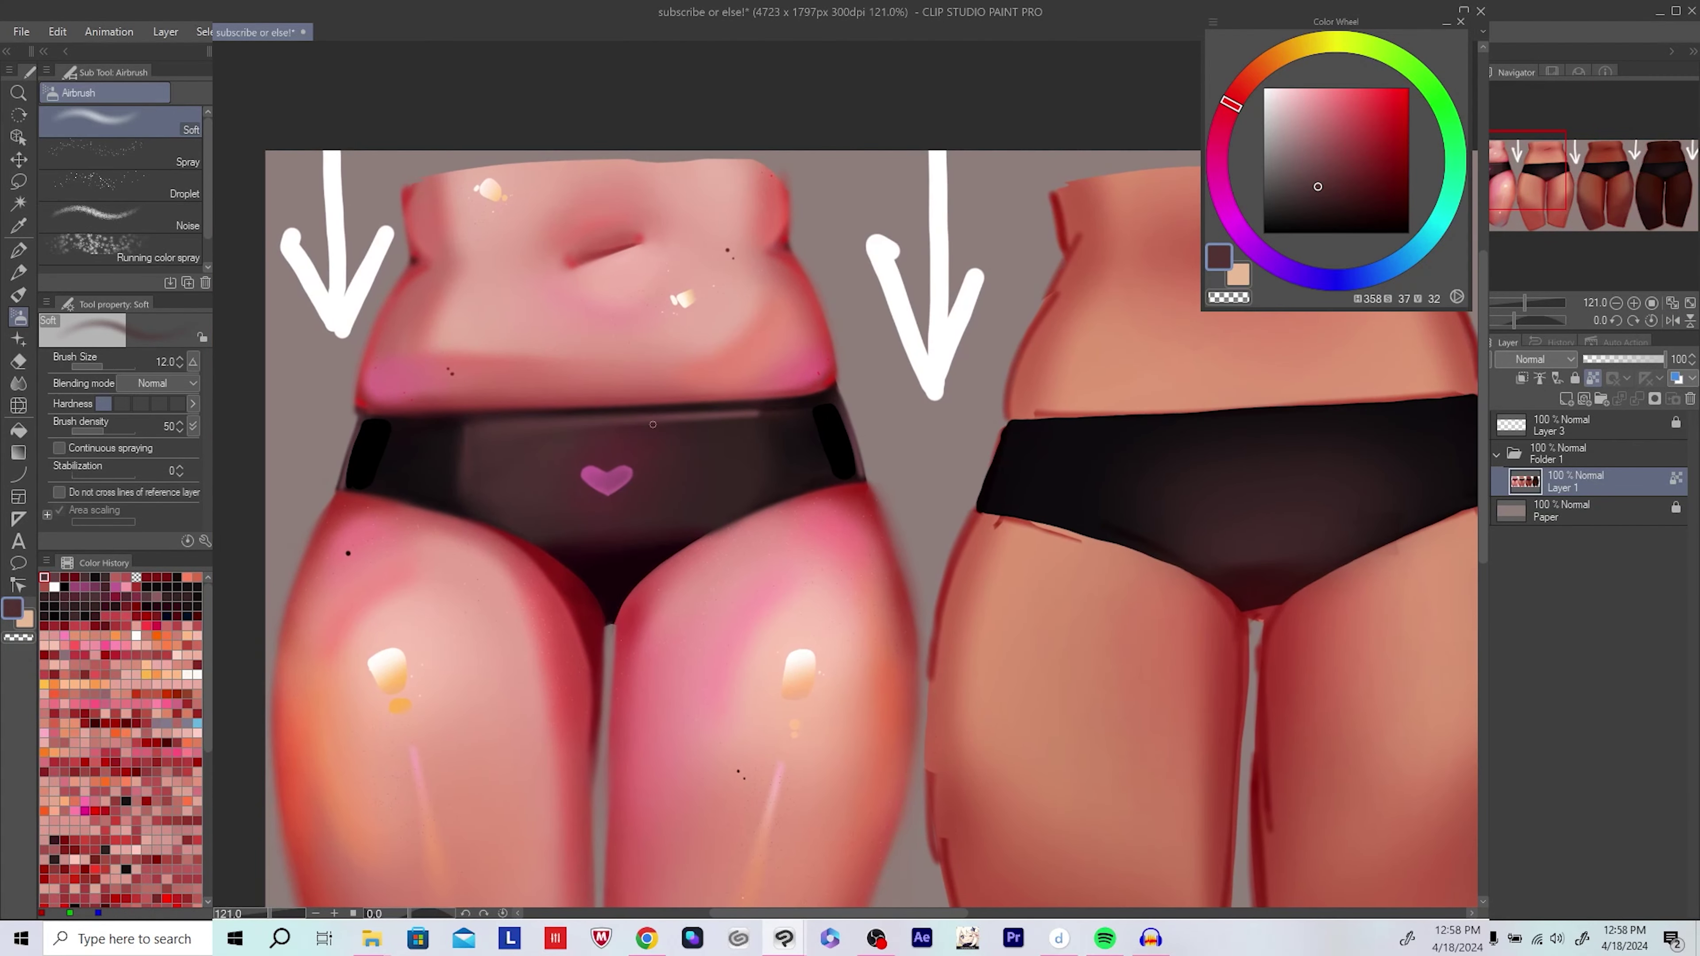
pyautogui.keyDown('alt'); pyautogui.click(652, 424); pyautogui.keyUp('alt')
pyautogui.moveTo(653, 425); pyautogui.dragTo(629, 423)
pyautogui.press(']')
pyautogui.keyDown('alt'); pyautogui.click(430, 454); pyautogui.keyUp('alt')
pyautogui.scroll(-3, 463, 439)
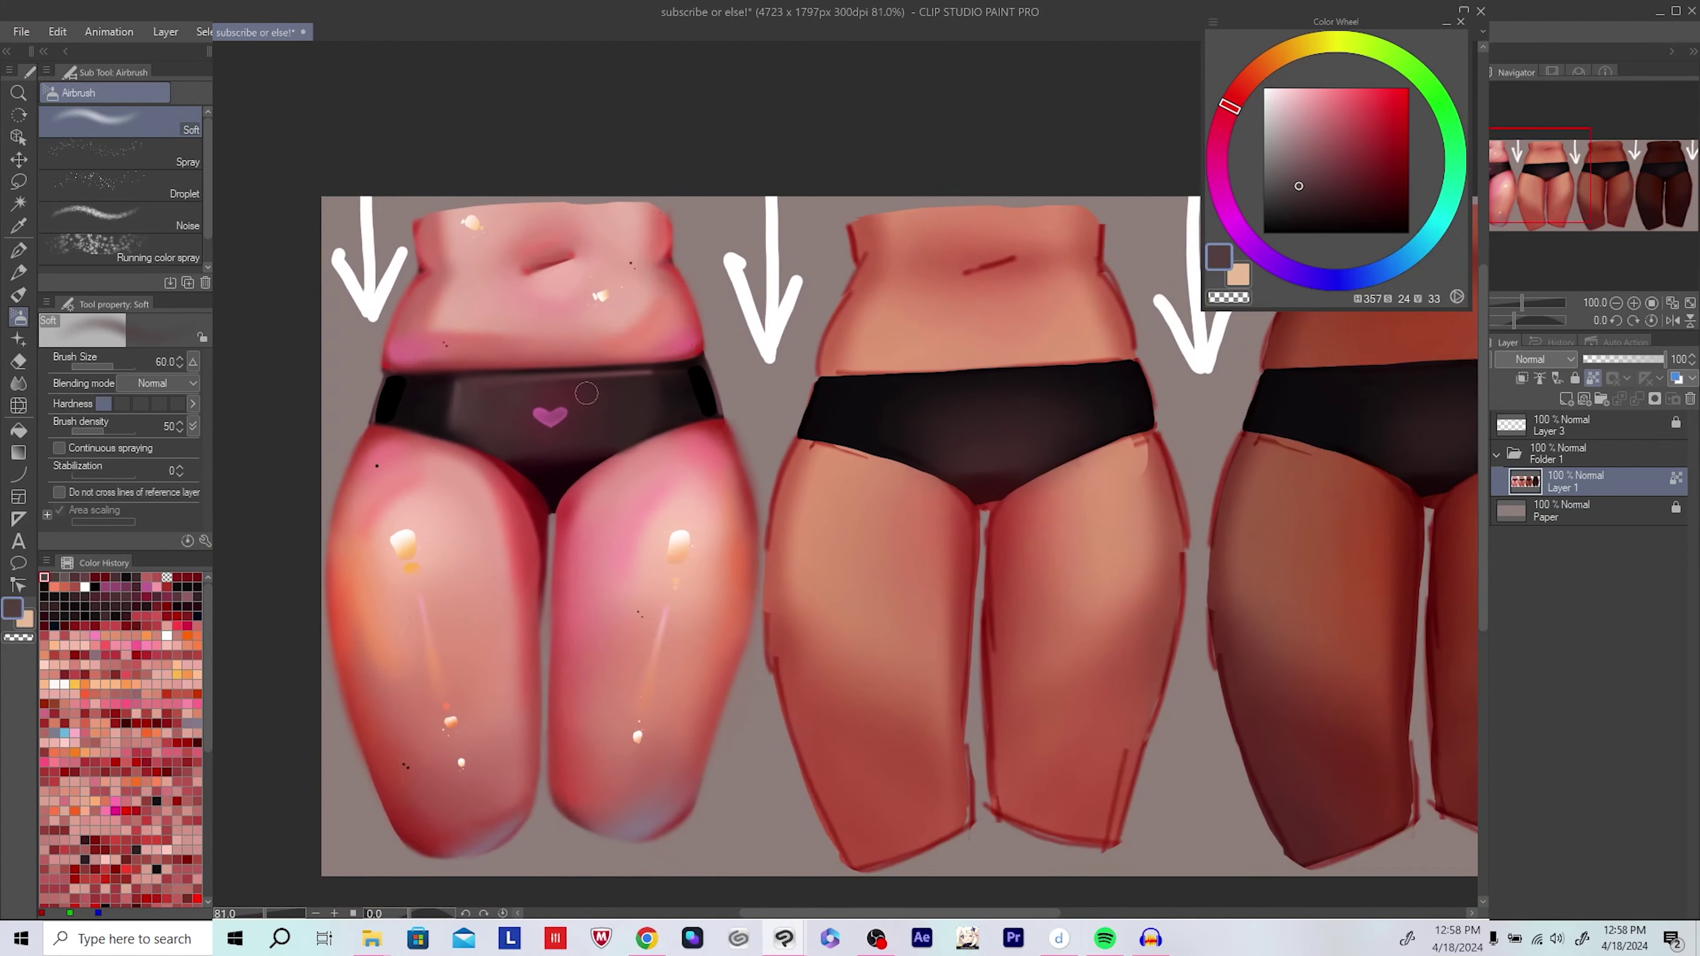
pyautogui.hotkey('ctrl', 's')
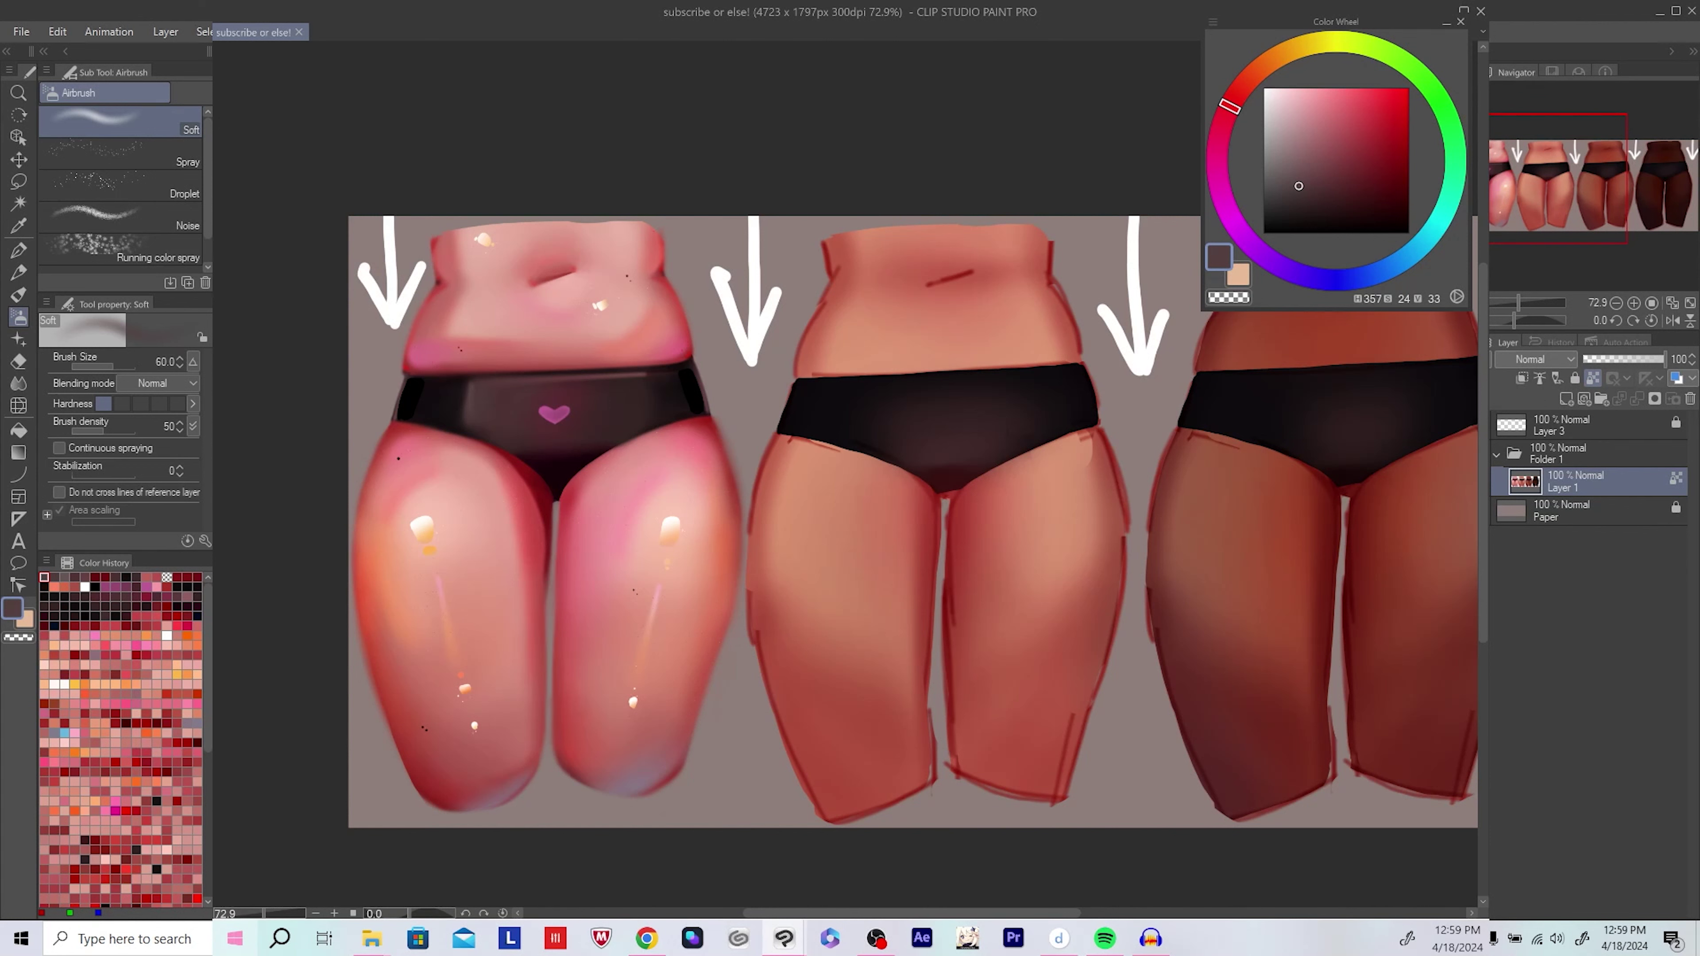
# Step: Add a layer beneath the base layer, fill below the crotch with sampled dark red using the size 70 G-pen, merge the layers, and save
pyautogui.hotkey('ctrl', 'shift', 'n')
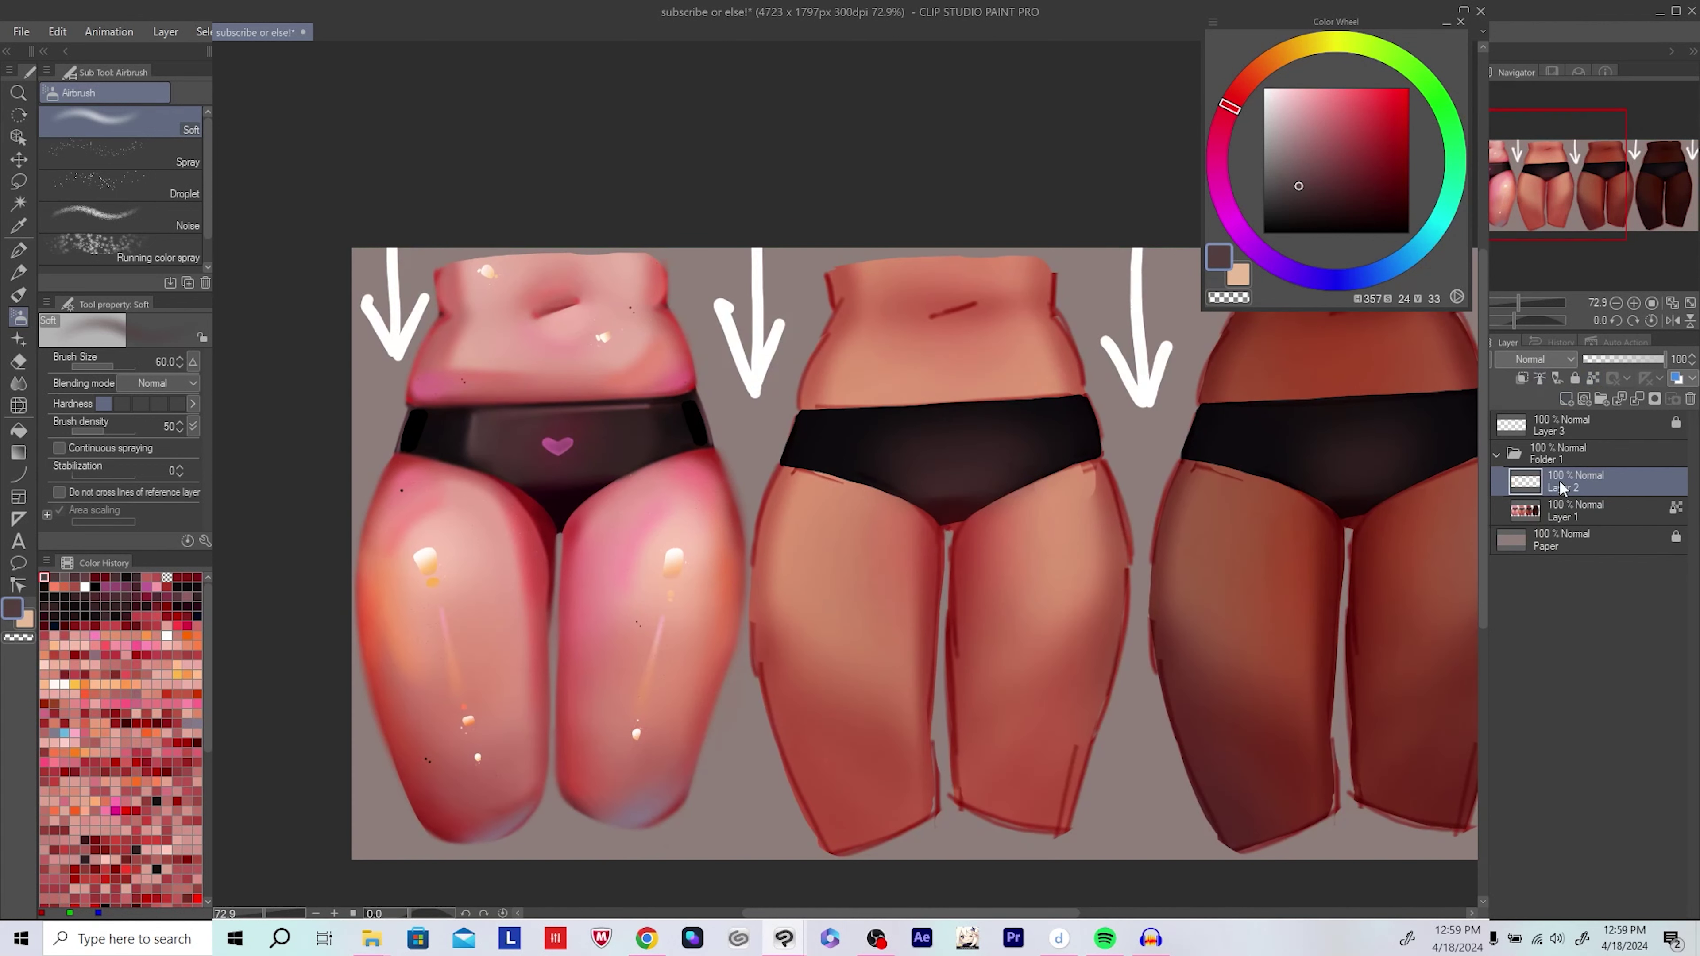
pyautogui.scroll(2, 497, 462)
pyautogui.press('p')
pyautogui.keyDown('alt'); pyautogui.click(499, 484); pyautogui.keyUp('alt')
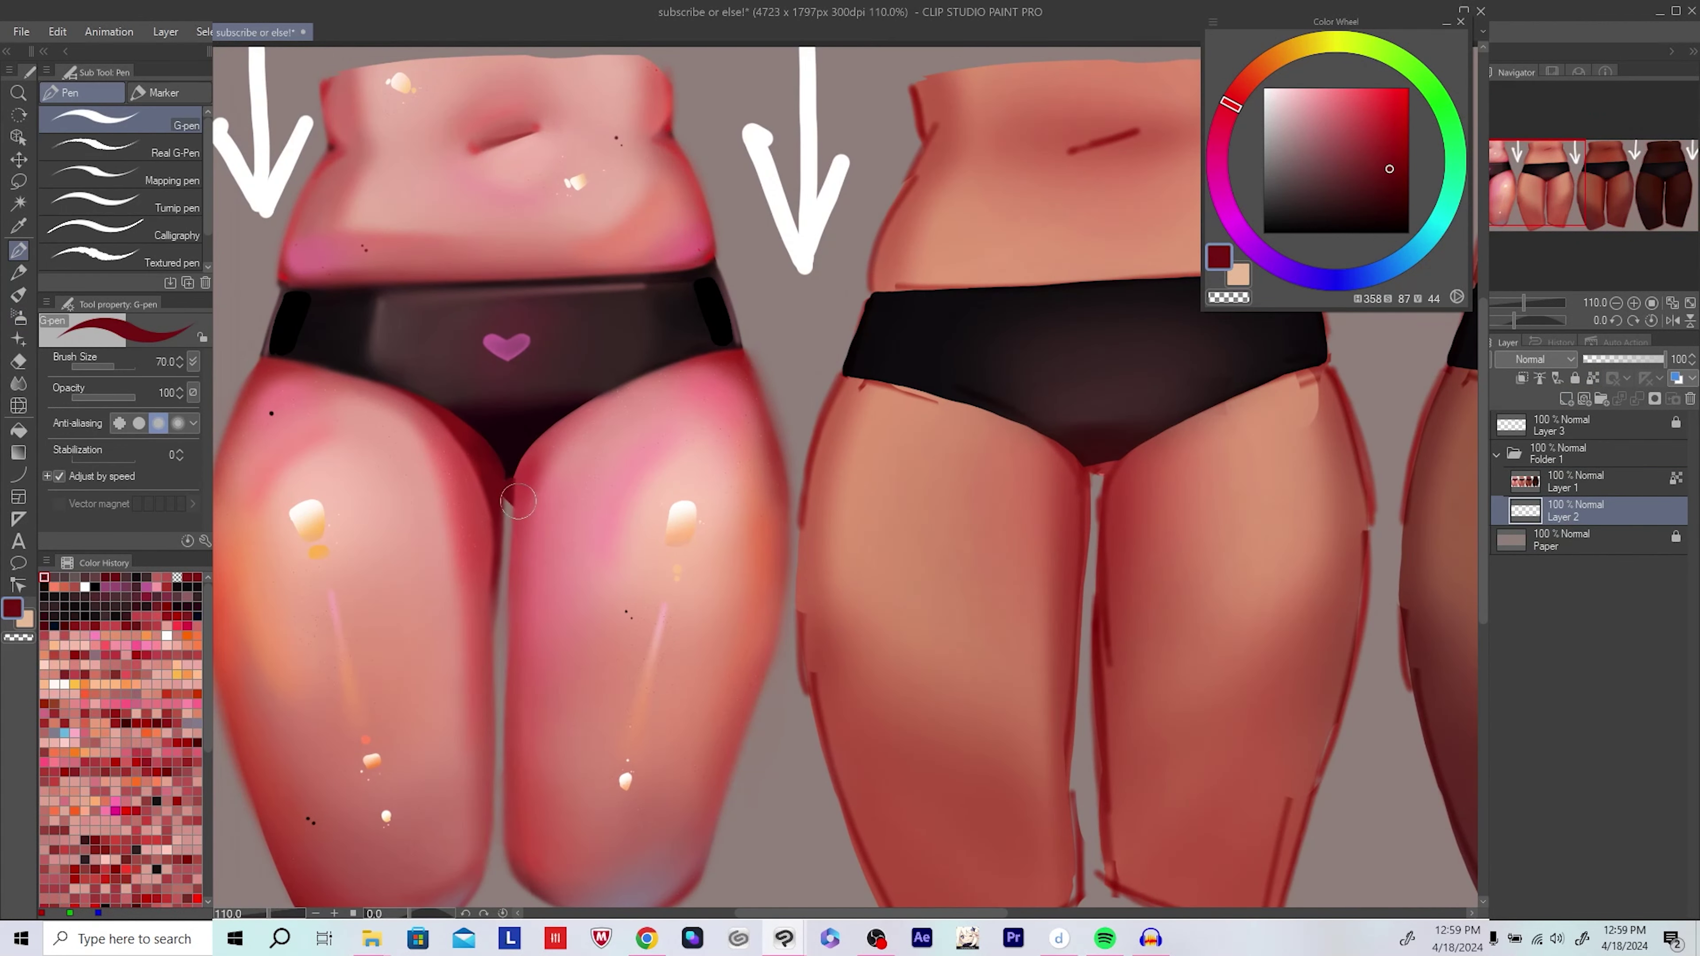
pyautogui.scroll(-3, 518, 500)
pyautogui.hotkey('ctrl', 'e')
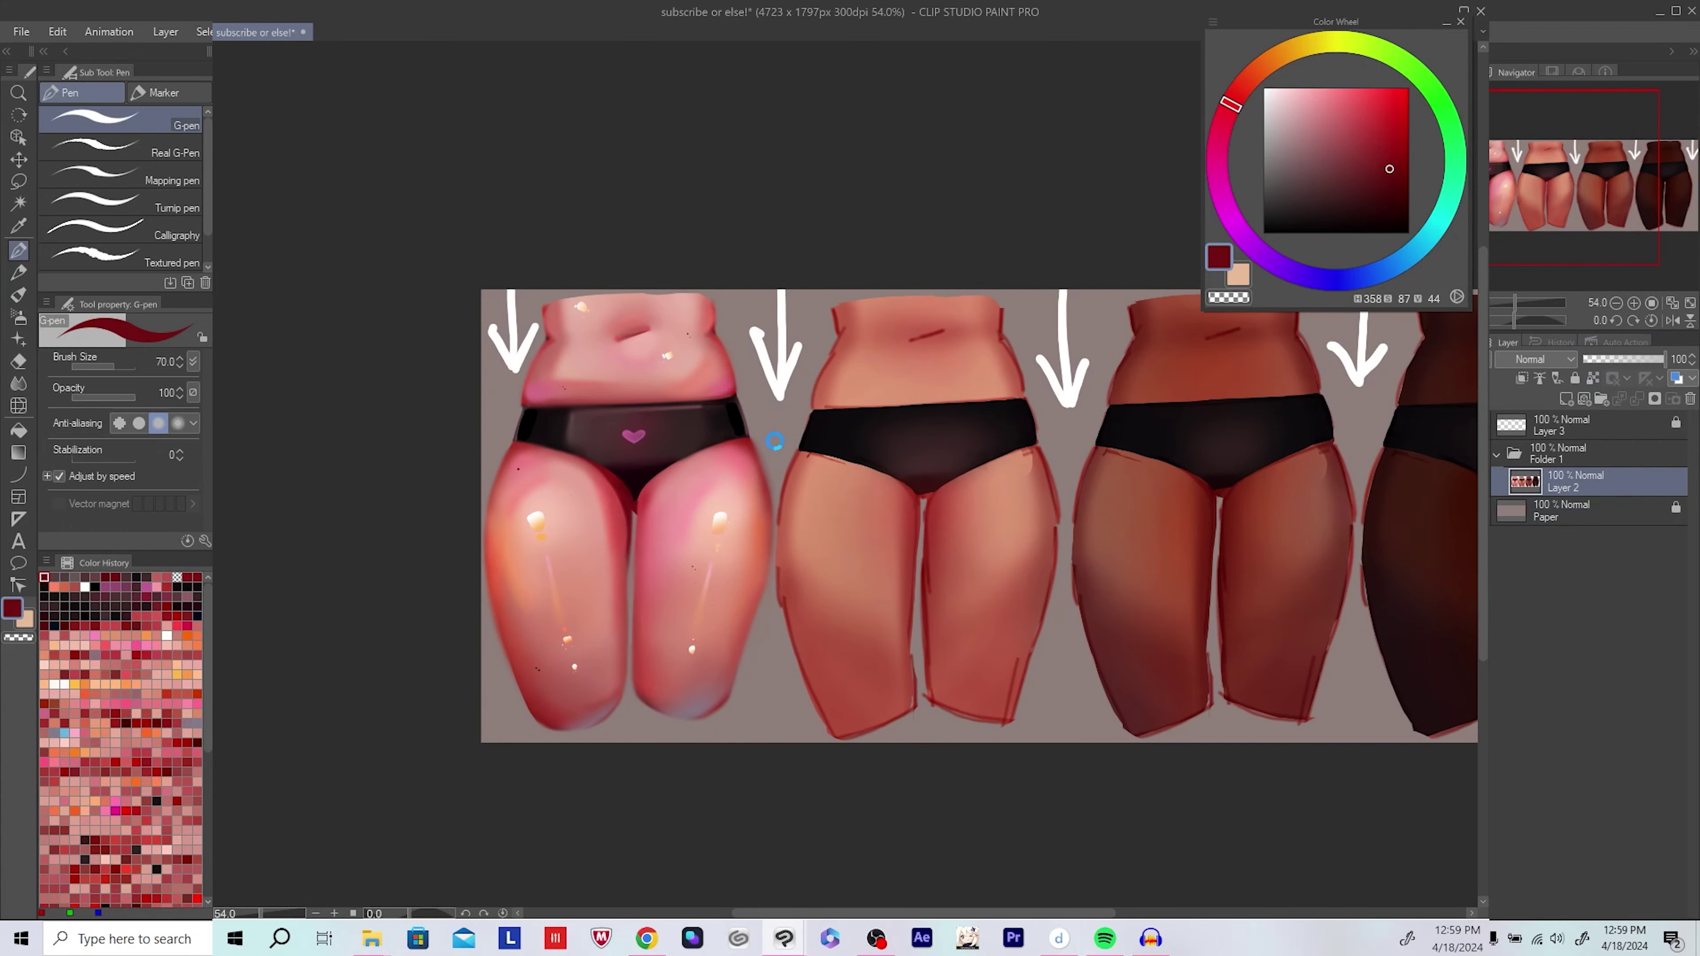
pyautogui.press('h')
pyautogui.hotkey('ctrl', 's')
# Step: Add a layer beneath the figure layer and airbrush sampled light pink skin tone along the belly's upper edge at size 17
pyautogui.scroll(3, 705, 566)
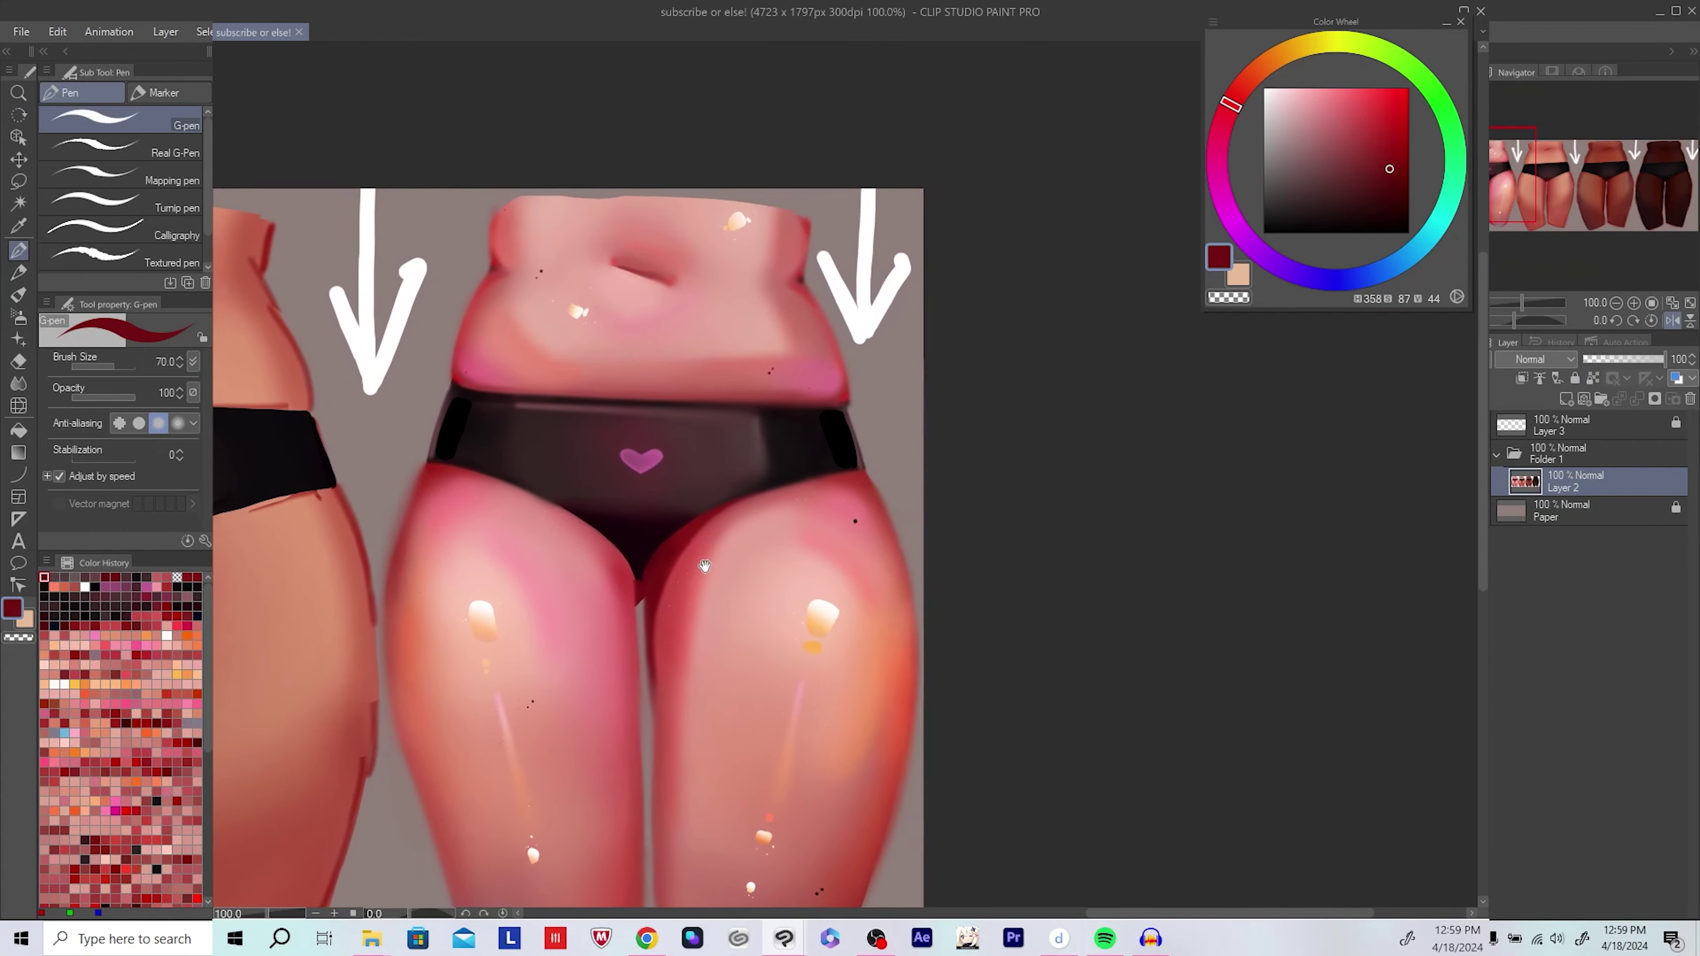
pyautogui.moveTo(705, 566); pyautogui.dragTo(673, 561)
pyautogui.click(1567, 399)
pyautogui.moveTo(1560, 512); pyautogui.dragTo(1559, 471)
pyautogui.scroll(2, 870, 469)
pyautogui.moveTo(1335, 21)
pyautogui.mouseDown()
pyautogui.moveTo(1269, 21)
pyautogui.moveTo(1325, 21)
pyautogui.mouseUp()
pyautogui.moveTo(1137, 435)
pyautogui.mouseDown()
pyautogui.moveTo(920, 434)
pyautogui.moveTo(737, 469)
pyautogui.mouseUp()
pyautogui.scroll(3, 920, 433)
pyautogui.press('b')
pyautogui.keyDown('alt'); pyautogui.click(602, 402); pyautogui.keyUp('alt')
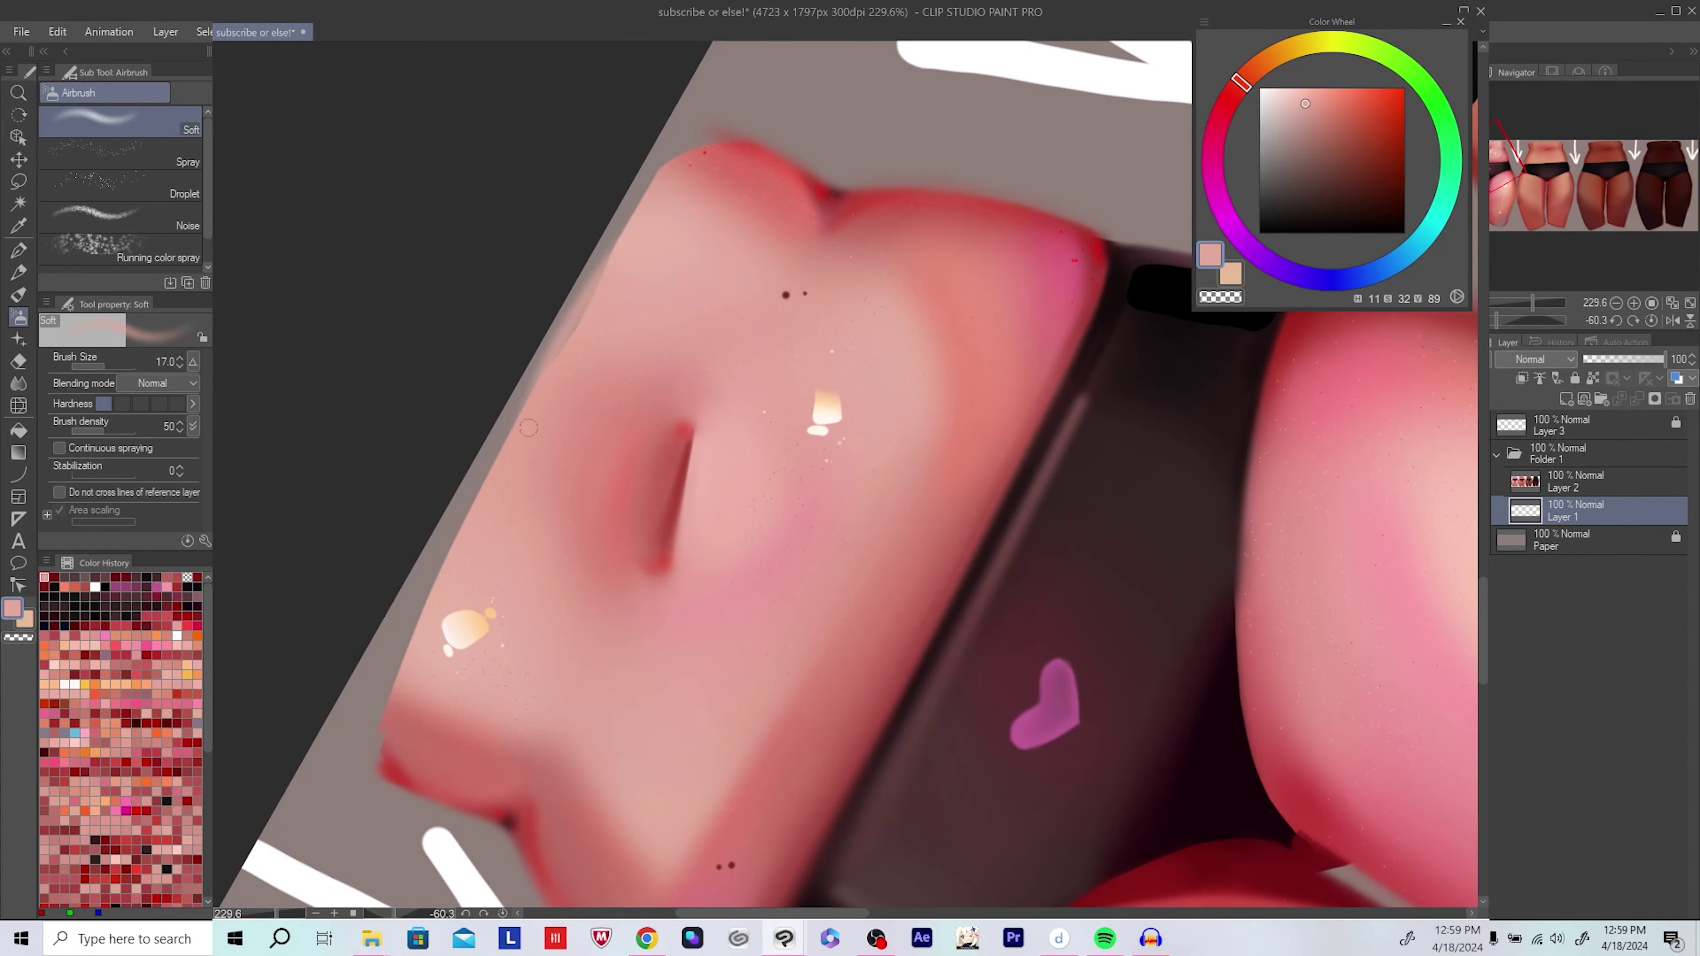
pyautogui.moveTo(529, 439); pyautogui.dragTo(552, 392)
# Step: Extend the belly's upper edge with sampled pink skin tones, airbrushing at sizes 17 and 20, and merge the two layers
pyautogui.keyDown('alt'); pyautogui.click(421, 650); pyautogui.keyUp('alt')
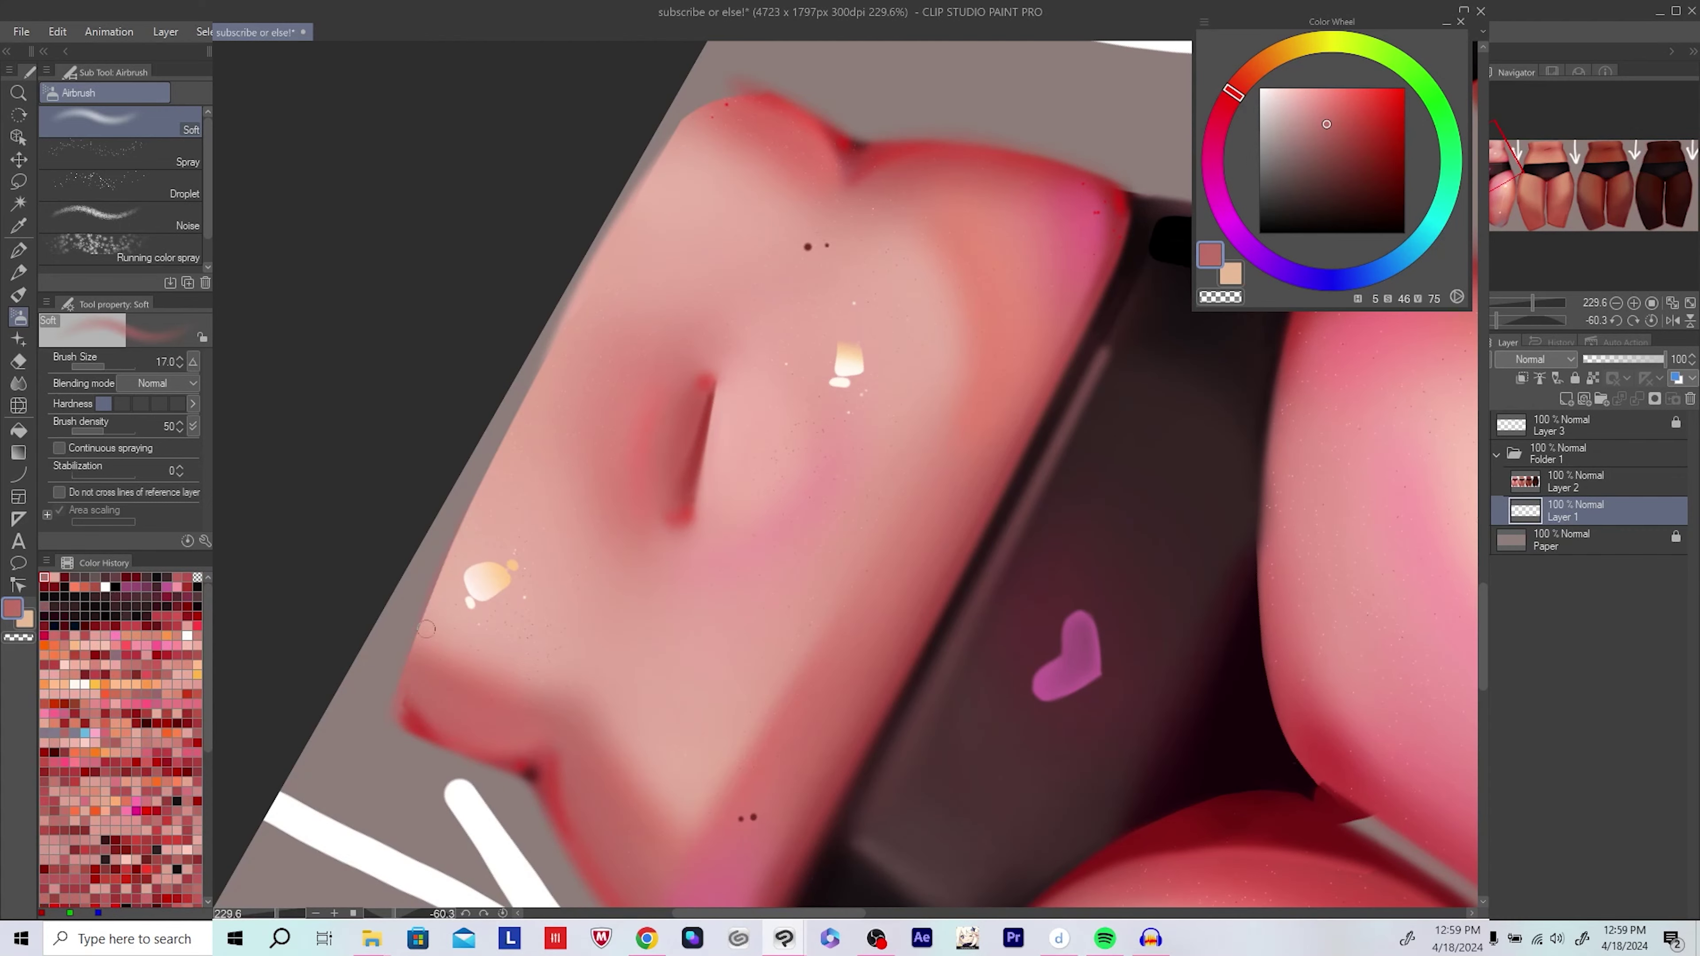
pyautogui.moveTo(458, 548); pyautogui.dragTo(439, 567)
pyautogui.keyDown('alt'); pyautogui.click(441, 570); pyautogui.keyUp('alt')
pyautogui.press(']')
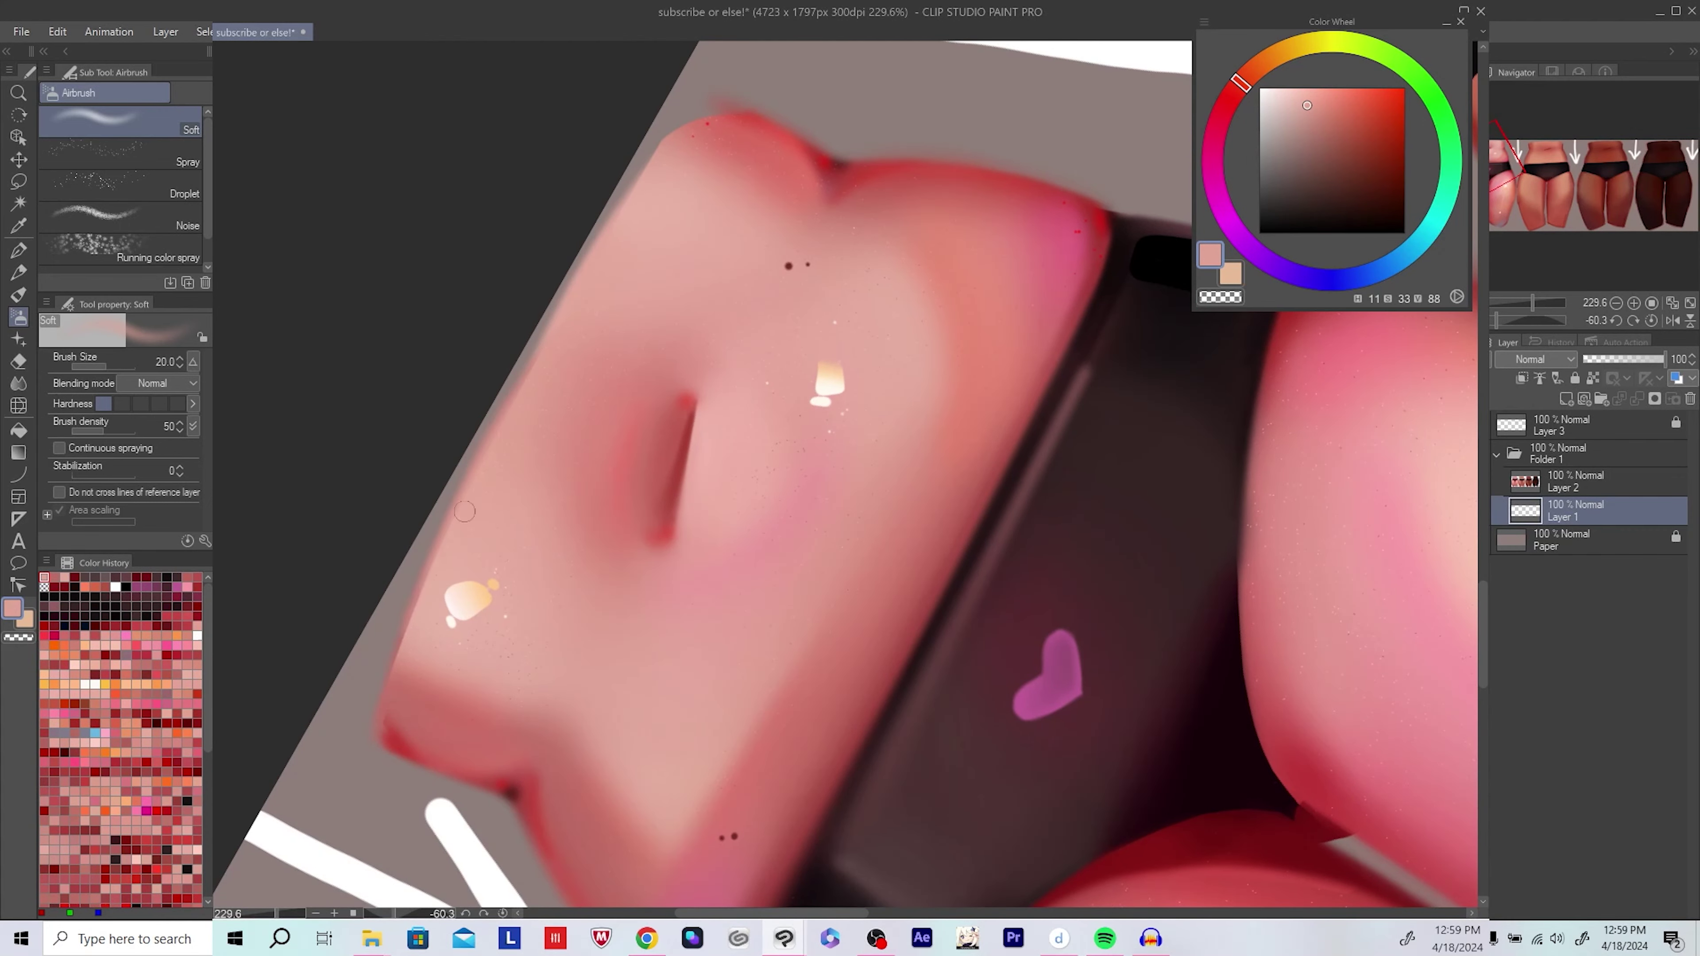
pyautogui.scroll(-3, 465, 512)
pyautogui.moveTo(589, 398); pyautogui.dragTo(652, 332)
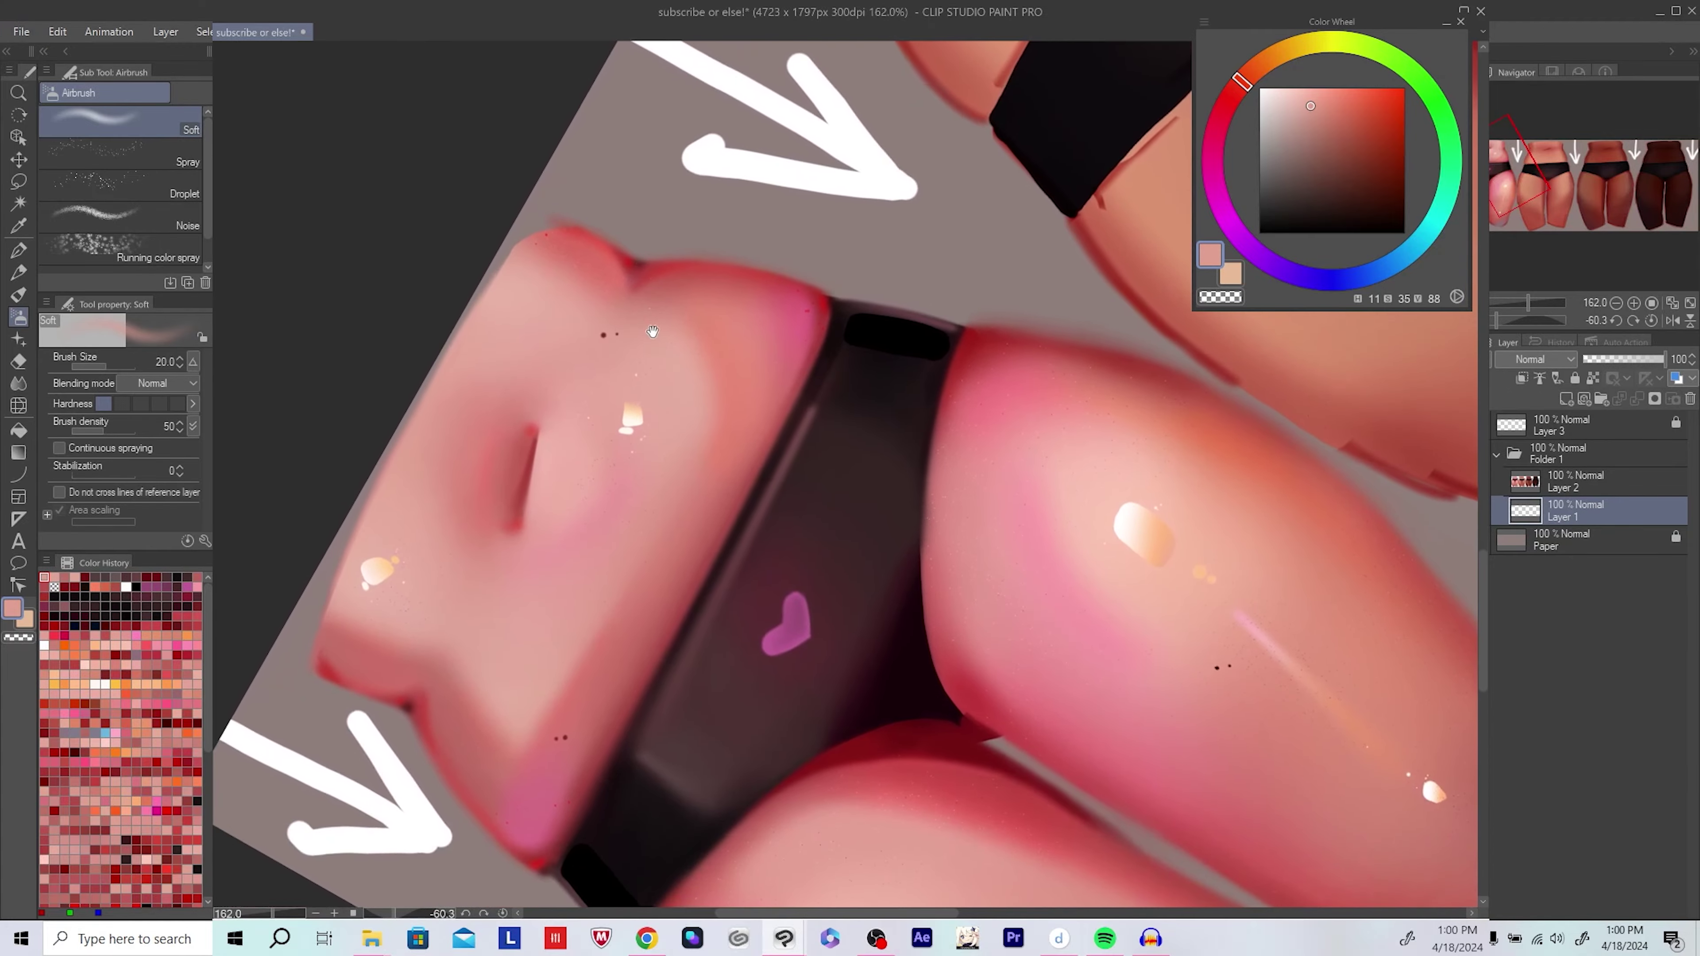
pyautogui.scroll(2, 415, 543)
pyautogui.scroll(-2, 803, 468)
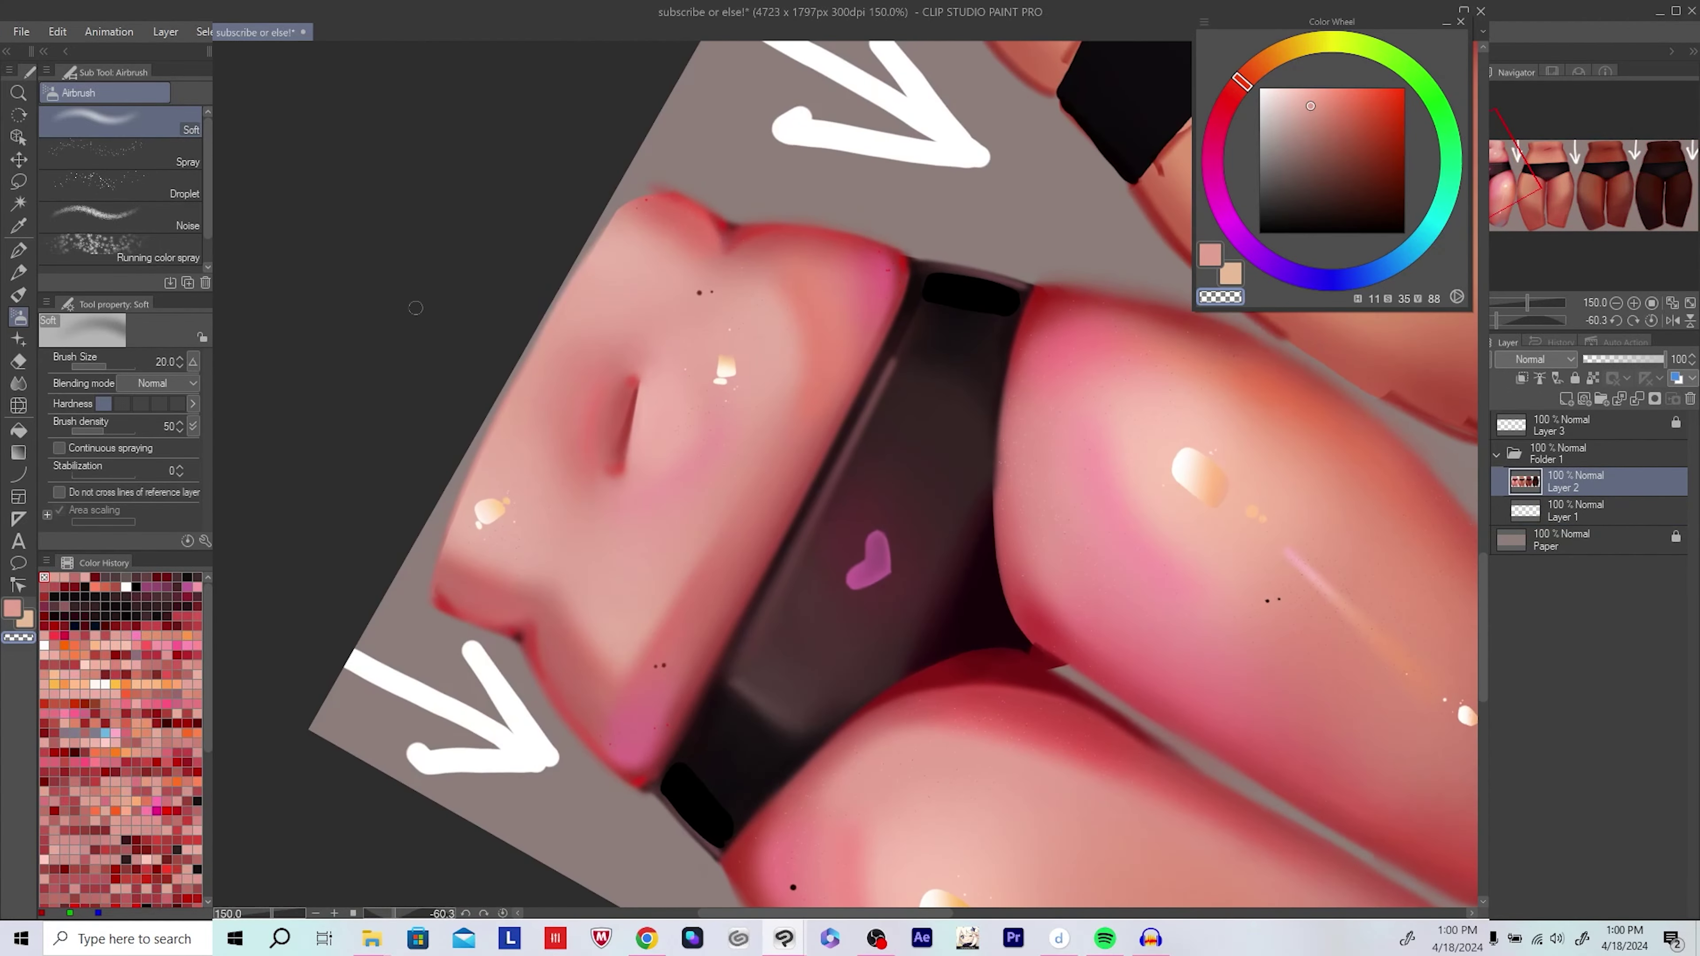
pyautogui.click(1536, 481)
pyautogui.hotkey('ctrl', 'e')
# Step: Soften and trim the belly's upper edge with the airbrush in transparent colour at size 30, and save the file
pyautogui.scroll(1, 541, 332)
pyautogui.moveTo(541, 332)
pyautogui.mouseDown()
pyautogui.moveTo(511, 403)
pyautogui.moveTo(531, 303)
pyautogui.mouseUp()
pyautogui.moveTo(484, 400); pyautogui.dragTo(396, 537)
pyautogui.moveTo(498, 422); pyautogui.dragTo(540, 361)
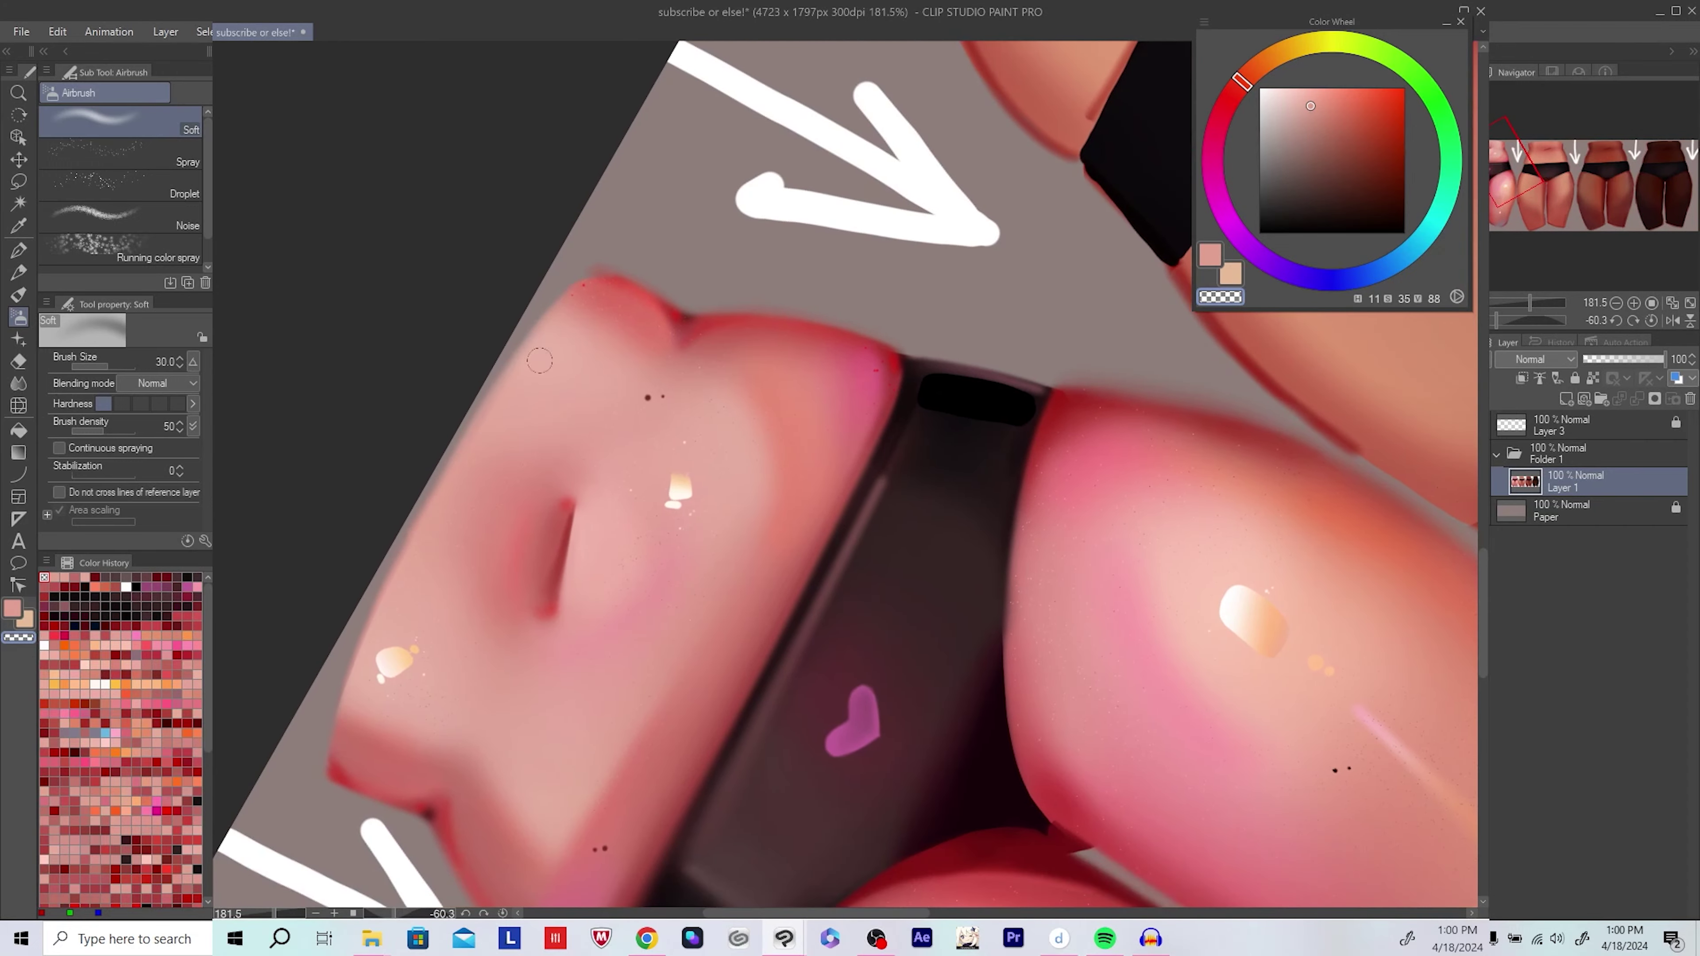
pyautogui.moveTo(444, 436)
pyautogui.mouseDown()
pyautogui.moveTo(376, 525)
pyautogui.moveTo(472, 422)
pyautogui.mouseUp()
pyautogui.hotkey('ctrl', 's')
pyautogui.hotkey('ctrl', '0')
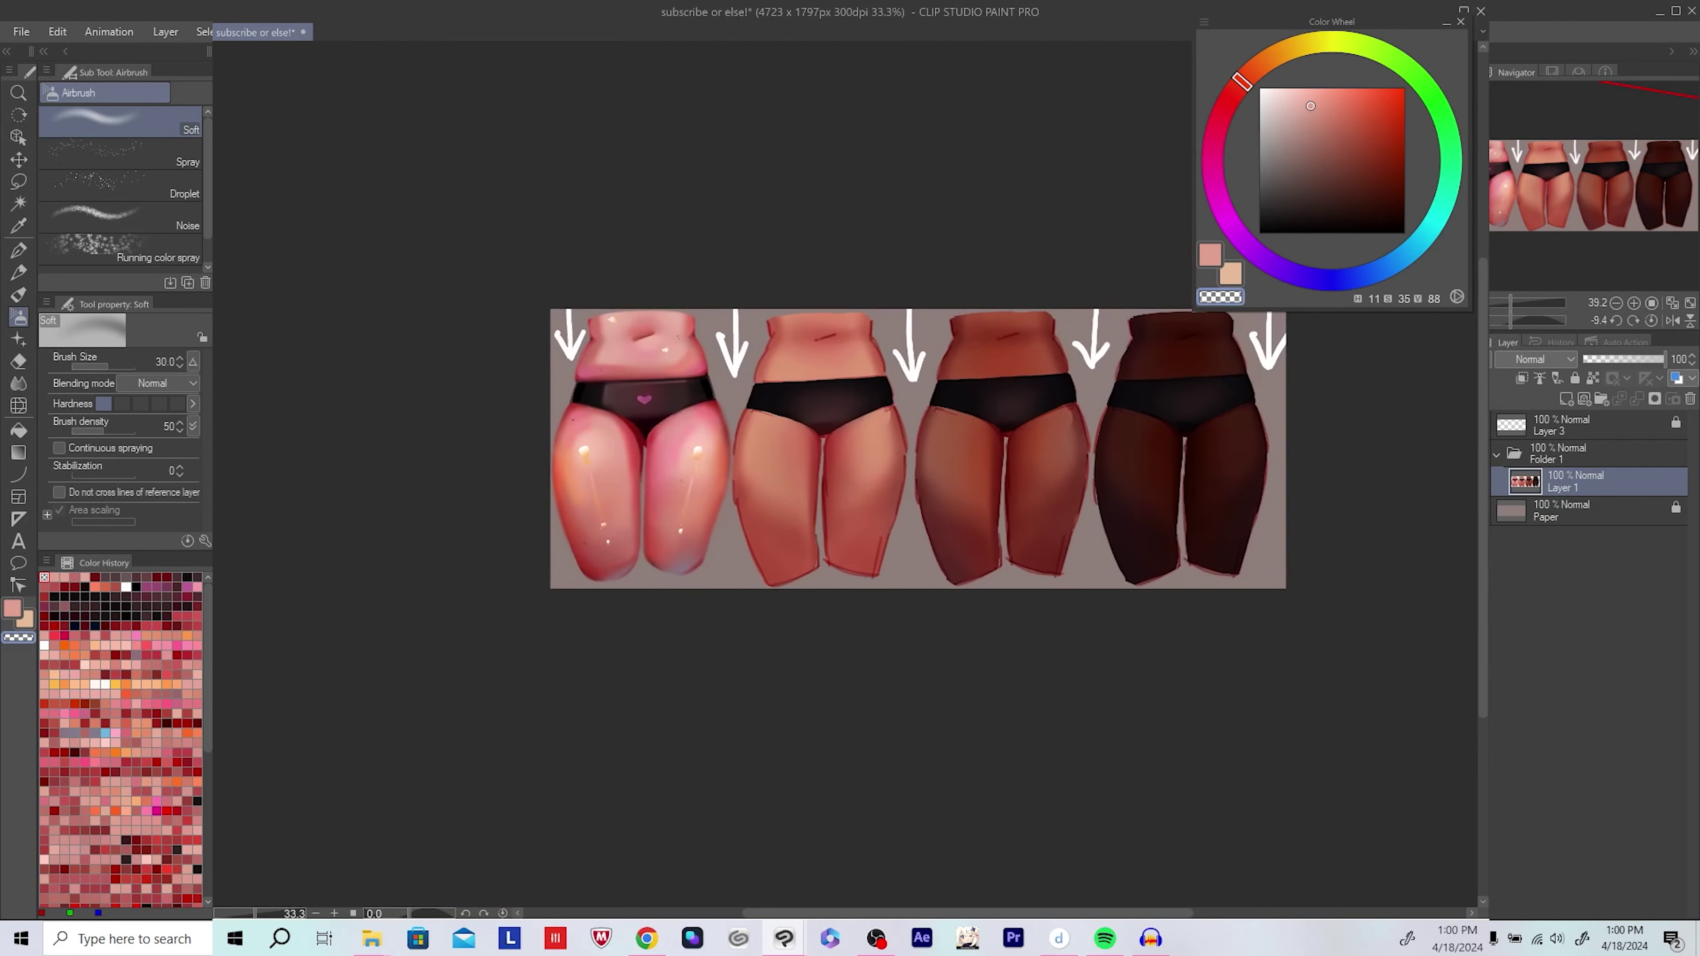
# Step: Lasso the lightest figure, copy it onto its own layer, clear it from the original layer, and deselect
pyautogui.press('h')
pyautogui.scroll(2, 1100, 706)
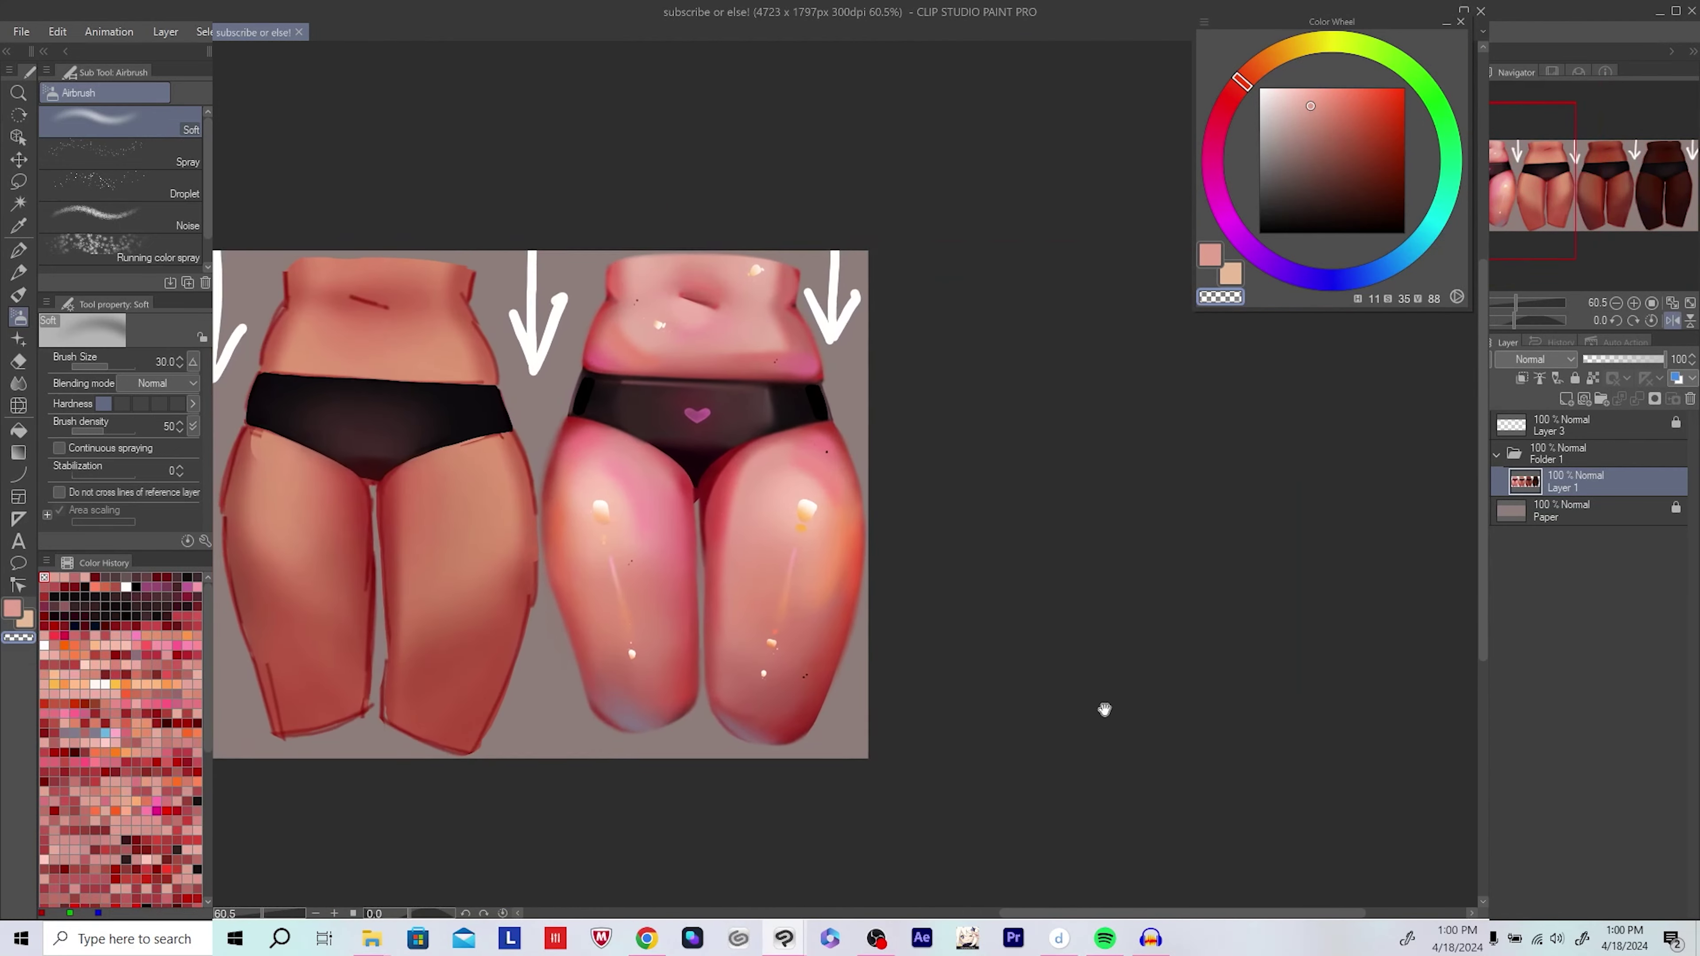
pyautogui.press('m')
pyautogui.moveTo(509, 416); pyautogui.dragTo(894, 740)
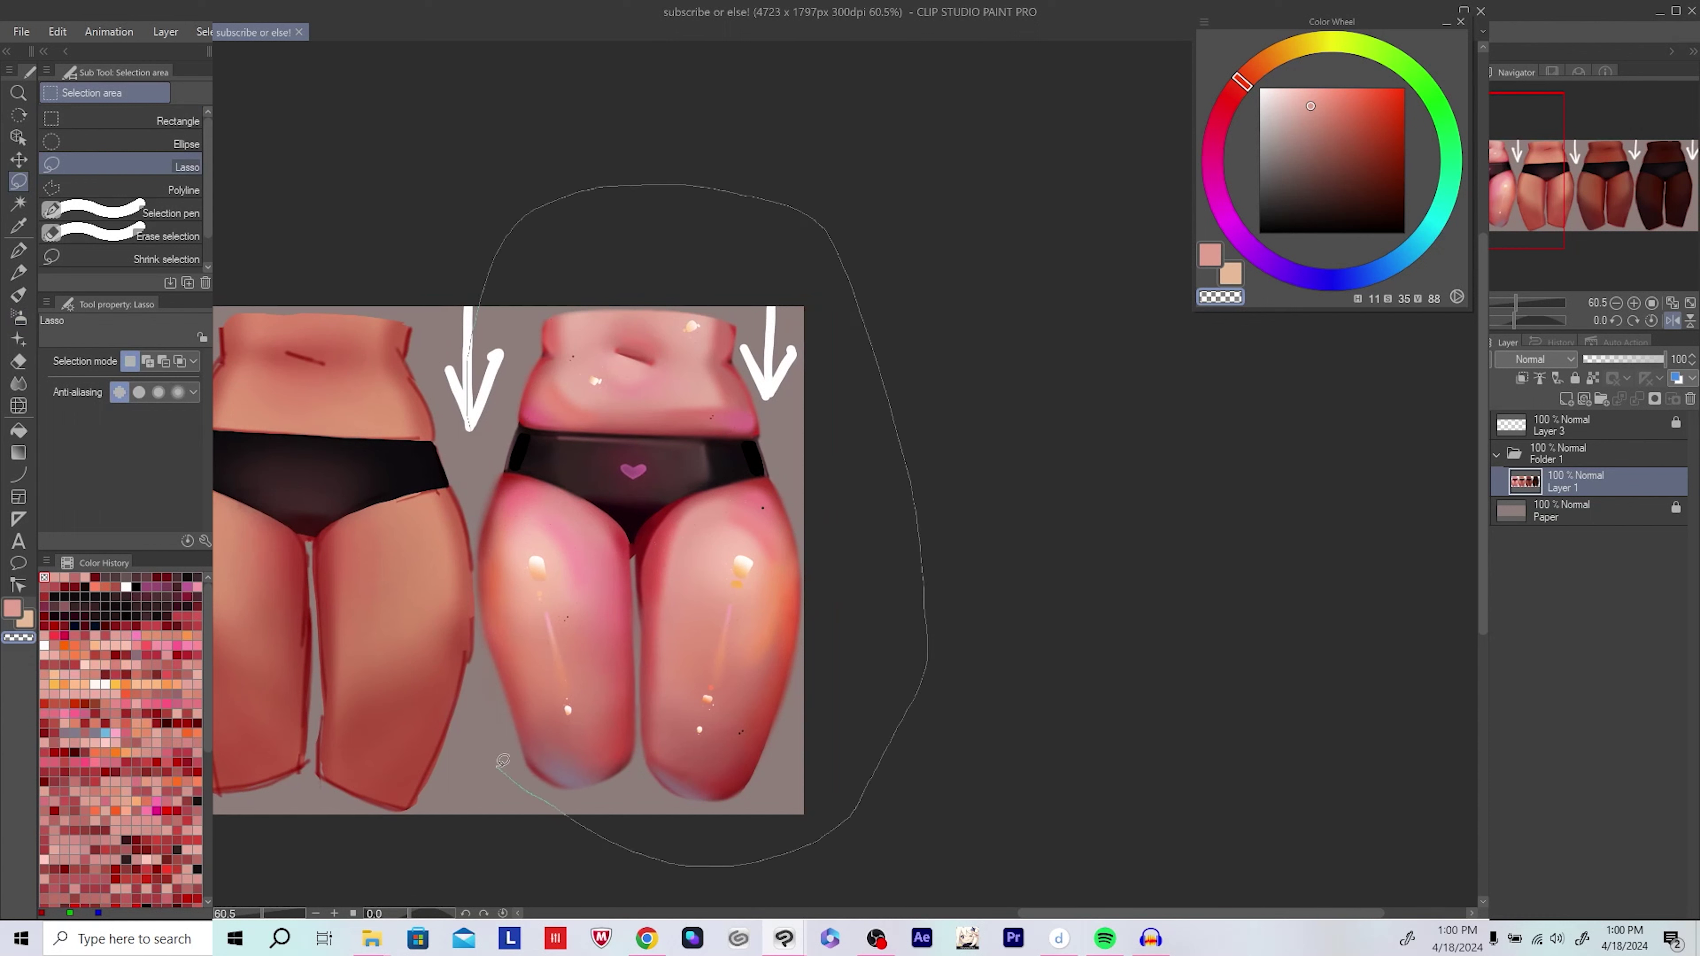
pyautogui.moveTo(474, 566); pyautogui.dragTo(470, 442)
pyautogui.hotkey('ctrl', 'c')
pyautogui.hotkey('ctrl', 'v')
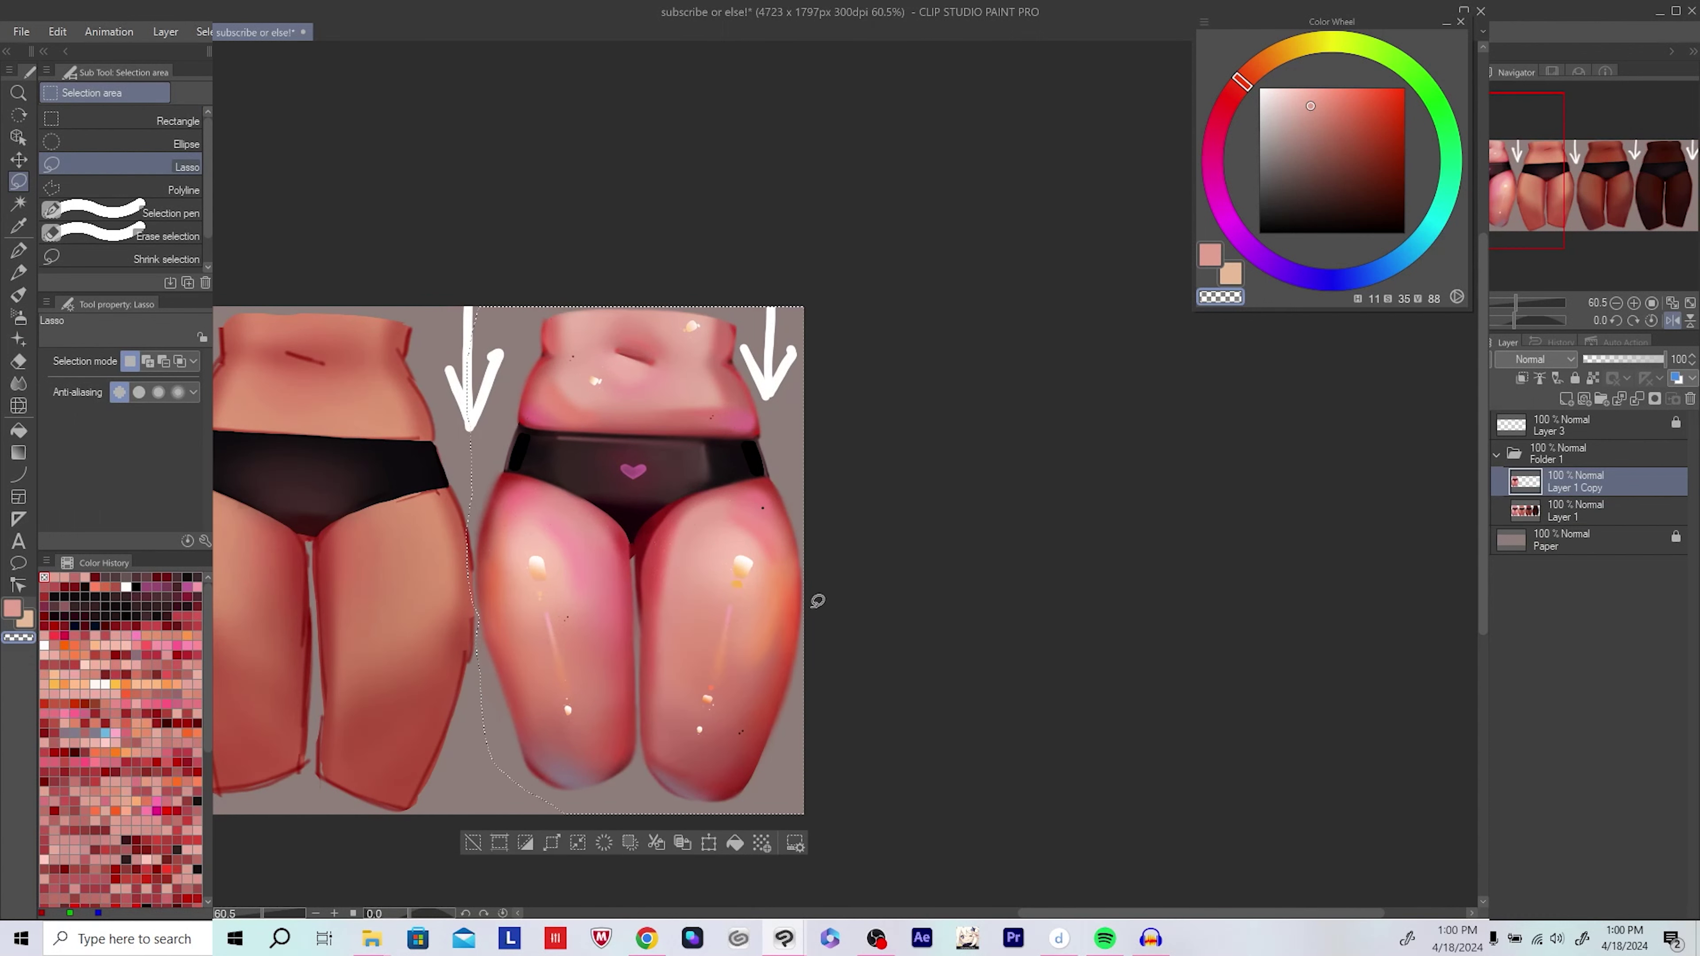
pyautogui.click(1572, 521)
pyautogui.hotkey('ctrl', 'd')
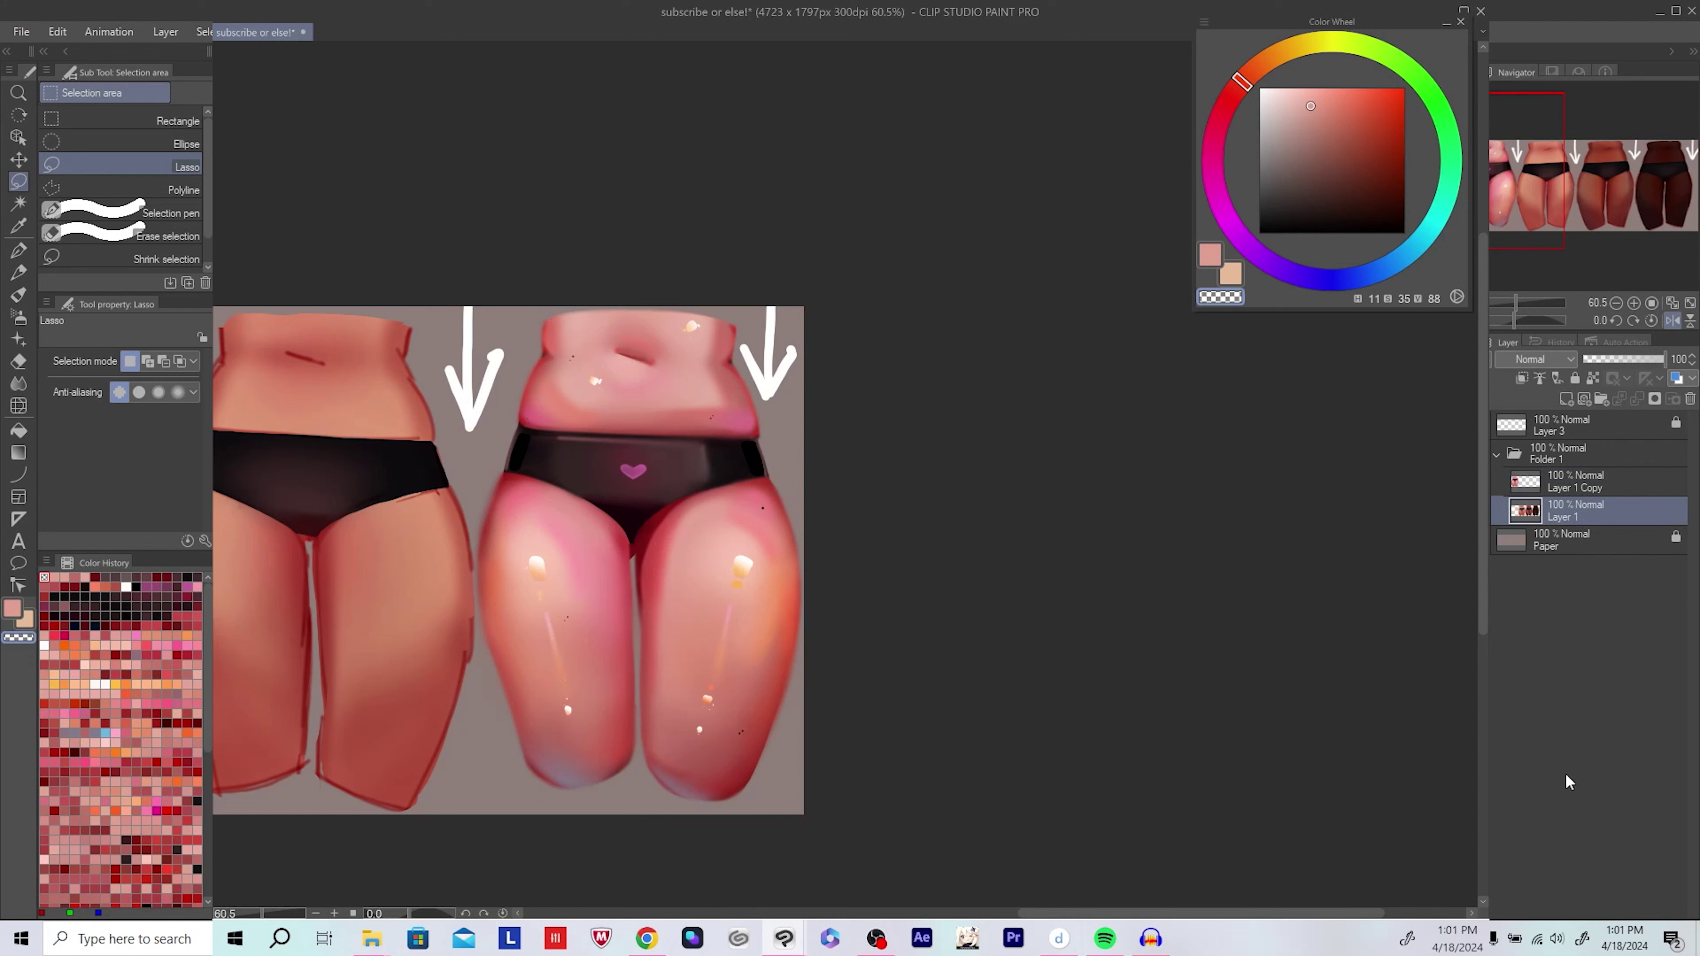
# Step: Select the copied figure's layer, nudge it slightly with the Move layer tool, check it in mirrored view, and save the file
pyautogui.click(1566, 483)
pyautogui.click(1672, 320)
pyautogui.hotkey('ctrl', '0')
pyautogui.press('k')
pyautogui.moveTo(471, 397); pyautogui.dragTo(474, 402)
pyautogui.press('h')
pyautogui.scroll(5, 474, 402)
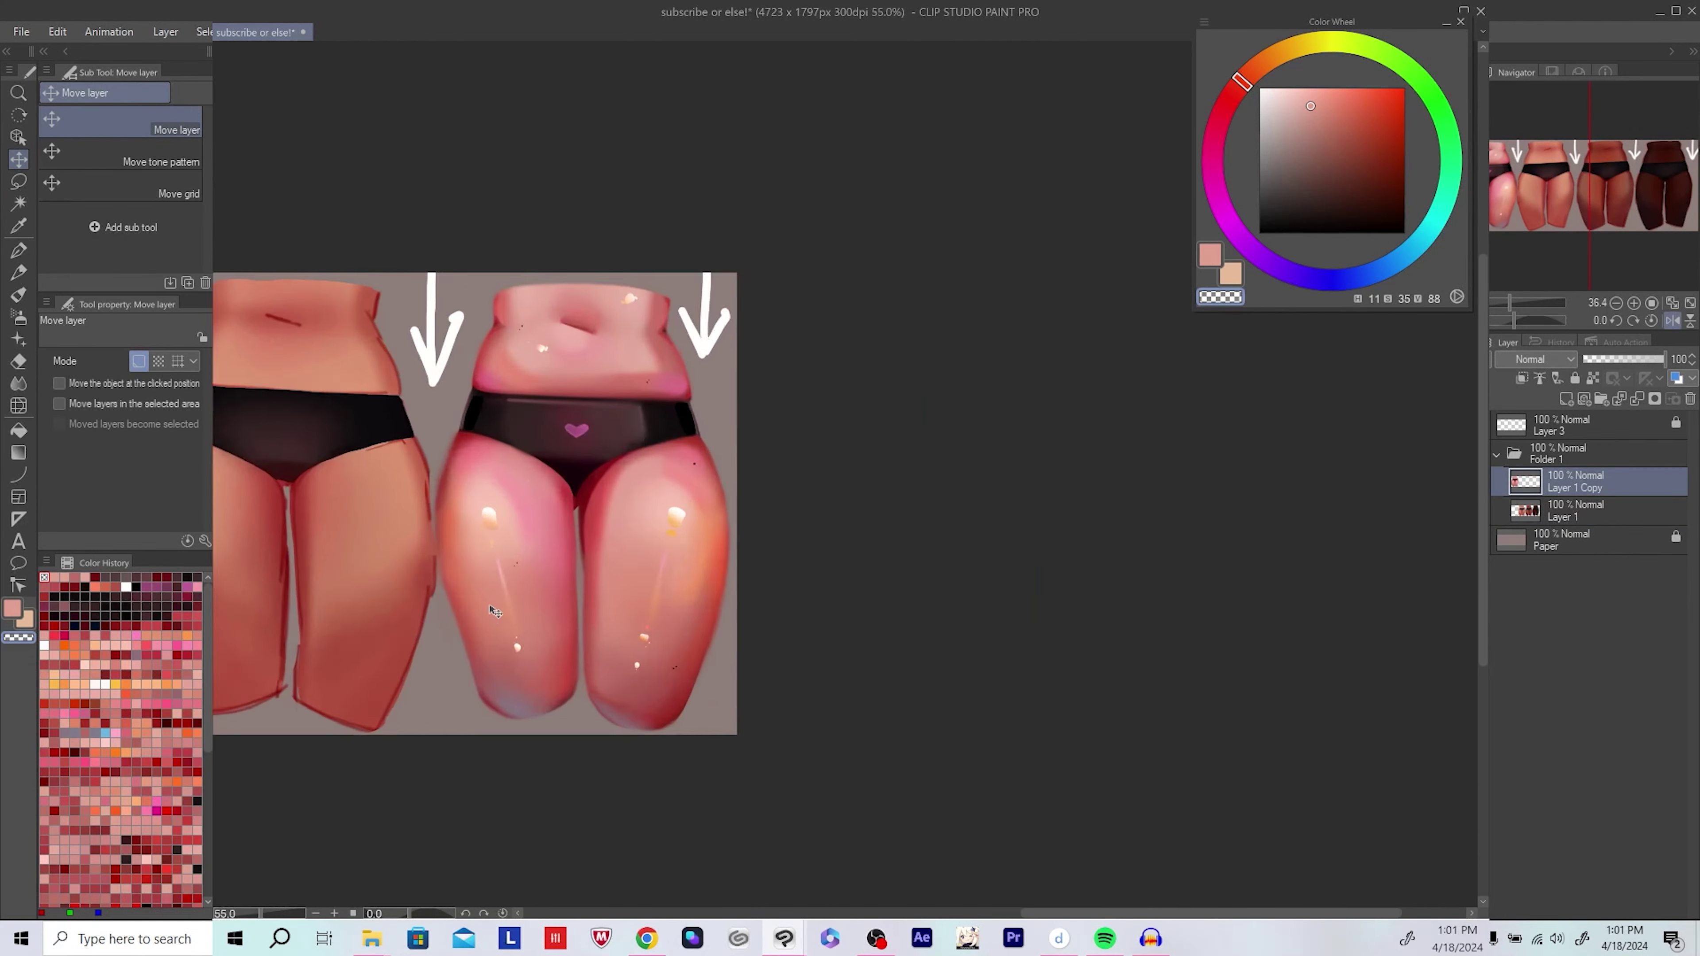
pyautogui.press('e')
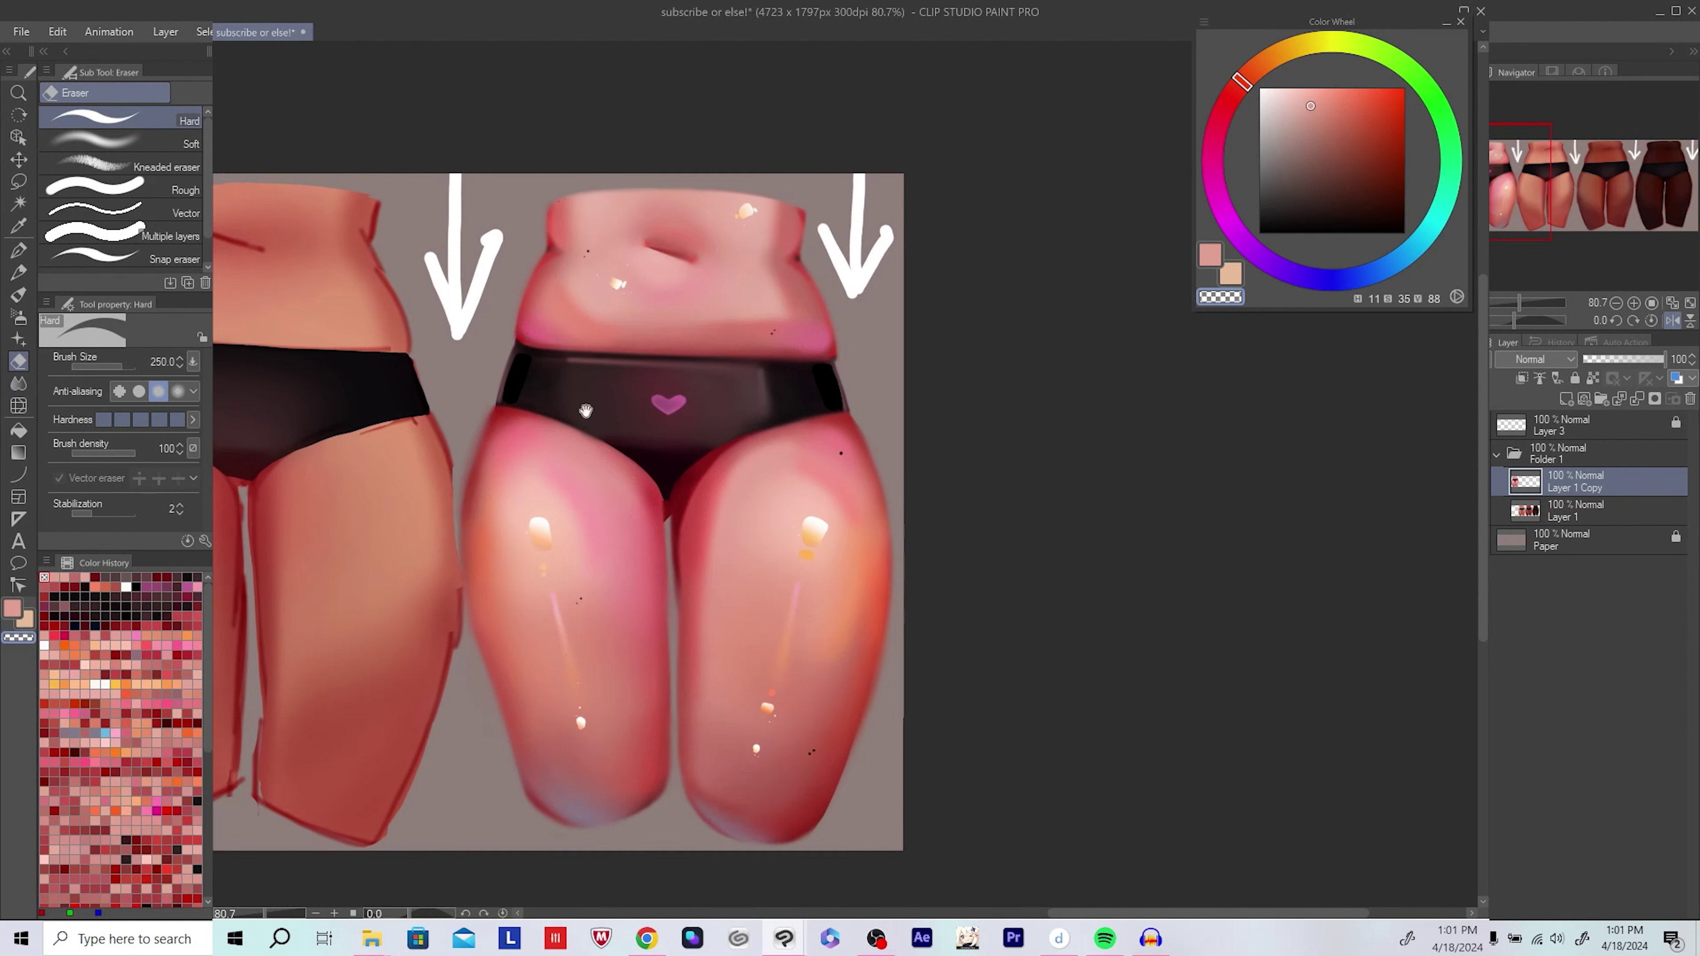
pyautogui.scroll(-5, 797, 474)
pyautogui.hotkey('ctrl', 's')
# Step: Save the file, compare the whole row of figures, and lock the lightest figure's layer
pyautogui.press('k')
pyautogui.press('h')
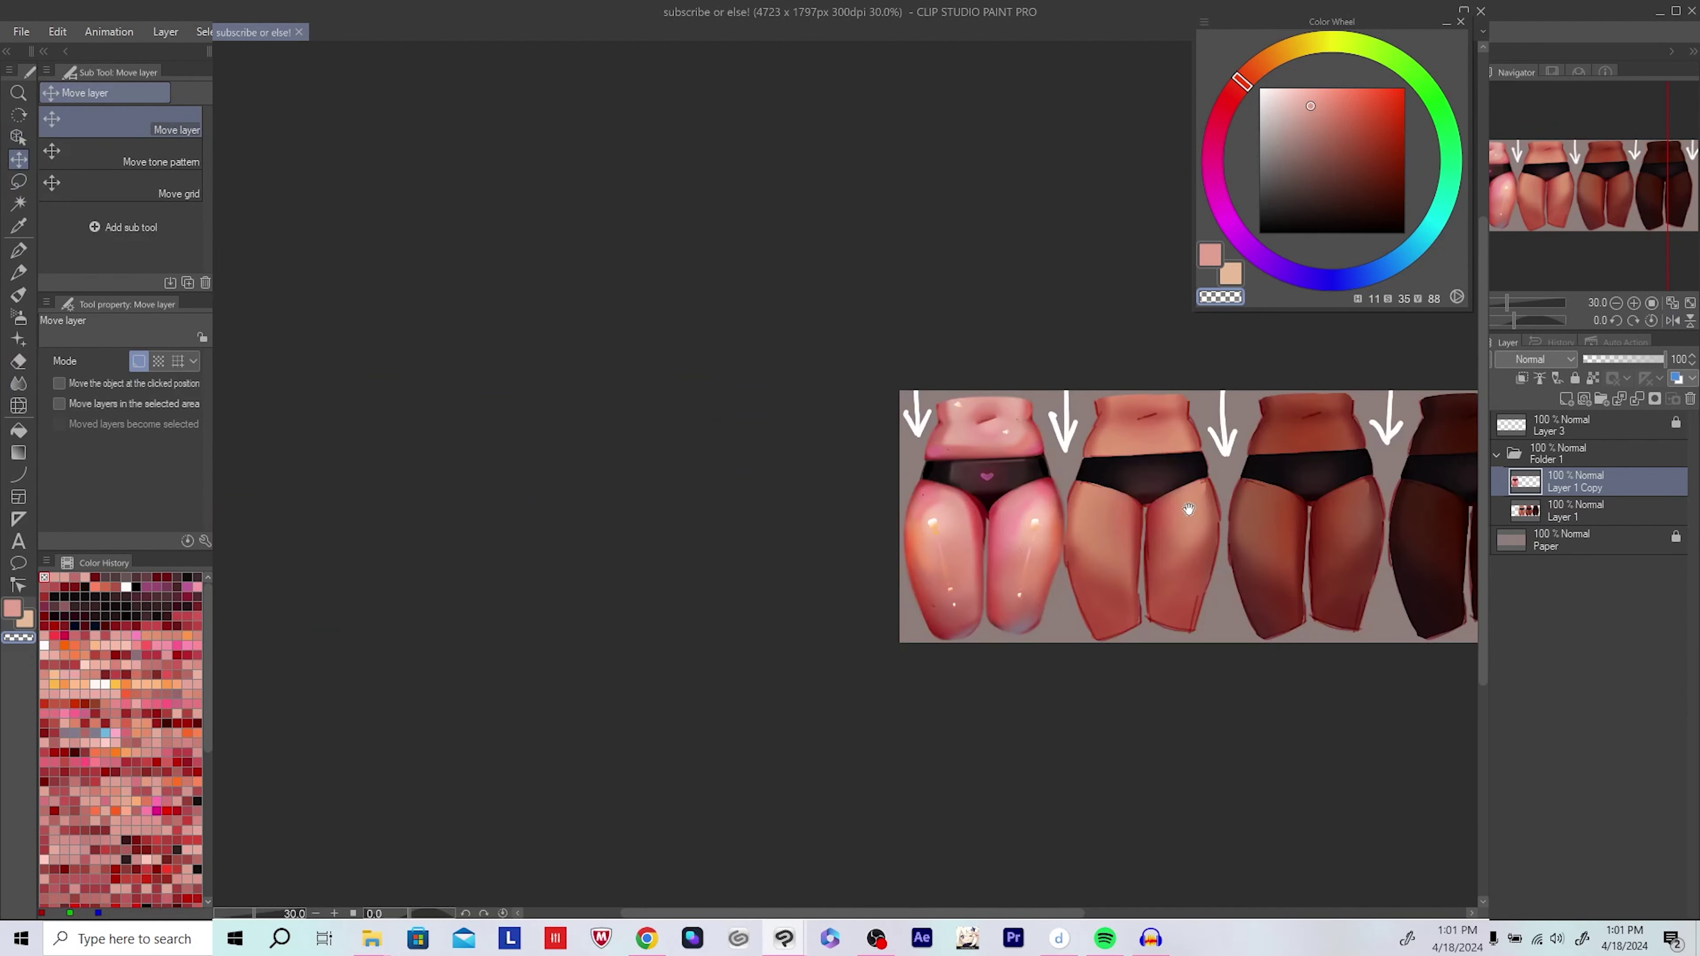
pyautogui.moveTo(1222, 509); pyautogui.dragTo(715, 497)
pyautogui.hotkey('ctrl', 's')
pyautogui.scroll(3, 715, 498)
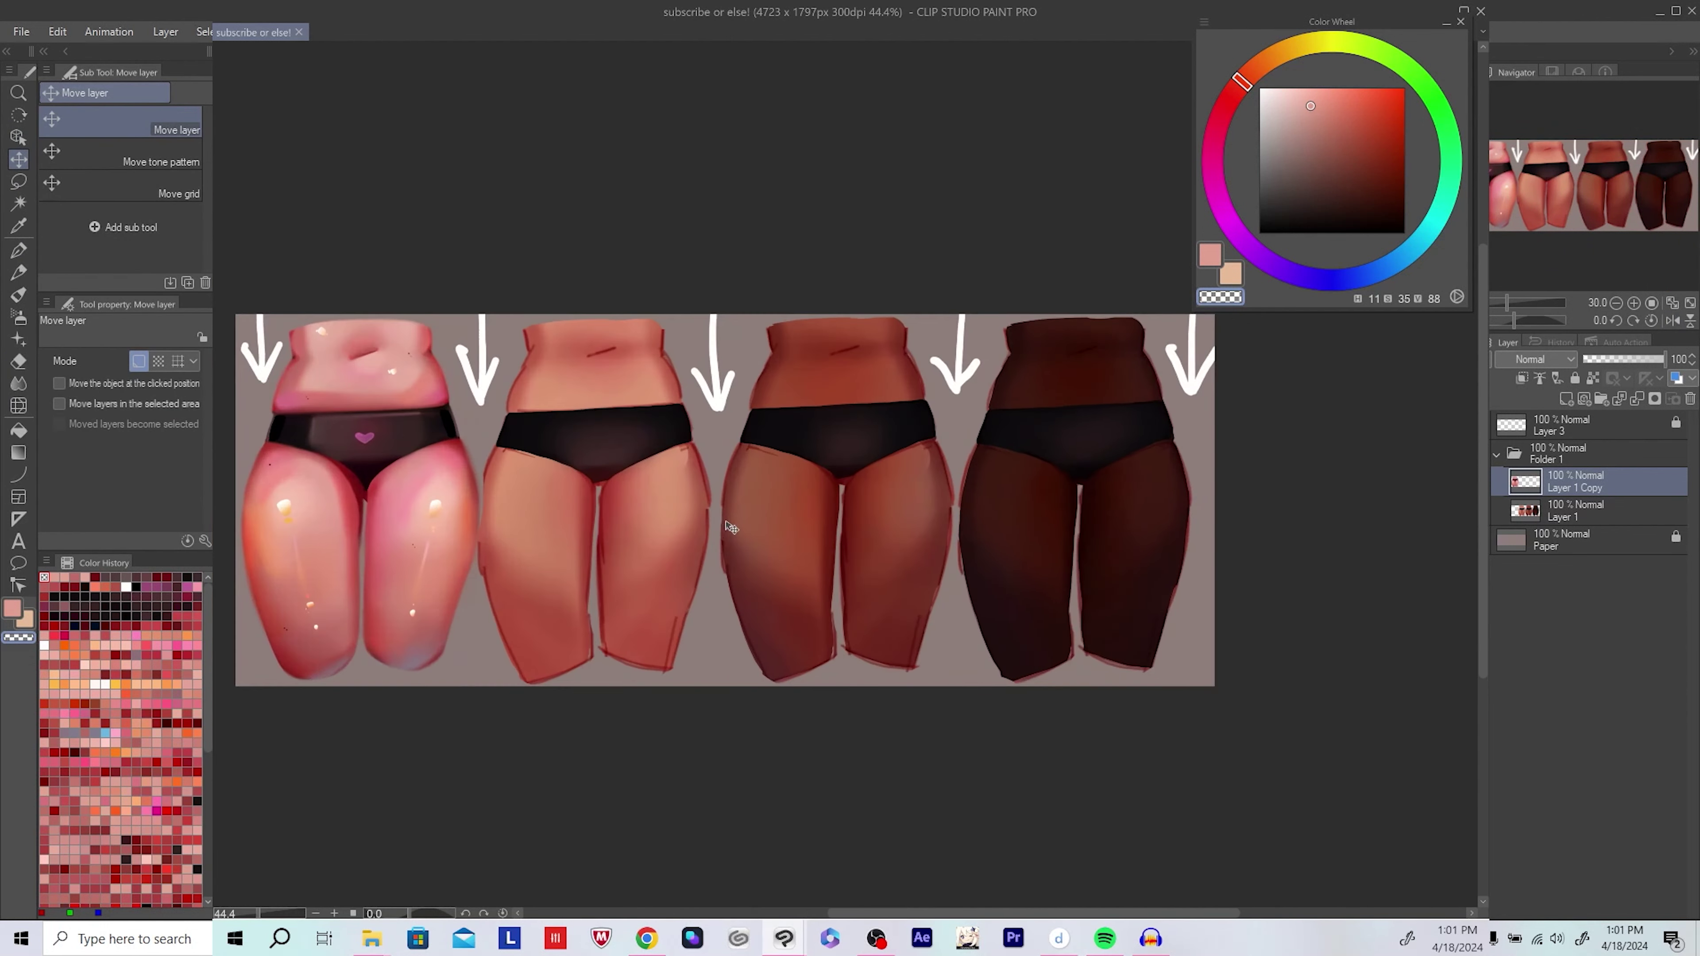
pyautogui.scroll(-3, 702, 536)
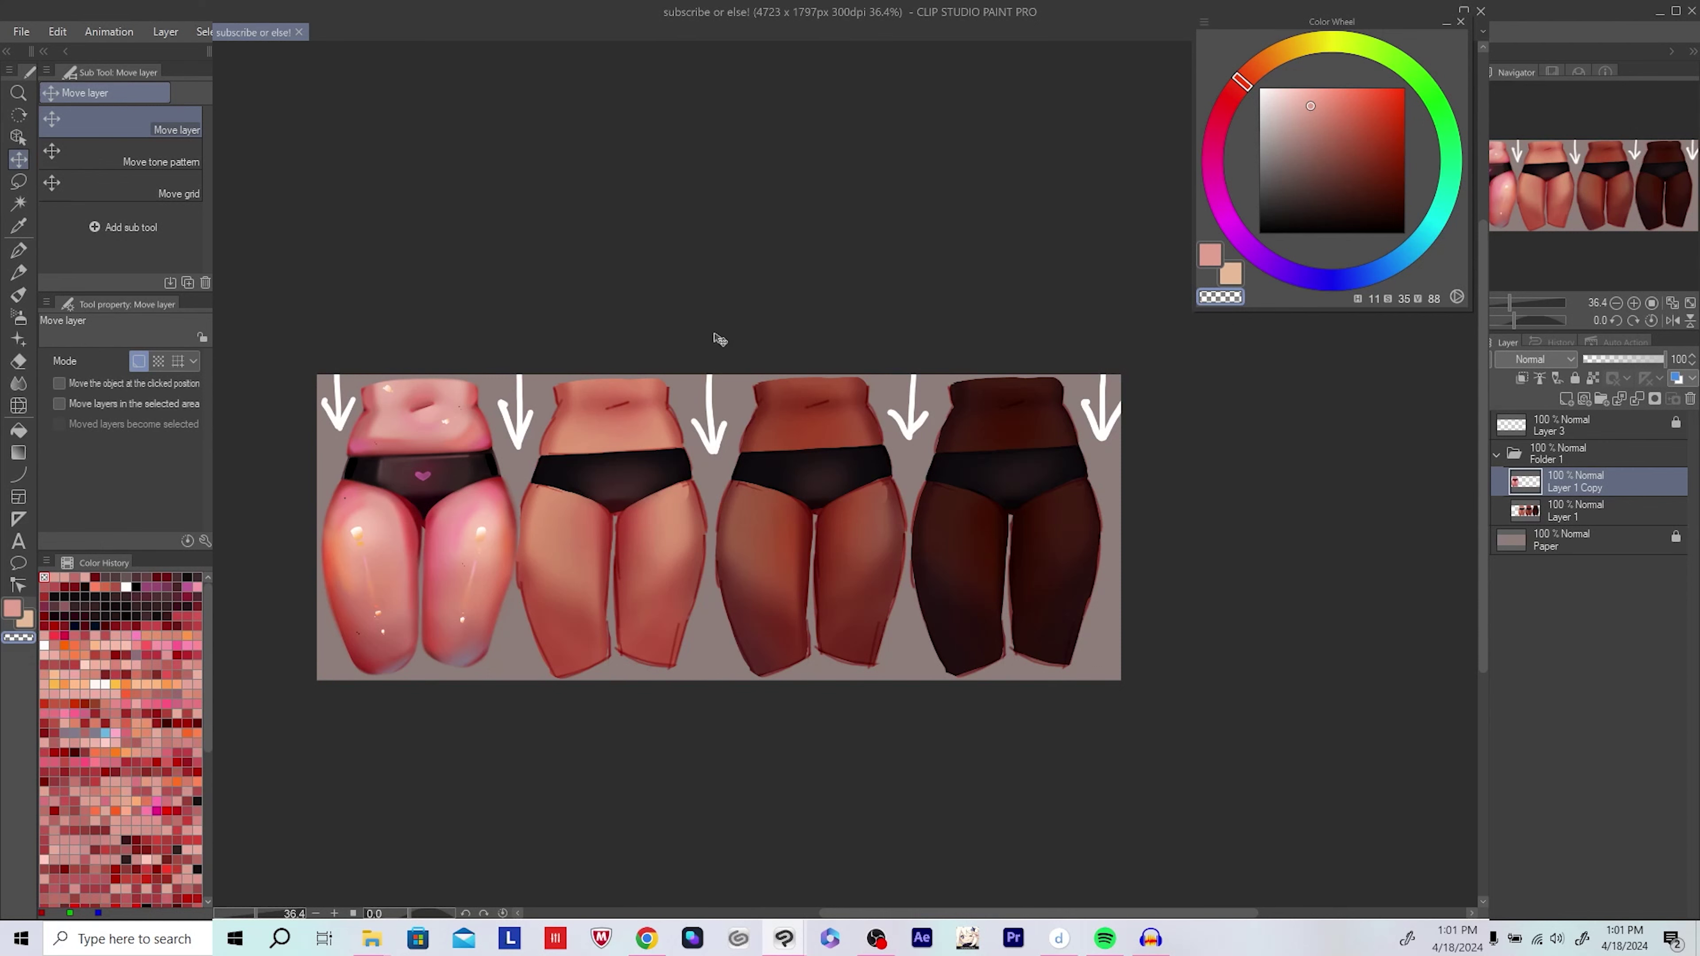
pyautogui.scroll(6, 719, 340)
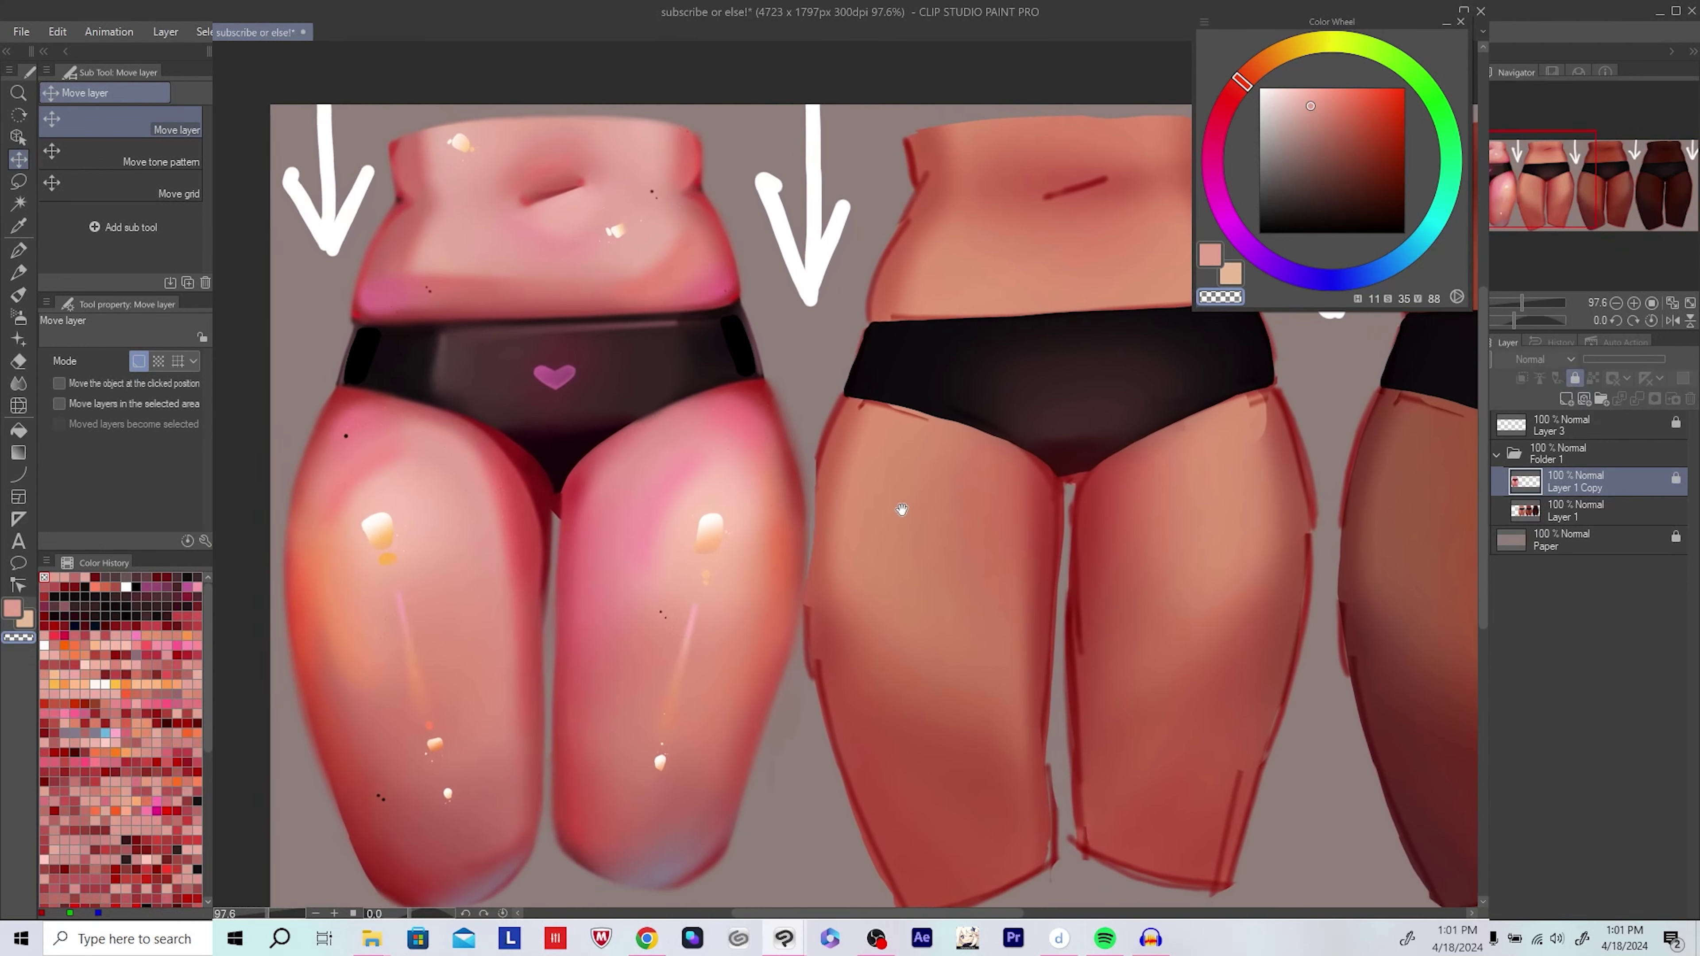
pyautogui.moveTo(903, 462); pyautogui.dragTo(980, 502)
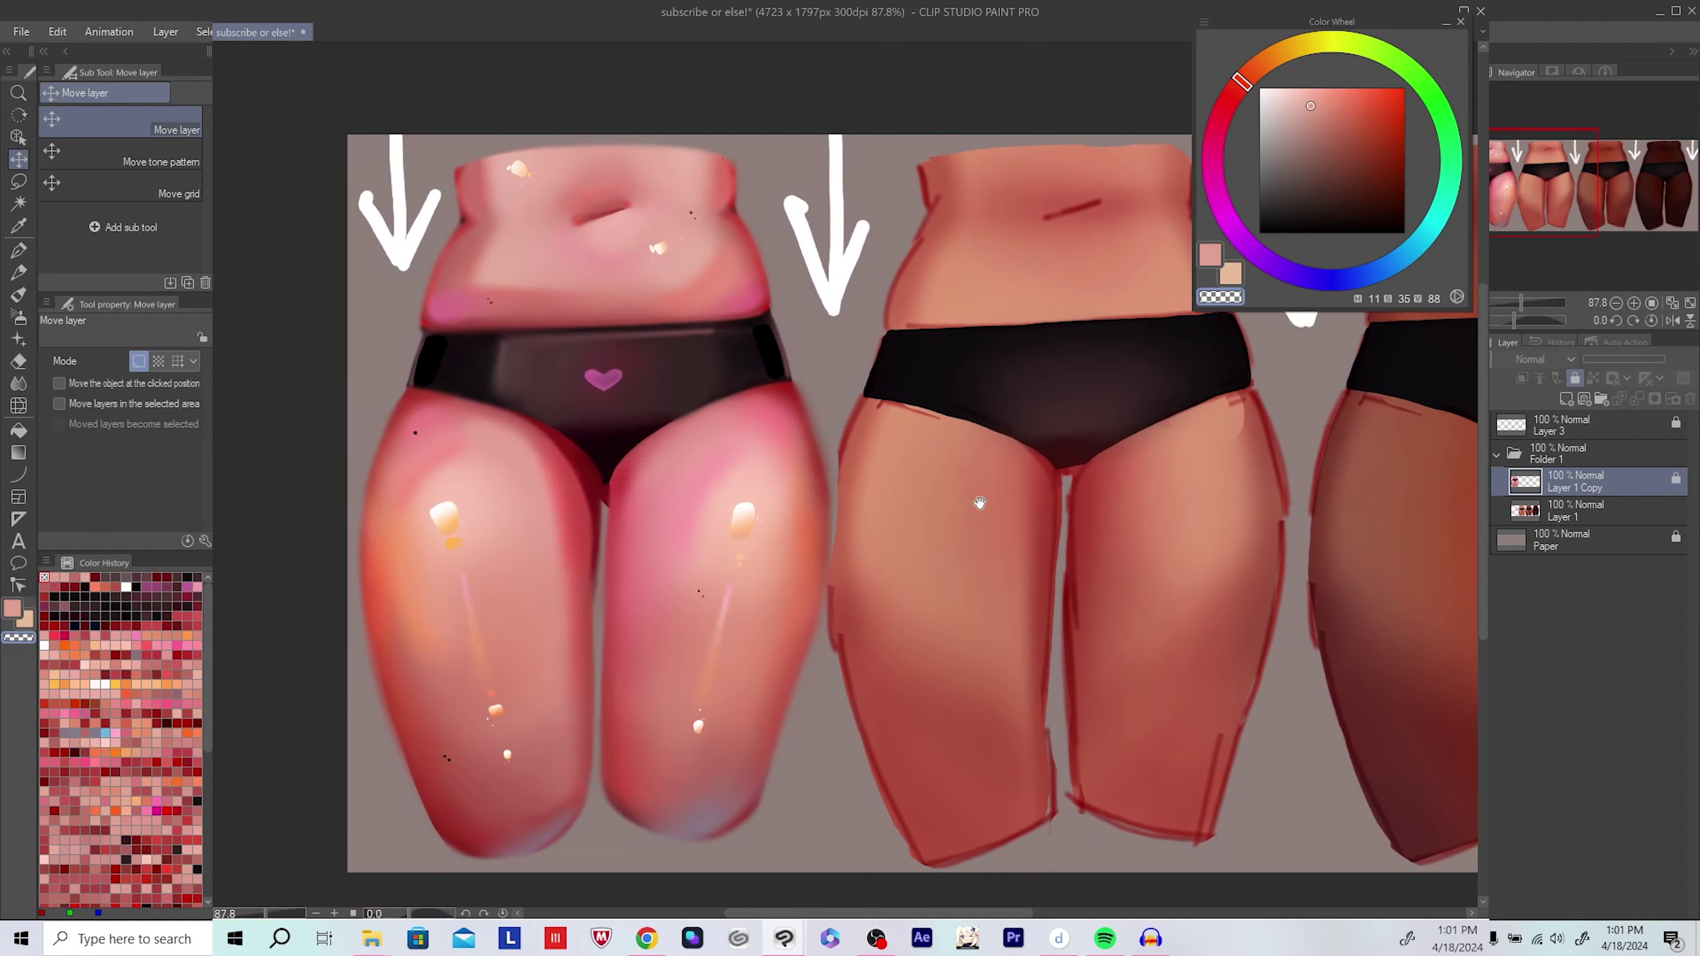
# Step: Try airbrushing very dark red accents at the crotch and lower thigh corners on a new clipped layer at size 20
pyautogui.click(1566, 399)
pyautogui.press('b')
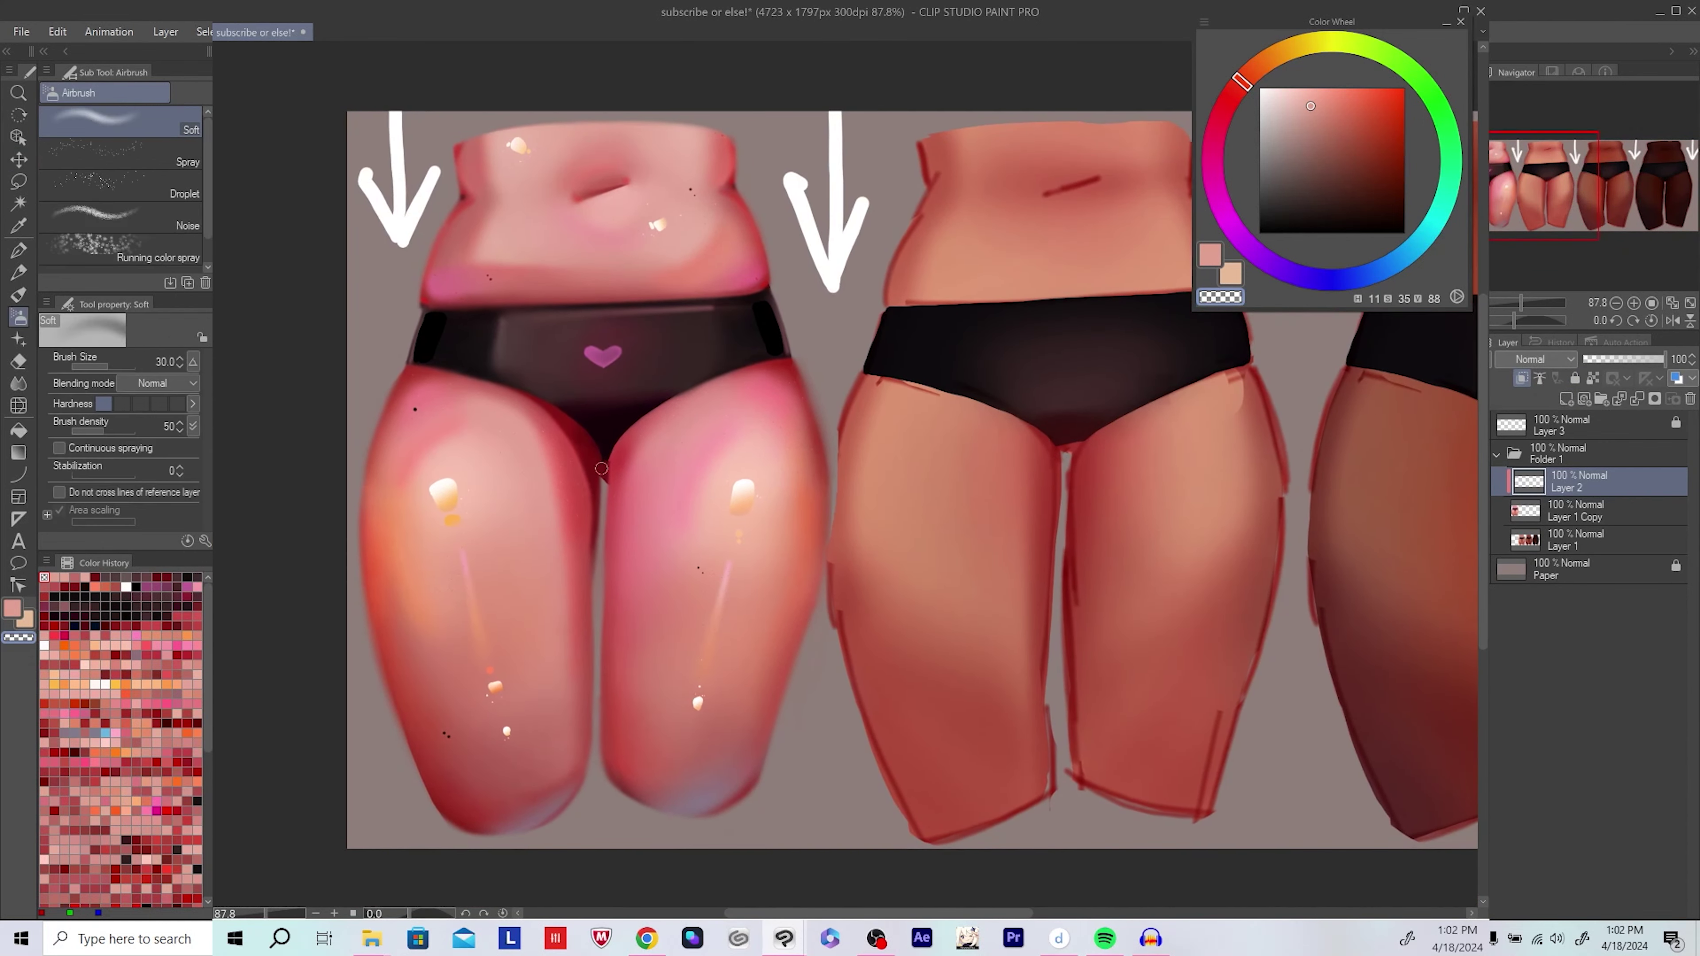
pyautogui.click(1385, 160)
pyautogui.click(1404, 195)
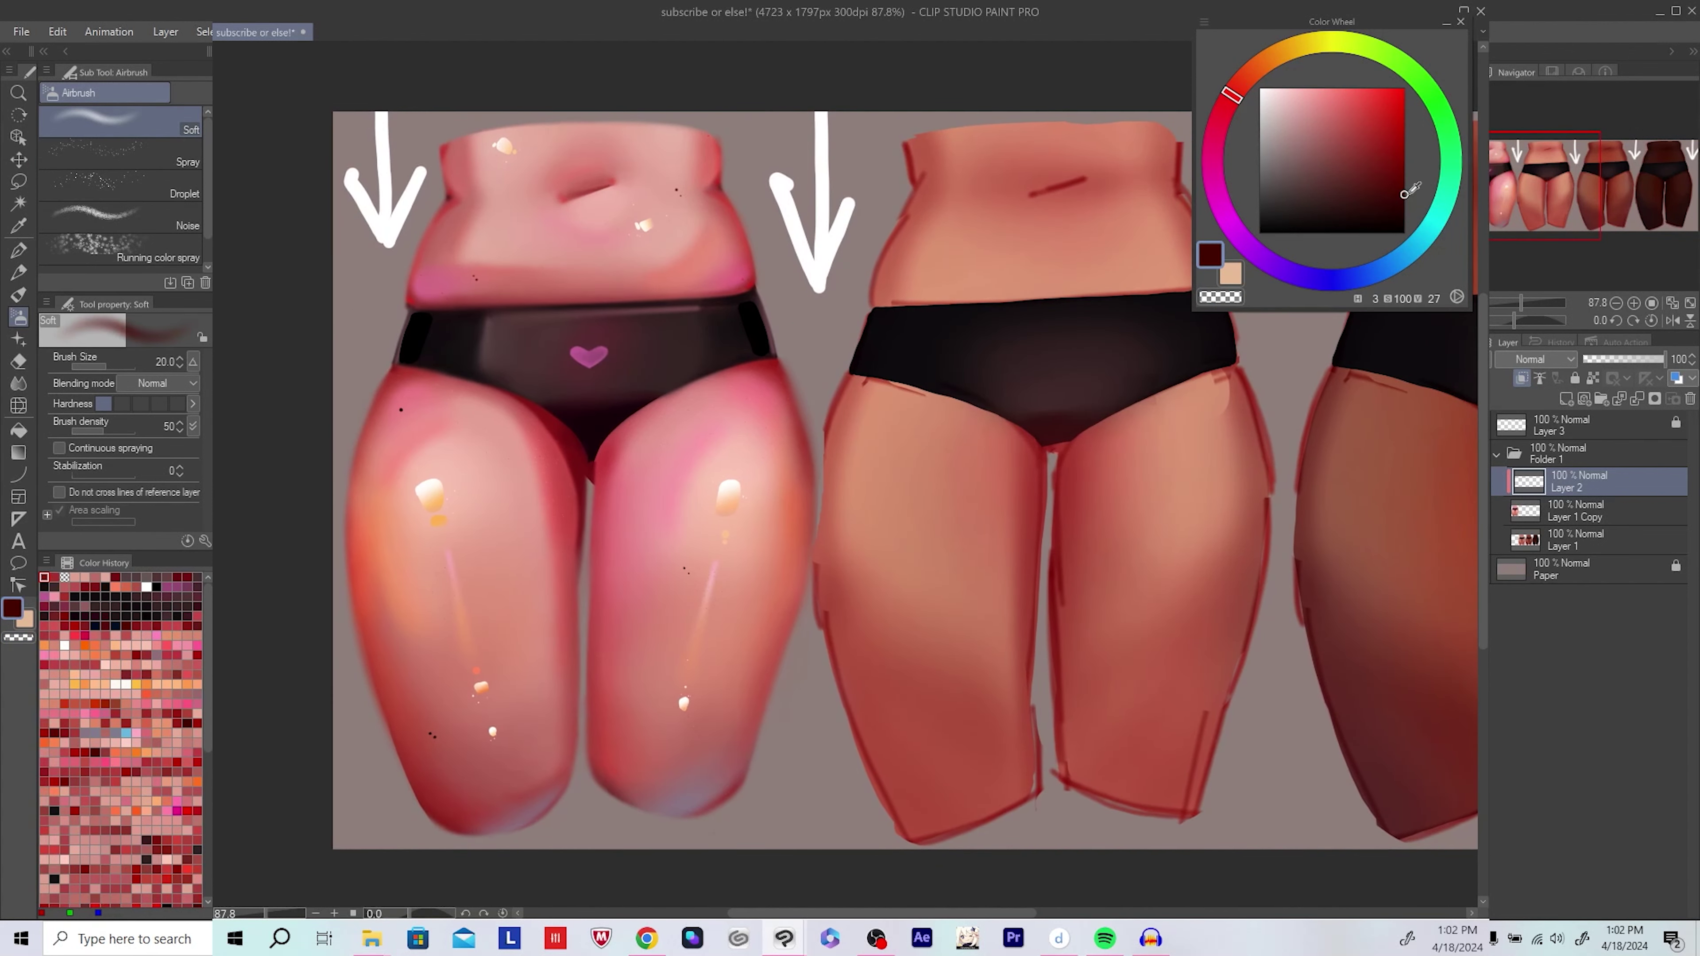
pyautogui.press(']')
pyautogui.press(']')
pyautogui.press(']')
pyautogui.moveTo(598, 458); pyautogui.dragTo(578, 448)
pyautogui.moveTo(840, 398); pyautogui.dragTo(836, 391)
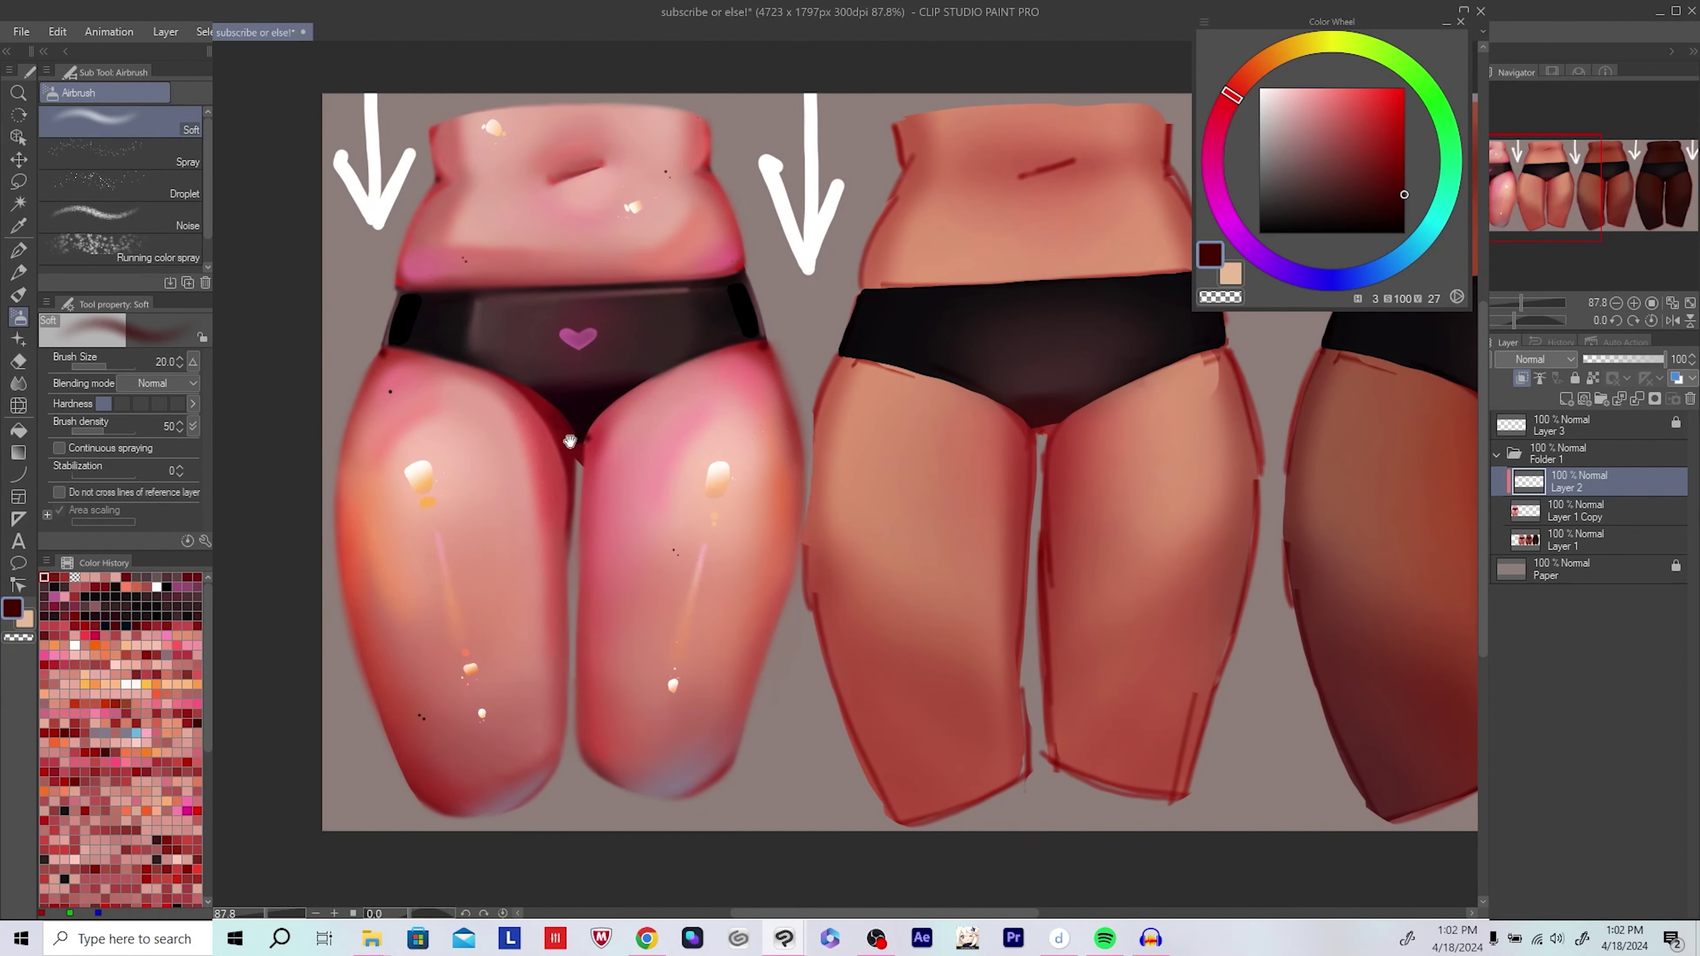
pyautogui.moveTo(570, 440); pyautogui.dragTo(564, 430)
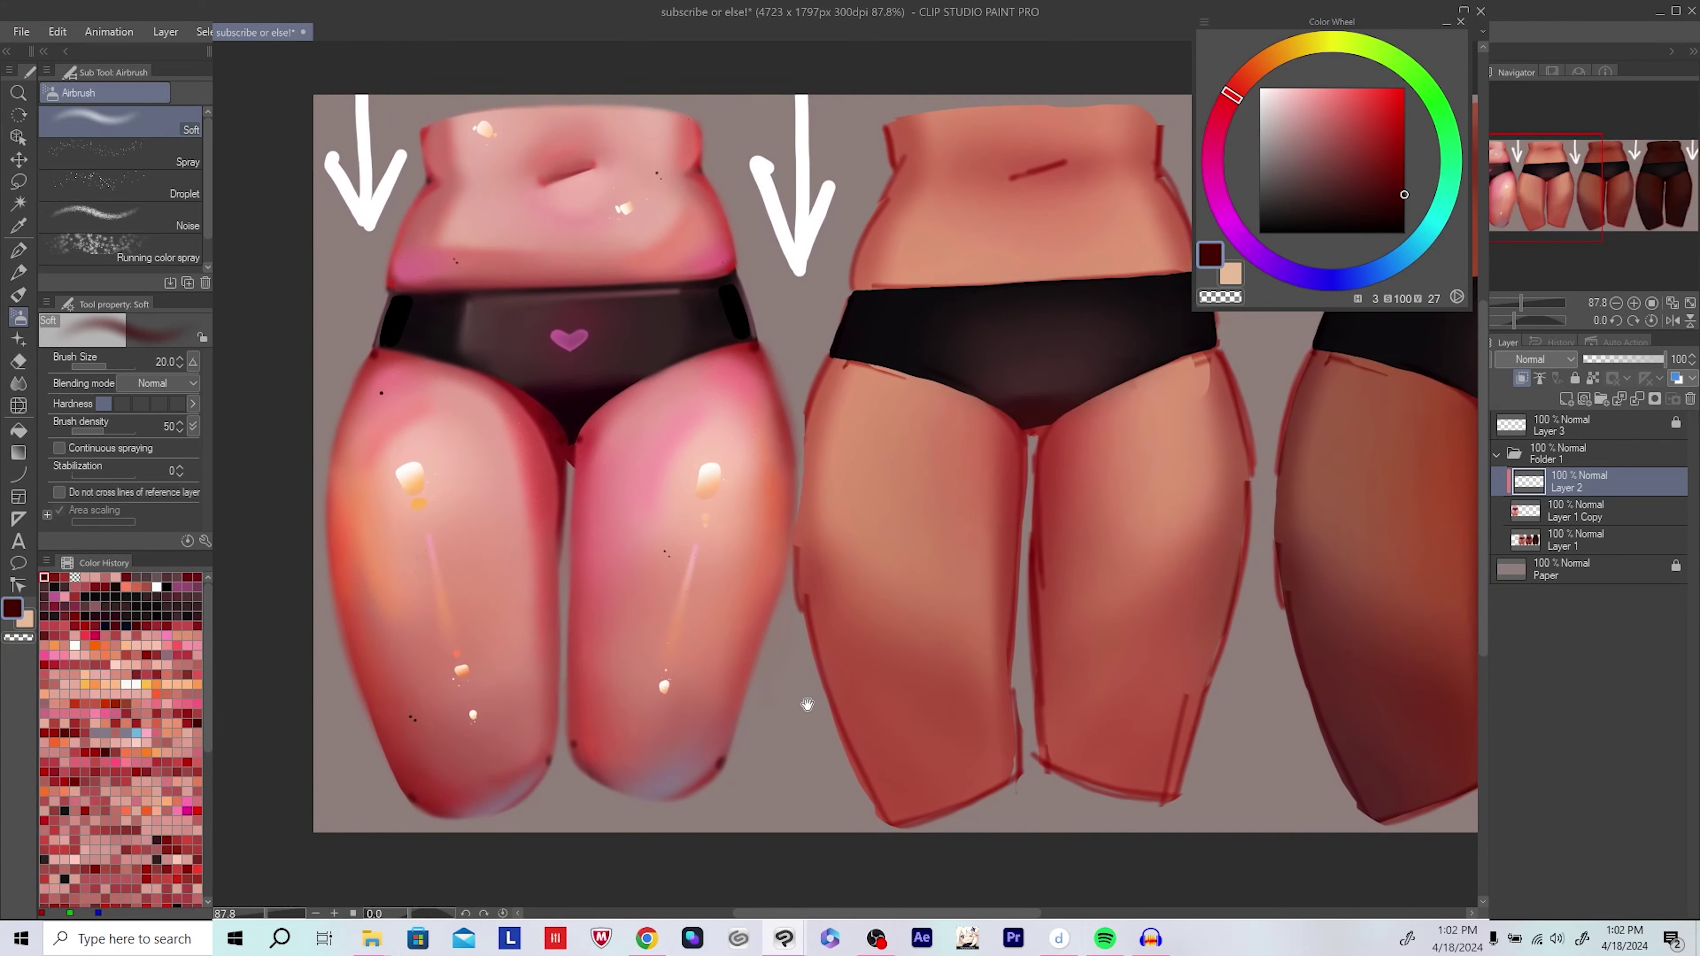
# Step: Try bright red accents at the lower thigh corners, undo the clipped accent layer, and save the file
pyautogui.click(1404, 88)
pyautogui.moveTo(801, 666)
pyautogui.mouseDown()
pyautogui.moveTo(790, 682)
pyautogui.moveTo(766, 655)
pyautogui.mouseUp()
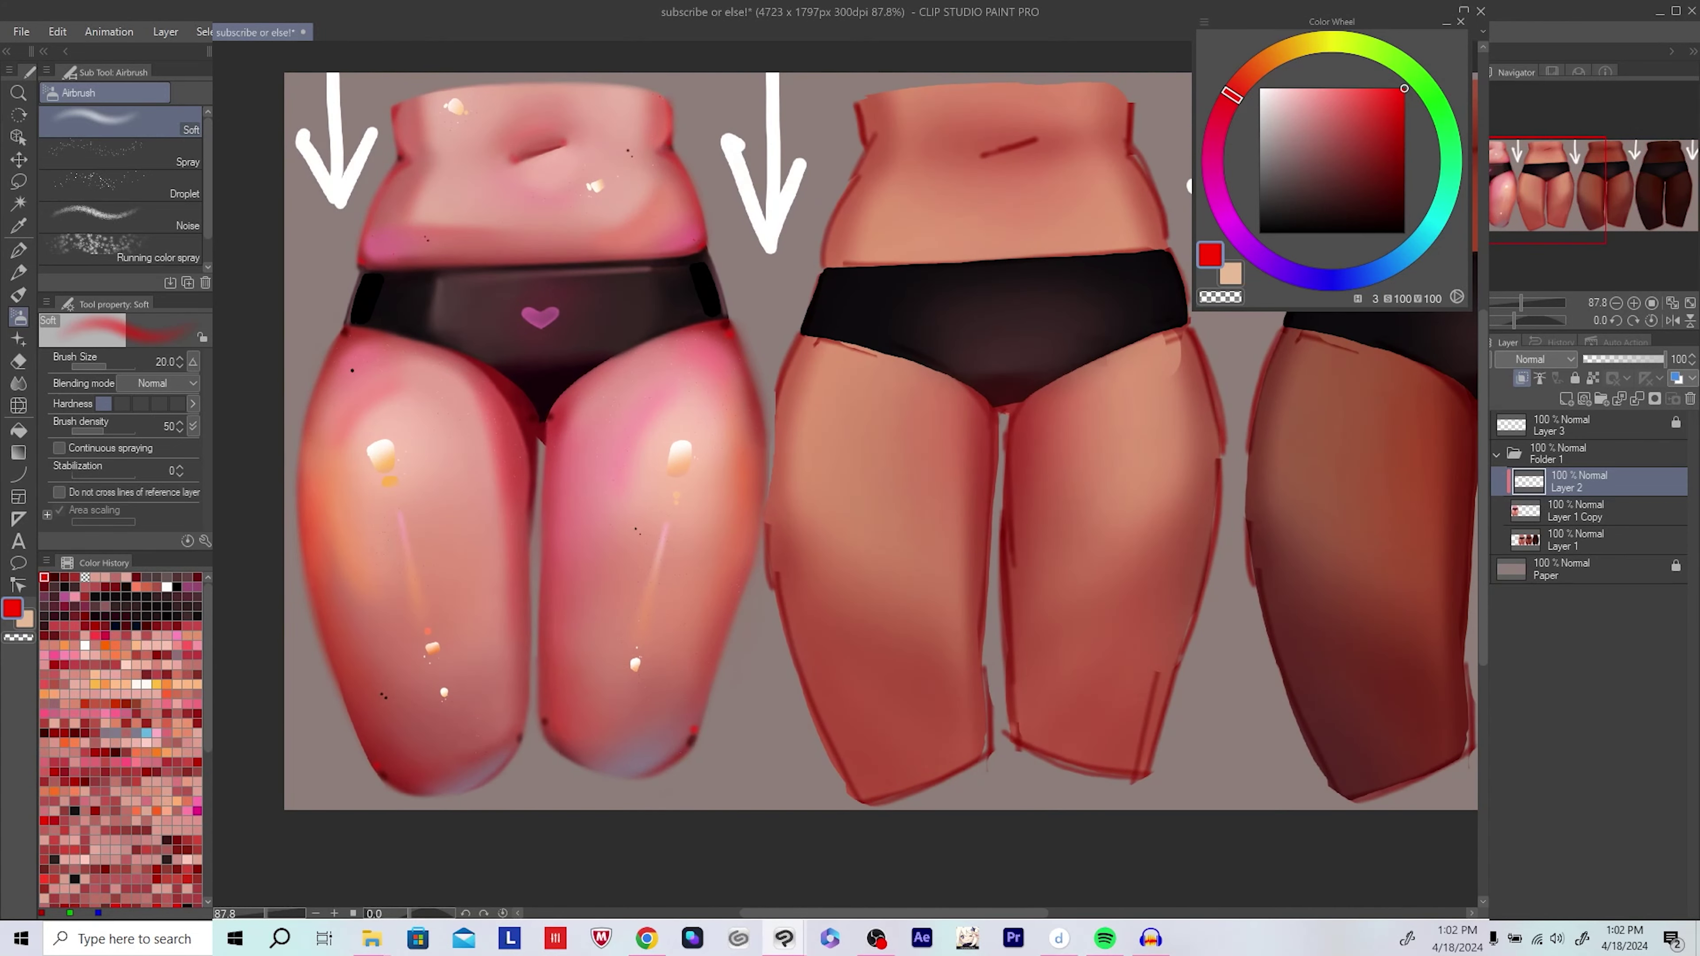
pyautogui.scroll(-4, 444, 483)
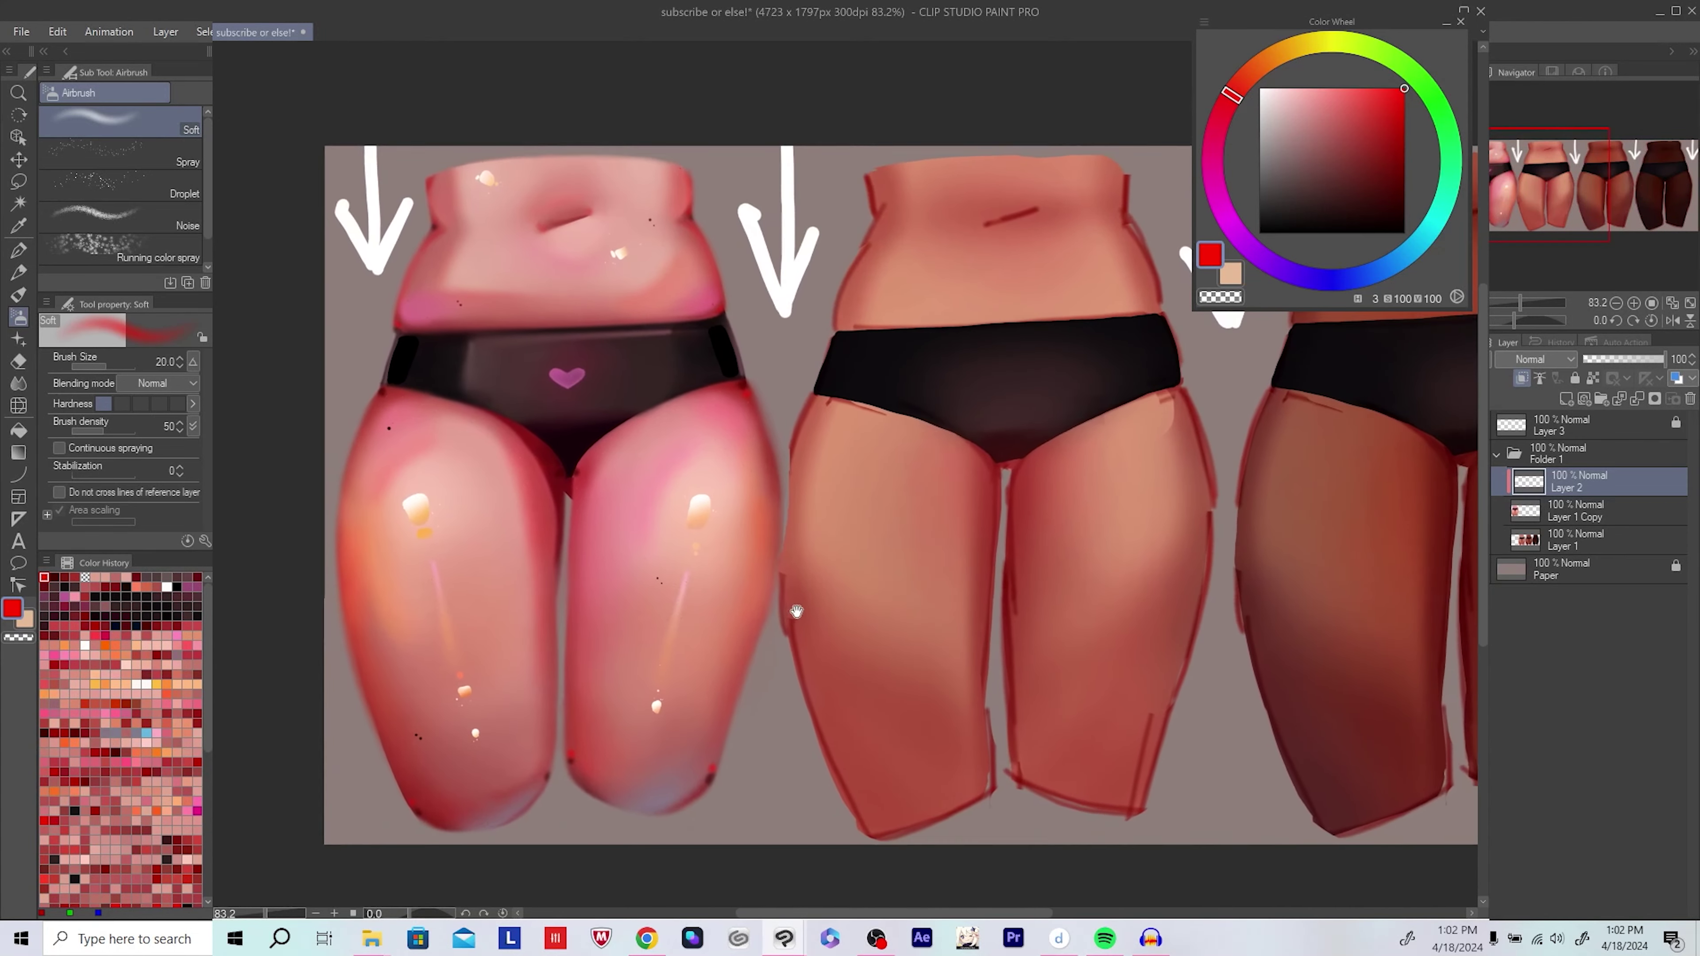
pyautogui.hotkey('ctrl', 'z')
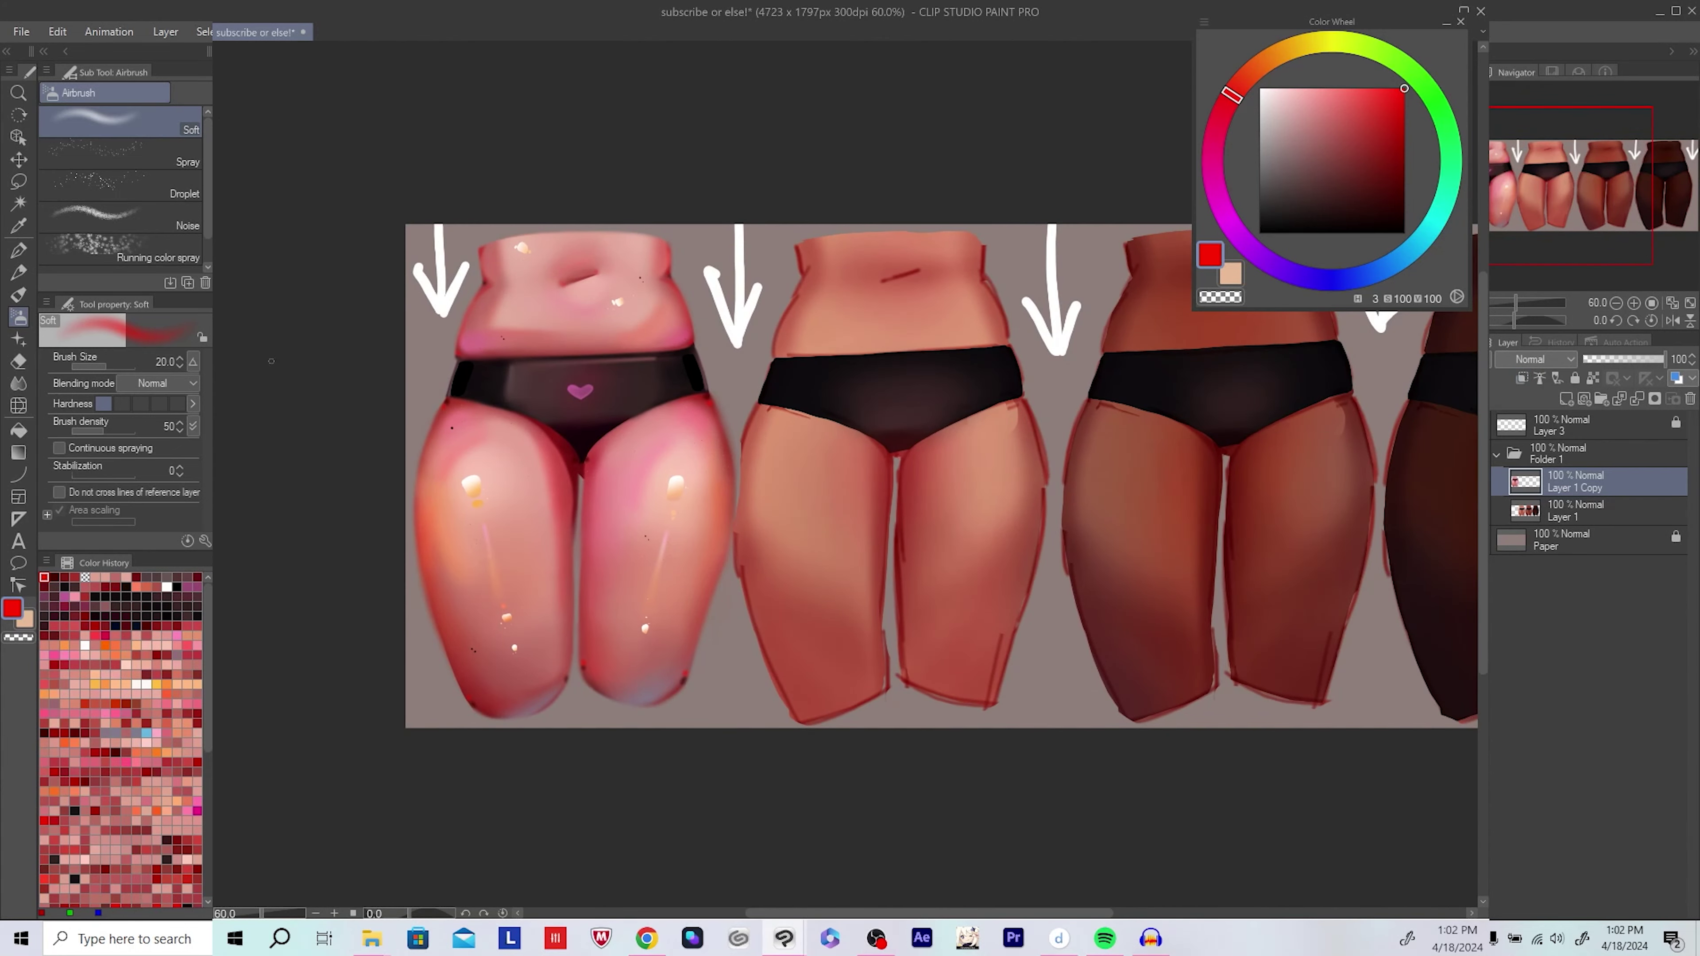
pyautogui.scroll(-3, 673, 616)
pyautogui.scroll(3, 672, 616)
pyautogui.hotkey('ctrl', 's')
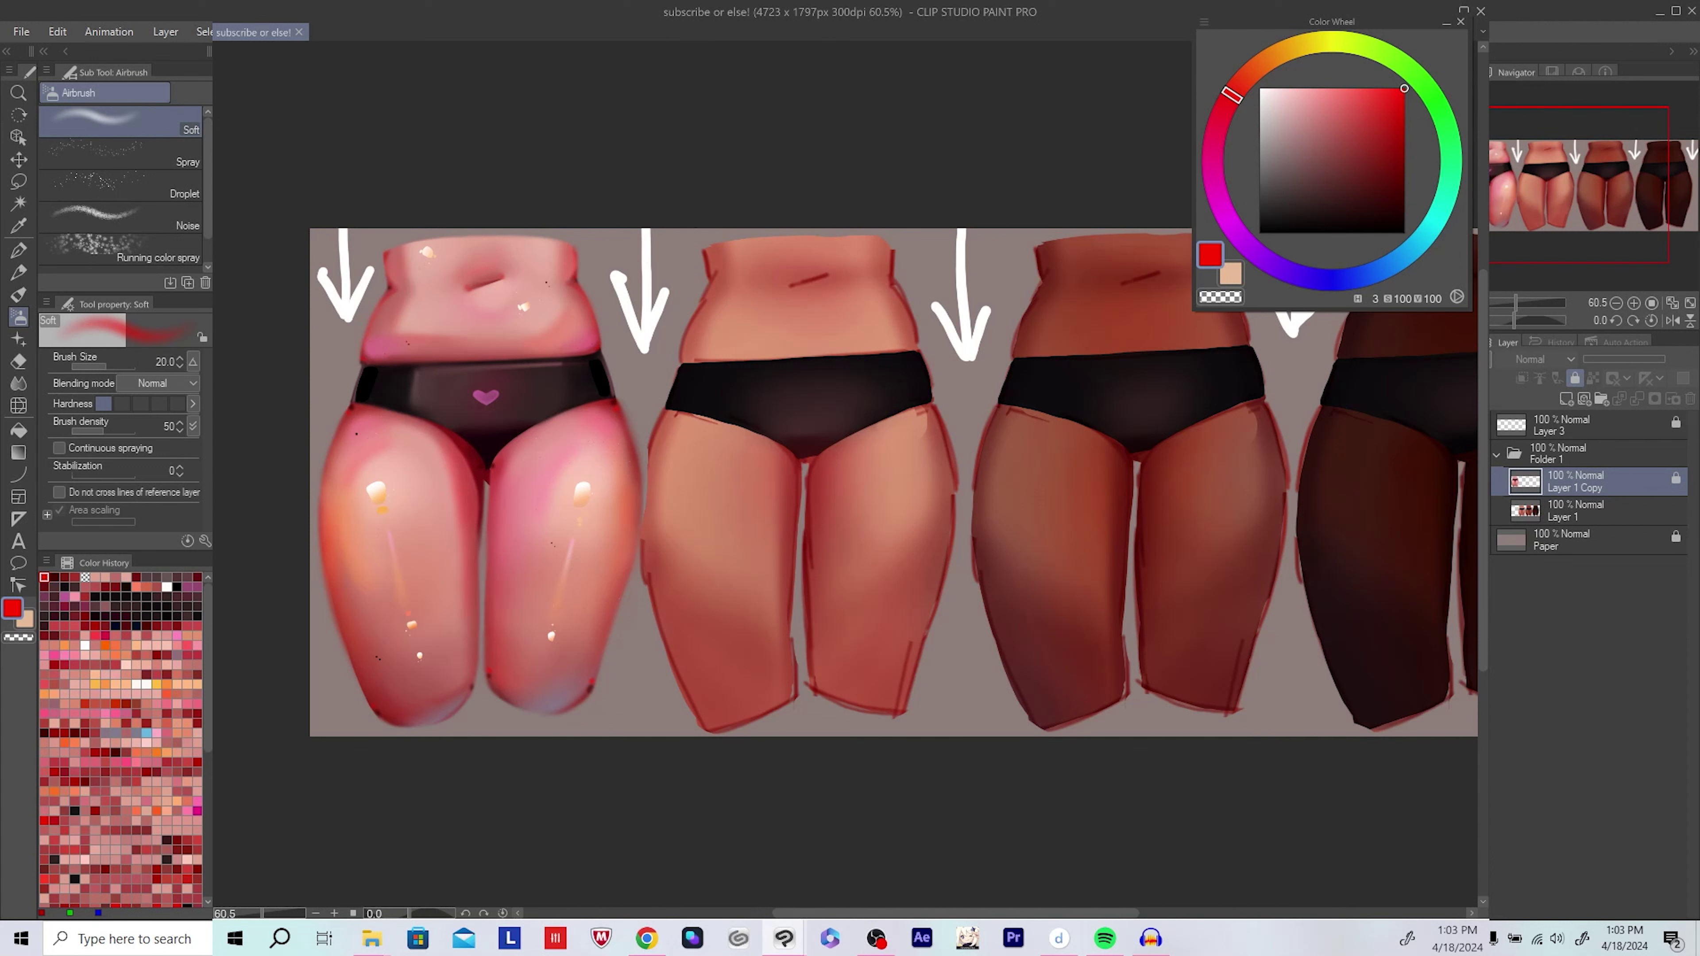
# Step: Unlock the lightest figure's layer and airbrush red accents at its hips and lower thigh corners on a new clipped layer
pyautogui.click(1574, 379)
pyautogui.hscroll(-10, 843, 482)
pyautogui.scroll(3, 844, 482)
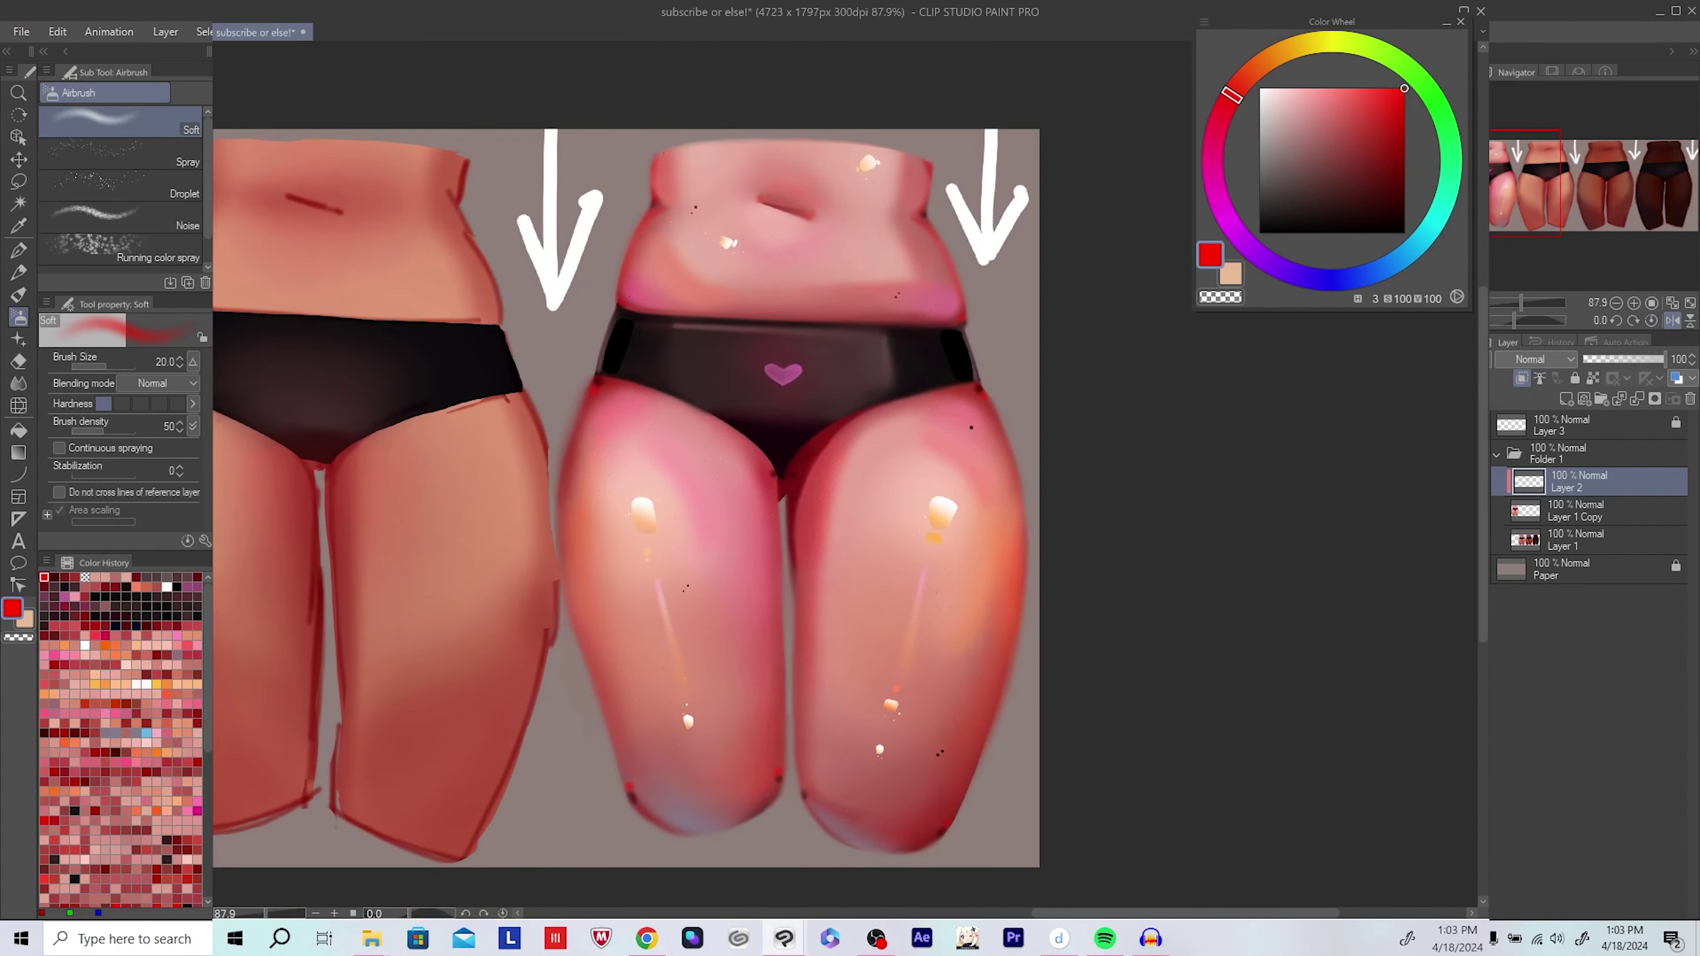
pyautogui.scroll(3, 721, 567)
pyautogui.click(1380, 142)
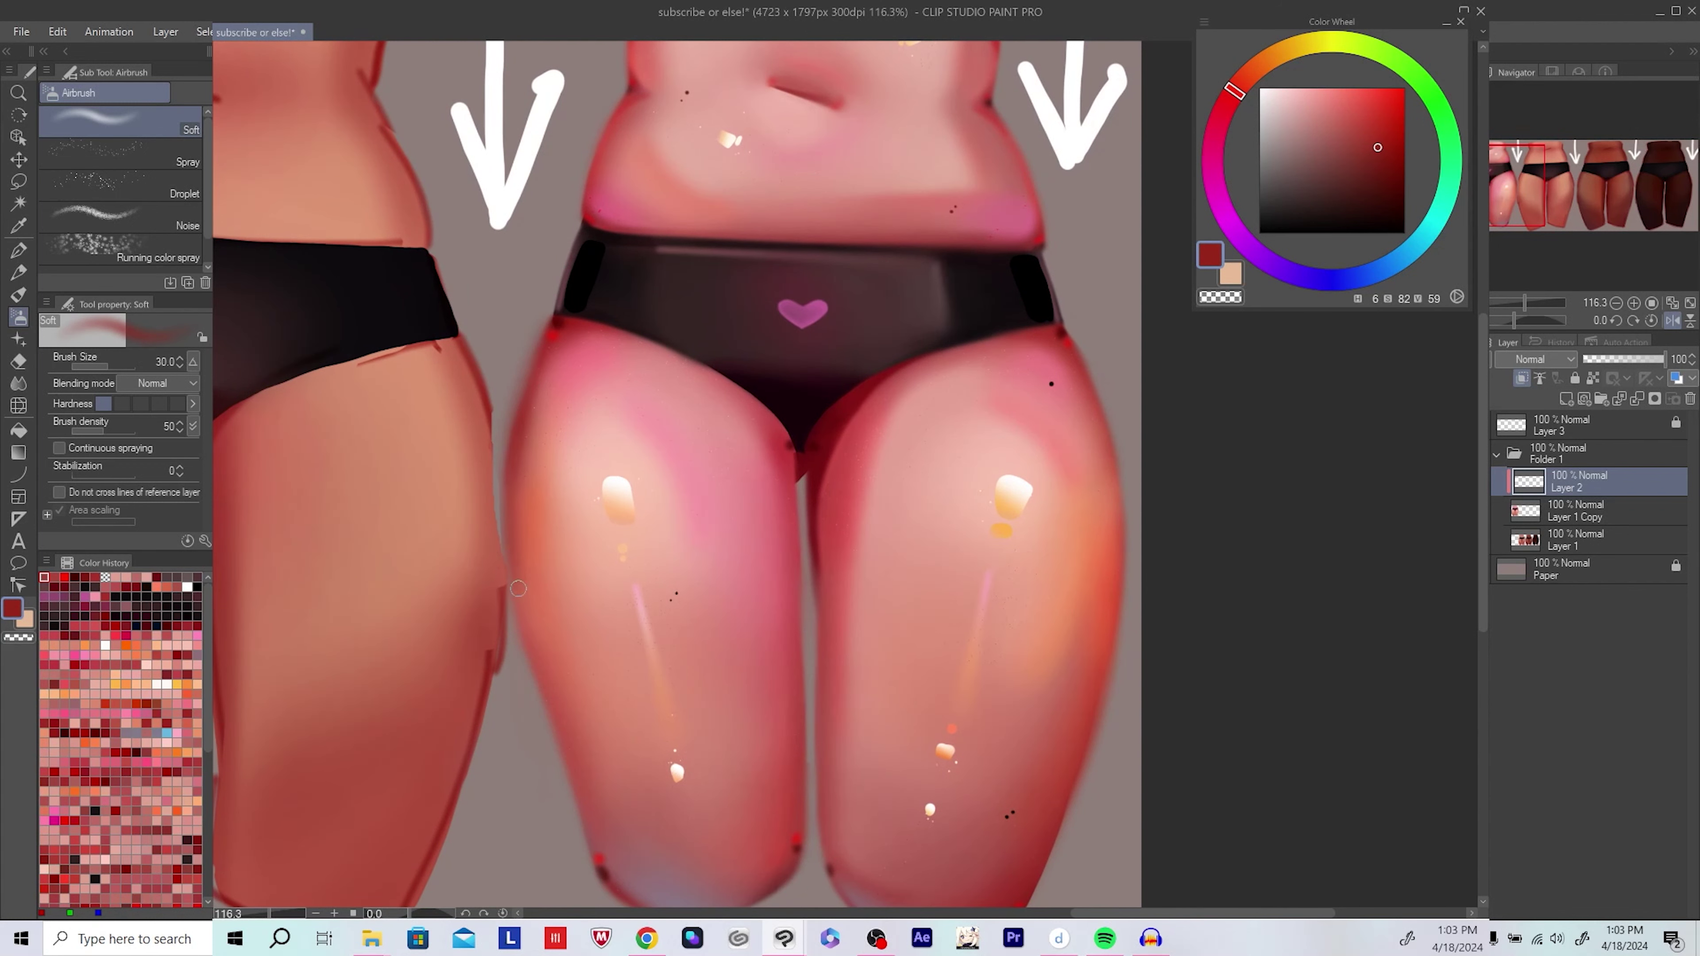
pyautogui.scroll(1, 571, 399)
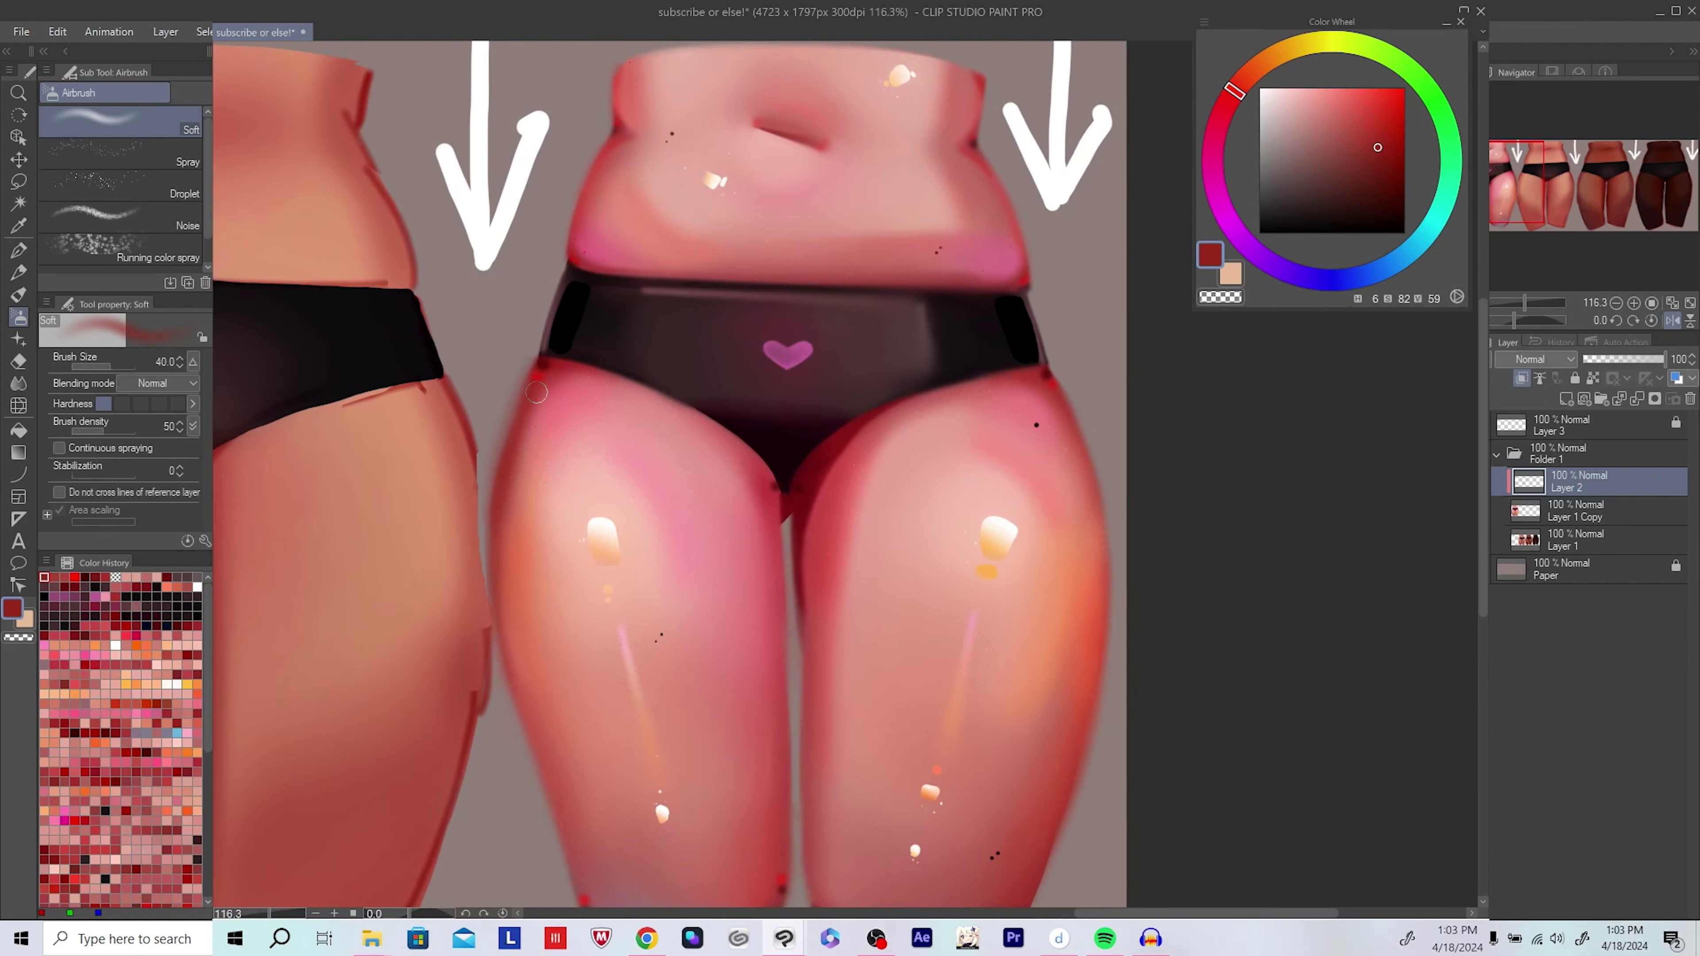
# Step: Soften the hip accents using transparent colour at size 70 and merge the accent layer into the figure's layer
pyautogui.press('c')
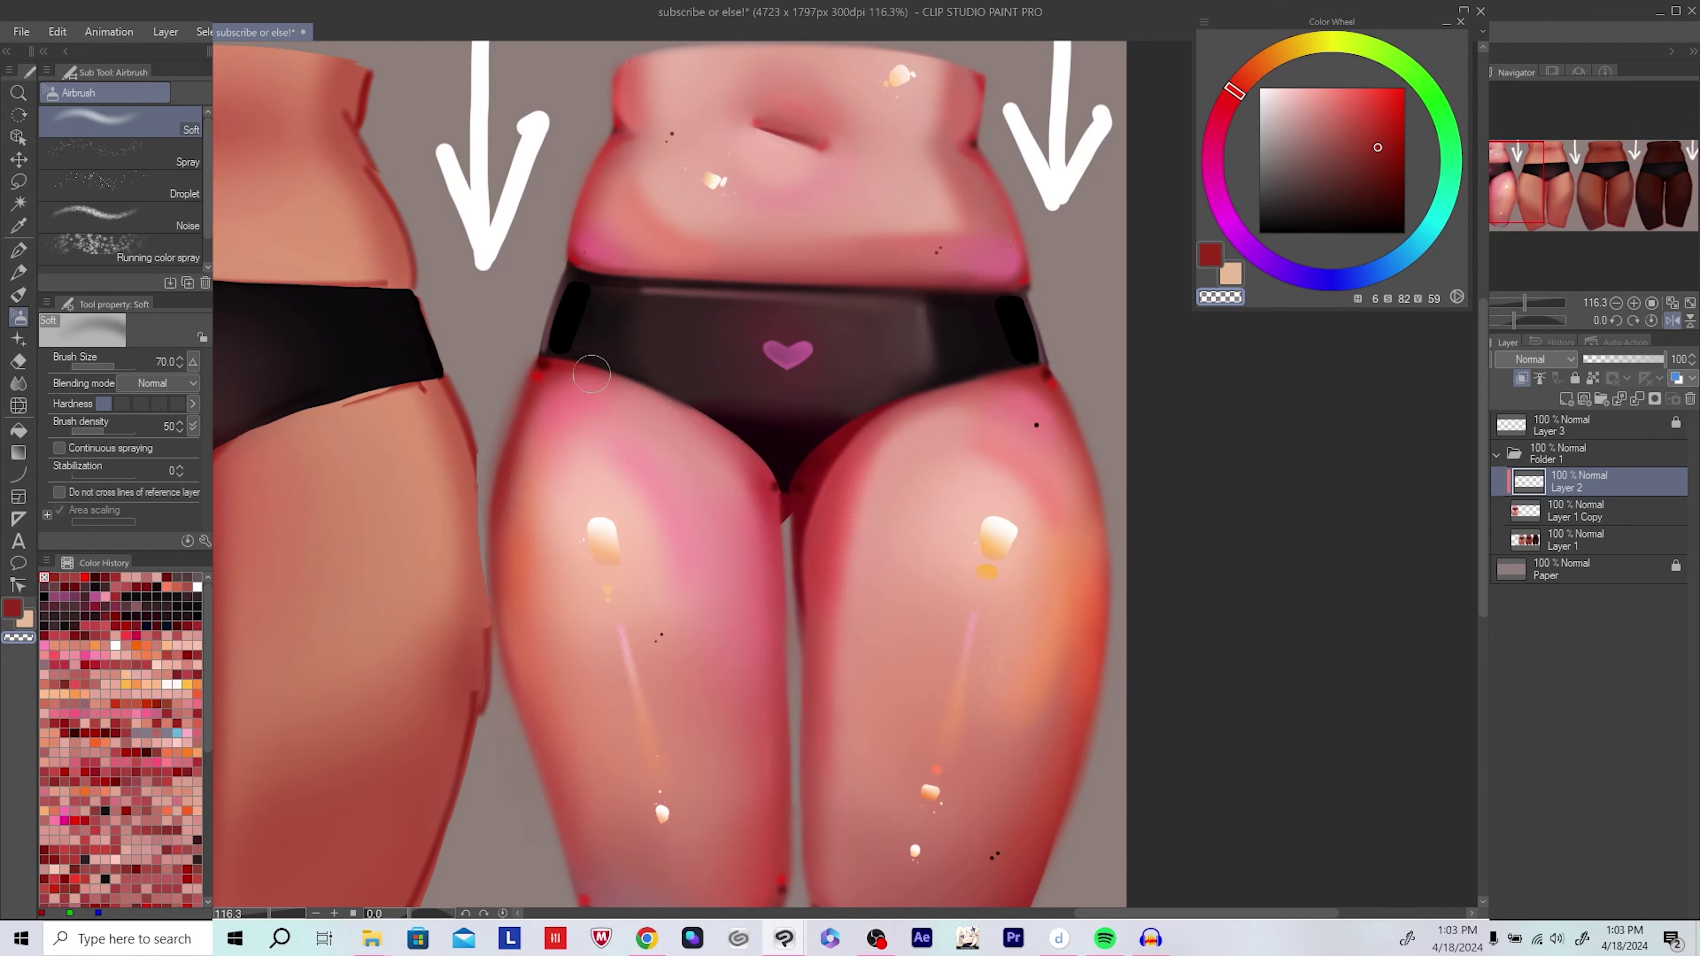
pyautogui.scroll(-3, 591, 373)
pyautogui.hotkey('ctrl', 'z')
pyautogui.scroll(3, 581, 517)
pyautogui.press('c')
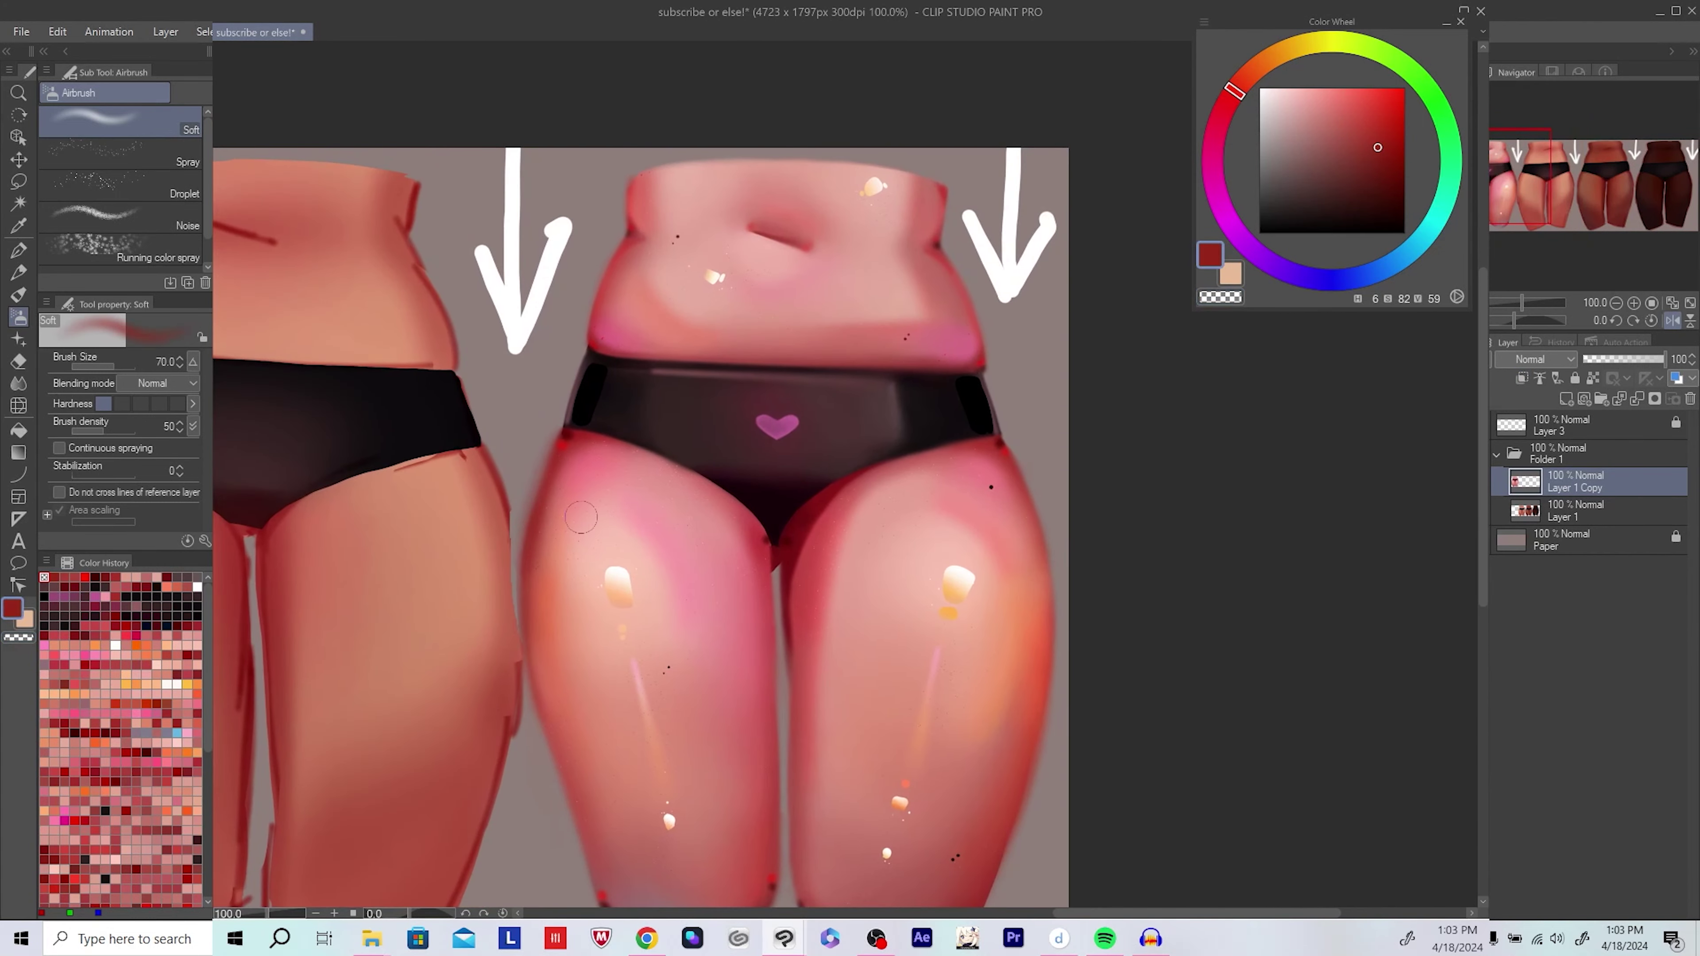
# Step: Clean up the lightest figure's outer thigh edge with a transparent airbrush at size 30 and save the file
pyautogui.press('c')
pyautogui.press('[')
pyautogui.press('[')
pyautogui.press('[')
pyautogui.press('[')
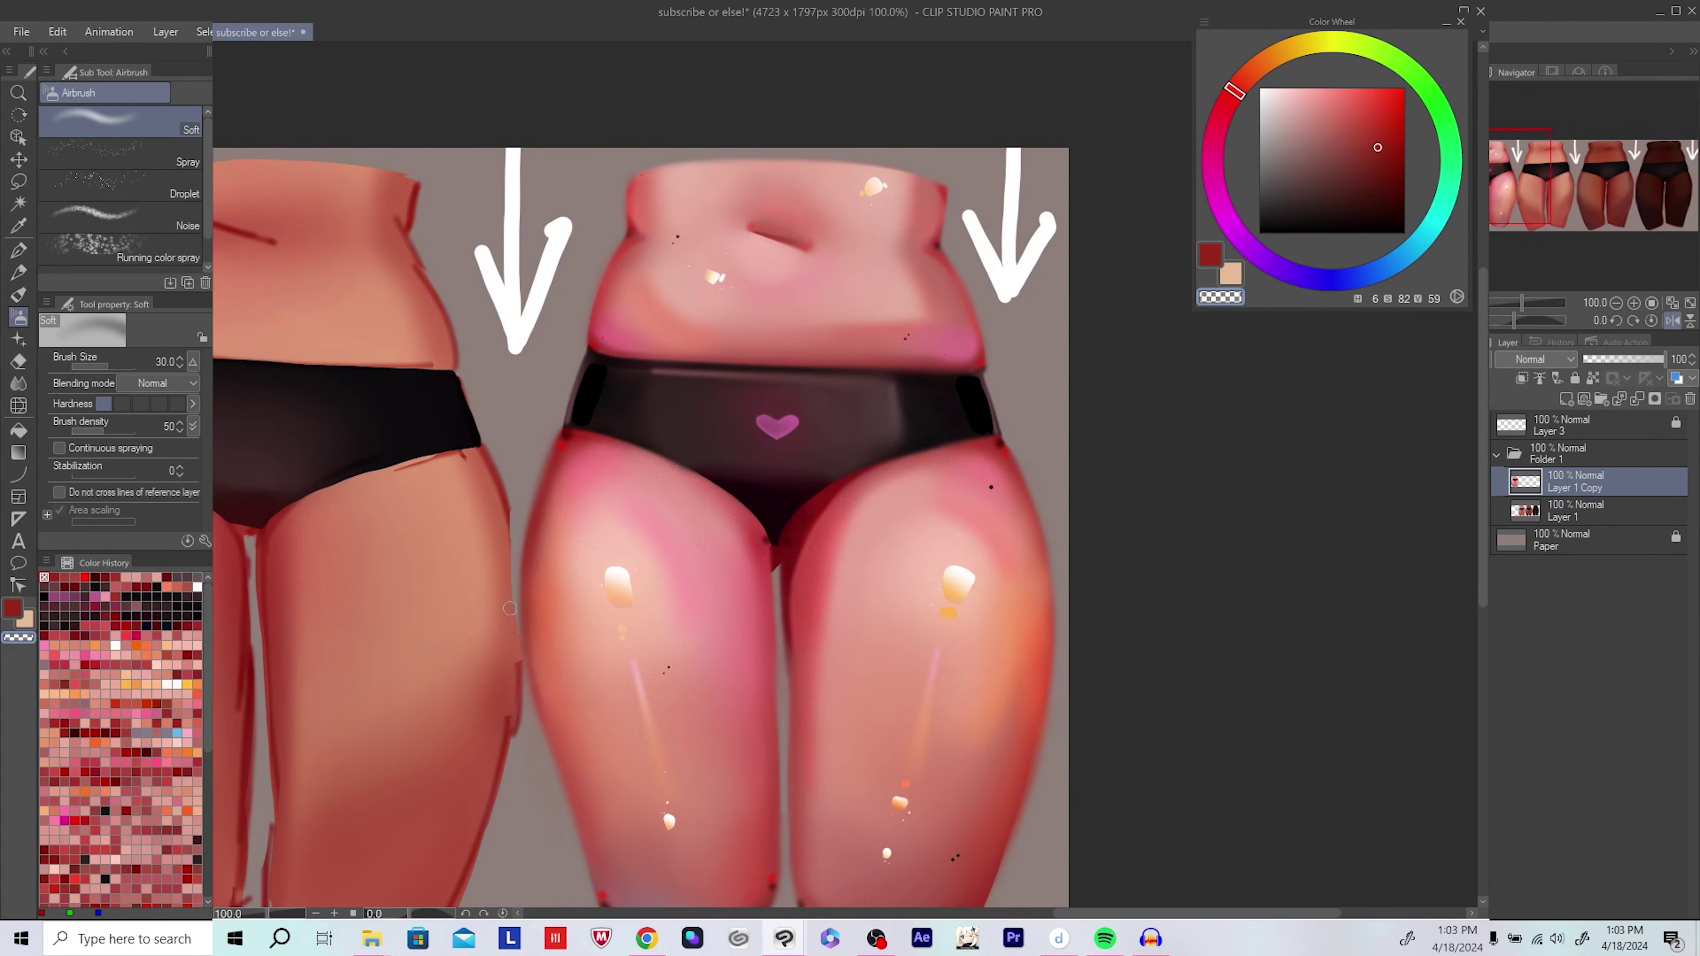
pyautogui.scroll(-2, 510, 604)
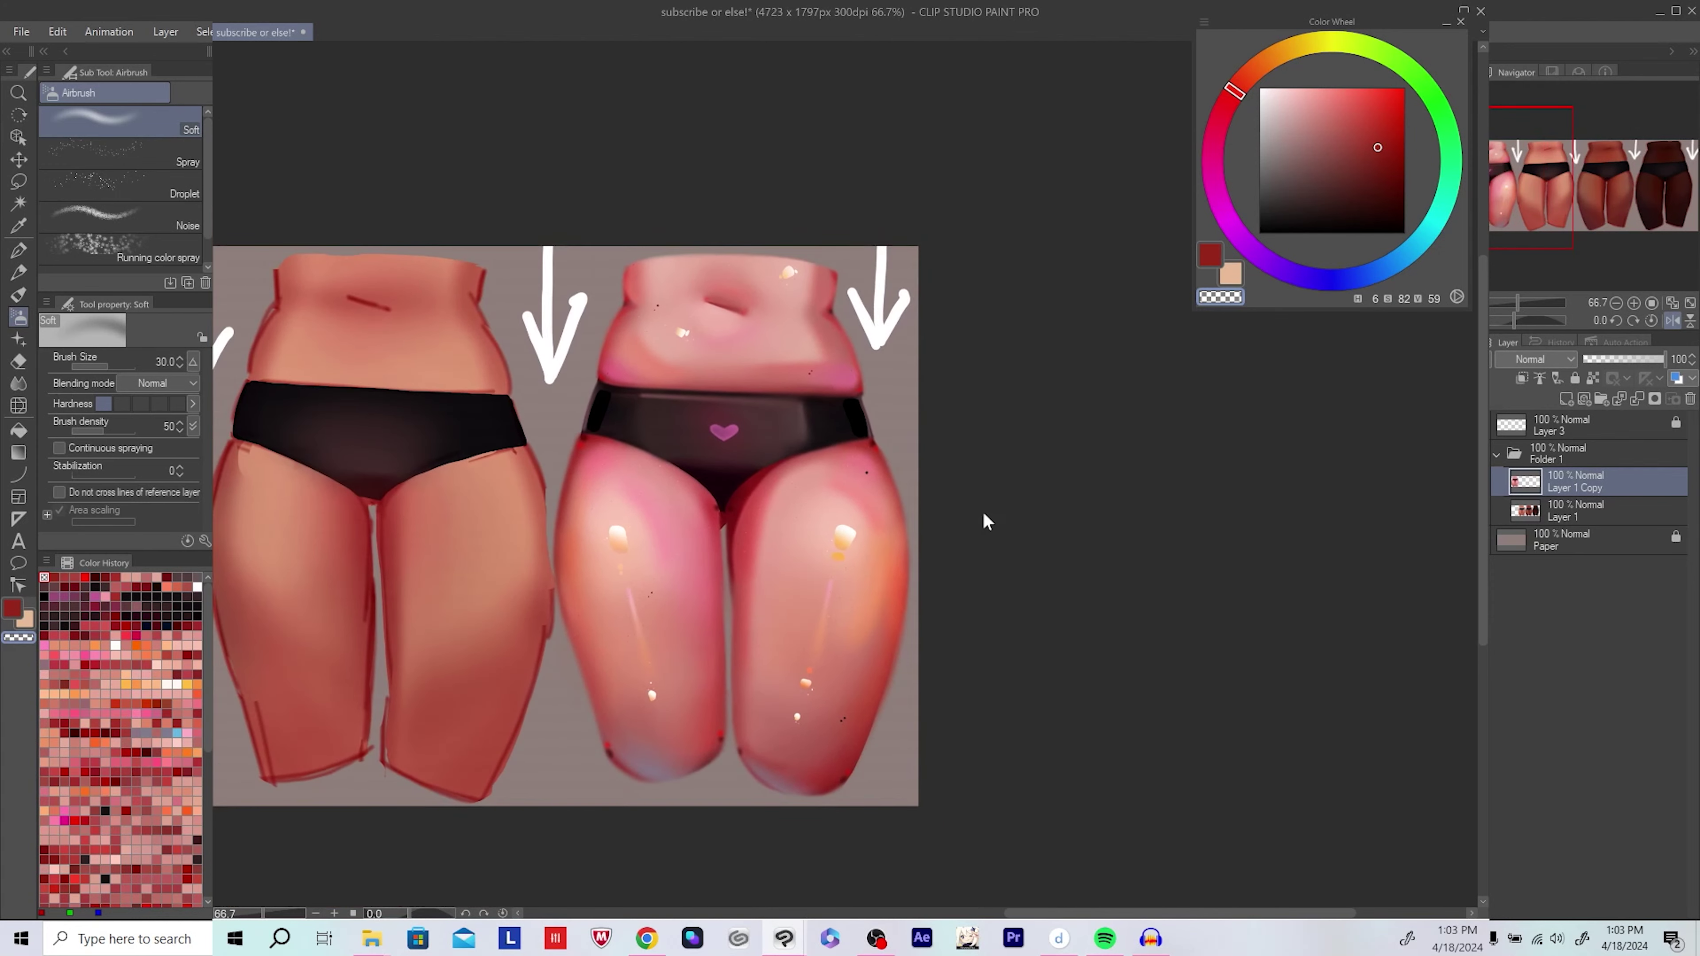
pyautogui.hotkey('ctrl', 's')
# Step: Airbrush red sampled from the thigh along the lightest figure's edges on a new clipped layer, merge it down, and save
pyautogui.click(1672, 320)
pyautogui.hotkey('ctrl', 'shift', 'n')
pyautogui.scroll(2, 589, 510)
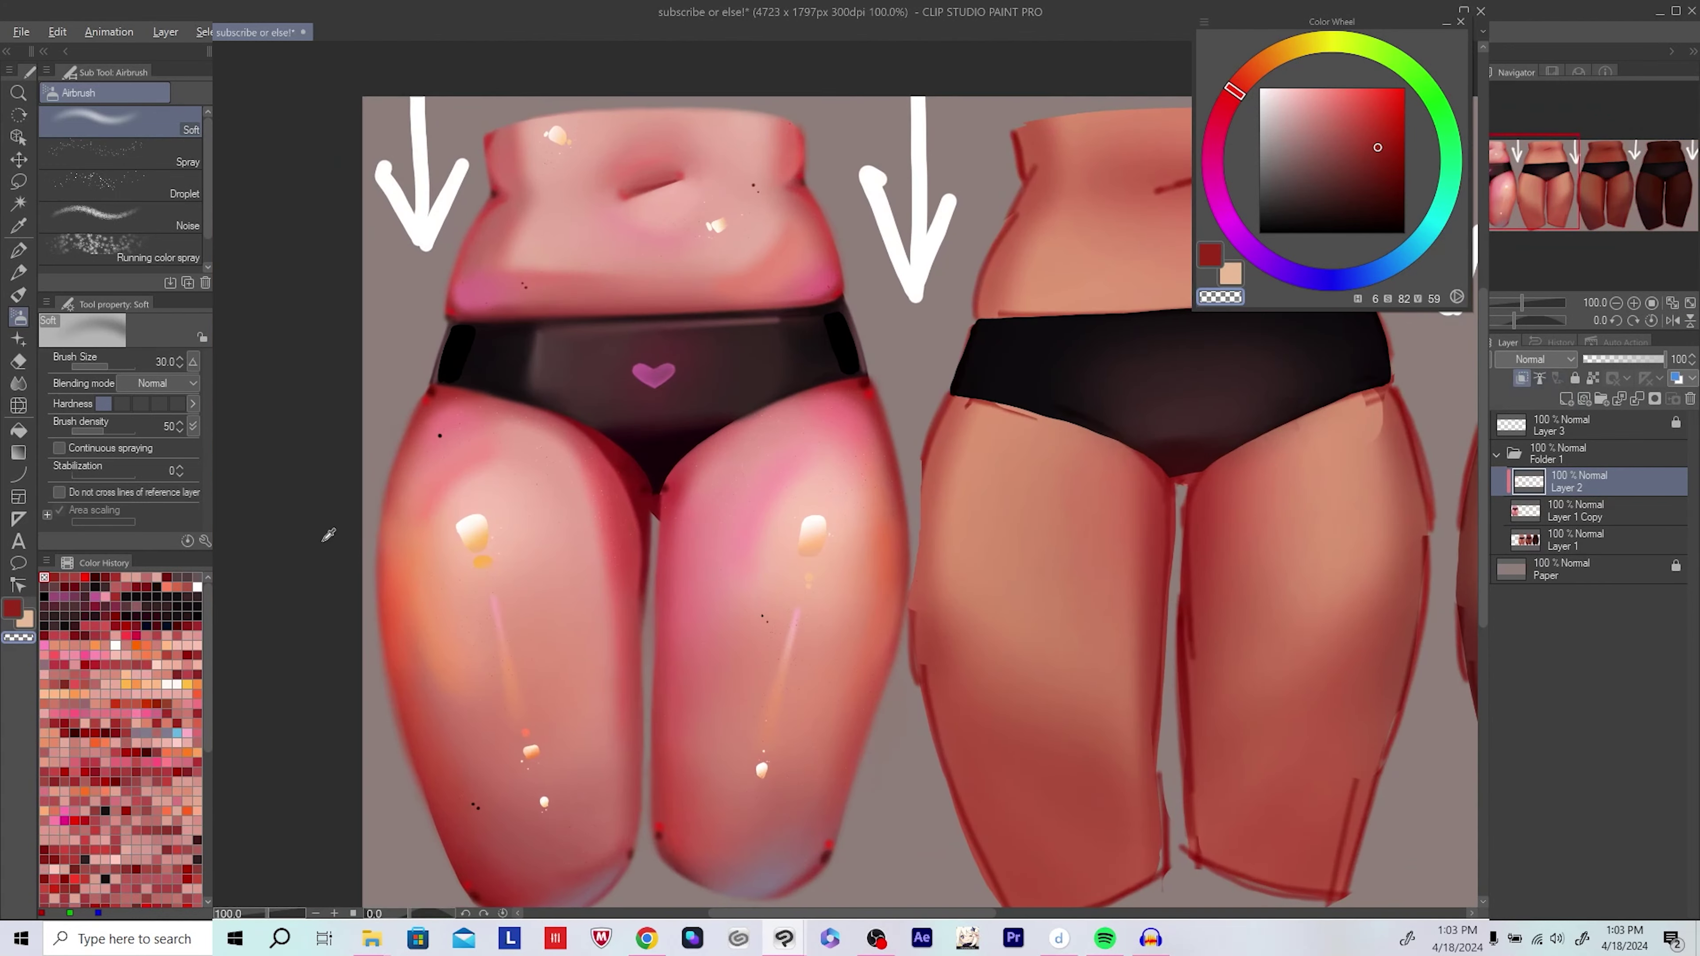
pyautogui.keyDown('alt'); pyautogui.click(399, 712); pyautogui.keyUp('alt')
pyautogui.scroll(-2, 489, 487)
pyautogui.hotkey('ctrl', 's')
pyautogui.scroll(1, 797, 596)
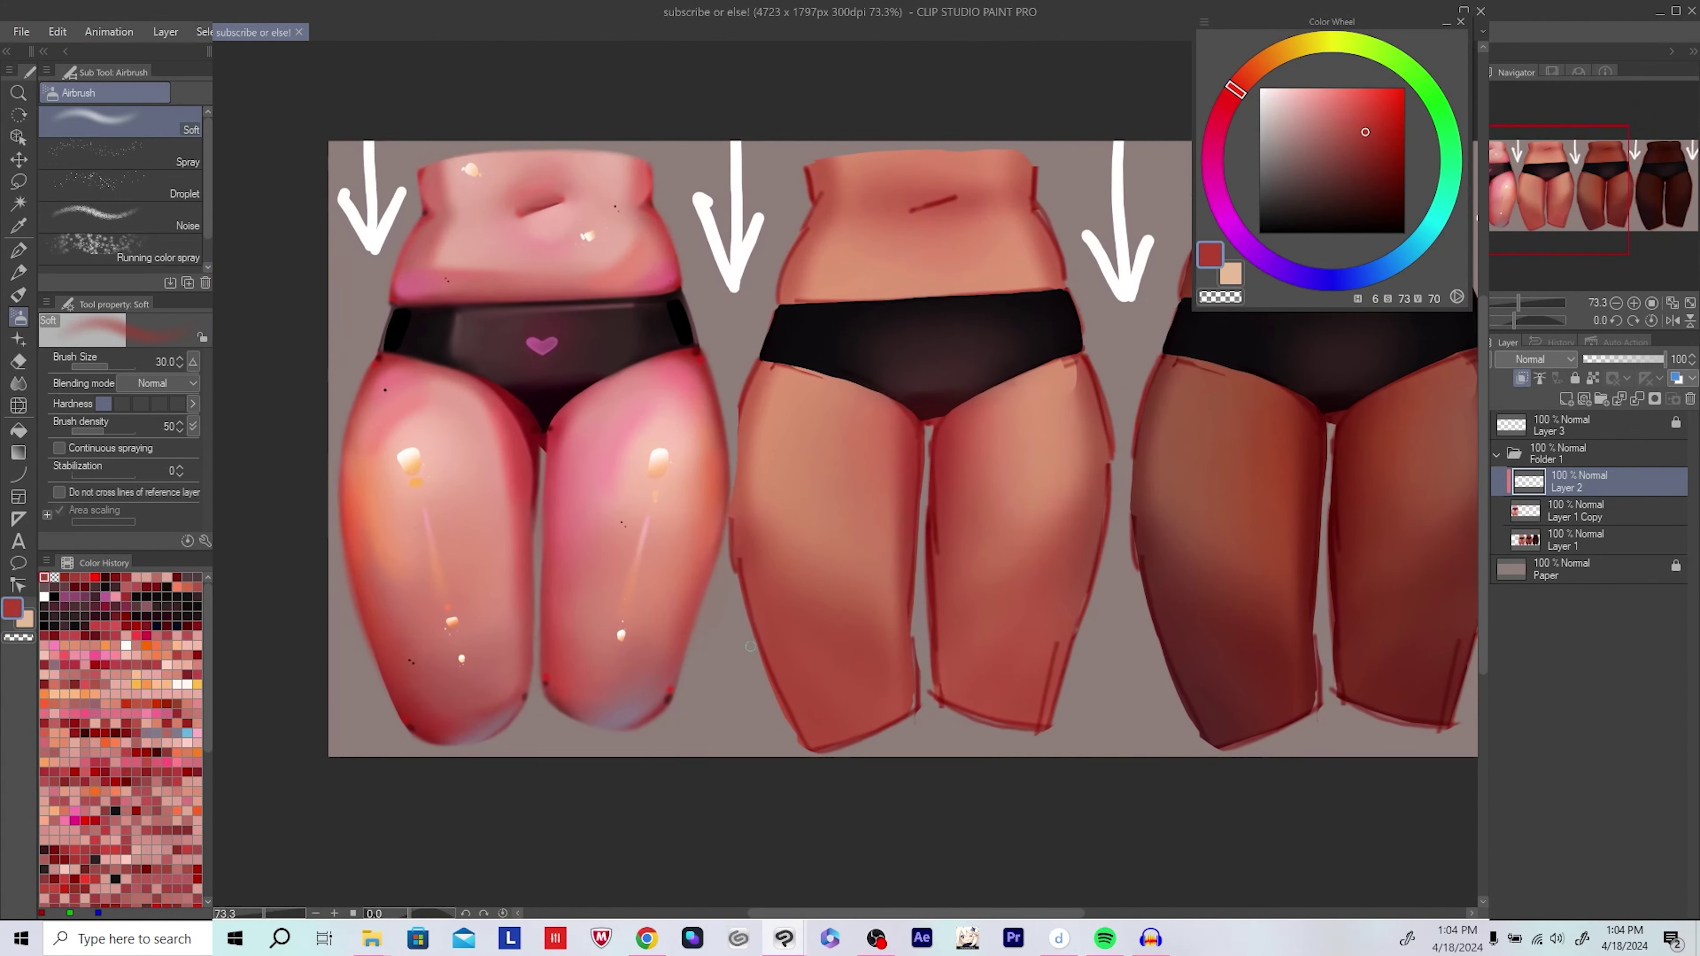
pyautogui.scroll(-3, 760, 671)
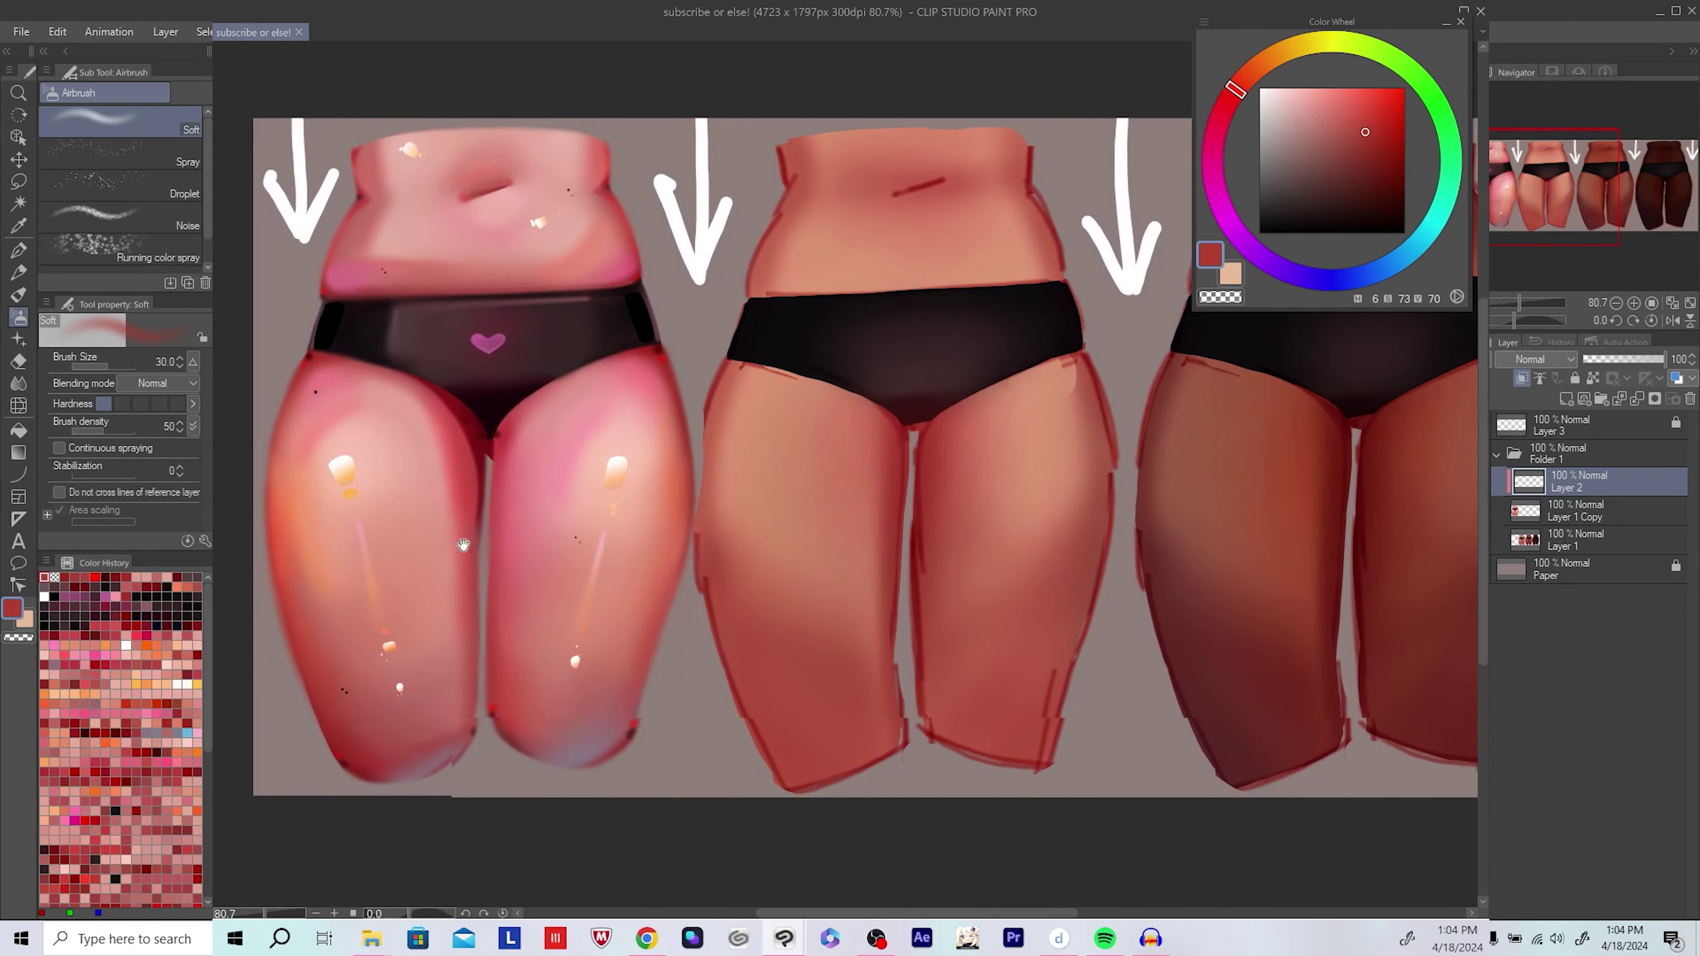
pyautogui.scroll(-3, 808, 615)
pyautogui.hotkey('ctrl', 's')
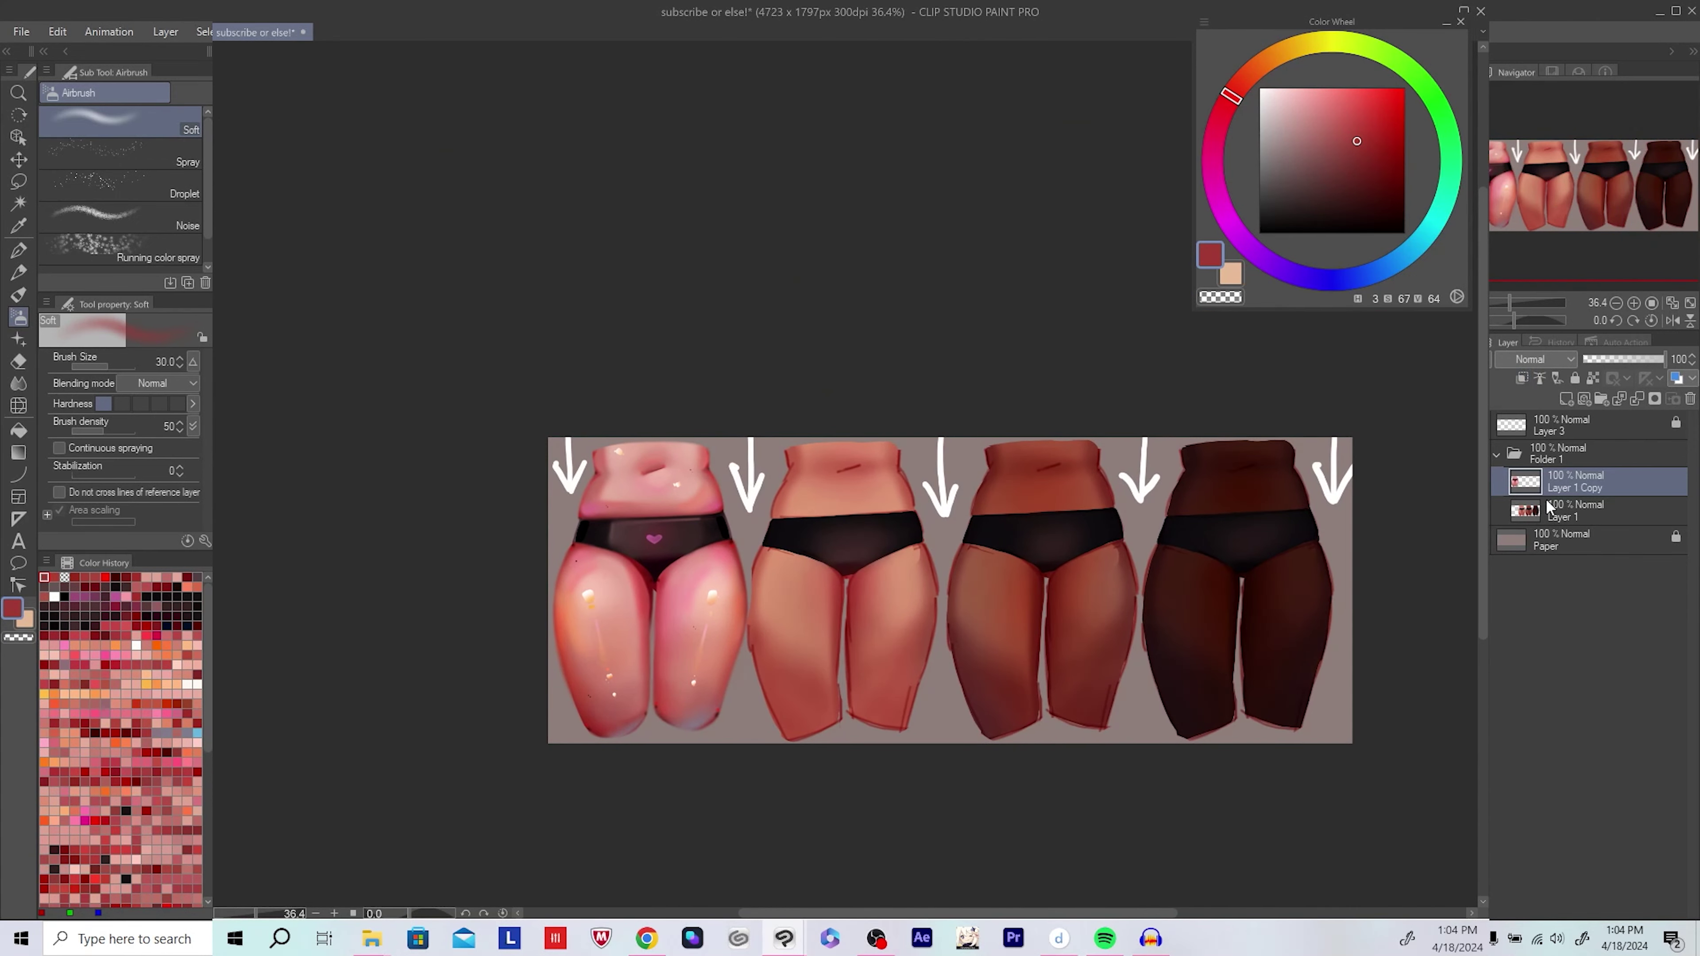
# Step: Refine the crotch of the lightest figure's underwear with the soft paint brush at size 30, using sampled near-black and dark red
pyautogui.scroll(6, 649, 572)
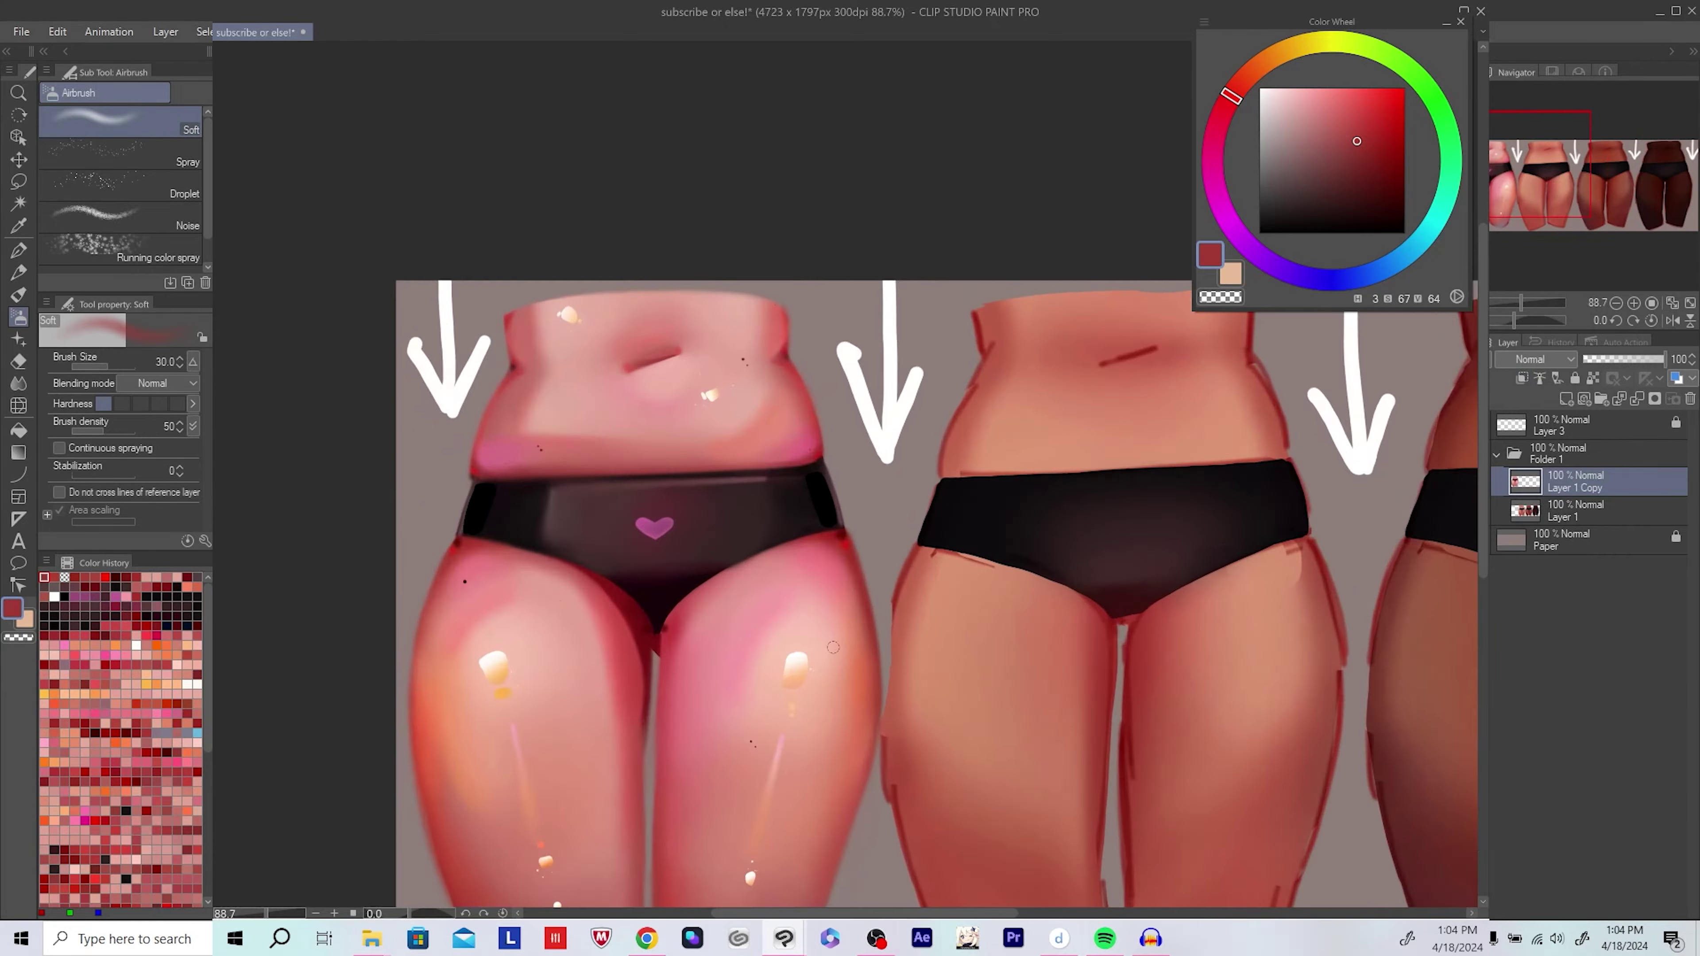
pyautogui.press('h')
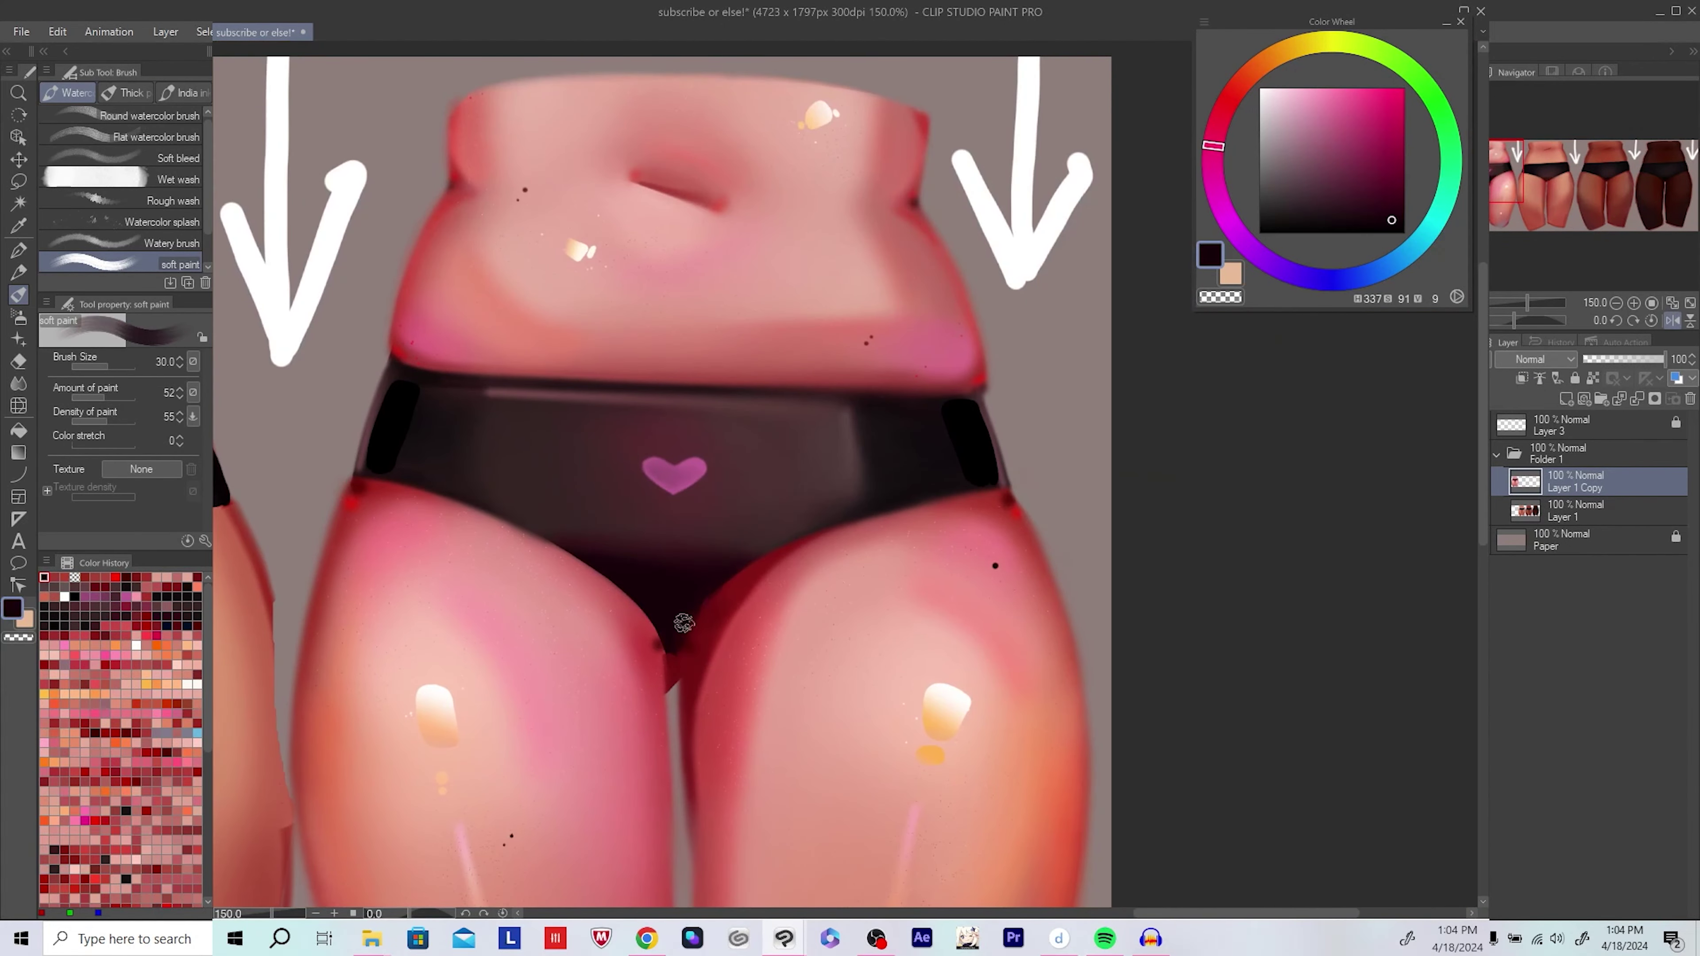
pyautogui.keyDown('alt'); pyautogui.click(674, 641); pyautogui.keyUp('alt')
pyautogui.keyDown('alt'); pyautogui.click(671, 645); pyautogui.keyUp('alt')
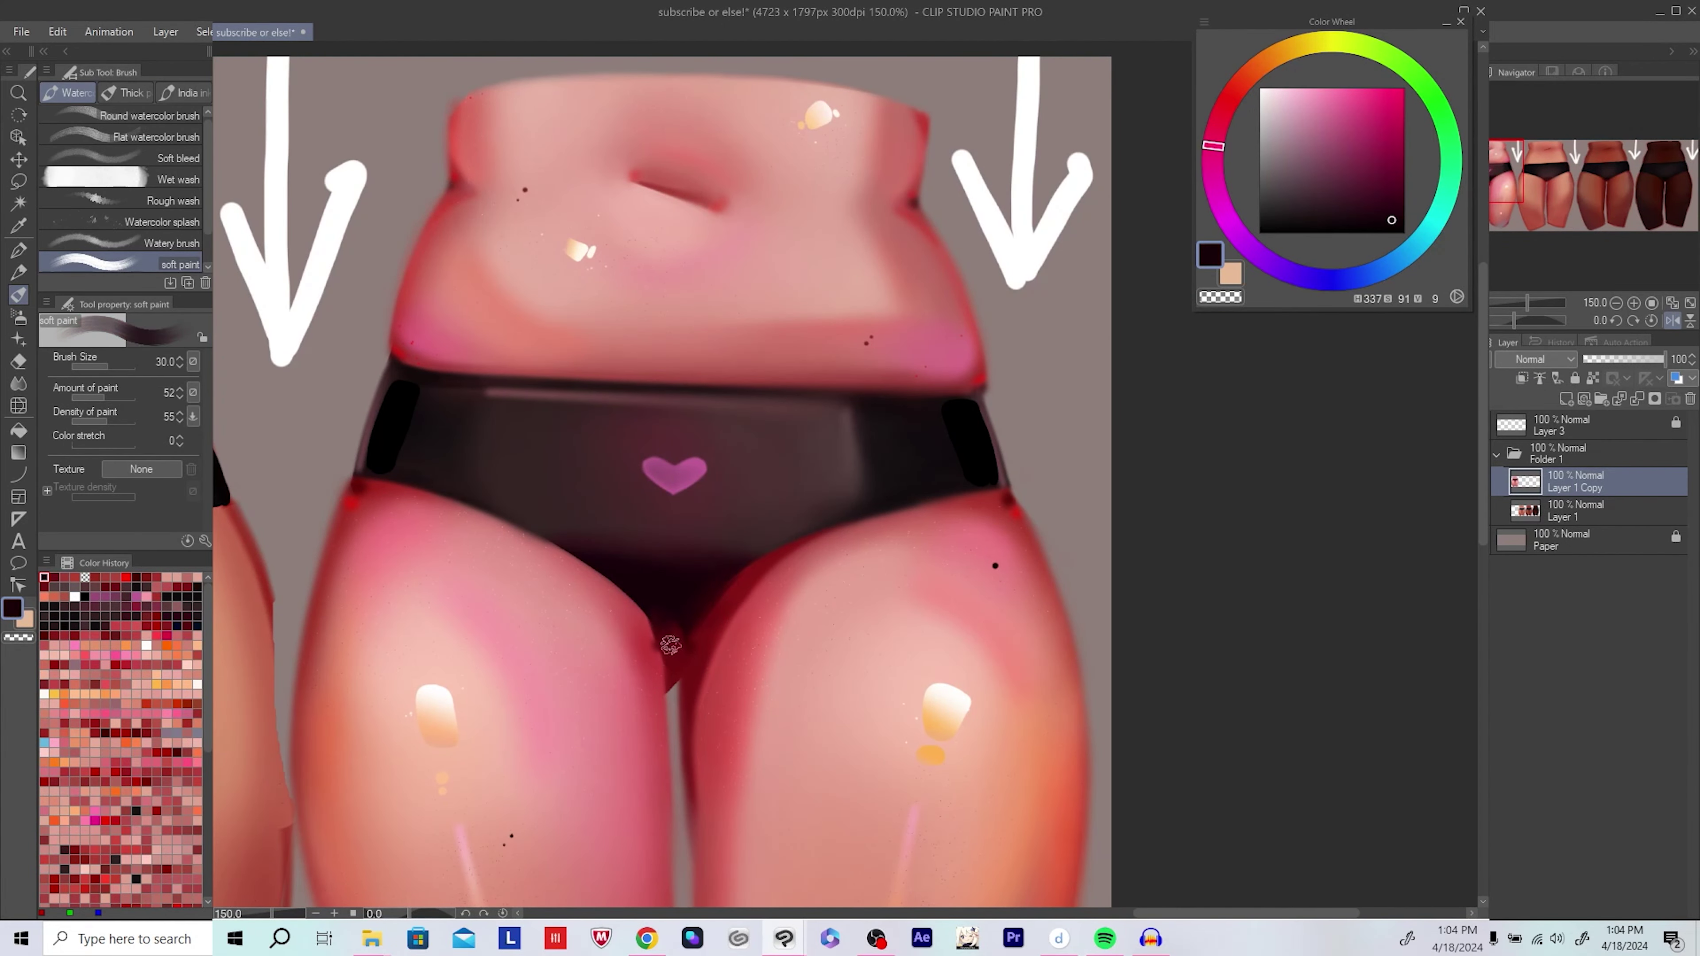
pyautogui.keyDown('alt'); pyautogui.click(679, 618); pyautogui.keyUp('alt')
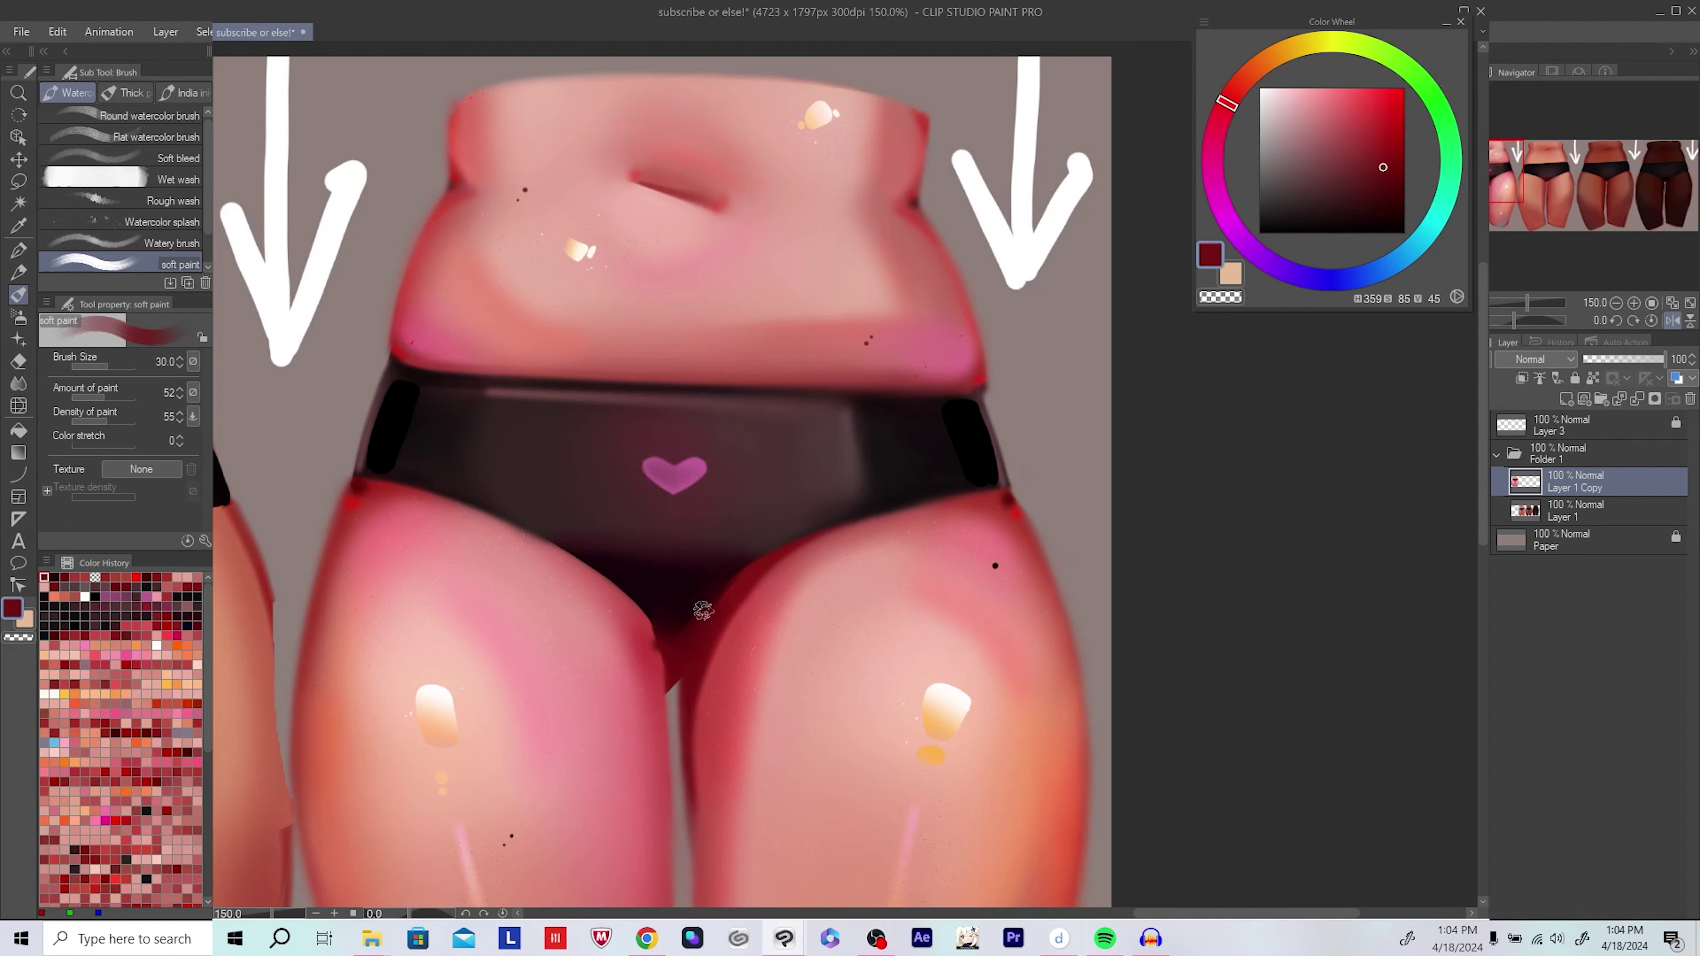
pyautogui.keyDown('alt'); pyautogui.click(689, 606); pyautogui.keyUp('alt')
# Step: Blend sampled dark red and near-black around the crotch with the Soft airbrush, increasing its size to 50
pyautogui.press('b')
pyautogui.keyDown('alt'); pyautogui.click(709, 589); pyautogui.keyUp('alt')
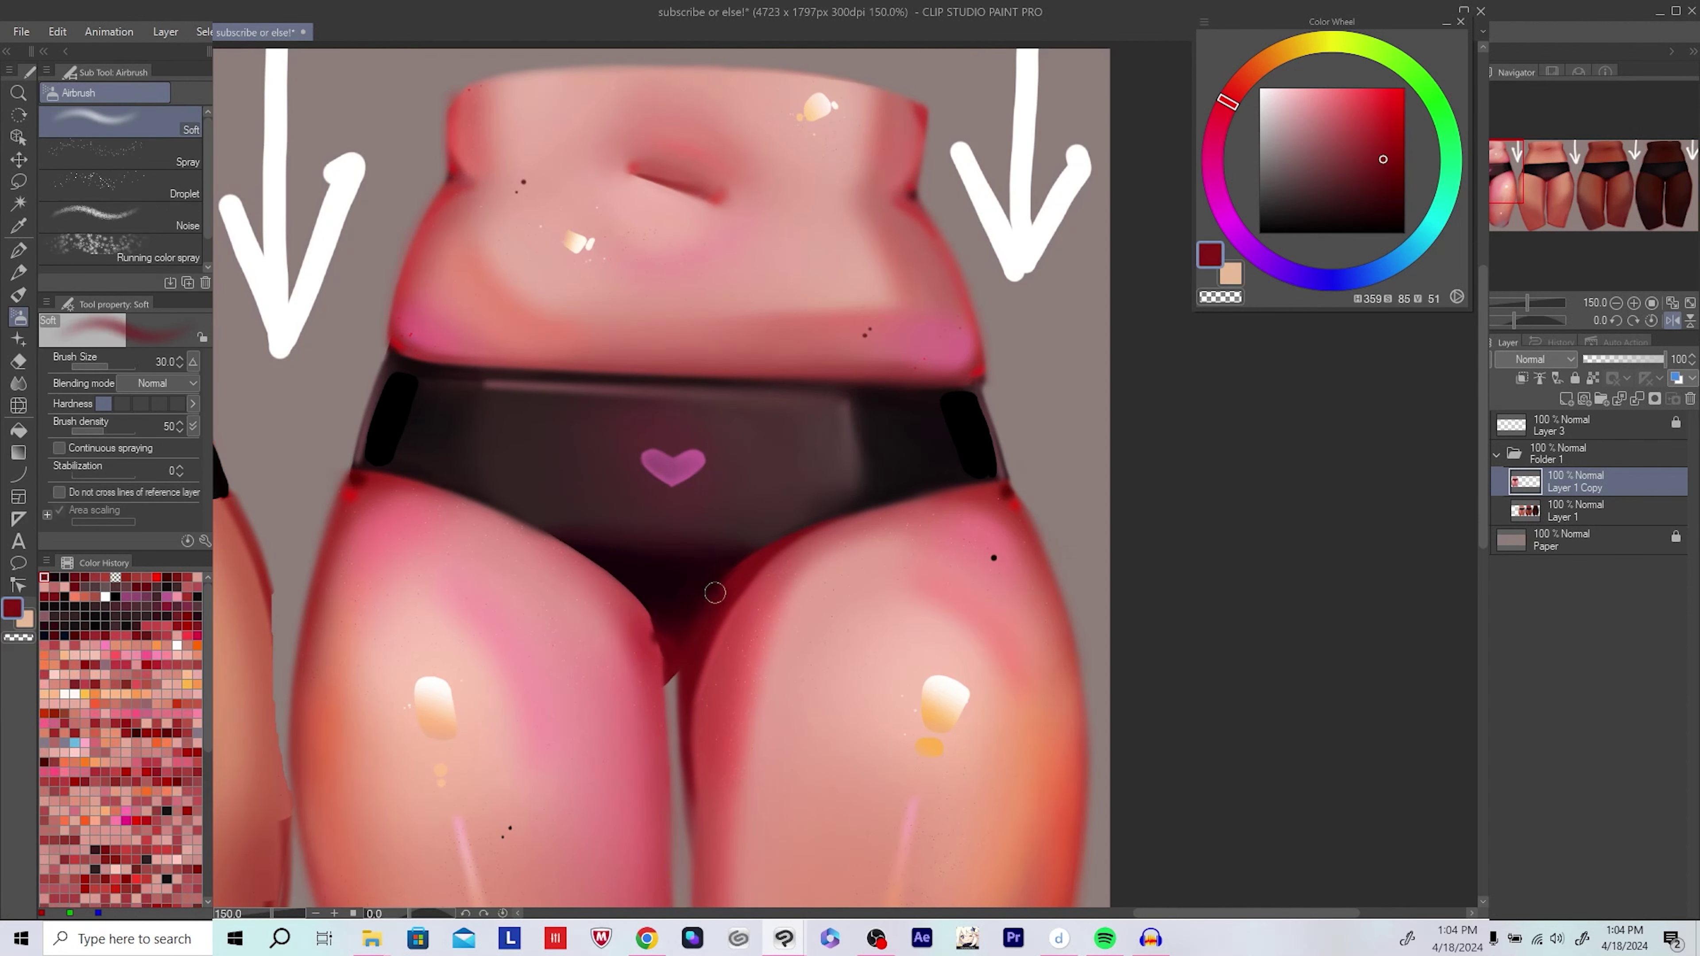
pyautogui.keyDown('alt'); pyautogui.click(709, 569); pyautogui.keyUp('alt')
pyautogui.keyDown('alt'); pyautogui.click(732, 577); pyautogui.keyUp('alt')
pyautogui.press(']')
pyautogui.press('h')
pyautogui.keyDown('alt'); pyautogui.click(736, 600); pyautogui.keyUp('alt')
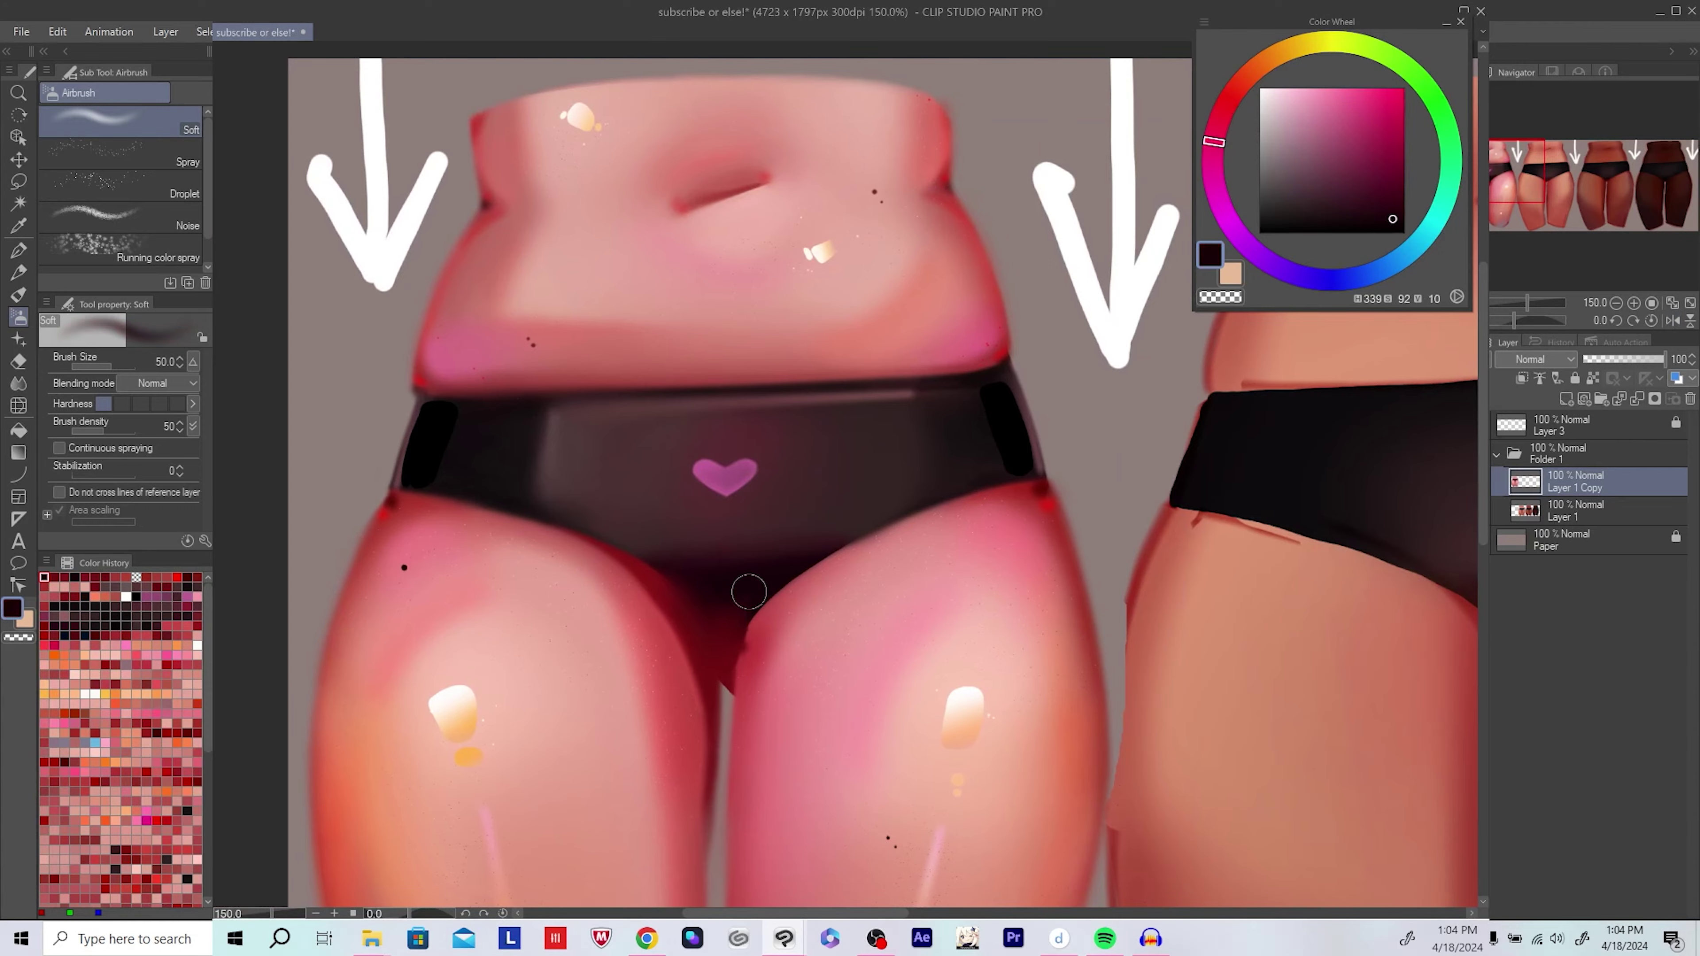
pyautogui.moveTo(748, 589); pyautogui.dragTo(681, 541)
# Step: Airbrush sampled red along the inner thigh beside the crotch on a new clipped layer at size 17
pyautogui.click(1560, 396)
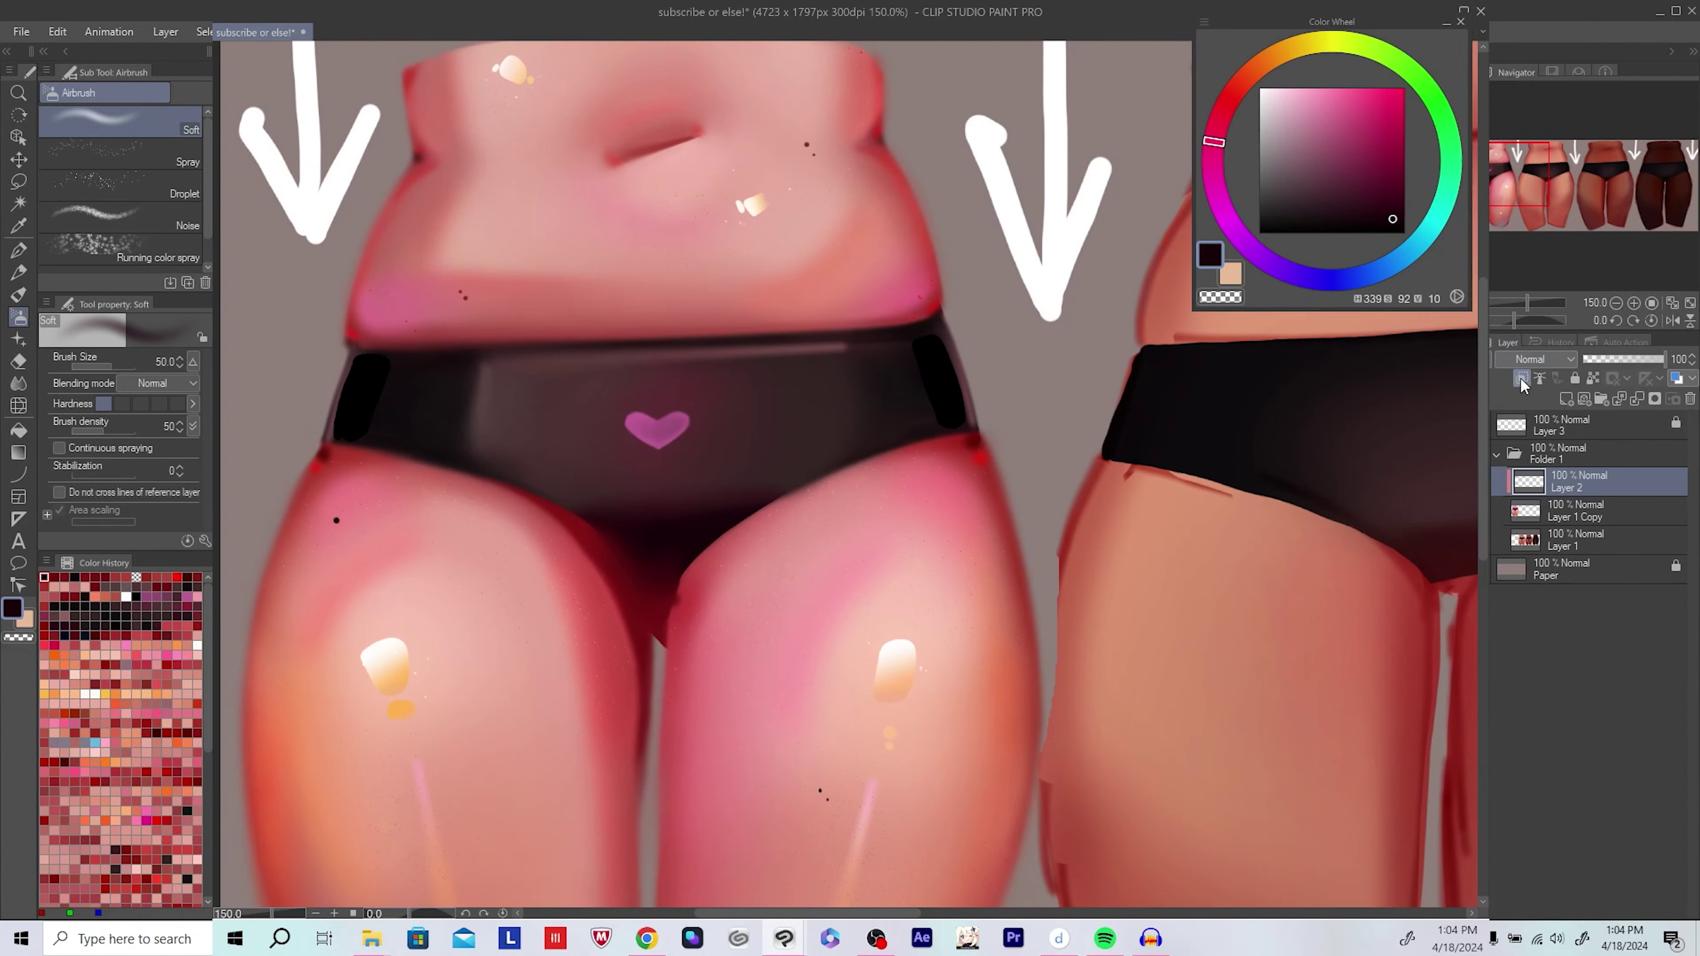
pyautogui.keyDown('alt'); pyautogui.click(682, 607); pyautogui.keyUp('alt')
pyautogui.moveTo(686, 583); pyautogui.dragTo(664, 558)
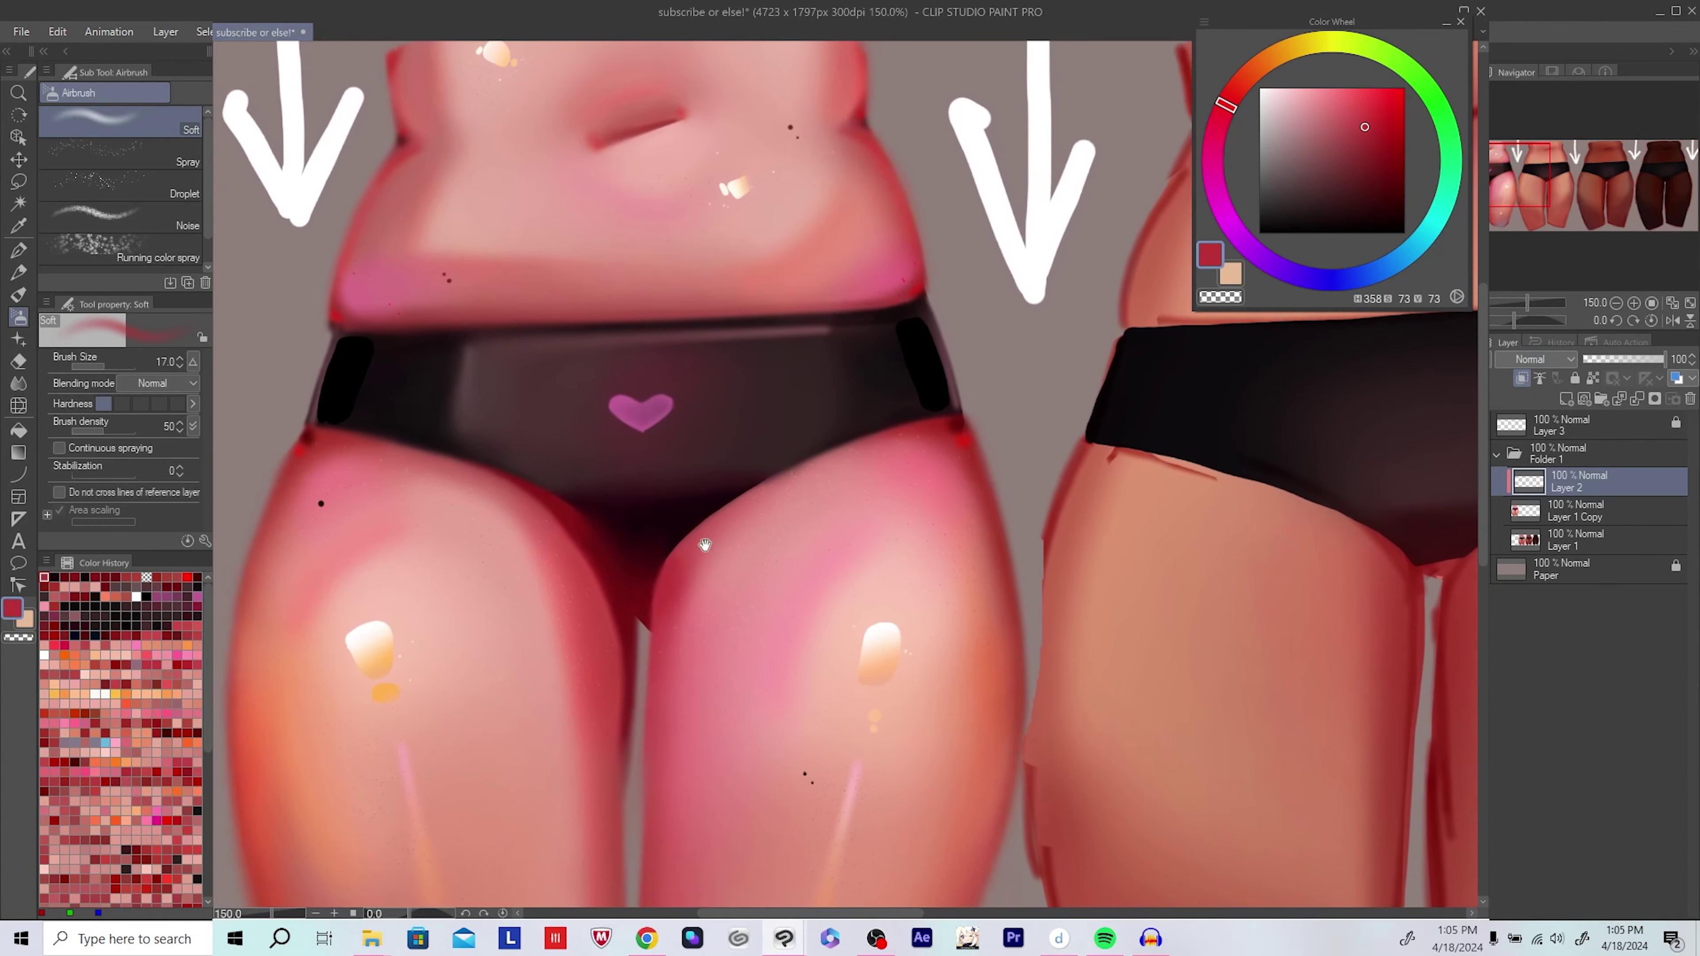
pyautogui.keyDown('alt'); pyautogui.click(675, 527); pyautogui.keyUp('alt')
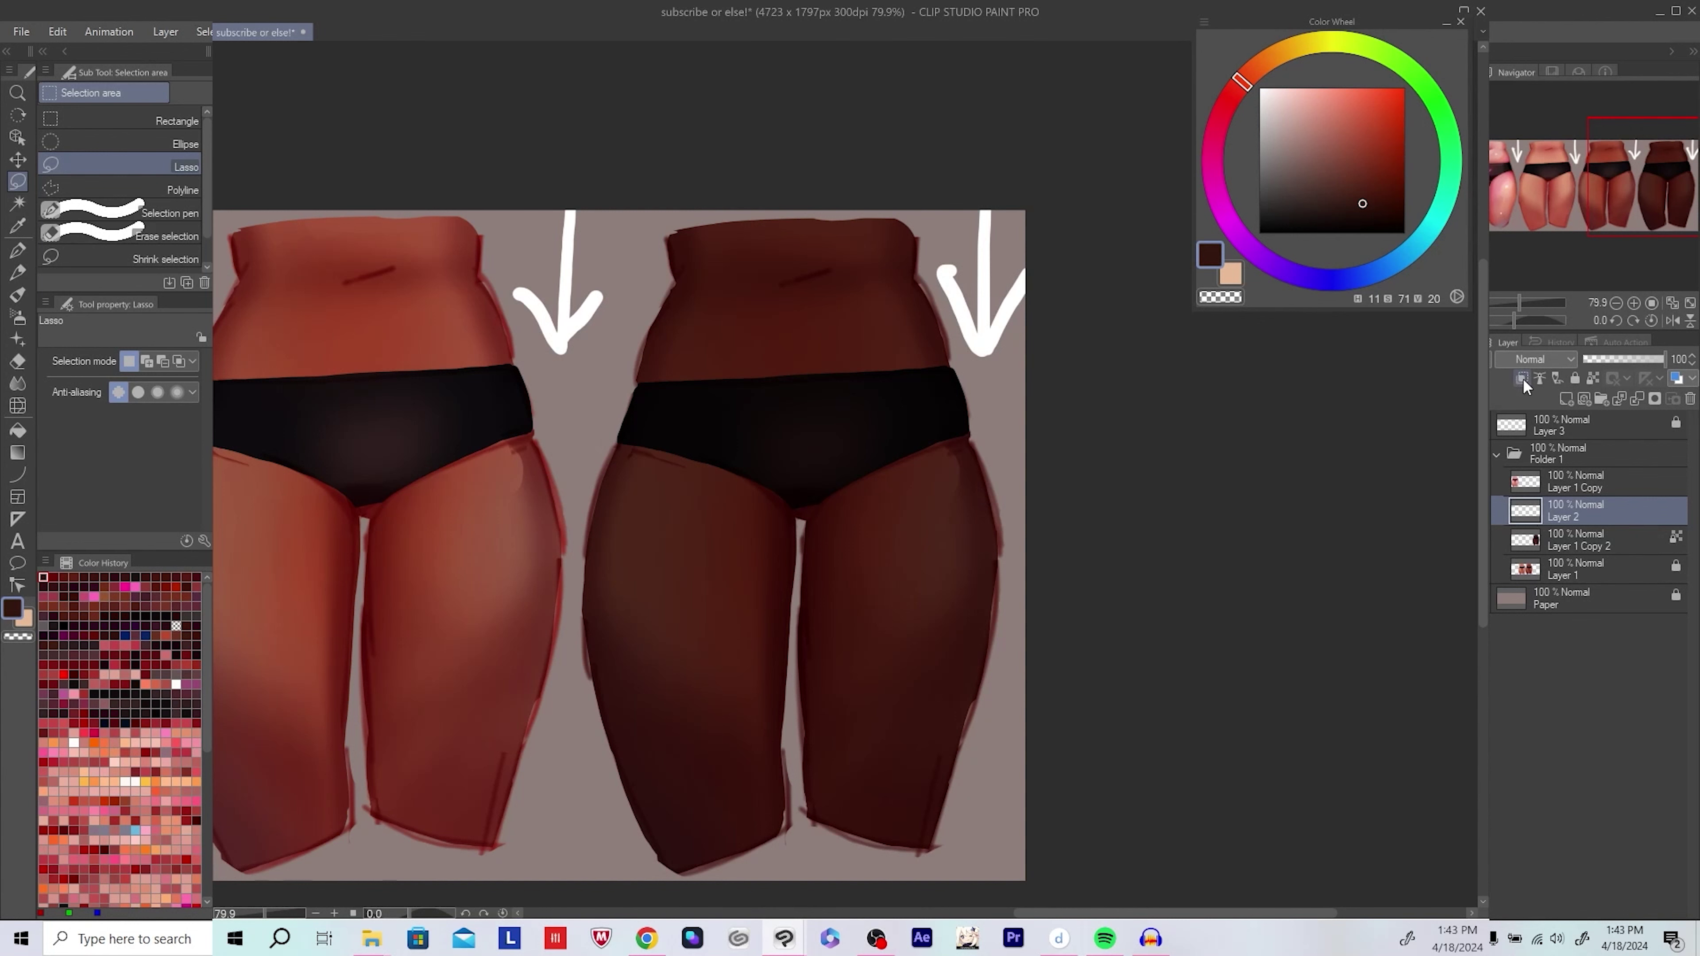
# Step: Set the new clipped layer to Screen and block in brown highlights on the darkest figure's belly, underwear and thighs with the G-pen at size 200
pyautogui.click(1544, 362)
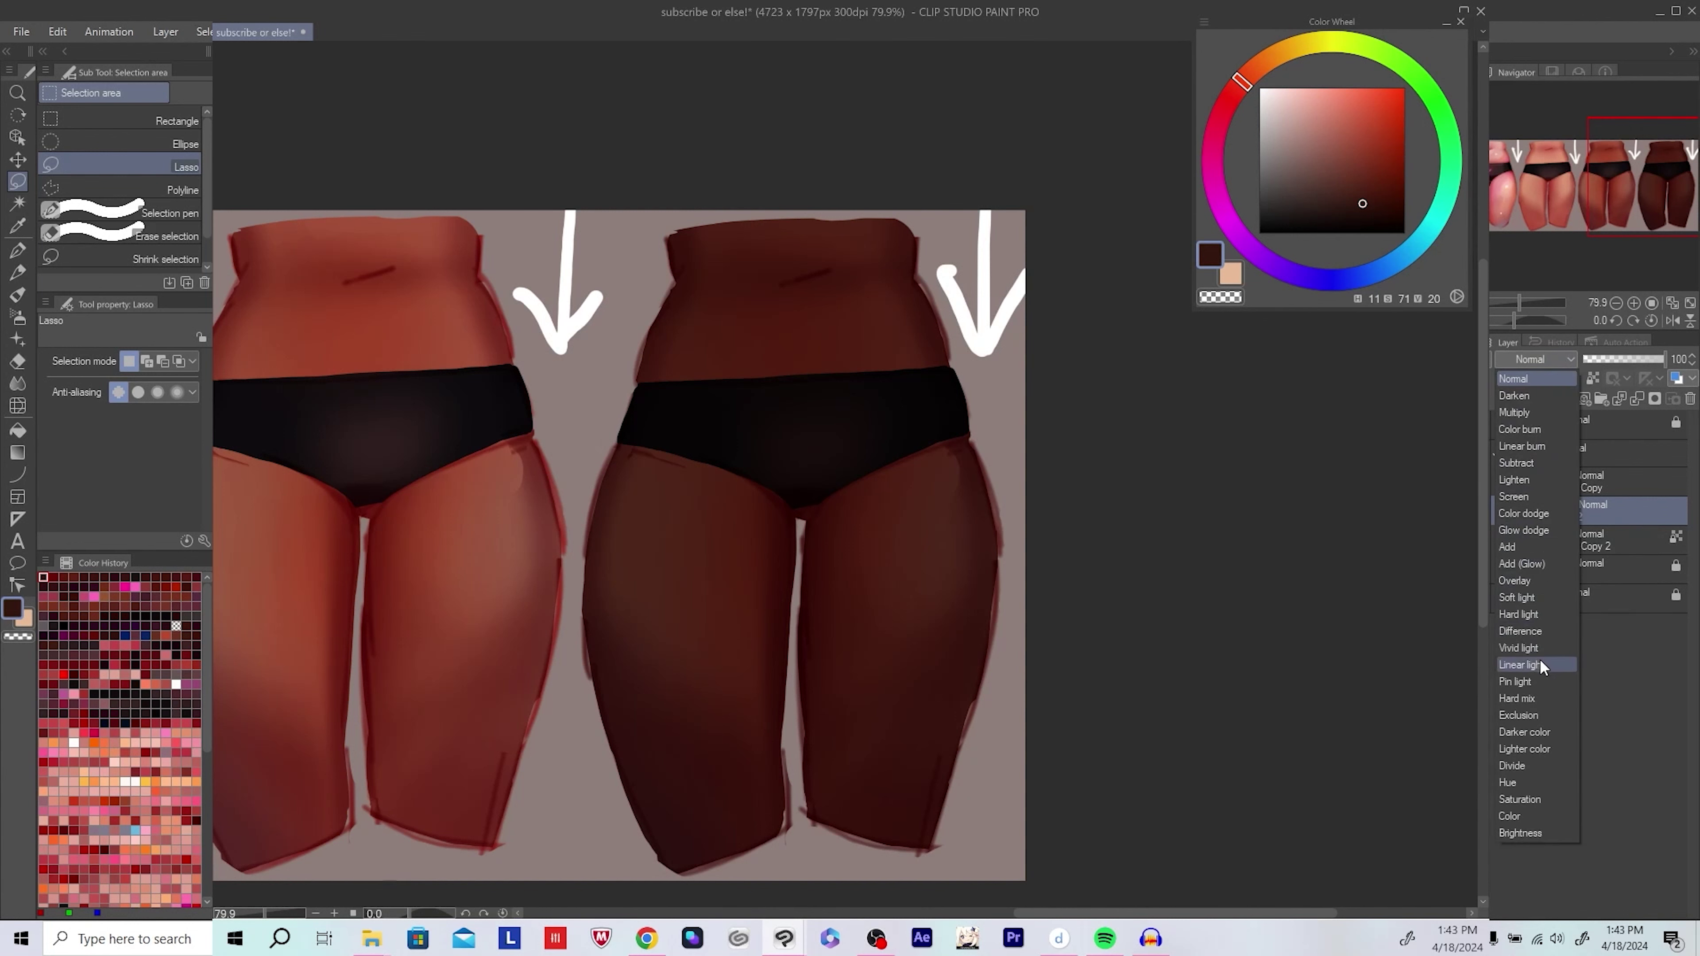
pyautogui.click(1514, 496)
pyautogui.press('p')
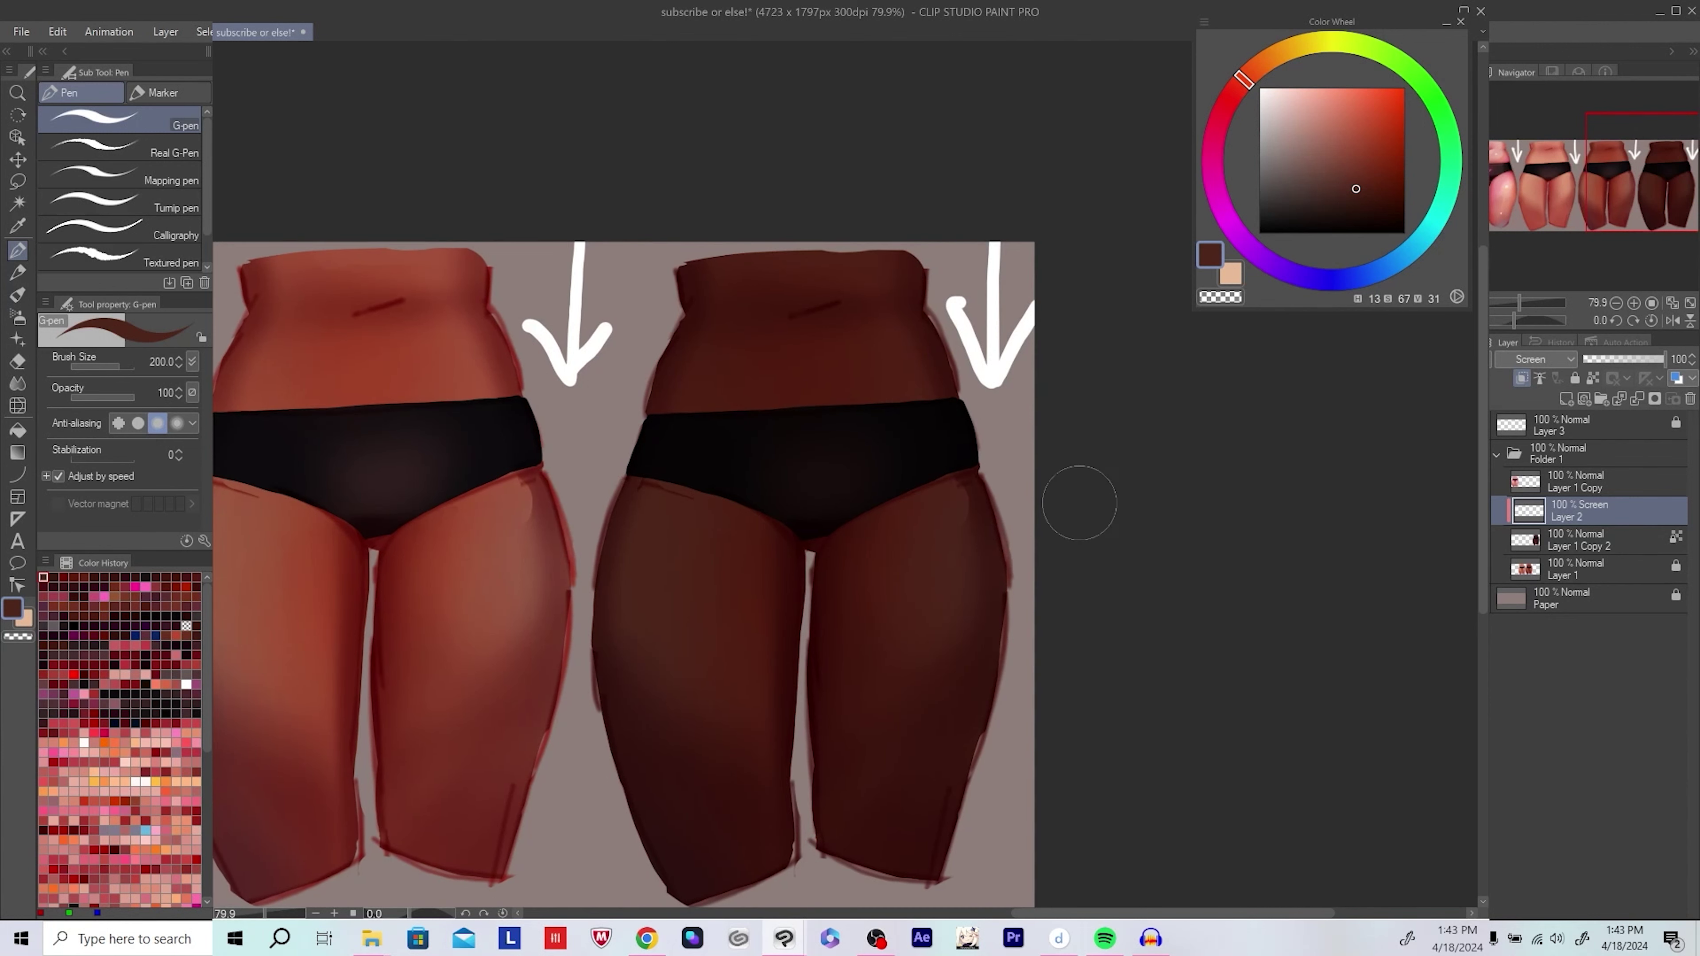
pyautogui.moveTo(722, 427)
pyautogui.mouseDown()
pyautogui.moveTo(880, 391)
pyautogui.moveTo(777, 421)
pyautogui.moveTo(749, 389)
pyautogui.moveTo(870, 379)
pyautogui.mouseUp()
pyautogui.moveTo(790, 529)
pyautogui.mouseDown()
pyautogui.moveTo(723, 629)
pyautogui.moveTo(668, 545)
pyautogui.moveTo(710, 563)
pyautogui.moveTo(683, 536)
pyautogui.mouseUp()
pyautogui.moveTo(964, 483)
pyautogui.mouseDown()
pyautogui.moveTo(943, 546)
pyautogui.moveTo(893, 611)
pyautogui.moveTo(870, 509)
pyautogui.mouseUp()
pyautogui.moveTo(716, 471)
pyautogui.mouseDown()
pyautogui.moveTo(865, 467)
pyautogui.moveTo(776, 418)
pyautogui.moveTo(670, 469)
pyautogui.moveTo(690, 482)
pyautogui.mouseUp()
# Step: Blend the lower and outer edges of the thigh highlights with the Soft airbrush at size 150
pyautogui.press('b')
pyautogui.press(']')
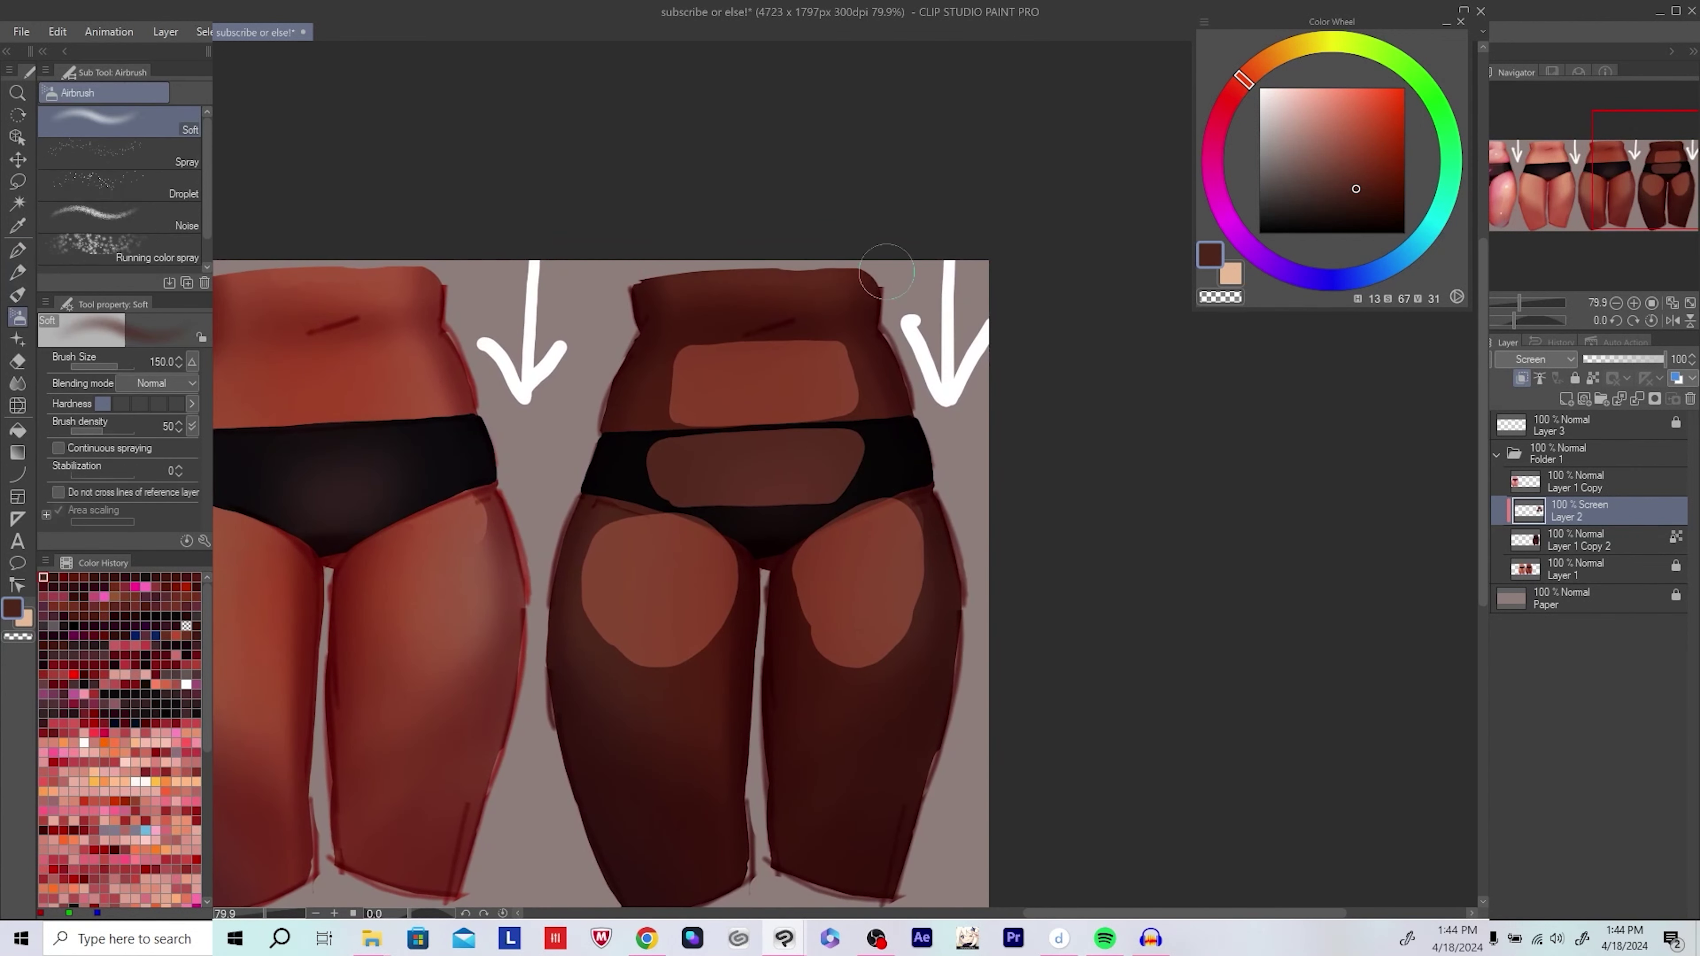
pyautogui.moveTo(806, 619)
pyautogui.mouseDown()
pyautogui.moveTo(826, 560)
pyautogui.moveTo(852, 581)
pyautogui.moveTo(858, 691)
pyautogui.moveTo(829, 700)
pyautogui.moveTo(816, 563)
pyautogui.moveTo(797, 584)
pyautogui.moveTo(869, 595)
pyautogui.moveTo(798, 567)
pyautogui.mouseUp()
pyautogui.moveTo(616, 670)
pyautogui.mouseDown()
pyautogui.moveTo(624, 618)
pyautogui.moveTo(691, 577)
pyautogui.moveTo(615, 669)
pyautogui.mouseUp()
pyautogui.moveTo(998, 533); pyautogui.dragTo(979, 532)
pyautogui.moveTo(837, 711); pyautogui.dragTo(852, 754)
# Step: Soften the edges of the belly, underwear and thigh highlights with the Soft airbrush at size 100, using transparent colour
pyautogui.press('[')
pyautogui.press('[')
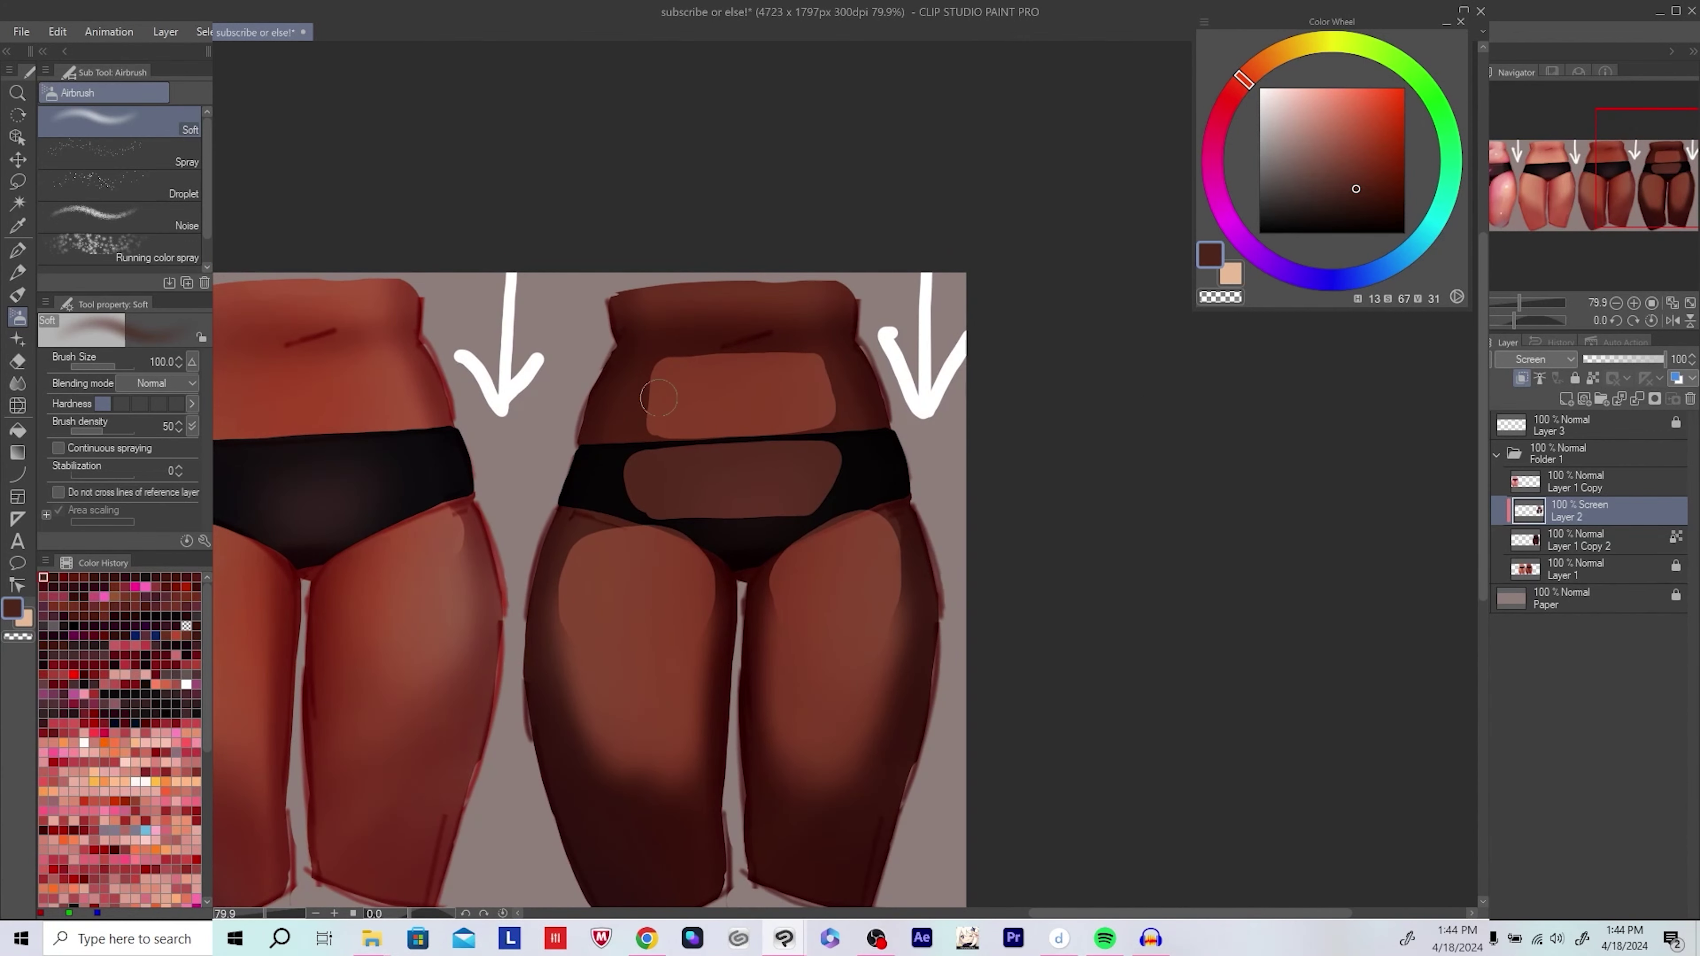
pyautogui.moveTo(663, 364)
pyautogui.mouseDown()
pyautogui.moveTo(827, 375)
pyautogui.moveTo(839, 411)
pyautogui.moveTo(643, 492)
pyautogui.moveTo(833, 453)
pyautogui.moveTo(645, 470)
pyautogui.moveTo(785, 471)
pyautogui.mouseUp()
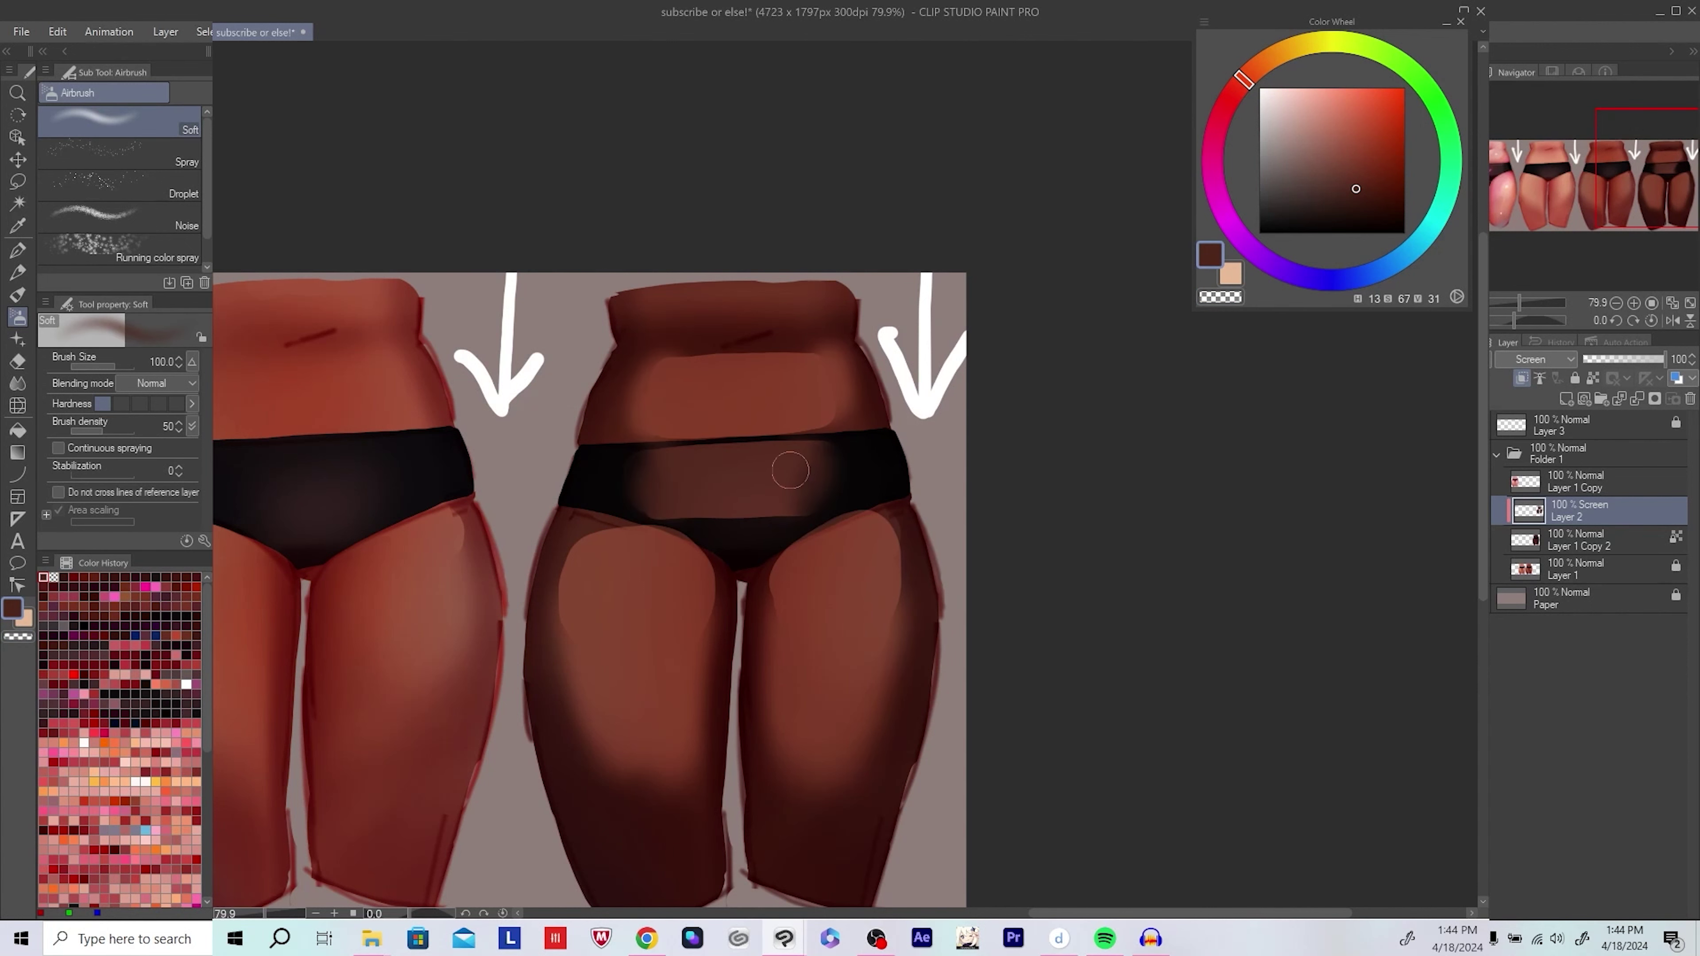
pyautogui.moveTo(1032, 429); pyautogui.dragTo(950, 410)
pyautogui.moveTo(482, 529); pyautogui.dragTo(448, 653)
pyautogui.press('h')
pyautogui.moveTo(581, 478)
pyautogui.mouseDown()
pyautogui.moveTo(581, 542)
pyautogui.moveTo(534, 623)
pyautogui.mouseUp()
pyautogui.press('h')
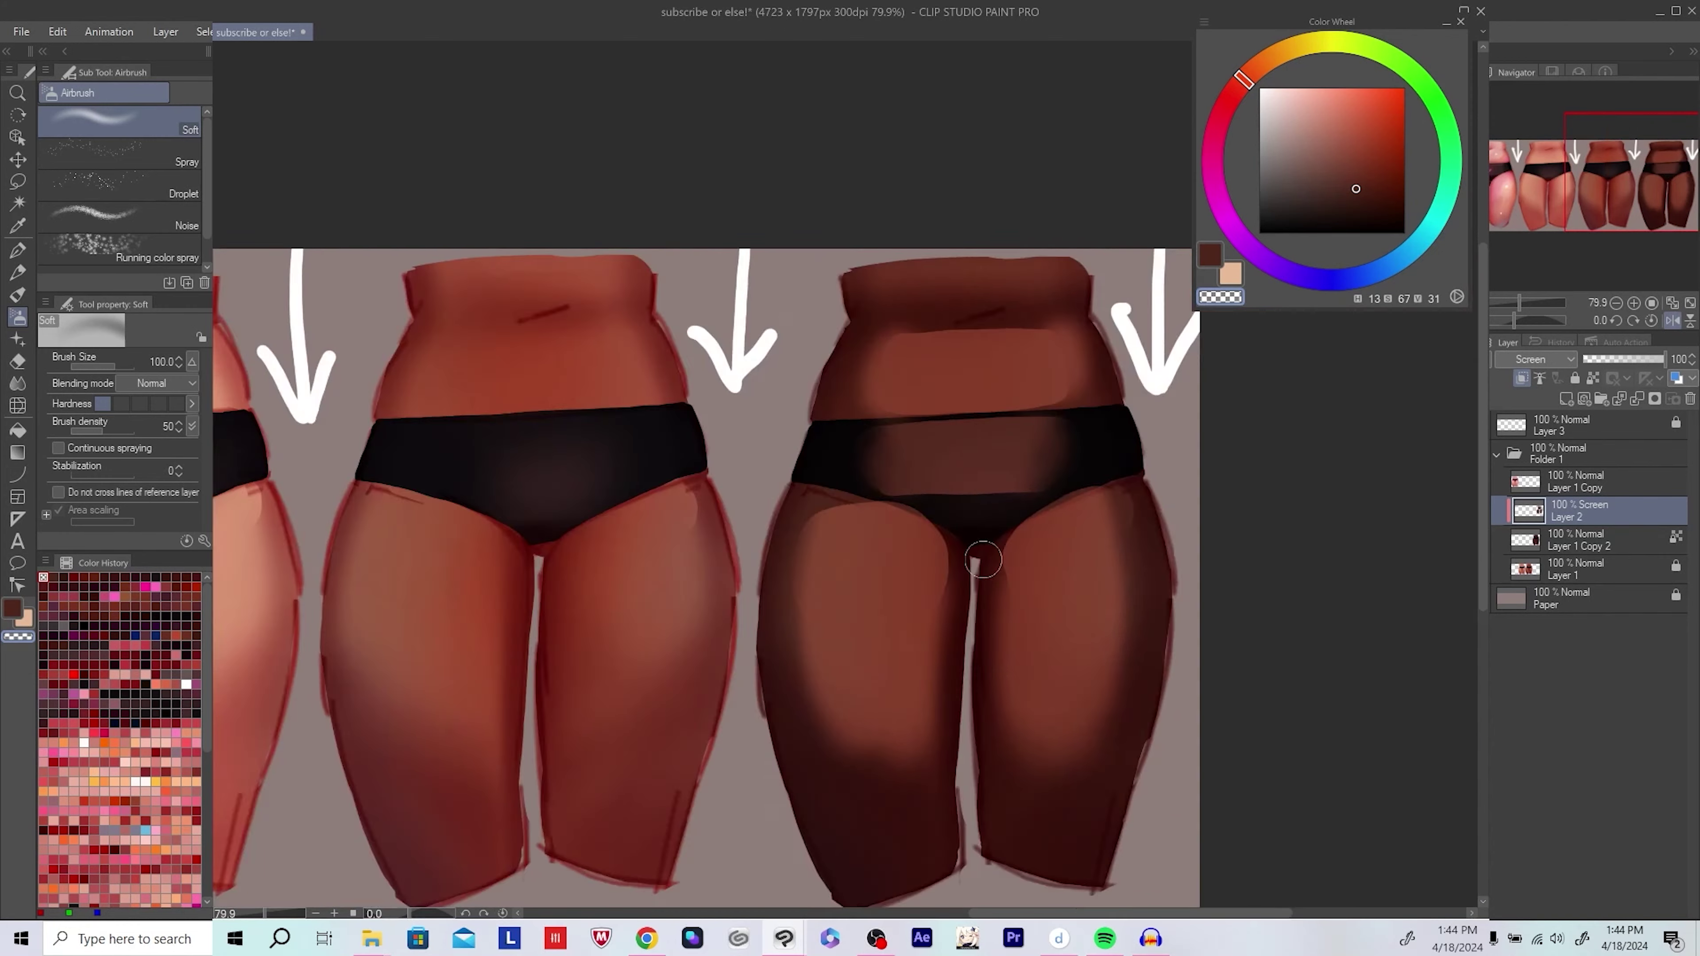
pyautogui.moveTo(518, 523); pyautogui.dragTo(518, 649)
pyautogui.moveTo(757, 345); pyautogui.dragTo(777, 431)
# Step: Try lowering the Screen highlight layer's opacity to 70%, then undo the change
pyautogui.scroll(-5, 557, 451)
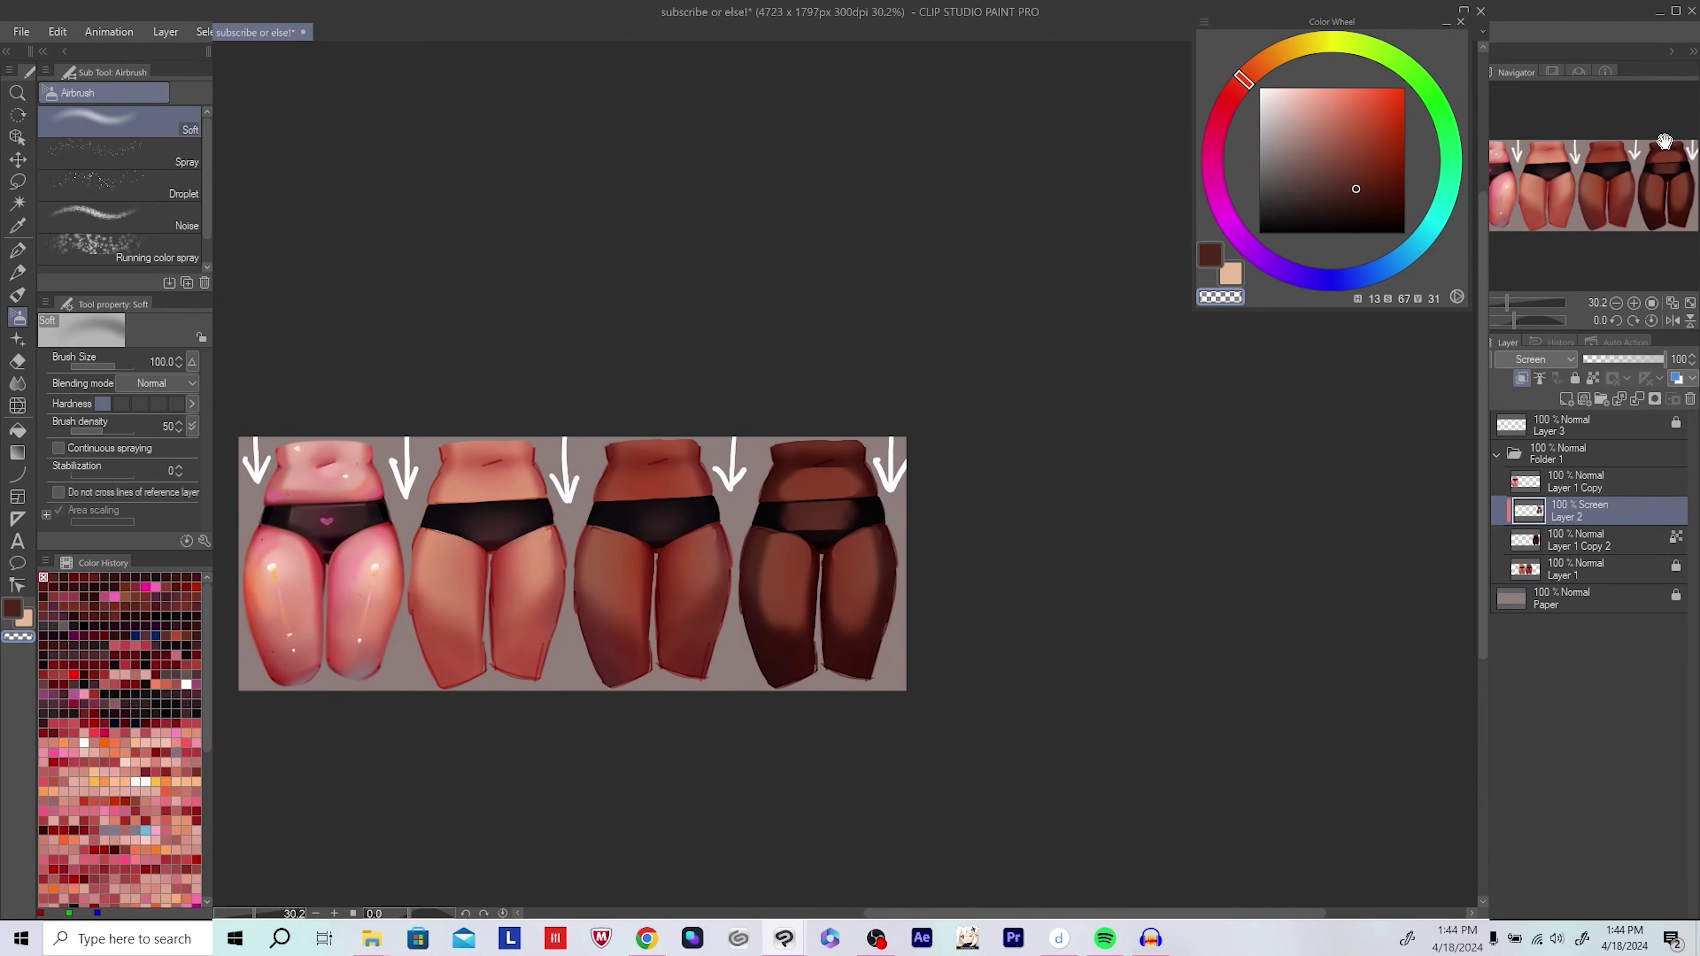
pyautogui.moveTo(1631, 360); pyautogui.dragTo(1645, 363)
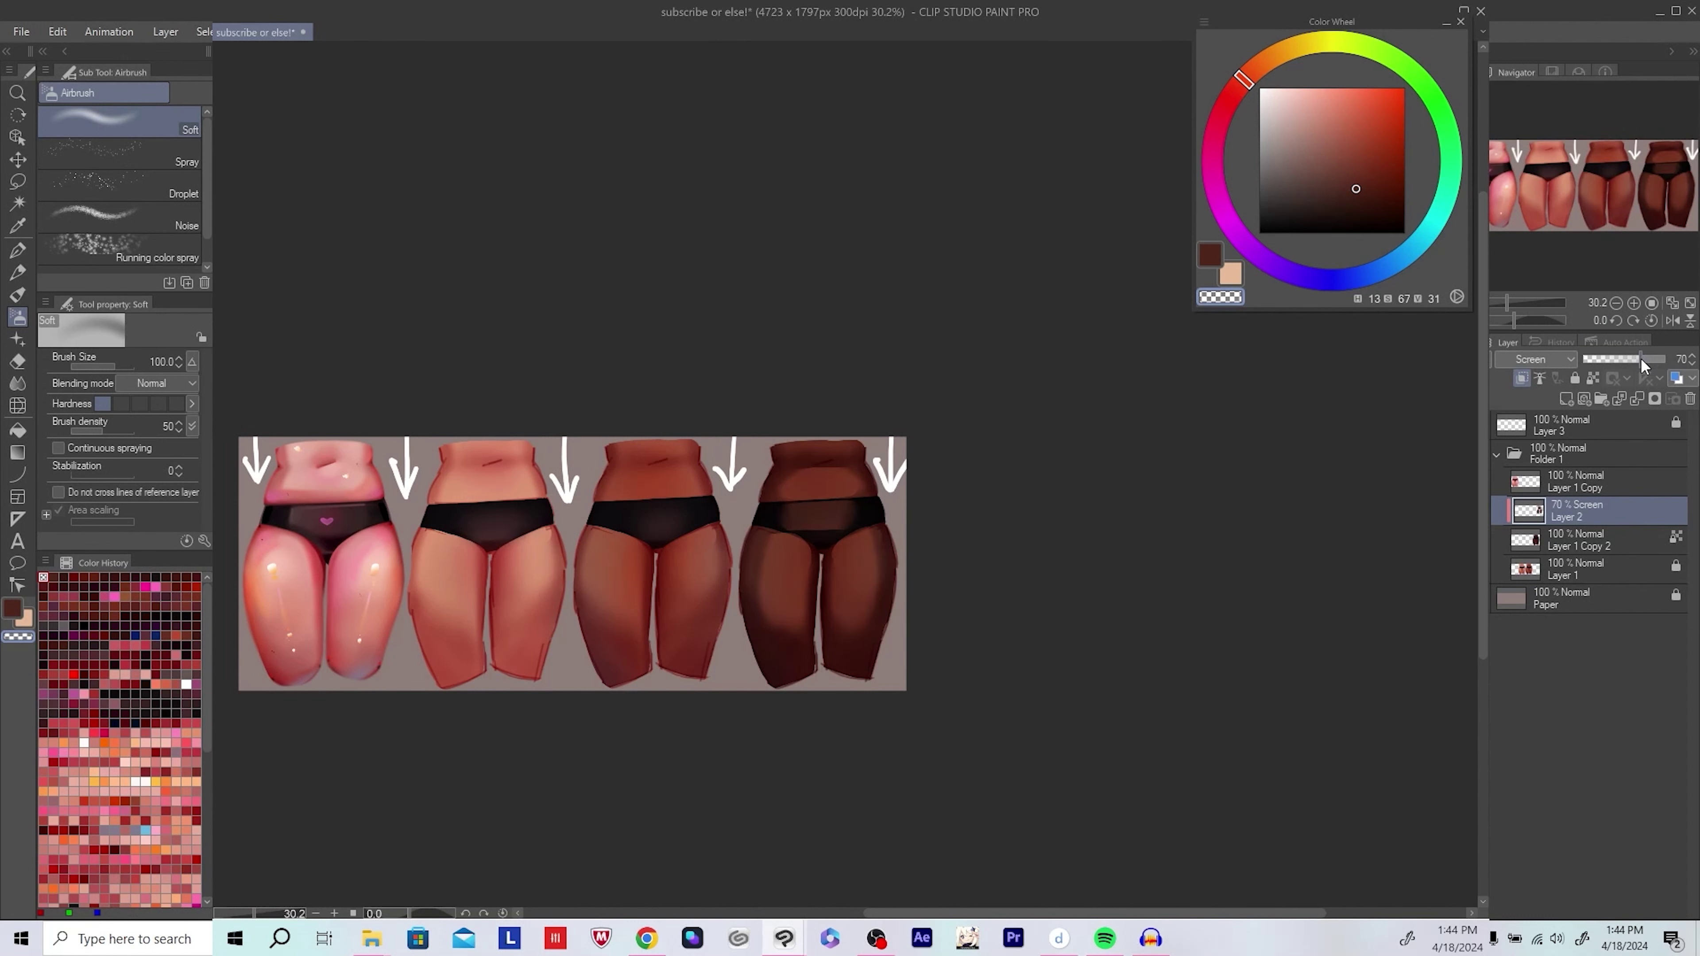
pyautogui.hotkey('ctrl', 'z')
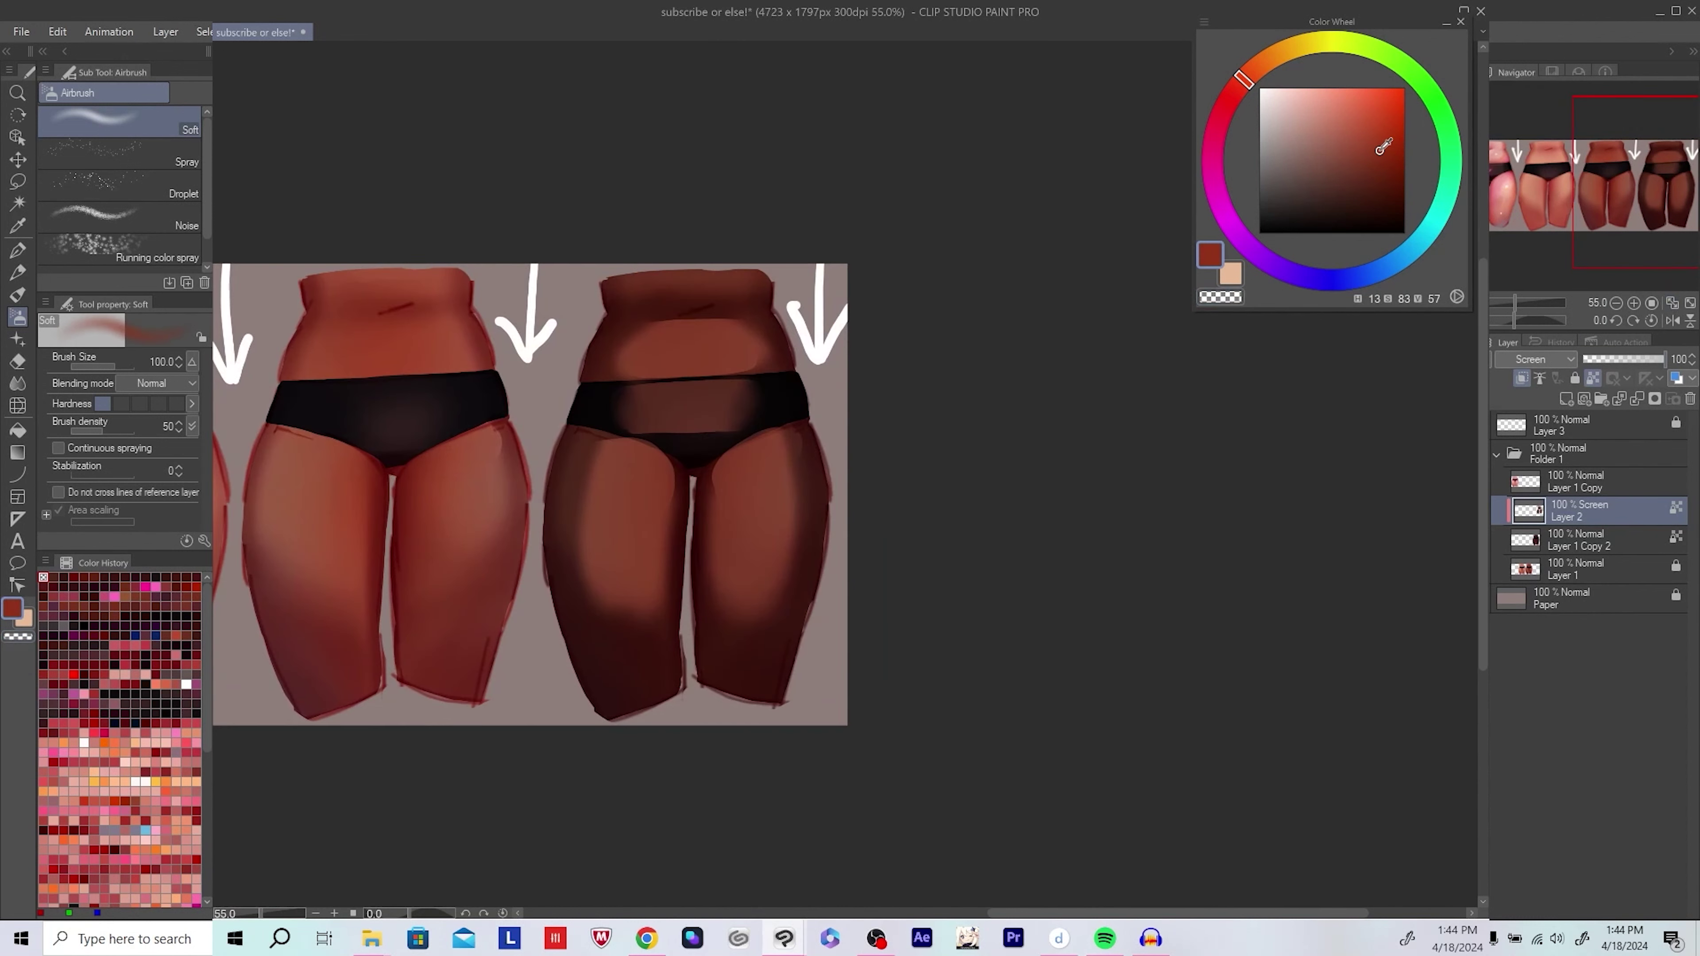
# Step: With transparent pixels locked, airbrush saturated red (HSV 13, 97, 56) over the belly and upper thigh highlights at size 170
pyautogui.click(1400, 153)
pyautogui.moveTo(824, 459); pyautogui.dragTo(845, 474)
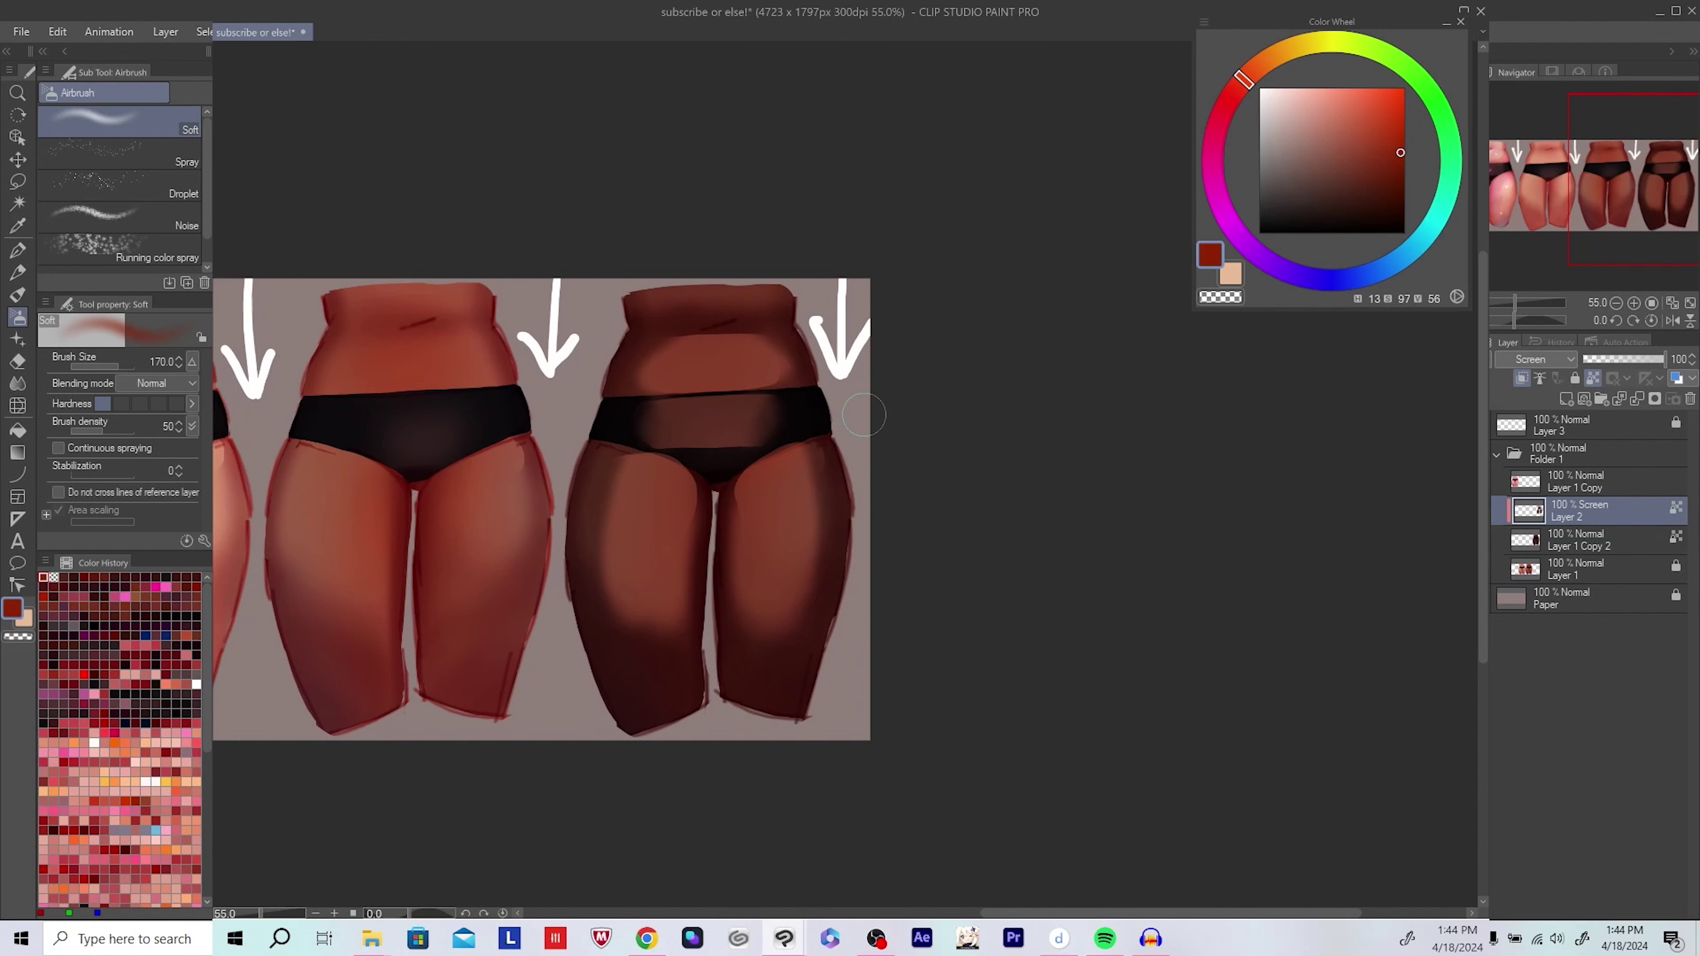
pyautogui.moveTo(945, 442); pyautogui.dragTo(1006, 440)
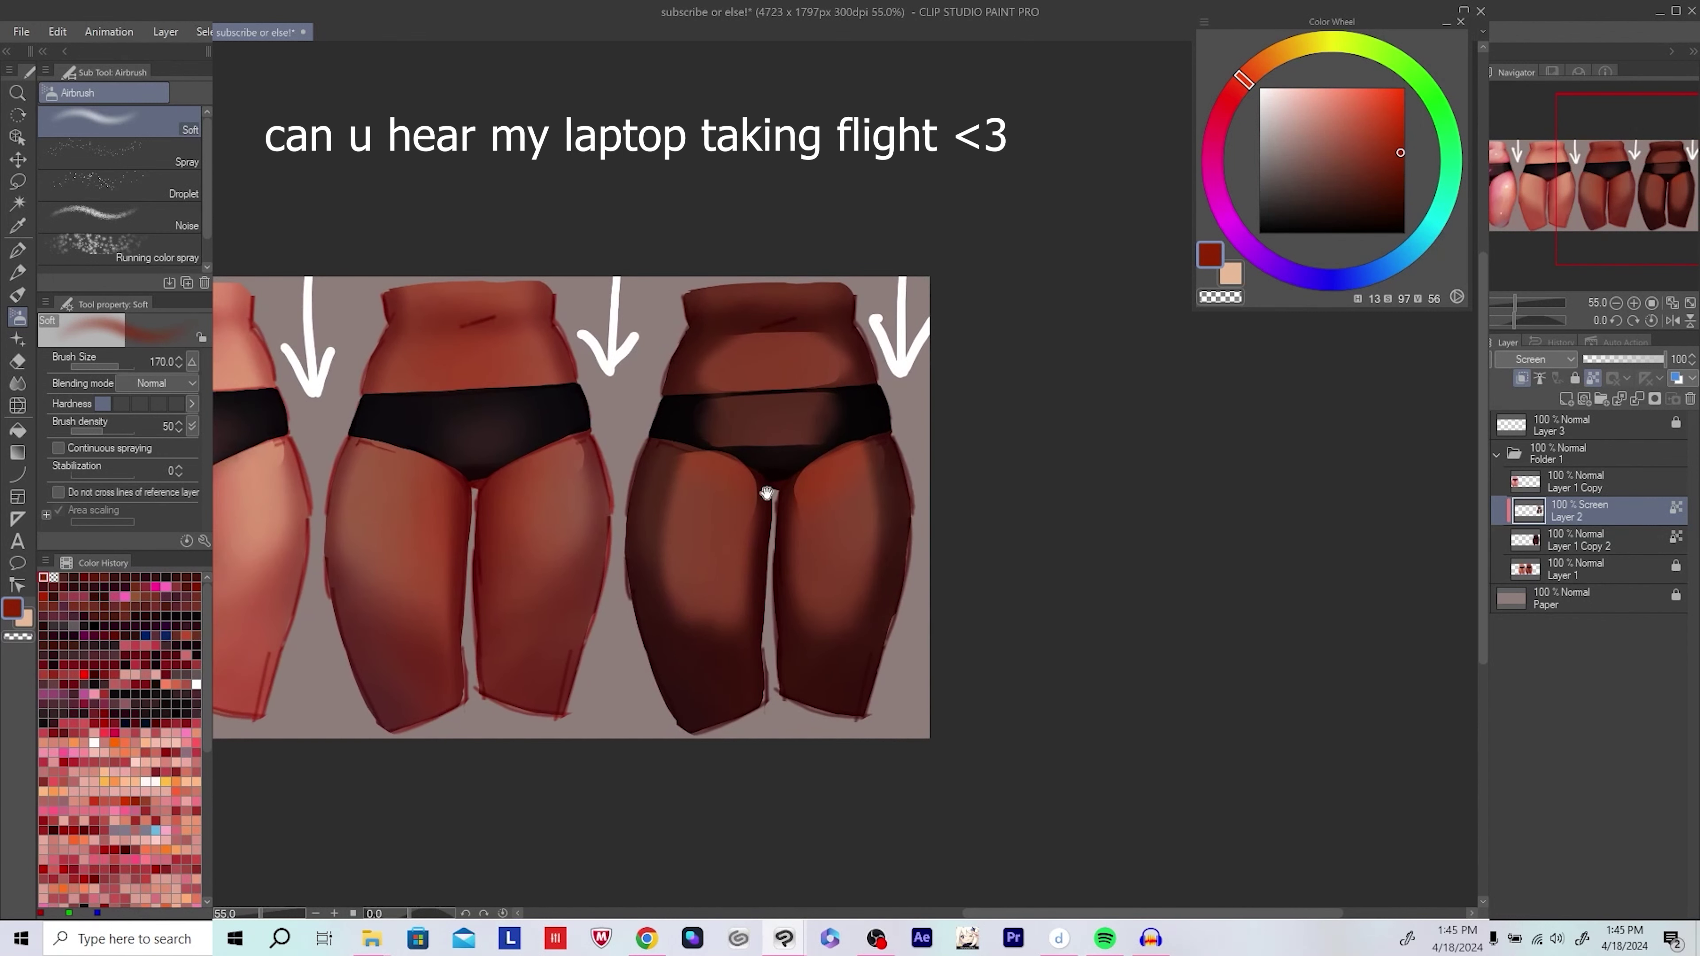
pyautogui.moveTo(767, 493); pyautogui.dragTo(740, 554)
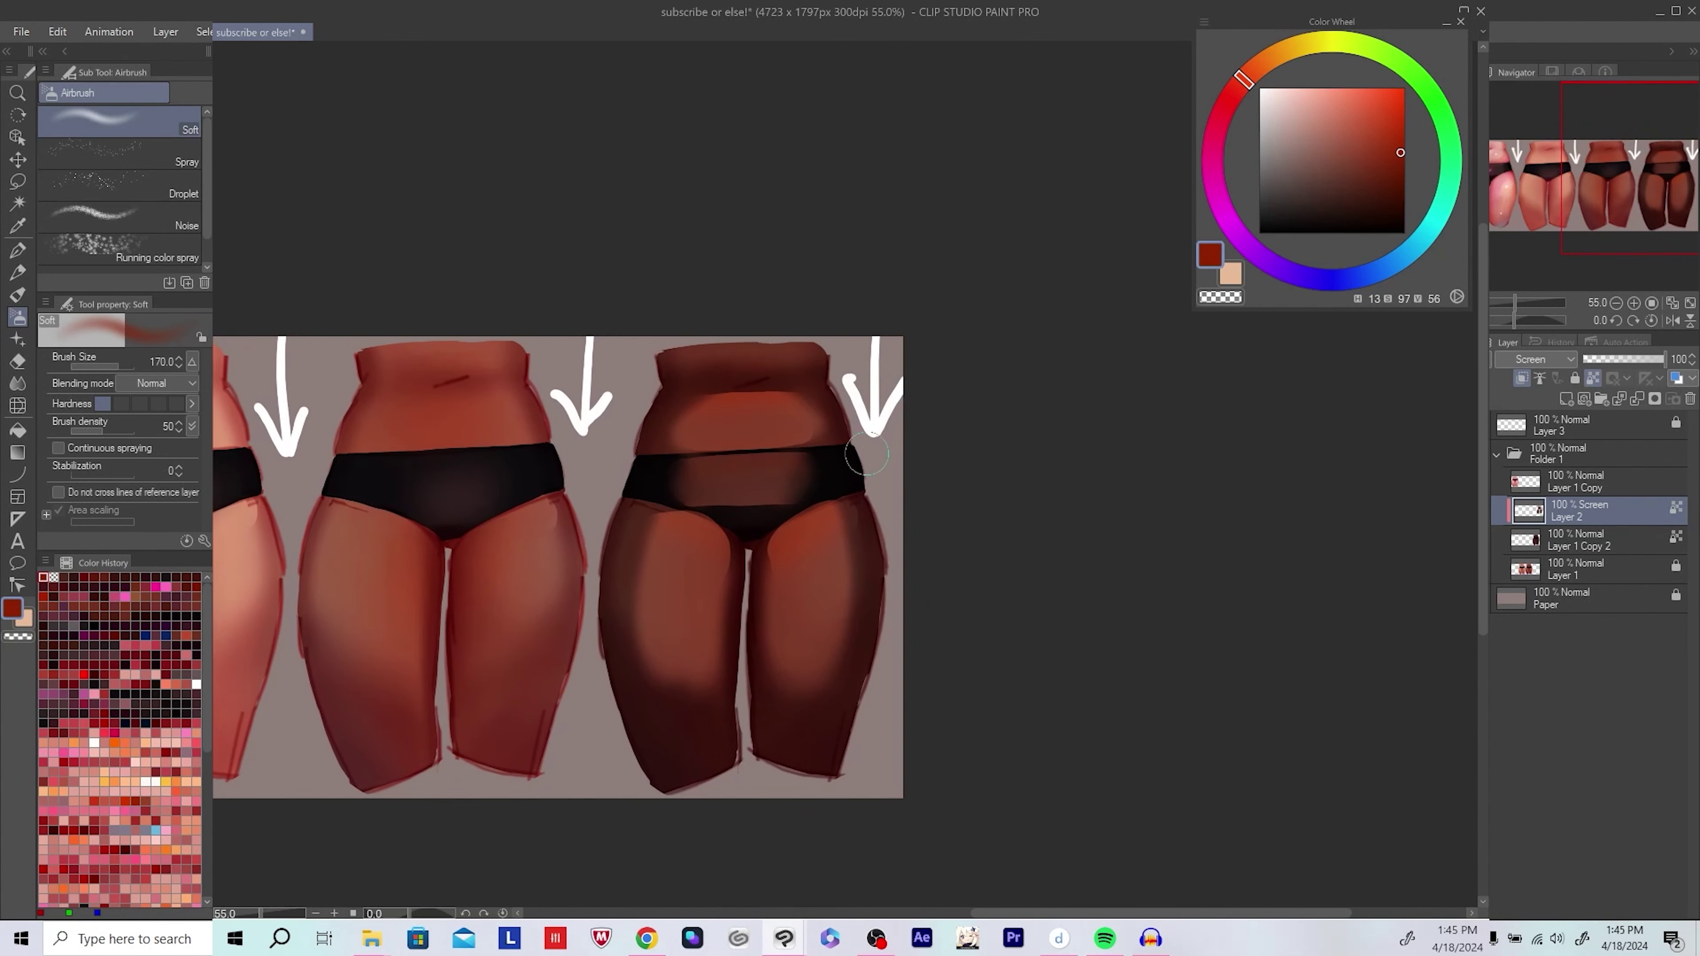
pyautogui.moveTo(867, 454); pyautogui.dragTo(1043, 475)
pyautogui.moveTo(866, 411); pyautogui.dragTo(994, 428)
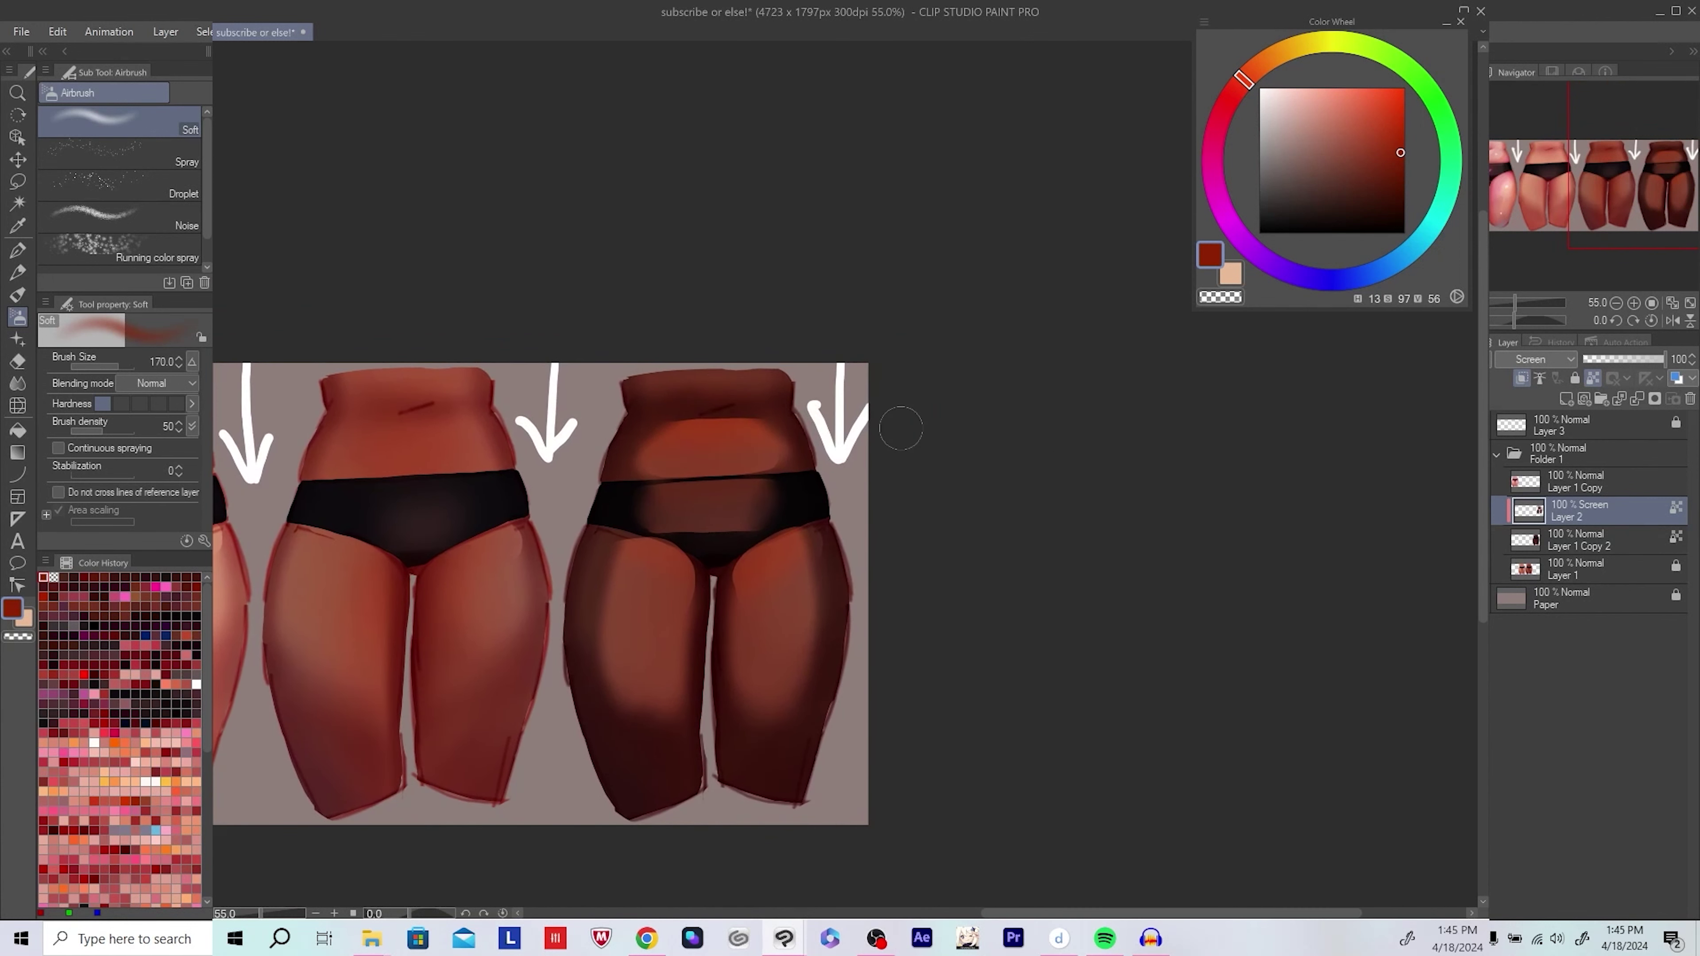
pyautogui.scroll(-3, 926, 520)
pyautogui.scroll(2, 888, 520)
pyautogui.moveTo(888, 520); pyautogui.dragTo(927, 565)
pyautogui.scroll(2, 927, 560)
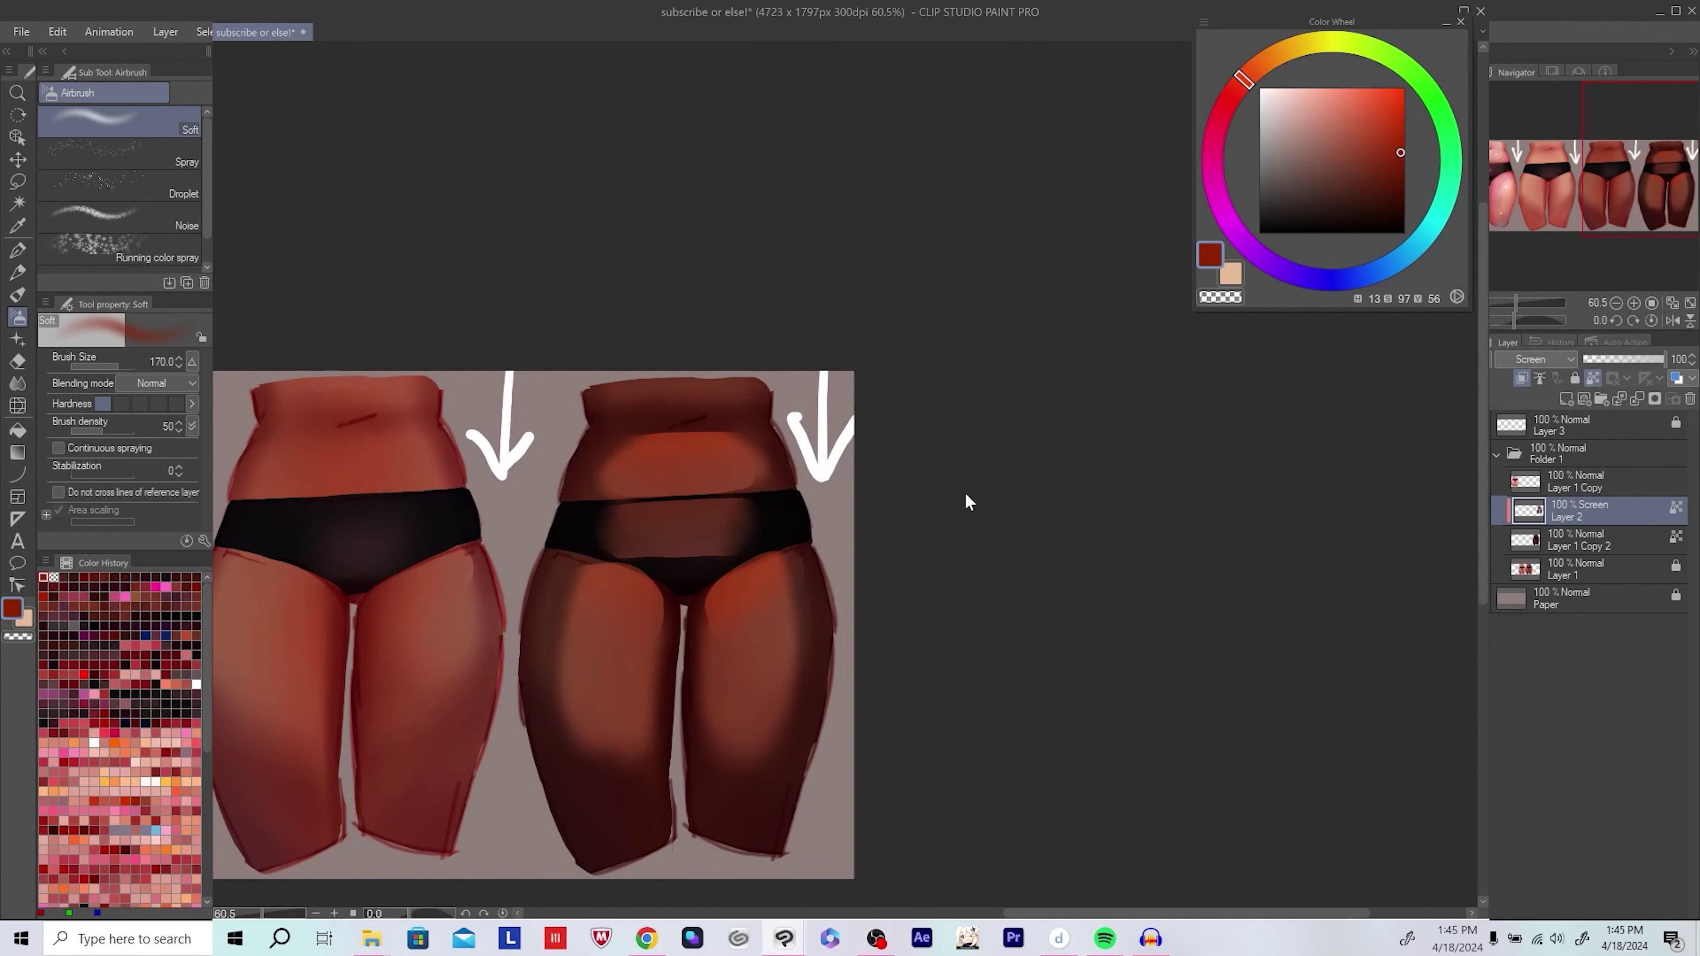
# Step: Merge the Screen highlight layer into the darkest figure's layer and save the file
pyautogui.hotkey('ctrl', 'e')
pyautogui.scroll(2, 923, 538)
pyautogui.hotkey('ctrl', 's')
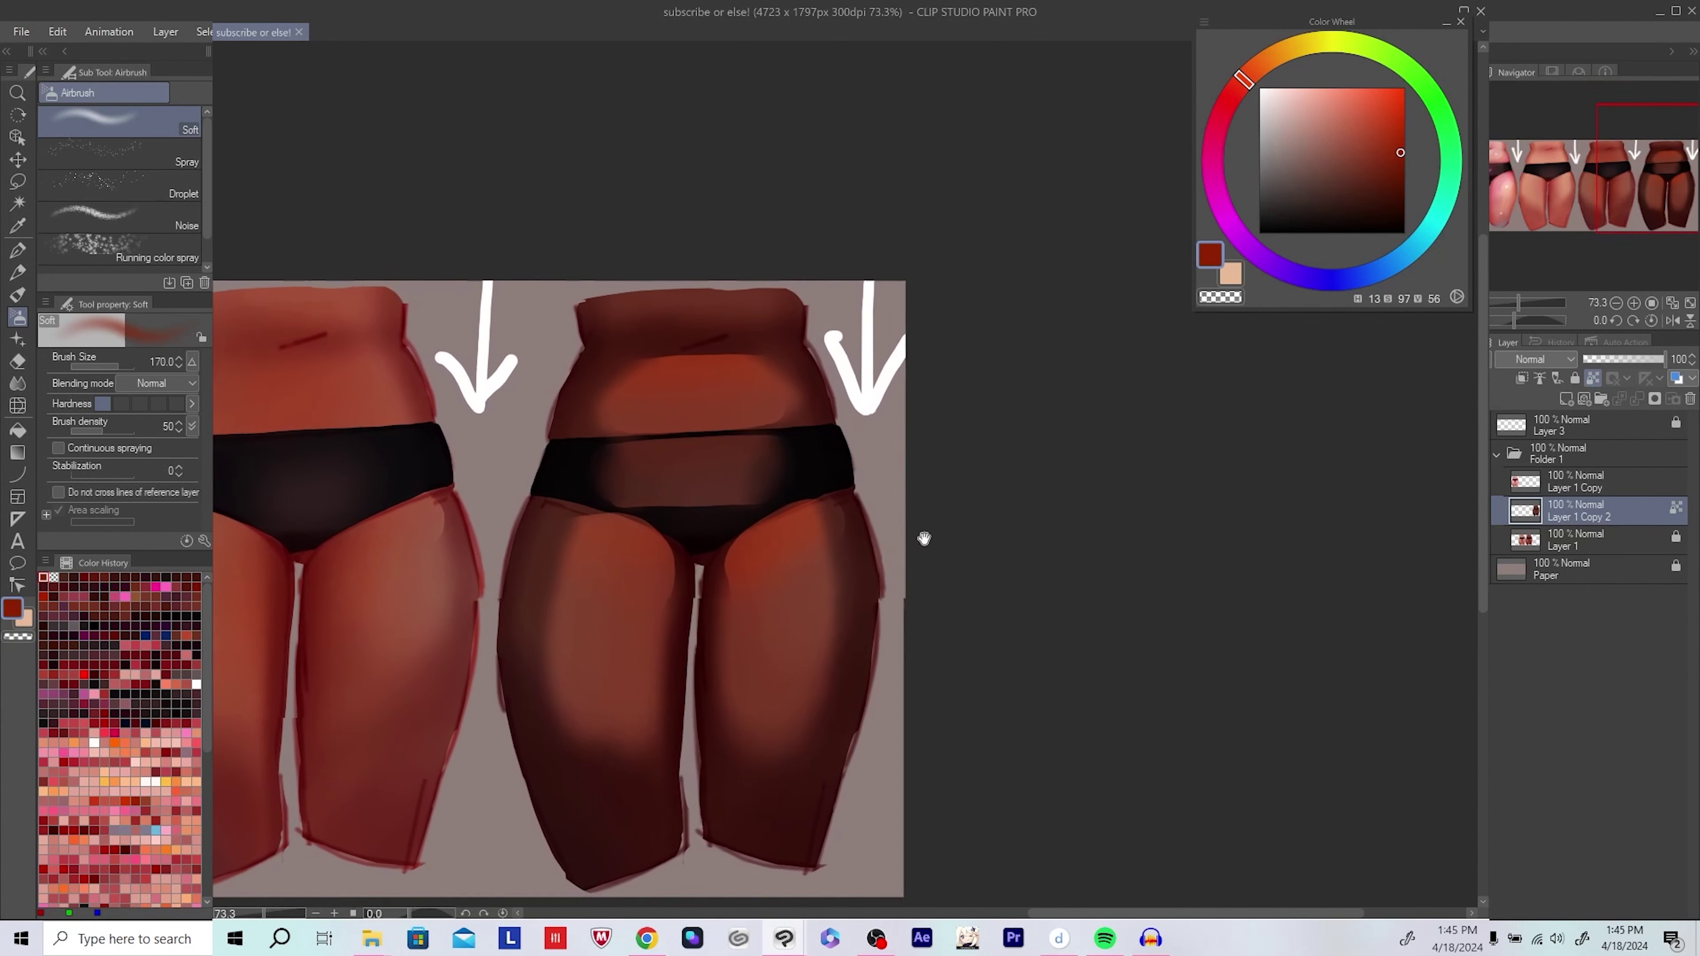
# Step: Add a new layer directly above the darkest figure's layer
pyautogui.moveTo(923, 538); pyautogui.dragTo(926, 537)
pyautogui.click(1567, 401)
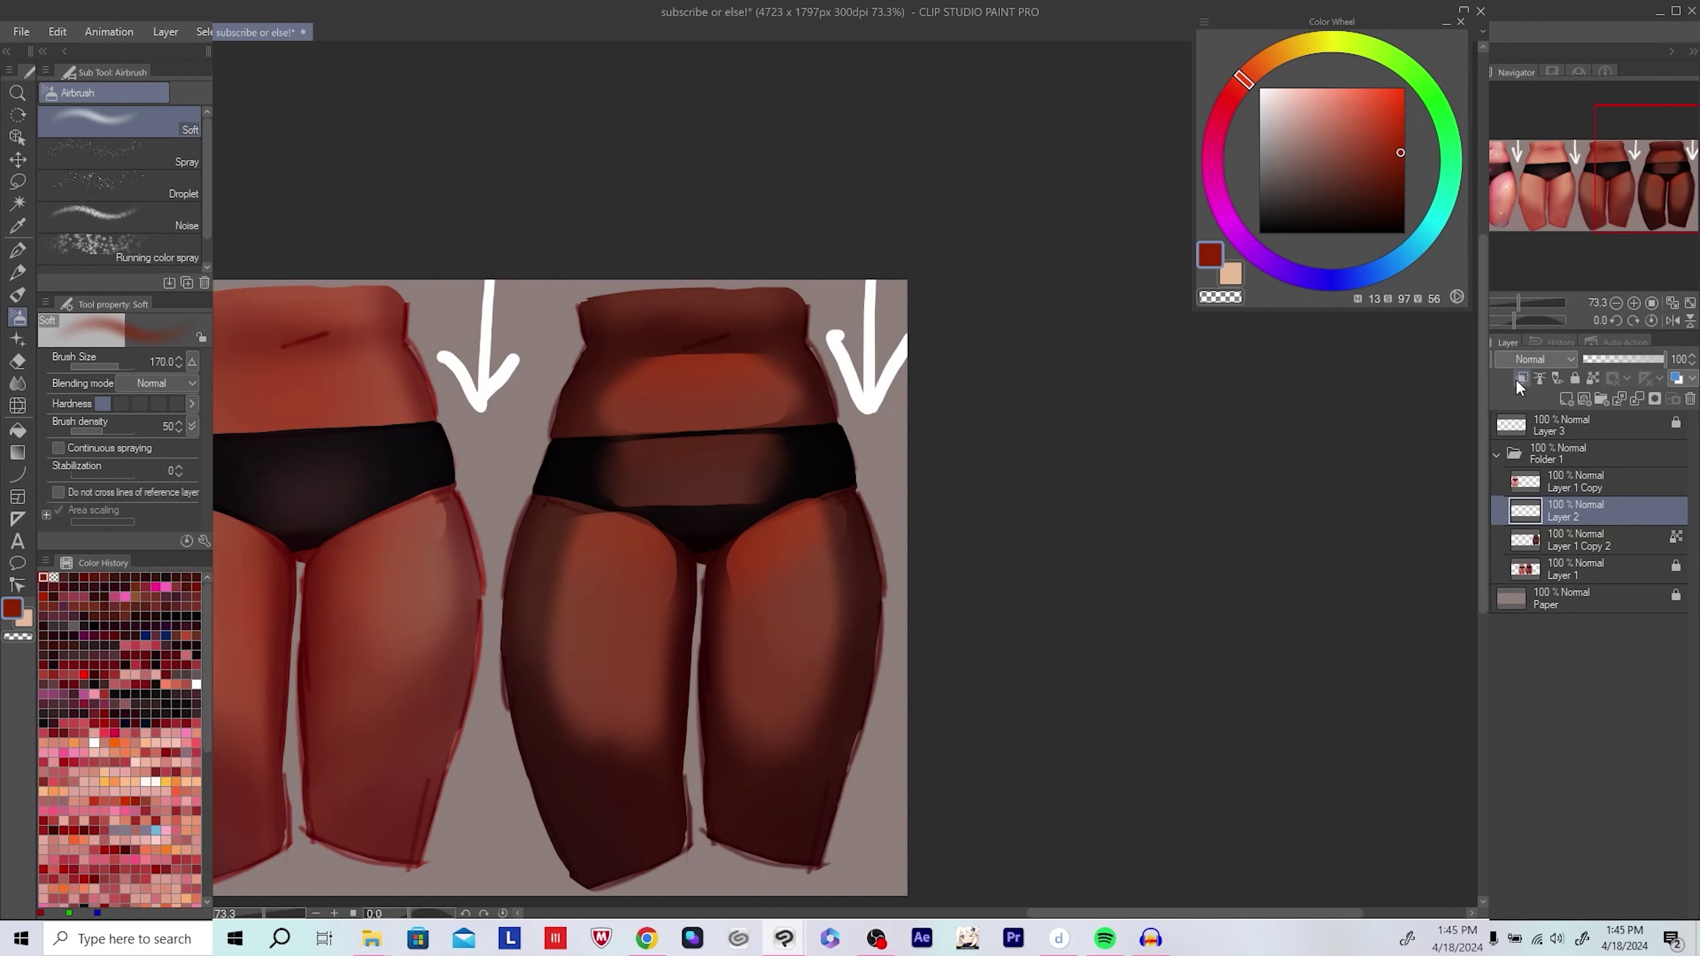
pyautogui.scroll(1, 671, 656)
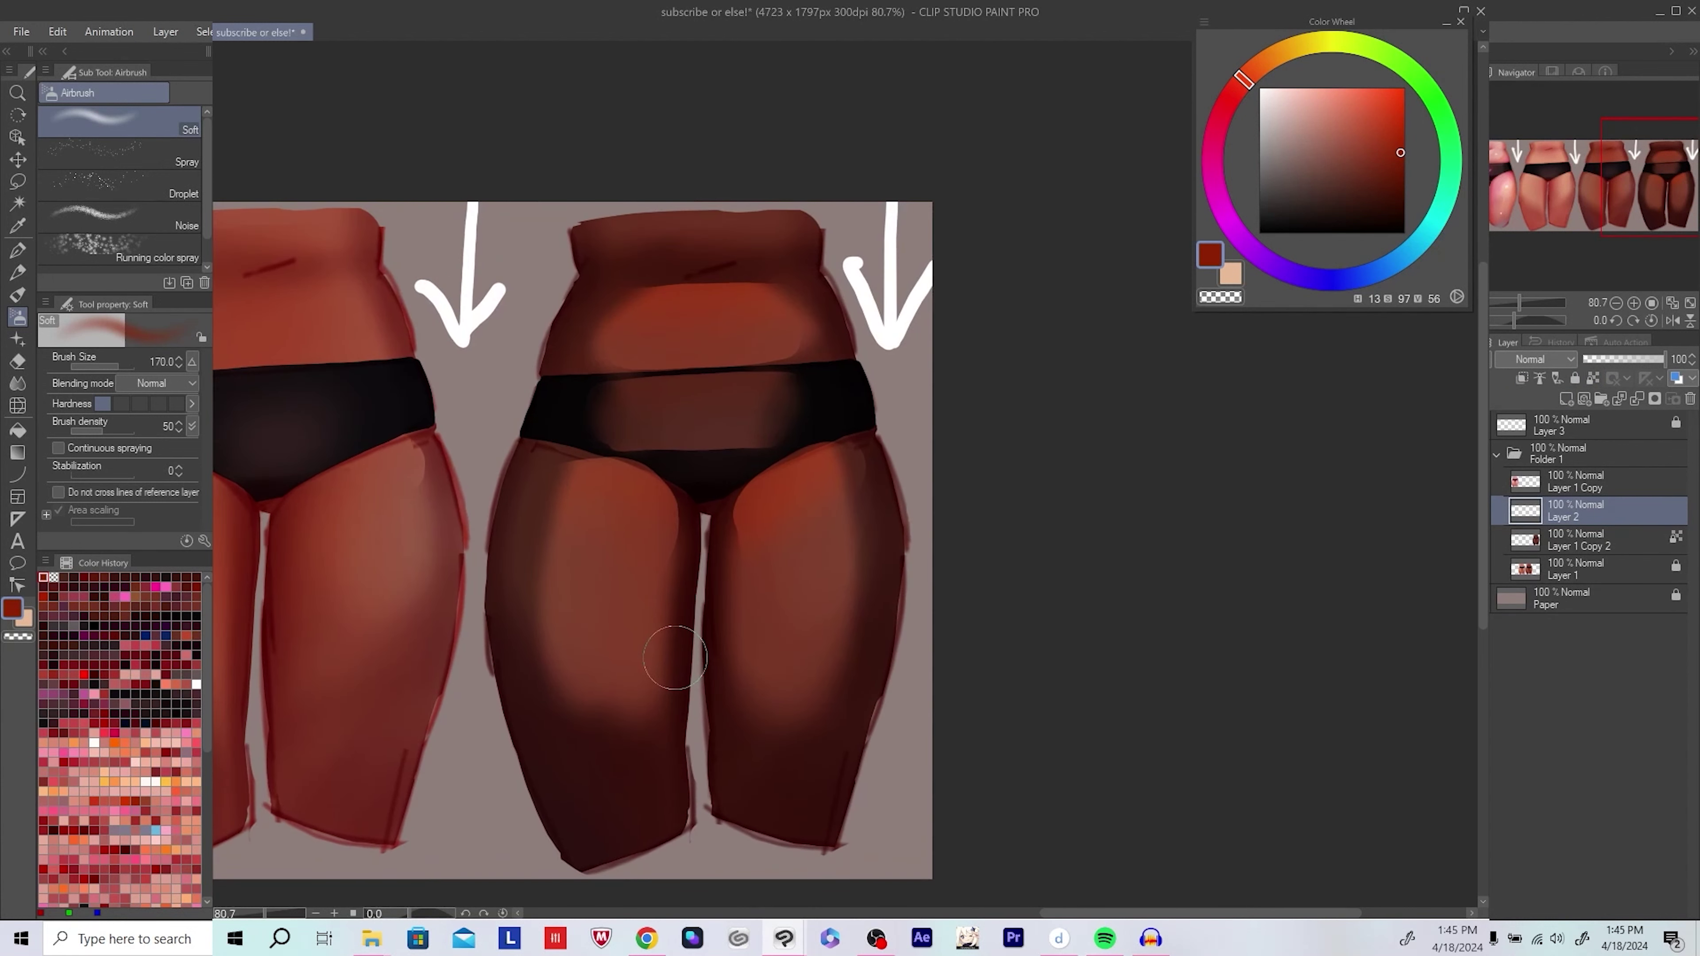
# Step: Airbrush a dark purple rim (HSV 299, 100, 35) along the darkest figure's left waist and outer thigh with the Soft airbrush at size 40
pyautogui.click(1251, 249)
pyautogui.click(1404, 182)
pyautogui.click(1230, 224)
pyautogui.press('[')
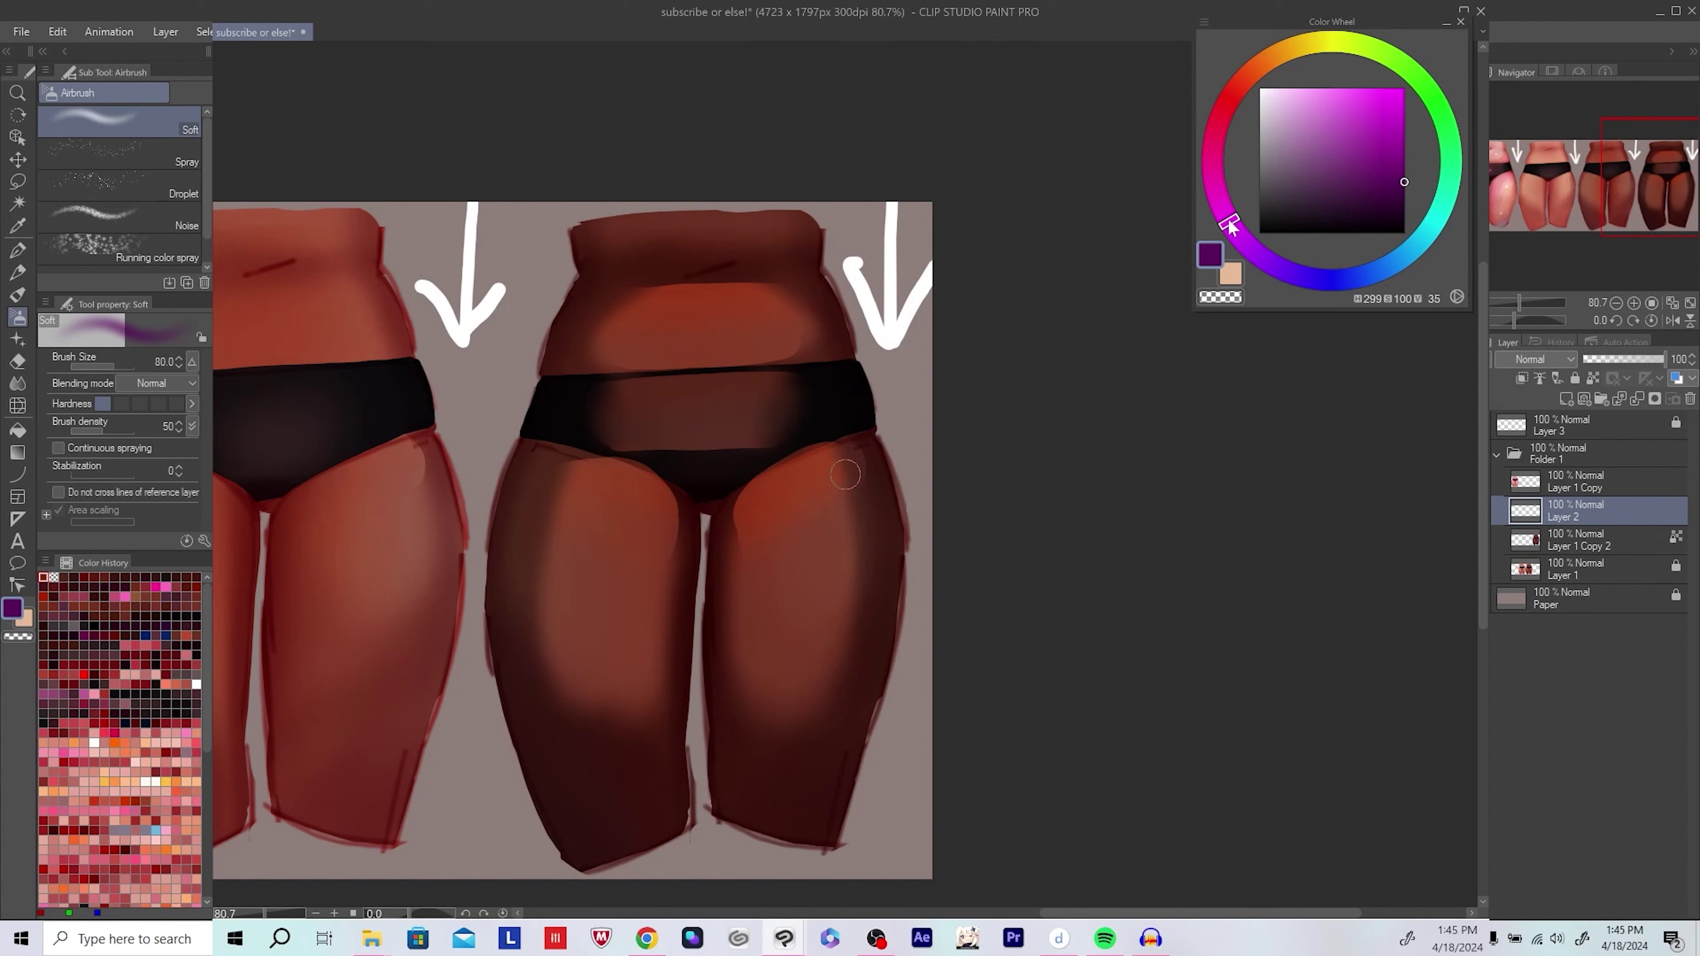
pyautogui.scroll(1, 486, 653)
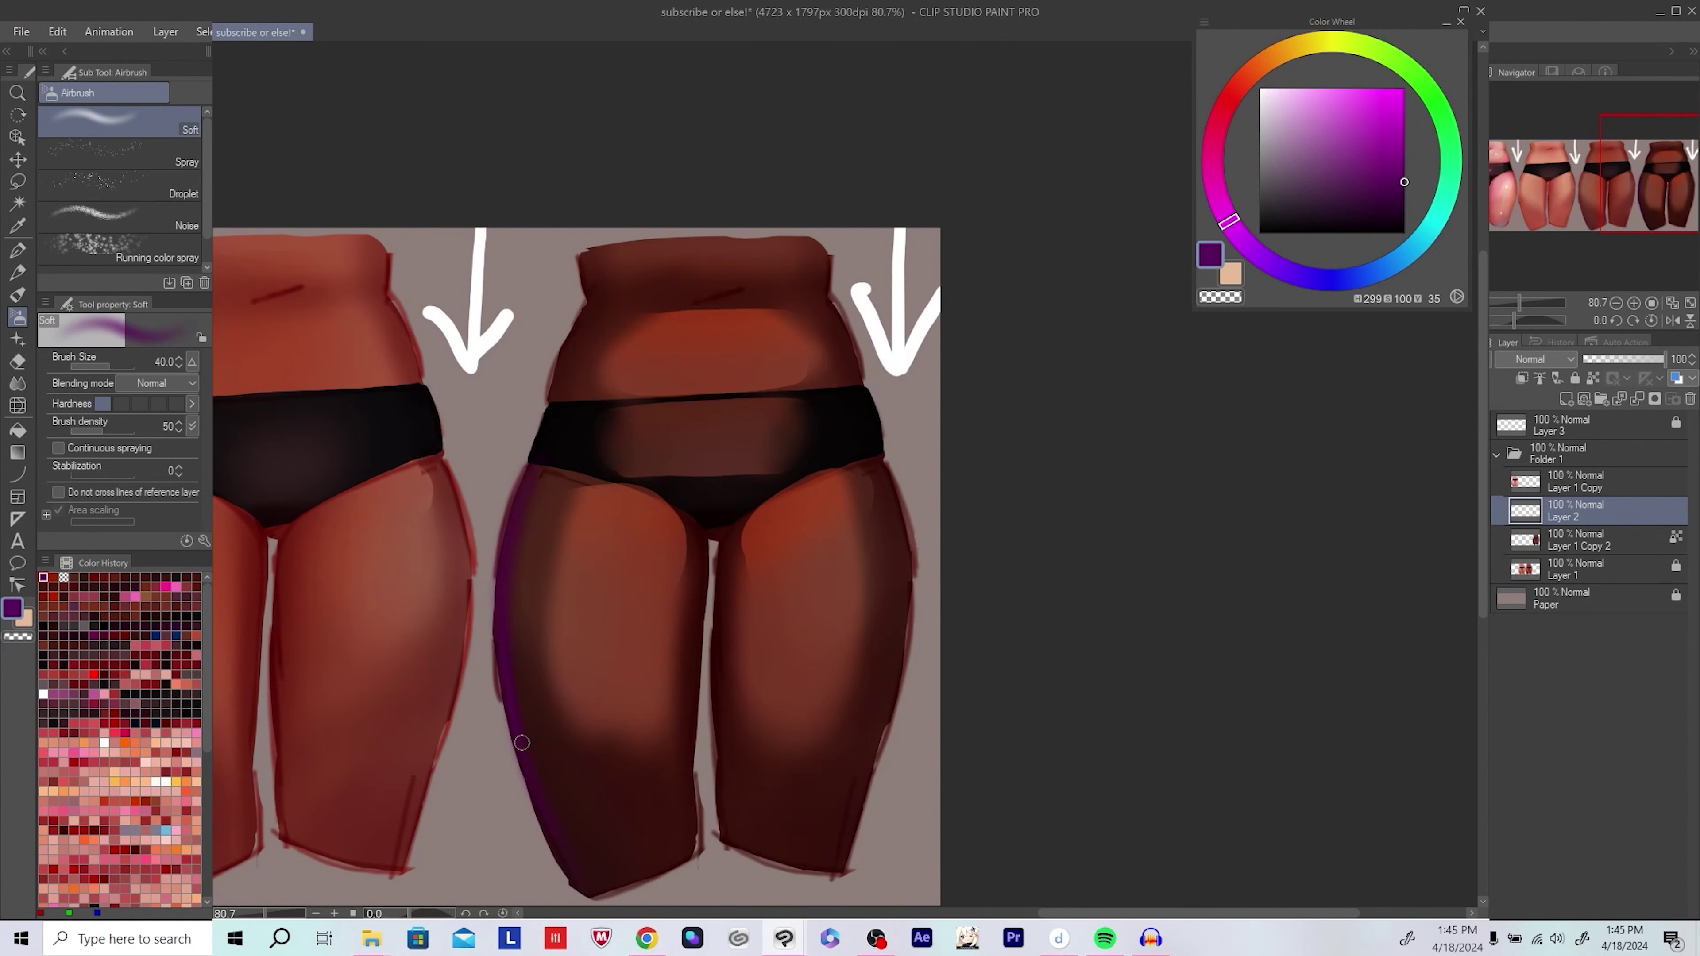
pyautogui.moveTo(562, 862); pyautogui.dragTo(498, 670)
pyautogui.scroll(4, 563, 443)
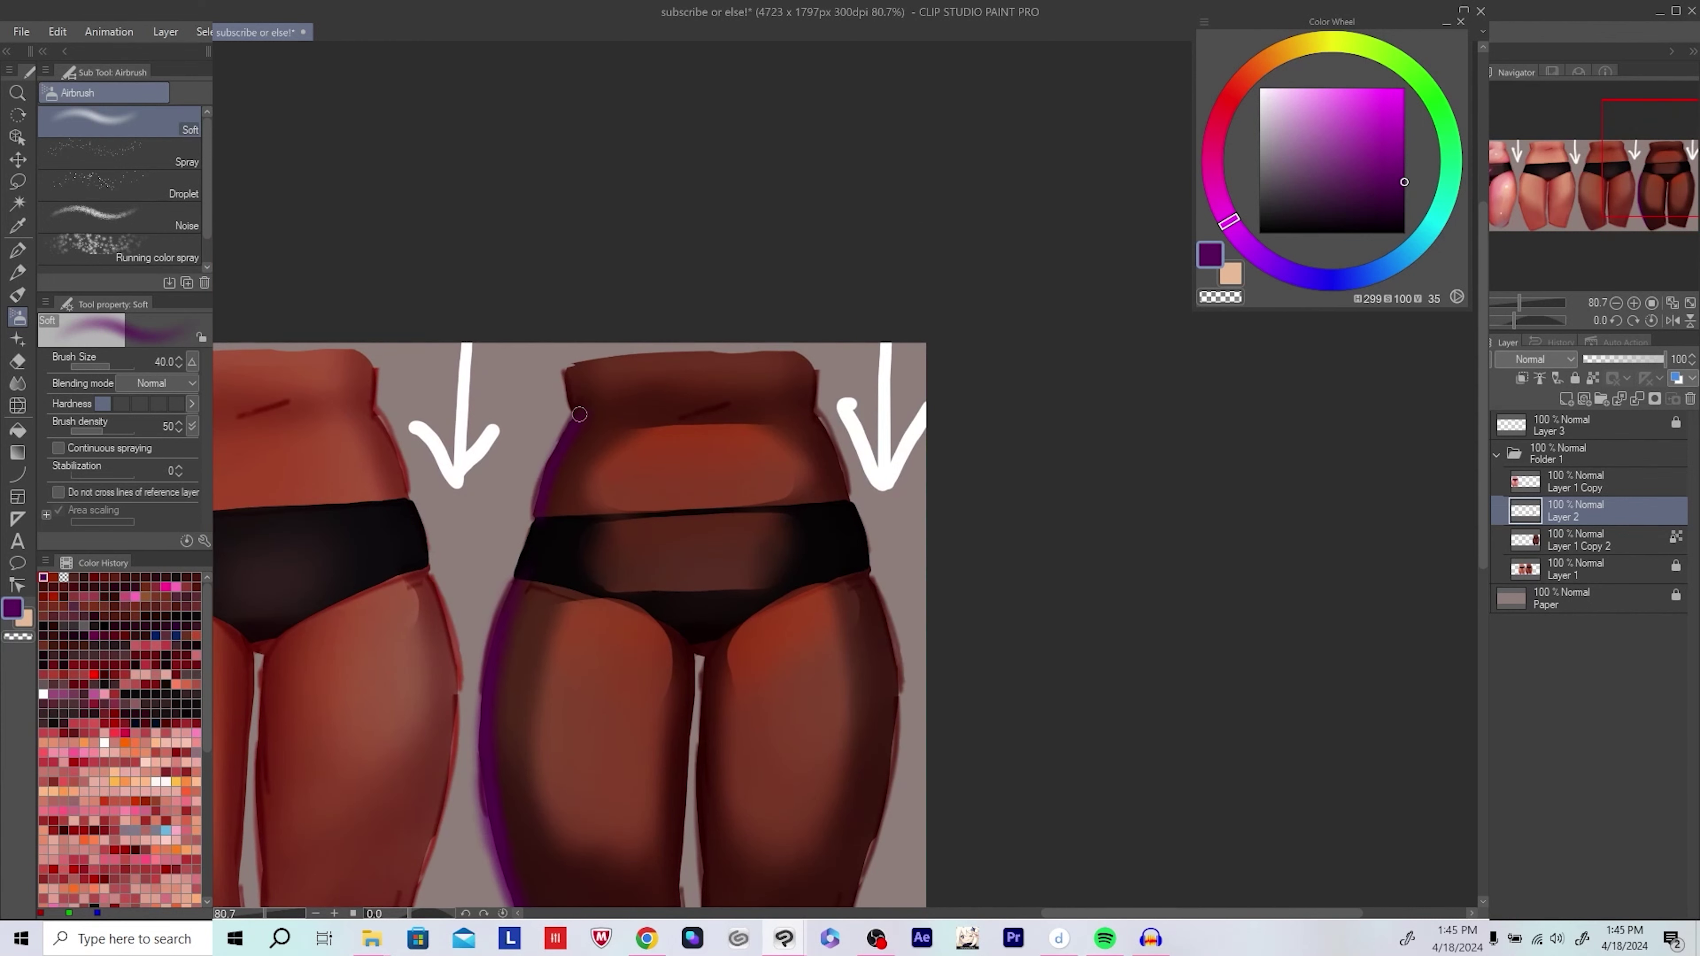
pyautogui.scroll(1, 580, 414)
pyautogui.scroll(-4, 592, 420)
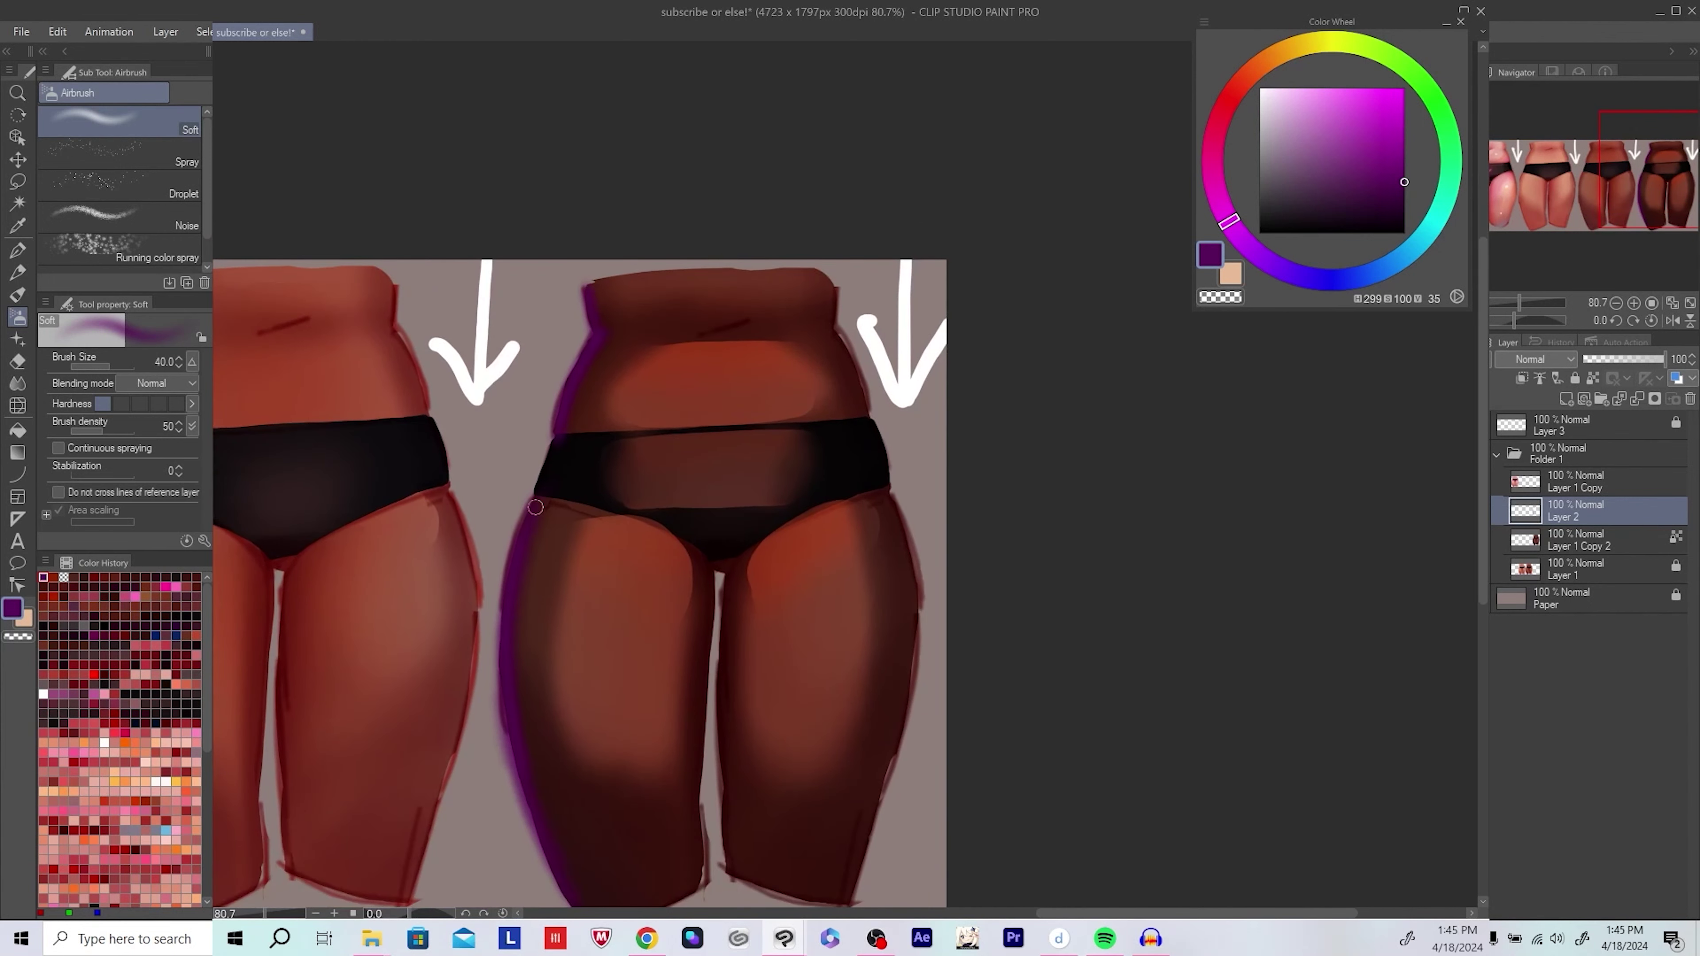
pyautogui.moveTo(535, 507); pyautogui.dragTo(509, 473)
# Step: Mirror the canvas view and airbrush the same purple rim along the figure's opposite outer thigh and waist
pyautogui.press('h')
pyautogui.moveTo(1067, 513); pyautogui.dragTo(800, 532)
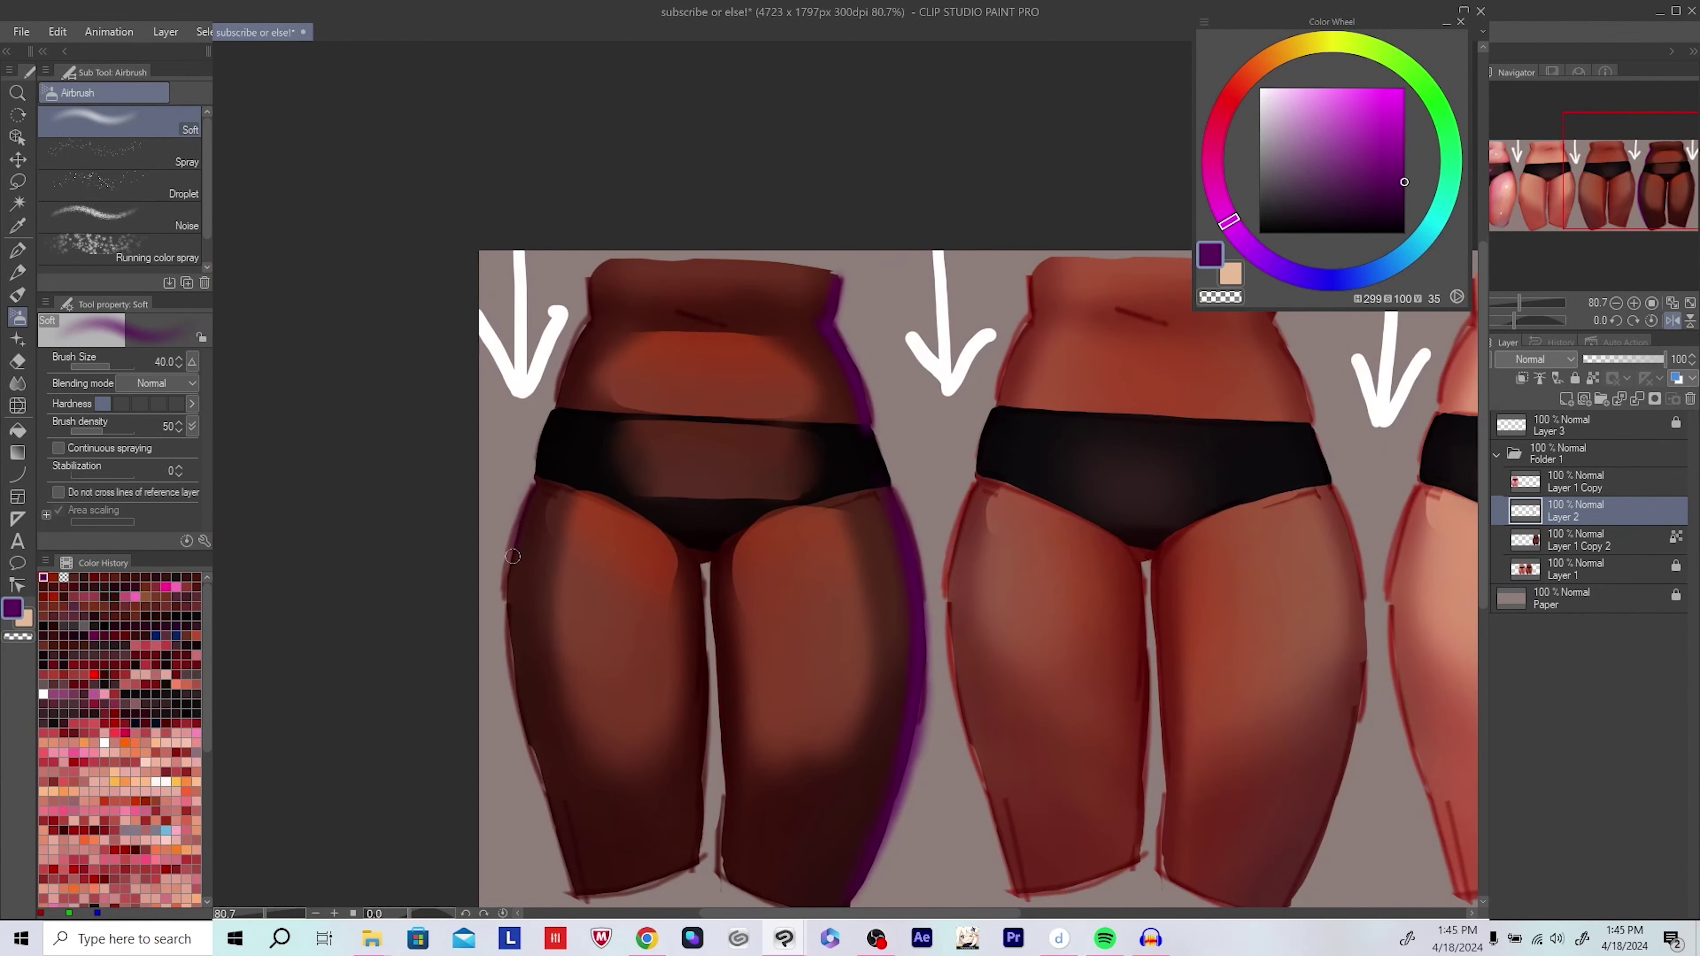
pyautogui.moveTo(513, 556); pyautogui.dragTo(510, 726)
pyautogui.moveTo(565, 868); pyautogui.dragTo(512, 636)
pyautogui.scroll(1, 529, 603)
pyautogui.scroll(-1, 533, 601)
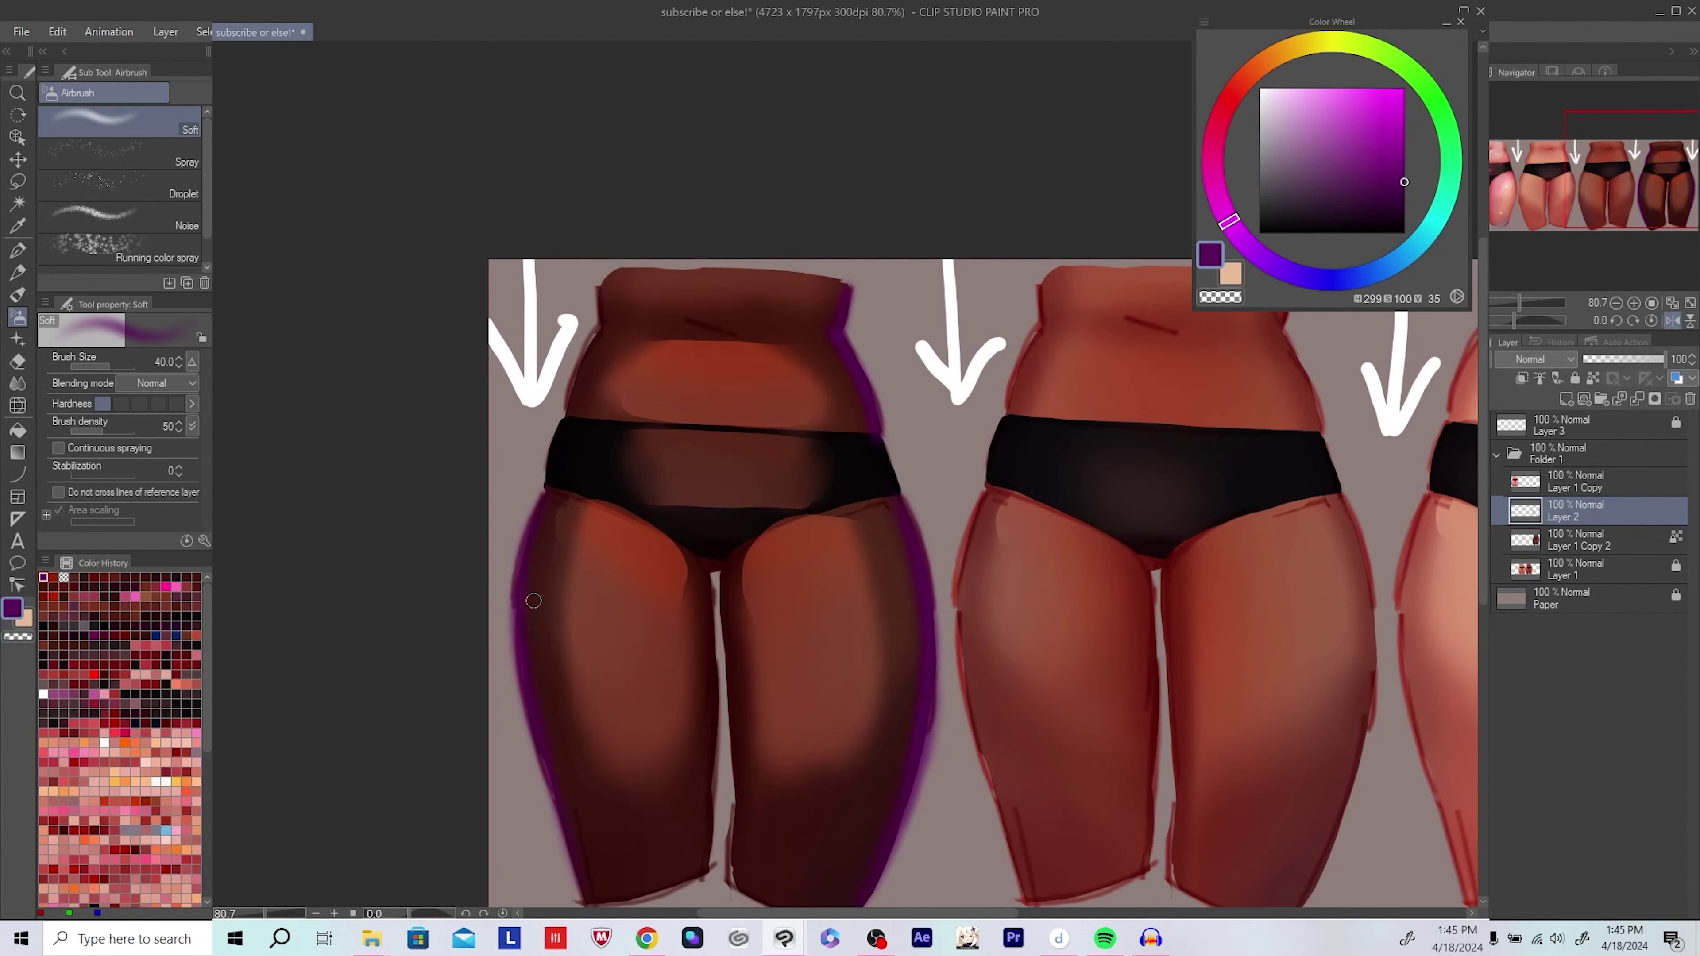
pyautogui.scroll(-1, 534, 601)
pyautogui.scroll(5, 729, 591)
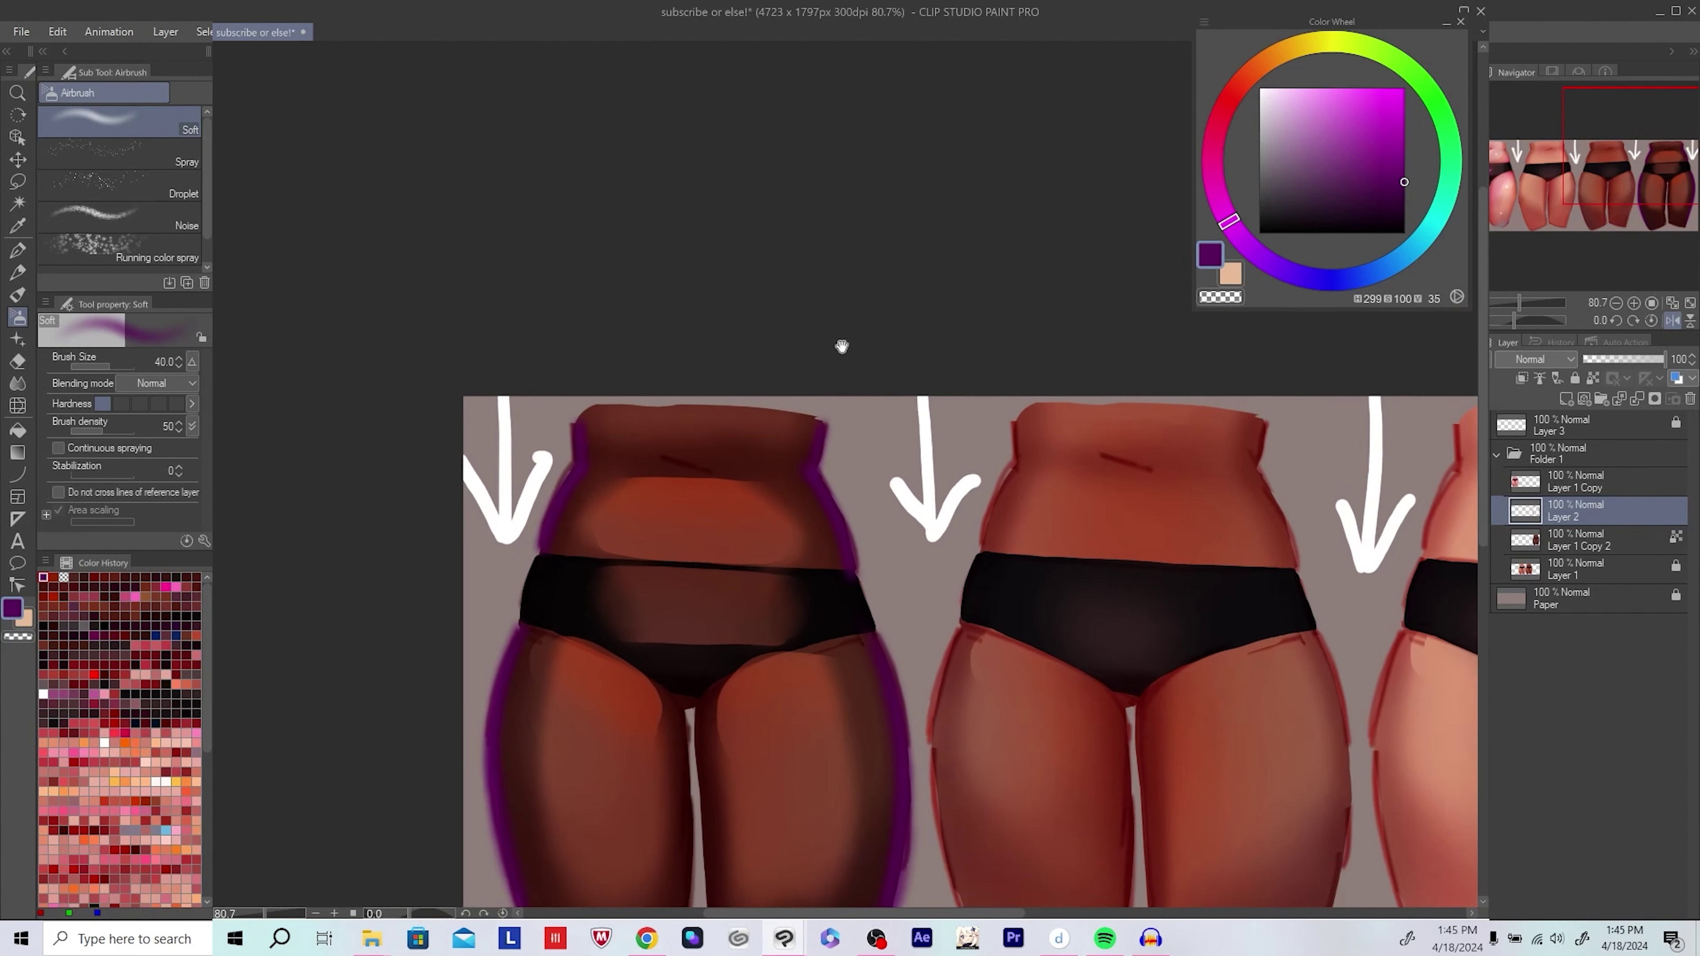
# Step: Continue the purple rim at size 40 along both inner thighs and the lower ends of the legs, mirroring the view as needed
pyautogui.press('h')
pyautogui.scroll(-5, 979, 494)
pyautogui.moveTo(793, 529)
pyautogui.mouseDown()
pyautogui.moveTo(790, 649)
pyautogui.moveTo(772, 626)
pyautogui.mouseUp()
pyautogui.scroll(1, 773, 626)
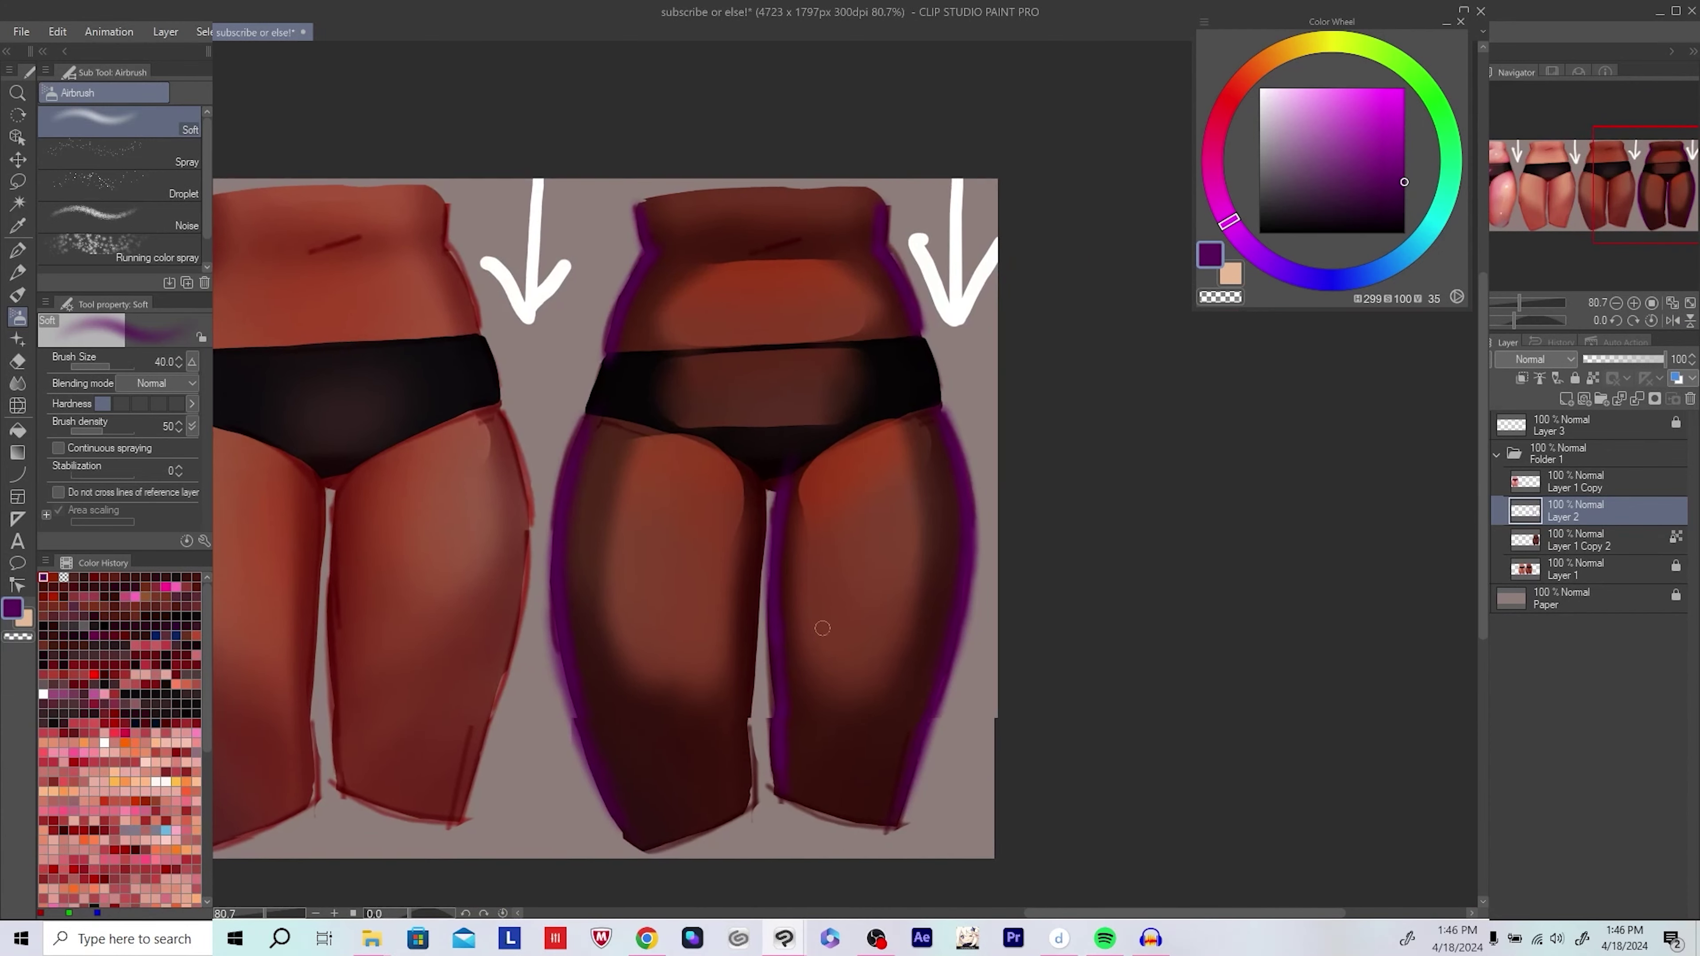
pyautogui.press('h')
pyautogui.moveTo(665, 493); pyautogui.dragTo(680, 790)
pyautogui.press('h')
pyautogui.scroll(-2, 680, 790)
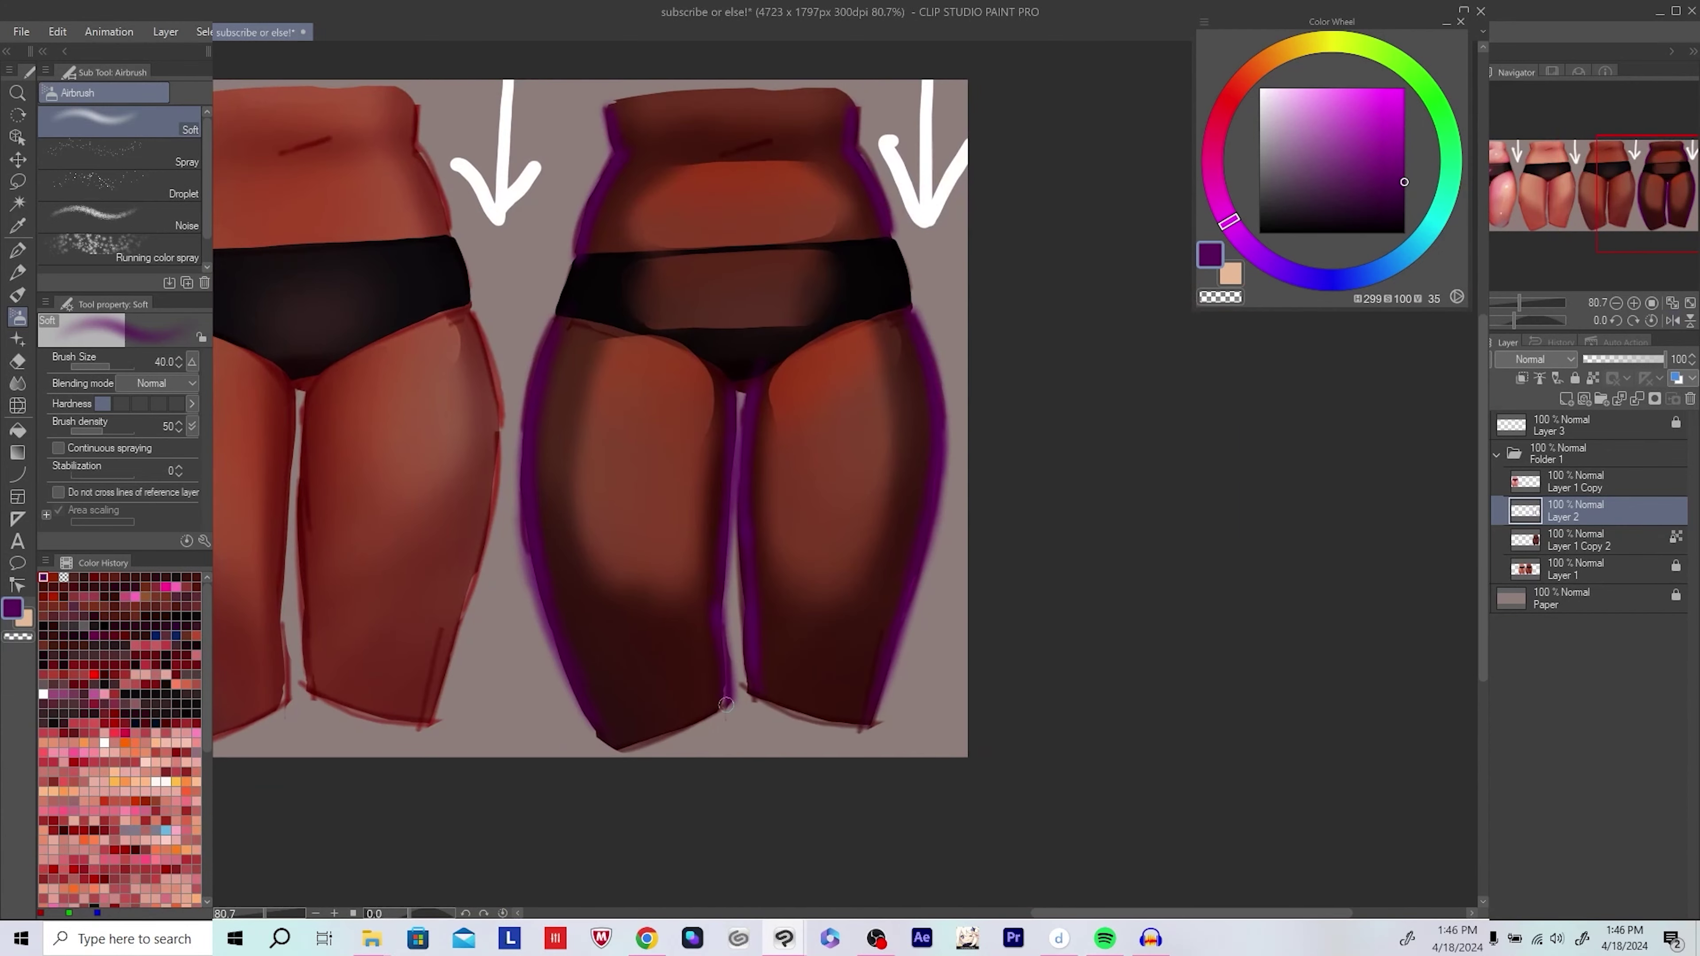
pyautogui.press('h')
pyautogui.hscroll(1, 846, 701)
pyautogui.press('h')
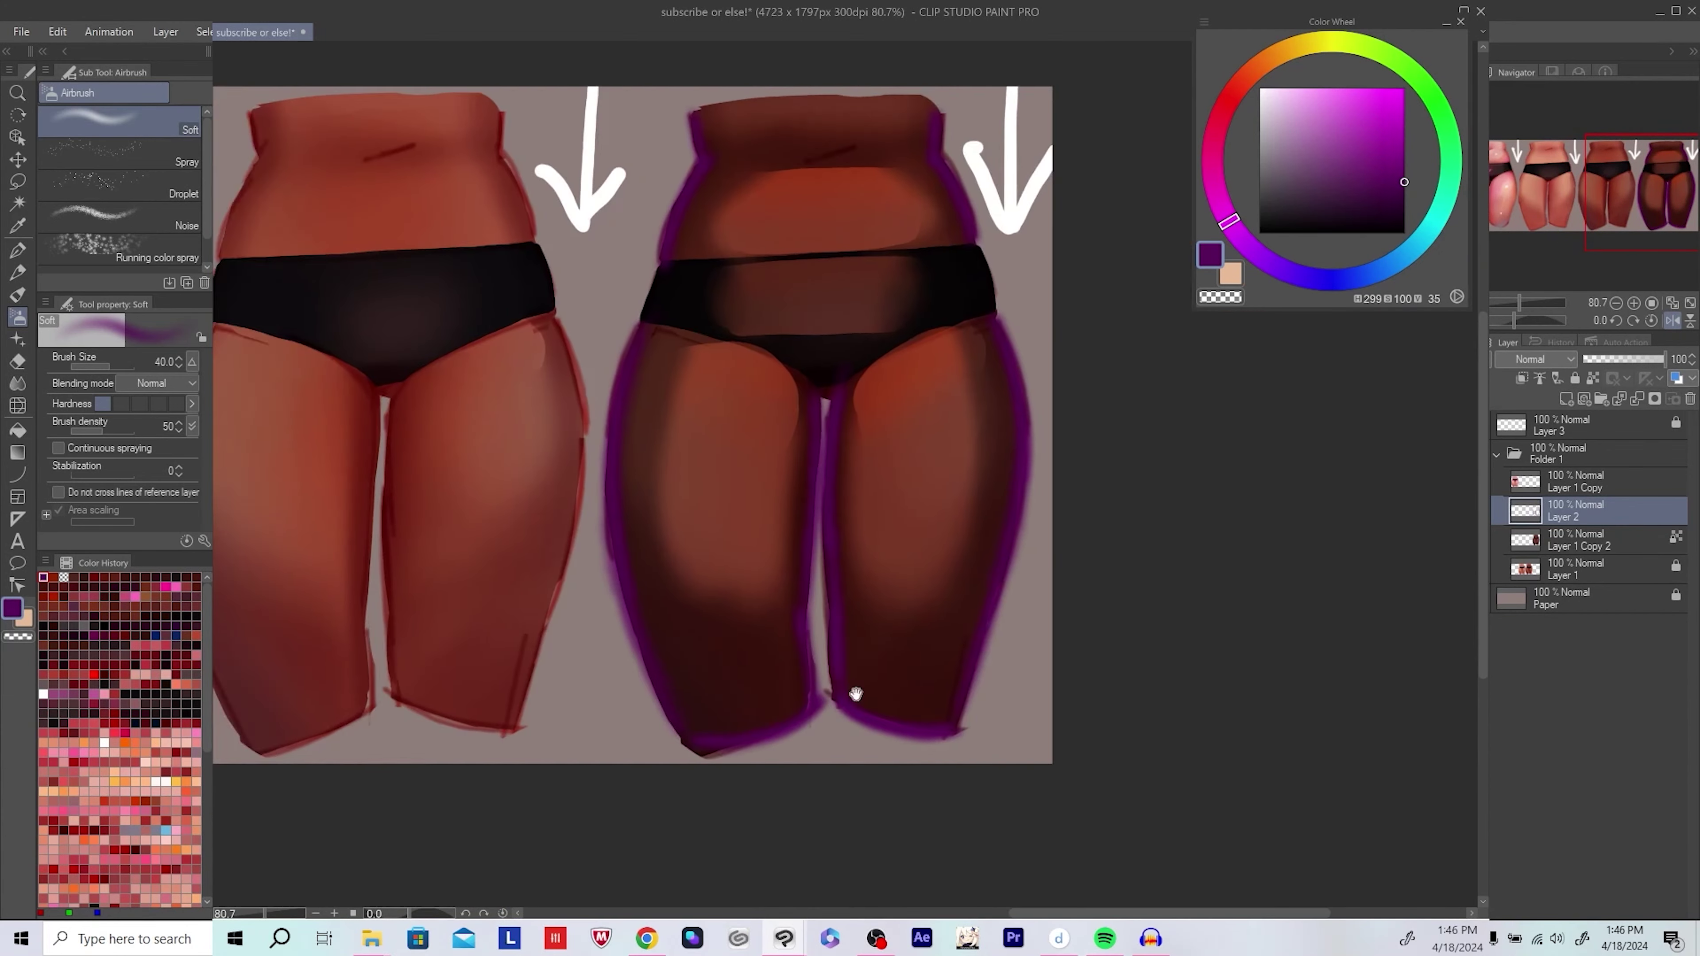
# Step: With transparent pixels locked, recolour the lassoed rim in a darker purple (HSV 310, 100, 25) and save the file
pyautogui.scroll(3, 854, 695)
pyautogui.hscroll(1, 967, 562)
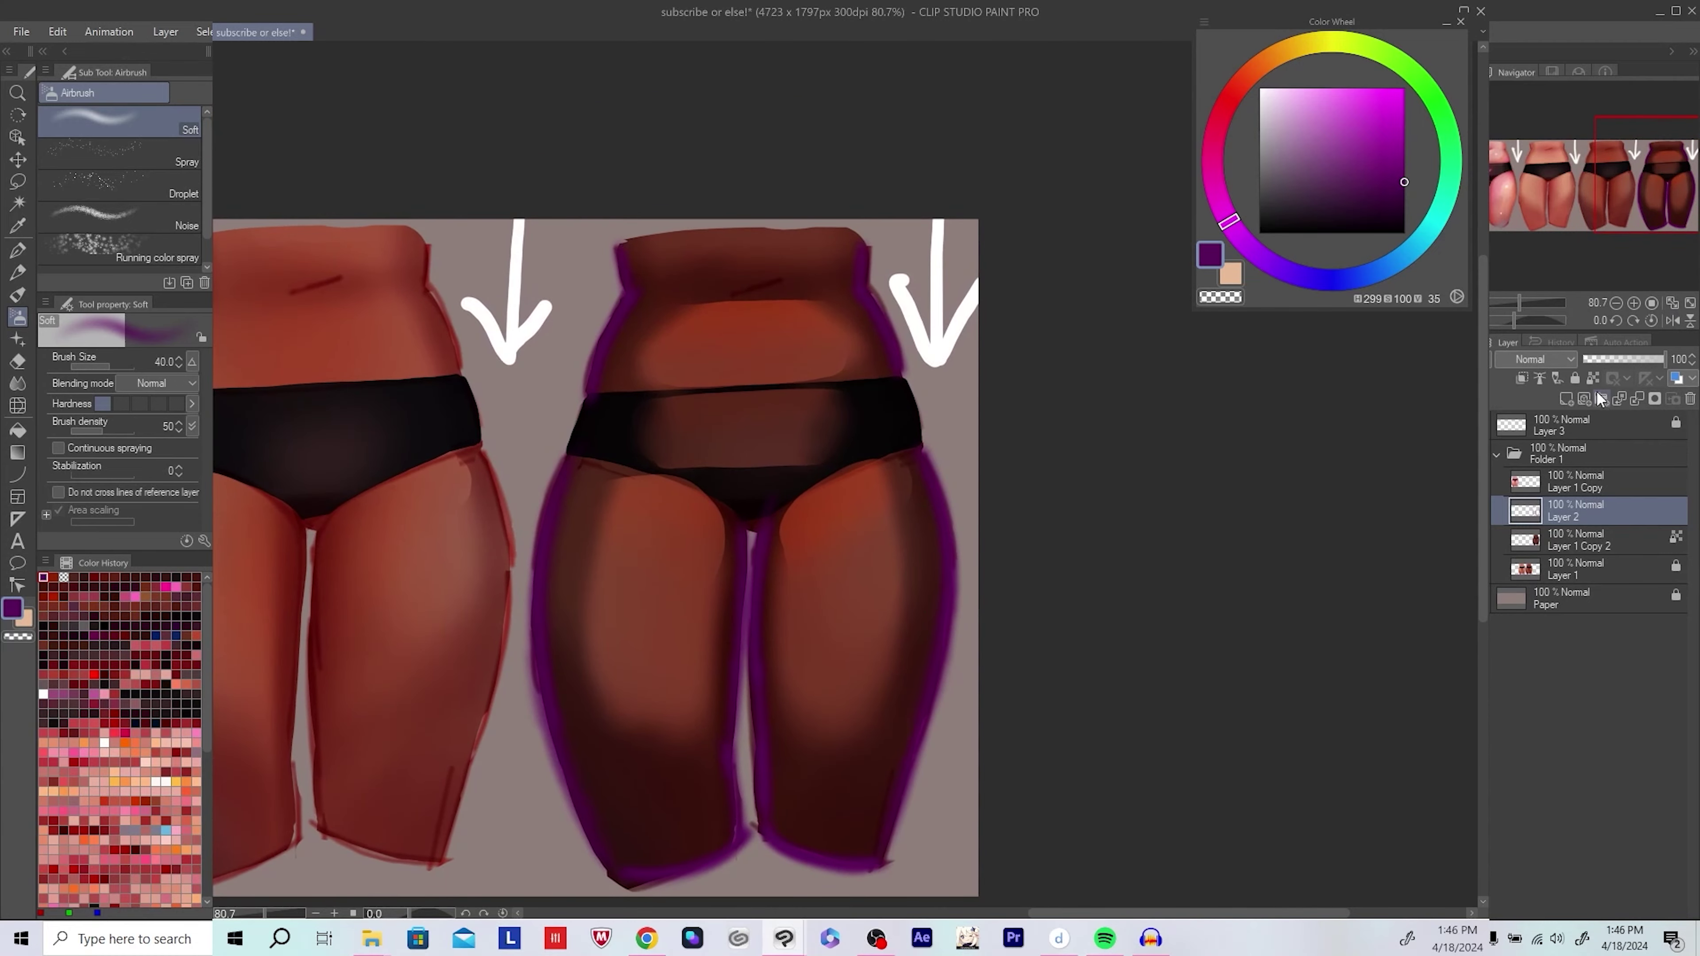
pyautogui.press('m')
pyautogui.scroll(-3, 1116, 401)
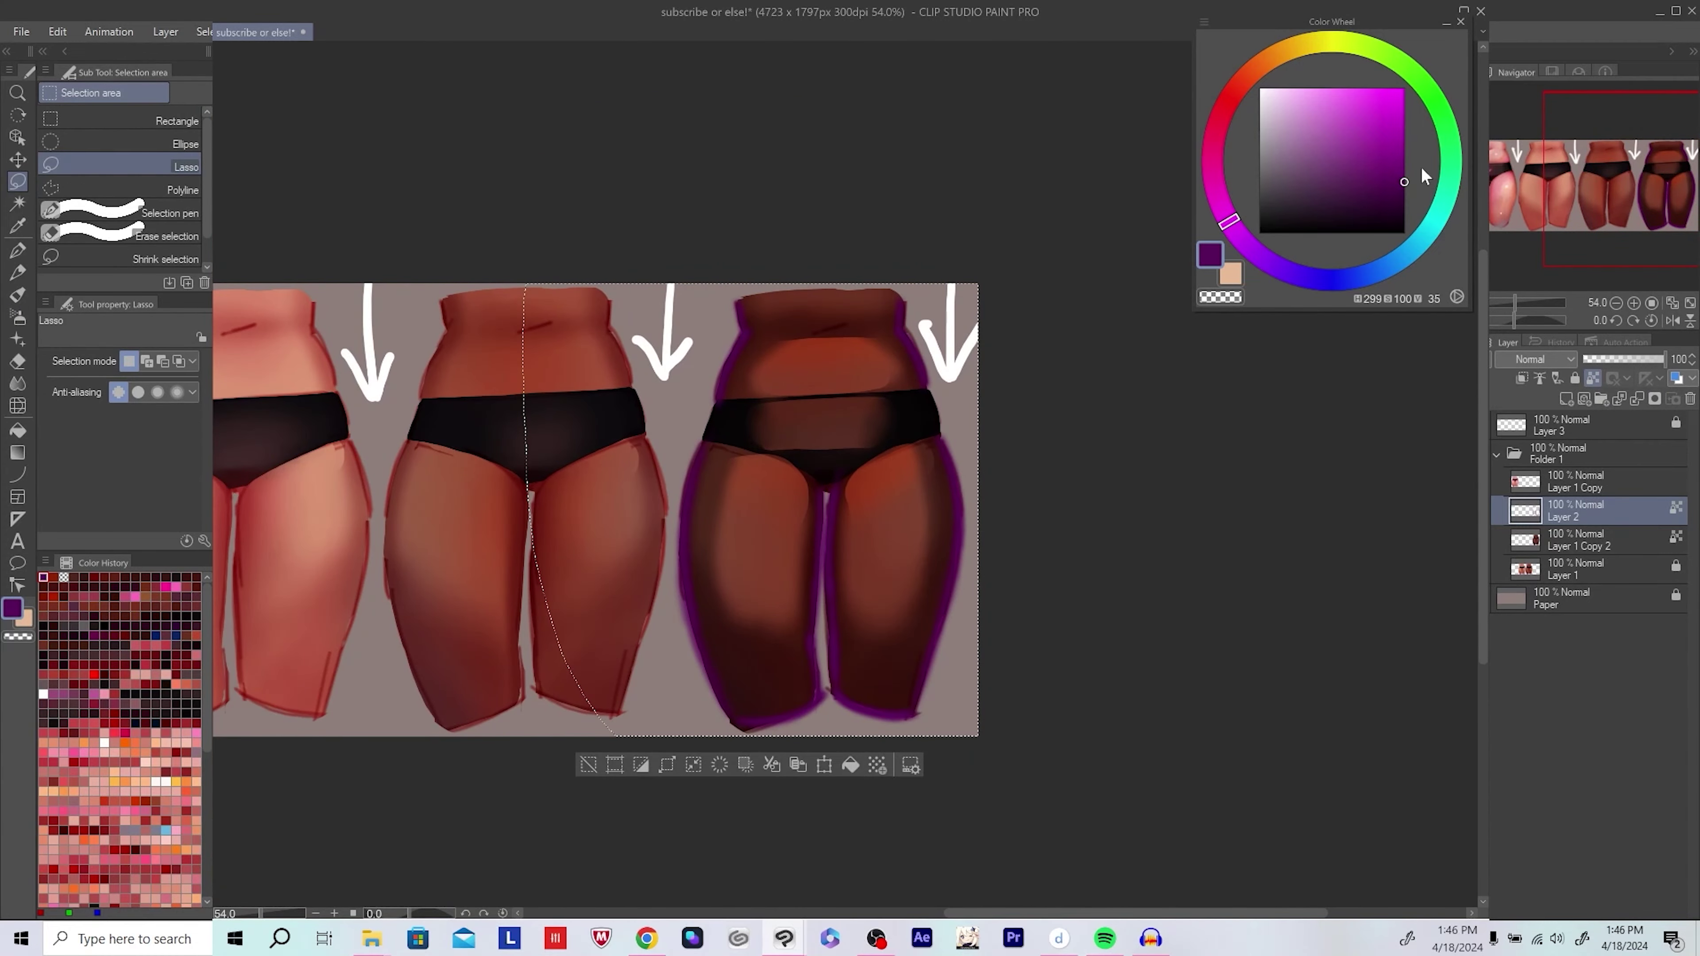
pyautogui.click(1401, 203)
pyautogui.scroll(-2, 937, 602)
pyautogui.scroll(6, 900, 630)
pyautogui.hotkey('ctrl', 'z')
# Step: On the darkest figure's own layer, soften the left outer thigh's edge with the Soft airbrush in transparent colour, at sizes 30 to 70
pyautogui.press('b')
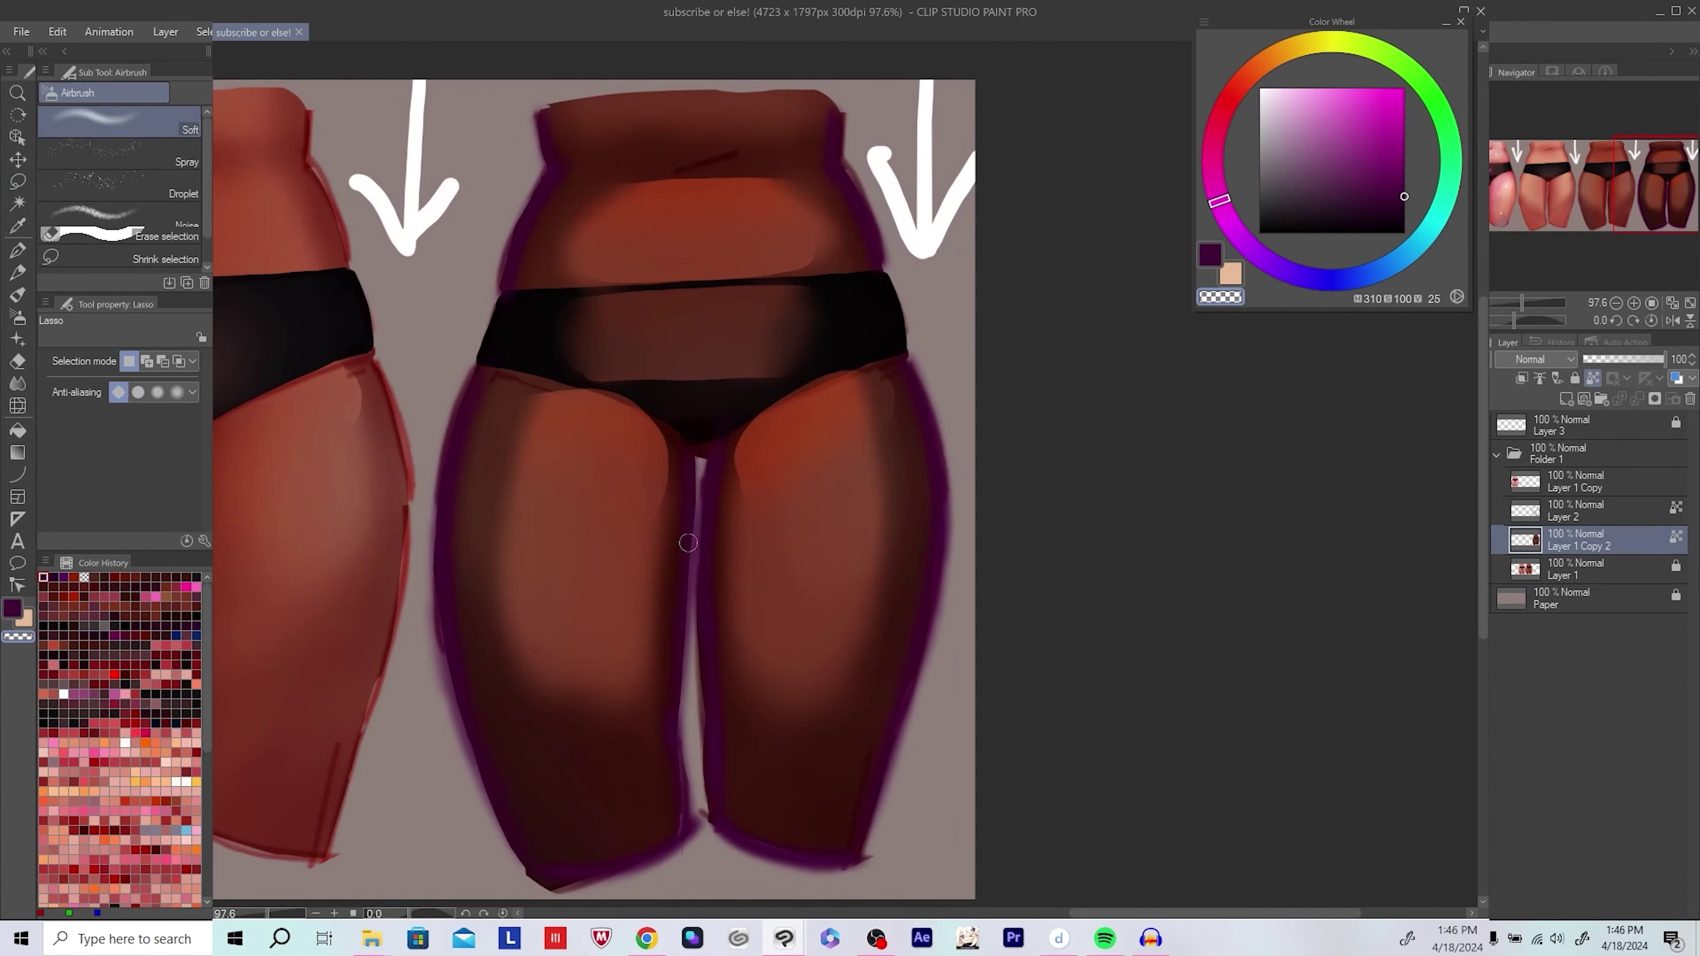
pyautogui.moveTo(463, 505); pyautogui.dragTo(491, 495)
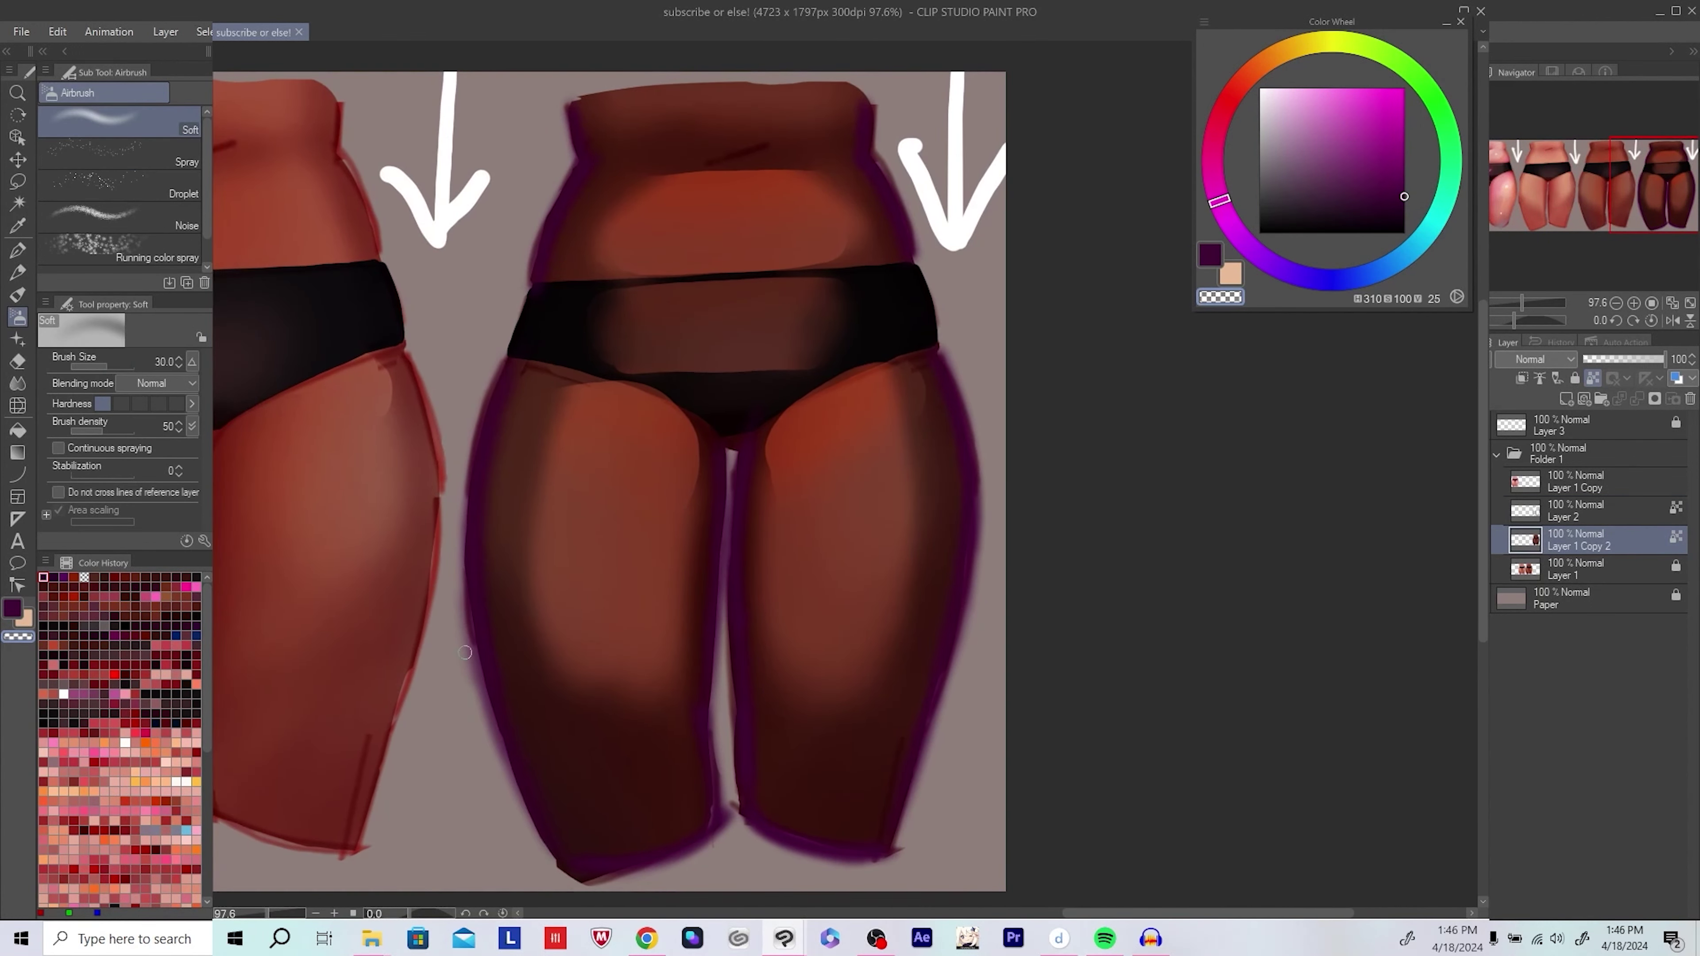
pyautogui.moveTo(456, 569); pyautogui.dragTo(482, 705)
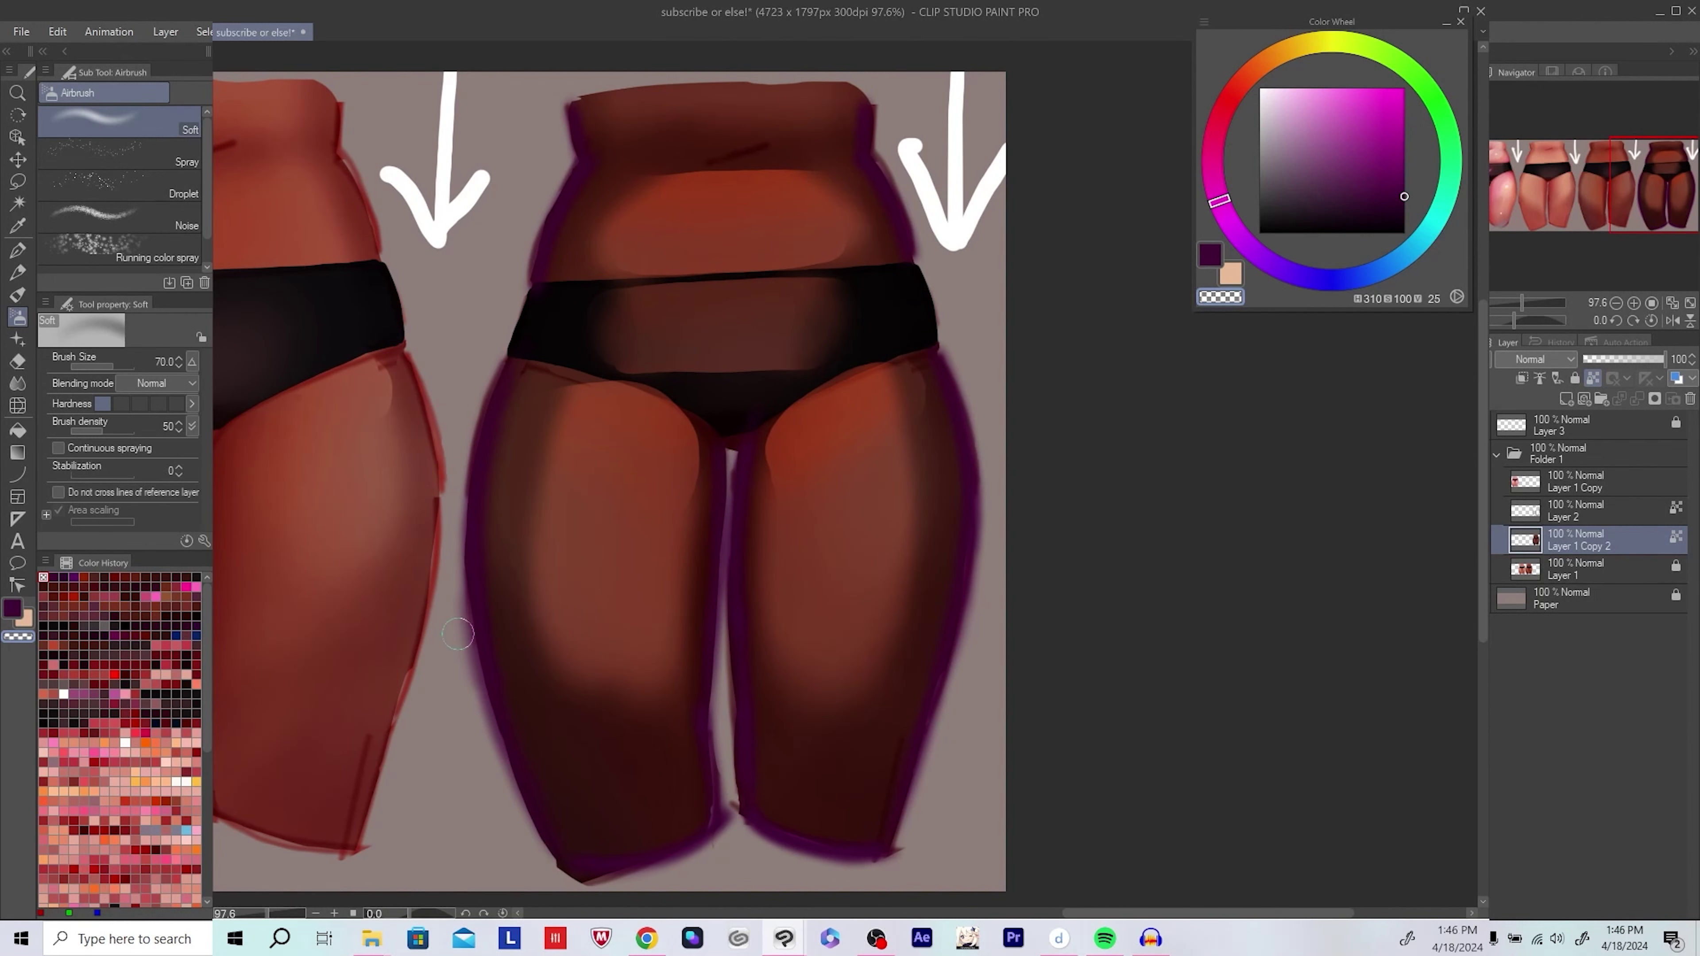
pyautogui.scroll(1, 489, 737)
pyautogui.press('[')
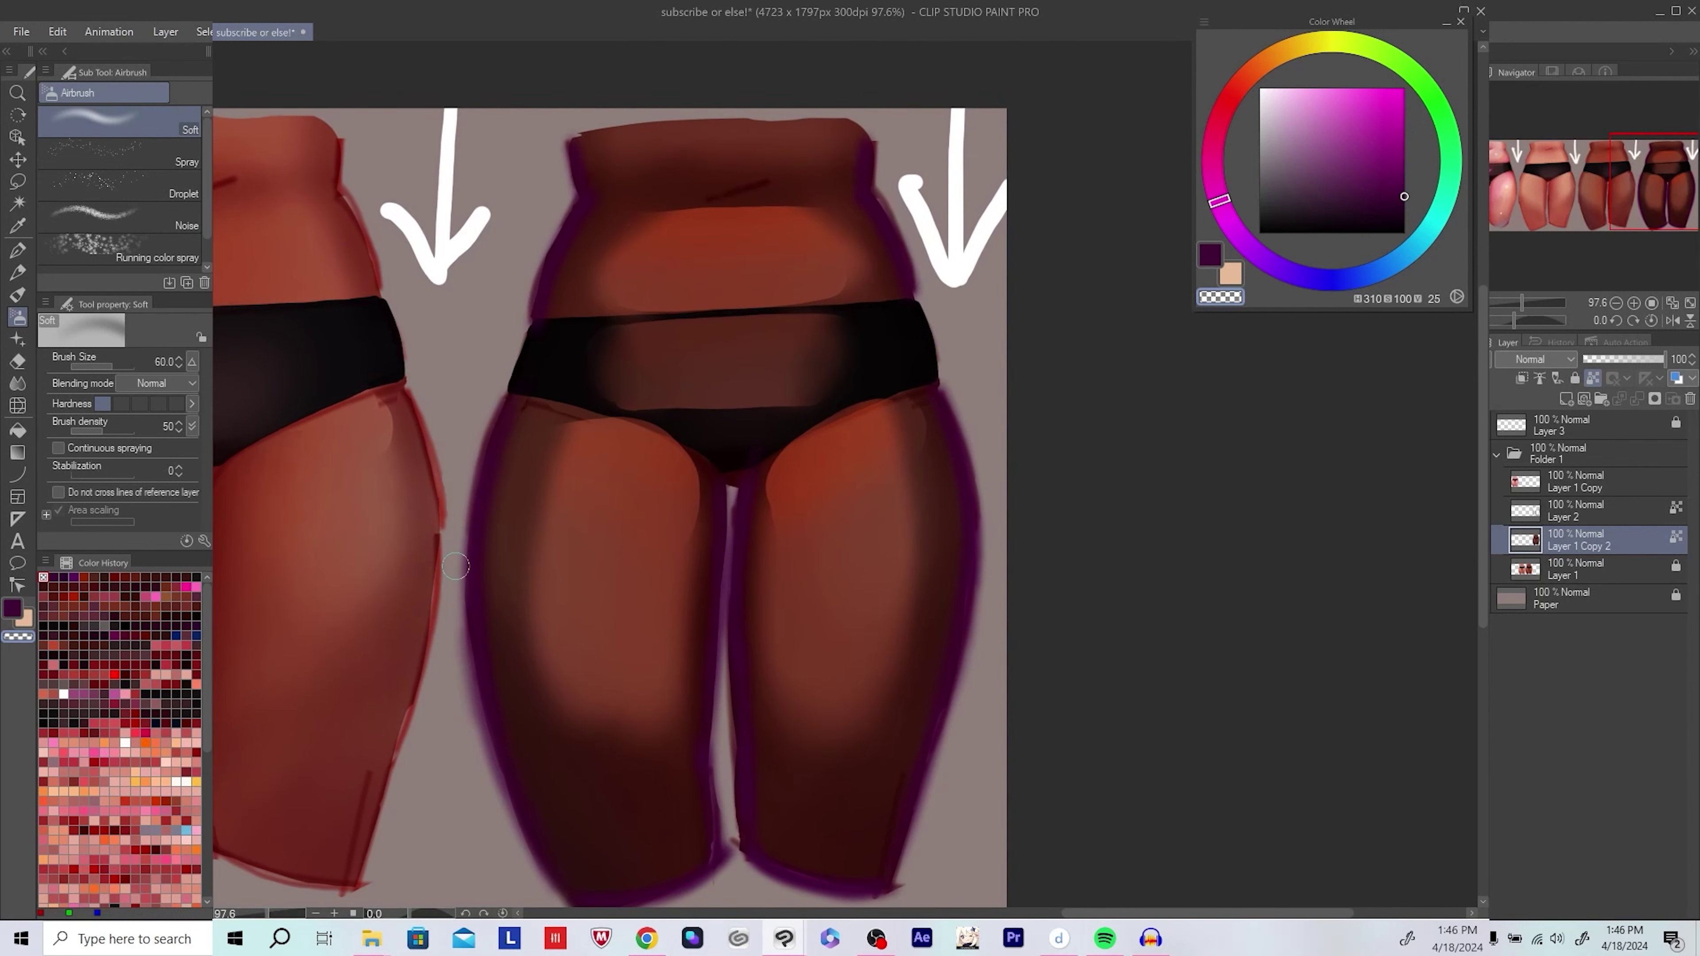
pyautogui.scroll(4, 473, 445)
# Step: Mirror the canvas view and soften the figure's other outer edge with transparent colour at size 60
pyautogui.press('h')
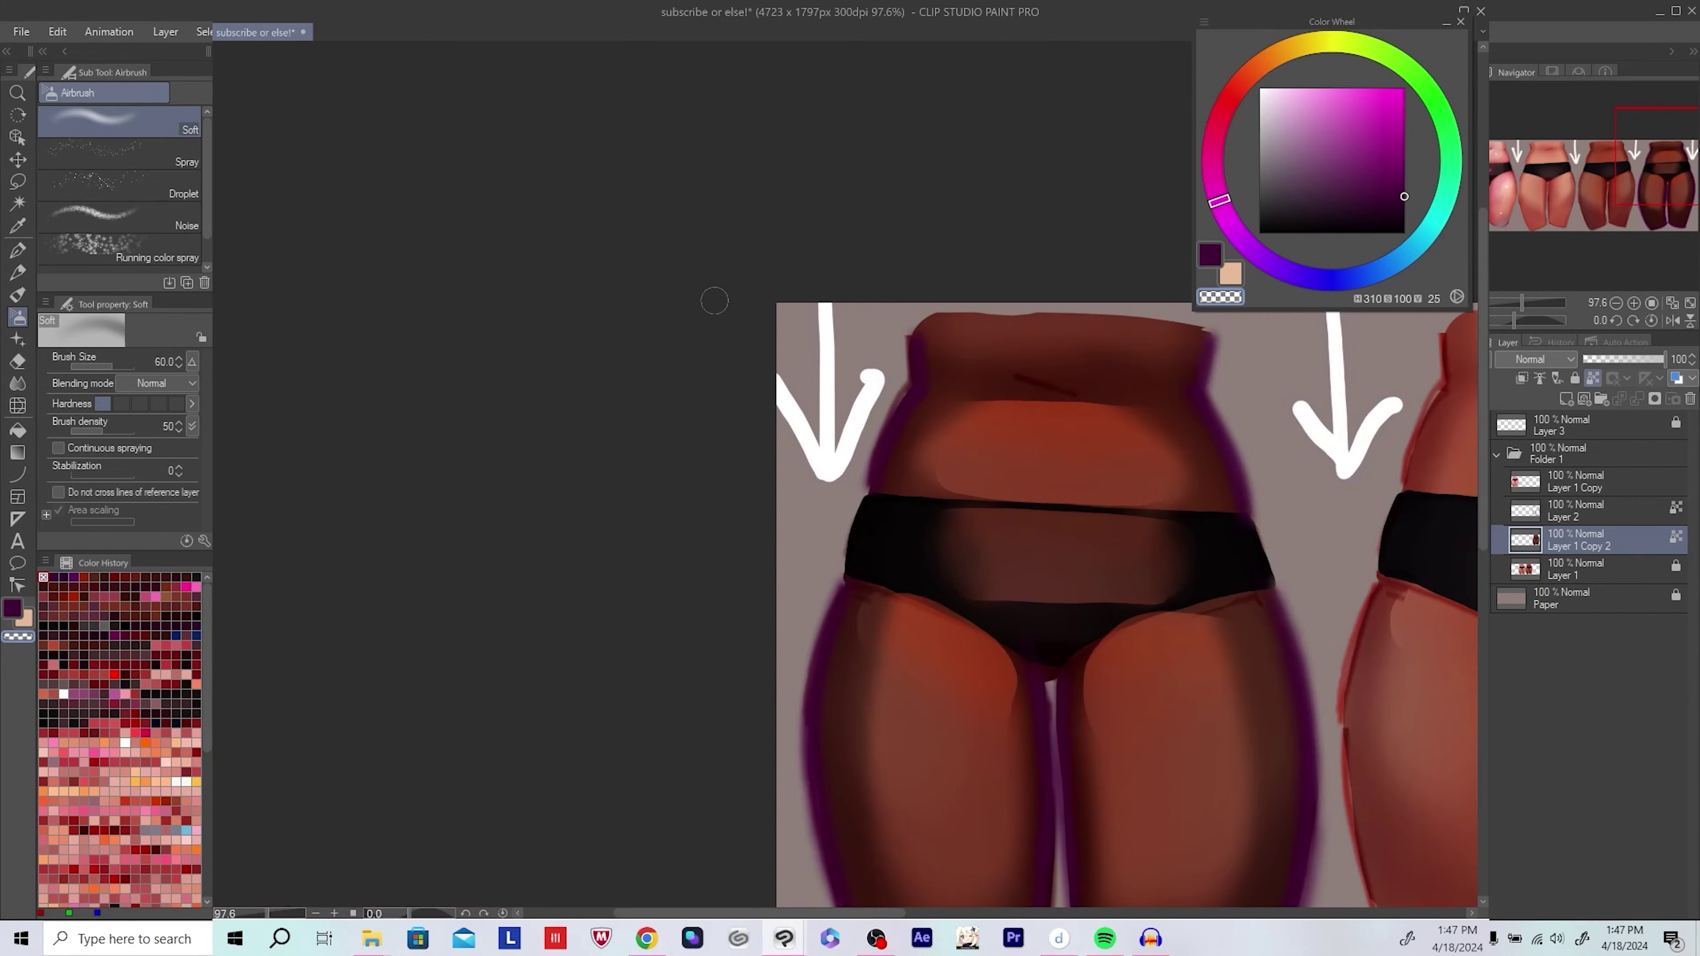
pyautogui.scroll(-1, 489, 392)
pyautogui.scroll(-4, 482, 402)
pyautogui.scroll(-3, 428, 502)
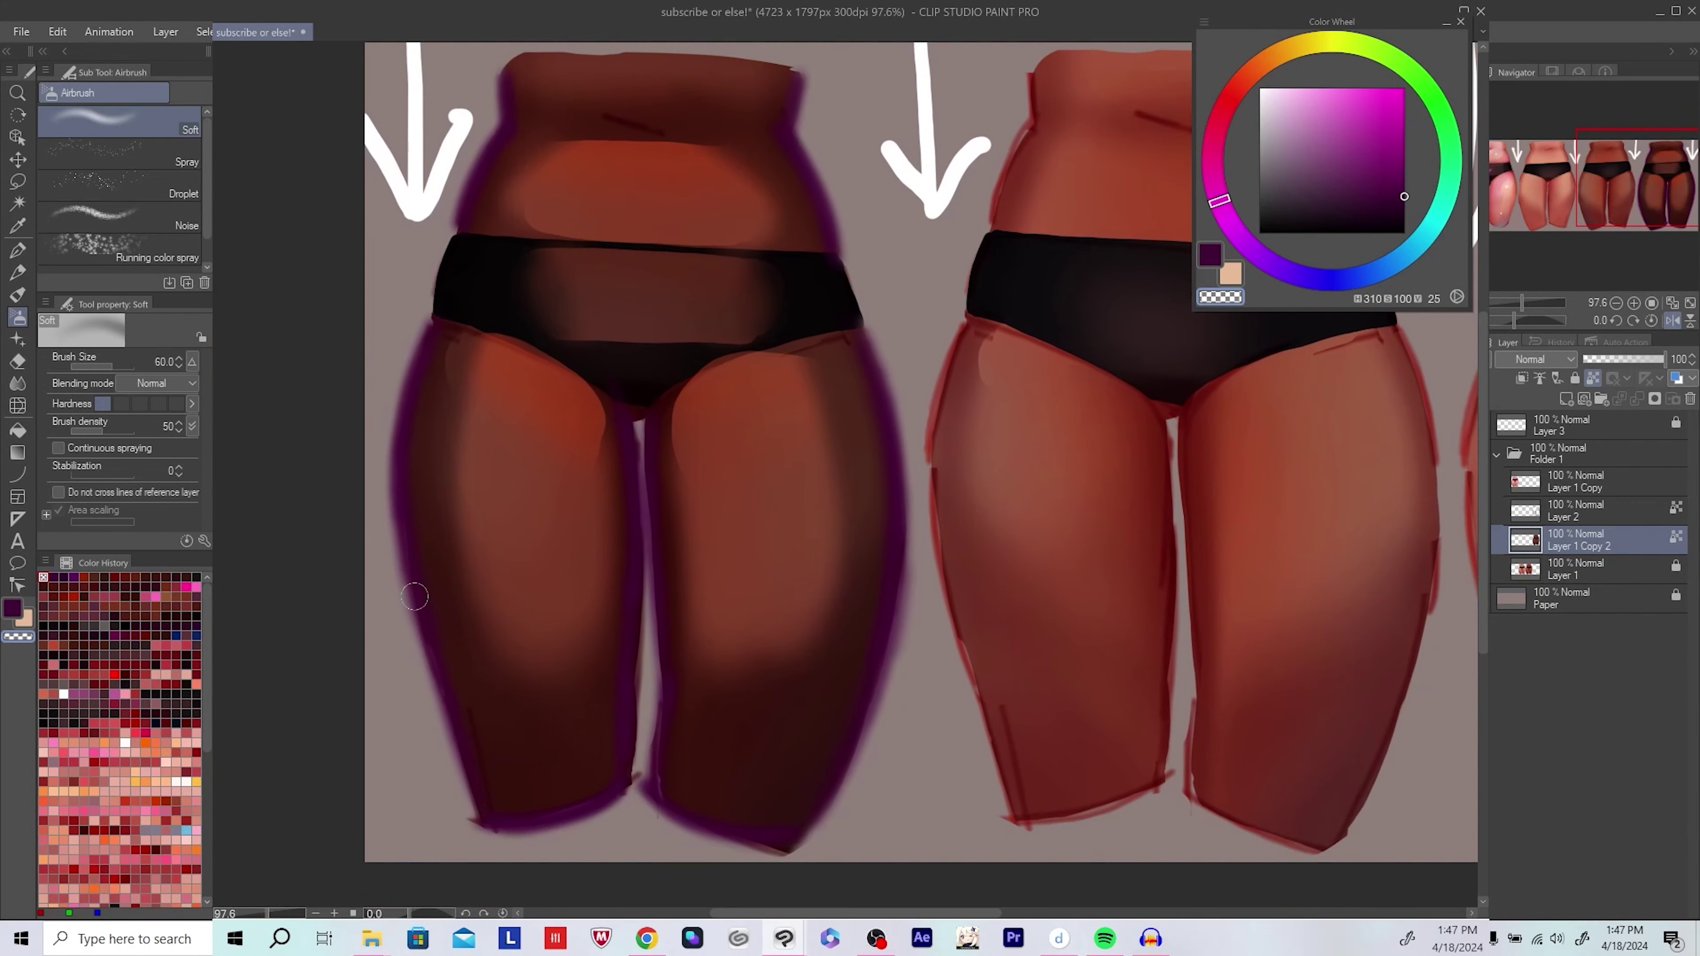
# Step: Soften the lower leg ends and inner thigh edges with transparent colour, reducing the airbrush from size 60 to 25
pyautogui.press('h')
pyautogui.scroll(-2, 467, 805)
pyautogui.hscroll(5, 727, 699)
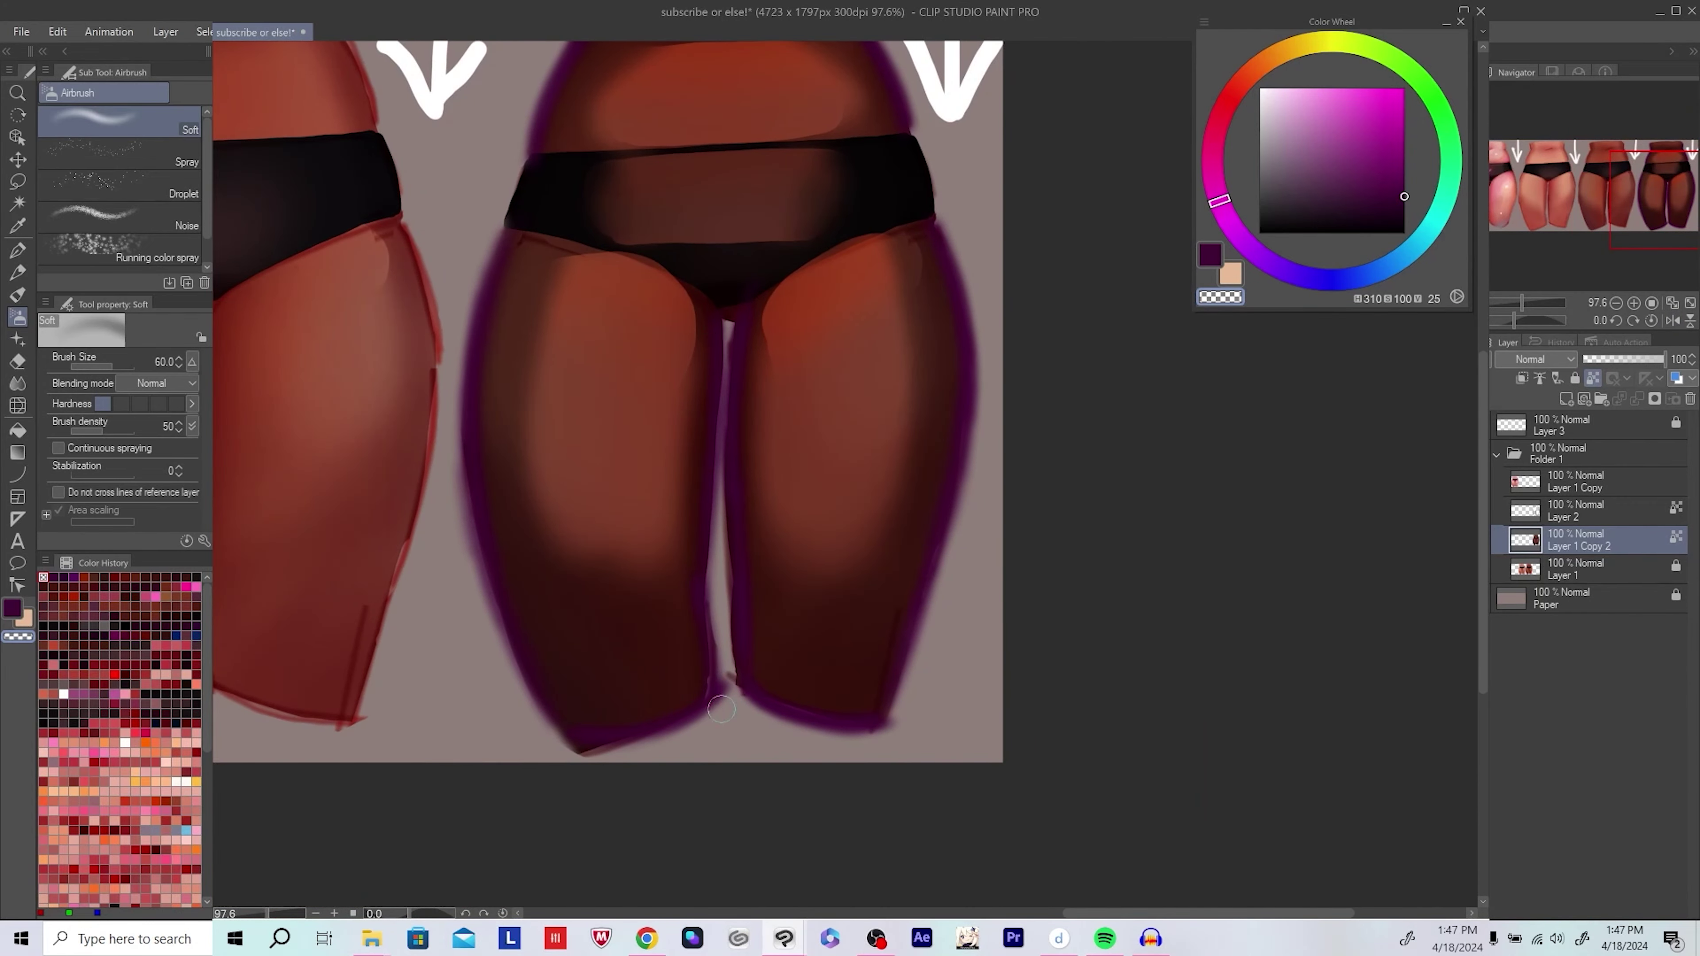
pyautogui.press('h')
pyautogui.press('[')
pyautogui.press('[')
pyautogui.hscroll(4, 681, 723)
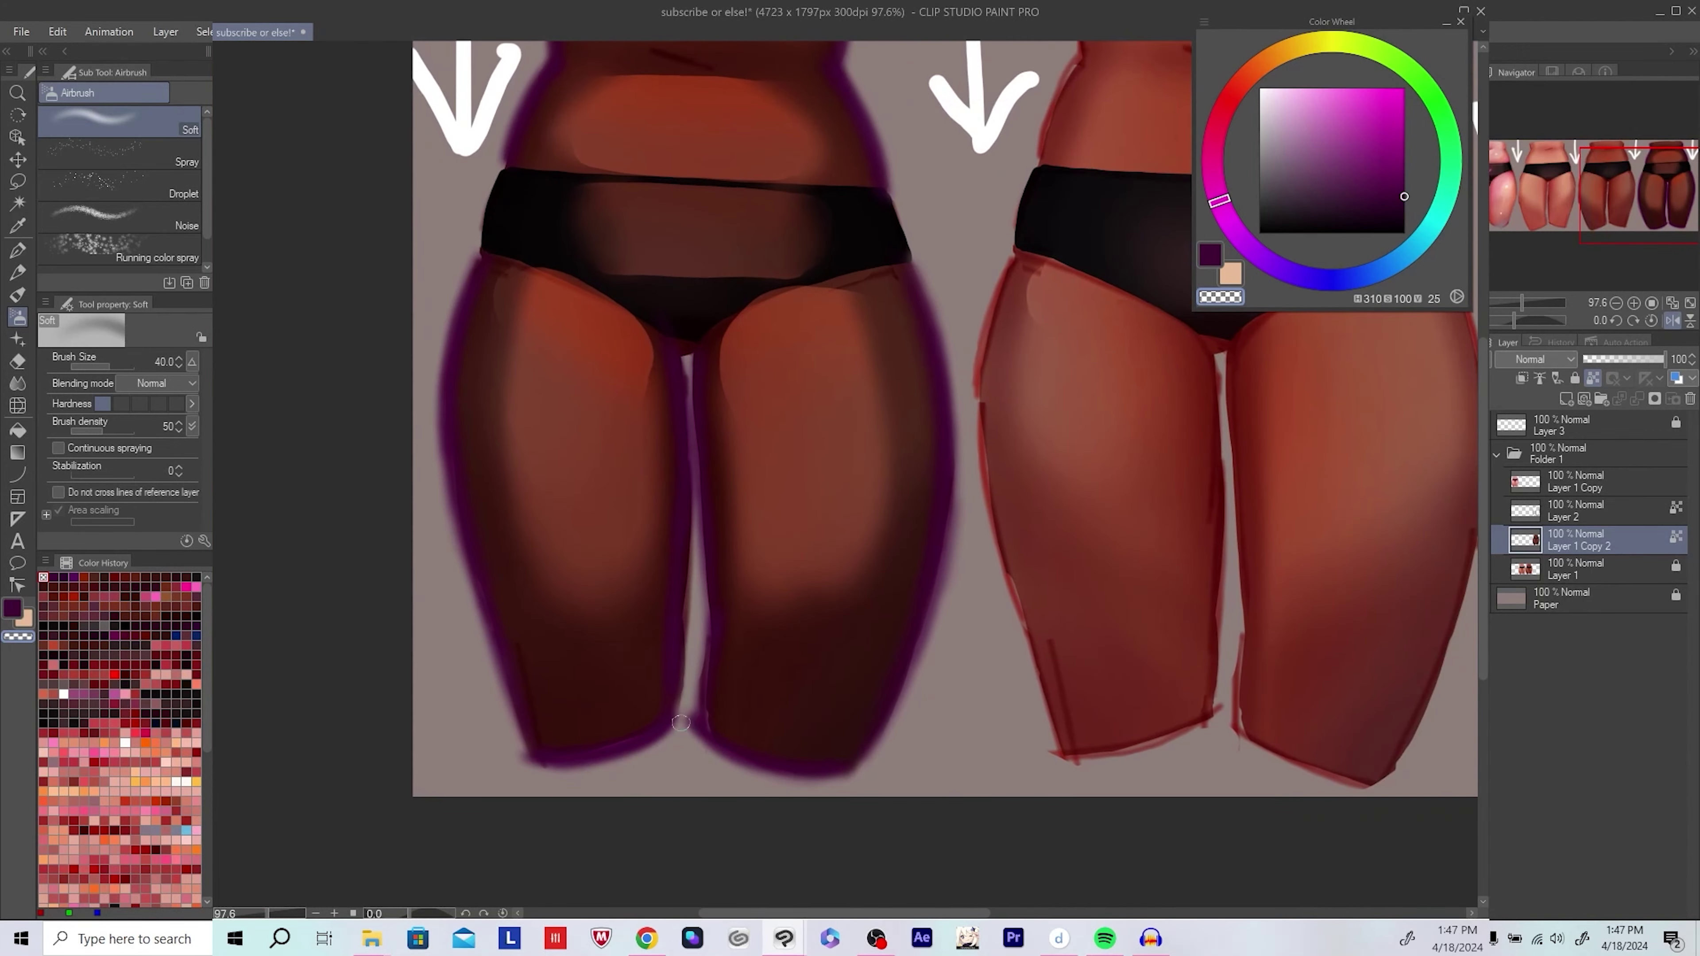
pyautogui.scroll(2, 637, 487)
pyautogui.hscroll(1, 637, 488)
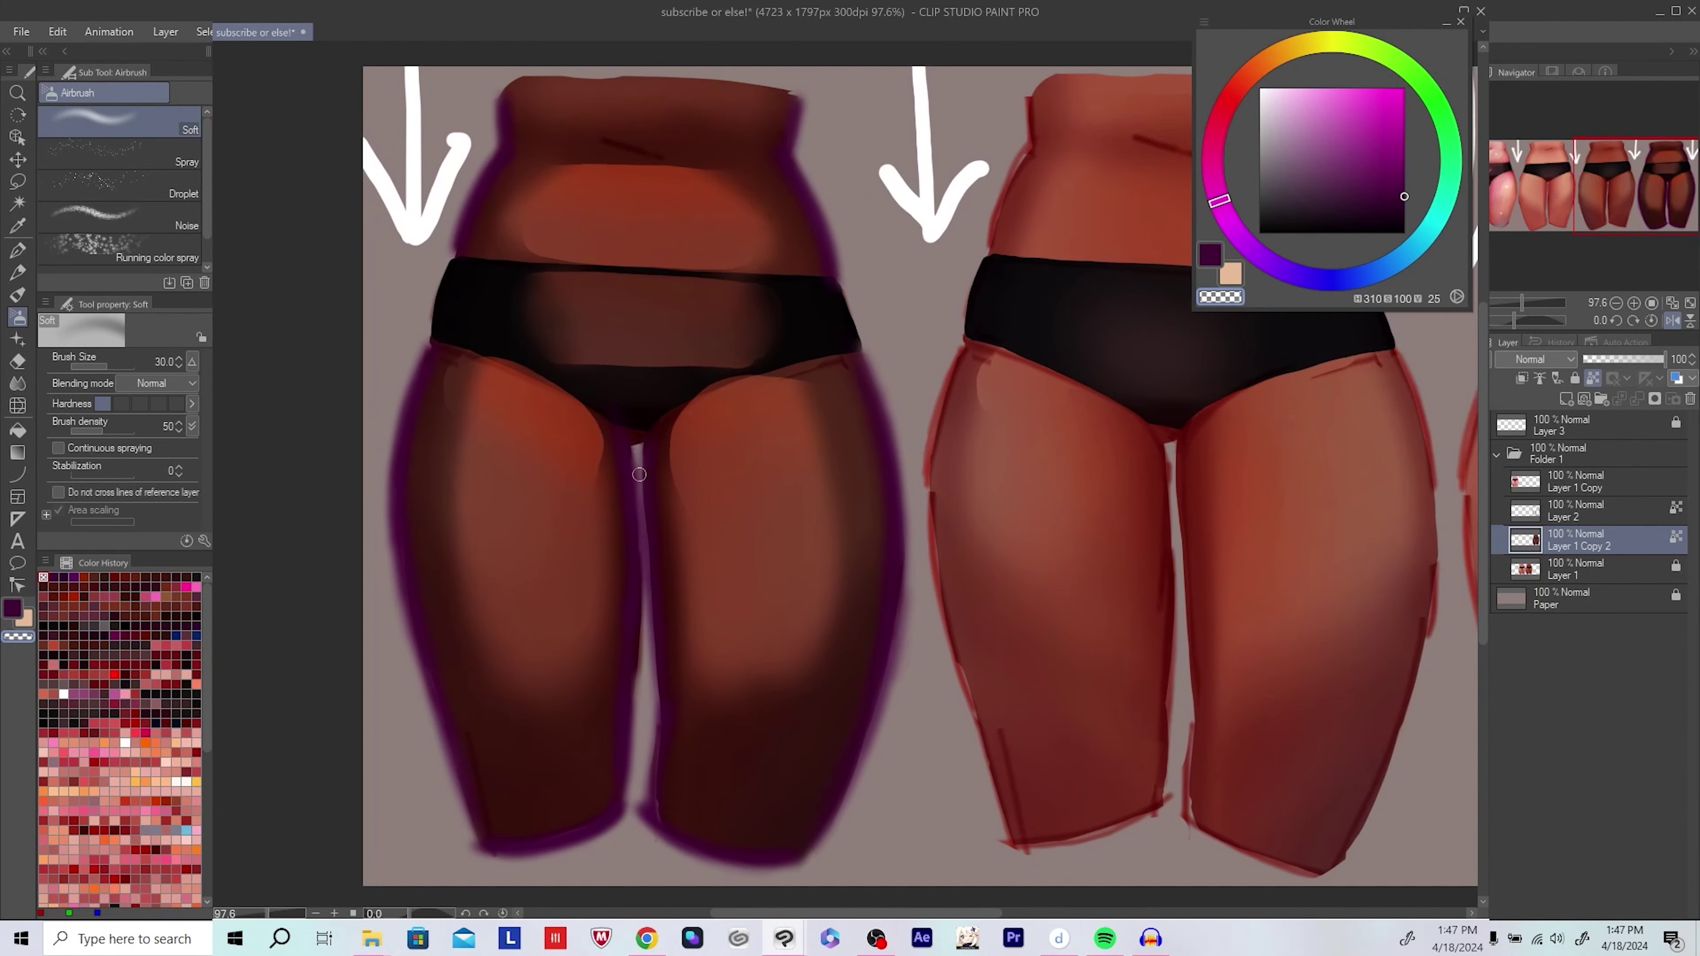
pyautogui.scroll(-3, 645, 735)
pyautogui.press('h')
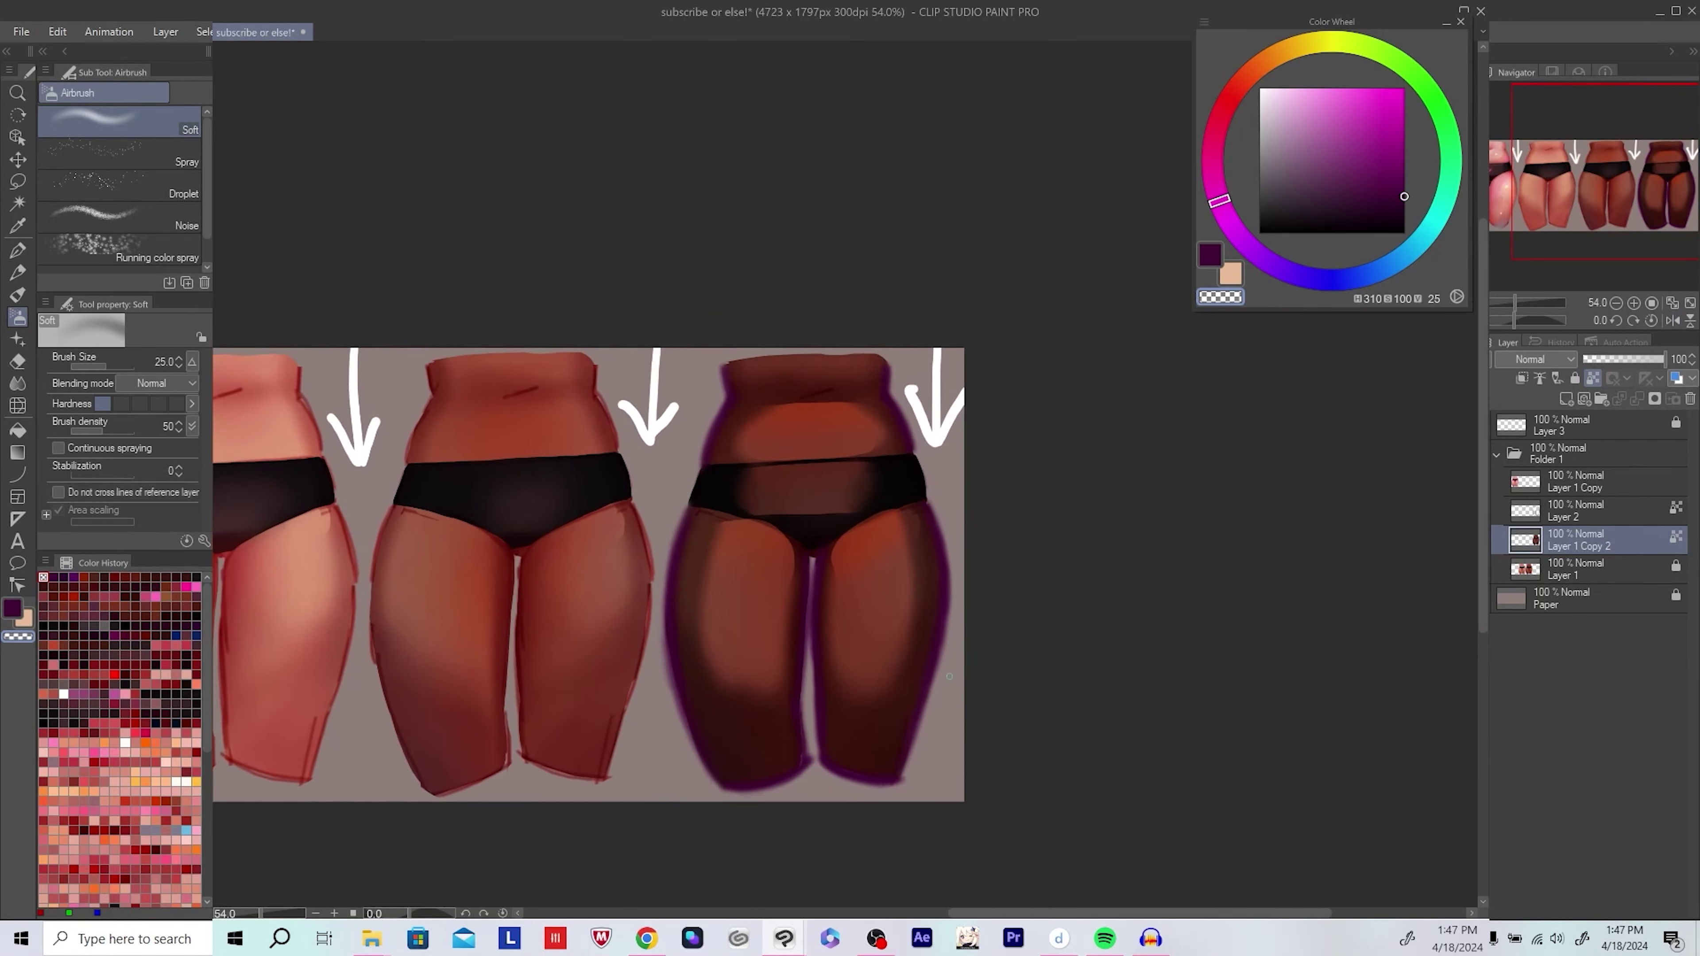
# Step: Select the purple rim layer and clean up the gap between the thighs with transparent colour at sizes 30 and 20
pyautogui.scroll(1, 834, 567)
pyautogui.scroll(2, 834, 567)
pyautogui.hotkey('alt', ']')
pyautogui.scroll(-1, 834, 567)
pyautogui.hscroll(2, 770, 668)
pyautogui.press(']')
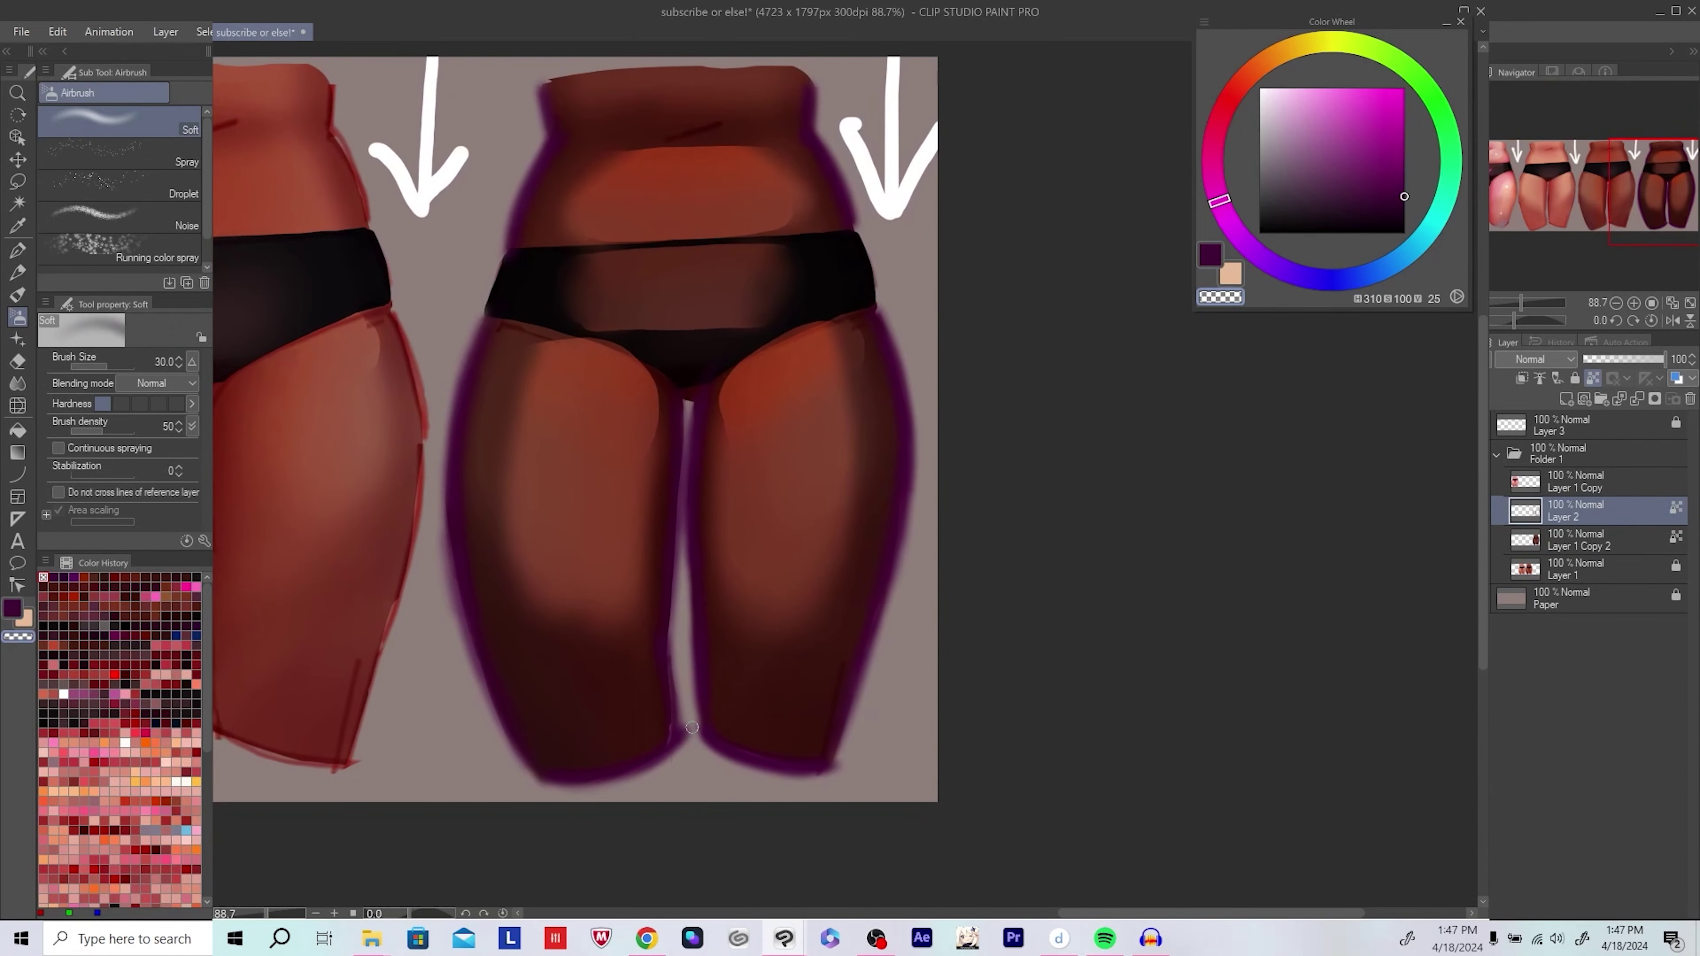
pyautogui.hscroll(1, 687, 802)
pyautogui.scroll(2, 812, 759)
pyautogui.press('[')
pyautogui.press('[')
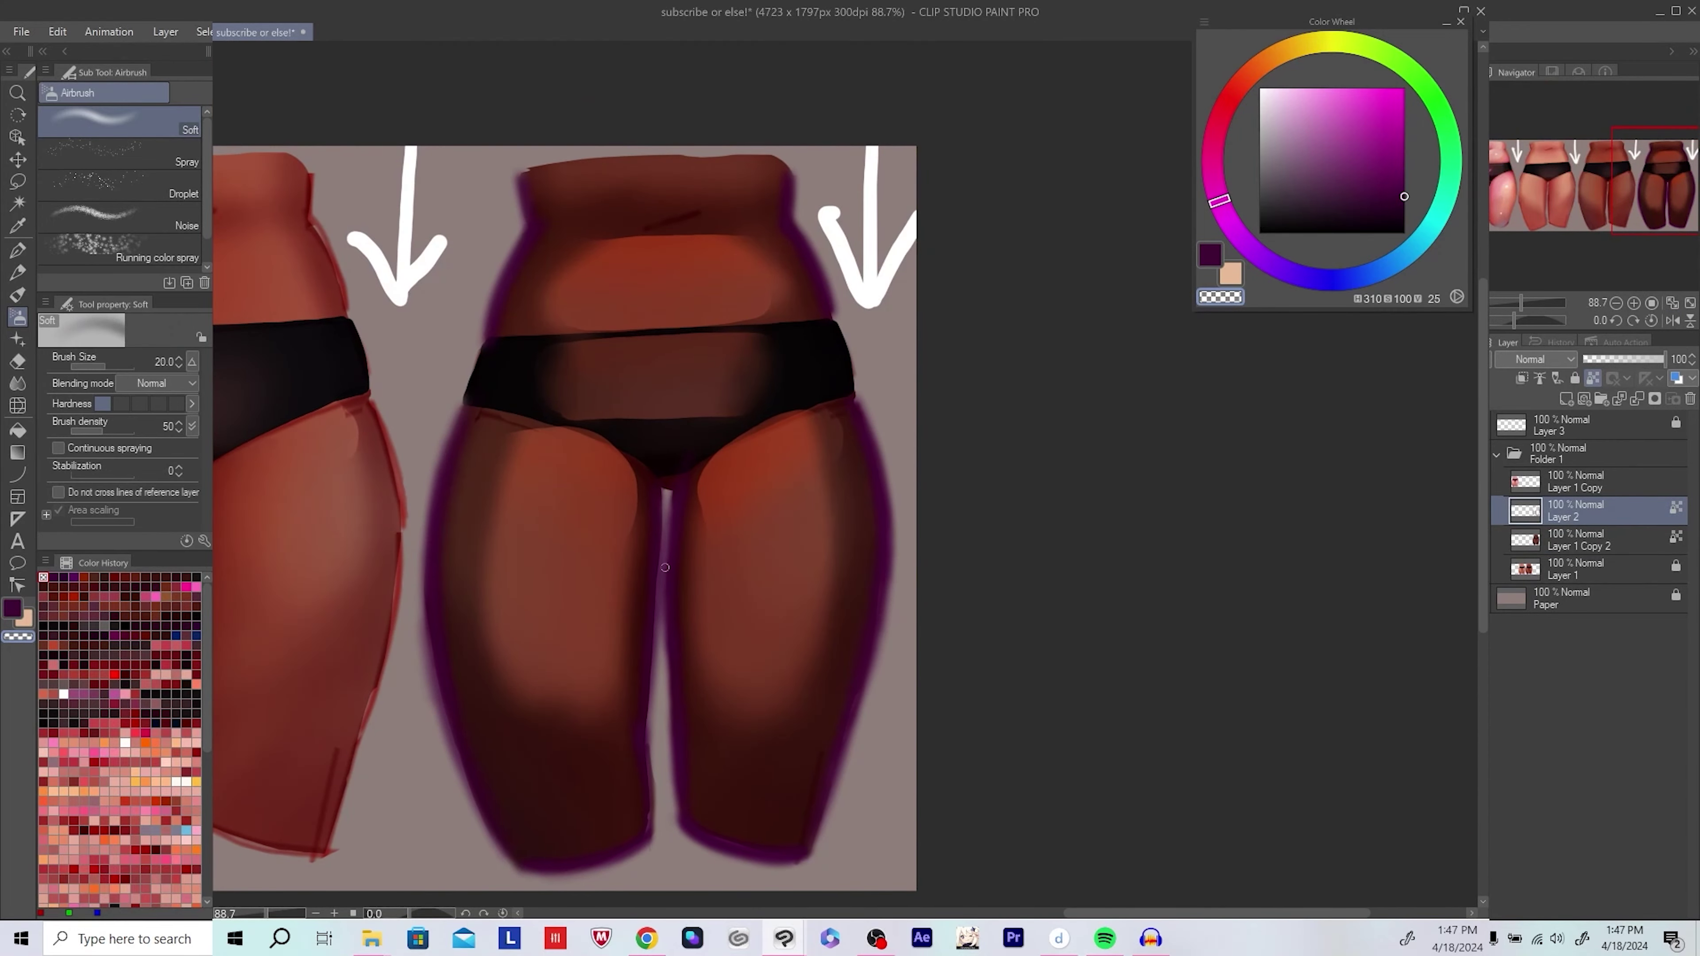
# Step: Save the file and merge the purple rim layer into the darkest figure's layer
pyautogui.scroll(-4, 664, 682)
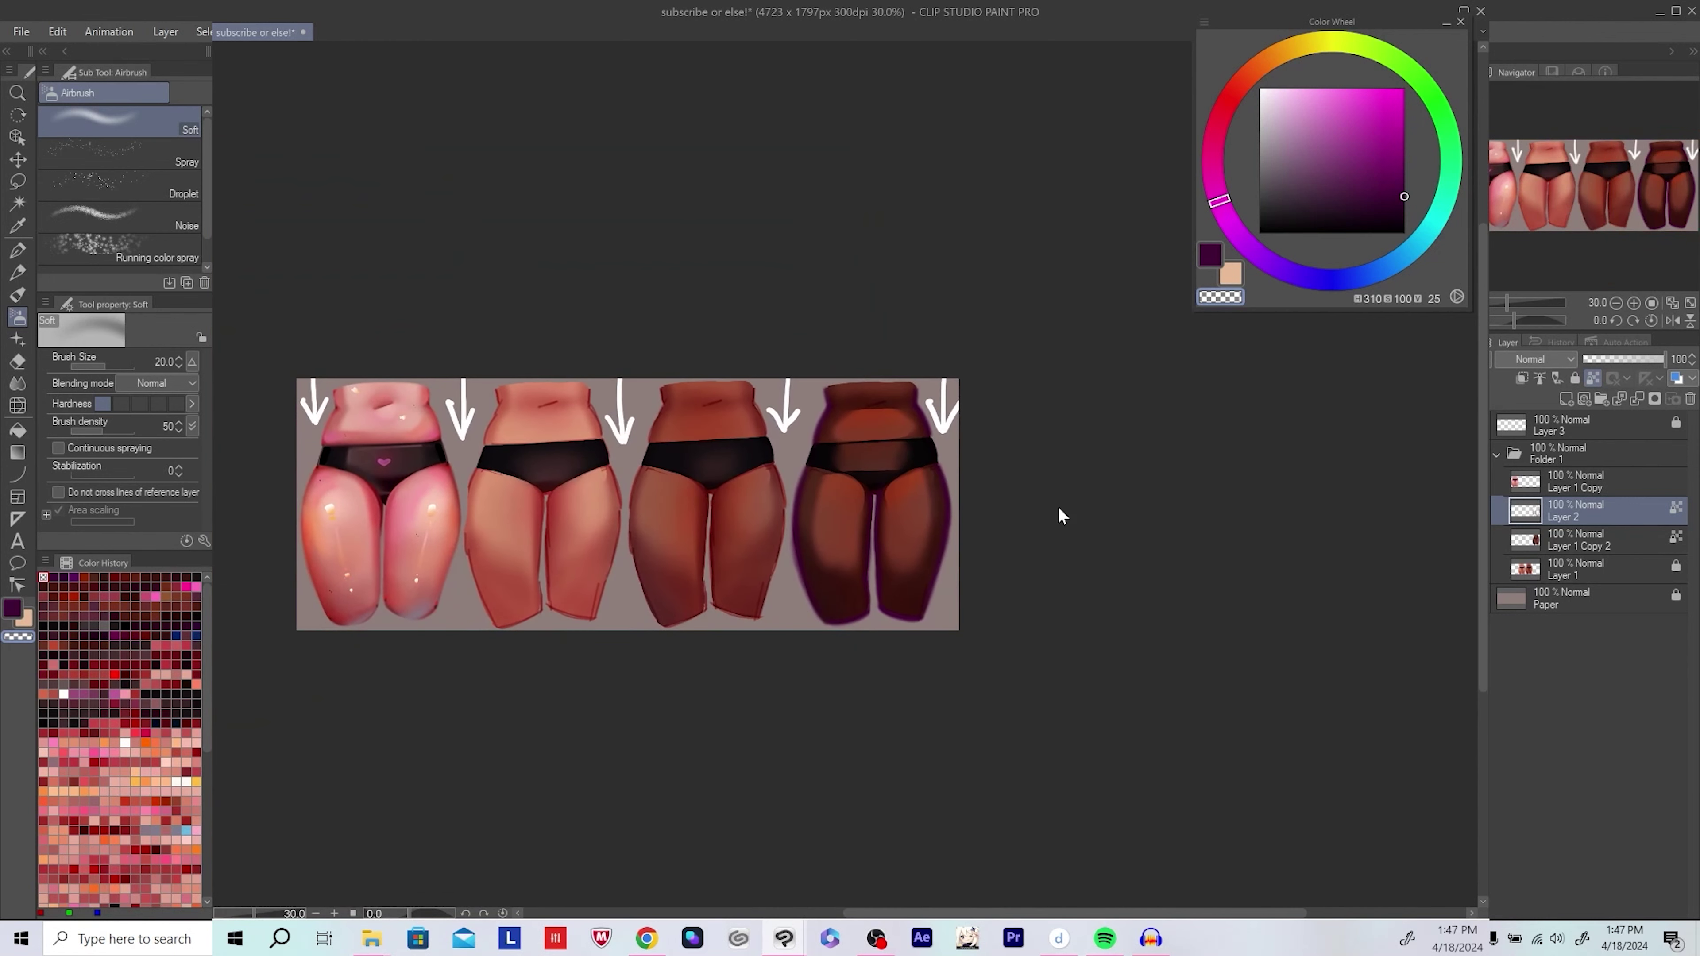
pyautogui.hotkey('ctrl', 's')
pyautogui.scroll(1, 1014, 530)
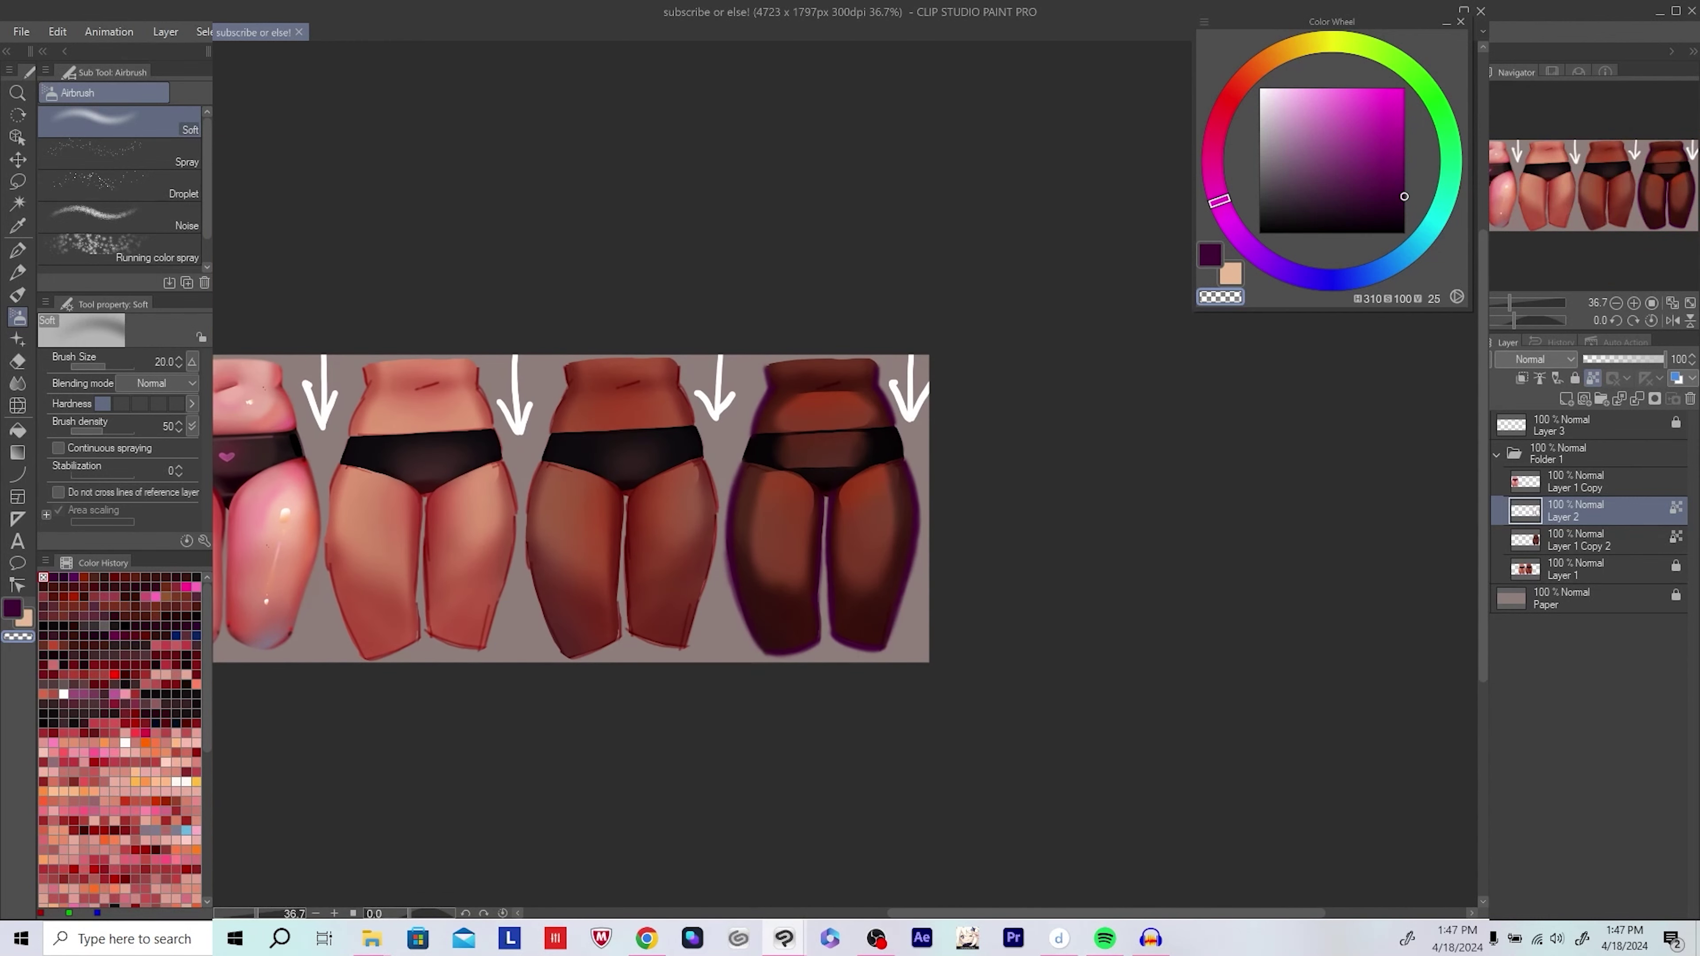
pyautogui.hotkey('ctrl', 'e')
# Step: On a new layer, airbrush dark red (HSV 4, 90, 19) and sampled black along the underwear's lower edges at sizes 40 and 30
pyautogui.scroll(3, 961, 534)
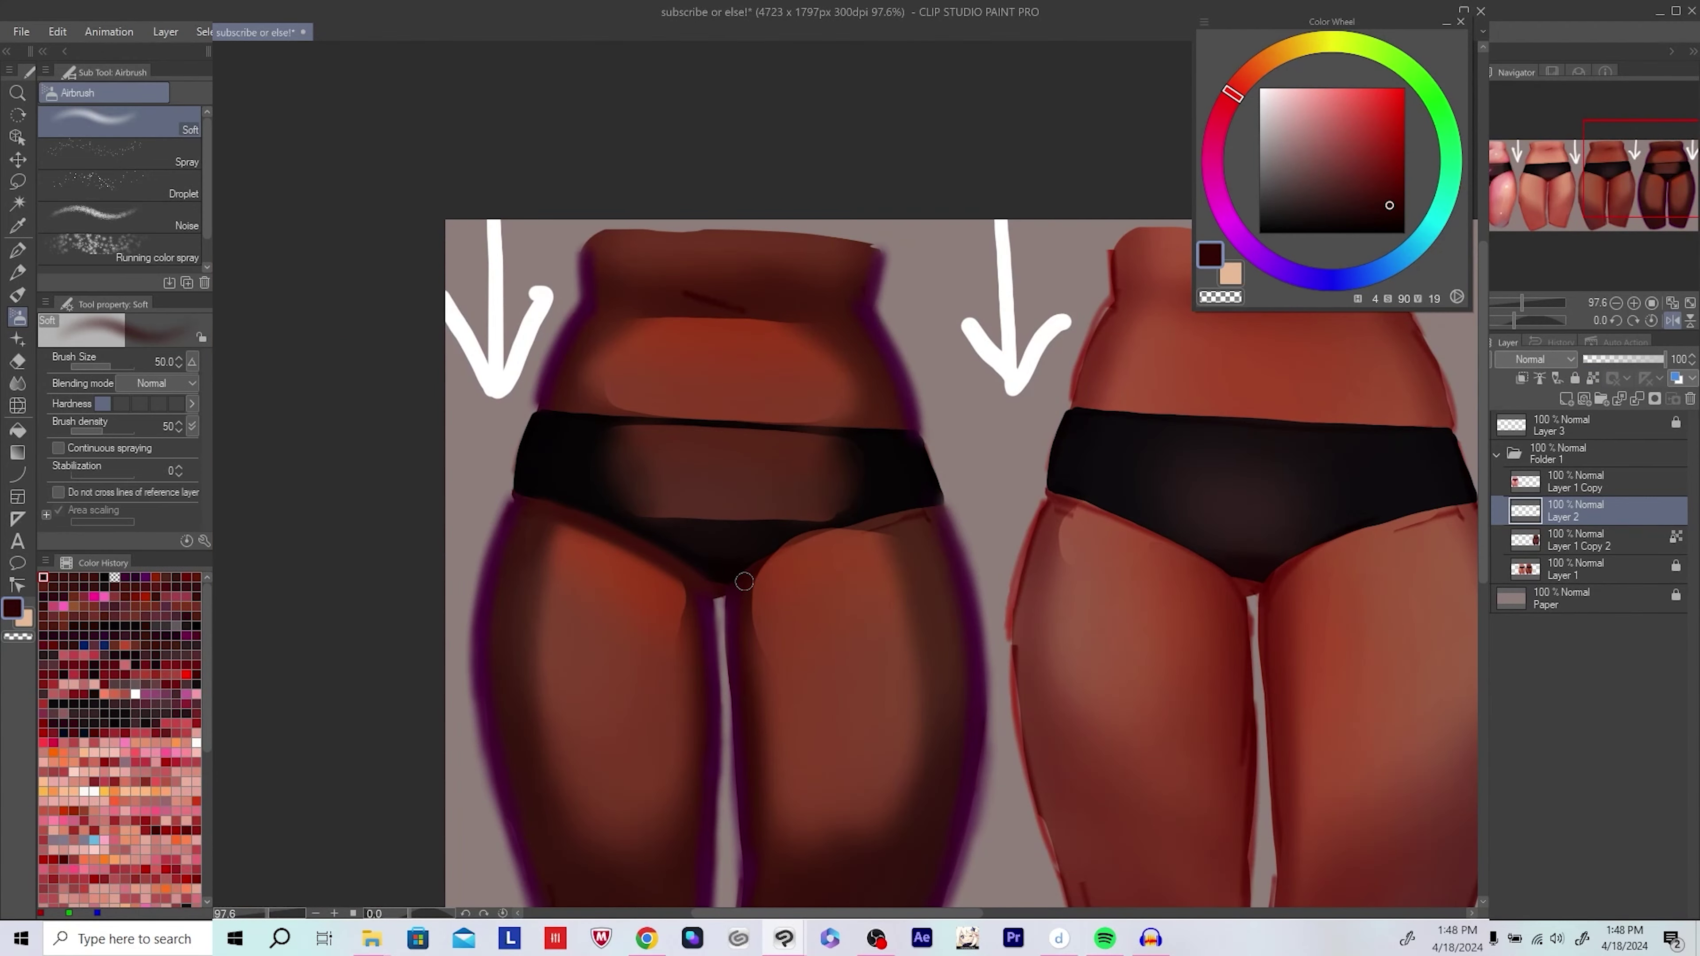
pyautogui.press('[')
pyautogui.moveTo(744, 581); pyautogui.dragTo(861, 523)
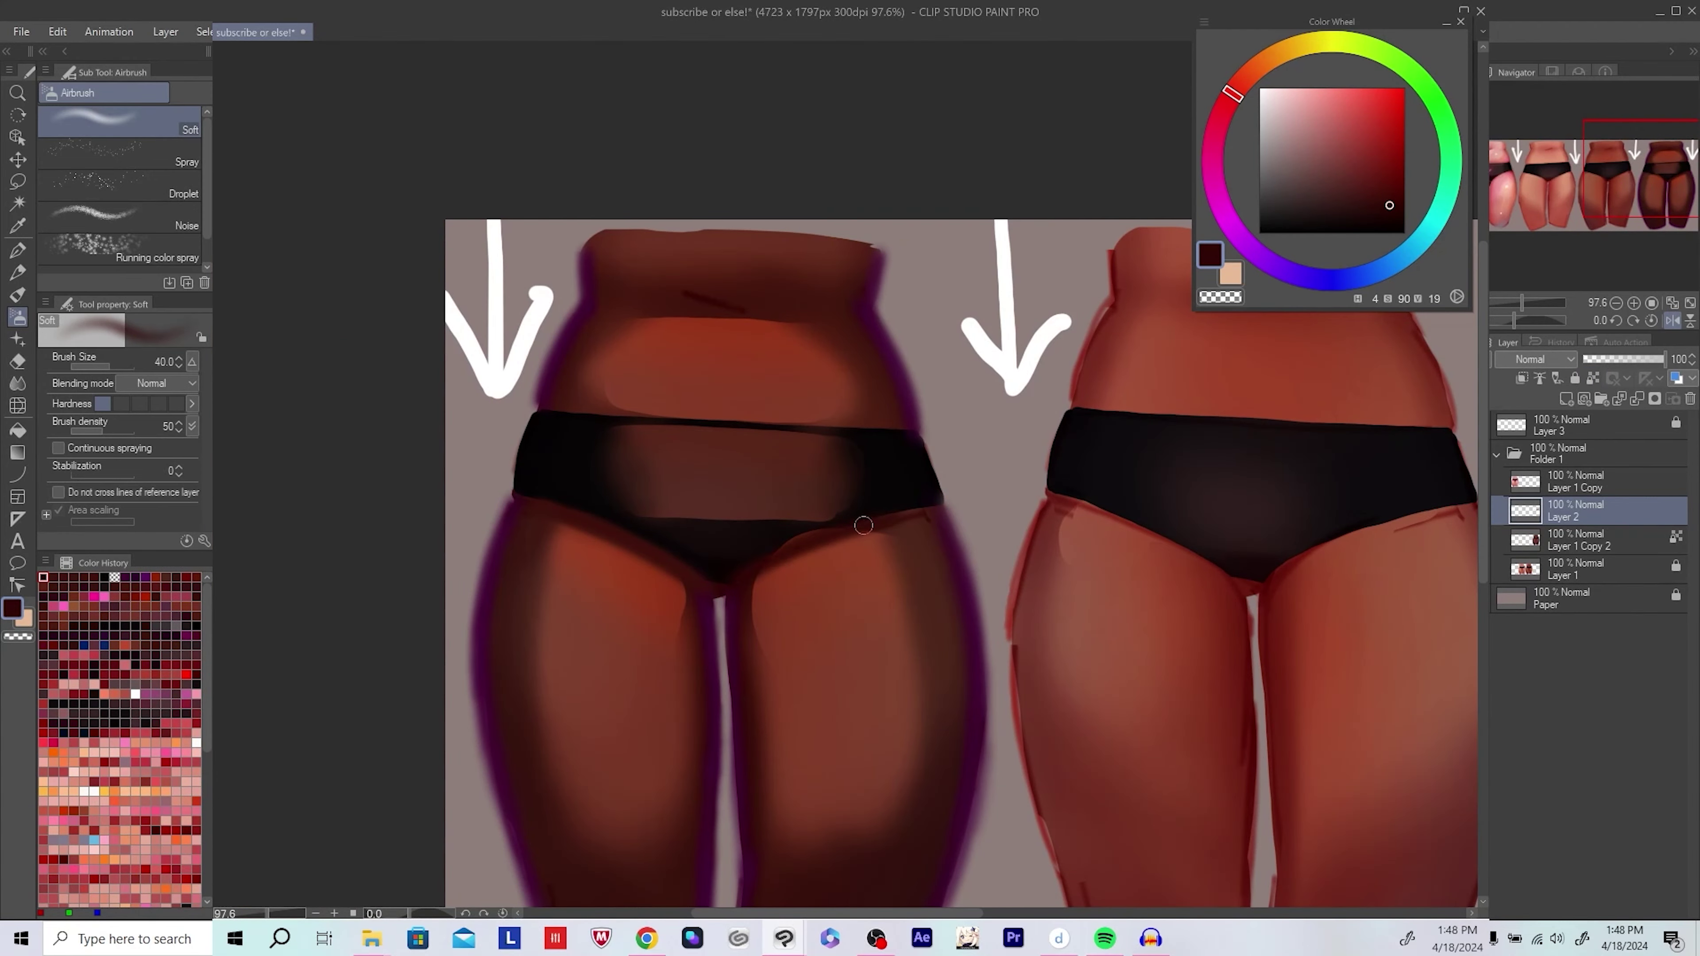
pyautogui.keyDown('alt'); pyautogui.click(904, 496); pyautogui.keyUp('alt')
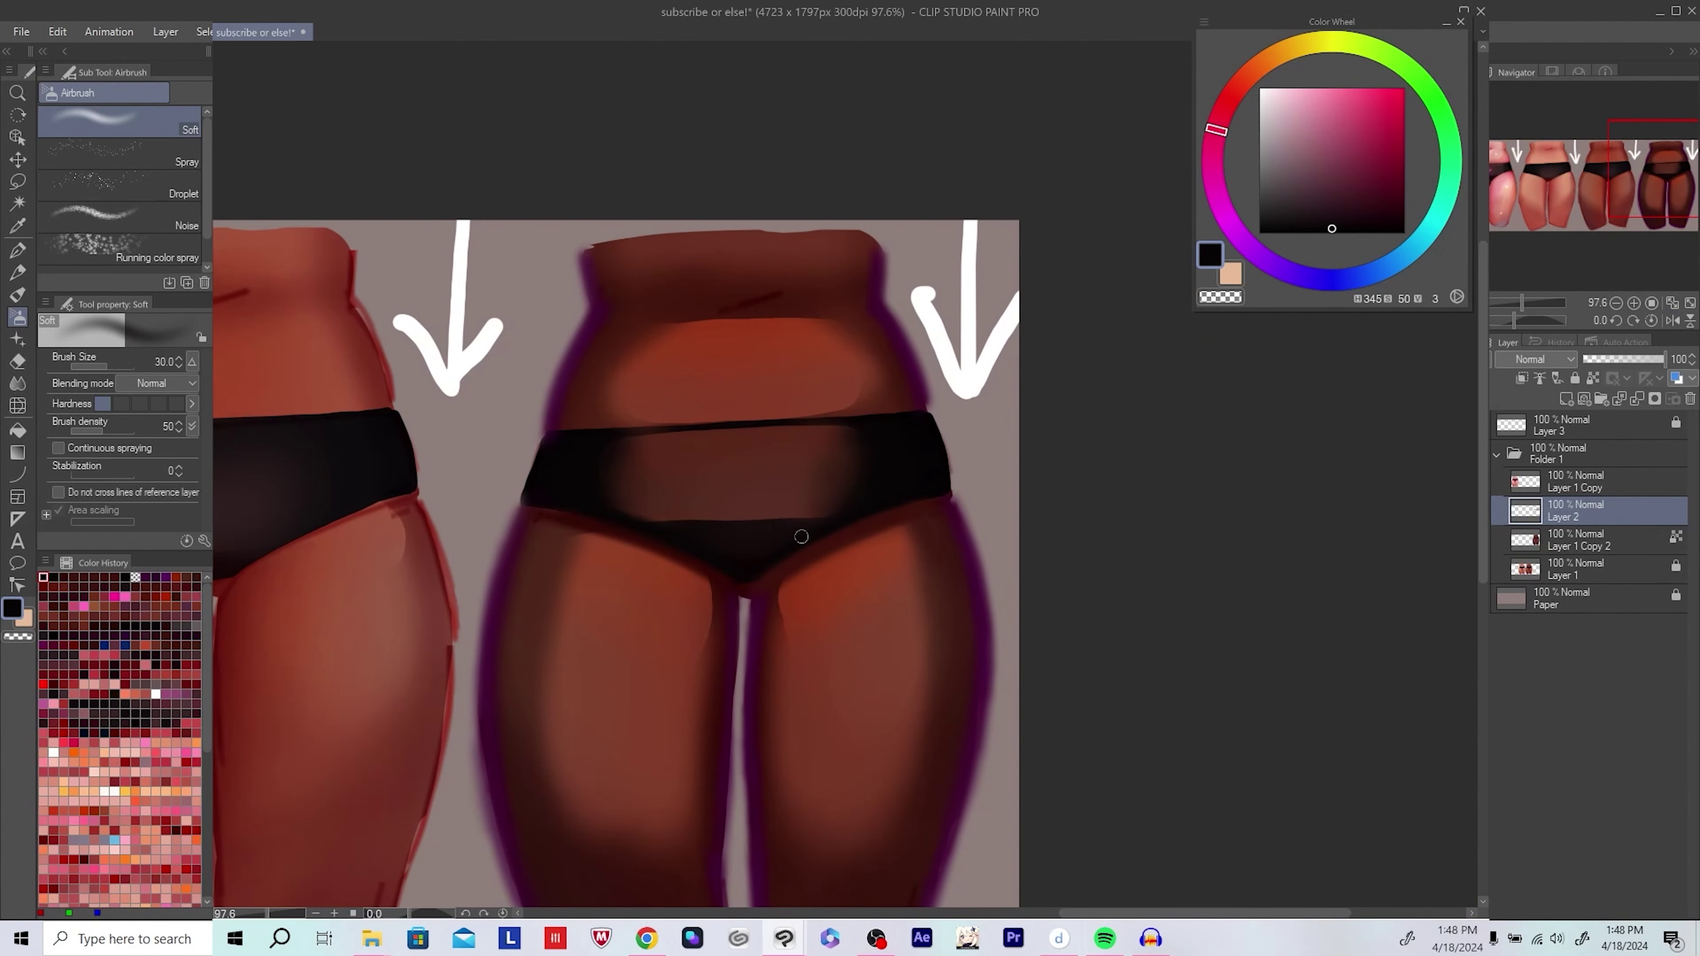
# Step: Sample reddish browns from the skin and blend the upper thigh just below the underwear with the airbrush at size 70
pyautogui.press(']')
pyautogui.press(']')
pyautogui.press(']')
pyautogui.press(']')
pyautogui.keyDown('alt'); pyautogui.click(880, 523); pyautogui.keyUp('alt')
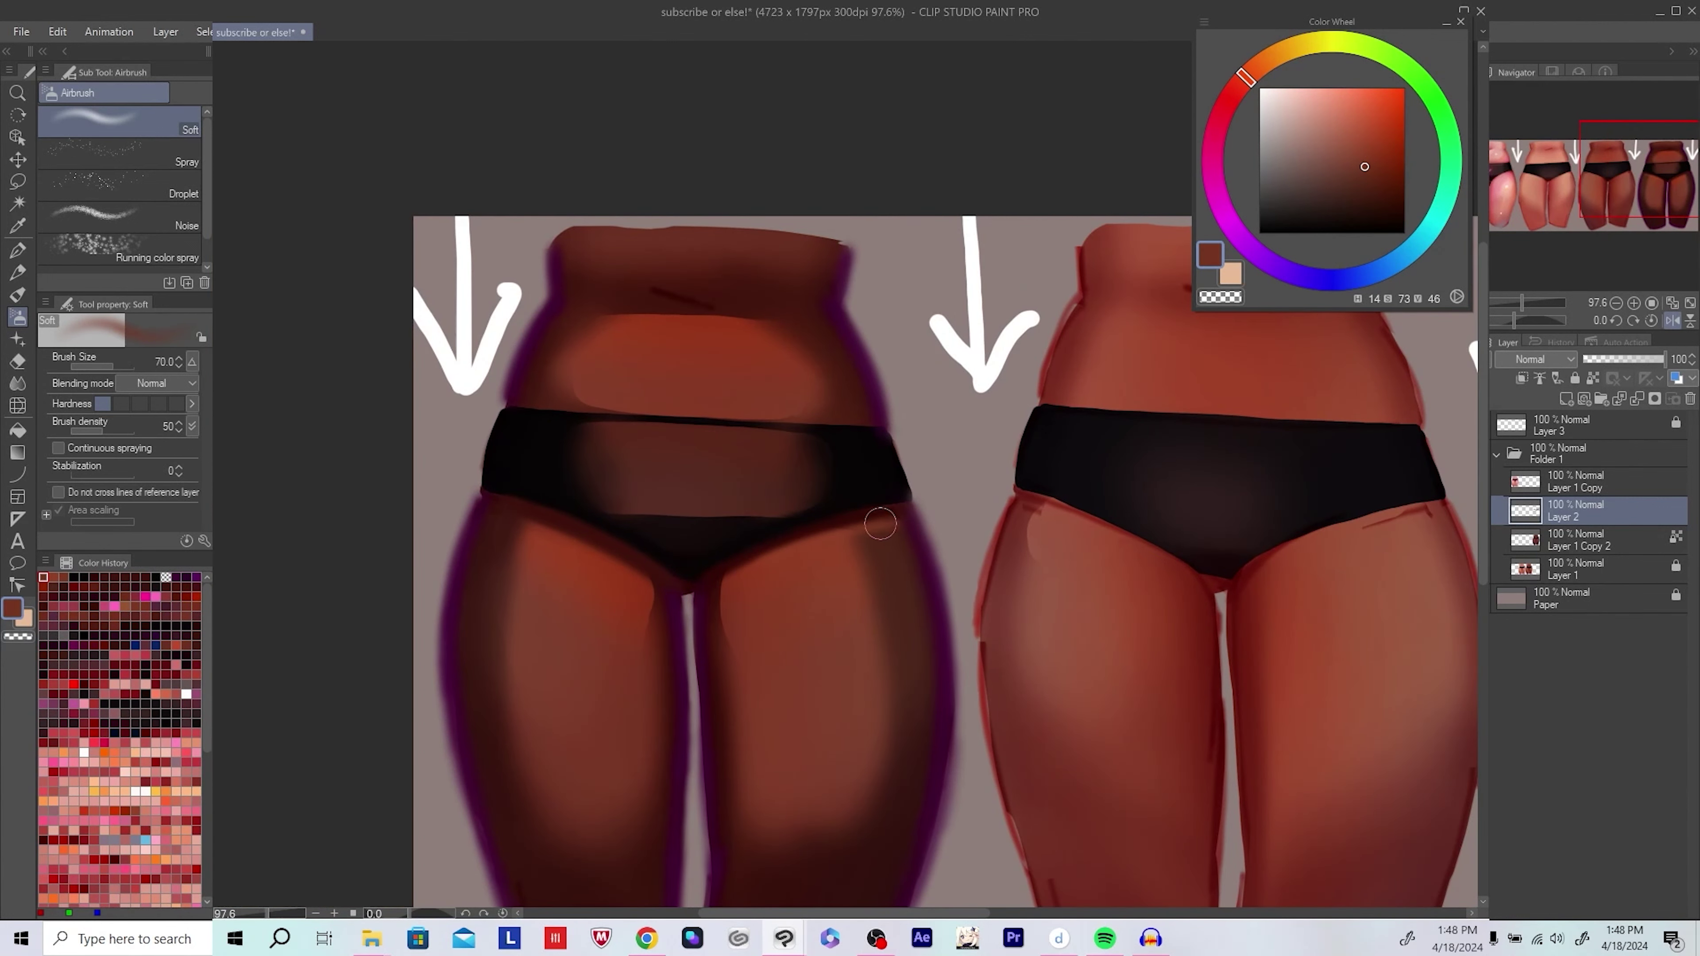
pyautogui.press('h')
pyautogui.moveTo(1181, 529); pyautogui.dragTo(1031, 529)
pyautogui.keyDown('alt'); pyautogui.click(1031, 529); pyautogui.keyUp('alt')
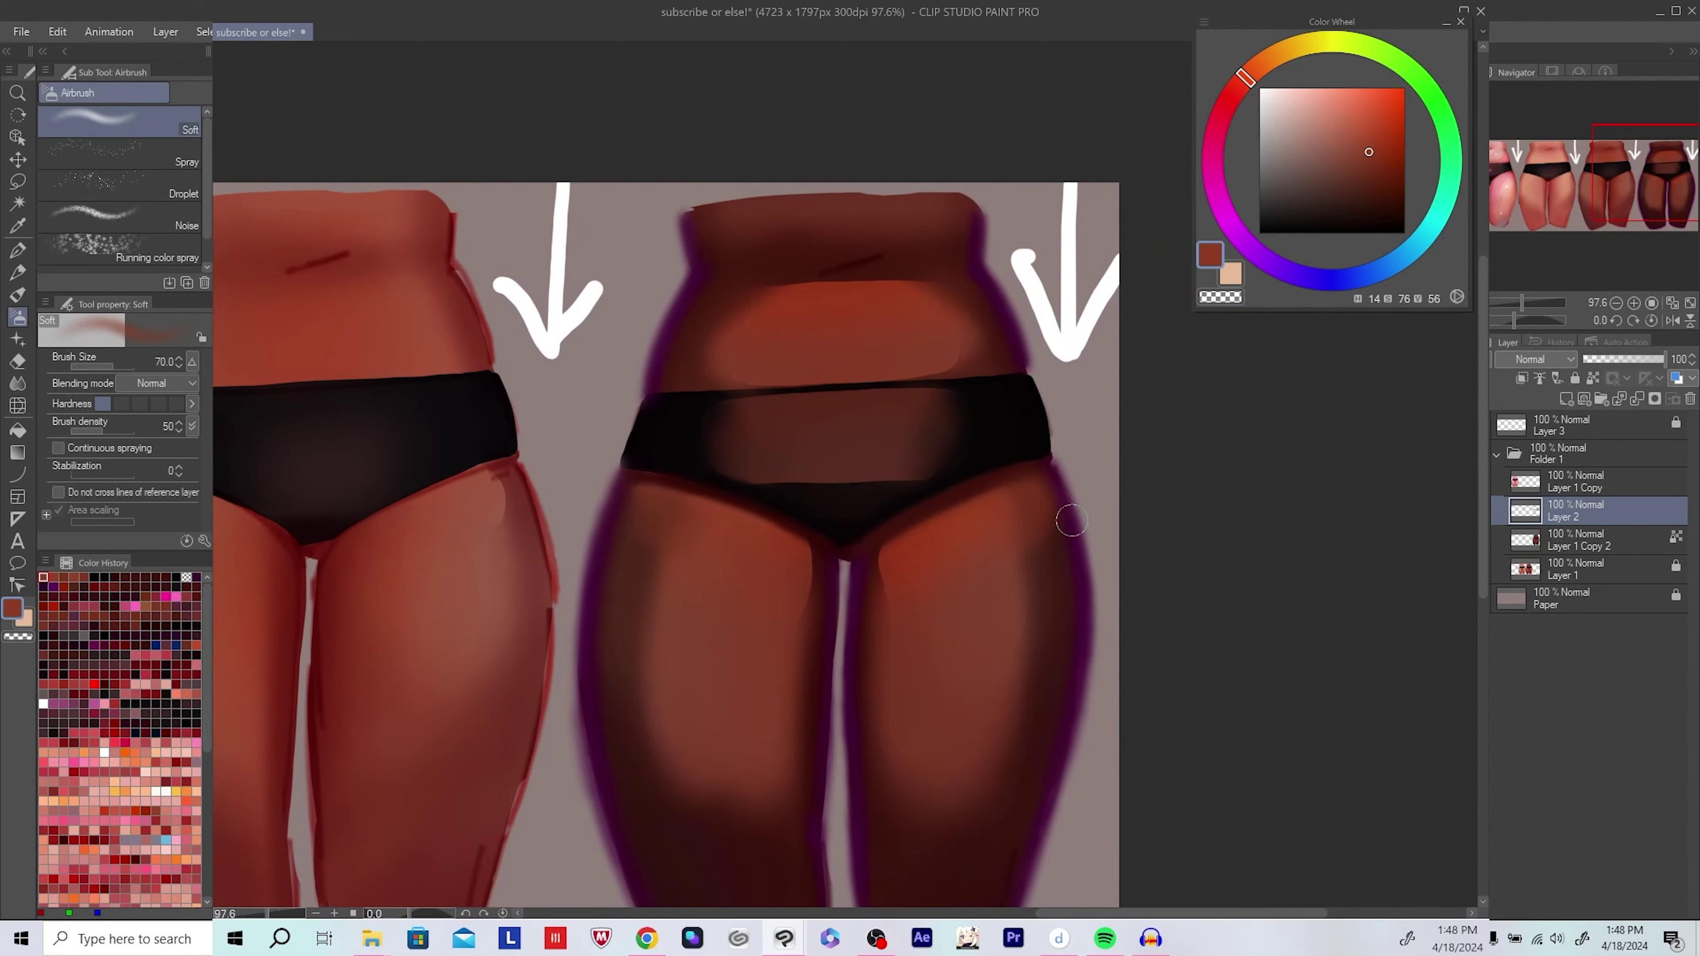
# Step: Sample reddish browns from the darkest figure's skin (HSV 14, 72, 44) and blend the outer upper thighs with the airbrush at size 100
pyautogui.keyDown('alt'); pyautogui.click(1058, 529); pyautogui.keyUp('alt')
pyautogui.press(']')
pyautogui.press(']')
pyautogui.press(']')
pyautogui.keyDown('alt'); pyautogui.click(1021, 574); pyautogui.keyUp('alt')
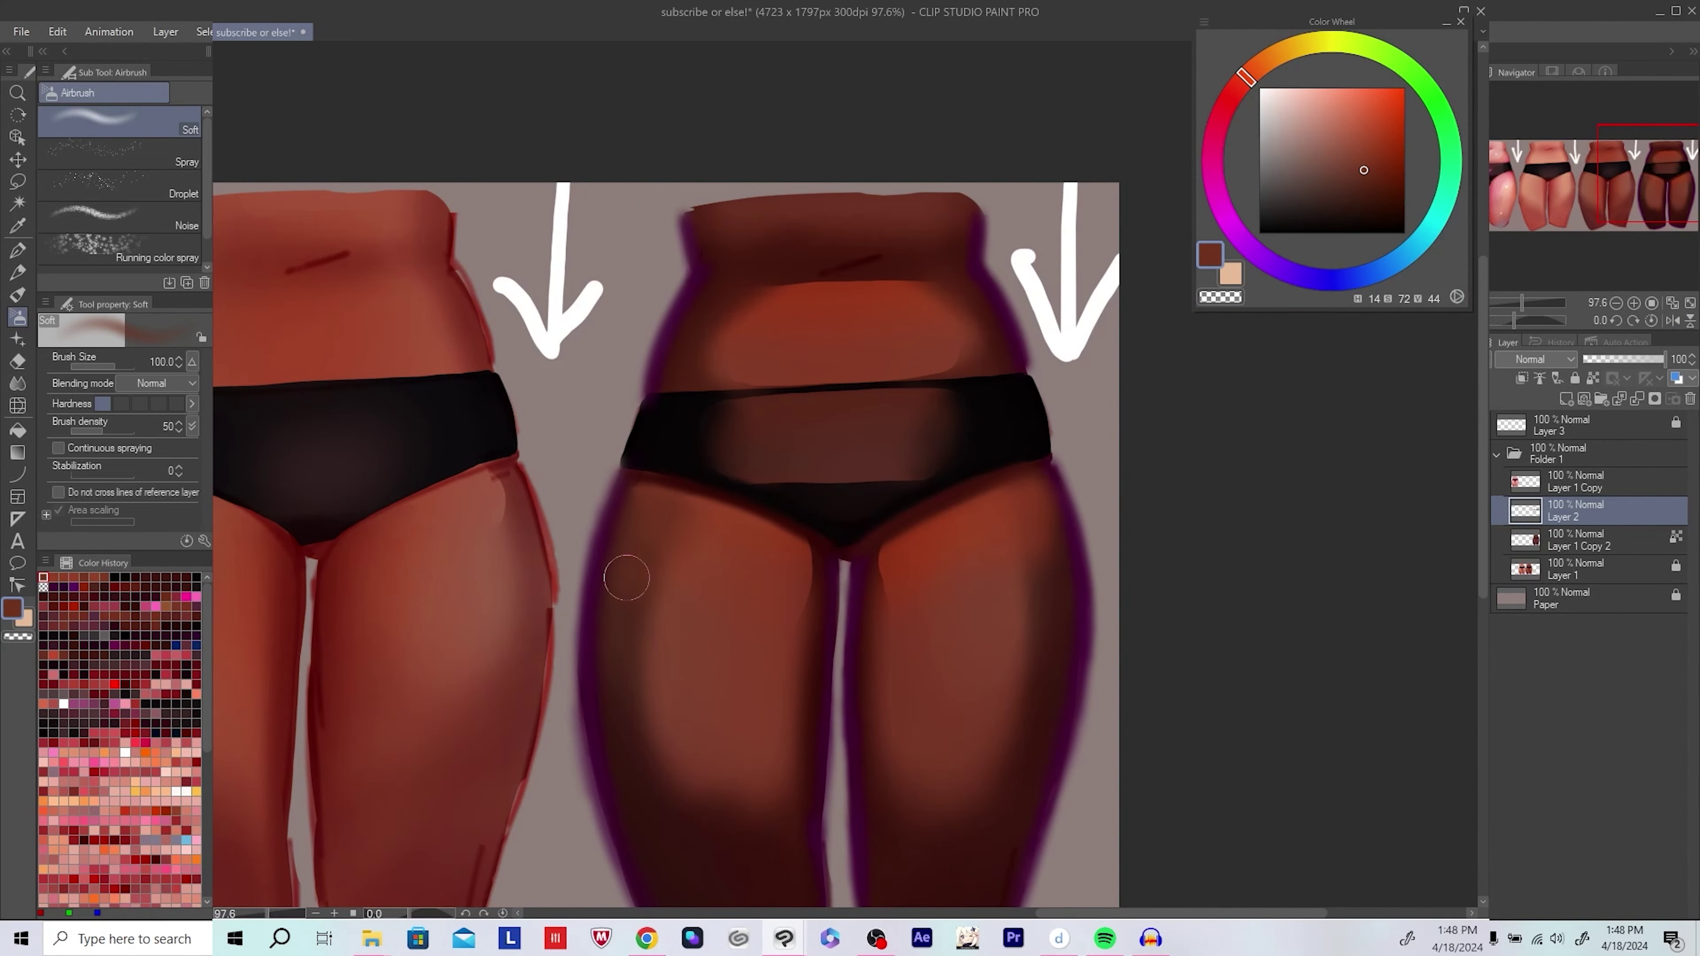
pyautogui.hscroll(4, 675, 599)
pyautogui.moveTo(888, 644); pyautogui.dragTo(859, 641)
# Step: Blend the inner thighs below the underwear by airbrushing sampled dark red (HSV 7, 80, 24) and reddish browns at sizes 100 and 70
pyautogui.keyDown('alt'); pyautogui.click(724, 543); pyautogui.keyUp('alt')
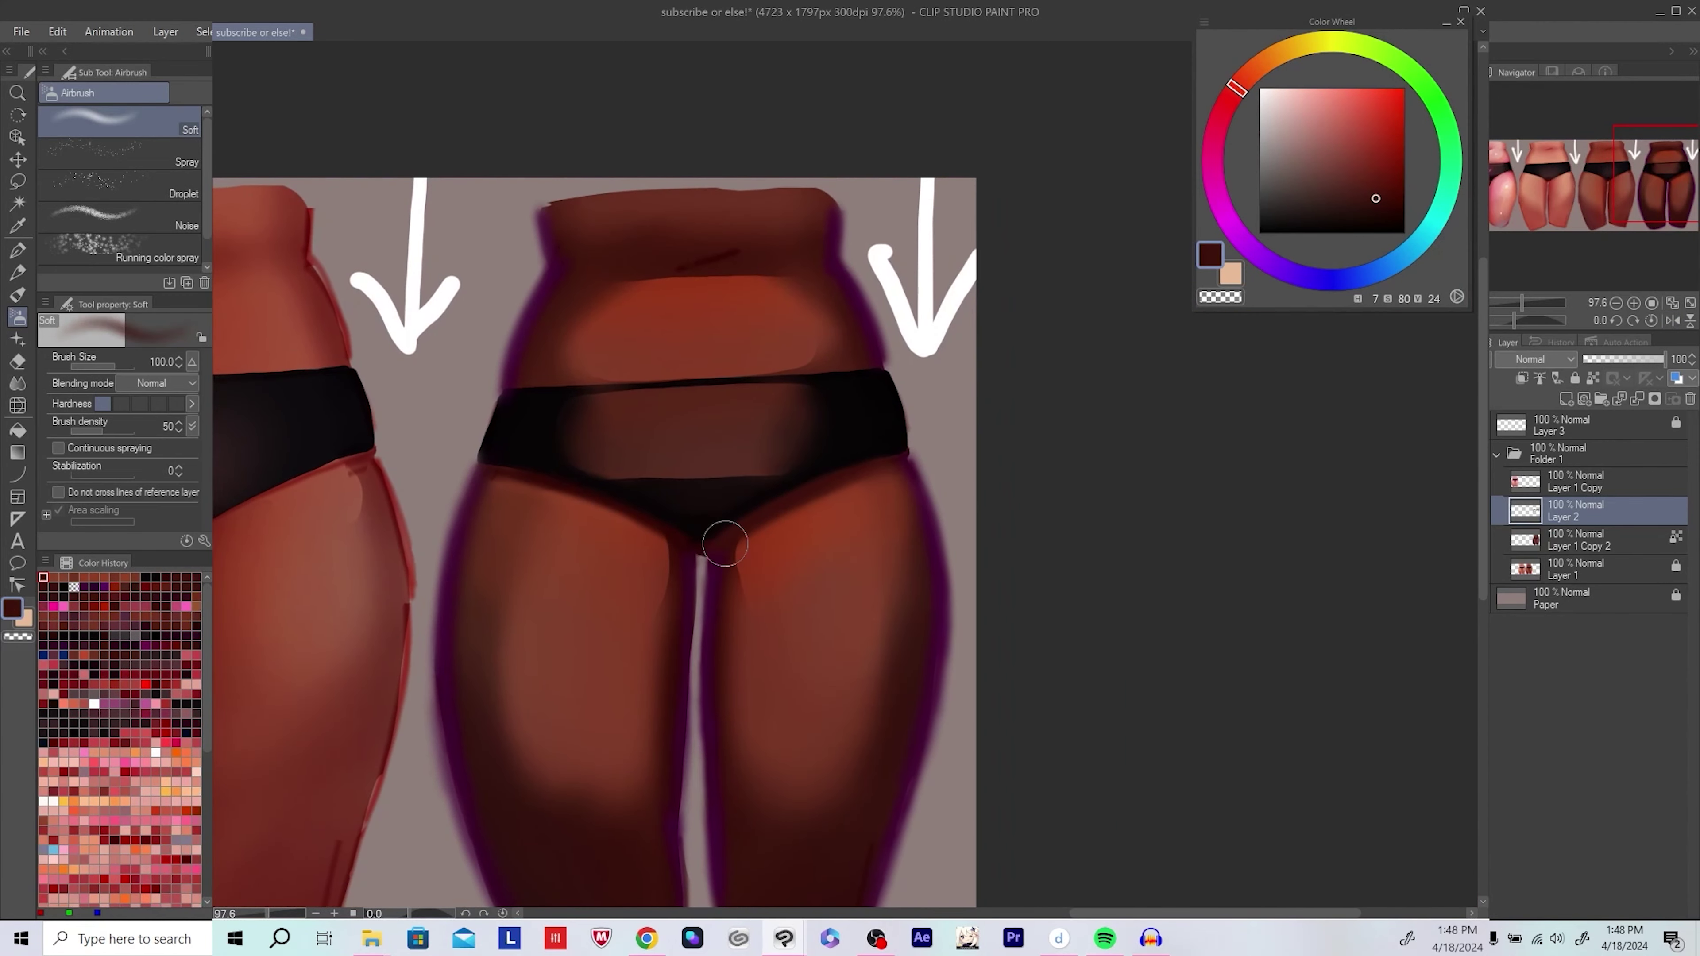
pyautogui.moveTo(730, 614); pyautogui.dragTo(733, 673)
pyautogui.keyDown('alt'); pyautogui.click(744, 665); pyautogui.keyUp('alt')
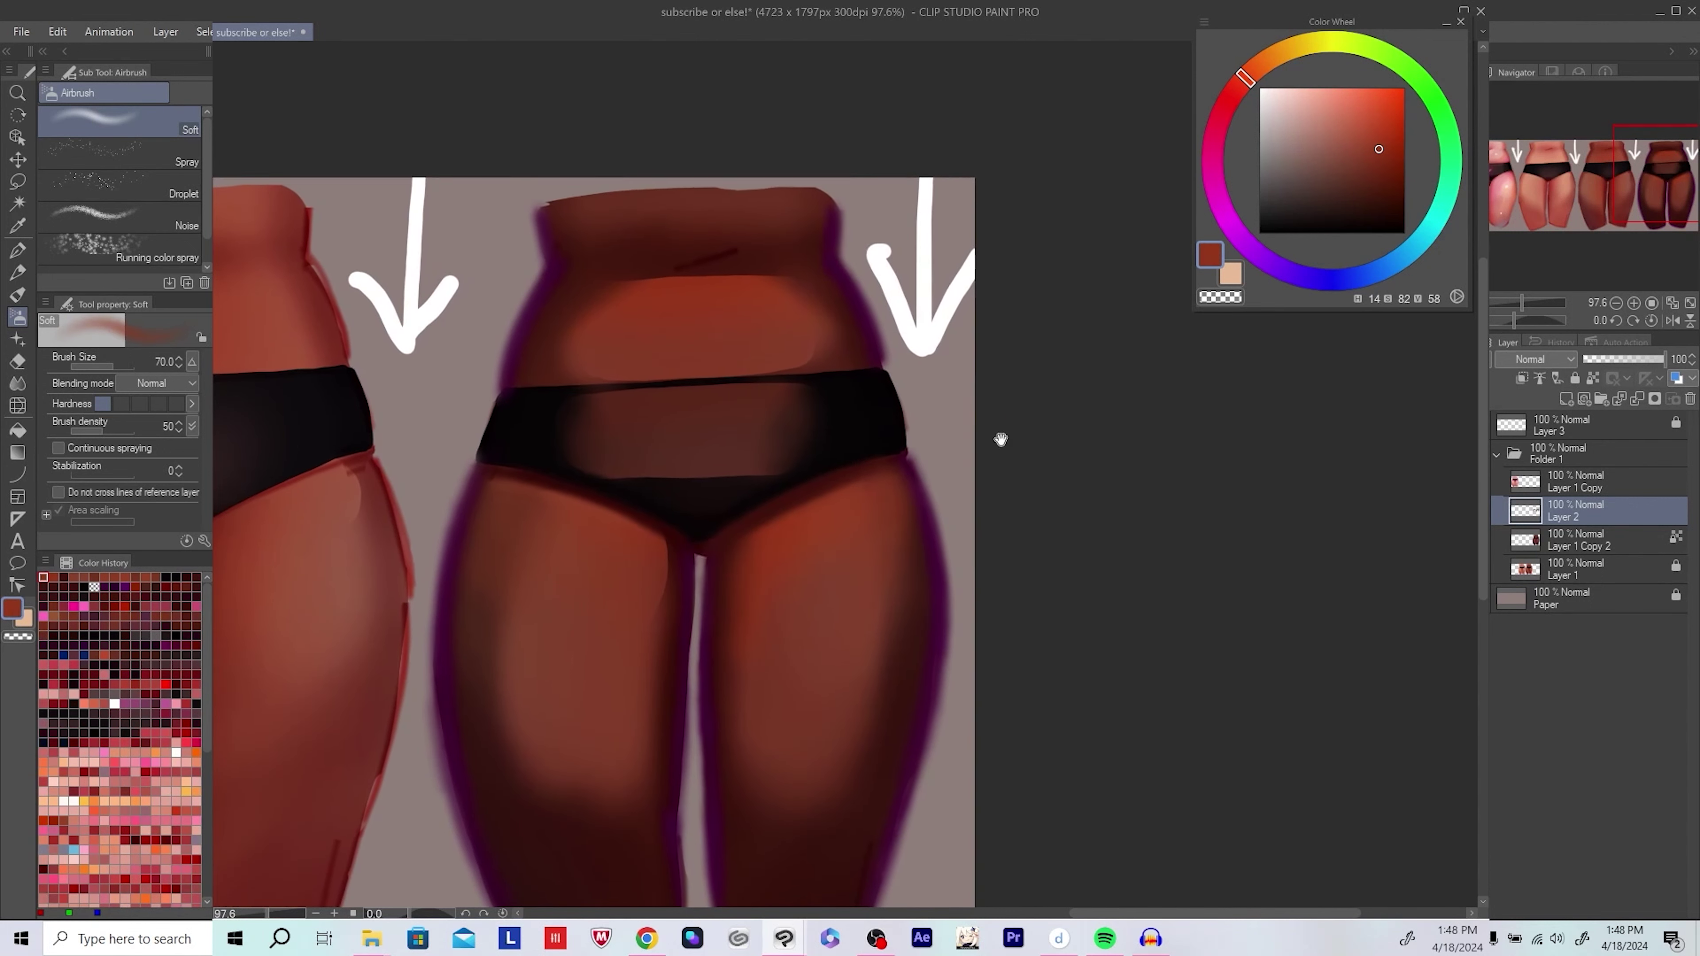
pyautogui.hotkey('ctrl', 'h')
pyautogui.hscroll(10, 714, 567)
pyautogui.keyDown('alt'); pyautogui.click(709, 498); pyautogui.keyUp('alt')
pyautogui.moveTo(710, 502); pyautogui.dragTo(710, 617)
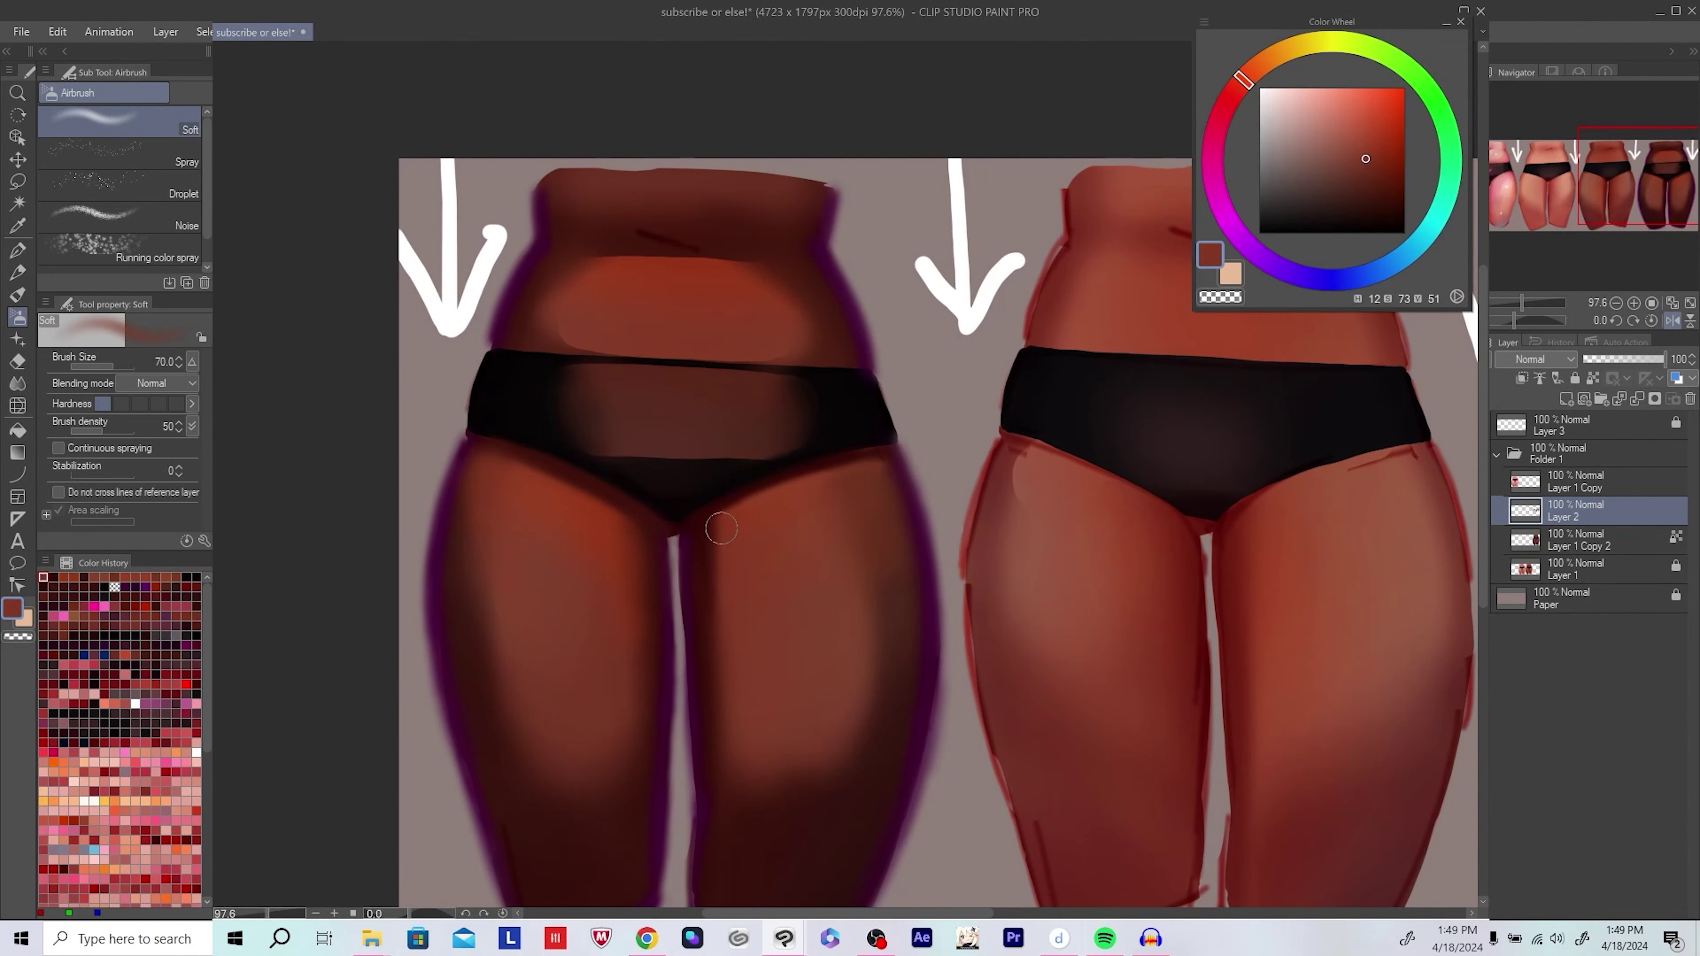
# Step: Darken the inner thigh edge near the crotch with sampled dark red (HSV 7, 81, 24) at airbrush size 40
pyautogui.scroll(1, 695, 567)
pyautogui.keyDown('alt'); pyautogui.click(695, 566); pyautogui.keyUp('alt')
pyautogui.scroll(-3, 696, 567)
pyautogui.hotkey('ctrl', 'h')
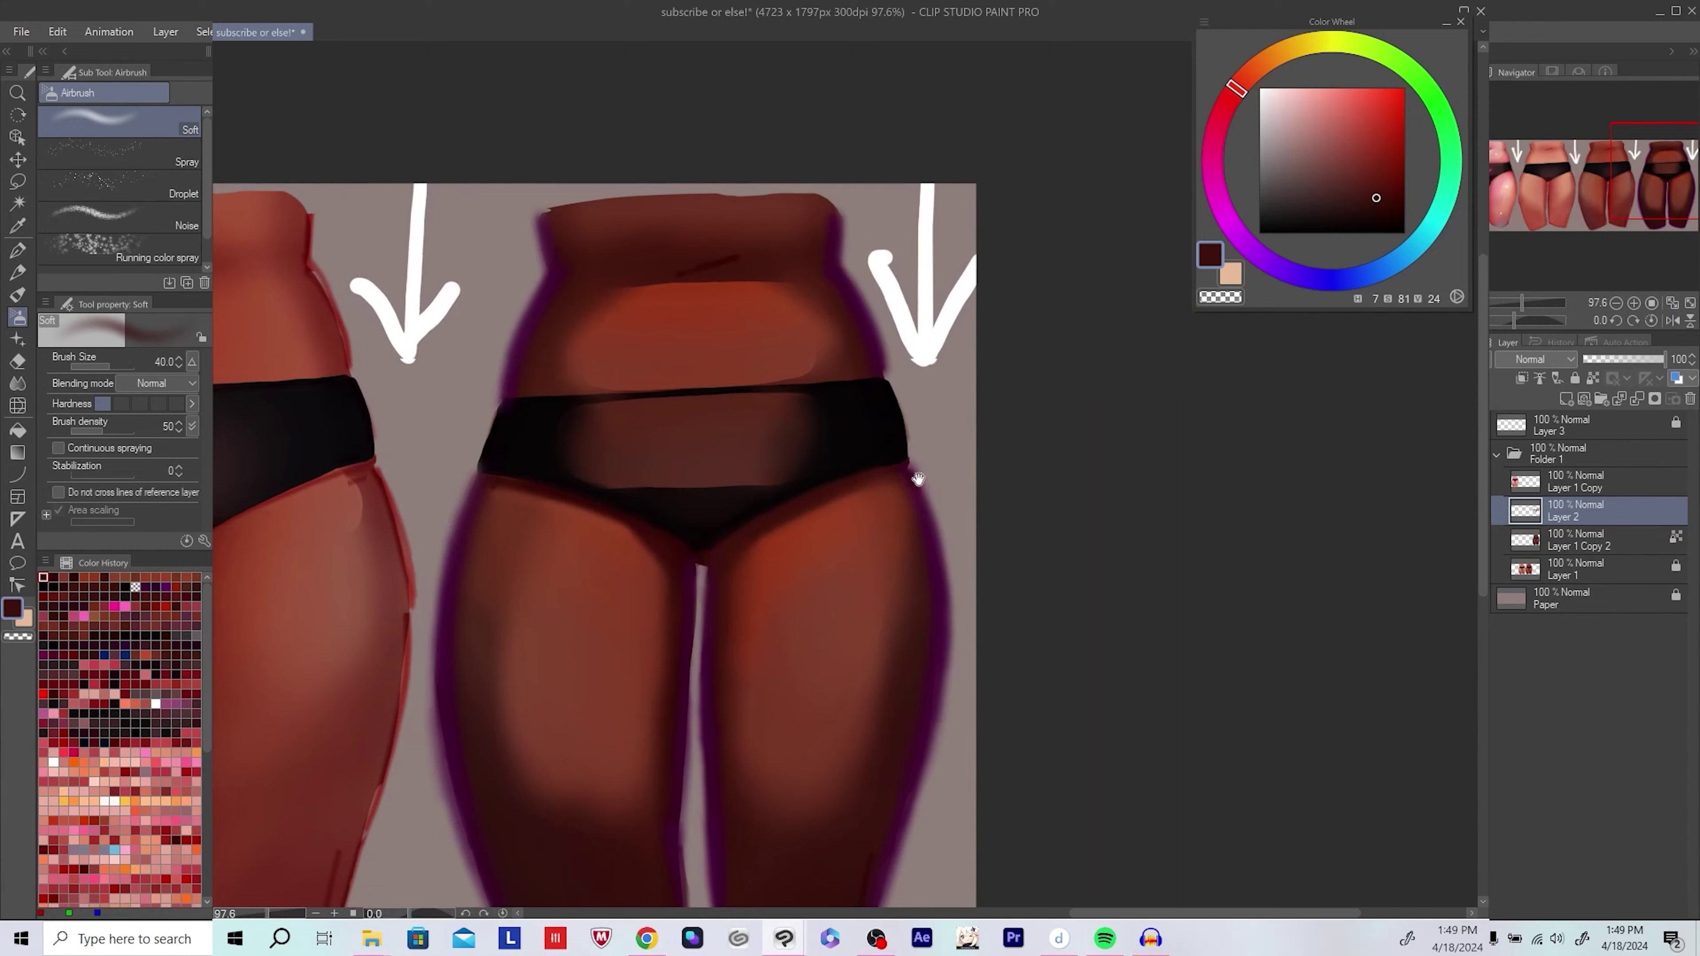
# Step: Airbrush dark red (HSV 7, 81, 24) at size 150 around the lower thigh highlight to soften it into the shadow
pyautogui.scroll(-2, 1018, 543)
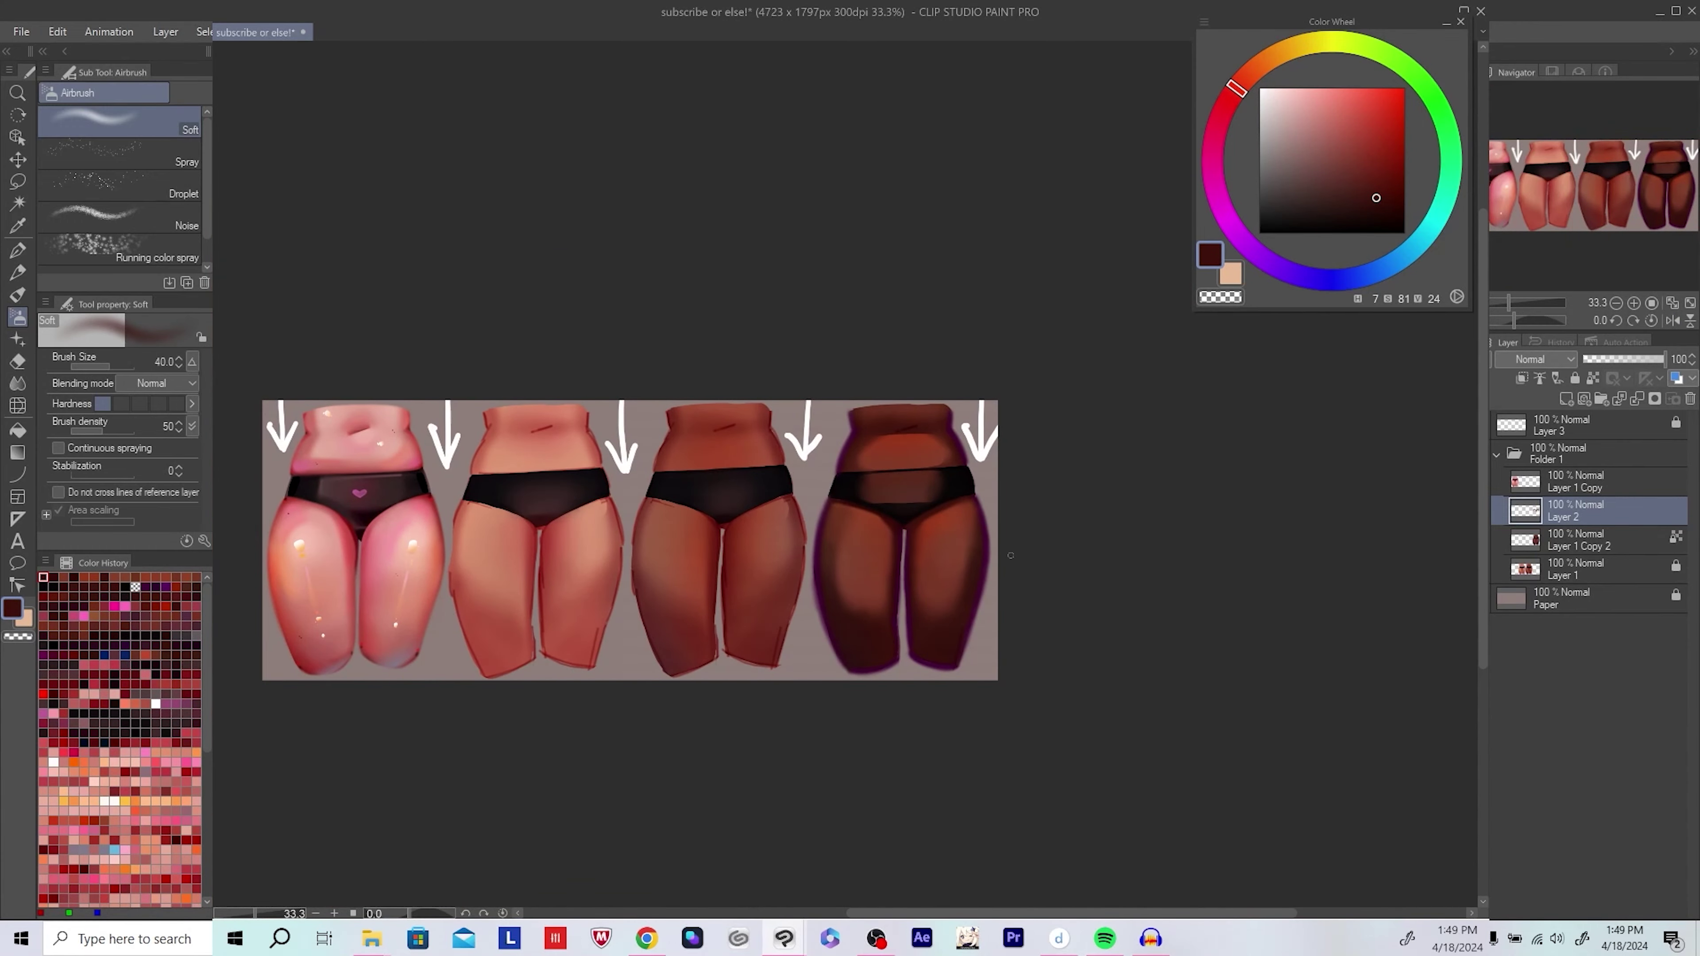
pyautogui.scroll(3, 1011, 555)
pyautogui.hotkey('ctrl', 'h')
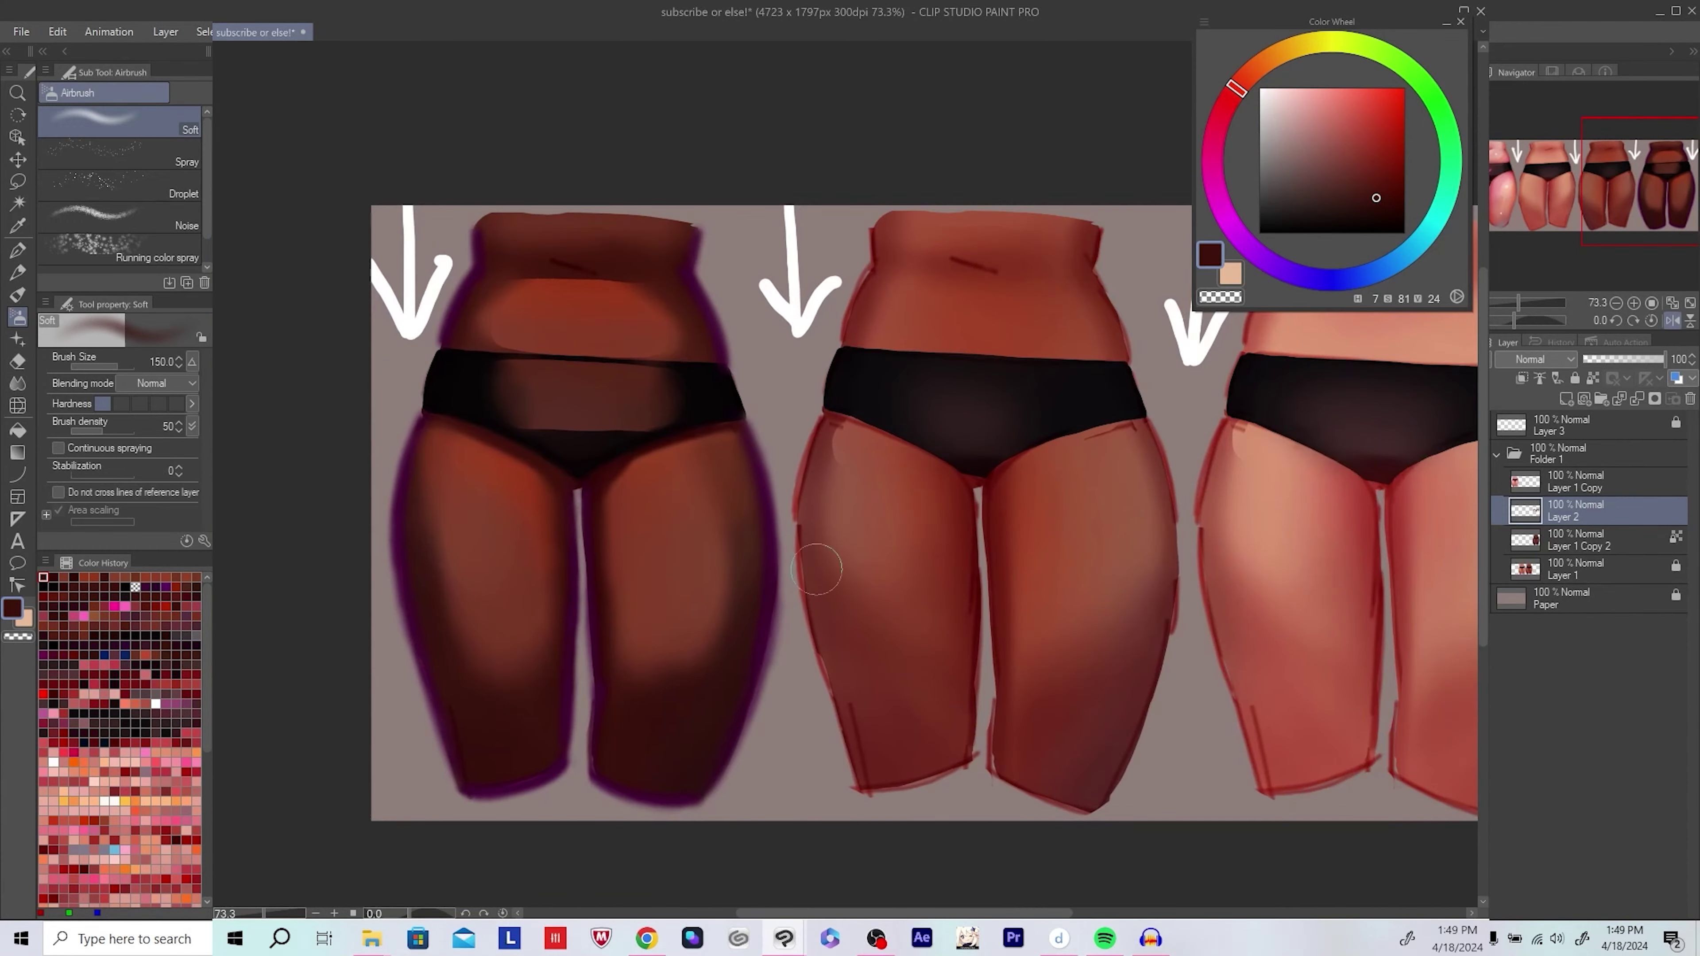
pyautogui.moveTo(716, 602); pyautogui.dragTo(623, 730)
pyautogui.hotkey('ctrl', 'h')
# Step: Merge the shading layer into the darkest figure's layer and airbrush sampled purple (HSV 313, 82, 28) over the lower legs at size 150
pyautogui.moveTo(994, 606); pyautogui.dragTo(934, 583)
pyautogui.keyDown('alt'); pyautogui.click(683, 759); pyautogui.keyUp('alt')
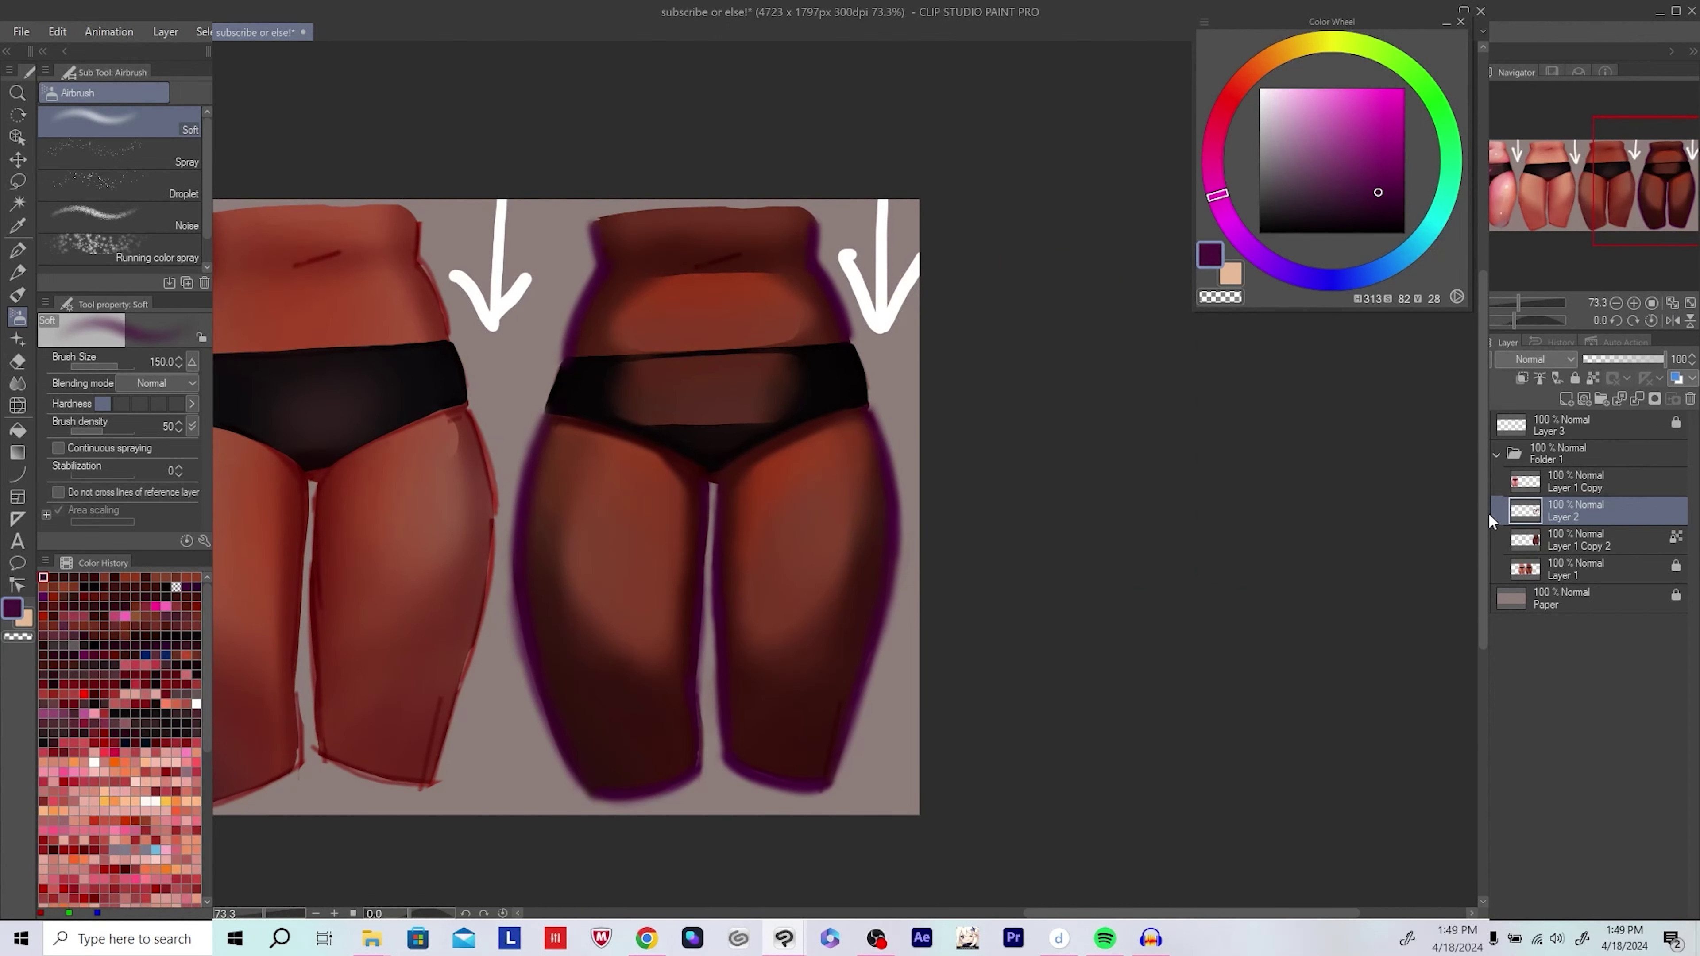
pyautogui.hotkey('ctrl', 'e')
pyautogui.moveTo(629, 742)
pyautogui.mouseDown()
pyautogui.moveTo(605, 724)
pyautogui.moveTo(660, 752)
pyautogui.mouseUp()
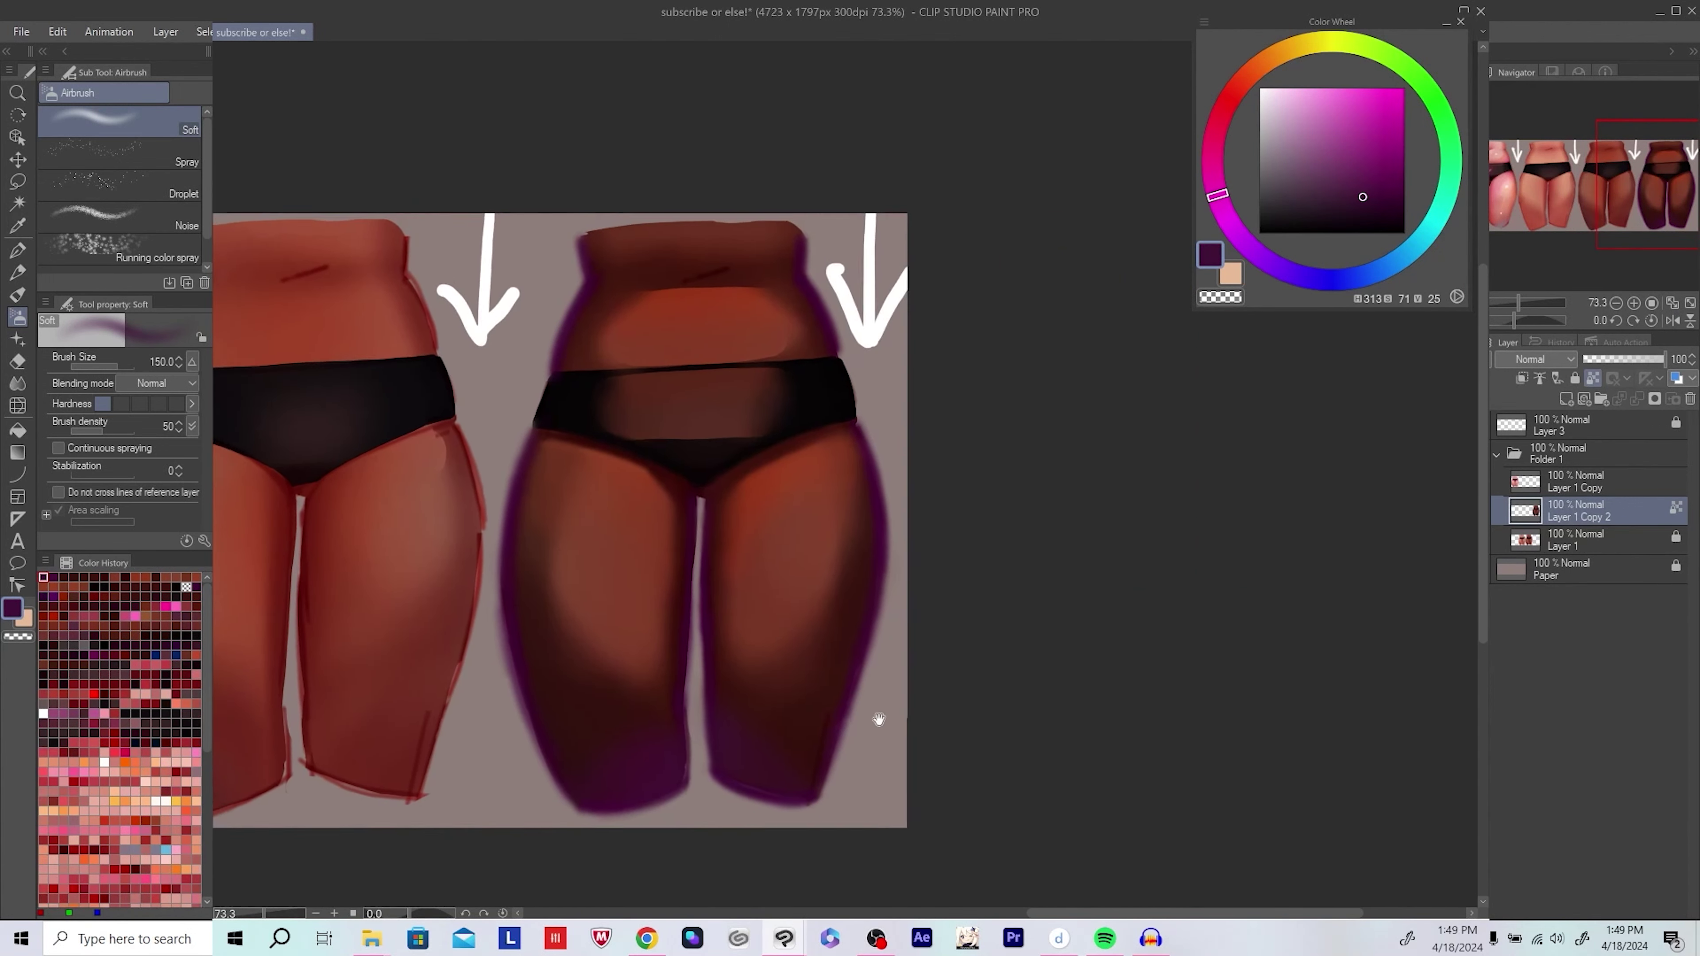
# Step: Deepen the bottoms of the legs with bluish purple (HSV 274, 76, 26) using the airbrush at size 150
pyautogui.keyDown('alt'); pyautogui.click(668, 767); pyautogui.keyUp('alt')
pyautogui.moveTo(646, 813); pyautogui.dragTo(656, 810)
pyautogui.moveTo(710, 743); pyautogui.dragTo(720, 703)
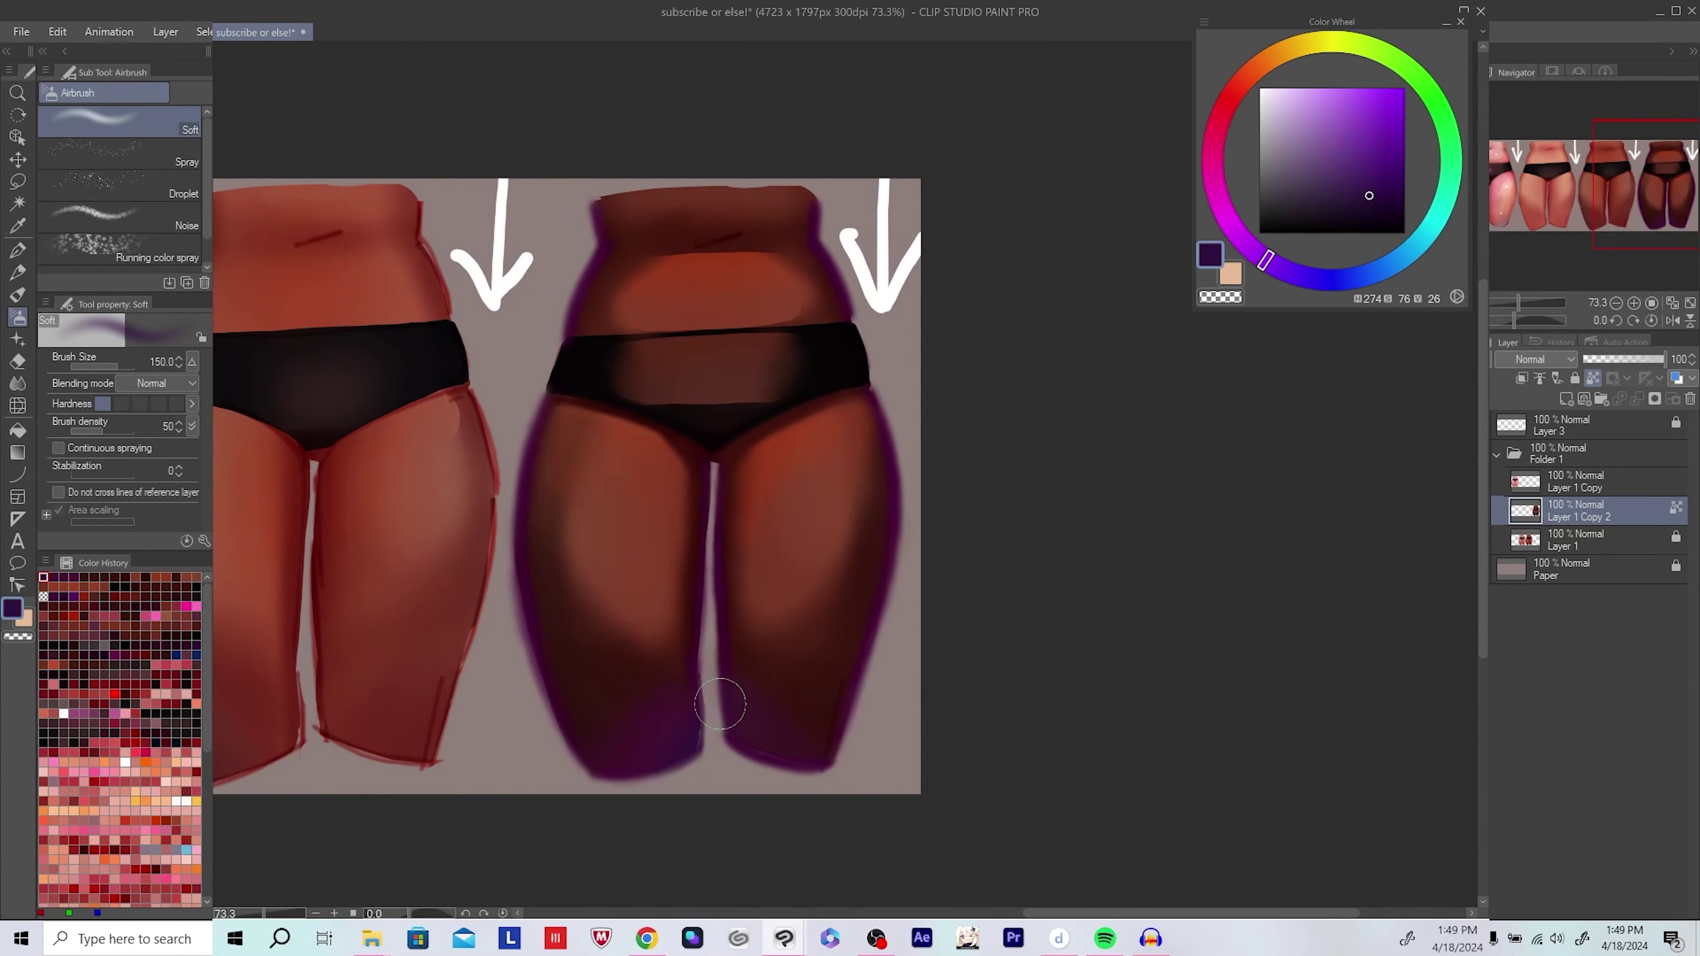
# Step: Airbrush near-black (HSV 0, 50, 8) at sizes 80 and 30 to soften the lower edge of the underwear's highlight
pyautogui.scroll(-3, 797, 482)
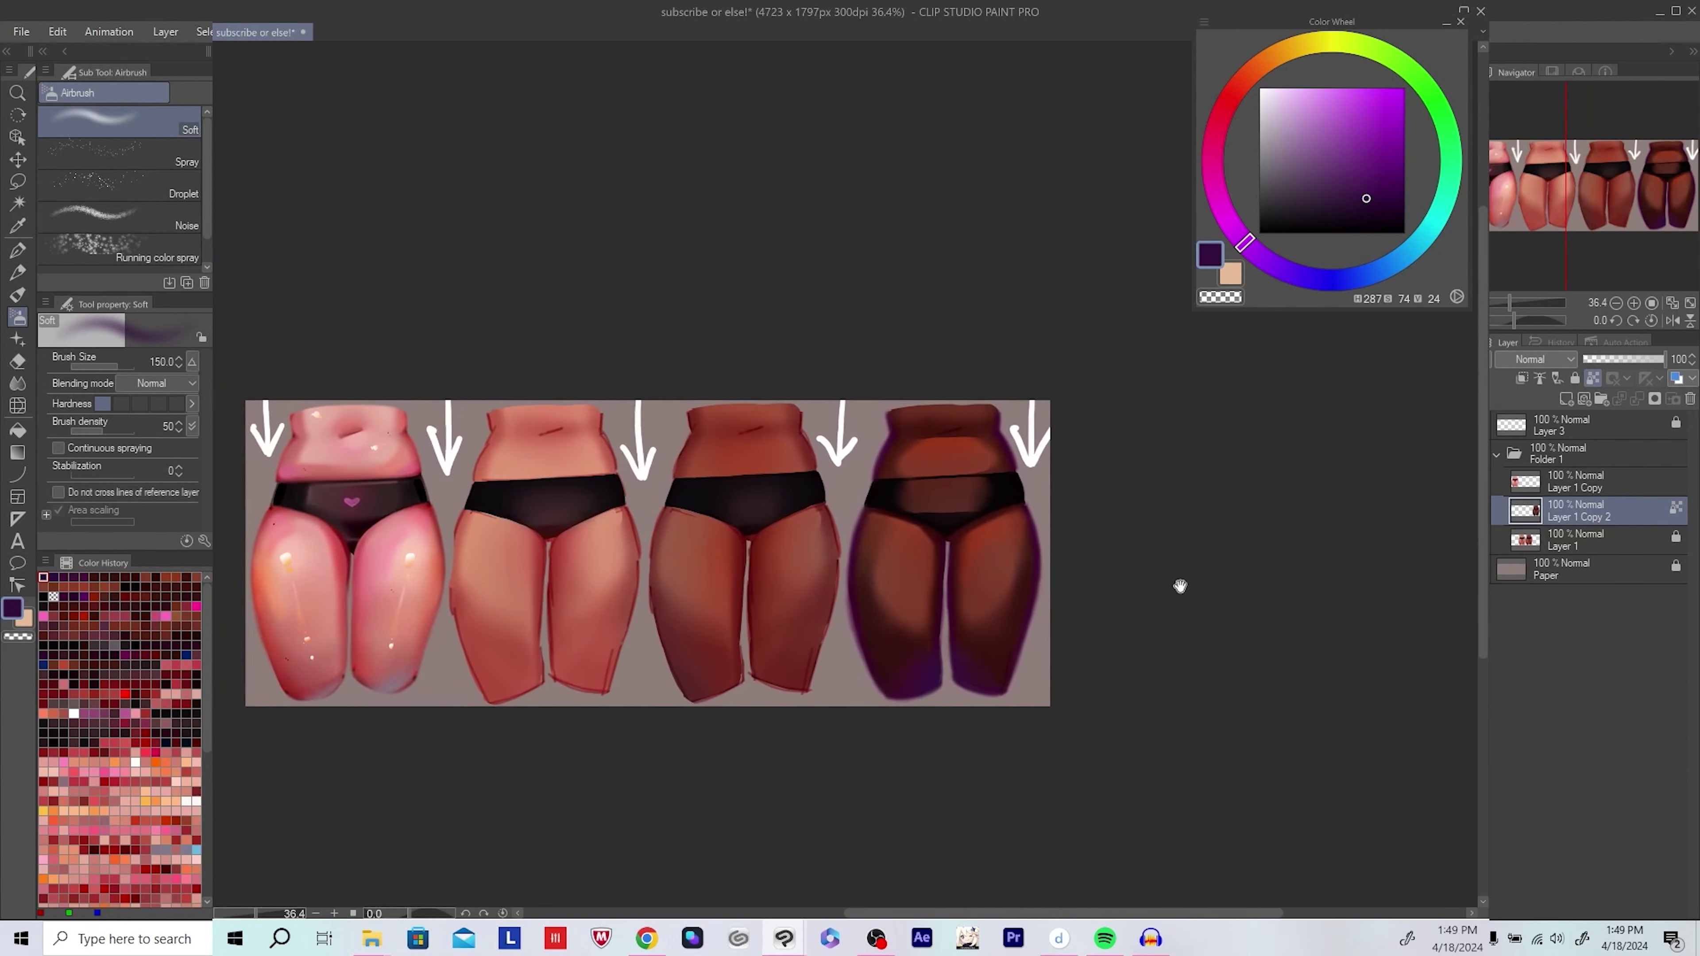
pyautogui.scroll(3, 1156, 592)
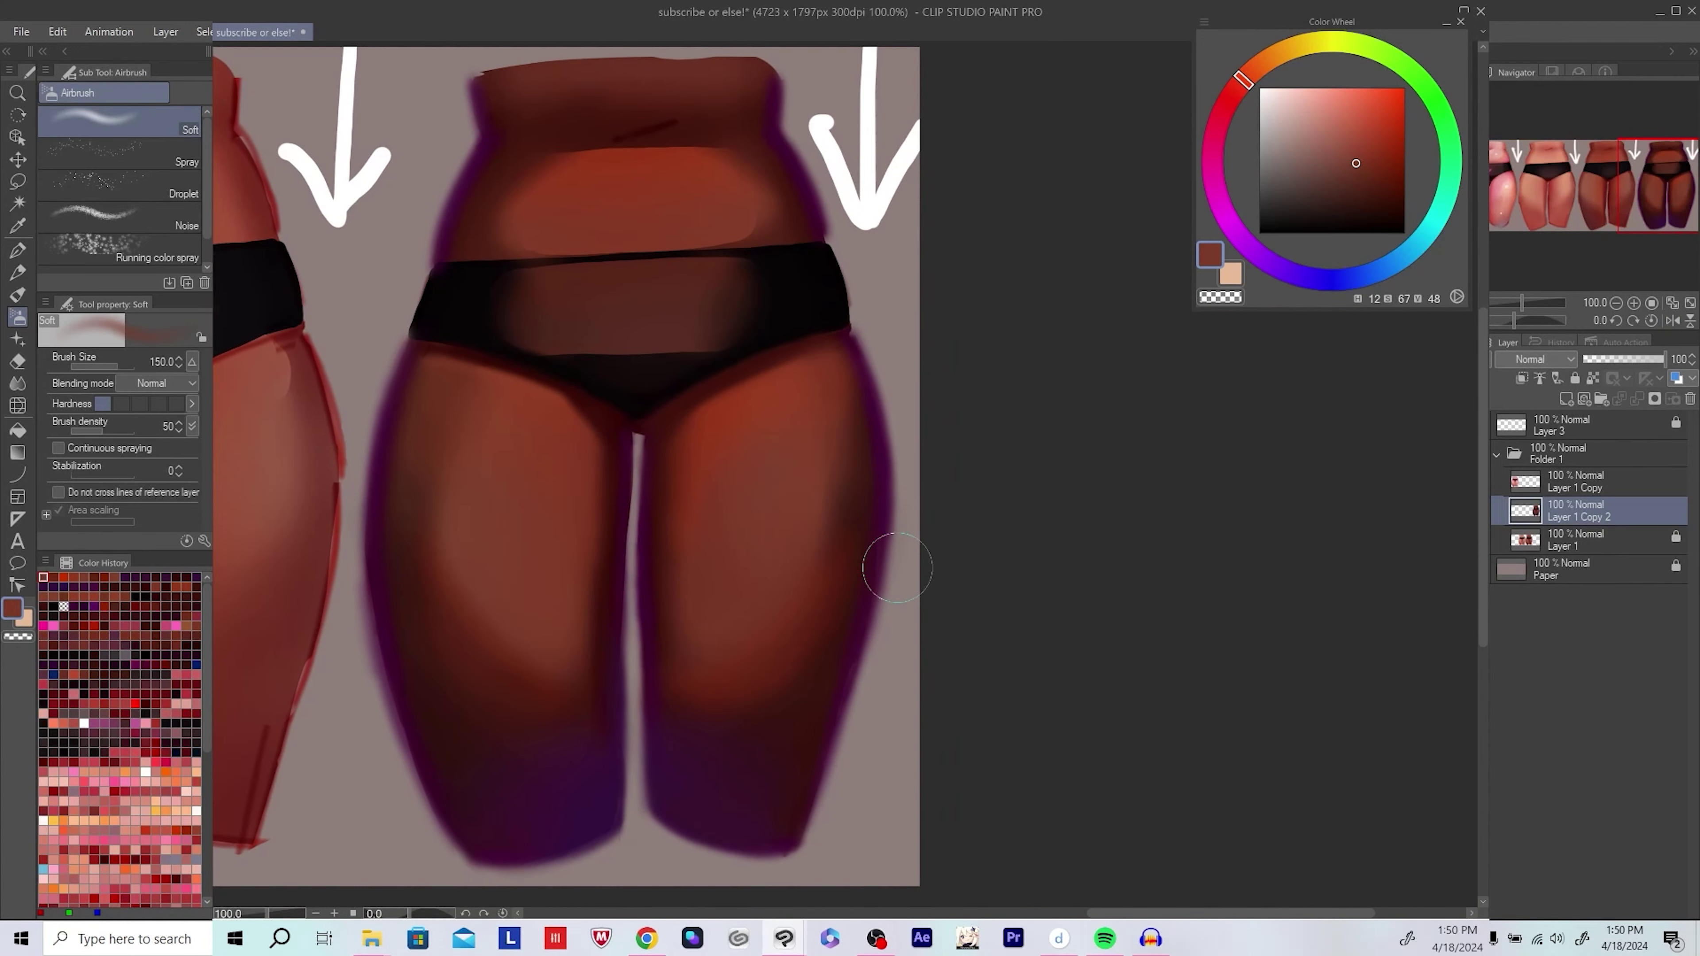
pyautogui.keyDown('alt'); pyautogui.click(714, 727); pyautogui.keyUp('alt')
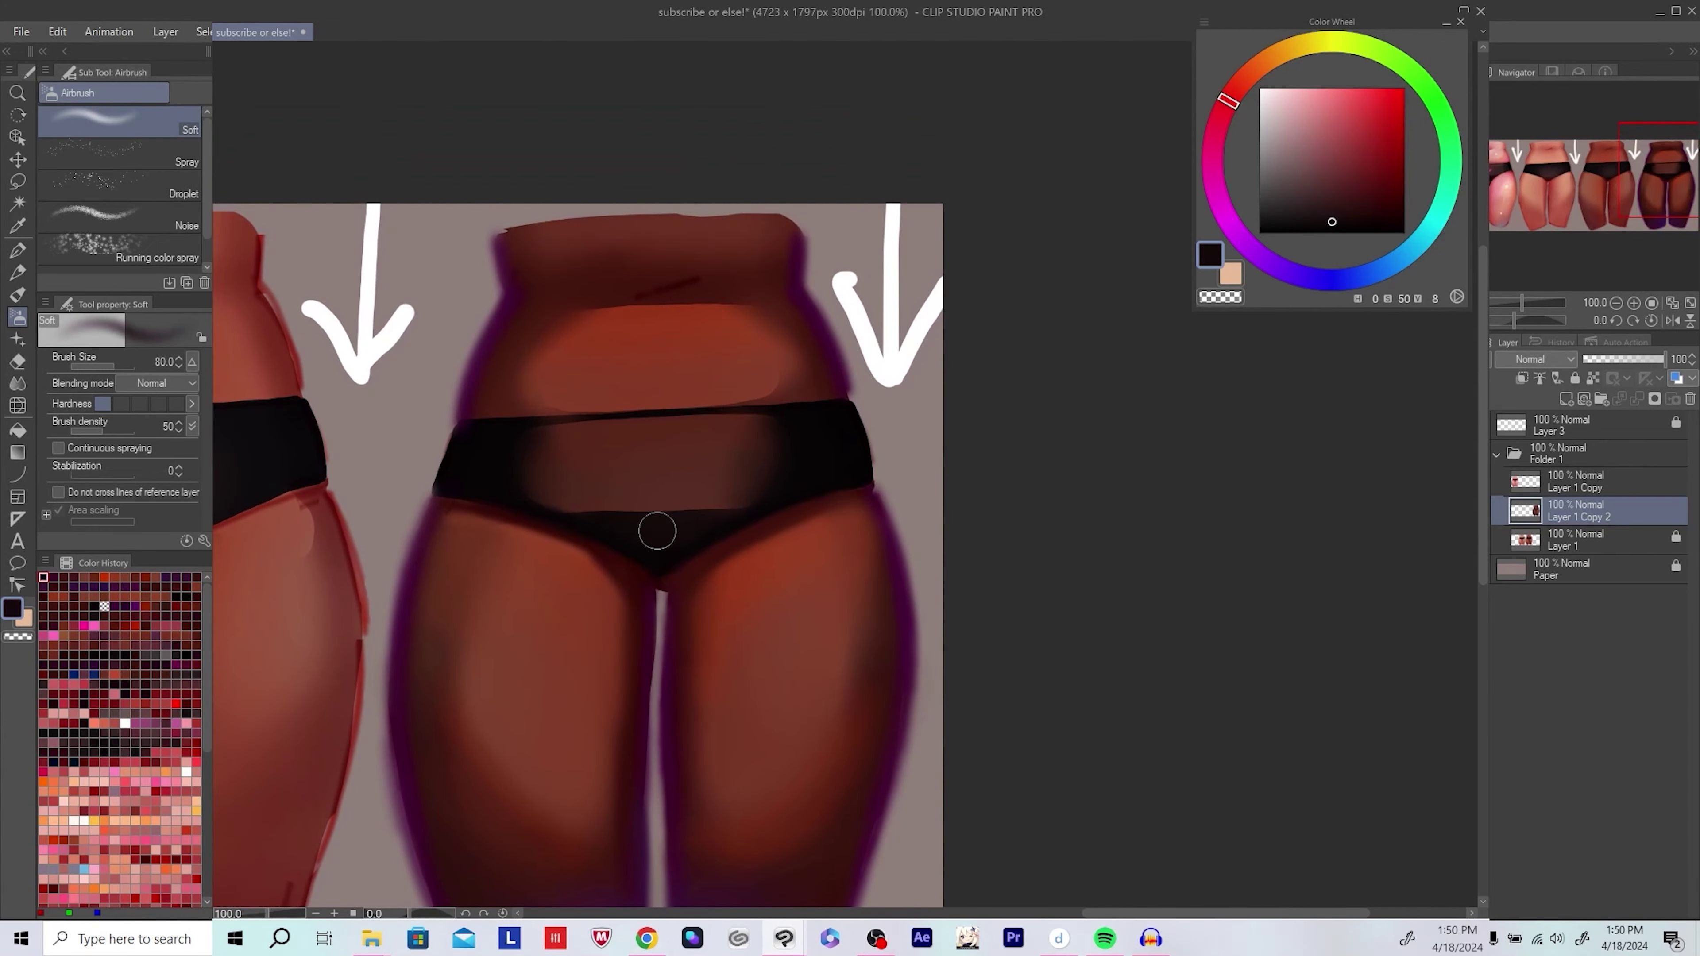
pyautogui.moveTo(656, 527)
pyautogui.mouseDown()
pyautogui.moveTo(773, 503)
pyautogui.moveTo(551, 511)
pyautogui.mouseUp()
# Step: Sample dark browns from the belly (HSV 12, 77, 31 and 11, 69, 38) and blend the area around its highlight at airbrush size 80
pyautogui.moveTo(974, 501); pyautogui.dragTo(967, 600)
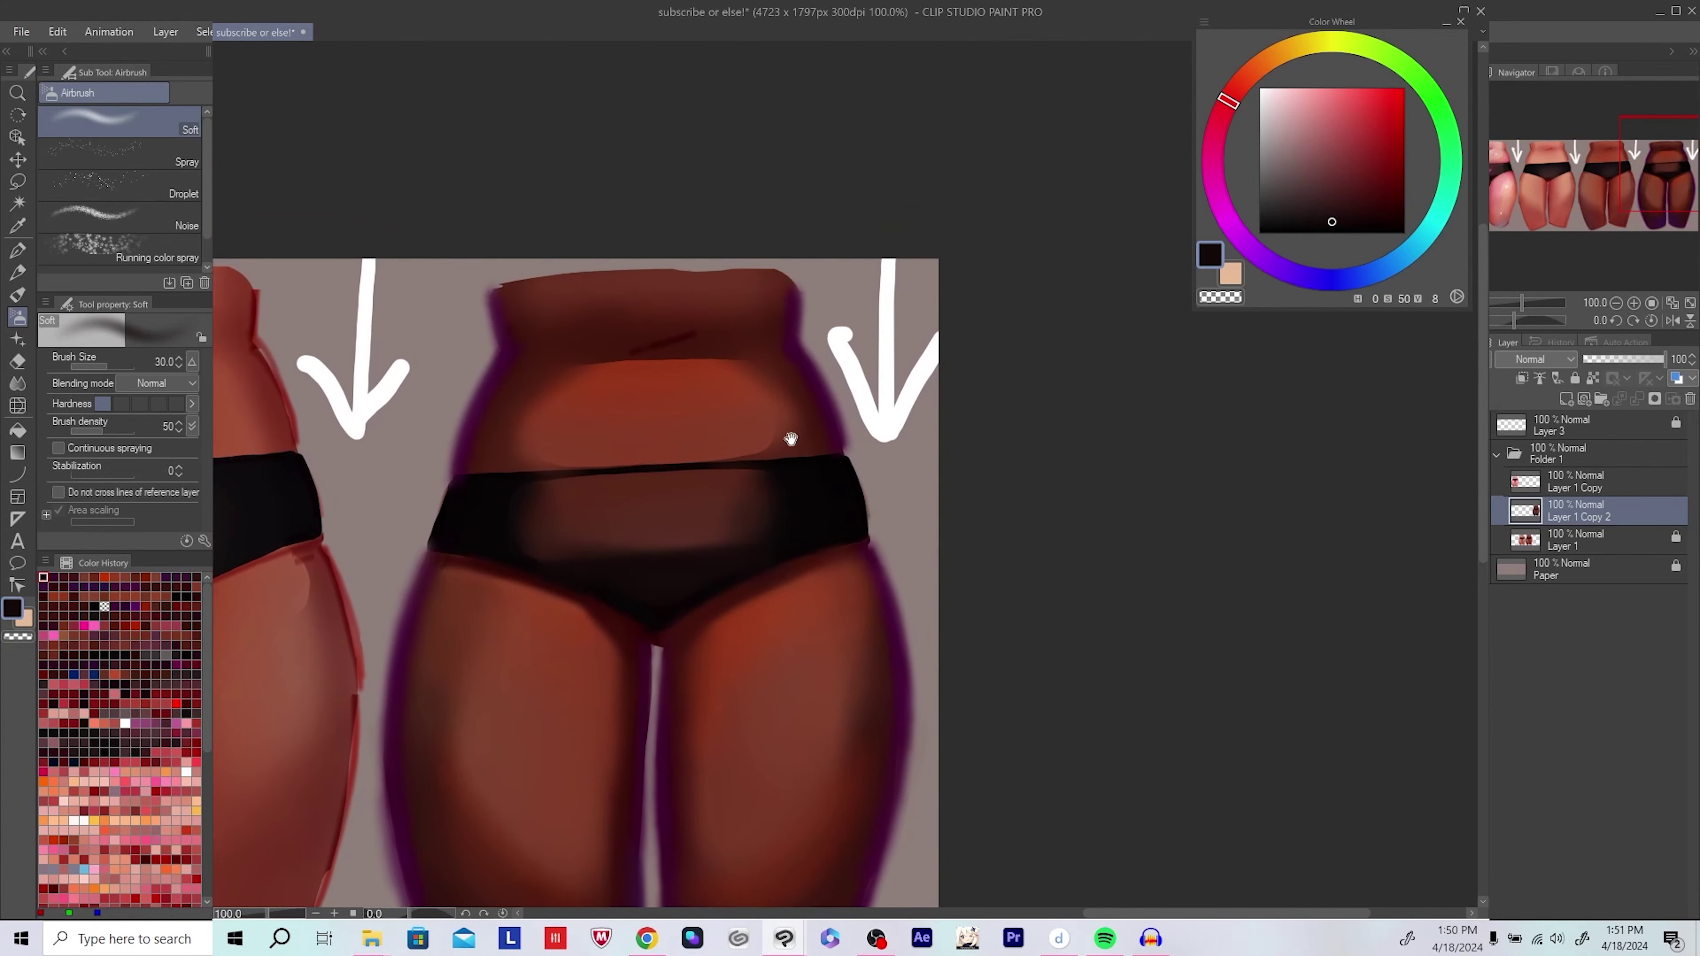
pyautogui.keyDown('alt'); pyautogui.click(525, 448); pyautogui.keyUp('alt')
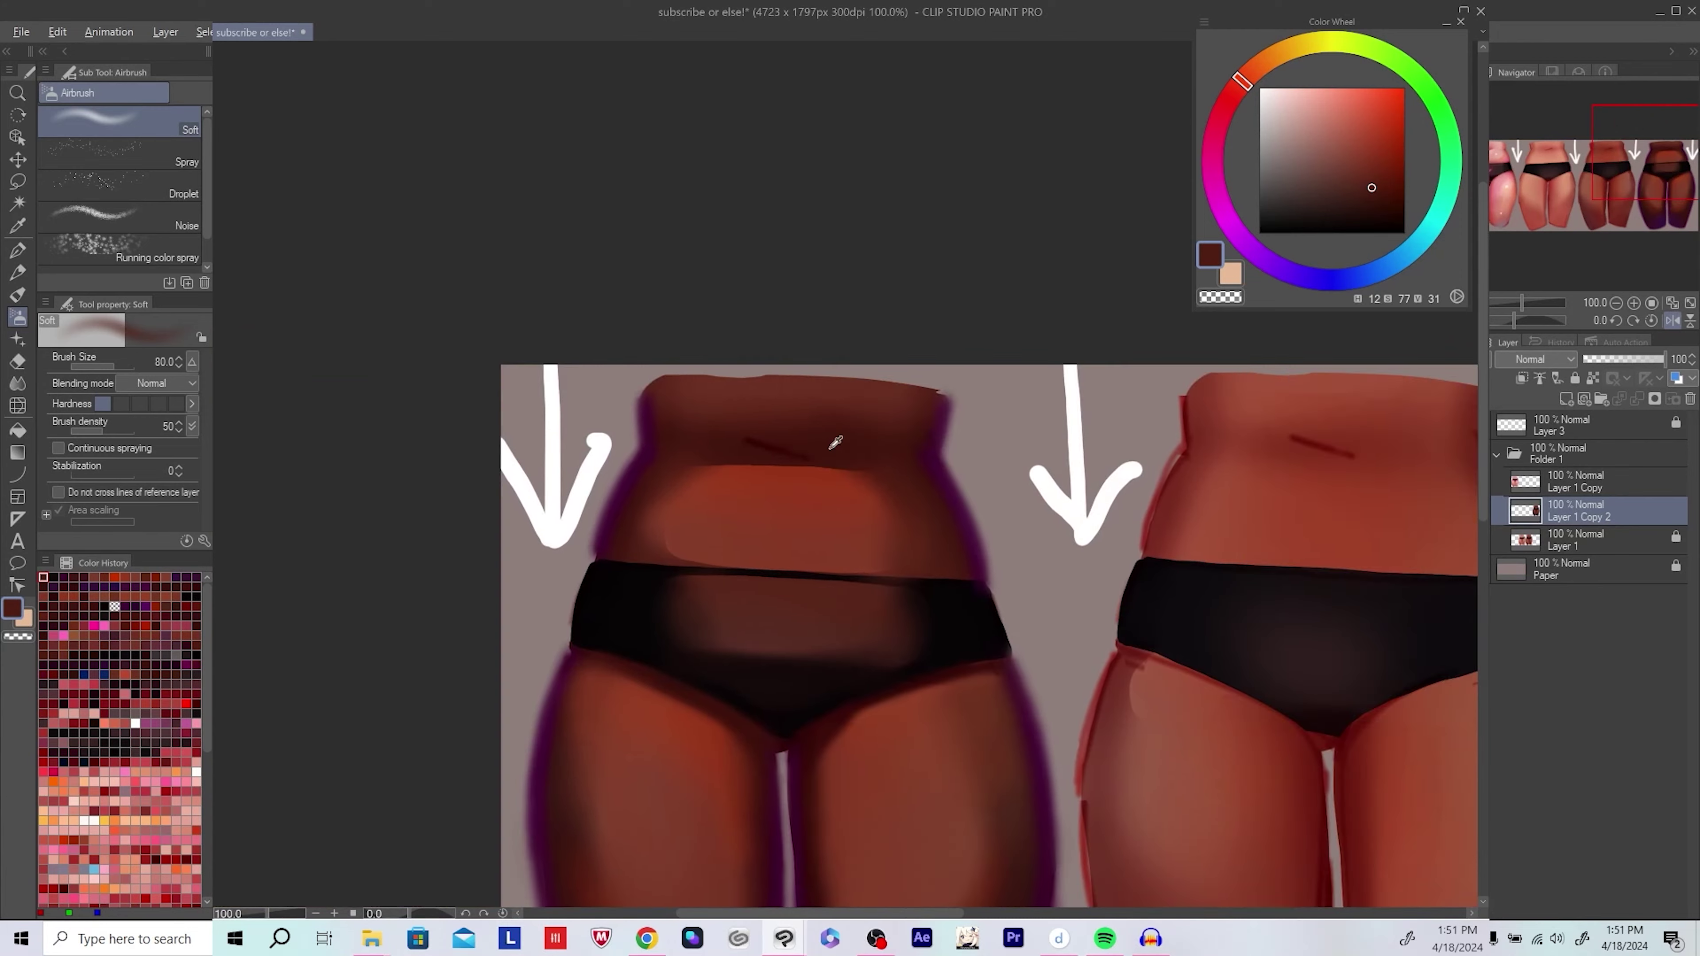
pyautogui.keyDown('alt'); pyautogui.click(664, 475); pyautogui.keyUp('alt')
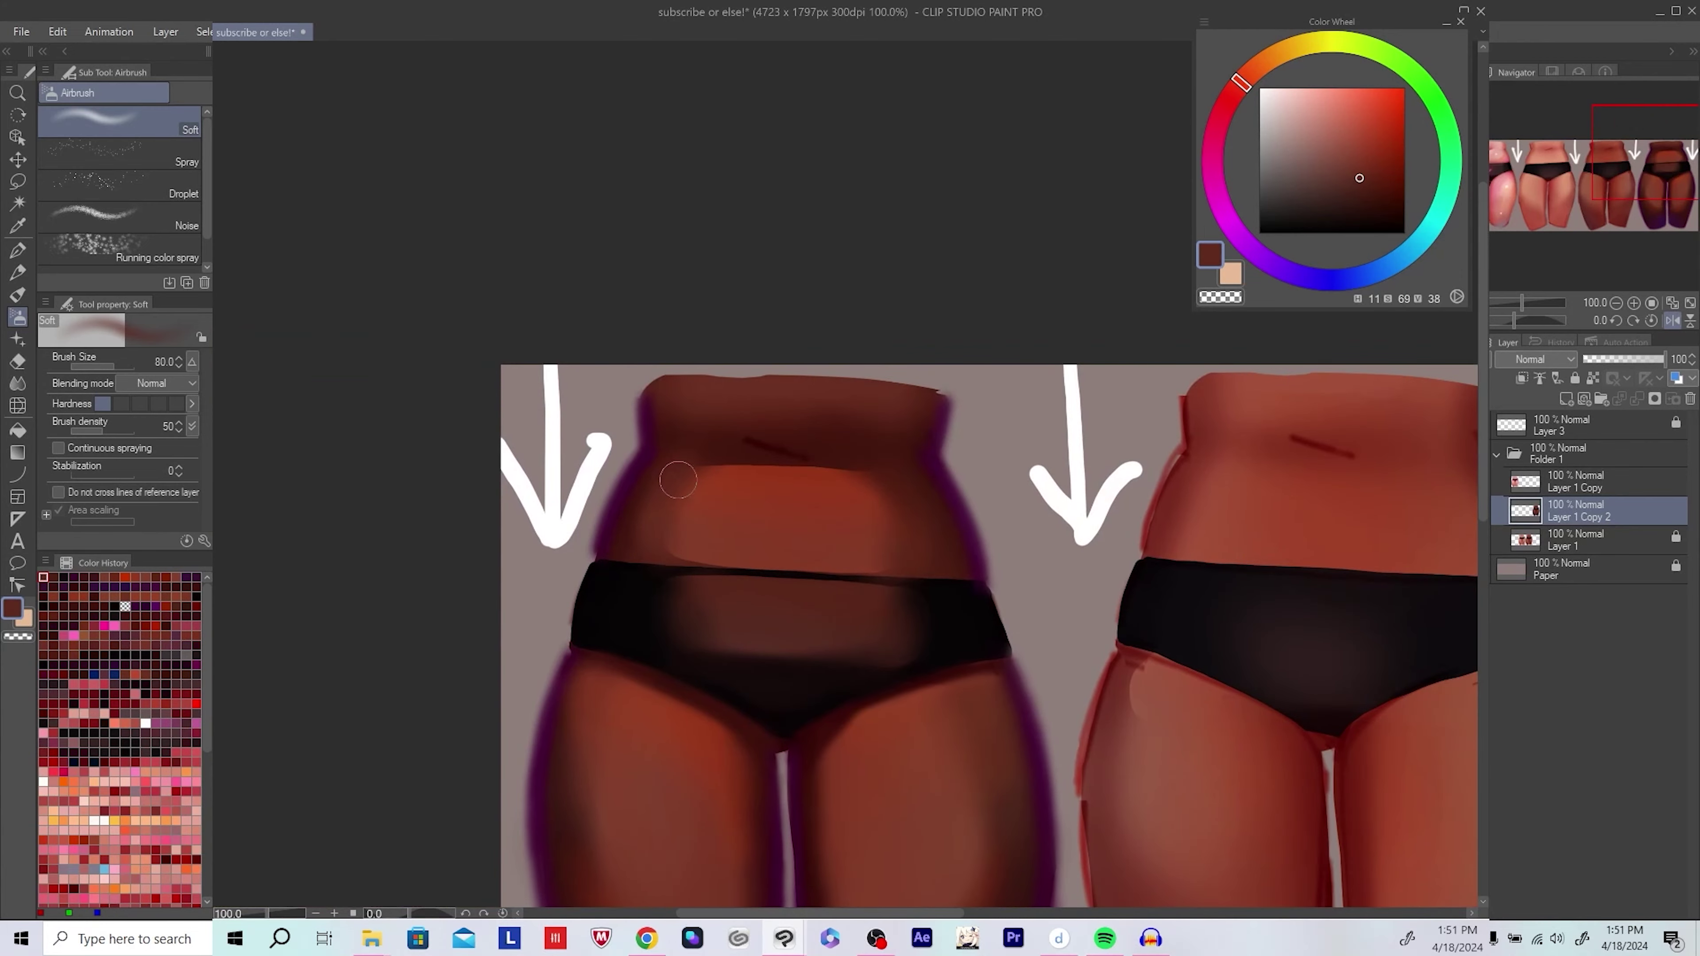
pyautogui.keyDown('alt'); pyautogui.click(702, 448); pyautogui.keyUp('alt')
pyautogui.scroll(-4, 960, 478)
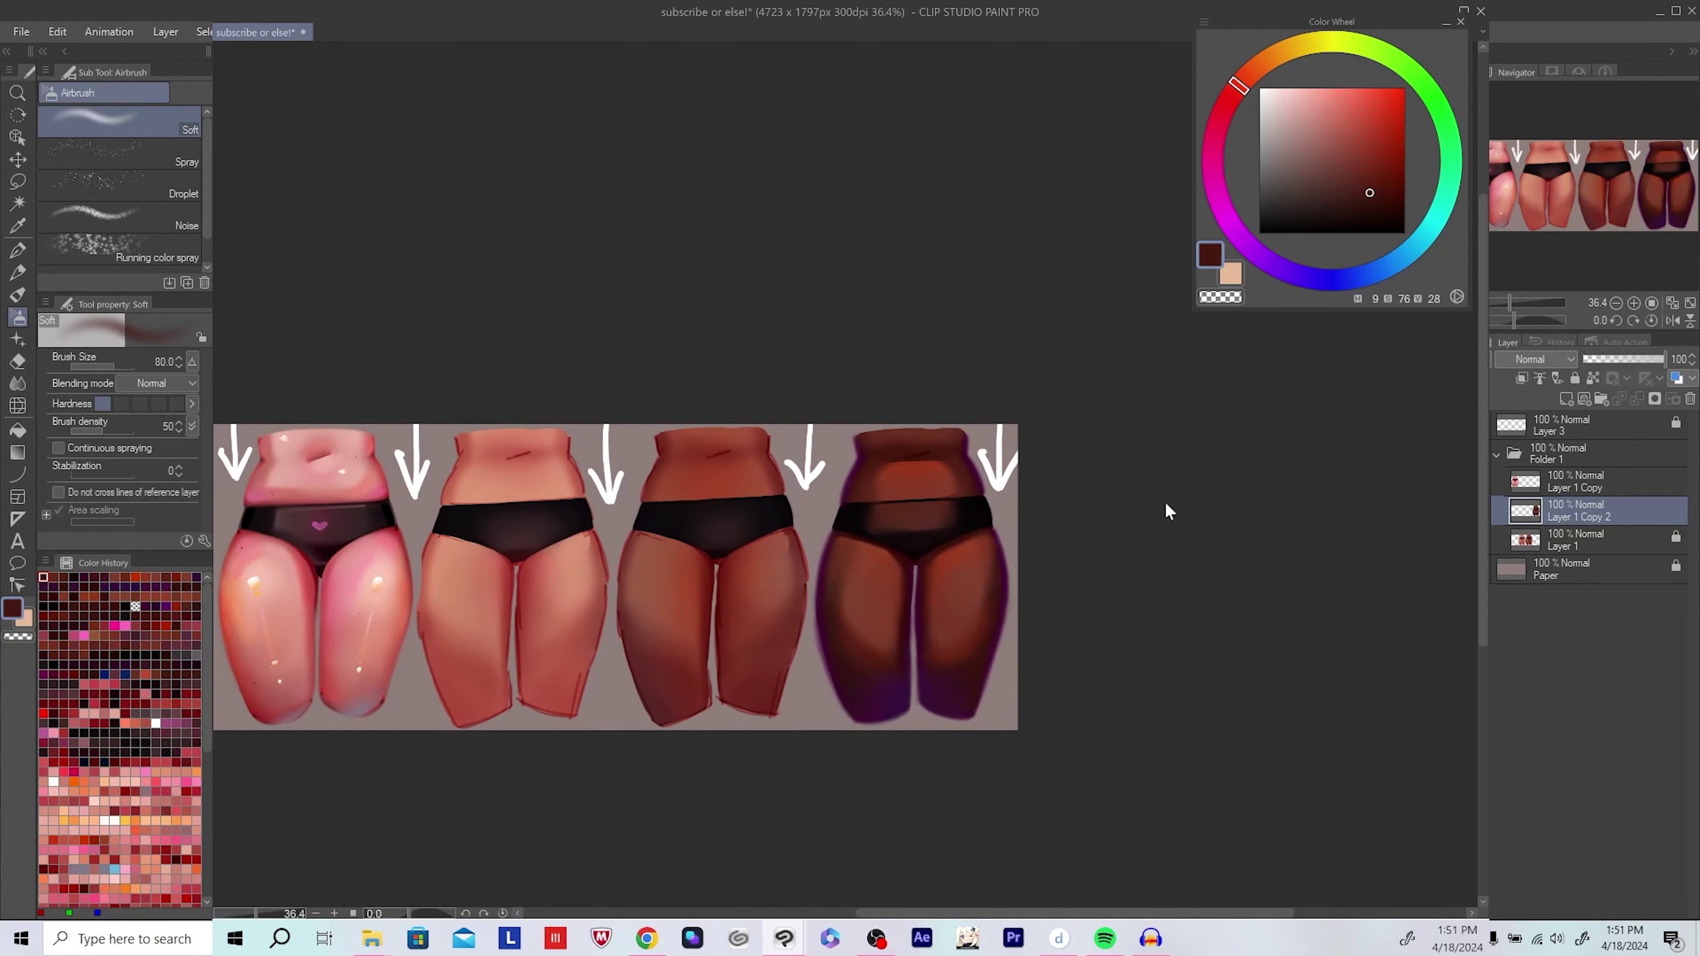
# Step: Switch to the G-pen at size 100 and sample the belly highlight's reddish orange (HSV 13, 85, 58)
pyautogui.scroll(5, 957, 462)
pyautogui.press('p')
pyautogui.keyDown('alt'); pyautogui.click(784, 475); pyautogui.keyUp('alt')
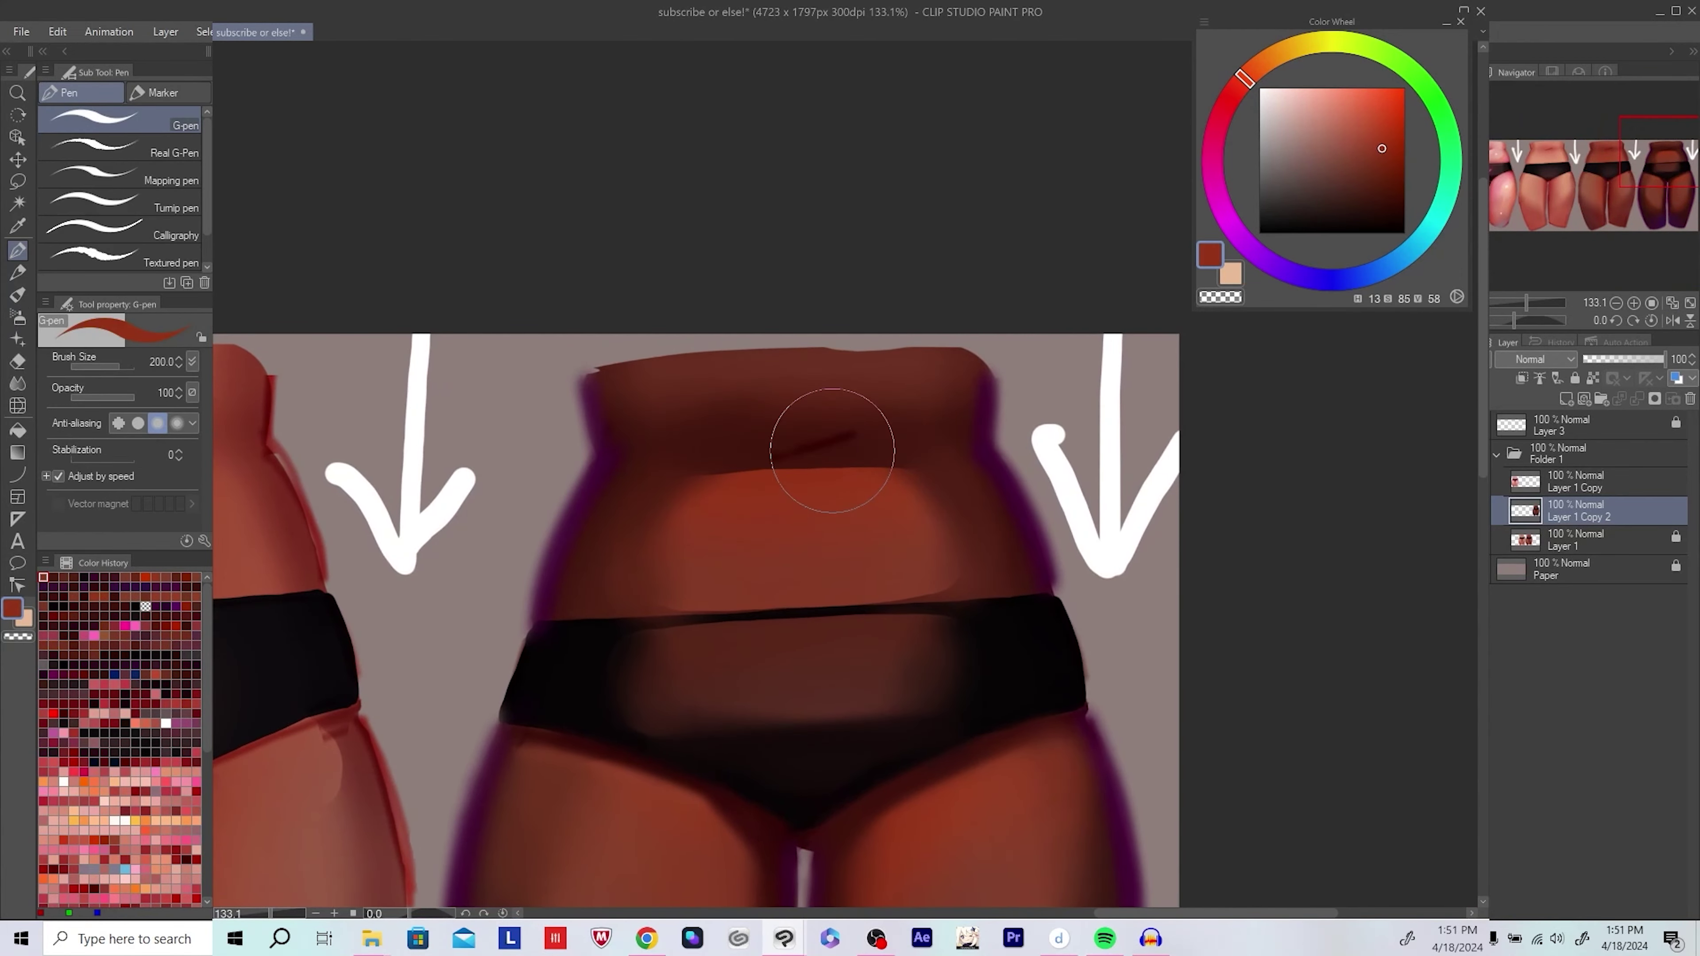
pyautogui.moveTo(994, 439); pyautogui.dragTo(955, 469)
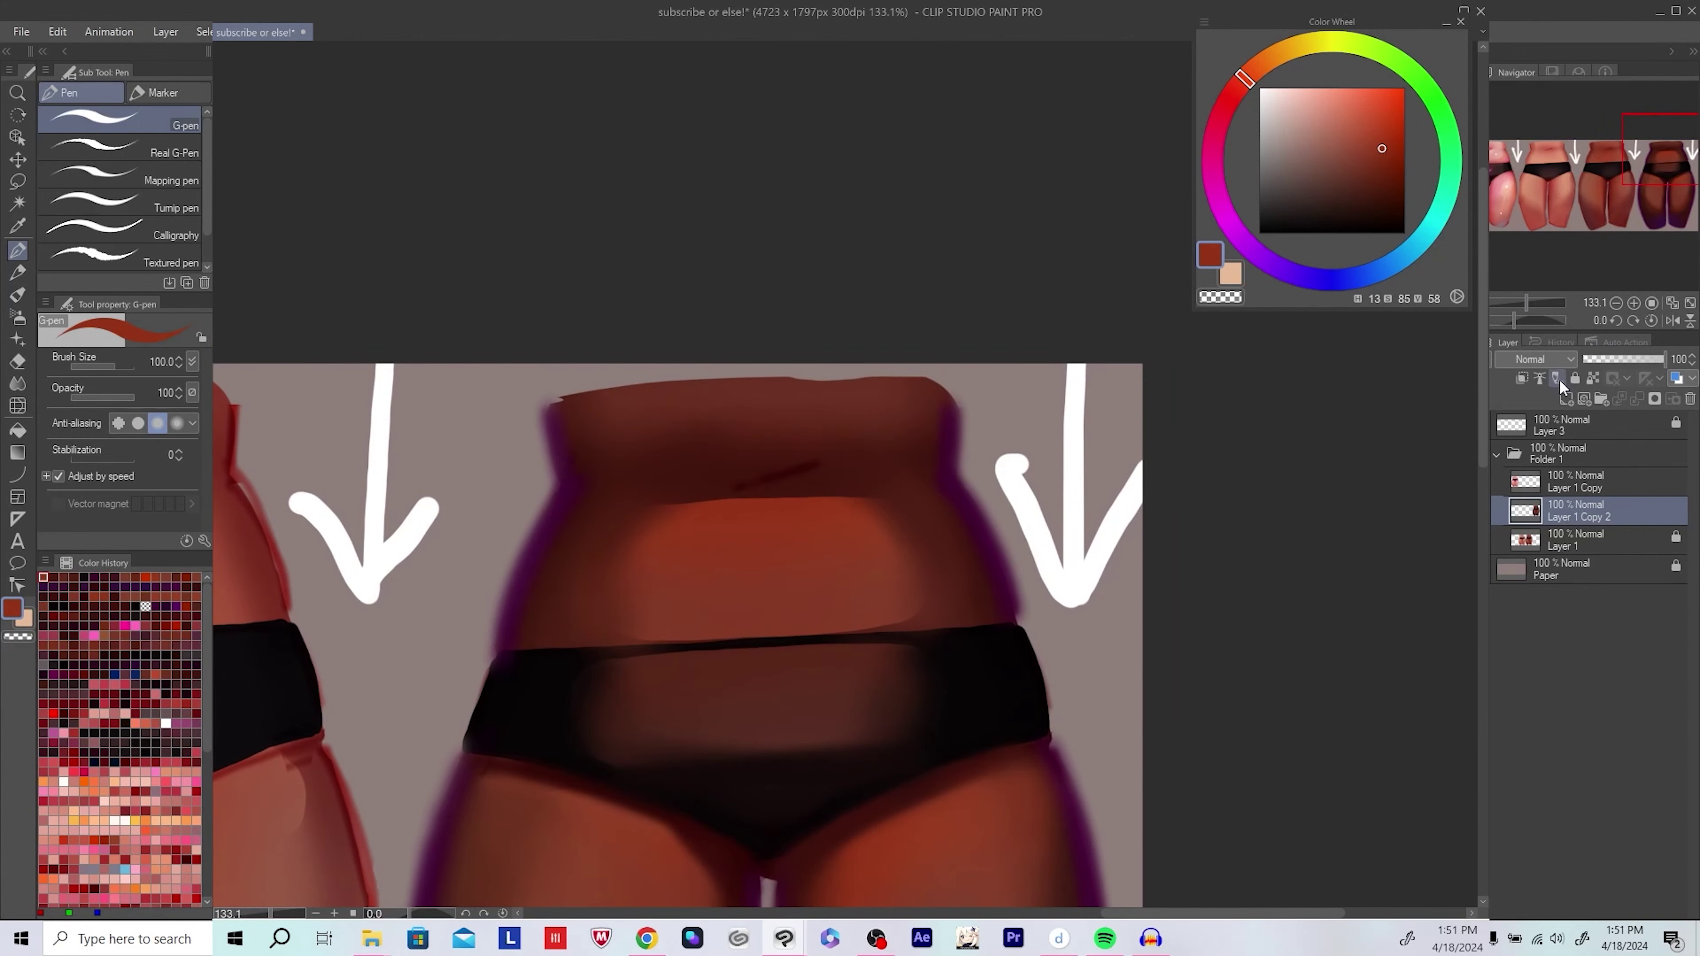
# Step: Add a new layer above the darkest torso, paint a red-brown navel fold above its belly highlight, and lock the layer's transparent pixels
pyautogui.click(1566, 399)
pyautogui.scroll(1, 809, 428)
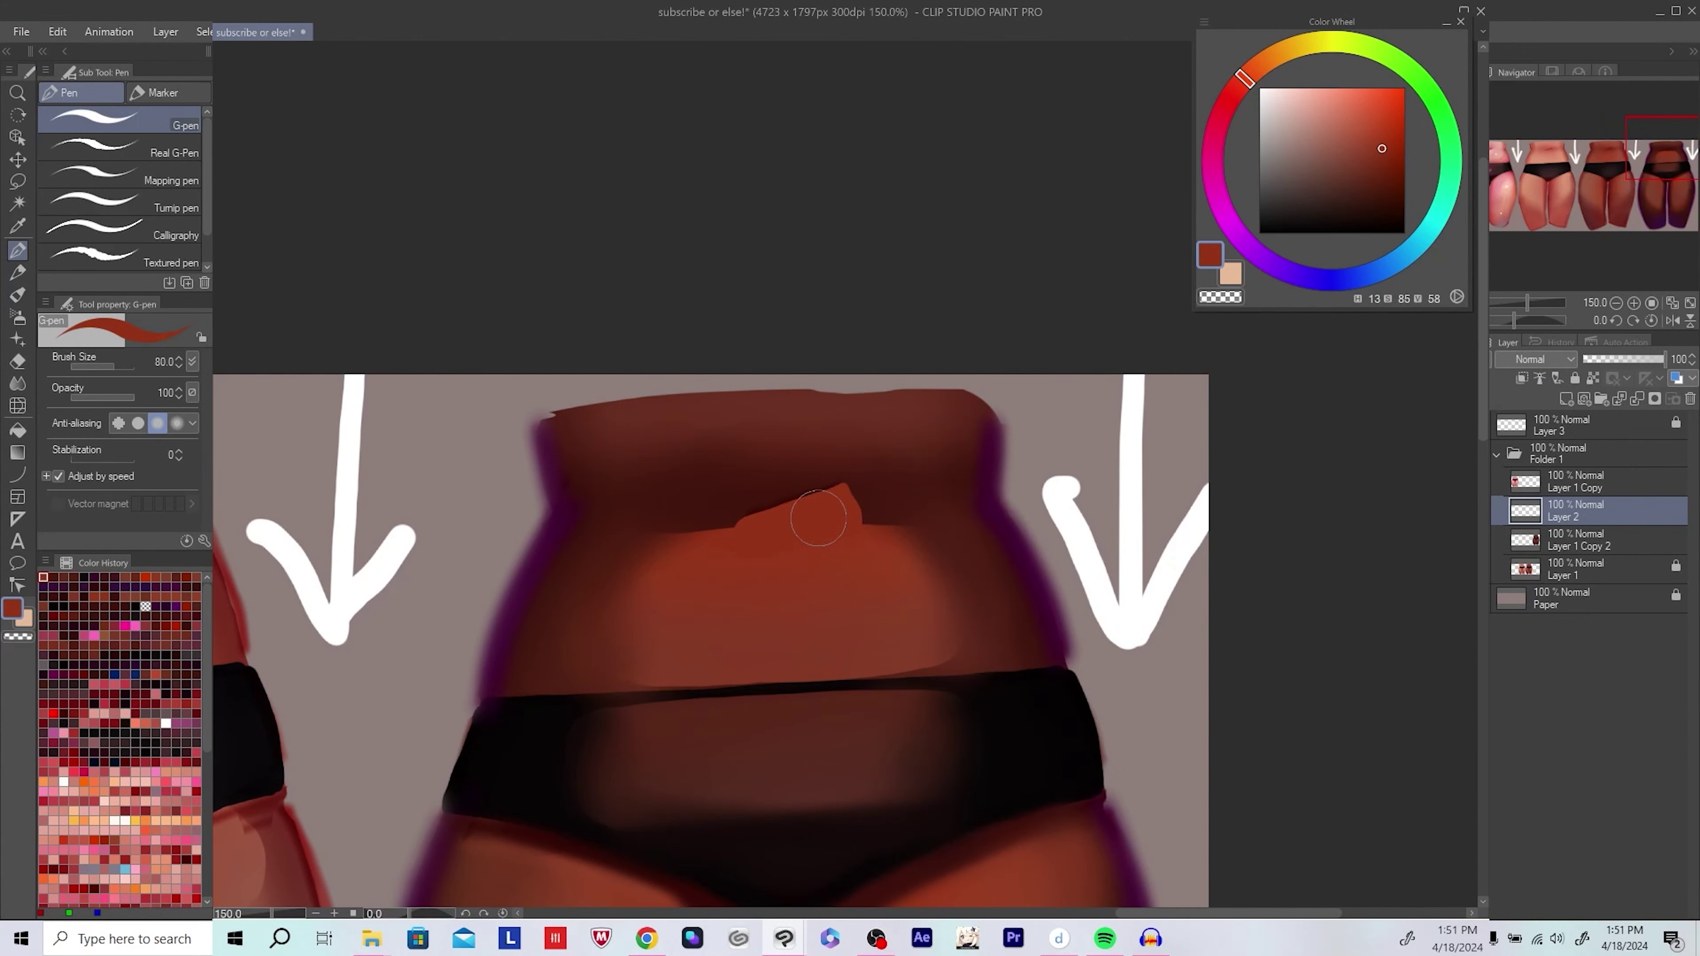
pyautogui.press('alt')
pyautogui.click(1593, 379)
# Step: Shade the navel fold with the Soft airbrush using dark brown and red-brown tones sampled from the torso
pyautogui.press('b')
pyautogui.moveTo(903, 543); pyautogui.dragTo(857, 523)
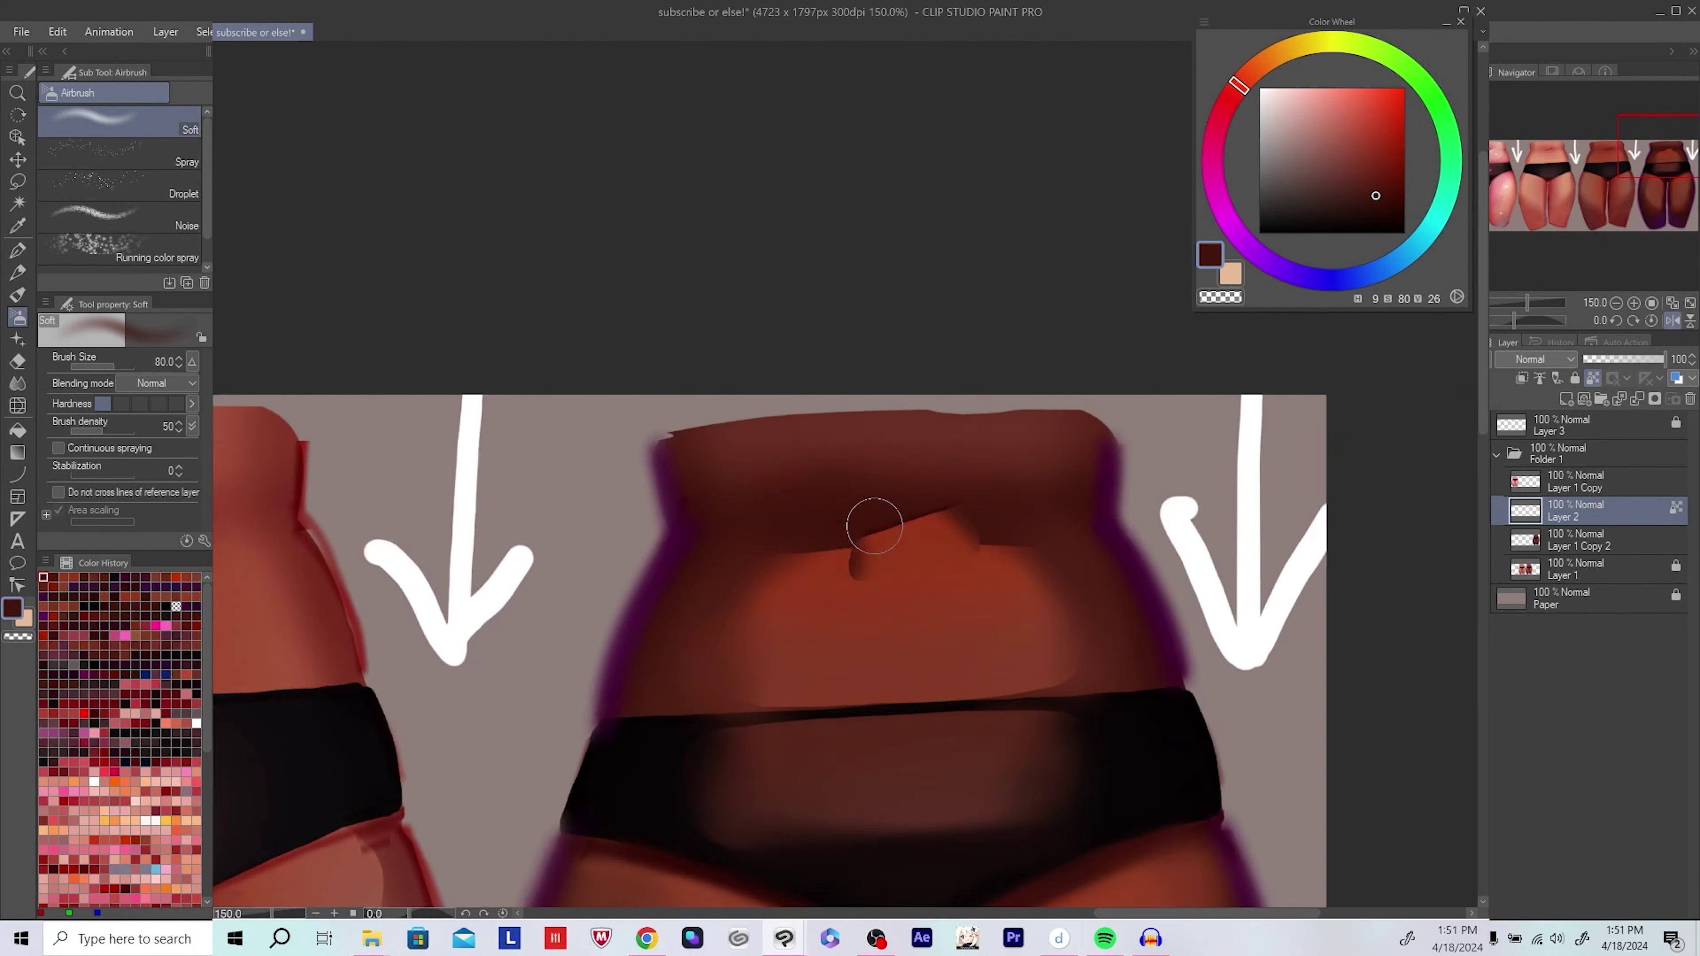
pyautogui.keyDown('alt'); pyautogui.click(873, 524); pyautogui.keyUp('alt')
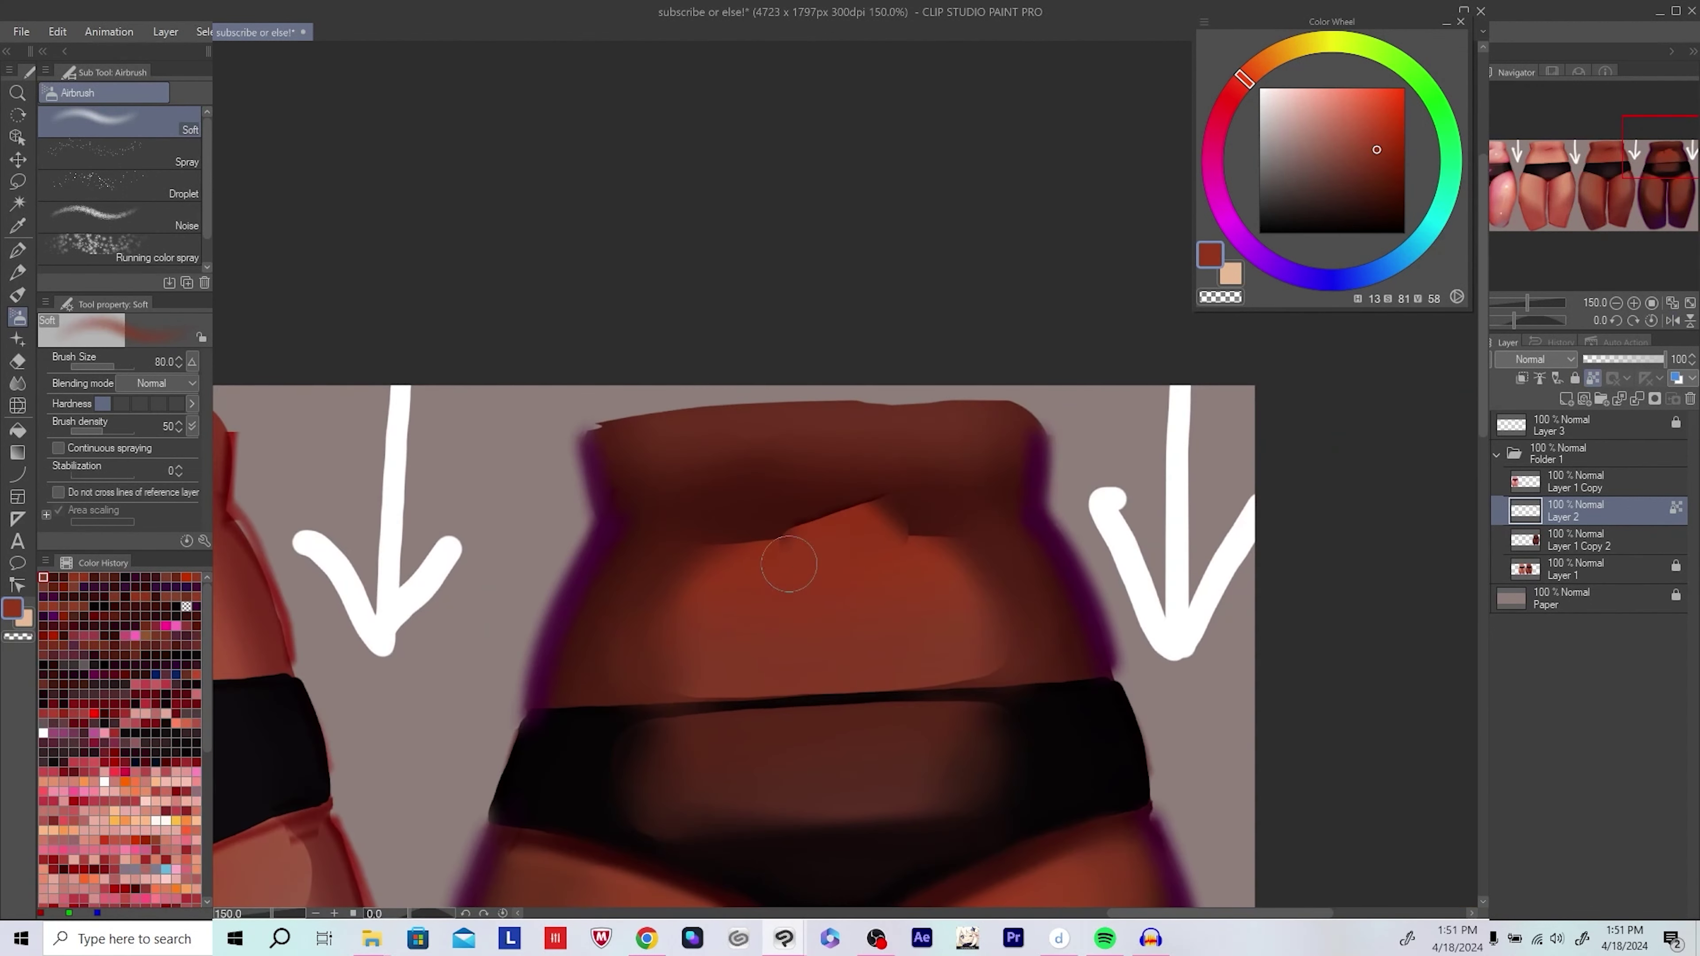
pyautogui.hotkey('ctrl', 'e')
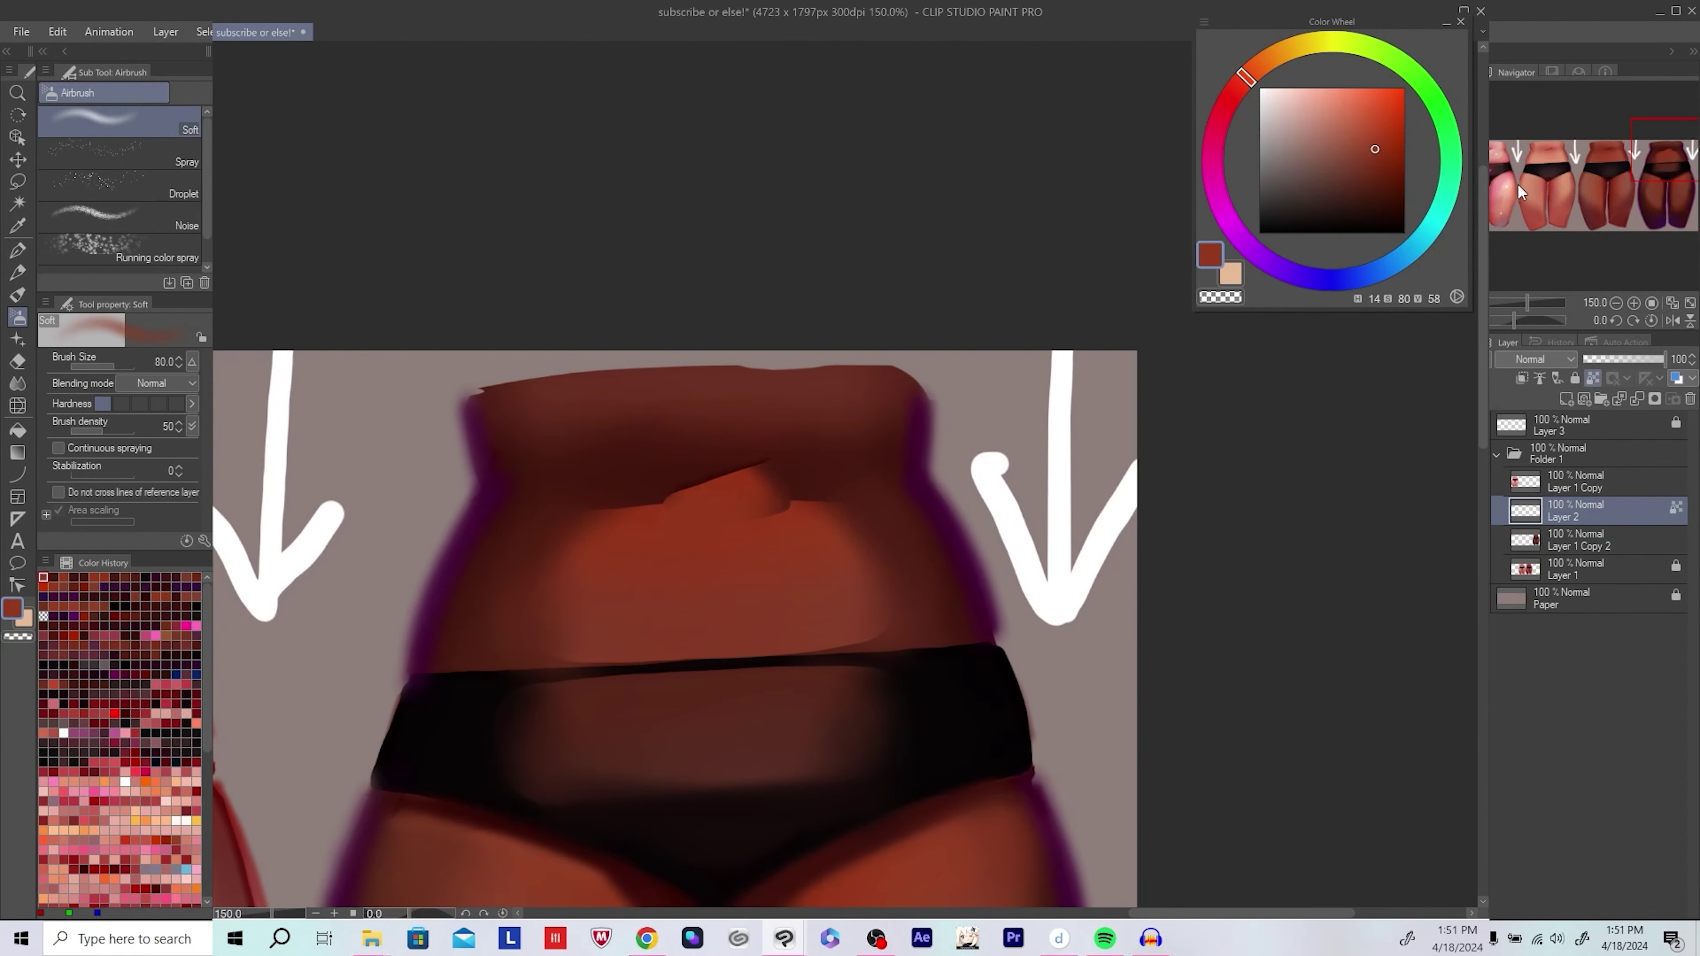
pyautogui.keyDown('alt'); pyautogui.click(712, 505); pyautogui.keyUp('alt')
# Step: Airbrush a magenta rim light along the navel fold's upper edge and darken its right end with sampled brown
pyautogui.moveTo(845, 475)
pyautogui.mouseDown()
pyautogui.moveTo(818, 456)
pyautogui.moveTo(880, 455)
pyautogui.mouseUp()
pyautogui.keyDown('alt'); pyautogui.click(875, 462); pyautogui.keyUp('alt')
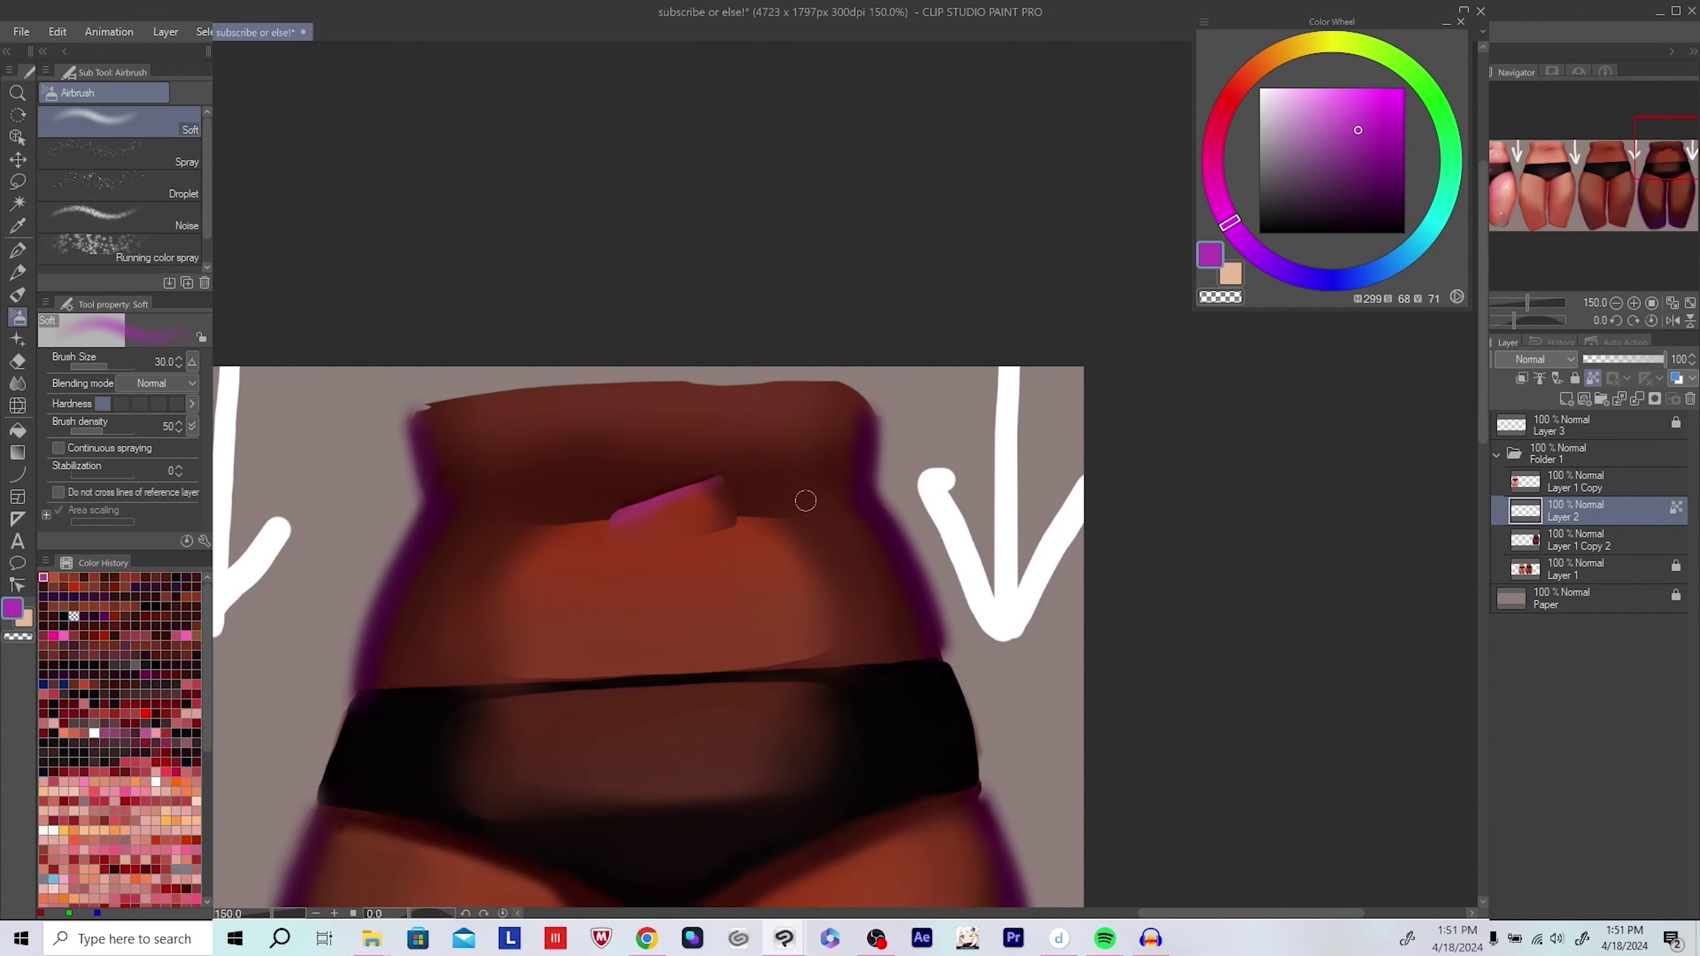
pyautogui.moveTo(809, 499); pyautogui.dragTo(818, 487)
pyautogui.keyDown('alt'); pyautogui.click(755, 479); pyautogui.keyUp('alt')
pyautogui.press(']')
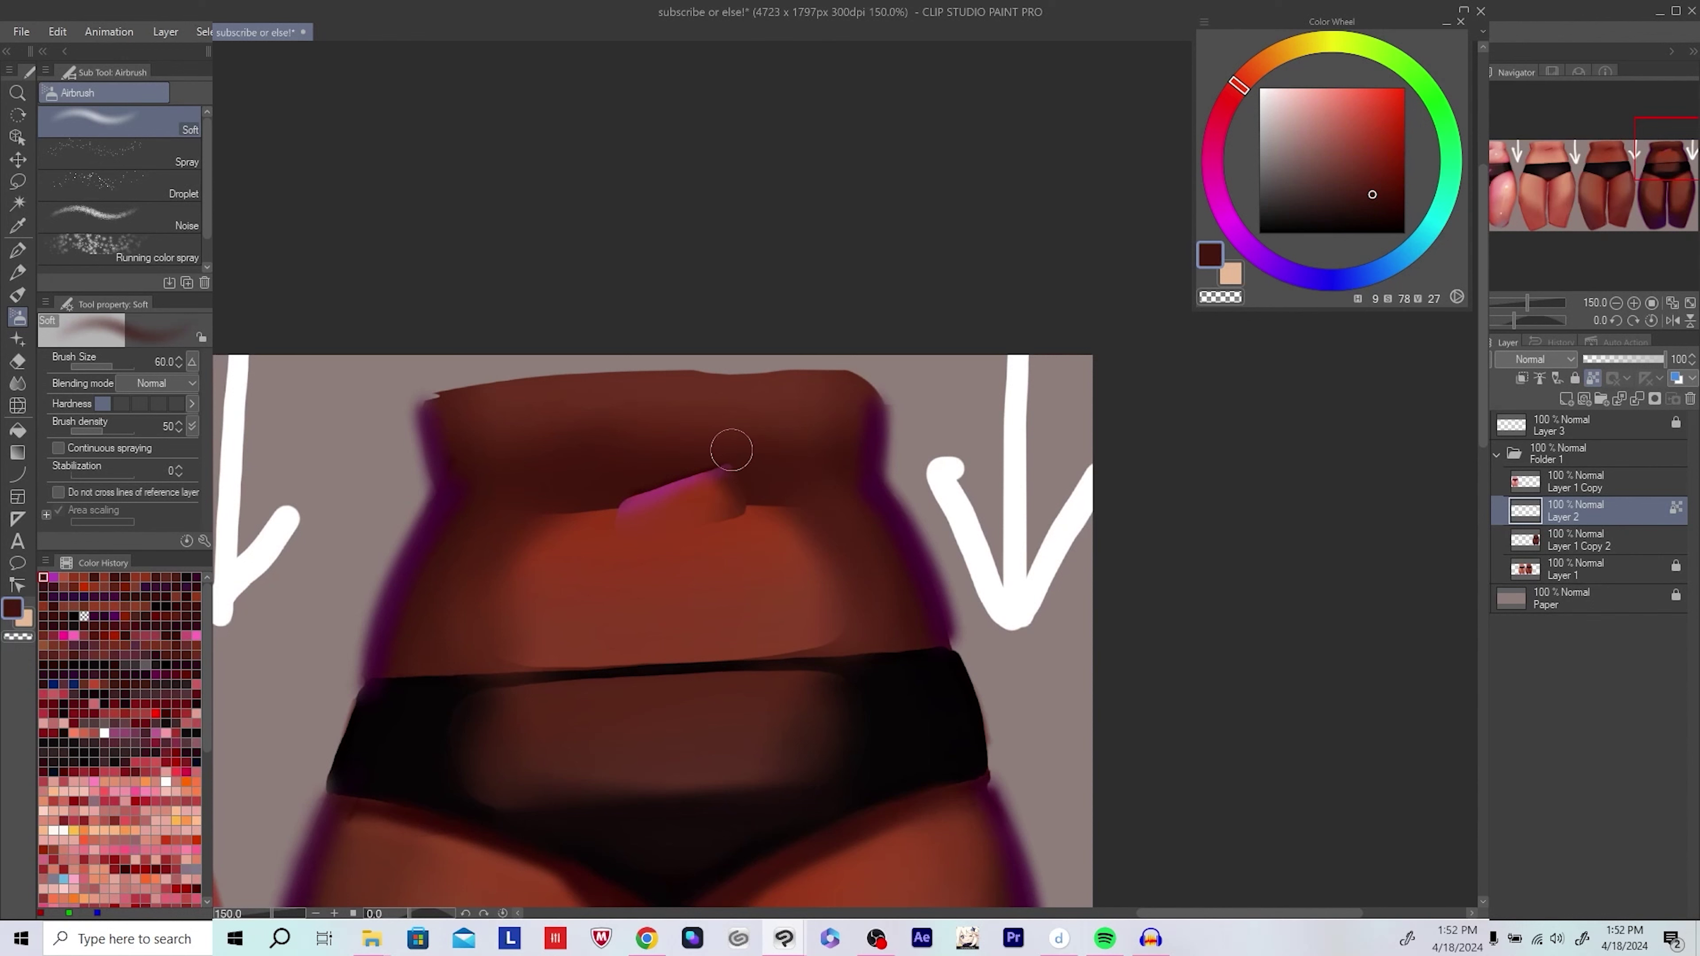
# Step: Paint a very dark brown navel hollow above the magenta rim with the G-pen on a clipped layer
pyautogui.scroll(-6, 704, 434)
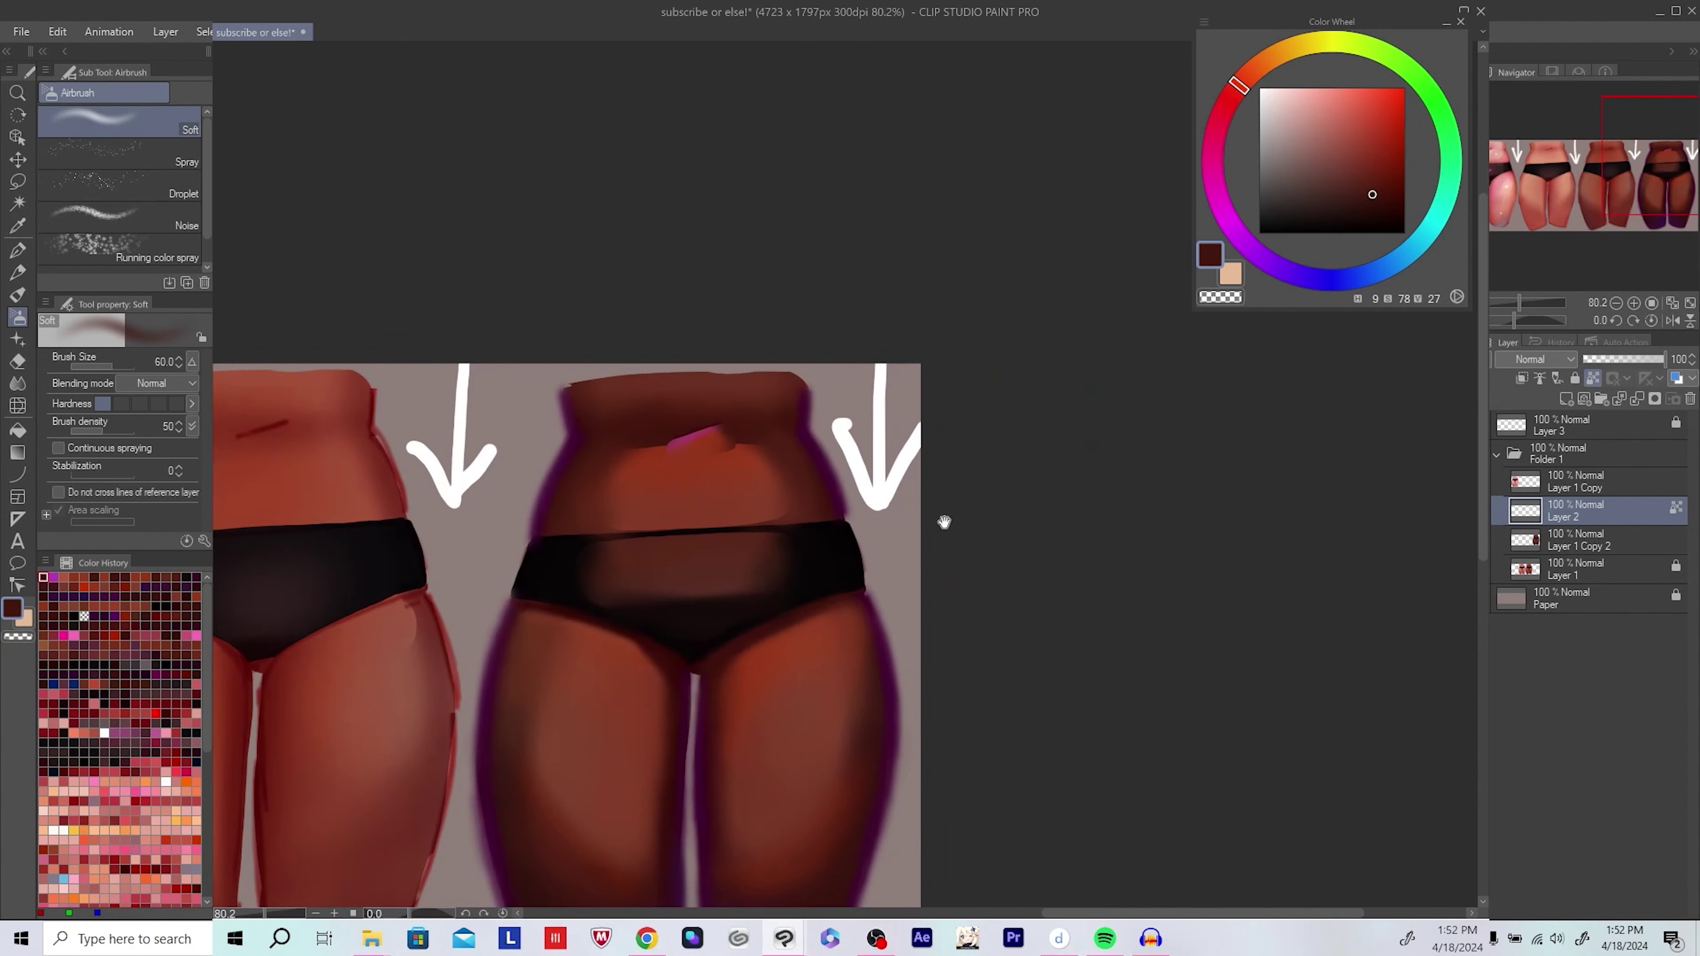
pyautogui.moveTo(984, 512); pyautogui.dragTo(990, 511)
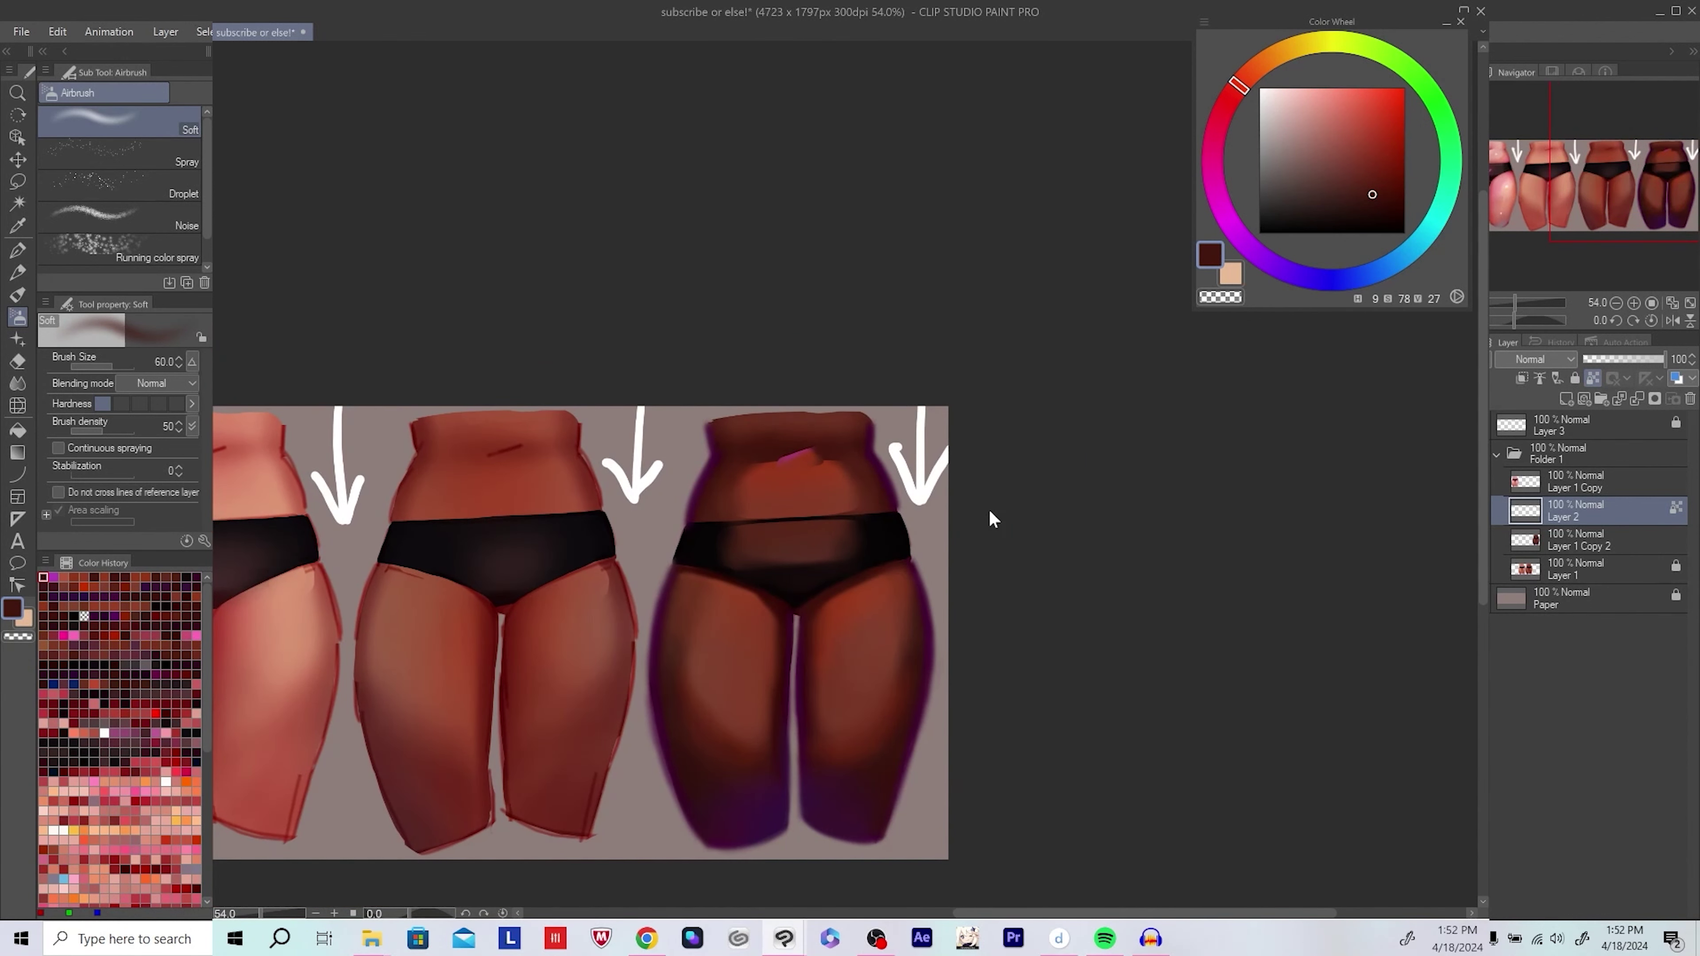
pyautogui.scroll(7, 842, 577)
pyautogui.press('p')
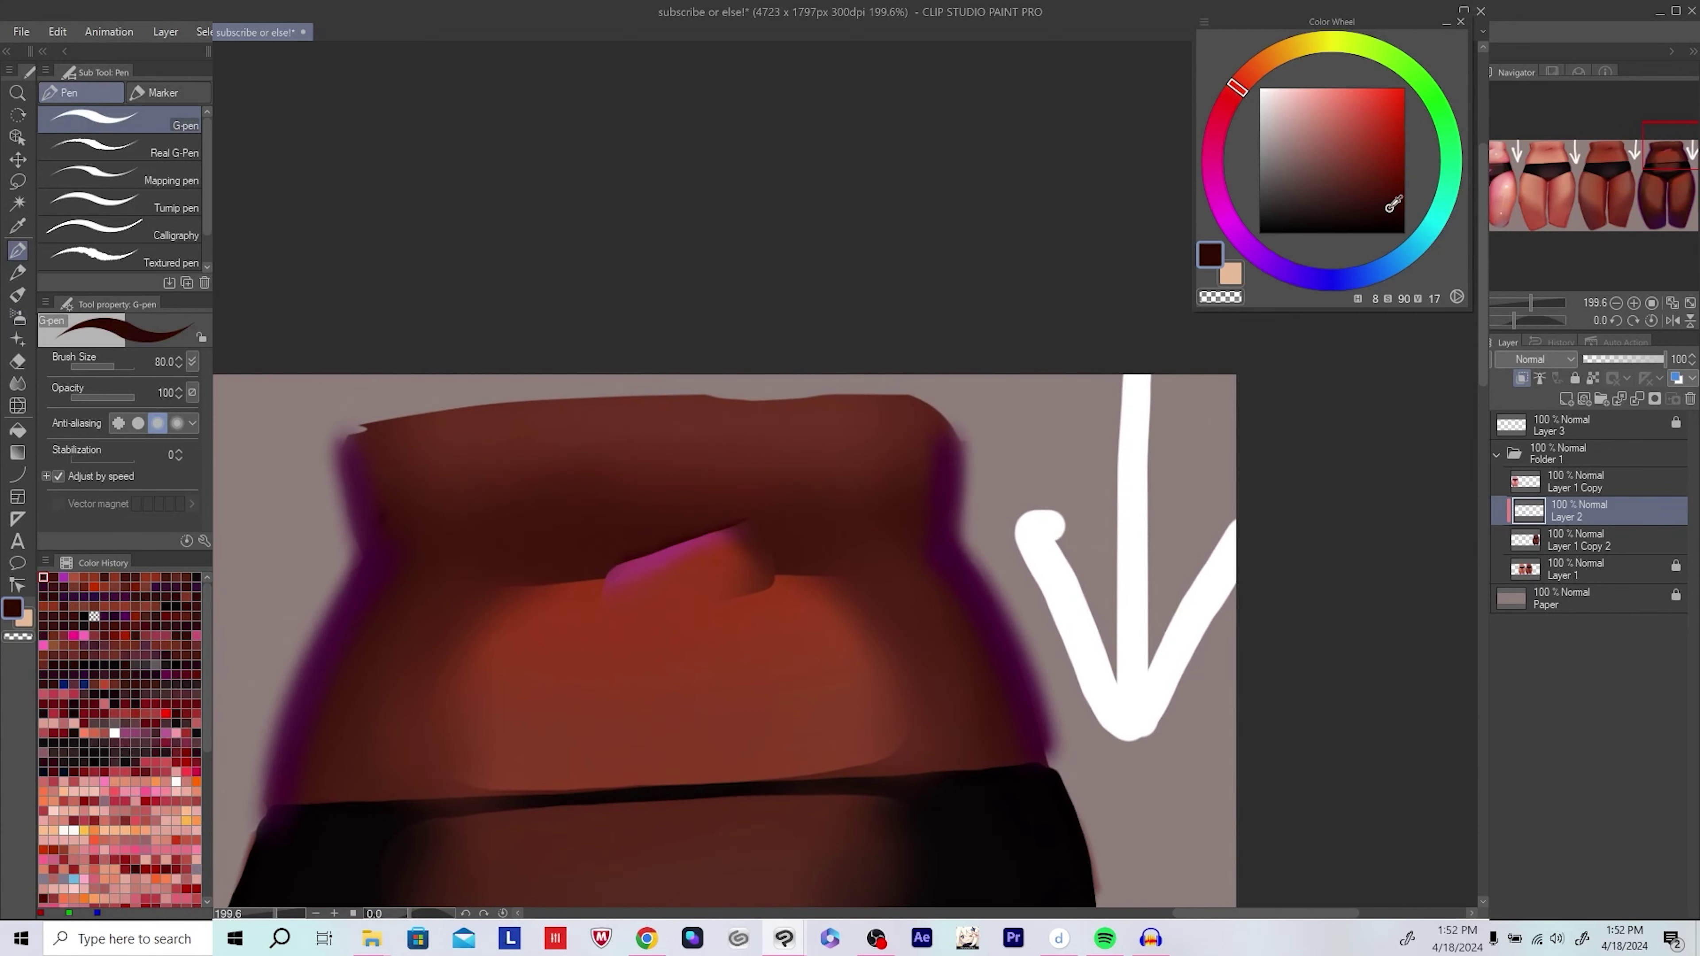
pyautogui.moveTo(732, 521); pyautogui.dragTo(732, 512)
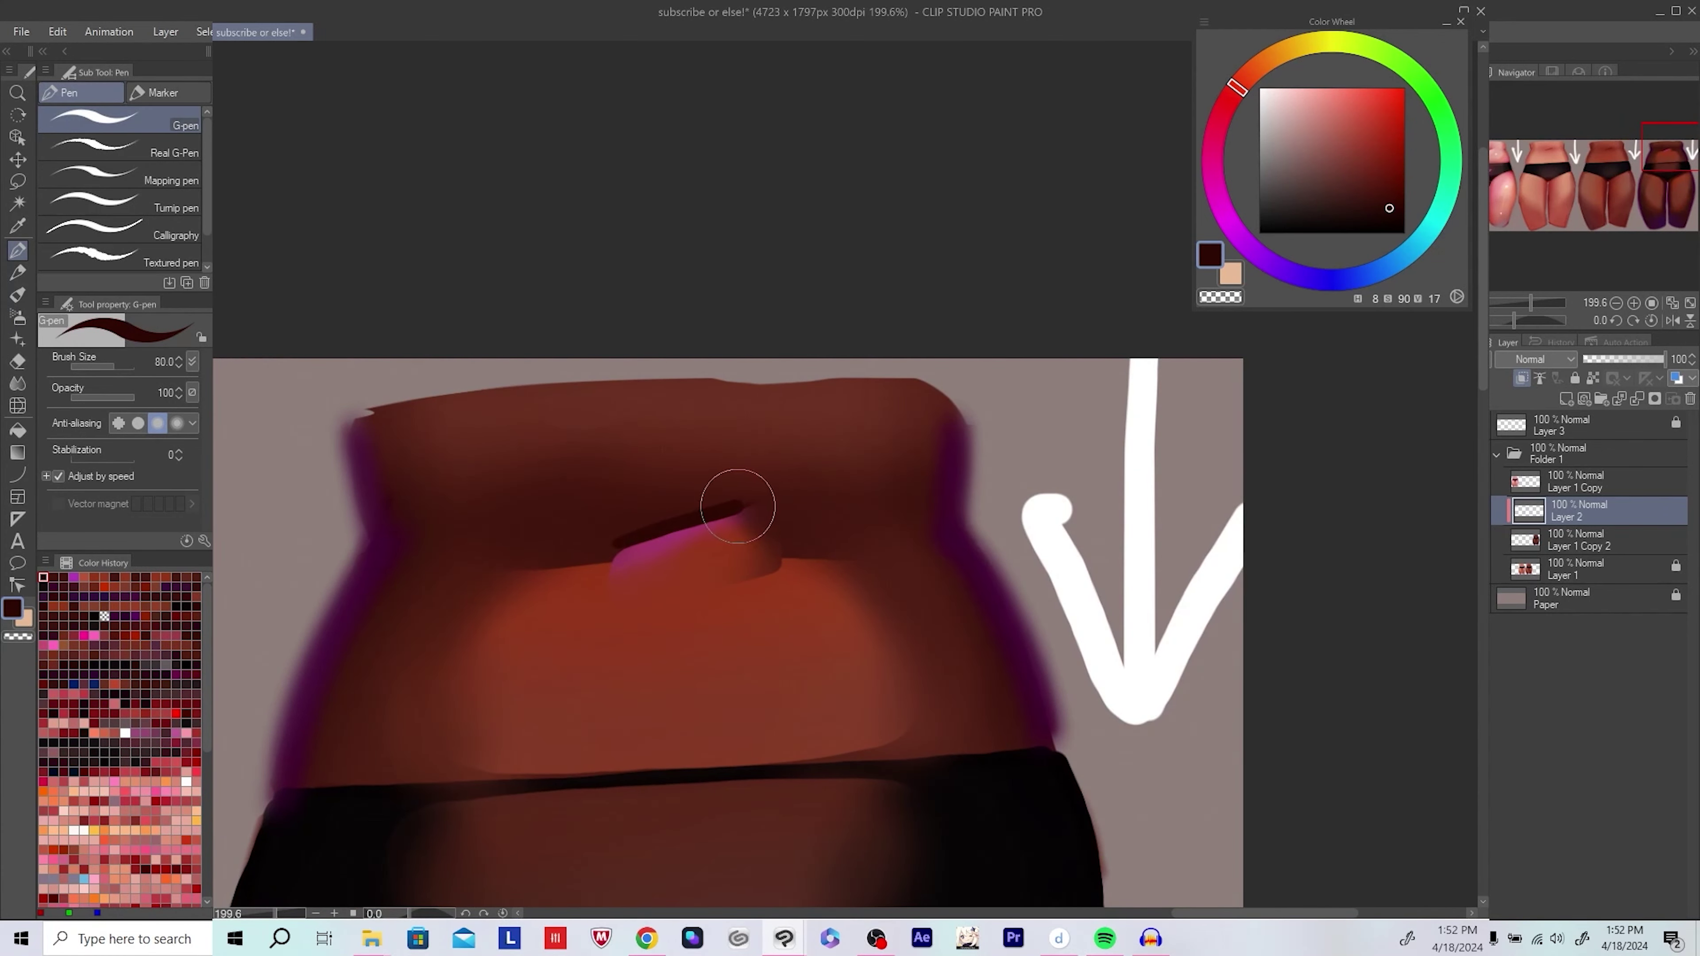
# Step: Soften the dark navel hollow's outer edges with airbrushed skin browns and merge the layer into the torso layer below
pyautogui.press('b')
pyautogui.keyDown('alt'); pyautogui.click(548, 554); pyautogui.keyUp('alt')
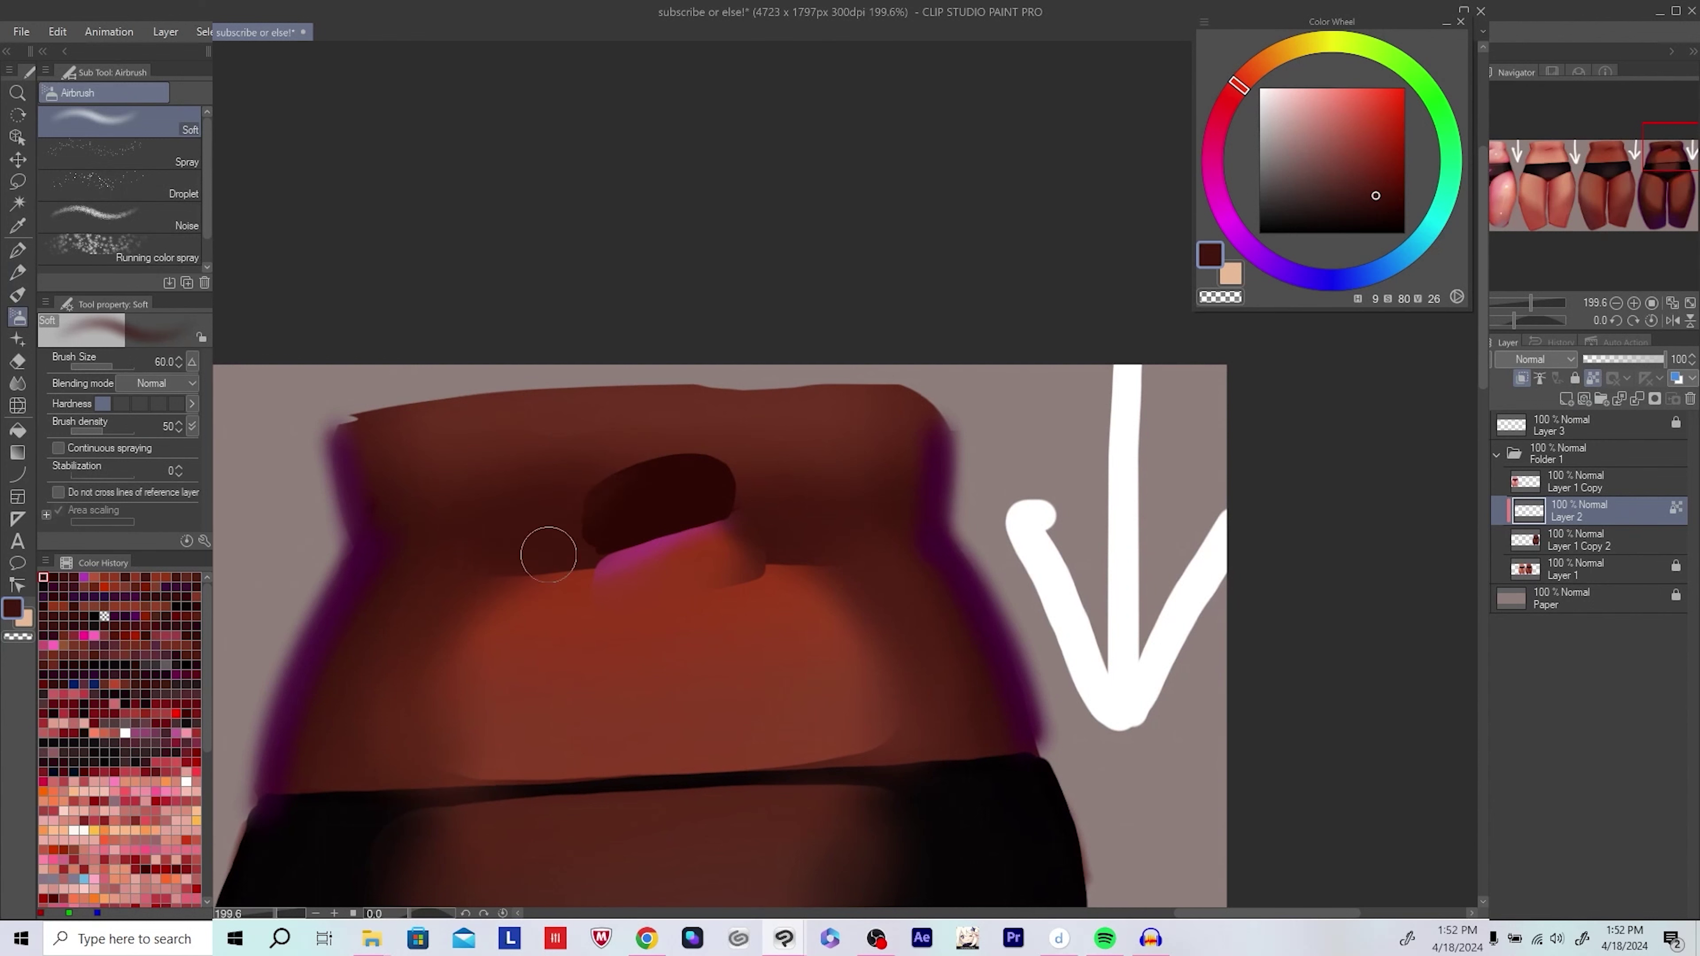
pyautogui.keyDown('alt'); pyautogui.click(620, 458); pyautogui.keyUp('alt')
pyautogui.keyDown('alt'); pyautogui.click(732, 467); pyautogui.keyUp('alt')
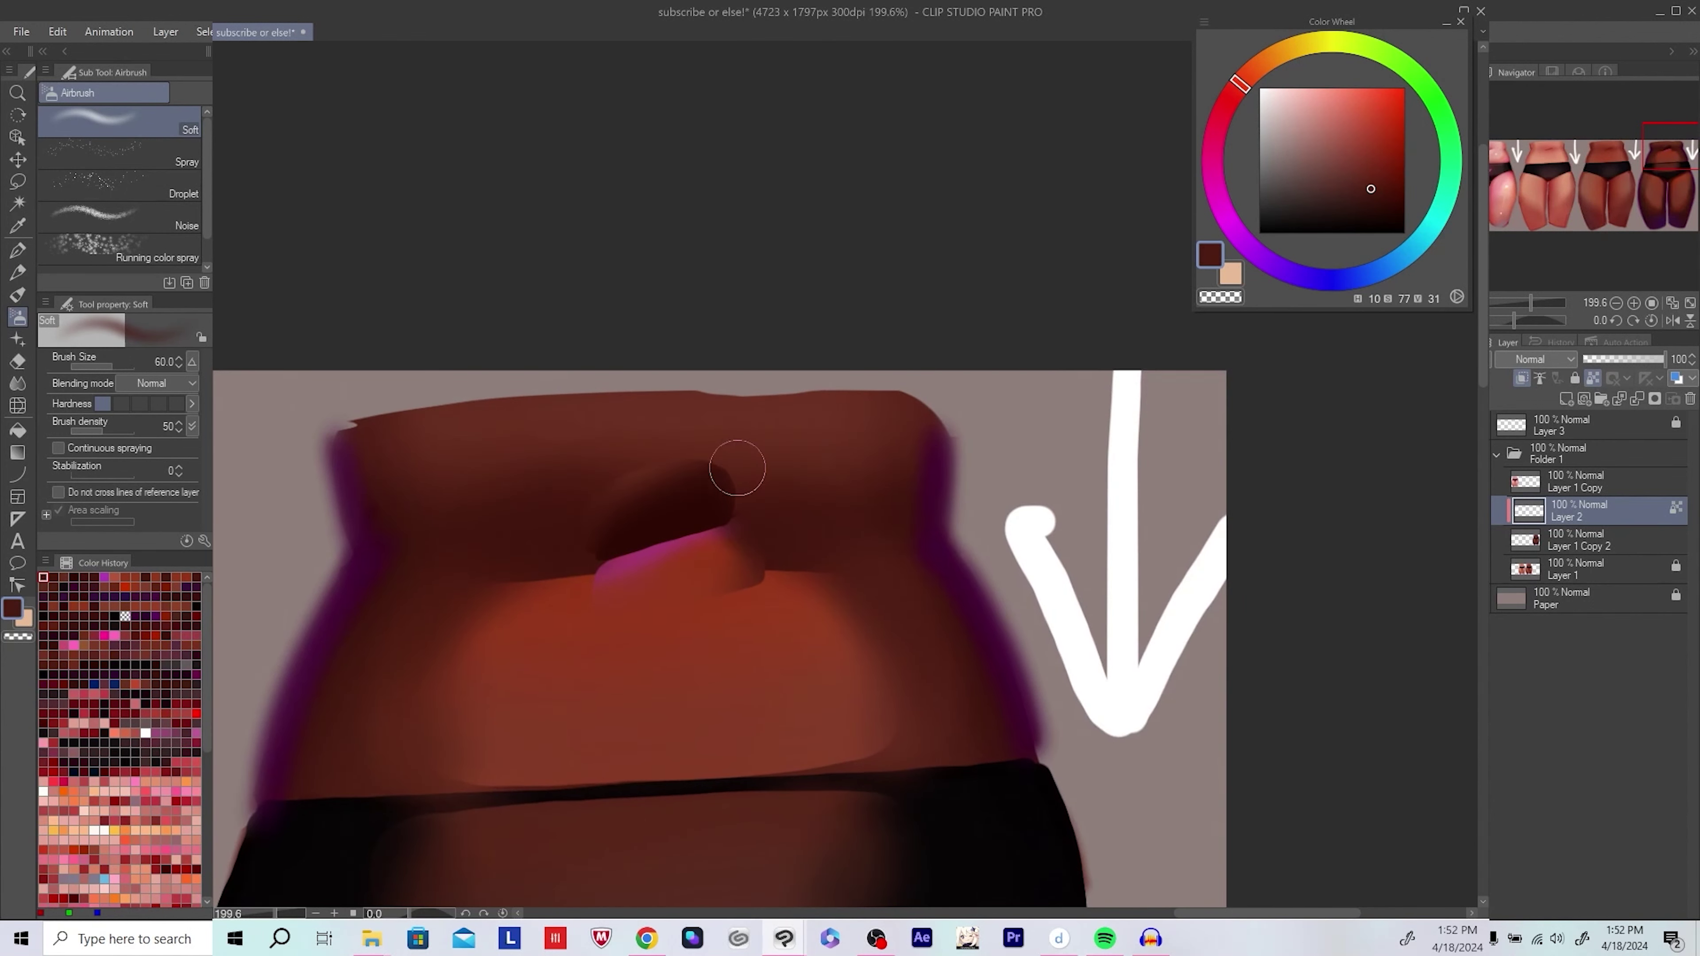
pyautogui.keyDown('alt'); pyautogui.click(763, 433); pyautogui.keyUp('alt')
pyautogui.scroll(-3, 841, 553)
pyautogui.hotkey('ctrl', 'e')
pyautogui.scroll(2, 841, 553)
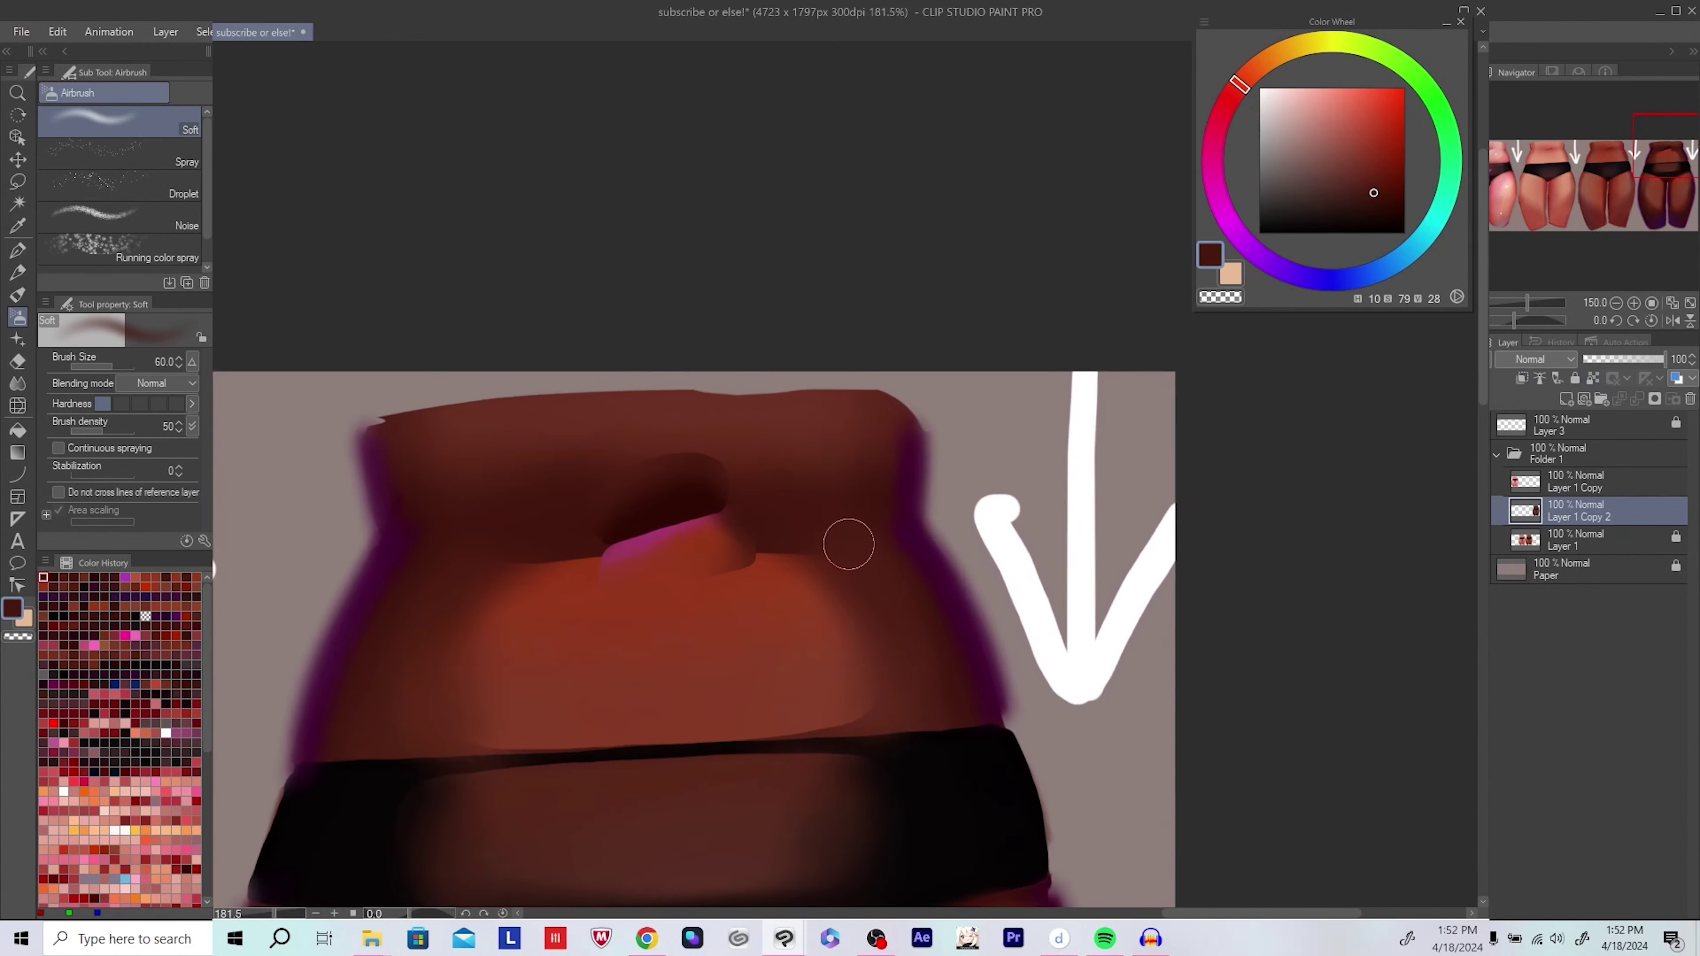
# Step: Add a new layer and airbrush sampled browns around the navel hollow to fade its shadow into the upper abdomen
pyautogui.click(1566, 399)
pyautogui.scroll(1, 669, 509)
pyautogui.keyDown('alt'); pyautogui.click(526, 566); pyautogui.keyUp('alt')
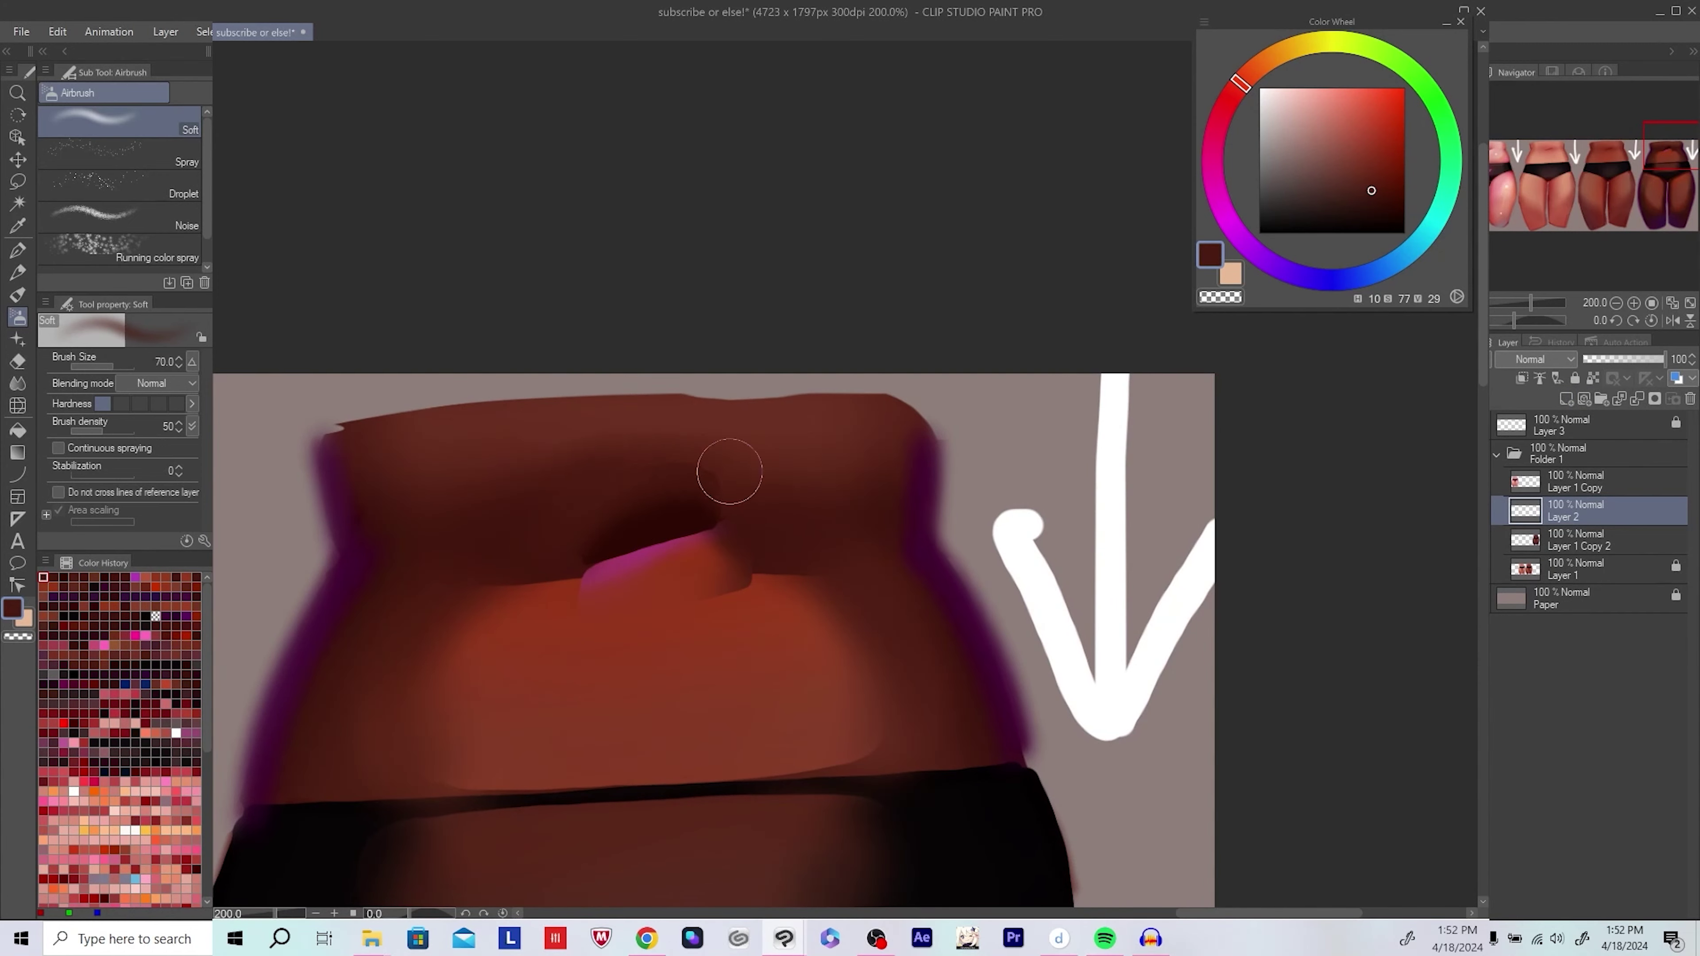
pyautogui.press('[')
pyautogui.press('[')
pyautogui.keyDown('alt'); pyautogui.click(778, 486); pyautogui.keyUp('alt')
pyautogui.keyDown('alt'); pyautogui.click(809, 482); pyautogui.keyUp('alt')
pyautogui.keyDown('alt'); pyautogui.click(889, 555); pyautogui.keyUp('alt')
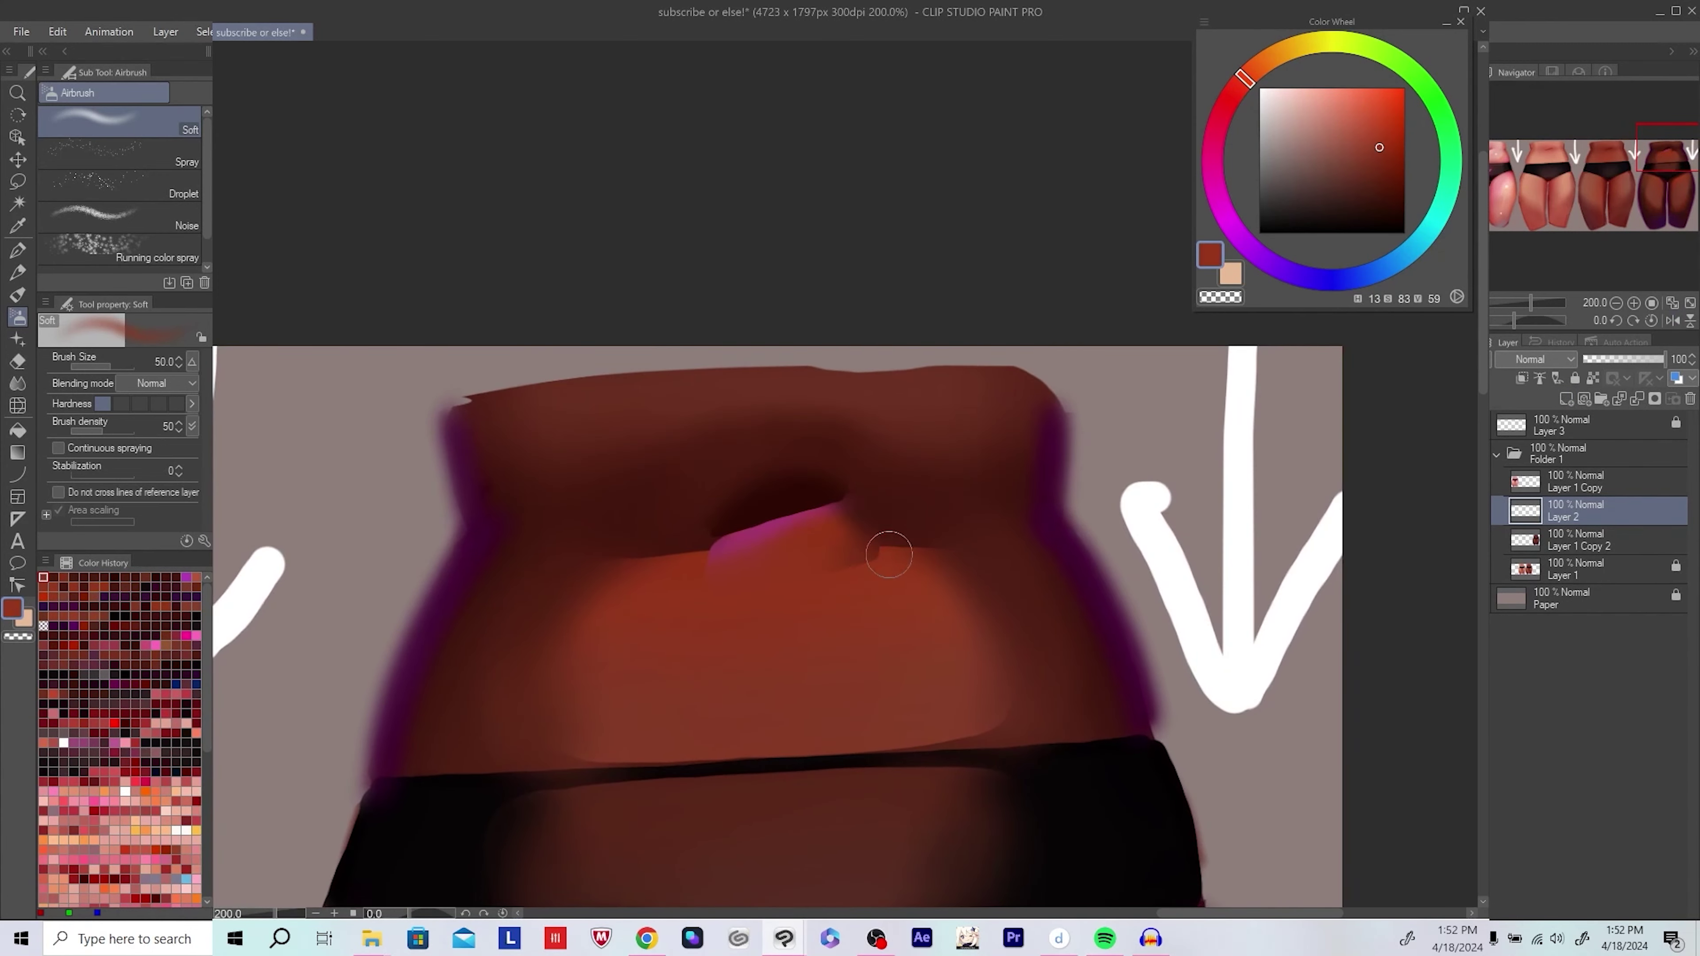
# Step: Blend the navel fold's lower and right edges into the belly highlight with sampled red-brown at airbrush size 70
pyautogui.scroll(-1, 842, 577)
pyautogui.scroll(1, 891, 497)
pyautogui.press(']')
pyautogui.press(']')
pyautogui.keyDown('alt'); pyautogui.click(771, 569); pyautogui.keyUp('alt')
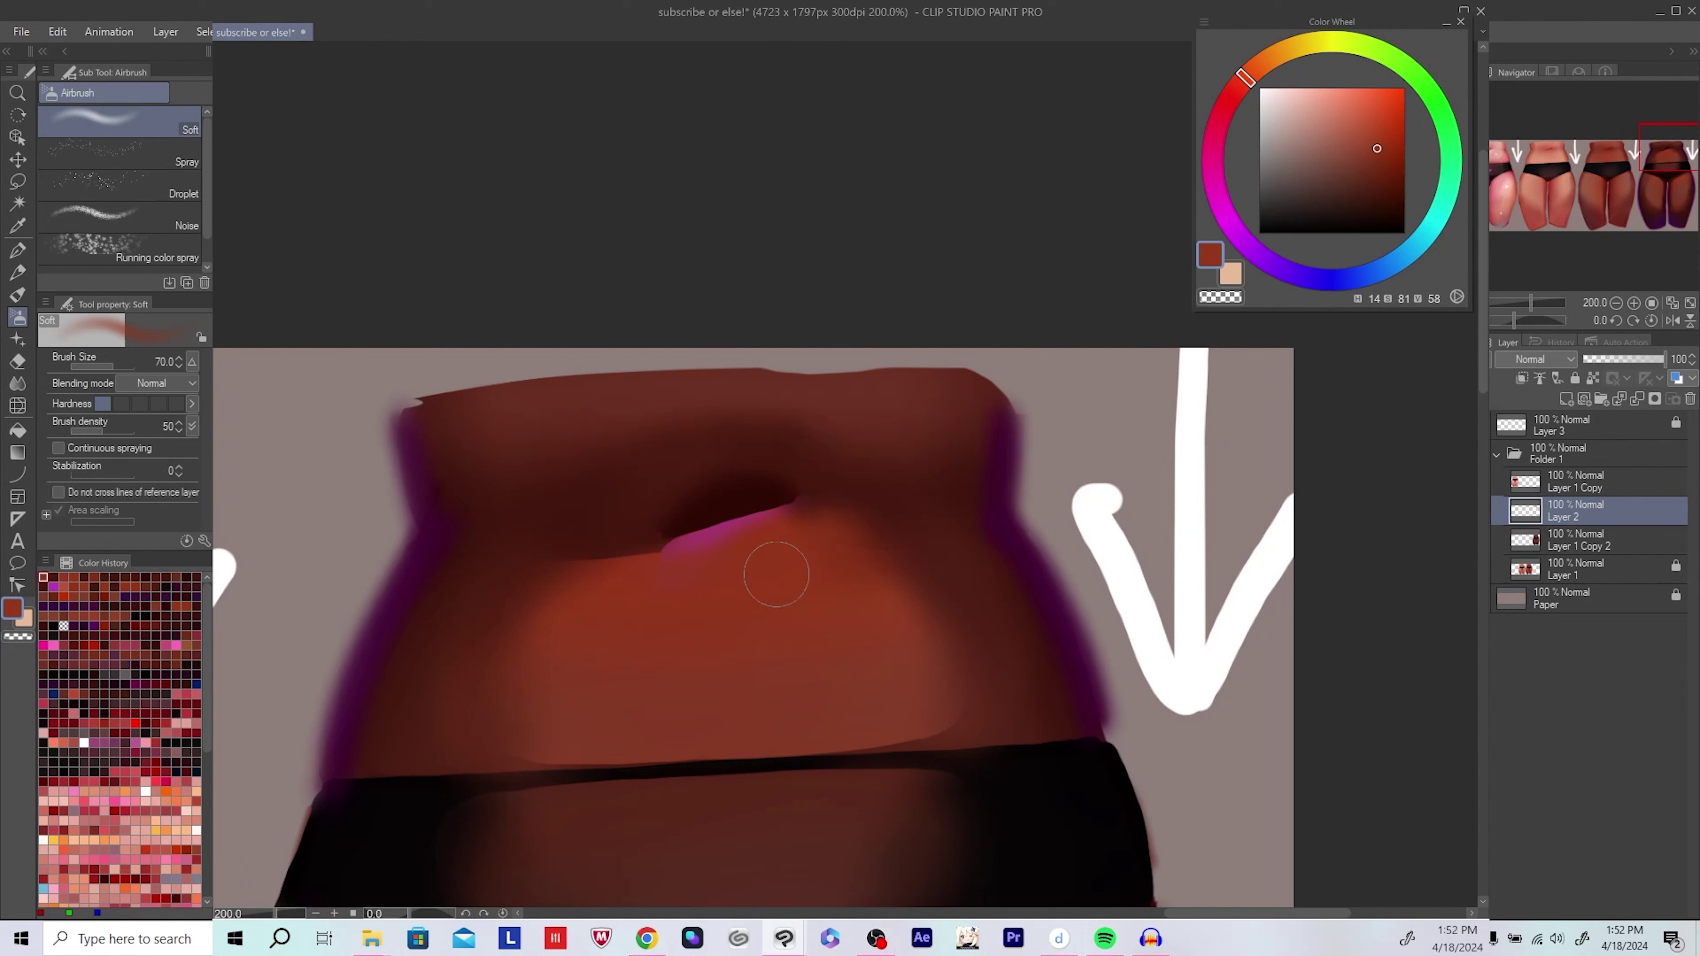
pyautogui.keyDown('alt'); pyautogui.click(848, 535); pyautogui.keyUp('alt')
pyautogui.scroll(-1, 848, 536)
pyautogui.keyDown('alt'); pyautogui.click(827, 569); pyautogui.keyUp('alt')
pyautogui.scroll(1, 941, 520)
# Step: Smooth the belly highlight's upper edges into the surrounding dark skin, enlarging the airbrush to 100 and 120
pyautogui.press(']')
pyautogui.press(']')
pyautogui.press(']')
pyautogui.keyDown('alt'); pyautogui.click(942, 520); pyautogui.keyUp('alt')
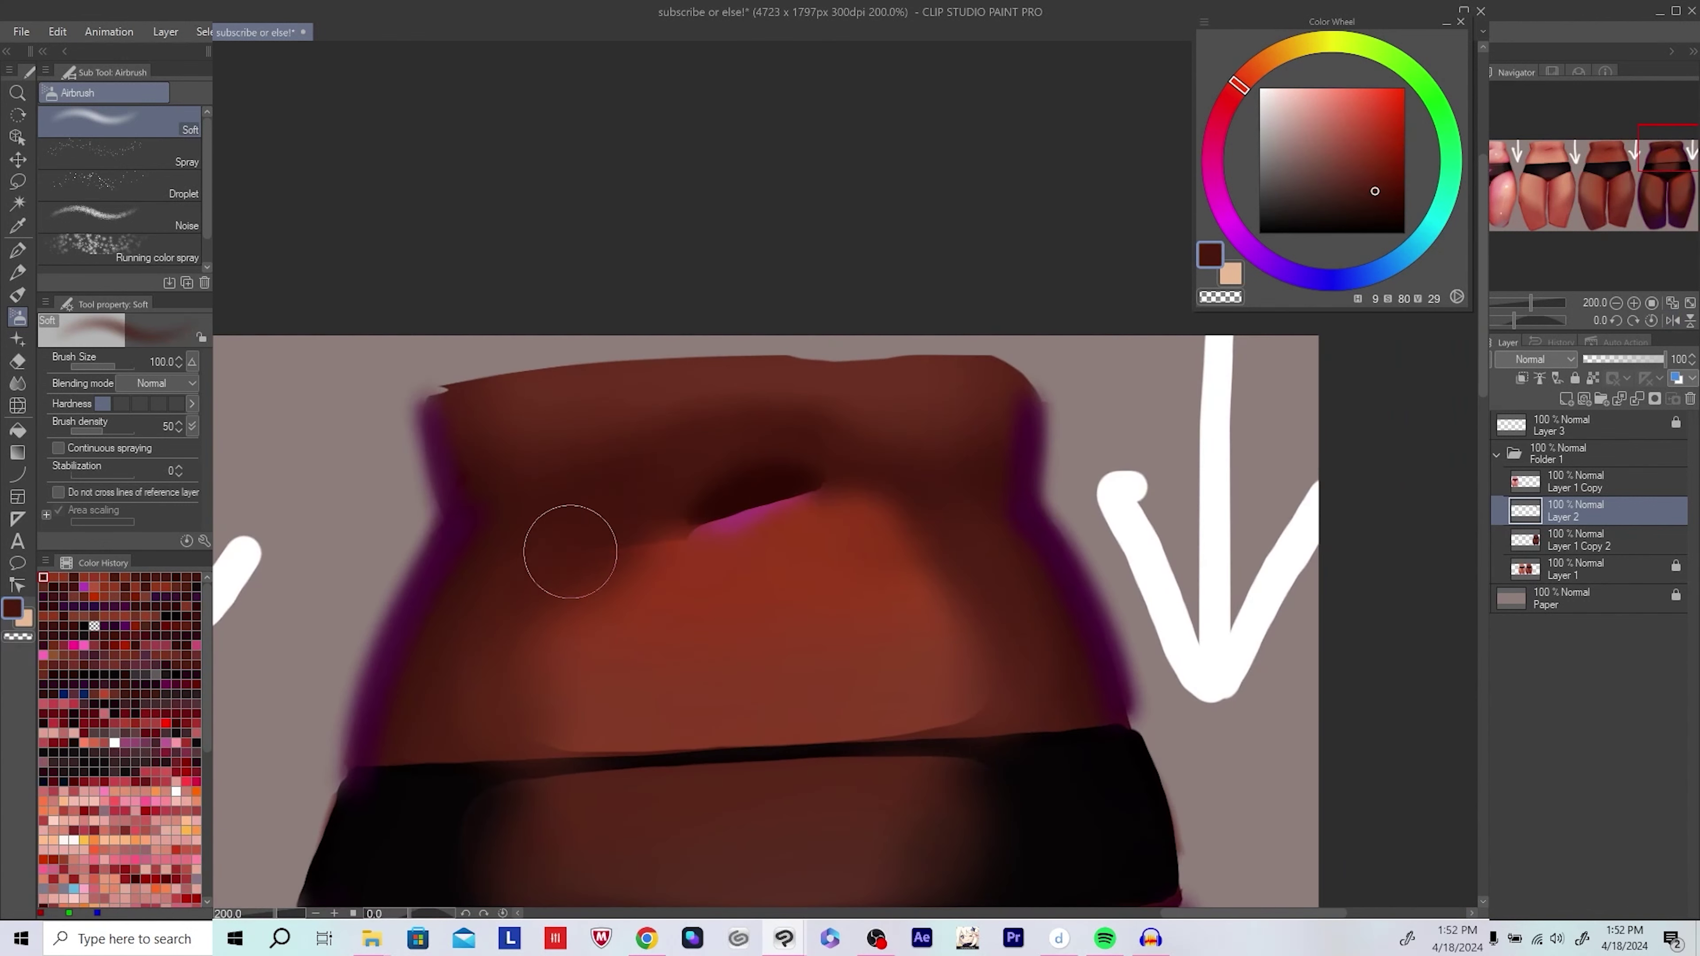
pyautogui.keyDown('alt'); pyautogui.click(604, 578); pyautogui.keyUp('alt')
pyautogui.keyDown('alt'); pyautogui.click(657, 625); pyautogui.keyUp('alt')
pyautogui.press(']')
pyautogui.press(']')
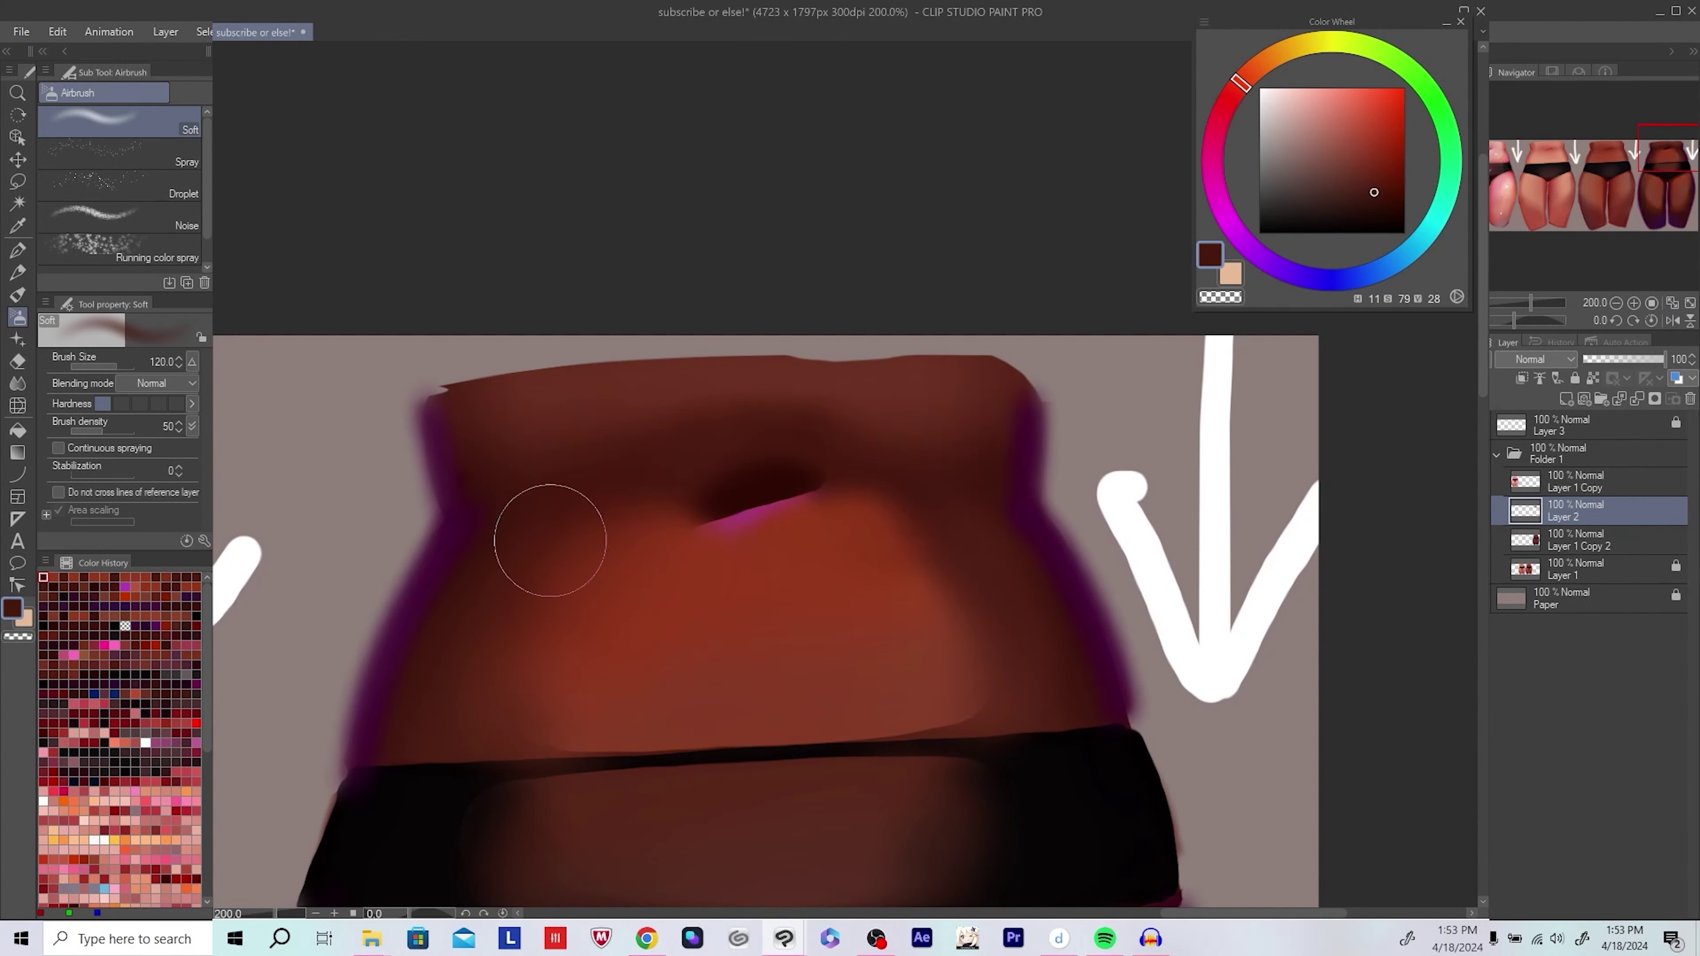
pyautogui.press('h')
pyautogui.keyDown('alt'); pyautogui.click(664, 512); pyautogui.keyUp('alt')
pyautogui.press('h')
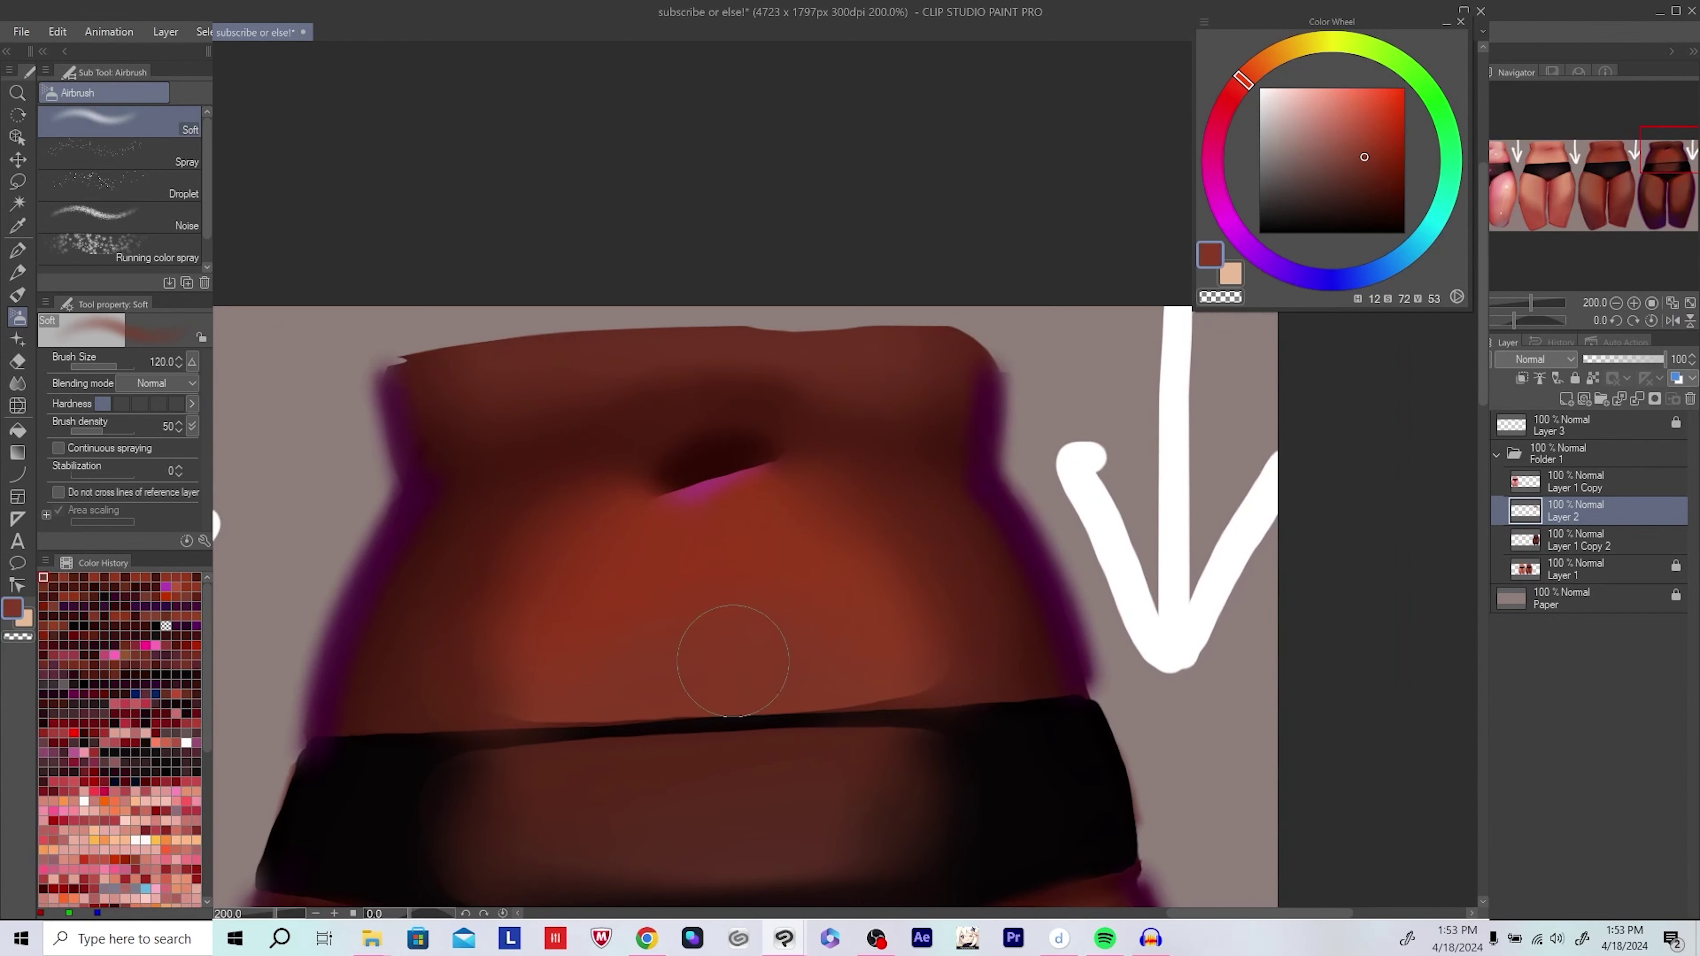
# Step: Airbrush a dark brown shadow band across the lower belly just above the underwear's waistband
pyautogui.scroll(-1, 733, 661)
pyautogui.keyDown('alt'); pyautogui.click(315, 649); pyautogui.keyUp('alt')
pyautogui.scroll(1, 315, 649)
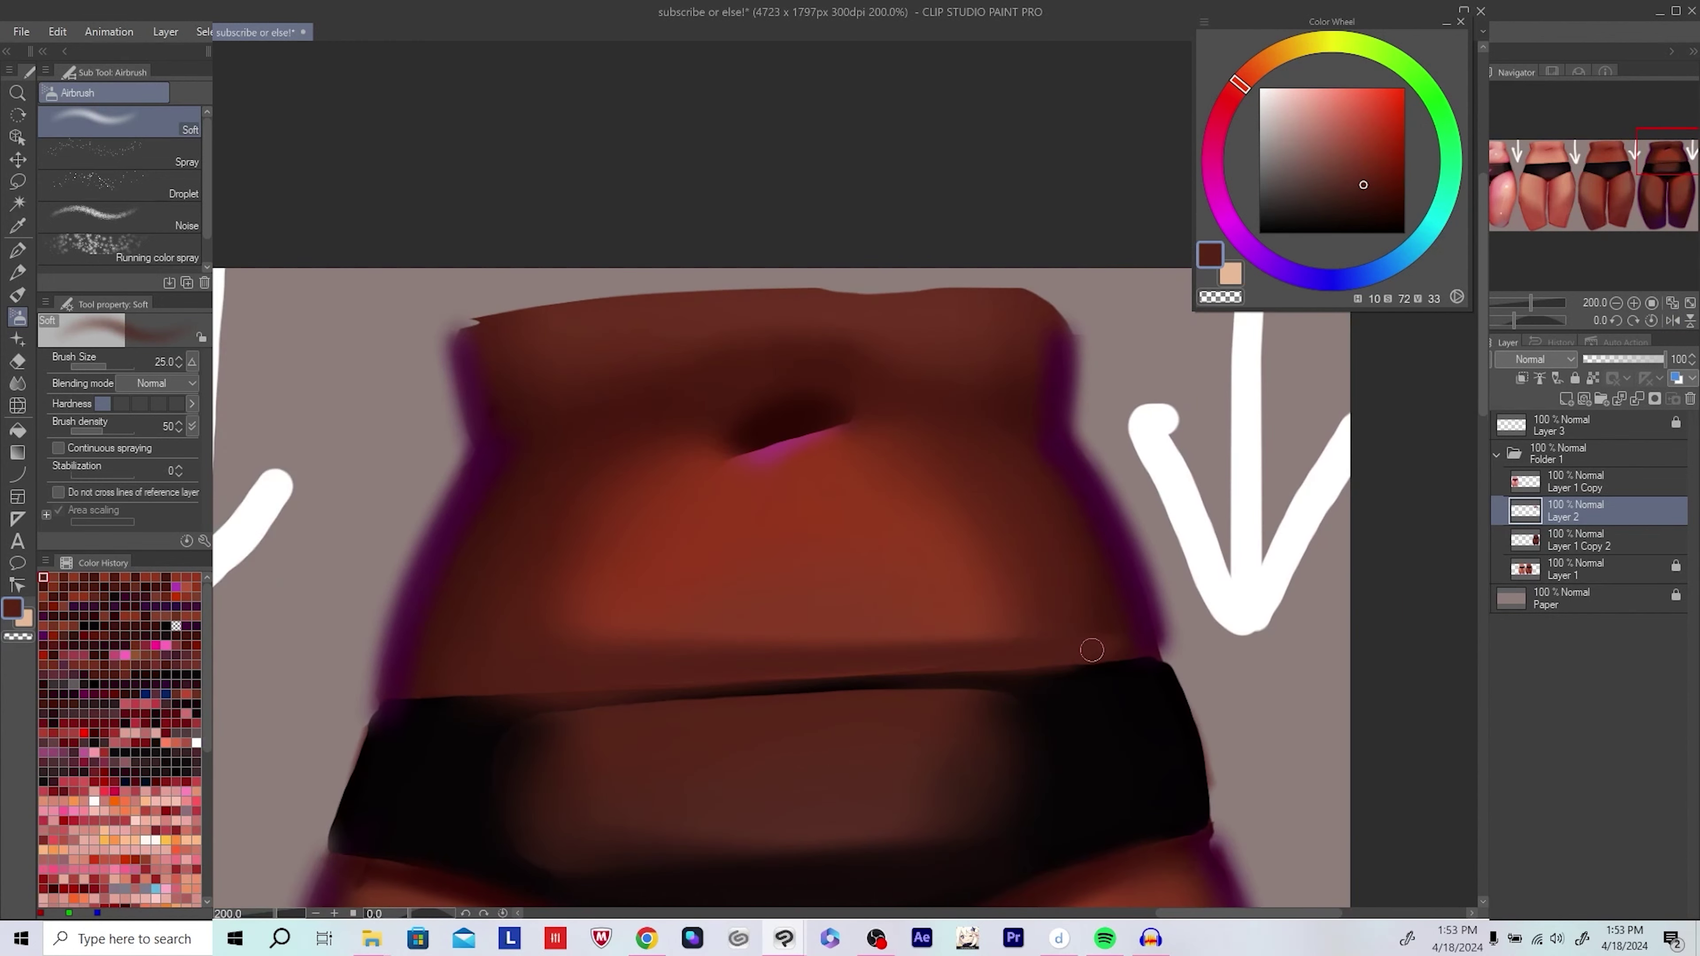
# Step: Paint a thin dark red crease across the lower belly along the shadow band's upper edge with a small airbrush
pyautogui.keyDown('alt'); pyautogui.click(733, 612); pyautogui.keyUp('alt')
pyautogui.press('[')
pyautogui.press('[')
pyautogui.press('[')
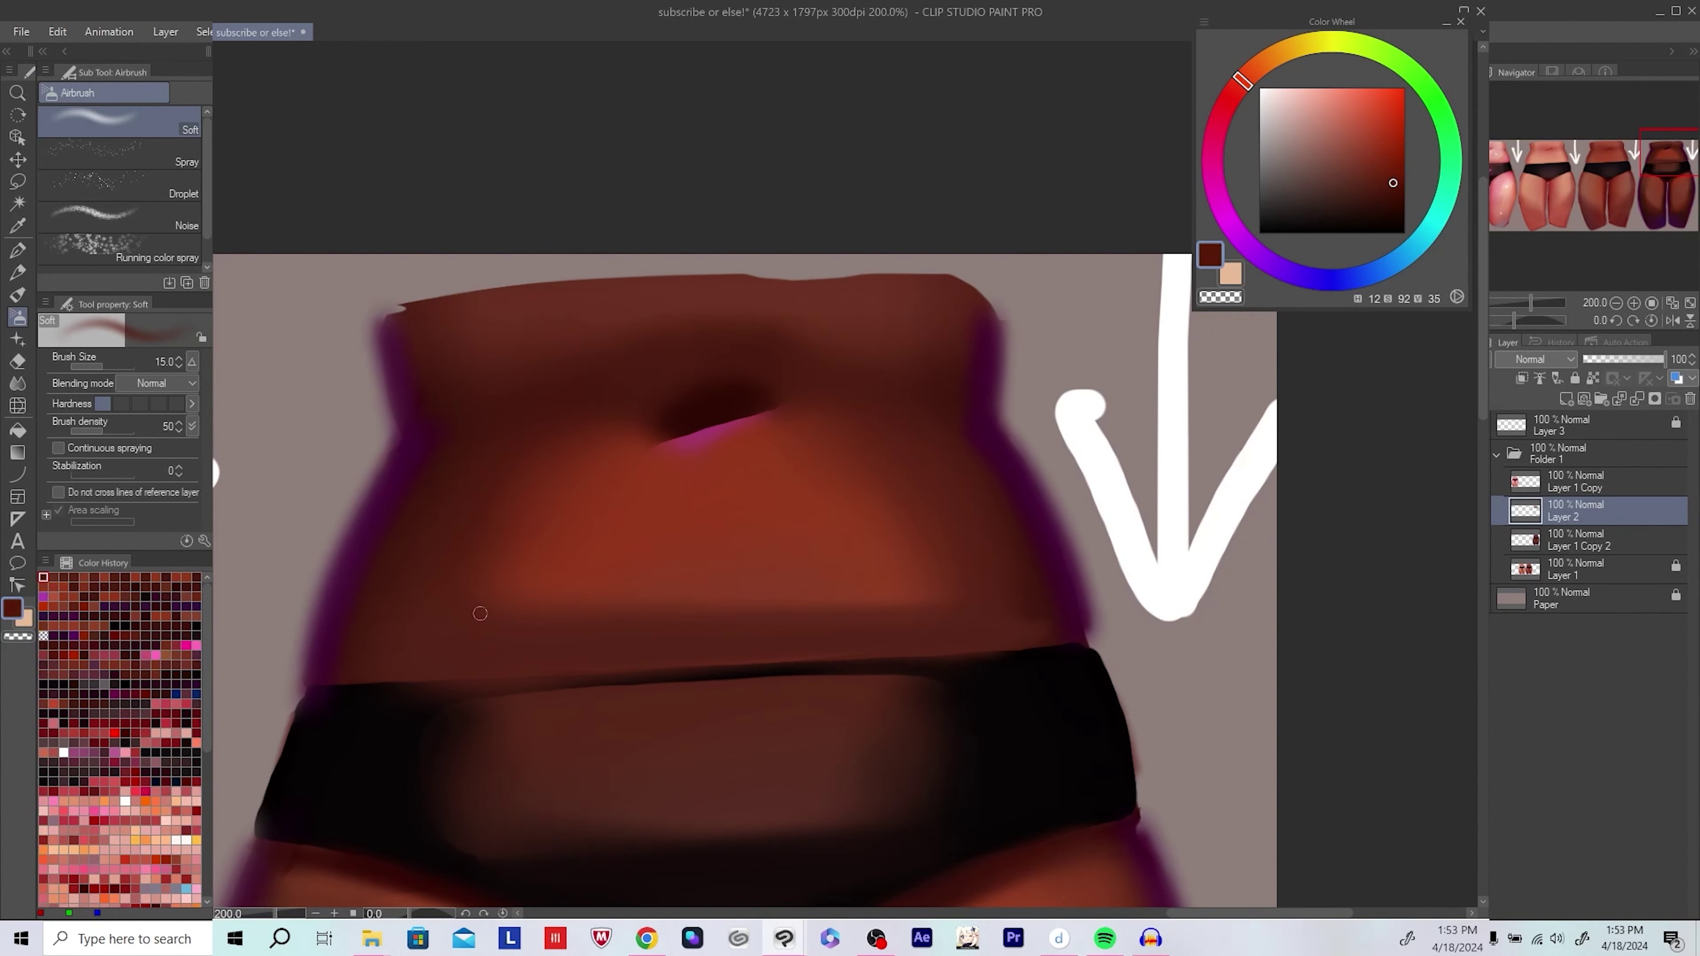
pyautogui.moveTo(1136, 597); pyautogui.dragTo(1035, 577)
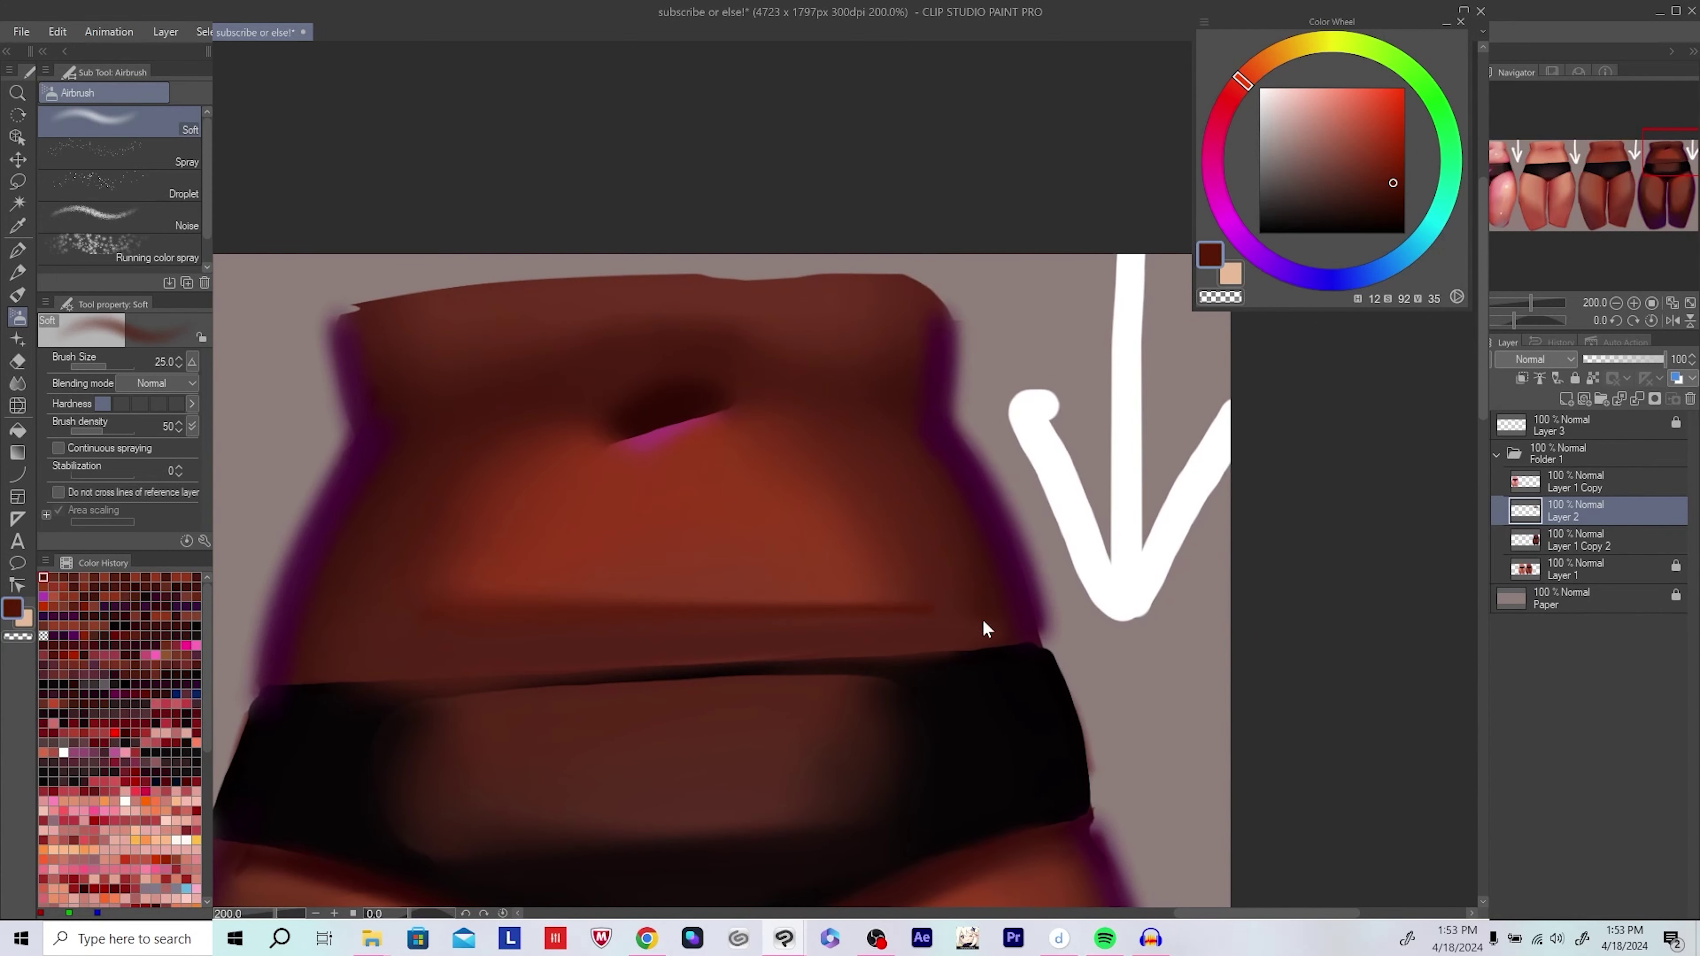
# Step: Airbrush a near-black brown shadow on the skin along the waistband's upper edge, undoing and repainting the stroke at size 50
pyautogui.scroll(-1, 986, 626)
pyautogui.scroll(1, 1025, 607)
pyautogui.moveTo(355, 651); pyautogui.dragTo(1038, 616)
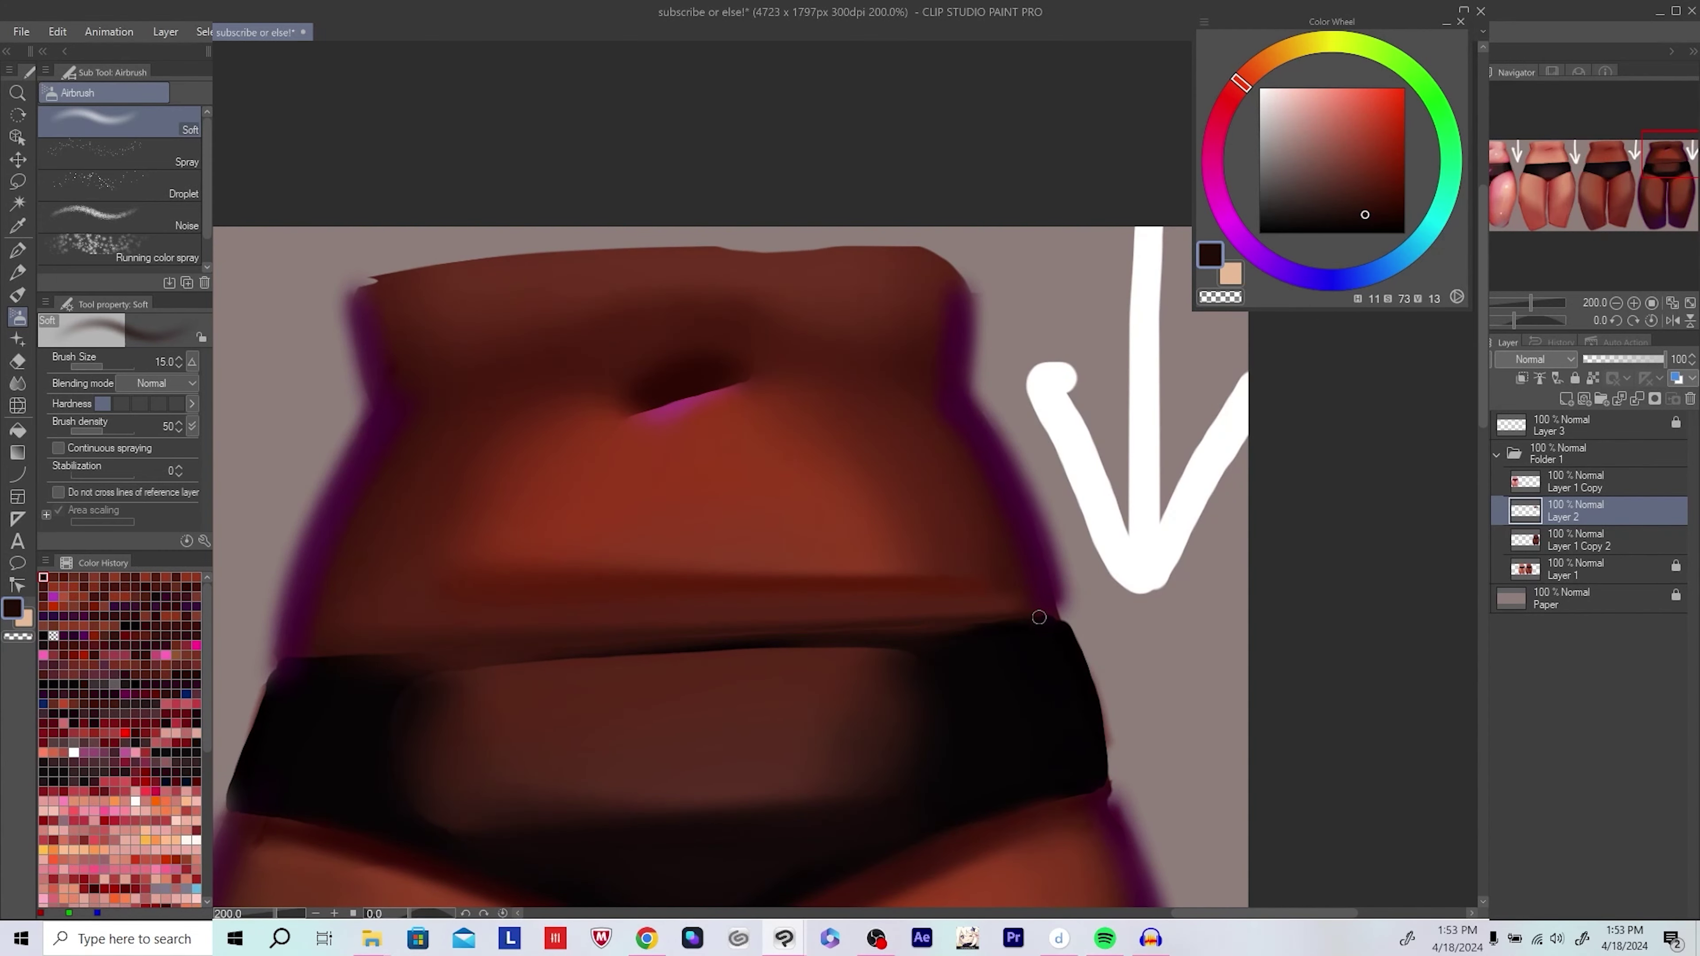
pyautogui.hotkey('ctrl', 'z')
pyautogui.keyDown('alt'); pyautogui.click(313, 652); pyautogui.keyUp('alt')
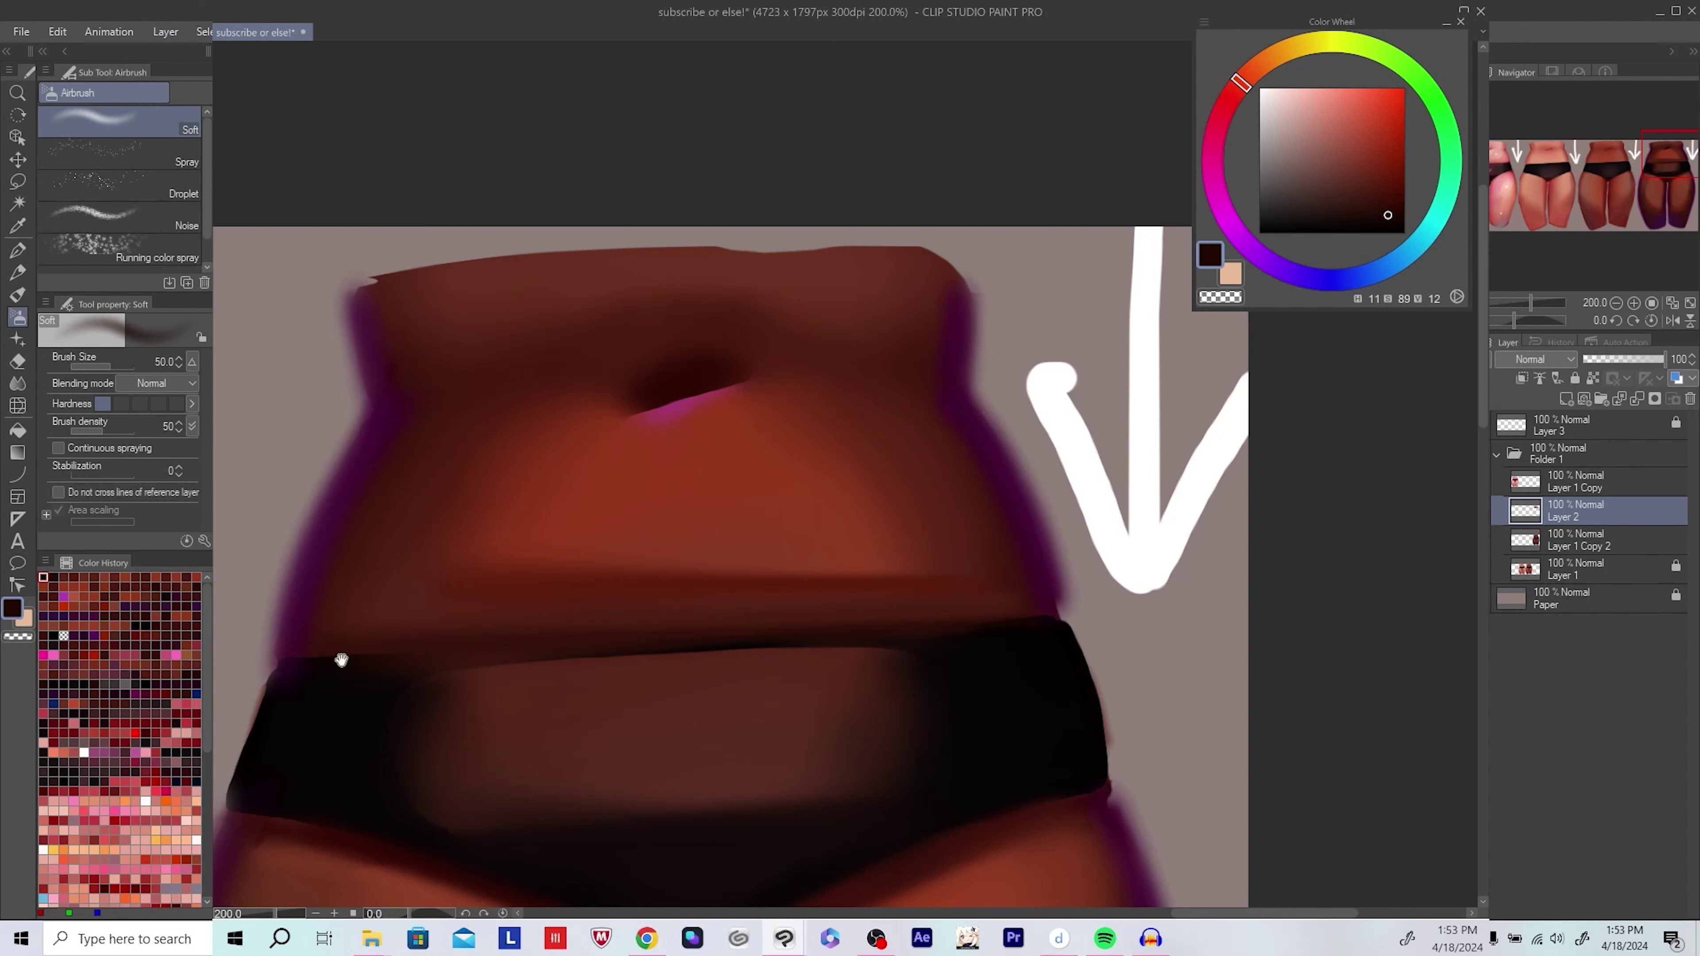
pyautogui.moveTo(341, 660); pyautogui.dragTo(358, 654)
# Step: Thicken and smooth the underwear's upper edge with sampled black at airbrush size 15
pyautogui.keyDown('alt'); pyautogui.click(1009, 653); pyautogui.keyUp('alt')
pyautogui.scroll(-4, 1049, 621)
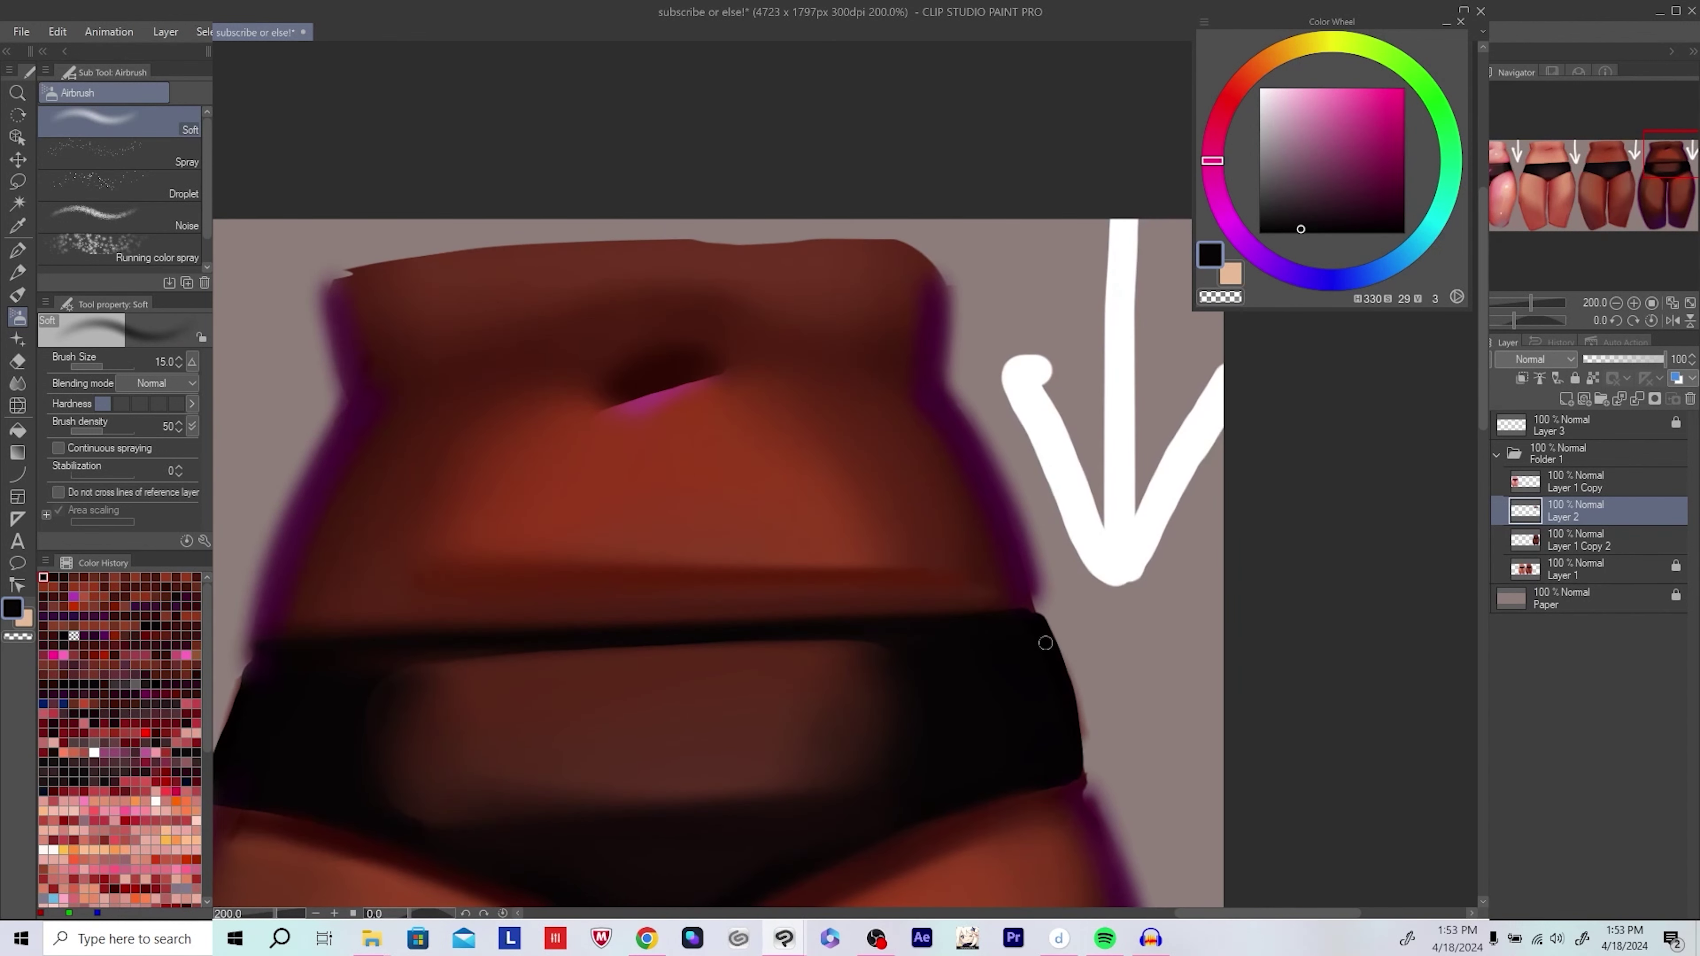
pyautogui.scroll(3, 742, 464)
# Step: Airbrush a muted dark crimson tint onto the upper abdomen on both sides of the navel, enlarging the brush to 80
pyautogui.keyDown('alt'); pyautogui.click(741, 464); pyautogui.keyUp('alt')
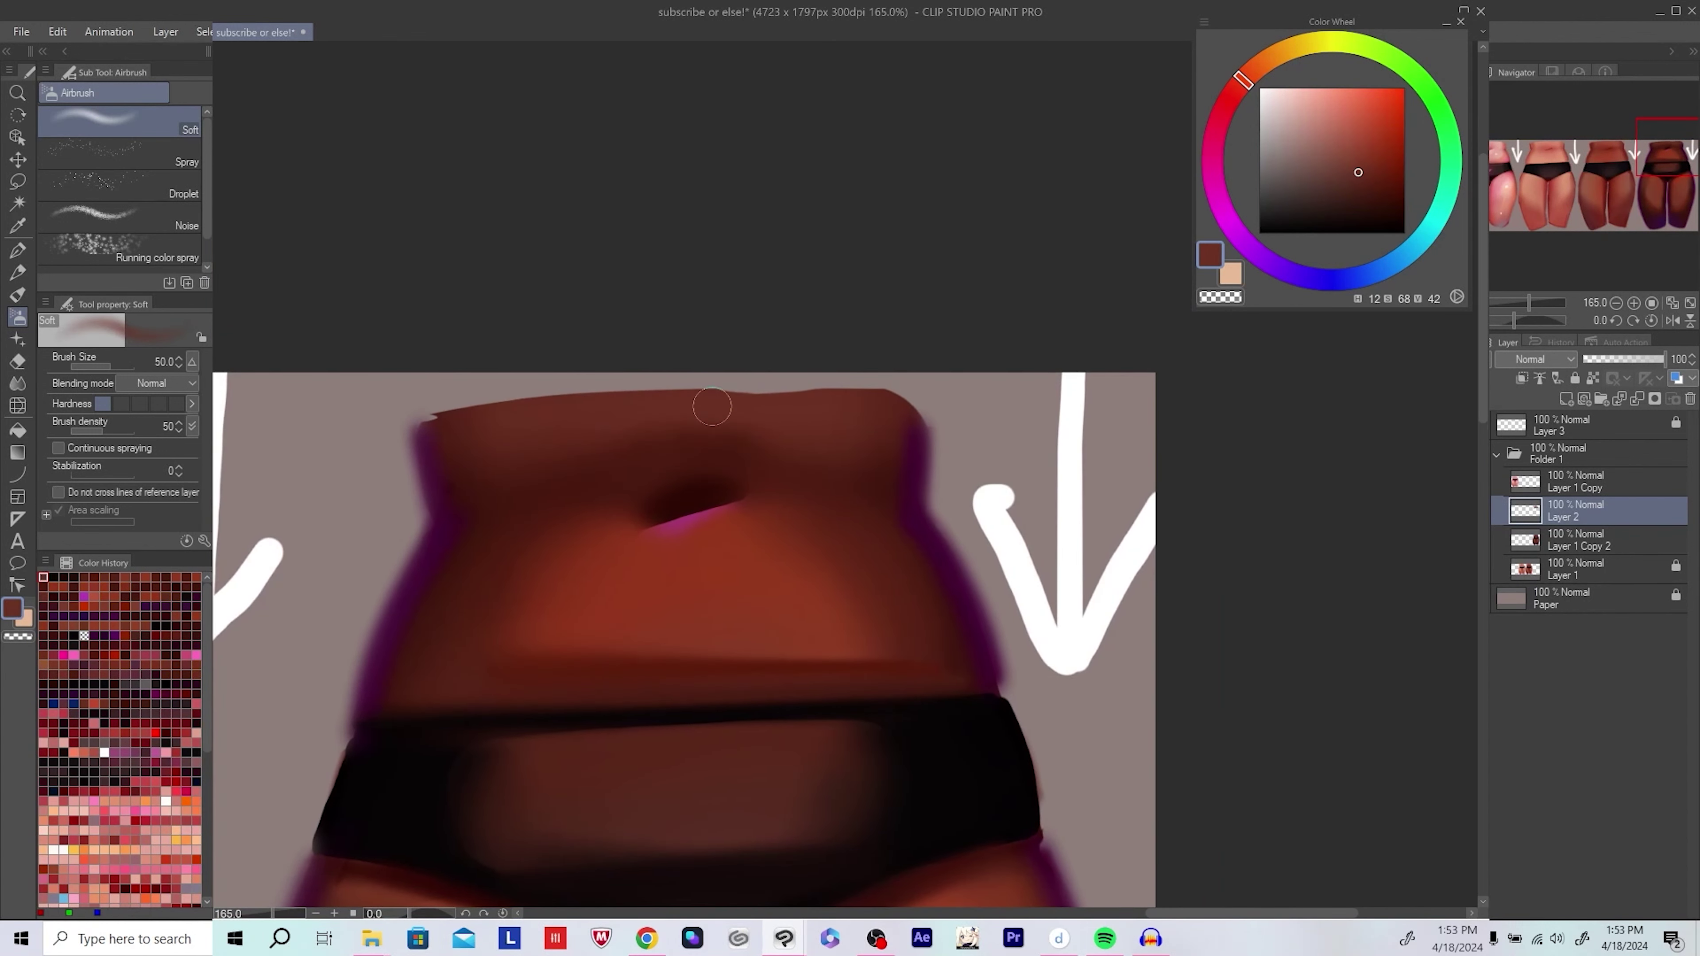
pyautogui.moveTo(769, 435)
pyautogui.mouseDown()
pyautogui.moveTo(671, 549)
pyautogui.moveTo(649, 444)
pyautogui.moveTo(808, 499)
pyautogui.mouseUp()
pyautogui.keyDown('alt'); pyautogui.click(513, 486); pyautogui.keyUp('alt')
pyautogui.keyDown('alt'); pyautogui.click(810, 489); pyautogui.keyUp('alt')
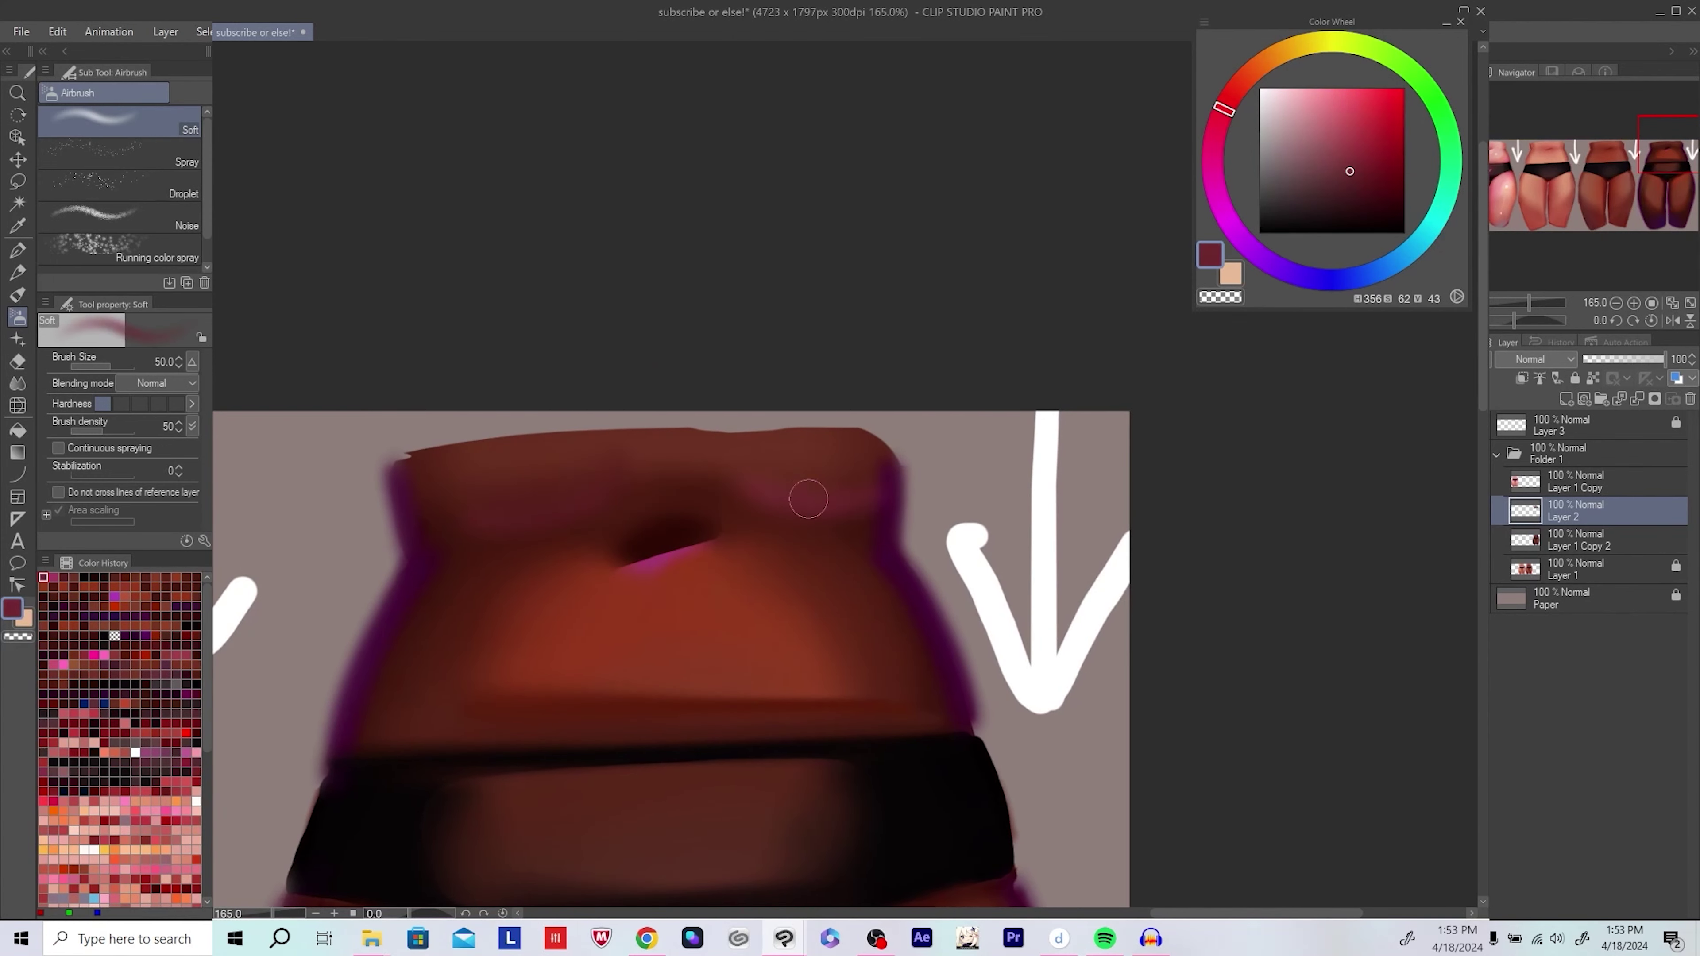
pyautogui.scroll(-4, 778, 505)
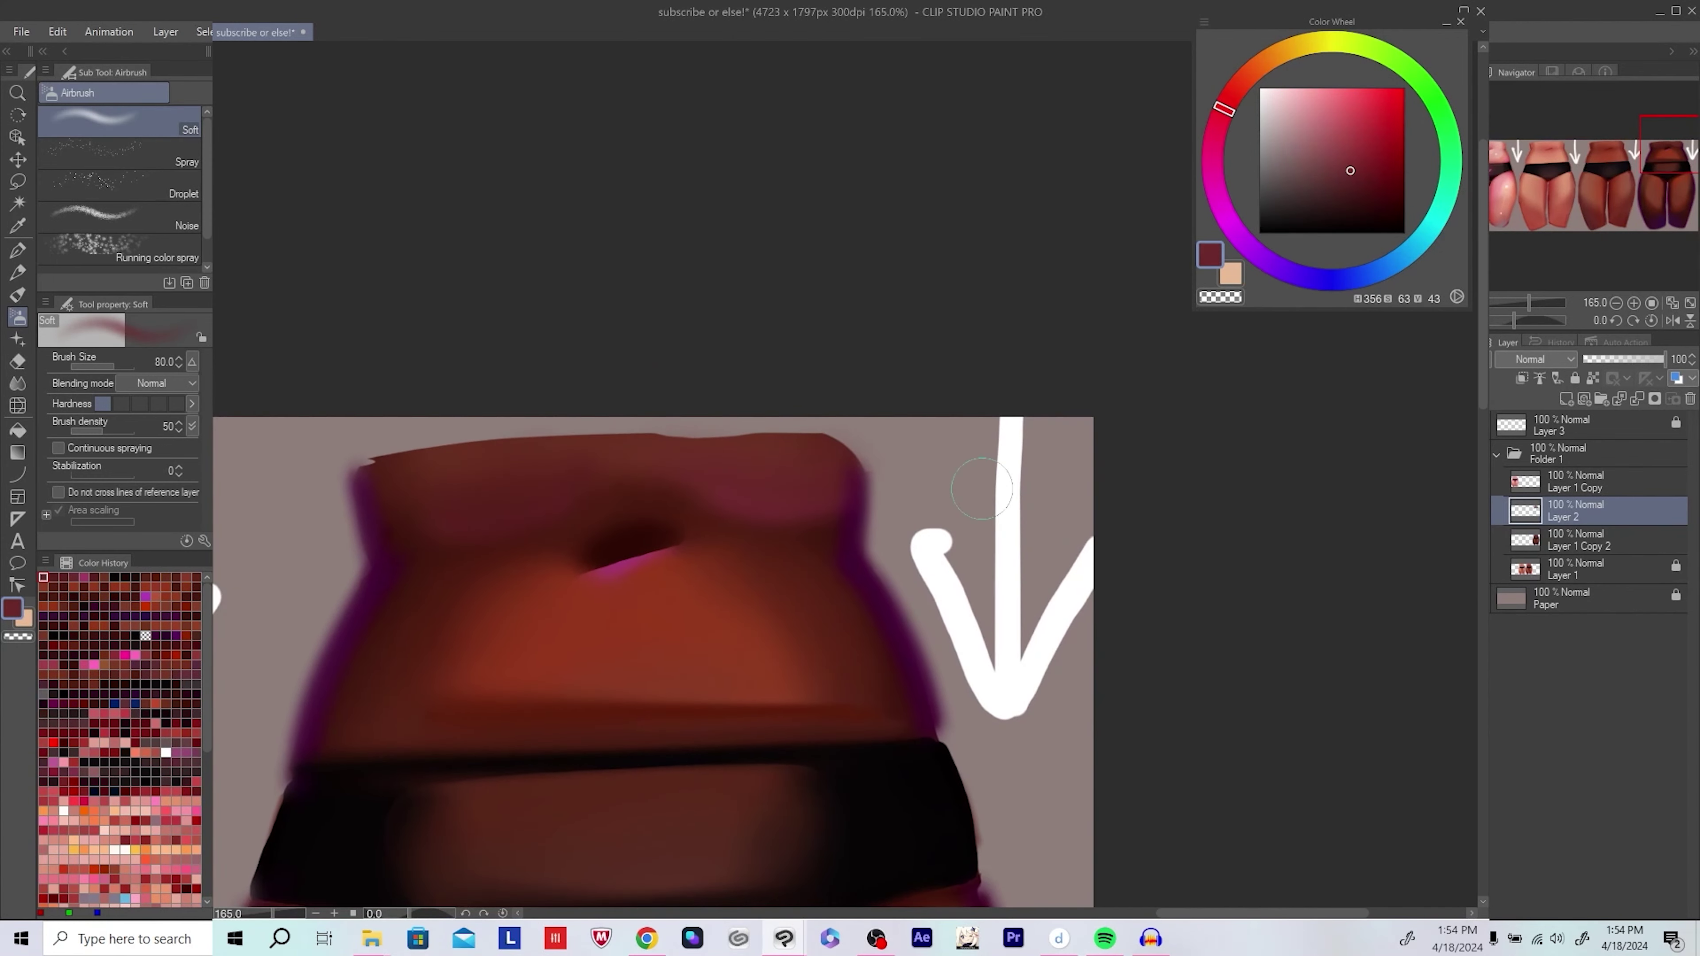
pyautogui.scroll(3, 890, 562)
pyautogui.scroll(-7, 890, 562)
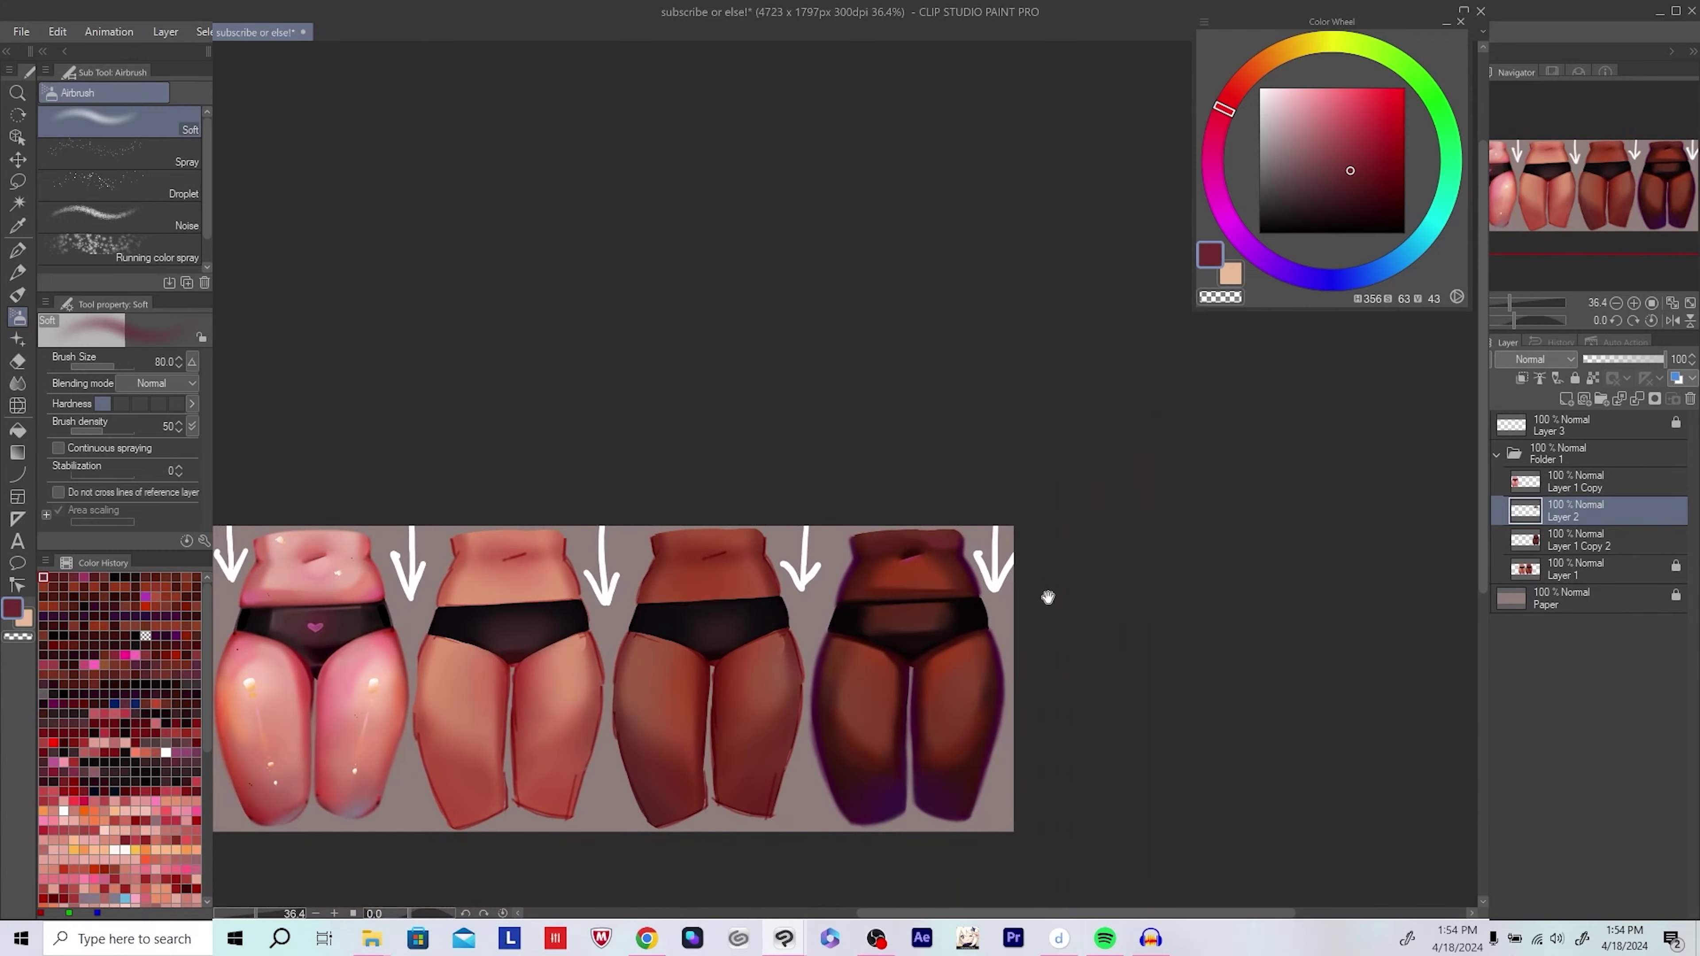
# Step: Airbrush very dark brown shadows into the creases at both sides of the waist on a clipped layer
pyautogui.scroll(12, 1013, 603)
pyautogui.press('p')
pyautogui.keyDown('alt'); pyautogui.click(866, 521); pyautogui.keyUp('alt')
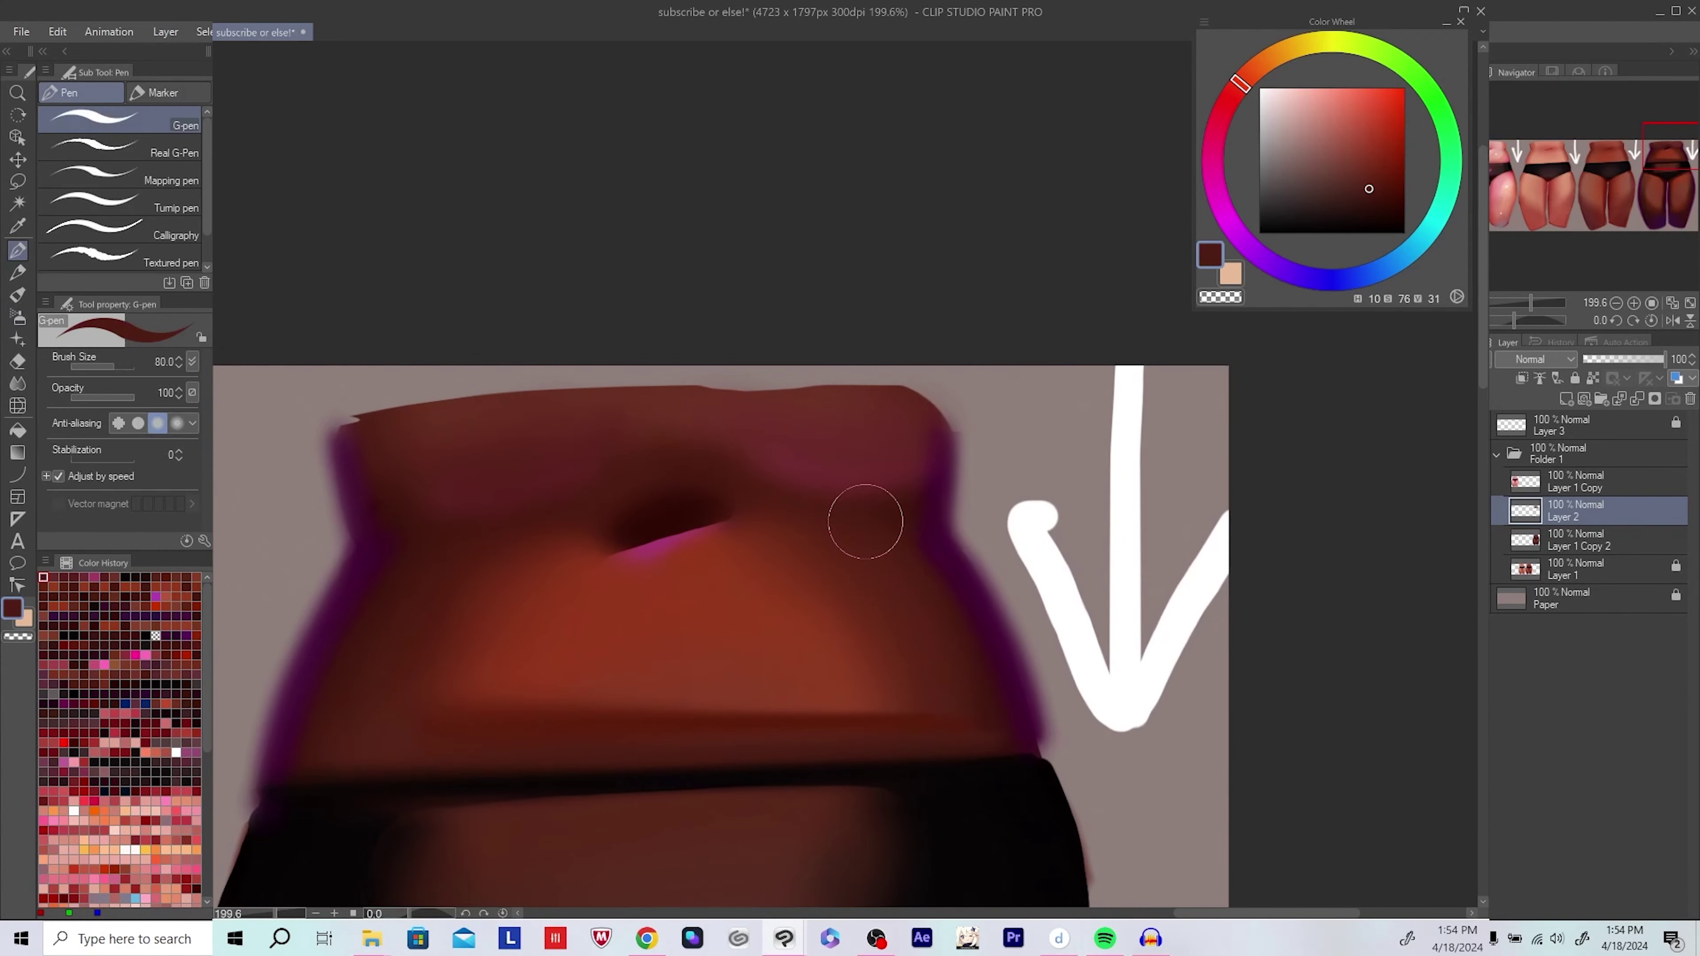
pyautogui.moveTo(845, 474); pyautogui.dragTo(850, 495)
pyautogui.press('b')
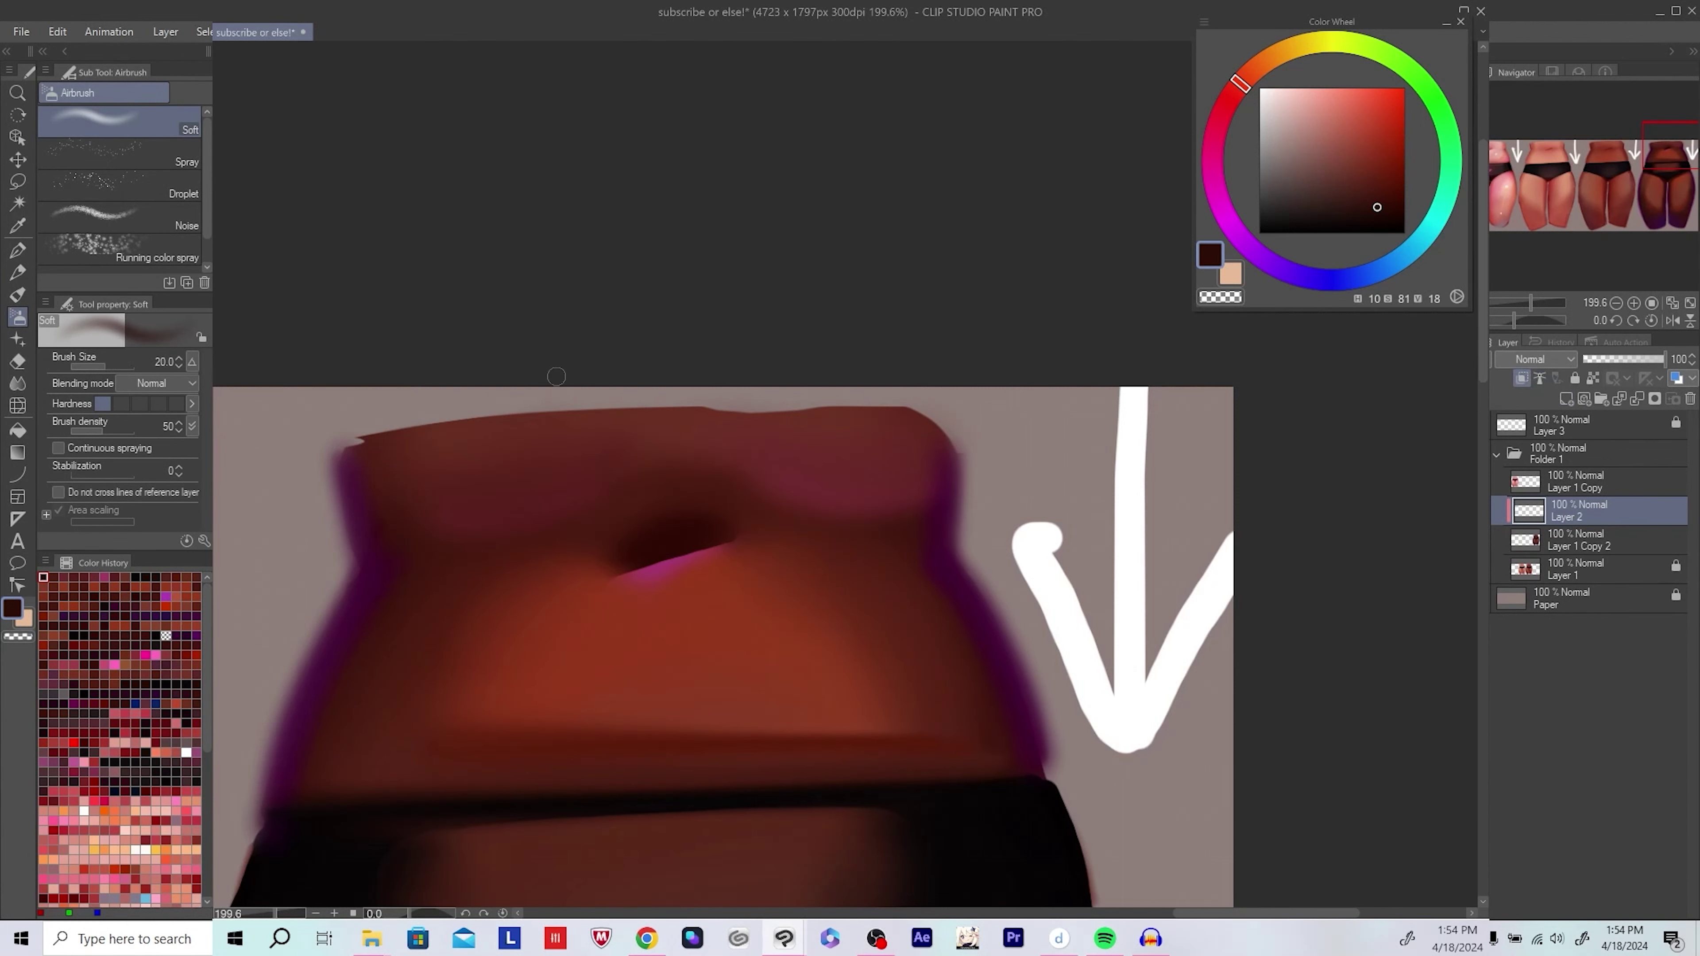
pyautogui.press('[')
pyautogui.moveTo(985, 574); pyautogui.dragTo(957, 508)
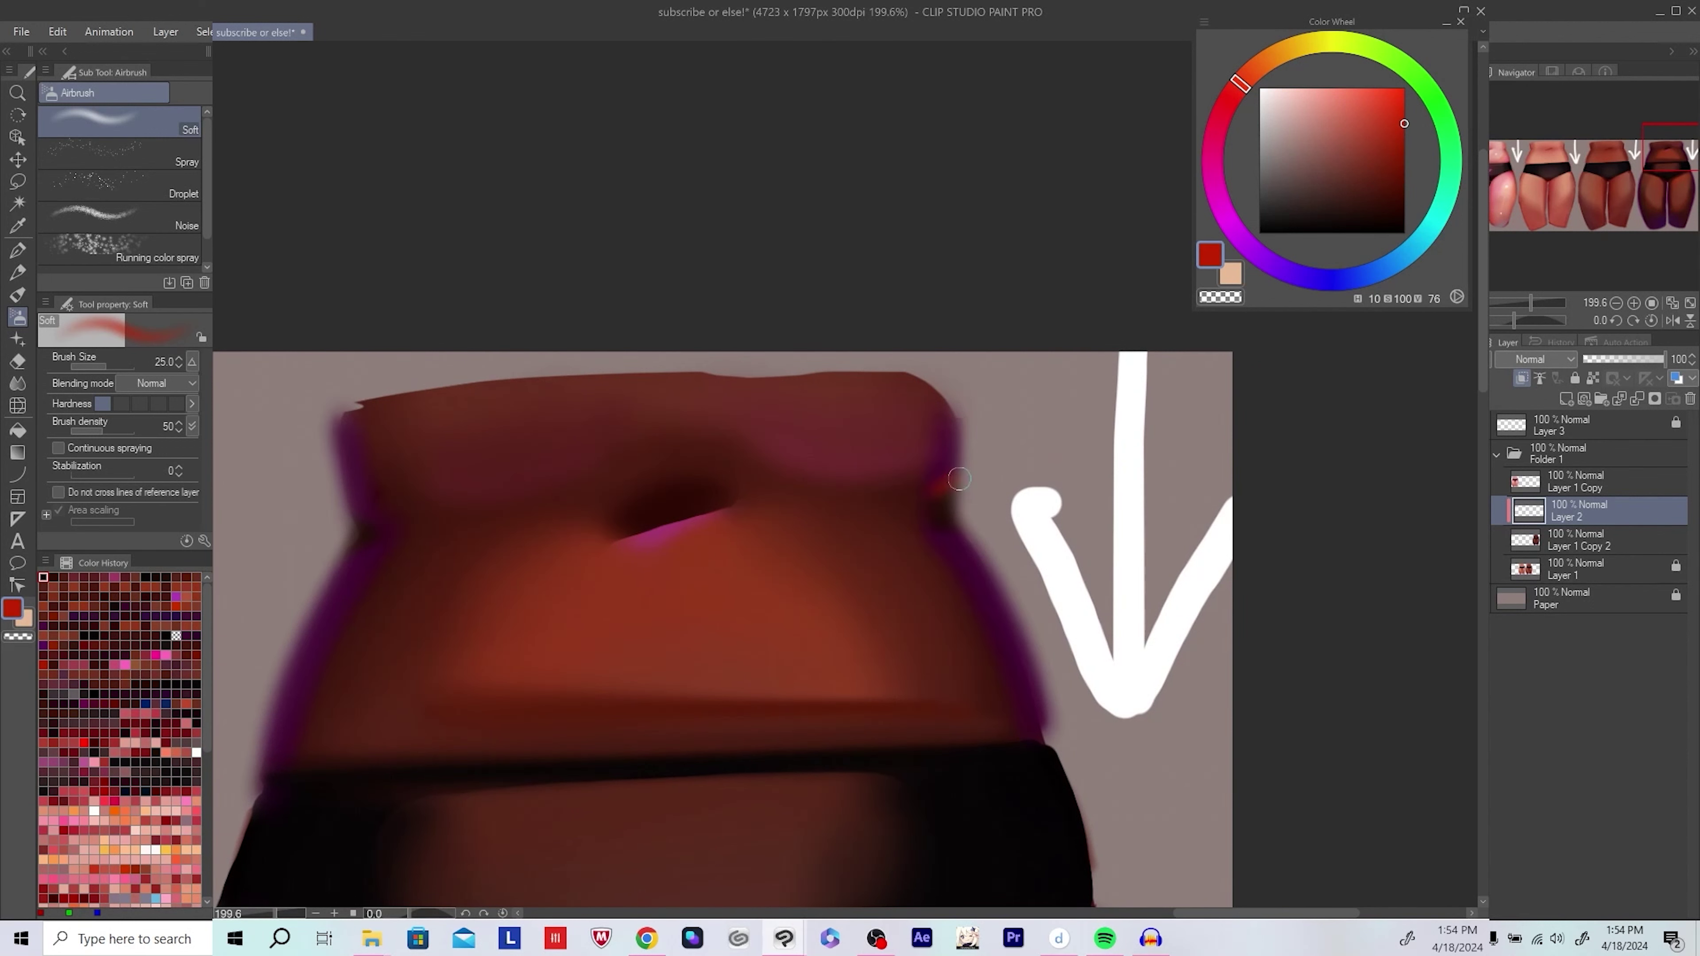
# Step: Try bright red airbrushed accents in the creases at both sides of the waist
pyautogui.click(959, 478)
pyautogui.scroll(-6, 399, 496)
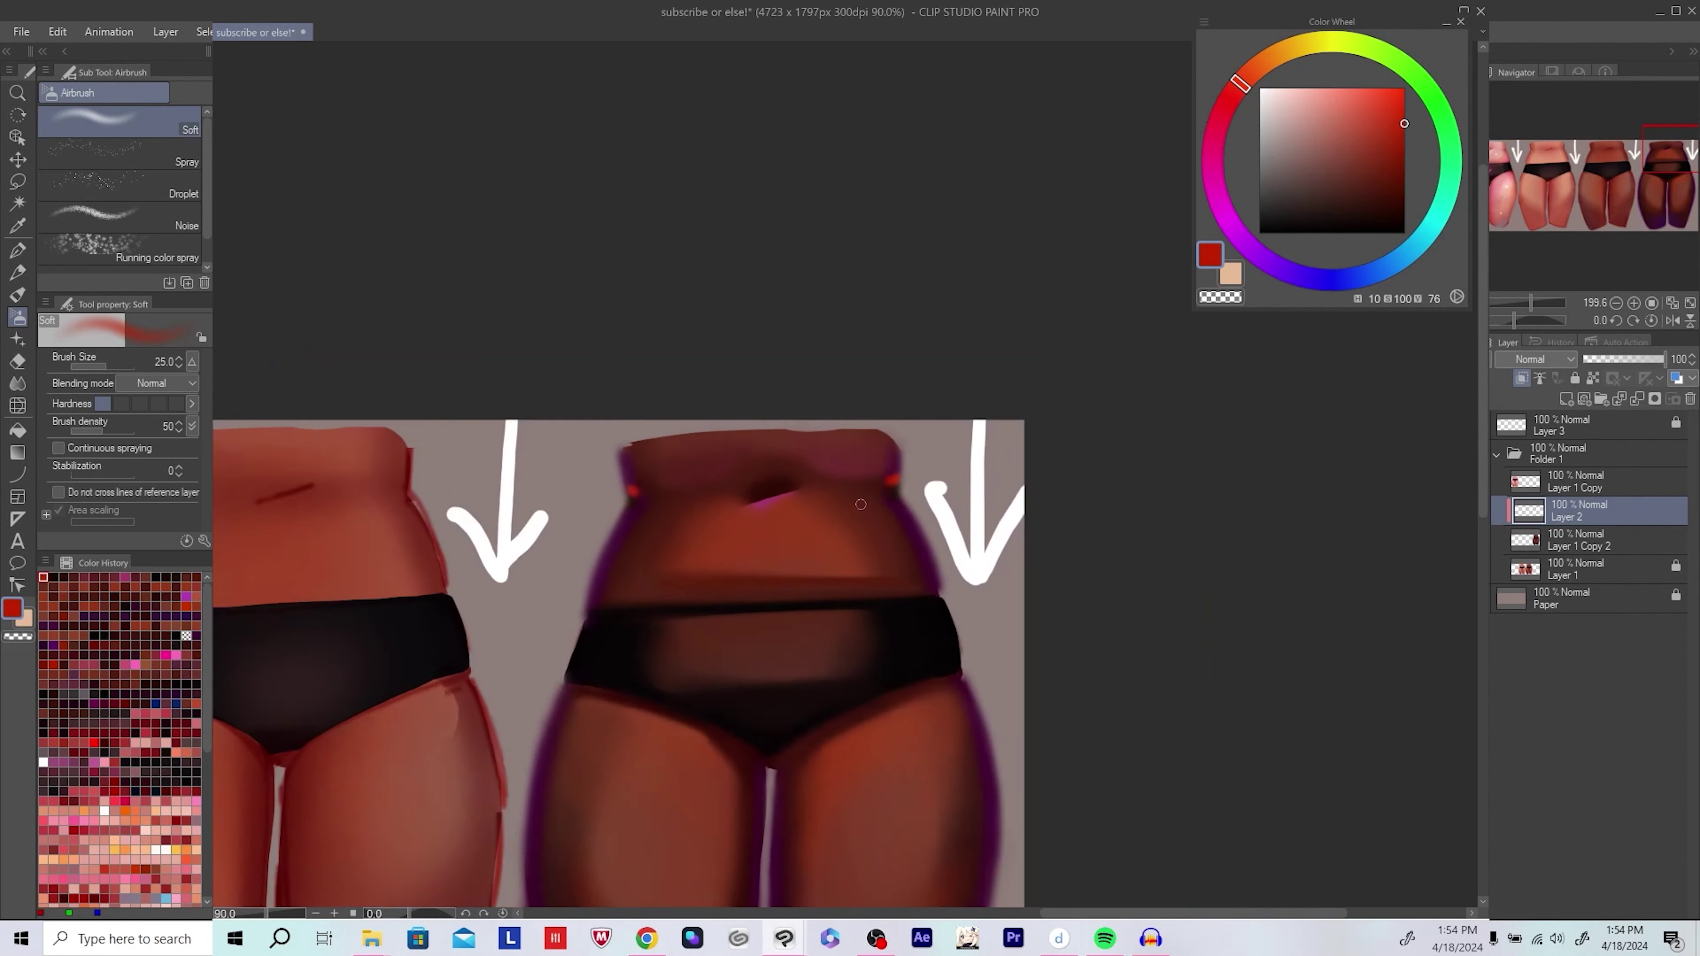
pyautogui.scroll(3, 1002, 589)
pyautogui.scroll(5, 927, 595)
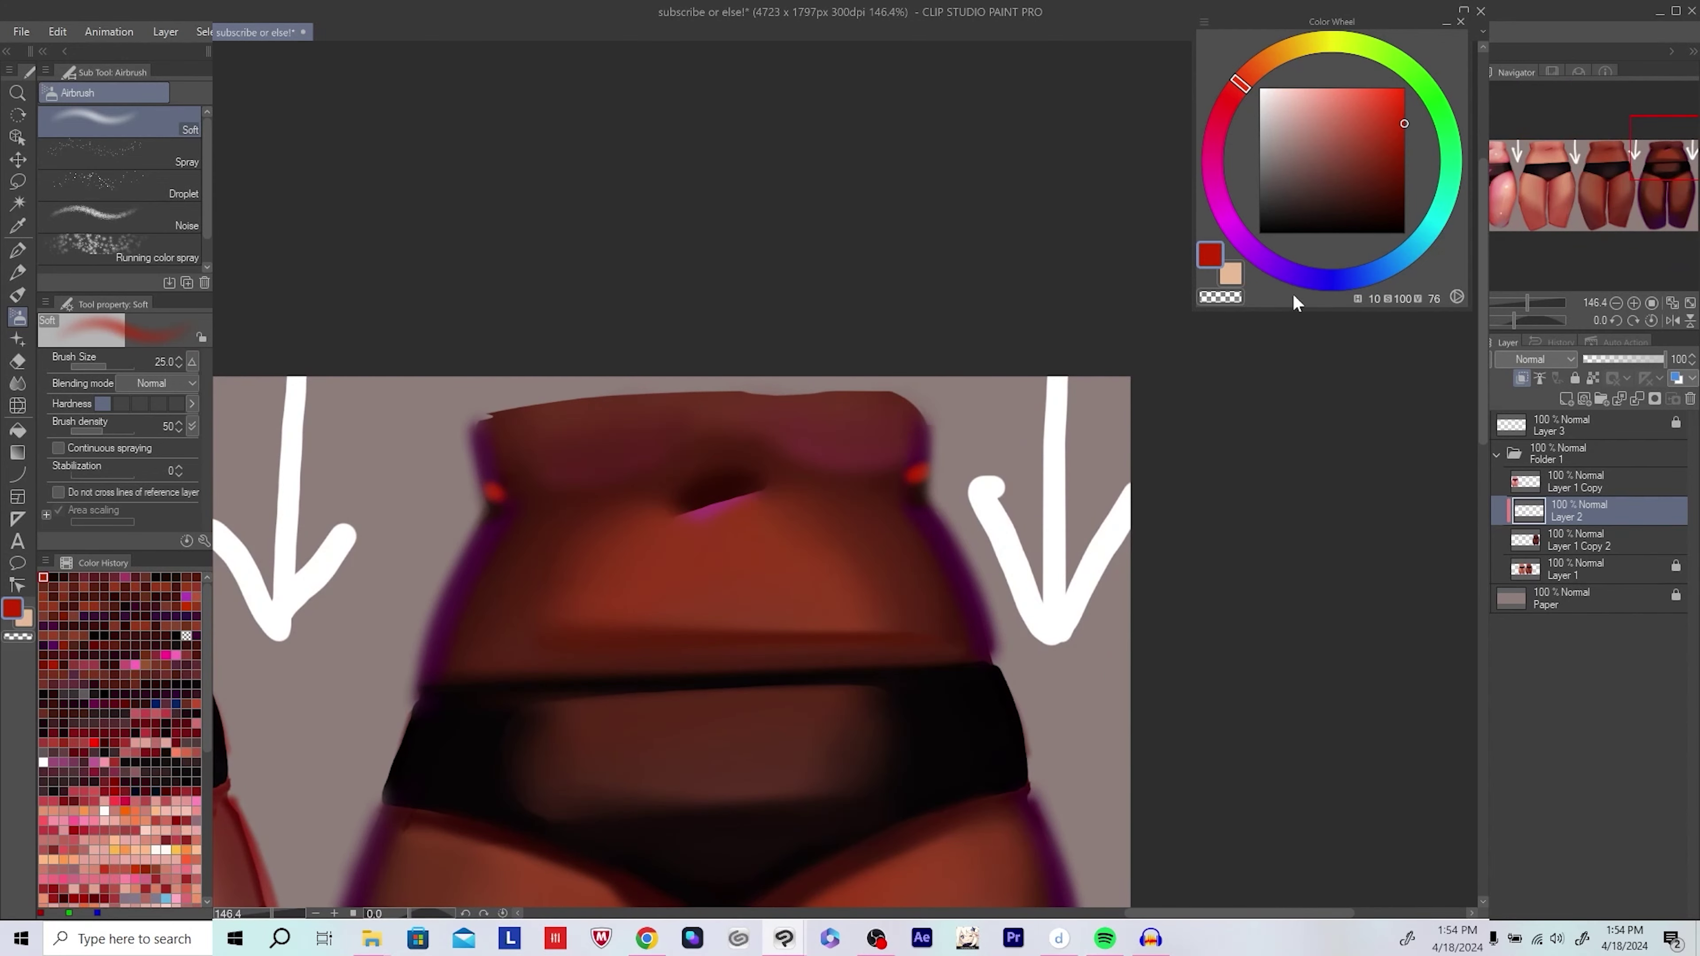
# Step: Airbrush saturated blue accents into the creases at both sides of the waist at brush size 25
pyautogui.click(1311, 278)
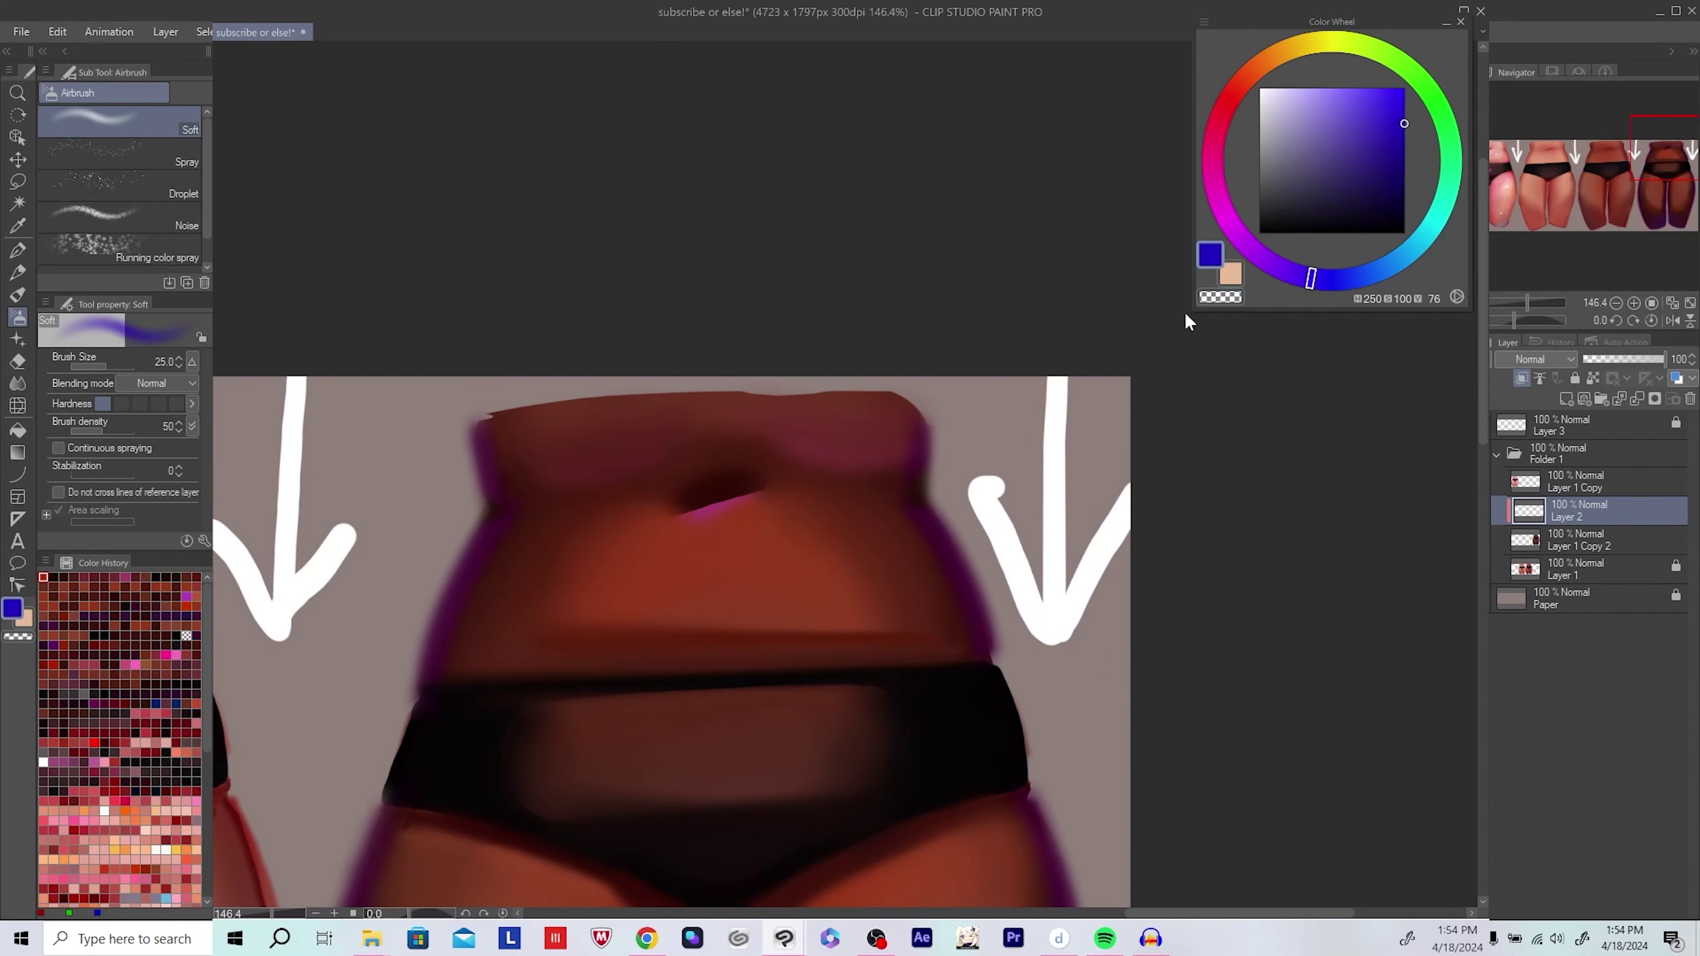
pyautogui.click(493, 487)
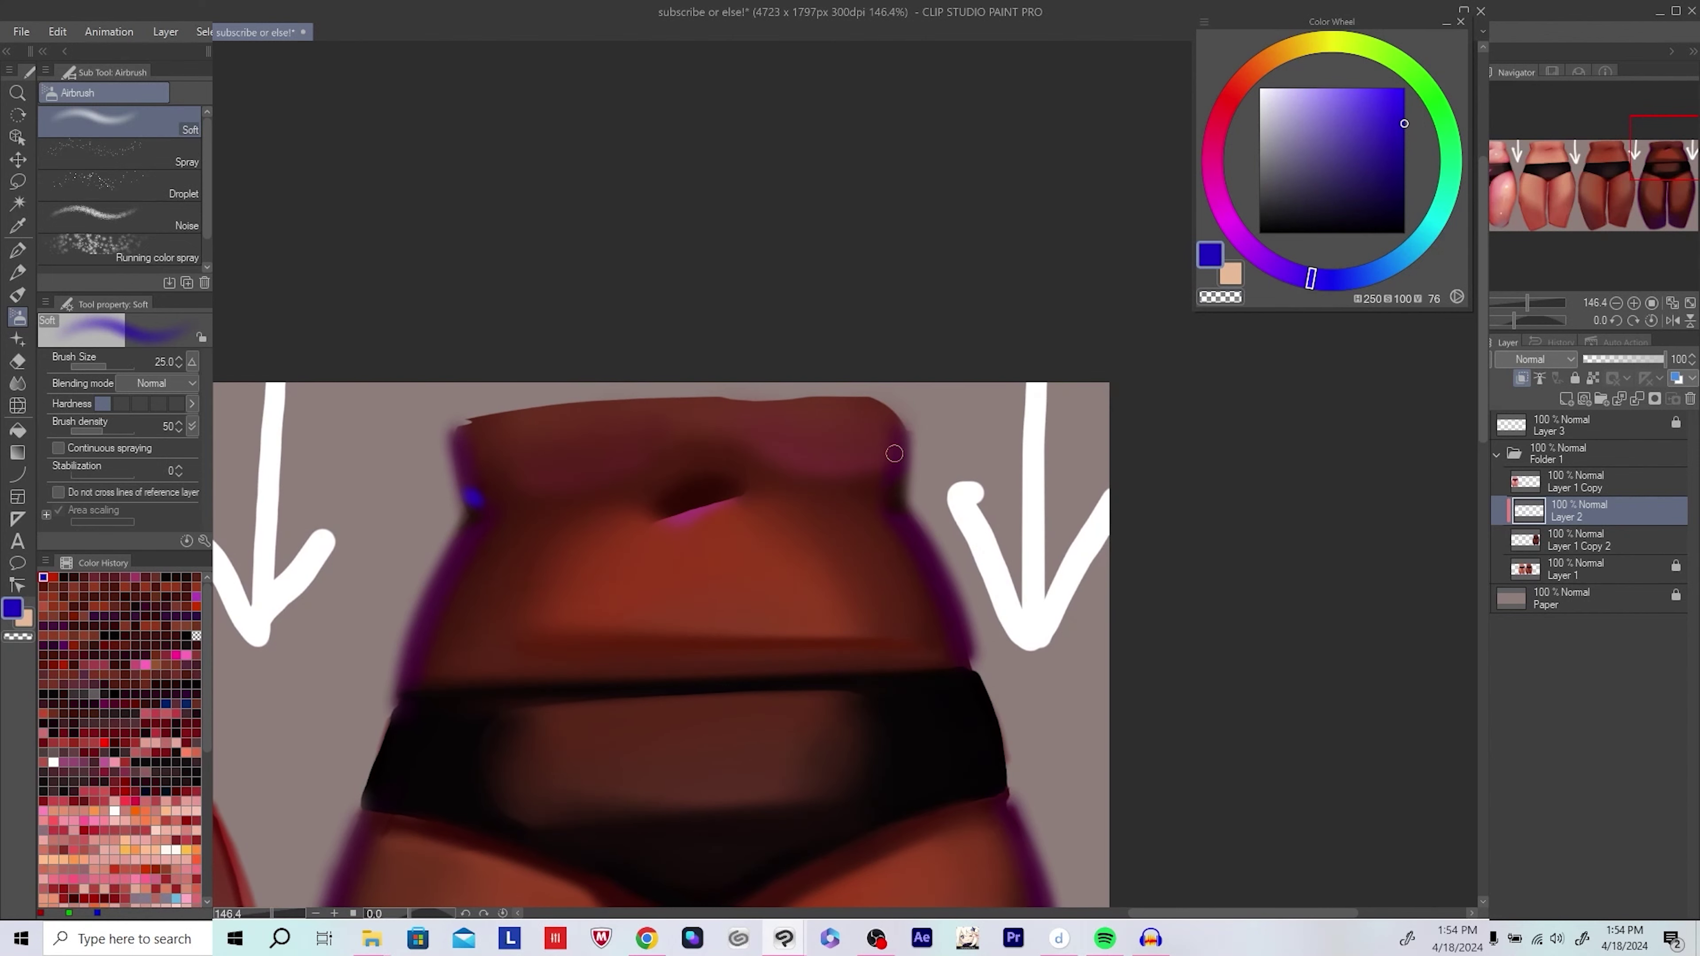
pyautogui.moveTo(898, 474)
pyautogui.mouseDown()
pyautogui.moveTo(873, 485)
pyautogui.moveTo(930, 529)
pyautogui.moveTo(905, 570)
pyautogui.mouseUp()
pyautogui.scroll(-5, 970, 461)
pyautogui.scroll(4, 954, 502)
# Step: Airbrush dark shadows and blue accents onto both hips just above the waistband, enlarging the brush to 50, and save the file
pyautogui.keyDown('alt'); pyautogui.click(477, 534); pyautogui.keyUp('alt')
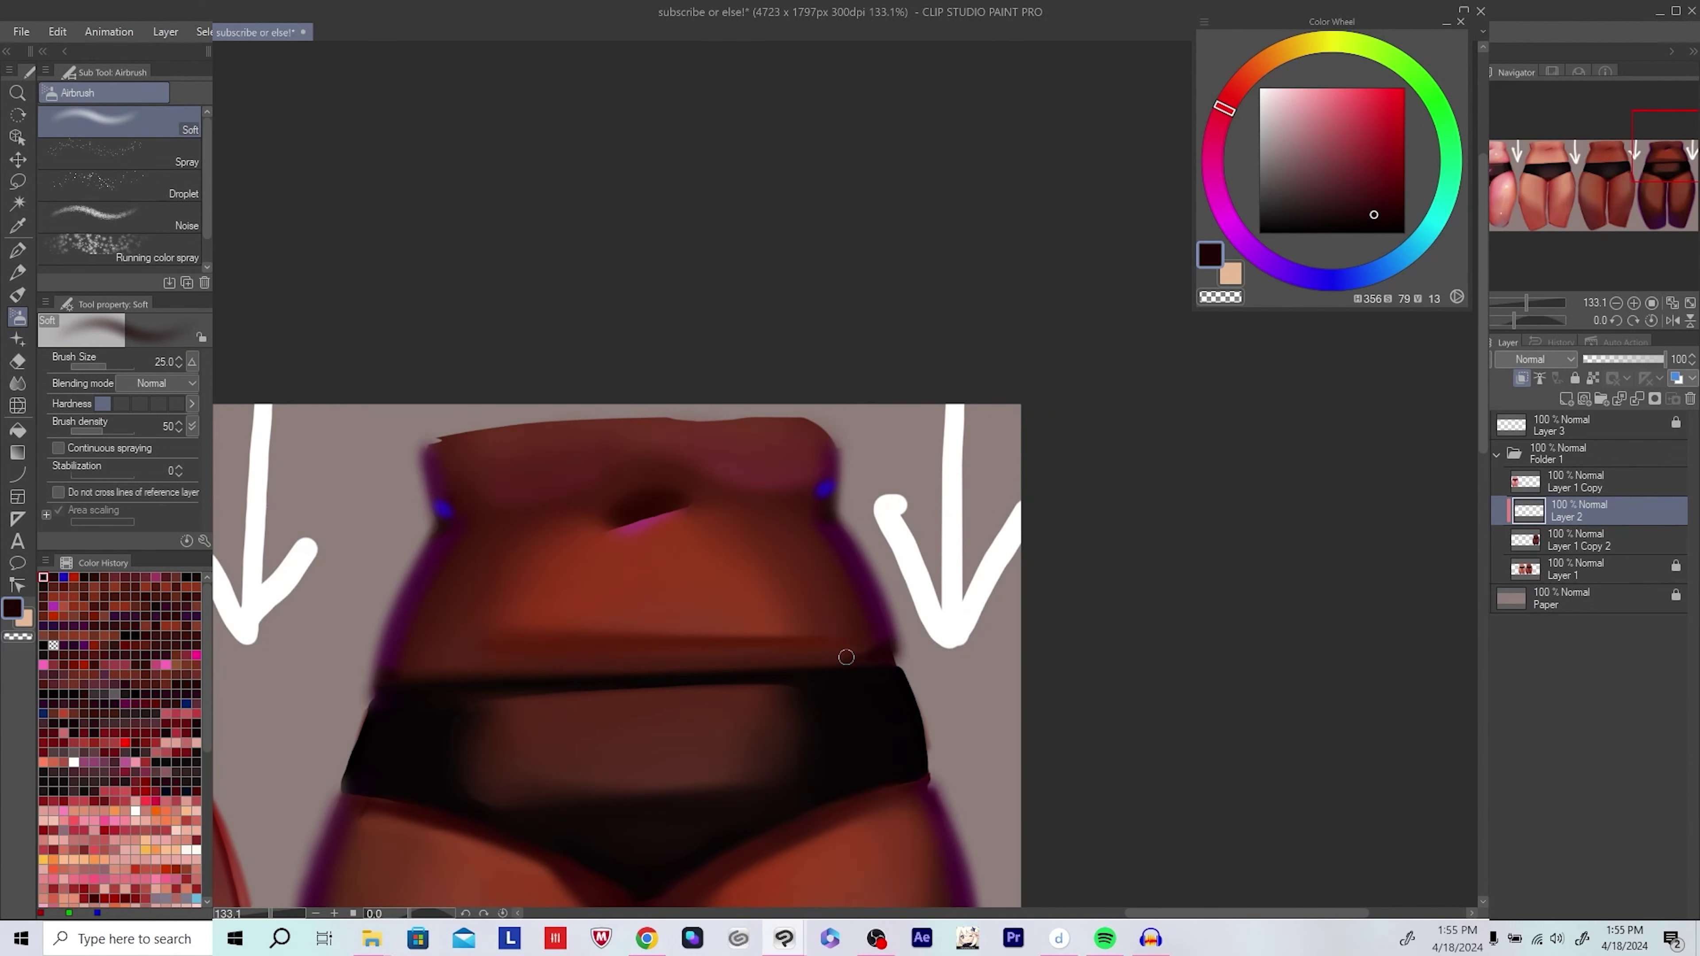
pyautogui.moveTo(846, 657); pyautogui.dragTo(875, 636)
pyautogui.keyDown('alt'); pyautogui.click(381, 658); pyautogui.keyUp('alt')
pyautogui.keyDown('alt'); pyautogui.click(881, 638); pyautogui.keyUp('alt')
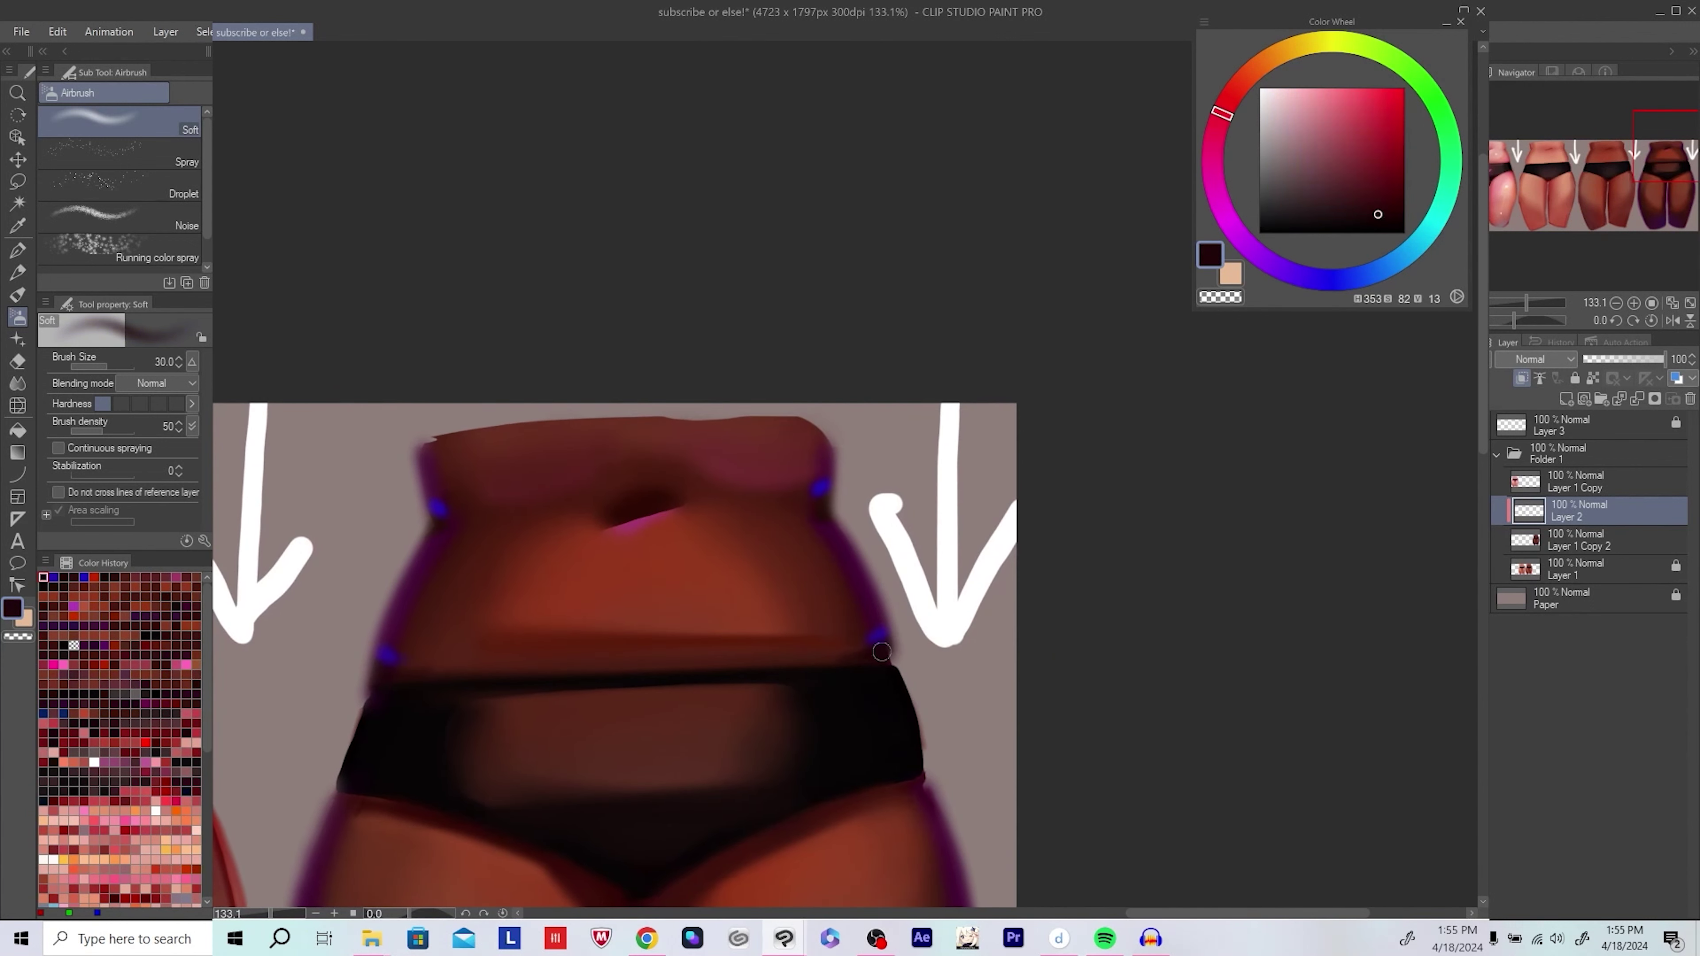
pyautogui.keyDown('alt'); pyautogui.click(861, 646); pyautogui.keyUp('alt')
pyautogui.keyDown('alt'); pyautogui.click(383, 653); pyautogui.keyUp('alt')
pyautogui.press(']')
pyautogui.press(']')
pyautogui.press(']')
pyautogui.scroll(-8, 431, 490)
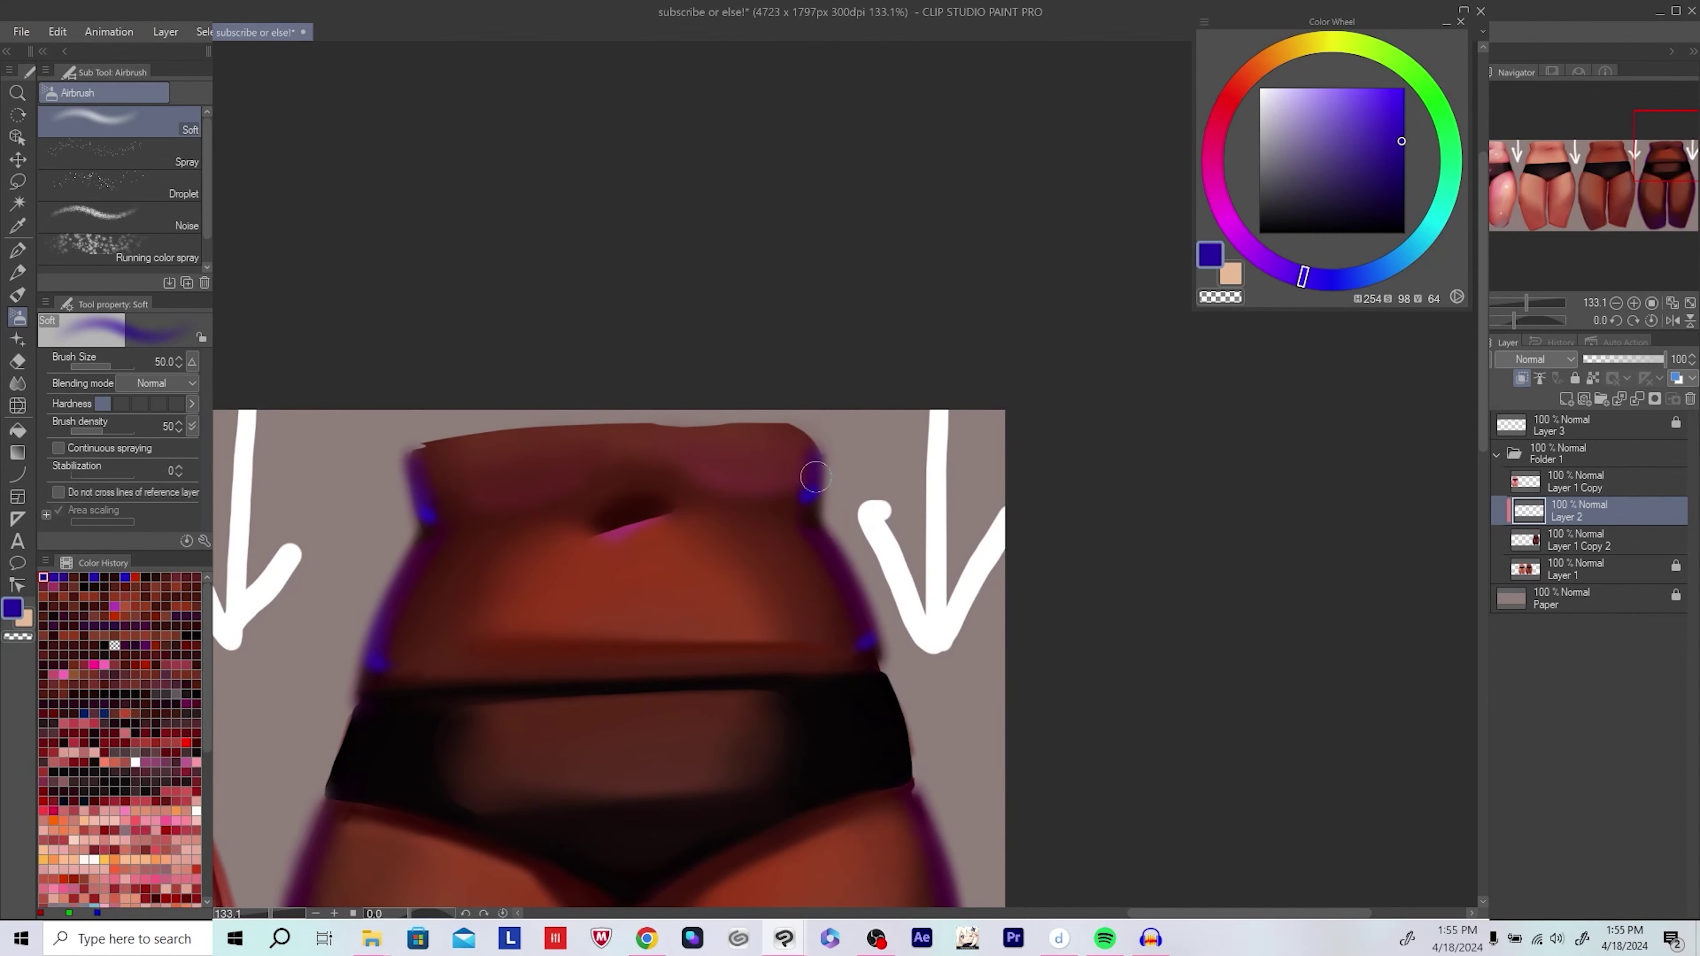
pyautogui.hotkey('ctrl', 's')
pyautogui.scroll(7, 876, 549)
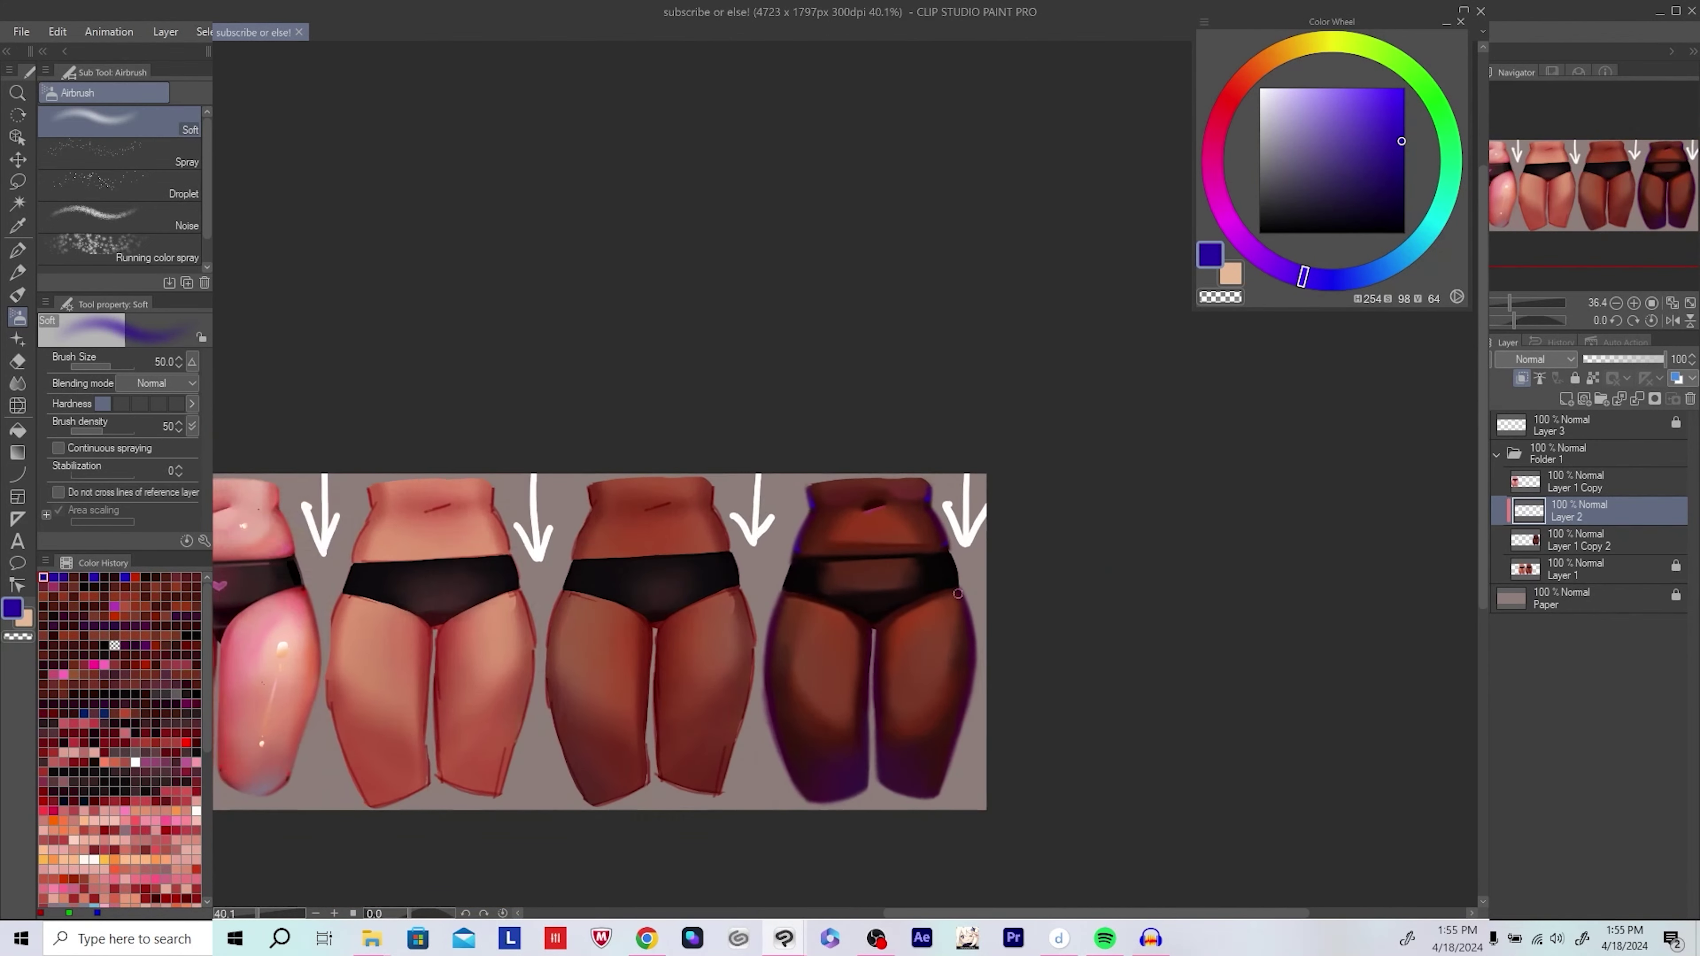
# Step: Refine the magenta rim along the navel's lower edge, tidying it with sampled very dark brown at brush size 12
pyautogui.keyDown('alt'); pyautogui.click(745, 535); pyautogui.keyUp('alt')
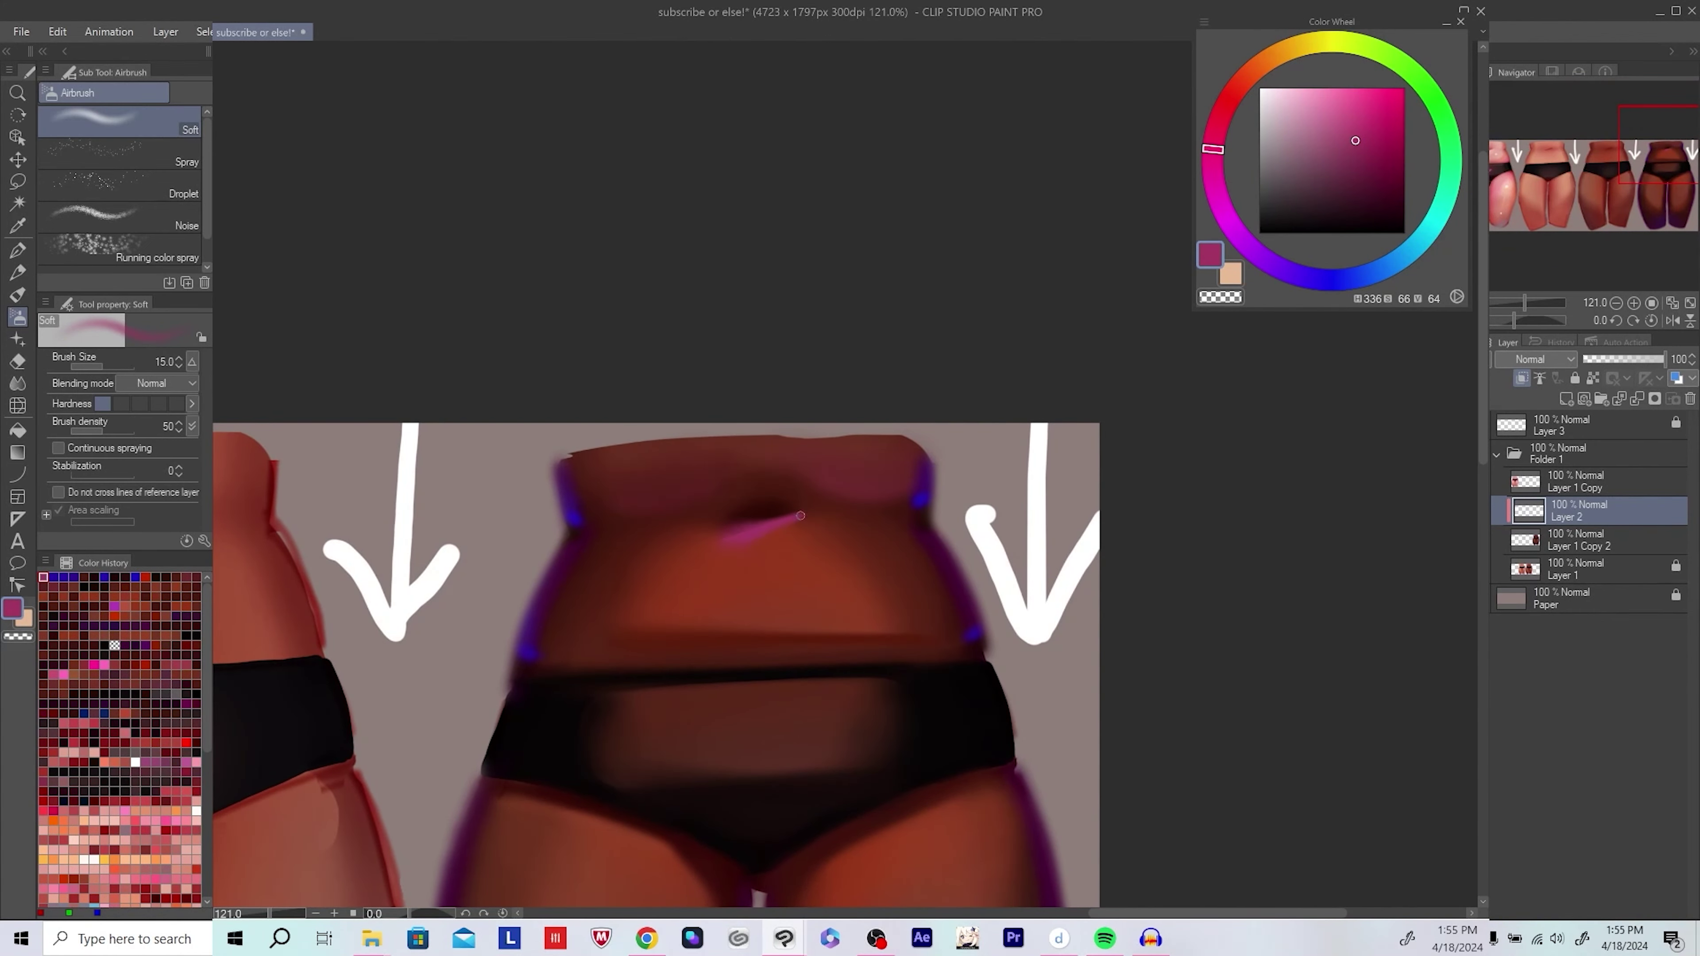
pyautogui.press('[')
pyautogui.press('[')
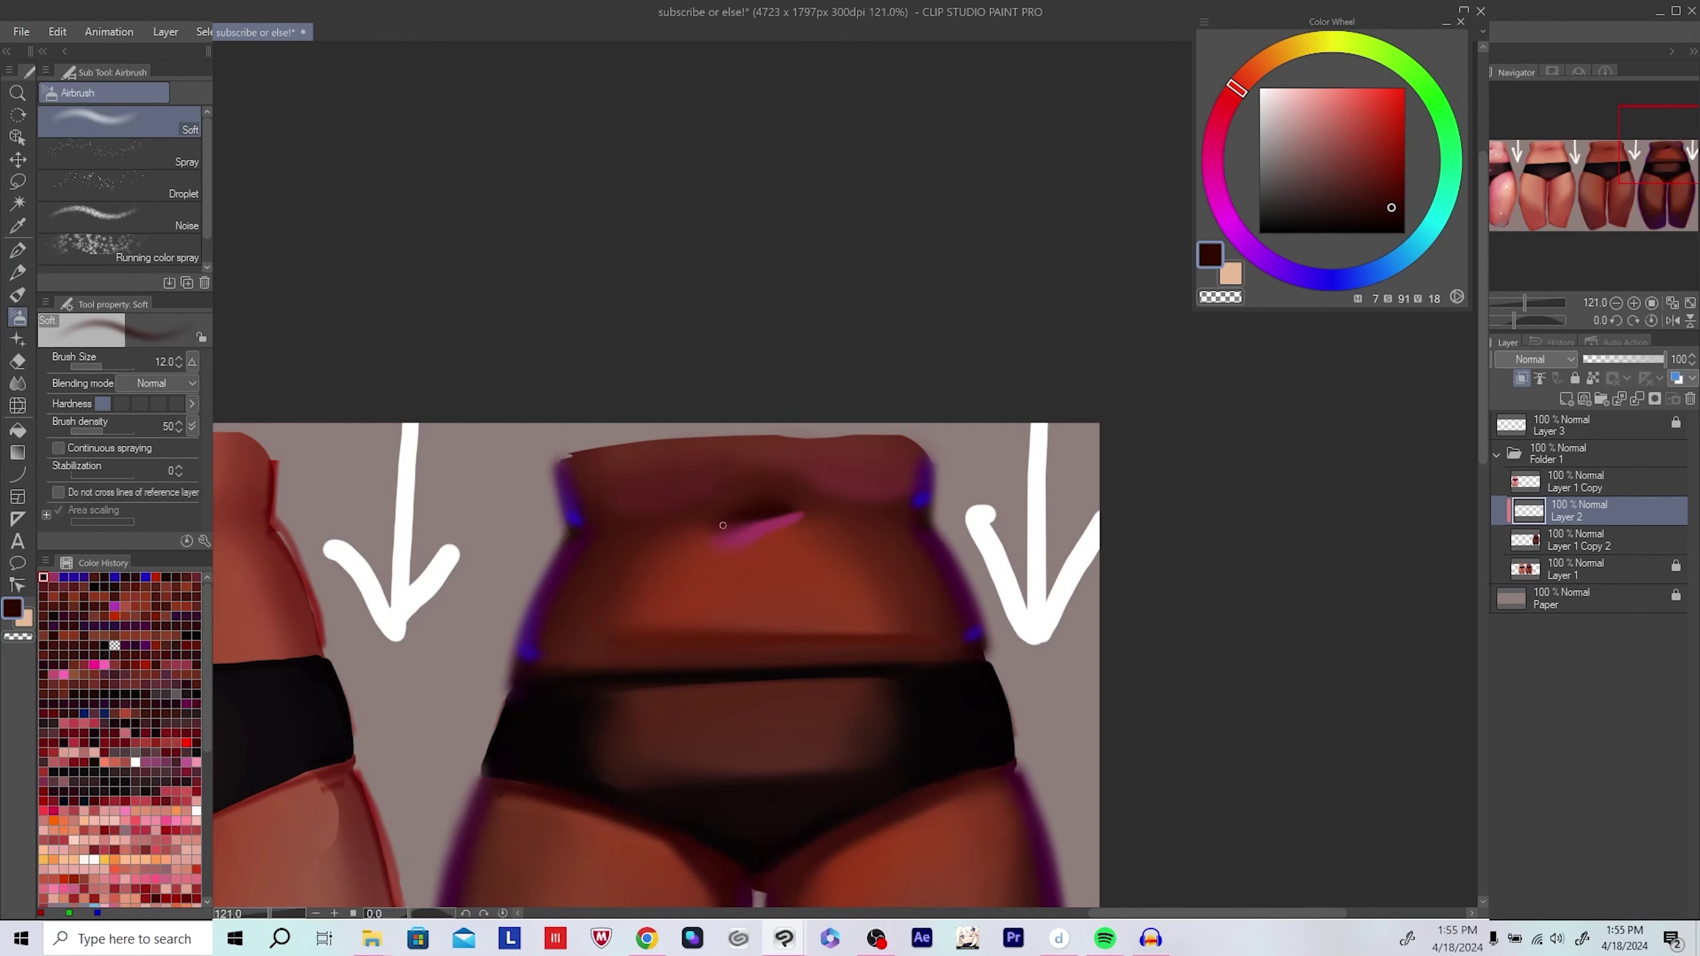
pyautogui.moveTo(786, 516); pyautogui.dragTo(815, 528)
# Step: Airbrush a soft magenta-to-crimson glow onto the belly below the navel, using brush sizes up to 60
pyautogui.keyDown('alt'); pyautogui.click(739, 551); pyautogui.keyUp('alt')
pyautogui.press(']')
pyautogui.press(']')
pyautogui.press(']')
pyautogui.press(']')
pyautogui.press(']')
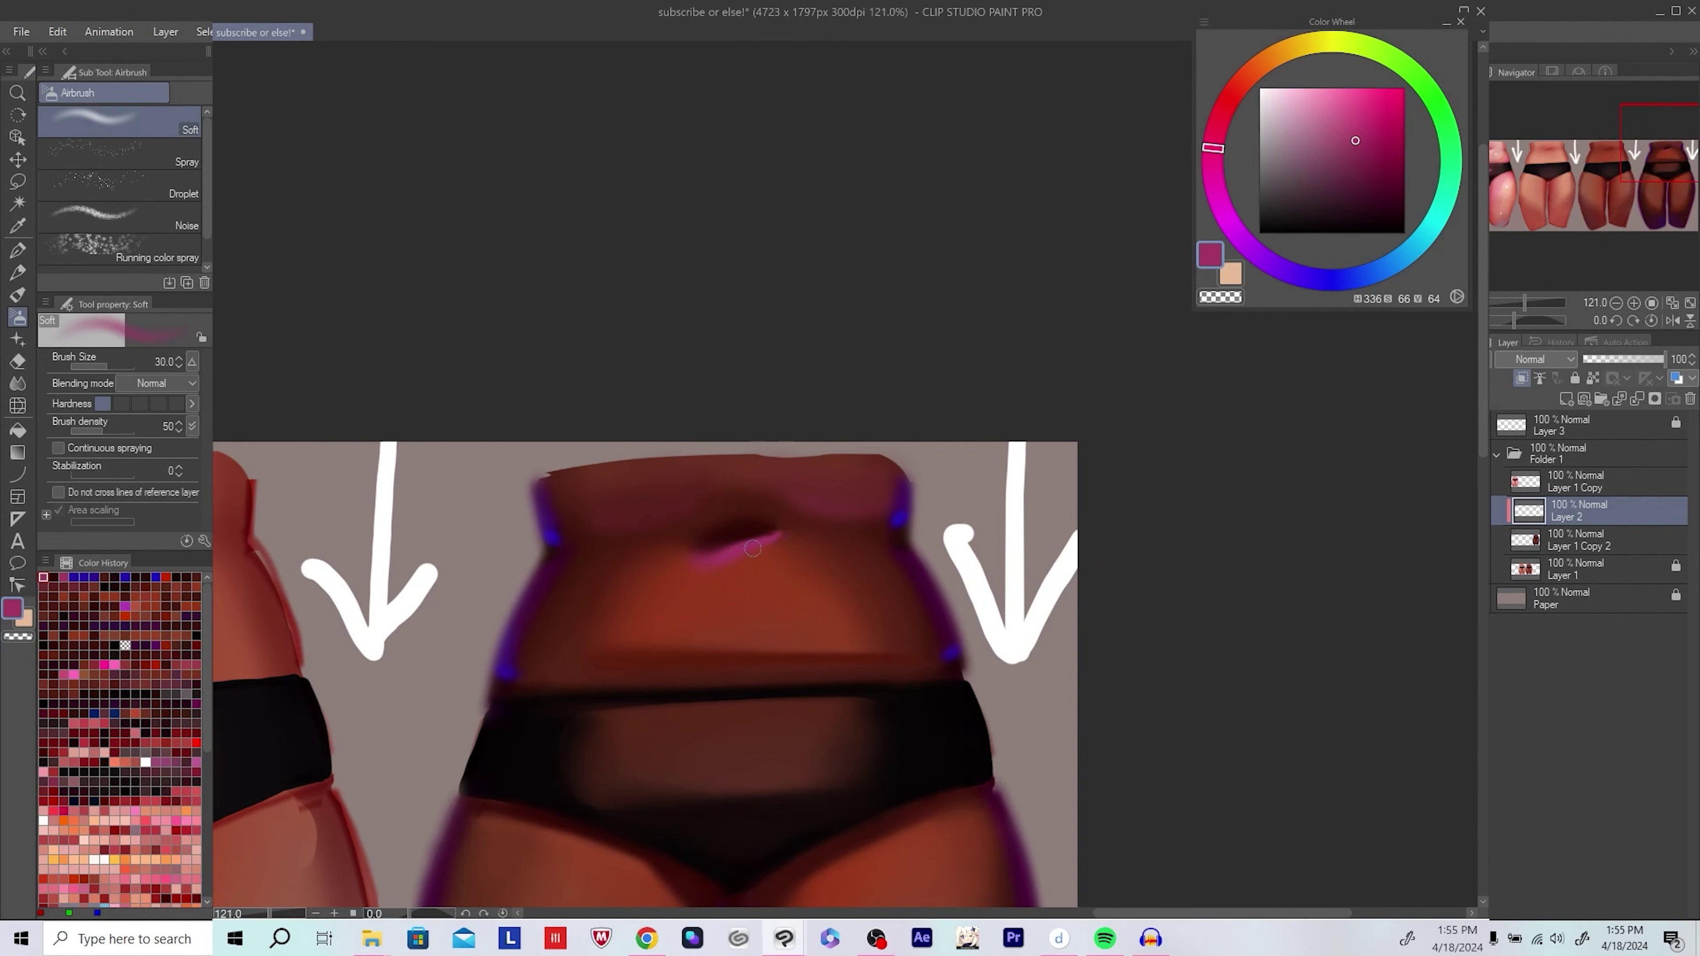
pyautogui.press('[')
pyautogui.press('[')
pyautogui.press('[')
pyautogui.press('[')
pyautogui.moveTo(783, 589); pyautogui.dragTo(684, 561)
pyautogui.click(1215, 154)
pyautogui.keyDown('alt'); pyautogui.click(675, 569); pyautogui.keyUp('alt')
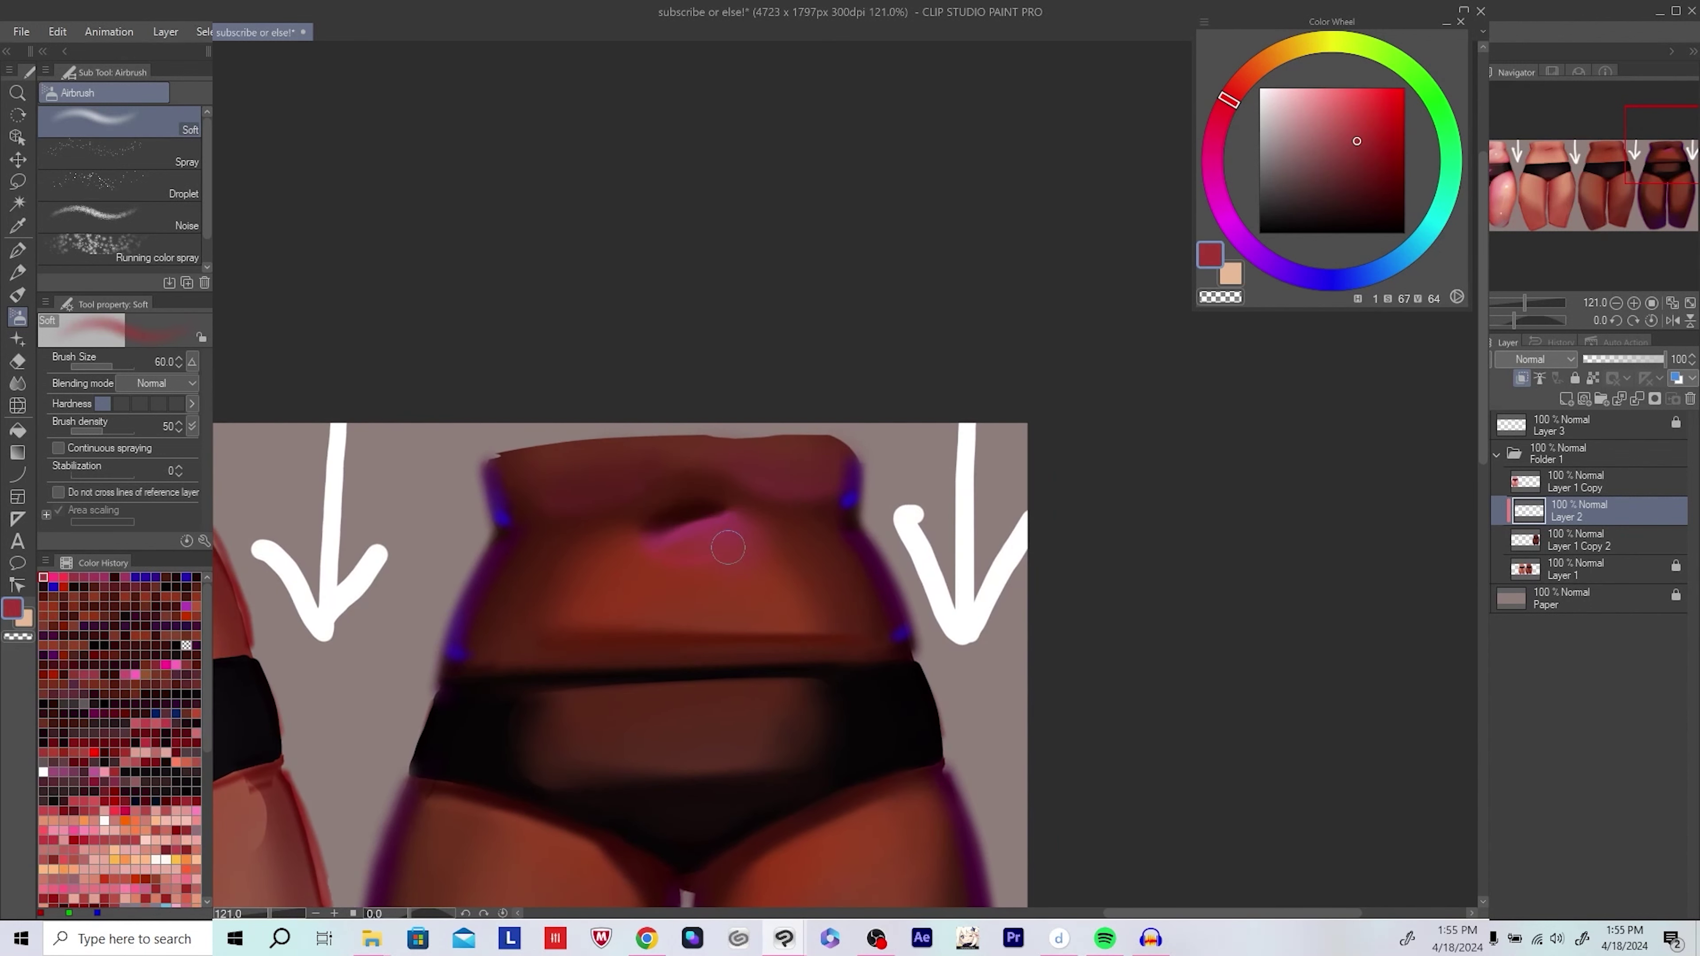
# Step: Place a new layer beneath the torso layer and airbrush a rounded reddish-brown top edge on the torso at size 25
pyautogui.scroll(-2, 727, 547)
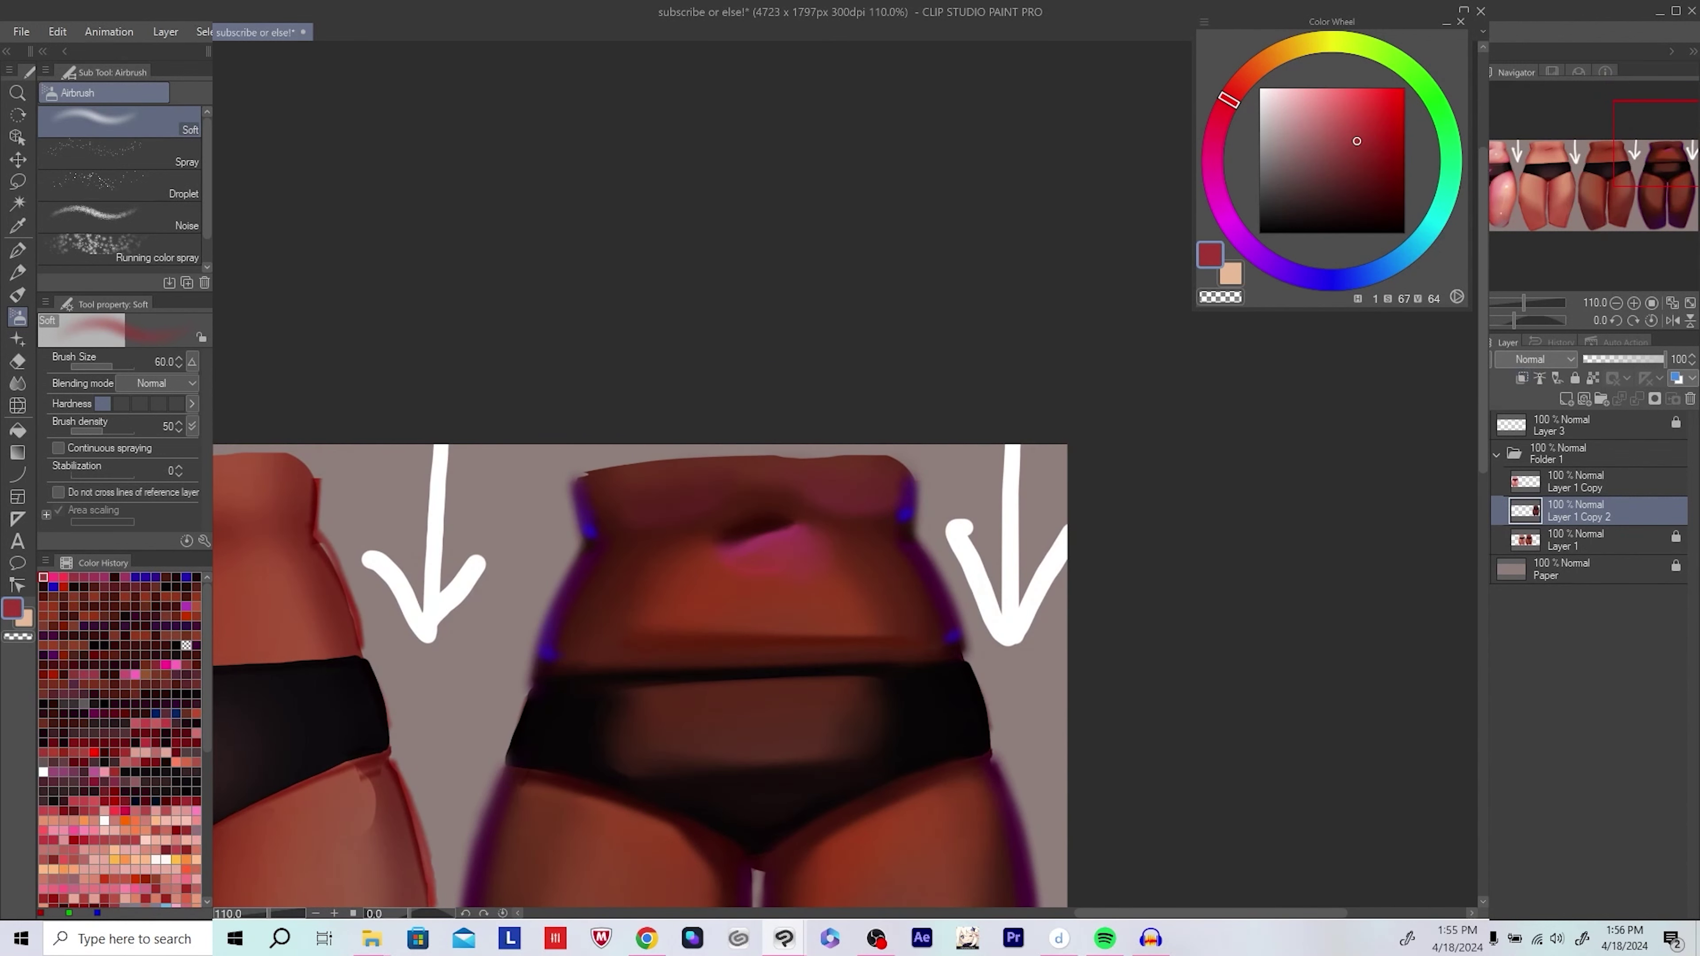
pyautogui.moveTo(1598, 509); pyautogui.dragTo(1598, 543)
pyautogui.press('[')
pyautogui.press('[')
pyautogui.moveTo(633, 476); pyautogui.dragTo(614, 462)
pyautogui.keyDown('alt'); pyautogui.click(614, 462); pyautogui.keyUp('alt')
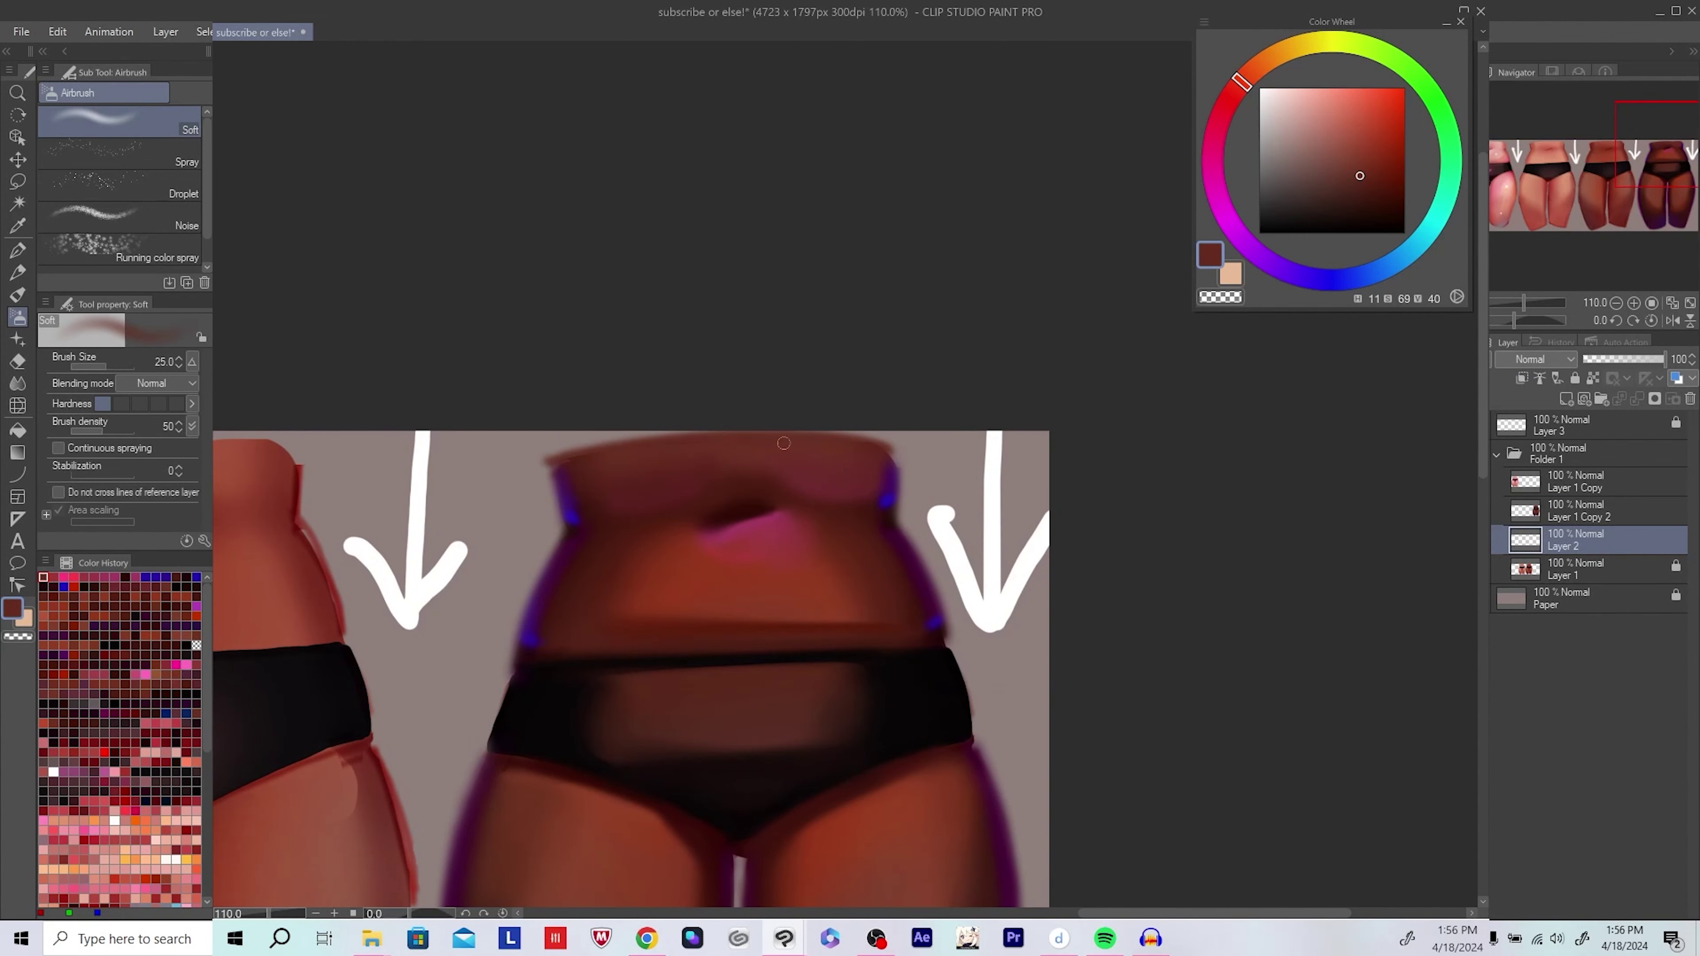
pyautogui.moveTo(562, 429); pyautogui.dragTo(921, 423)
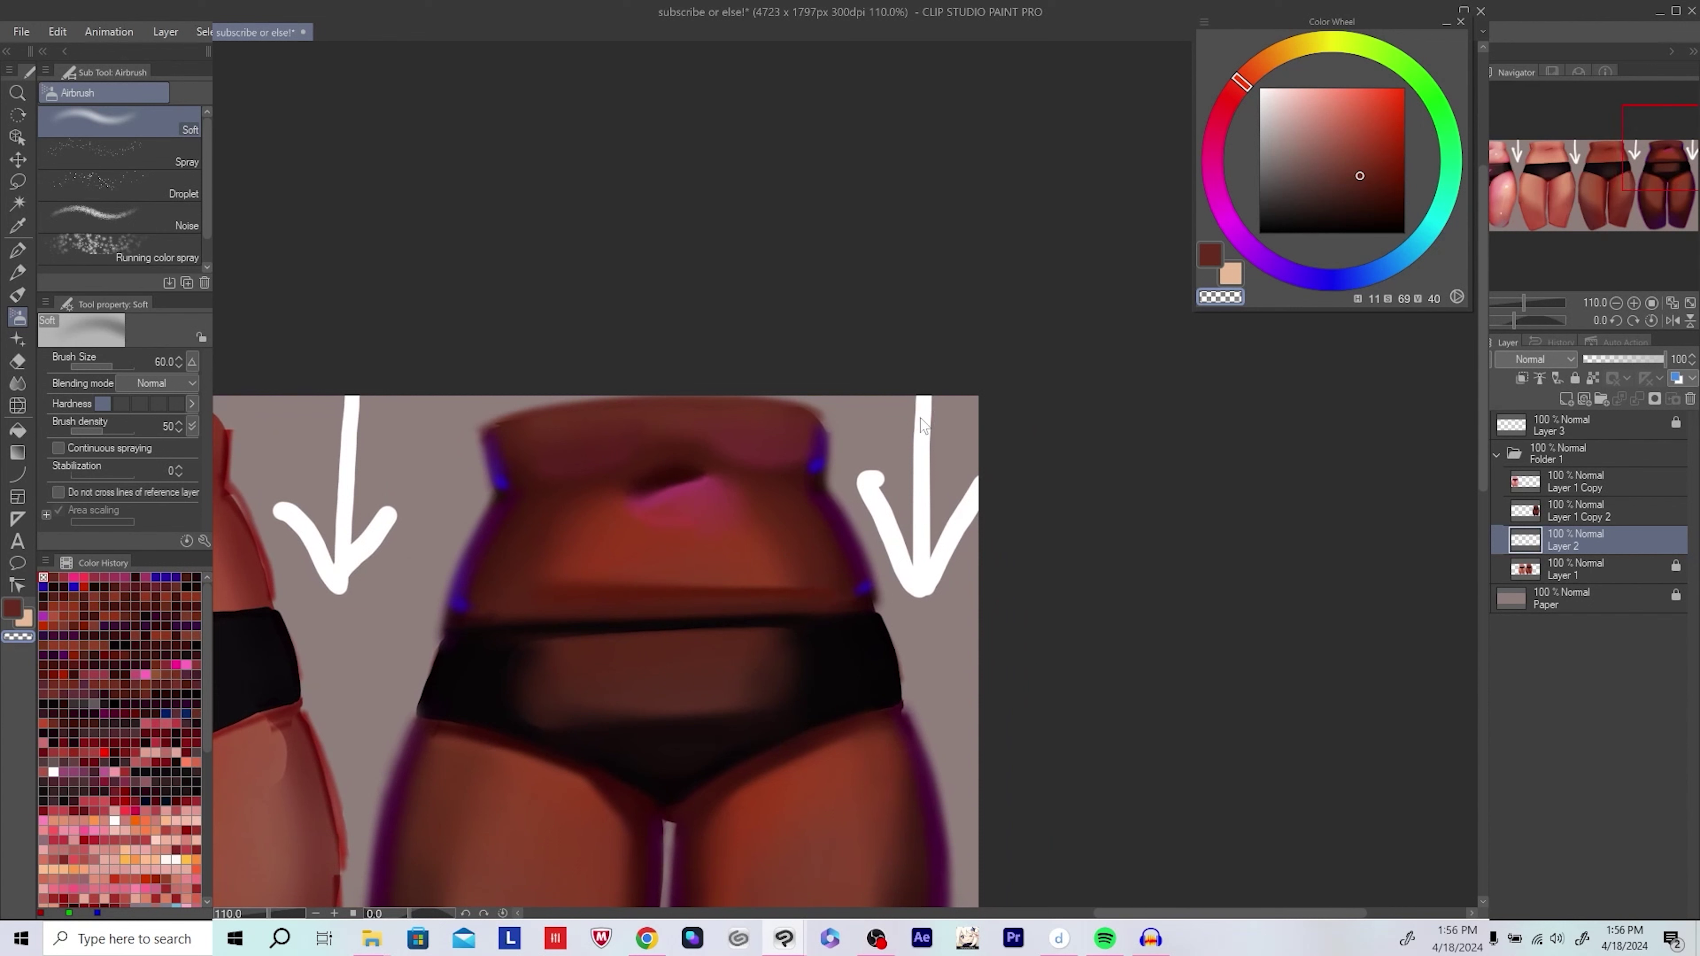
# Step: Merge the torso layer into the new layer beneath it and soften the torso's top edge with a transparent airbrush at size 60
pyautogui.click(1629, 512)
pyautogui.hotkey('ctrl', 'e')
pyautogui.moveTo(694, 437); pyautogui.dragTo(681, 458)
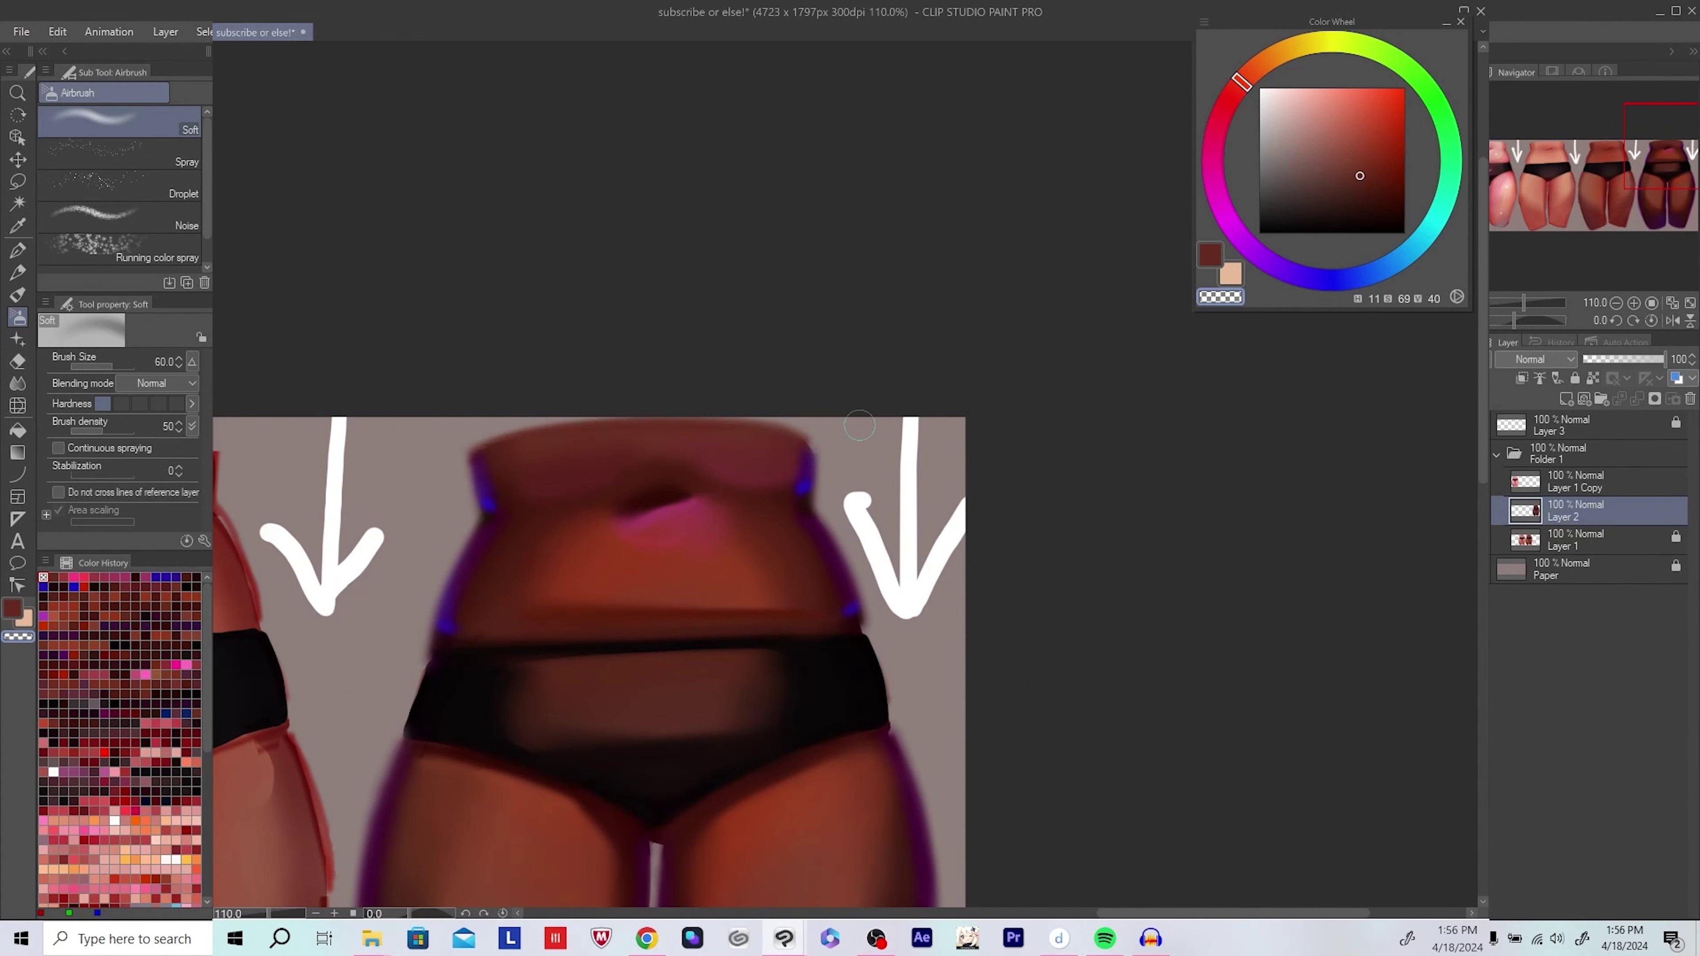
pyautogui.scroll(-3, 427, 436)
# Step: Move the darkest figure slightly down and to the left on the canvas, and save the file
pyautogui.press('k')
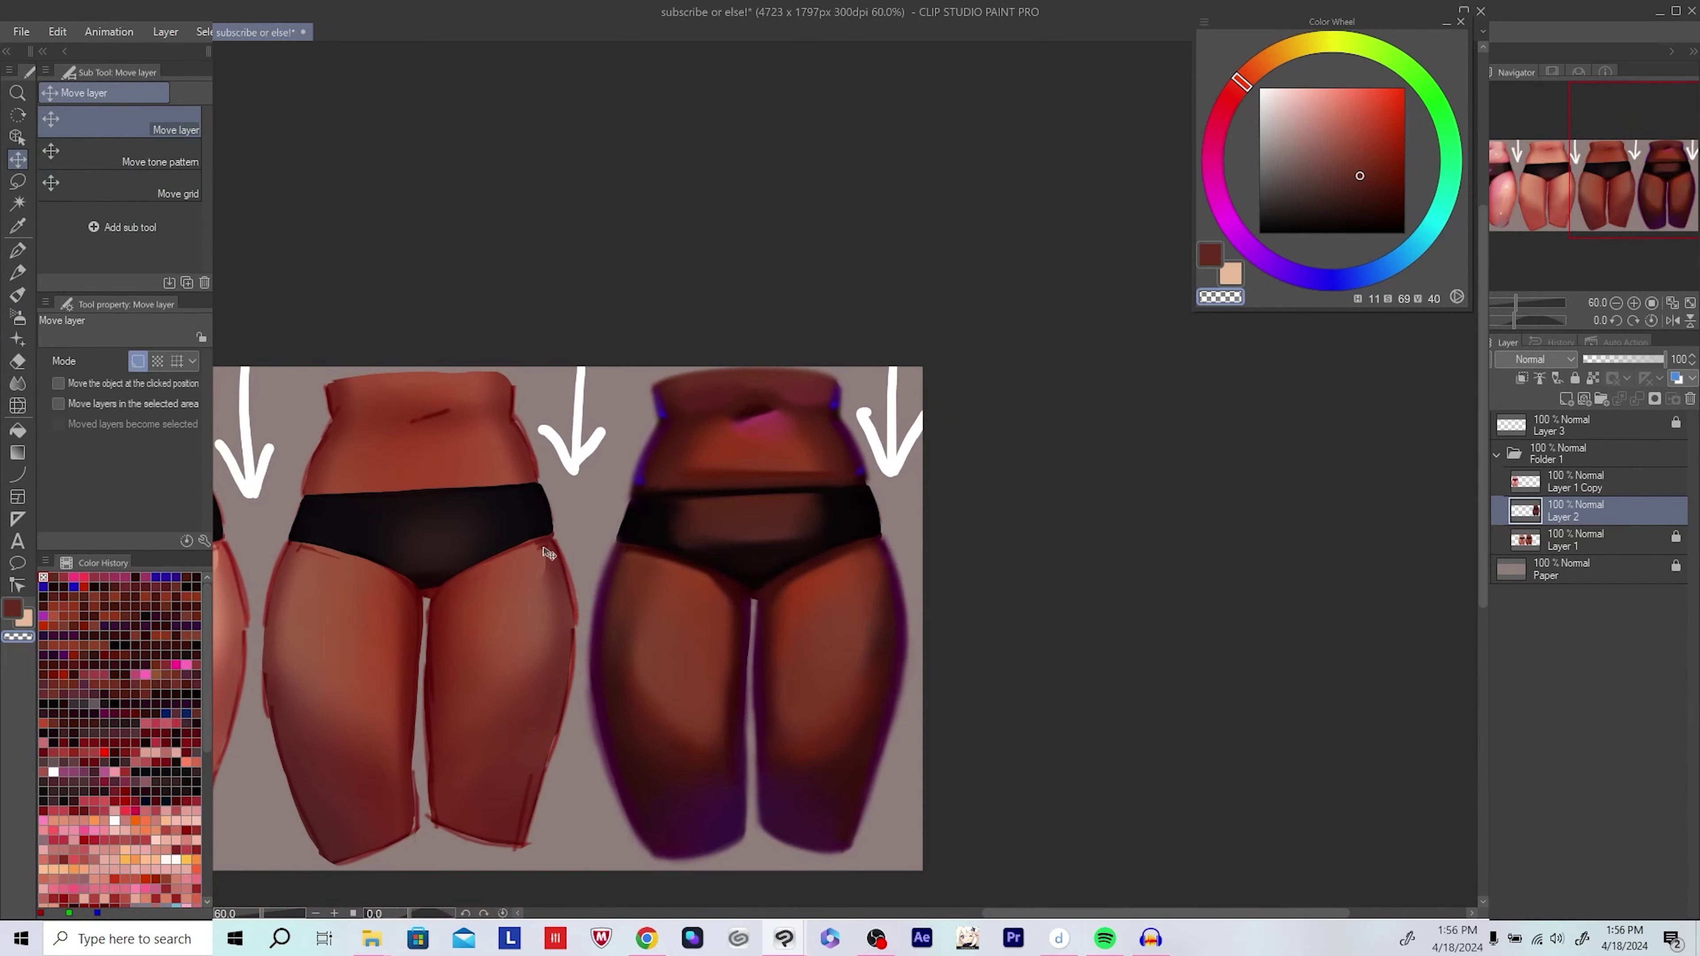
pyautogui.scroll(-2, 904, 645)
pyautogui.moveTo(904, 645); pyautogui.dragTo(1021, 621)
pyautogui.hotkey('ctrl', 's')
# Step: Airbrush sampled dark reddish browns over the lower belly at size 60 to soften the fold above the waistband
pyautogui.scroll(5, 1089, 634)
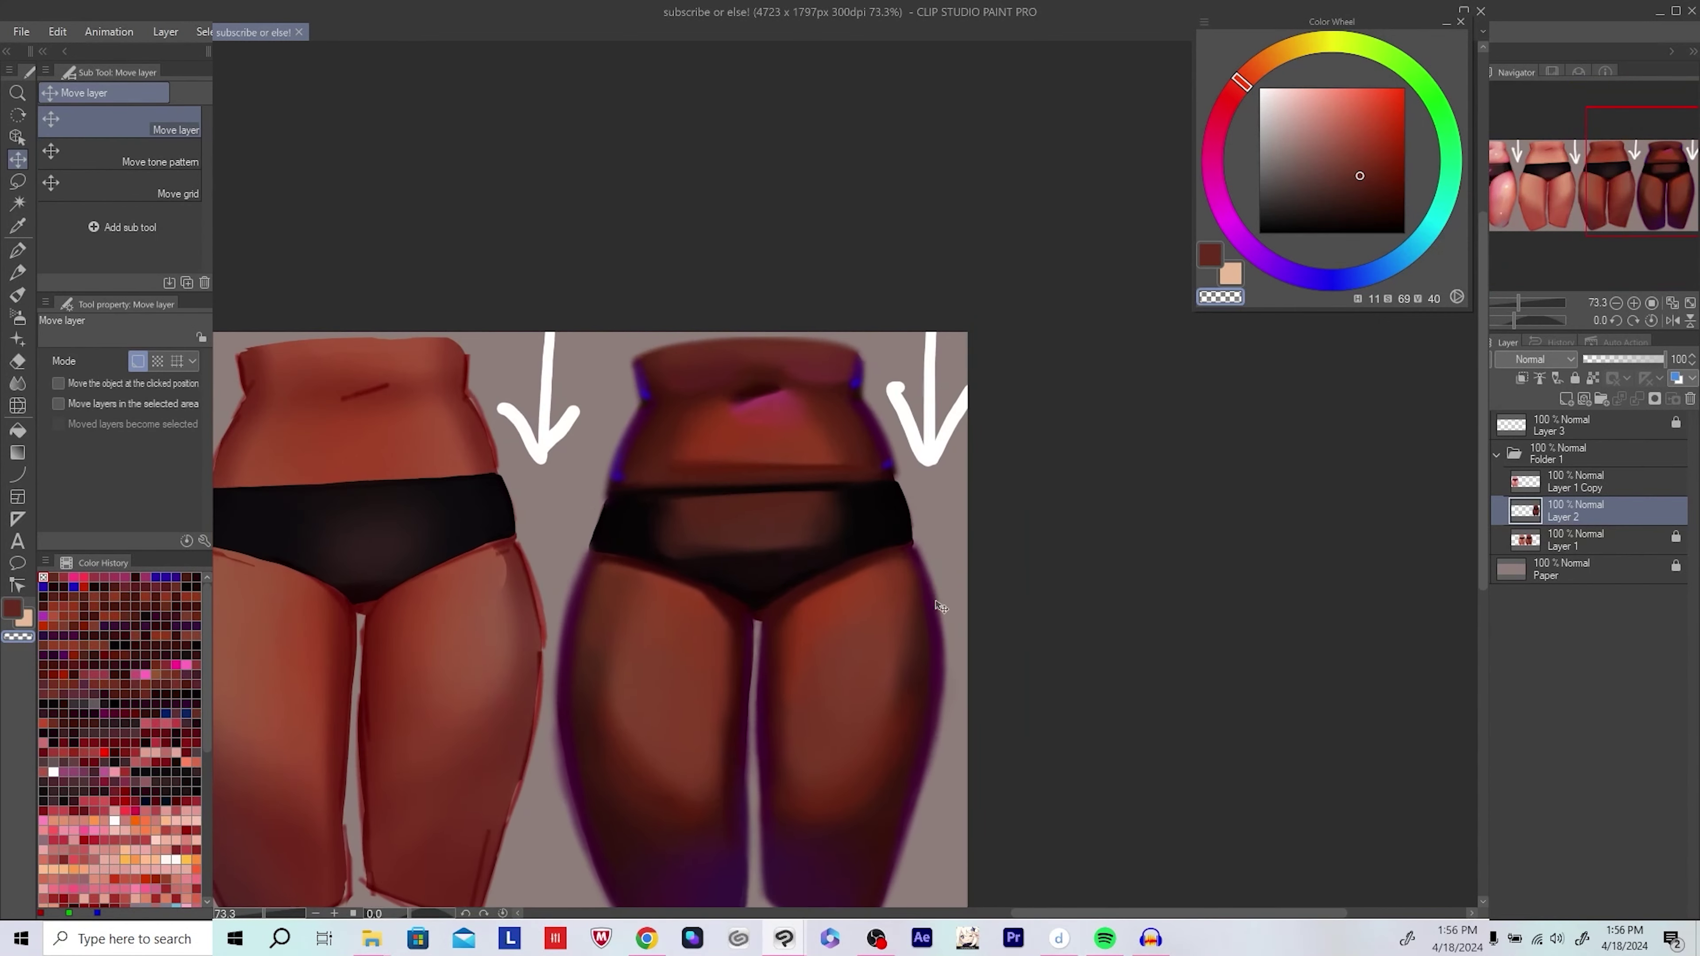
pyautogui.press('b')
pyautogui.keyDown('alt'); pyautogui.click(817, 438); pyautogui.keyUp('alt')
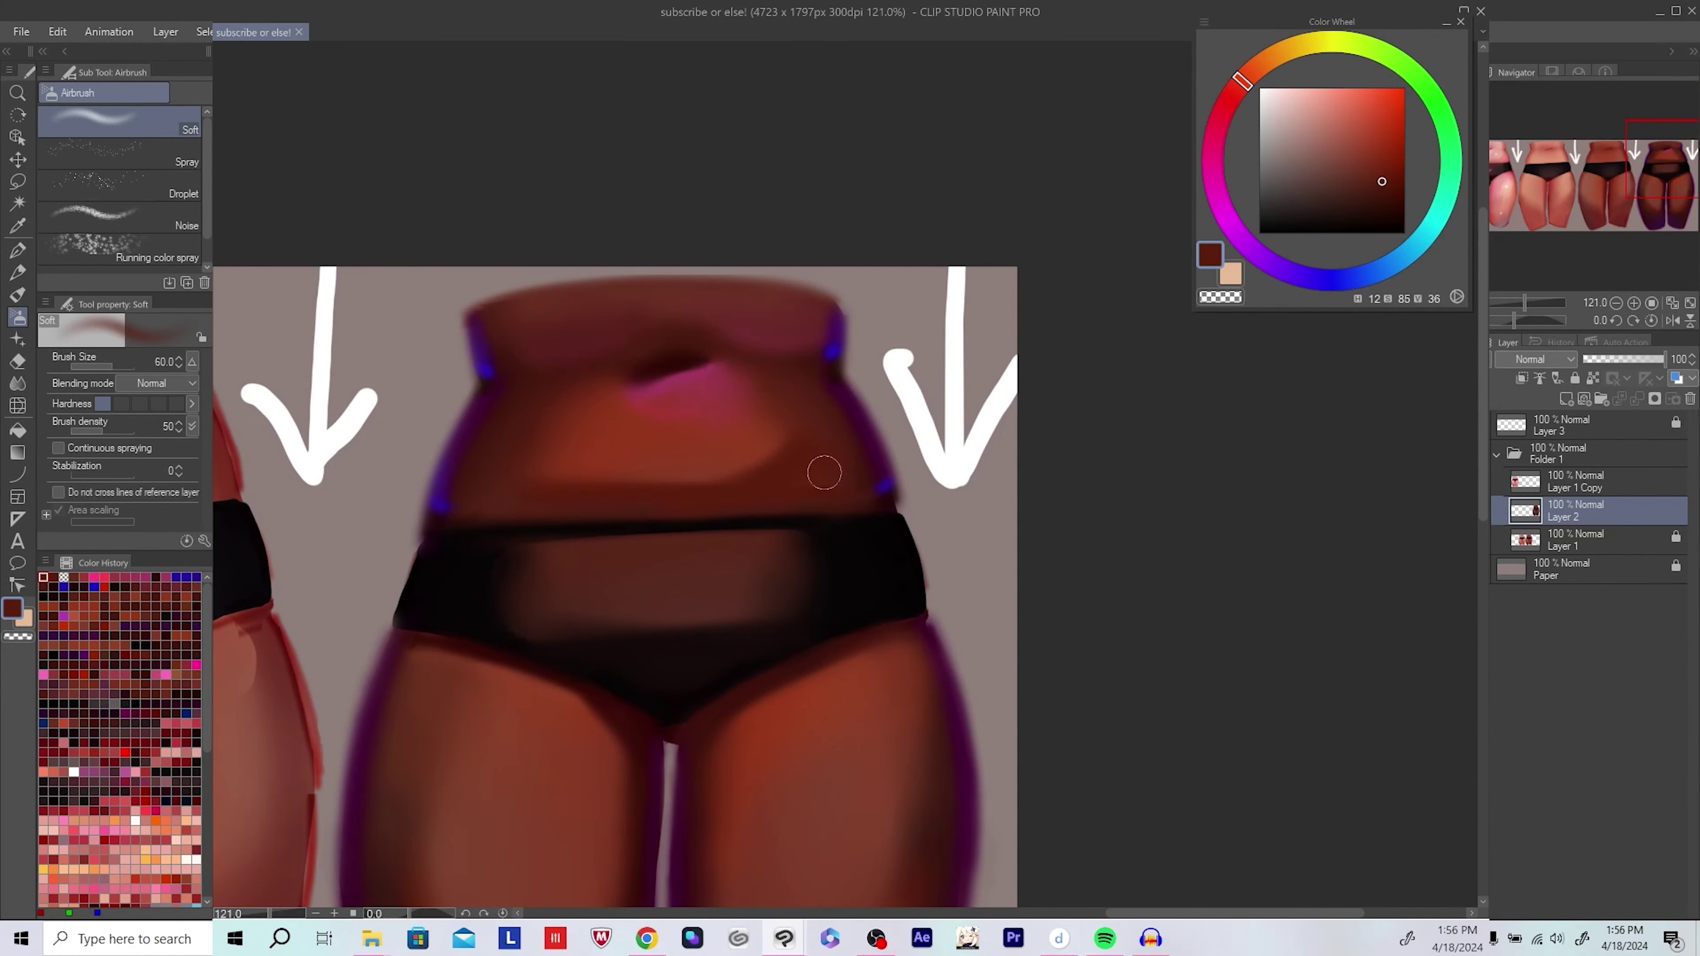
pyautogui.scroll(-2, 866, 456)
pyautogui.scroll(2, 832, 498)
pyautogui.keyDown('alt'); pyautogui.click(834, 512); pyautogui.keyUp('alt')
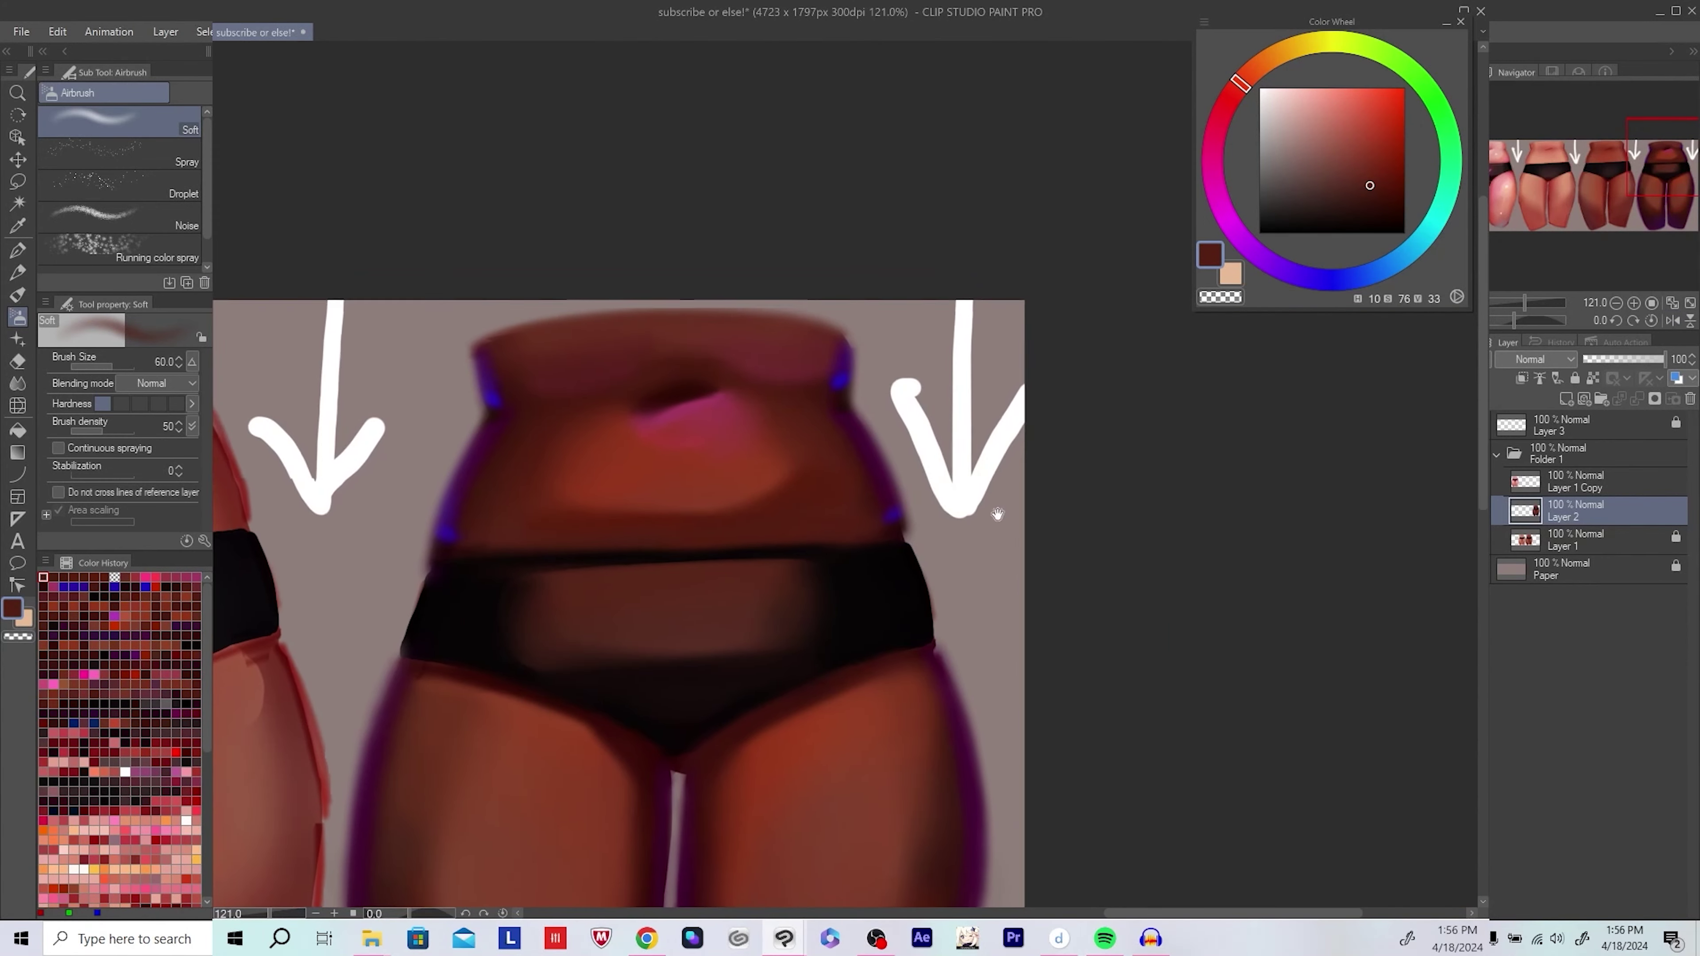
# Step: Airbrush a saturated deep red line along the lower edge of the belly highlight at brush size 25
pyautogui.click(1404, 146)
pyautogui.moveTo(513, 532); pyautogui.dragTo(689, 526)
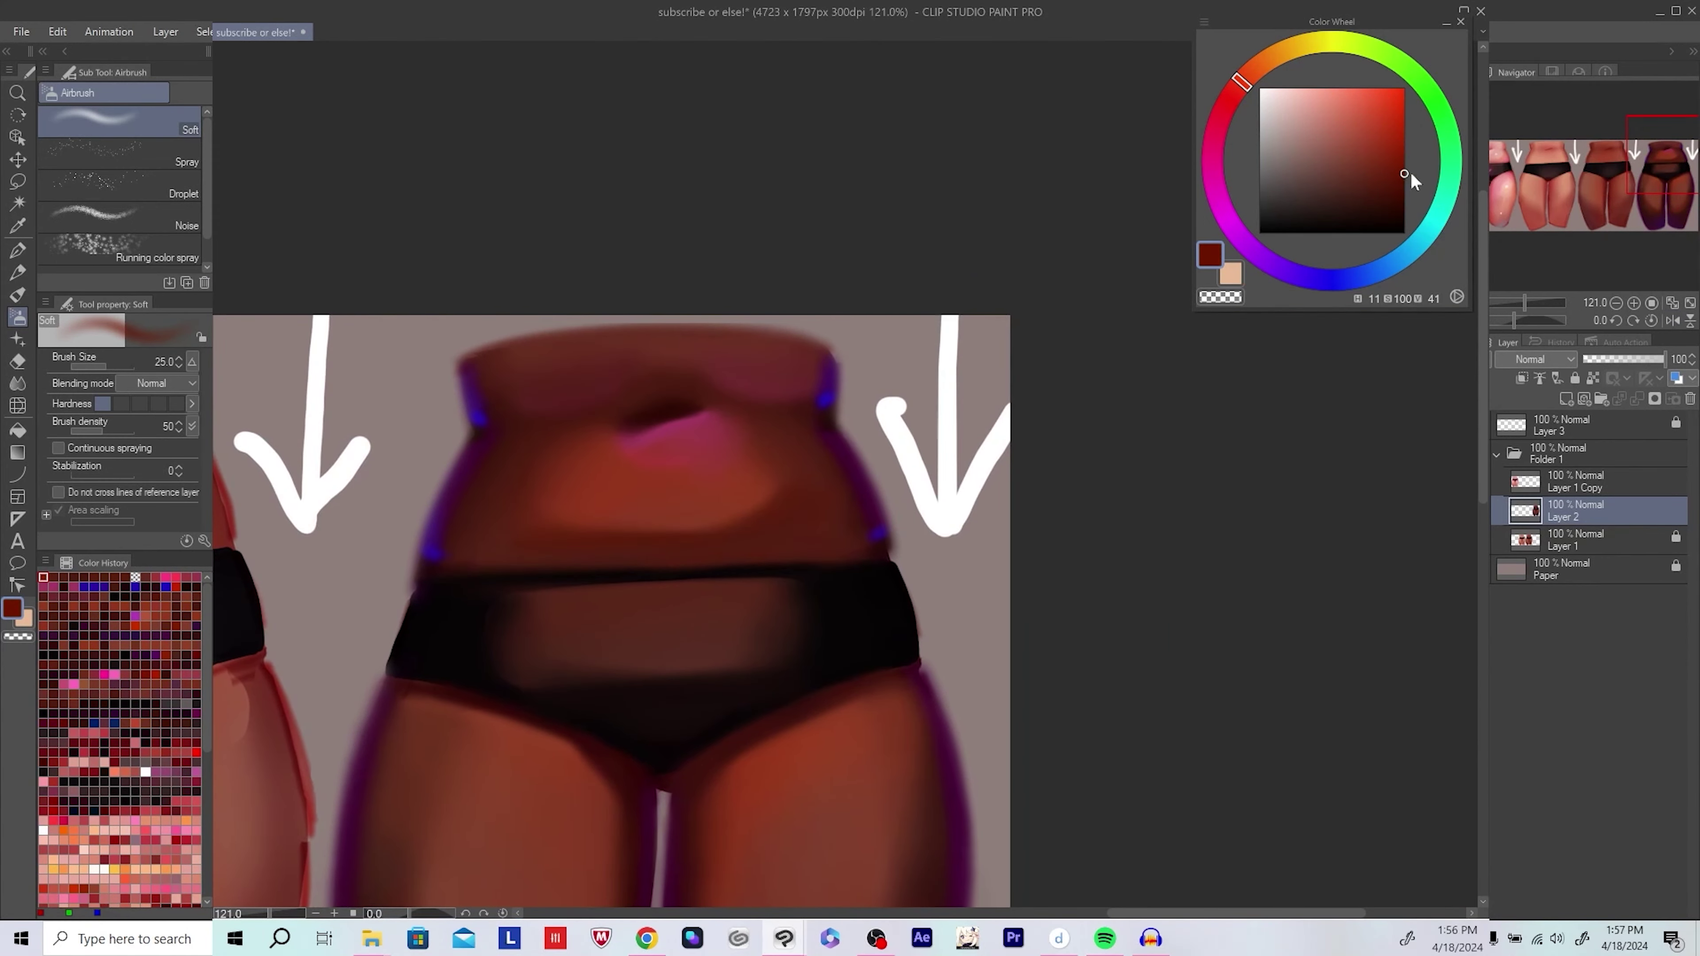
pyautogui.moveTo(886, 529); pyautogui.dragTo(845, 524)
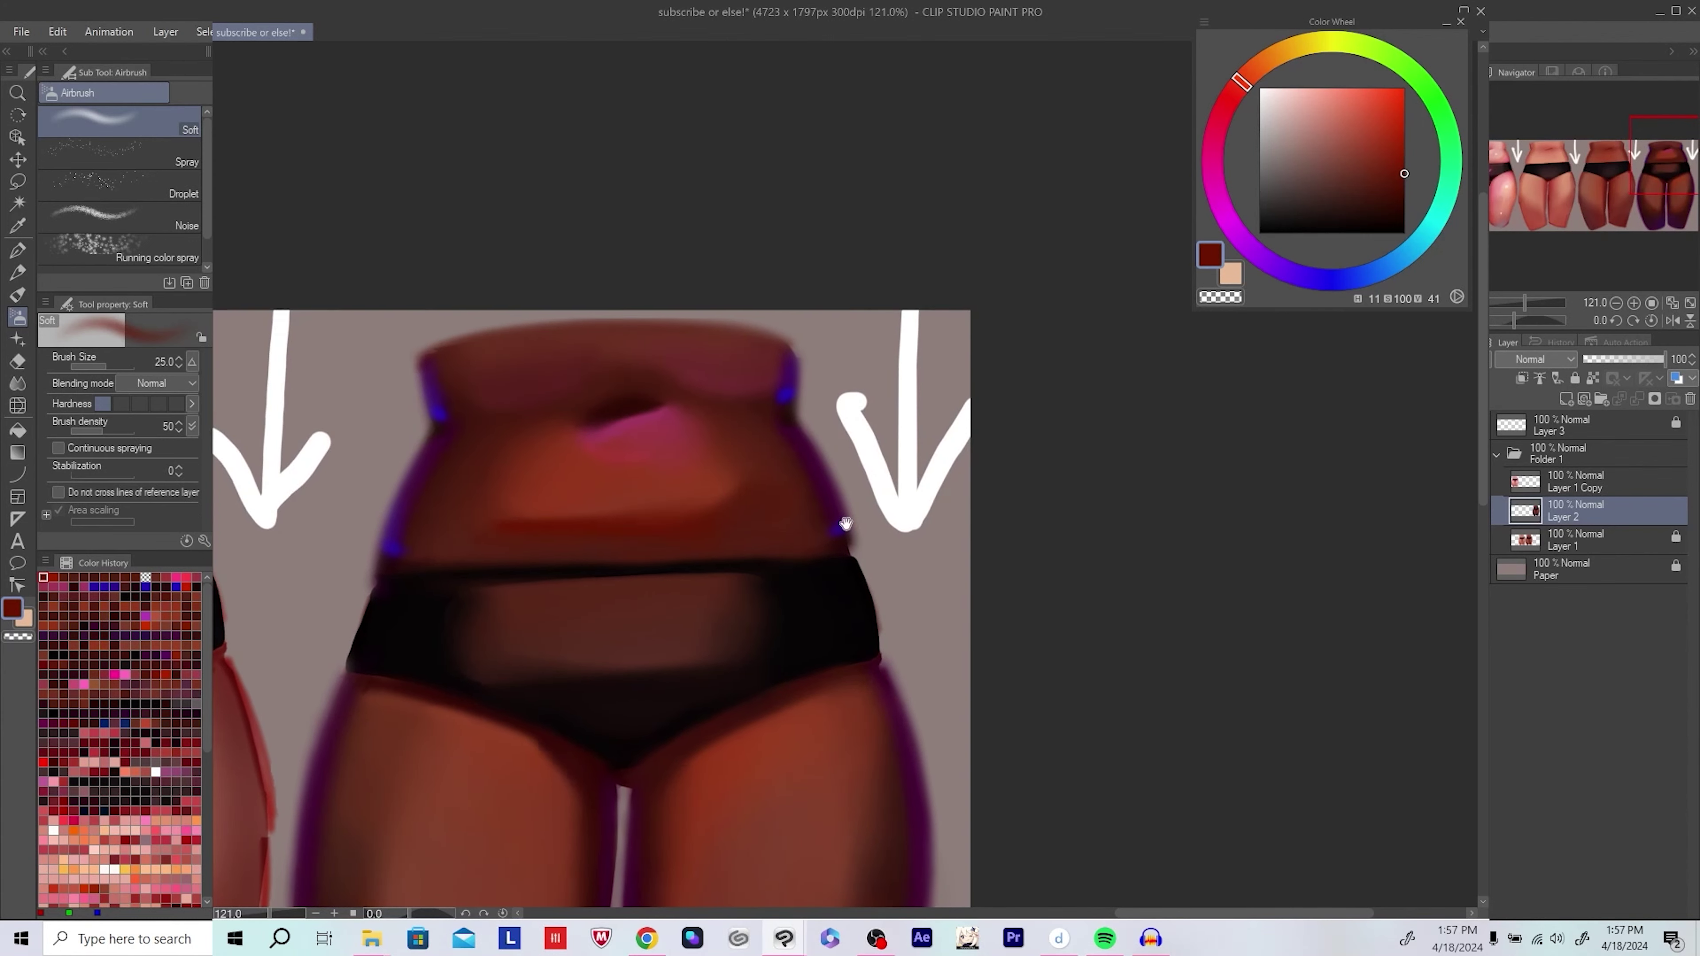
pyautogui.scroll(-3, 845, 523)
pyautogui.scroll(2, 762, 435)
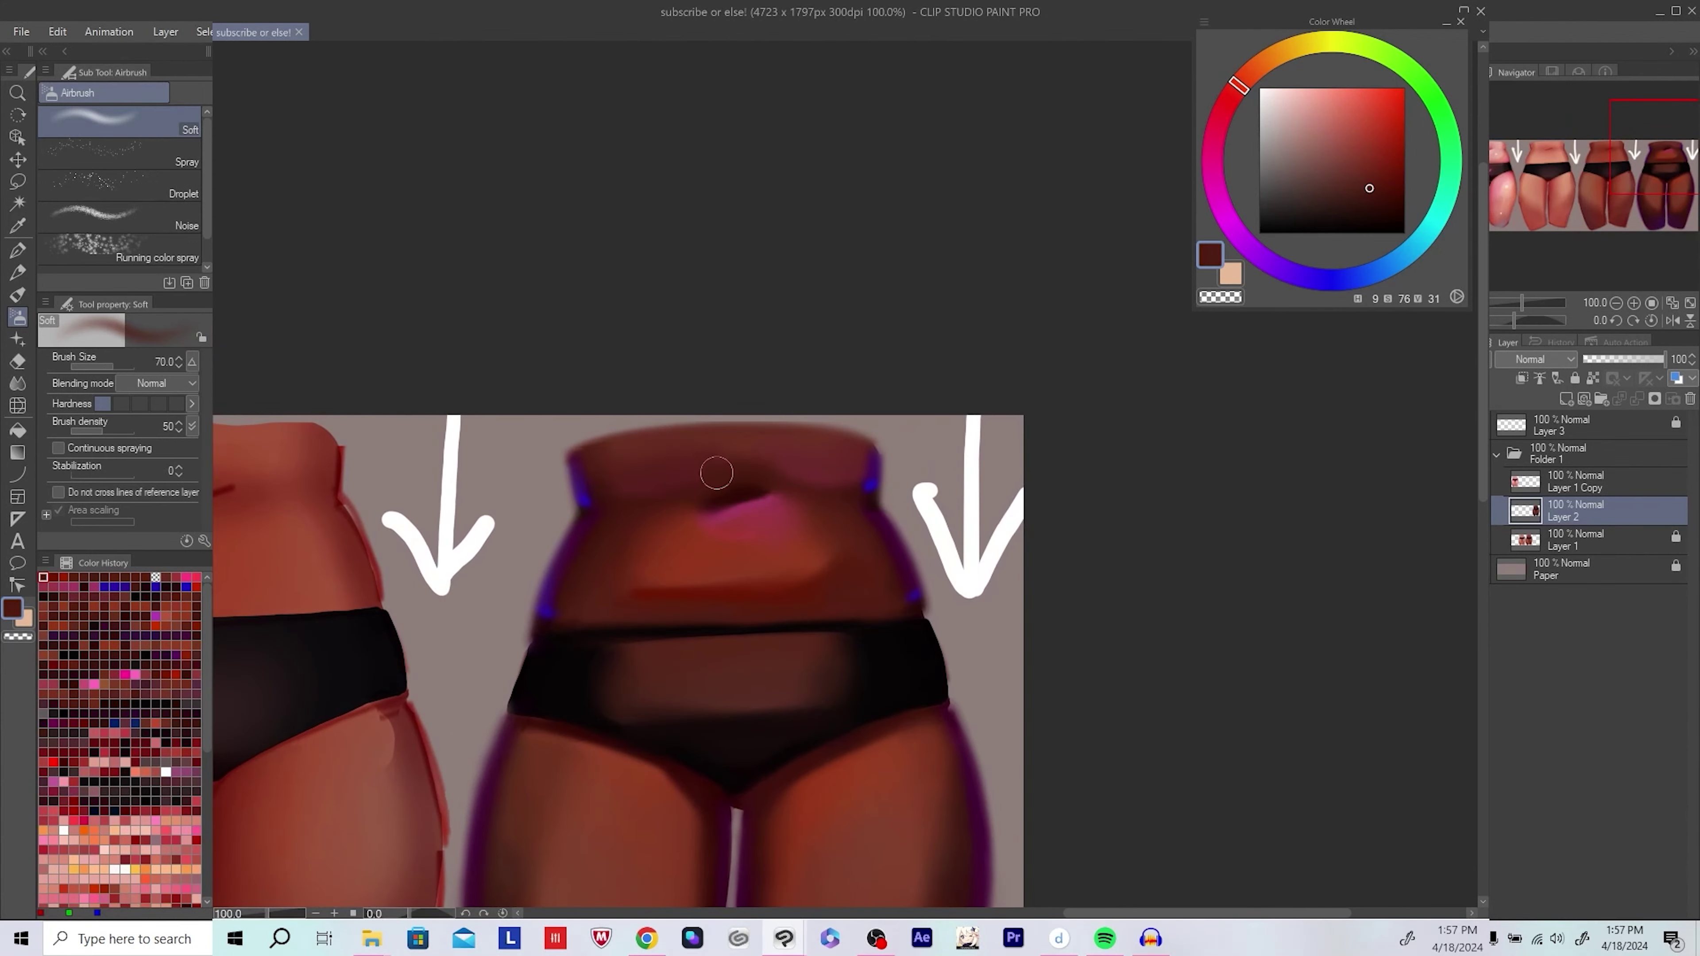
# Step: Lock the torso layer's transparent pixels and airbrush muted crimson highlights along the top of the abdomen
pyautogui.keyDown('alt'); pyautogui.click(720, 475); pyautogui.keyUp('alt')
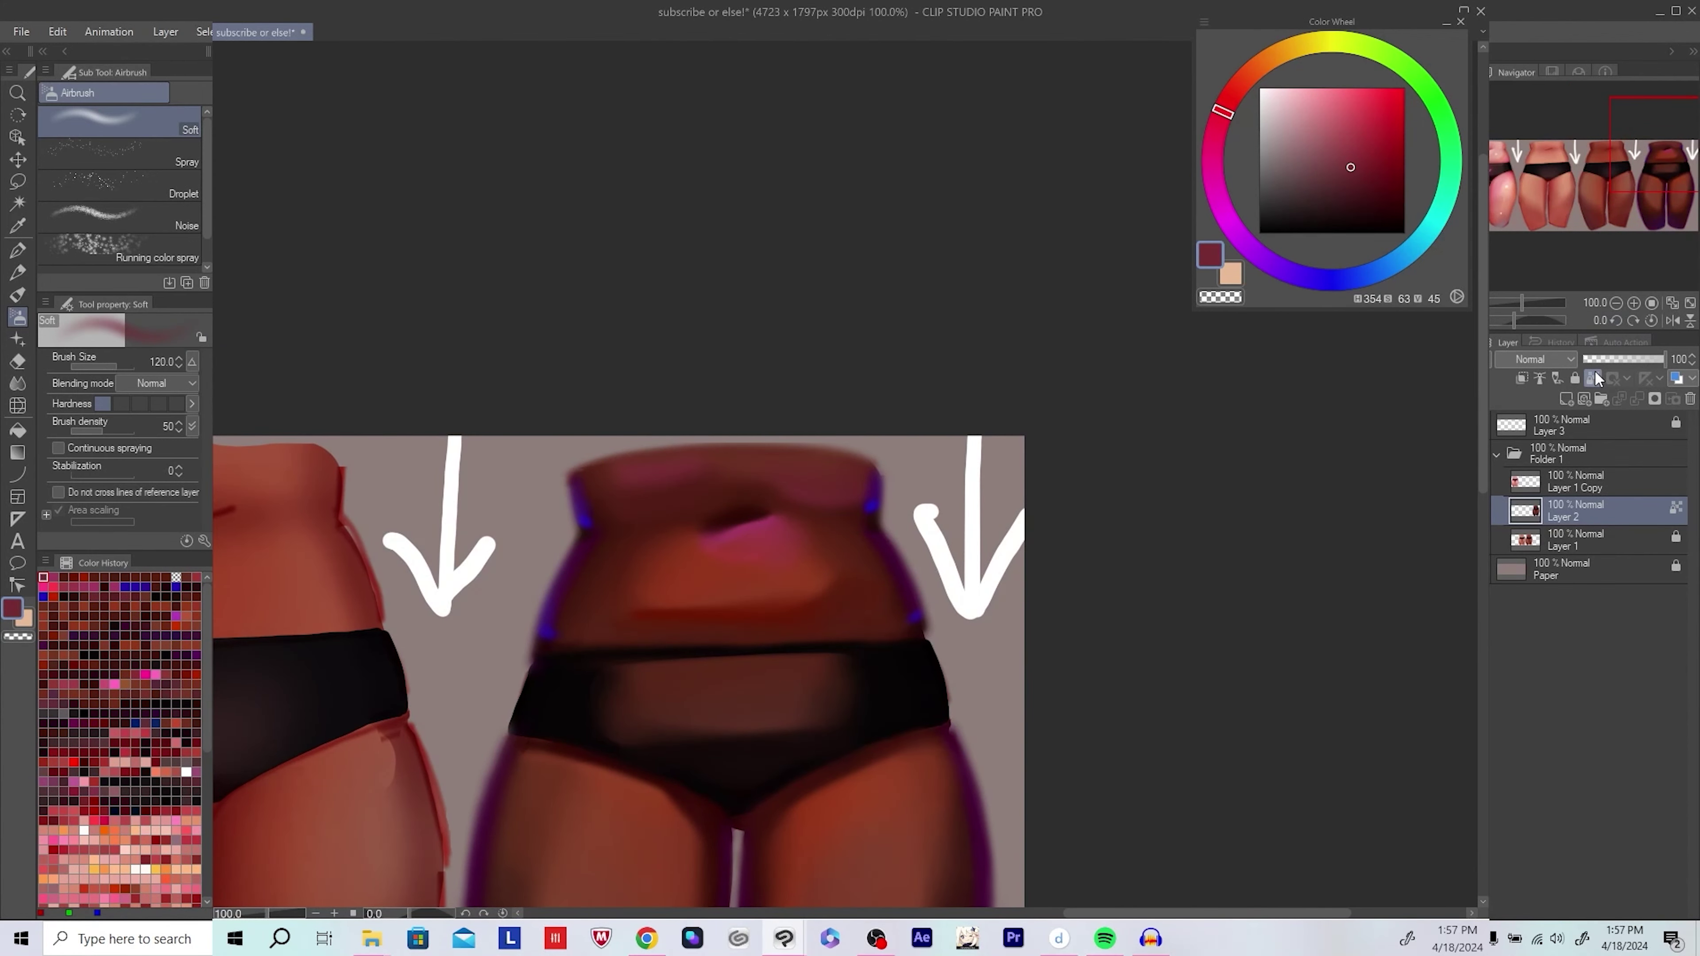
pyautogui.moveTo(914, 428); pyautogui.dragTo(895, 429)
pyautogui.press('[')
pyautogui.press('[')
pyautogui.press('[')
pyautogui.moveTo(831, 492); pyautogui.dragTo(831, 505)
pyautogui.keyDown('alt'); pyautogui.click(802, 478); pyautogui.keyUp('alt')
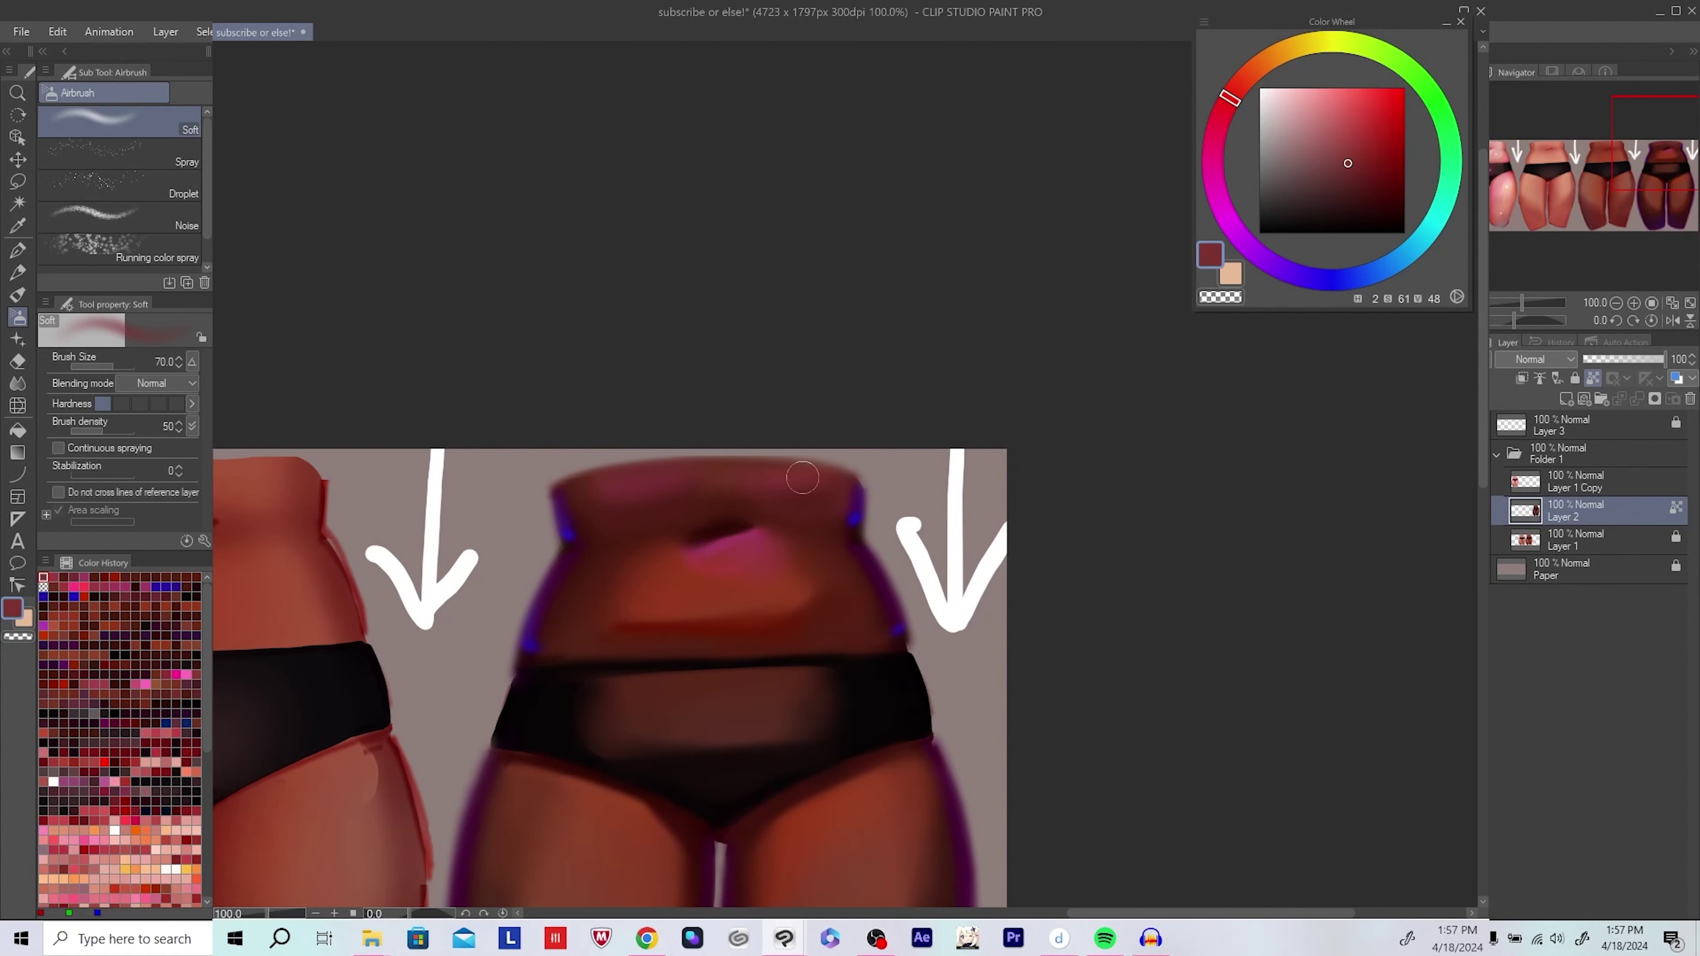
# Step: Blend the upper abdomen with sampled muted reds across its width at airbrush size 120
pyautogui.press(']')
pyautogui.press(']')
pyautogui.press(']')
pyautogui.keyDown('alt'); pyautogui.click(804, 485); pyautogui.keyUp('alt')
pyautogui.moveTo(722, 477)
pyautogui.mouseDown()
pyautogui.moveTo(769, 483)
pyautogui.moveTo(731, 465)
pyautogui.mouseUp()
pyautogui.moveTo(618, 482); pyautogui.dragTo(619, 469)
pyautogui.keyDown('alt'); pyautogui.click(572, 513); pyautogui.keyUp('alt')
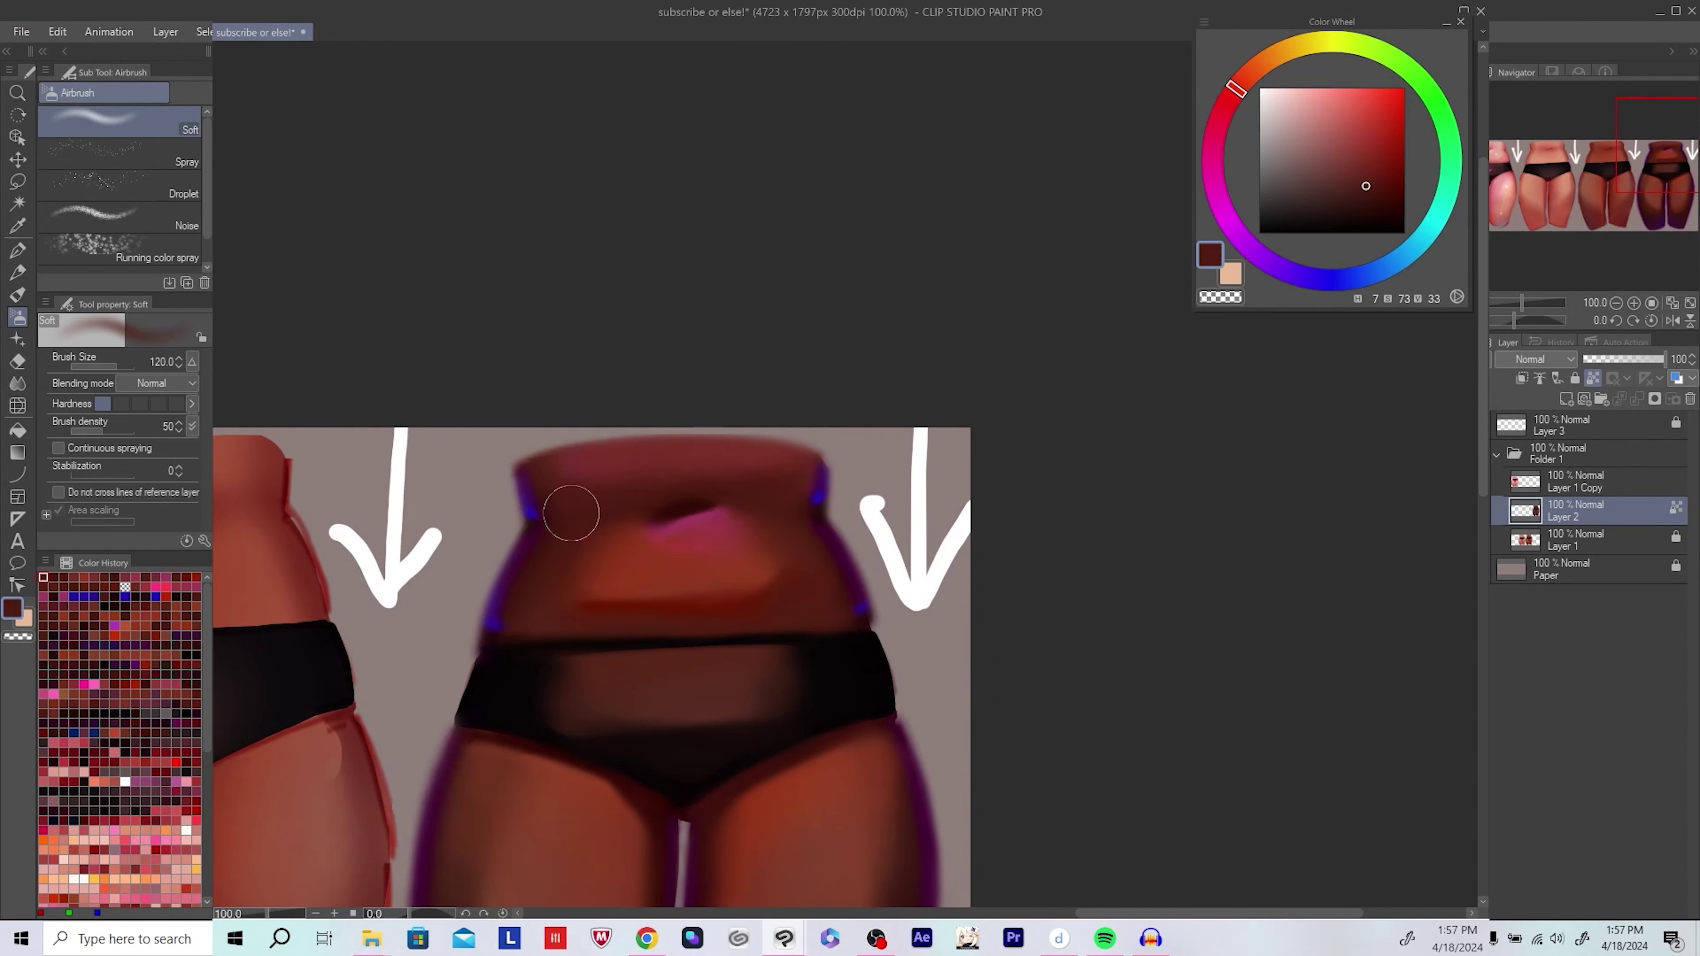
# Step: Airbrush sampled dark reddish brown across the waist and down the sides of the belly to unify the shading
pyautogui.keyDown('alt'); pyautogui.click(530, 541); pyautogui.keyUp('alt')
pyautogui.moveTo(530, 541)
pyautogui.mouseDown()
pyautogui.moveTo(901, 541)
pyautogui.moveTo(813, 541)
pyautogui.mouseUp()
pyautogui.keyDown('alt'); pyautogui.click(744, 589); pyautogui.keyUp('alt')
pyautogui.moveTo(971, 583); pyautogui.dragTo(743, 583)
pyautogui.press('[')
pyautogui.press('[')
pyautogui.press('[')
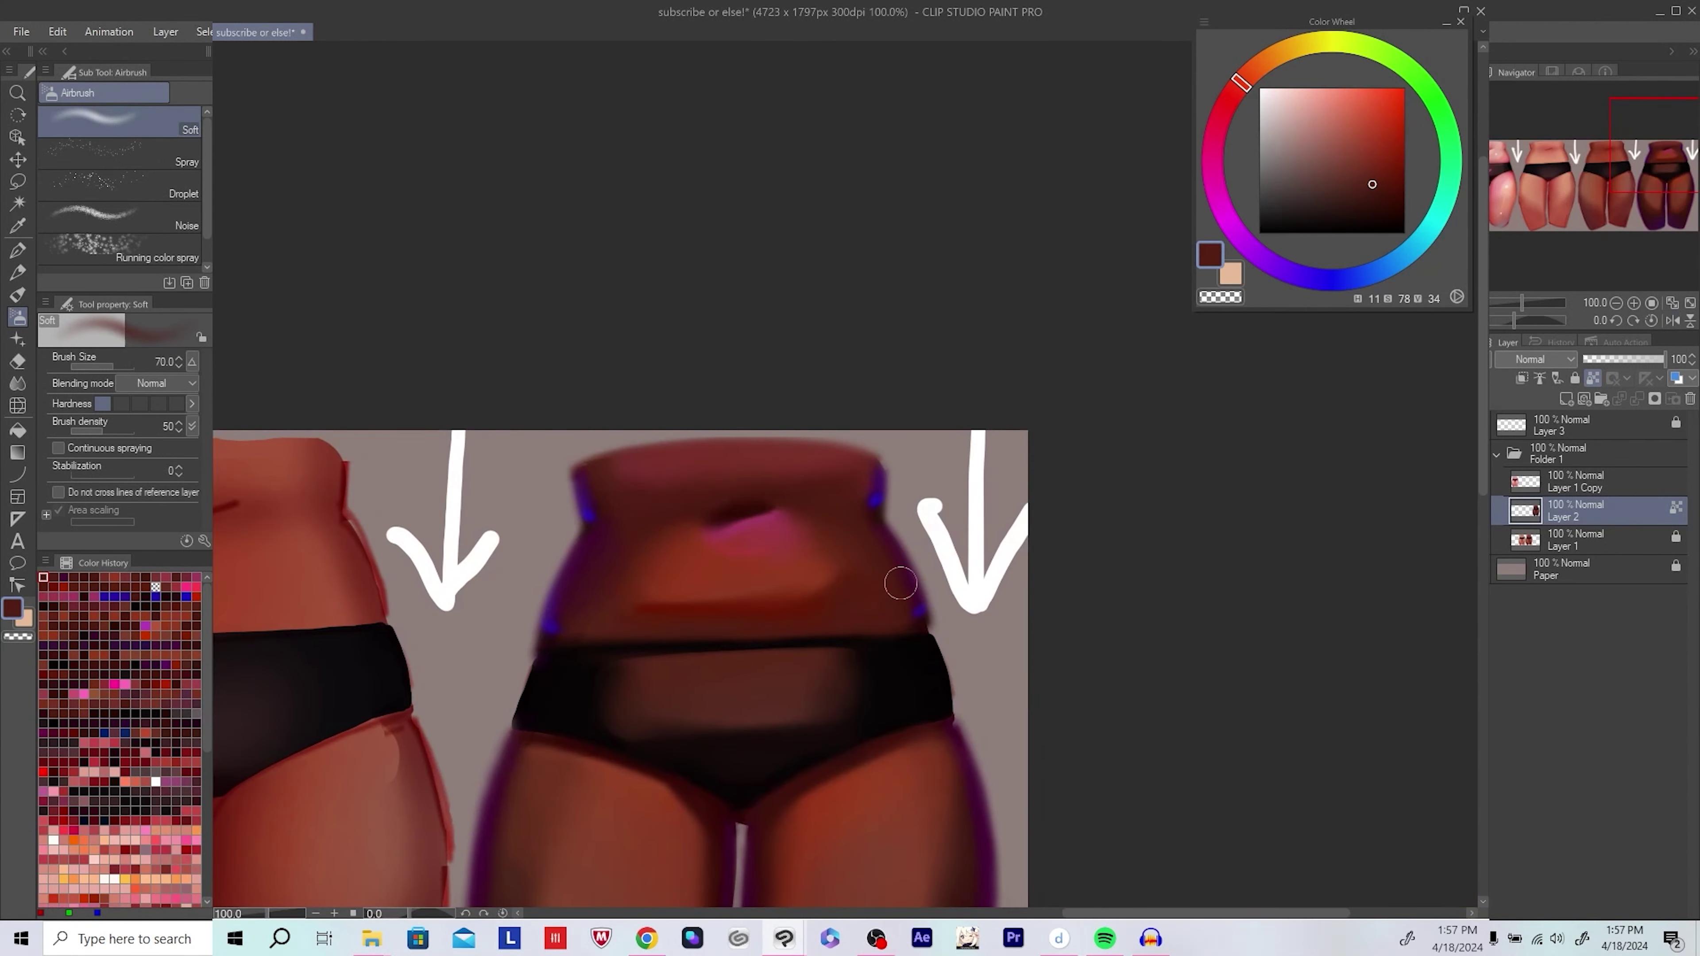
# Step: Smooth the shading above and beside the navel with sampled reddish browns, enlarging the airbrush from 70 to 120
pyautogui.moveTo(839, 516); pyautogui.dragTo(814, 492)
pyautogui.keyDown('alt'); pyautogui.click(782, 471); pyautogui.keyUp('alt')
pyautogui.keyDown('alt'); pyautogui.click(874, 462); pyautogui.keyUp('alt')
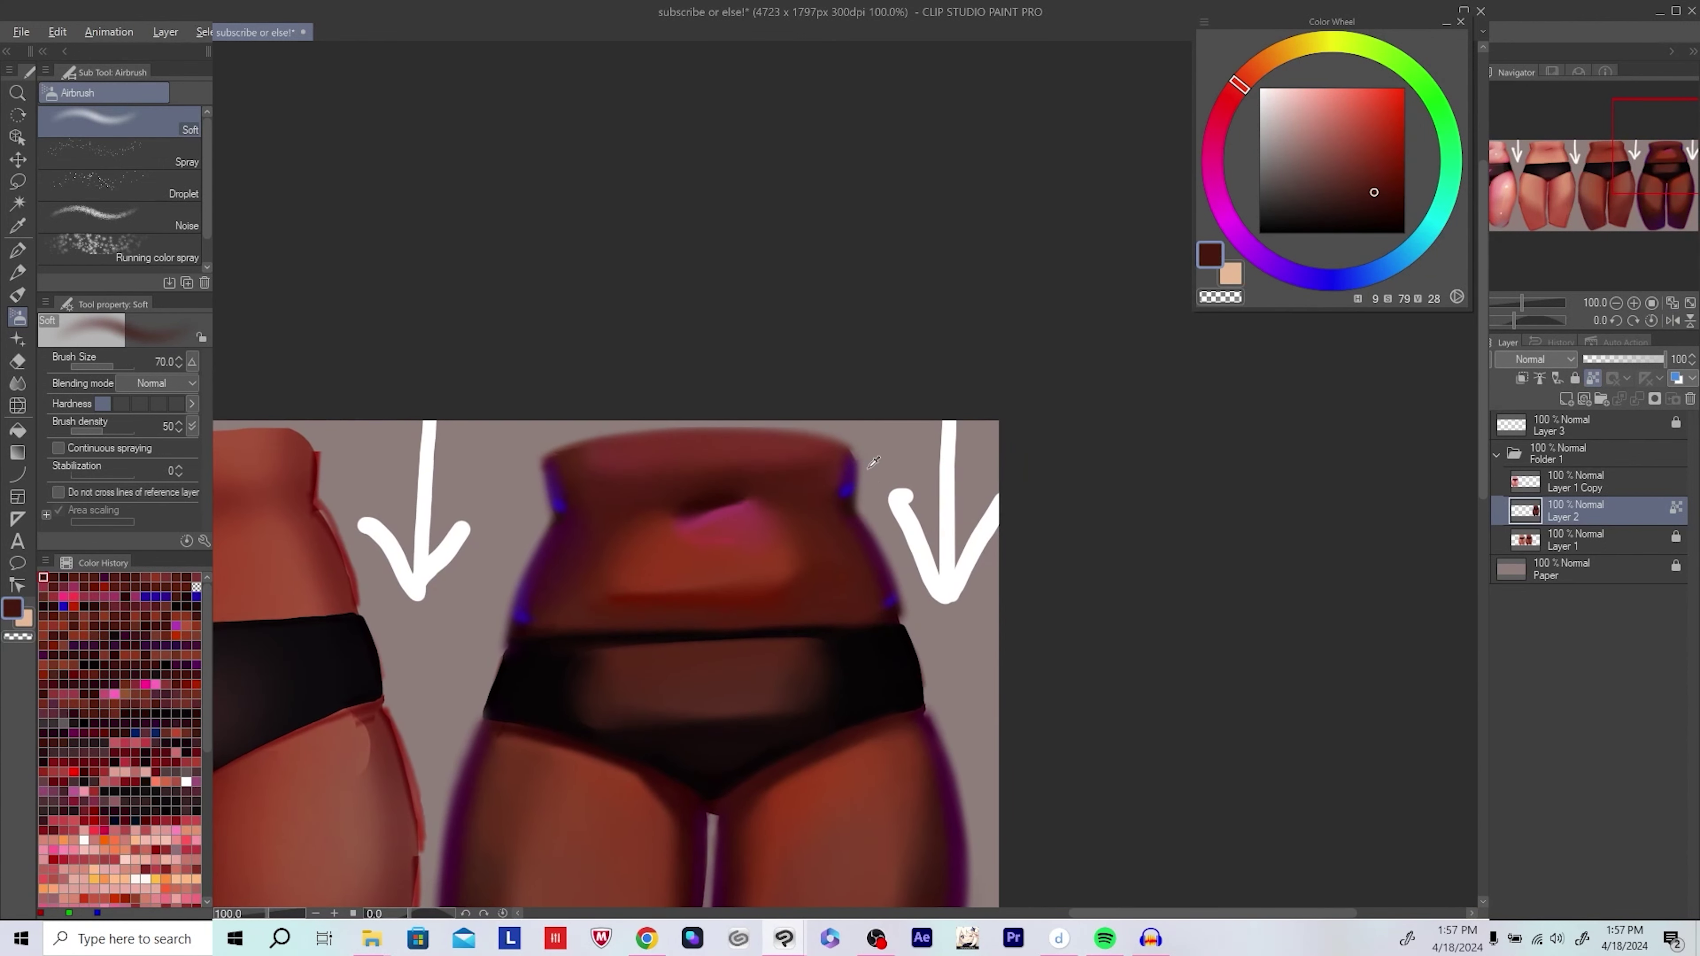
pyautogui.keyDown('alt'); pyautogui.click(874, 462); pyautogui.keyUp('alt')
pyautogui.scroll(-4, 986, 569)
pyautogui.scroll(1, 1068, 622)
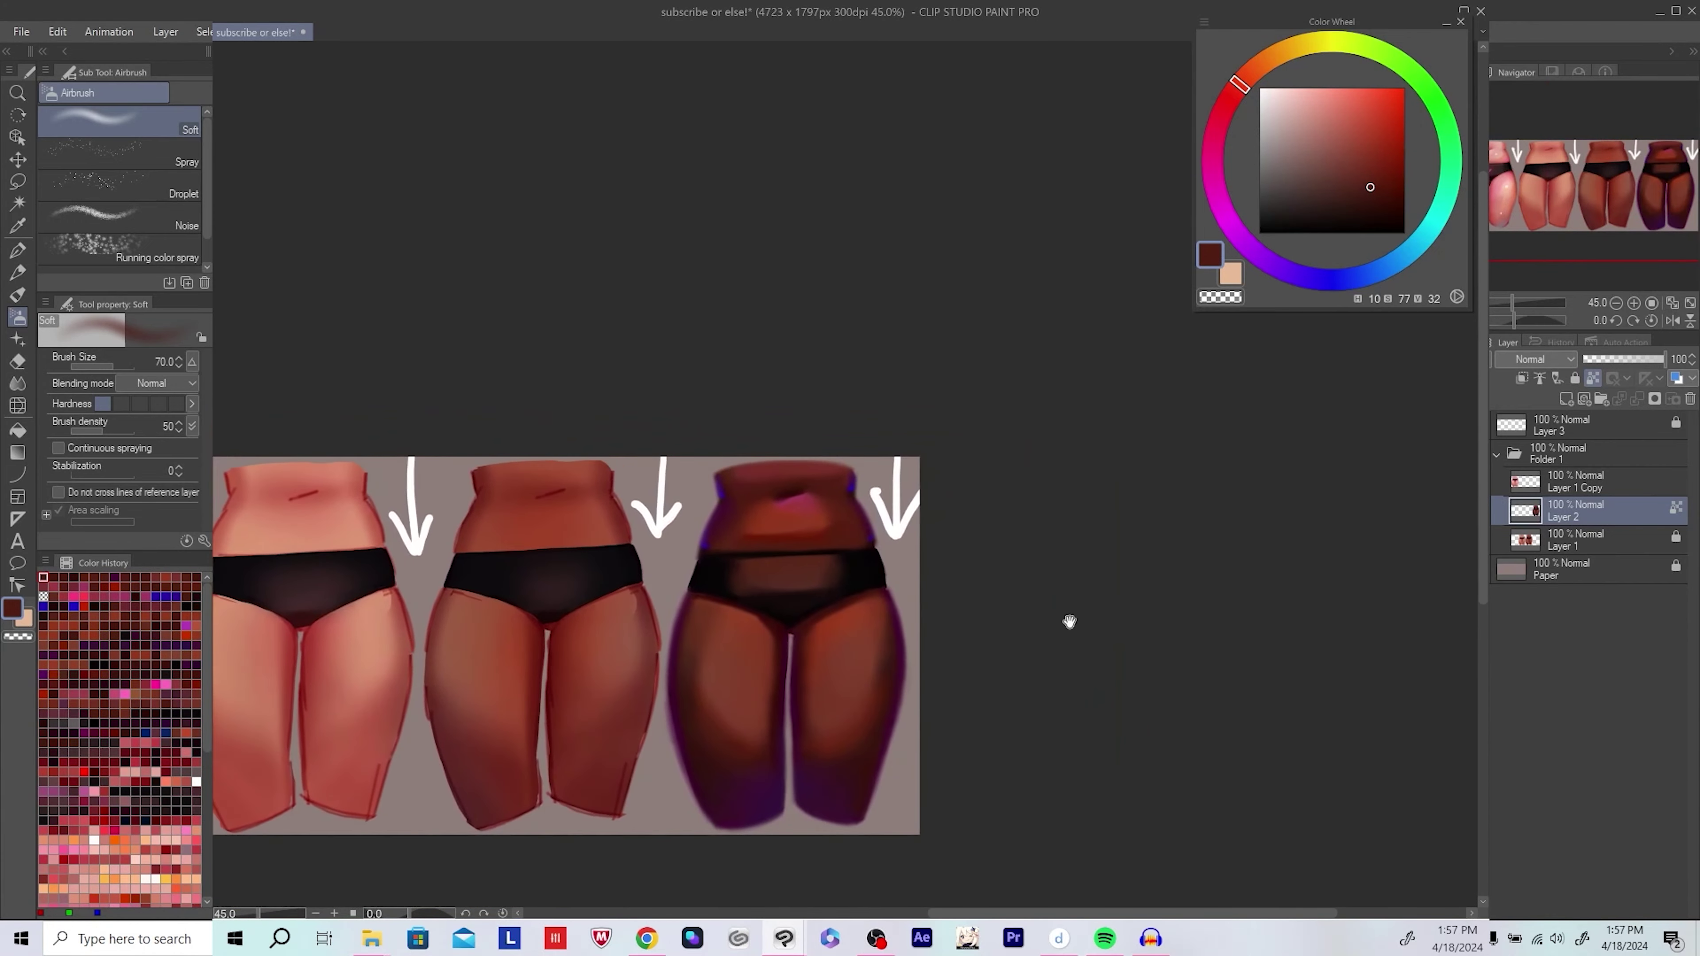
pyautogui.scroll(3, 841, 485)
pyautogui.keyDown('alt'); pyautogui.click(807, 501); pyautogui.keyUp('alt')
pyautogui.keyDown('alt'); pyautogui.click(807, 500); pyautogui.keyUp('alt')
pyautogui.moveTo(804, 487); pyautogui.dragTo(807, 500)
pyautogui.press(']')
pyautogui.press(']')
pyautogui.press(']')
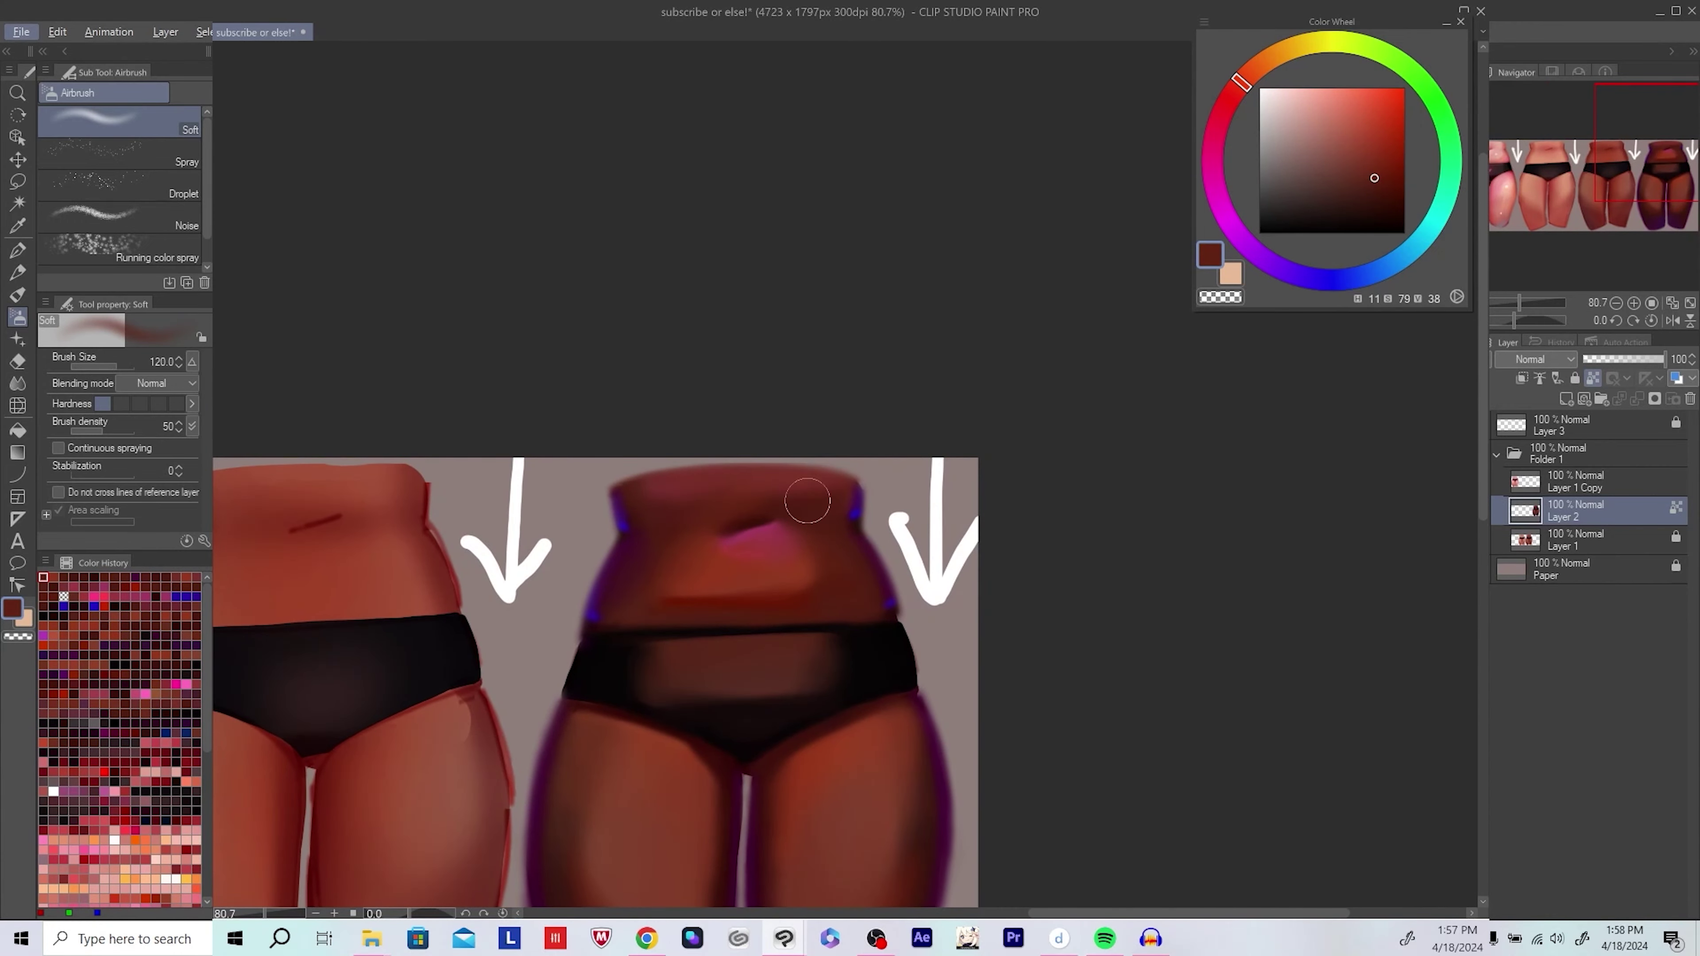
pyautogui.scroll(-2, 964, 573)
pyautogui.scroll(2, 845, 614)
# Step: Airbrush sampled black at size 80 along the sides of the underwear's lighter central panel to narrow and angle it
pyautogui.keyDown('alt'); pyautogui.click(733, 467); pyautogui.keyUp('alt')
pyautogui.press('[')
pyautogui.press('[')
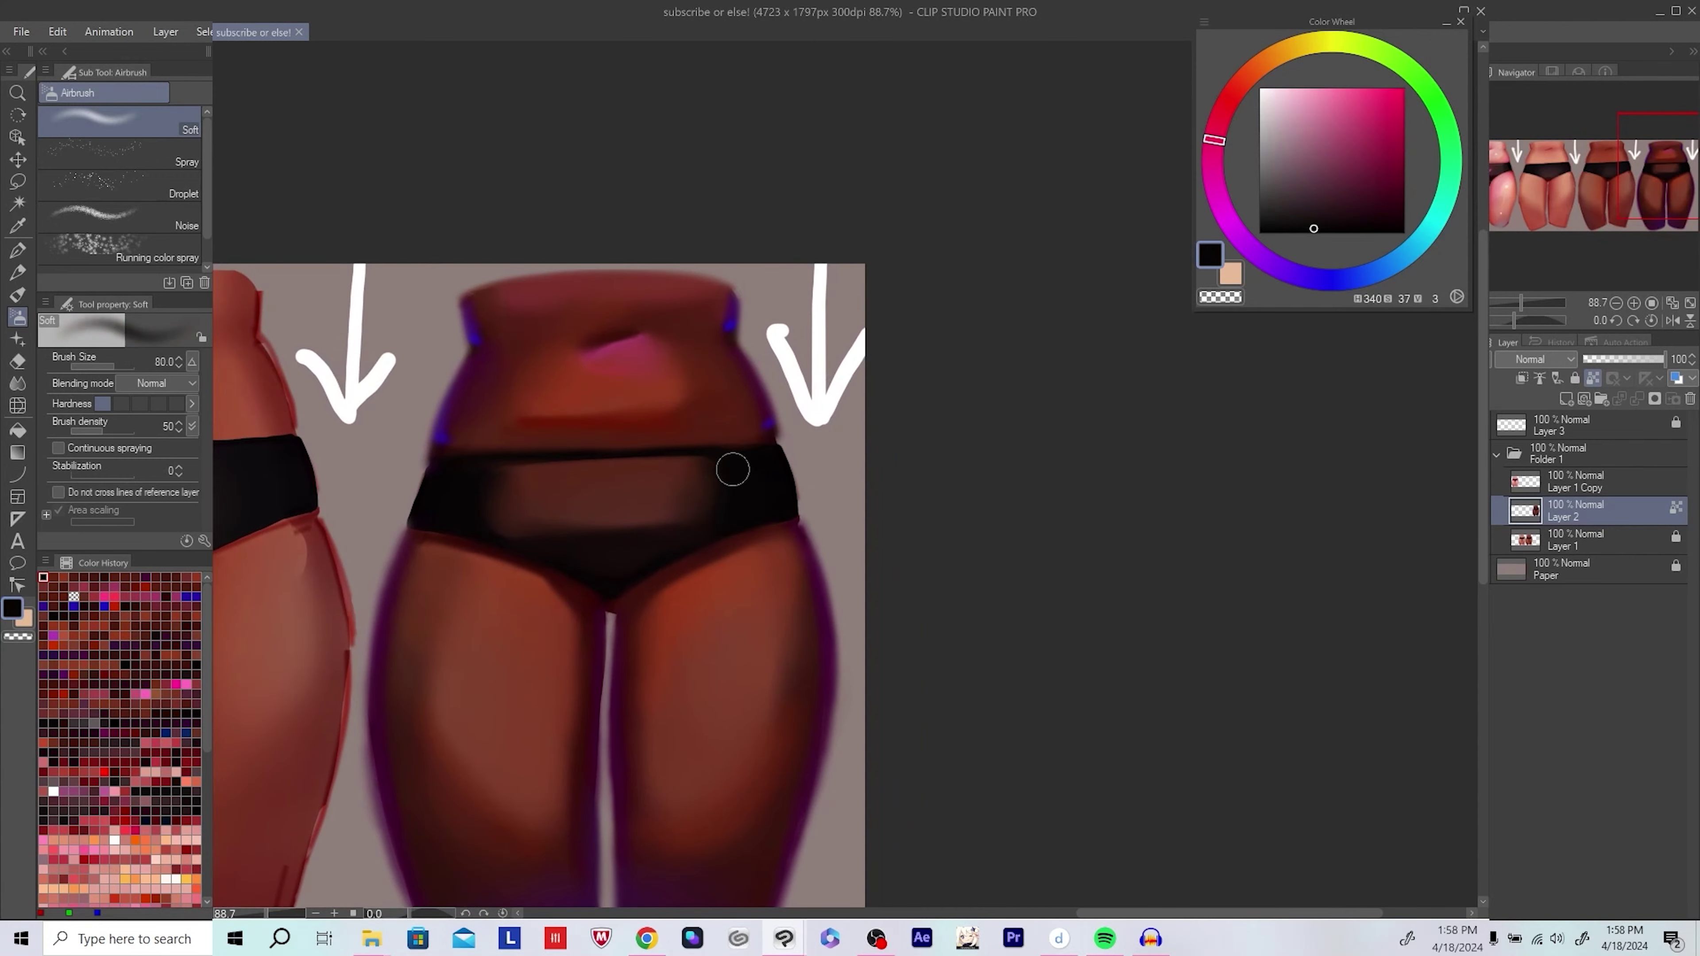
pyautogui.scroll(2, 668, 482)
pyautogui.moveTo(682, 517); pyautogui.dragTo(945, 482)
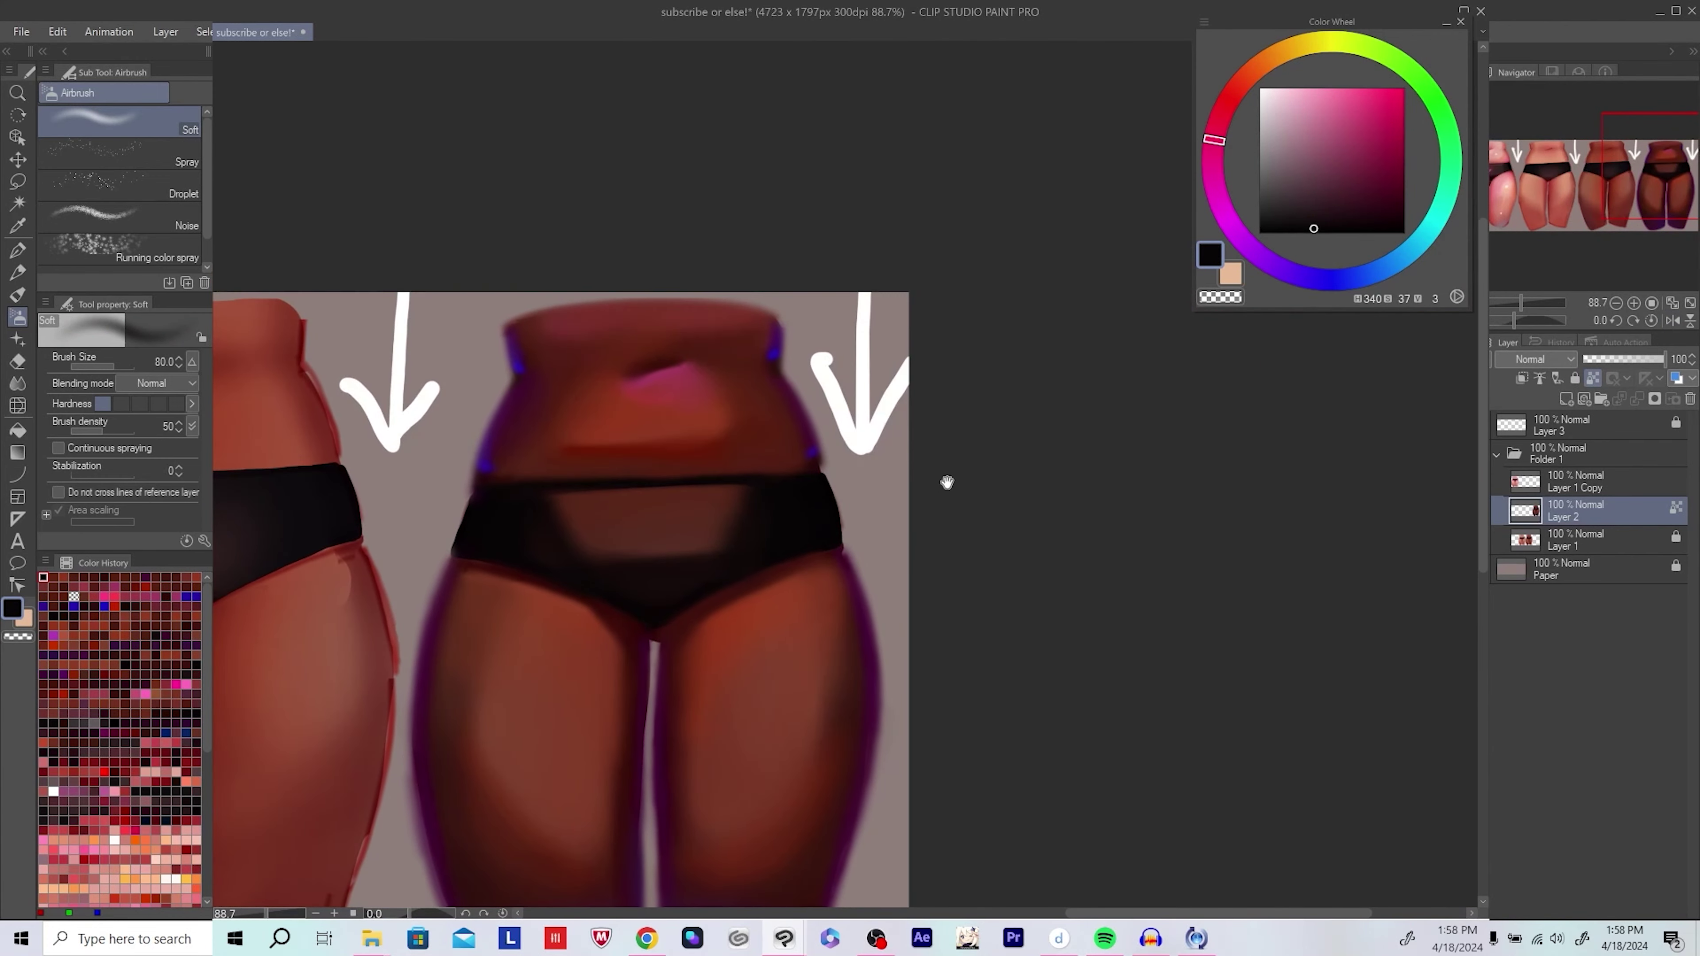
# Step: Touch up the underwear with a sampled brown and a size 15 transparent airbrush, check the mirrored canvas, and save the file
pyautogui.keyDown('alt'); pyautogui.click(601, 522); pyautogui.keyUp('alt')
pyautogui.scroll(1, 540, 607)
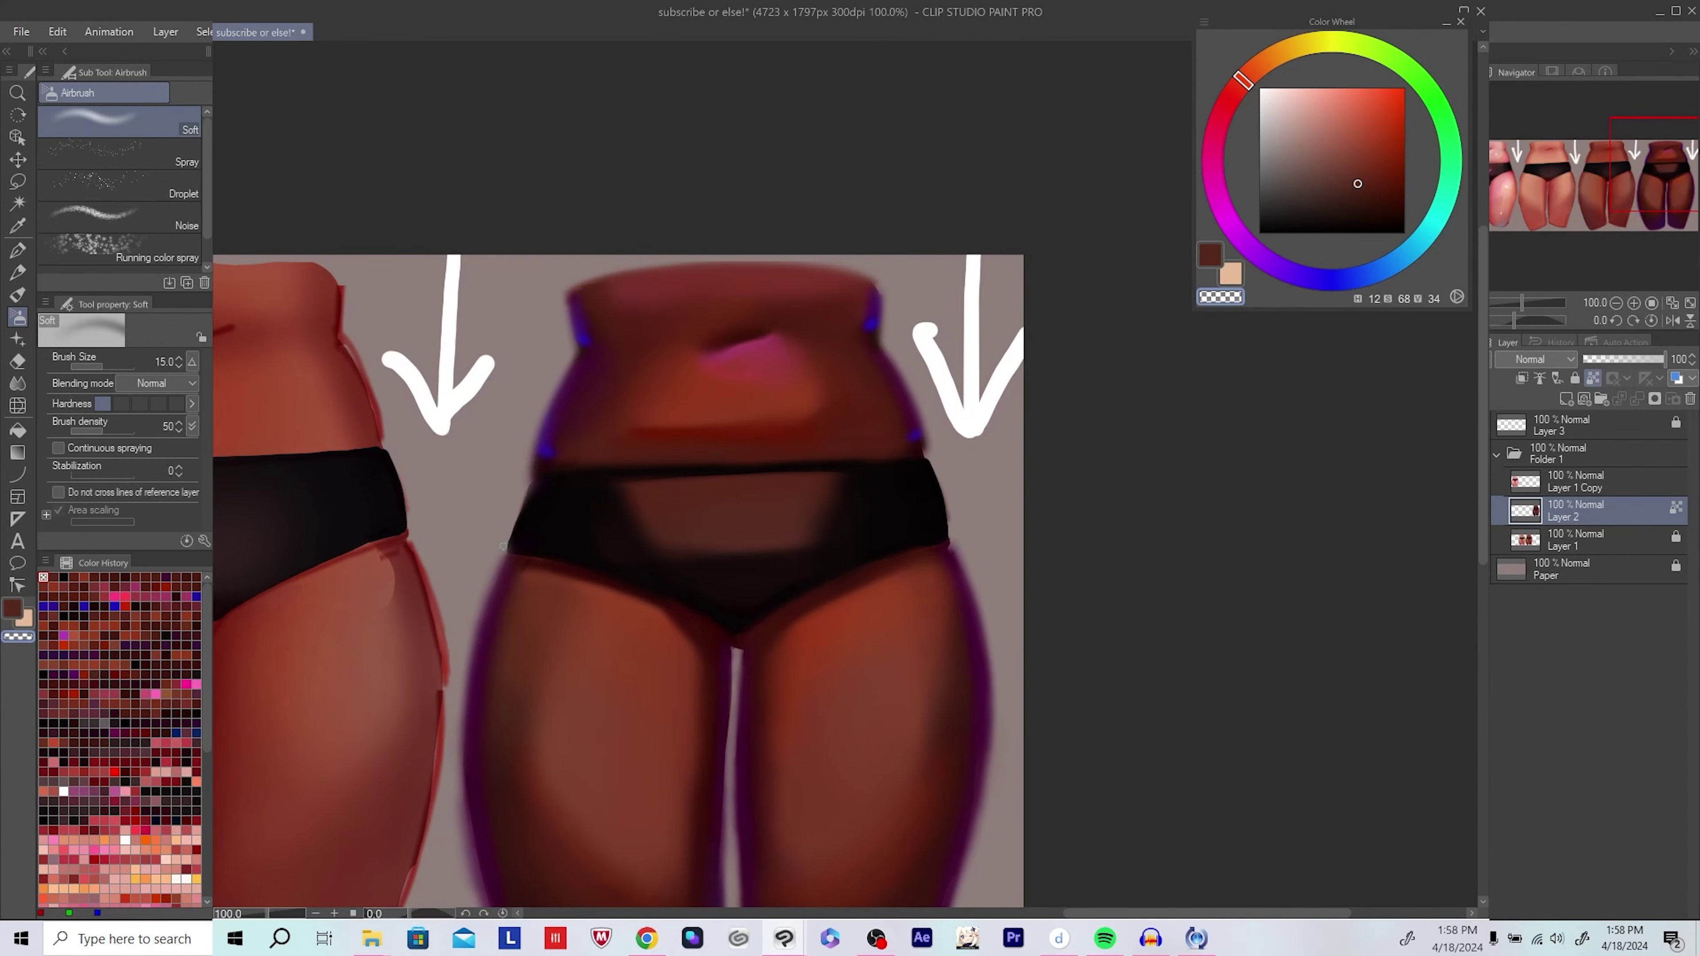
pyautogui.press('h')
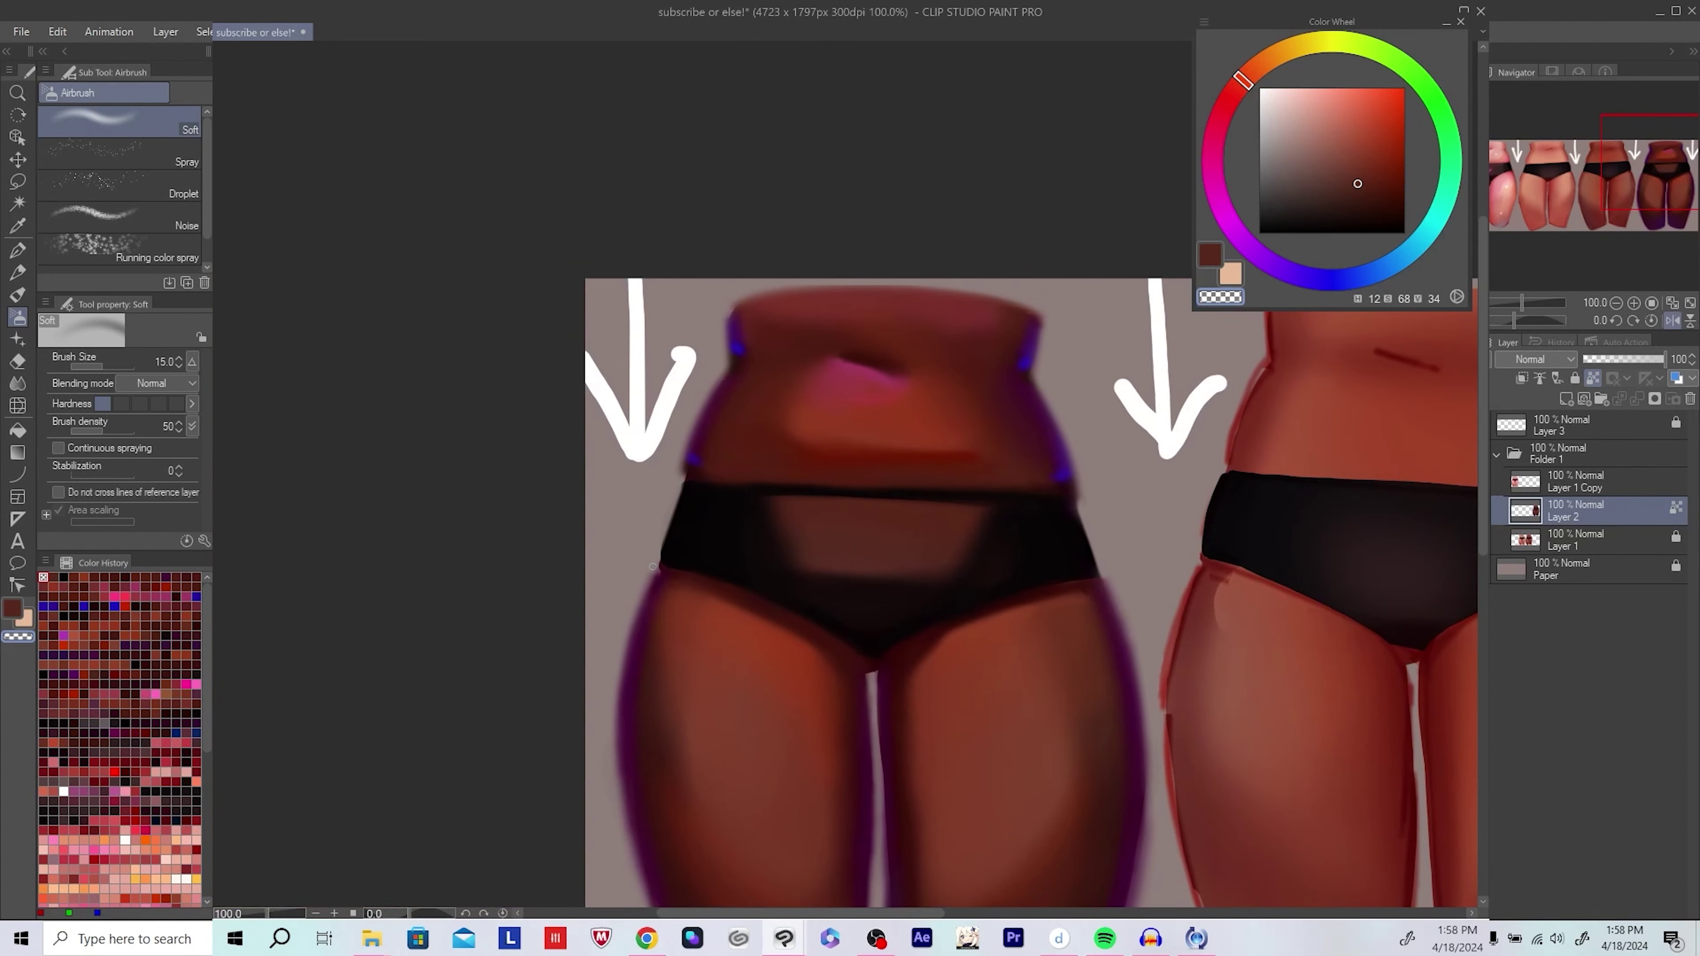
pyautogui.press('h')
pyautogui.scroll(-3, 835, 422)
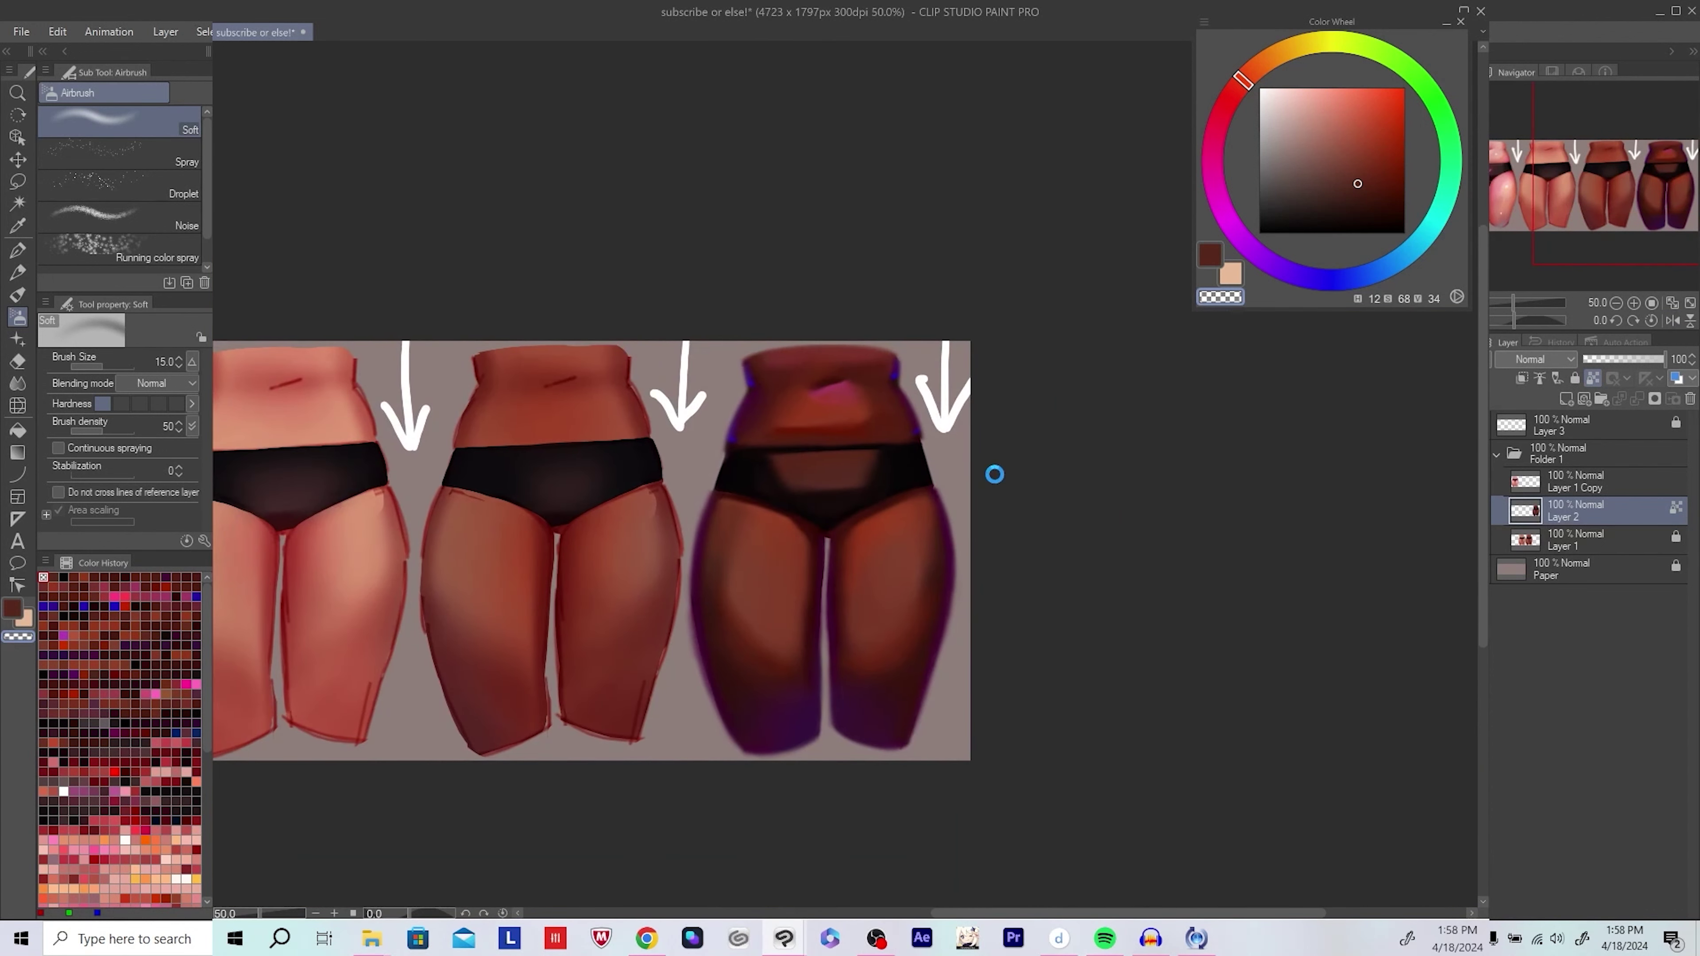
pyautogui.hotkey('ctrl', 's')
pyautogui.scroll(-1, 1096, 522)
pyautogui.scroll(5, 1094, 575)
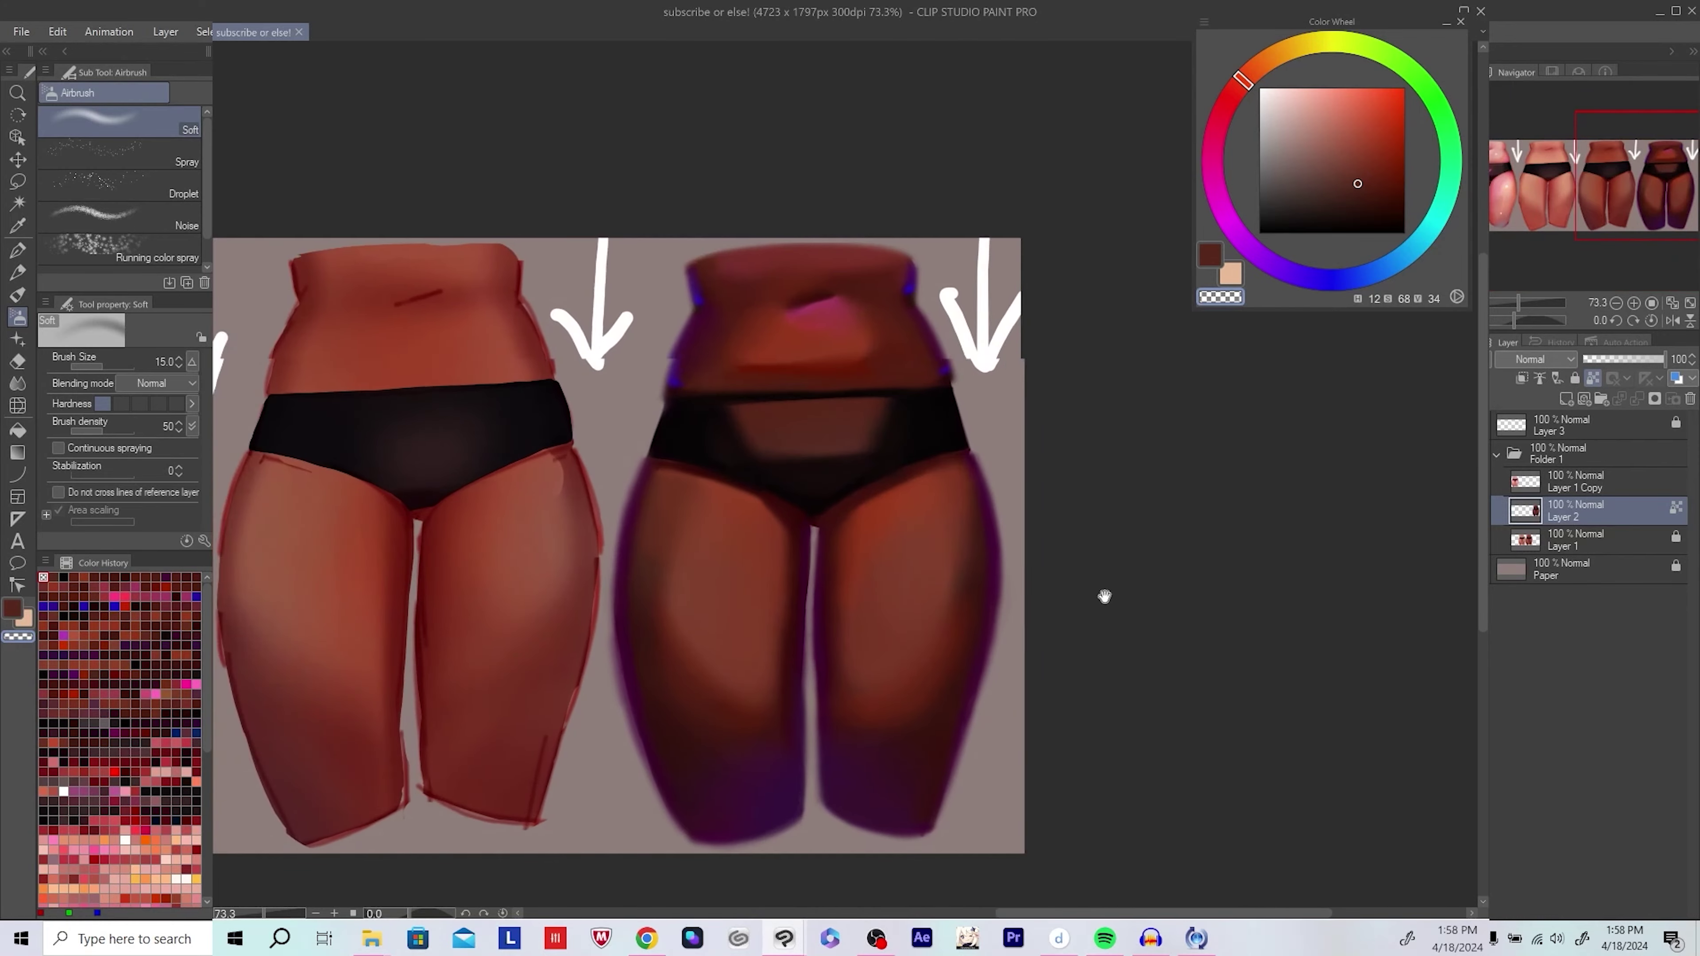
# Step: Airbrush sampled warm brown over the thighs at brush size 150 with the canvas view mirrored
pyautogui.moveTo(1101, 595)
pyautogui.mouseDown()
pyautogui.moveTo(946, 596)
pyautogui.moveTo(675, 695)
pyautogui.mouseUp()
pyautogui.keyDown('alt'); pyautogui.click(755, 700); pyautogui.keyUp('alt')
pyautogui.press(']')
pyautogui.press(']')
pyautogui.press(']')
pyautogui.press(']')
pyautogui.press('h')
pyautogui.keyDown('alt'); pyautogui.click(748, 579); pyautogui.keyUp('alt')
pyautogui.moveTo(748, 579); pyautogui.dragTo(837, 679)
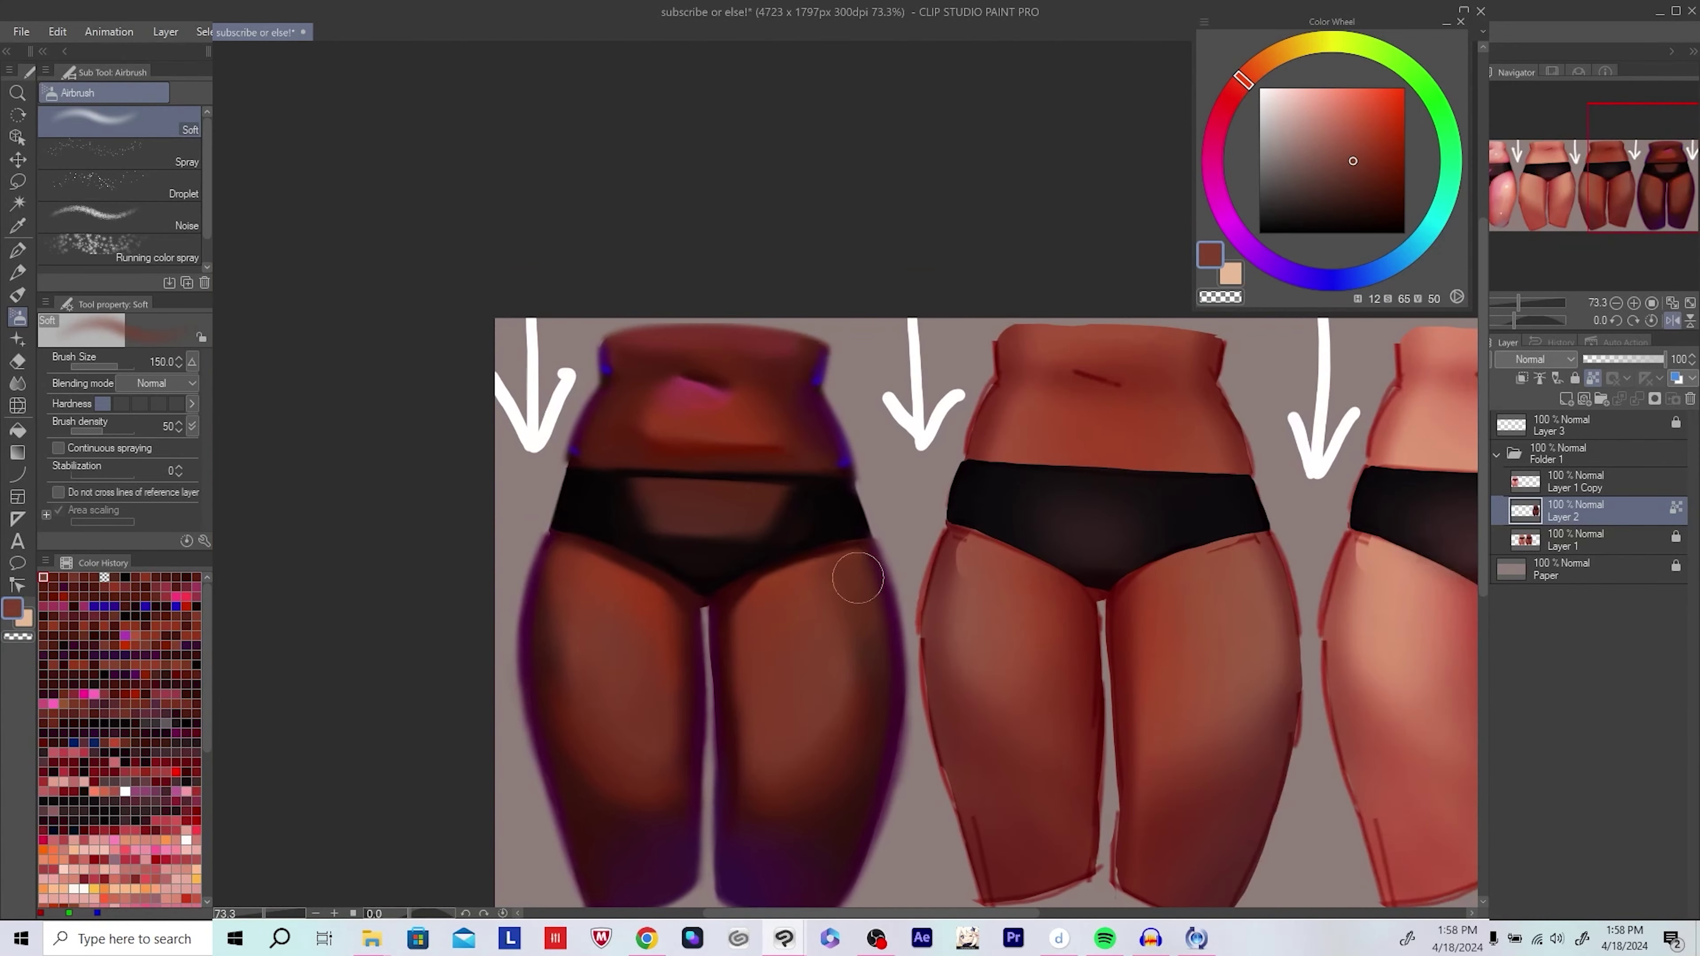
# Step: Airbrush sampled reddish browns along the upper thigh below the underwear, starting at brush size 40 and enlarging the brush to blend
pyautogui.press('[')
pyautogui.press('[')
pyautogui.press('[')
pyautogui.keyDown('alt'); pyautogui.click(734, 599); pyautogui.keyUp('alt')
pyautogui.keyDown('alt'); pyautogui.click(817, 553); pyautogui.keyUp('alt')
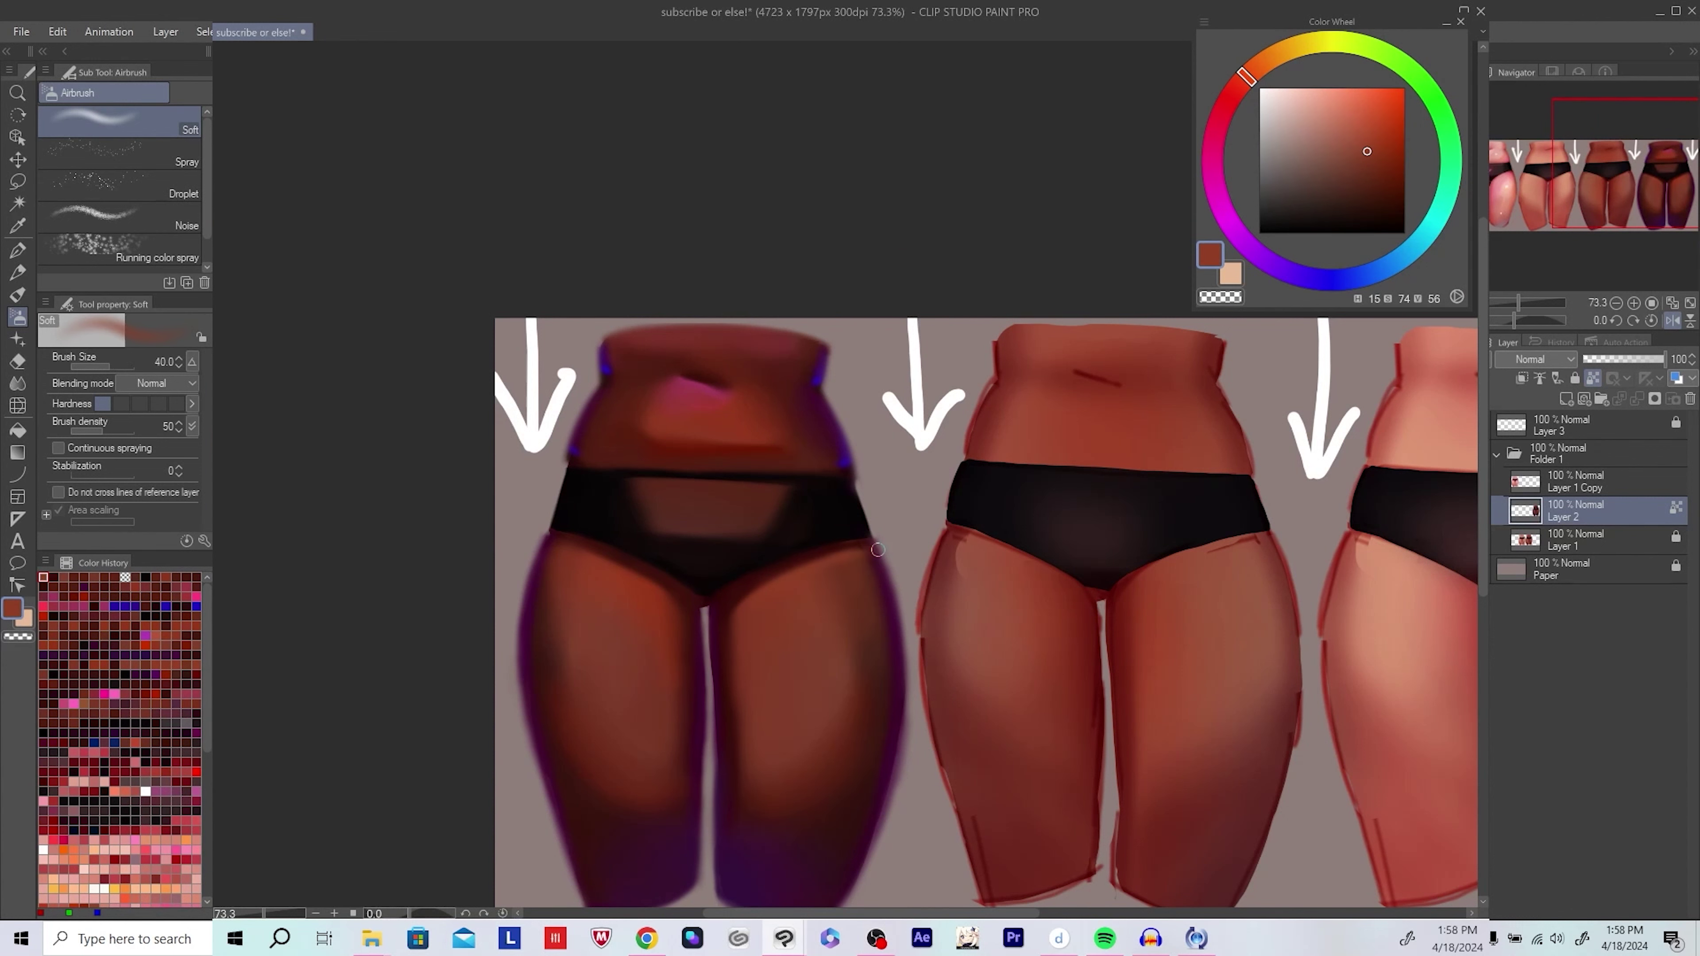
pyautogui.press(']')
pyautogui.press(']')
pyautogui.press(']')
pyautogui.press(']')
pyautogui.press(']')
pyautogui.keyDown('alt'); pyautogui.click(810, 580); pyautogui.keyUp('alt')
# Step: Airbrush sampled red over the inner upper thigh at brush size 100 with the canvas mirroring toggled
pyautogui.press('h')
pyautogui.moveTo(810, 581)
pyautogui.mouseDown()
pyautogui.moveTo(607, 589)
pyautogui.moveTo(488, 549)
pyautogui.mouseUp()
pyautogui.press('[')
pyautogui.press('[')
pyautogui.keyDown('alt'); pyautogui.click(724, 546); pyautogui.keyUp('alt')
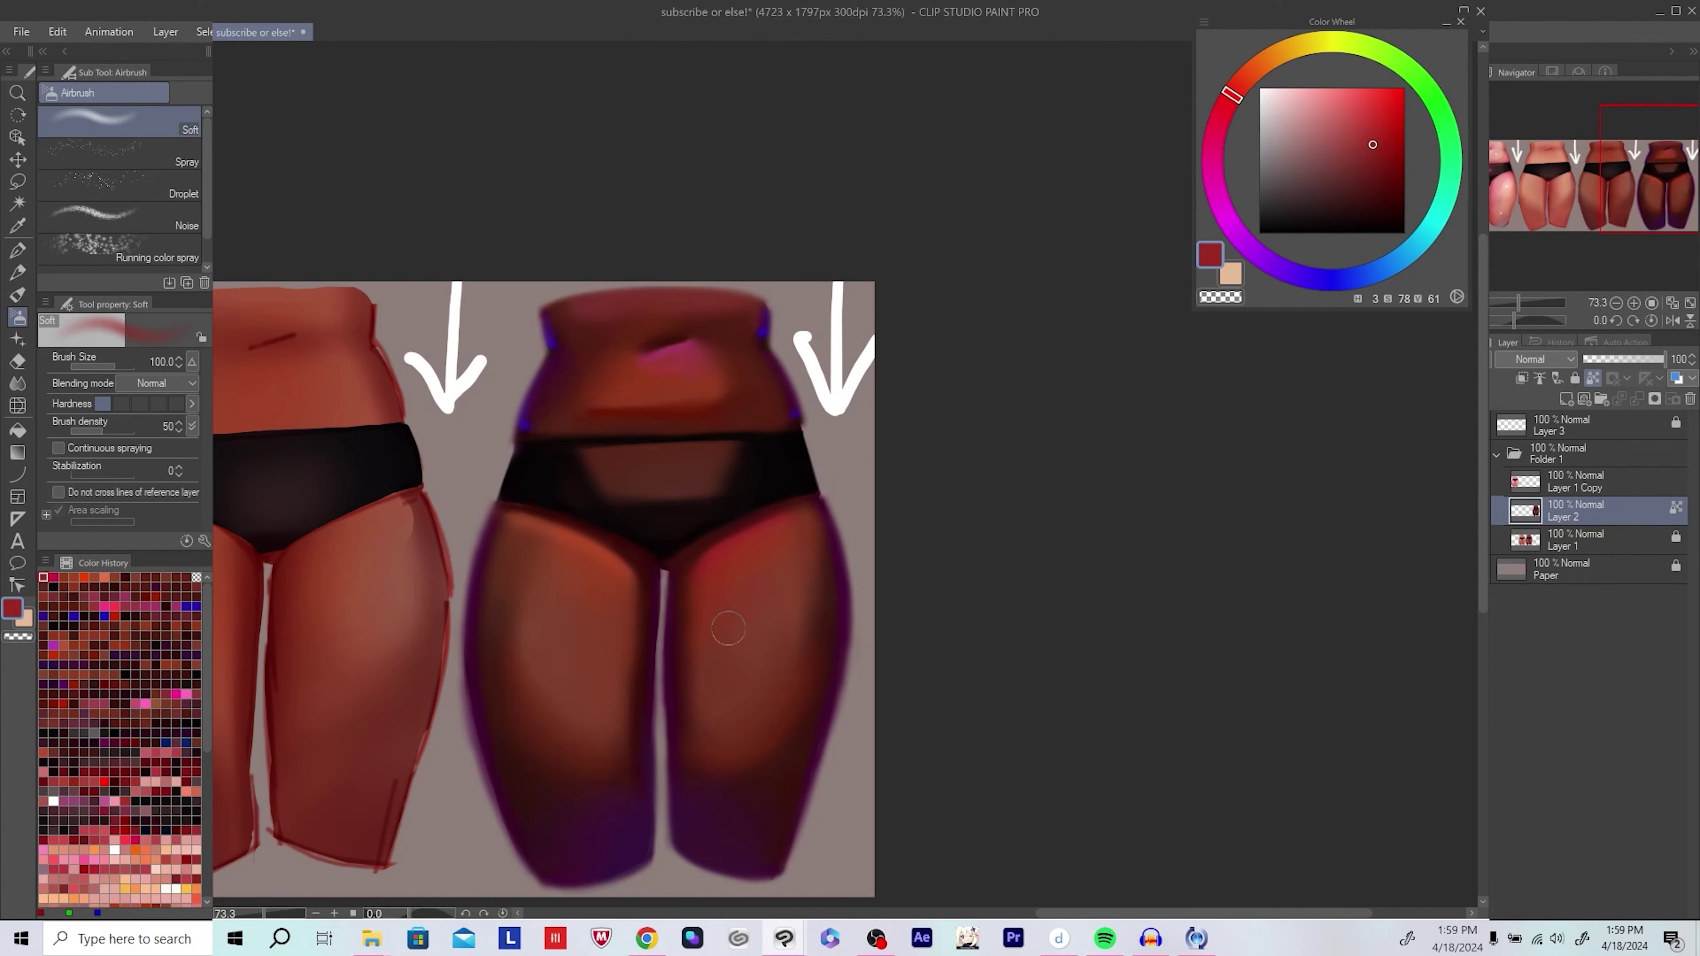
pyautogui.scroll(-3, 979, 536)
pyautogui.scroll(3, 980, 546)
# Step: Shade the thighs with sampled reddish brown and dark maroon at airbrush size 170, checking them on the mirrored canvas
pyautogui.press(']')
pyautogui.press(']')
pyautogui.press(']')
pyautogui.keyDown('alt'); pyautogui.click(641, 564); pyautogui.keyUp('alt')
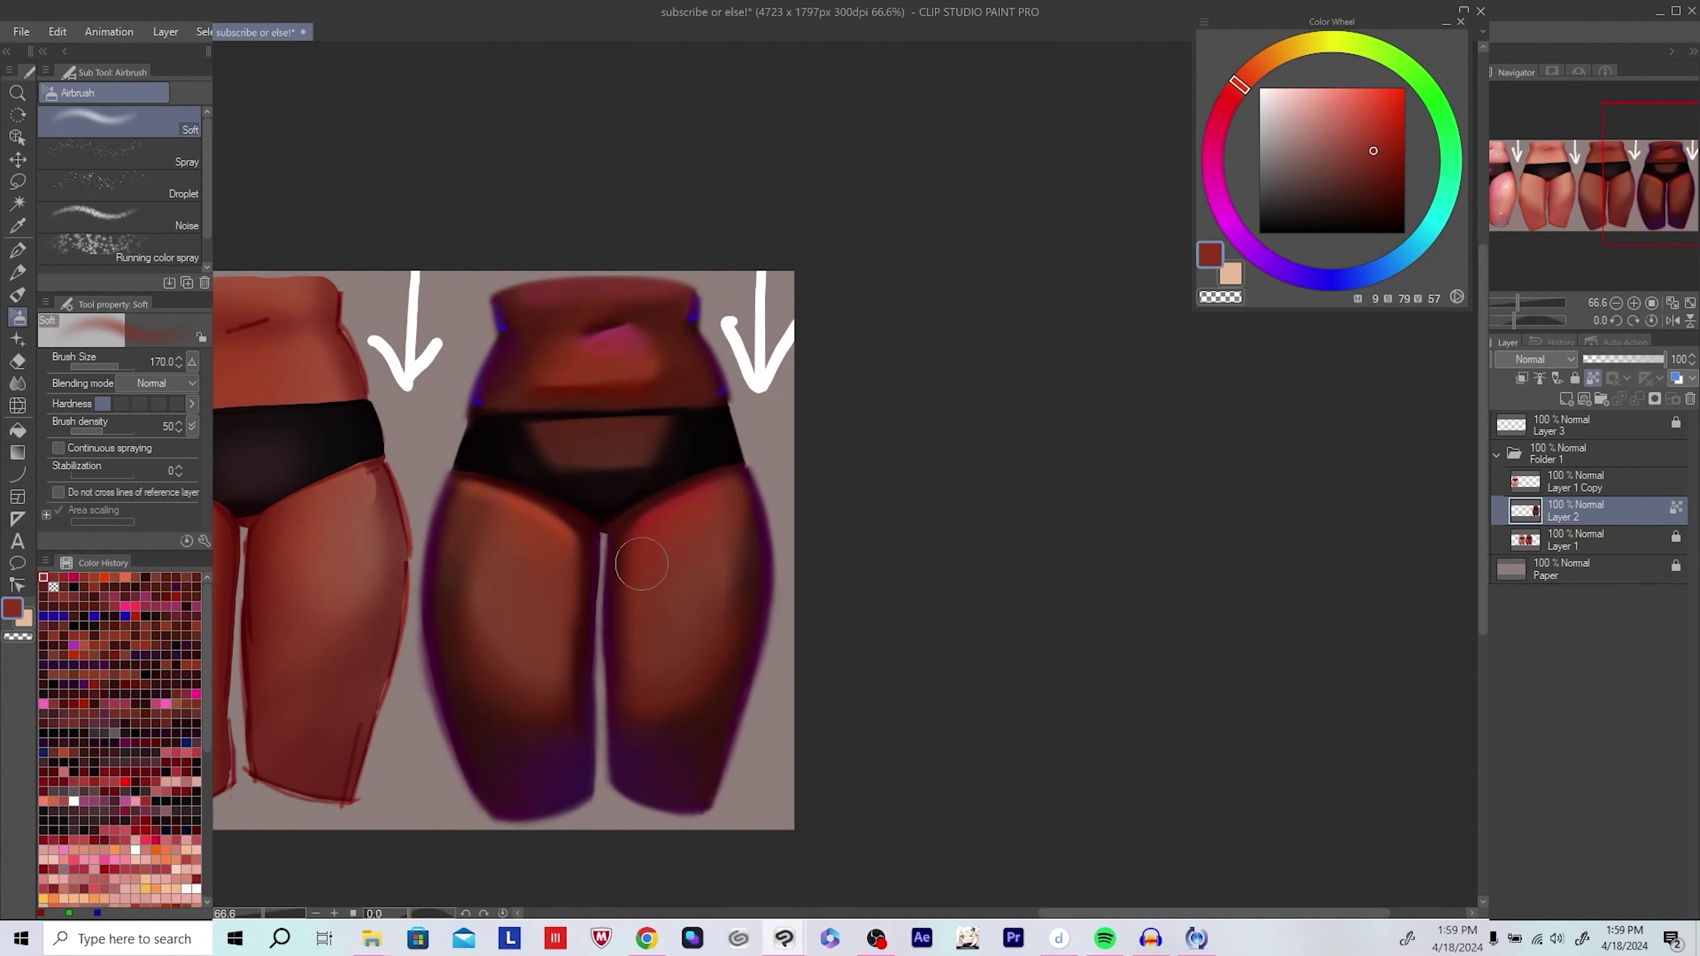
pyautogui.keyDown('alt'); pyautogui.click(623, 732); pyautogui.keyUp('alt')
pyautogui.keyDown('alt'); pyautogui.click(758, 562); pyautogui.keyUp('alt')
pyautogui.keyDown('alt'); pyautogui.click(664, 766); pyautogui.keyUp('alt')
pyautogui.press('h')
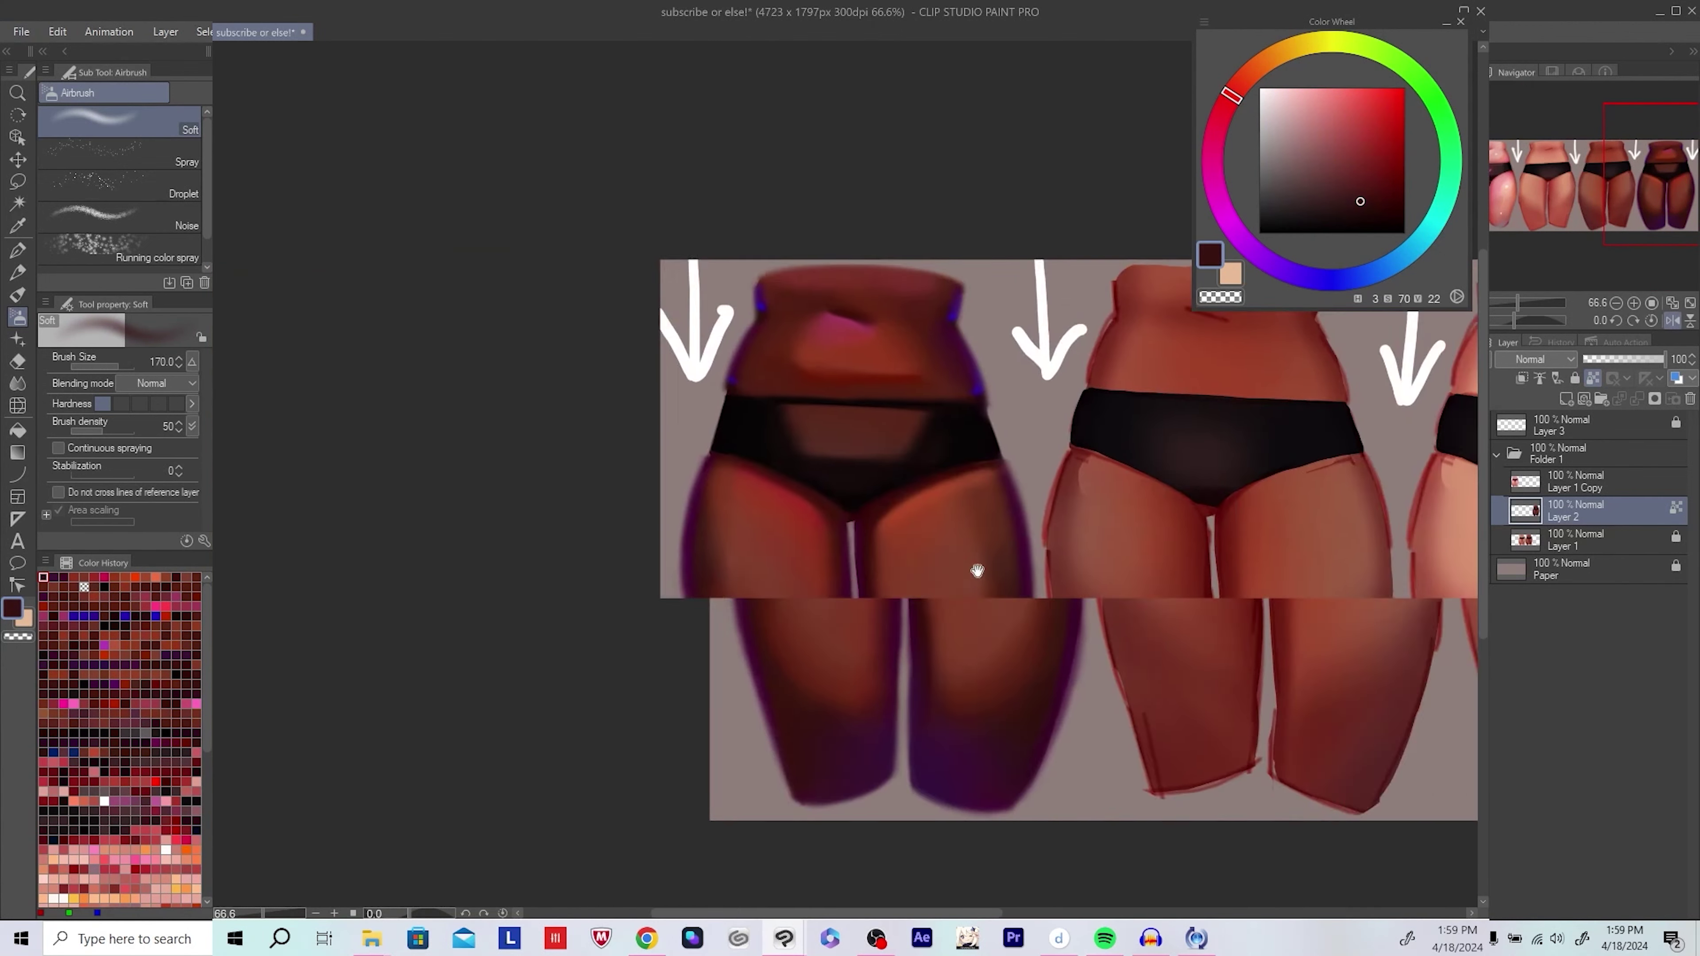
pyautogui.moveTo(977, 570); pyautogui.dragTo(694, 564)
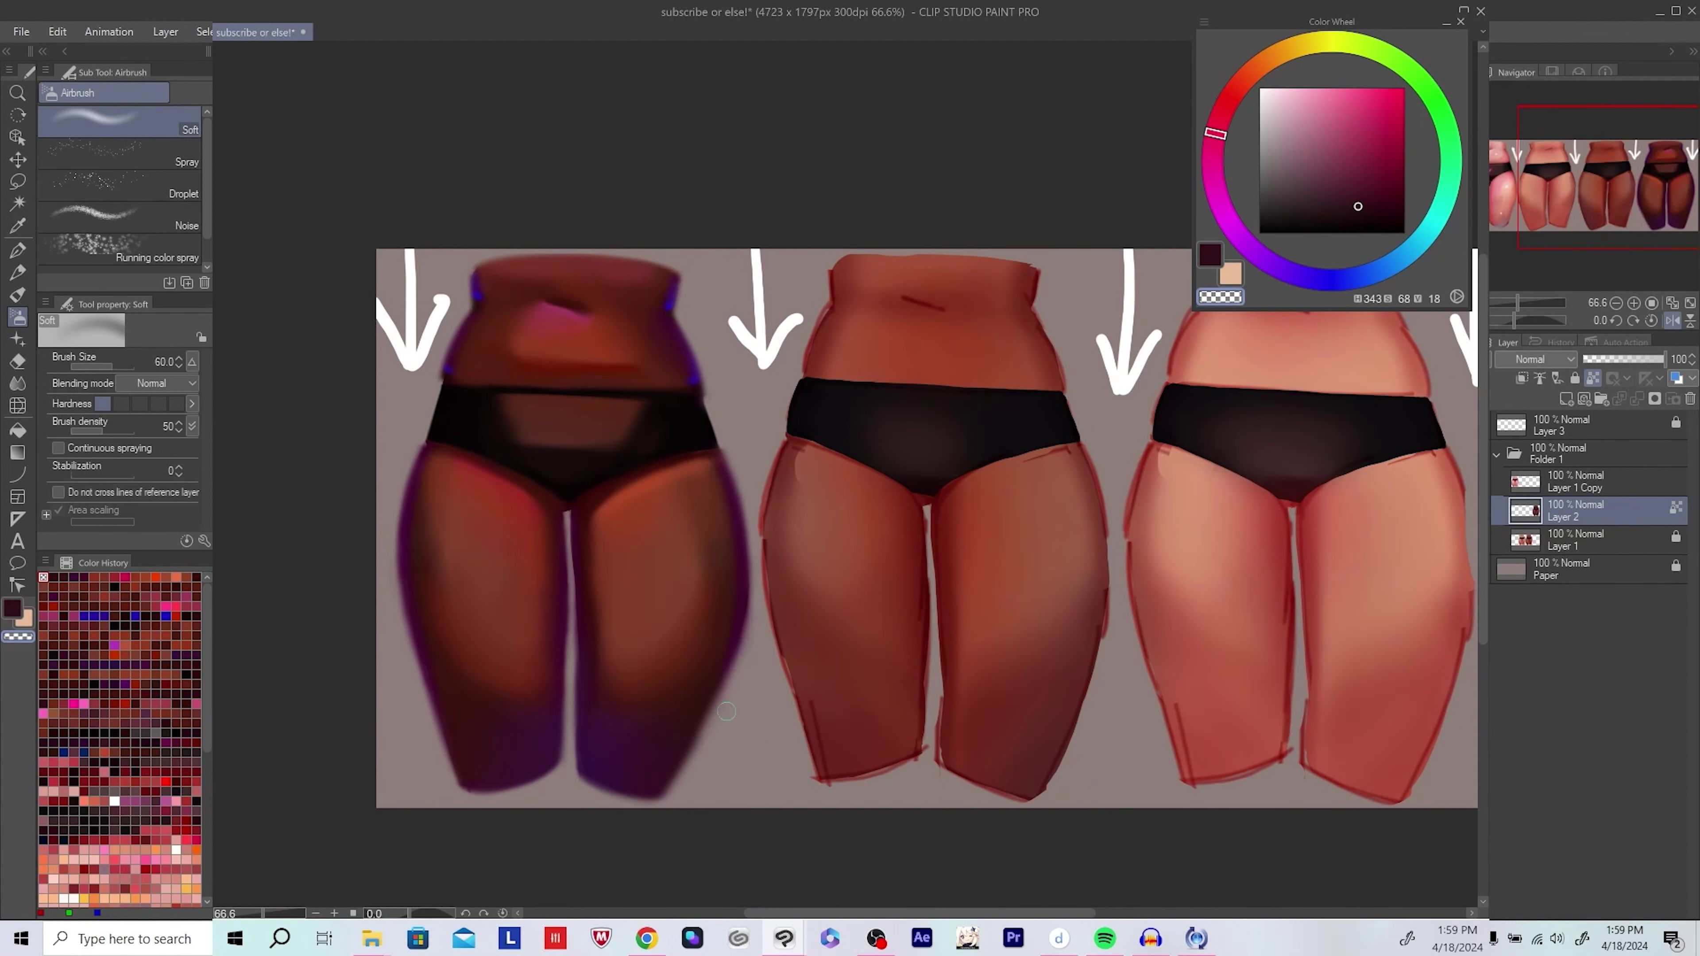
# Step: Clean up the outer edges and ends of the legs with a transparent airbrush at sizes 60 and 80, and save the file
pyautogui.press('h')
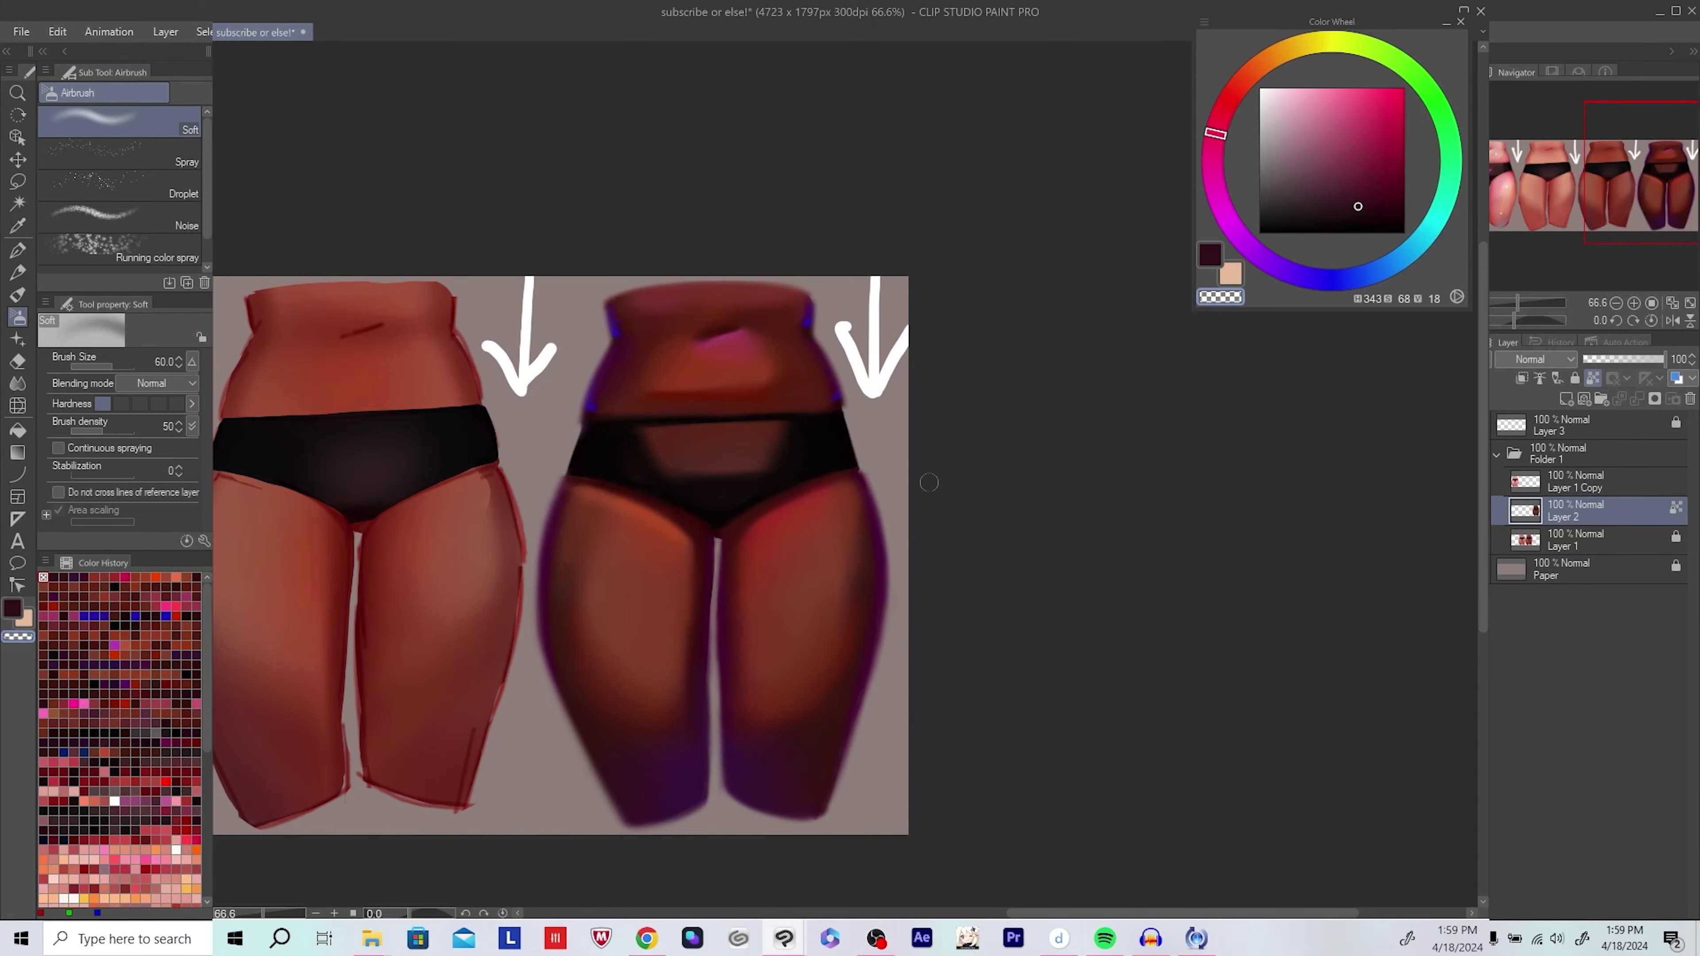
pyautogui.scroll(-2, 1237, 589)
pyautogui.moveTo(1237, 588); pyautogui.dragTo(1155, 628)
pyautogui.scroll(2, 1155, 628)
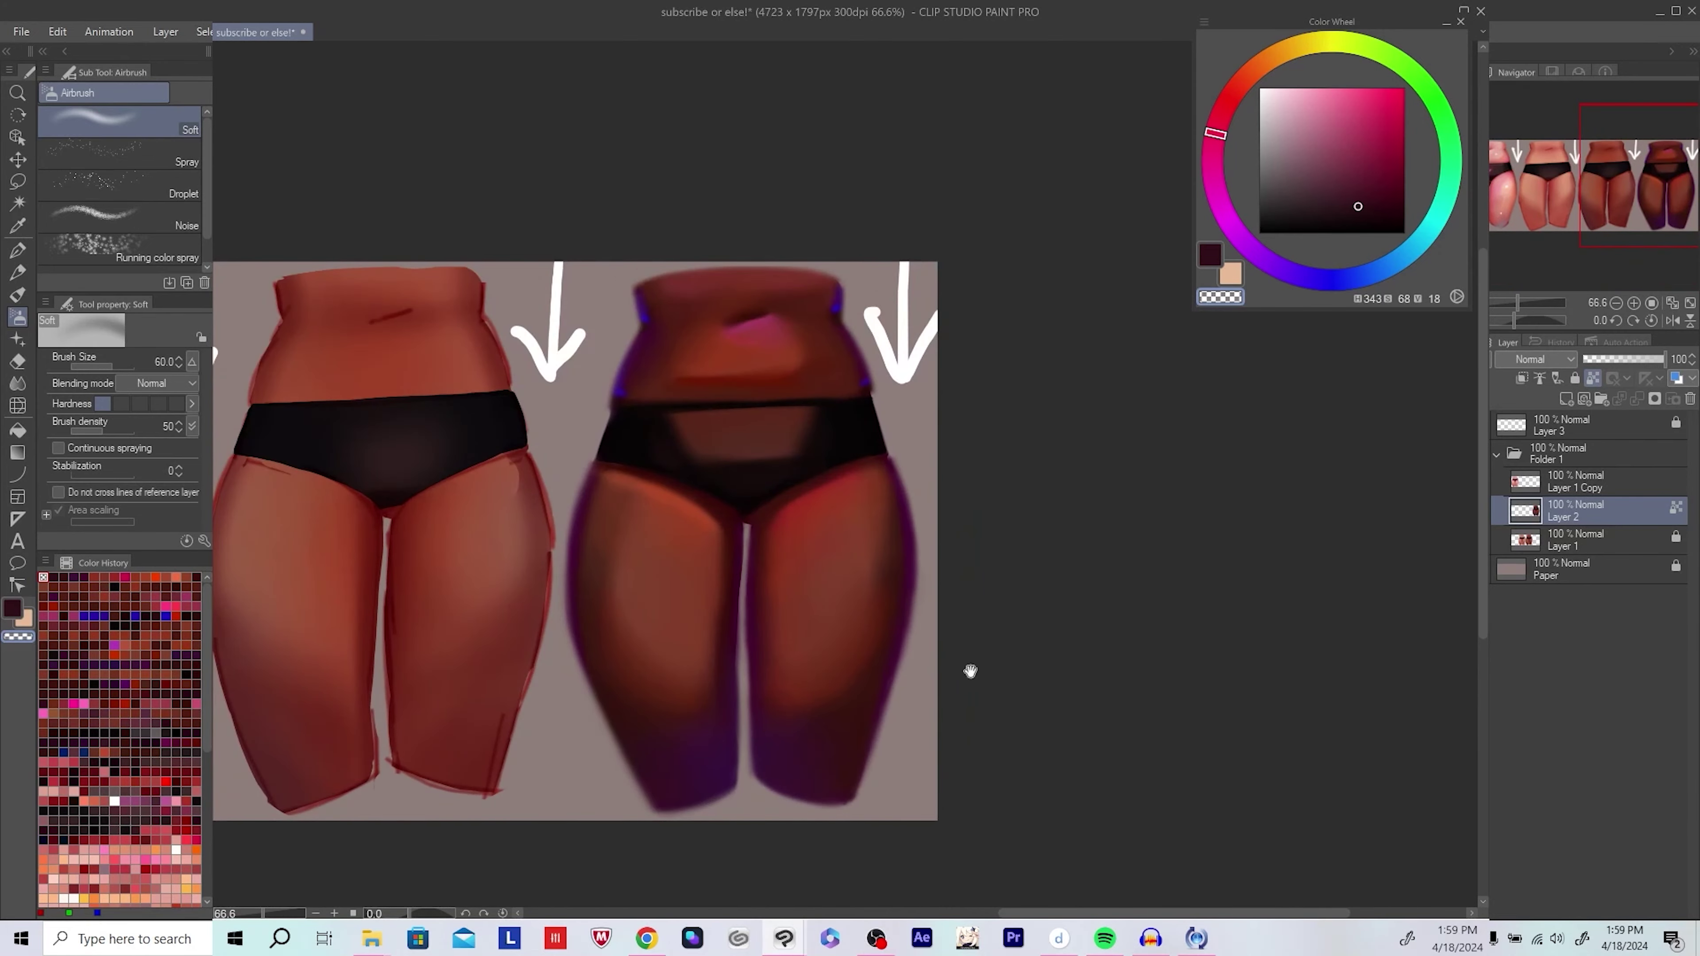
pyautogui.press('h')
pyautogui.press('h')
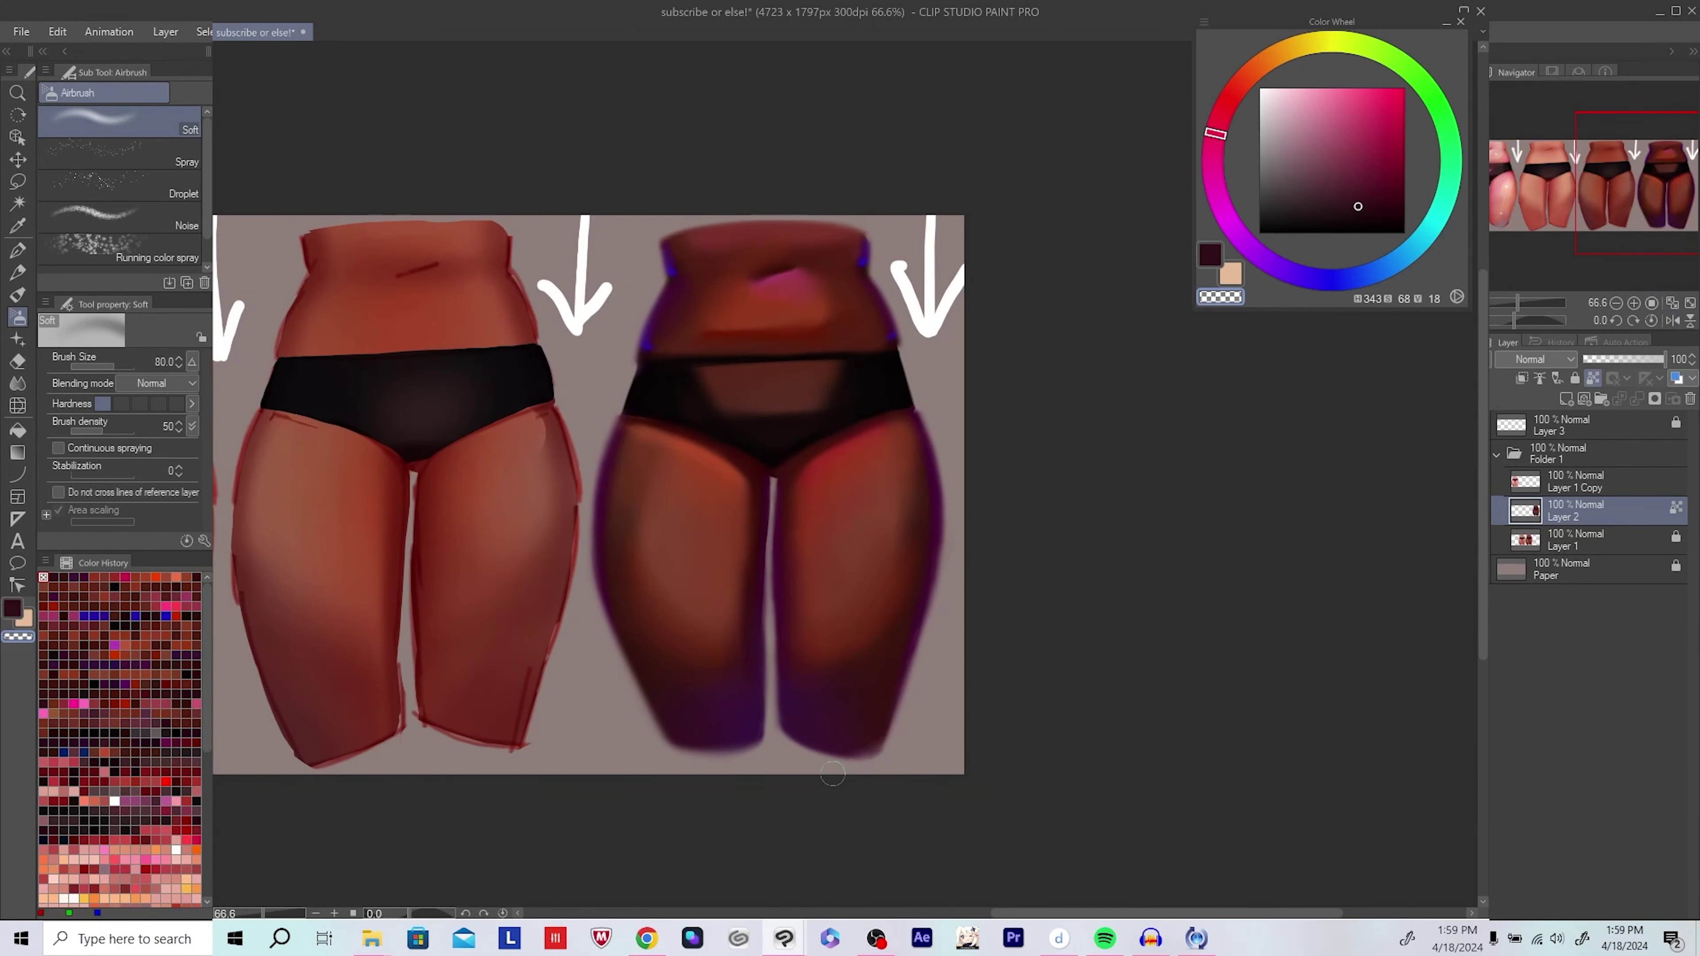
pyautogui.hotkey('ctrl', 's')
pyautogui.moveTo(868, 748); pyautogui.dragTo(858, 776)
# Step: Touch up the belly with a sampled crimson at airbrush size 60 and compare the figure with the others
pyautogui.scroll(-2, 1054, 583)
pyautogui.moveTo(1037, 626); pyautogui.dragTo(950, 665)
pyautogui.scroll(1, 1172, 653)
pyautogui.scroll(1, 1009, 657)
pyautogui.scroll(2, 979, 668)
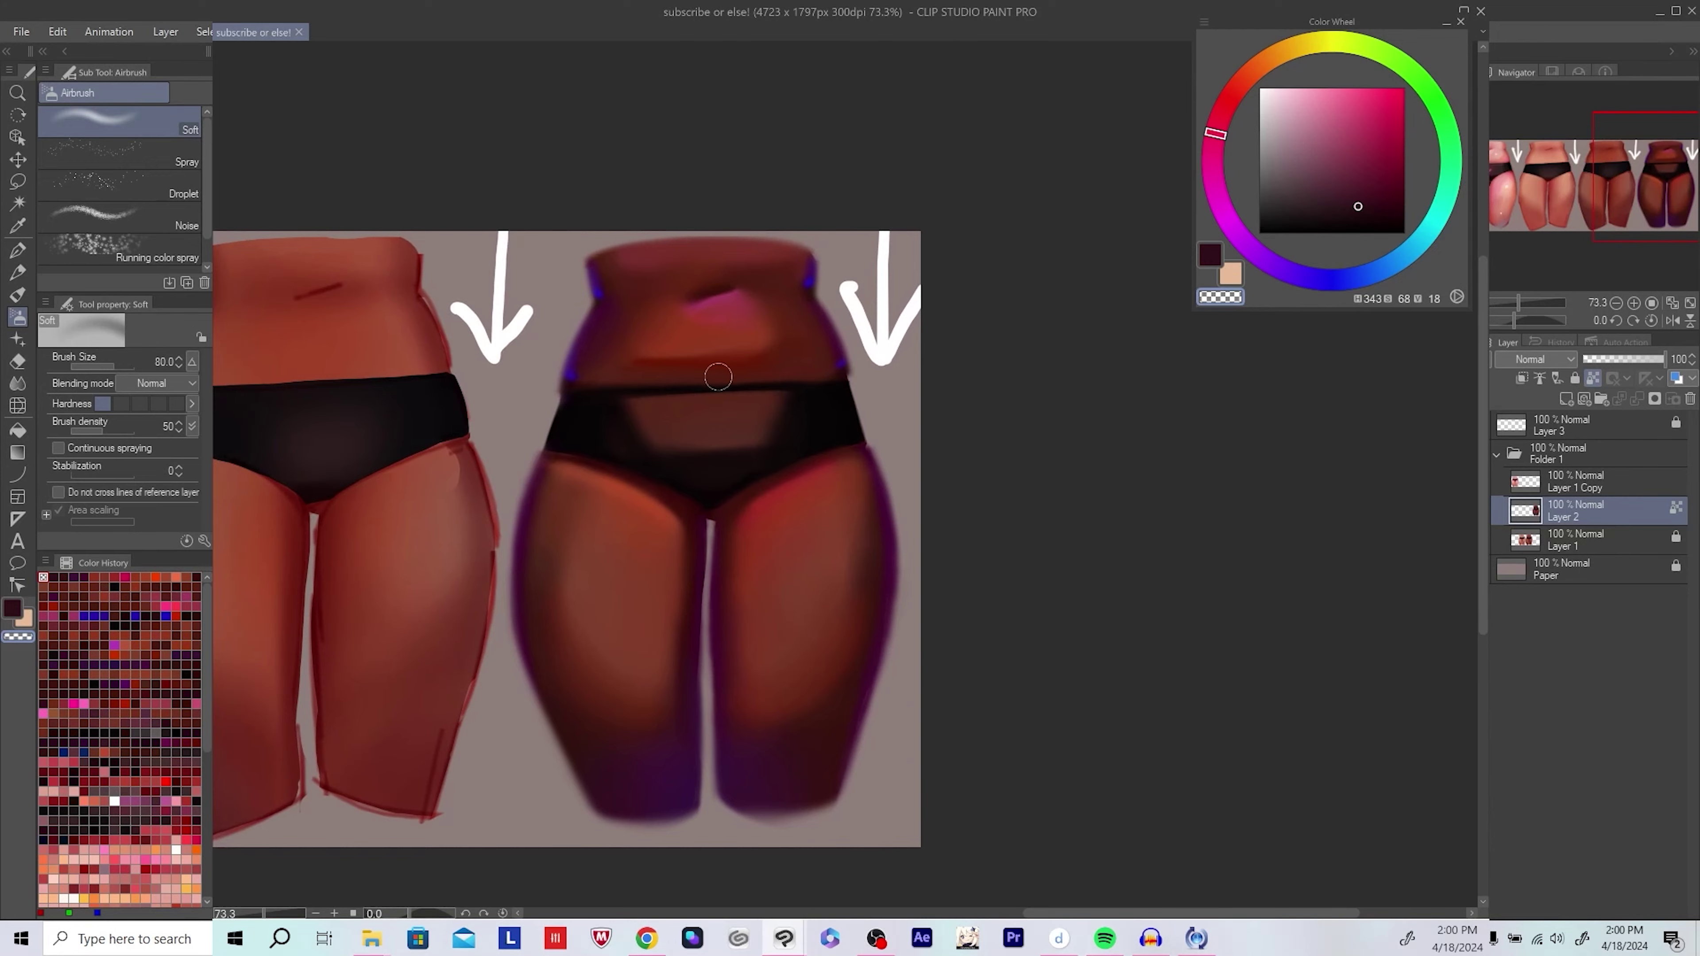
pyautogui.moveTo(721, 373); pyautogui.dragTo(752, 456)
pyautogui.keyDown('alt'); pyautogui.click(753, 456); pyautogui.keyUp('alt')
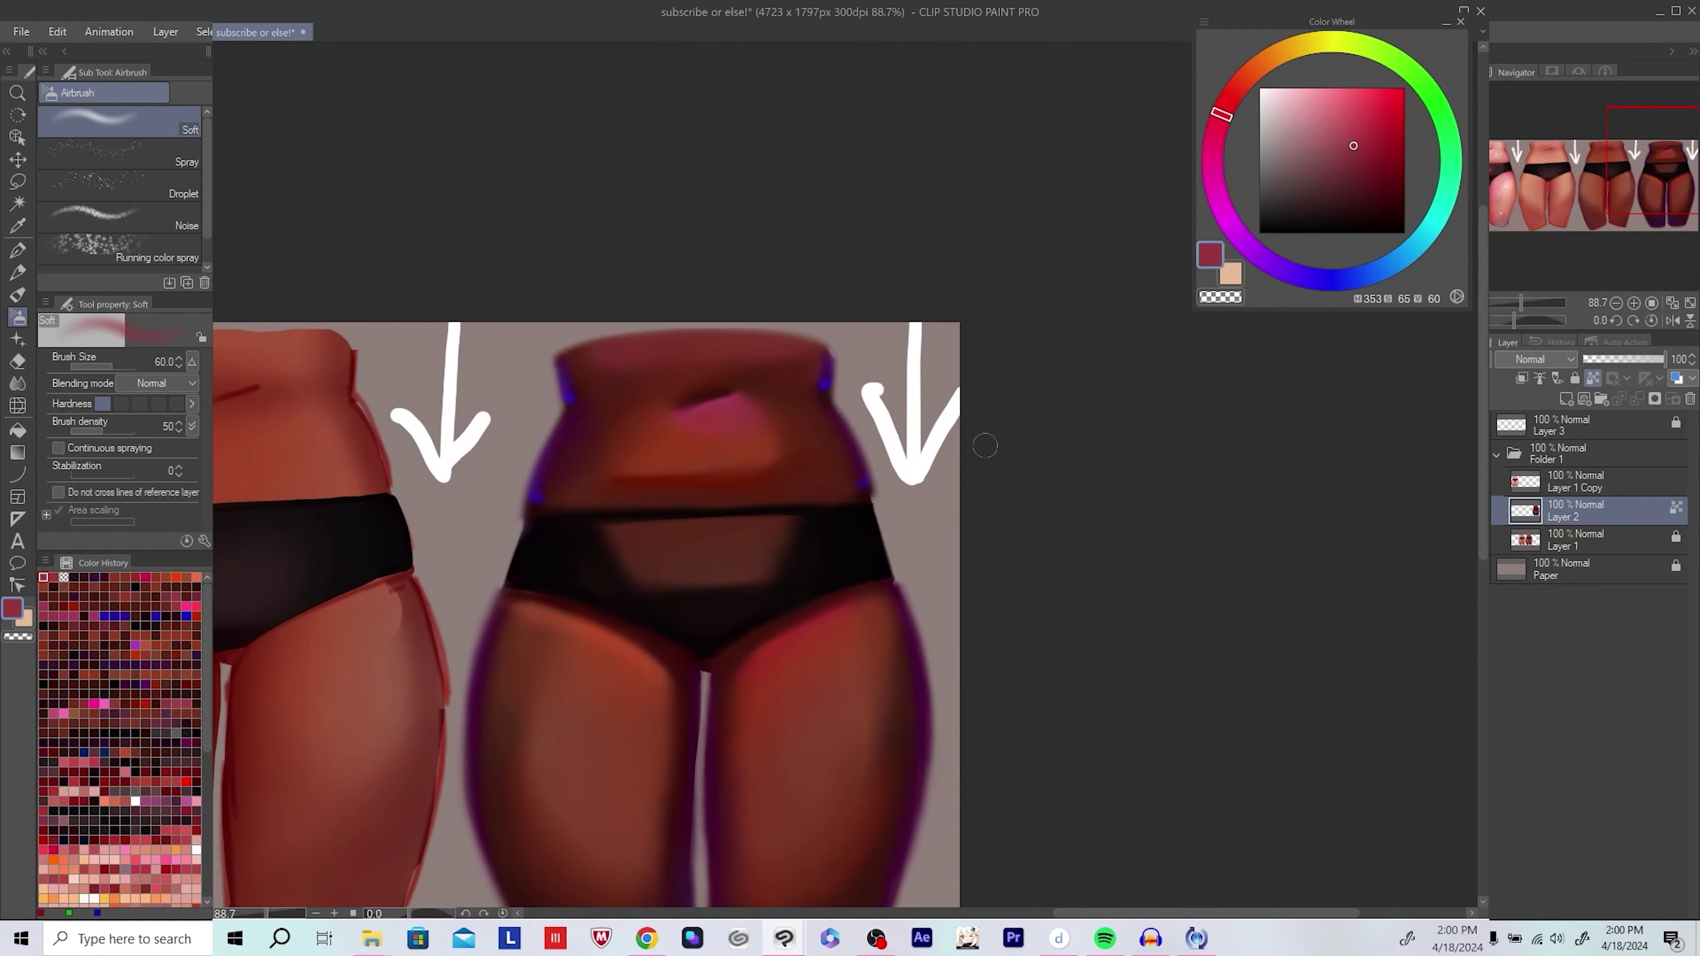
pyautogui.scroll(-1, 998, 453)
pyautogui.scroll(-2, 1014, 482)
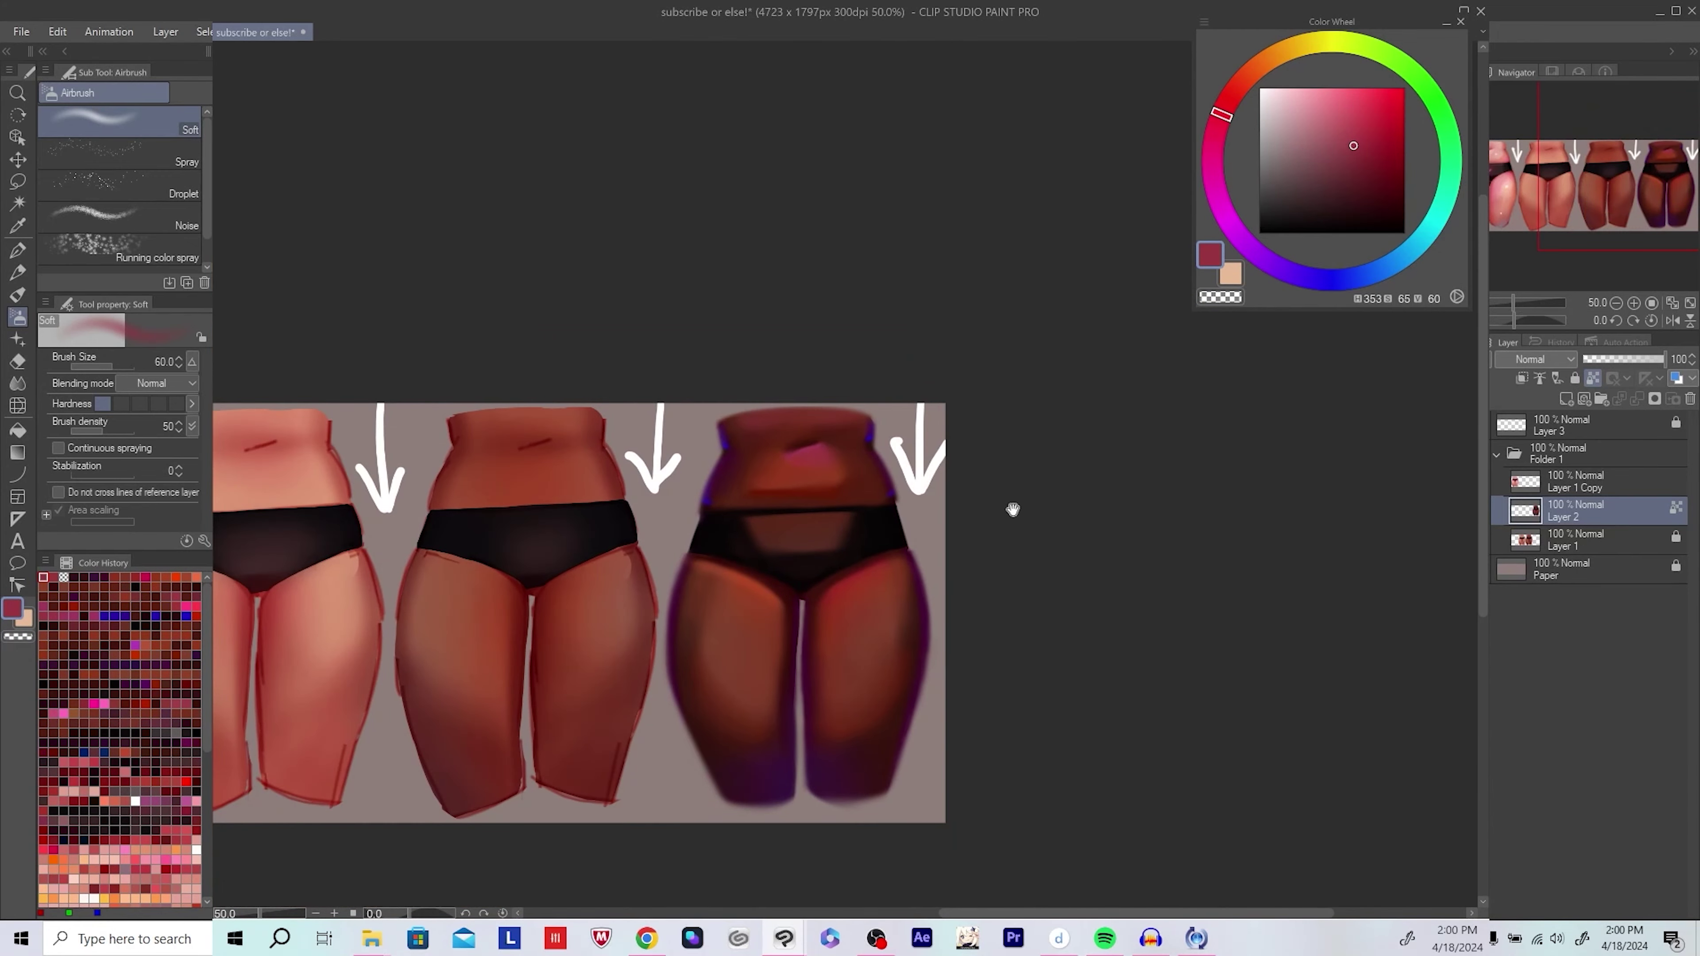
pyautogui.scroll(-1, 1052, 509)
pyautogui.scroll(-1, 1191, 523)
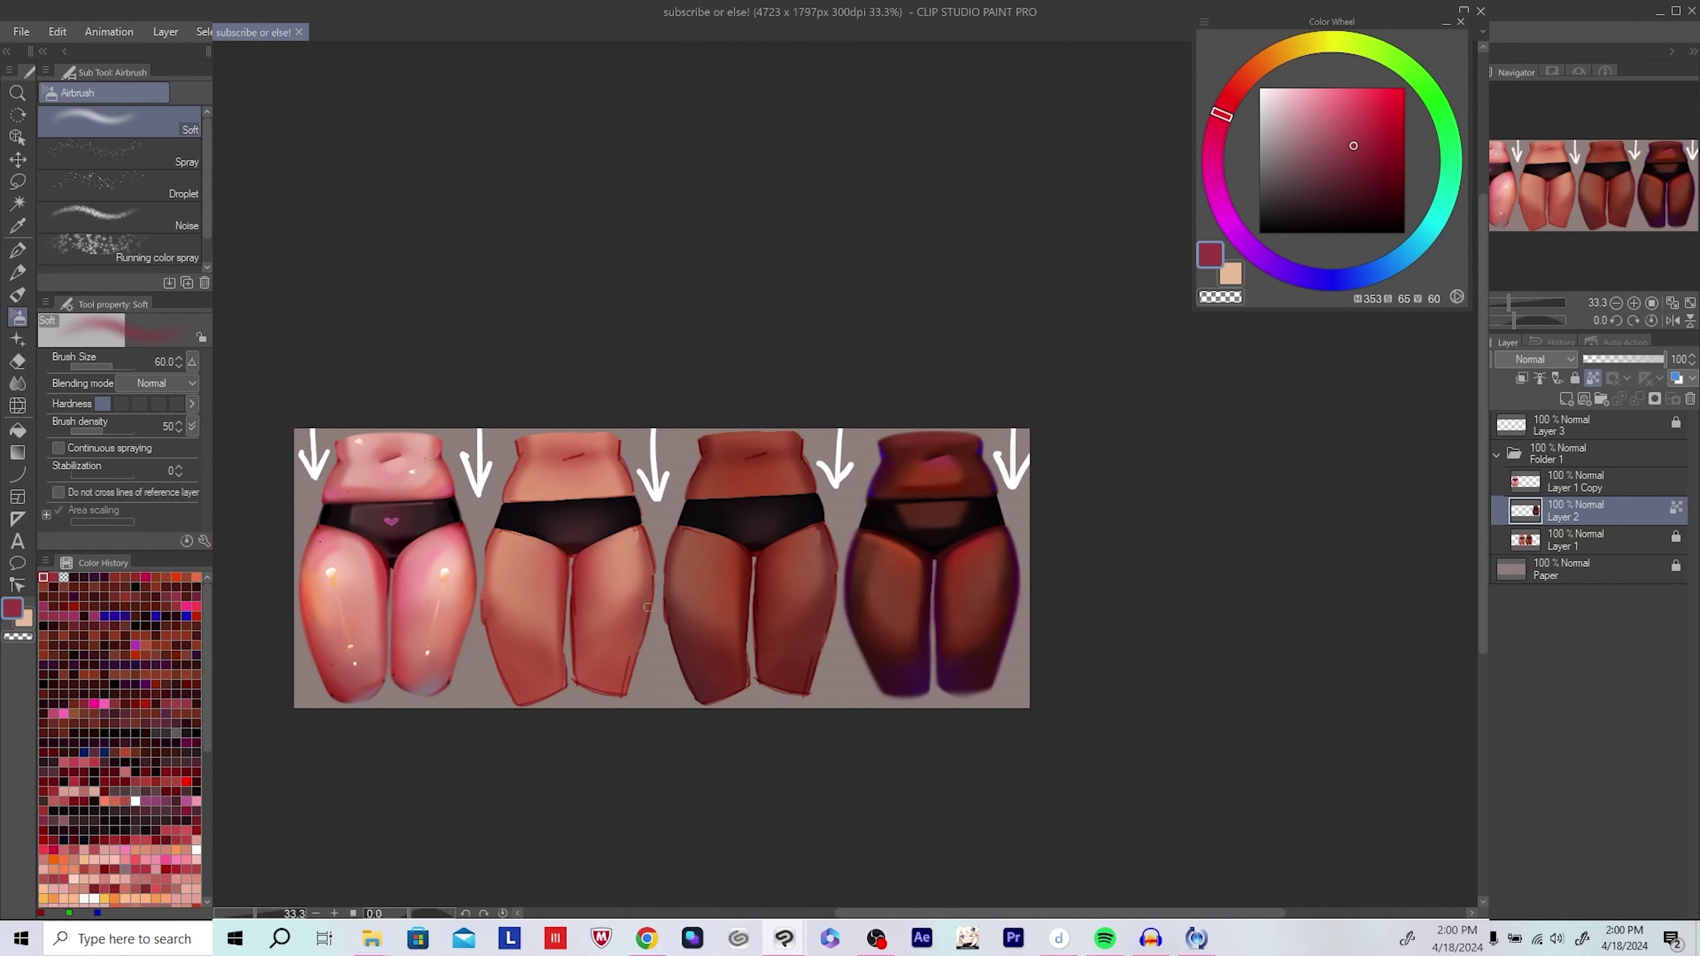
# Step: Extend the underwear's lighter panel downward with sampled brown at airbrush size 25, and redefine its edges with sampled black at size 30
pyautogui.scroll(1, 803, 653)
pyautogui.moveTo(800, 653); pyautogui.dragTo(894, 675)
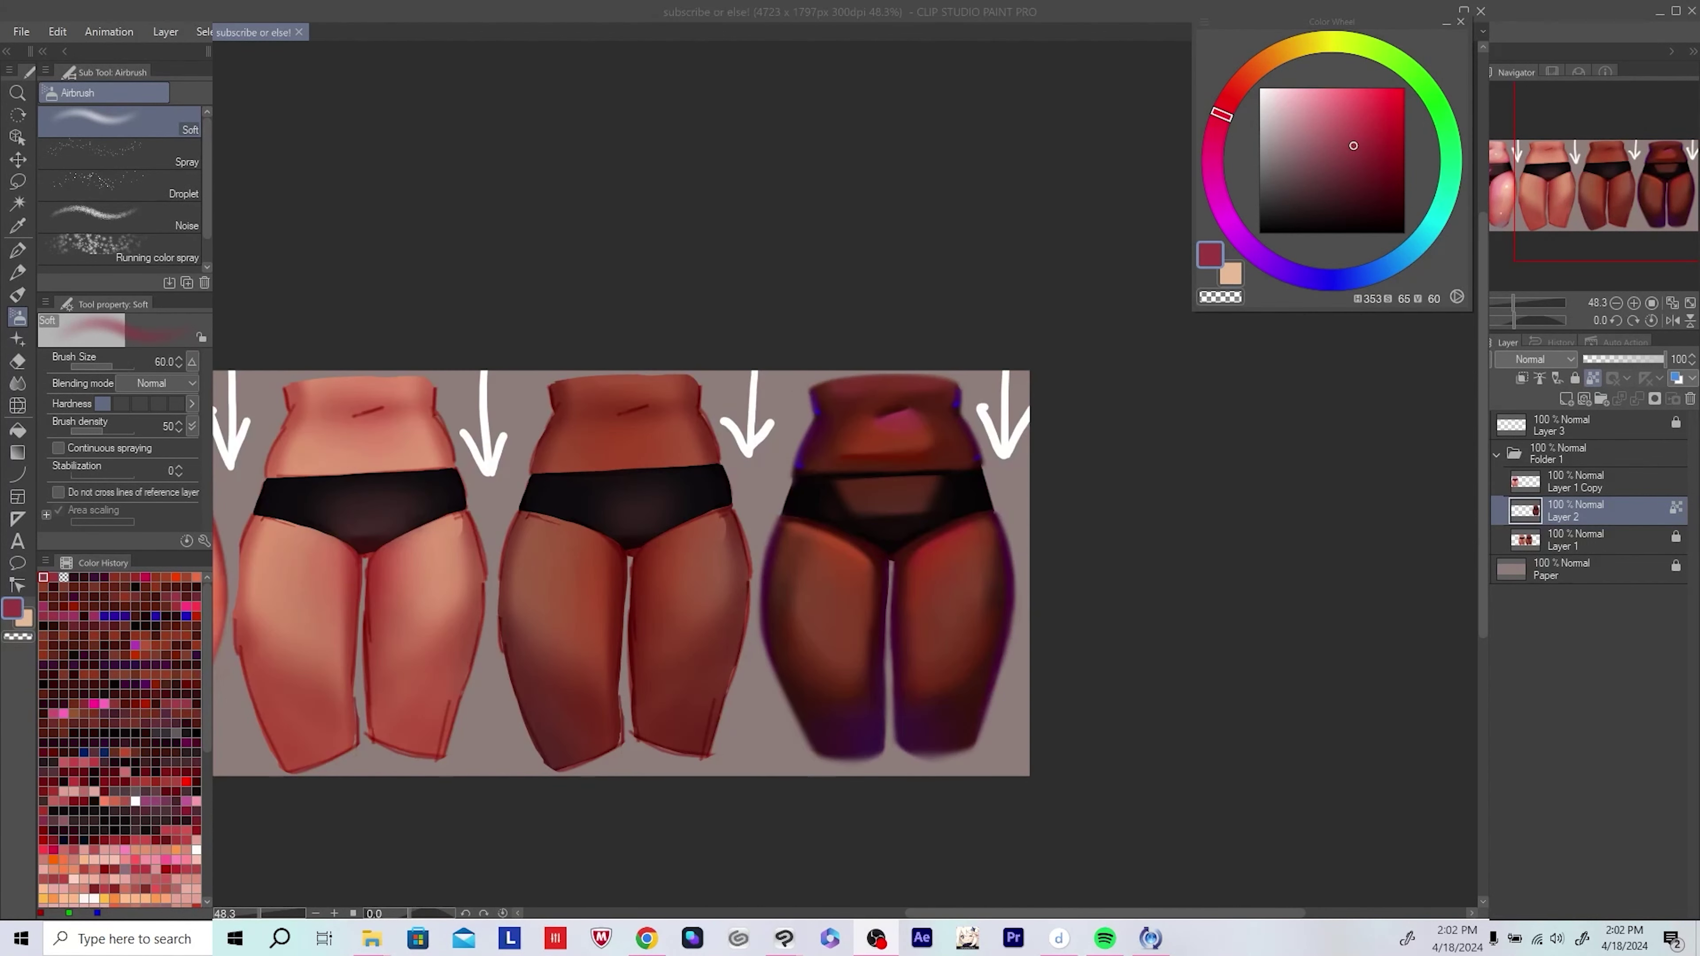
pyautogui.scroll(3, 1044, 703)
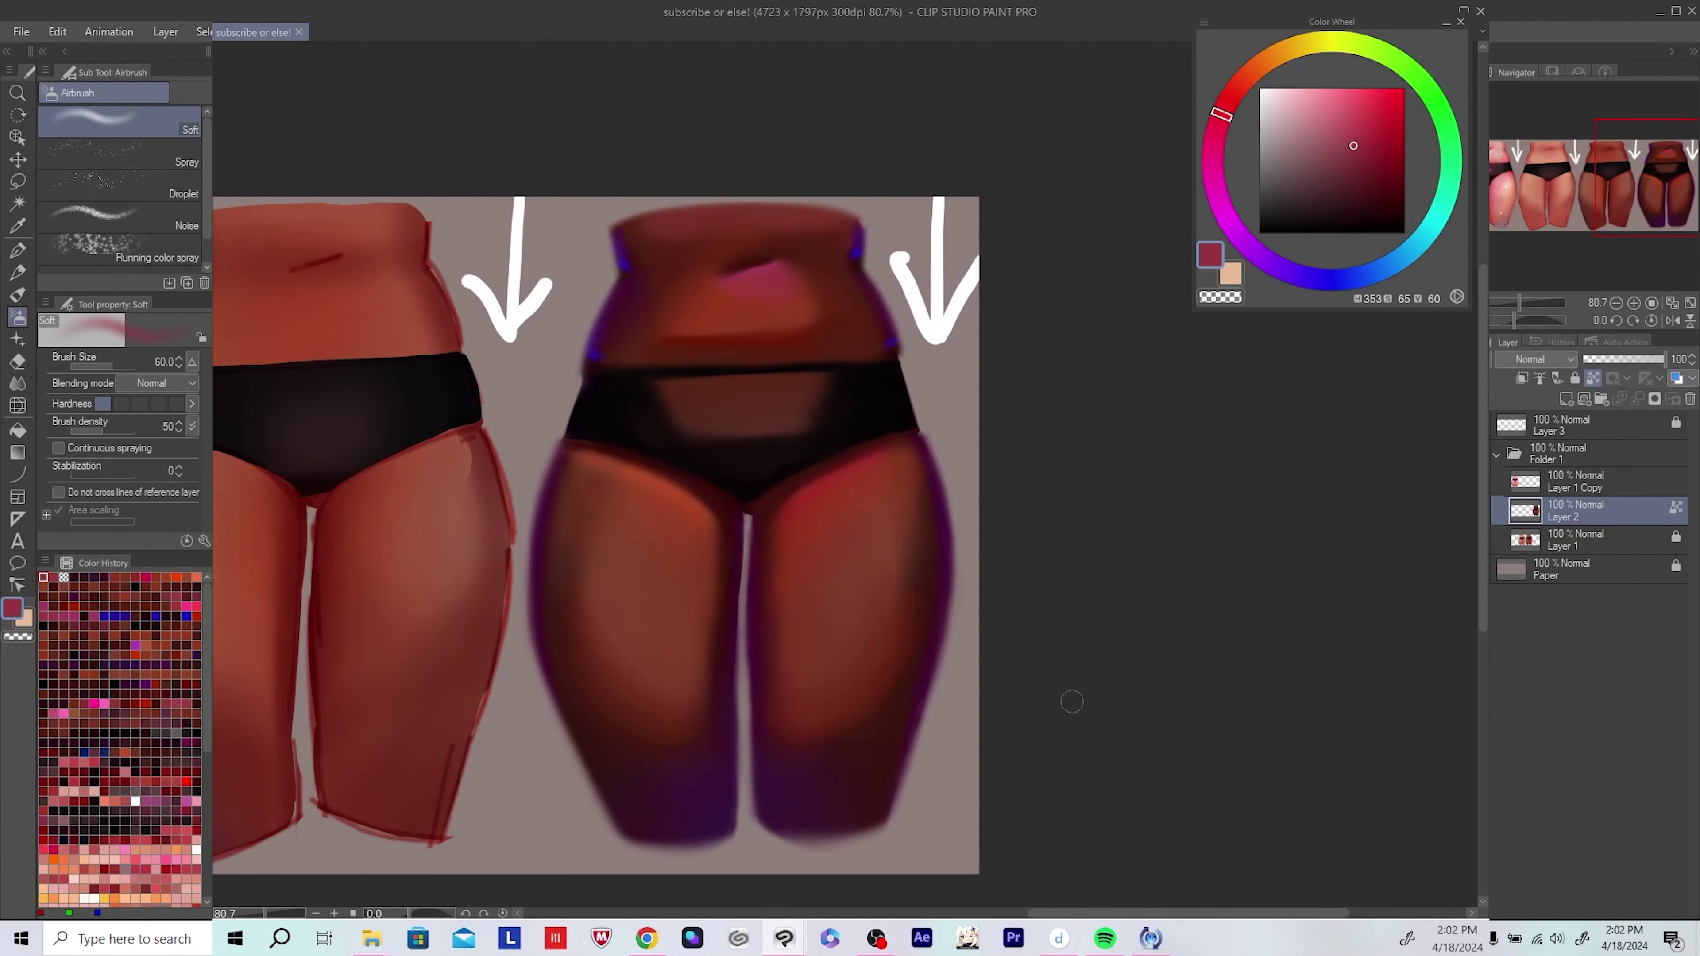
pyautogui.scroll(2, 980, 680)
pyautogui.keyDown('alt'); pyautogui.click(795, 391); pyautogui.keyUp('alt')
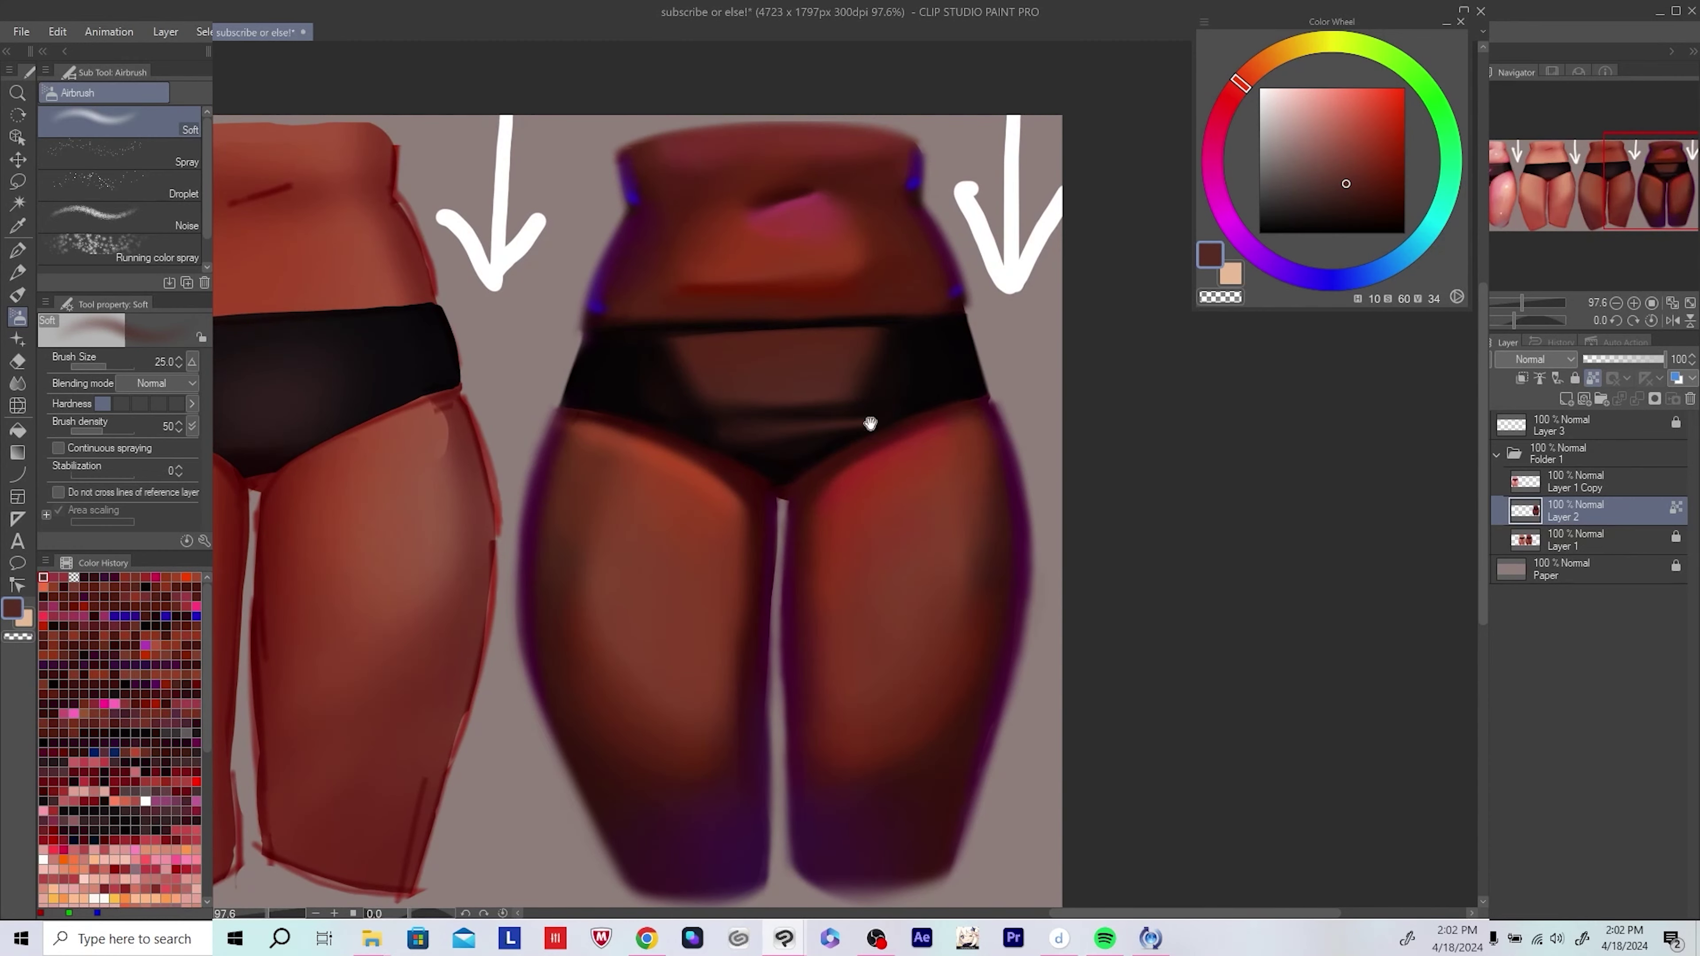
pyautogui.moveTo(870, 423)
pyautogui.mouseDown()
pyautogui.moveTo(867, 442)
pyautogui.moveTo(768, 447)
pyautogui.mouseUp()
pyautogui.keyDown('alt'); pyautogui.click(831, 444); pyautogui.keyUp('alt')
pyautogui.moveTo(875, 384); pyautogui.dragTo(881, 408)
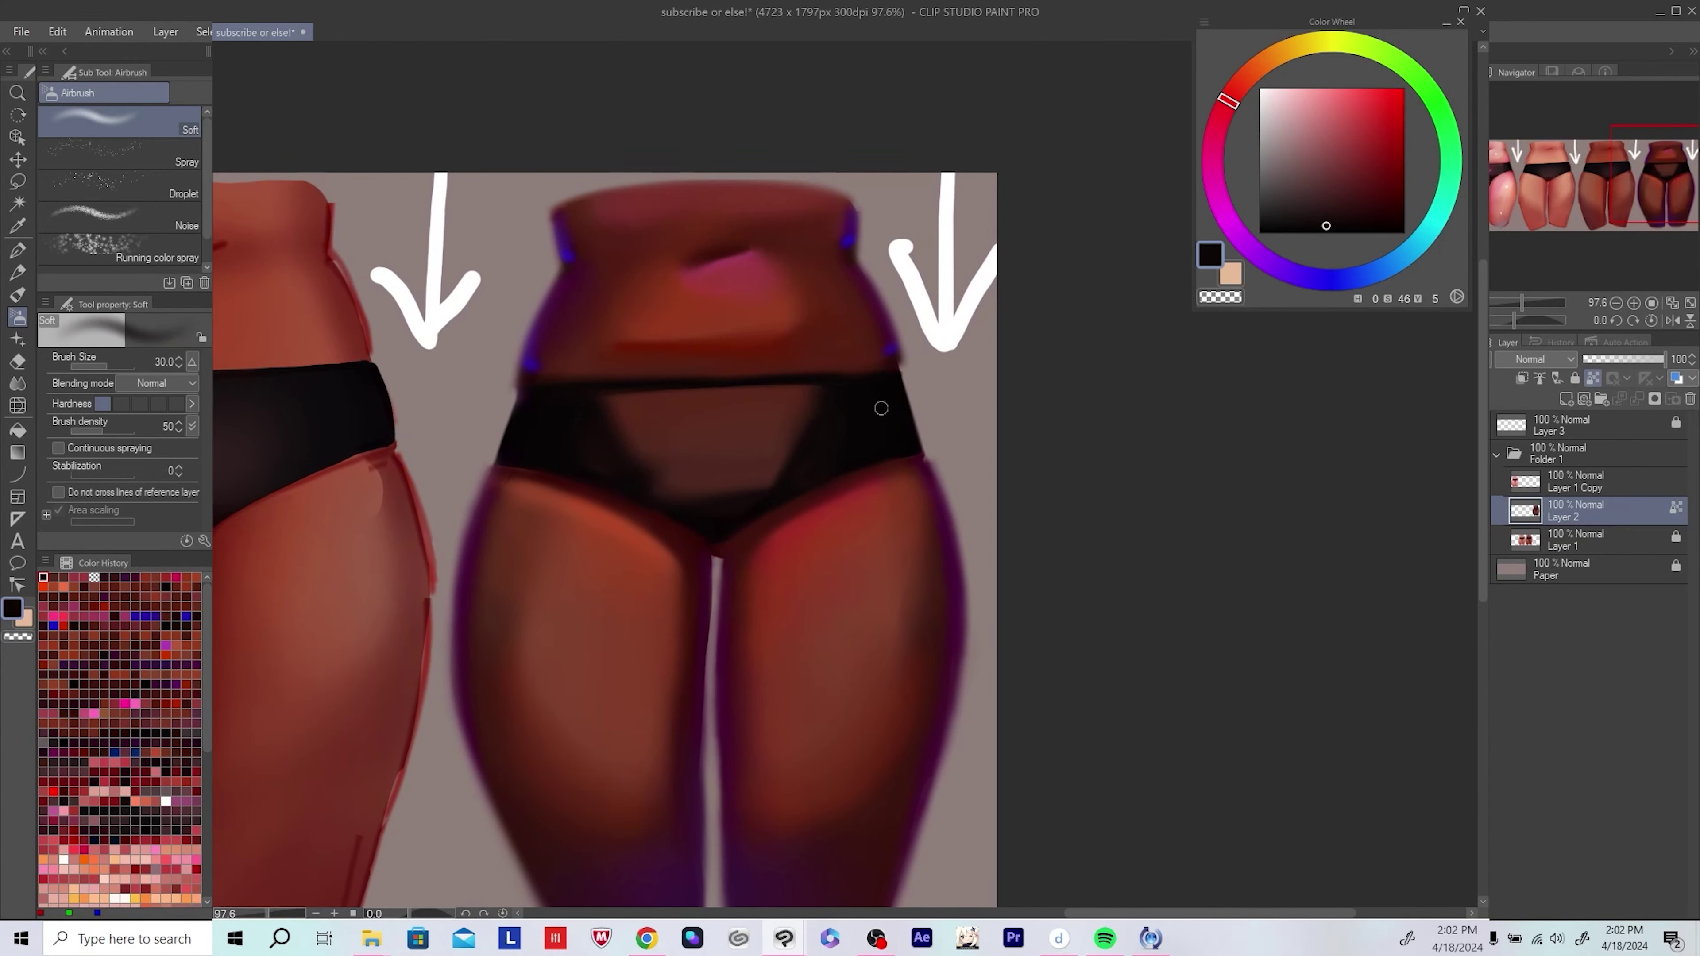
pyautogui.keyDown('alt'); pyautogui.click(881, 408); pyautogui.keyUp('alt')
# Step: Reshape the panel's sides on the mirrored canvas with sampled brown at airbrush size 80 and sampled black at size 30
pyautogui.press('h')
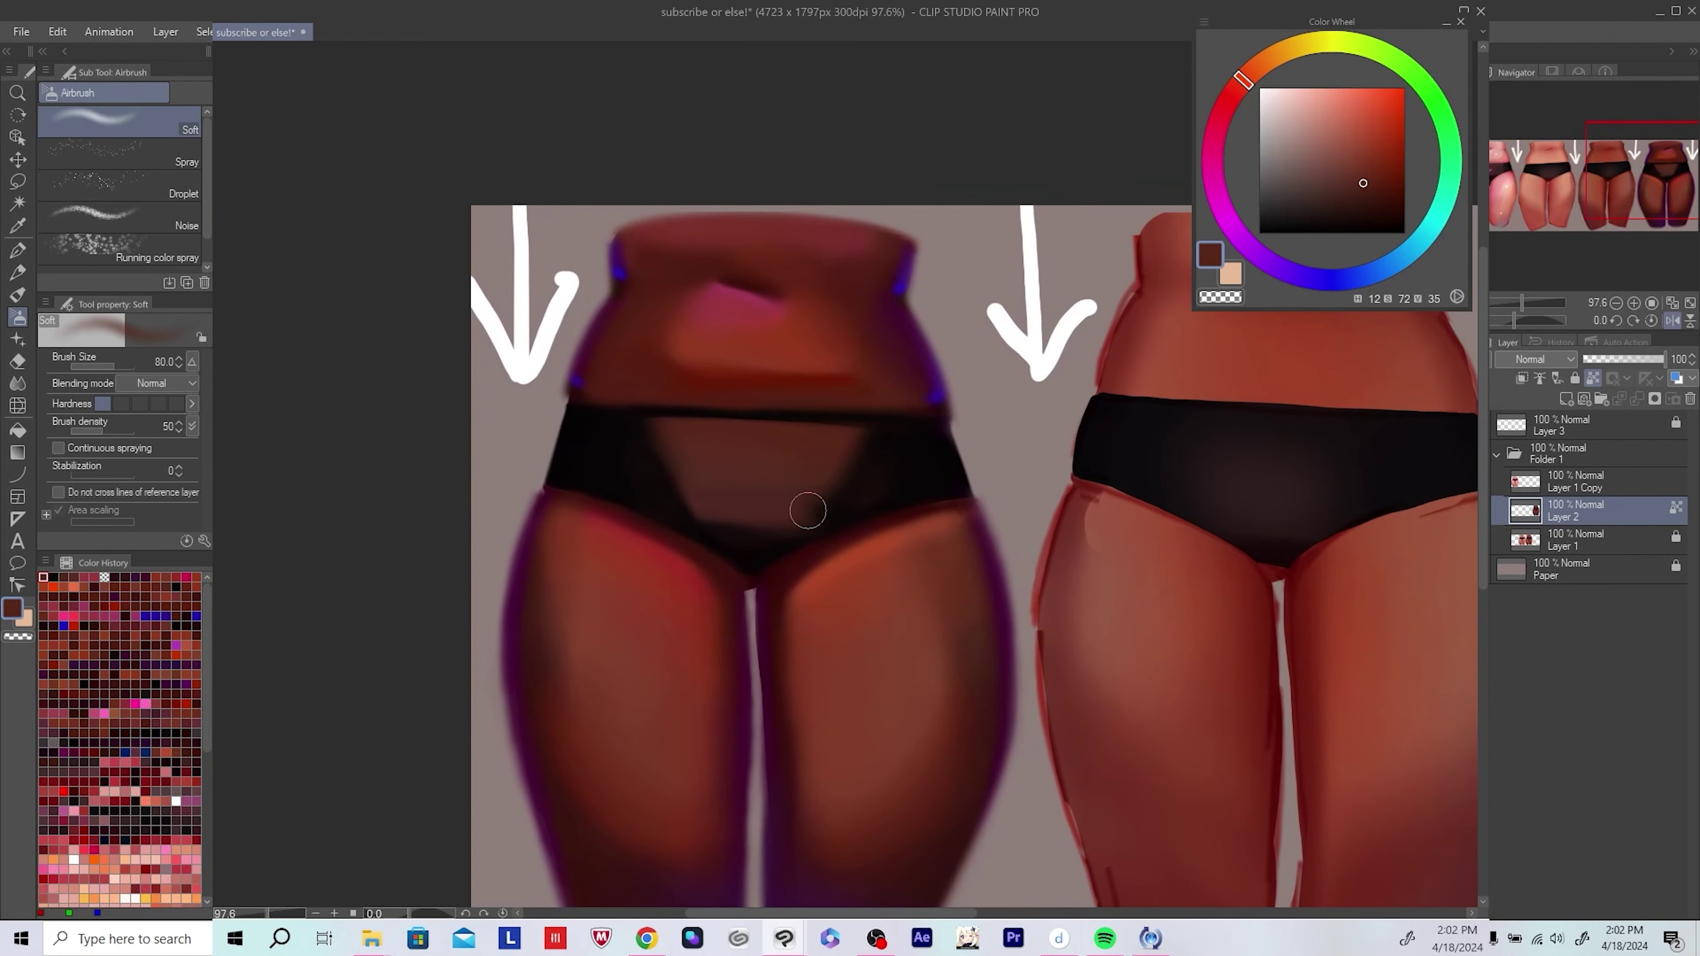
pyautogui.moveTo(809, 505)
pyautogui.mouseDown()
pyautogui.moveTo(843, 496)
pyautogui.moveTo(724, 477)
pyautogui.mouseUp()
pyautogui.keyDown('alt'); pyautogui.click(850, 467); pyautogui.keyUp('alt')
pyautogui.press('h')
pyautogui.keyDown('alt'); pyautogui.click(724, 477); pyautogui.keyUp('alt')
pyautogui.press('h')
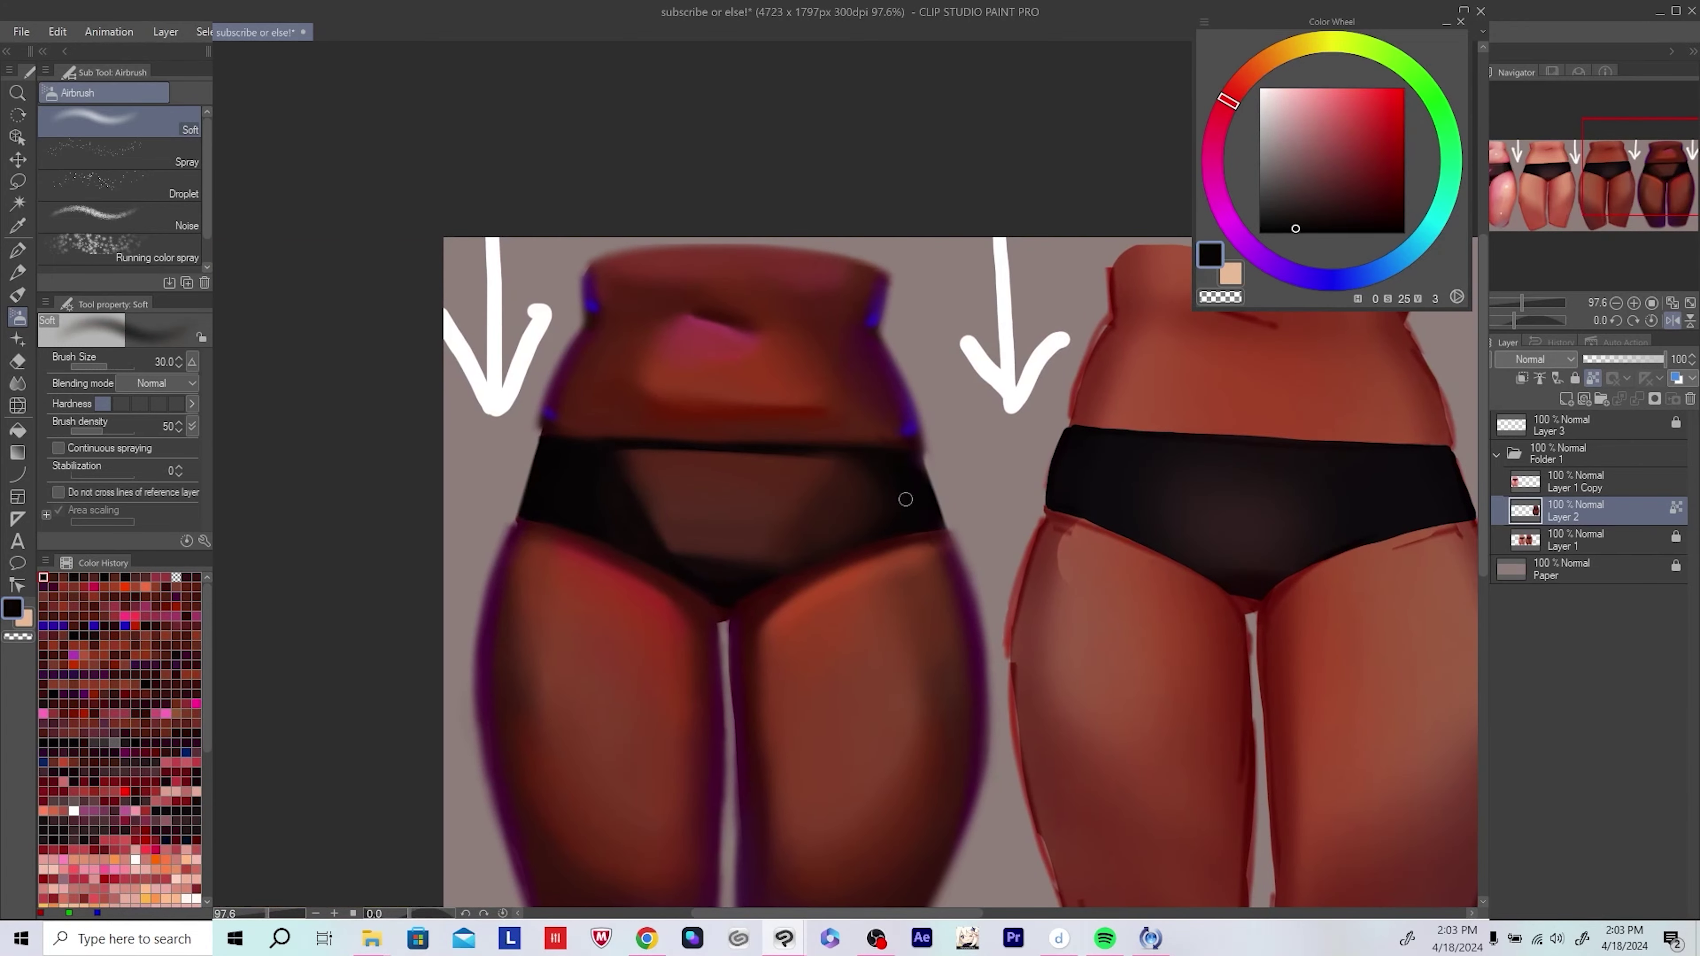
pyautogui.press('h')
# Step: Soften the panel with sampled brown at size 70, refine the waistband edge with sampled dark maroon around size 17, and save the file
pyautogui.moveTo(899, 527); pyautogui.dragTo(698, 513)
pyautogui.moveTo(675, 456); pyautogui.dragTo(703, 455)
pyautogui.keyDown('alt'); pyautogui.click(759, 417); pyautogui.keyUp('alt')
pyautogui.scroll(-3, 759, 417)
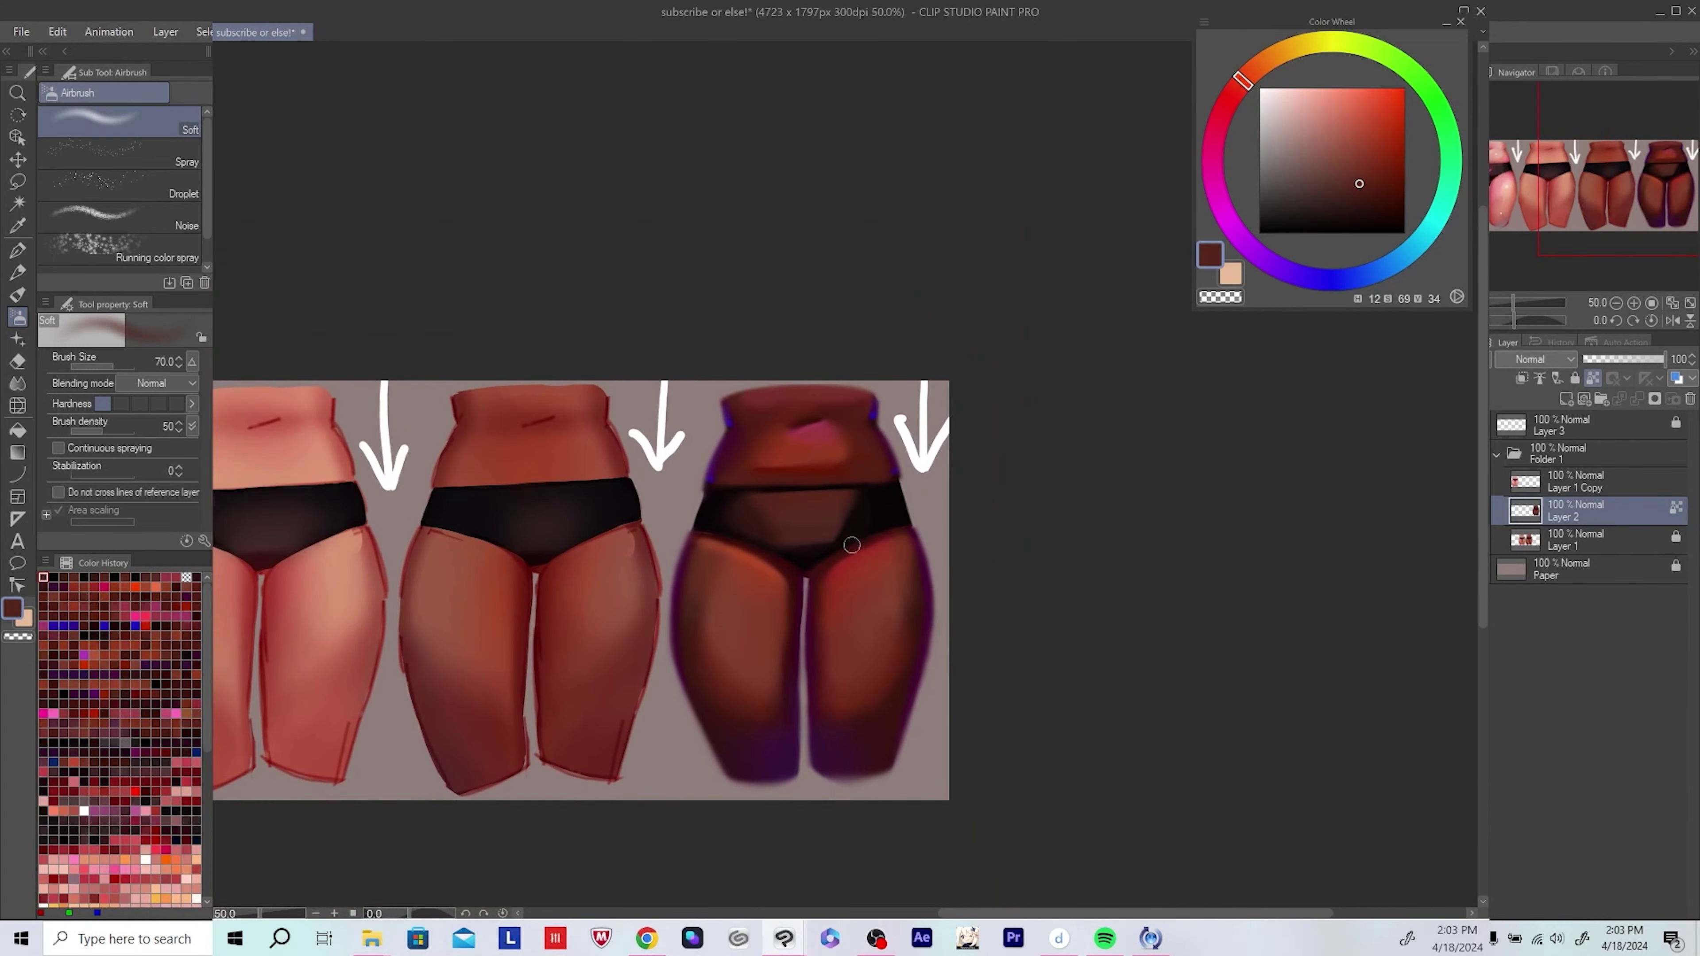
pyautogui.scroll(3, 883, 527)
pyautogui.moveTo(884, 528); pyautogui.dragTo(803, 529)
pyautogui.moveTo(937, 470); pyautogui.dragTo(977, 489)
pyautogui.keyDown('alt'); pyautogui.click(625, 477); pyautogui.keyUp('alt')
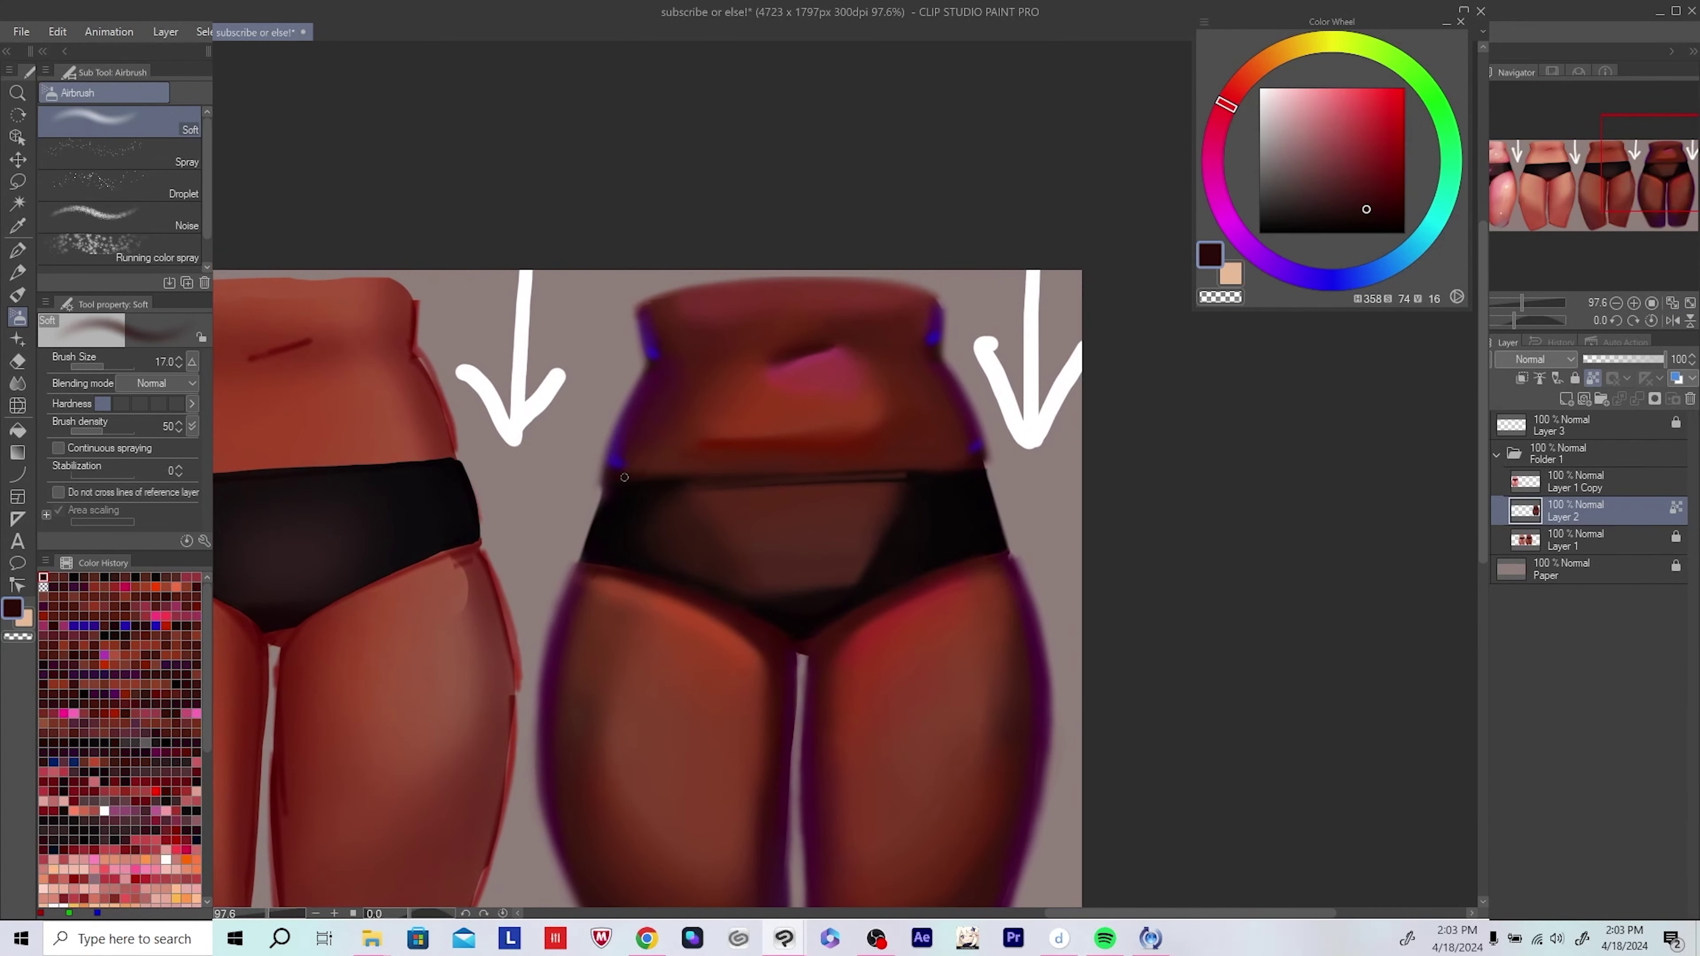
pyautogui.hotkey('ctrl', 's')
pyautogui.moveTo(721, 472); pyautogui.dragTo(684, 484)
pyautogui.scroll(-3, 1044, 512)
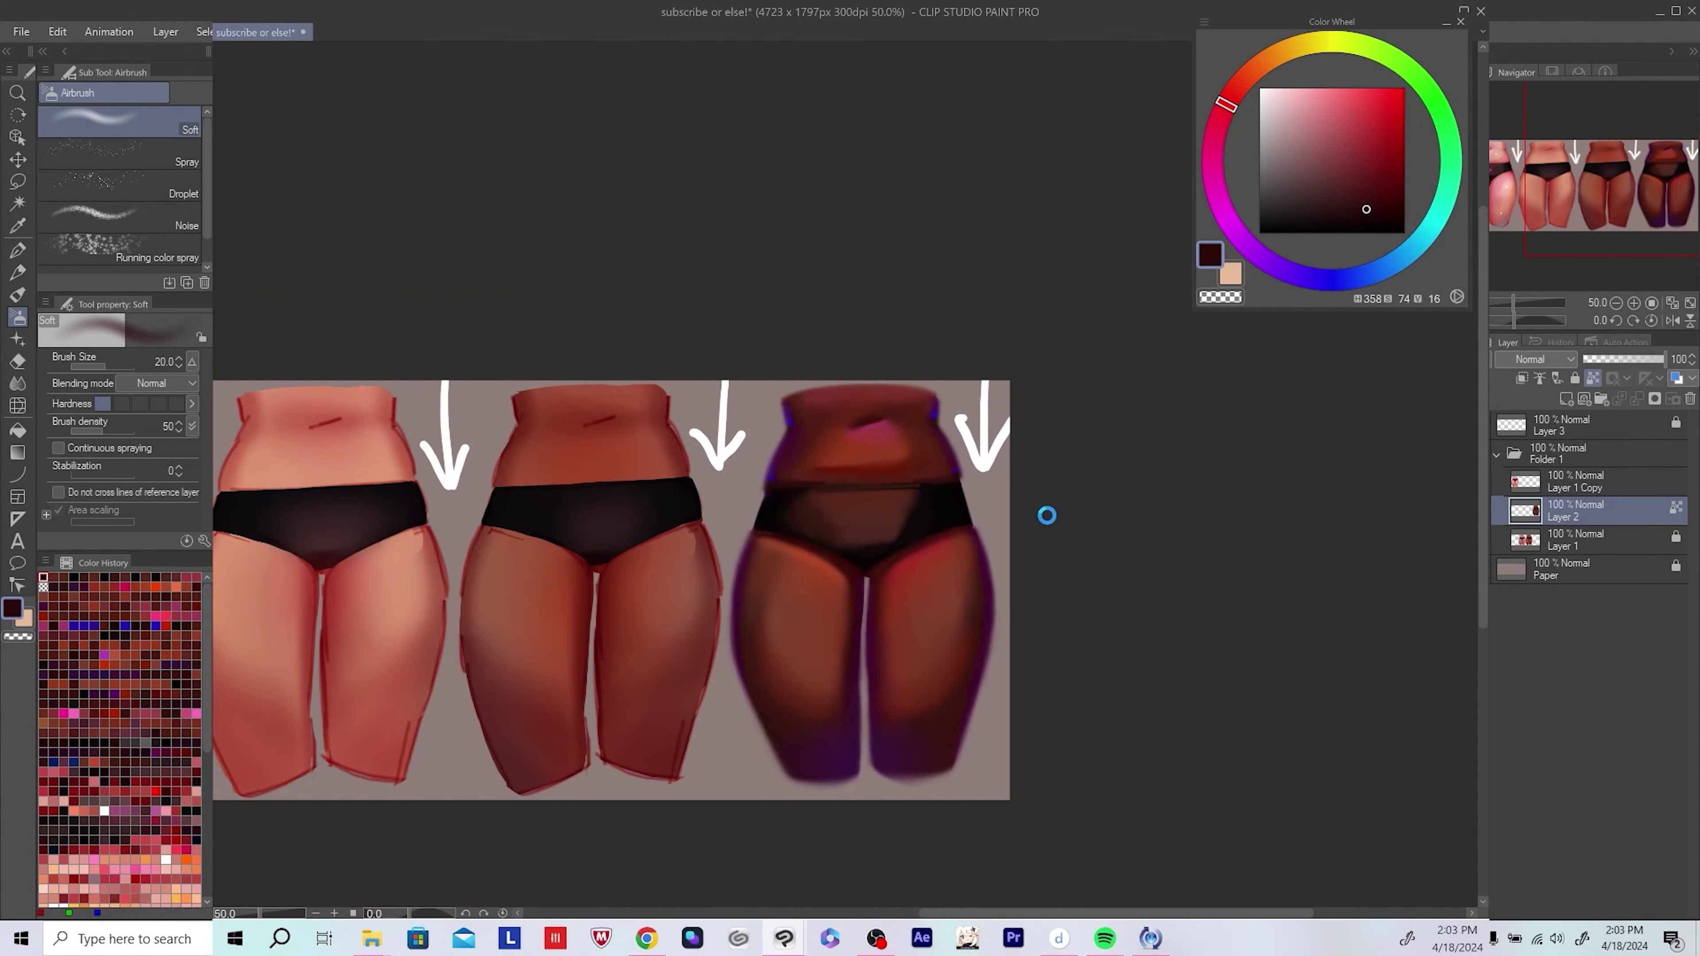
# Step: Blend the thigh shading with sampled reddish browns at airbrush size 170, mirroring the canvas to work on both legs
pyautogui.scroll(2, 903, 554)
pyautogui.scroll(2, 902, 555)
pyautogui.moveTo(569, 434)
pyautogui.mouseDown()
pyautogui.moveTo(588, 402)
pyautogui.moveTo(531, 552)
pyautogui.moveTo(569, 665)
pyautogui.mouseUp()
pyautogui.keyDown('alt'); pyautogui.click(531, 552); pyautogui.keyUp('alt')
pyautogui.press('h')
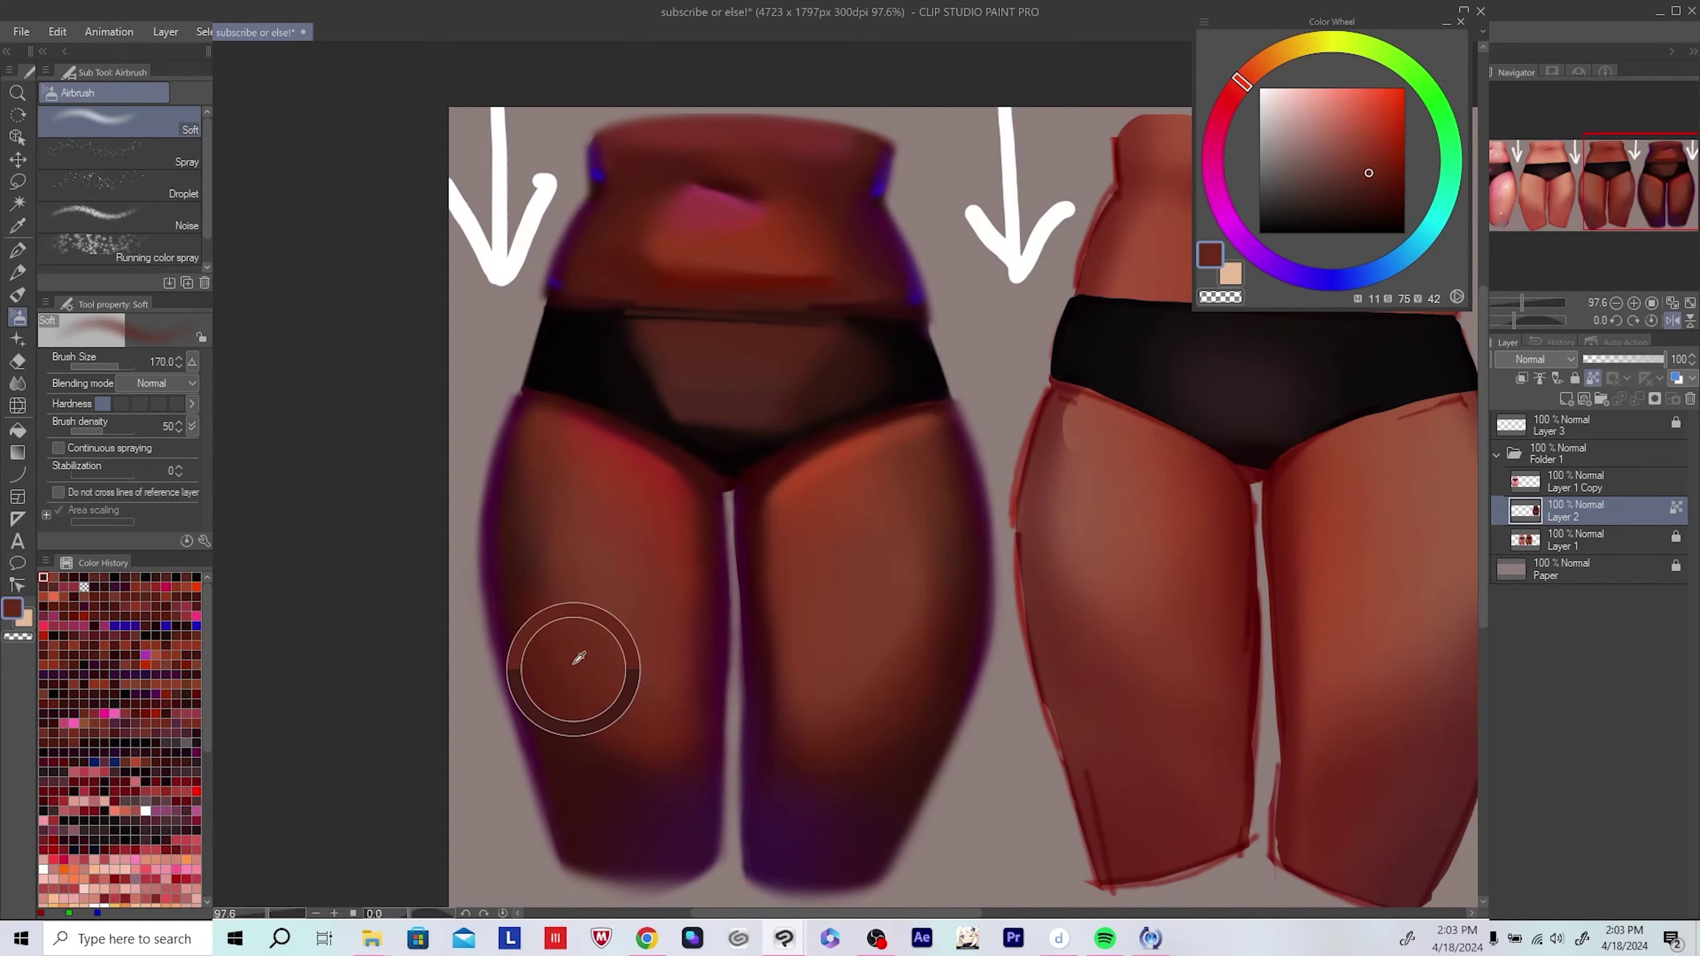
pyautogui.keyDown('alt'); pyautogui.click(534, 543); pyautogui.keyUp('alt')
pyautogui.press('h')
pyautogui.press('h')
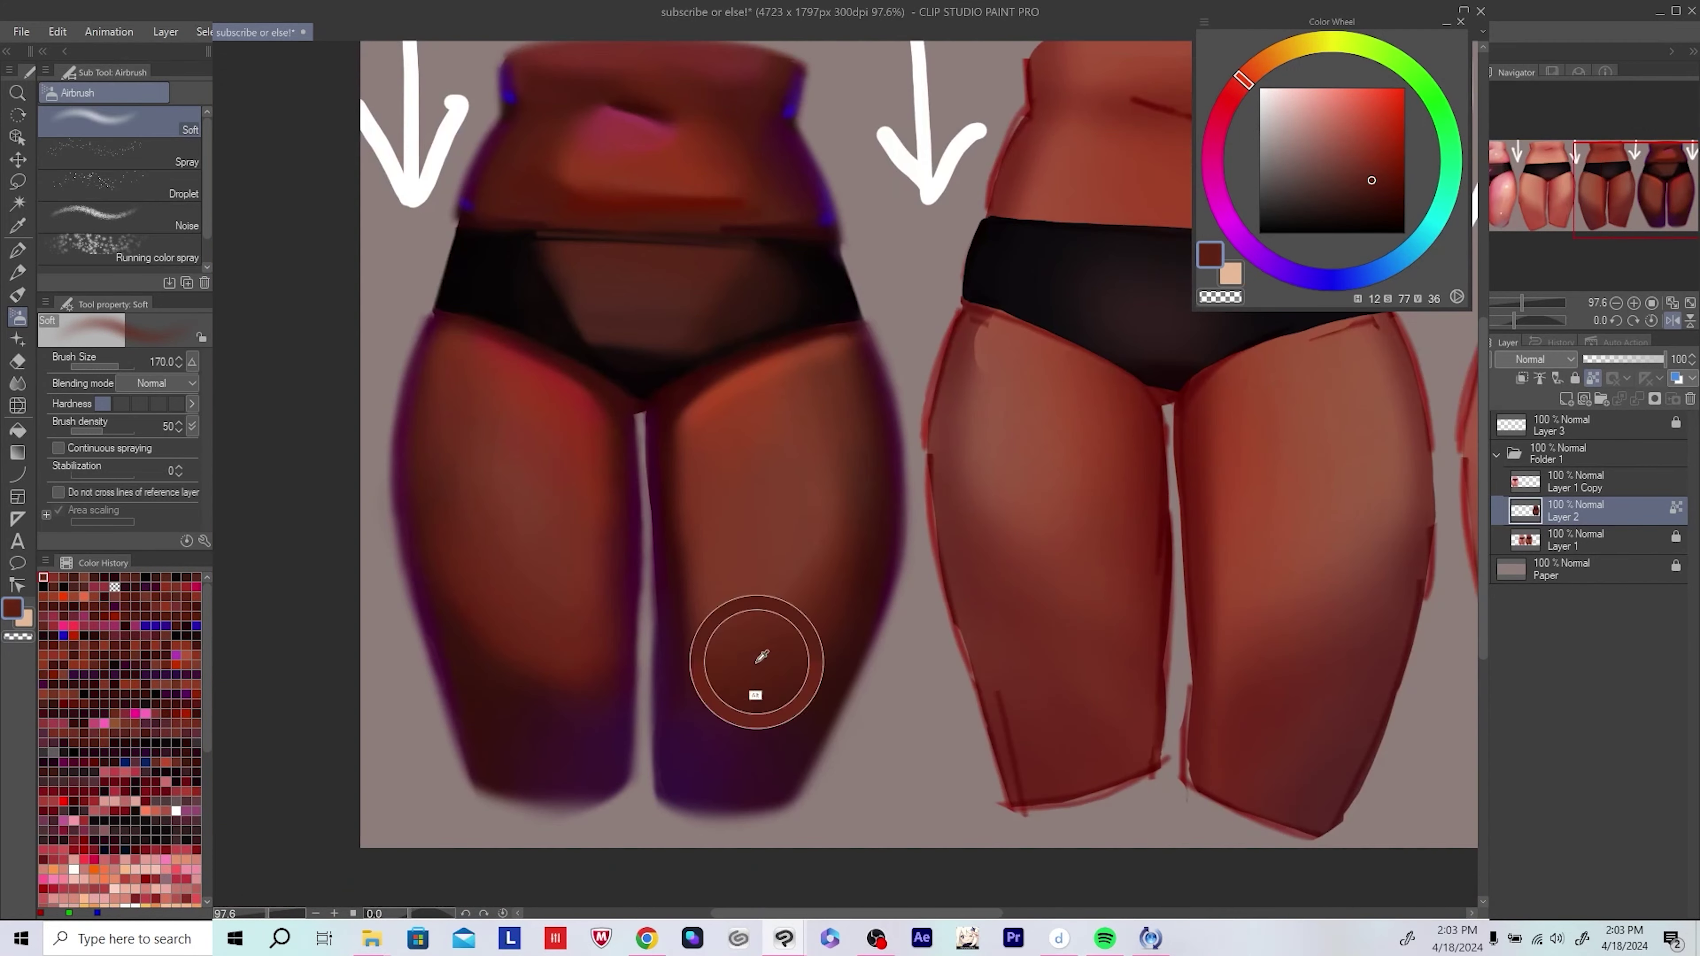
pyautogui.keyDown('alt'); pyautogui.click(759, 675); pyautogui.keyUp('alt')
pyautogui.moveTo(759, 676); pyautogui.dragTo(1025, 494)
pyautogui.scroll(-1, 1025, 482)
pyautogui.scroll(-4, 1302, 621)
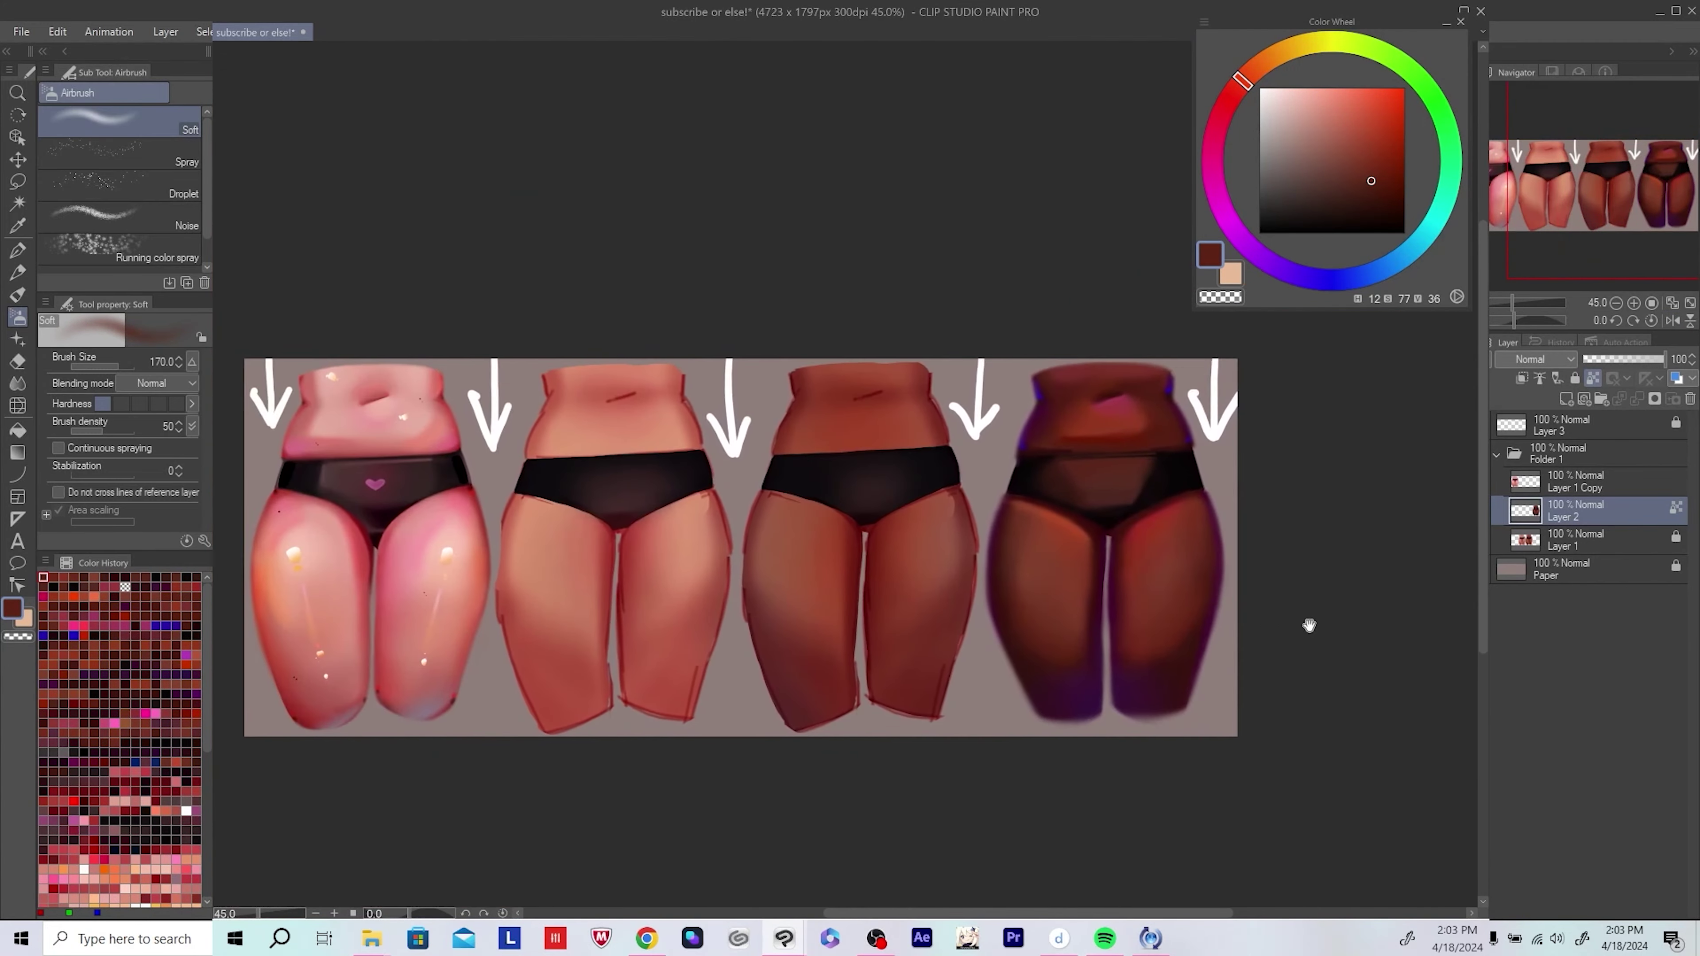
# Step: Add a new layer above Layer 2 and clip it to the layer below
pyautogui.scroll(2, 1297, 624)
pyautogui.click(1566, 400)
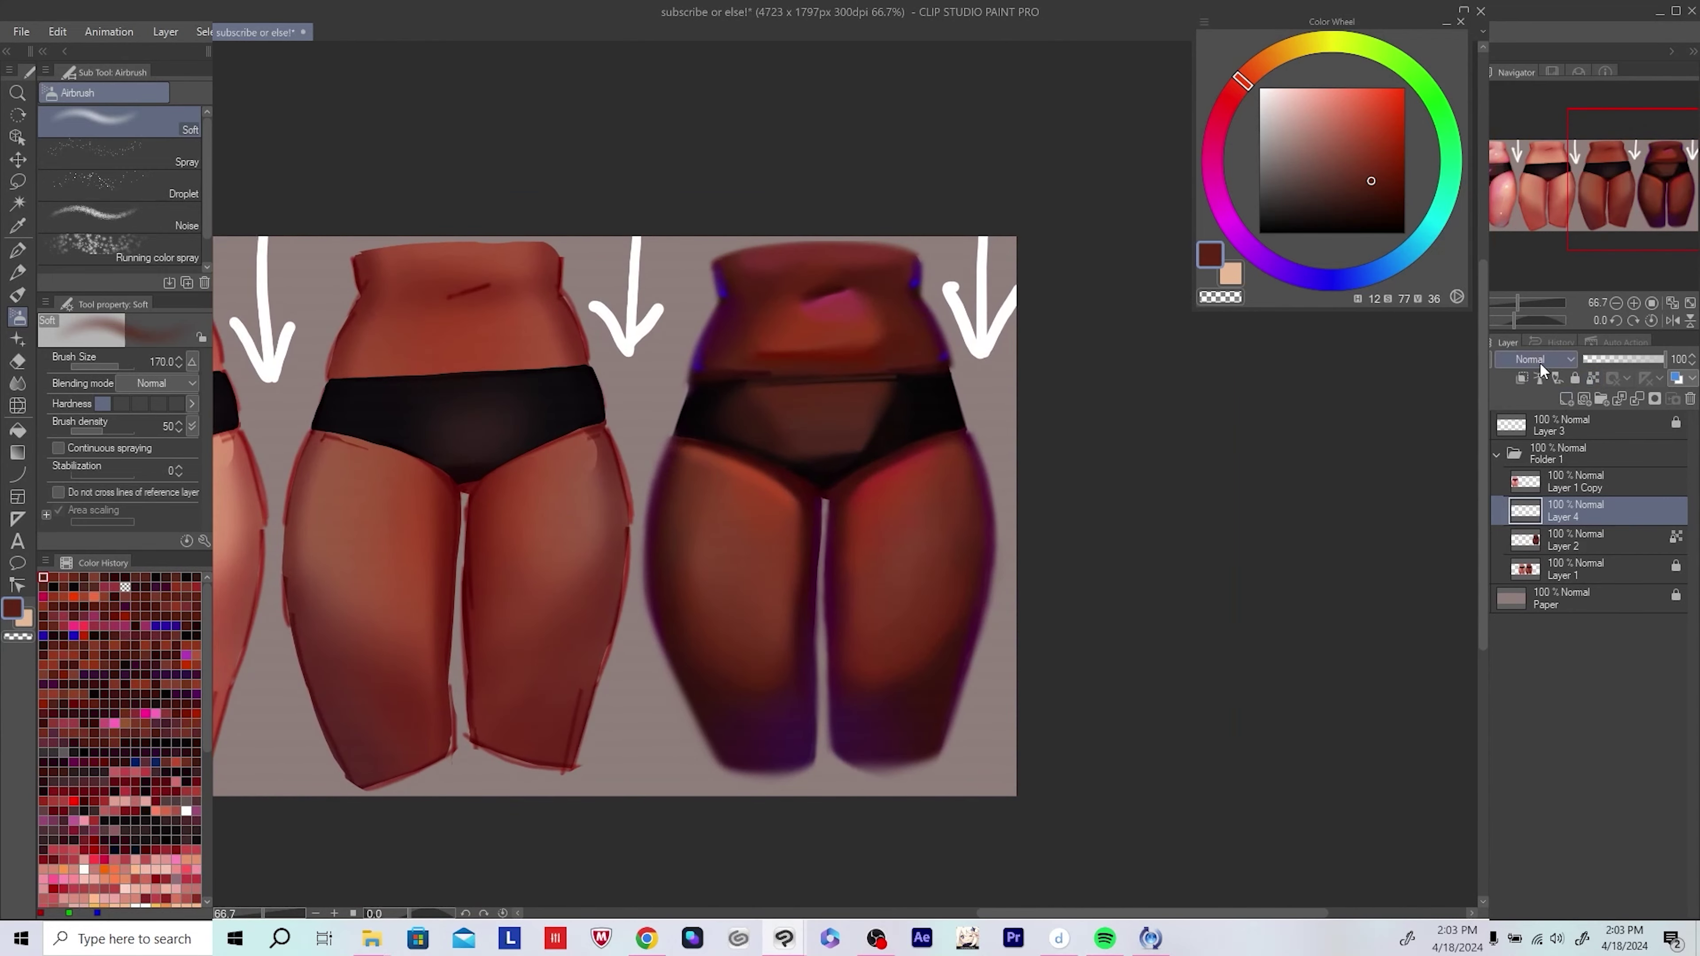
pyautogui.scroll(1, 910, 555)
# Step: Dab white highlights beside the navel and on the upper waist with the G-pen at brush size 40
pyautogui.press('p')
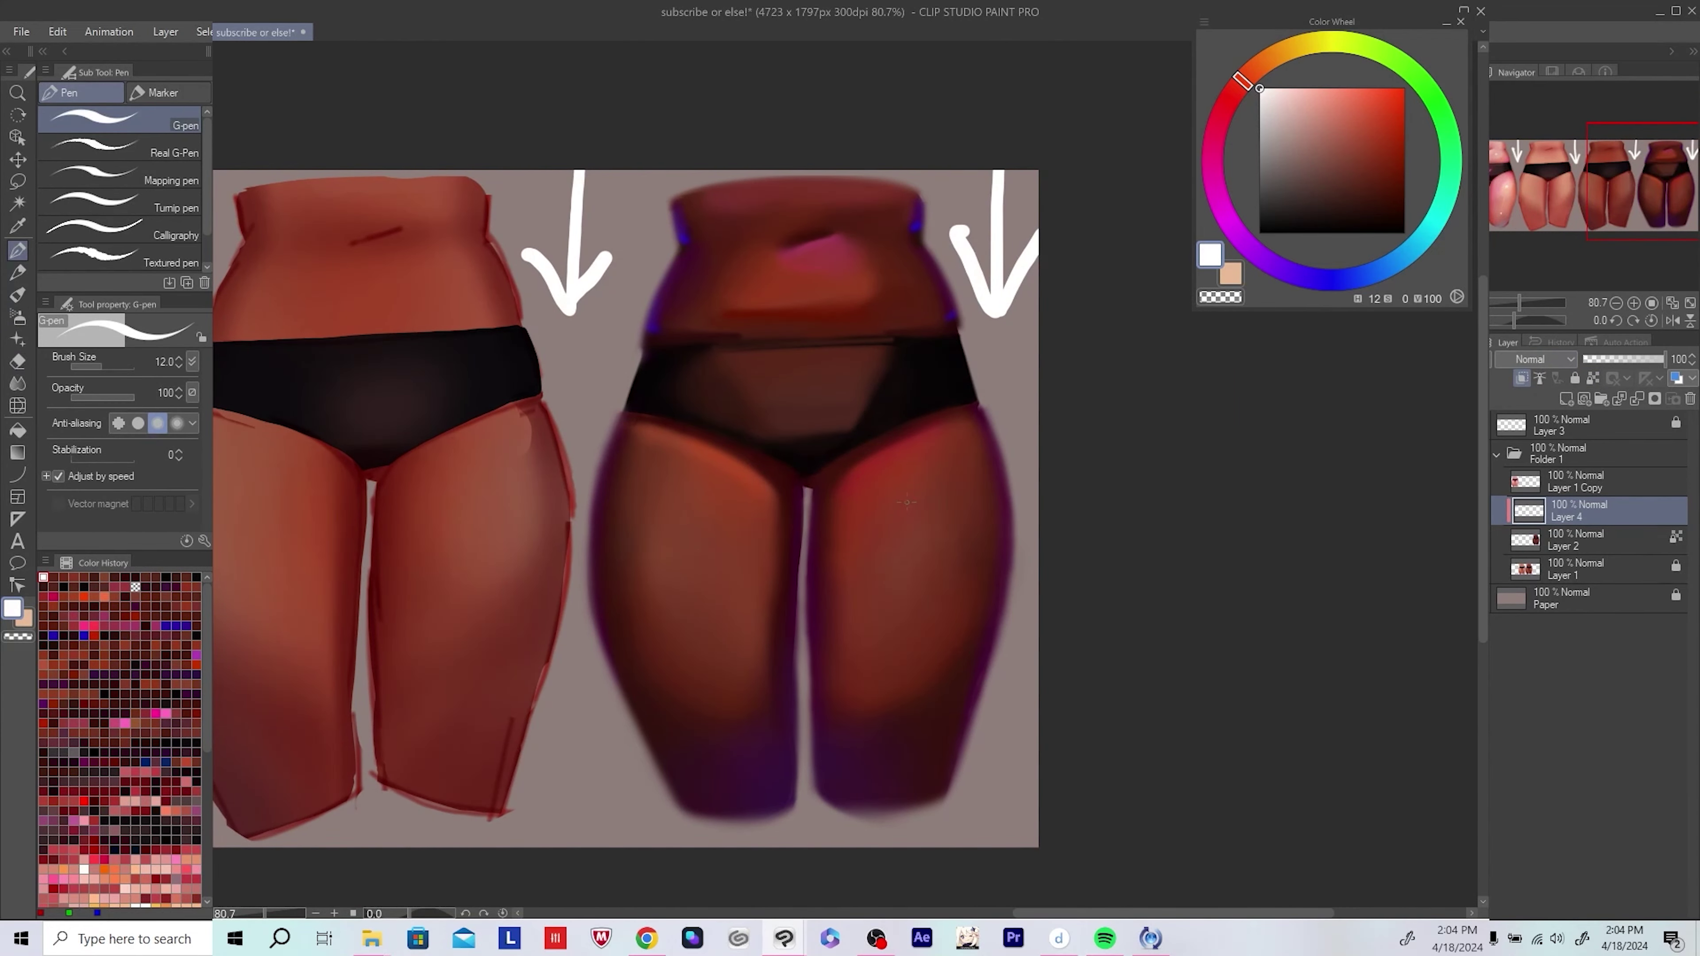
pyautogui.scroll(2, 906, 502)
pyautogui.press(']')
pyautogui.press(']')
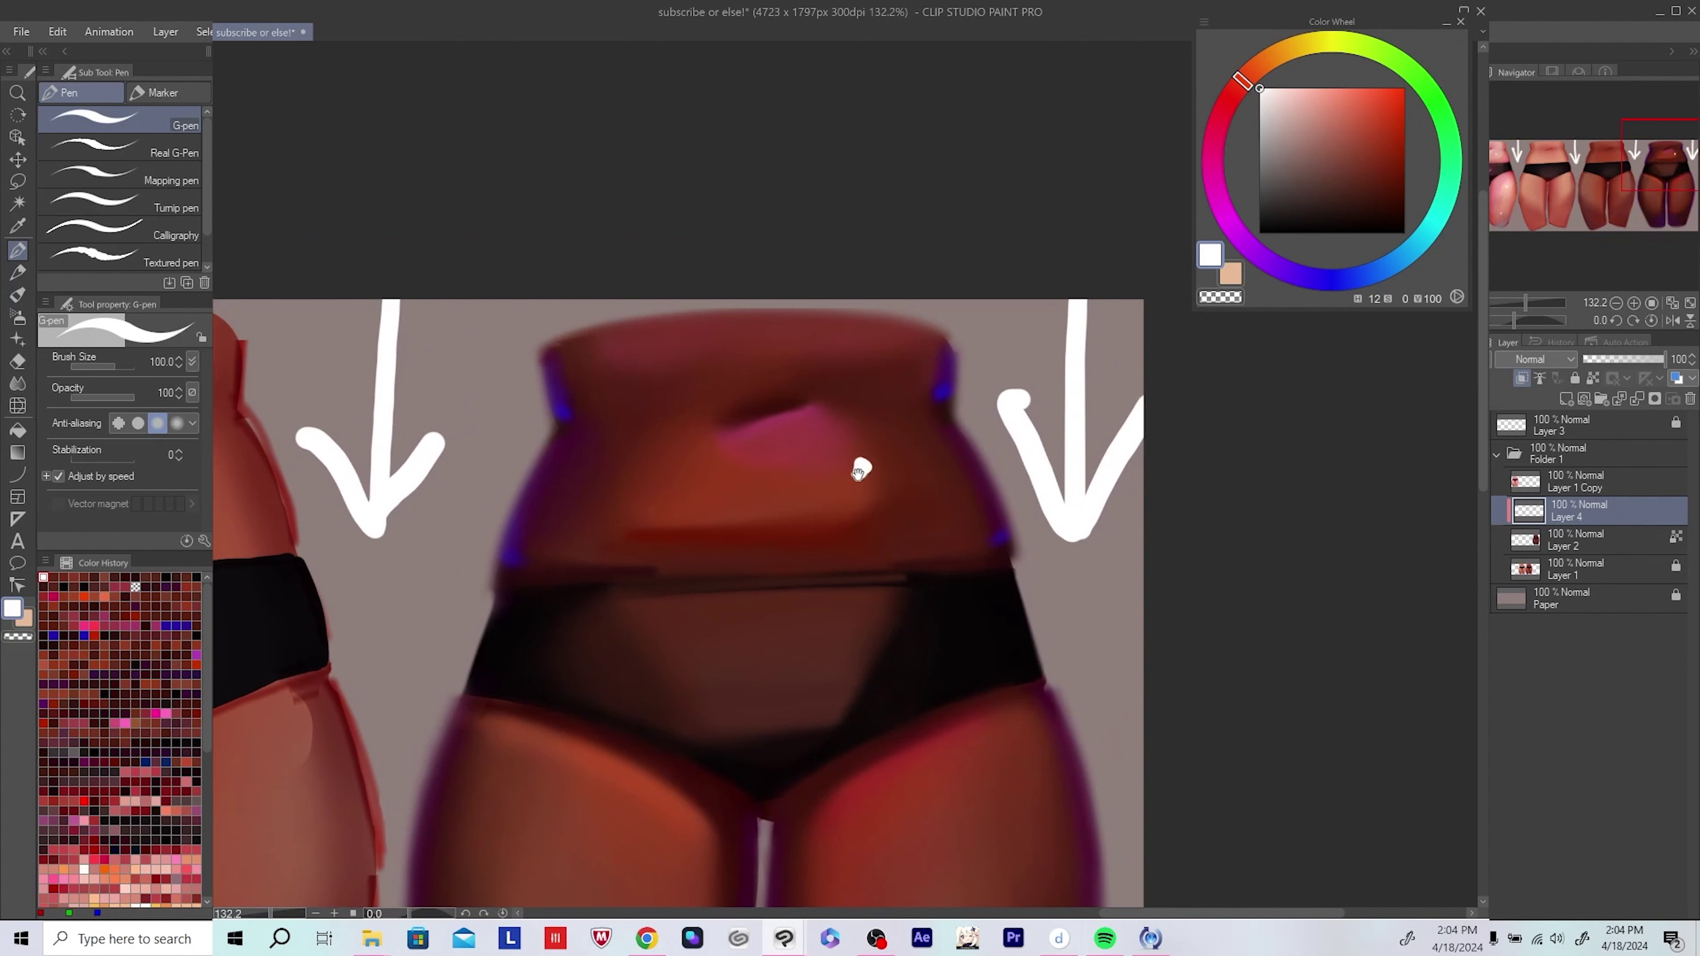
pyautogui.press('[')
pyautogui.press('[')
pyautogui.press('[')
pyautogui.moveTo(860, 471); pyautogui.dragTo(862, 485)
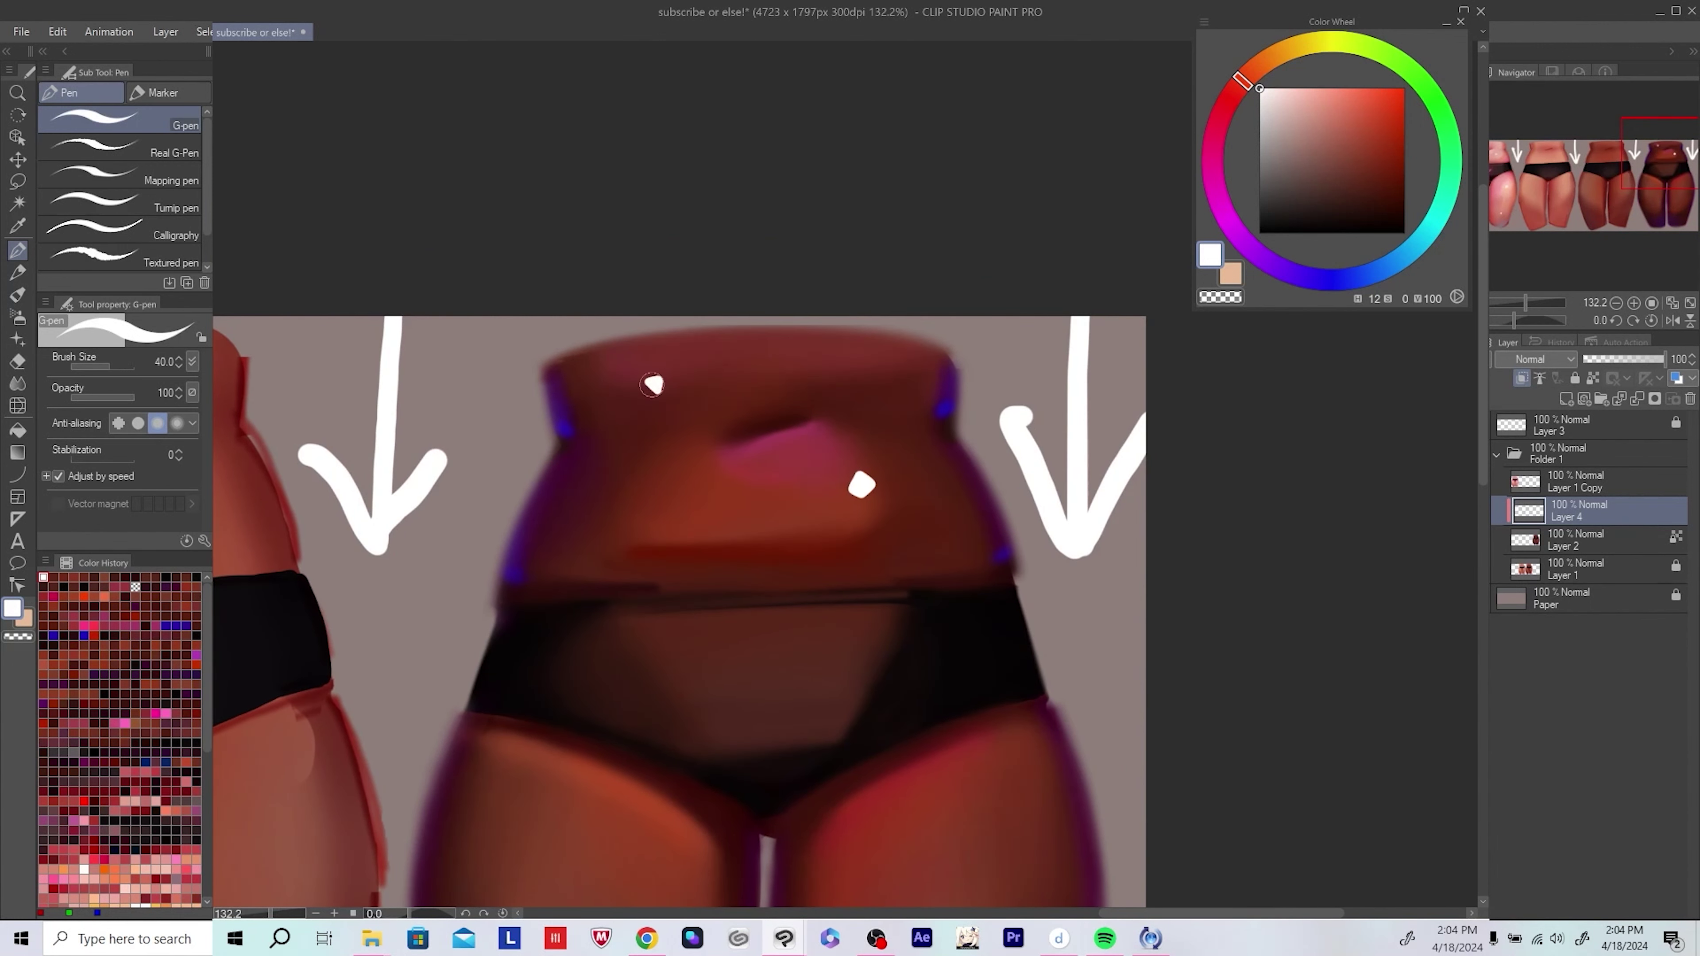
# Step: Dab a white G-pen highlight on each upper thigh, with a smaller dot beneath one of them
pyautogui.moveTo(649, 373); pyautogui.dragTo(520, 27)
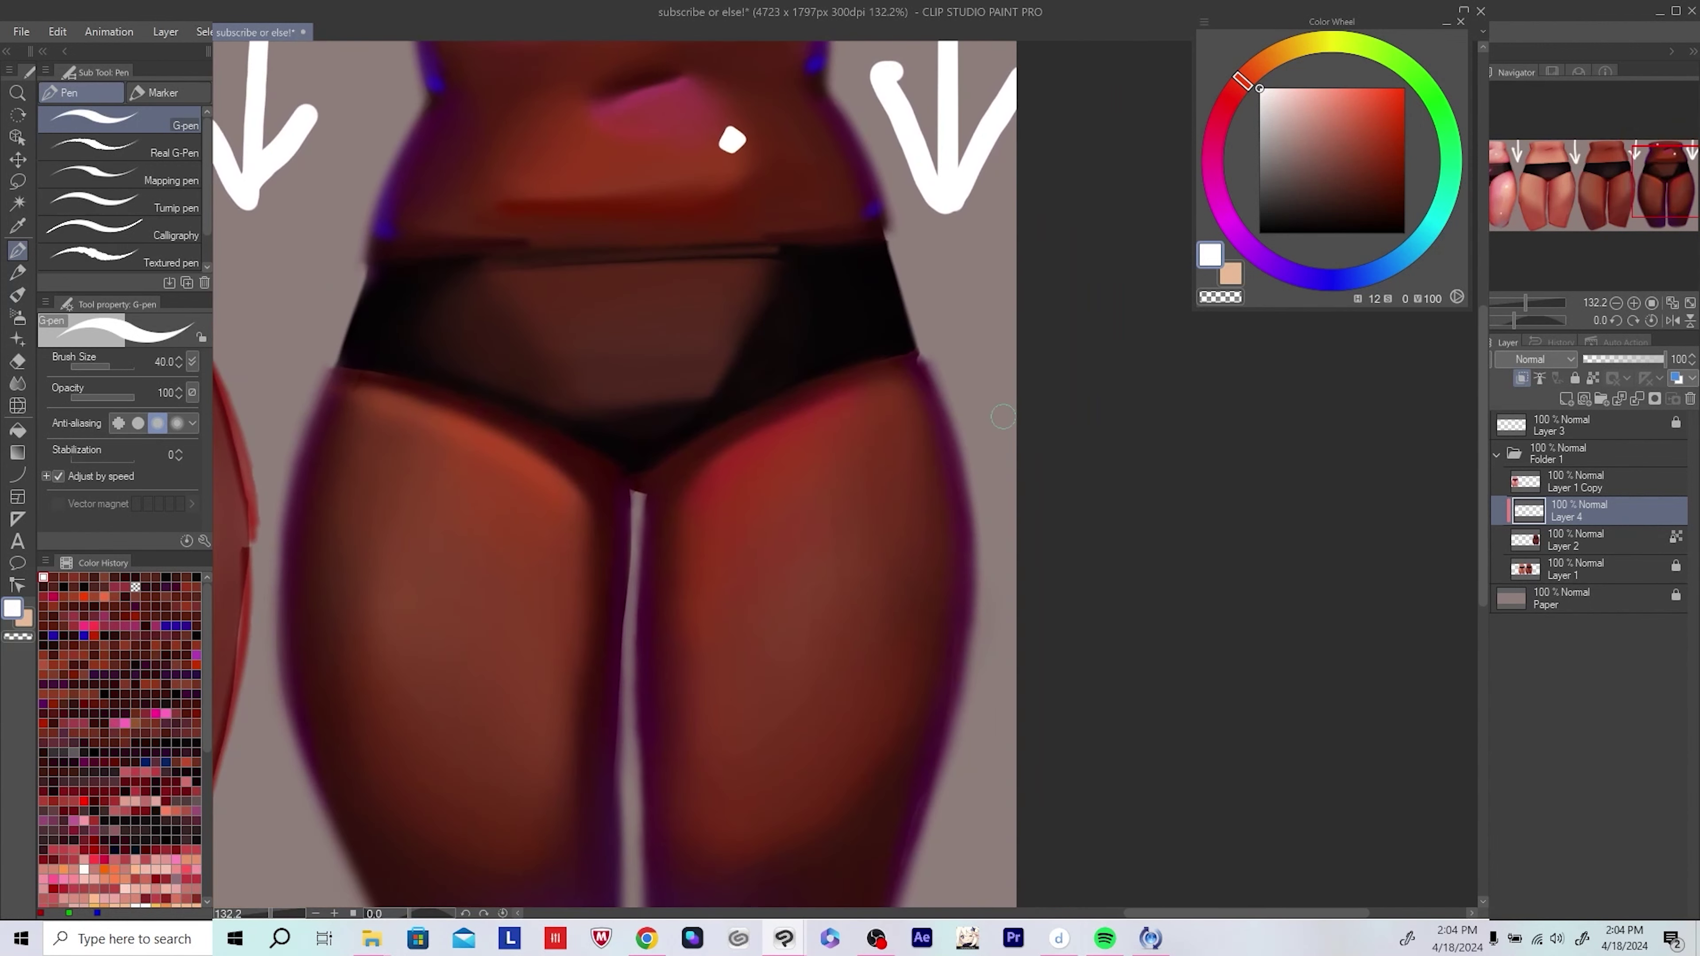
pyautogui.moveTo(875, 504); pyautogui.dragTo(982, 505)
pyautogui.click(513, 486)
pyautogui.click(517, 503)
pyautogui.moveTo(550, 482); pyautogui.dragTo(512, 377)
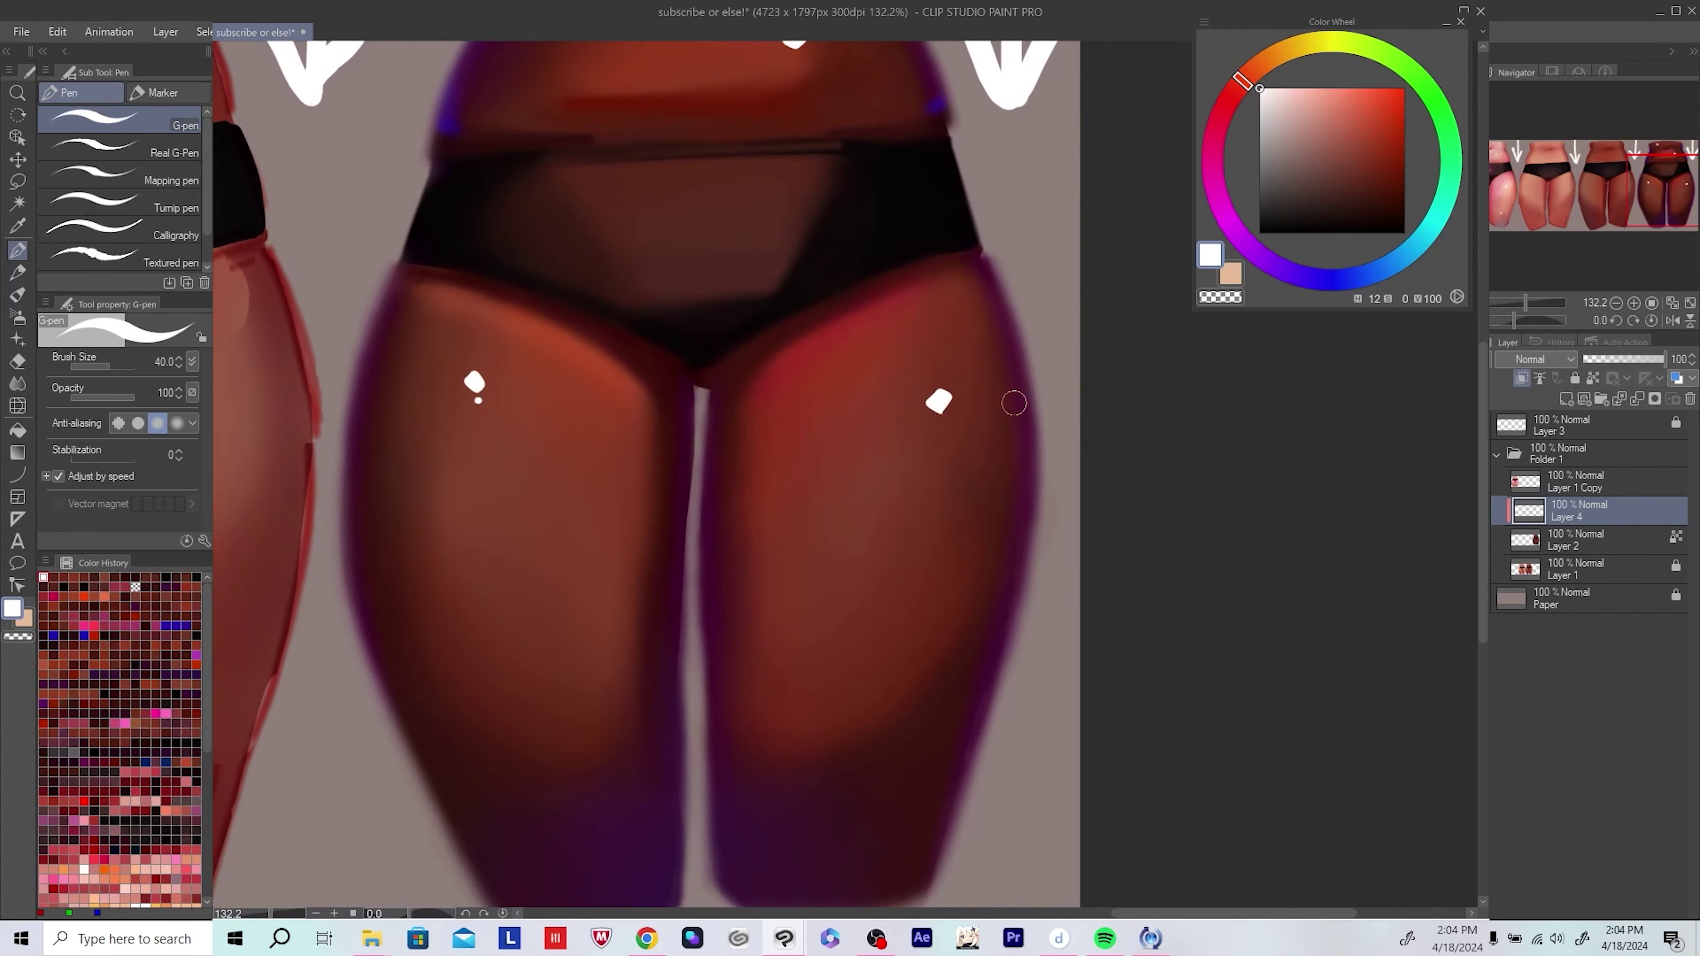
# Step: Add a small white G-pen dot on each lower thigh and save the file
pyautogui.click(852, 771)
pyautogui.moveTo(968, 685)
pyautogui.mouseDown()
pyautogui.moveTo(976, 647)
pyautogui.moveTo(937, 661)
pyautogui.moveTo(971, 619)
pyautogui.mouseUp()
pyautogui.click(871, 700)
pyautogui.click(553, 642)
pyautogui.moveTo(1005, 532); pyautogui.dragTo(995, 530)
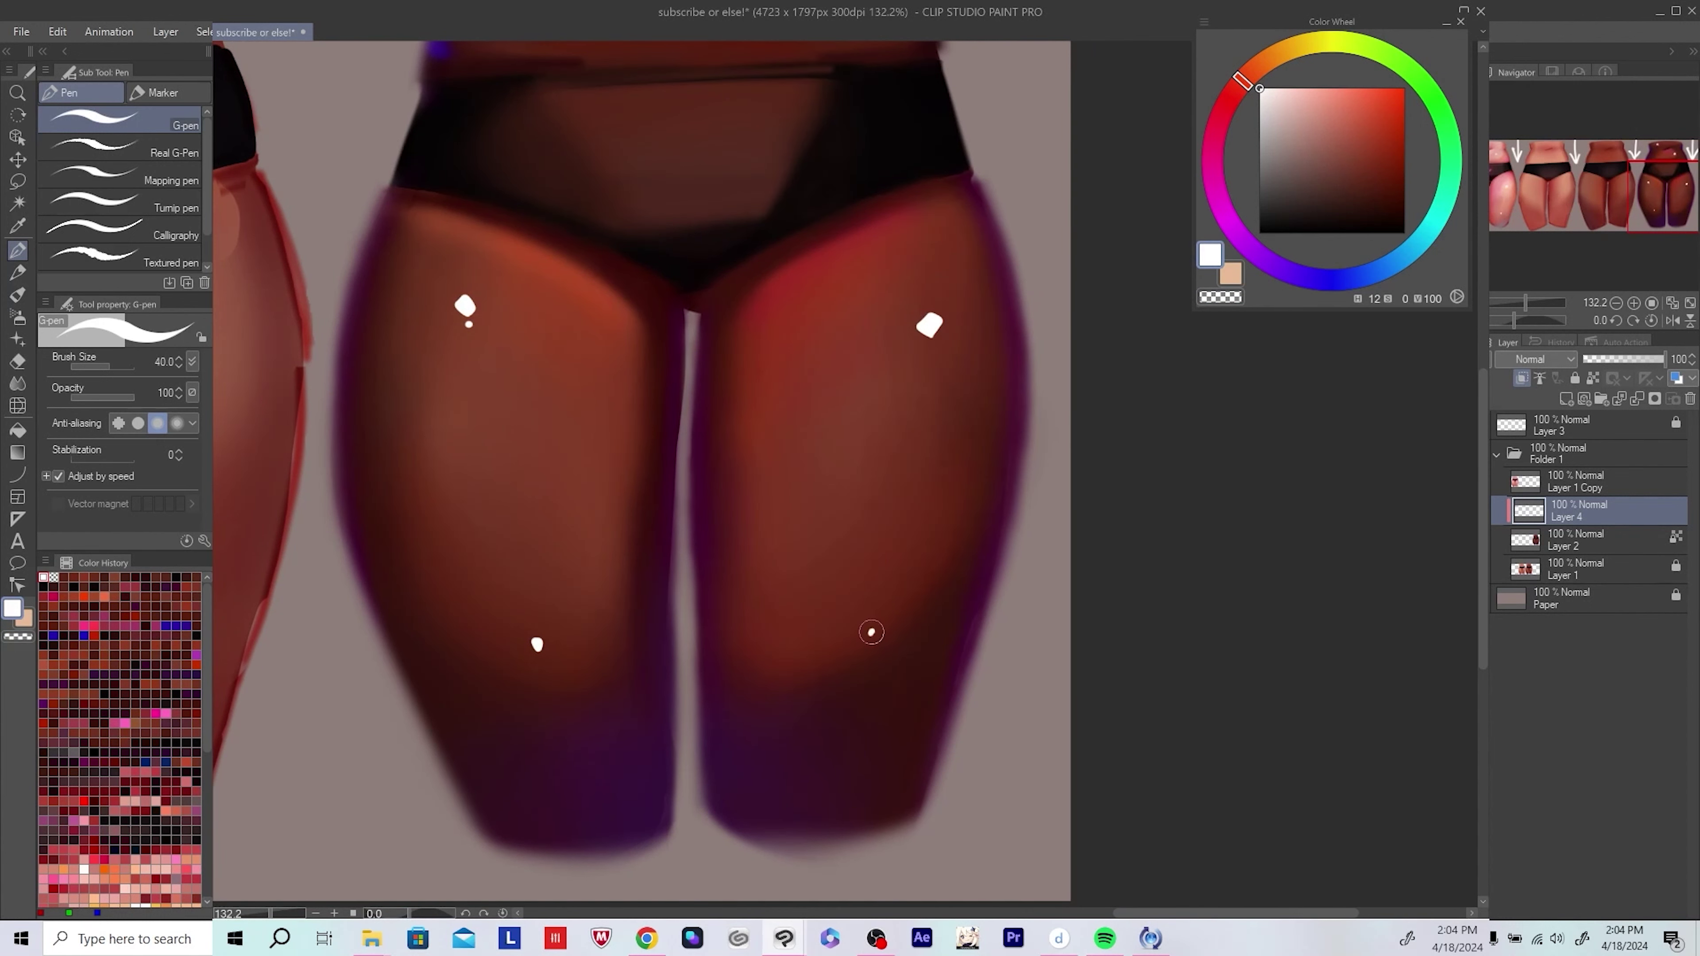
pyautogui.hotkey('ctrl', 's')
pyautogui.scroll(-6, 871, 632)
pyautogui.scroll(1, 998, 638)
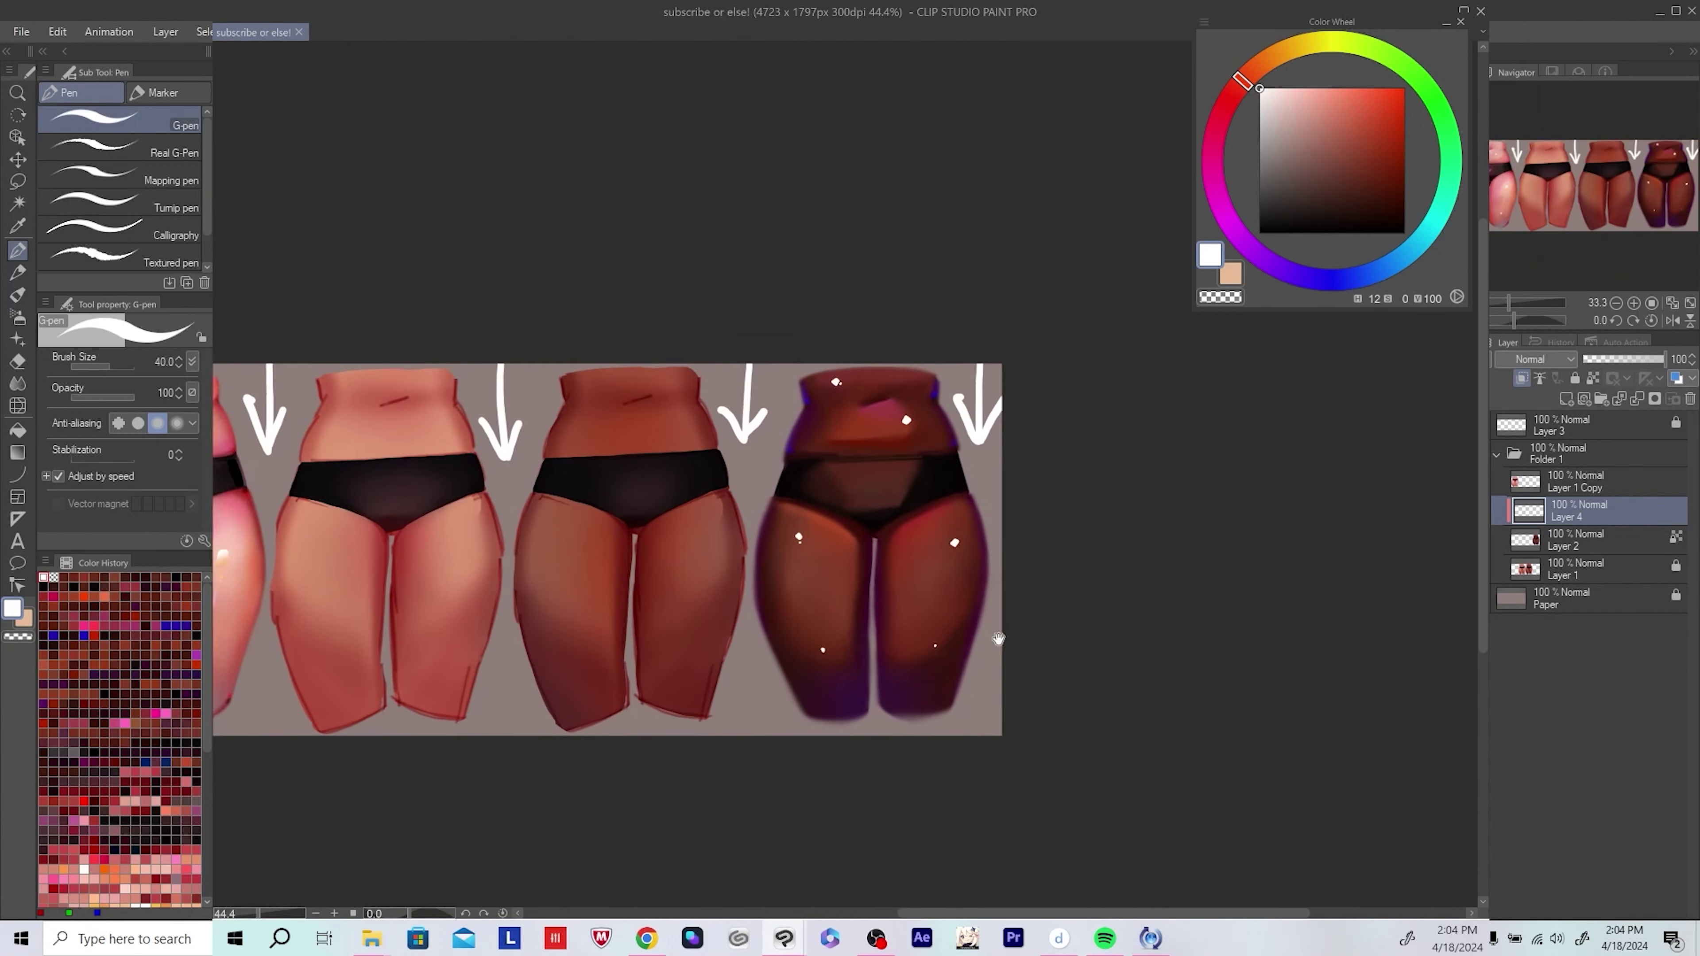
# Step: Lock the highlight layer's transparent pixels and tint the lower parts of the upper-thigh highlights light violet-blue with the airbrush at size 30
pyautogui.scroll(5, 998, 639)
pyautogui.press('b')
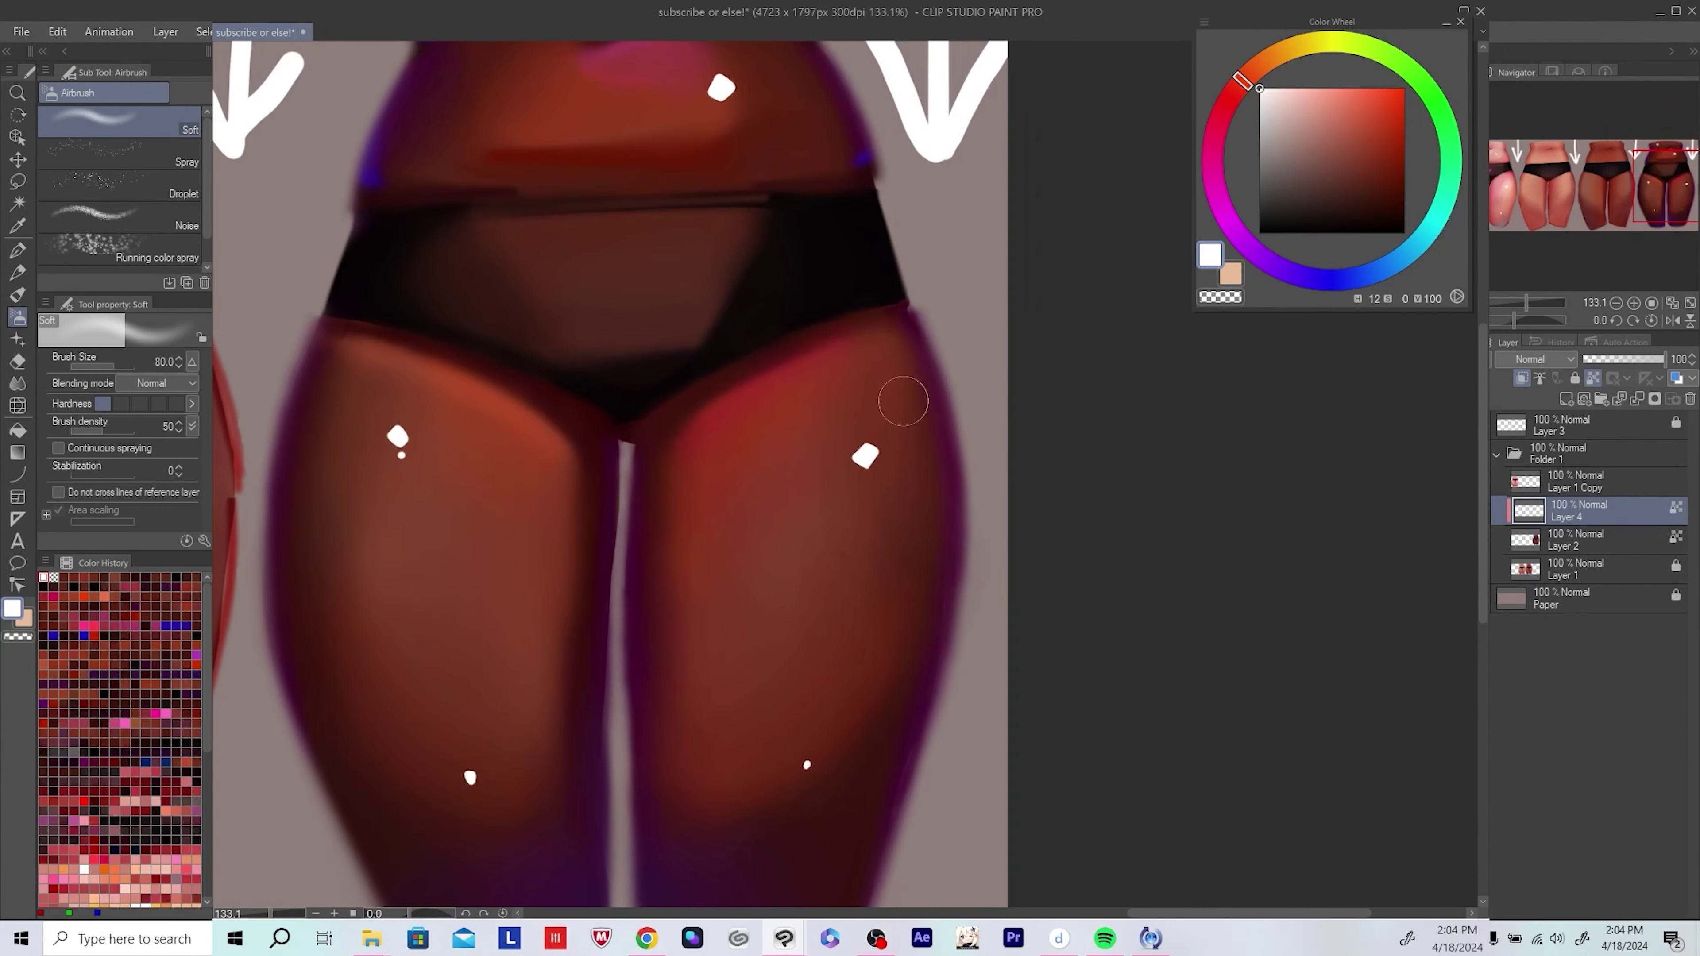
pyautogui.moveTo(863, 469); pyautogui.dragTo(863, 492)
pyautogui.click(1325, 279)
pyautogui.moveTo(981, 468); pyautogui.dragTo(997, 482)
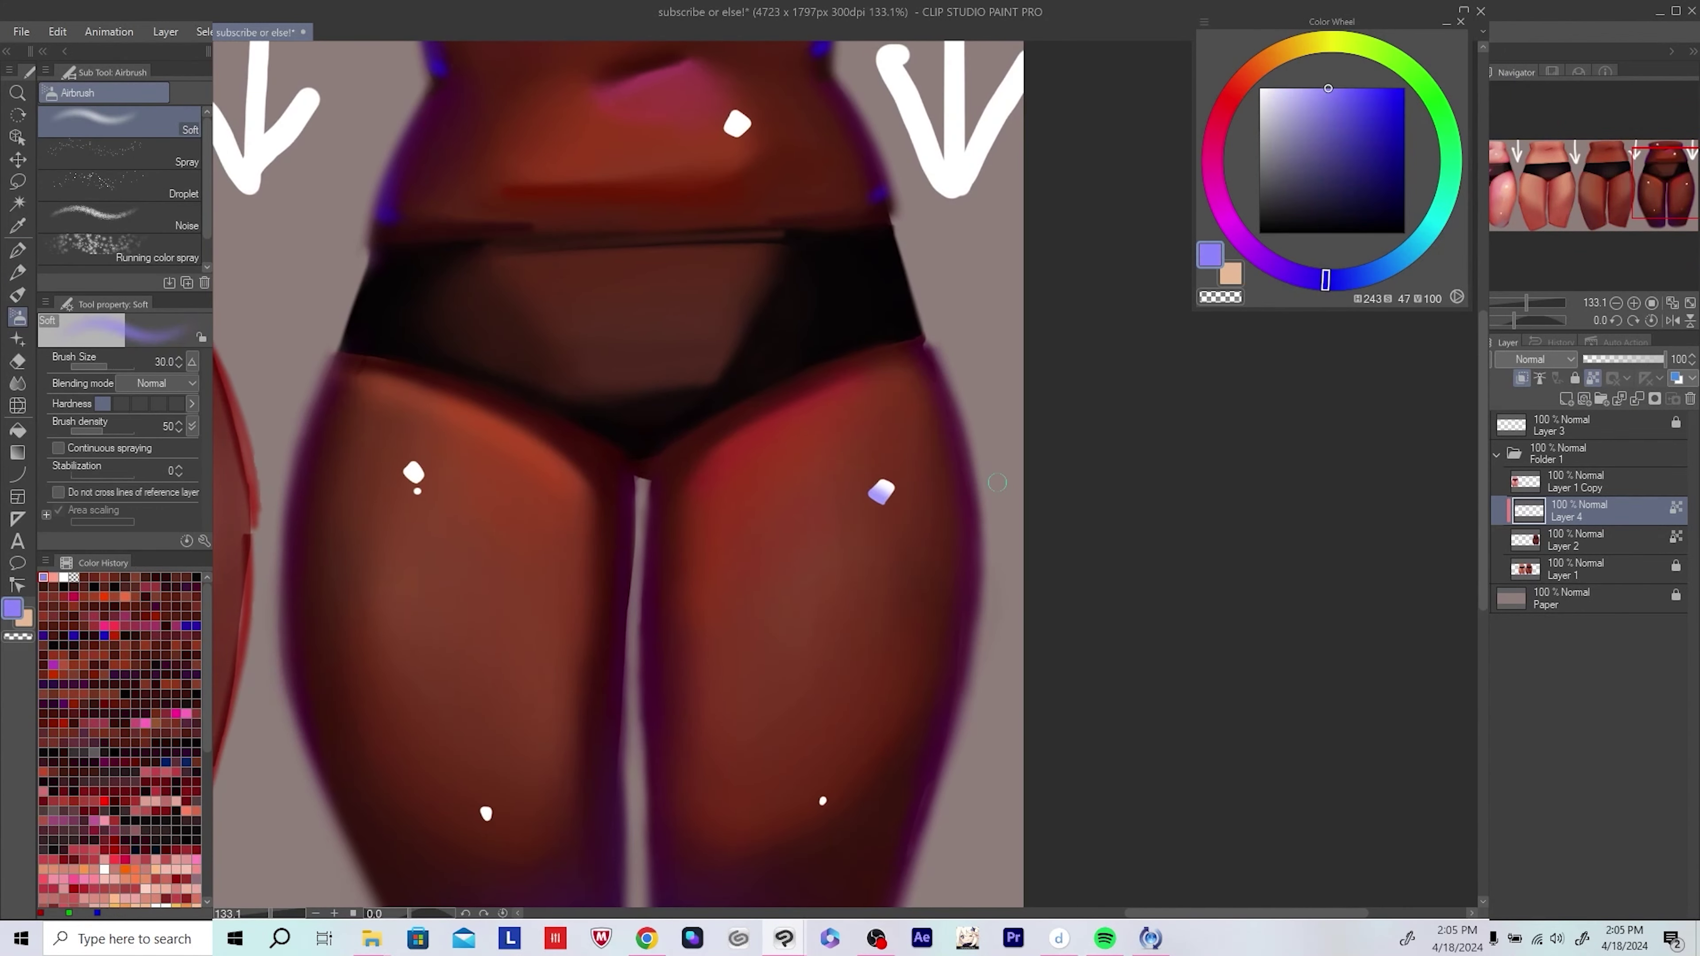
pyautogui.moveTo(417, 479); pyautogui.dragTo(364, 682)
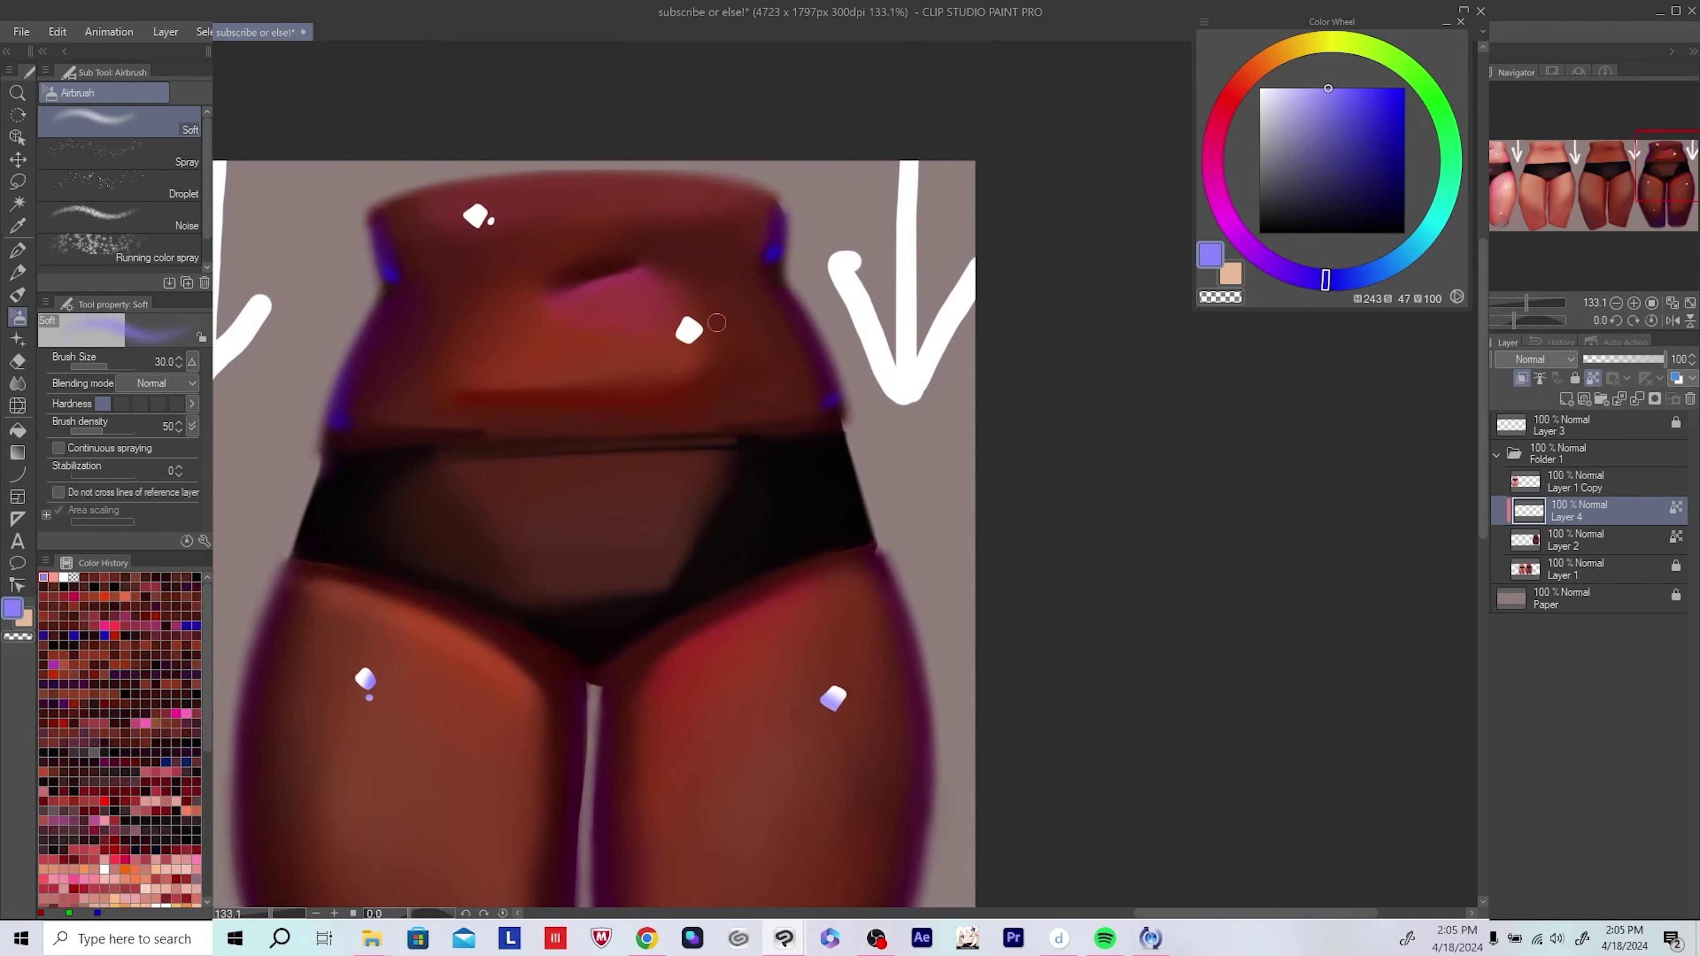
# Step: Tint the lower edges of the white waist and lower-thigh highlights light violet-blue with the airbrush at size 30
pyautogui.moveTo(781, 286); pyautogui.dragTo(843, 360)
pyautogui.scroll(-5, 558, 343)
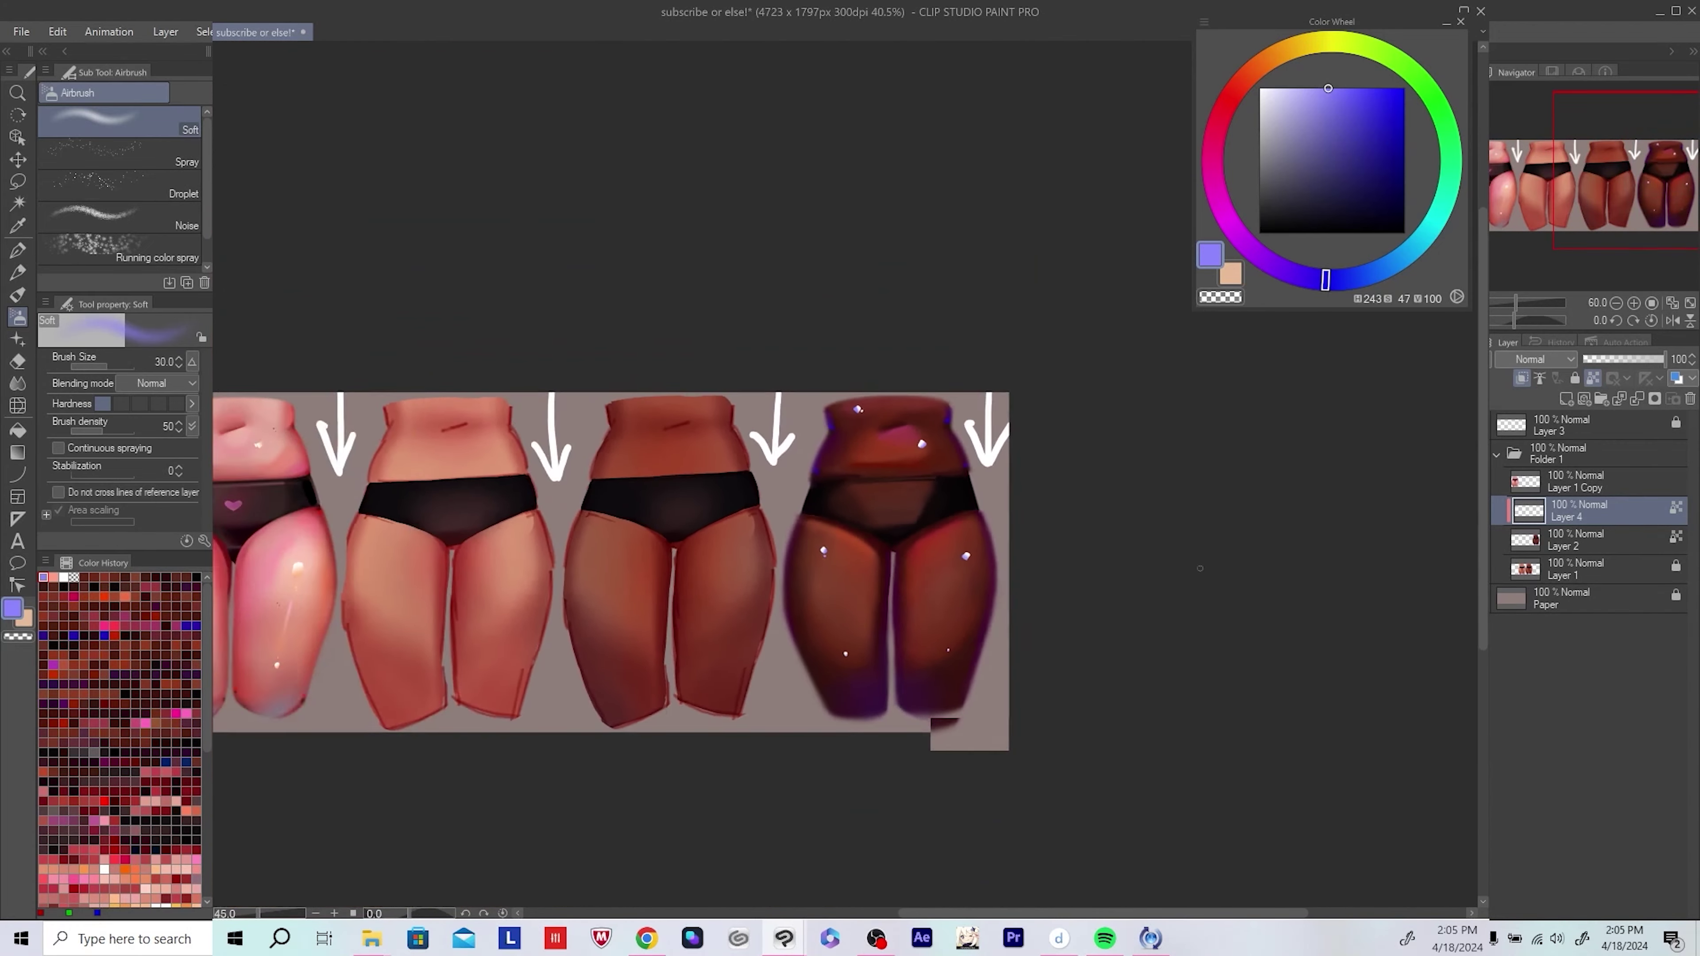
pyautogui.scroll(4, 1113, 589)
pyautogui.scroll(3, 1071, 596)
# Step: Blend the edges of the thigh and waist highlights with sampled dark reddish-brown skin tones, using the airbrush at size 20
pyautogui.keyDown('alt'); pyautogui.click(869, 498); pyautogui.keyUp('alt')
pyautogui.press('[')
pyautogui.press('[')
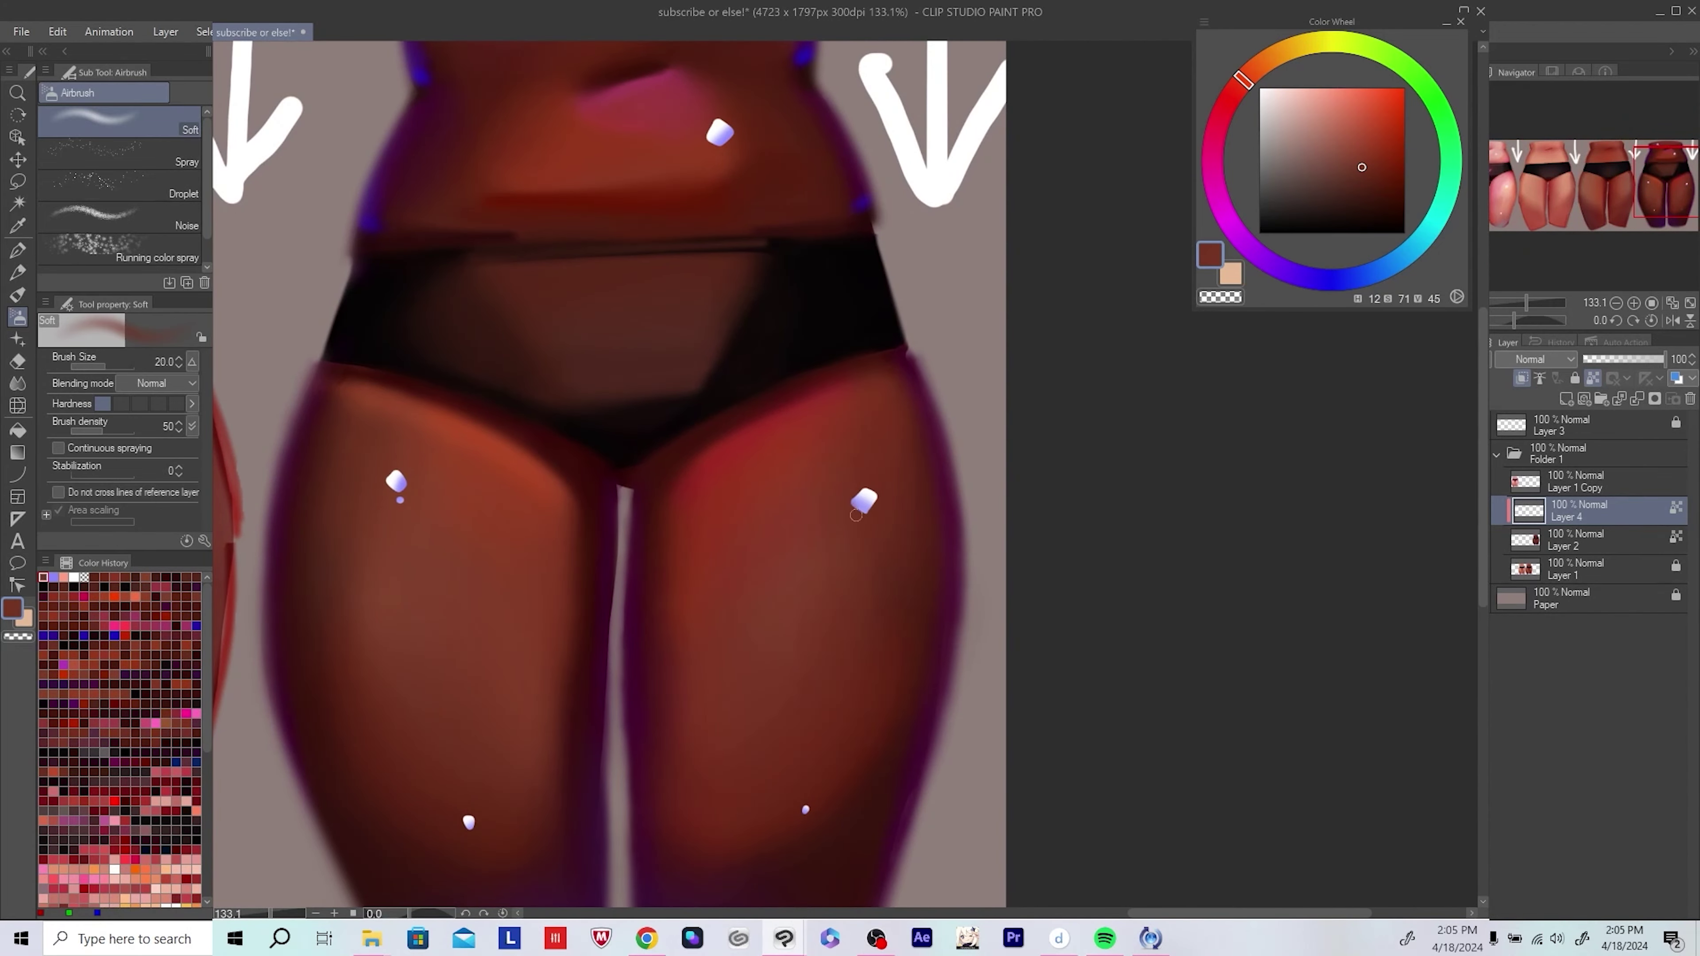
pyautogui.moveTo(869, 498)
pyautogui.mouseDown()
pyautogui.moveTo(789, 364)
pyautogui.moveTo(747, 437)
pyautogui.moveTo(797, 489)
pyautogui.mouseUp()
pyautogui.keyDown('alt'); pyautogui.click(569, 368); pyautogui.keyUp('alt')
pyautogui.moveTo(569, 369); pyautogui.dragTo(580, 323)
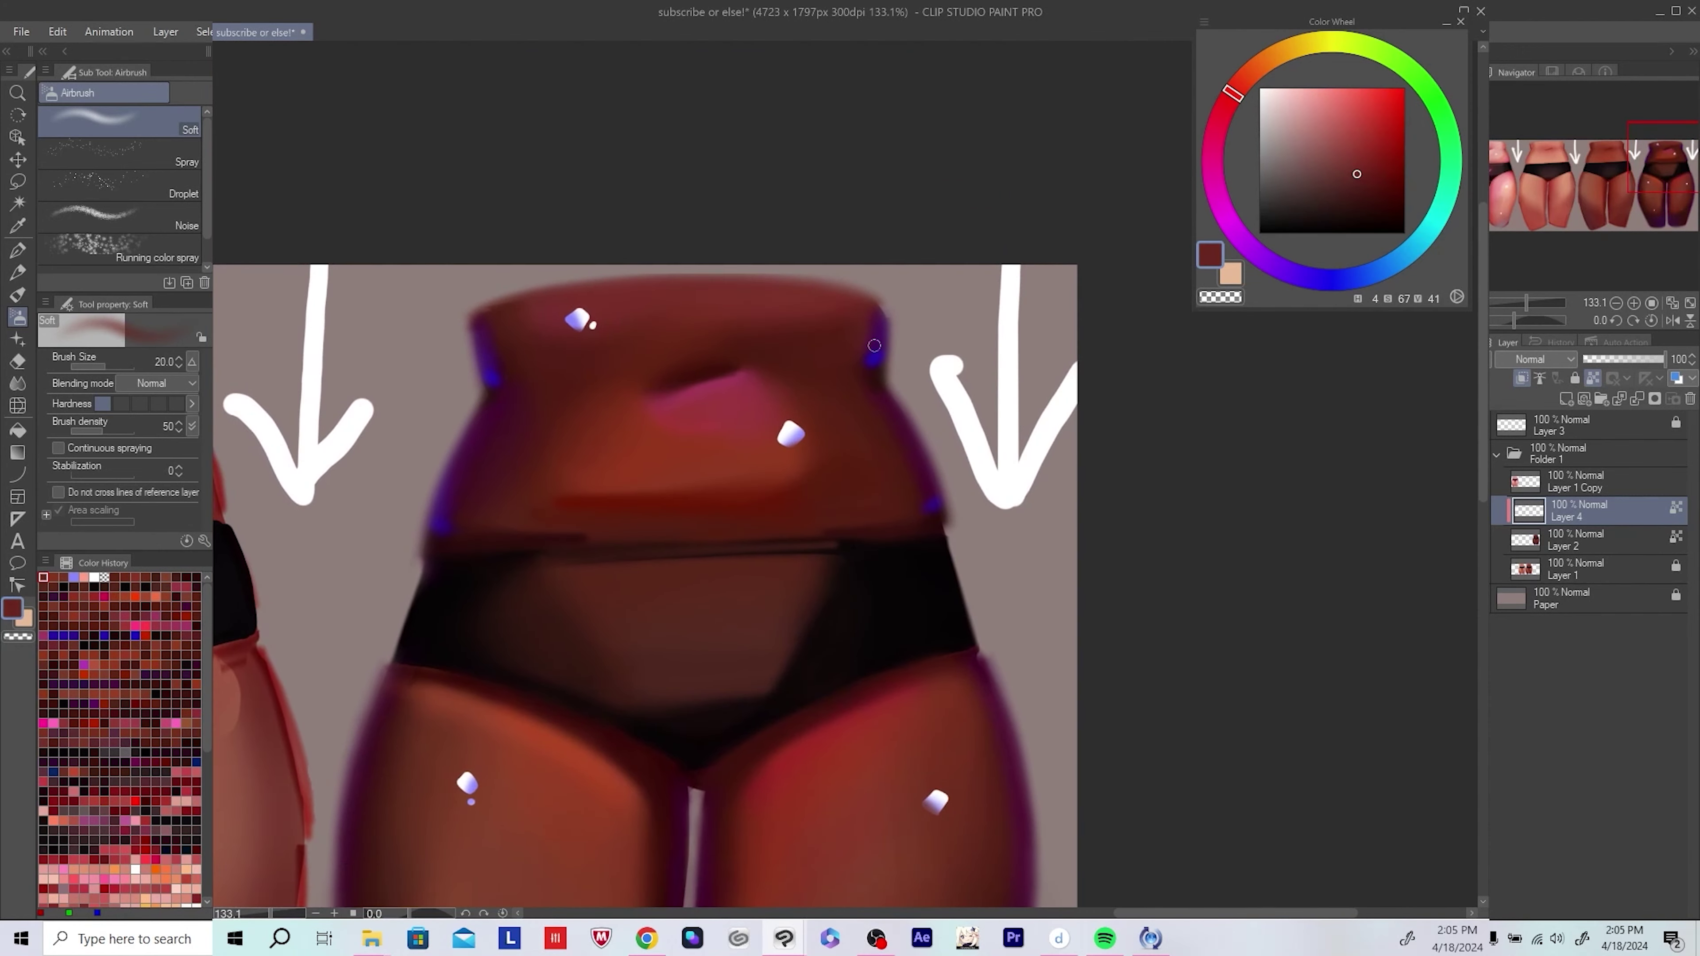
pyautogui.moveTo(696, 603); pyautogui.dragTo(692, 521)
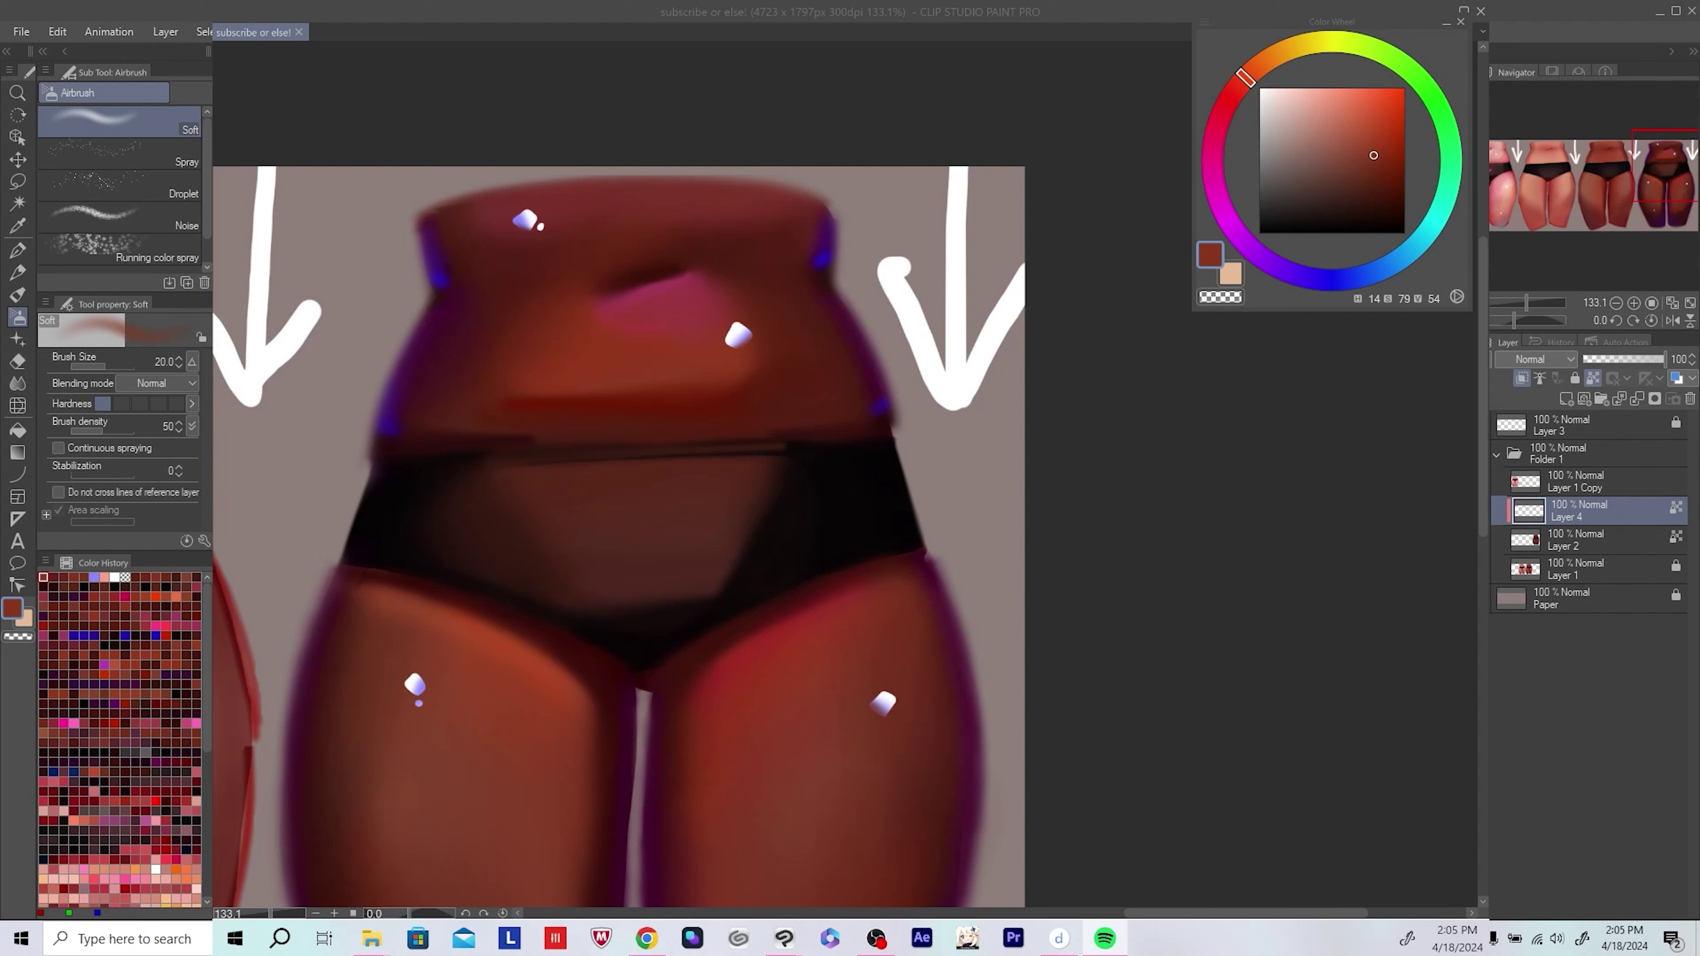
# Step: Add a clipped layer below the highlights and airbrush a soft muted-red glow down the centre of each thigh at size 150
pyautogui.scroll(2, 997, 520)
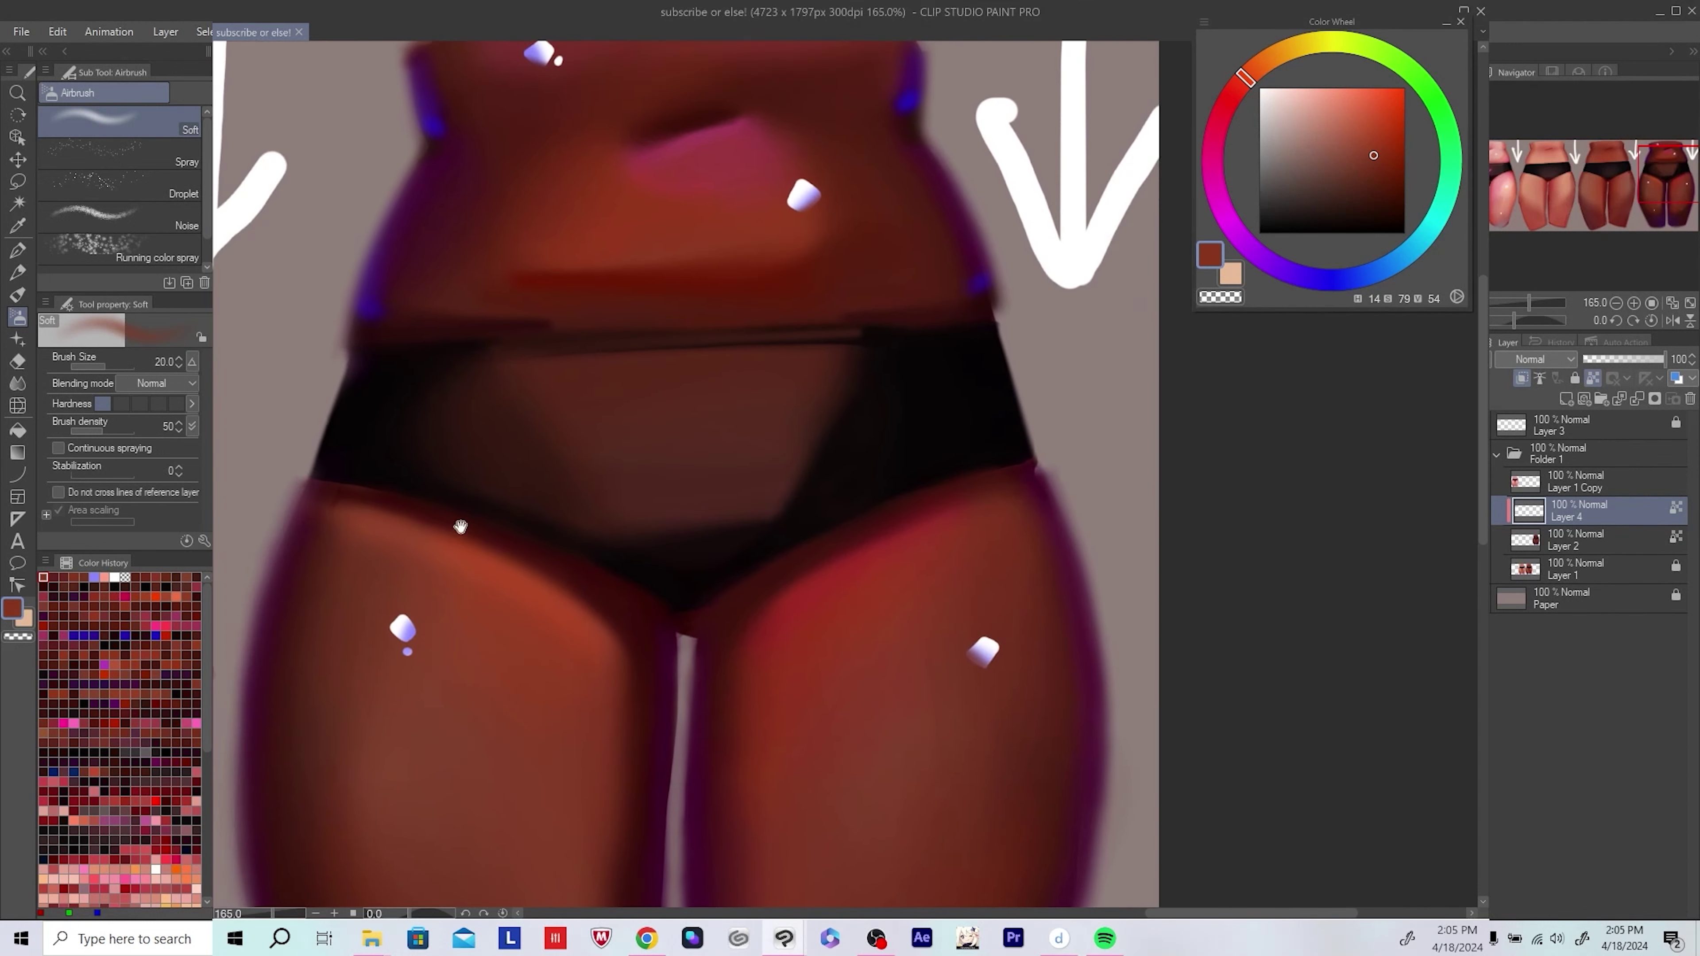
pyautogui.scroll(-2, 998, 520)
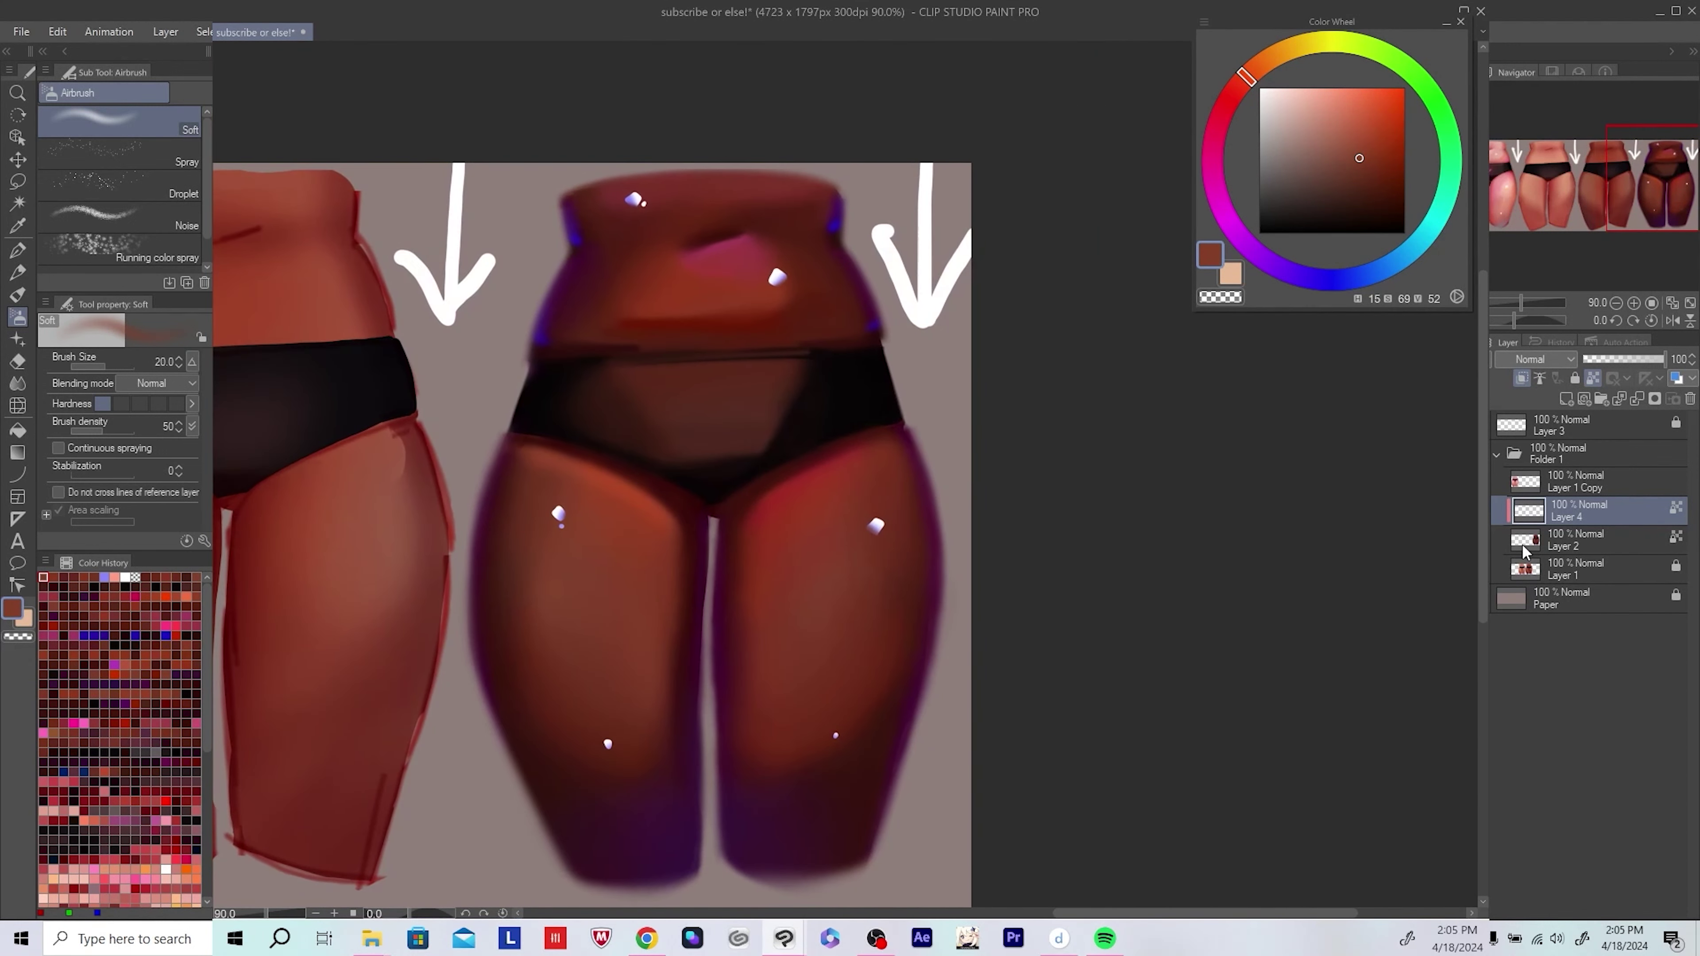
pyautogui.click(1567, 400)
pyautogui.moveTo(943, 720); pyautogui.dragTo(925, 639)
pyautogui.keyDown('alt'); pyautogui.click(515, 469); pyautogui.keyUp('alt')
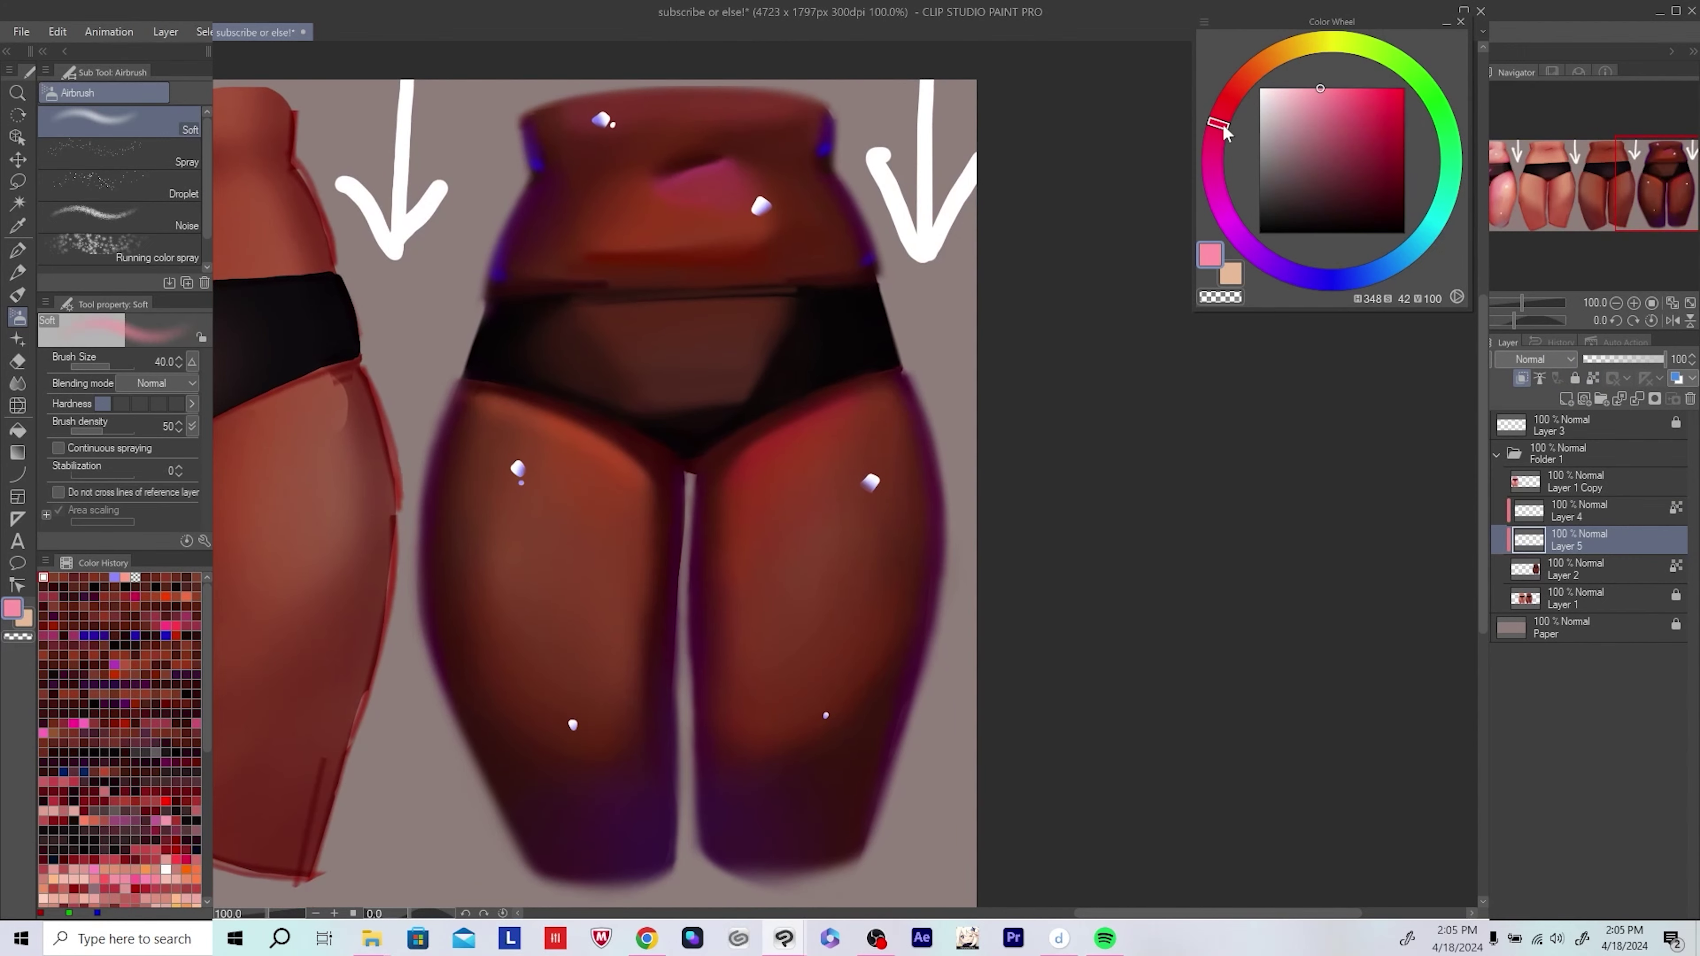
pyautogui.keyDown('alt'); pyautogui.click(857, 474); pyautogui.keyUp('alt')
pyautogui.moveTo(521, 469); pyautogui.dragTo(521, 498)
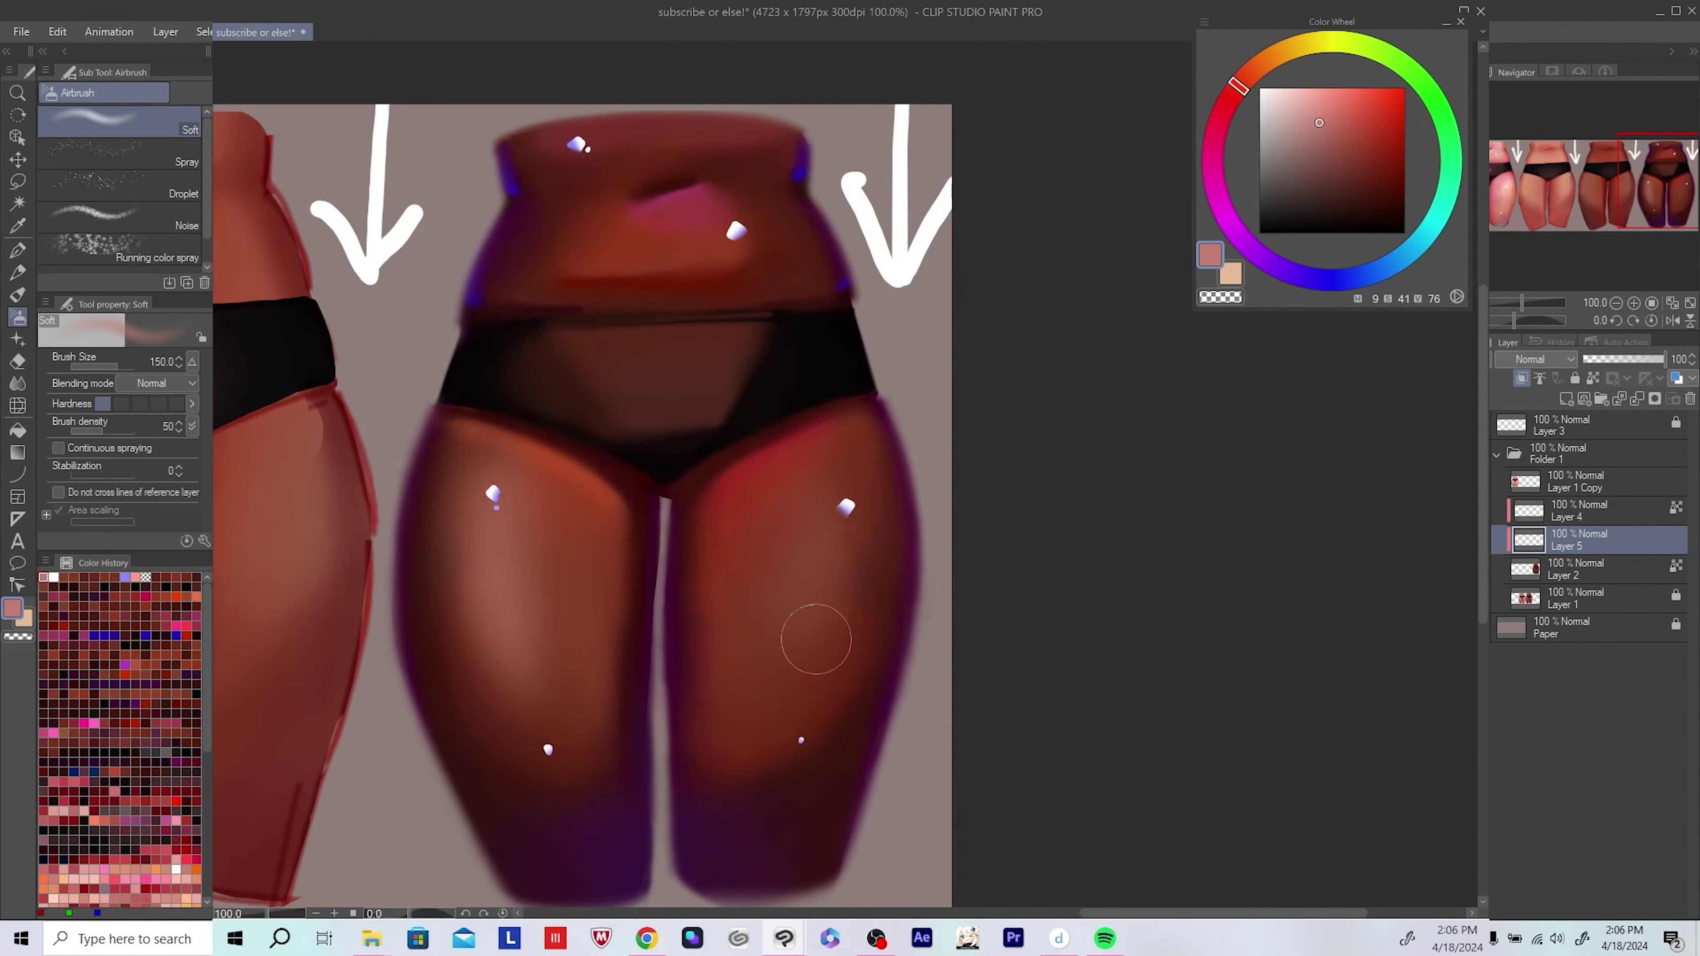
pyautogui.scroll(-3, 816, 639)
pyautogui.moveTo(950, 482); pyautogui.dragTo(1027, 541)
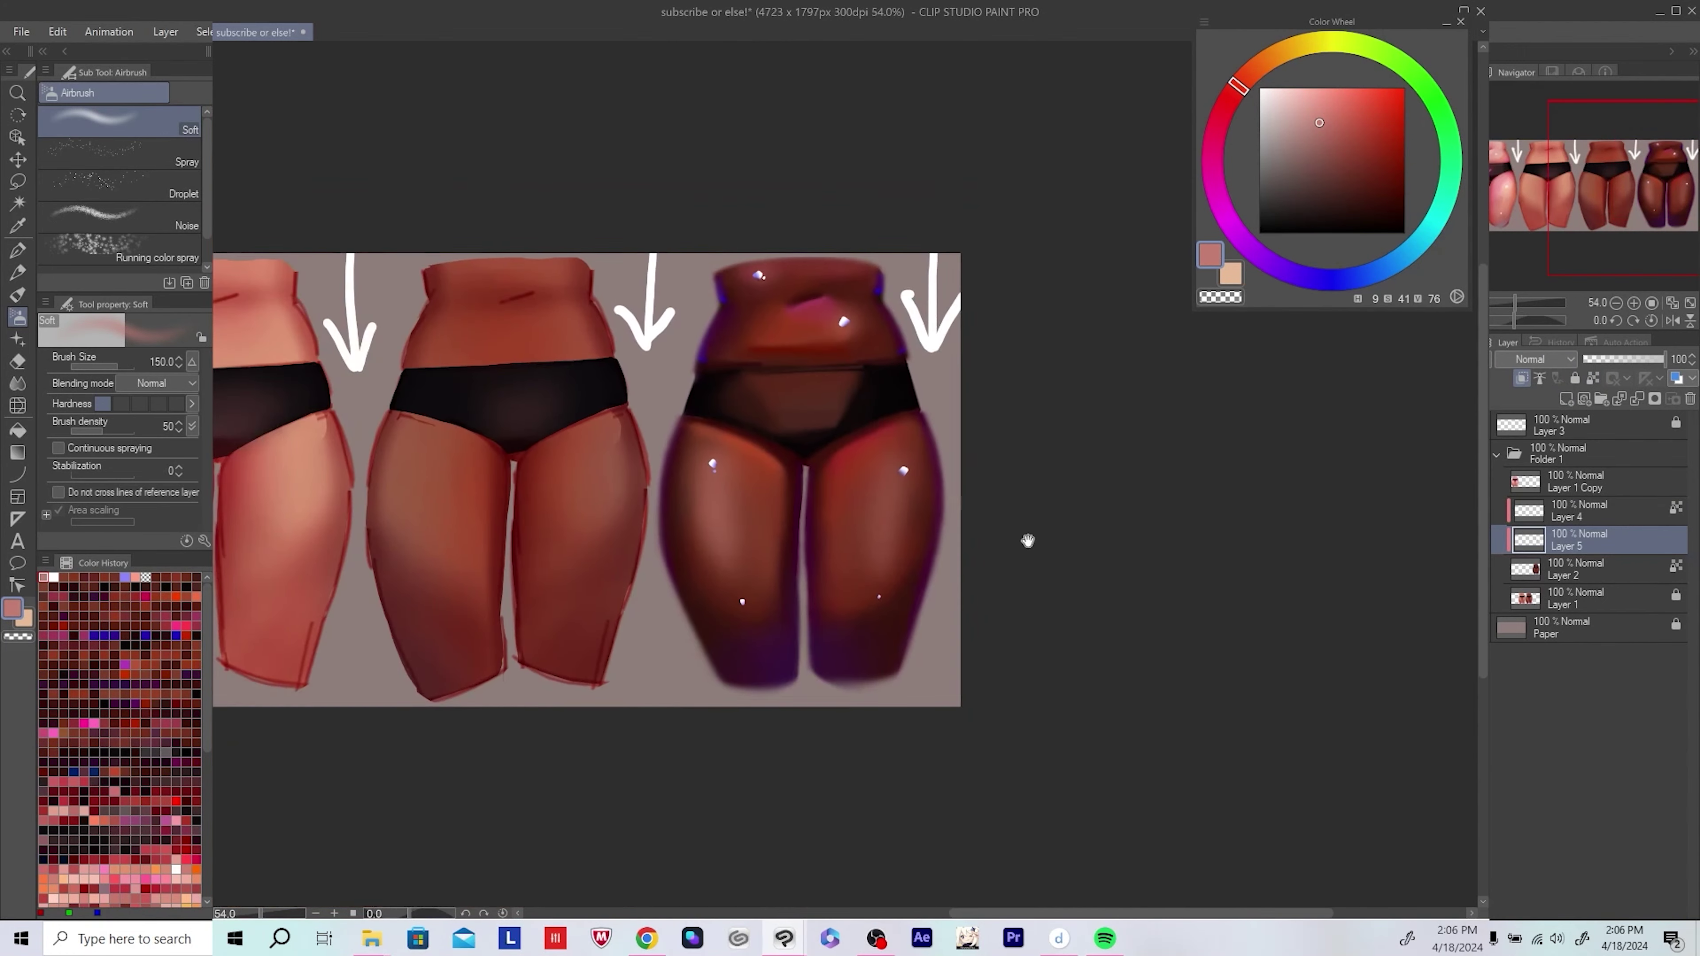
pyautogui.scroll(2, 1028, 541)
pyautogui.press('h')
pyautogui.press('h')
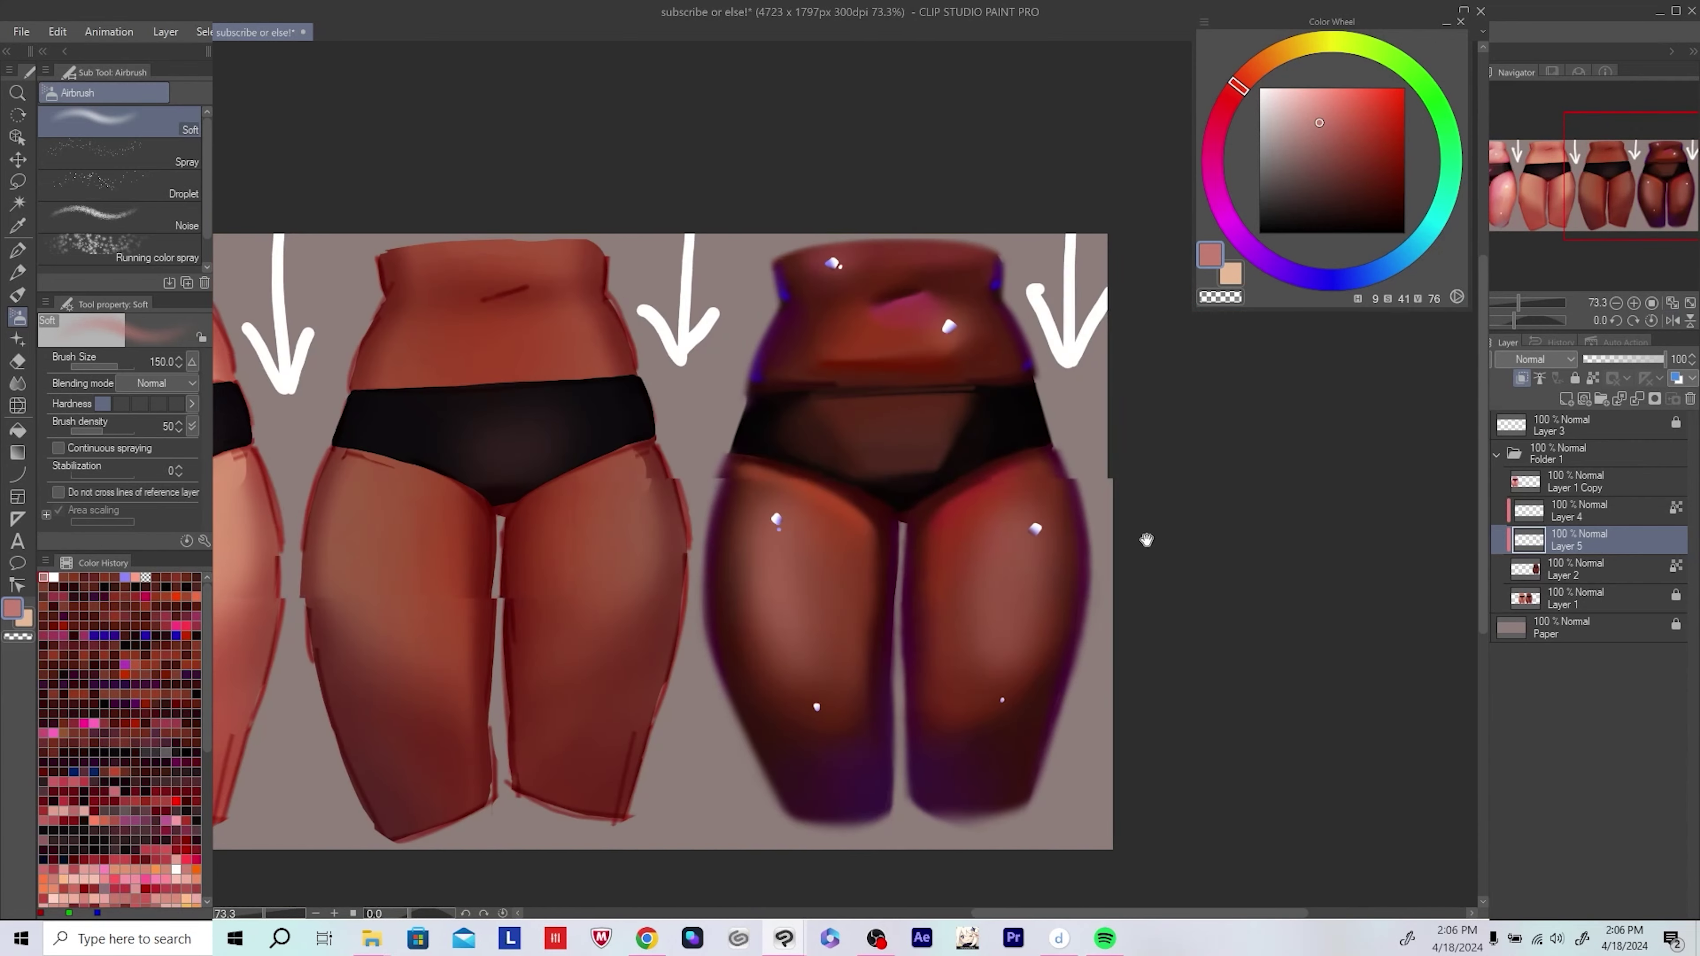
# Step: Set the thigh-glow layer's hue to -6 and saturation to 21, and merge it into Layer 2
pyautogui.scroll(-3, 1147, 539)
pyautogui.scroll(2, 1146, 540)
pyautogui.click(57, 32)
pyautogui.click(282, 365)
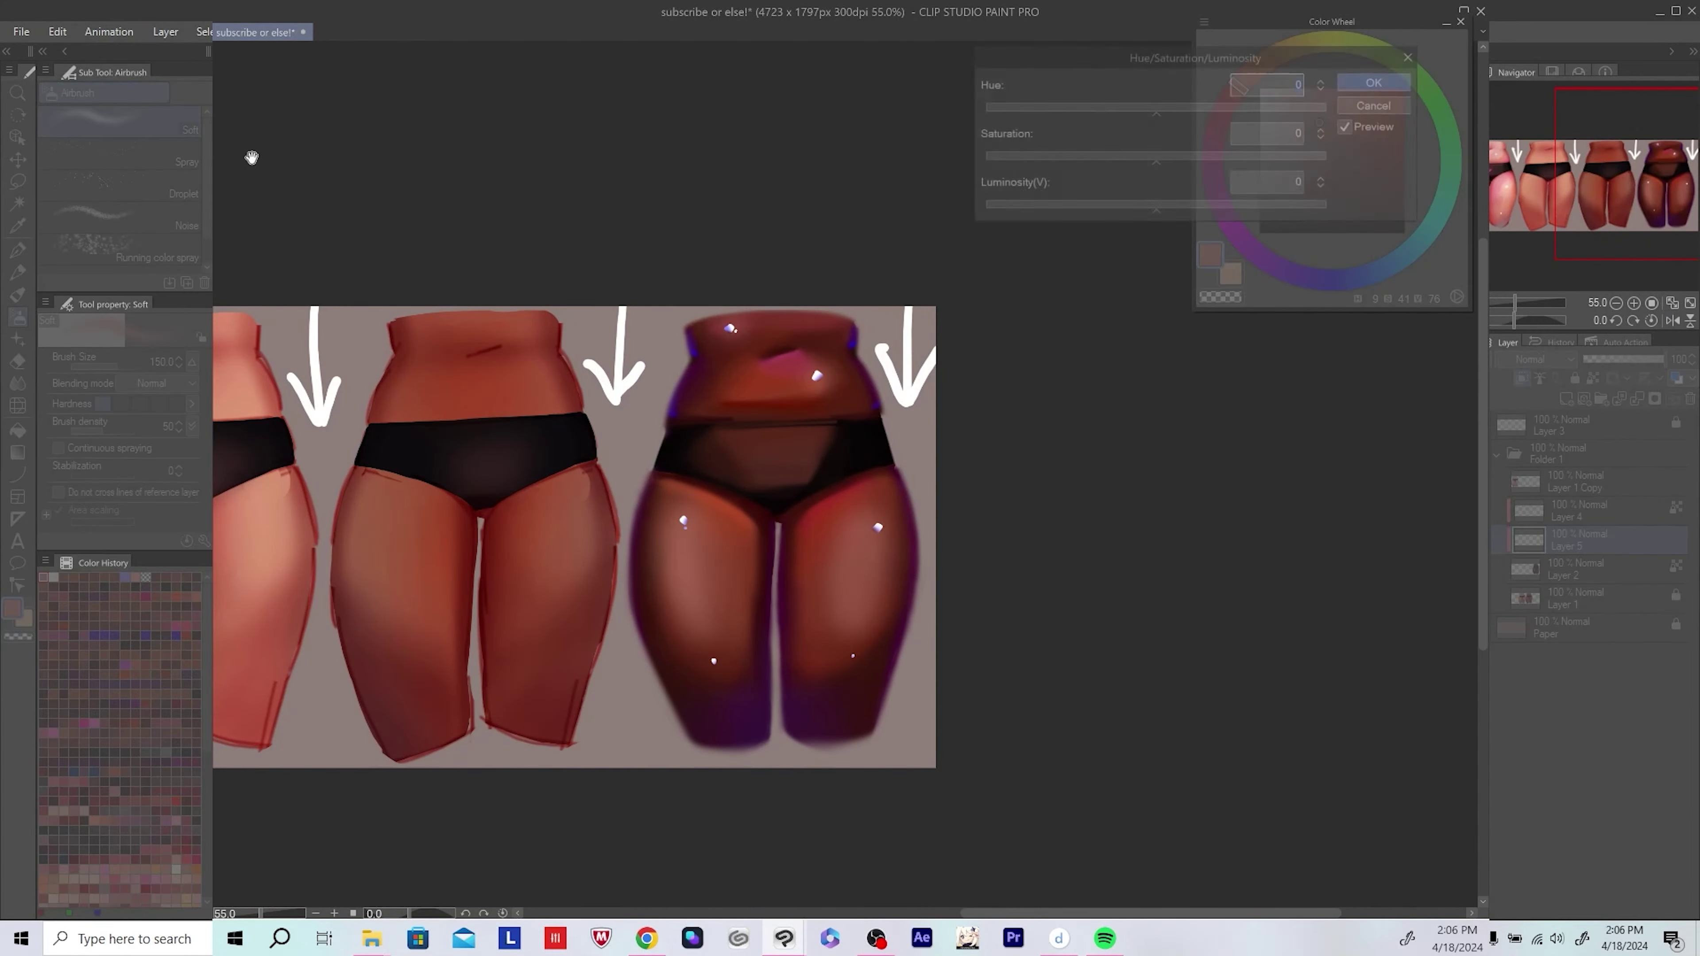
pyautogui.moveTo(1156, 161); pyautogui.dragTo(1141, 112)
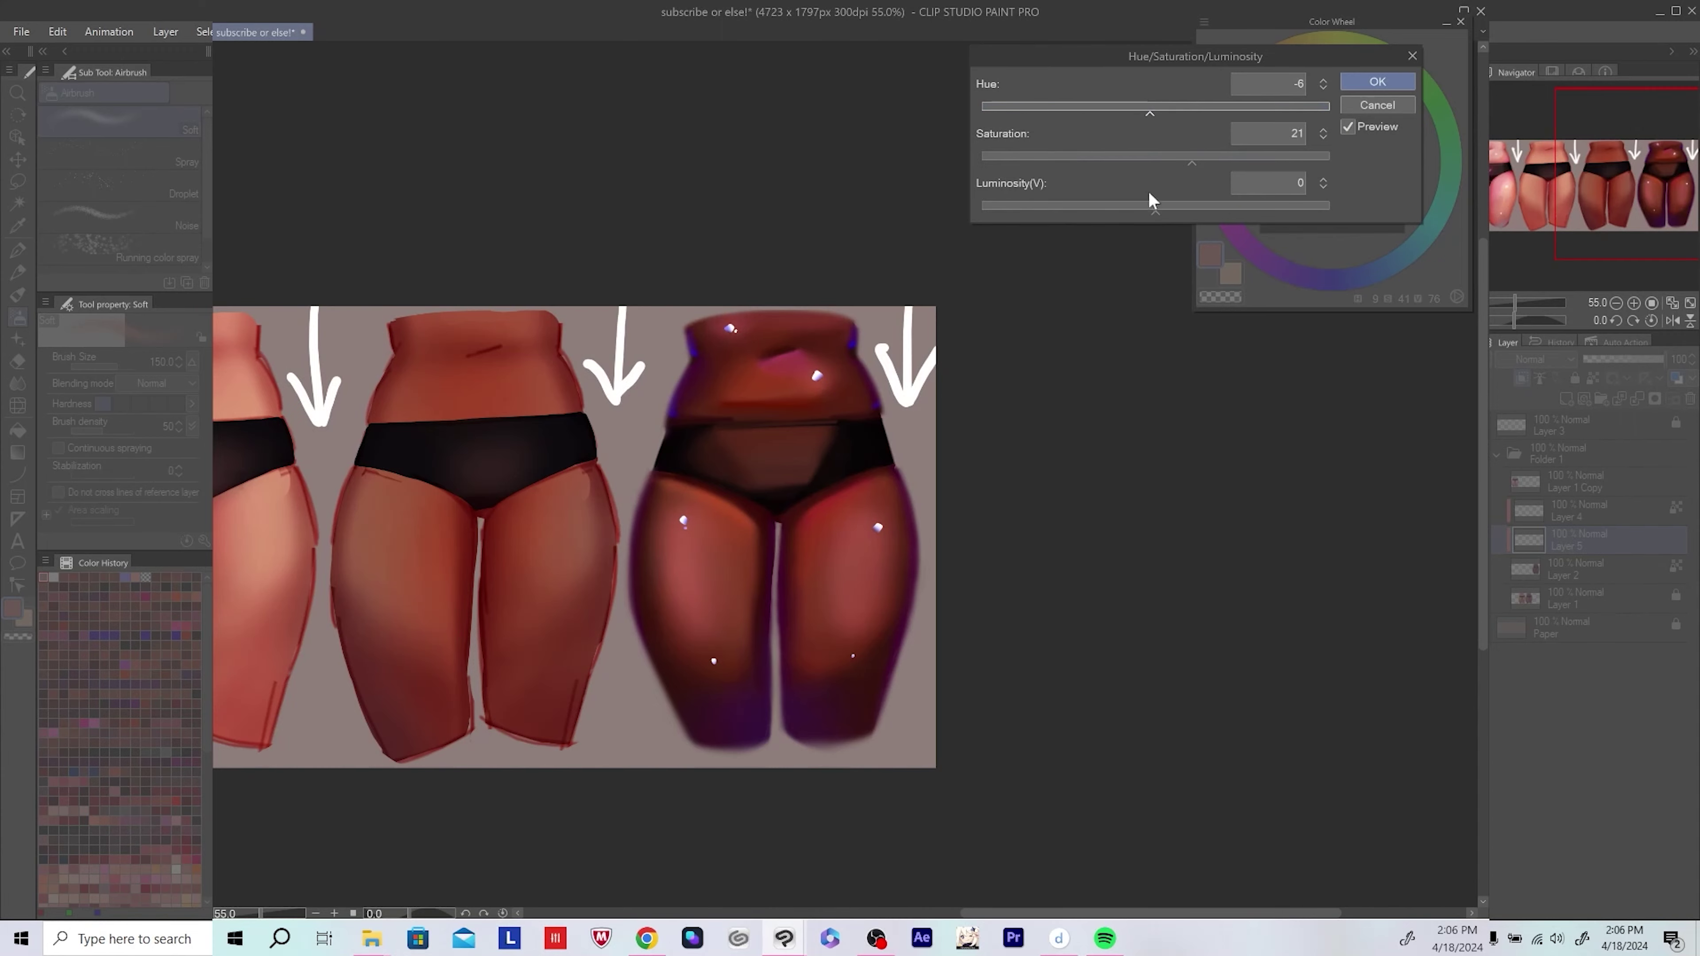
pyautogui.press('Return')
pyautogui.scroll(-3, 575, 535)
pyautogui.scroll(2, 575, 536)
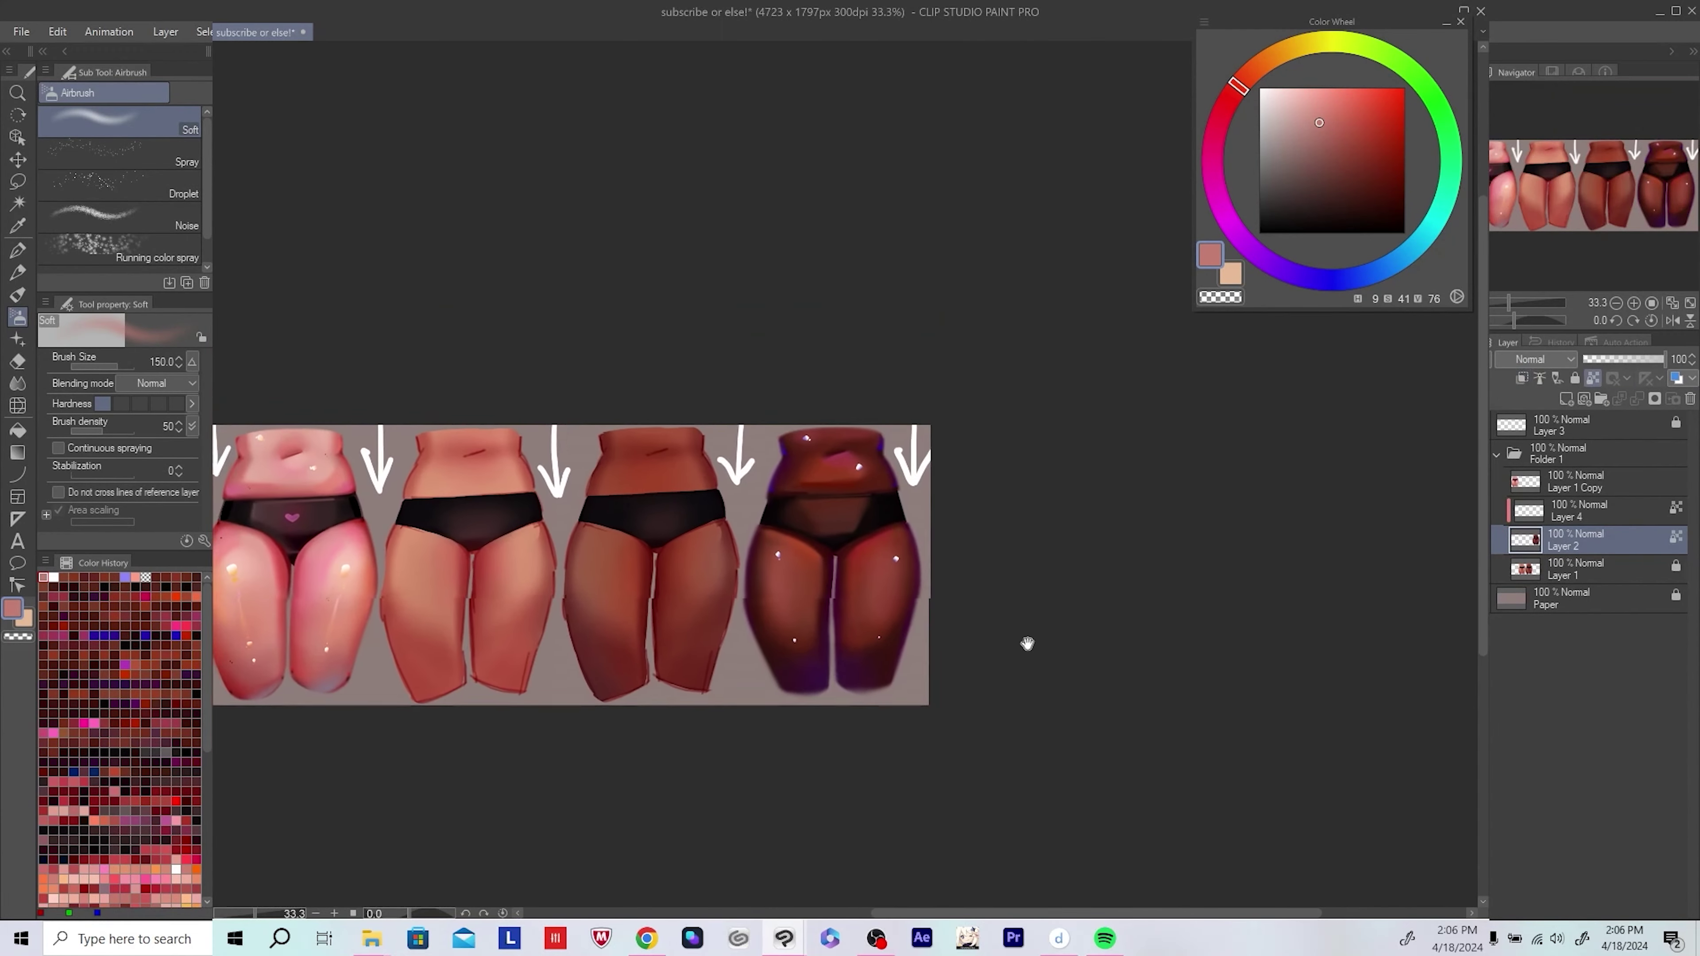
pyautogui.click(1690, 400)
pyautogui.hotkey('ctrl', 'z')
# Step: On a new layer above the highlights, airbrush a thin light-violet streak down each thigh between its highlight dots at size 17
pyautogui.scroll(3, 890, 589)
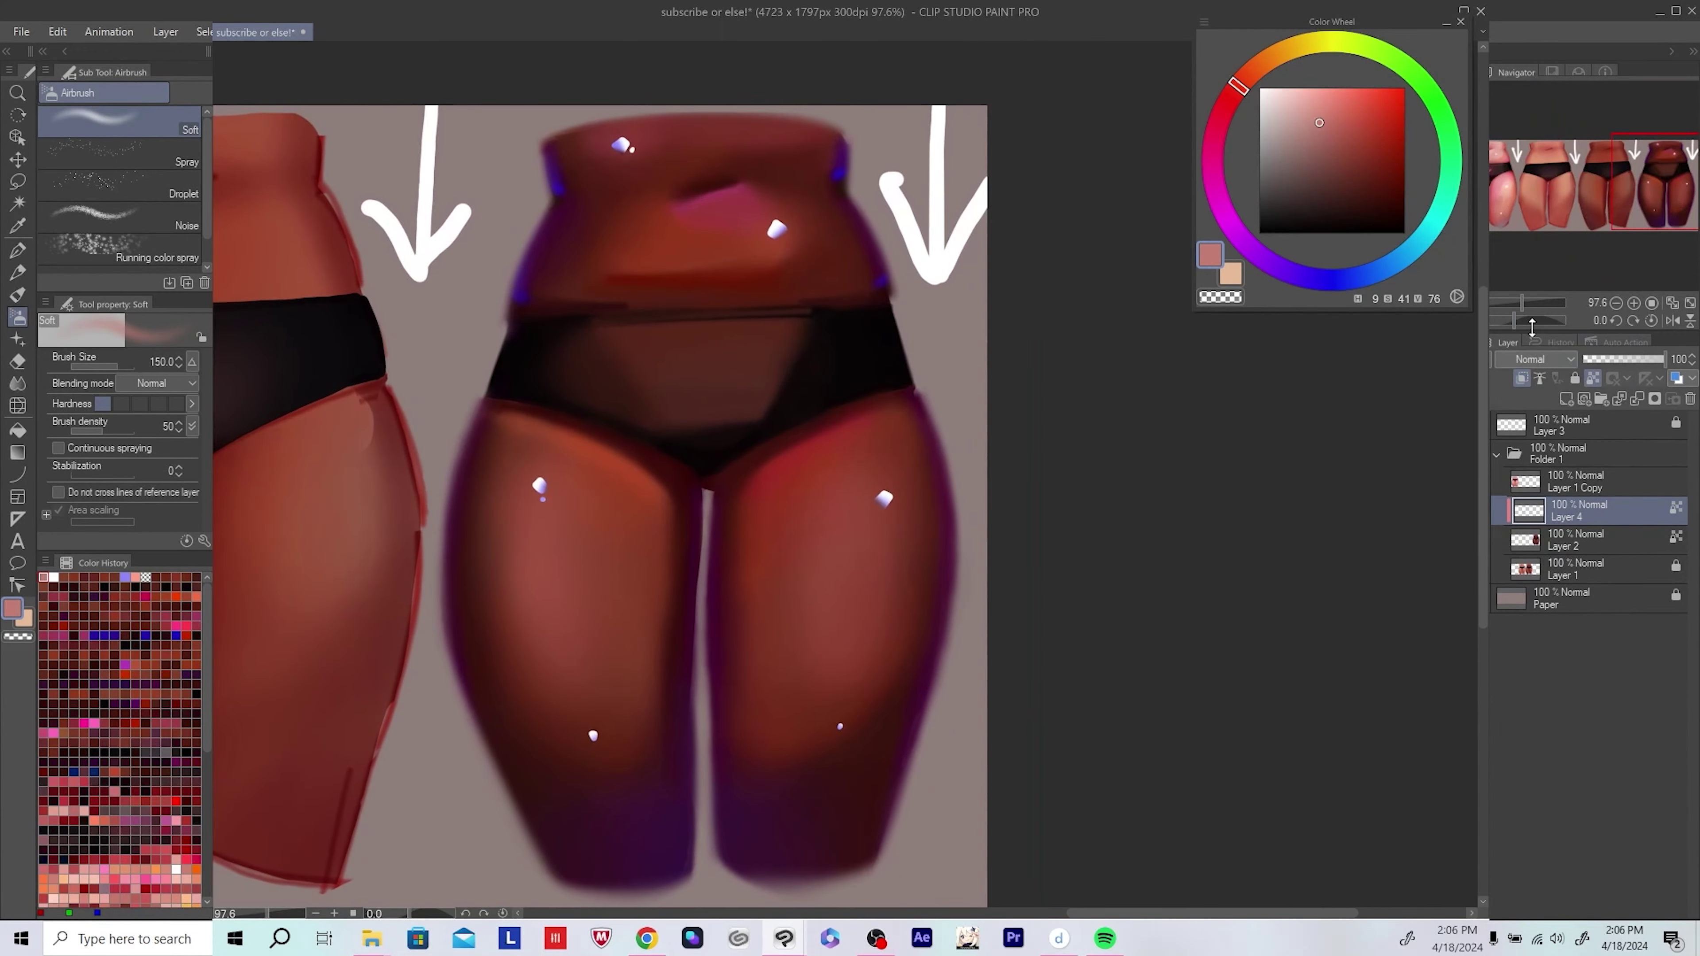
pyautogui.keyDown('alt'); pyautogui.click(857, 487); pyautogui.keyUp('alt')
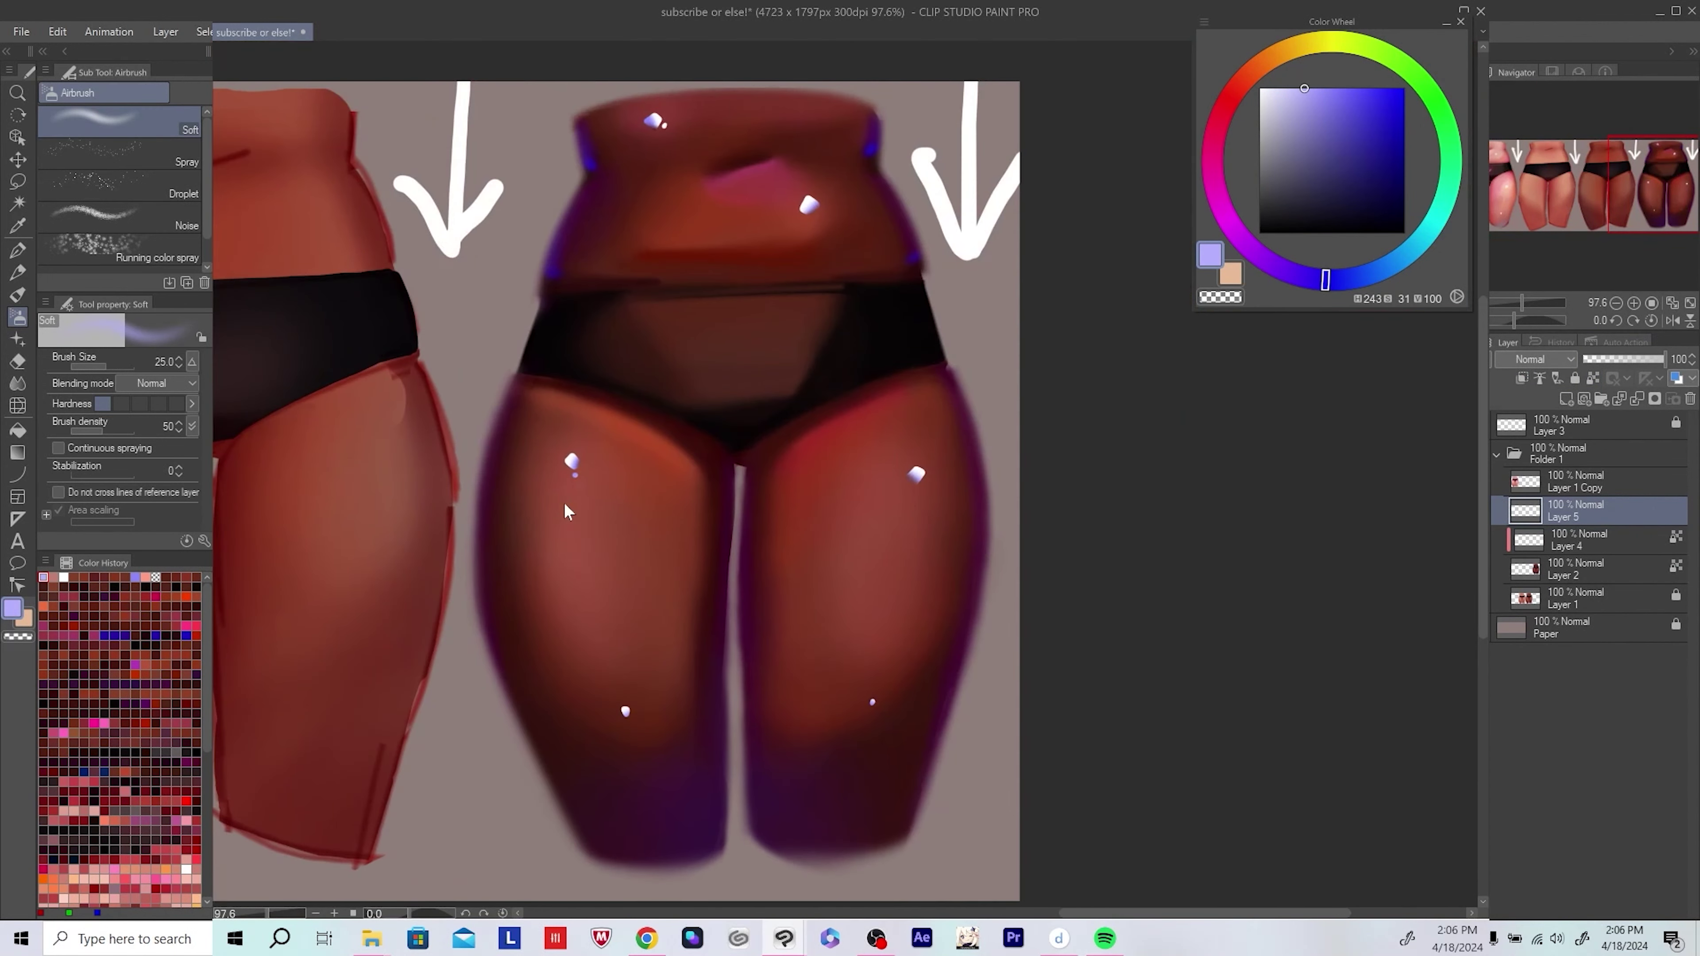
pyautogui.moveTo(579, 489); pyautogui.dragTo(619, 689)
pyautogui.moveTo(914, 496); pyautogui.dragTo(877, 696)
pyautogui.scroll(-4, 736, 602)
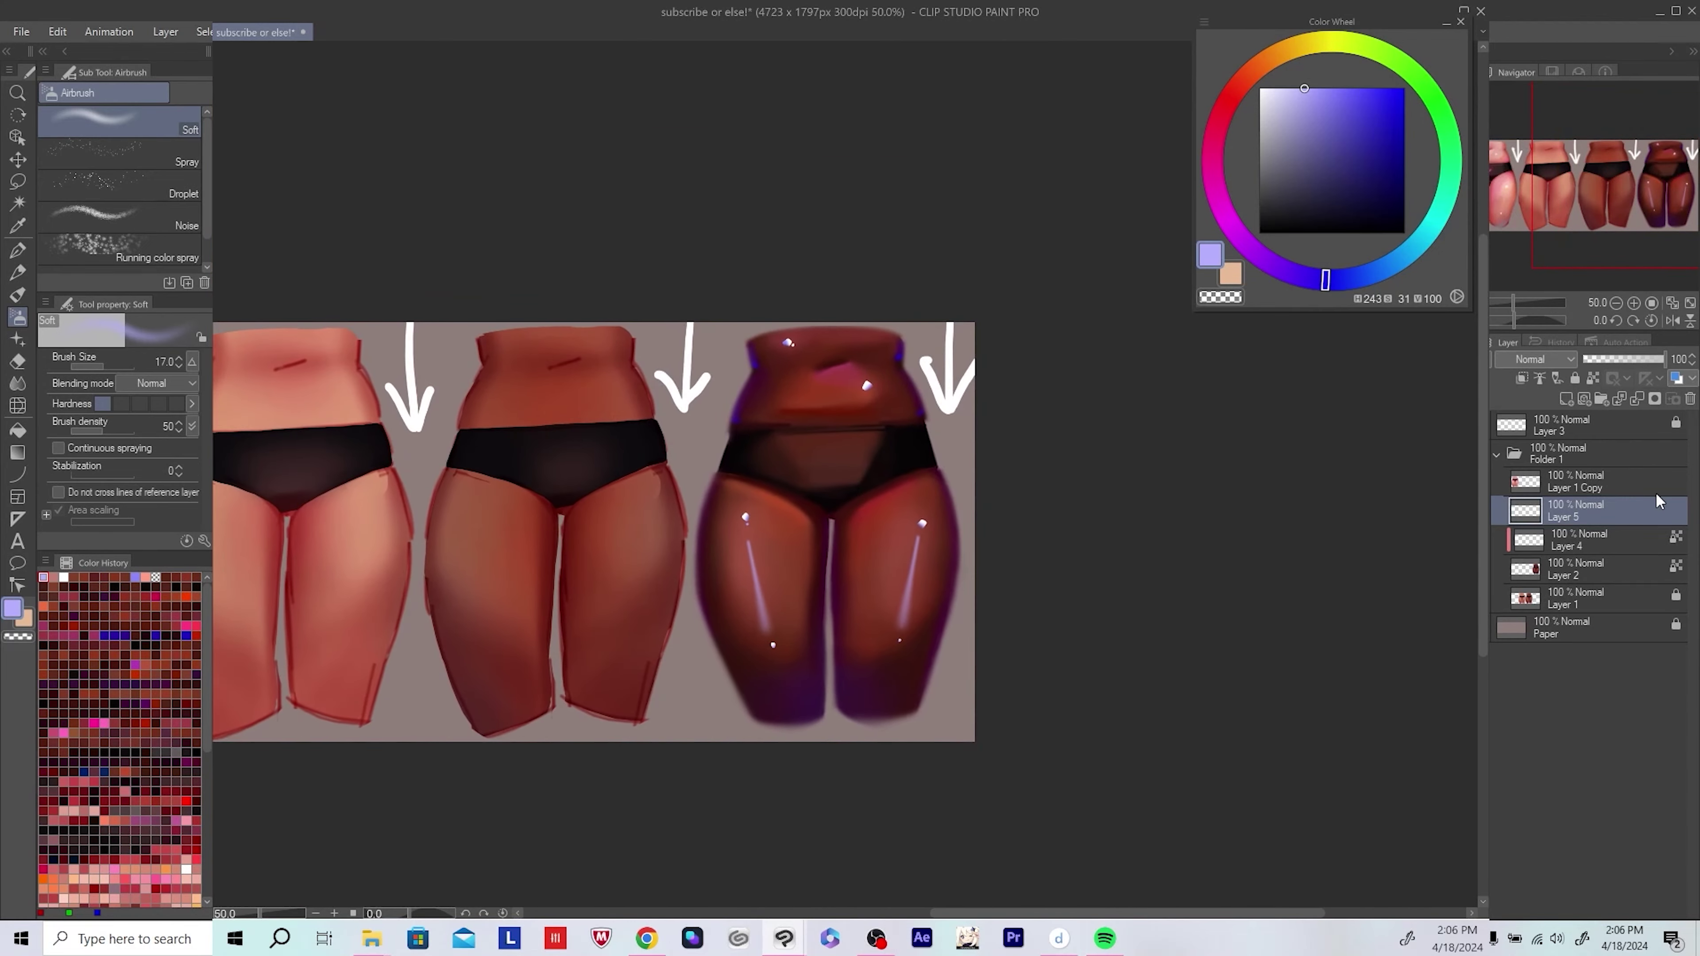
# Step: Clip the streak layer, lock its transparent pixels, and tint the streaks' lower ends violet and dark red at size 100
pyautogui.click(1529, 385)
pyautogui.scroll(1, 873, 619)
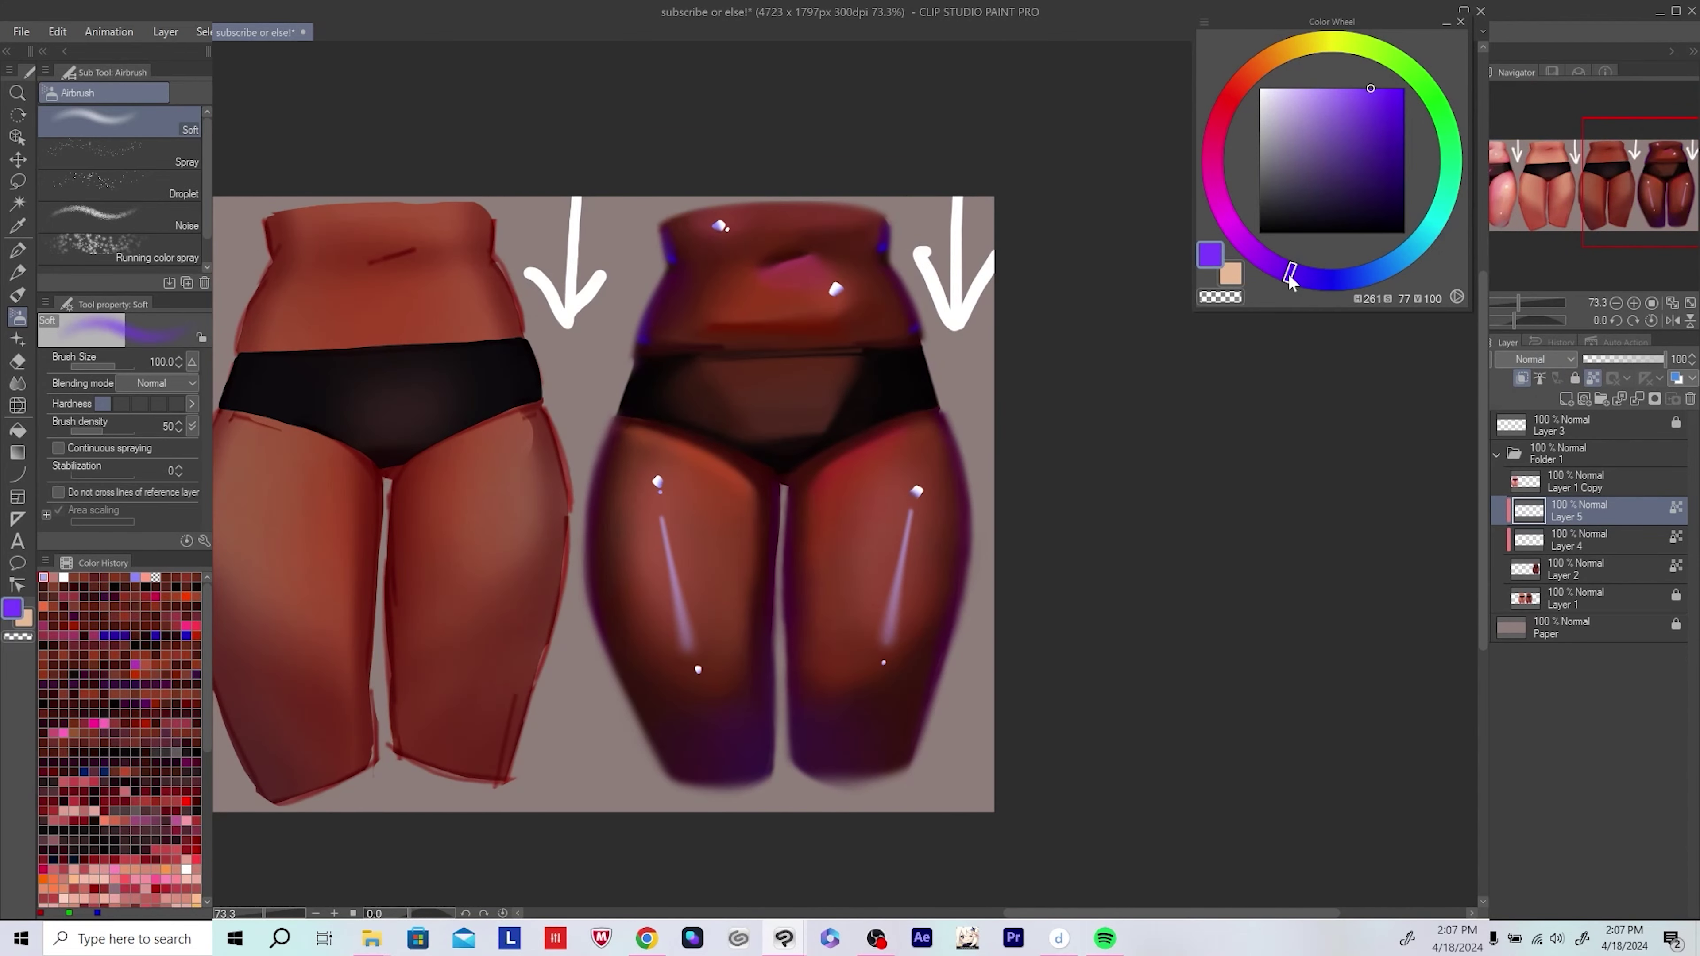
pyautogui.keyDown('alt'); pyautogui.click(647, 678); pyautogui.keyUp('alt')
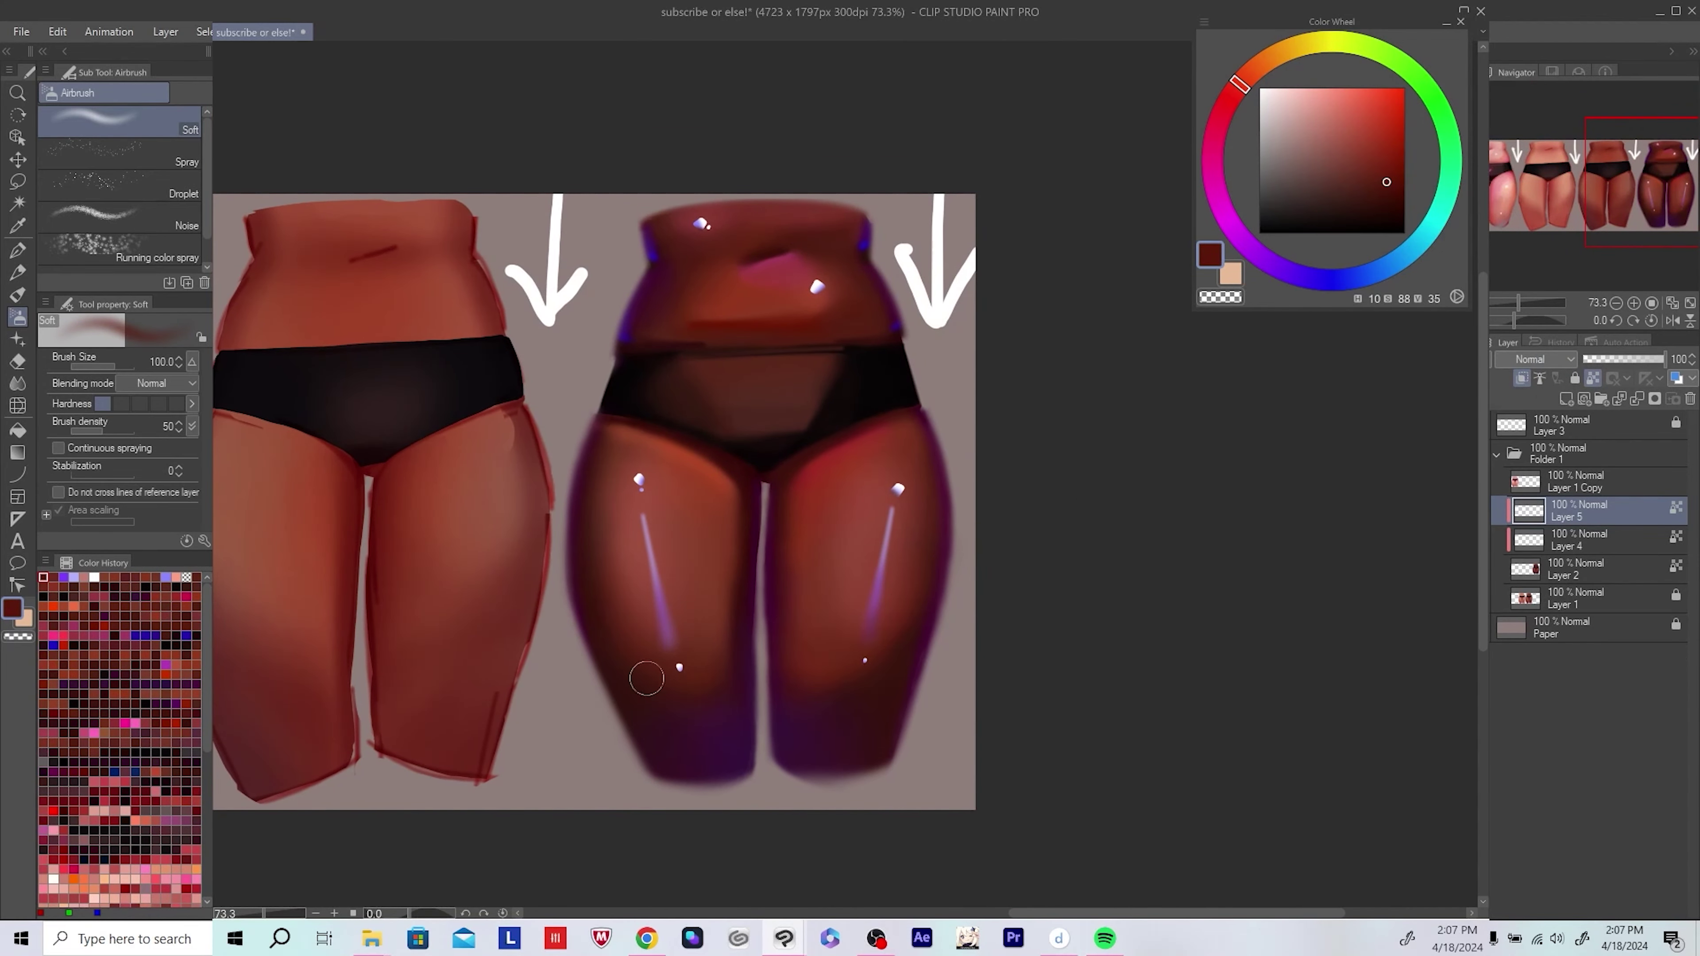
pyautogui.moveTo(646, 678); pyautogui.dragTo(628, 692)
# Step: Tint the upper ends of the thigh streaks bright blue (H211, S100, V100) and save the file
pyautogui.moveTo(1240, 84)
pyautogui.mouseDown()
pyautogui.moveTo(1368, 273)
pyautogui.moveTo(1394, 267)
pyautogui.mouseUp()
pyautogui.click(1404, 87)
pyautogui.scroll(-3, 983, 509)
pyautogui.hotkey('ctrl', 's')
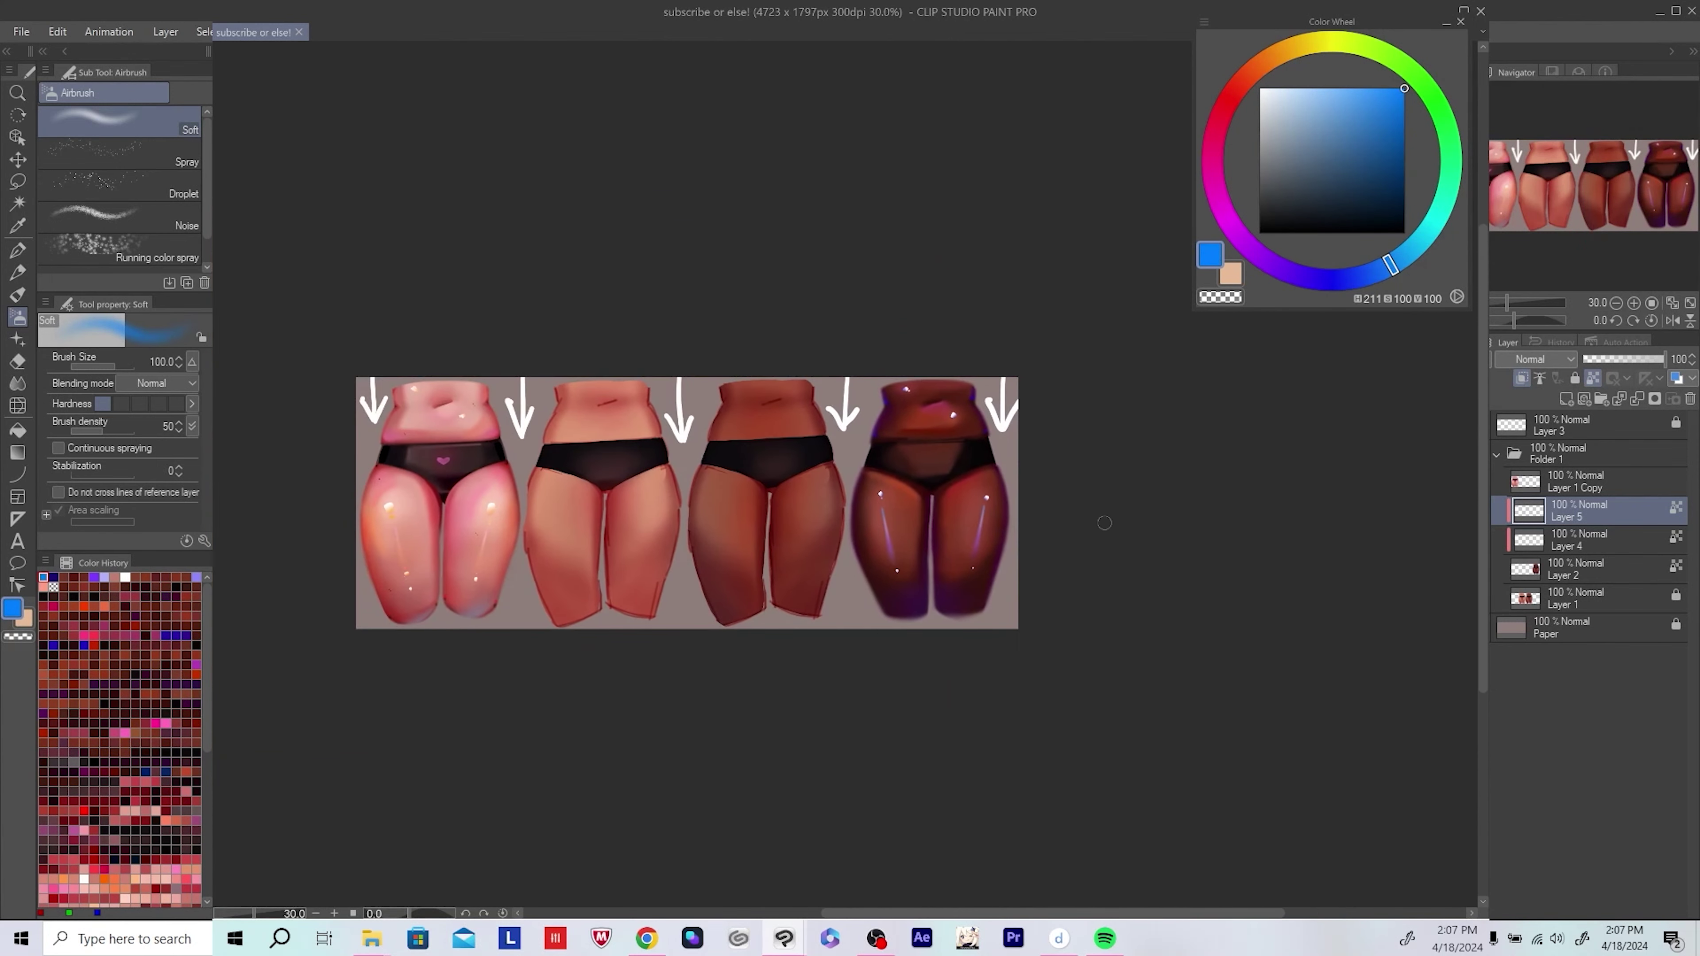
# Step: Merge the streak layer into the highlight layer, Layer 4, and make Layer 2 active
pyautogui.scroll(1, 1179, 567)
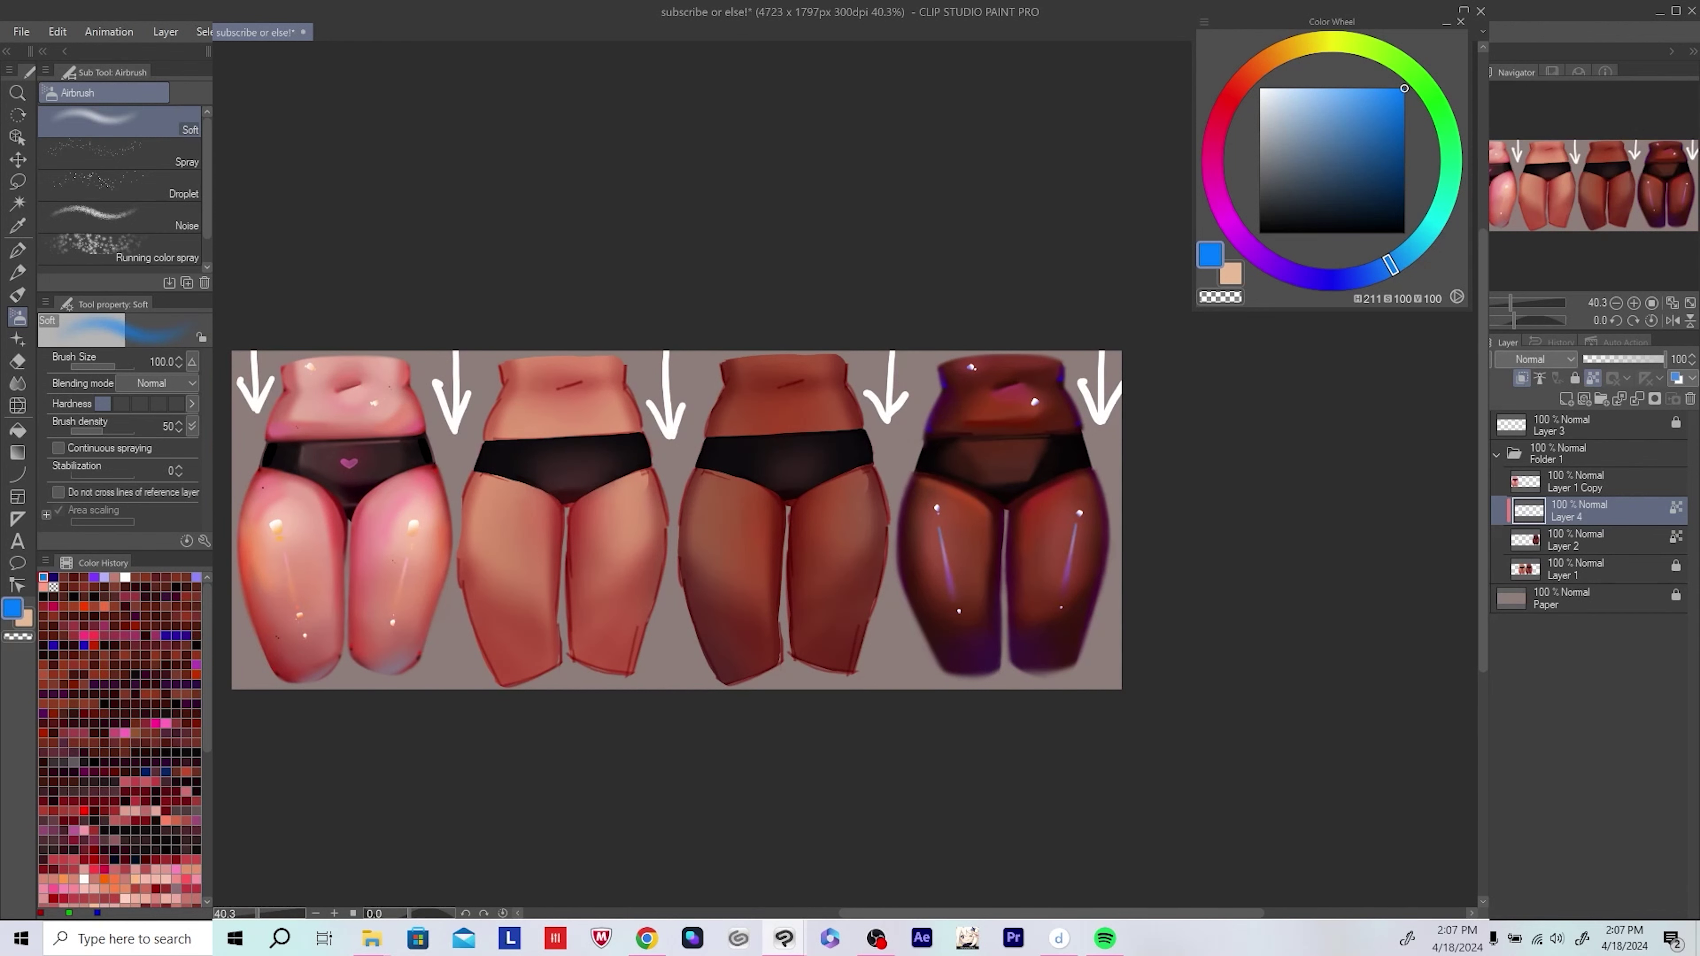
pyautogui.click(1566, 539)
pyautogui.scroll(3, 1218, 437)
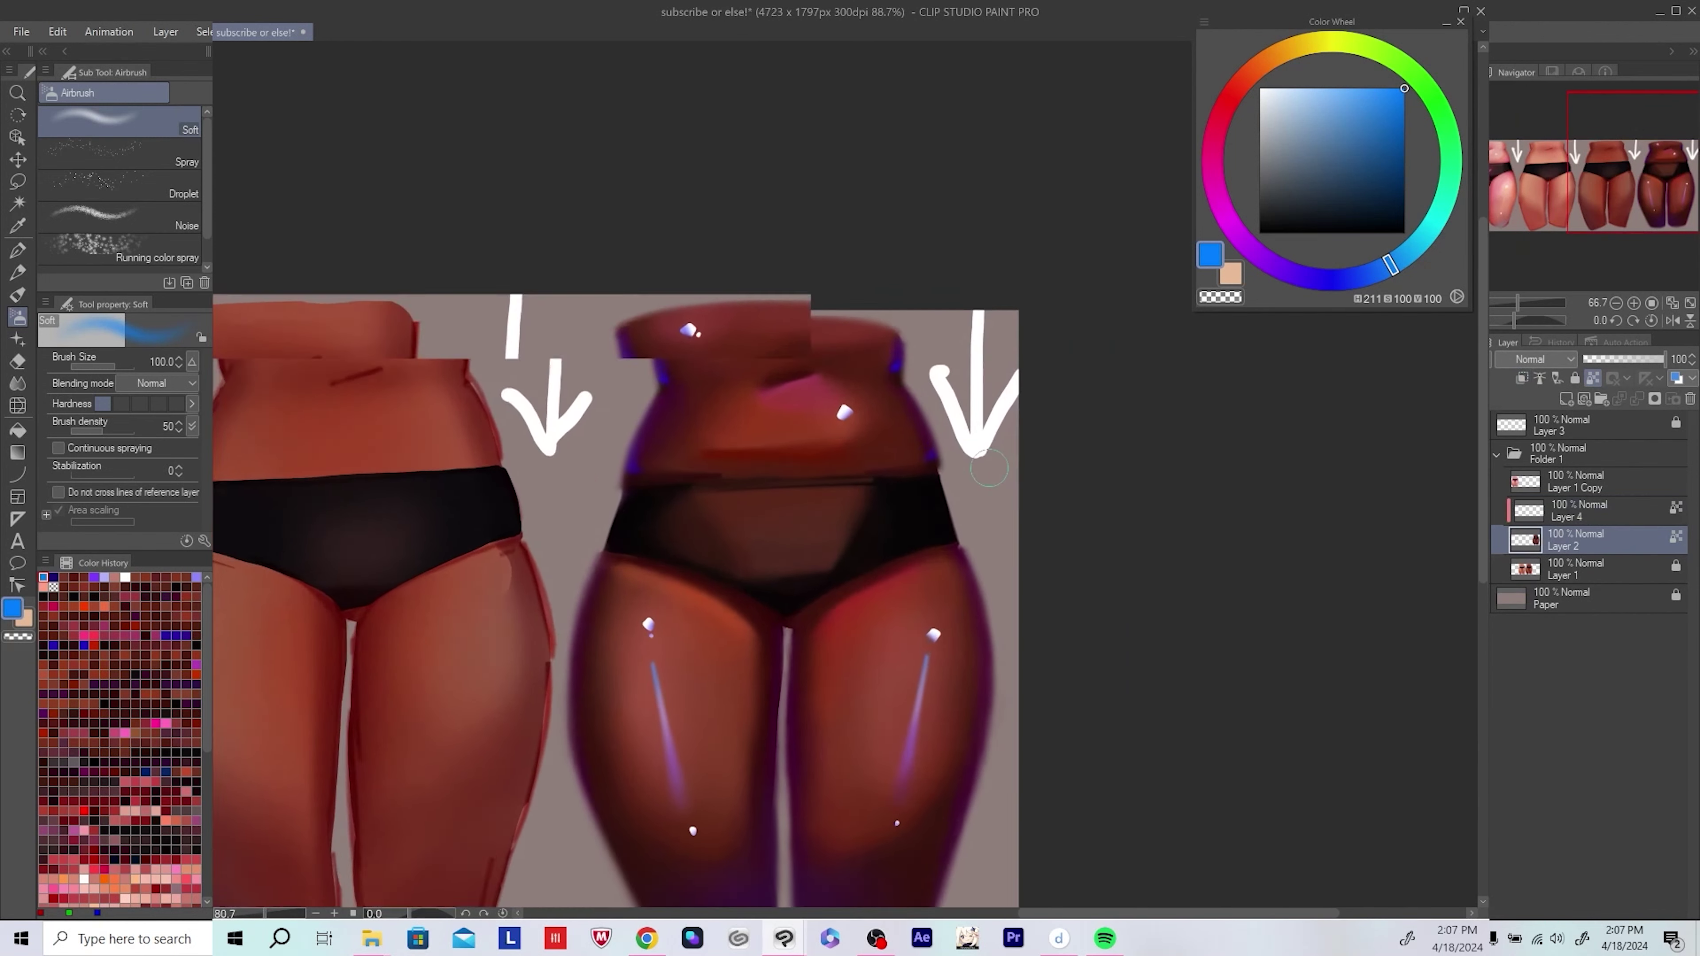
pyautogui.scroll(-2, 1114, 464)
pyautogui.scroll(-1, 1114, 464)
pyautogui.moveTo(1312, 542); pyautogui.dragTo(1172, 563)
pyautogui.scroll(-2, 1217, 562)
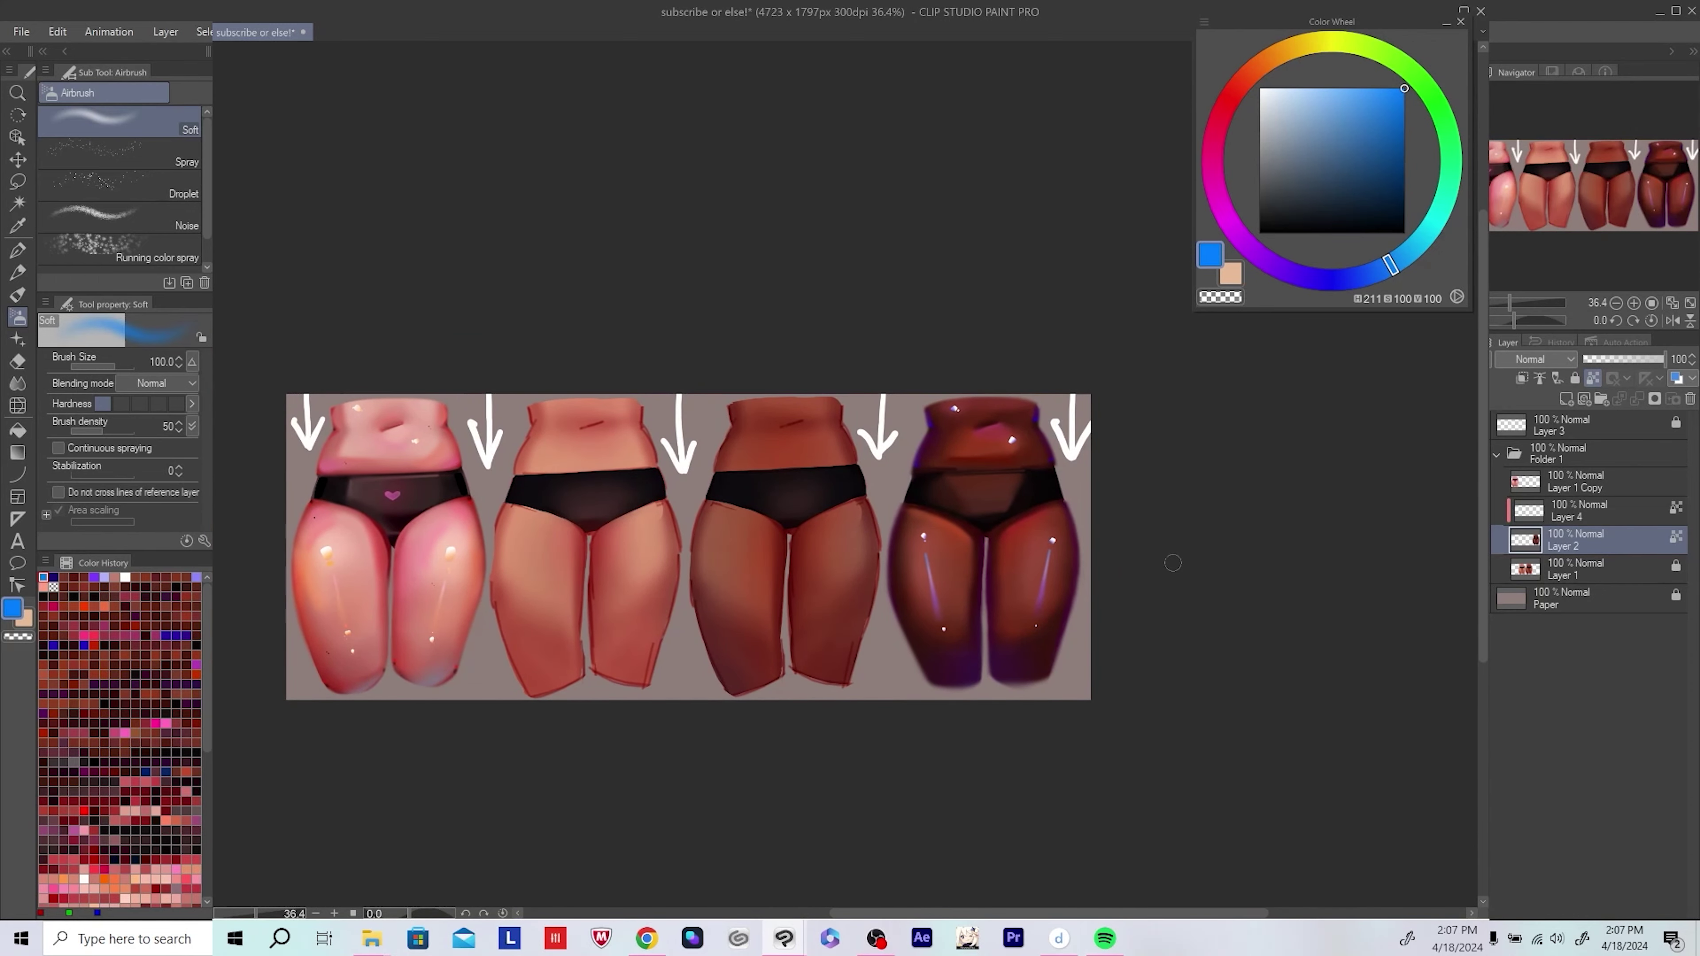
# Step: Airbrush a soft dark-brown shadow just above the navel at size 50
pyautogui.scroll(8, 1034, 426)
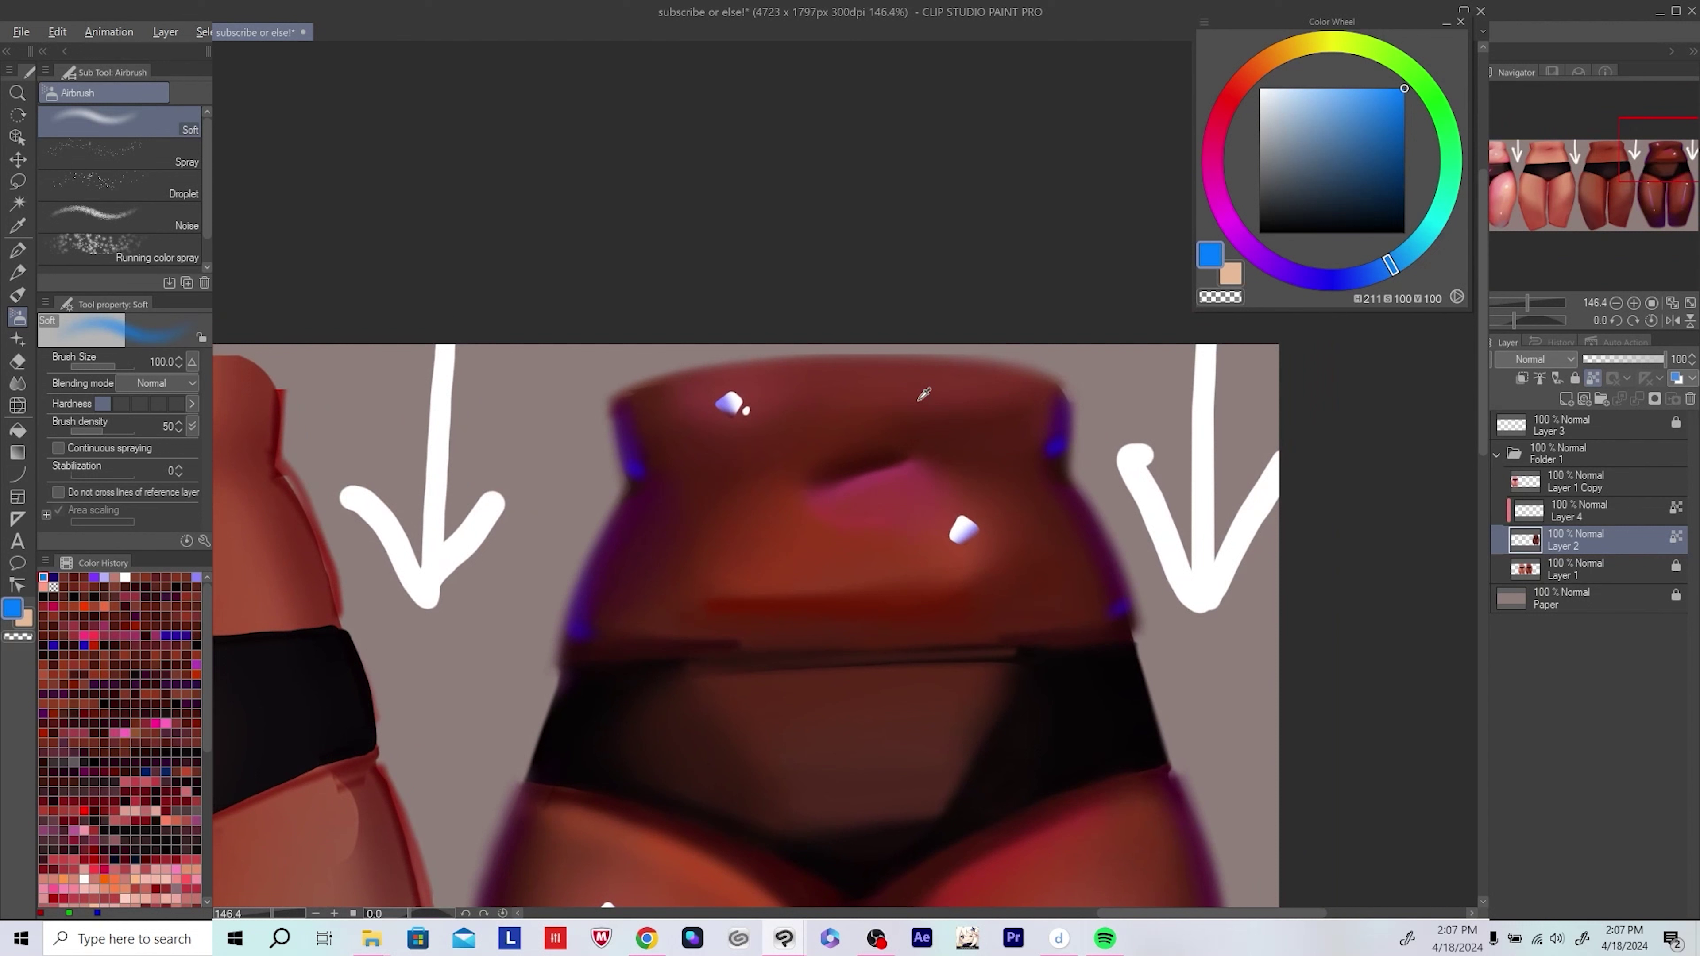
pyautogui.keyDown('alt'); pyautogui.click(859, 441); pyautogui.keyUp('alt')
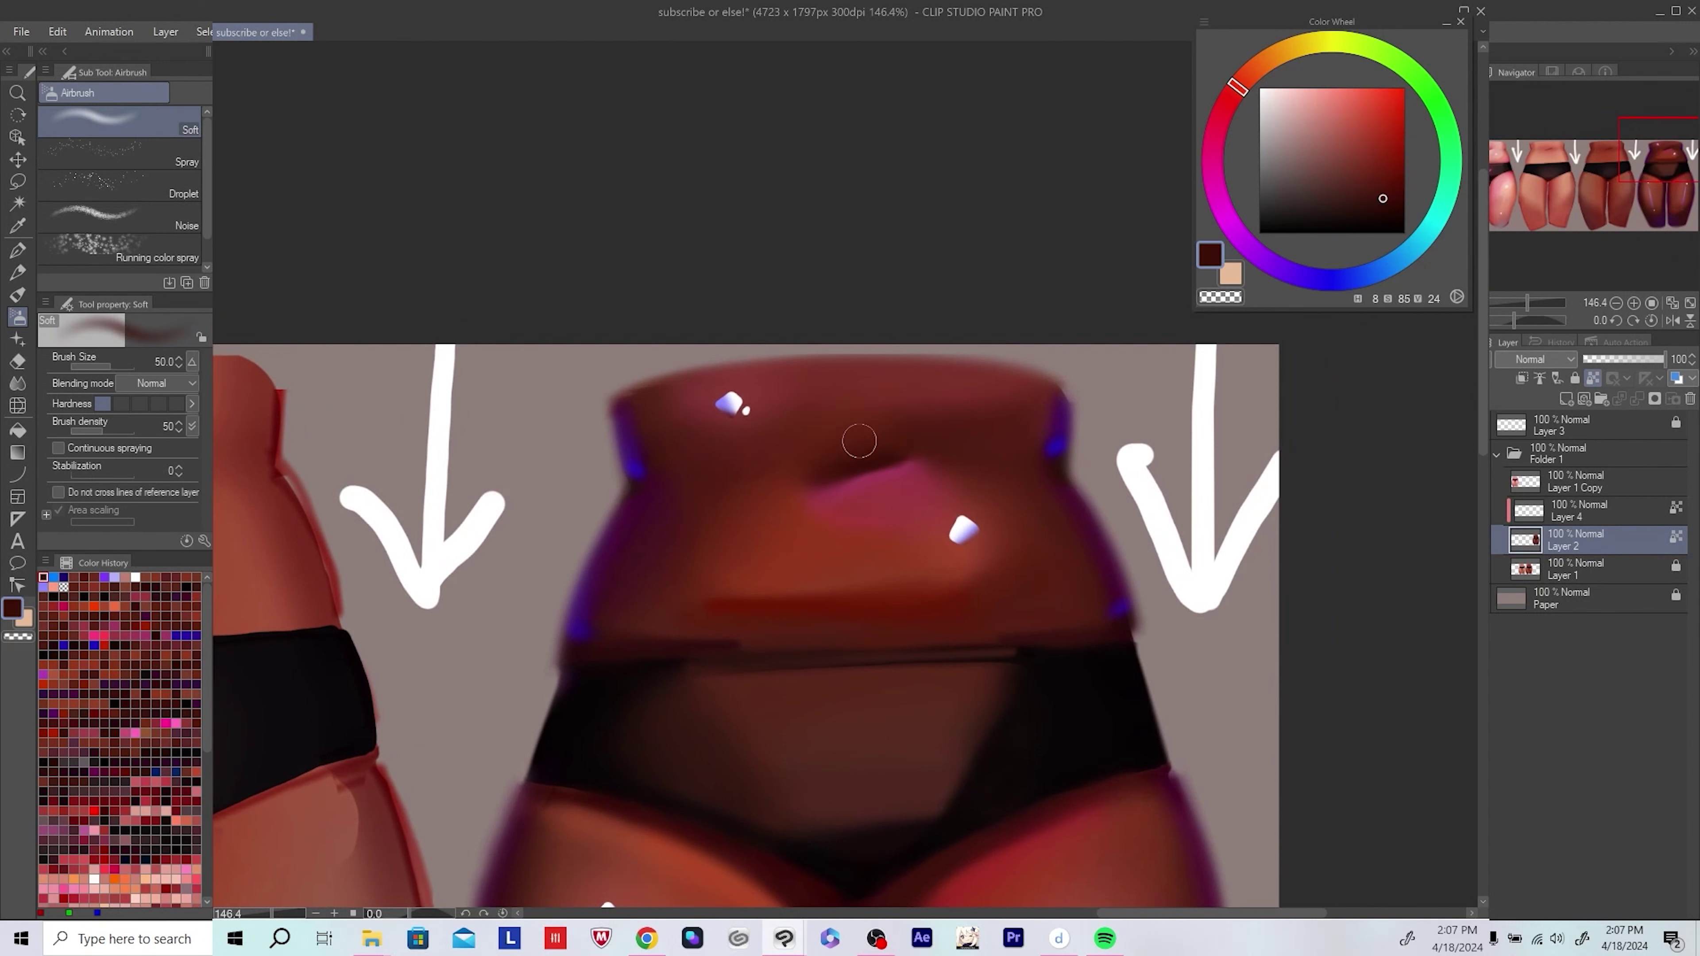
pyautogui.moveTo(897, 436); pyautogui.dragTo(890, 447)
pyautogui.keyDown('alt'); pyautogui.click(842, 469); pyautogui.keyUp('alt')
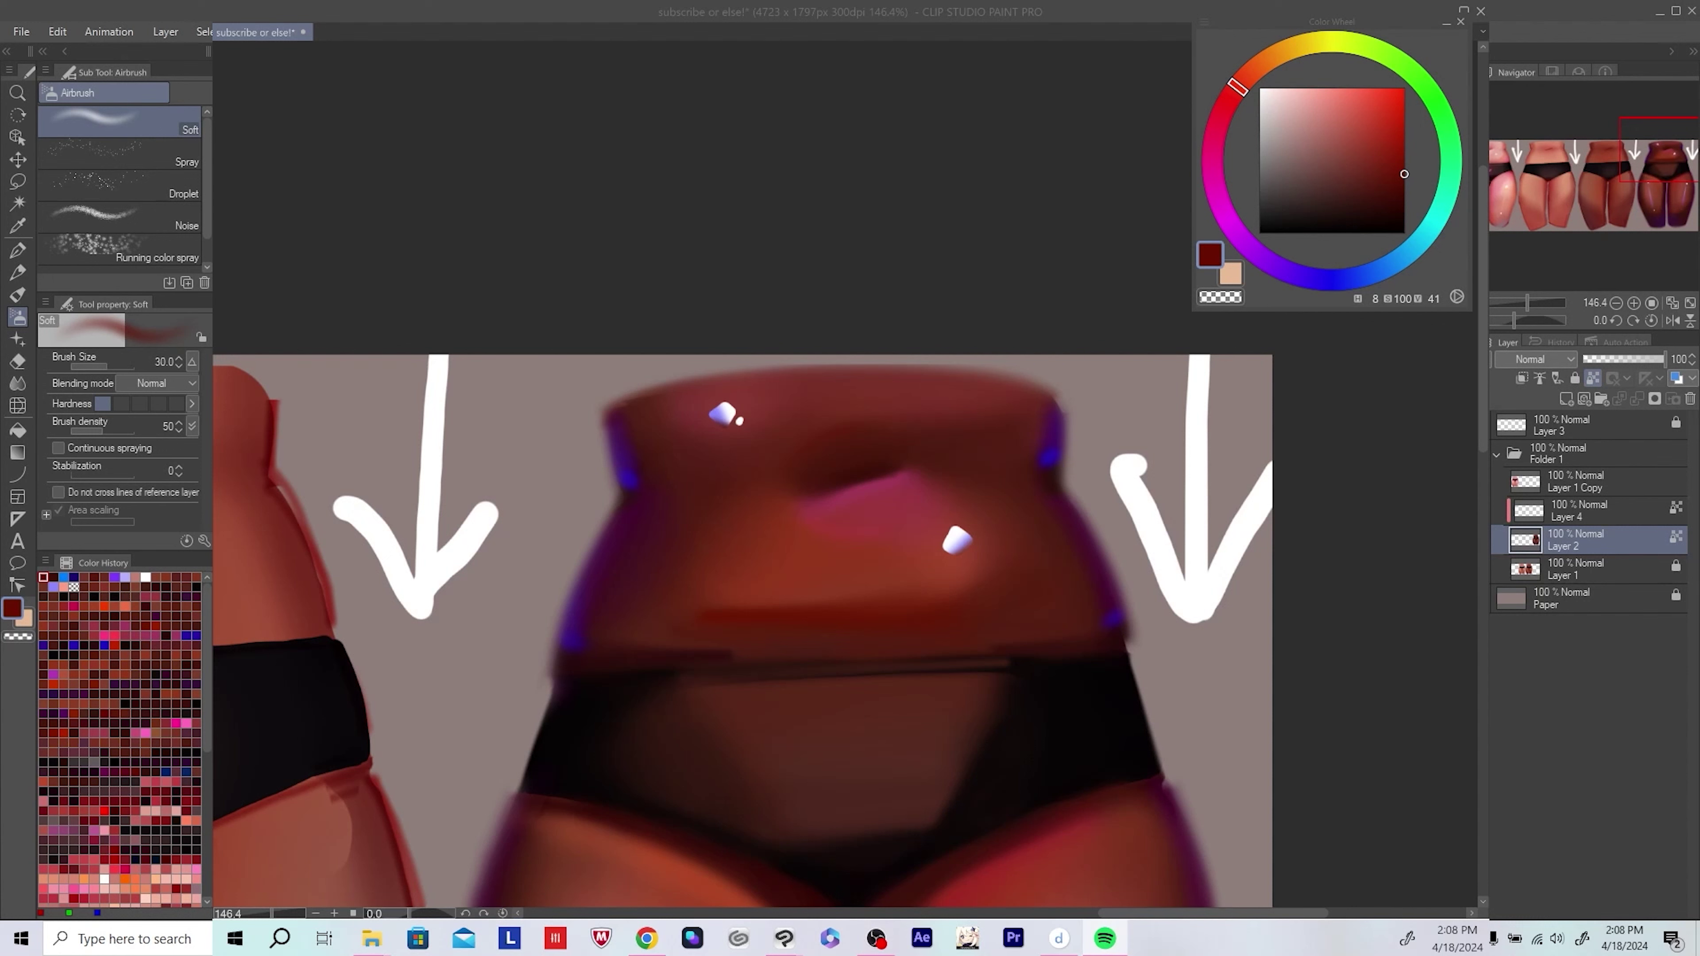
# Step: Deepen the navel crease with a near-black red, reducing the airbrush to size 10
pyautogui.scroll(2, 1572, 553)
pyautogui.click(1398, 213)
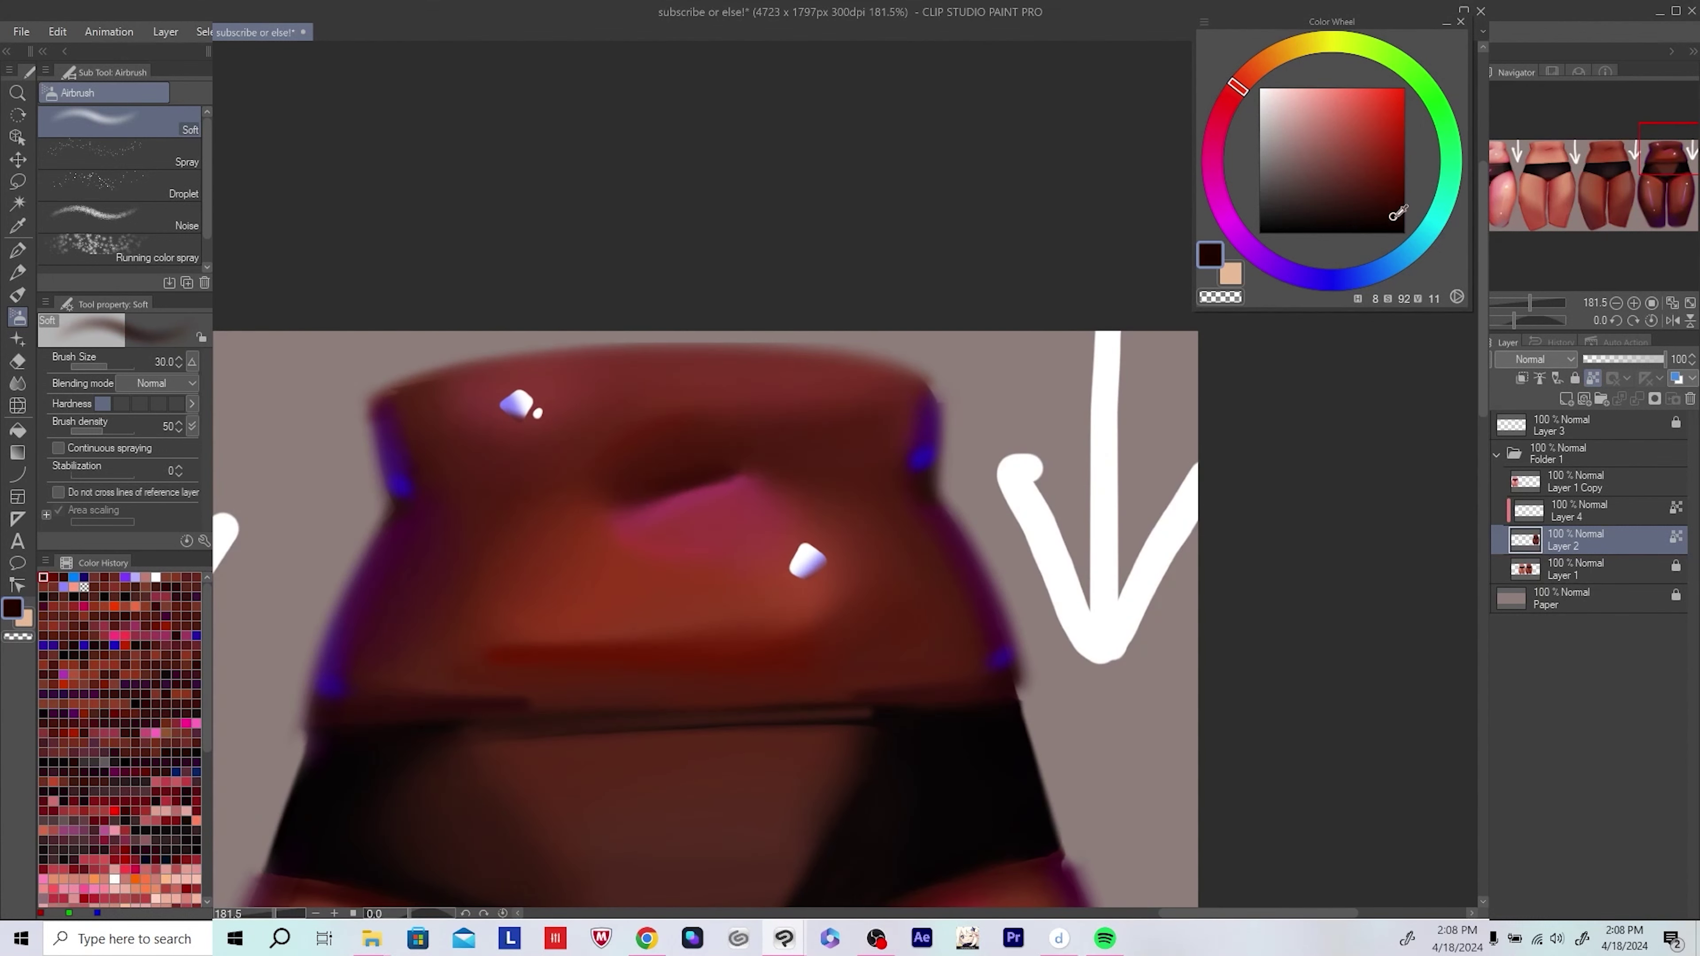
pyautogui.moveTo(823, 462); pyautogui.dragTo(857, 486)
pyautogui.press('[')
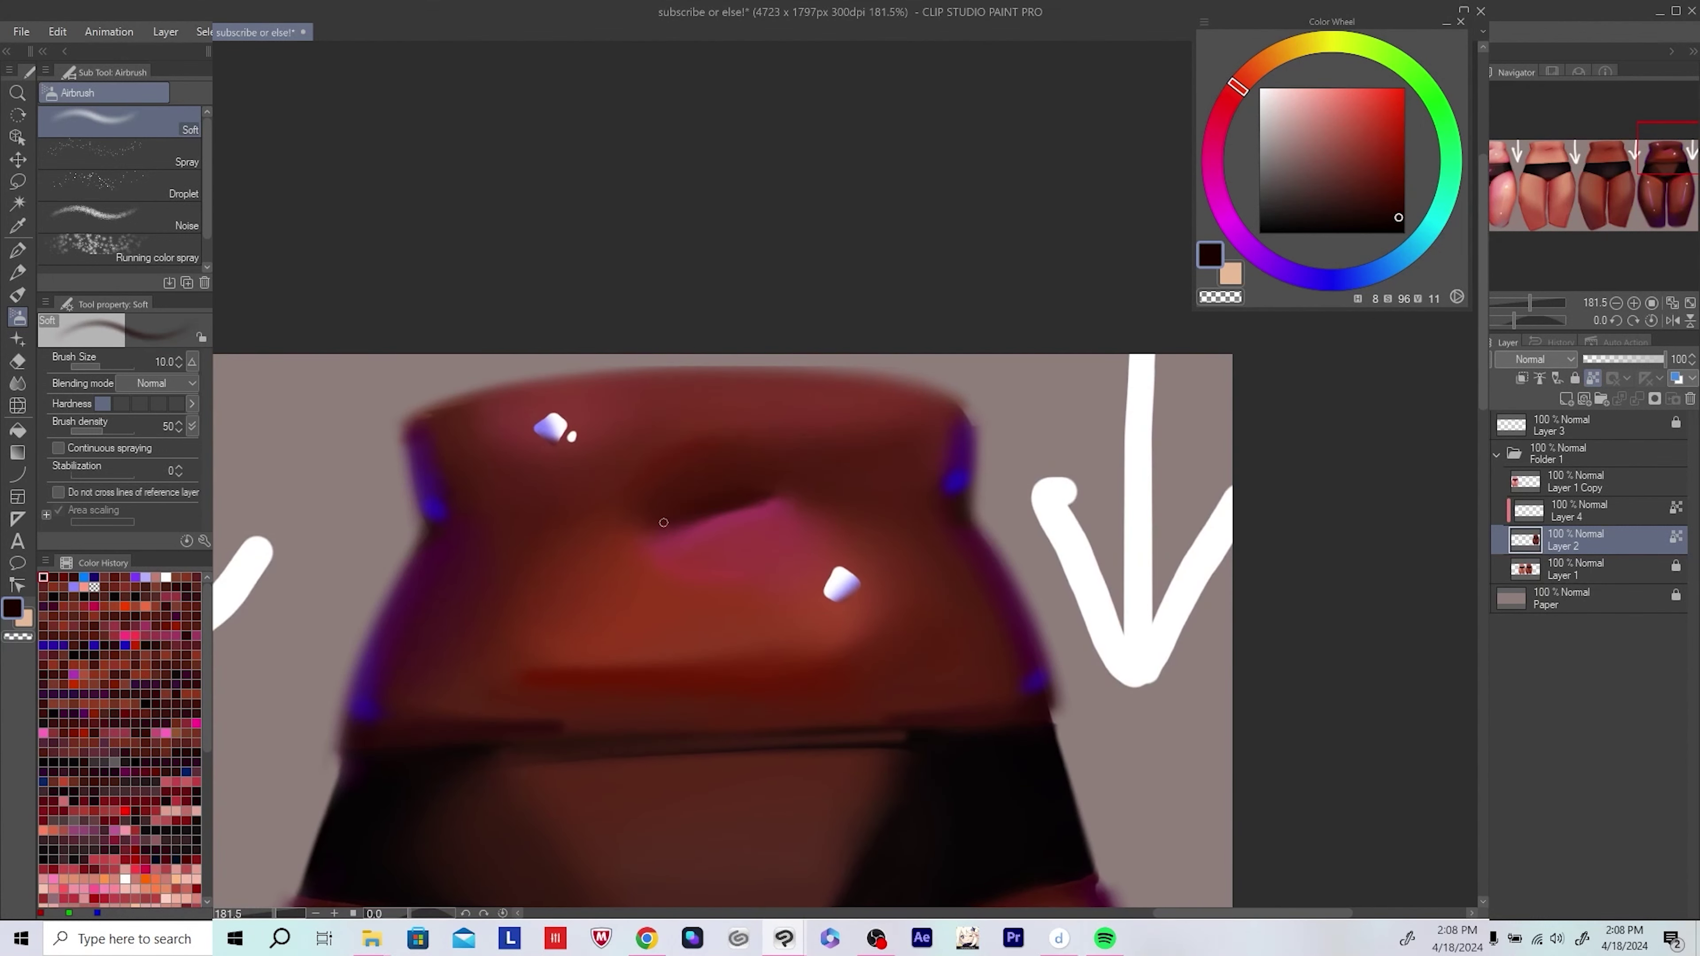
pyautogui.moveTo(664, 522); pyautogui.dragTo(653, 519)
# Step: Airbrush saturated dark red above the navel and along the lower edge of its pink patch at size 40
pyautogui.keyDown('alt'); pyautogui.click(778, 505); pyautogui.keyUp('alt')
pyautogui.press(']')
pyautogui.keyDown('alt'); pyautogui.click(846, 474); pyautogui.keyUp('alt')
pyautogui.click(1239, 103)
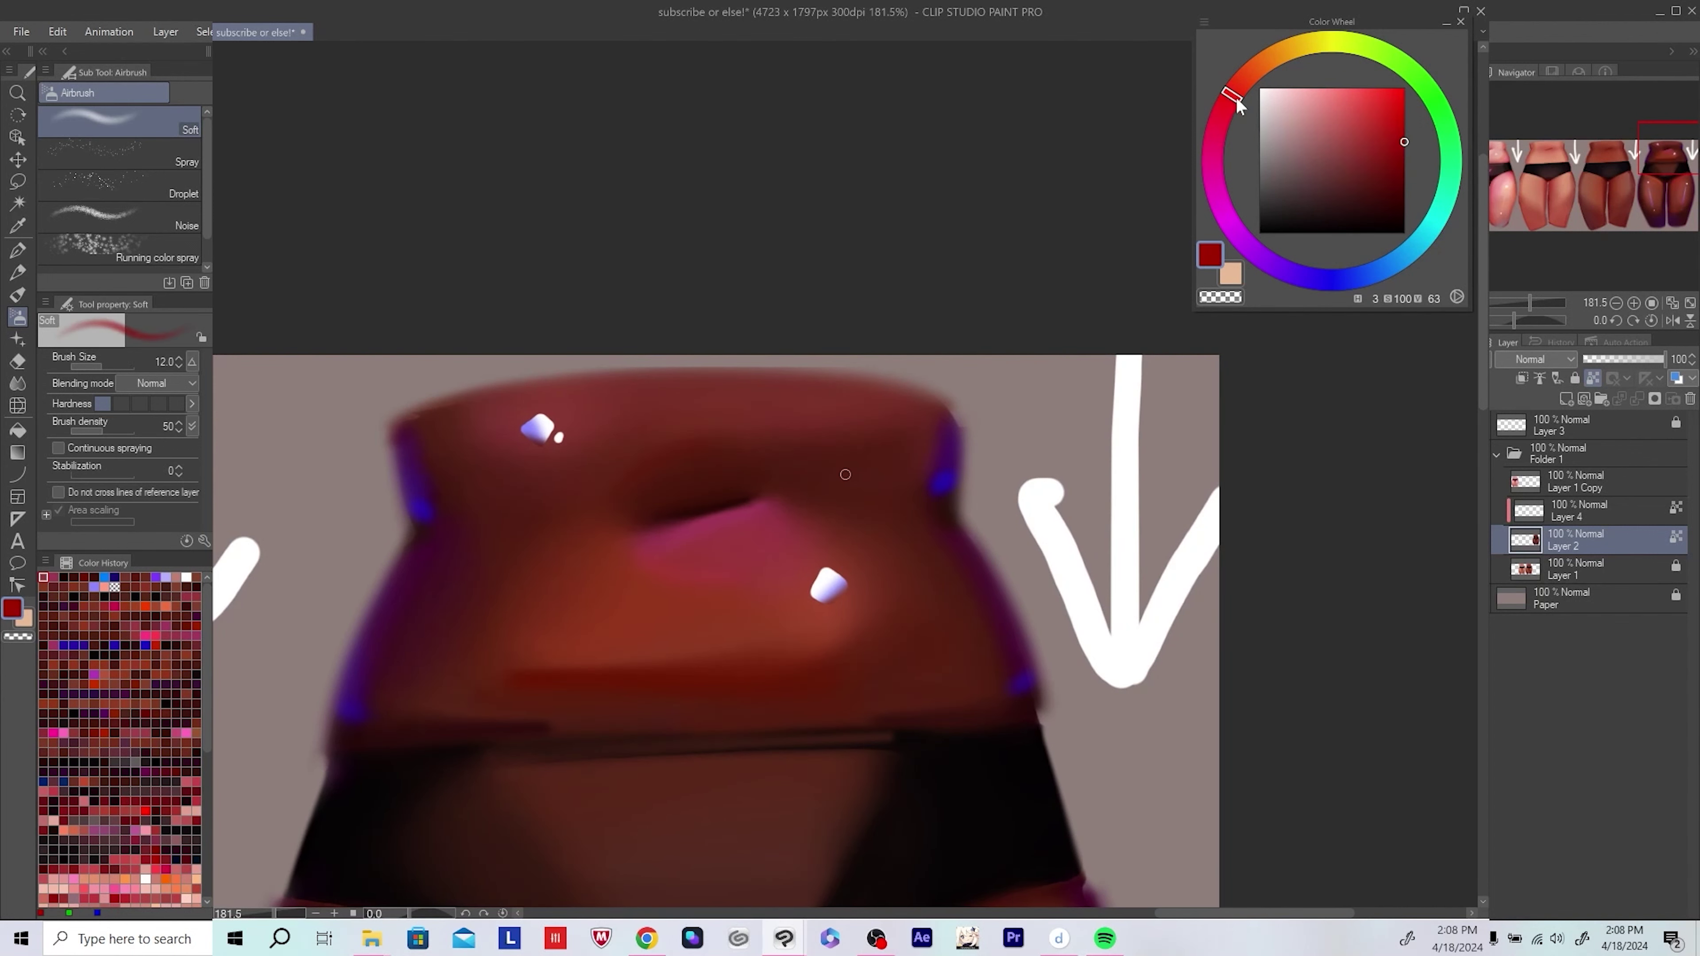
pyautogui.moveTo(1238, 104); pyautogui.dragTo(1240, 87)
pyautogui.press(']')
pyautogui.press(']')
pyautogui.press(']')
pyautogui.press(']')
pyautogui.moveTo(723, 435); pyautogui.dragTo(737, 445)
pyautogui.moveTo(669, 576); pyautogui.dragTo(763, 590)
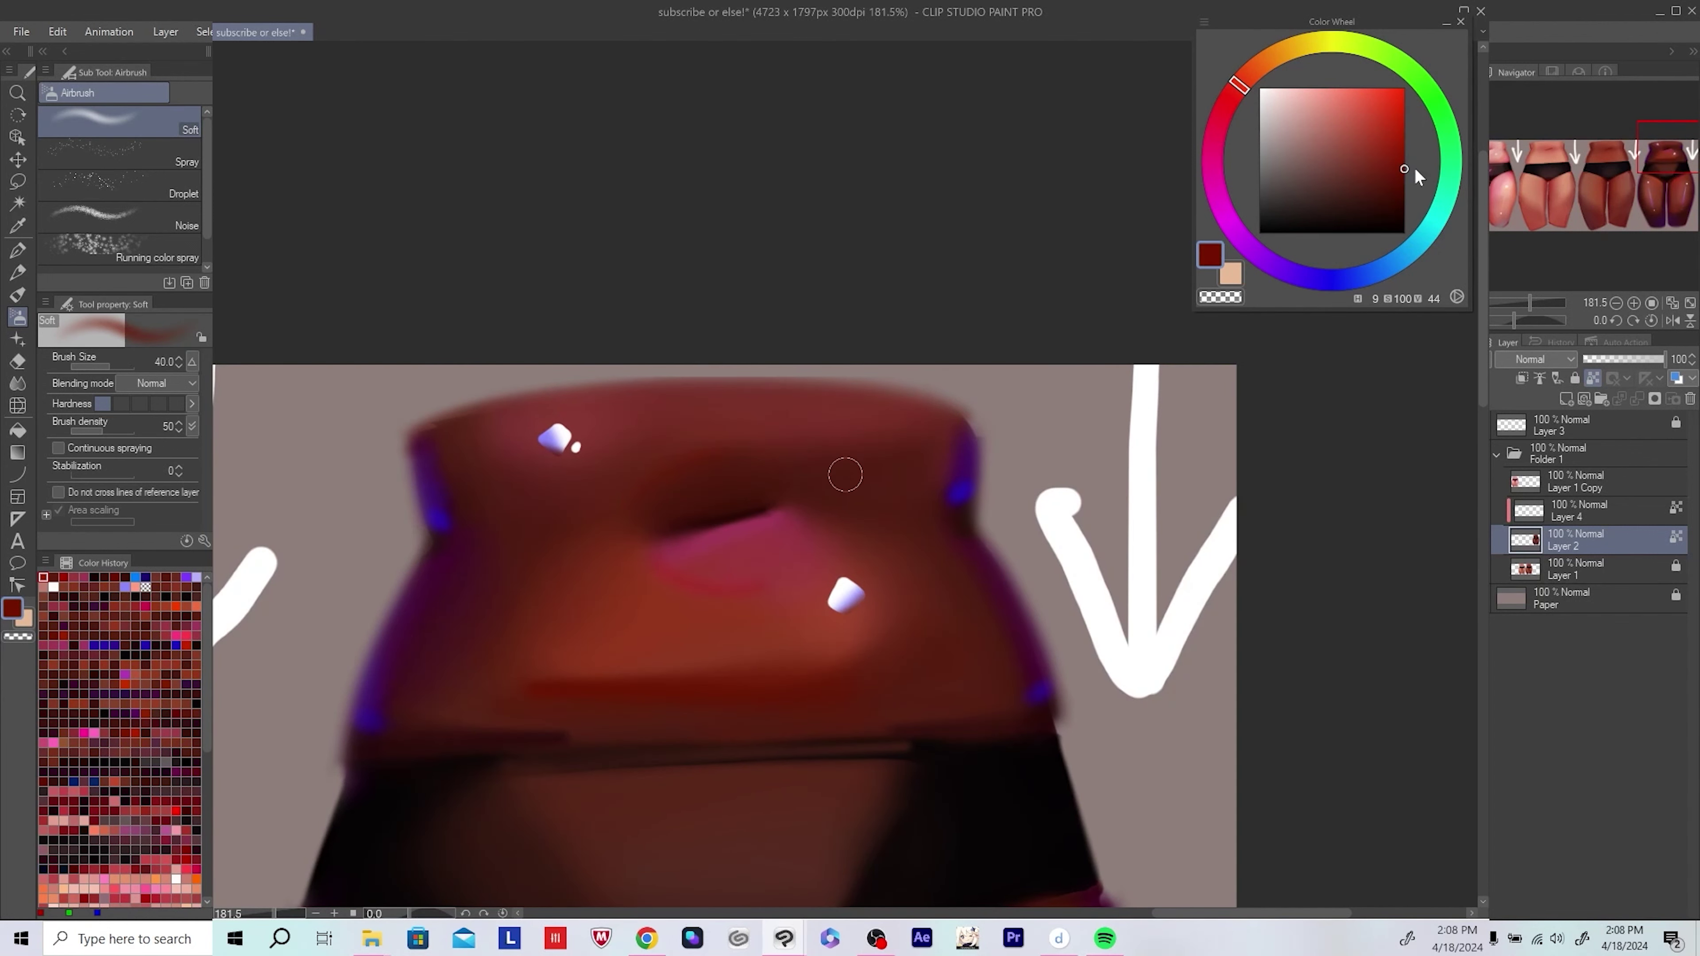
# Step: Soften the pink patch below the navel and add a warm glow around the belly highlight with red skin tones at size 60
pyautogui.click(1230, 96)
pyautogui.click(1366, 140)
pyautogui.press(']')
pyautogui.press(']')
pyautogui.moveTo(598, 575)
pyautogui.mouseDown()
pyautogui.moveTo(854, 571)
pyautogui.moveTo(557, 551)
pyautogui.mouseUp()
pyautogui.keyDown('alt'); pyautogui.click(804, 570); pyautogui.keyUp('alt')
pyautogui.moveTo(784, 536); pyautogui.dragTo(843, 576)
pyautogui.moveTo(767, 493); pyautogui.dragTo(795, 531)
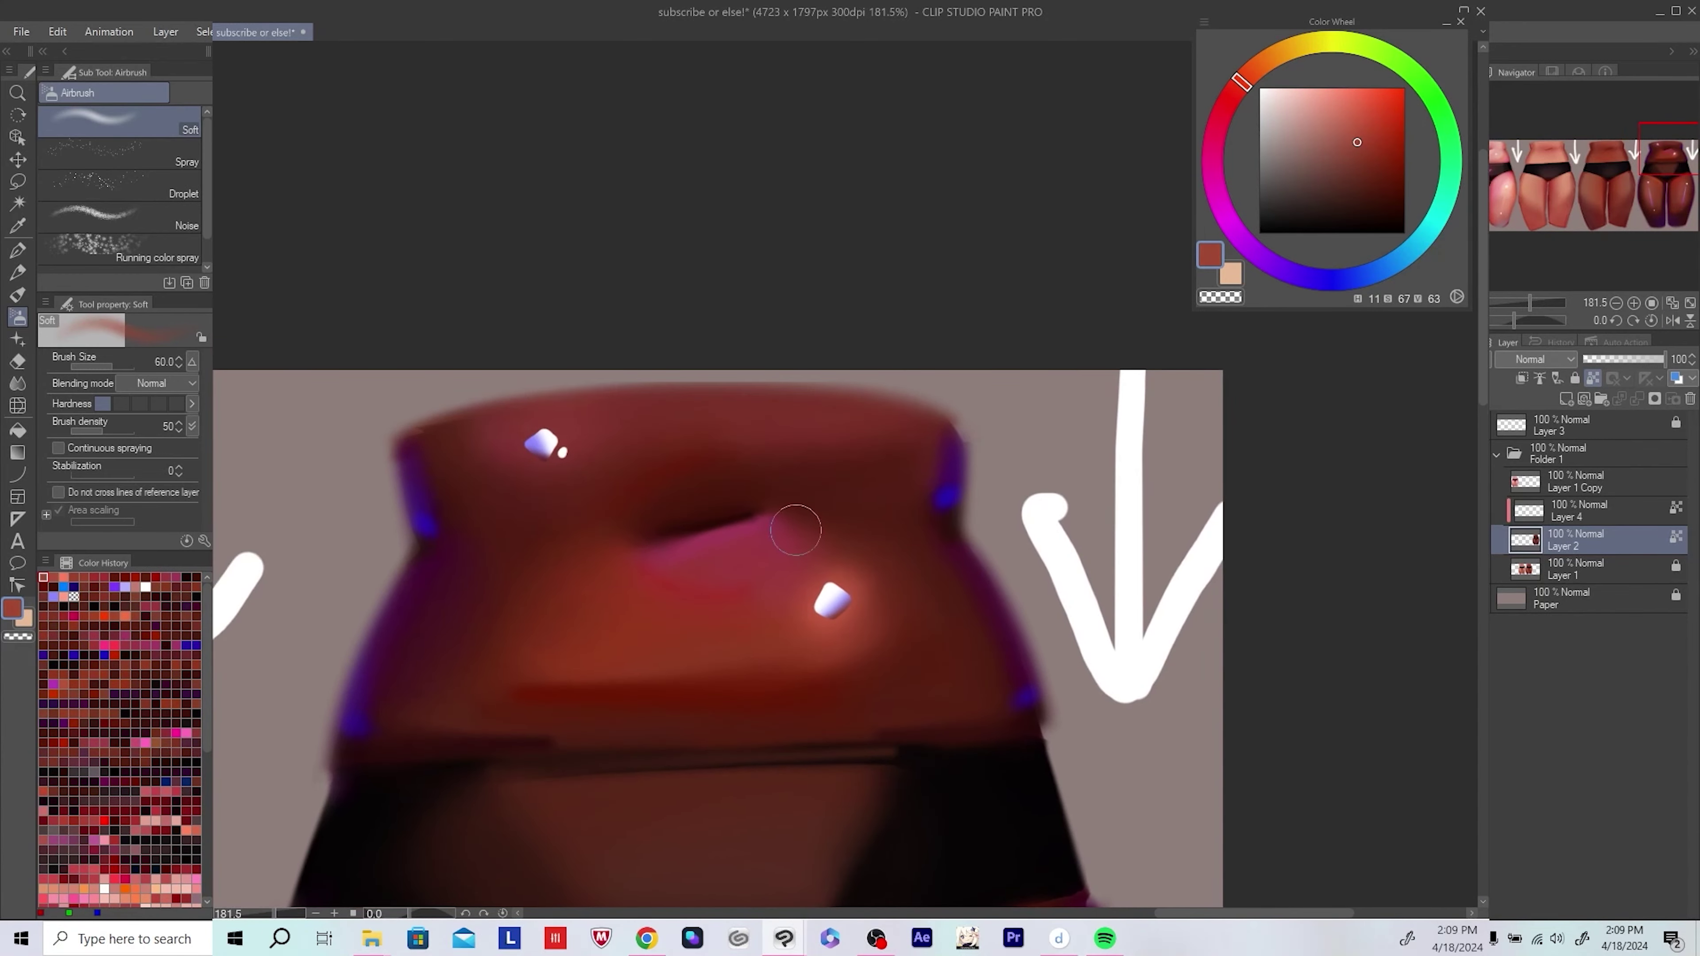
pyautogui.keyDown('alt'); pyautogui.click(796, 531); pyautogui.keyUp('alt')
pyautogui.scroll(-5, 972, 494)
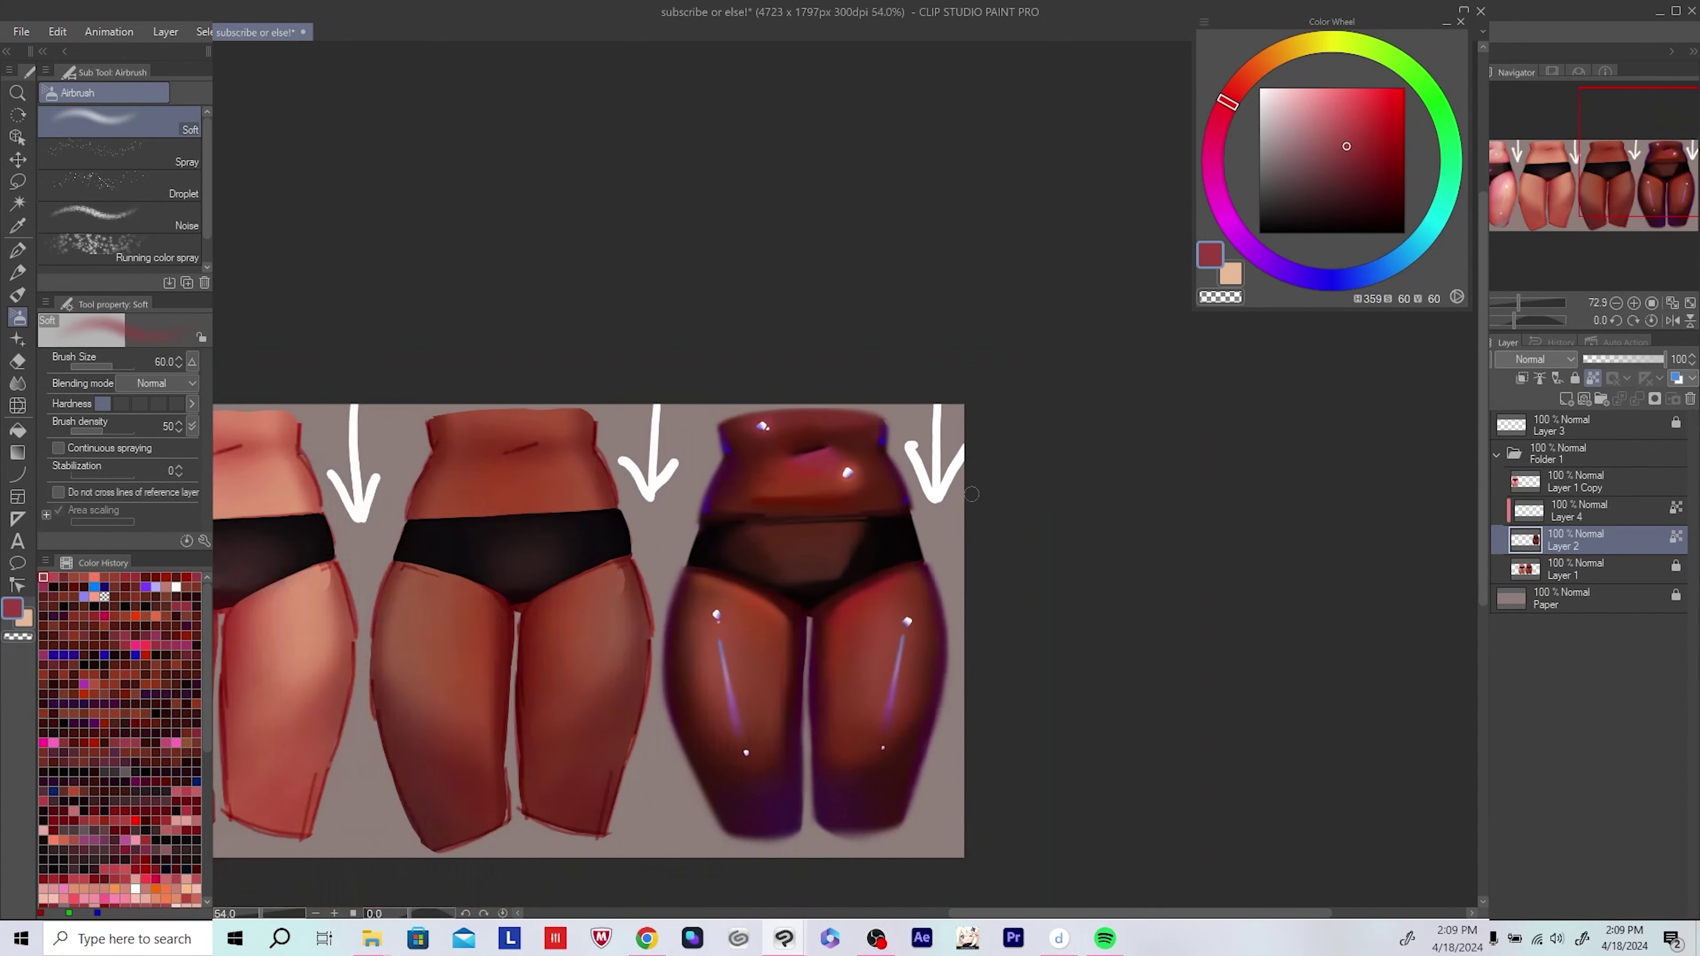
# Step: Sample dark plum and indigo from the waist's edge and shade the side contour of the waist at size 60
pyautogui.scroll(4, 817, 432)
pyautogui.keyDown('alt'); pyautogui.click(516, 573); pyautogui.keyUp('alt')
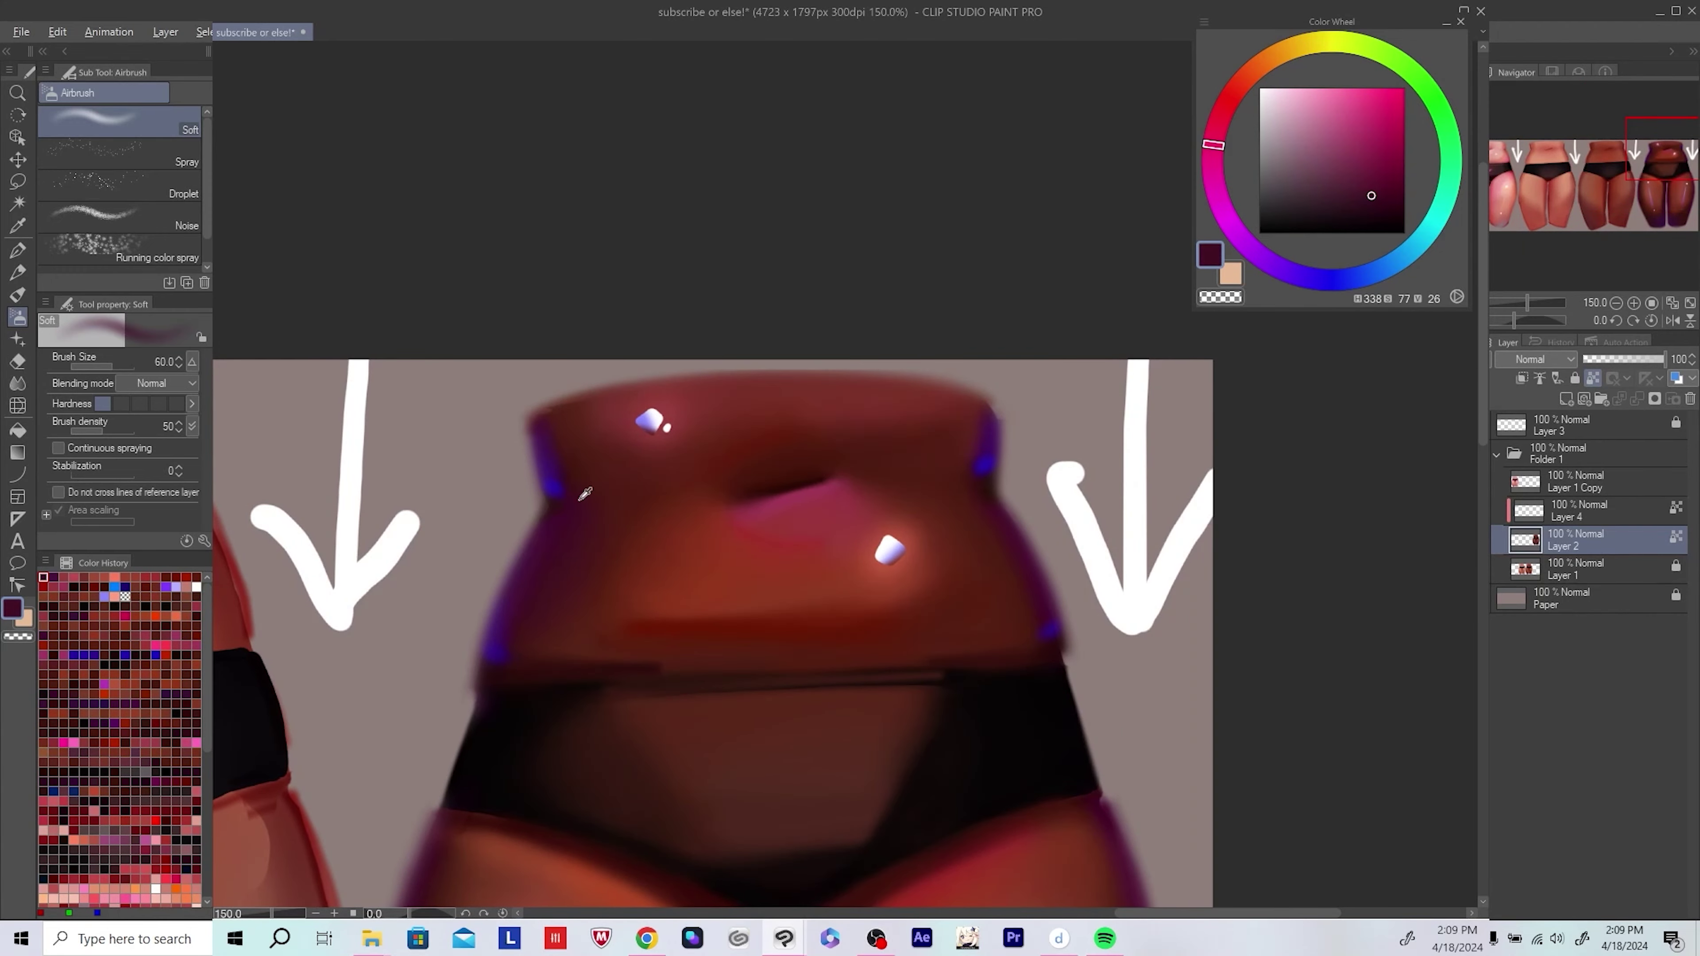
pyautogui.keyDown('alt'); pyautogui.click(549, 489); pyautogui.keyUp('alt')
pyautogui.moveTo(1124, 583)
pyautogui.mouseDown()
pyautogui.moveTo(1135, 601)
pyautogui.moveTo(997, 531)
pyautogui.moveTo(937, 603)
pyautogui.mouseUp()
# Step: Clean up the outline where the waist meets the underwear using transparent colour with the airbrush at size 17
pyautogui.press('[')
pyautogui.press('[')
pyautogui.press('[')
pyautogui.press('[')
pyautogui.press('h')
pyautogui.moveTo(865, 647); pyautogui.dragTo(865, 684)
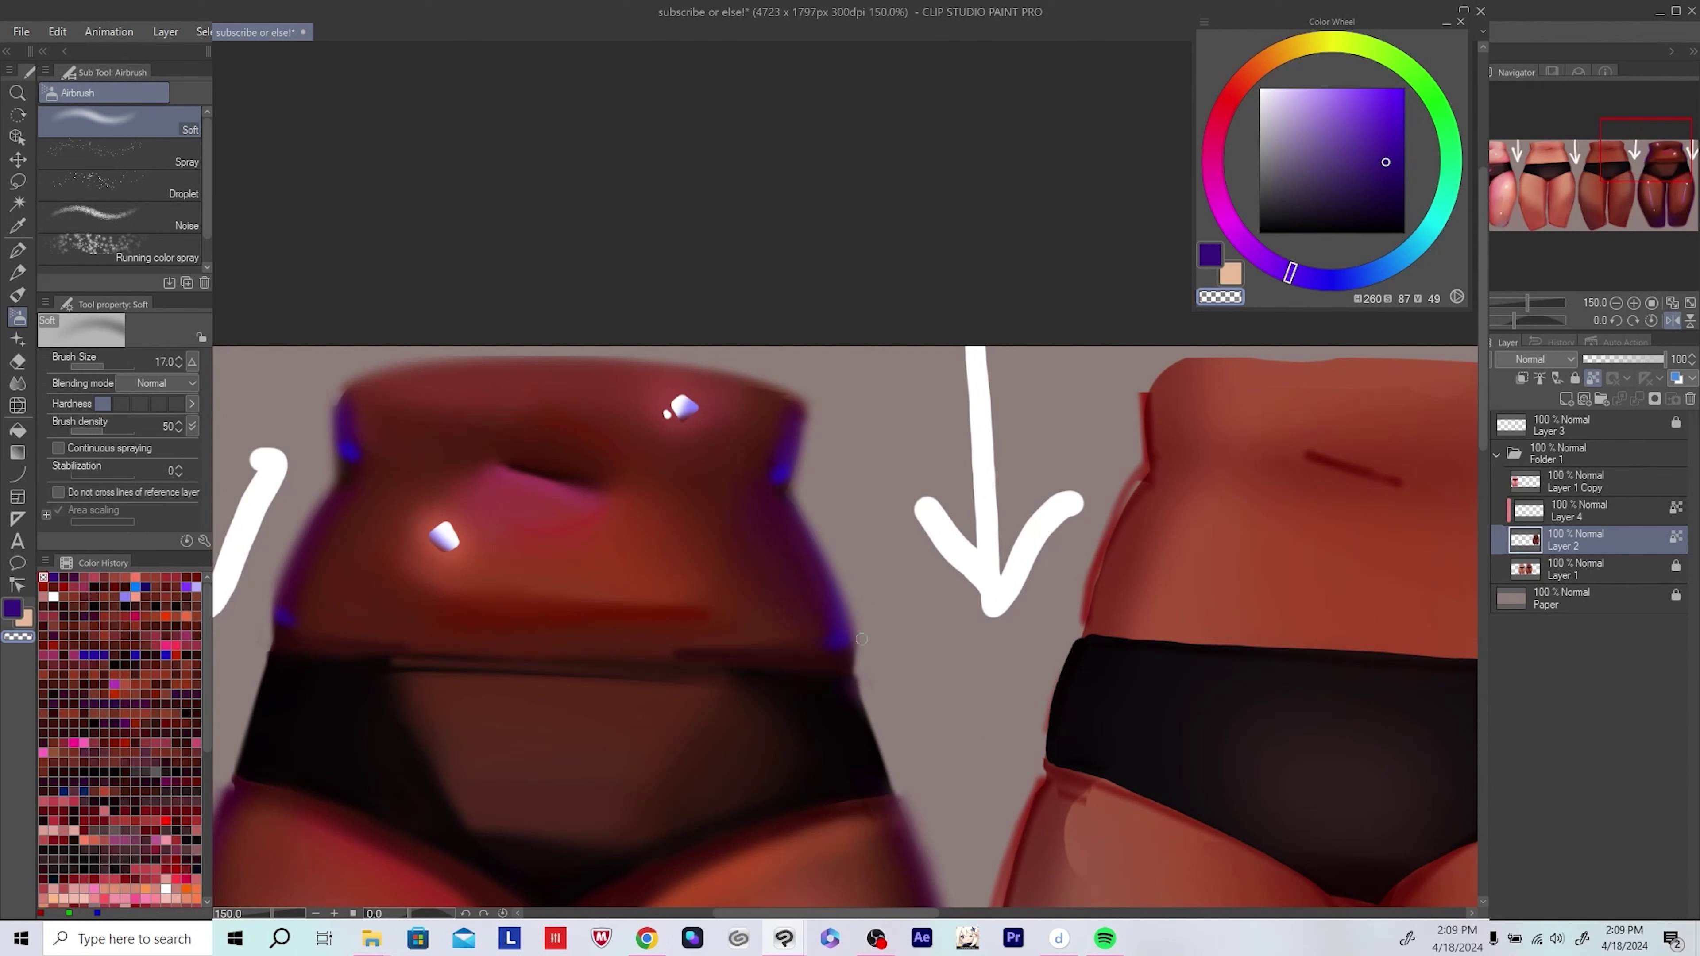
pyautogui.press('h')
pyautogui.moveTo(659, 637); pyautogui.dragTo(659, 559)
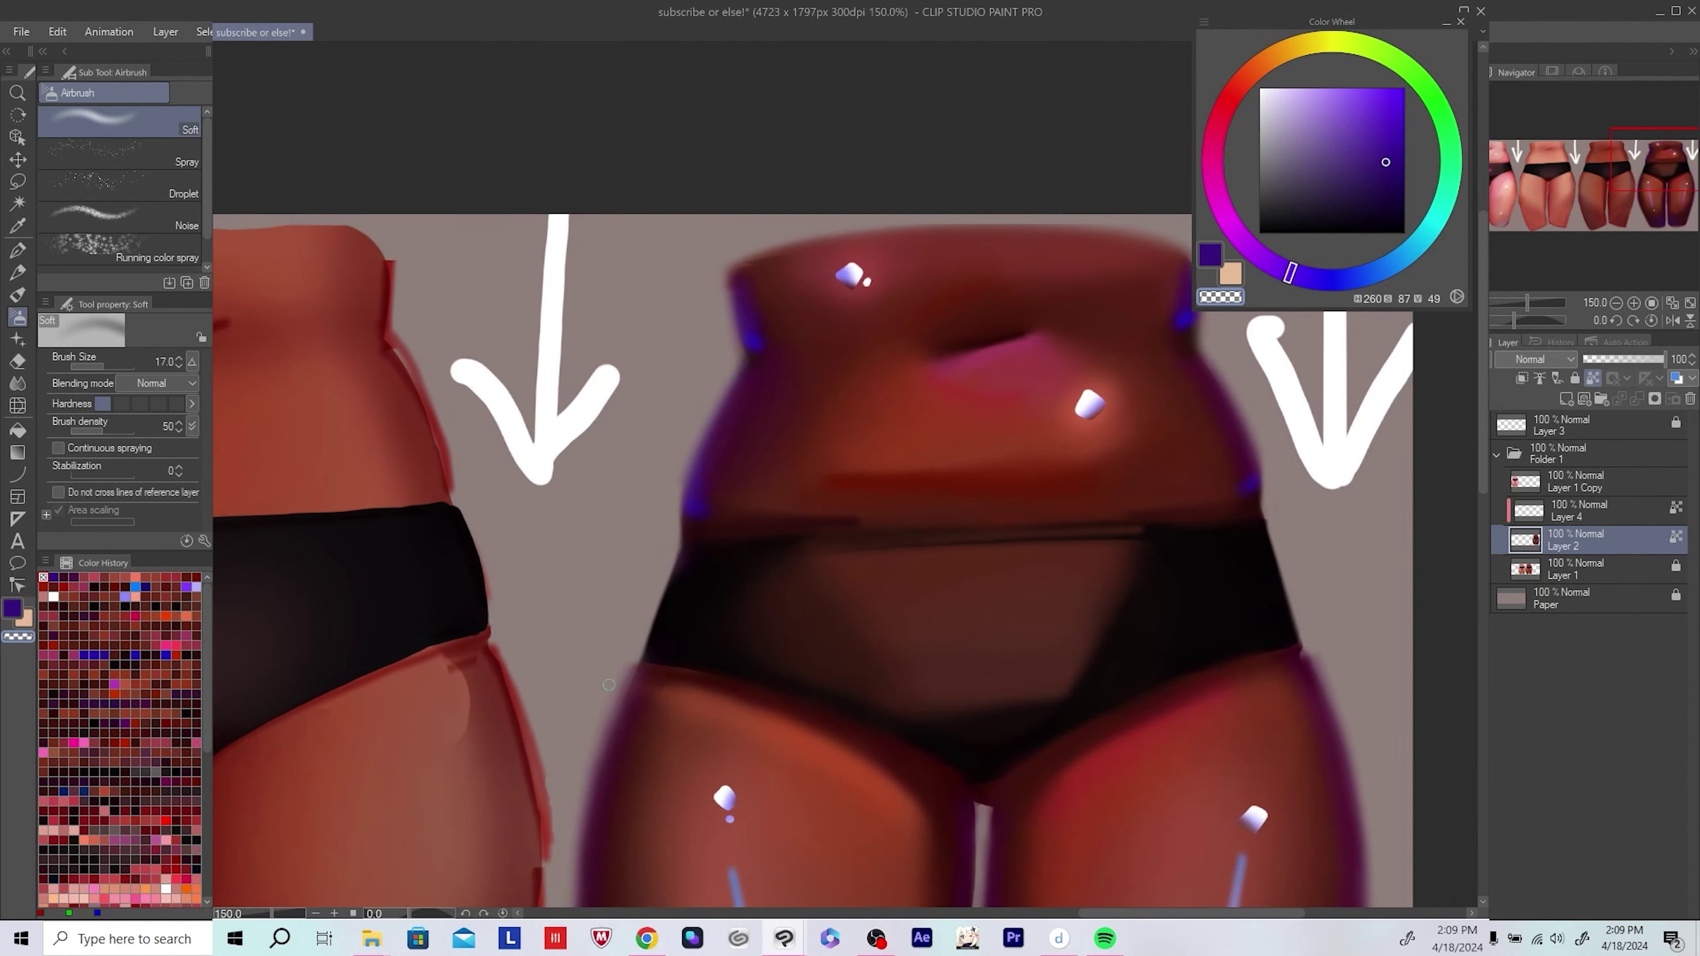
# Step: Airbrush sampled dark plum along the hip edge just below the underwear and merge the clipped shading layer into Layer 2
pyautogui.press('h')
pyautogui.moveTo(406, 594); pyautogui.dragTo(474, 593)
pyautogui.moveTo(496, 520); pyautogui.dragTo(508, 470)
pyautogui.keyDown('alt'); pyautogui.click(474, 627); pyautogui.keyUp('alt')
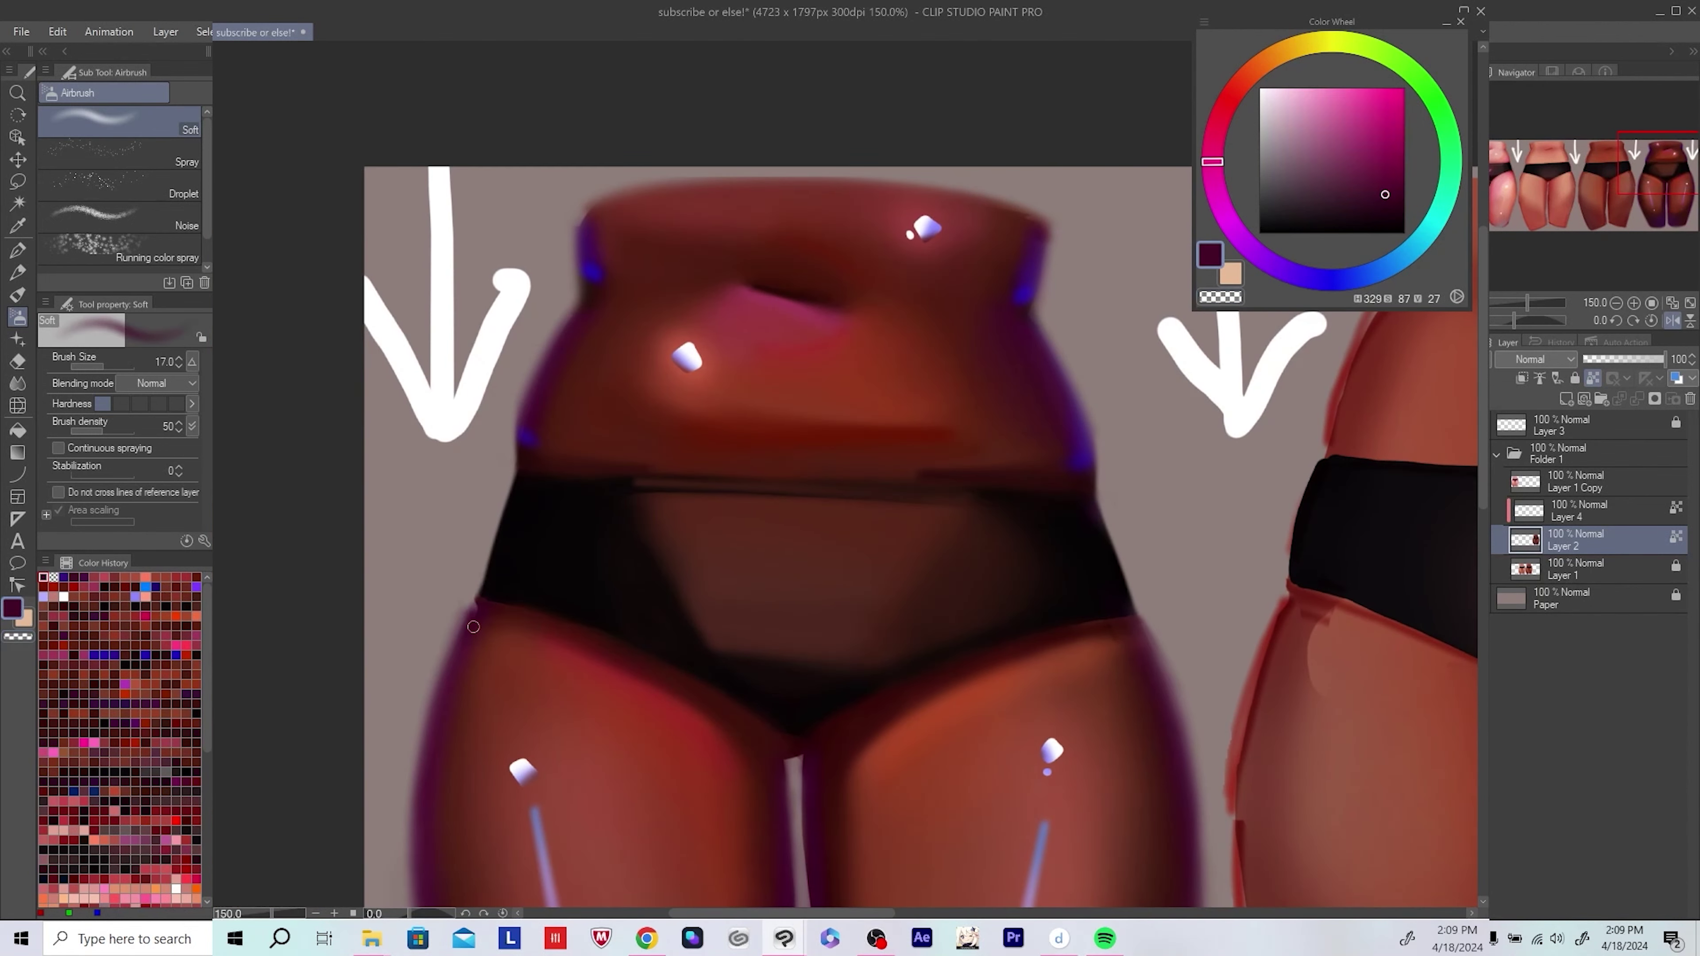
pyautogui.moveTo(478, 612)
pyautogui.mouseDown()
pyautogui.moveTo(461, 589)
pyautogui.moveTo(458, 619)
pyautogui.mouseUp()
pyautogui.hotkey('ctrl', 'z')
pyautogui.moveTo(479, 524)
pyautogui.mouseDown()
pyautogui.moveTo(434, 513)
pyautogui.moveTo(668, 498)
pyautogui.moveTo(1101, 554)
pyautogui.moveTo(501, 529)
pyautogui.mouseUp()
pyautogui.keyDown('alt'); pyautogui.click(500, 530); pyautogui.keyUp('alt')
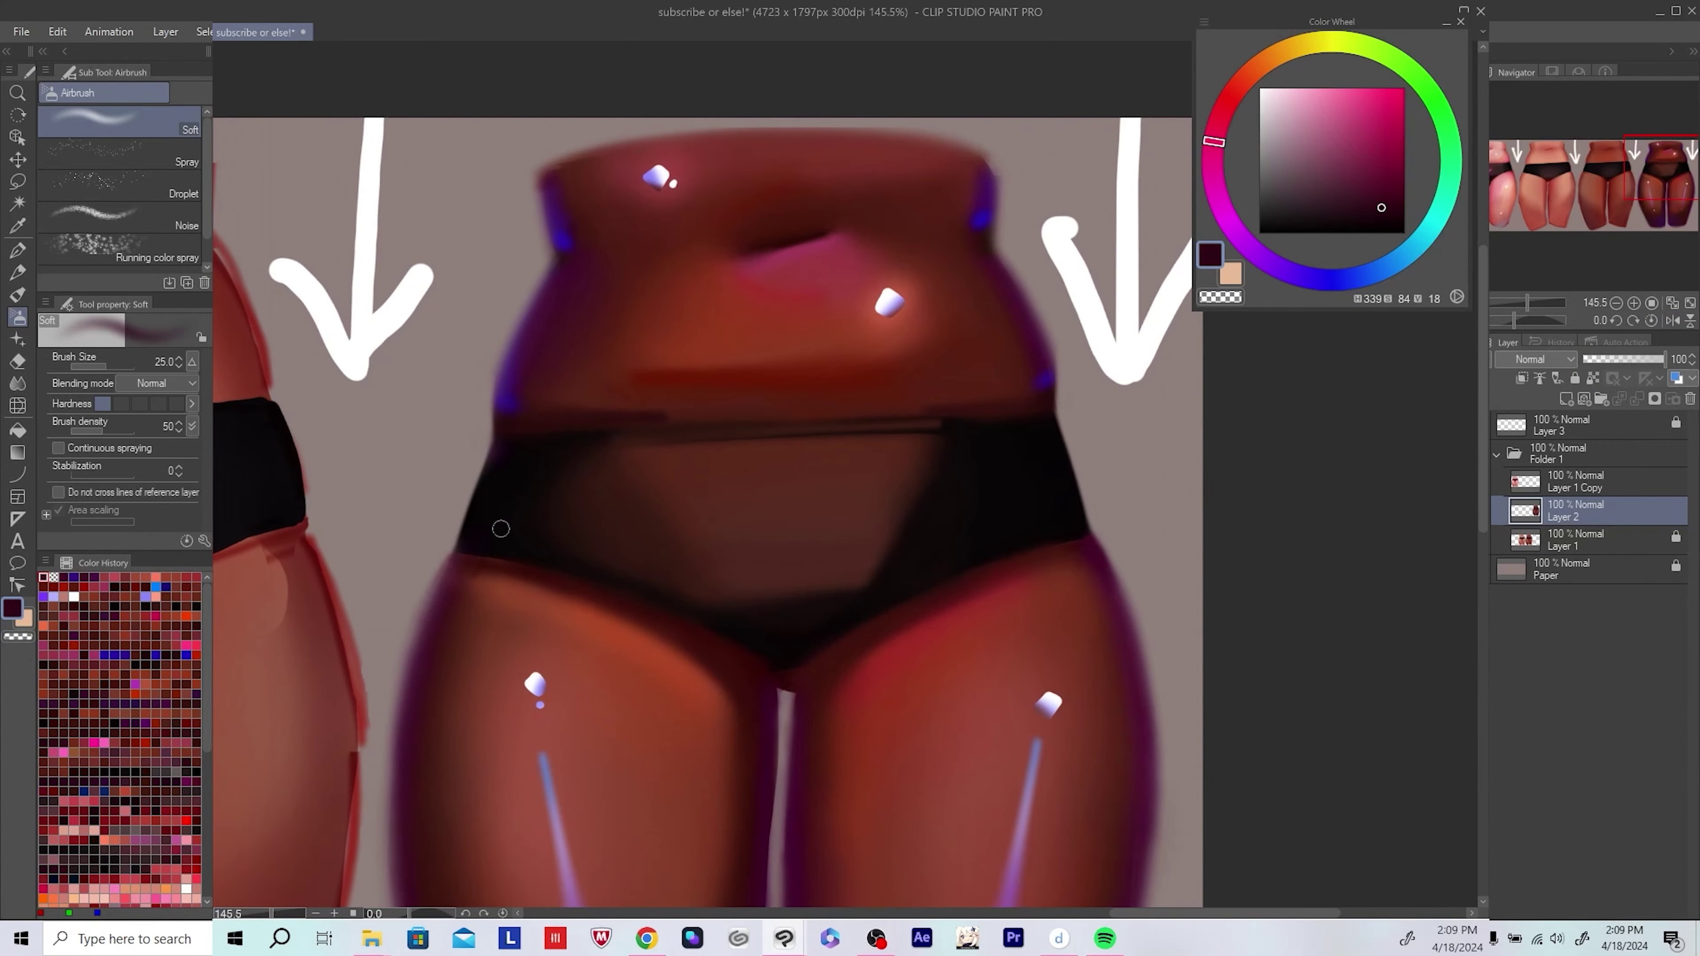
# Step: Warm the upper thigh beside the underwear edge with sampled reddish brown using the airbrush at size 80
pyautogui.press('h')
pyautogui.click(1404, 205)
pyautogui.press('h')
pyautogui.moveTo(975, 511); pyautogui.dragTo(1043, 509)
pyautogui.keyDown('alt'); pyautogui.click(770, 557); pyautogui.keyUp('alt')
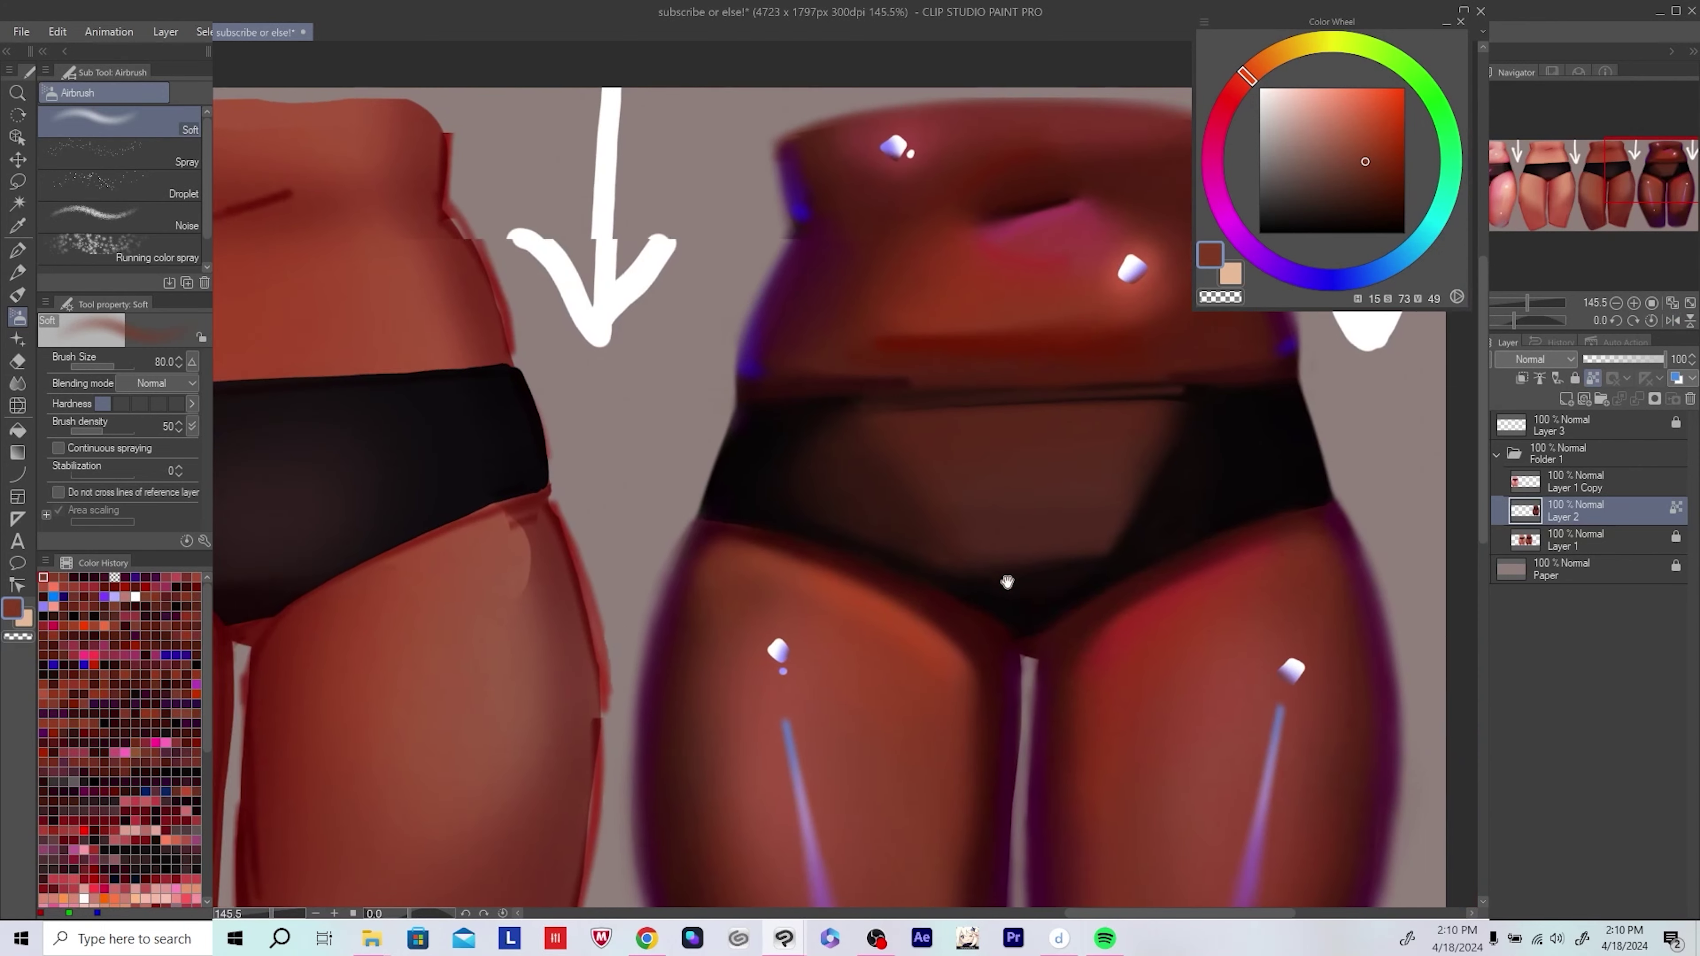
pyautogui.moveTo(741, 588); pyautogui.dragTo(842, 474)
# Step: Touch up the hip corner with sampled dark maroon and clean the outer hip contour using transparent colour at size 20
pyautogui.keyDown('alt'); pyautogui.click(706, 528); pyautogui.keyUp('alt')
pyautogui.press('[')
pyautogui.moveTo(706, 528); pyautogui.dragTo(572, 475)
pyautogui.keyDown('alt'); pyautogui.click(1098, 446); pyautogui.keyUp('alt')
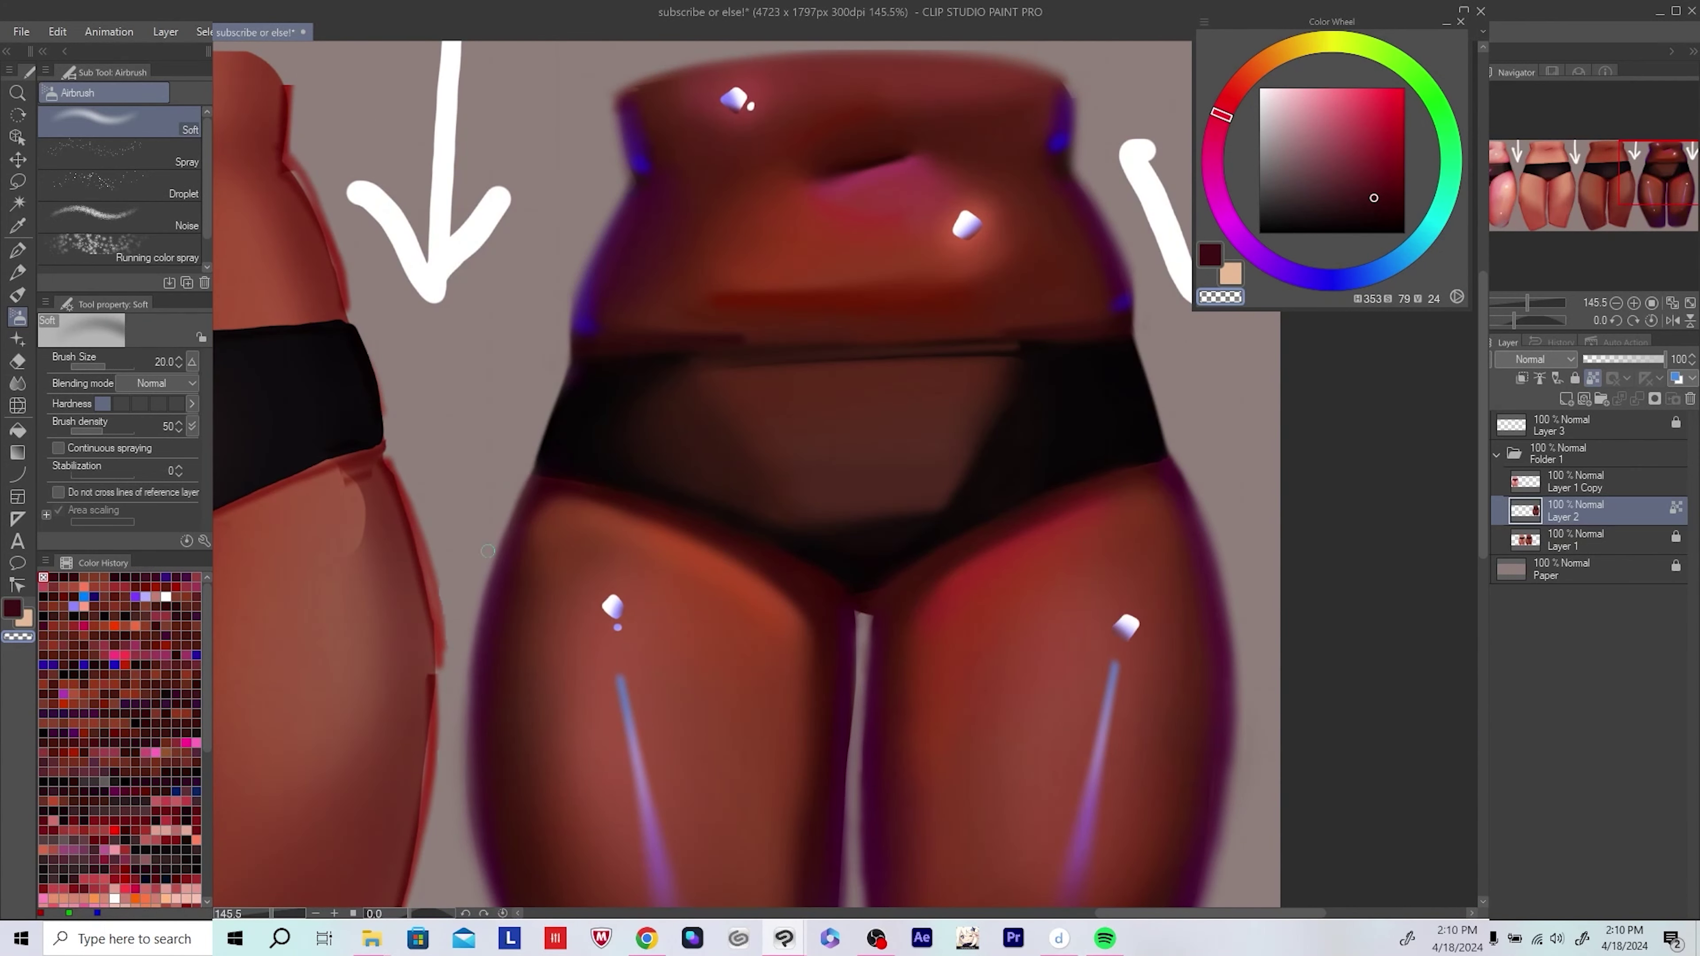
pyautogui.moveTo(455, 686); pyautogui.dragTo(495, 657)
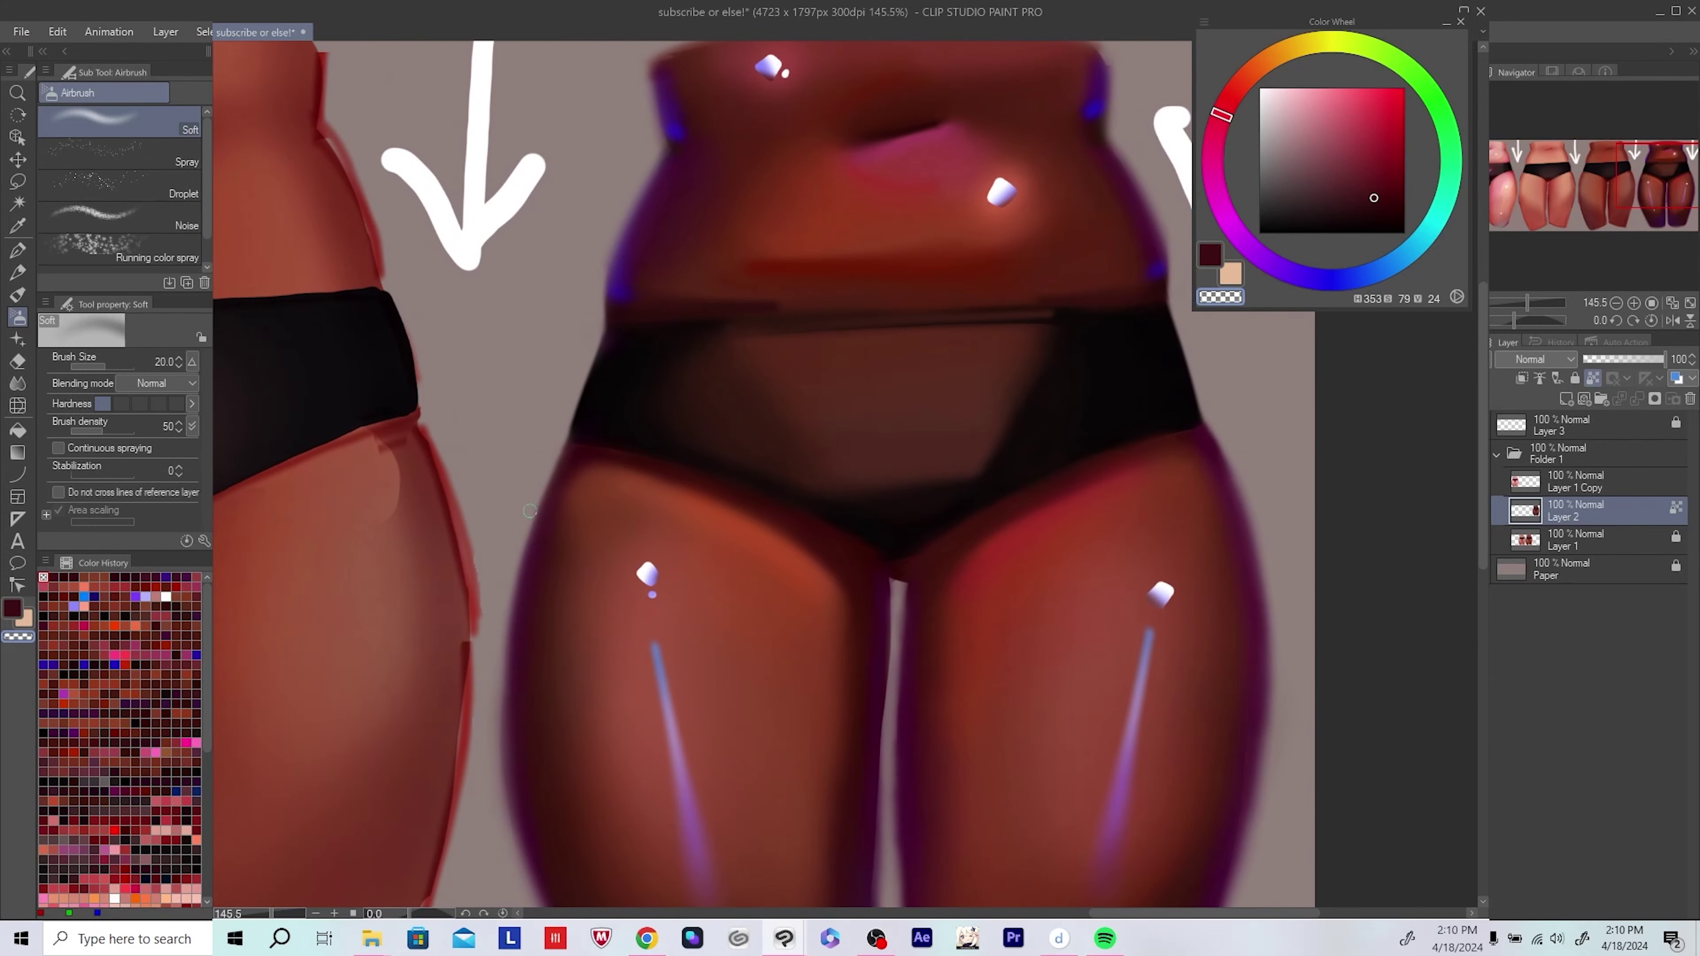
pyautogui.press('h')
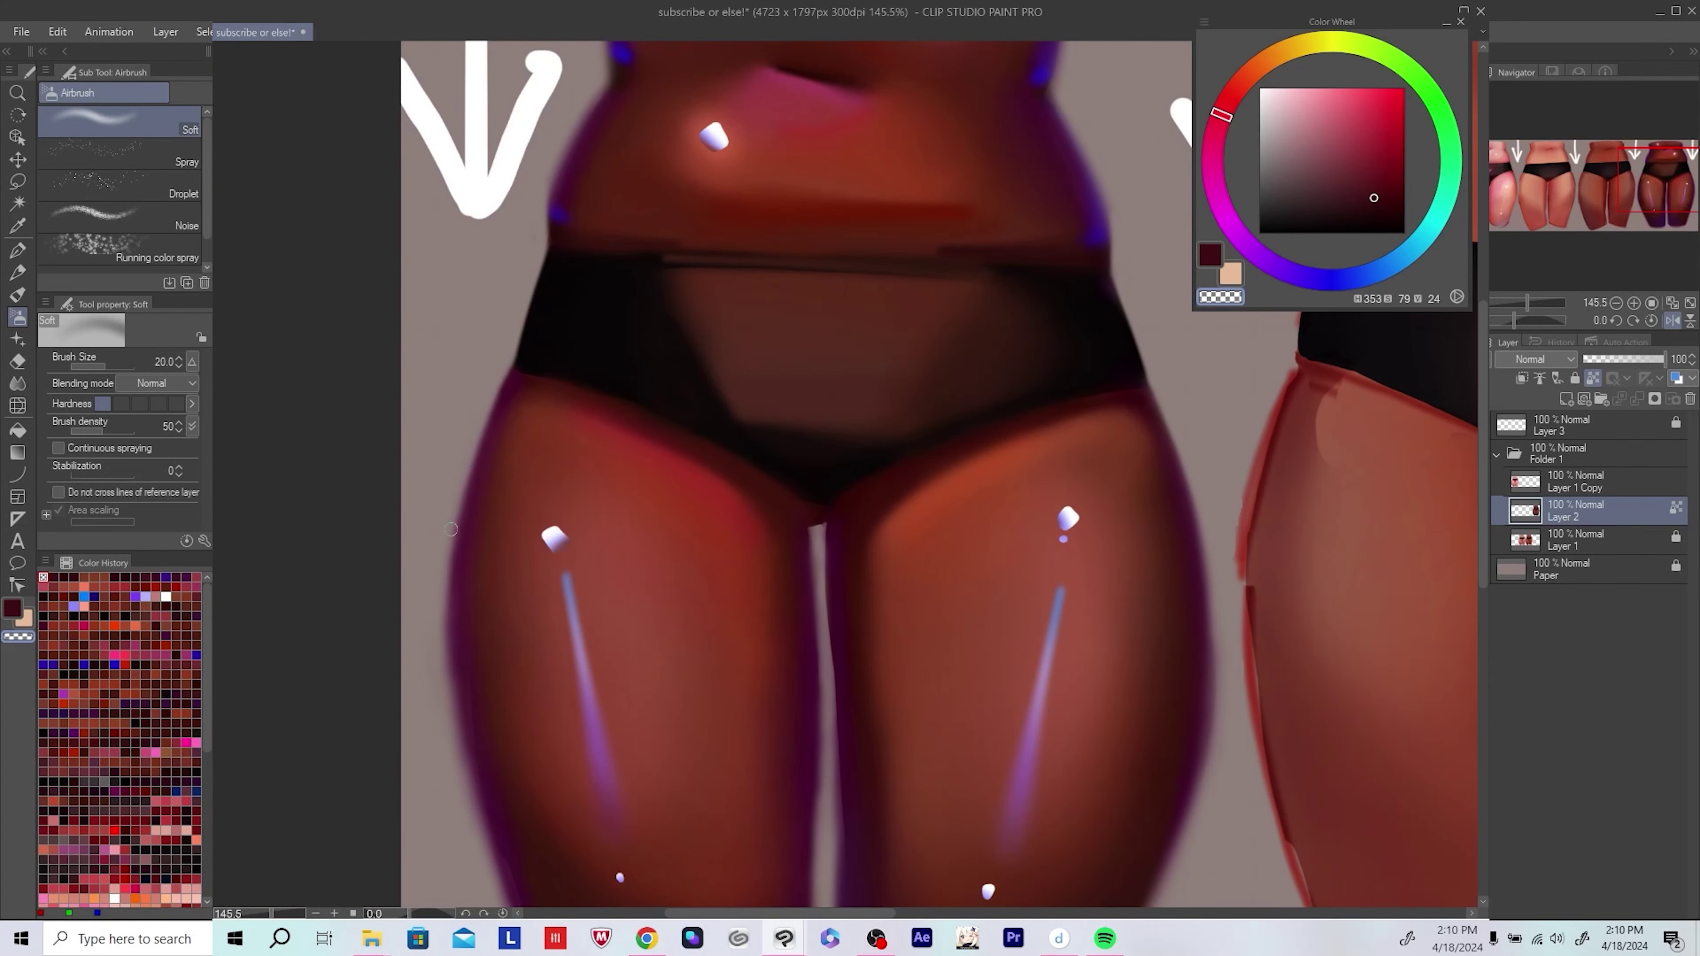
pyautogui.scroll(-5, 952, 378)
# Step: Clean up the outer thigh contours and lower leg ends with transparent colour at airbrush sizes 30 to 50
pyautogui.press('h')
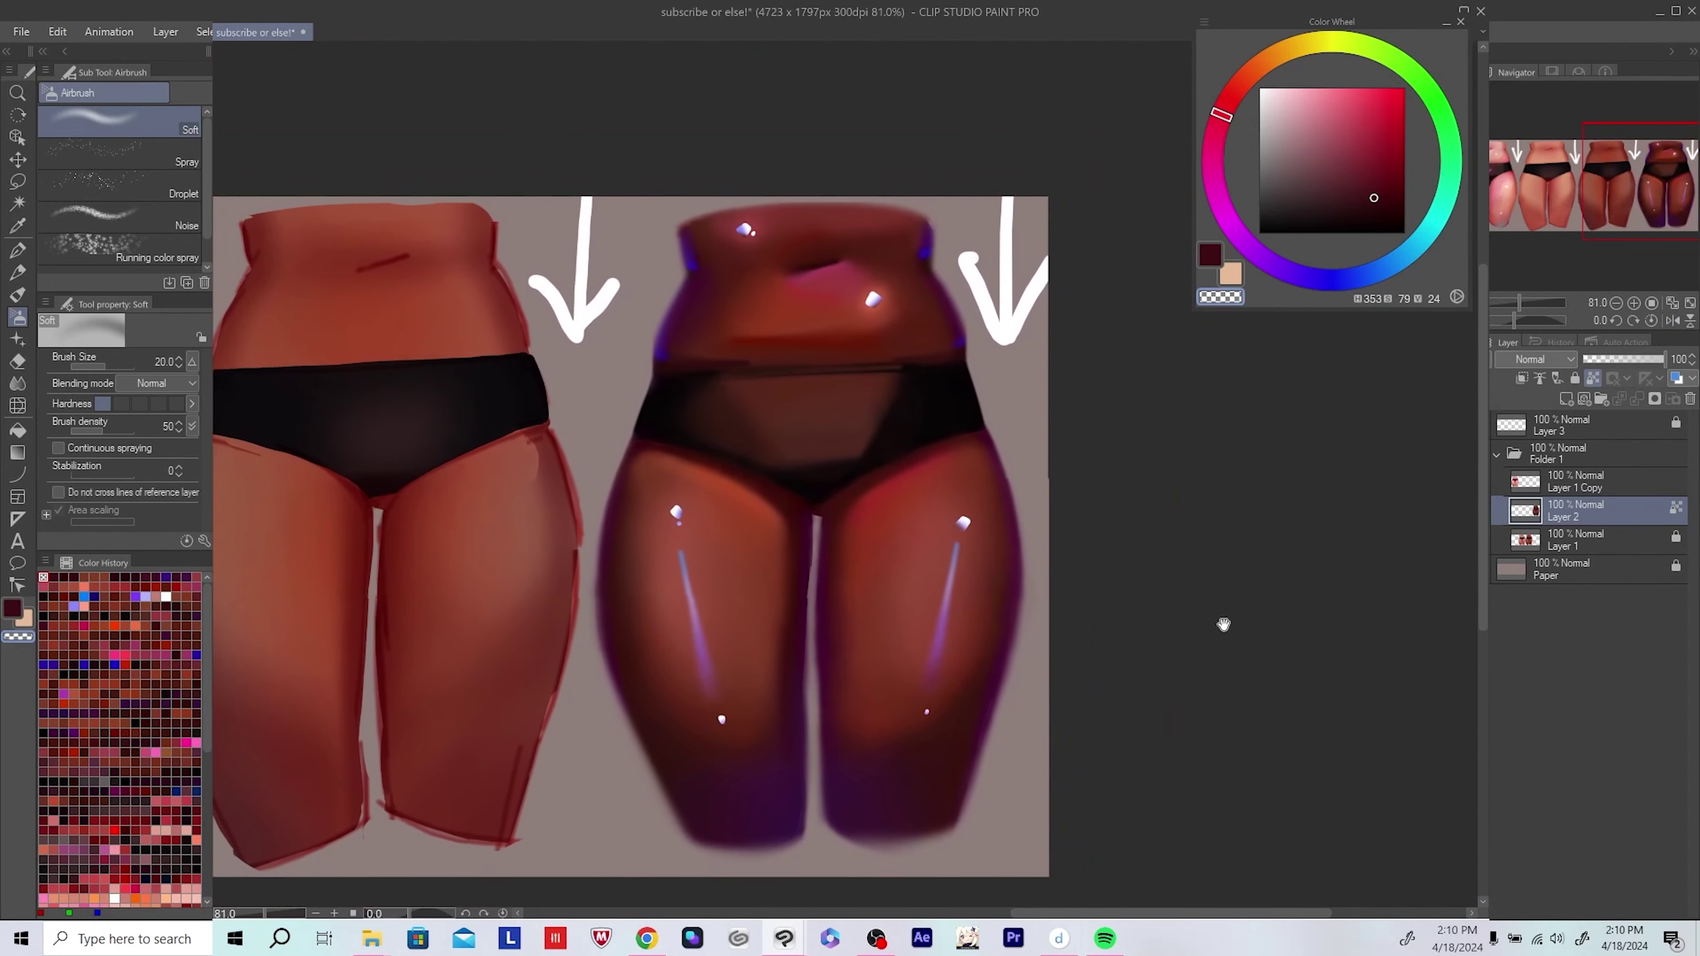
pyautogui.moveTo(1223, 624); pyautogui.dragTo(1160, 618)
pyautogui.scroll(2, 1012, 593)
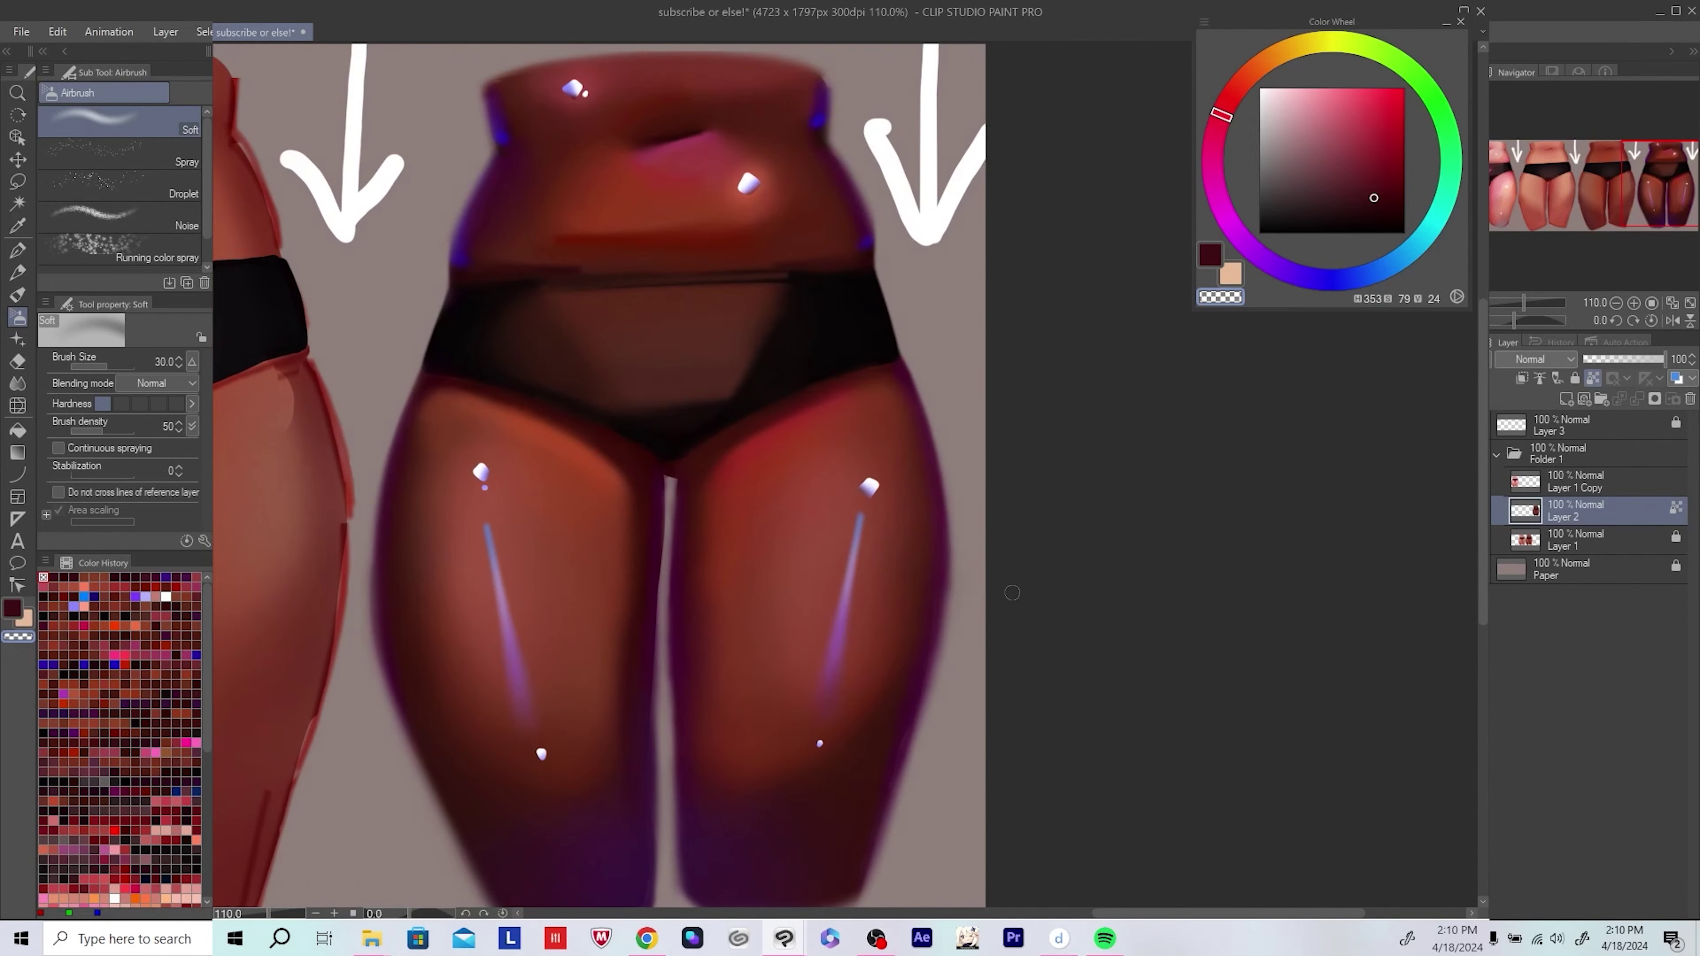
pyautogui.press('h')
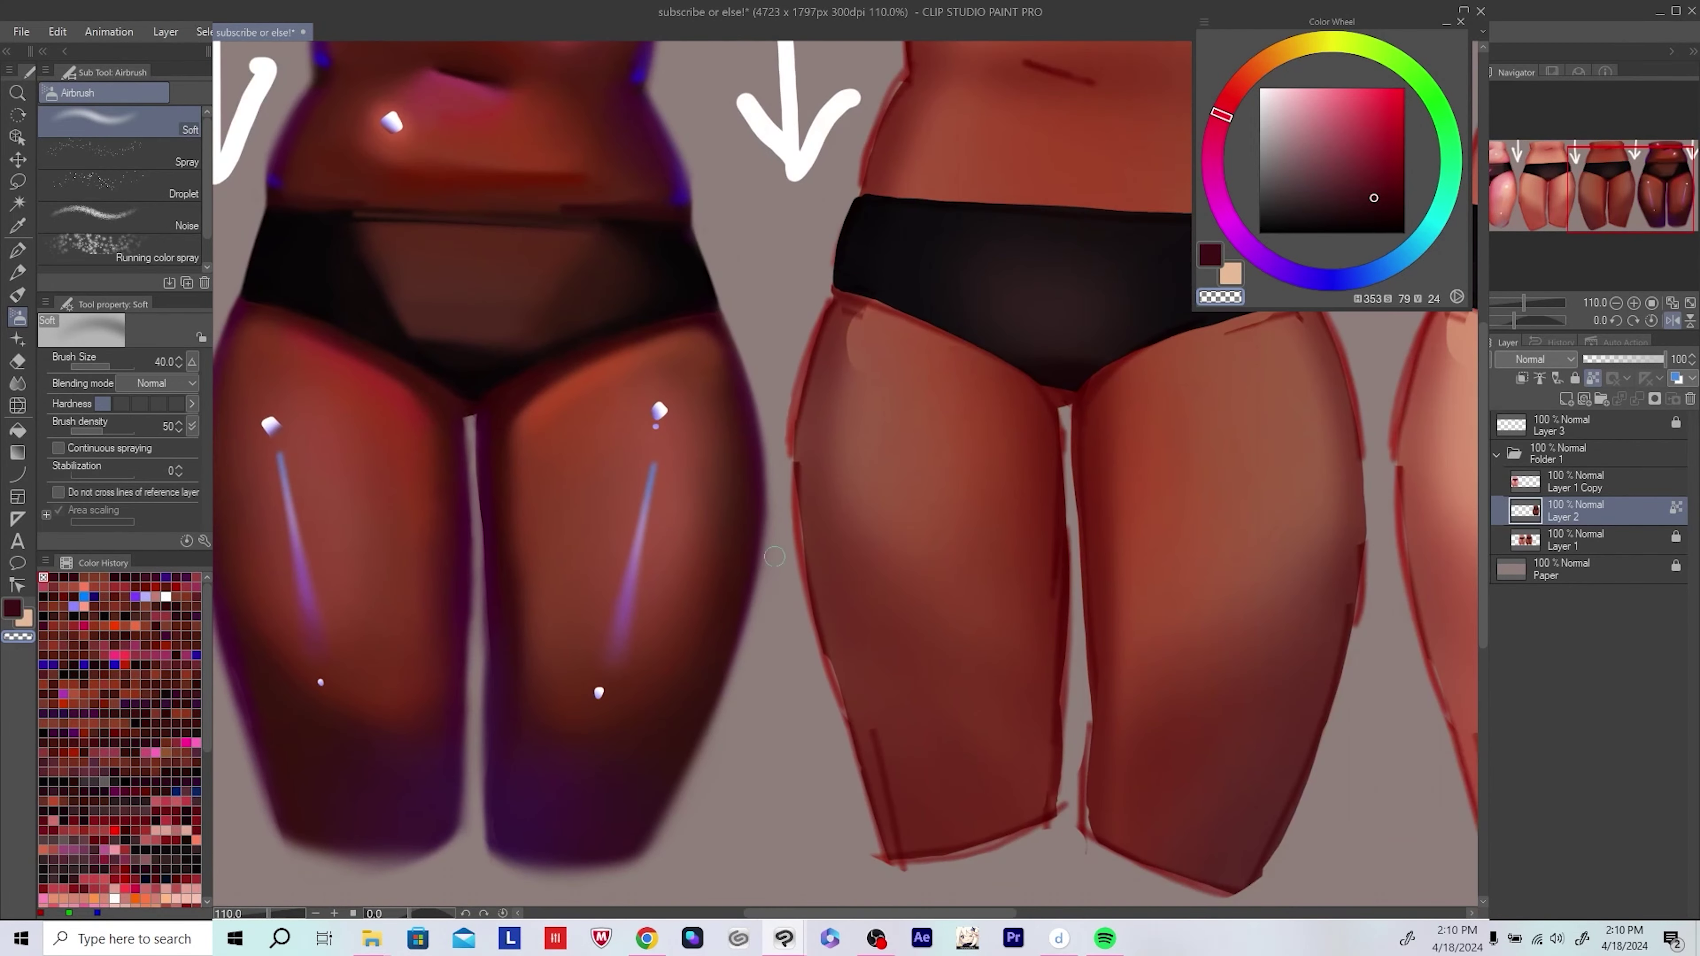
pyautogui.scroll(-2, 775, 556)
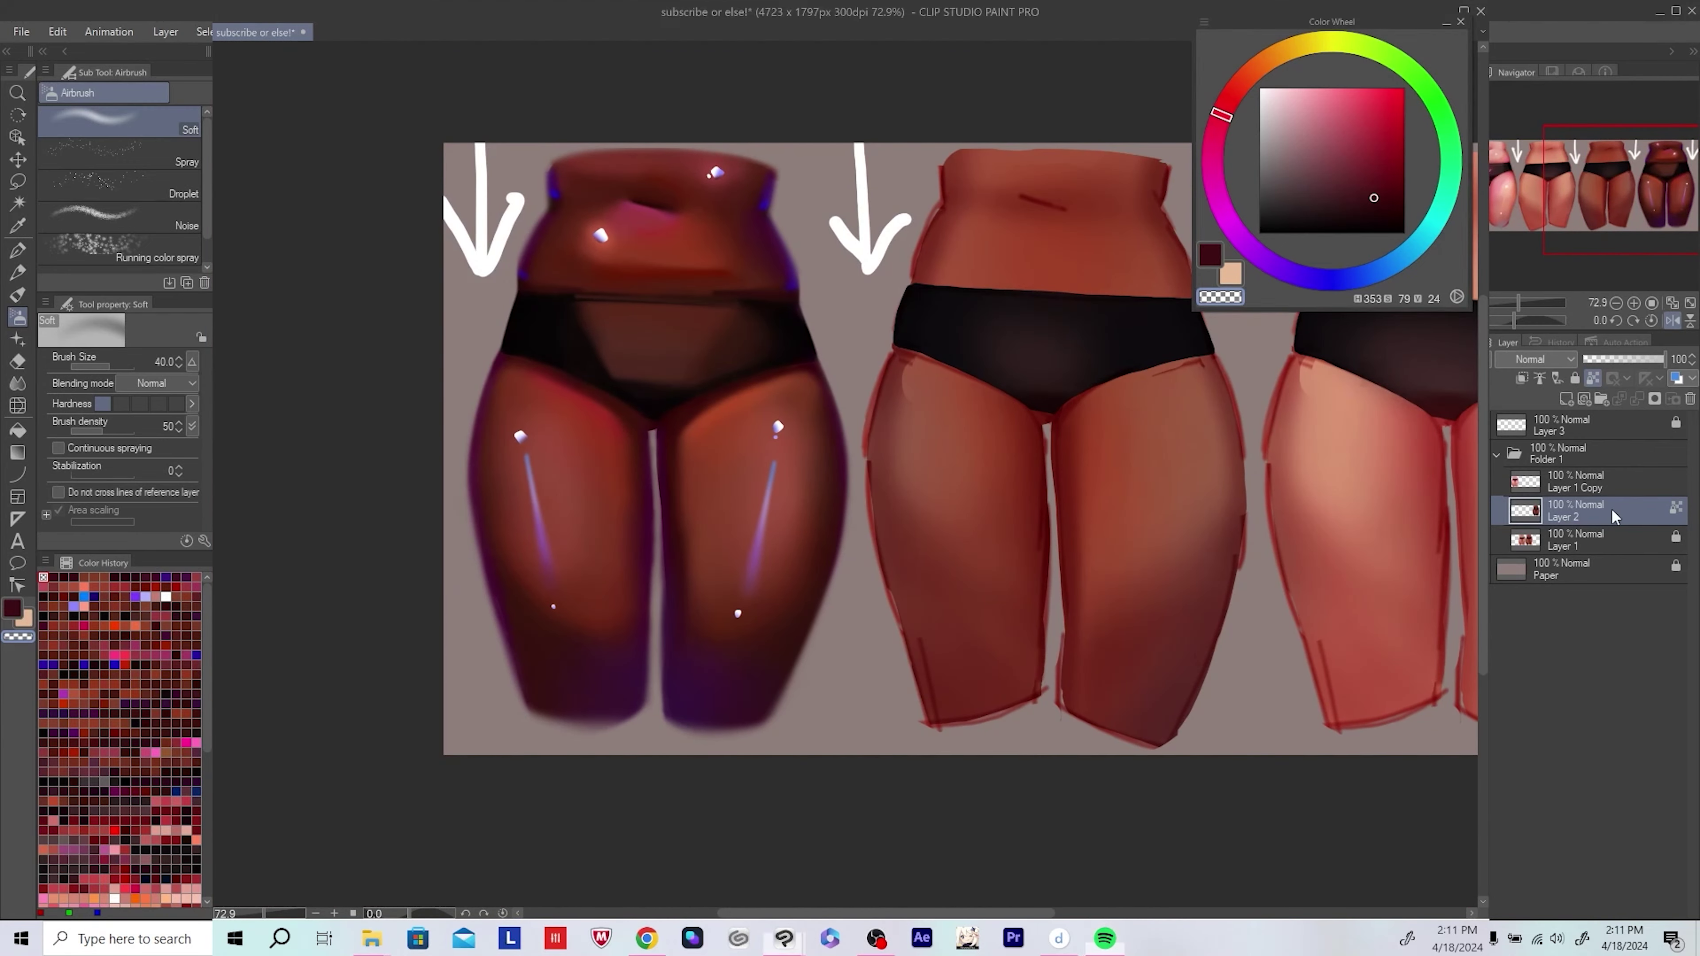
pyautogui.scroll(2, 873, 670)
pyautogui.press(']')
pyautogui.press('h')
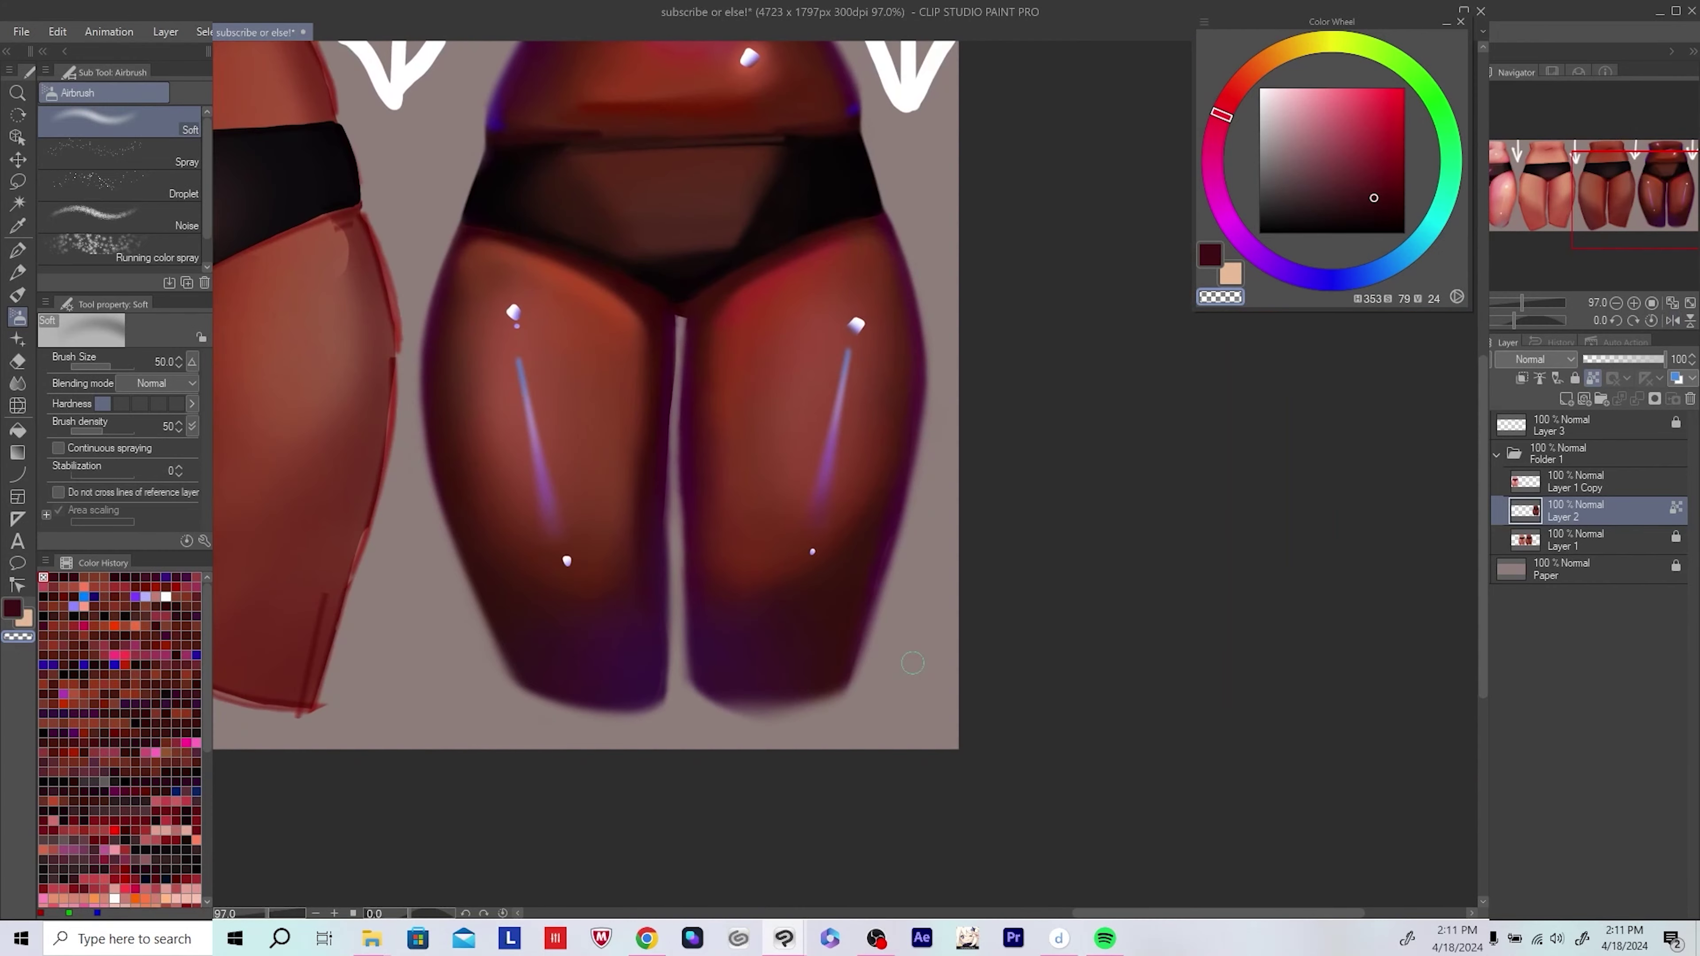
pyautogui.scroll(-3, 806, 706)
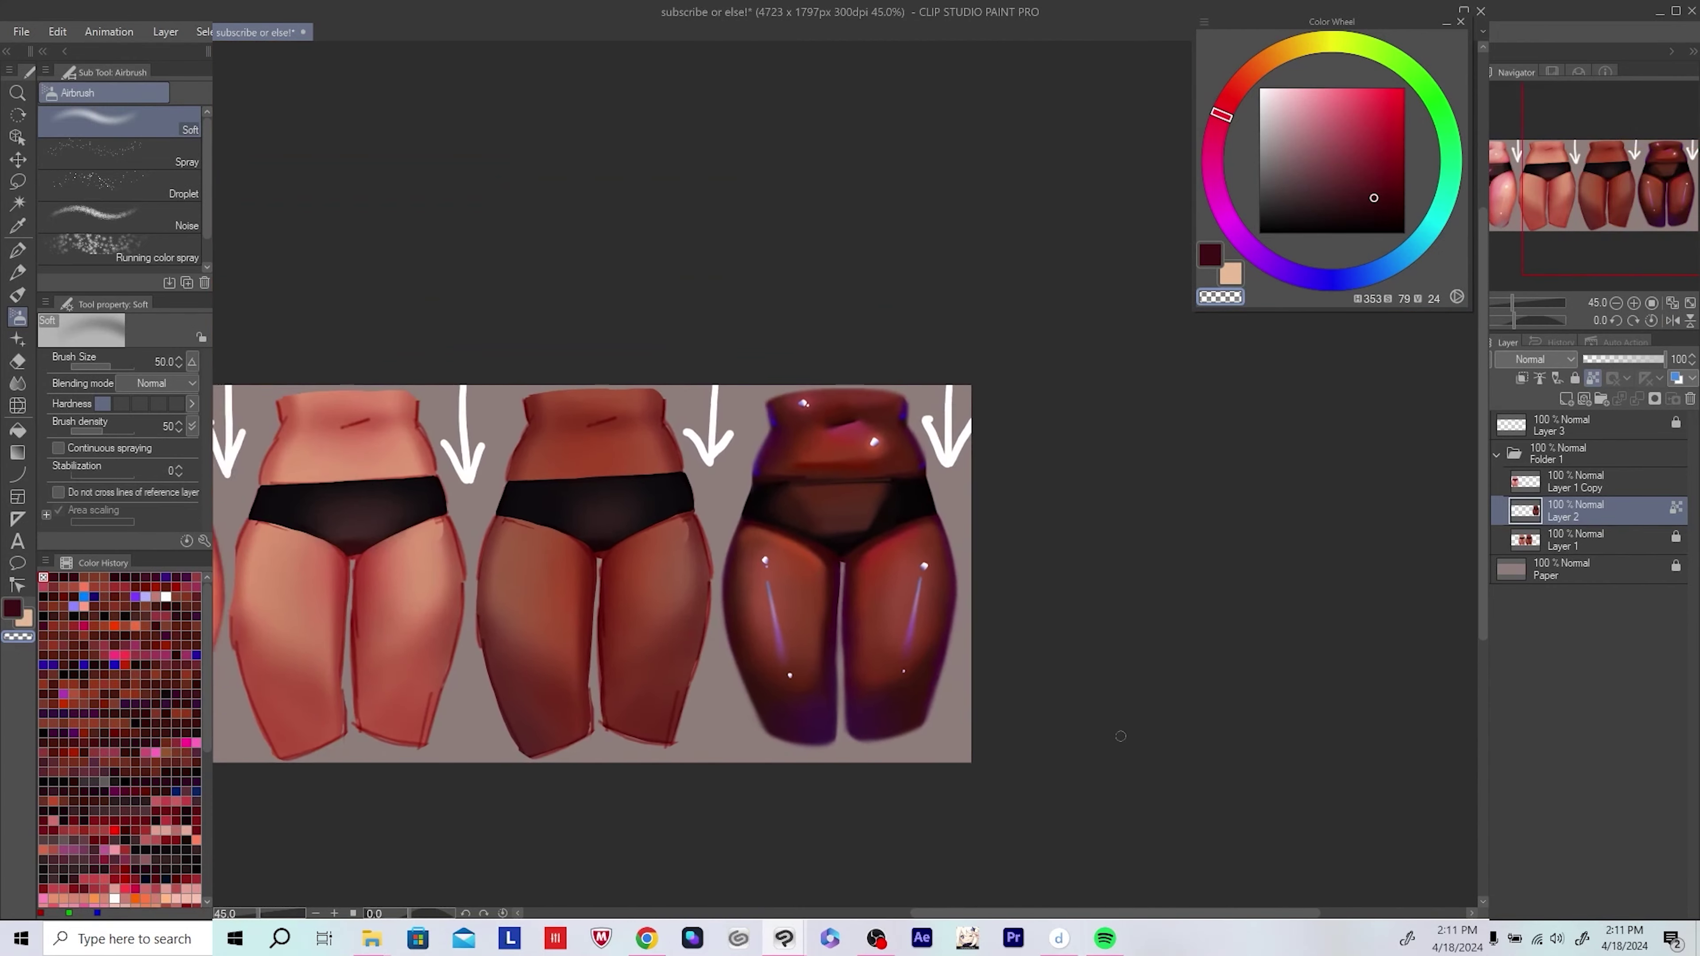
pyautogui.scroll(3, 1153, 714)
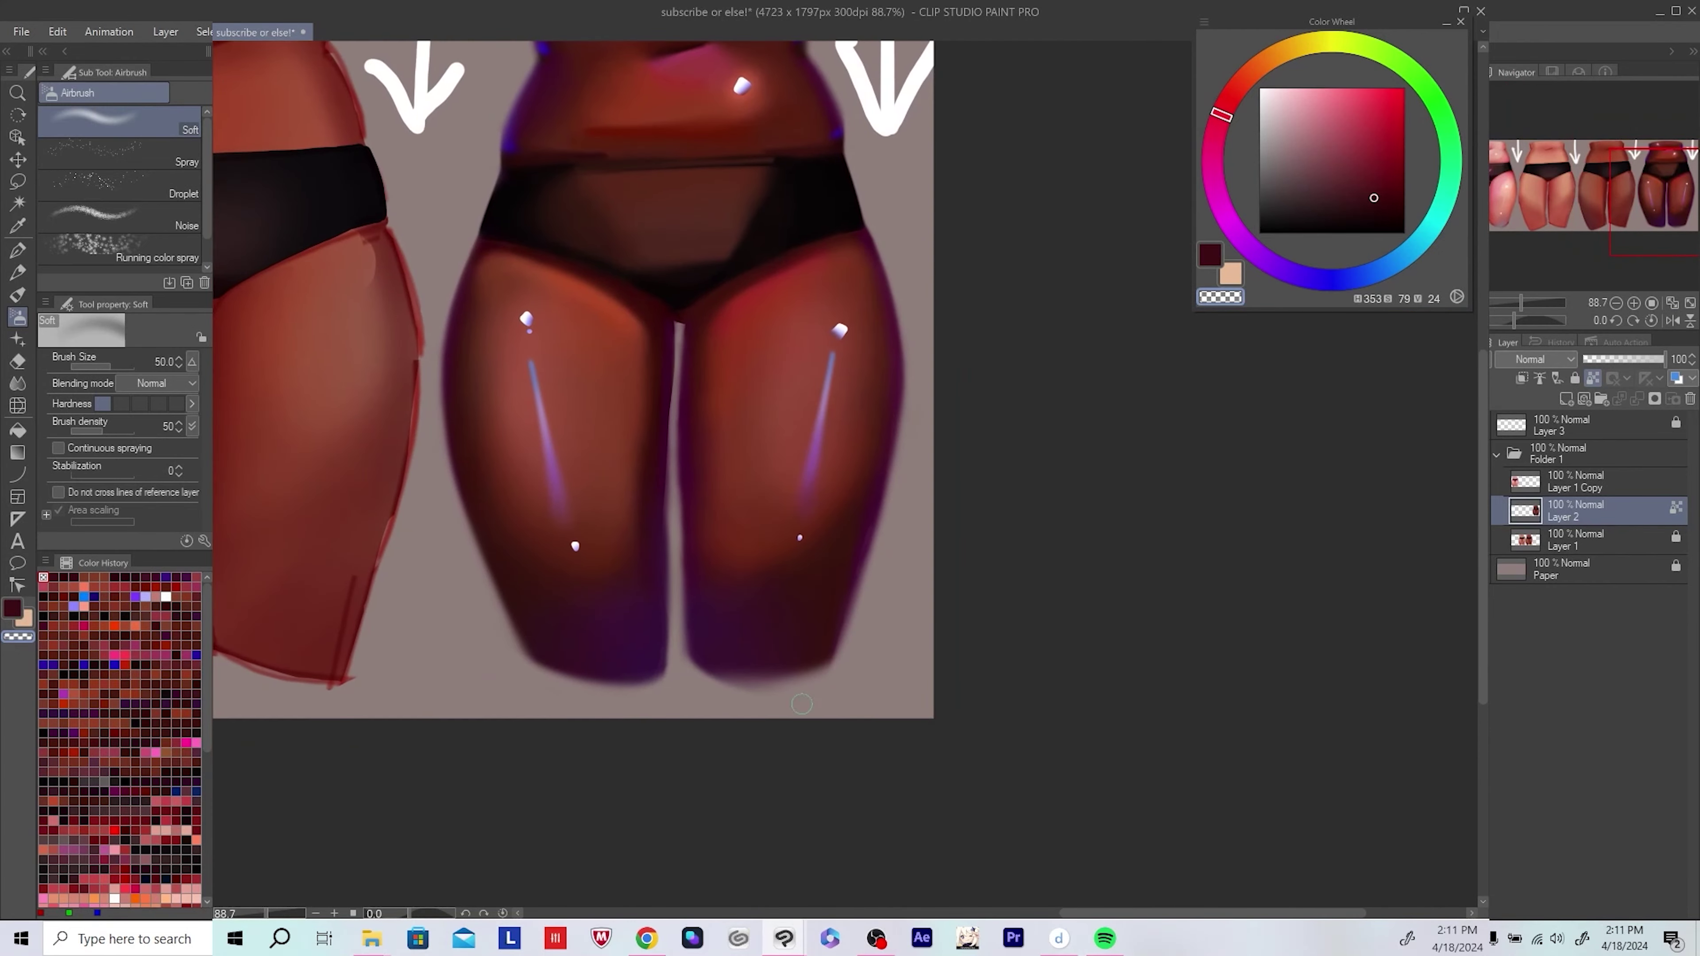
# Step: Add a new layer clipped to Layer 2 and sample near-black from the top of the thigh gap
pyautogui.scroll(3, 964, 706)
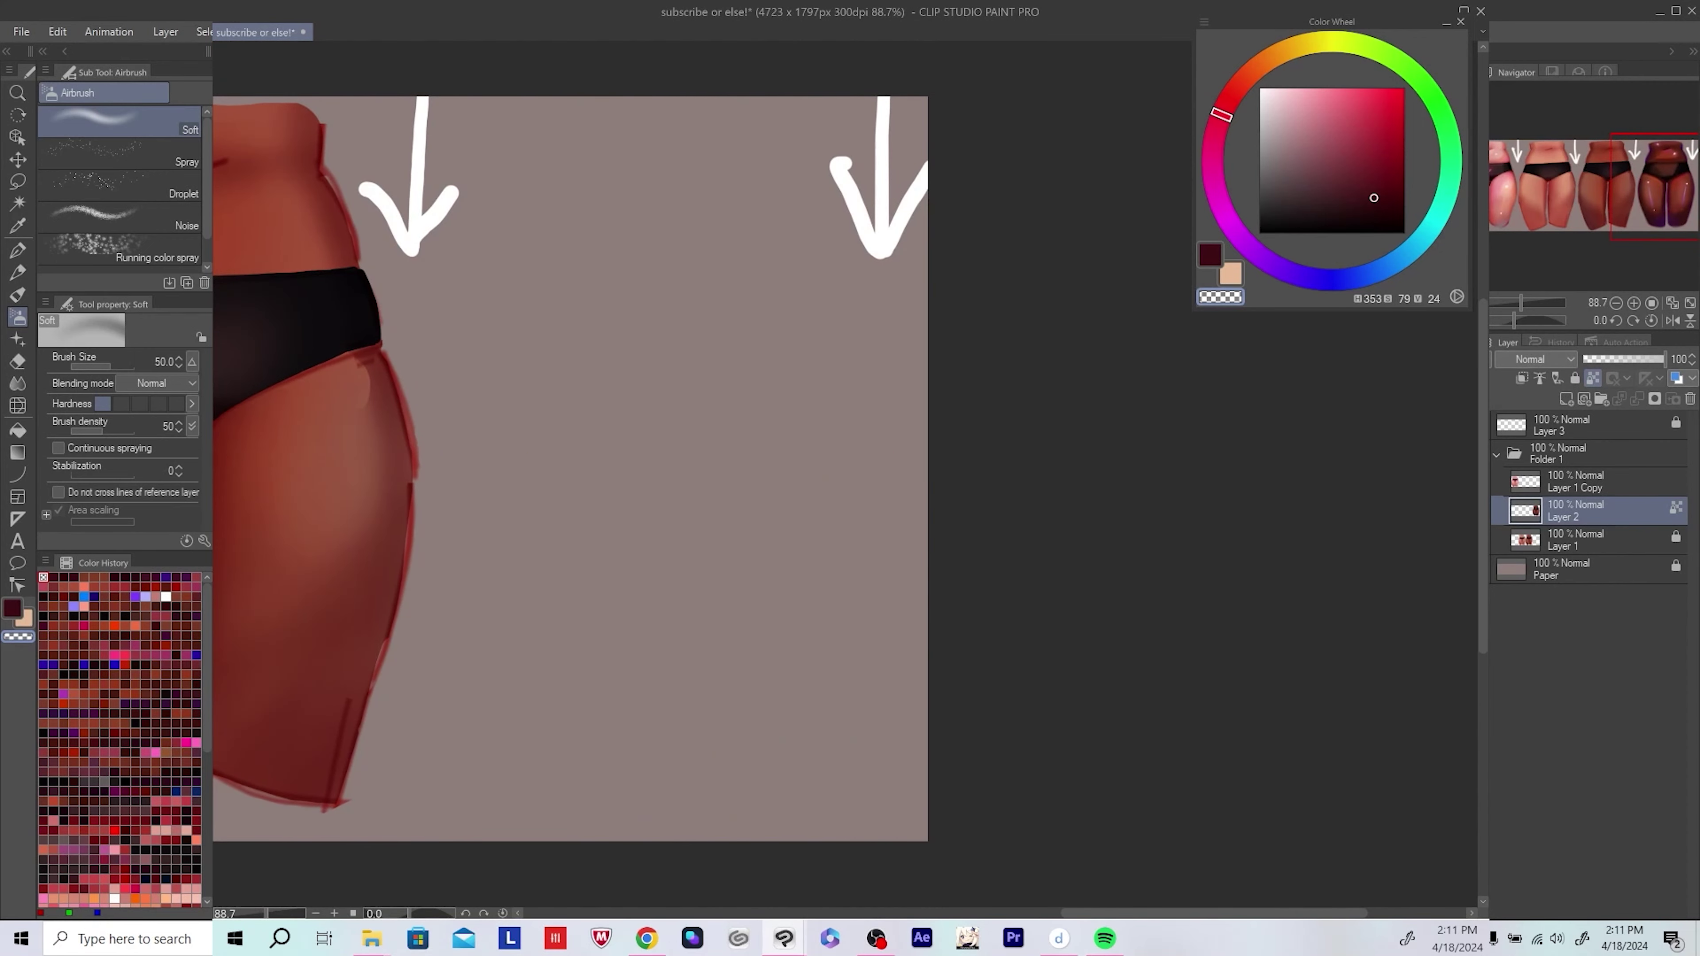
pyautogui.click(1566, 400)
pyautogui.click(1521, 378)
pyautogui.scroll(1, 653, 456)
pyautogui.keyDown('alt'); pyautogui.click(653, 456); pyautogui.keyUp('alt')
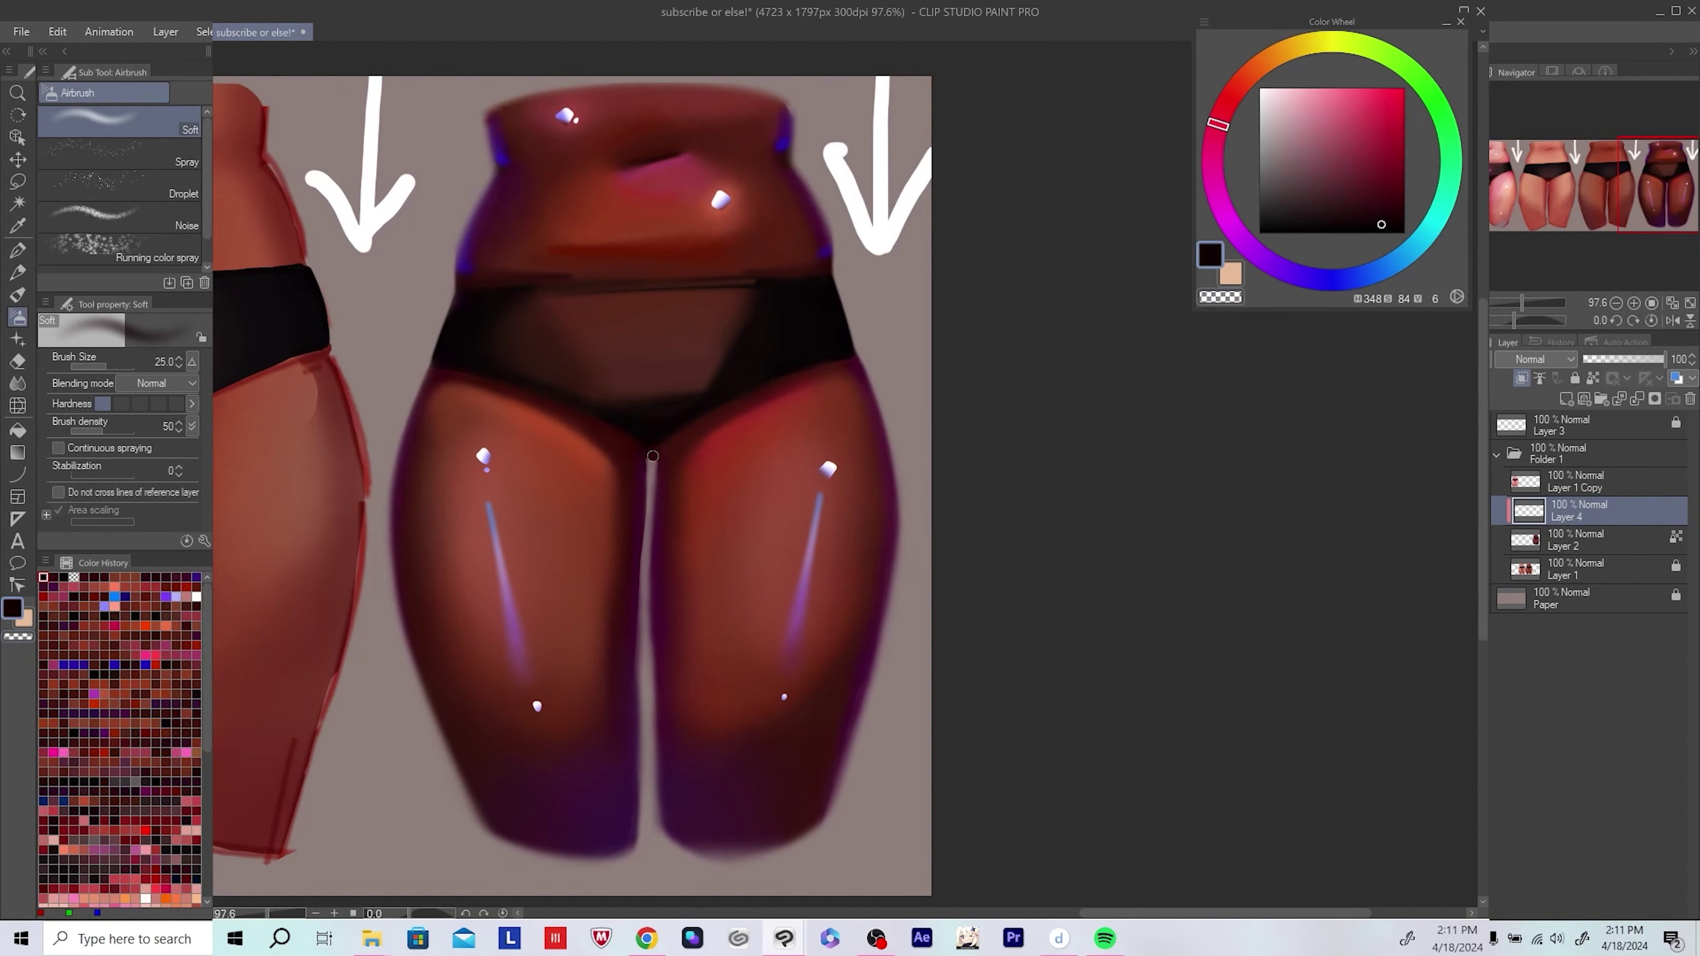
# Step: Airbrush soft near-black shading down the inner edges of both thighs, enlarging the brush to size 70
pyautogui.moveTo(637, 729); pyautogui.dragTo(618, 729)
pyautogui.press(']')
pyautogui.press(']')
pyautogui.press(']')
pyautogui.press(']')
pyautogui.press(']')
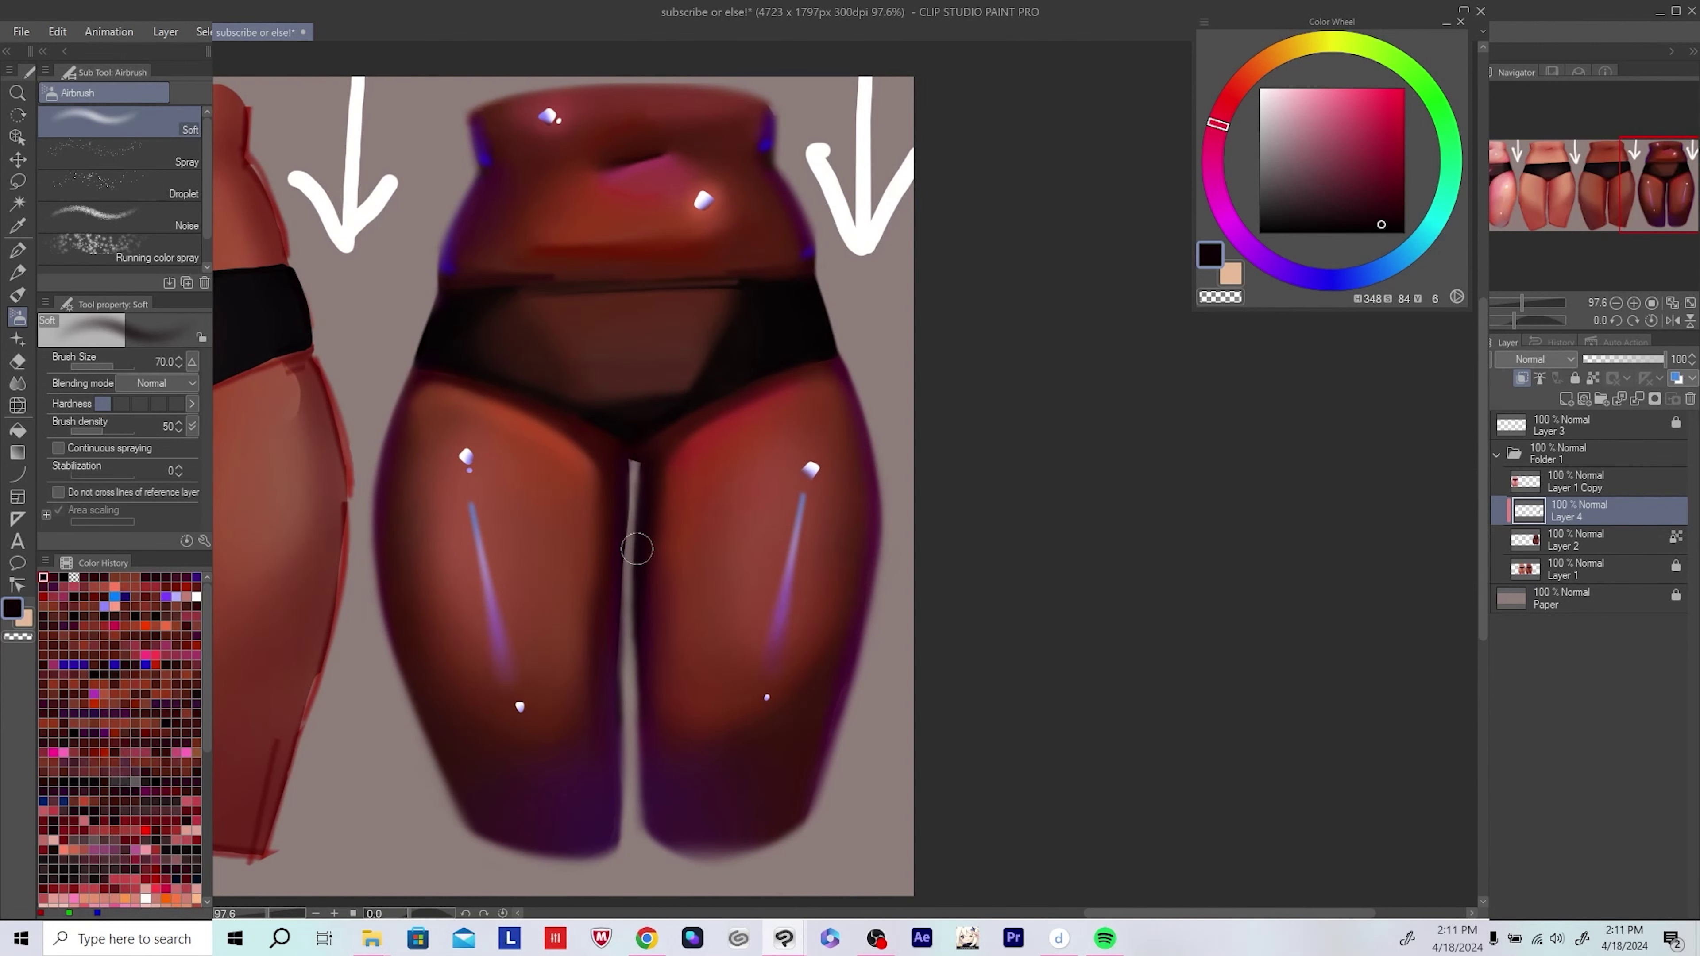
pyautogui.moveTo(649, 546); pyautogui.dragTo(639, 508)
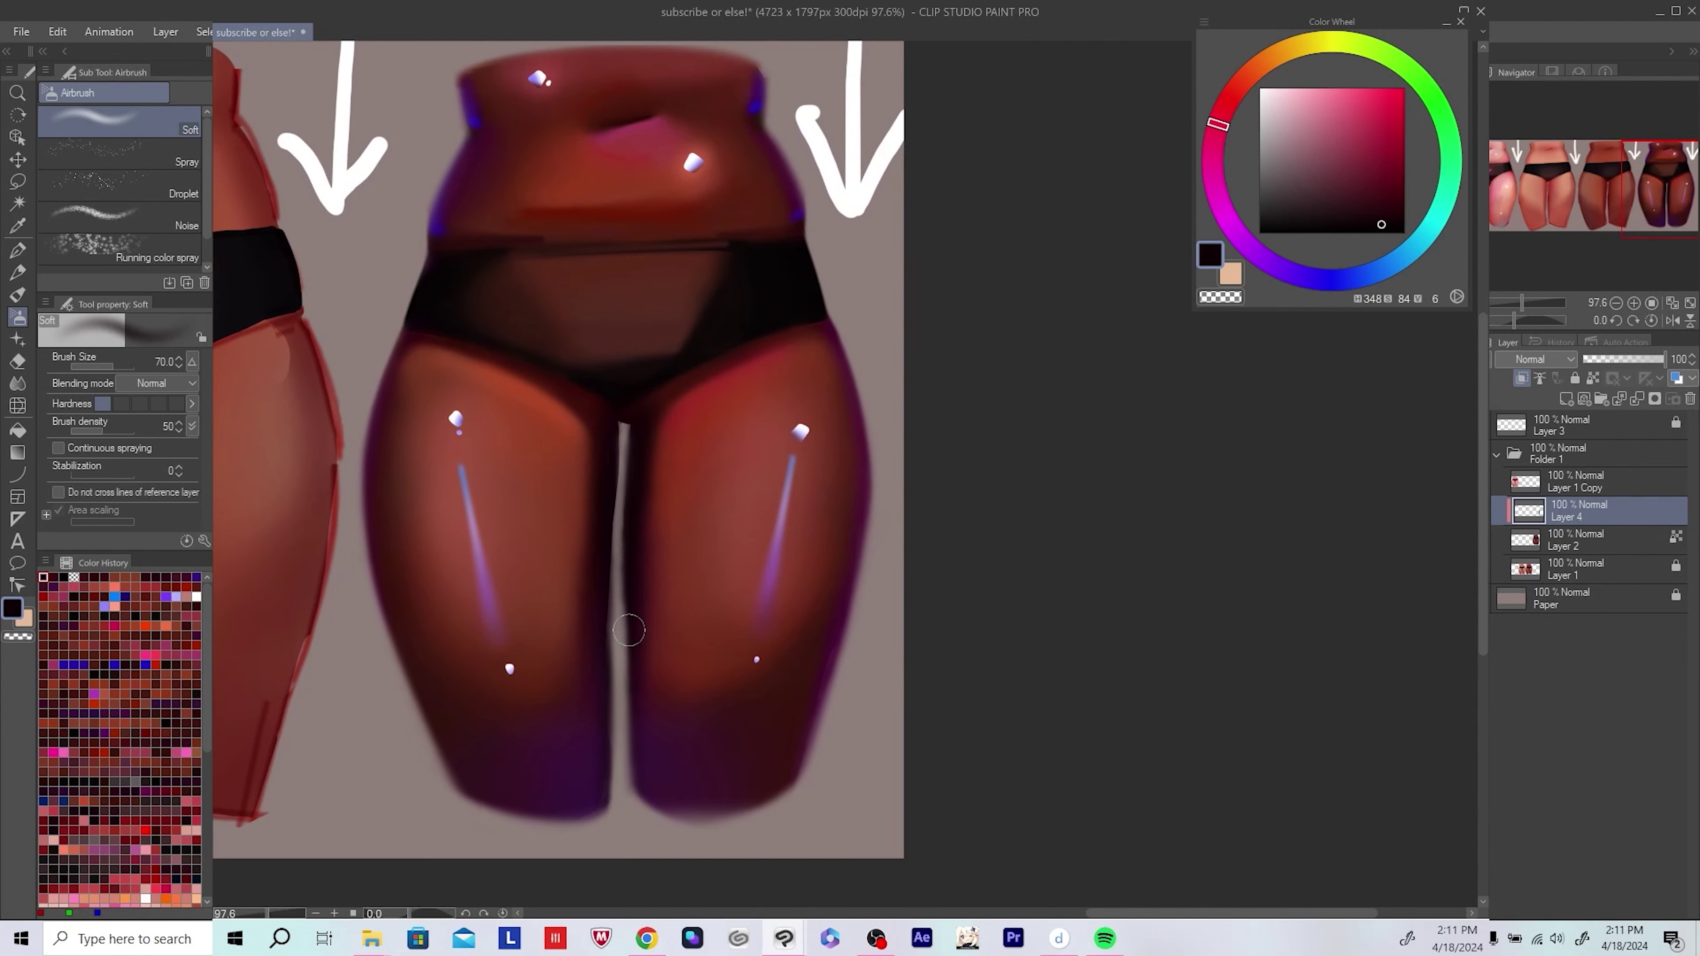
pyautogui.moveTo(629, 630); pyautogui.dragTo(622, 662)
# Step: Trim the inner-thigh shading with transparent colour at size 70 and set the shading layer's opacity to 100%
pyautogui.press('h')
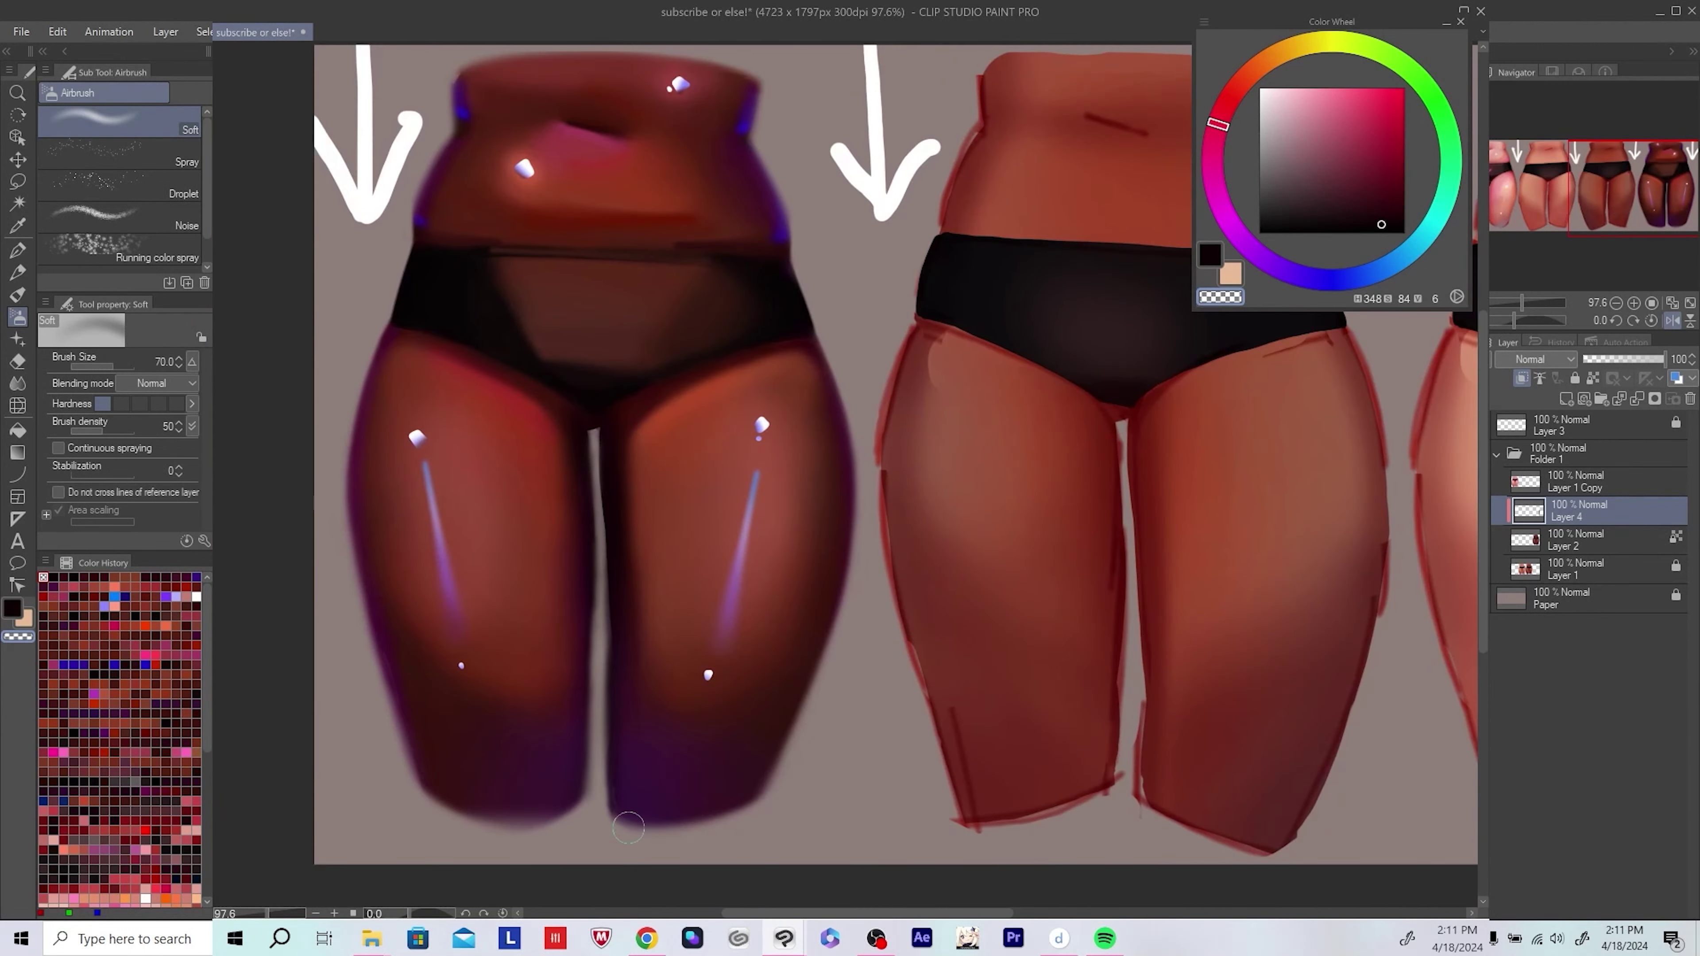
pyautogui.press('h')
pyautogui.moveTo(596, 589); pyautogui.dragTo(643, 602)
pyautogui.scroll(-4, 642, 569)
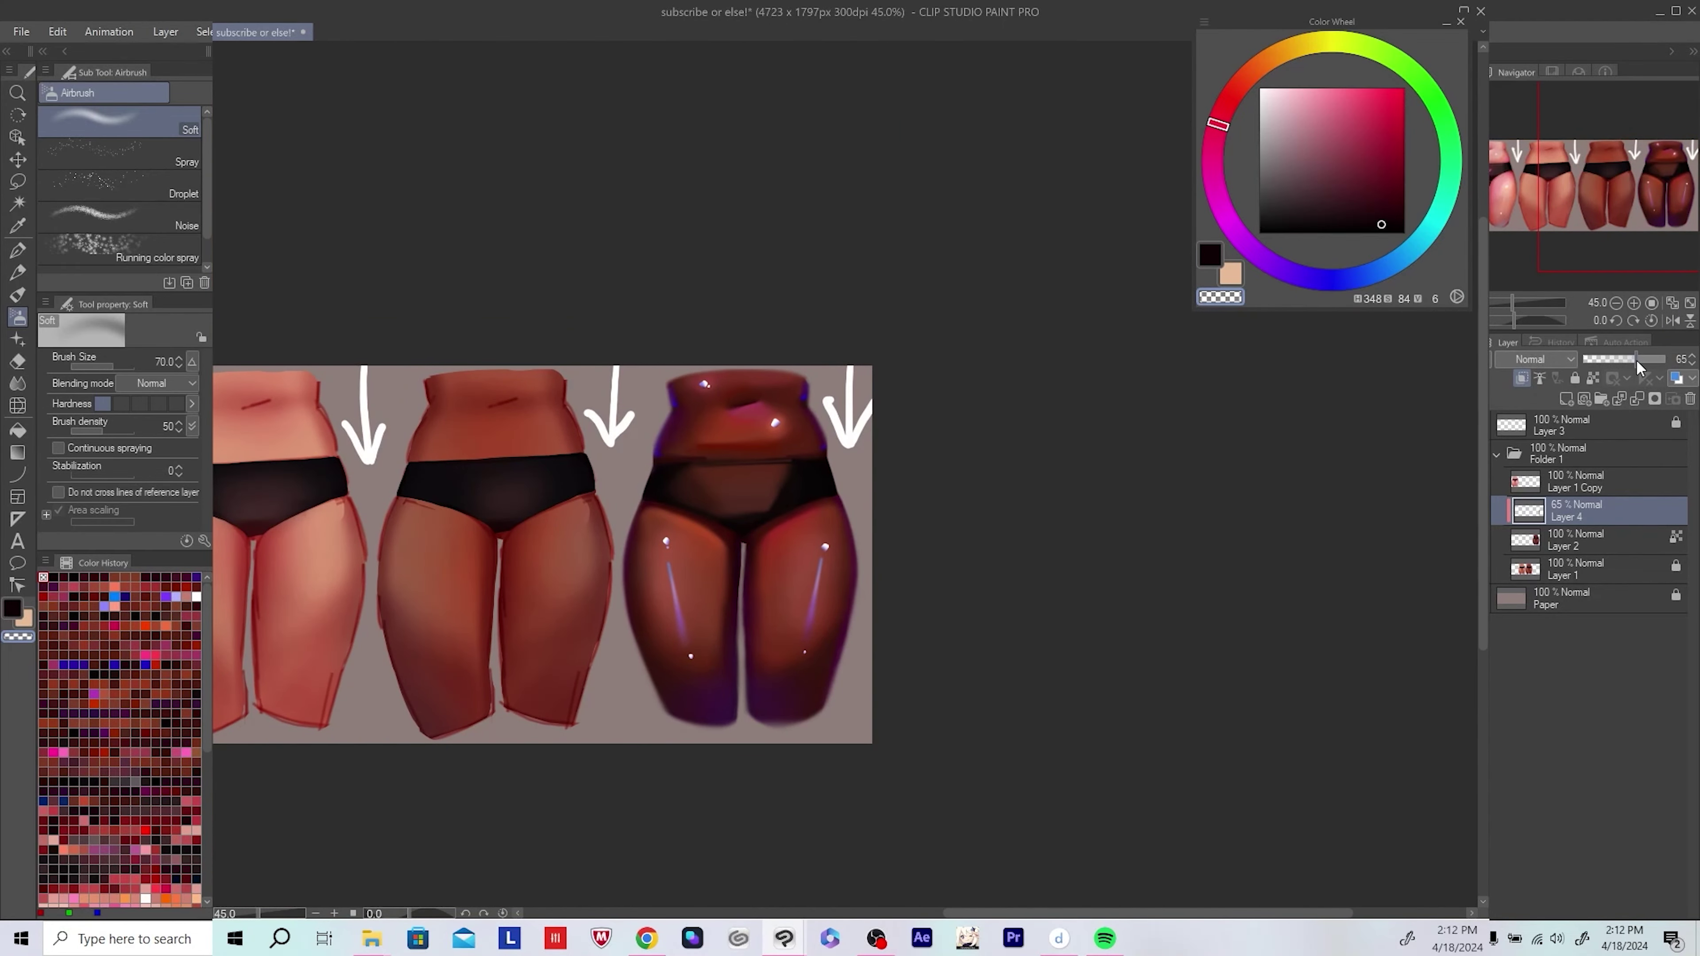
pyautogui.moveTo(1637, 367); pyautogui.dragTo(1665, 359)
# Step: Paint a dark red shadow between the underwear and inner thigh with the G-pen, trimming it with transparent colour at size 70
pyautogui.scroll(5, 861, 560)
pyautogui.press('p')
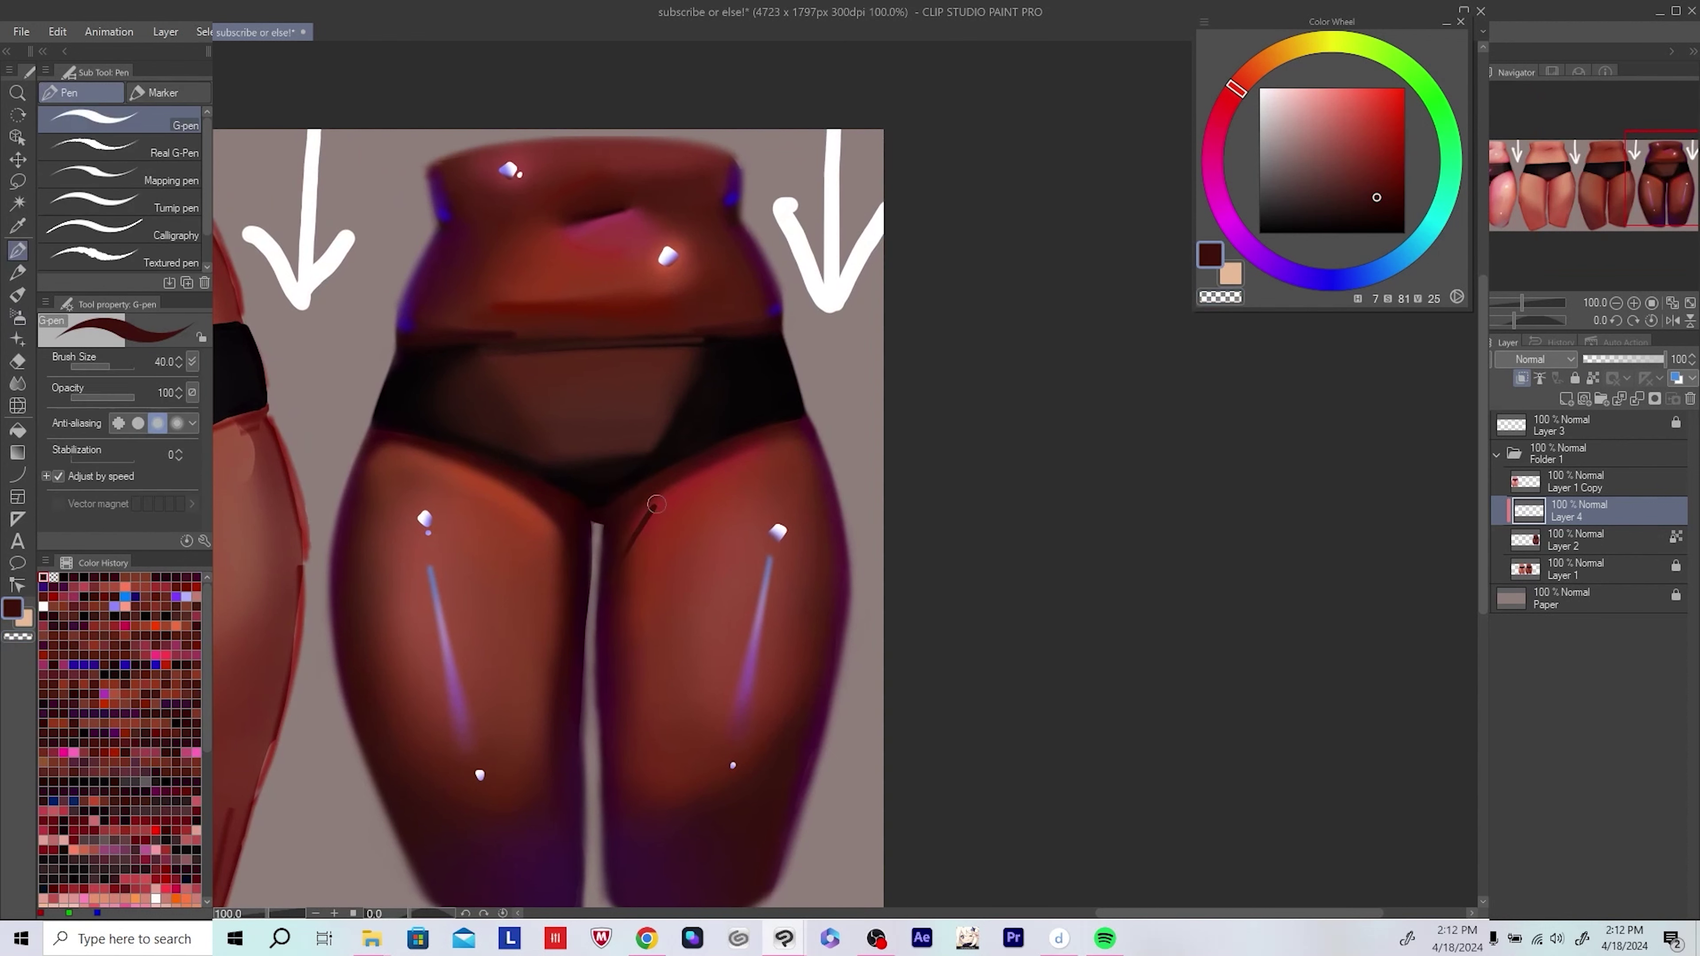
pyautogui.moveTo(750, 423)
pyautogui.mouseDown()
pyautogui.moveTo(744, 410)
pyautogui.moveTo(750, 456)
pyautogui.moveTo(720, 472)
pyautogui.mouseUp()
pyautogui.press(']')
pyautogui.press(']')
pyautogui.press(']')
pyautogui.press(']')
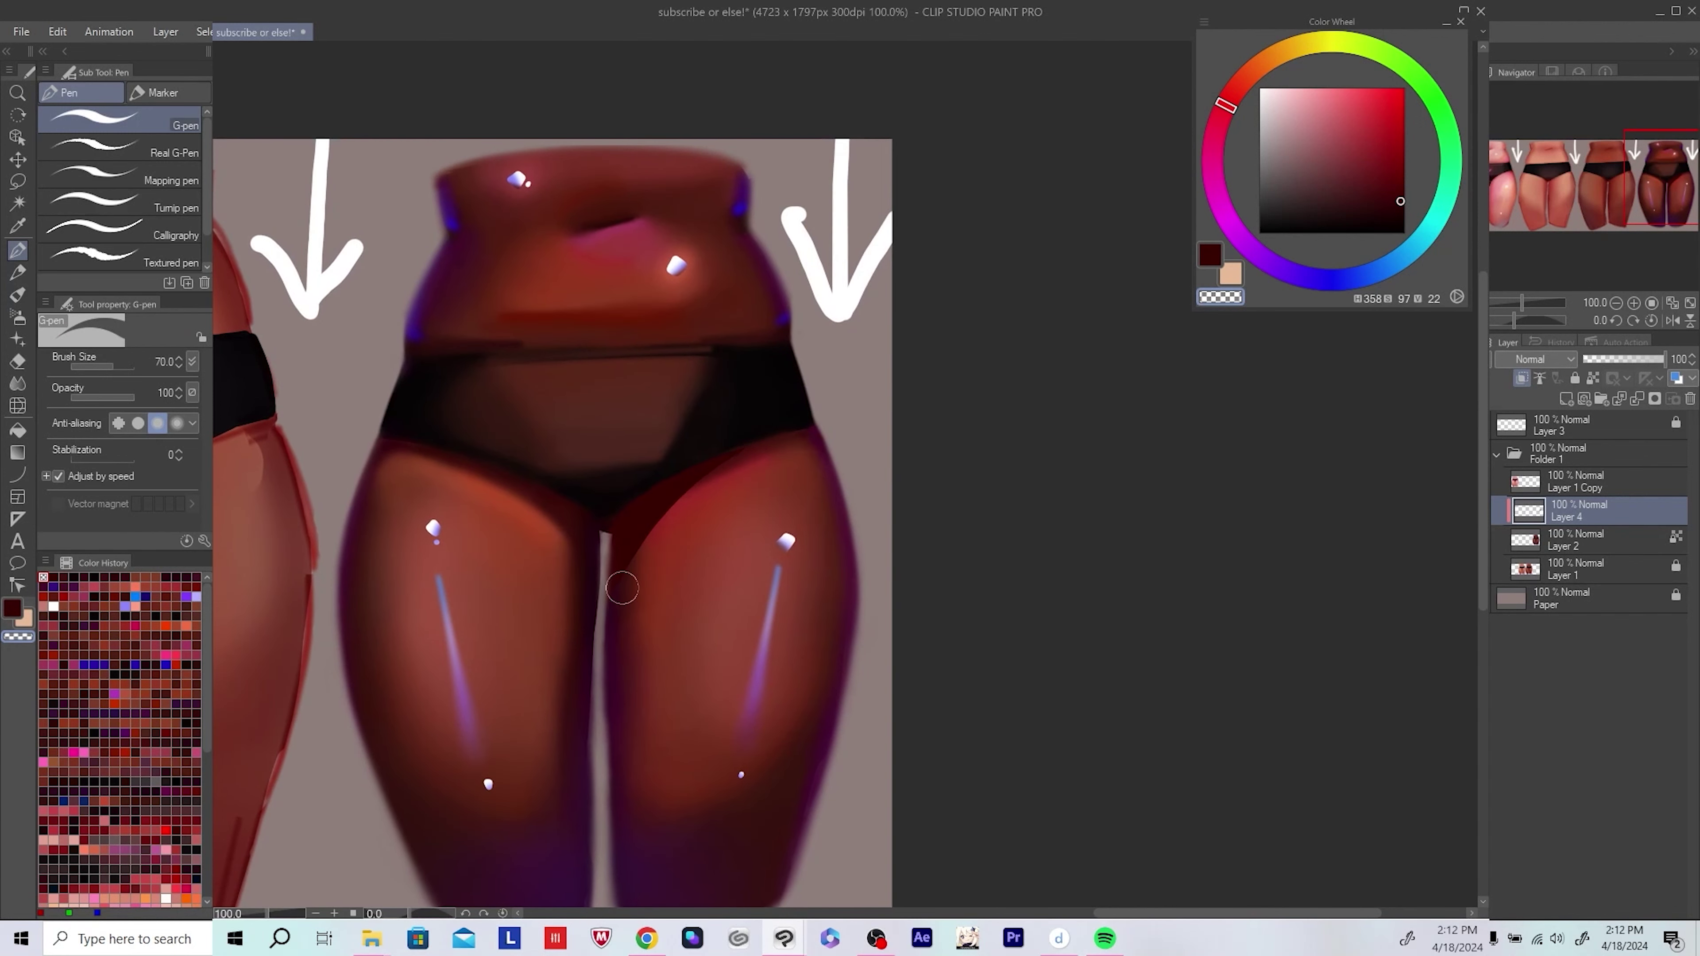
pyautogui.scroll(2, 716, 513)
pyautogui.moveTo(806, 410)
pyautogui.mouseDown()
pyautogui.moveTo(834, 398)
pyautogui.moveTo(900, 419)
pyautogui.mouseUp()
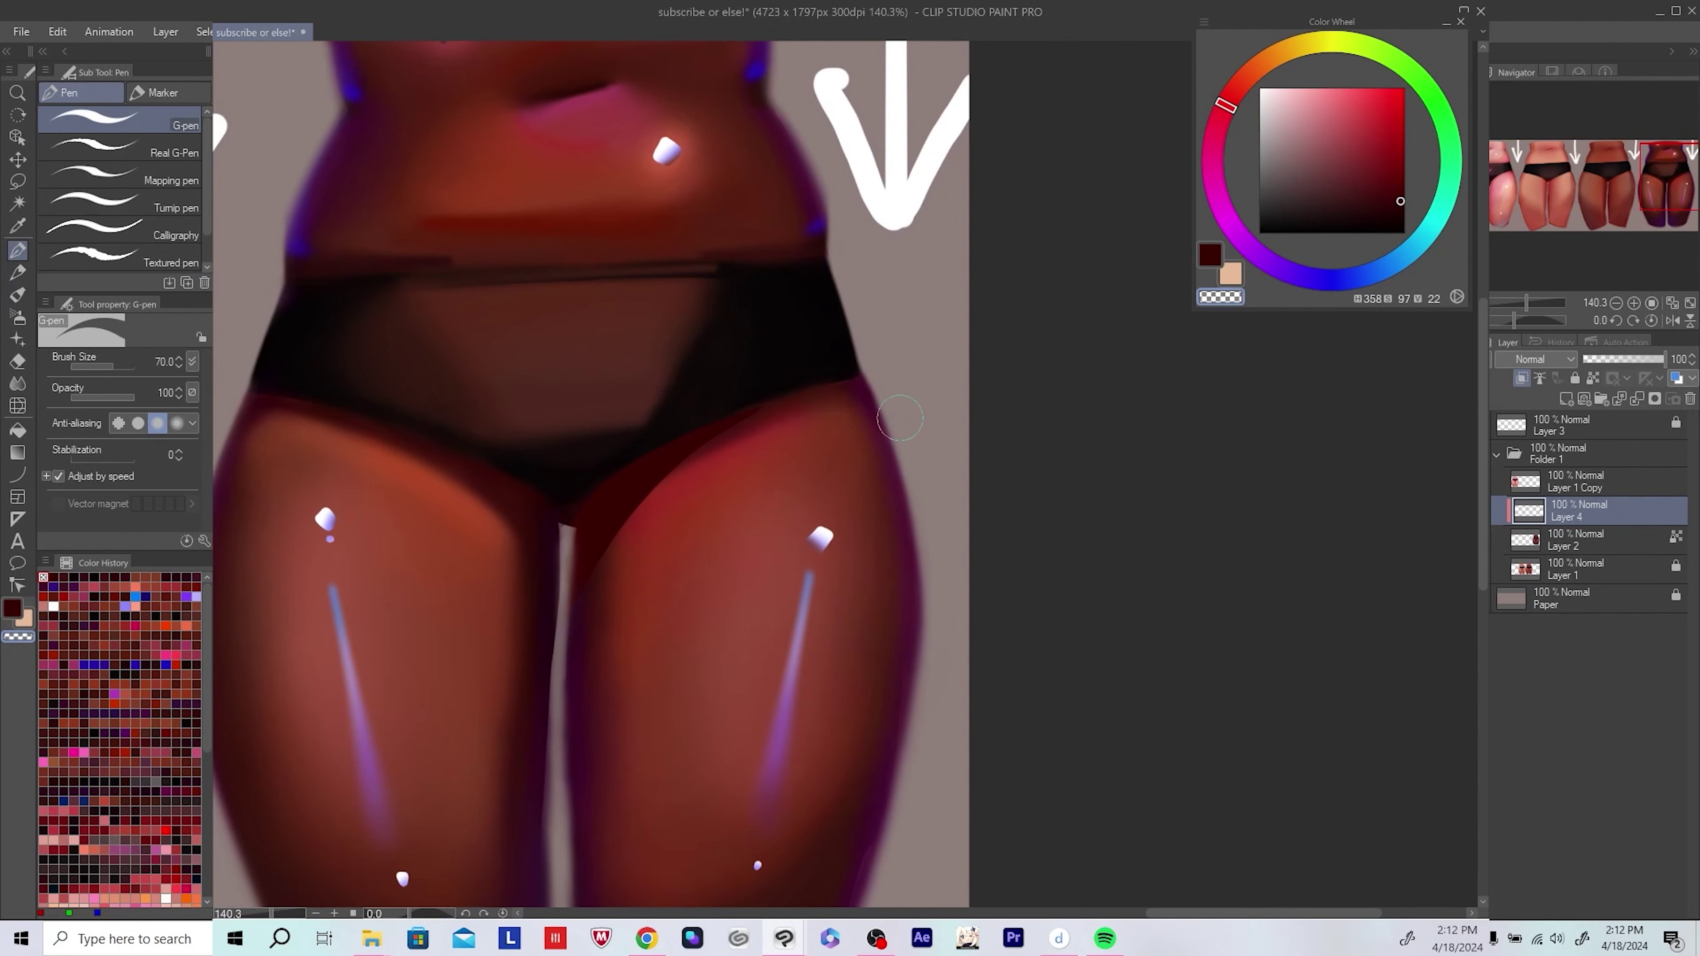
# Step: Lock the shadow layer's transparent pixels and airbrush the inner-thigh shadow with more saturated red at size 70
pyautogui.click(1593, 379)
pyautogui.press('b')
pyautogui.keyDown('alt'); pyautogui.click(606, 541); pyautogui.keyUp('alt')
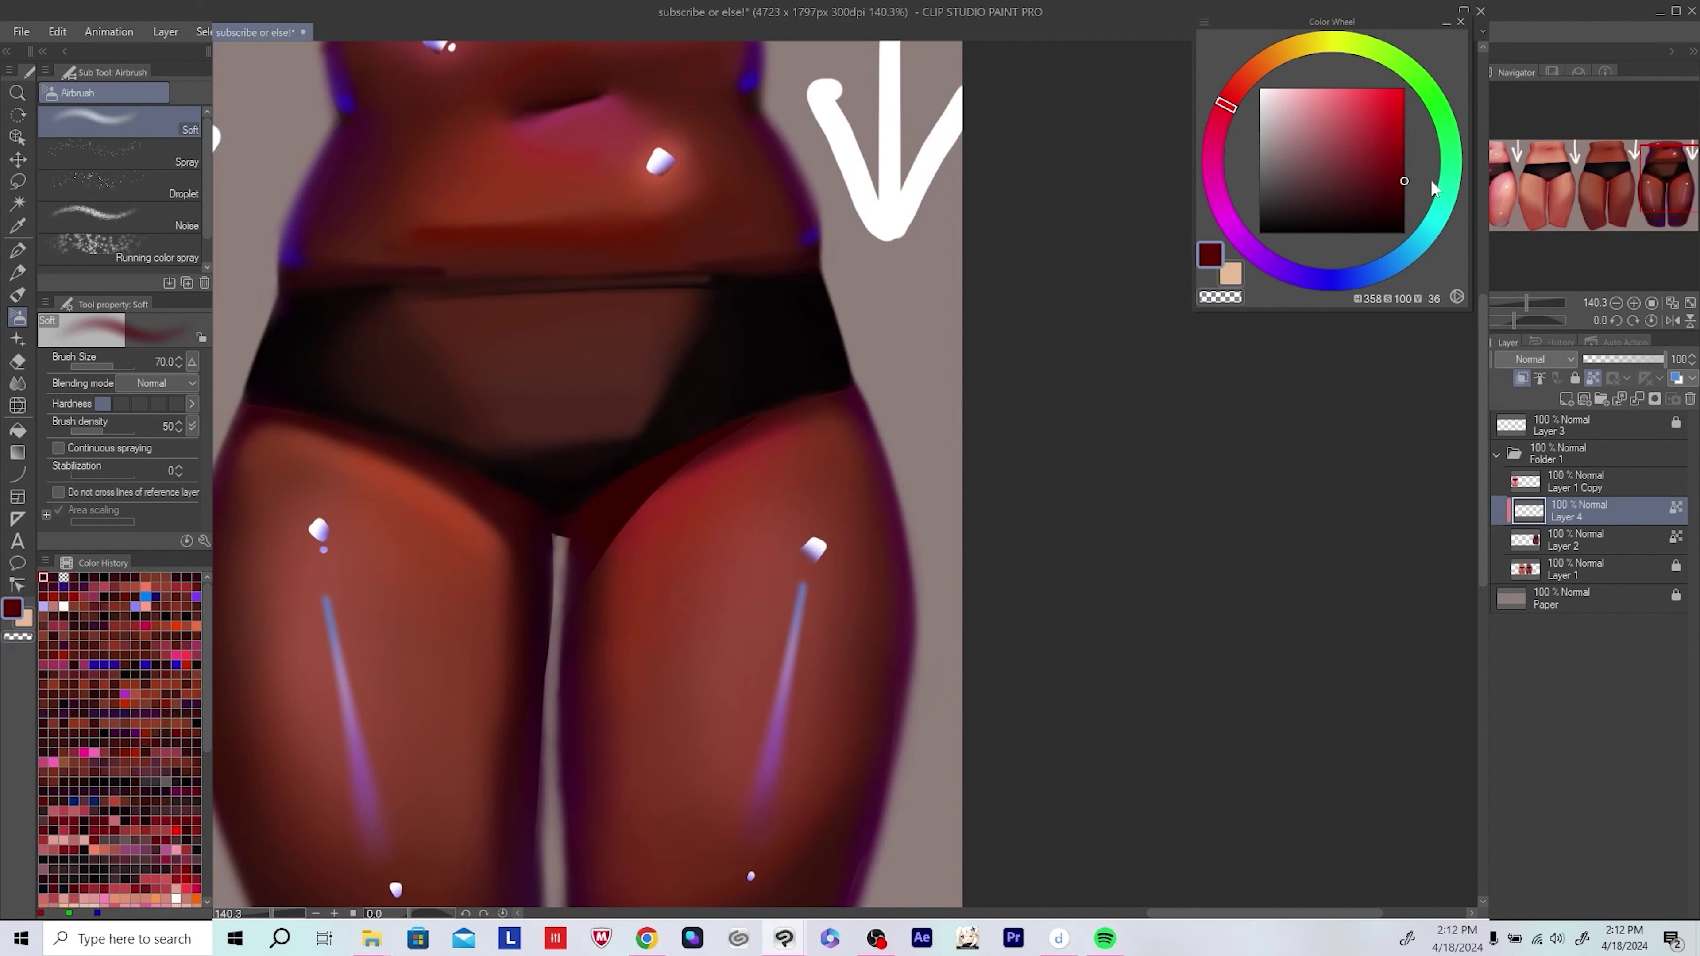
pyautogui.moveTo(639, 510); pyautogui.dragTo(663, 489)
pyautogui.scroll(-5, 1028, 486)
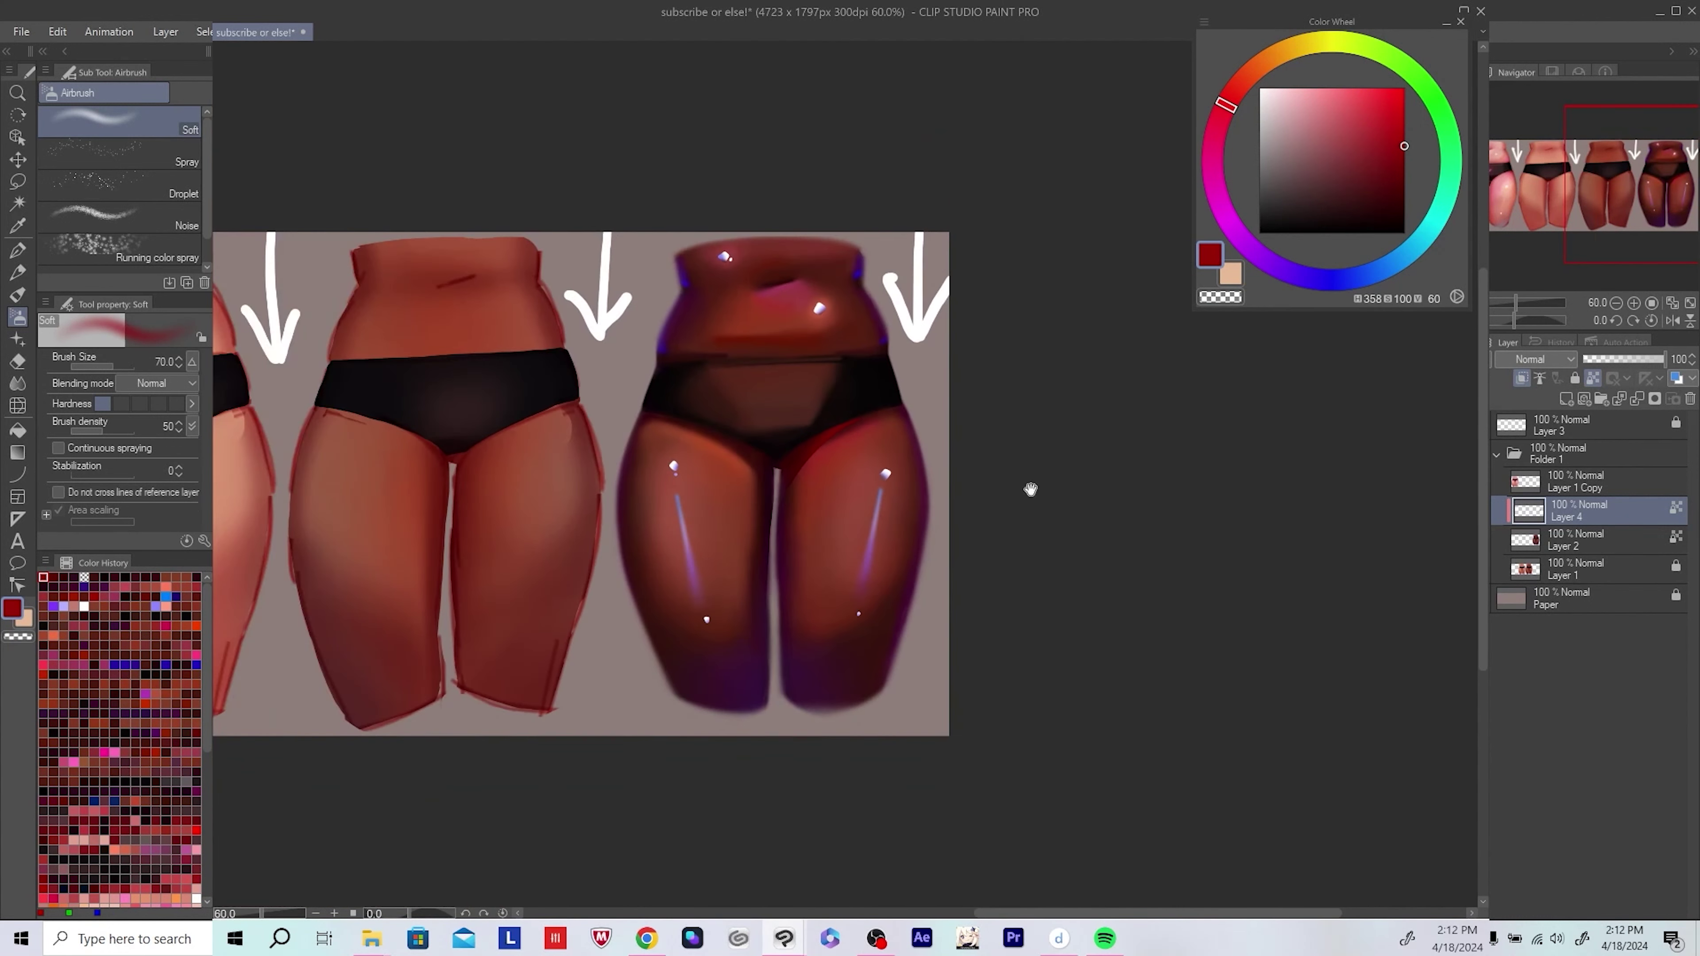
# Step: On Layer 2, airbrush and blend saturated red along the upper thigh, then sample near-black for the underwear edge at size 17
pyautogui.hotkey('alt', '[')
pyautogui.scroll(5, 972, 524)
pyautogui.moveTo(973, 525); pyautogui.dragTo(966, 557)
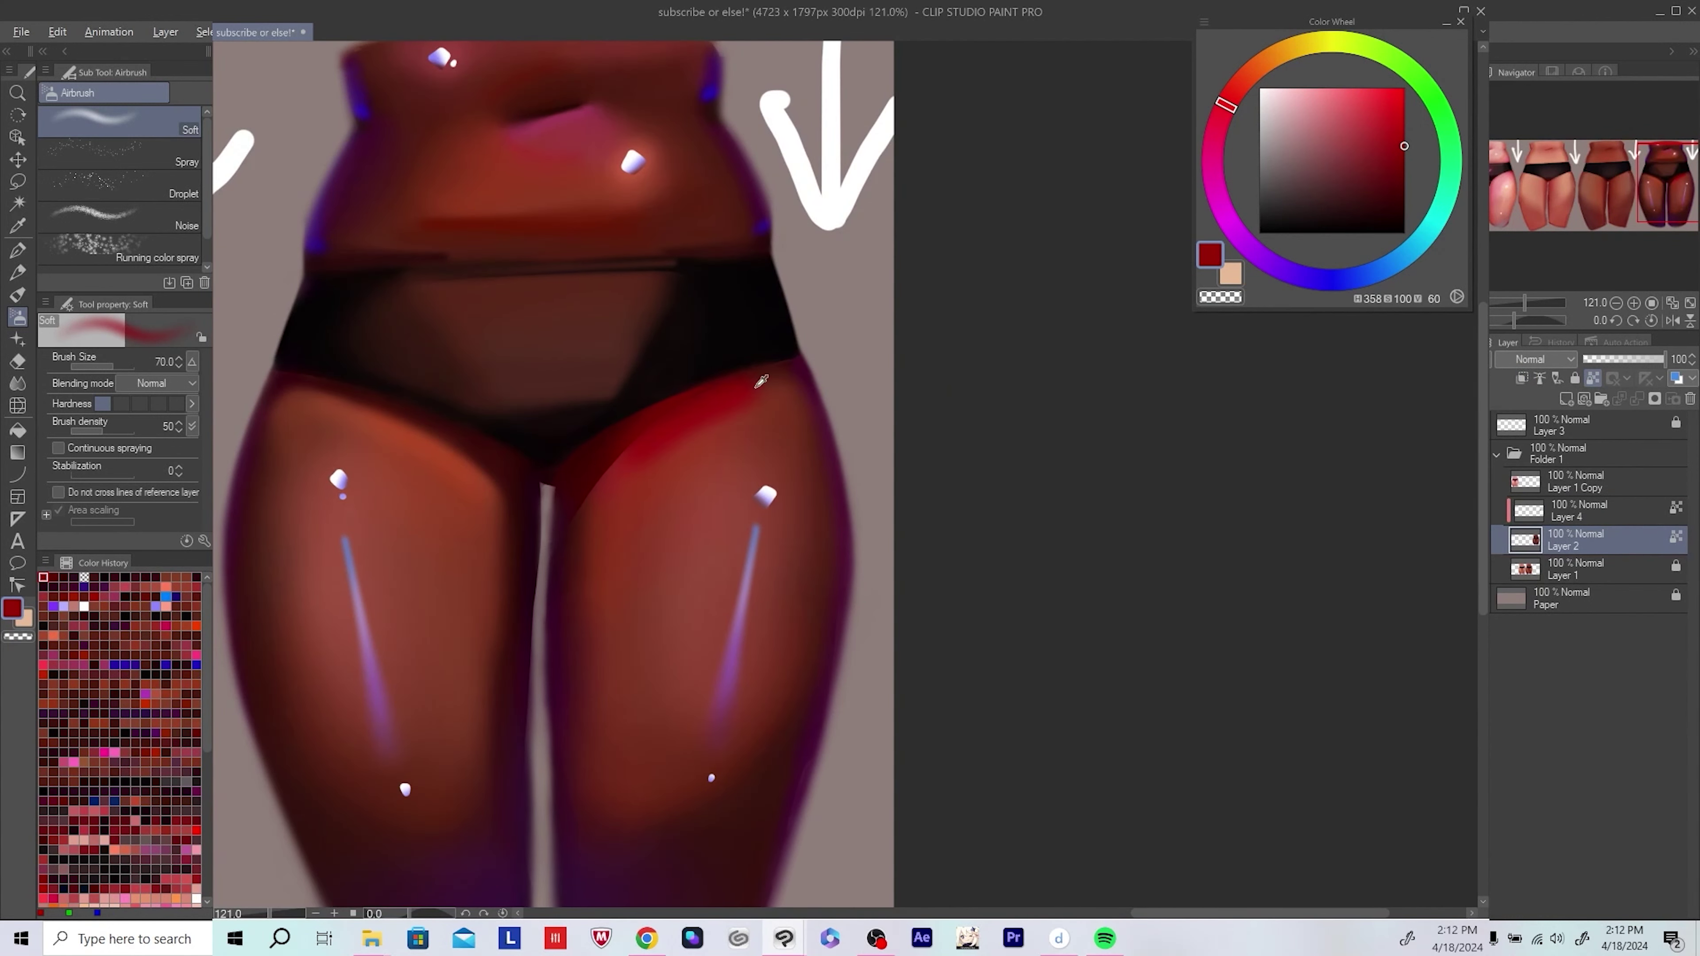
pyautogui.keyDown('alt'); pyautogui.click(756, 402); pyautogui.keyUp('alt')
pyautogui.moveTo(777, 410); pyautogui.dragTo(747, 462)
pyautogui.keyDown('alt'); pyautogui.click(688, 421); pyautogui.keyUp('alt')
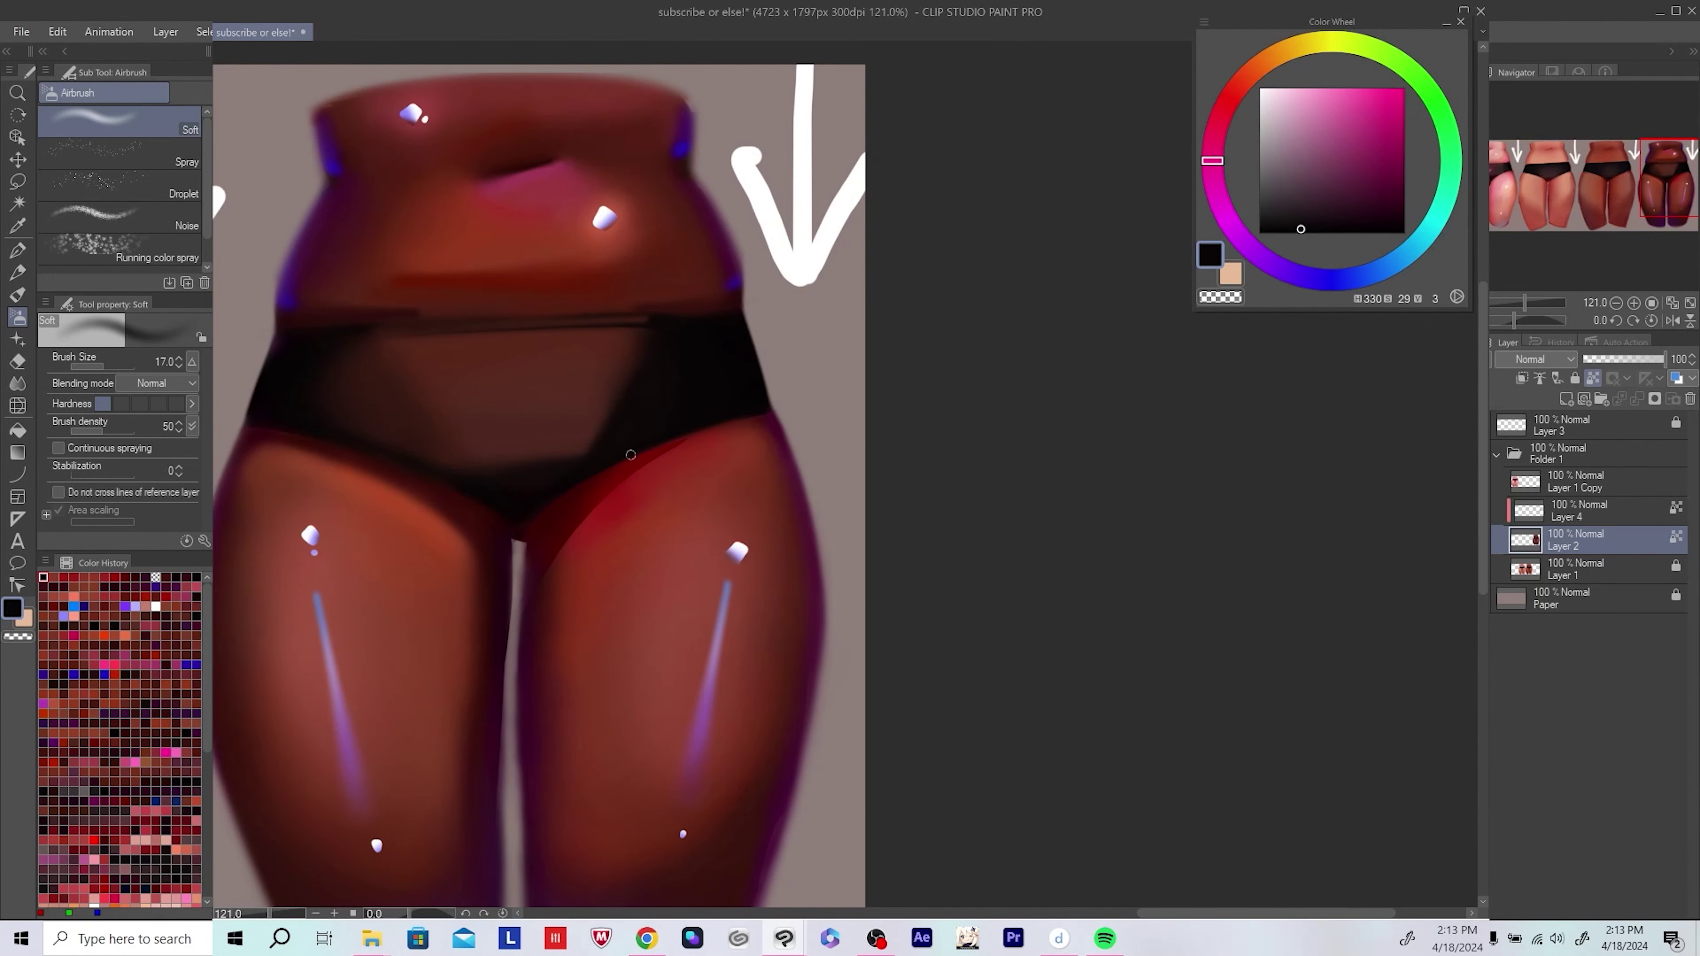
# Step: Save the document and merge the clipped shadow layer with Layer 2
pyautogui.scroll(-5, 630, 455)
pyautogui.hotkey('ctrl', 's')
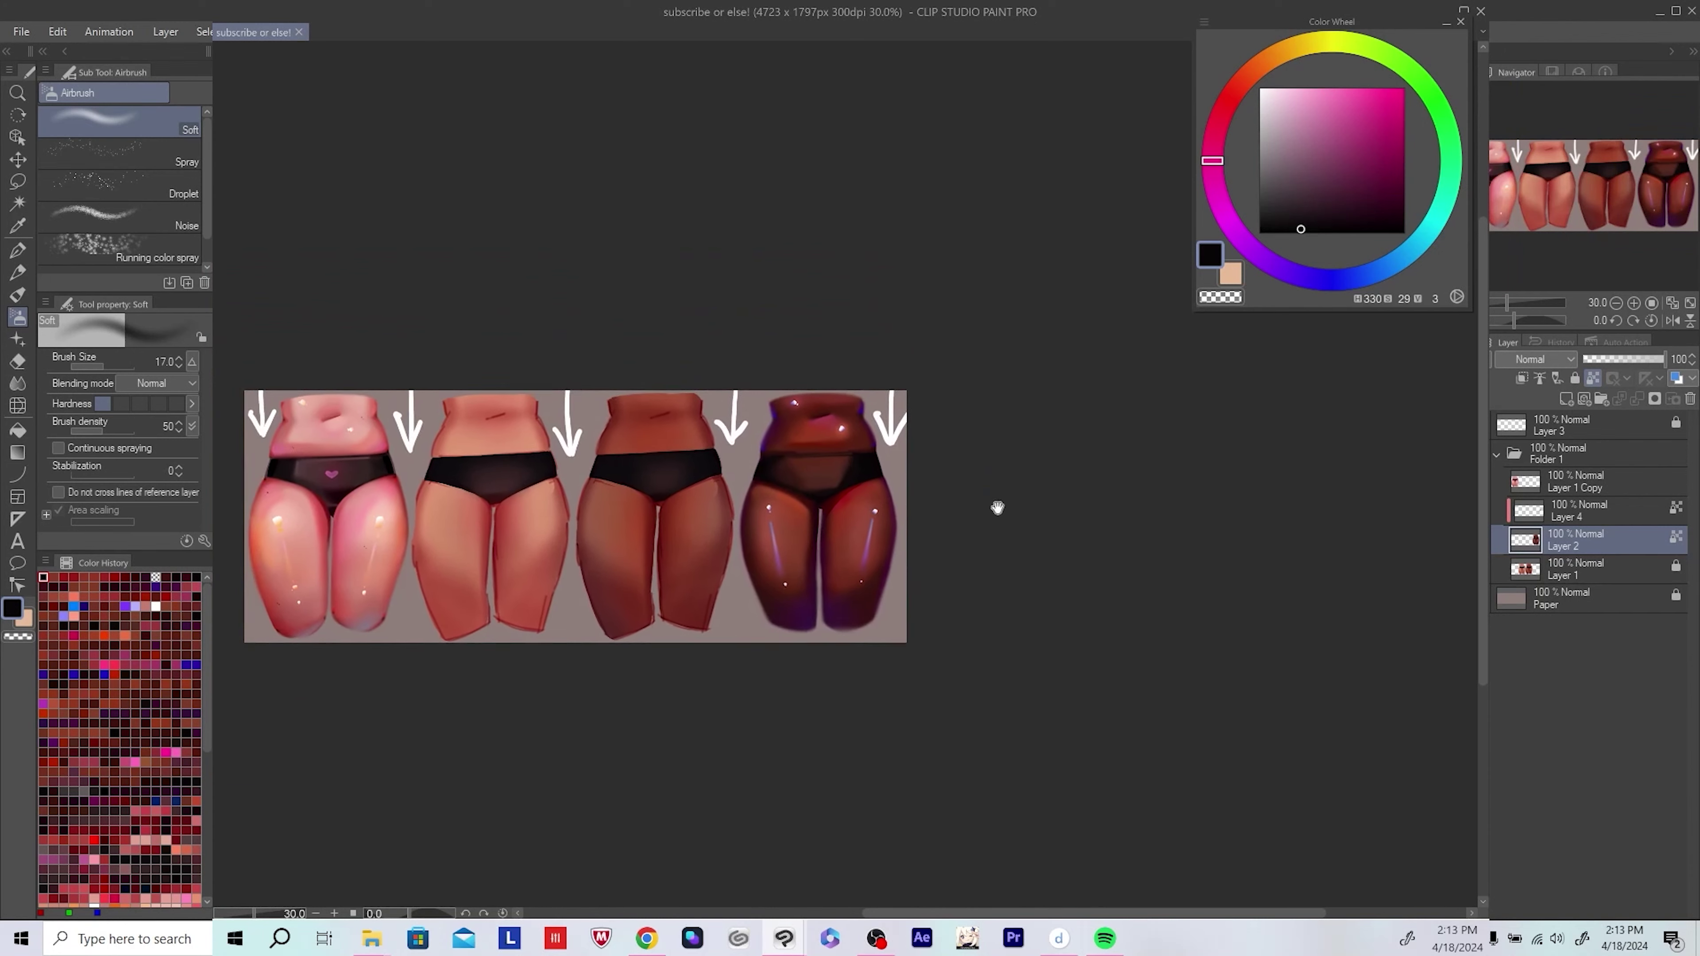
pyautogui.scroll(4, 997, 508)
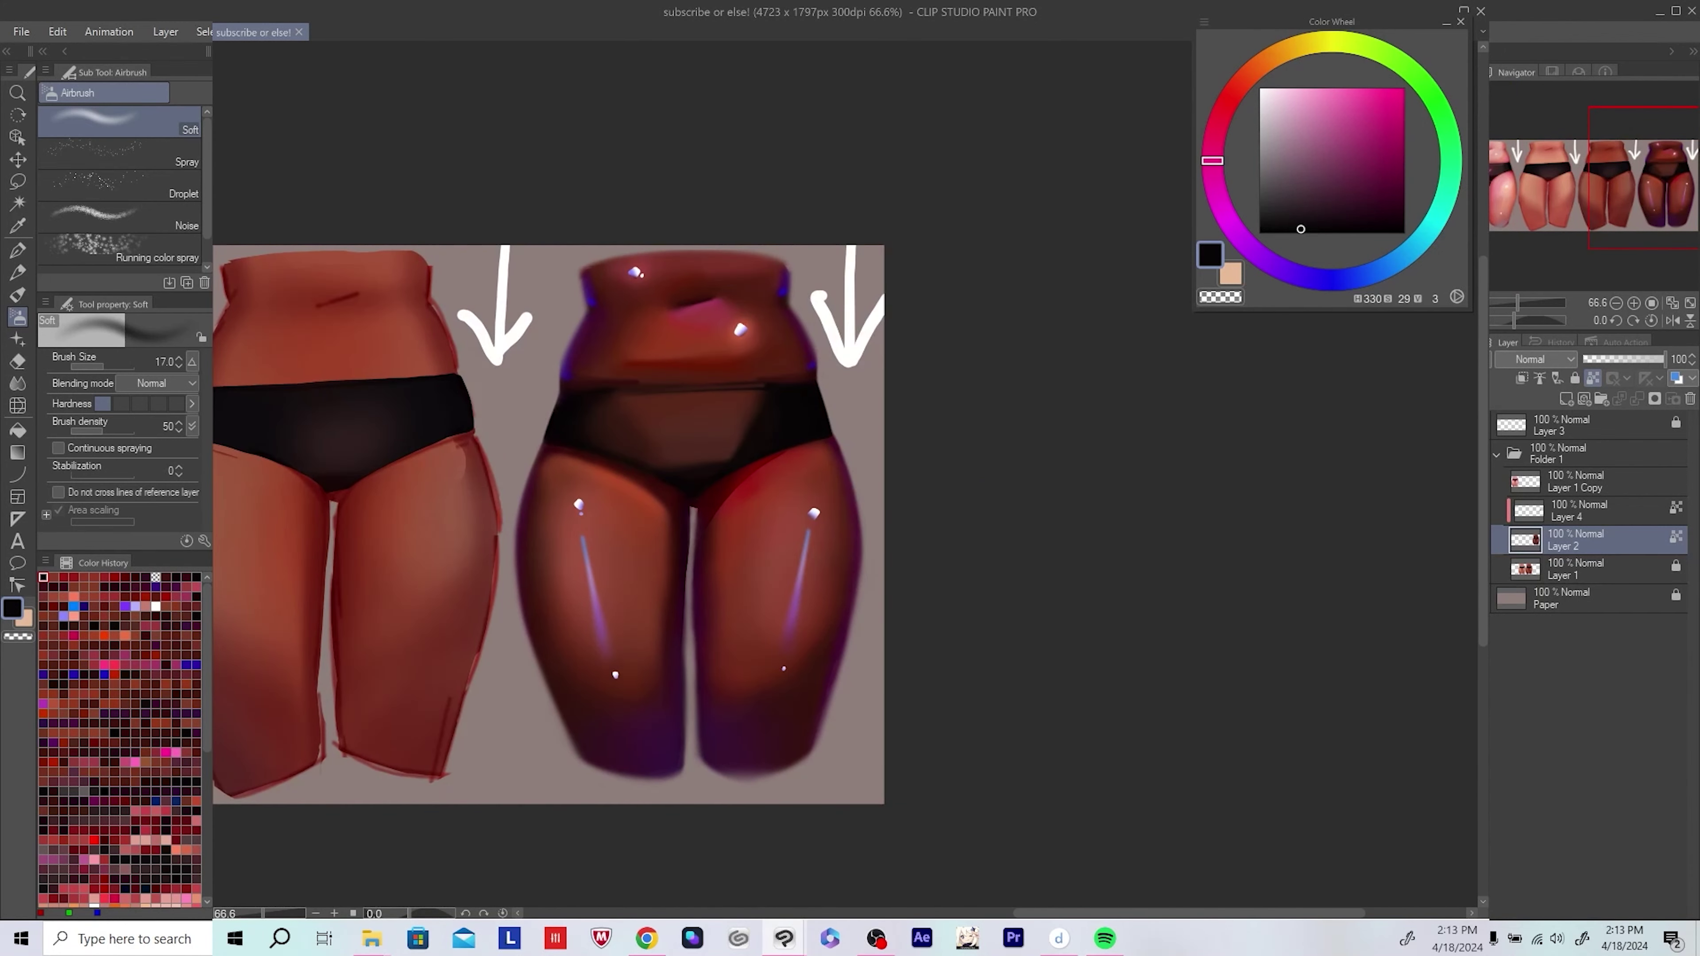
pyautogui.hotkey('ctrl', 'e')
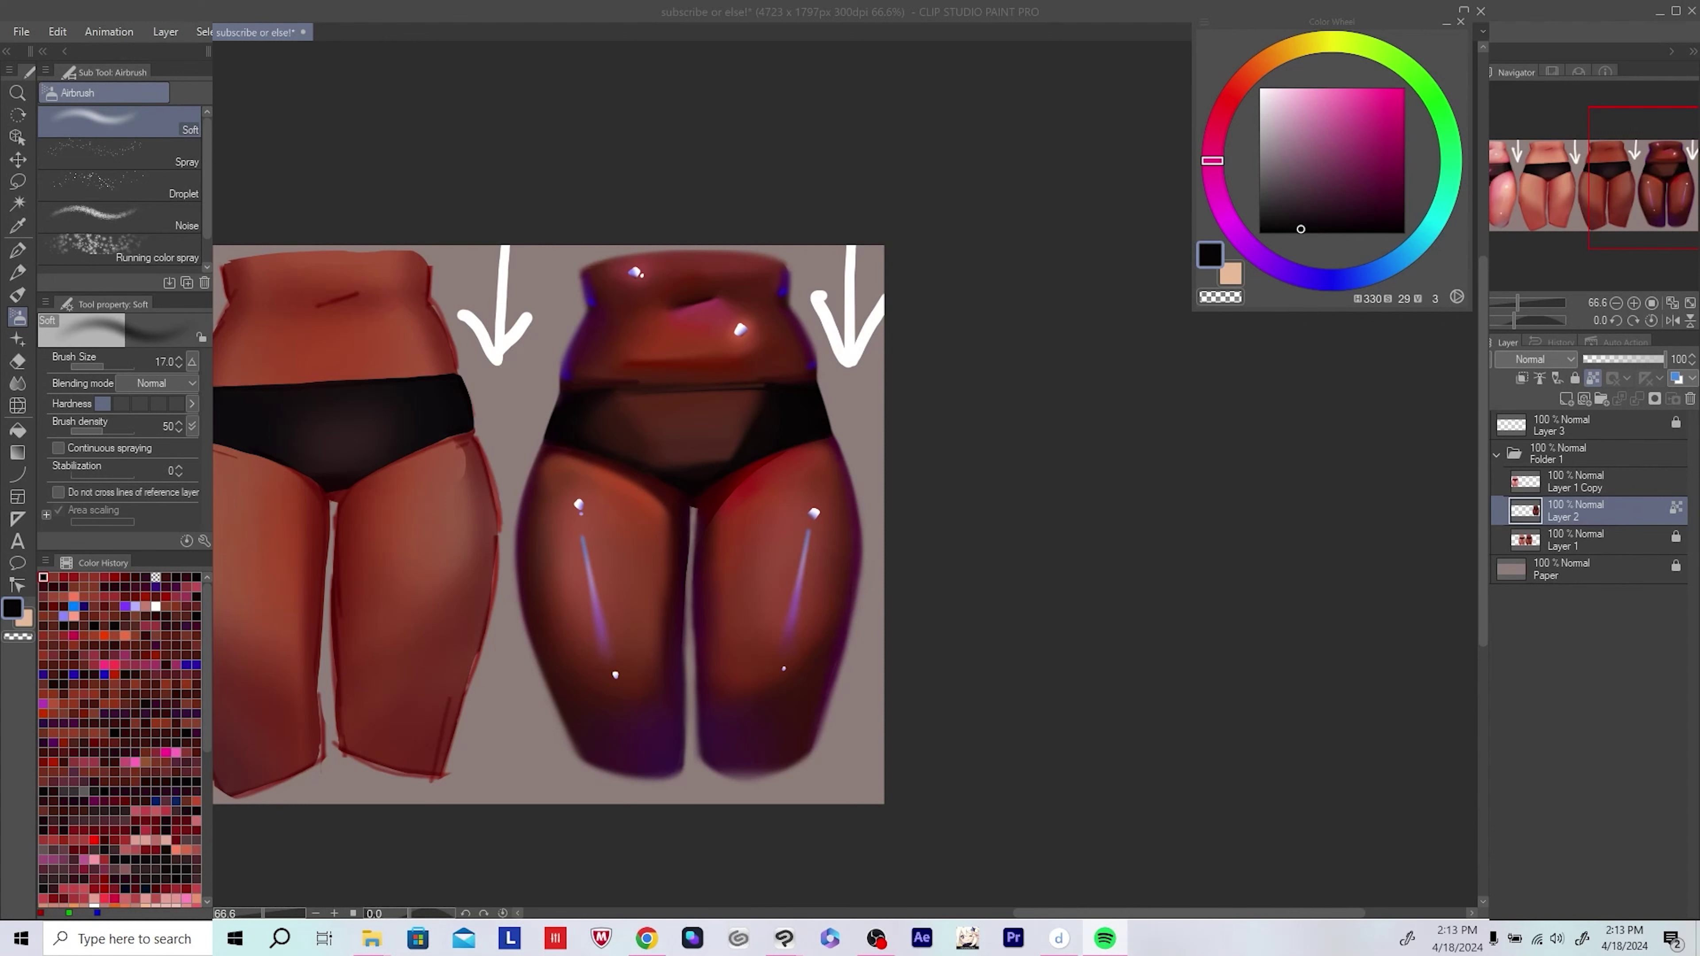
# Step: Add a new layer above Layer 2 and airbrush sampled dark purple along the inner edge of the lower thigh at size 15
pyautogui.scroll(3, 880, 494)
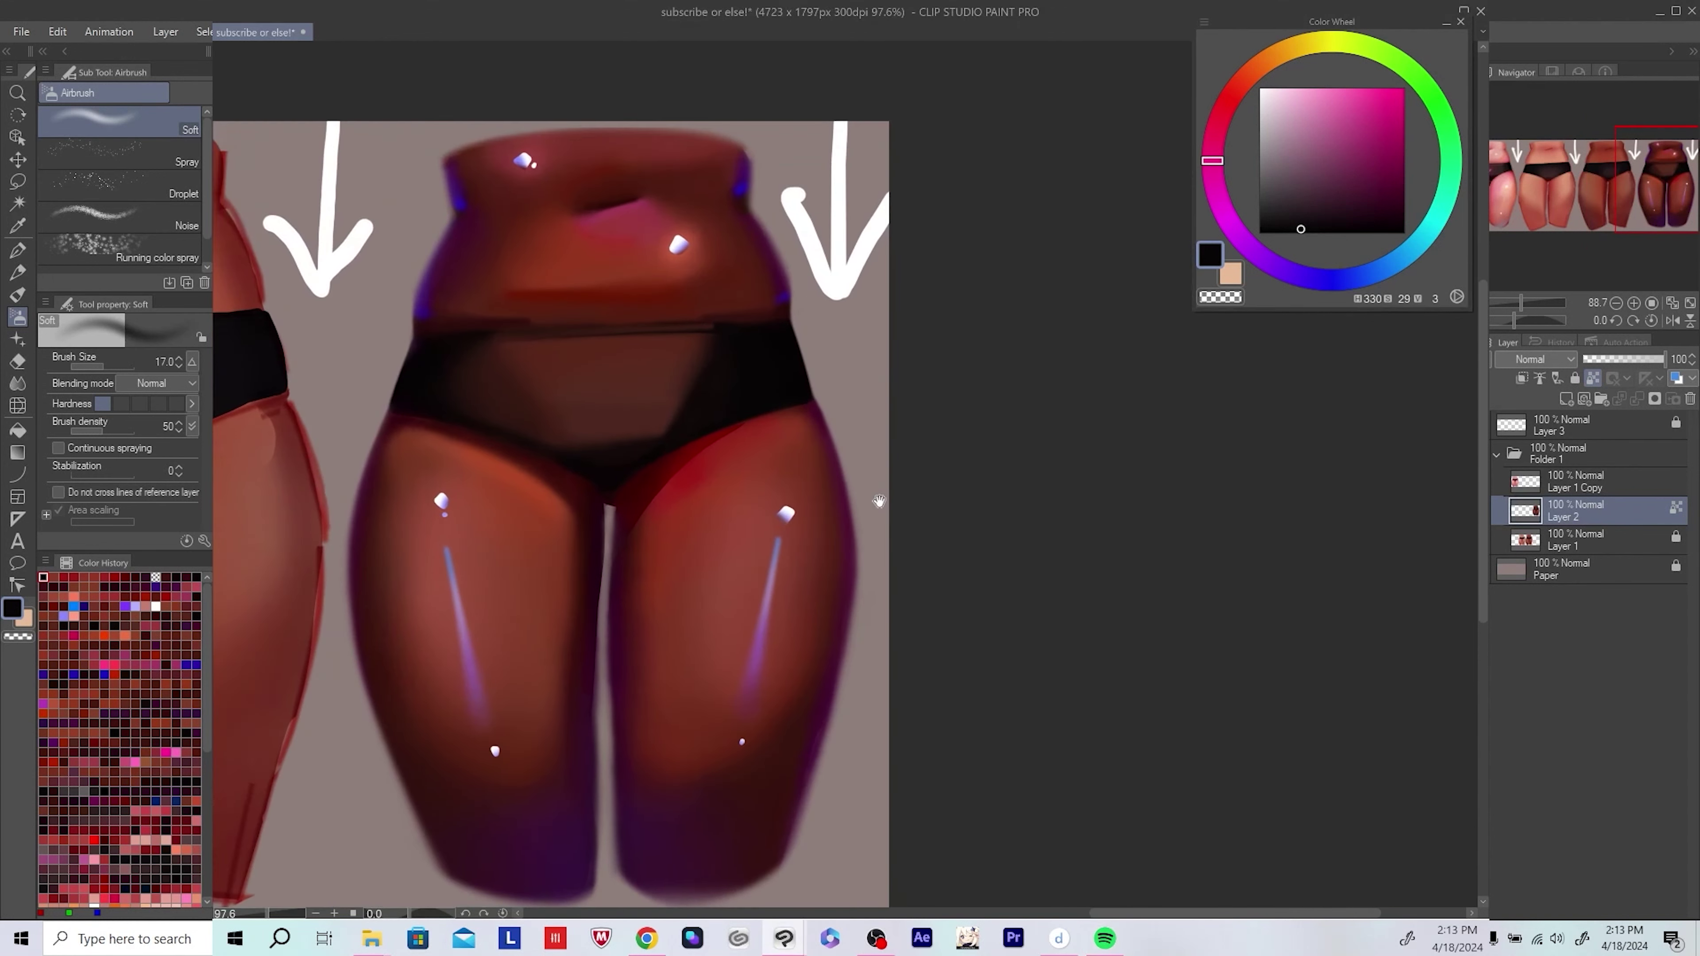
pyautogui.moveTo(880, 494); pyautogui.dragTo(929, 482)
pyautogui.scroll(2, 923, 502)
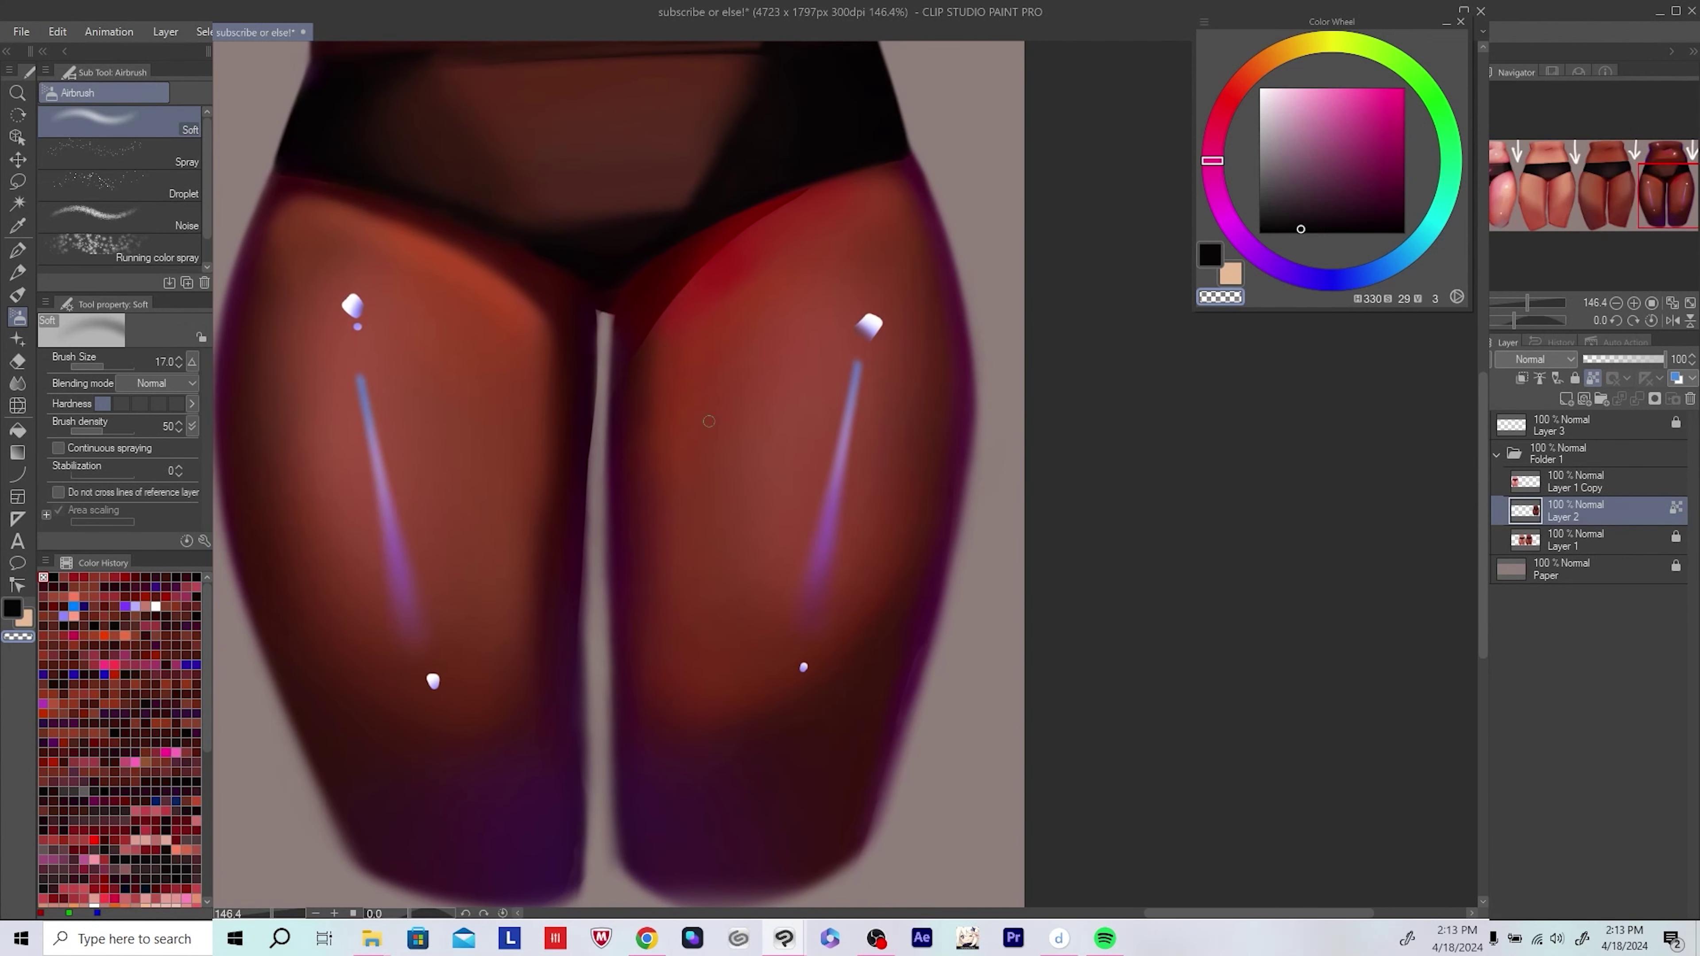
pyautogui.moveTo(728, 428); pyautogui.dragTo(727, 451)
pyautogui.moveTo(735, 530); pyautogui.dragTo(722, 415)
pyautogui.press('h')
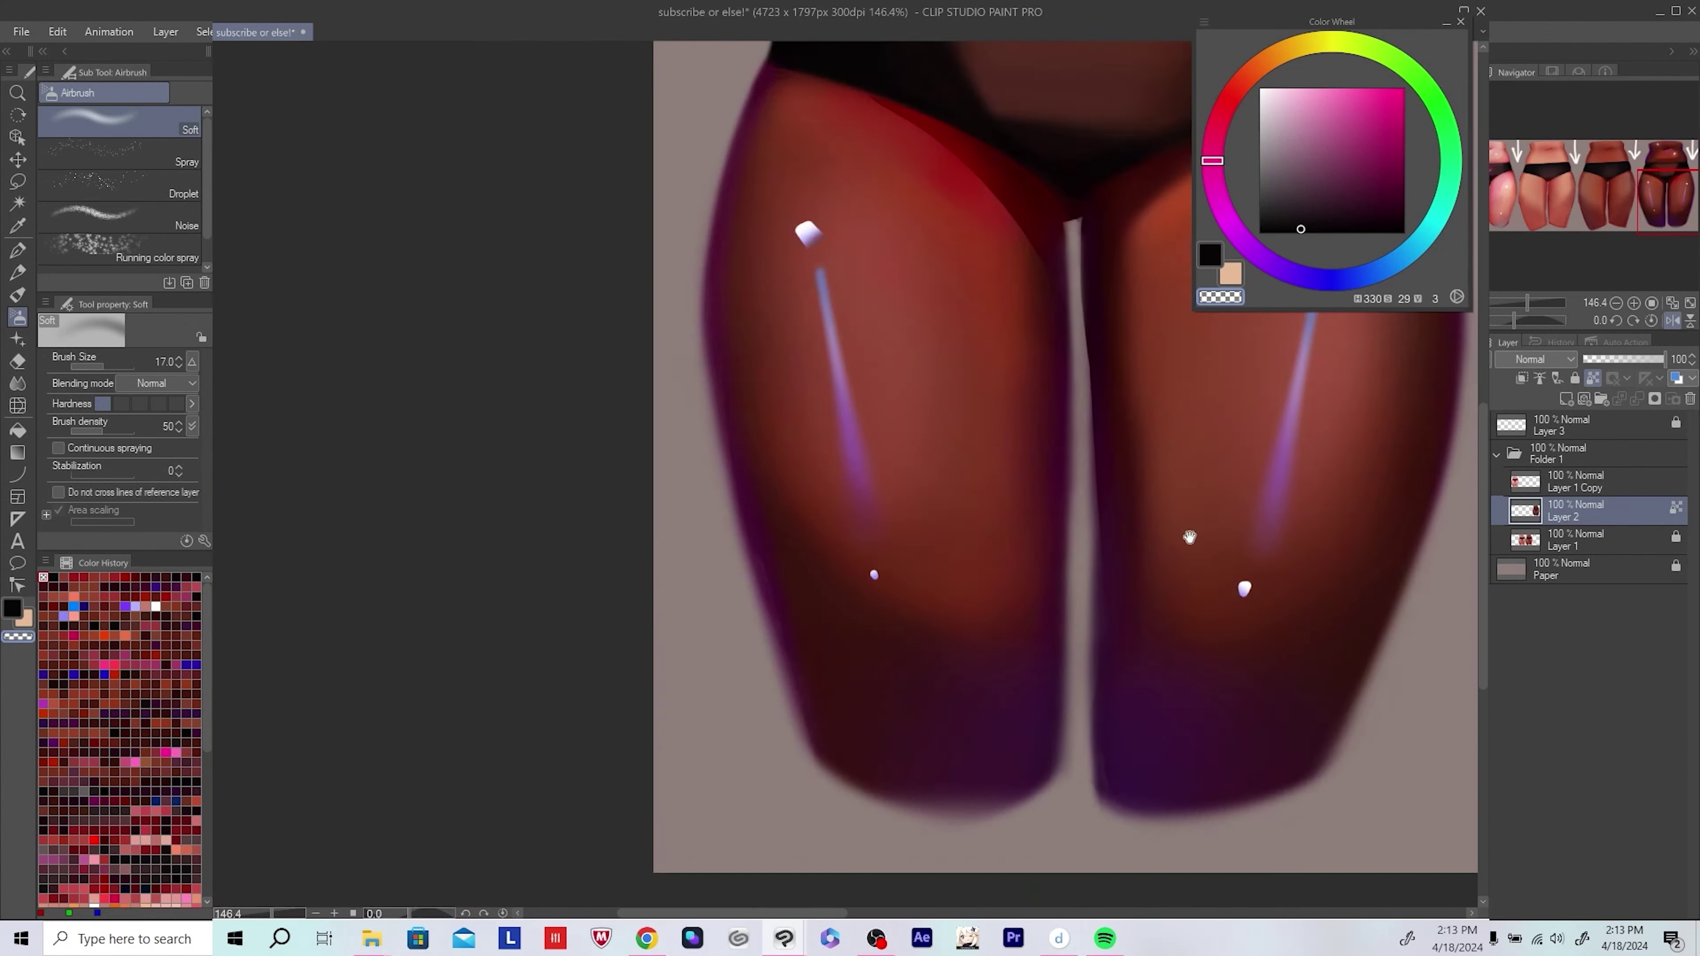
pyautogui.moveTo(1099, 616); pyautogui.dragTo(630, 617)
pyautogui.hotkey('ctrl', 'shift', 'n')
pyautogui.keyDown('alt'); pyautogui.click(630, 616); pyautogui.keyUp('alt')
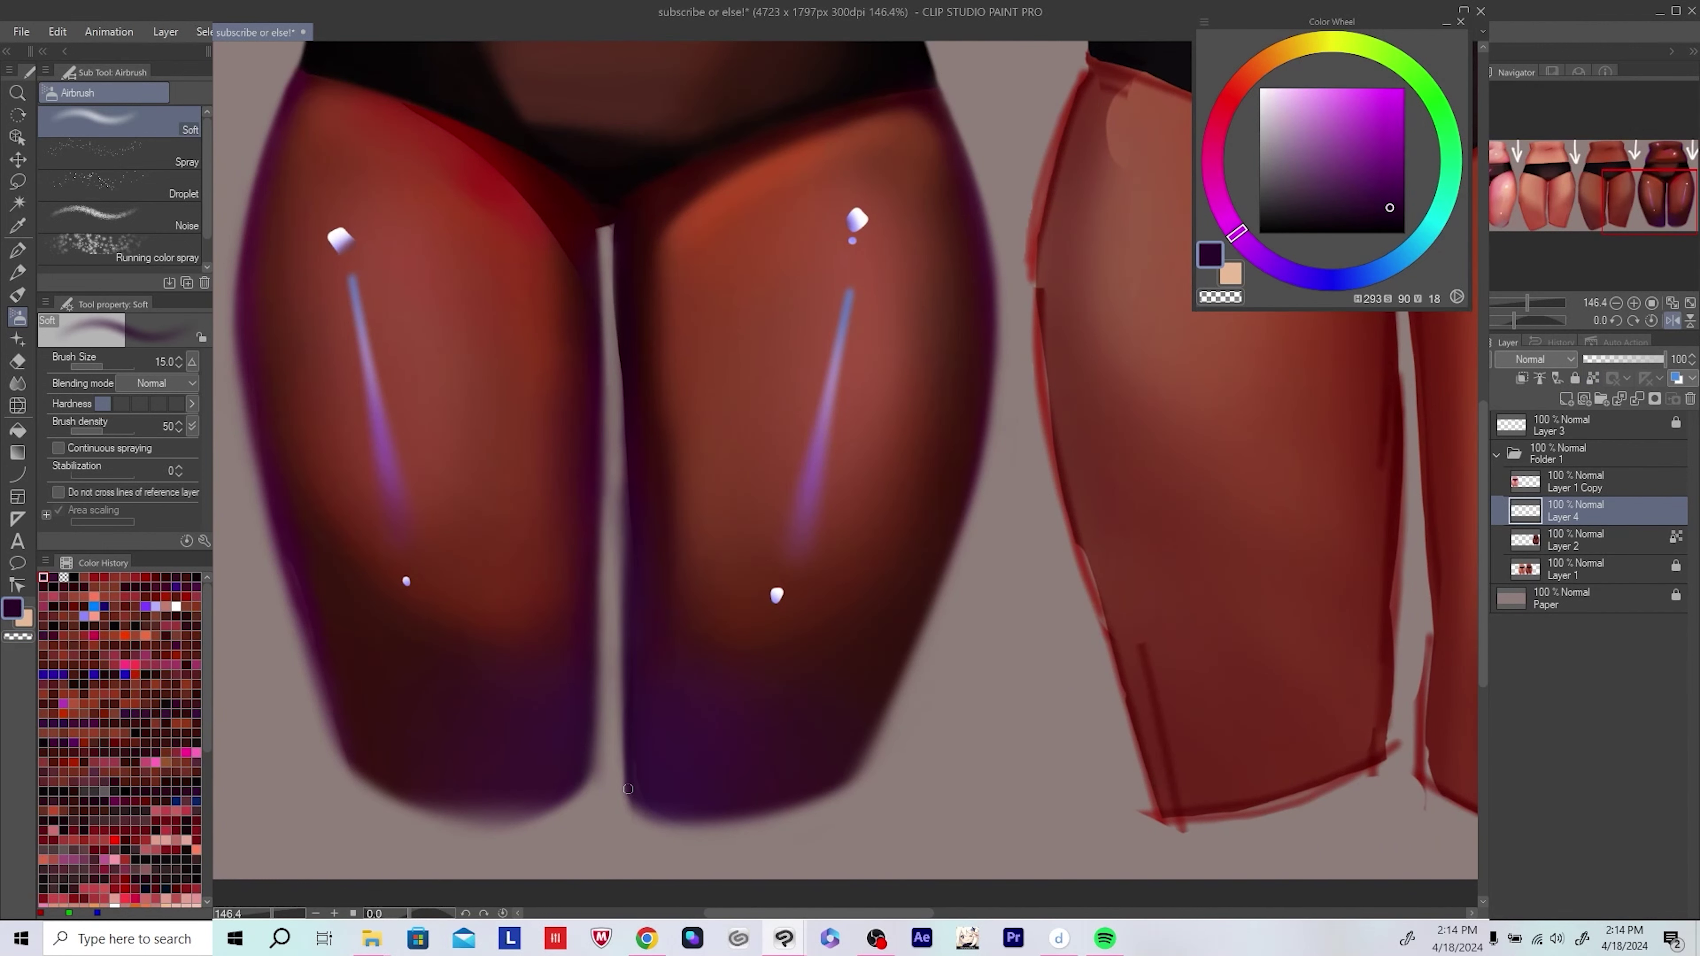
pyautogui.moveTo(627, 797); pyautogui.dragTo(638, 499)
pyautogui.press('h')
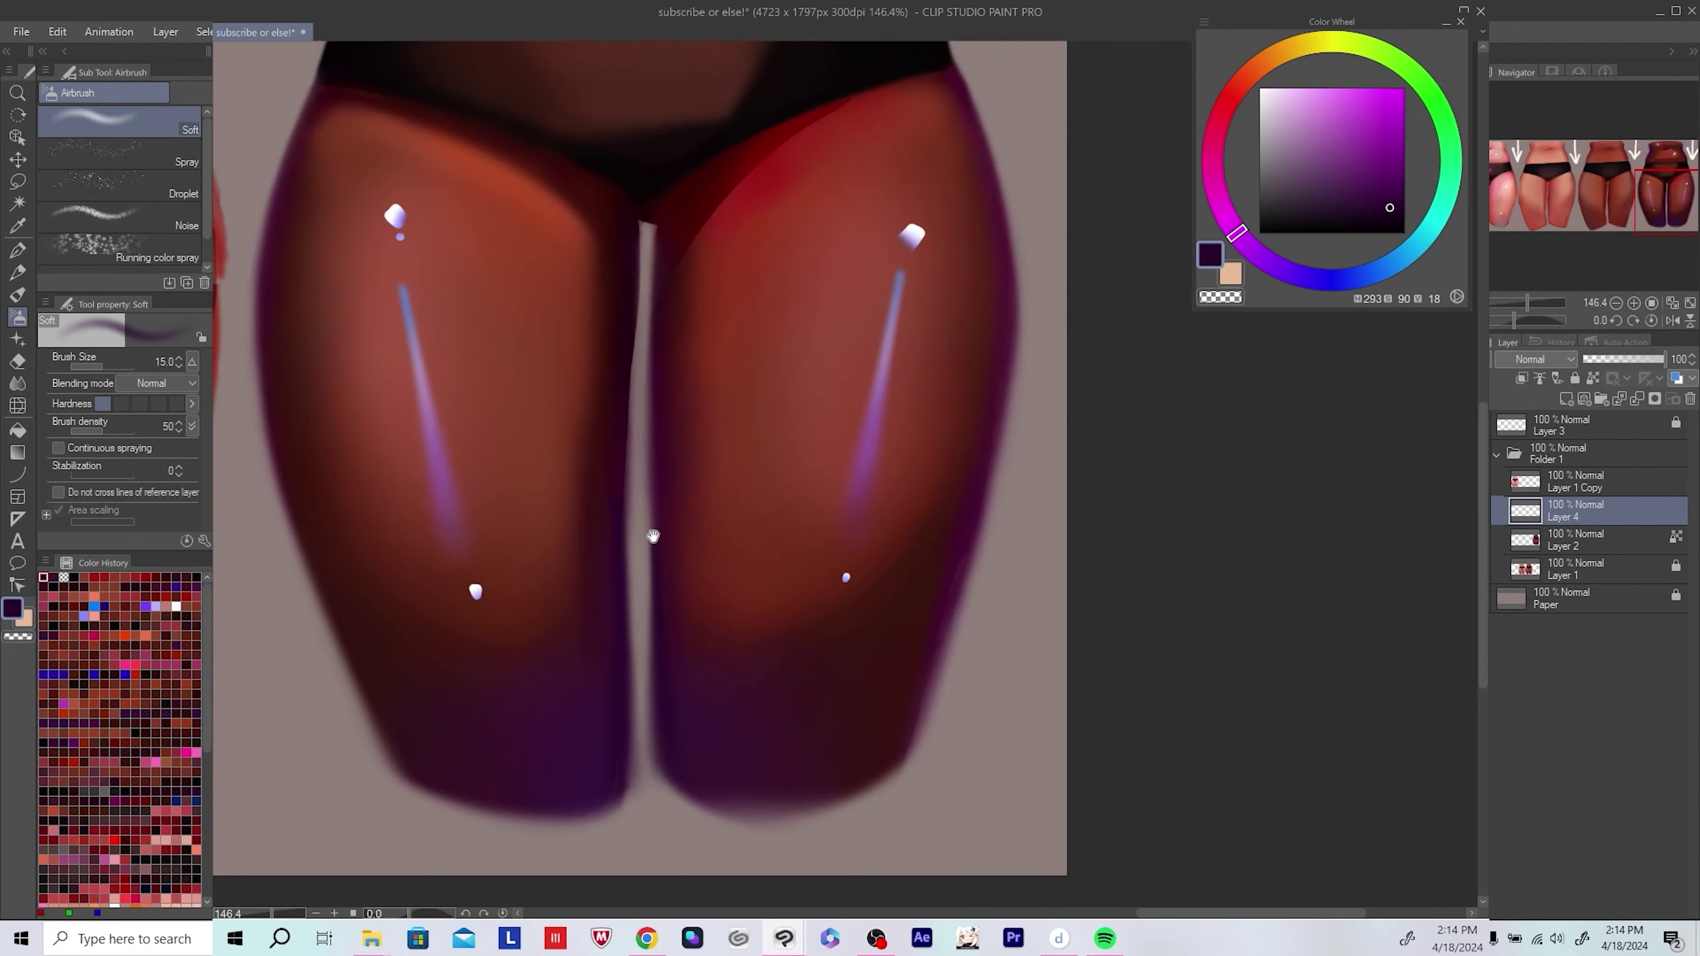
pyautogui.scroll(-3, 653, 536)
pyautogui.scroll(2, 1043, 690)
pyautogui.press('h')
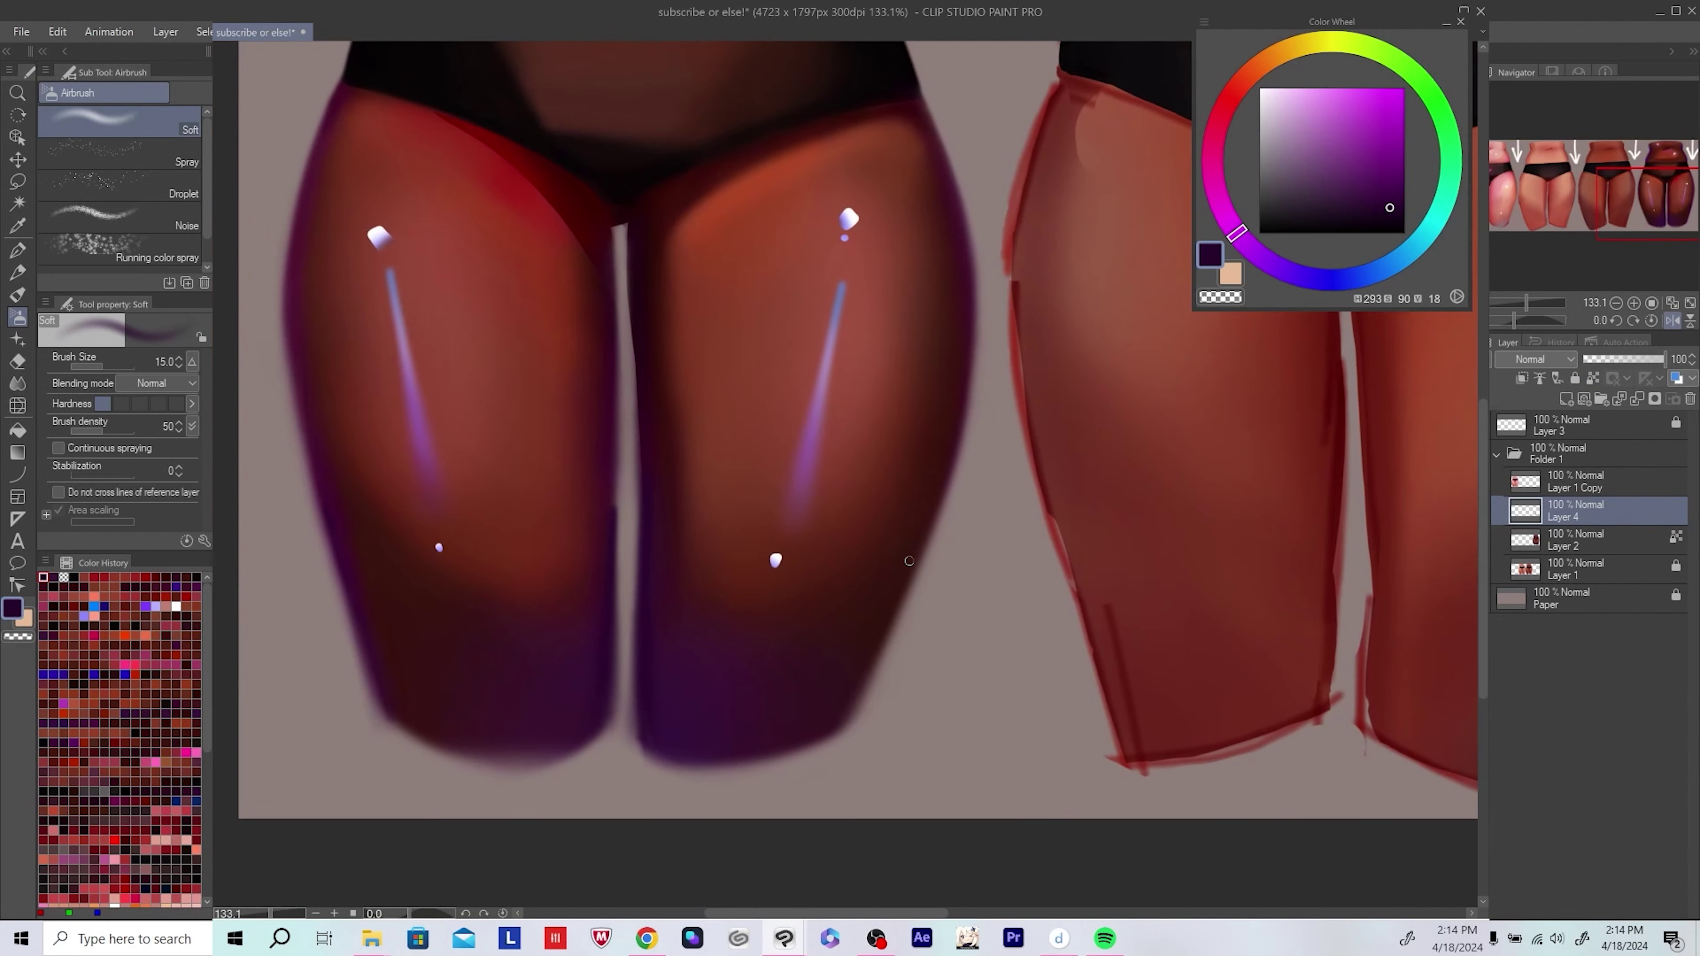
# Step: Save the document and airbrush a saturated red glow onto the darkest figure's lower belly on Layer 4
pyautogui.press('h')
pyautogui.scroll(-5, 927, 529)
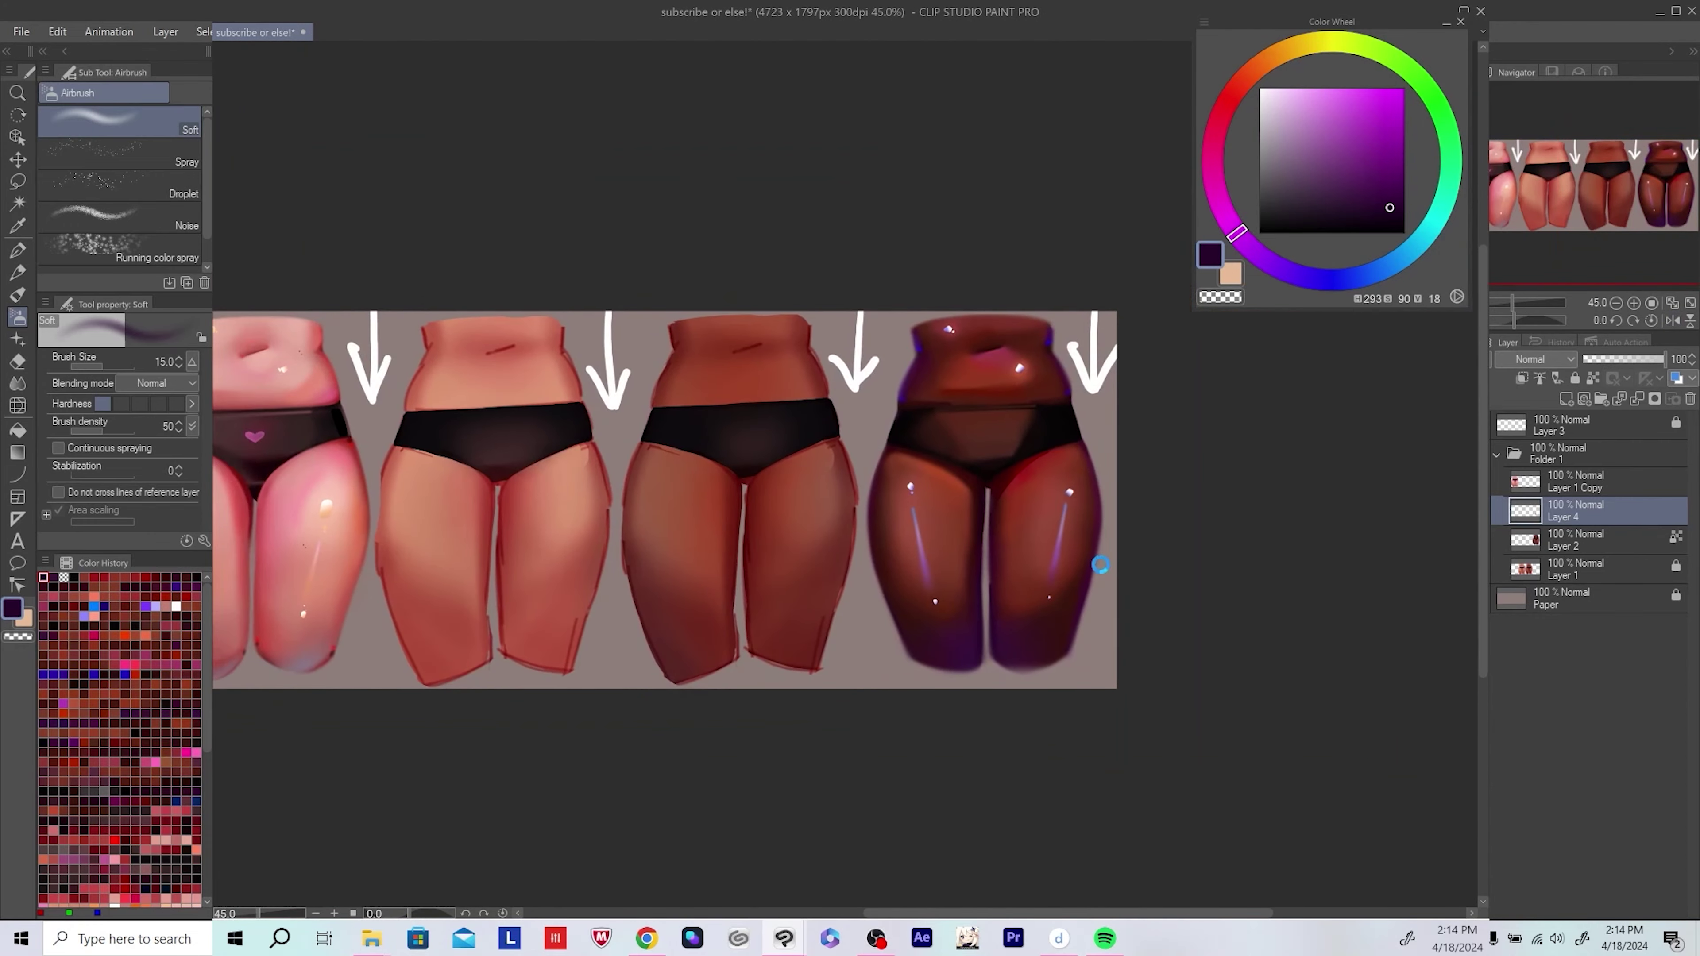
pyautogui.hotkey('ctrl', 's')
pyautogui.scroll(5, 1071, 469)
pyautogui.click(1409, 141)
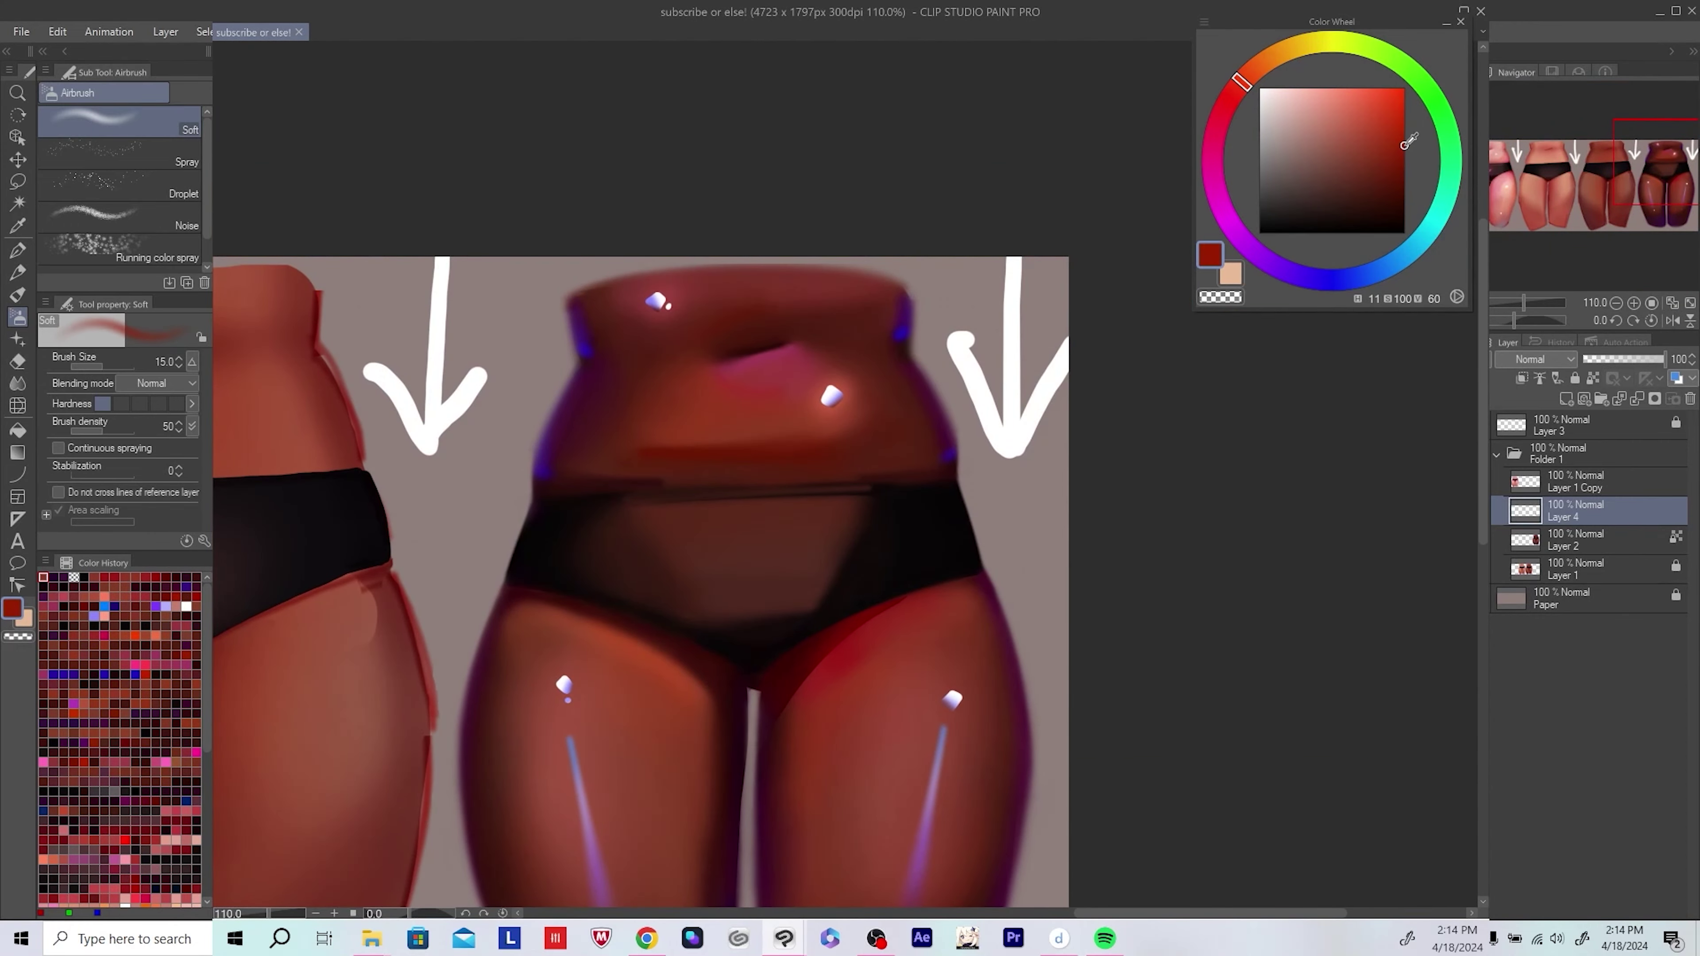
pyautogui.click(748, 406)
pyautogui.moveTo(669, 469); pyautogui.dragTo(683, 421)
# Step: Clip Layer 4 to Layer 2 and airbrush sampled dark red over the outer hip edges below the underwear at size 50
pyautogui.keyDown('alt'); pyautogui.click(513, 596); pyautogui.keyUp('alt')
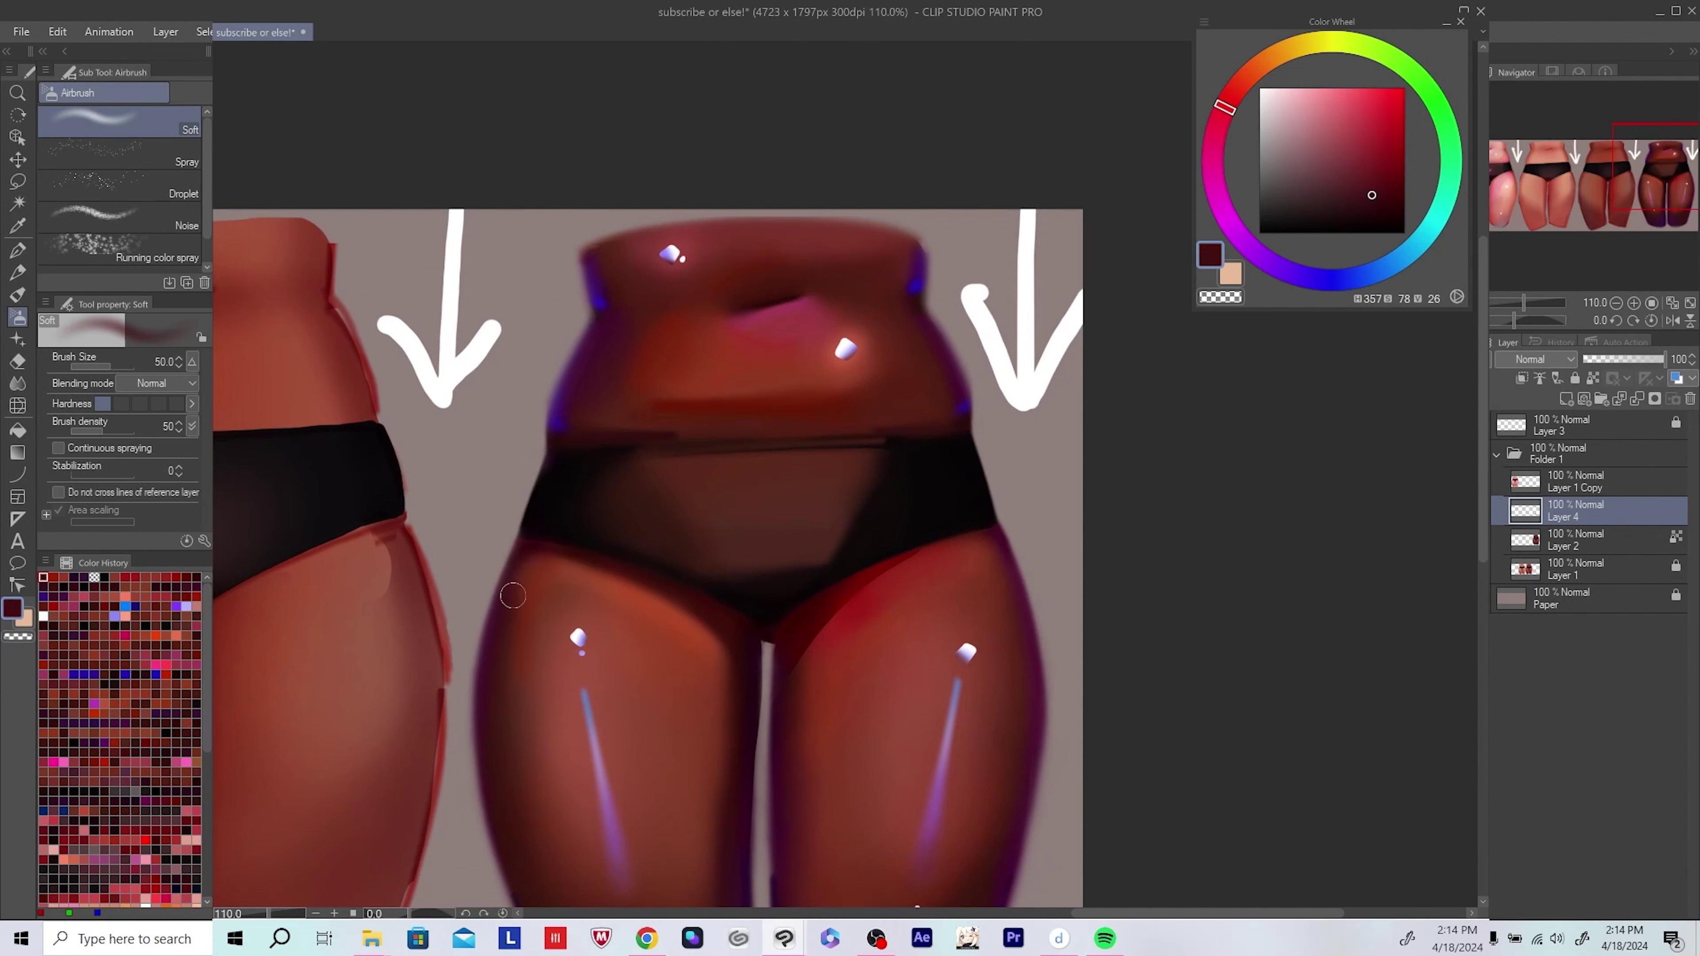
pyautogui.moveTo(537, 556); pyautogui.dragTo(550, 482)
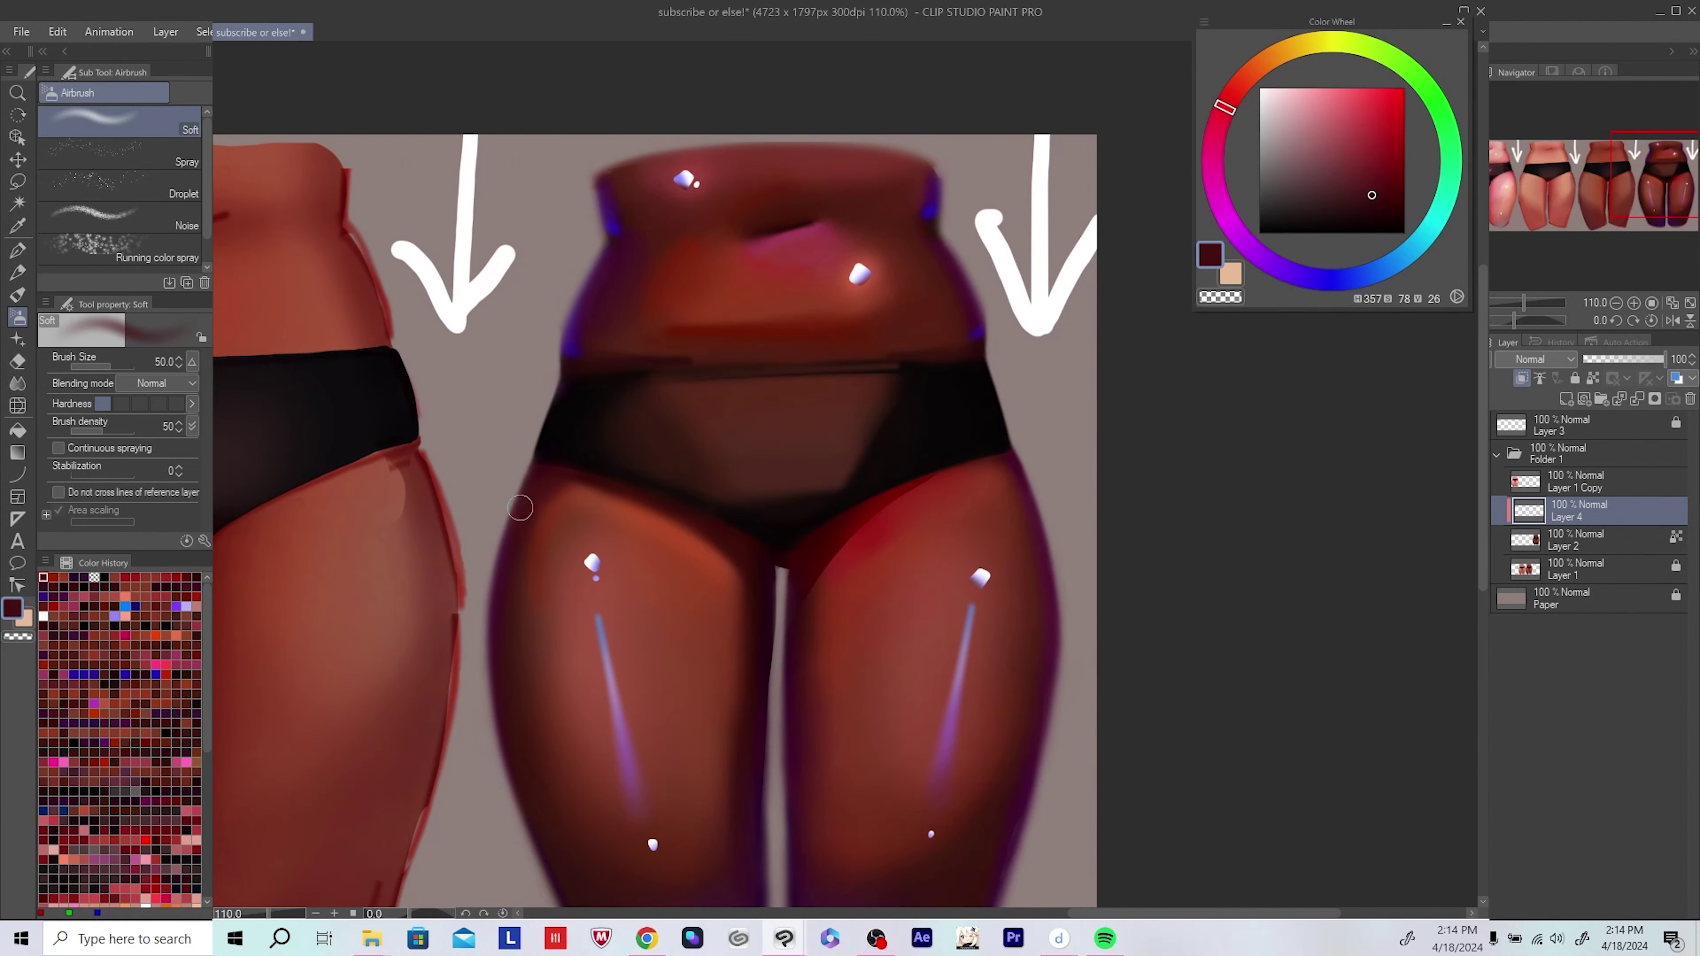
pyautogui.scroll(-4, 1004, 415)
pyautogui.keyDown('alt'); pyautogui.click(996, 414); pyautogui.keyUp('alt')
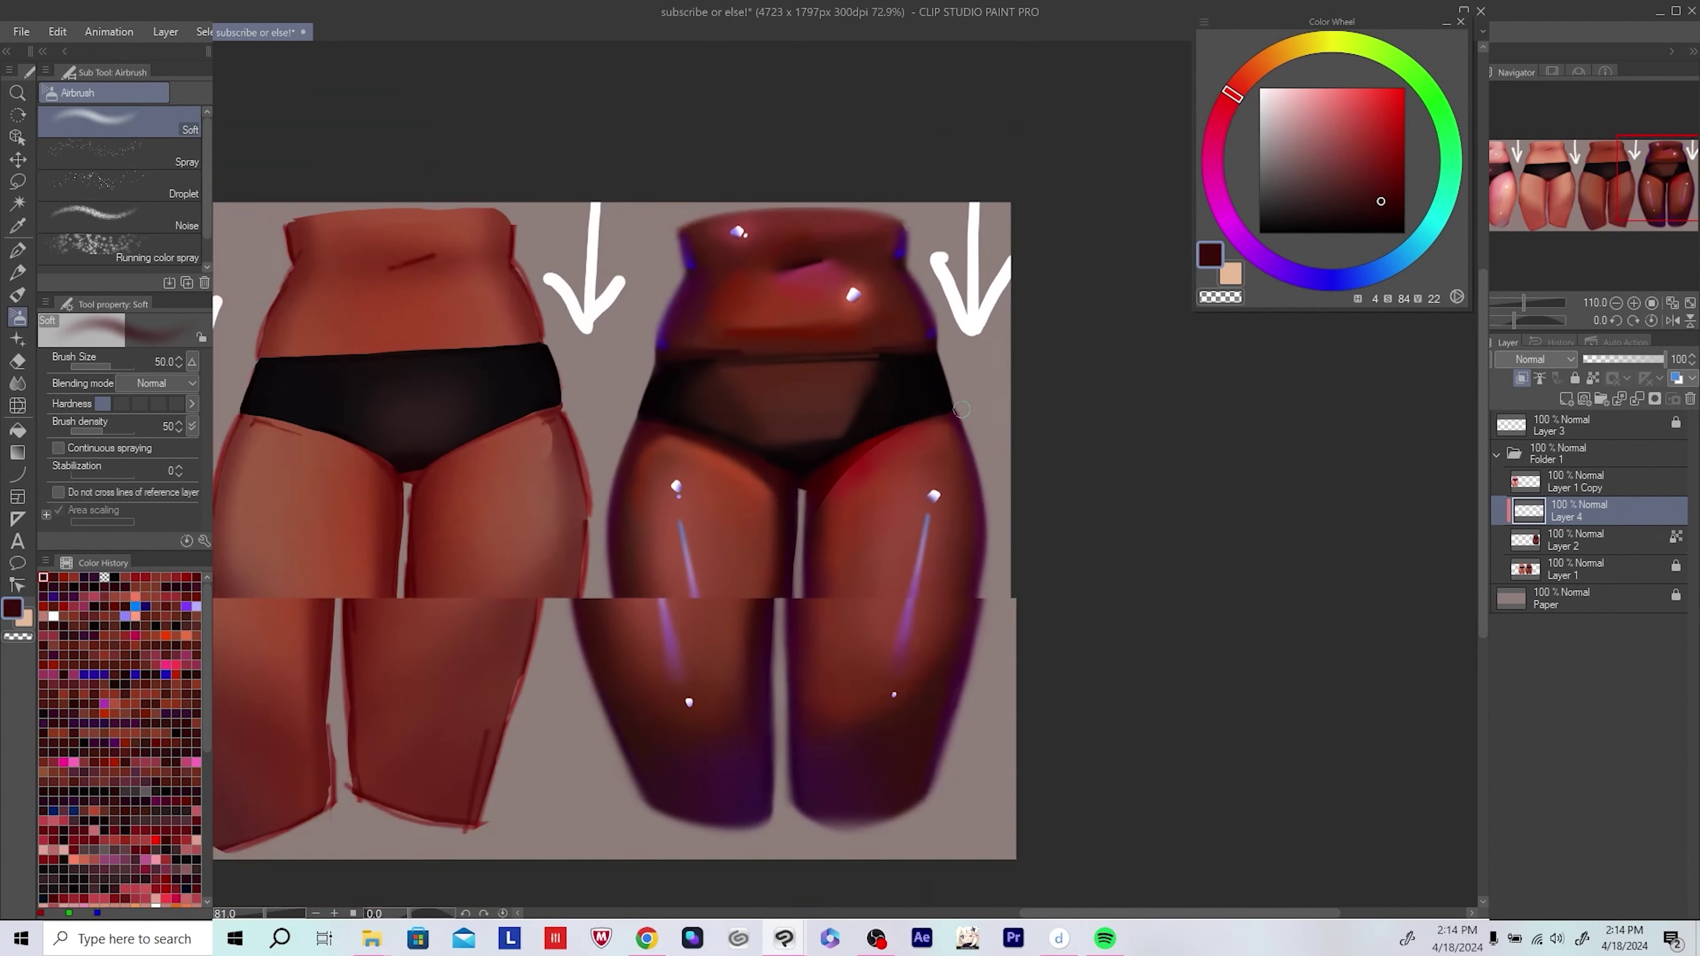
pyautogui.scroll(-2, 1176, 542)
pyautogui.moveTo(1192, 558); pyautogui.dragTo(1091, 562)
pyautogui.scroll(4, 986, 606)
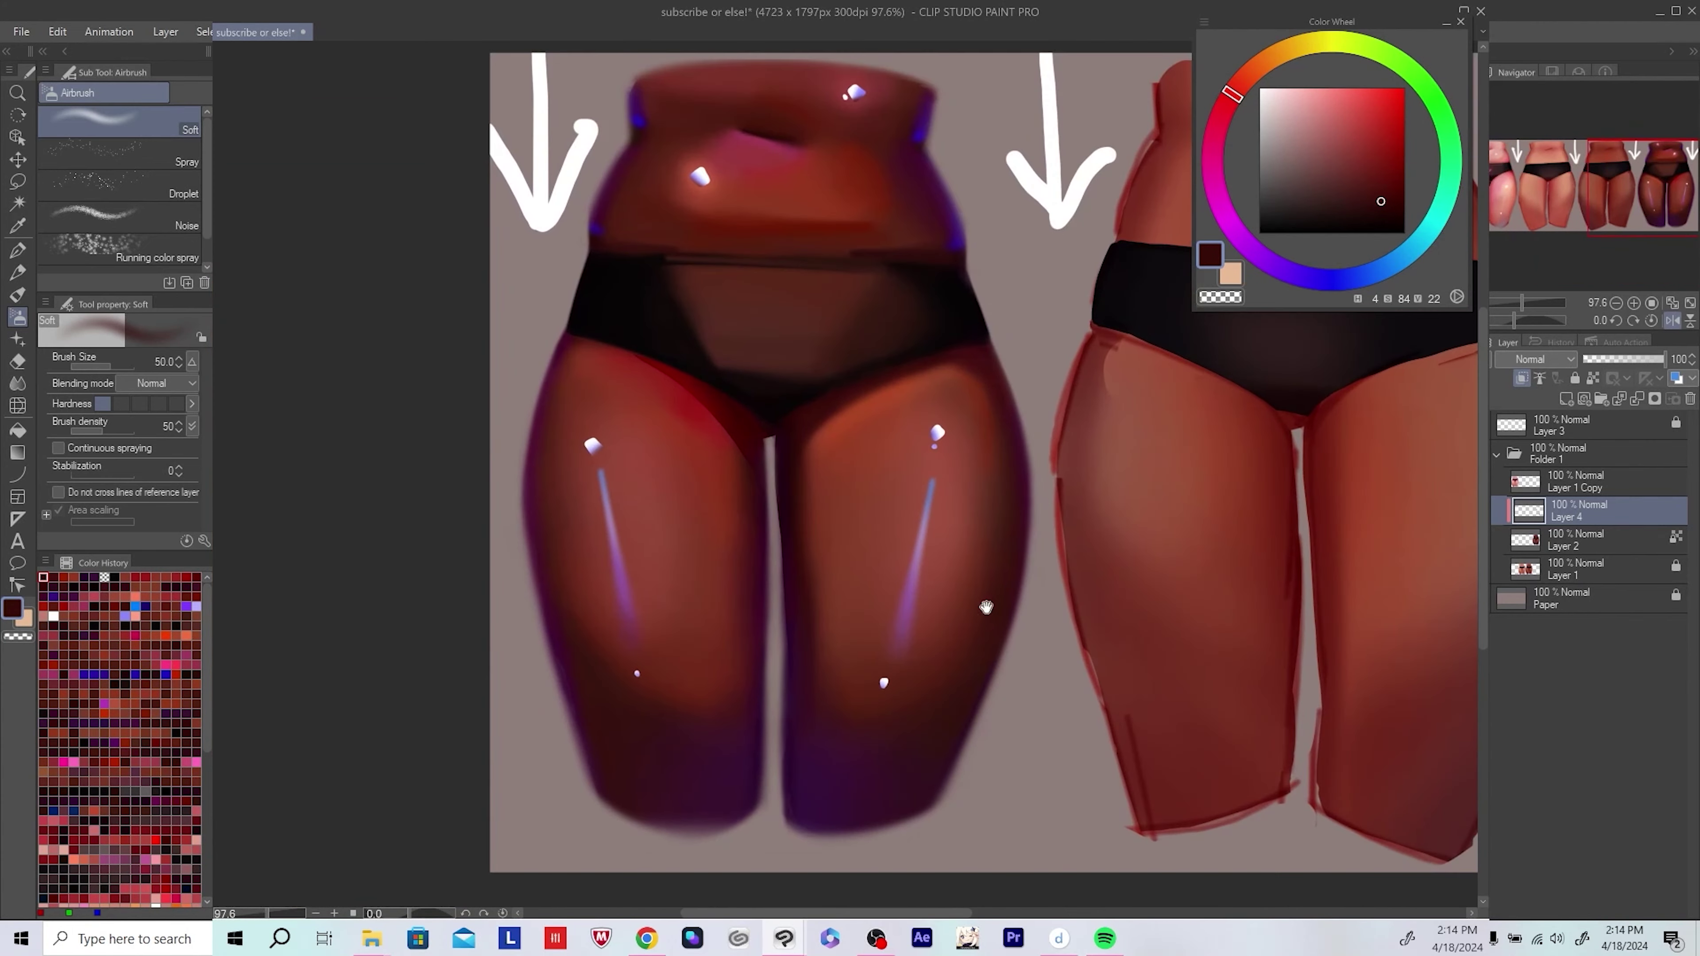
# Step: Enlarge the airbrush to 120 and blend sampled dark red-purple tones over the inner and lower thighs
pyautogui.moveTo(986, 607); pyautogui.dragTo(889, 600)
pyautogui.keyDown('alt'); pyautogui.click(588, 683); pyautogui.keyUp('alt')
pyautogui.keyDown('alt'); pyautogui.click(714, 577); pyautogui.keyUp('alt')
pyautogui.press('h')
pyautogui.moveTo(1005, 613); pyautogui.dragTo(803, 614)
pyautogui.press(']')
pyautogui.press(']')
pyautogui.press(']')
pyautogui.press(']')
pyautogui.press(']')
pyautogui.keyDown('alt'); pyautogui.click(804, 614); pyautogui.keyUp('alt')
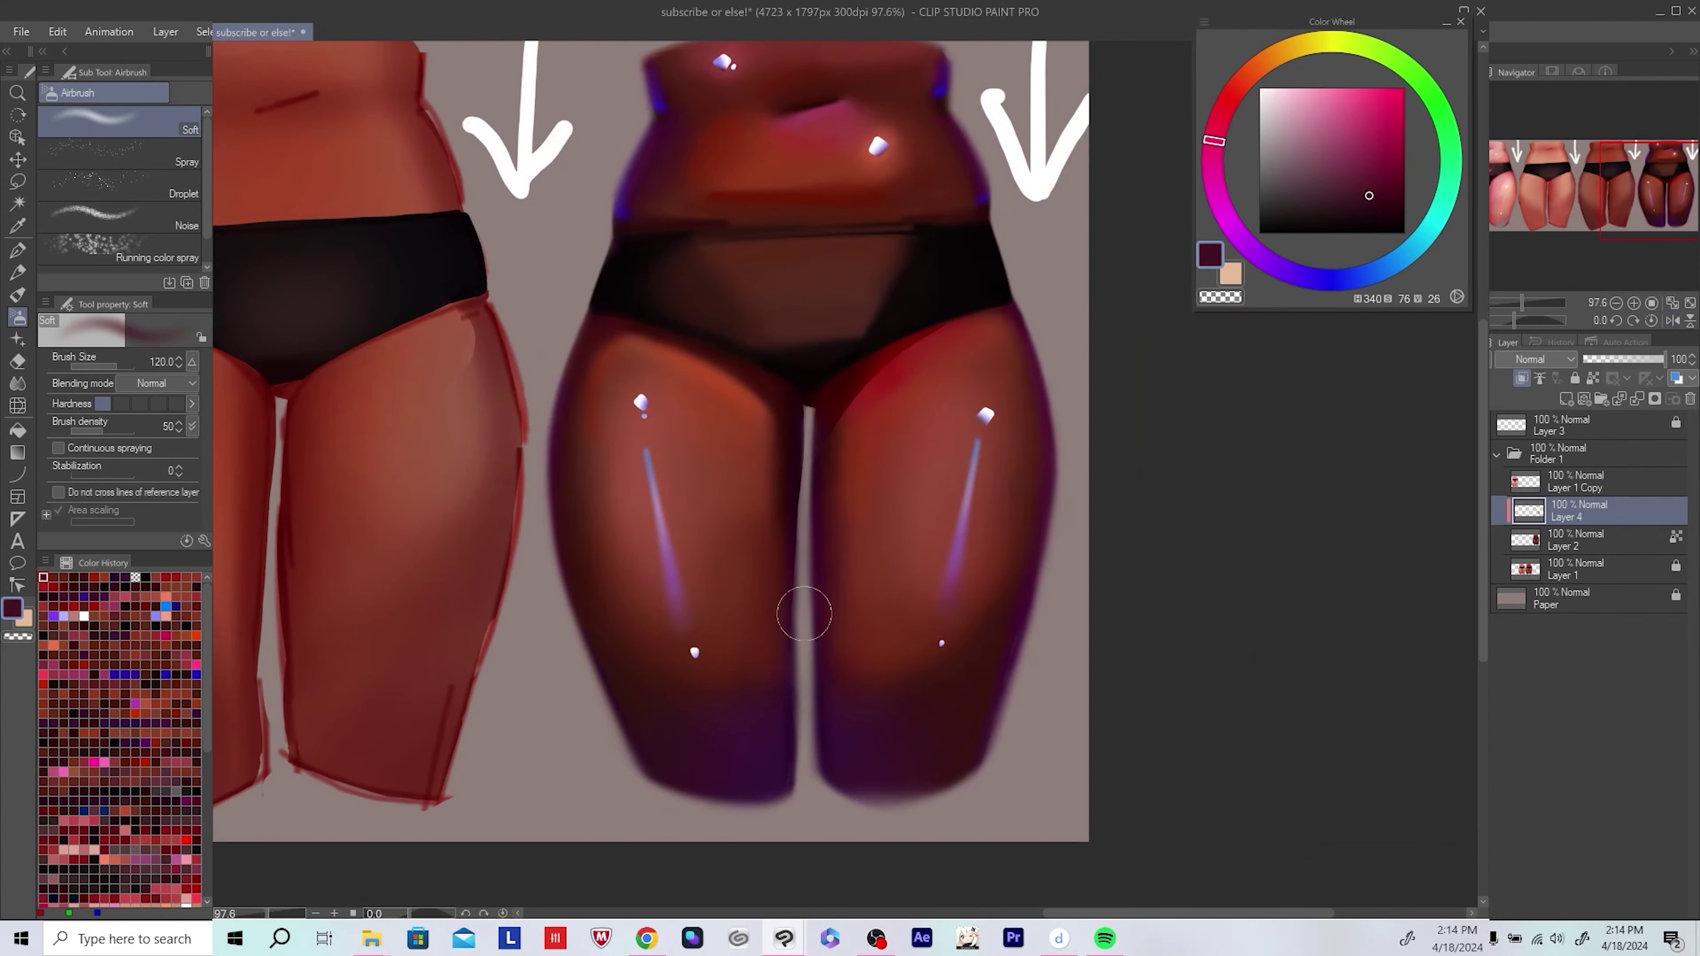
pyautogui.keyDown('alt'); pyautogui.click(740, 722); pyautogui.keyUp('alt')
pyautogui.moveTo(740, 722); pyautogui.dragTo(740, 748)
pyautogui.press('h')
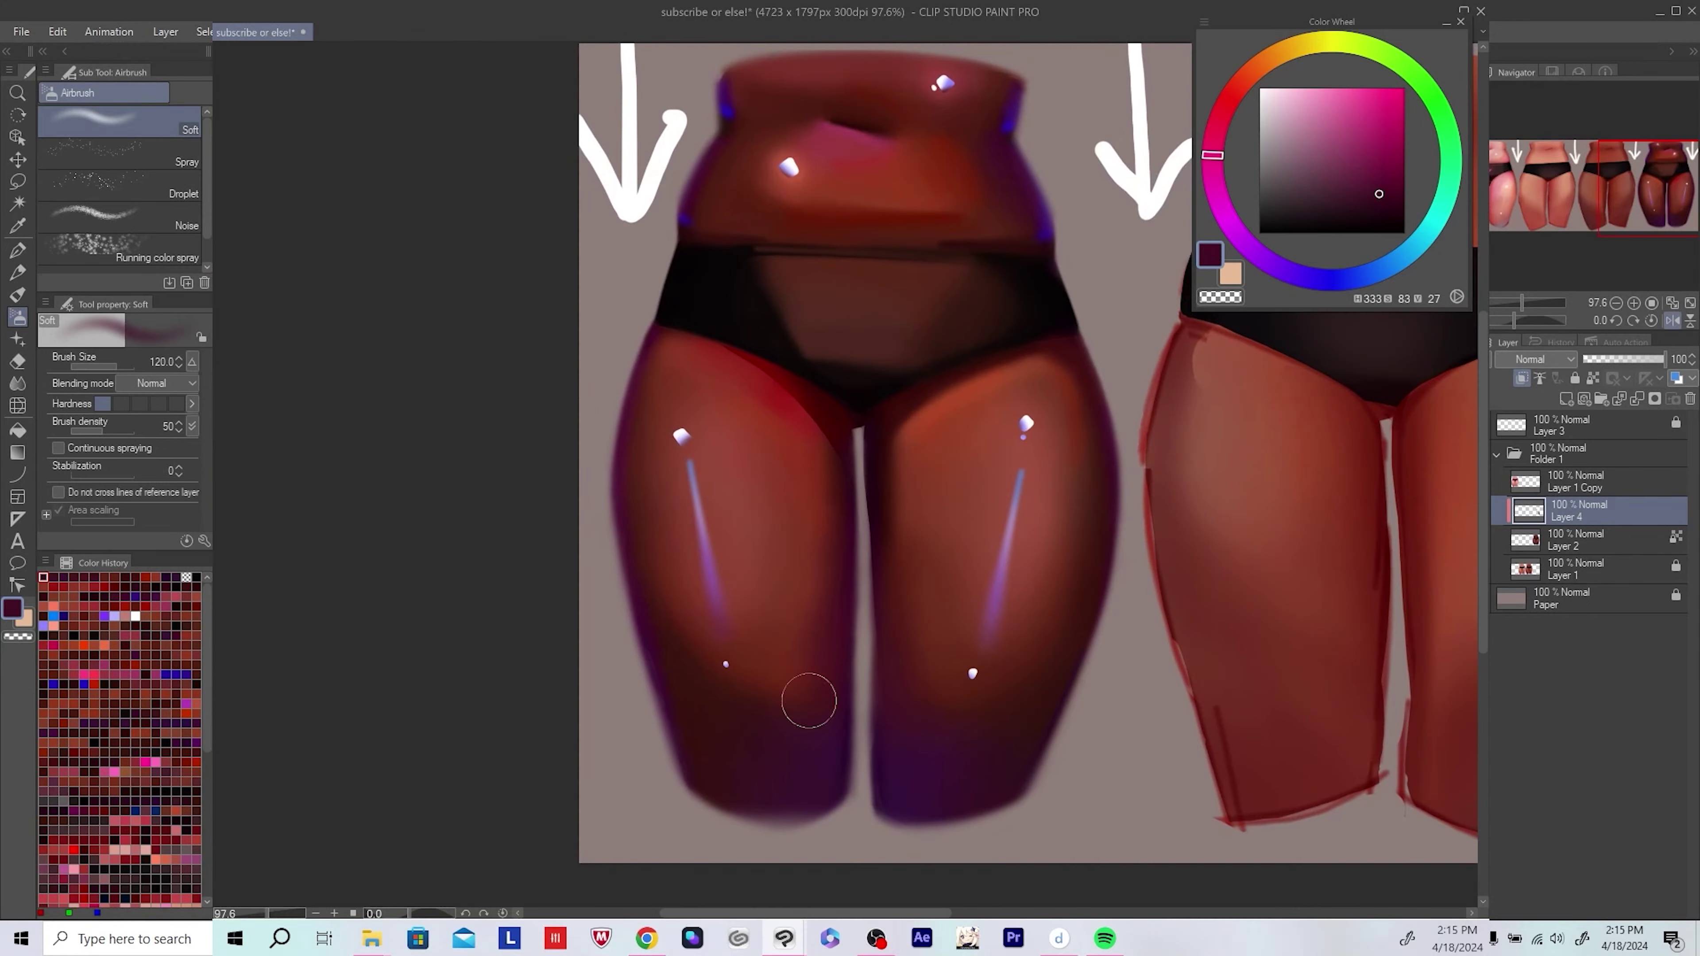
# Step: Blend the inner-thigh shadows with sampled red-brown and dark red at sizes 80 and 120, and save the document
pyautogui.scroll(-2, 808, 701)
pyautogui.press('h')
pyautogui.press('h')
pyautogui.scroll(3, 719, 452)
pyautogui.press('[')
pyautogui.press('[')
pyautogui.keyDown('alt'); pyautogui.click(719, 452); pyautogui.keyUp('alt')
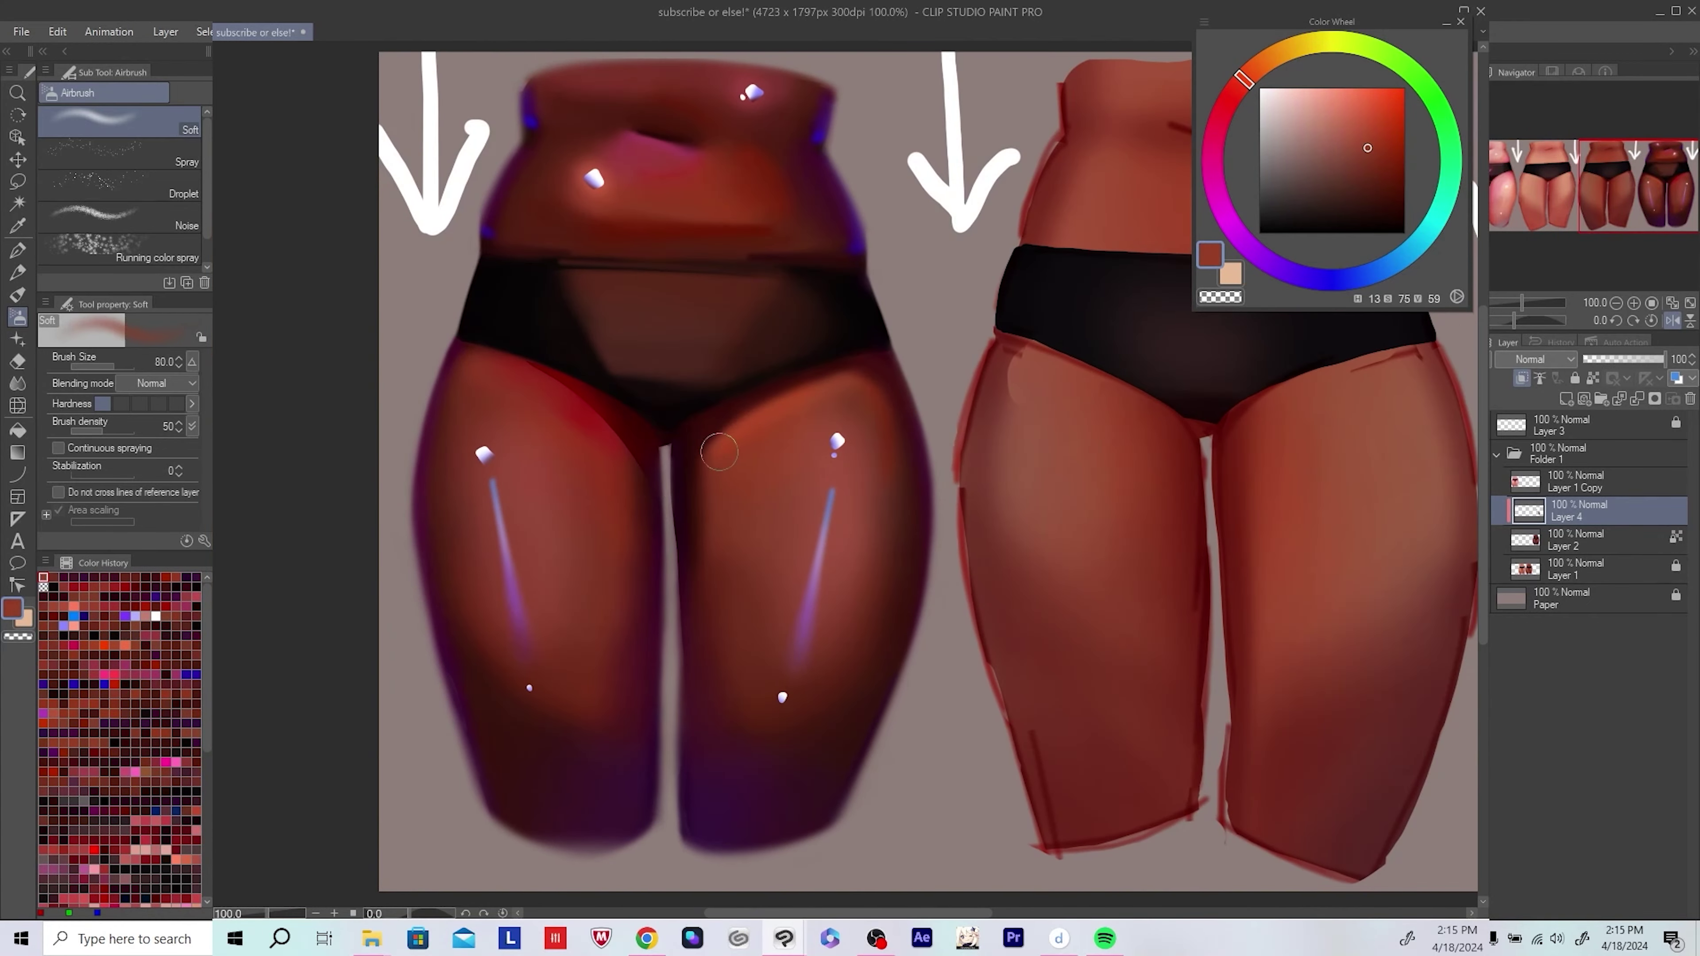
pyautogui.keyDown('alt'); pyautogui.click(694, 595); pyautogui.keyUp('alt')
pyautogui.press('h')
pyautogui.press(']')
pyautogui.press(']')
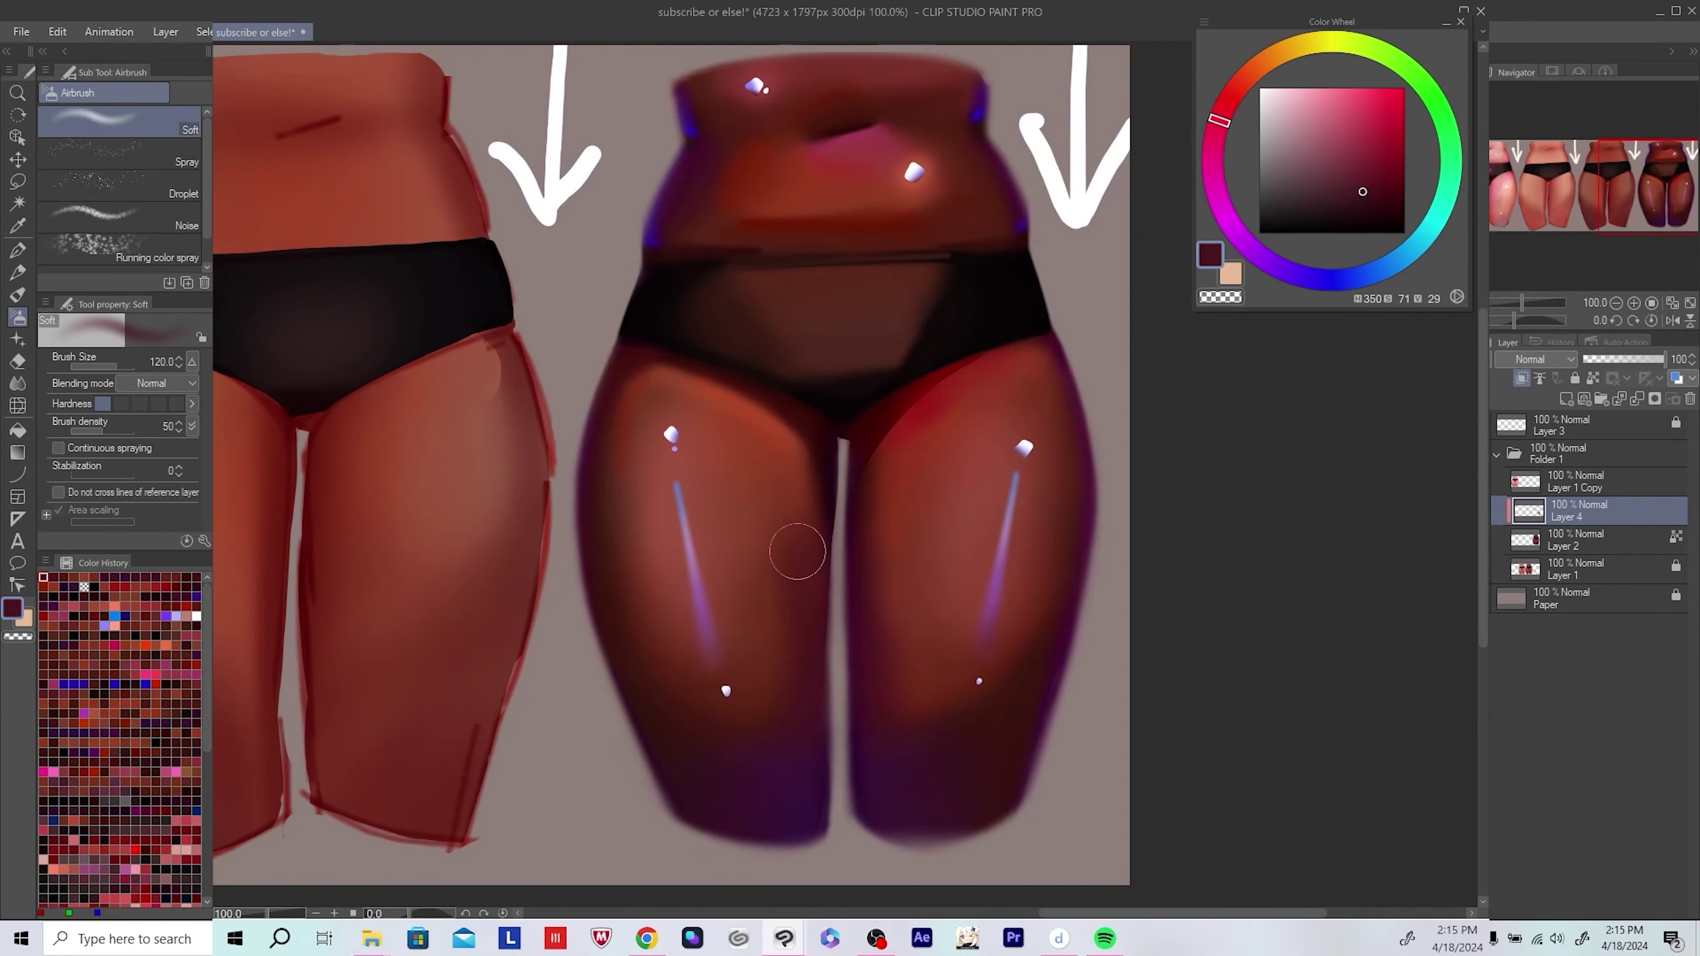
pyautogui.keyDown('alt'); pyautogui.click(797, 551); pyautogui.keyUp('alt')
pyautogui.scroll(-4, 798, 551)
pyautogui.hotkey('ctrl', 's')
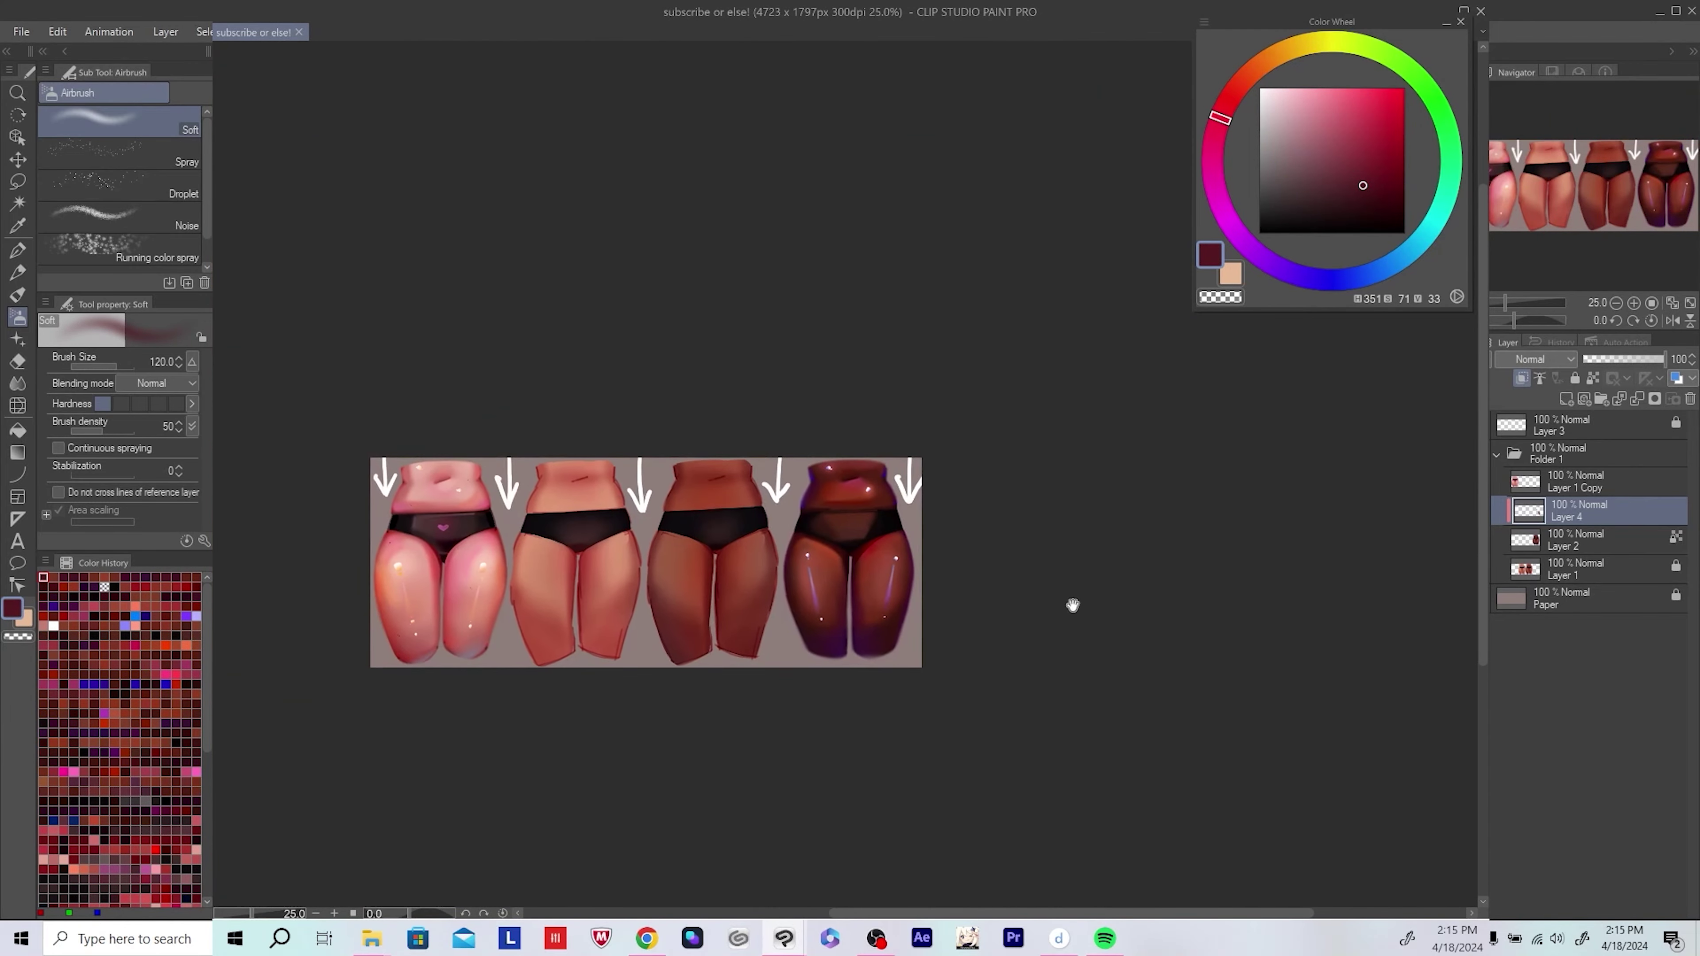
# Step: Airbrush a more saturated dark red into the upper-thigh shadow under the underwear at size 50
pyautogui.scroll(5, 1073, 605)
pyautogui.click(1385, 156)
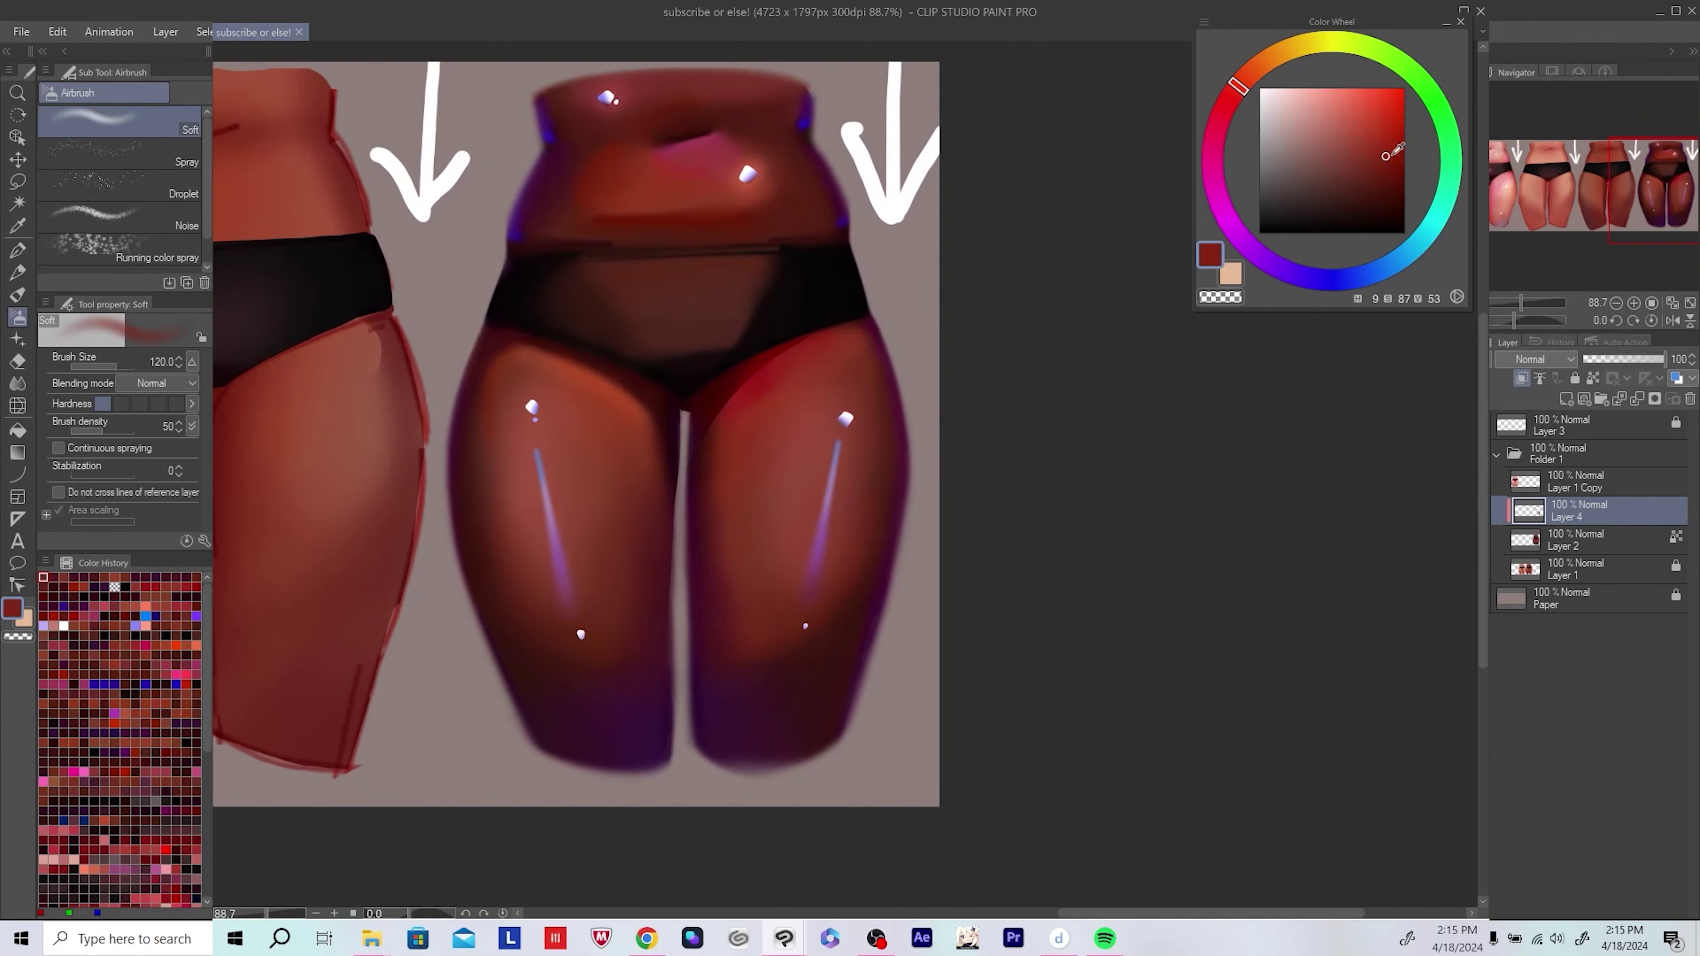
pyautogui.press('h')
pyautogui.press('h')
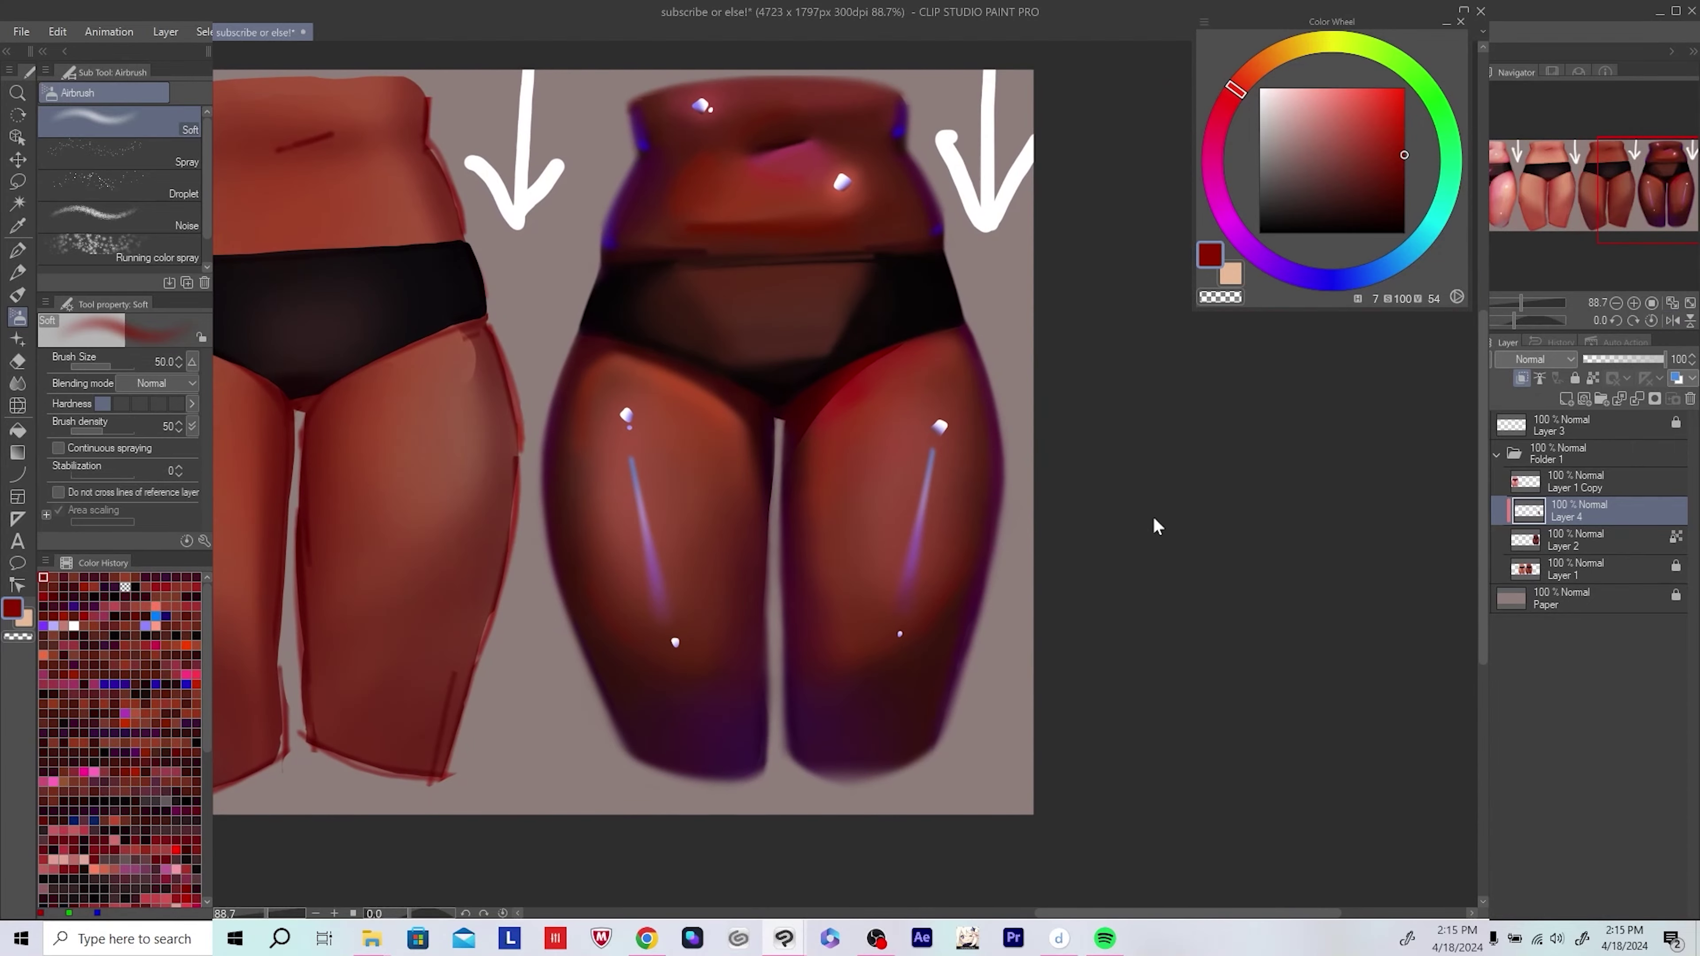
pyautogui.scroll(-4, 1154, 528)
pyautogui.moveTo(1089, 547); pyautogui.dragTo(1218, 570)
pyautogui.scroll(3, 1252, 535)
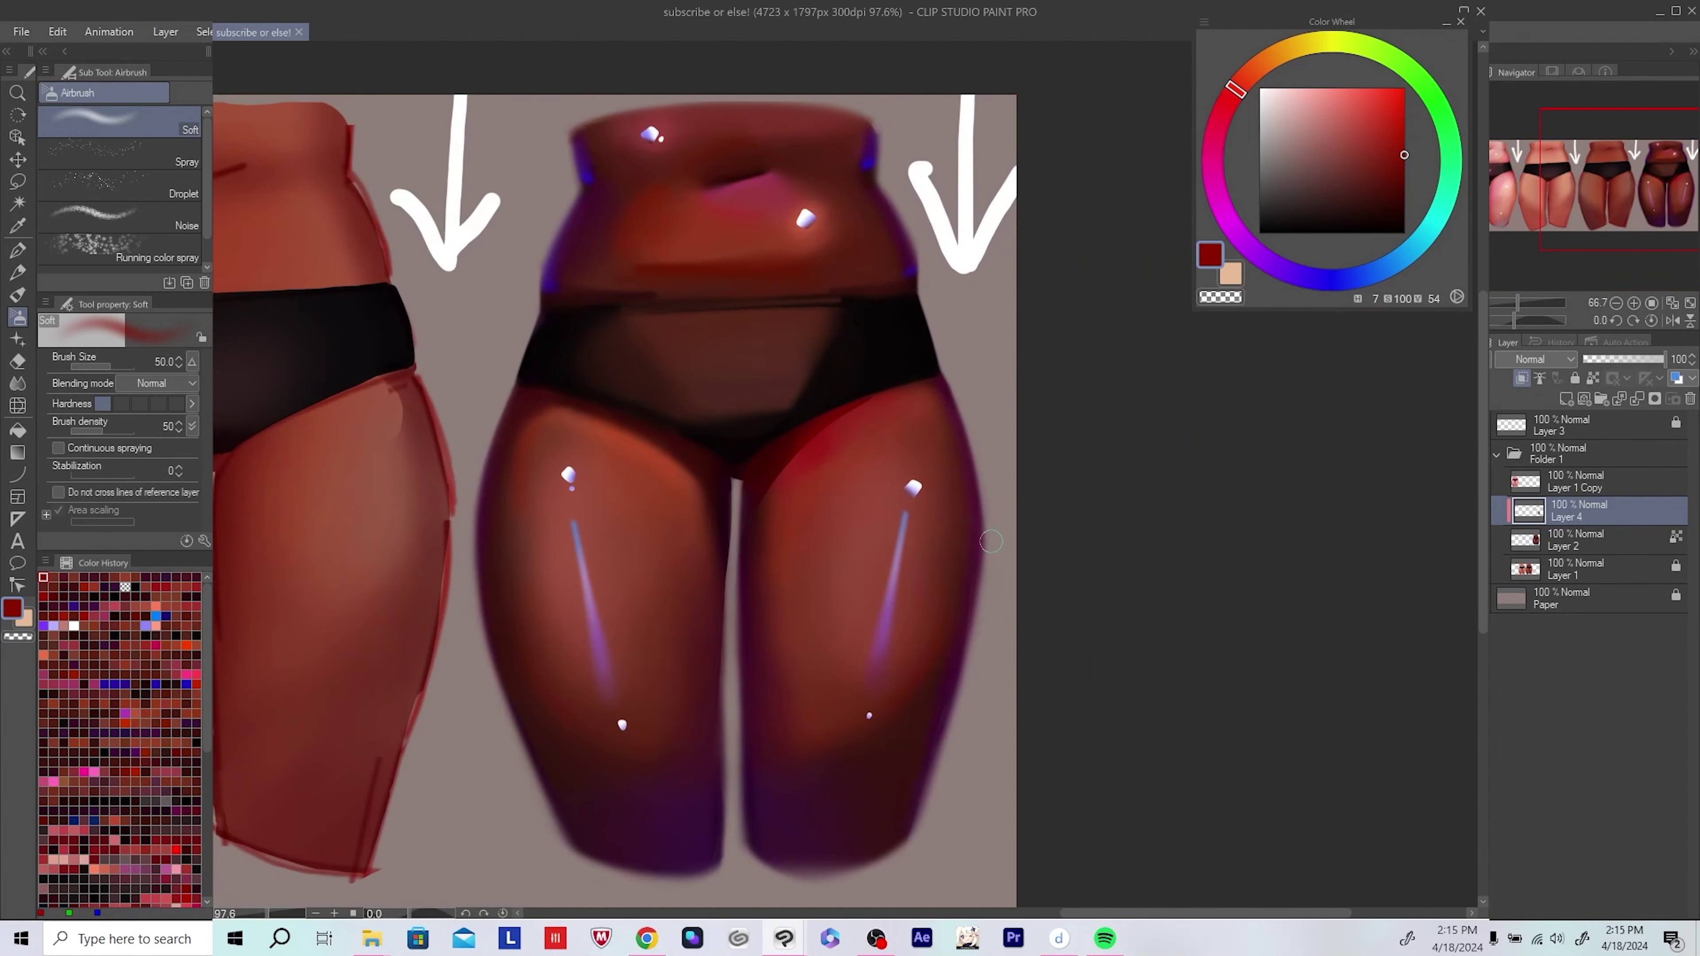
# Step: Sample the blue rim light at the waist and airbrush blended purple reflections onto both upper thighs at size 80
pyautogui.keyDown('alt'); pyautogui.click(821, 179); pyautogui.keyUp('alt')
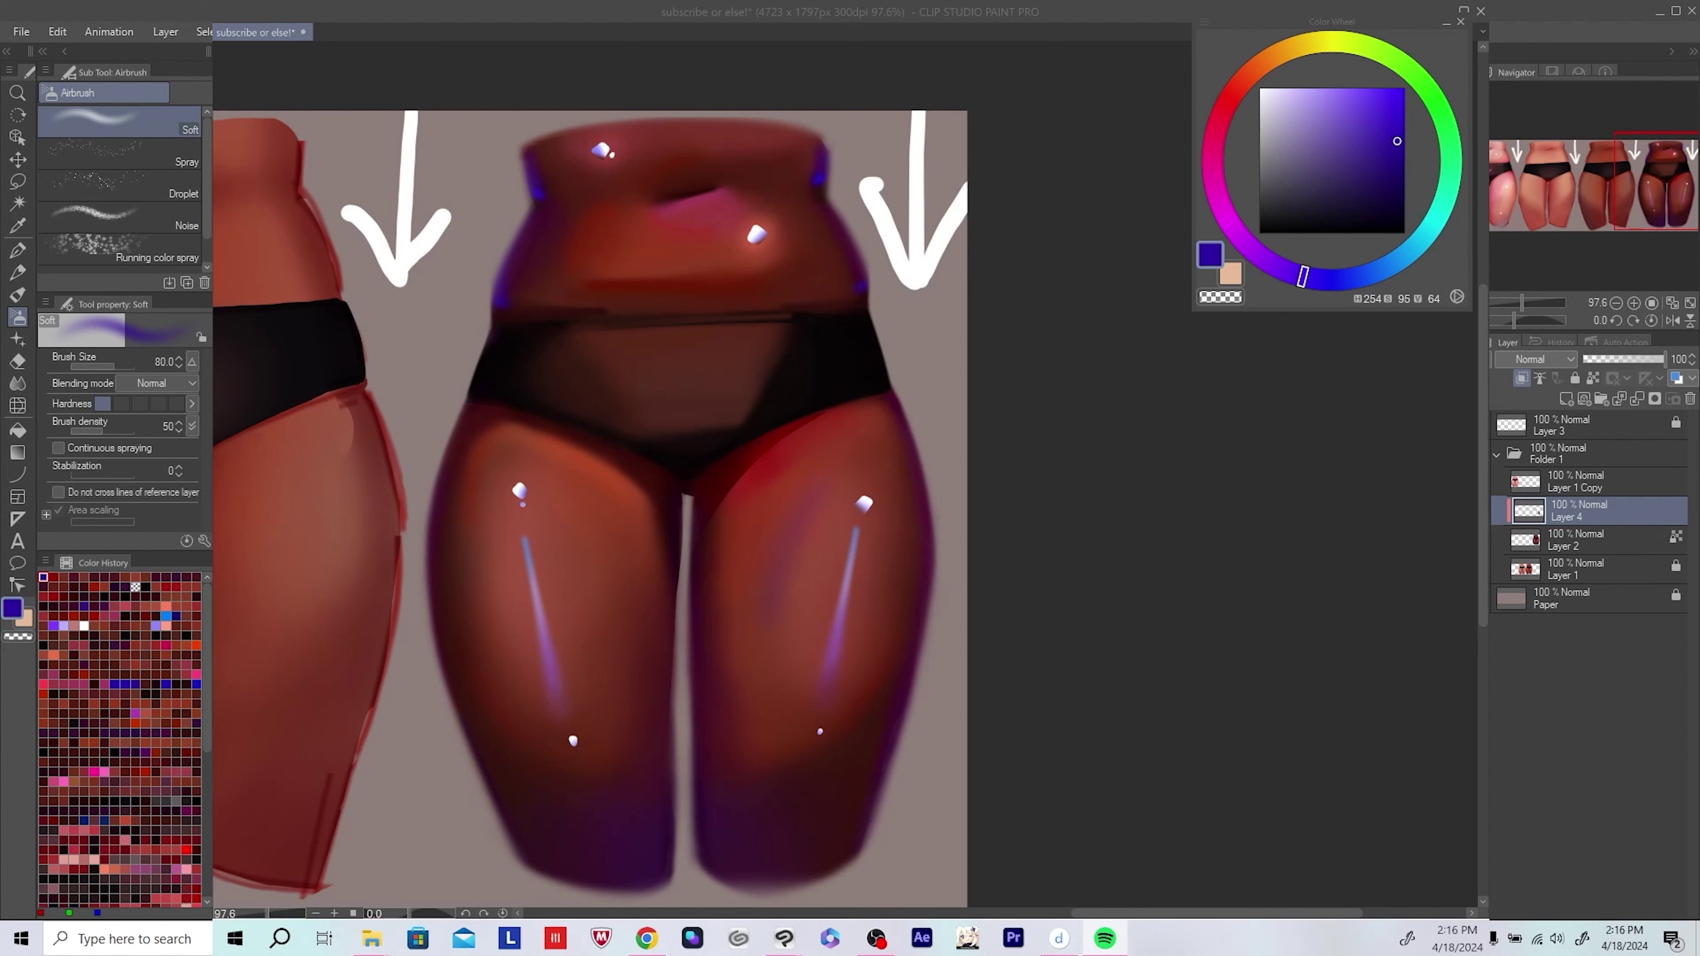
pyautogui.scroll(1, 672, 564)
pyautogui.keyDown('alt'); pyautogui.click(672, 564); pyautogui.keyUp('alt')
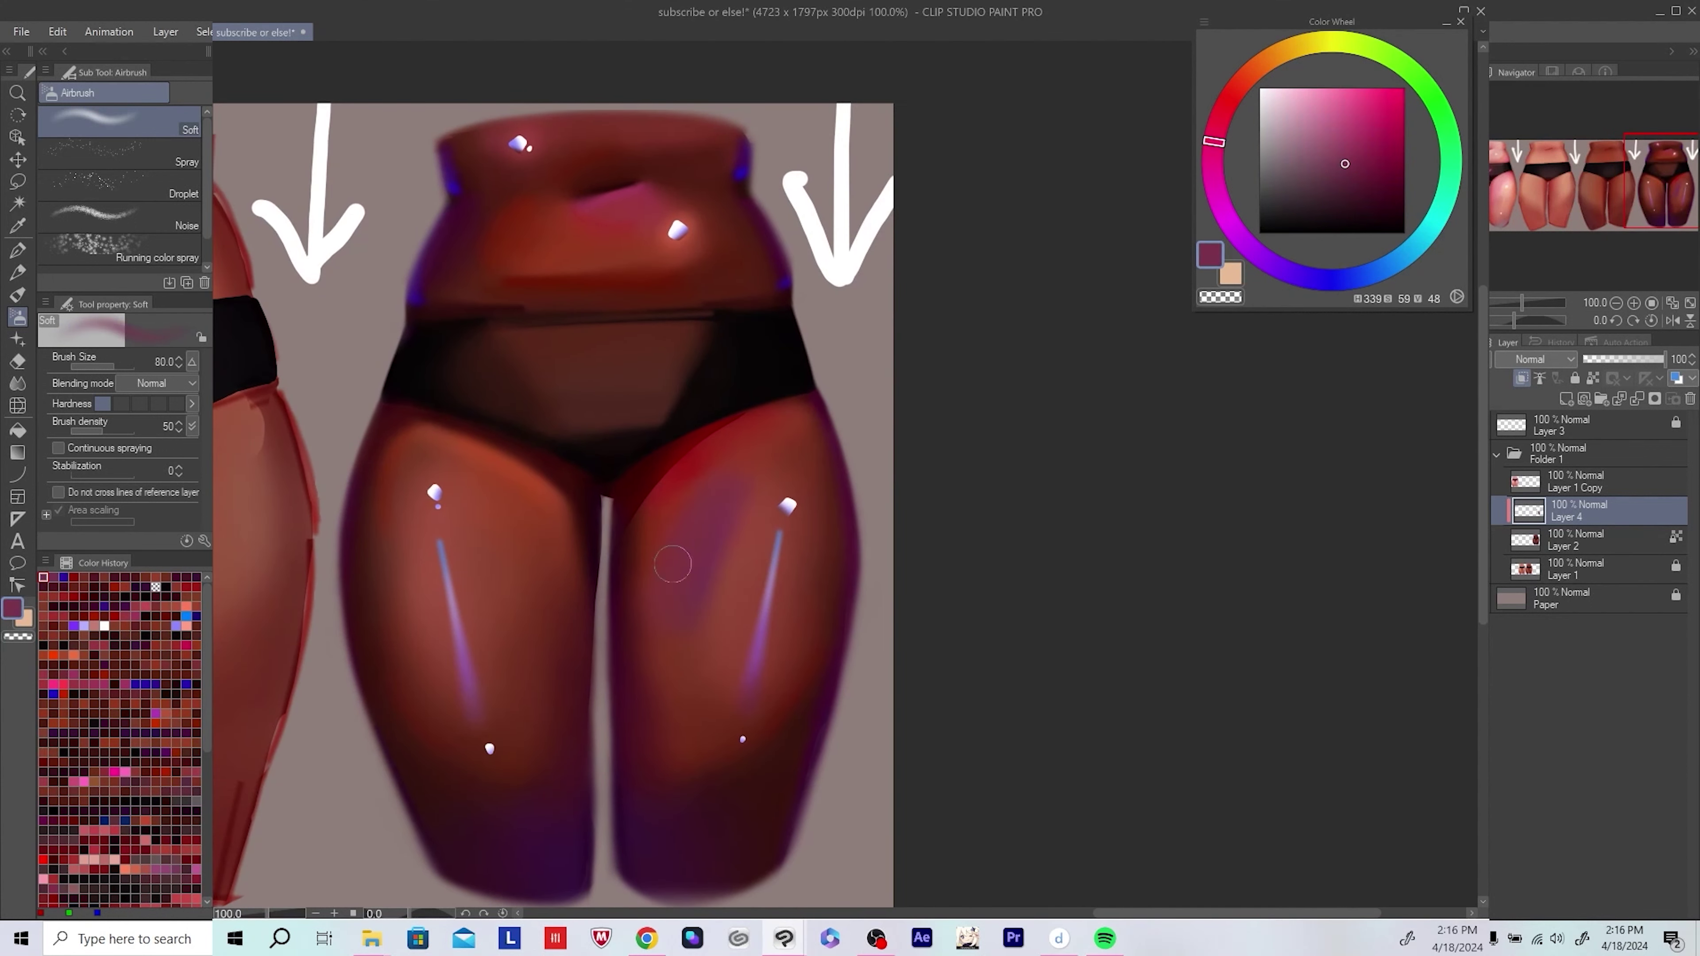
pyautogui.keyDown('alt'); pyautogui.click(723, 557); pyautogui.keyUp('alt')
pyautogui.press(']')
pyautogui.press(']')
pyautogui.keyDown('alt'); pyautogui.click(721, 540); pyautogui.keyUp('alt')
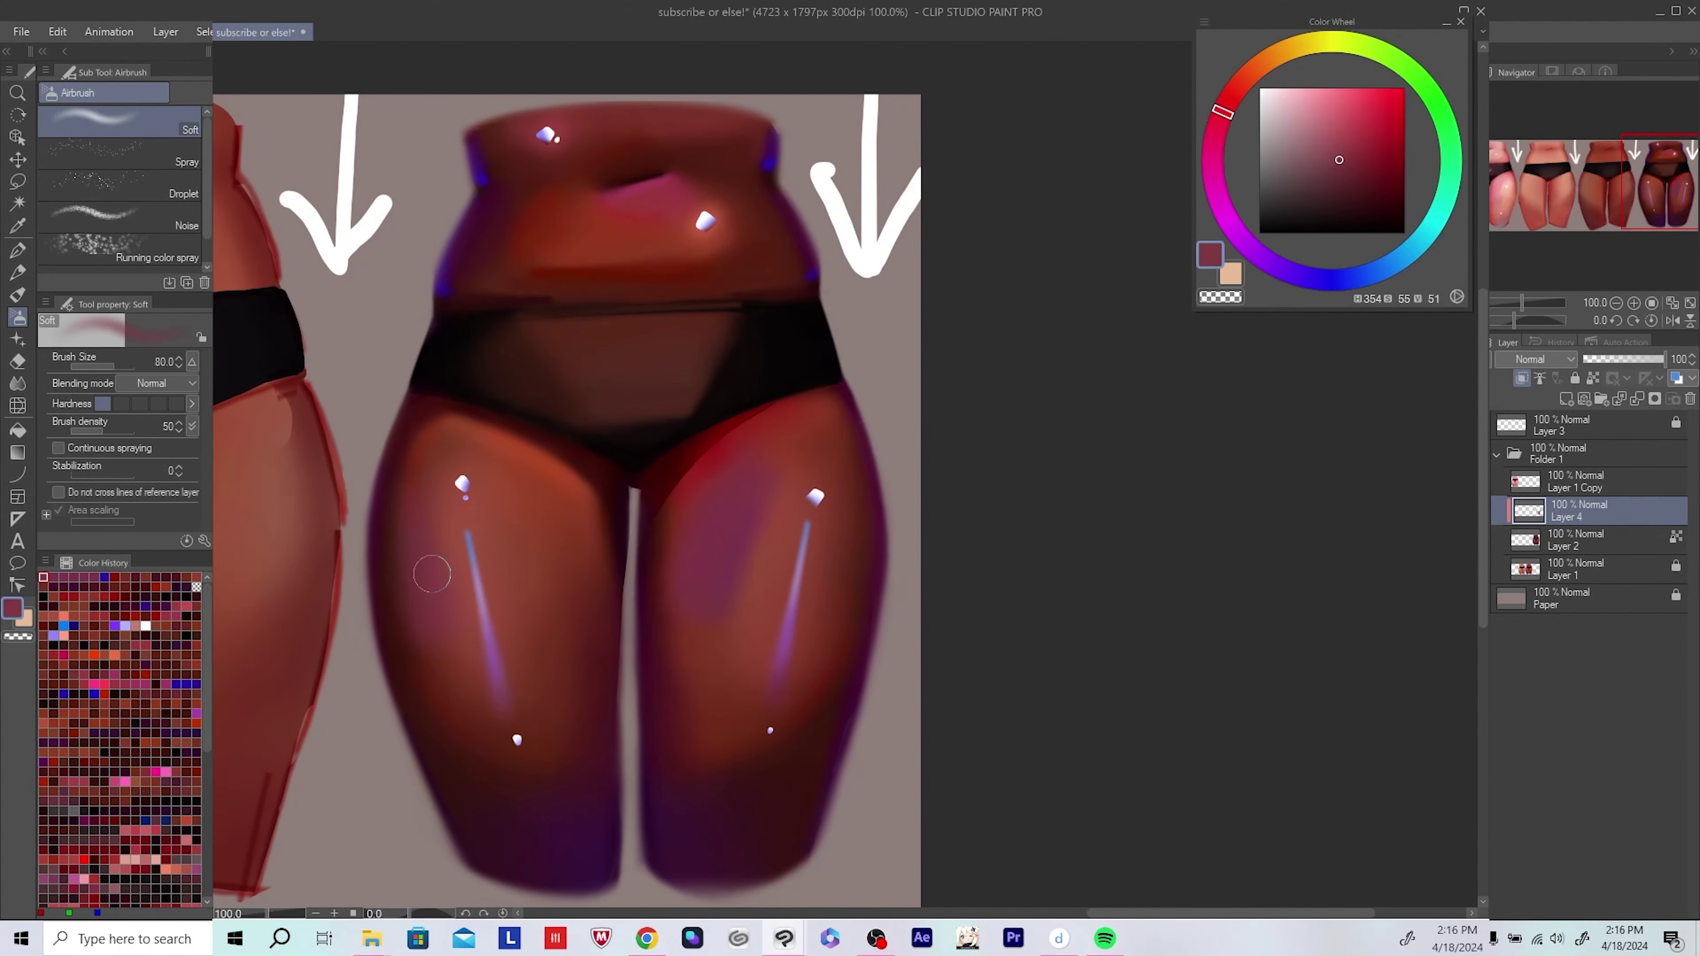
# Step: Blend the purple thigh reflections into the surrounding skin with sampled dark red and muted magenta at size 120
pyautogui.keyDown('alt'); pyautogui.click(660, 599); pyautogui.keyUp('alt')
pyautogui.scroll(-5, 986, 505)
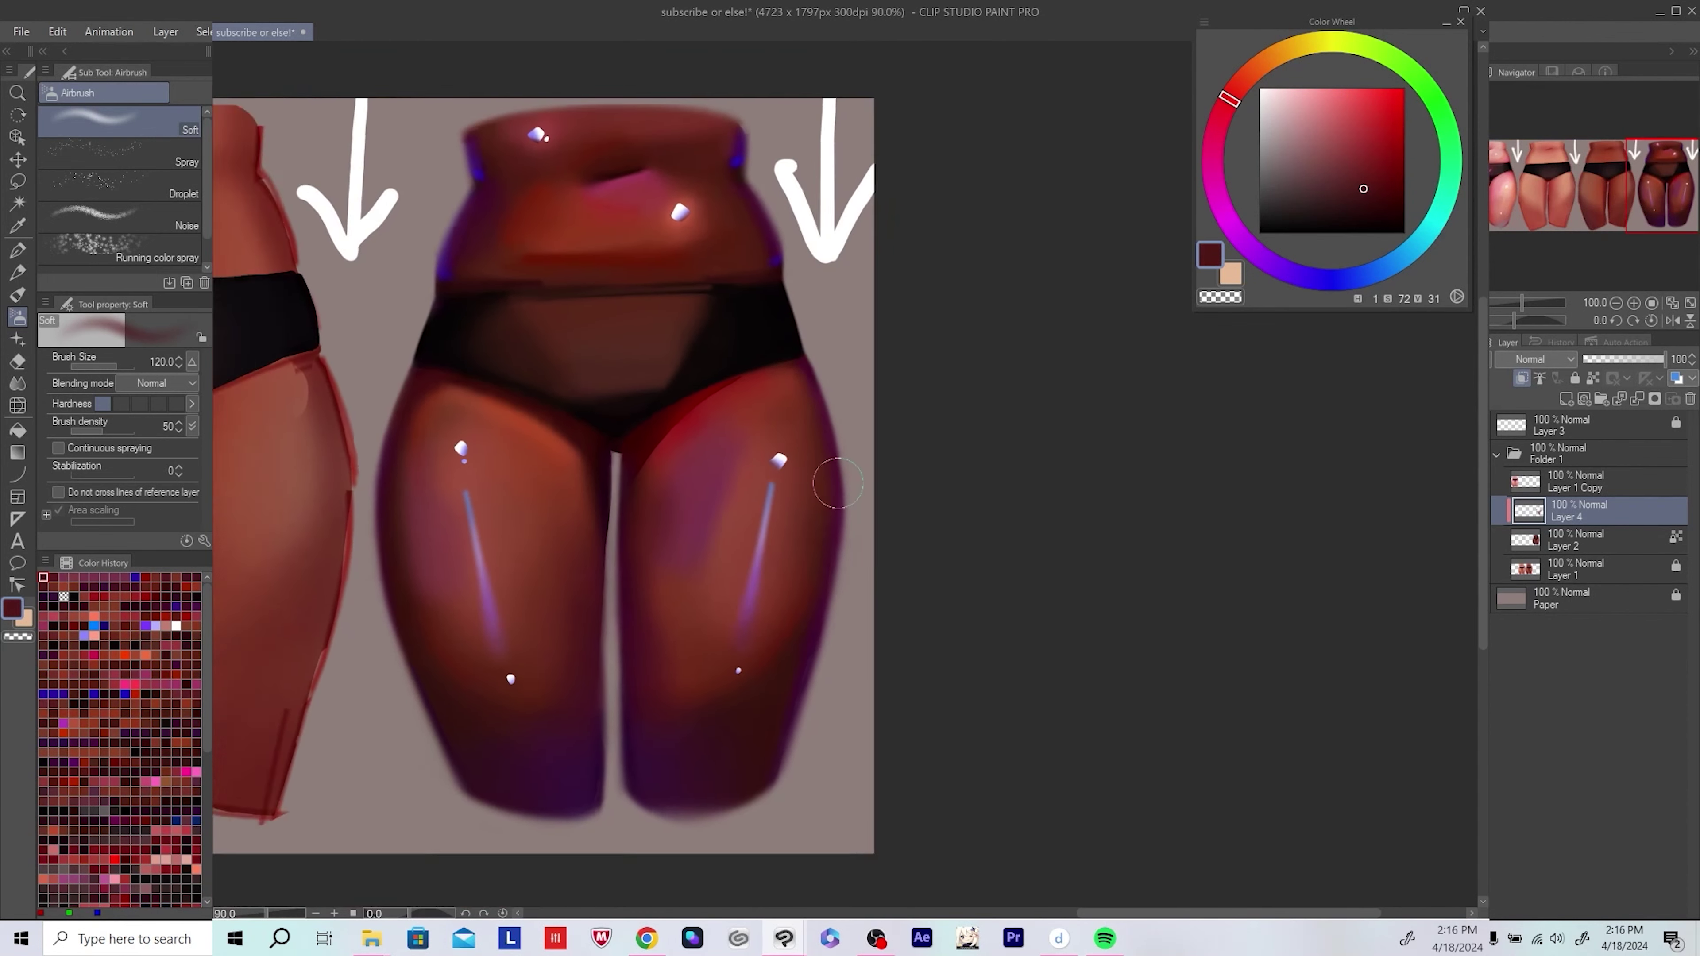
pyautogui.scroll(2, 564, 424)
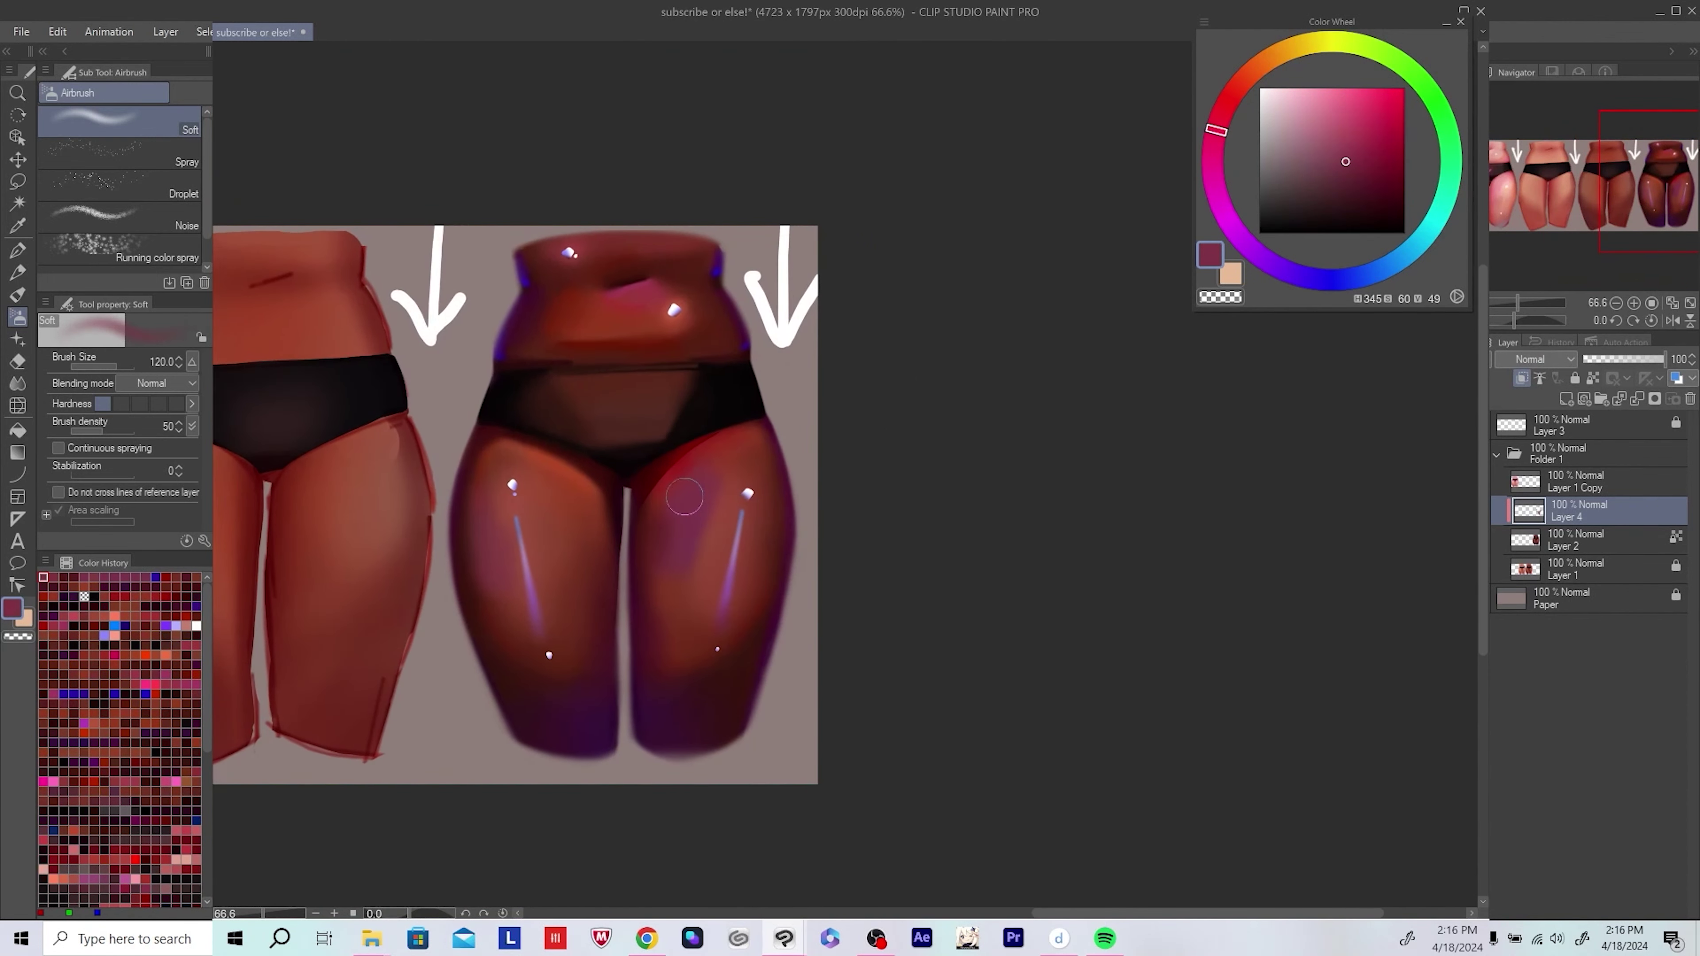
pyautogui.keyDown('alt'); pyautogui.click(665, 544); pyautogui.keyUp('alt')
pyautogui.scroll(-2, 694, 582)
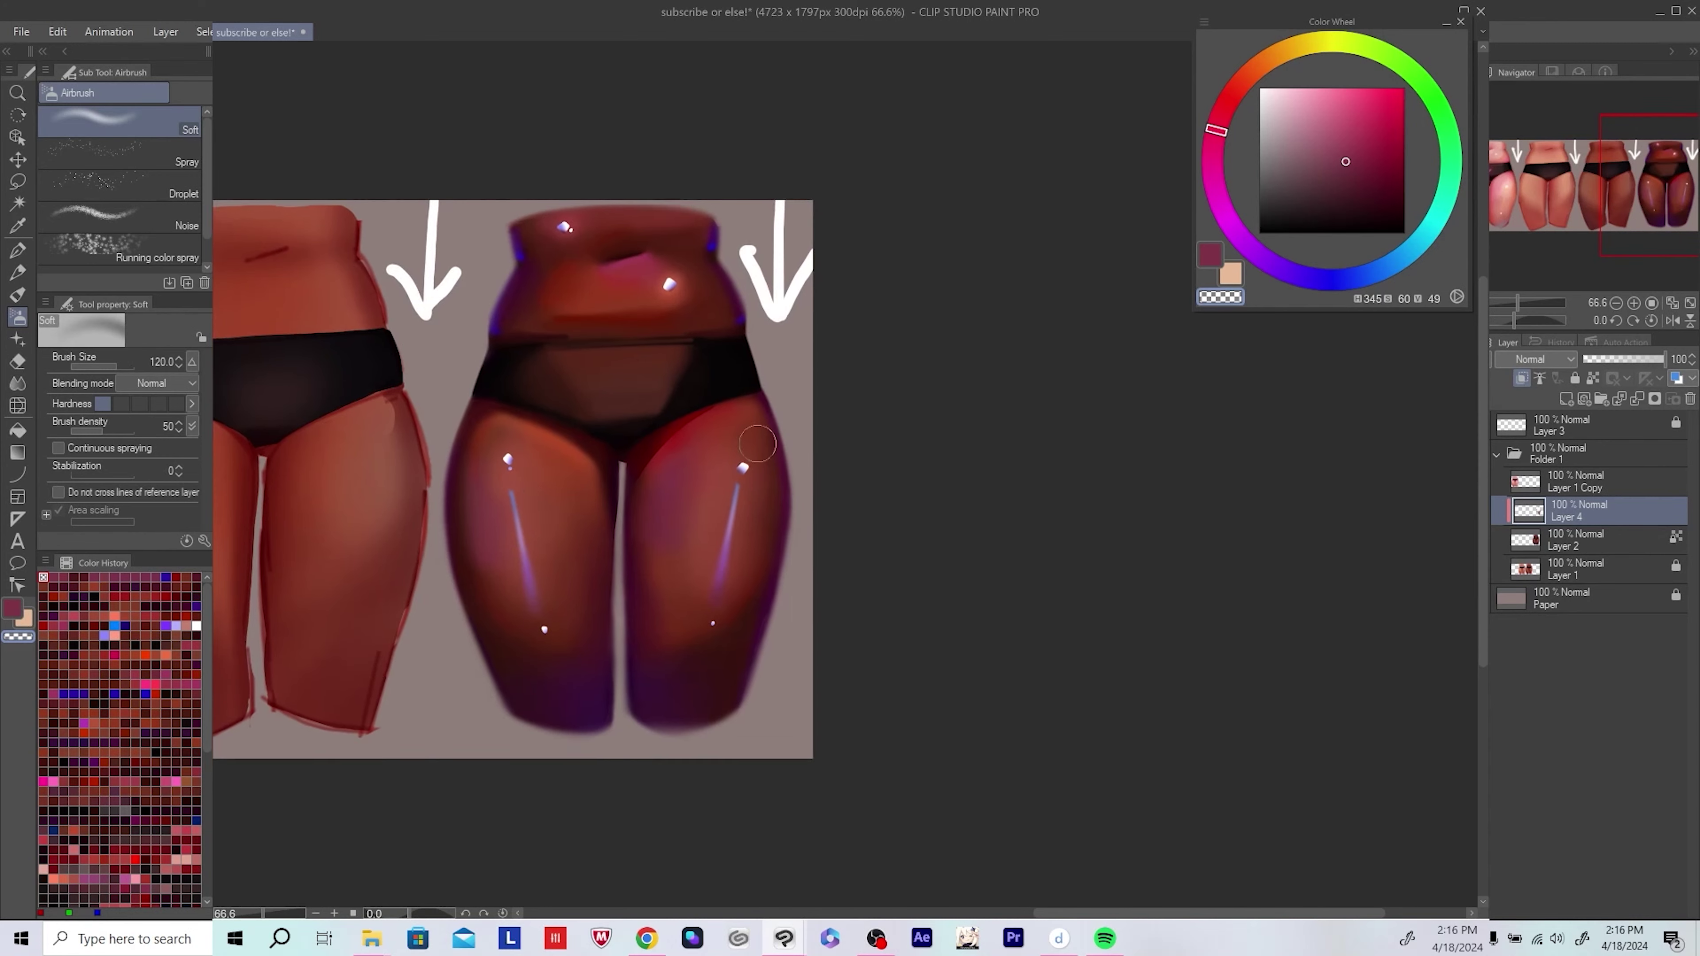
# Step: Soften the purple reflections with transparent colour at size 200, merge Layer 4 into Layer 2 and save the document
pyautogui.press(']')
pyautogui.press(']')
pyautogui.scroll(-3, 854, 498)
pyautogui.hotkey('ctrl', 'e')
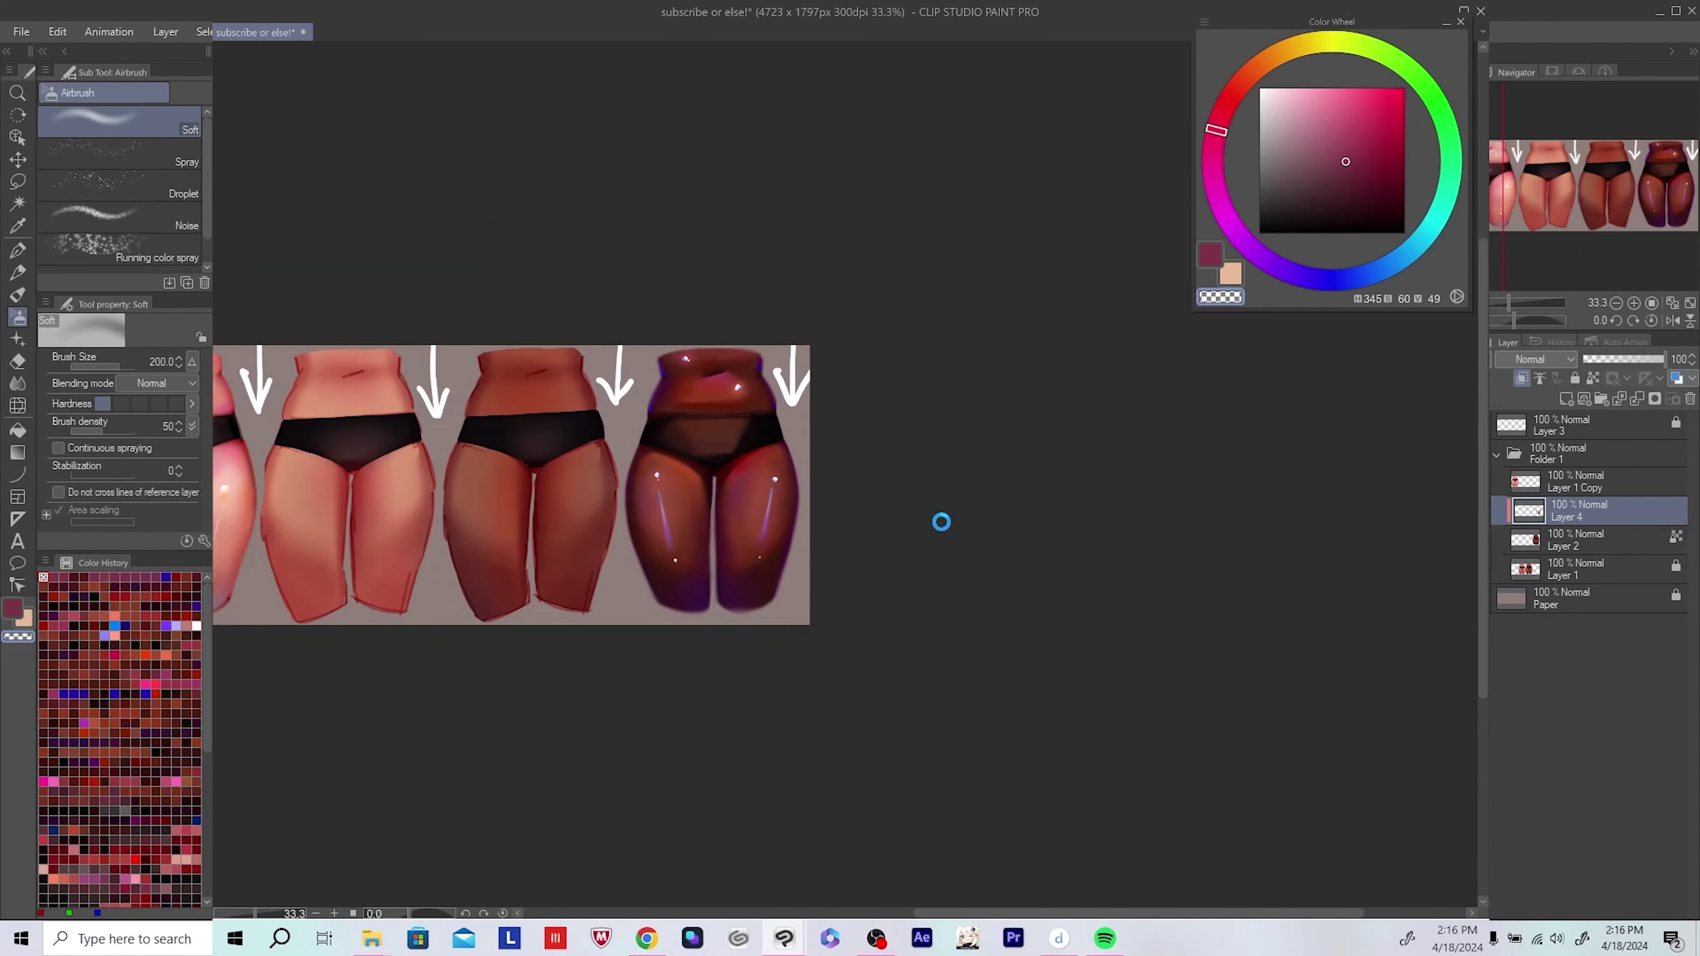
pyautogui.scroll(2, 868, 551)
pyautogui.scroll(2, 857, 529)
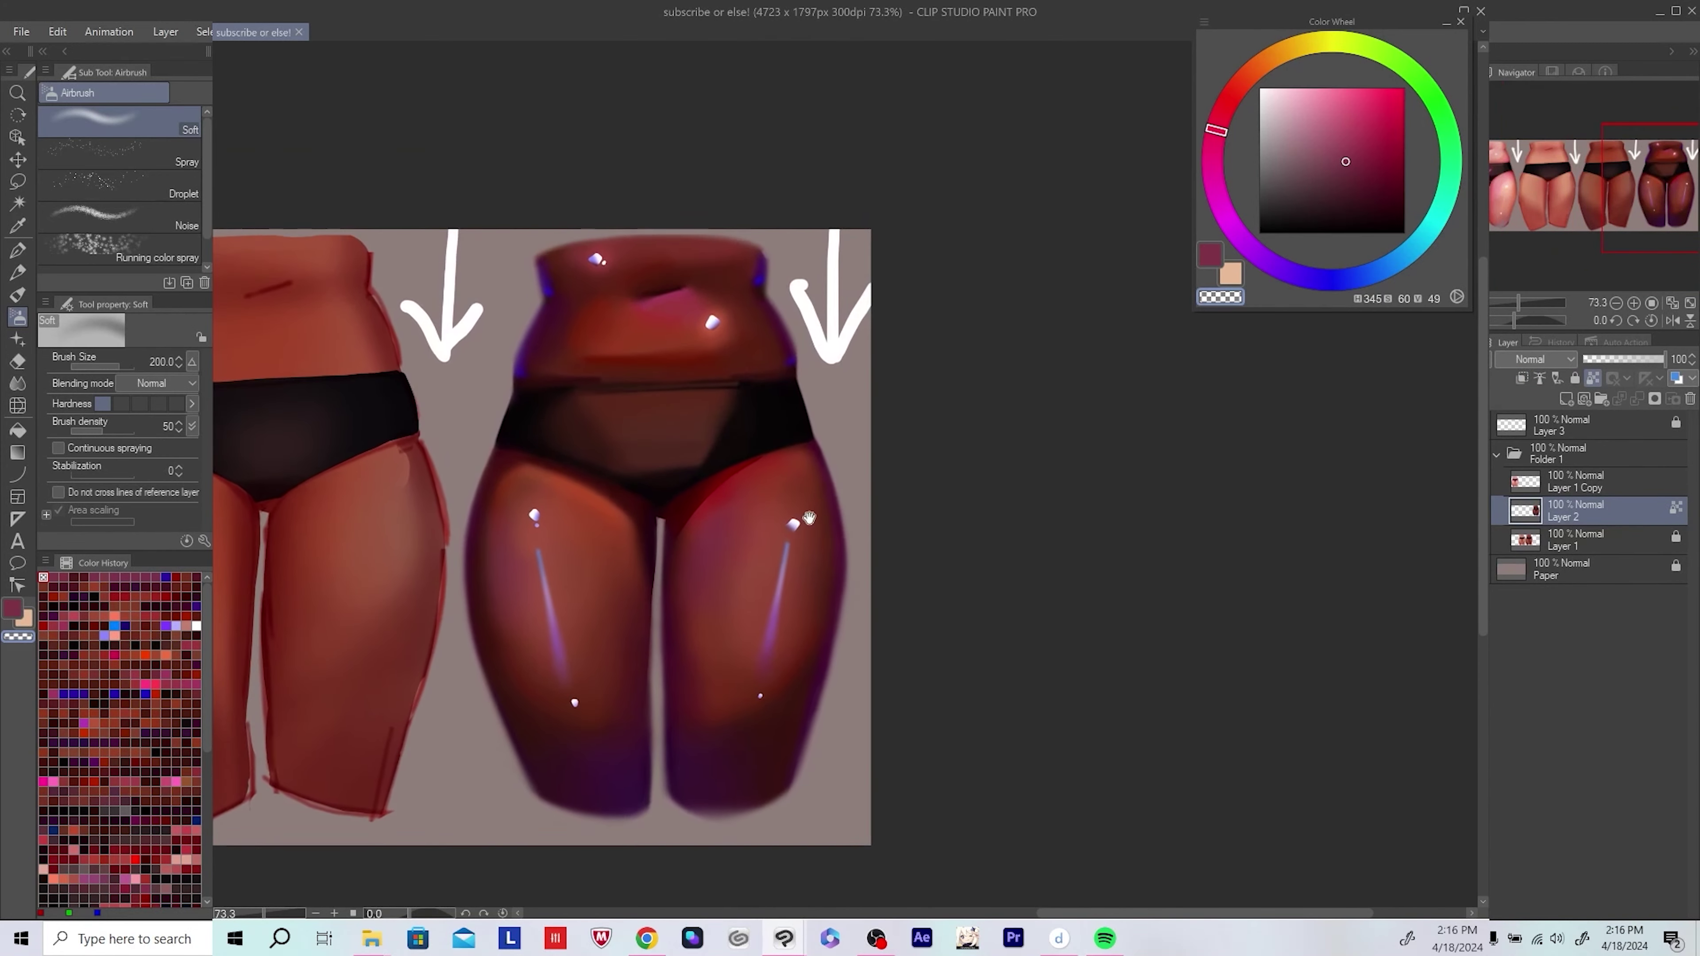
pyautogui.hotkey('ctrl', 's')
# Step: Add a new clipped layer, airbrush sampled near-black along the underwear's dark areas at size 25, and merge it into Layer 2
pyautogui.click(1566, 399)
pyautogui.scroll(2, 780, 499)
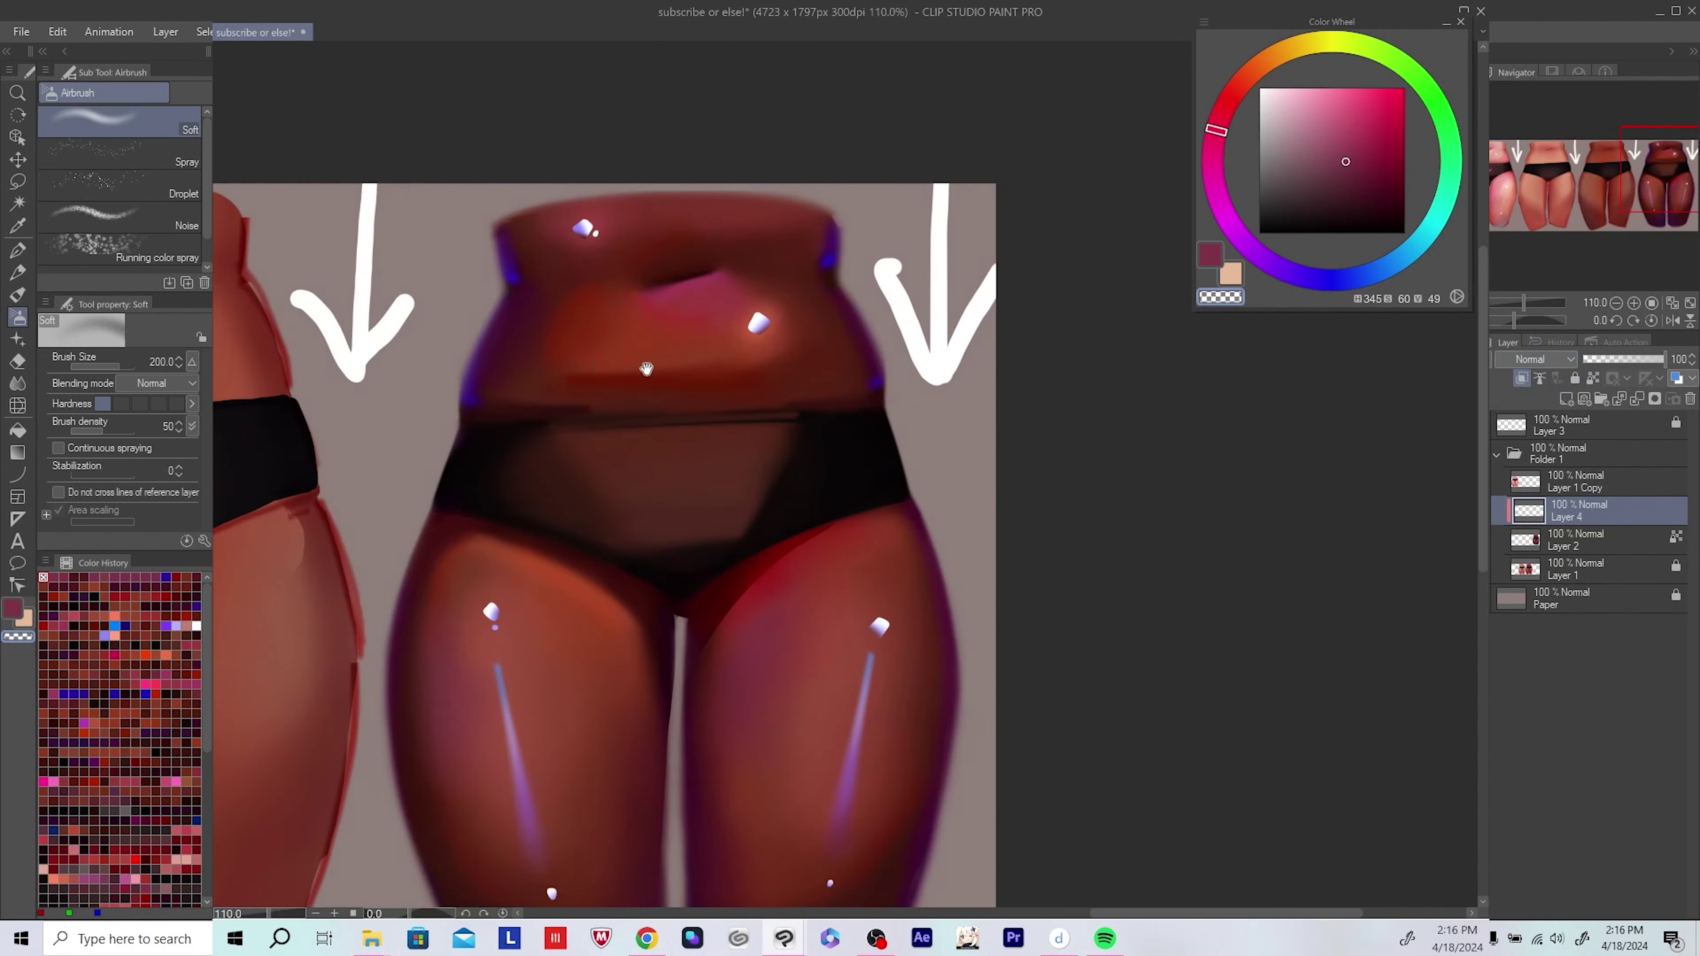
pyautogui.press('[')
pyautogui.press('[')
pyautogui.keyDown('alt'); pyautogui.click(780, 499); pyautogui.keyUp('alt')
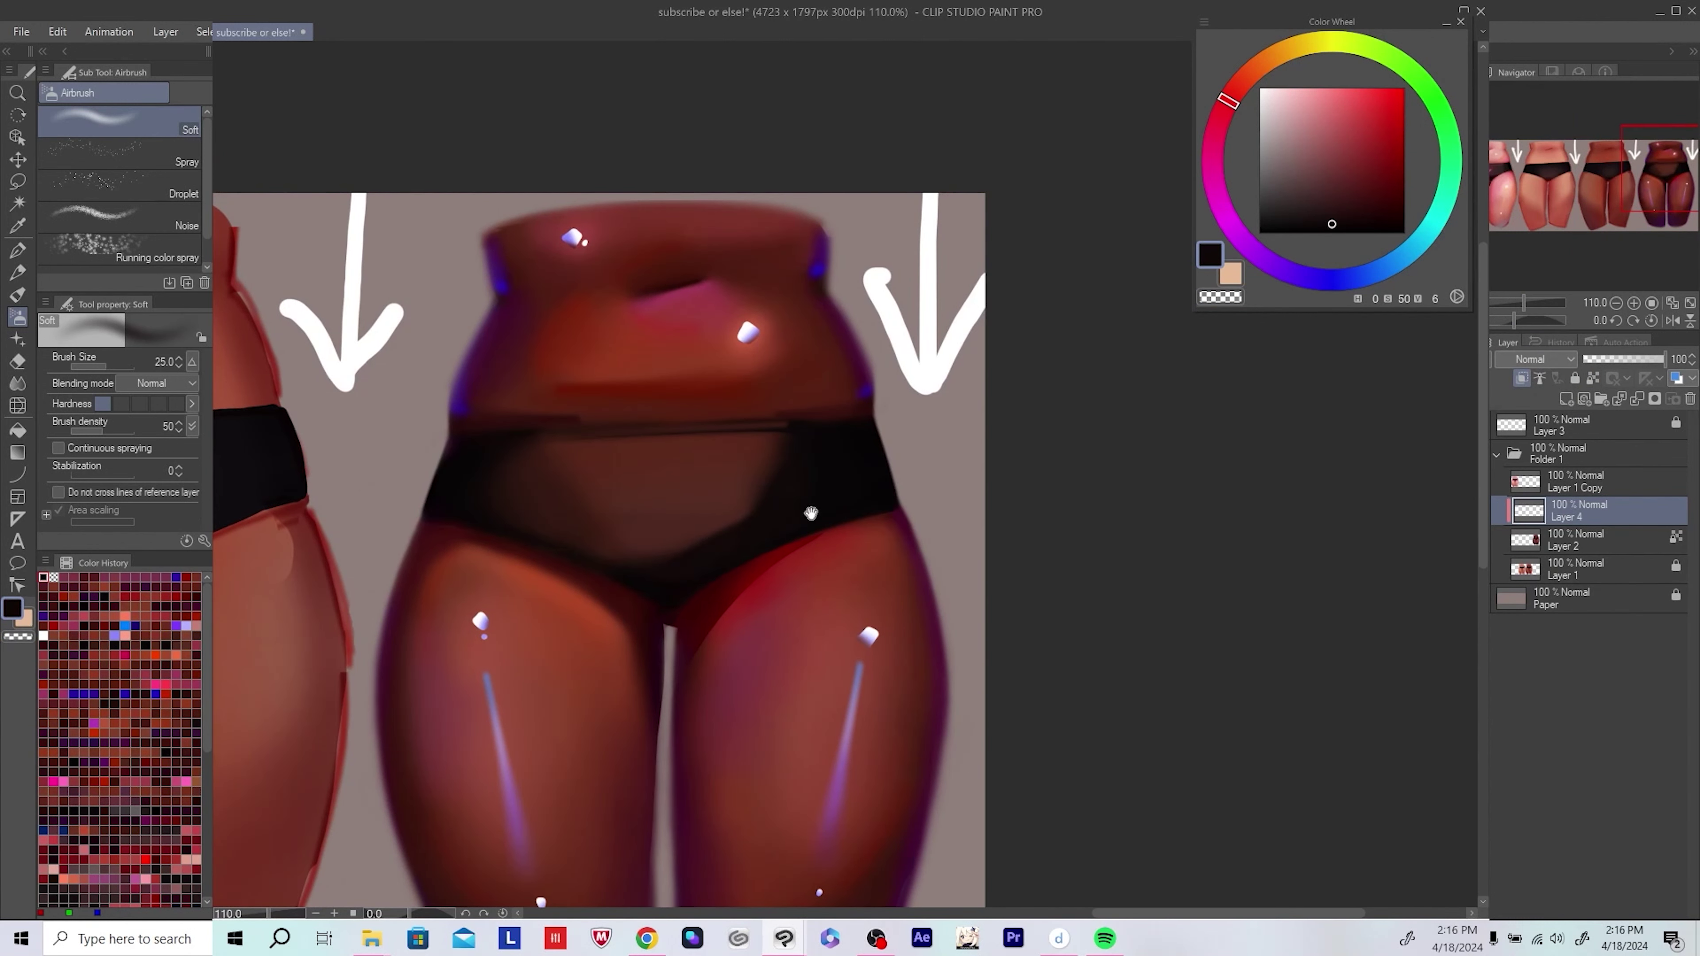
pyautogui.hotkey('ctrl', 'e')
# Step: Soften the edges of the underwear's brown centre with sampled dark browns, enlarging the airbrush from 60 to 100
pyautogui.moveTo(811, 513); pyautogui.dragTo(824, 522)
pyautogui.press(']')
pyautogui.press(']')
pyautogui.press(']')
pyautogui.keyDown('alt'); pyautogui.click(714, 530); pyautogui.keyUp('alt')
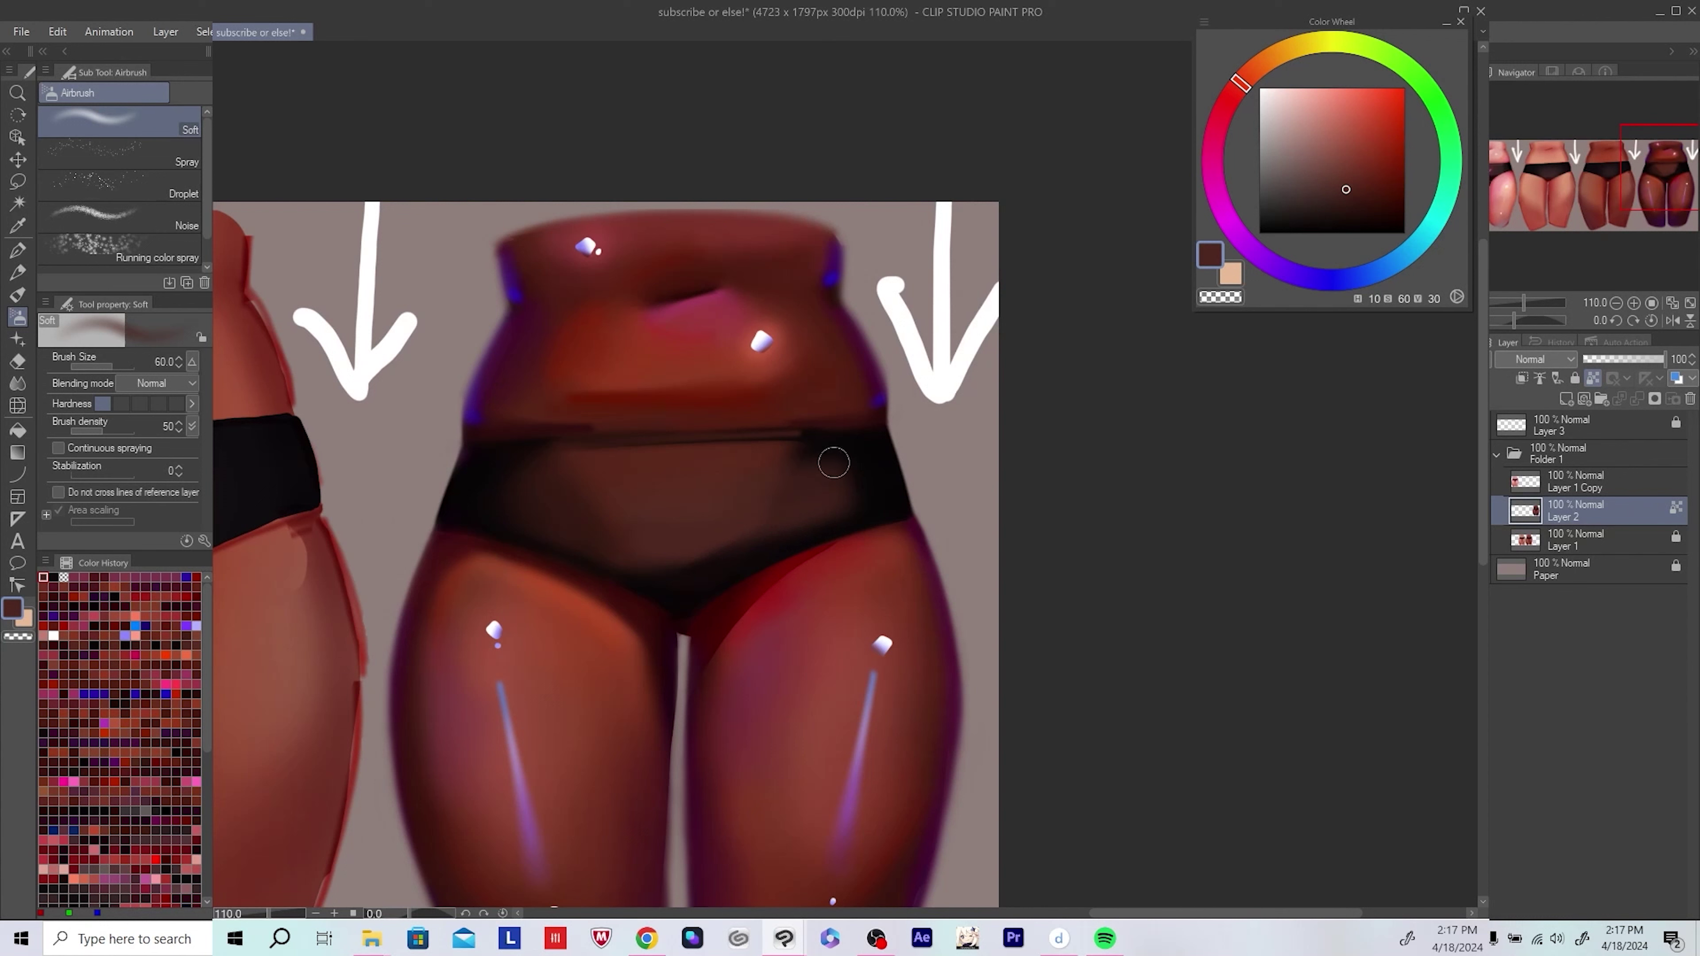
pyautogui.press(']')
pyautogui.keyDown('alt'); pyautogui.click(809, 469); pyautogui.keyUp('alt')
pyautogui.keyDown('alt'); pyautogui.click(880, 464); pyautogui.keyUp('alt')
pyautogui.keyDown('alt'); pyautogui.click(754, 514); pyautogui.keyUp('alt')
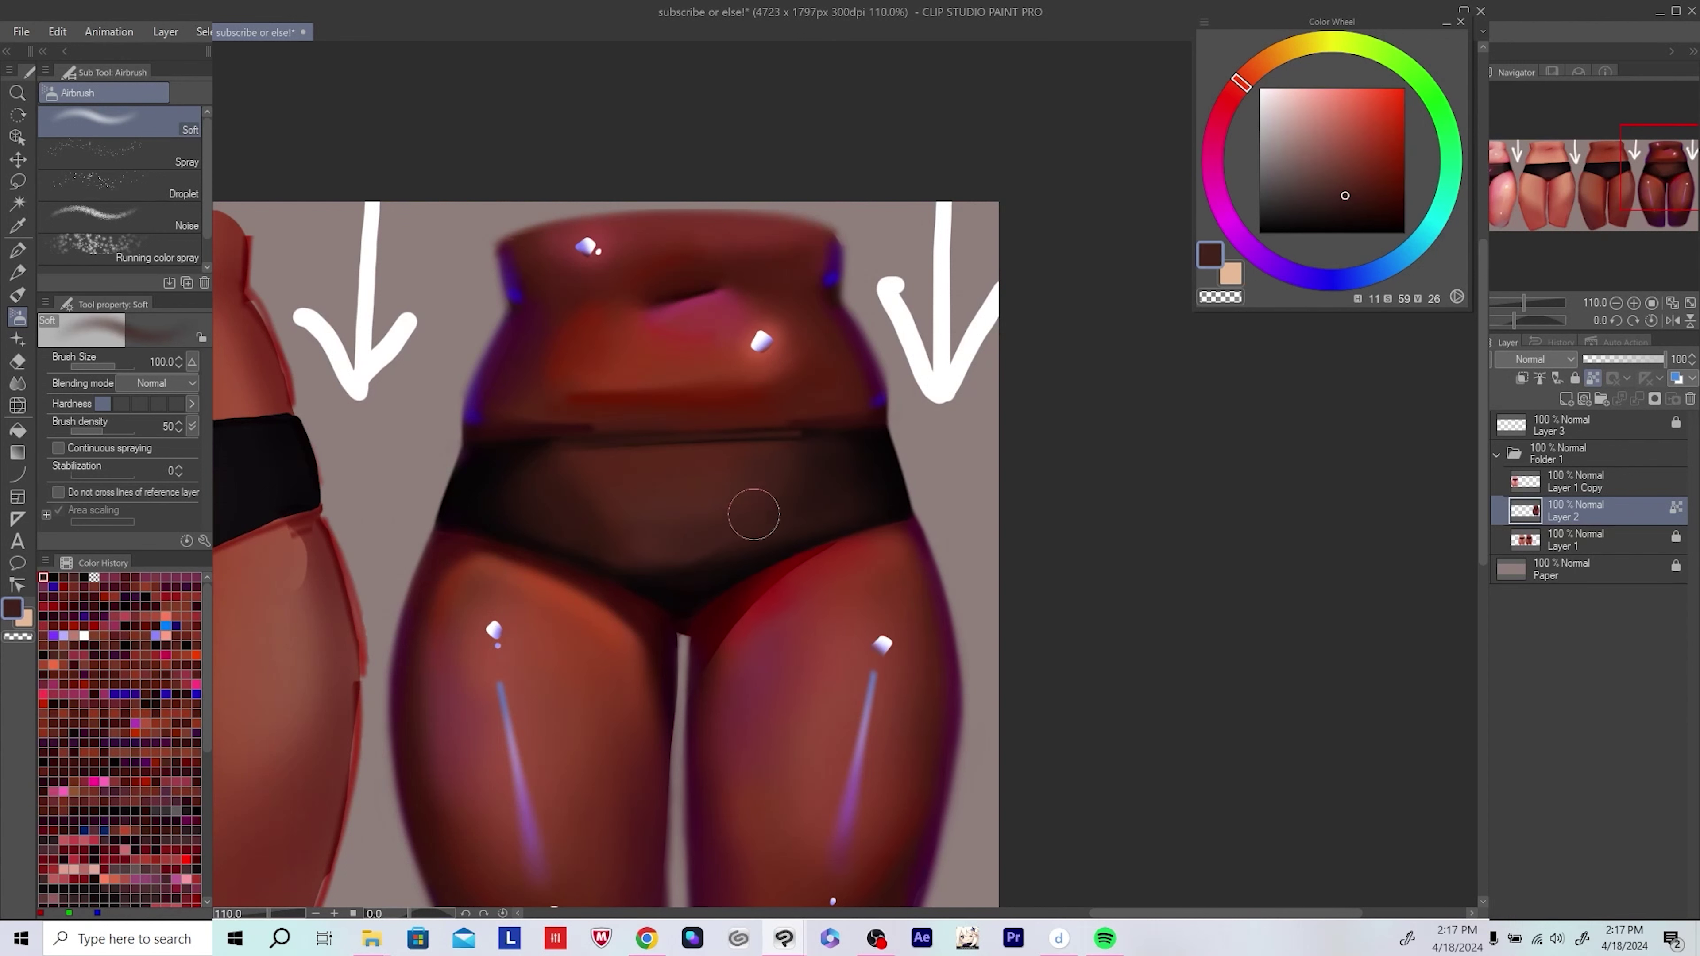
# Step: Blend sampled warm brown into the lower centre of the underwear at size 80
pyautogui.press('[')
pyautogui.press('[')
pyautogui.keyDown('alt'); pyautogui.click(682, 539); pyautogui.keyUp('alt')
pyautogui.keyDown('alt'); pyautogui.click(657, 546); pyautogui.keyUp('alt')
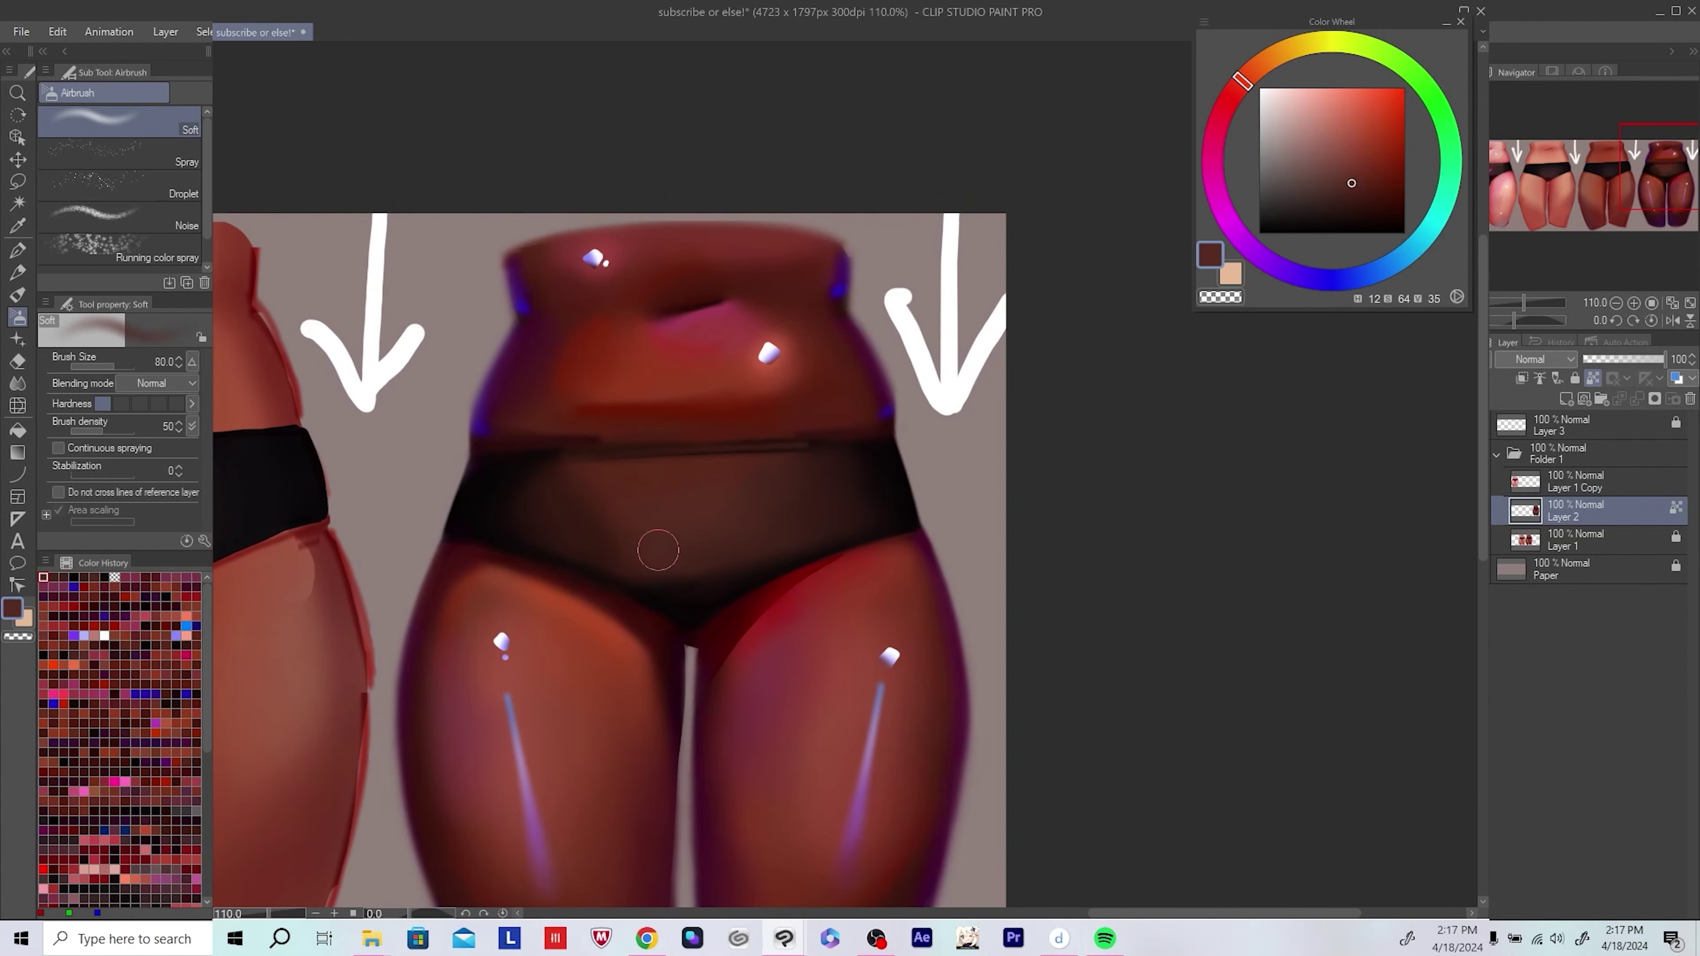
pyautogui.moveTo(944, 461); pyautogui.dragTo(963, 462)
# Step: Airbrush bright red along the underwear's leg edge at size 20 and blend it with sampled dark red
pyautogui.click(1376, 134)
pyautogui.moveTo(846, 474); pyautogui.dragTo(729, 560)
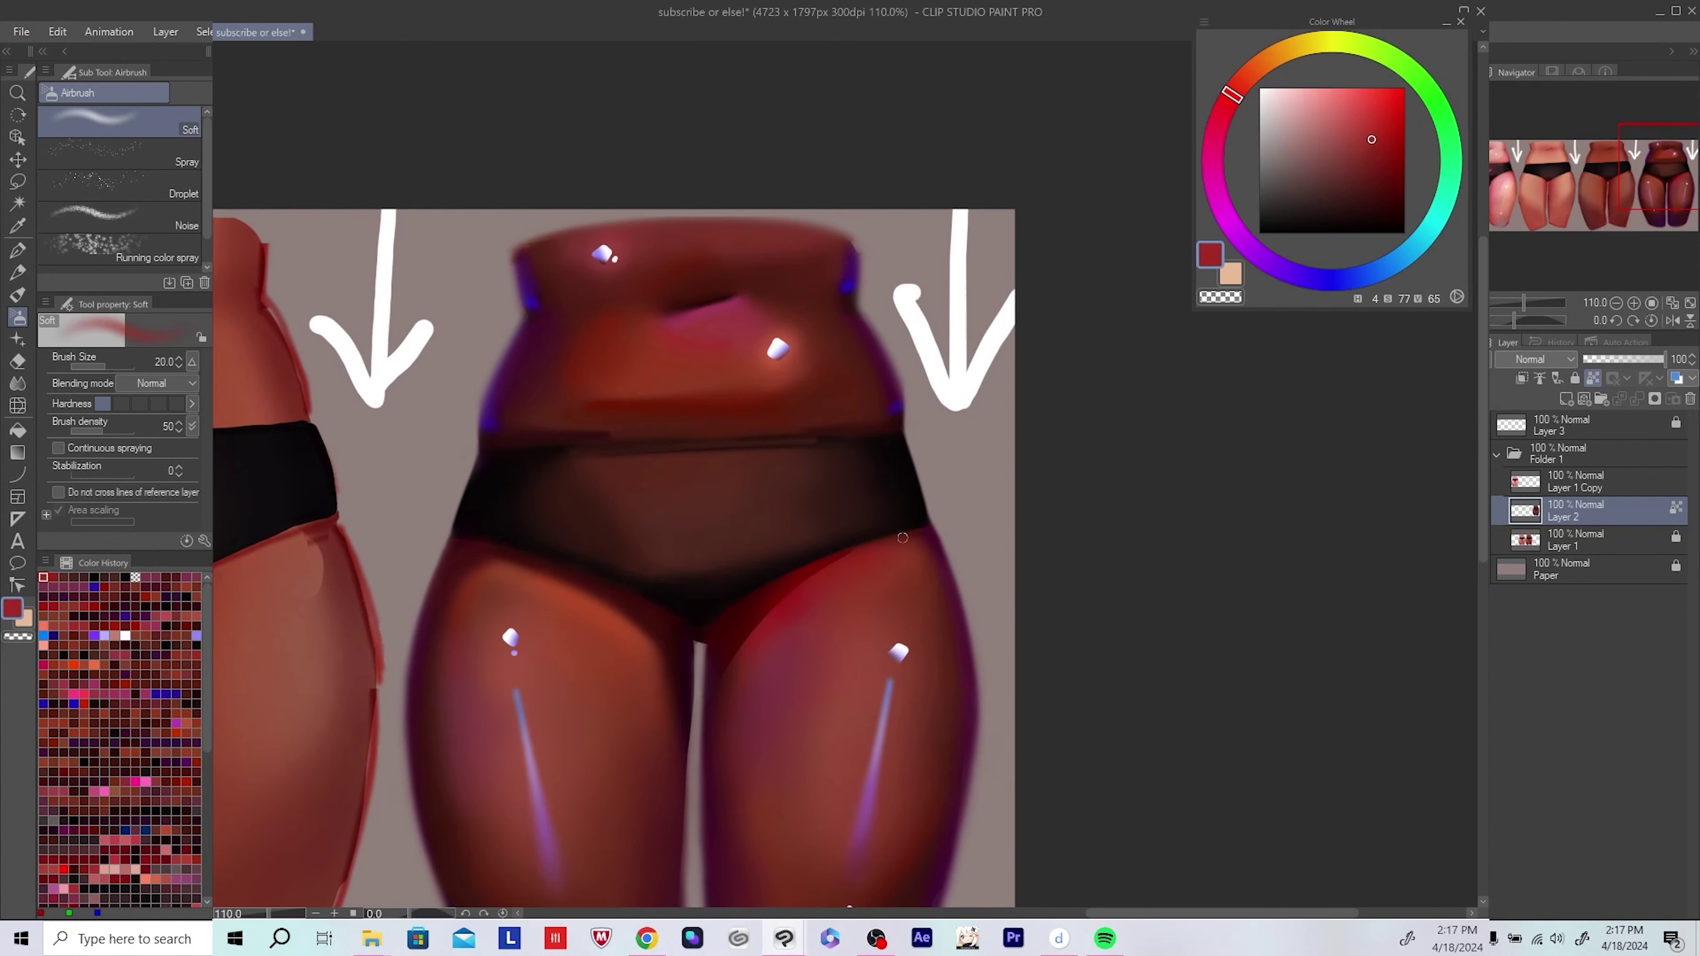
pyautogui.keyDown('alt'); pyautogui.click(770, 576); pyautogui.keyUp('alt')
pyautogui.moveTo(973, 525); pyautogui.dragTo(950, 528)
pyautogui.scroll(-5, 949, 528)
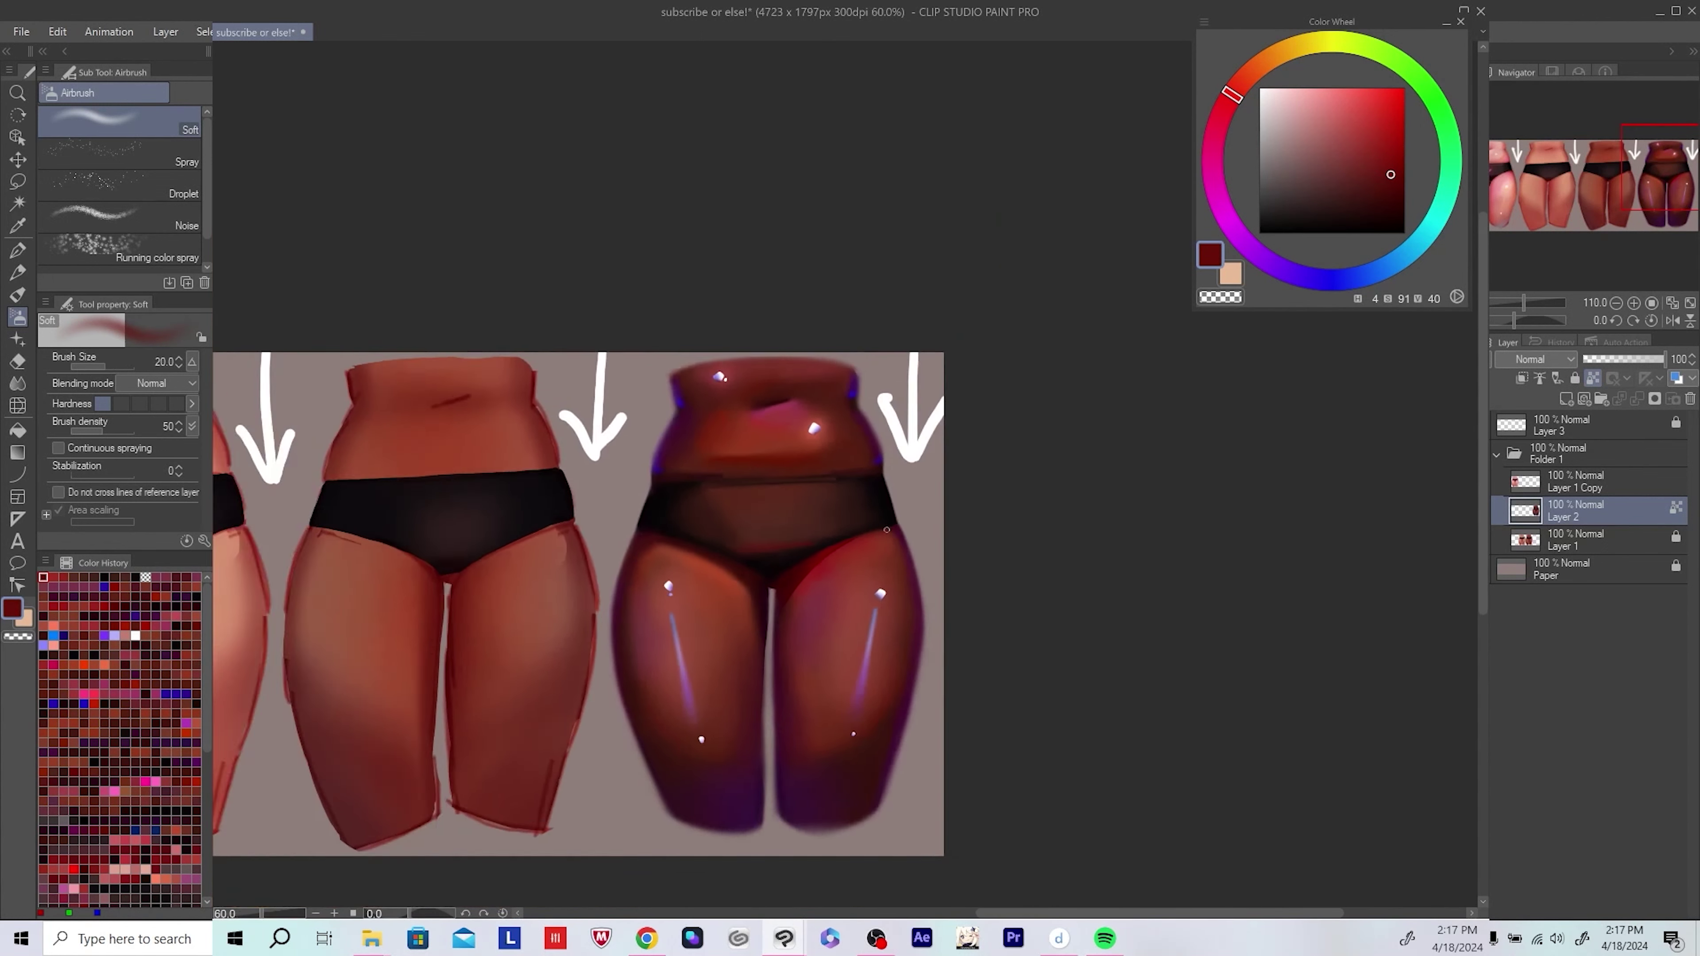
pyautogui.scroll(5, 1030, 547)
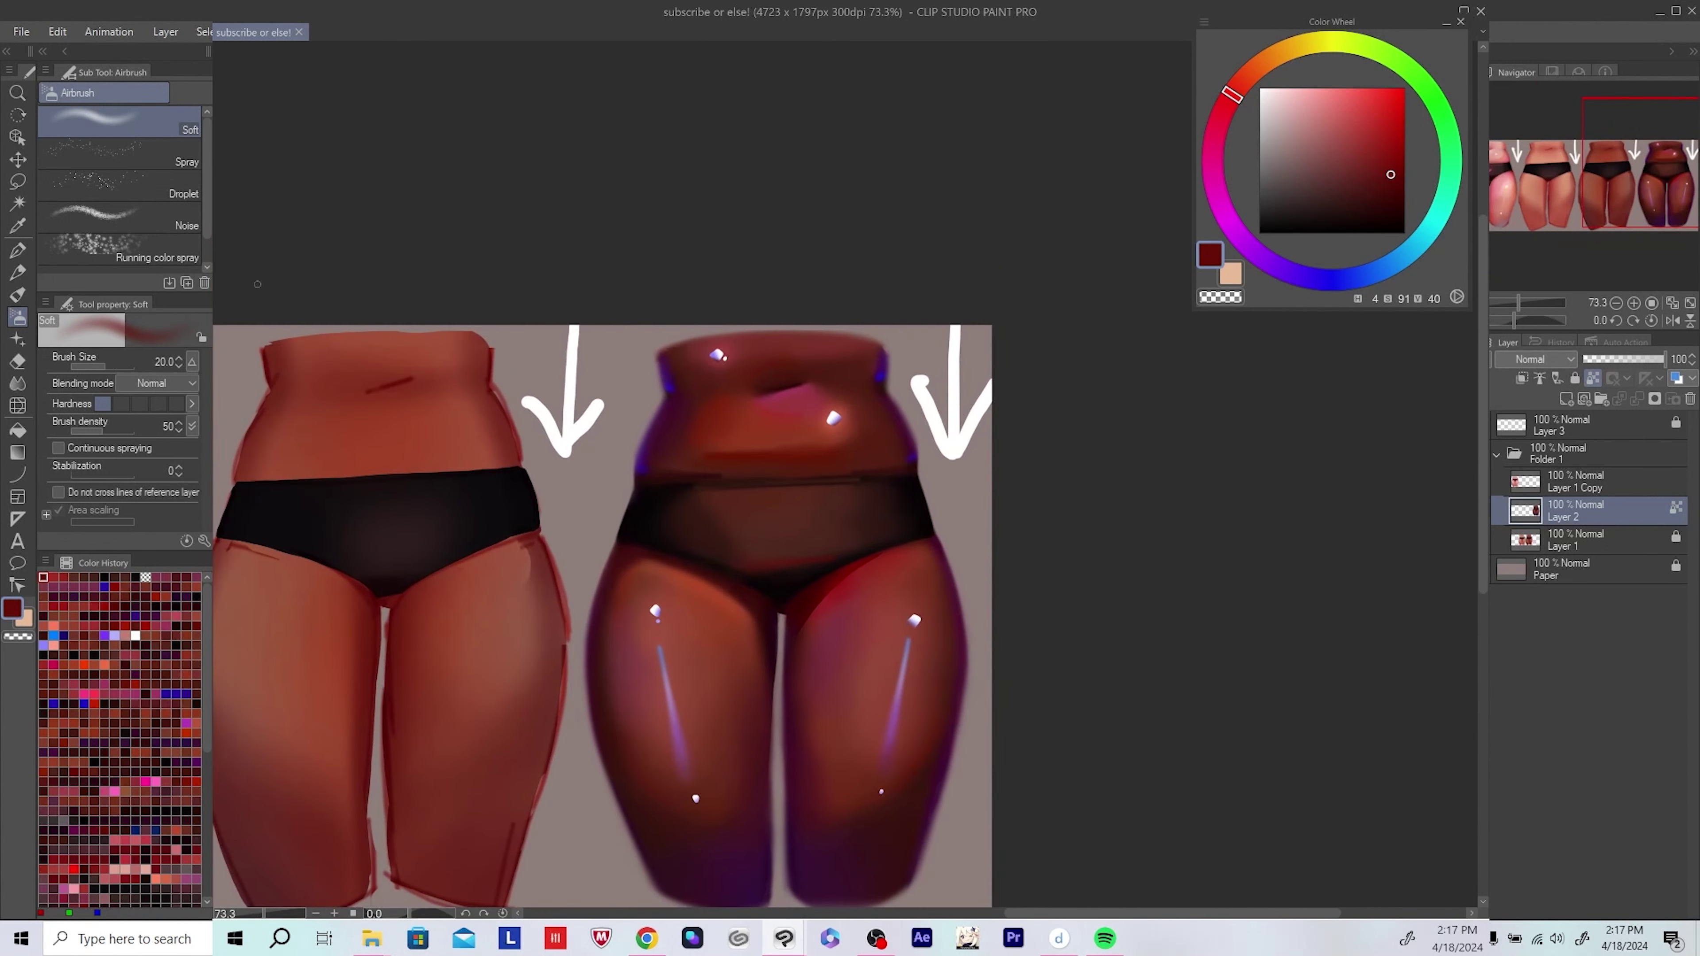
# Step: Airbrush deep blue near the hip corners, with near-black blue accents at size 25 where the underwear meets the thighs
pyautogui.moveTo(1399, 151); pyautogui.dragTo(1432, 157)
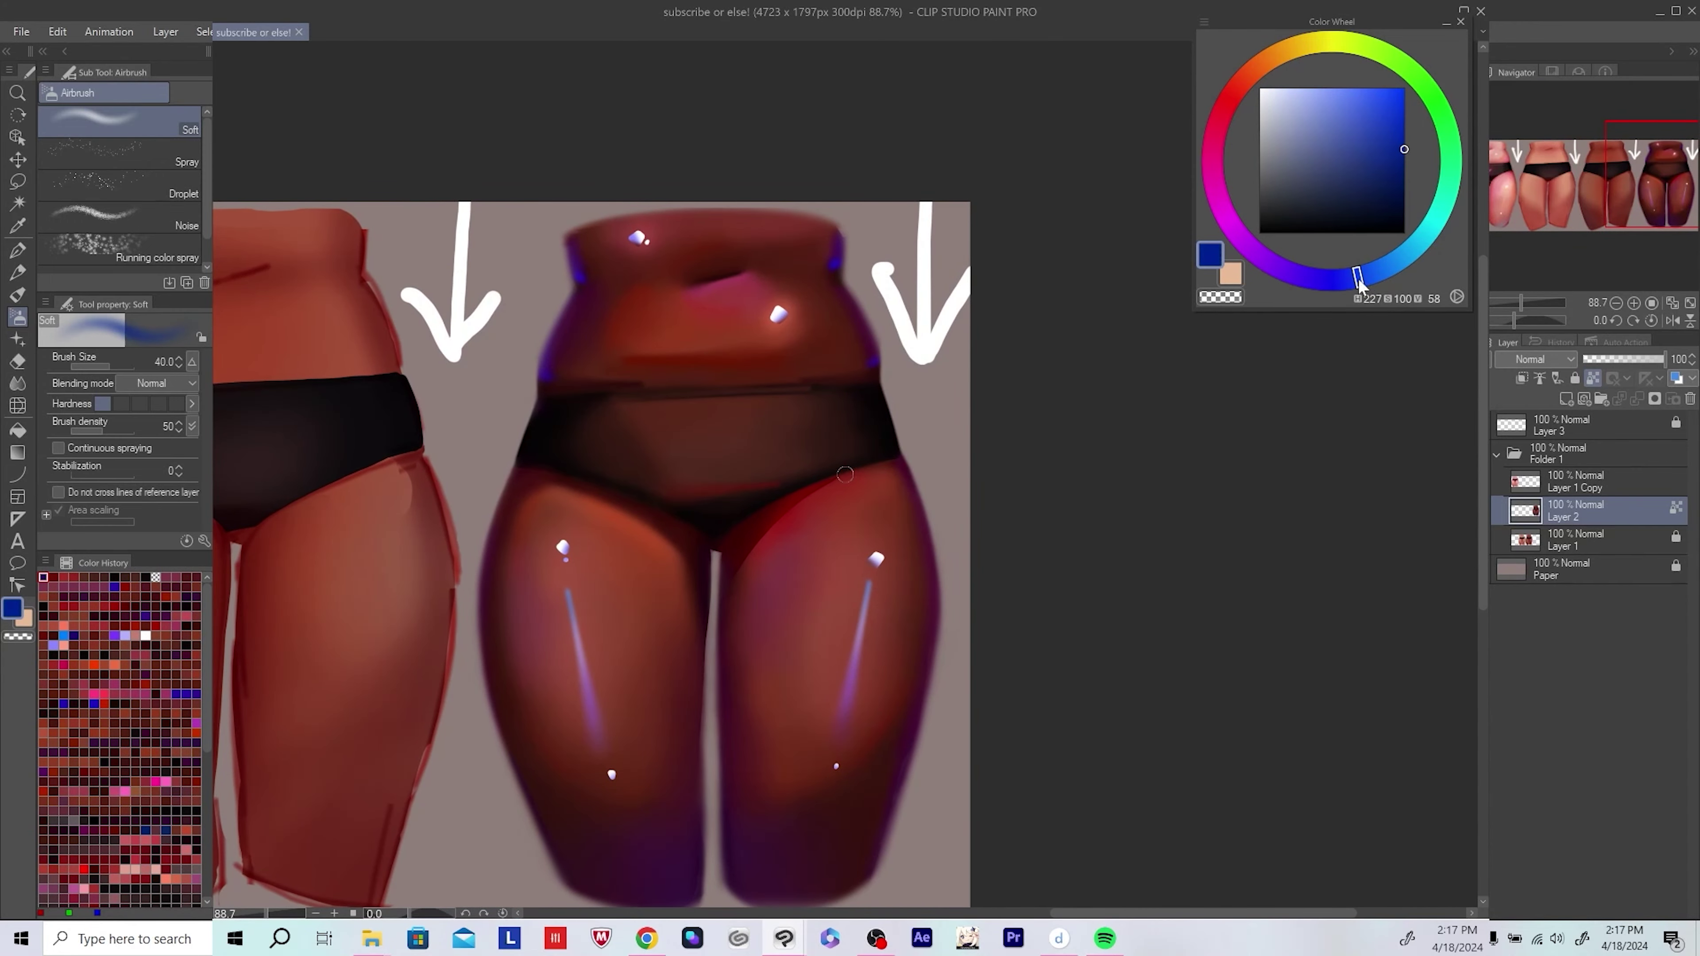
pyautogui.press(']')
pyautogui.click(512, 471)
pyautogui.click(1403, 220)
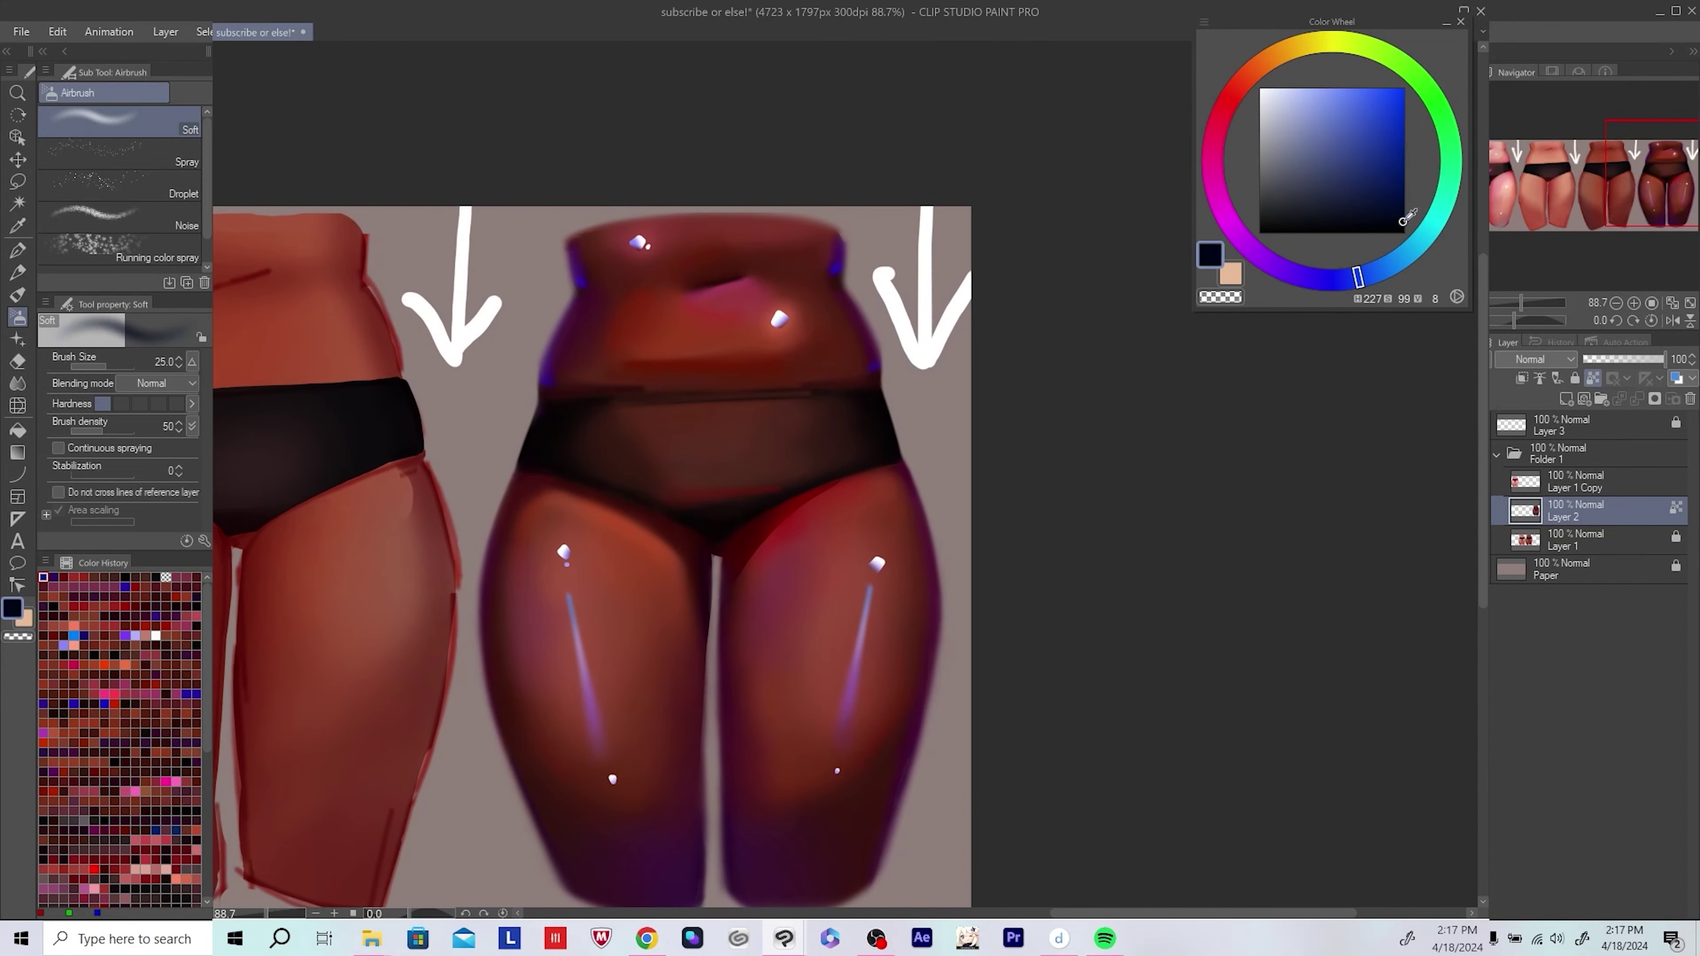
pyautogui.click(520, 483)
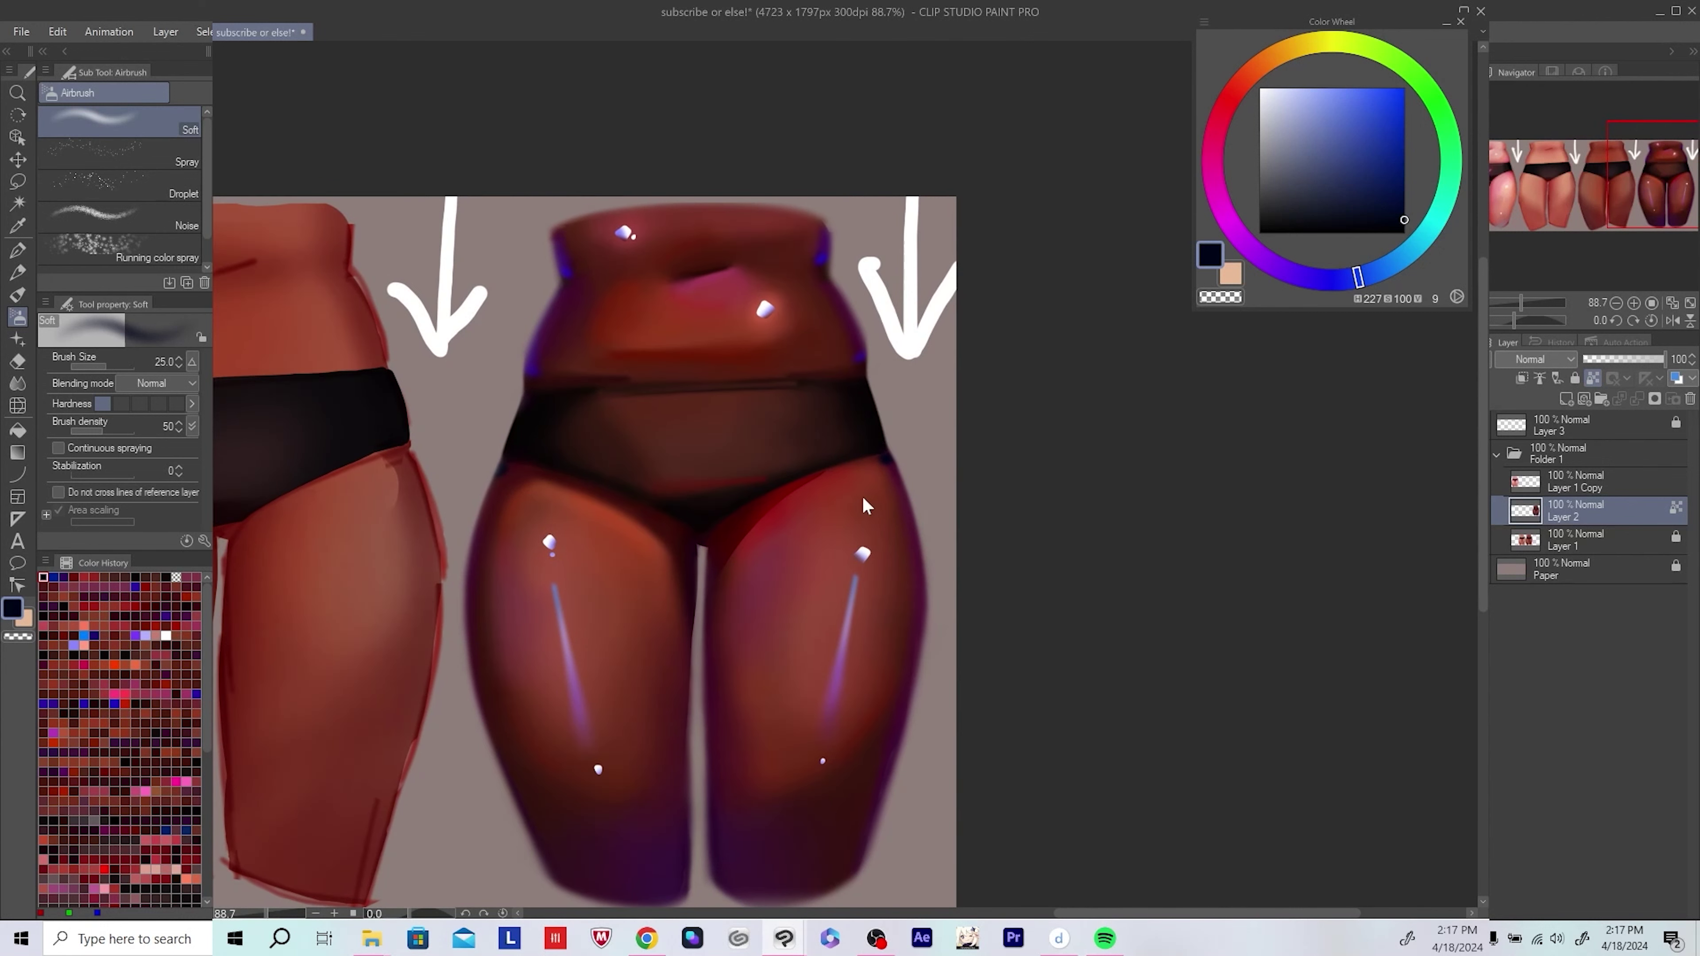
# Step: Dab near-black blue on the lower thigh corners and add saturated blue-violet accents at the hips at size 25
pyautogui.scroll(-2, 866, 505)
pyautogui.scroll(-5, 850, 822)
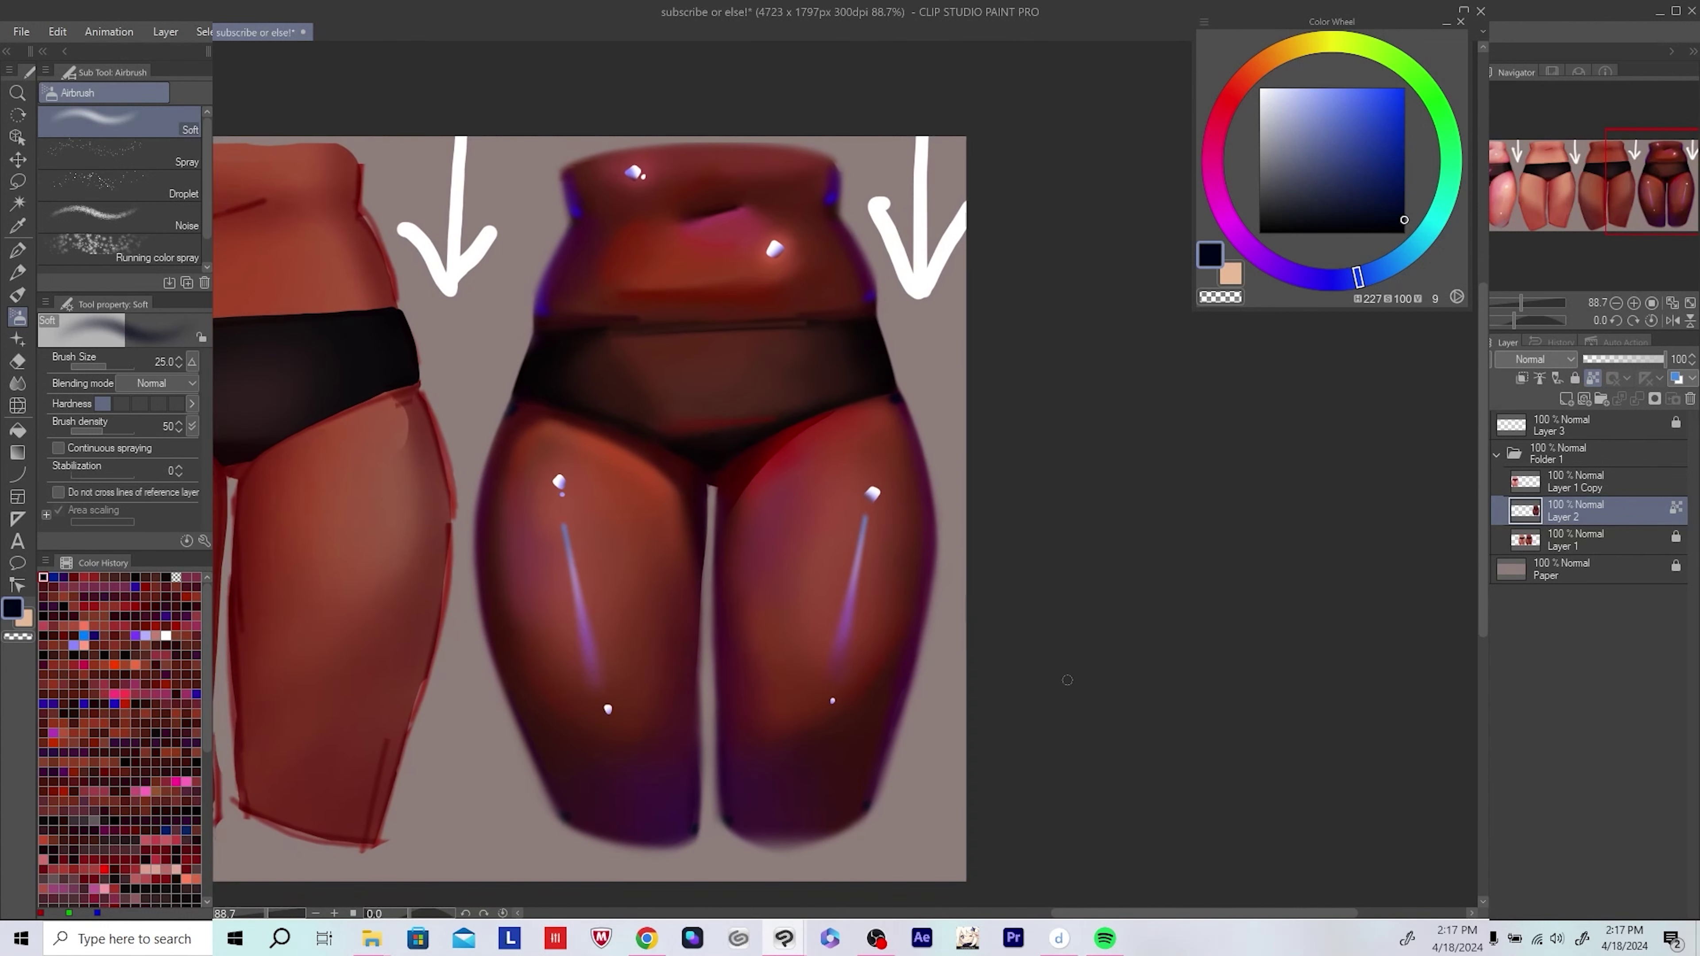
pyautogui.scroll(5, 949, 648)
pyautogui.moveTo(879, 430)
pyautogui.mouseDown()
pyautogui.moveTo(900, 463)
pyautogui.moveTo(880, 396)
pyautogui.mouseUp()
pyautogui.keyDown('alt'); pyautogui.click(900, 464); pyautogui.keyUp('alt')
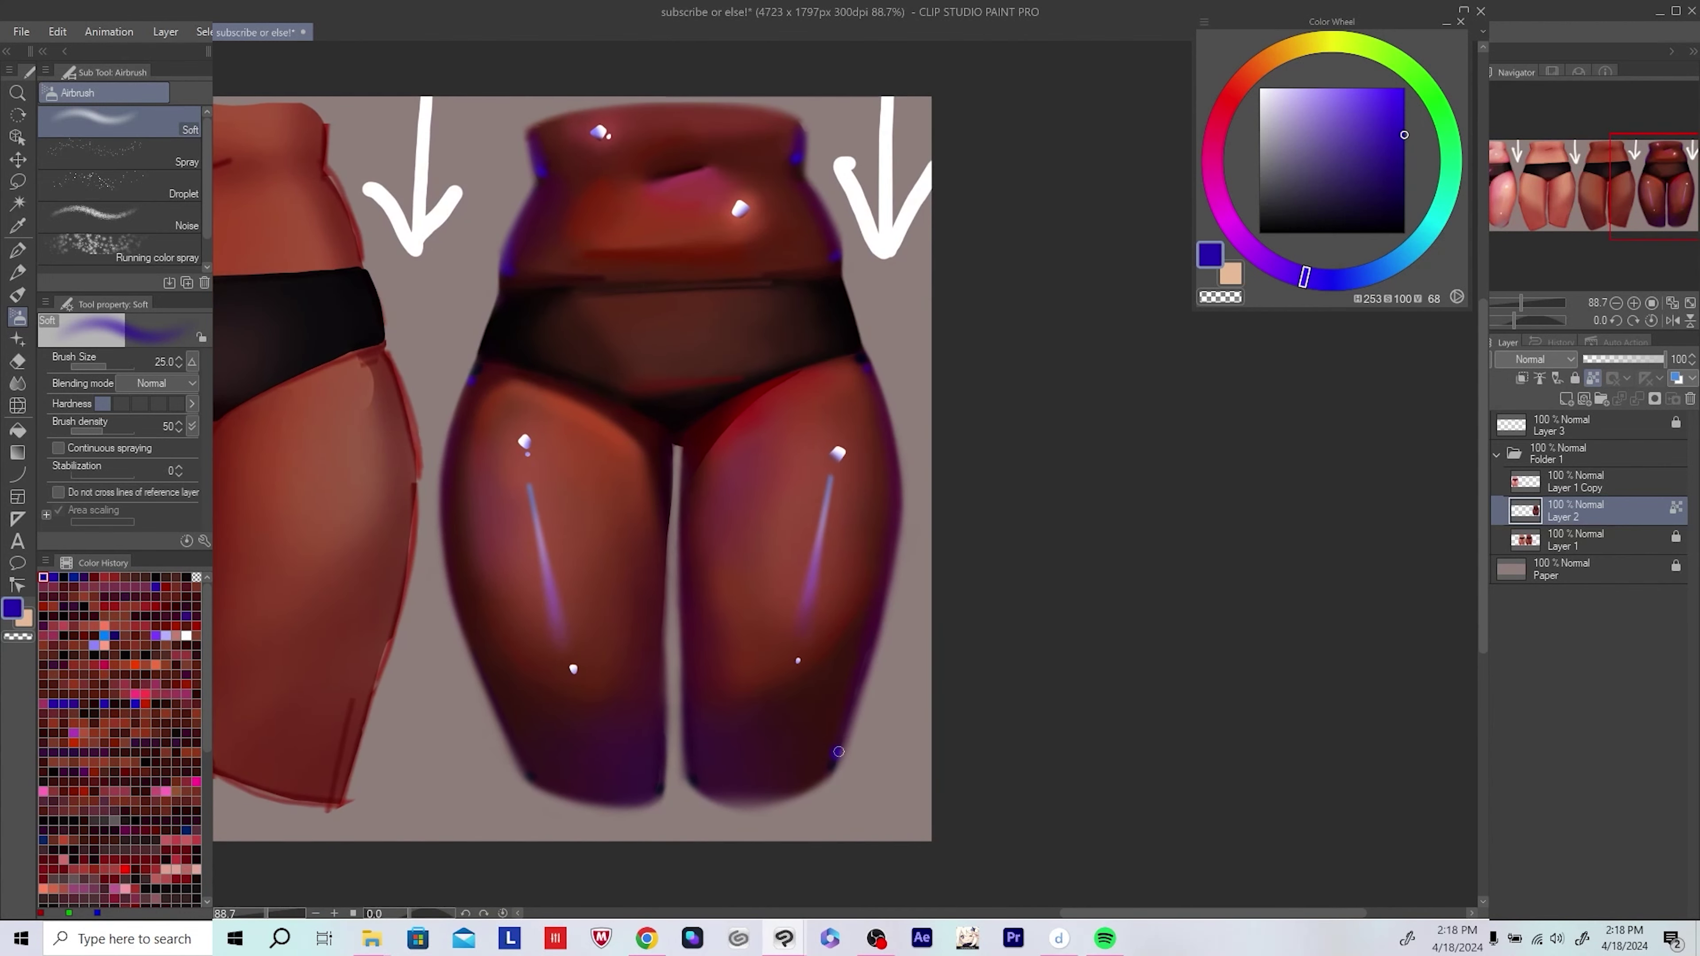
# Step: Save the painting
pyautogui.scroll(-3, 1009, 645)
pyautogui.scroll(-1, 1109, 651)
pyautogui.hotkey('ctrl', 's')
# Step: Airbrush a bright pink highlight along the navel's lower edge of the darkest figure, down to size 12, and save
pyautogui.scroll(4, 877, 535)
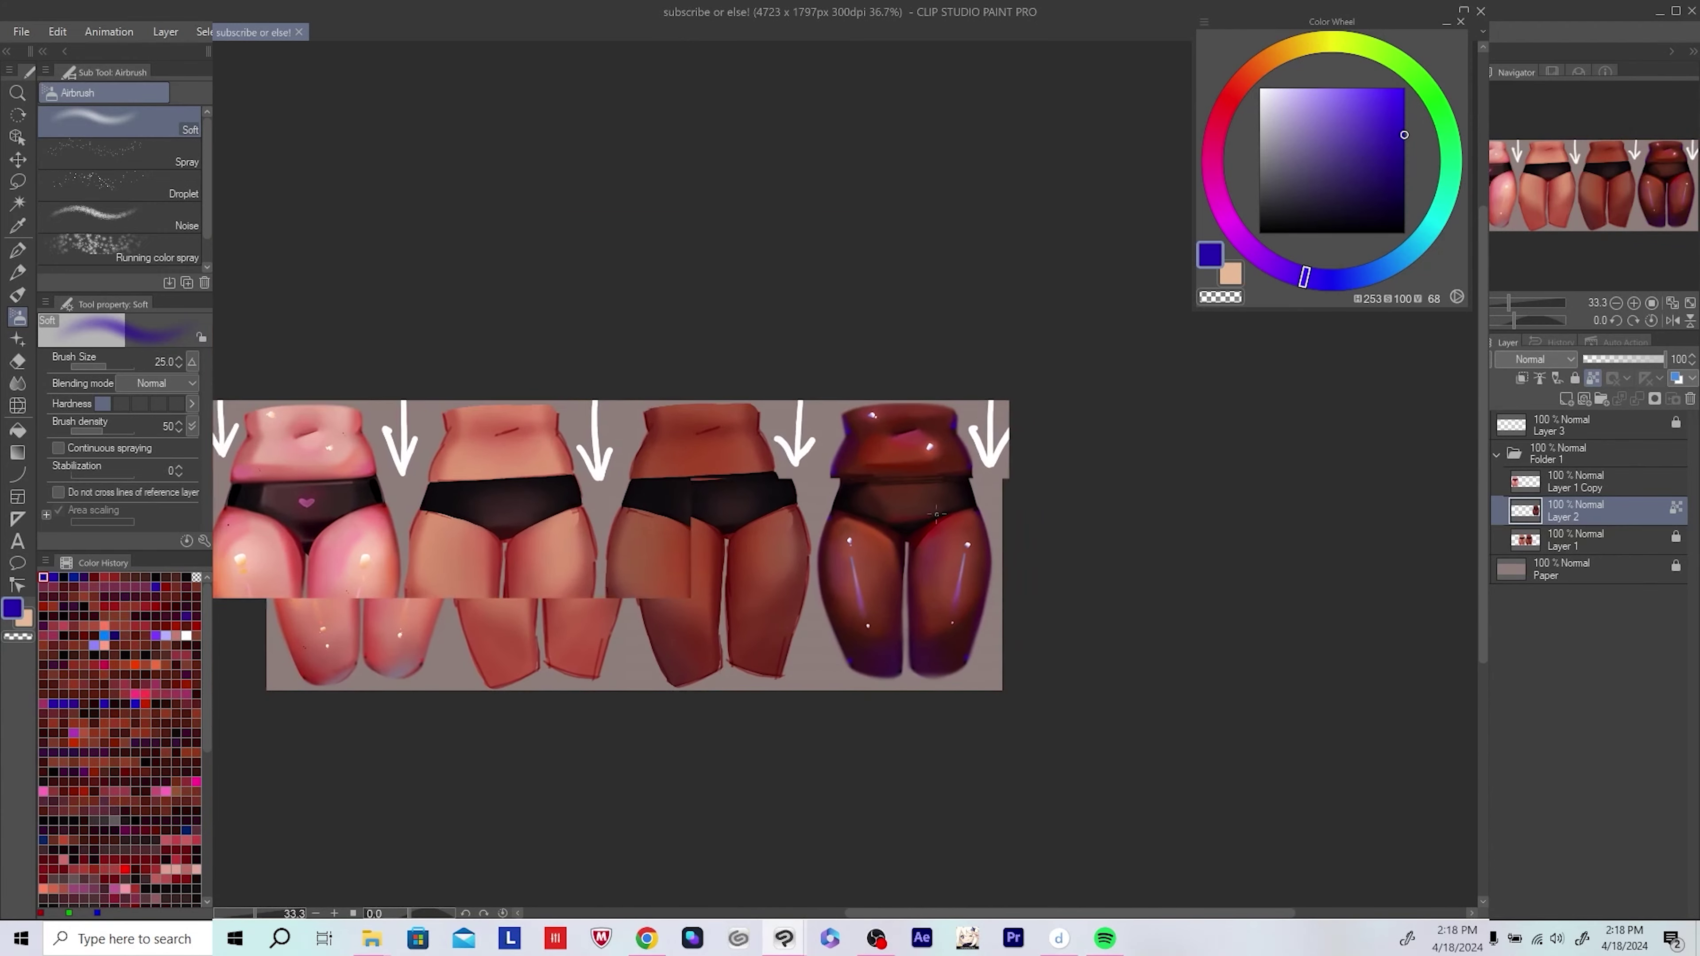
pyautogui.keyDown('alt'); pyautogui.click(740, 391); pyautogui.keyUp('alt')
pyautogui.press('[')
pyautogui.press('[')
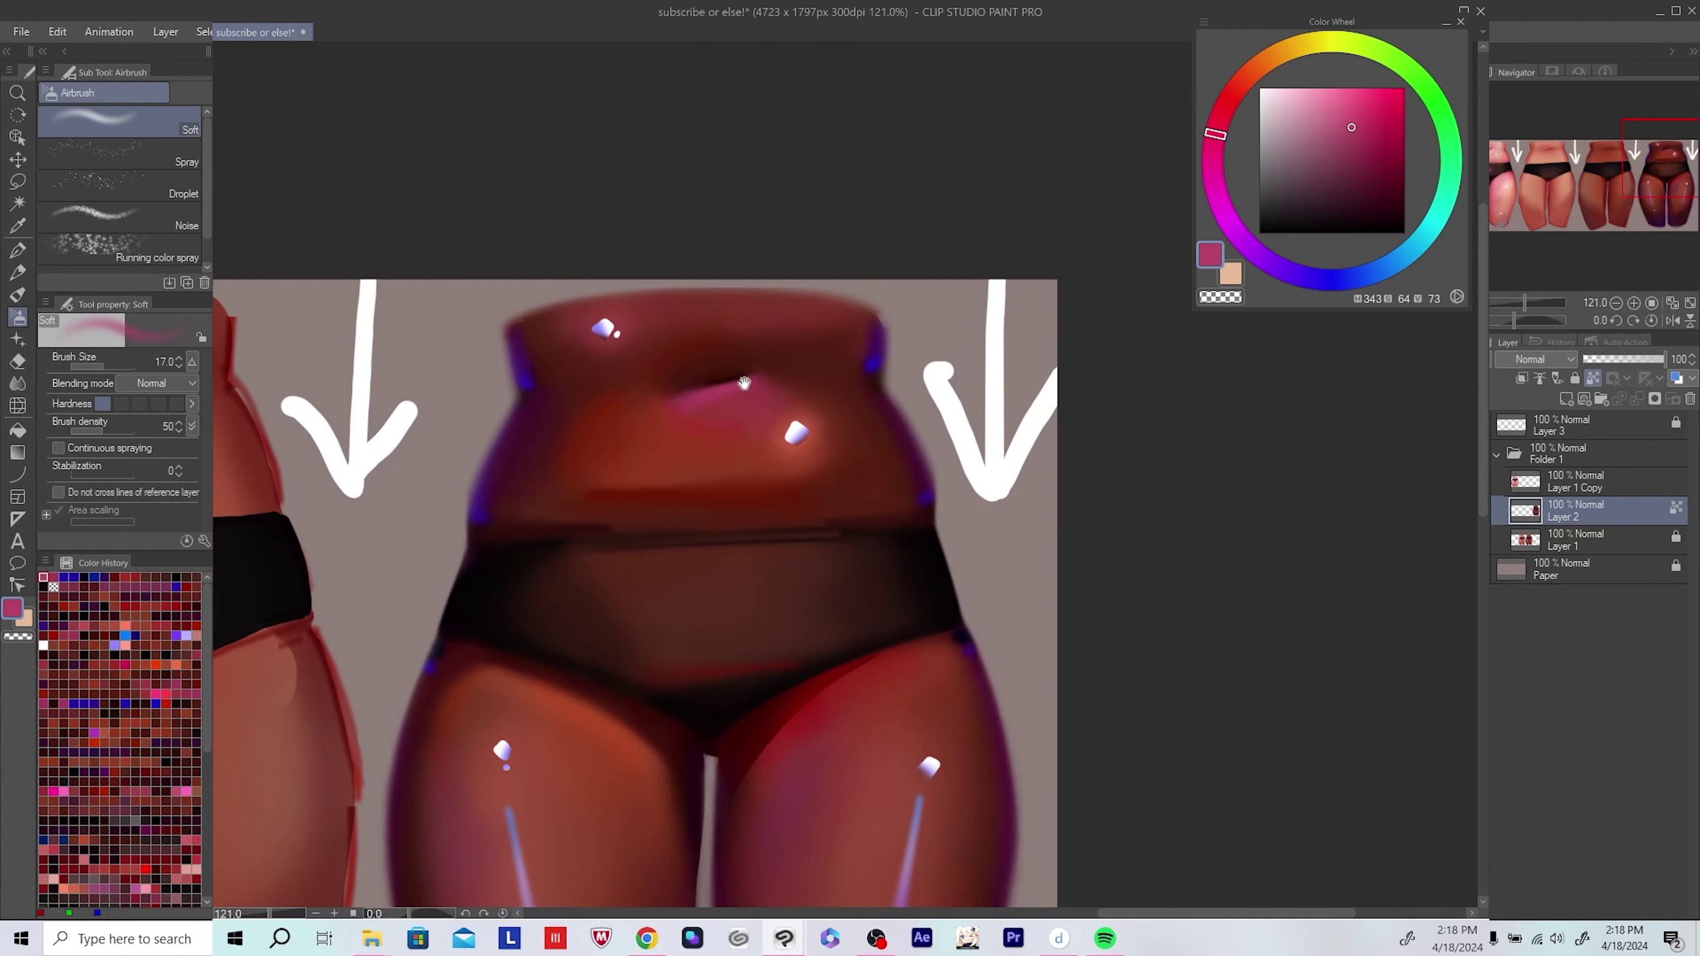
pyautogui.moveTo(676, 412); pyautogui.dragTo(742, 398)
pyautogui.scroll(-5, 745, 389)
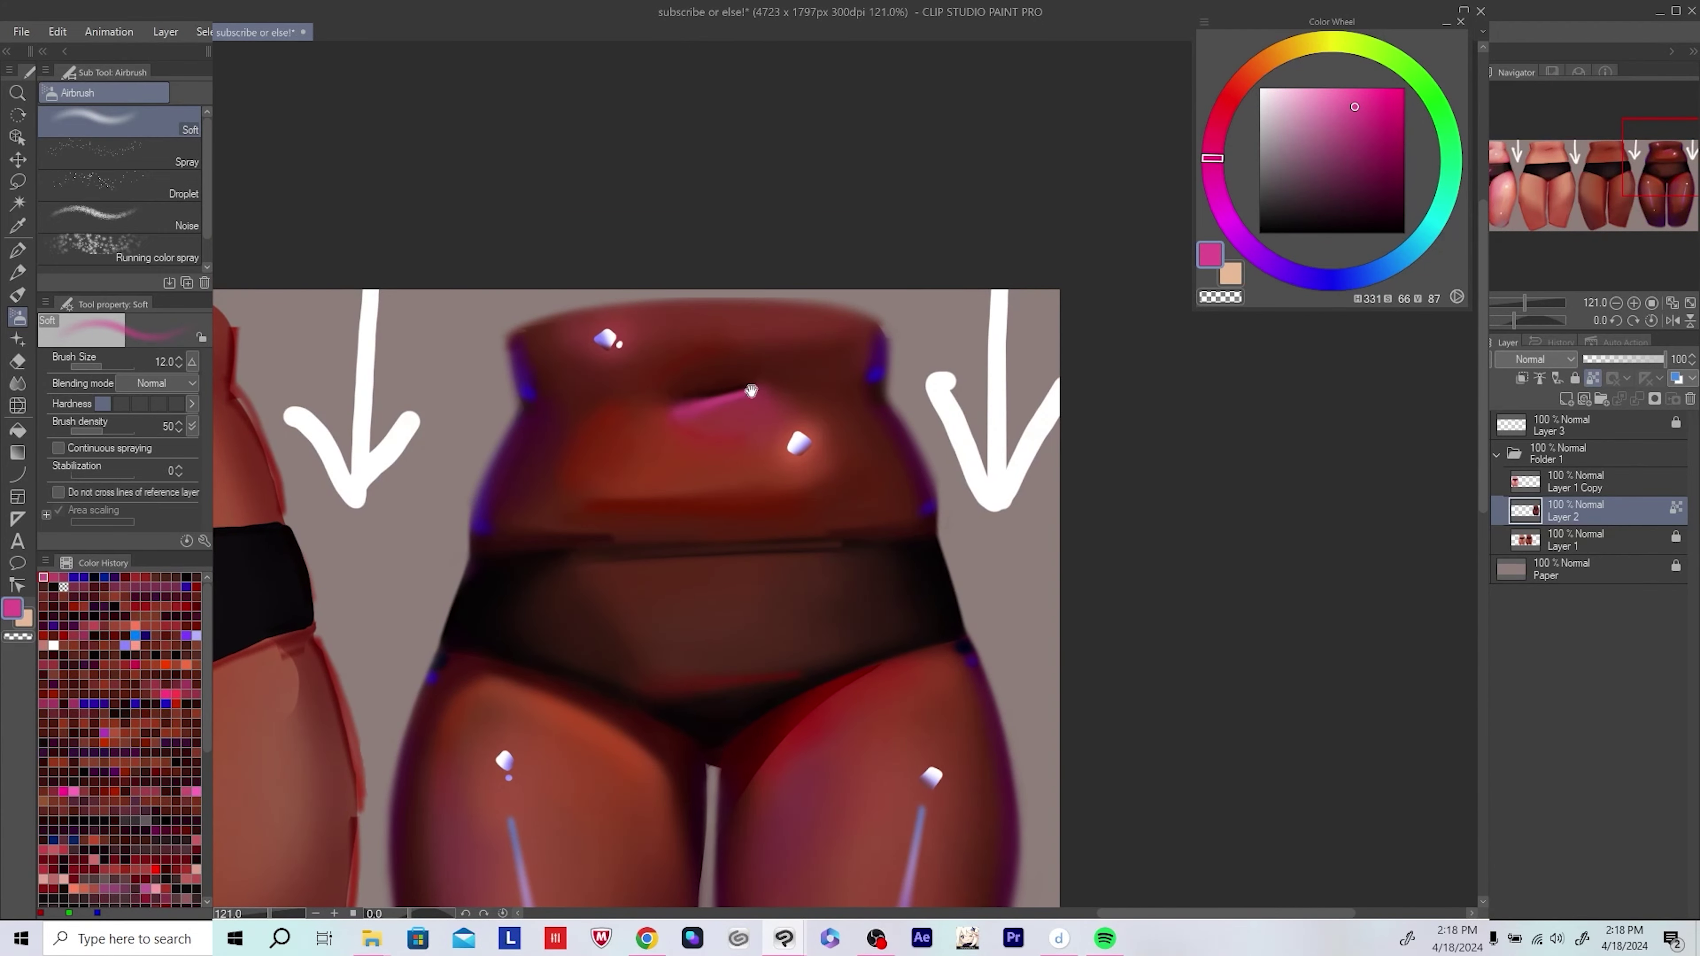
pyautogui.hotkey('ctrl', 's')
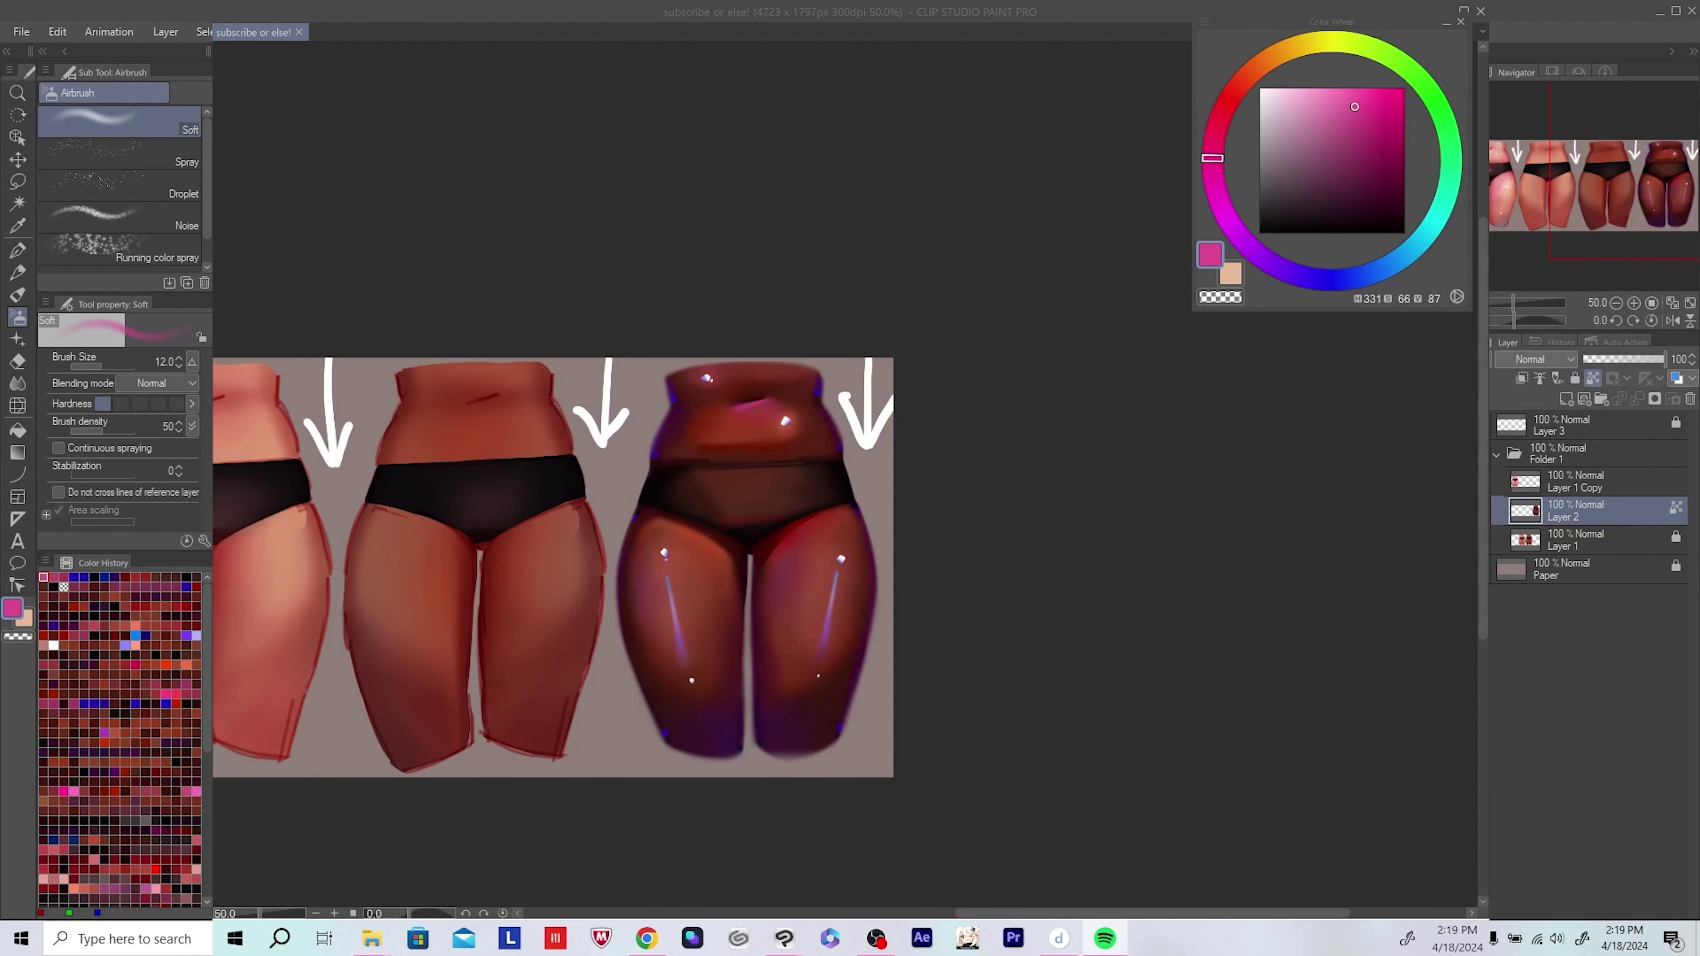
# Step: Add a clipped layer above Layer 2 and airbrush sampled dark purple shading over the darkest figure's thighs at size 100
pyautogui.scroll(3, 998, 482)
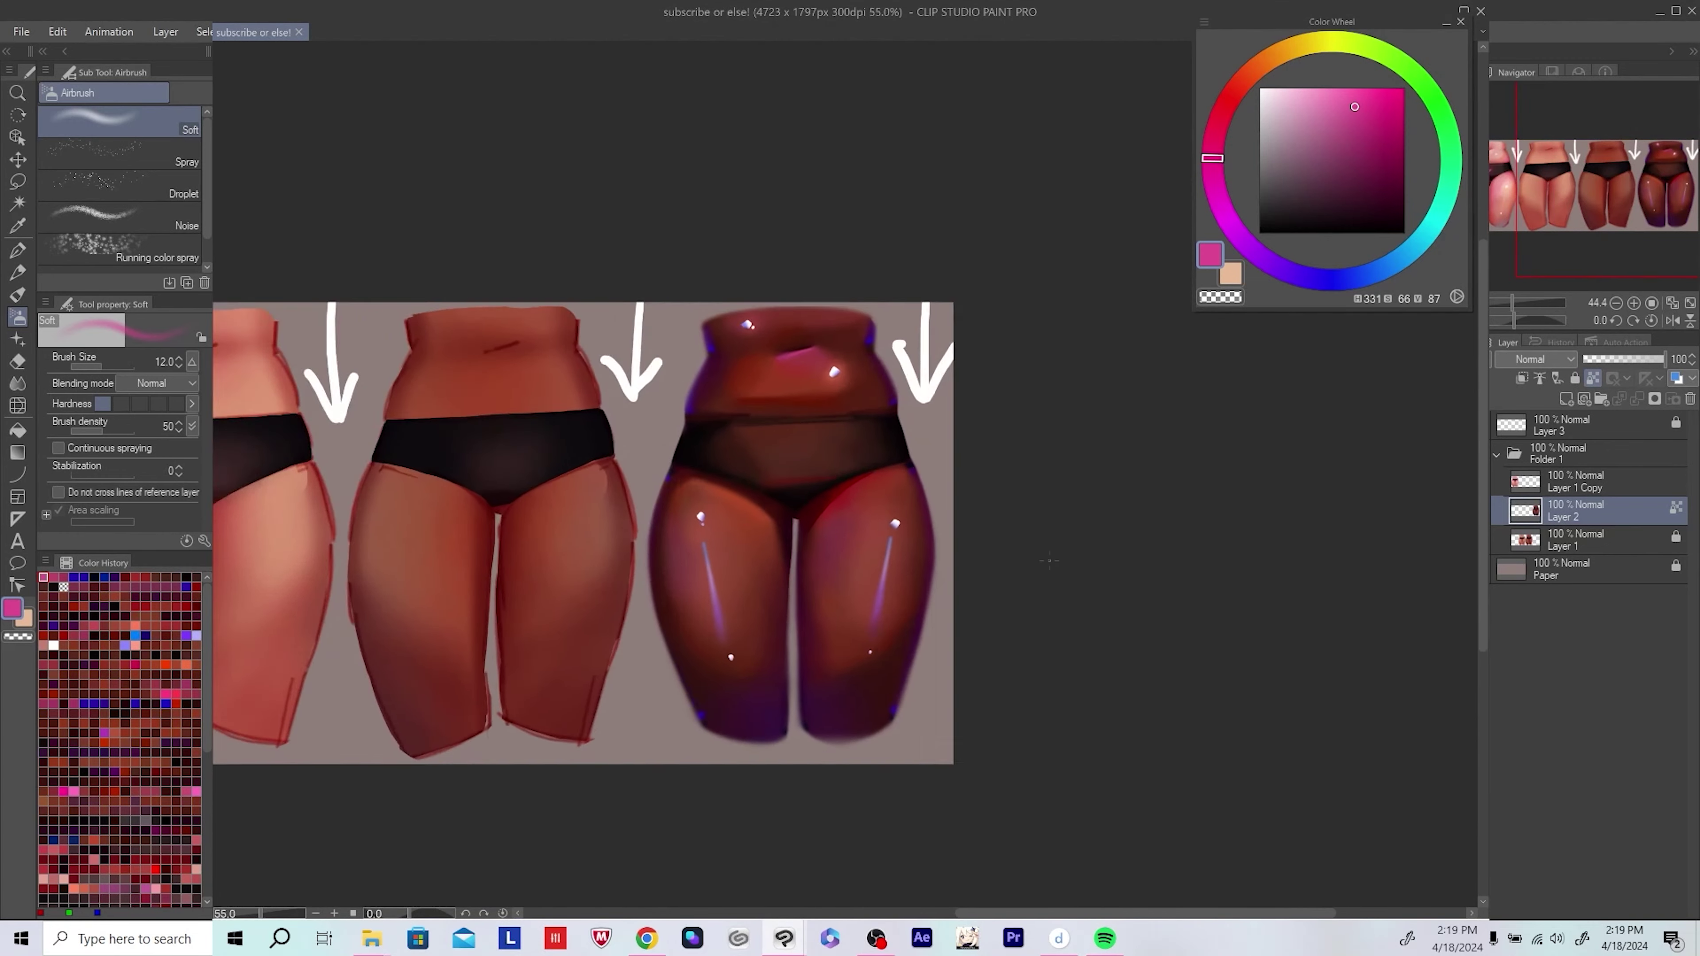
pyautogui.moveTo(932, 529); pyautogui.dragTo(906, 523)
pyautogui.hotkey('ctrl', 'shift', 'n')
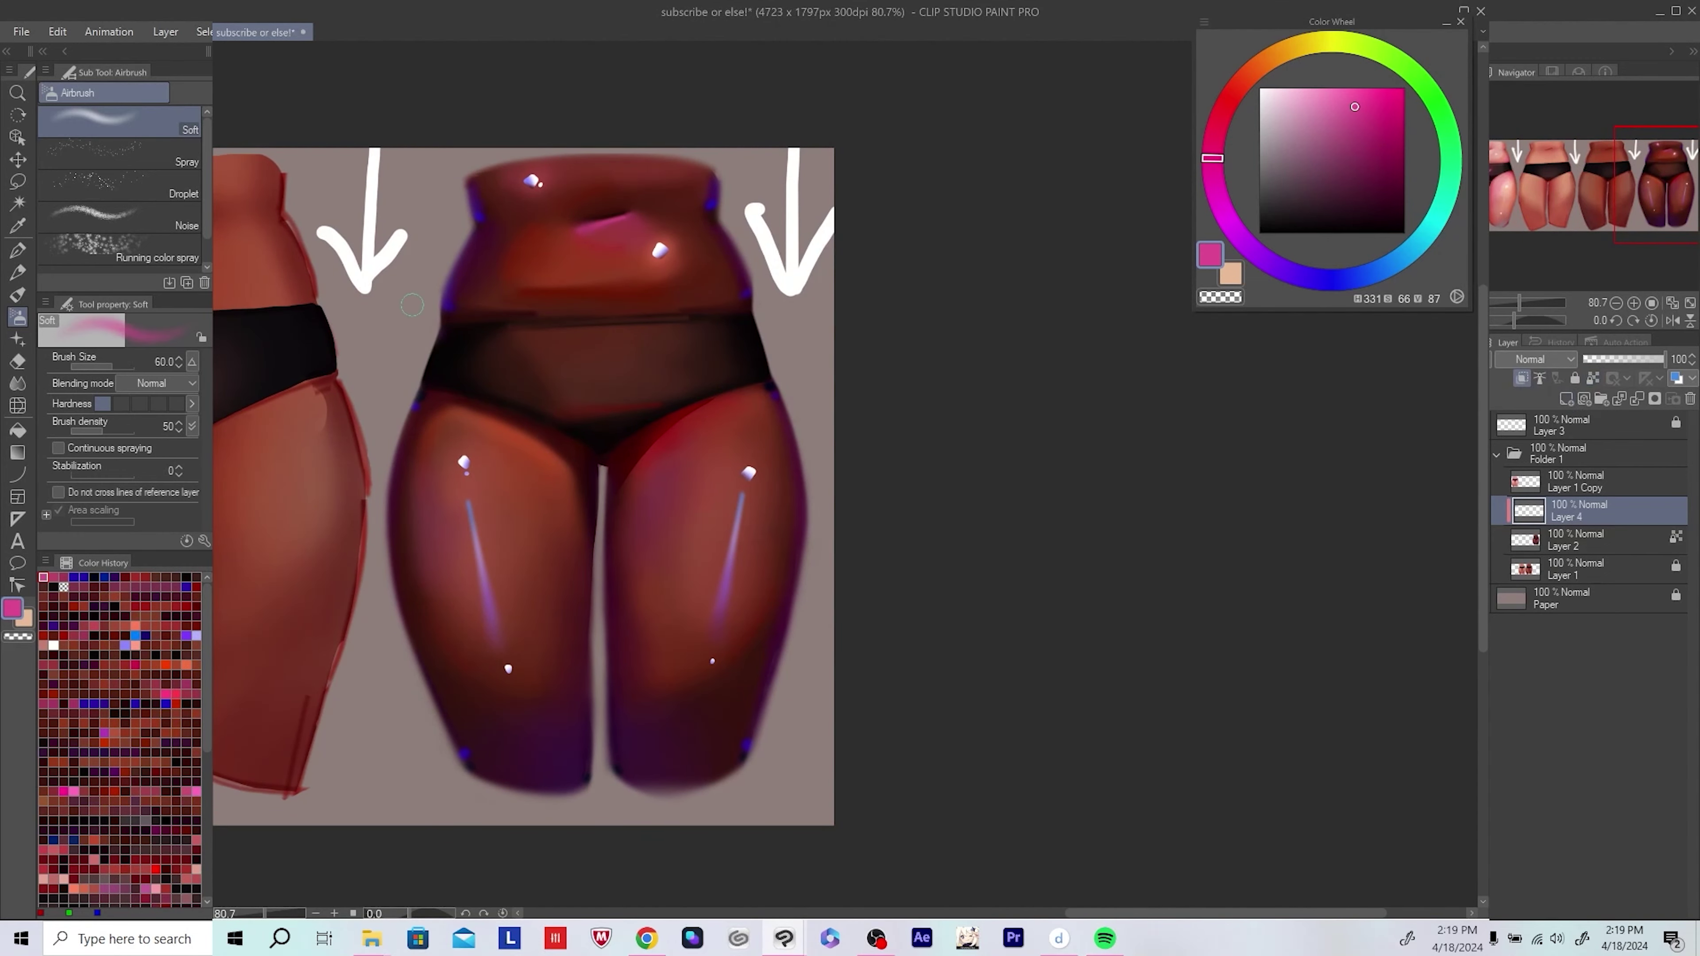
pyautogui.moveTo(412, 305); pyautogui.dragTo(462, 301)
pyautogui.keyDown('alt'); pyautogui.click(523, 653); pyautogui.keyUp('alt')
pyautogui.press(']')
pyautogui.press(']')
pyautogui.press(']')
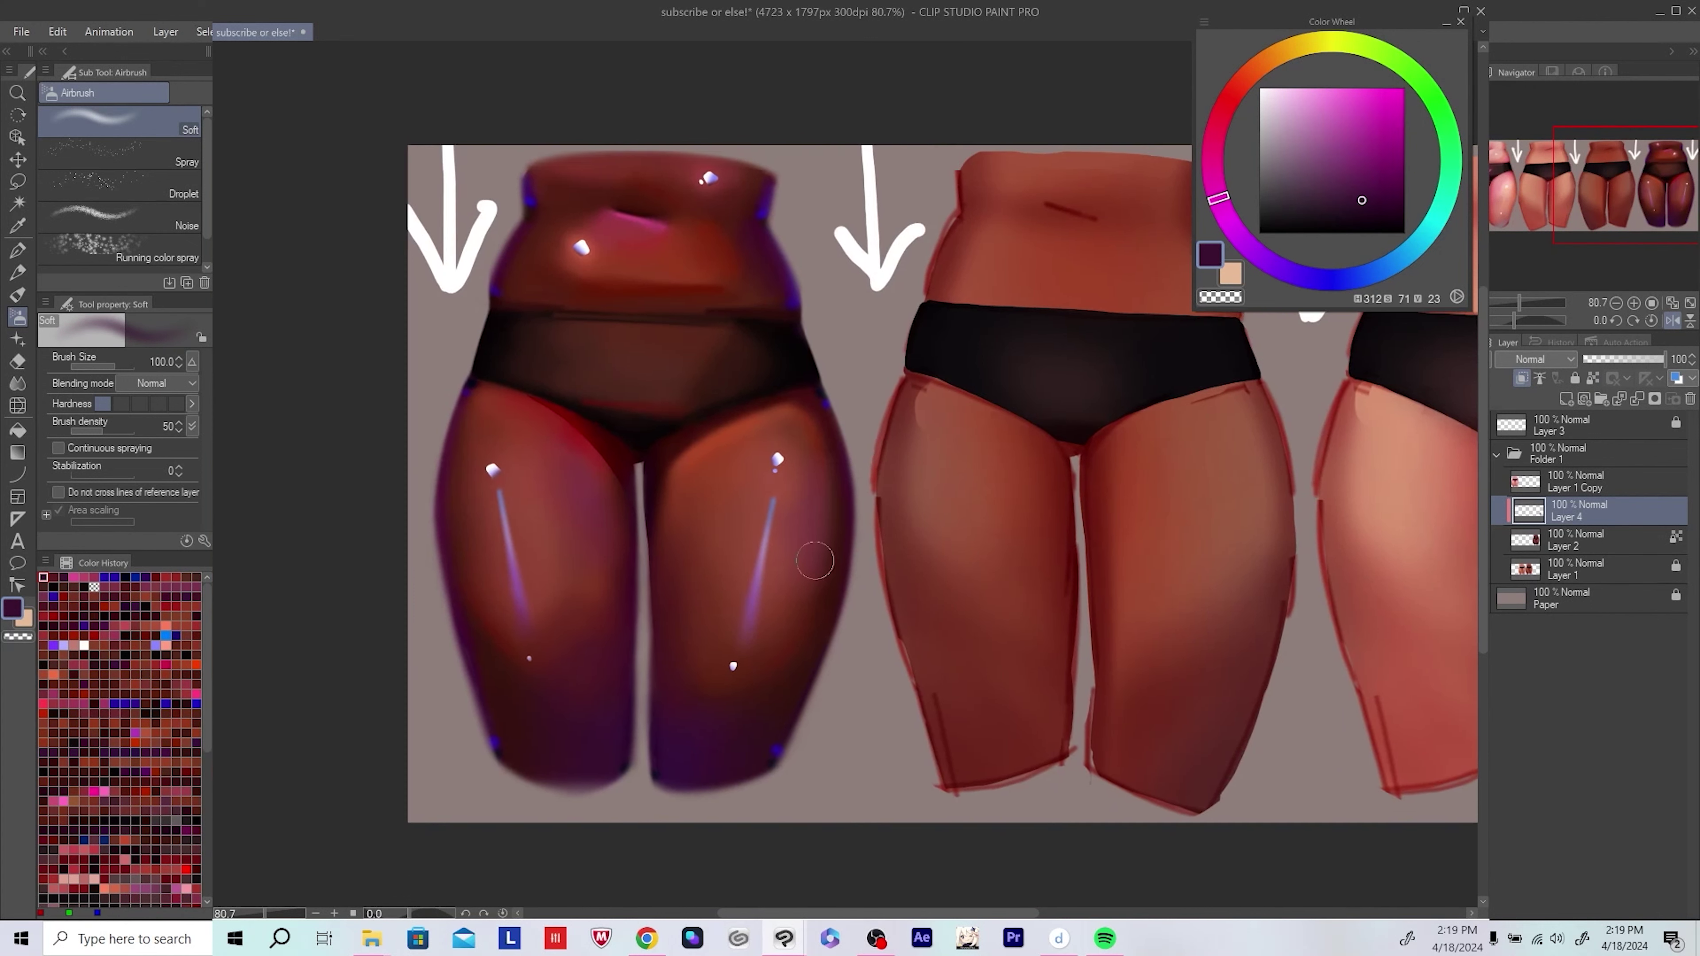
pyautogui.press('h')
pyautogui.keyDown('alt'); pyautogui.click(694, 740); pyautogui.keyUp('alt')
pyautogui.press('h')
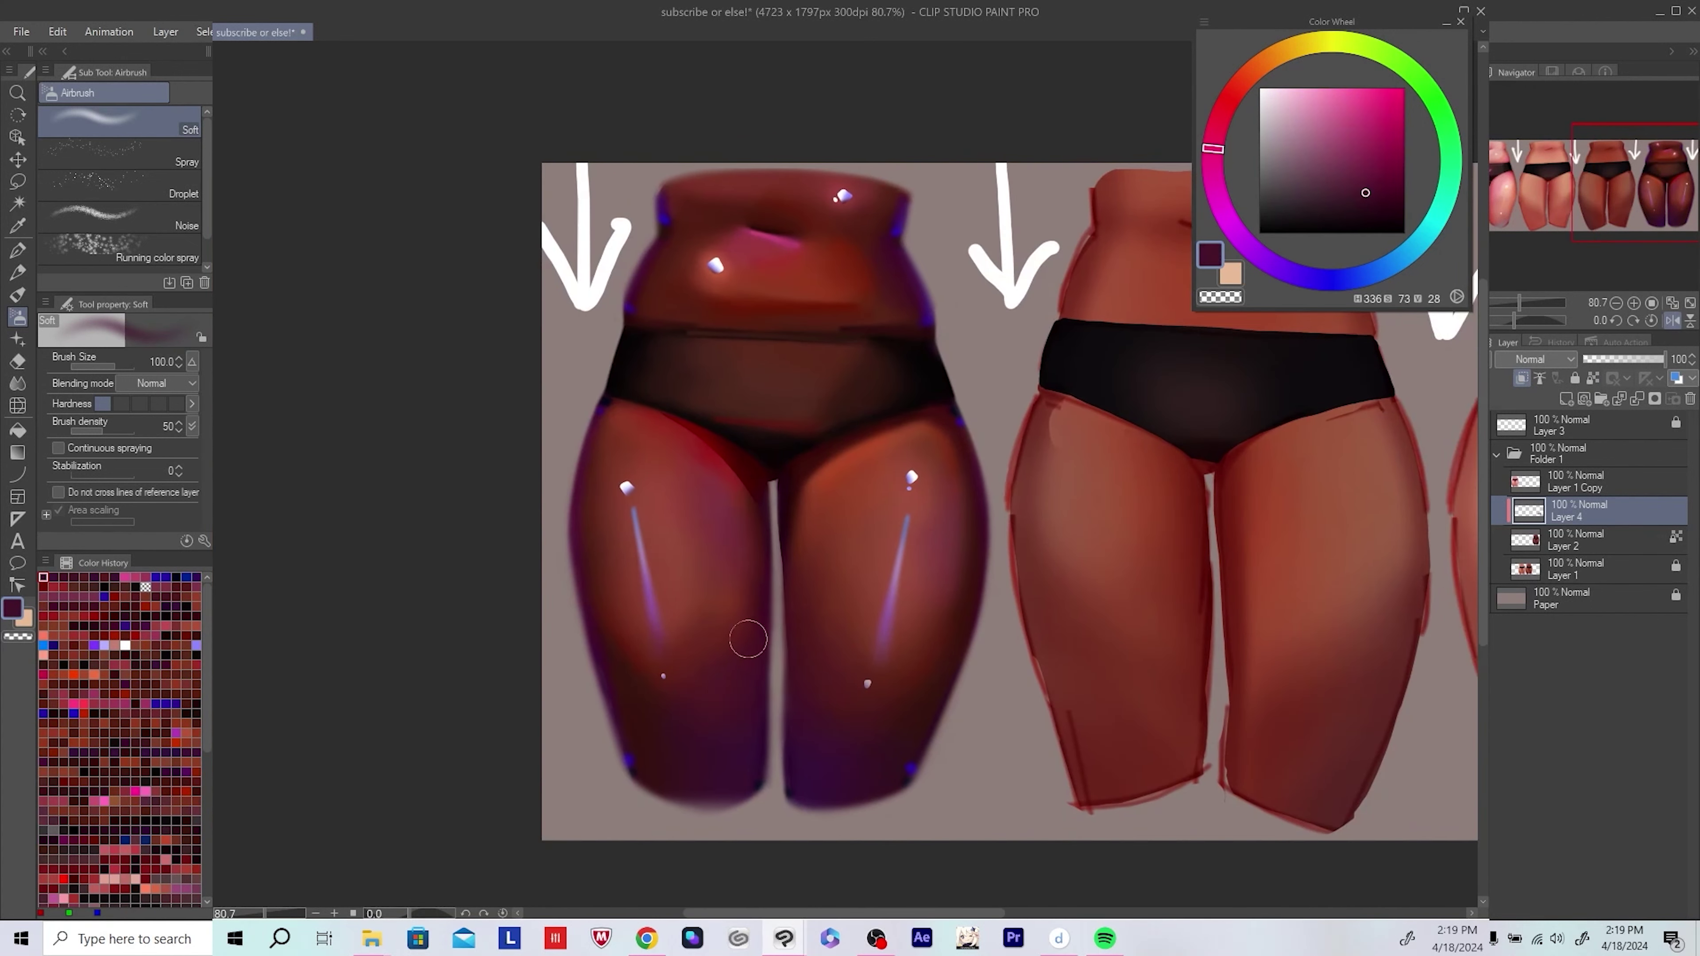
# Step: Merge the clipped shading layer down into Layer 2
pyautogui.scroll(-3, 748, 639)
pyautogui.hotkey('ctrl', 'e')
pyautogui.scroll(-2, 1017, 532)
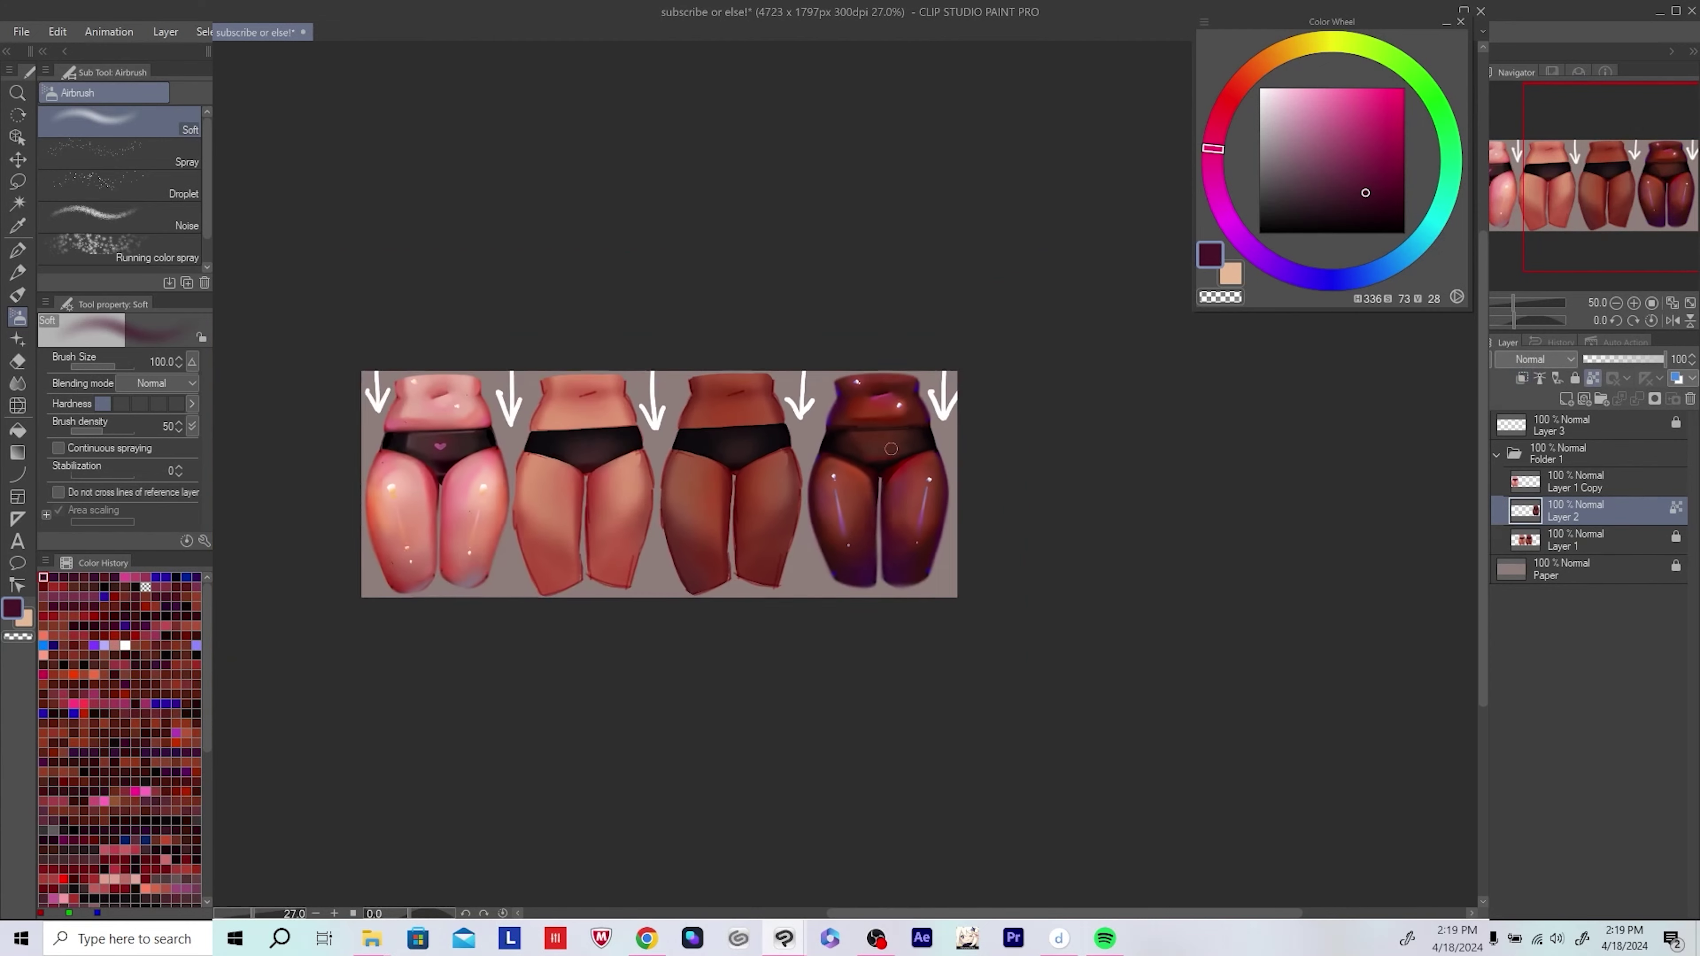
pyautogui.scroll(1, 995, 570)
# Step: Add a clipped layer above Layer 2 and set its blending mode to Darken
pyautogui.click(1566, 399)
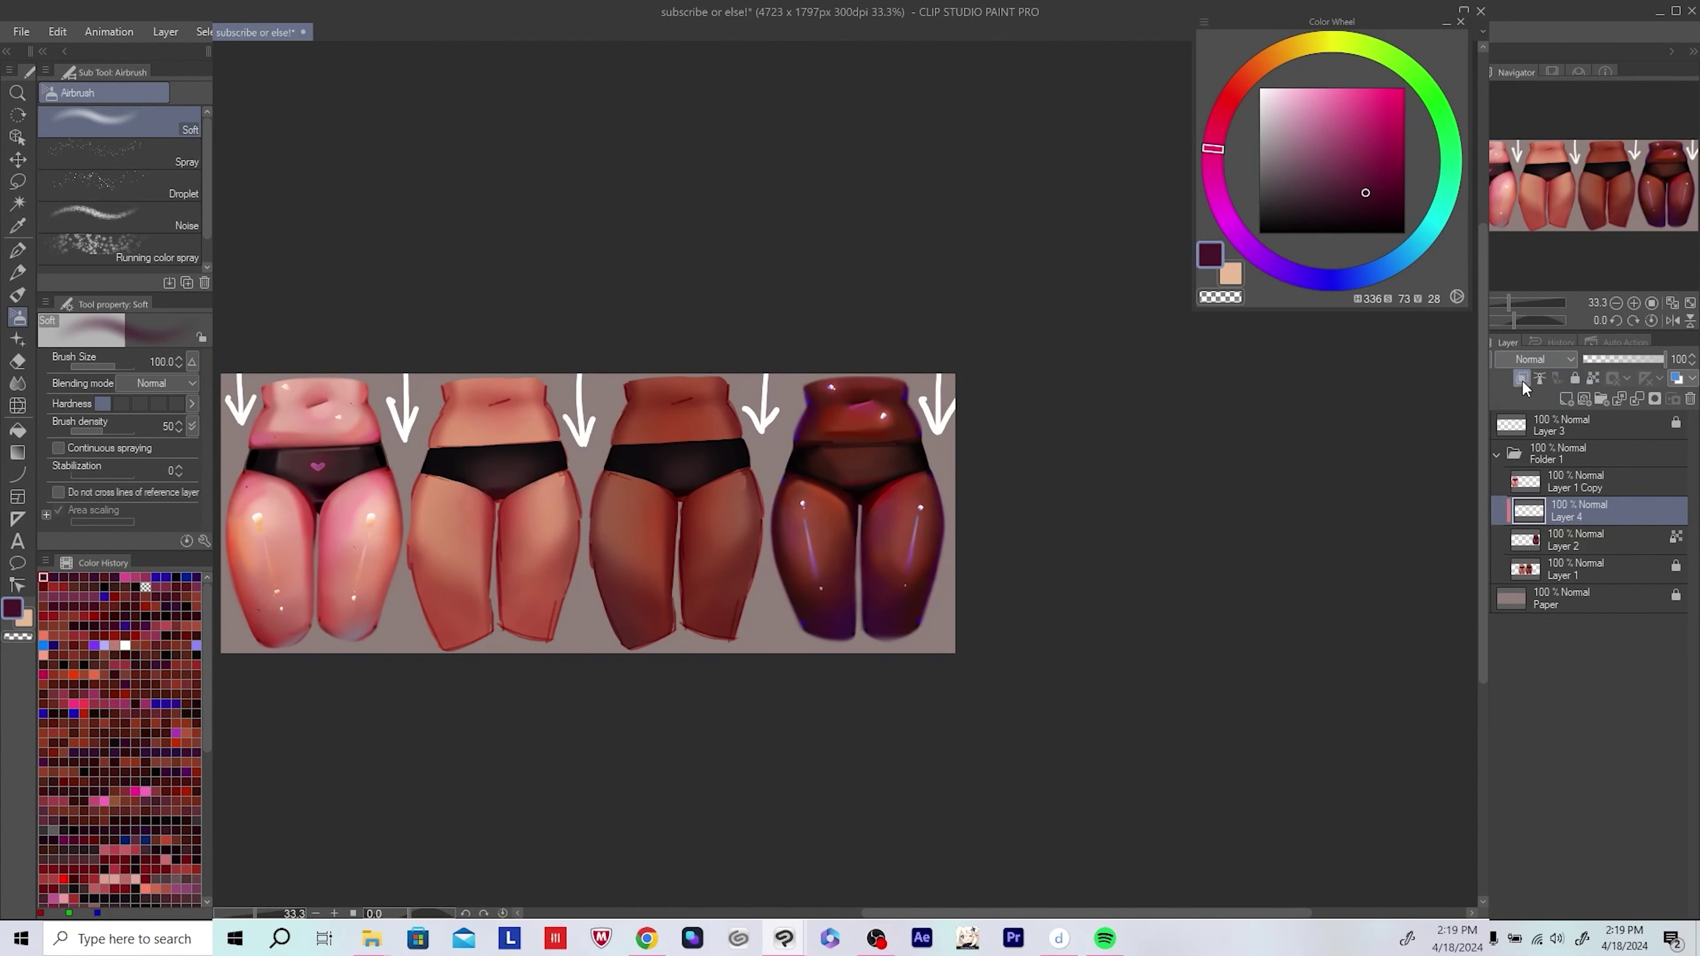
pyautogui.click(1536, 359)
pyautogui.click(1533, 392)
# Step: Try muting the white highlights on the belly and upper thighs with sampled brownish red, using the G-pen at size 70
pyautogui.press('p')
pyautogui.scroll(4, 794, 409)
pyautogui.keyDown('alt'); pyautogui.click(794, 410); pyautogui.keyUp('alt')
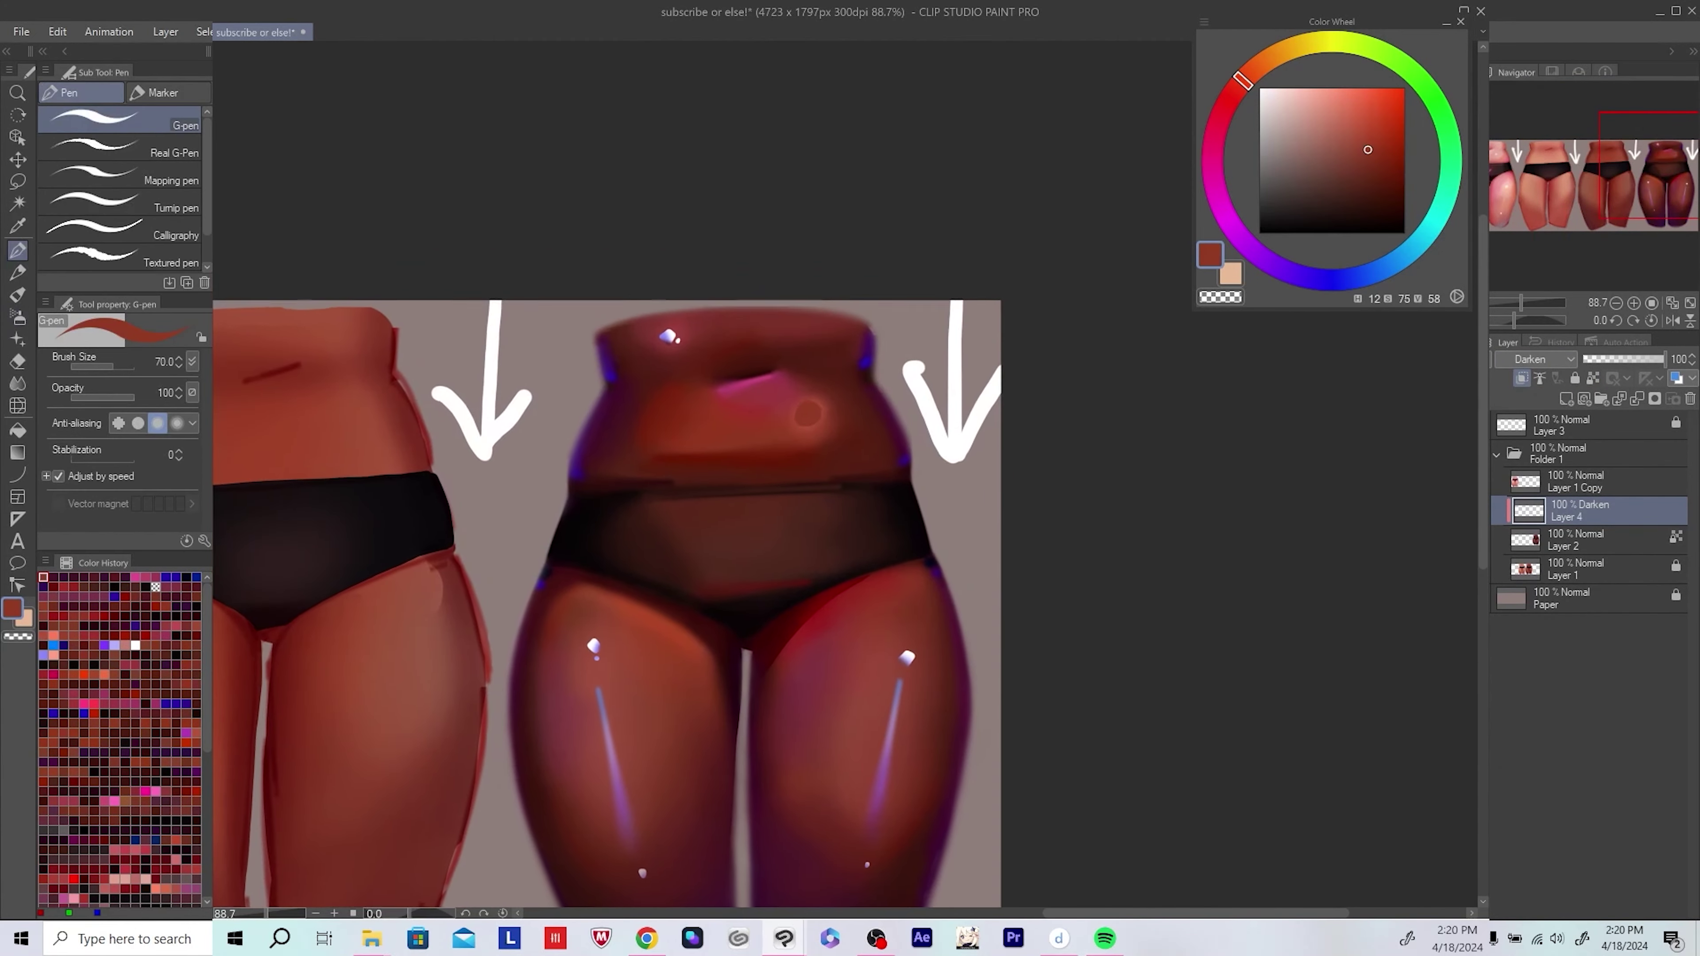
pyautogui.click(685, 310)
pyautogui.click(826, 387)
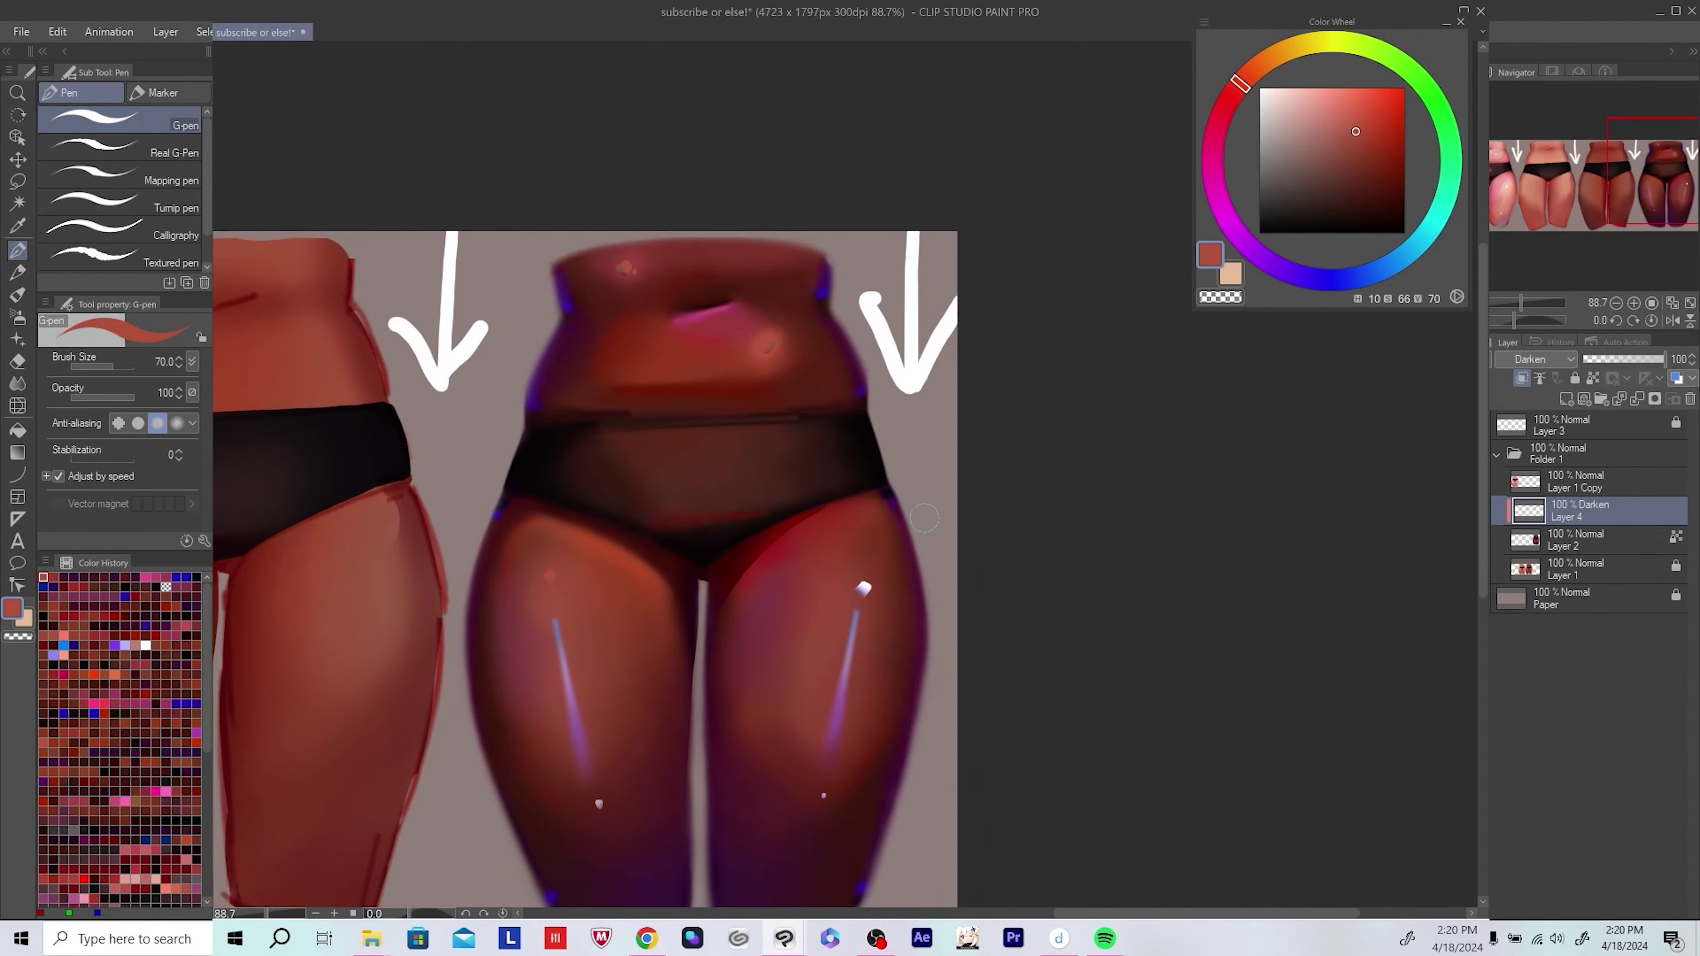
pyautogui.click(542, 583)
pyautogui.click(856, 593)
# Step: Lower the Darken layer's opacity to 41% and save
pyautogui.scroll(-4, 937, 642)
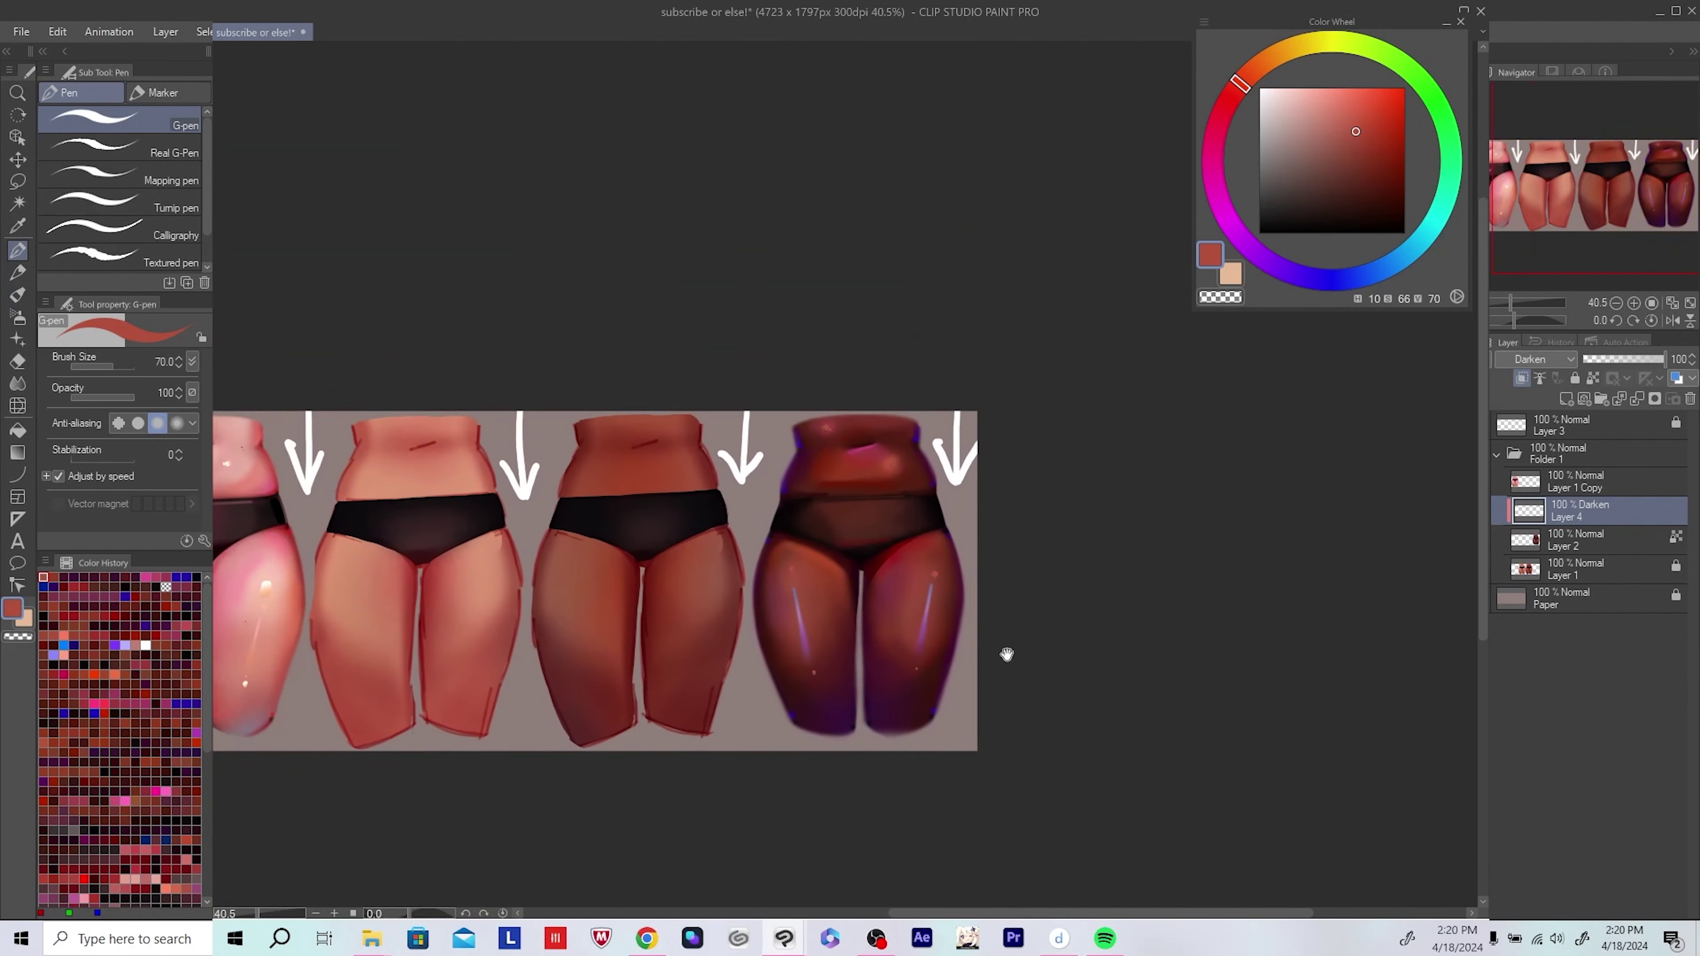
pyautogui.click(1627, 359)
pyautogui.scroll(-2, 1030, 630)
pyautogui.scroll(4, 1048, 619)
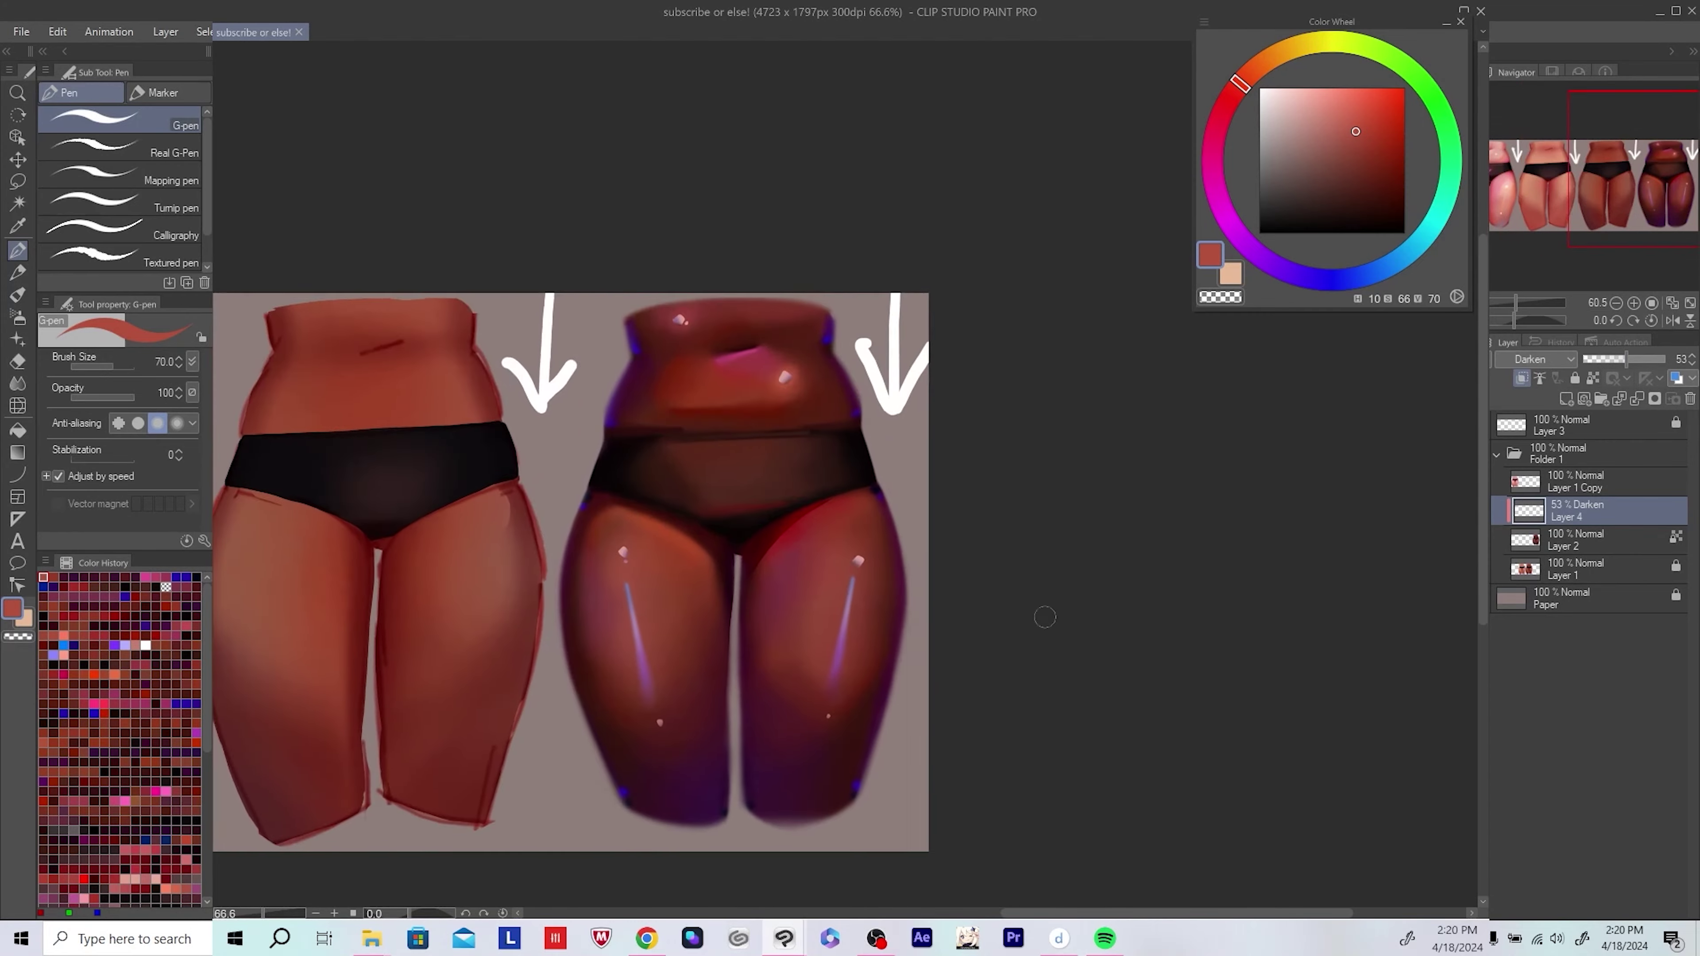
pyautogui.hotkey('ctrl', 's')
pyautogui.scroll(-5, 977, 549)
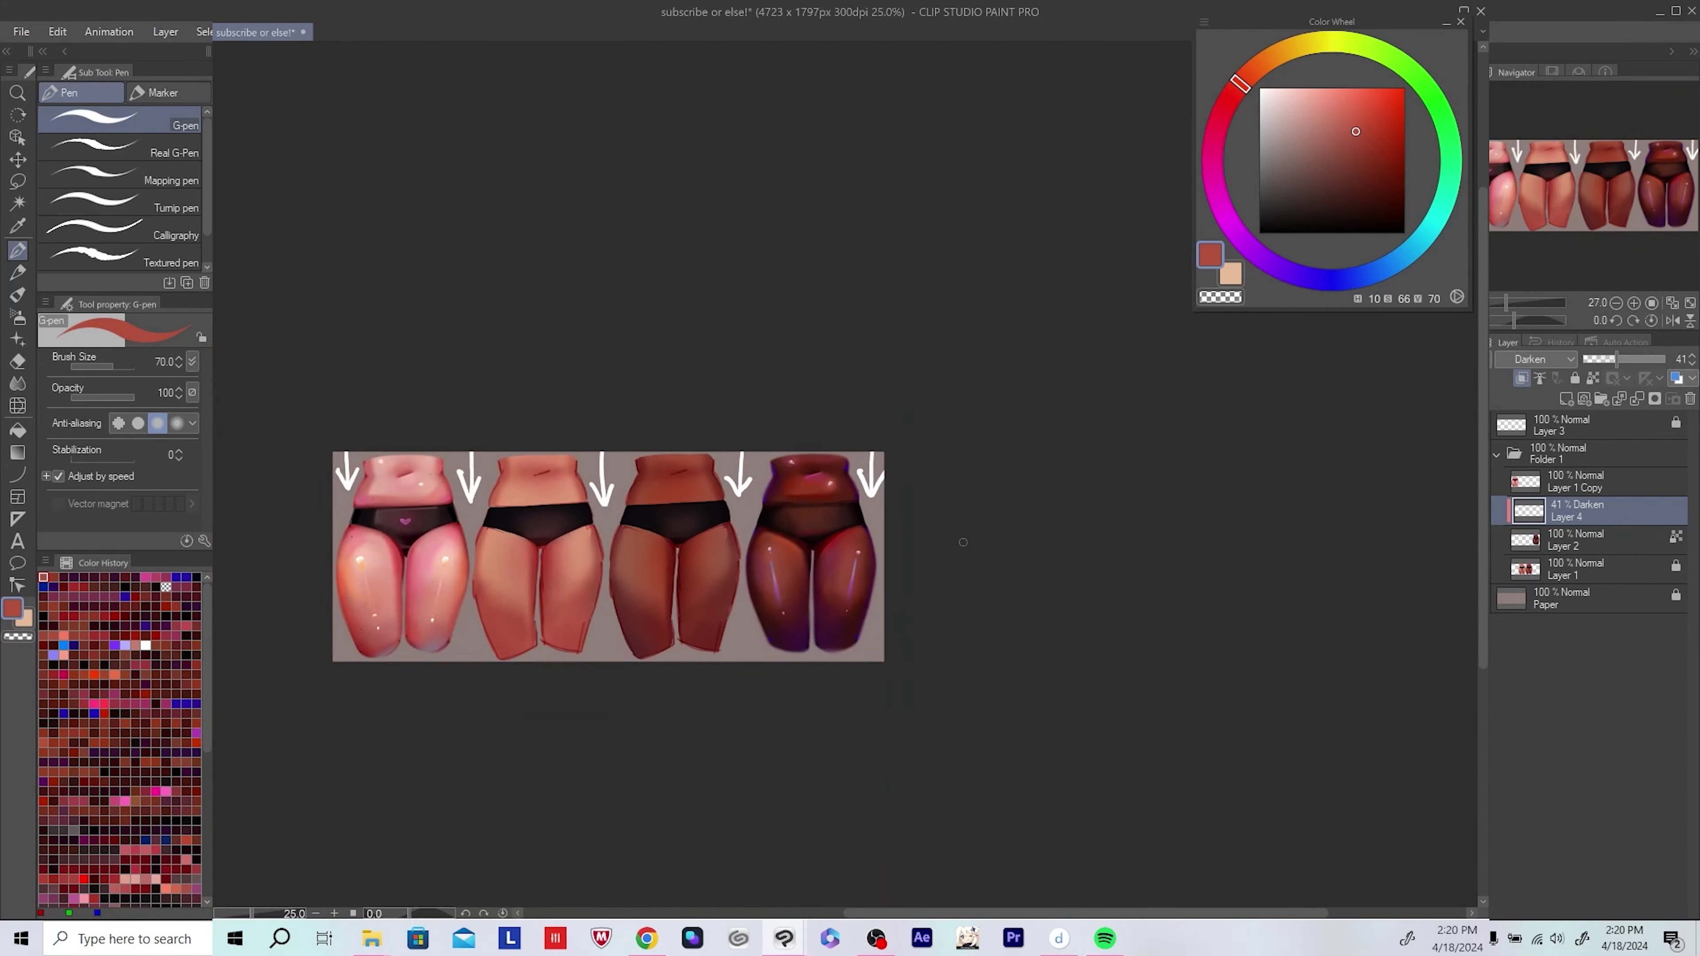
# Step: Undo the Darken layer and its highlight toning
pyautogui.hotkey('ctrl', 'z')
pyautogui.hotkey('ctrl', 'z')
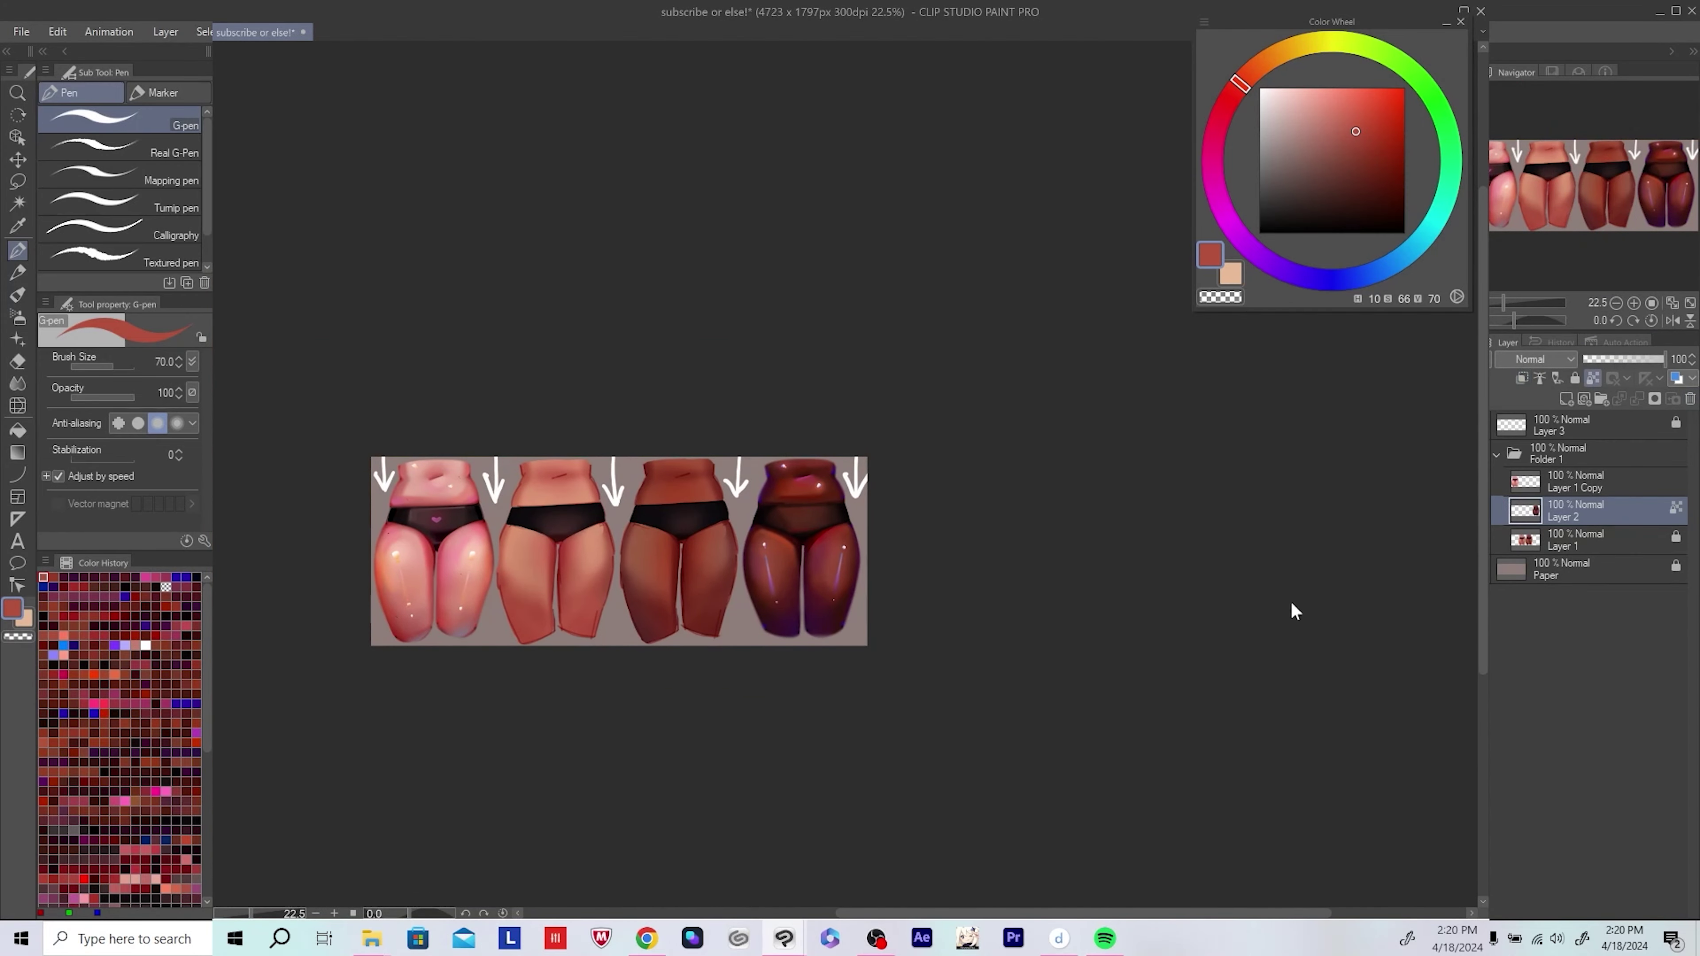
pyautogui.scroll(3, 1166, 553)
pyautogui.scroll(2, 1166, 552)
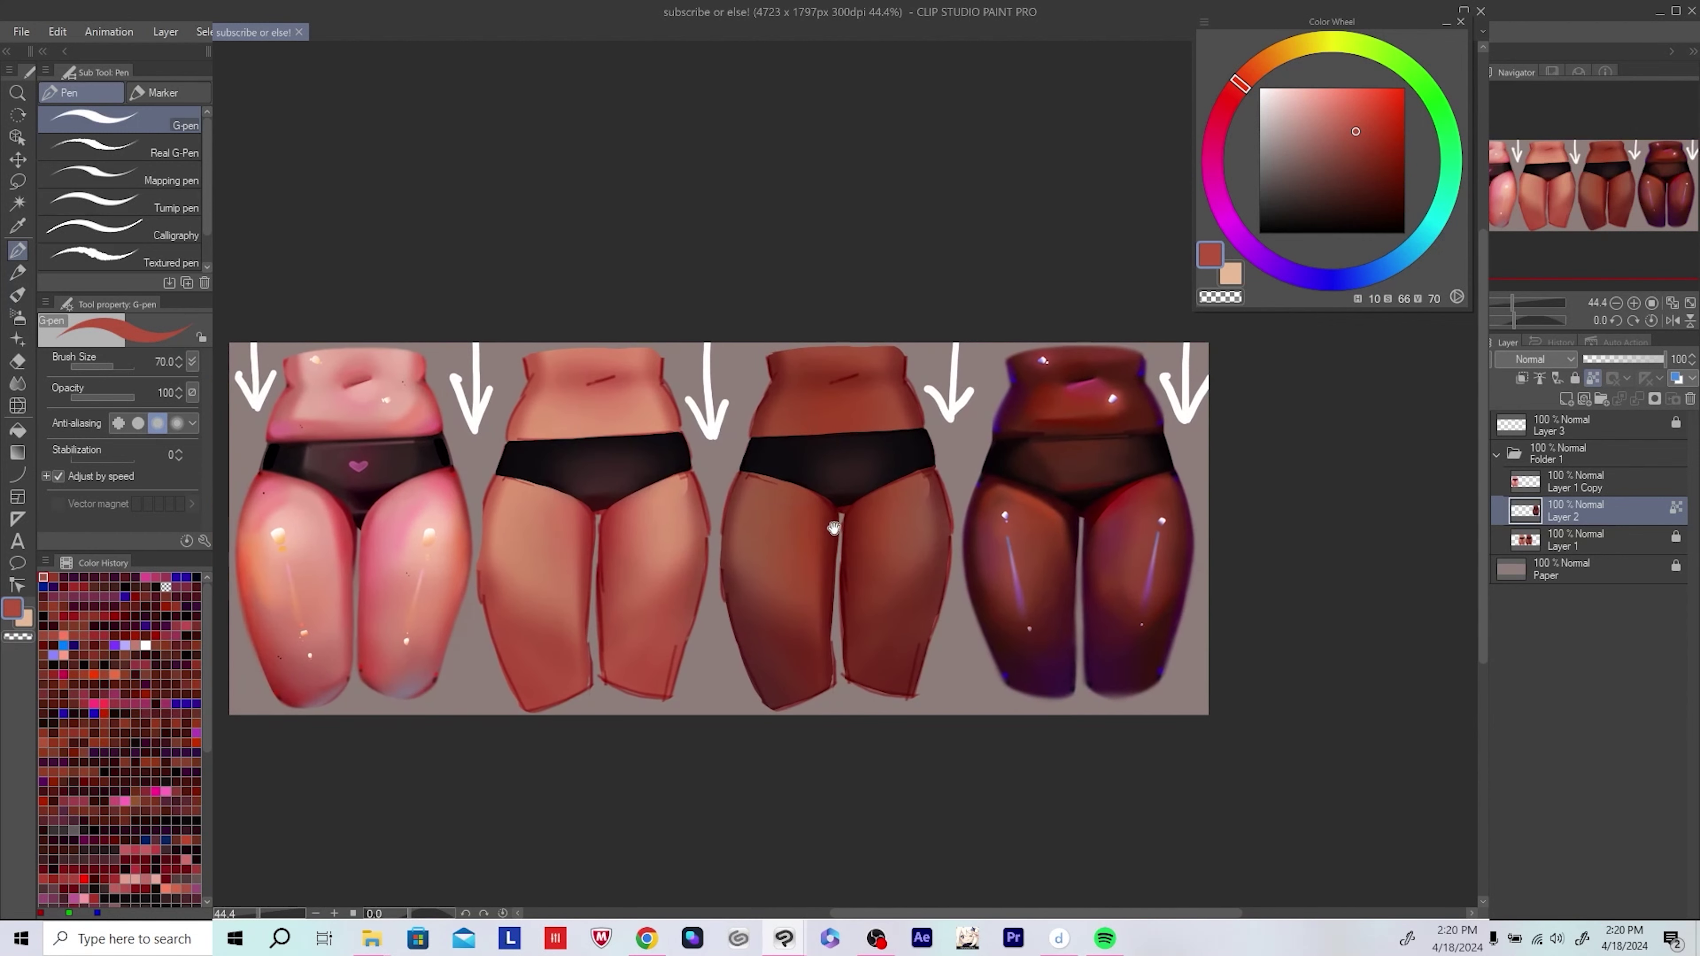
# Step: Add a clipped layer above Layer 2, airbrush dark red and sampled brownish red on the darkest figure's thighs, and save
pyautogui.click(1567, 399)
pyautogui.click(1672, 321)
pyautogui.scroll(3, 710, 509)
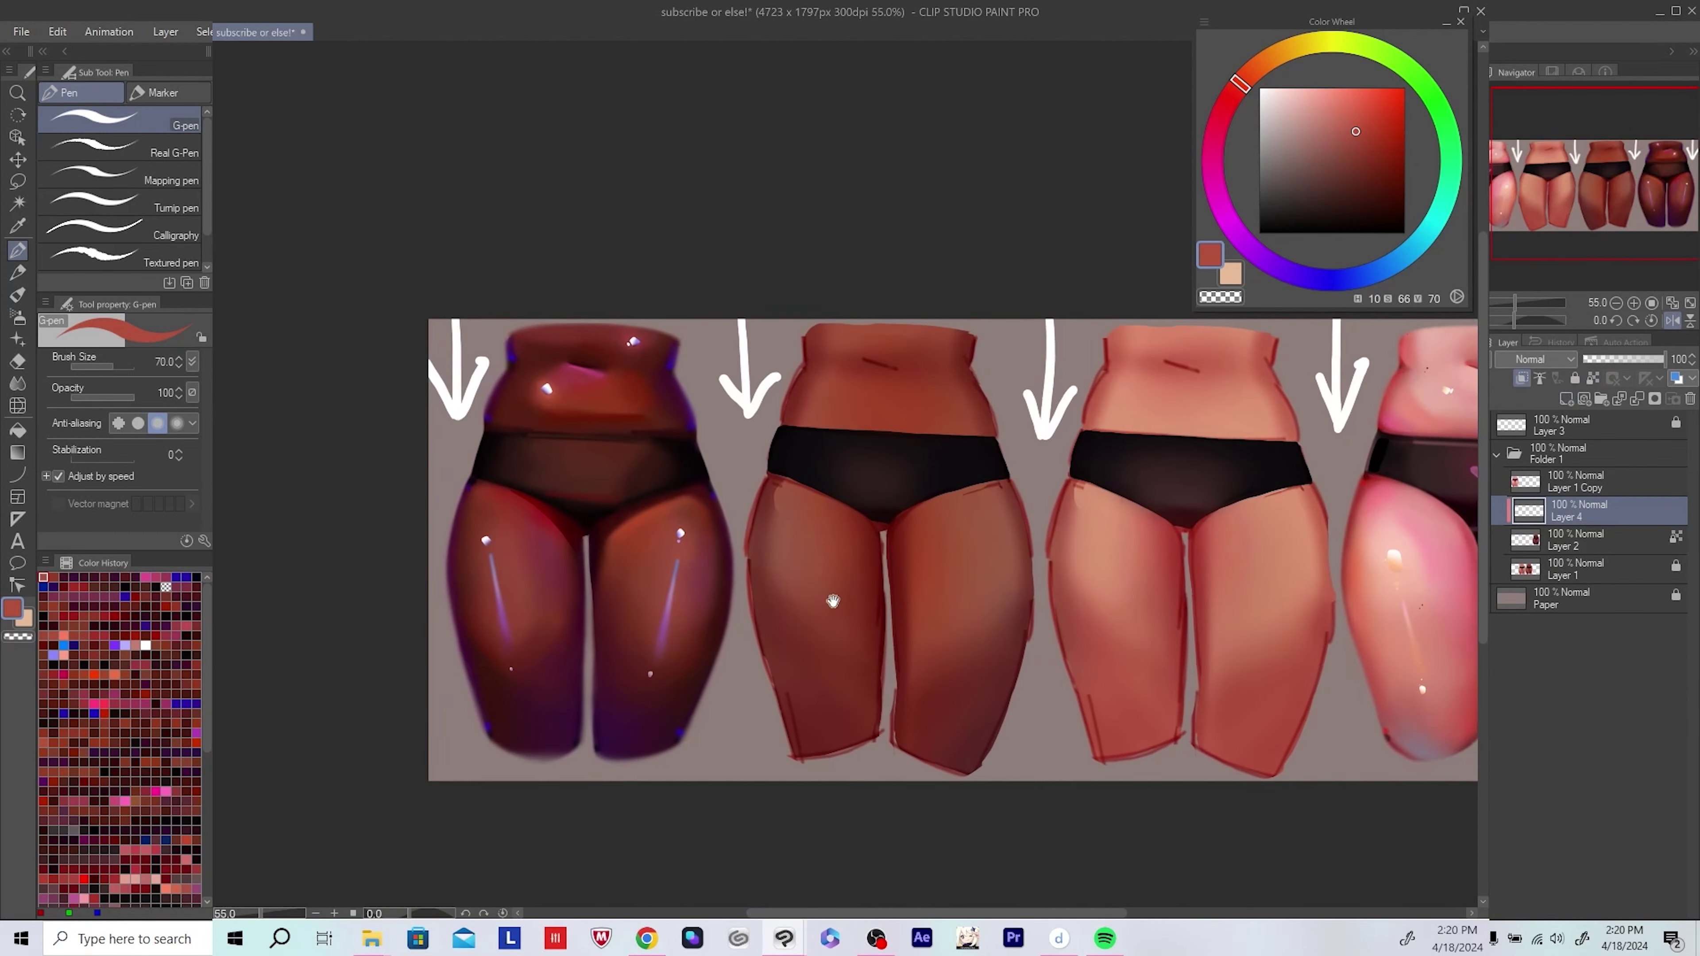
pyautogui.click(1405, 184)
pyautogui.press('b')
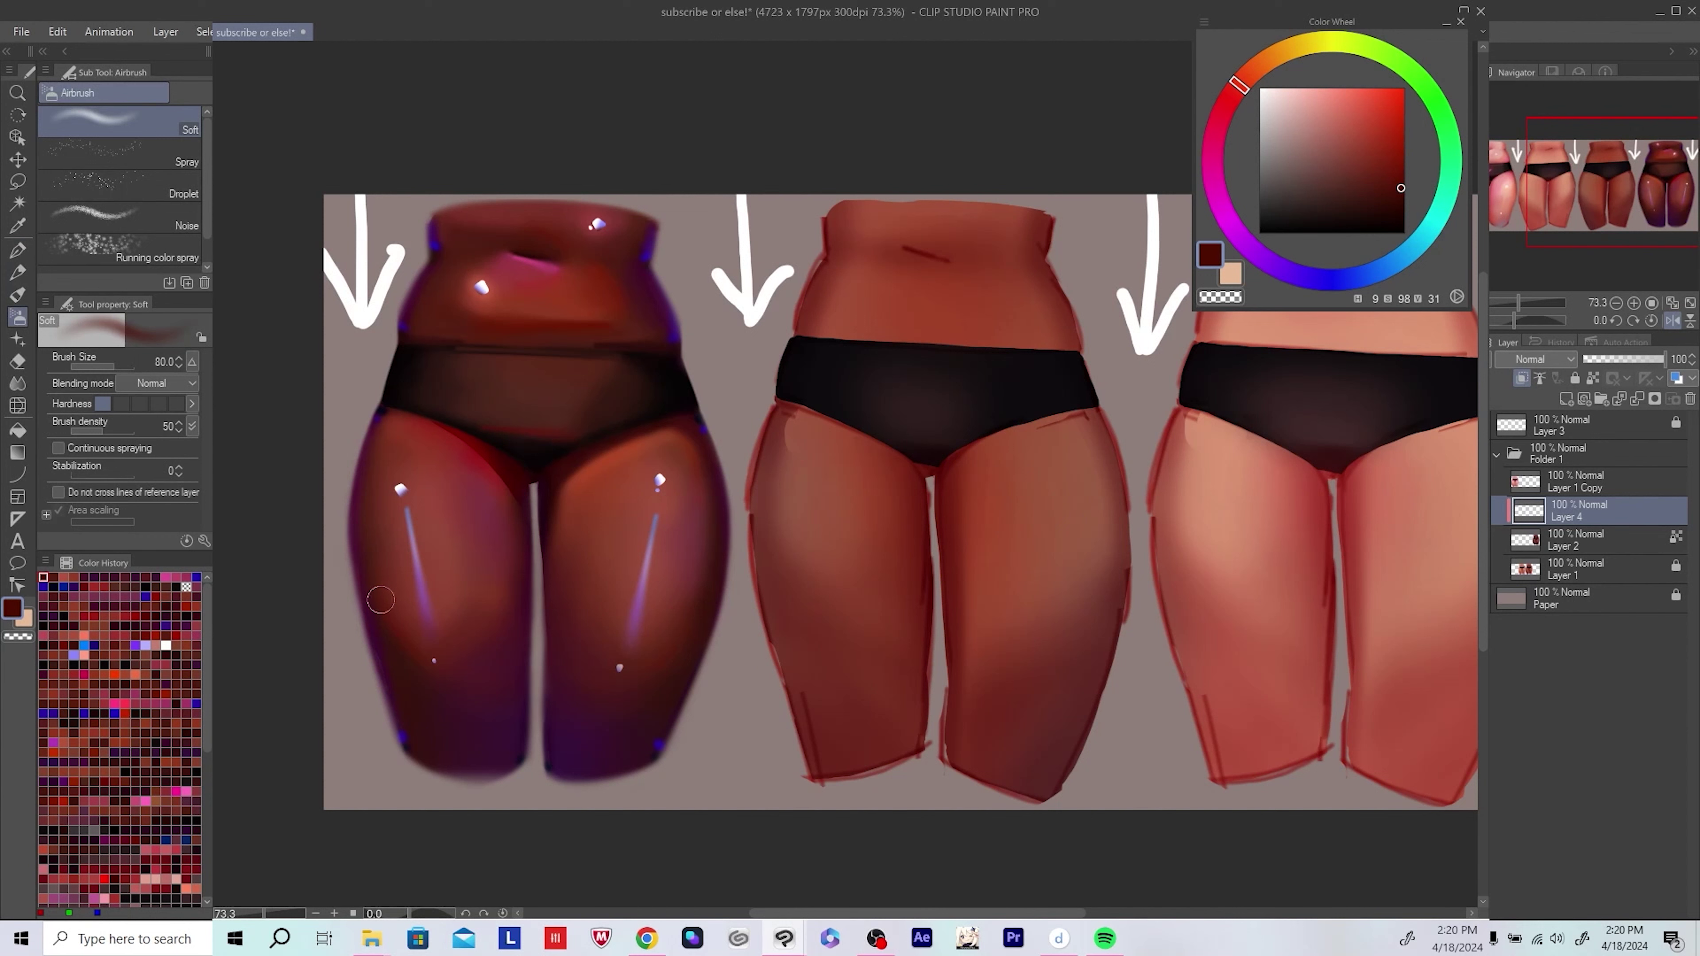
pyautogui.keyDown('alt'); pyautogui.click(430, 554); pyautogui.keyUp('alt')
pyautogui.moveTo(362, 571); pyautogui.dragTo(326, 548)
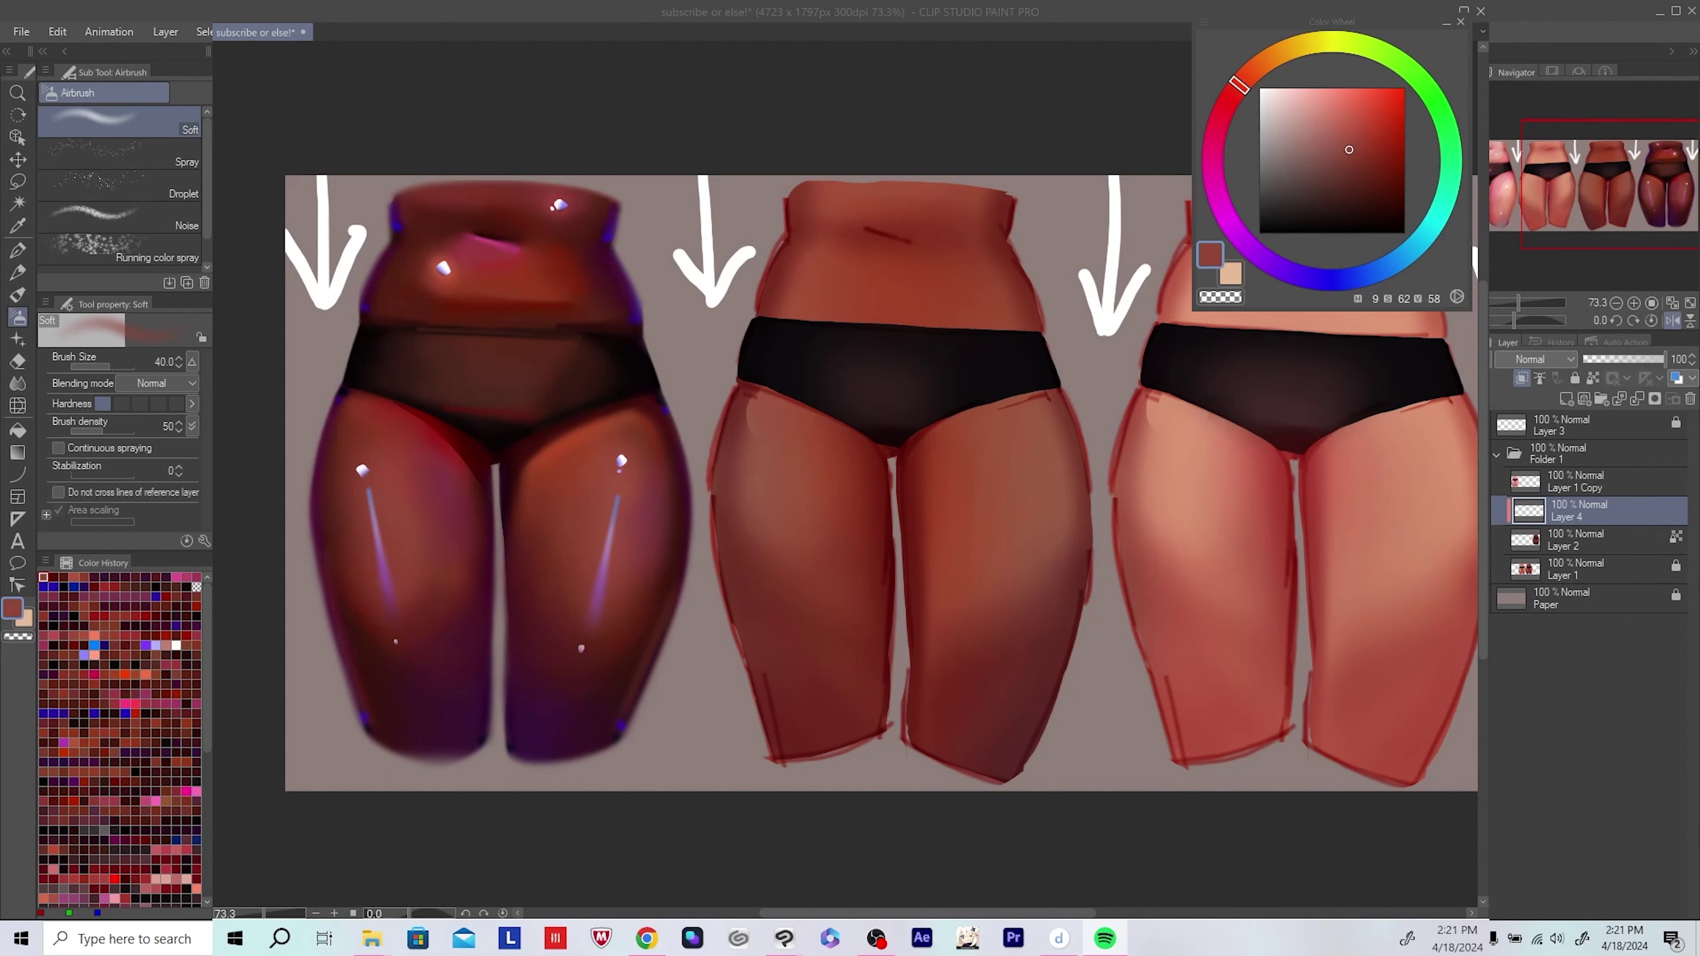
pyautogui.hotkey('ctrl', 's')
pyautogui.scroll(-4, 1196, 669)
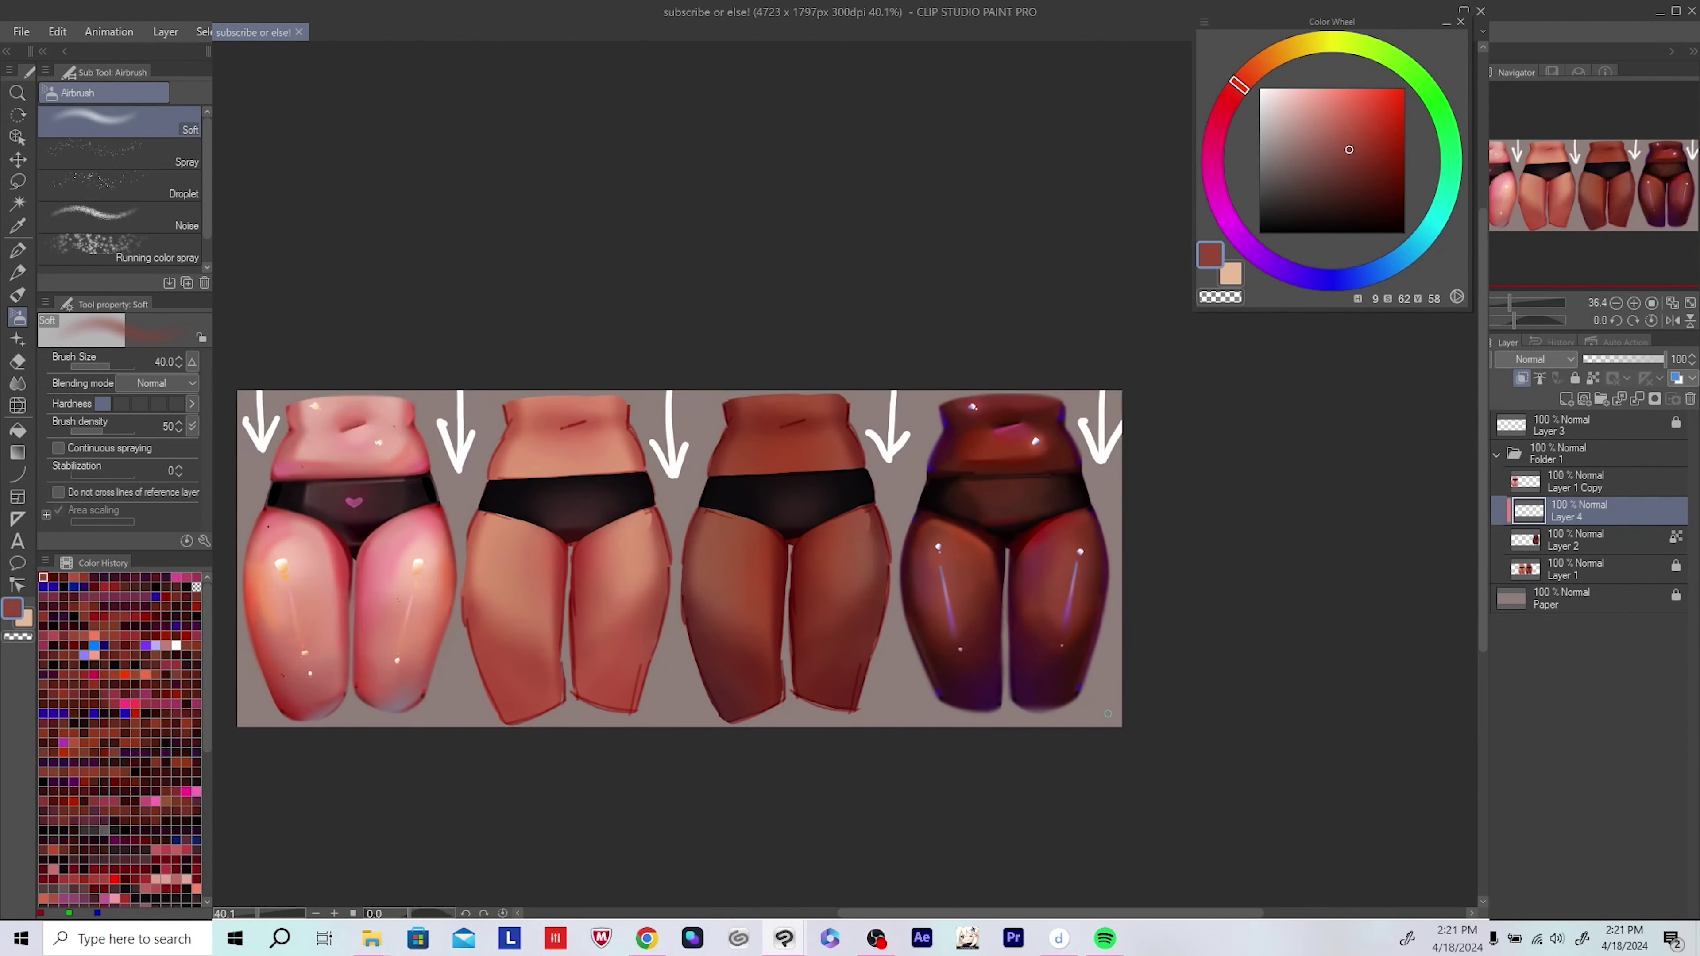
# Step: Airbrush sampled muted purple along the darkest figure's outer thigh in the flipped view at size 70
pyautogui.press('h')
pyautogui.scroll(3, 636, 670)
pyautogui.keyDown('alt'); pyautogui.click(509, 536); pyautogui.keyUp('alt')
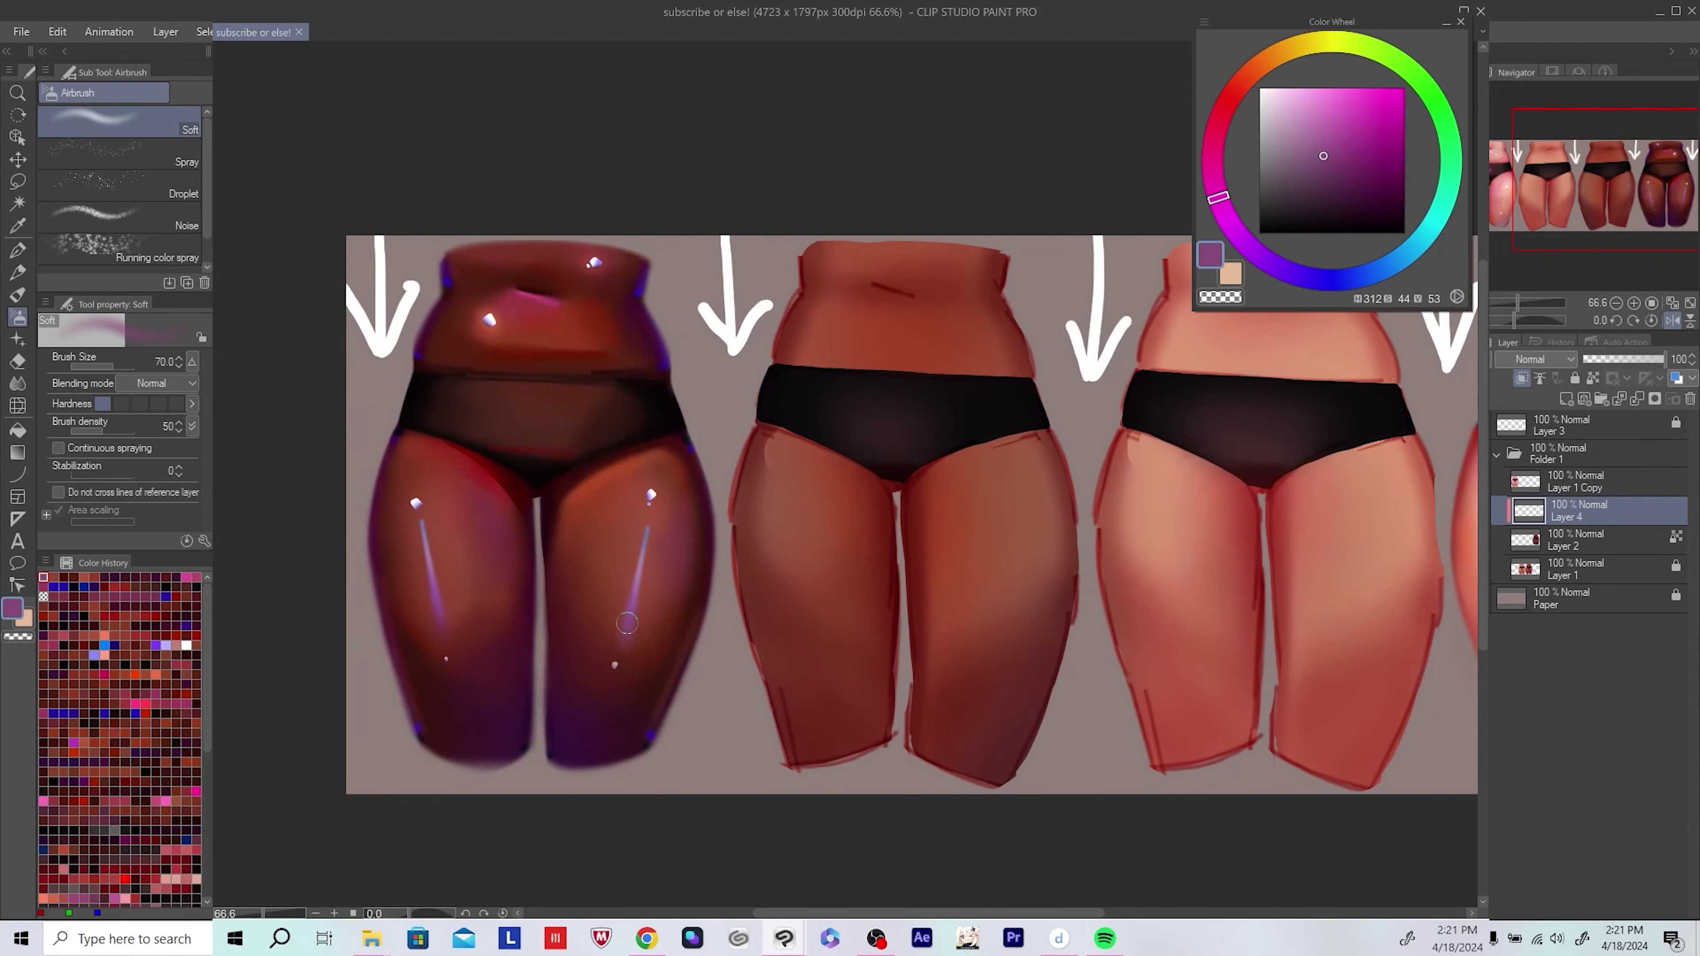
pyautogui.moveTo(395, 670); pyautogui.dragTo(380, 567)
pyautogui.press('h')
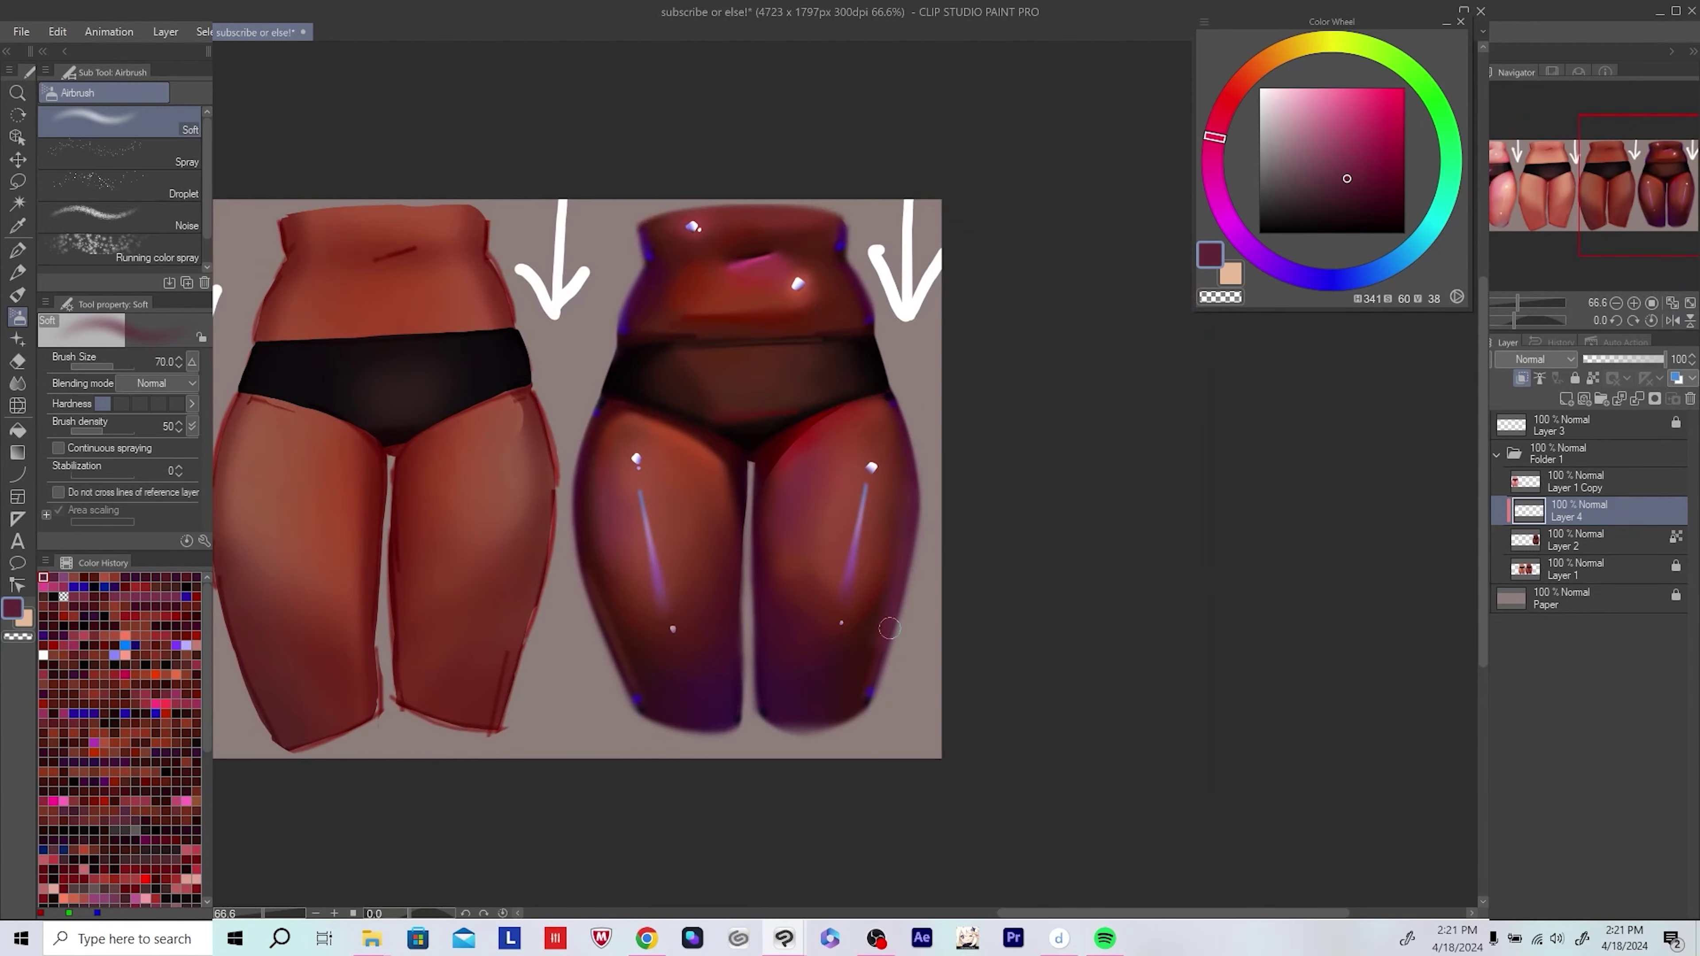
# Step: Blend sampled dark tones into the lower right thigh, up to size 100, and save
pyautogui.keyDown('alt'); pyautogui.click(859, 651); pyautogui.keyUp('alt')
pyautogui.keyDown('alt'); pyautogui.click(846, 687); pyautogui.keyUp('alt')
pyautogui.scroll(-2, 937, 590)
pyautogui.moveTo(945, 570); pyautogui.dragTo(999, 574)
pyautogui.scroll(-3, 971, 576)
pyautogui.hotkey('ctrl', 's')
pyautogui.scroll(5, 937, 468)
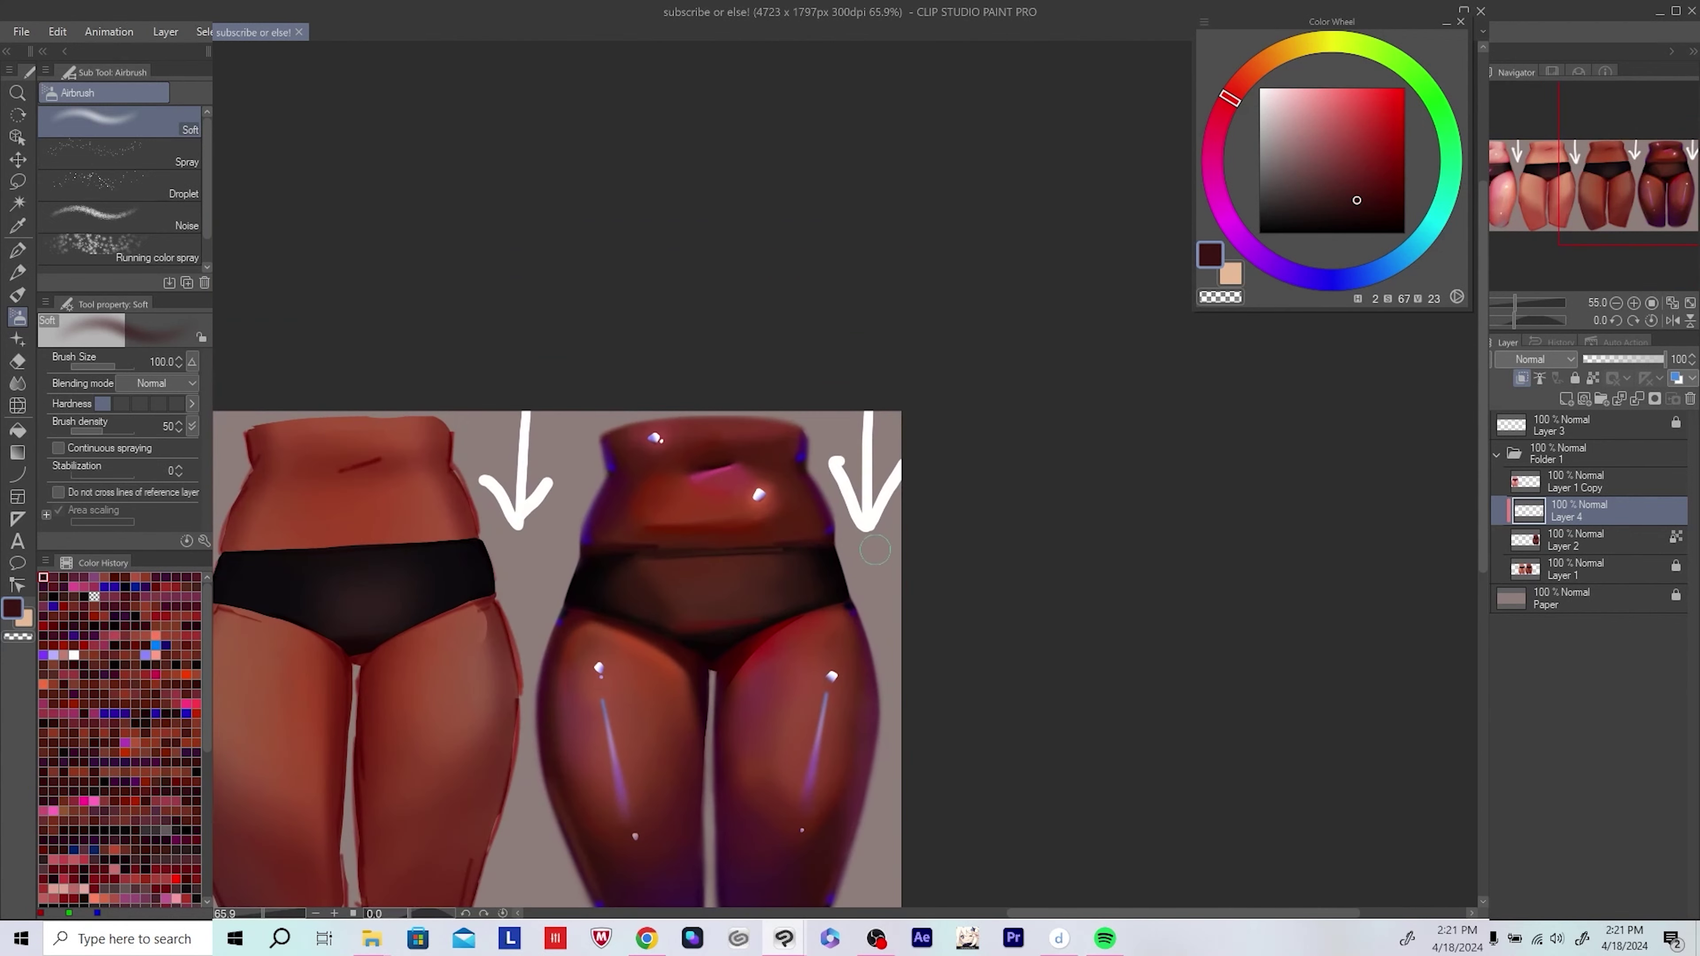
# Step: Airbrush sampled dark red around the navel at size 100
pyautogui.keyDown('alt'); pyautogui.click(762, 442); pyautogui.keyUp('alt')
pyautogui.keyDown('alt'); pyautogui.click(761, 462); pyautogui.keyUp('alt')
pyautogui.scroll(-4, 1005, 515)
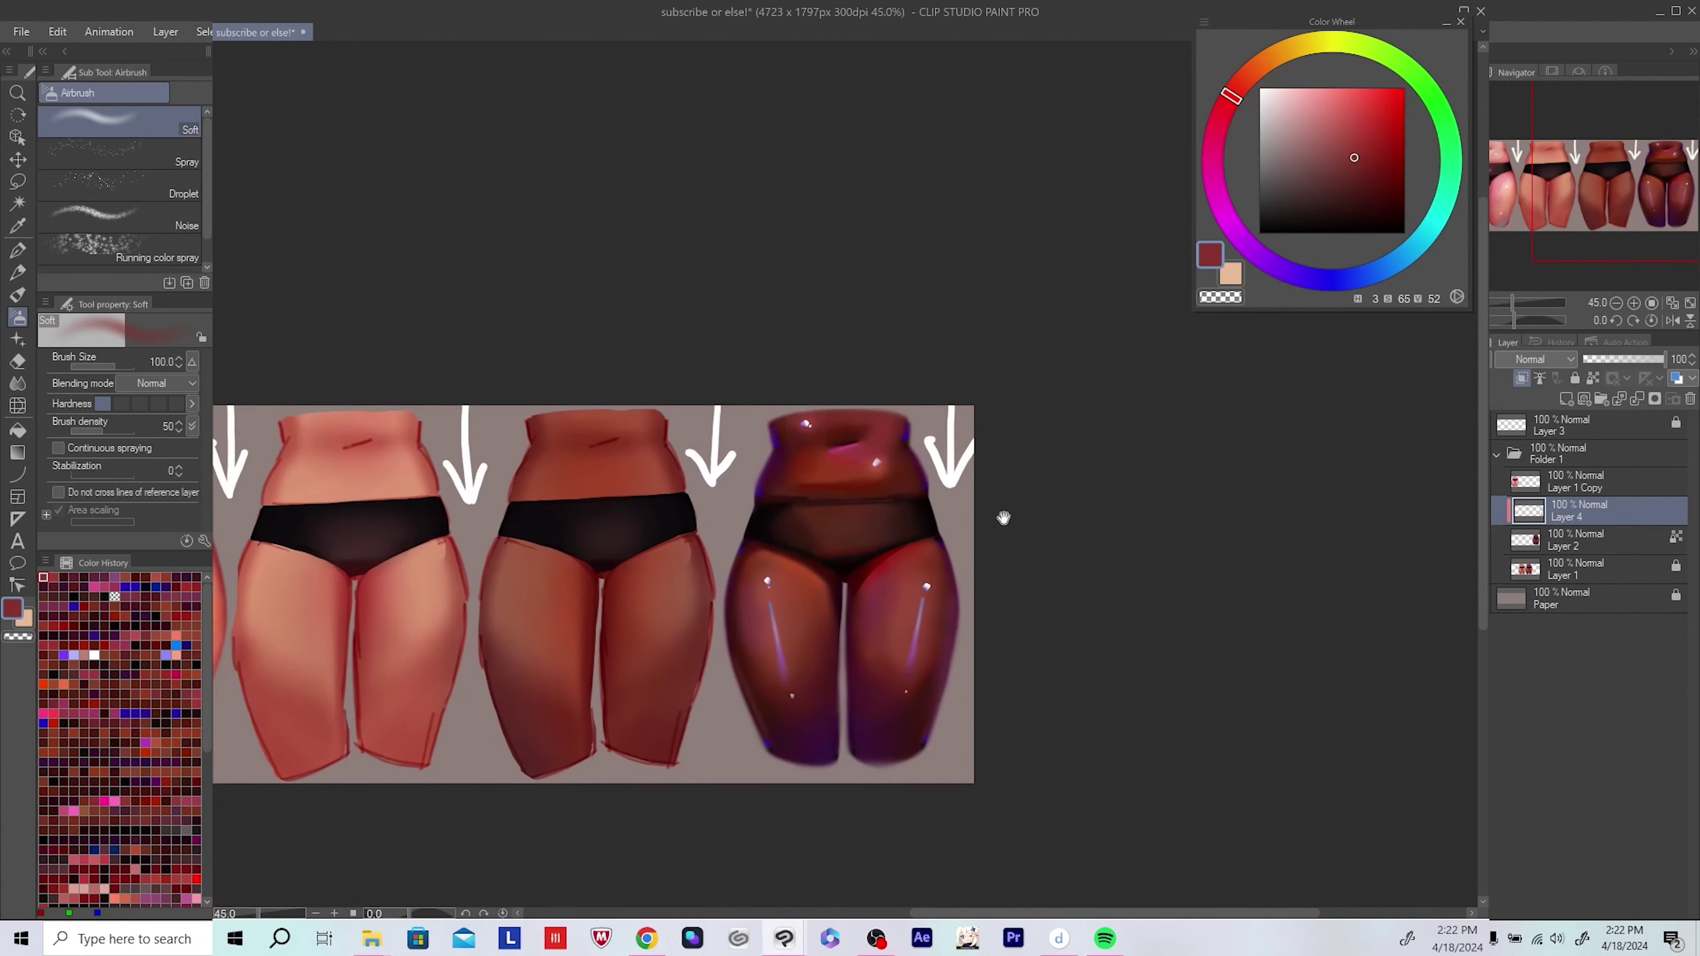
pyautogui.scroll(6, 1070, 571)
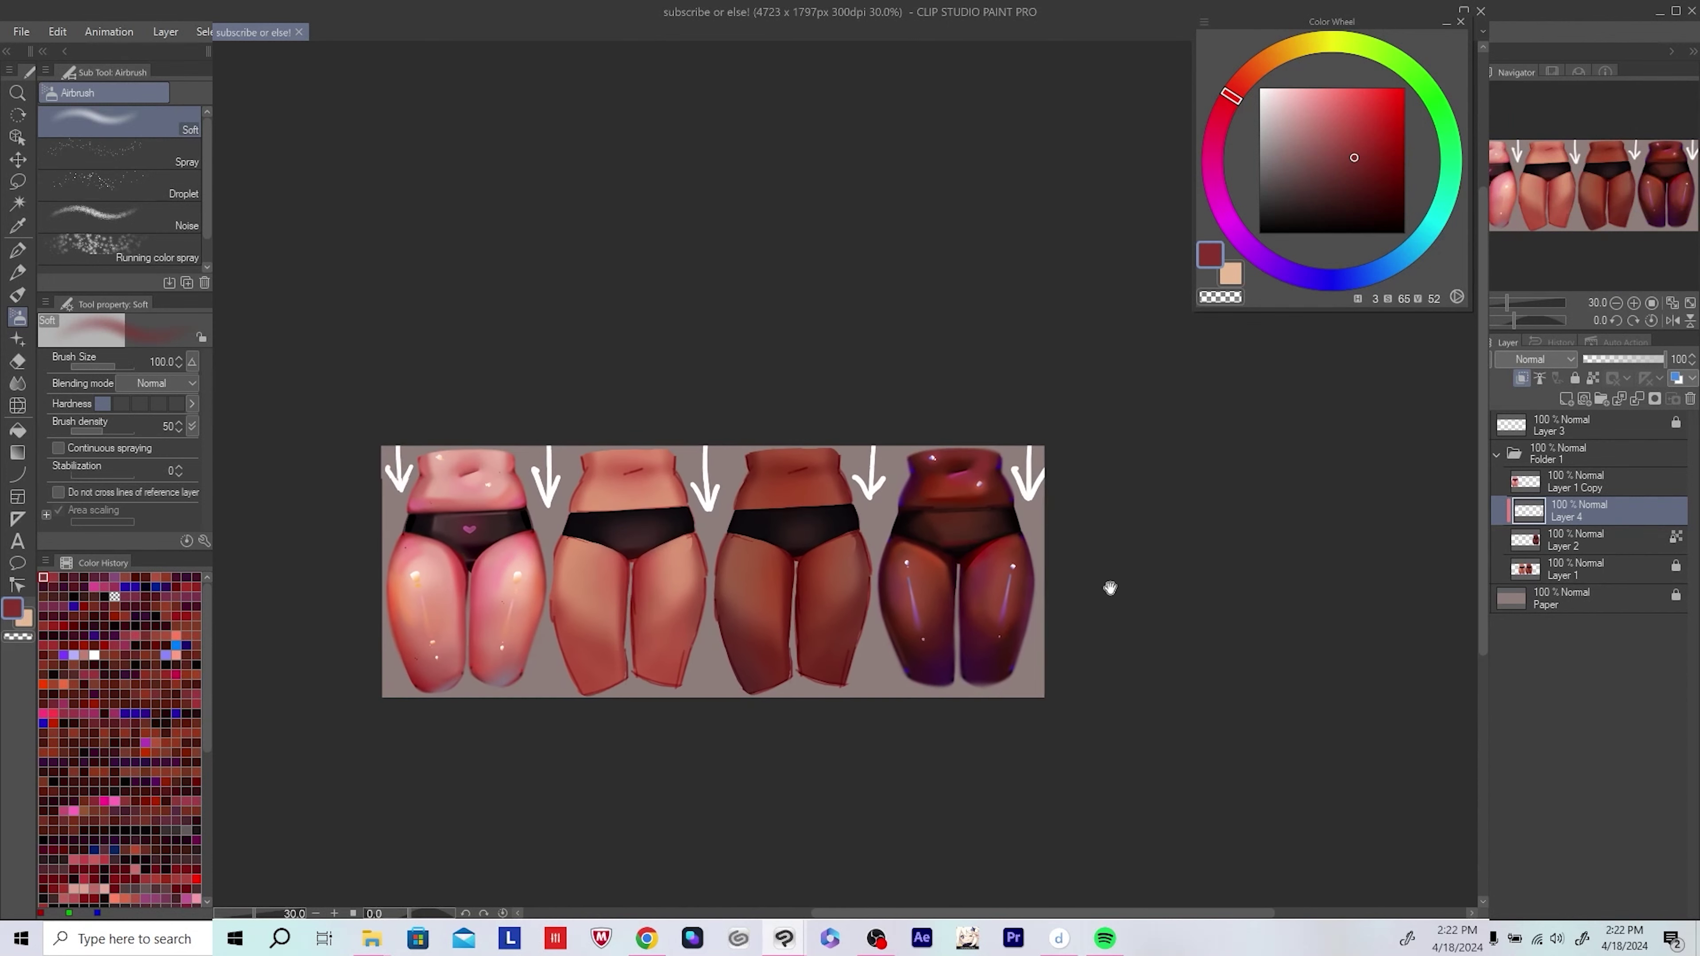
# Step: Deepen the belly shading beside the navel with saturated dark reds at sizes 80 and 60, and save
pyautogui.moveTo(968, 565); pyautogui.dragTo(900, 581)
pyautogui.click(1380, 174)
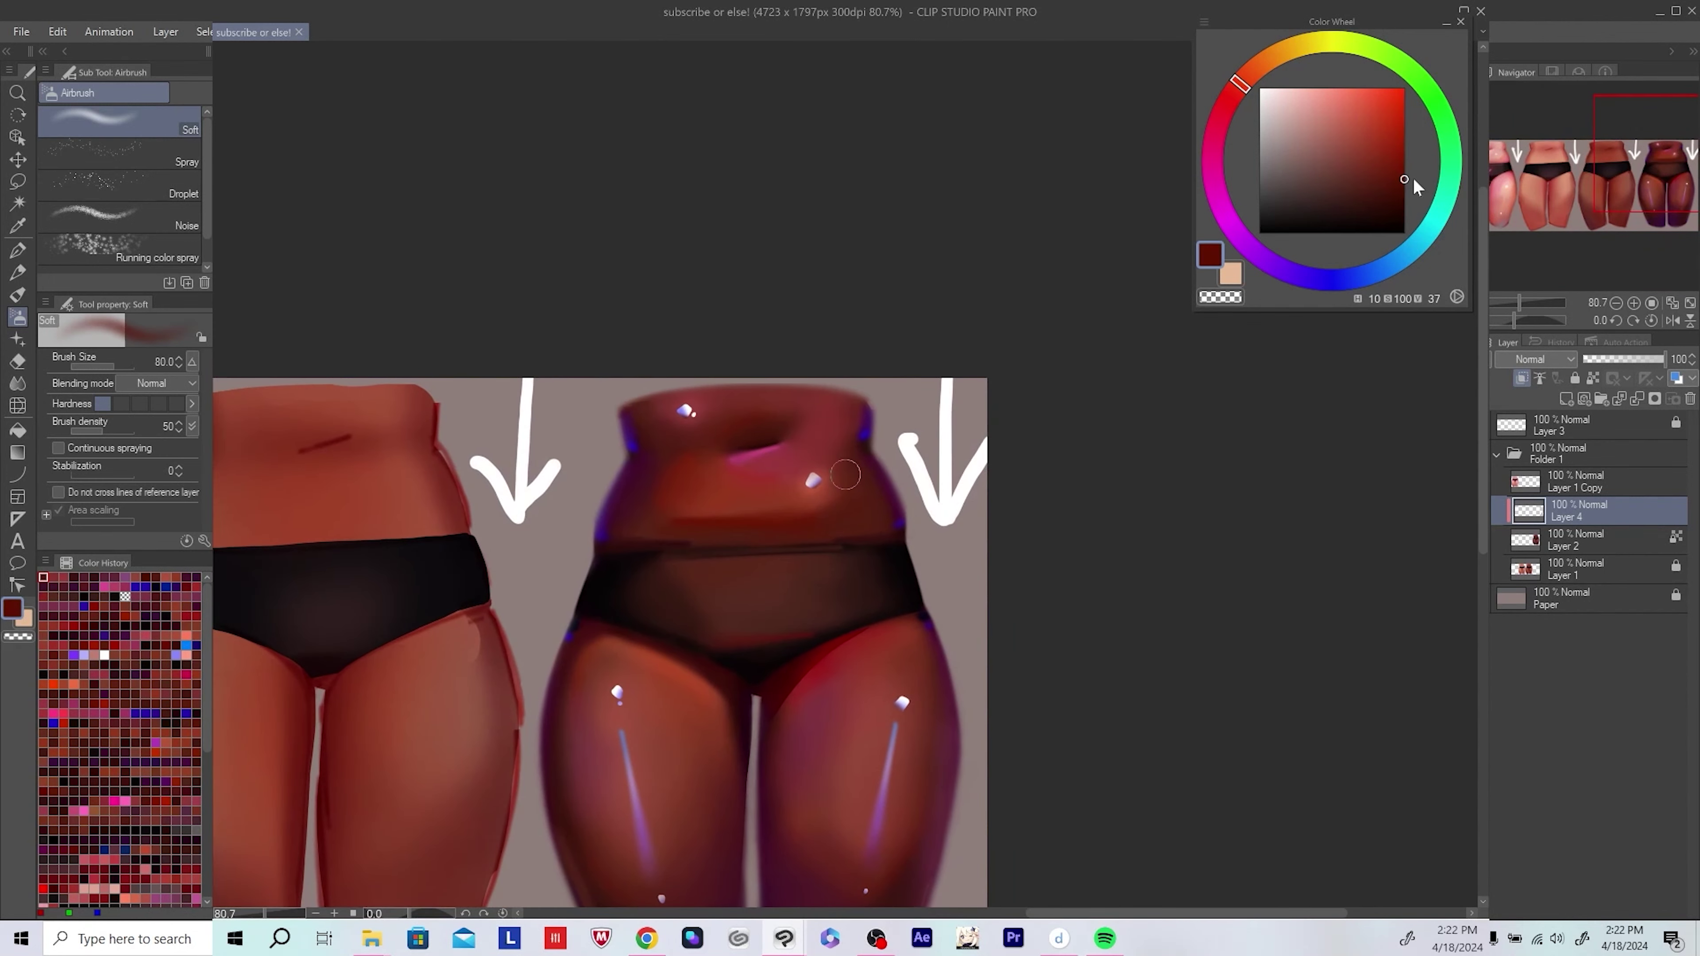
pyautogui.moveTo(816, 444); pyautogui.dragTo(752, 449)
pyautogui.keyDown('alt'); pyautogui.click(752, 449); pyautogui.keyUp('alt')
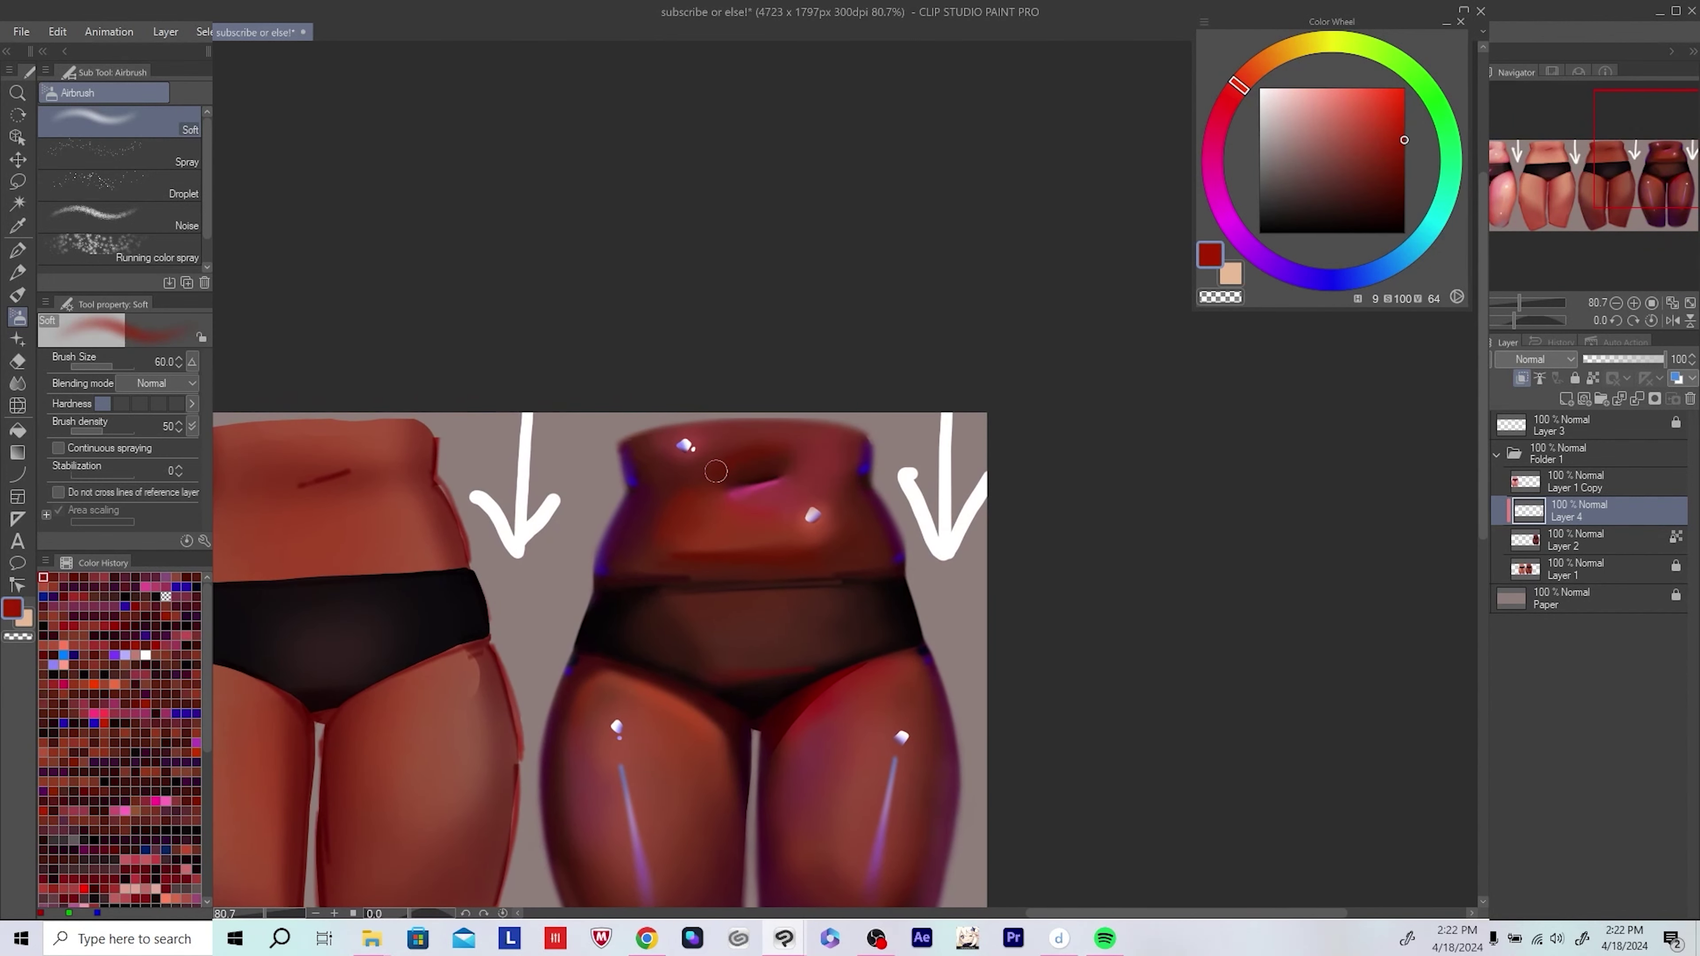
pyautogui.scroll(-6, 1004, 569)
pyautogui.hotkey('ctrl', 's')
pyautogui.moveTo(1108, 608); pyautogui.dragTo(1217, 607)
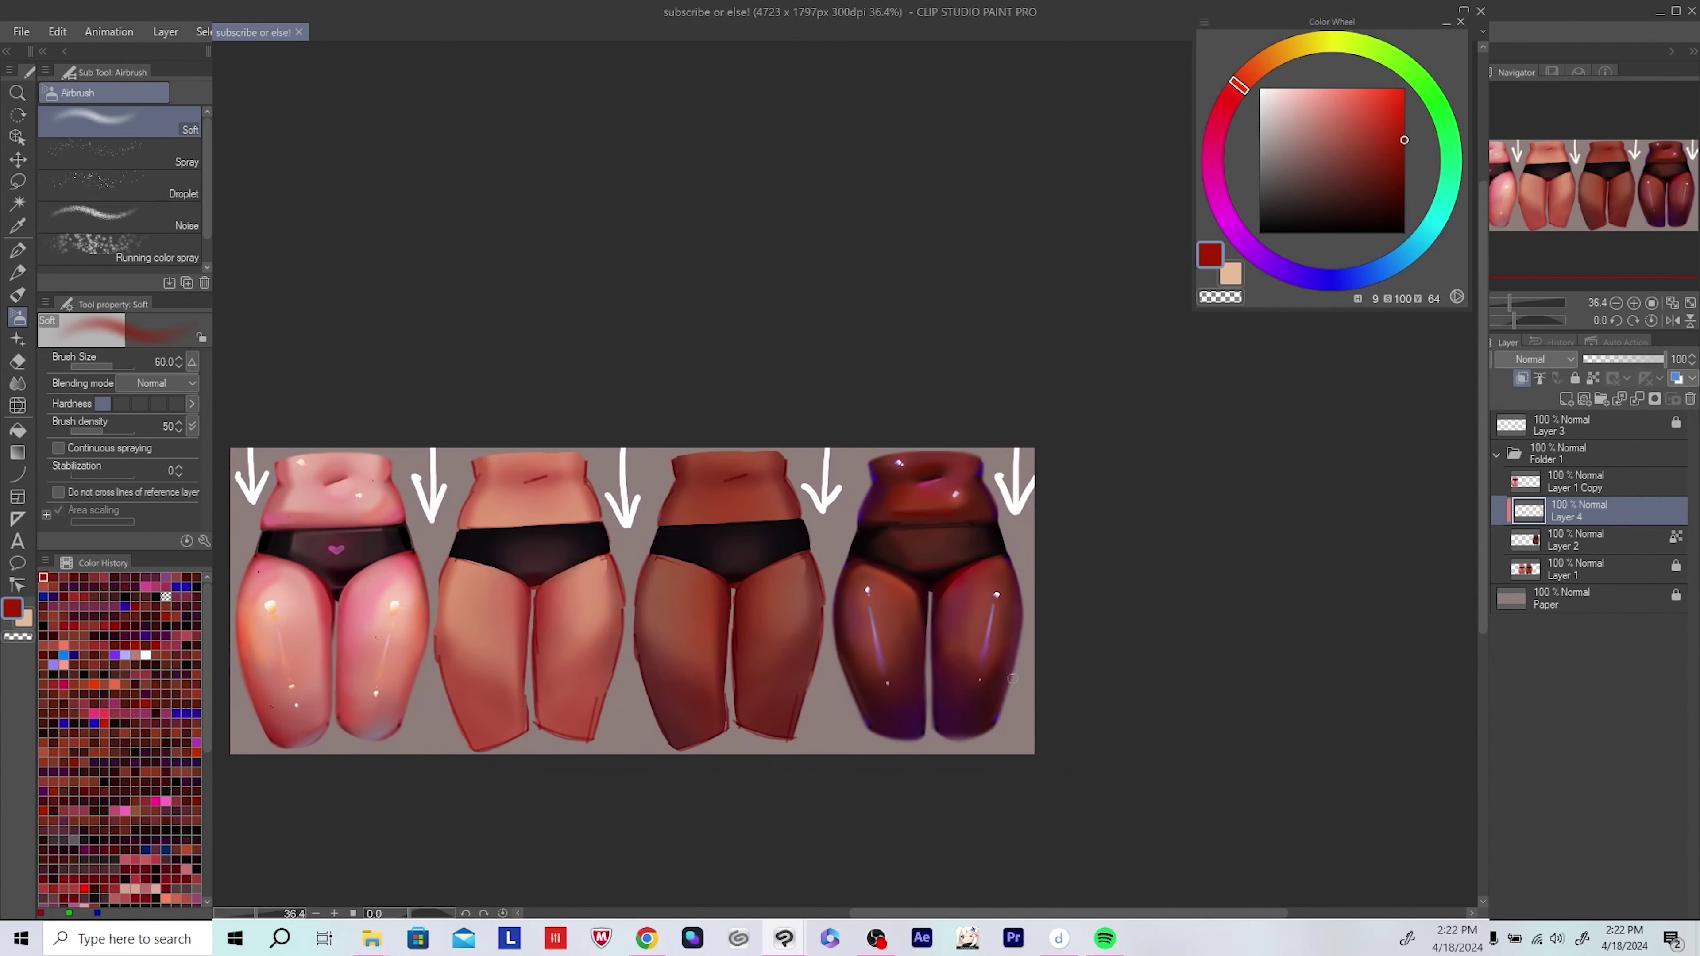
# Step: Airbrush a muted blue-violet reflection across the bottom of the right thigh at size 60
pyautogui.scroll(3, 1151, 737)
pyautogui.moveTo(1004, 602); pyautogui.dragTo(905, 602)
pyautogui.keyDown('alt'); pyautogui.click(846, 690); pyautogui.keyUp('alt')
pyautogui.keyDown('alt'); pyautogui.click(842, 691); pyautogui.keyUp('alt')
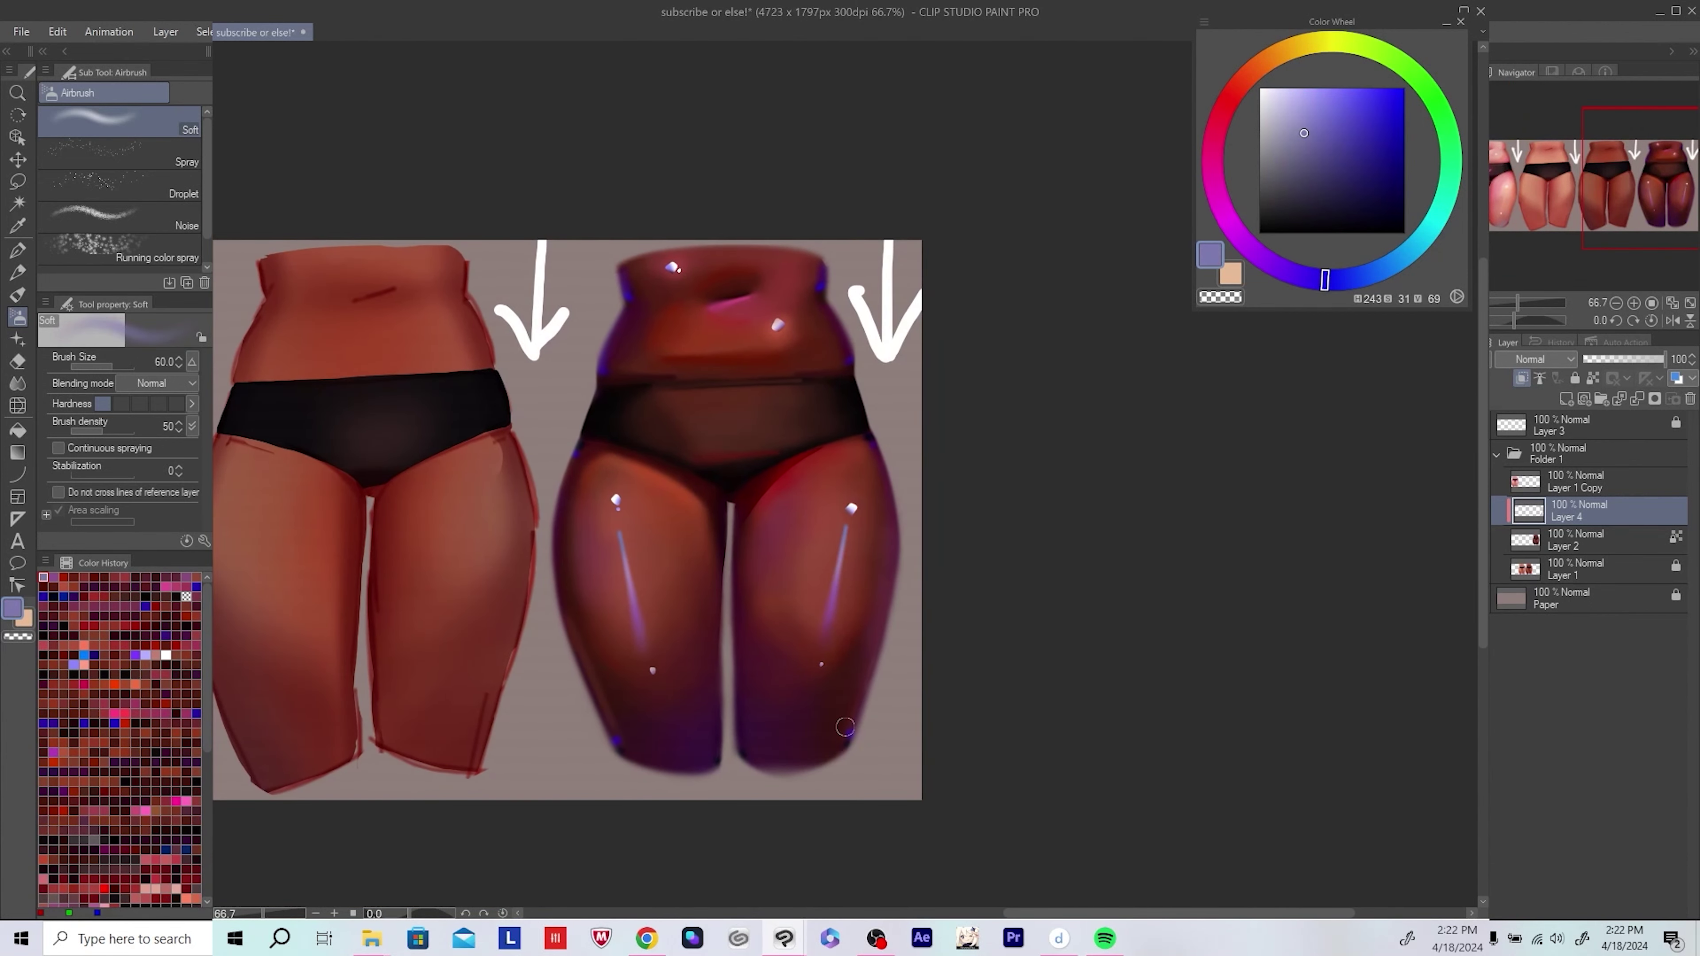
pyautogui.moveTo(909, 701); pyautogui.dragTo(891, 675)
# Step: Blend sampled dark purple and saturated blue over the right thigh's bottom reflection at size 70
pyautogui.keyDown('alt'); pyautogui.click(823, 705); pyautogui.keyUp('alt')
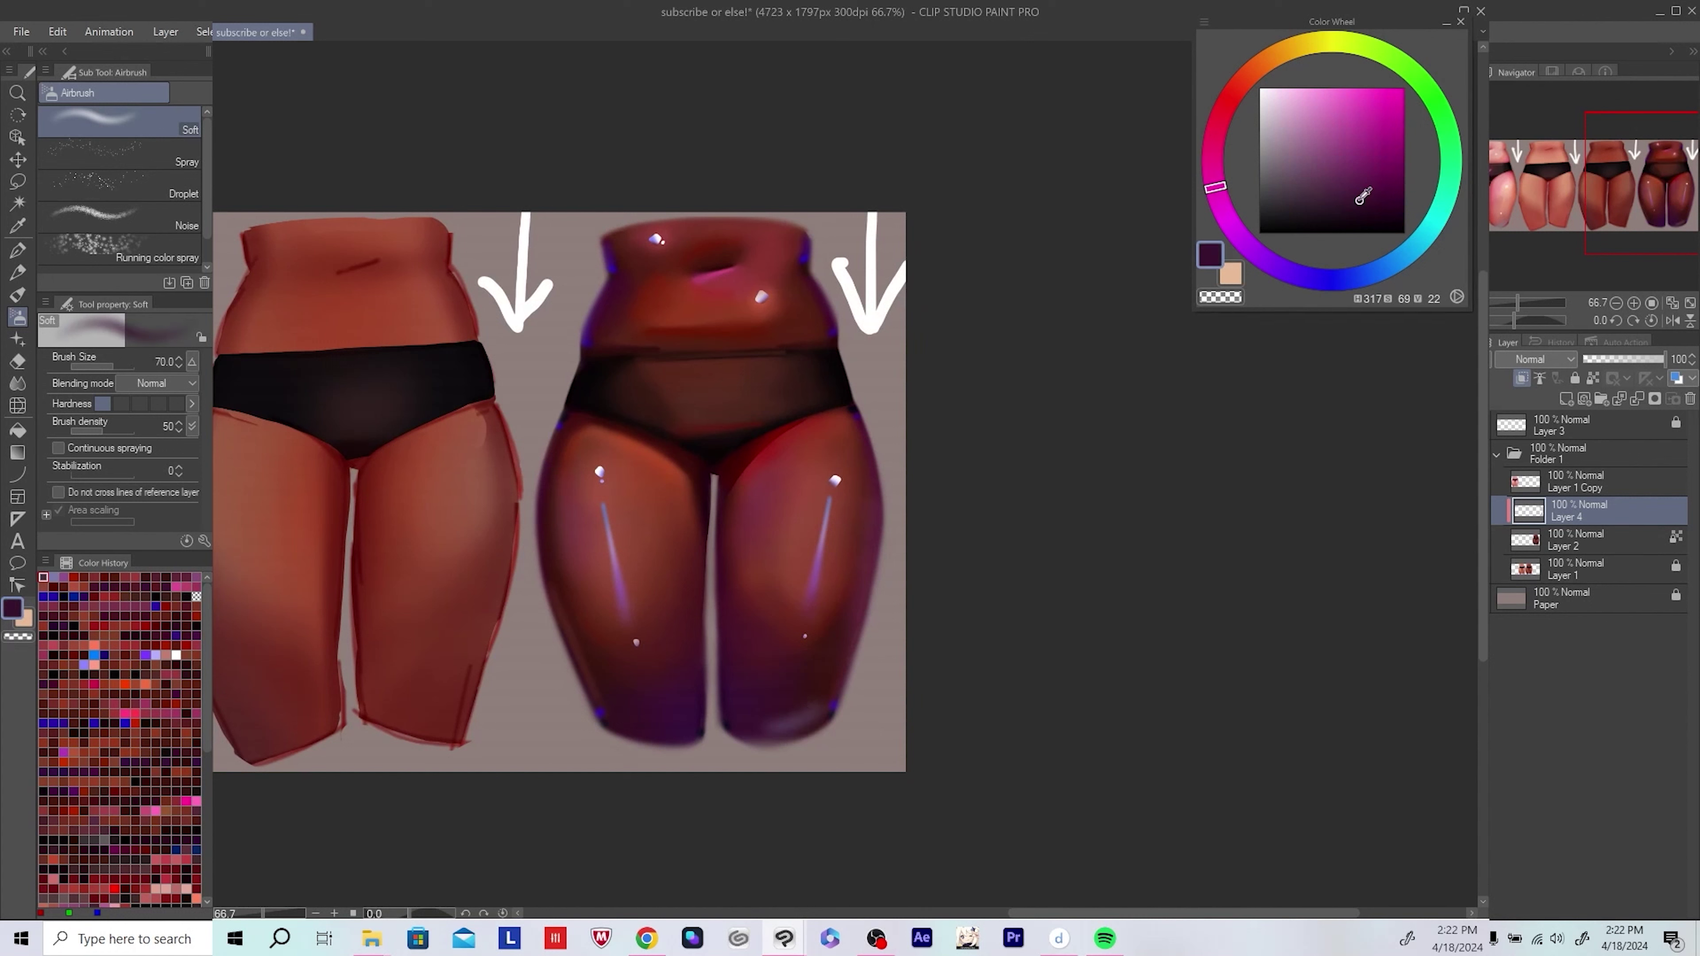
pyautogui.keyDown('alt'); pyautogui.click(768, 729); pyautogui.keyUp('alt')
pyautogui.keyDown('alt'); pyautogui.click(816, 706); pyautogui.keyUp('alt')
pyautogui.keyDown('alt'); pyautogui.click(822, 712); pyautogui.keyUp('alt')
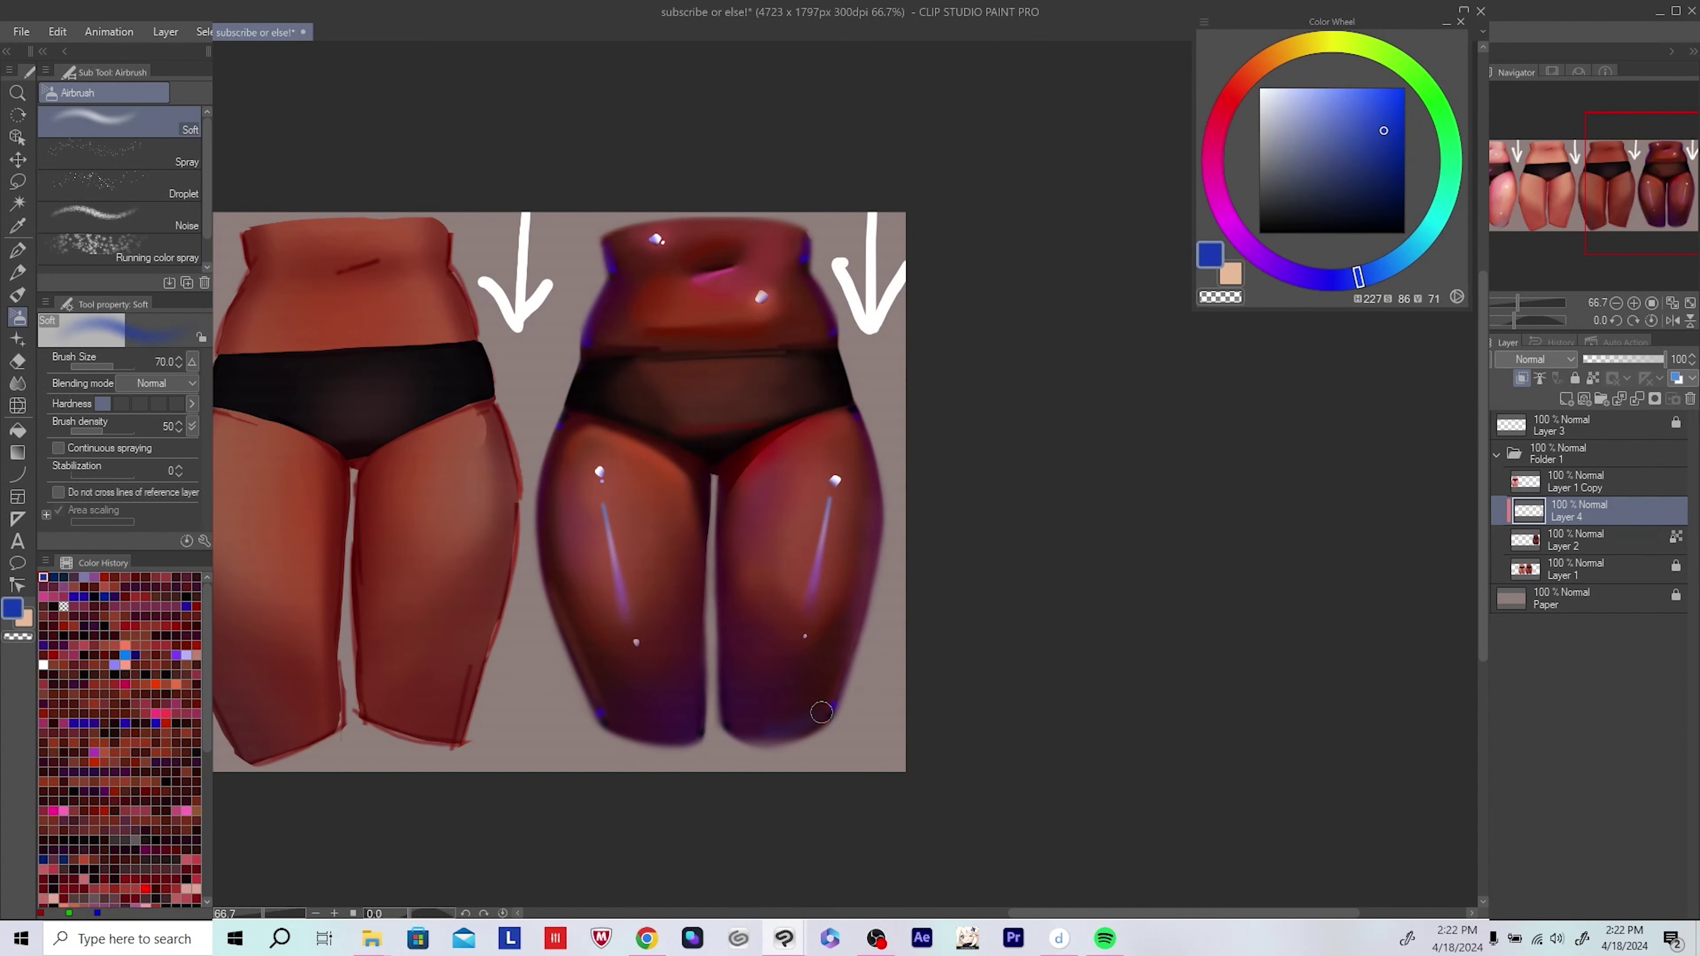
pyautogui.keyDown('alt'); pyautogui.click(796, 715); pyautogui.keyUp('alt')
pyautogui.keyDown('alt'); pyautogui.click(825, 704); pyautogui.keyUp('alt')
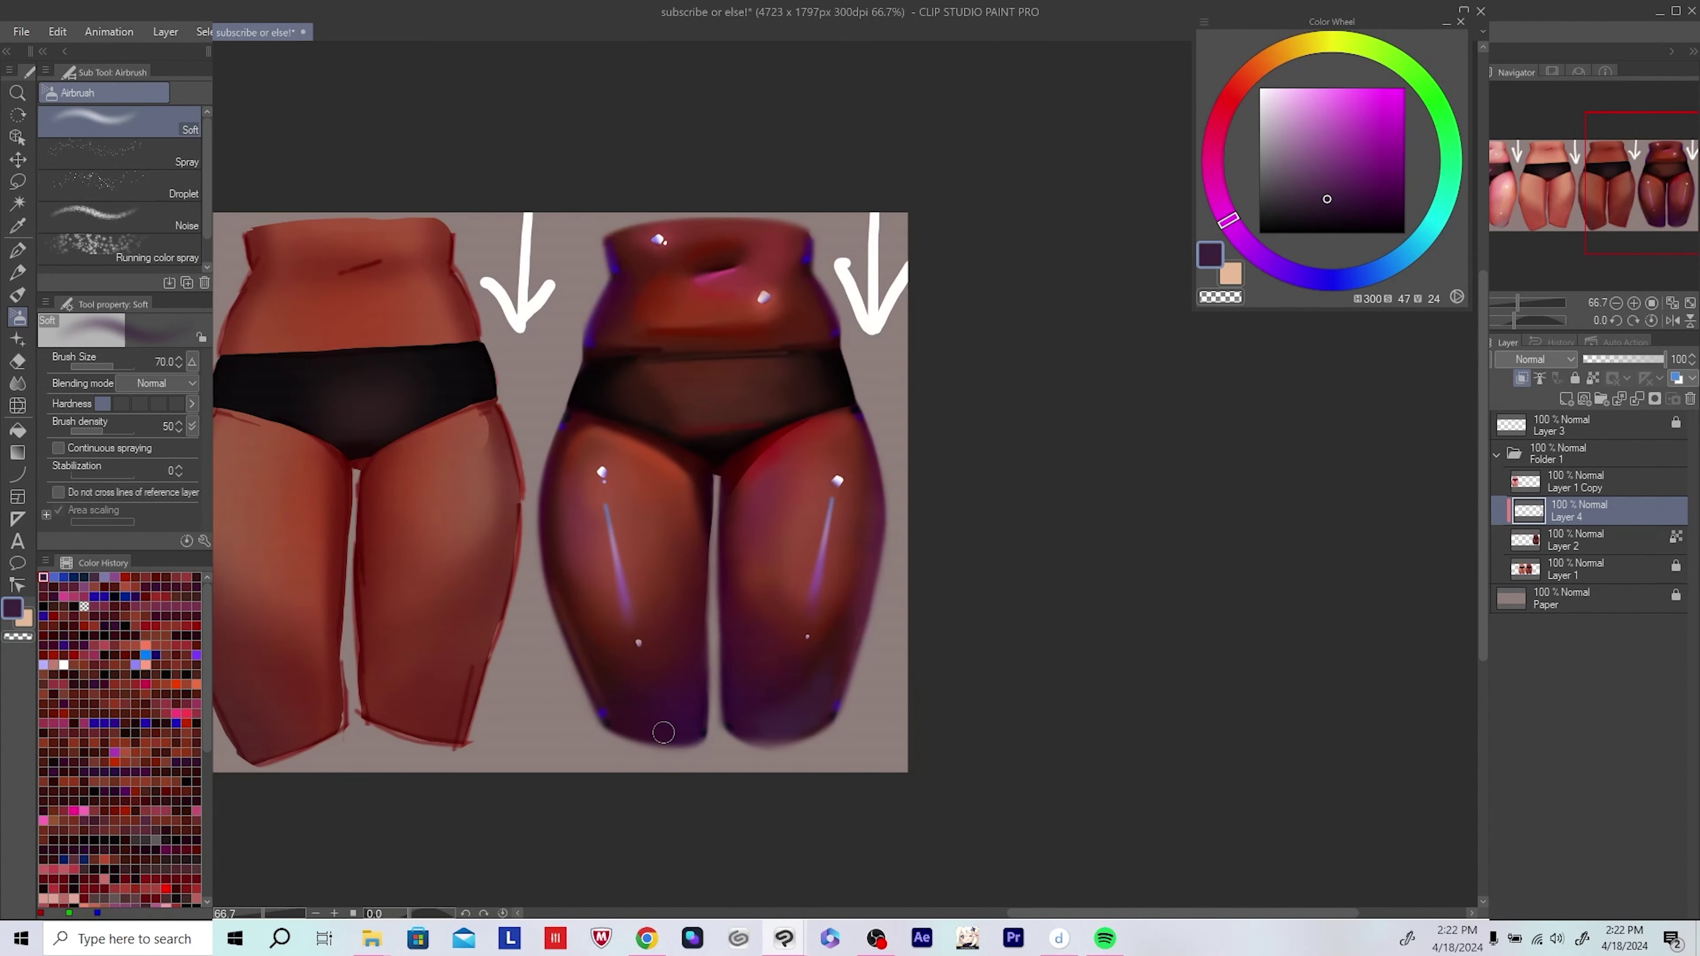
# Step: Blend sampled dark purple into the bottom of the left thigh, up to size 100, and save
pyautogui.keyDown('alt'); pyautogui.click(670, 730); pyautogui.keyUp('alt')
pyautogui.press(']')
pyautogui.press(']')
pyautogui.scroll(-2, 929, 657)
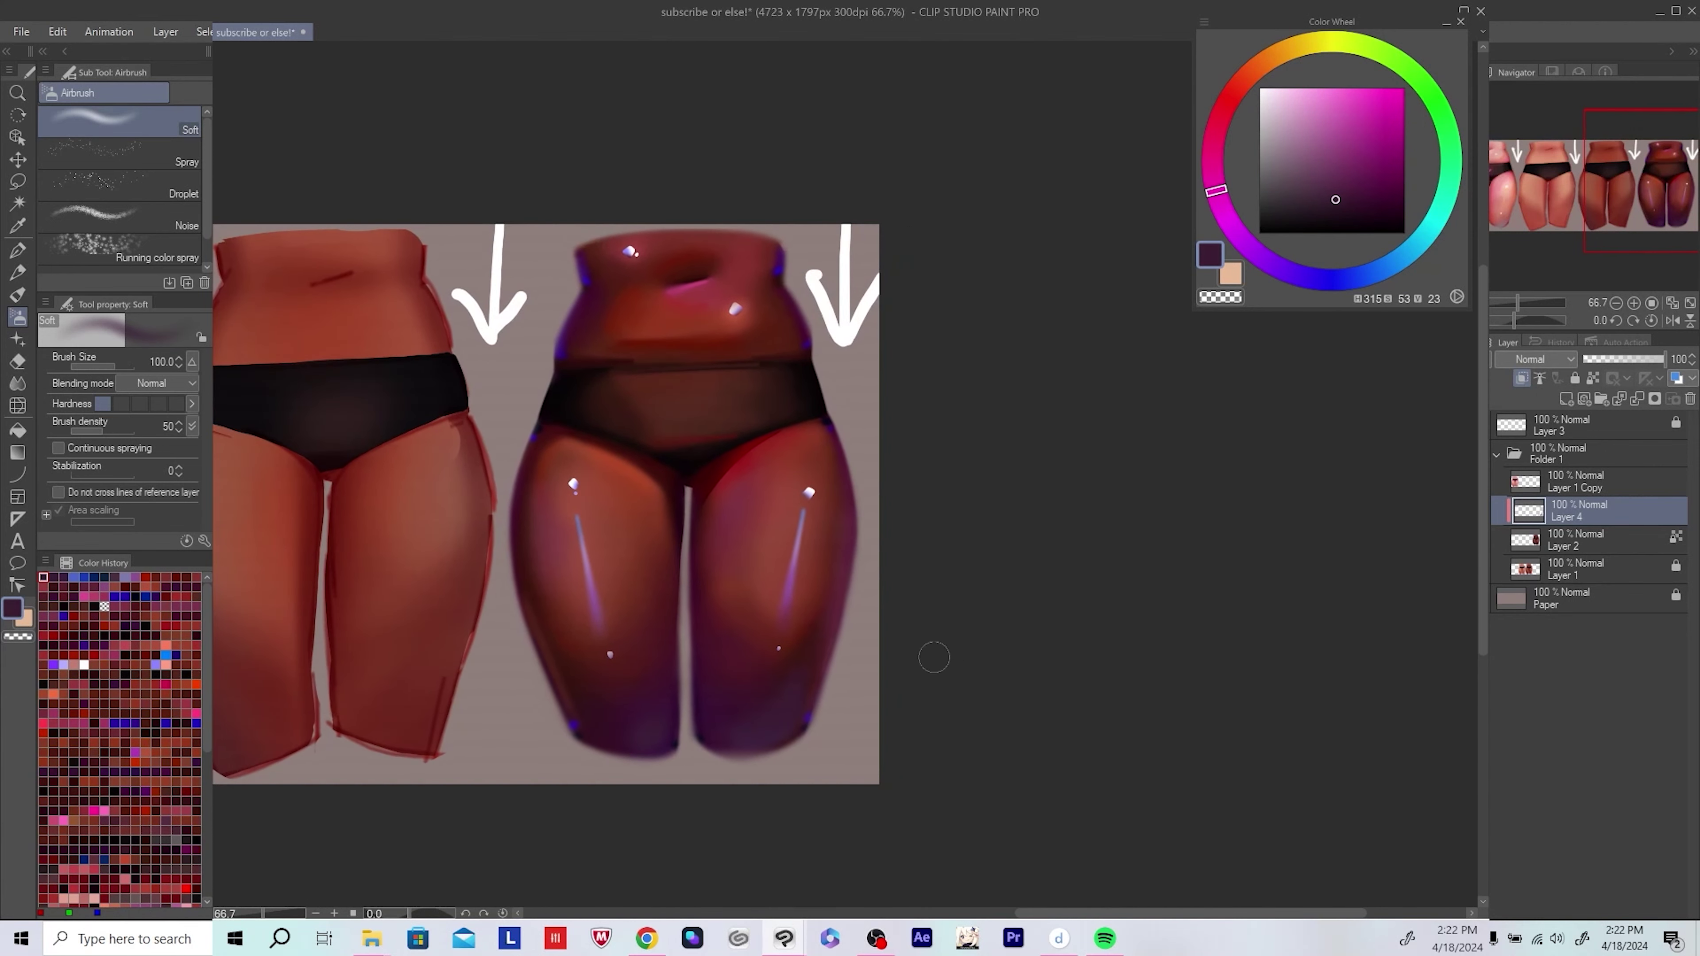
pyautogui.scroll(1, 1040, 608)
pyautogui.hotkey('ctrl', 's')
# Step: Blend adjusted and sampled dark purples into the bottom of the right thigh with the size 100 airbrush, and save
pyautogui.click(1329, 189)
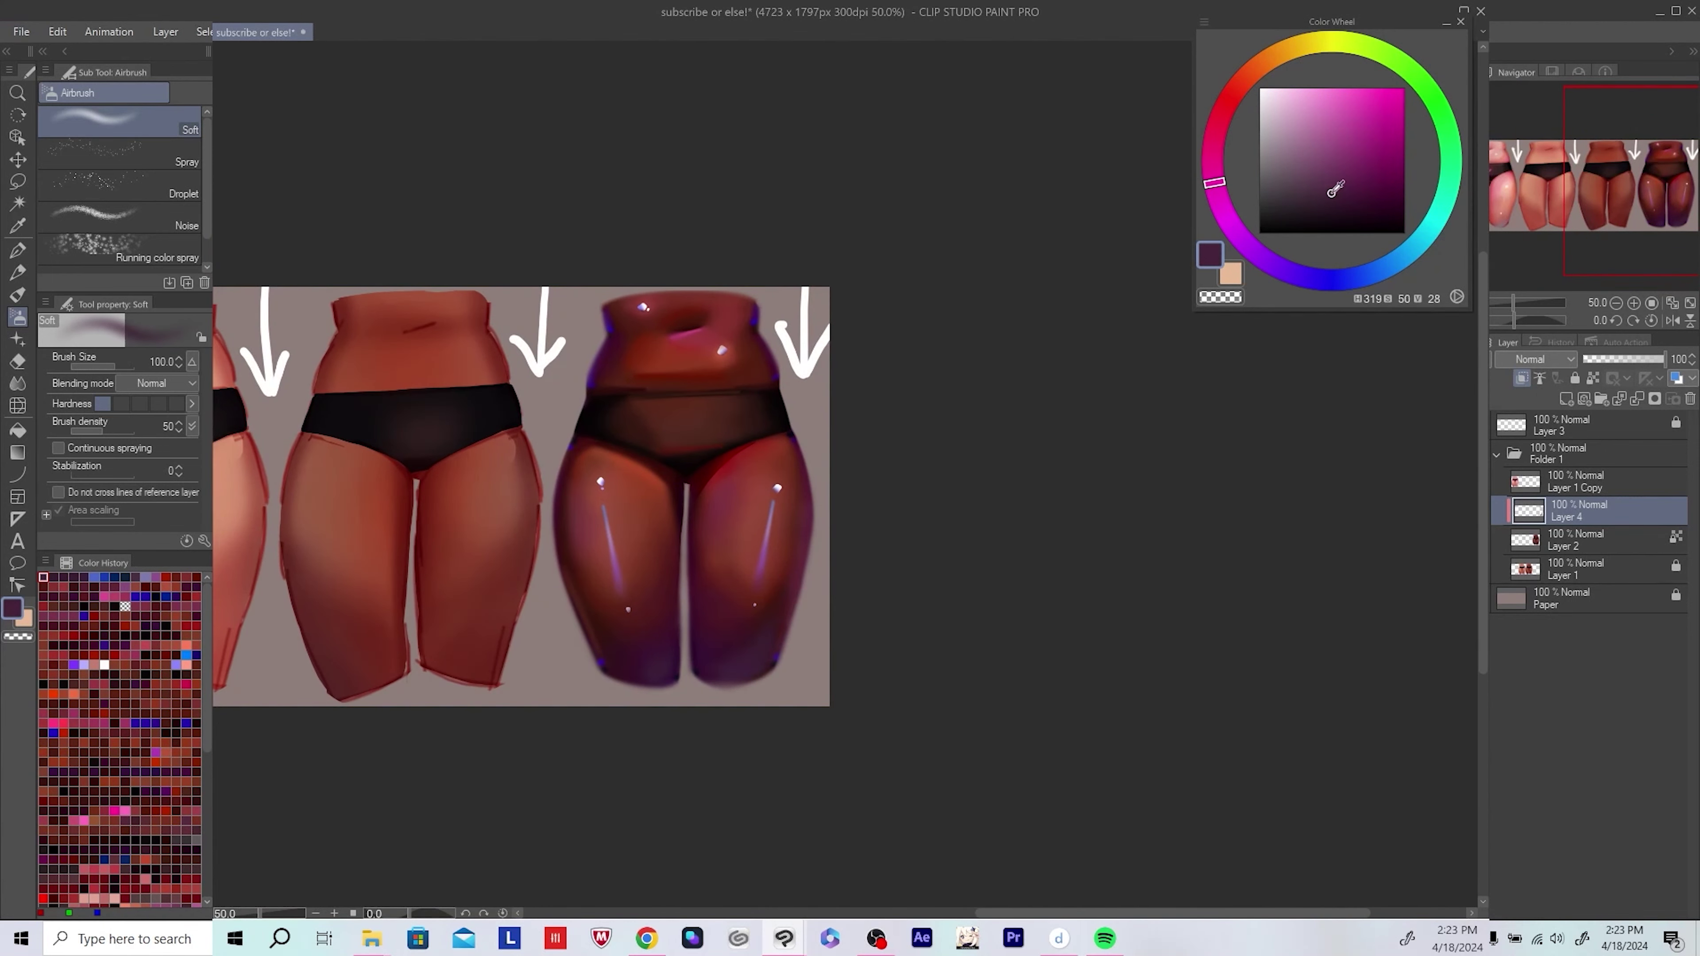
pyautogui.keyDown('alt'); pyautogui.click(762, 645); pyautogui.keyUp('alt')
pyautogui.keyDown('alt'); pyautogui.click(757, 653); pyautogui.keyUp('alt')
pyautogui.scroll(-2, 723, 713)
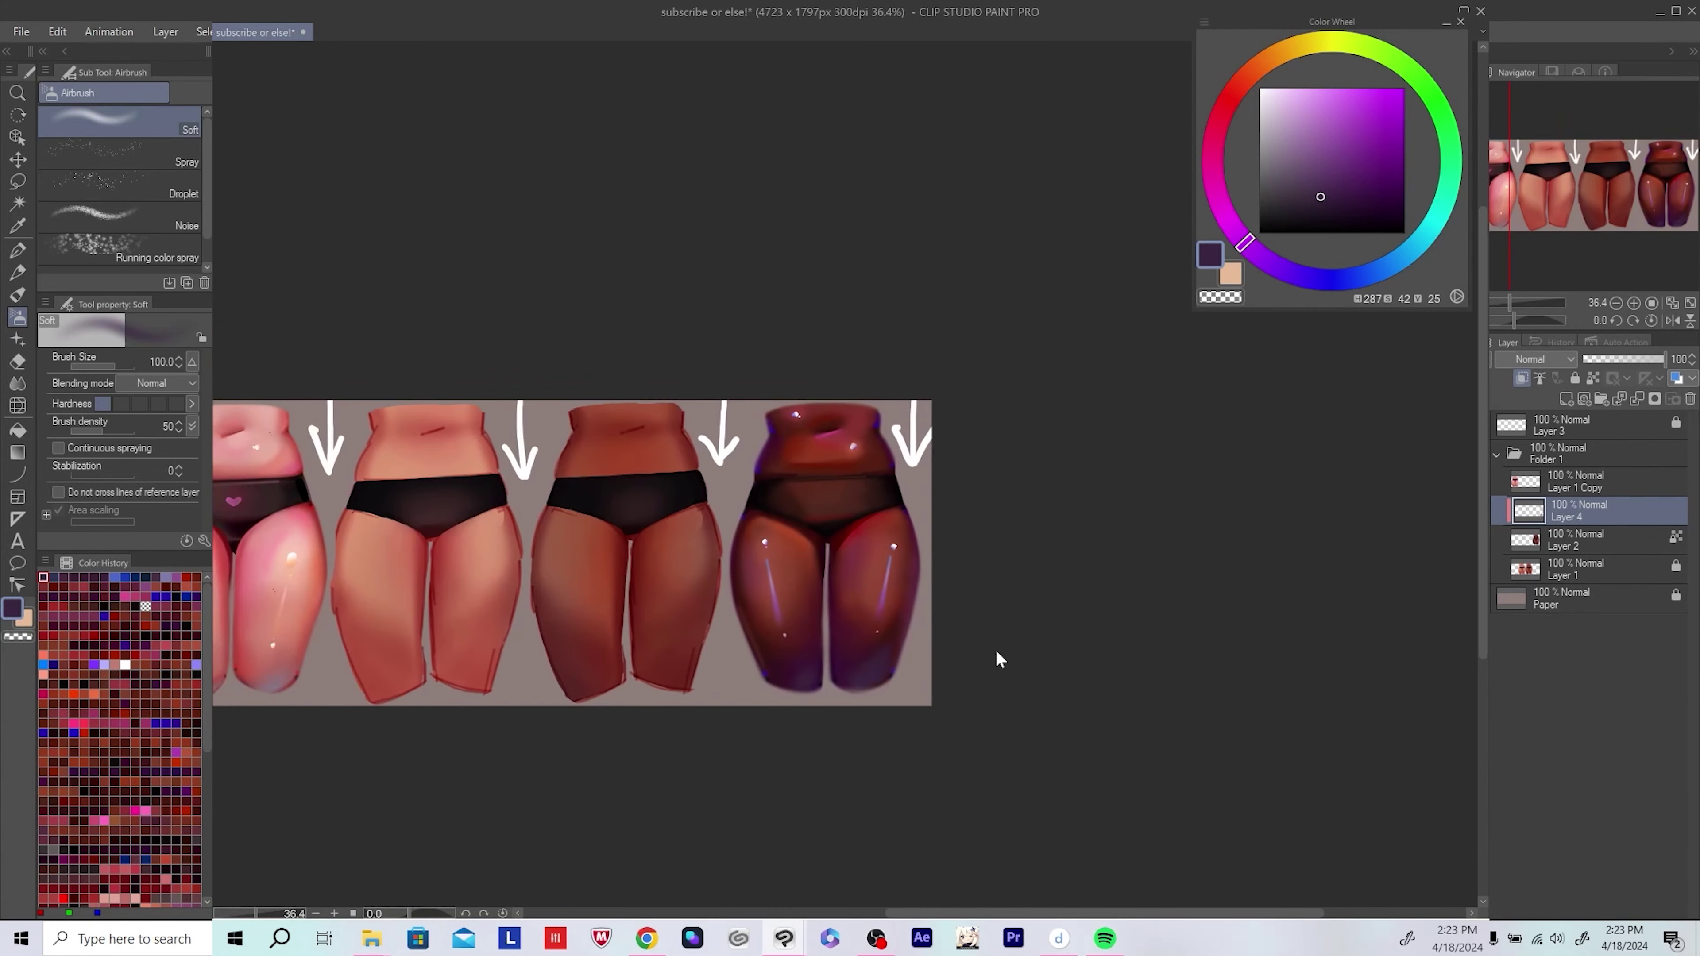
pyautogui.hotkey('ctrl', 's')
# Step: Brighten the pink reflection beneath the navel with a lighter pink, using the soft airbrush at size 40
pyautogui.scroll(1, 706, 669)
pyautogui.scroll(2, 1166, 573)
pyautogui.scroll(3, 1166, 574)
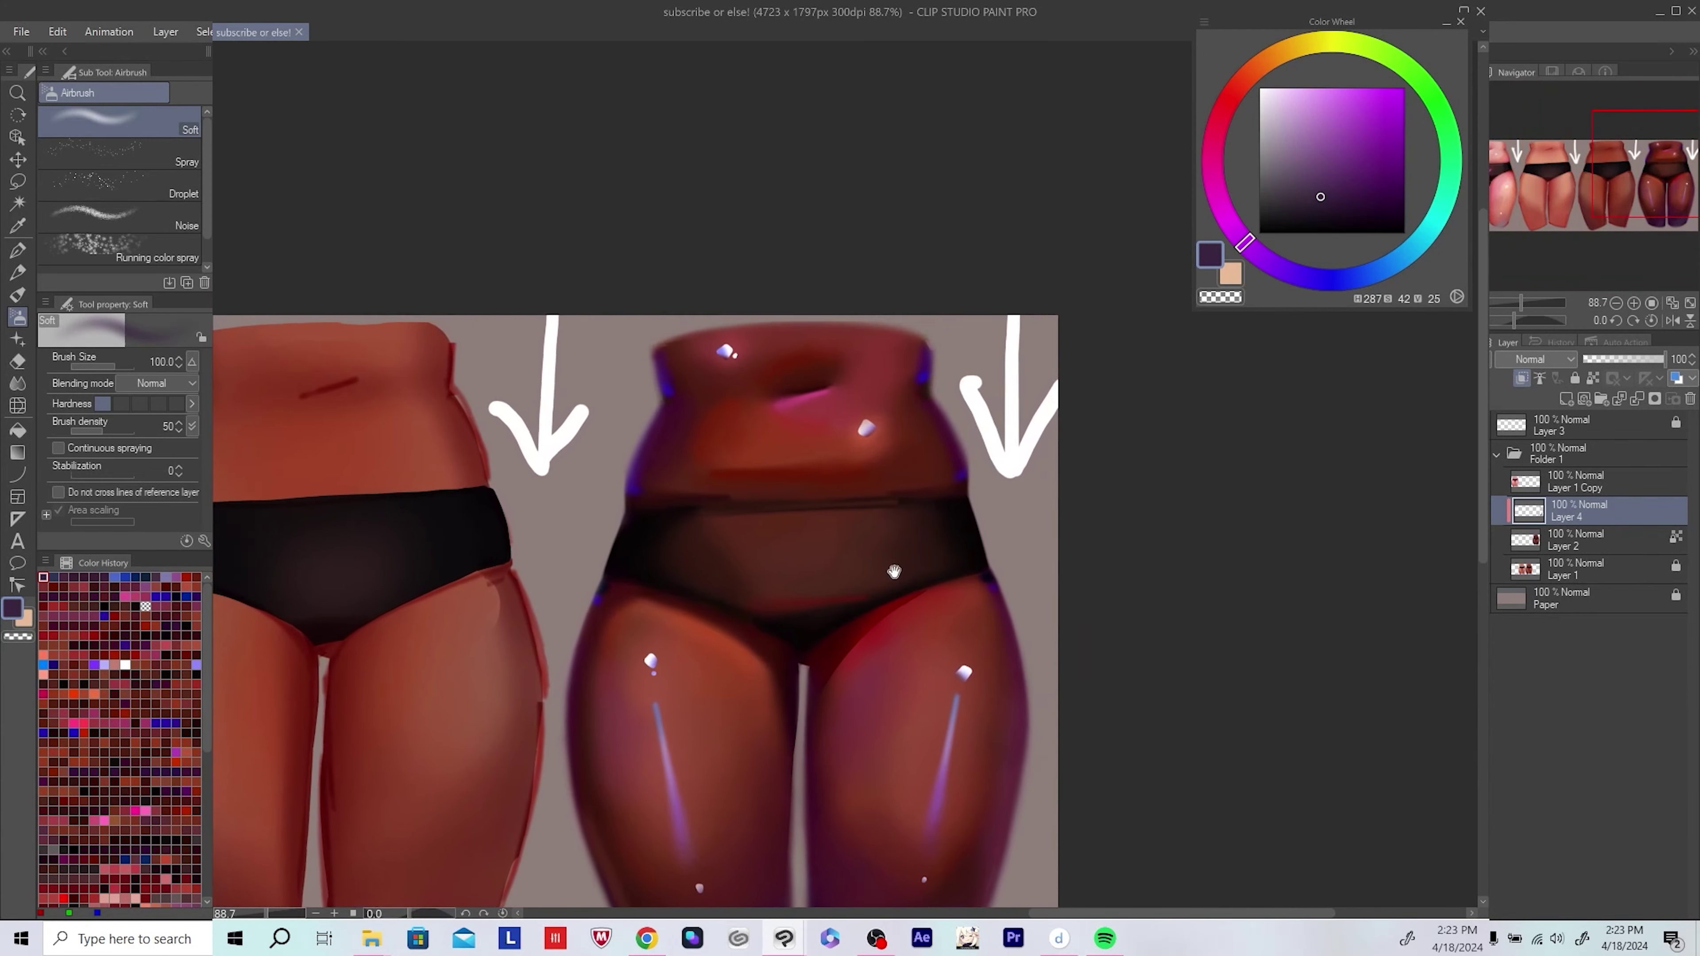
pyautogui.keyDown('alt'); pyautogui.click(763, 442); pyautogui.keyUp('alt')
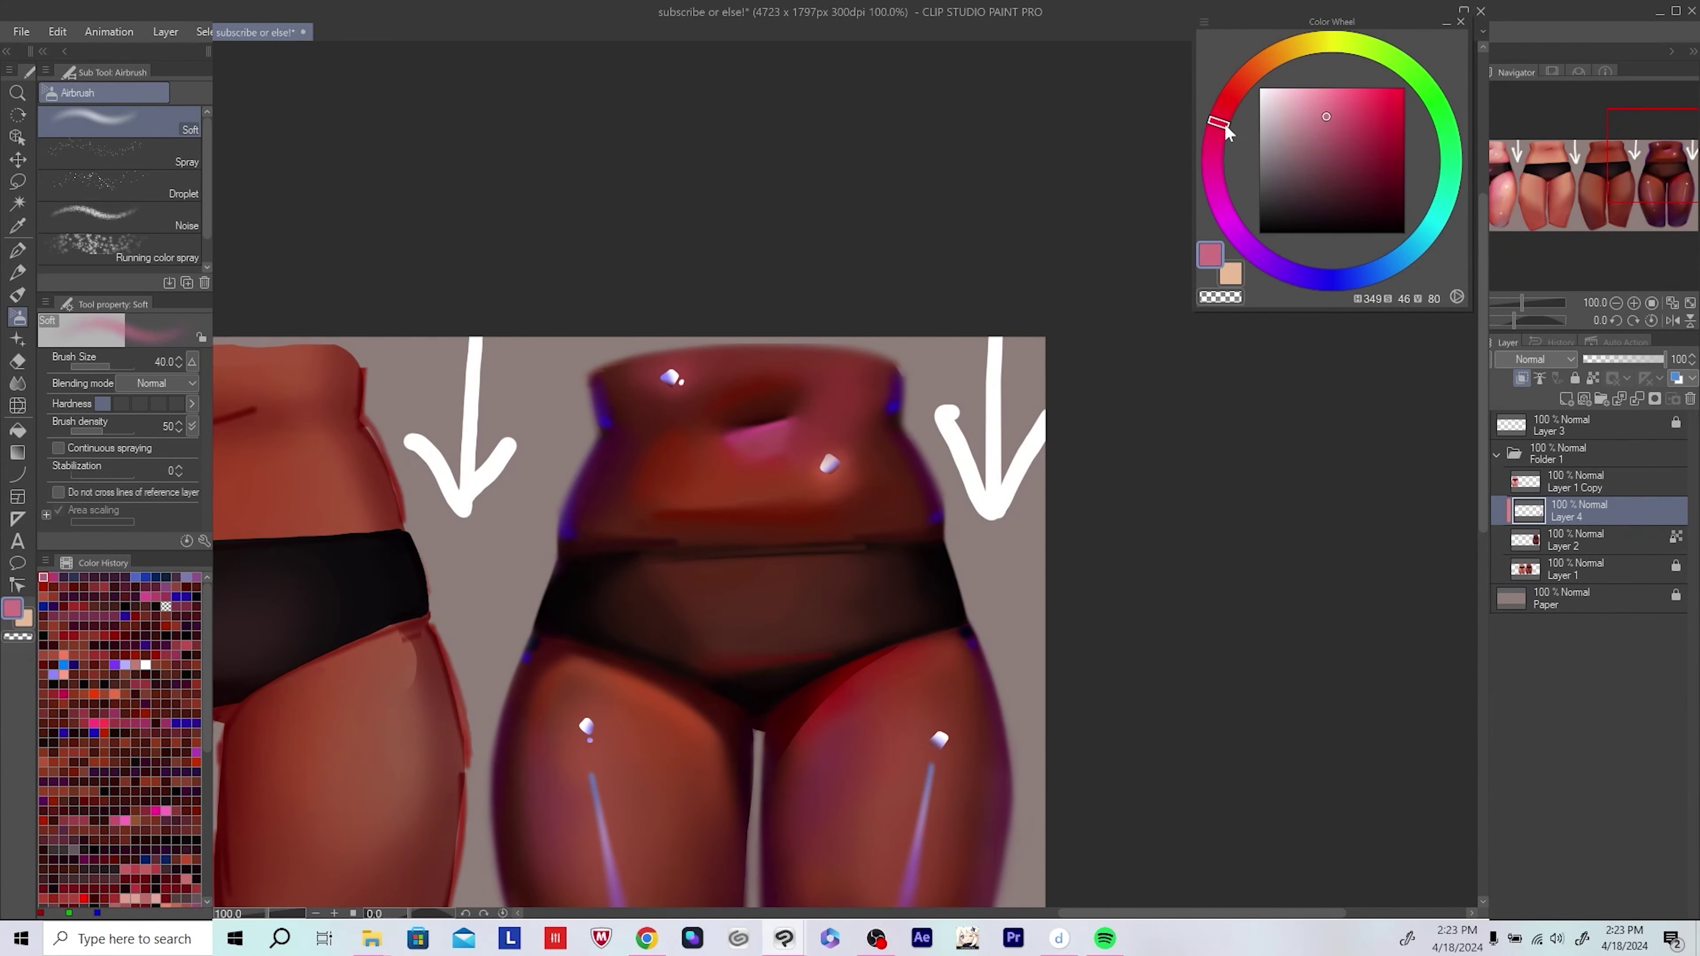
pyautogui.moveTo(1137, 423); pyautogui.dragTo(1123, 415)
pyautogui.moveTo(901, 636); pyautogui.dragTo(842, 505)
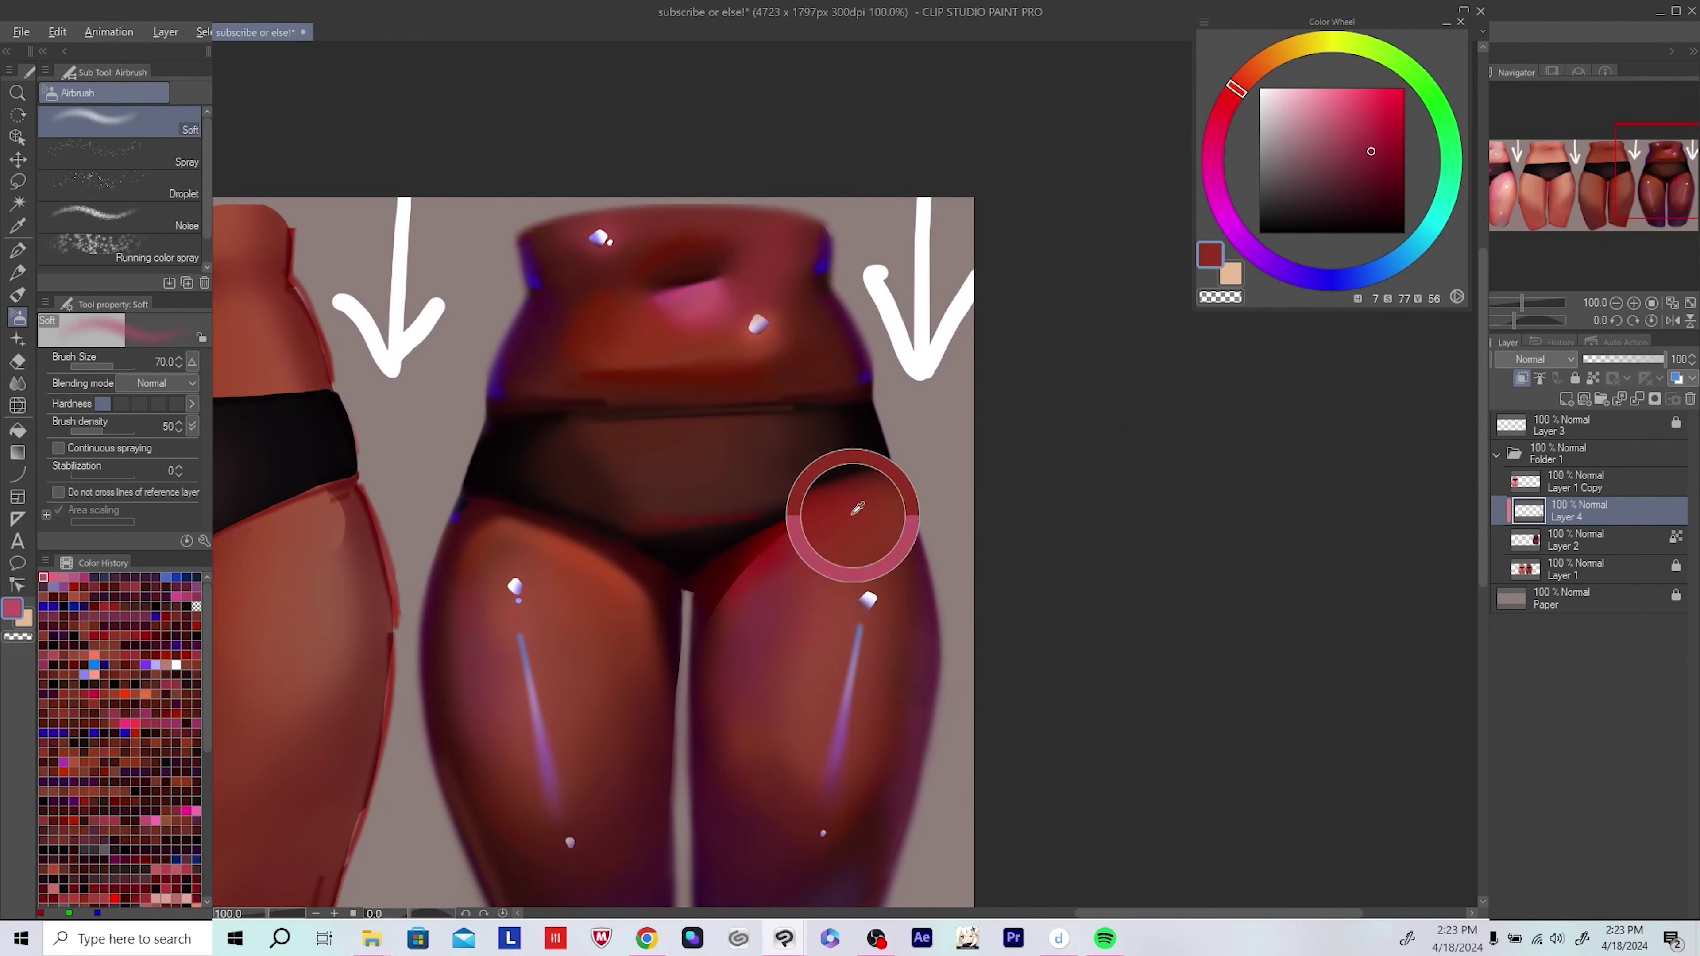
# Step: On a new layer, draw a small light pink highlight at the right thigh's upper crease with the size 30 G-pen and trim its edges
pyautogui.press('p')
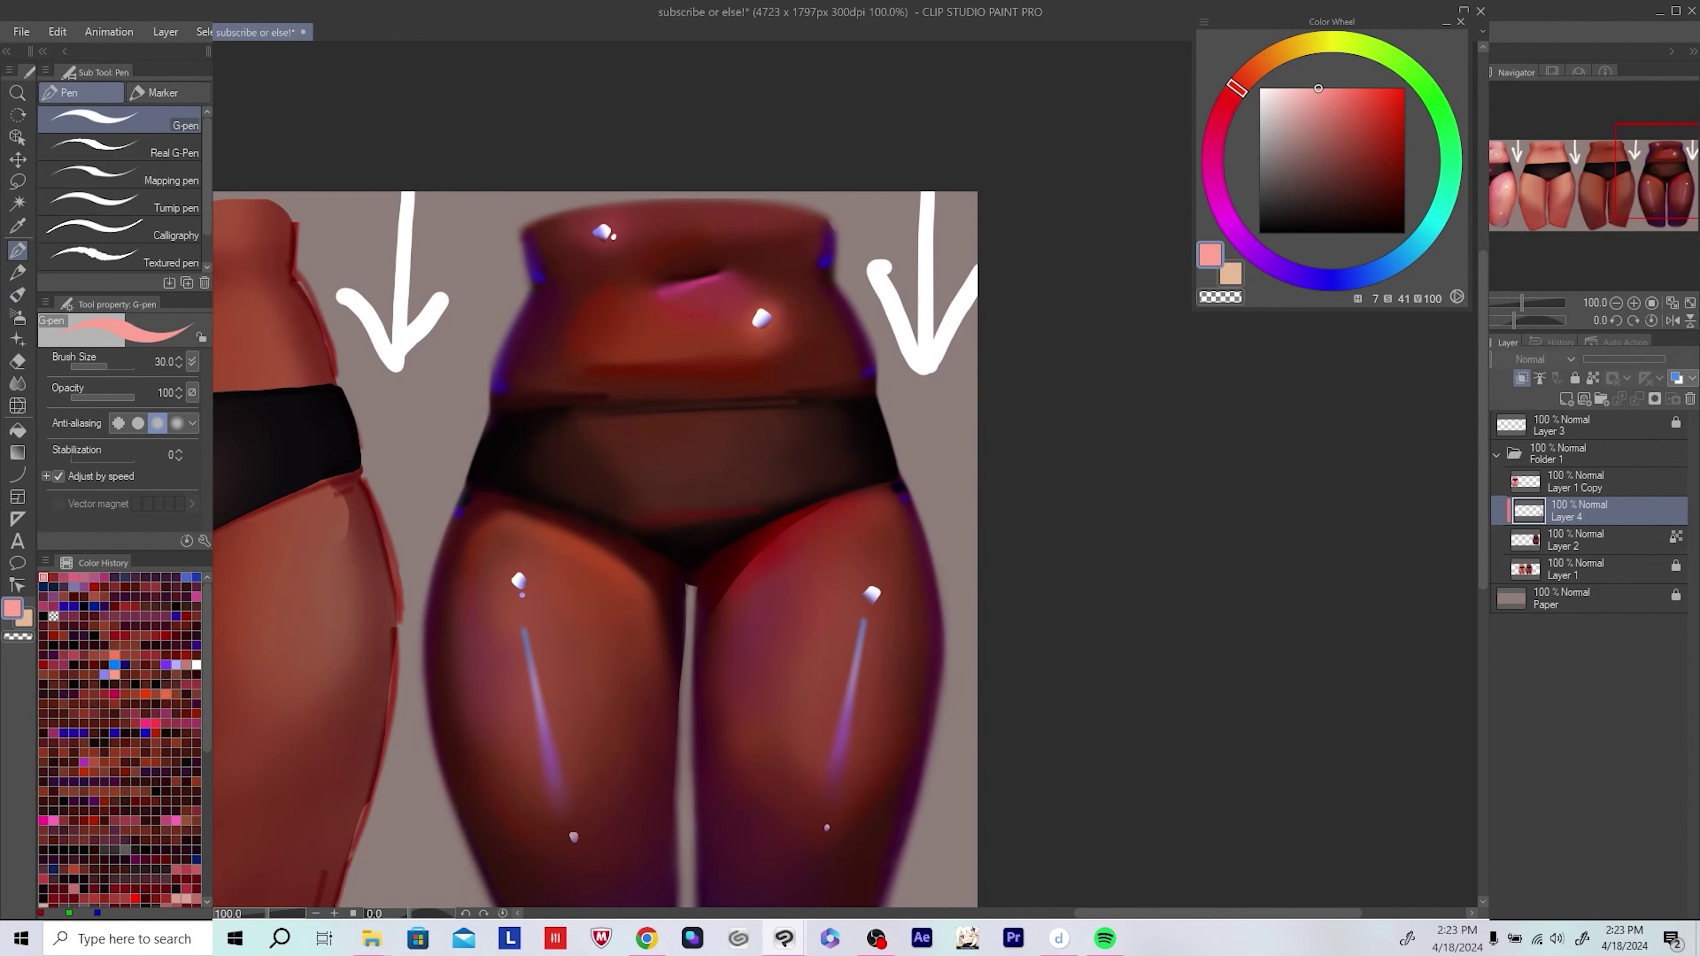
pyautogui.scroll(-2, 941, 488)
pyautogui.click(1566, 400)
pyautogui.scroll(3, 998, 589)
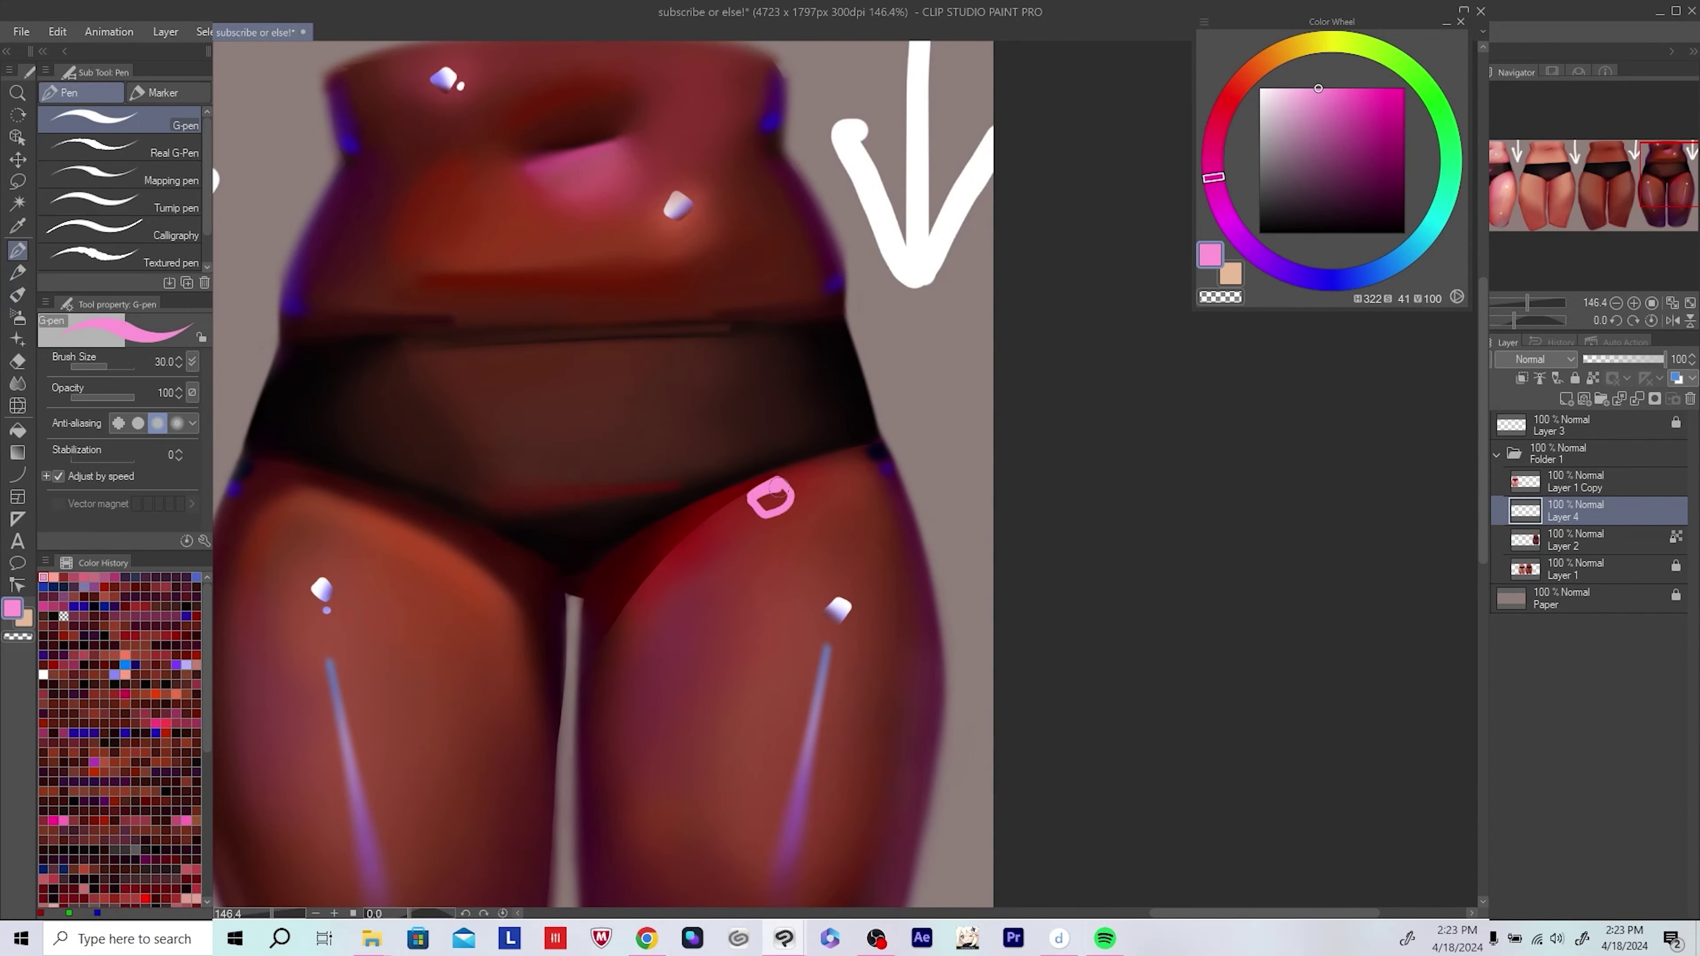
pyautogui.press('c')
pyautogui.moveTo(788, 492)
pyautogui.mouseDown()
pyautogui.moveTo(1171, 479)
pyautogui.moveTo(1068, 450)
pyautogui.mouseUp()
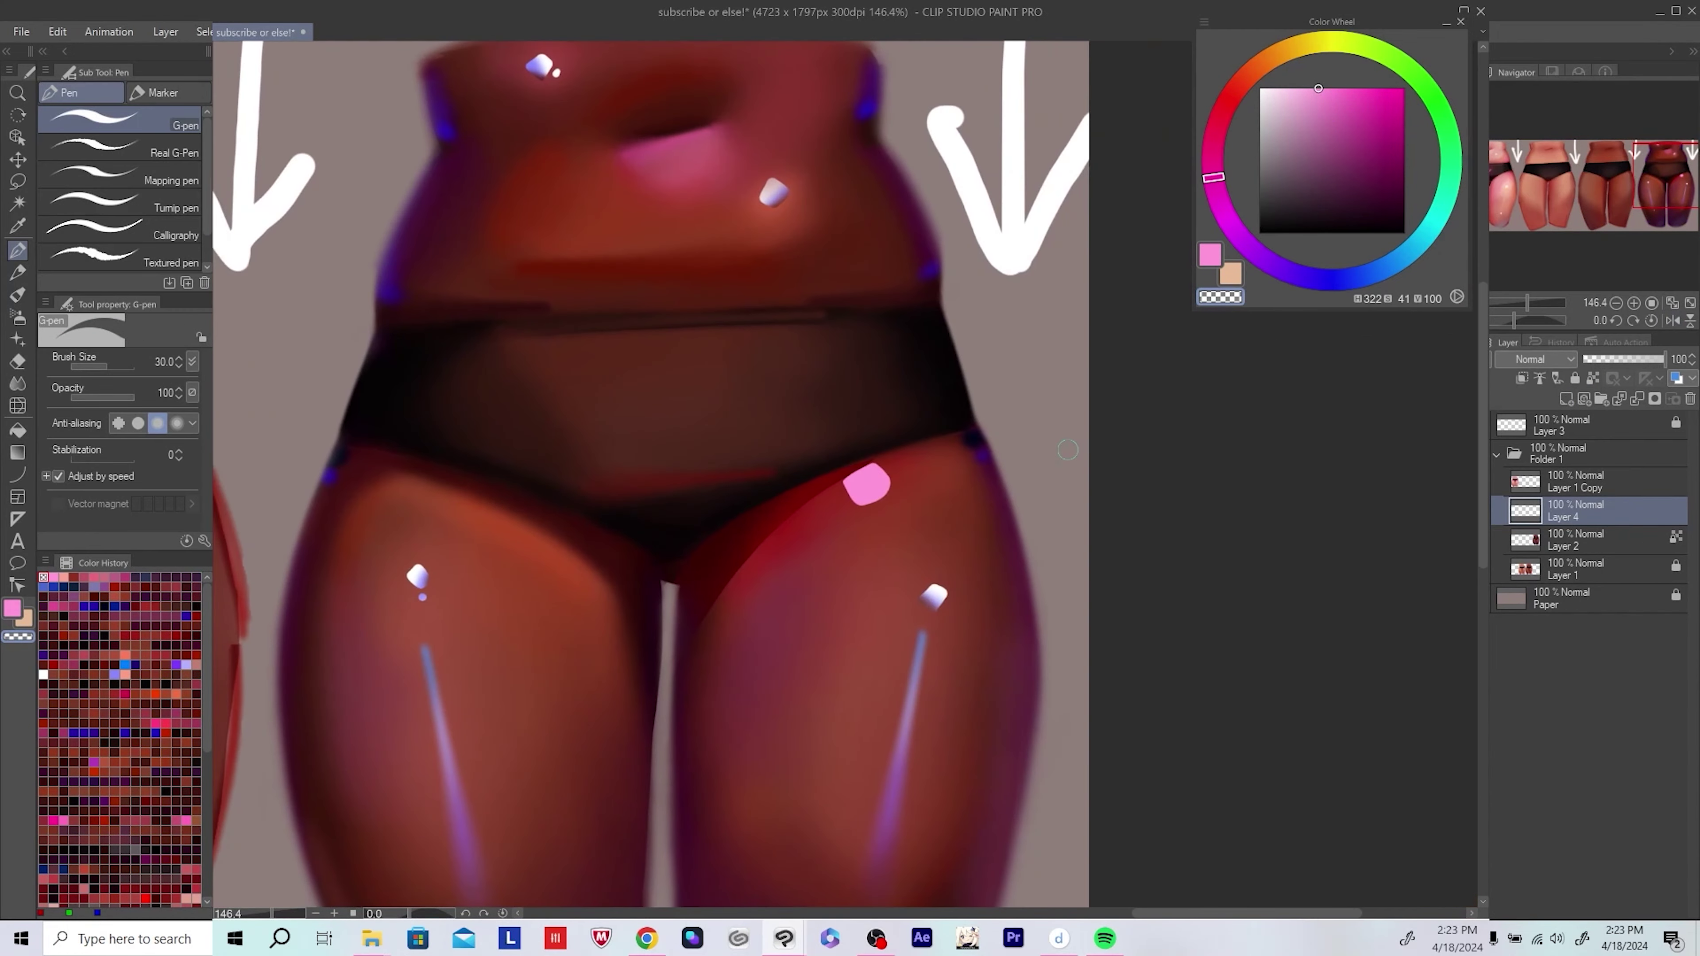
# Step: Lock the highlight layer's transparent pixels and fade the pink highlight's ends with sampled reds, using the soft airbrush at sizes 30 to 10
pyautogui.click(1595, 377)
pyautogui.scroll(2, 792, 487)
pyautogui.press('b')
pyautogui.keyDown('alt'); pyautogui.click(792, 487); pyautogui.keyUp('alt')
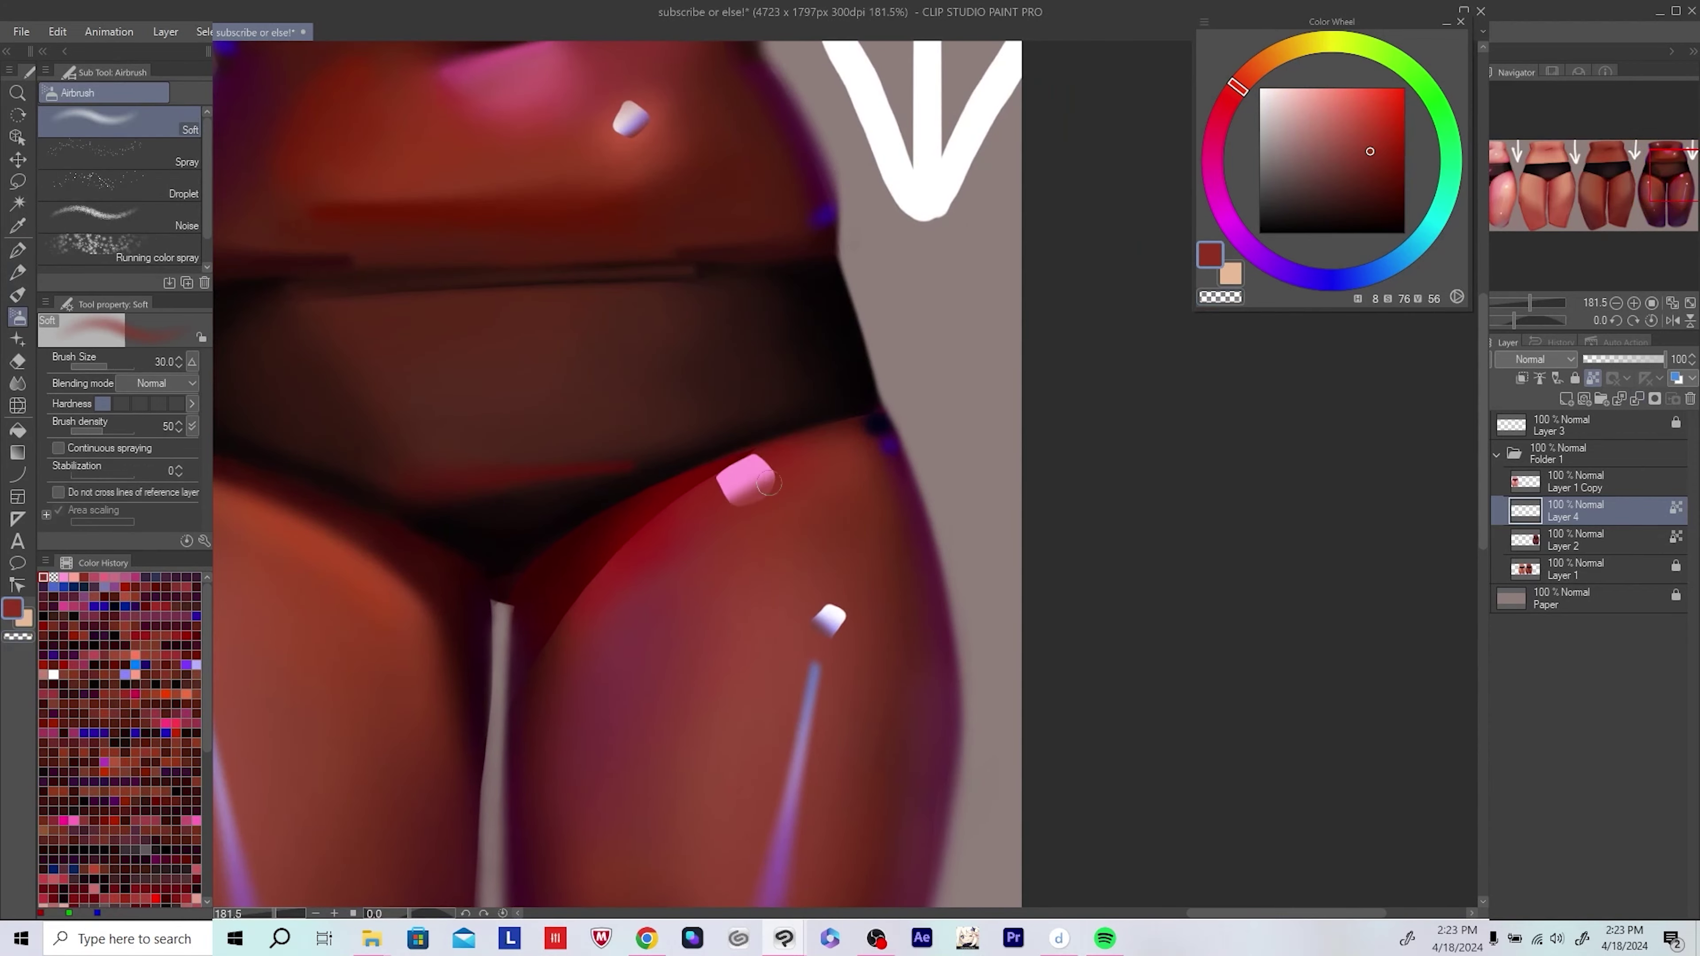
pyautogui.keyDown('alt'); pyautogui.click(806, 461); pyautogui.keyUp('alt')
pyautogui.press('e')
pyautogui.moveTo(805, 461); pyautogui.dragTo(790, 472)
pyautogui.press('b')
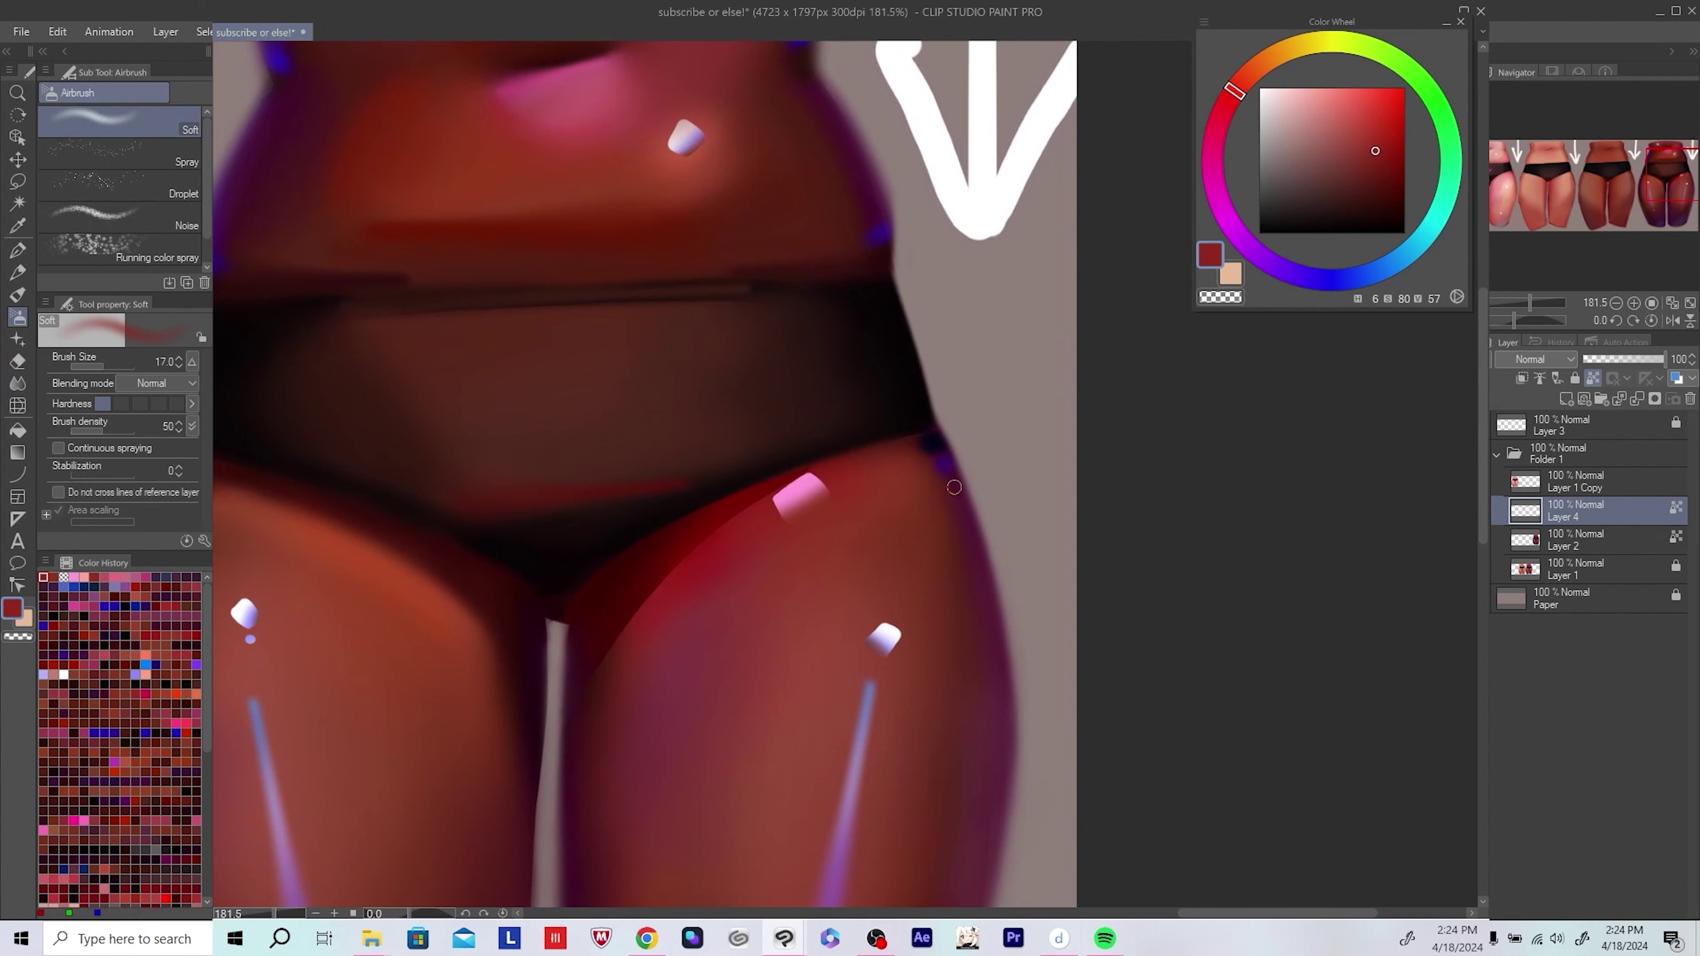
pyautogui.keyDown('alt'); pyautogui.click(774, 513); pyautogui.keyUp('alt')
pyautogui.keyDown('alt'); pyautogui.click(797, 495); pyautogui.keyUp('alt')
# Step: Merge the pink thigh highlight down into the figure's Layer 2
pyautogui.scroll(-6, 882, 502)
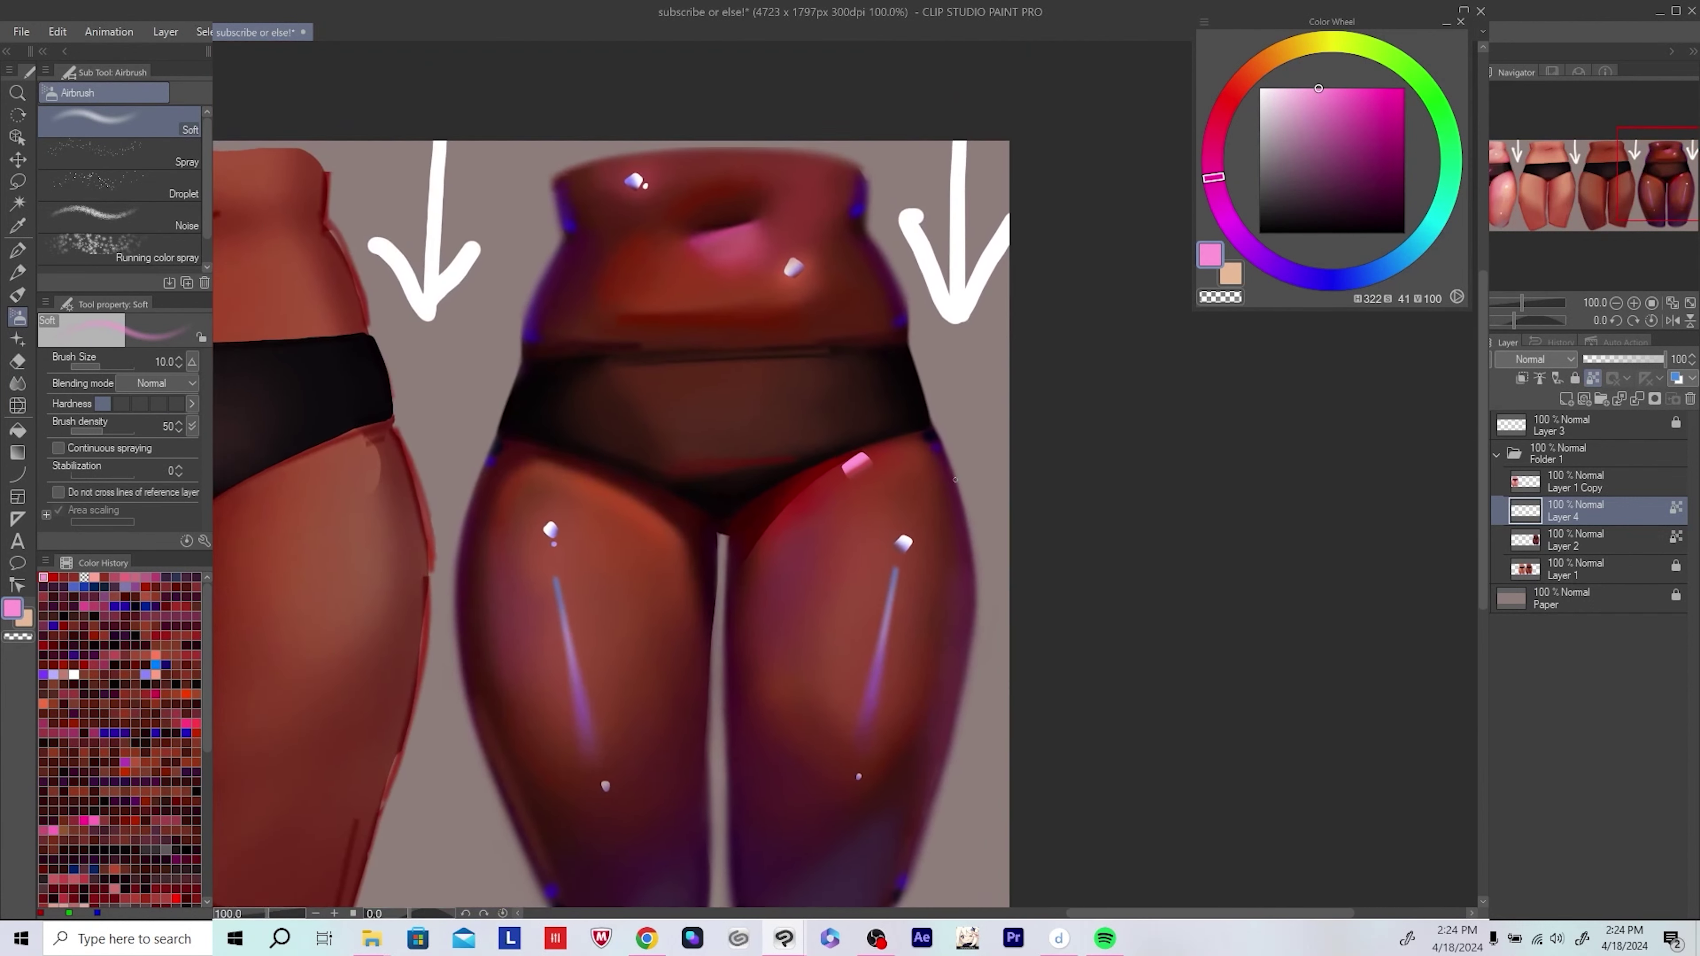
pyautogui.scroll(-2, 882, 501)
pyautogui.press('h')
pyautogui.hotkey('ctrl', 'e')
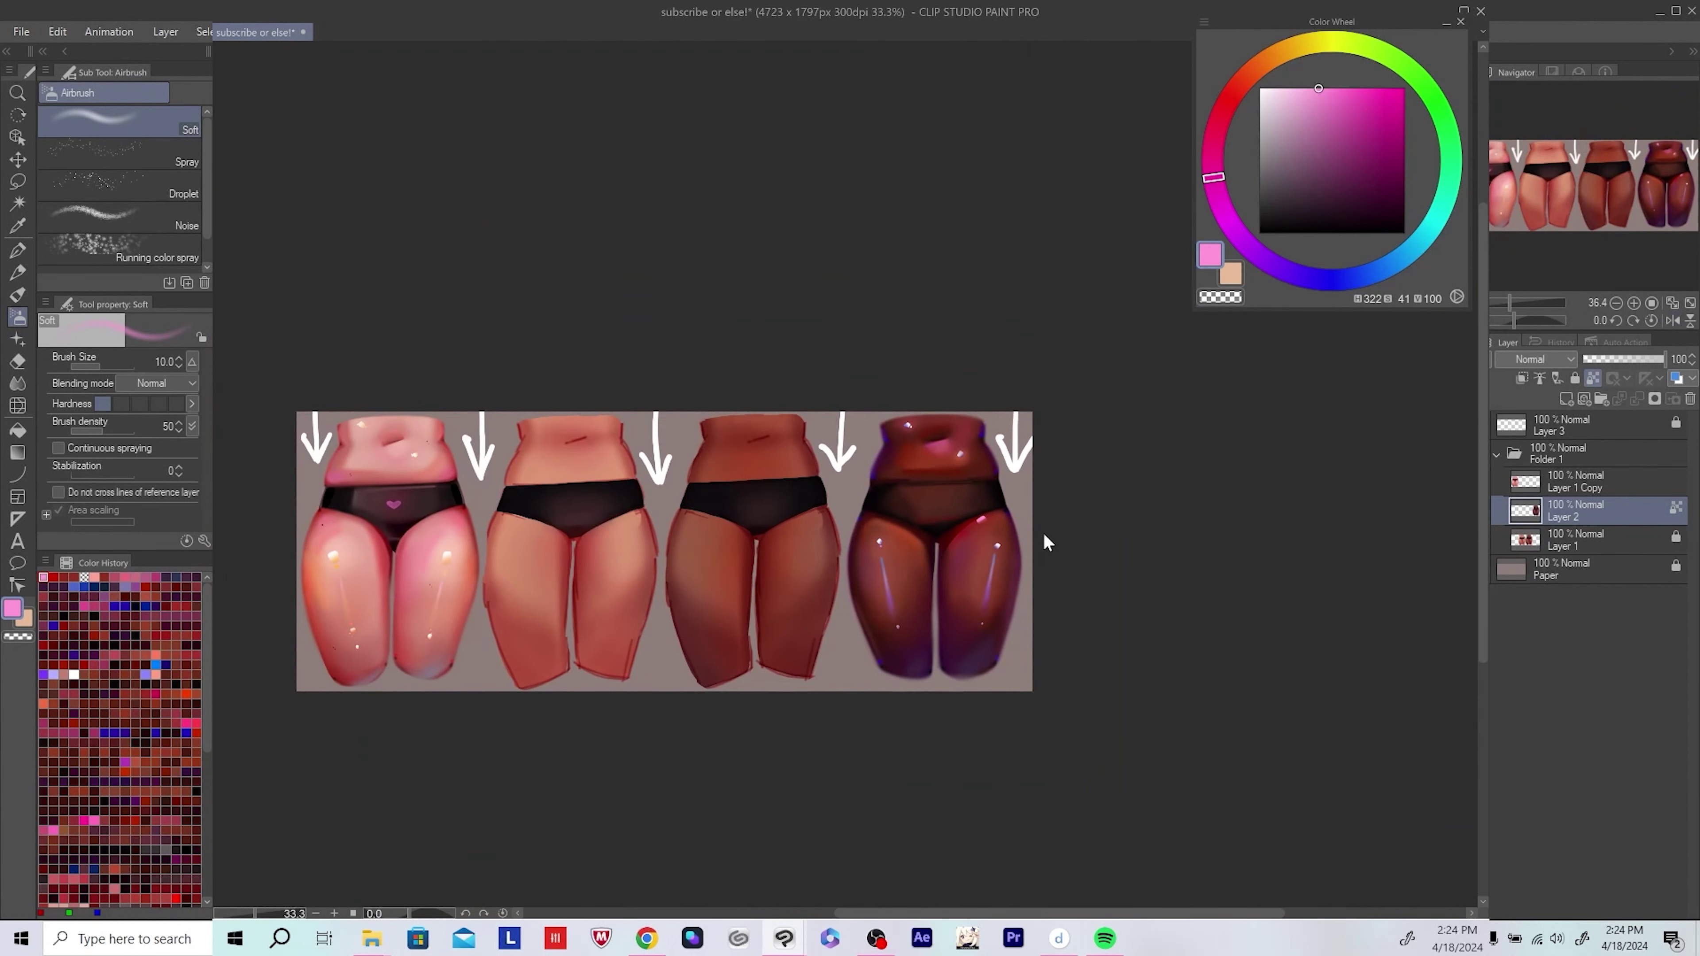
# Step: Airbrush sampled dark brown and near-black tones over the darkest figure's underwear, using brush sizes from 50 upward
pyautogui.scroll(5, 1064, 529)
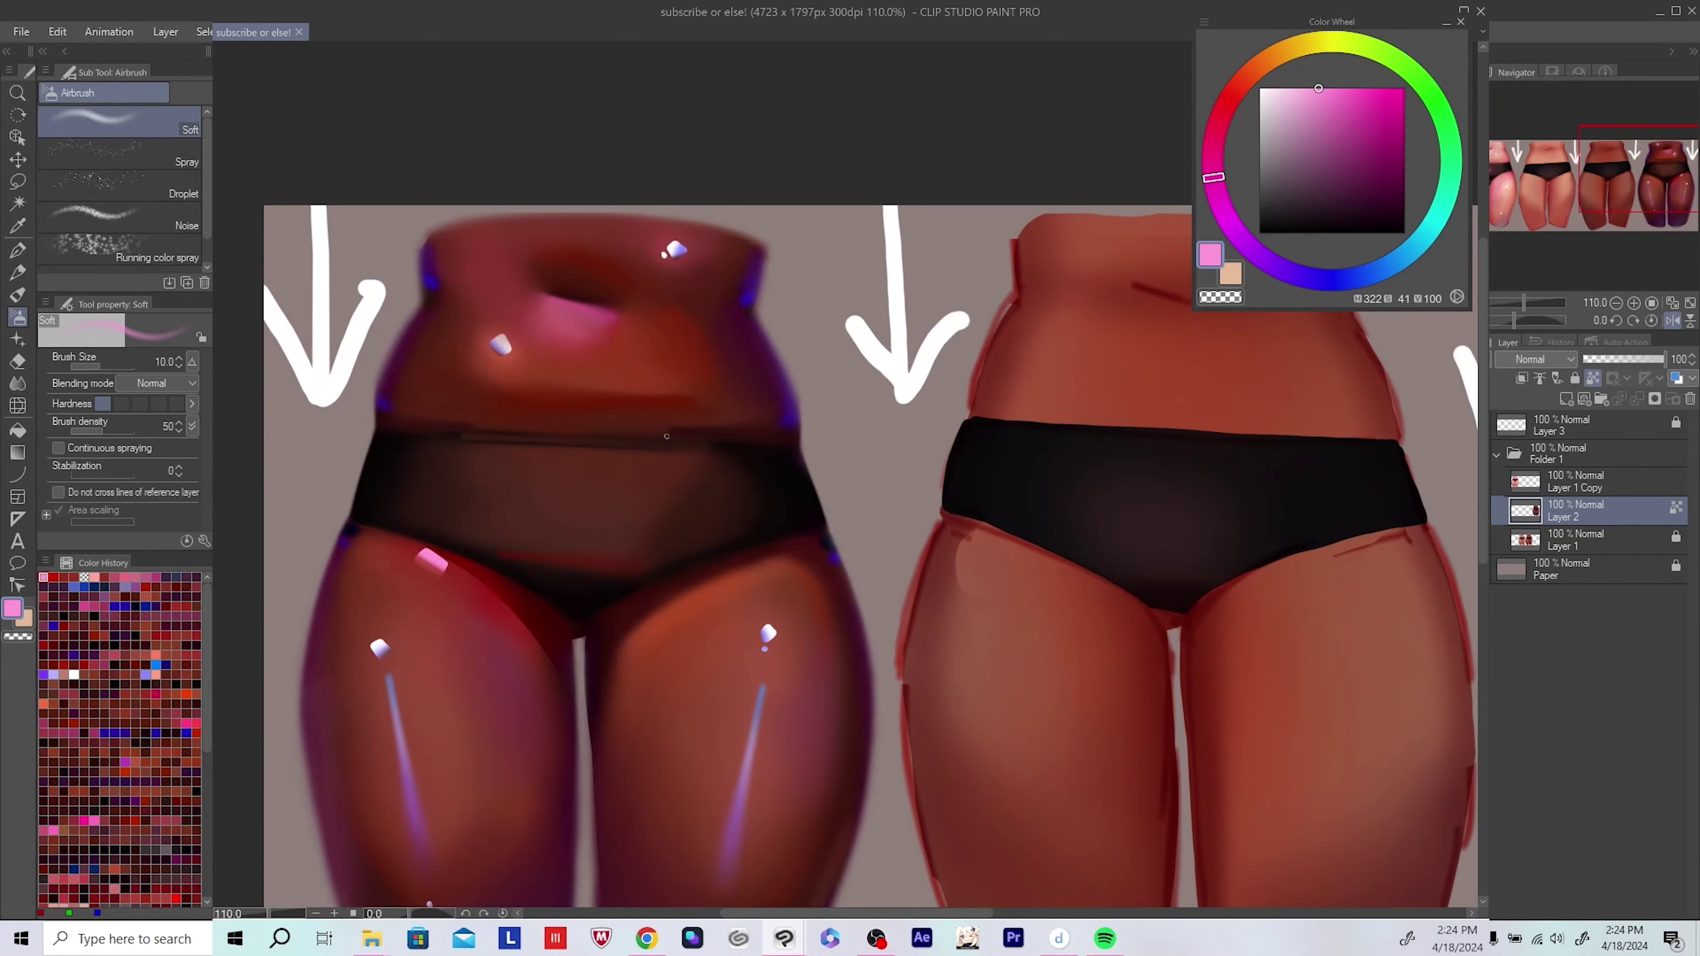
pyautogui.keyDown('alt'); pyautogui.click(681, 566); pyautogui.keyUp('alt')
pyautogui.press(']')
pyautogui.press(']')
pyautogui.press(']')
pyautogui.keyDown('alt'); pyautogui.click(645, 500); pyautogui.keyUp('alt')
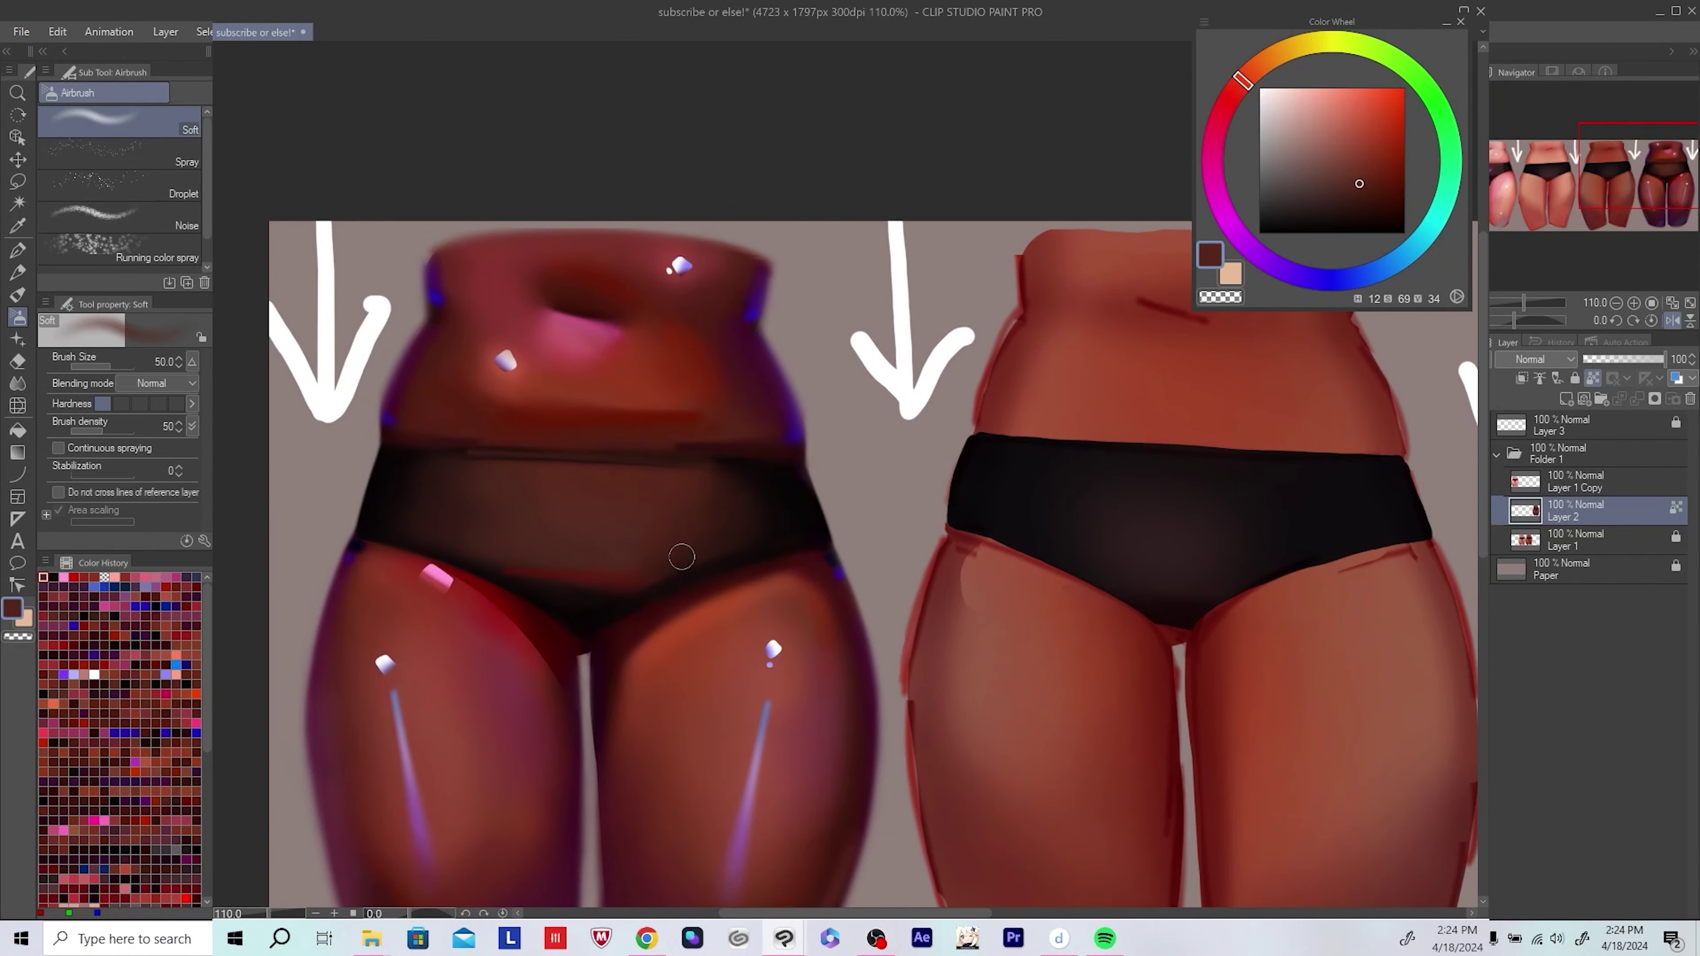
pyautogui.press('h')
pyautogui.press(']')
pyautogui.press(']')
pyautogui.moveTo(777, 510); pyautogui.dragTo(713, 494)
pyautogui.keyDown('alt'); pyautogui.click(714, 493); pyautogui.keyUp('alt')
# Step: Sharpen the ends of the underwear's waistband with near-black G-pen lines at size 12, and save
pyautogui.moveTo(1180, 481)
pyautogui.mouseDown()
pyautogui.moveTo(1106, 481)
pyautogui.moveTo(1098, 402)
pyautogui.mouseUp()
pyautogui.scroll(2, 694, 543)
pyautogui.press('p')
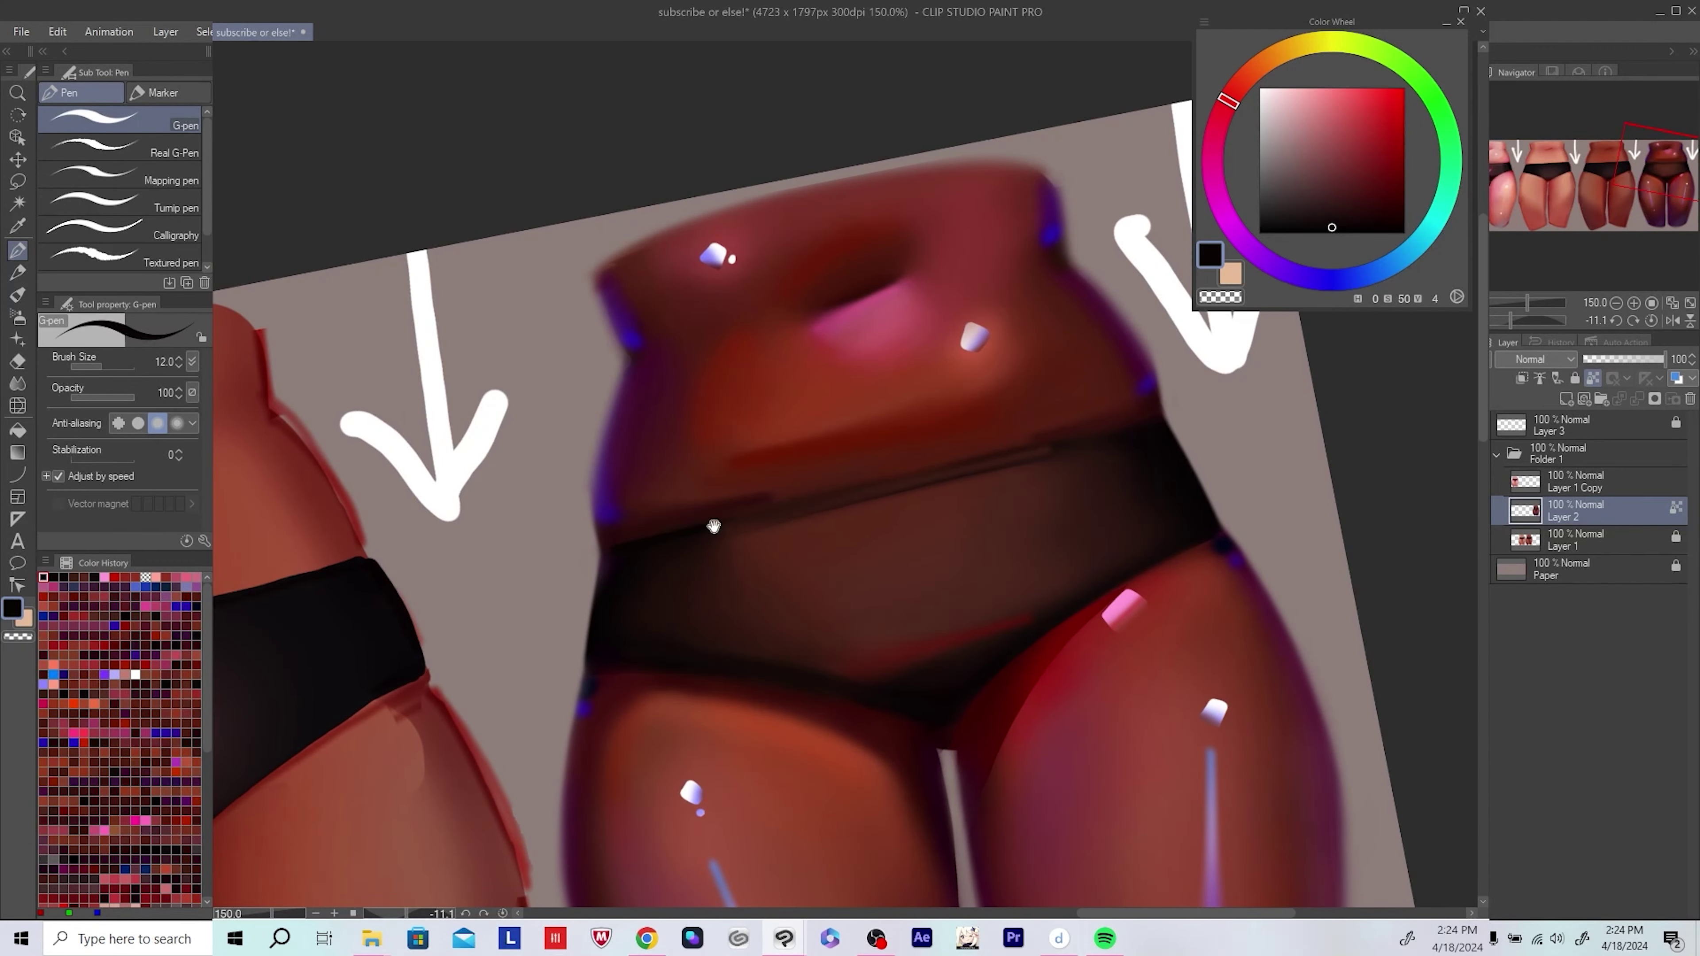
pyautogui.moveTo(714, 527)
pyautogui.mouseDown()
pyautogui.moveTo(460, 606)
pyautogui.moveTo(479, 488)
pyautogui.moveTo(445, 515)
pyautogui.moveTo(559, 451)
pyautogui.mouseUp()
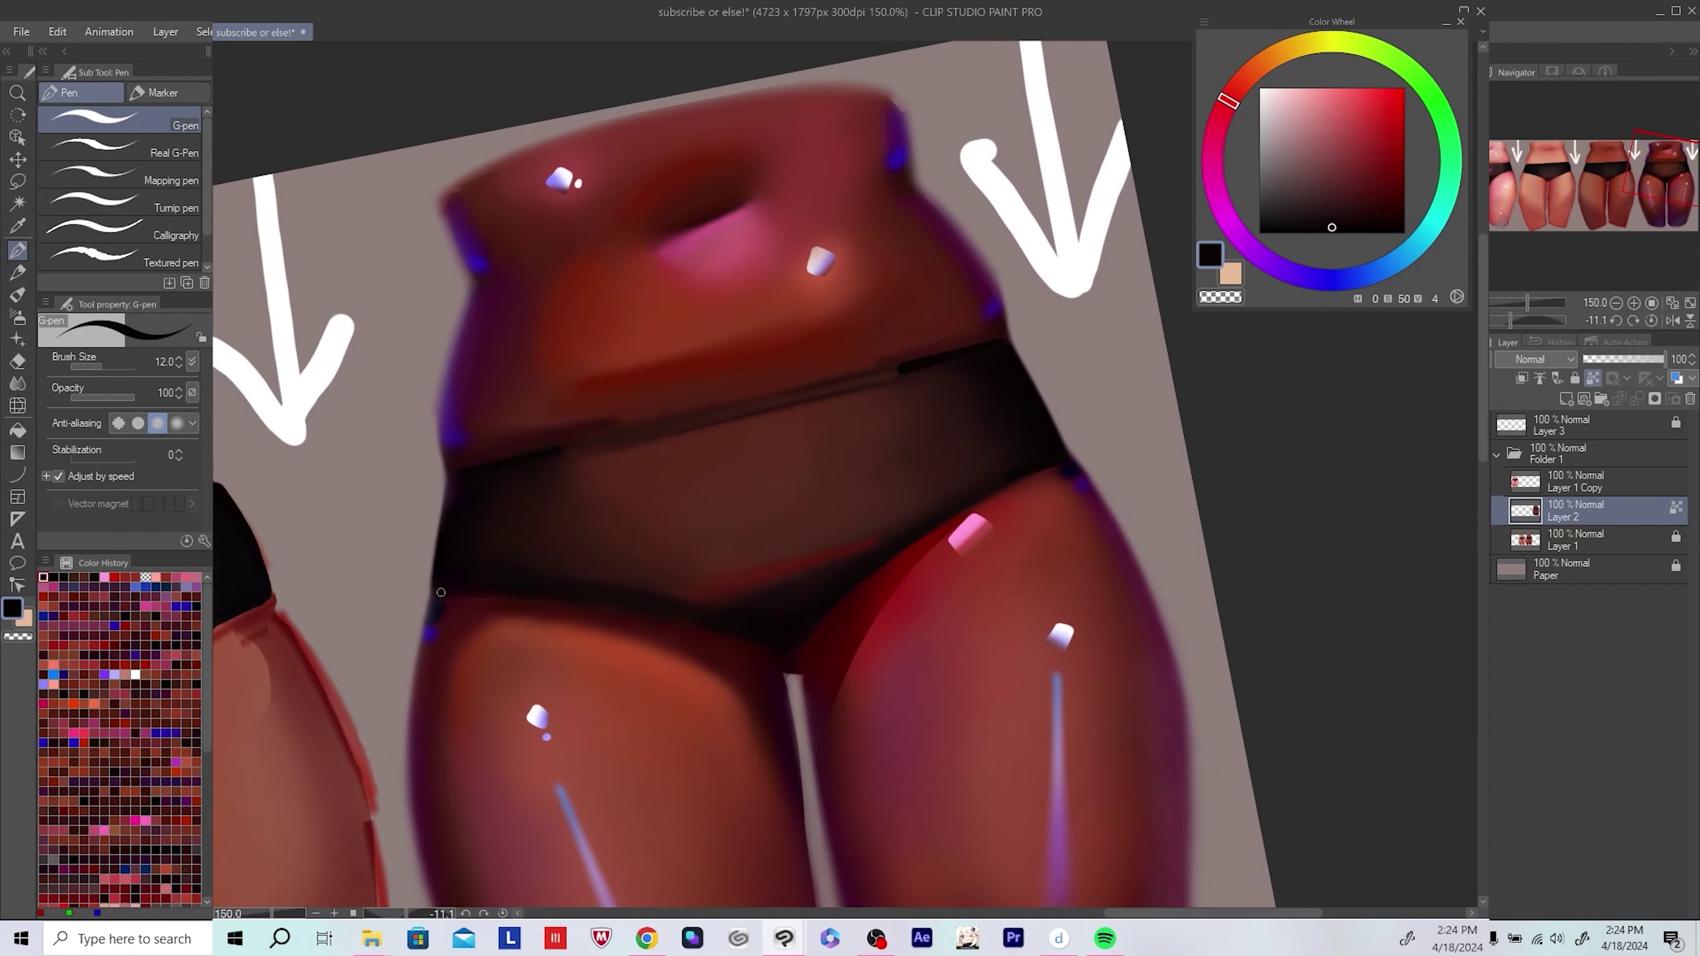
pyautogui.hotkey('ctrl', 's')
pyautogui.hotkey('ctrl', '@')
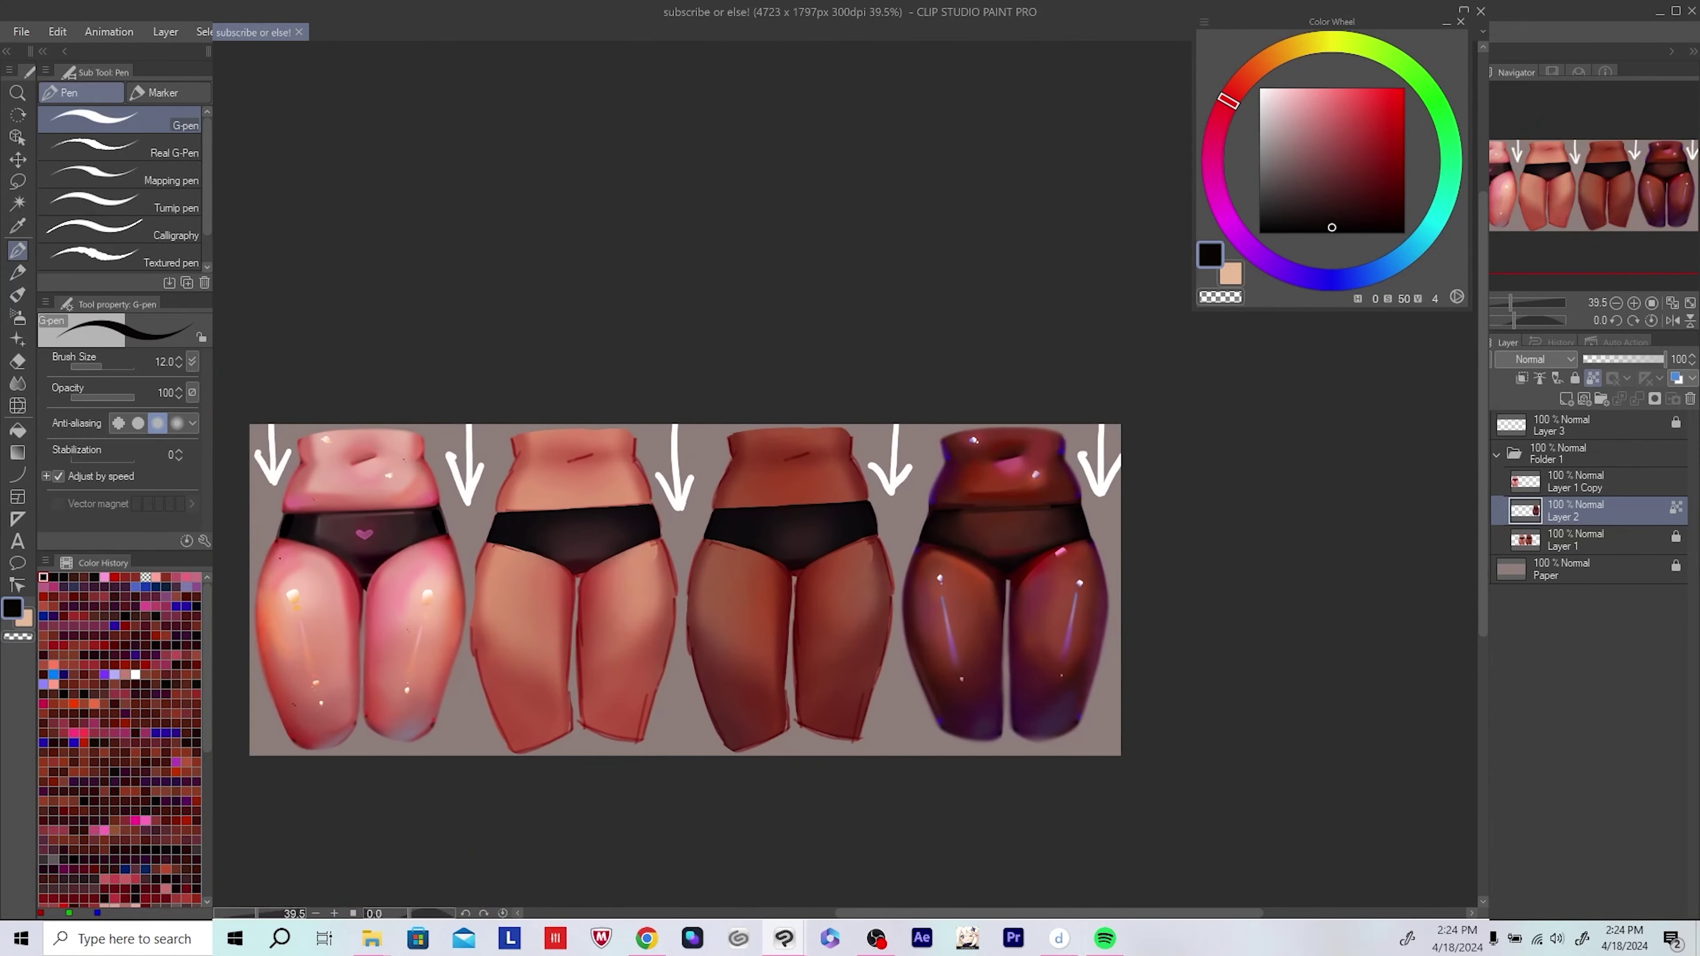
# Step: Airbrush sampled black and dark red along the underwear's lower edge at sizes 70 and 25
pyautogui.press('h')
pyautogui.hotkey('ctrl', 'alt', '0')
pyautogui.press('b')
pyautogui.keyDown('alt'); pyautogui.click(596, 635); pyautogui.keyUp('alt')
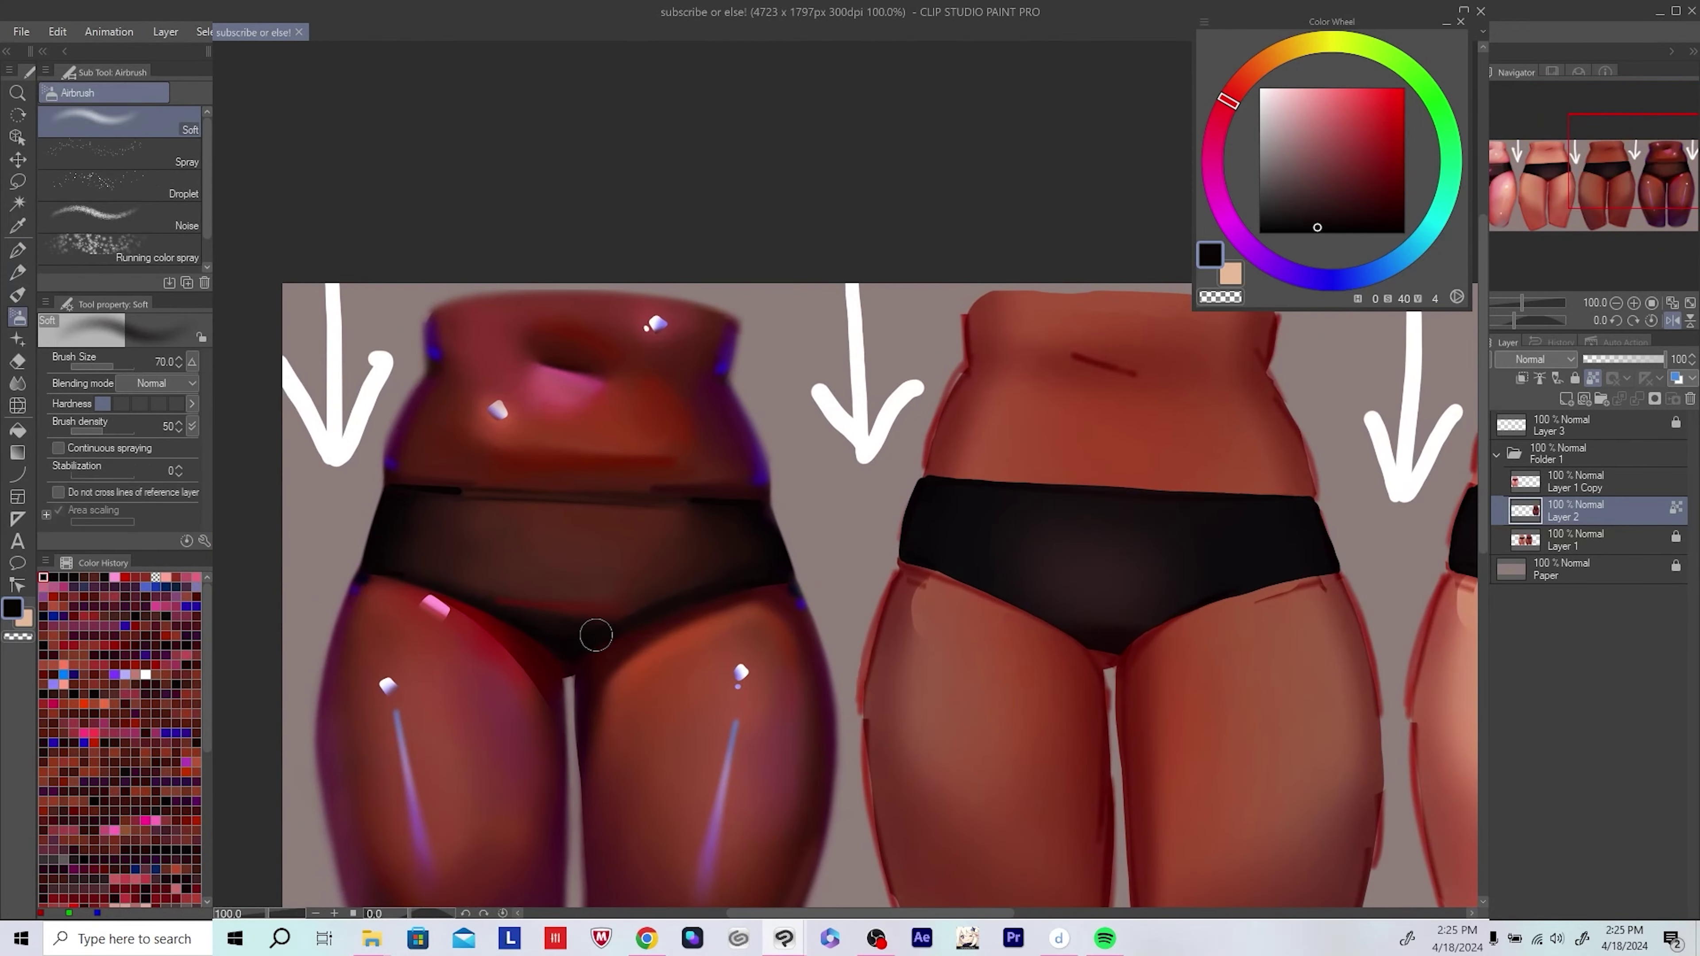
pyautogui.scroll(-3, 734, 574)
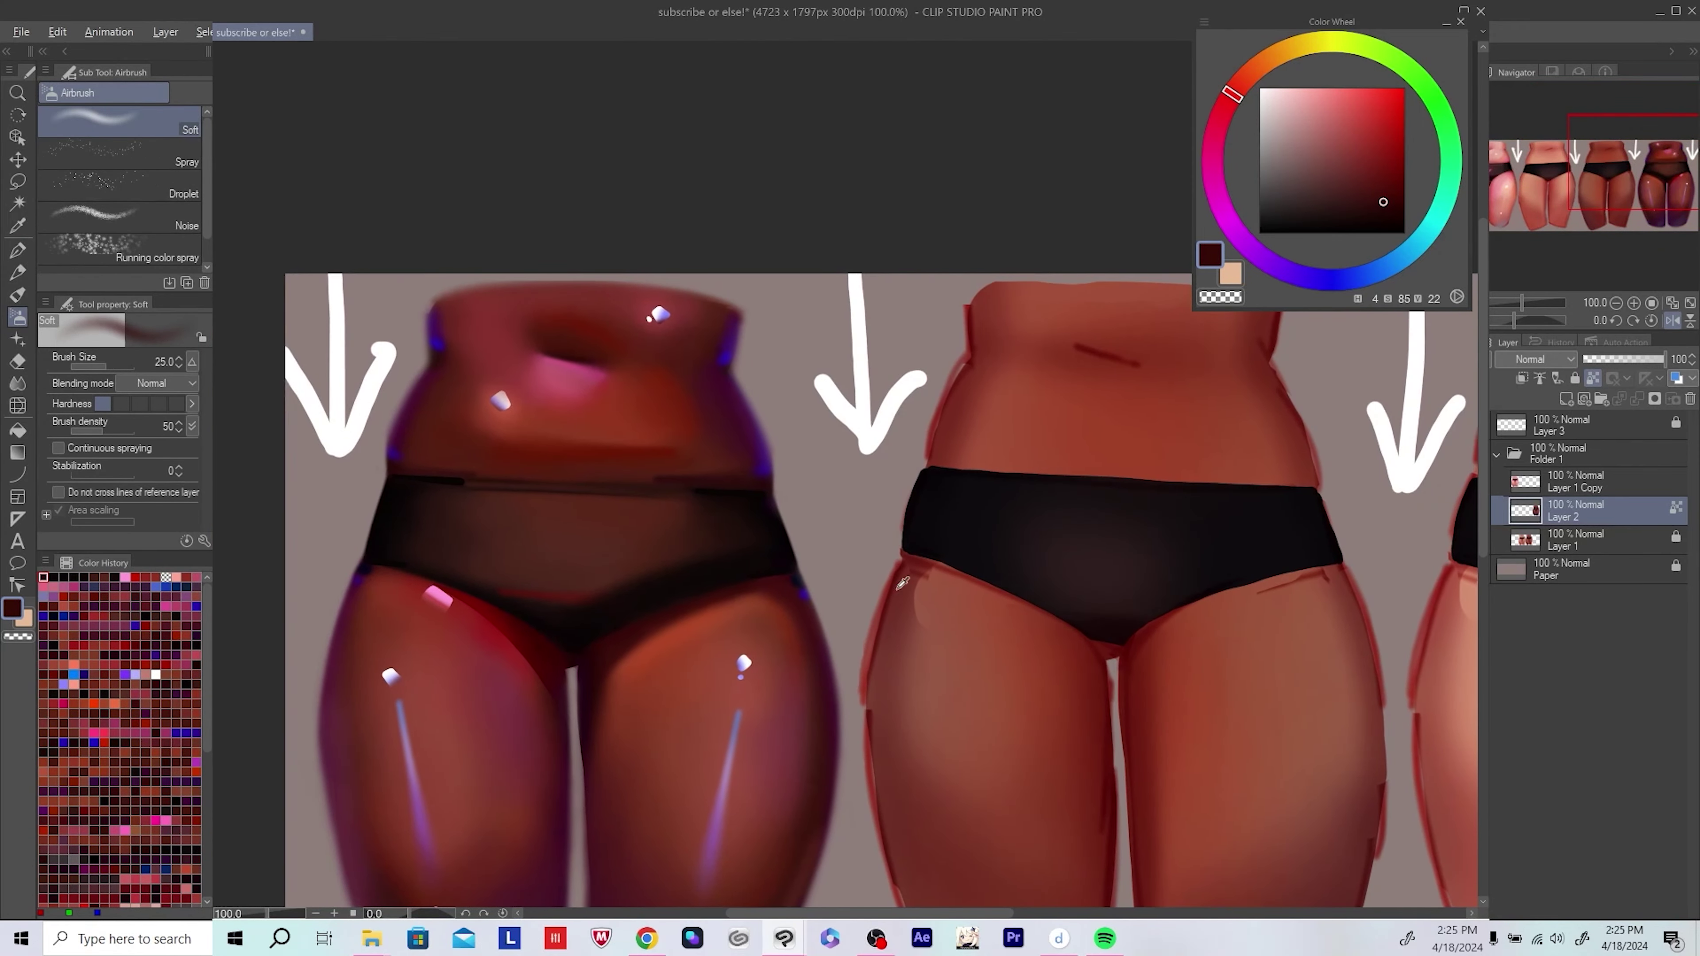
pyautogui.press('h')
pyautogui.moveTo(794, 510); pyautogui.dragTo(838, 504)
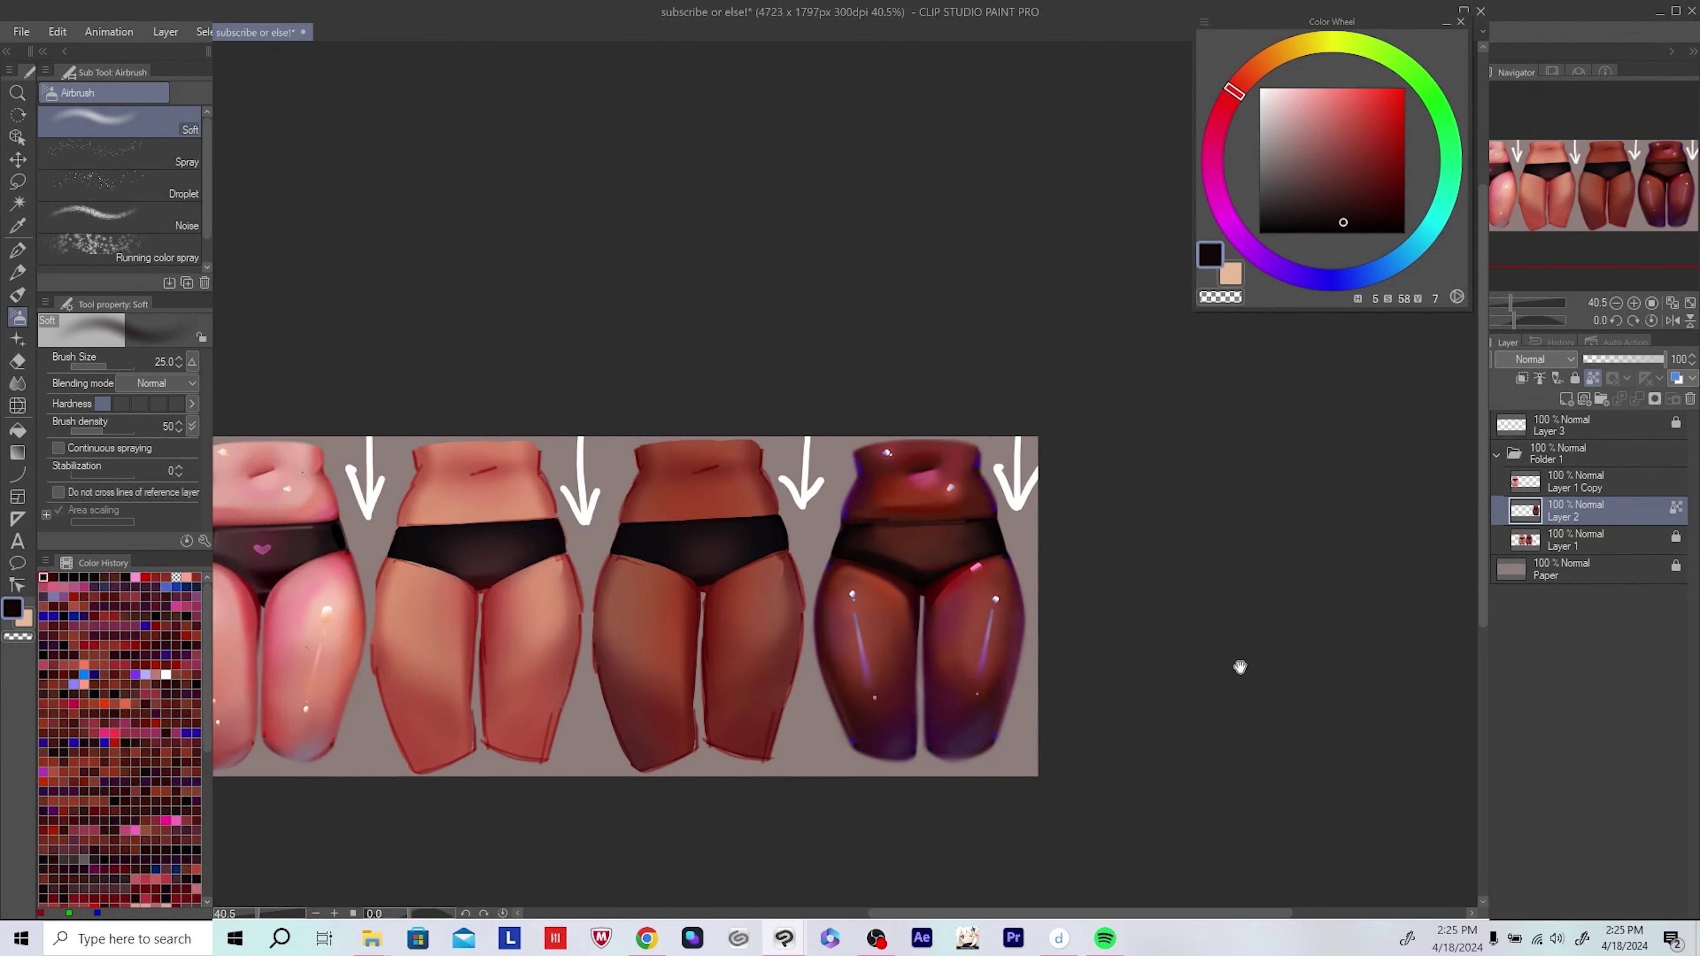
# Step: Soften the underwear's leg hem shading with a sampled near-black, raising the airbrush size to 50
pyautogui.press('h')
pyautogui.hotkey('ctrl', 'alt', '0')
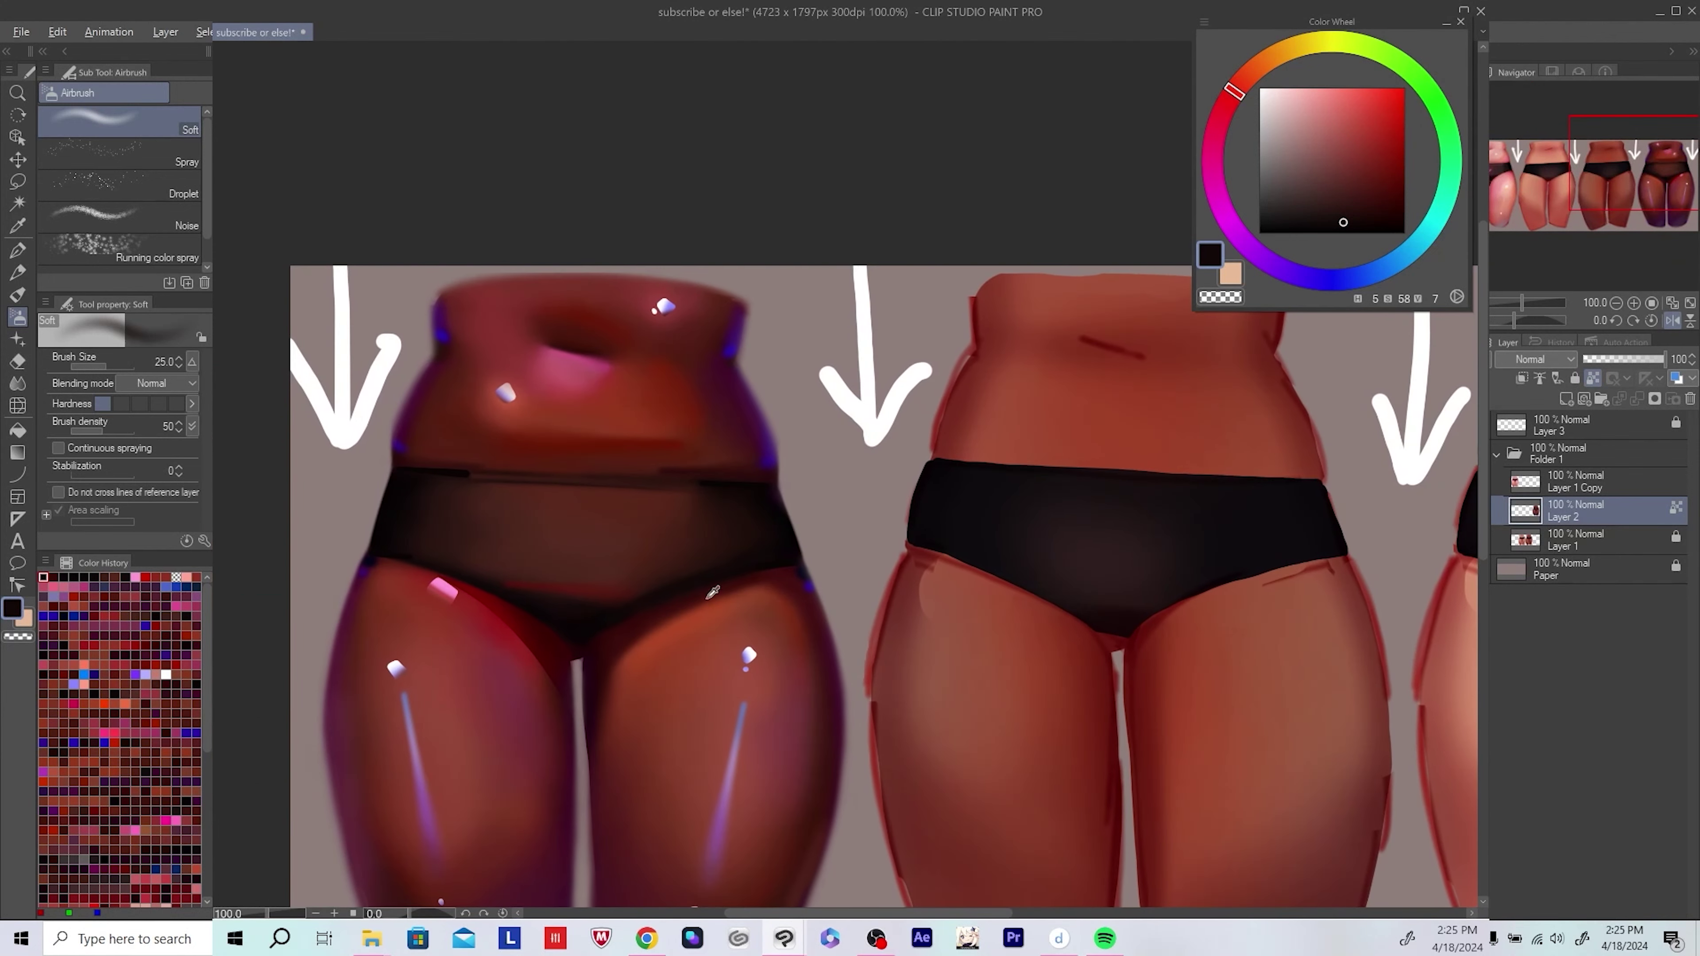
pyautogui.keyDown('alt'); pyautogui.click(664, 578); pyautogui.keyUp('alt')
pyautogui.press(']')
pyautogui.moveTo(786, 558); pyautogui.dragTo(854, 564)
pyautogui.press('h')
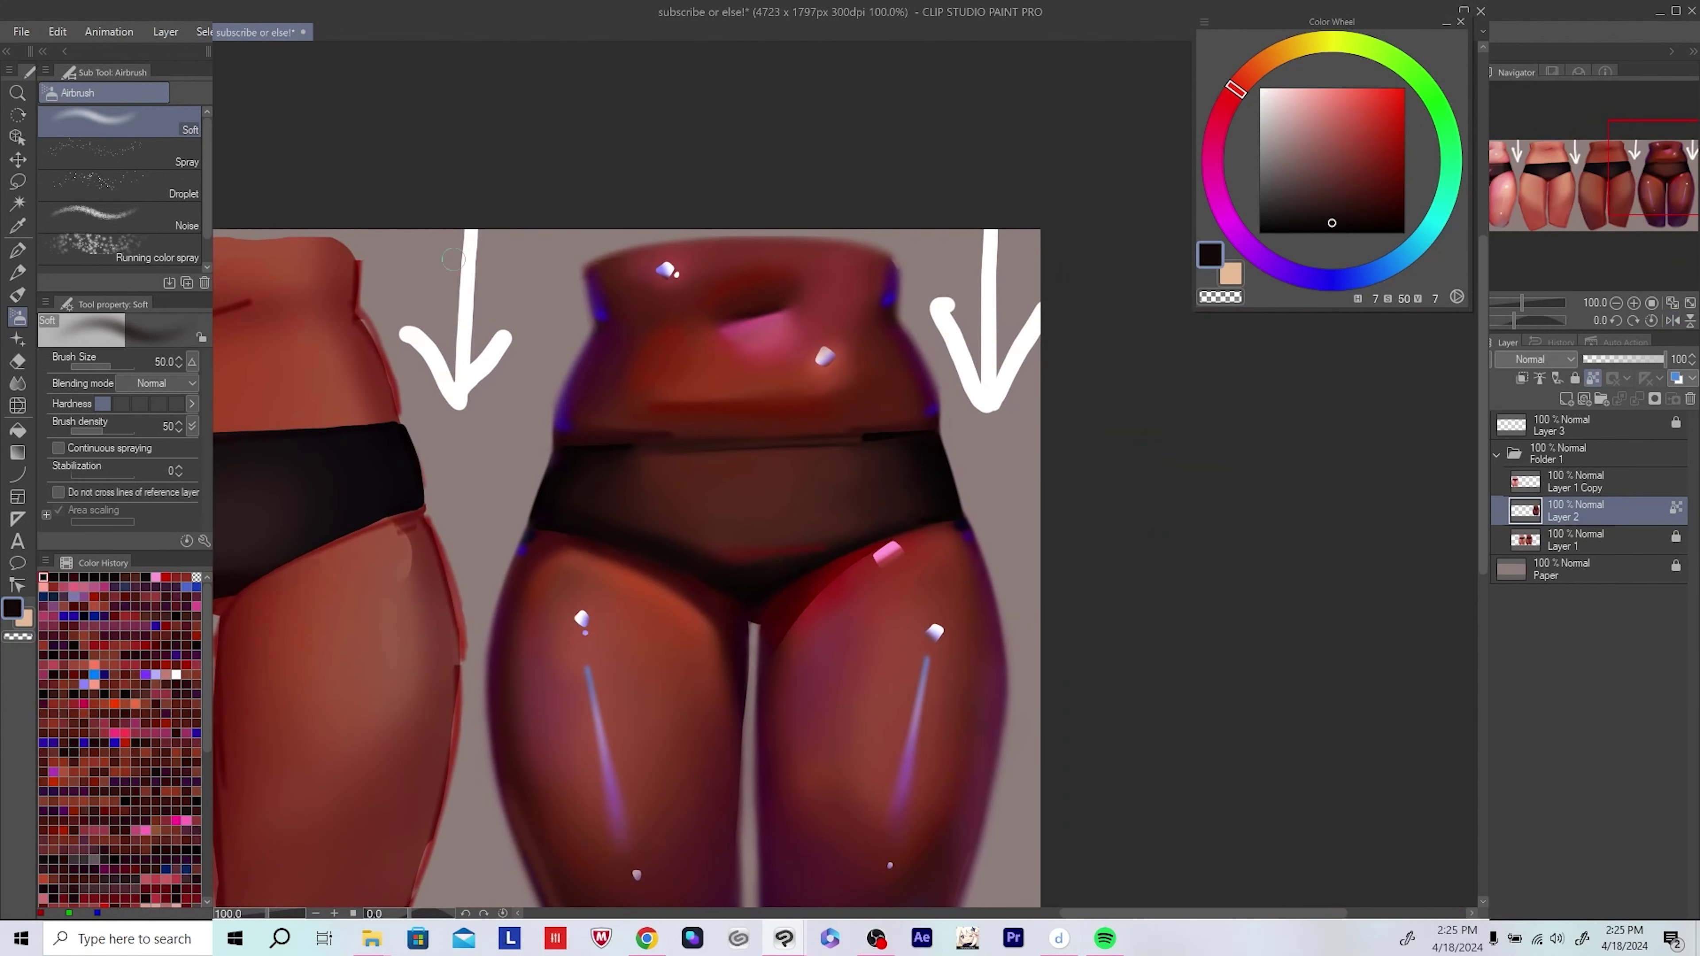
# Step: On a new clipped layer, draw a muted blue heart on the front of the underwear with the size 25 G-pen
pyautogui.press('p')
pyautogui.scroll(3, 745, 412)
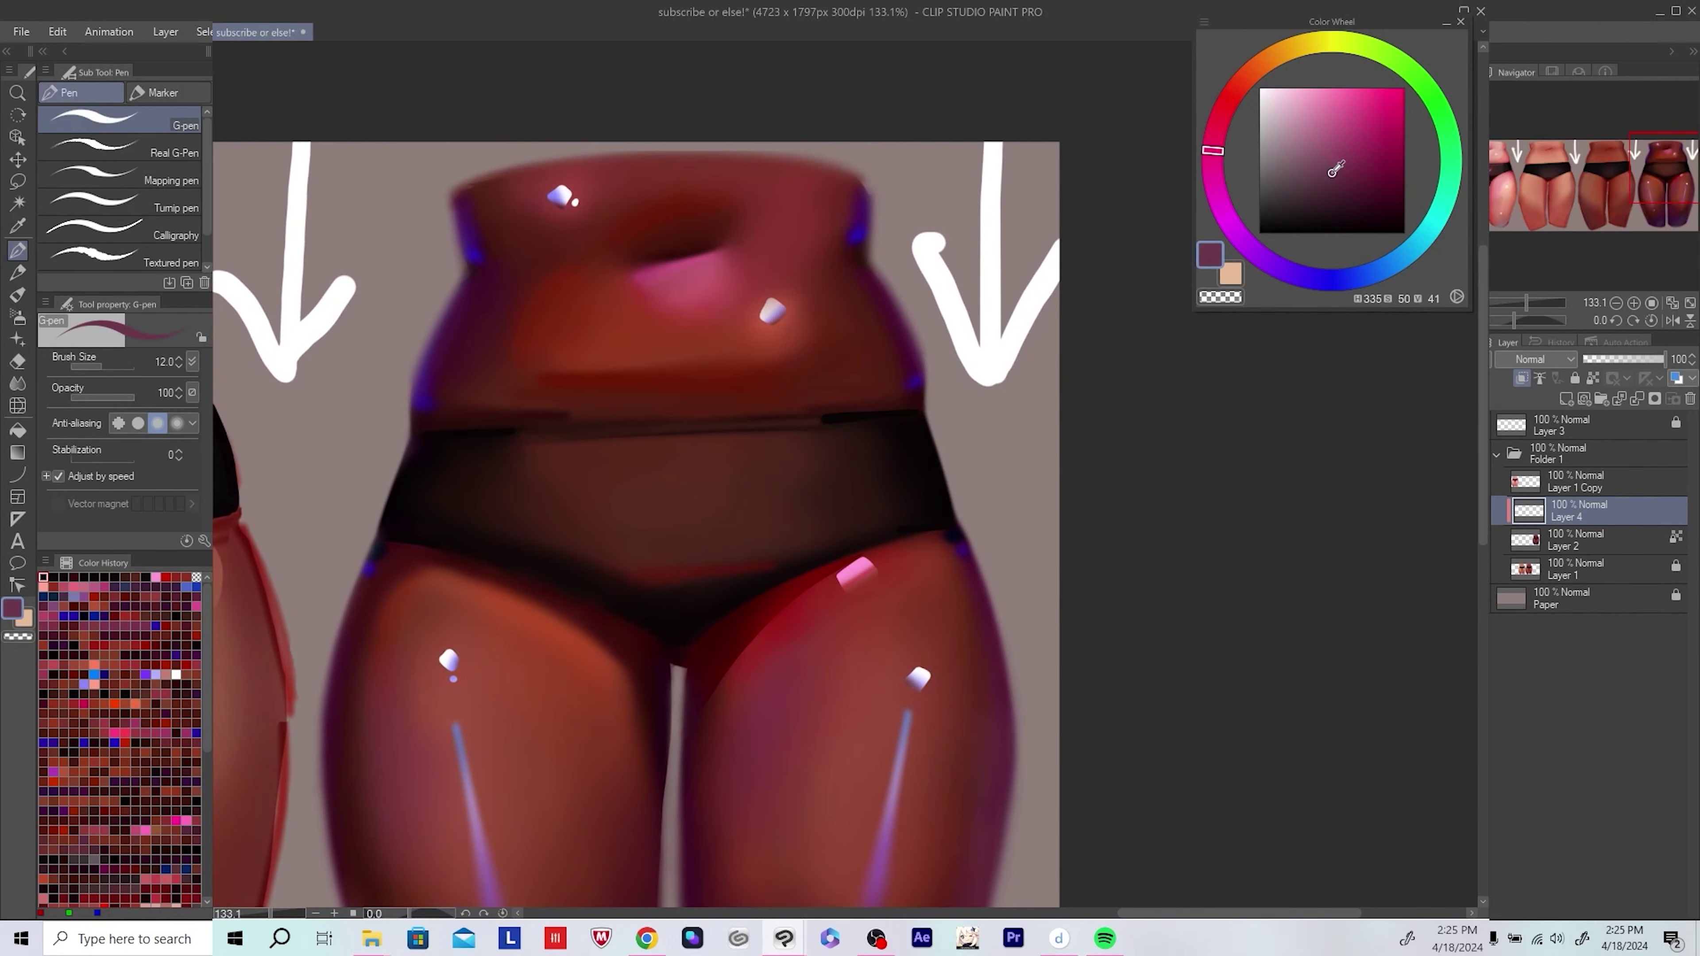
pyautogui.click(1353, 148)
pyautogui.click(1329, 279)
pyautogui.moveTo(688, 527)
pyautogui.mouseDown()
pyautogui.moveTo(688, 503)
pyautogui.moveTo(689, 547)
pyautogui.mouseUp()
pyautogui.press(']')
pyautogui.press(']')
pyautogui.press(']')
pyautogui.press(']')
pyautogui.click(688, 516)
pyautogui.scroll(3, 689, 529)
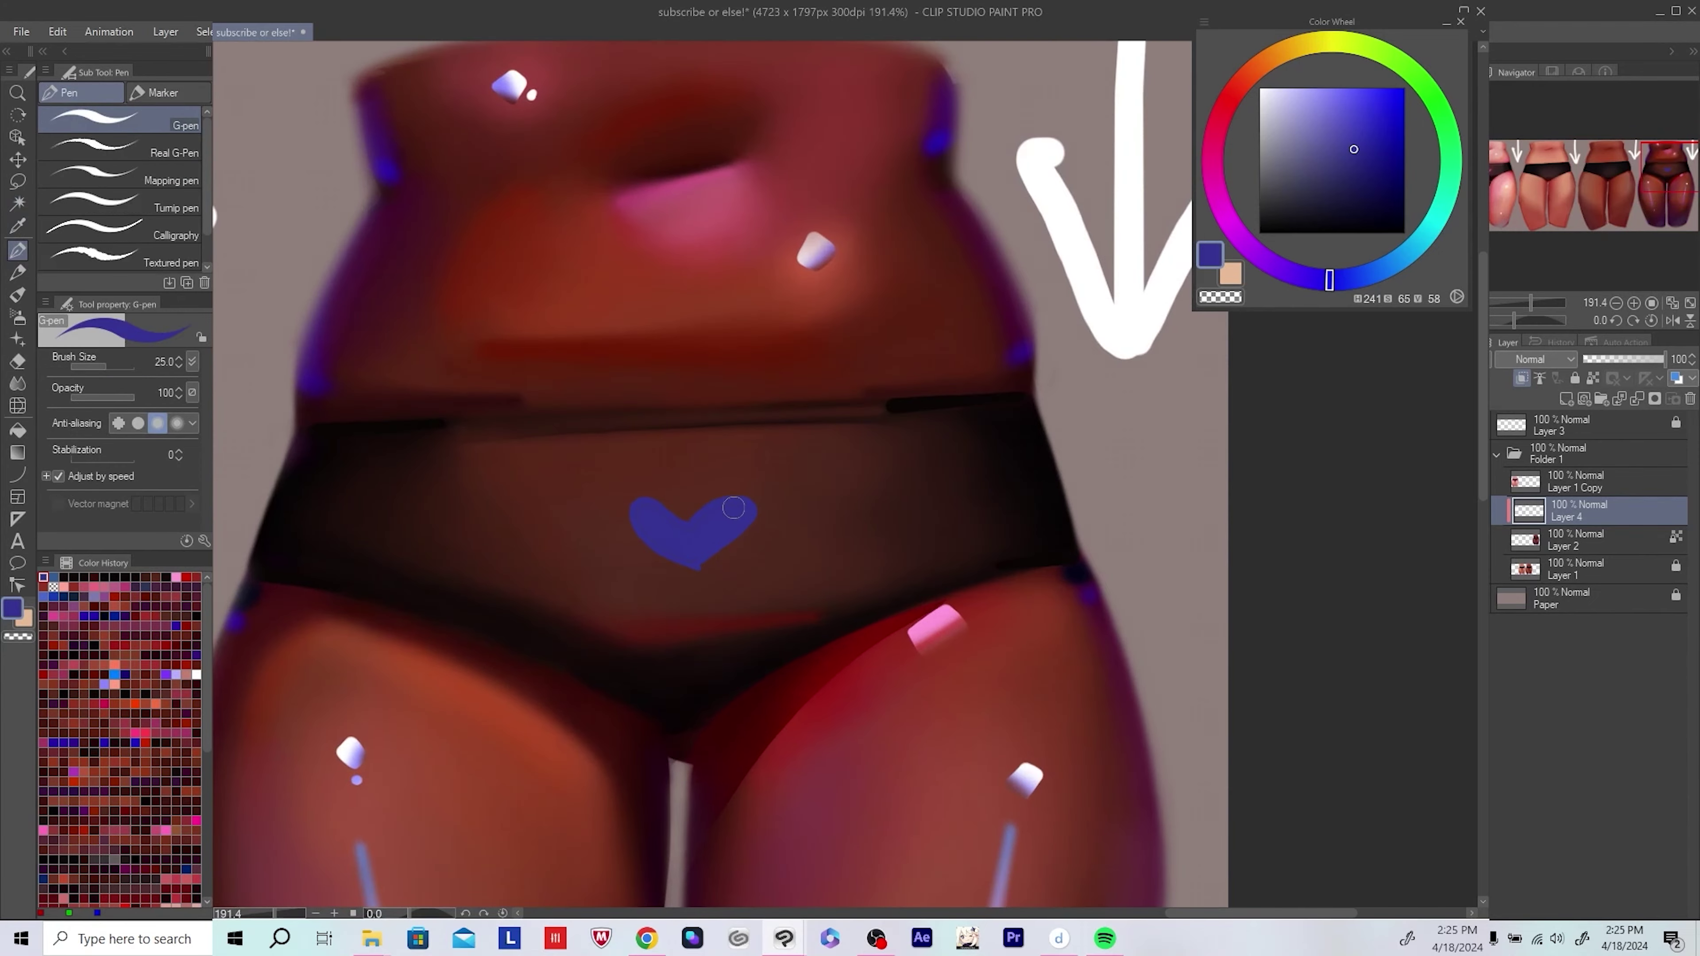
# Step: Fill out the blue heart's lobes and clean up its outline with transparent color at size 25
pyautogui.scroll(-3, 734, 508)
pyautogui.scroll(6, 668, 533)
pyautogui.moveTo(610, 623); pyautogui.dragTo(686, 597)
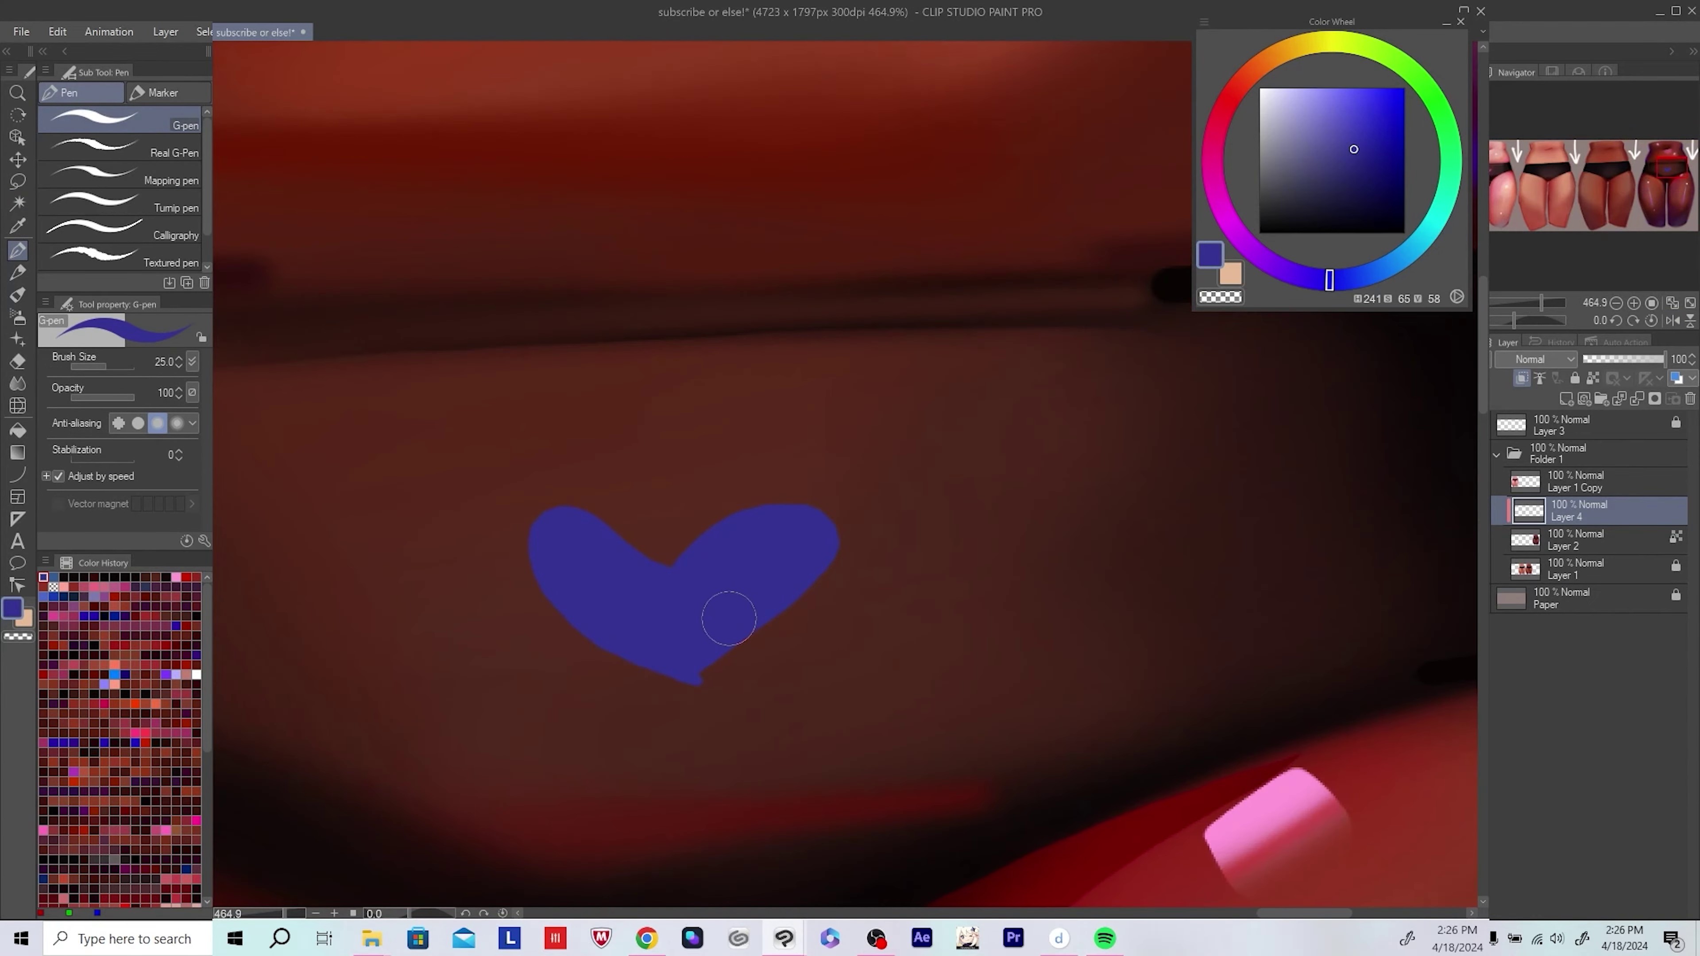
pyautogui.press('c')
pyautogui.press('h')
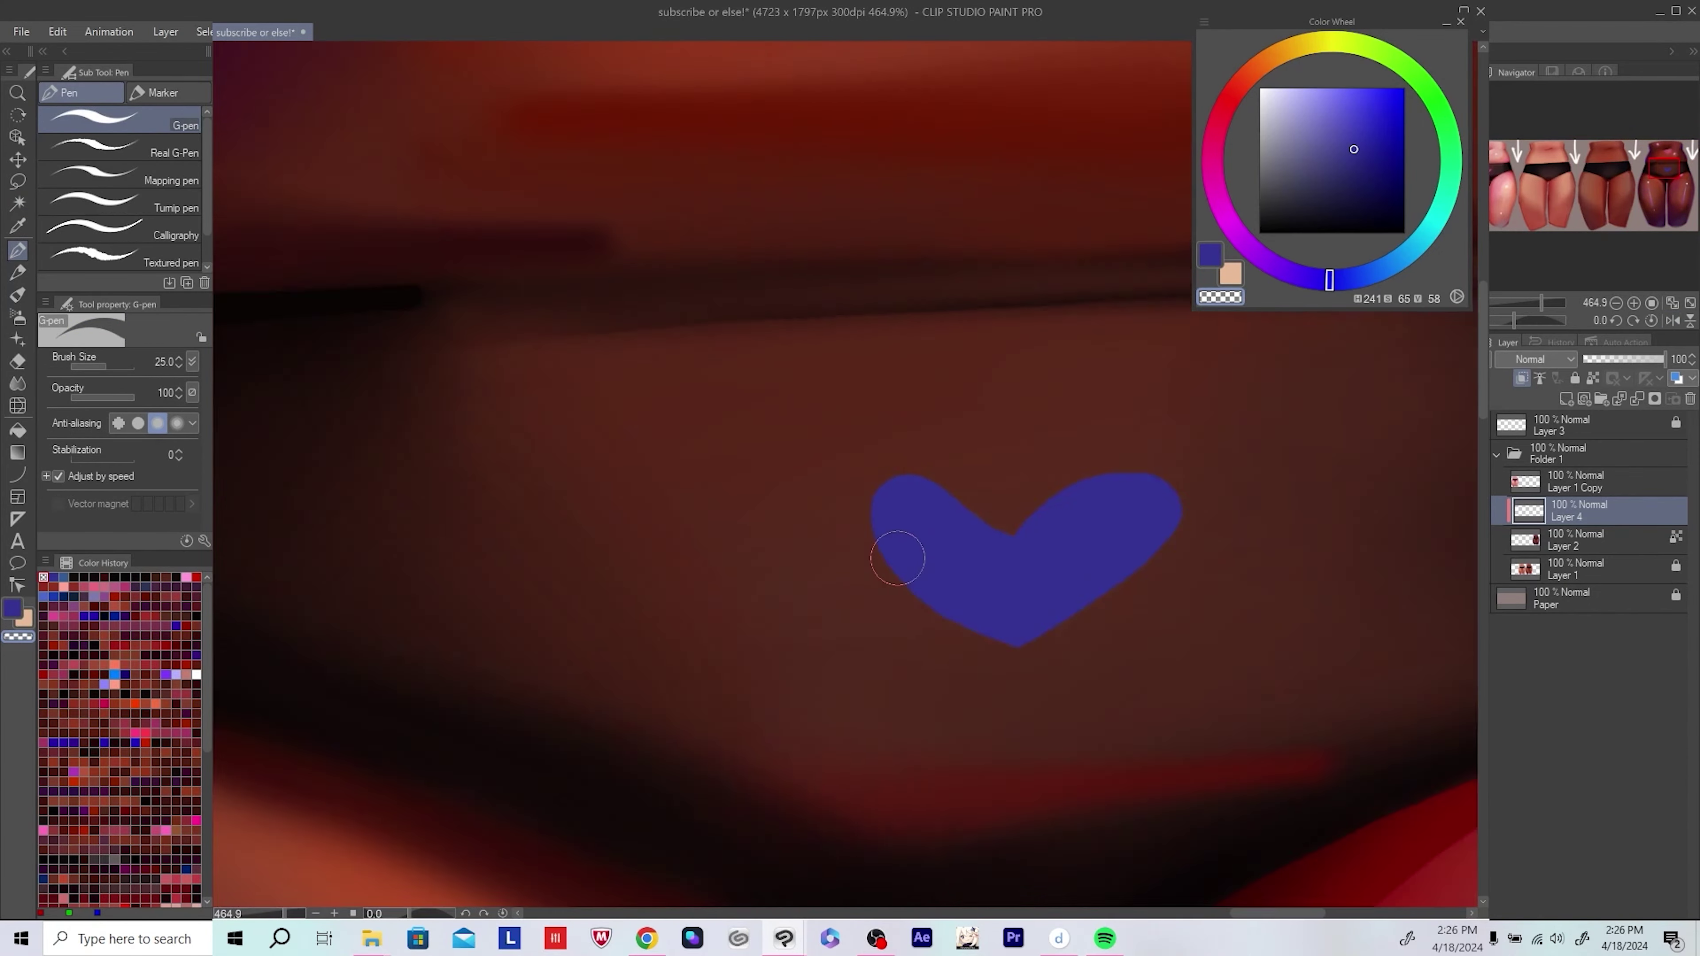
# Step: Lasso the heart's better half, copy and paste it, and mirror the copy onto the other side to make the heart symmetrical
pyautogui.press('m')
pyautogui.moveTo(900, 558)
pyautogui.mouseDown()
pyautogui.moveTo(722, 484)
pyautogui.moveTo(495, 475)
pyautogui.mouseUp()
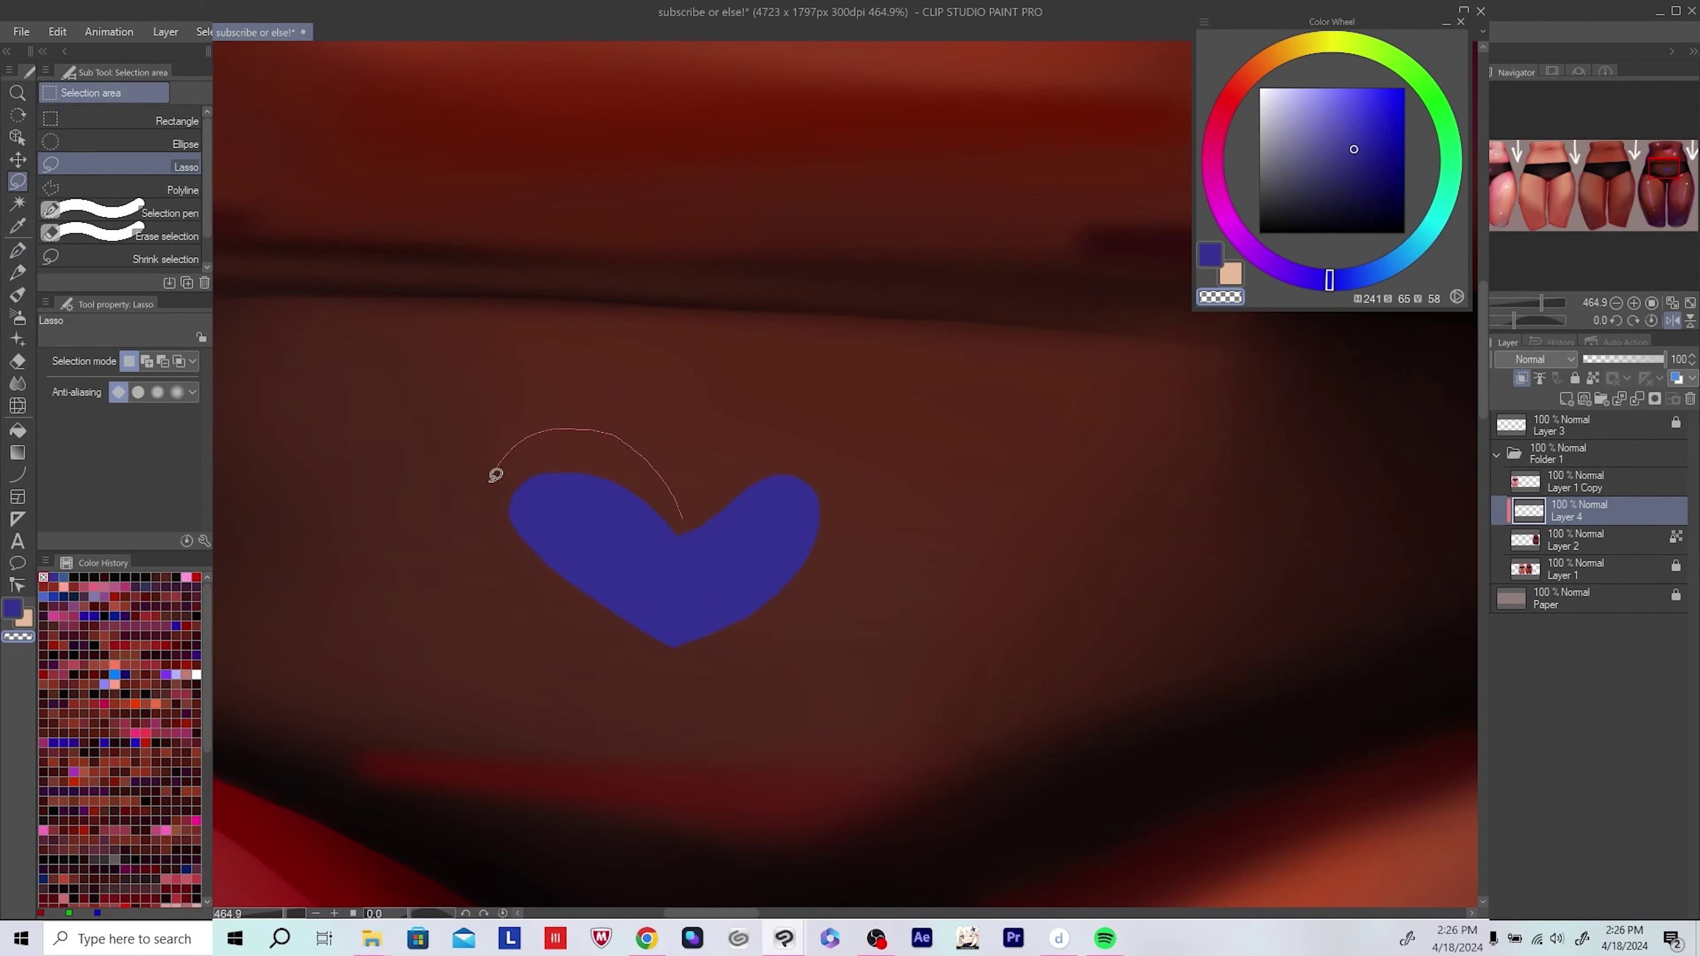
pyautogui.moveTo(676, 659); pyautogui.dragTo(673, 653)
pyautogui.hotkey('ctrl', 'c')
pyautogui.hotkey('ctrl', 'v')
pyautogui.click(58, 32)
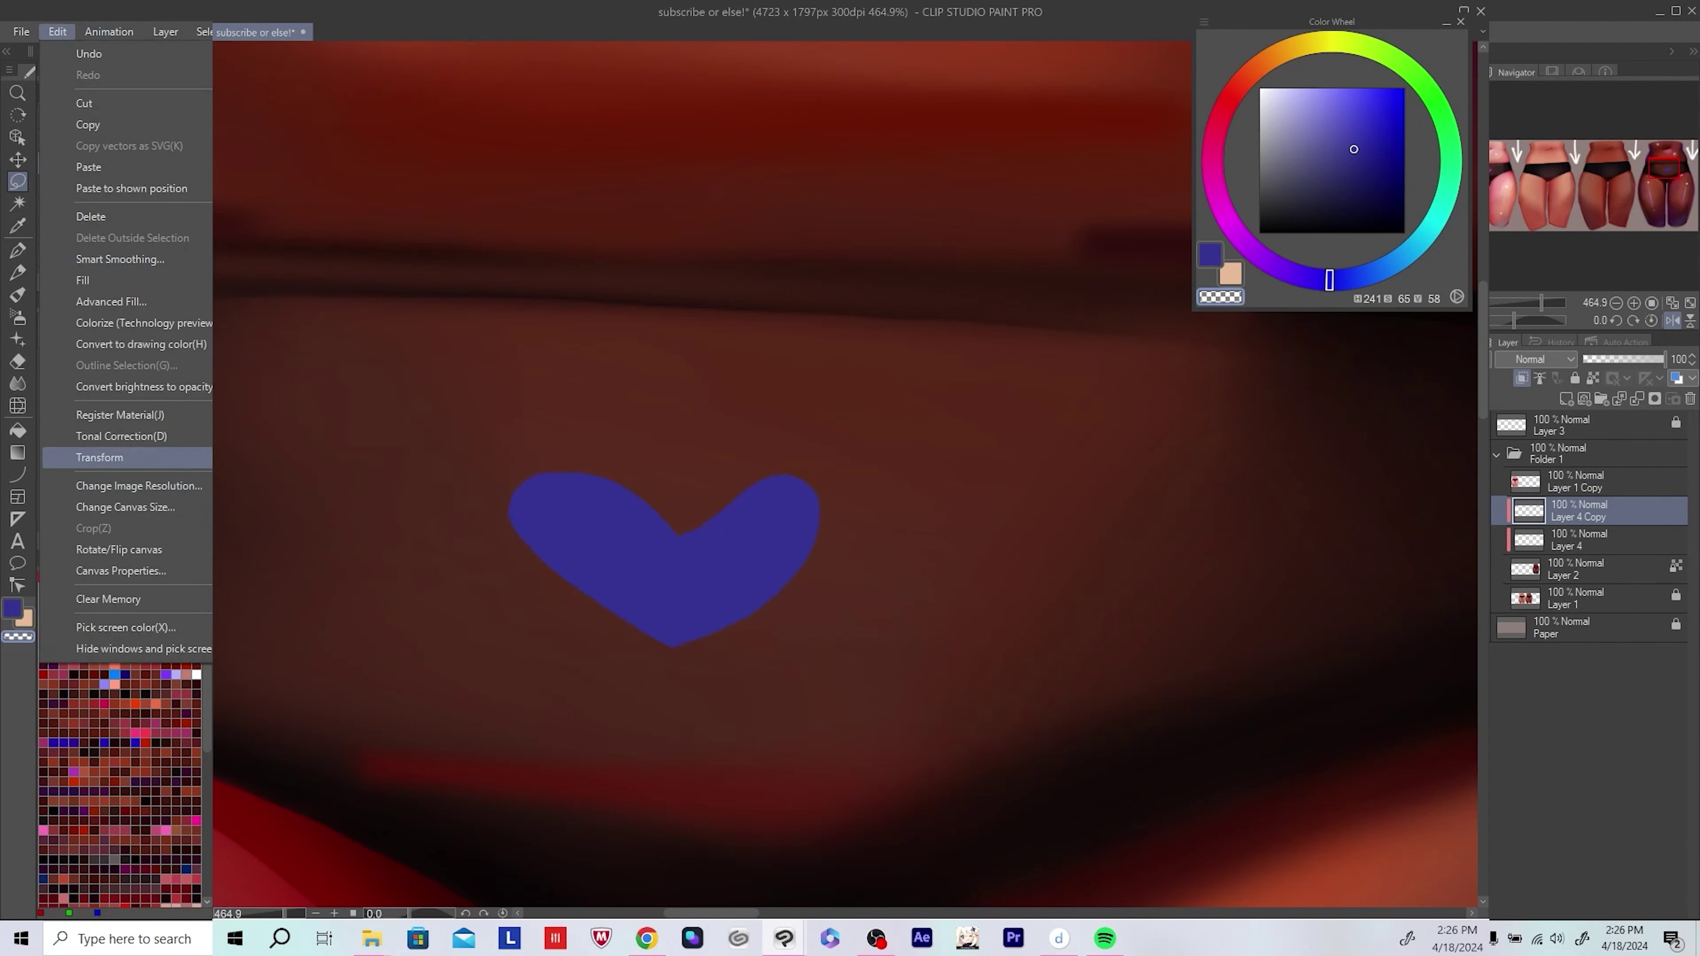
pyautogui.press('Escape')
pyautogui.hotkey('ctrl', 't')
pyautogui.press('Return')
pyautogui.press('k')
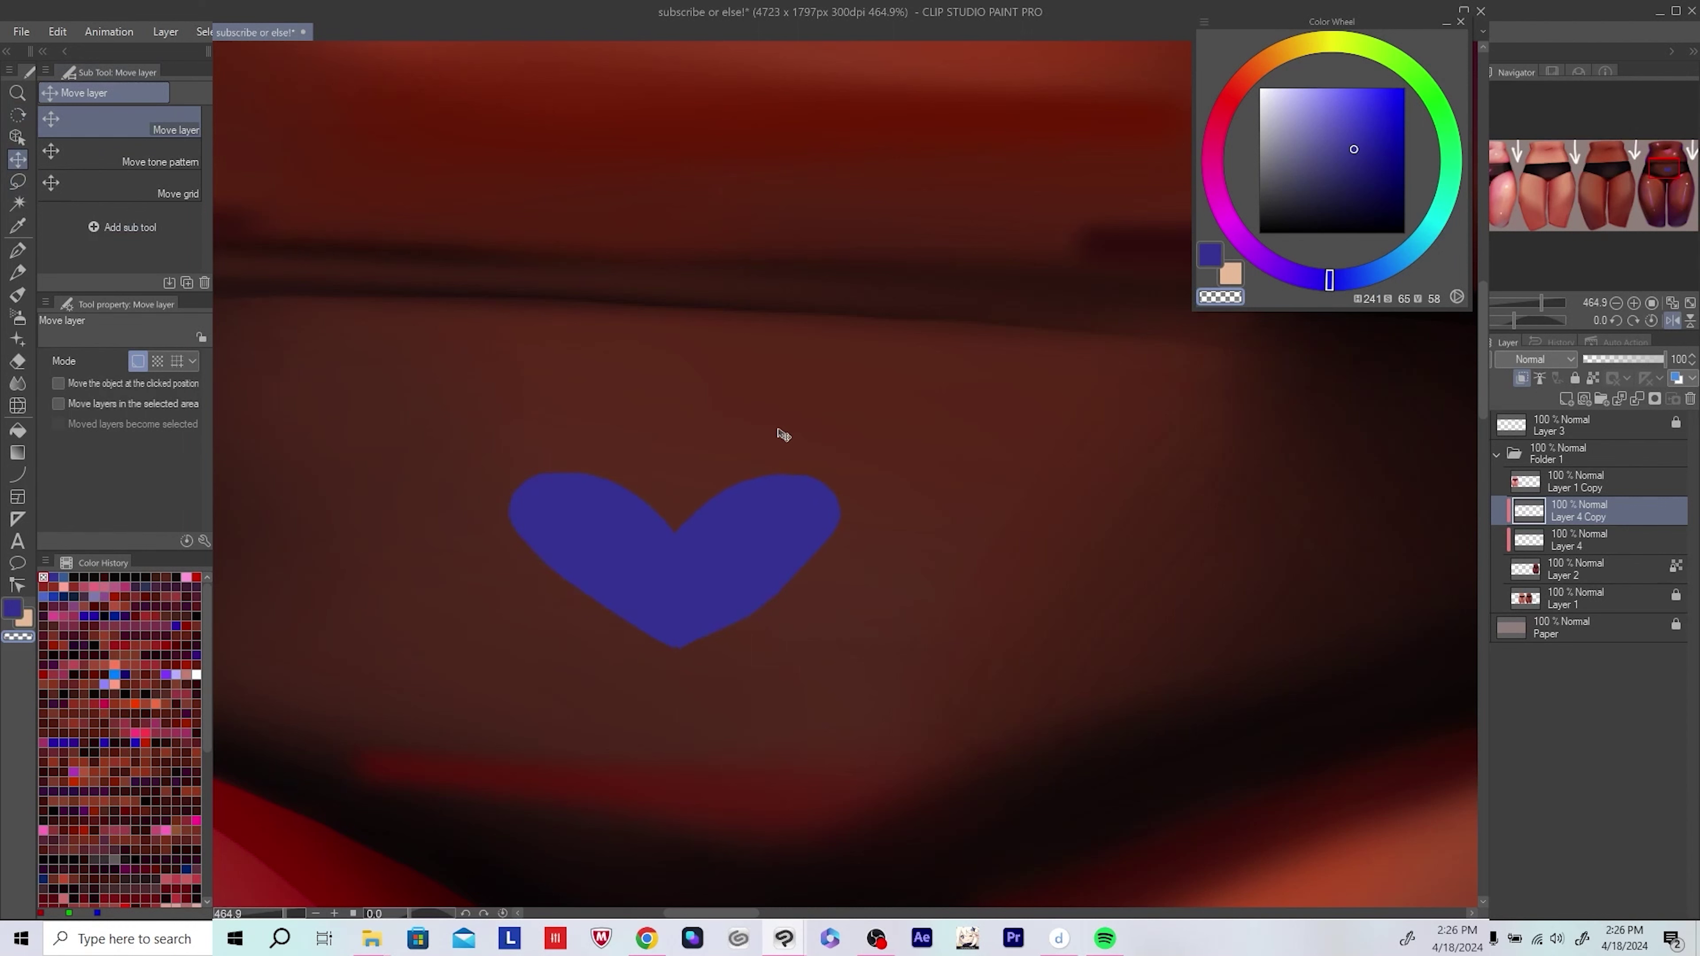
# Step: Erase the original heart's leftover edge on Layer 4 with the size 60 hard eraser, and merge the mirrored copy into it
pyautogui.click(1580, 540)
pyautogui.press('e')
pyautogui.moveTo(672, 643); pyautogui.dragTo(693, 639)
pyautogui.scroll(-5, 694, 635)
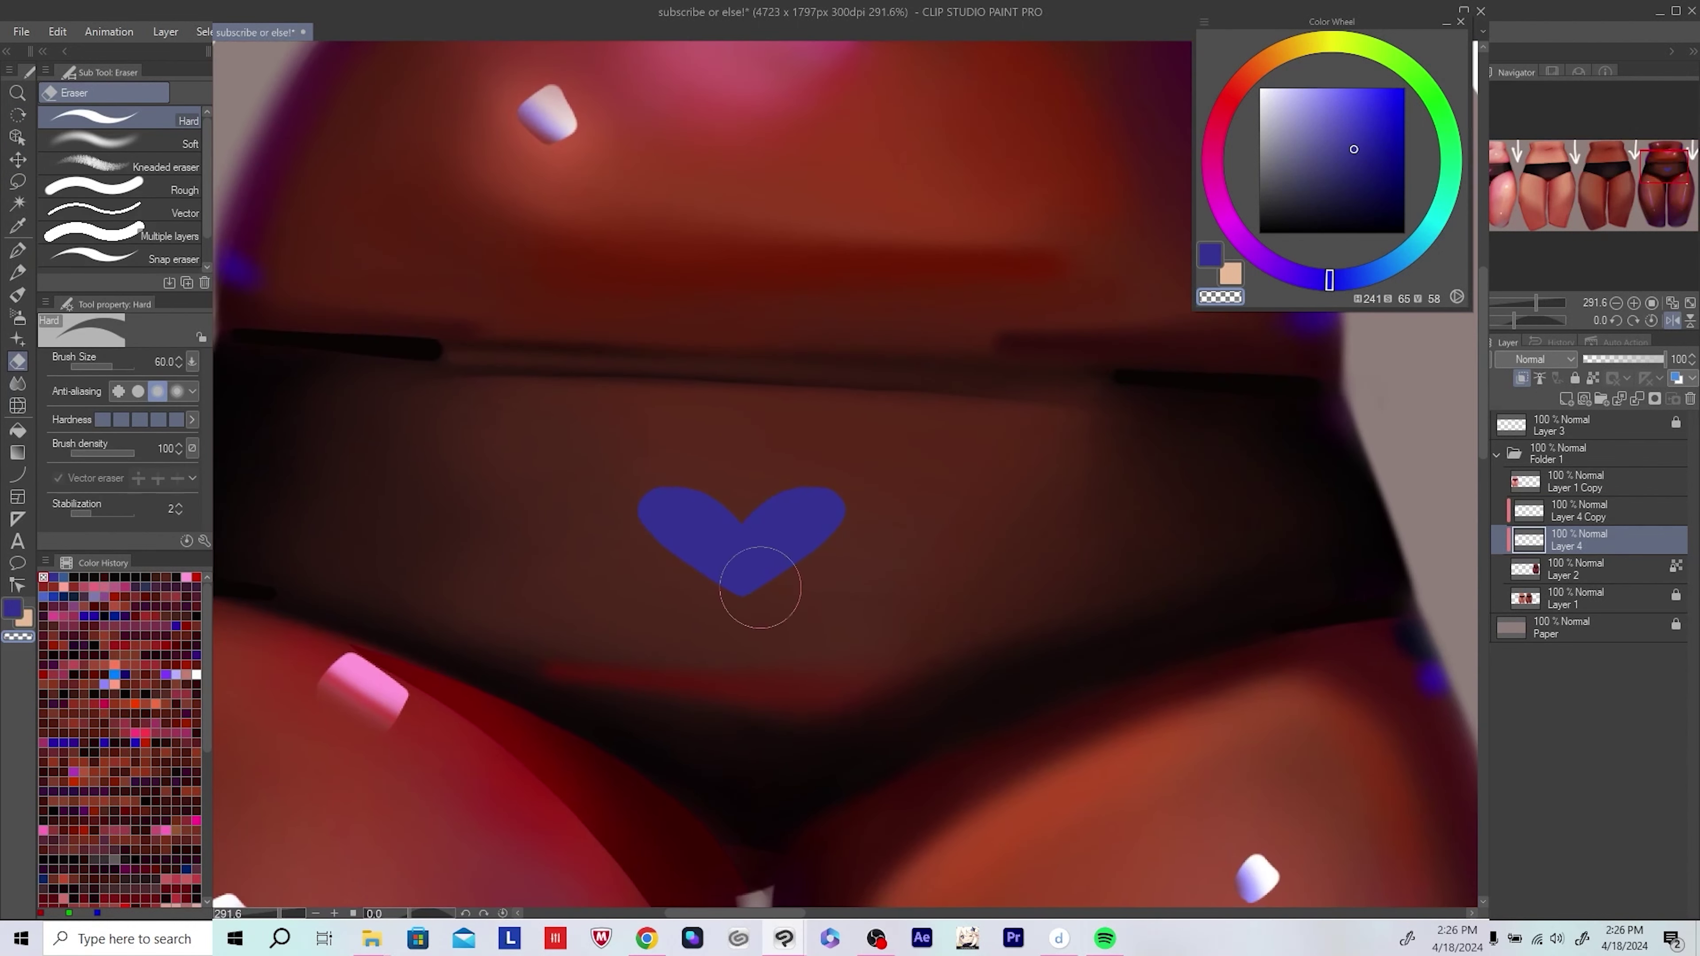
pyautogui.hotkey('ctrl', 'e')
pyautogui.scroll(-5, 748, 577)
pyautogui.scroll(-2, 958, 513)
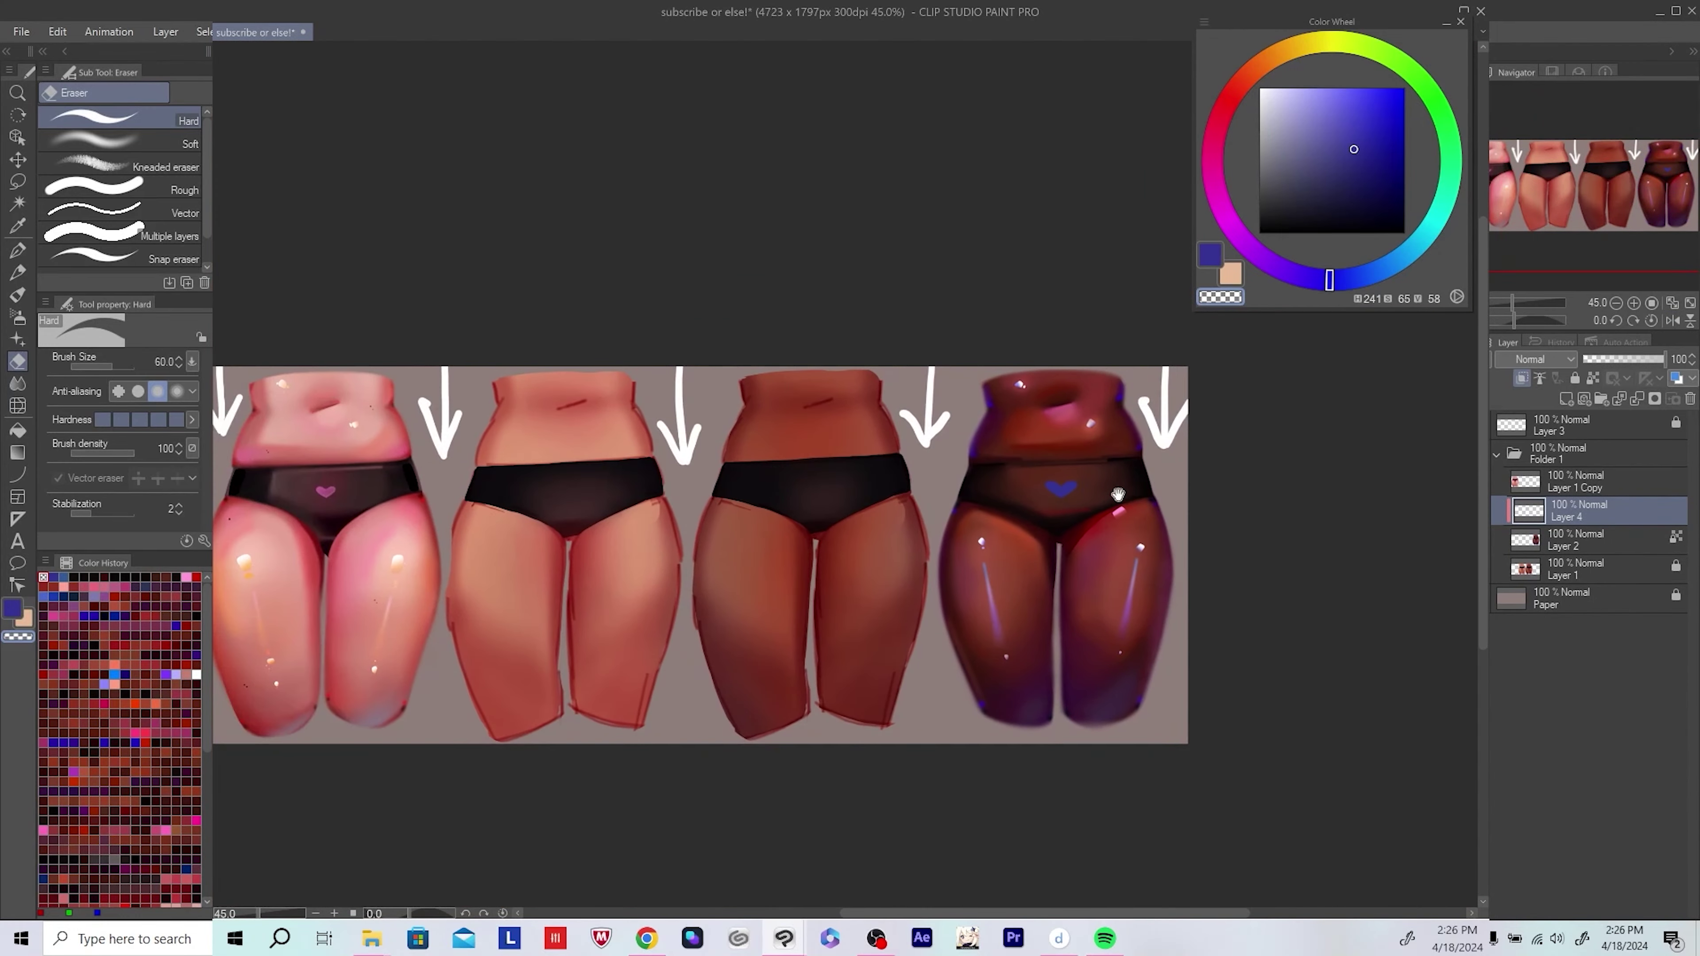
# Step: Scale the blue heart down slightly on the front of the underwear, and save the file
pyautogui.scroll(6, 959, 513)
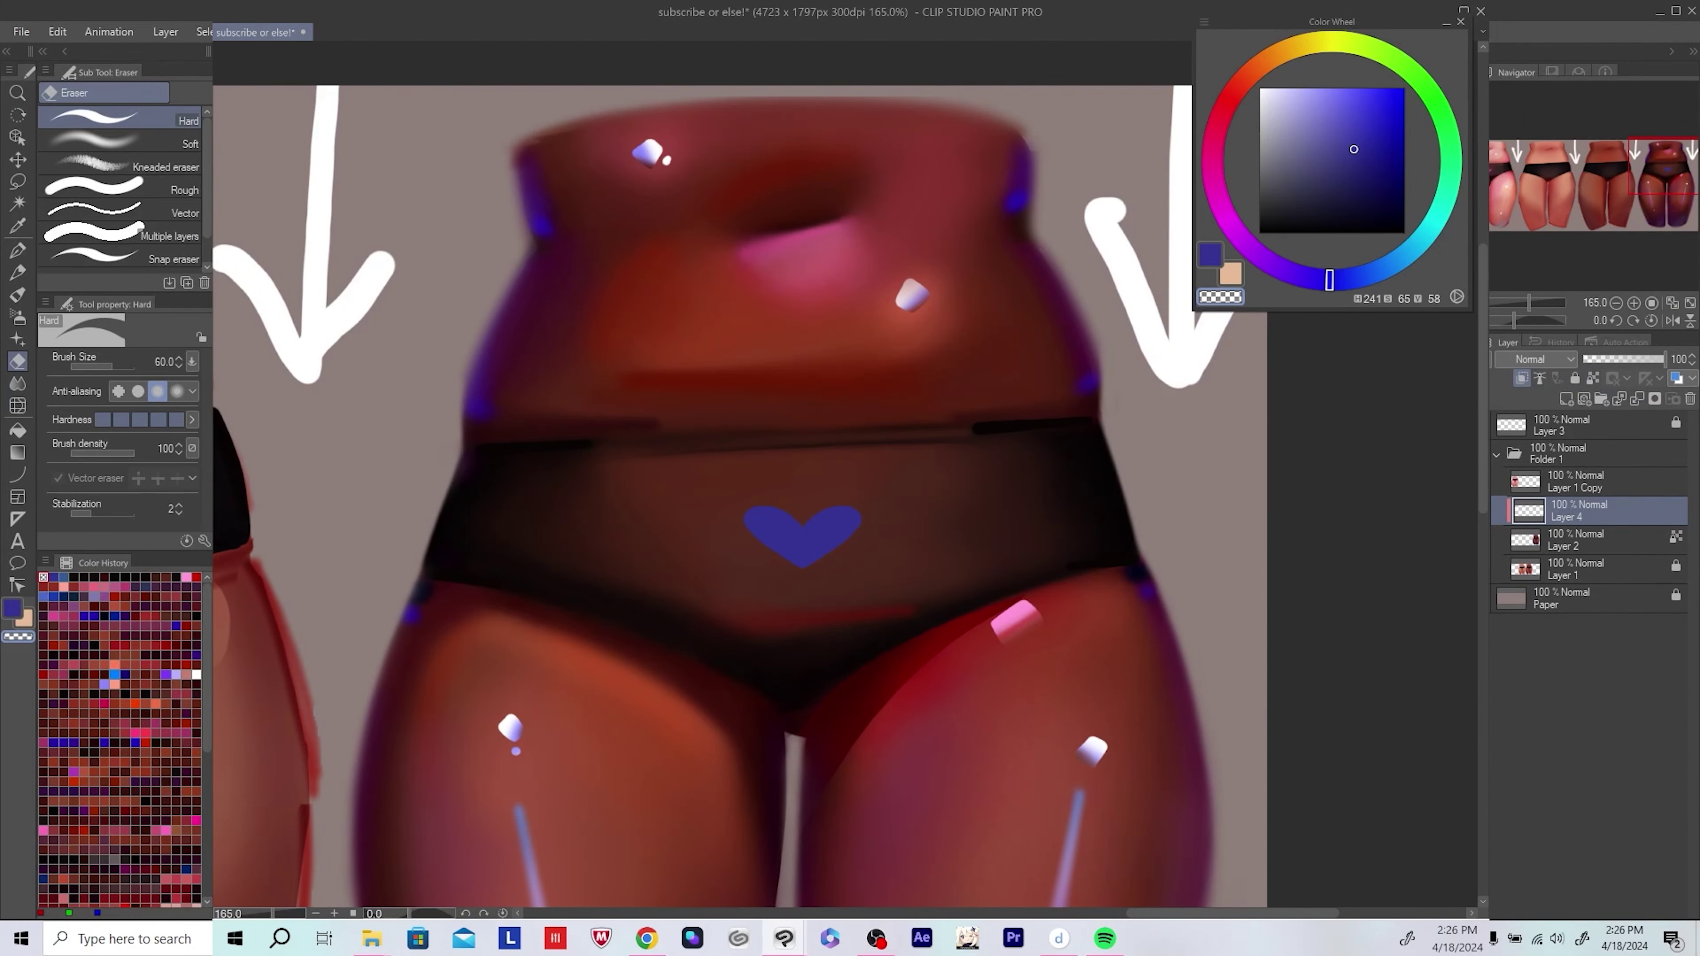
pyautogui.hotkey('ctrl', 't')
pyautogui.scroll(1, 658, 472)
pyautogui.press('Return')
pyautogui.press('k')
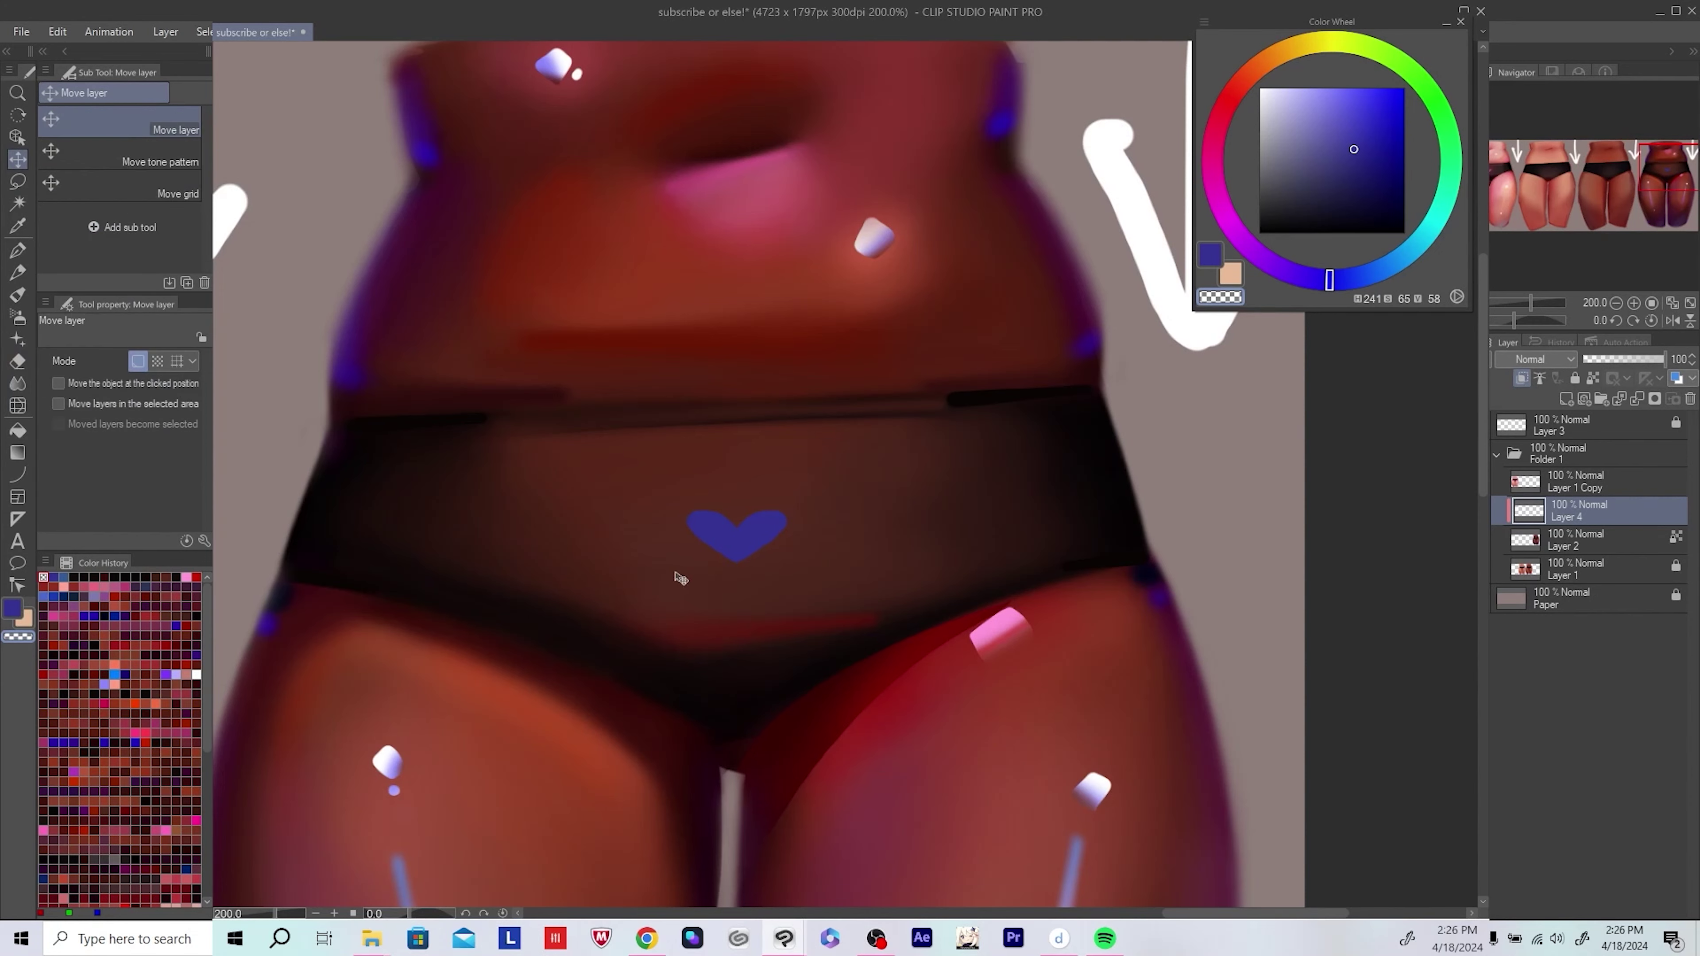
pyautogui.scroll(-6, 675, 577)
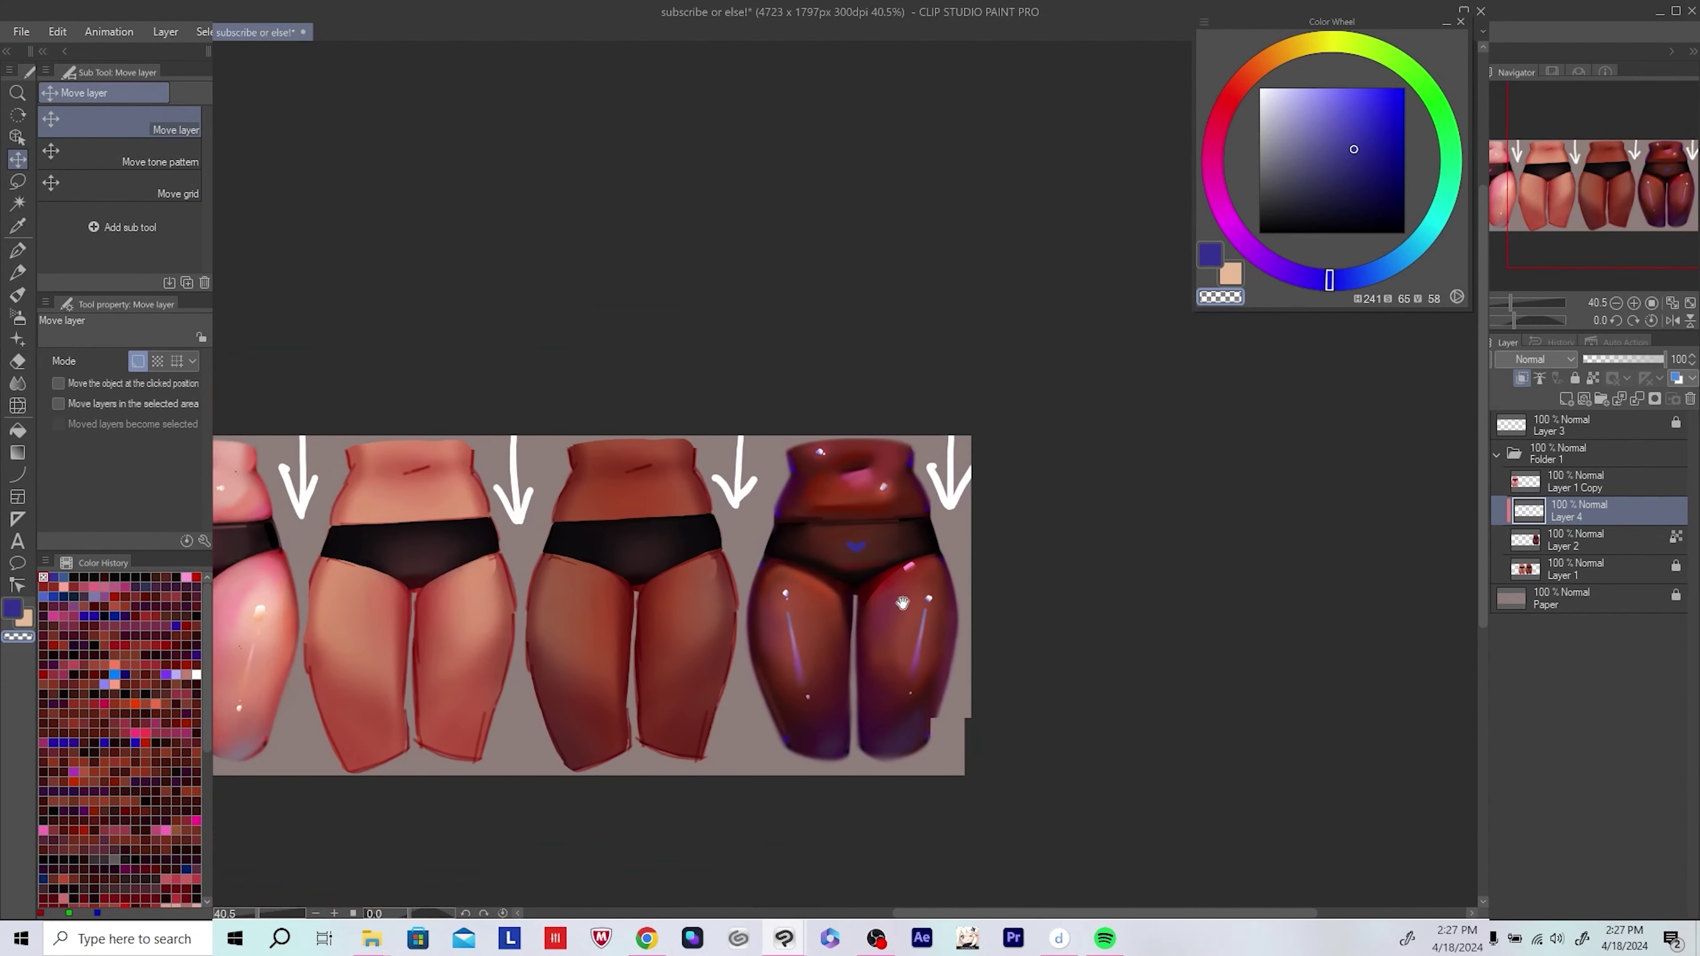
pyautogui.moveTo(903, 604); pyautogui.dragTo(936, 603)
pyautogui.hotkey('ctrl', 's')
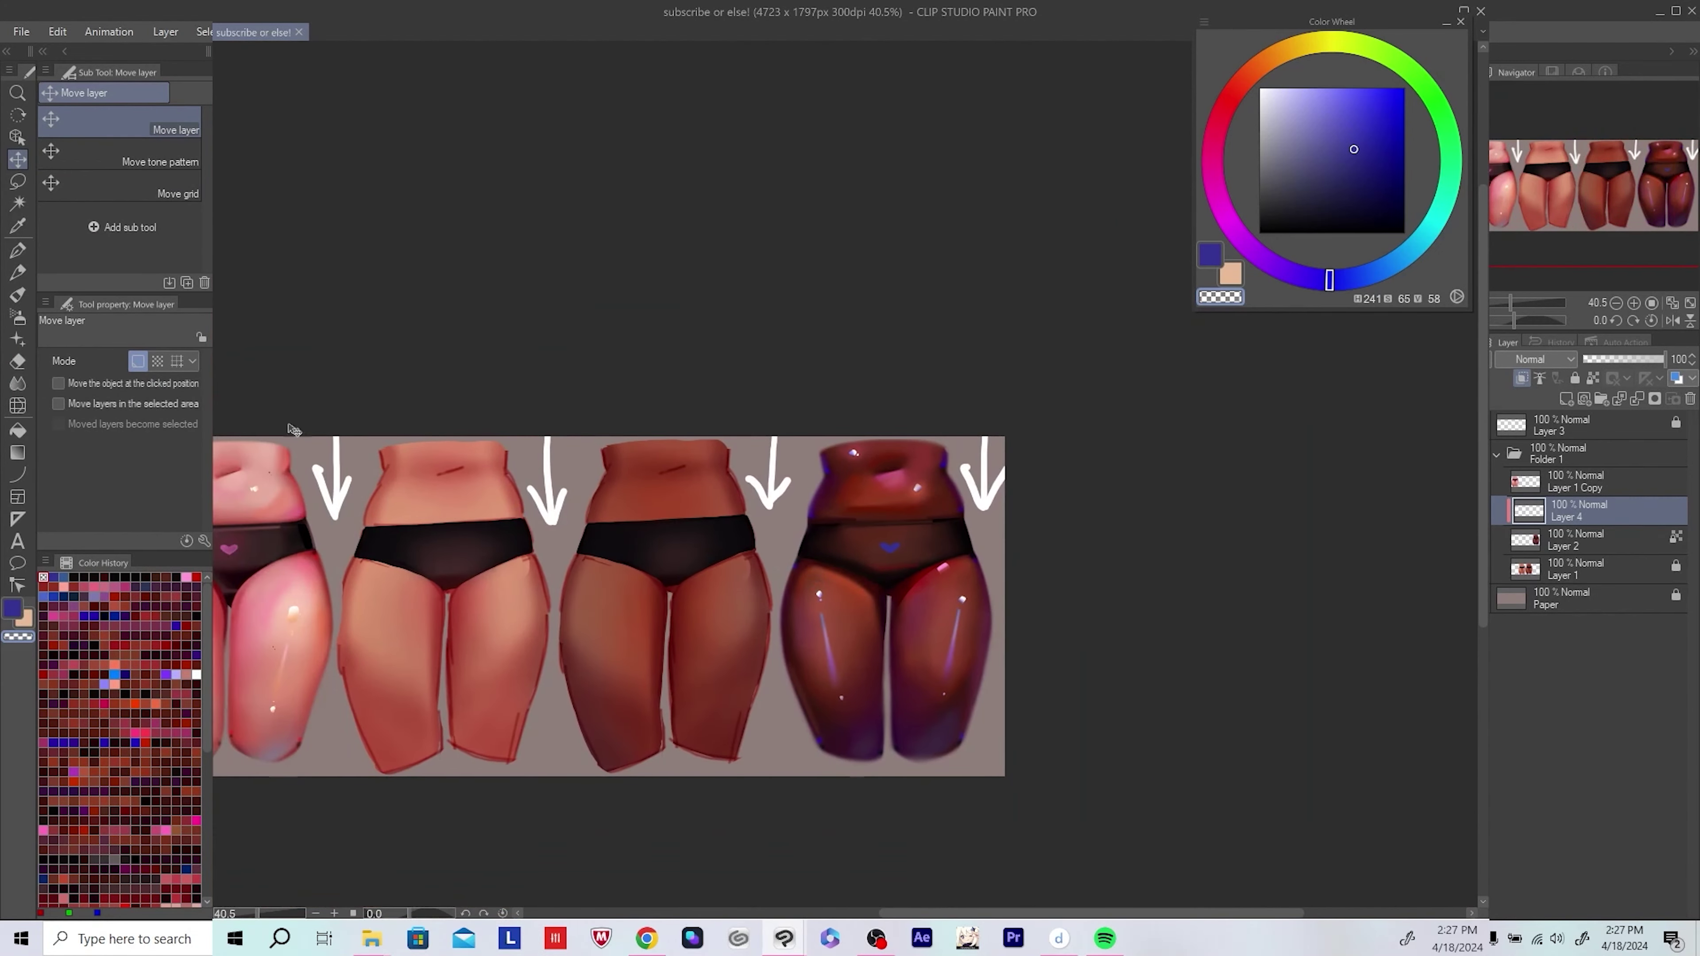
# Step: Shade the blue heart with blue-violet using the soft airbrush at size 15 on transparency-locked Layer 4, and merge it into Layer 2
pyautogui.click(1588, 379)
pyautogui.scroll(8, 1062, 692)
pyautogui.press('b')
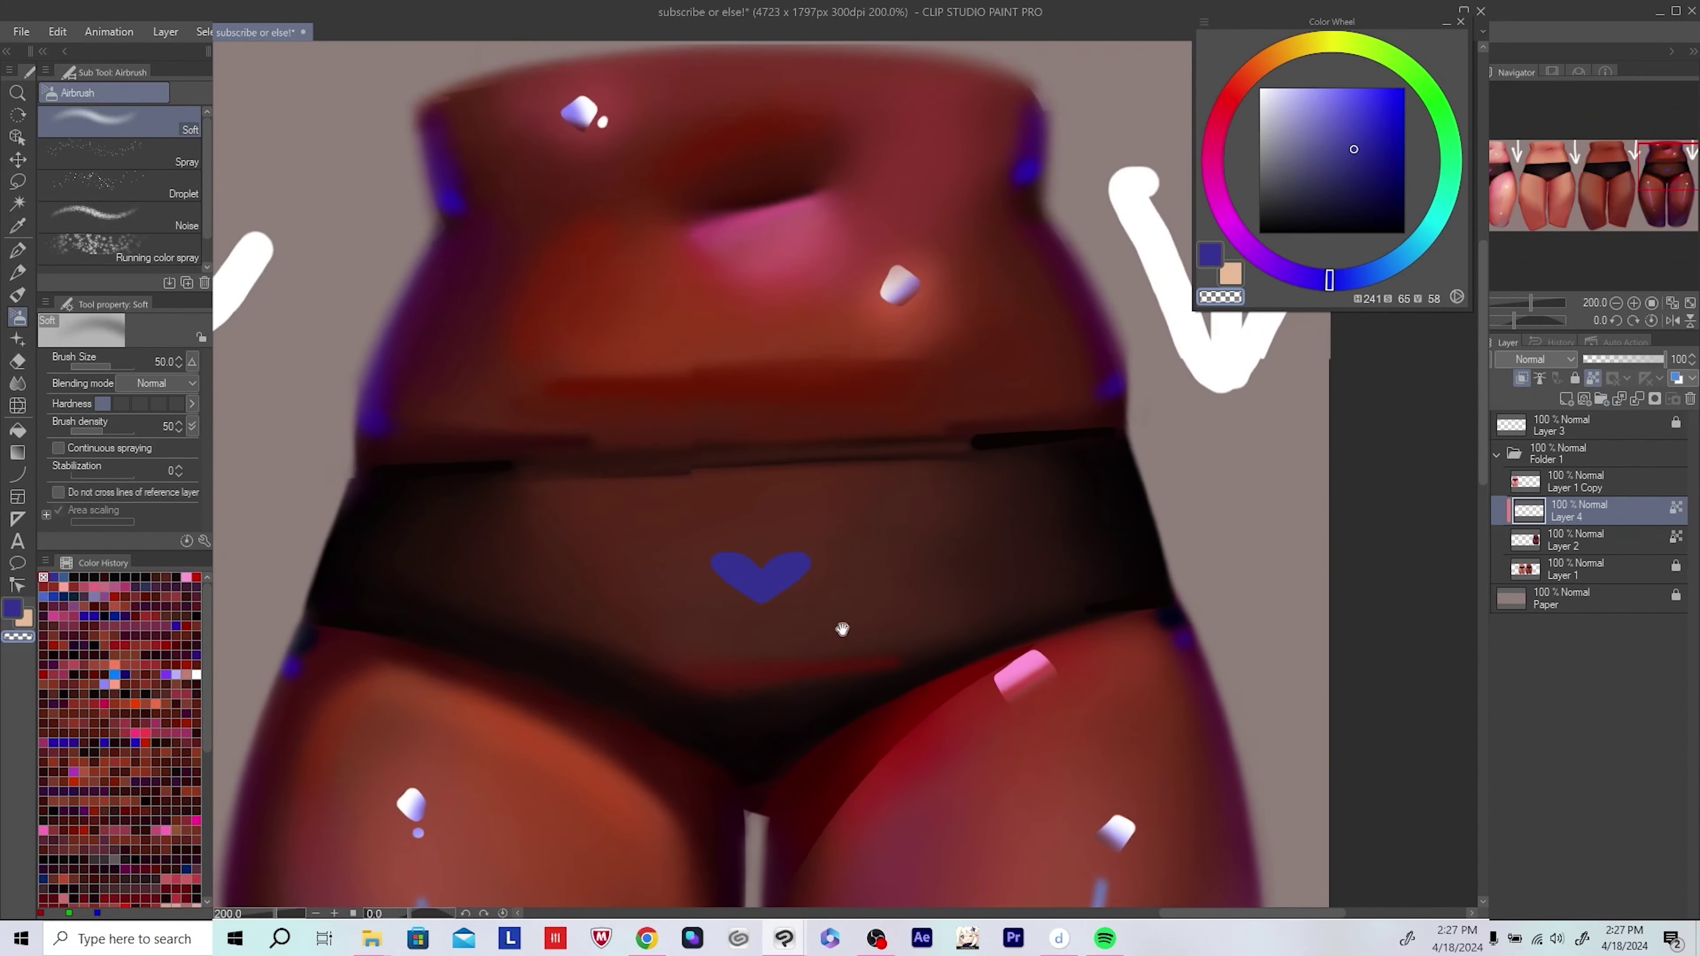
pyautogui.press('[')
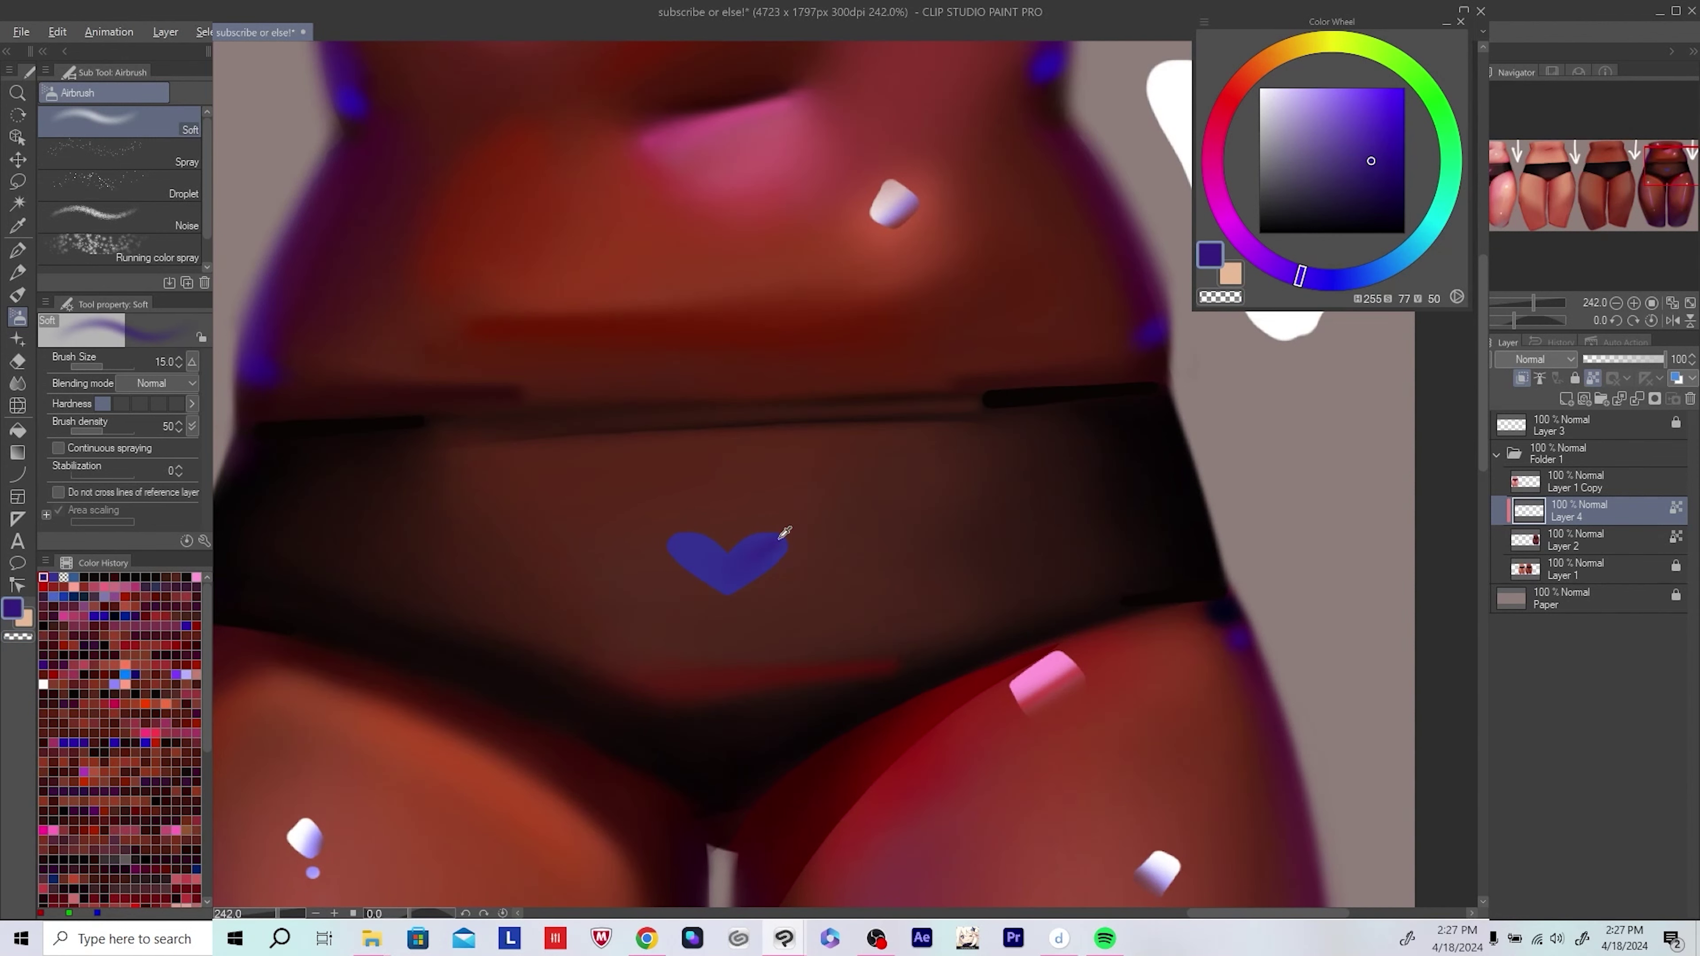
pyautogui.keyDown('alt'); pyautogui.click(780, 535); pyautogui.keyUp('alt')
pyautogui.press('h')
pyautogui.press('h')
pyautogui.hotkey('ctrl', 'e')
pyautogui.scroll(-5, 827, 525)
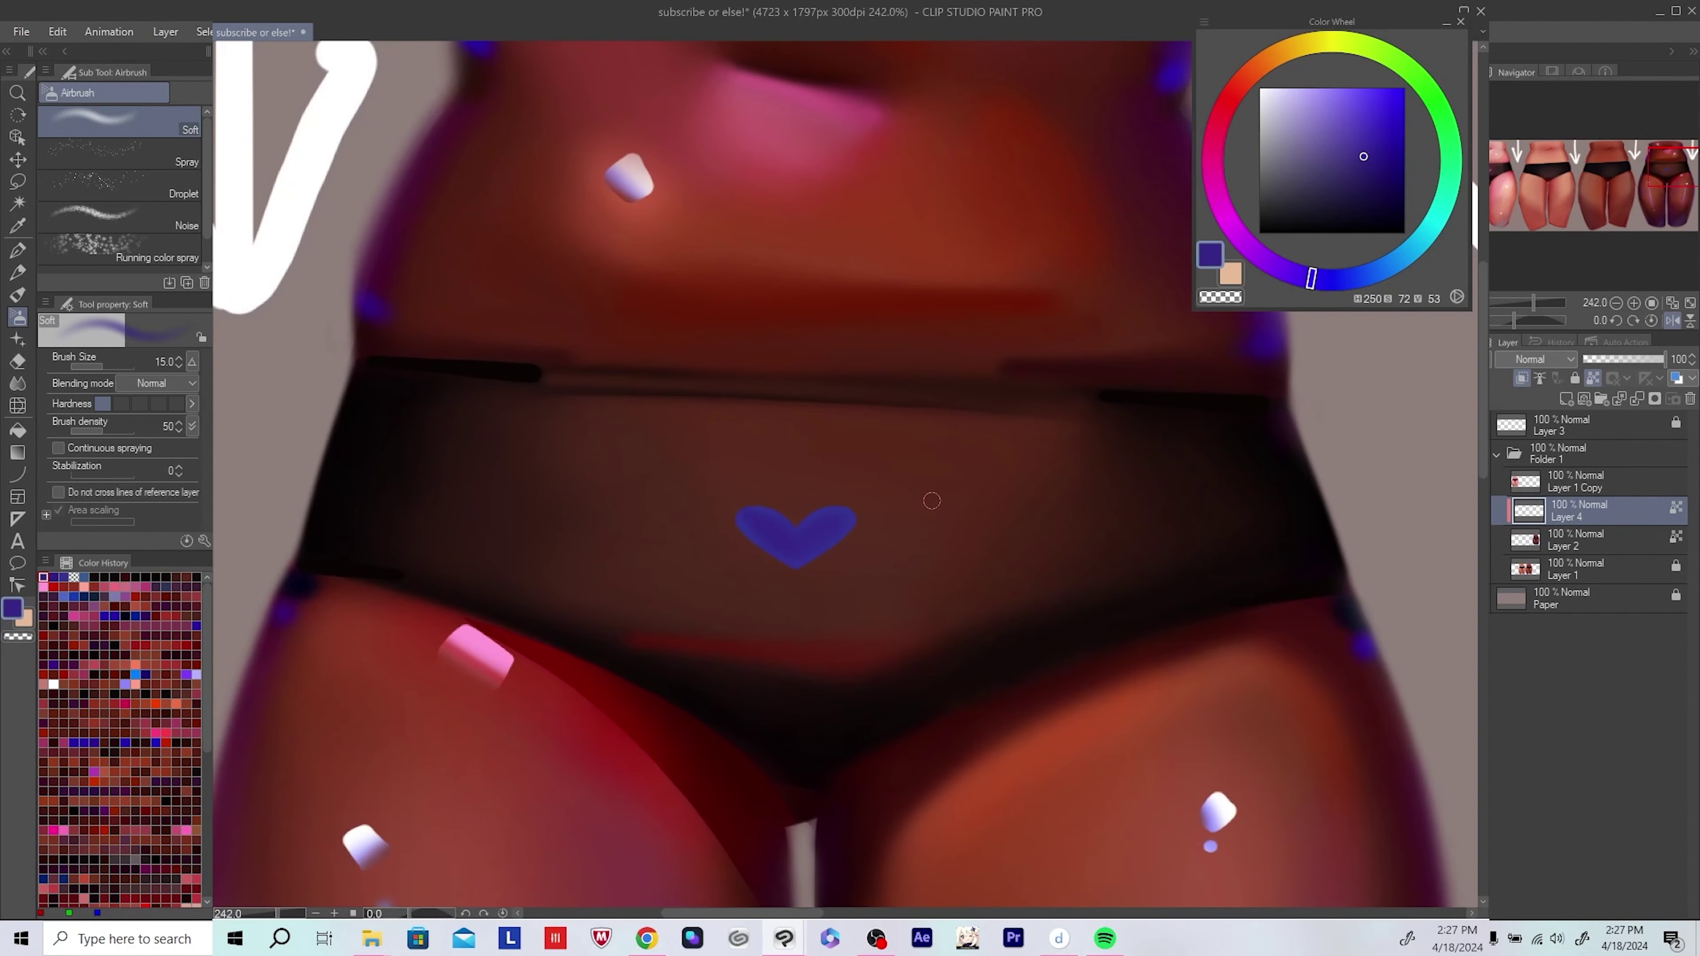
# Step: Darken the underwear's leg openings with sampled black on a new clipped layer, using the soft airbrush at size 12
pyautogui.hotkey('ctrl', 'shift', 'n')
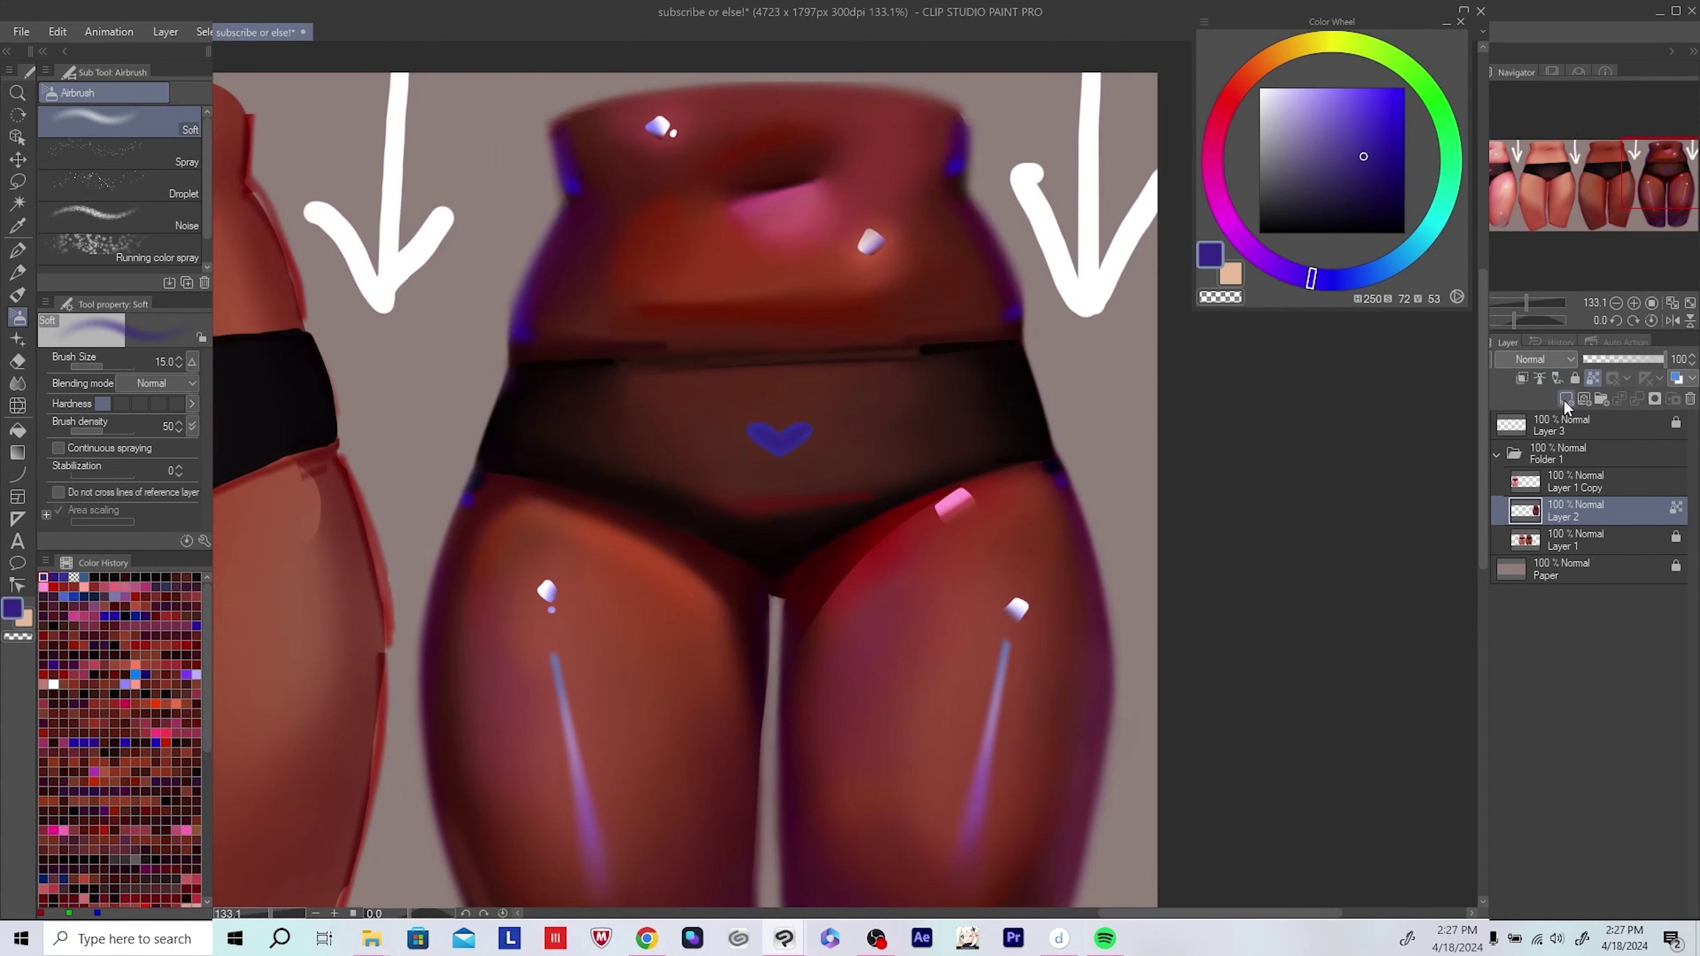
pyautogui.press('h')
pyautogui.press('[')
pyautogui.scroll(4, 603, 570)
pyautogui.keyDown('alt'); pyautogui.click(559, 636); pyautogui.keyUp('alt')
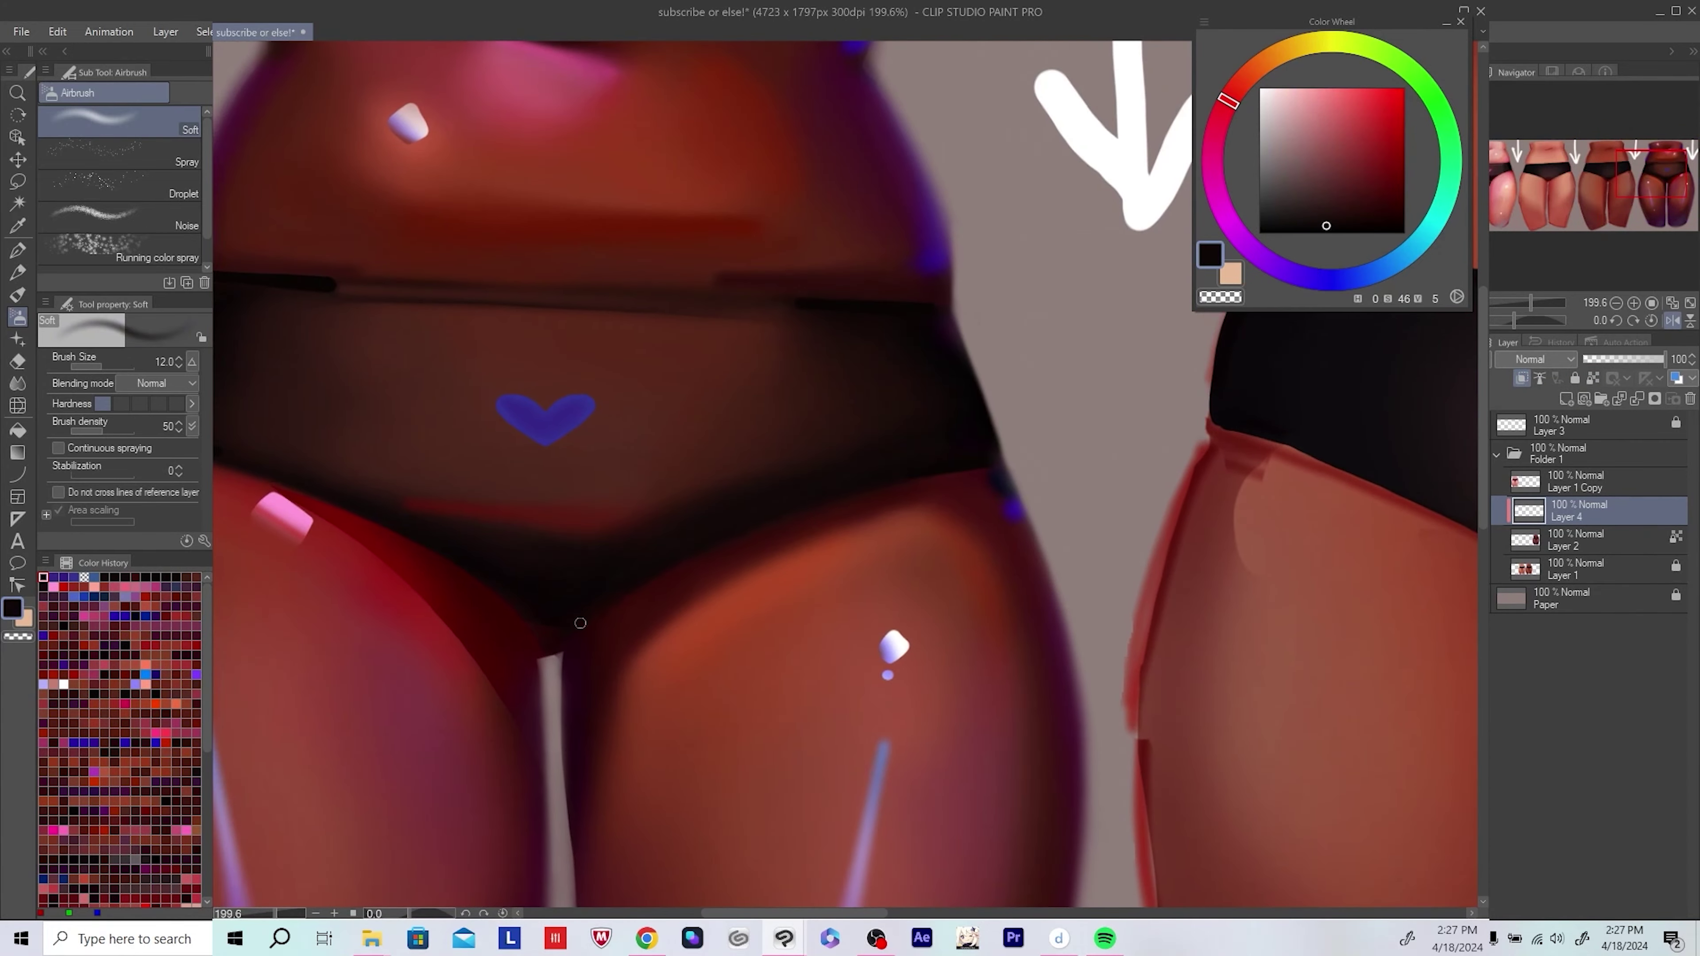
pyautogui.press('h')
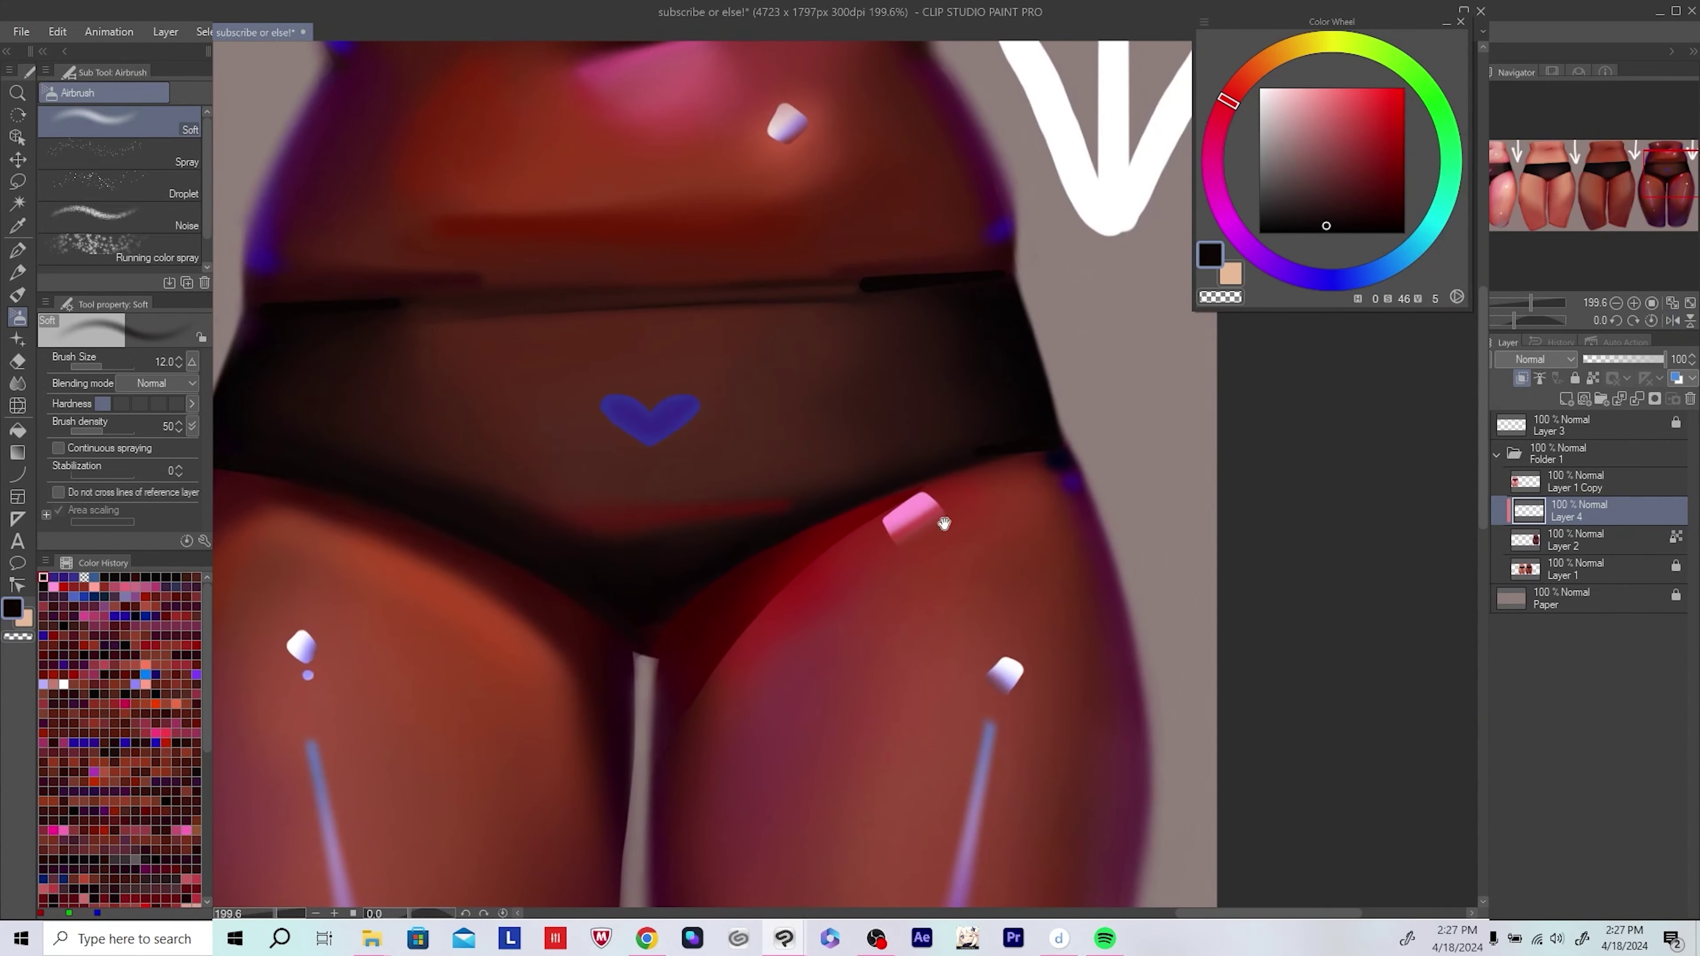
pyautogui.keyDown('alt'); pyautogui.click(641, 630); pyautogui.keyUp('alt')
pyautogui.moveTo(972, 462); pyautogui.dragTo(898, 508)
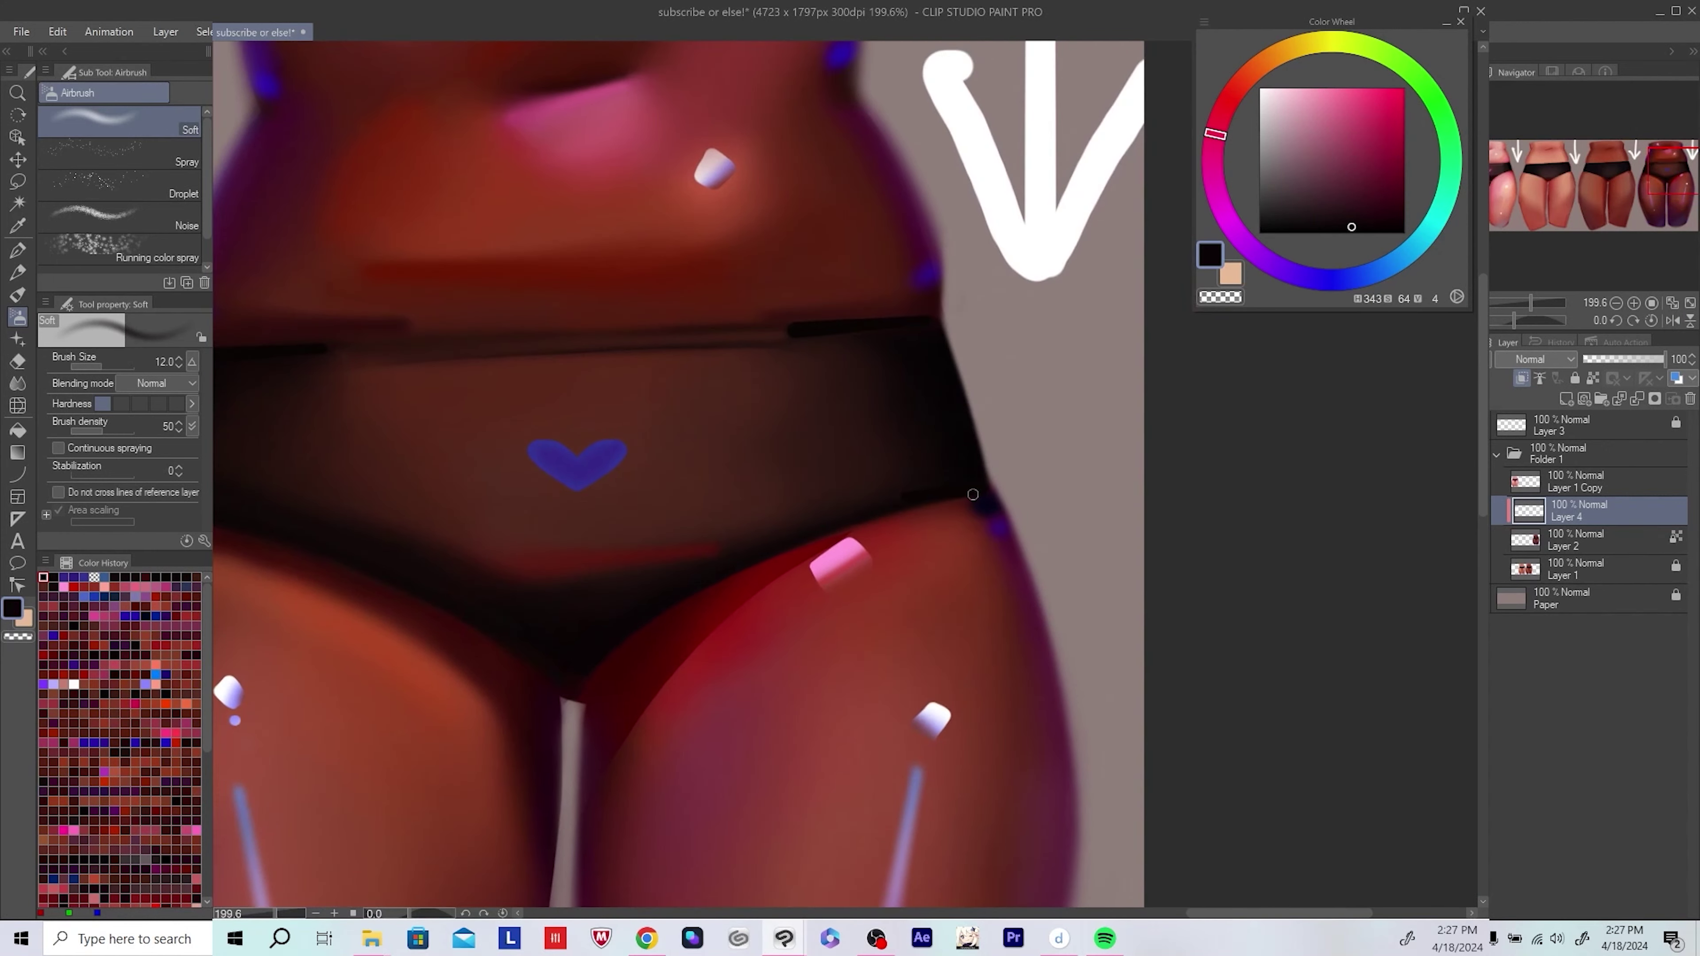
pyautogui.moveTo(728, 573); pyautogui.dragTo(843, 521)
pyautogui.press('h')
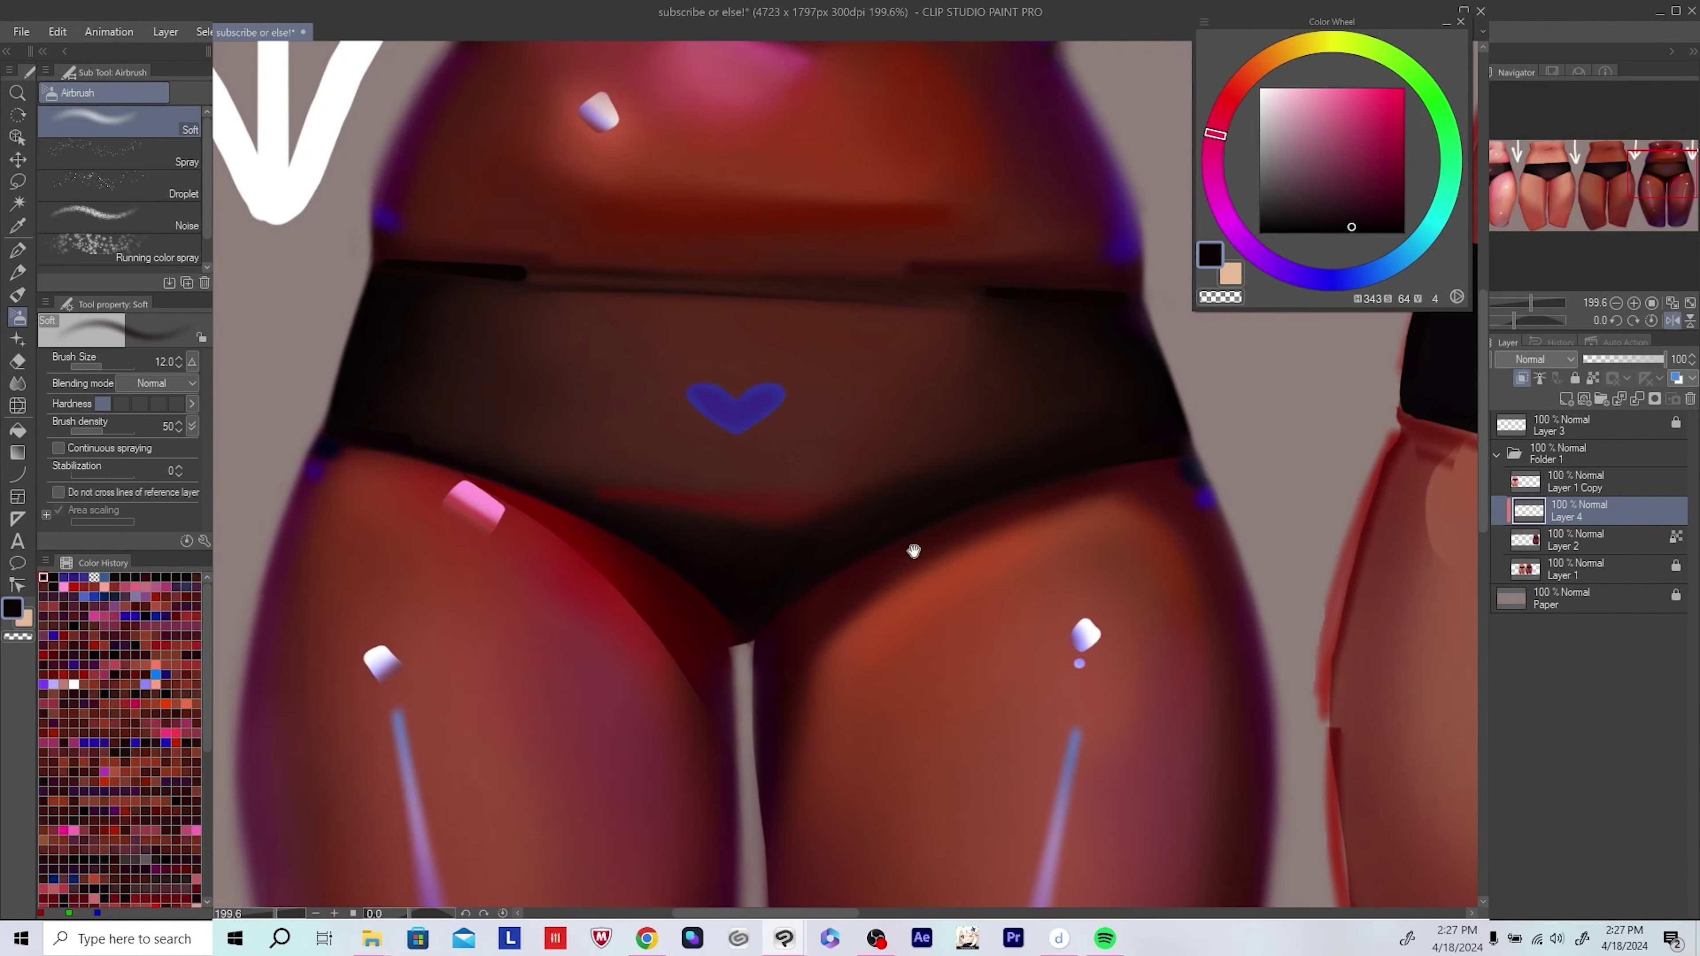
pyautogui.press('h')
pyautogui.scroll(-4, 761, 601)
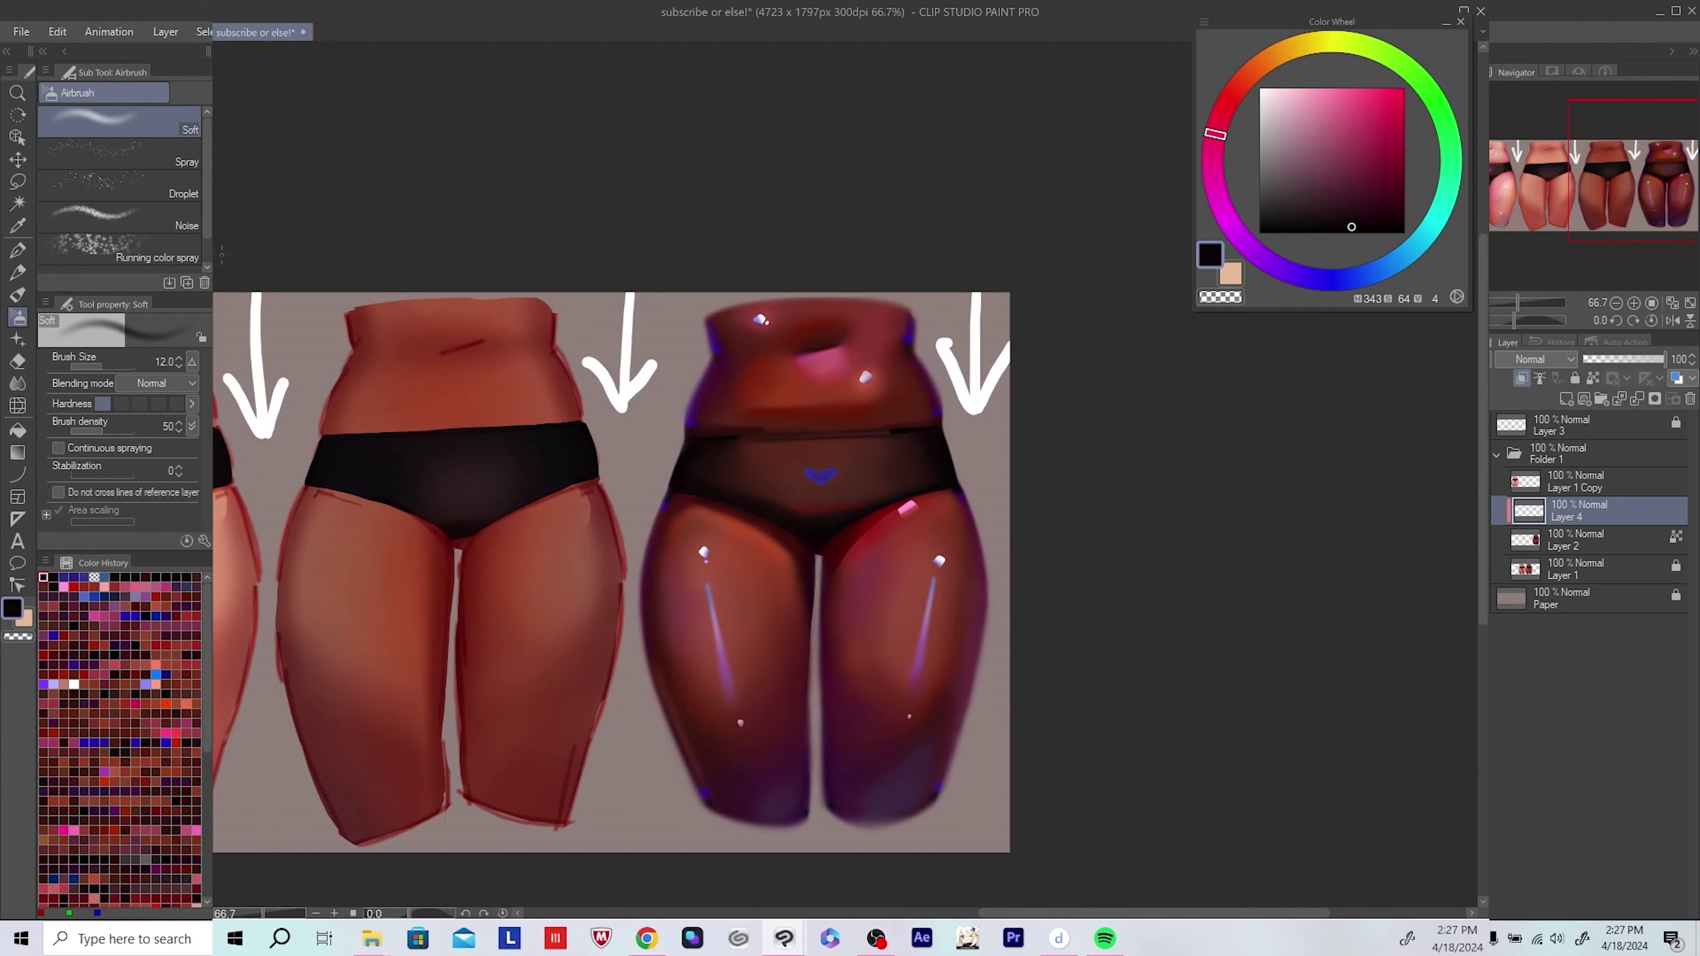
# Step: Move Layer 4 beneath Layer 2 and fill the top of the thigh gap with dark purple, using the G-pen at size 70
pyautogui.moveTo(1580, 511); pyautogui.dragTo(1580, 559)
pyautogui.press('p')
pyautogui.scroll(3, 924, 523)
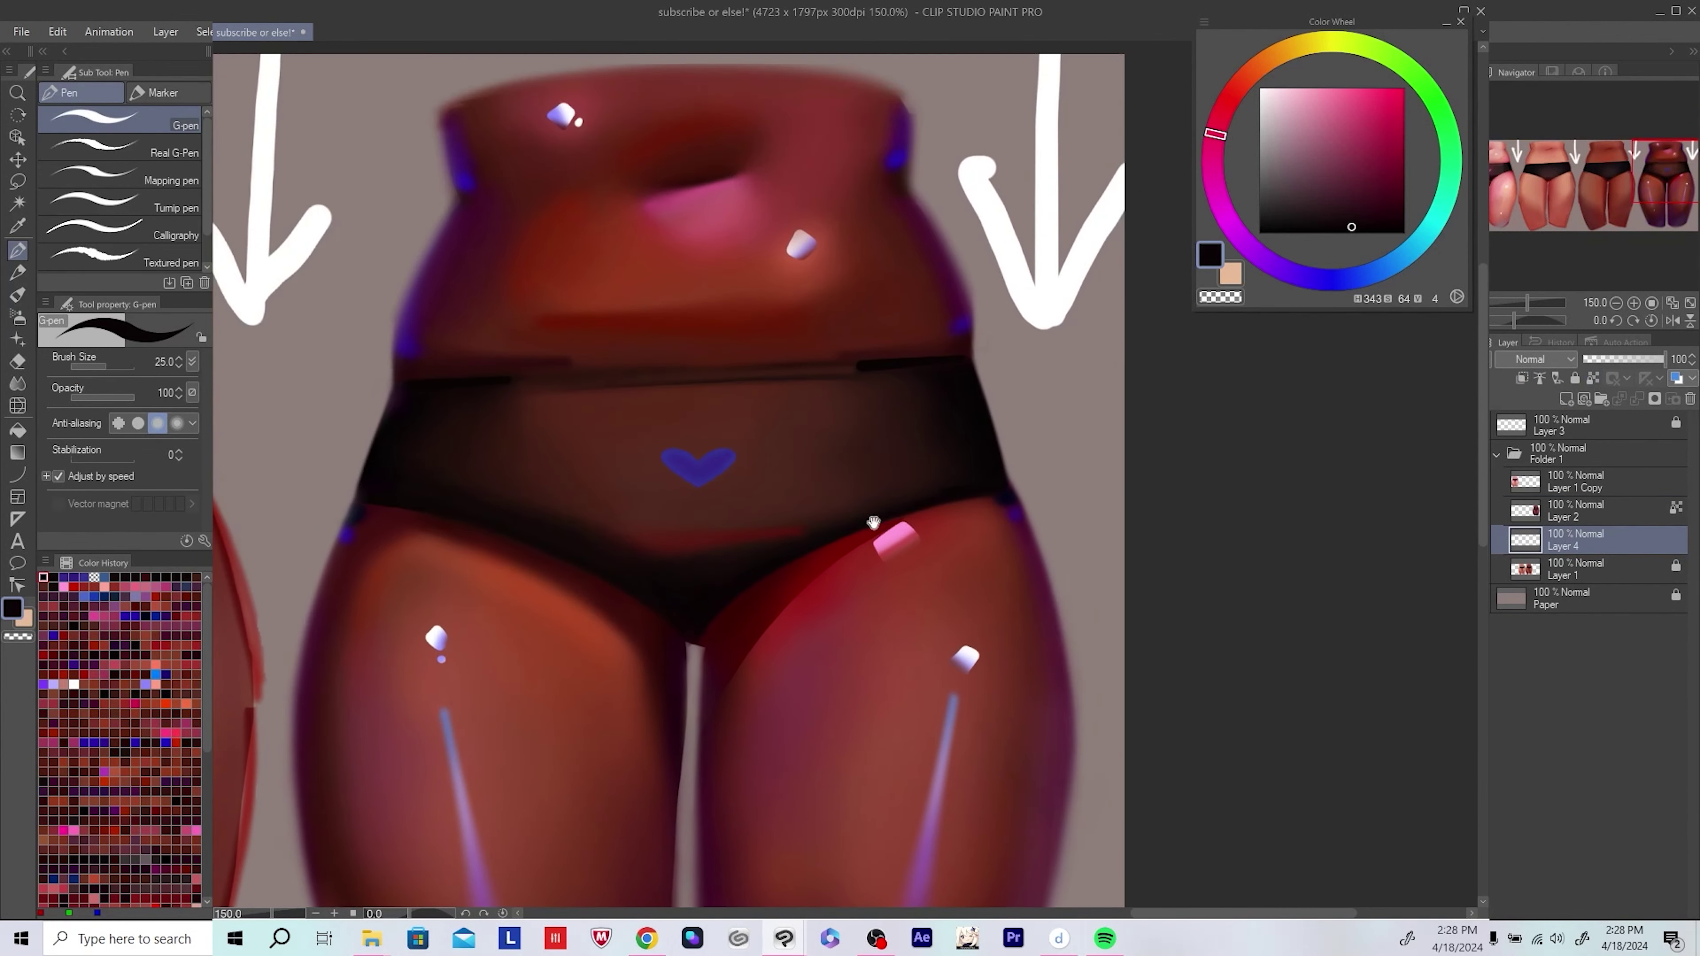
pyautogui.moveTo(745, 539); pyautogui.dragTo(737, 489)
pyautogui.keyDown('alt'); pyautogui.click(738, 490); pyautogui.keyUp('alt')
pyautogui.keyDown('alt'); pyautogui.click(719, 606); pyautogui.keyUp('alt')
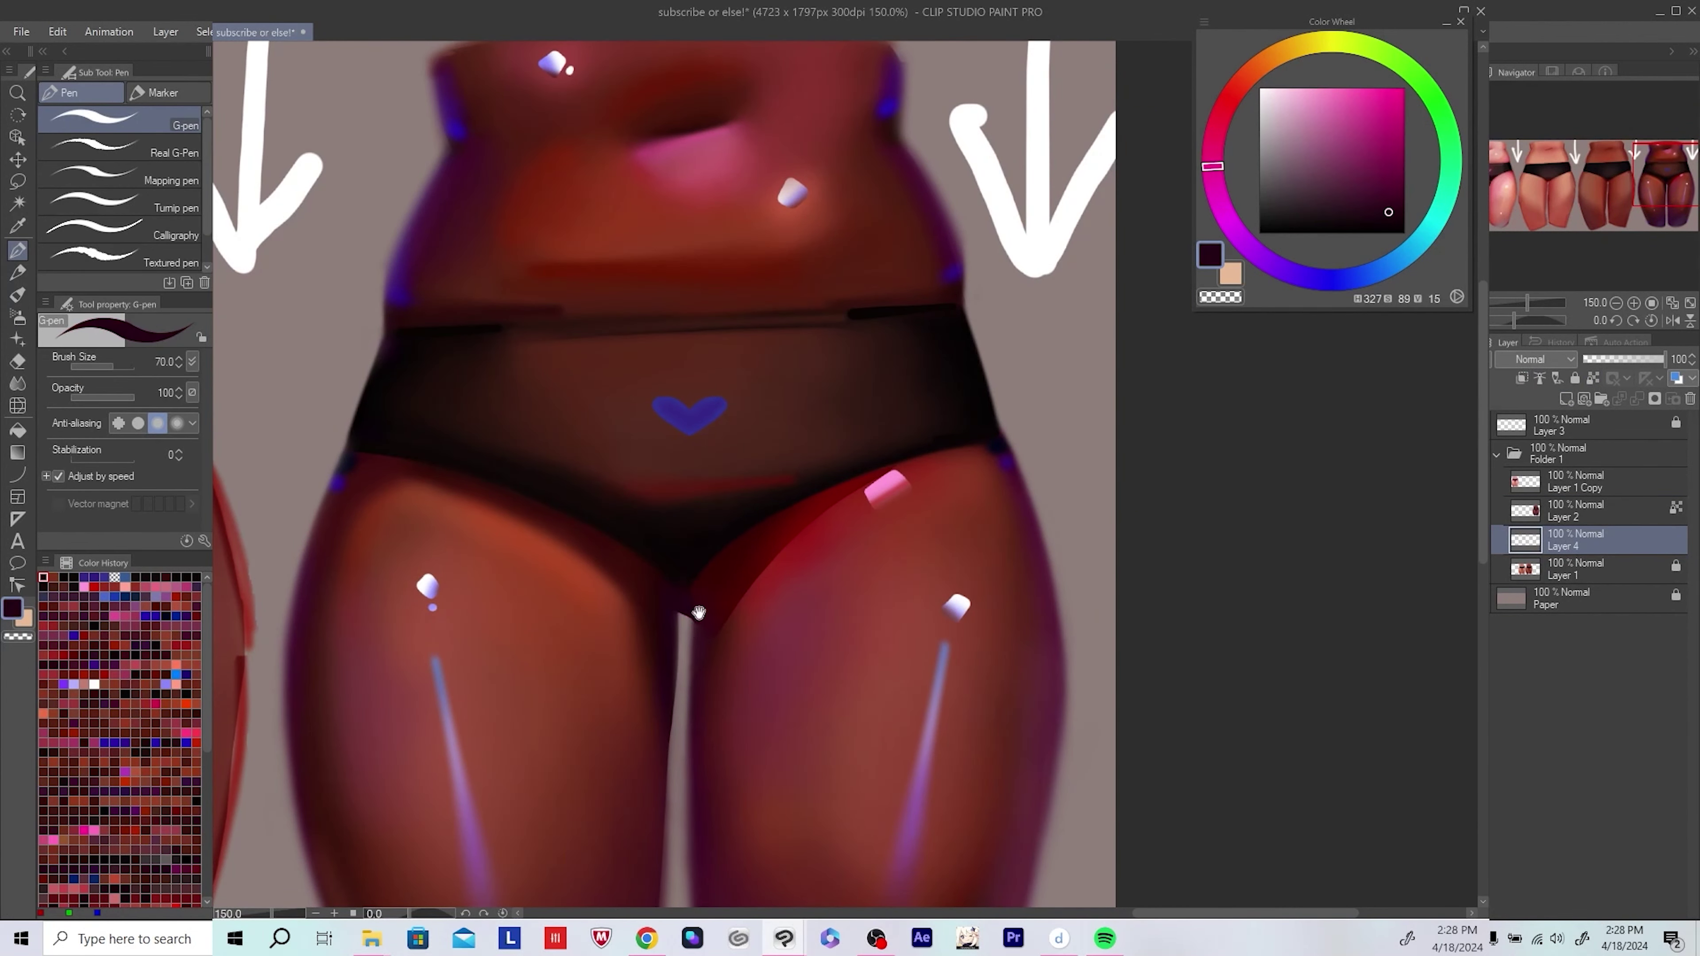
pyautogui.press('h')
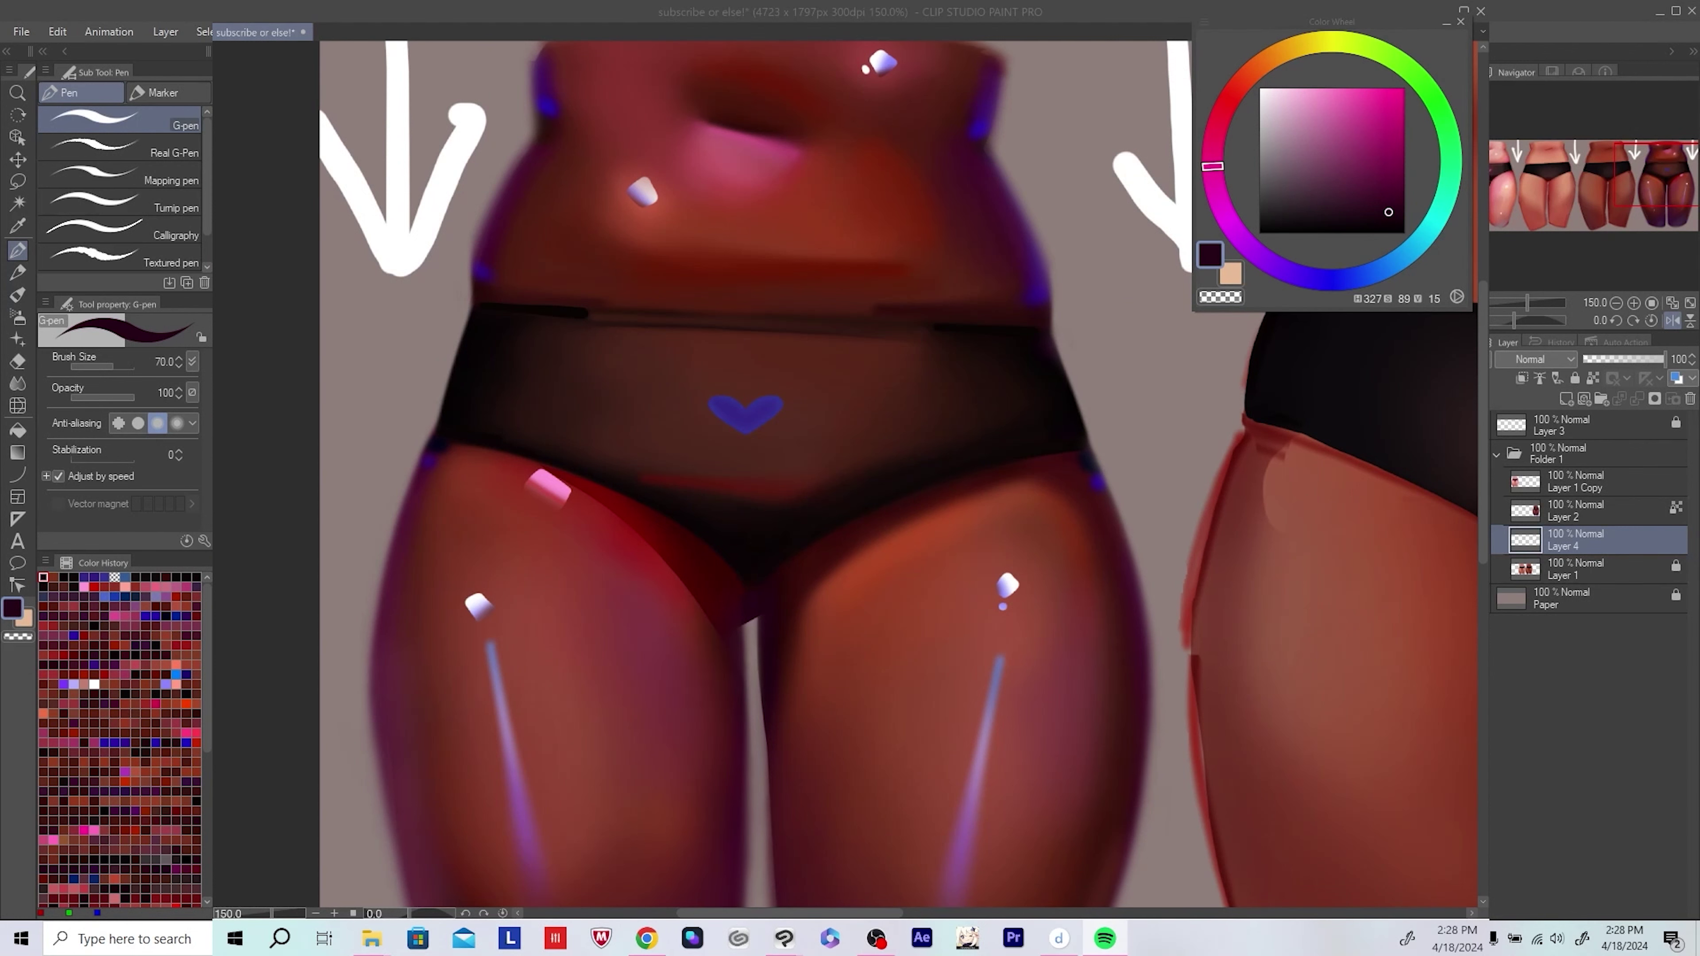
pyautogui.scroll(-6, 820, 570)
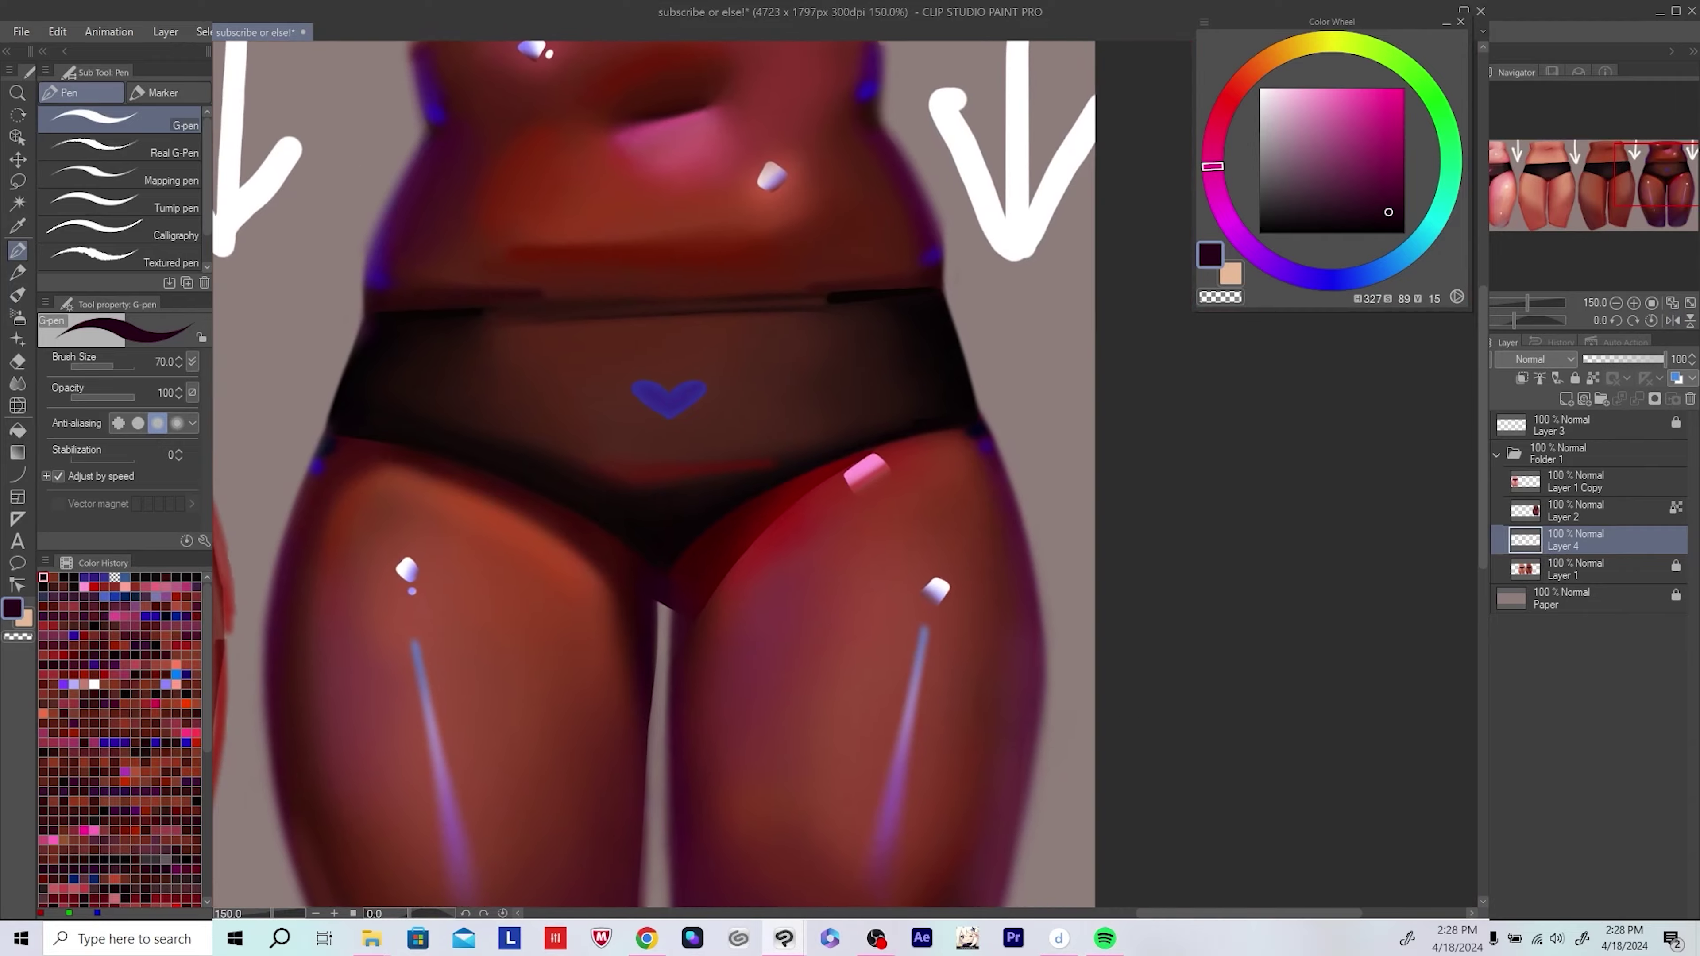
pyautogui.press('h')
pyautogui.scroll(-2, 1024, 554)
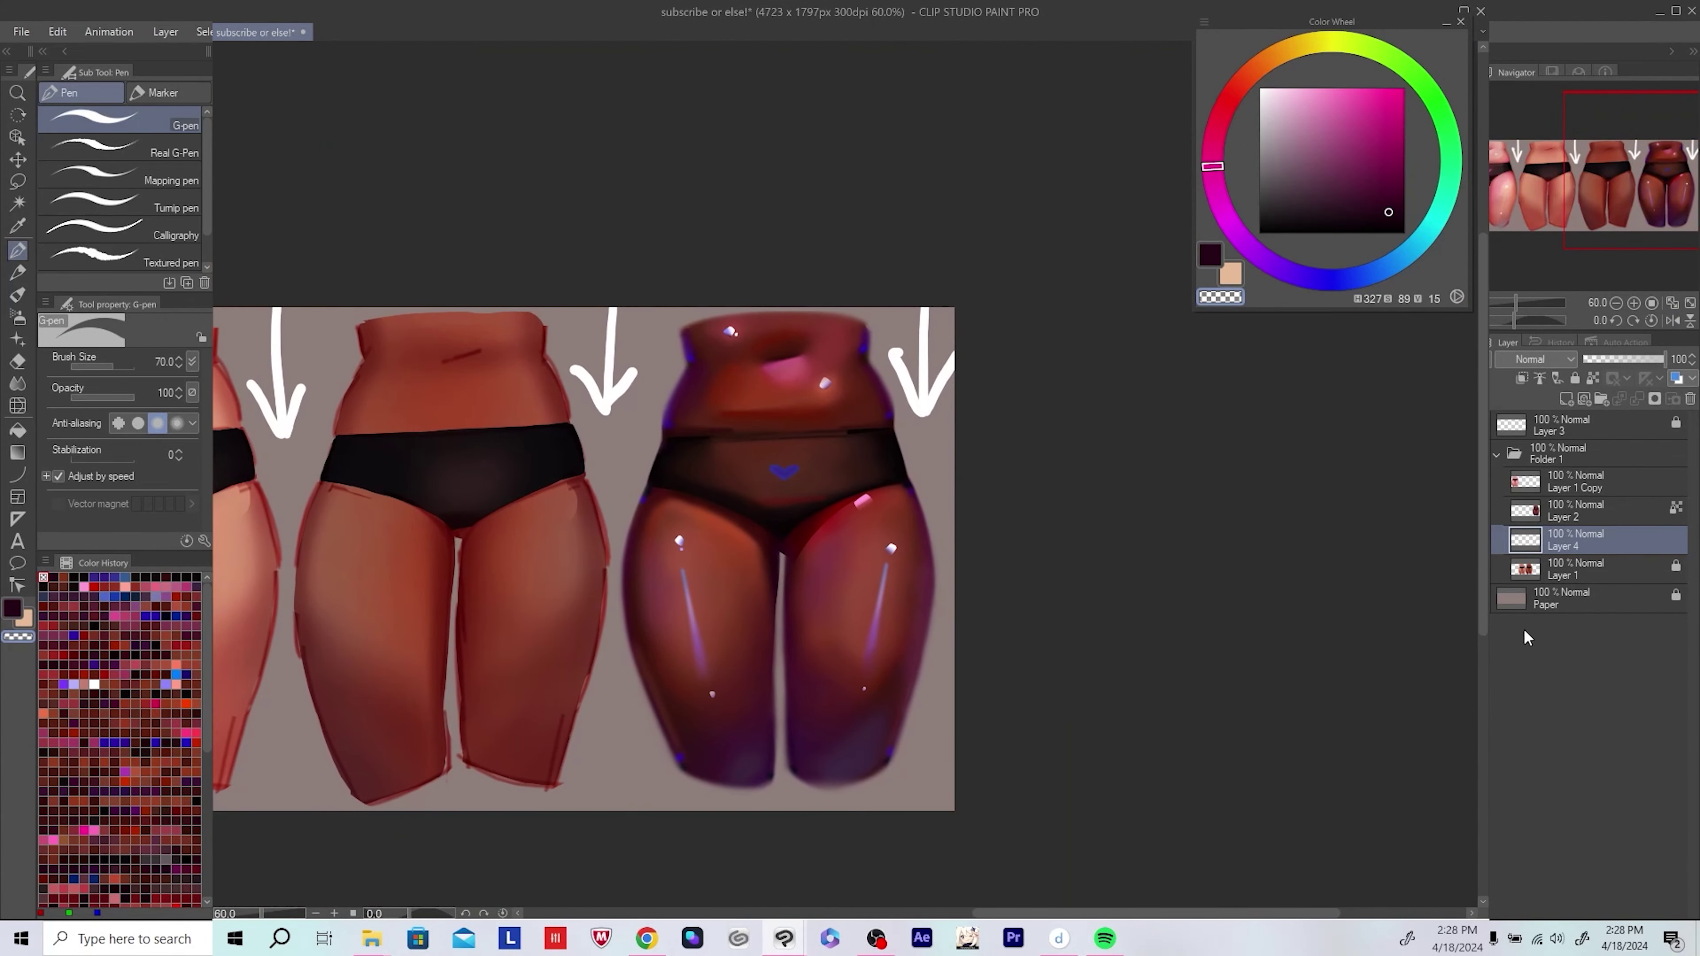
# Step: Airbrush sampled dark purple along the inner thigh edge beside the gap on Layer 2, starting at size 15
pyautogui.click(1573, 510)
pyautogui.press('b')
pyautogui.scroll(5, 833, 380)
pyautogui.press('h')
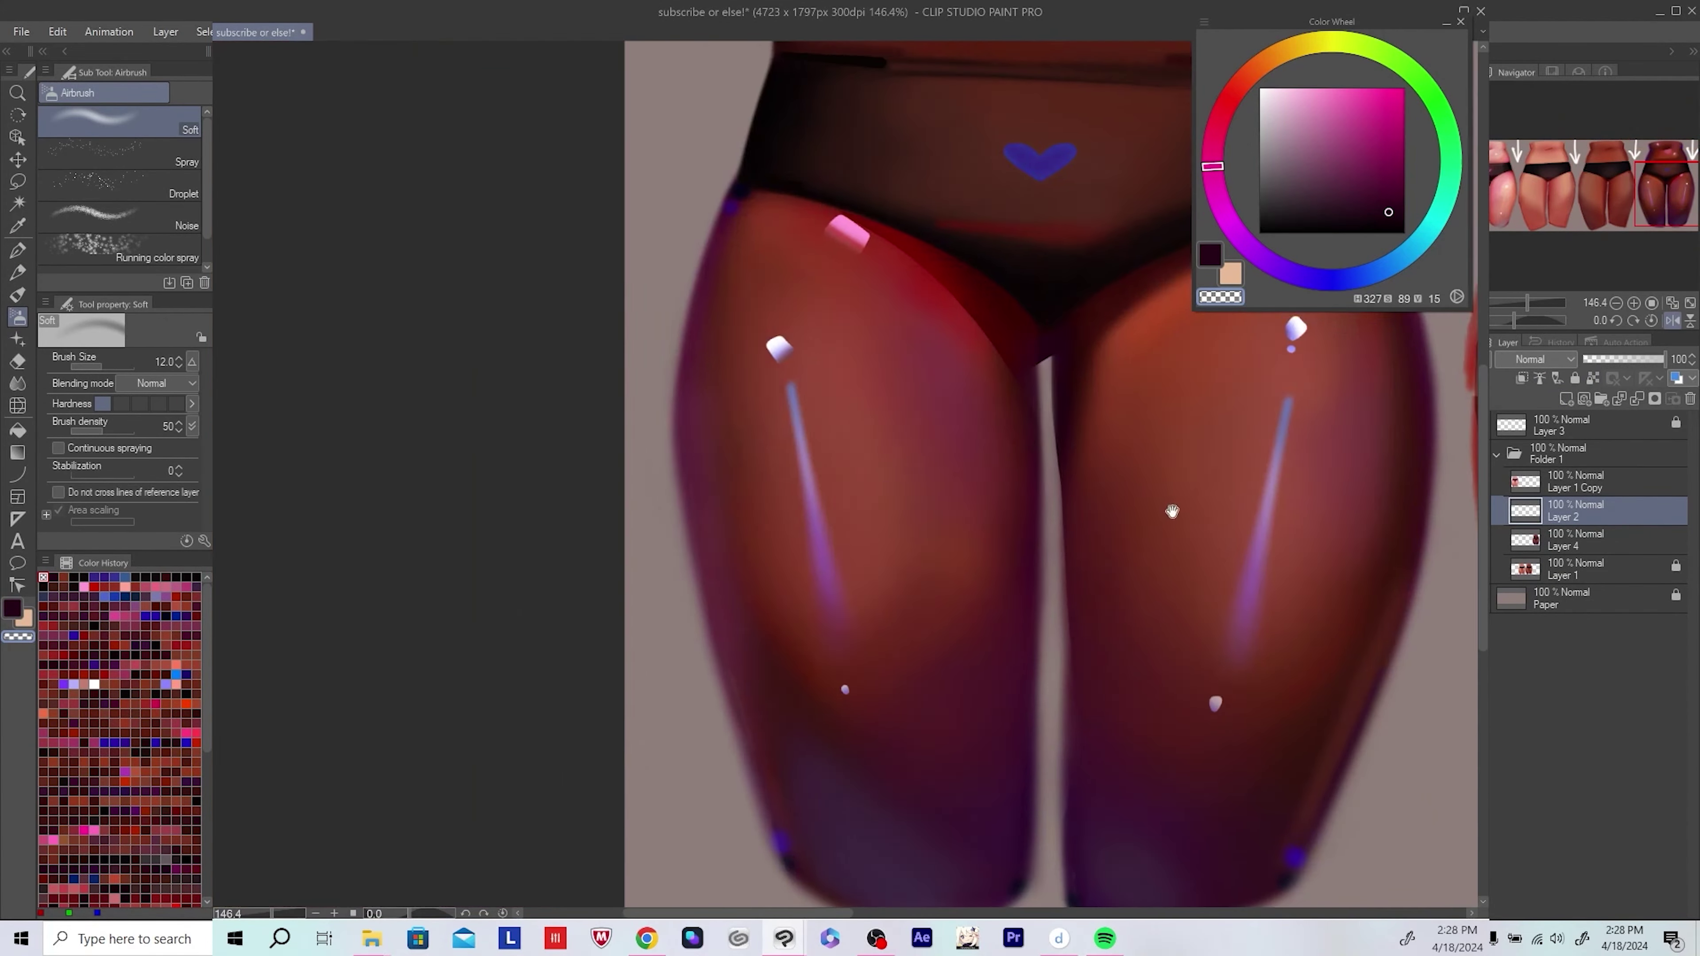
pyautogui.moveTo(833, 380); pyautogui.dragTo(315, 426)
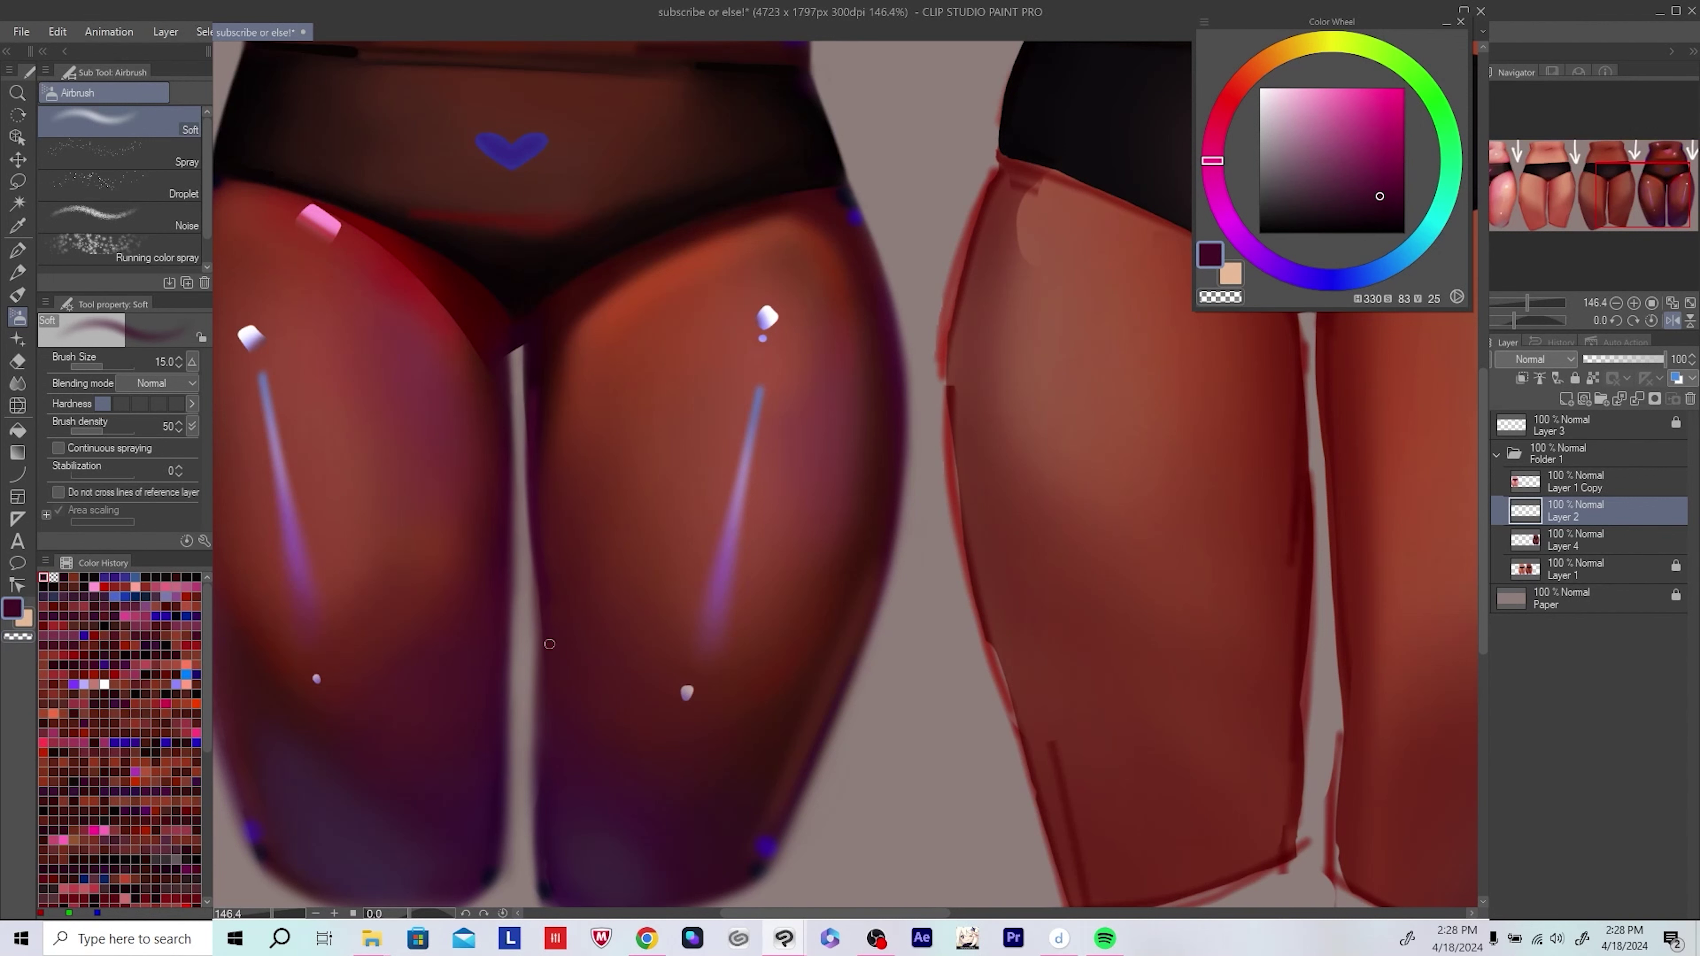
pyautogui.moveTo(533, 408); pyautogui.dragTo(531, 474)
pyautogui.press('h')
pyautogui.moveTo(1254, 515); pyautogui.dragTo(610, 464)
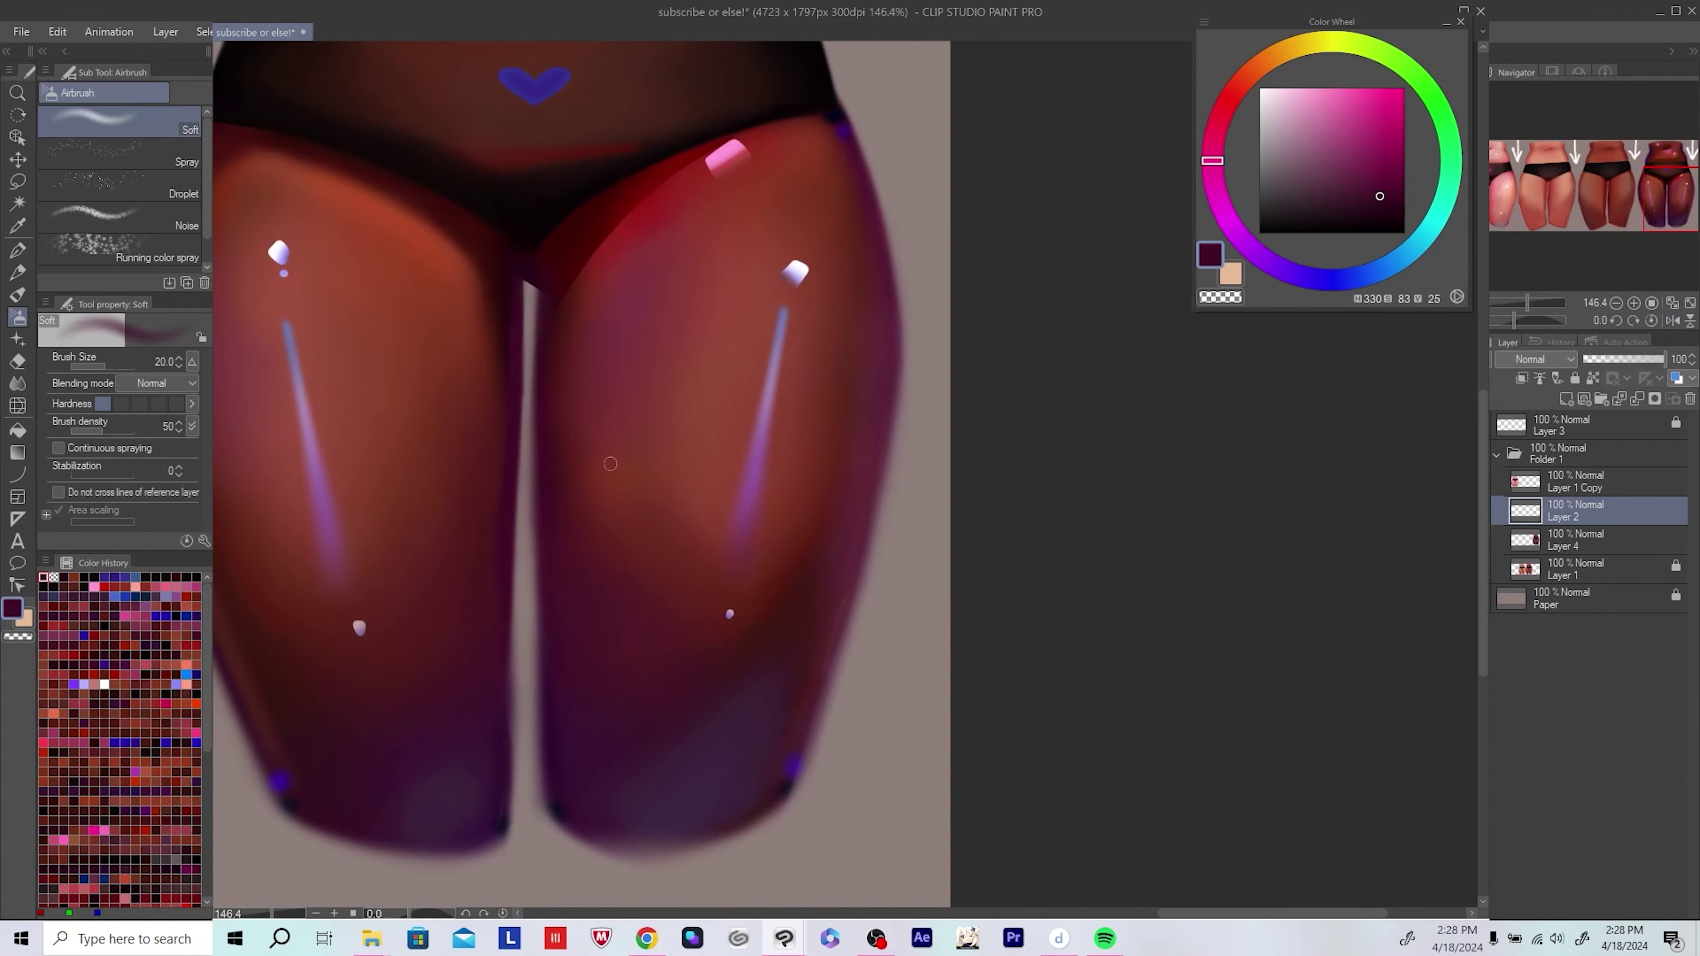
# Step: Deepen the crease below the underwear with sampled dark red on transparency-locked Layer 2, using the soft airbrush at size 60
pyautogui.scroll(5, 544, 476)
pyautogui.keyDown('alt'); pyautogui.click(562, 360); pyautogui.keyUp('alt')
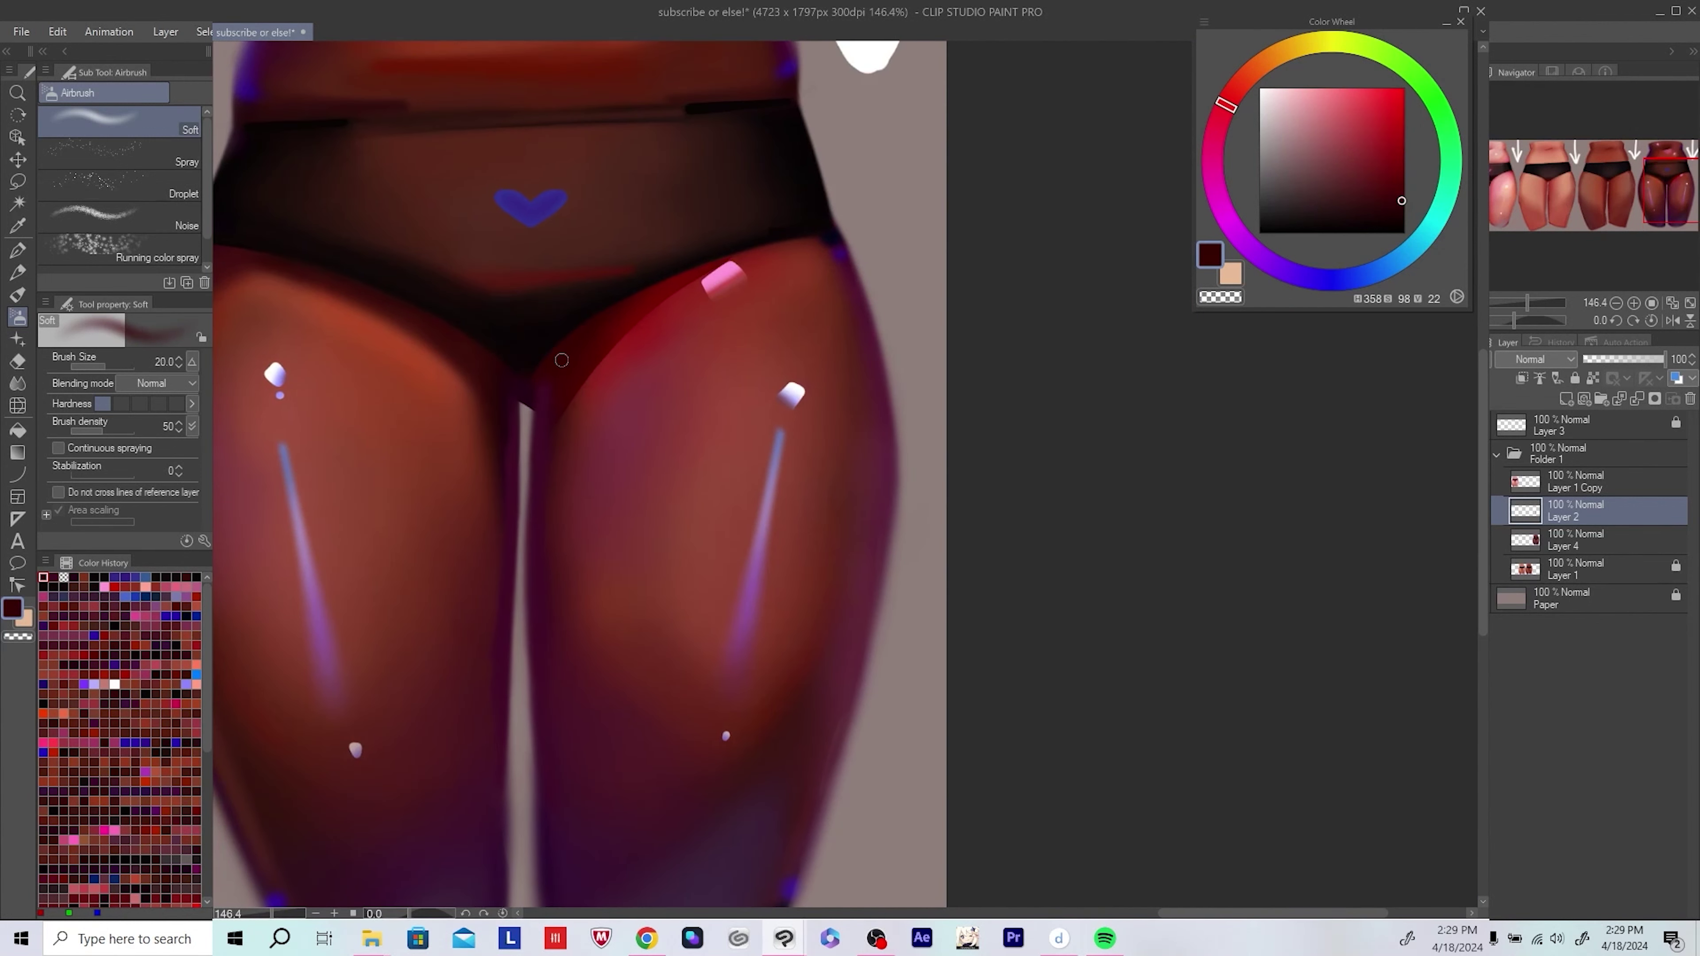
pyautogui.keyDown('alt'); pyautogui.click(538, 379); pyautogui.keyUp('alt')
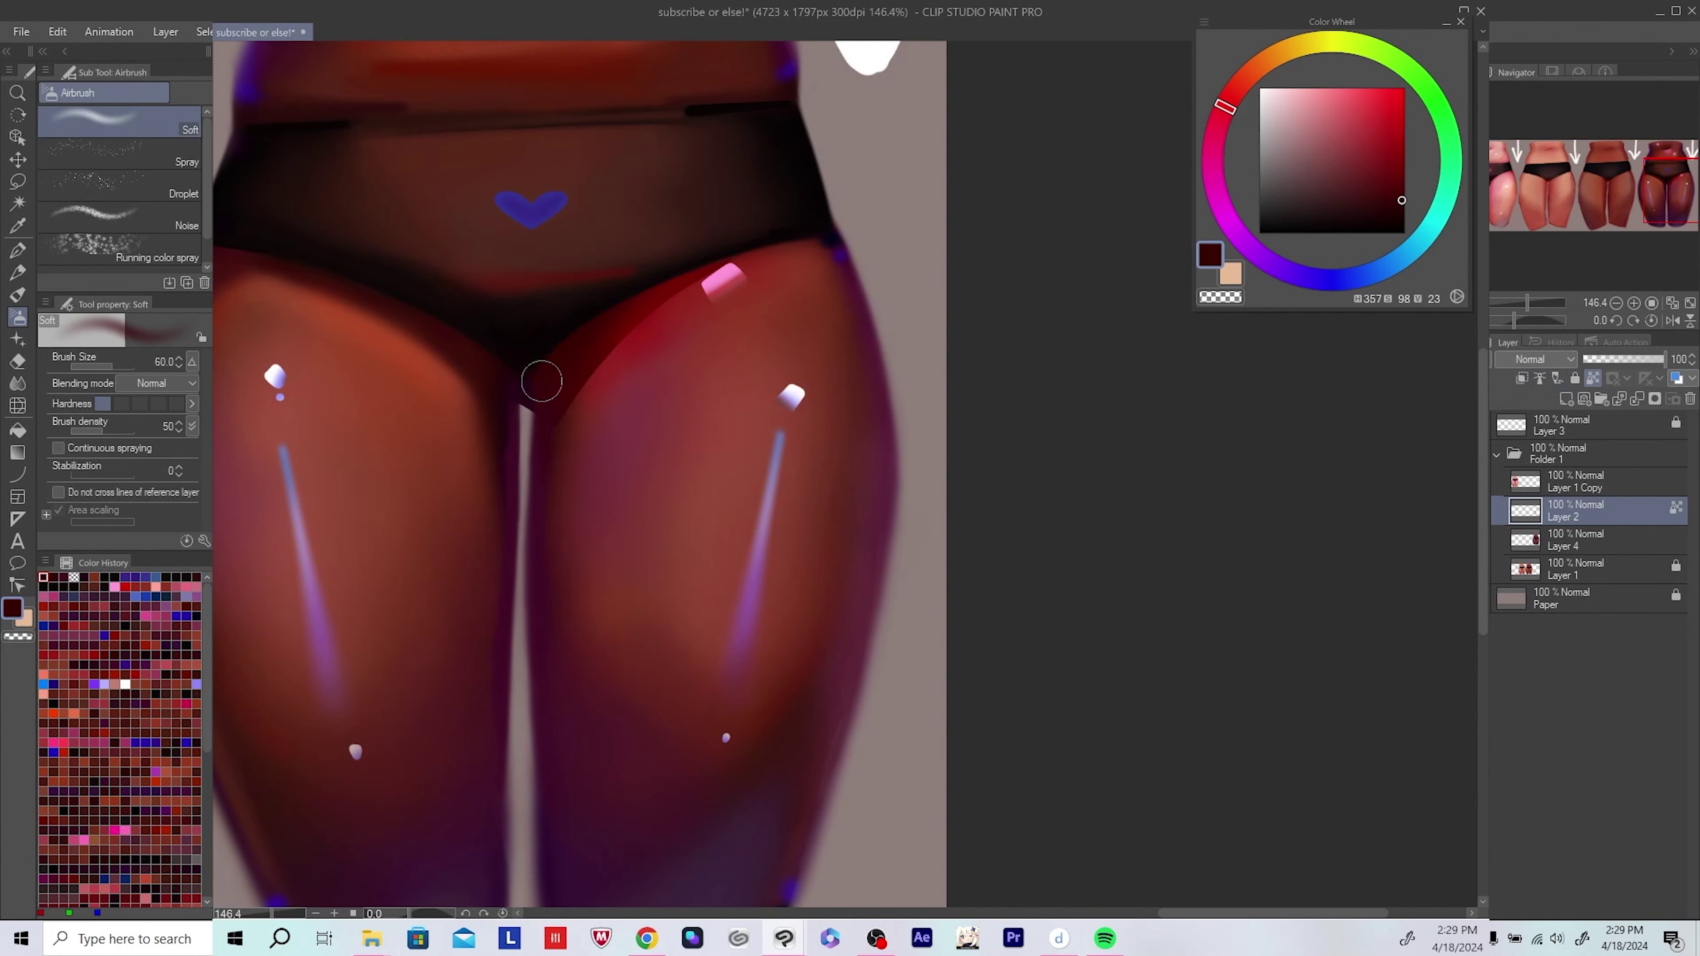
pyautogui.moveTo(623, 341); pyautogui.dragTo(633, 324)
pyautogui.scroll(-3, 565, 381)
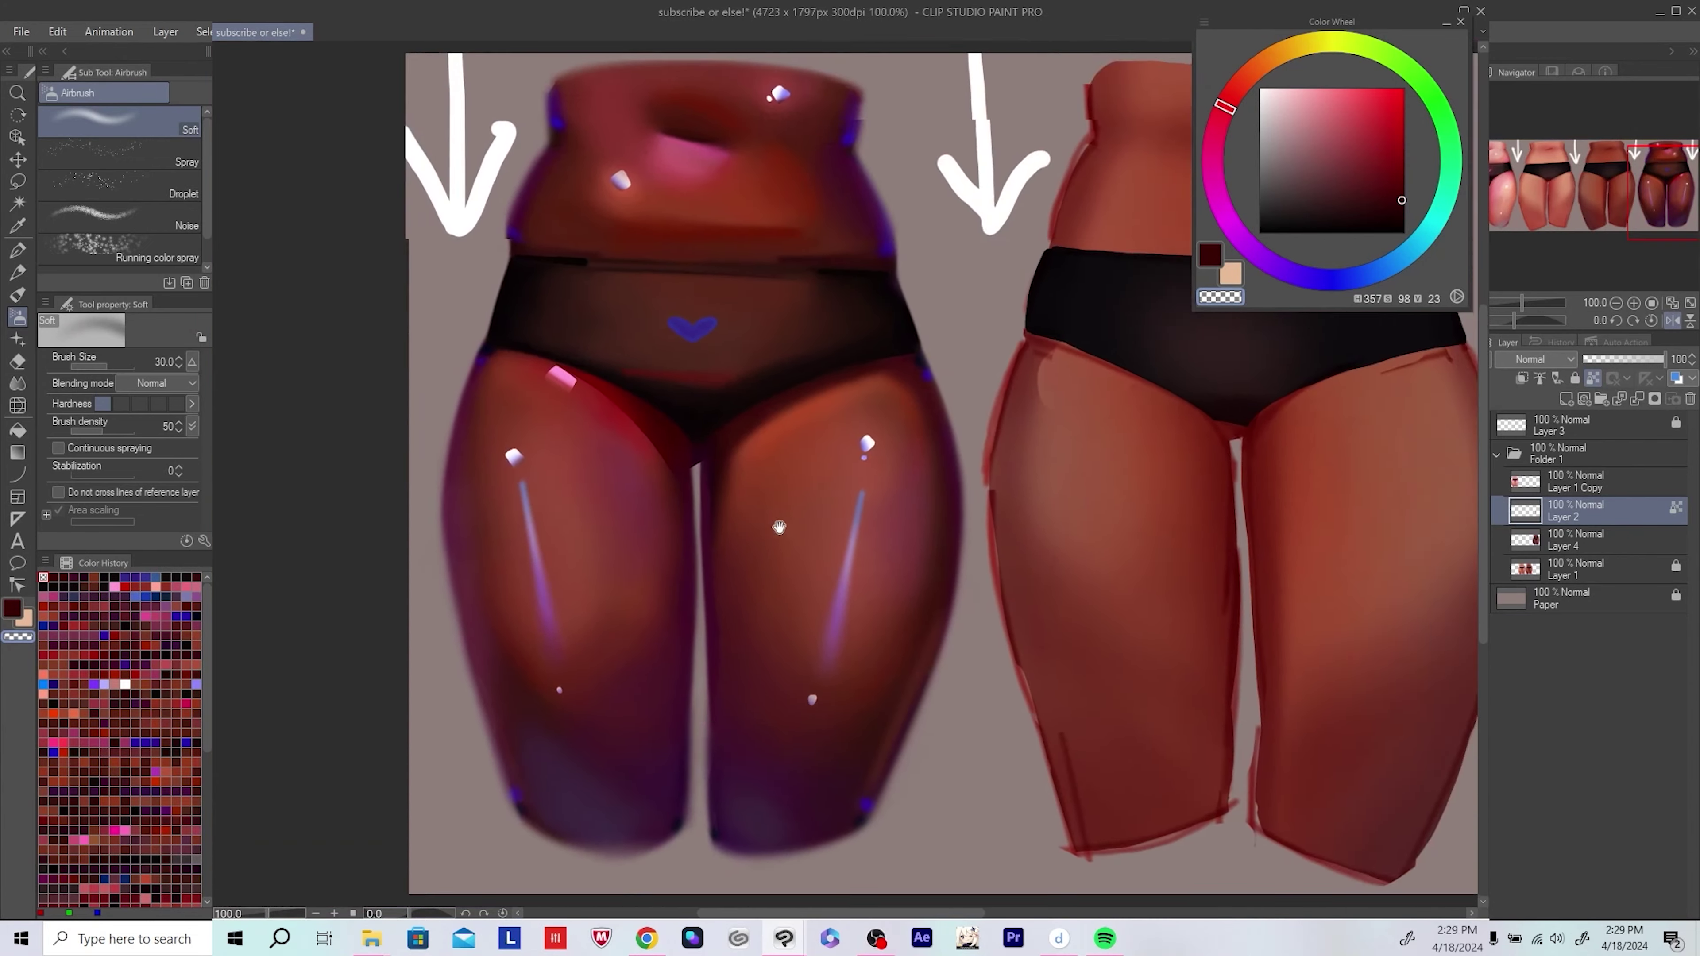
# Step: Blend sampled reddish brown and dark purple into the inner thigh edge at size 60, and merge the touch-up down
pyautogui.scroll(2, 577, 514)
pyautogui.keyDown('alt'); pyautogui.click(577, 514); pyautogui.keyUp('alt')
pyautogui.moveTo(577, 515); pyautogui.dragTo(530, 476)
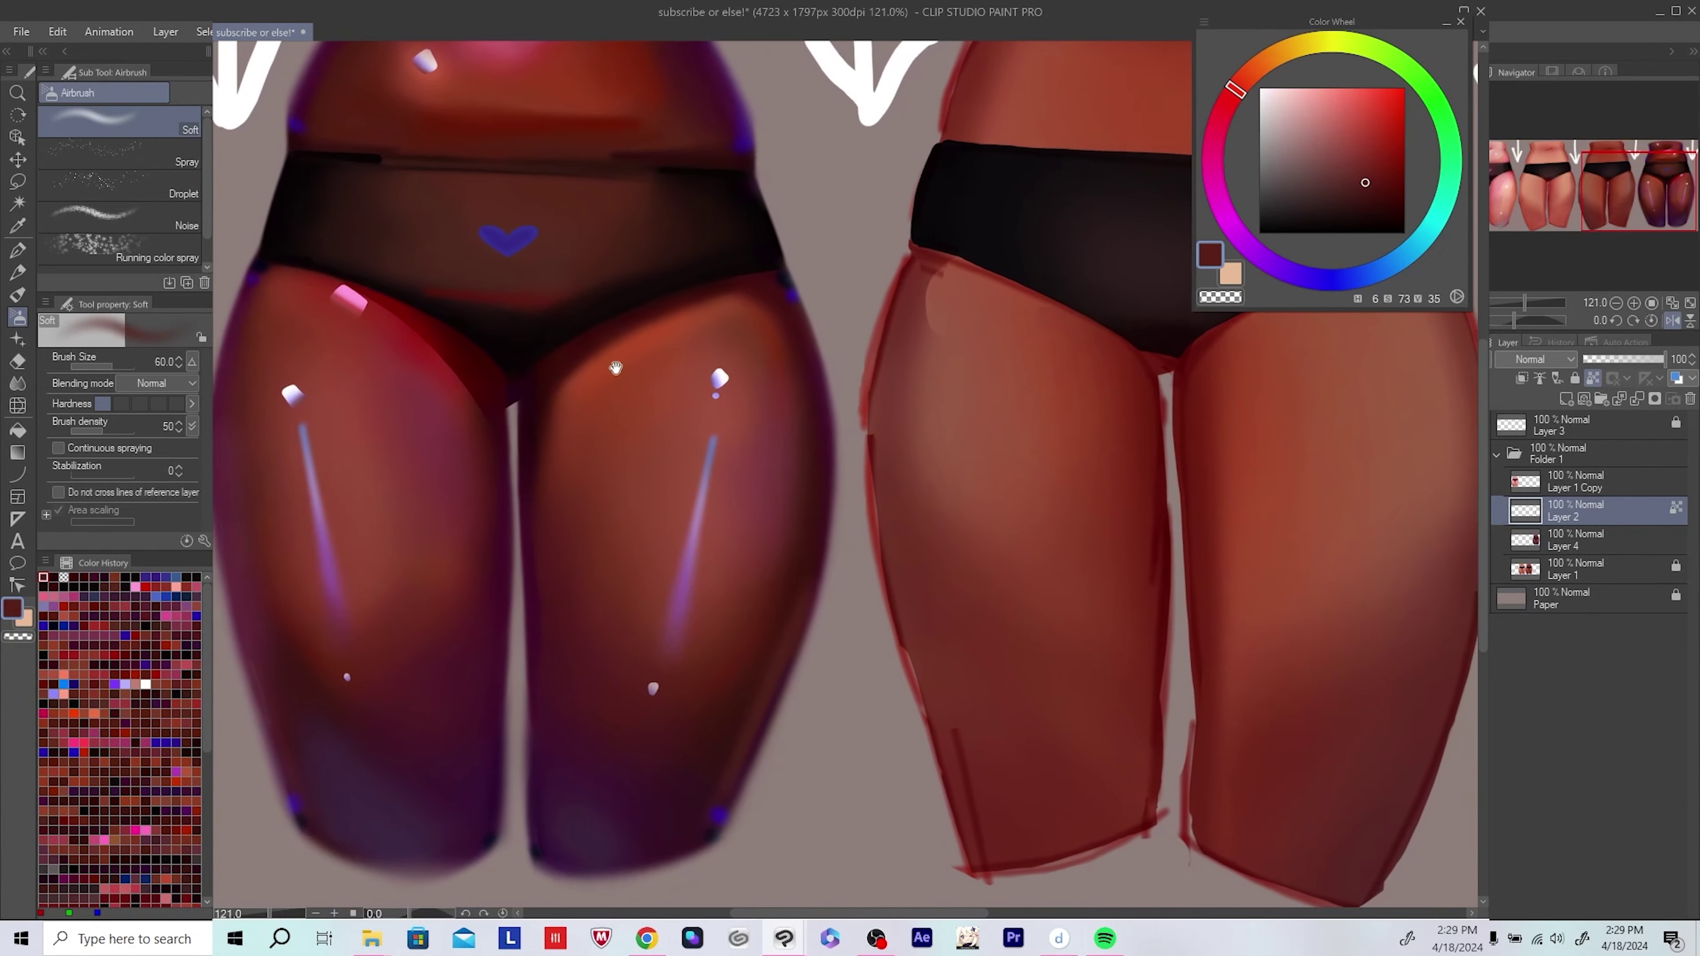
pyautogui.keyDown('alt'); pyautogui.click(550, 717); pyautogui.keyUp('alt')
pyautogui.press('h')
pyautogui.scroll(-3, 584, 598)
pyautogui.hotkey('ctrl', 'e')
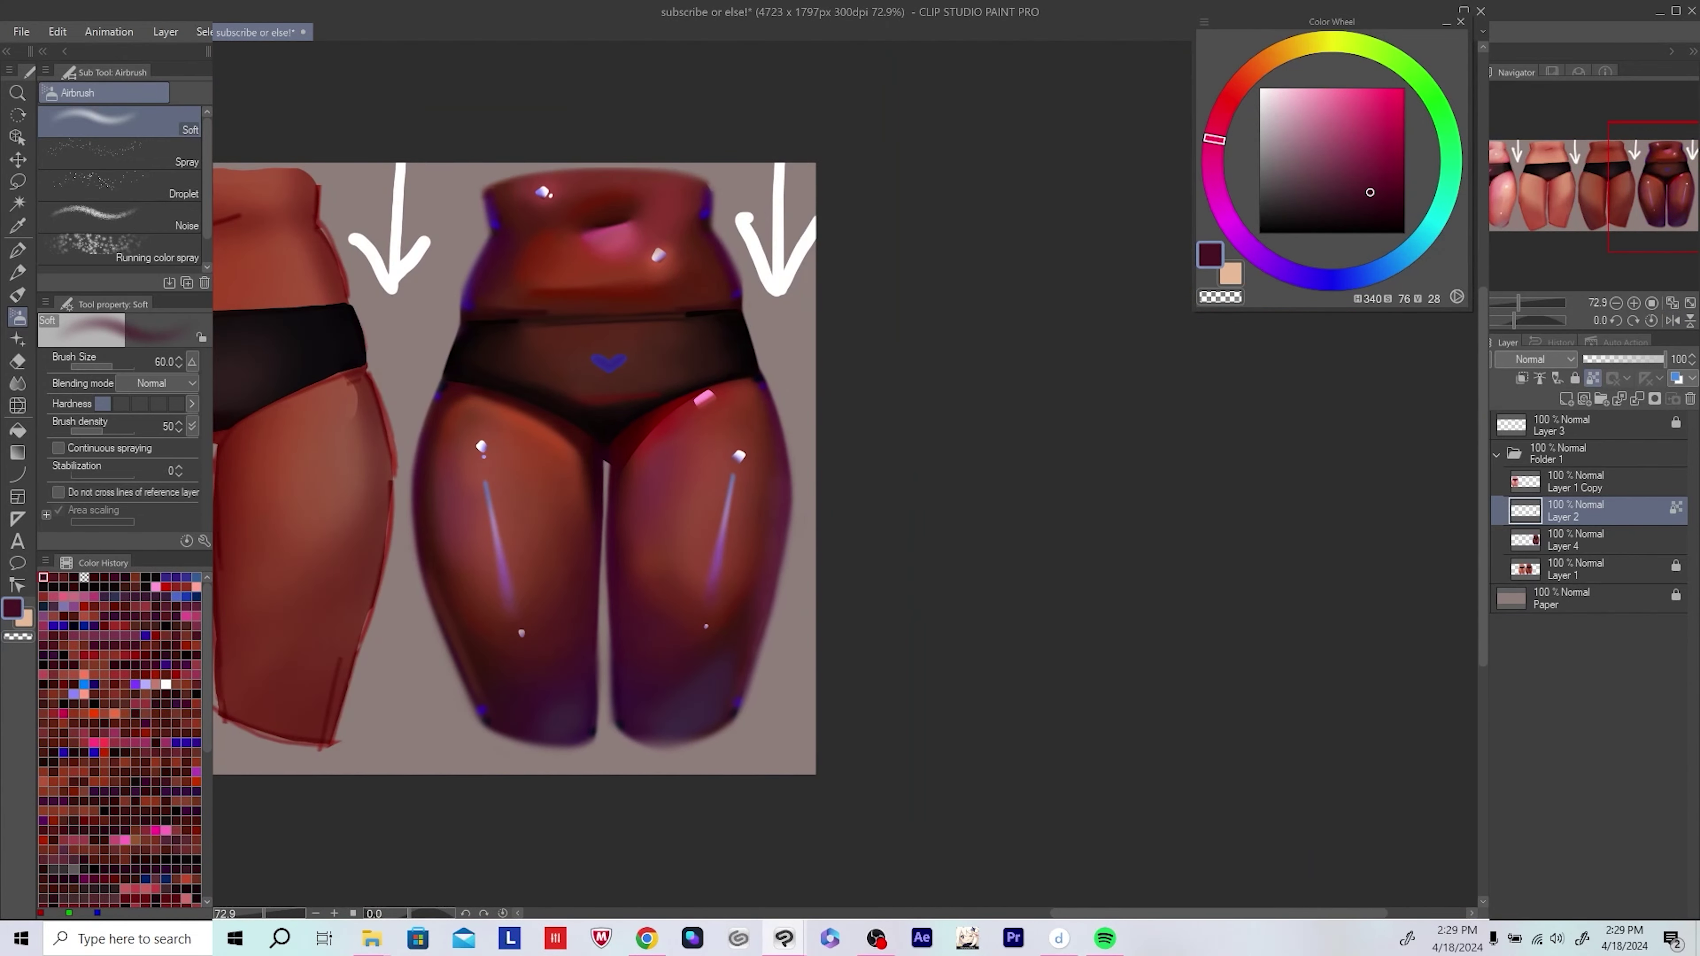
# Step: Airbrush dark purple shadow into the crease at the top of the inner thigh on a new layer, at size 15
pyautogui.scroll(3, 527, 421)
pyautogui.hotkey('ctrl', 'shift', 'n')
pyautogui.scroll(2, 562, 380)
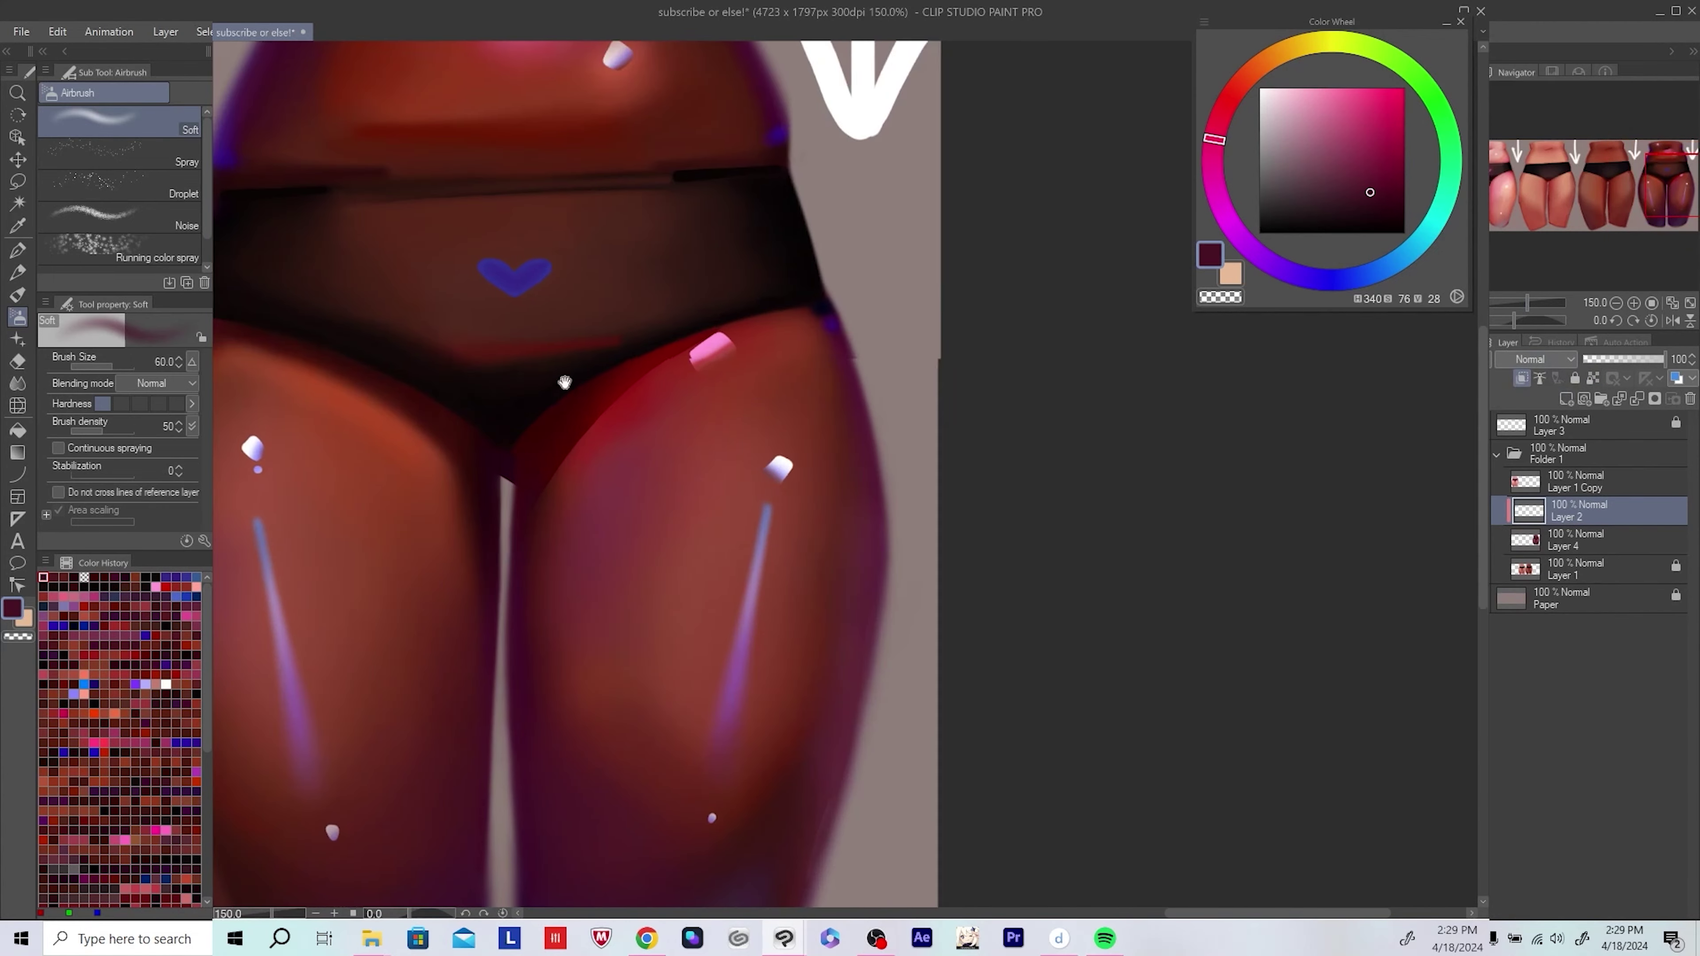
pyautogui.keyDown('alt'); pyautogui.click(642, 697); pyautogui.keyUp('alt')
pyautogui.keyDown('alt'); pyautogui.click(562, 442); pyautogui.keyUp('alt')
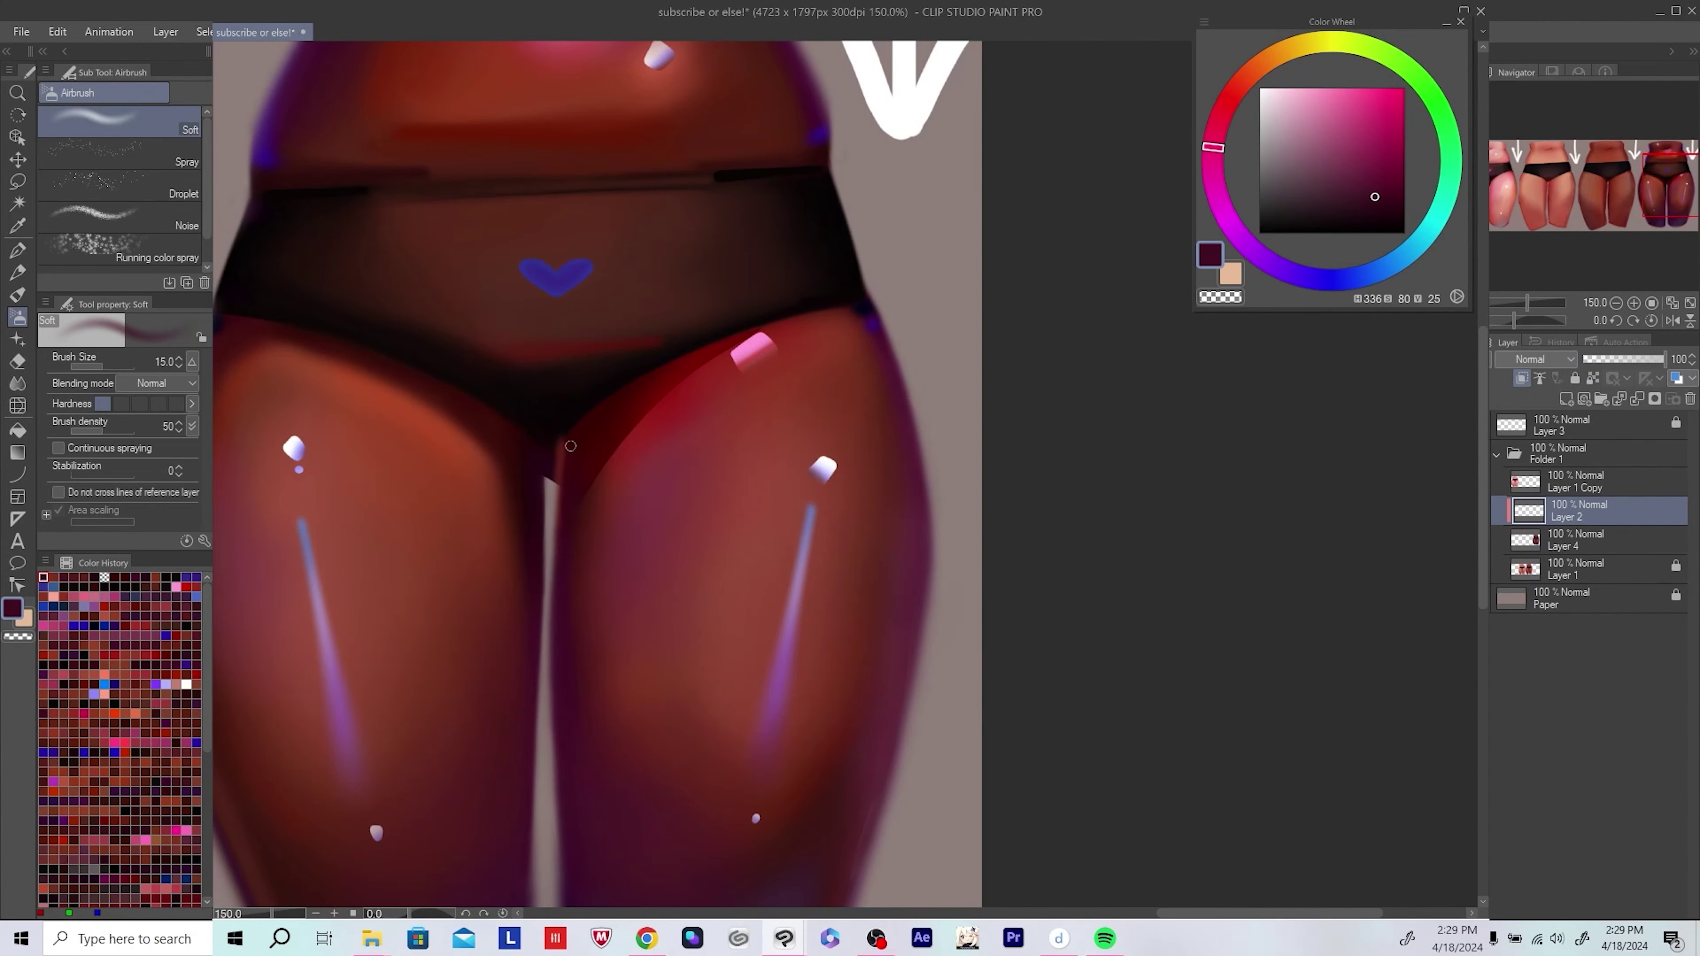
pyautogui.moveTo(562, 450); pyautogui.dragTo(561, 466)
pyautogui.moveTo(618, 701); pyautogui.dragTo(611, 703)
pyautogui.keyDown('alt'); pyautogui.click(611, 704); pyautogui.keyUp('alt')
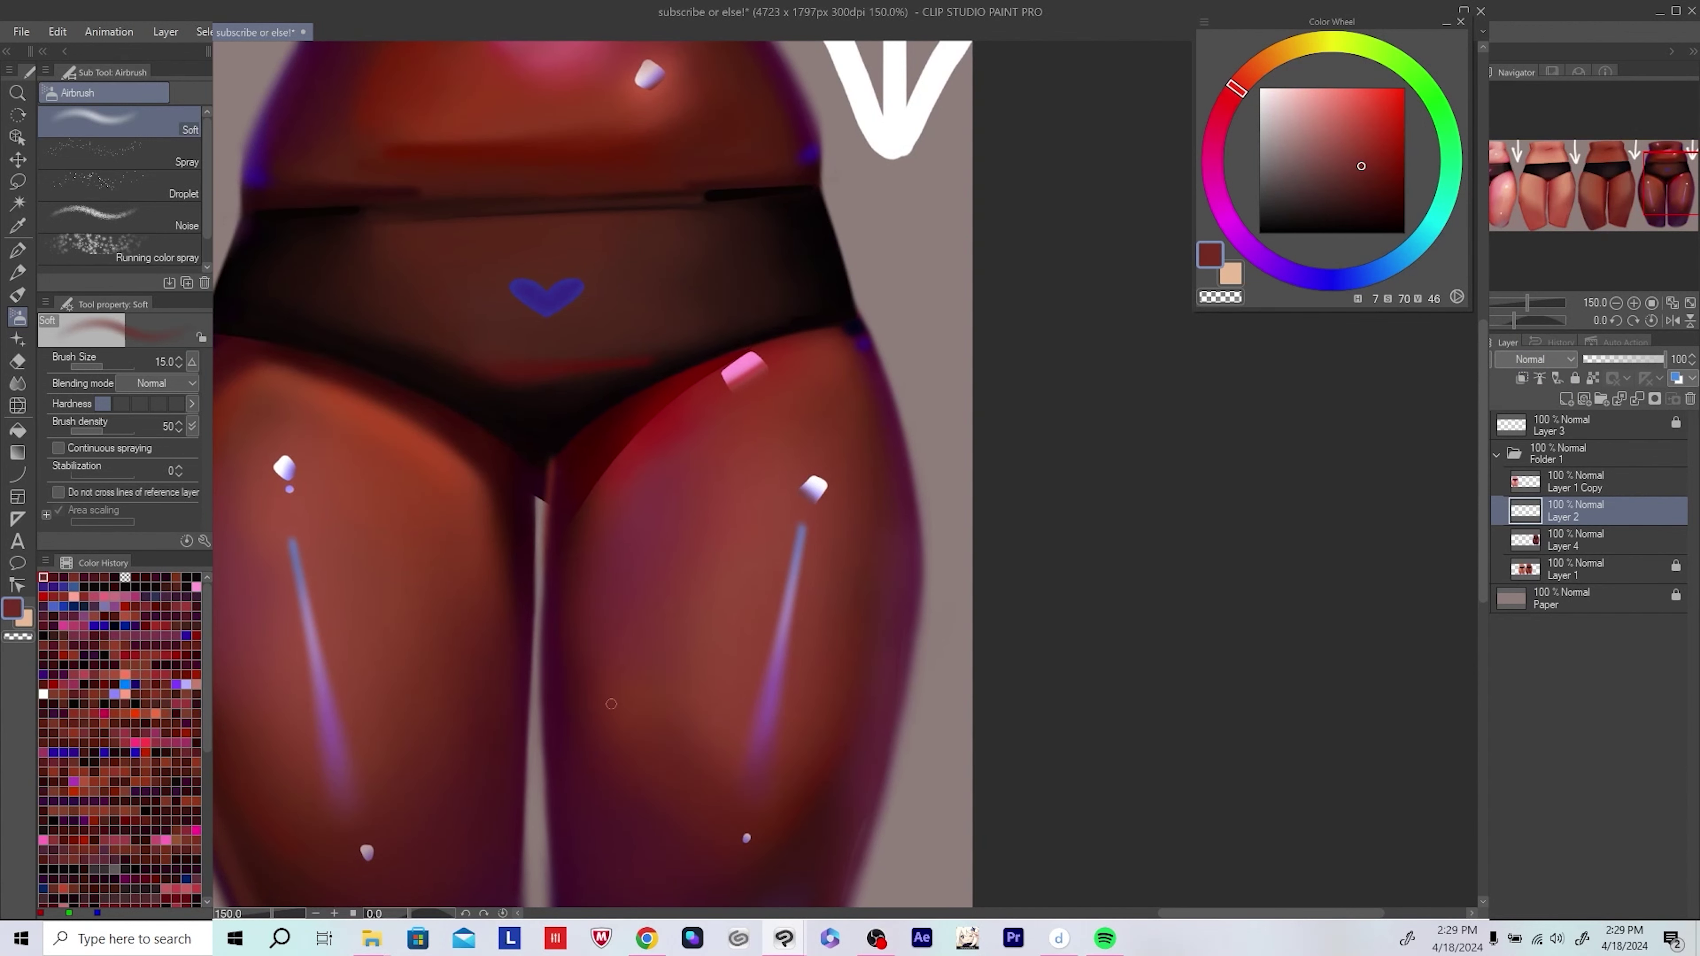
pyautogui.moveTo(562, 460); pyautogui.dragTo(558, 455)
pyautogui.keyDown('alt'); pyautogui.click(557, 456); pyautogui.keyUp('alt')
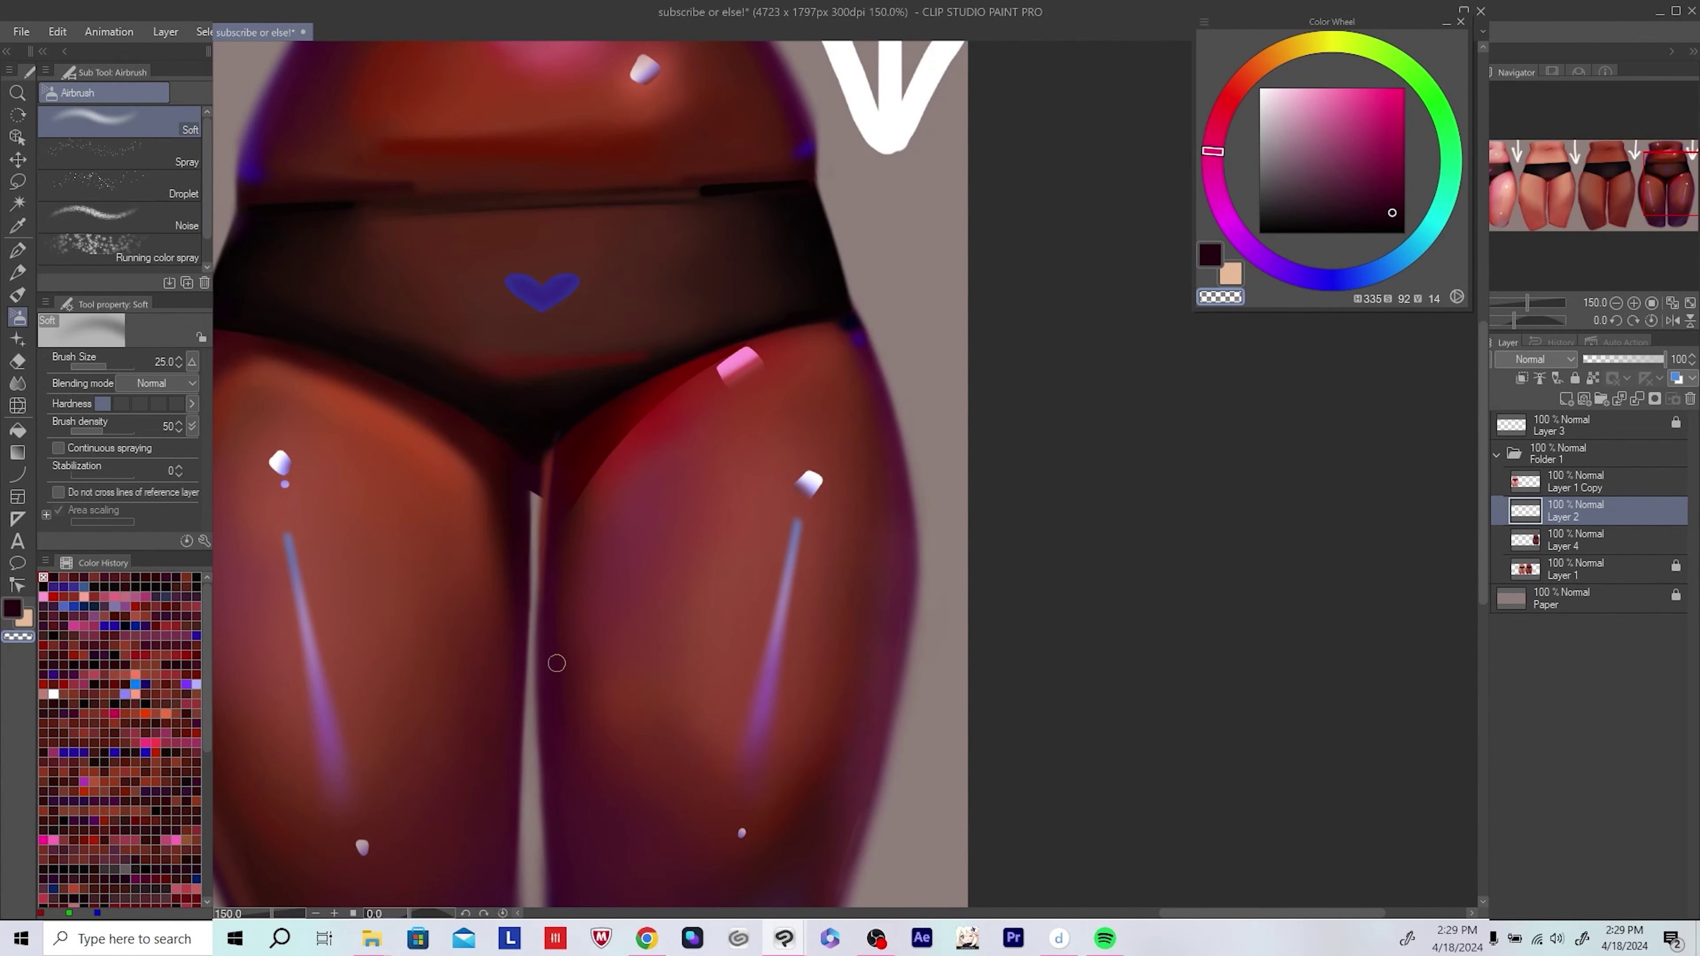
# Step: Check the inner thigh shading up close and from afar, undo the last touch-up, and save the file
pyautogui.scroll(-5, 543, 448)
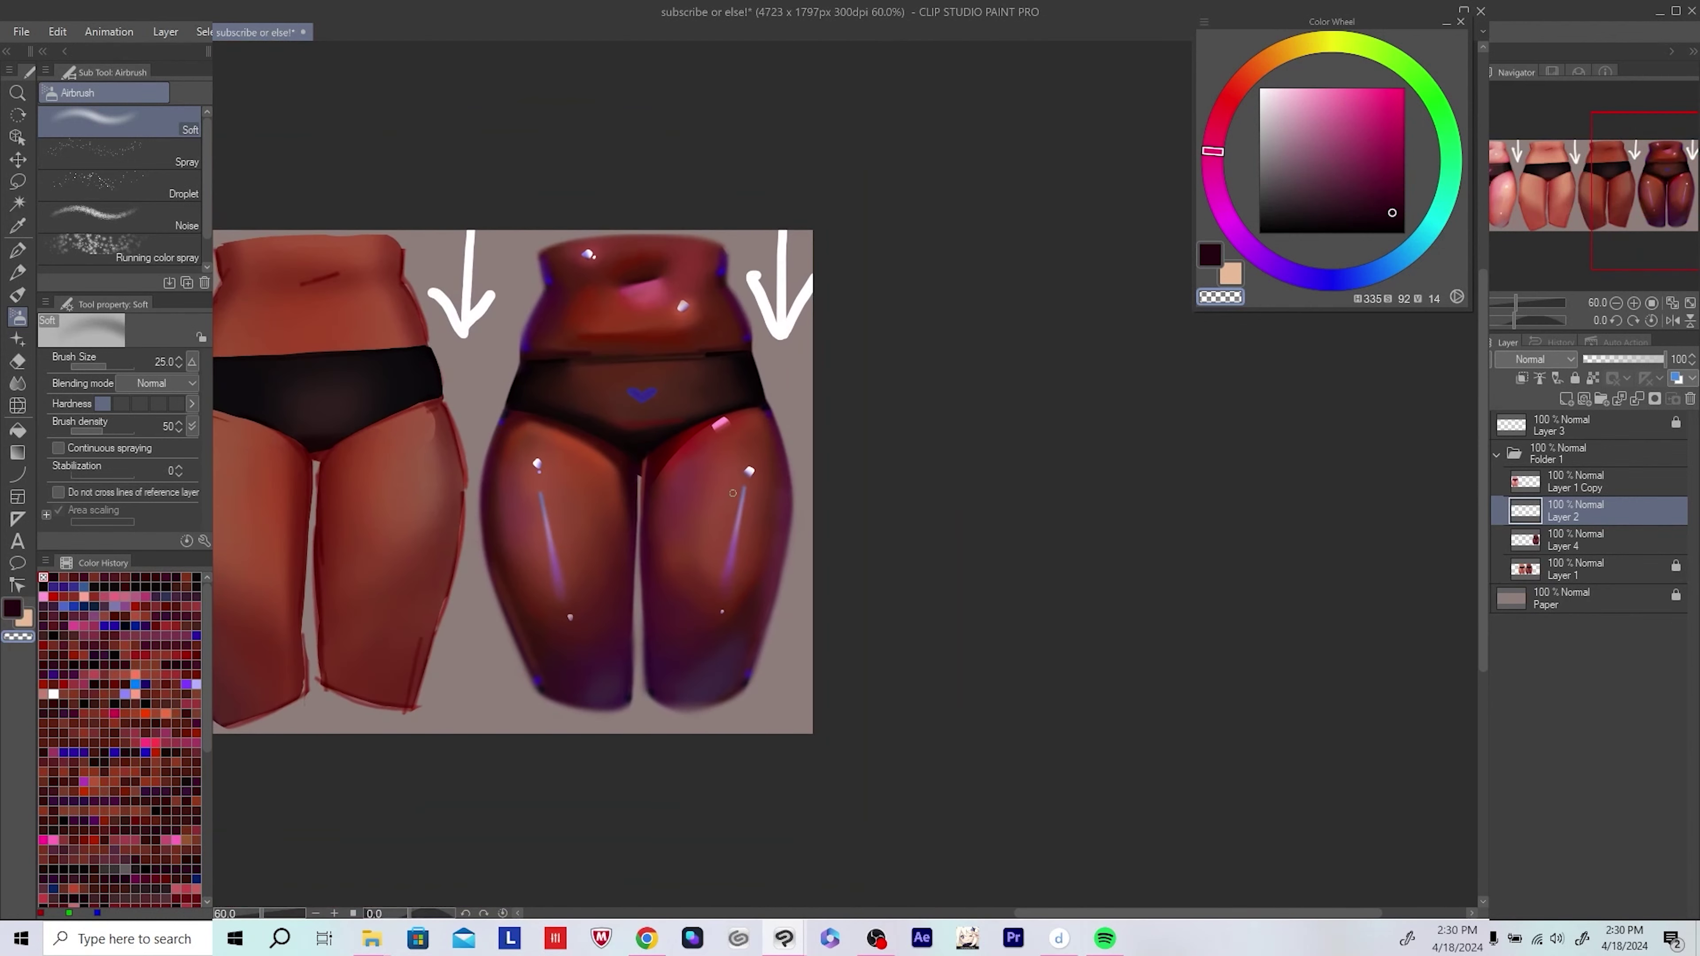
pyautogui.scroll(3, 732, 492)
pyautogui.scroll(2, 558, 441)
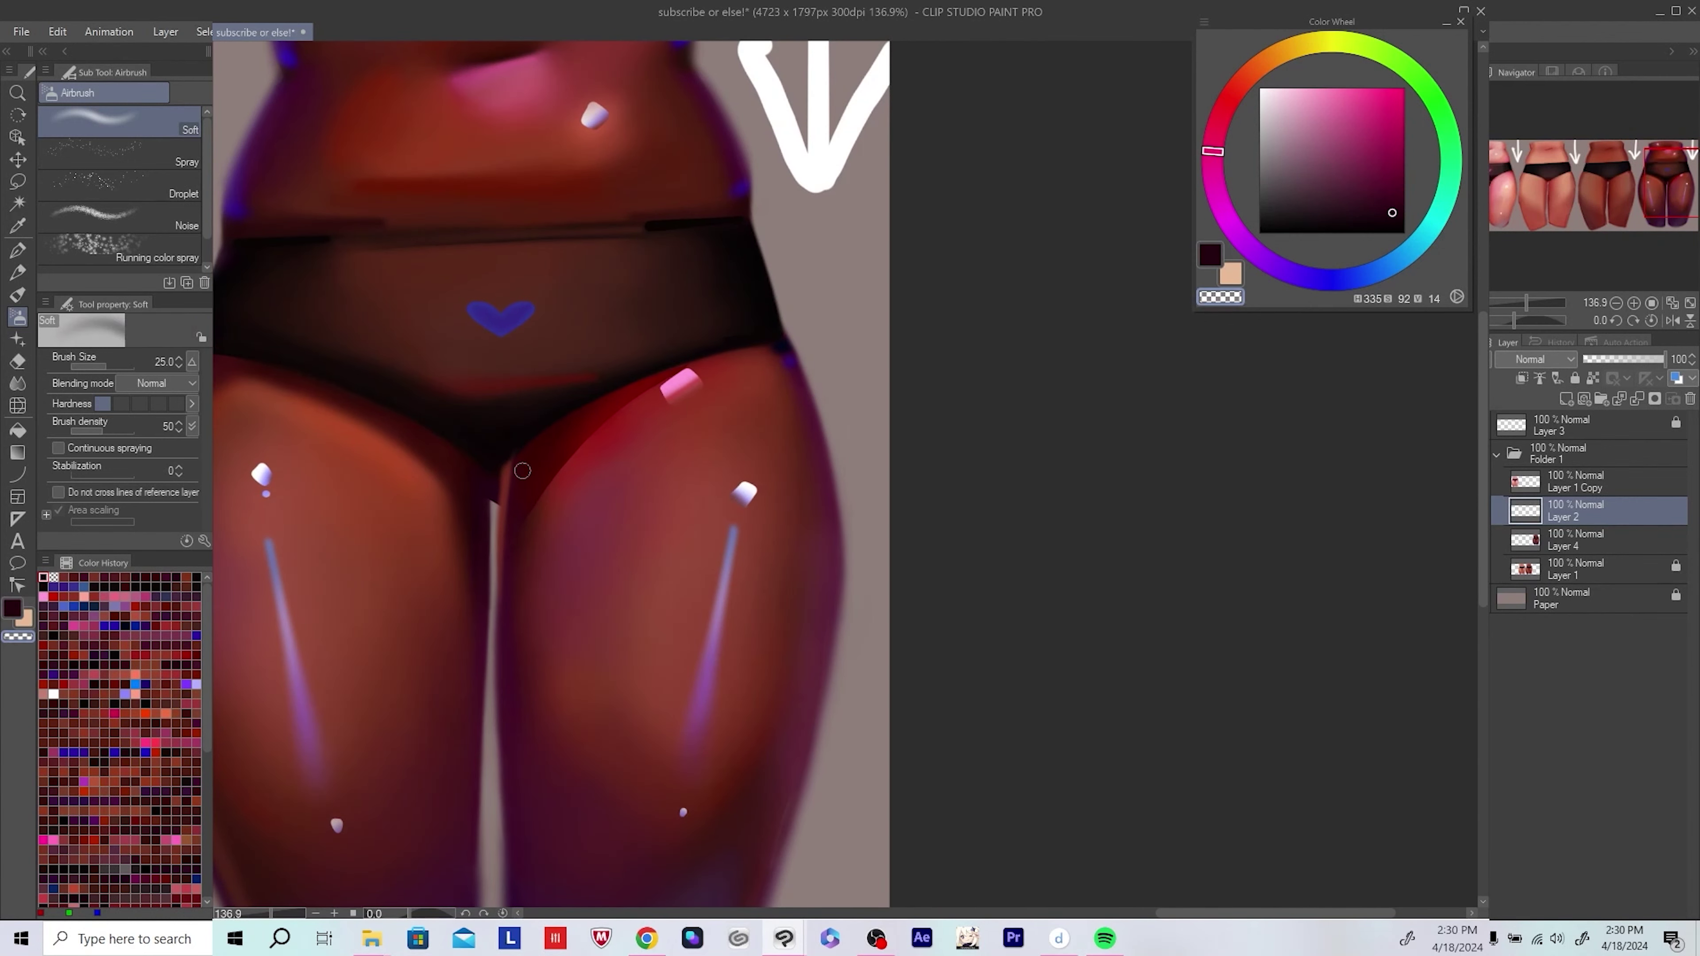
pyautogui.scroll(-1, 556, 432)
pyautogui.scroll(-2, 662, 427)
pyautogui.hotkey('ctrl', 'z')
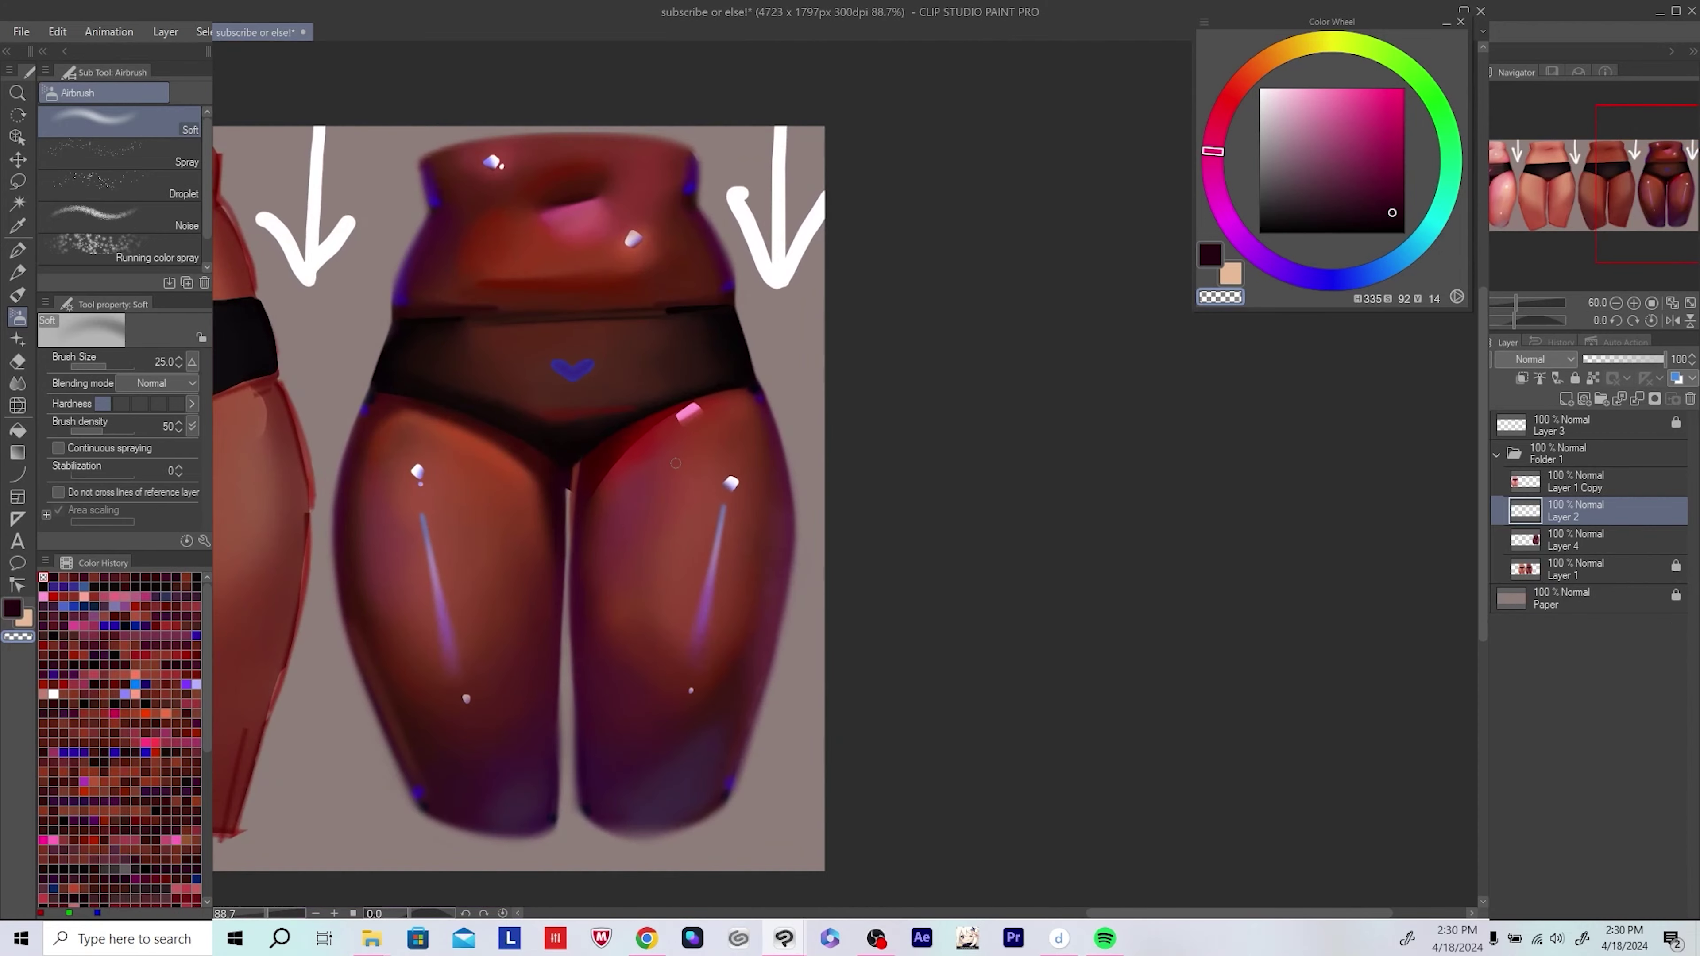
pyautogui.scroll(1, 701, 473)
pyautogui.press('e')
pyautogui.scroll(1, 638, 420)
pyautogui.scroll(-1, 569, 495)
pyautogui.press('b')
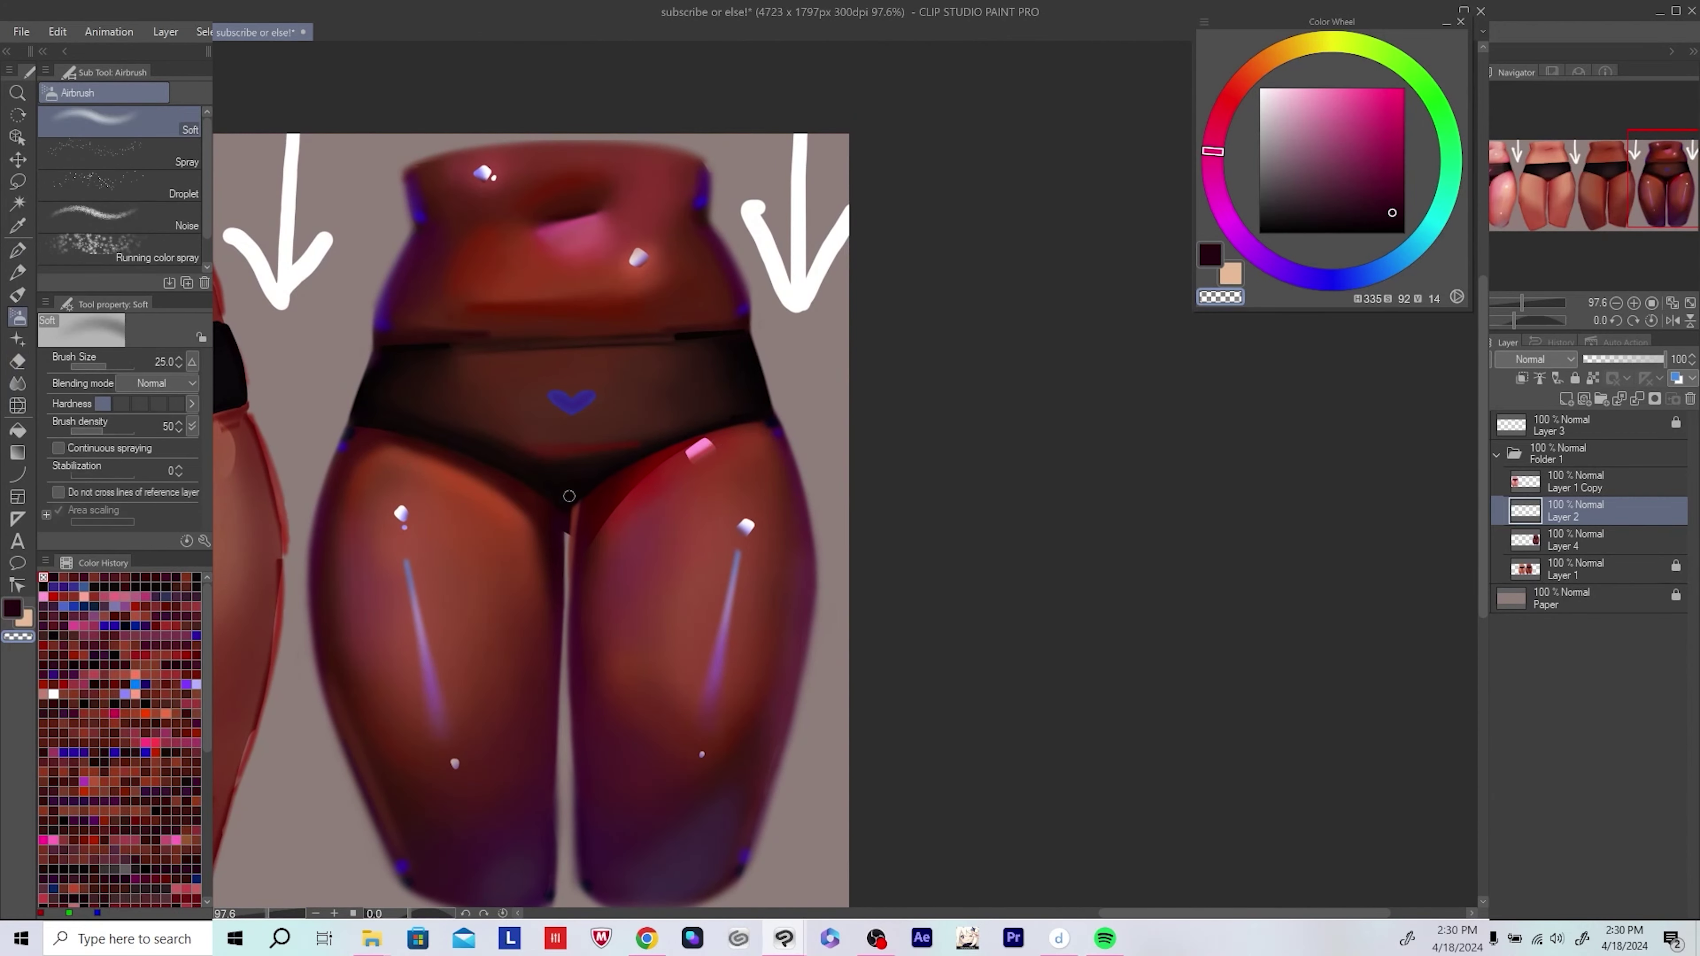
pyautogui.scroll(-8, 535, 544)
pyautogui.hotkey('ctrl', 's')
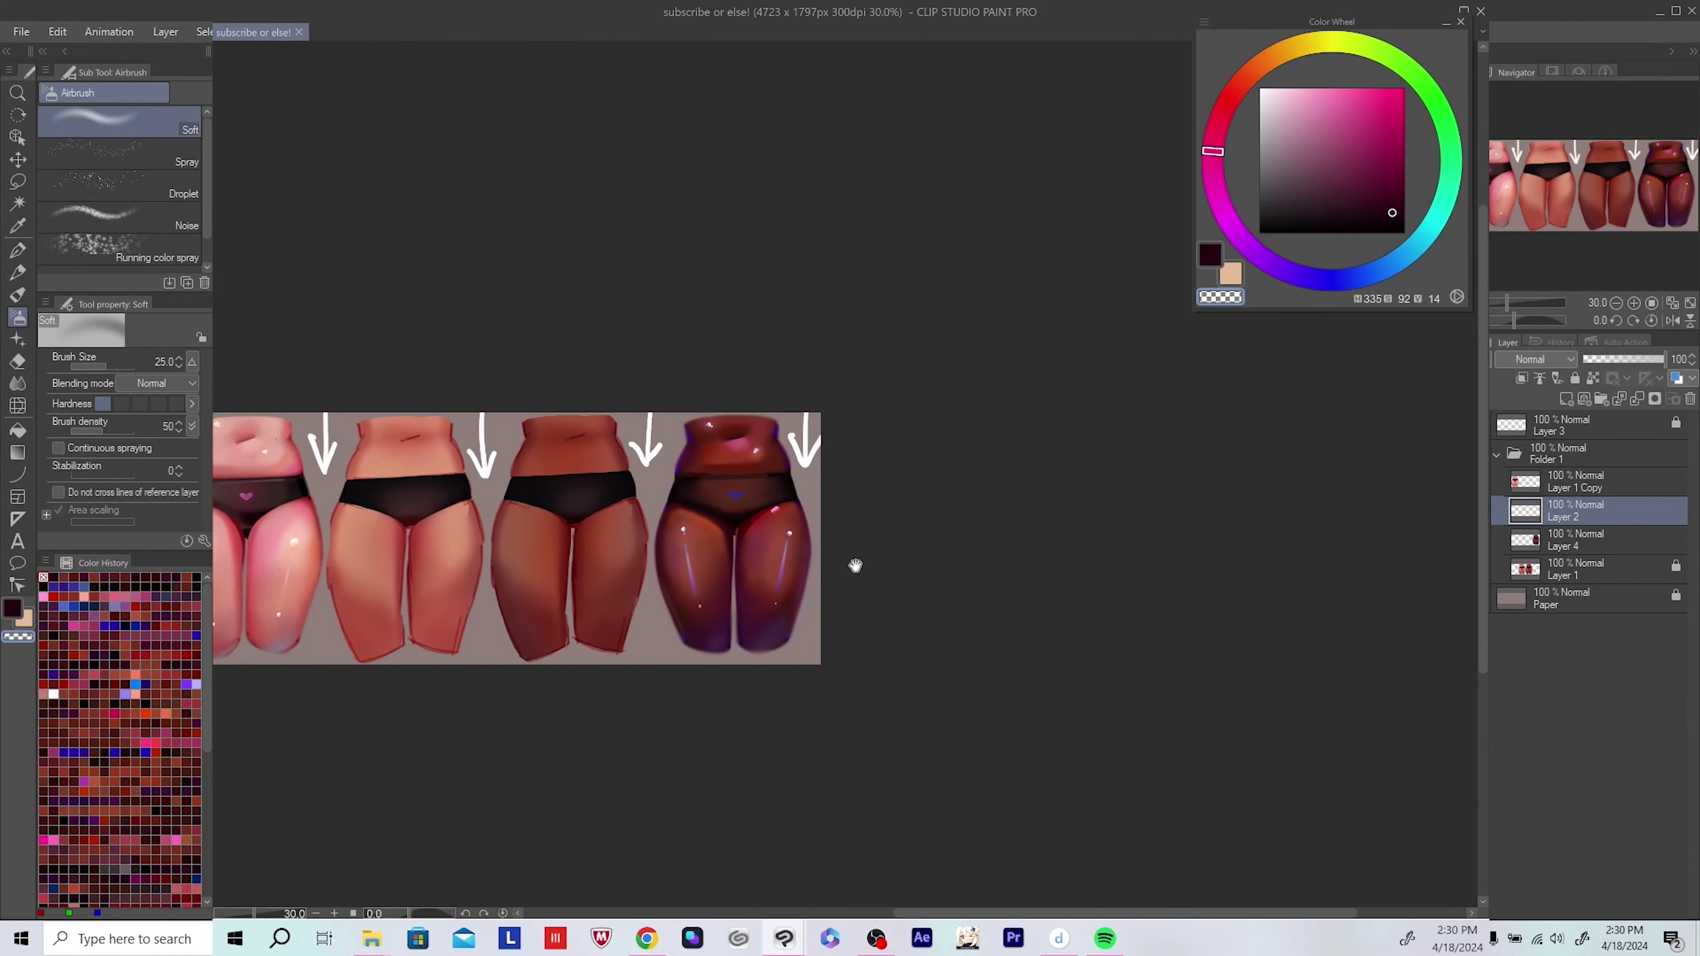
# Step: Try placing Layer 2 beneath Layer 4, and undo the reordering
pyautogui.scroll(6, 783, 575)
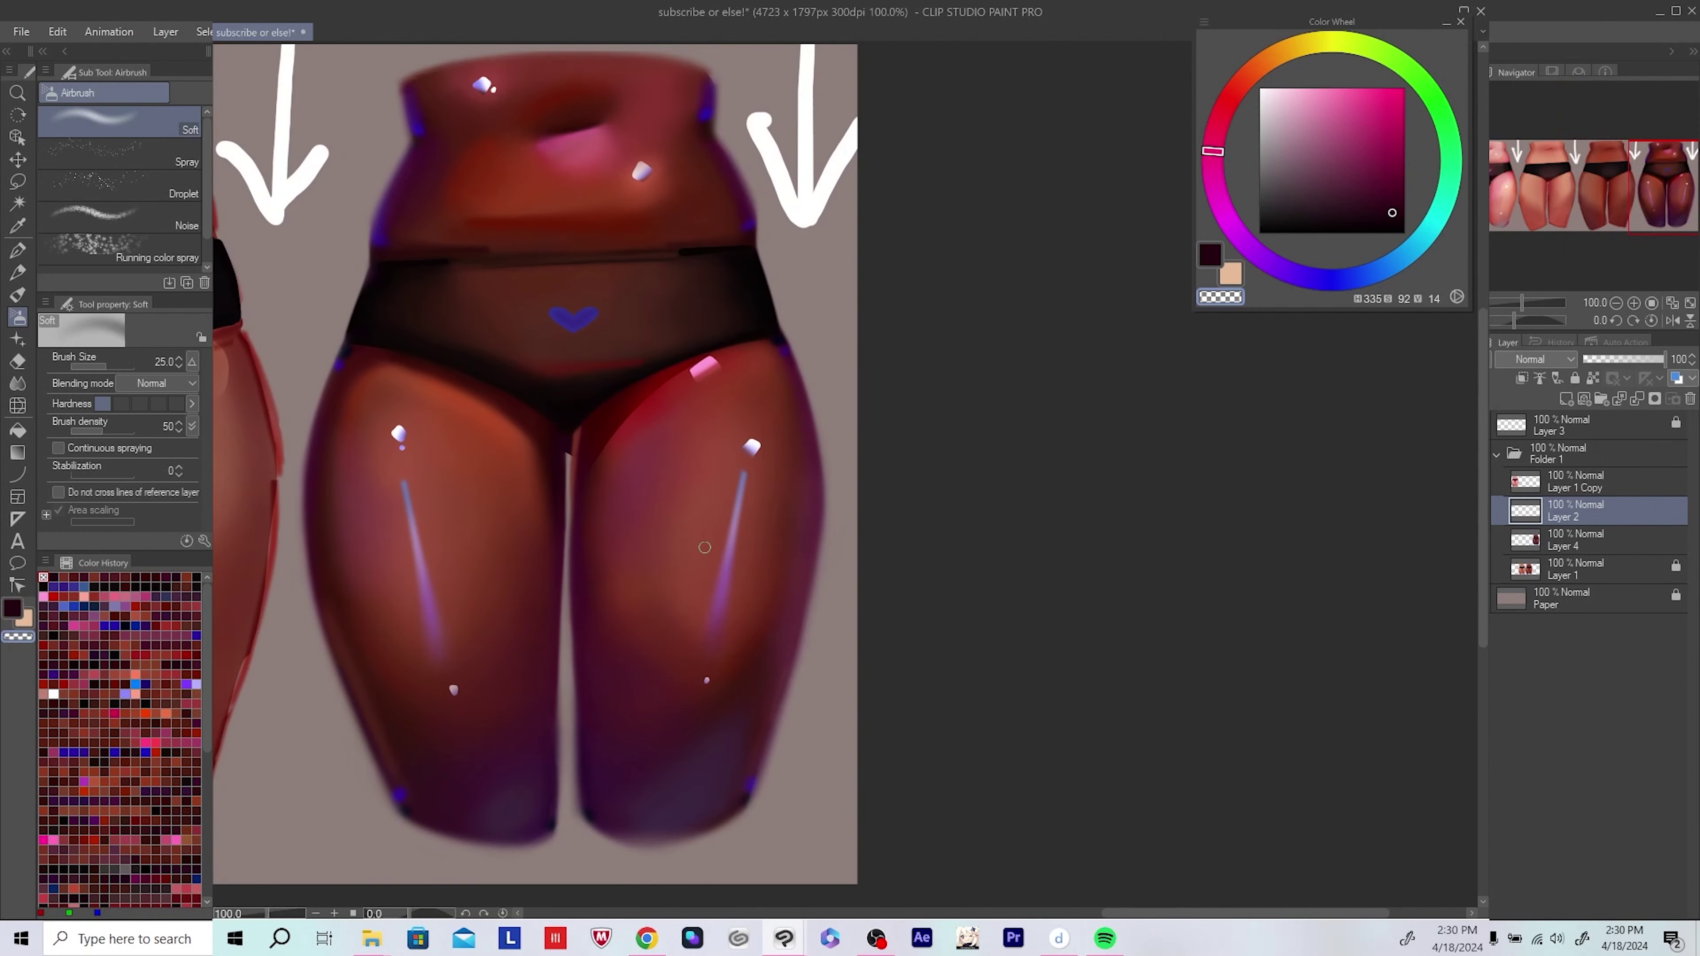
pyautogui.moveTo(1614, 509); pyautogui.dragTo(1609, 562)
pyautogui.click(1601, 511)
pyautogui.scroll(-2, 822, 471)
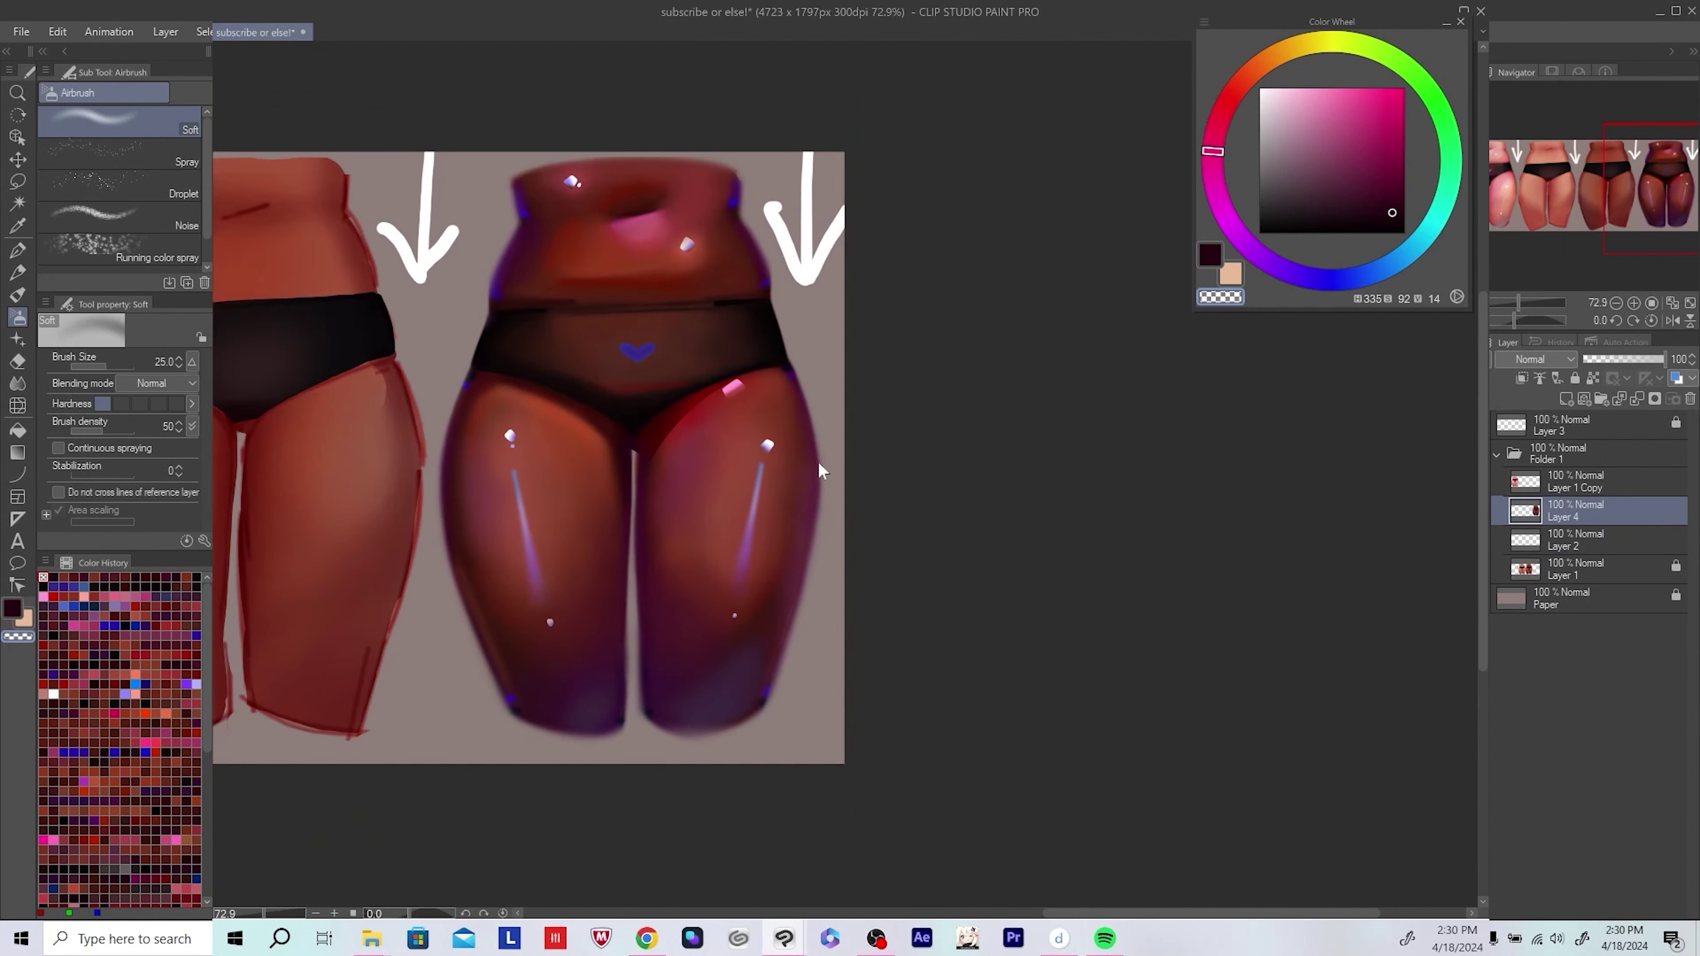
pyautogui.hotkey('ctrl', 'z')
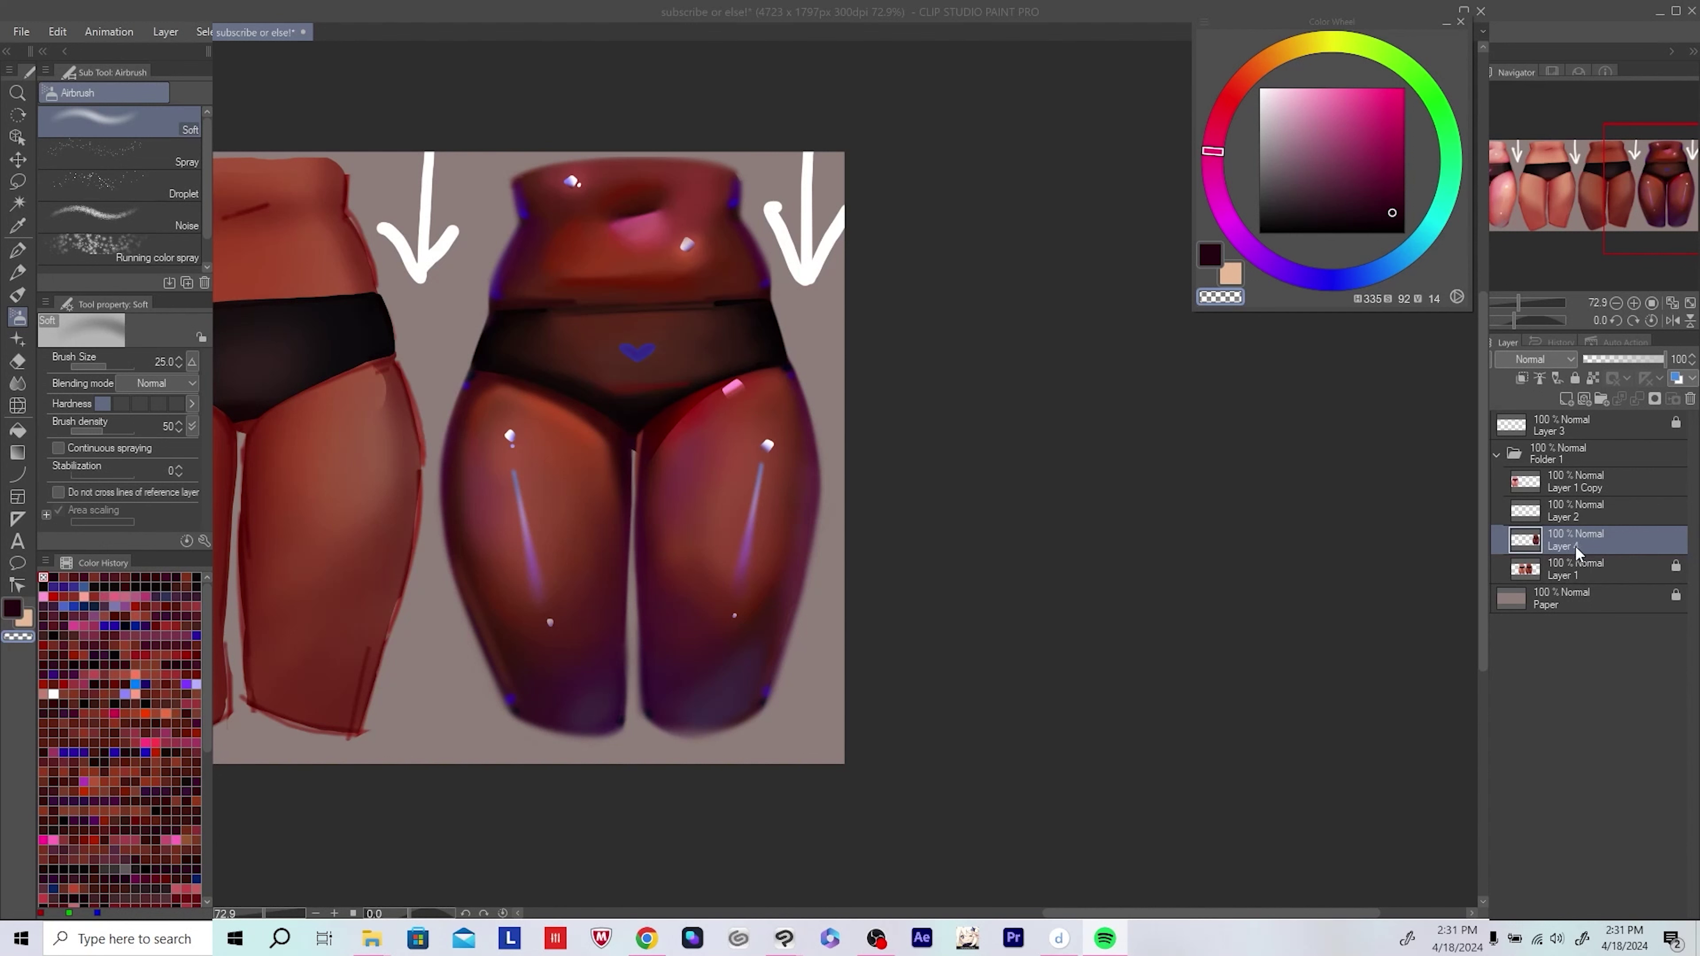
pyautogui.scroll(5, 873, 486)
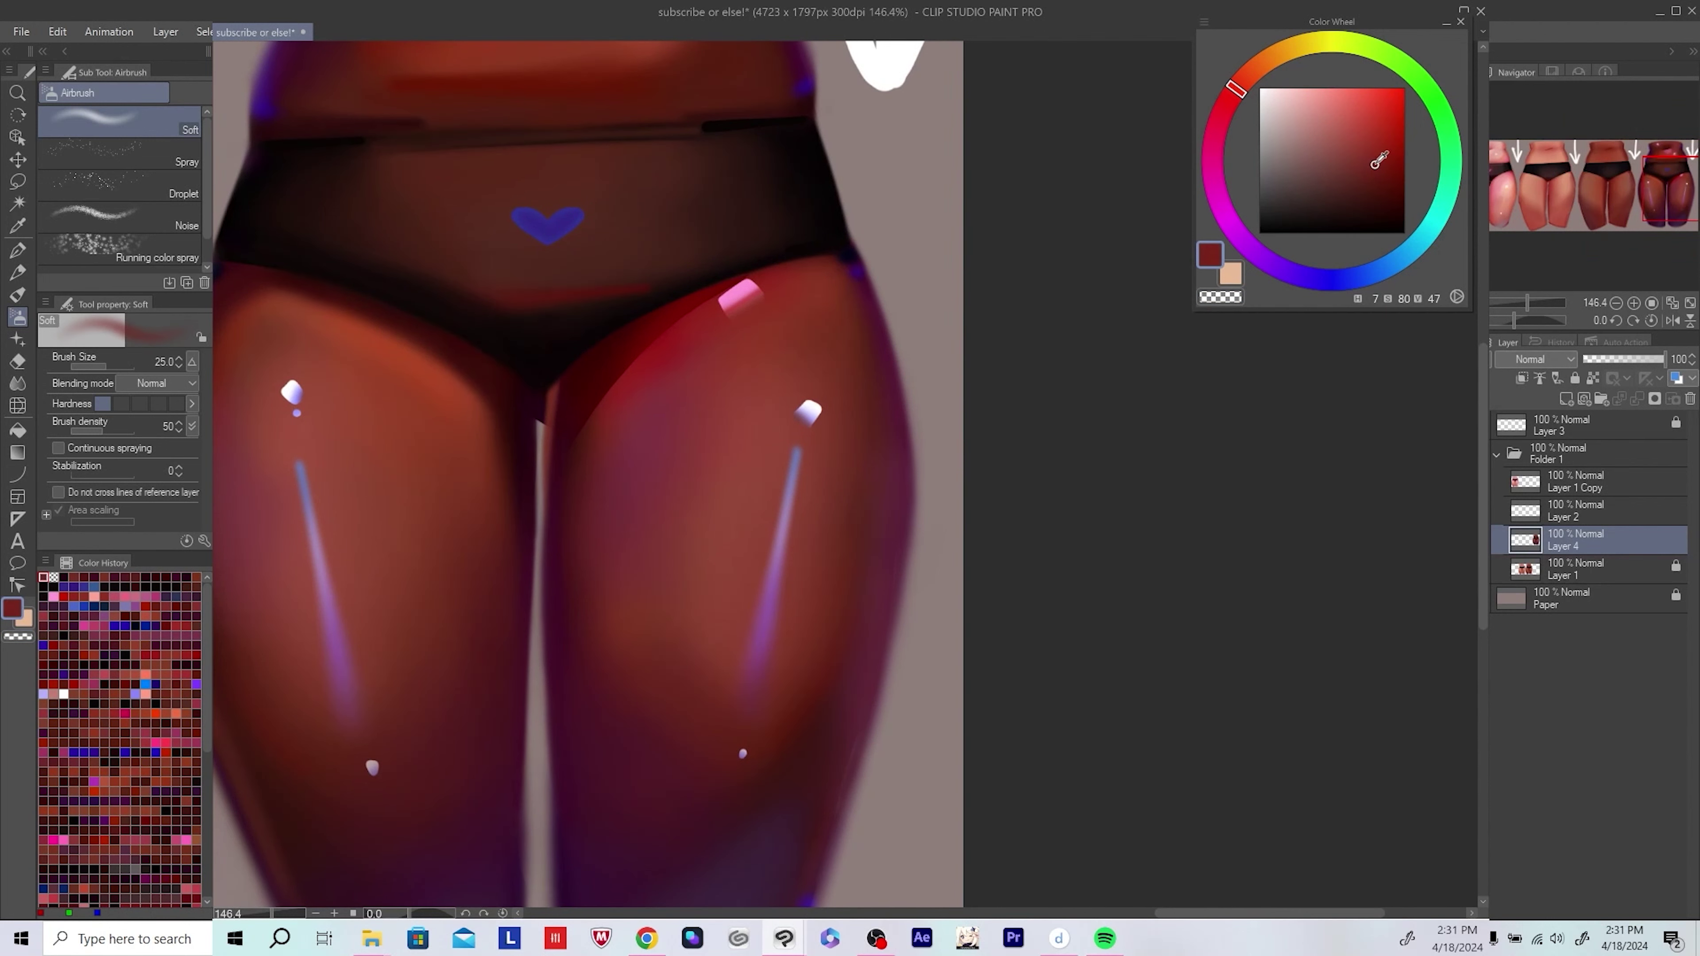
# Step: Airbrush dark purple shadow along the inner thigh edge on Layer 4 at size 17
pyautogui.press('[')
pyautogui.press('[')
pyautogui.press('[')
pyautogui.press('[')
pyautogui.moveTo(549, 585); pyautogui.dragTo(568, 595)
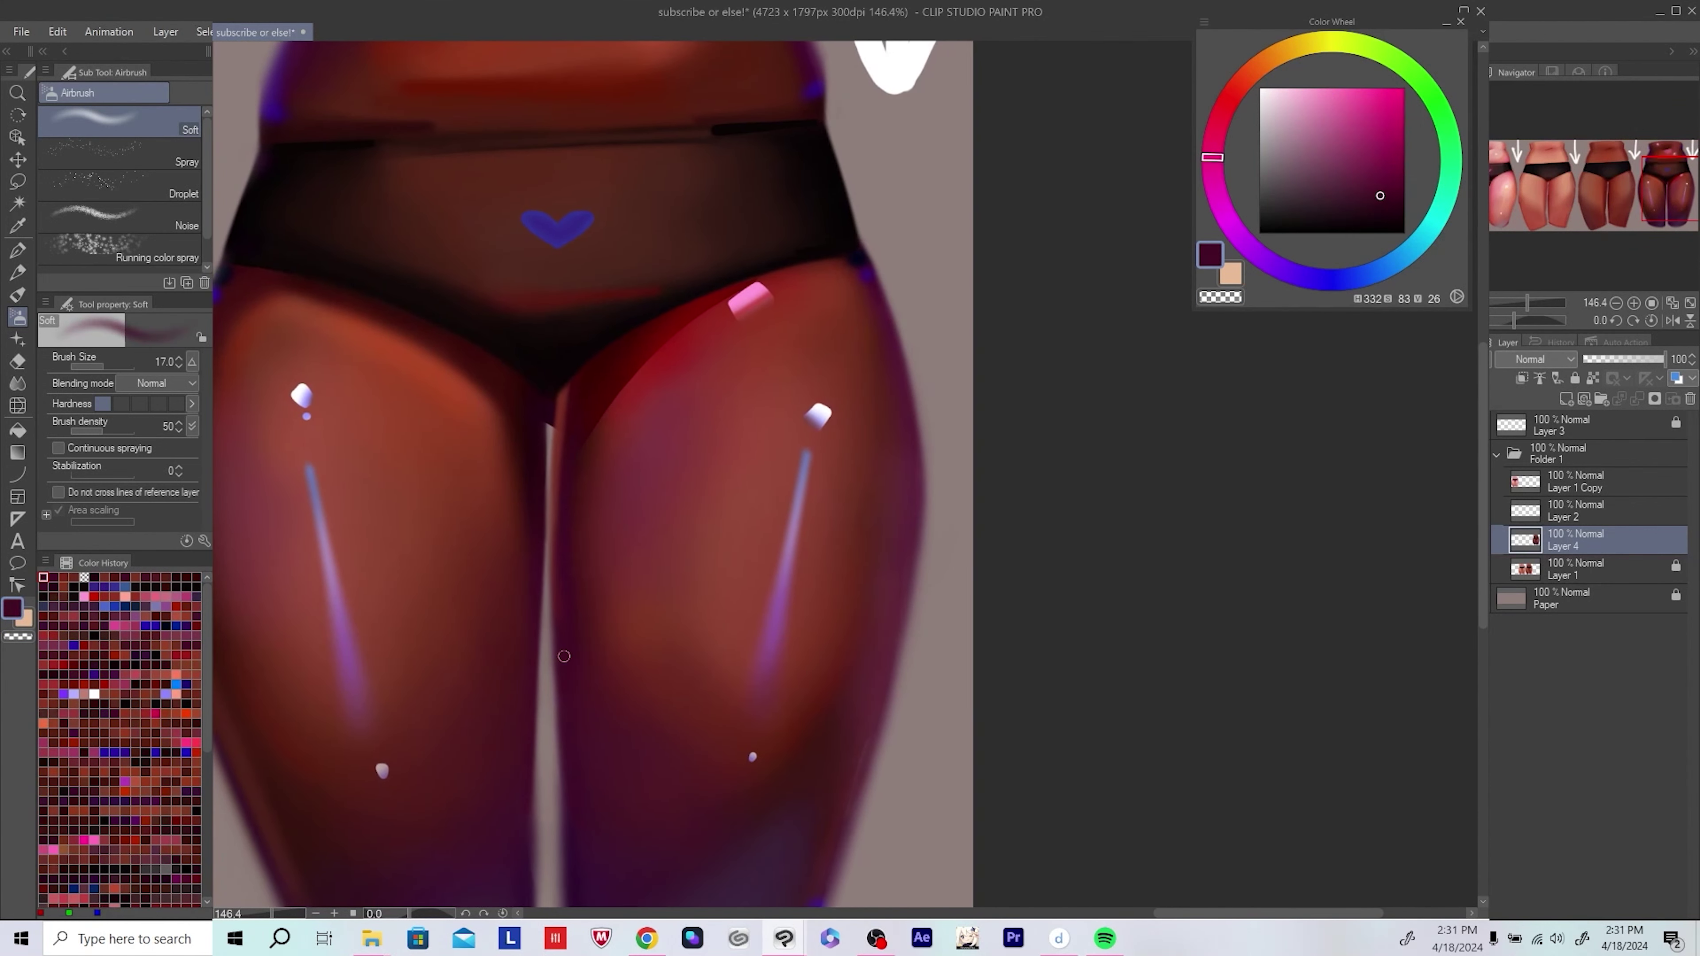
pyautogui.moveTo(588, 362); pyautogui.dragTo(580, 451)
pyautogui.keyDown('alt'); pyautogui.click(599, 416); pyautogui.keyUp('alt')
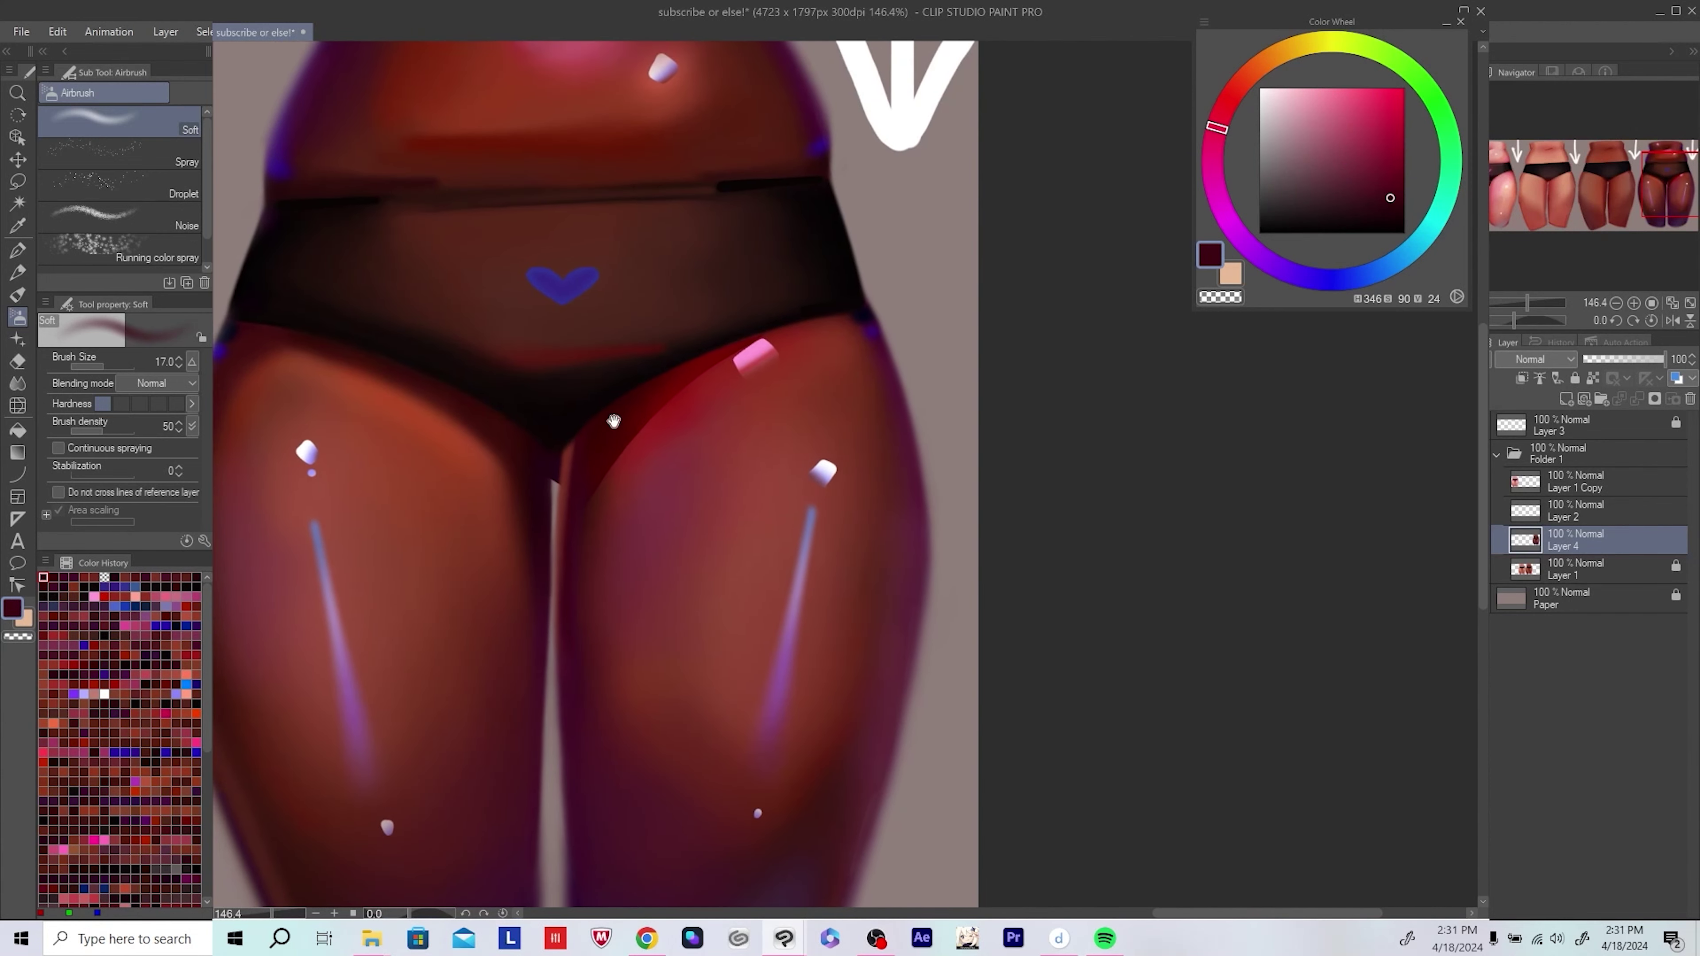
# Step: Blend sampled dark red into the upper inner thigh shadow at size 50
pyautogui.press(']')
pyautogui.press(']')
pyautogui.press(']')
pyautogui.keyDown('alt'); pyautogui.click(577, 462); pyautogui.keyUp('alt')
pyautogui.scroll(-1, 573, 491)
pyautogui.keyDown('alt'); pyautogui.click(588, 539); pyautogui.keyUp('alt')
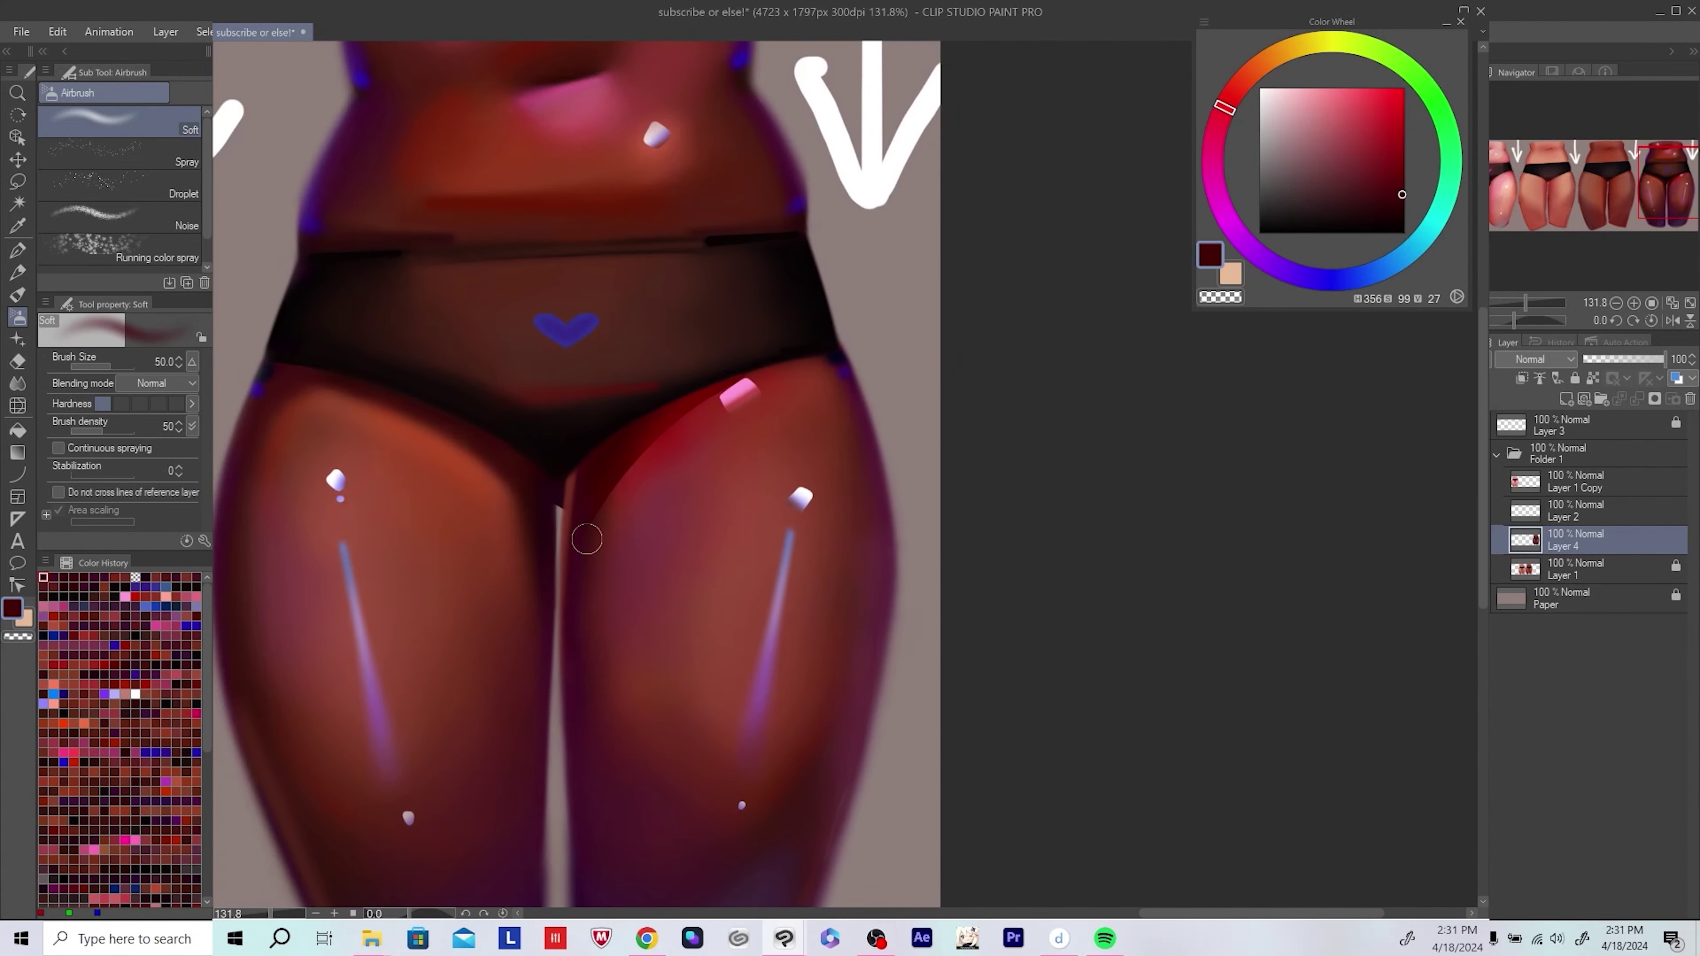
pyautogui.press(']')
pyautogui.press(']')
pyautogui.moveTo(656, 498)
pyautogui.mouseDown()
pyautogui.moveTo(653, 483)
pyautogui.moveTo(653, 548)
pyautogui.moveTo(688, 538)
pyautogui.mouseUp()
# Step: Soften the inner thigh shading with sampled dark reds at size 70, and save the file
pyautogui.keyDown('alt'); pyautogui.click(596, 448); pyautogui.keyUp('alt')
pyautogui.press(']')
pyautogui.press(']')
pyautogui.scroll(-1, 670, 538)
pyautogui.keyDown('alt'); pyautogui.click(657, 463); pyautogui.keyUp('alt')
pyautogui.keyDown('alt'); pyautogui.click(641, 463); pyautogui.keyUp('alt')
pyautogui.scroll(-12, 824, 456)
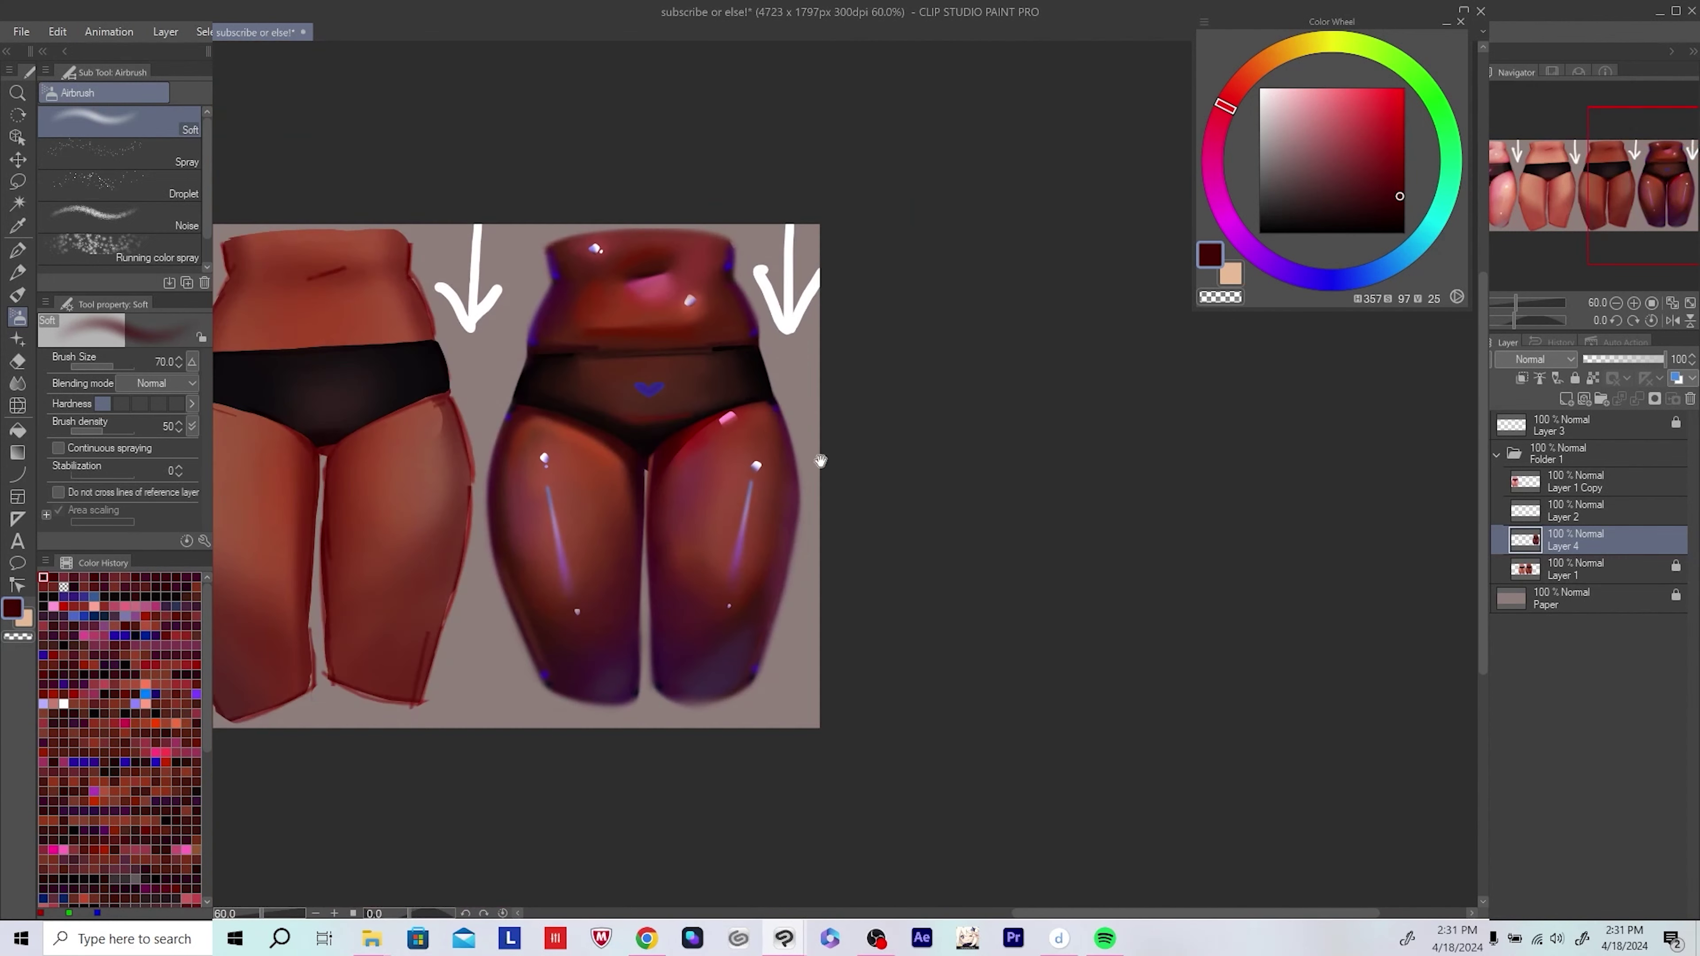
pyautogui.hotkey('ctrl', 's')
pyautogui.scroll(6, 1131, 536)
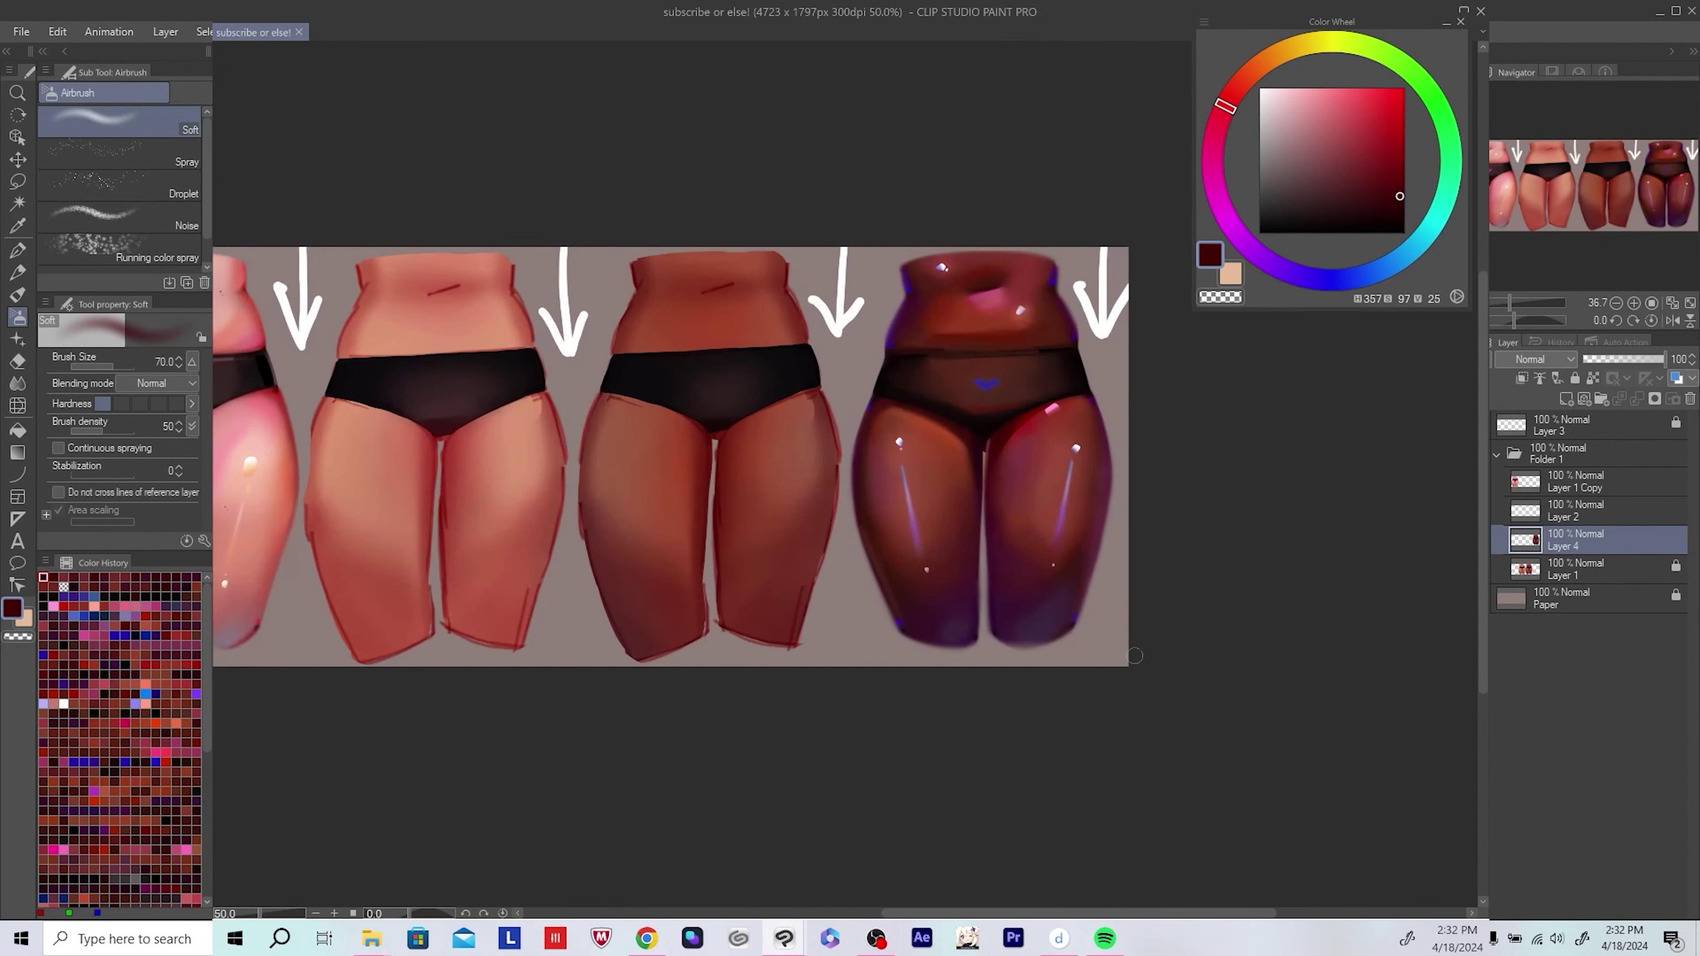
# Step: Airbrush a muted blue-violet glow onto the lower ends of the darkest figure's thighs at size 80
pyautogui.click(1323, 177)
pyautogui.click(1381, 272)
pyautogui.keyDown('alt'); pyautogui.click(745, 663); pyautogui.keyUp('alt')
pyautogui.press(']')
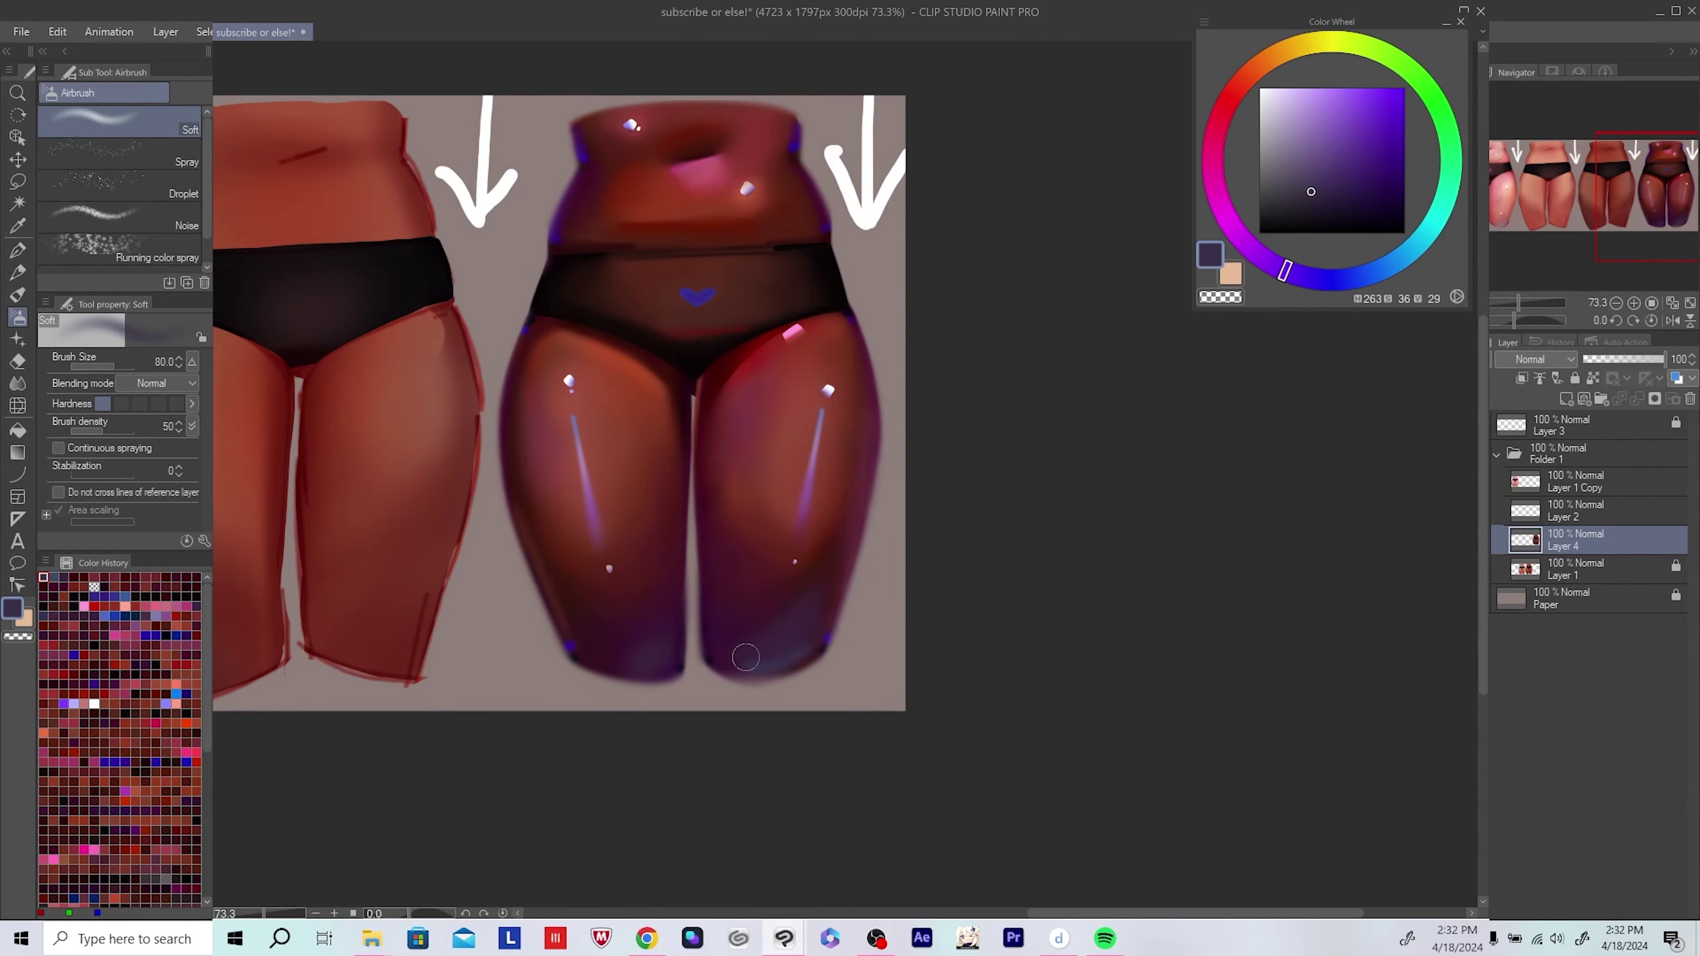
pyautogui.moveTo(808, 619); pyautogui.dragTo(797, 639)
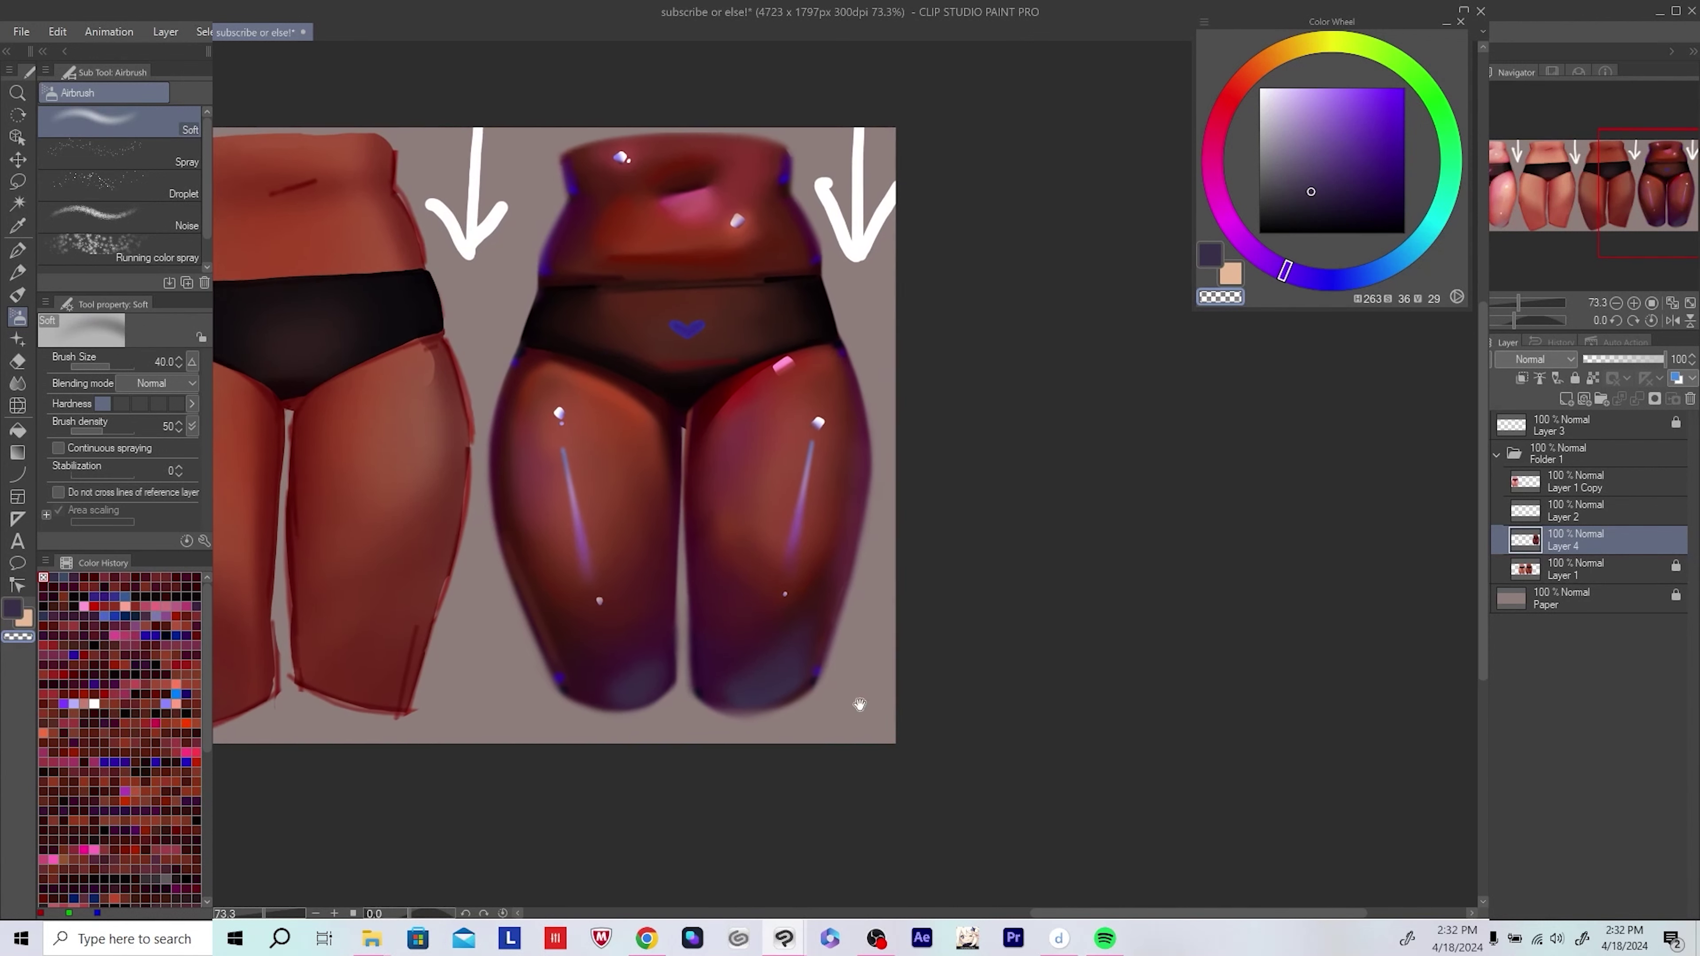
# Step: Clean up the lower thigh edges with transparent colour at size 40, and save the file
pyautogui.press('h')
pyautogui.scroll(-1, 653, 719)
pyautogui.press('h')
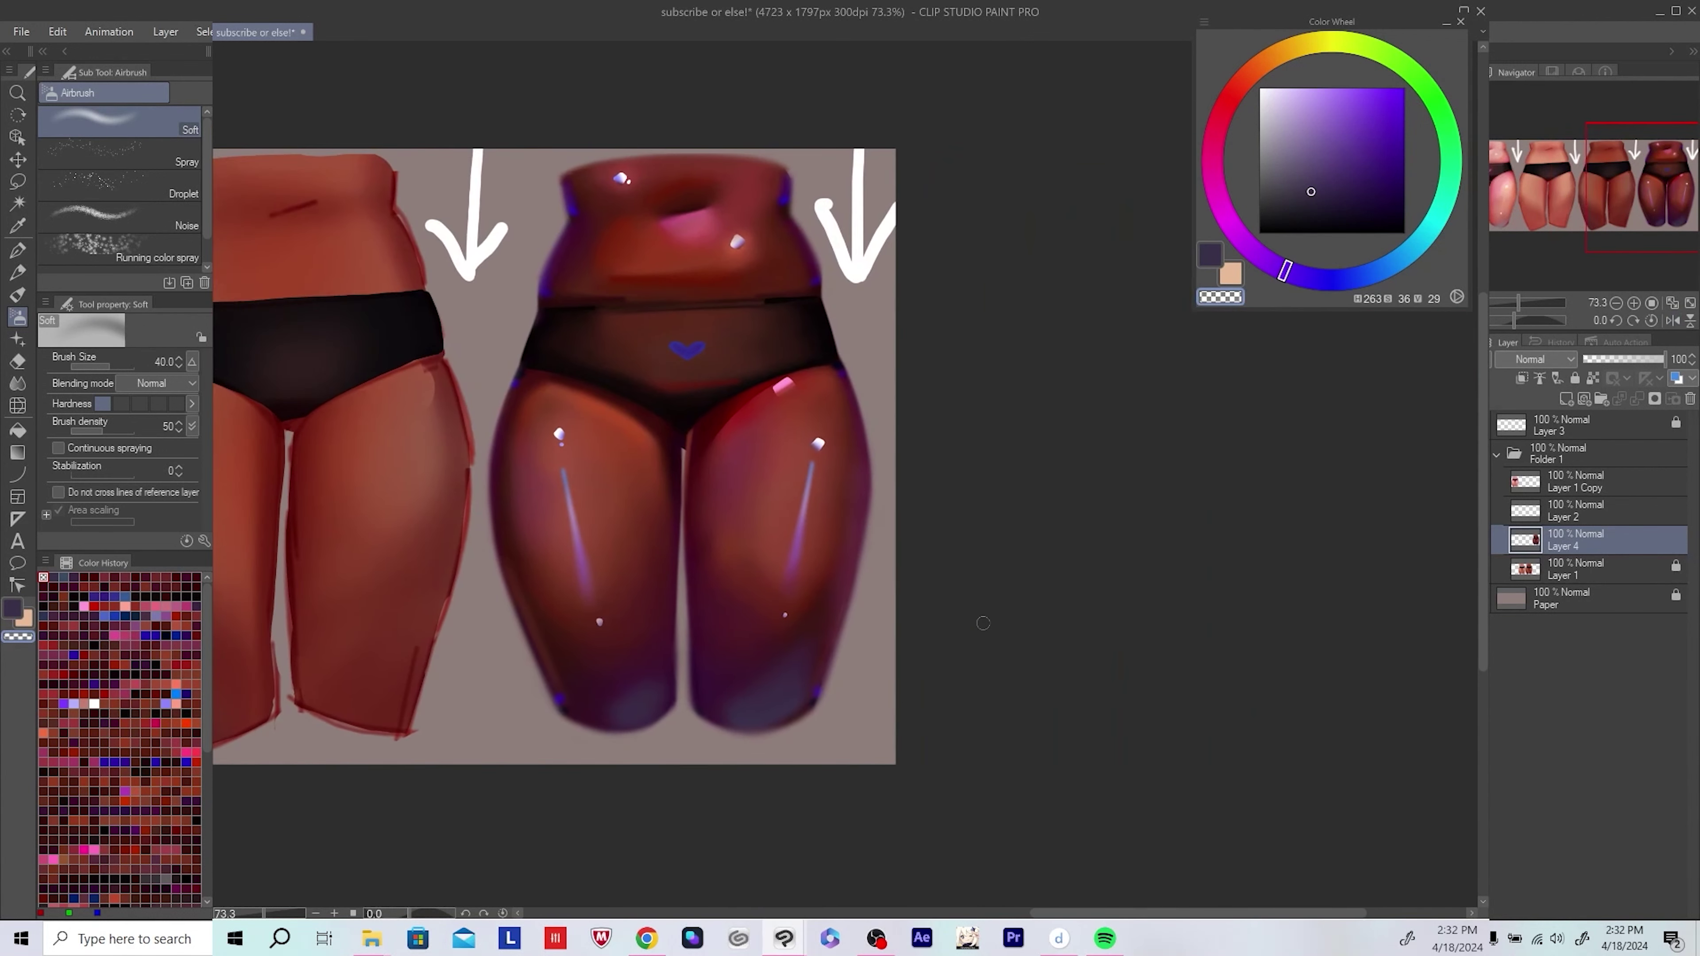
pyautogui.scroll(-3, 986, 554)
pyautogui.hotkey('ctrl', 's')
pyautogui.scroll(2, 758, 558)
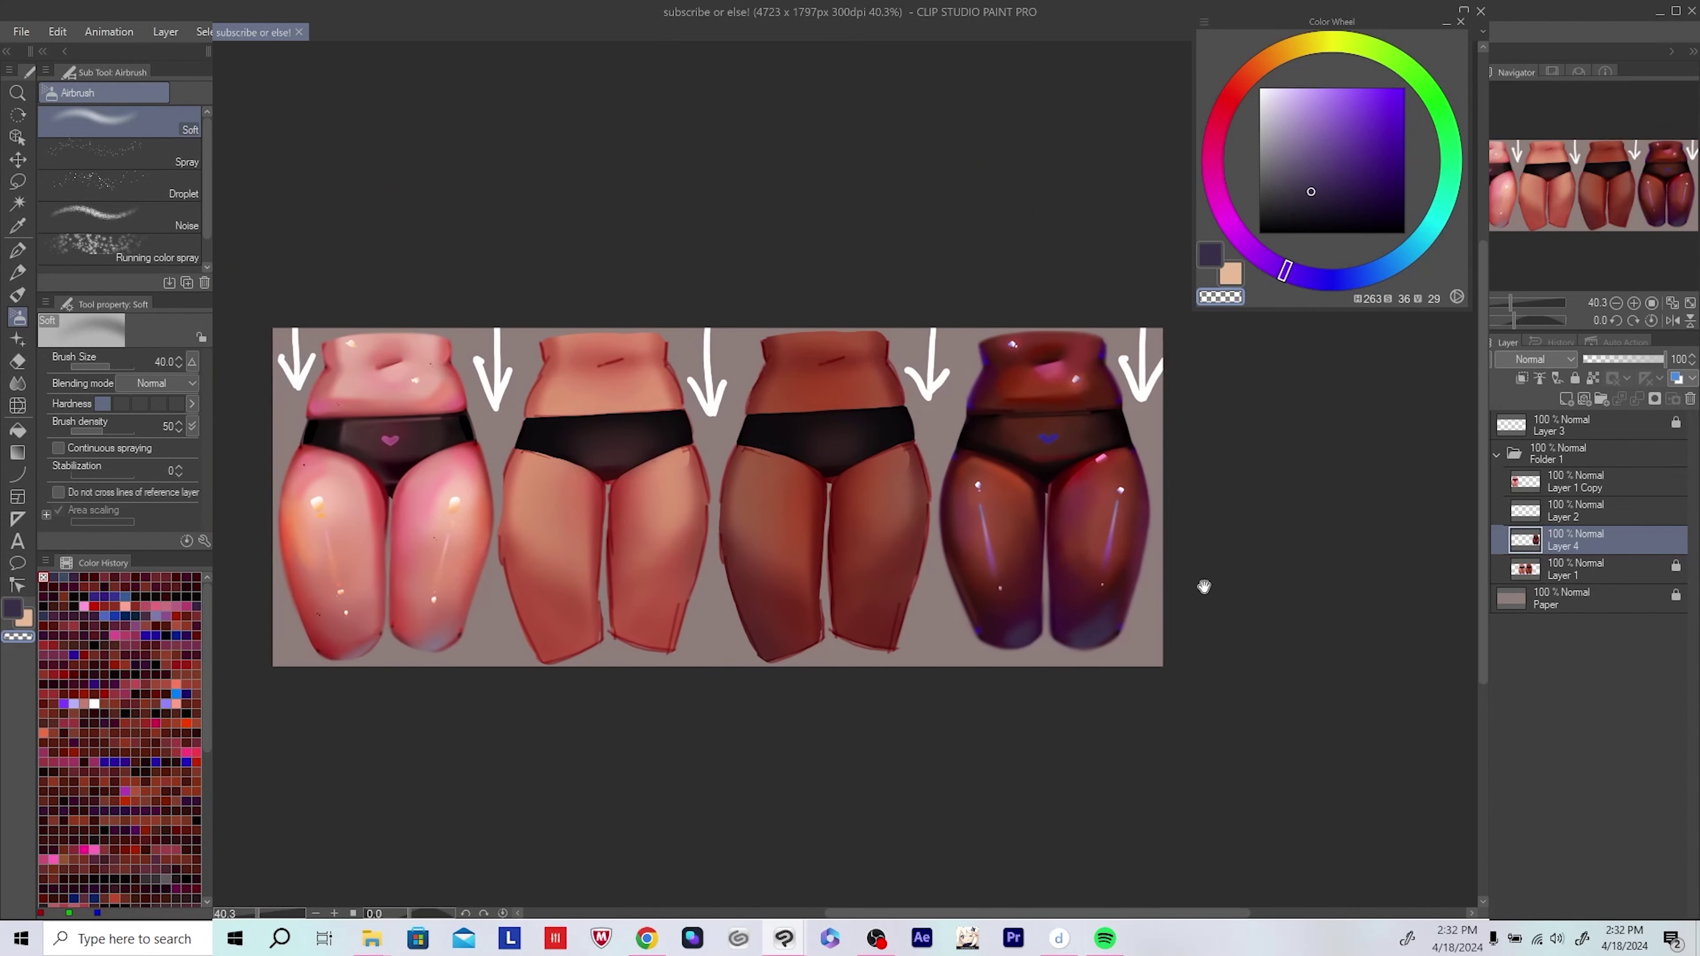
pyautogui.hotkey('ctrl', 'shift', 'n')
pyautogui.scroll(1, 1223, 534)
pyautogui.scroll(1, 1223, 534)
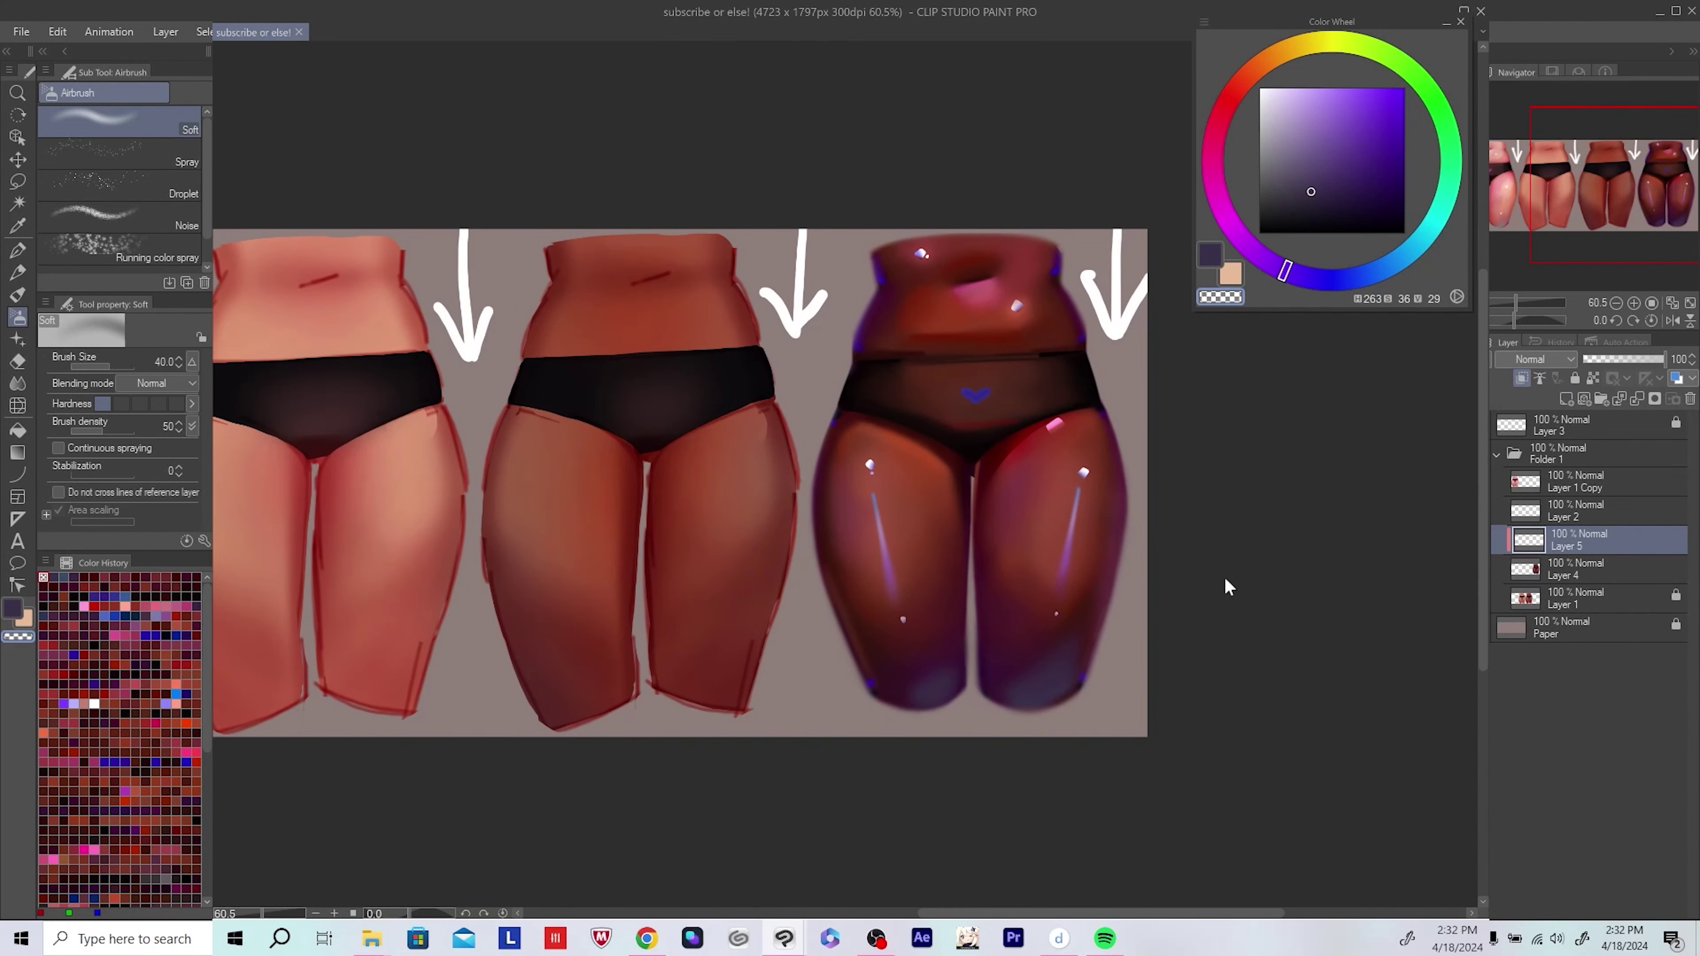
pyautogui.hotkey('ctrl', 'z')
pyautogui.scroll(-2, 1226, 588)
pyautogui.scroll(1, 1226, 577)
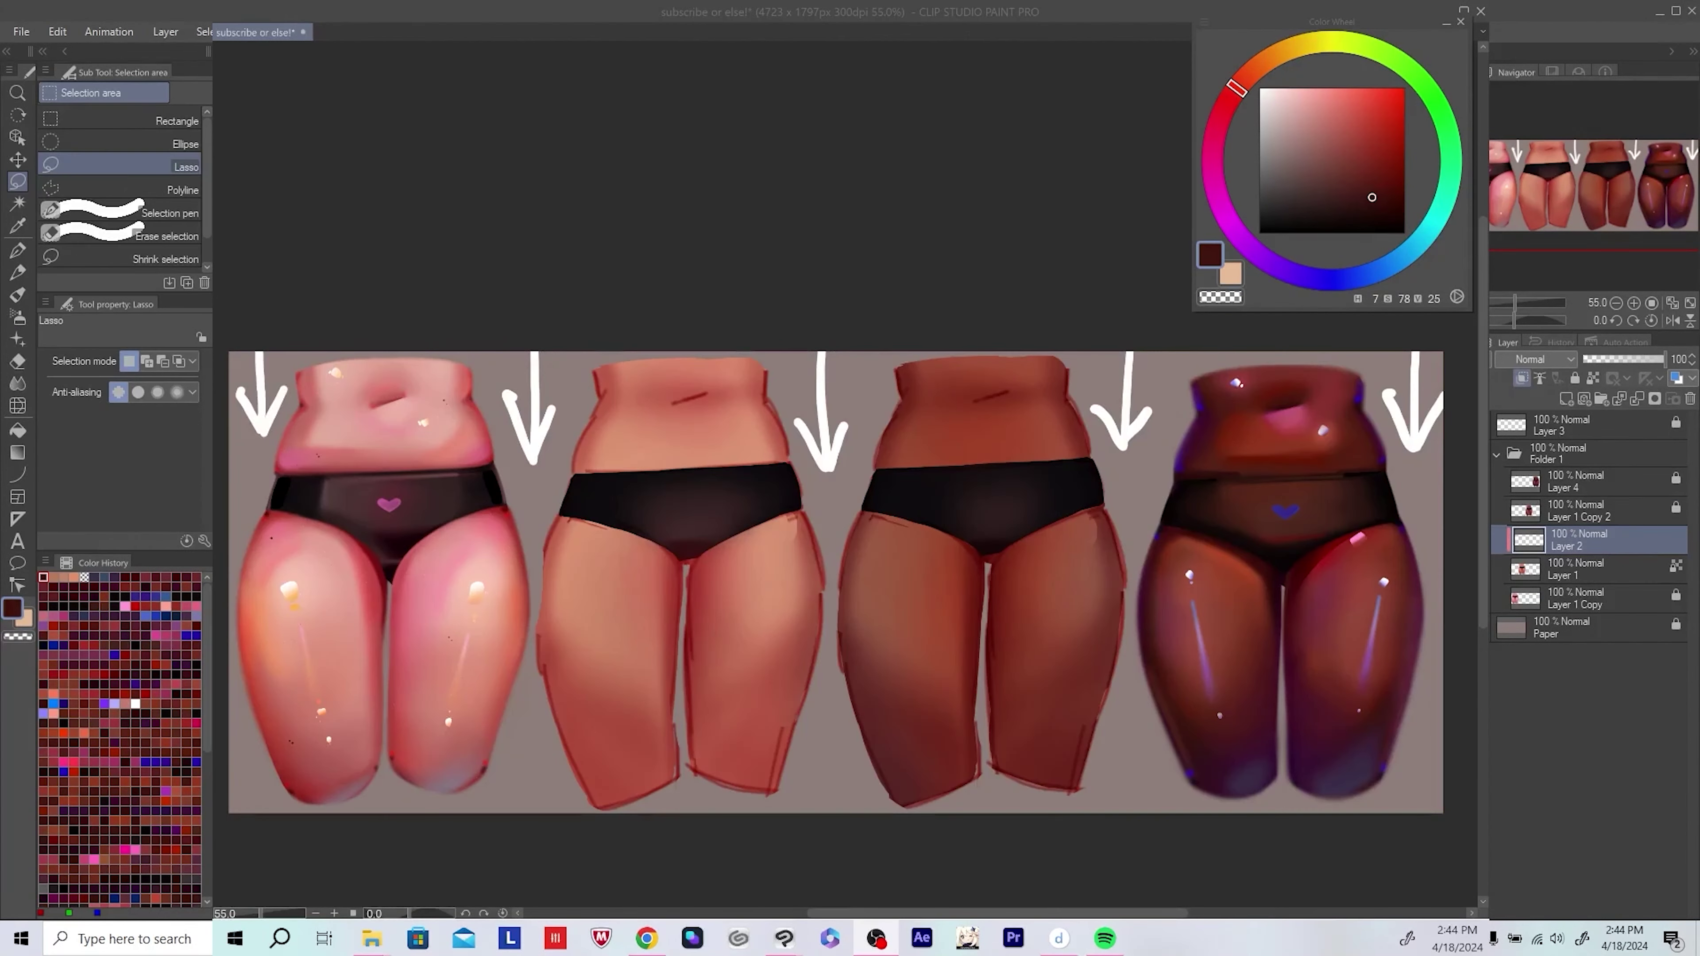
# Step: Paint a light peach highlight below the second figure's navel on Layer 2 with the G-pen at size 70
pyautogui.scroll(3, 941, 614)
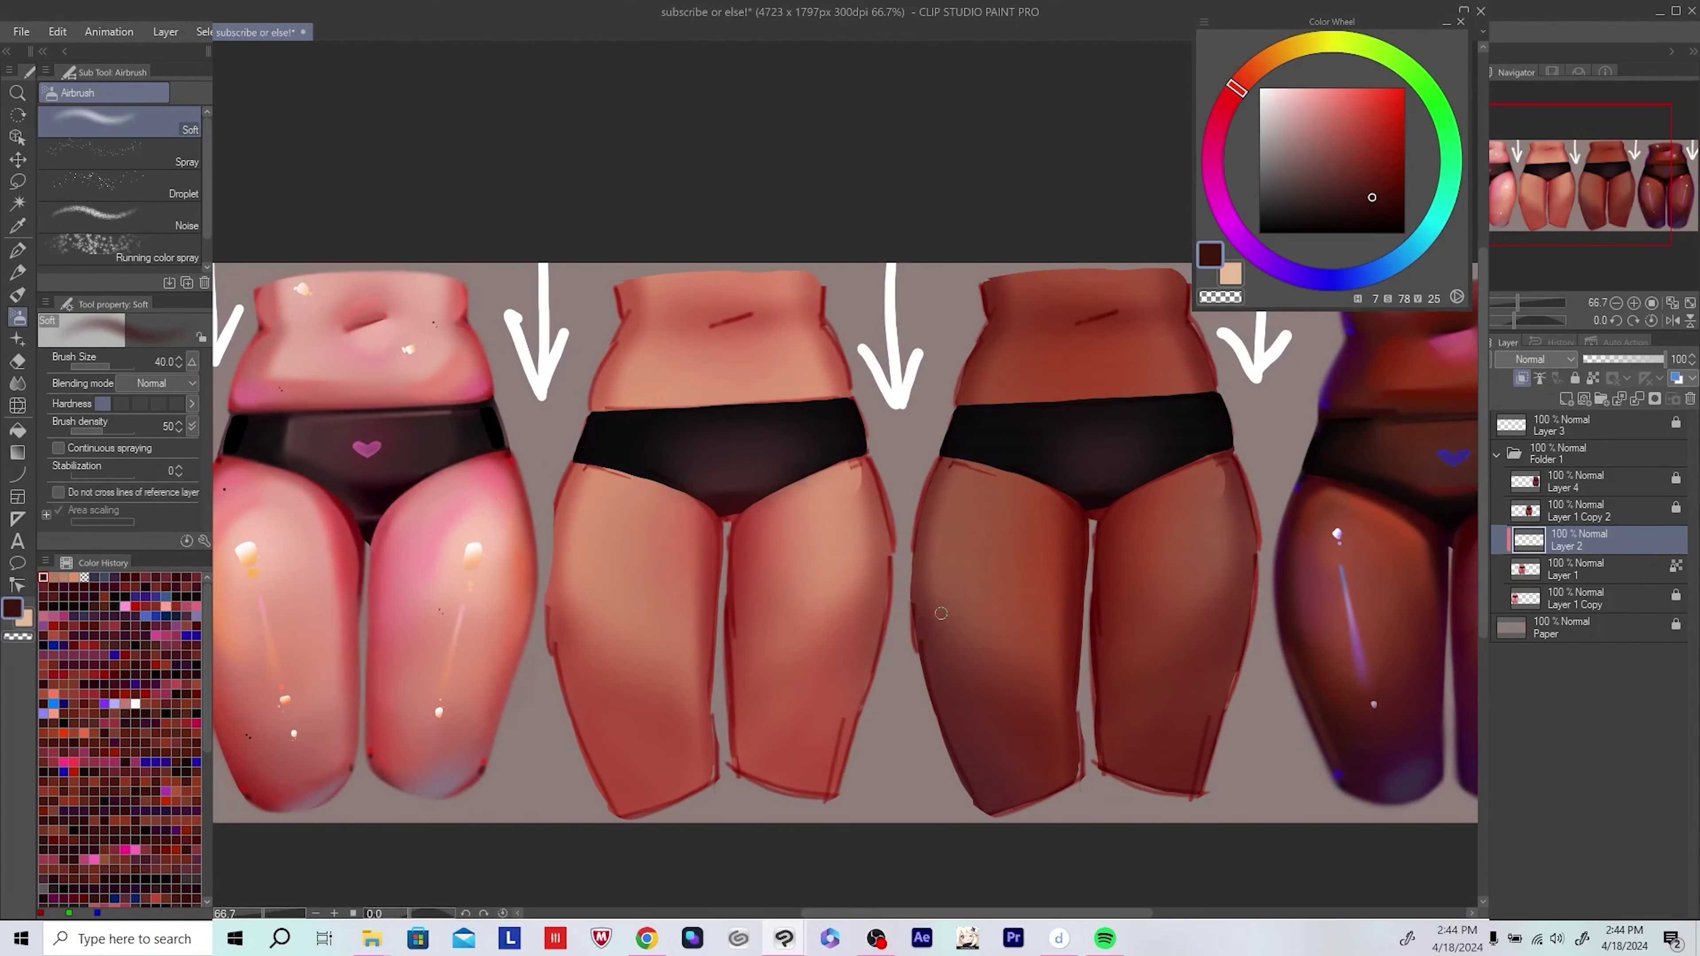
pyautogui.scroll(3, 733, 265)
pyautogui.press('p')
pyautogui.keyDown('alt'); pyautogui.click(671, 432); pyautogui.keyUp('alt')
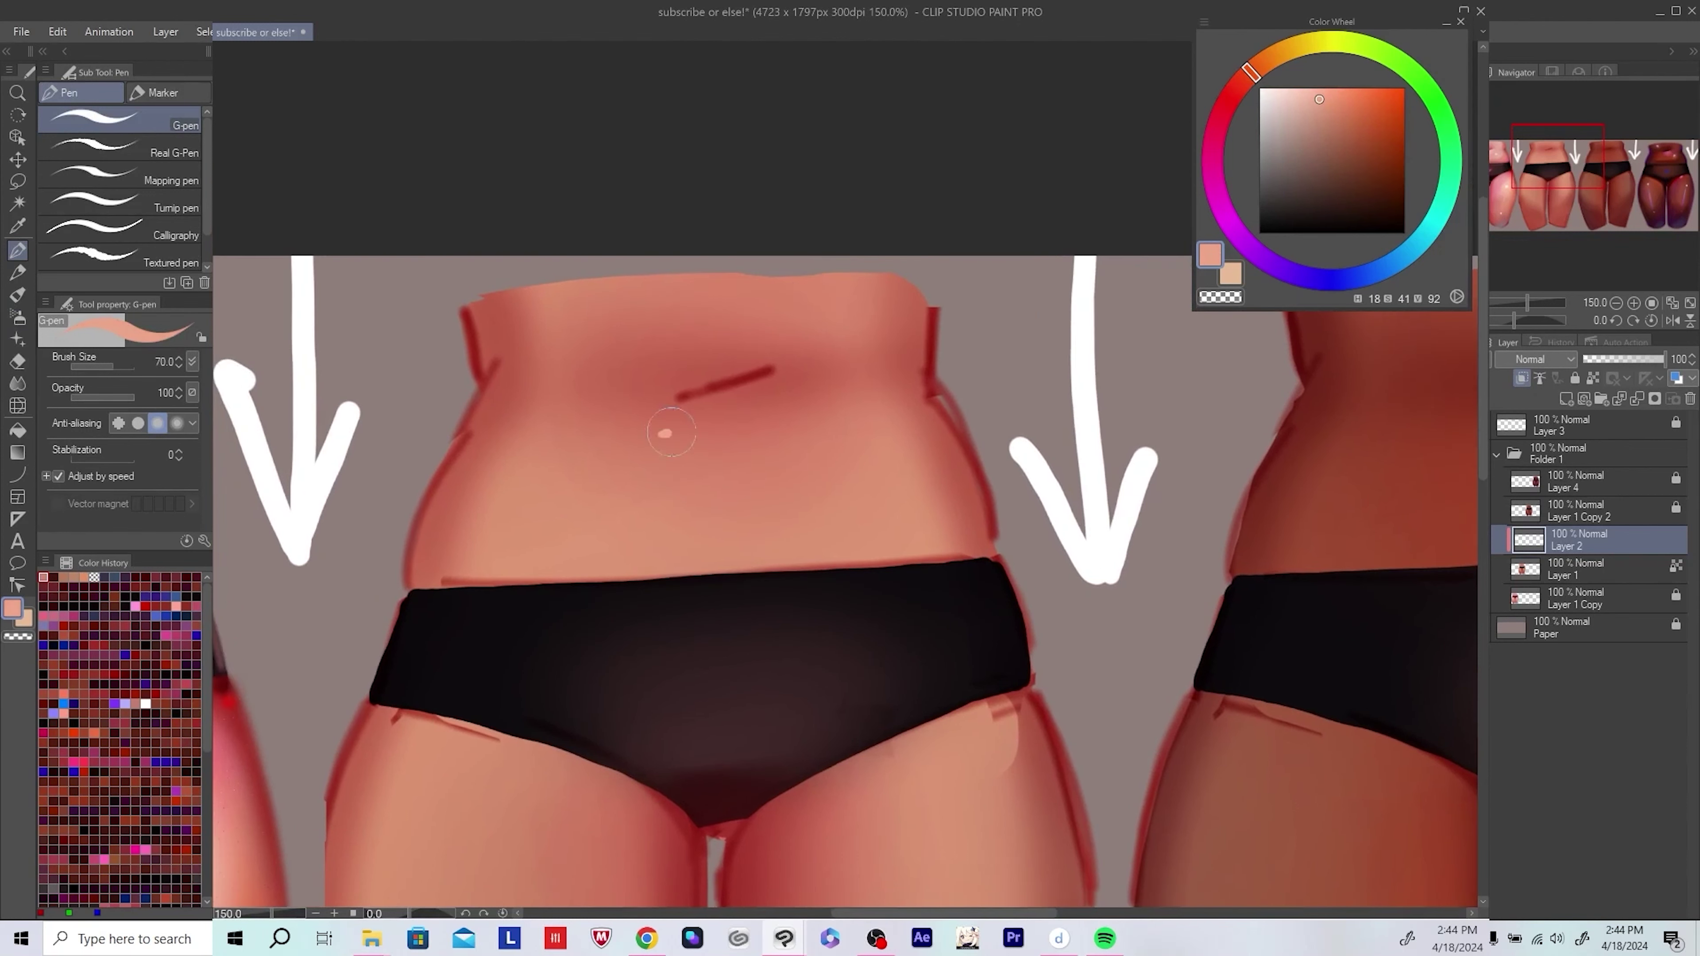
pyautogui.moveTo(670, 410); pyautogui.dragTo(756, 395)
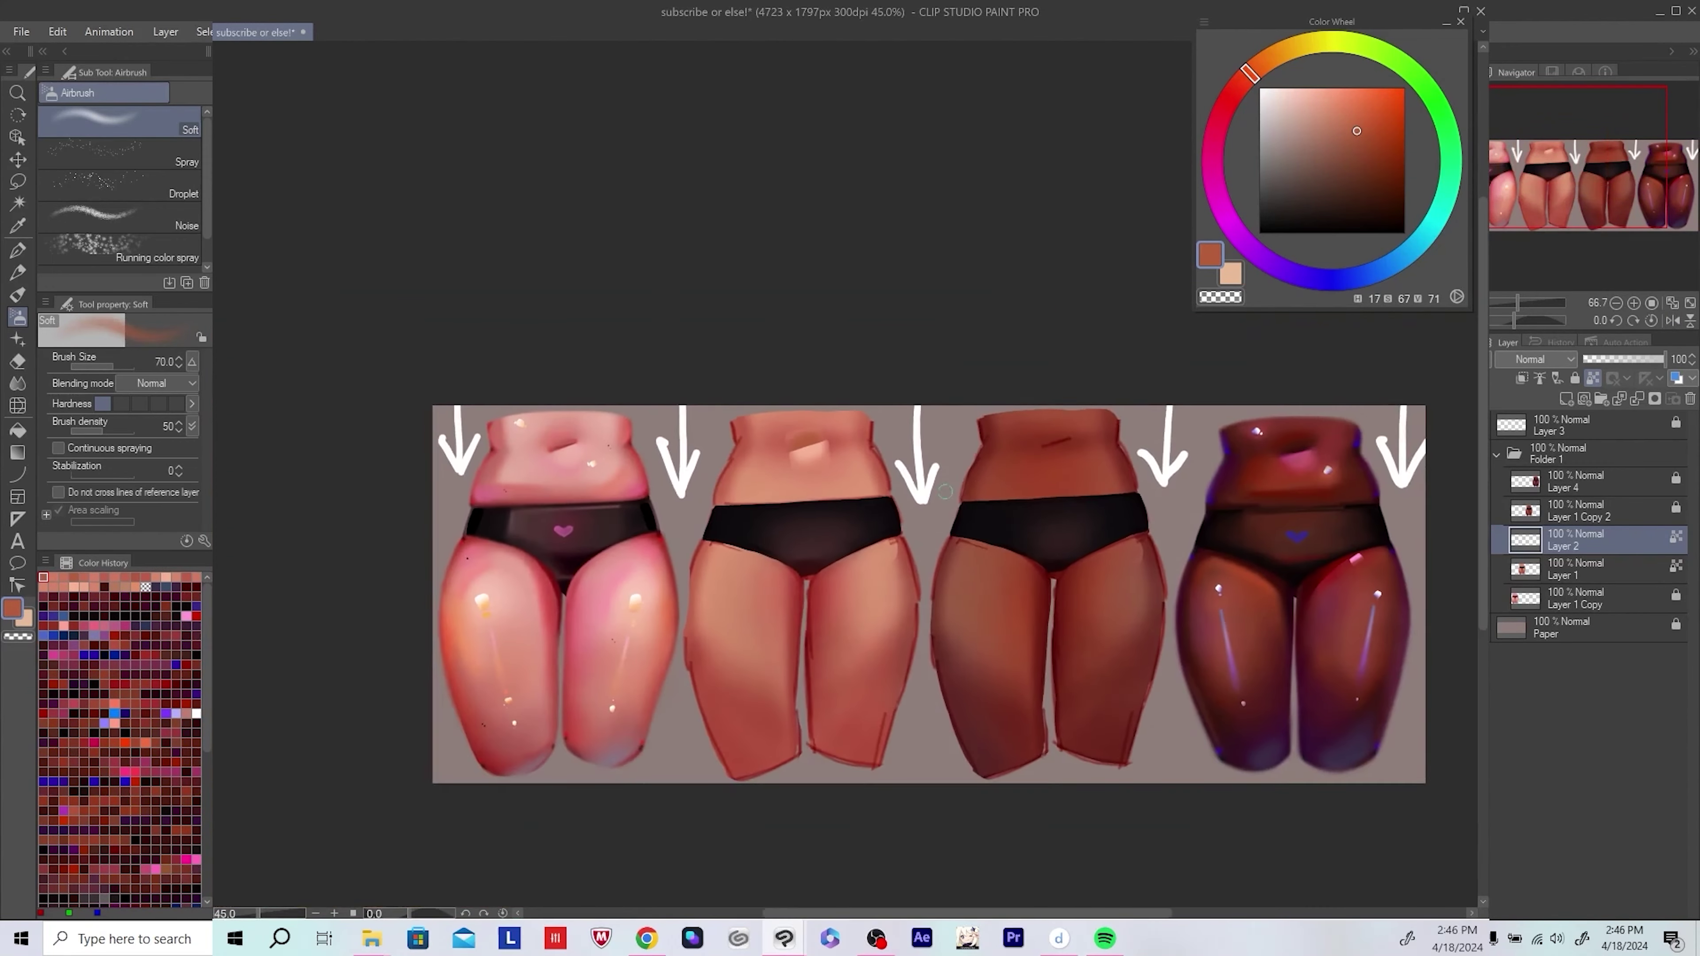
# Step: Merge Layer 2 into Layer 1, and add a new layer clipped to it
pyautogui.scroll(5, 944, 492)
pyautogui.hotkey('ctrl', 'e')
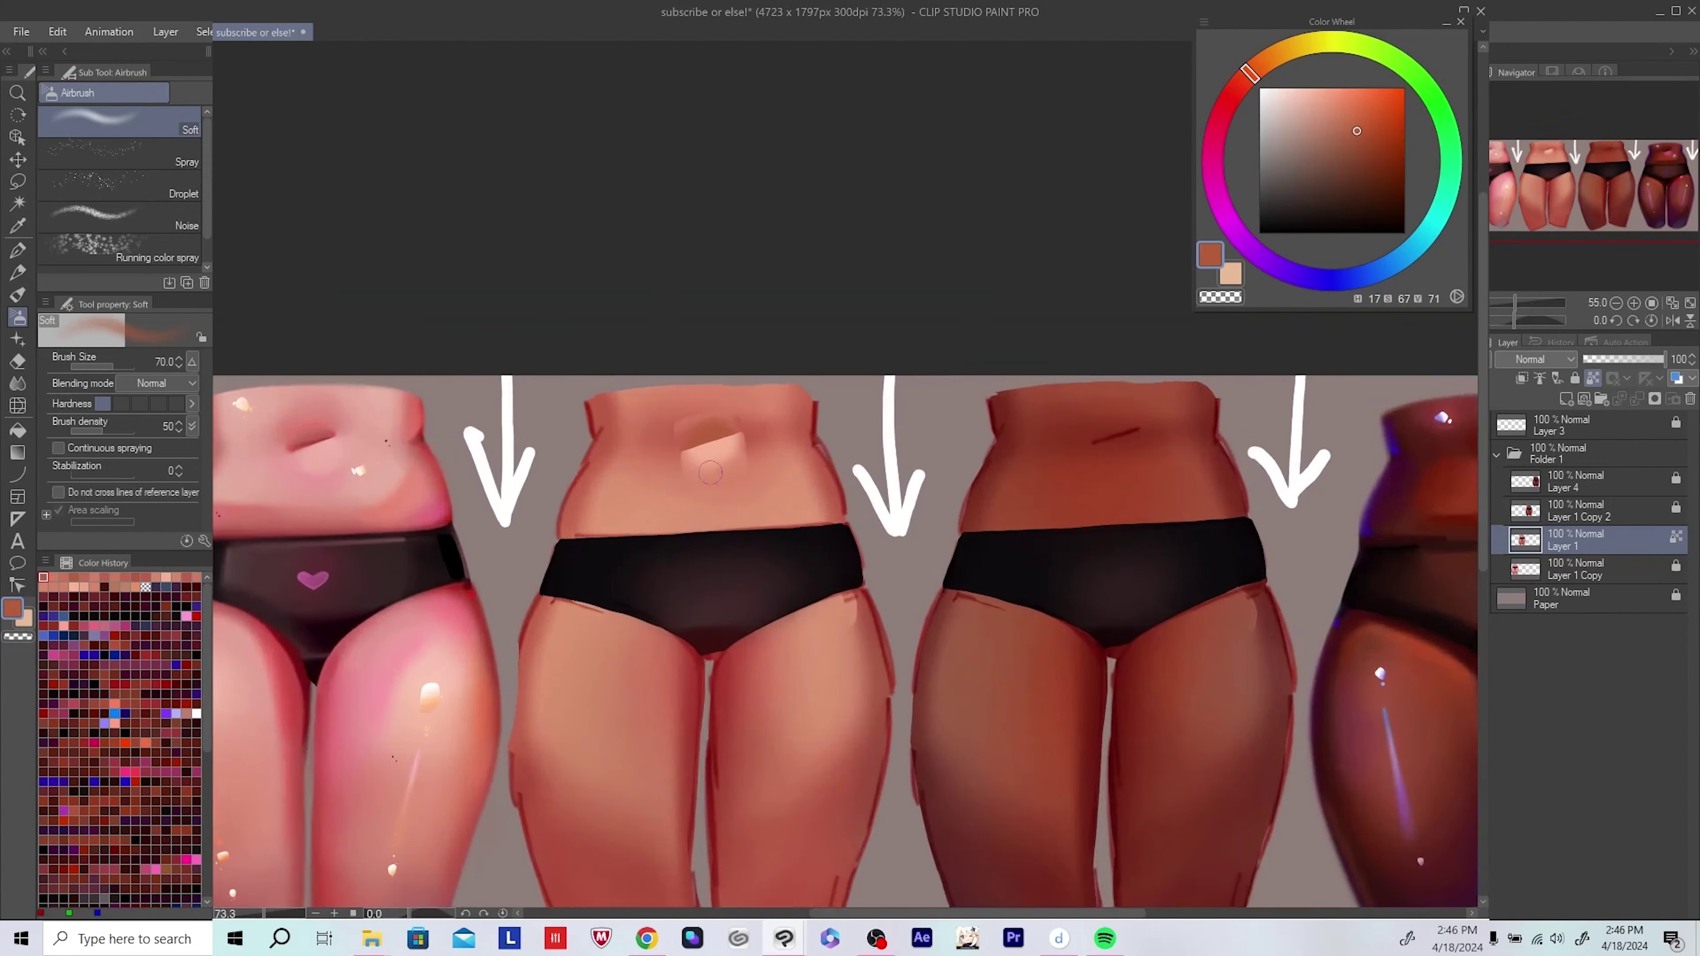
pyautogui.scroll(1, 780, 475)
pyautogui.click(1522, 378)
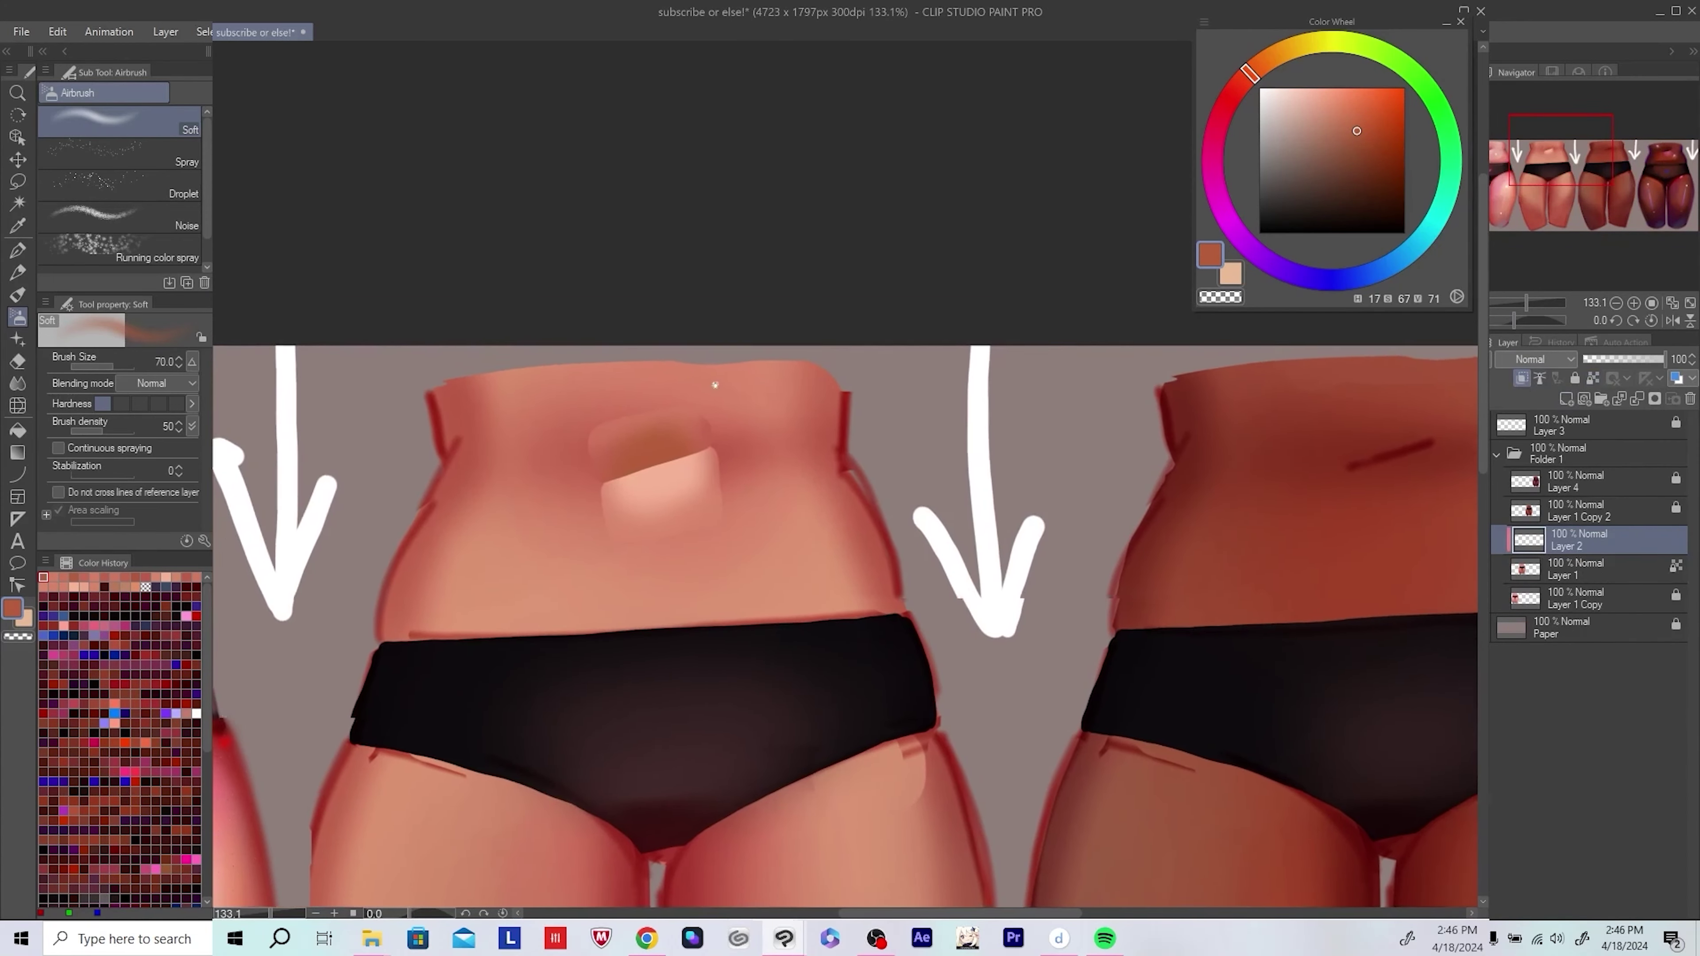
# Step: Blend the navel's brown shadow and peach highlight into the belly with sampled skin tones, airbrushing at size 120
pyautogui.moveTo(696, 462)
pyautogui.mouseDown()
pyautogui.moveTo(630, 479)
pyautogui.moveTo(643, 535)
pyautogui.mouseUp()
pyautogui.keyDown('alt'); pyautogui.click(722, 516); pyautogui.keyUp('alt')
pyautogui.keyDown('alt'); pyautogui.click(721, 516); pyautogui.keyUp('alt')
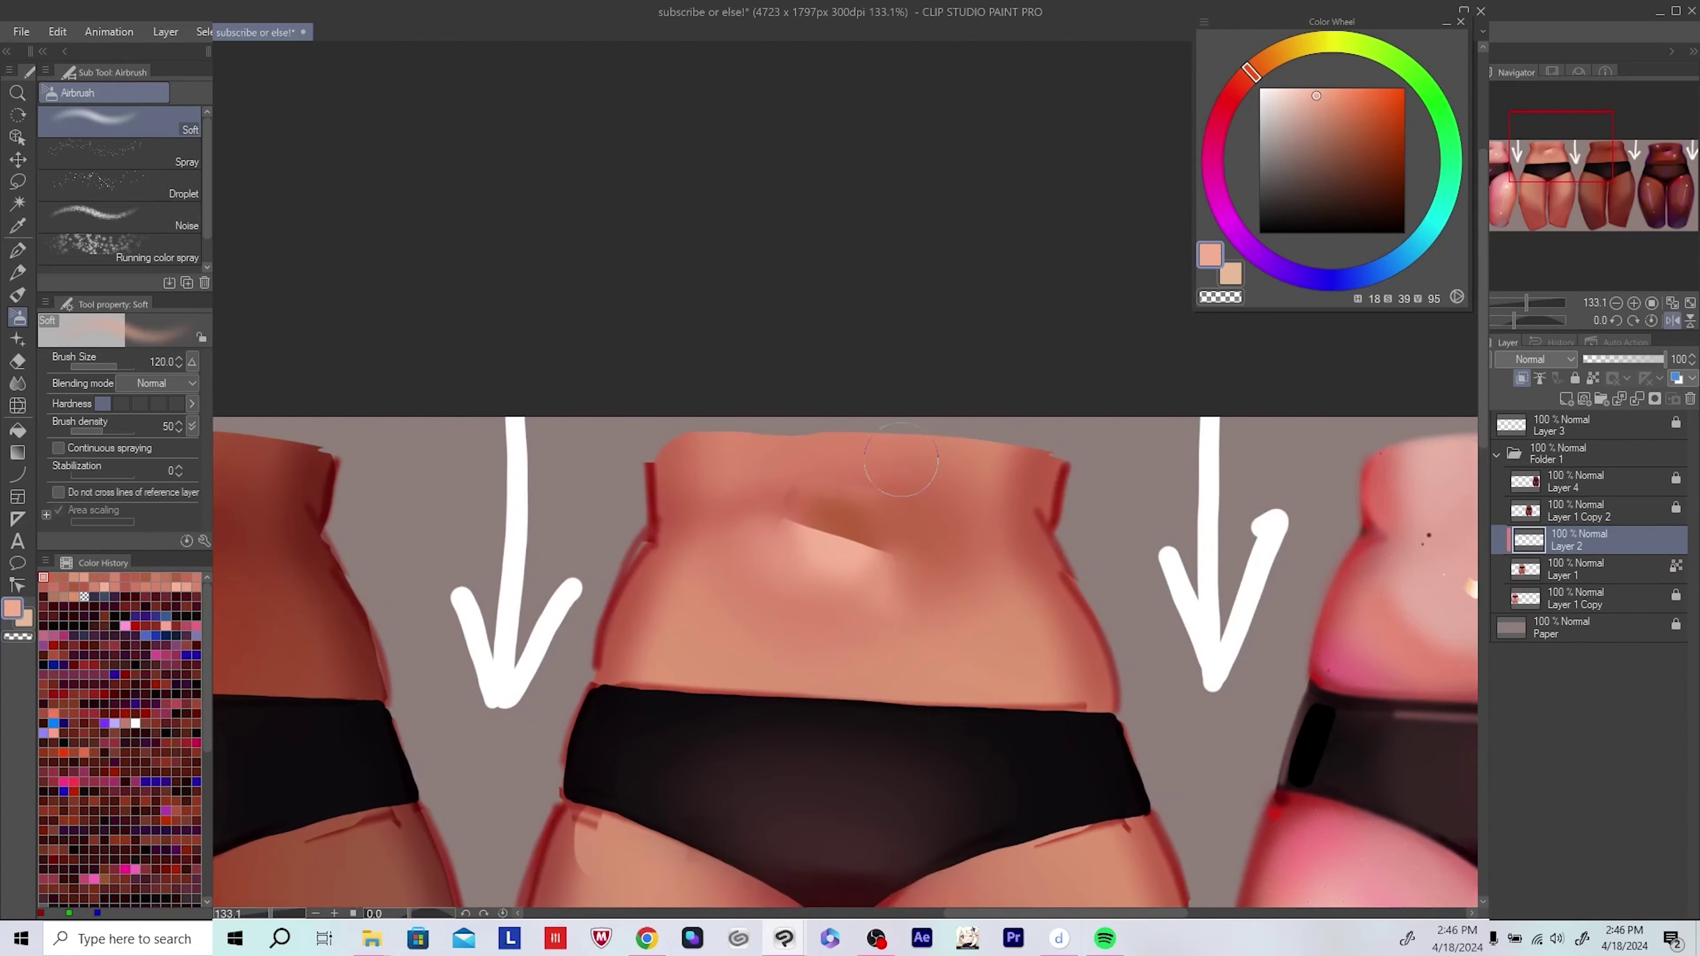
pyautogui.moveTo(783, 469); pyautogui.dragTo(869, 509)
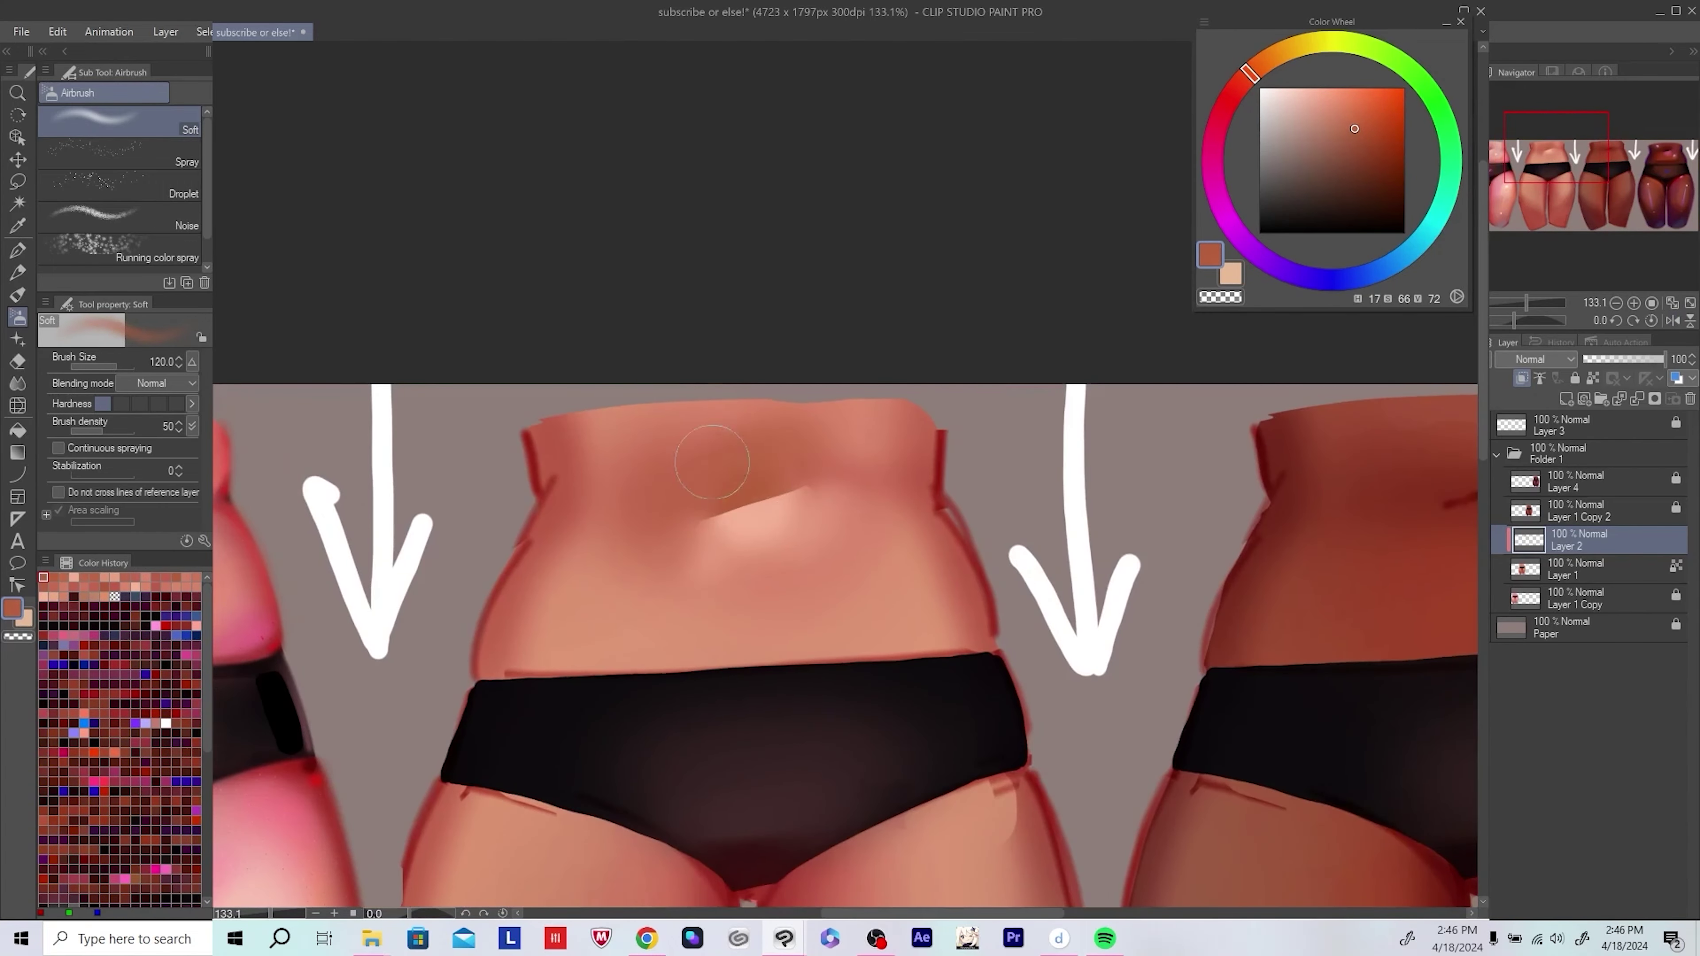
pyautogui.keyDown('alt'); pyautogui.click(664, 462); pyautogui.keyUp('alt')
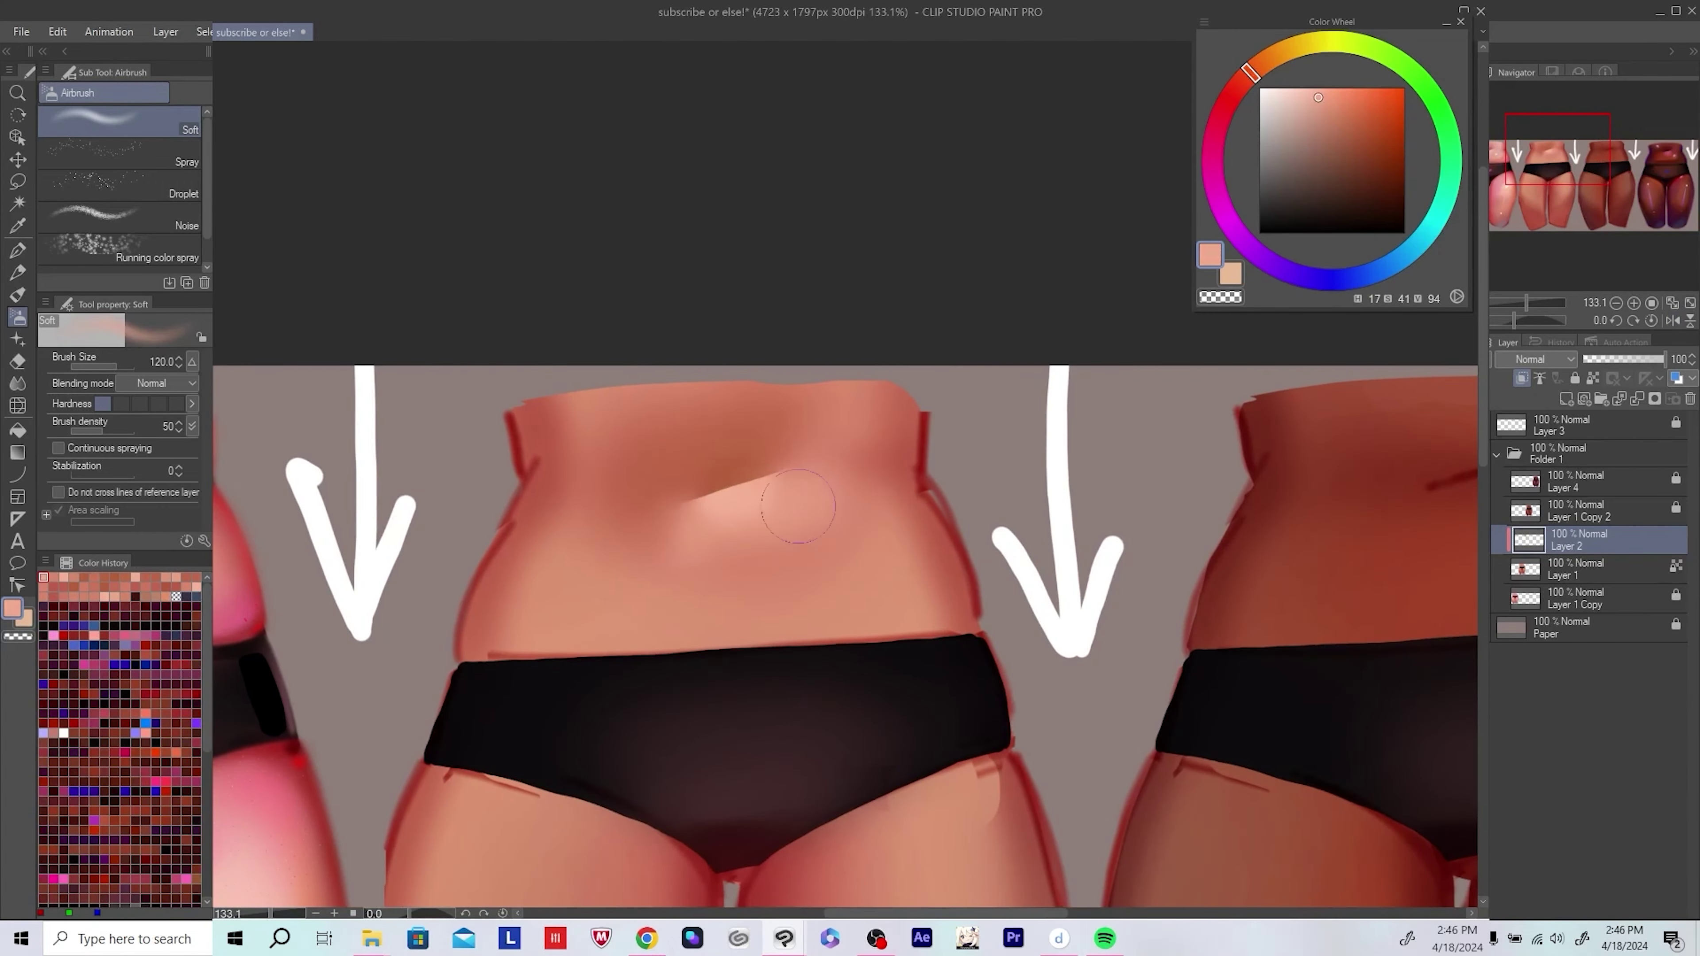
pyautogui.keyDown('alt'); pyautogui.click(872, 494); pyautogui.keyUp('alt')
pyautogui.keyDown('alt'); pyautogui.click(770, 497); pyautogui.keyUp('alt')
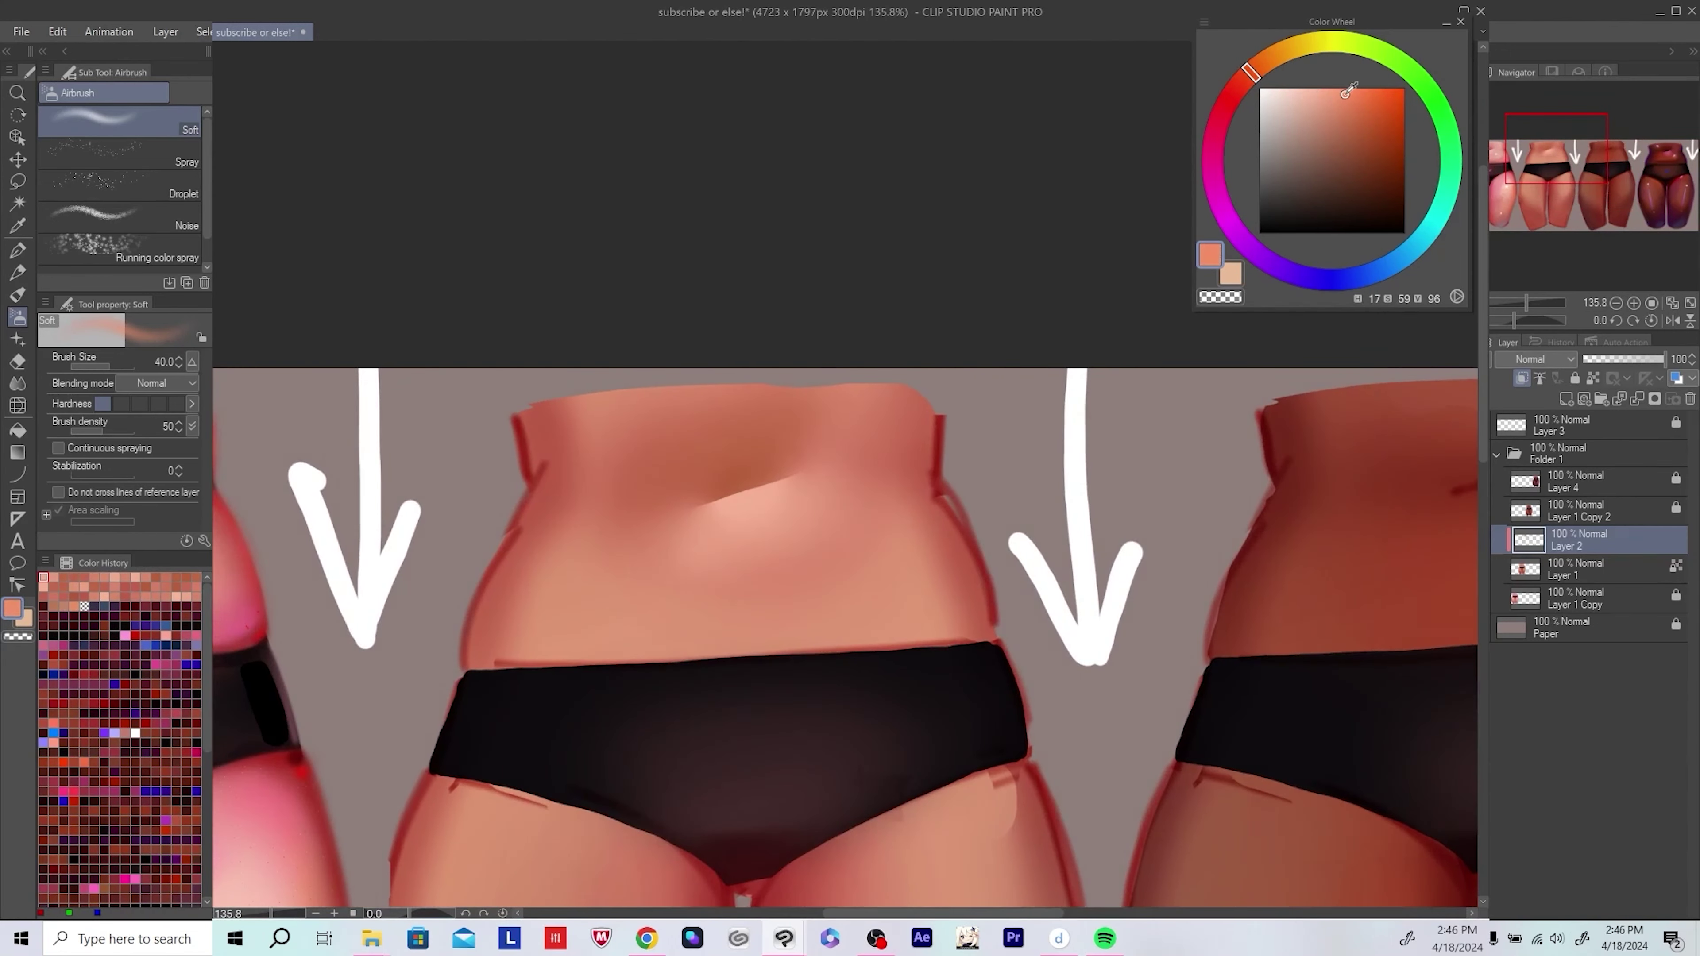
# Step: Airbrush saturated orange arcs above and below the second figure's navel at size 50
pyautogui.click(1378, 90)
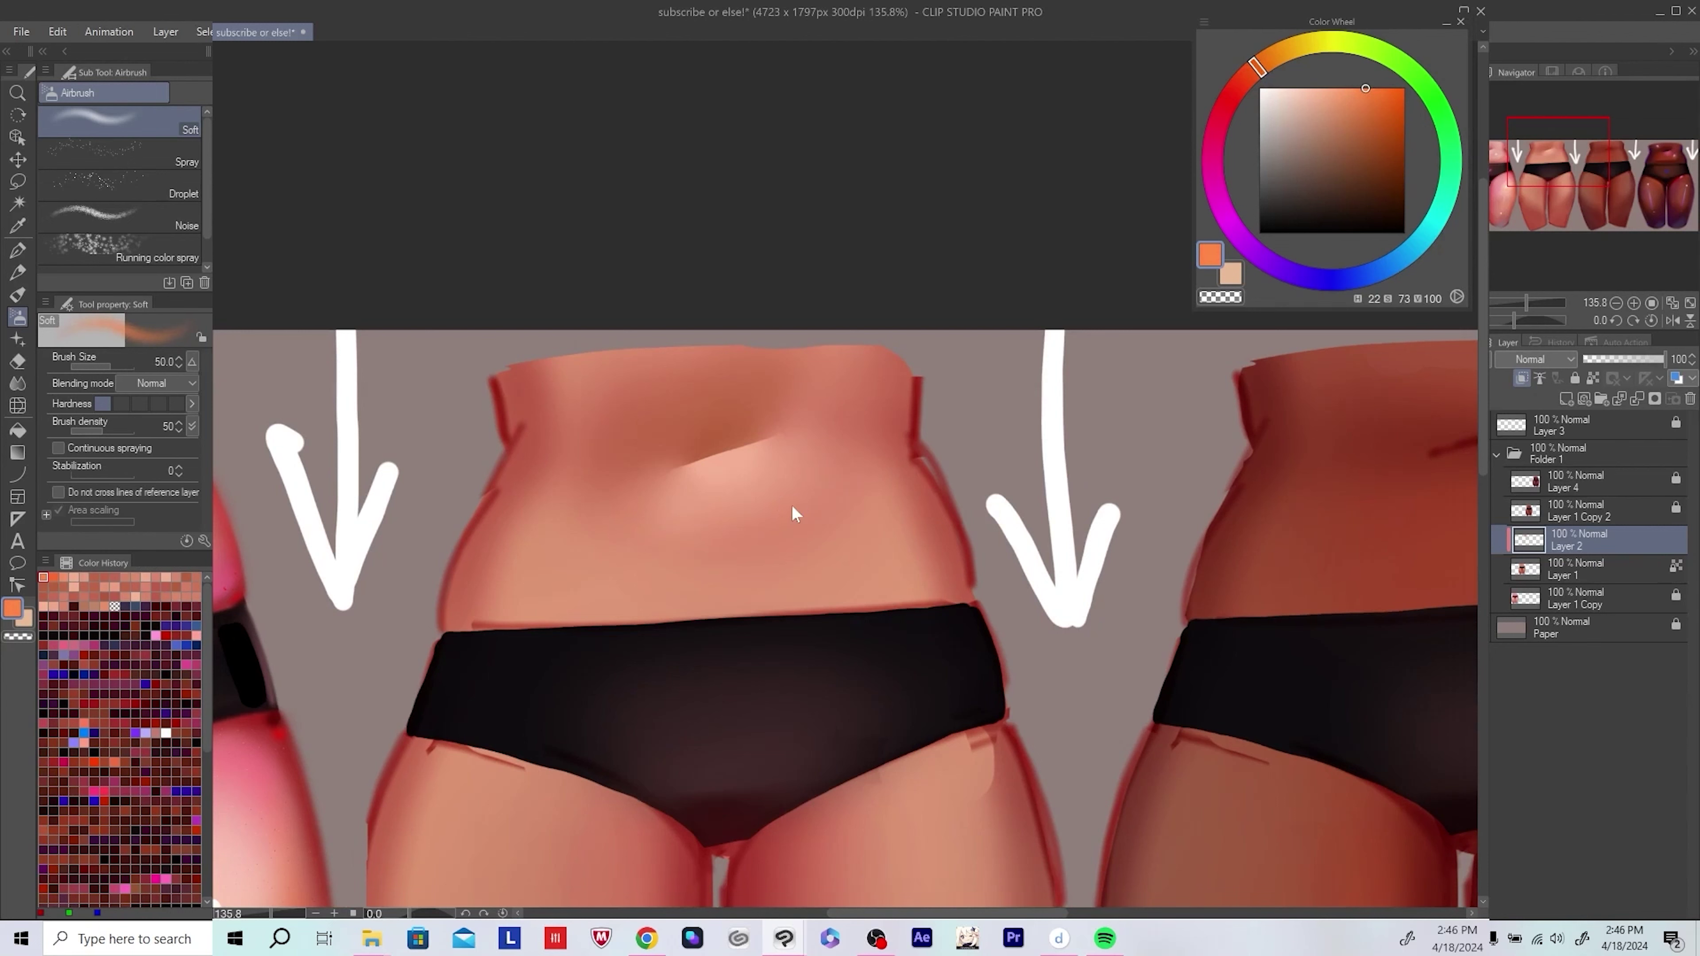
pyautogui.keyDown('alt'); pyautogui.click(706, 448); pyautogui.keyUp('alt')
pyautogui.keyDown('alt'); pyautogui.click(729, 402); pyautogui.keyUp('alt')
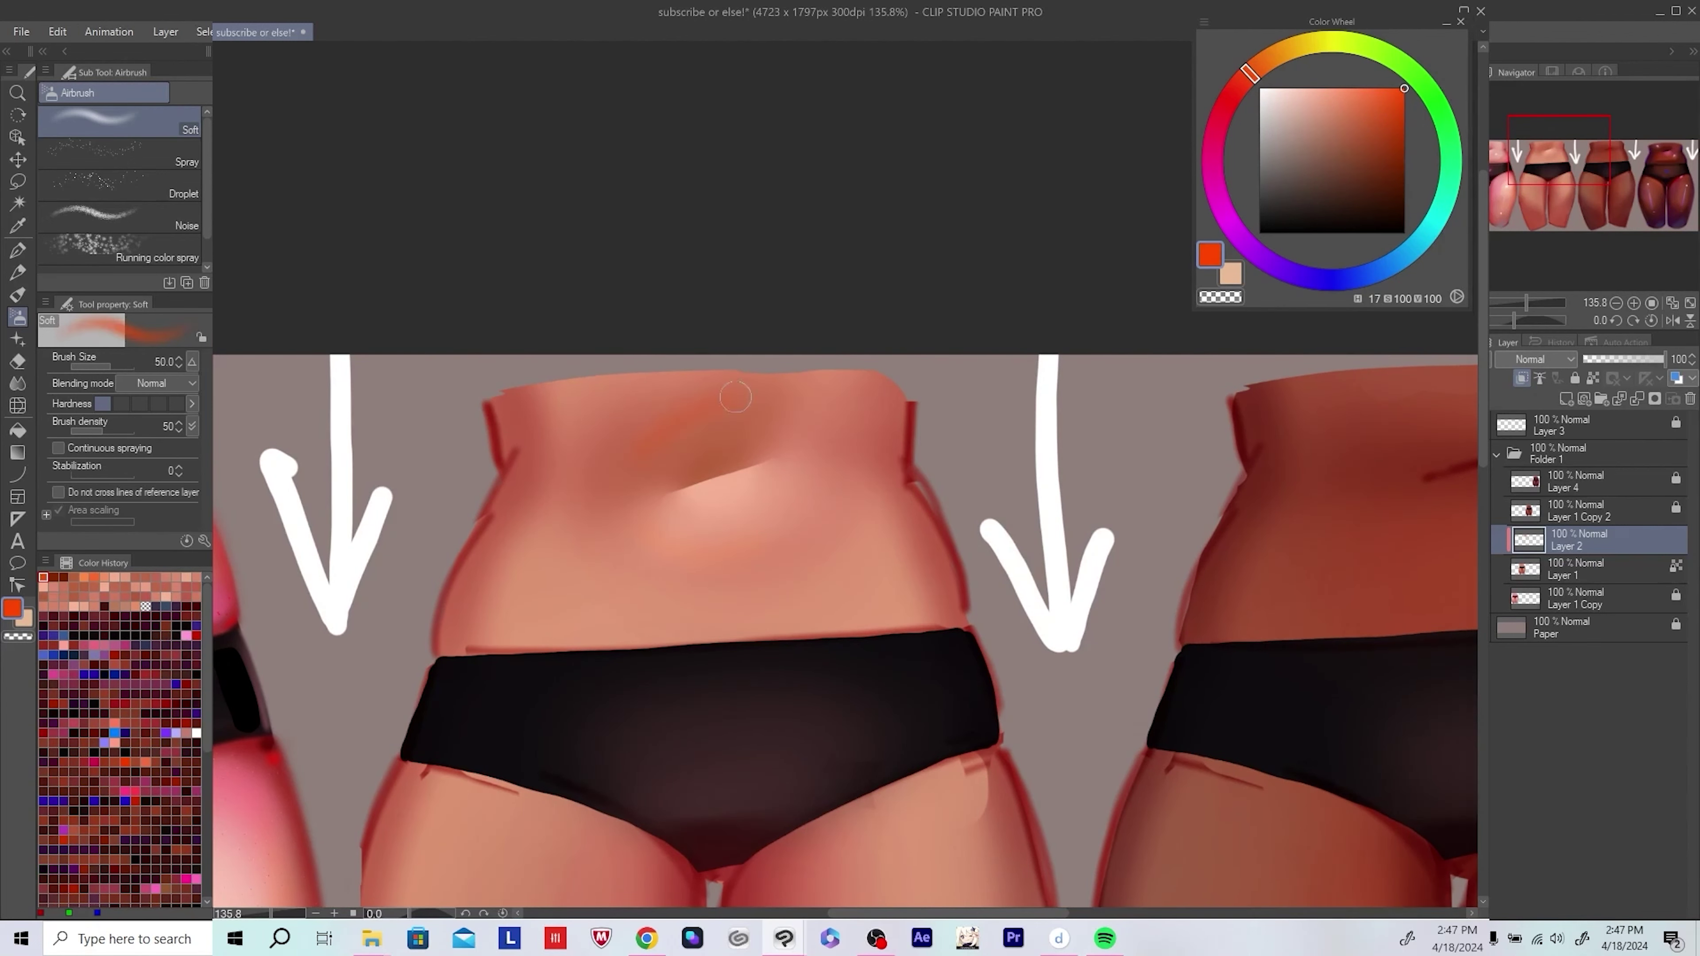
pyautogui.moveTo(602, 429); pyautogui.dragTo(736, 402)
pyautogui.moveTo(642, 536)
pyautogui.mouseDown()
pyautogui.moveTo(837, 516)
pyautogui.moveTo(744, 536)
pyautogui.moveTo(782, 529)
pyautogui.mouseUp()
pyautogui.scroll(-5, 838, 537)
pyautogui.scroll(5, 818, 524)
pyautogui.scroll(4, 817, 524)
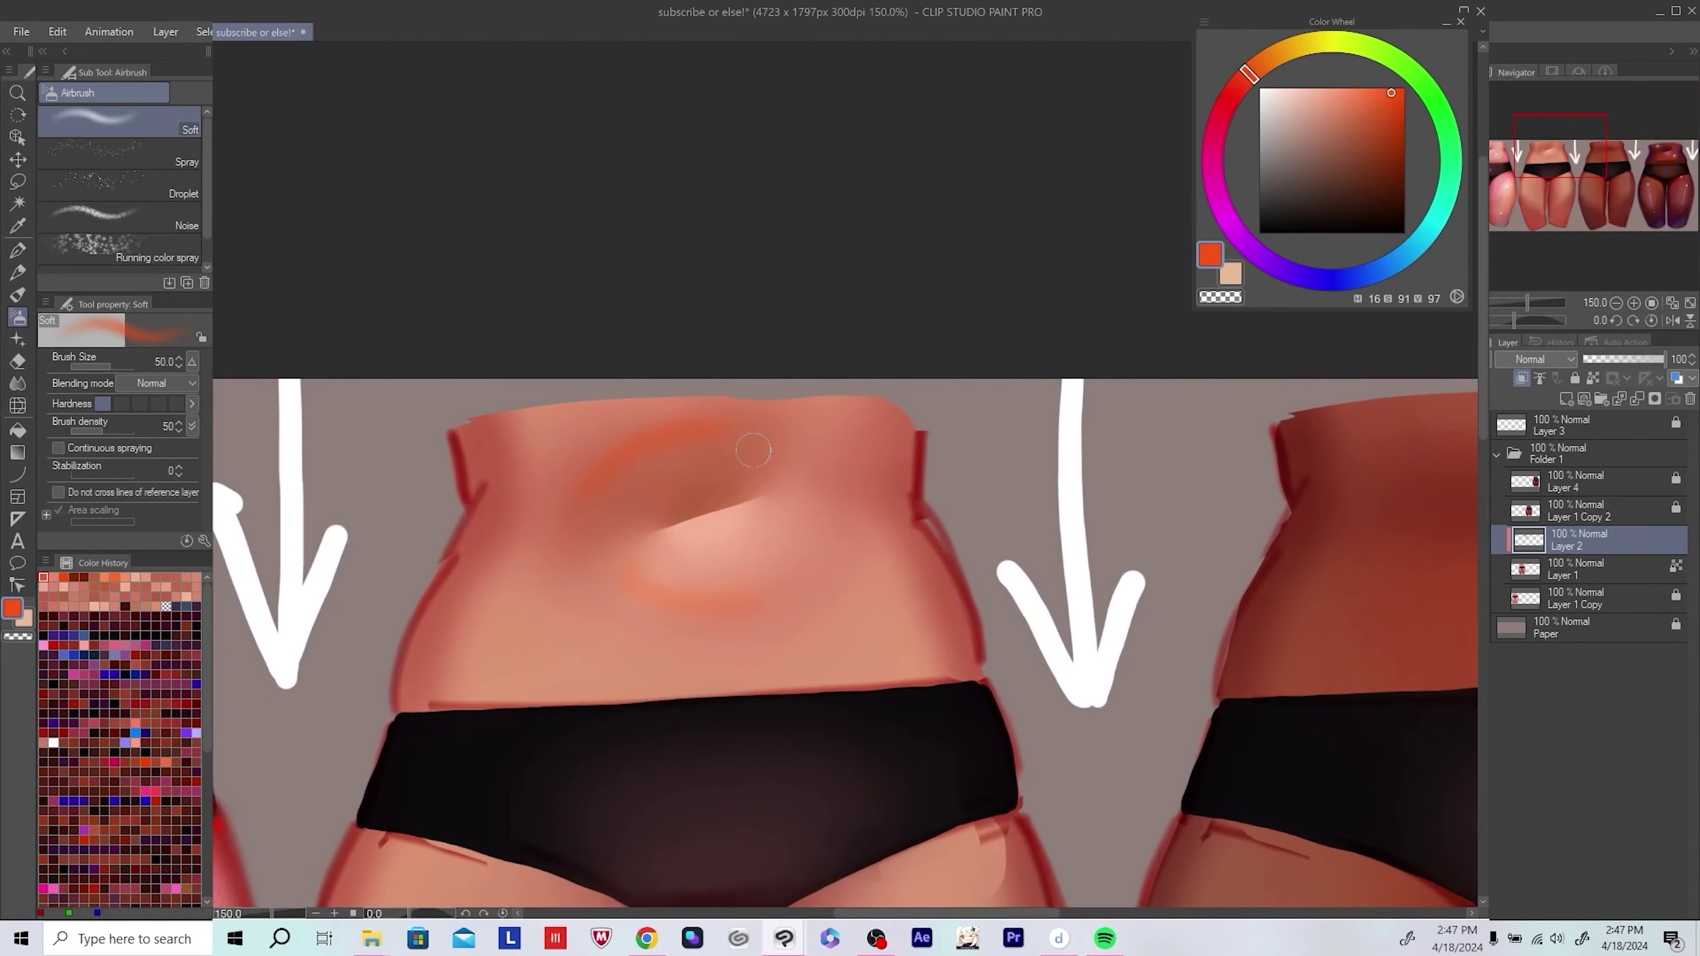
# Step: Deepen the shadow inside the navel with sampled reddish brown, using a smaller airbrush
pyautogui.keyDown('alt'); pyautogui.click(742, 489); pyautogui.keyUp('alt')
pyautogui.press('[')
pyautogui.press('[')
pyautogui.press('[')
pyautogui.press('[')
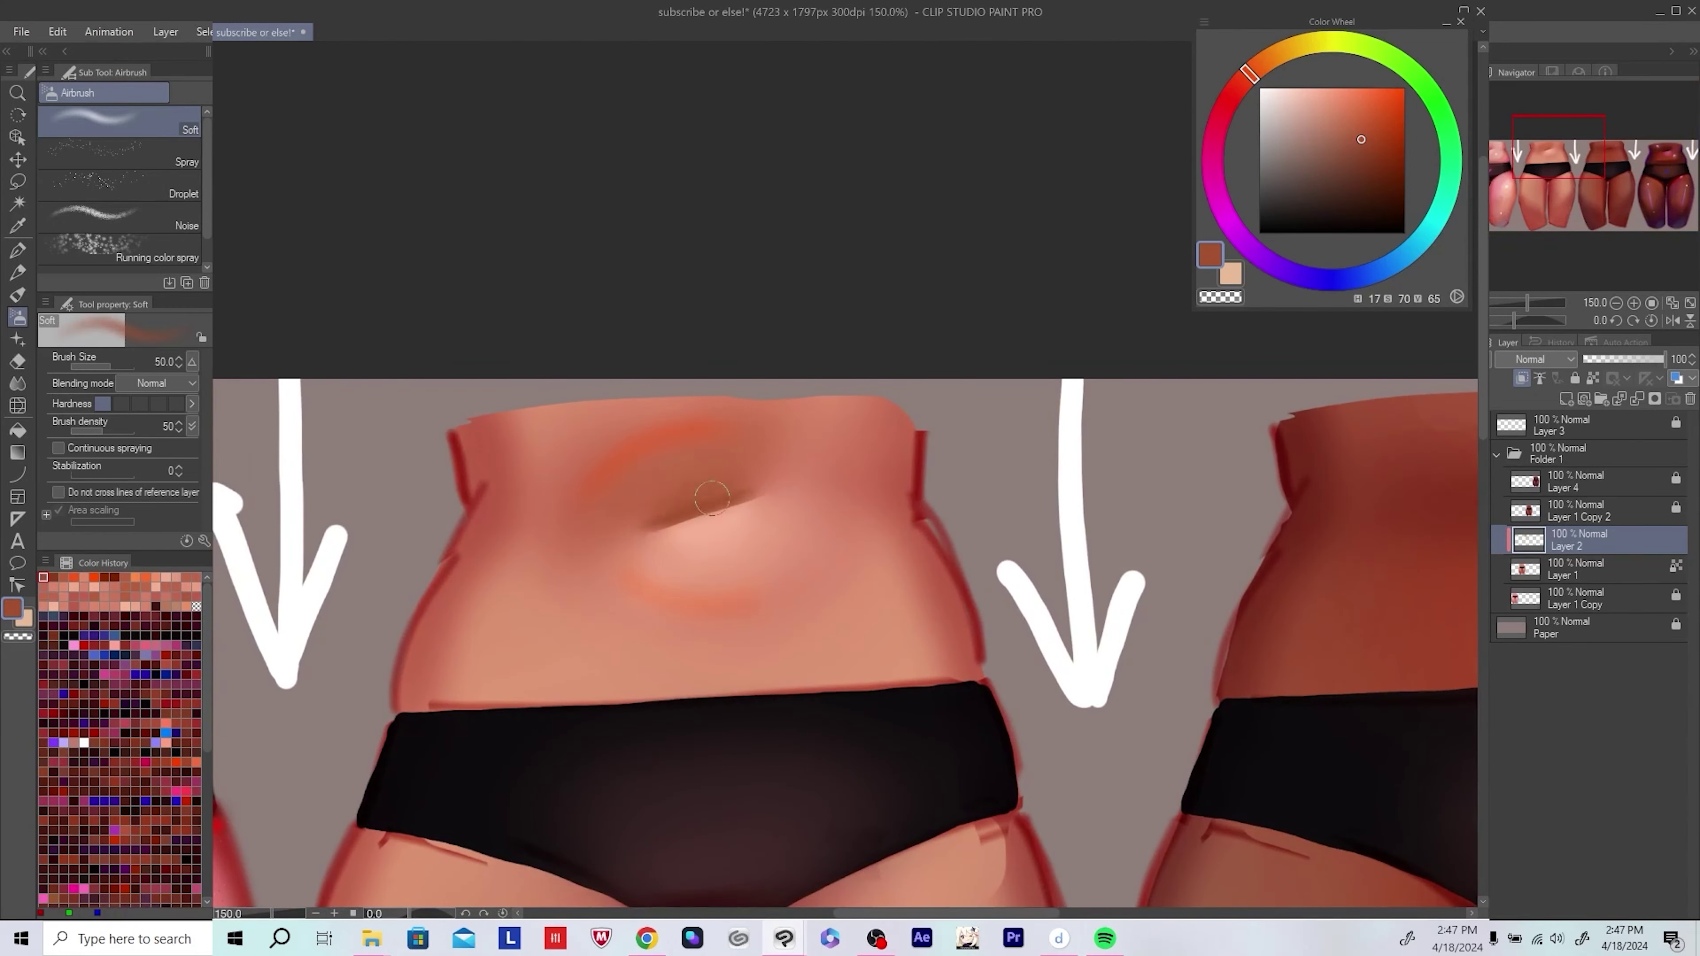
pyautogui.moveTo(669, 495); pyautogui.dragTo(729, 479)
# Step: Warm the navel shadow with deep orange-red, blend it with sampled tones at up to size 50, and save the file
pyautogui.click(1405, 178)
pyautogui.press(']')
pyautogui.keyDown('alt'); pyautogui.click(725, 458); pyautogui.keyUp('alt')
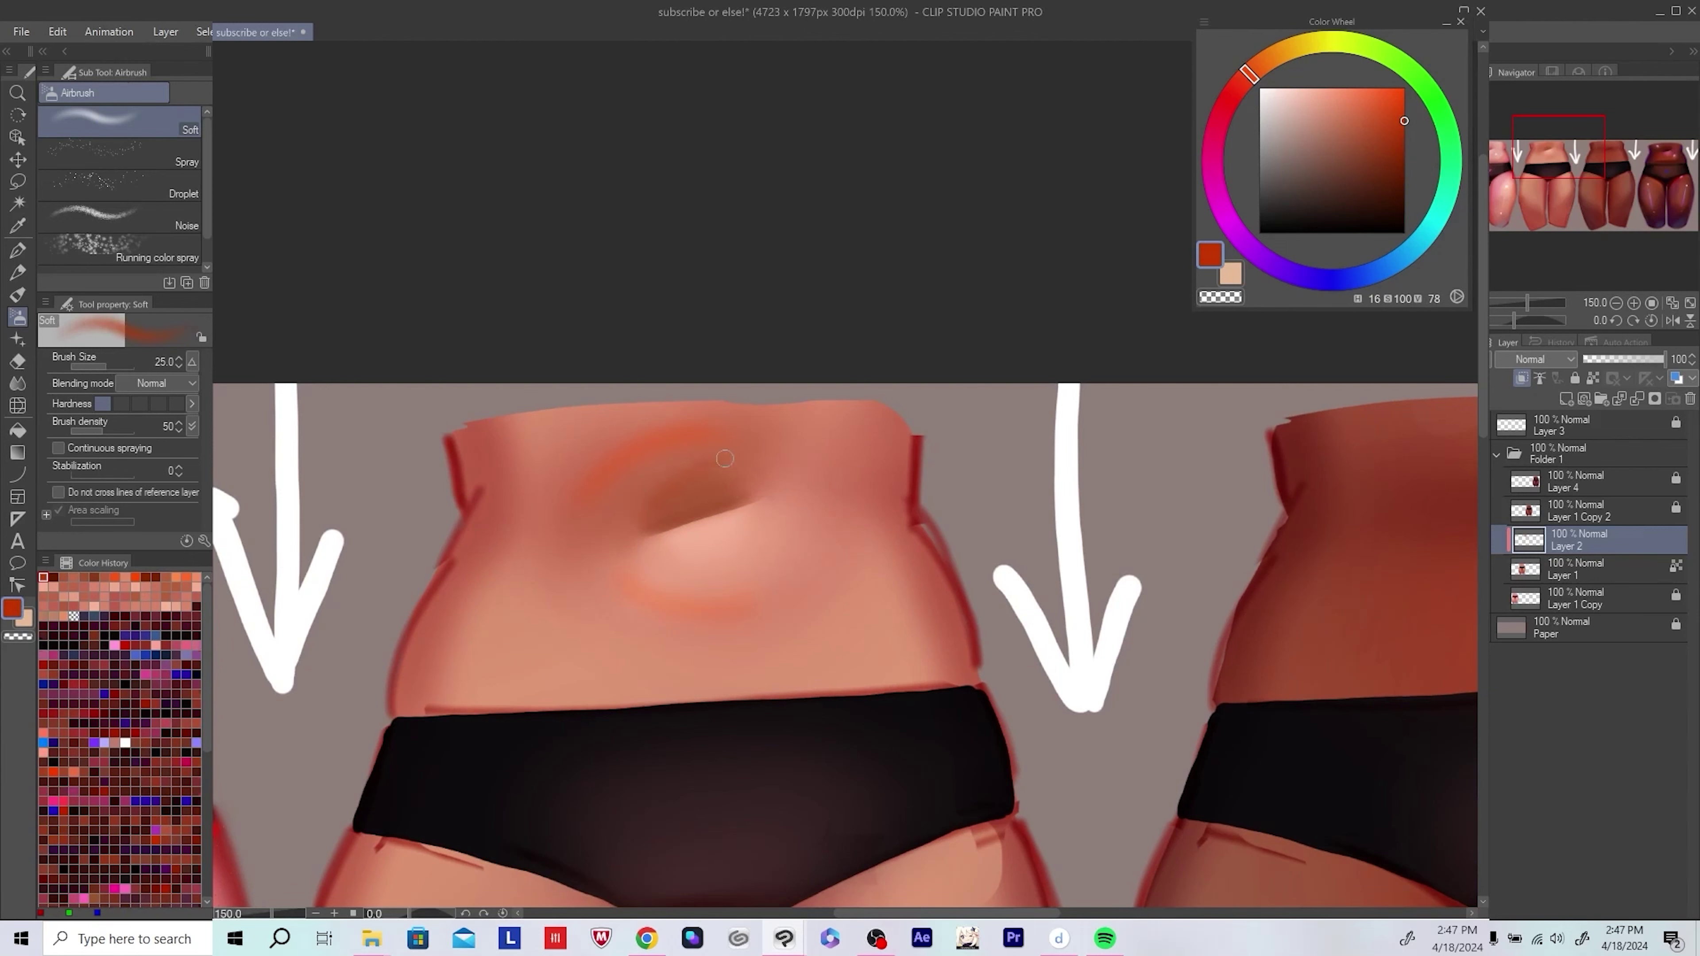
pyautogui.keyDown('alt'); pyautogui.click(682, 479); pyautogui.keyUp('alt')
pyautogui.press(']')
pyautogui.press(']')
pyautogui.press(']')
pyautogui.scroll(-5, 670, 496)
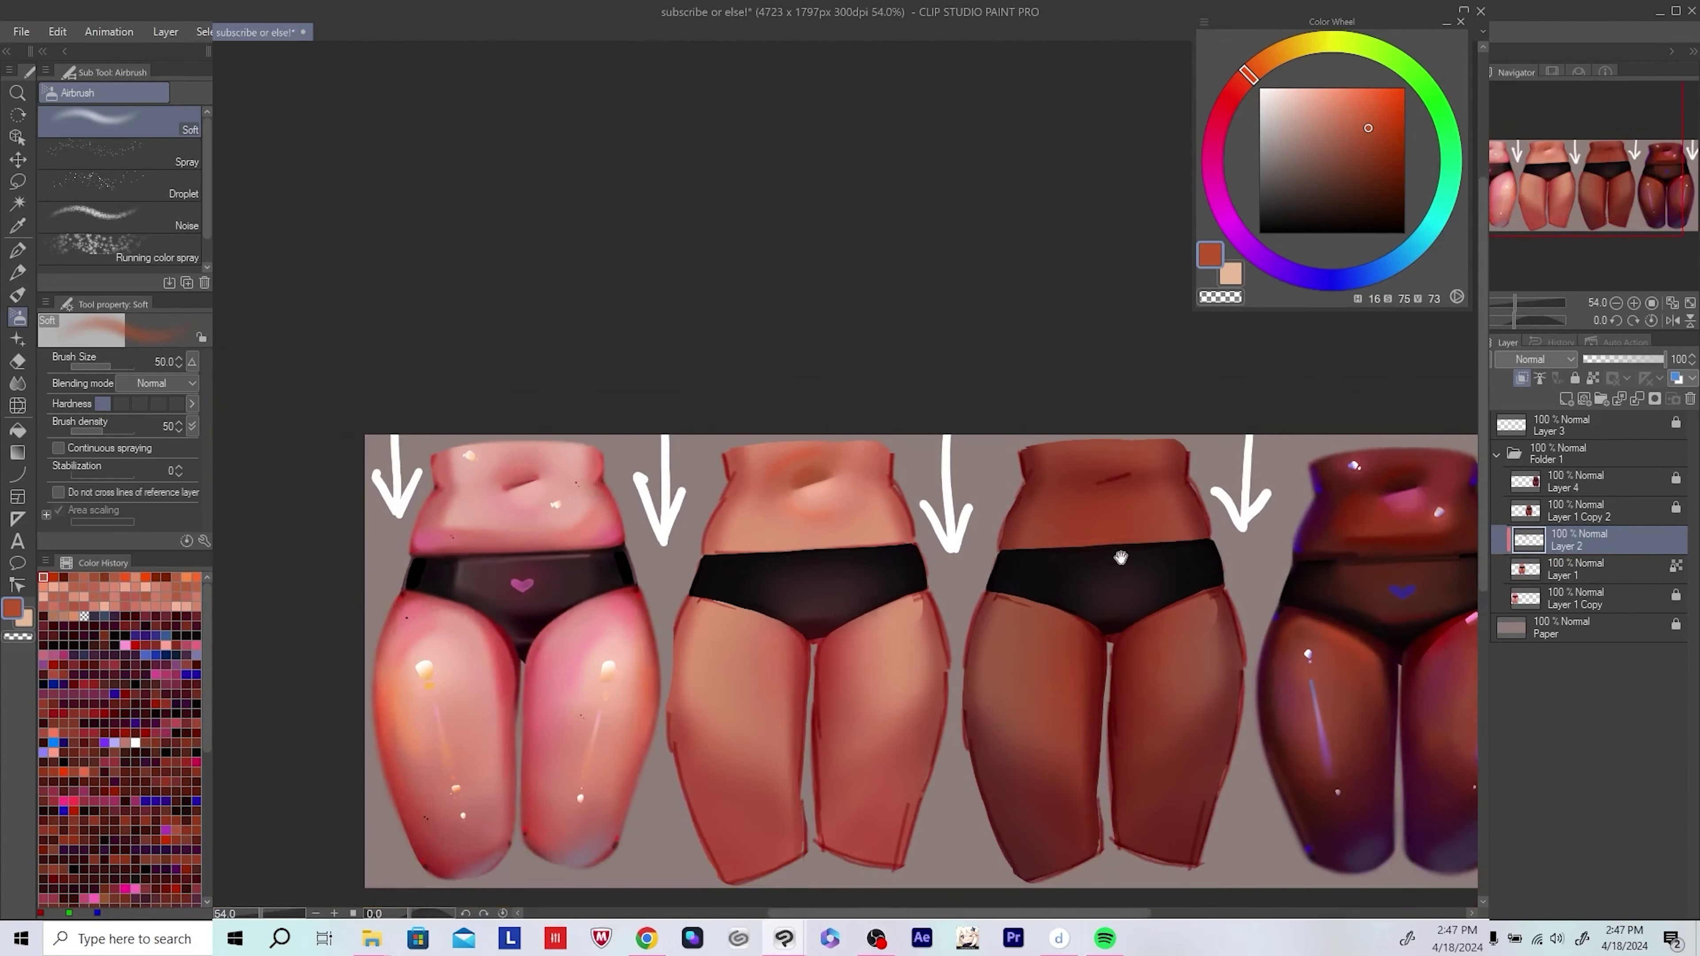
pyautogui.scroll(5, 661, 516)
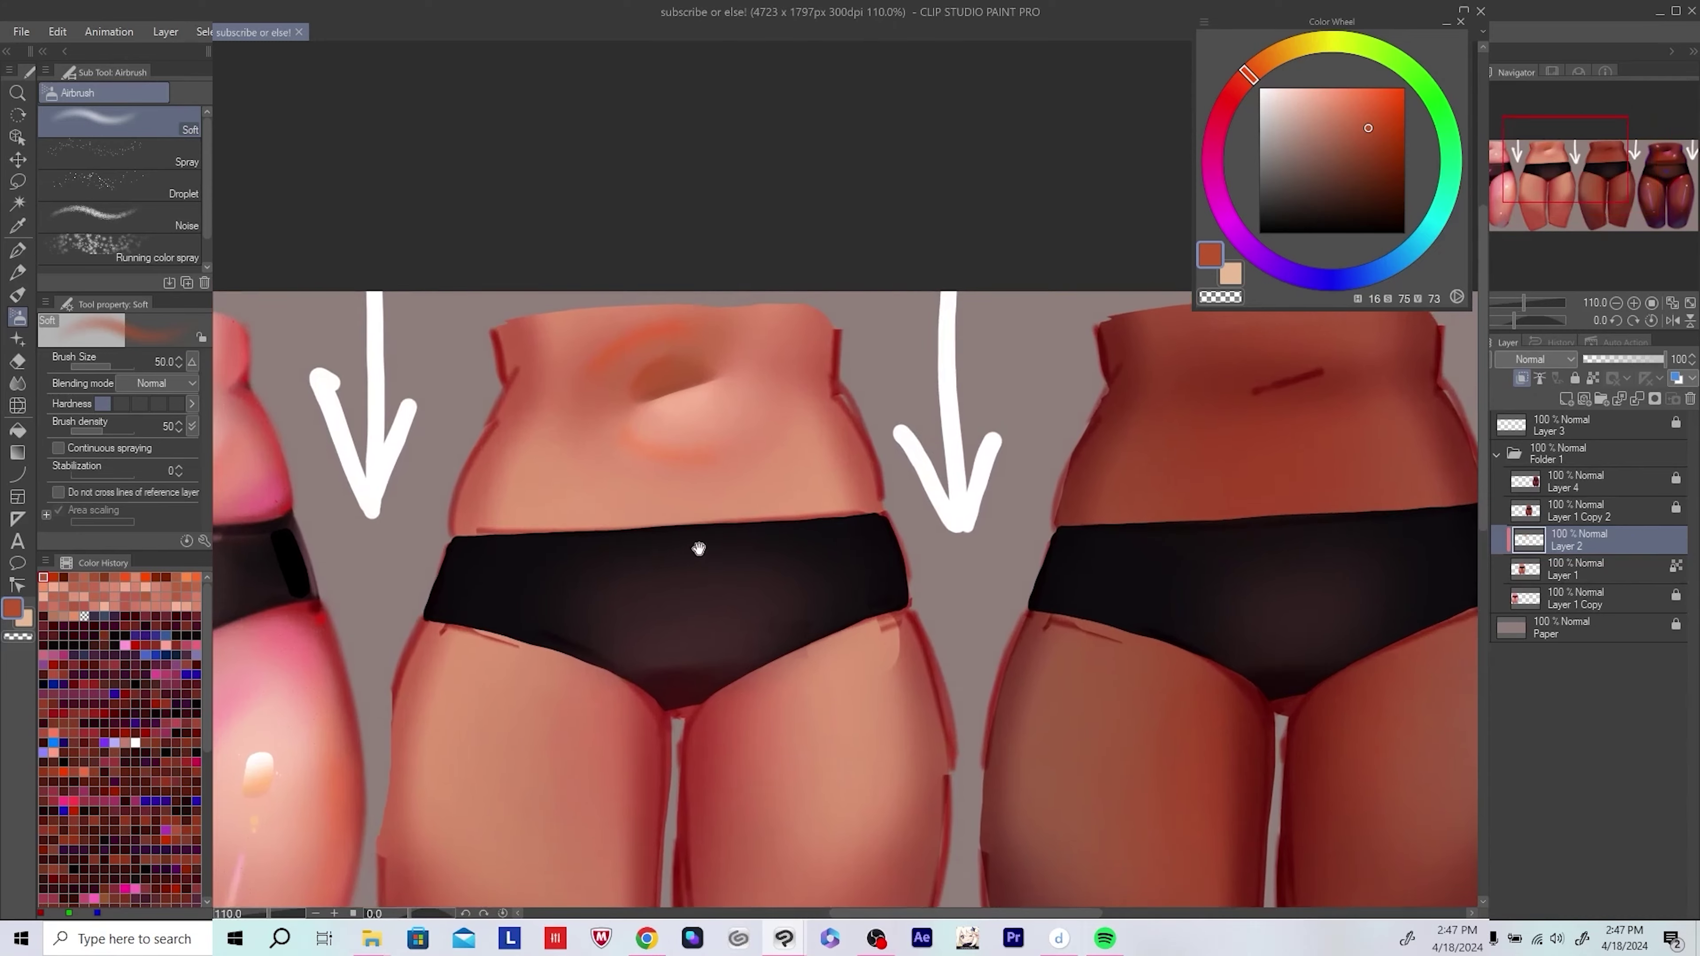
# Step: Airbrush a brown shadow band across the second figure's belly just above the underwear at size 30
pyautogui.scroll(1, 699, 549)
pyautogui.moveTo(699, 548); pyautogui.dragTo(706, 589)
pyautogui.keyDown('alt'); pyautogui.click(686, 404); pyautogui.keyUp('alt')
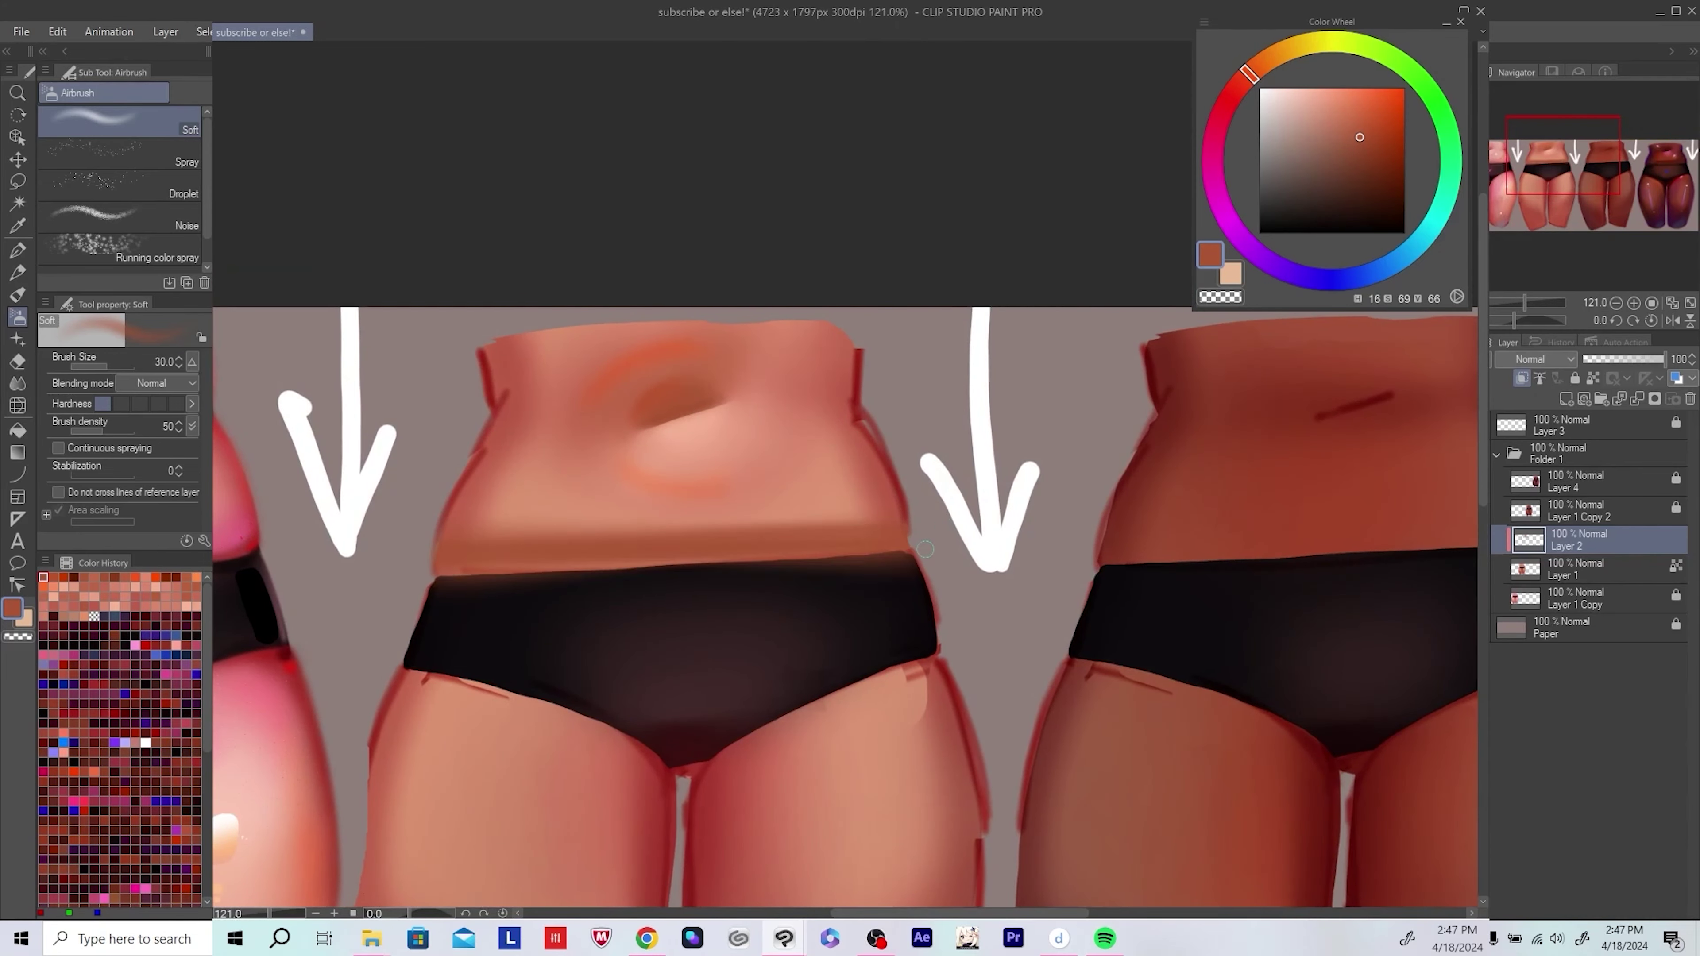
pyautogui.moveTo(925, 549)
pyautogui.mouseDown()
pyautogui.moveTo(842, 562)
pyautogui.moveTo(865, 574)
pyautogui.mouseUp()
# Step: Define the upper edge of the belly's shadow band with sampled orange-browns at size 17, and save the file
pyautogui.press('[')
pyautogui.press('[')
pyautogui.press('[')
pyautogui.keyDown('alt'); pyautogui.click(512, 537); pyautogui.keyUp('alt')
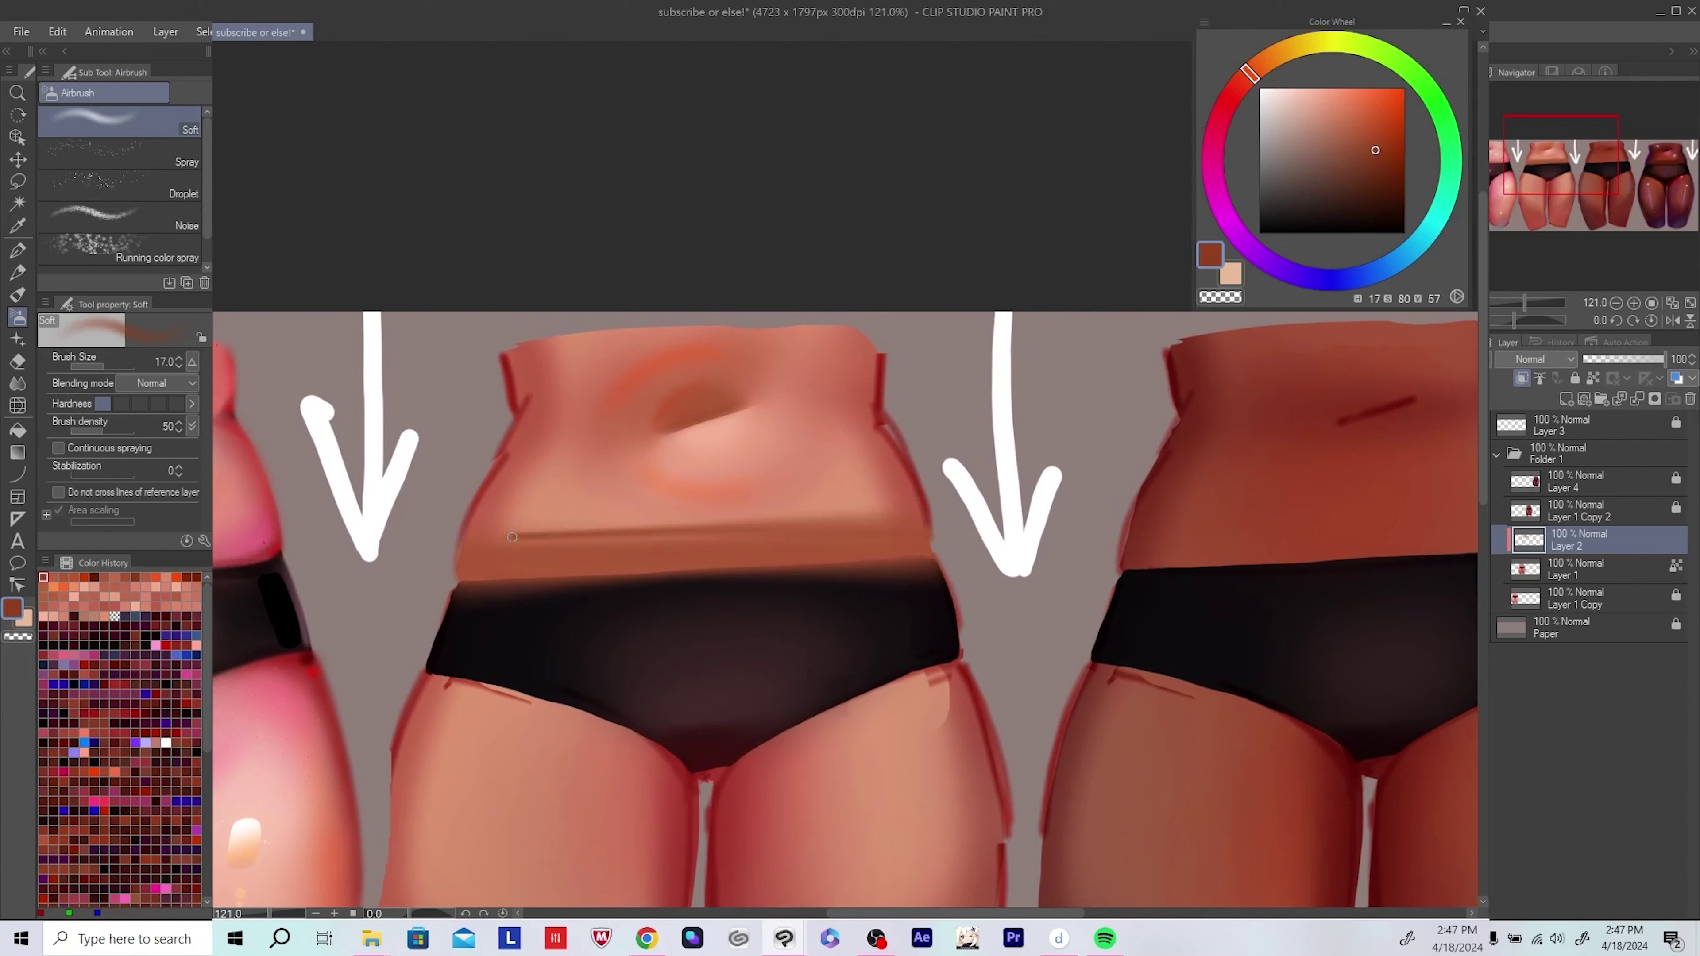
pyautogui.keyDown('alt'); pyautogui.click(504, 535); pyautogui.keyUp('alt')
pyautogui.moveTo(504, 535)
pyautogui.mouseDown()
pyautogui.moveTo(782, 550)
pyautogui.moveTo(881, 526)
pyautogui.mouseUp()
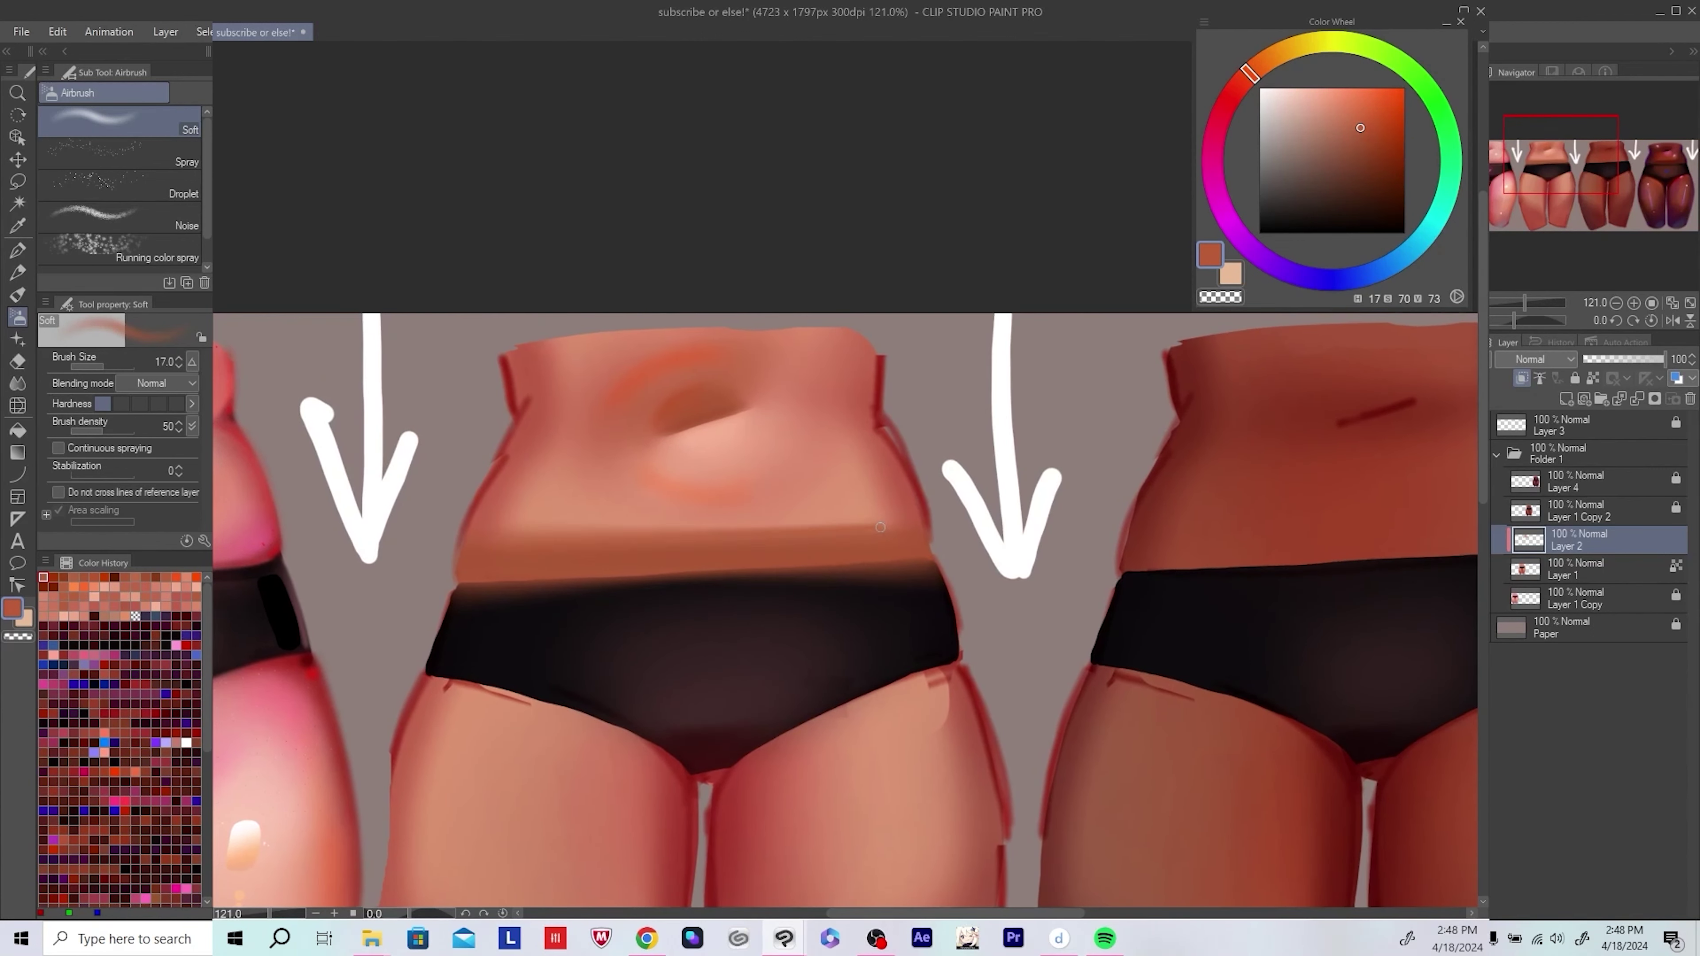
pyautogui.keyDown('alt'); pyautogui.click(880, 527); pyautogui.keyUp('alt')
pyautogui.scroll(-3, 883, 536)
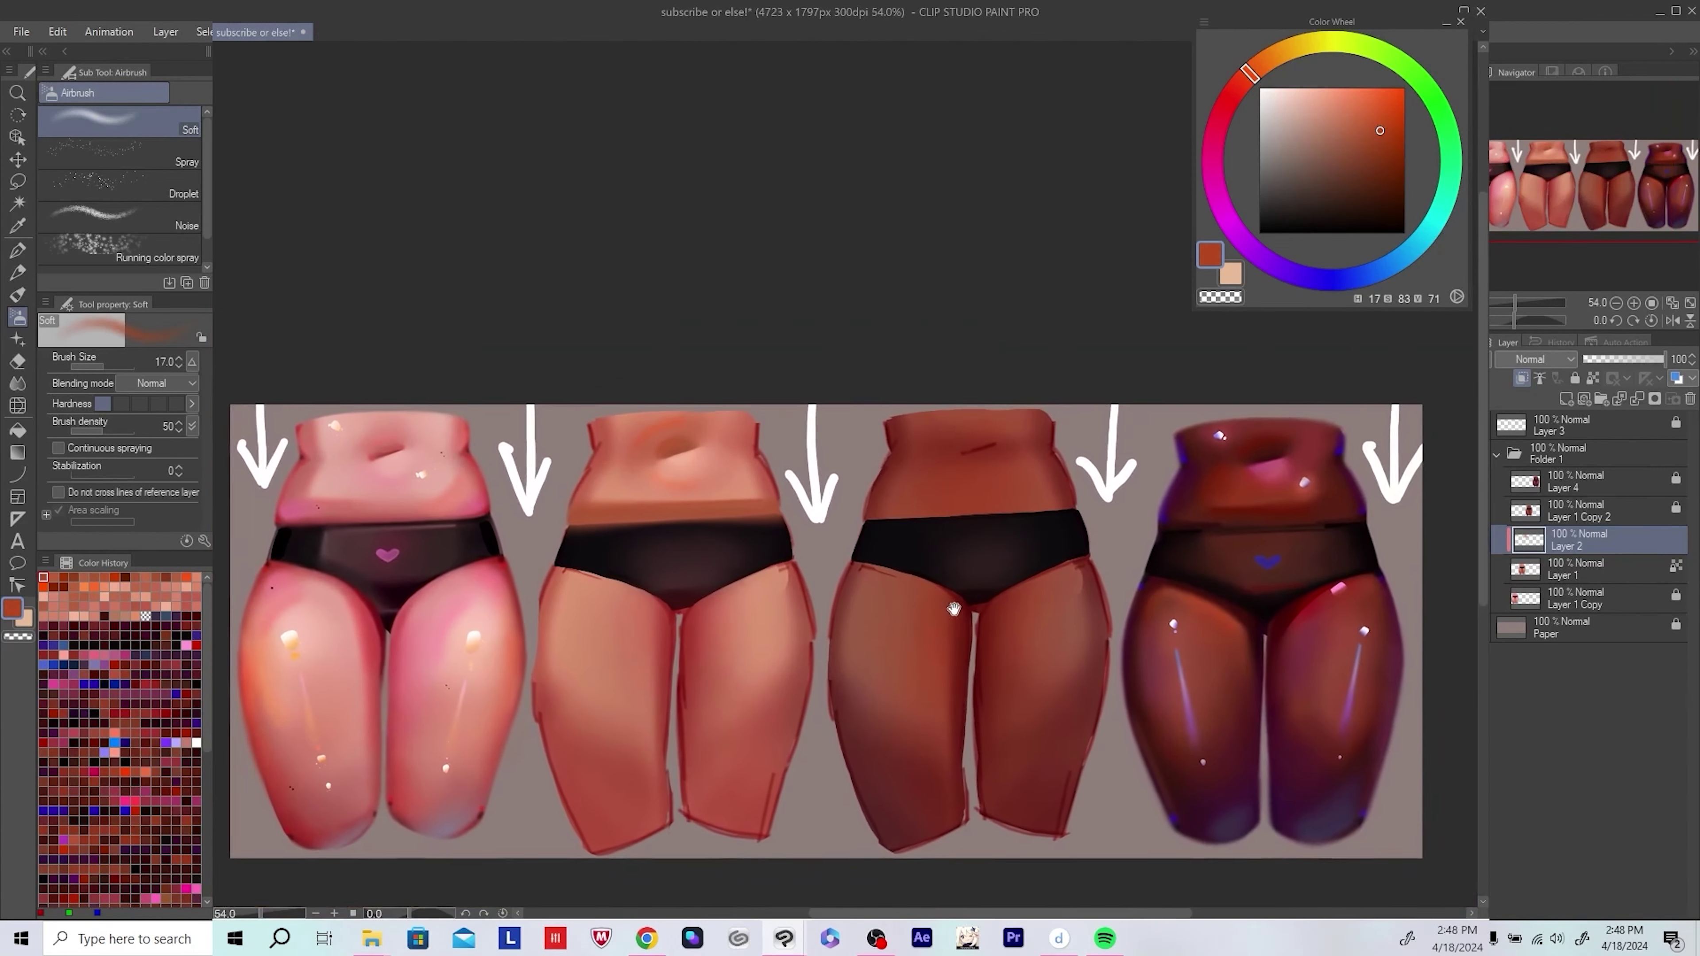
pyautogui.scroll(-3, 954, 609)
pyautogui.hotkey('ctrl', 's')
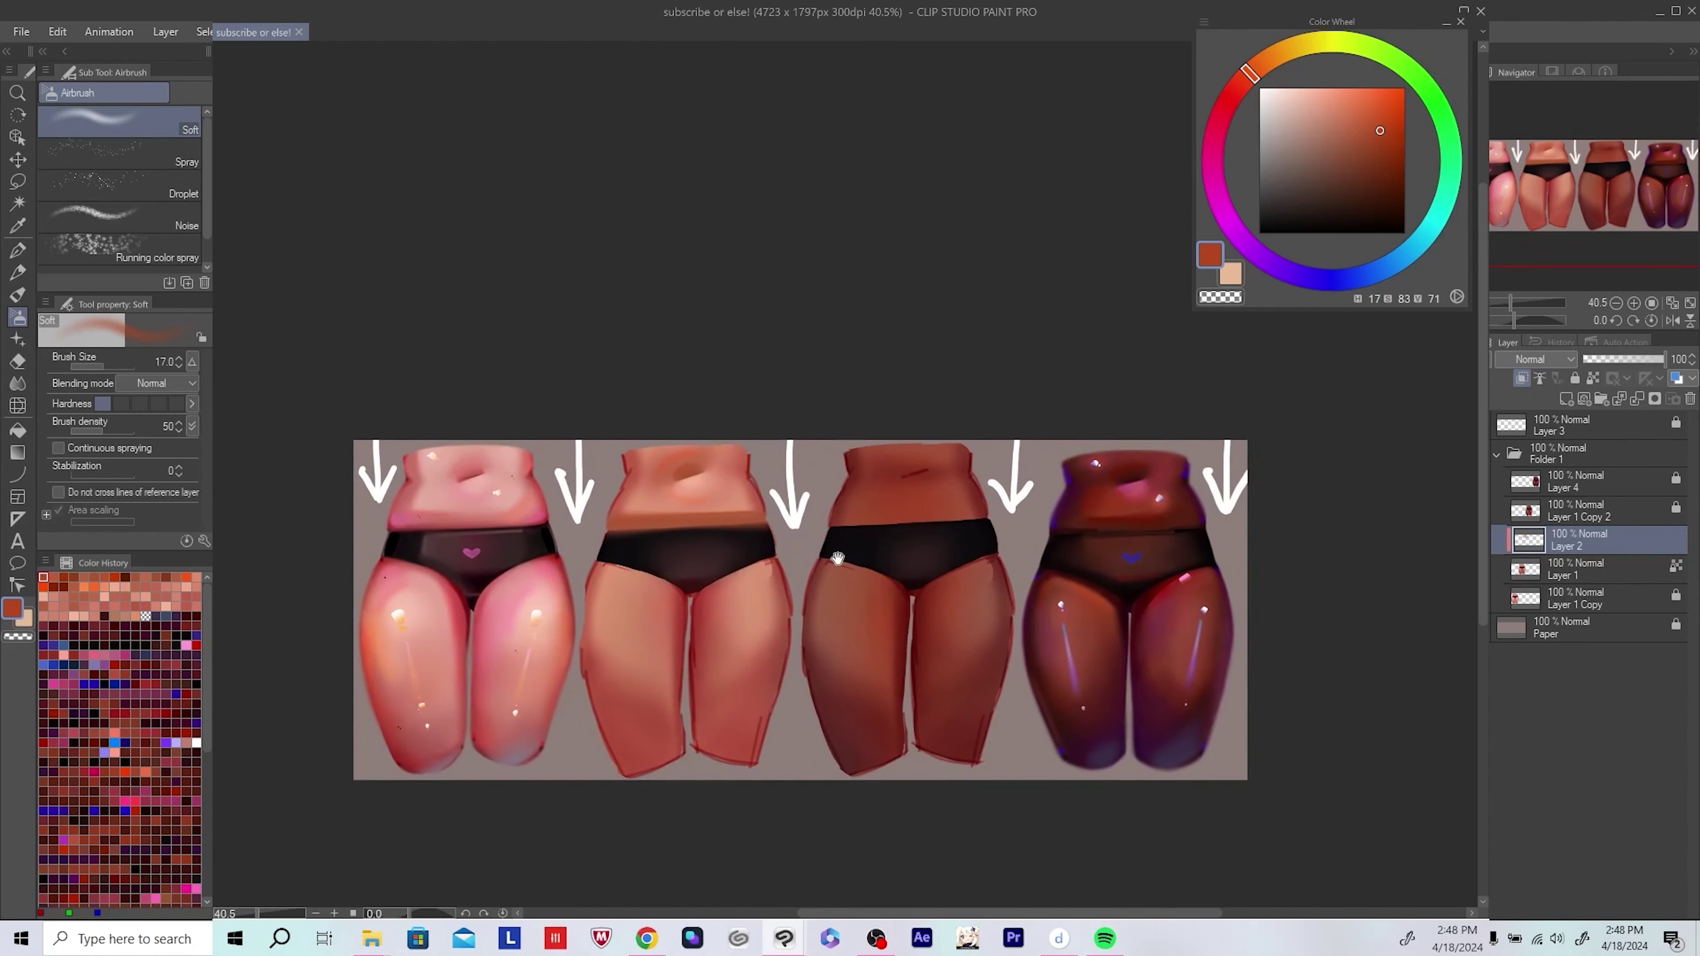
pyautogui.moveTo(838, 558); pyautogui.dragTo(839, 559)
# Step: Lock transparent pixels on Layer 4 and airbrush sampled deep red above the darkest figure's waistband at size 17
pyautogui.scroll(5, 1271, 569)
pyautogui.click(1593, 379)
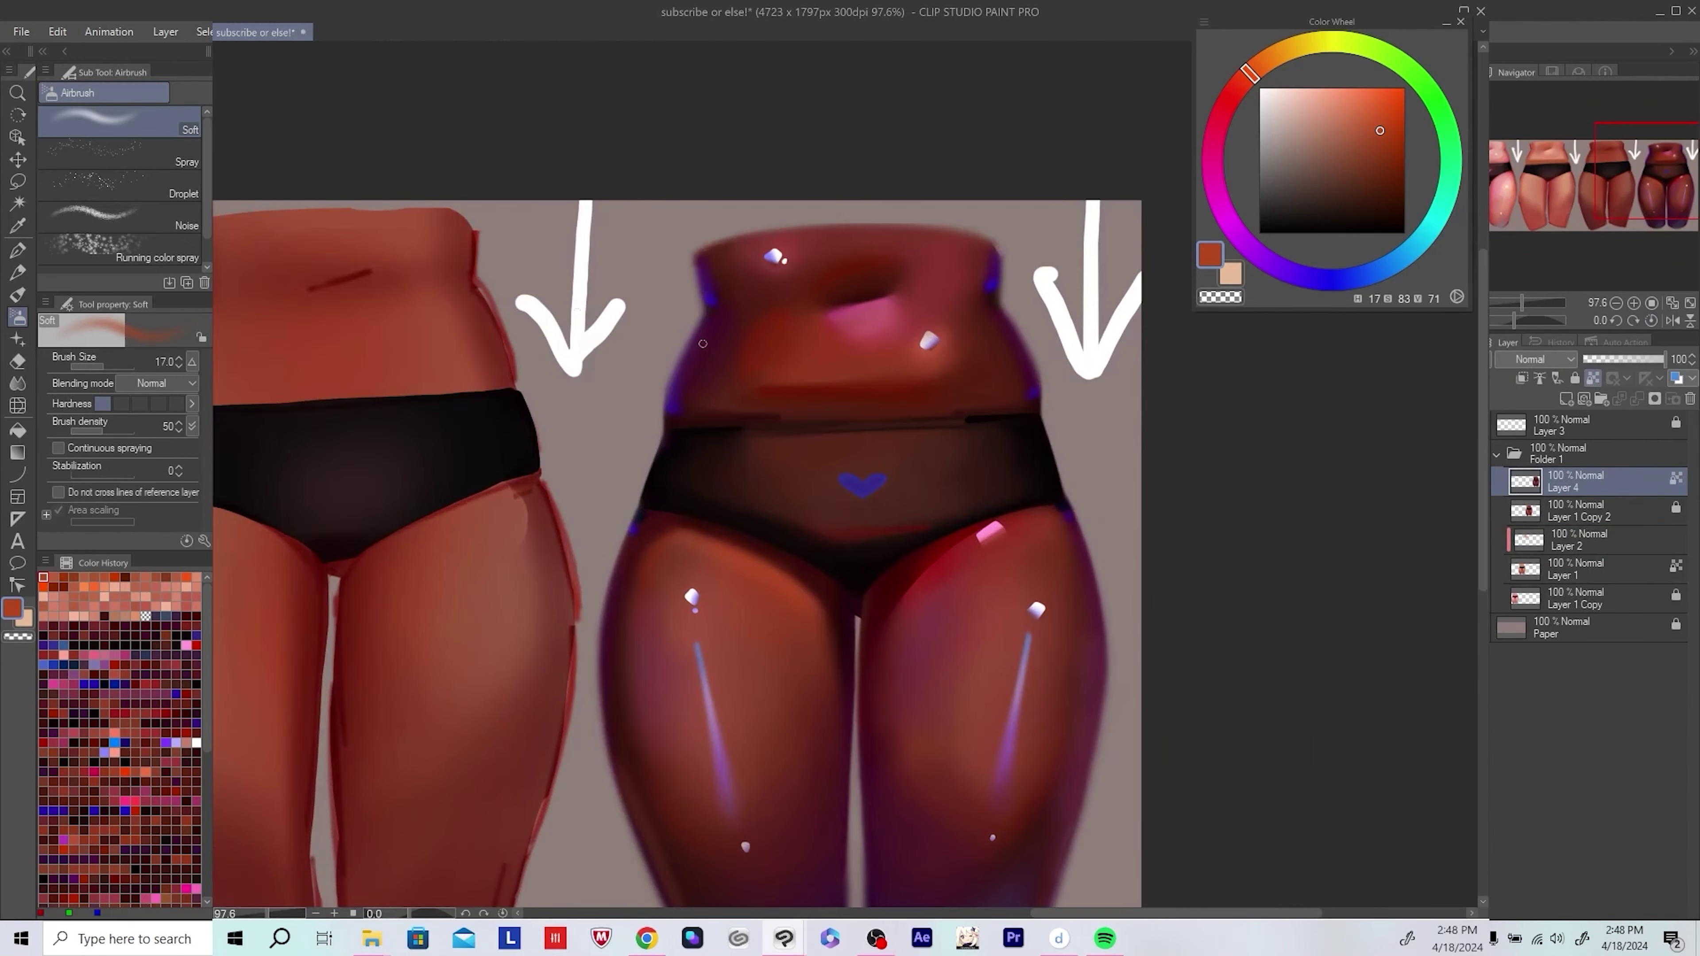
pyautogui.keyDown('alt'); pyautogui.click(792, 427); pyautogui.keyUp('alt')
pyautogui.keyDown('alt'); pyautogui.click(818, 464); pyautogui.keyUp('alt')
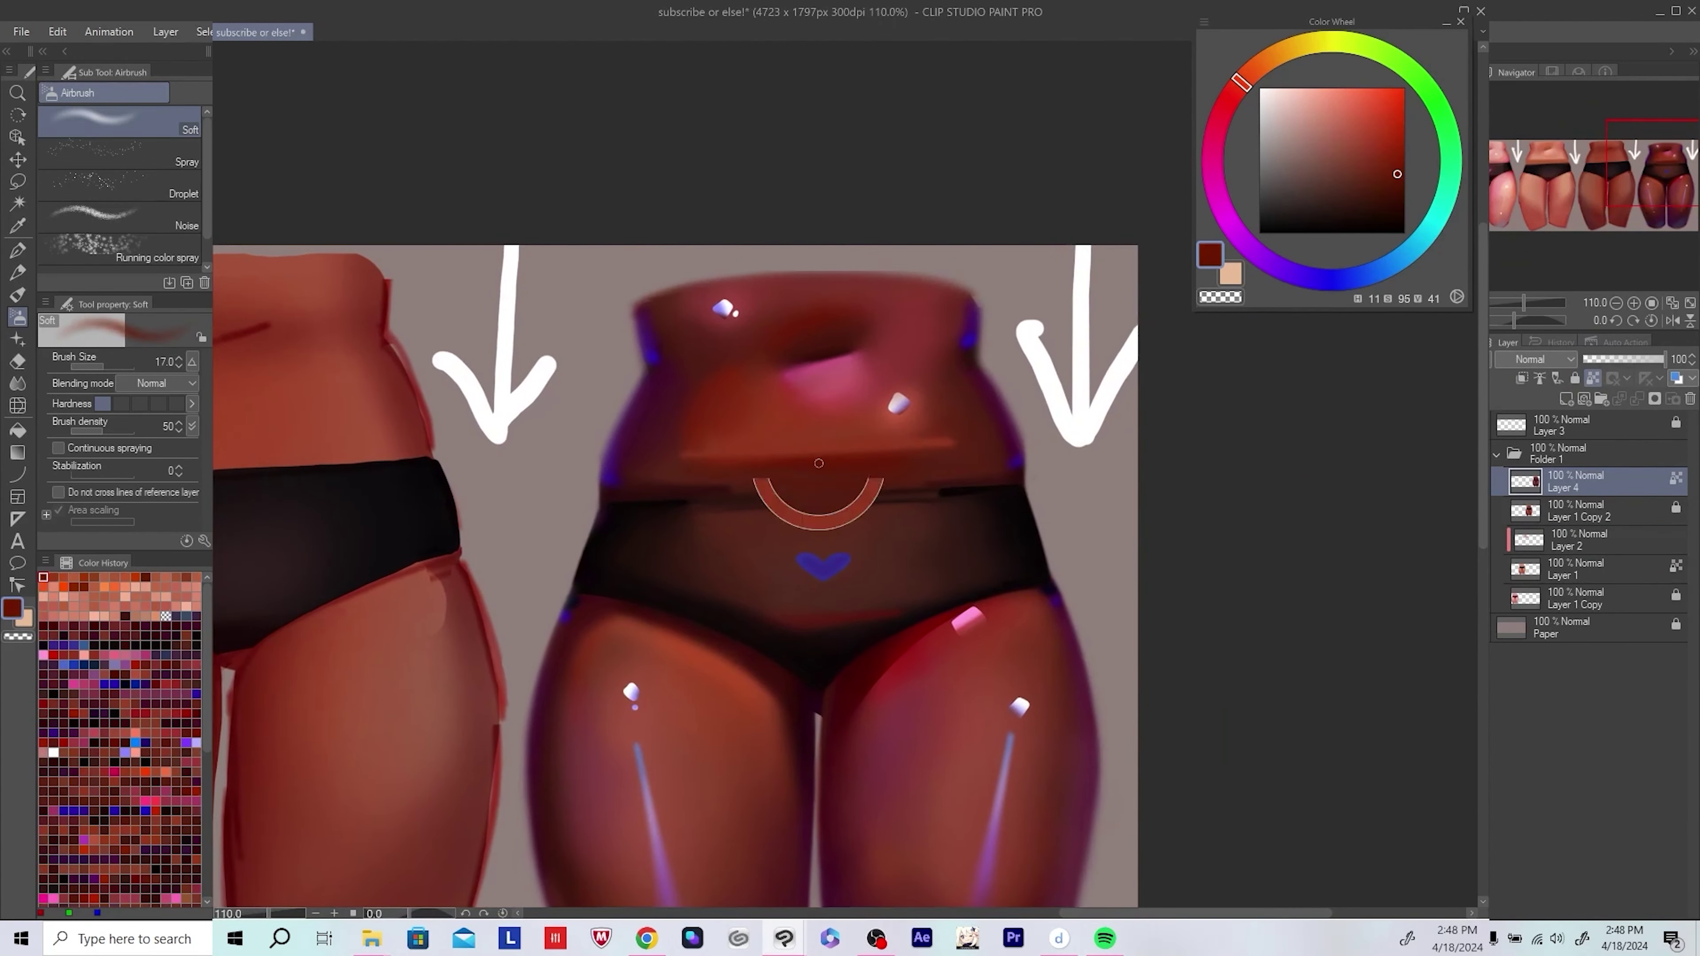
pyautogui.scroll(-4, 968, 451)
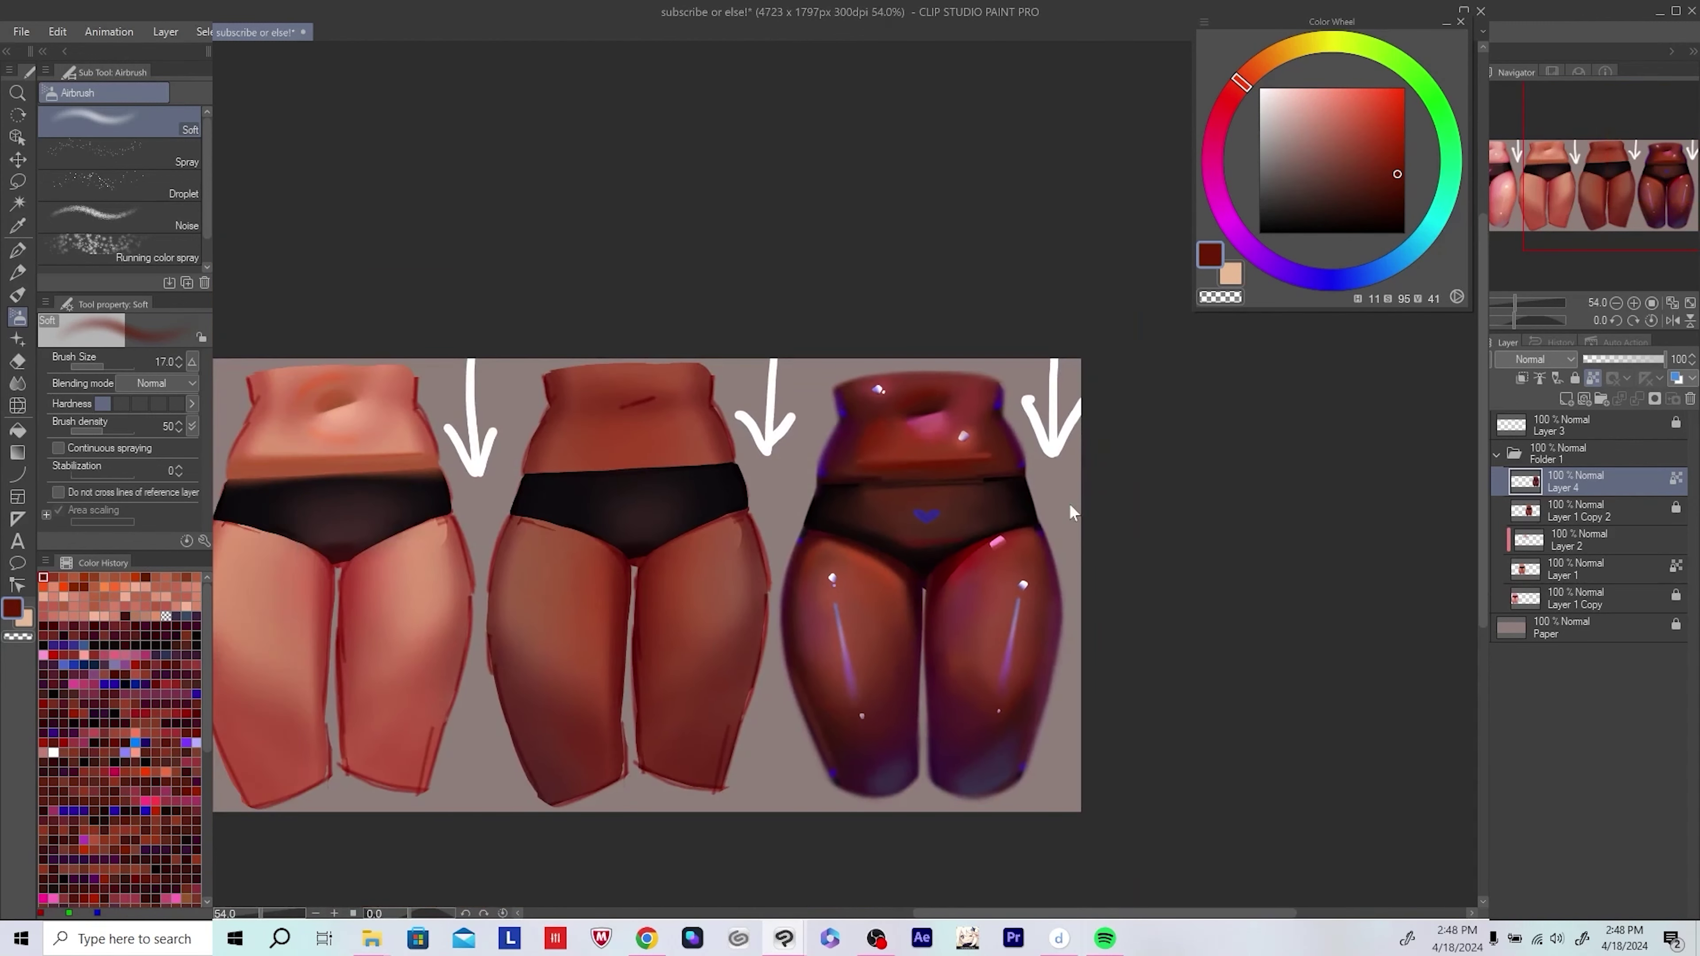
# Step: Add a new layer above Layer 4 and airbrush sampled reds onto the darkest figure's belly at size 70
pyautogui.scroll(2, 959, 475)
pyautogui.hotkey('ctrl', 'shift', 'n')
pyautogui.scroll(1, 959, 475)
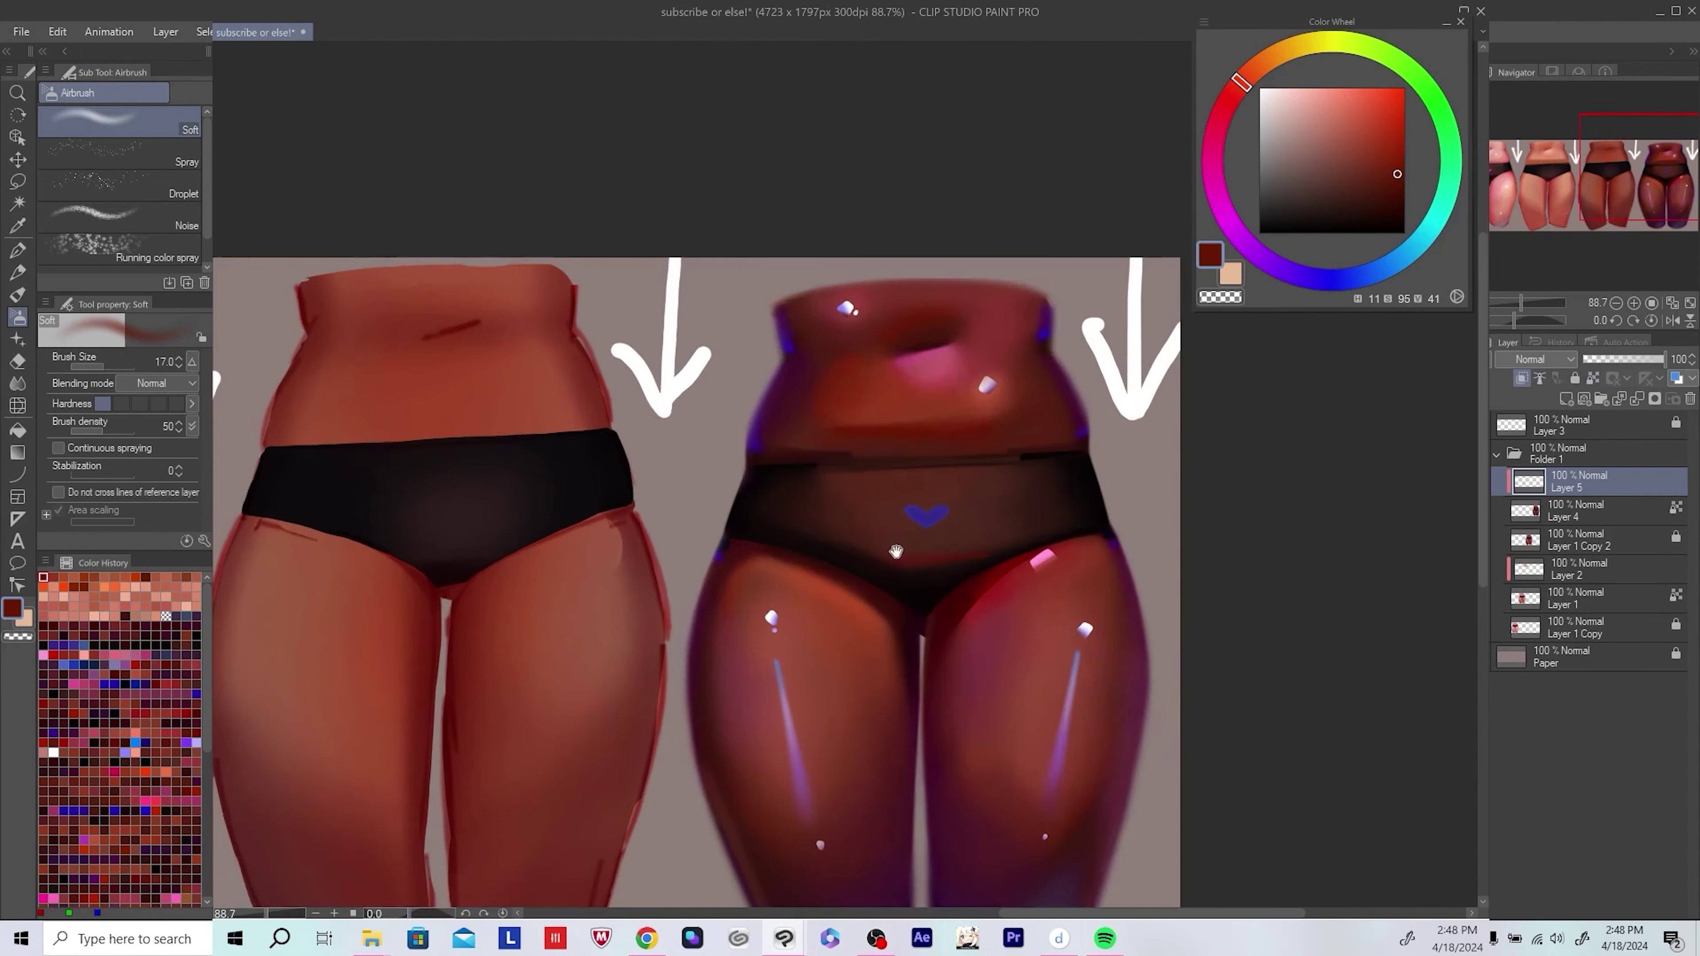
pyautogui.keyDown('alt'); pyautogui.click(816, 449); pyautogui.keyUp('alt')
pyautogui.keyDown('alt'); pyautogui.click(967, 439); pyautogui.keyUp('alt')
pyautogui.press(']')
pyautogui.press(']')
pyautogui.moveTo(967, 439); pyautogui.dragTo(878, 486)
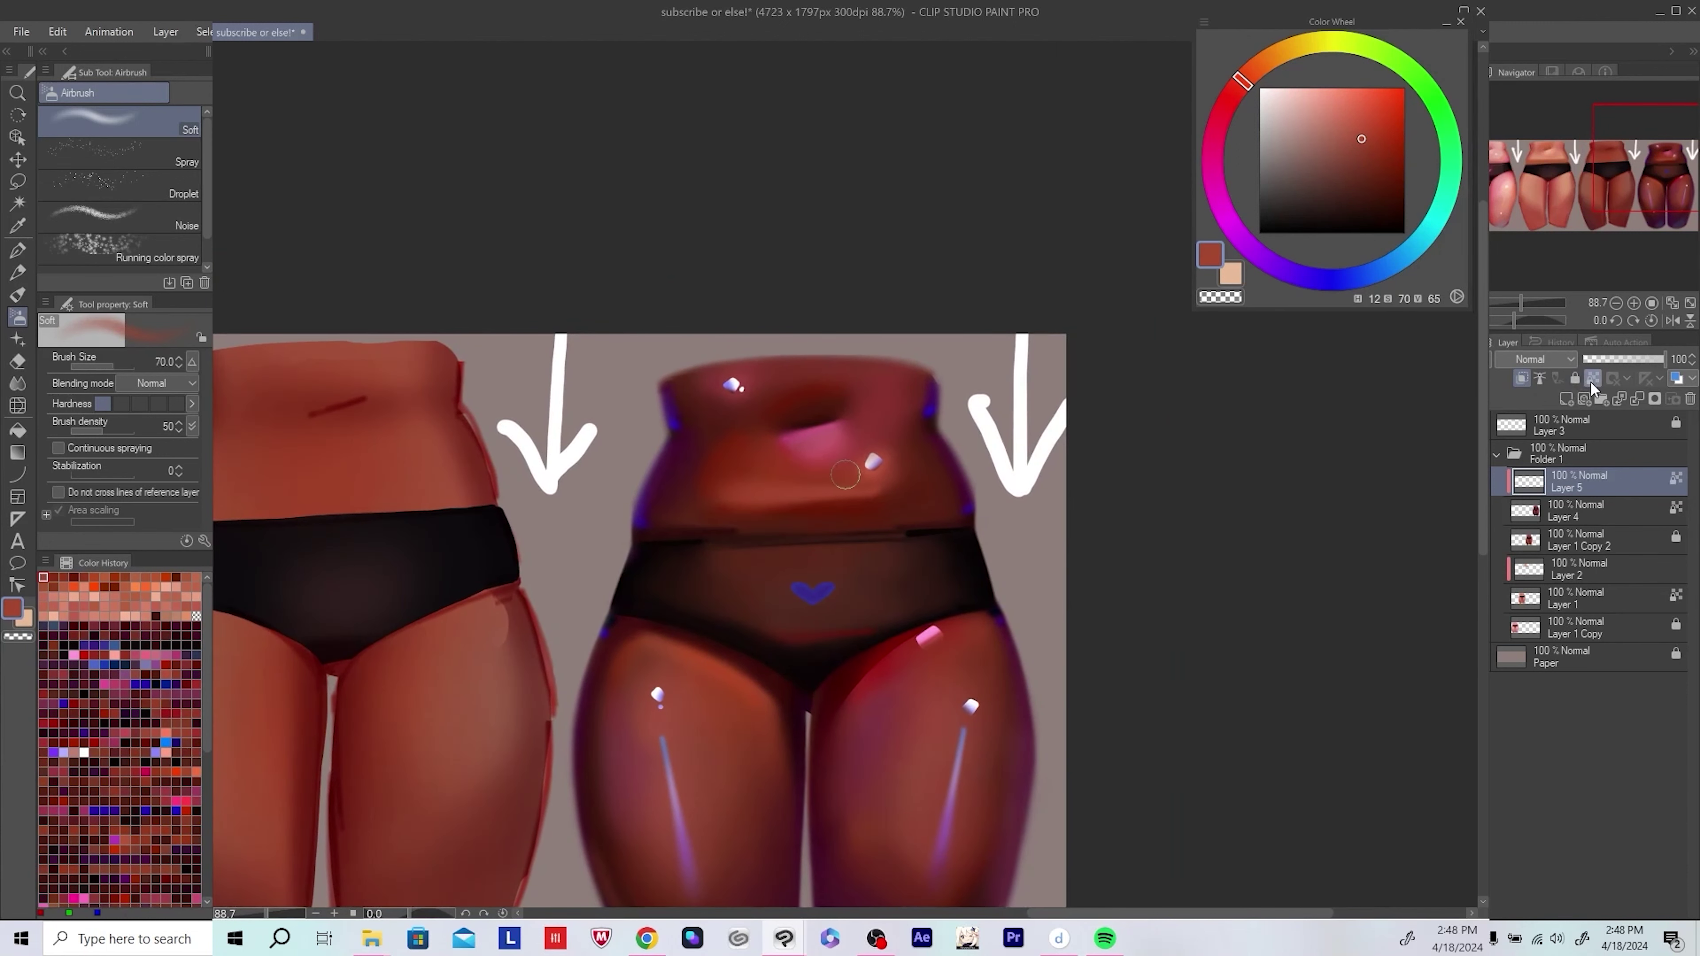
# Step: Deepen the darkest figure's lower belly with sampled dark reds at size 80, then merge the layer into Layer 4 and save
pyautogui.keyDown('alt'); pyautogui.click(870, 482); pyautogui.keyUp('alt')
pyautogui.moveTo(884, 491); pyautogui.dragTo(877, 503)
pyautogui.press(']')
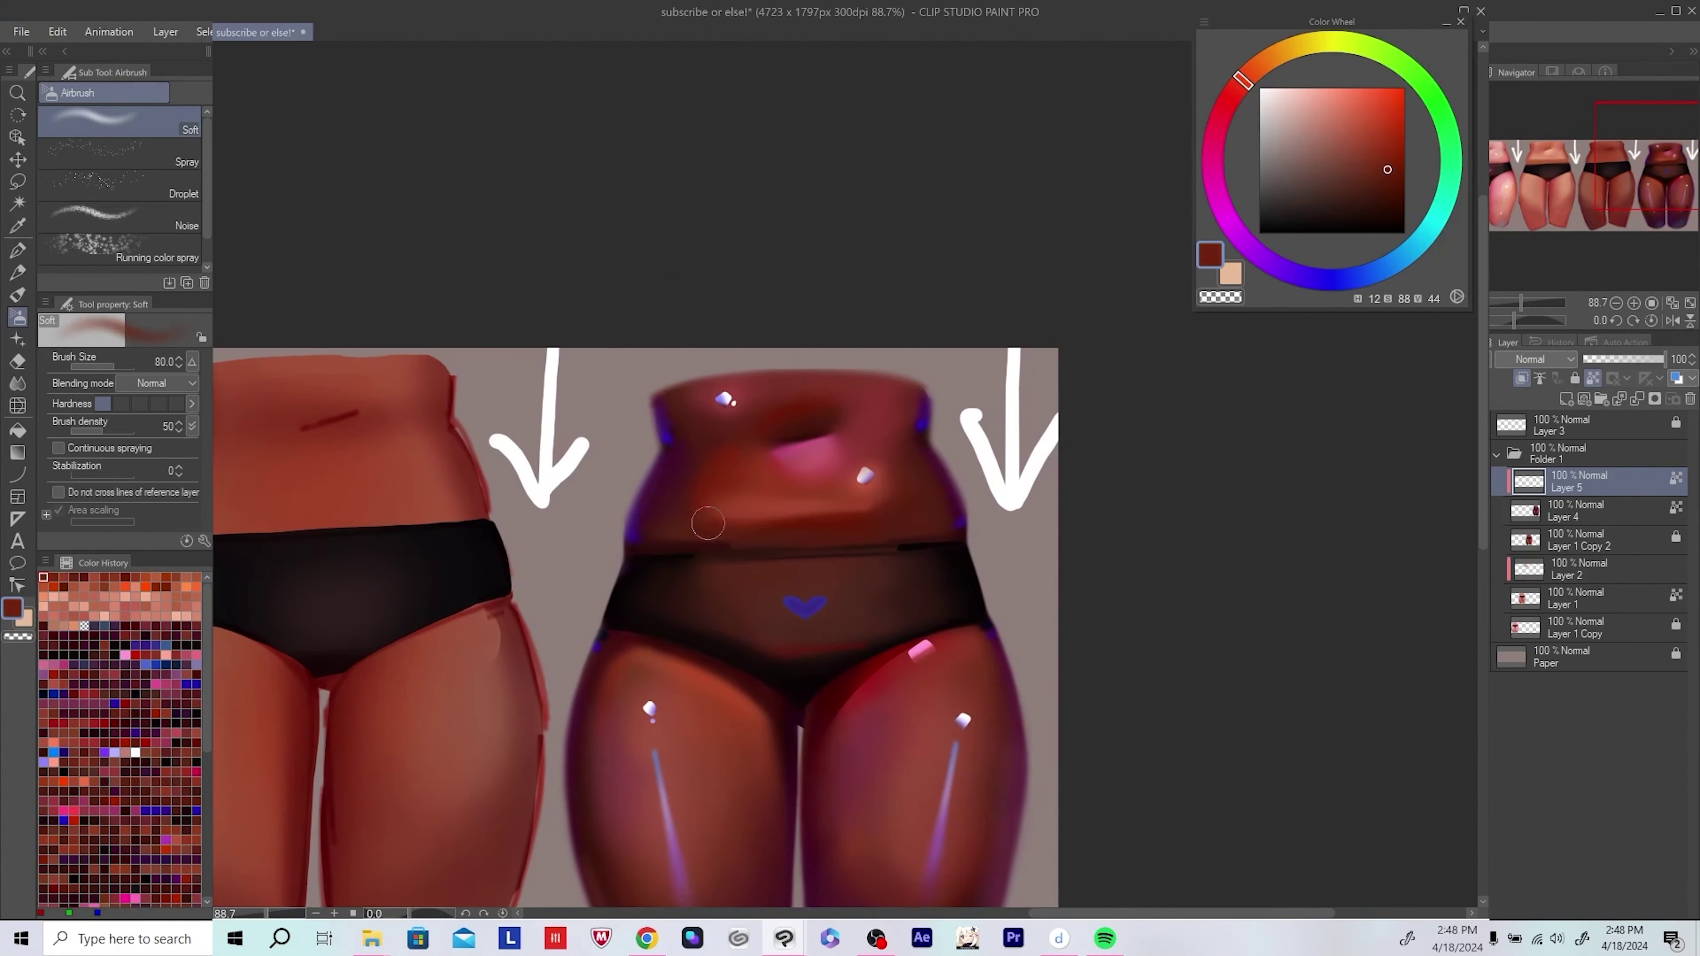
pyautogui.keyDown('alt'); pyautogui.click(854, 532); pyautogui.keyUp('alt')
pyautogui.scroll(-2, 854, 532)
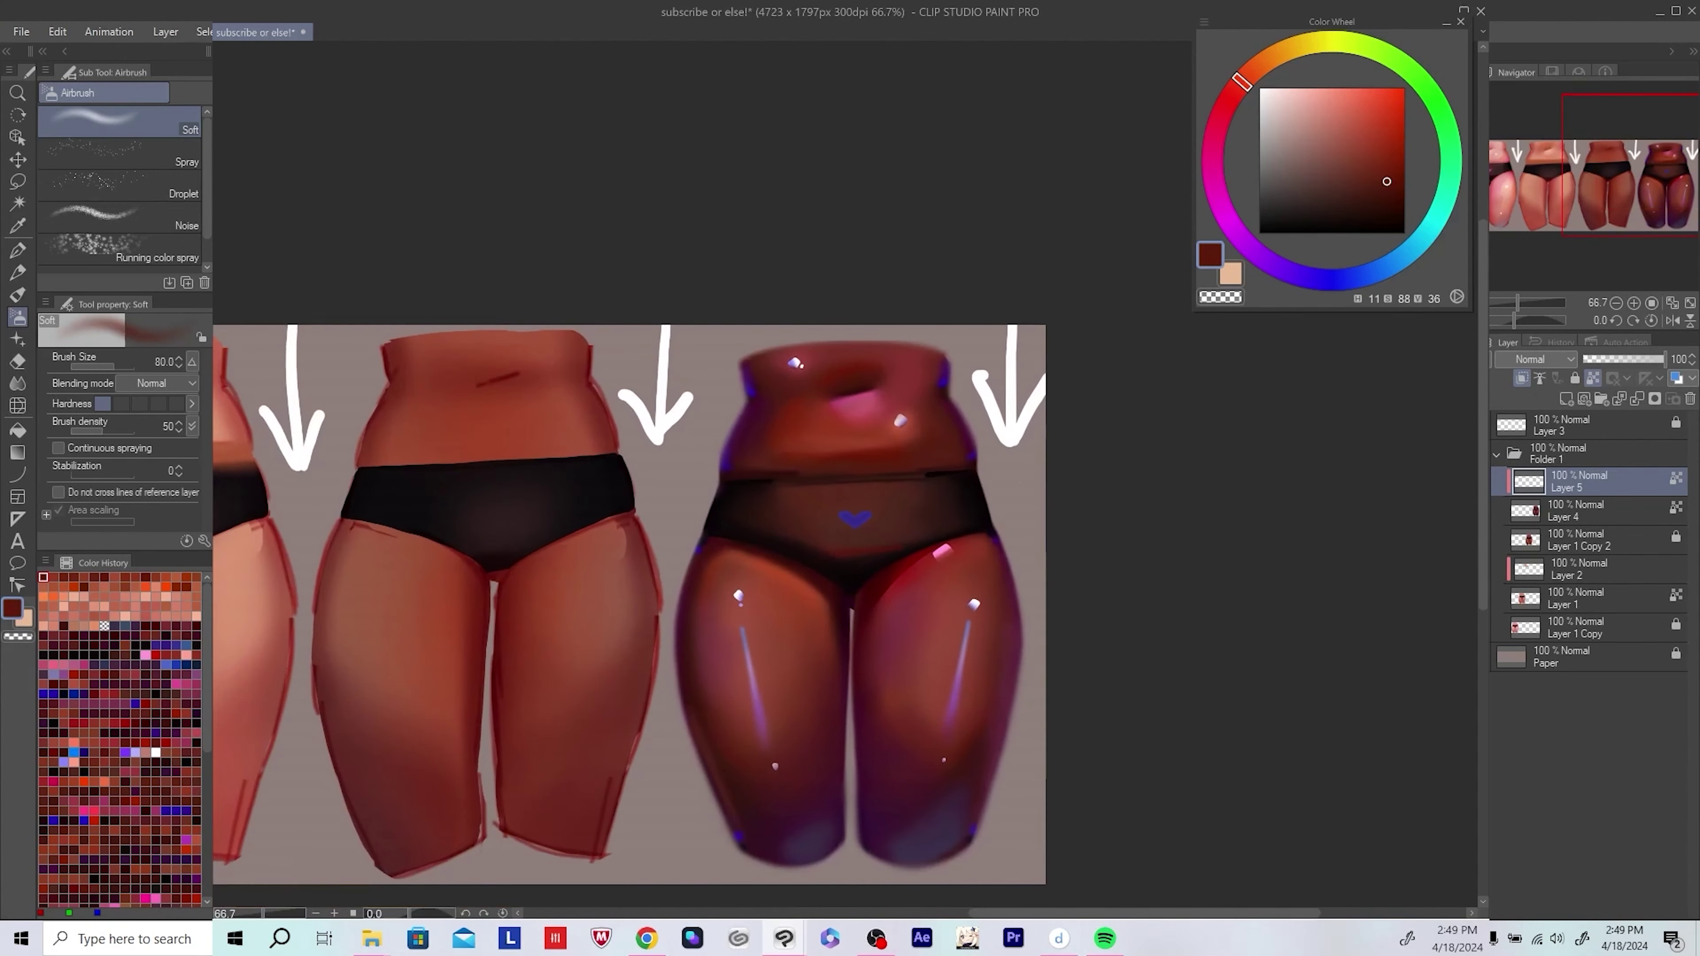
pyautogui.hotkey('ctrl', 'e')
pyautogui.scroll(-3, 1064, 496)
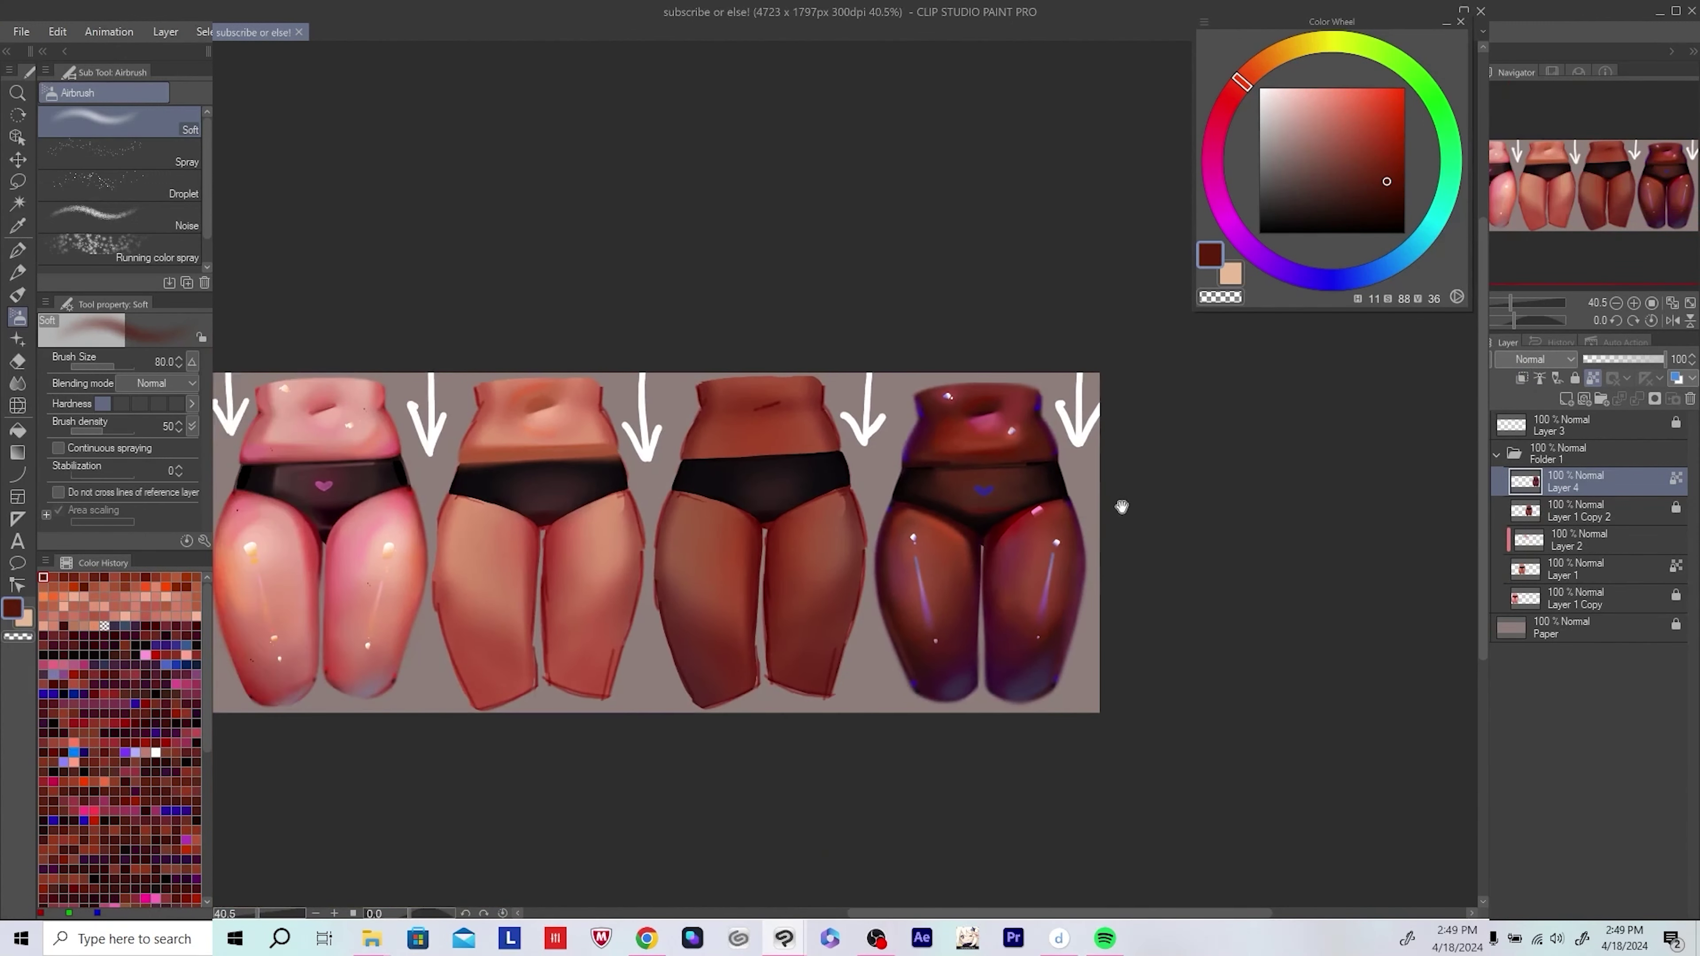
# Step: On Layer 2, airbrush sampled near-black along the upper edge of the second figure's underwear at size 12
pyautogui.click(1494, 546)
pyautogui.scroll(5, 556, 442)
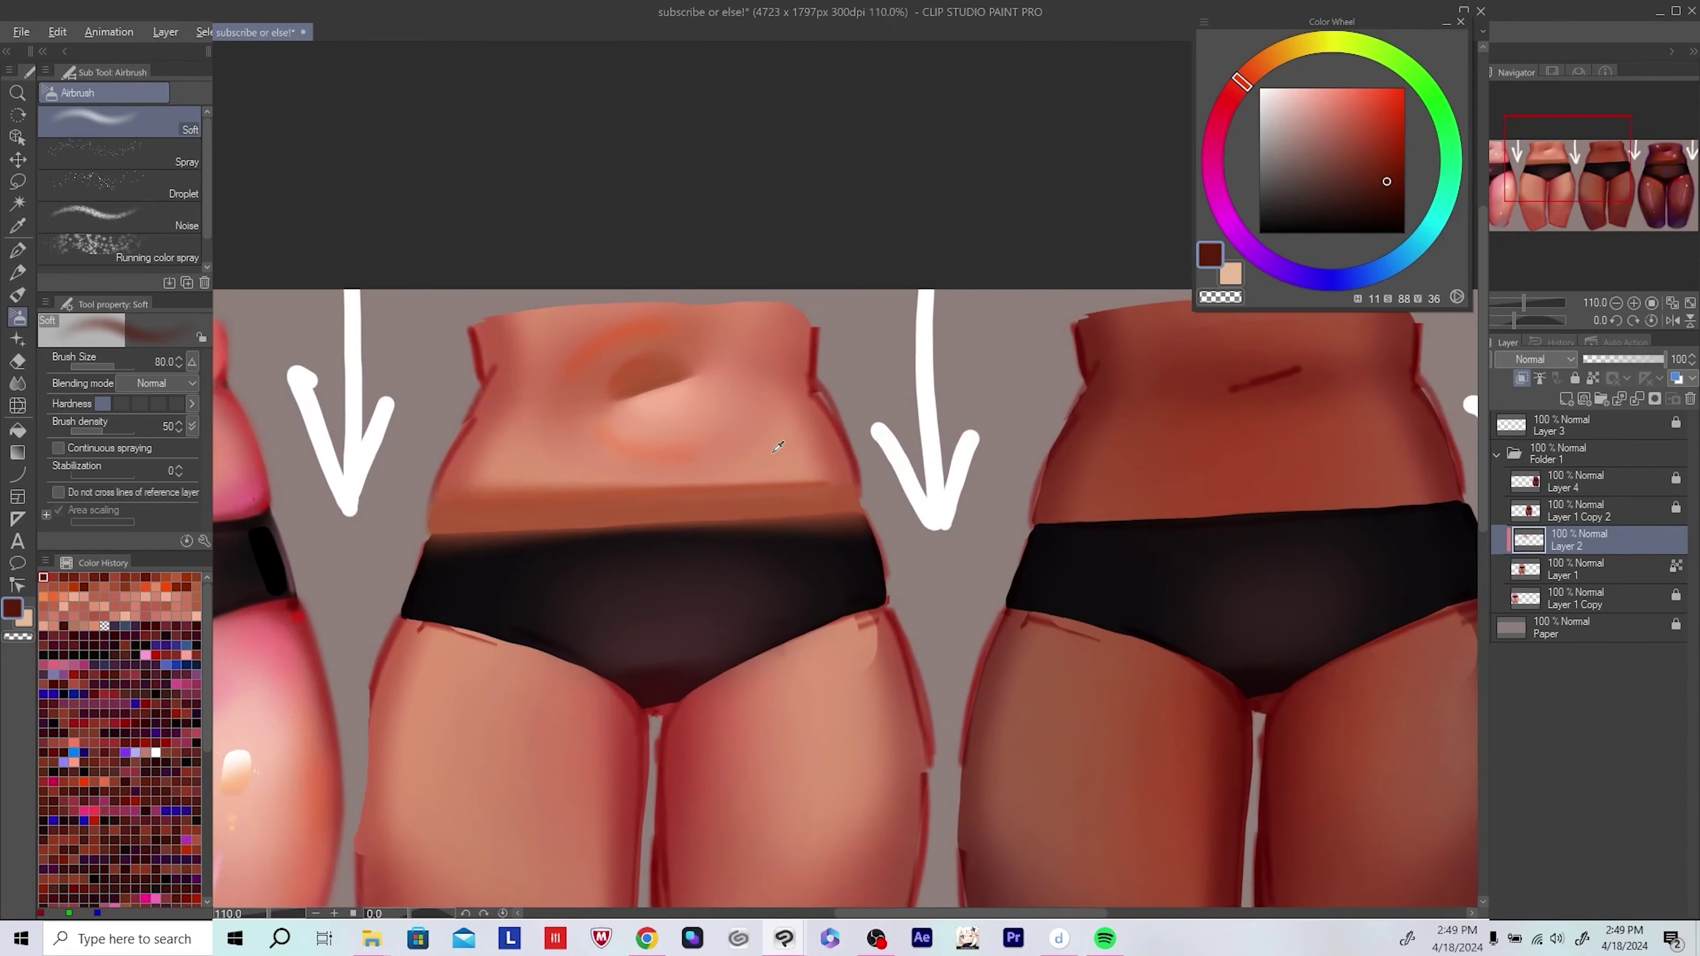
pyautogui.press('[')
pyautogui.press('[')
pyautogui.keyDown('alt'); pyautogui.click(1080, 551); pyautogui.keyUp('alt')
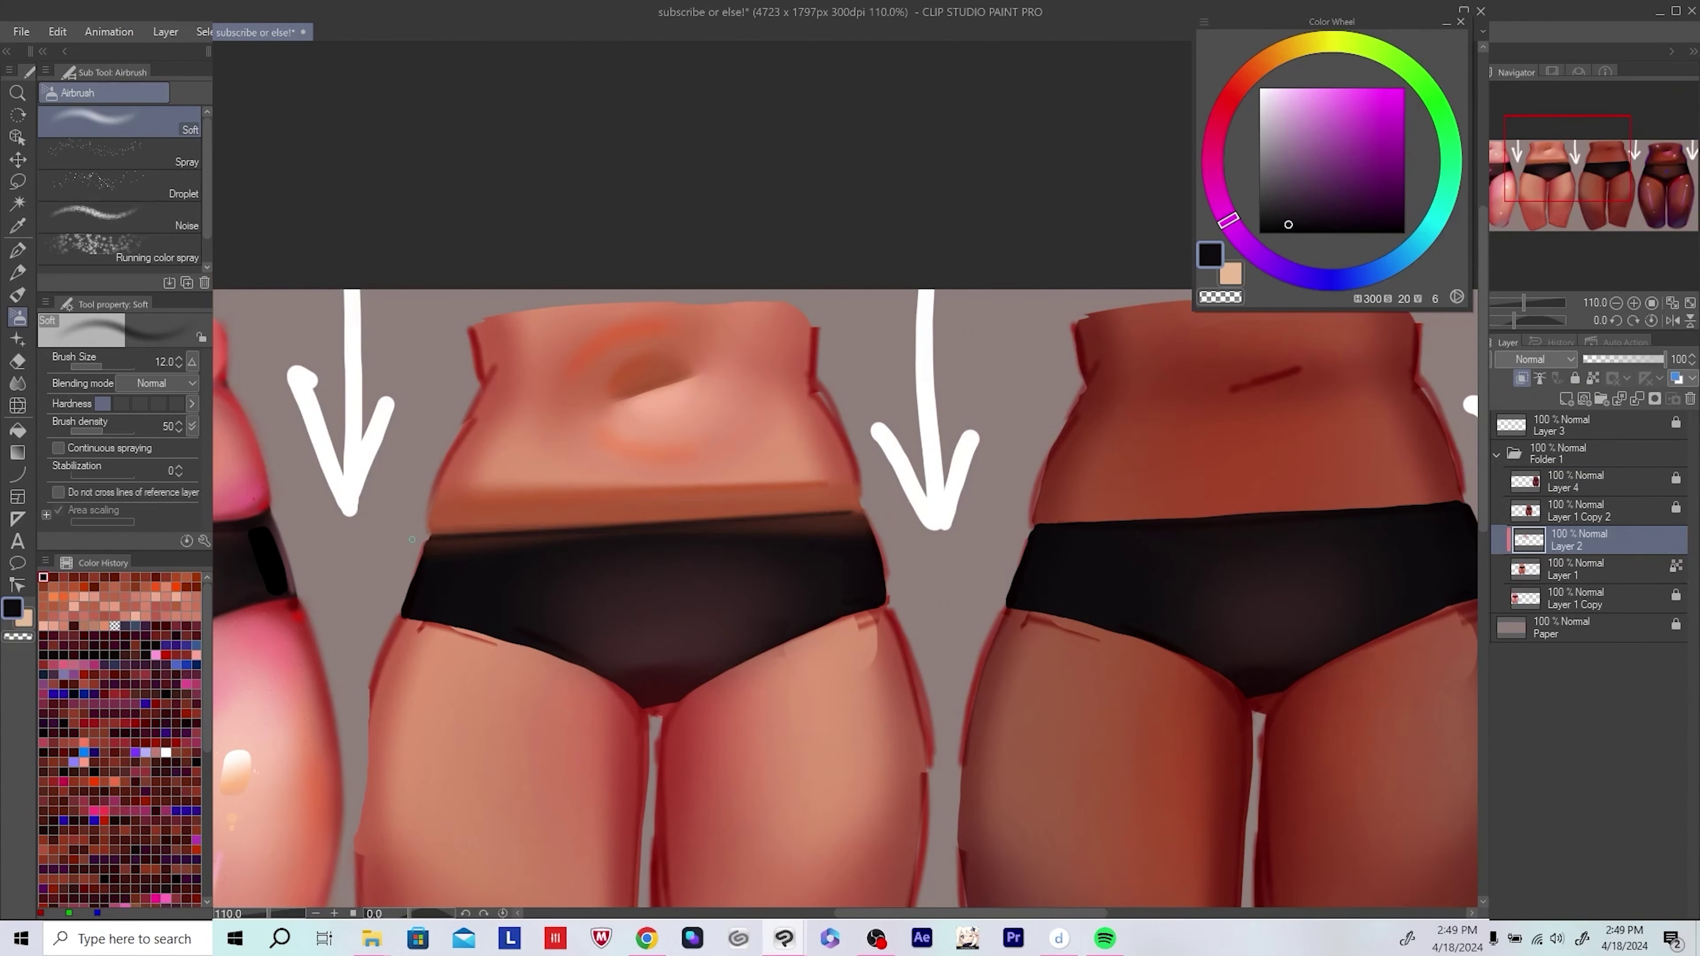
pyautogui.moveTo(411, 539)
pyautogui.mouseDown()
pyautogui.moveTo(903, 512)
pyautogui.moveTo(922, 540)
pyautogui.mouseUp()
pyautogui.scroll(-5, 686, 429)
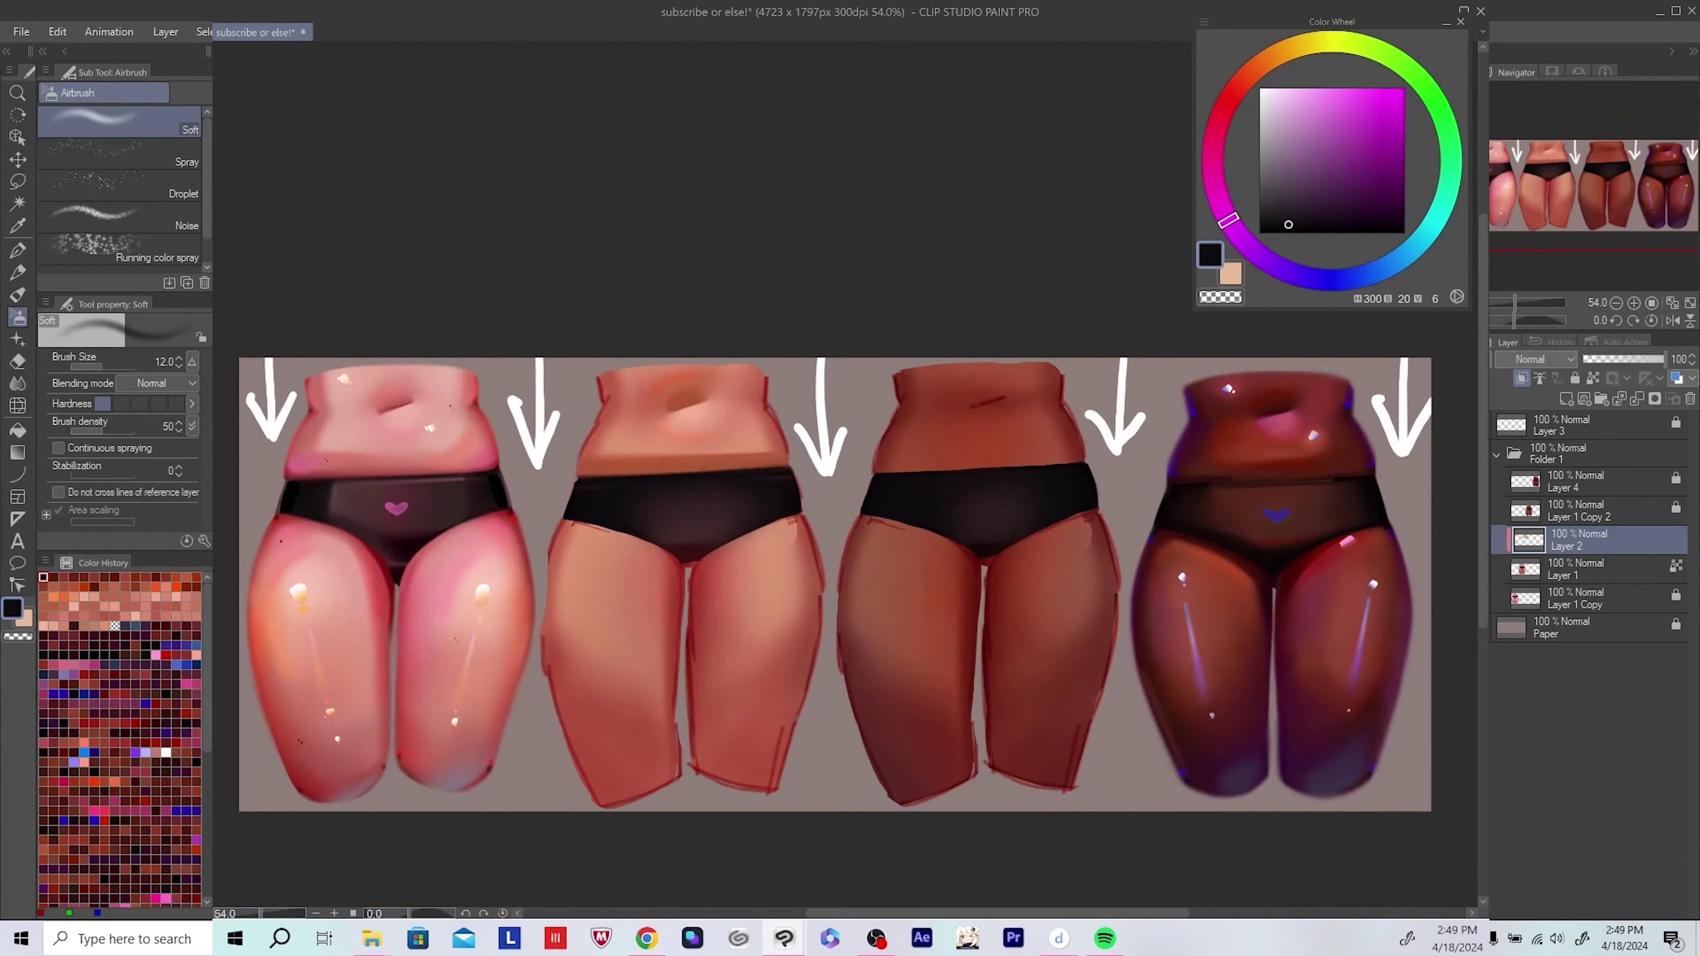
# Step: Darken the shadow band just above the second figure's underwear with deep reddish brown at size 12
pyautogui.scroll(4, 806, 533)
pyautogui.keyDown('alt'); pyautogui.click(605, 422); pyautogui.keyUp('alt')
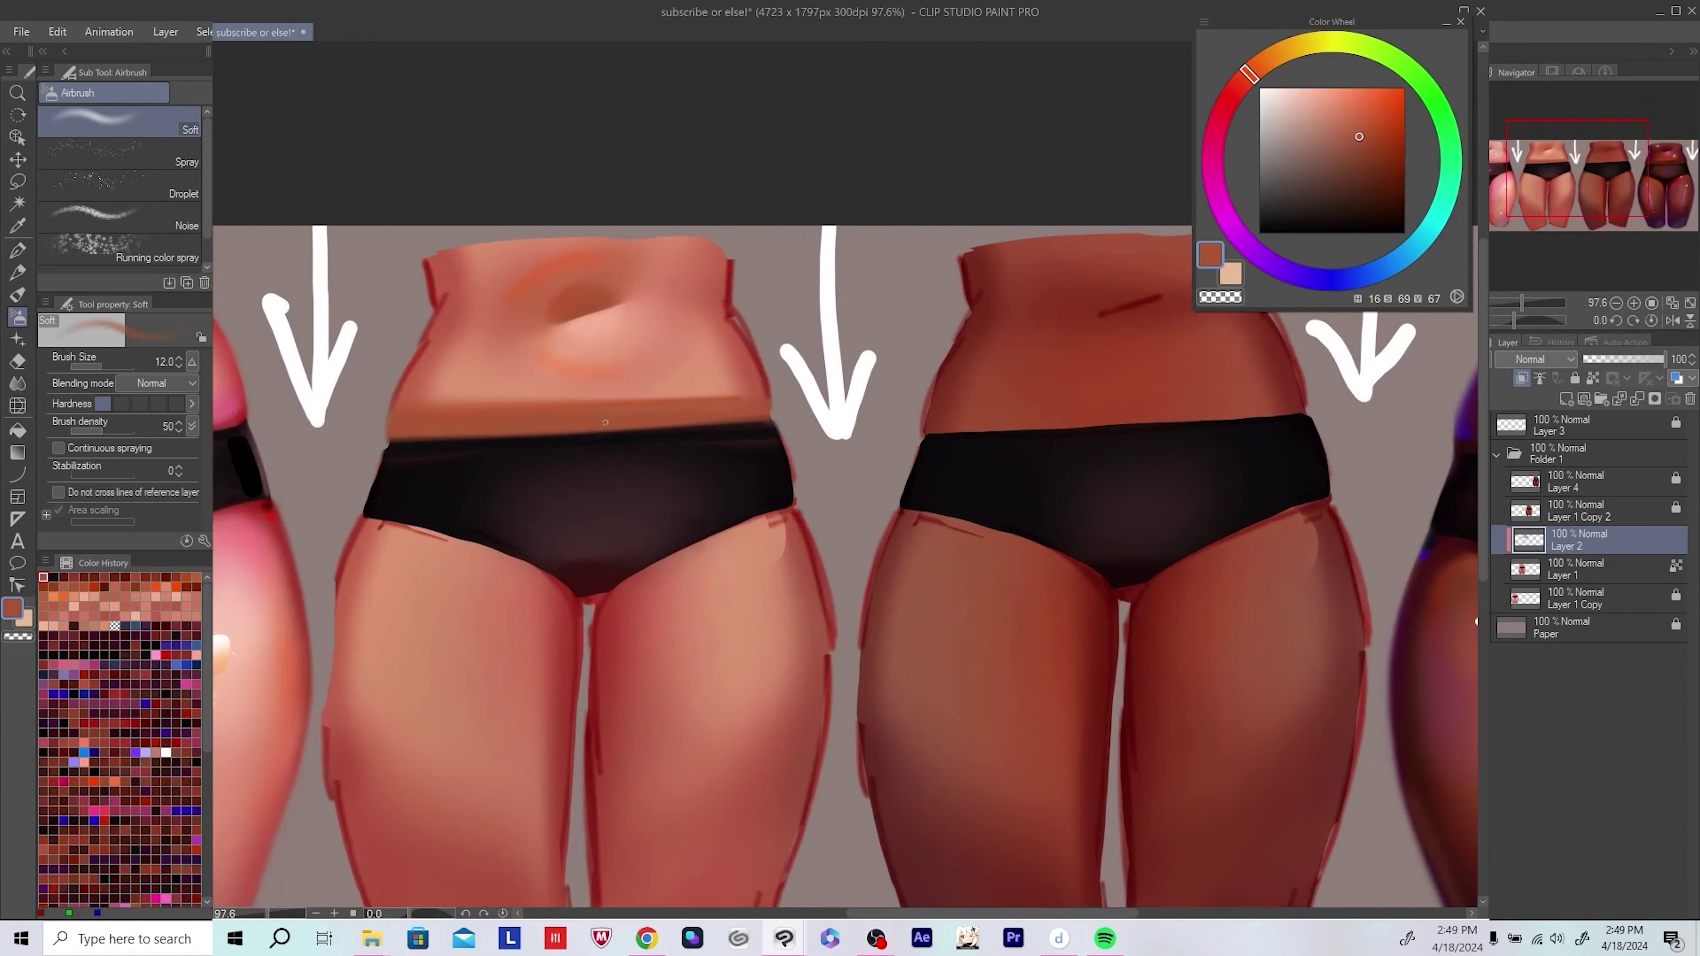
pyautogui.scroll(1, 803, 536)
pyautogui.click(1397, 173)
pyautogui.scroll(1, 389, 496)
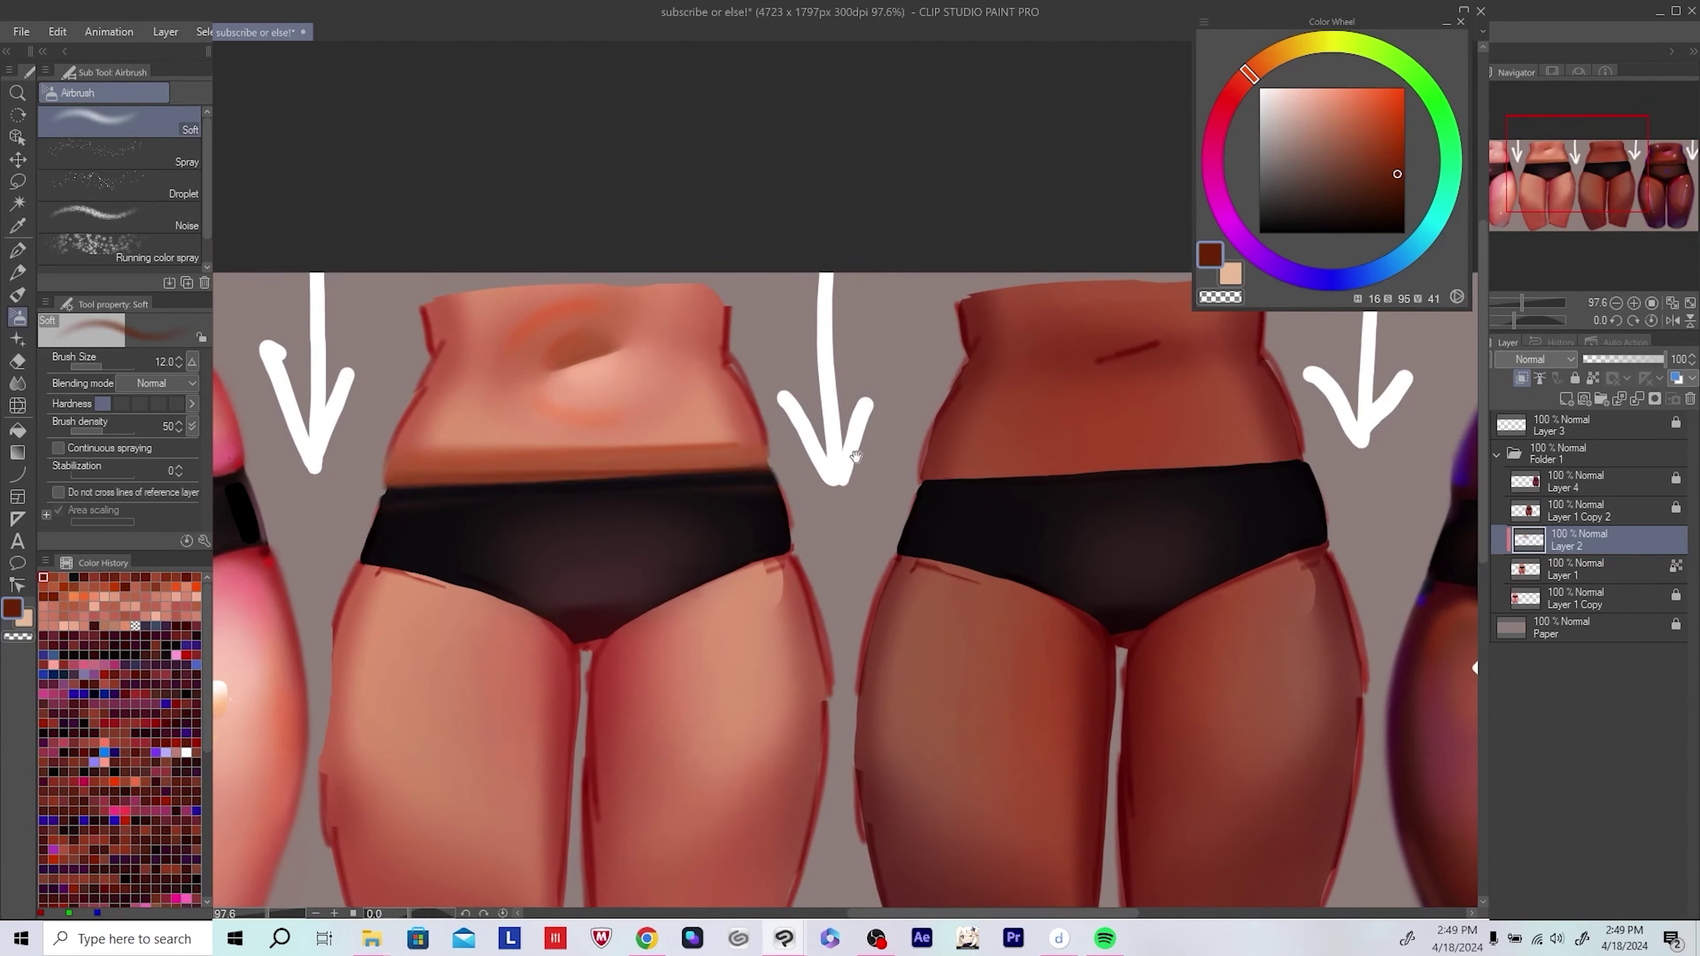
pyautogui.scroll(-4, 388, 497)
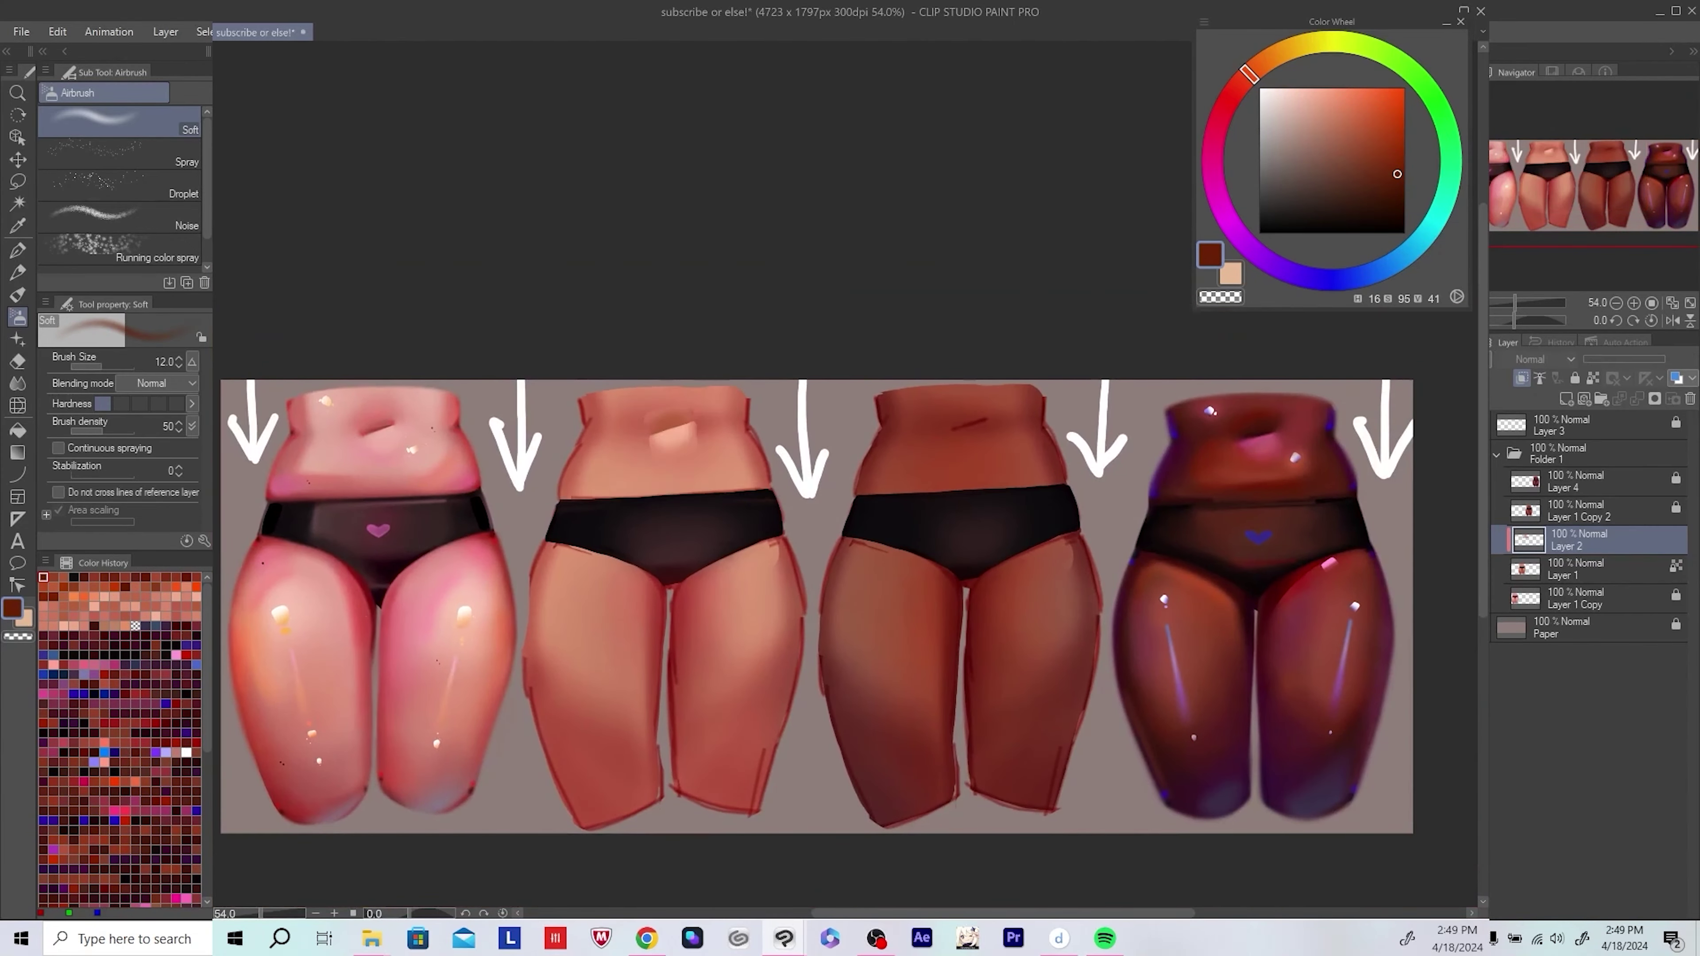
# Step: Unclip Layer 2 and airbrush saturated orange-red along the second figure's waist contour at size 17, mirroring the canvas view for the other side
pyautogui.scroll(5, 635, 408)
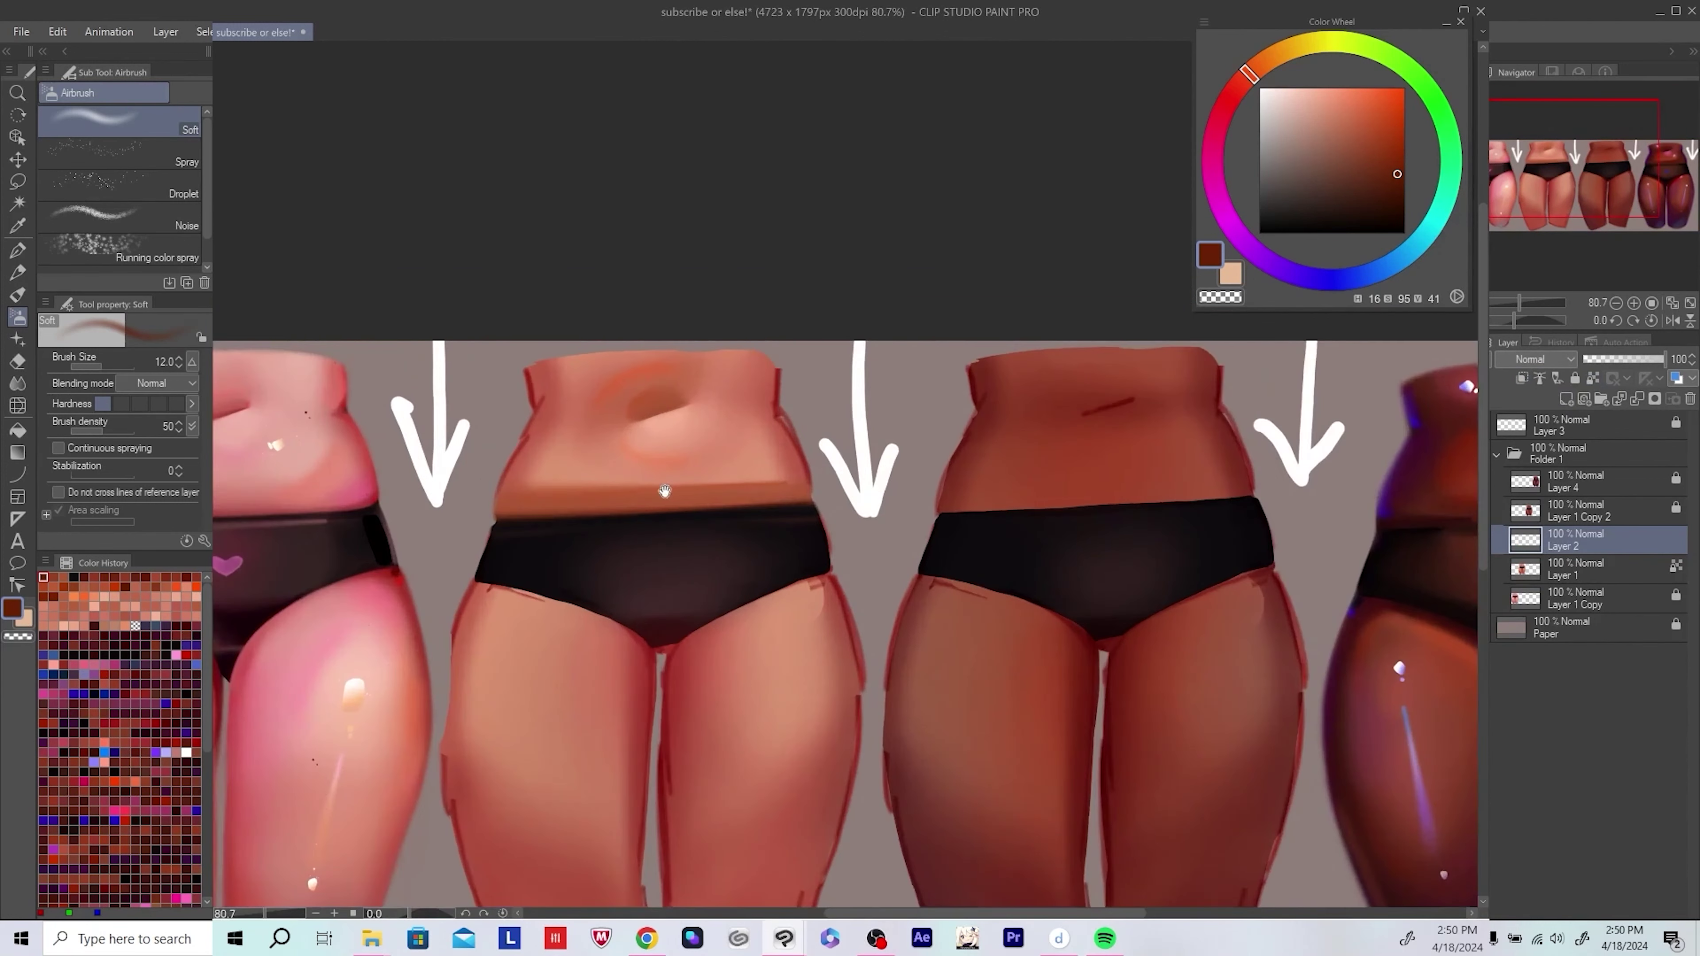
pyautogui.click(1404, 145)
pyautogui.press(']')
pyautogui.press(']')
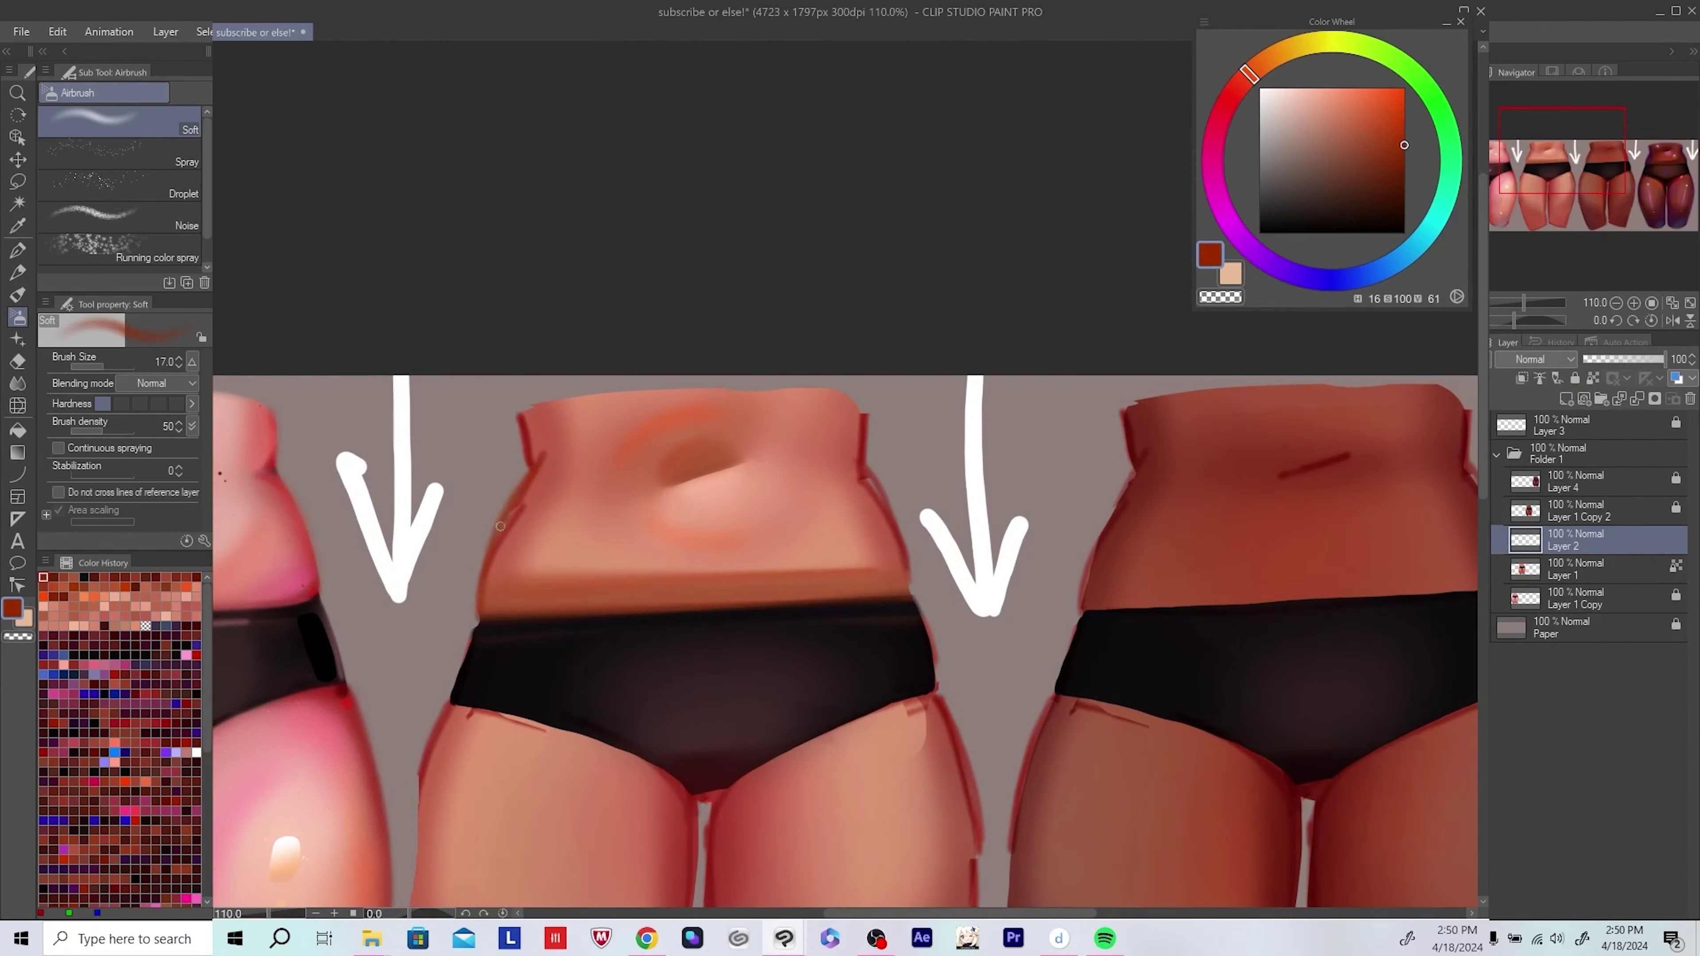
pyautogui.press('h')
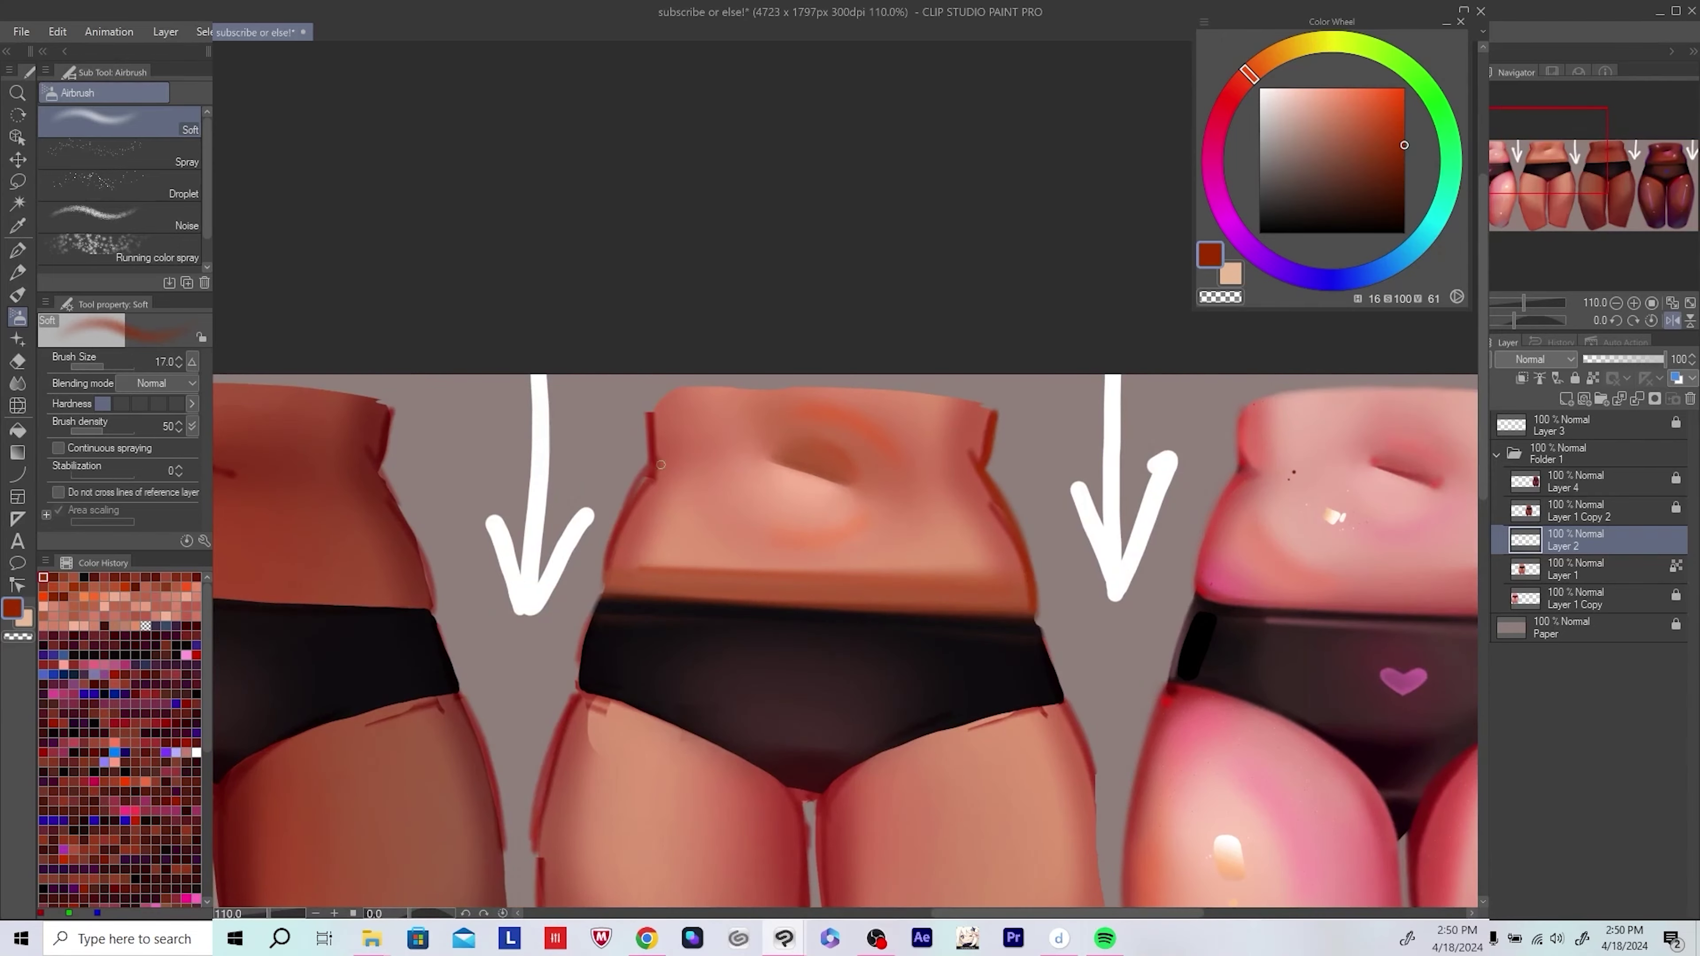
# Step: Outline the second figure's waist in deep orange-red and blend the inner edges with sampled skin reds using a size 40 soft airbrush
pyautogui.moveTo(642, 475); pyautogui.dragTo(602, 589)
pyautogui.moveTo(708, 433)
pyautogui.mouseDown()
pyautogui.moveTo(671, 500)
pyautogui.moveTo(541, 479)
pyautogui.mouseUp()
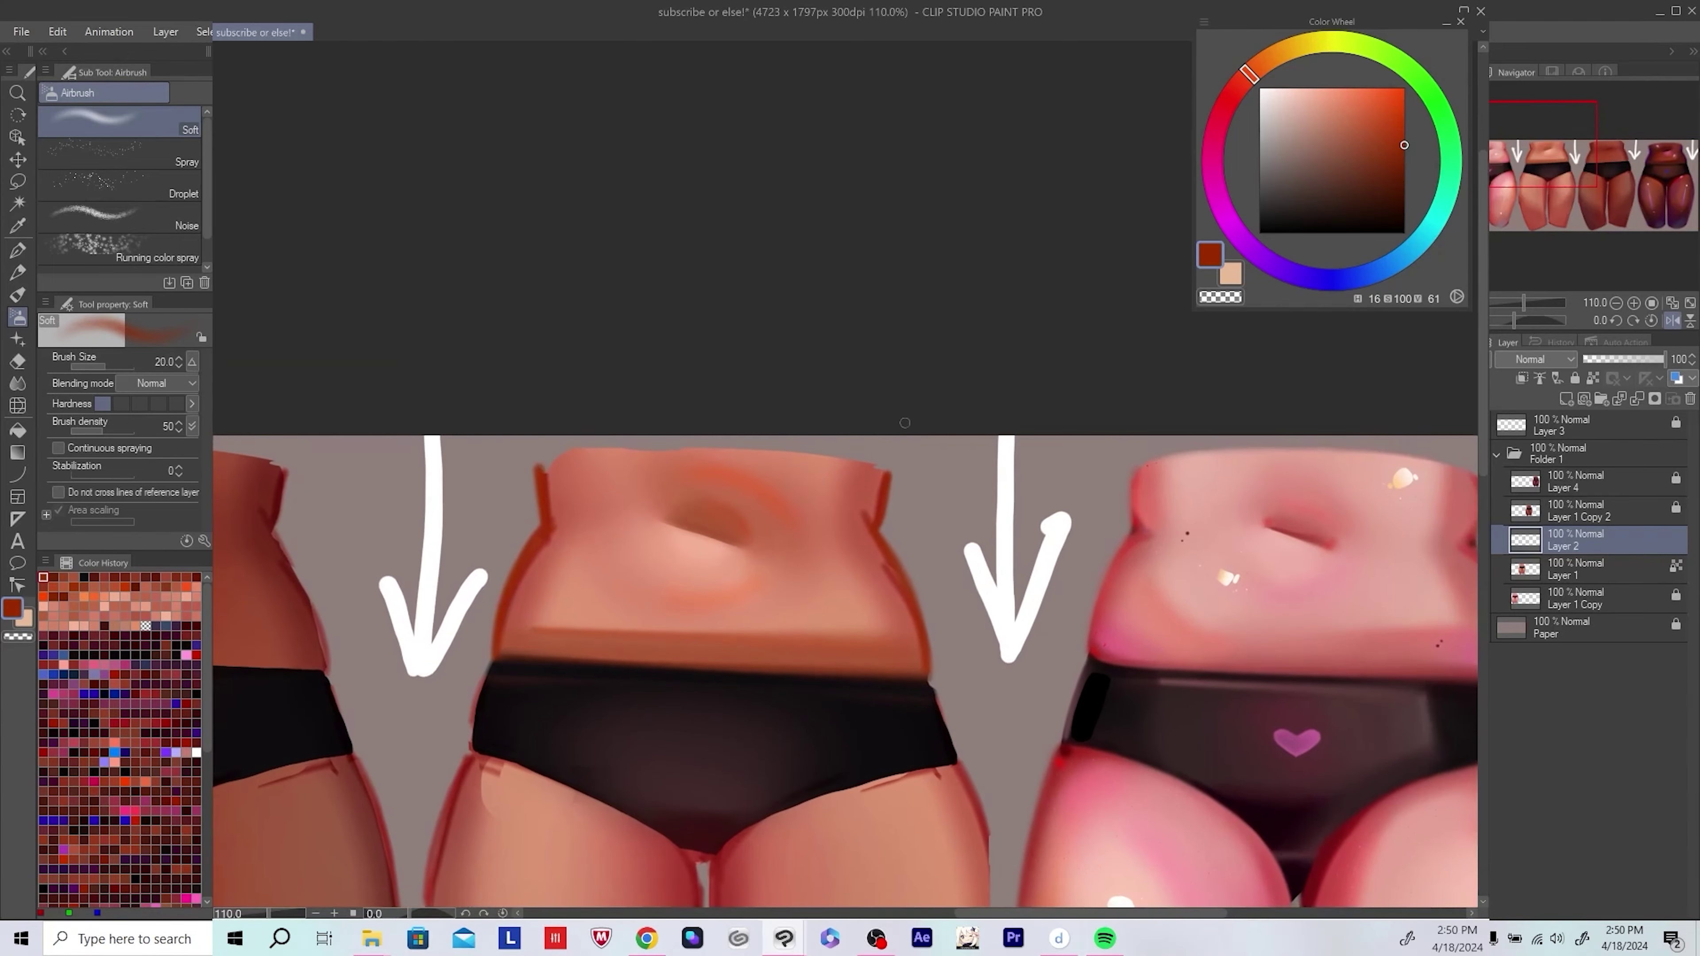
pyautogui.press('h')
pyautogui.keyDown('alt'); pyautogui.click(611, 481); pyautogui.keyUp('alt')
pyautogui.keyDown('alt'); pyautogui.click(601, 537); pyautogui.keyUp('alt')
pyautogui.press('h')
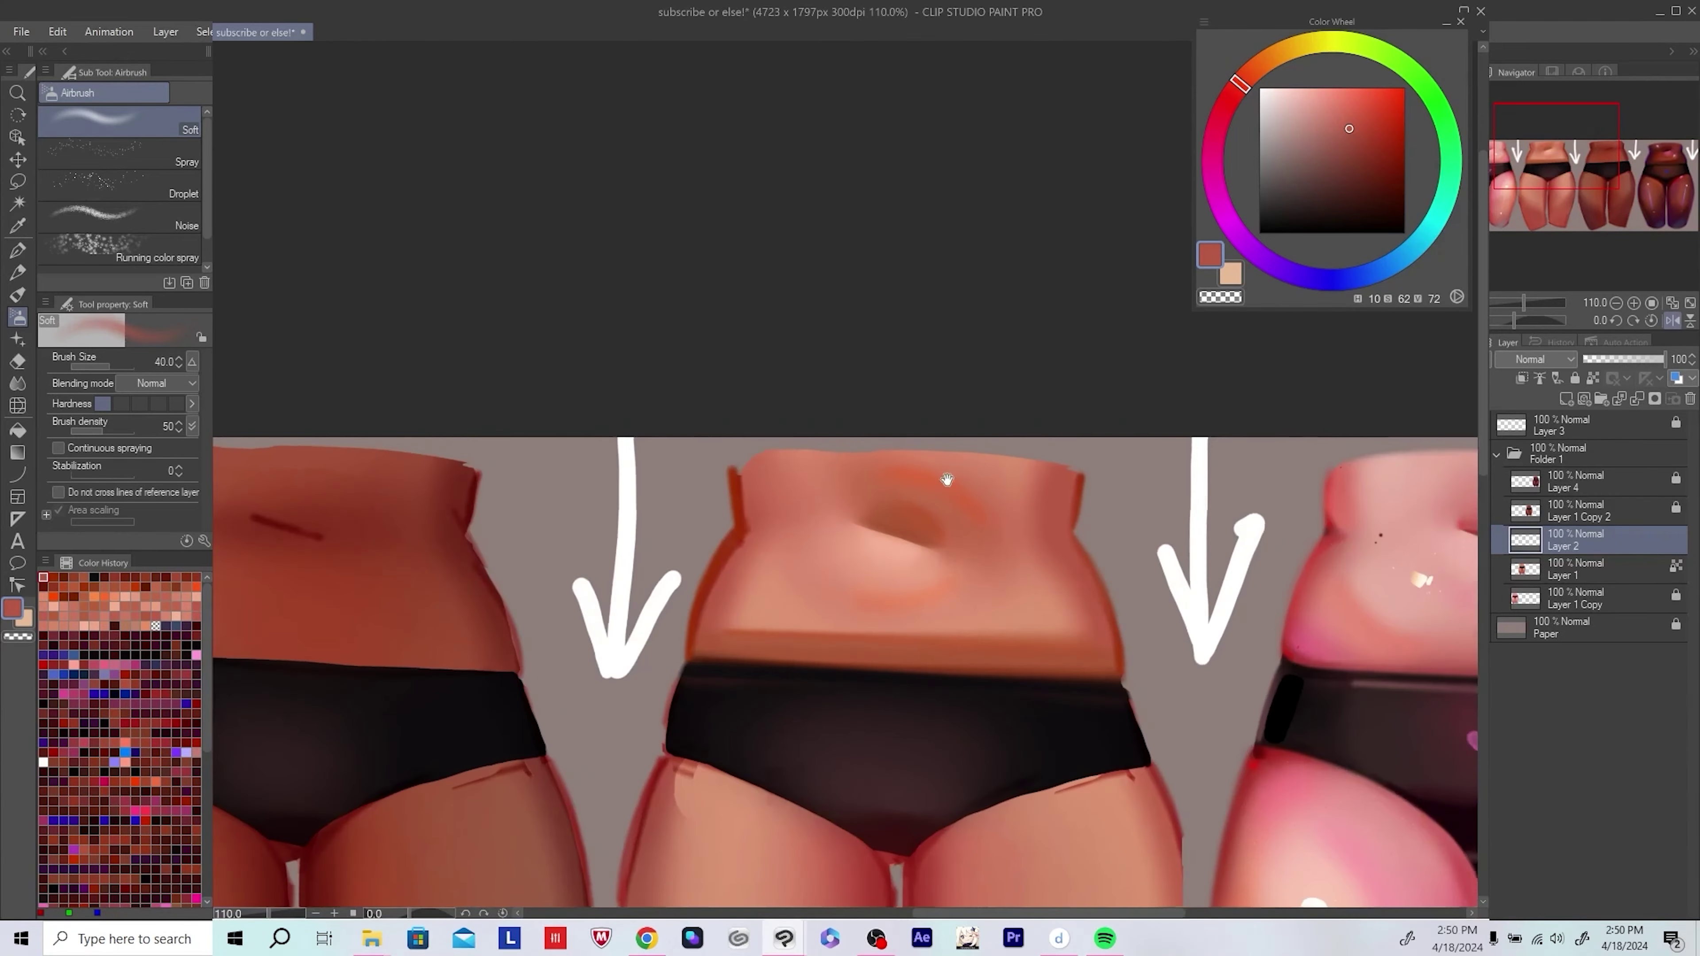
pyautogui.keyDown('alt'); pyautogui.click(747, 529); pyautogui.keyUp('alt')
pyautogui.scroll(1, 748, 507)
pyautogui.press('h')
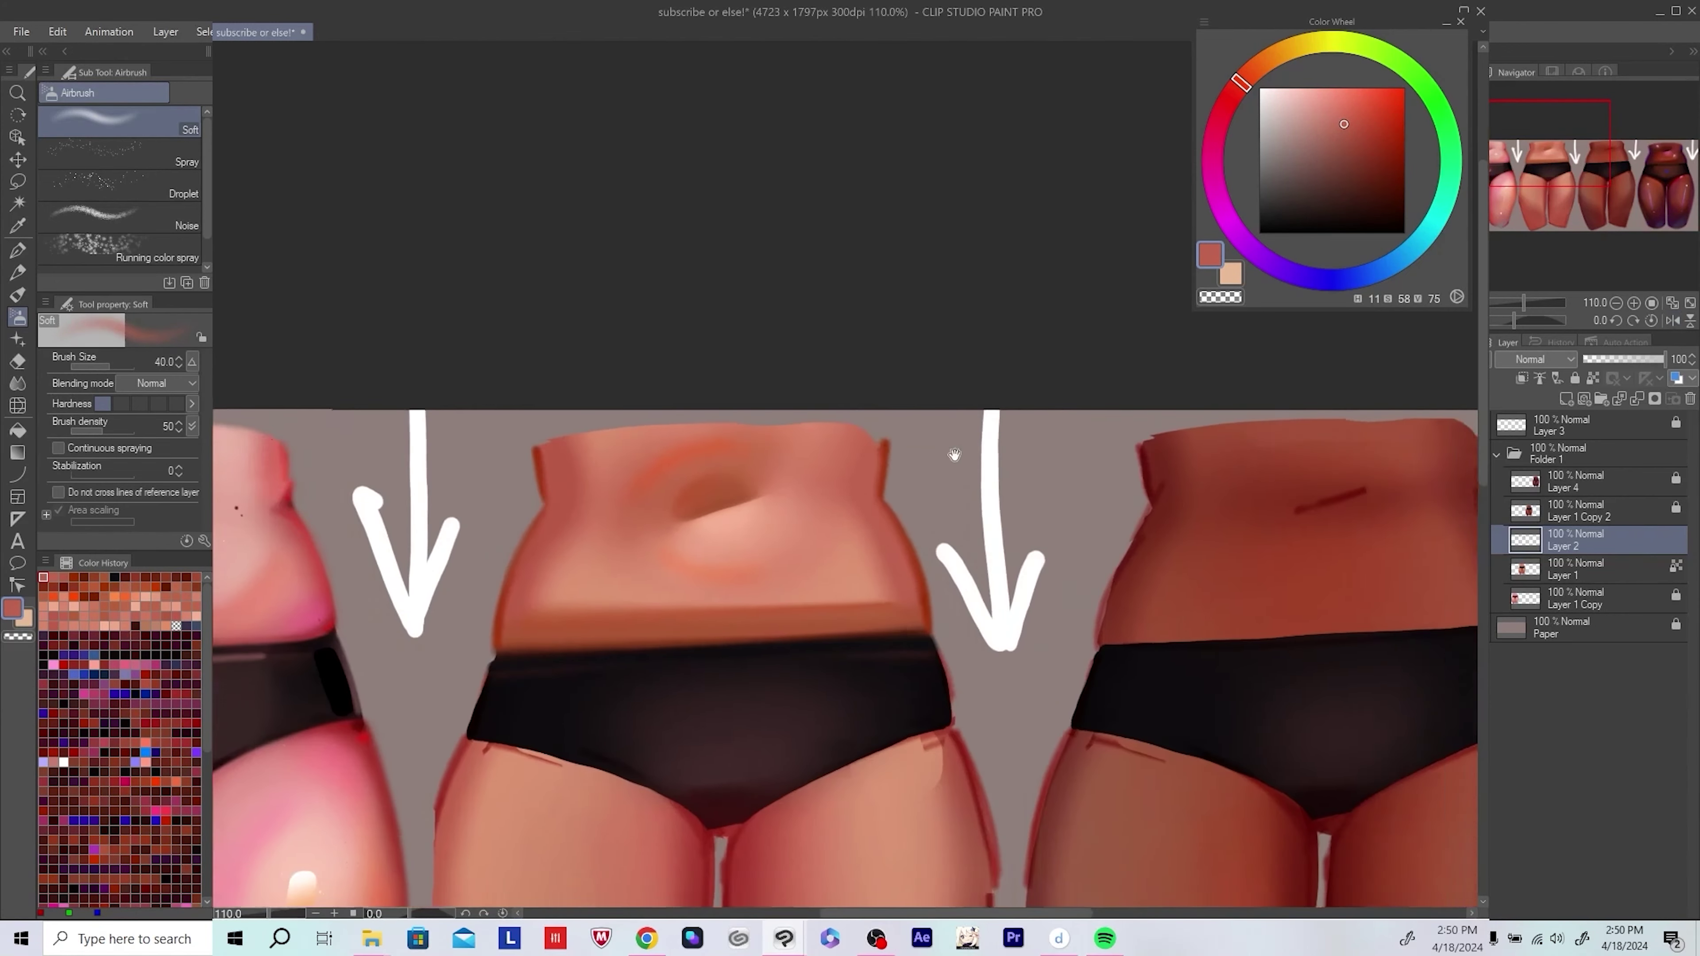
# Step: Clean up the belly's upper edge in sampled skin tones on Layer 2 placed beneath Layer 1, and merge the two layers
pyautogui.scroll(-4, 748, 507)
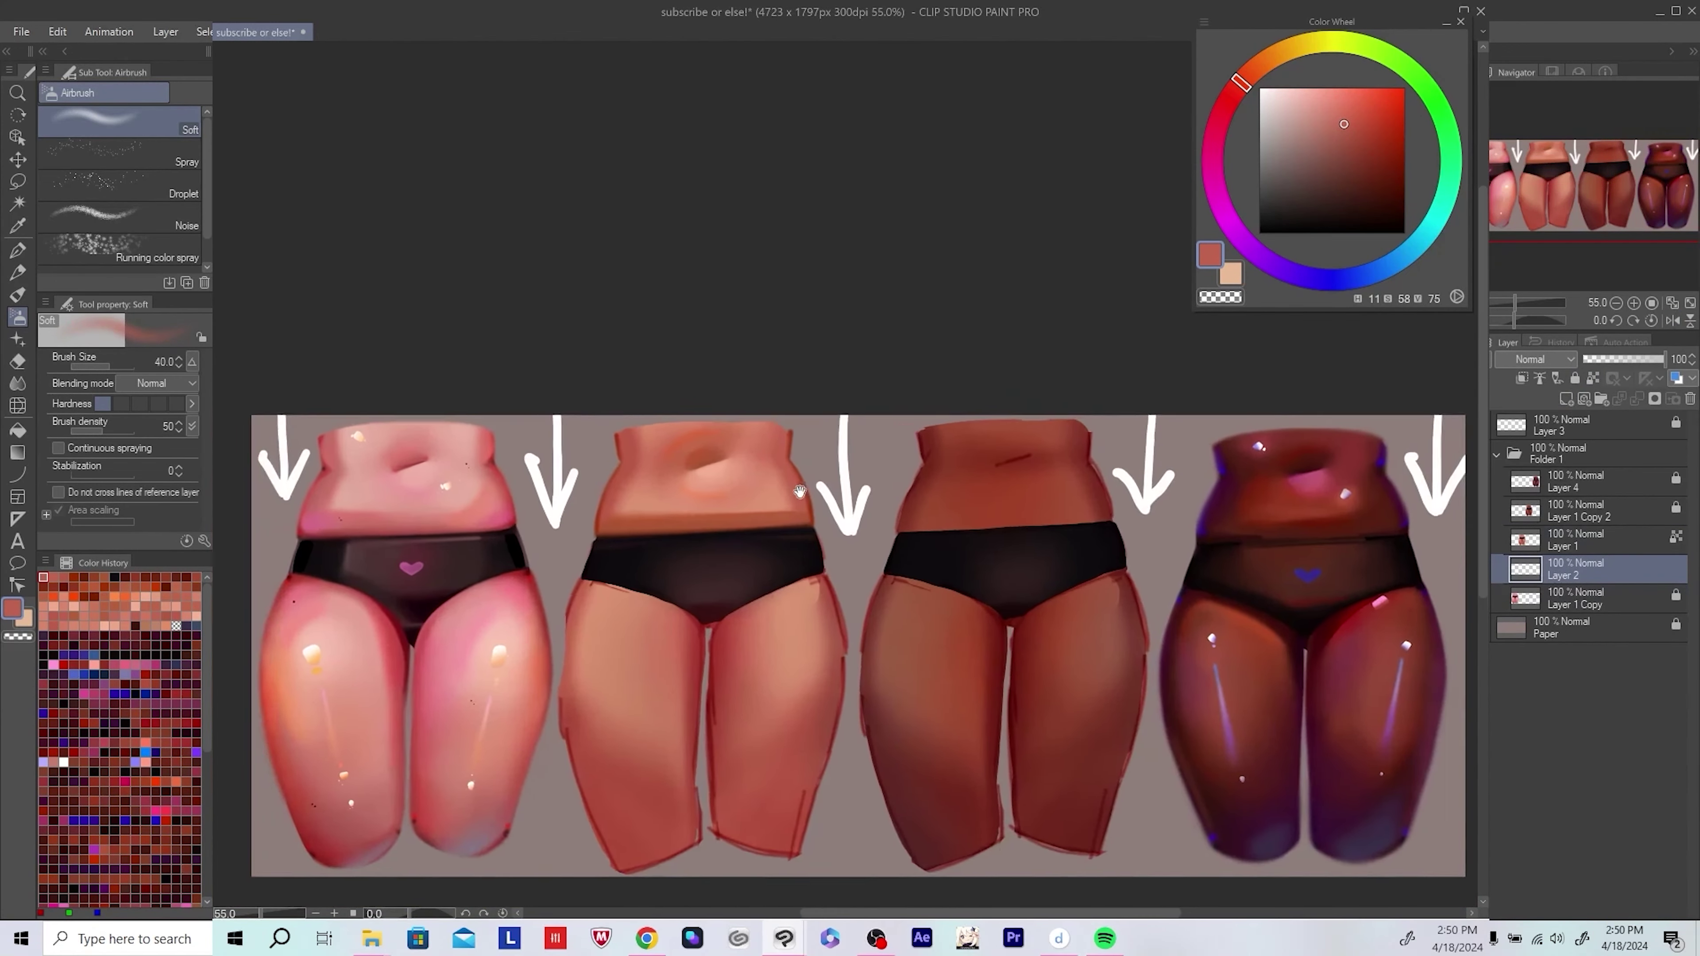
pyautogui.scroll(5, 743, 595)
pyautogui.moveTo(870, 469); pyautogui.dragTo(669, 637)
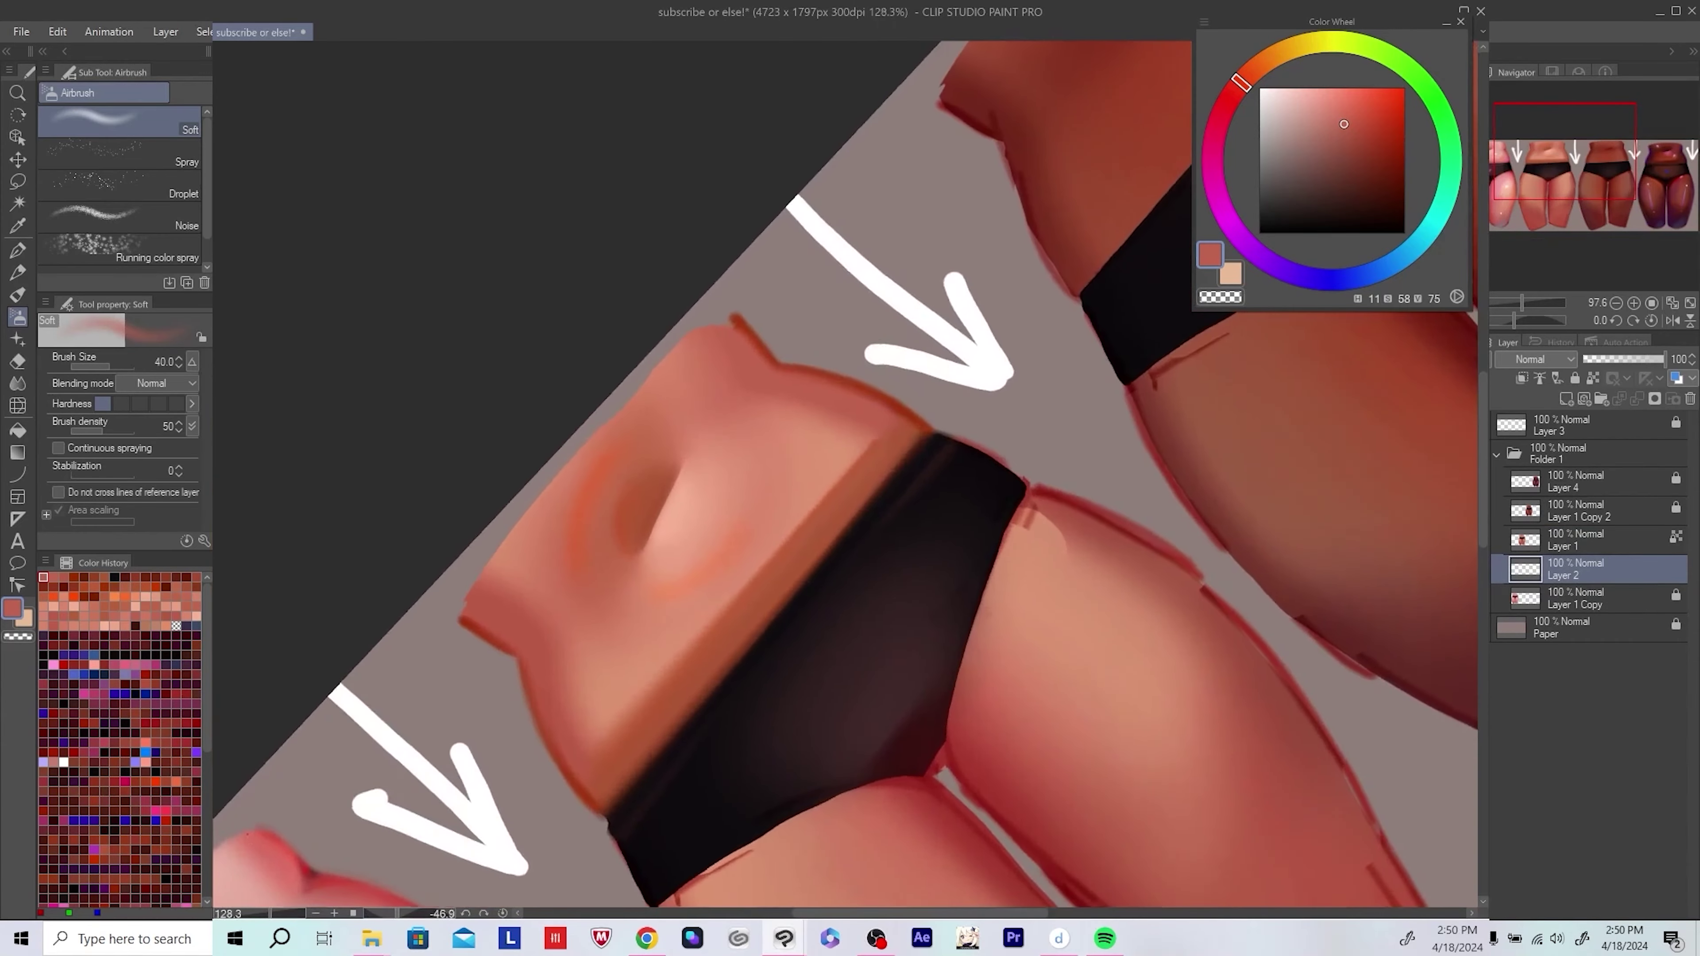
pyautogui.scroll(1, 684, 393)
pyautogui.keyDown('alt'); pyautogui.click(684, 393); pyautogui.keyUp('alt')
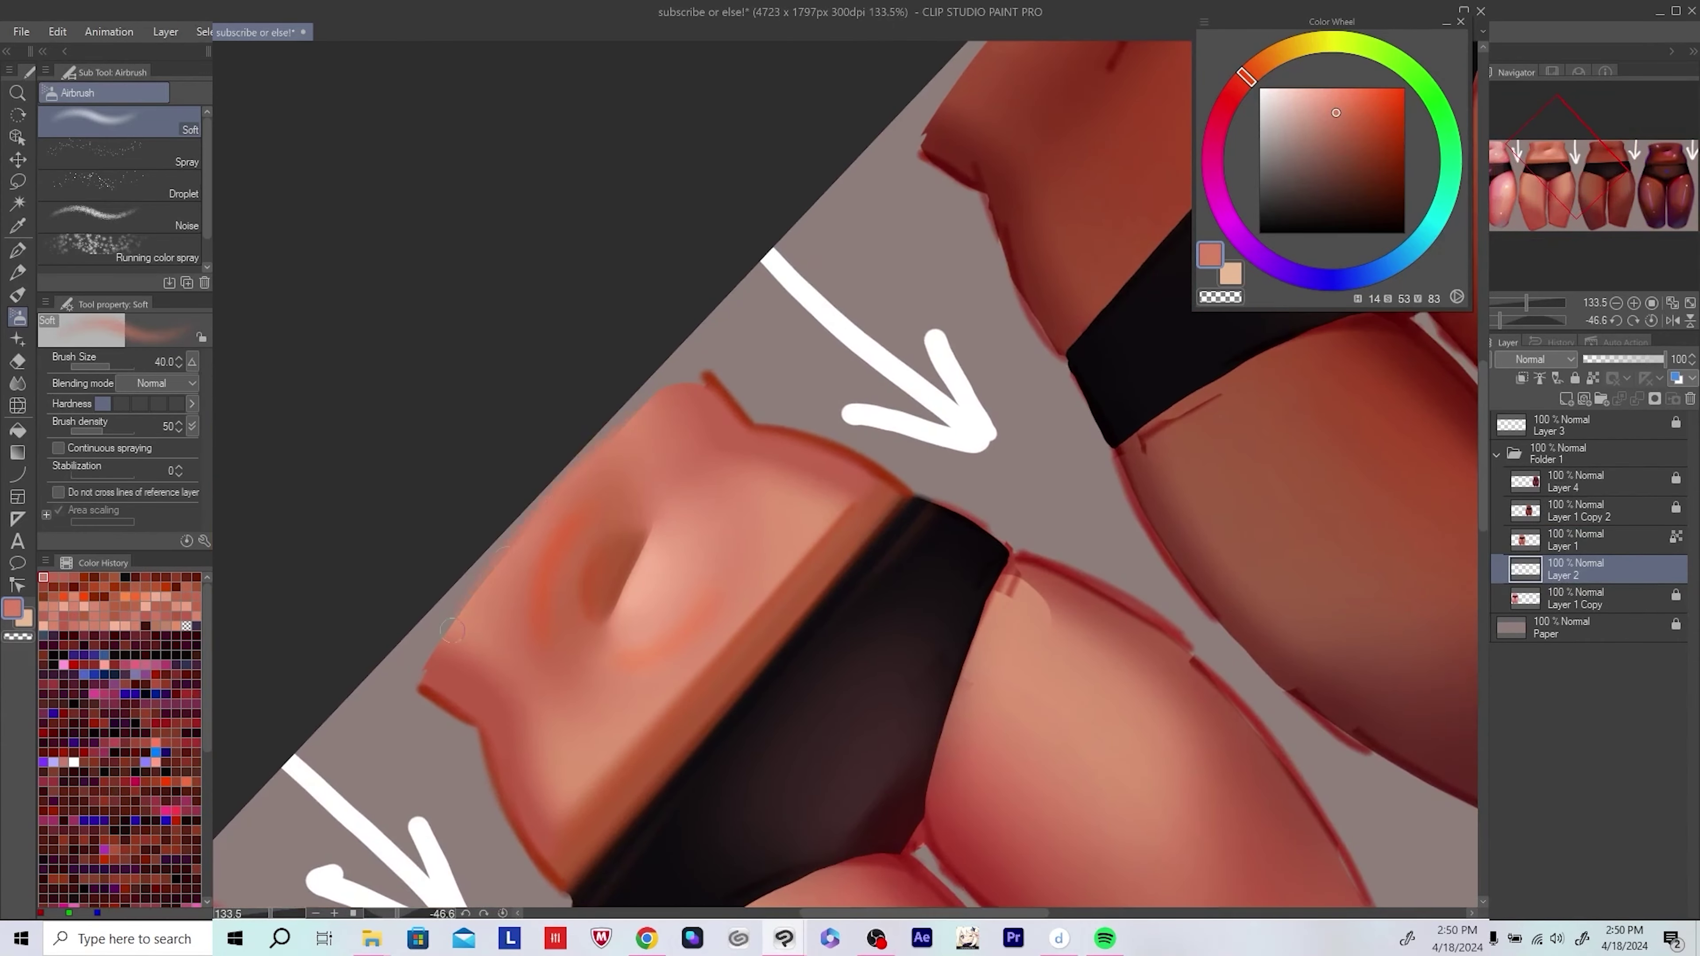
pyautogui.keyDown('alt'); pyautogui.click(700, 382); pyautogui.keyUp('alt')
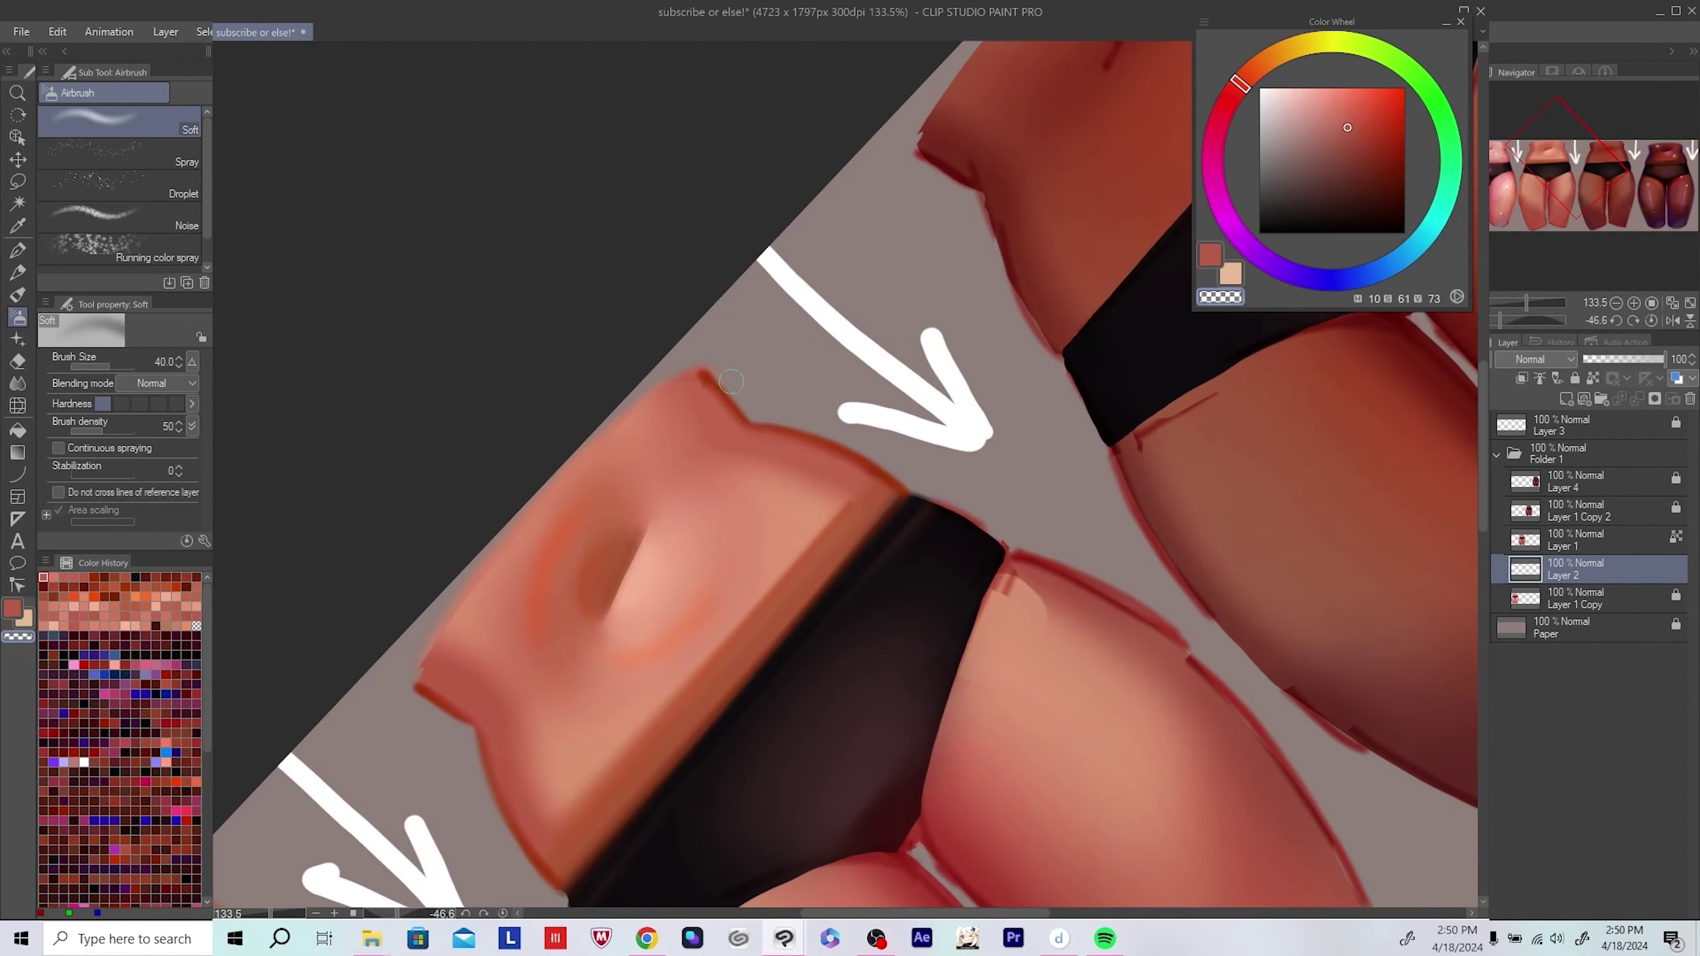
pyautogui.hotkey('ctrl', 'e')
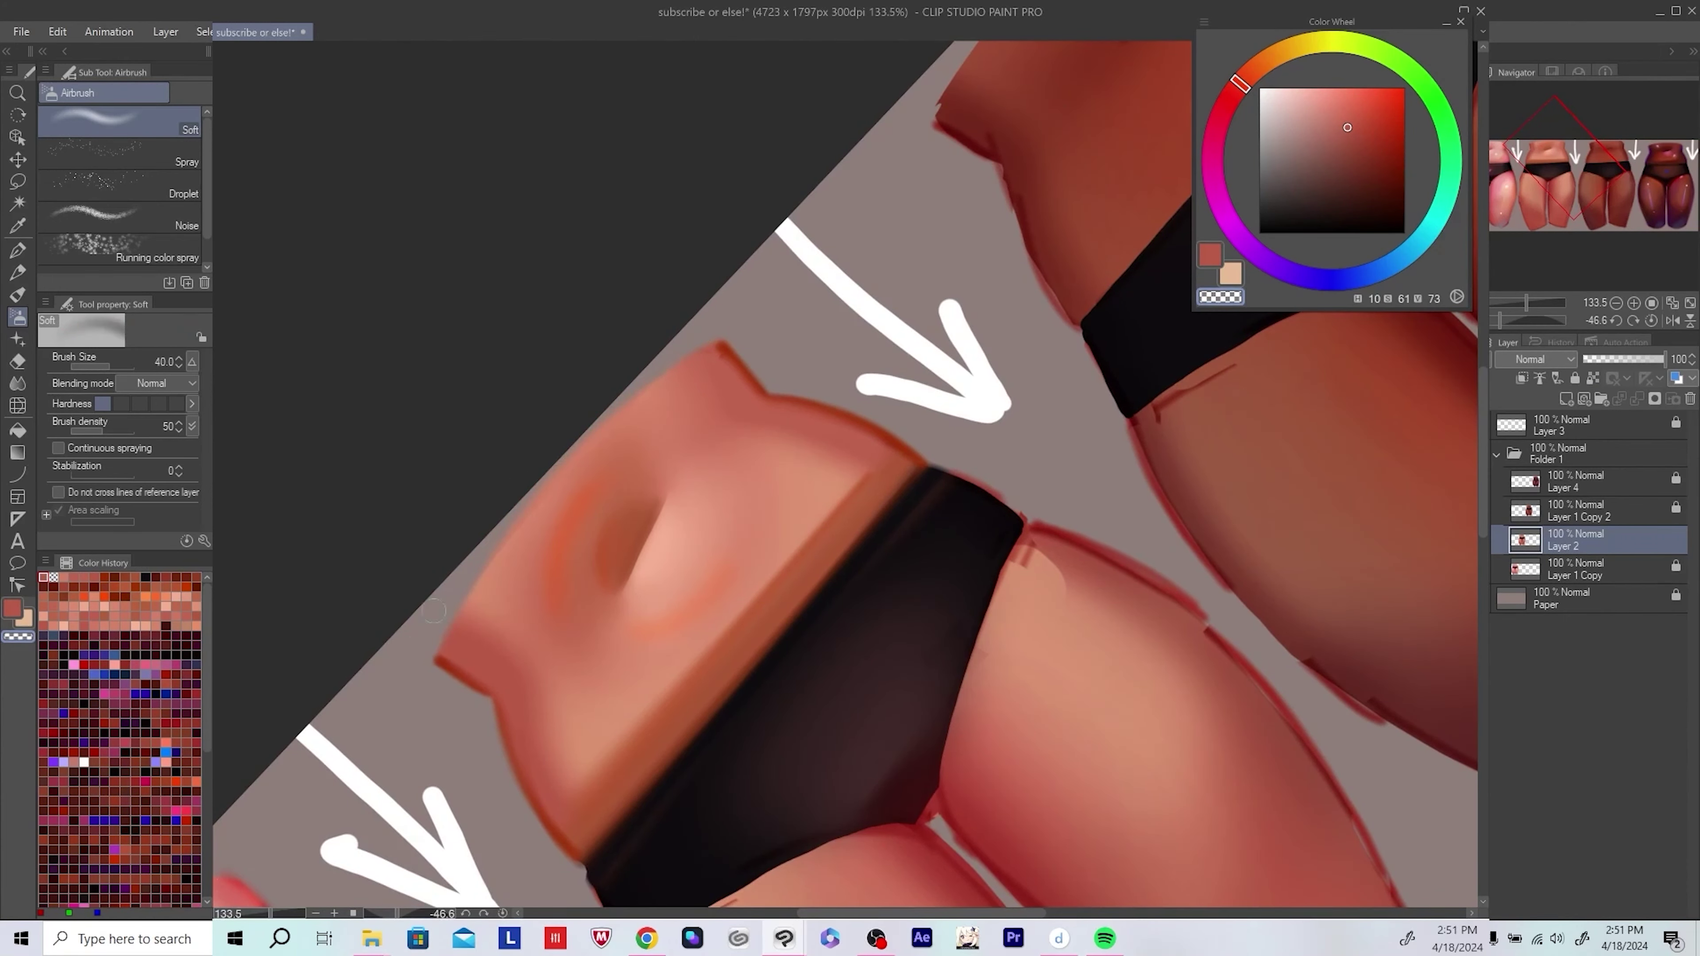
# Step: Lock the merged layer's transparent pixels, shade the upper belly with sampled warm skin tones up to brush size 70, and save
pyautogui.moveTo(785, 397); pyautogui.dragTo(728, 391)
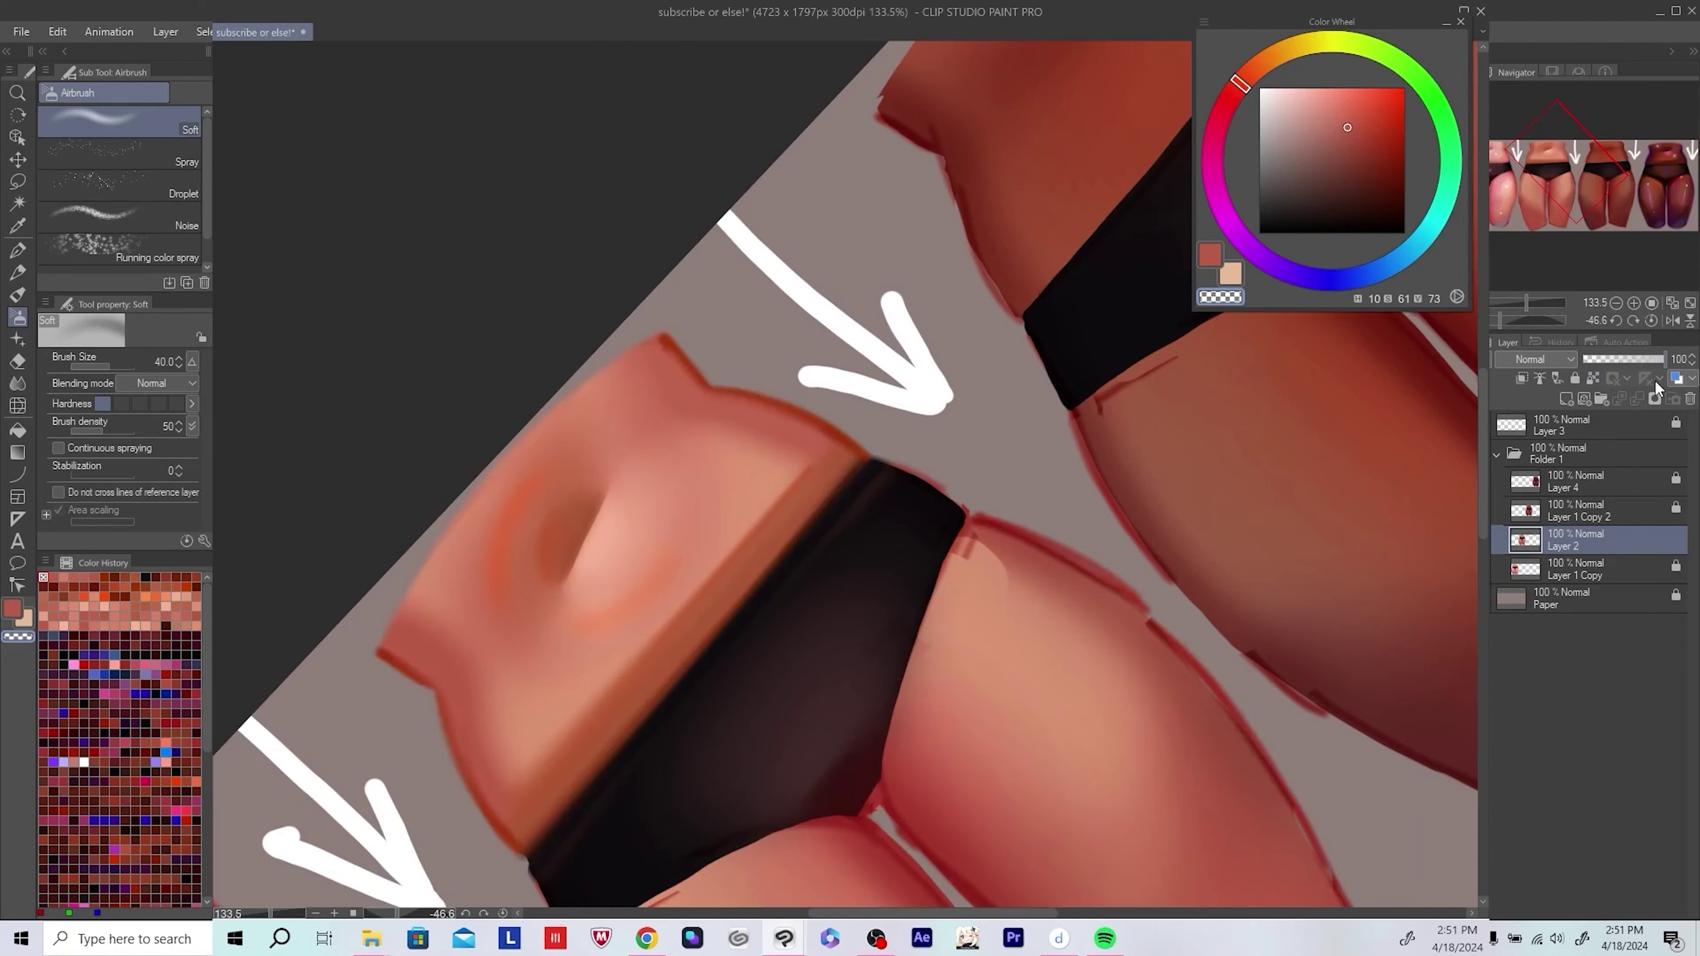
pyautogui.click(1593, 378)
pyautogui.keyDown('alt'); pyautogui.click(502, 561); pyautogui.keyUp('alt')
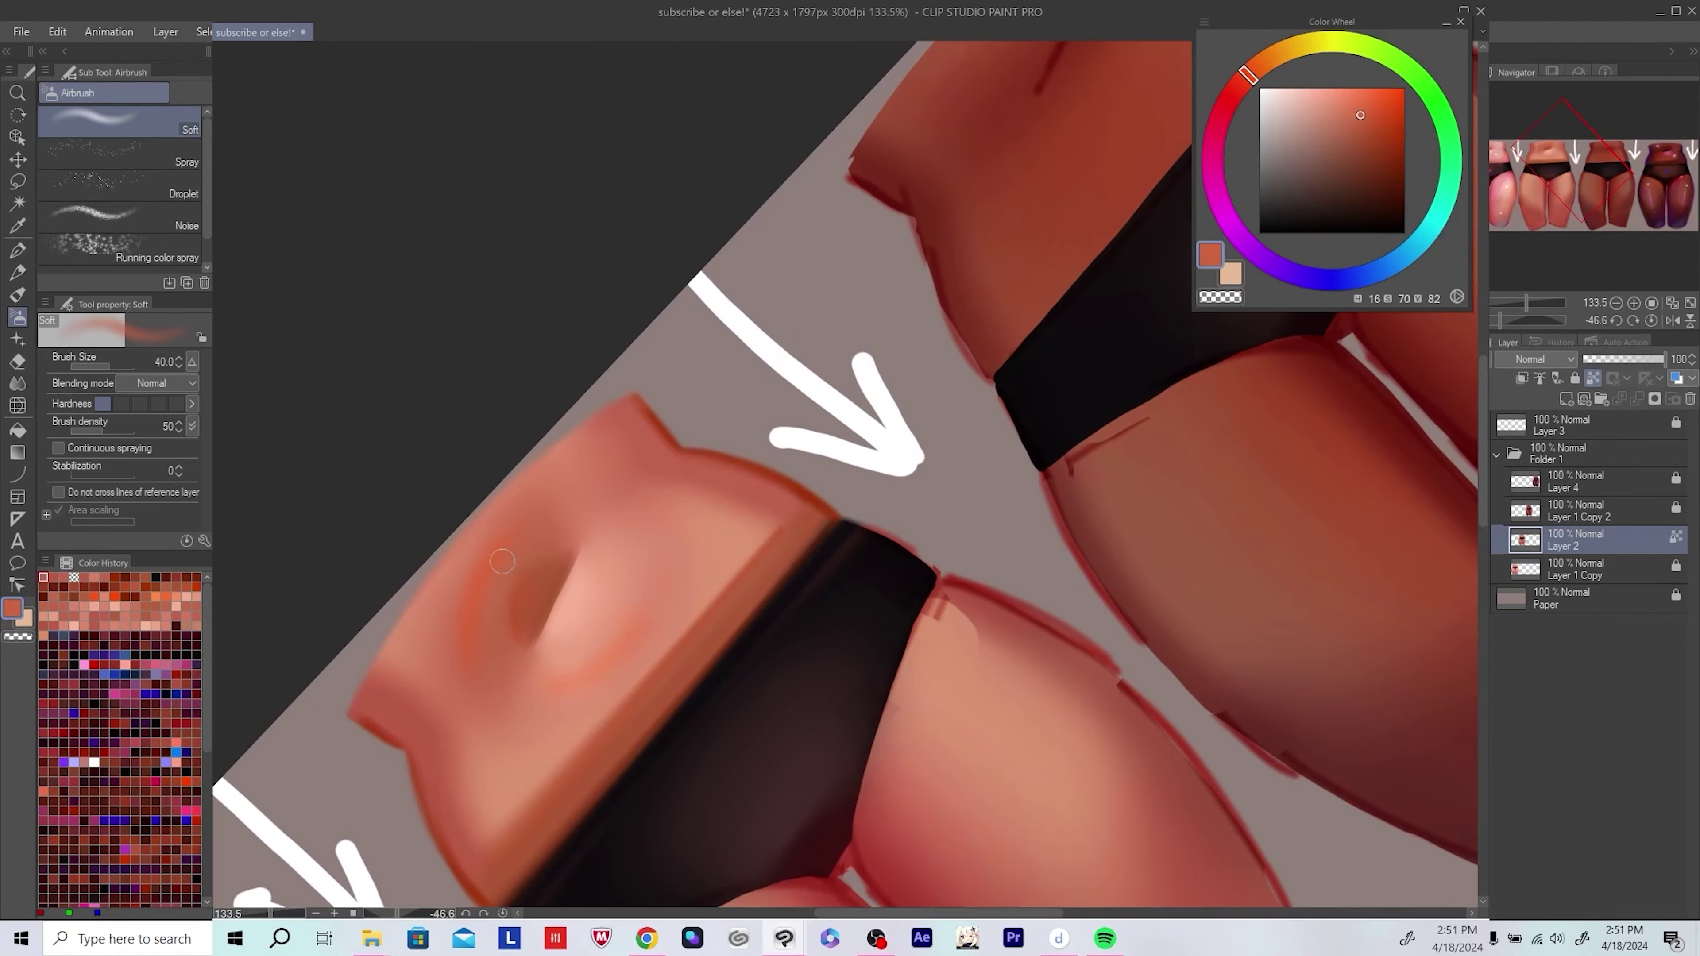
pyautogui.keyDown('alt'); pyautogui.click(582, 434); pyautogui.keyUp('alt')
pyautogui.scroll(-5, 582, 434)
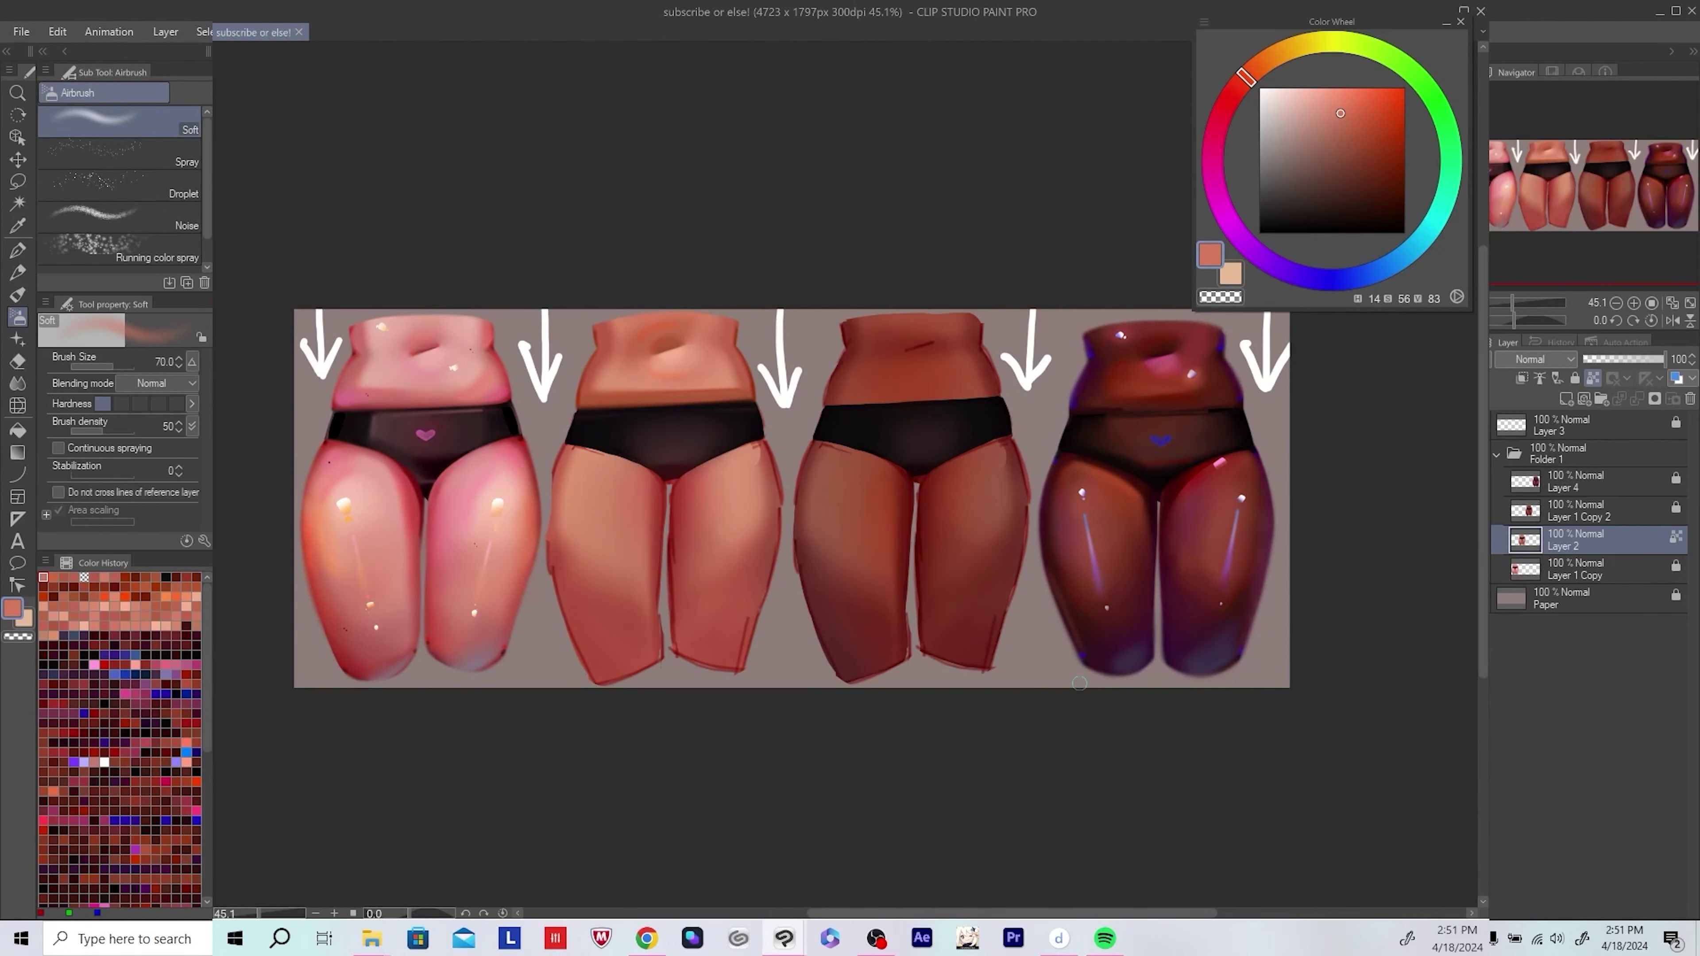
# Step: Sharpen the second figure's navel crease with a thin dark red-brown line using the soft airbrush at size 8
pyautogui.scroll(2, 1078, 683)
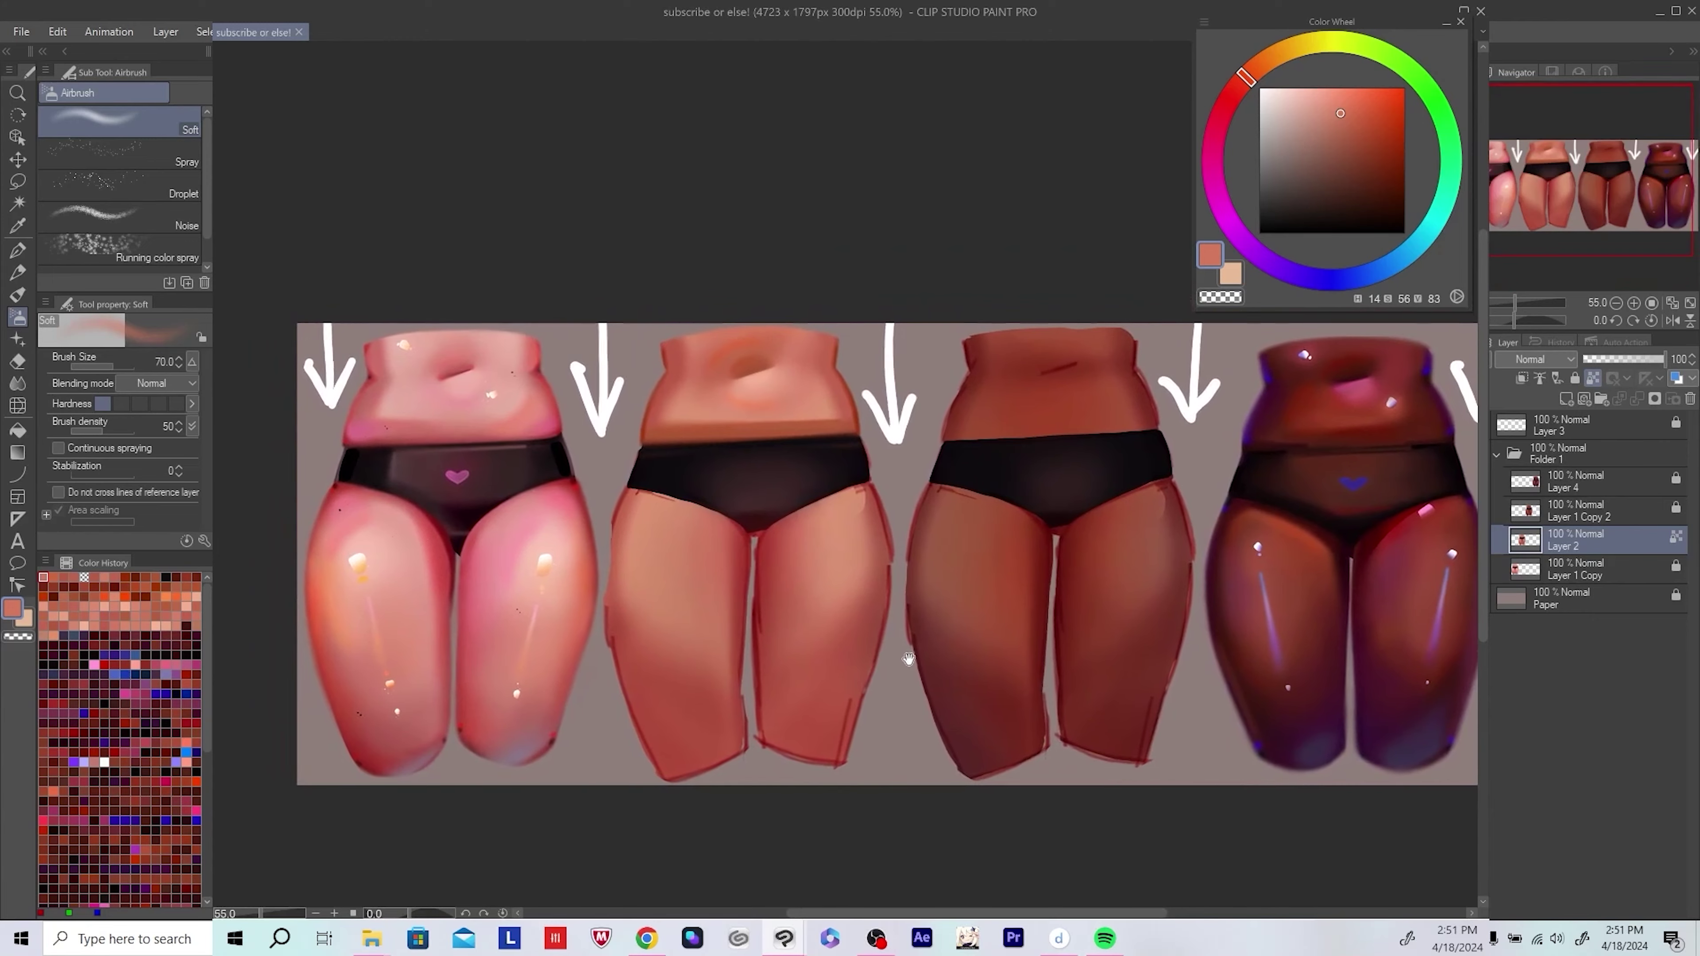
pyautogui.scroll(1, 903, 629)
pyautogui.scroll(3, 941, 619)
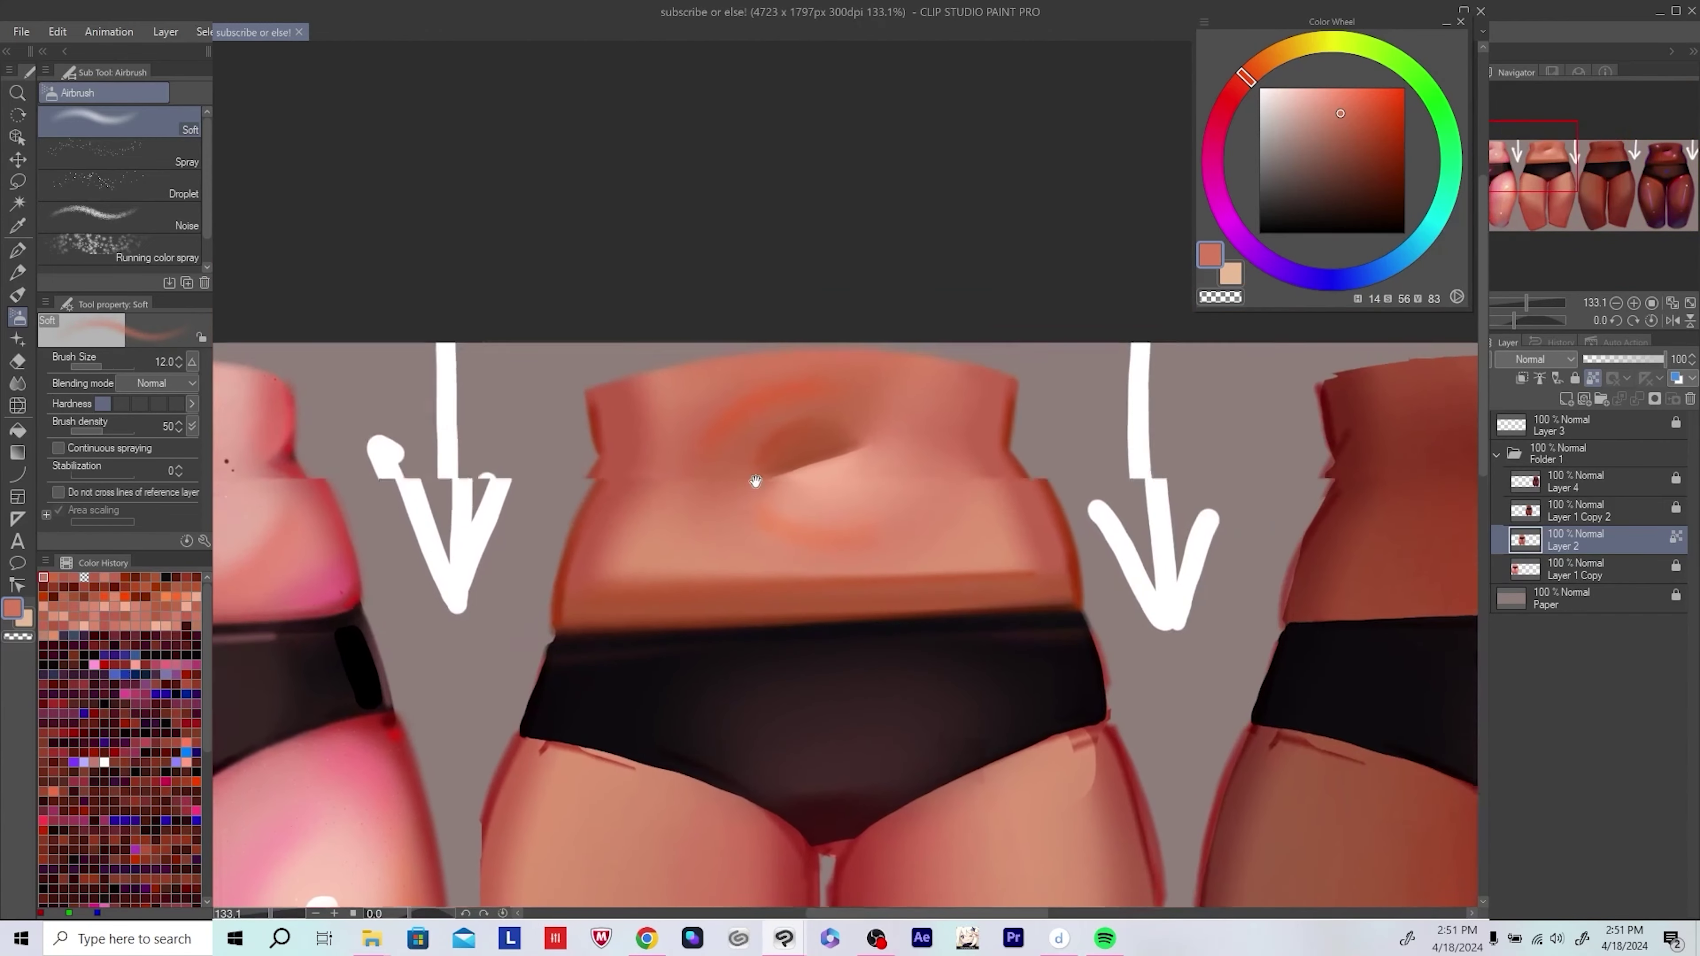
pyautogui.keyDown('alt'); pyautogui.click(759, 482); pyautogui.keyUp('alt')
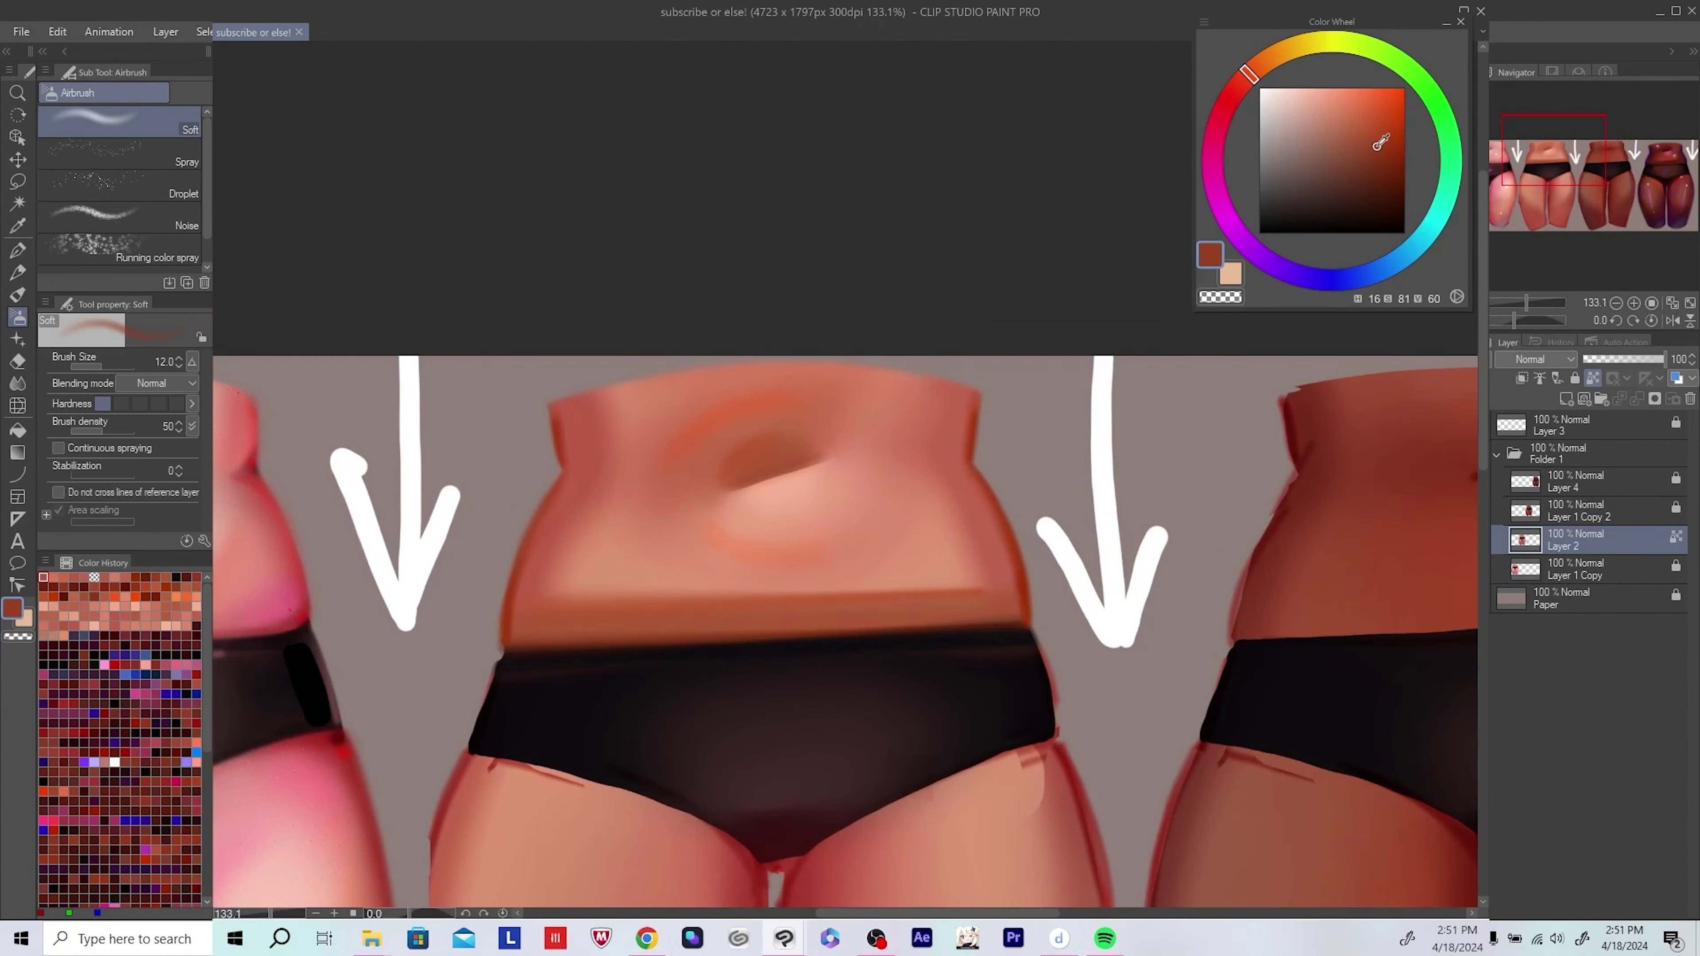
pyautogui.press('[')
pyautogui.press('[')
pyautogui.keyDown('shift'); pyautogui.click(824, 457); pyautogui.keyUp('shift')
pyautogui.moveTo(743, 481); pyautogui.dragTo(834, 461)
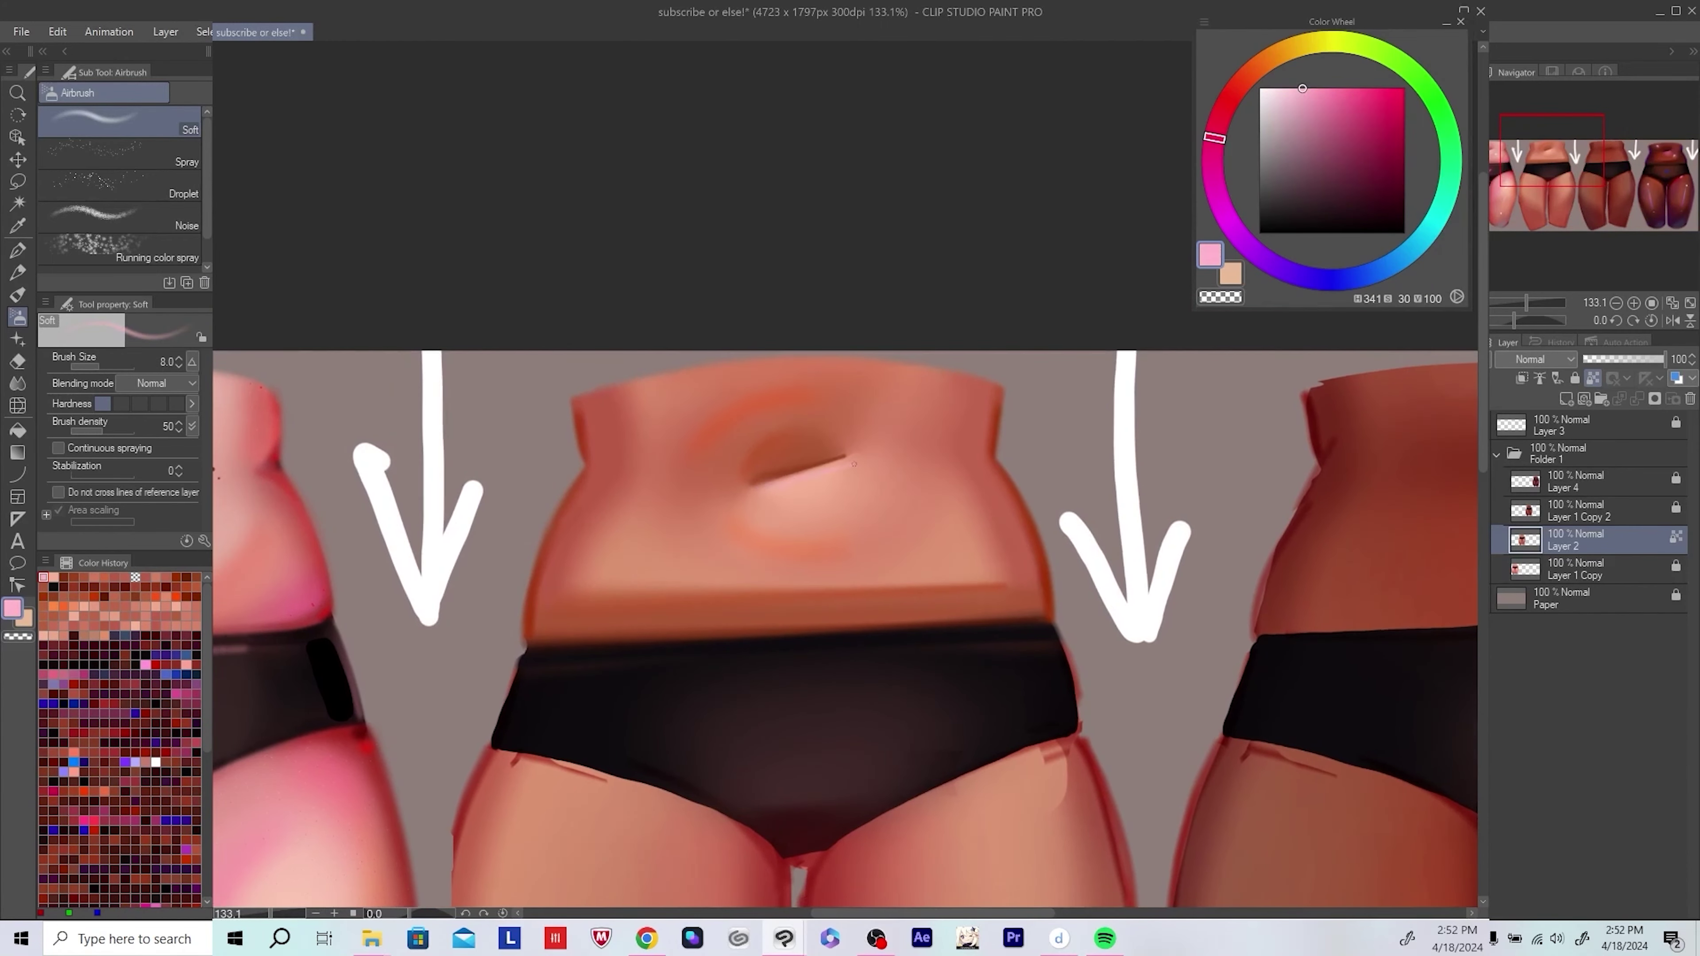
# Step: Add a thin pale peach highlight under the second figure's navel crease at brush size 8 and save the file
pyautogui.scroll(-4, 782, 514)
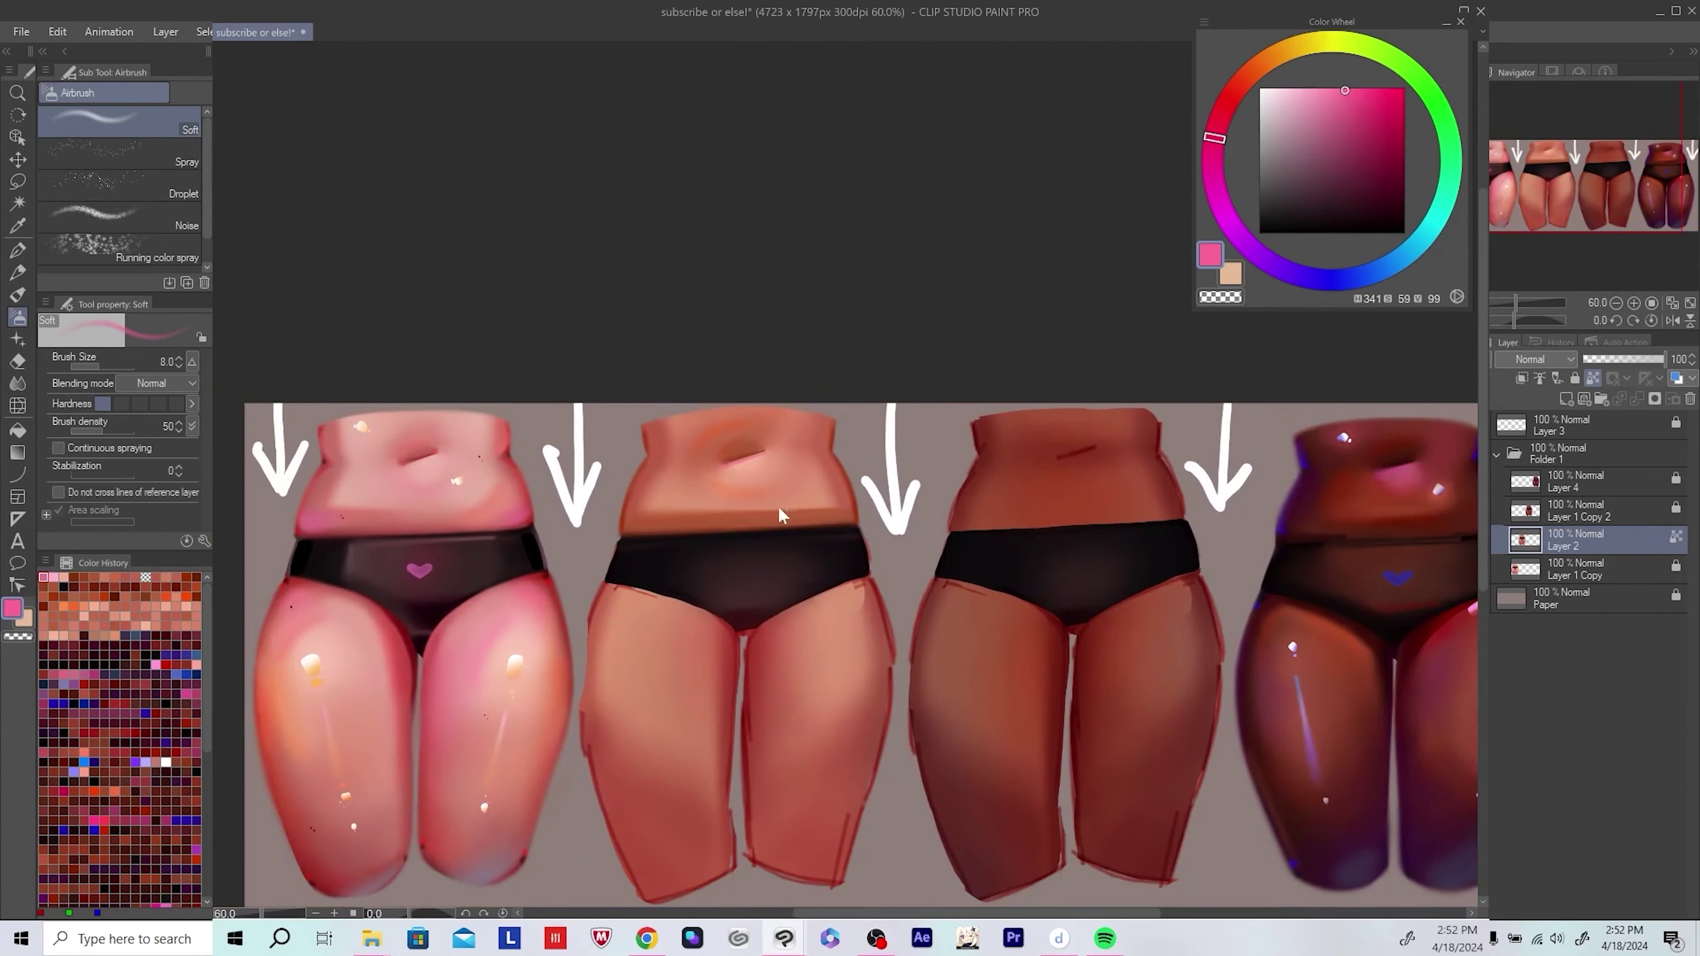
pyautogui.scroll(5, 782, 514)
pyautogui.keyDown('alt'); pyautogui.click(636, 512); pyautogui.keyUp('alt')
pyautogui.moveTo(636, 512); pyautogui.dragTo(749, 478)
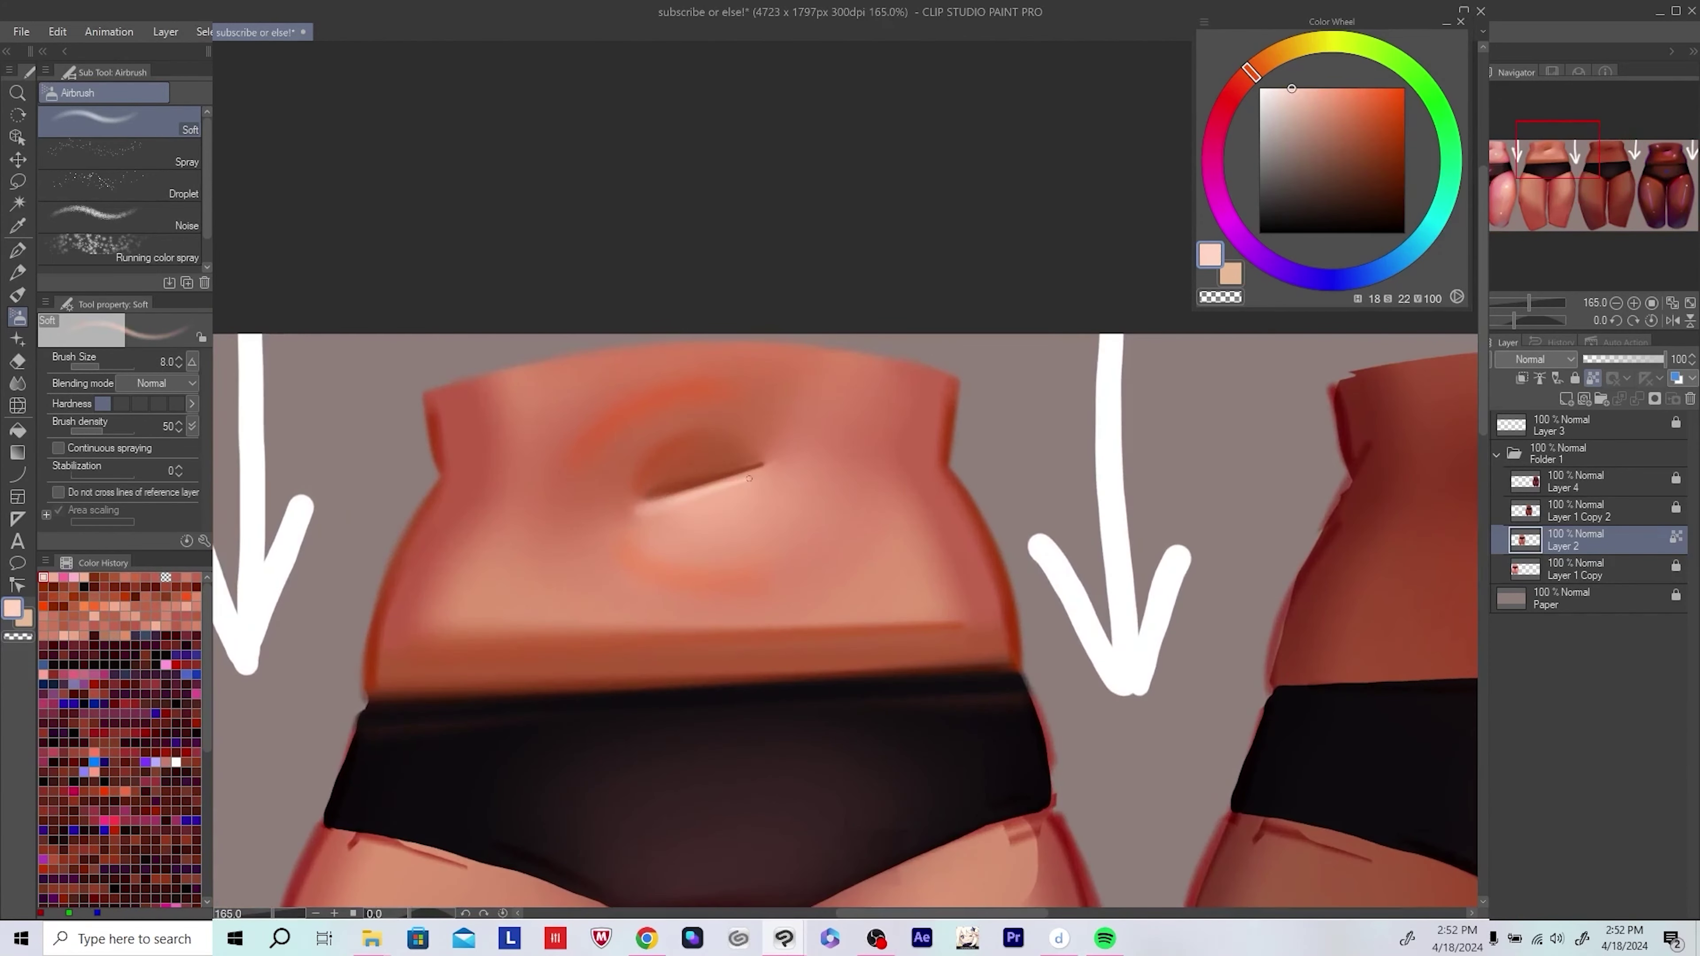
pyautogui.scroll(-6, 745, 478)
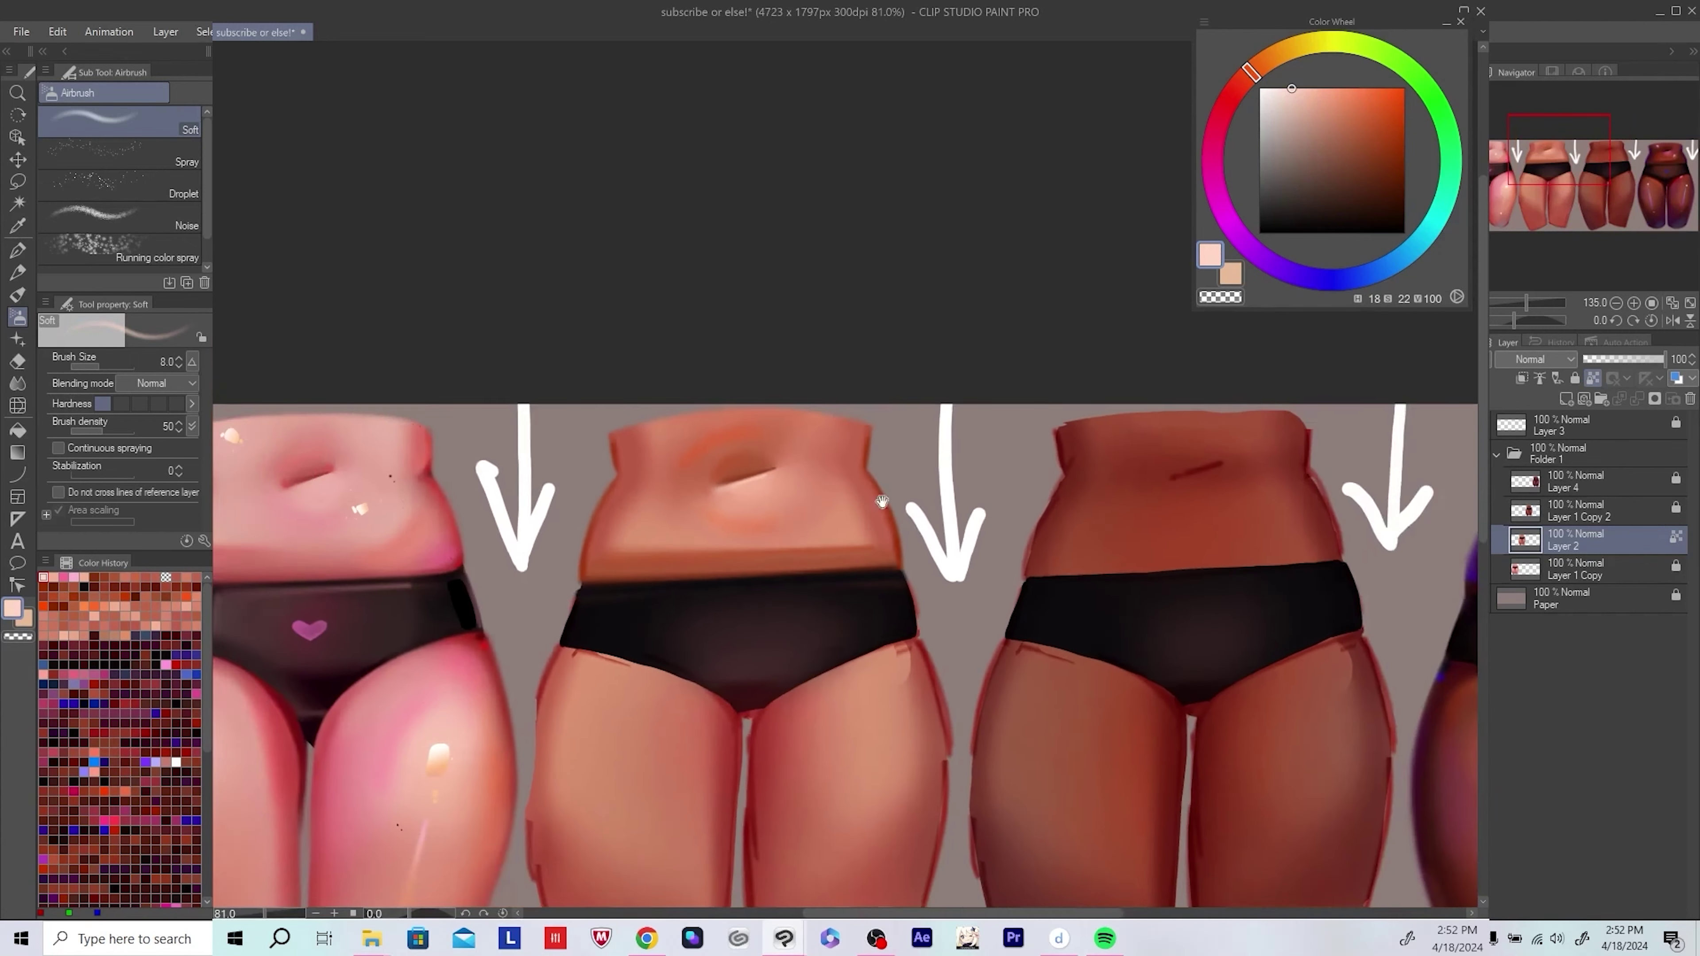
pyautogui.hotkey('ctrl', 's')
pyautogui.scroll(4, 795, 567)
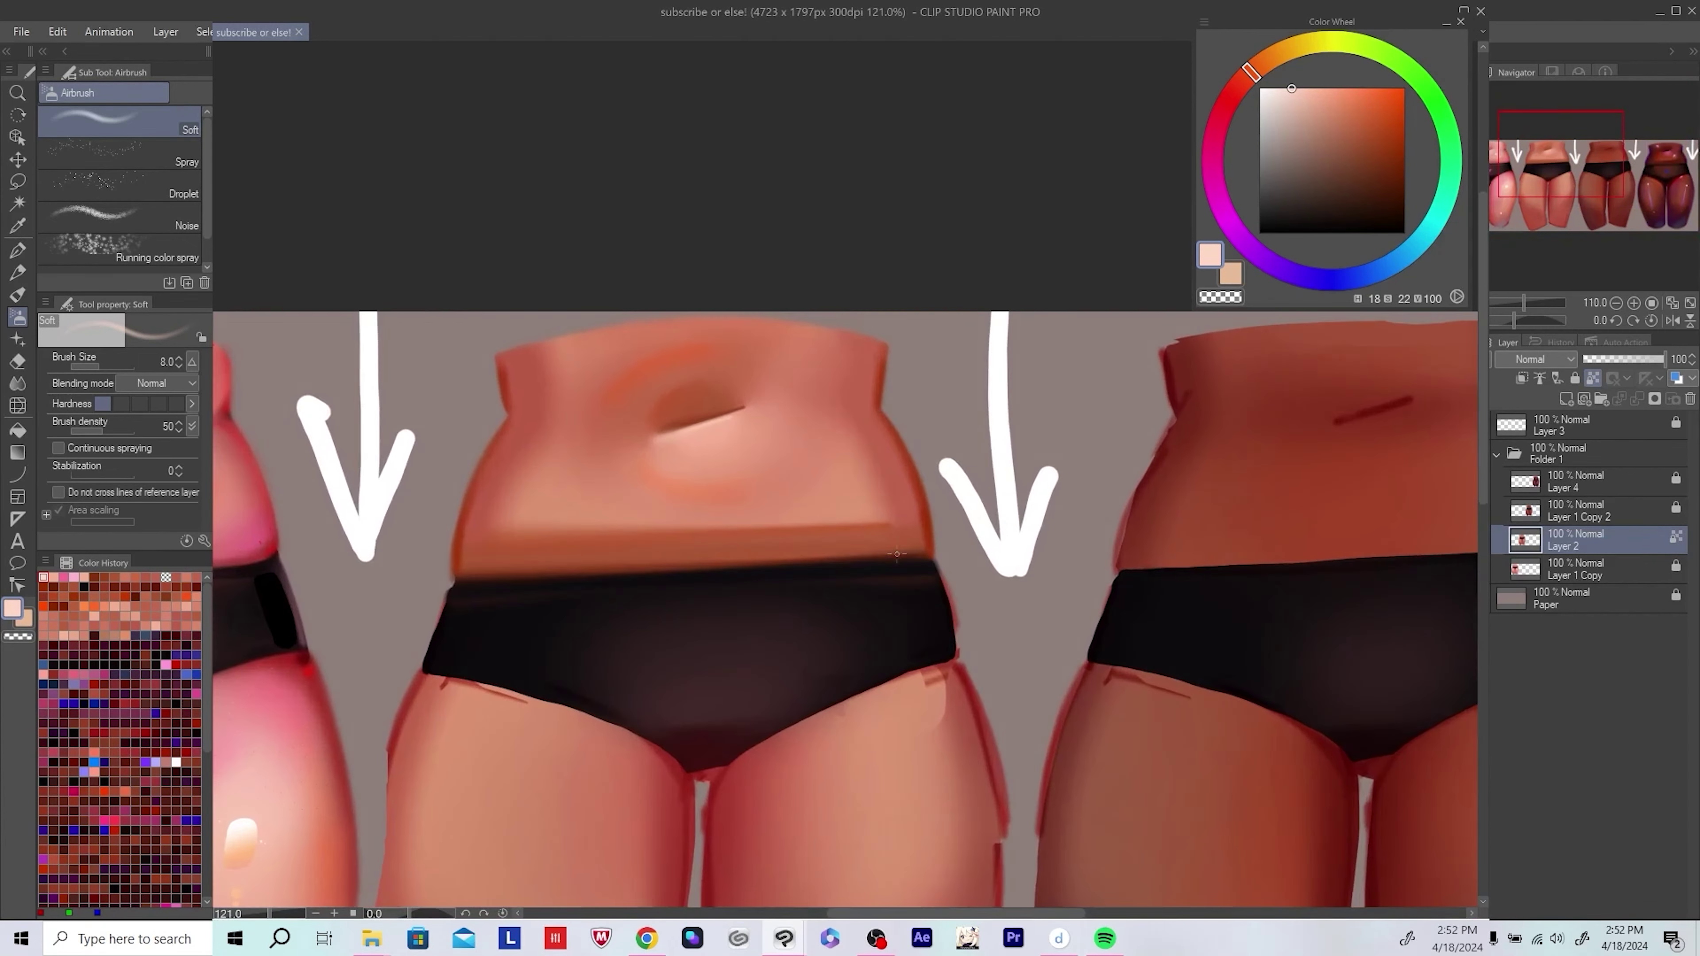
# Step: Shade the lower corner and side of the second figure's belly with sampled orange-brown tones at brush size 70
pyautogui.keyDown('alt'); pyautogui.click(833, 542); pyautogui.keyUp('alt')
pyautogui.keyDown('alt'); pyautogui.click(858, 488); pyautogui.keyUp('alt')
pyautogui.moveTo(858, 488); pyautogui.dragTo(878, 548)
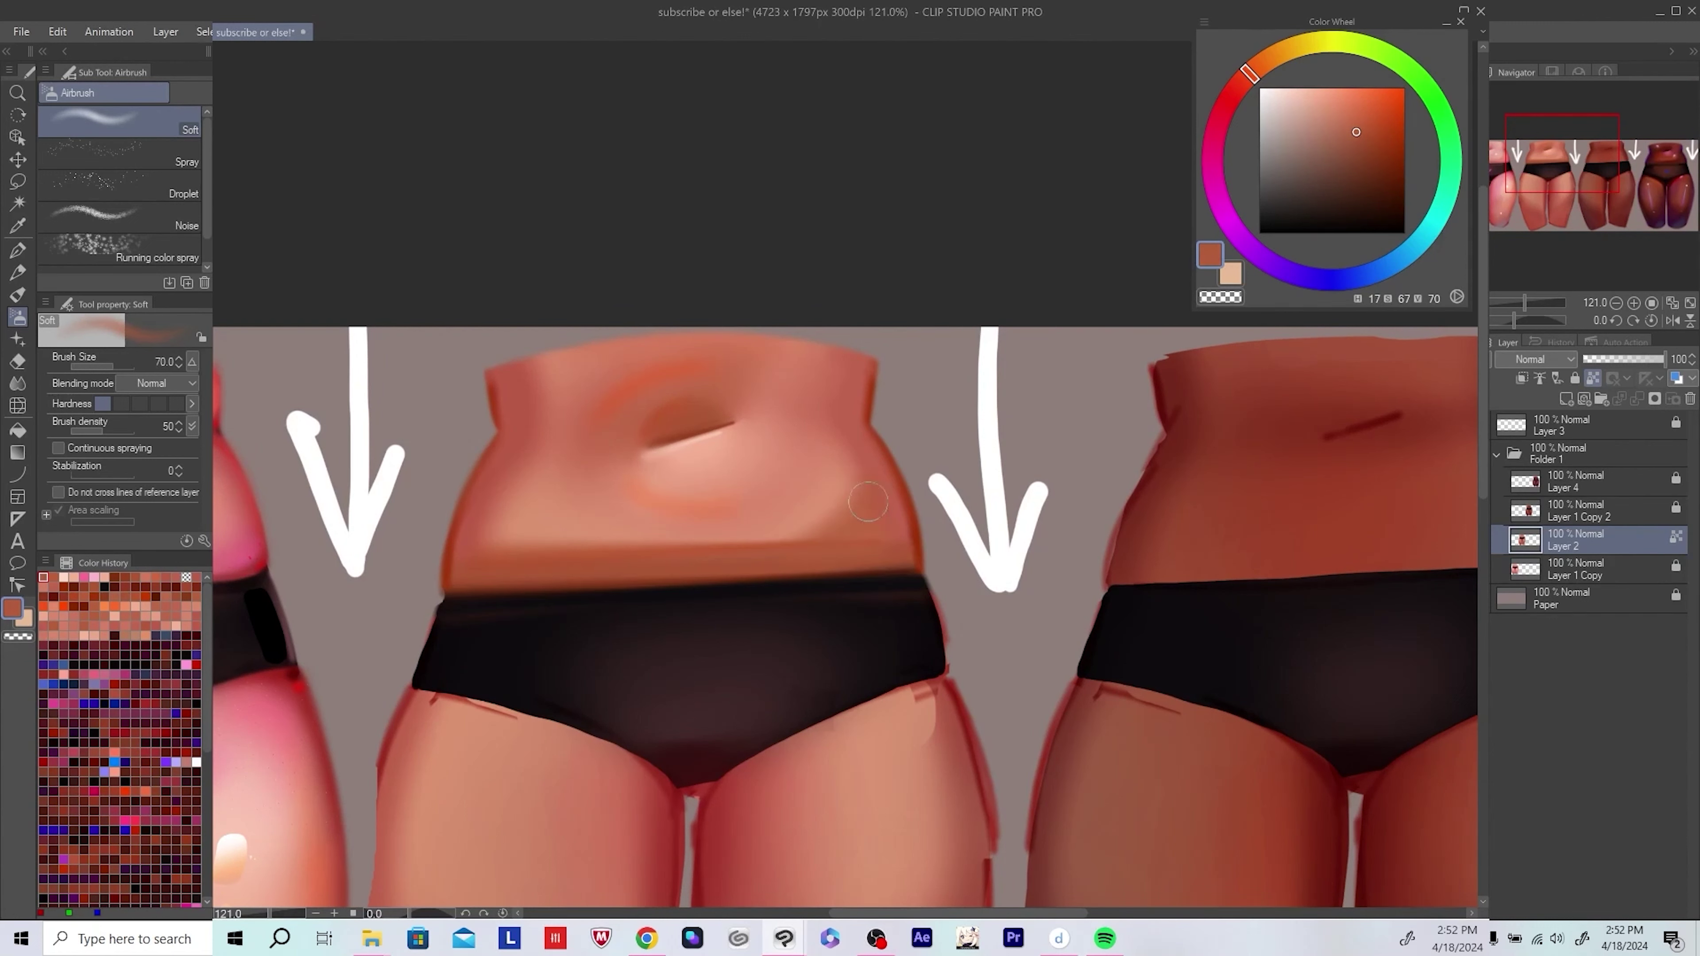
pyautogui.keyDown('alt'); pyautogui.click(895, 532); pyautogui.keyUp('alt')
pyautogui.scroll(1, 895, 520)
# Step: Brighten the belly beside the navel with light orange and pinkish-peach tones, enlarging the airbrush from 40 to 150, and save
pyautogui.click(1362, 85)
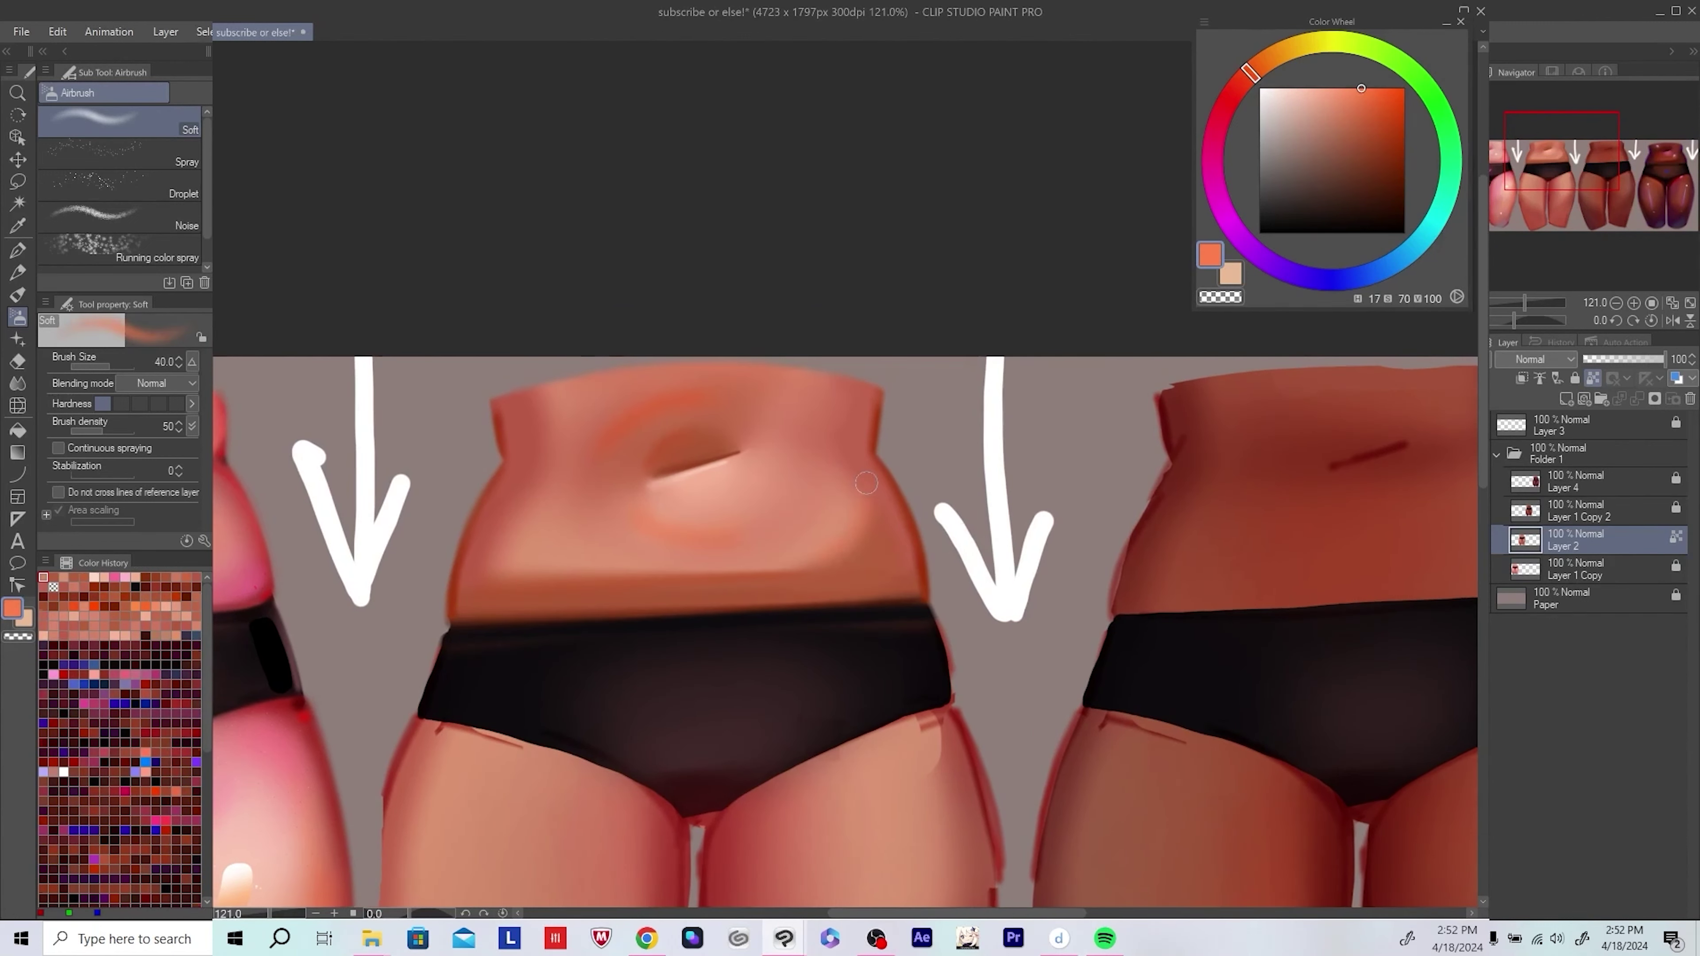
pyautogui.keyDown('alt'); pyautogui.click(850, 532); pyautogui.keyUp('alt')
pyautogui.keyDown('alt'); pyautogui.click(777, 554); pyautogui.keyUp('alt')
pyautogui.scroll(1, 778, 554)
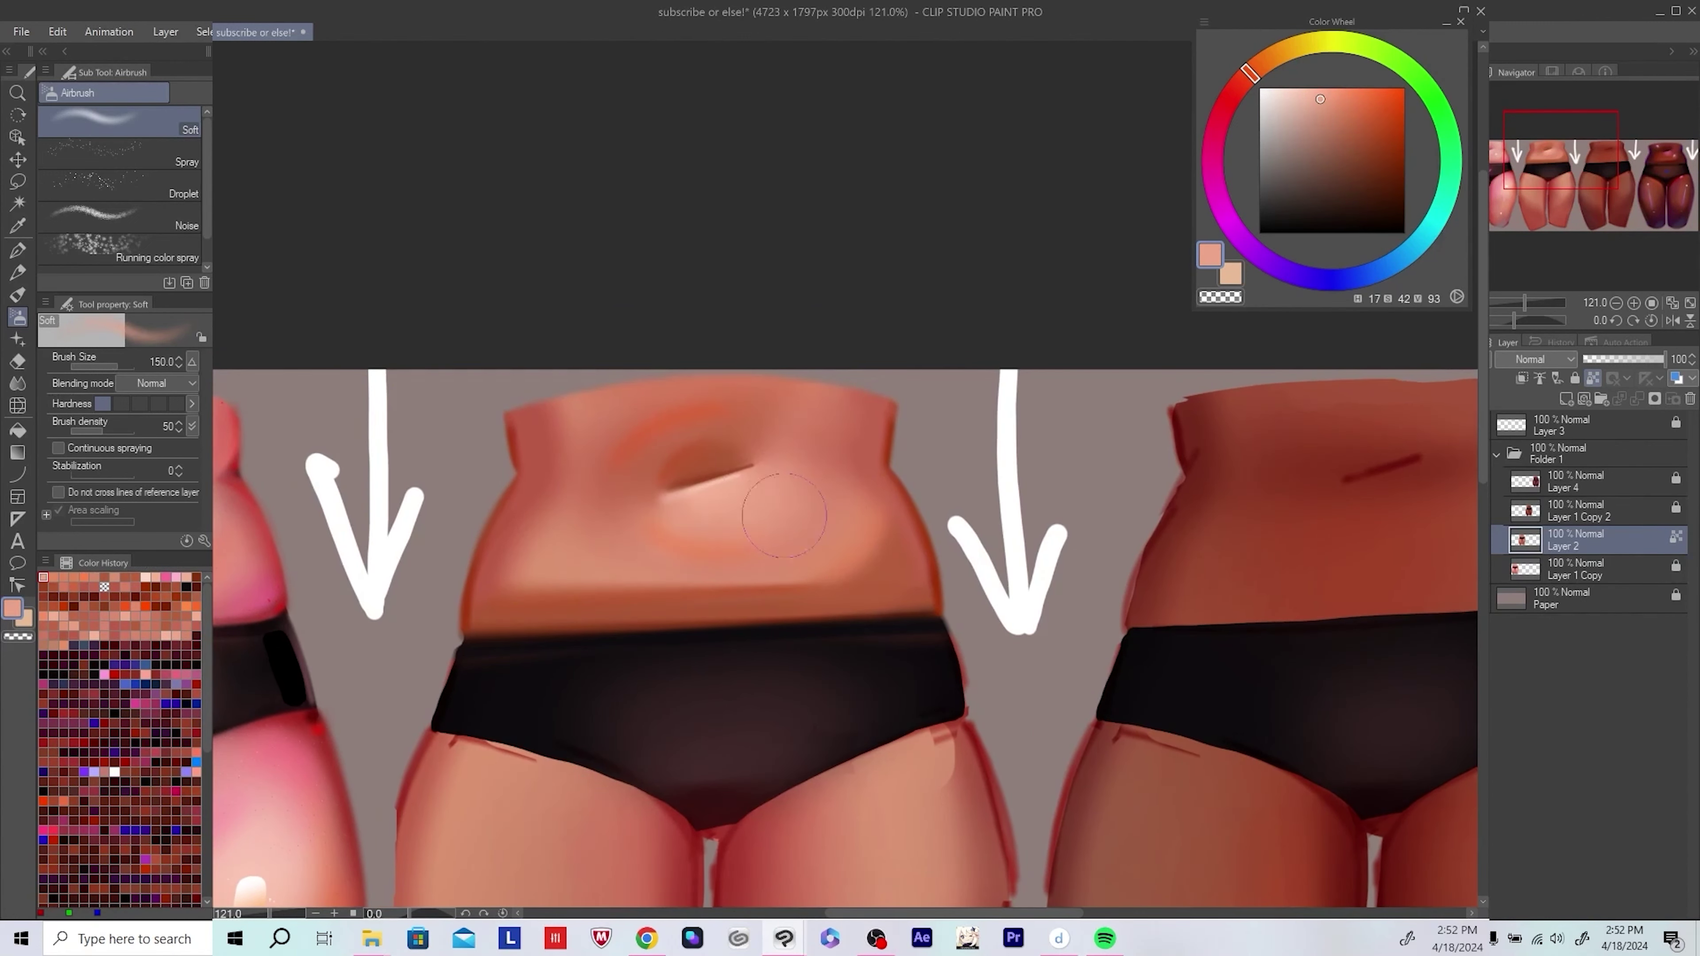
pyautogui.press(']')
pyautogui.scroll(-3, 870, 416)
pyautogui.hotkey('ctrl', 's')
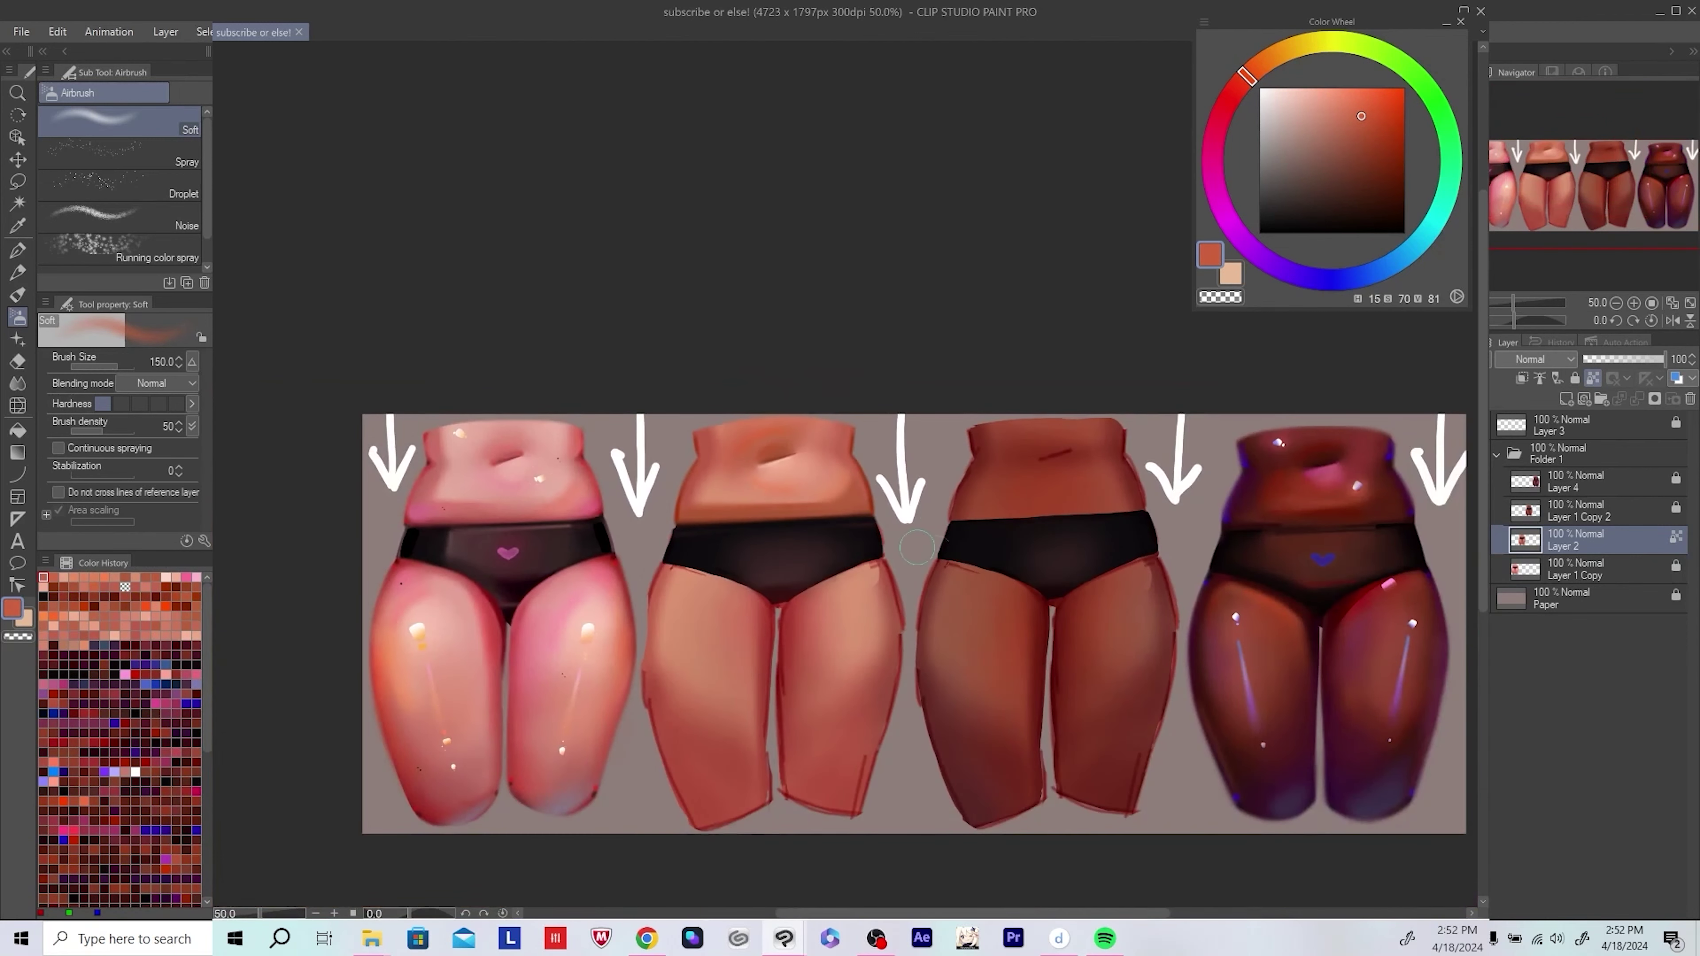
# Step: Airbrush a thin muted maroon sheen along the waistband of the second figure's underwear with a small soft brush
pyautogui.scroll(2, 667, 535)
pyautogui.keyDown('alt'); pyautogui.click(820, 601); pyautogui.keyUp('alt')
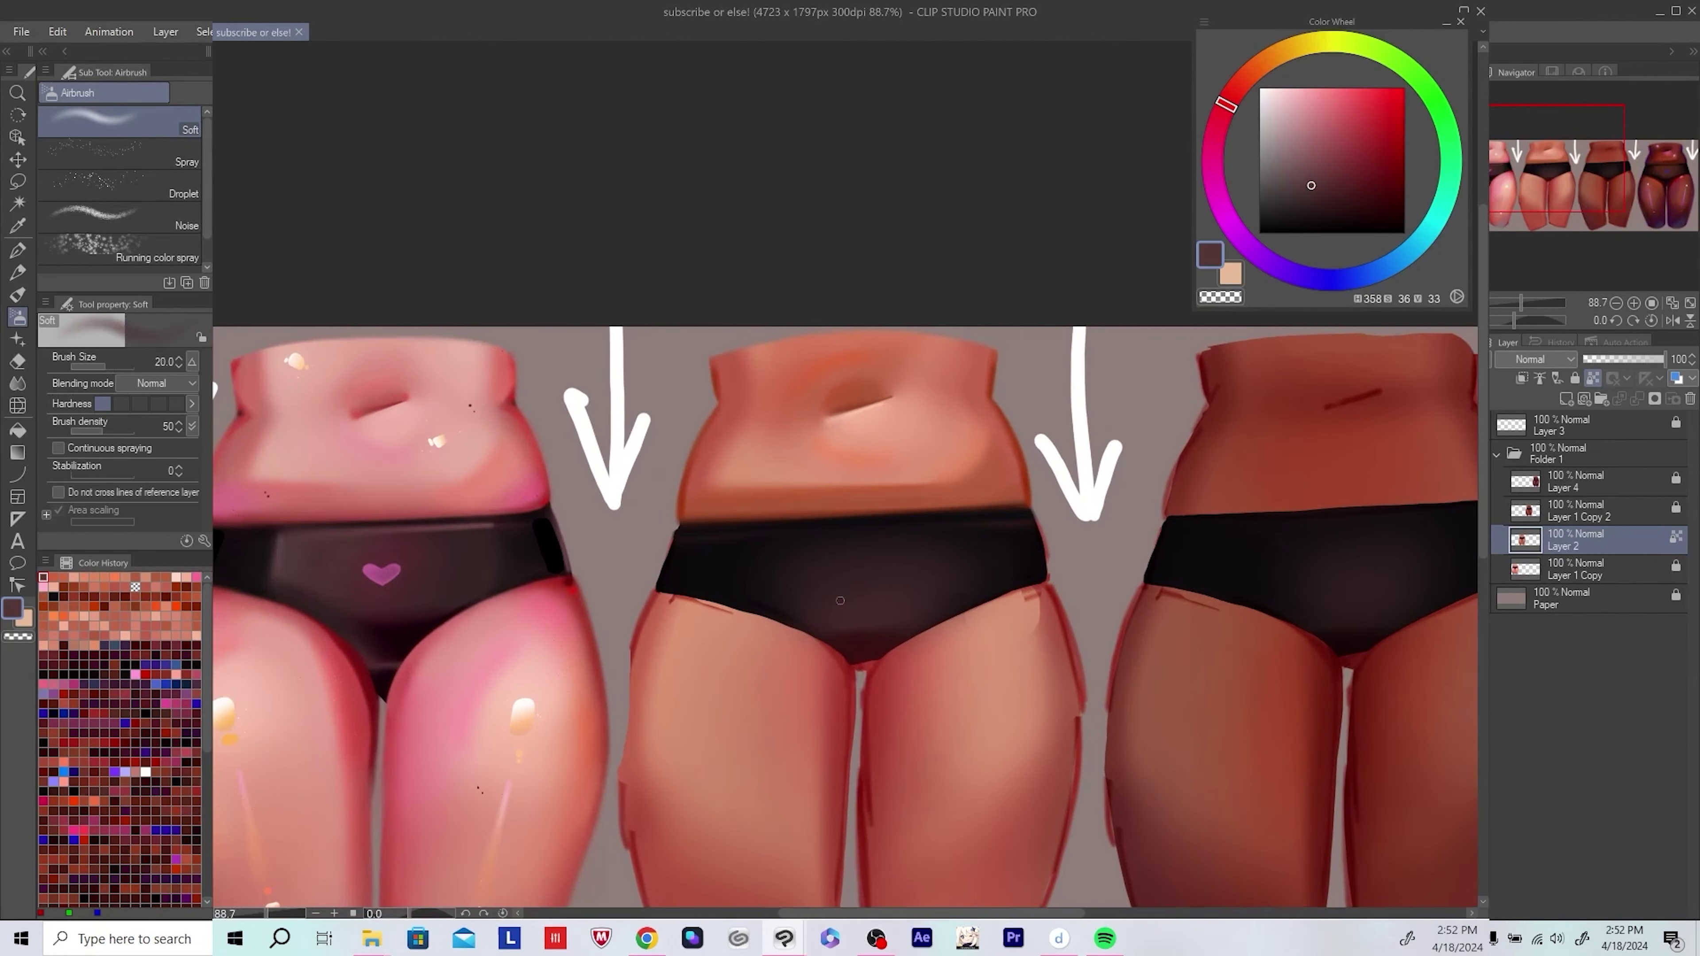
pyautogui.press('[')
pyautogui.moveTo(743, 533); pyautogui.dragTo(937, 525)
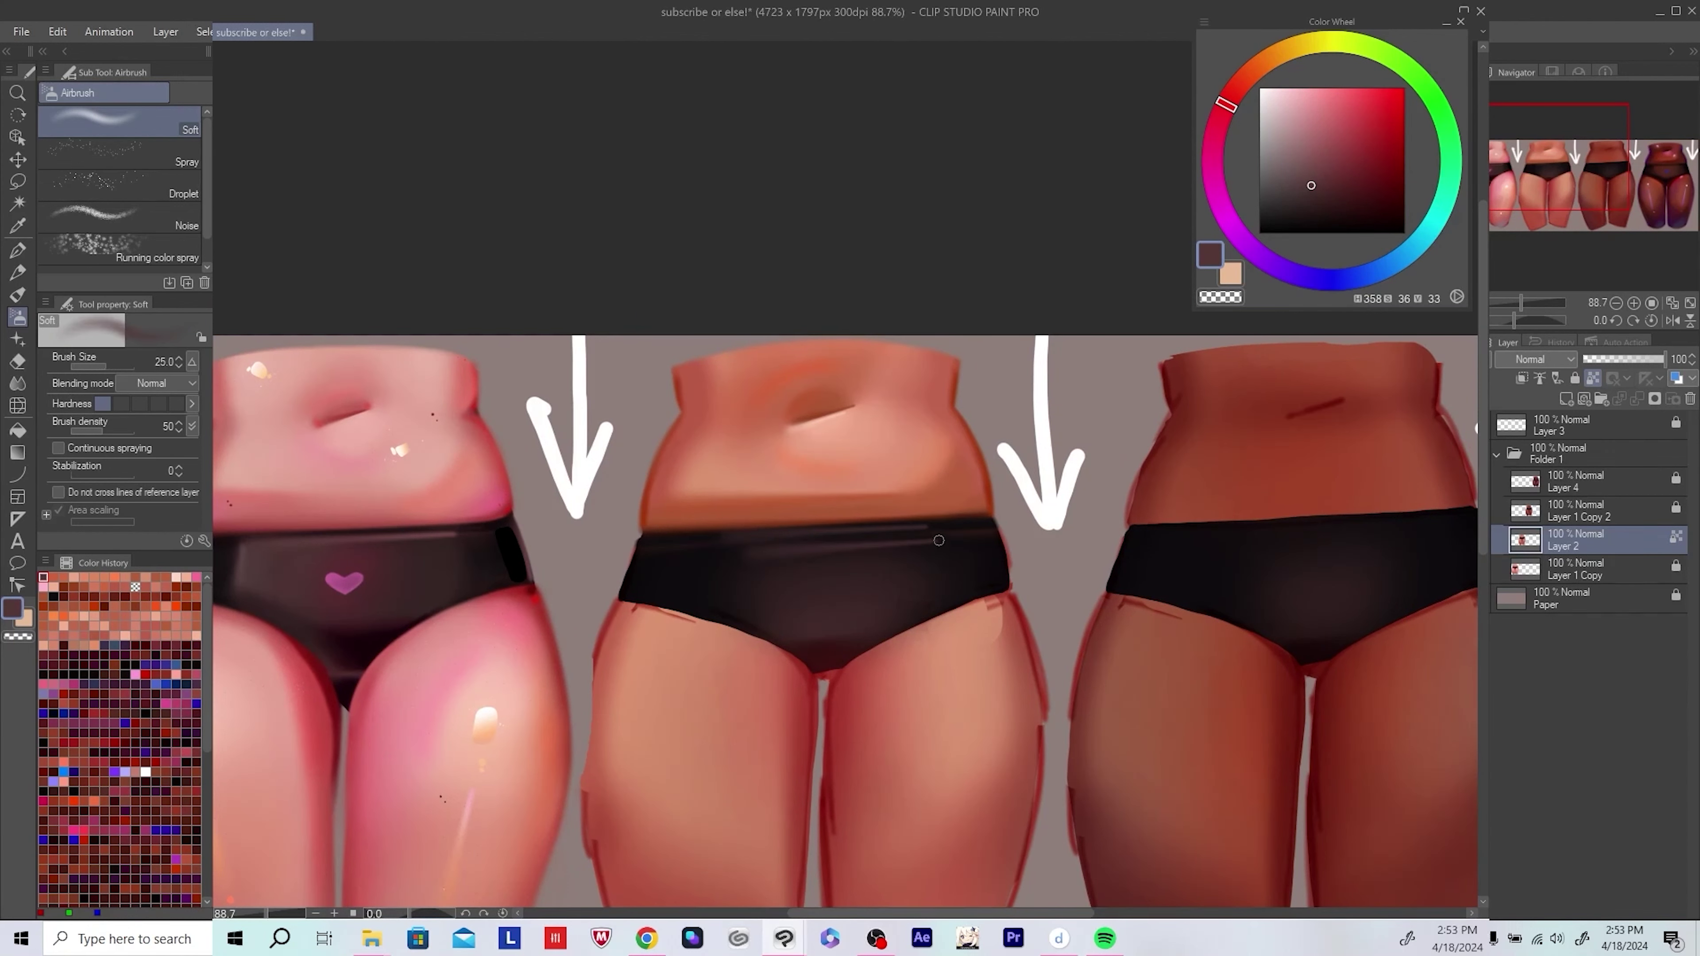
# Step: Broaden the sampled maroon sheen across the middle of the second figure's underwear, enlarging the soft airbrush to 60 and 120
pyautogui.press(']')
pyautogui.keyDown('alt'); pyautogui.click(941, 577); pyautogui.keyUp('alt')
pyautogui.keyDown('alt'); pyautogui.click(872, 596); pyautogui.keyUp('alt')
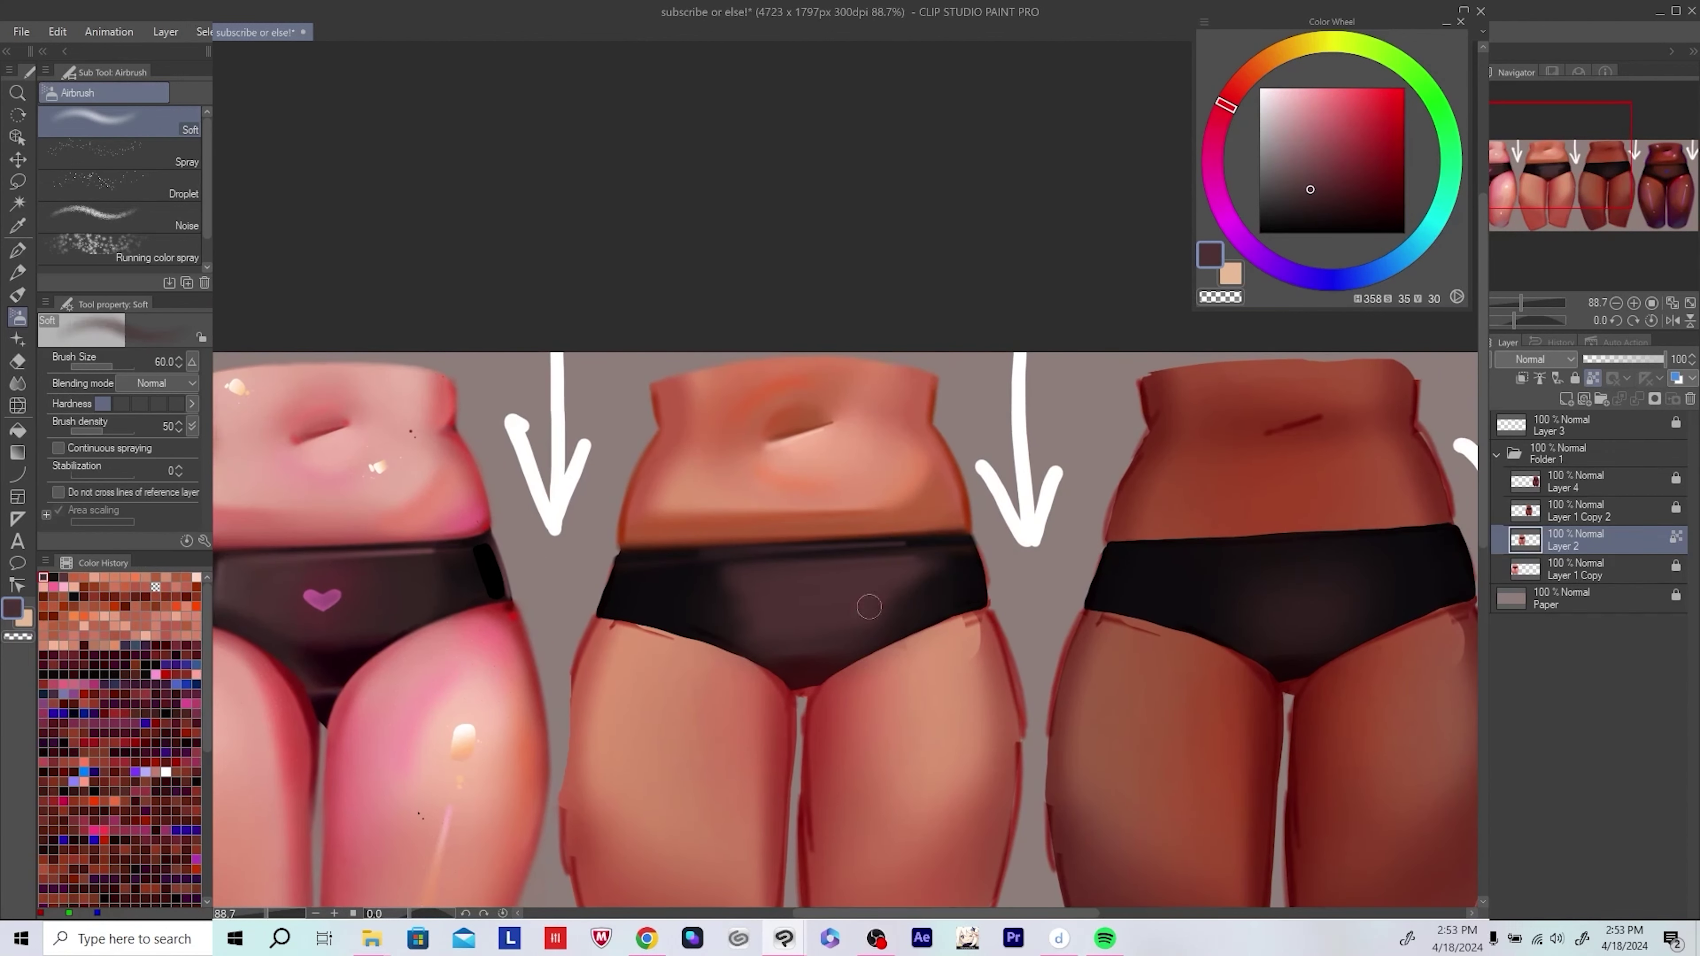
pyautogui.keyDown('alt'); pyautogui.click(960, 580); pyautogui.keyUp('alt')
pyautogui.keyDown('alt'); pyautogui.click(965, 568); pyautogui.keyUp('alt')
pyautogui.press(']')
pyautogui.press(']')
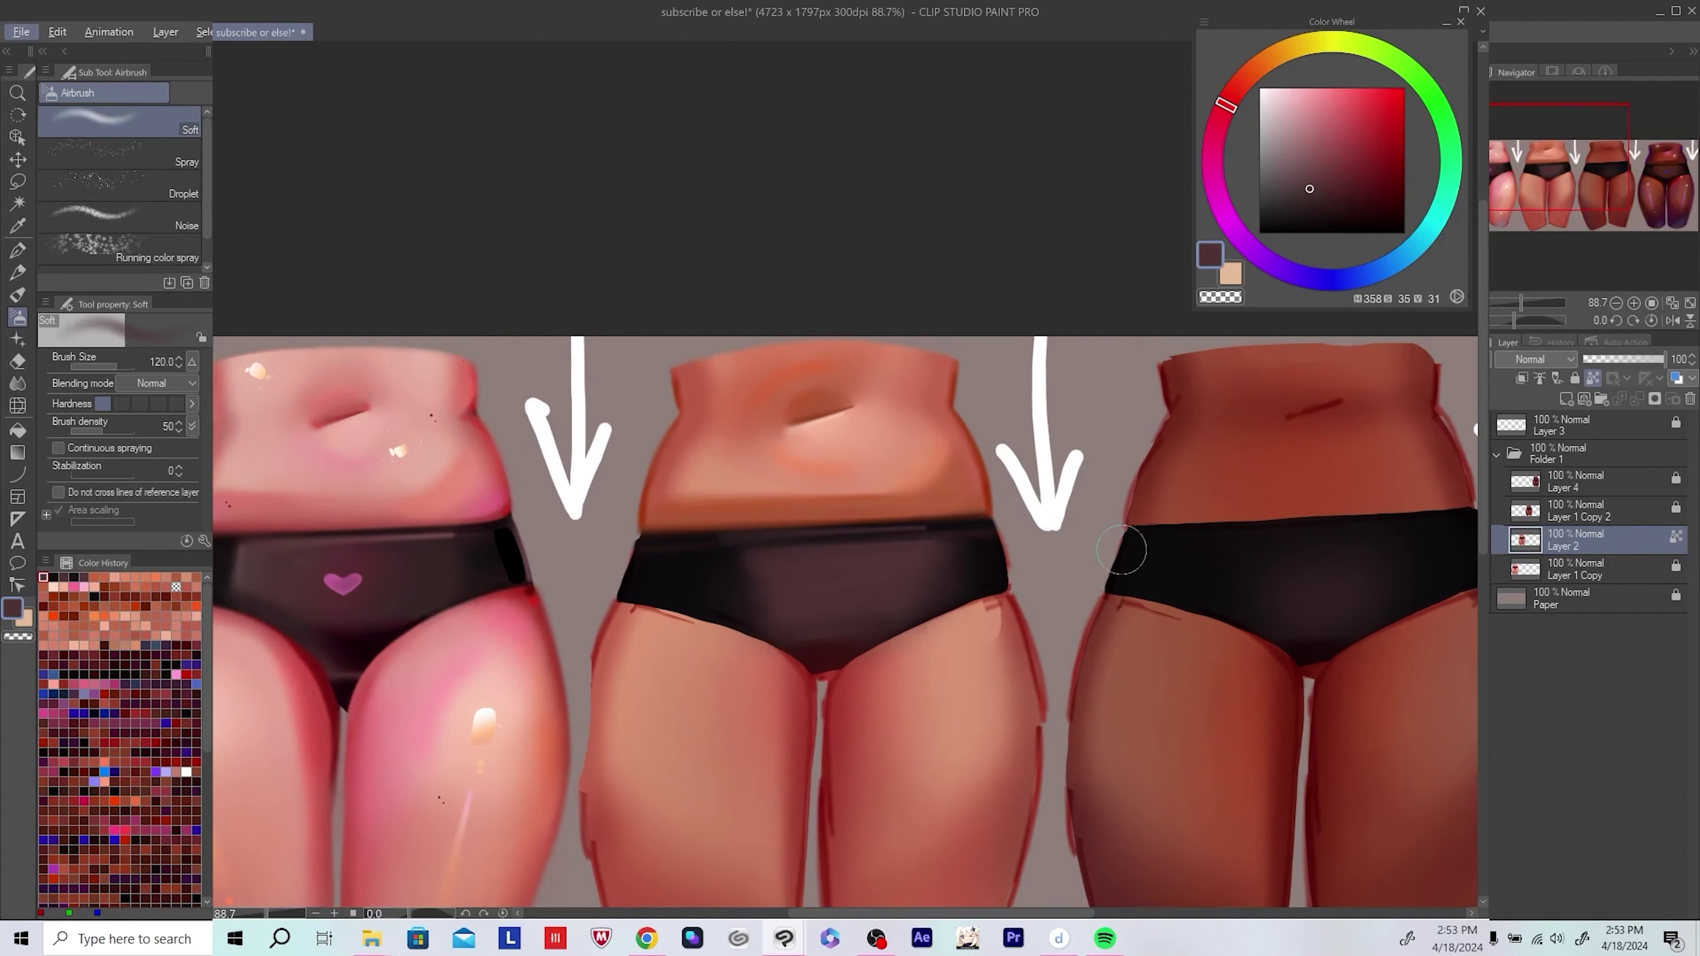
# Step: Mirror the view and add a greyish-mauve highlight to one side of the second figure's underwear at brush size 40
pyautogui.press('h')
pyautogui.keyDown('alt'); pyautogui.click(695, 558); pyautogui.keyUp('alt')
pyautogui.keyDown('alt'); pyautogui.click(860, 580); pyautogui.keyUp('alt')
pyautogui.press('[')
pyautogui.press('[')
pyautogui.press('[')
pyautogui.press('[')
pyautogui.press('[')
pyautogui.press('[')
pyautogui.press('[')
pyautogui.press('[')
pyautogui.press('[')
pyautogui.press('[')
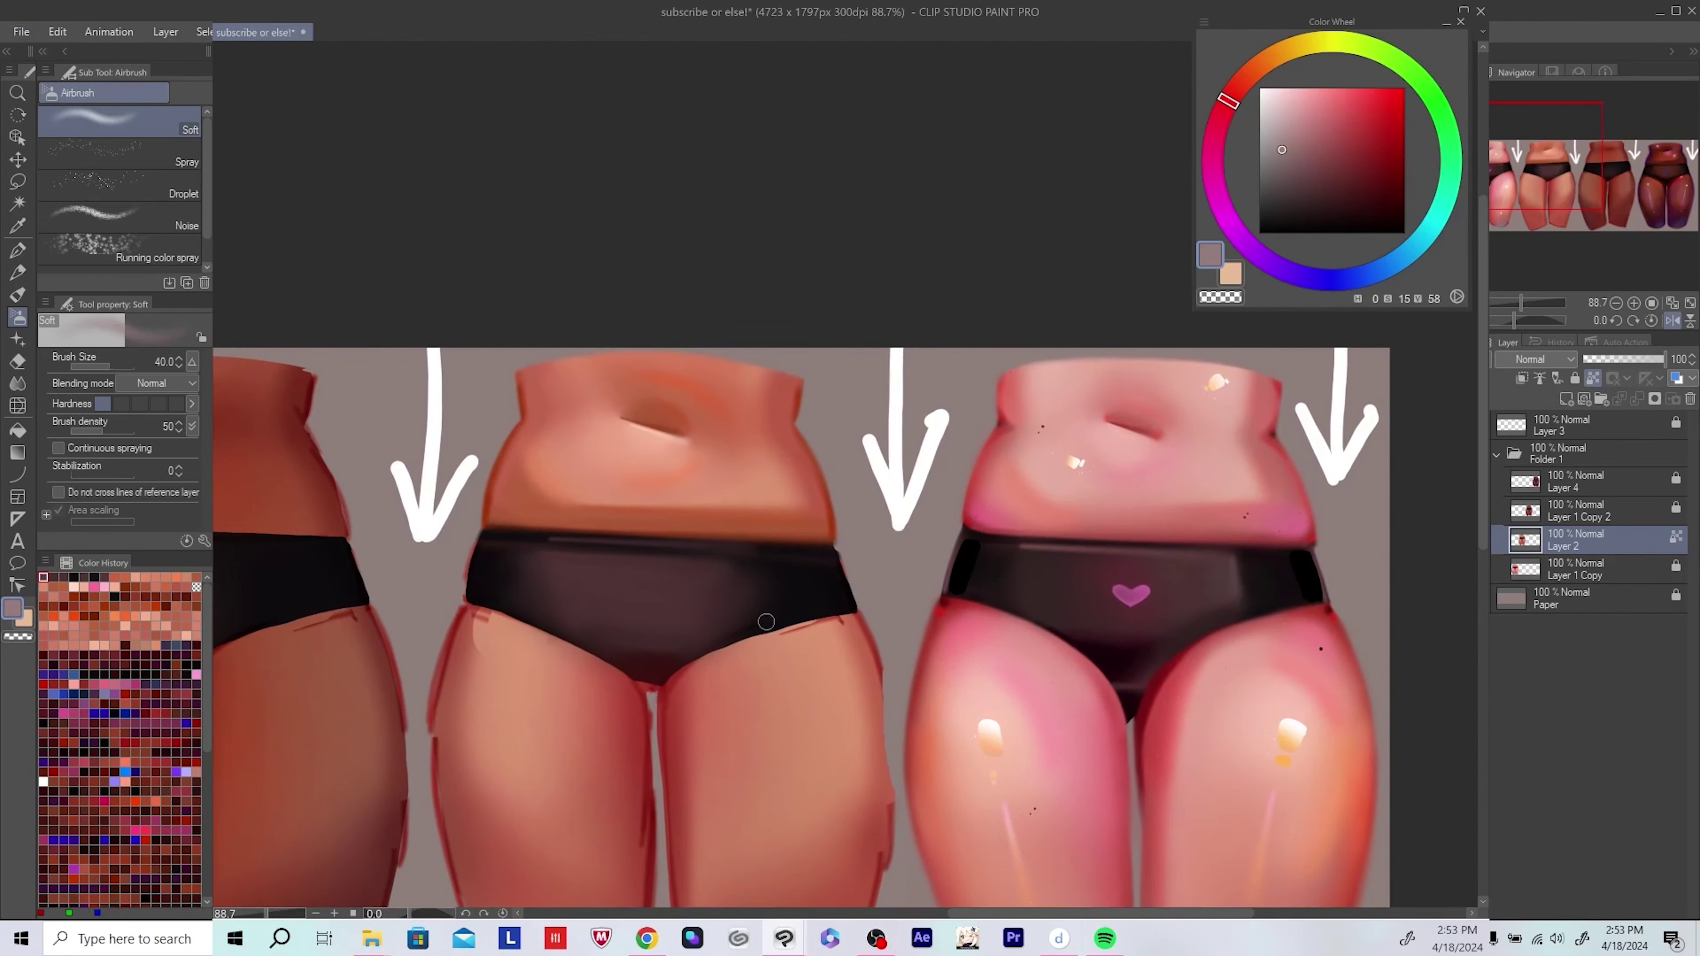
# Step: Restore the view's orientation, blend the underwear highlight with sampled dark tones at brush size 60, and save the file
pyautogui.press('h')
pyautogui.moveTo(825, 528)
pyautogui.mouseDown()
pyautogui.moveTo(922, 533)
pyautogui.moveTo(774, 589)
pyautogui.moveTo(655, 570)
pyautogui.mouseUp()
pyautogui.keyDown('alt'); pyautogui.click(778, 578); pyautogui.keyUp('alt')
pyautogui.keyDown('alt'); pyautogui.click(780, 589); pyautogui.keyUp('alt')
pyautogui.scroll(-4, 826, 483)
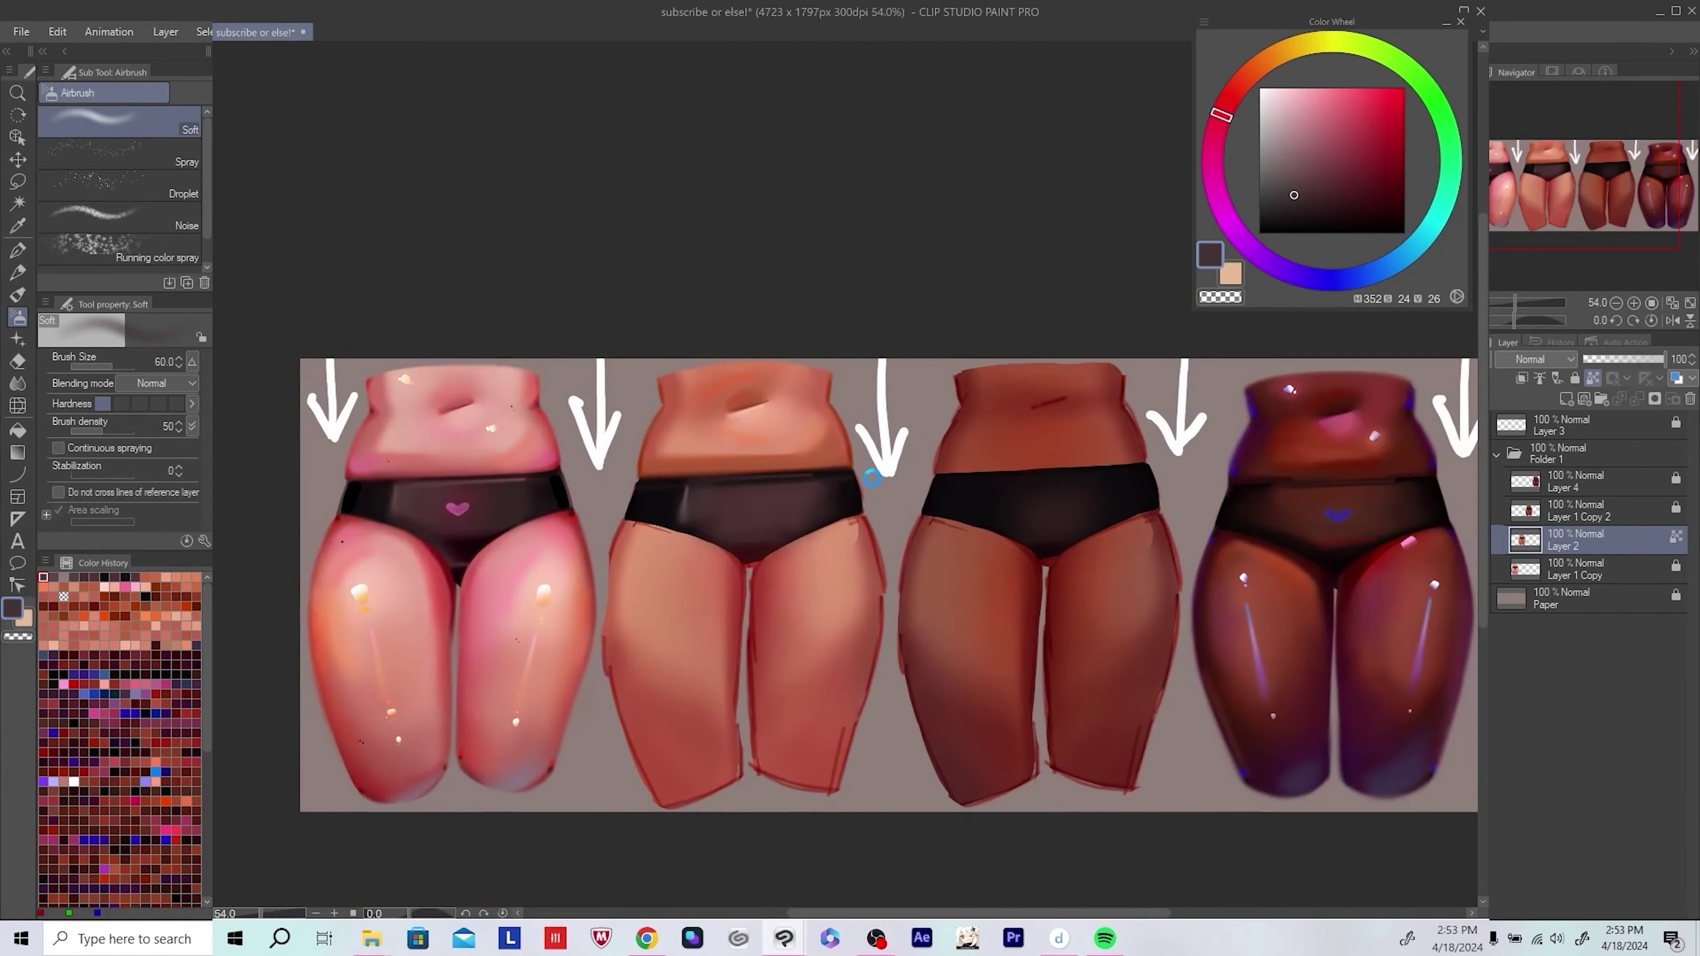
pyautogui.hotkey('ctrl', 's')
# Step: Blend the lower side of the second figure's belly with sampled orange-brown skin tones at brush size 100 and save the file
pyautogui.scroll(3, 826, 484)
pyautogui.moveTo(826, 484)
pyautogui.mouseDown()
pyautogui.moveTo(797, 509)
pyautogui.moveTo(809, 521)
pyautogui.moveTo(713, 569)
pyautogui.mouseUp()
pyautogui.scroll(2, 789, 527)
pyautogui.scroll(-2, 748, 585)
pyautogui.scroll(2, 729, 555)
pyautogui.keyDown('alt'); pyautogui.click(838, 525); pyautogui.keyUp('alt')
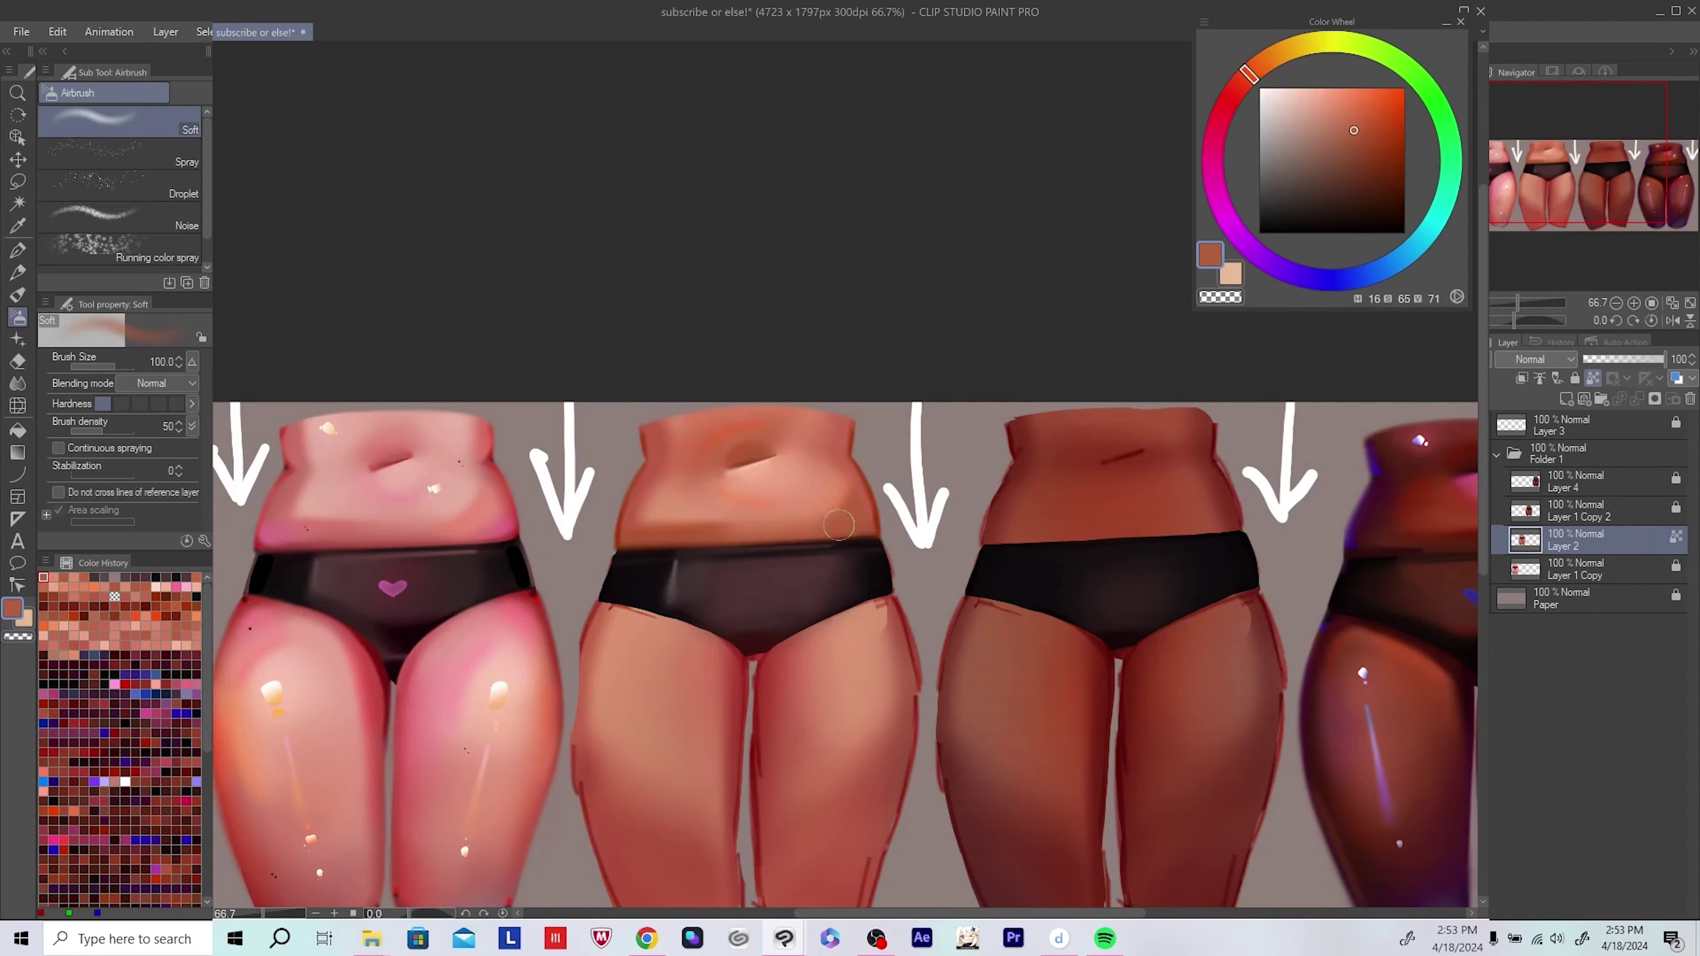
pyautogui.keyDown('alt'); pyautogui.click(797, 523); pyautogui.keyUp('alt')
pyautogui.keyDown('alt'); pyautogui.click(813, 515); pyautogui.keyUp('alt')
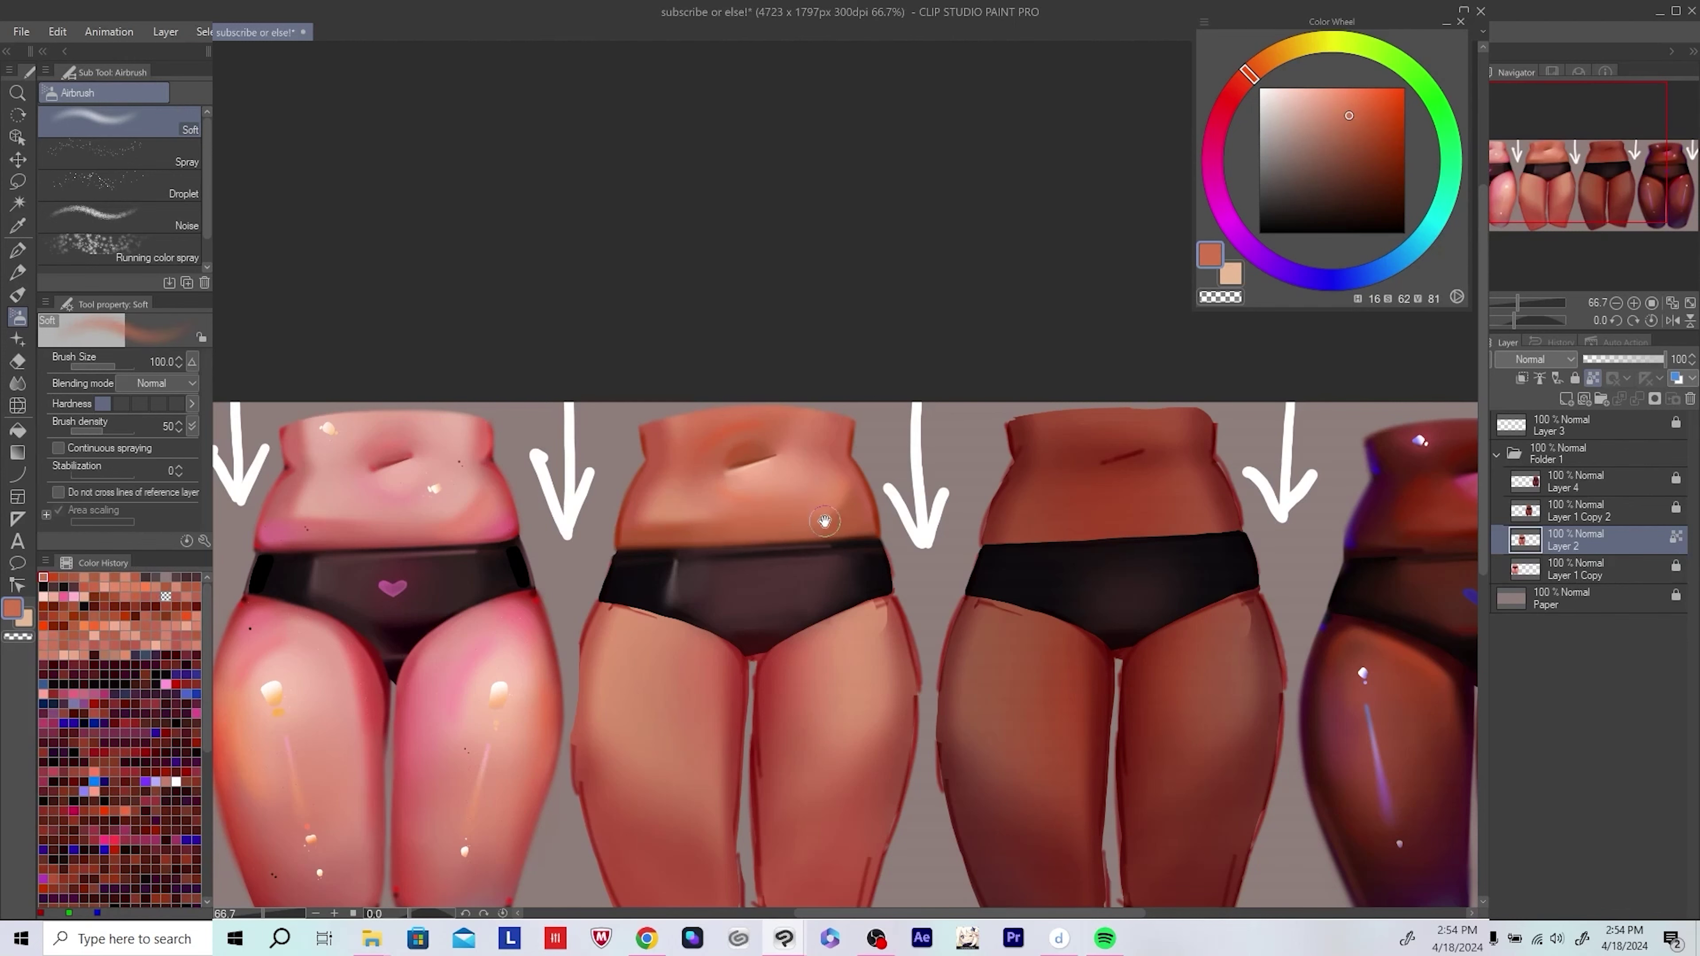
pyautogui.scroll(-2, 1022, 559)
pyautogui.scroll(3, 759, 549)
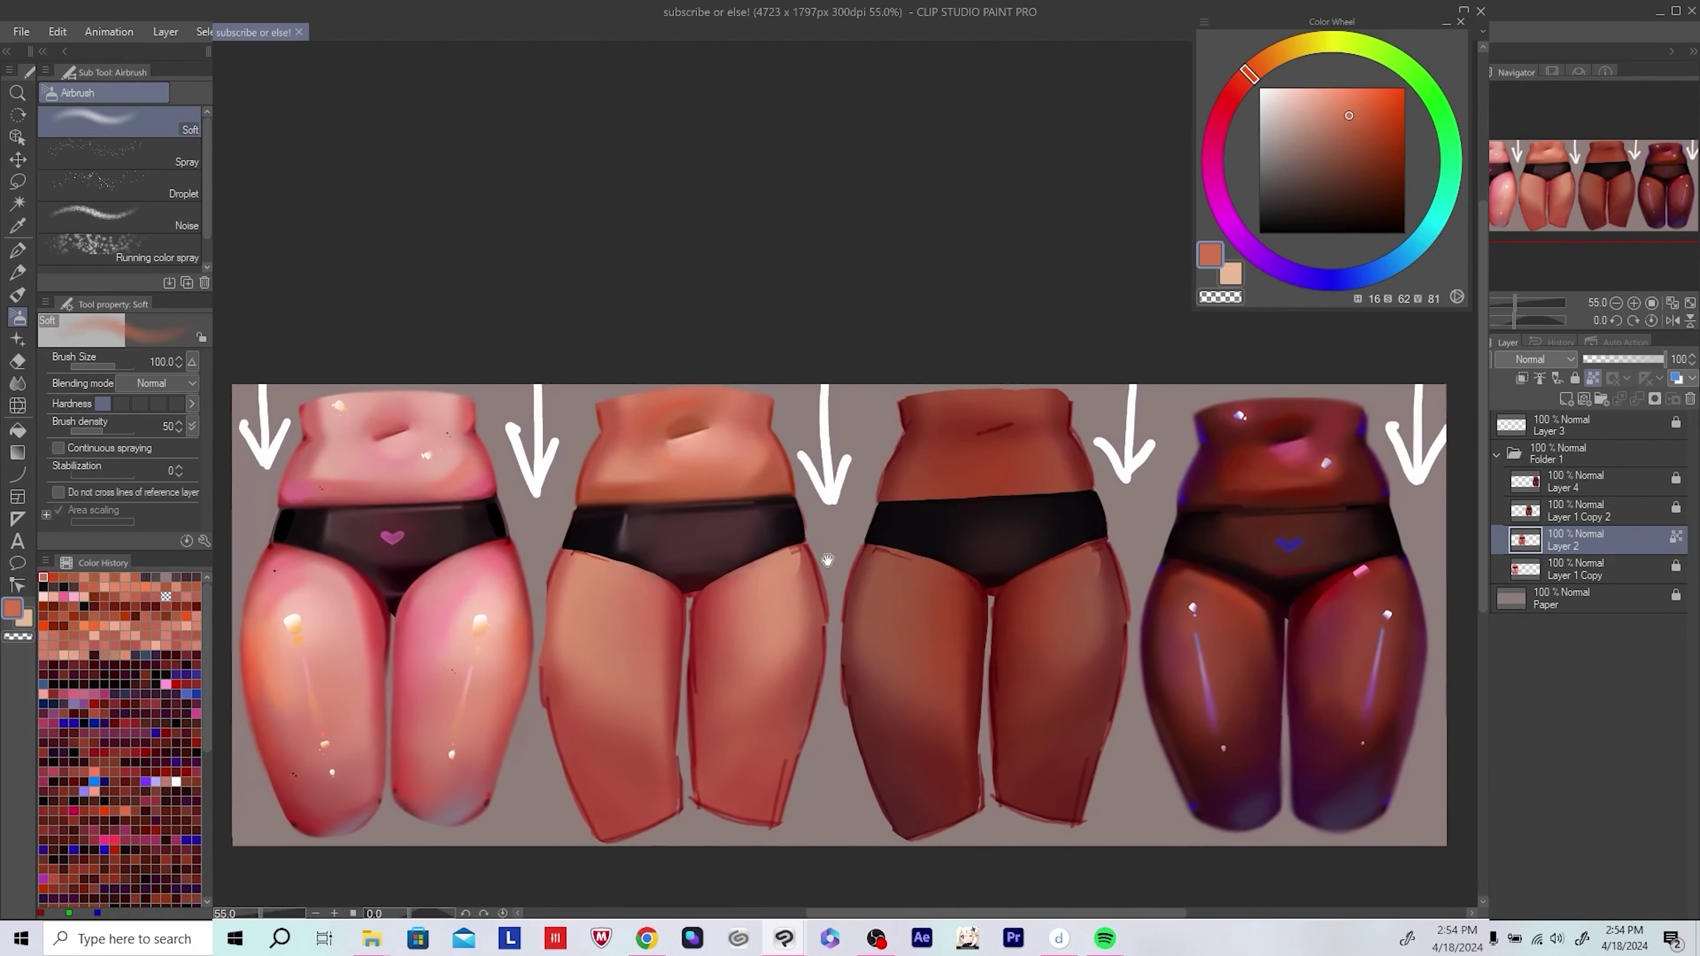
# Step: Add a new layer above Layer 2 and outline the second figure's outer left thigh in deep orange-red at brush size 30
pyautogui.scroll(1, 719, 640)
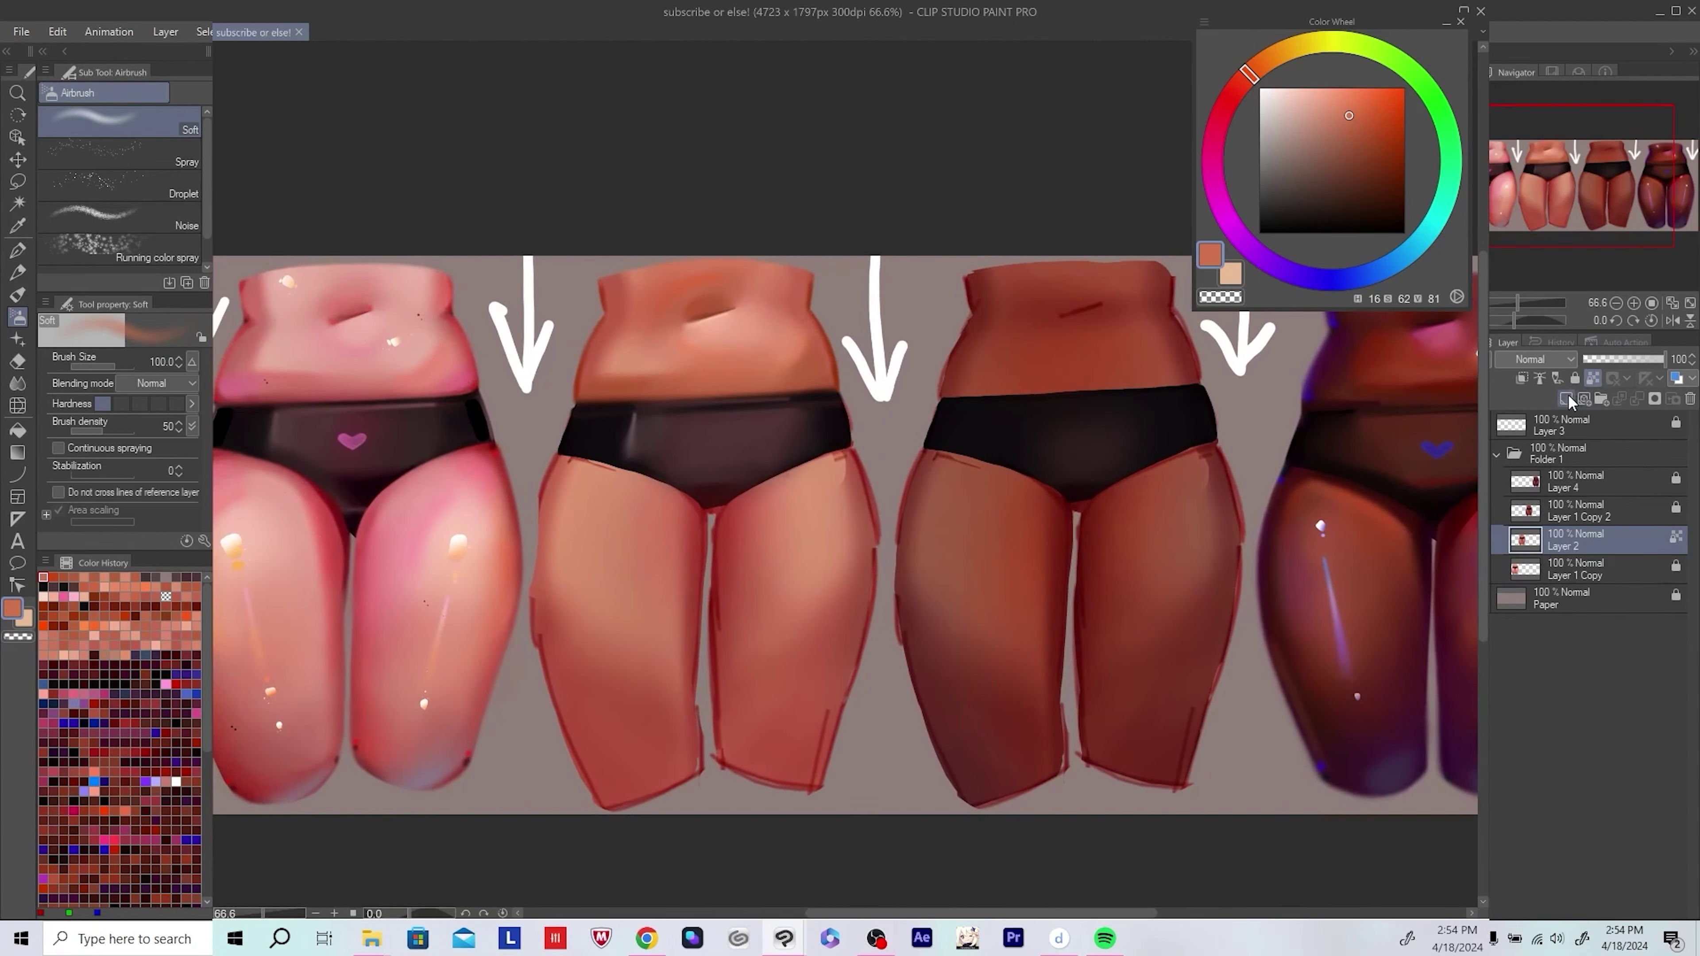
pyautogui.click(1568, 400)
pyautogui.keyDown('alt'); pyautogui.click(585, 377); pyautogui.keyUp('alt')
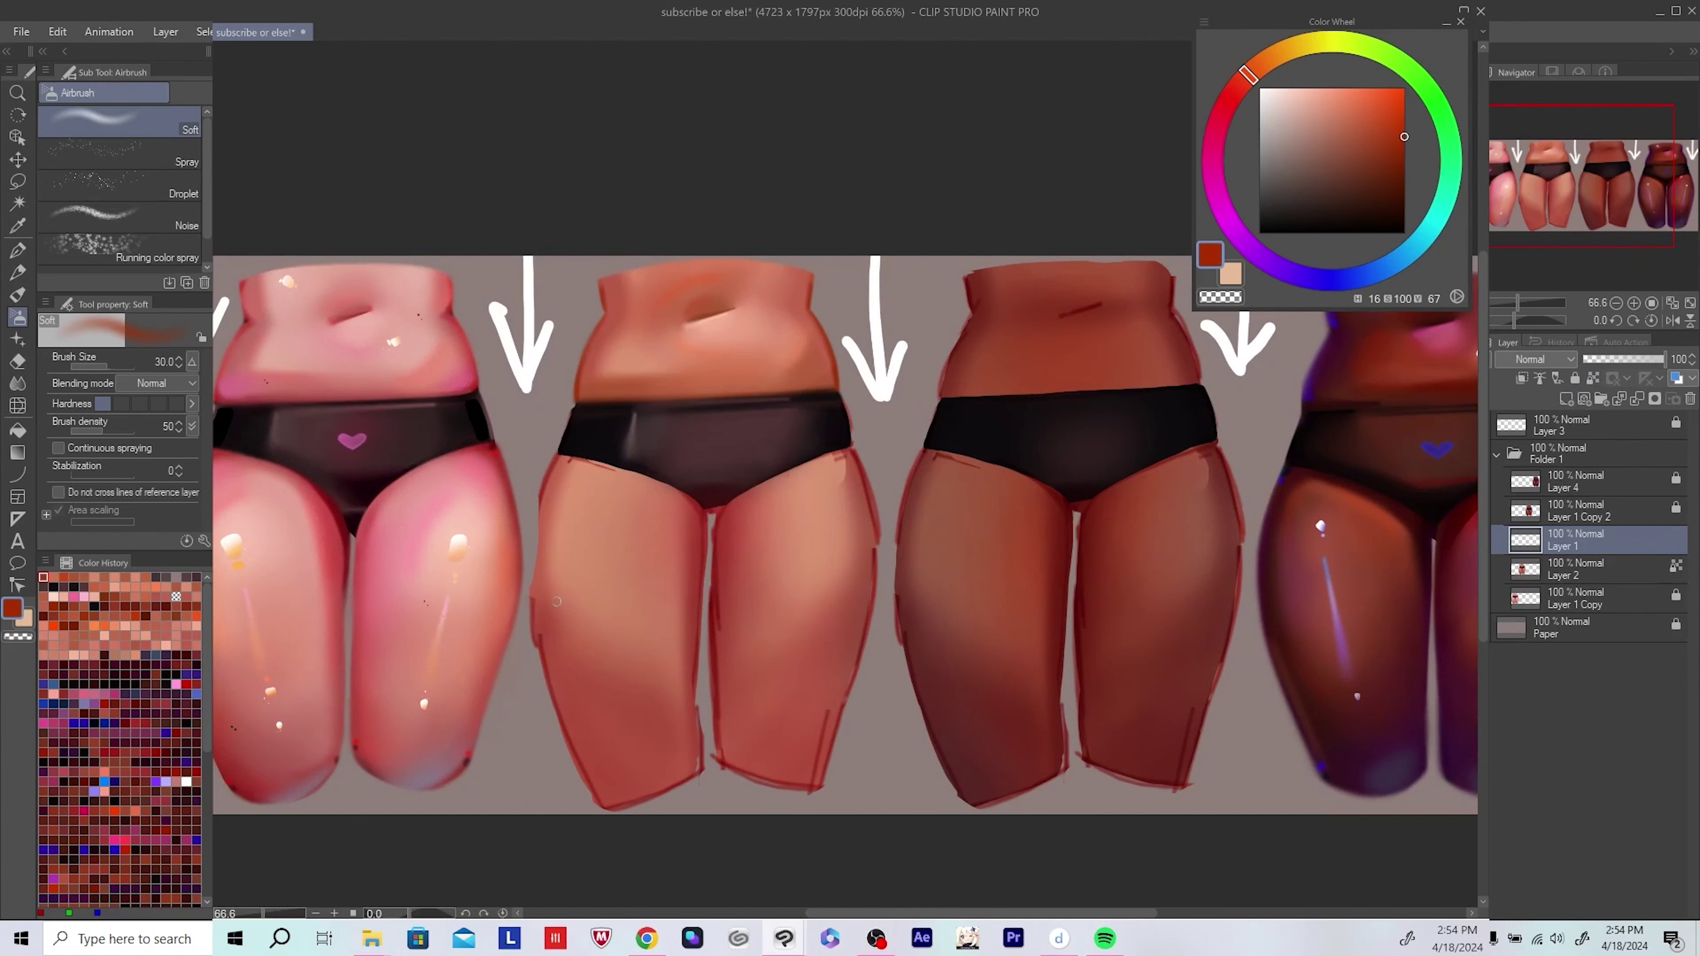
pyautogui.scroll(2, 556, 602)
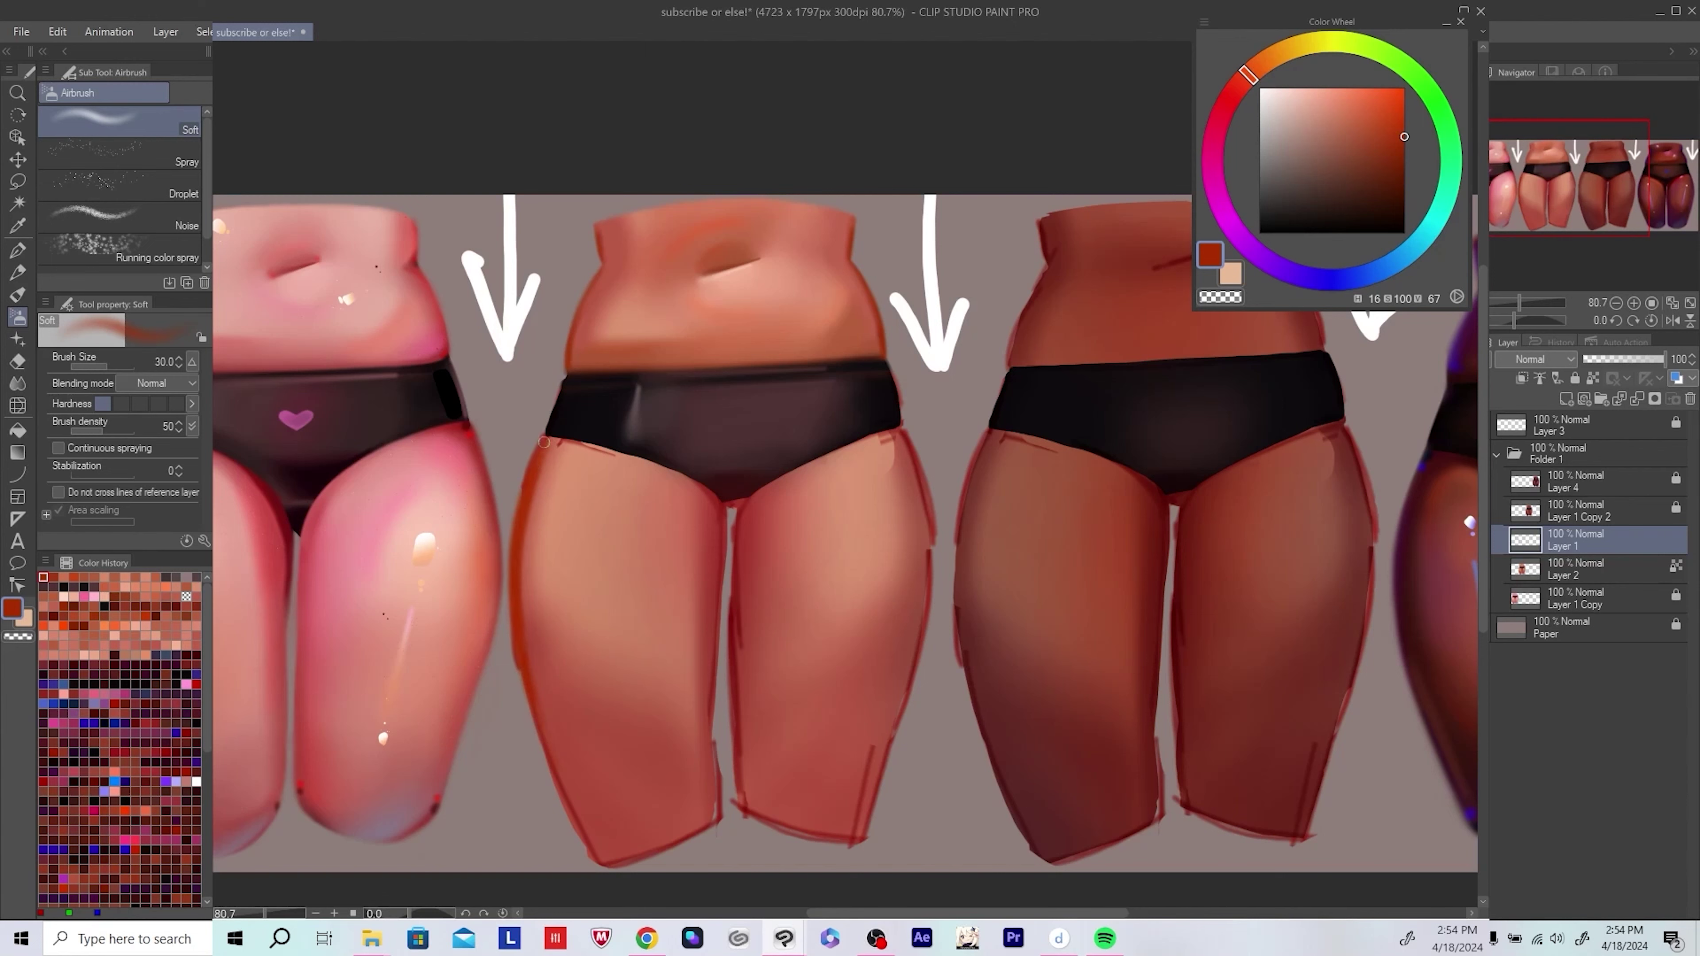
# Step: Outline the second figure's other outer thigh and both inner thighs in deep orange-red at brush size 30, checking the mirrored view
pyautogui.press('h')
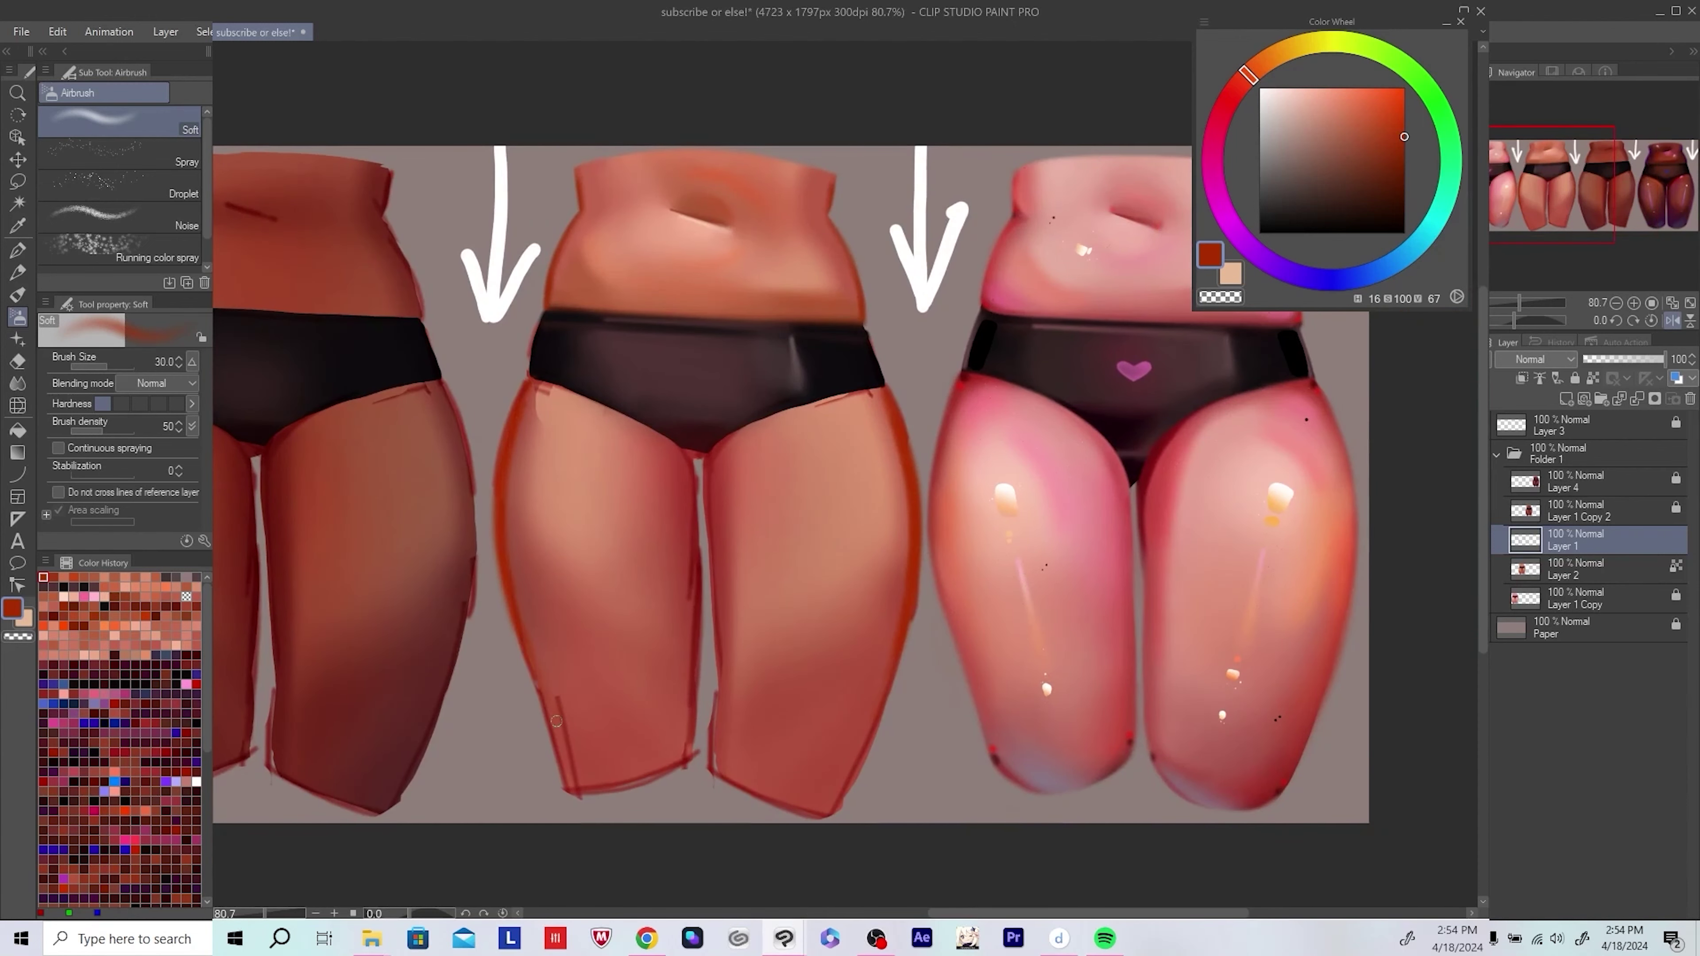
pyautogui.press('h')
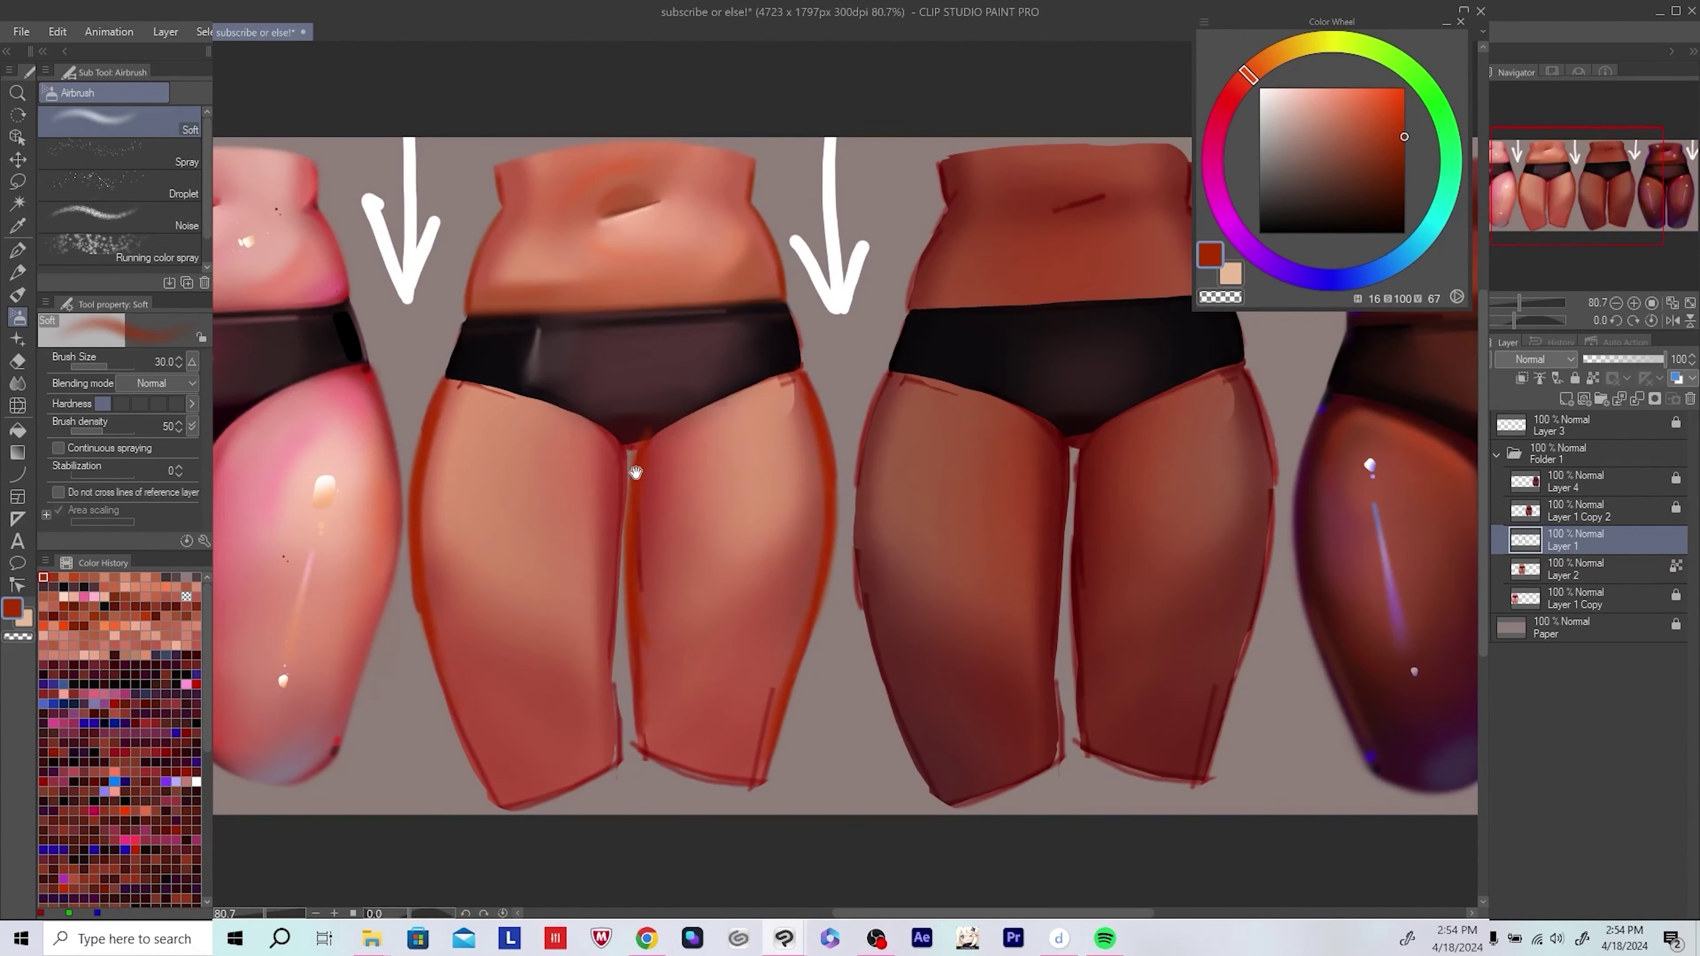
pyautogui.press('h')
pyautogui.scroll(-2, 565, 605)
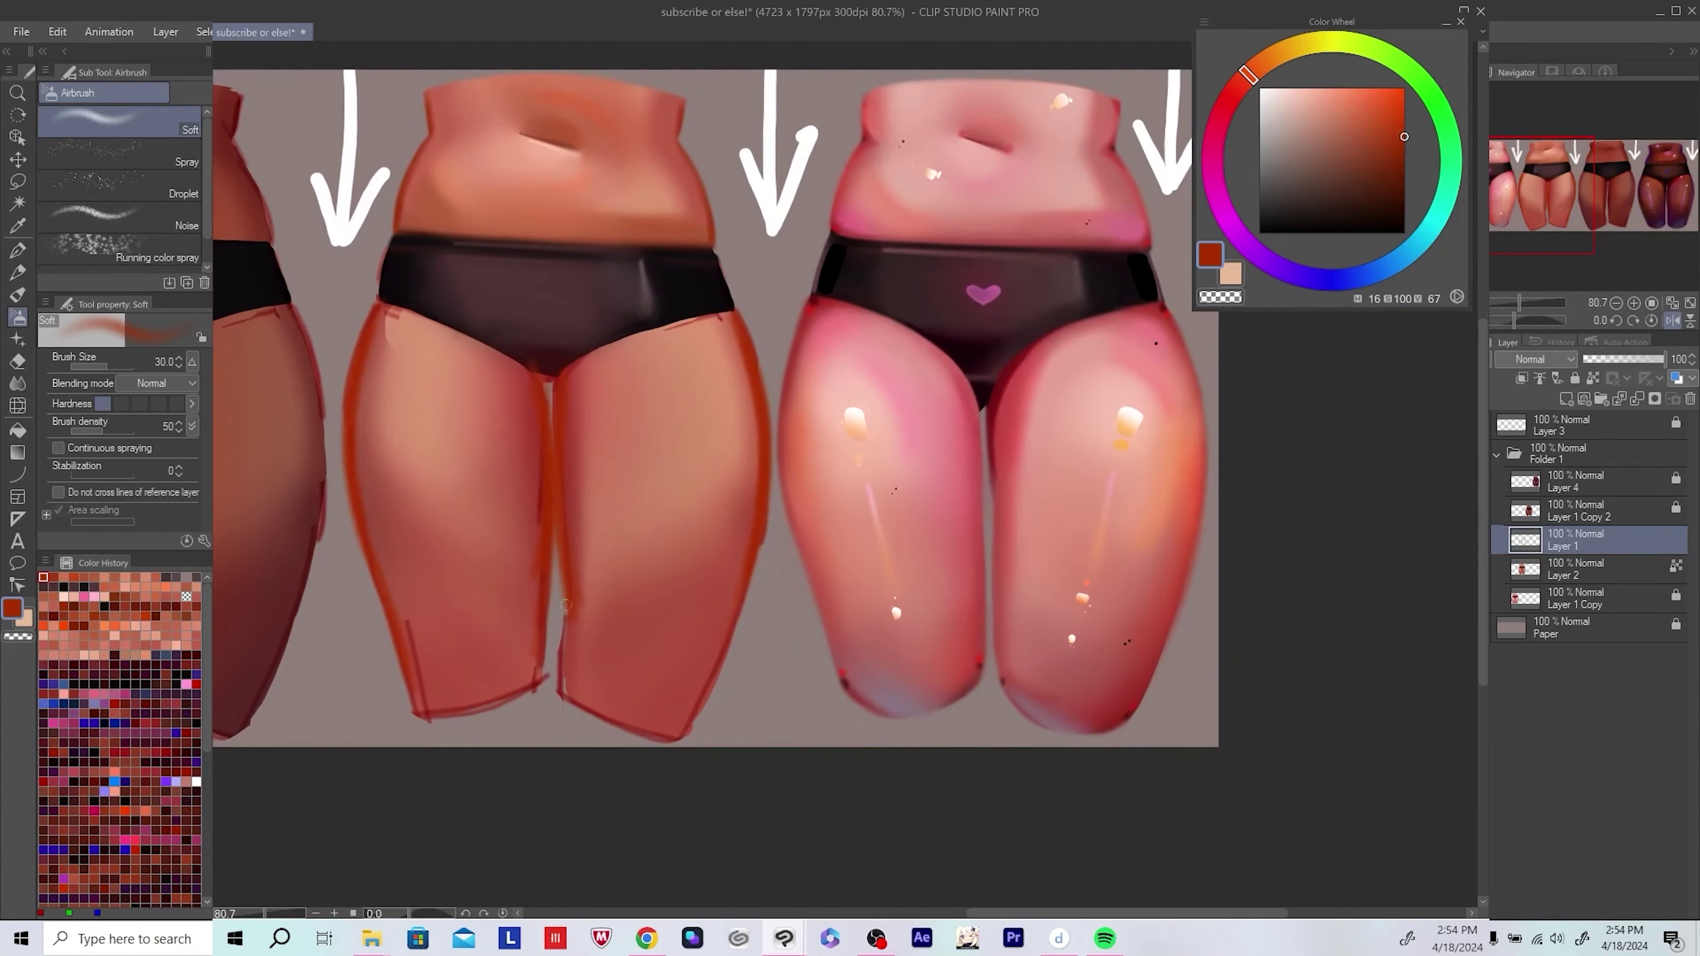
pyautogui.scroll(1, 563, 688)
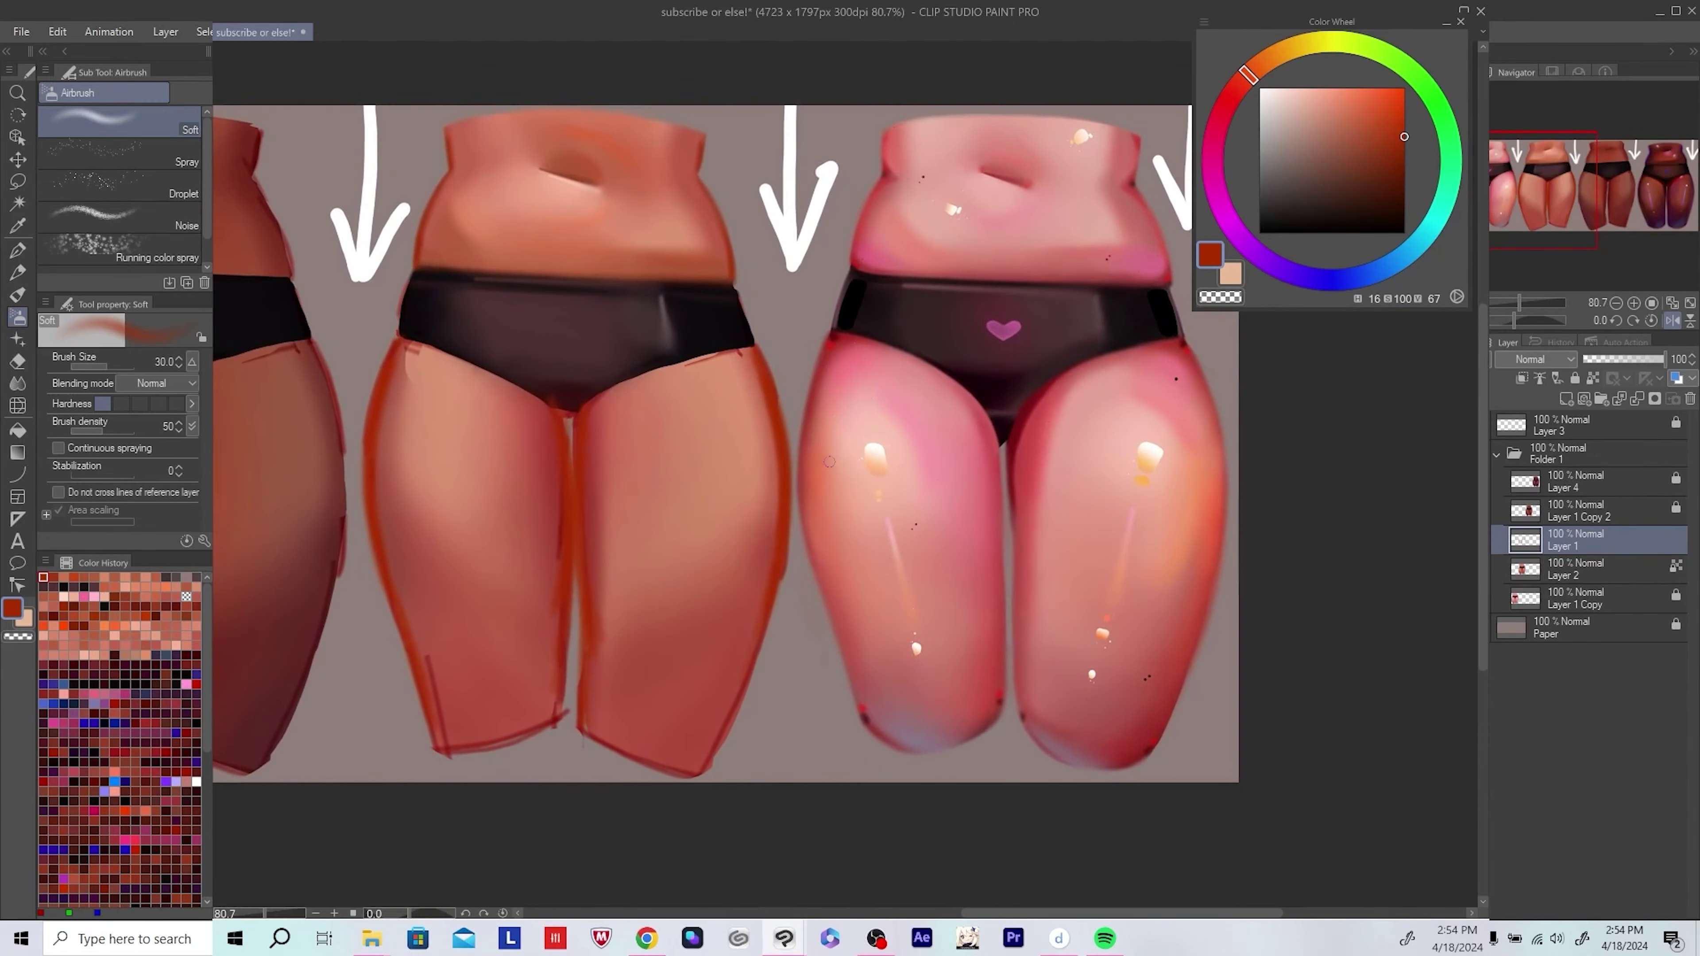
pyautogui.press('h')
pyautogui.press('h')
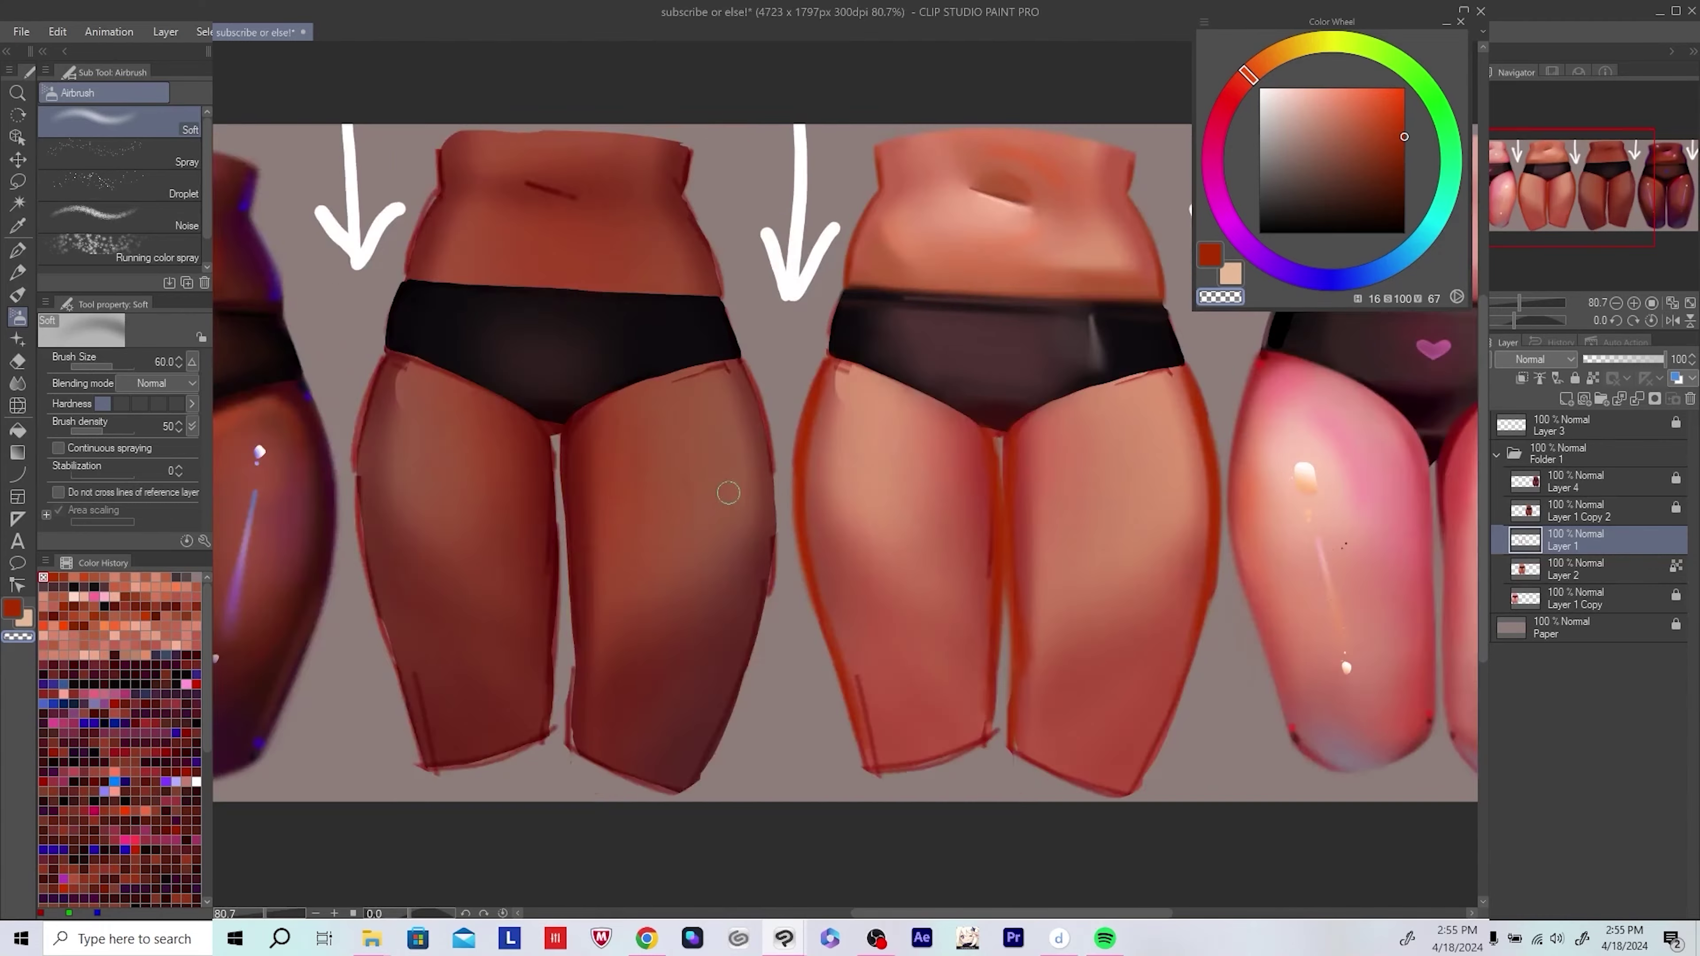
# Step: Clean up the second figure's thigh and waist edges on Layers 1 and 2 with the transparent colour at brush sizes 60 and 25
pyautogui.hscroll(3, 736, 636)
pyautogui.press('h')
pyautogui.hscroll(2, 538, 640)
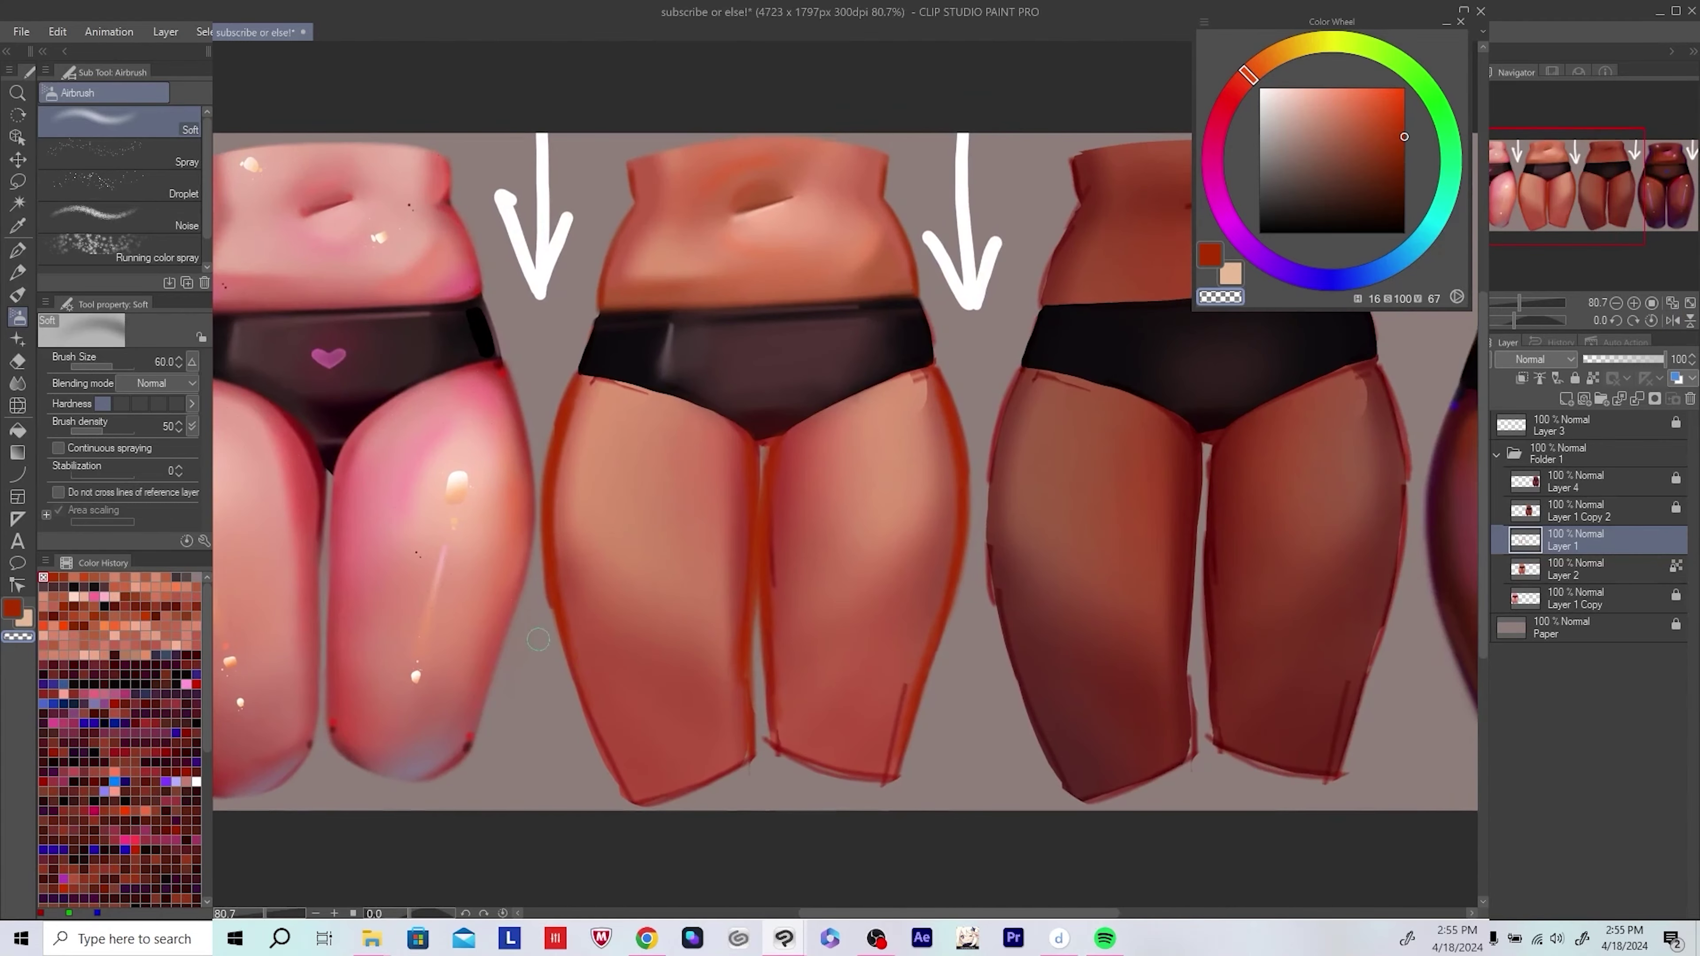
pyautogui.click(1534, 572)
pyautogui.scroll(-1, 493, 439)
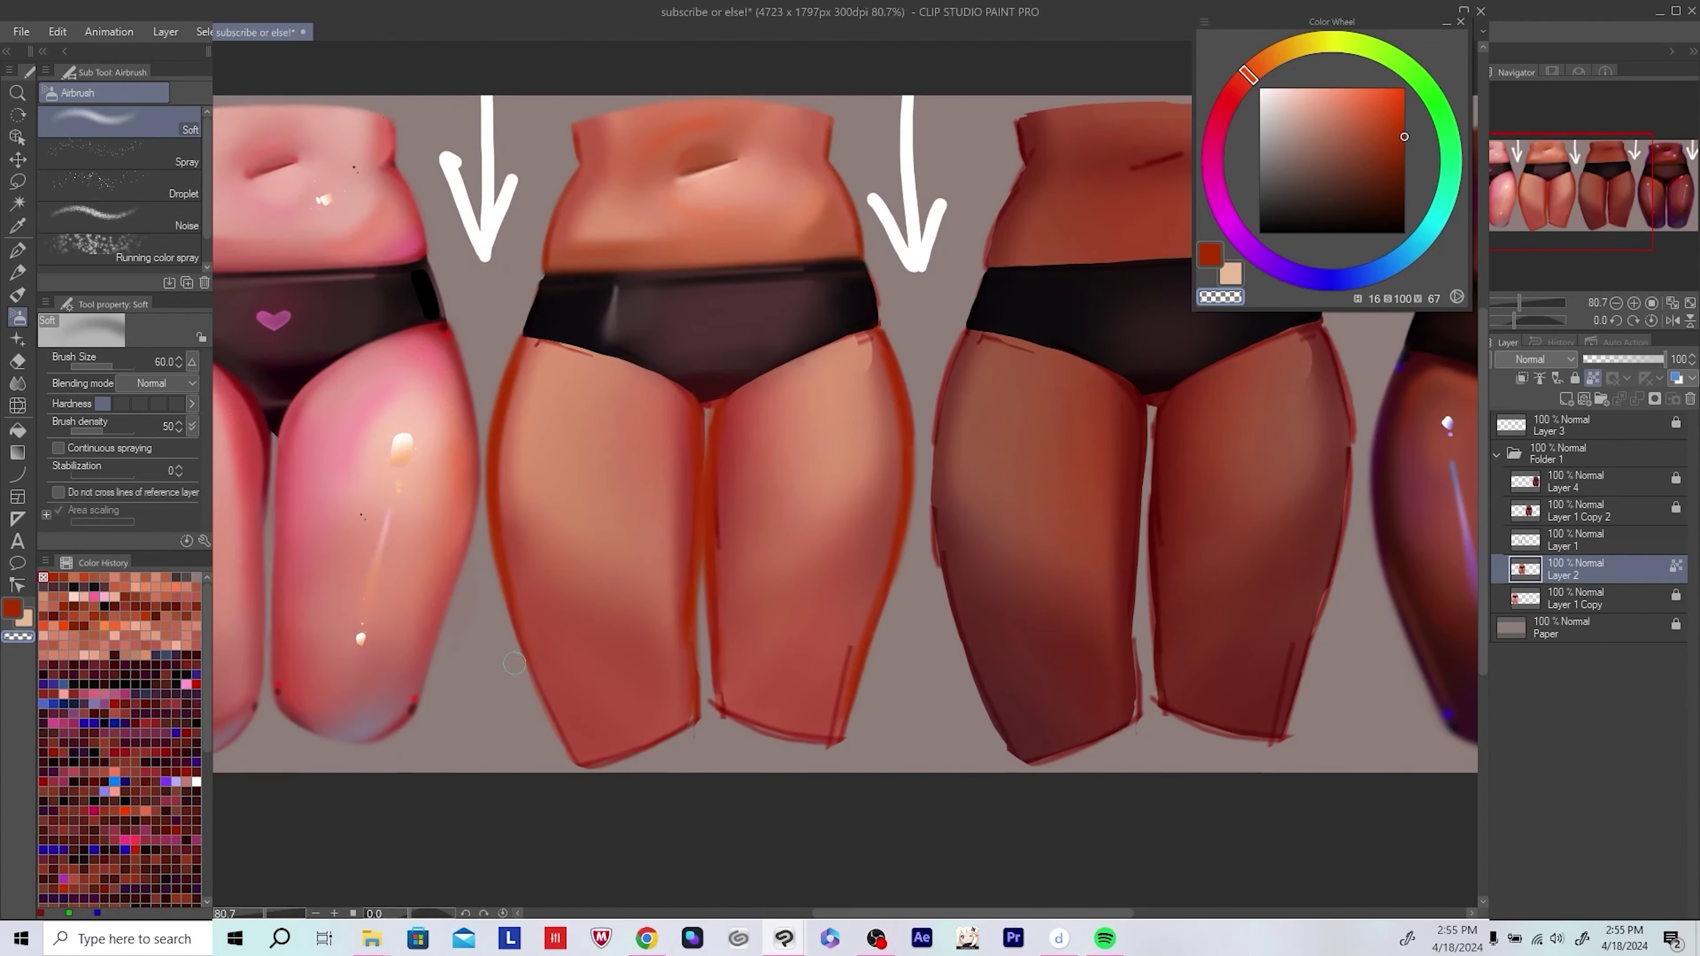
pyautogui.press('h')
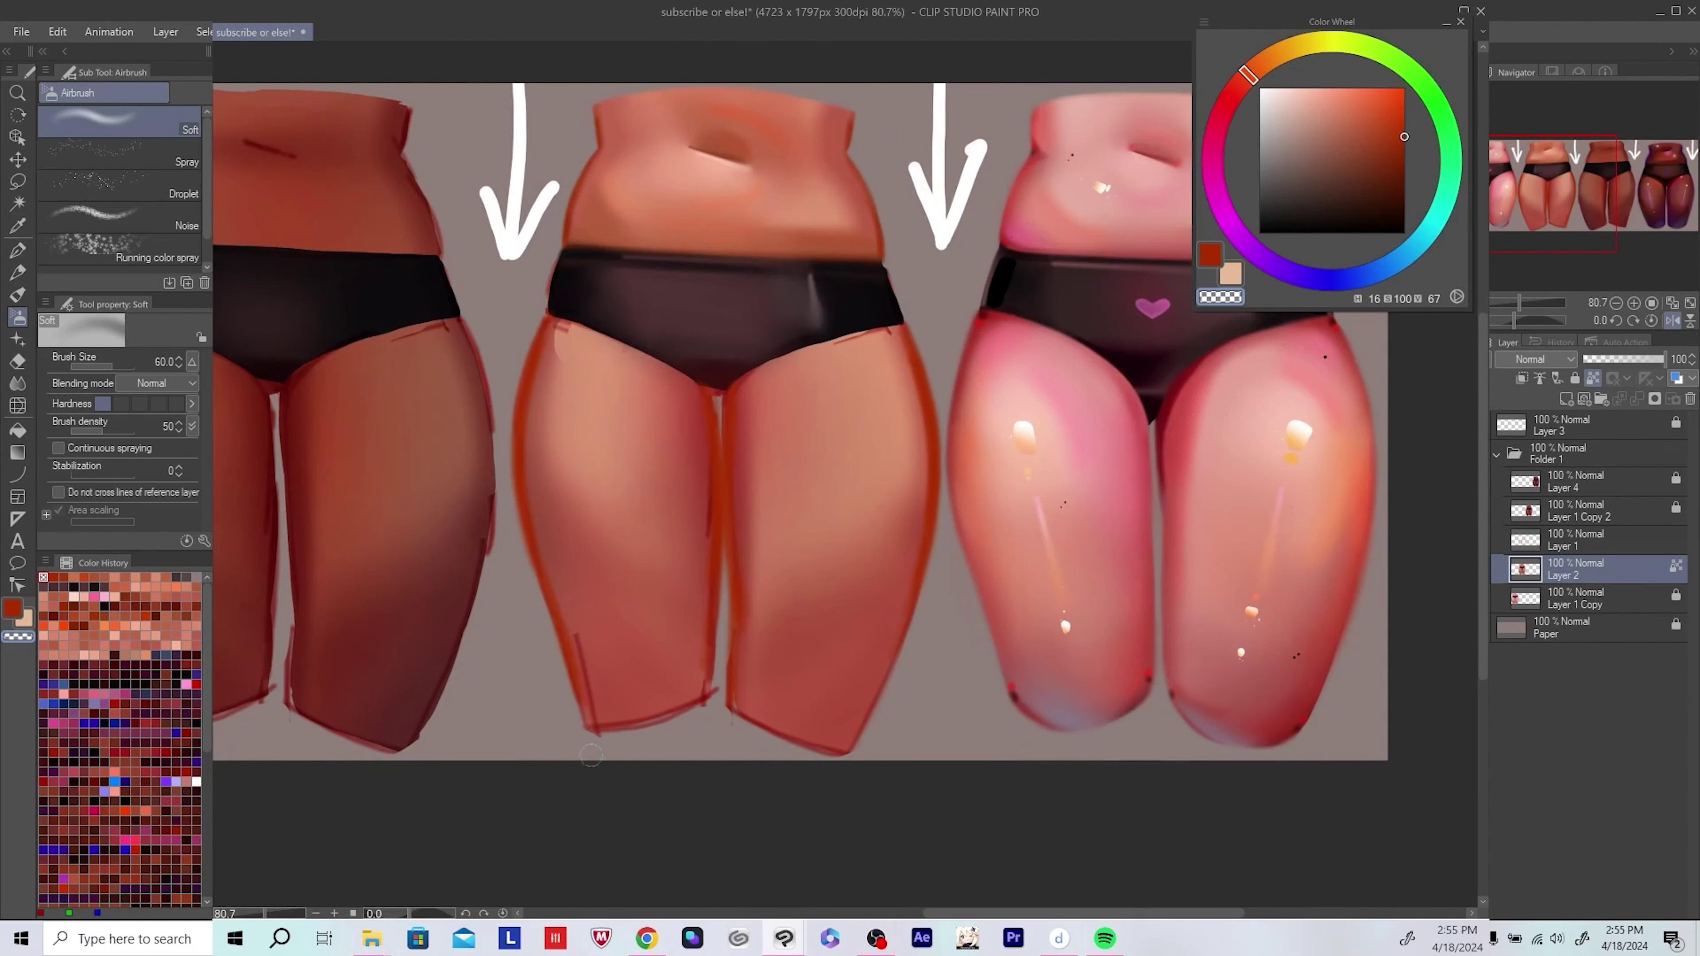
pyautogui.scroll(2, 529, 584)
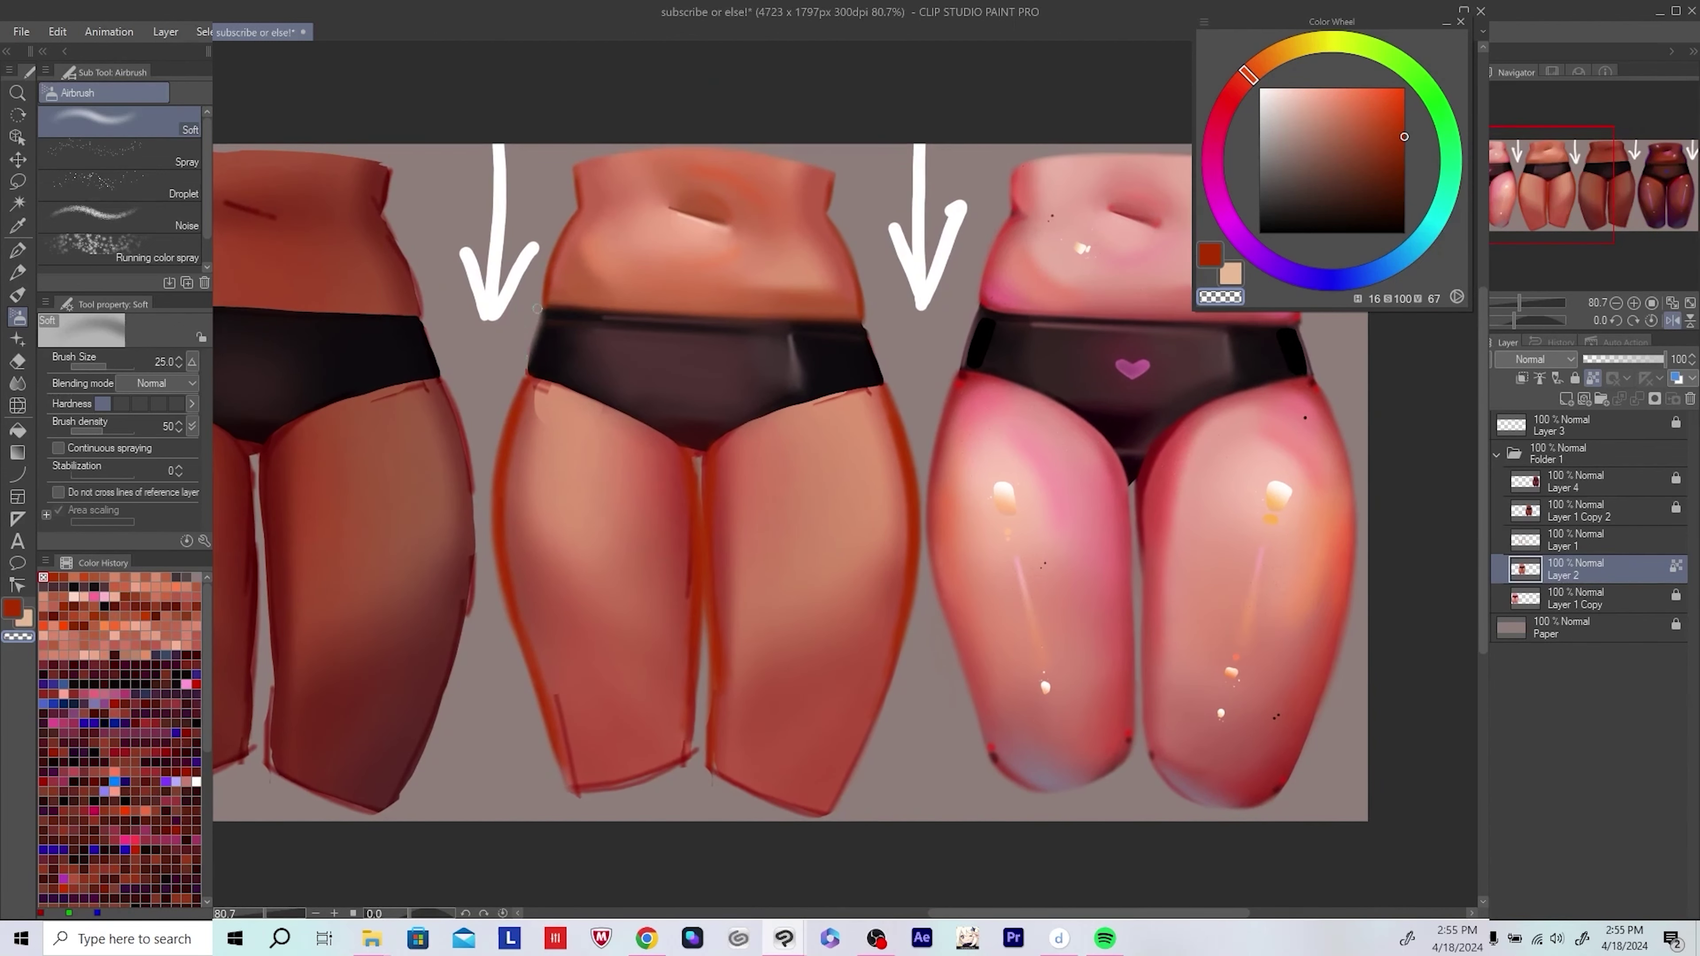
pyautogui.press('h')
pyautogui.hscroll(2, 806, 427)
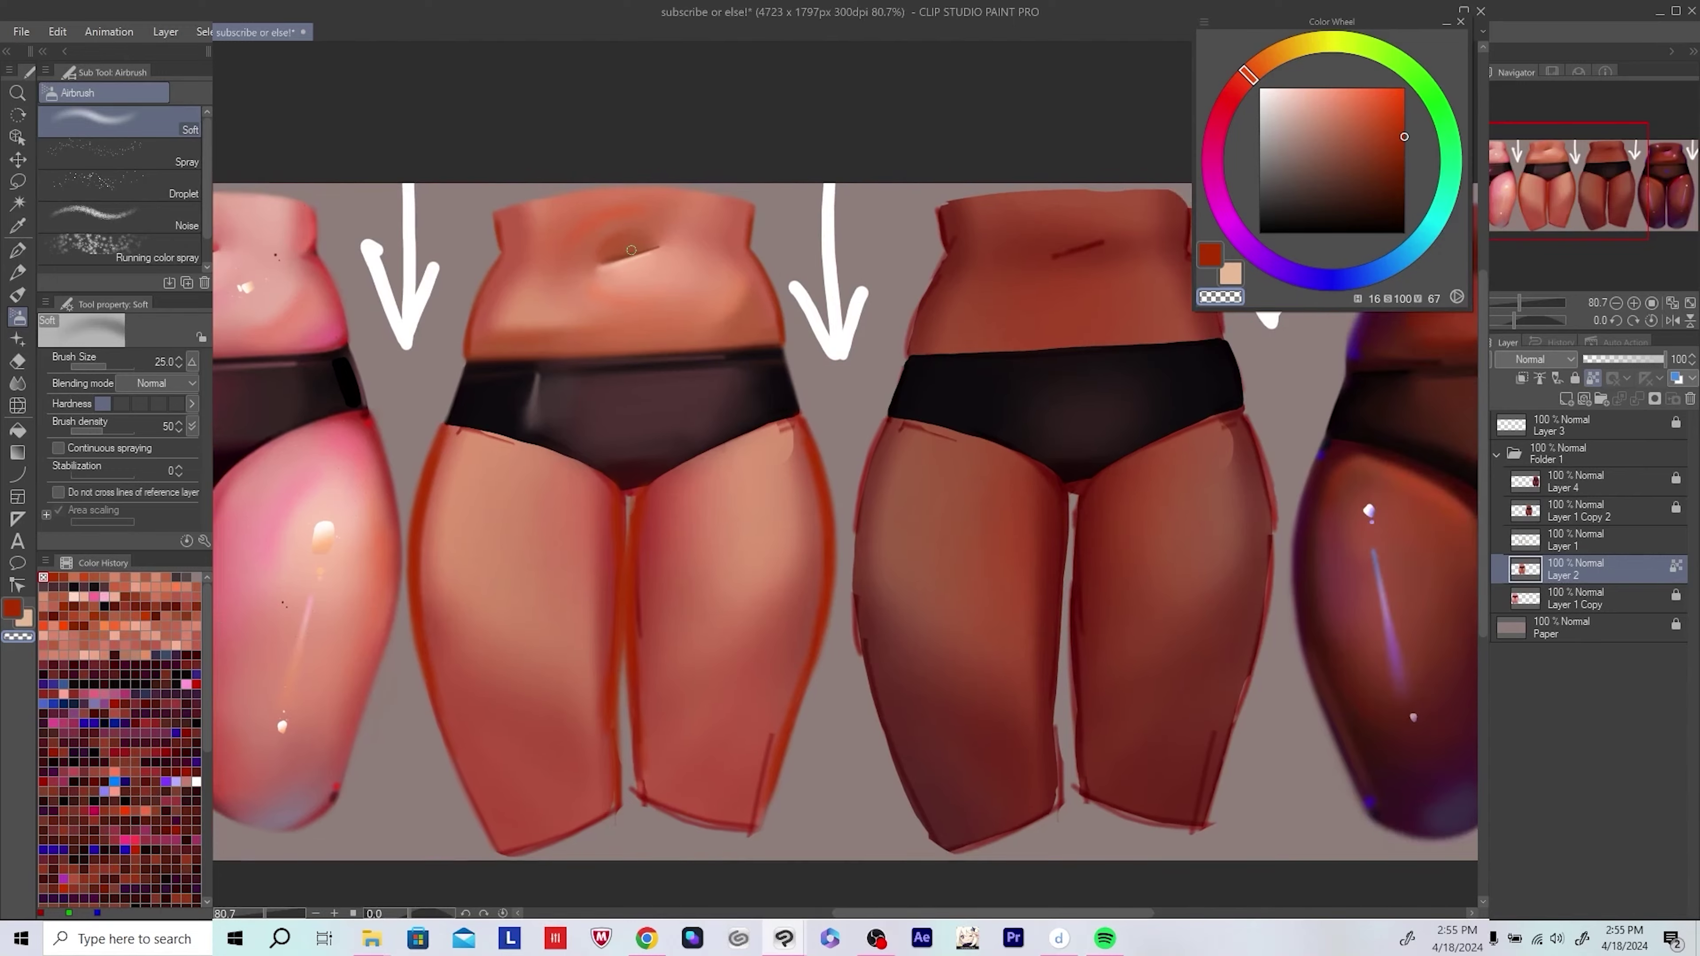
pyautogui.scroll(-3, 805, 427)
pyautogui.scroll(3, 806, 427)
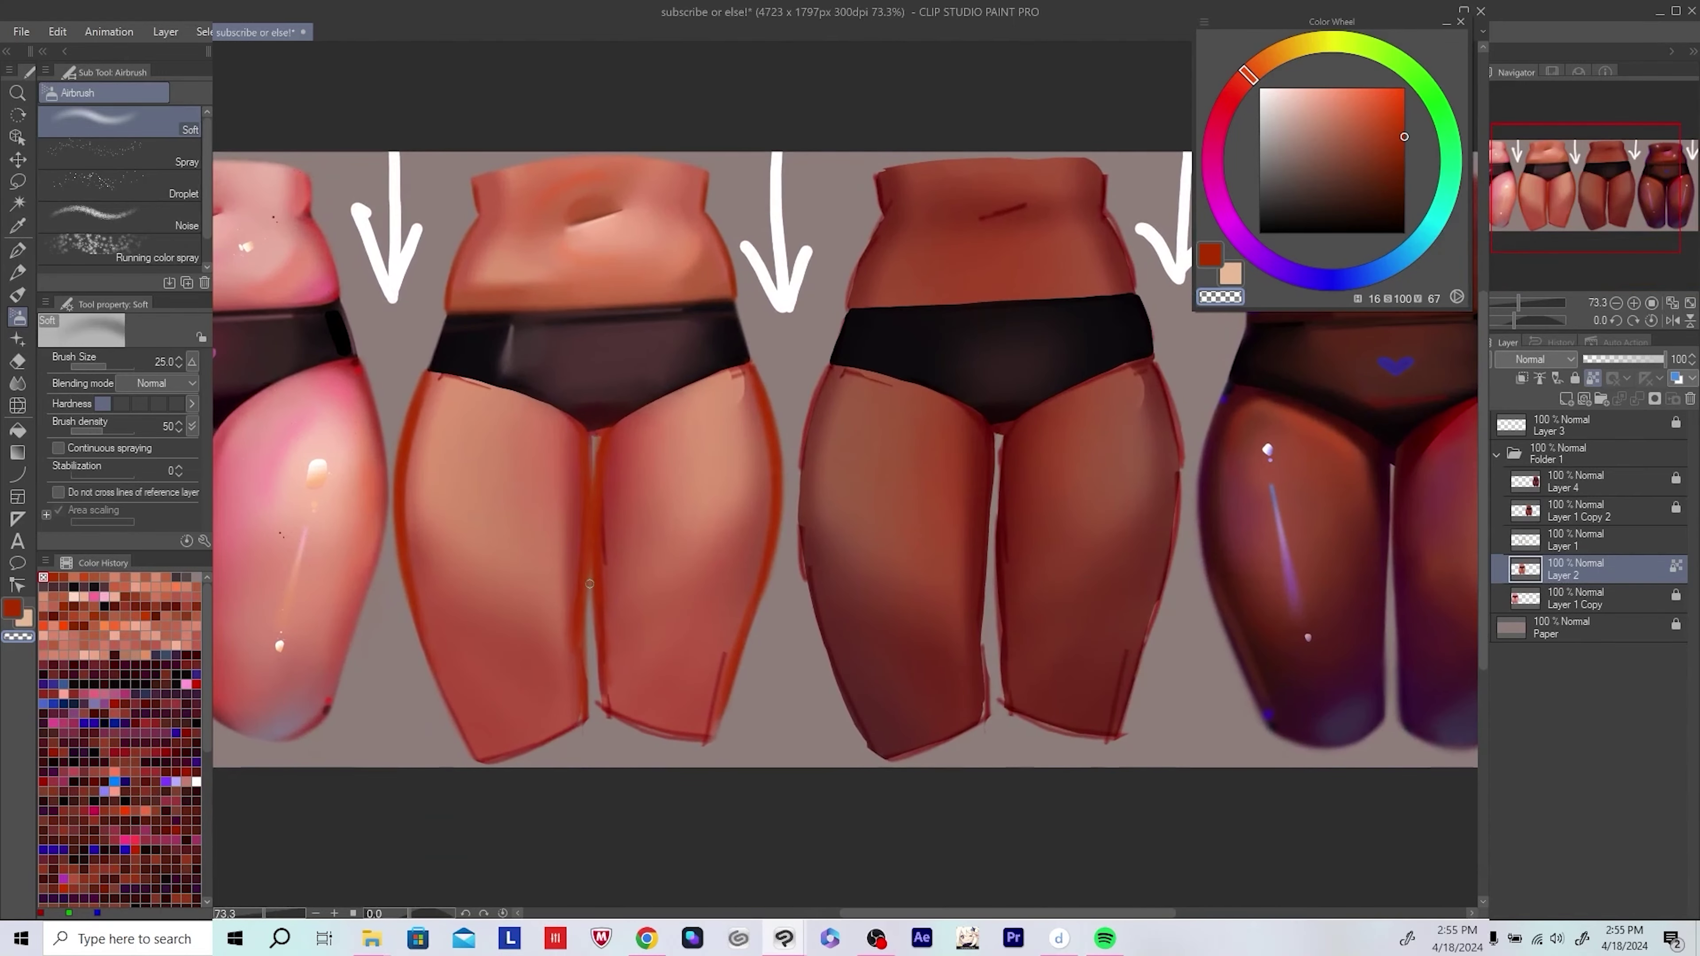
# Step: Erase the excess orange-red outline in the second figure's thigh gap on Layer 1 with the transparent colour at brush size 15
pyautogui.scroll(1, 652, 416)
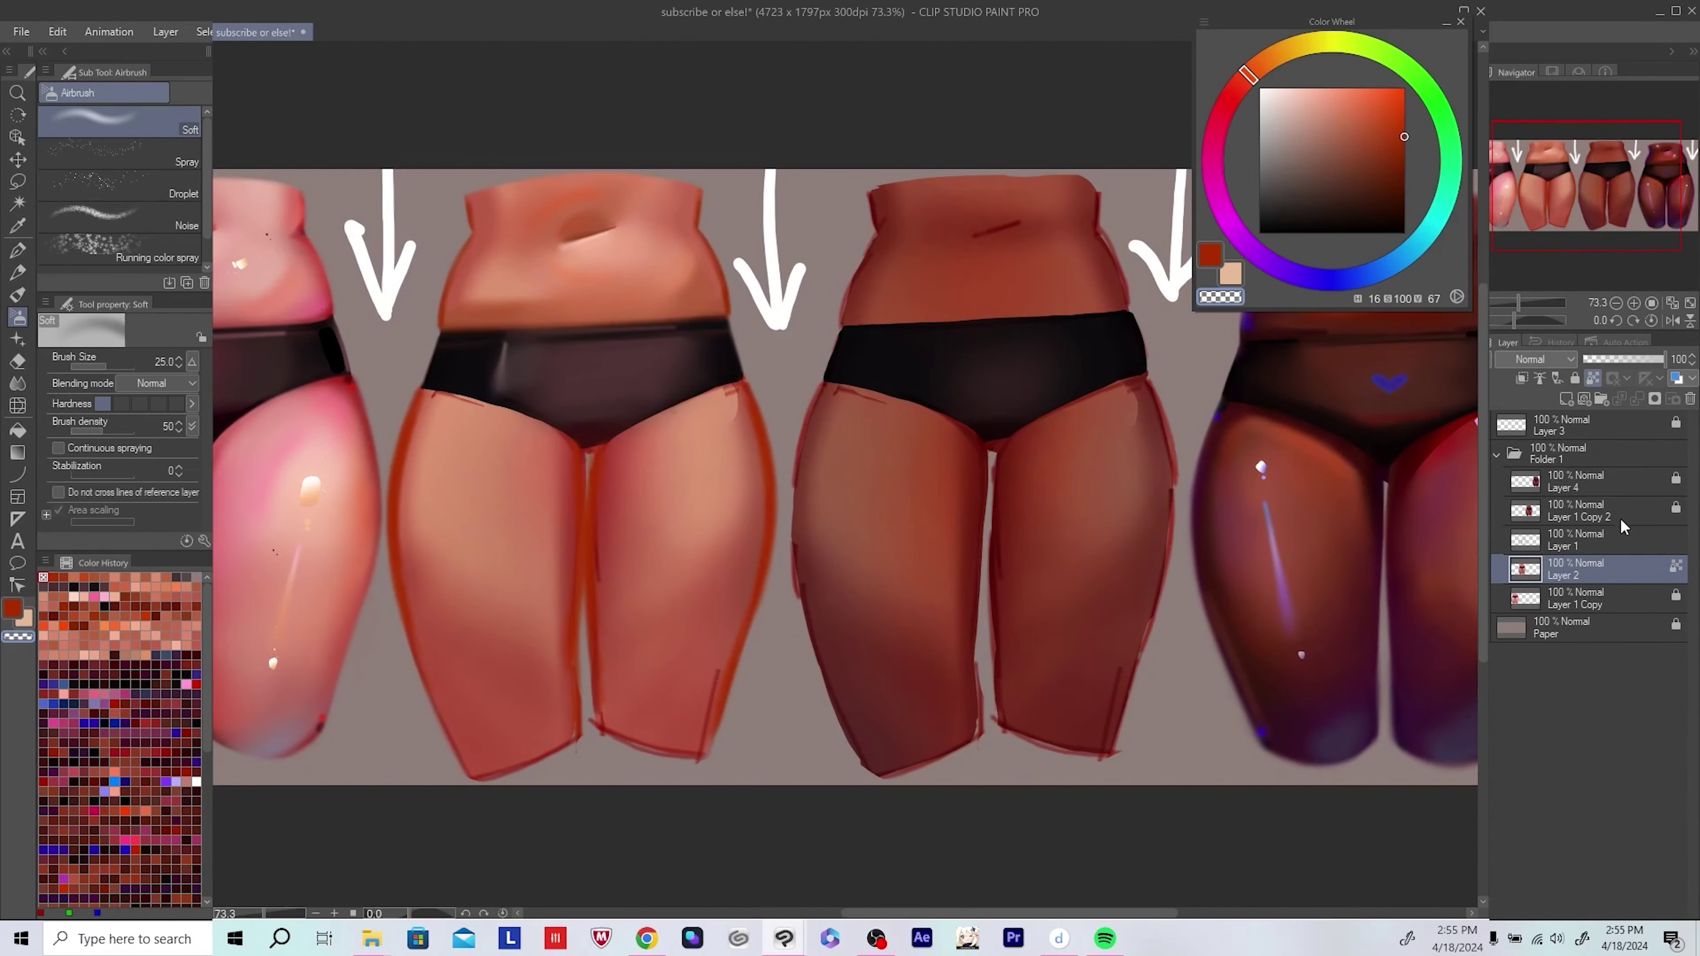
pyautogui.click(1623, 529)
pyautogui.press('[')
pyautogui.press('[')
pyautogui.moveTo(583, 612); pyautogui.dragTo(587, 622)
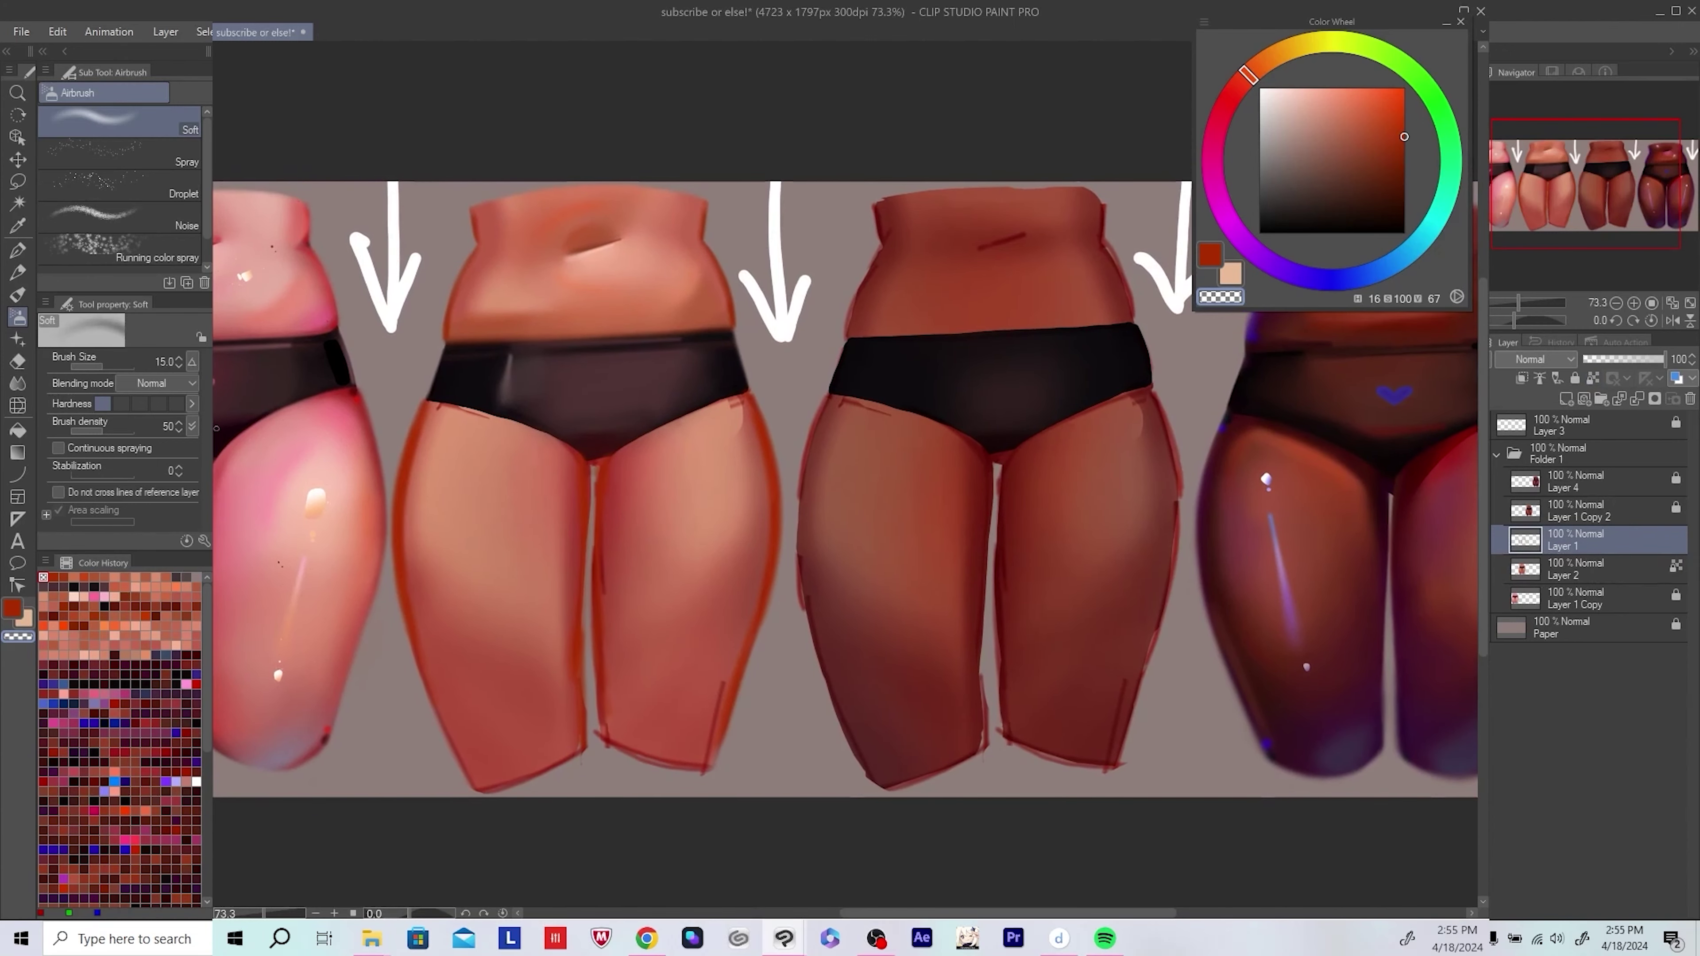
# Step: Merge Layer 1 into Layer 2, trim the second figure's lower left thigh end with the Hard eraser at size 150, and save
pyautogui.click(1566, 574)
pyautogui.scroll(-5, 593, 471)
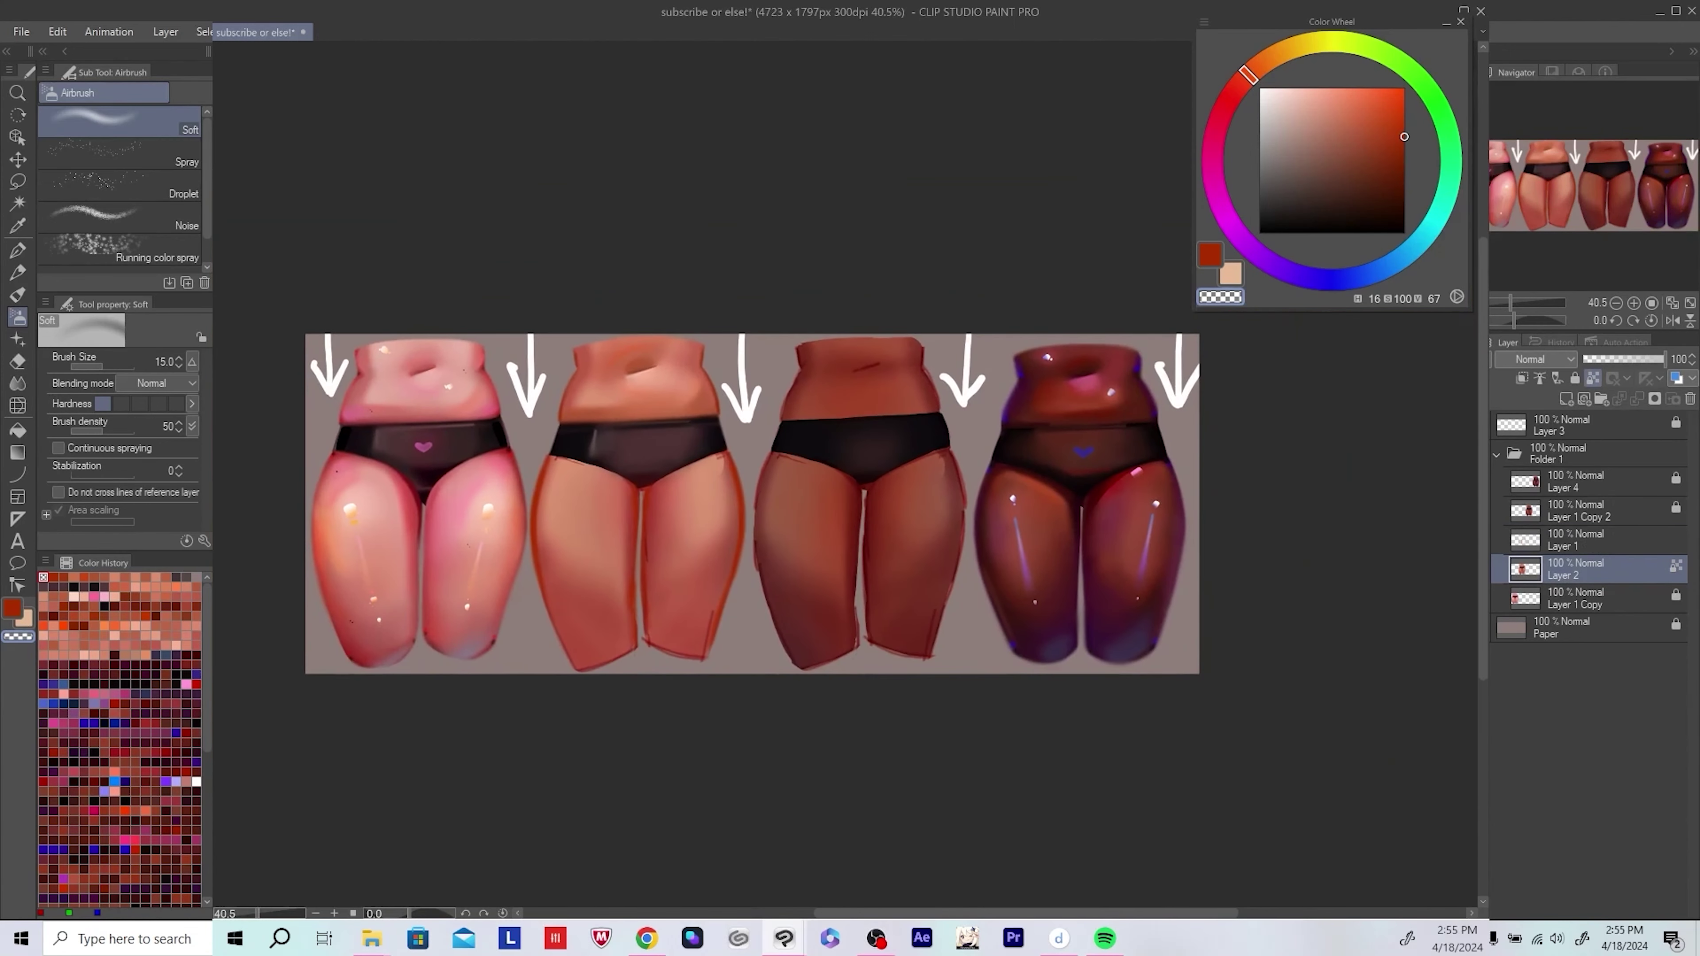
pyautogui.hotkey('ctrl', 'e')
pyautogui.scroll(3, 723, 627)
pyautogui.scroll(-3, 723, 628)
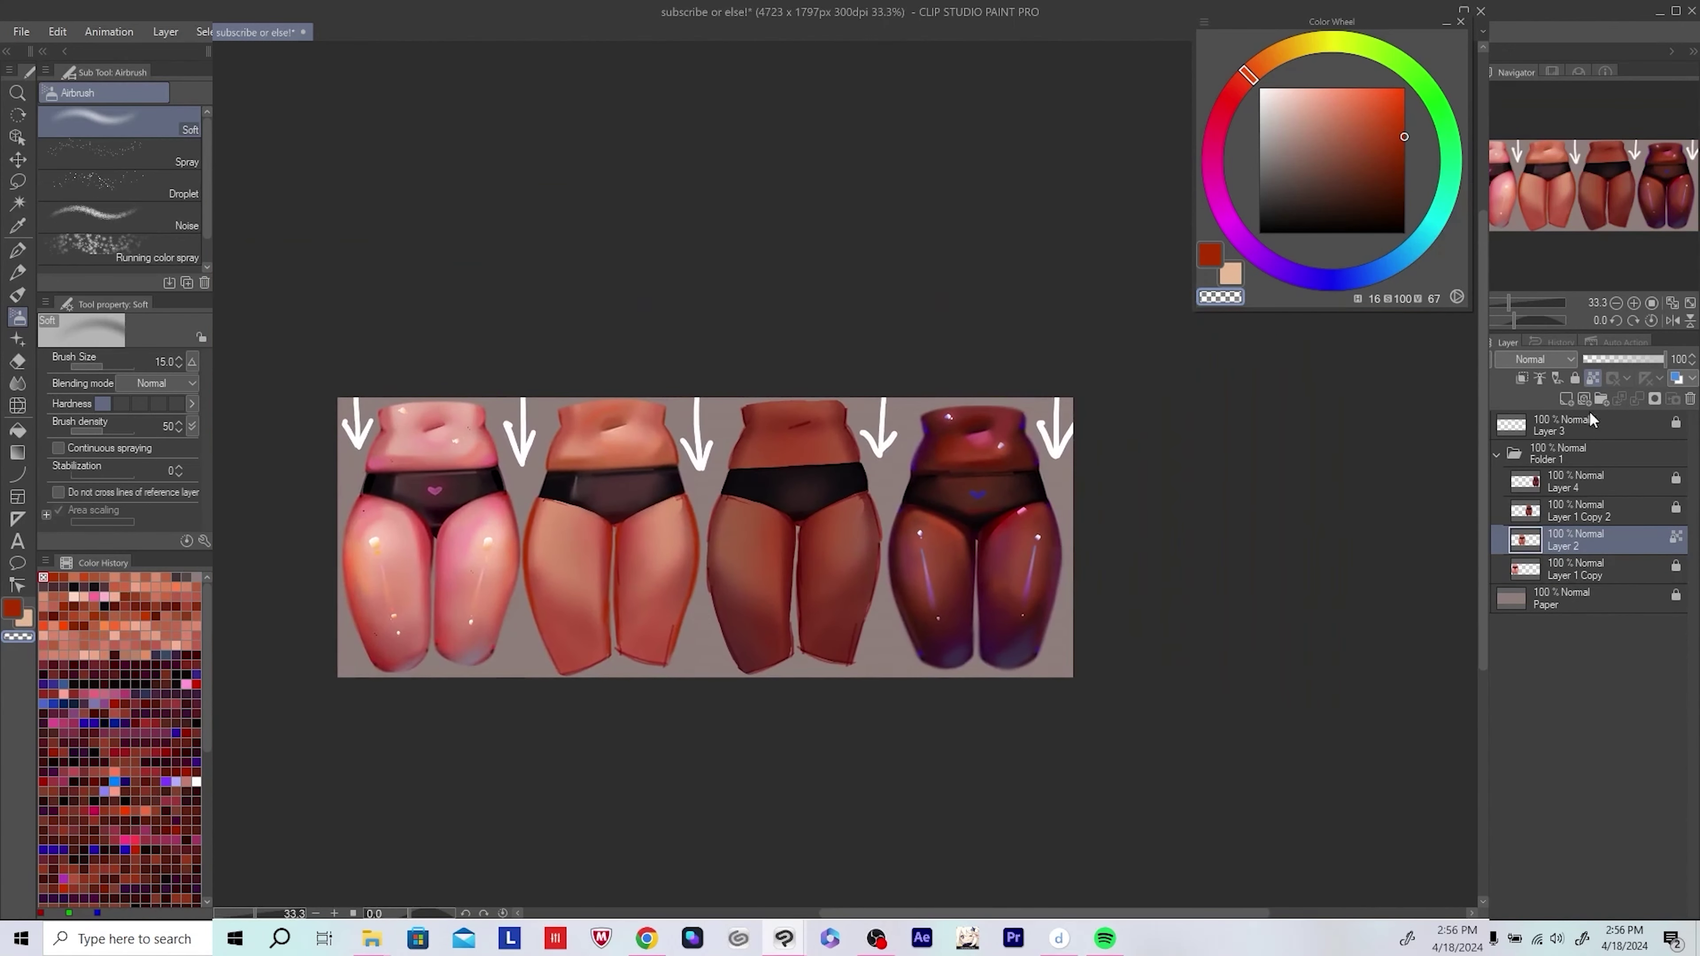
pyautogui.hotkey('ctrl', 'z')
pyautogui.scroll(4, 717, 656)
pyautogui.press('e')
pyautogui.hscroll(1, 621, 647)
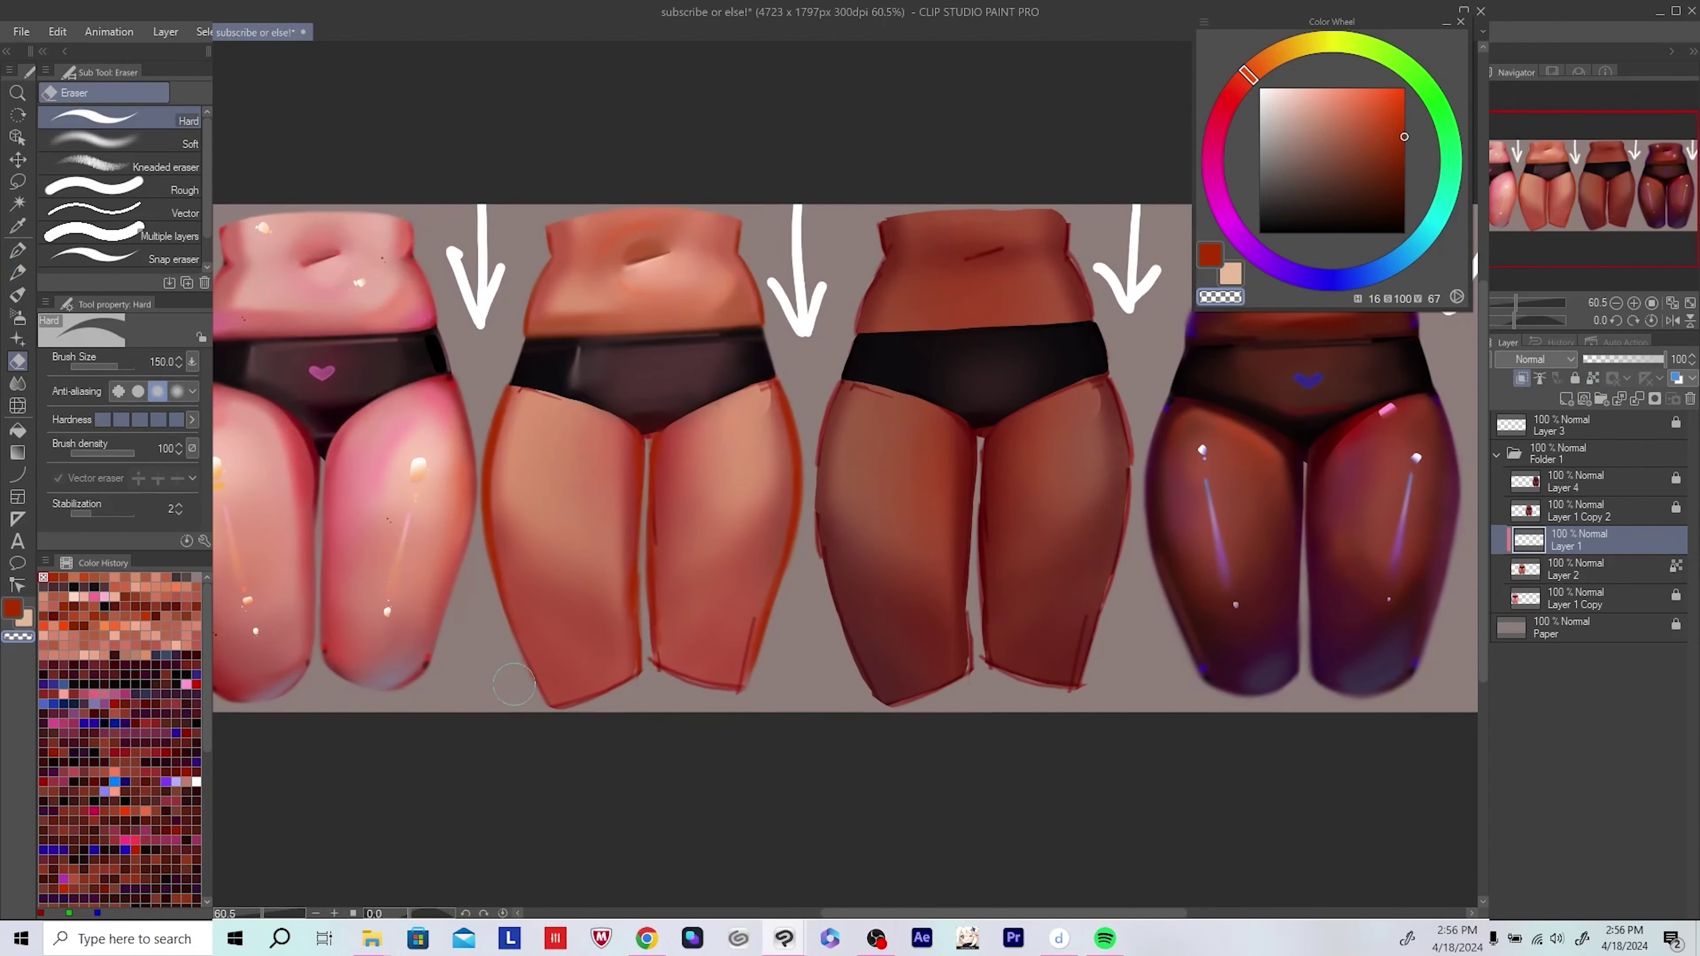
pyautogui.hotkey('ctrl', 'e')
pyautogui.hscroll(4, 609, 708)
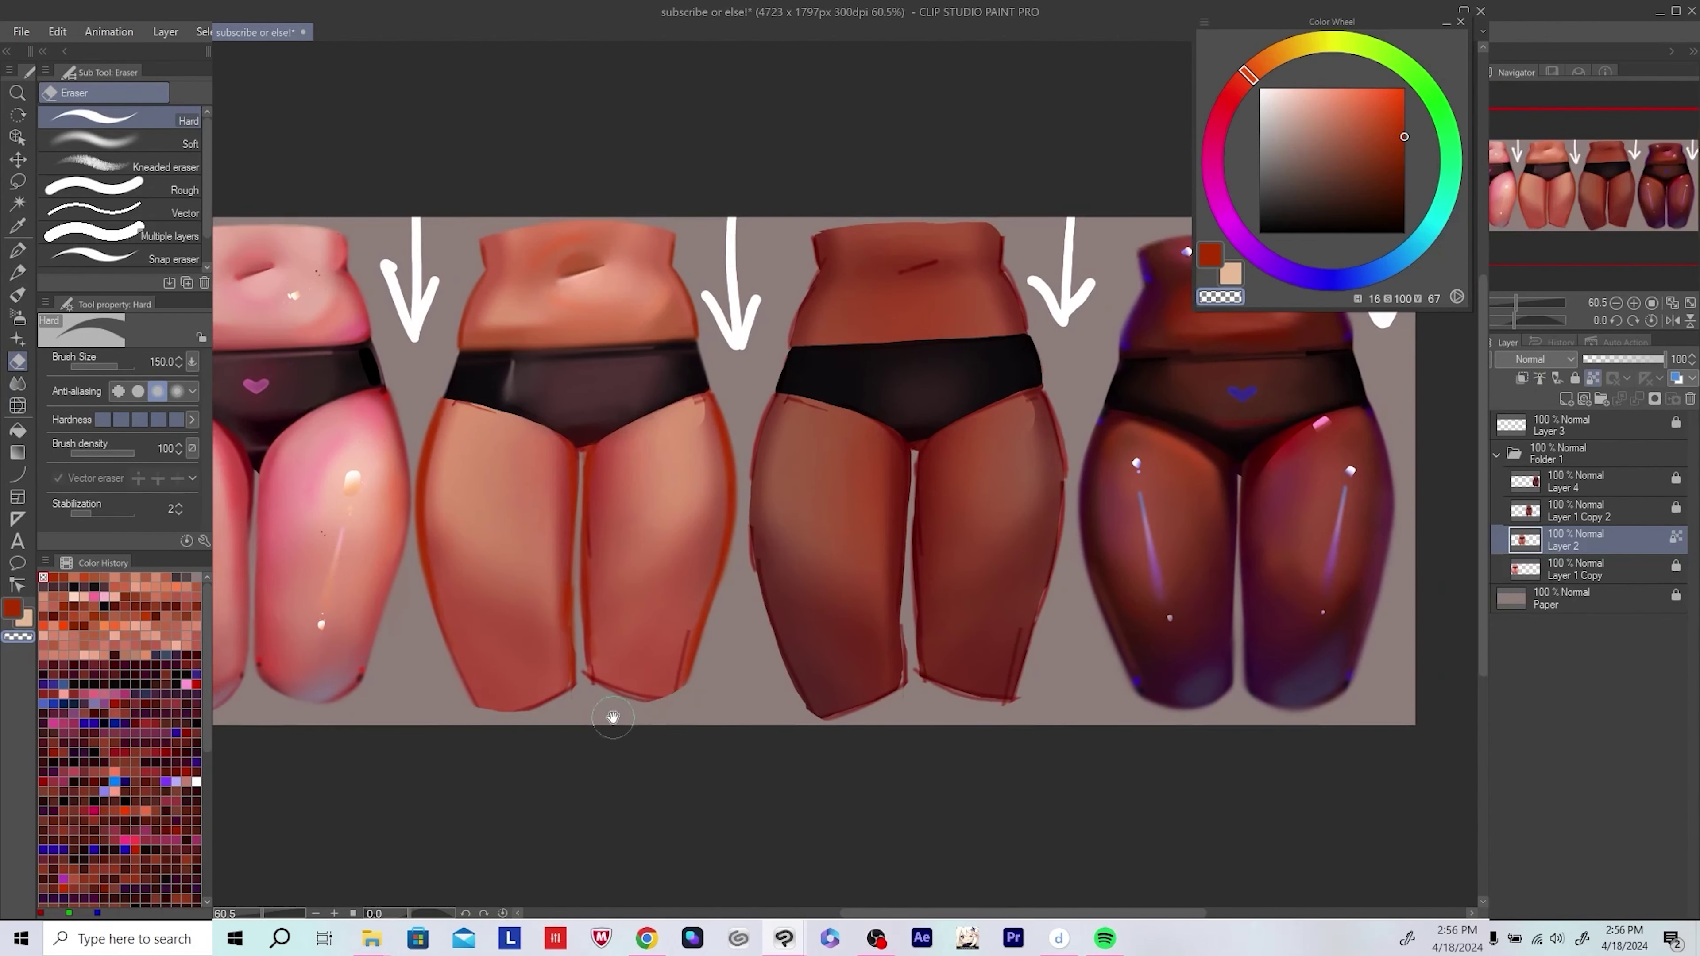
pyautogui.scroll(-3, 737, 536)
pyautogui.scroll(2, 736, 535)
pyautogui.hotkey('ctrl', 's')
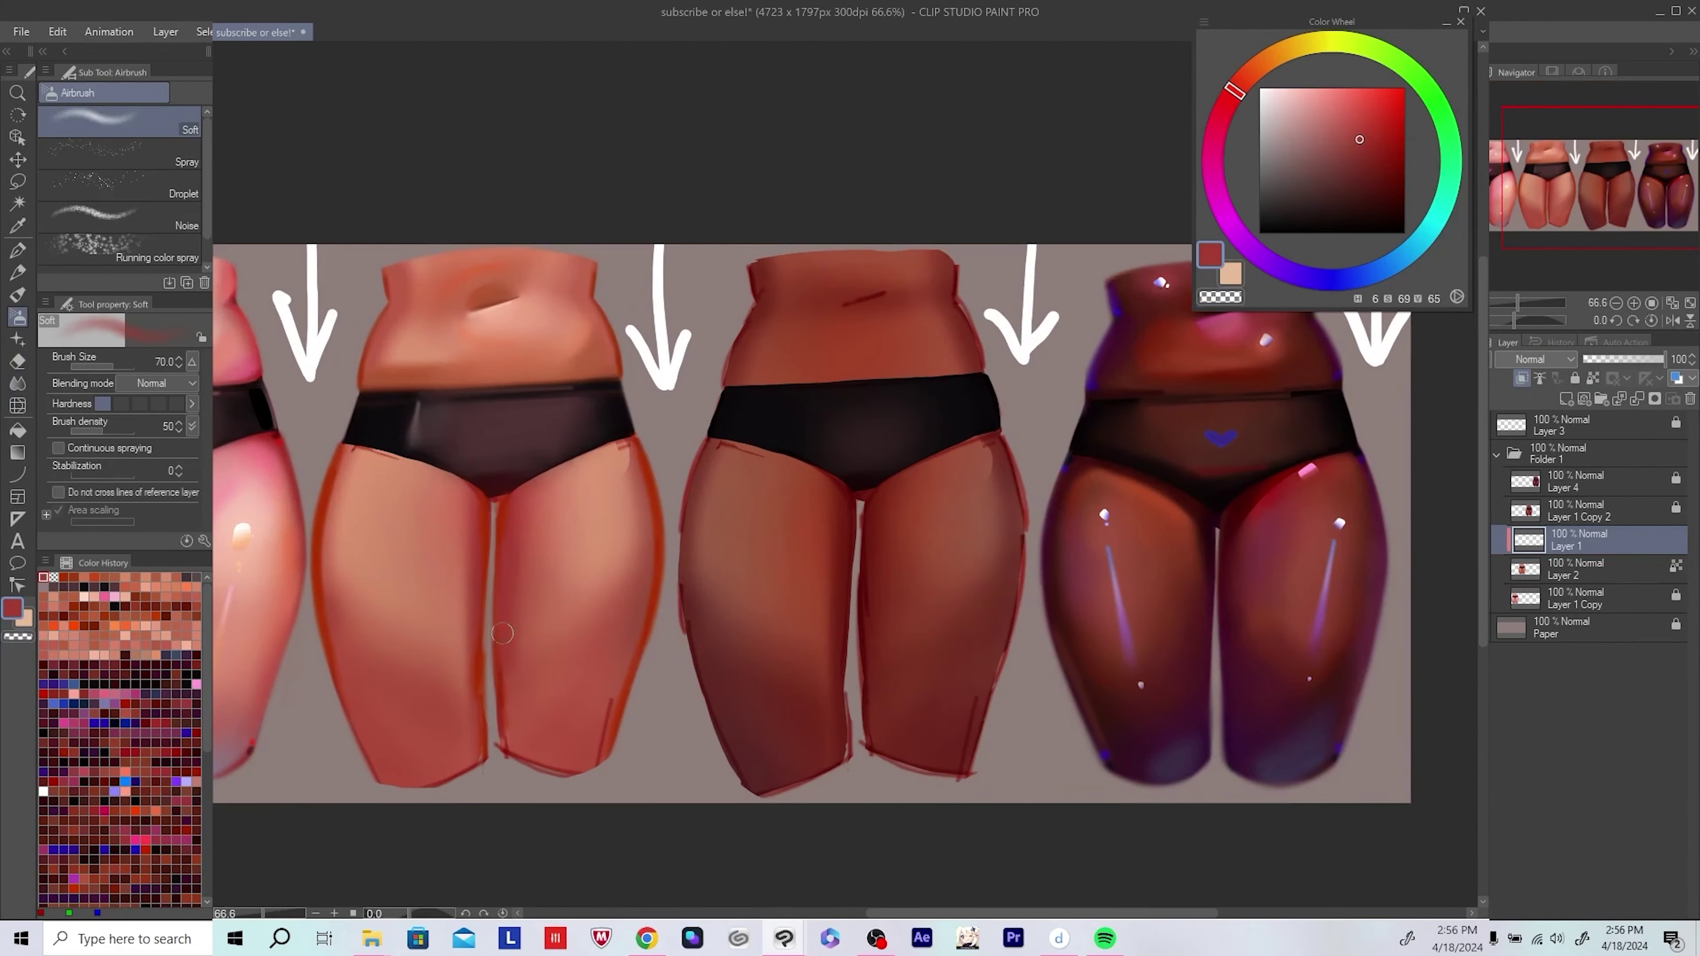
# Step: Airbrush a sampled muted red along the second figure's inner thighs on Layer 1 at brush size 70, checking the mirrored view
pyautogui.press('h')
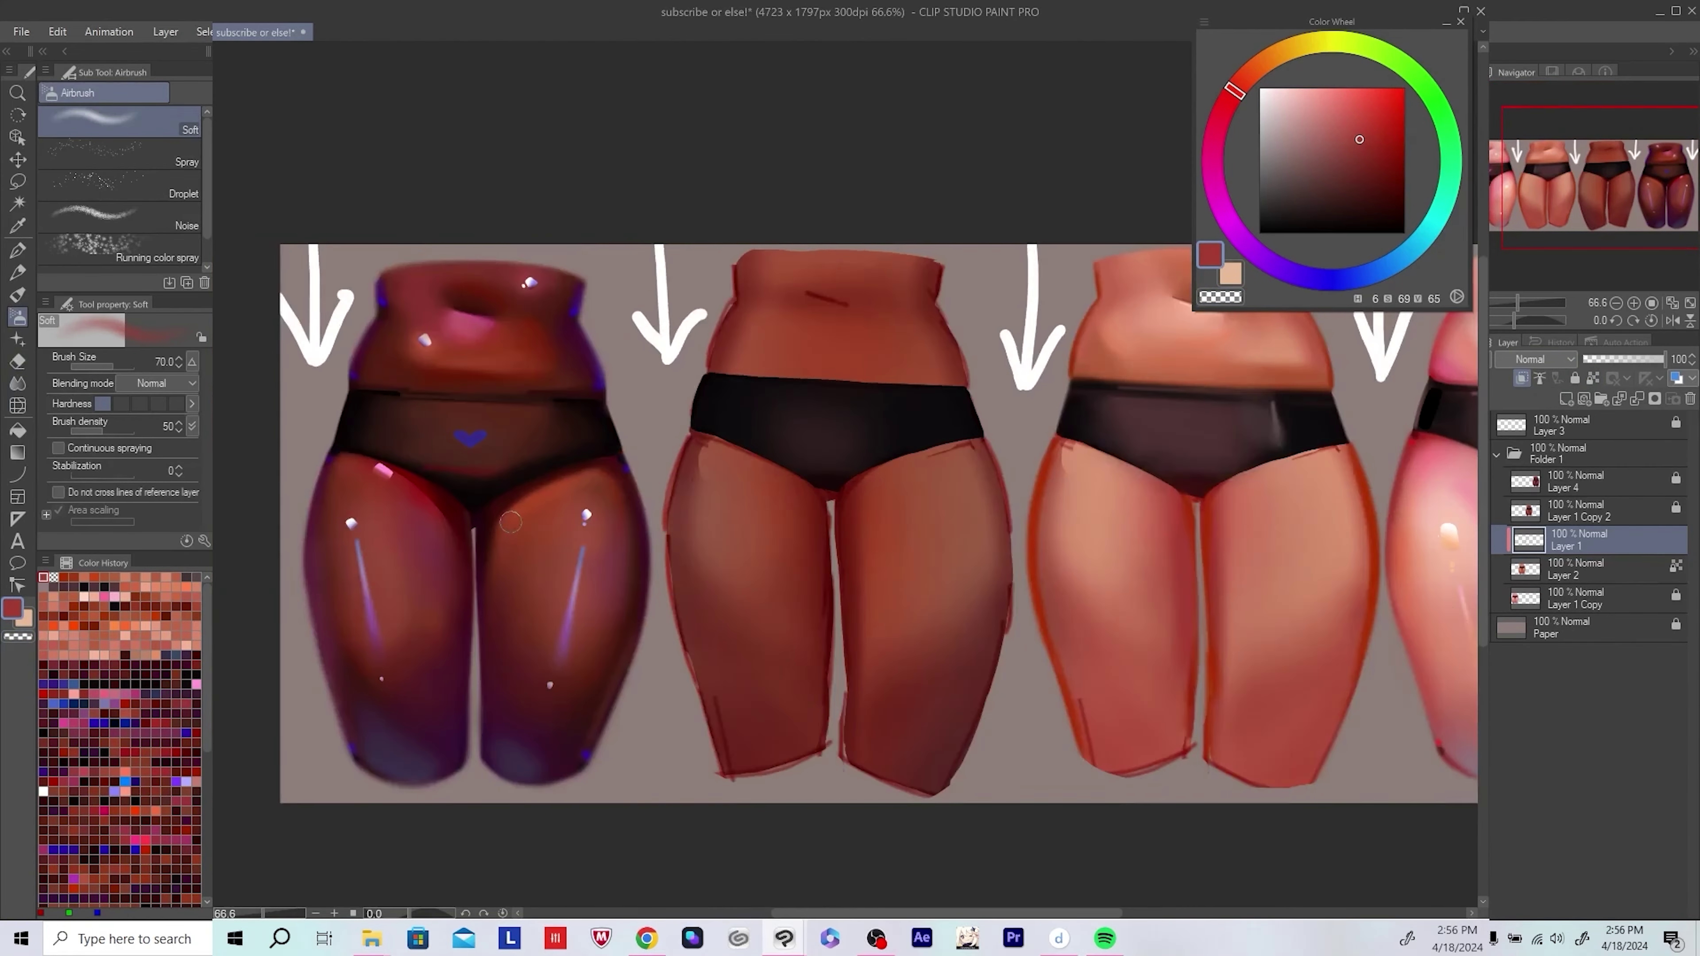
pyautogui.hscroll(5, 535, 536)
pyautogui.moveTo(591, 472); pyautogui.dragTo(661, 474)
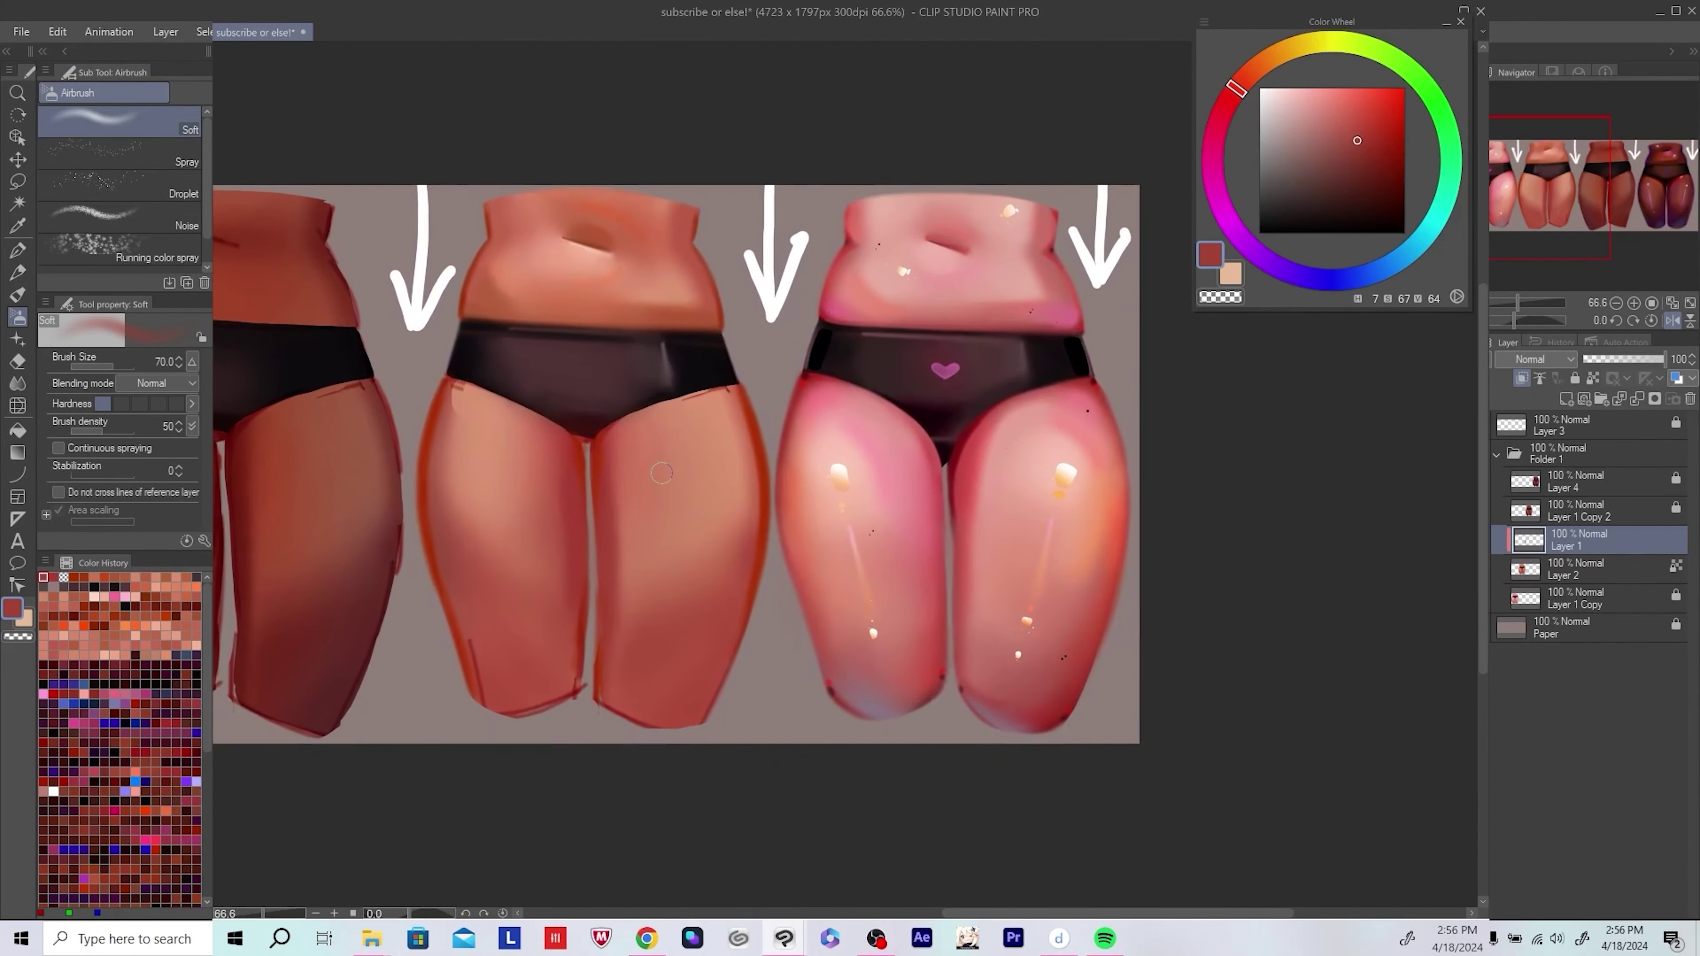
pyautogui.press('h')
pyautogui.scroll(-2, 839, 525)
pyautogui.scroll(3, 838, 526)
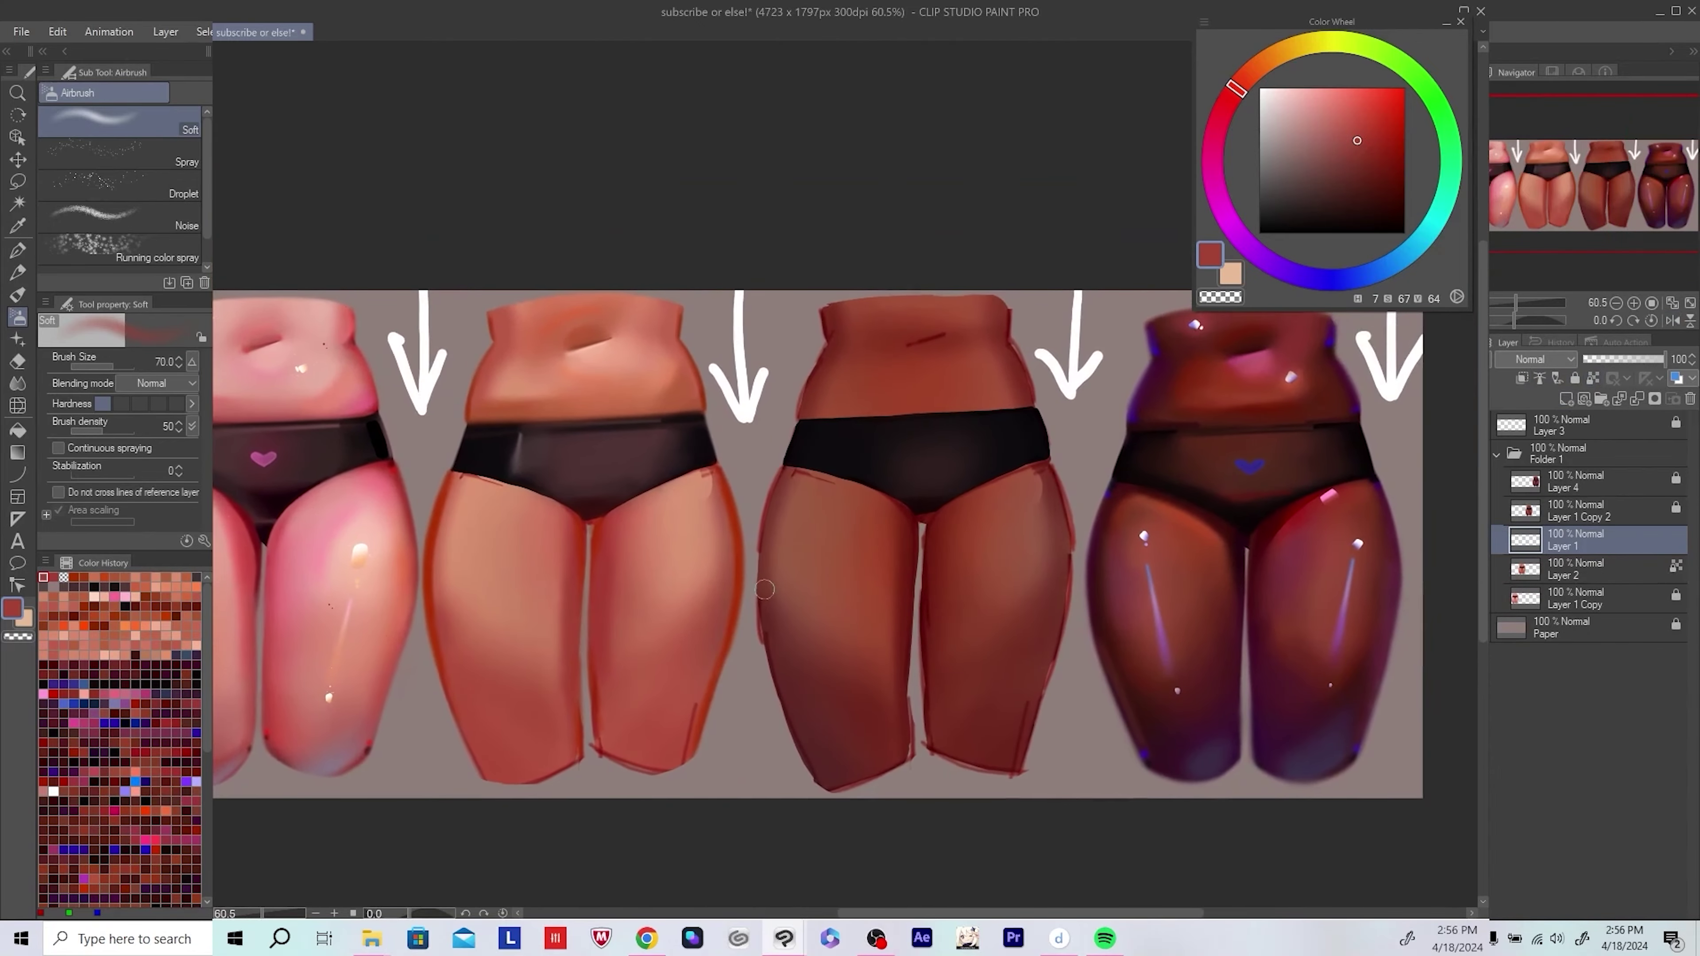
# Step: Cover the sketch lines along the second figure's right leg opening with sampled peach skin tones at brush sizes 30 and 80
pyautogui.keyDown('alt'); pyautogui.click(575, 516); pyautogui.keyUp('alt')
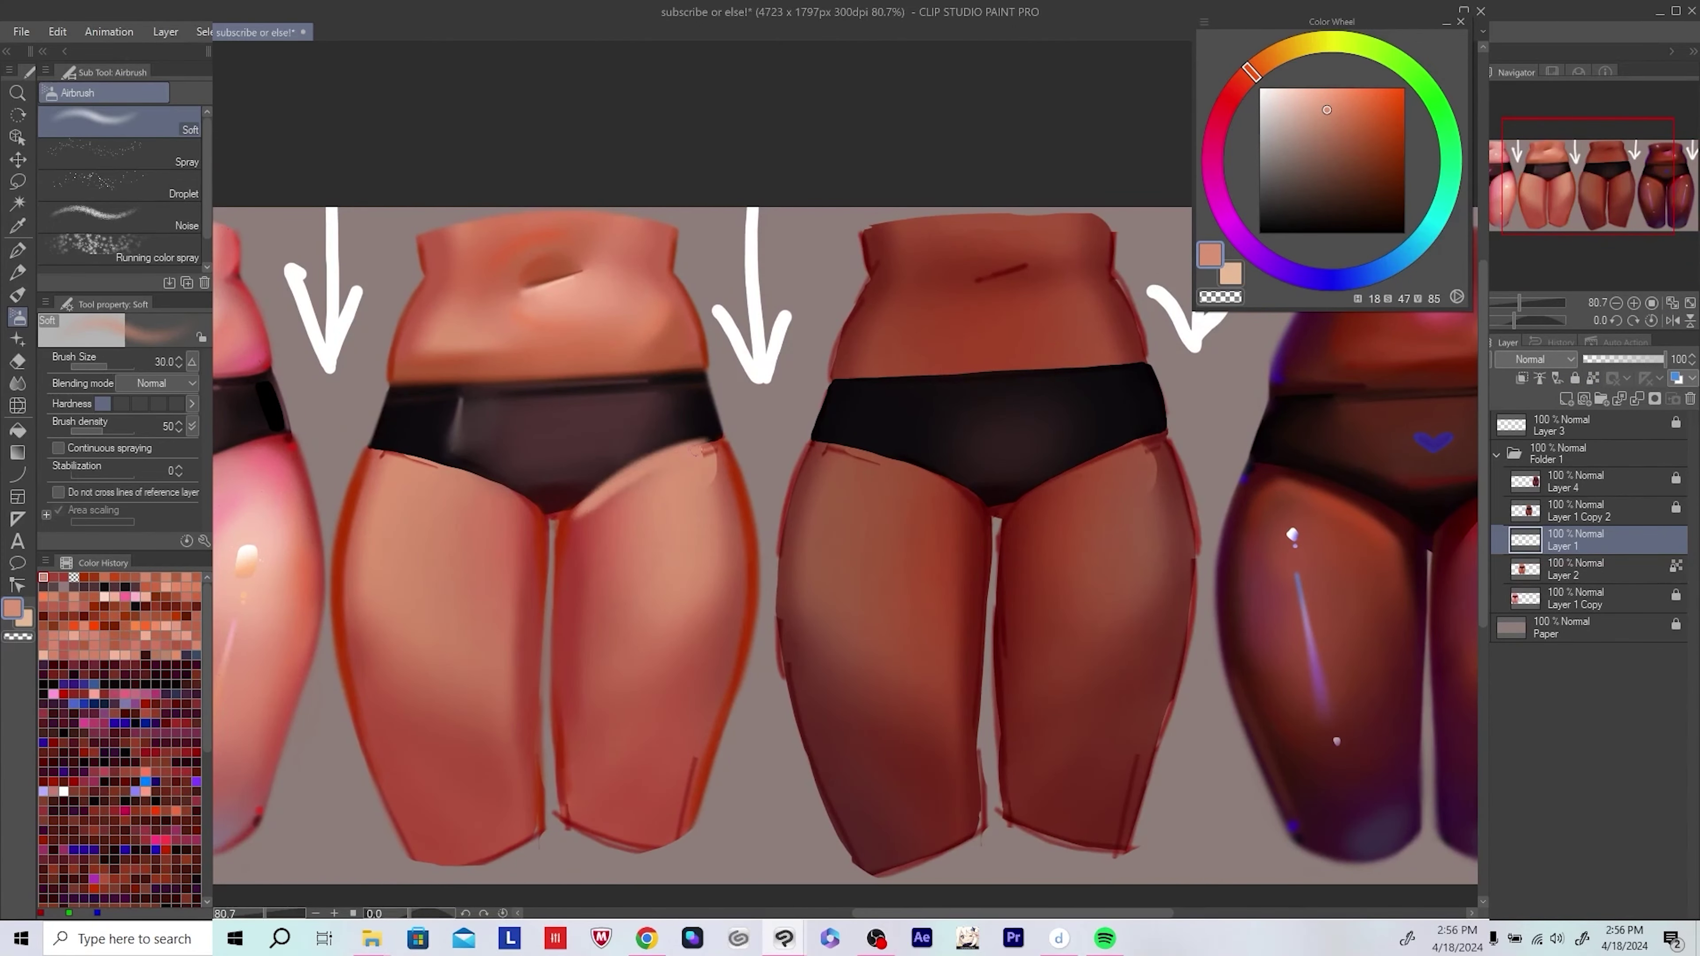
pyautogui.press(']')
pyautogui.press(']')
pyautogui.moveTo(677, 477); pyautogui.dragTo(687, 488)
pyautogui.press('h')
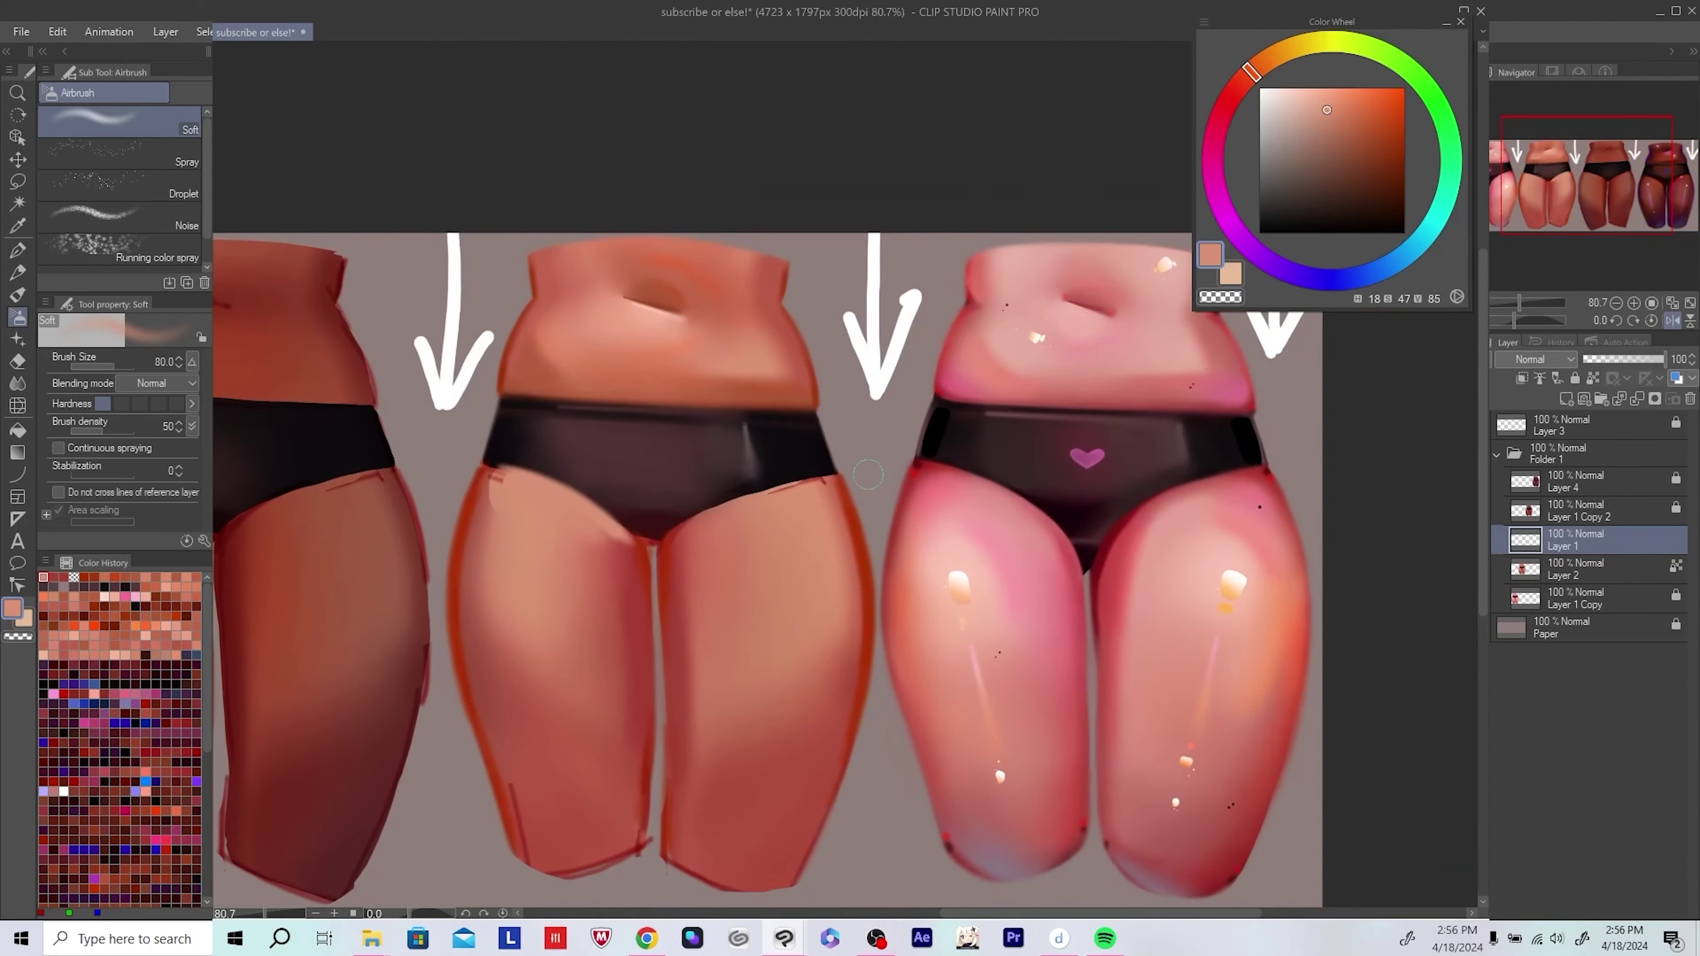
pyautogui.press('[')
pyautogui.press('[')
pyautogui.press('[')
pyautogui.keyDown('alt'); pyautogui.click(748, 509); pyautogui.keyUp('alt')
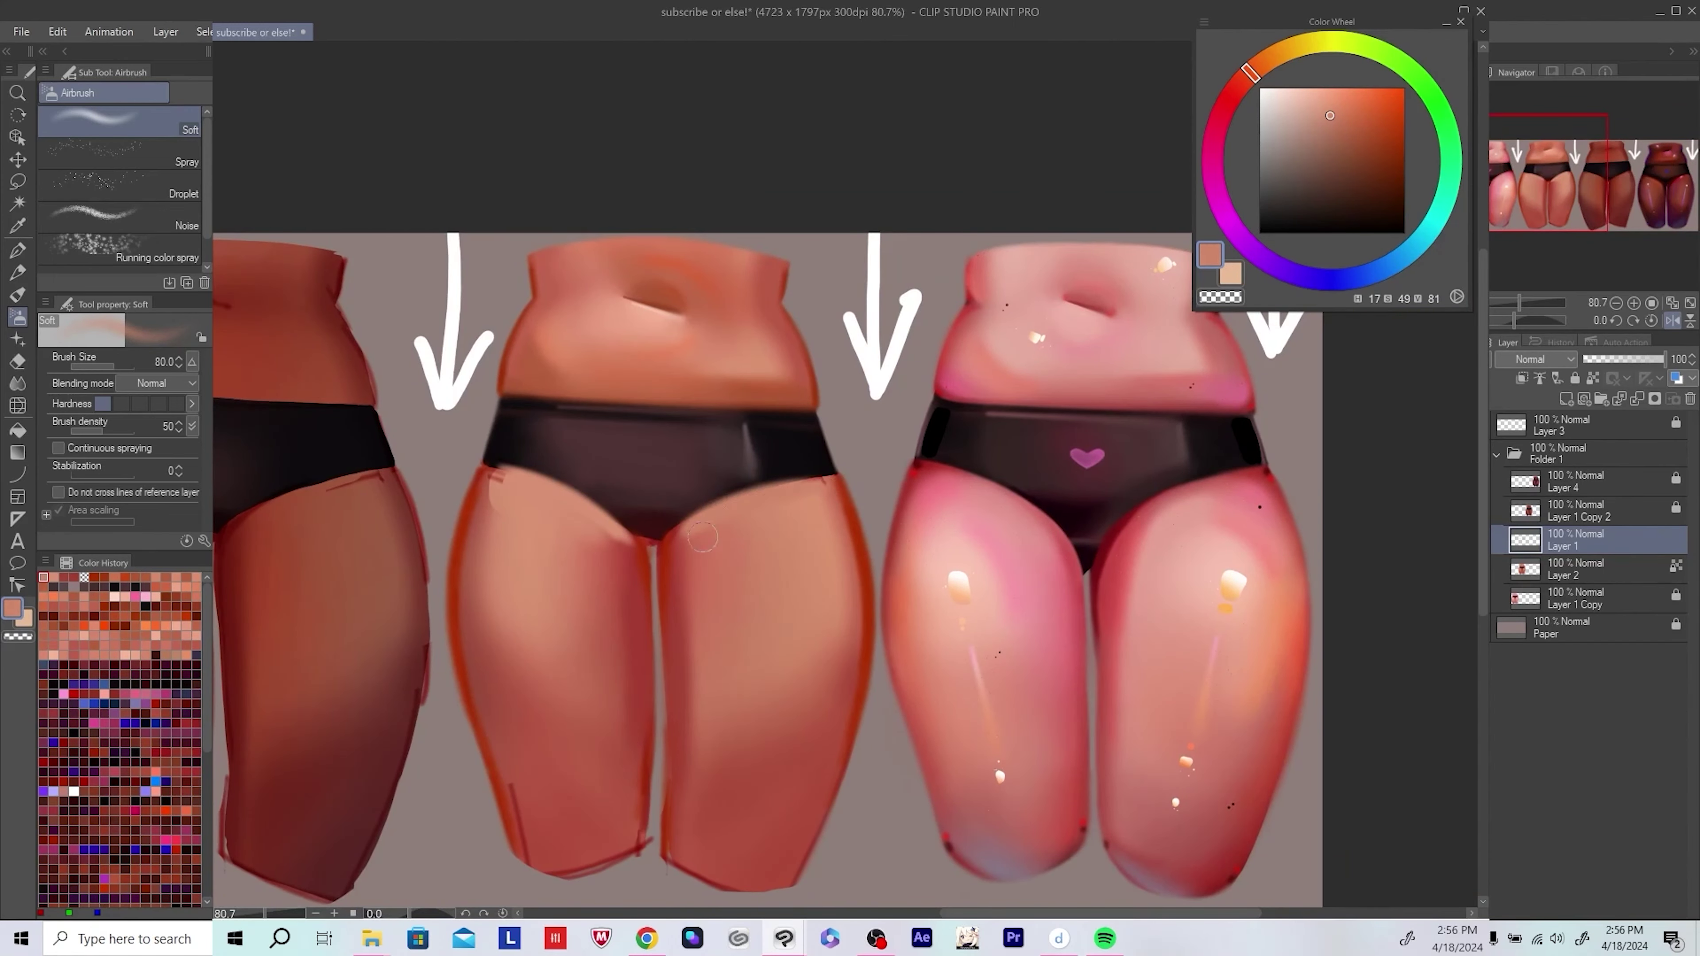
# Step: Lock Layer 1's transparent pixels and blend the second figure's upper thighs with sampled red and peach tones at brush sizes 80 and 150
pyautogui.press('h')
pyautogui.moveTo(703, 537); pyautogui.dragTo(304, 527)
pyautogui.click(1593, 379)
pyautogui.moveTo(680, 543); pyautogui.dragTo(613, 554)
pyautogui.keyDown('alt'); pyautogui.click(613, 554); pyautogui.keyUp('alt')
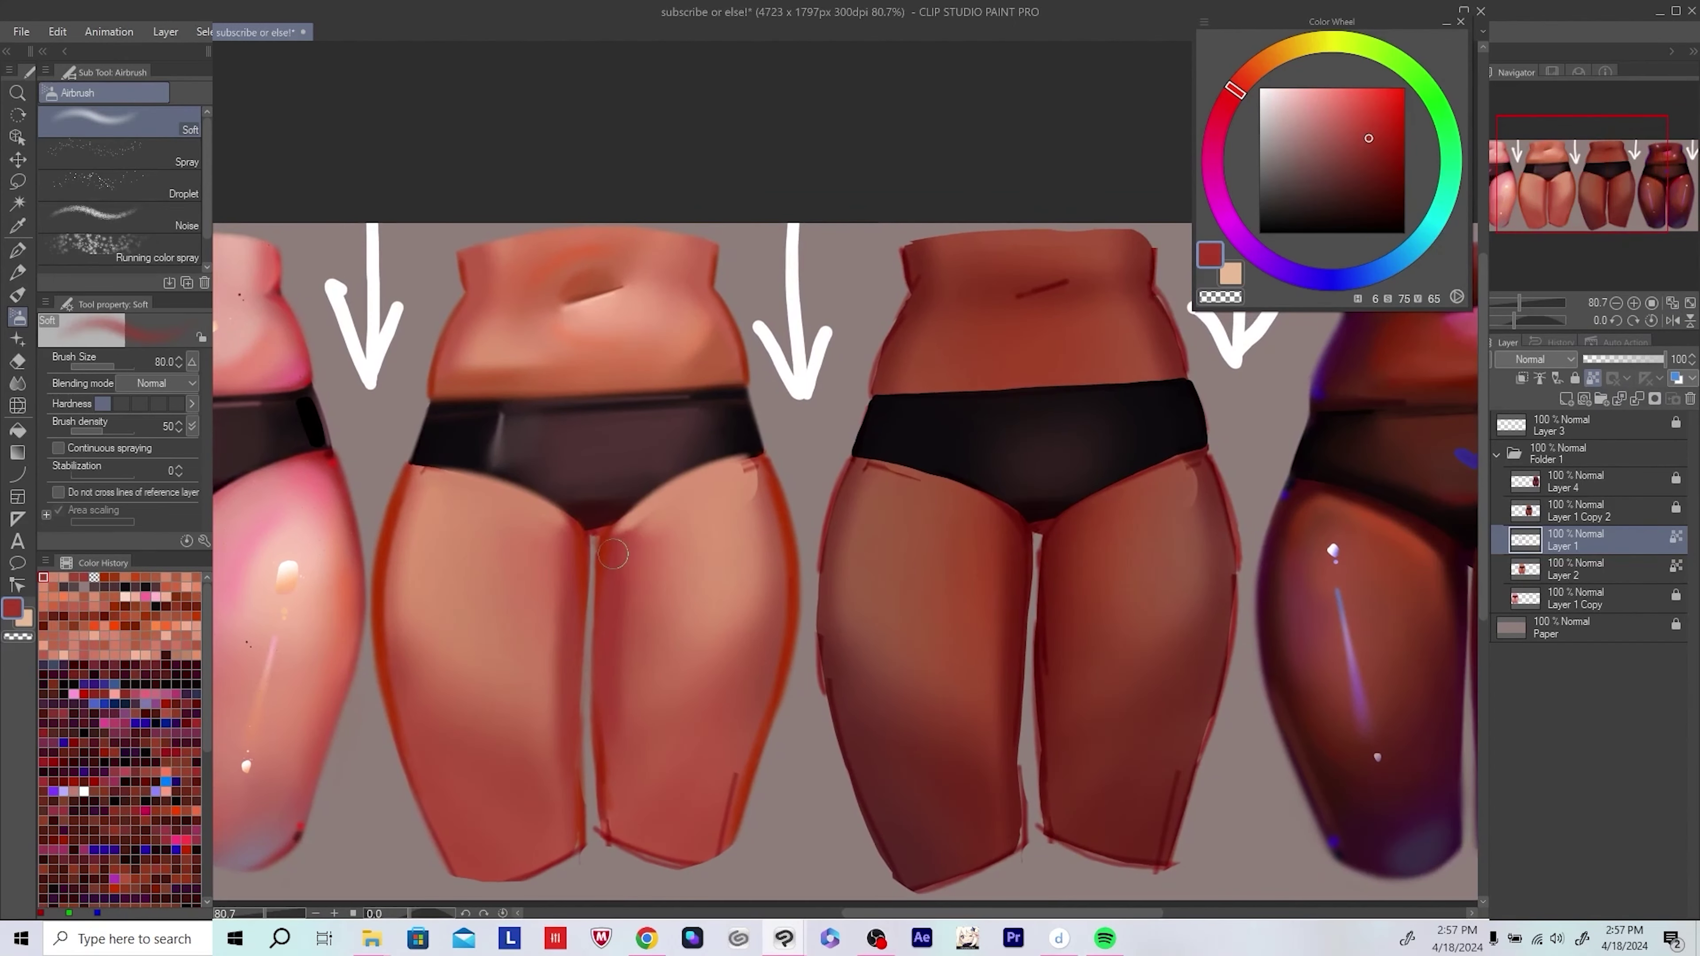
pyautogui.keyDown('alt'); pyautogui.click(609, 622); pyautogui.keyUp('alt')
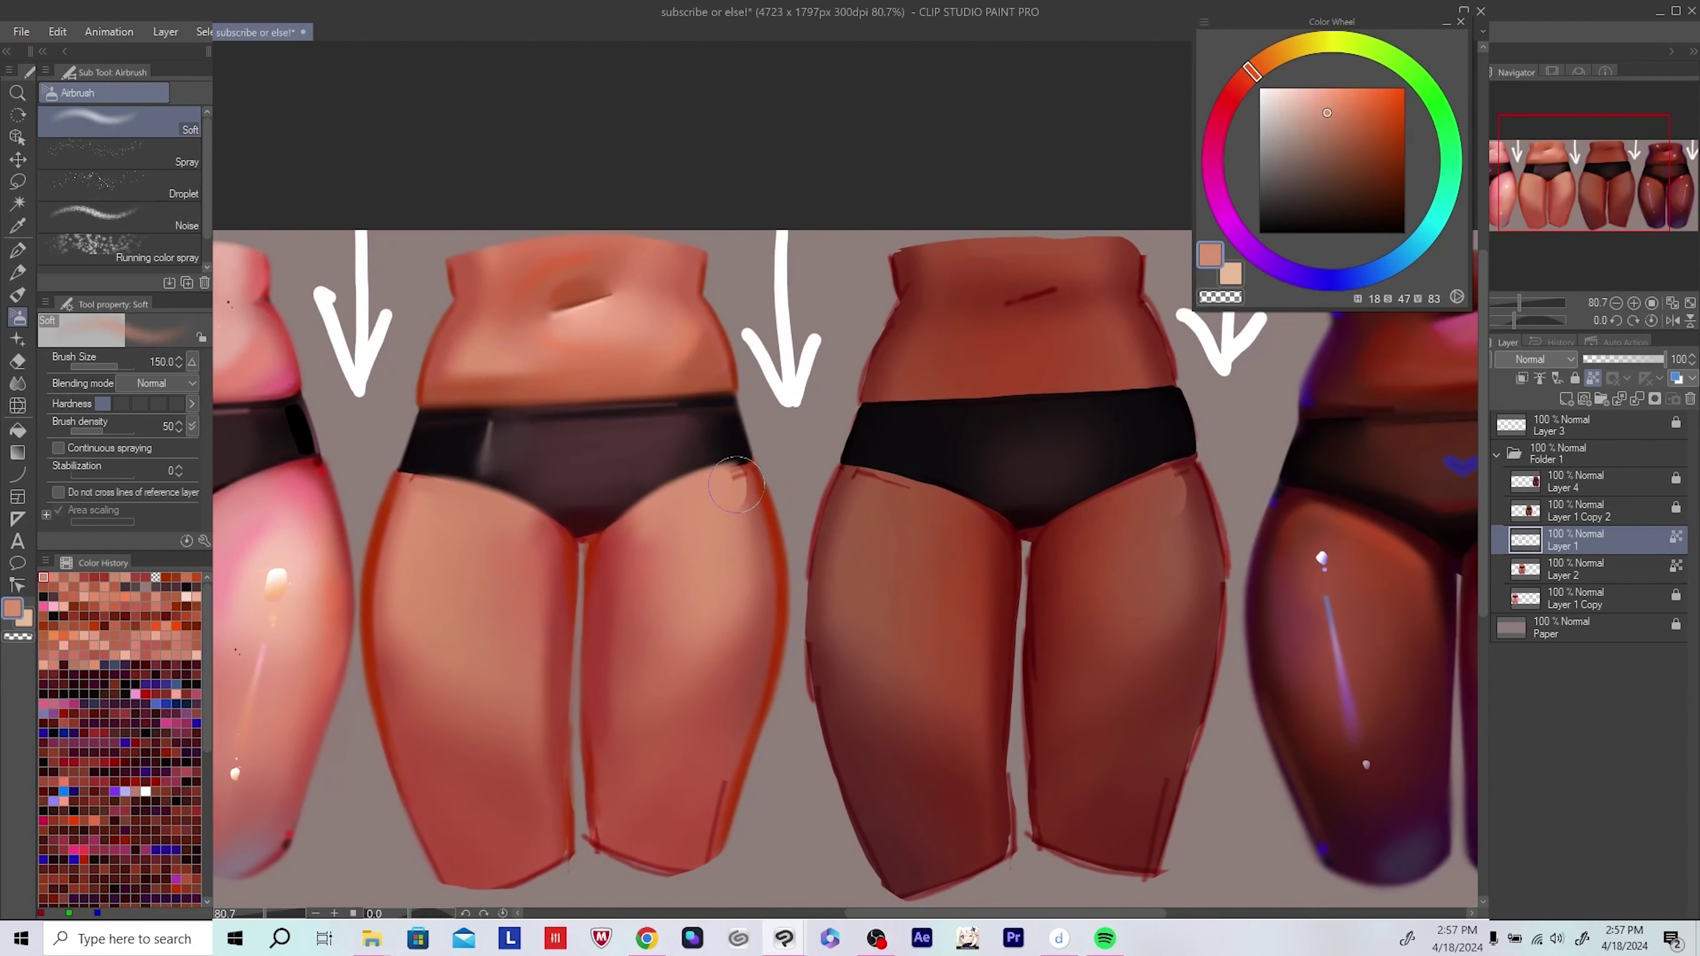
pyautogui.scroll(-3, 812, 486)
pyautogui.scroll(-1, 812, 487)
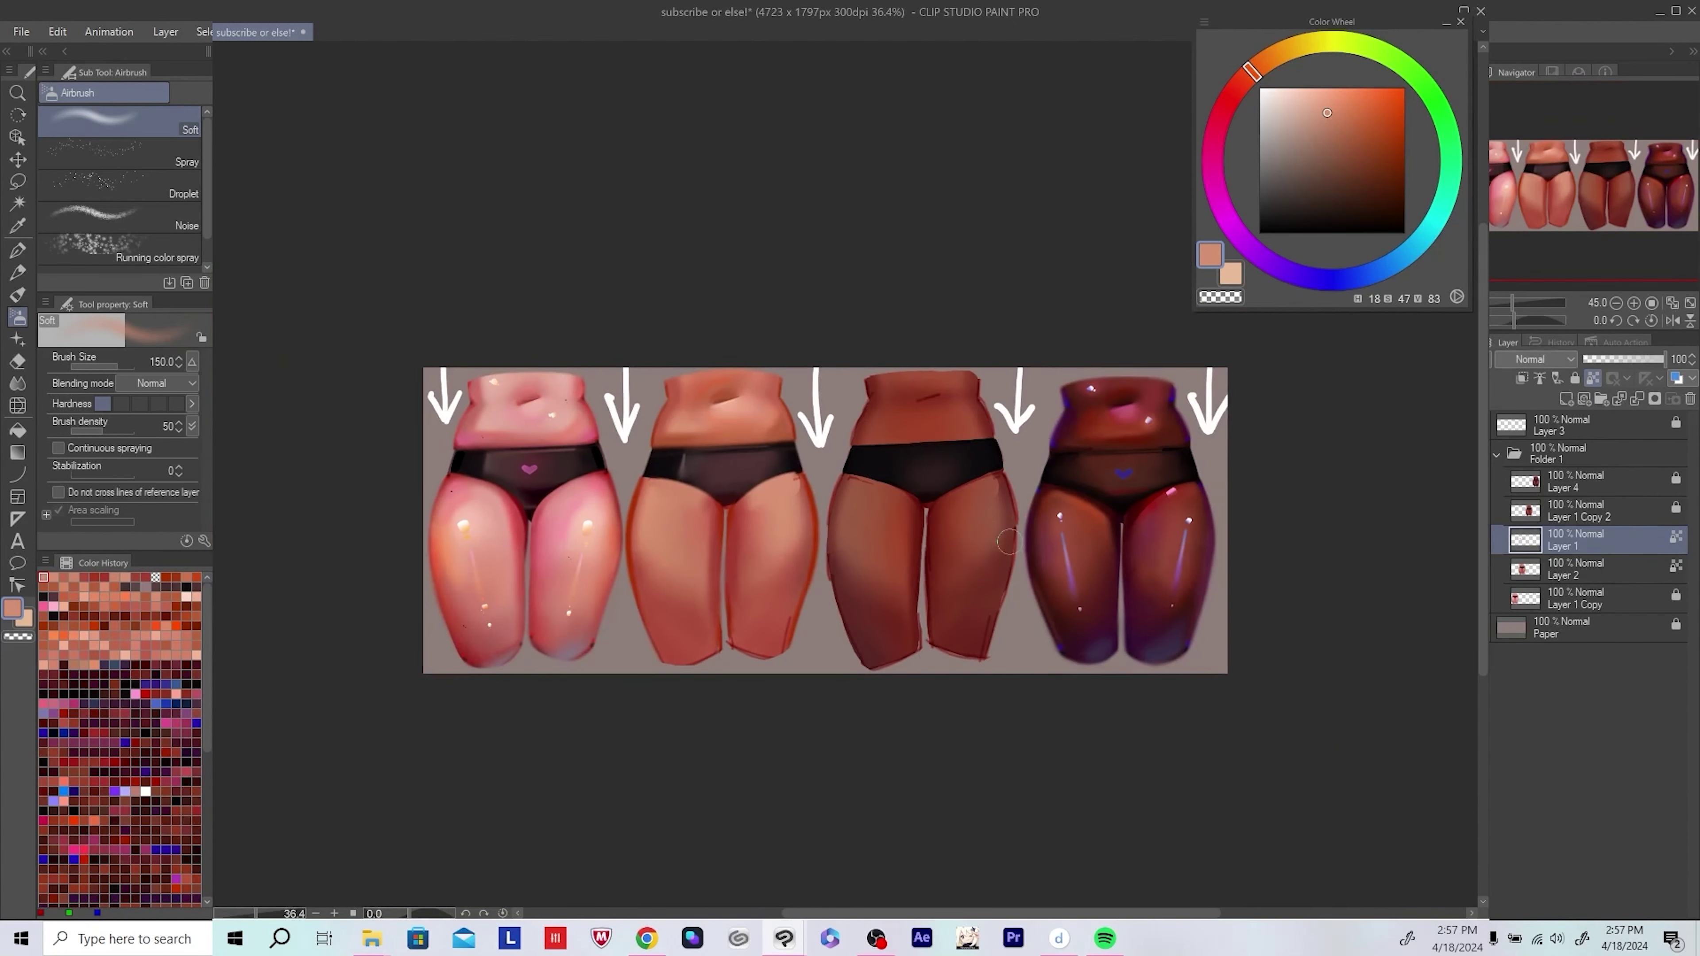
# Step: Merge Layer 1 into Layer 2 and paint sampled red-brown behind the thigh gap on a new layer beneath, using the G-pen at size 100
pyautogui.hotkey('ctrl', 'e')
pyautogui.moveTo(823, 517); pyautogui.dragTo(796, 521)
pyautogui.hotkey('ctrl', 'z')
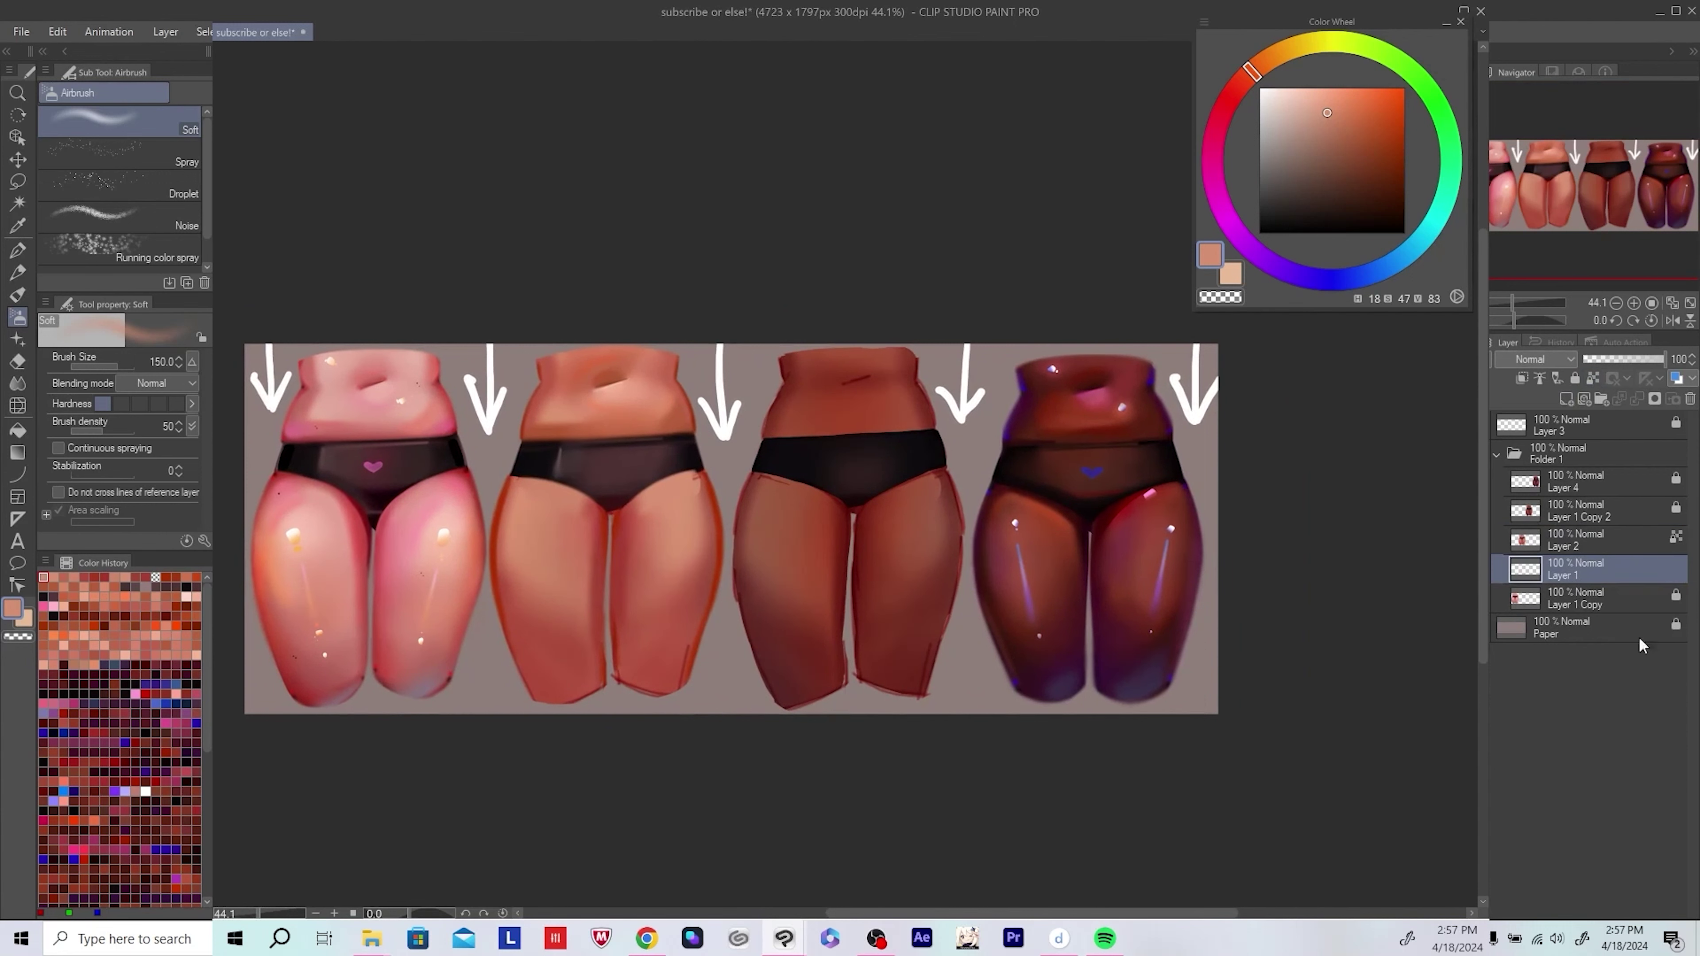
pyautogui.press('p')
pyautogui.scroll(2, 616, 499)
pyautogui.moveTo(617, 499); pyautogui.dragTo(567, 504)
pyautogui.keyDown('alt'); pyautogui.click(680, 305); pyautogui.keyUp('alt')
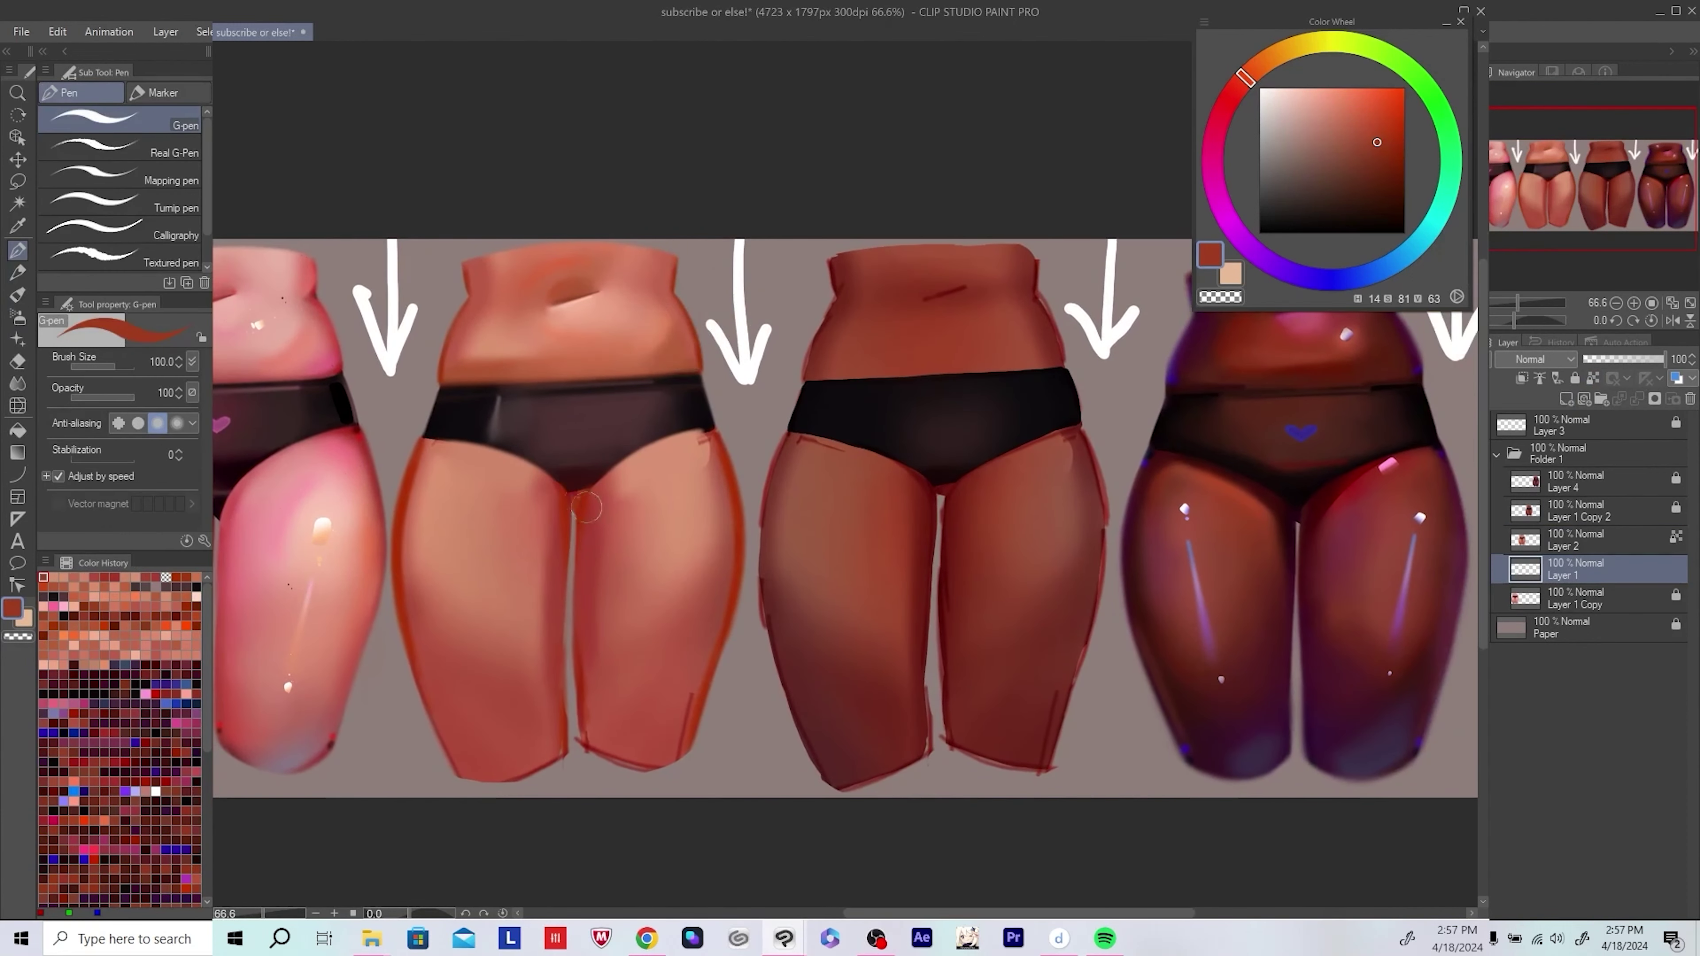
pyautogui.moveTo(655, 418); pyautogui.dragTo(651, 425)
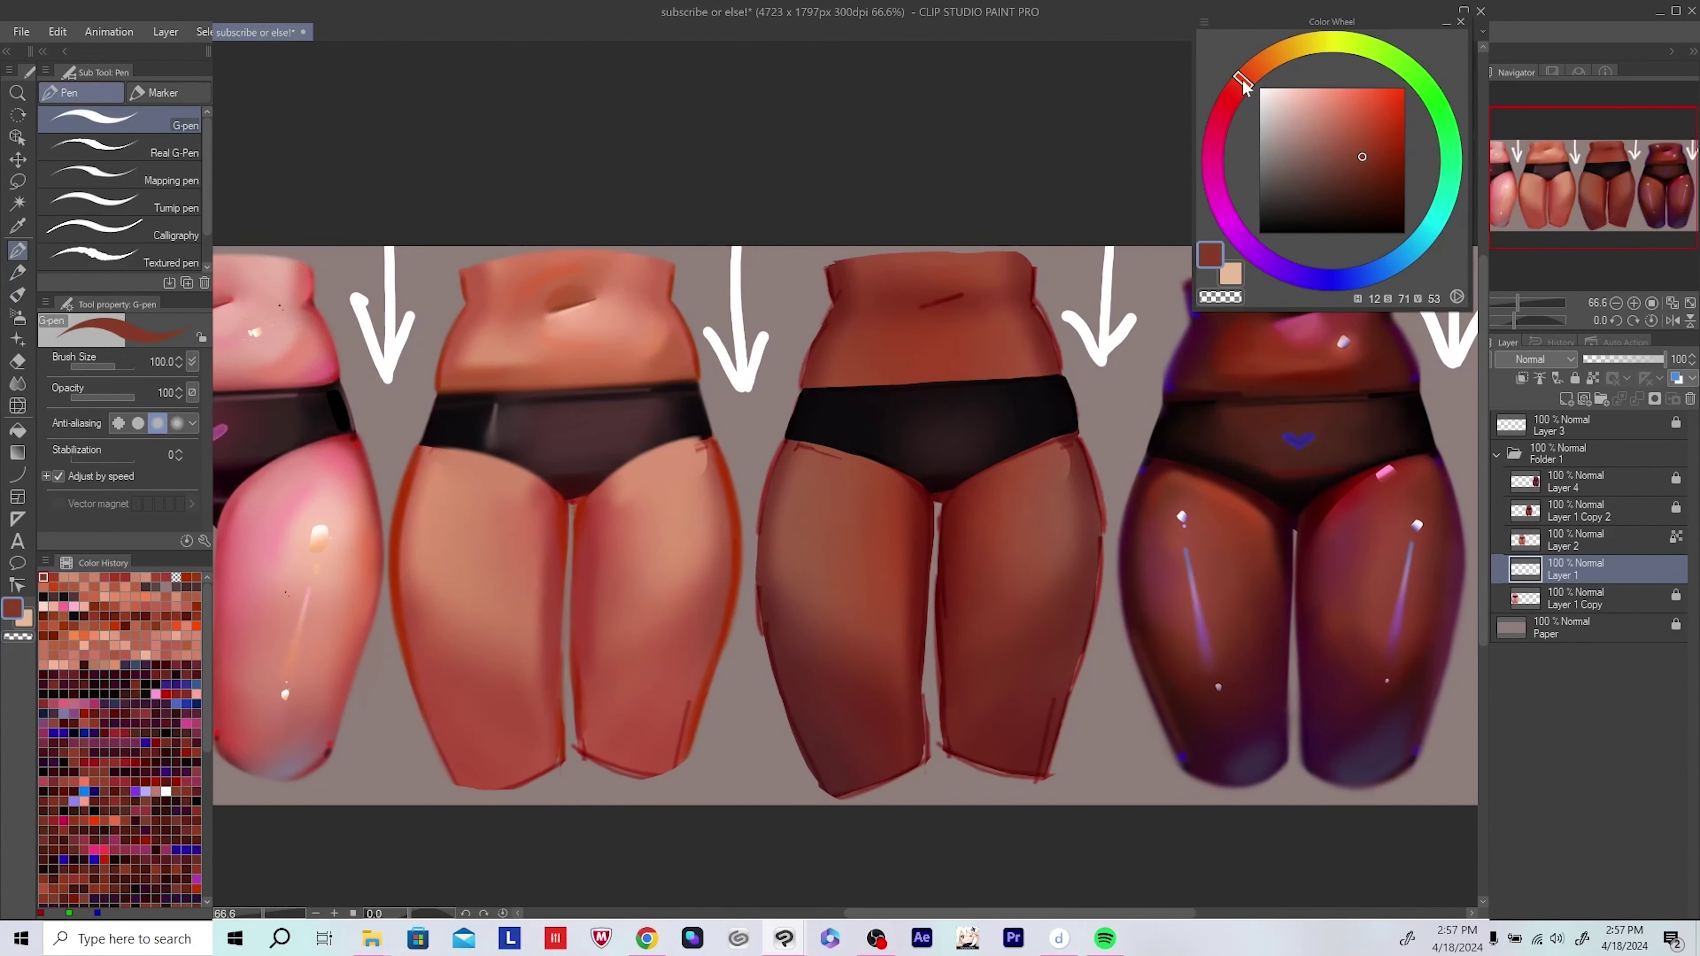
# Step: Merge Layer 2 into the new Layer 1 beneath it and save the file
pyautogui.scroll(-2, 755, 429)
pyautogui.hotkey('ctrl', 'y')
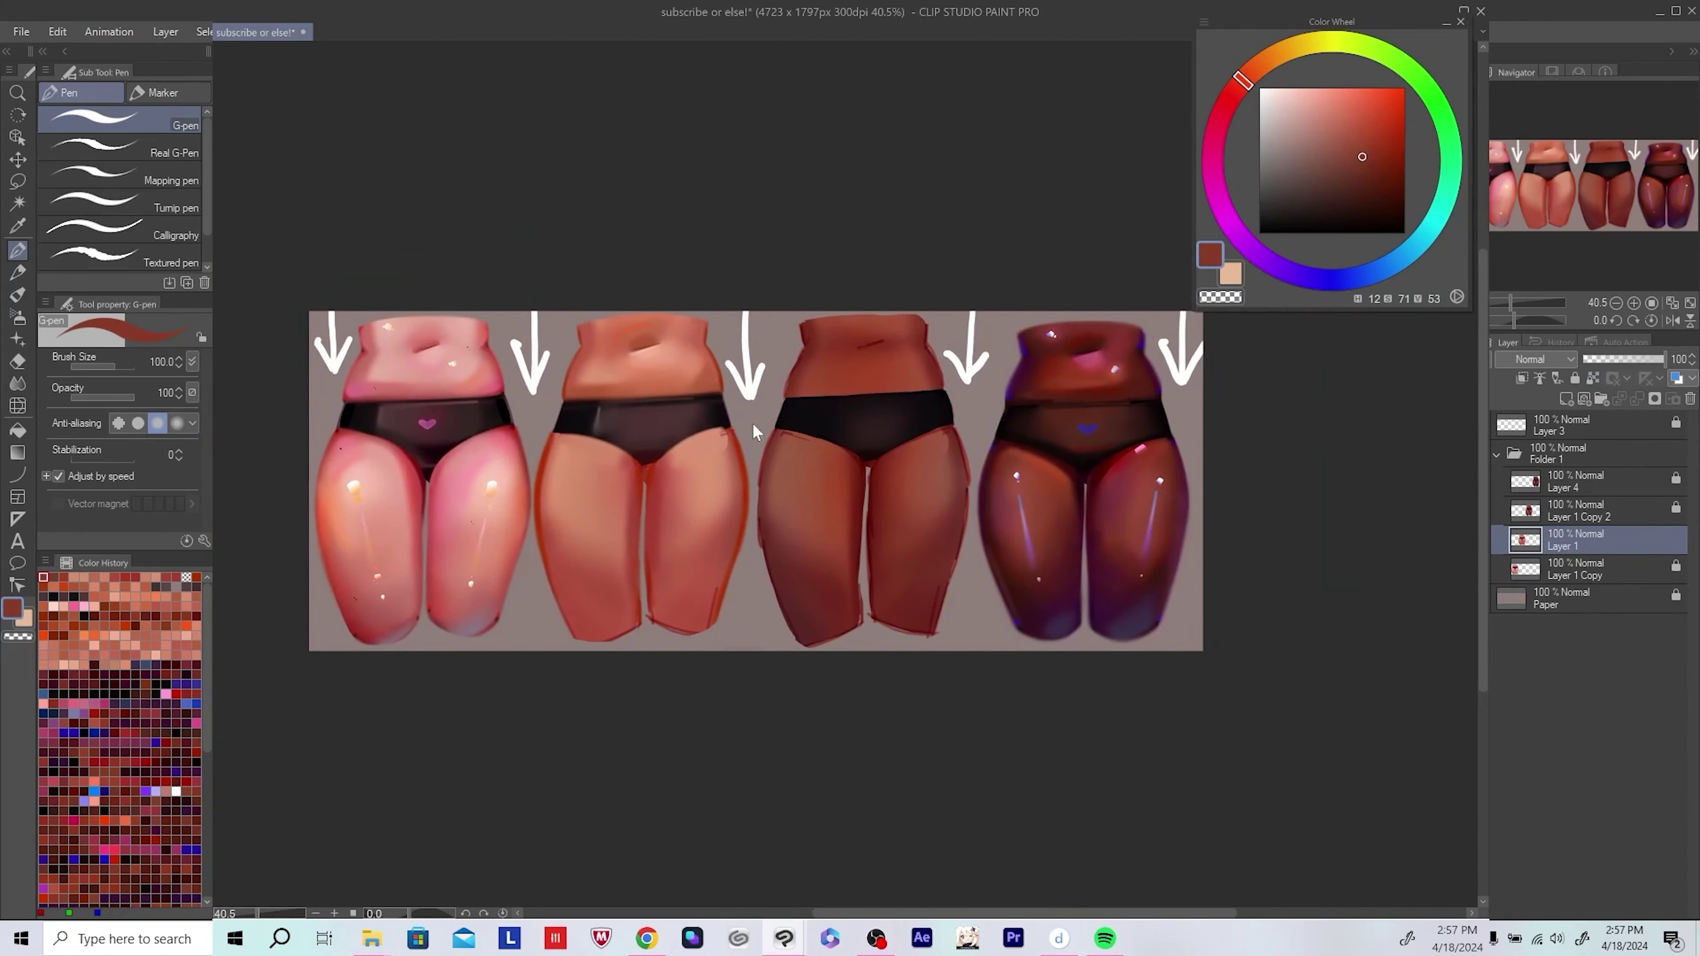
pyautogui.scroll(-2, 754, 432)
pyautogui.hotkey('ctrl', 's')
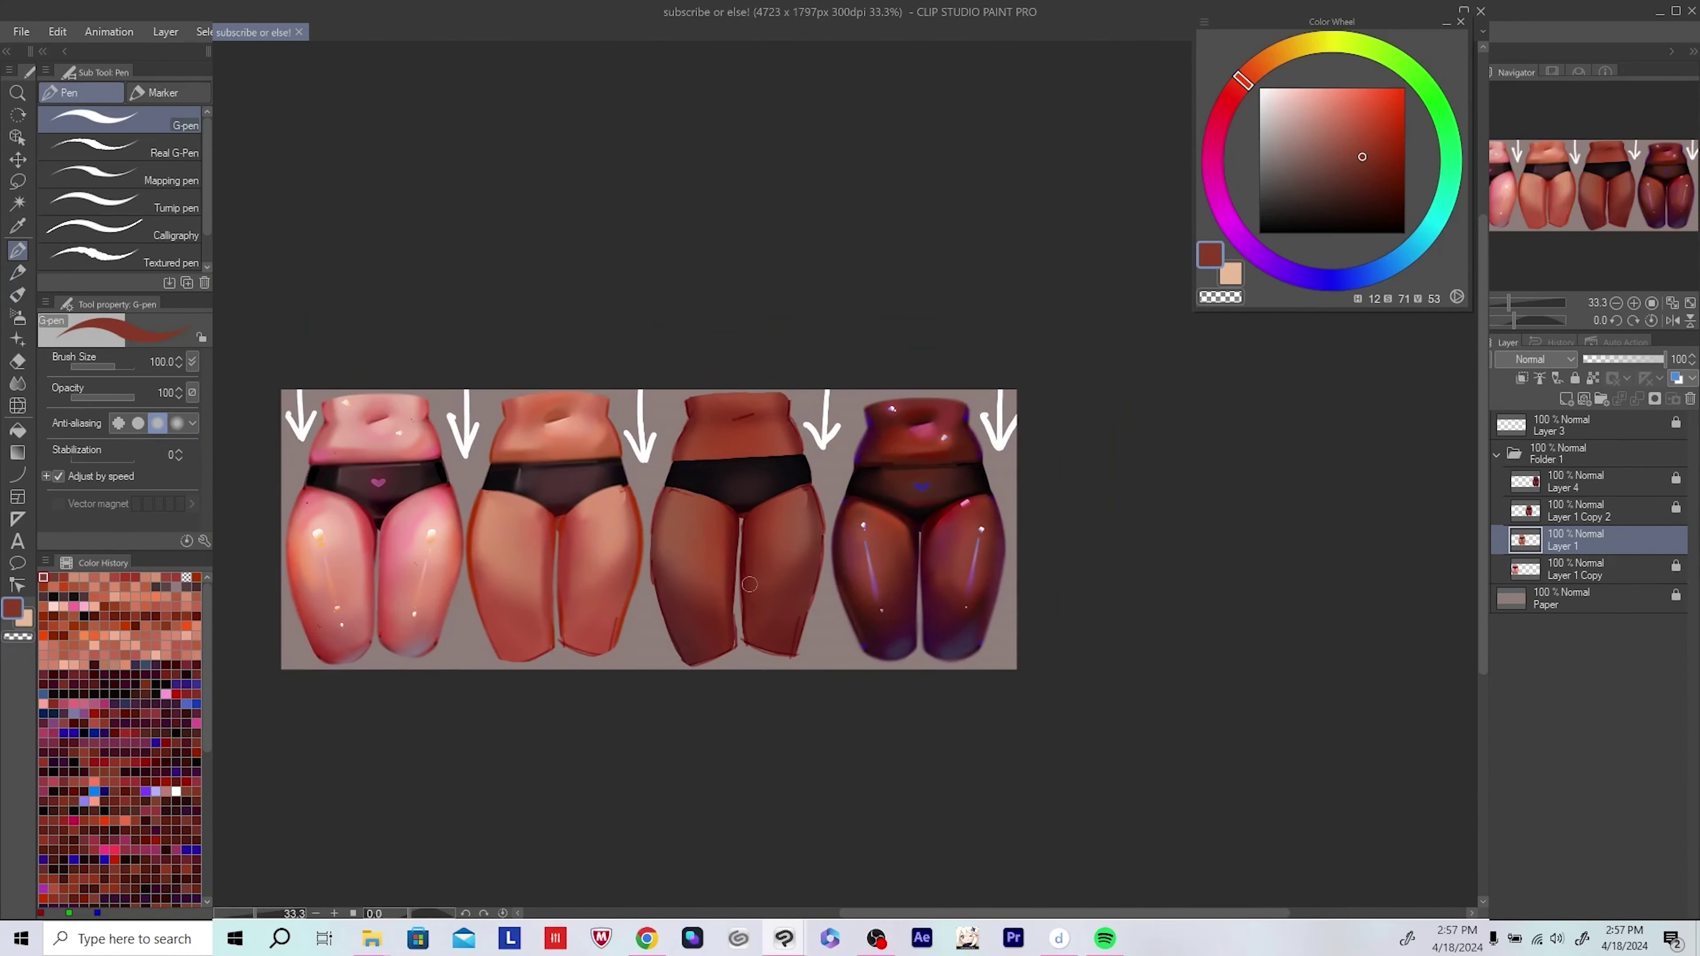
# Step: Lock Layer 1's transparent pixels and airbrush sampled orange-red and muted red over the second figure's lower and outer thighs at brush size 170
pyautogui.scroll(4, 749, 584)
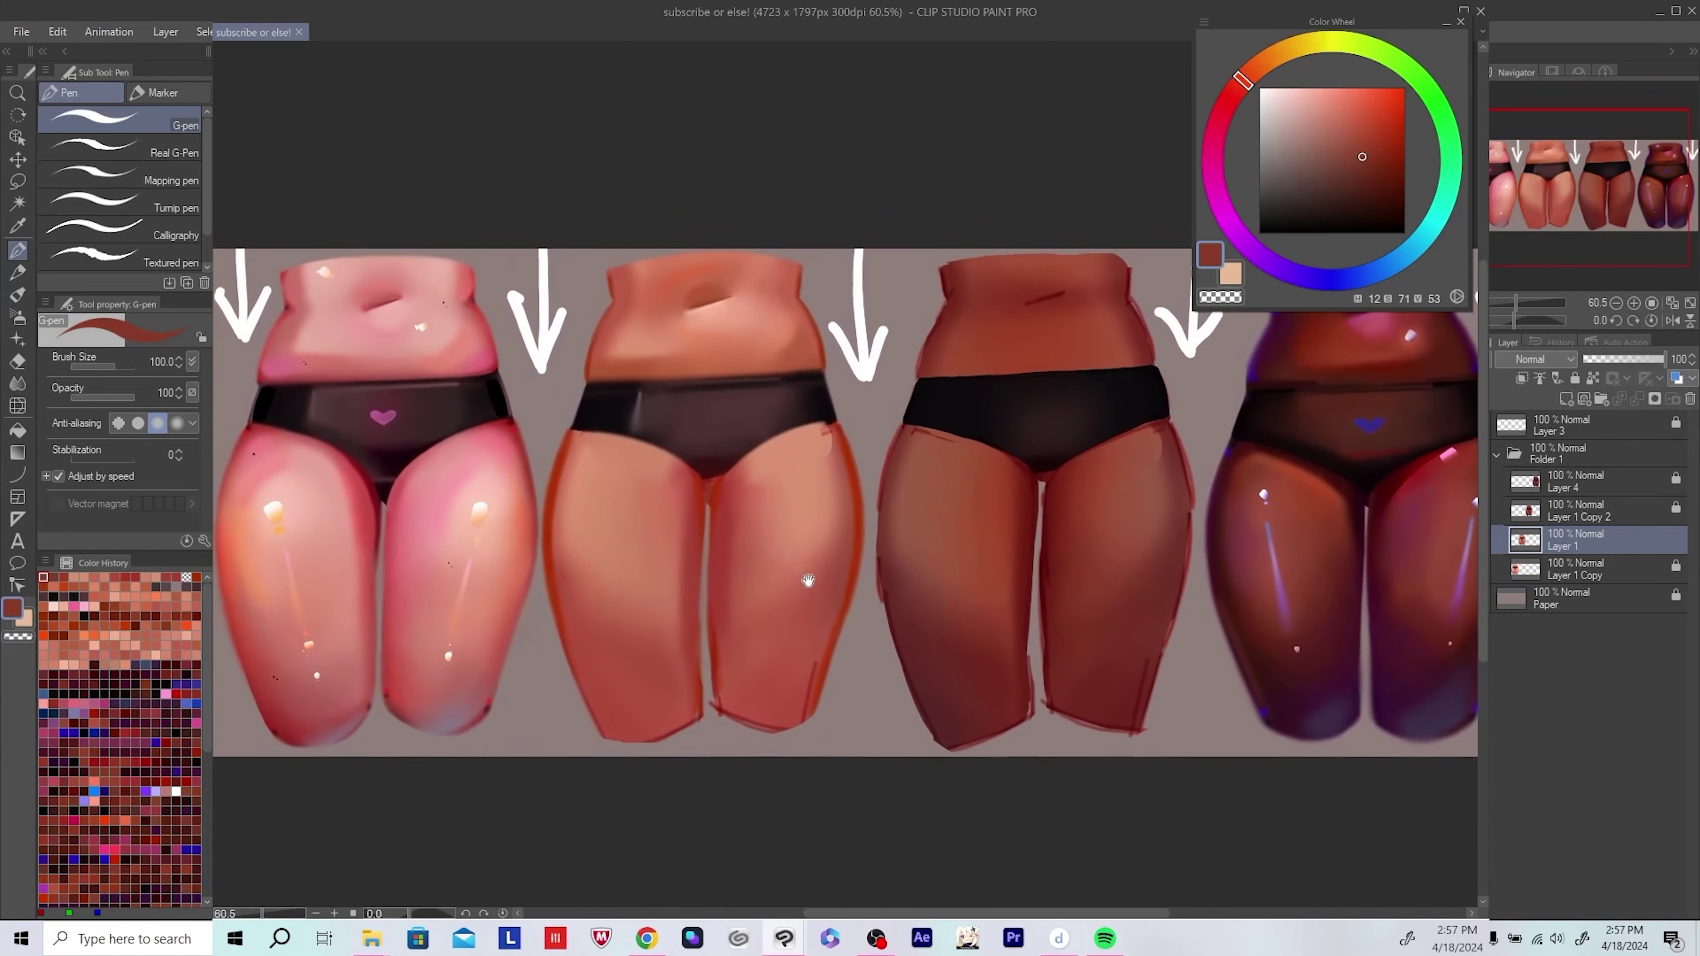
pyautogui.click(1593, 378)
pyautogui.press('b')
pyautogui.moveTo(845, 474); pyautogui.dragTo(731, 439)
pyautogui.keyDown('alt'); pyautogui.click(520, 577); pyautogui.keyUp('alt')
pyautogui.keyDown('alt'); pyautogui.click(759, 571); pyautogui.keyUp('alt')
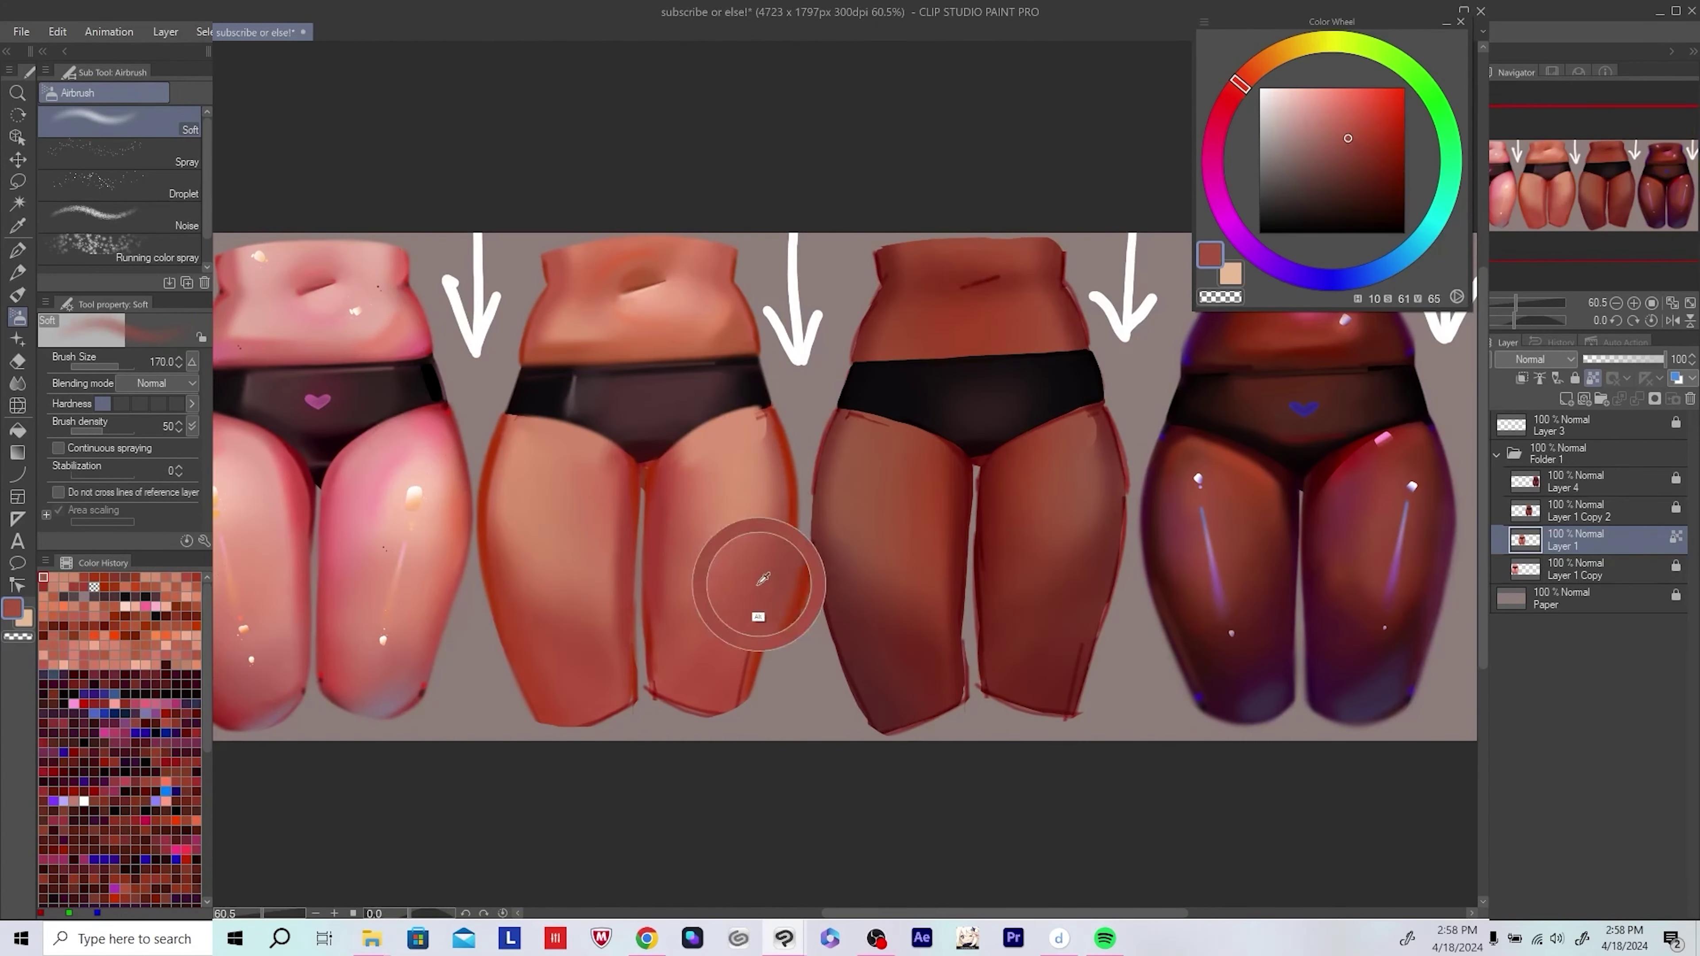
pyautogui.moveTo(765, 583); pyautogui.dragTo(820, 582)
pyautogui.press('h')
pyautogui.scroll(2, 776, 738)
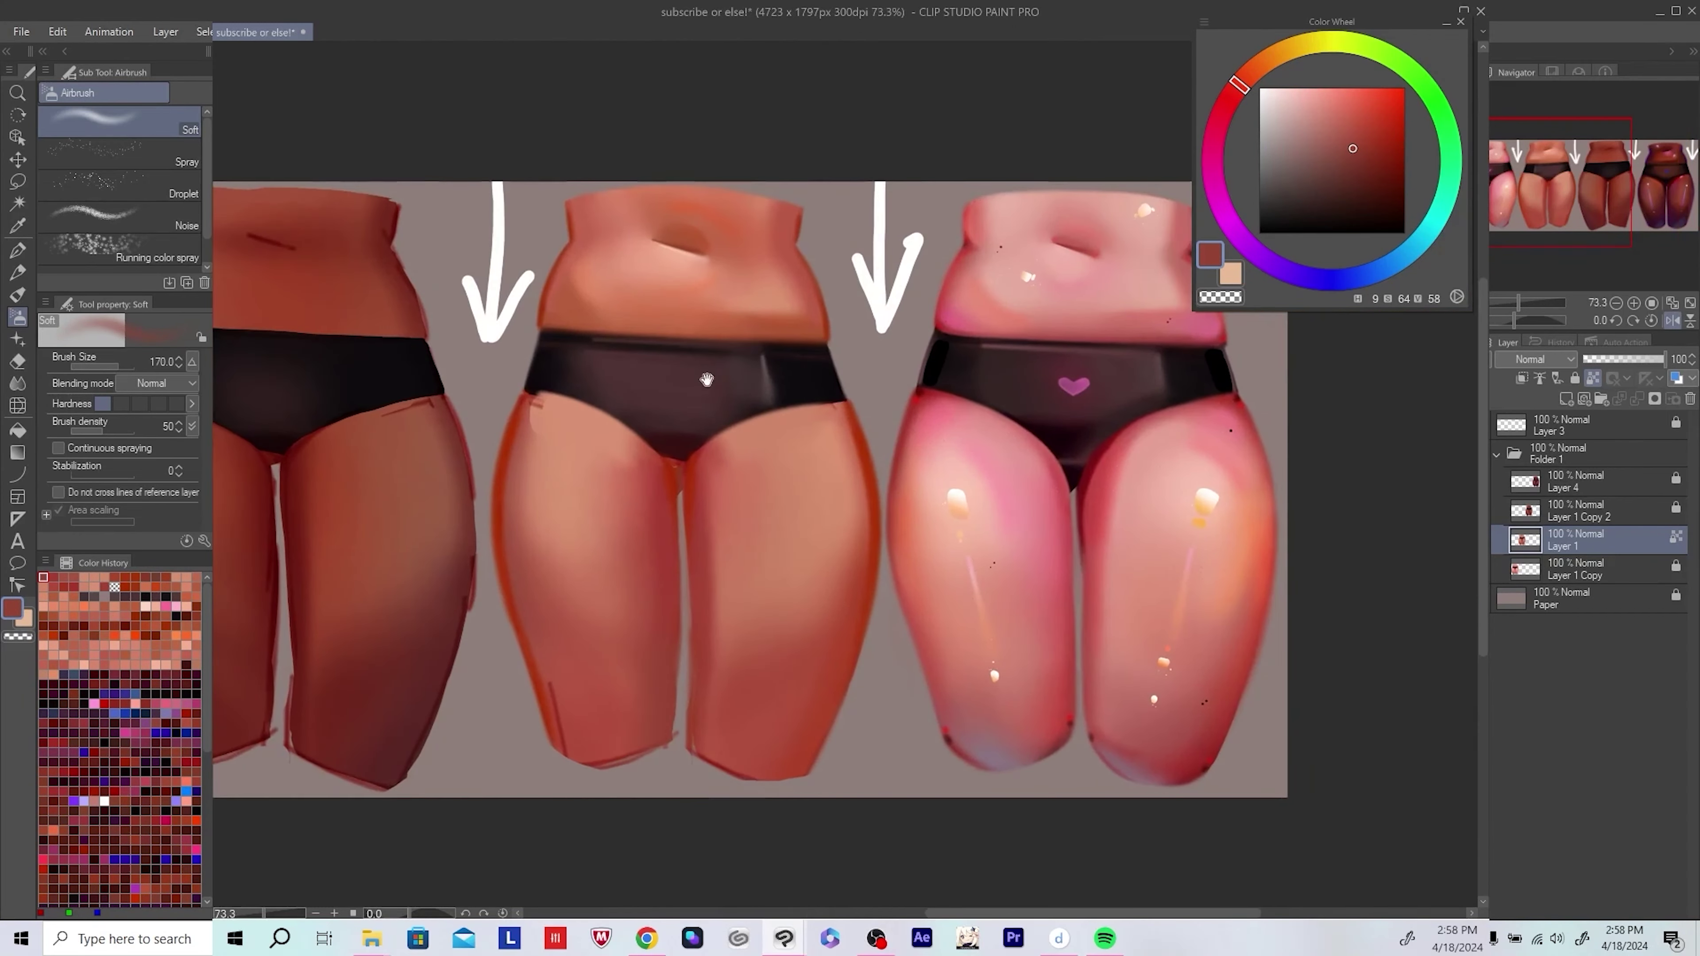
# Step: Clean up the second figure's lower thigh ends on Layer 1 using the G-pen at size 100 with sampled red and transparent colour
pyautogui.press('e')
pyautogui.press('h')
pyautogui.moveTo(681, 772); pyautogui.dragTo(598, 783)
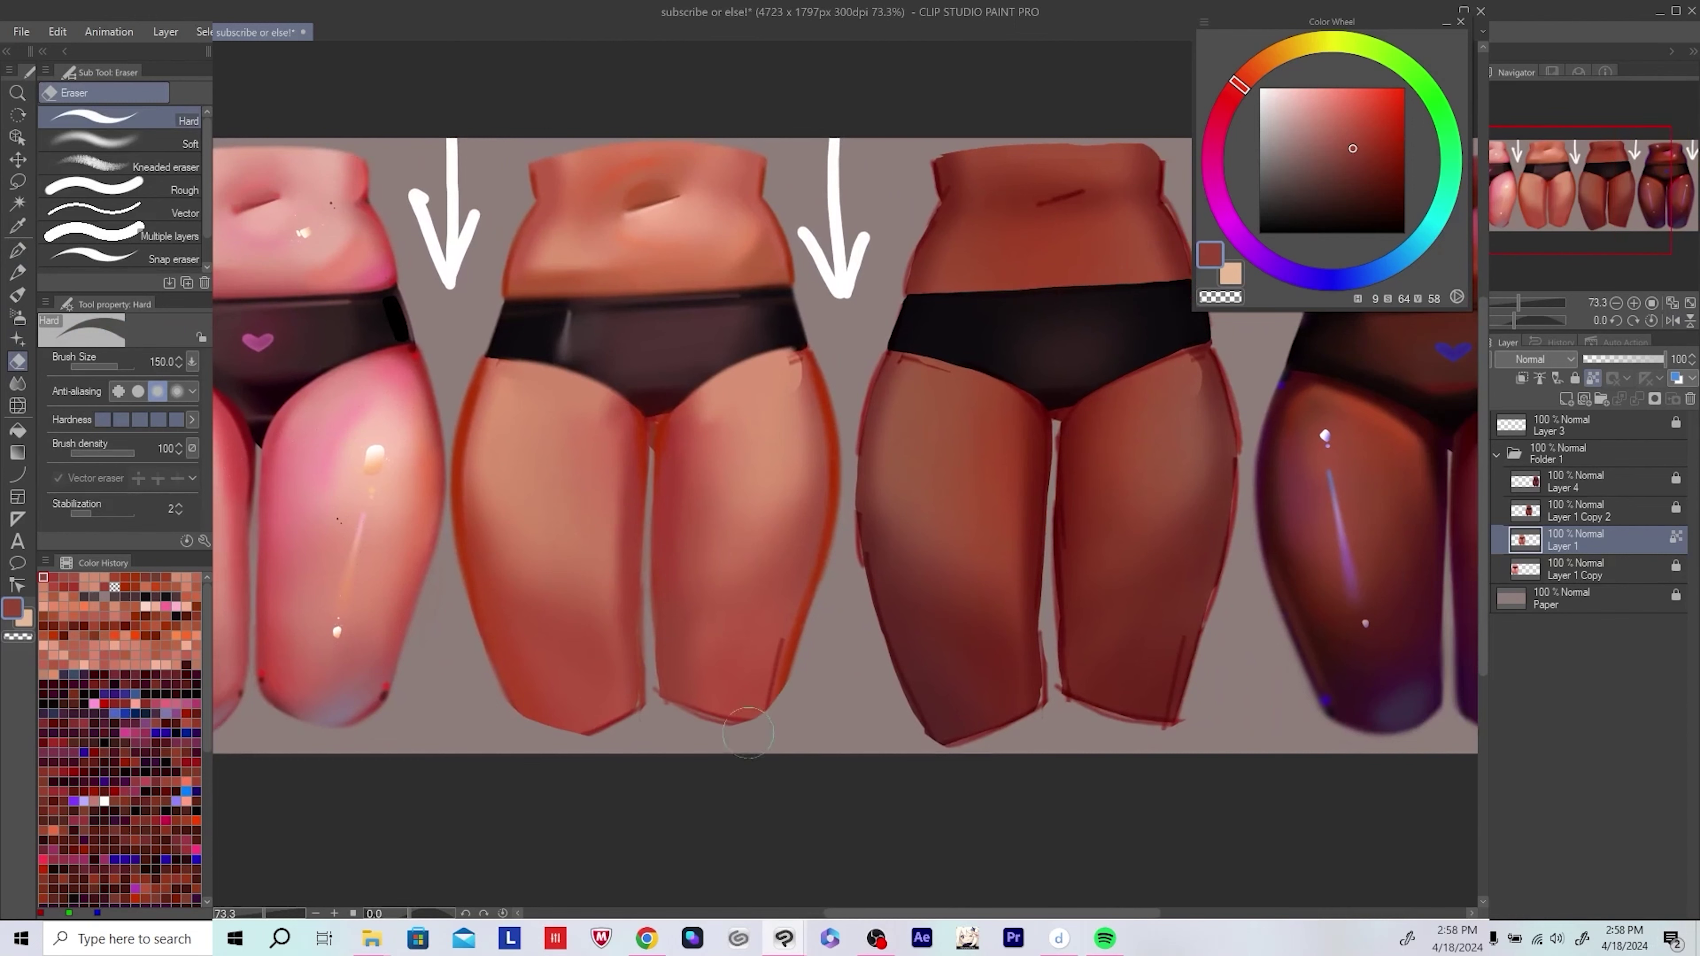
pyautogui.keyDown('alt'); pyautogui.click(728, 701); pyautogui.keyUp('alt')
pyautogui.press('p')
pyautogui.moveTo(896, 657); pyautogui.dragTo(910, 649)
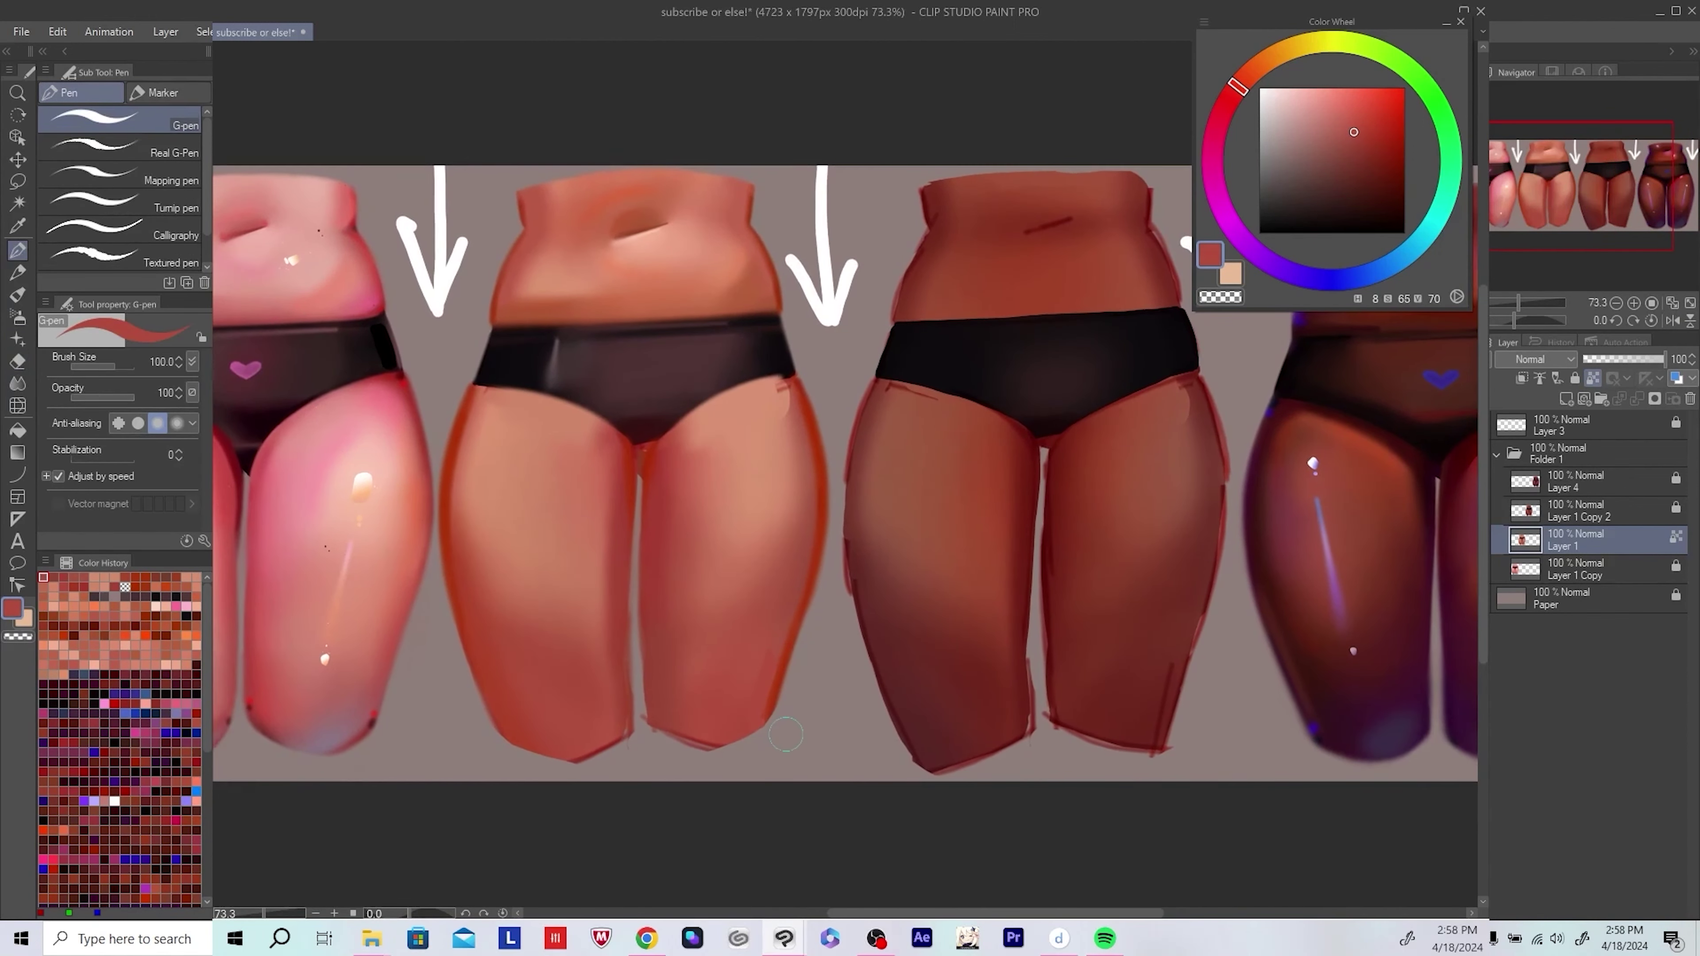
pyautogui.moveTo(641, 720)
pyautogui.mouseDown()
pyautogui.moveTo(561, 748)
pyautogui.moveTo(562, 773)
pyautogui.mouseUp()
pyautogui.scroll(-3, 681, 688)
pyautogui.press('h')
pyautogui.press('h')
pyautogui.scroll(1, 681, 689)
pyautogui.scroll(1, 681, 688)
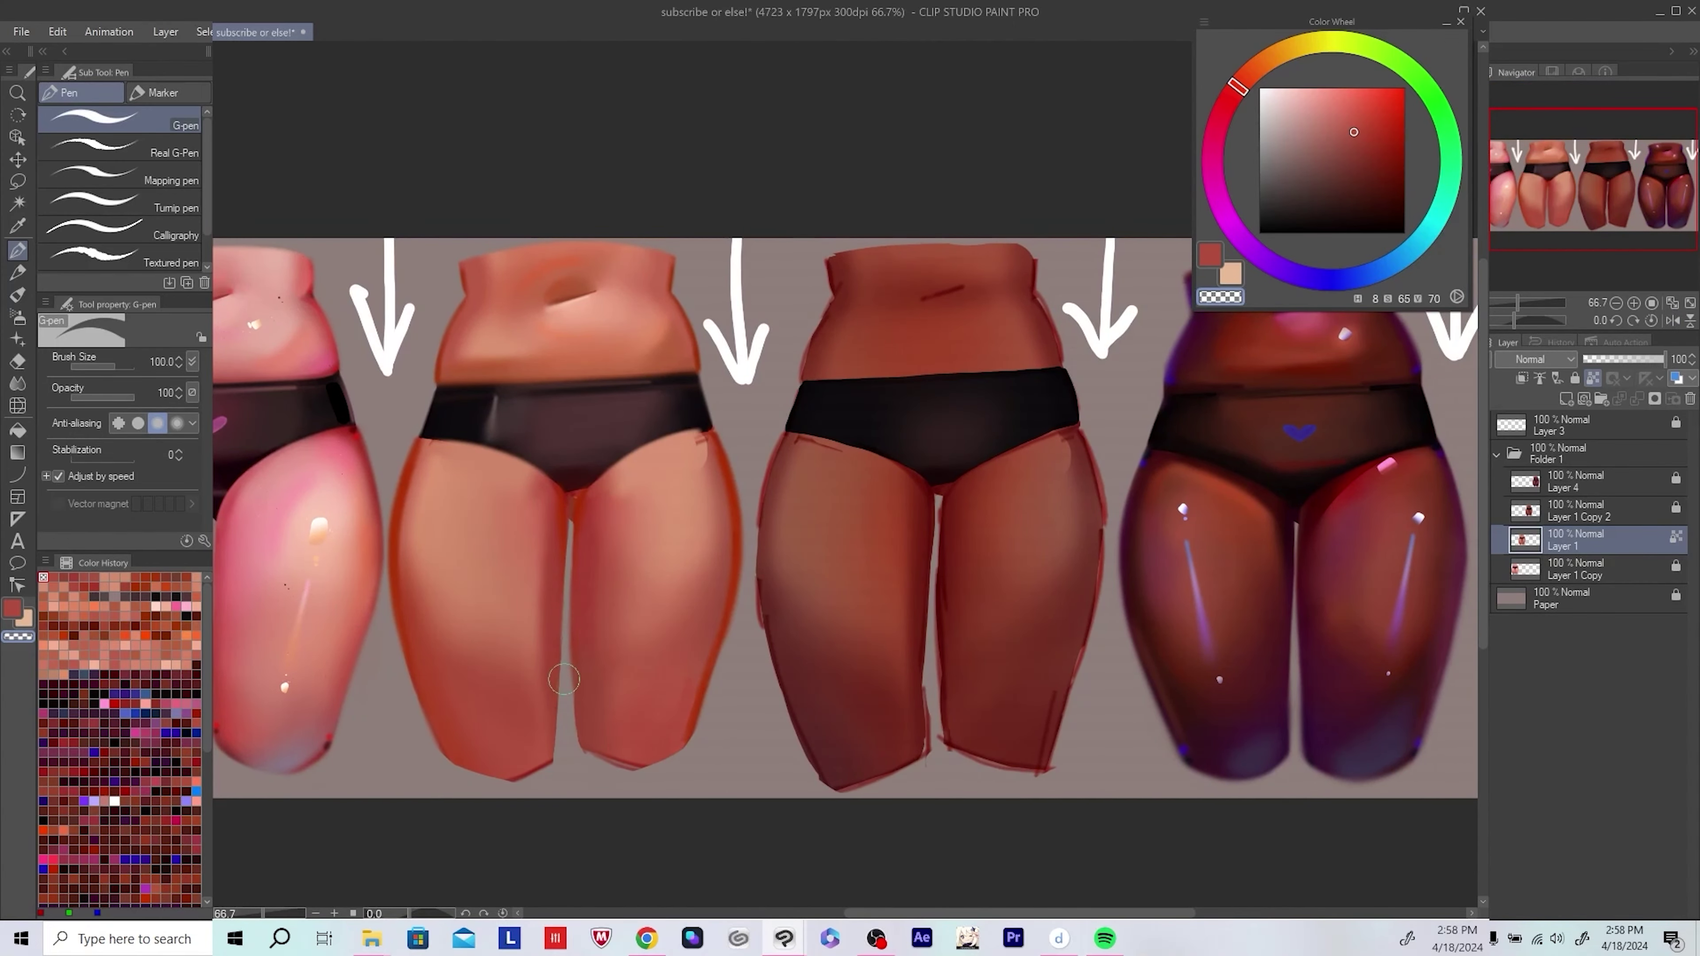
pyautogui.scroll(-3, 795, 519)
# Step: Add a layer above Layer 1 and airbrush sampled dark red outlines around the second figure's lower thigh ends at brush size 20
pyautogui.click(1567, 399)
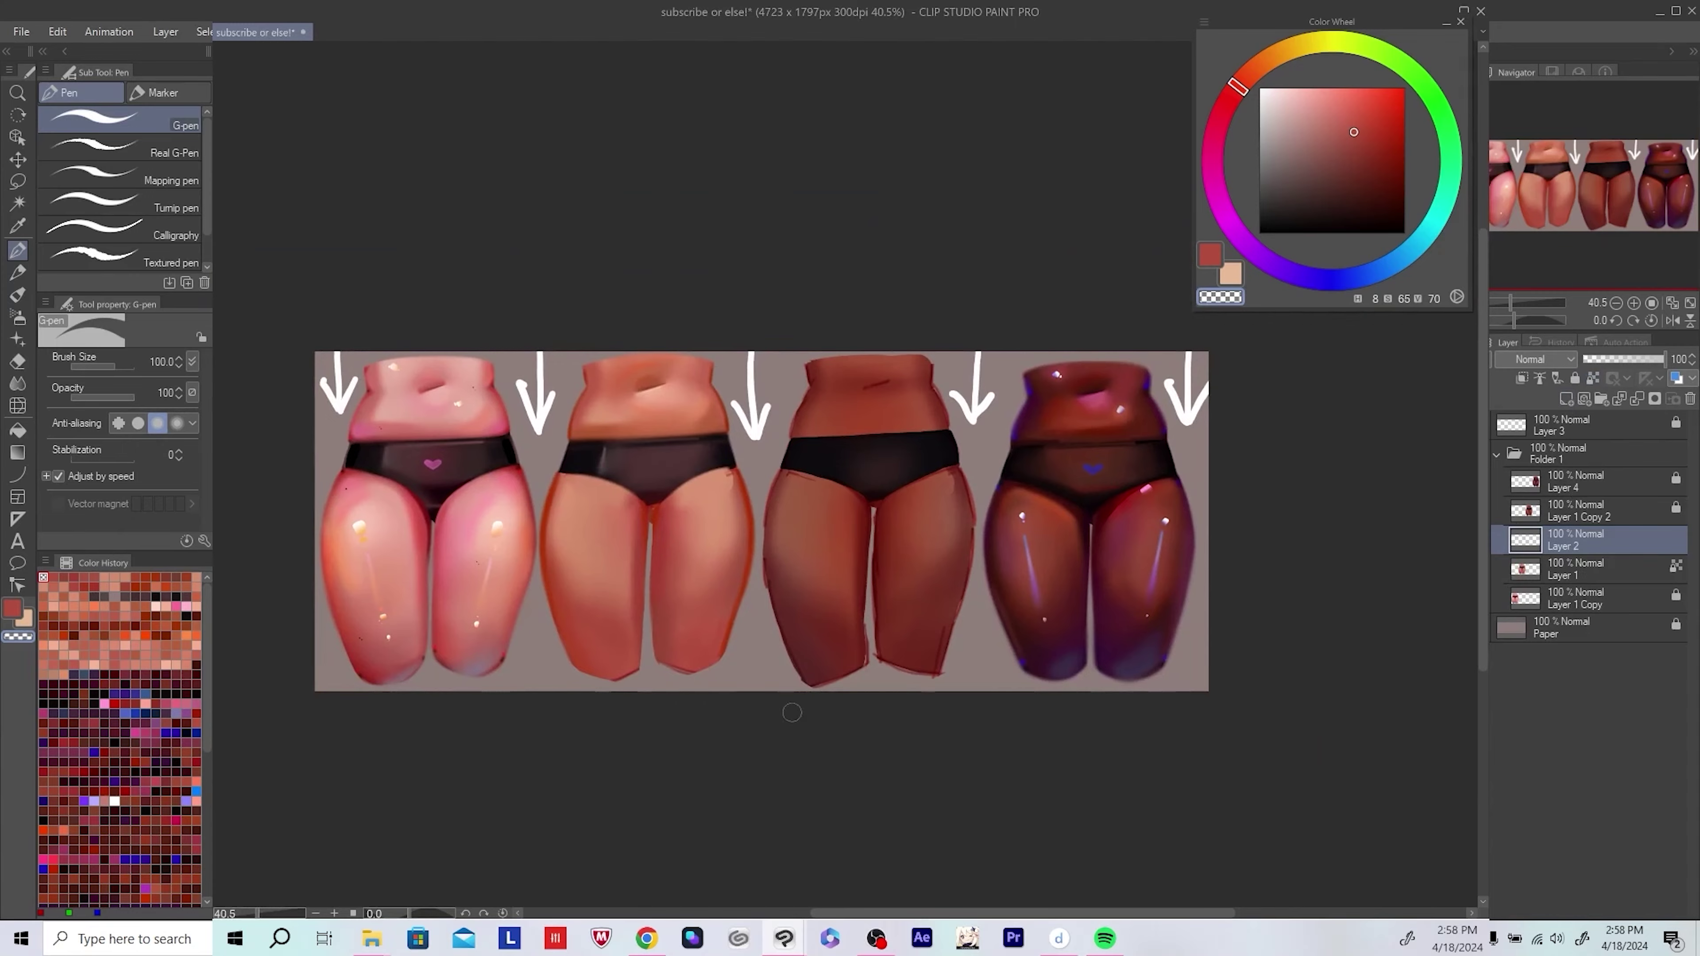
pyautogui.press('b')
pyautogui.scroll(3, 468, 402)
pyautogui.keyDown('alt'); pyautogui.click(429, 331); pyautogui.keyUp('alt')
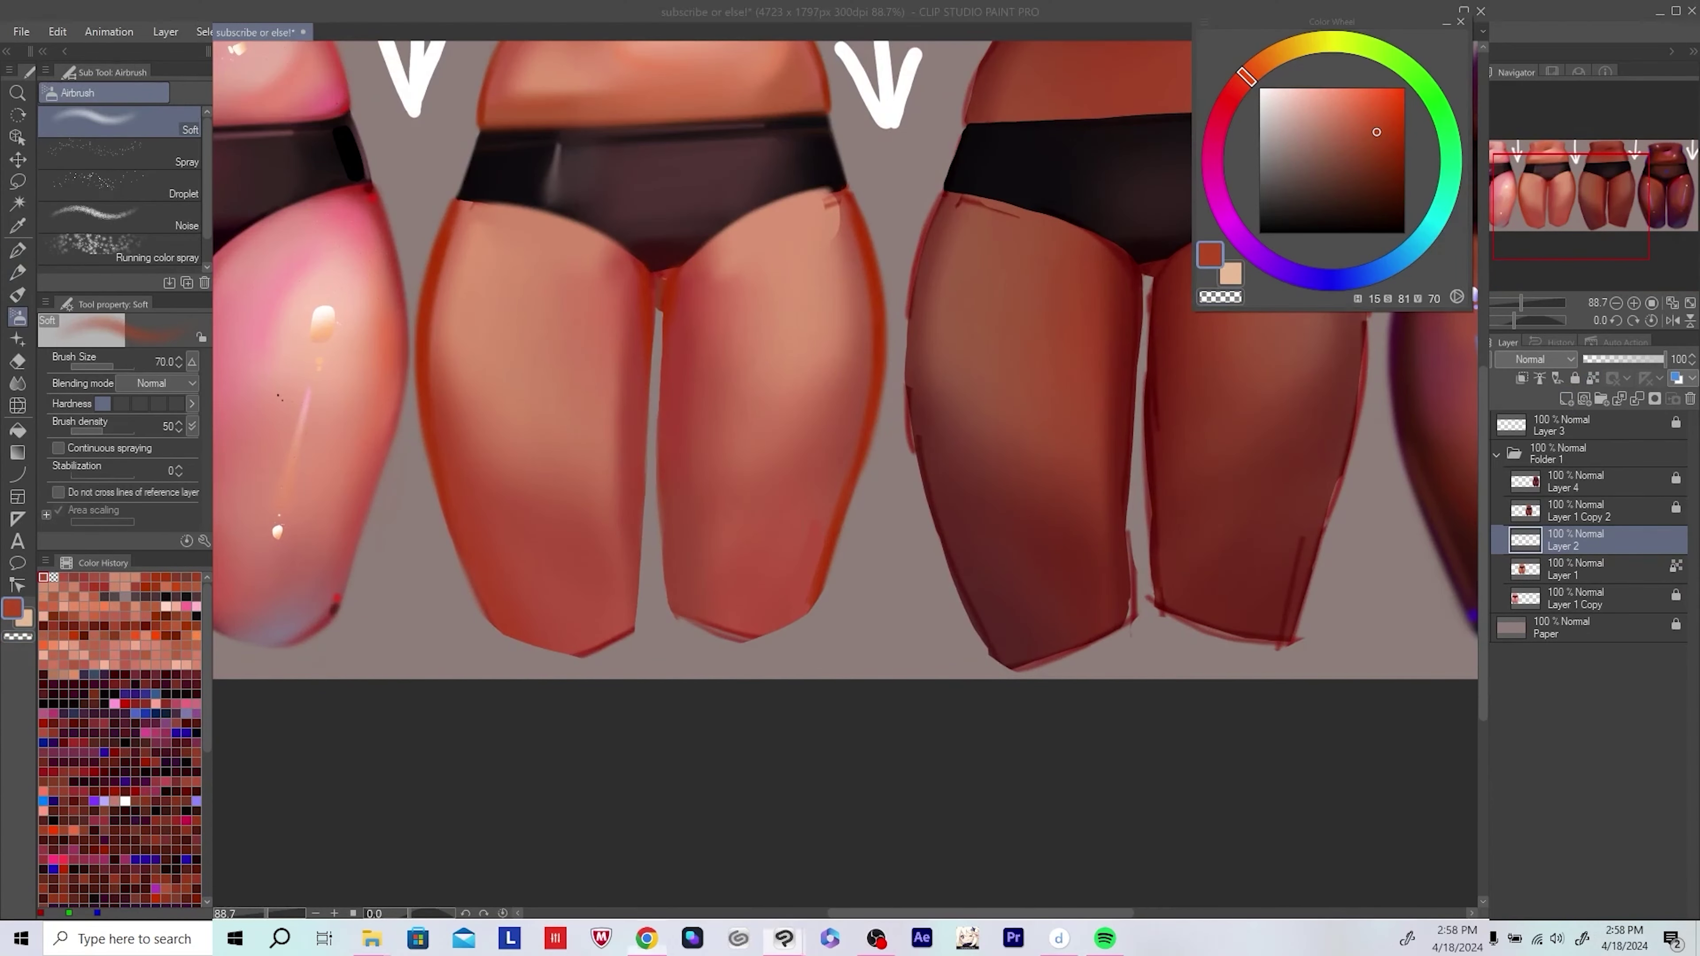
pyautogui.moveTo(720, 526); pyautogui.dragTo(870, 535)
pyautogui.scroll(4, 870, 535)
pyautogui.keyDown('alt'); pyautogui.click(653, 417); pyautogui.keyUp('alt')
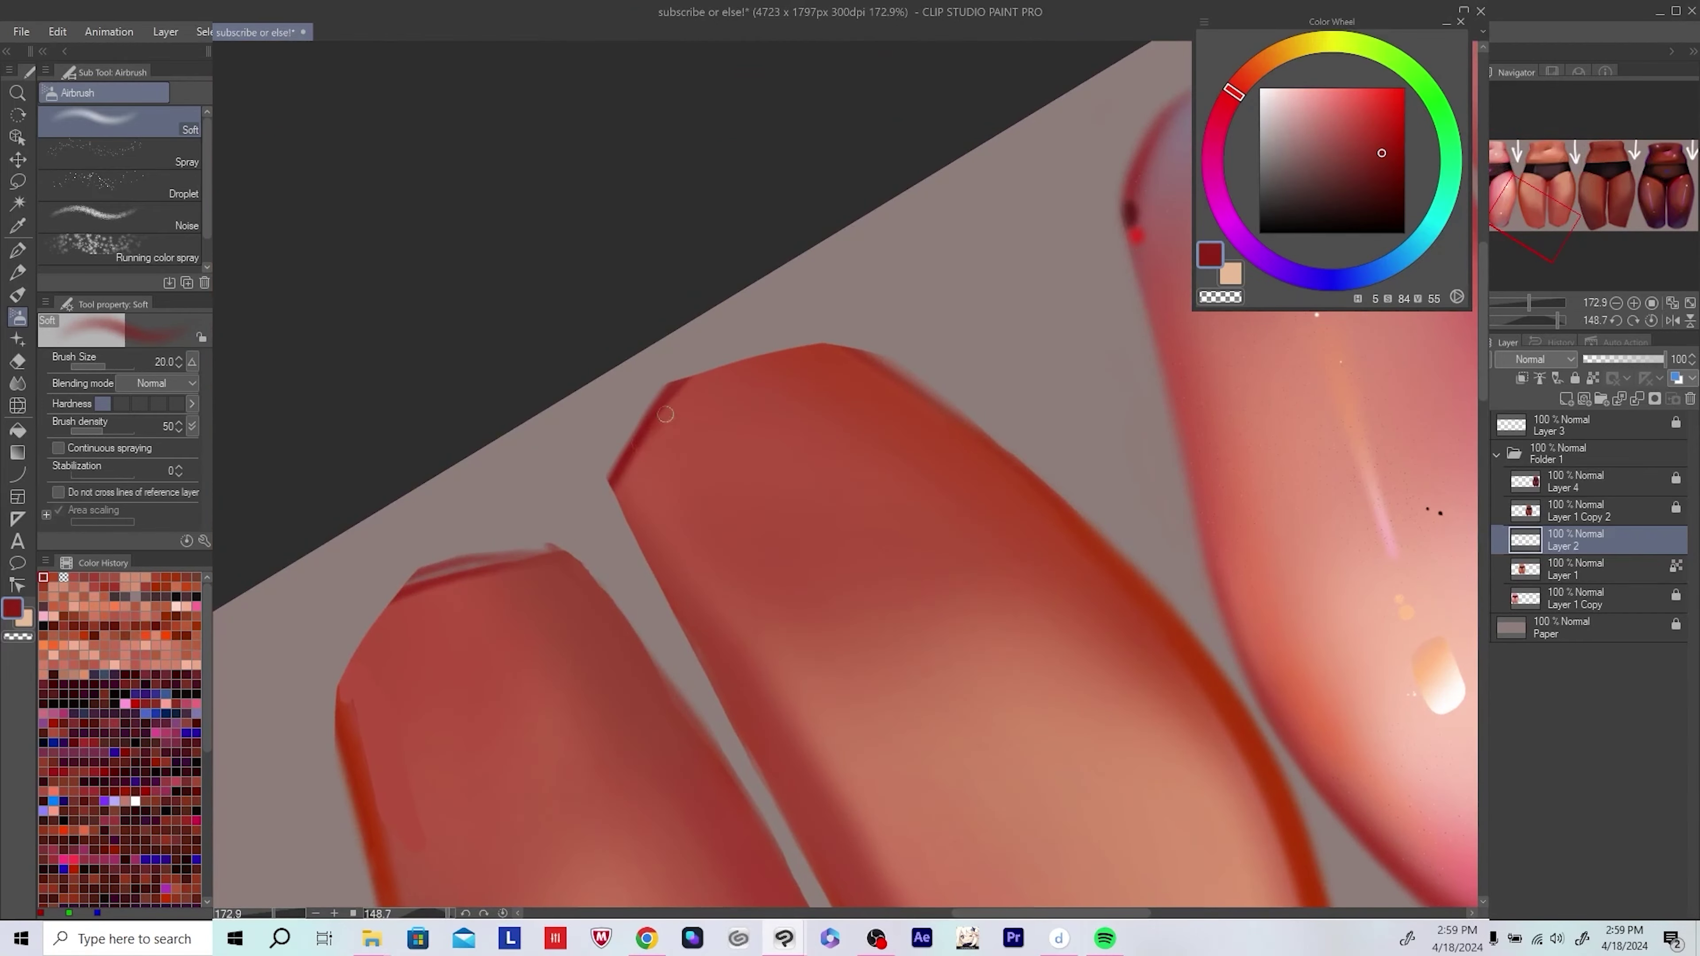
pyautogui.hscroll(3, 849, 352)
pyautogui.moveTo(666, 507); pyautogui.dragTo(539, 523)
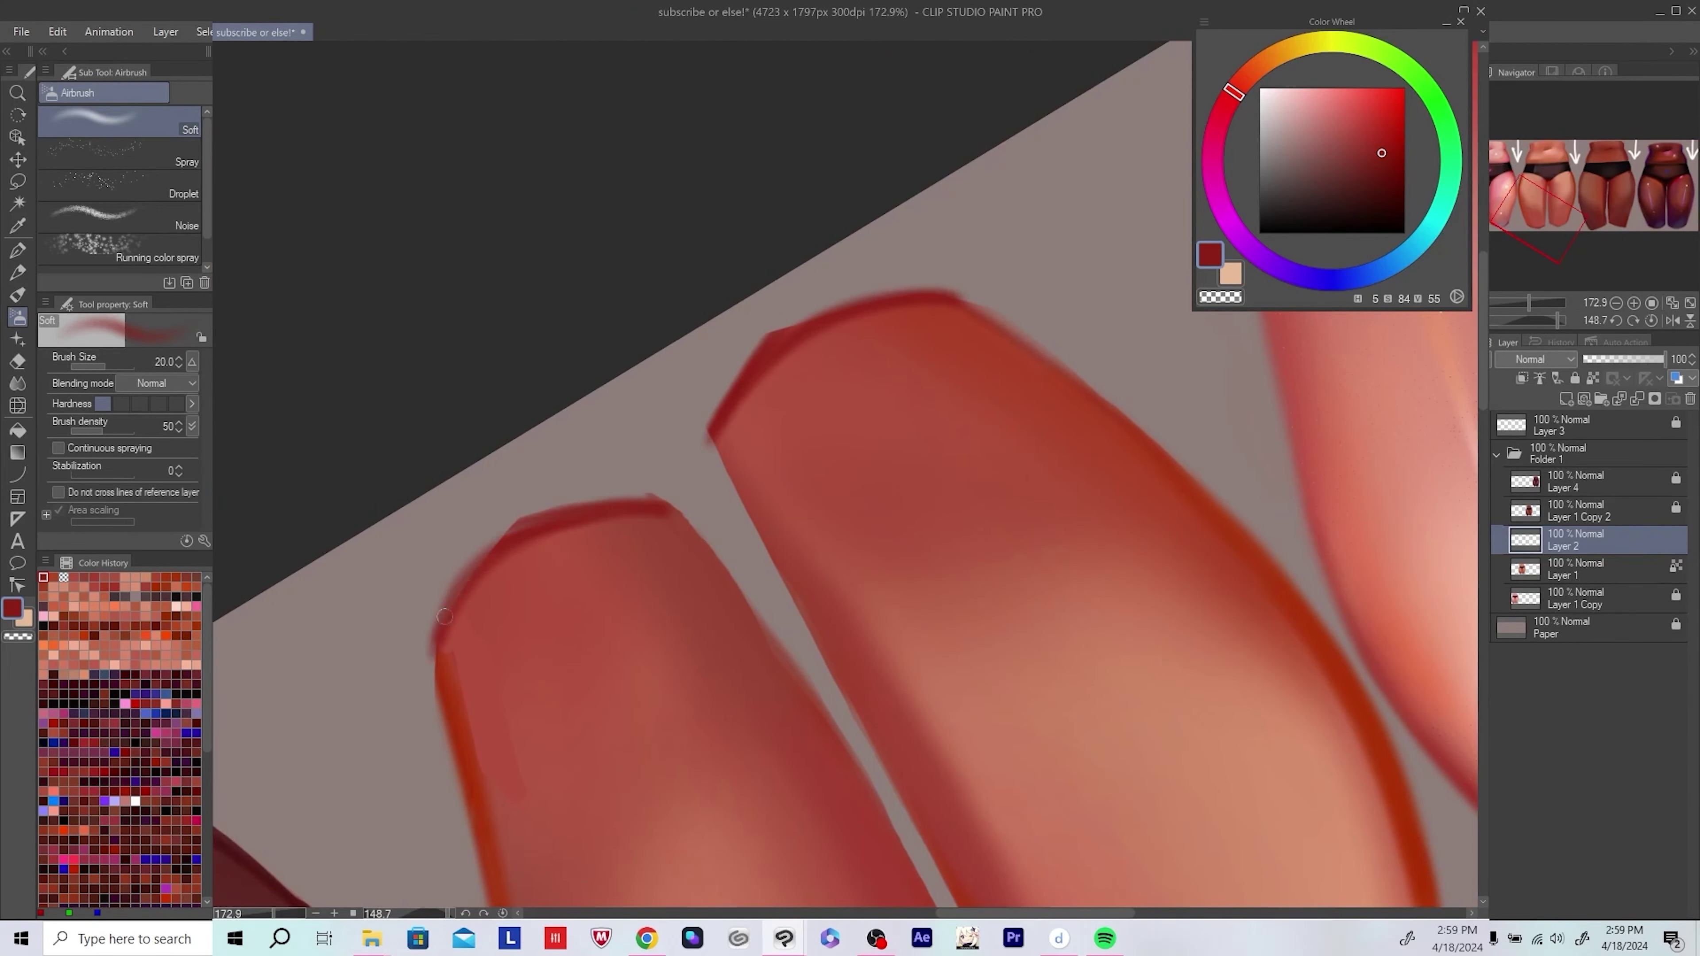
pyautogui.hscroll(3, 683, 510)
pyautogui.scroll(3, 682, 510)
pyautogui.moveTo(683, 511); pyautogui.dragTo(736, 454)
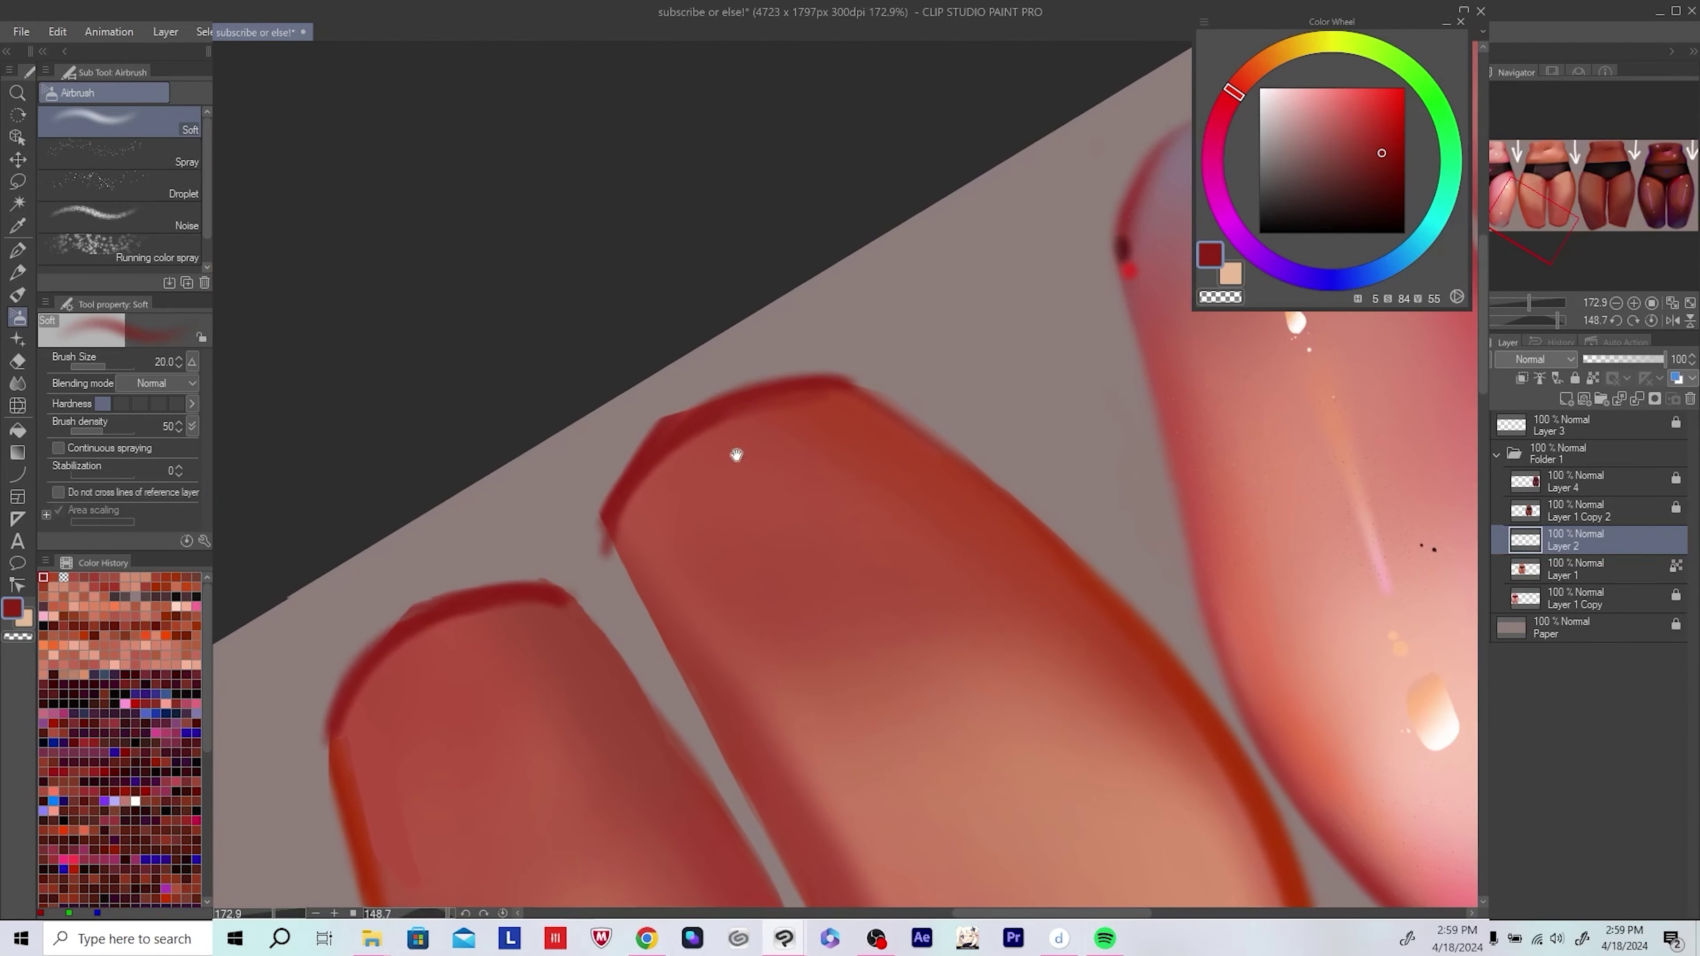
# Step: Trim the corners protruding beyond the dark red thigh outlines on Layer 1 with the transparent soft airbrush at sizes 30 to 50
pyautogui.click(1609, 569)
pyautogui.press('c')
pyautogui.press(']')
pyautogui.press(']')
pyautogui.press(']')
pyautogui.press(']')
pyautogui.scroll(1, 669, 489)
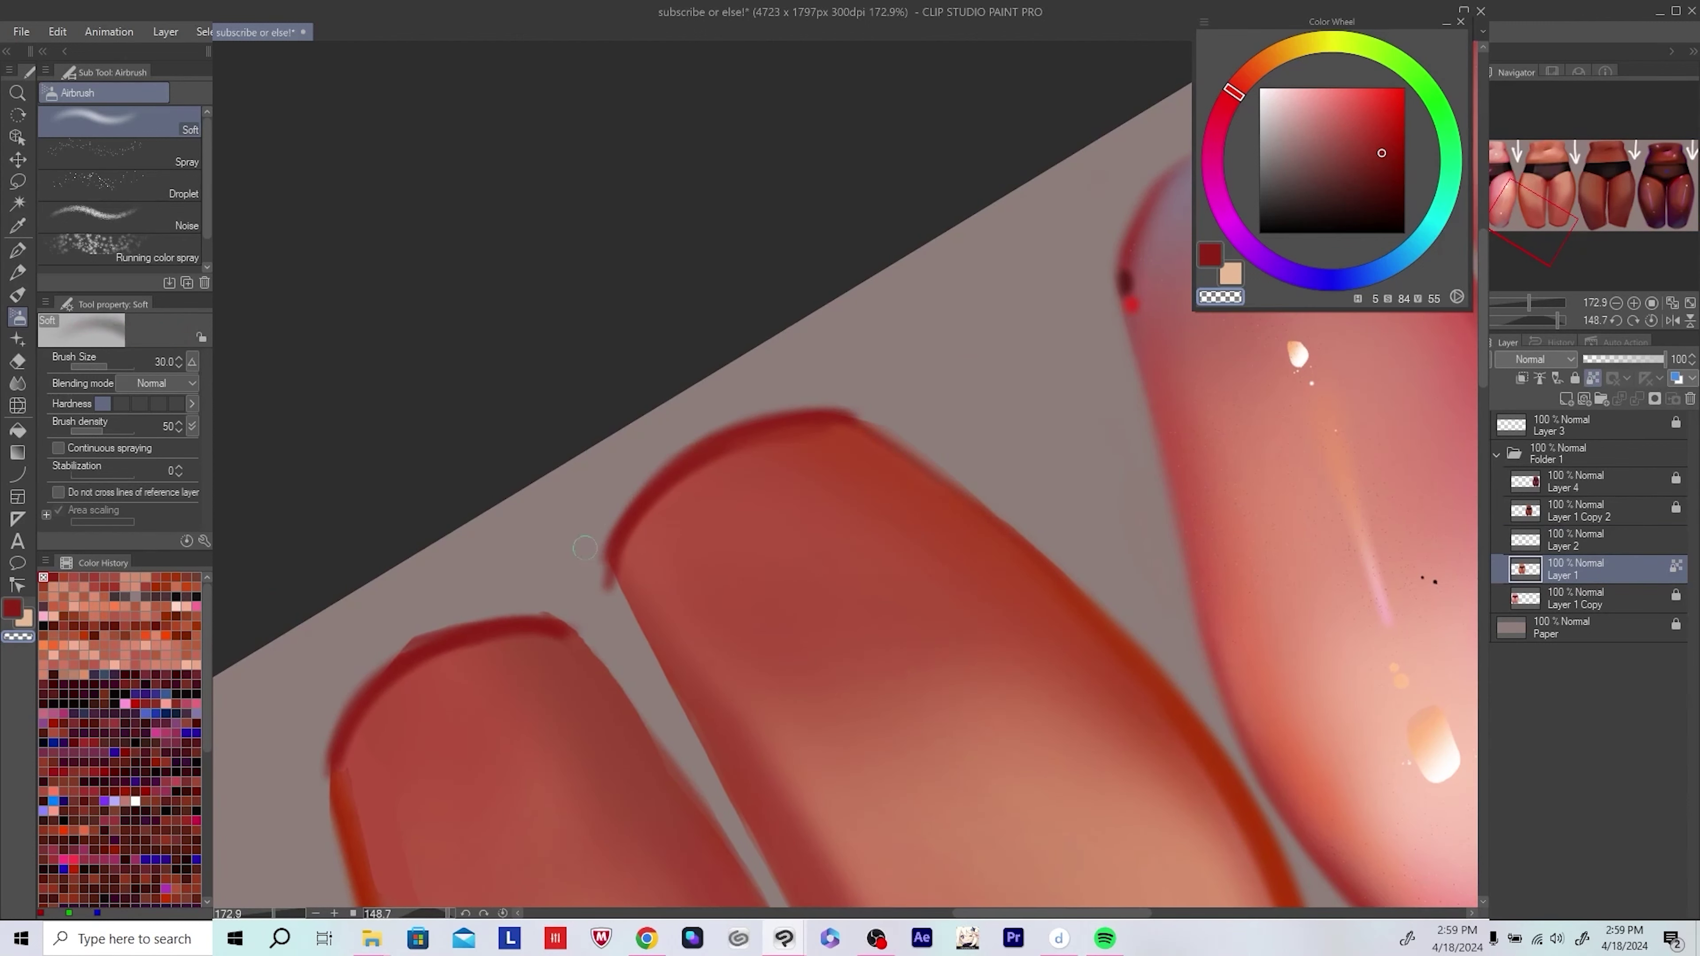
pyautogui.press(']')
pyautogui.press(']')
pyautogui.hscroll(-3, 670, 502)
pyautogui.scroll(-2, 536, 569)
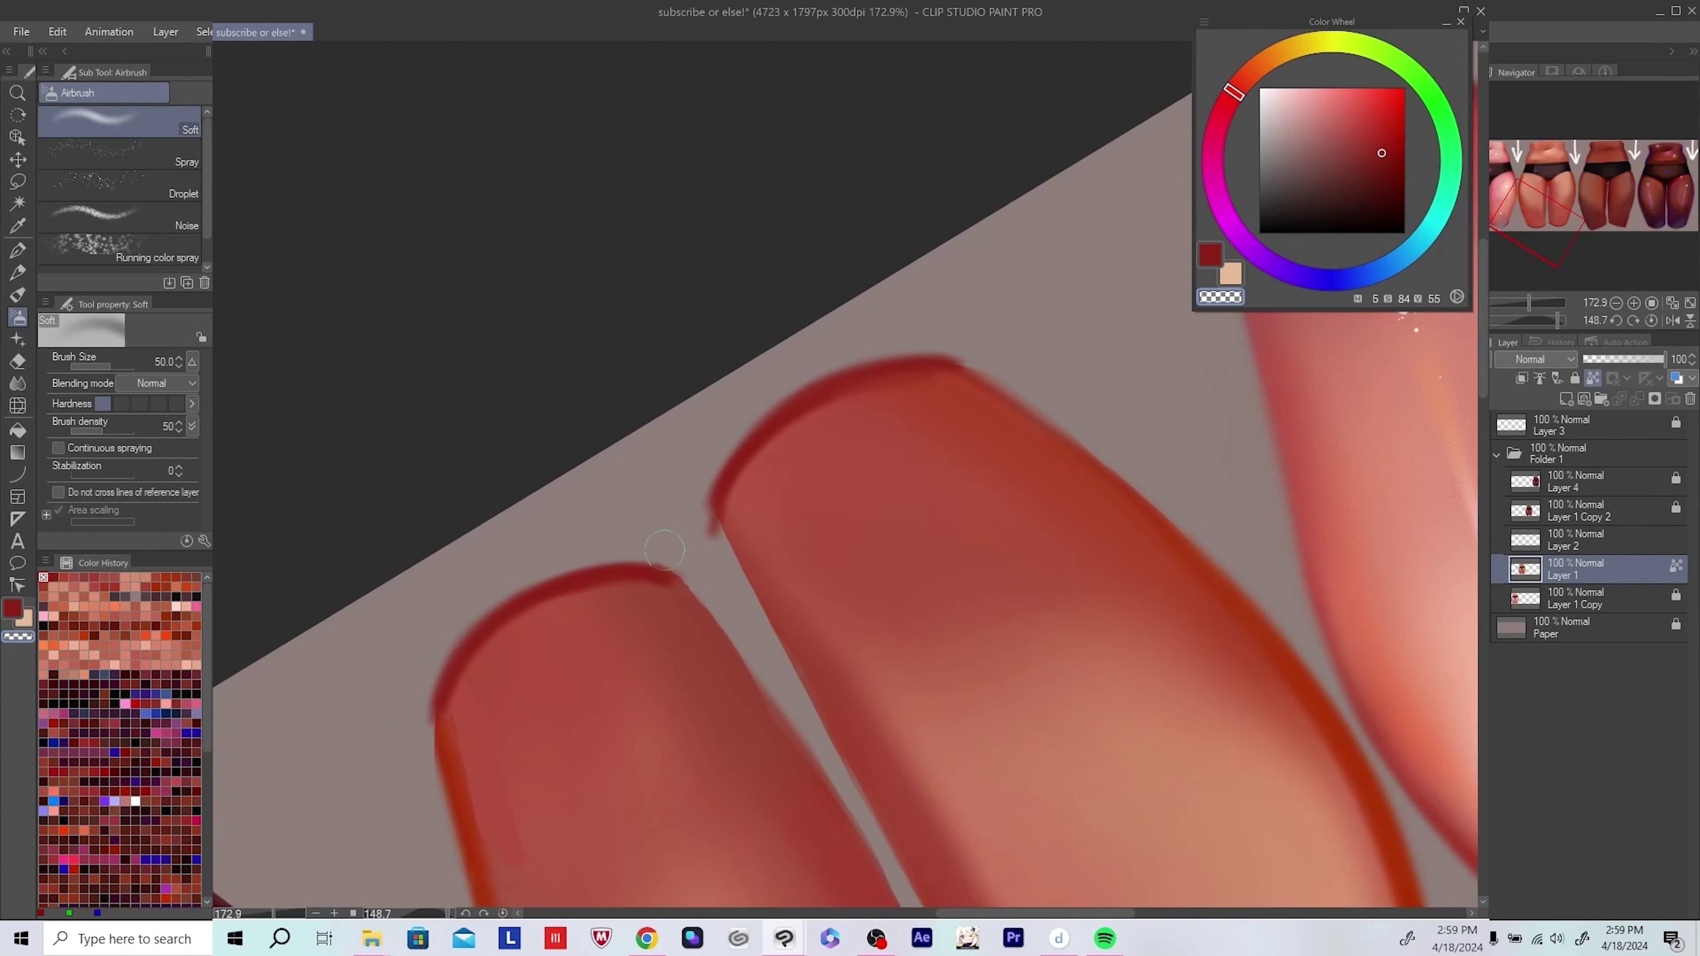
# Step: Soften the ends of the dark red outline on Layer 2 with the transparent airbrush at size 50 and merge it into Layer 1
pyautogui.hscroll(2, 665, 549)
pyautogui.scroll(1, 664, 549)
pyautogui.click(1551, 540)
pyautogui.hscroll(2, 663, 534)
pyautogui.scroll(-2, 663, 534)
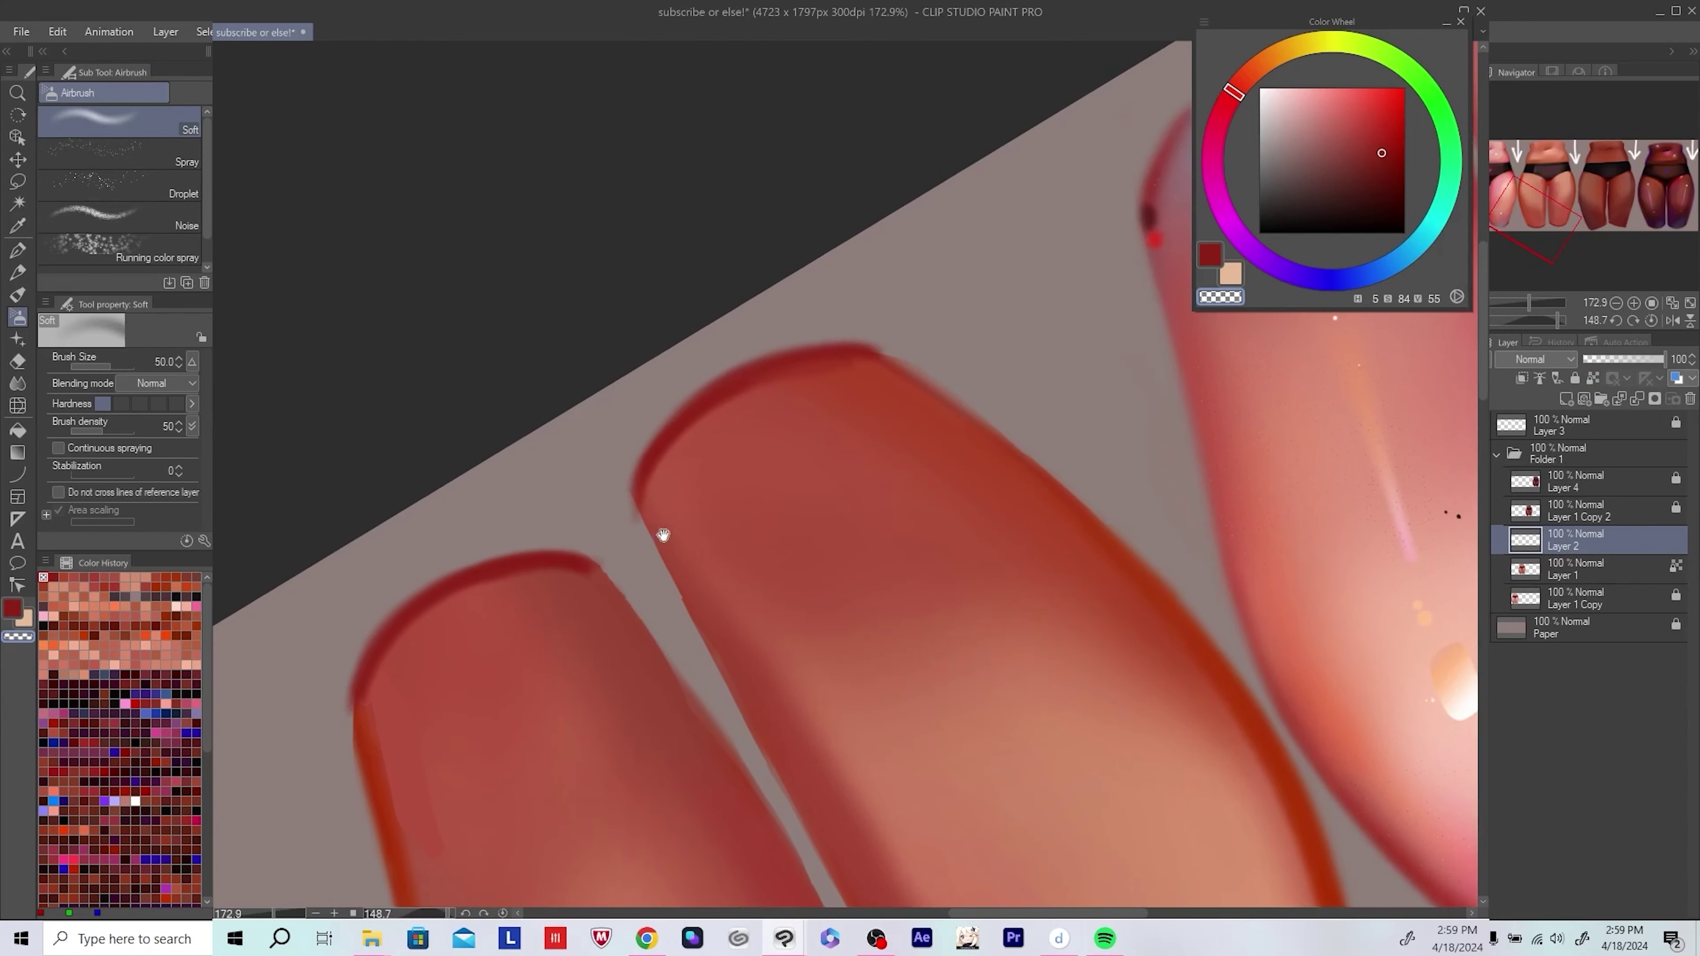
pyautogui.scroll(-3, 662, 534)
pyautogui.hotkey('ctrl', 'e')
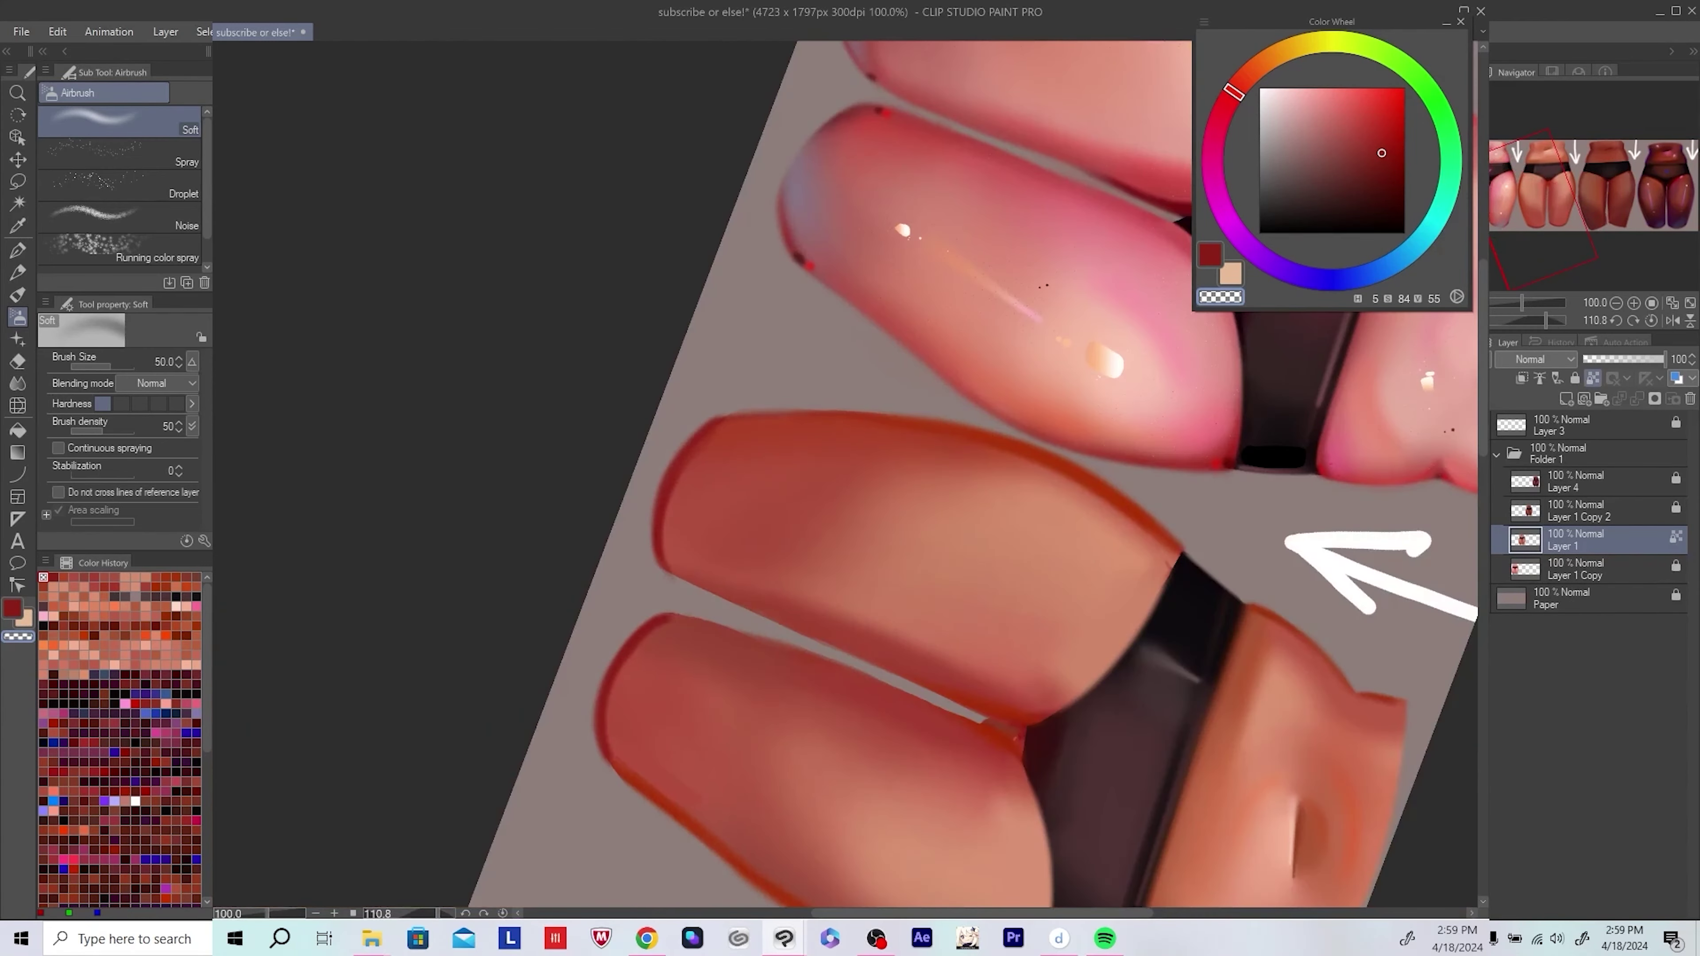
# Step: Refine the second figure's lower thigh edges on Layer 1 with the transparent soft airbrush at size 25
pyautogui.hotkey('ctrl', '0')
pyautogui.scroll(5, 580, 697)
pyautogui.press('[')
pyautogui.press('[')
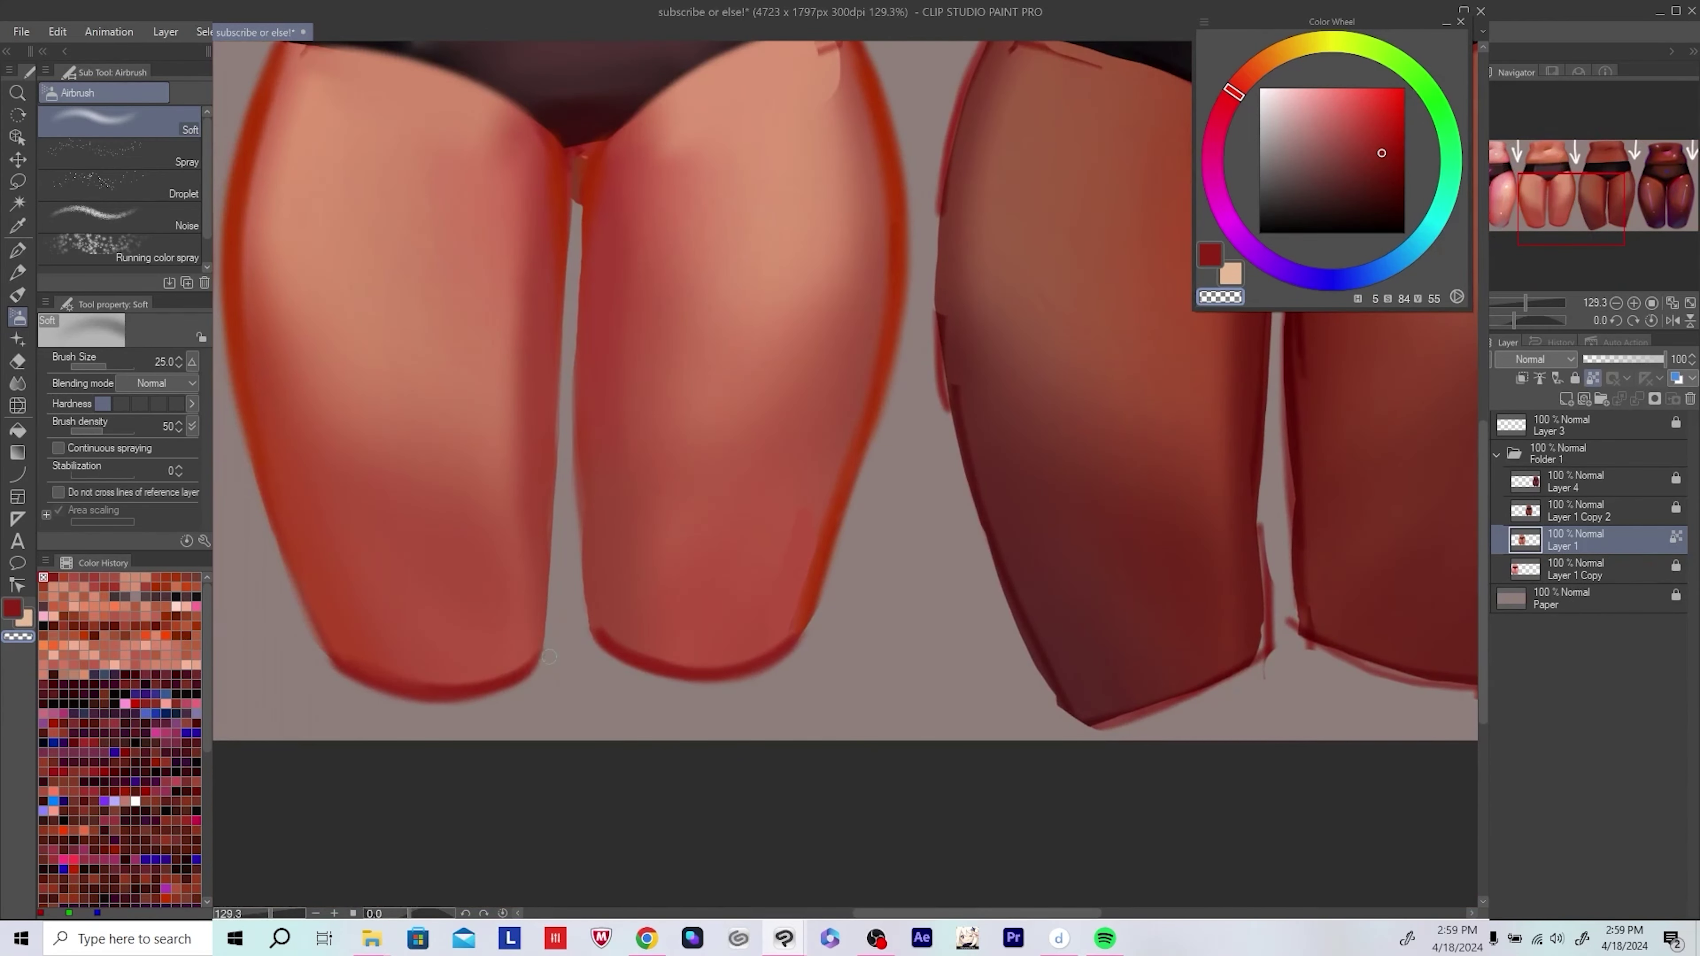
pyautogui.scroll(1, 549, 656)
pyautogui.hscroll(1, 549, 656)
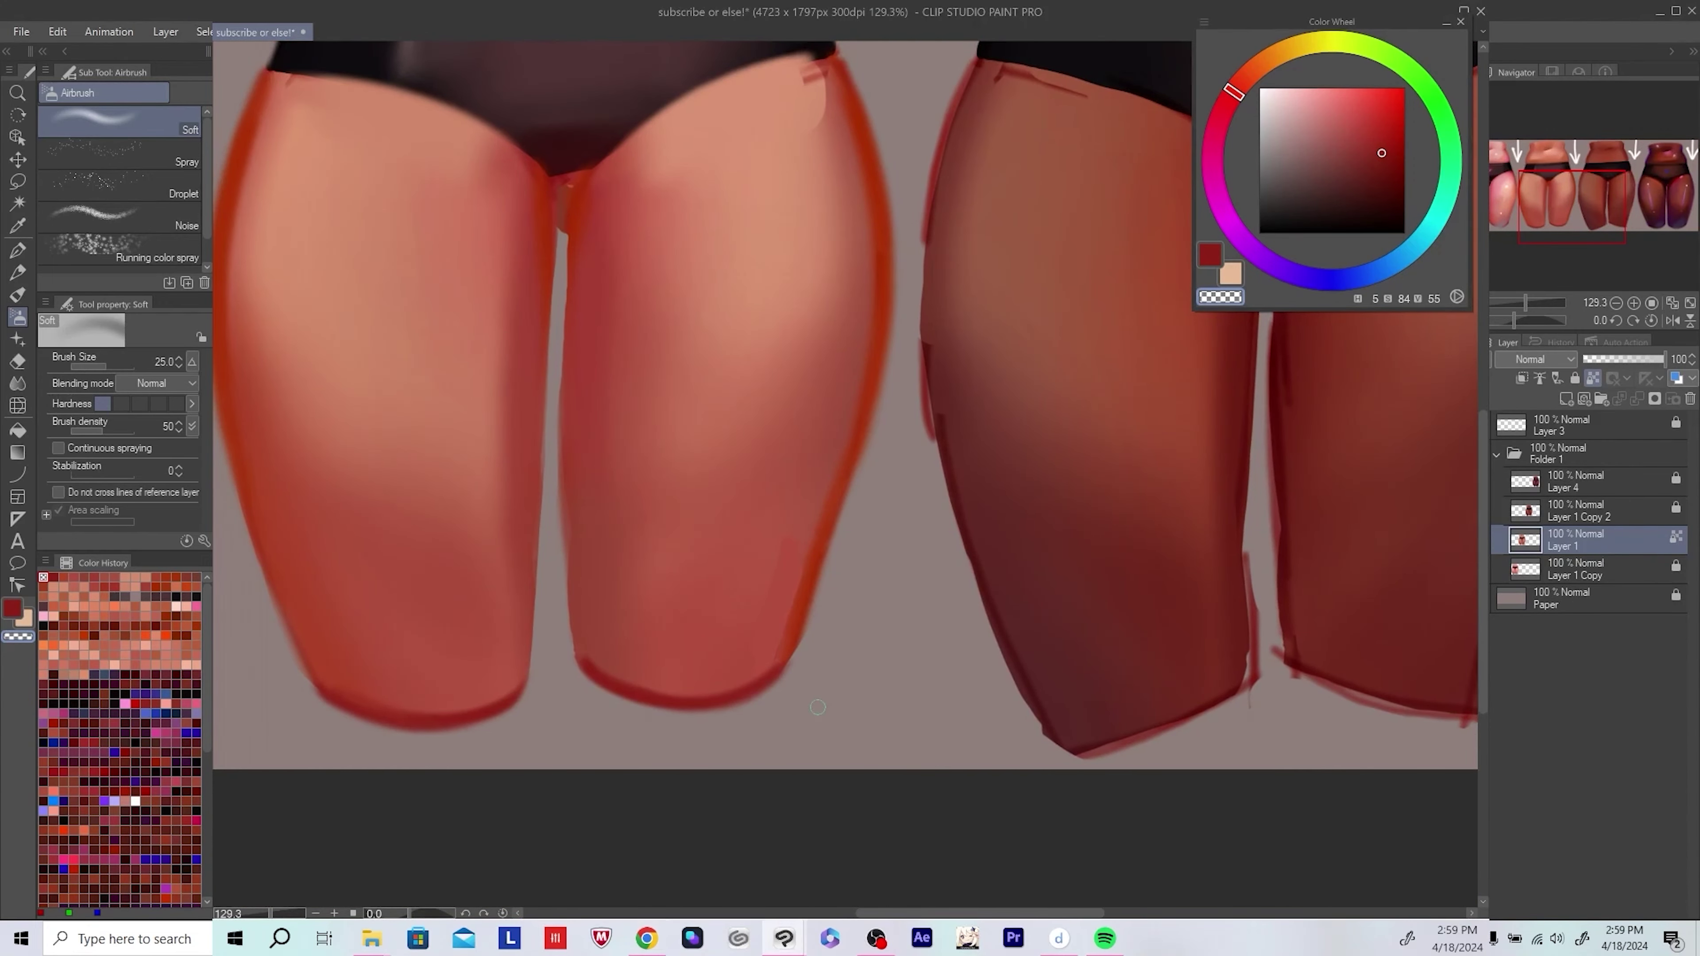
pyautogui.scroll(1, 857, 732)
# Step: Add a new layer above Layer 1 and airbrush dark red along one thigh's lower inner edge at sizes 25 and 17
pyautogui.hotkey('ctrl', 'shift', 'n')
pyautogui.hscroll(1, 563, 526)
pyautogui.moveTo(564, 525); pyautogui.dragTo(566, 670)
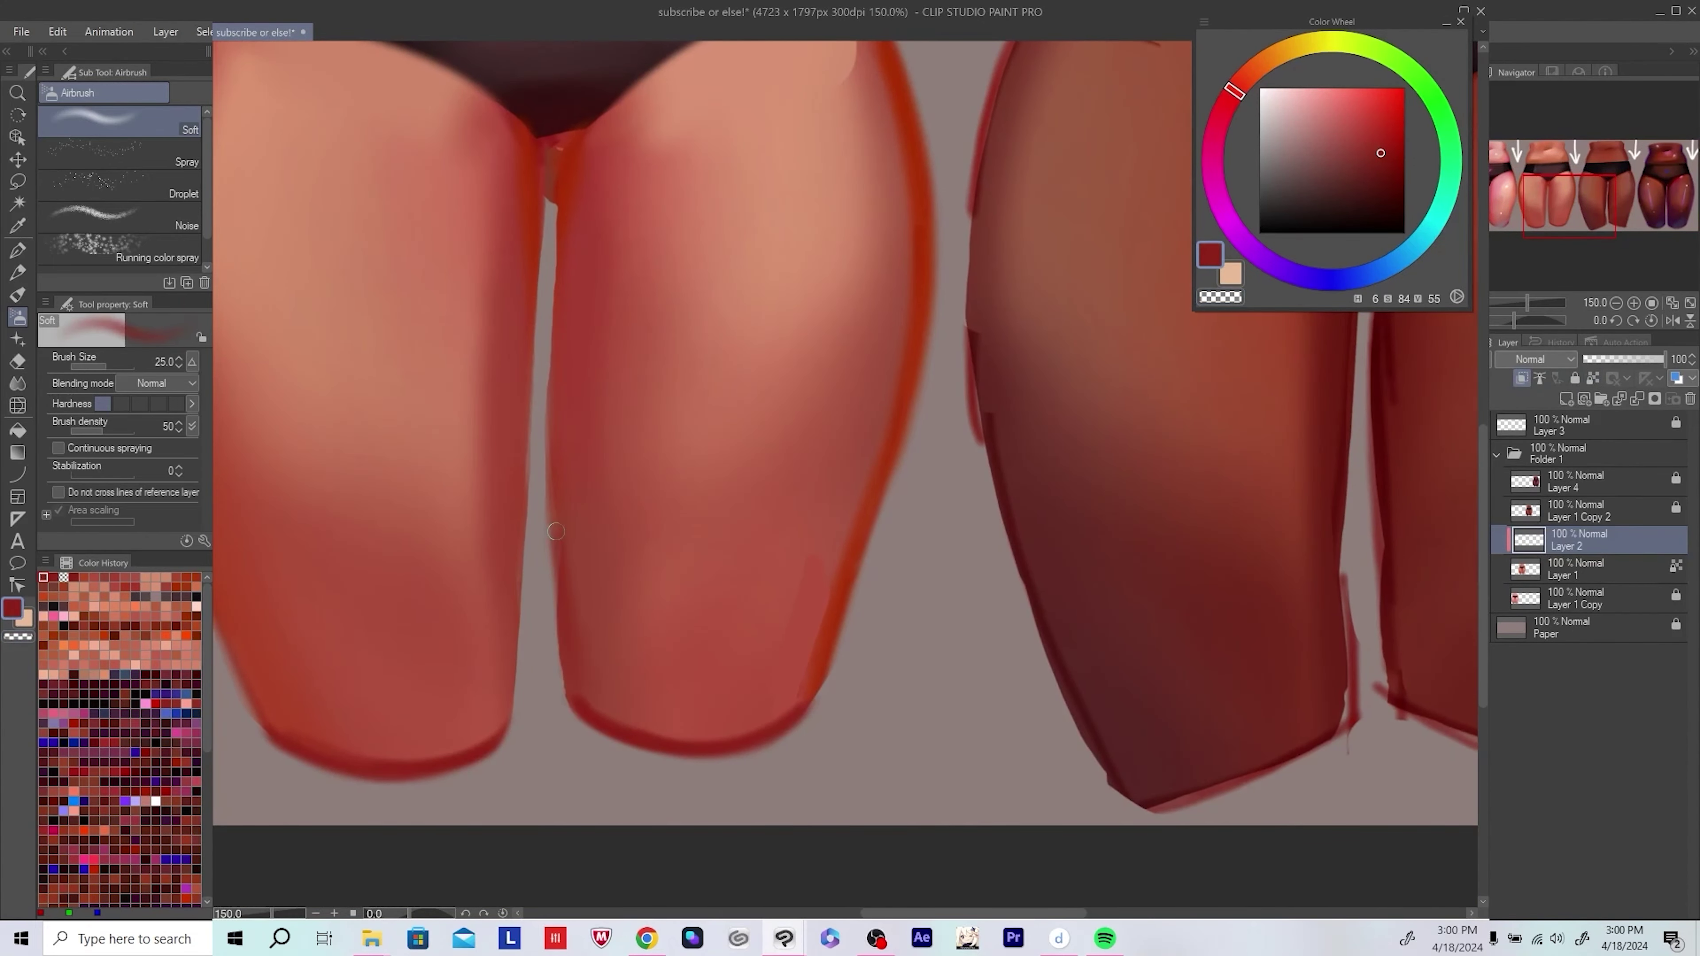
pyautogui.scroll(-1, 569, 536)
pyautogui.moveTo(549, 512); pyautogui.dragTo(551, 699)
pyautogui.scroll(1, 566, 599)
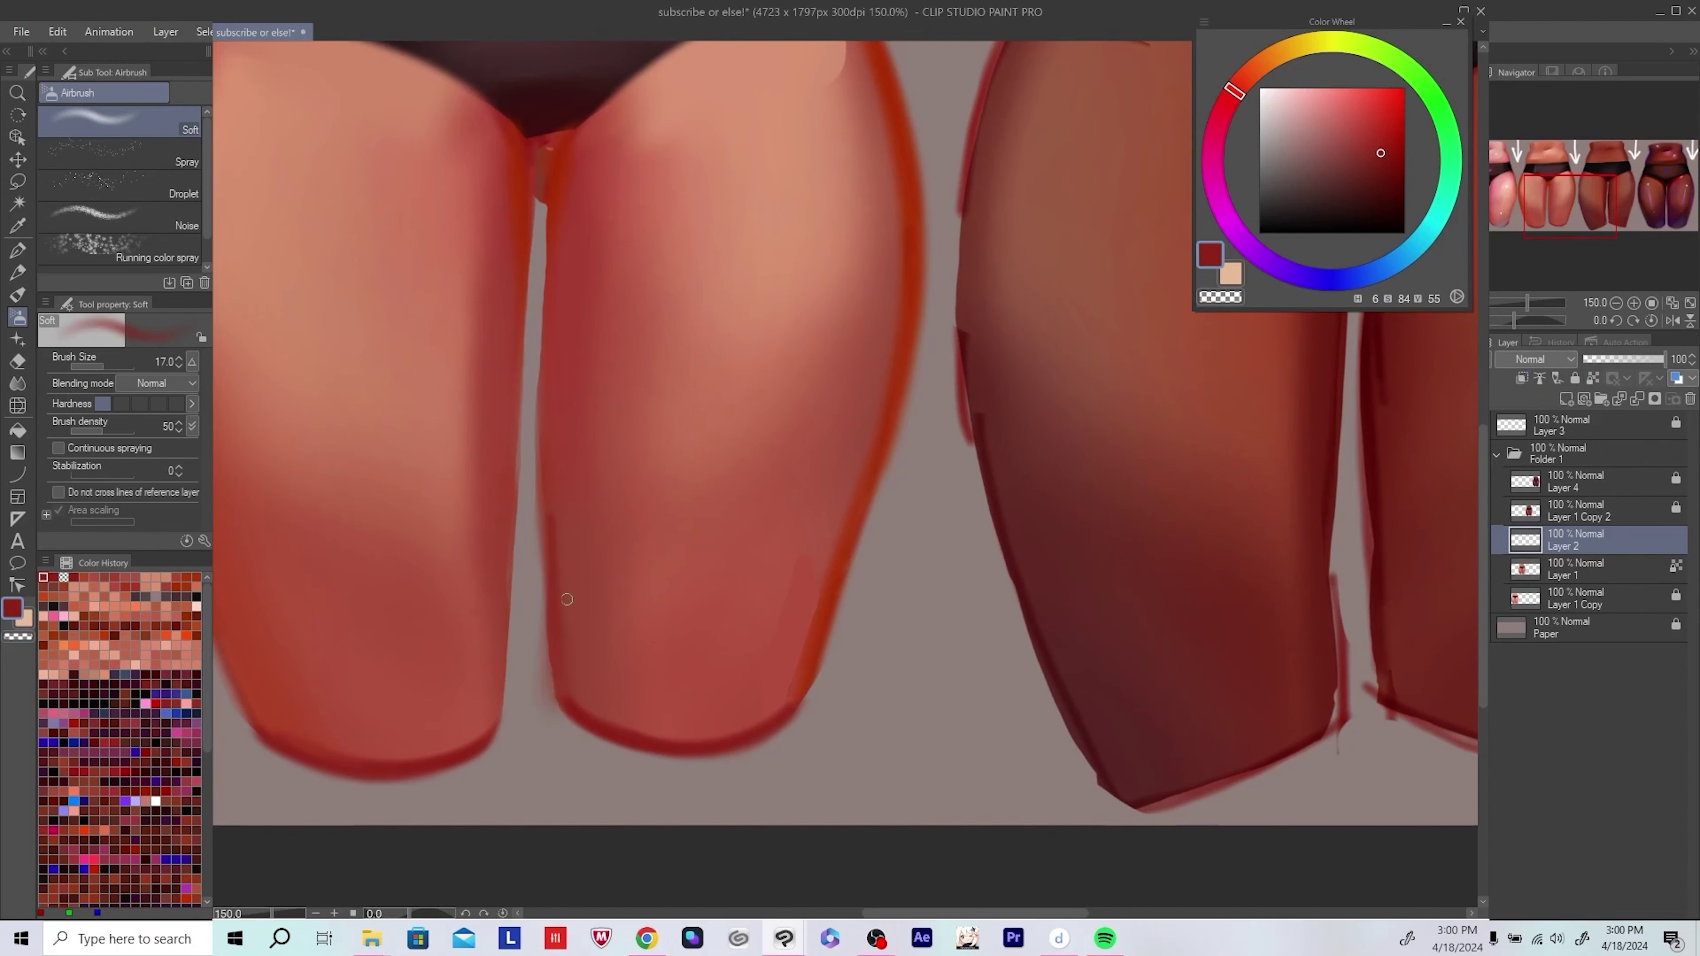
# Step: Soften the inner-thigh outline with the transparent airbrush at sizes 20 and 40, and merge Layer 2 into Layer 1
pyautogui.scroll(-1, 541, 513)
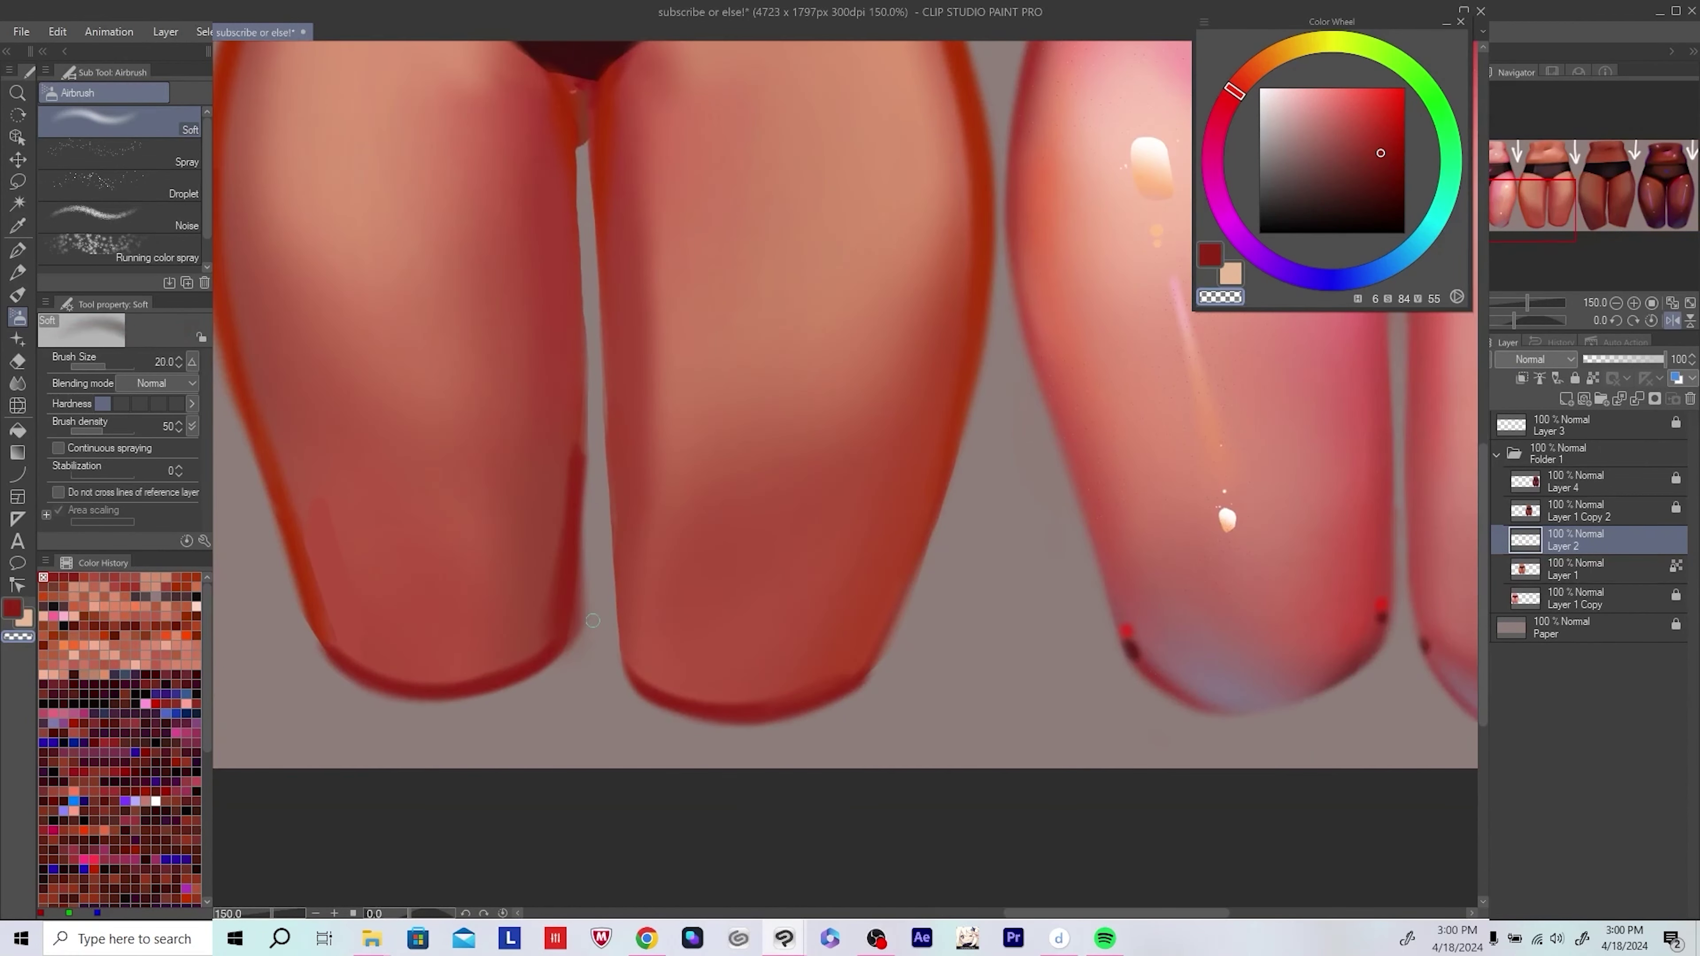
pyautogui.hotkey('ctrl', 'j')
pyautogui.scroll(2, 597, 531)
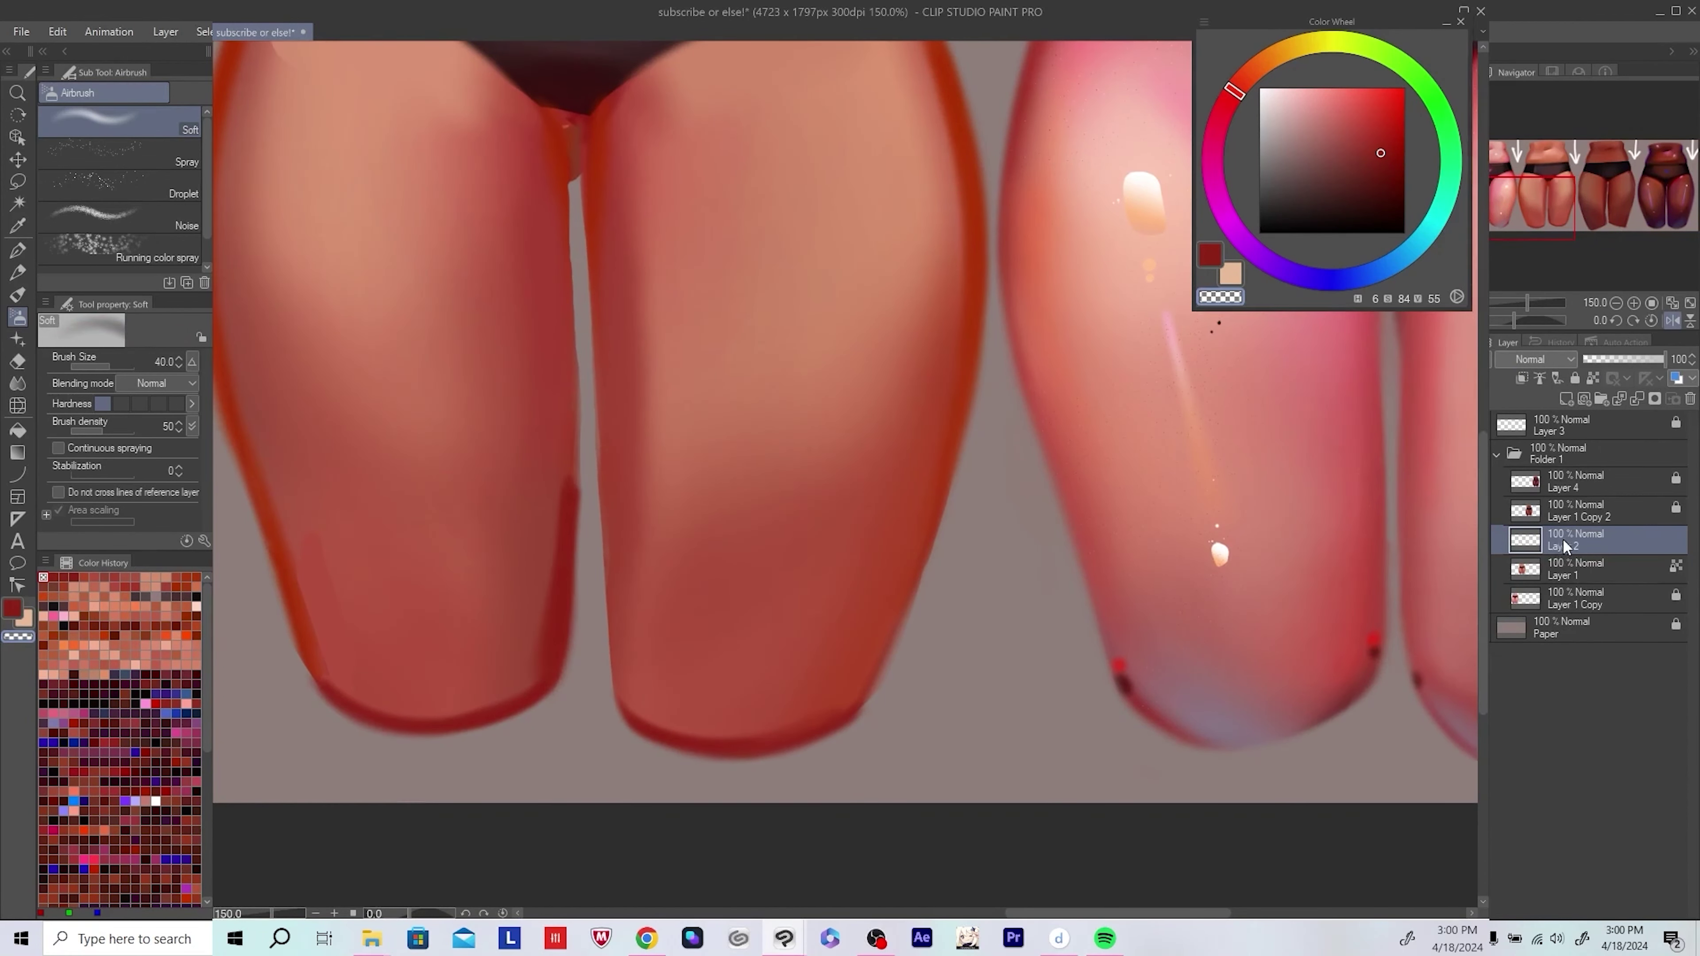
pyautogui.click(915, 355)
pyautogui.hotkey('ctrl', 'e')
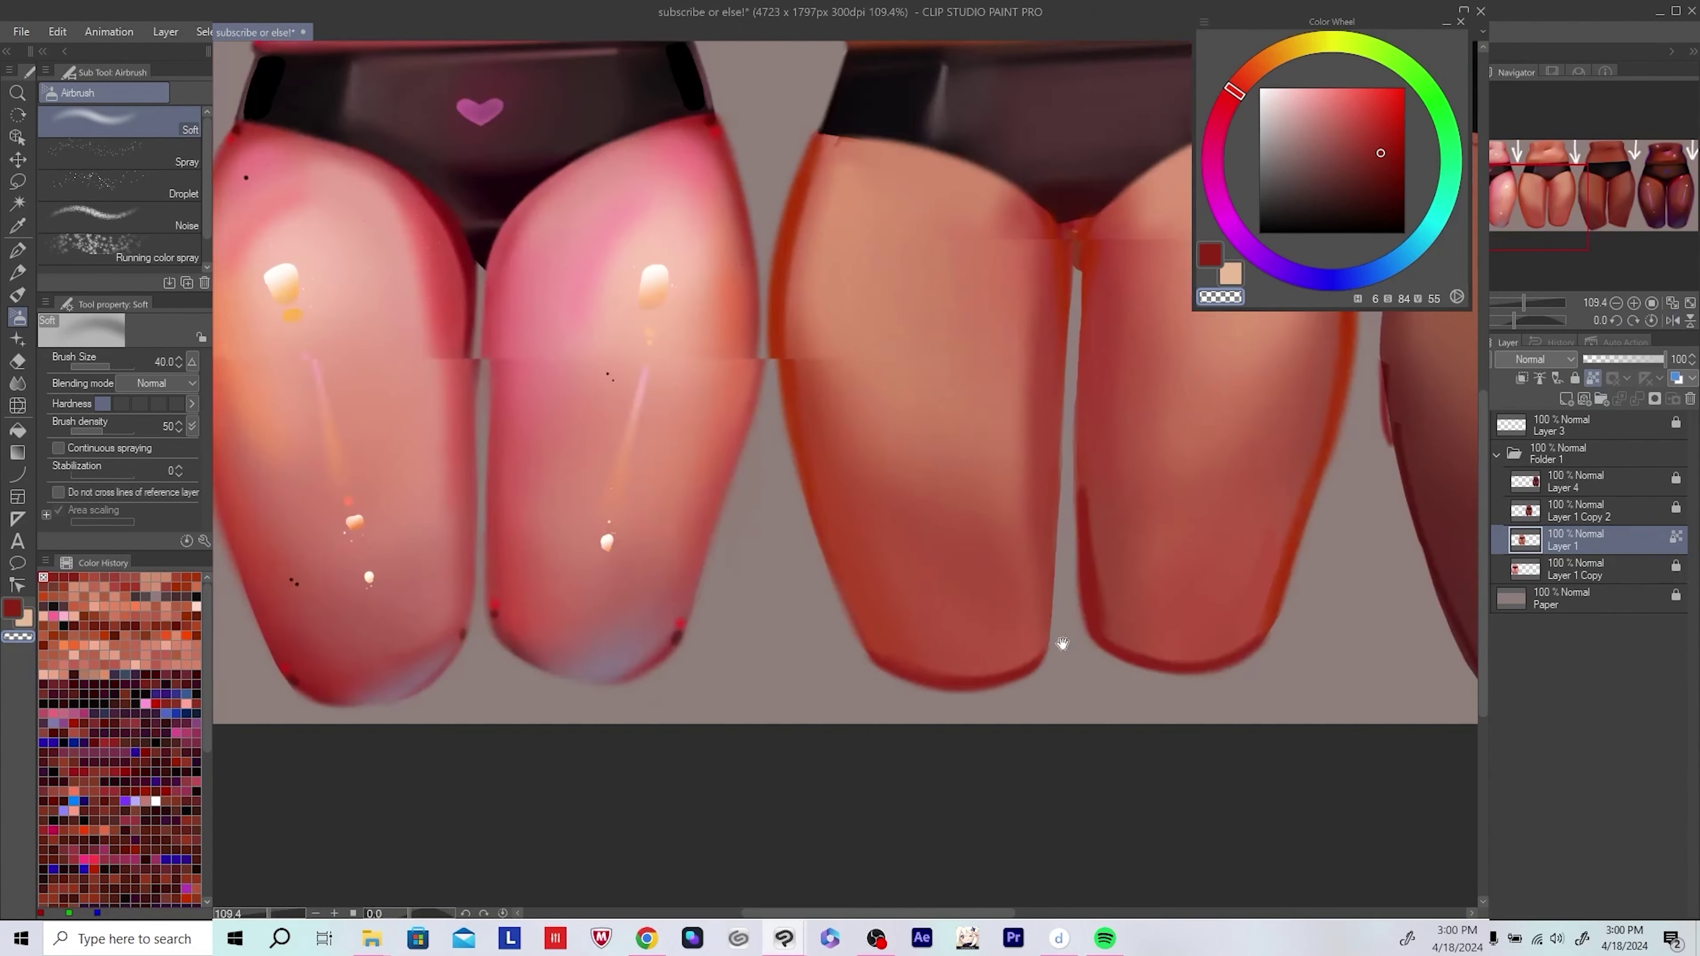
# Step: Add a layer clipped to Layer 1 and airbrush sampled reds over the second figure's lower thigh ends at brush size 70
pyautogui.keyDown('alt'); pyautogui.click(661, 516); pyautogui.keyUp('alt')
pyautogui.press(']')
pyautogui.press(']')
pyautogui.press(']')
pyautogui.press(']')
pyautogui.moveTo(661, 516); pyautogui.dragTo(660, 610)
pyautogui.click(1566, 399)
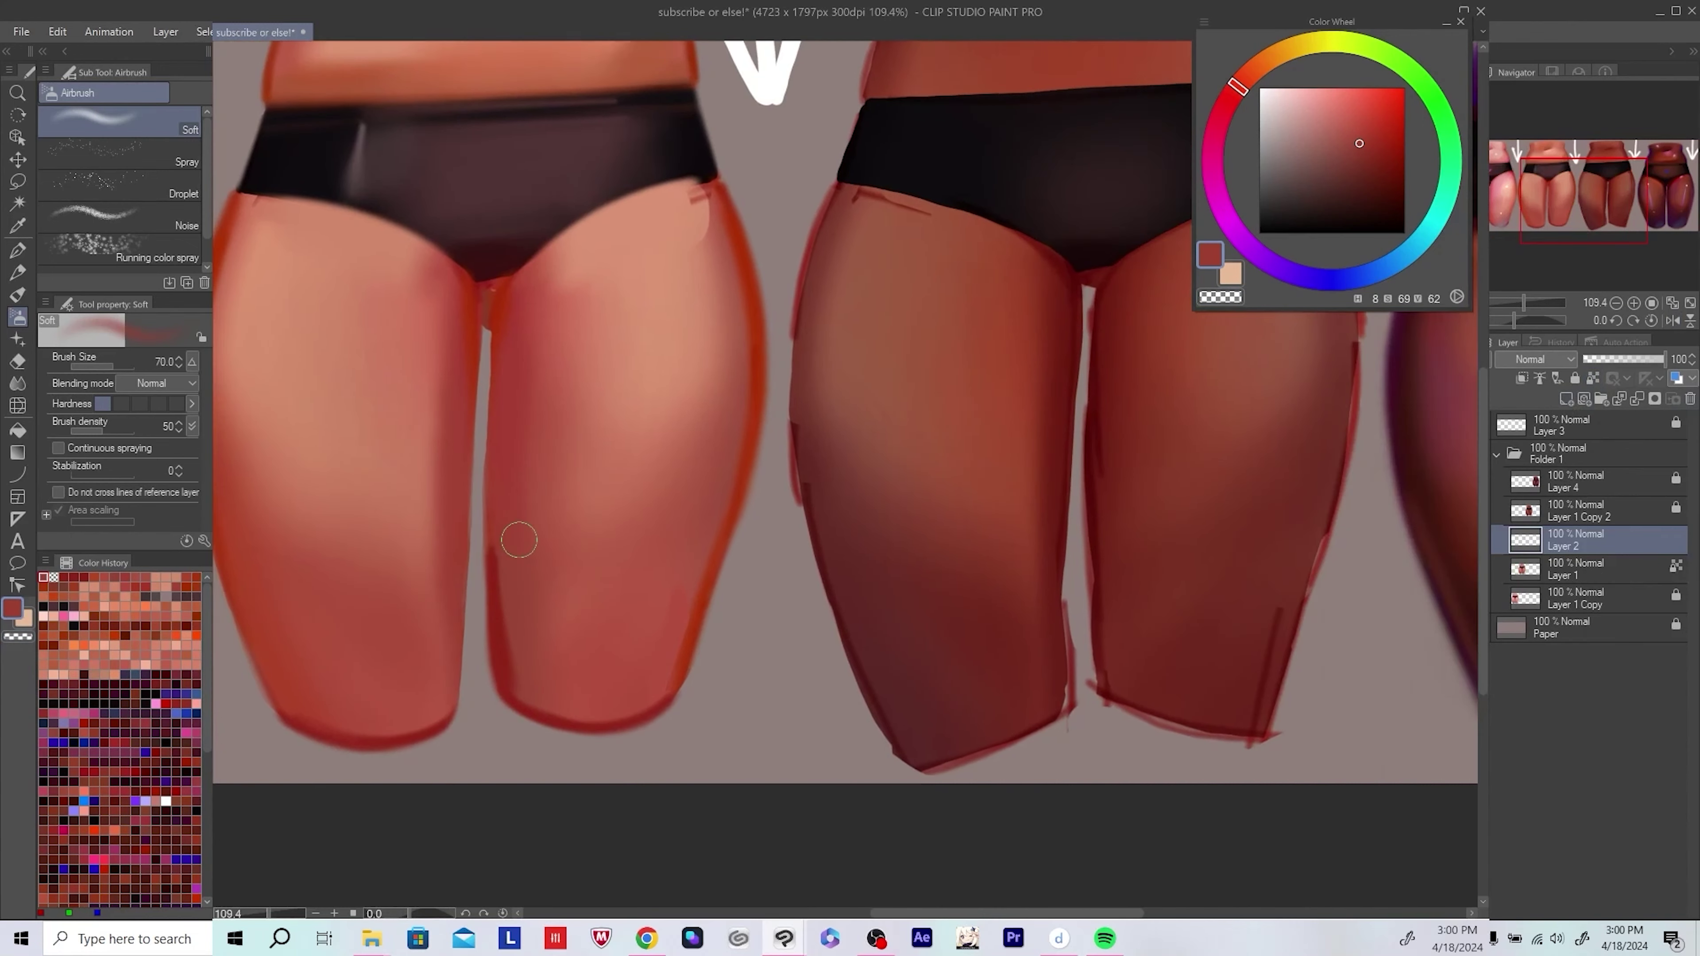
pyautogui.keyDown('alt'); pyautogui.click(523, 673); pyautogui.keyUp('alt')
pyautogui.moveTo(496, 643); pyautogui.dragTo(450, 755)
pyautogui.hotkey('ctrl', 'z')
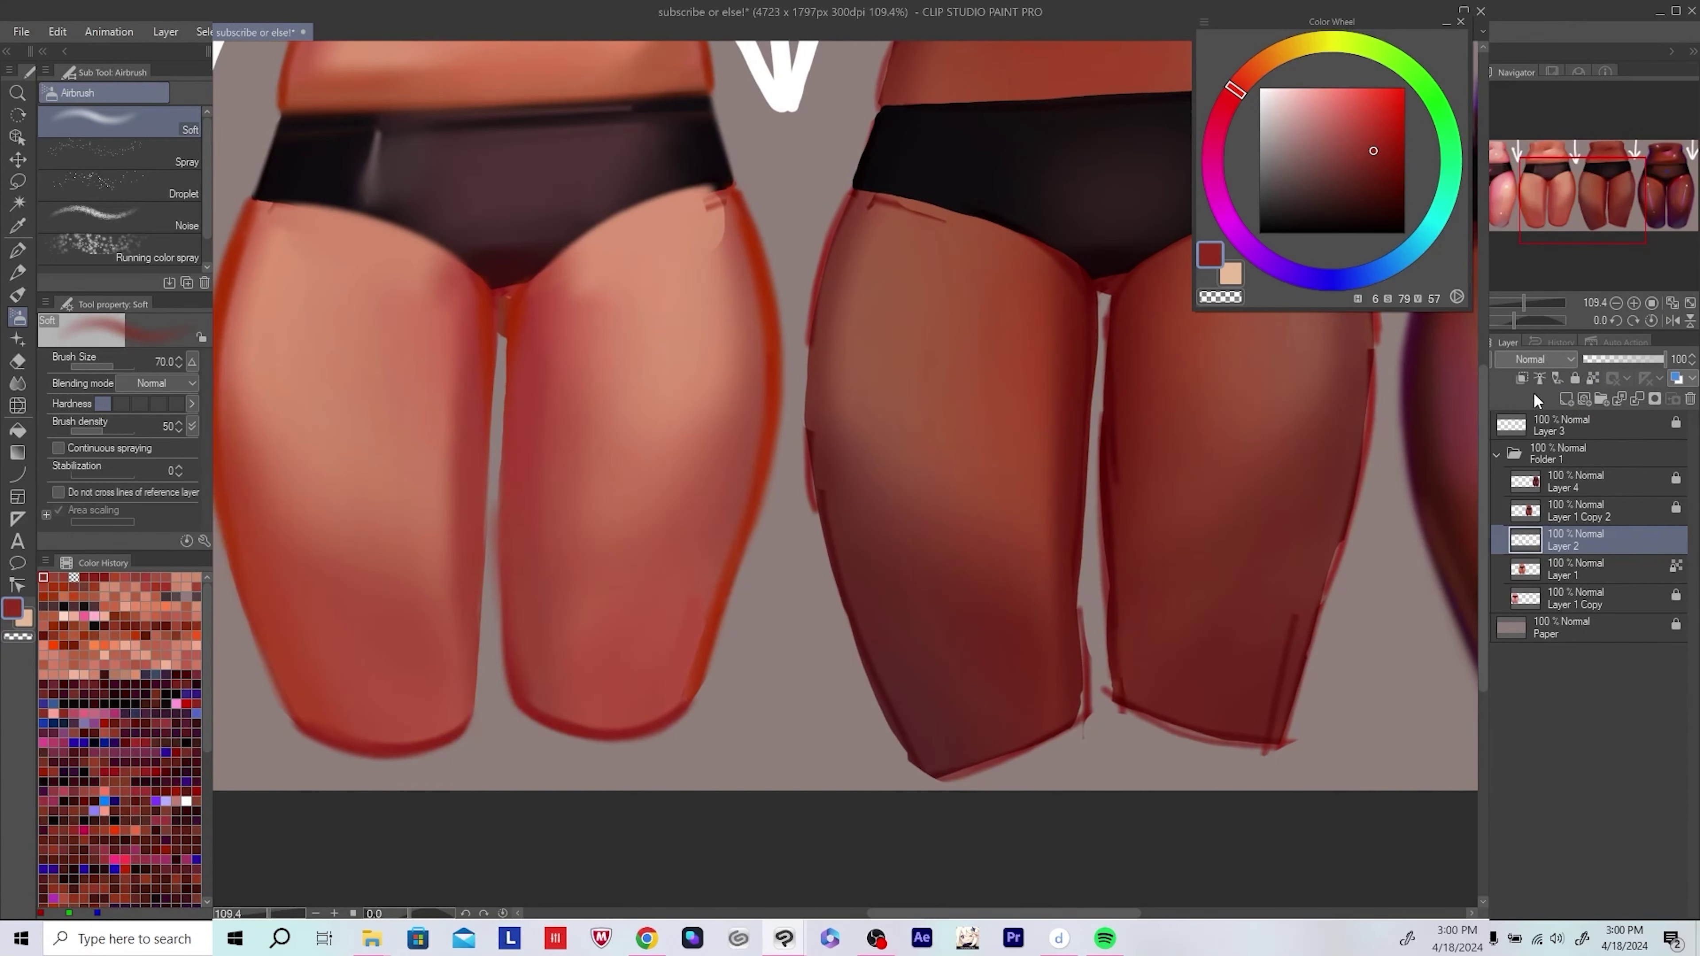
pyautogui.moveTo(569, 483); pyautogui.dragTo(538, 472)
pyautogui.moveTo(411, 712); pyautogui.dragTo(526, 712)
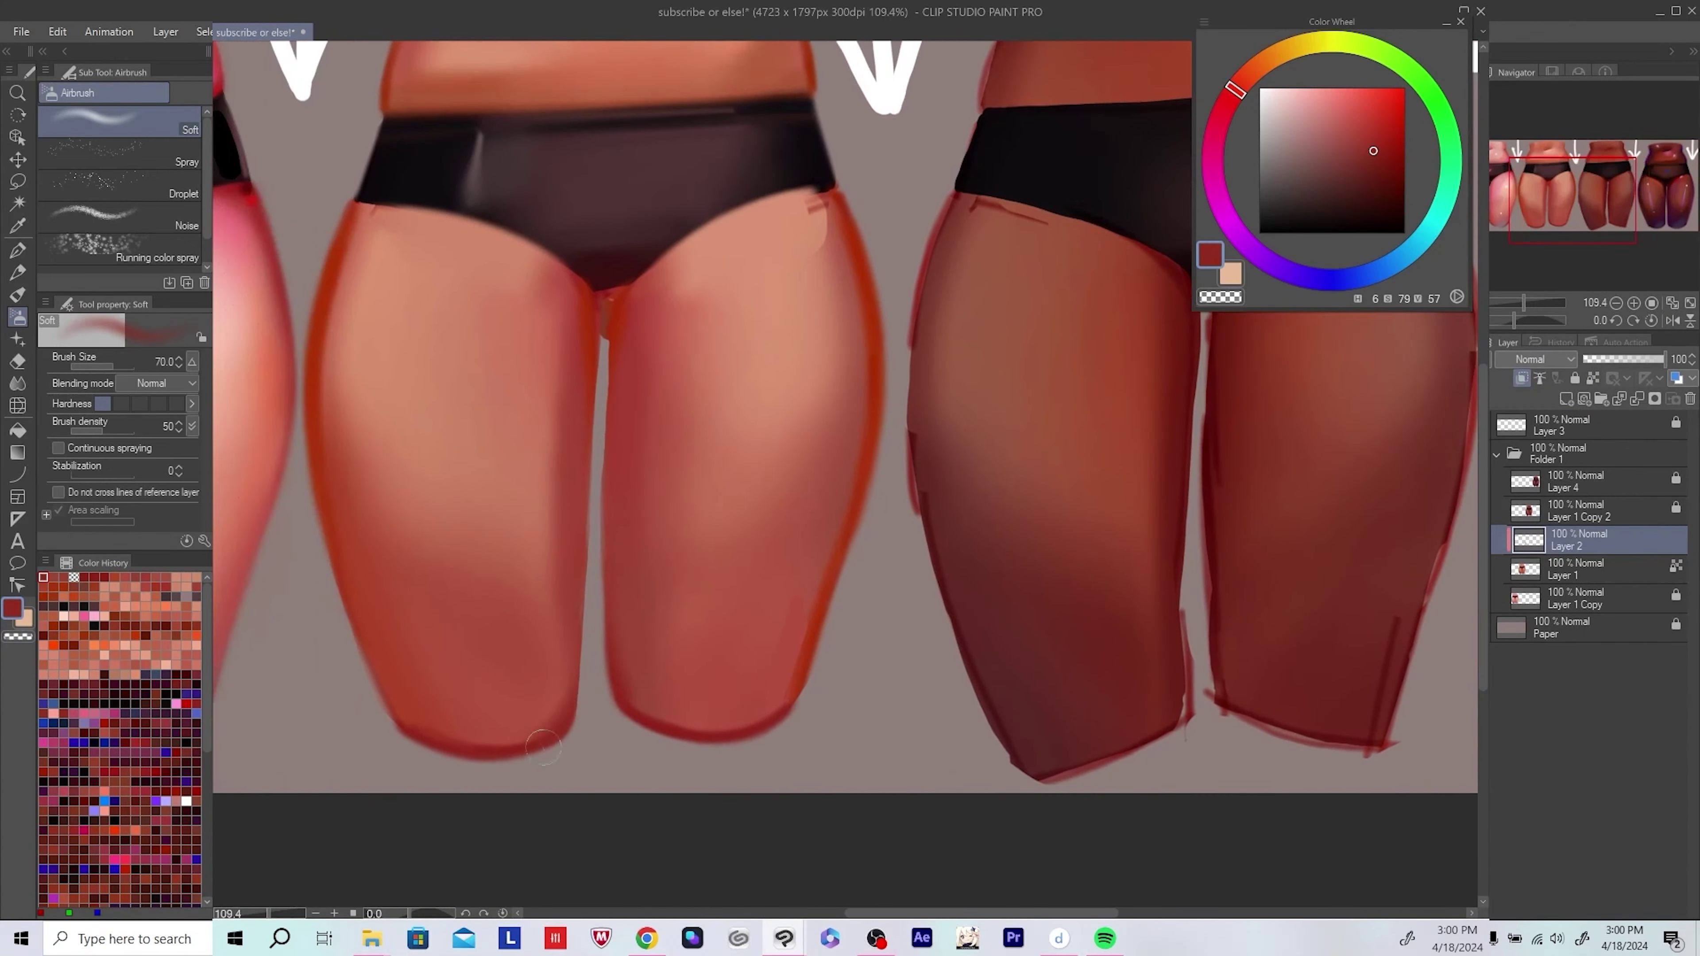
# Step: Blend sampled dark red into the second figure's lower thigh edges with the size 70 airbrush and save the file
pyautogui.hotkey('ctrl', 'shift', 'h')
pyautogui.hotkey('ctrl', 'shift', 'h')
pyautogui.scroll(-1, 749, 650)
pyautogui.keyDown('alt'); pyautogui.click(902, 596); pyautogui.keyUp('alt')
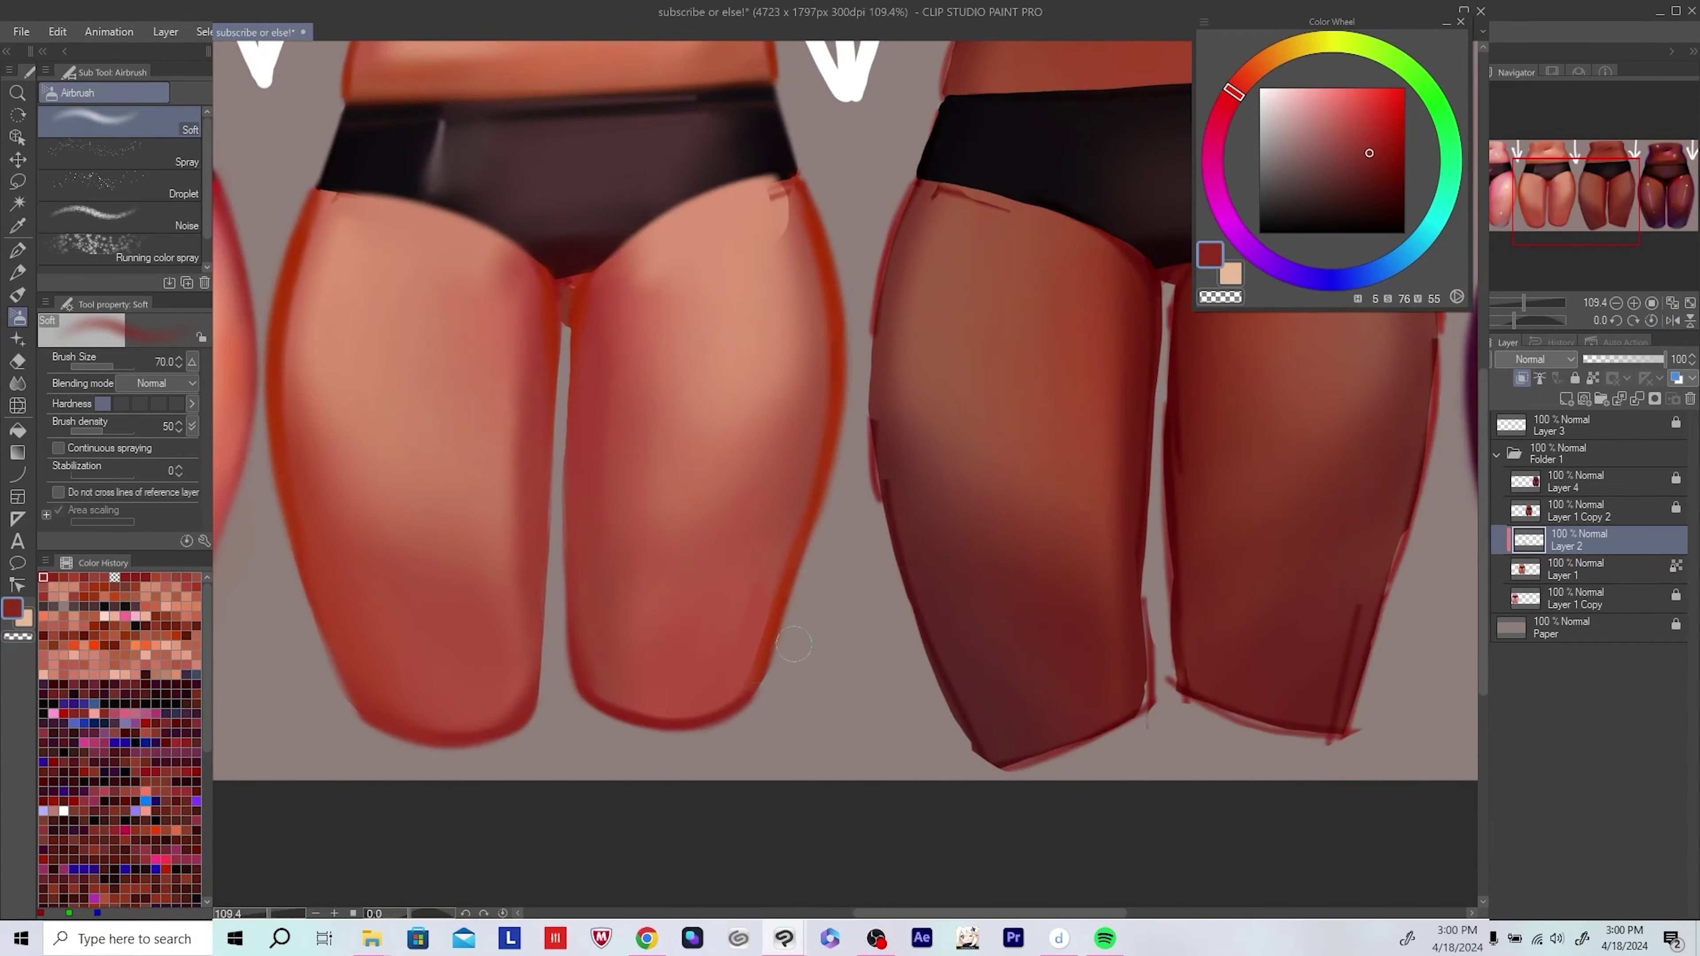
pyautogui.moveTo(761, 546); pyautogui.dragTo(766, 562)
pyautogui.scroll(-2, 791, 514)
pyautogui.scroll(-2, 791, 514)
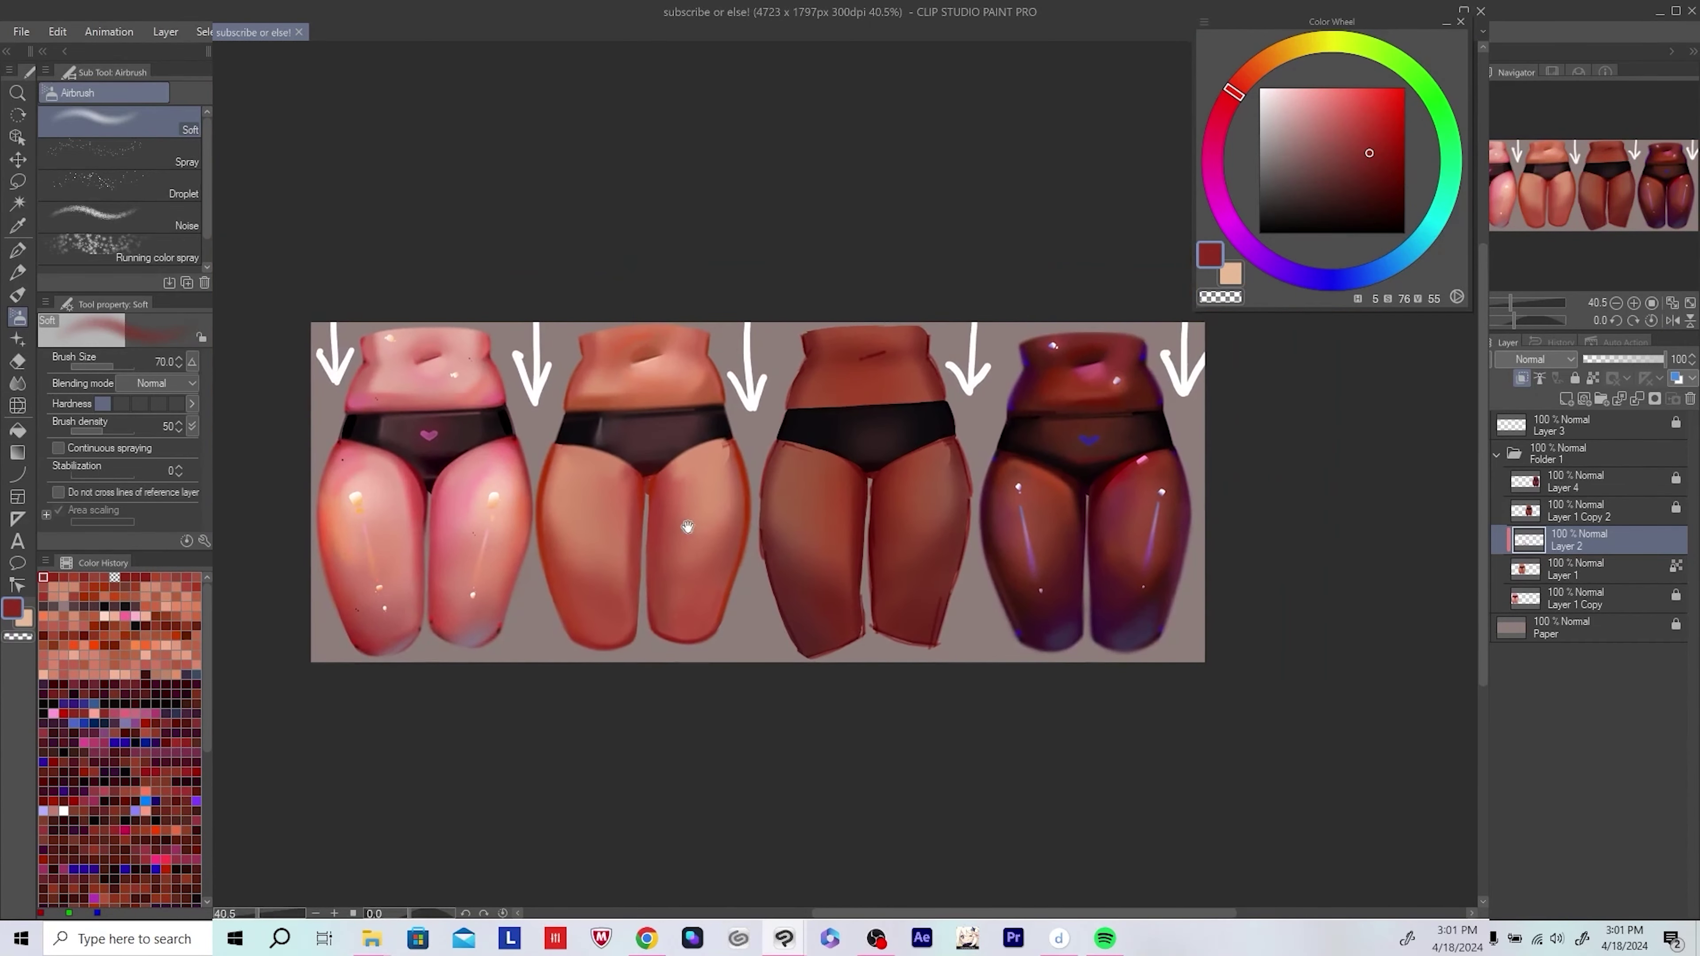
pyautogui.hotkey('ctrl', 'e')
pyautogui.hotkey('ctrl', 'z')
pyautogui.scroll(2, 716, 522)
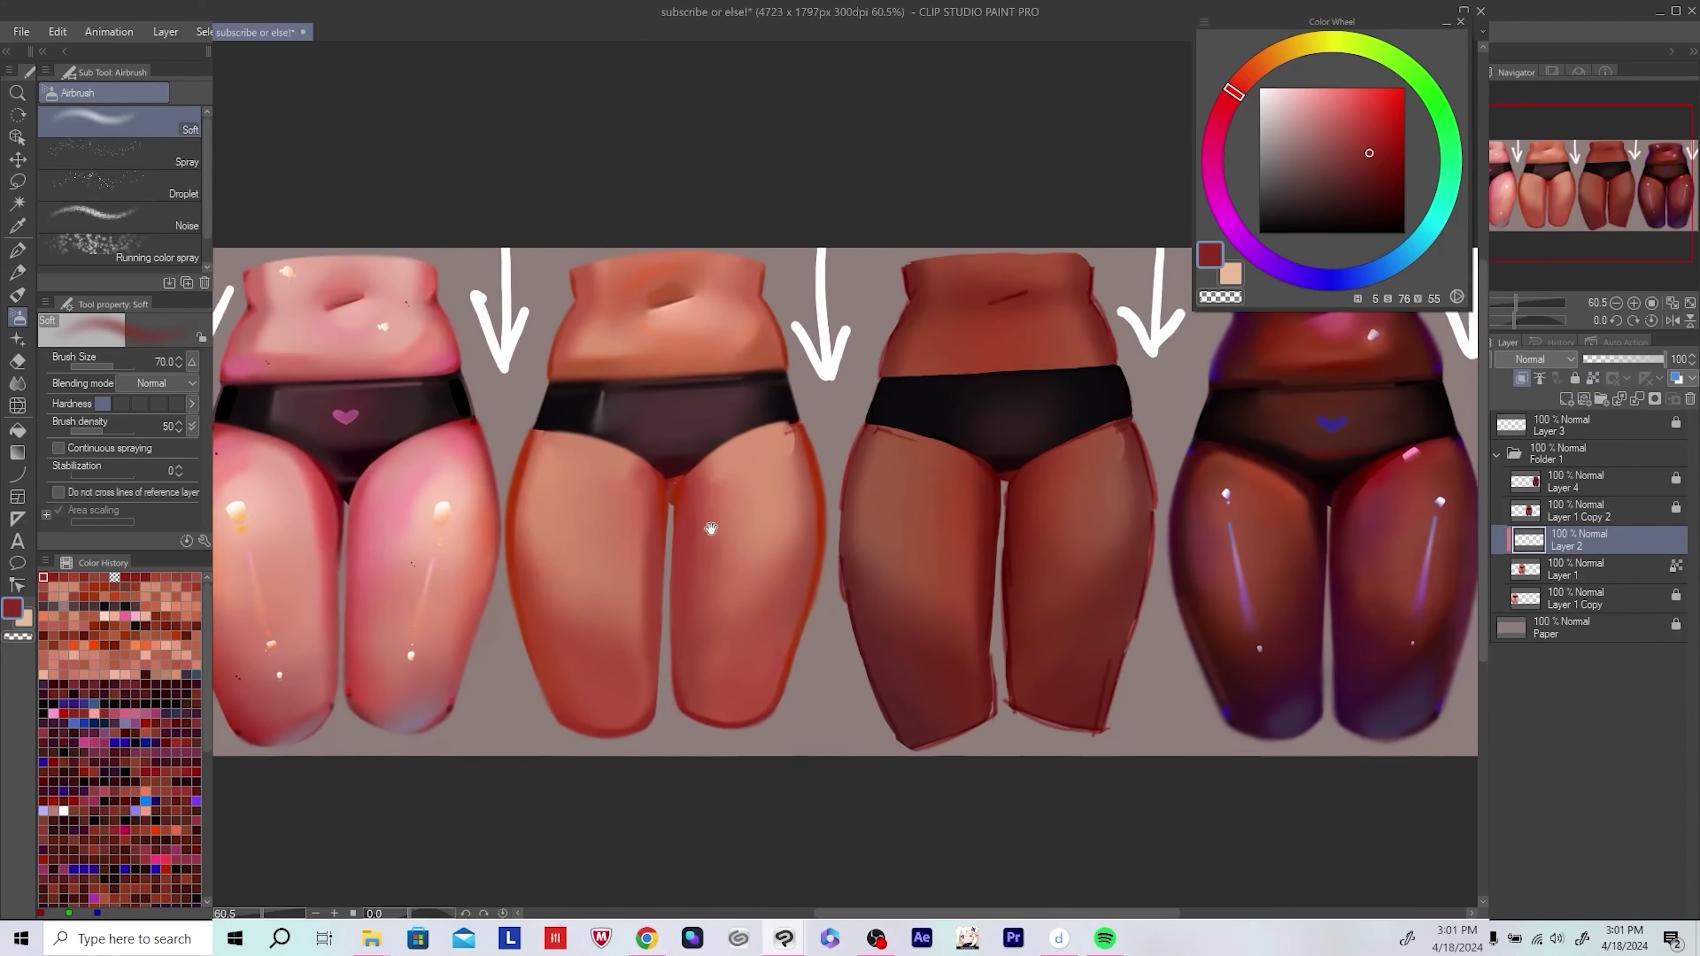
pyautogui.moveTo(717, 522); pyautogui.dragTo(648, 519)
pyautogui.scroll(-1, 612, 519)
pyautogui.click(1673, 482)
pyautogui.moveTo(1004, 469); pyautogui.dragTo(736, 469)
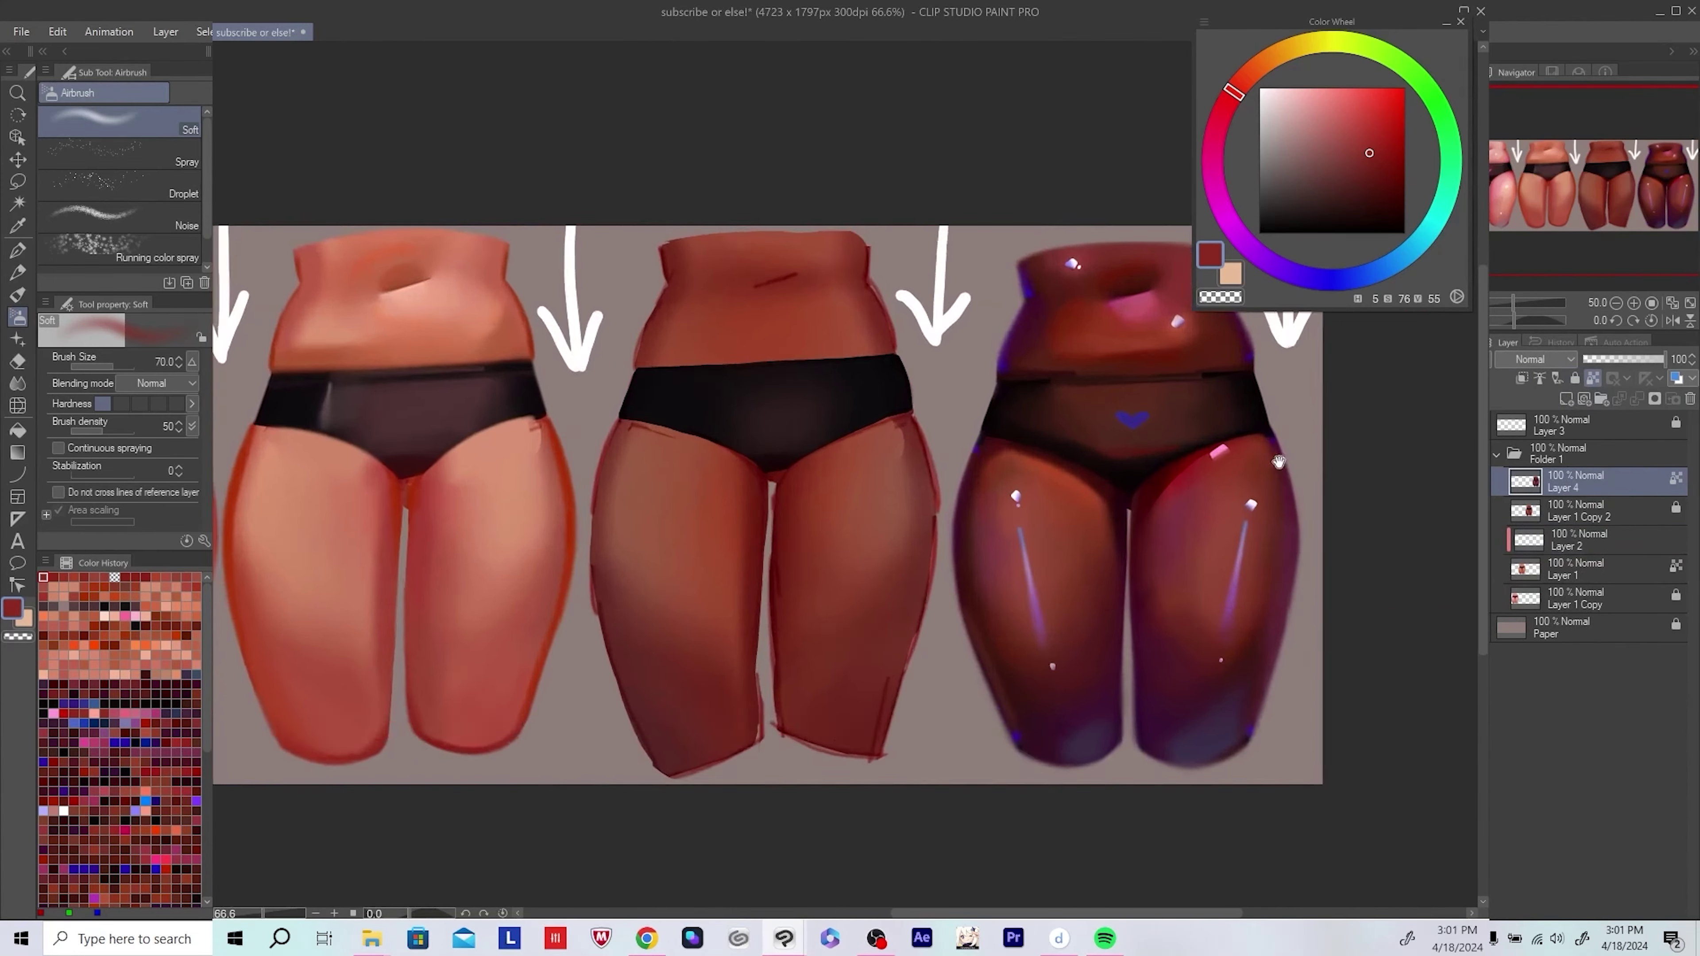
pyautogui.scroll(3, 682, 464)
pyautogui.keyDown('alt'); pyautogui.click(681, 463); pyautogui.keyUp('alt')
pyautogui.keyDown('alt'); pyautogui.click(696, 442); pyautogui.keyUp('alt')
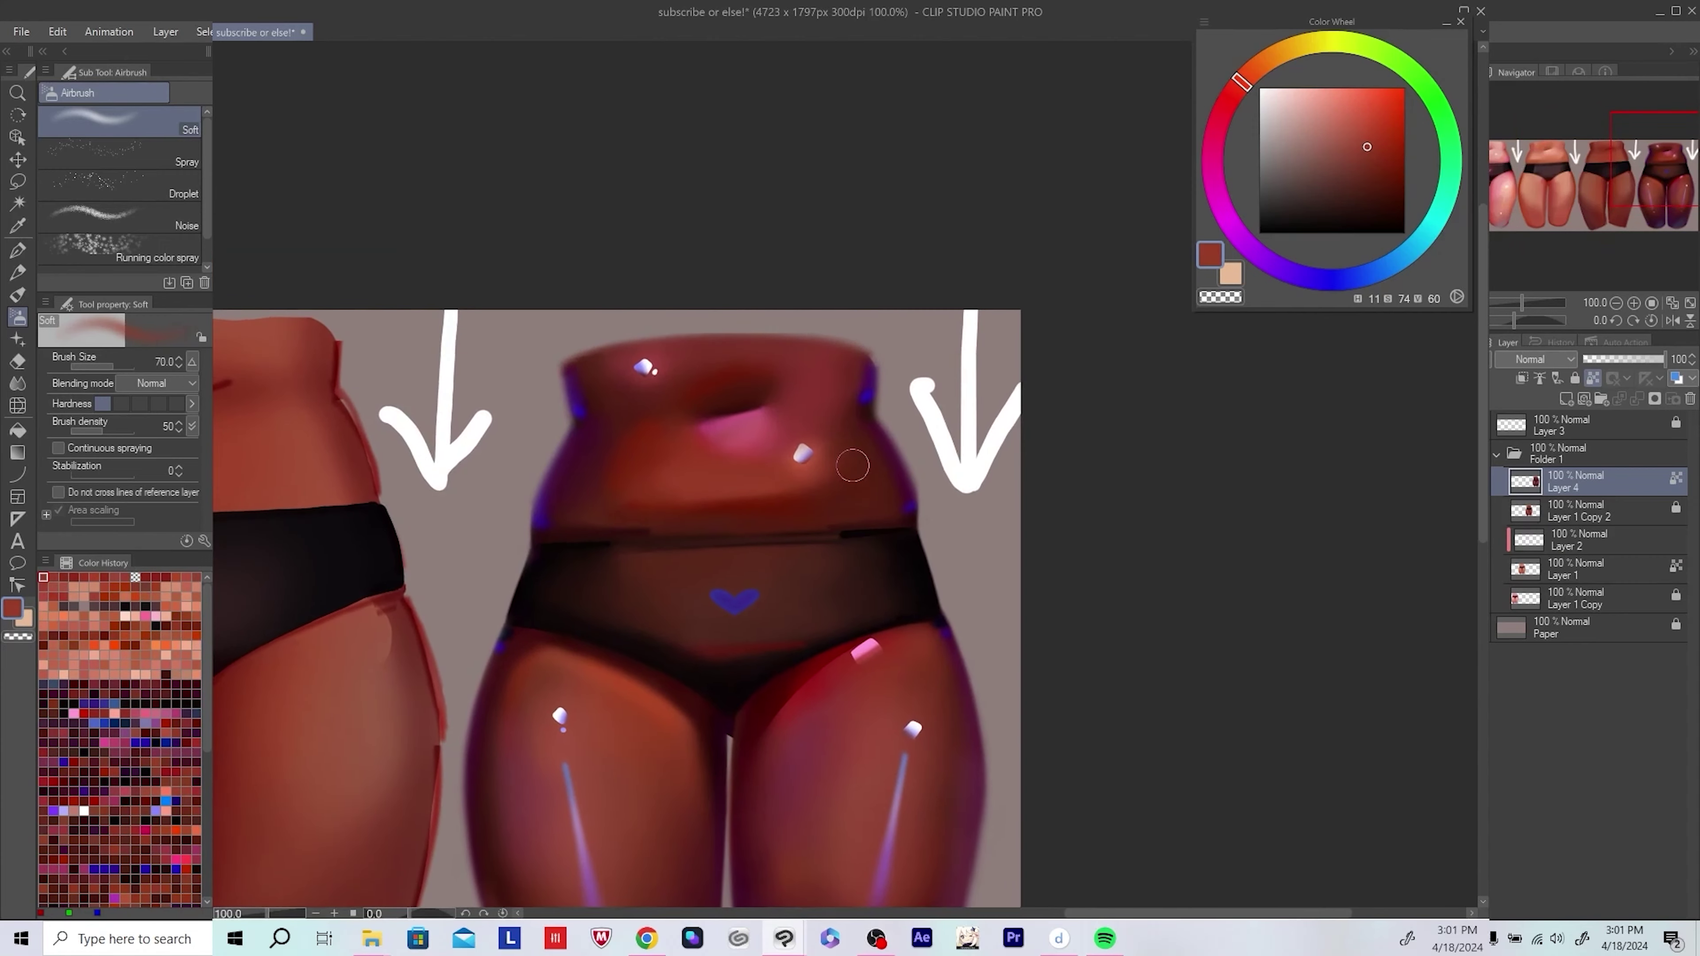
pyautogui.scroll(-3, 870, 515)
pyautogui.scroll(-1, 870, 514)
pyautogui.click(1580, 539)
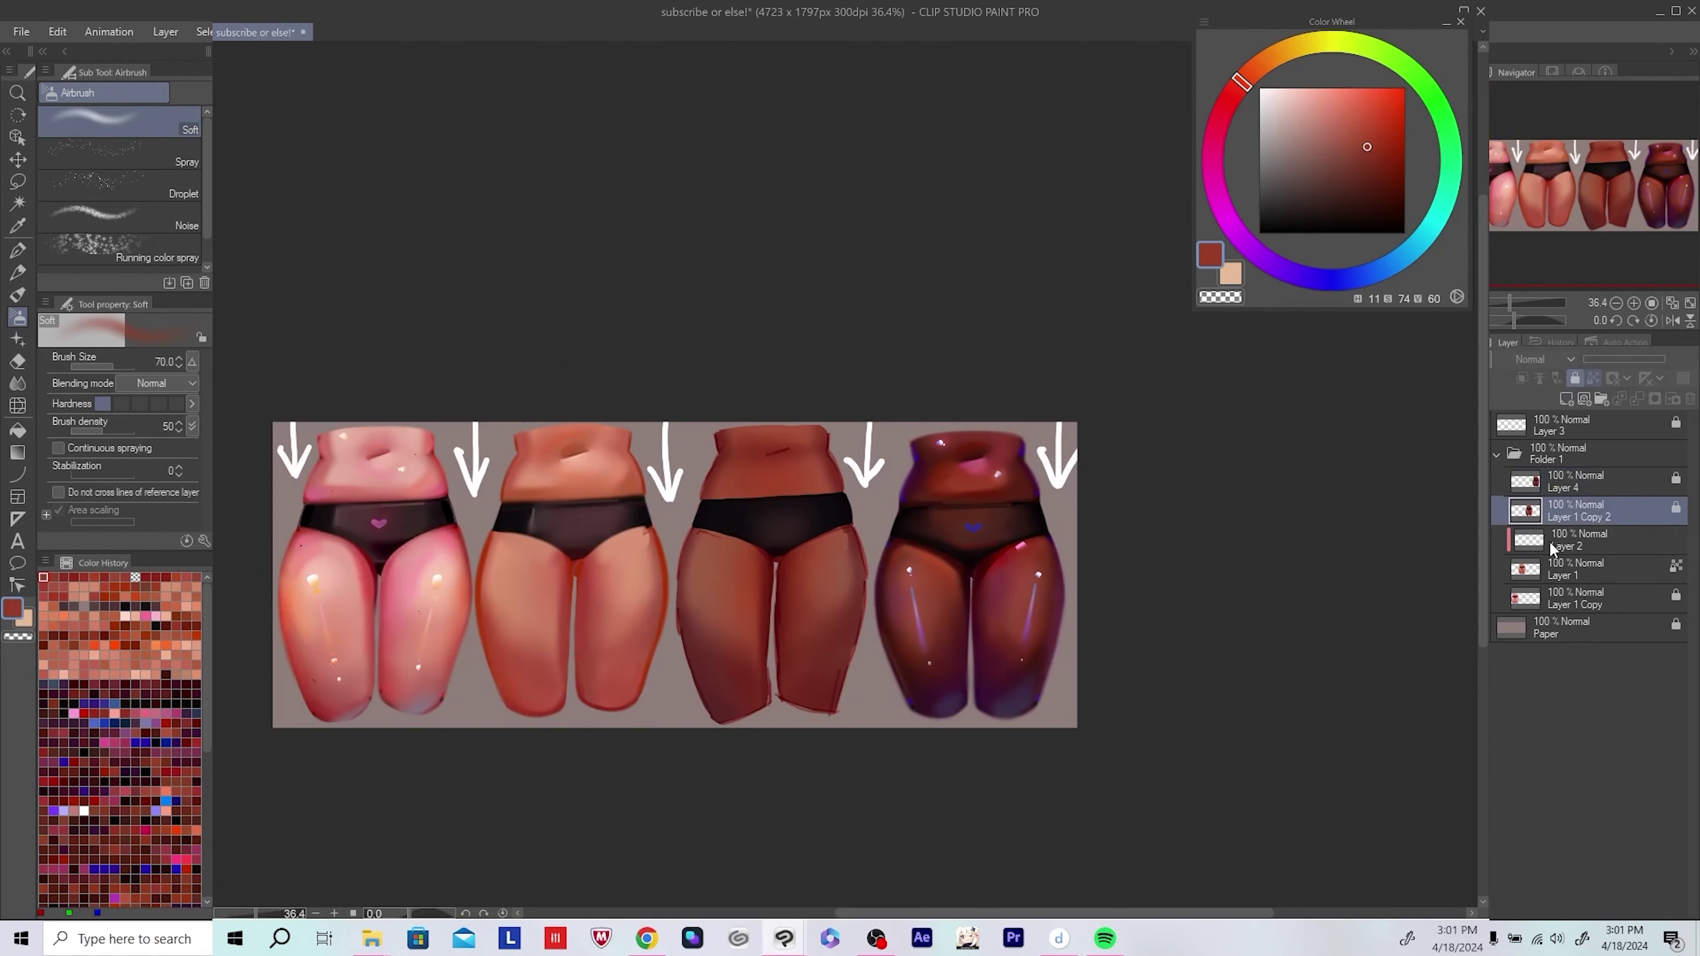
pyautogui.scroll(-1, 770, 566)
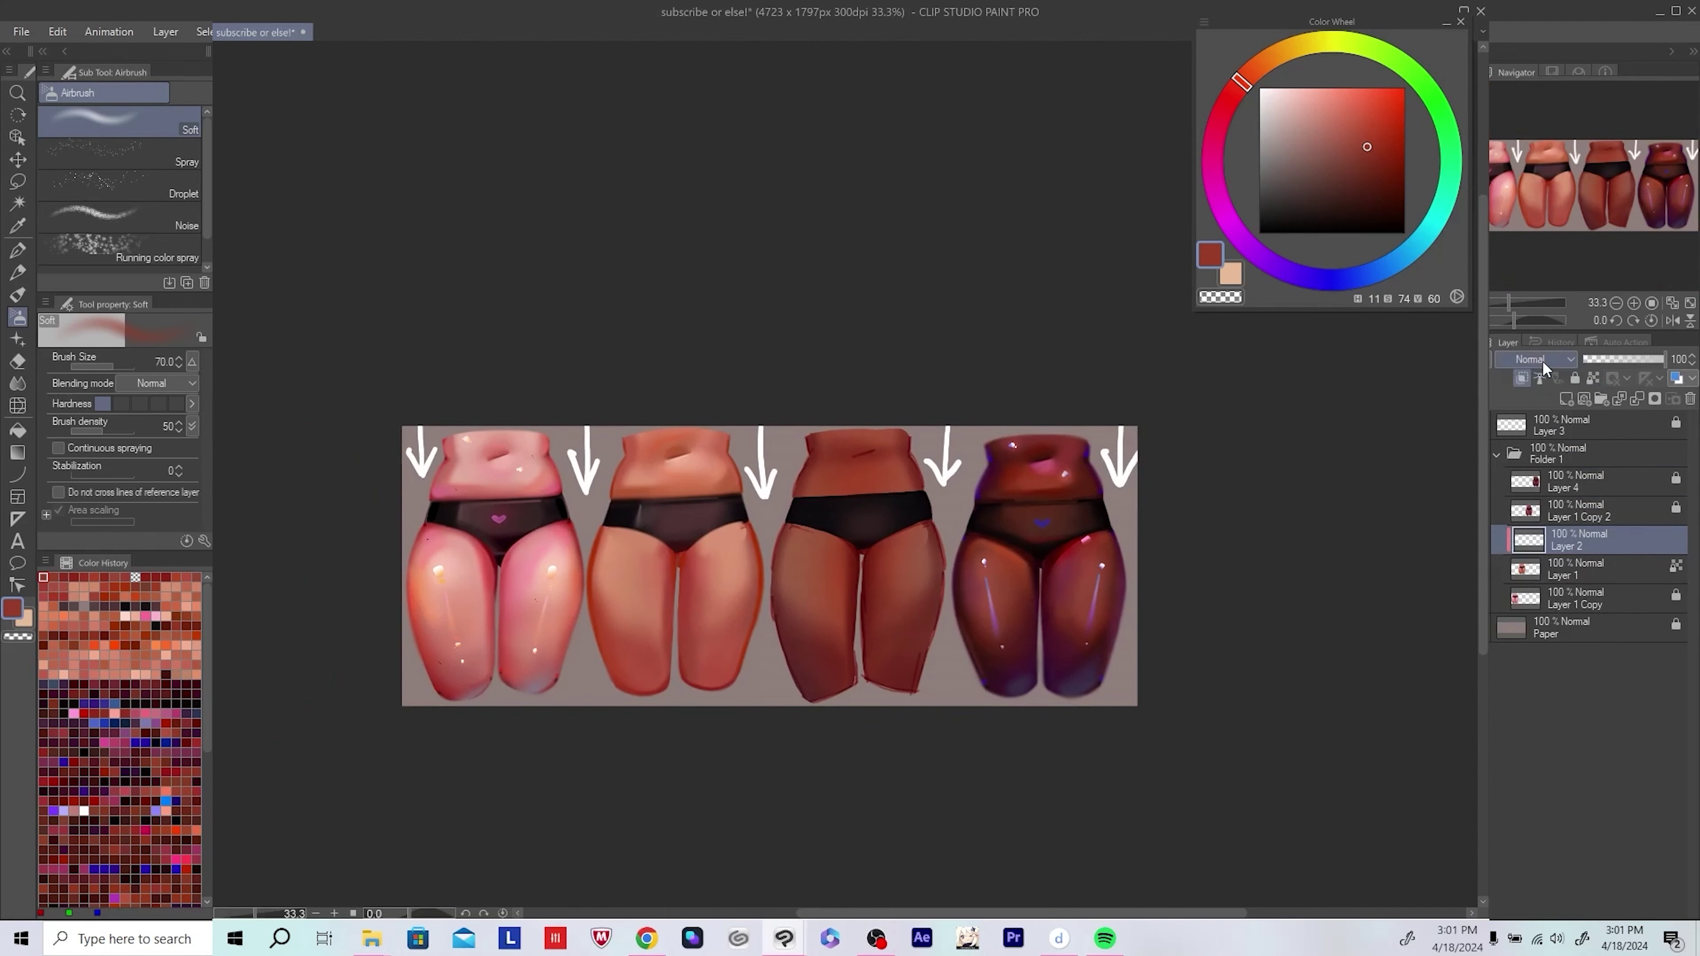
# Step: Paint near-black sampled from the first figure's underwear onto the lower centre of the second figure's underwear, using the G-pen at size 100
pyautogui.press('p')
pyautogui.scroll(3, 478, 544)
pyautogui.moveTo(584, 544); pyautogui.dragTo(749, 541)
pyautogui.keyDown('alt'); pyautogui.click(359, 551); pyautogui.keyUp('alt')
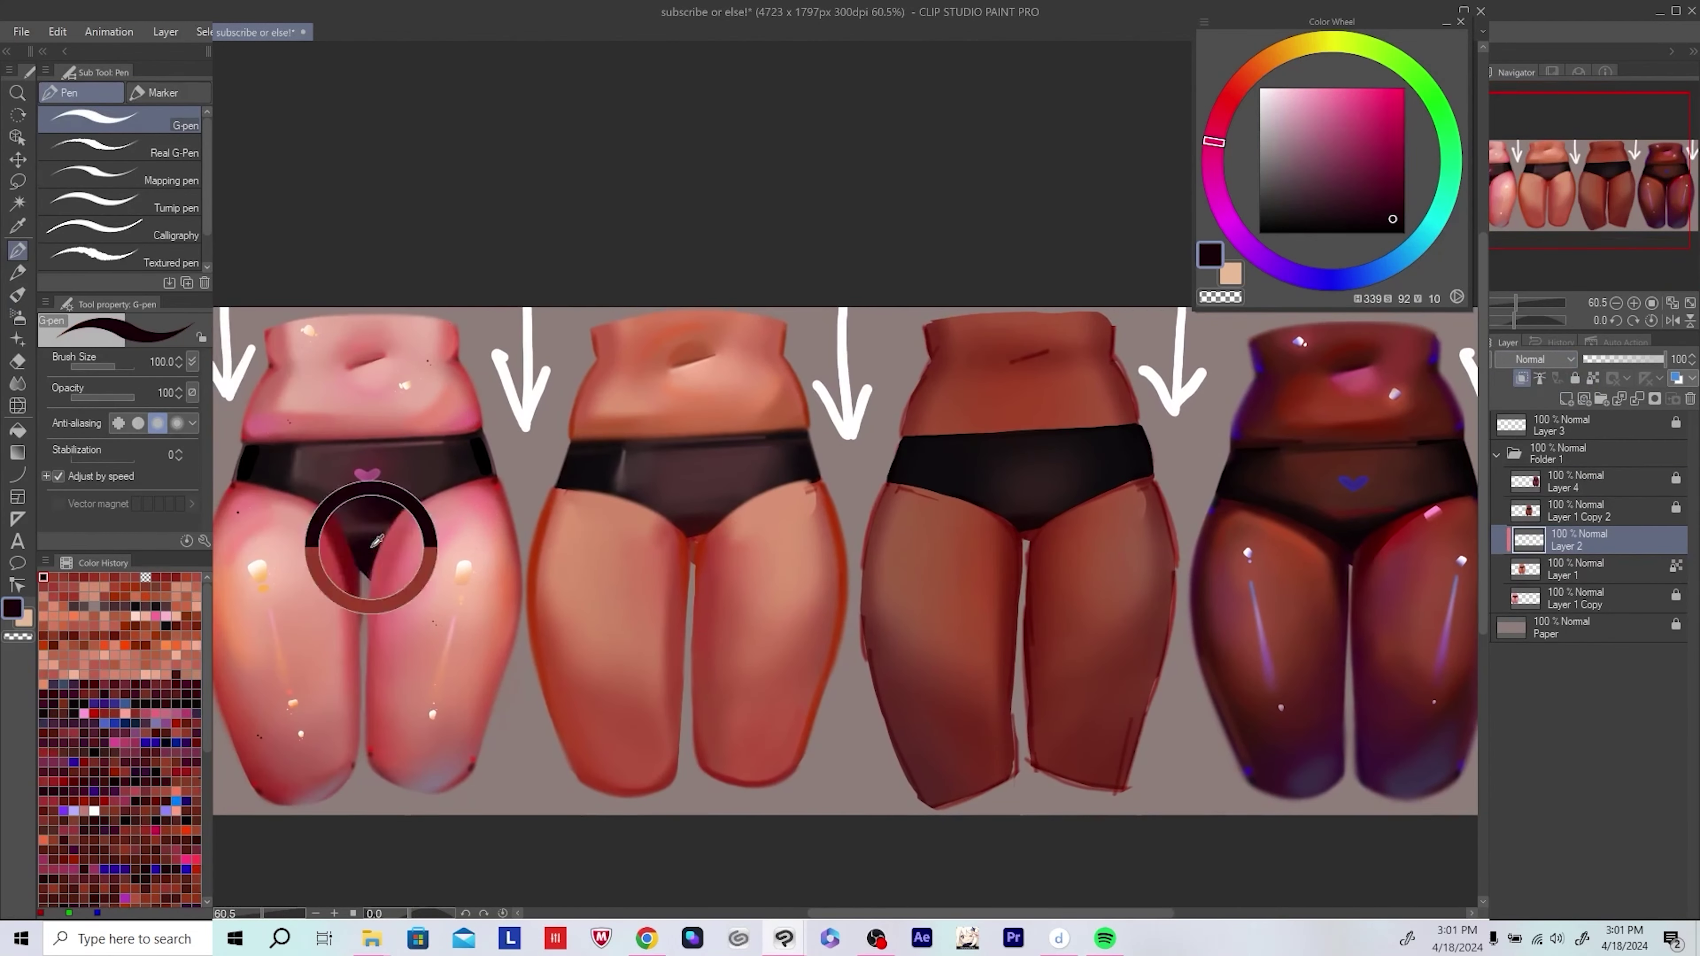
pyautogui.scroll(3, 724, 563)
pyautogui.moveTo(724, 563); pyautogui.dragTo(794, 581)
pyautogui.moveTo(669, 546)
pyautogui.mouseDown()
pyautogui.moveTo(736, 541)
pyautogui.moveTo(729, 559)
pyautogui.mouseUp()
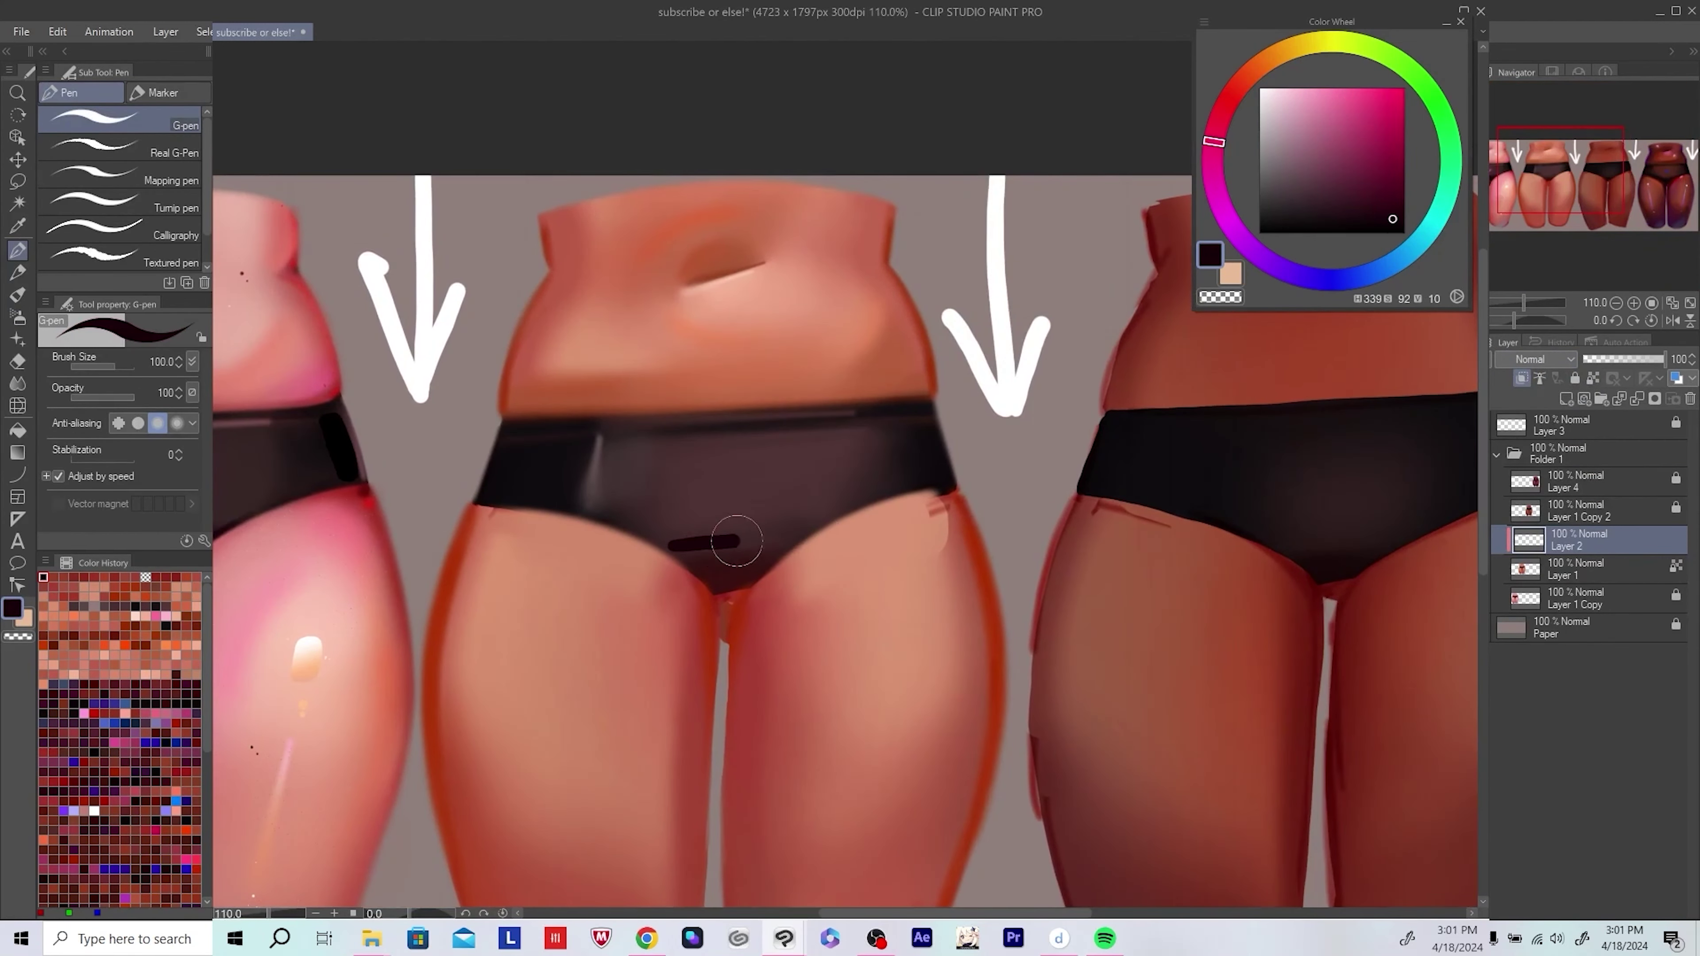
# Step: Trim the near-black patch on the second figure's underwear with the transparent airbrush up to size 40, and merge Layer 2 into Layer 1
pyautogui.press('b')
pyautogui.moveTo(834, 568); pyautogui.dragTo(745, 541)
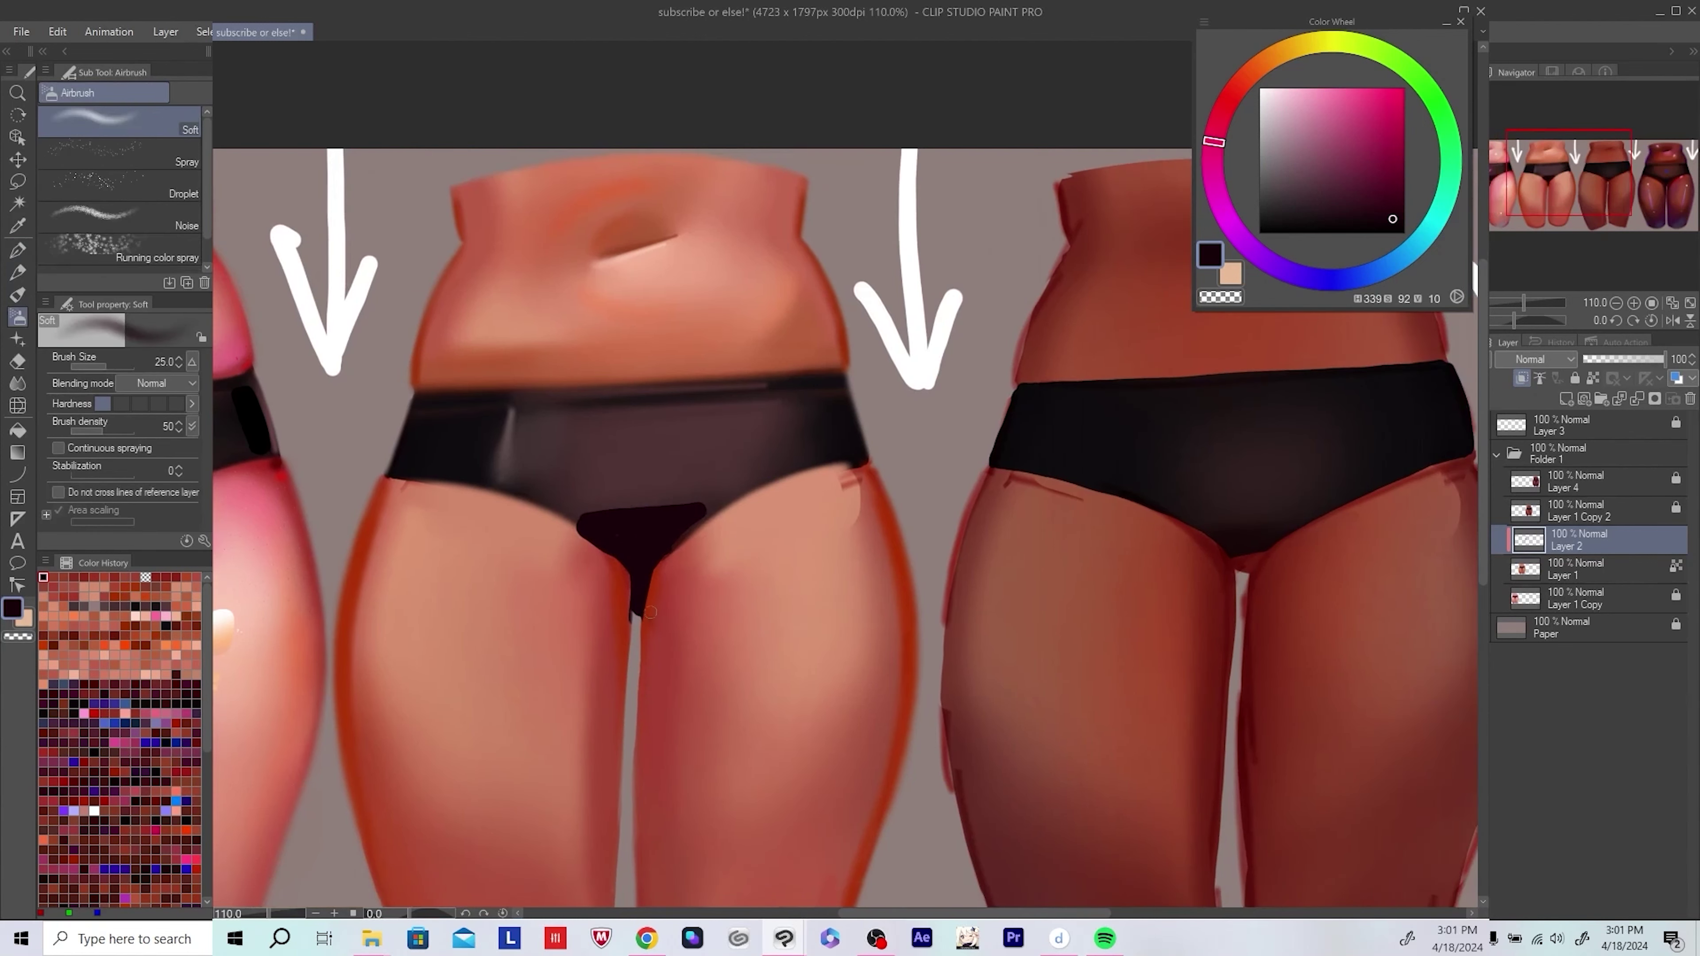
pyautogui.press('c')
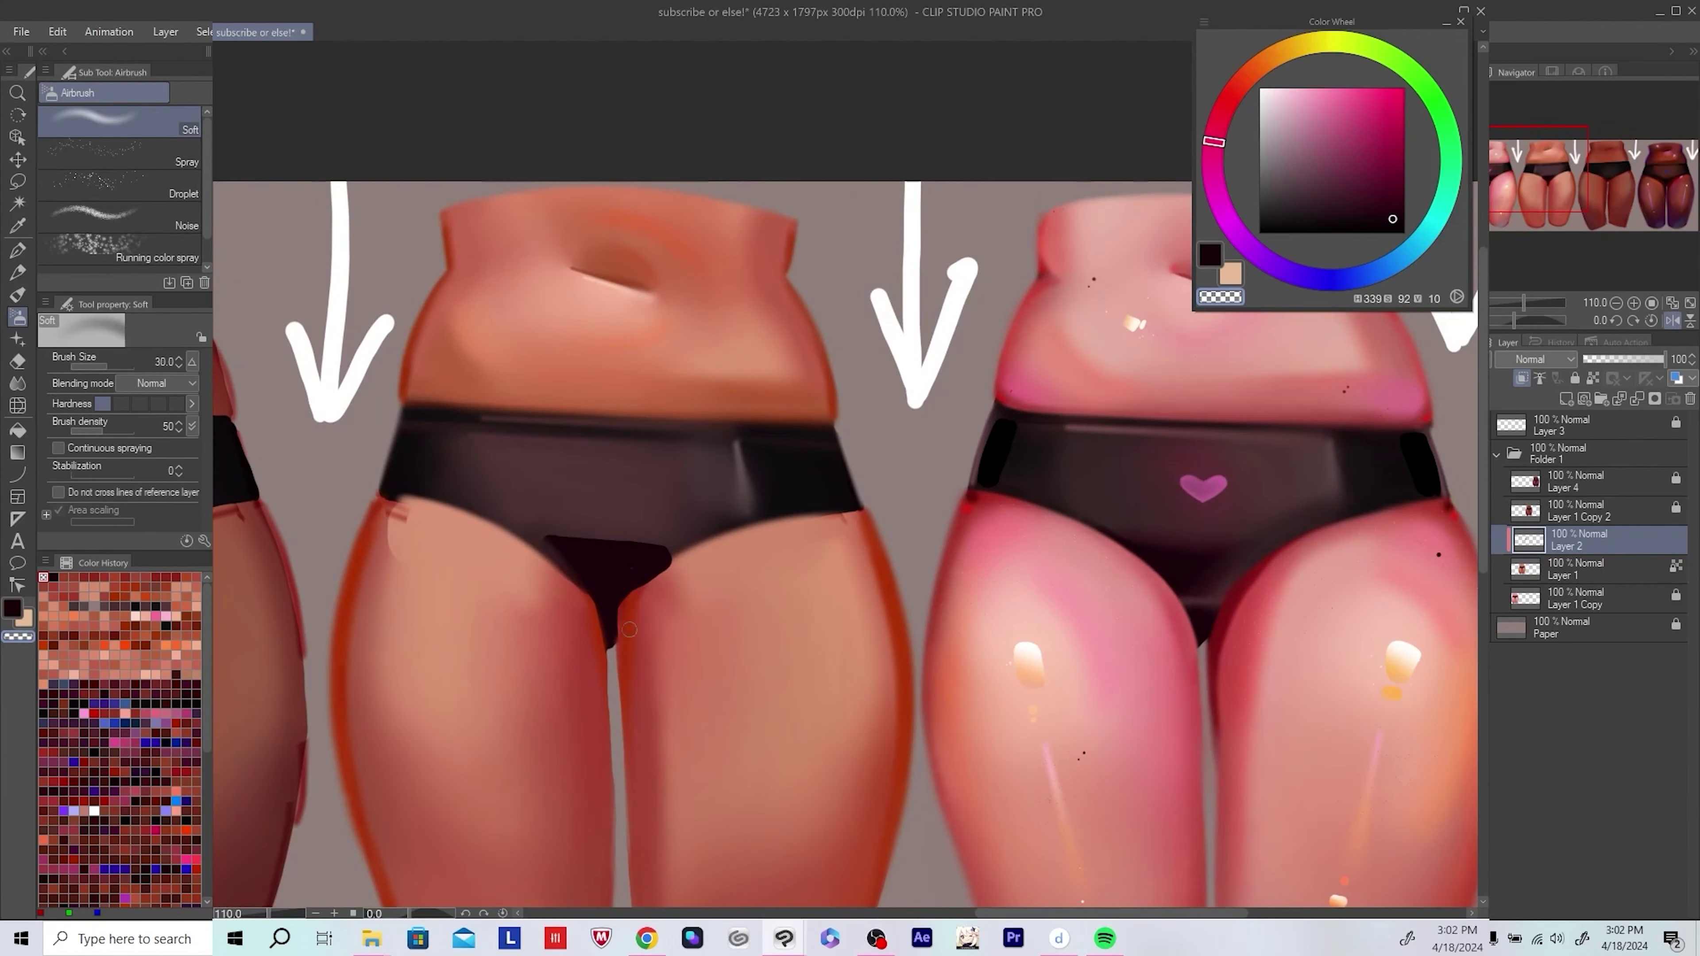
pyautogui.scroll(1, 703, 564)
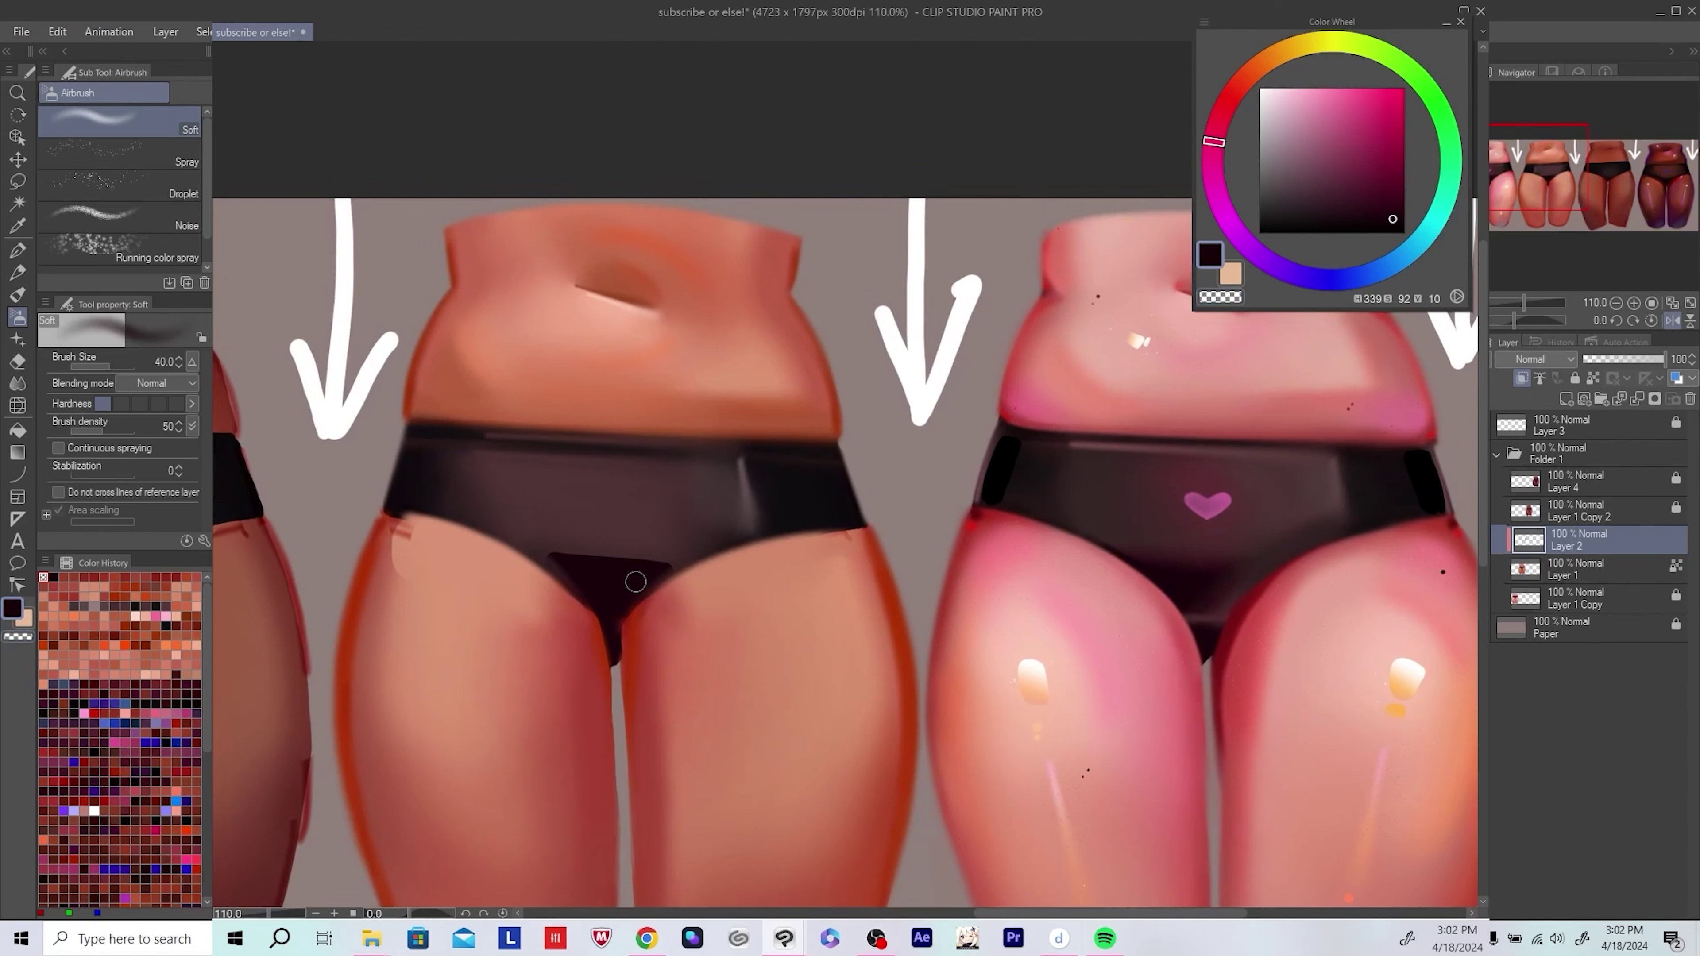
pyautogui.hscroll(10, 636, 581)
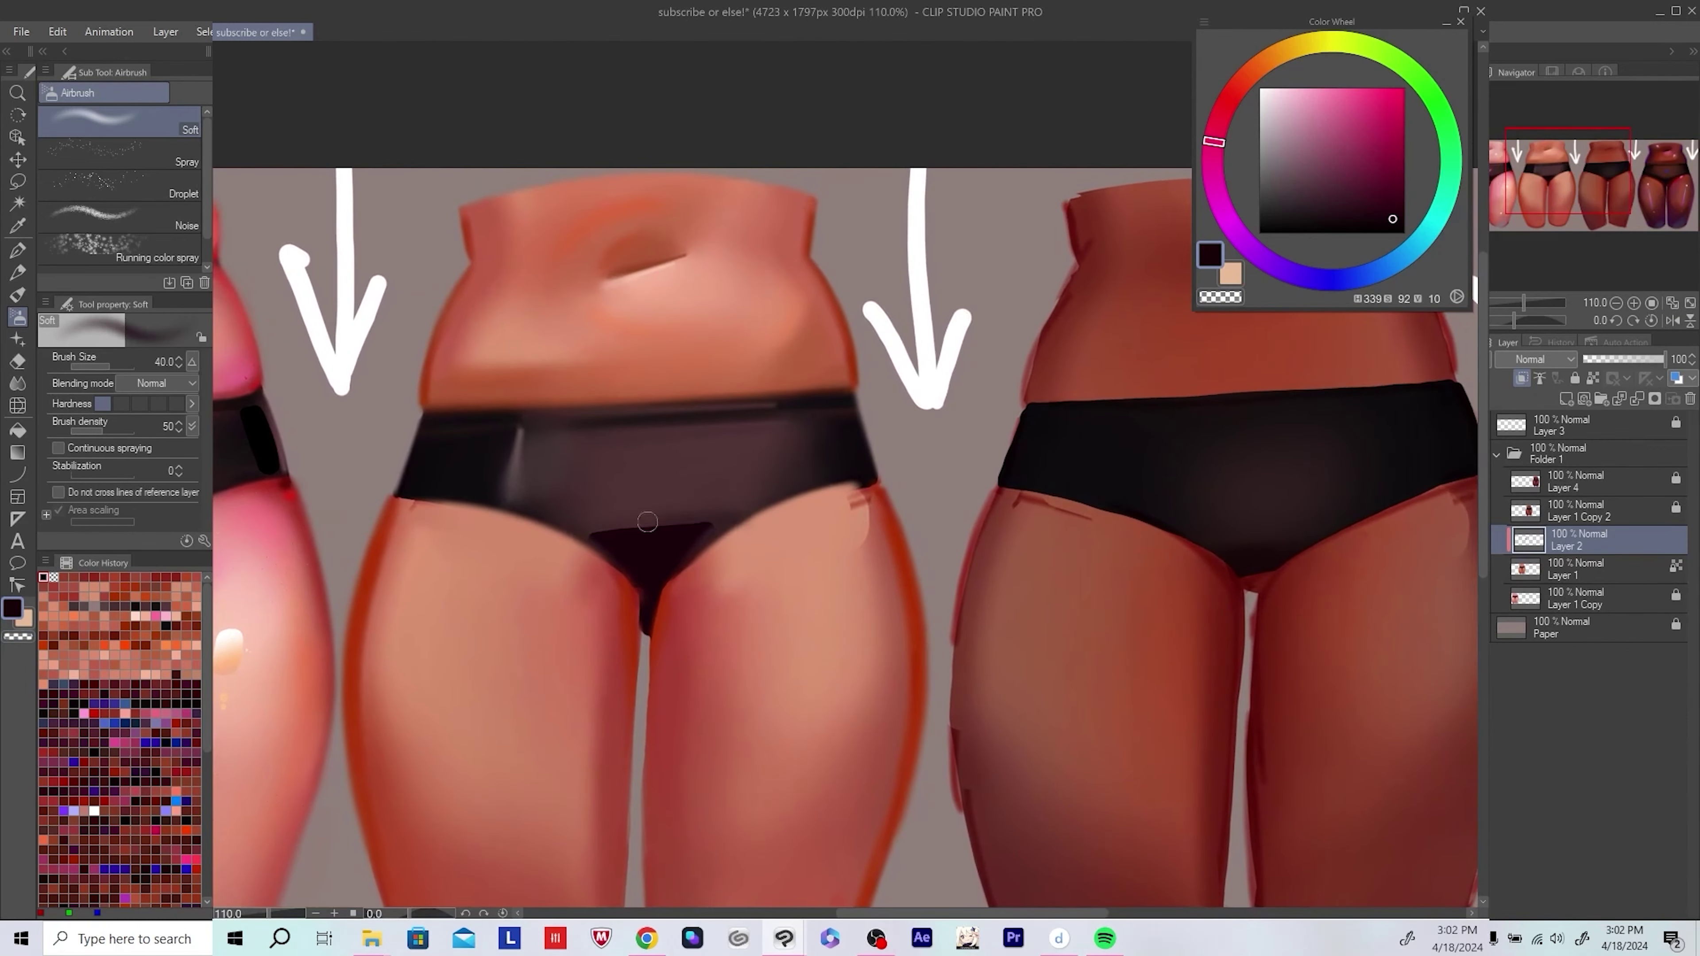
pyautogui.press('h')
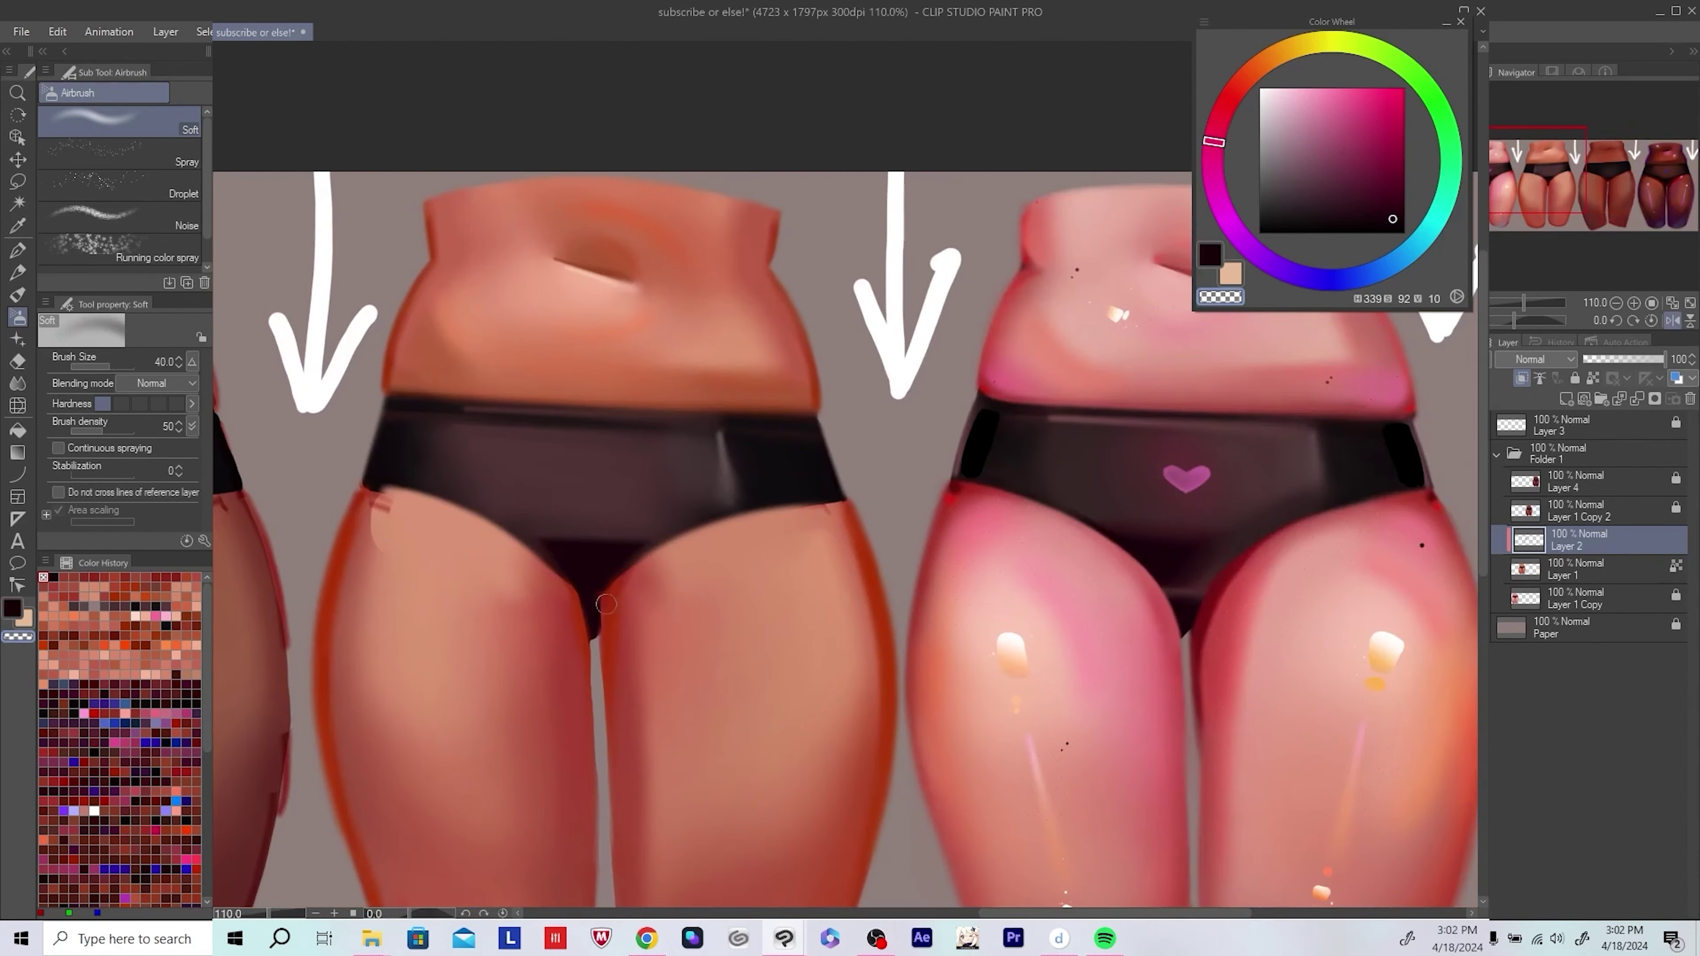
pyautogui.press('h')
pyautogui.scroll(-6, 696, 541)
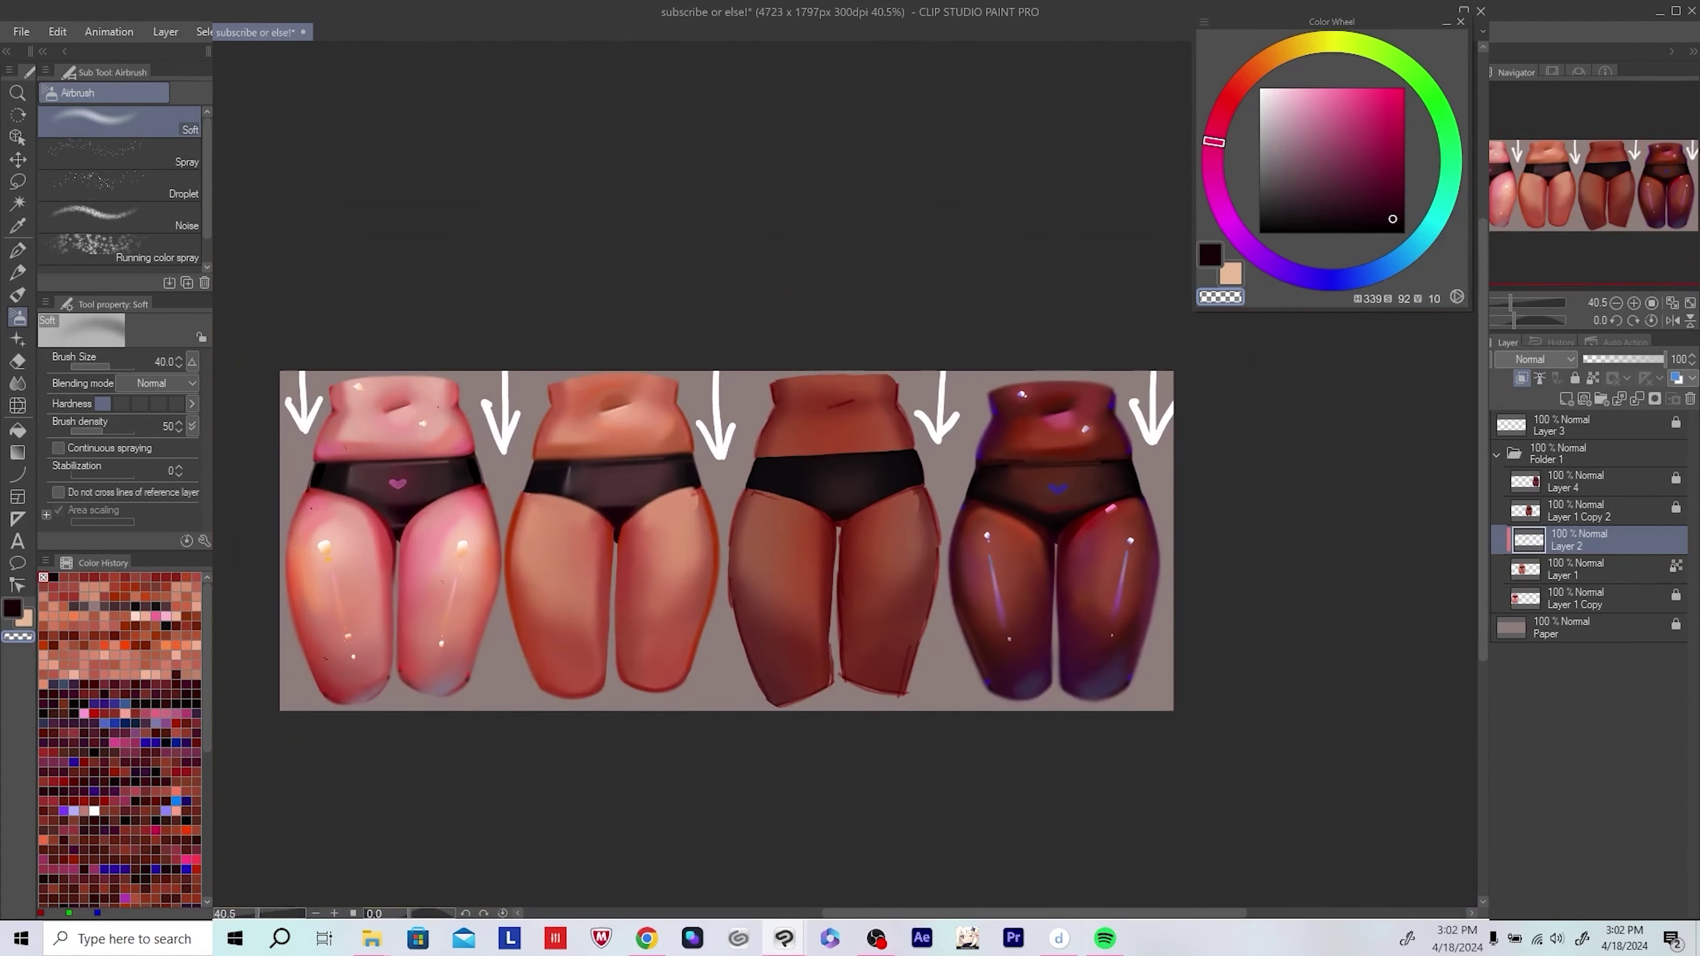
pyautogui.hotkey('ctrl', 'e')
# Step: Refine the lower crotch edge of the second figure's underwear with soft paint at sizes 17 and 30, using sampled near-black and red
pyautogui.press('b')
pyautogui.scroll(6, 576, 505)
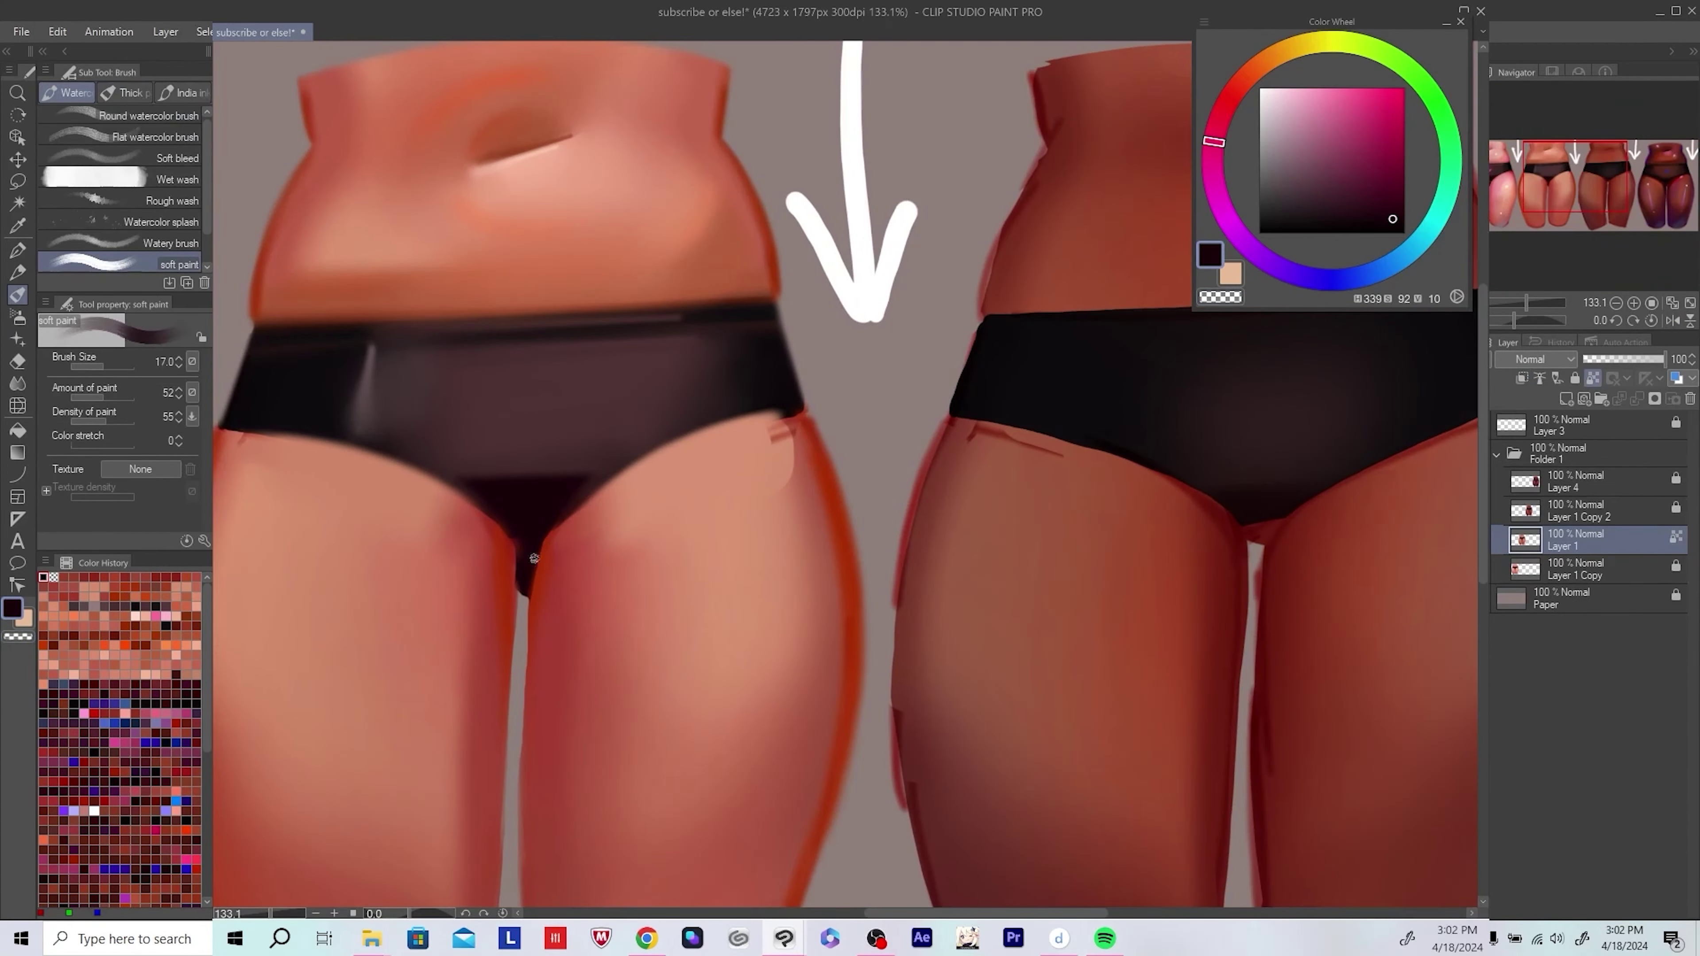
pyautogui.press('h')
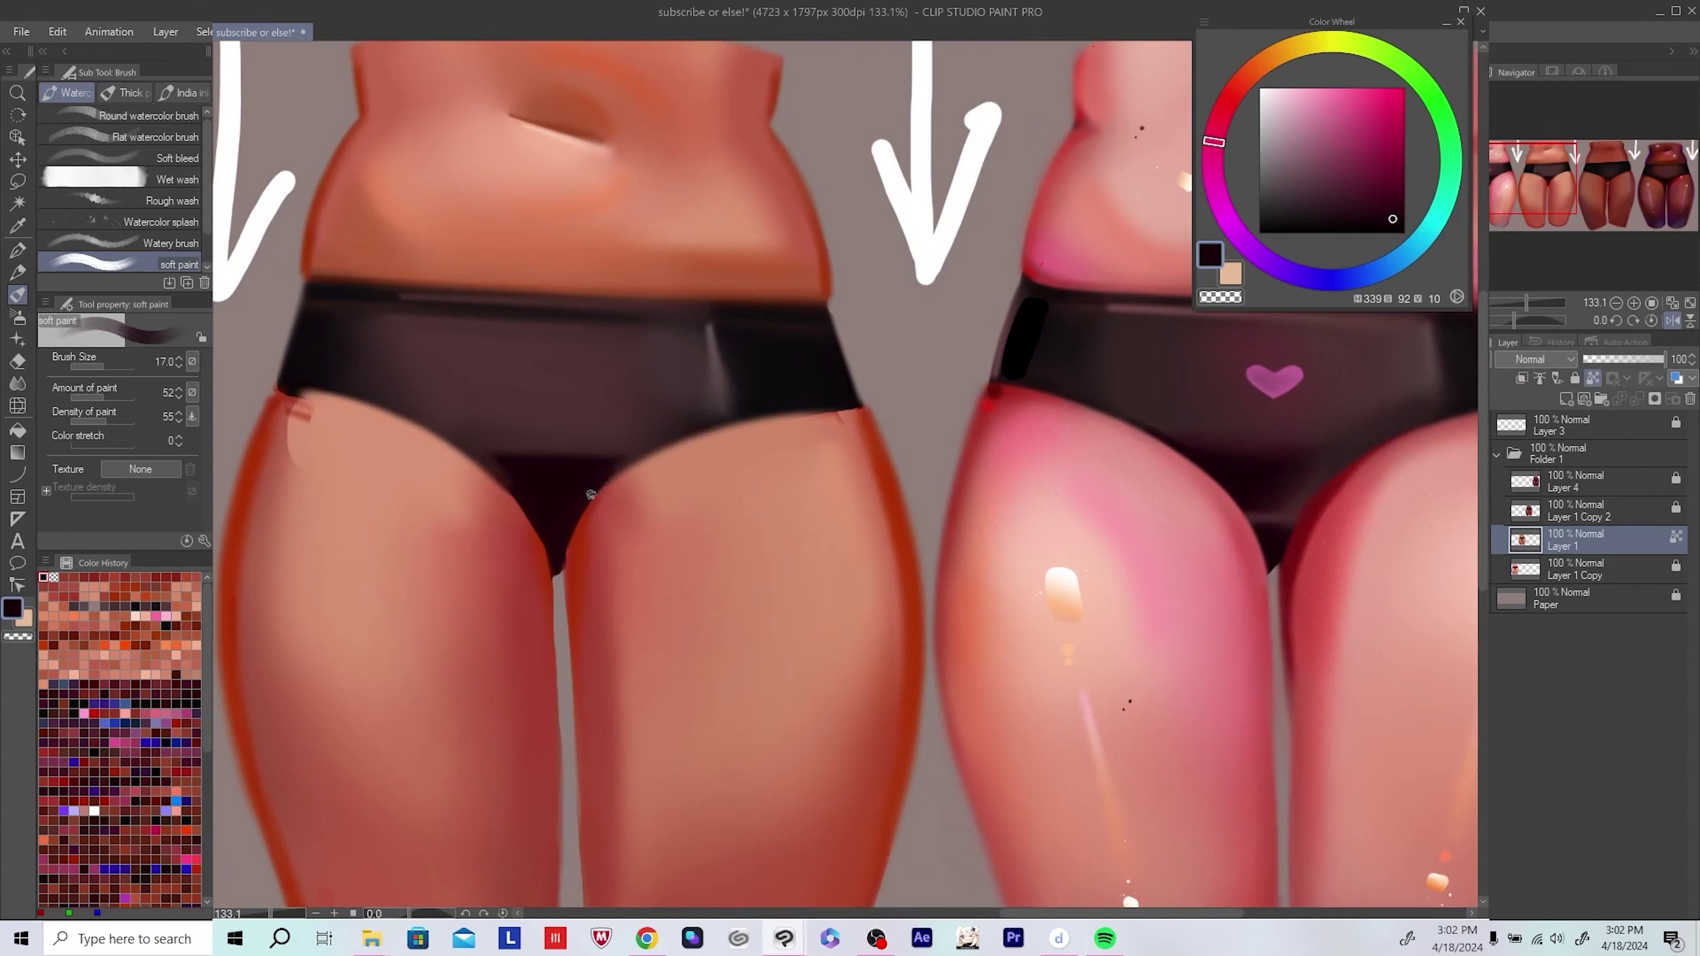
pyautogui.moveTo(590, 494); pyautogui.dragTo(557, 560)
pyautogui.press('h')
pyautogui.keyDown('alt'); pyautogui.click(569, 580); pyautogui.keyUp('alt')
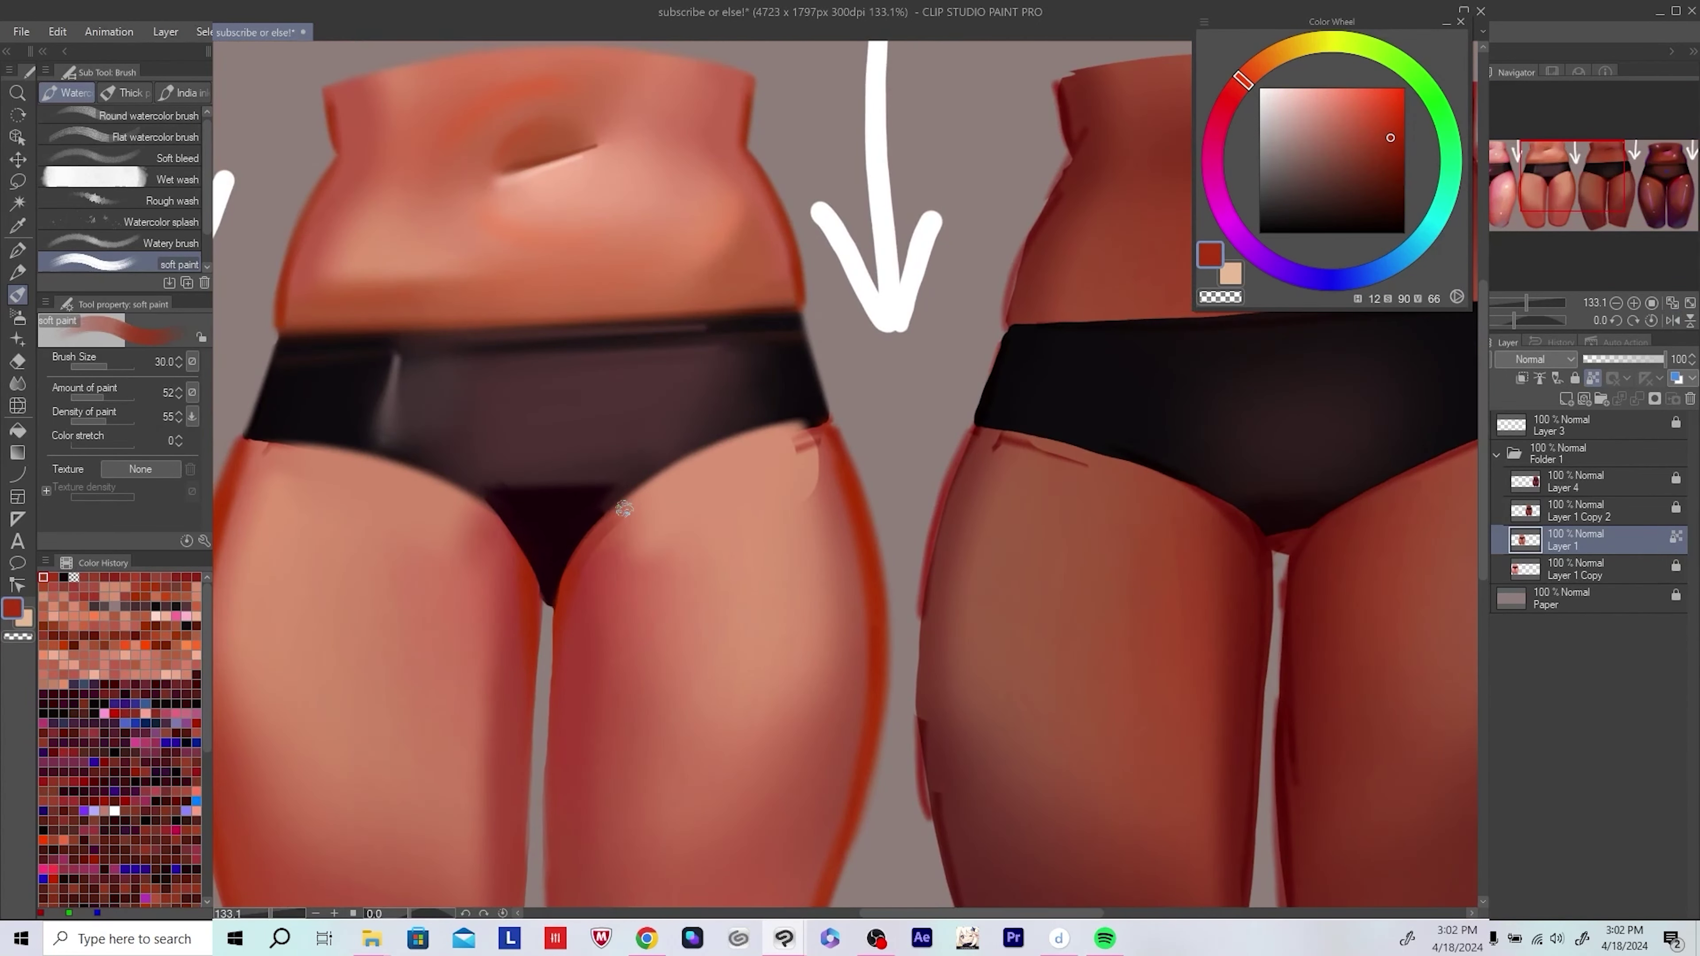
pyautogui.press('h')
pyautogui.keyDown('alt'); pyautogui.click(663, 479); pyautogui.keyUp('alt')
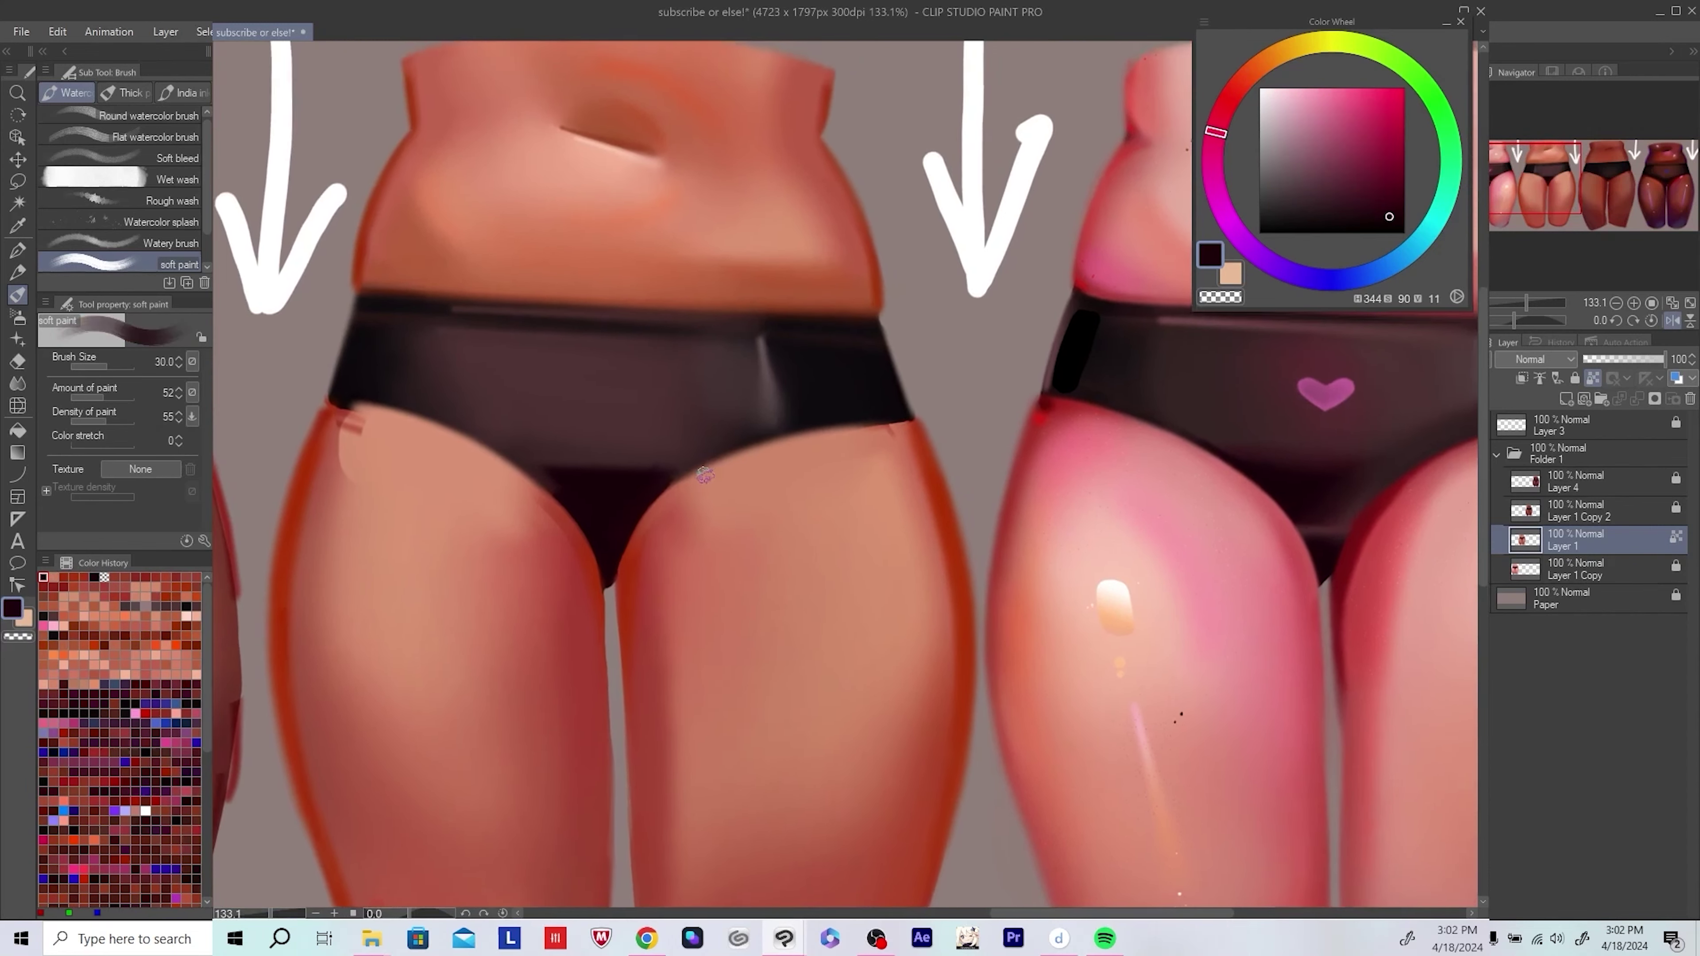
pyautogui.press('h')
# Step: Airbrush sampled skin and red tones over the second figure's upper inner thighs at brush size 60, and save the file
pyautogui.press('b')
pyautogui.keyDown('alt'); pyautogui.click(697, 478); pyautogui.keyUp('alt')
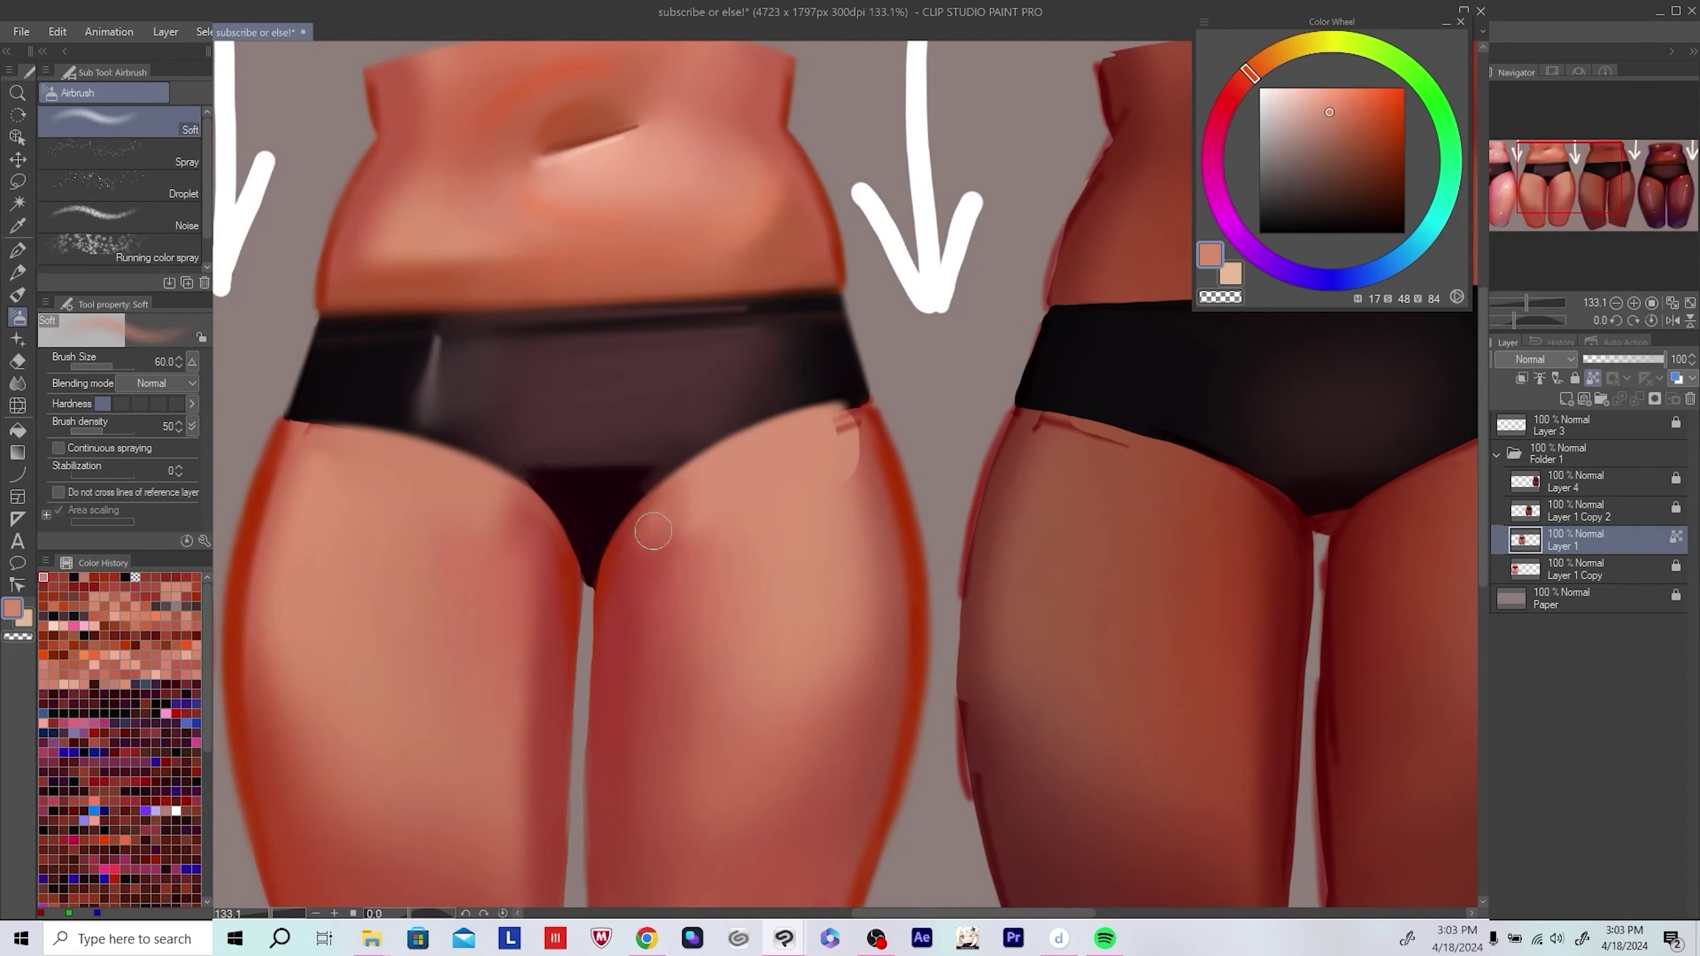
pyautogui.press('h')
pyautogui.keyDown('alt'); pyautogui.click(917, 604); pyautogui.keyUp('alt')
pyautogui.scroll(-3, 917, 605)
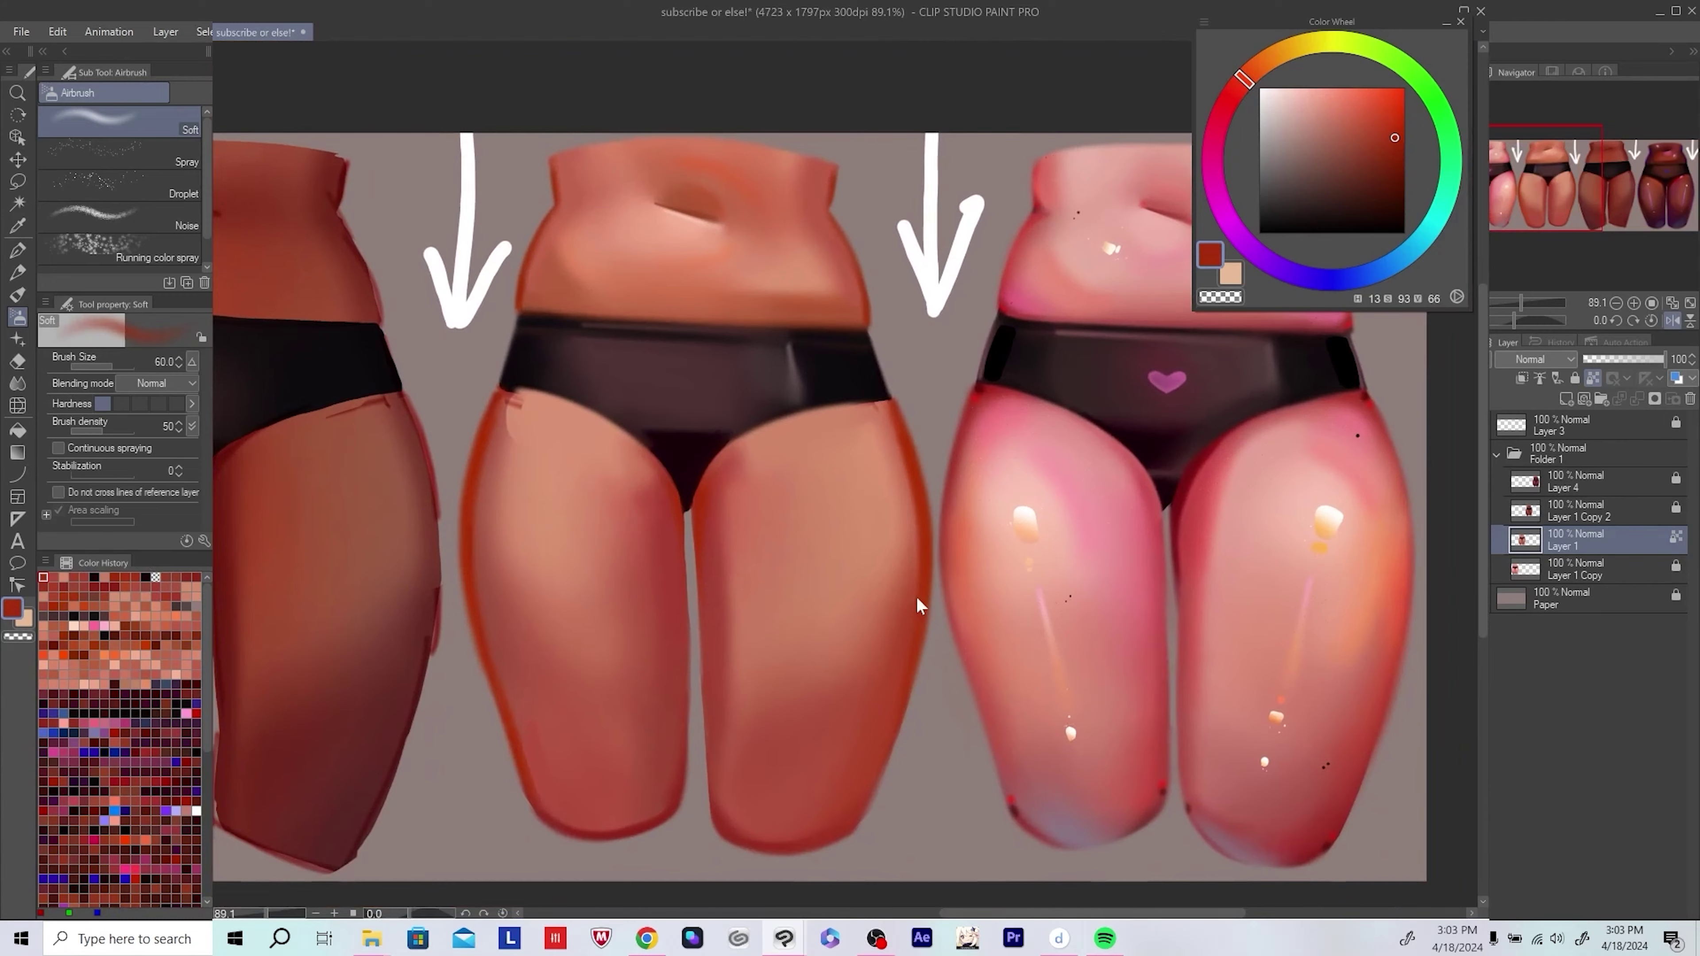
pyautogui.press('h')
pyautogui.hscroll(5, 647, 505)
pyautogui.scroll(1, 648, 505)
pyautogui.keyDown('alt'); pyautogui.click(648, 506); pyautogui.keyUp('alt')
pyautogui.hotkey('ctrl', 's')
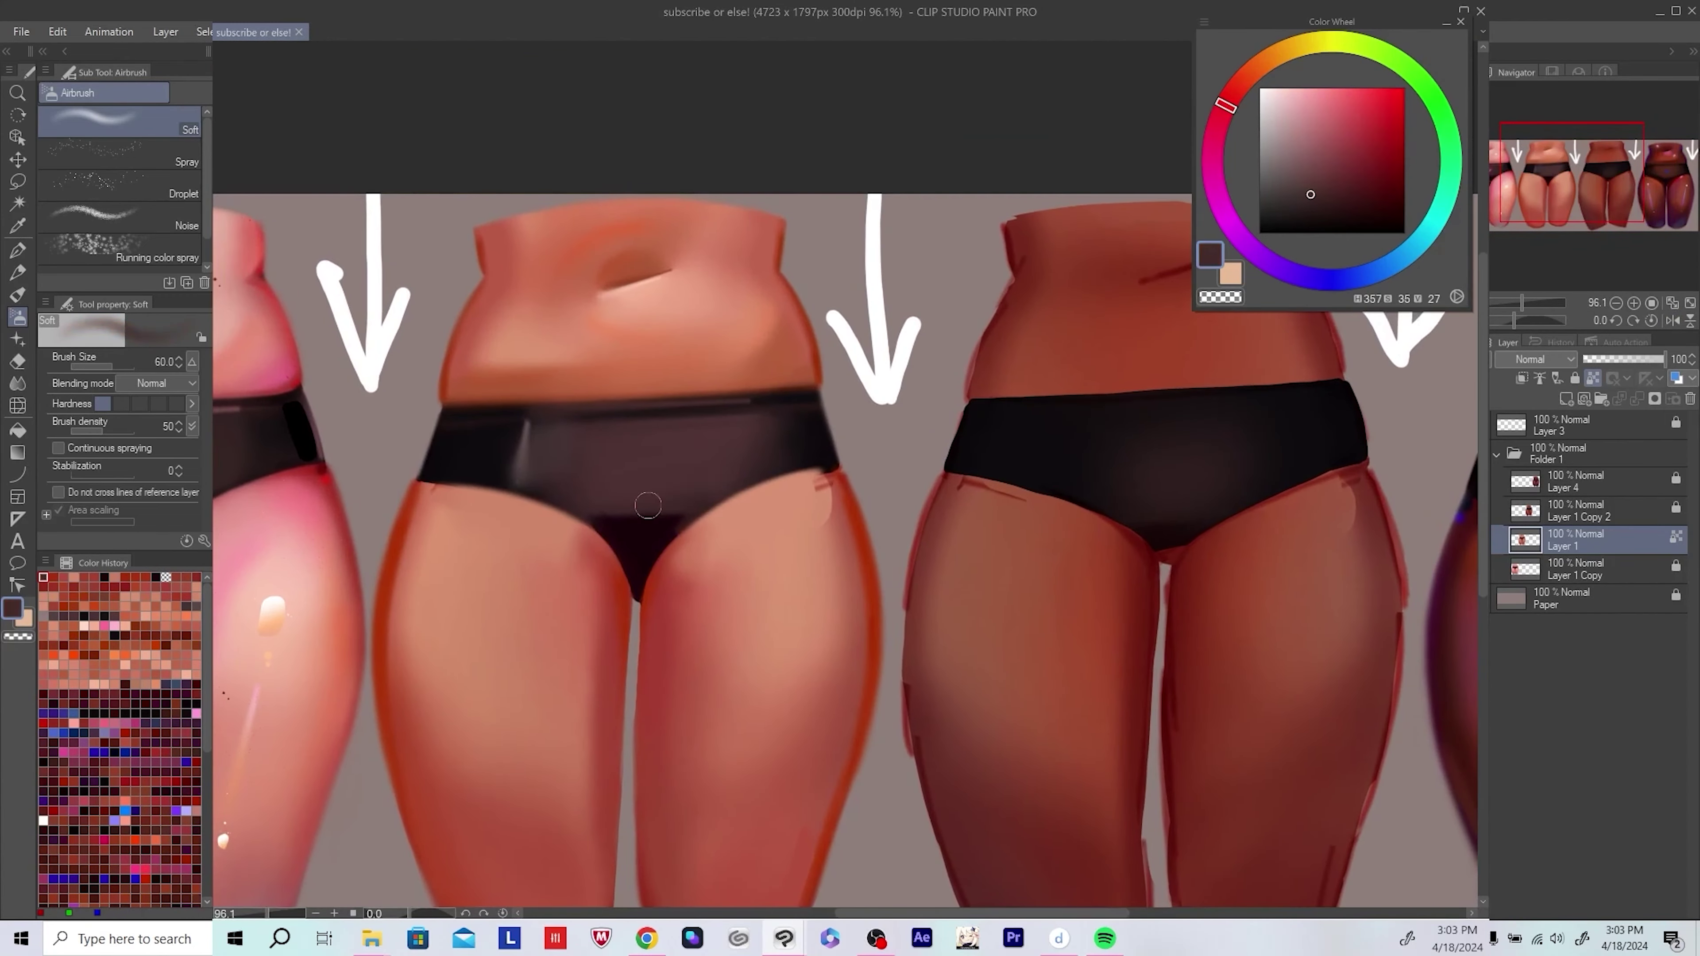
# Step: Airbrush a thin dark red line along the upper edge of the underwear's near-black patch at brush size 15
pyautogui.press('[')
pyautogui.press('[')
pyautogui.press('[')
pyautogui.press('[')
pyautogui.press('[')
pyautogui.keyDown('alt'); pyautogui.click(683, 509); pyautogui.keyUp('alt')
pyautogui.moveTo(683, 529); pyautogui.dragTo(608, 529)
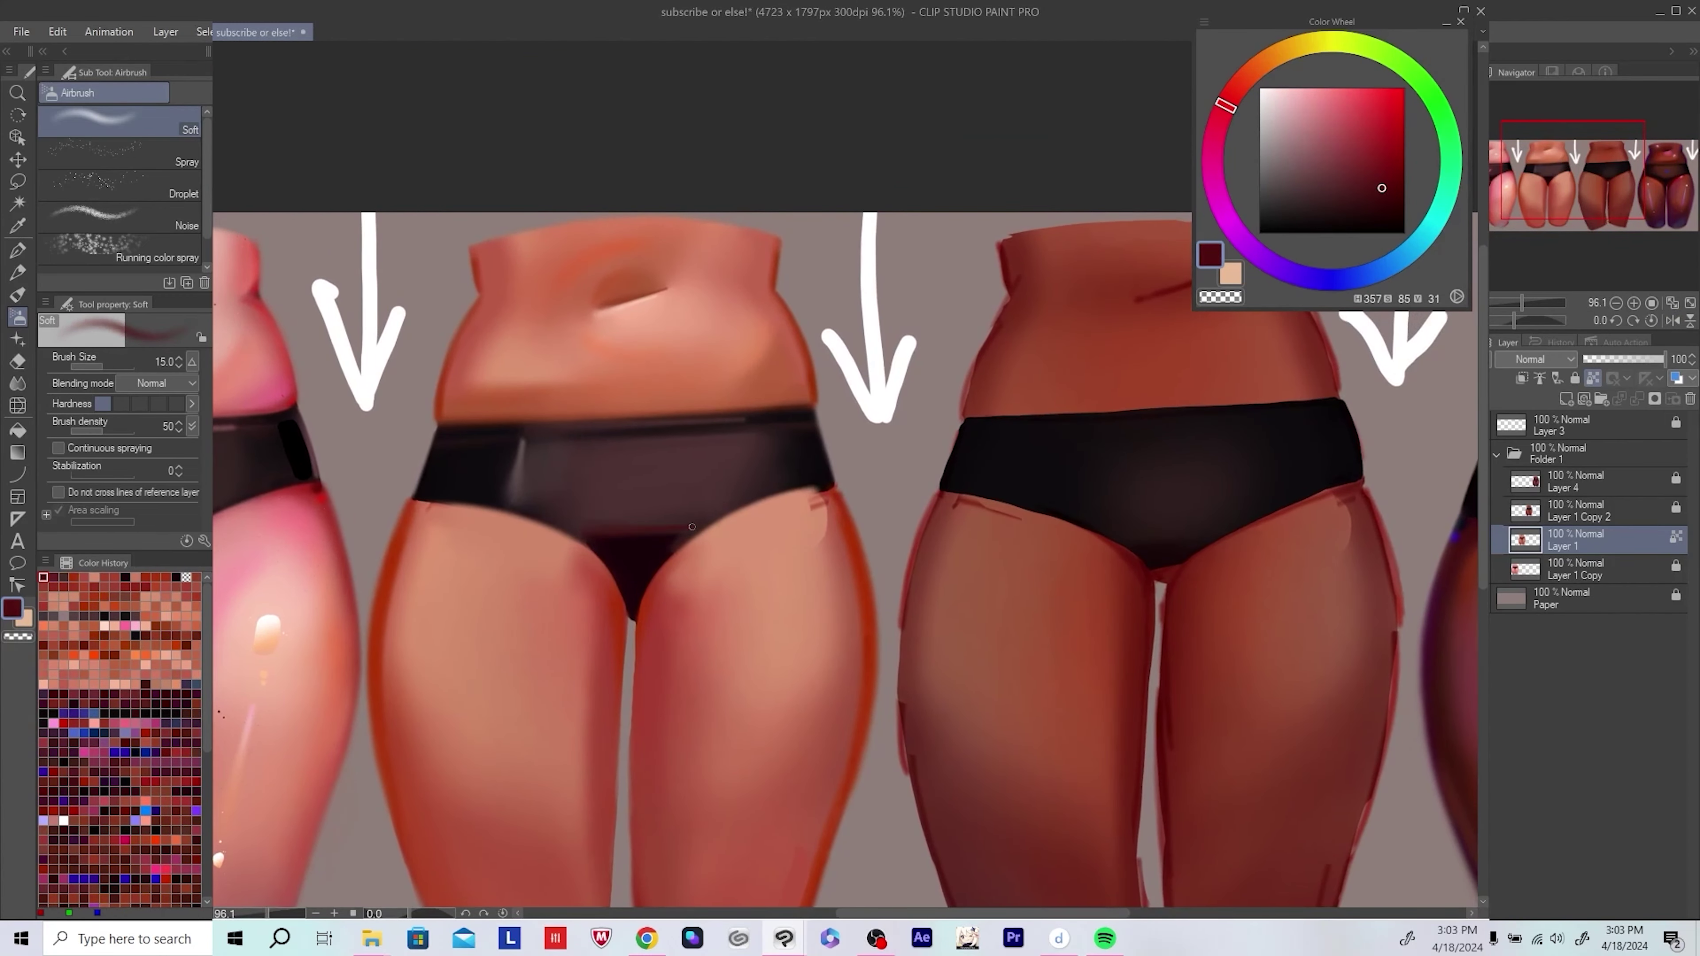
pyautogui.moveTo(777, 502); pyautogui.dragTo(742, 510)
pyautogui.scroll(-3, 741, 510)
pyautogui.scroll(4, 720, 523)
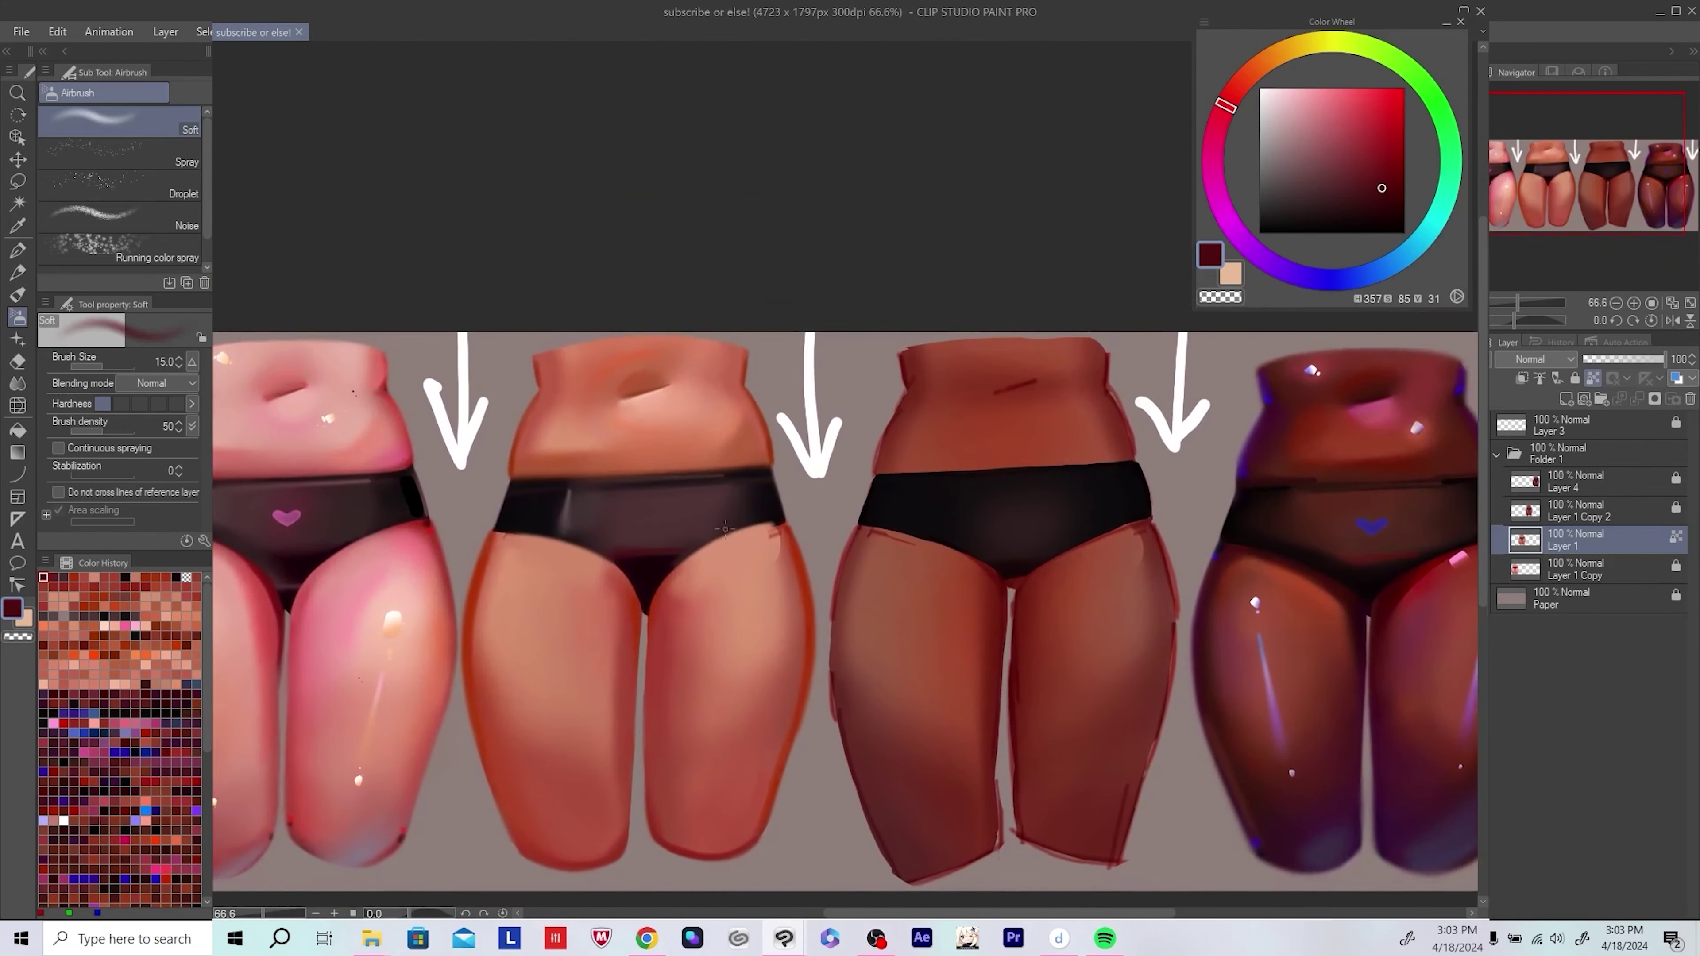
# Step: Blend sampled dark reddish brown around the underwear's seam line with the airbrush at size 25
pyautogui.keyDown('alt'); pyautogui.click(482, 540); pyautogui.keyUp('alt')
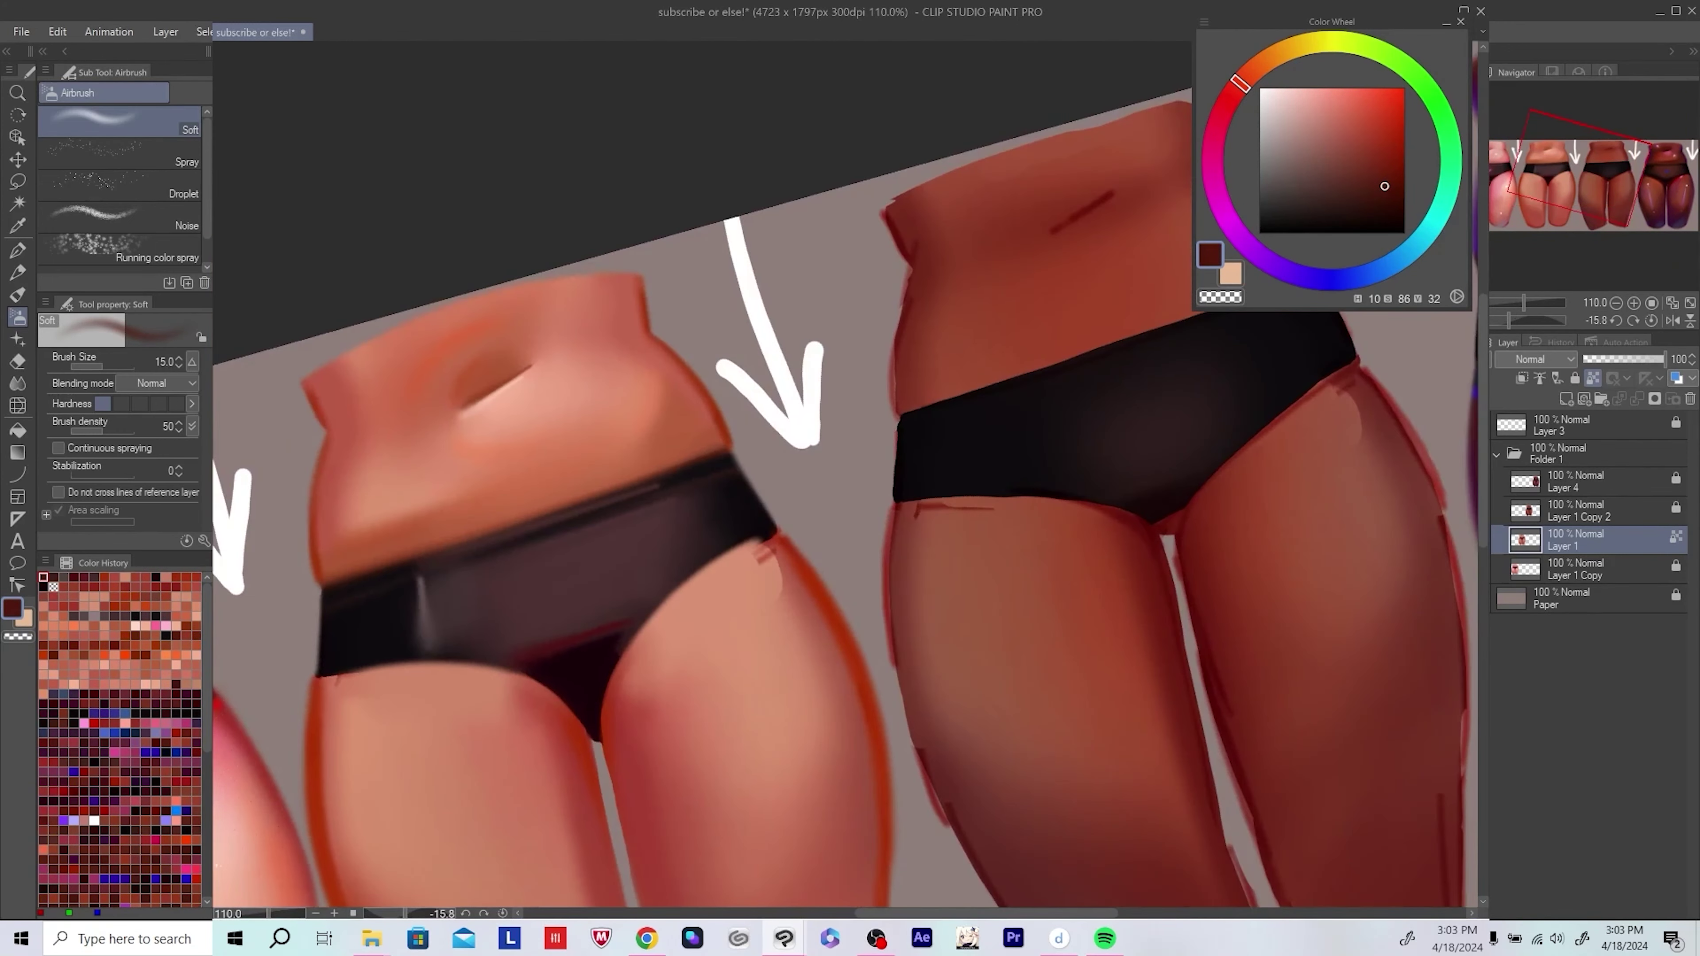
pyautogui.scroll(-2, 839, 446)
pyautogui.scroll(3, 839, 446)
pyautogui.press(']')
pyautogui.press(']')
pyautogui.press(']')
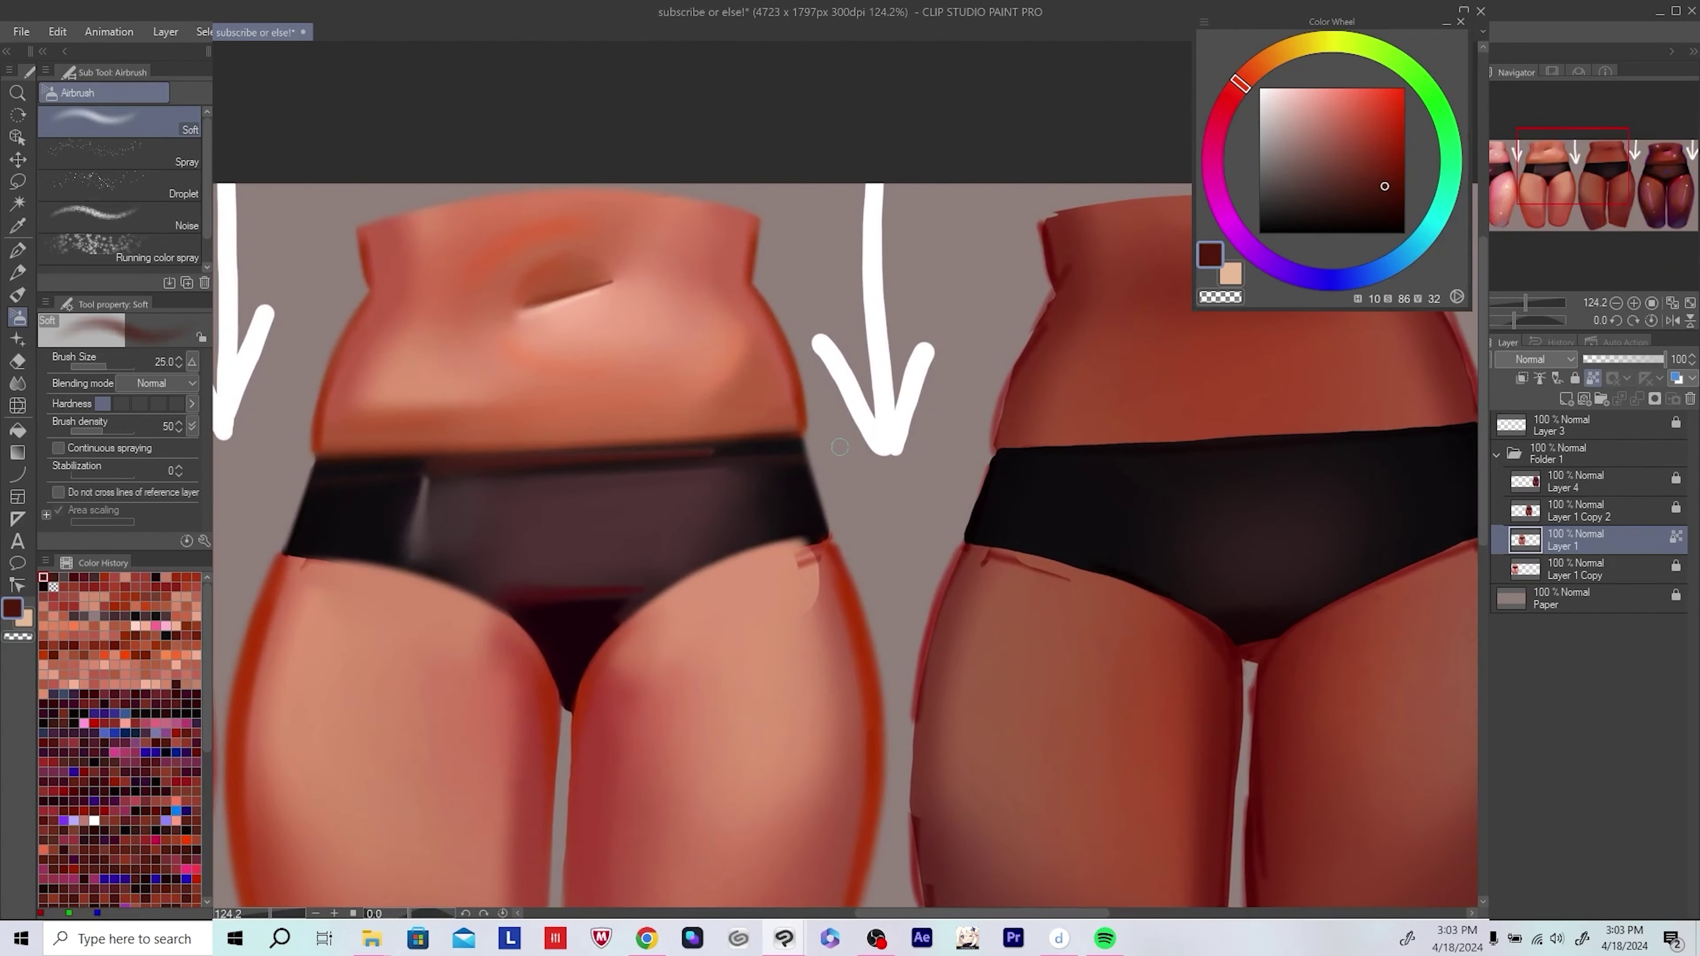
pyautogui.moveTo(649, 543); pyautogui.dragTo(633, 559)
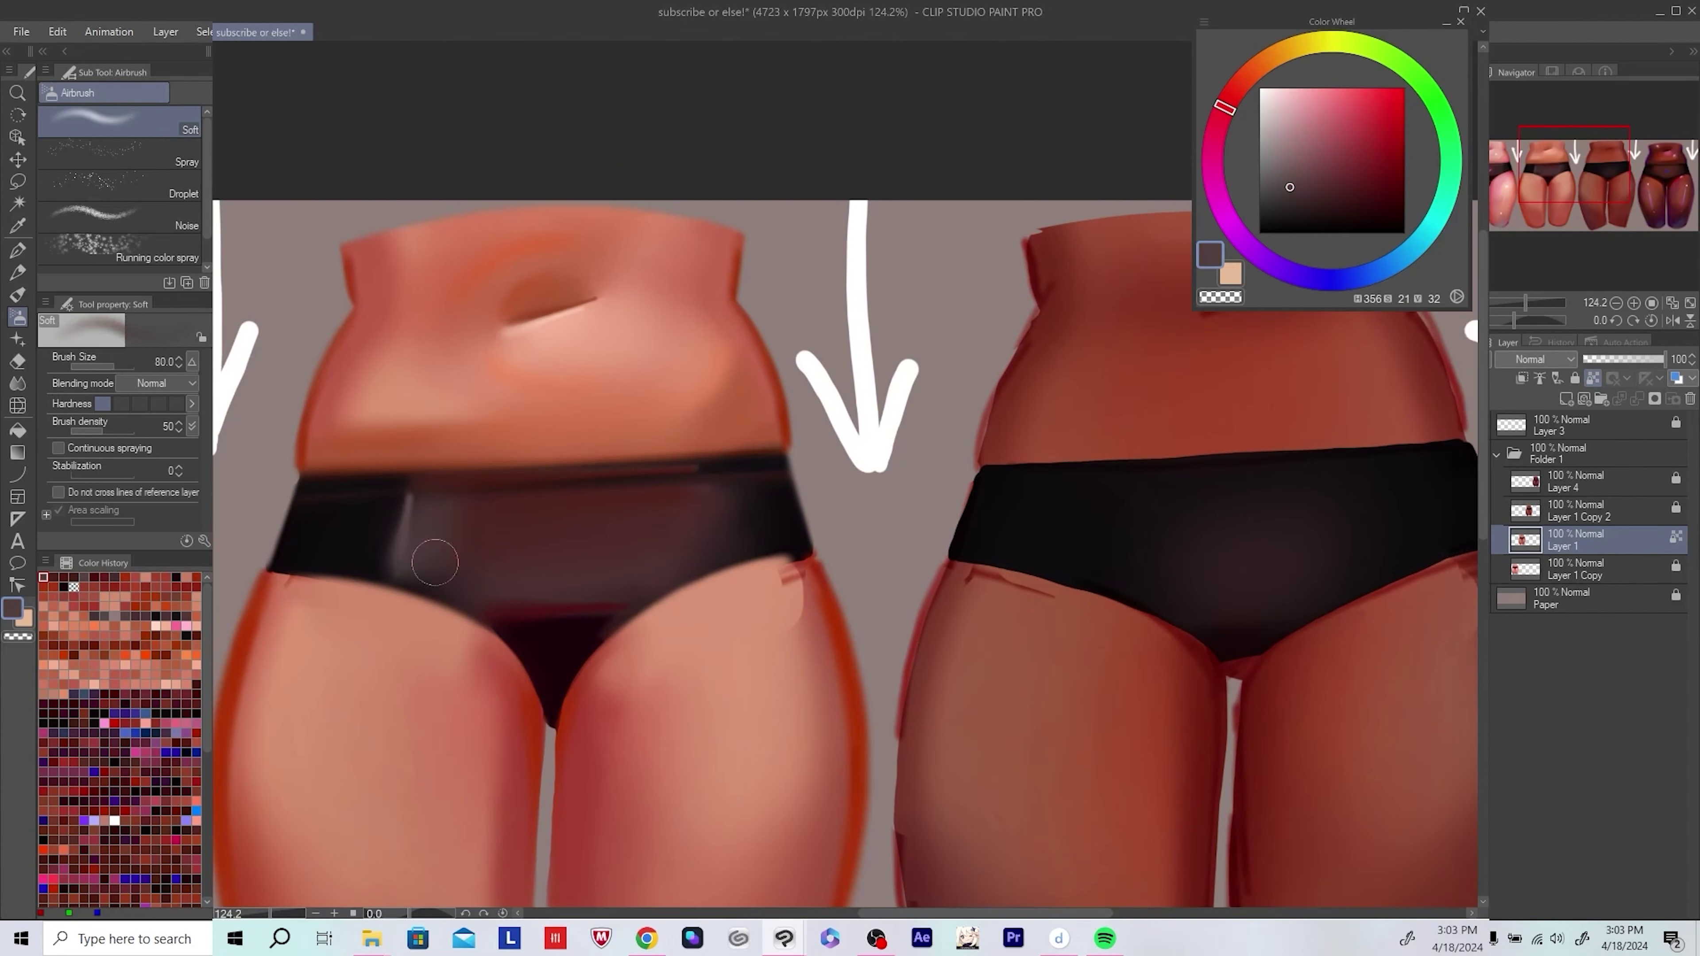
# Step: Shade the middle of the second figure's underwear with sampled dark tones, using the airbrush at sizes 80 and 120, and save the file
pyautogui.press(']')
pyautogui.press(']')
pyautogui.press(']')
pyautogui.press(']')
pyautogui.press(']')
pyautogui.keyDown('alt'); pyautogui.click(475, 560); pyautogui.keyUp('alt')
pyautogui.scroll(-3, 872, 677)
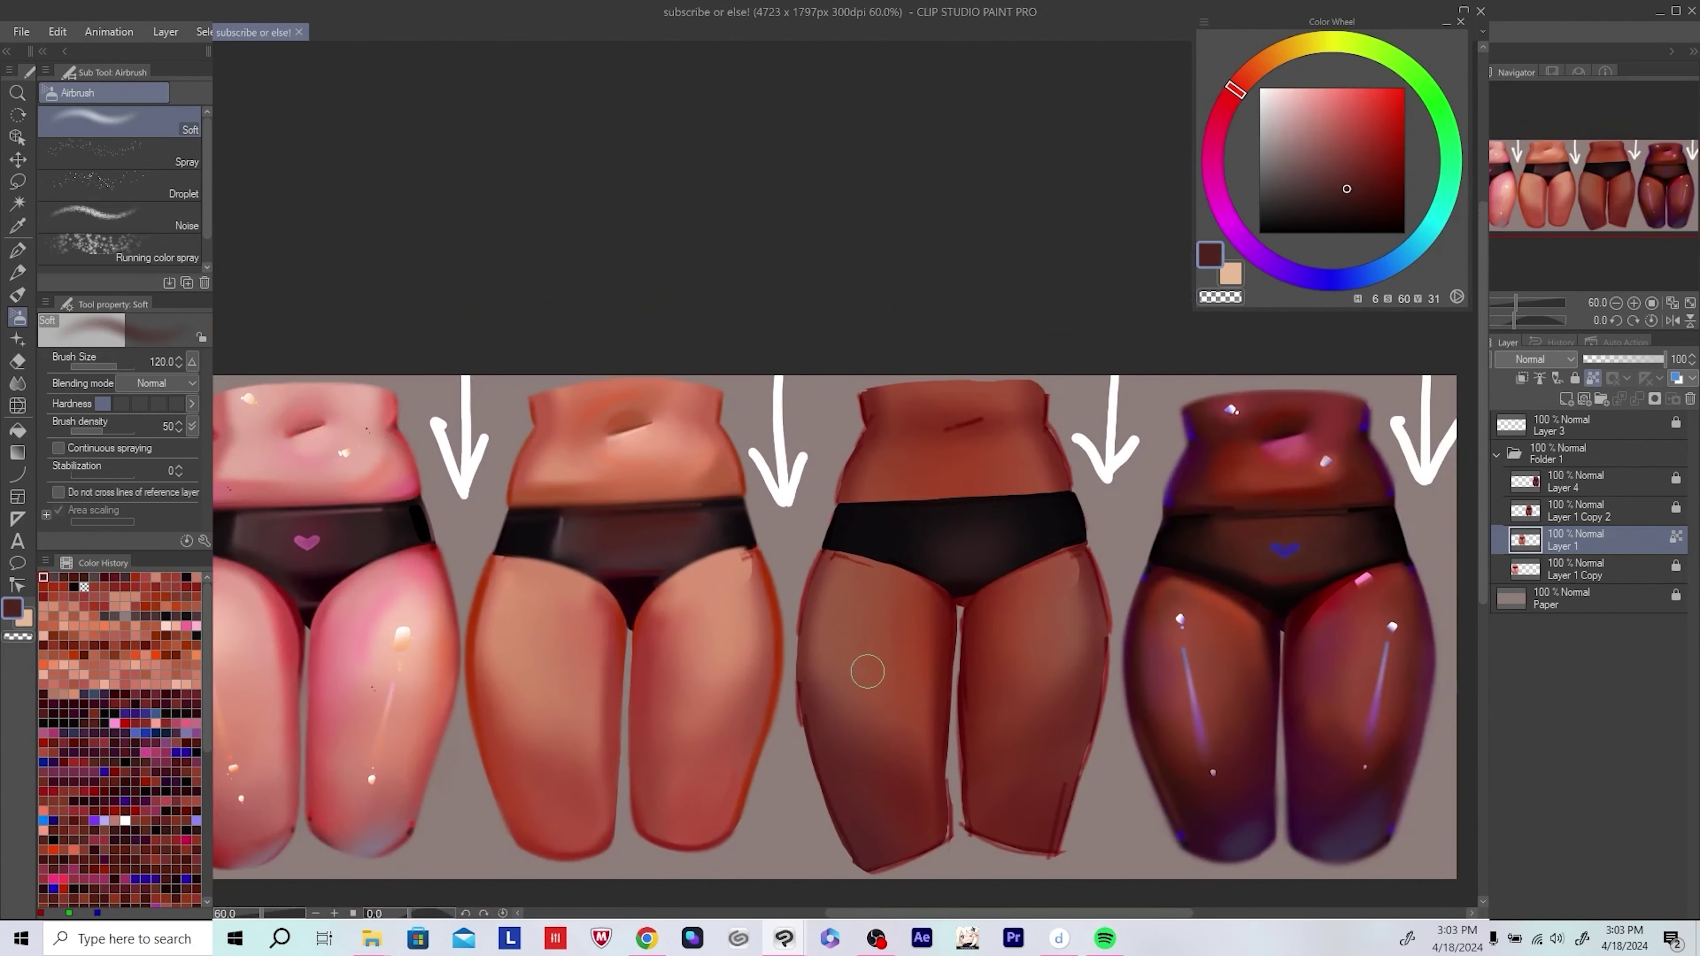
pyautogui.scroll(-1, 867, 672)
pyautogui.scroll(2, 739, 630)
pyautogui.scroll(-3, 848, 659)
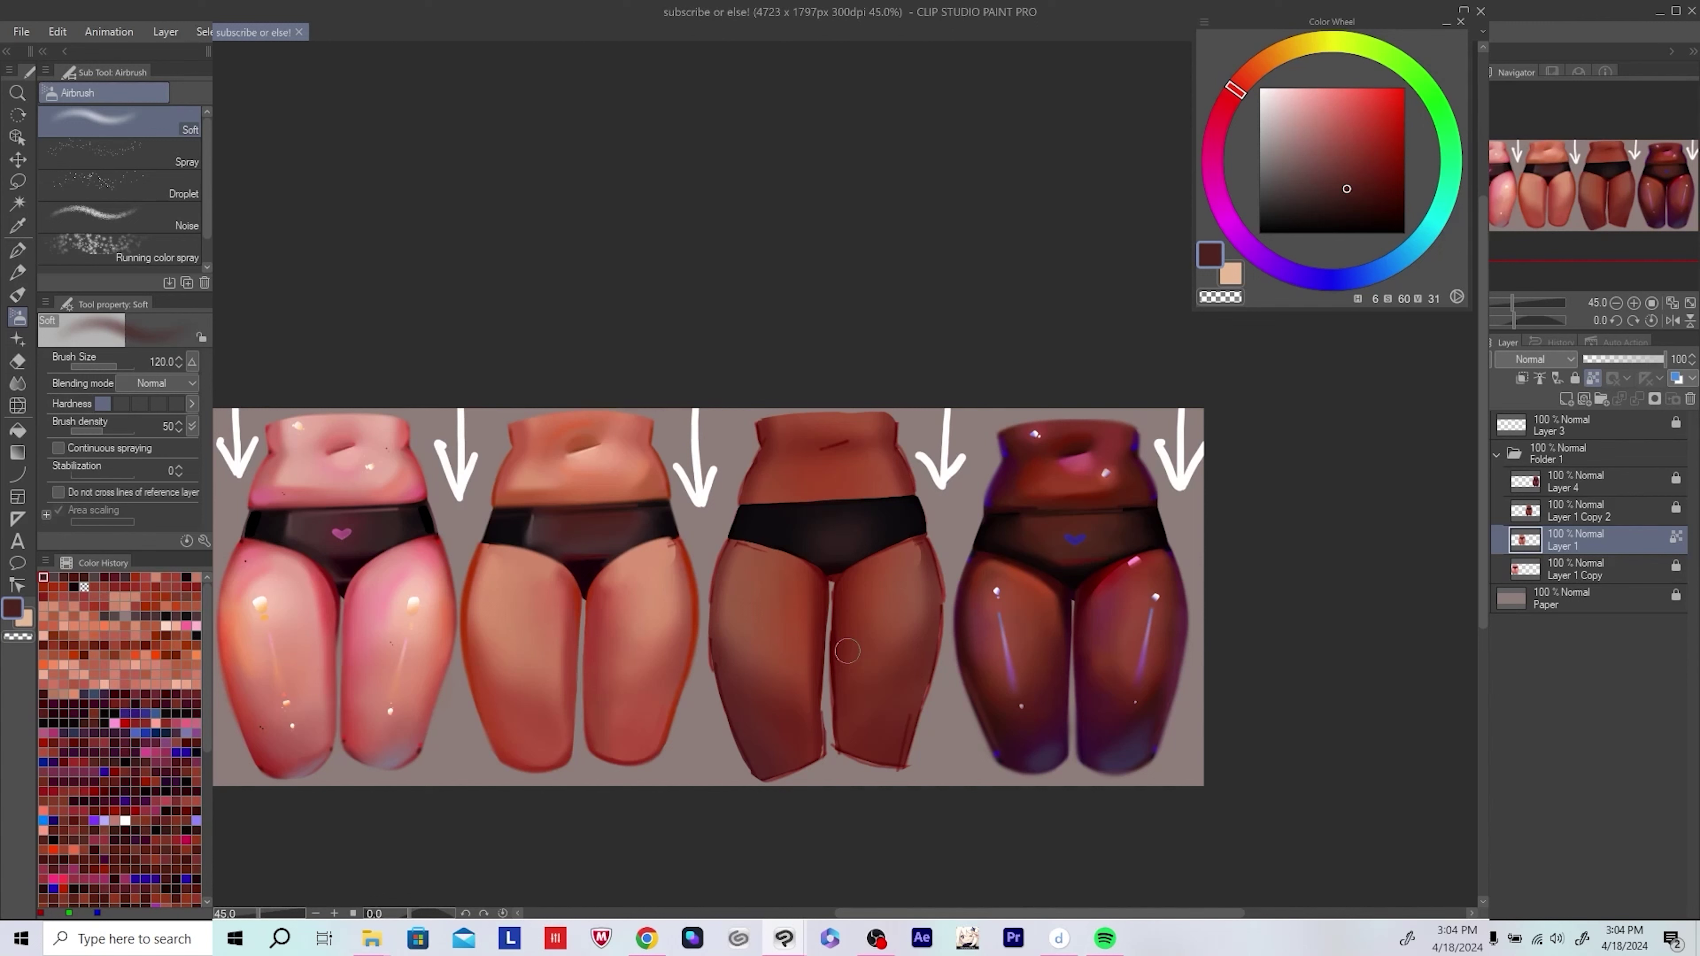
# Step: Add a new layer and airbrush magenta into both lower waist corners above the underwear, blending with sampled skin tones at size 70
pyautogui.scroll(3, 847, 651)
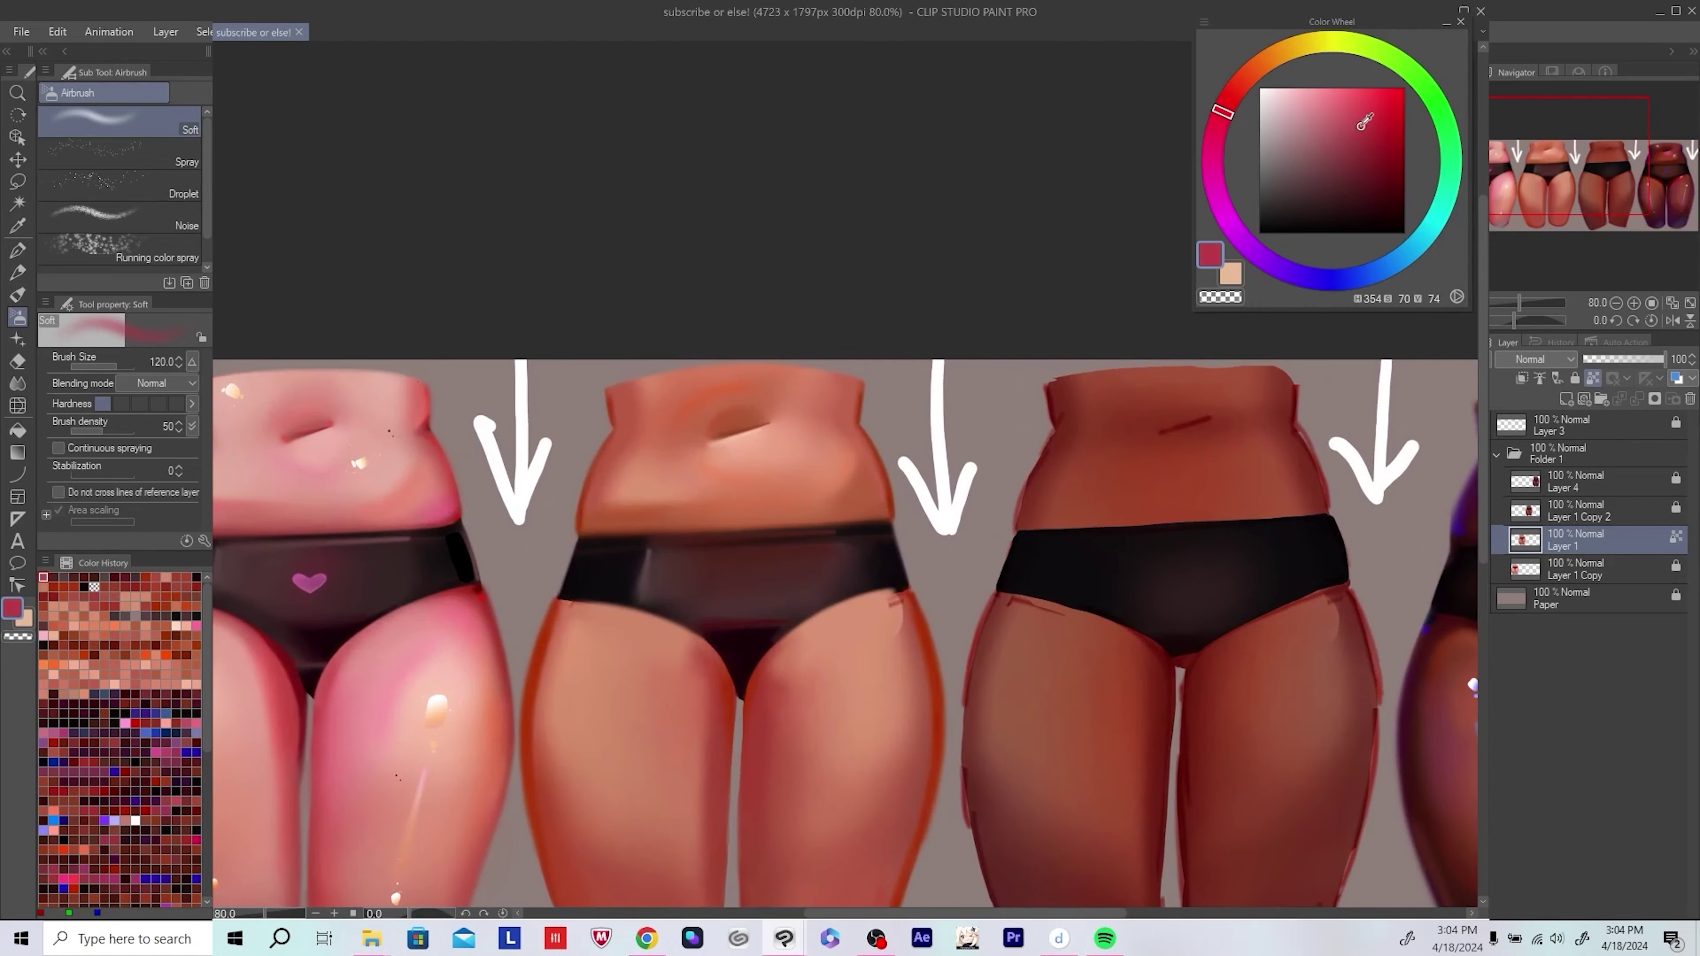
pyautogui.click(1566, 400)
pyautogui.moveTo(806, 473); pyautogui.dragTo(811, 480)
pyautogui.moveTo(556, 480); pyautogui.dragTo(566, 486)
pyautogui.keyDown('alt'); pyautogui.click(571, 482); pyautogui.keyUp('alt')
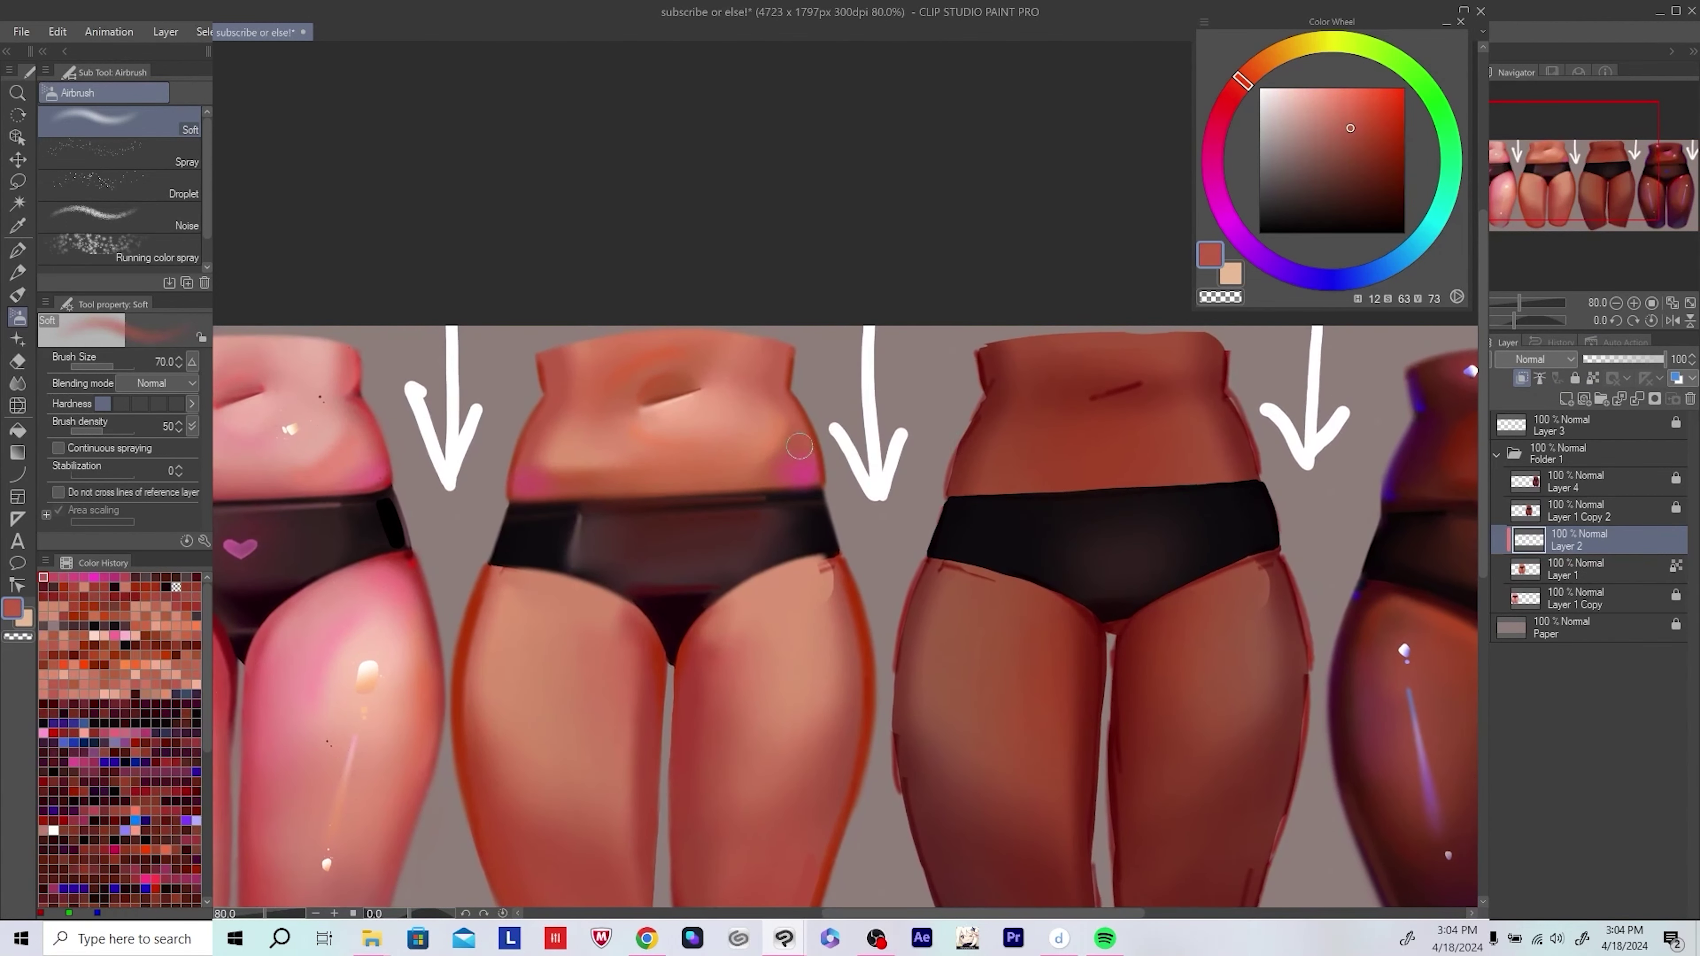
pyautogui.scroll(-1, 625, 550)
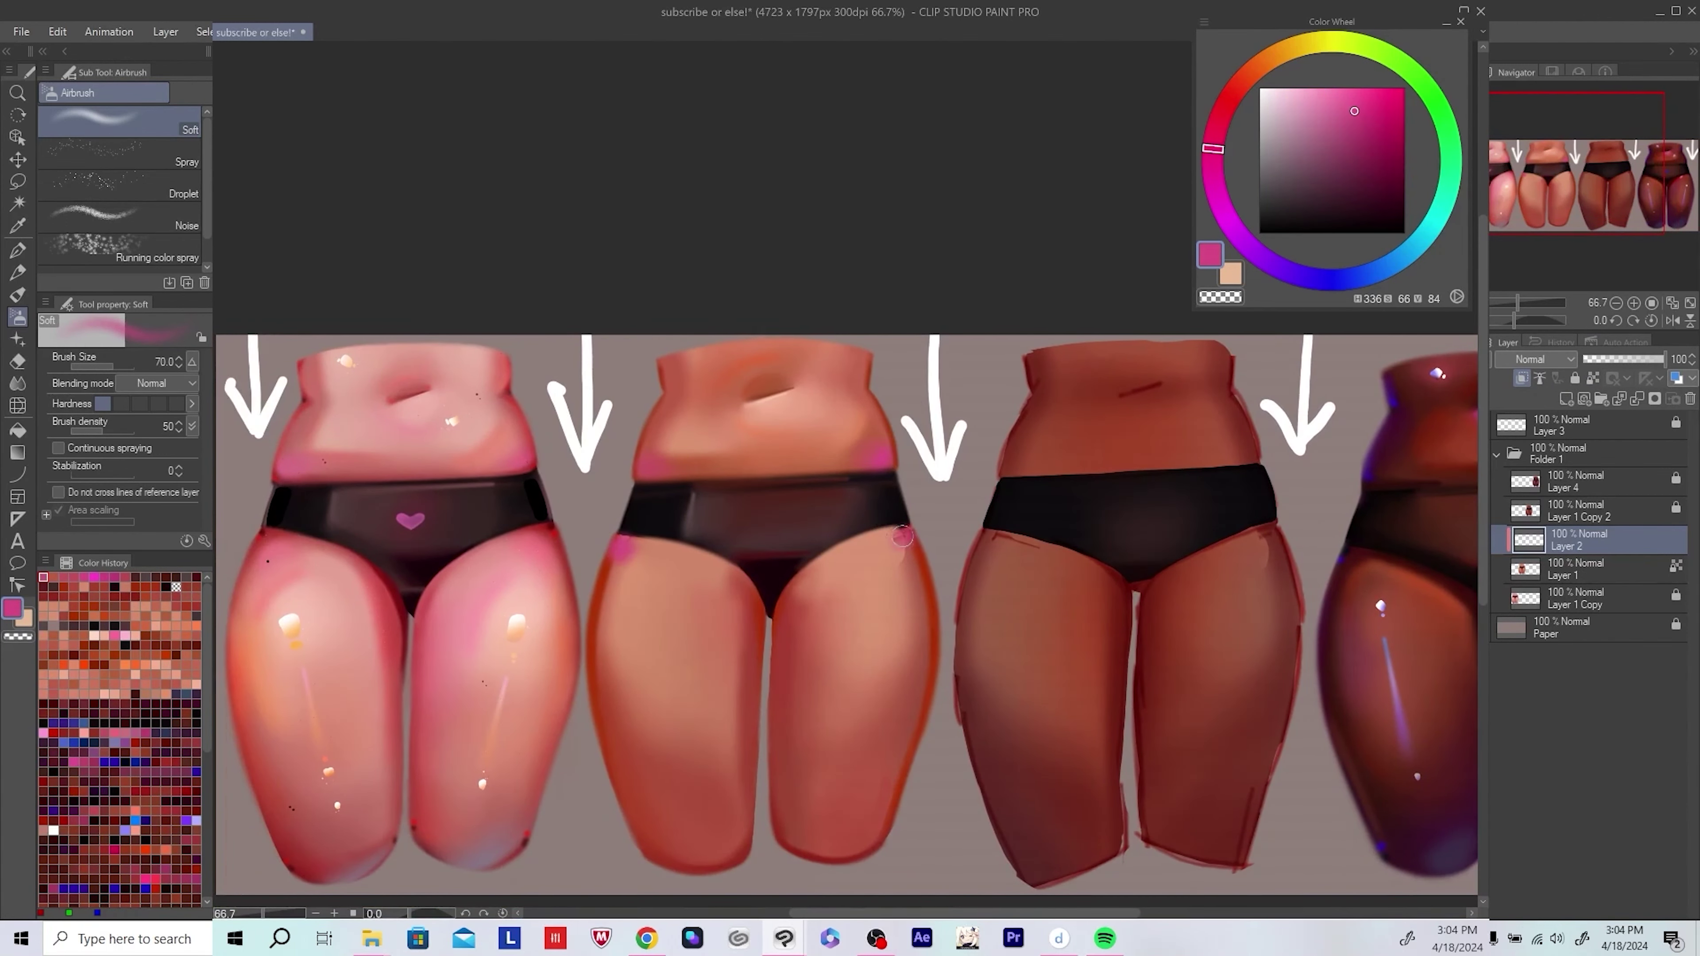
# Step: Airbrush magenta onto the outer tops of the second figure's thighs, and blend it with sampled skin tones up to brush size 120
pyautogui.click(902, 536)
pyautogui.press(']')
pyautogui.keyDown('alt'); pyautogui.click(644, 564); pyautogui.keyUp('alt')
pyautogui.moveTo(872, 553)
pyautogui.mouseDown()
pyautogui.moveTo(900, 544)
pyautogui.moveTo(912, 613)
pyautogui.mouseUp()
pyautogui.keyDown('alt'); pyautogui.click(630, 579); pyautogui.keyUp('alt')
pyautogui.keyDown('alt'); pyautogui.click(859, 583); pyautogui.keyUp('alt')
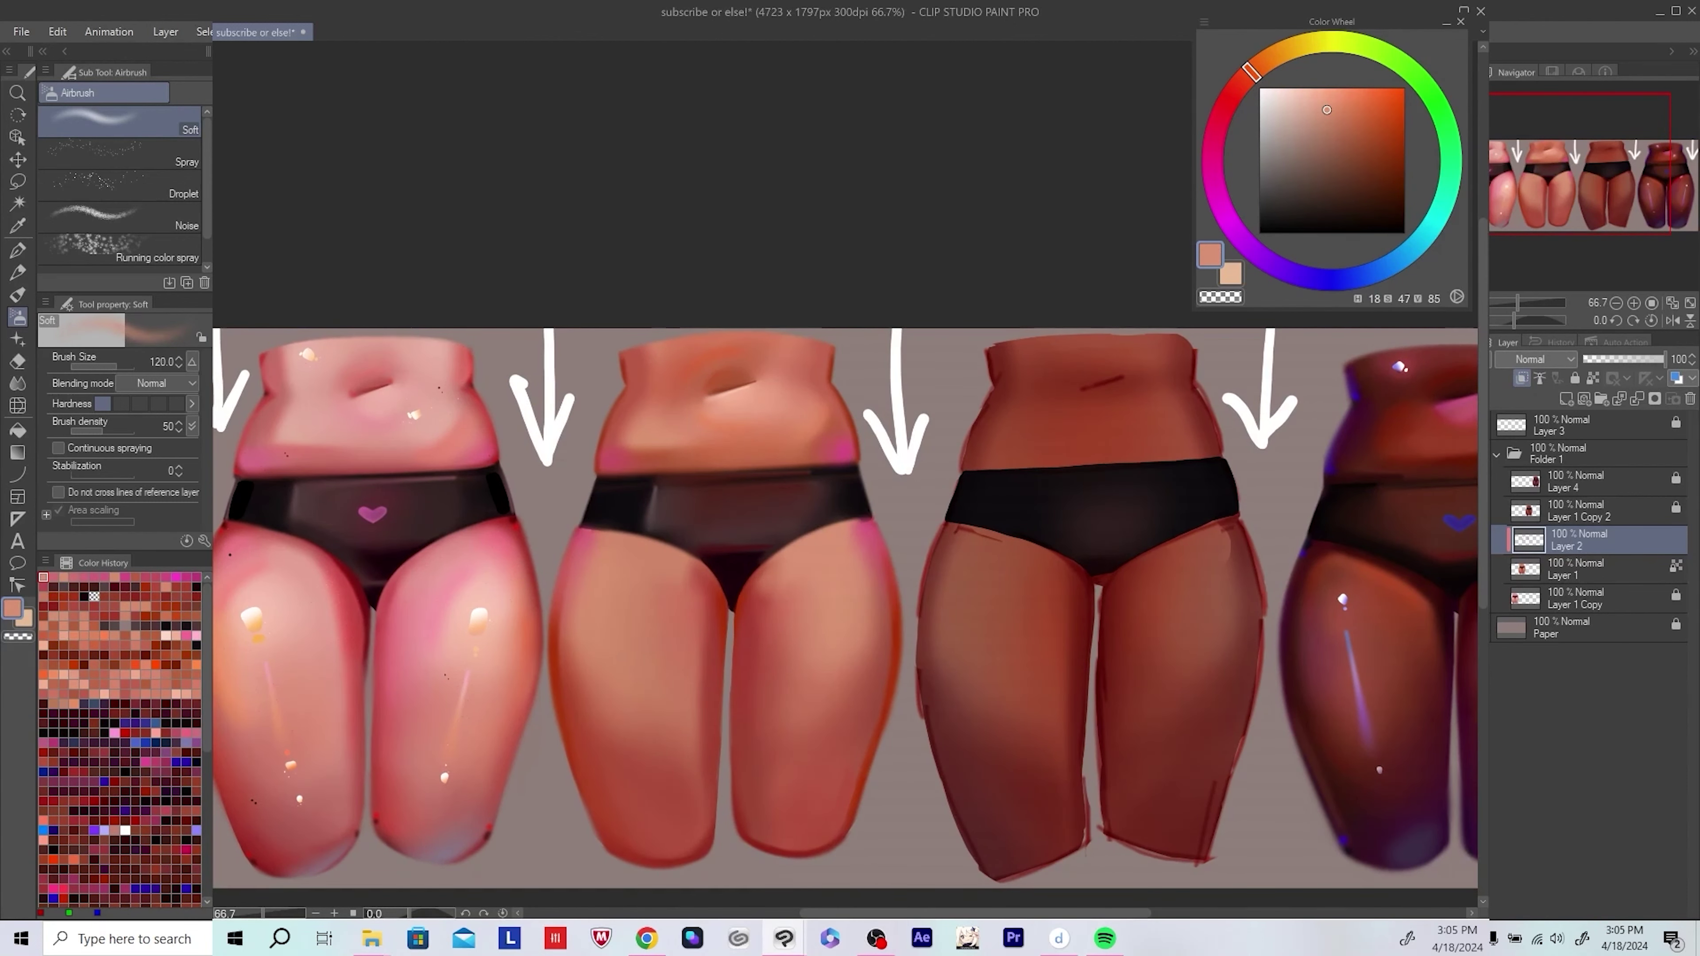
pyautogui.scroll(-3, 944, 663)
pyautogui.scroll(3, 889, 613)
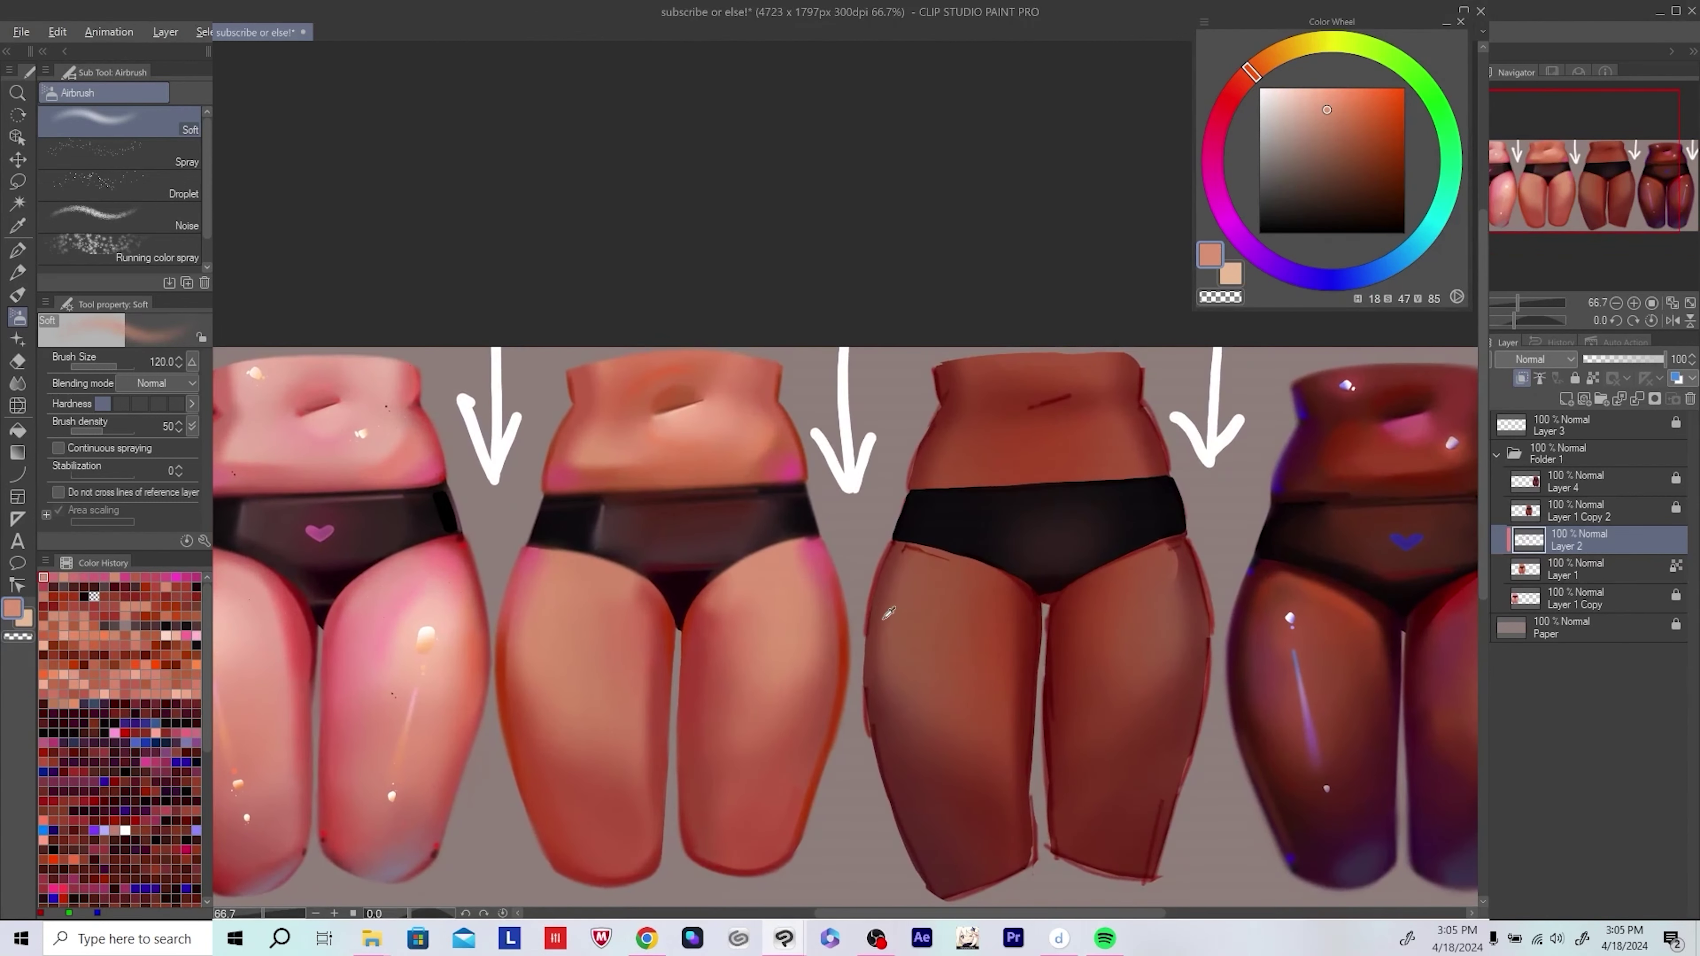
# Step: Soften the magenta on the second figure's outer hips with sampled skin and pink tones at airbrush size 80
pyautogui.keyDown('alt'); pyautogui.click(889, 612); pyautogui.keyUp('alt')
pyautogui.keyDown('alt'); pyautogui.click(842, 539); pyautogui.keyUp('alt')
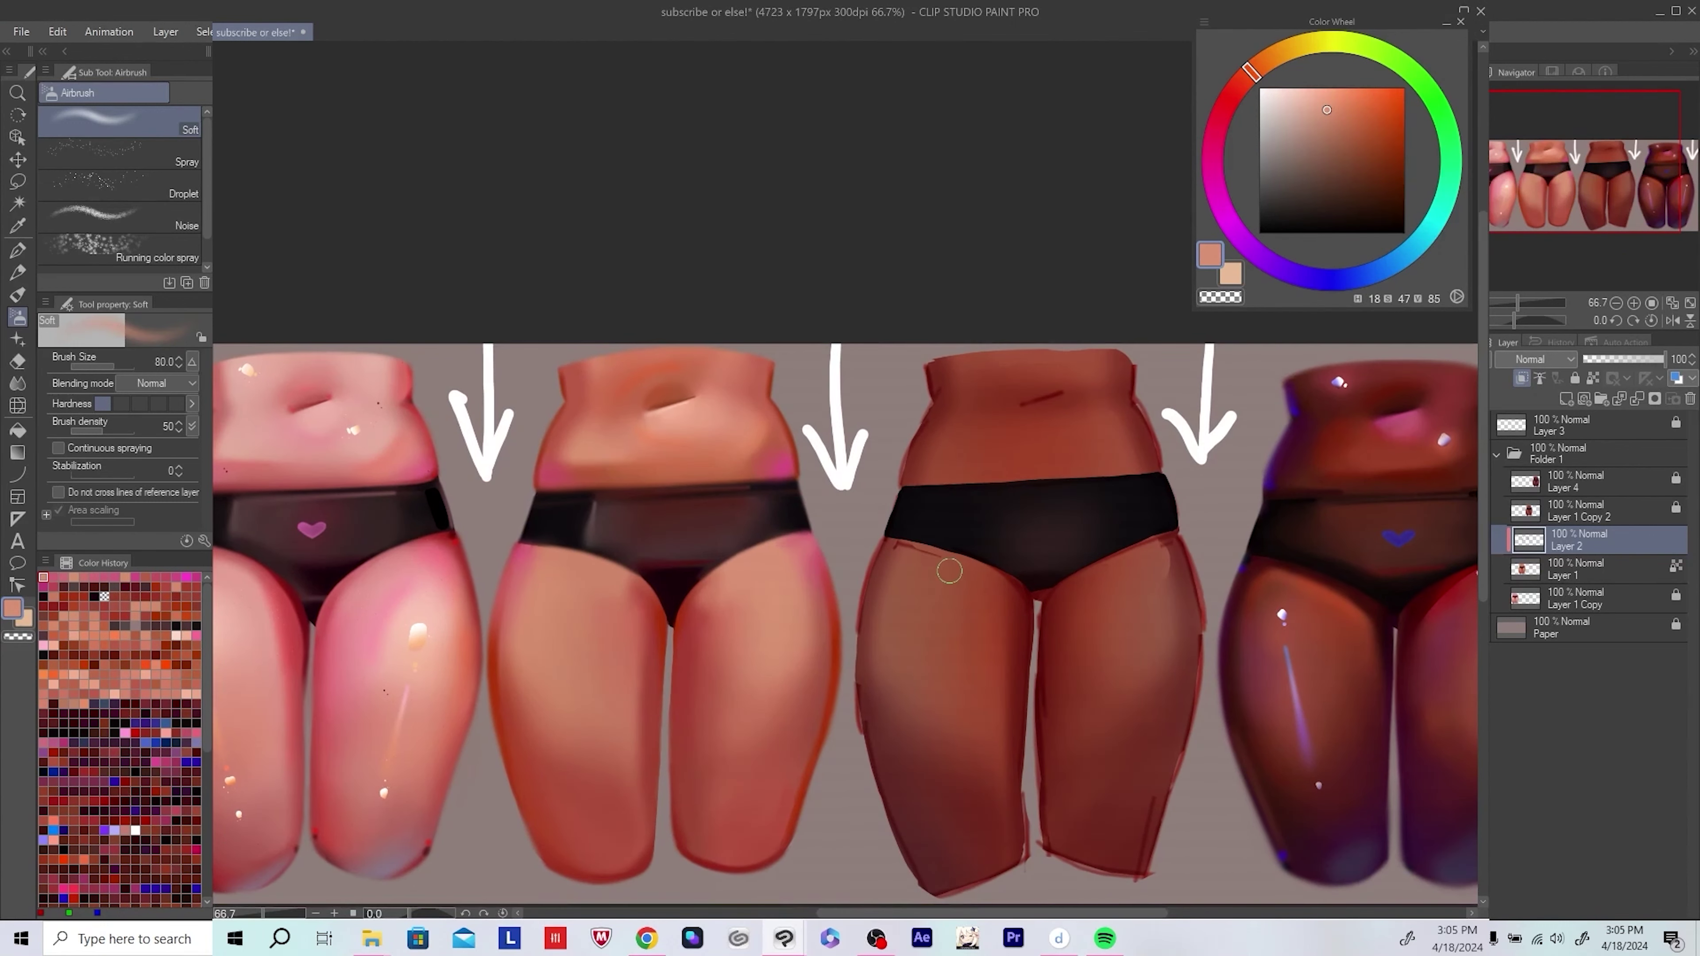
pyautogui.press('h')
pyautogui.press('h')
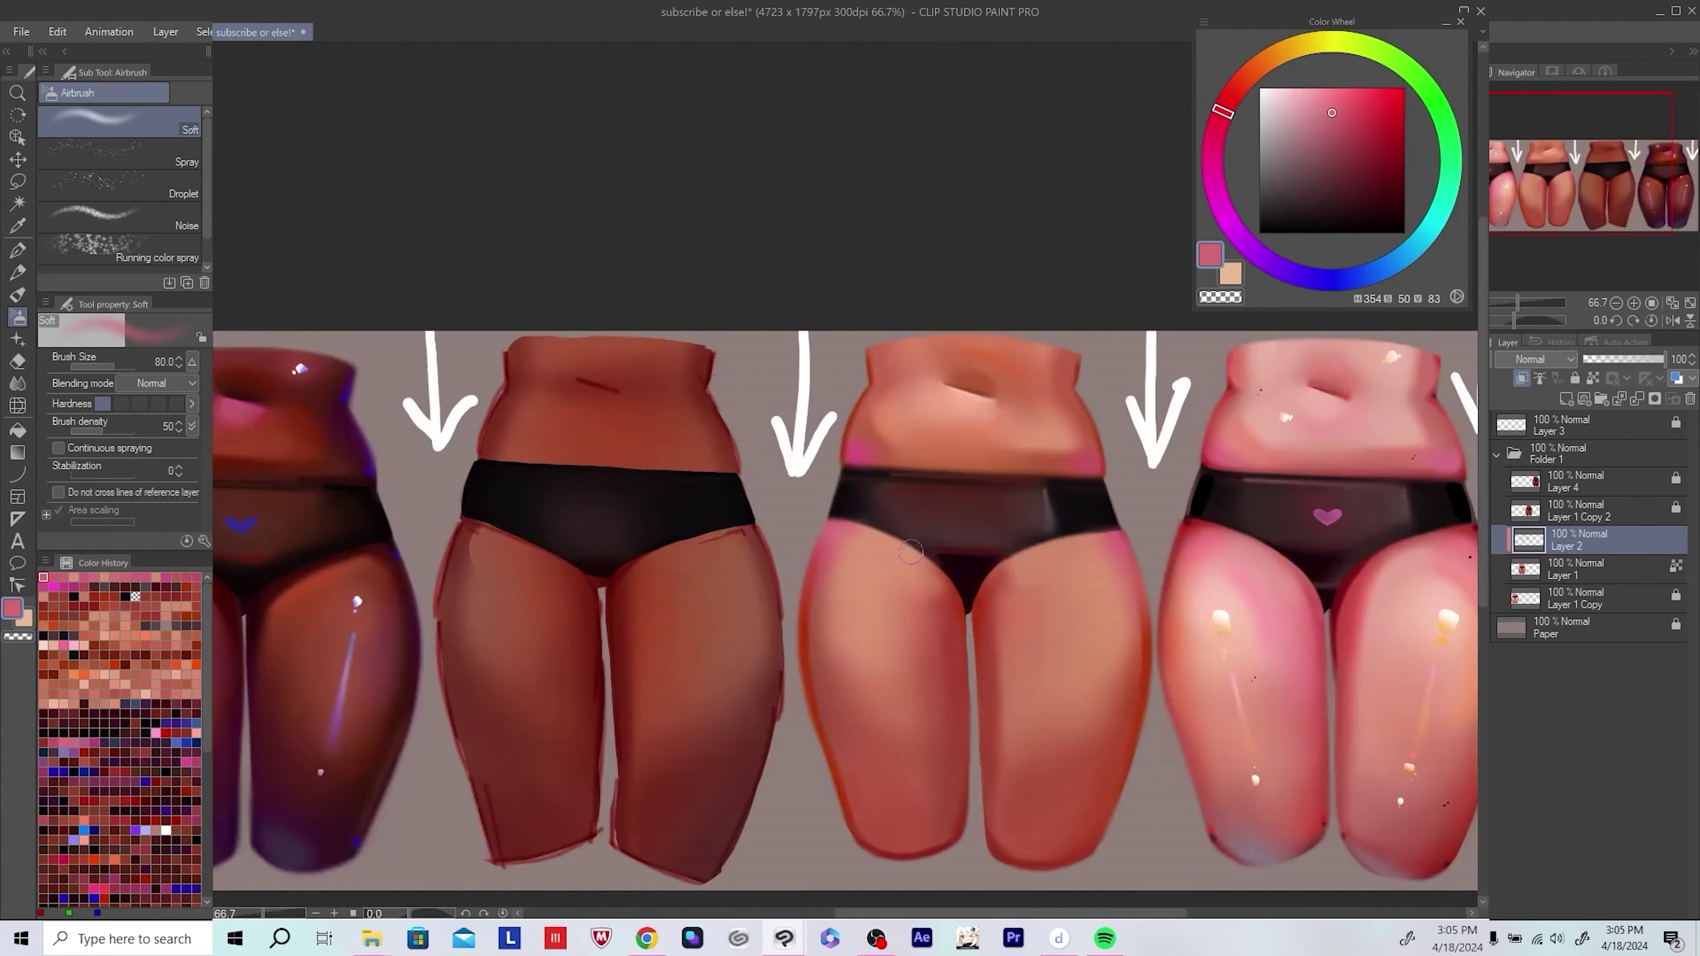
pyautogui.press('h')
# Step: Airbrush sampled reds beneath the underwear's leg edge at sizes 70 and 80, and blend them with skin tone at size 150
pyautogui.keyDown('alt'); pyautogui.click(753, 596); pyautogui.keyUp('alt')
pyautogui.press(']')
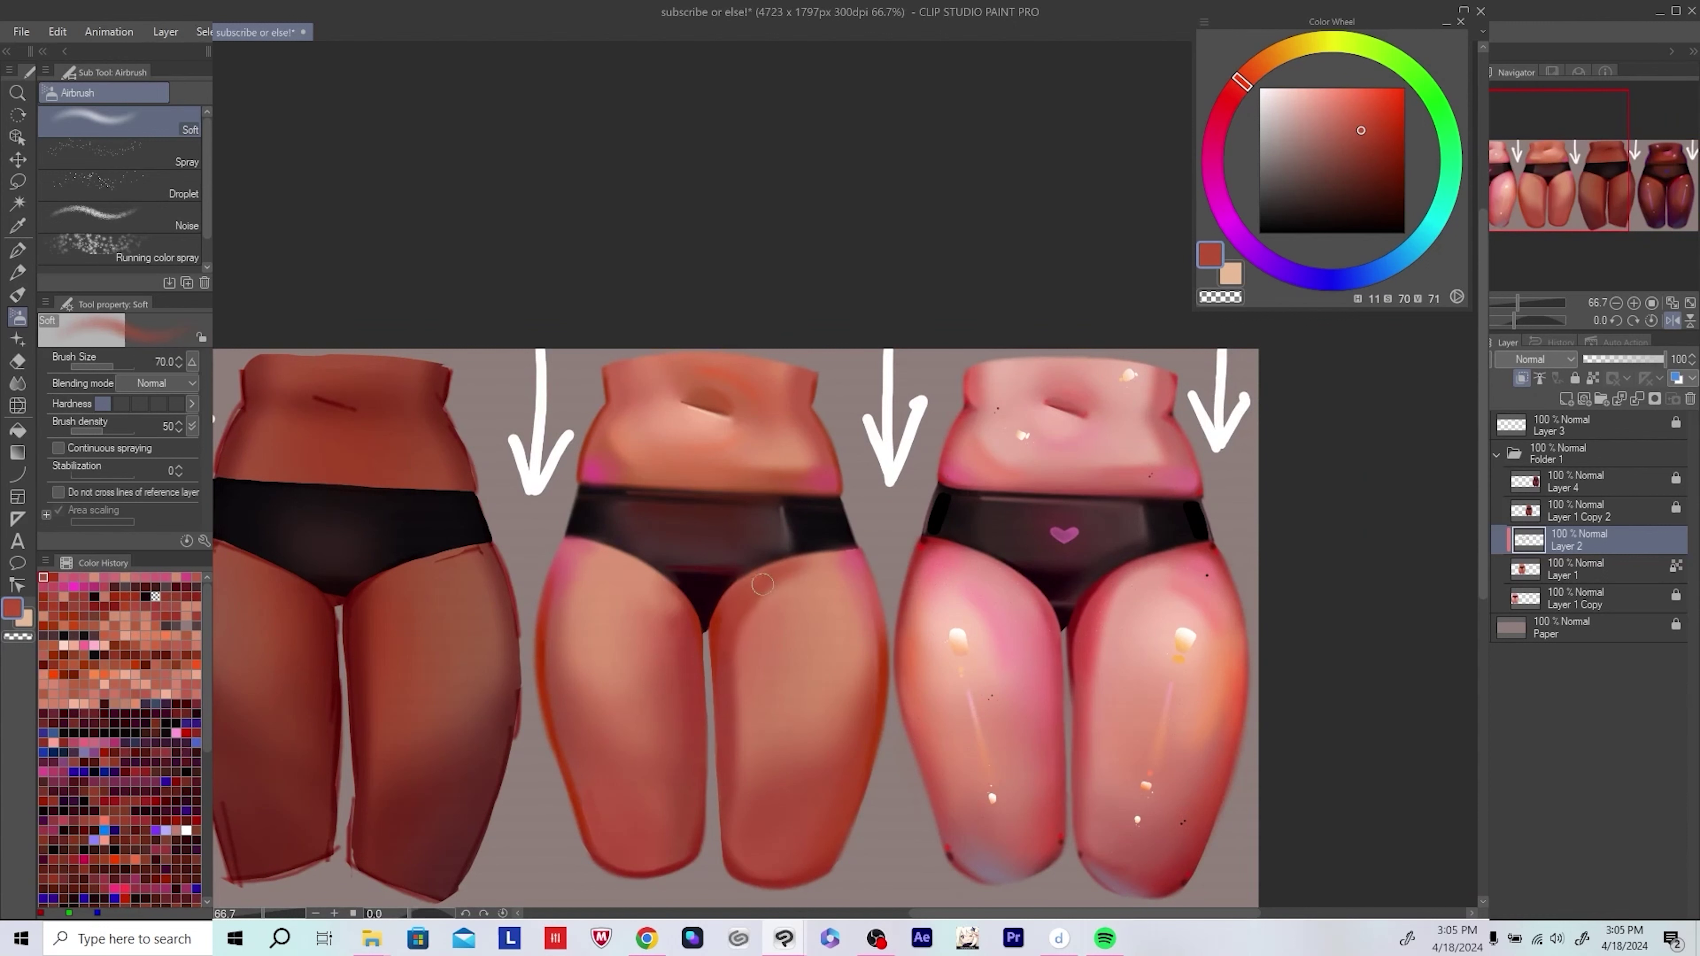
pyautogui.press('h')
pyautogui.keyDown('alt'); pyautogui.click(756, 590); pyautogui.keyUp('alt')
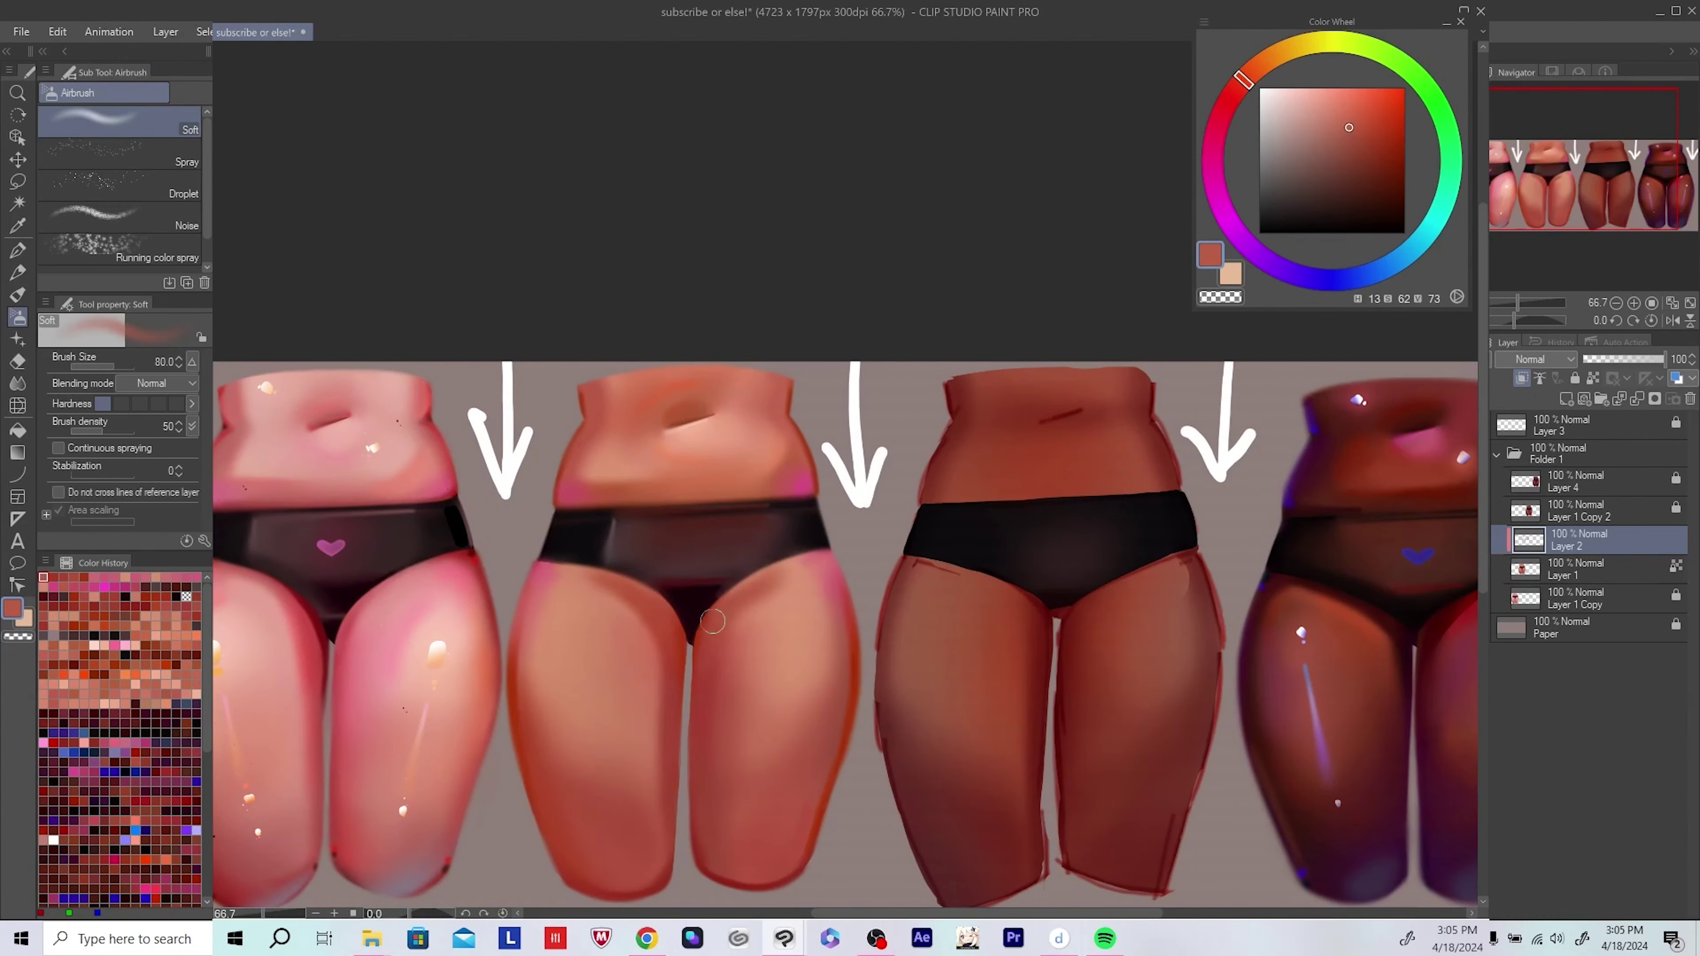
pyautogui.keyDown('alt'); pyautogui.click(743, 603); pyautogui.keyUp('alt')
pyautogui.press('h')
pyautogui.press(']')
pyautogui.press(']')
pyautogui.press(']')
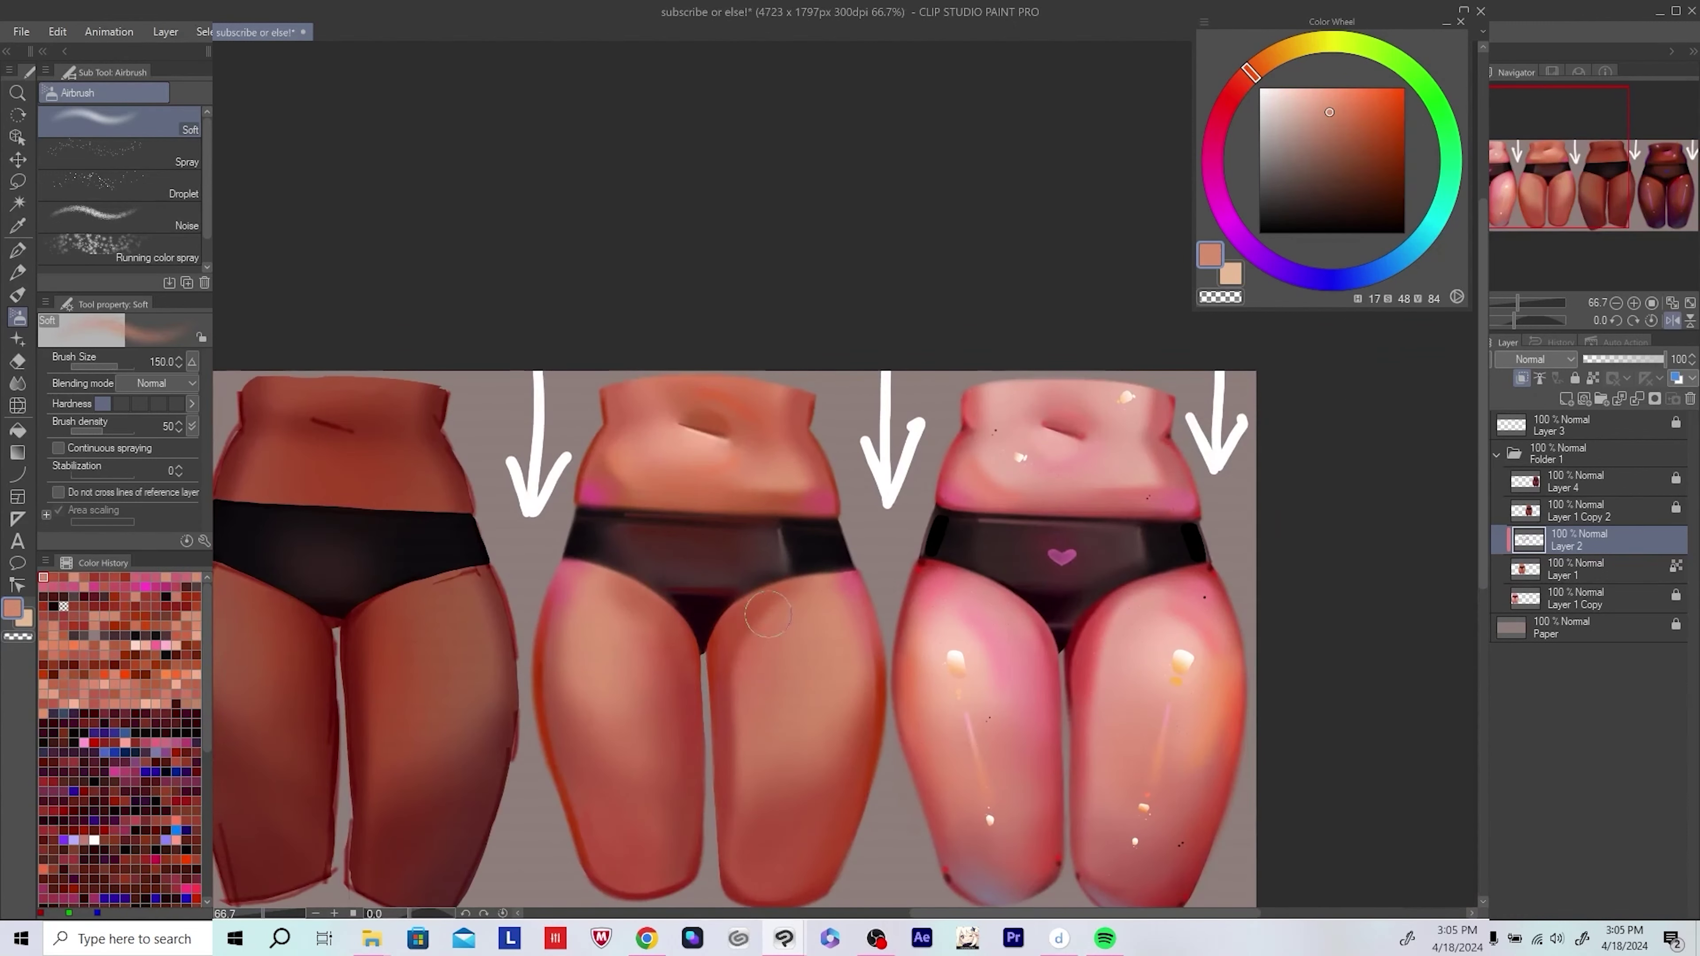
pyautogui.press('h')
# Step: Airbrush sampled reds over the second figure's lower thighs at brush sizes 150 and 250, and save the file
pyautogui.keyDown('alt'); pyautogui.click(938, 596); pyautogui.keyUp('alt')
pyautogui.scroll(-2, 939, 649)
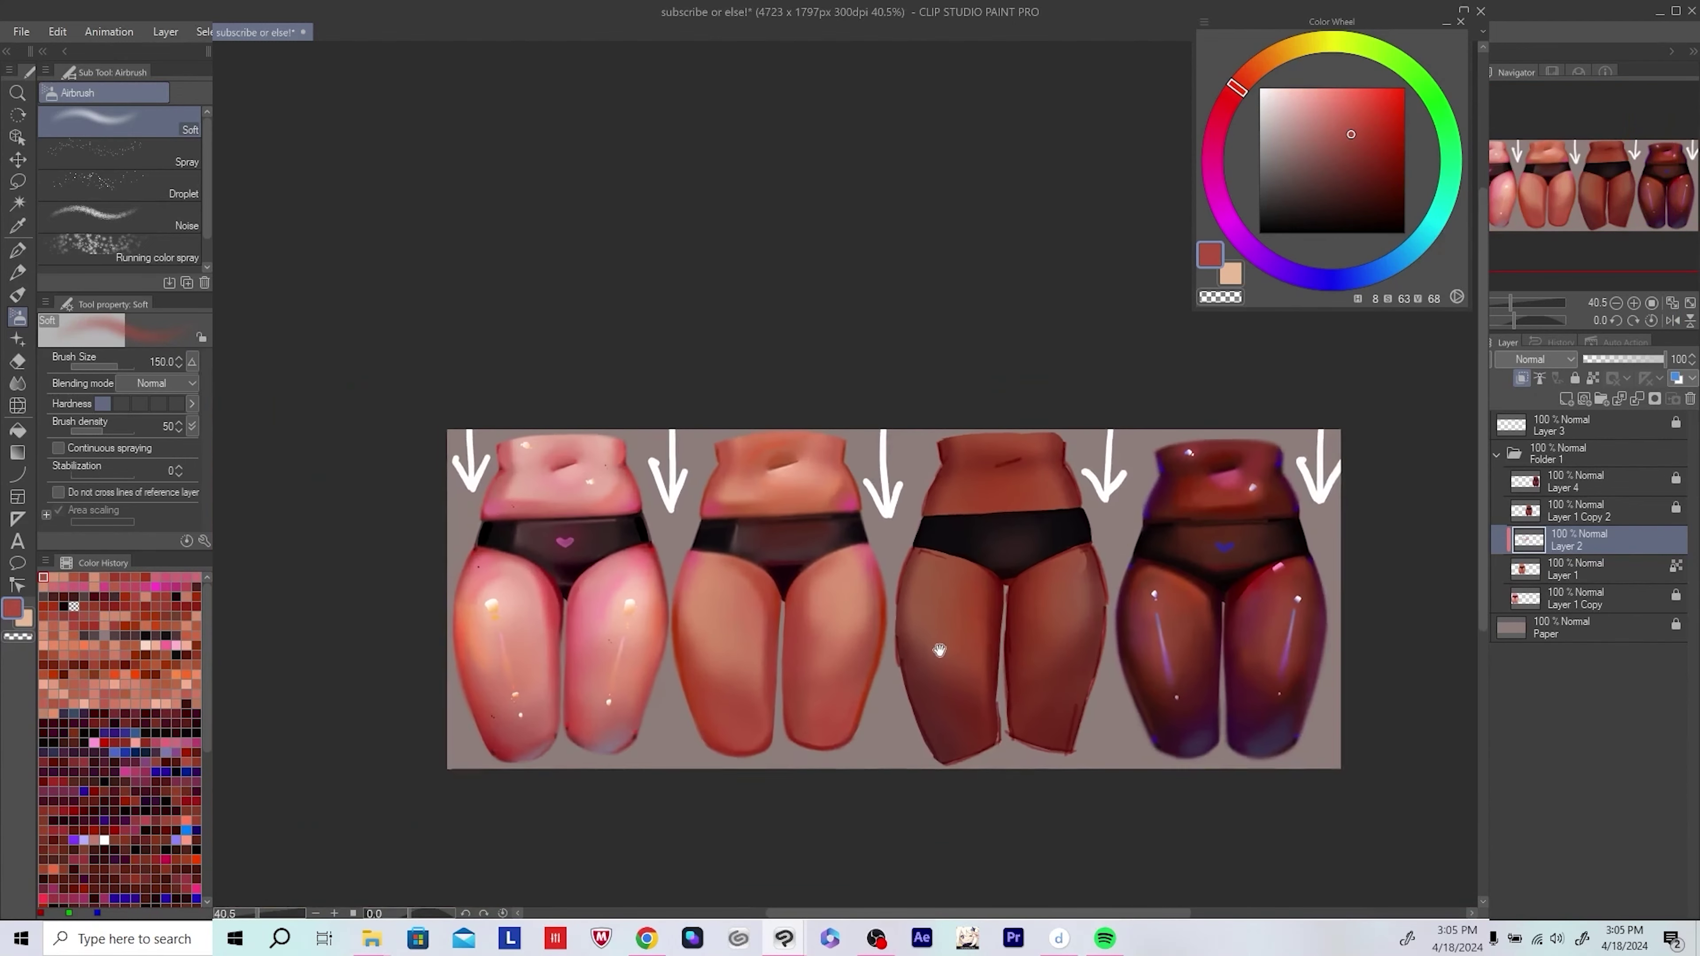
pyautogui.scroll(2, 939, 649)
pyautogui.keyDown('alt'); pyautogui.click(770, 642); pyautogui.keyUp('alt')
pyautogui.press(']')
pyautogui.press(']')
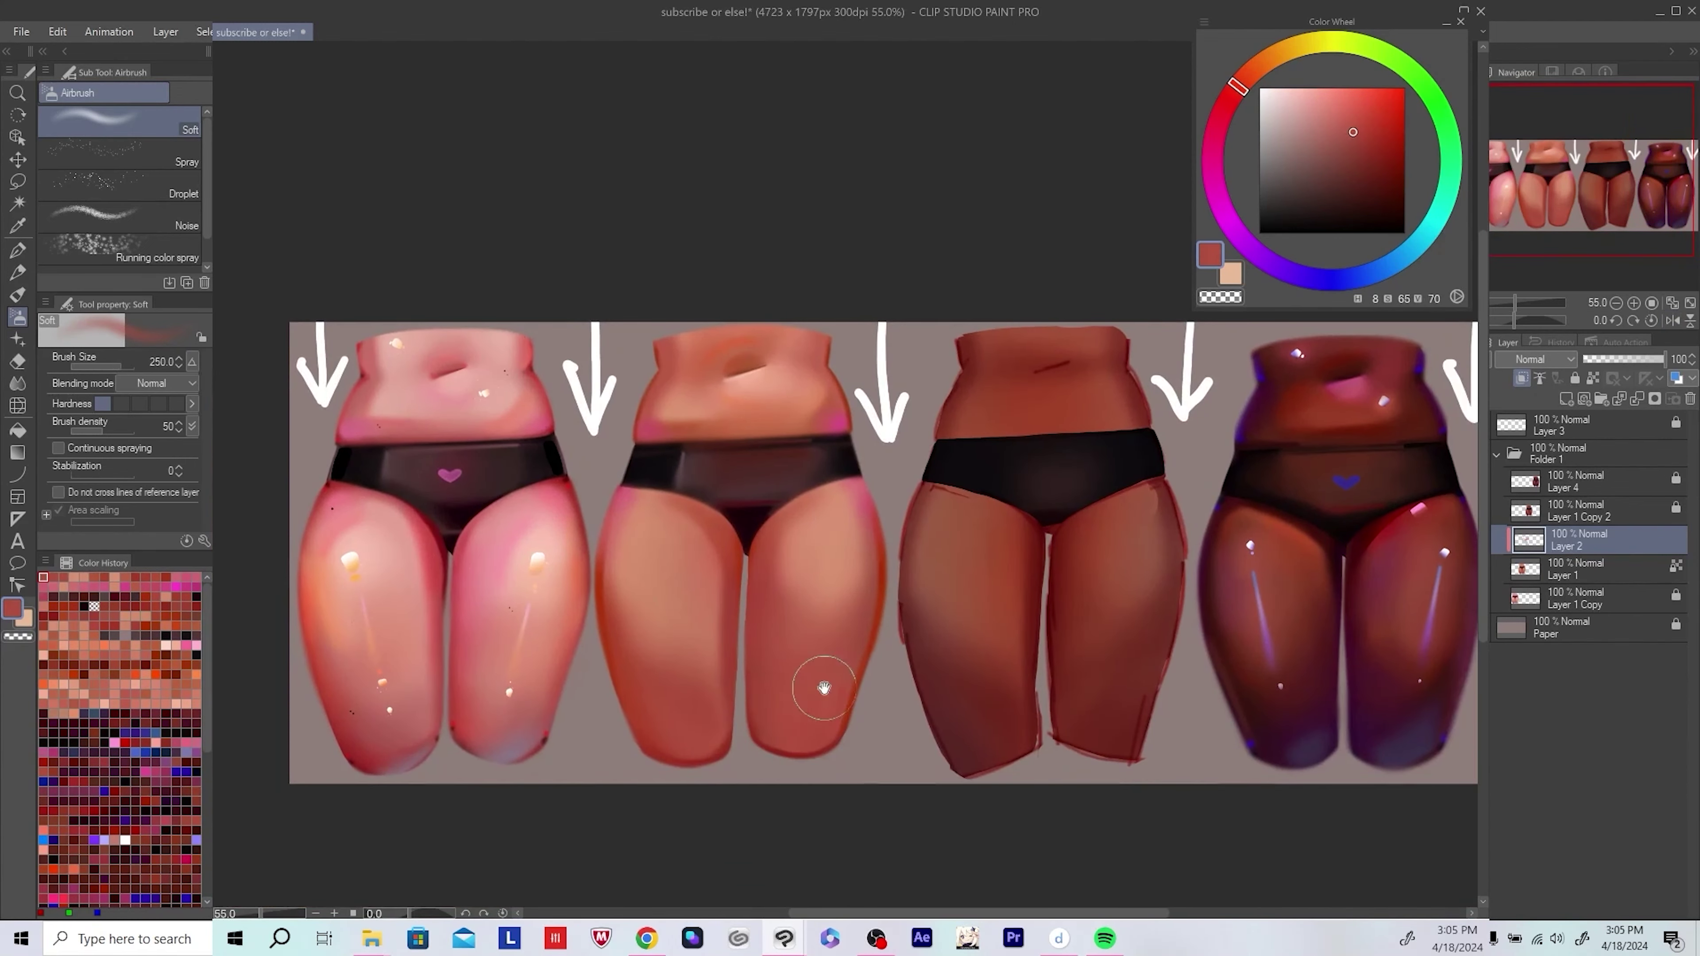
pyautogui.moveTo(824, 688); pyautogui.dragTo(814, 673)
pyautogui.keyDown('alt'); pyautogui.click(633, 732); pyautogui.keyUp('alt')
pyautogui.keyDown('alt'); pyautogui.click(842, 664); pyautogui.keyUp('alt')
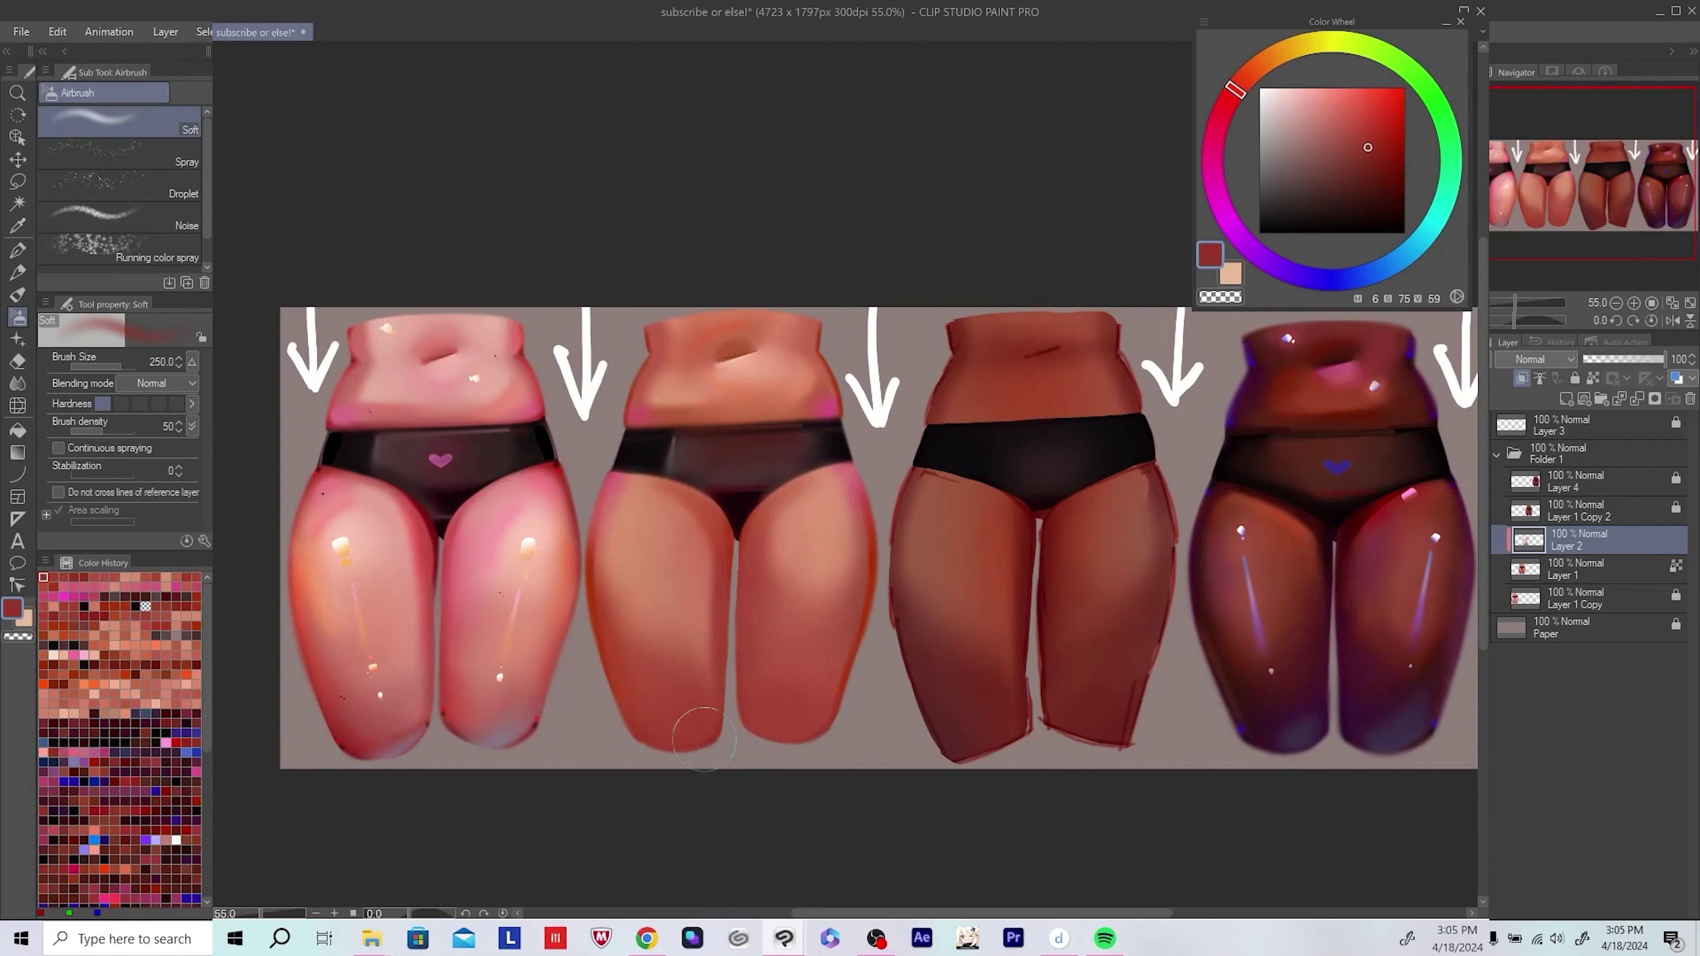
pyautogui.scroll(-1, 868, 709)
pyautogui.scroll(1, 905, 665)
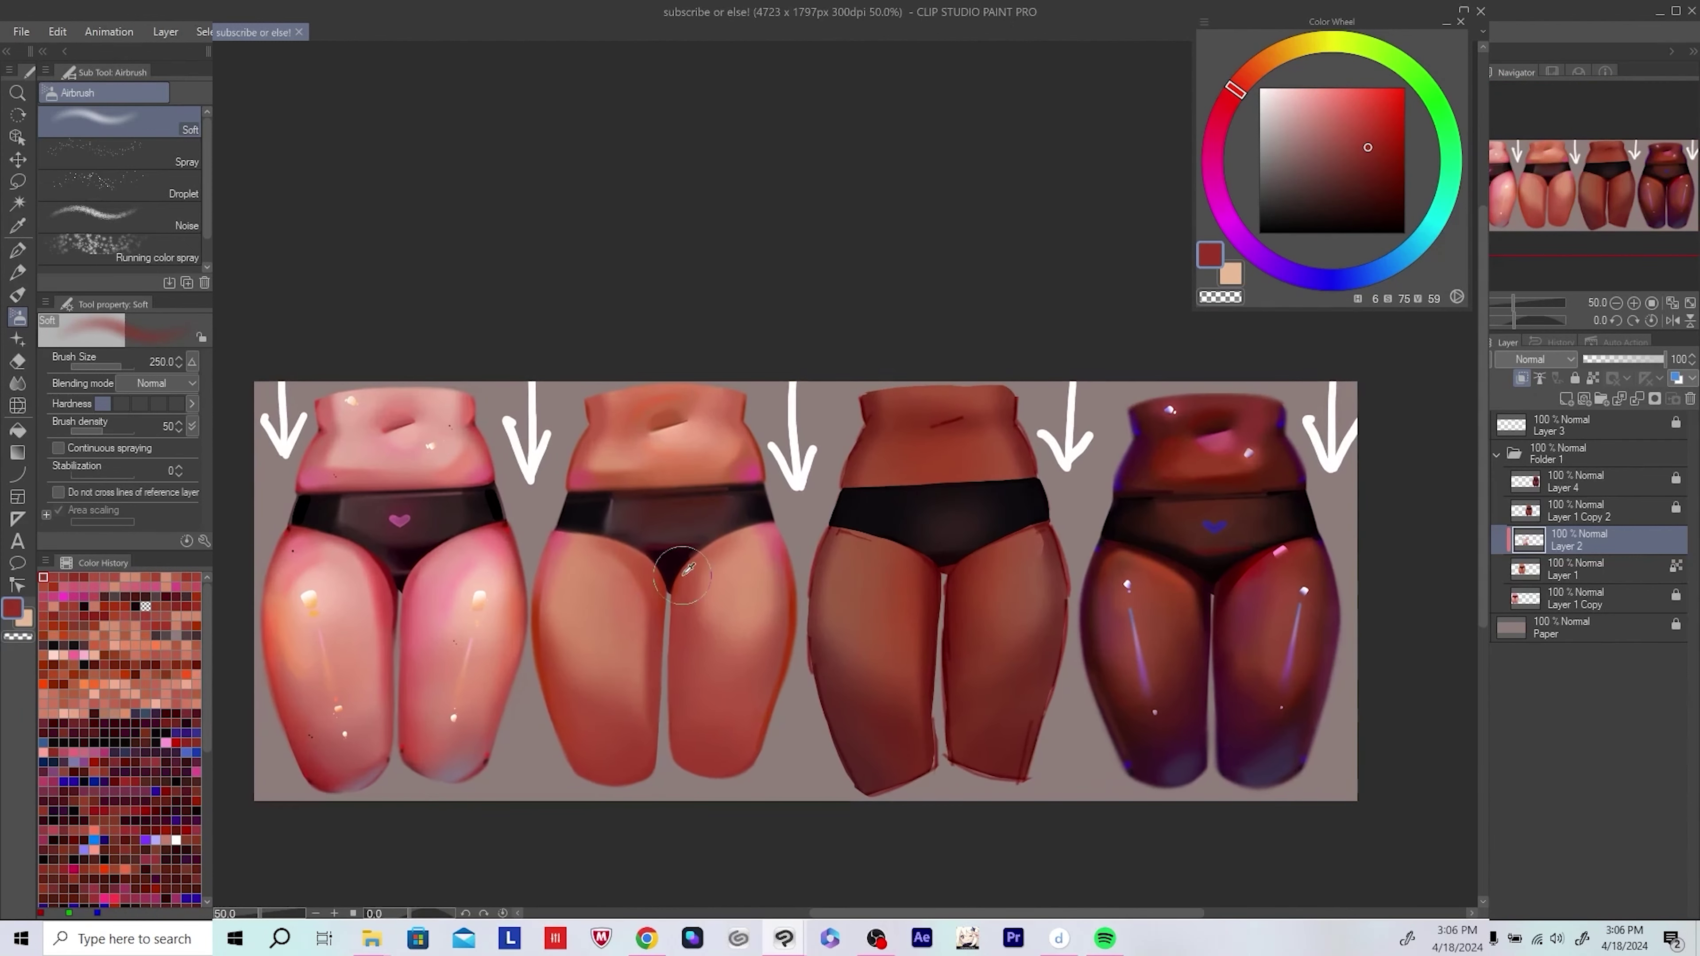
# Step: Deepen the second figure's lower thighs with sampled red, using the airbrush at size 150
pyautogui.keyDown('alt'); pyautogui.click(669, 720); pyautogui.keyUp('alt')
pyautogui.press('[')
pyautogui.press('[')
pyautogui.moveTo(669, 665); pyautogui.dragTo(699, 730)
pyautogui.scroll(-2, 857, 666)
pyautogui.scroll(2, 799, 631)
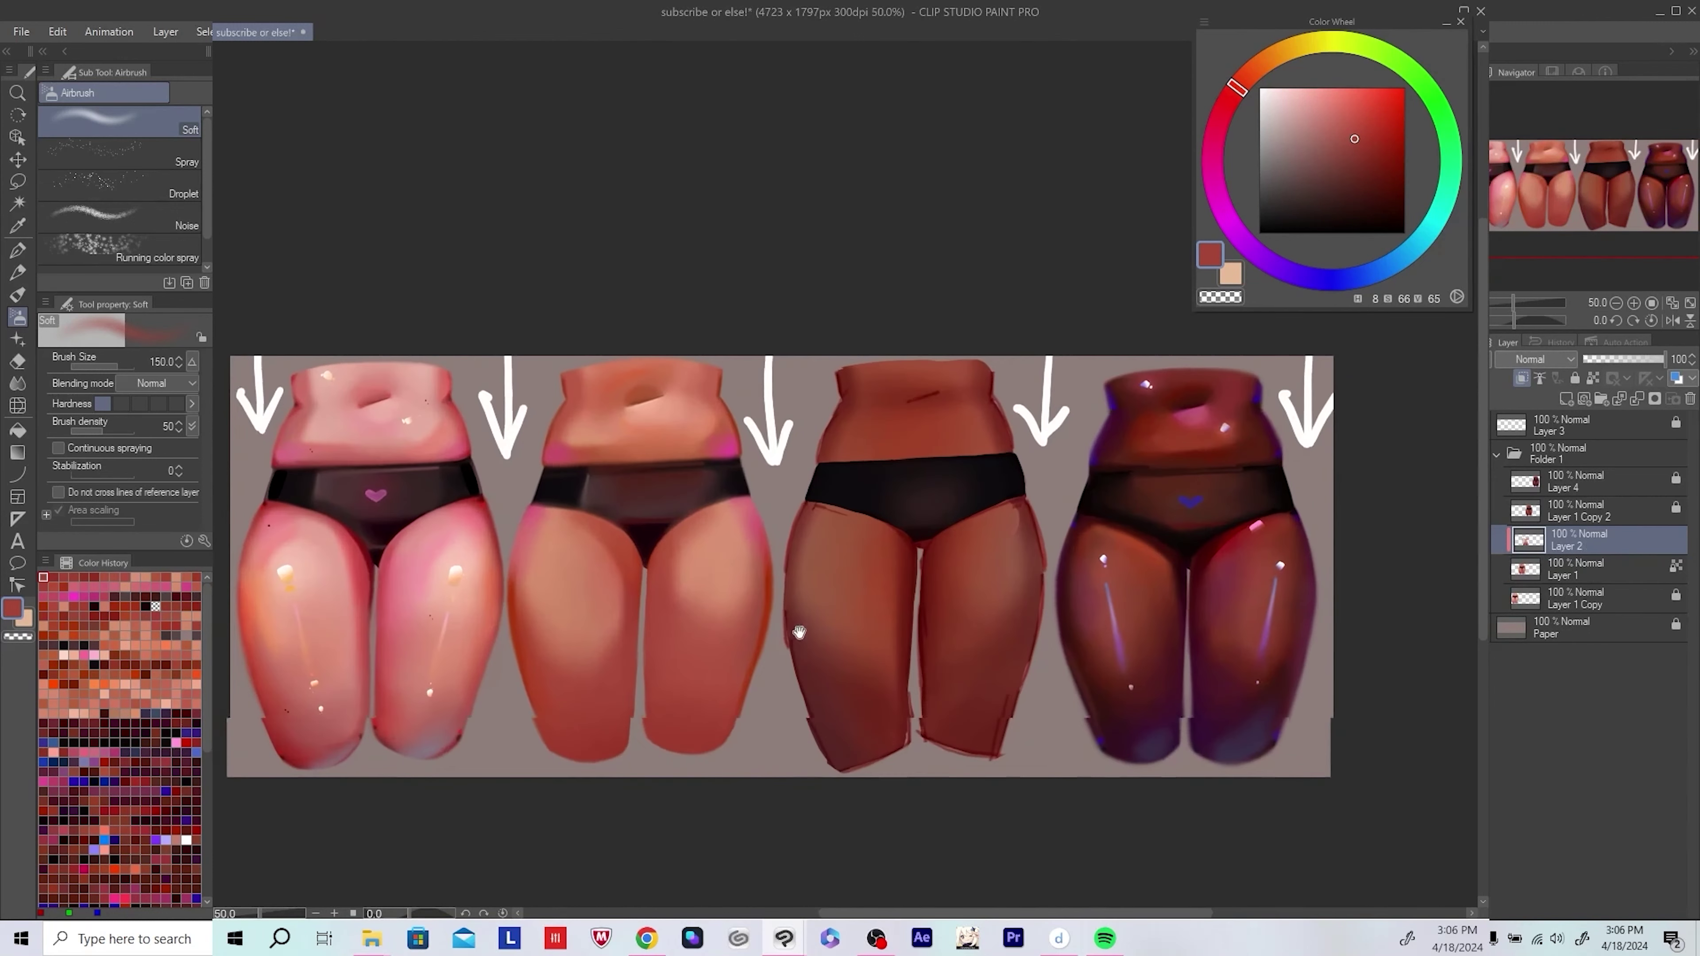
# Step: Airbrush sampled pale pink highlights over the second figure's upper thighs and belly on a new layer, using brush size 170
pyautogui.moveTo(799, 631); pyautogui.dragTo(806, 634)
pyautogui.click(1565, 401)
pyautogui.scroll(1, 579, 524)
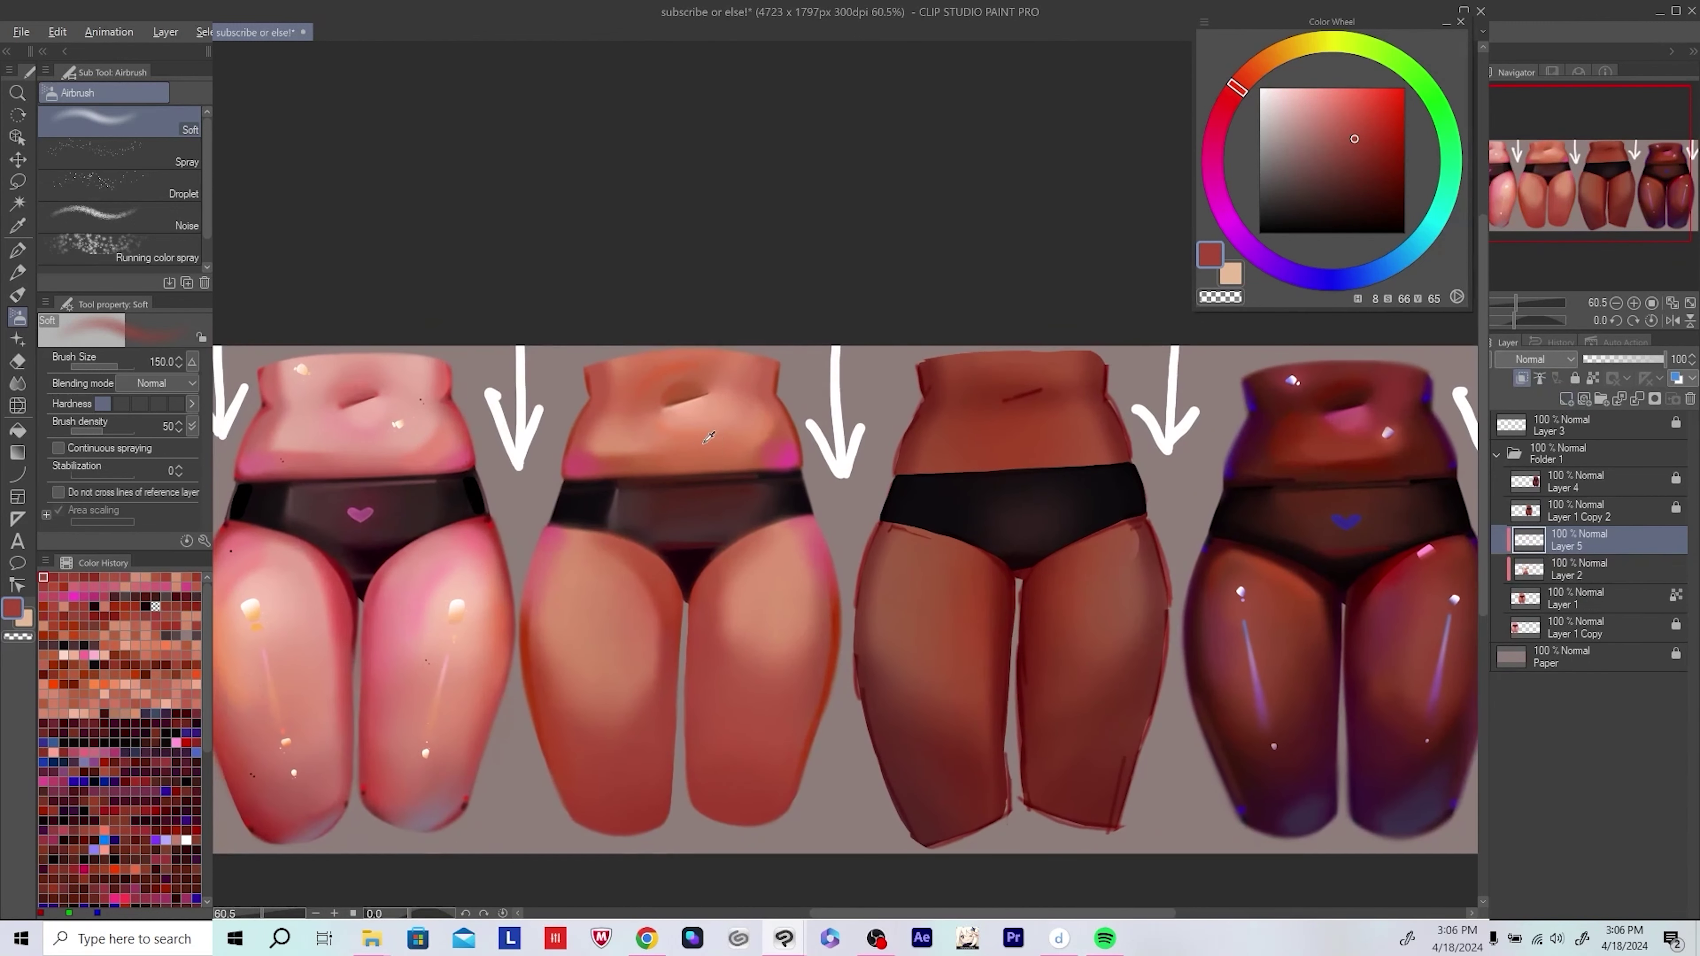
pyautogui.keyDown('alt'); pyautogui.click(588, 589); pyautogui.keyUp('alt')
pyautogui.press('[')
pyautogui.moveTo(588, 592); pyautogui.dragTo(592, 721)
pyautogui.moveTo(737, 418); pyautogui.dragTo(734, 450)
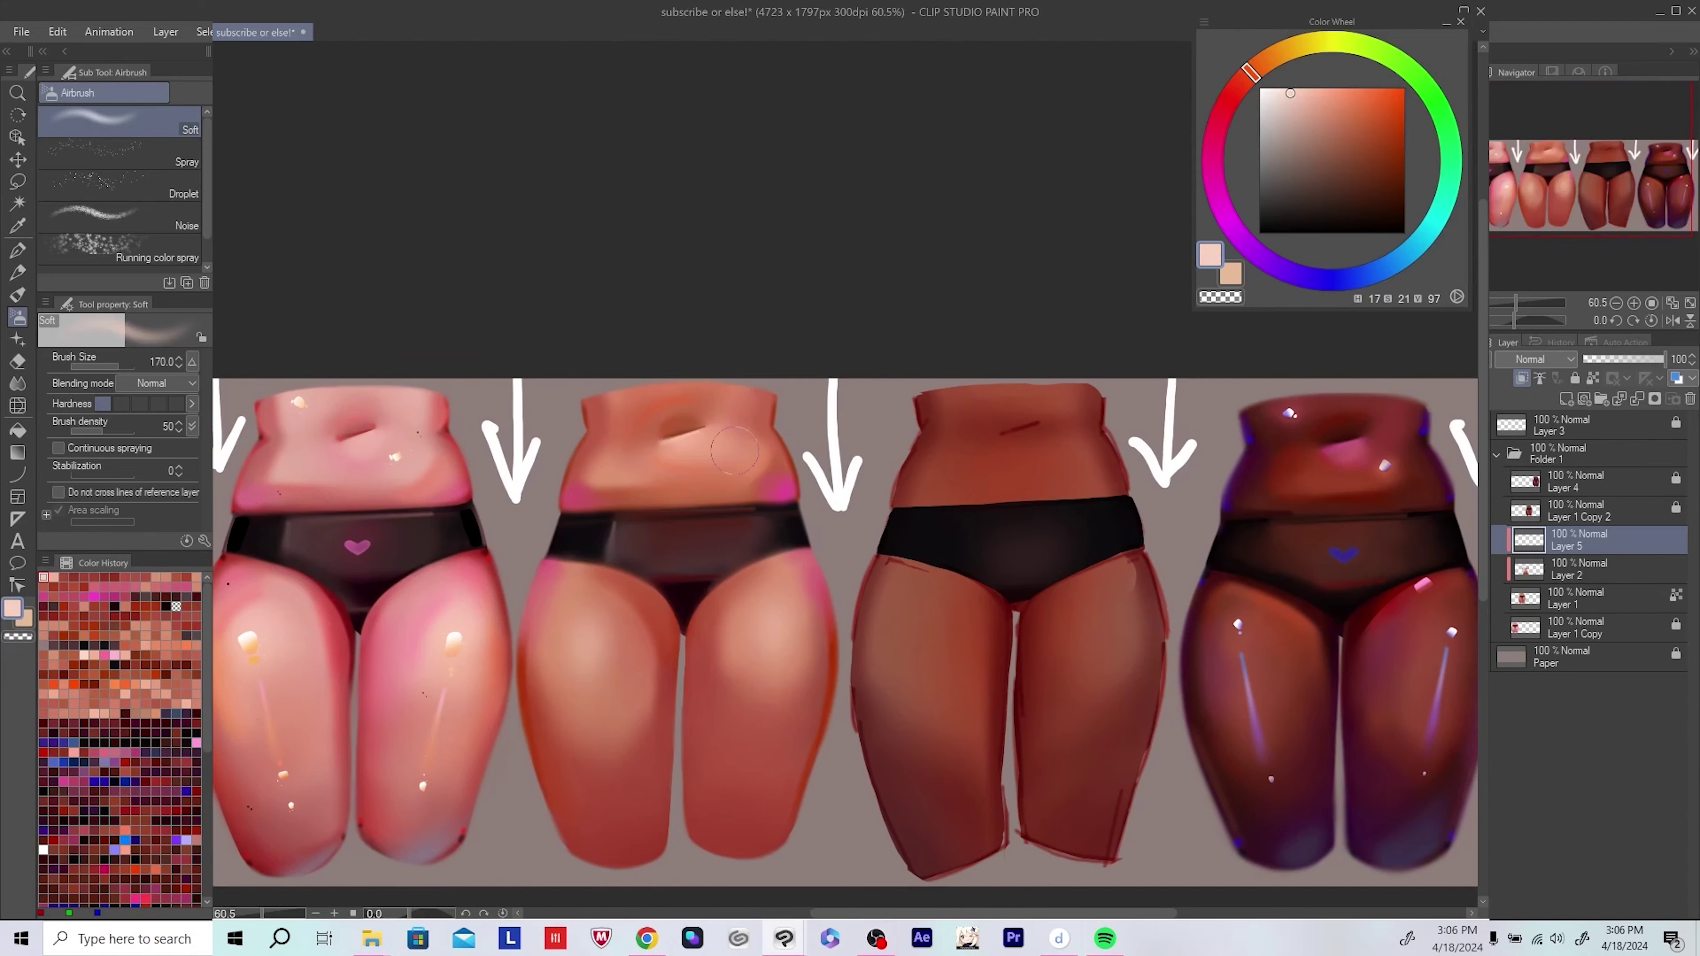
pyautogui.moveTo(636, 400); pyautogui.dragTo(625, 401)
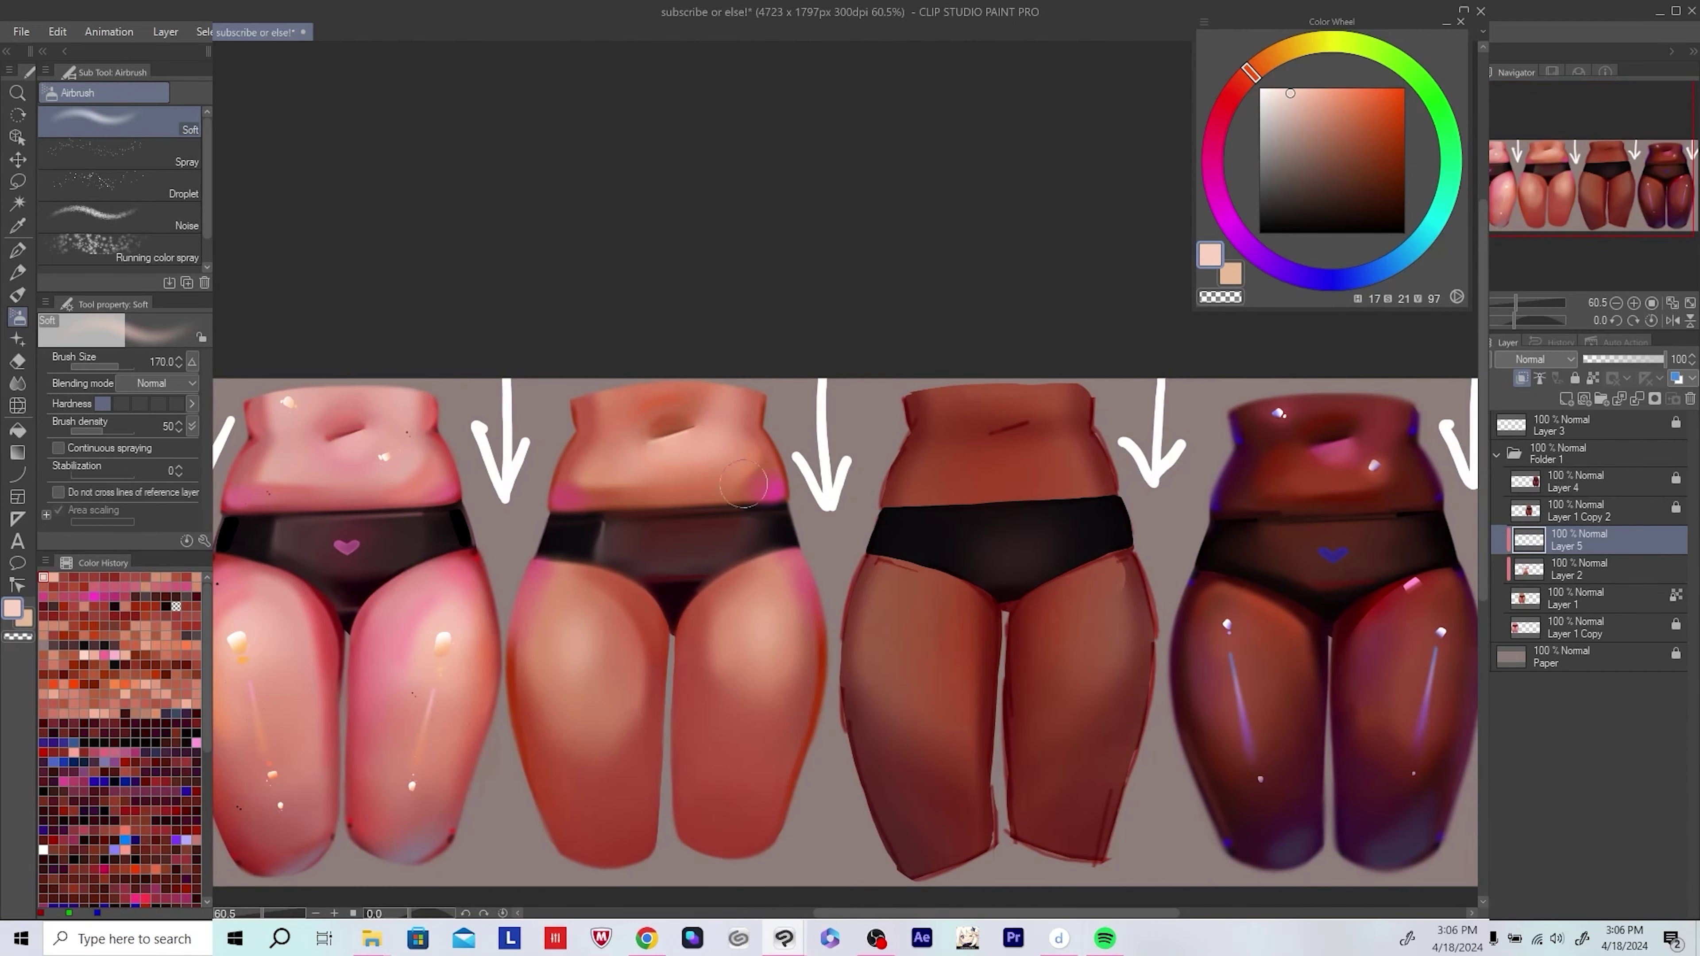
# Step: Merge the highlight layer and Layer 2 down into Layer 1, and save the file
pyautogui.scroll(-2, 743, 483)
pyautogui.hotkey('ctrl', 'e')
pyautogui.hotkey('ctrl', 's')
pyautogui.scroll(3, 461, 491)
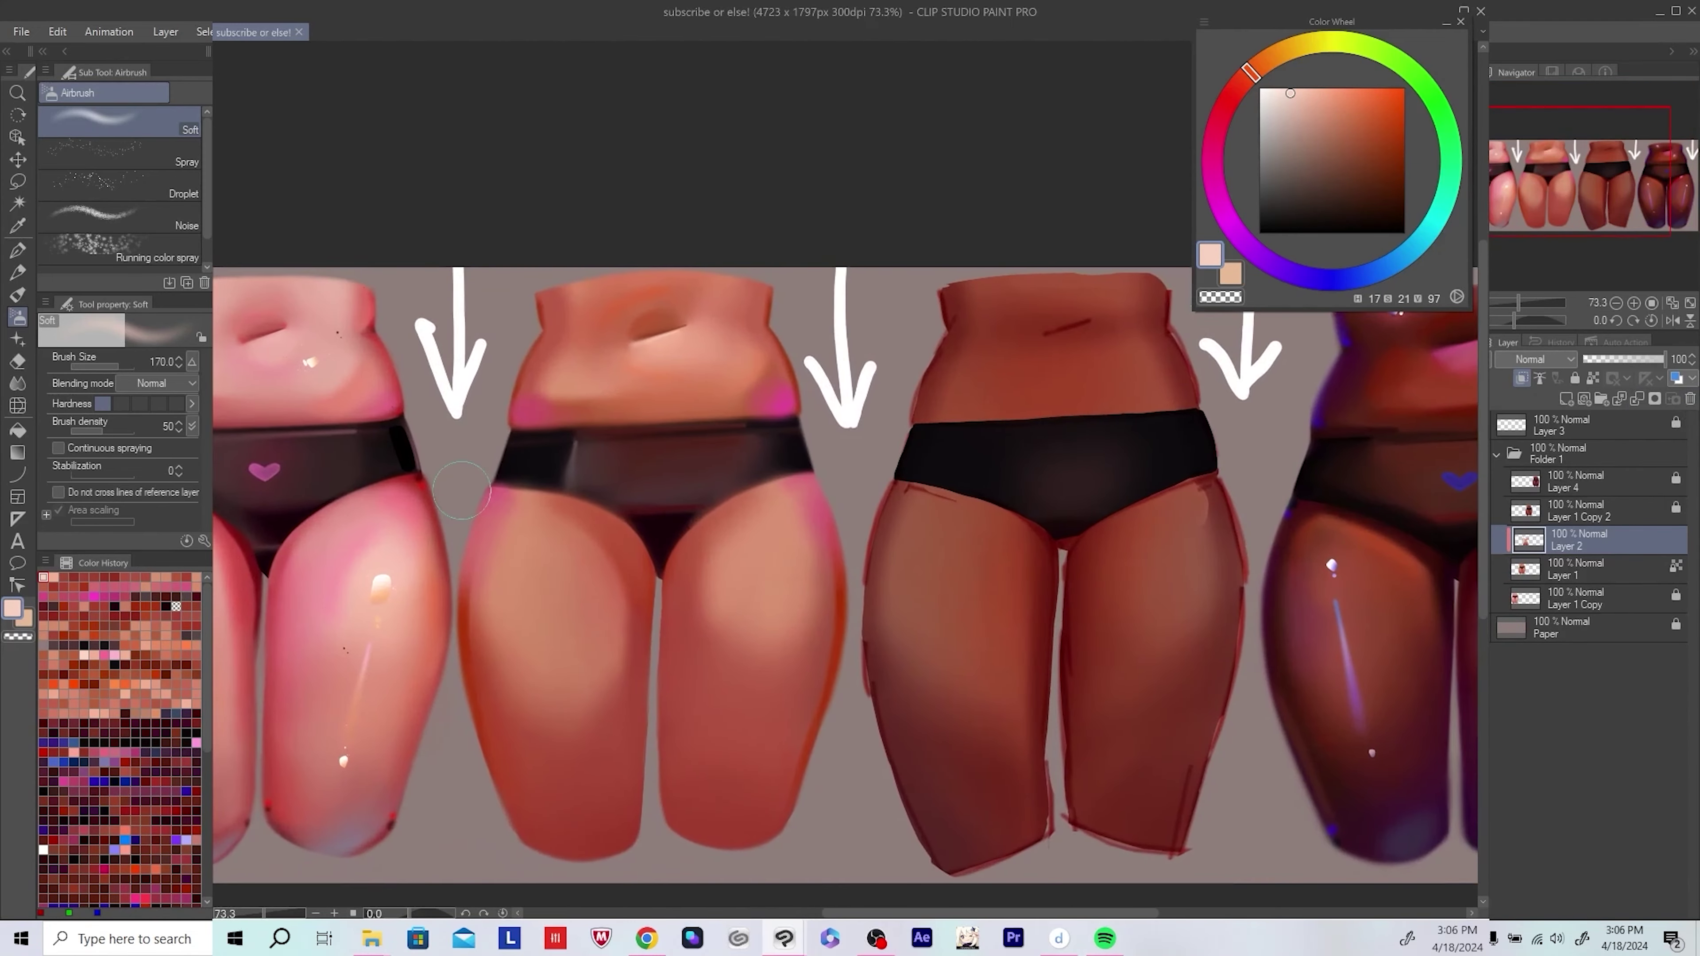
pyautogui.keyDown('alt'); pyautogui.click(482, 706); pyautogui.keyUp('alt')
pyautogui.hotkey('ctrl', 'e')
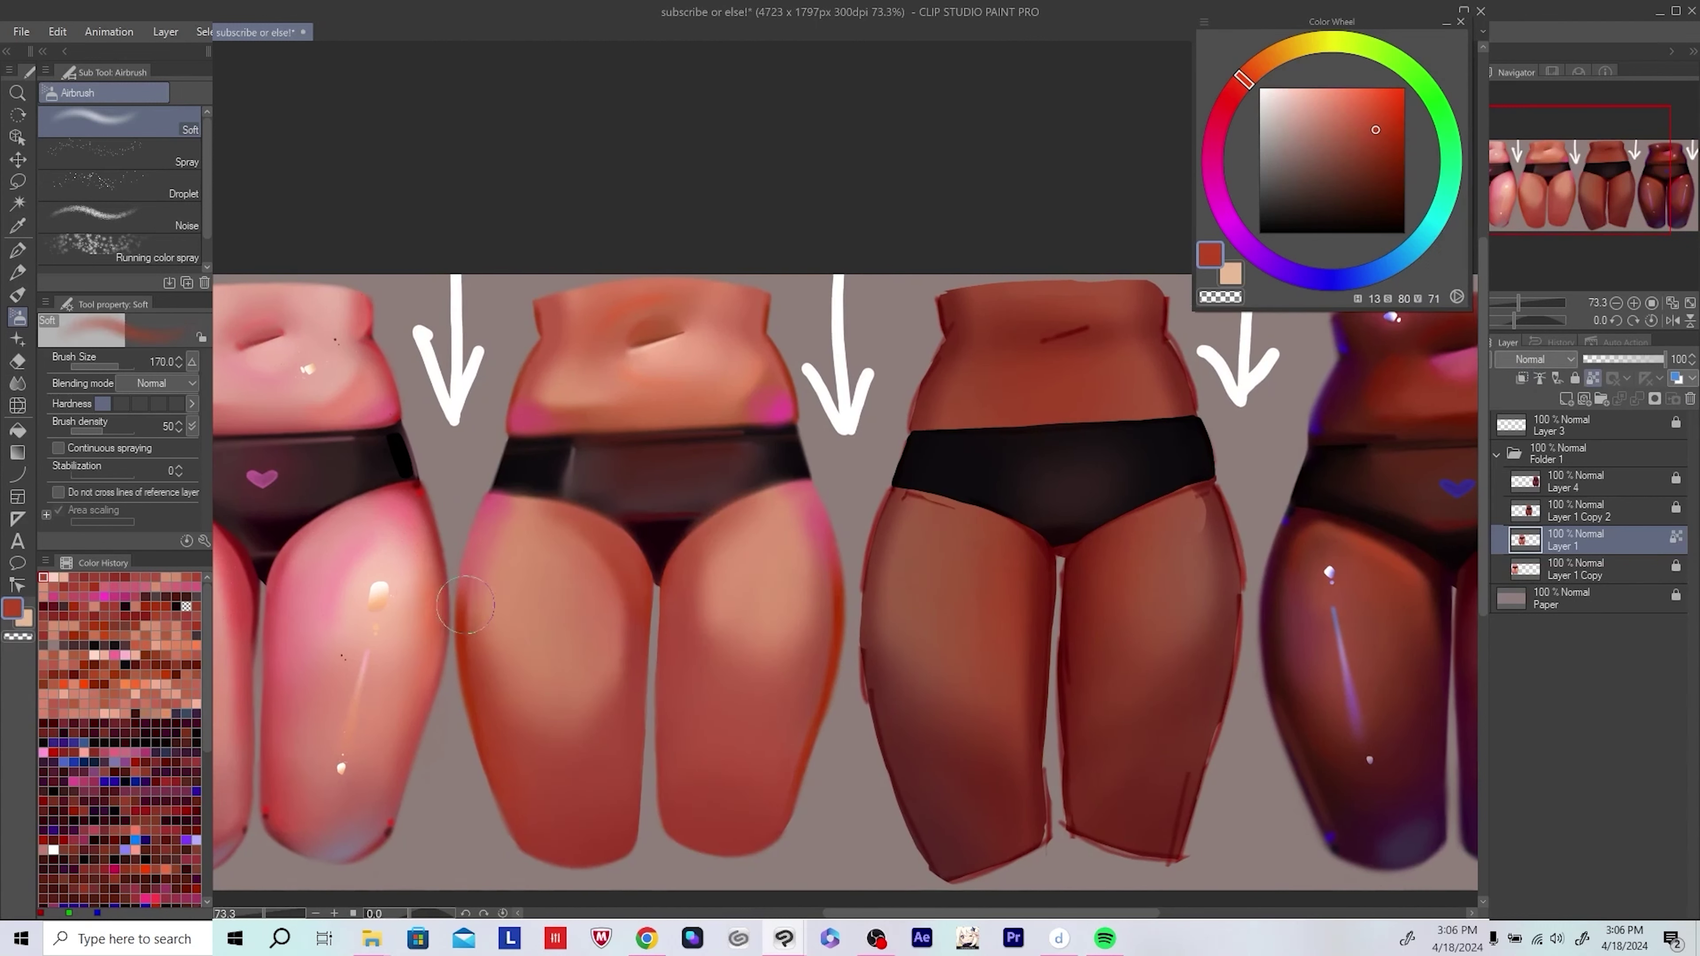
# Step: Soften the second figure's outer thigh edges with sampled red and skin tones, using the airbrush at size 170
pyautogui.moveTo(484, 700); pyautogui.dragTo(482, 686)
pyautogui.keyDown('alt'); pyautogui.click(482, 707); pyautogui.keyUp('alt')
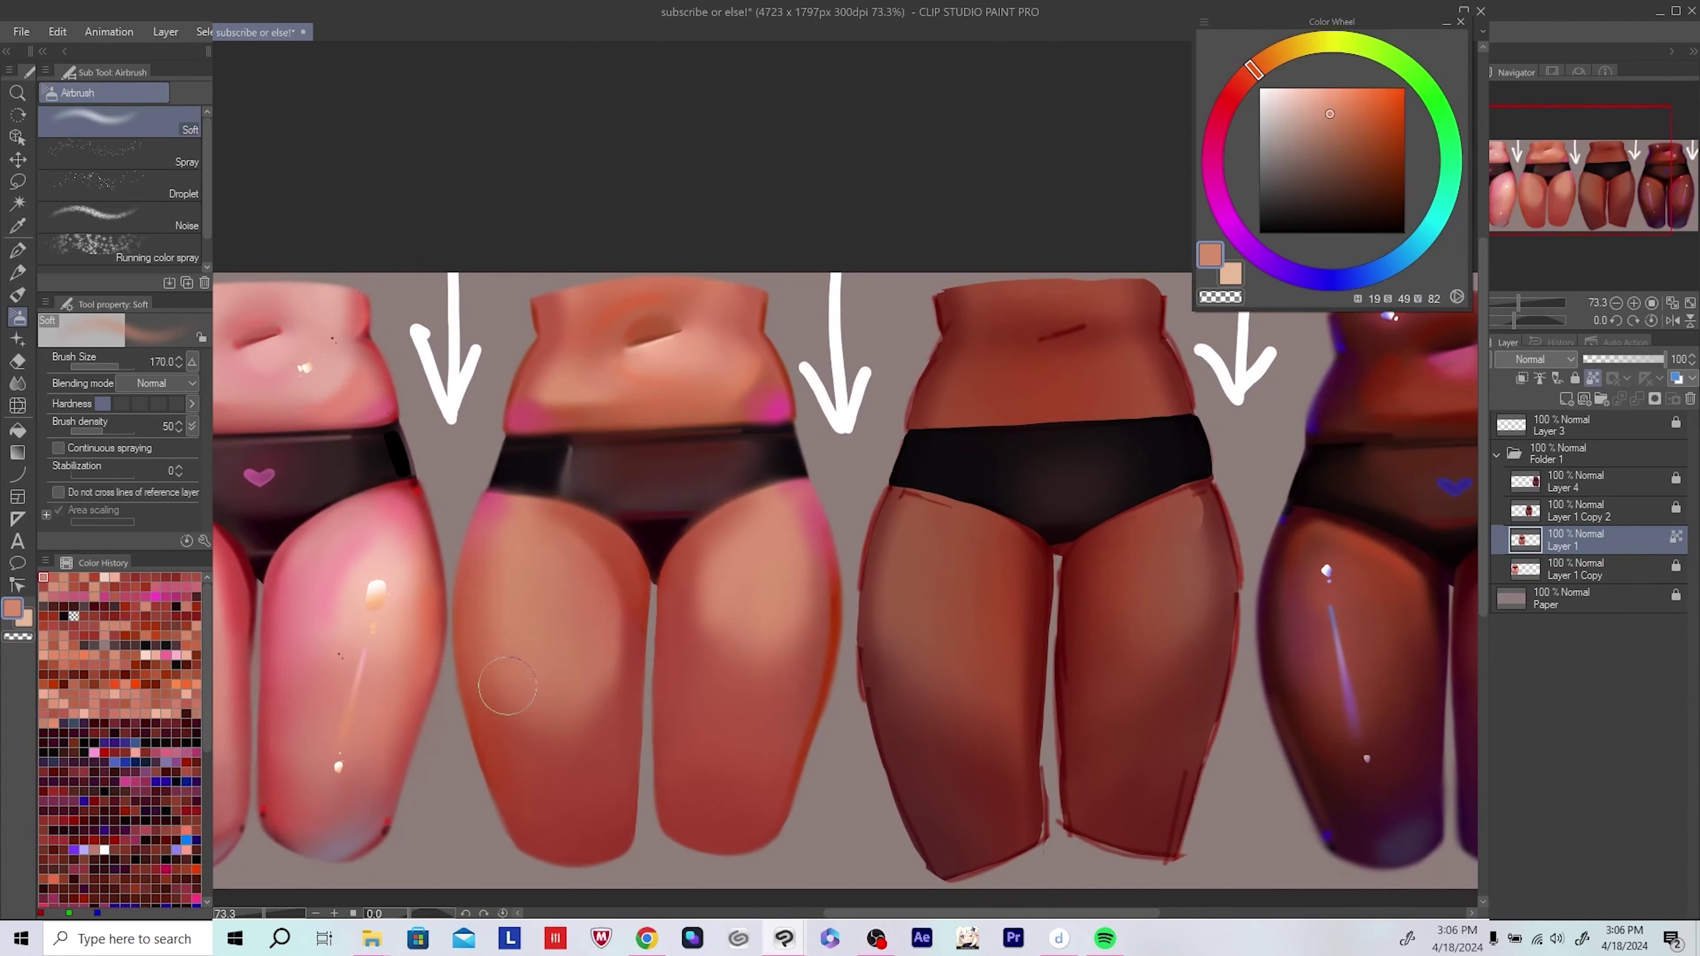
pyautogui.keyDown('alt'); pyautogui.click(902, 477); pyautogui.keyUp('alt')
pyautogui.moveTo(901, 478); pyautogui.dragTo(910, 490)
# Step: Airbrush red and pinkish-red tones along the outer side of the second figure's thigh at brush size 100
pyautogui.click(1406, 134)
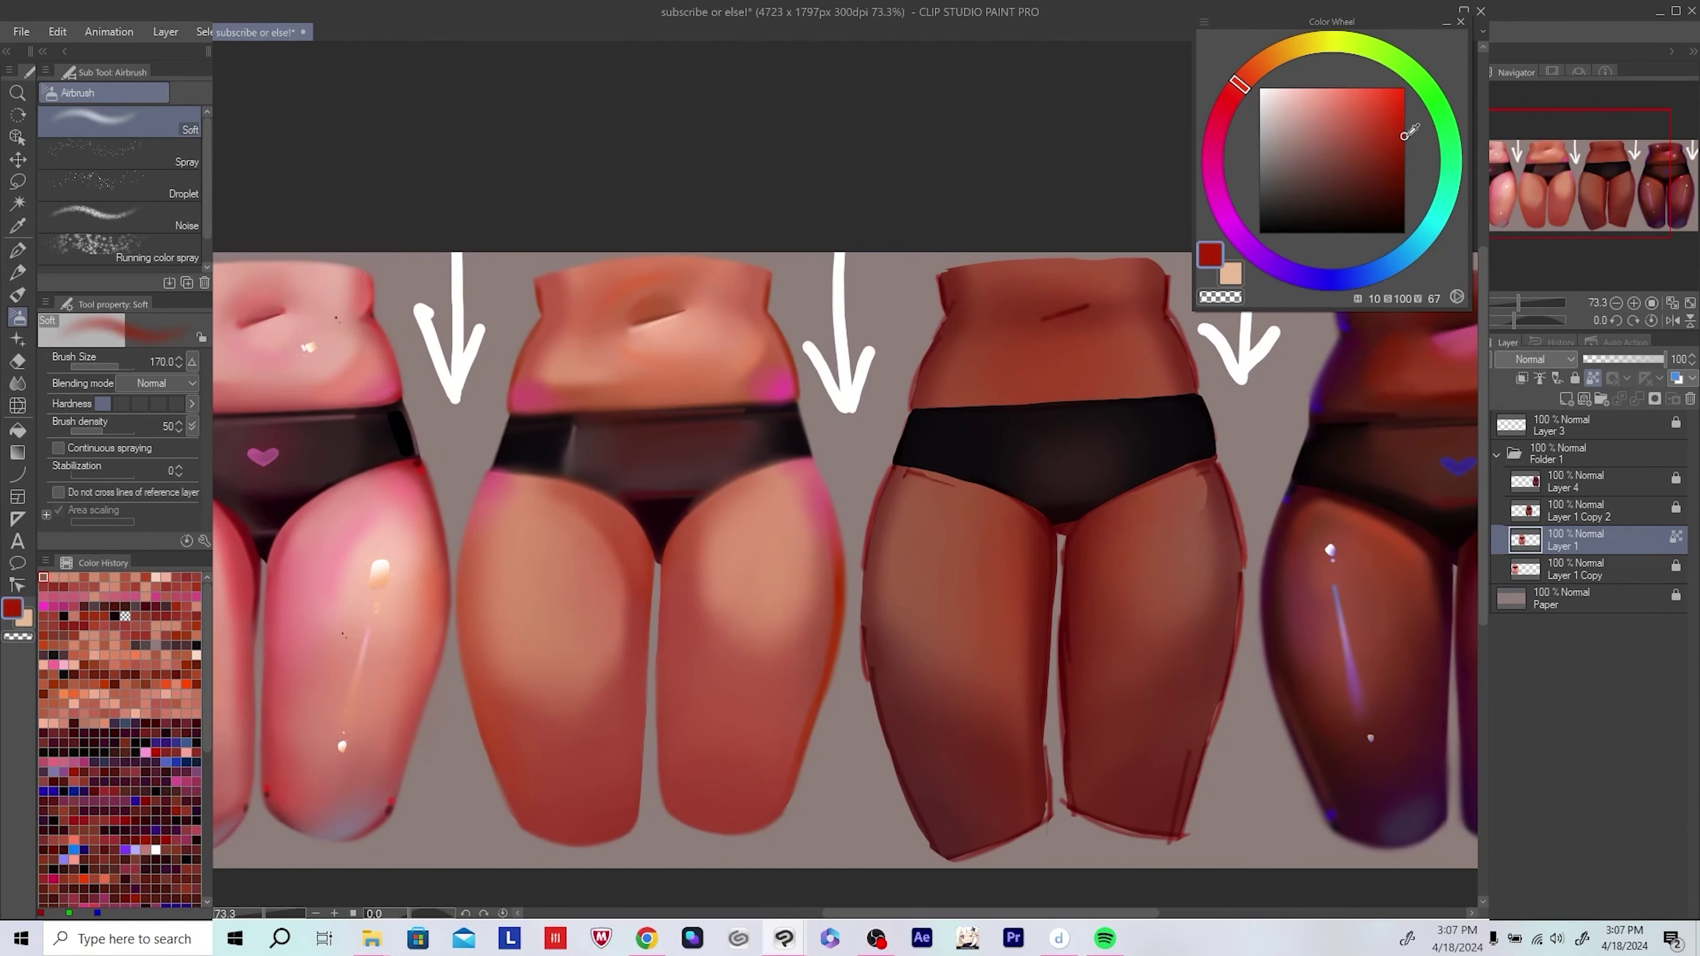
pyautogui.keyDown('alt'); pyautogui.click(812, 616); pyautogui.keyUp('alt')
pyautogui.press(']')
pyautogui.press(']')
pyautogui.press(']')
pyautogui.moveTo(999, 568); pyautogui.dragTo(1038, 574)
pyautogui.scroll(-4, 516, 534)
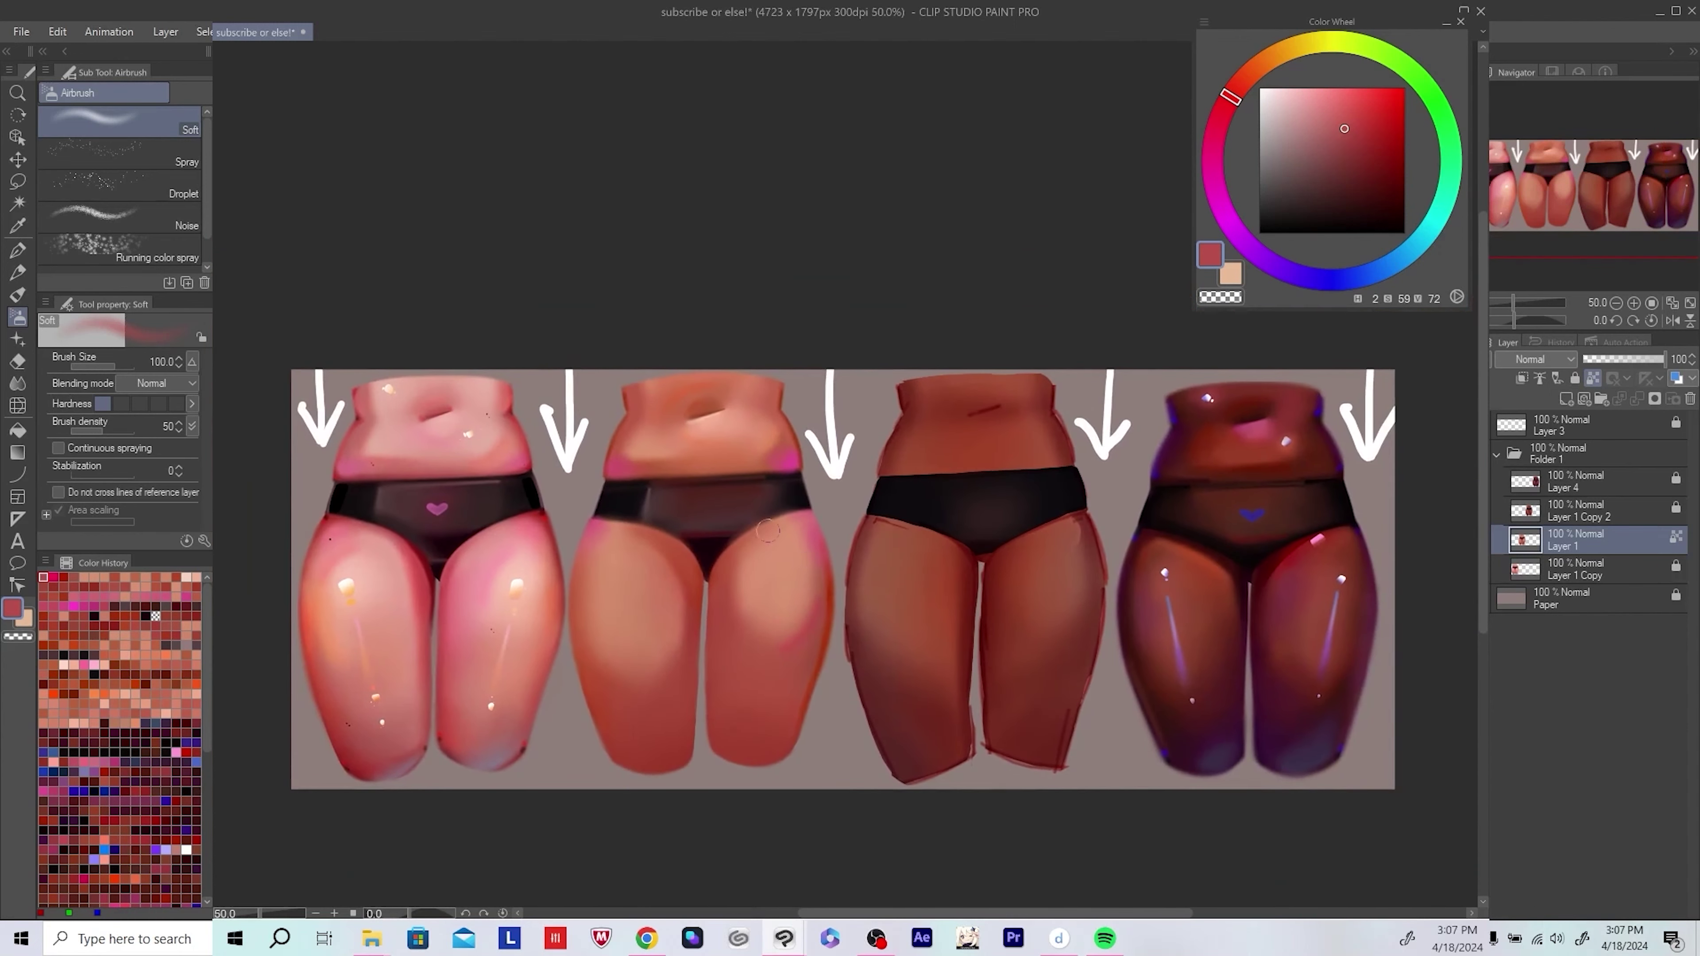
# Step: Clean the second figure's outer edges with the sampled grey background colour at airbrush size 17, and save the file
pyautogui.scroll(5, 562, 516)
pyautogui.press('[')
pyautogui.press('[')
pyautogui.press('[')
pyautogui.press('[')
pyautogui.press('[')
pyautogui.keyDown('alt'); pyautogui.click(562, 516); pyautogui.keyUp('alt')
pyautogui.keyDown('alt'); pyautogui.click(822, 521); pyautogui.keyUp('alt')
pyautogui.scroll(2, 822, 521)
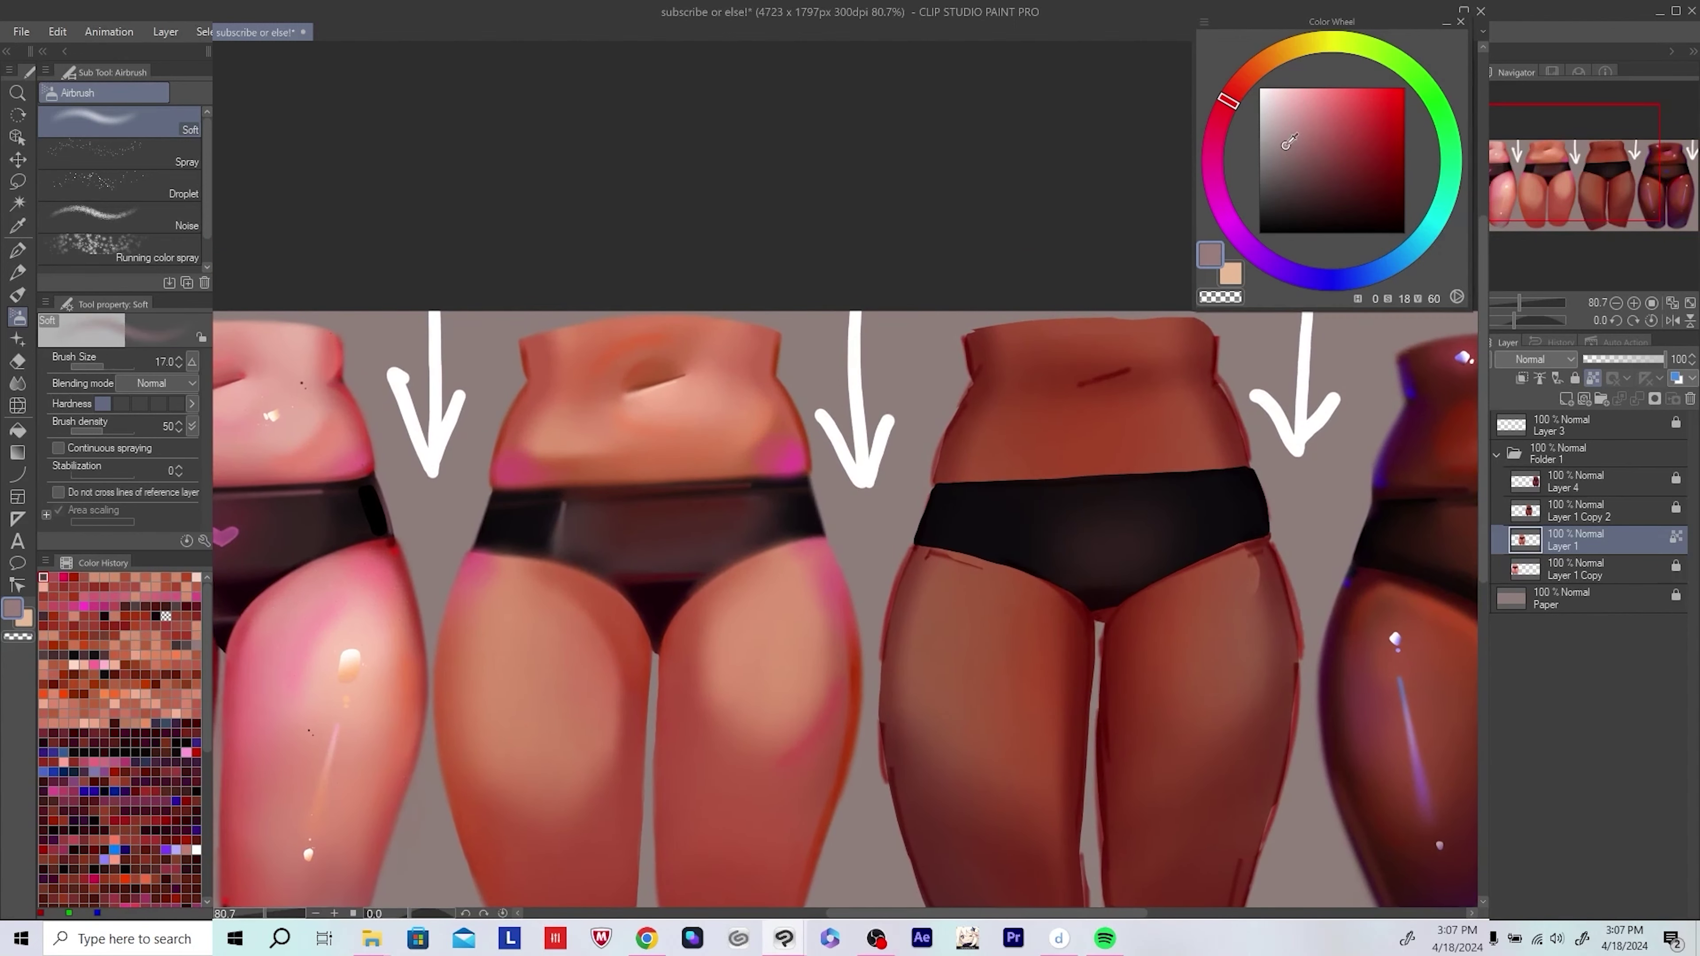
pyautogui.scroll(2, 863, 473)
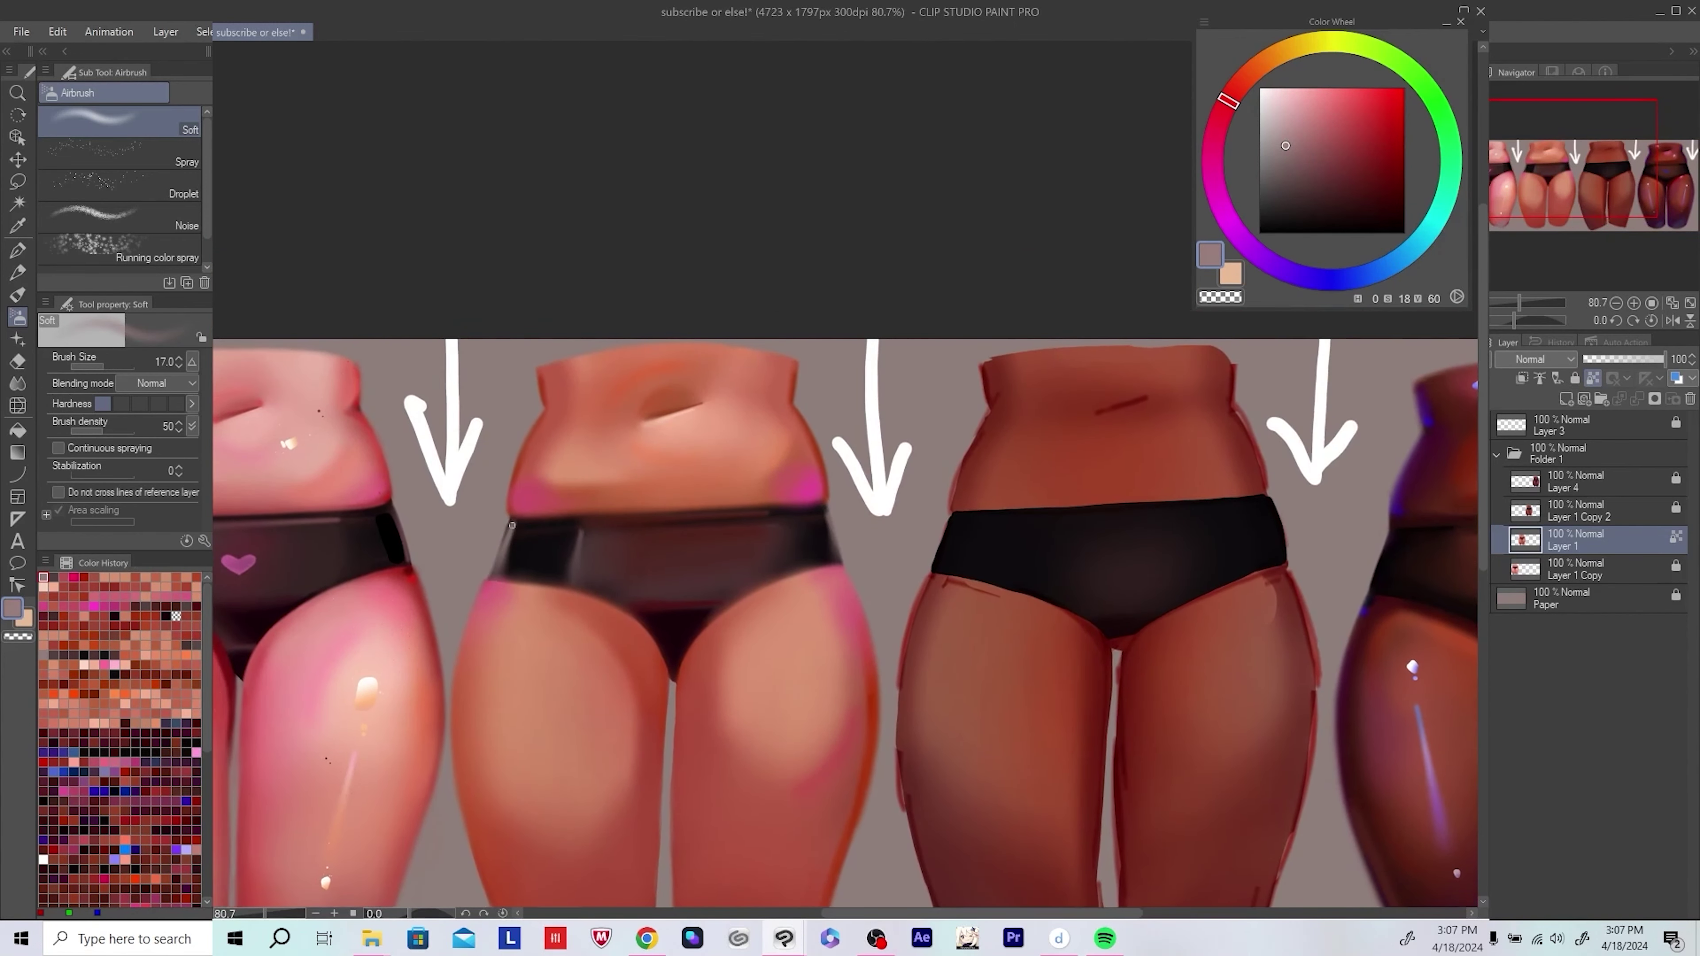
pyautogui.hotkey('ctrl', 's')
# Step: Touch up the second figure's hip and thigh edges below the underwear with sampled red at airbrush size 25
pyautogui.scroll(-3, 511, 525)
pyautogui.scroll(1, 741, 578)
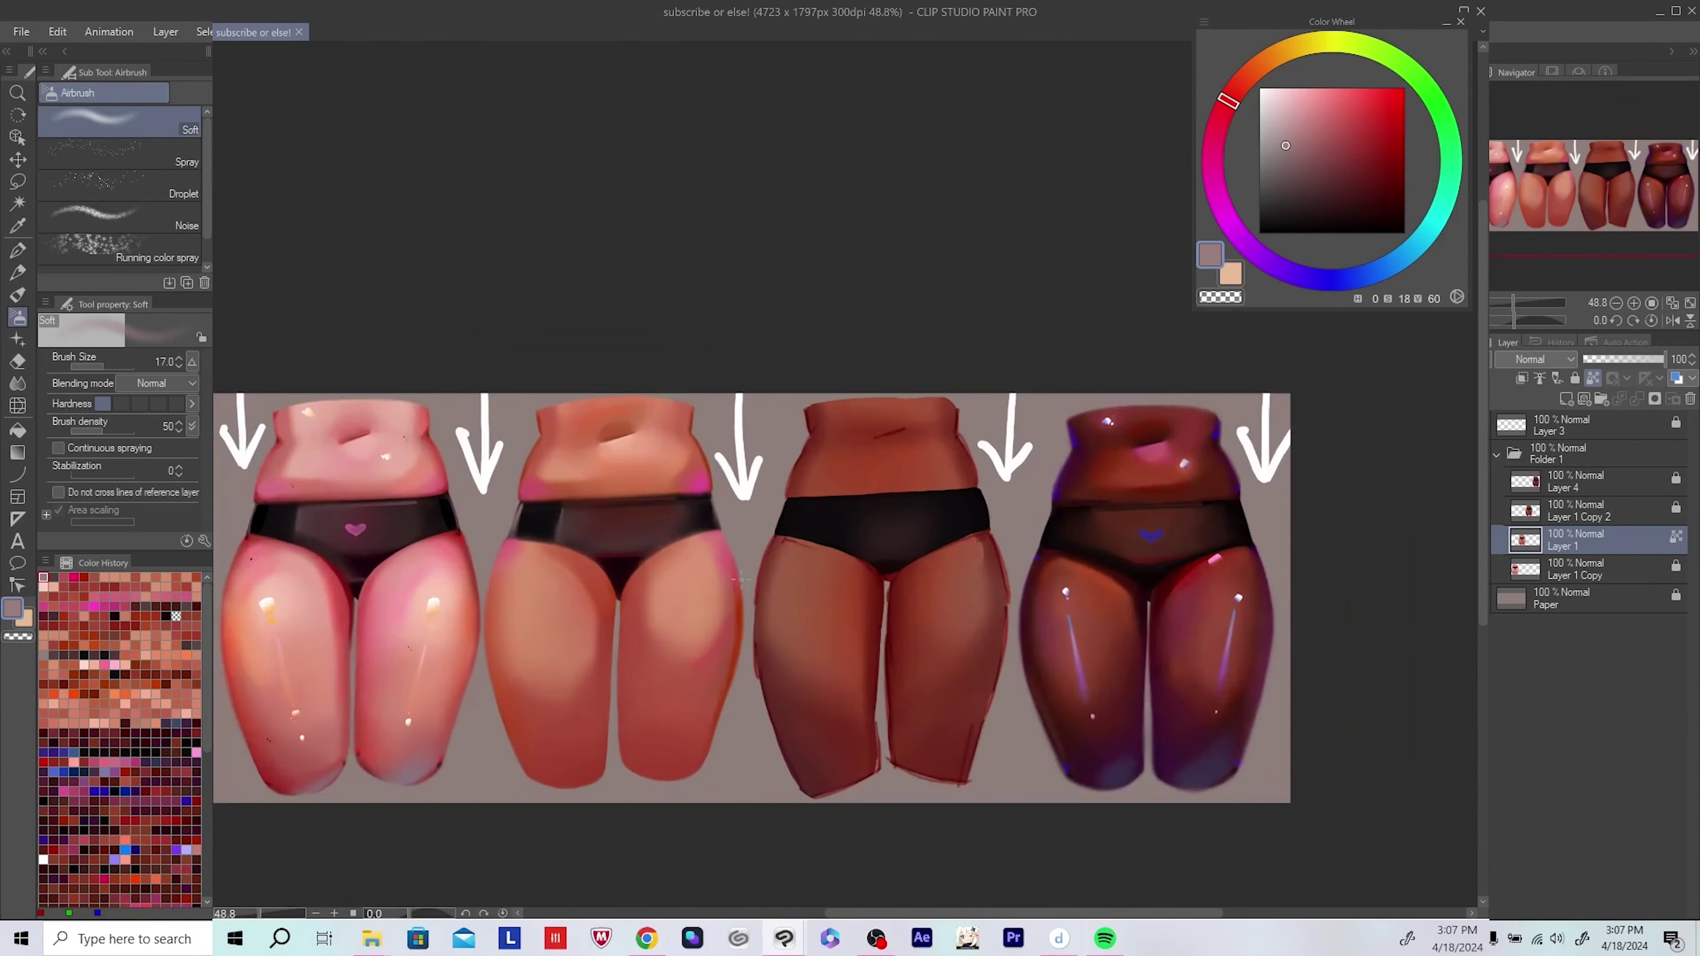
pyautogui.scroll(3, 741, 578)
pyautogui.keyDown('alt'); pyautogui.click(830, 589); pyautogui.keyUp('alt')
pyautogui.press(']')
pyautogui.press(']')
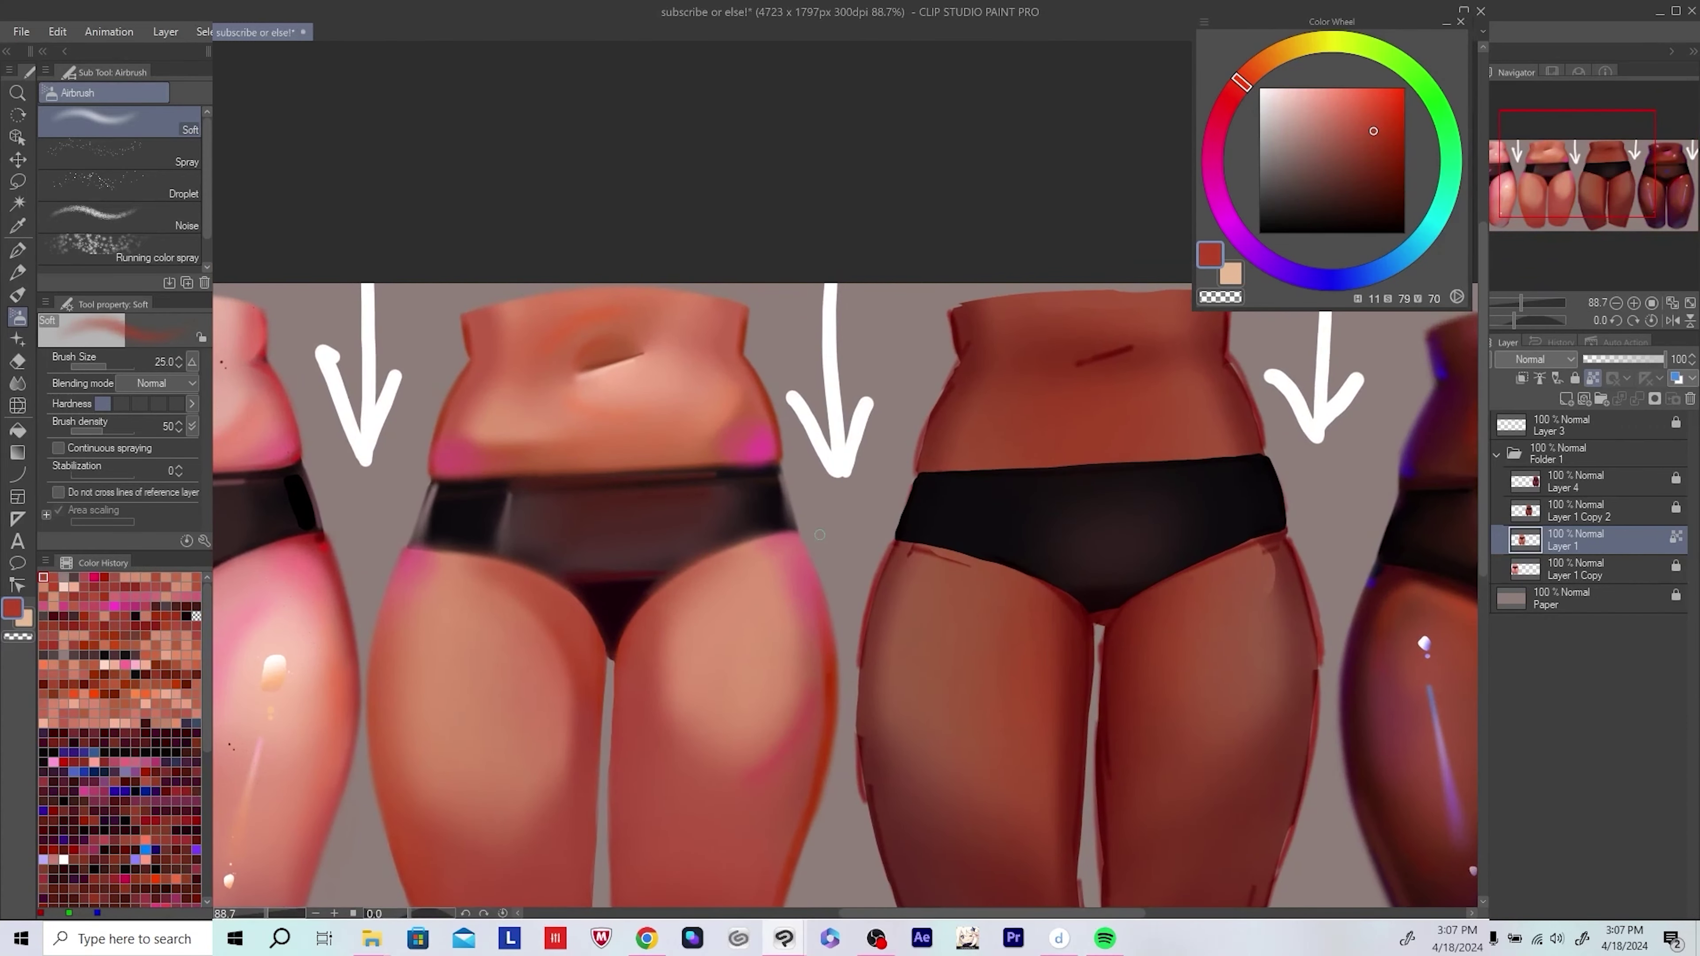
pyautogui.keyDown('alt'); pyautogui.click(711, 566); pyautogui.keyUp('alt')
pyautogui.press('h')
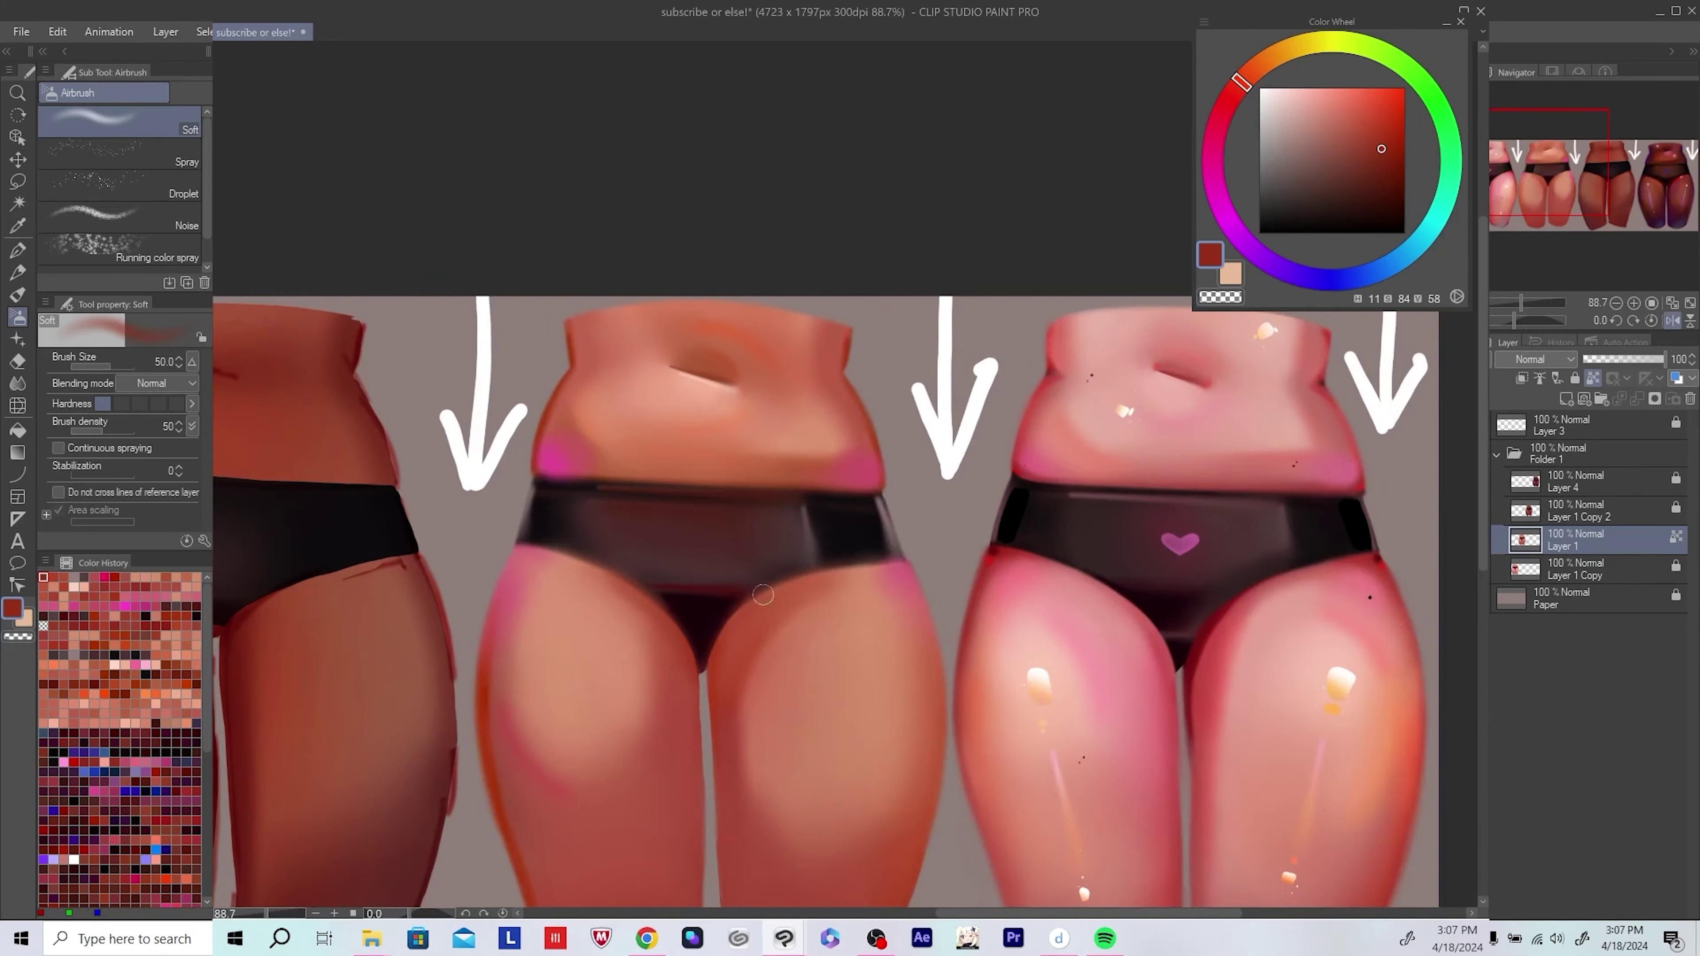
# Step: Deepen the shading along the underwear's leg edges with sampled reds at airbrush sizes 50 and 80, checking it in a mirrored view
pyautogui.press('h')
pyautogui.press(']')
pyautogui.press(']')
pyautogui.press(']')
pyautogui.press('h')
pyautogui.keyDown('alt'); pyautogui.click(830, 583); pyautogui.keyUp('alt')
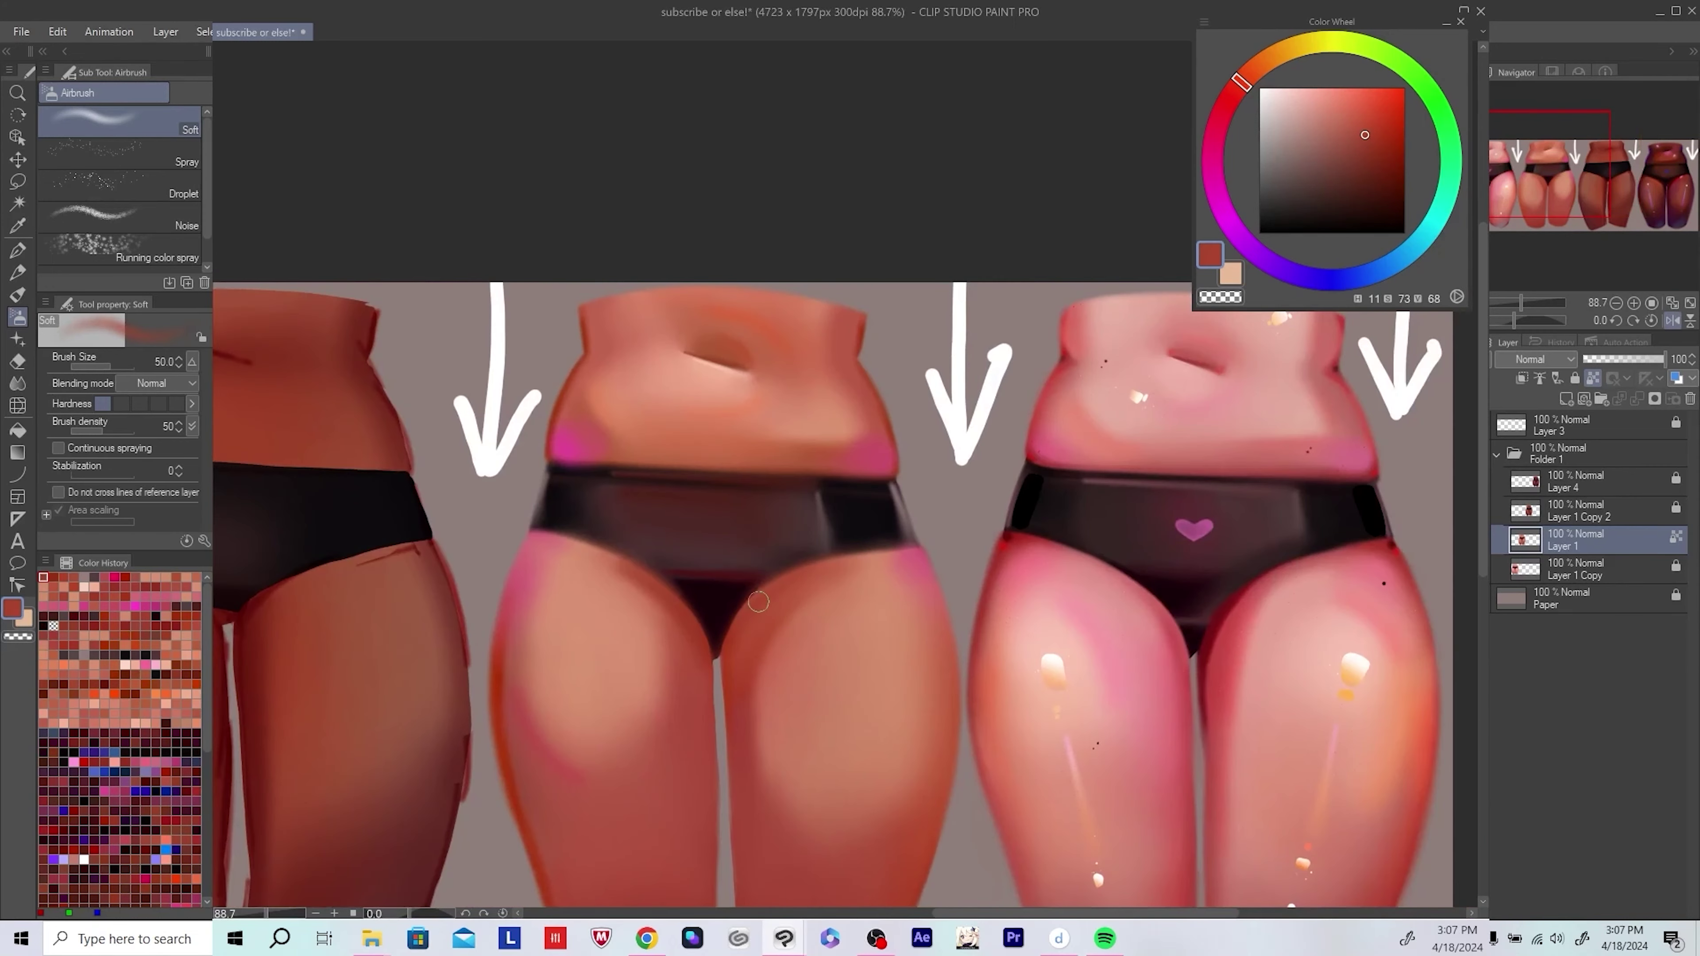
pyautogui.press('h')
pyautogui.press('h')
pyautogui.keyDown('alt'); pyautogui.click(686, 660); pyautogui.keyUp('alt')
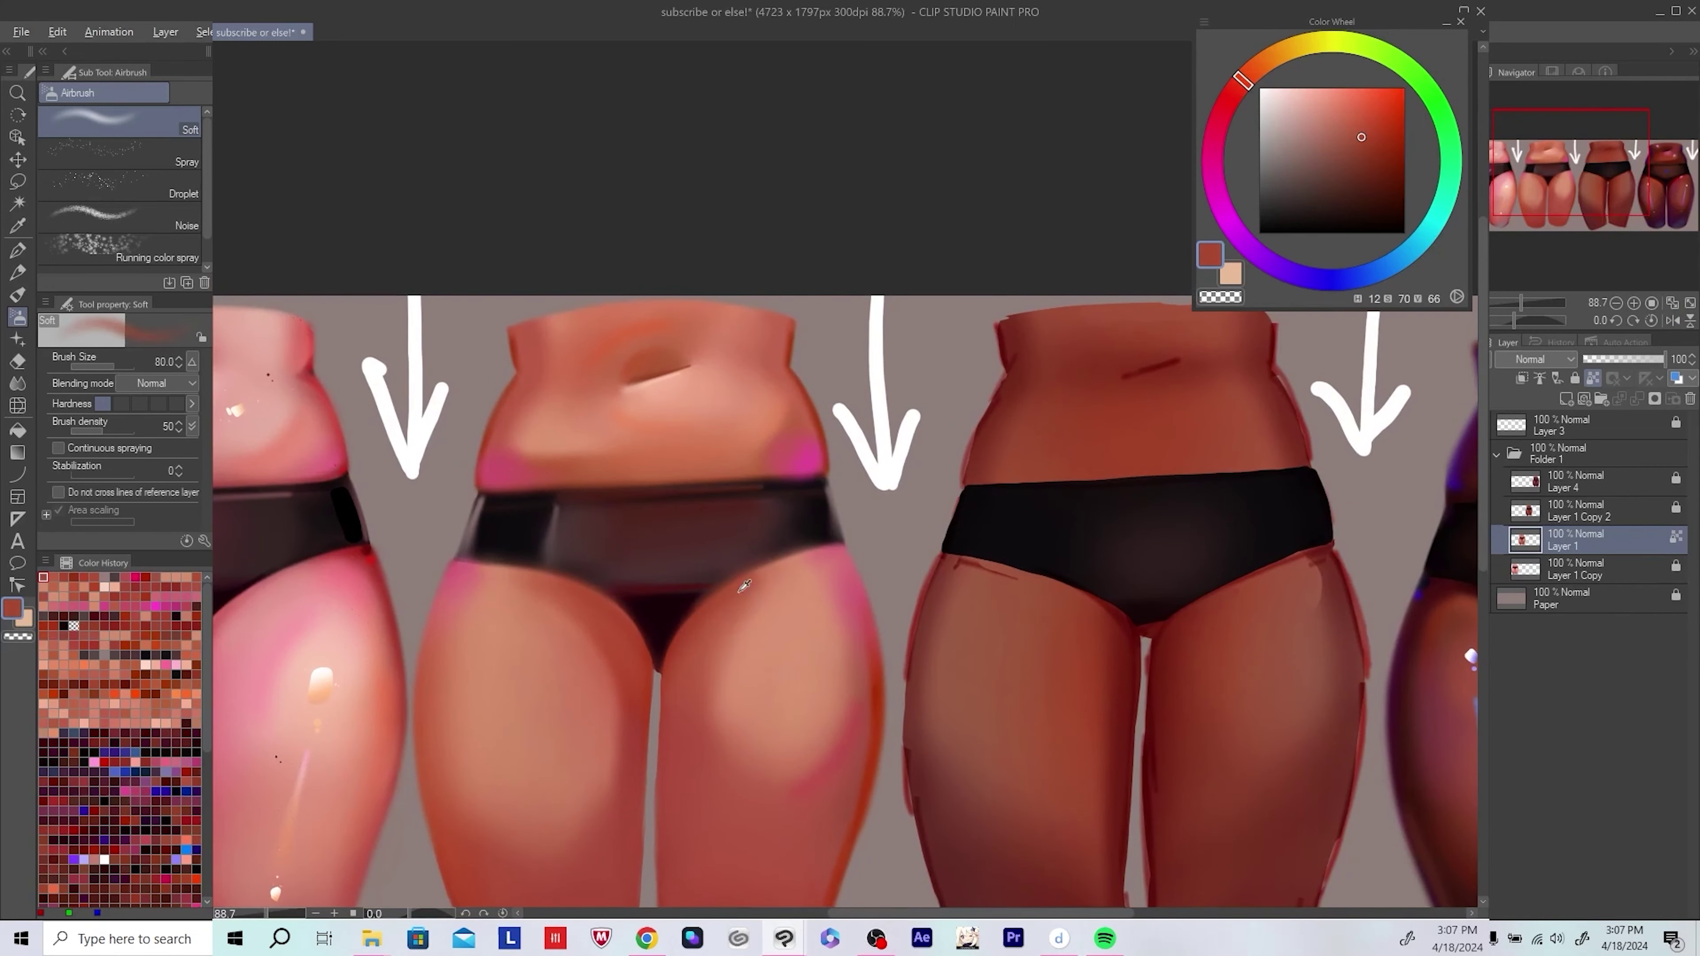
# Step: Blend the second figure's inner-thigh shading with sampled skin and red tones at airbrush size 150, and save the file
pyautogui.keyDown('alt'); pyautogui.click(694, 629); pyautogui.keyUp('alt')
pyautogui.keyDown('alt'); pyautogui.click(754, 594); pyautogui.keyUp('alt')
pyautogui.press(']')
pyautogui.press(']')
pyautogui.press(']')
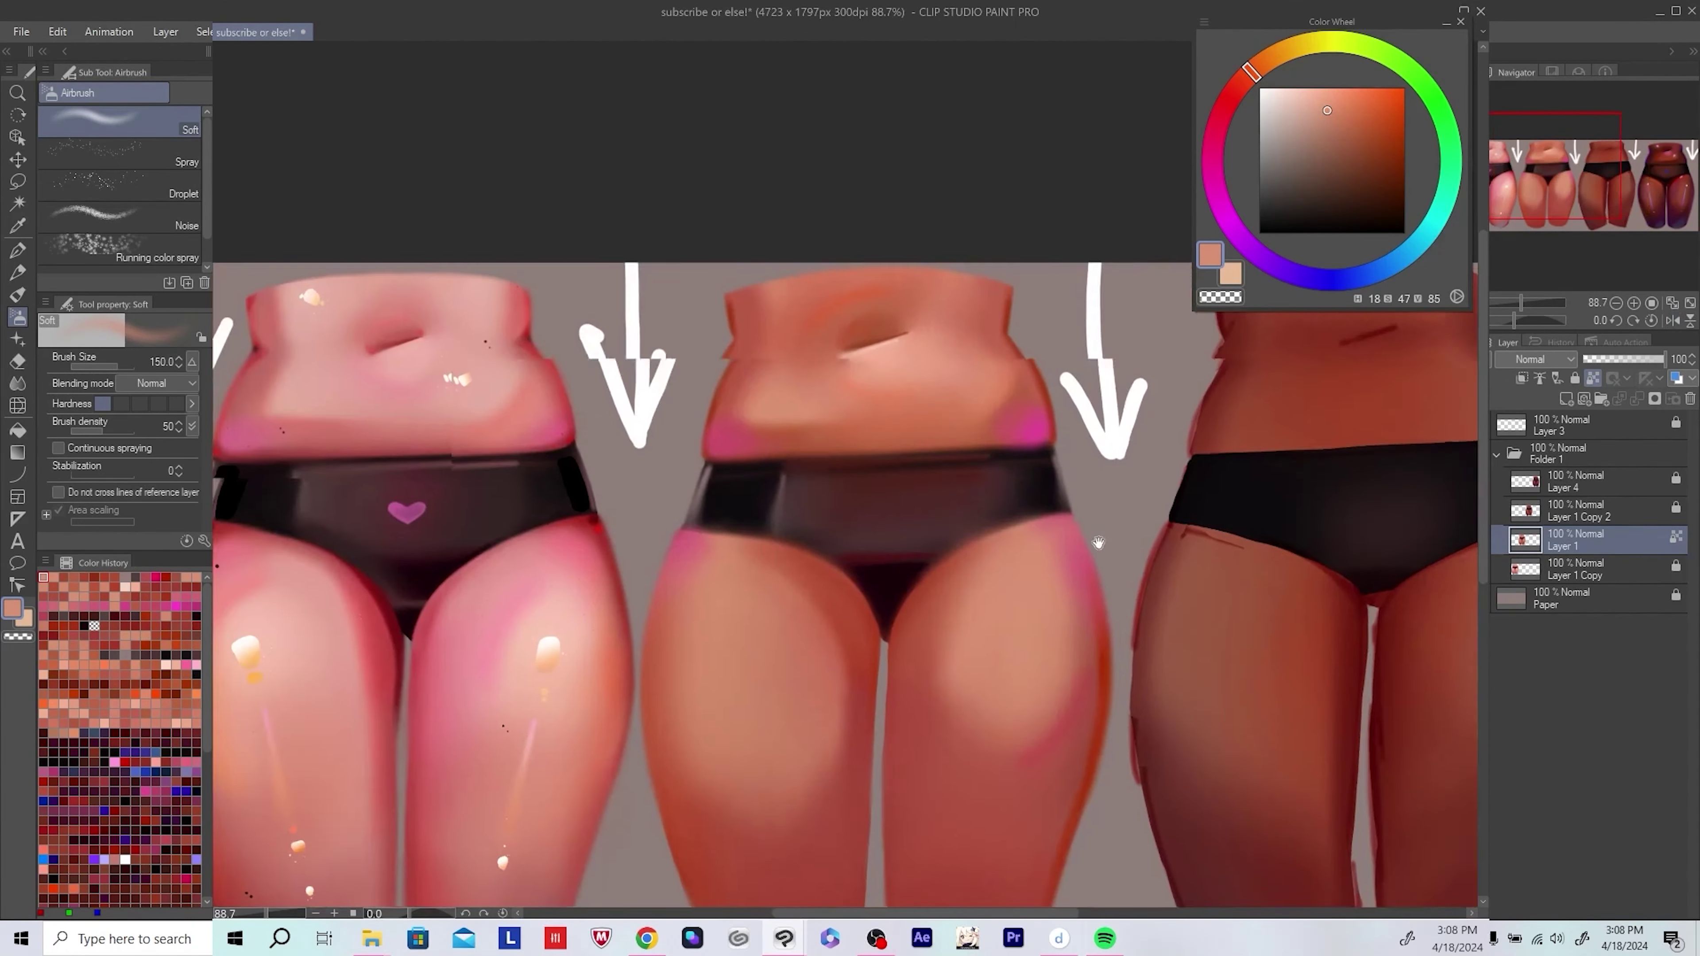
pyautogui.keyDown('alt'); pyautogui.click(777, 709); pyautogui.keyUp('alt')
pyautogui.scroll(-3, 612, 529)
pyautogui.hotkey('ctrl', 's')
pyautogui.scroll(-1, 612, 530)
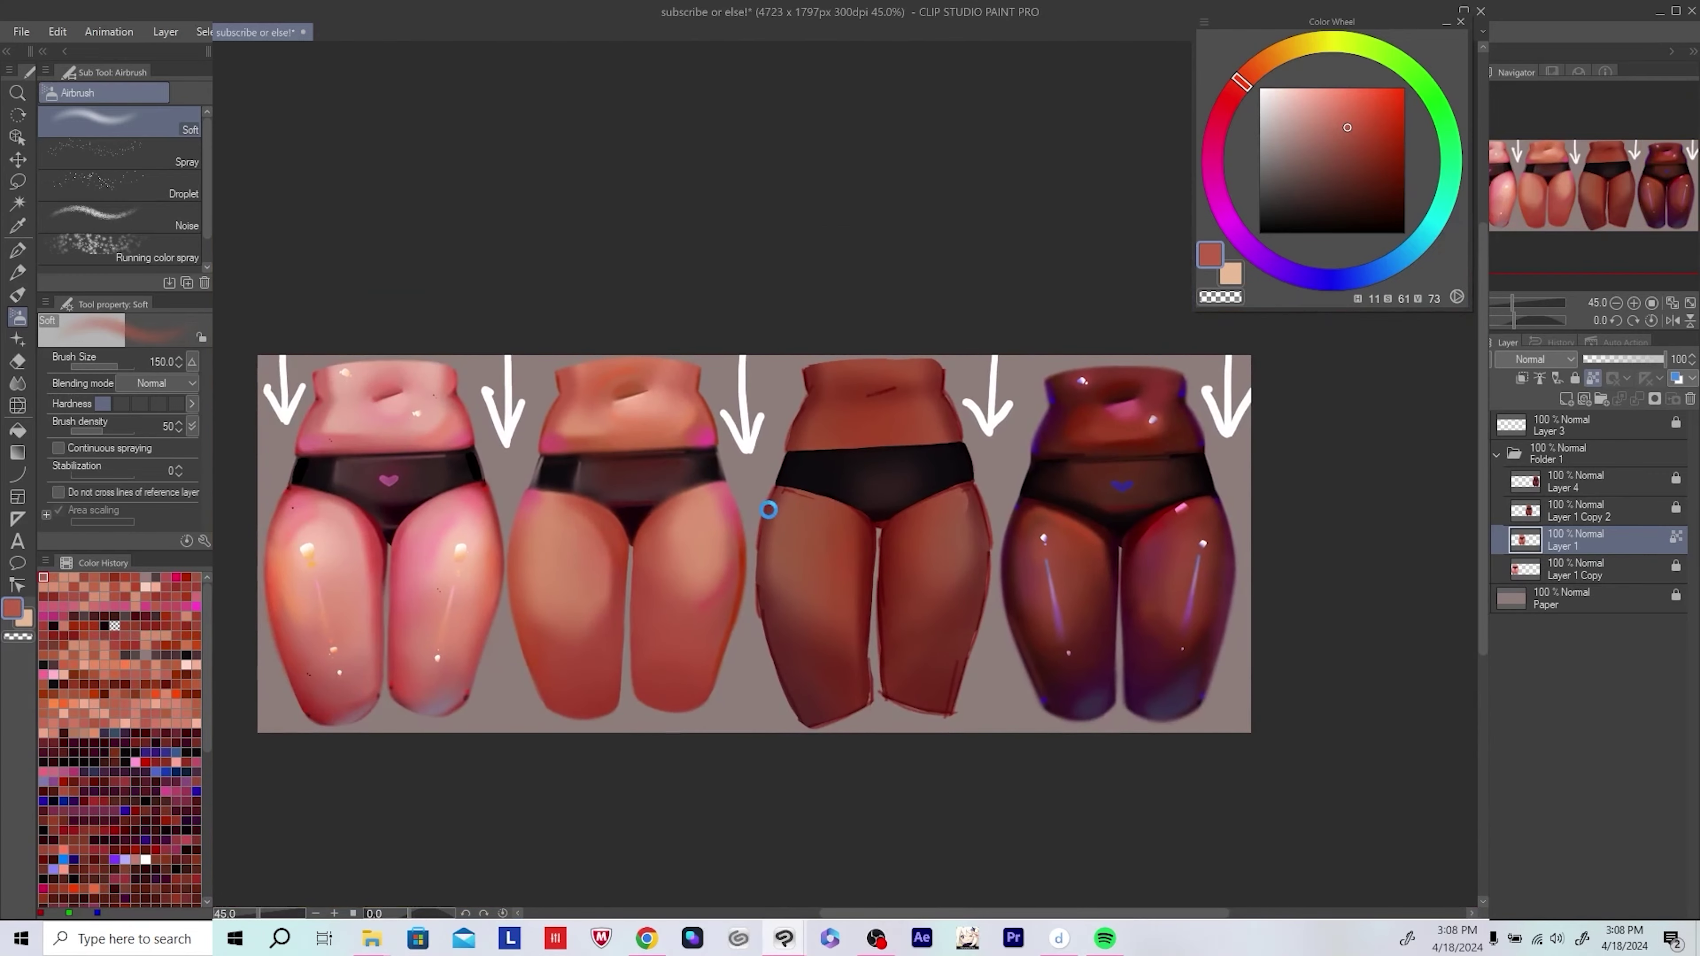
# Step: Airbrush blue-violet patches onto the lower ends of both of the second figure's thighs
pyautogui.moveTo(763, 498); pyautogui.dragTo(780, 536)
pyautogui.scroll(2, 752, 590)
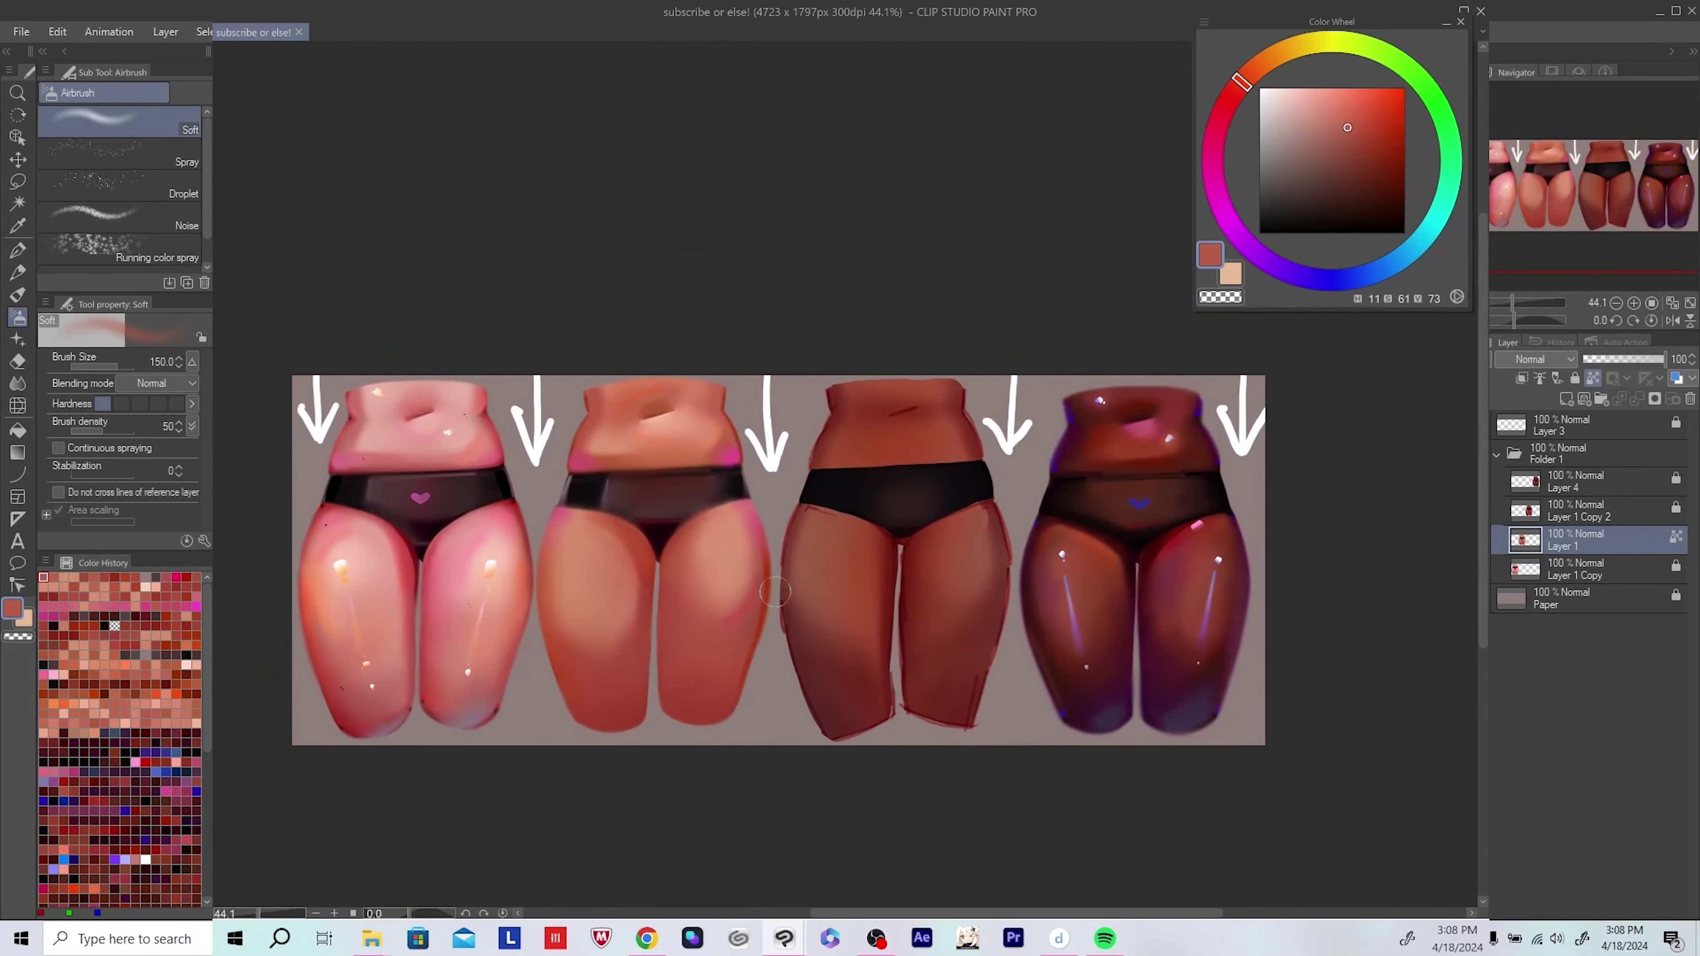
pyautogui.keyDown('alt'); pyautogui.click(1010, 428); pyautogui.keyUp('alt')
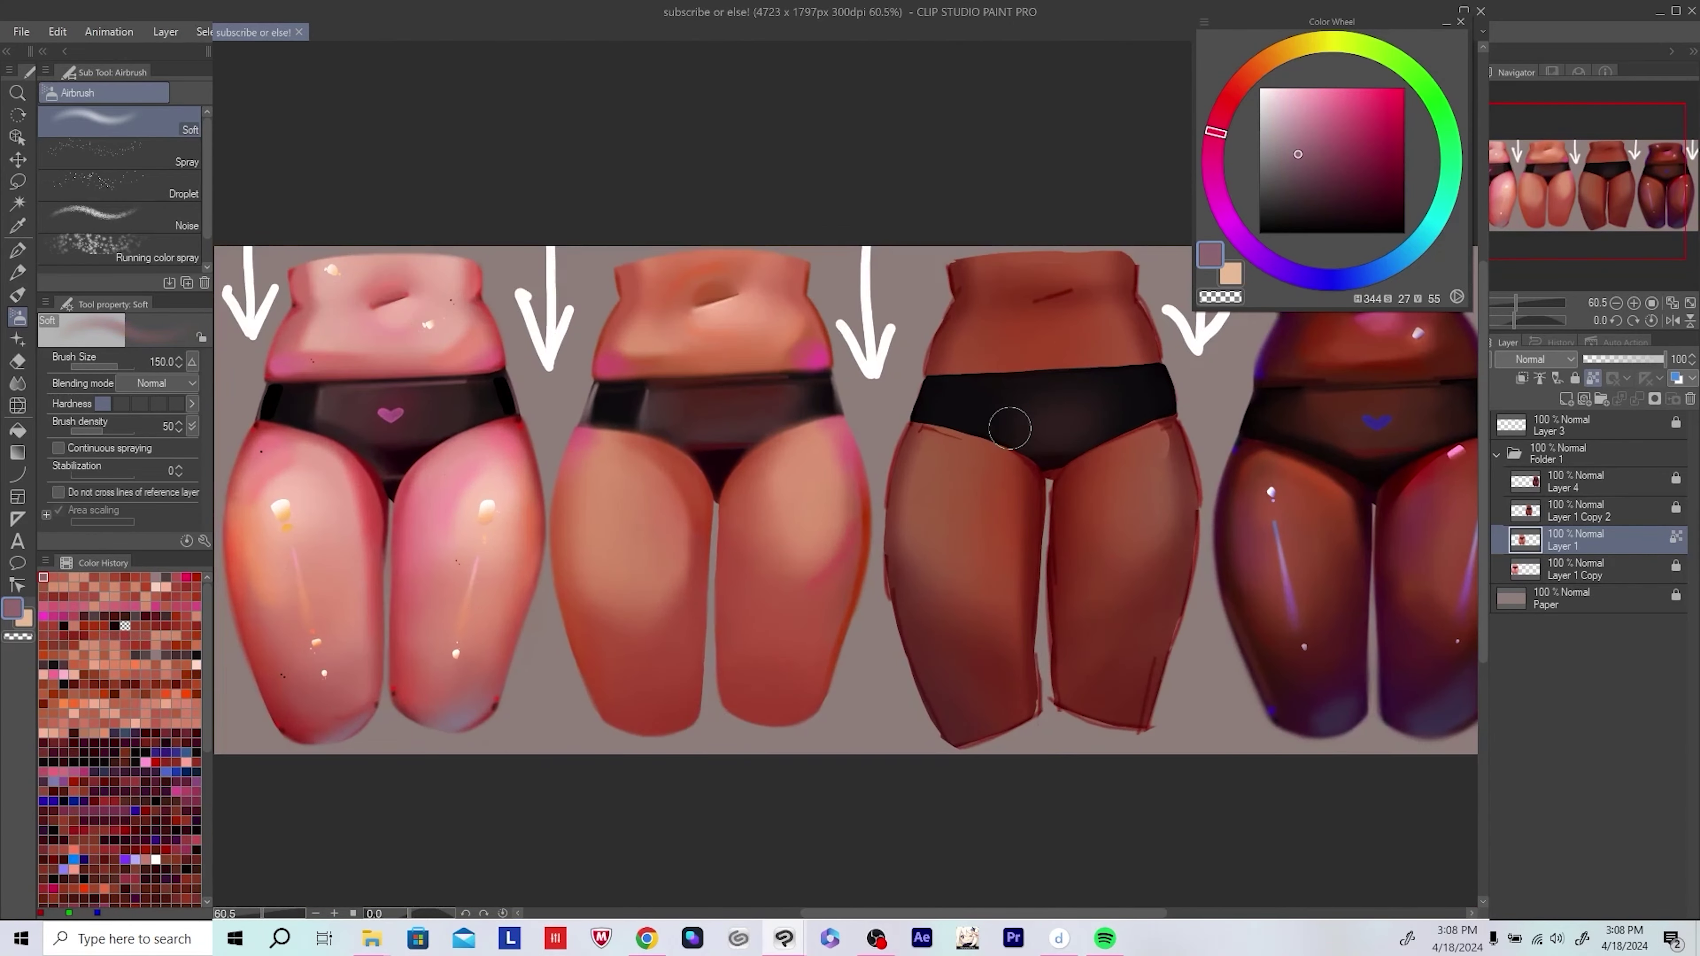
pyautogui.click(1369, 277)
pyautogui.moveTo(803, 469); pyautogui.dragTo(771, 494)
pyautogui.click(1344, 107)
pyautogui.moveTo(735, 738)
pyautogui.mouseDown()
pyautogui.moveTo(776, 704)
pyautogui.moveTo(717, 735)
pyautogui.moveTo(606, 737)
pyautogui.mouseUp()
pyautogui.keyDown('alt'); pyautogui.click(771, 717); pyautogui.keyUp('alt')
pyautogui.keyDown('alt'); pyautogui.click(717, 735); pyautogui.keyUp('alt')
pyautogui.scroll(-4, 632, 642)
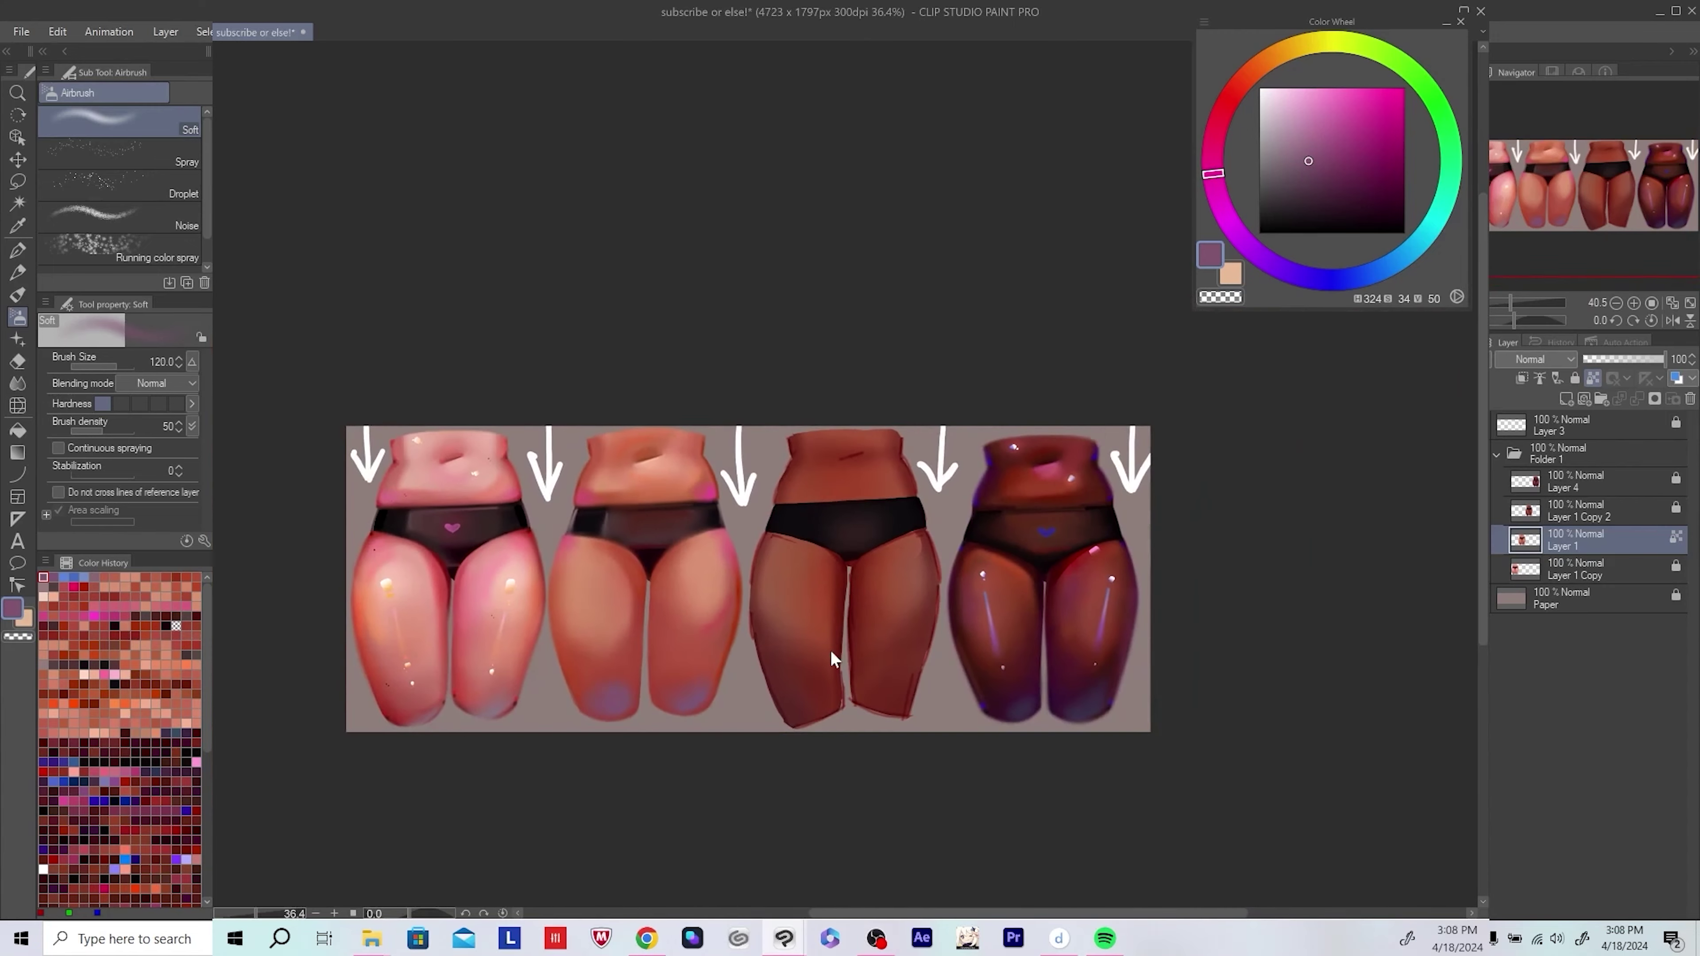
# Step: Blend the second figure's thighs with sampled red tones, using the airbrush at size 120
pyautogui.scroll(4, 766, 659)
pyautogui.keyDown('alt'); pyautogui.click(788, 576); pyautogui.keyUp('alt')
pyautogui.moveTo(789, 576); pyautogui.dragTo(734, 623)
pyautogui.keyDown('alt'); pyautogui.click(869, 603); pyautogui.keyUp('alt')
pyautogui.moveTo(869, 565); pyautogui.dragTo(924, 576)
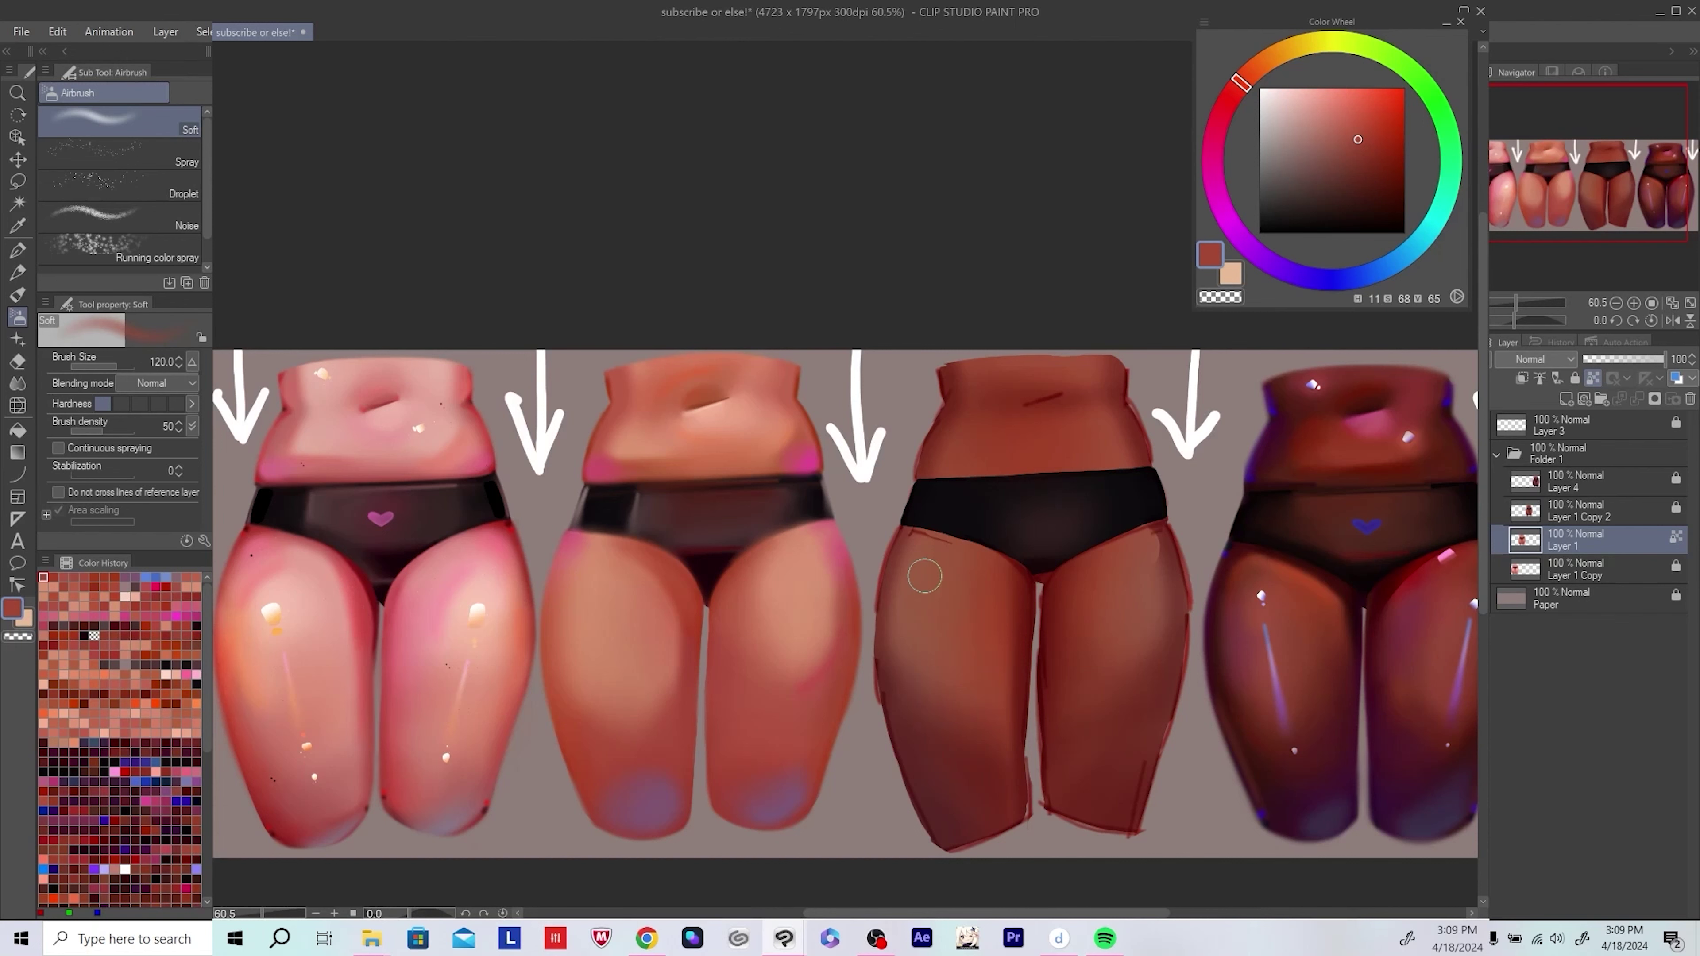
# Step: Shade the sides of the second figure's waist with sampled reddish browns at airbrush size 60, checking it in a mirrored view
pyautogui.hotkey('ctrl', 'alt', '0')
pyautogui.keyDown('alt'); pyautogui.click(551, 543); pyautogui.keyUp('alt')
pyautogui.press('h')
pyautogui.keyDown('alt'); pyautogui.click(787, 465); pyautogui.keyUp('alt')
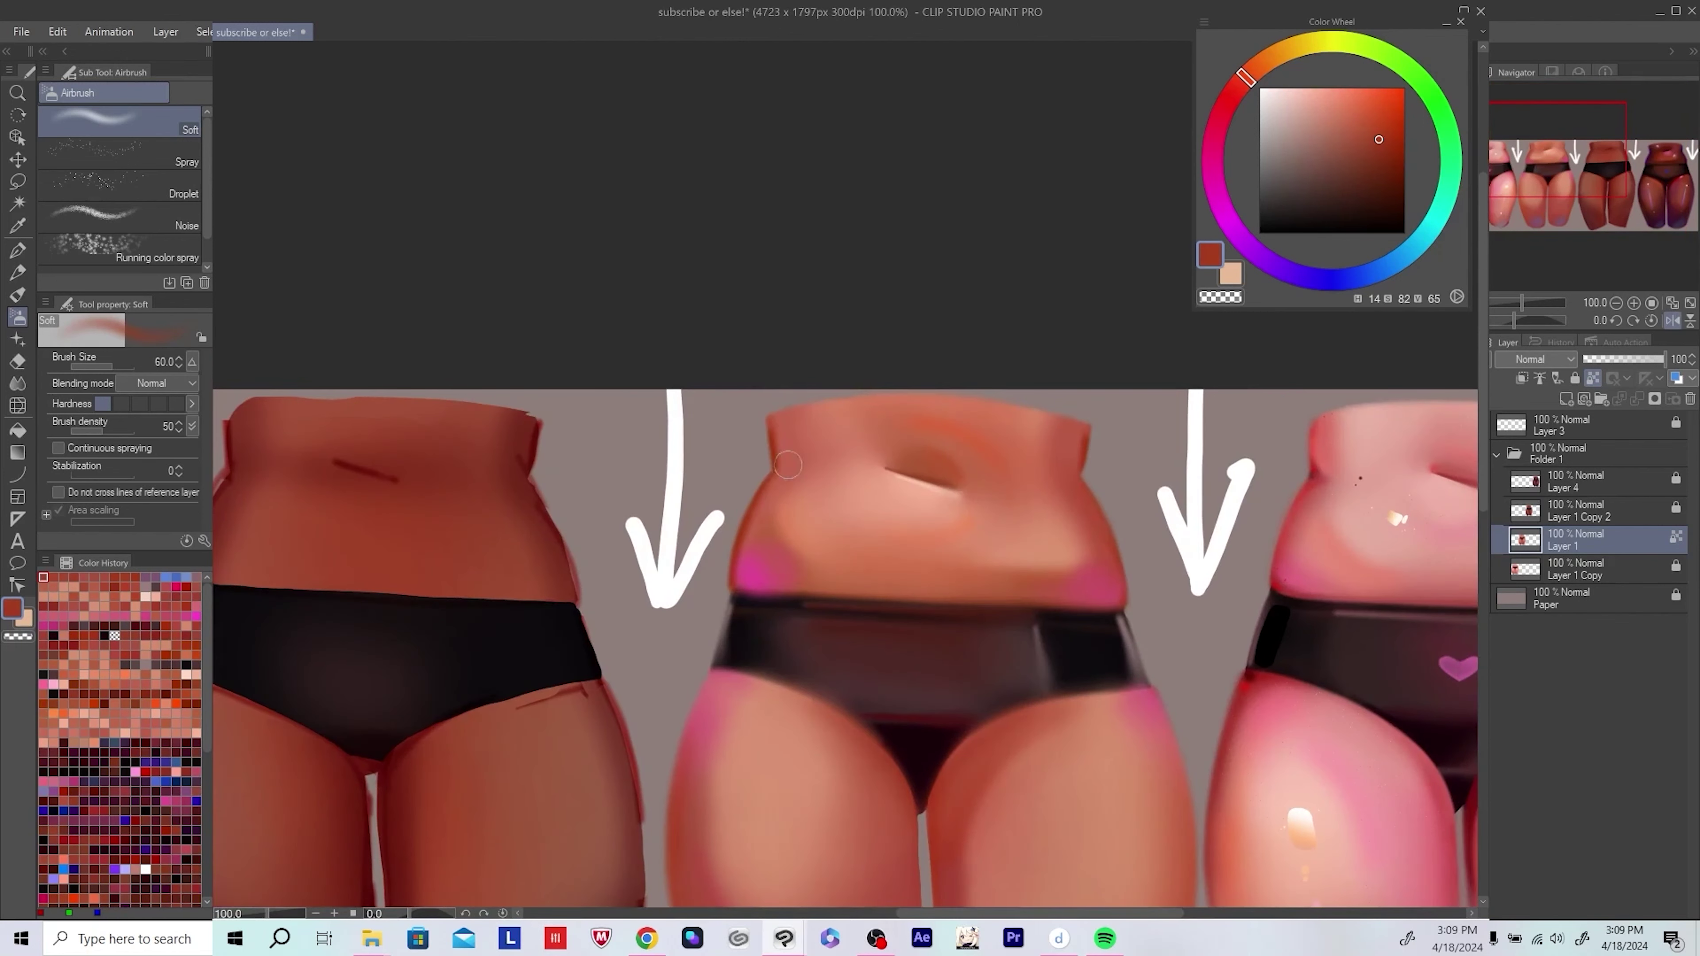
pyautogui.press('h')
pyautogui.keyDown('alt'); pyautogui.click(921, 461); pyautogui.keyUp('alt')
pyautogui.keyDown('alt'); pyautogui.click(628, 507); pyautogui.keyUp('alt')
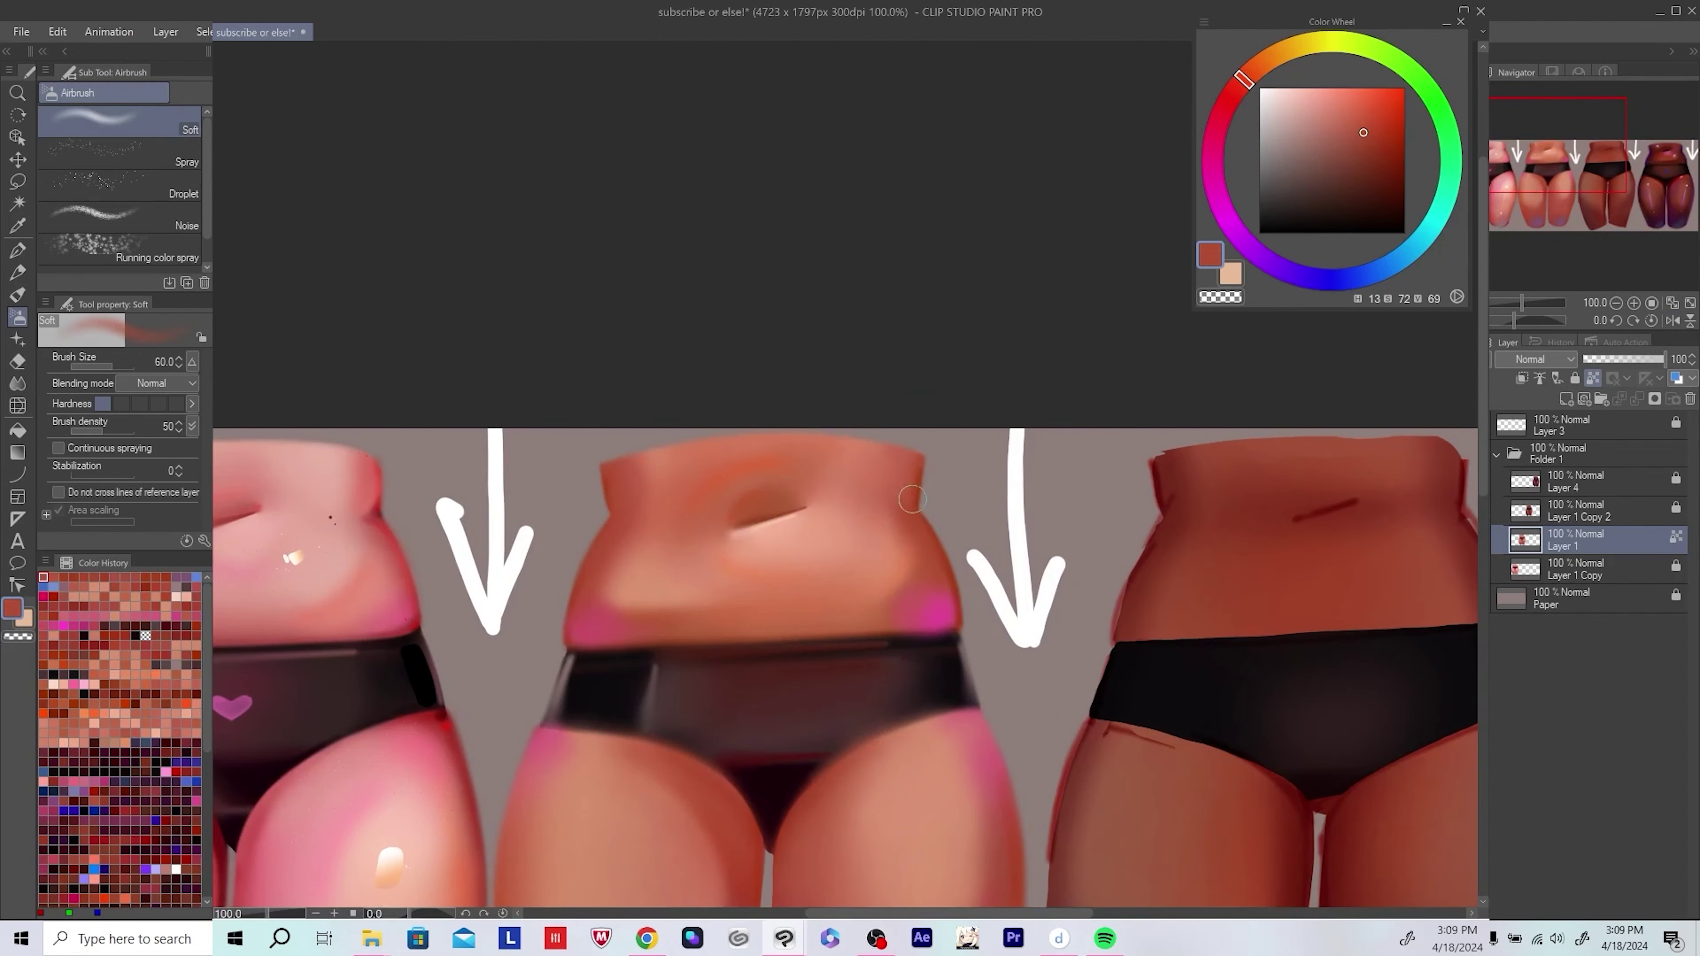
# Step: Add dark red accents to the second figure's hip and lower-thigh corners on a new layer, using airbrush size 30
pyautogui.moveTo(1522, 303); pyautogui.dragTo(1513, 303)
pyautogui.click(1567, 399)
pyautogui.scroll(3, 745, 348)
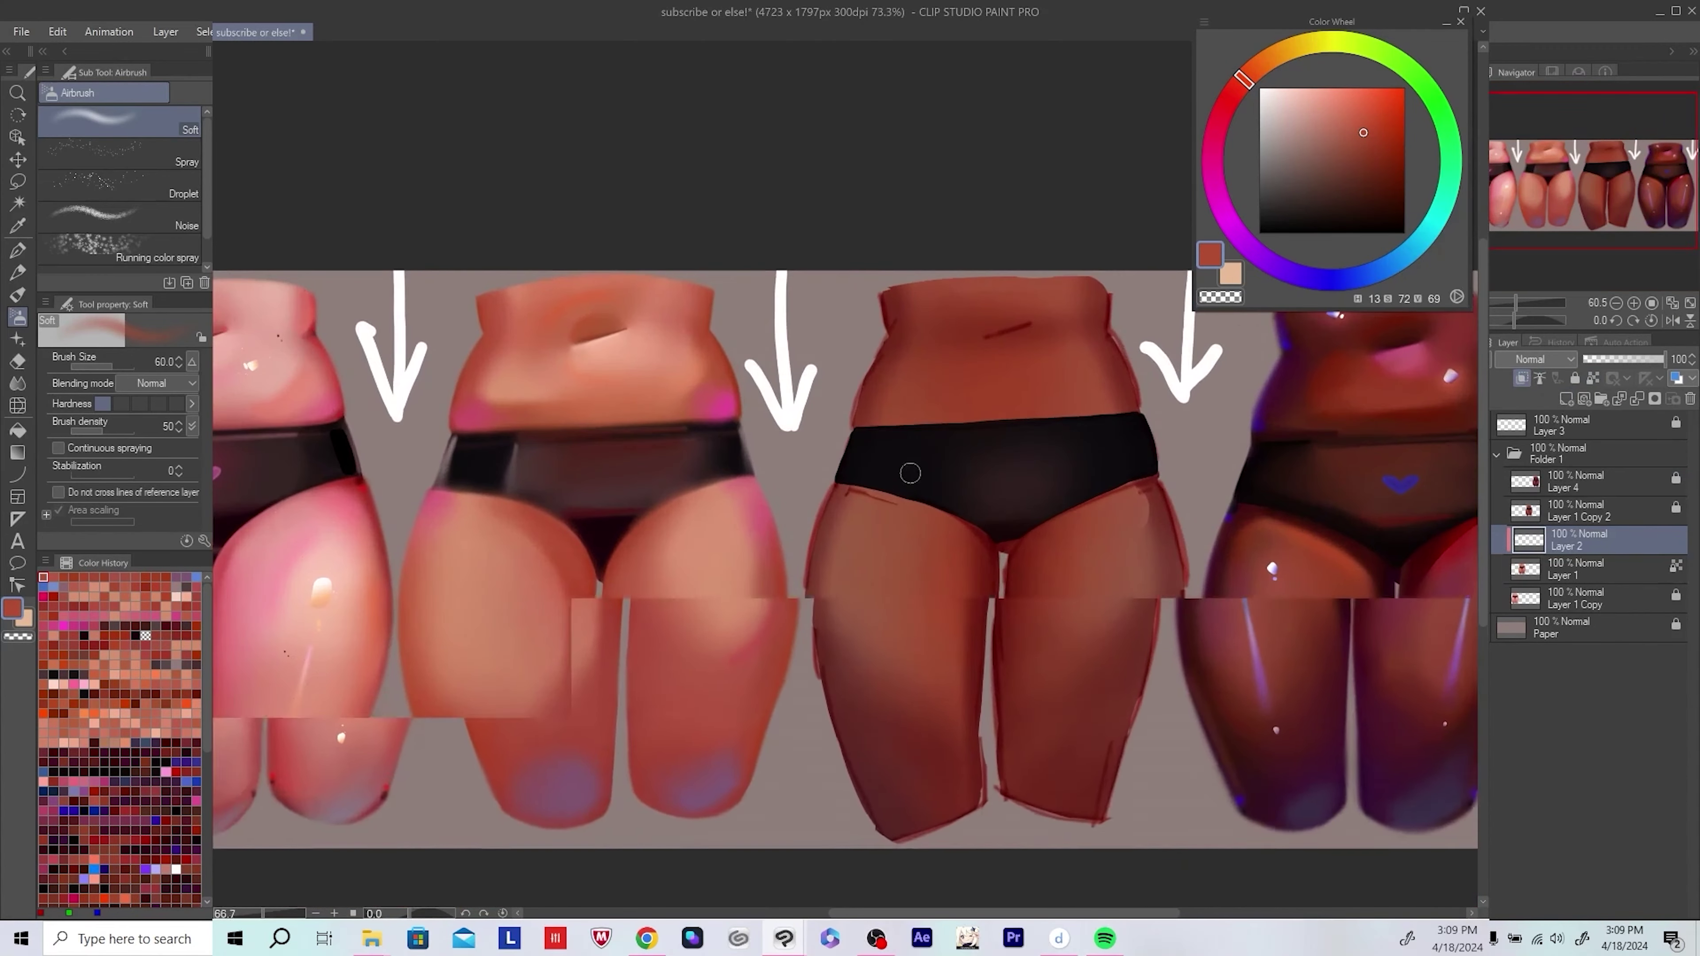
pyautogui.press(']')
pyautogui.moveTo(745, 353); pyautogui.dragTo(793, 533)
pyautogui.press('[')
pyautogui.press('[')
pyautogui.moveTo(926, 529); pyautogui.dragTo(922, 506)
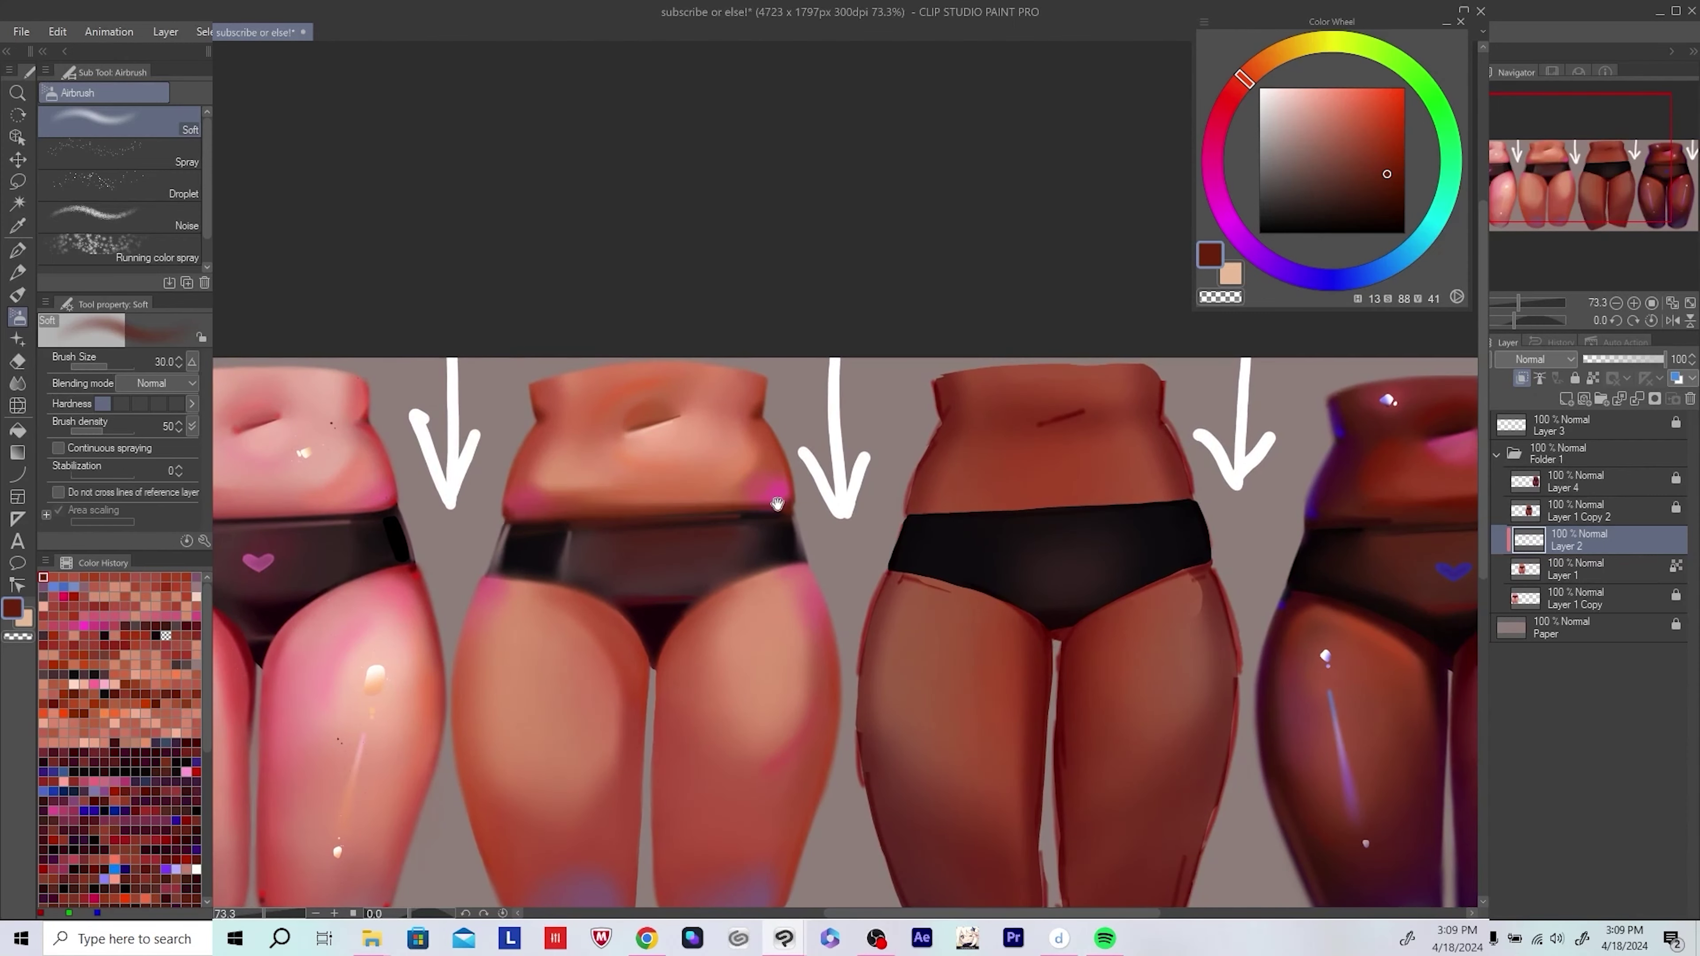
pyautogui.moveTo(777, 504)
pyautogui.mouseDown()
pyautogui.moveTo(745, 513)
pyautogui.moveTo(754, 435)
pyautogui.mouseUp()
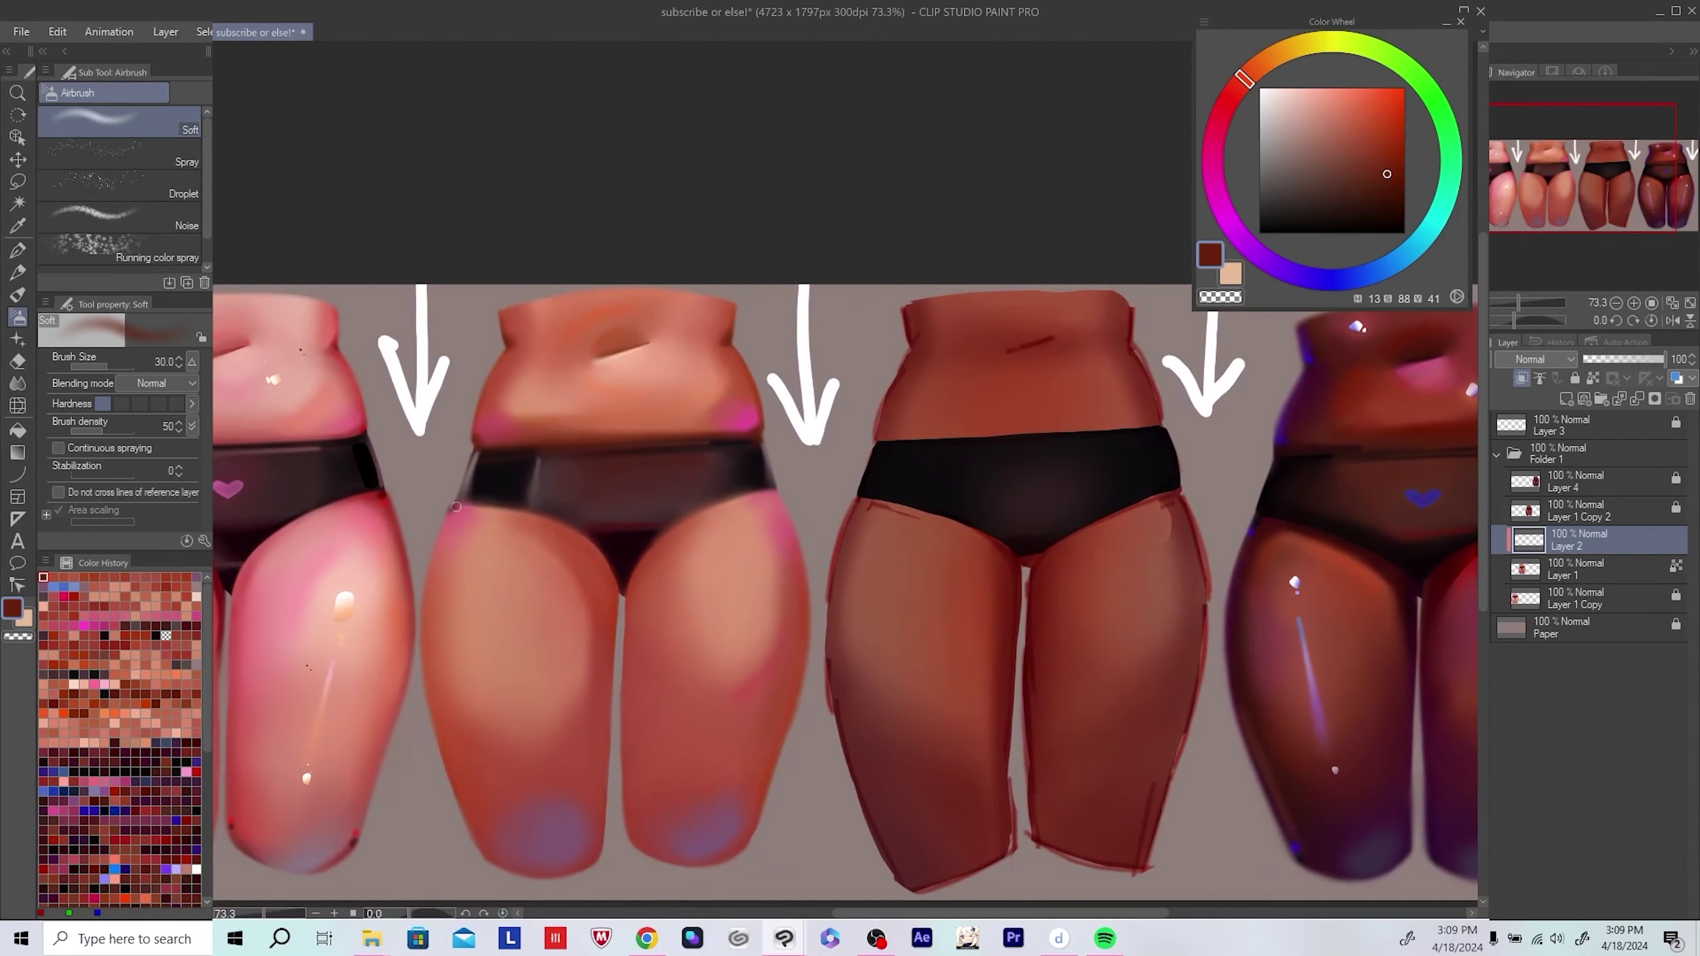
pyautogui.moveTo(771, 495); pyautogui.dragTo(777, 479)
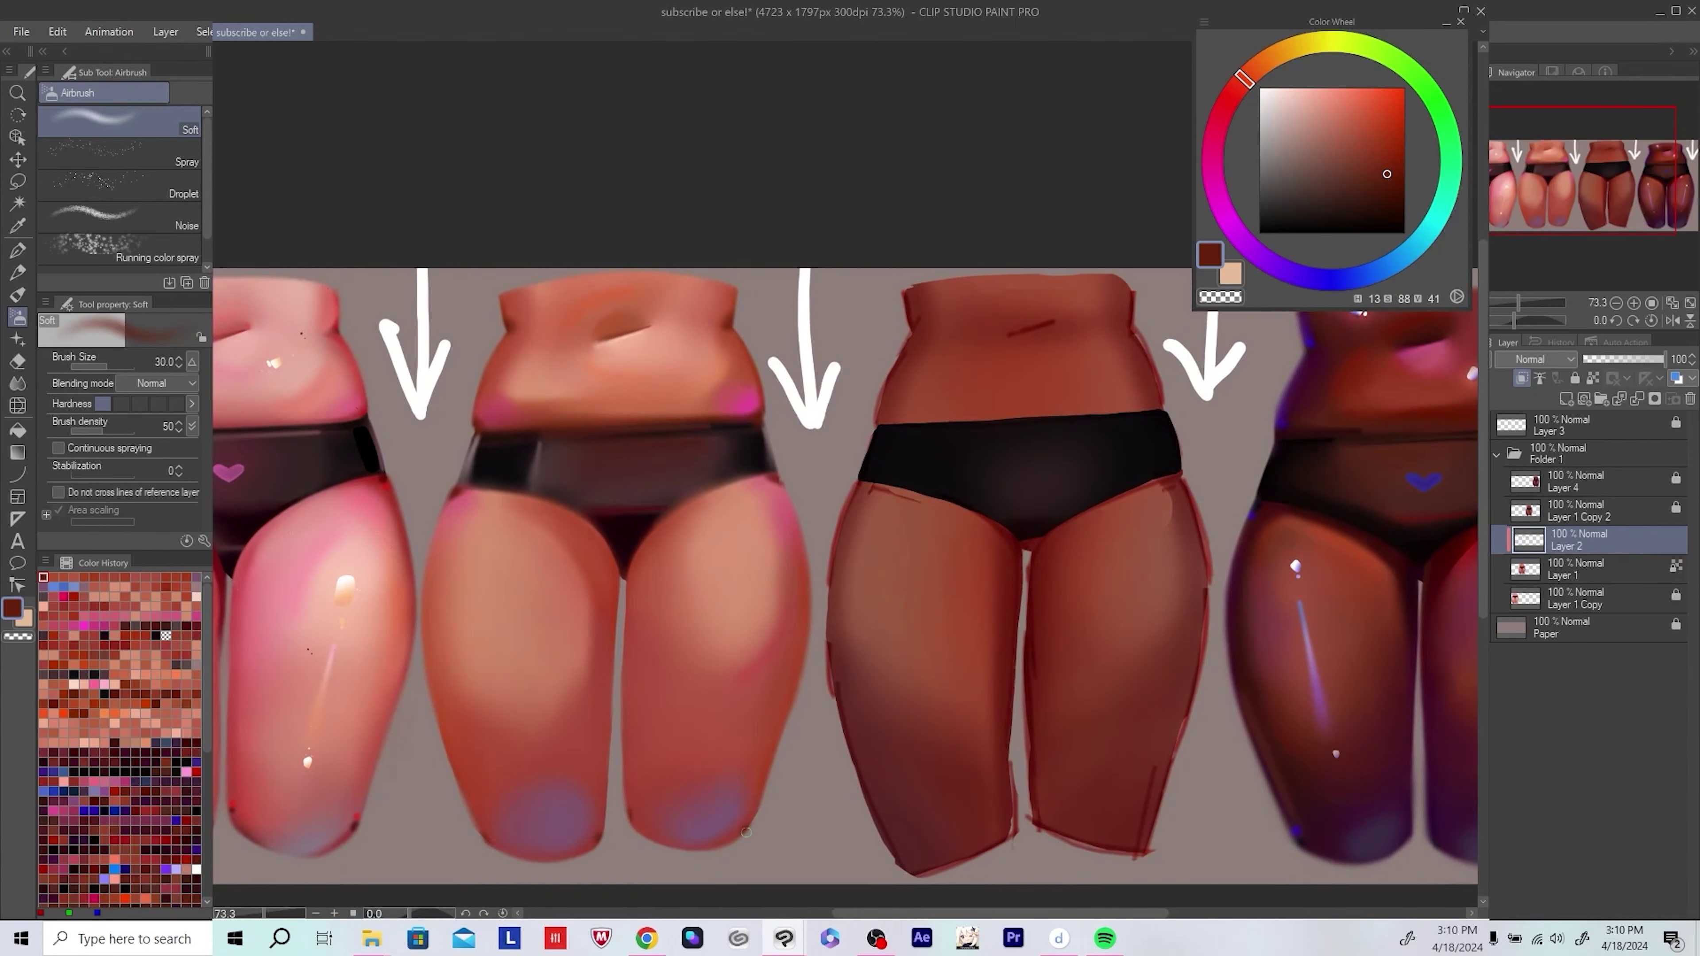
pyautogui.moveTo(863, 714); pyautogui.dragTo(871, 688)
pyautogui.moveTo(843, 549)
pyautogui.mouseDown()
pyautogui.moveTo(824, 529)
pyautogui.moveTo(844, 549)
pyautogui.mouseUp()
# Step: Dot magenta accents on the second figure's waist, hips and lower-thigh corners at airbrush size 30, and merge the layer into Layer 1
pyautogui.click(1214, 187)
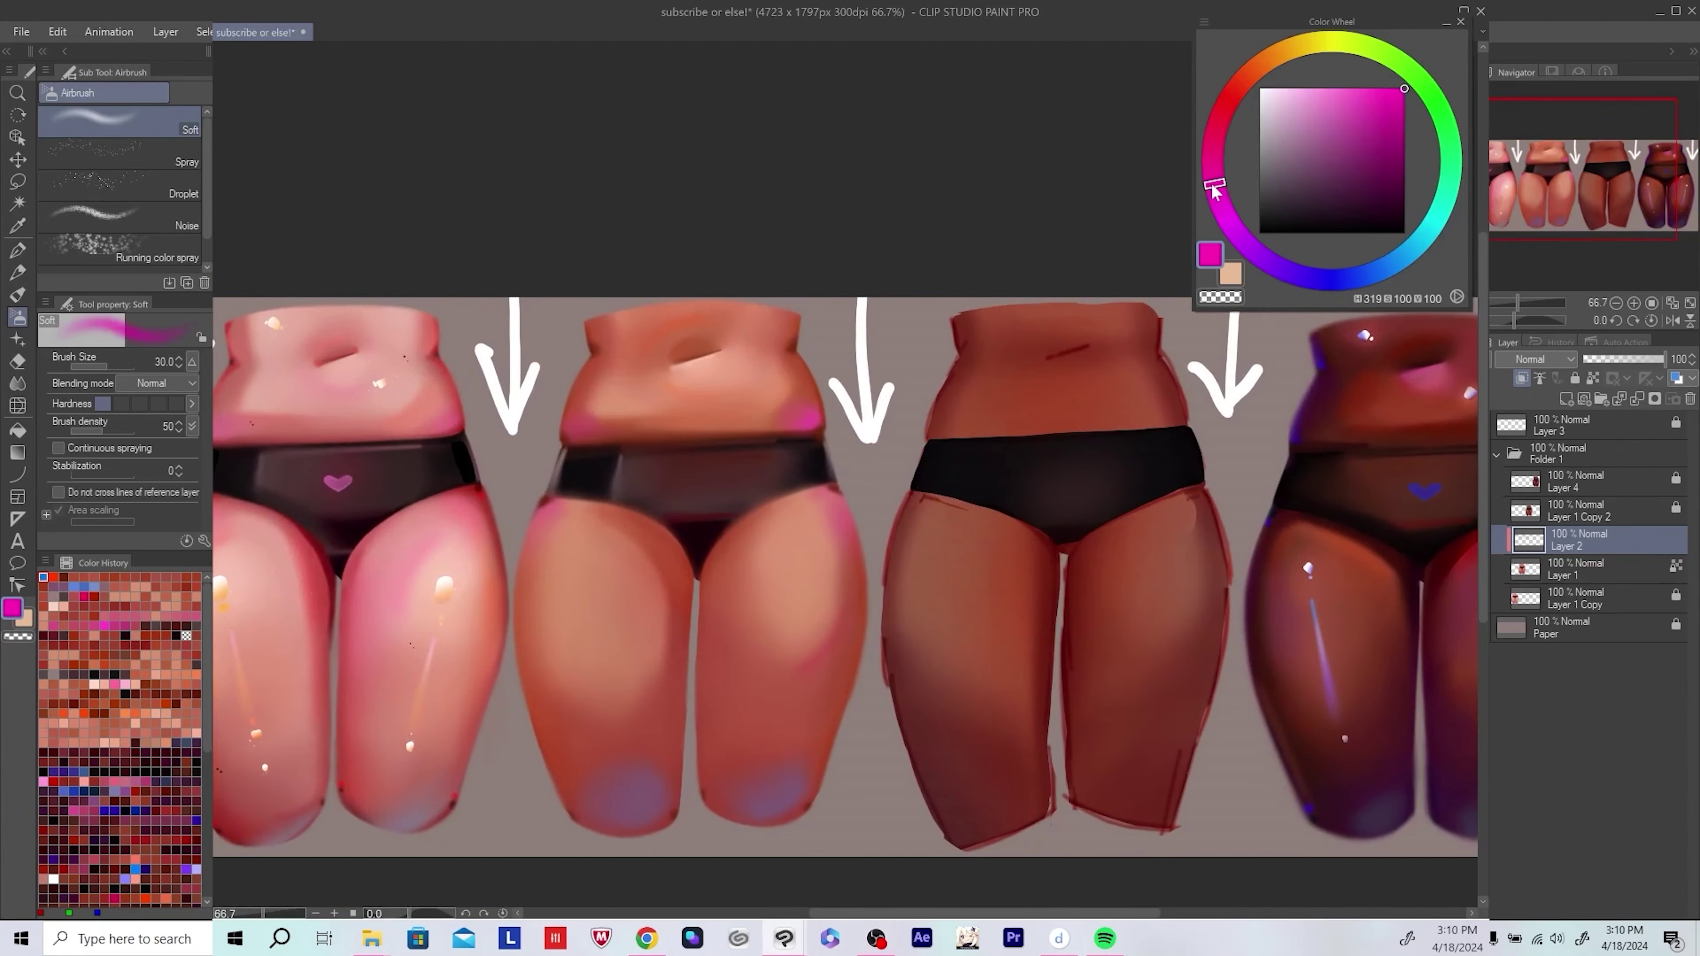
pyautogui.click(812, 796)
pyautogui.moveTo(907, 730); pyautogui.dragTo(896, 733)
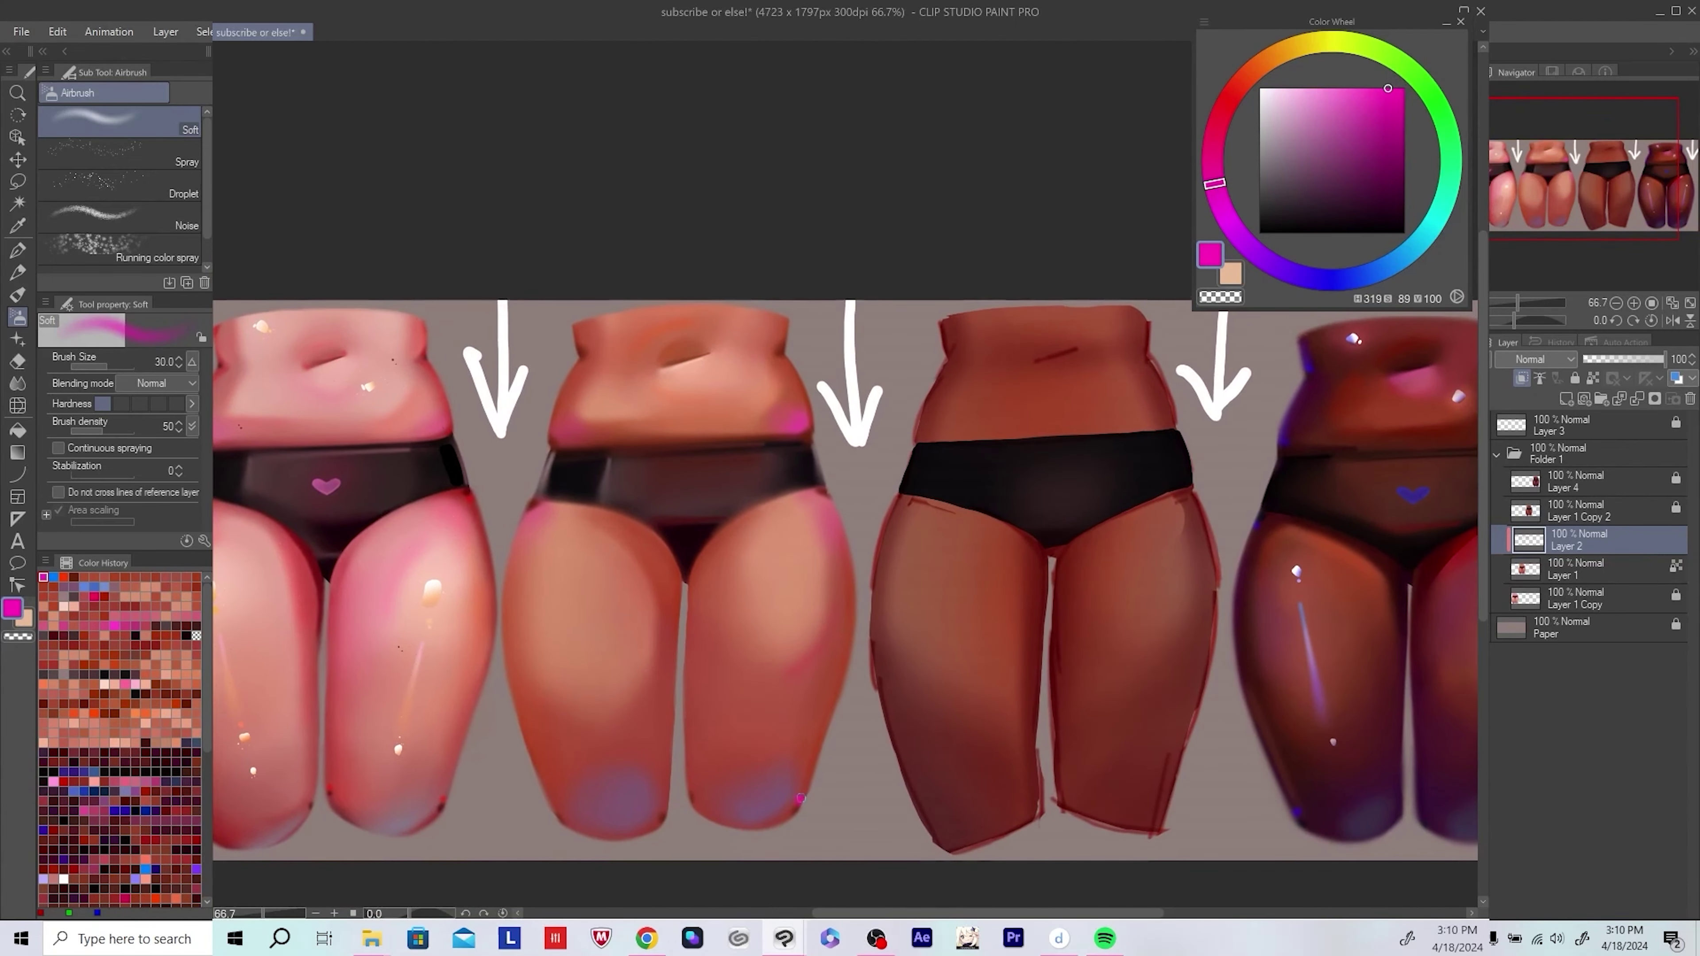
pyautogui.click(672, 800)
pyautogui.moveTo(867, 645); pyautogui.dragTo(848, 673)
pyautogui.click(568, 380)
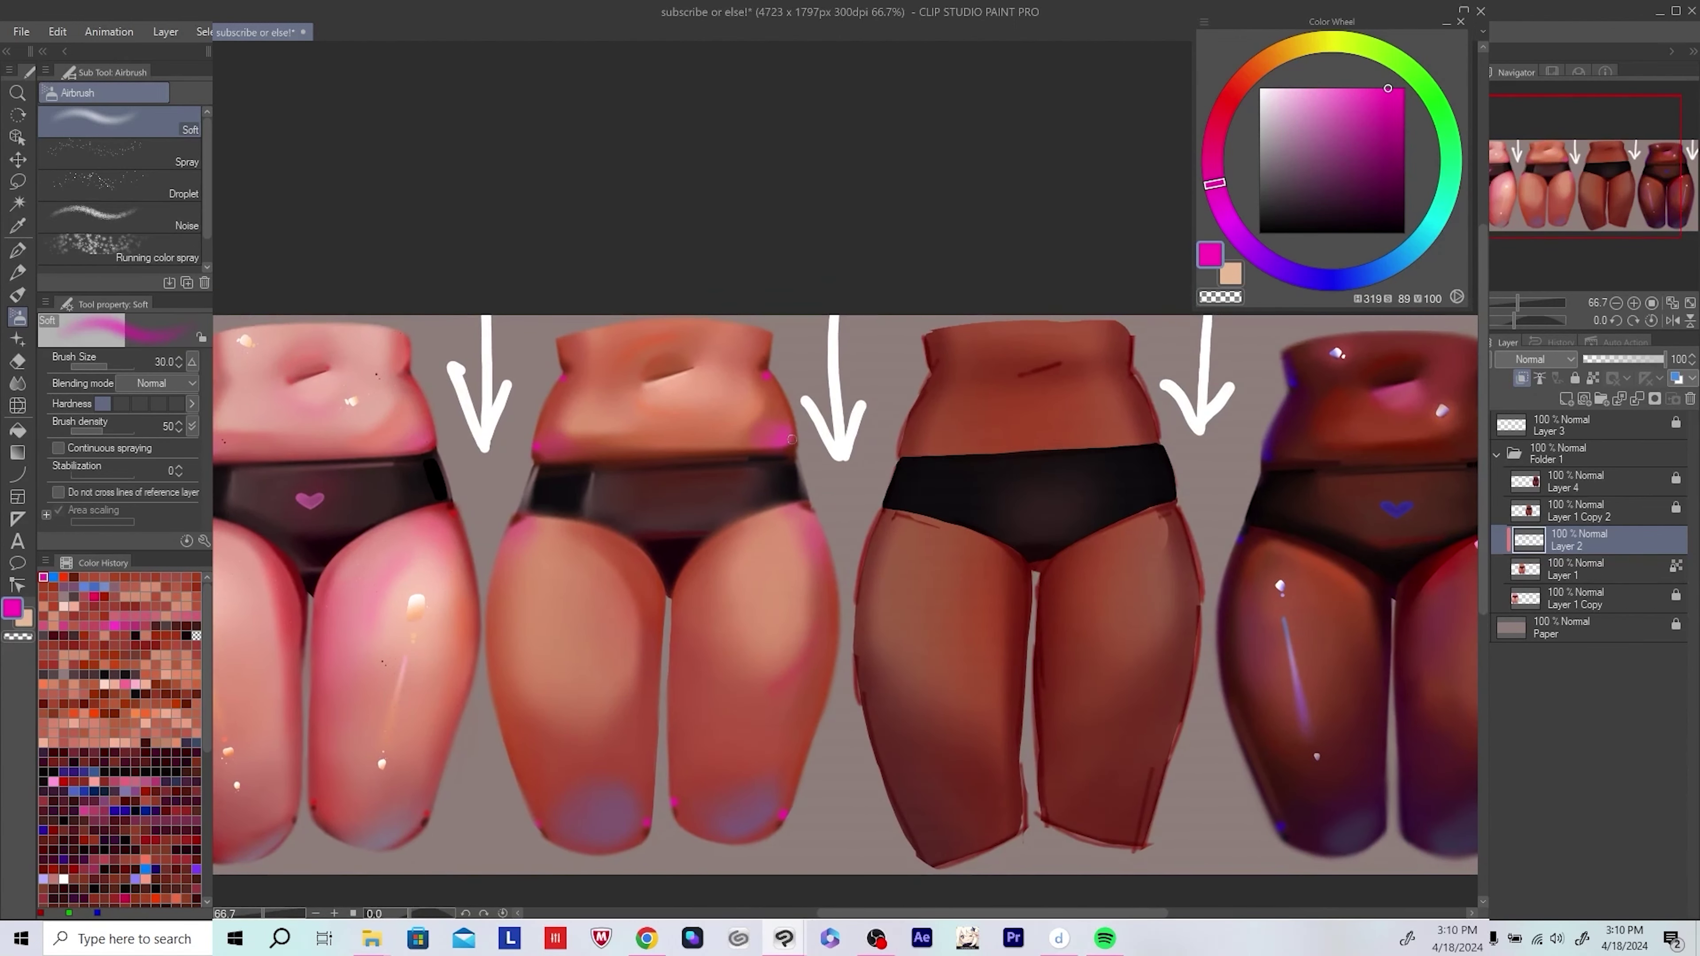
pyautogui.scroll(-1, 511, 524)
pyautogui.scroll(-2, 817, 513)
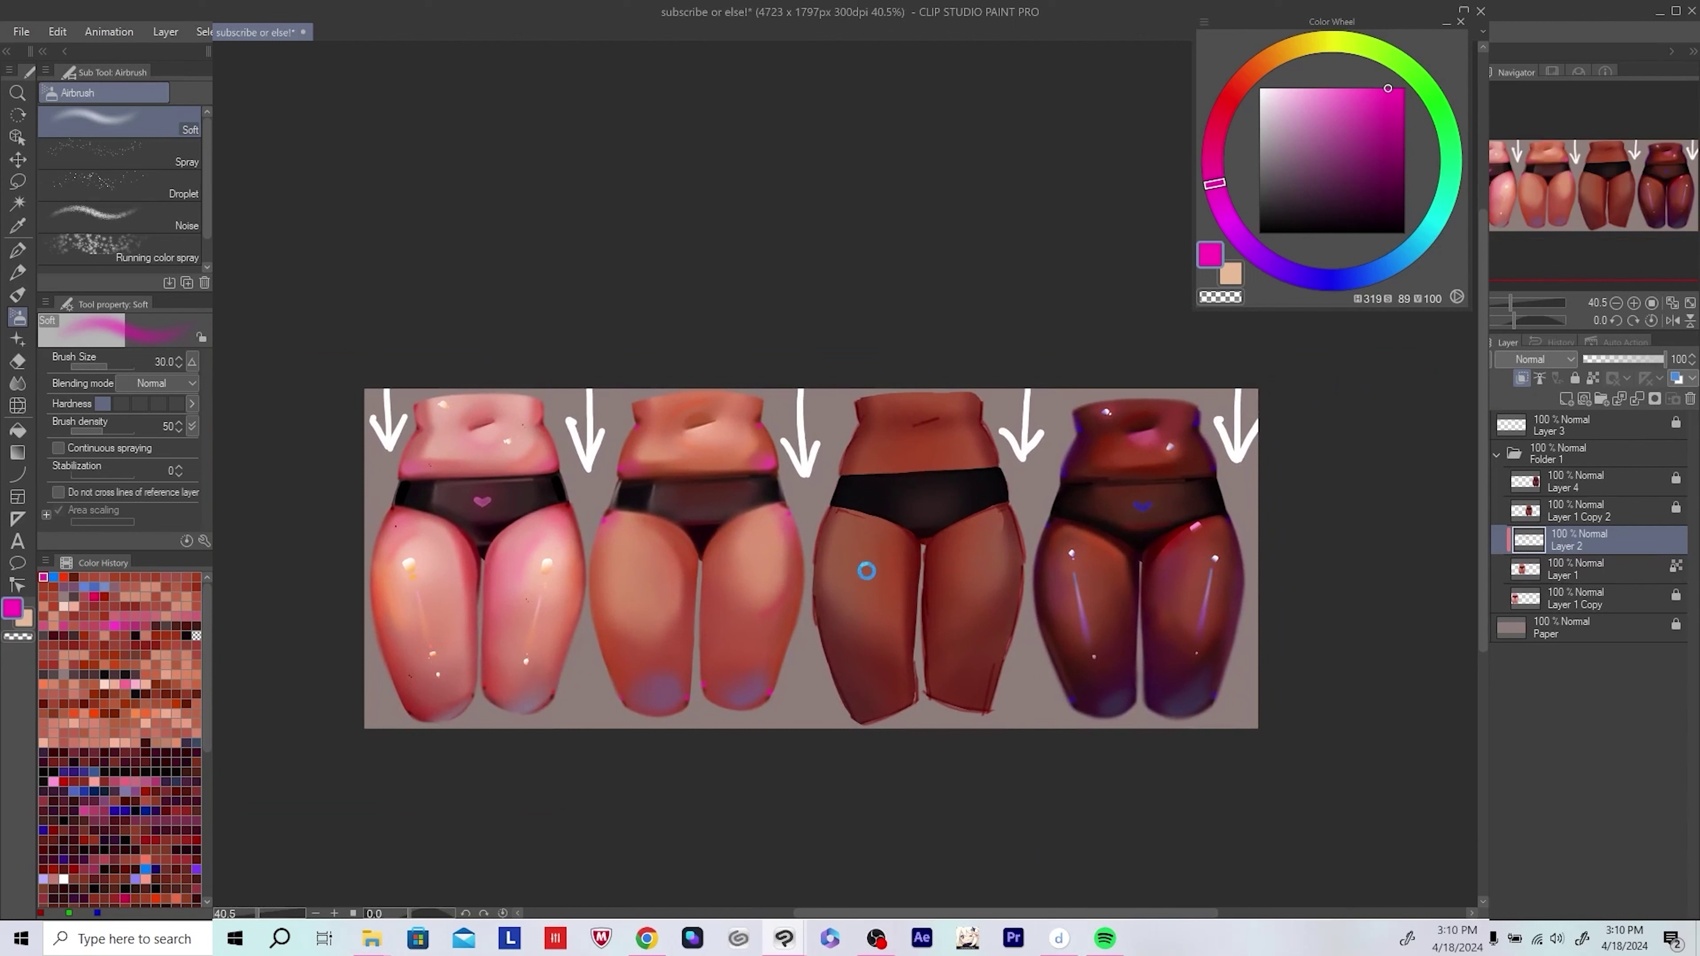
pyautogui.hotkey('ctrl', 'e')
pyautogui.scroll(1, 977, 527)
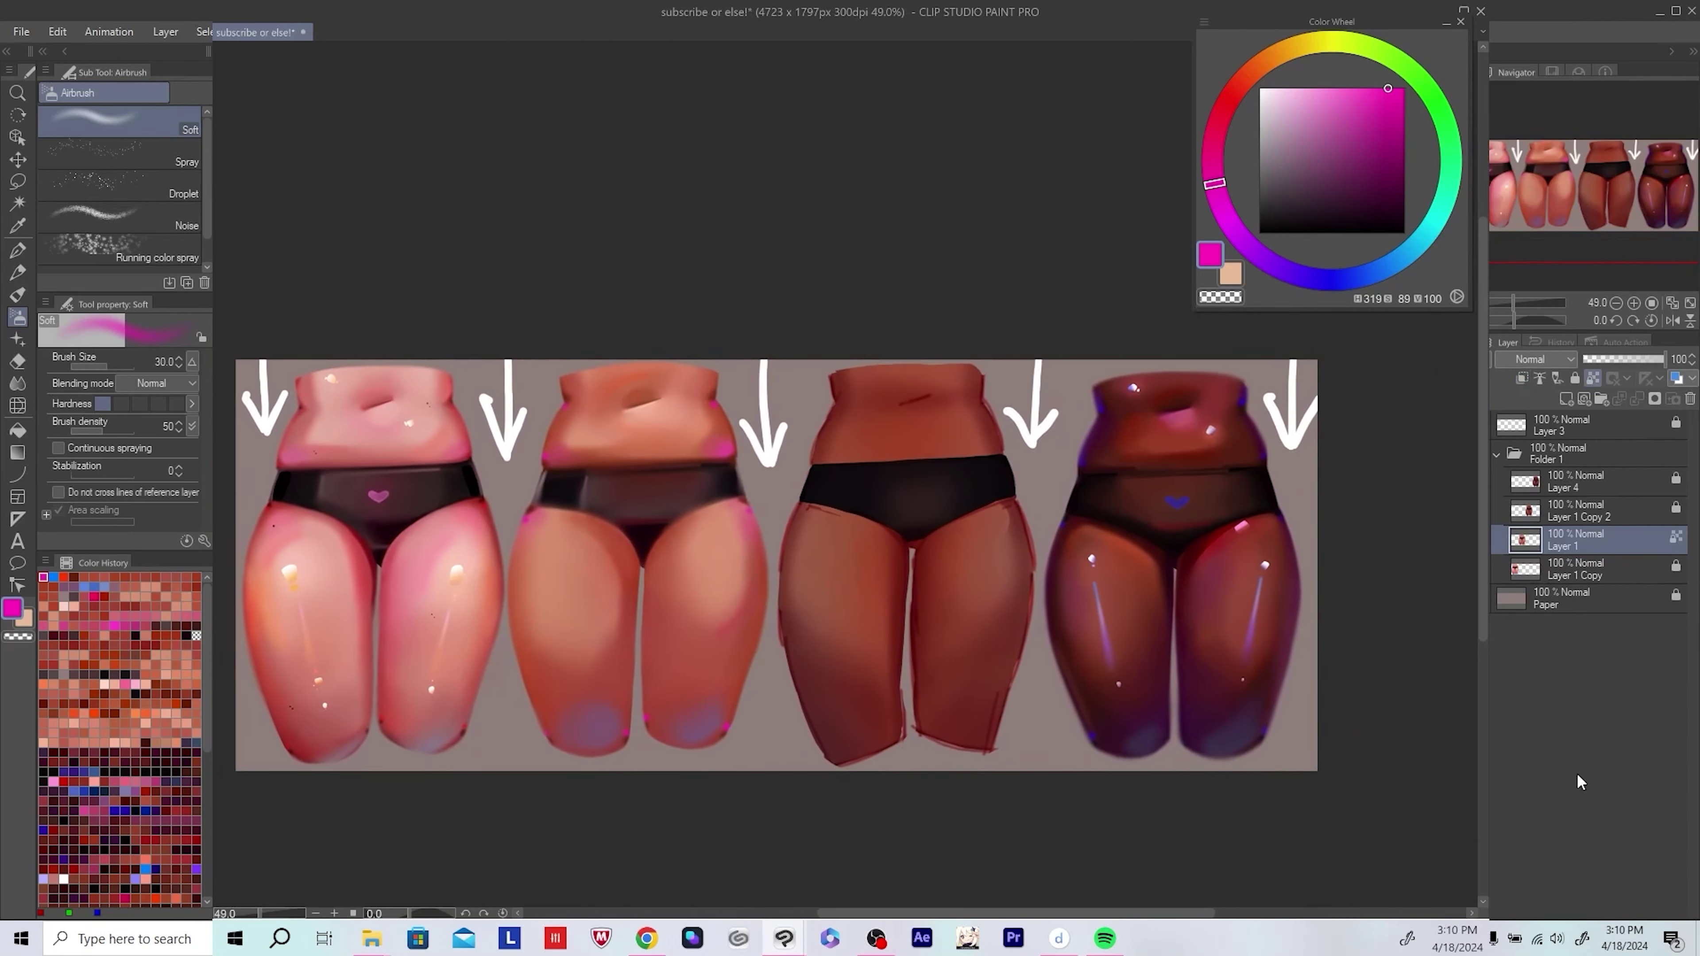
# Step: Airbrush dark red and near-black shading around the second figure's crotch and inner thighs on a new Darken layer, at sizes 80 and 50
pyautogui.click(1567, 400)
pyautogui.click(1536, 359)
pyautogui.click(1533, 391)
pyautogui.scroll(3, 686, 527)
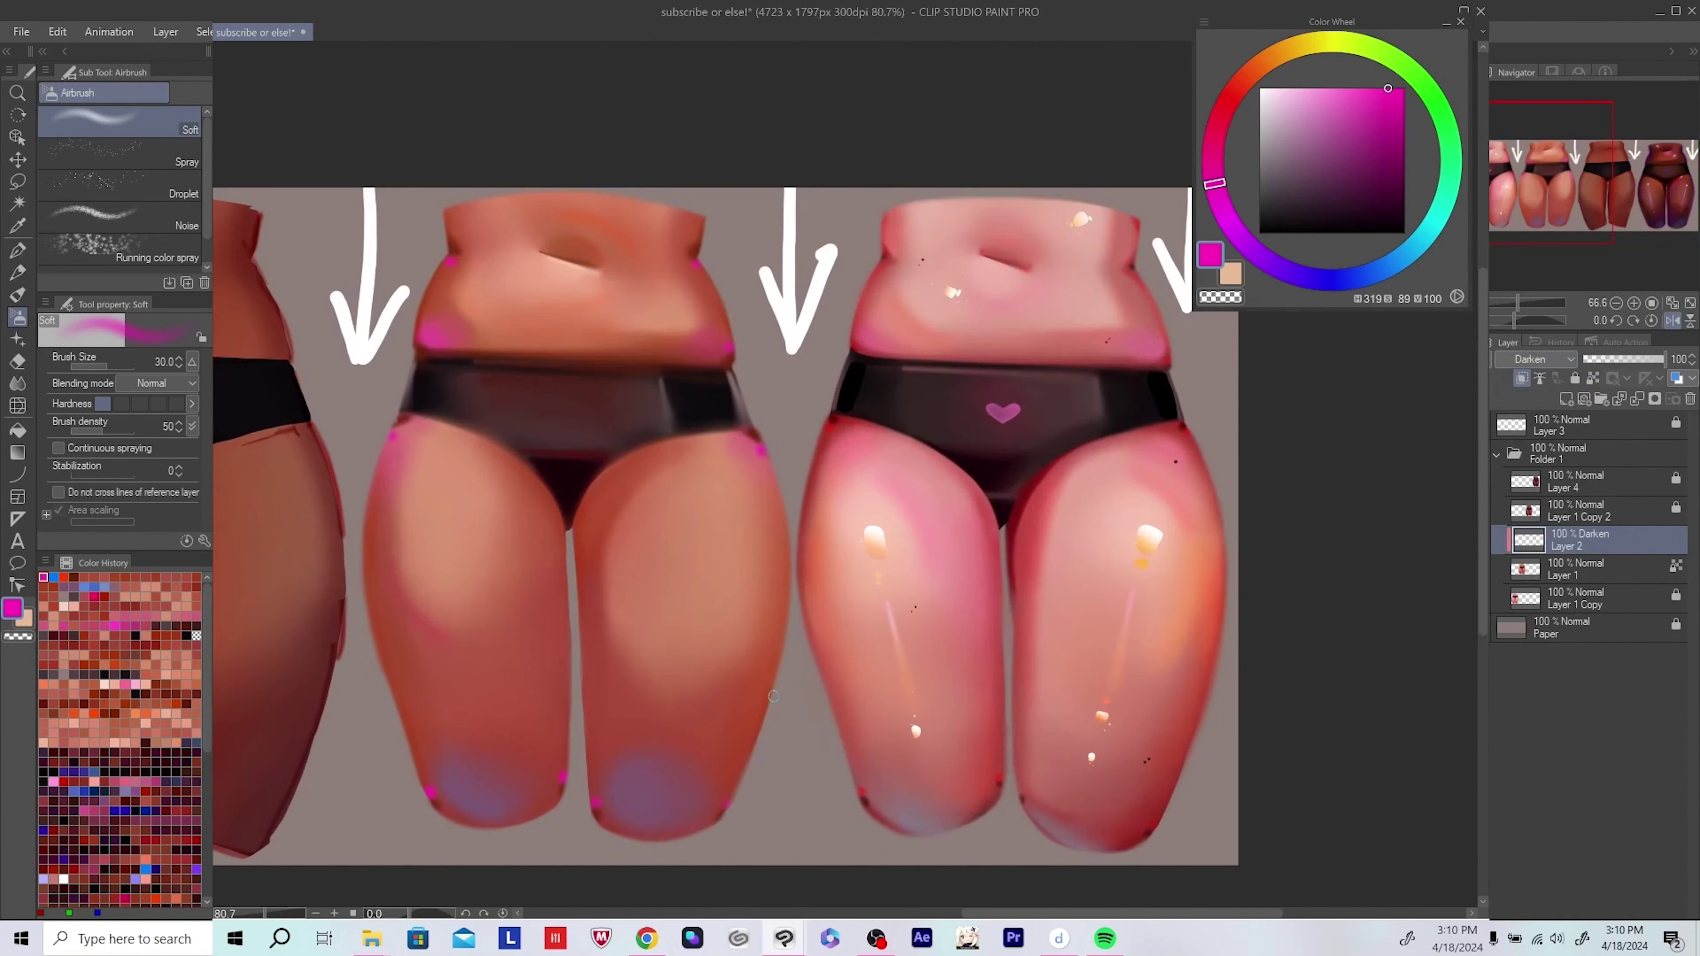
pyautogui.keyDown('alt'); pyautogui.click(597, 504); pyautogui.keyUp('alt')
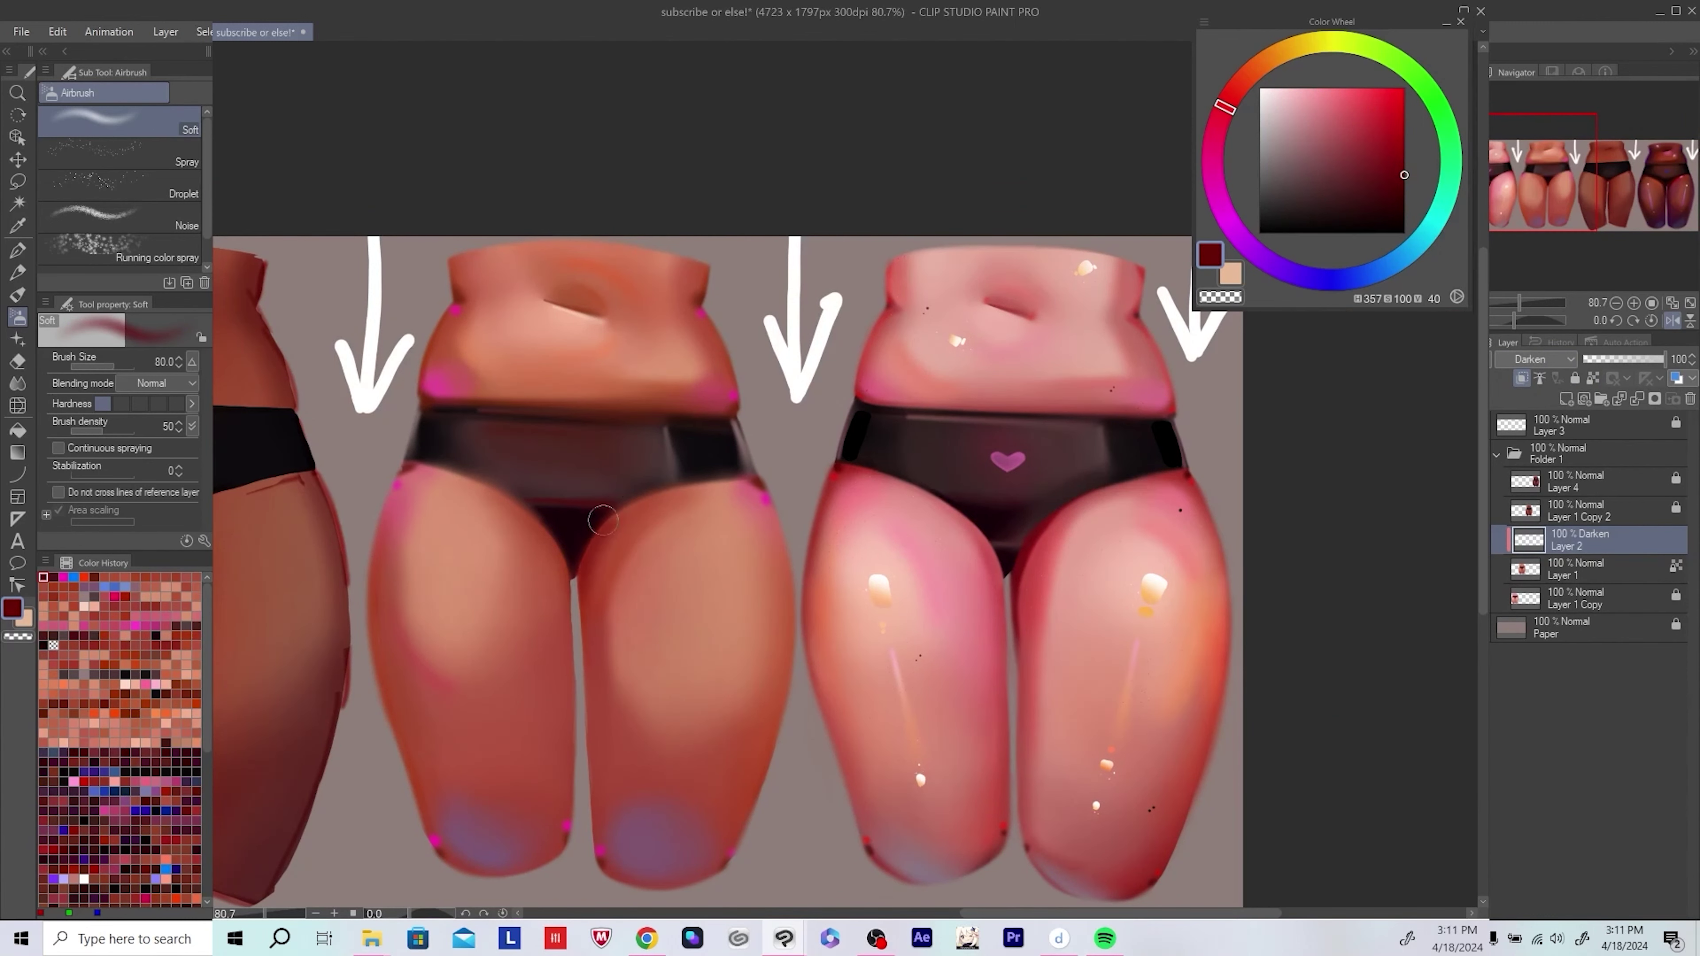
pyautogui.moveTo(865, 444); pyautogui.dragTo(867, 457)
pyautogui.press('[')
pyautogui.press('[')
pyautogui.press('[')
pyautogui.keyDown('alt'); pyautogui.click(583, 554); pyautogui.keyUp('alt')
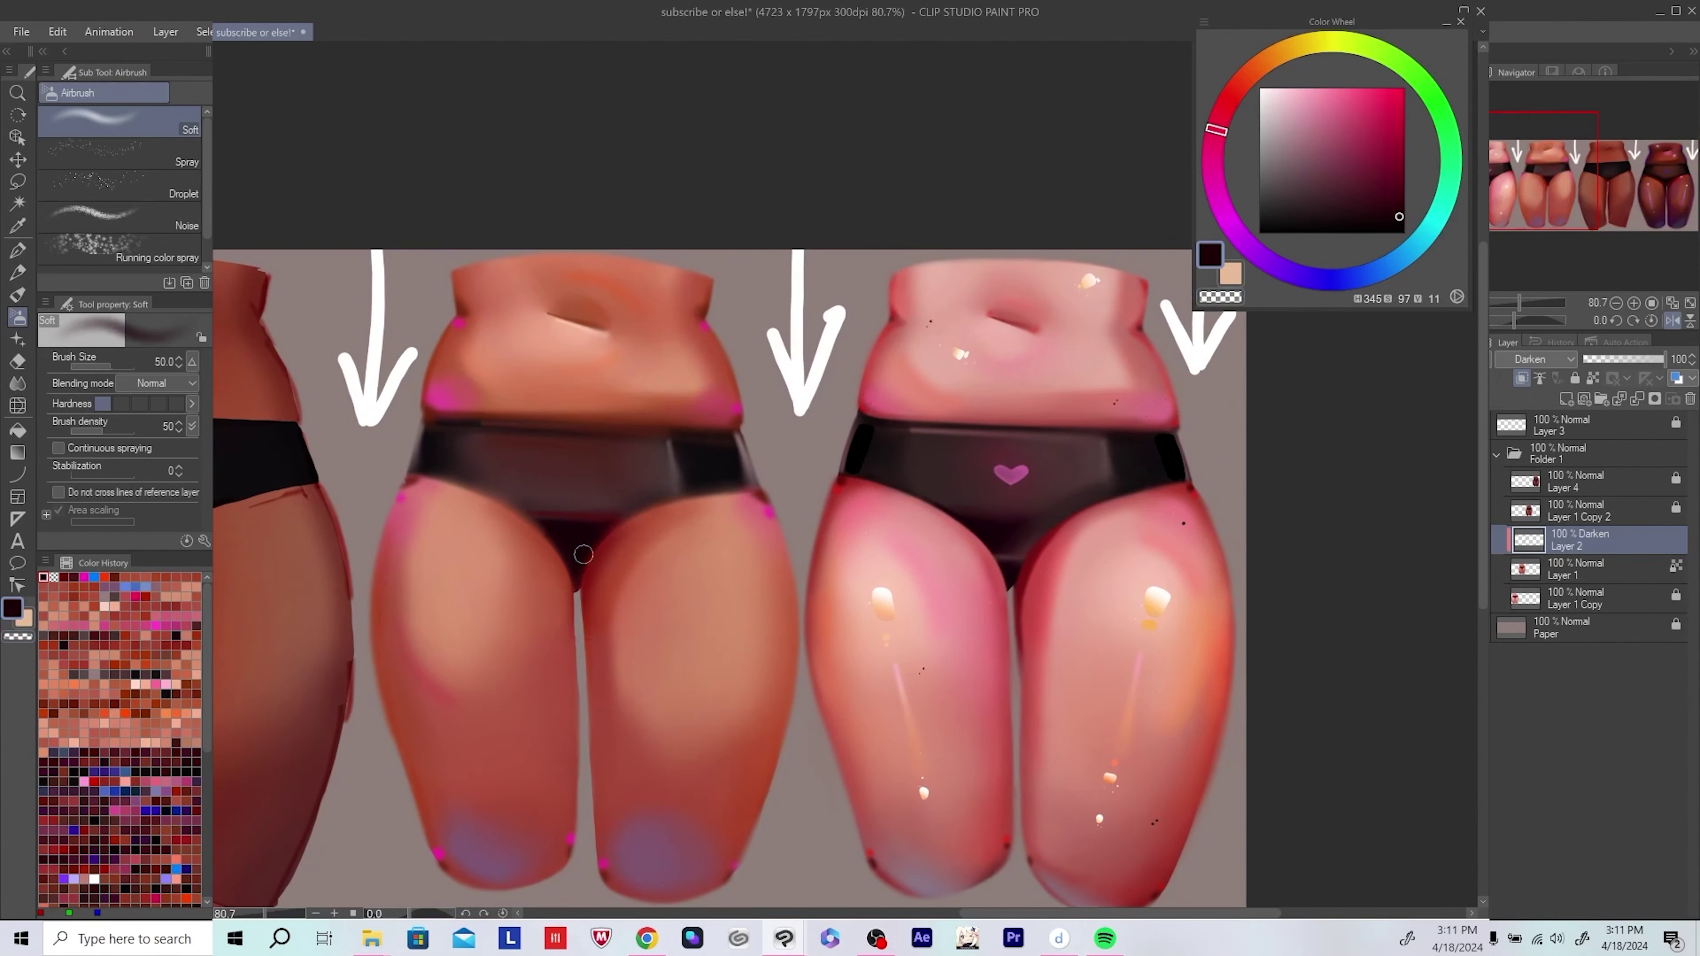
# Step: Shade the second figure's upper inner thighs with dark red at airbrush size 70, and merge the Darken layer into Layer 1
pyautogui.scroll(-1, 577, 589)
pyautogui.keyDown('alt'); pyautogui.click(699, 490); pyautogui.keyUp('alt')
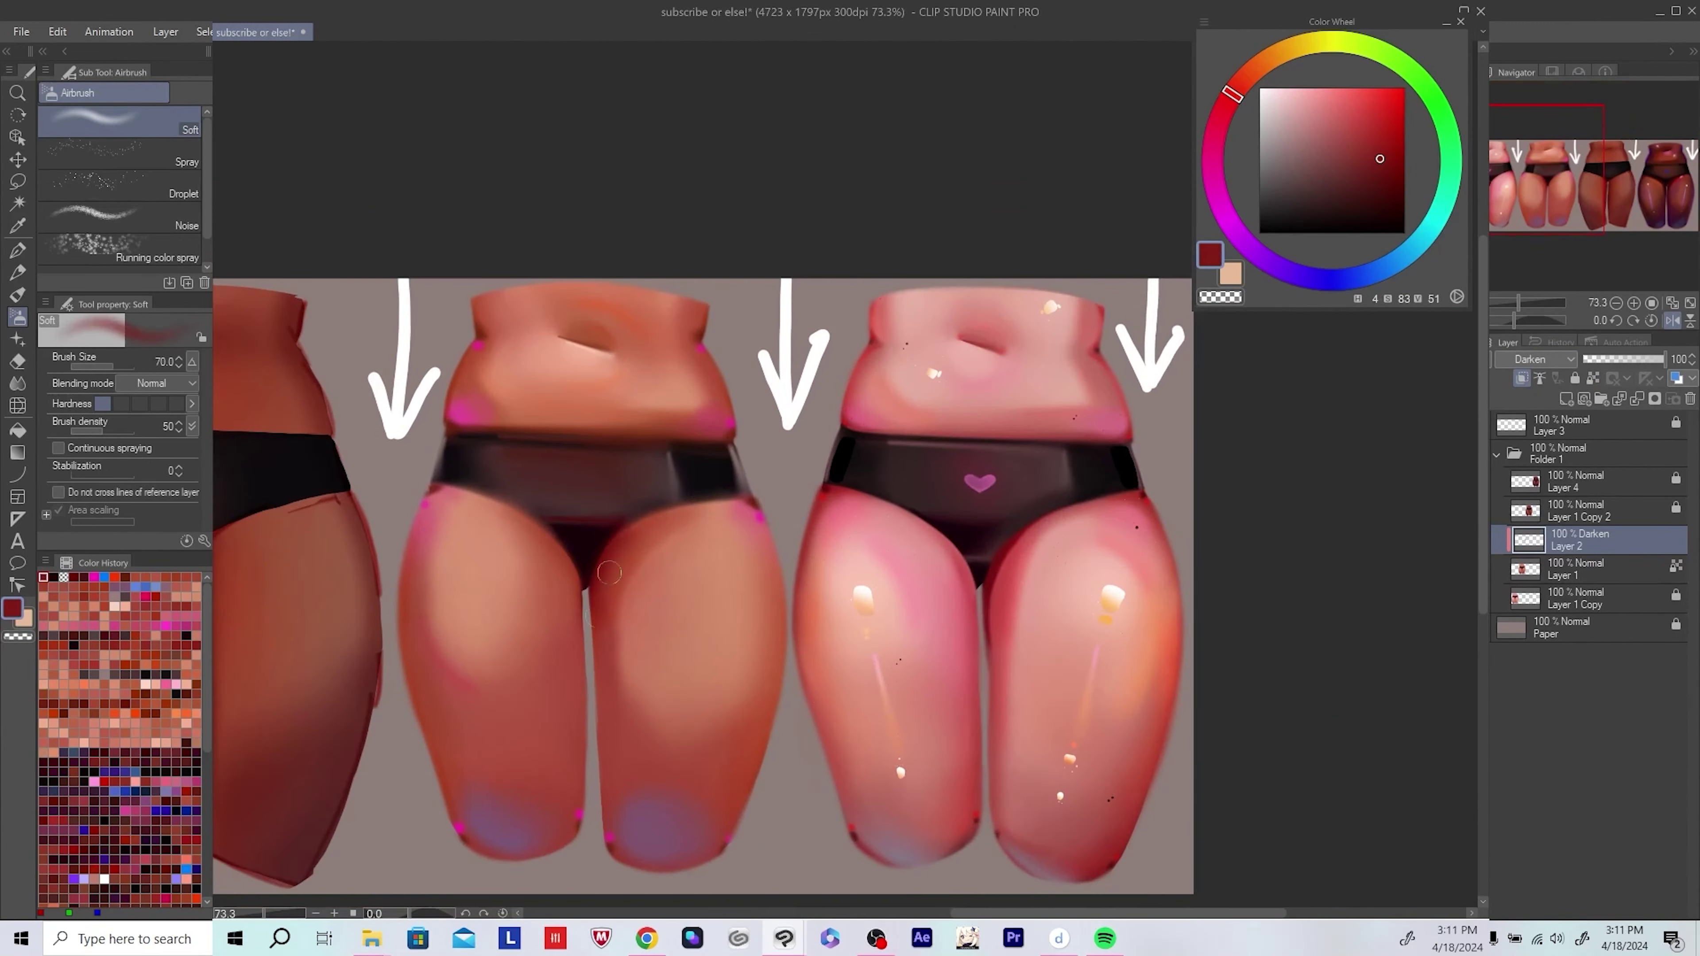
pyautogui.scroll(-2, 759, 482)
pyautogui.scroll(1, 459, 536)
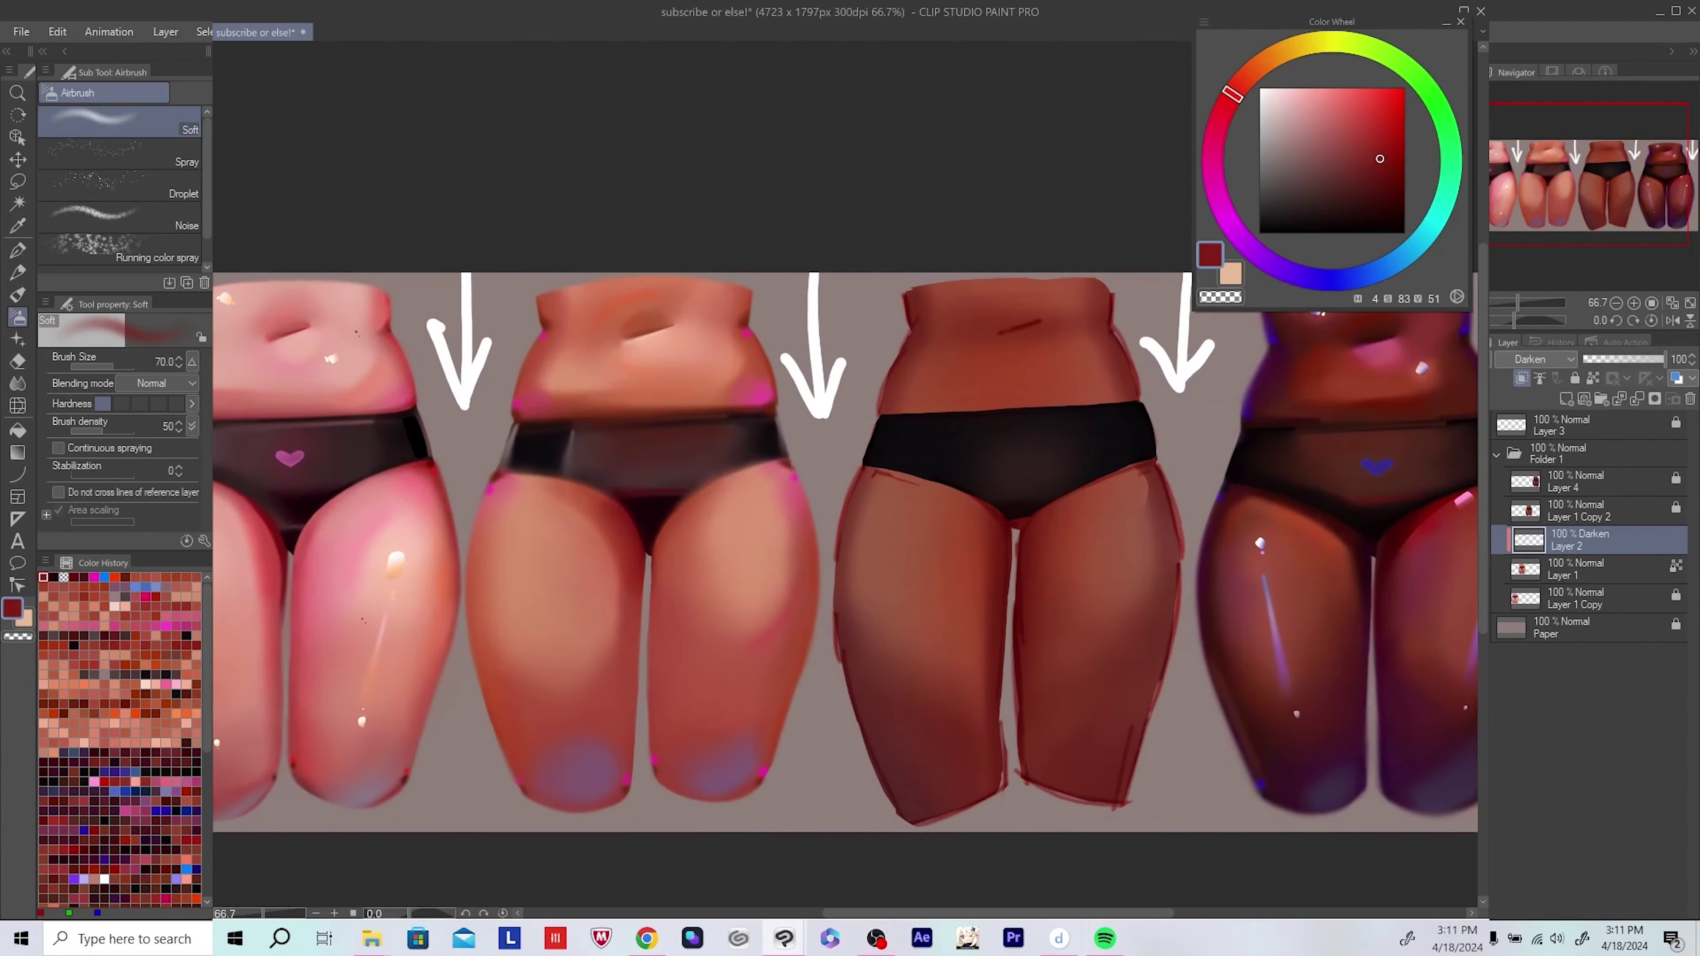
pyautogui.hotkey('ctrl', 'e')
pyautogui.scroll(-1, 726, 656)
pyautogui.scroll(1, 772, 778)
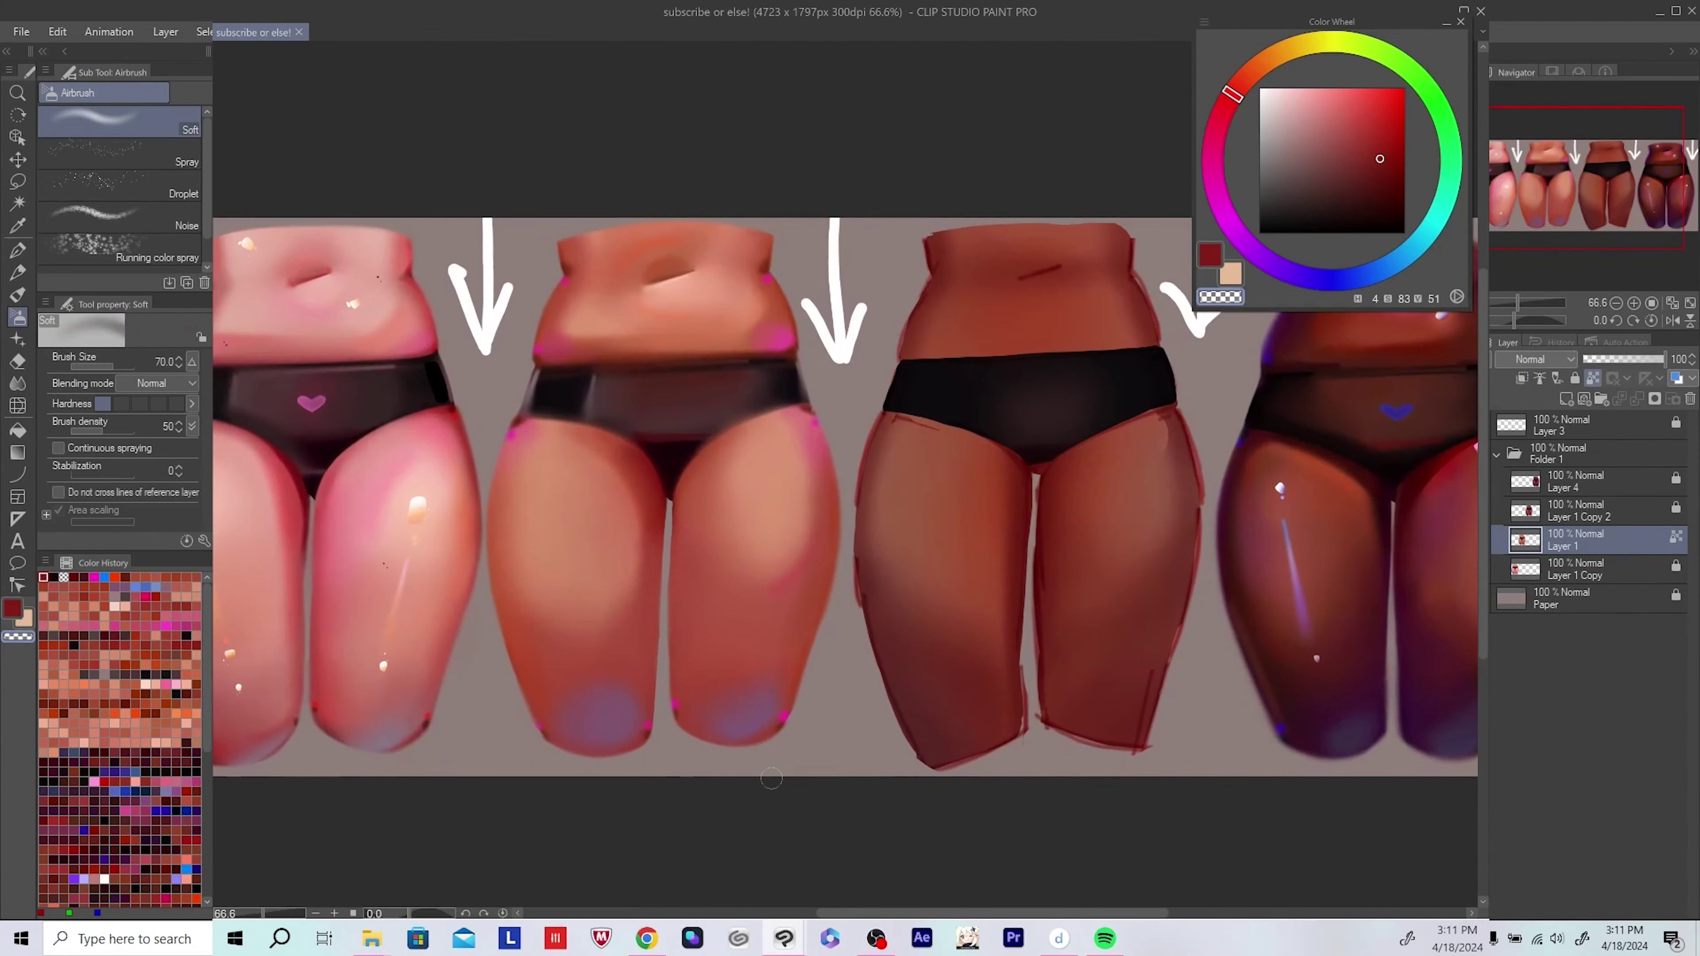
# Step: Clean the second figure's lower-thigh edges with the transparent-colour airbrush at sizes 25 and 50, and save the file
pyautogui.hscroll(1, 771, 779)
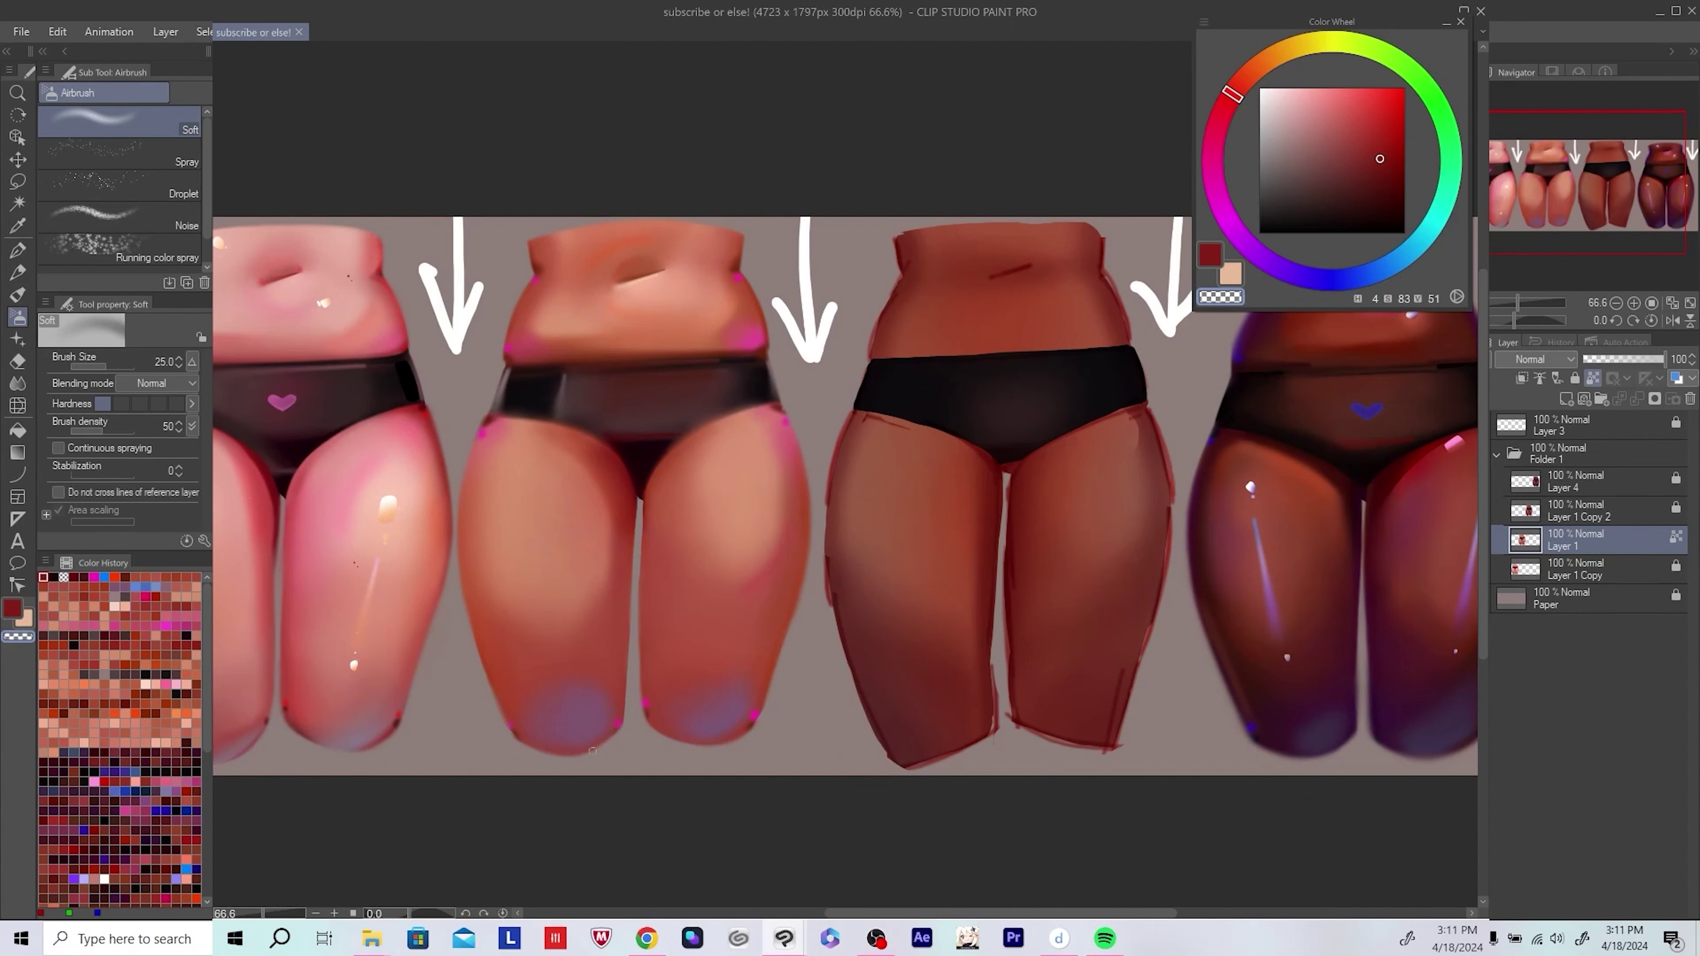
pyautogui.hscroll(-1, 813, 708)
pyautogui.scroll(-1, 660, 747)
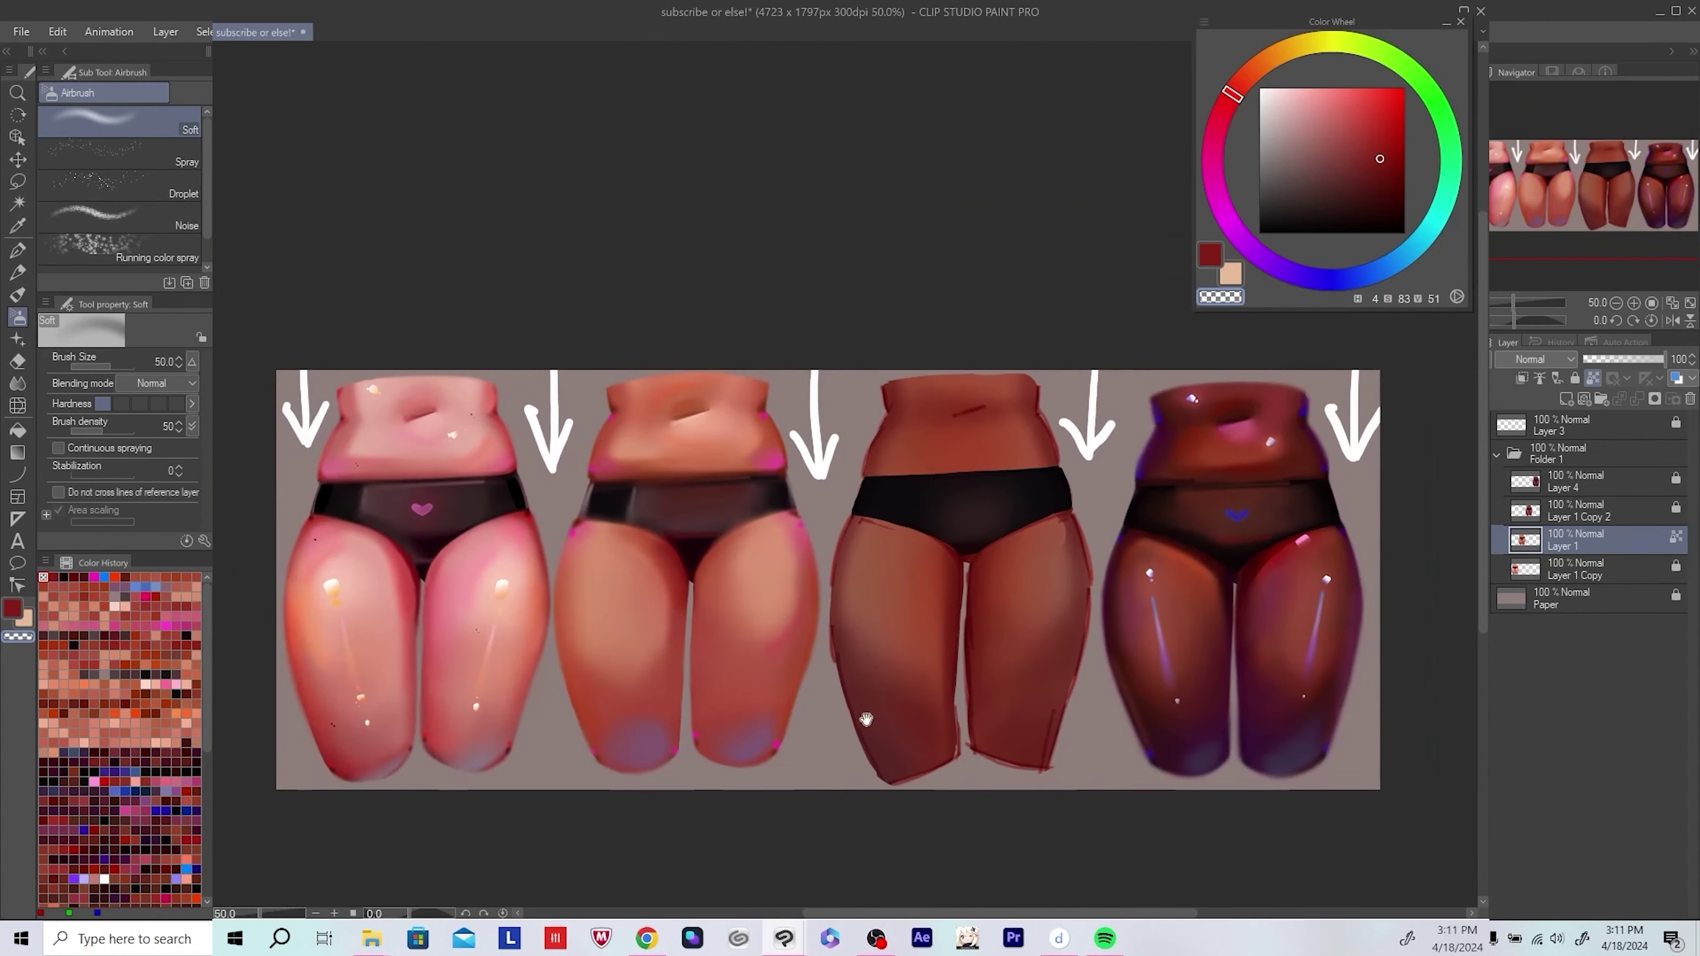
pyautogui.hotkey('ctrl', 's')
# Step: Dot white highlights on the second figure's belly on a new layer above Layer 1, using the G-pen at size 100
pyautogui.click(1566, 399)
pyautogui.scroll(1, 670, 603)
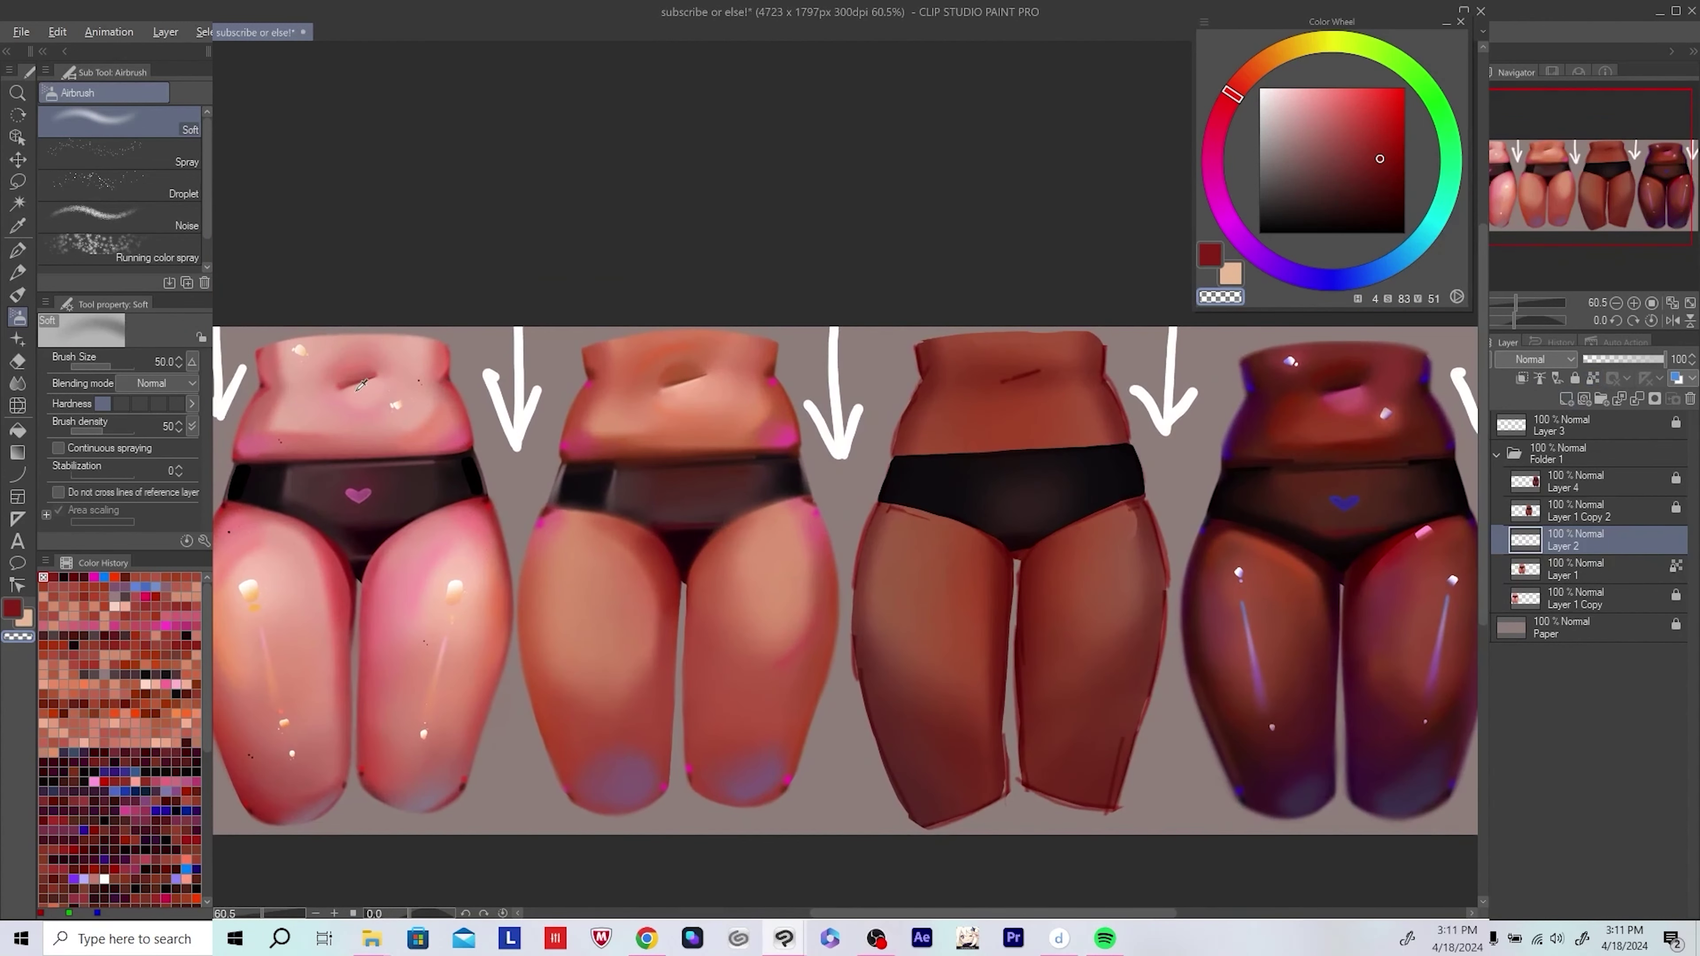
pyautogui.keyDown('alt'); pyautogui.click(827, 402); pyautogui.keyUp('alt')
pyautogui.scroll(1, 695, 375)
pyautogui.press('p')
pyautogui.scroll(4, 709, 402)
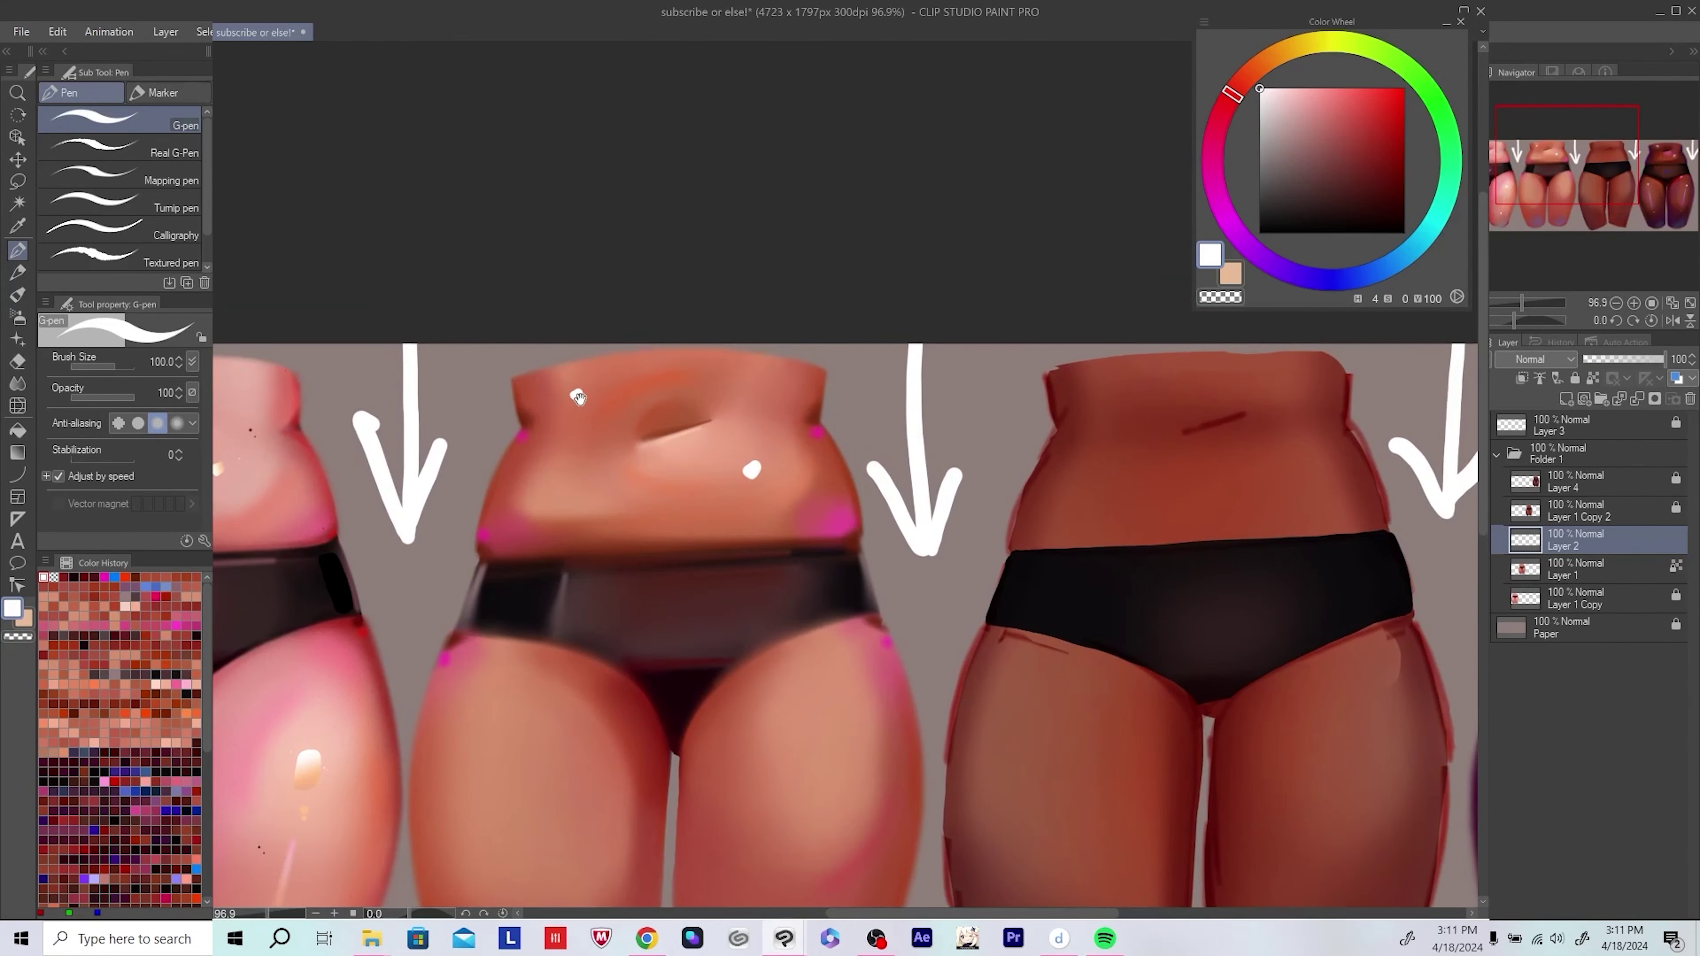
pyautogui.moveTo(579, 398); pyautogui.dragTo(531, 123)
pyautogui.hotkey('ctrl', 'z')
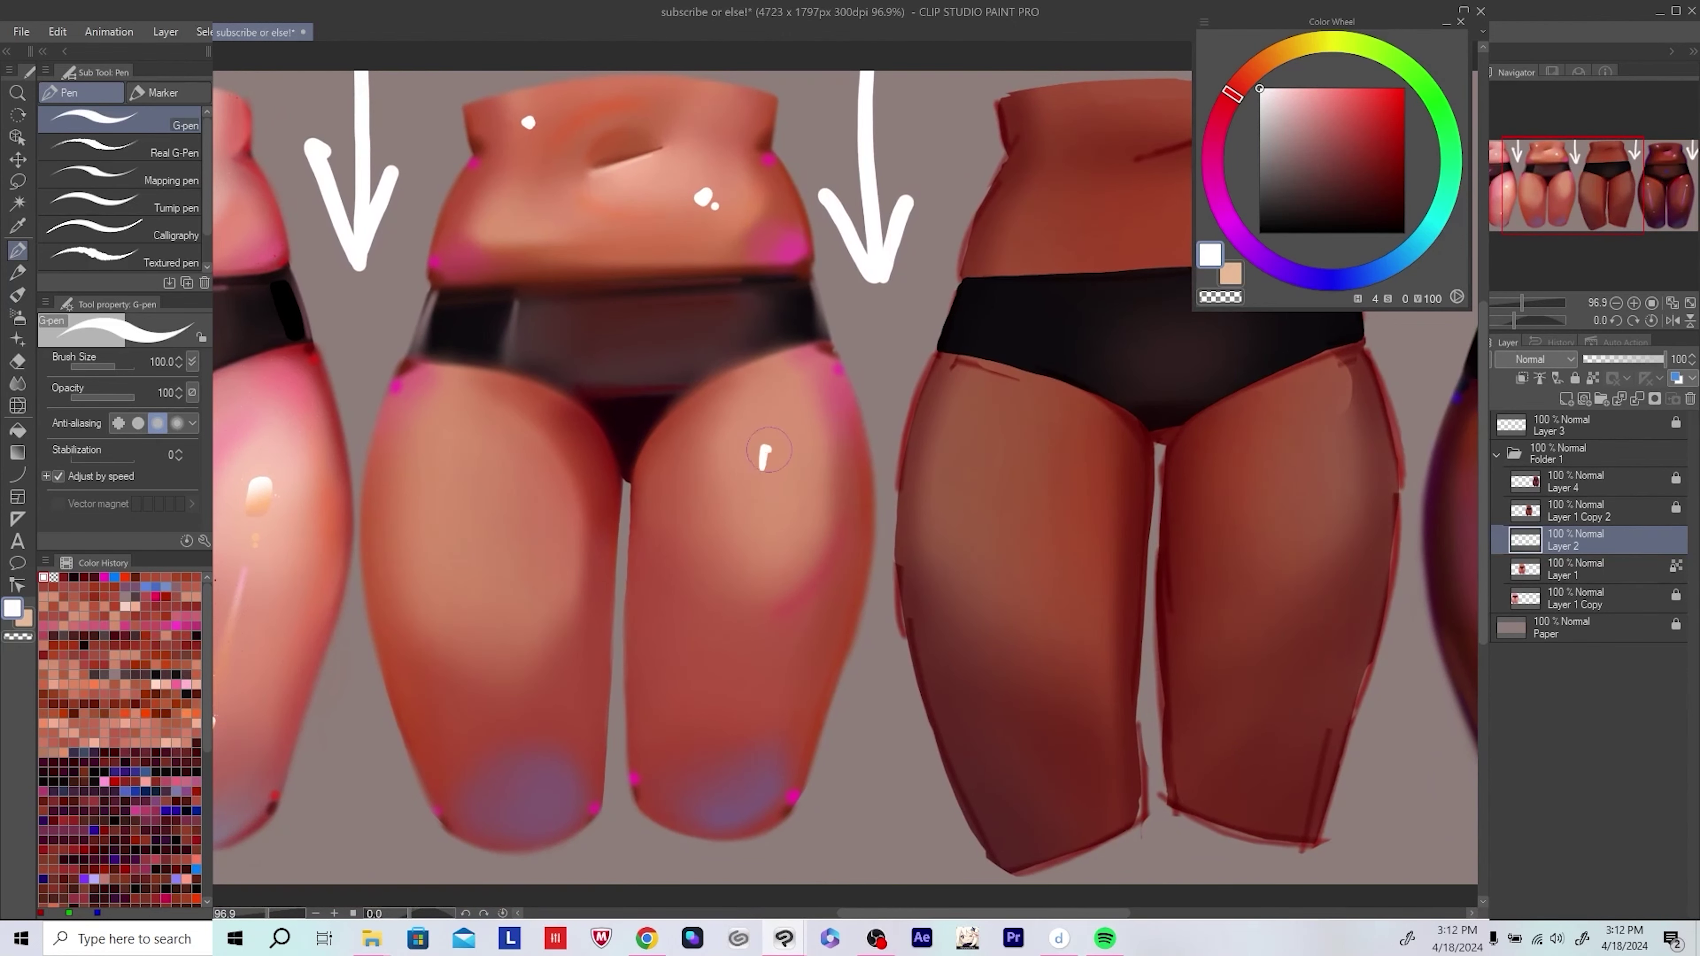
# Step: Paint white highlight marks on the second figure's upper thighs and small dots on the lower thighs, and save the file
pyautogui.moveTo(773, 449); pyautogui.dragTo(763, 471)
pyautogui.moveTo(808, 430); pyautogui.dragTo(832, 442)
pyautogui.moveTo(487, 471); pyautogui.dragTo(473, 452)
pyautogui.click(477, 464)
pyautogui.click(742, 657)
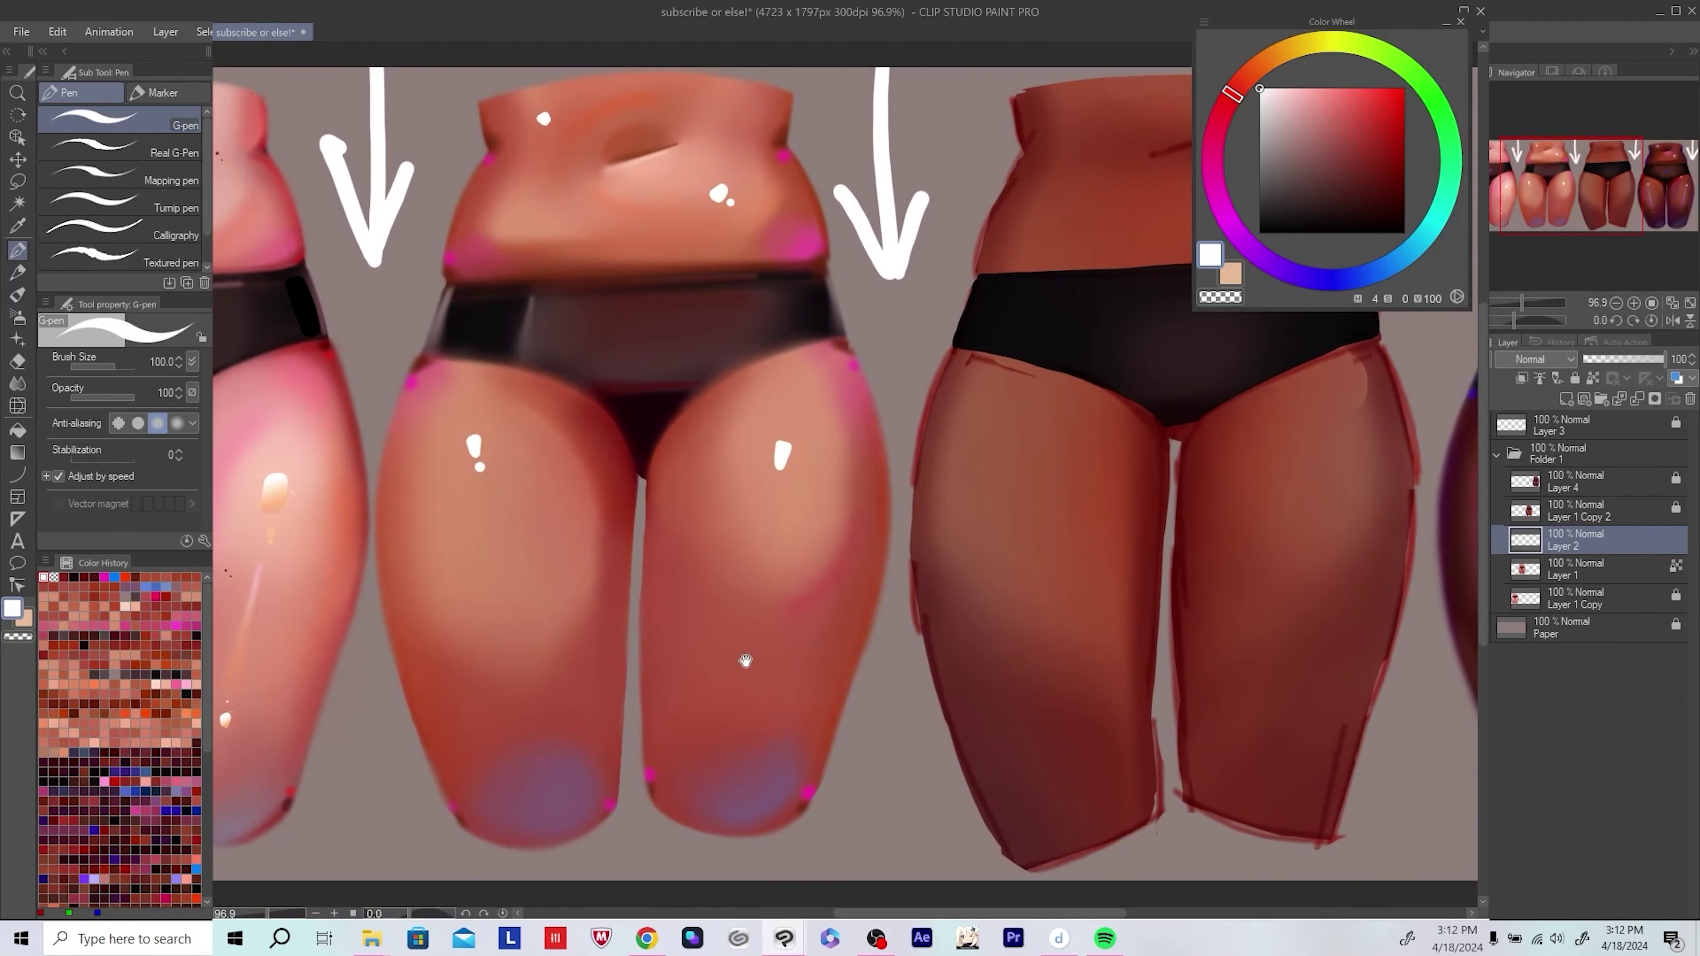
pyautogui.click(524, 694)
pyautogui.hotkey('ctrl', 's')
pyautogui.scroll(-5, 776, 554)
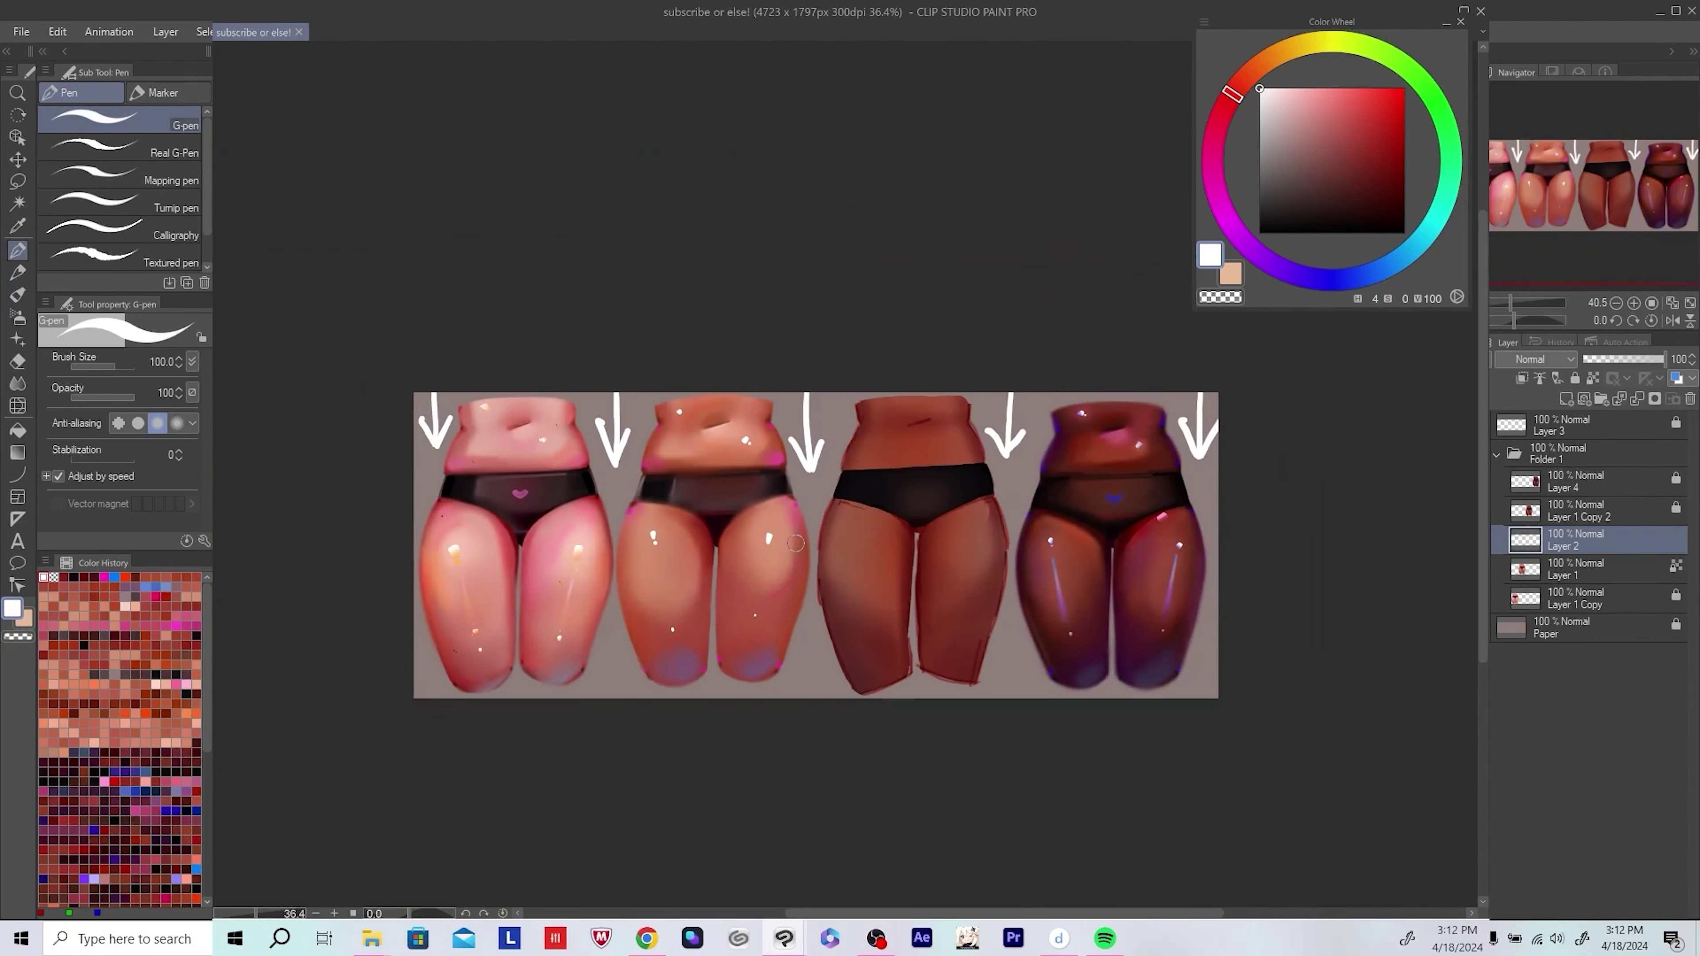
# Step: Lock Layer 2's transparent pixels and tint the second figure's belly highlights with airbrushed orange, hue 29, saturation 72, value 100
pyautogui.scroll(1, 697, 590)
pyautogui.scroll(6, 697, 591)
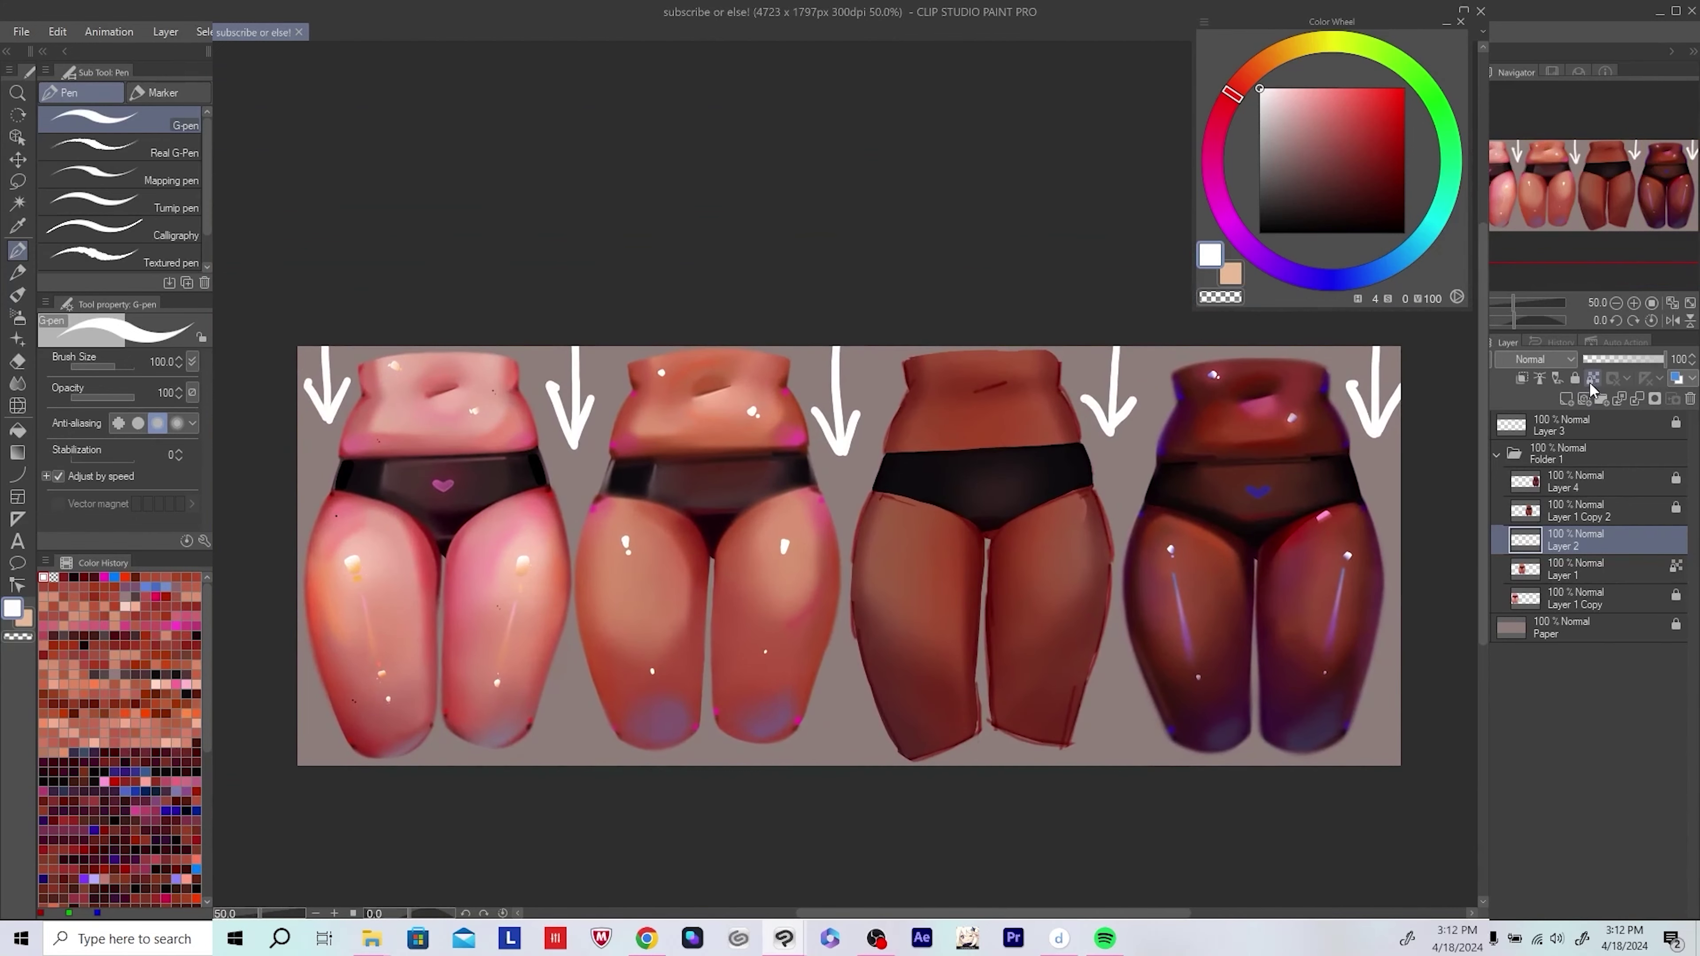
pyautogui.press('b')
pyautogui.click(1271, 58)
pyautogui.click(1341, 94)
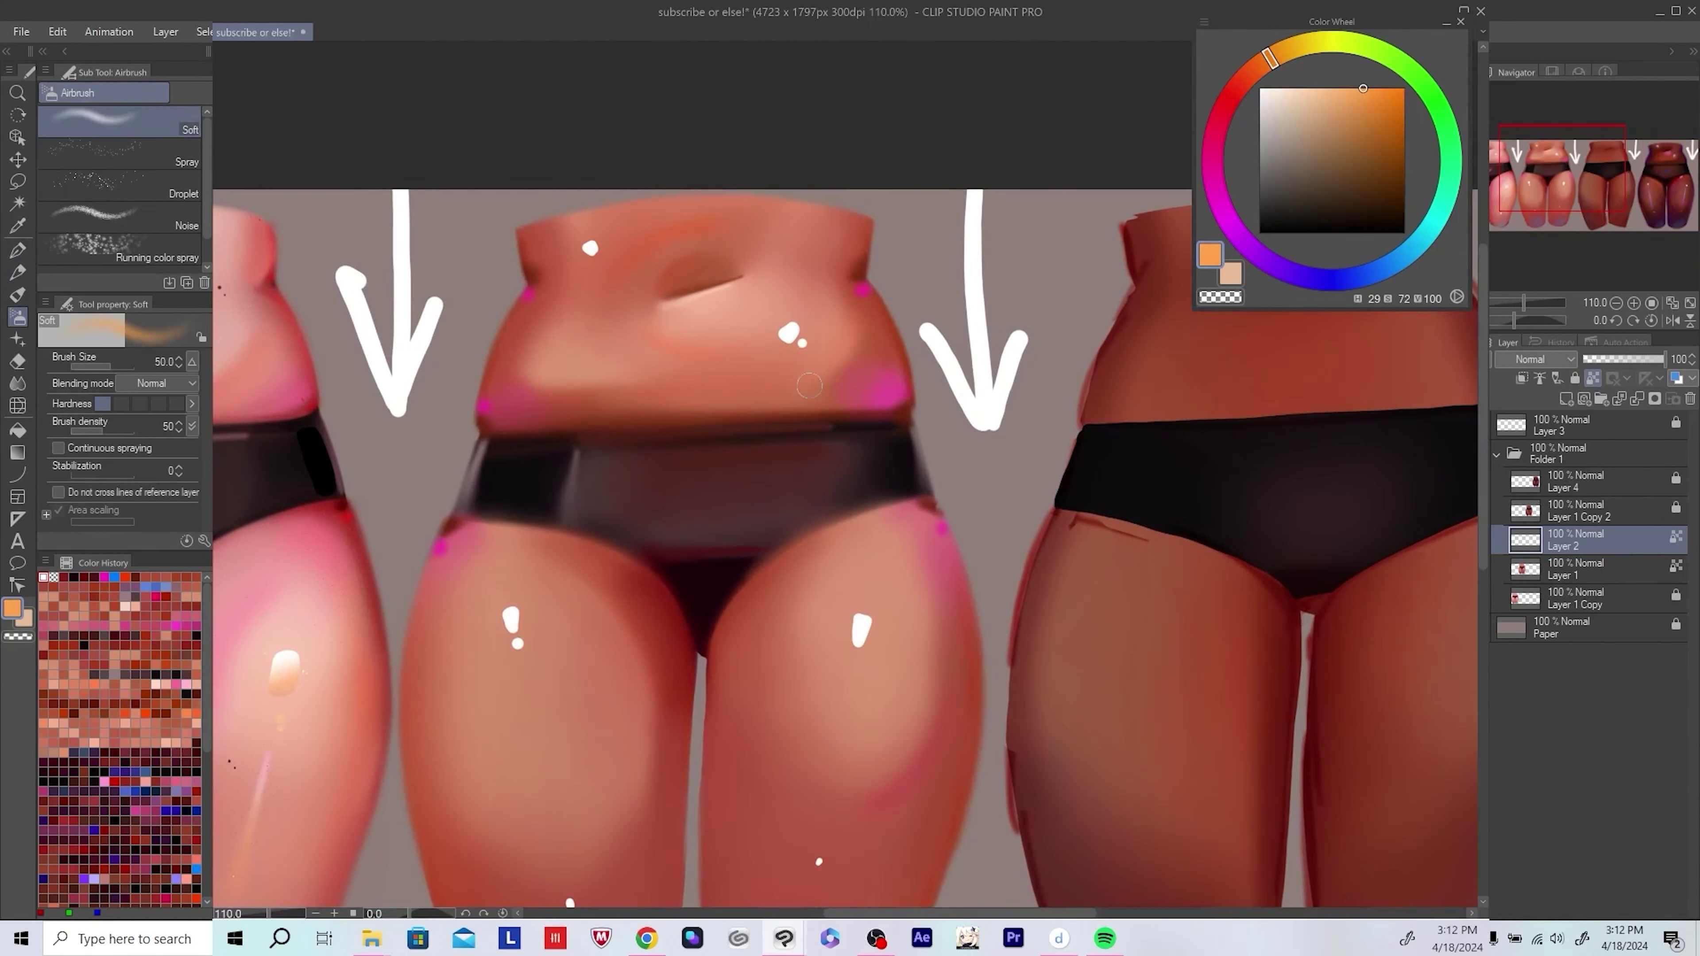
pyautogui.scroll(3, 809, 386)
pyautogui.click(457, 281)
pyautogui.click(770, 422)
pyautogui.moveTo(925, 689)
pyautogui.mouseDown()
pyautogui.moveTo(874, 668)
pyautogui.moveTo(685, 404)
pyautogui.mouseUp()
# Step: Tint the lower parts of the second figure's thigh highlights orange at airbrush size 40, and save the file
pyautogui.click(659, 625)
pyautogui.moveTo(659, 626); pyautogui.dragTo(981, 511)
pyautogui.moveTo(421, 536); pyautogui.dragTo(531, 542)
pyautogui.click(531, 542)
pyautogui.moveTo(941, 607)
pyautogui.mouseDown()
pyautogui.moveTo(800, 286)
pyautogui.moveTo(707, 305)
pyautogui.mouseUp()
pyautogui.scroll(-2, 926, 596)
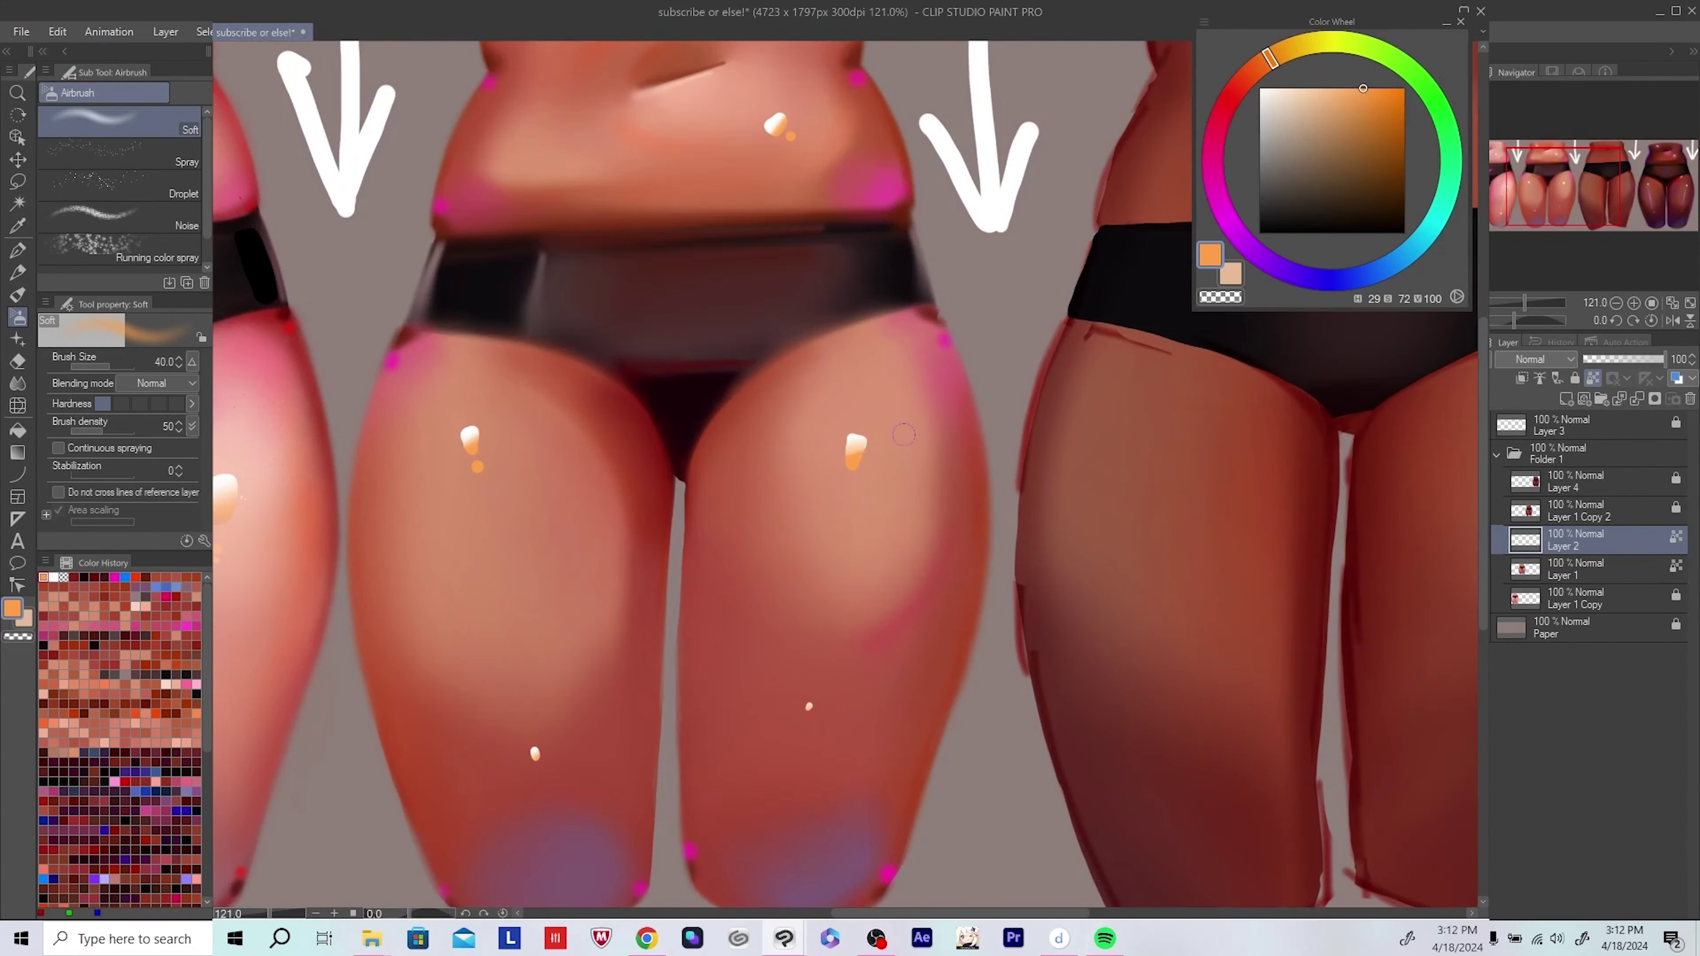
pyautogui.scroll(-3, 904, 434)
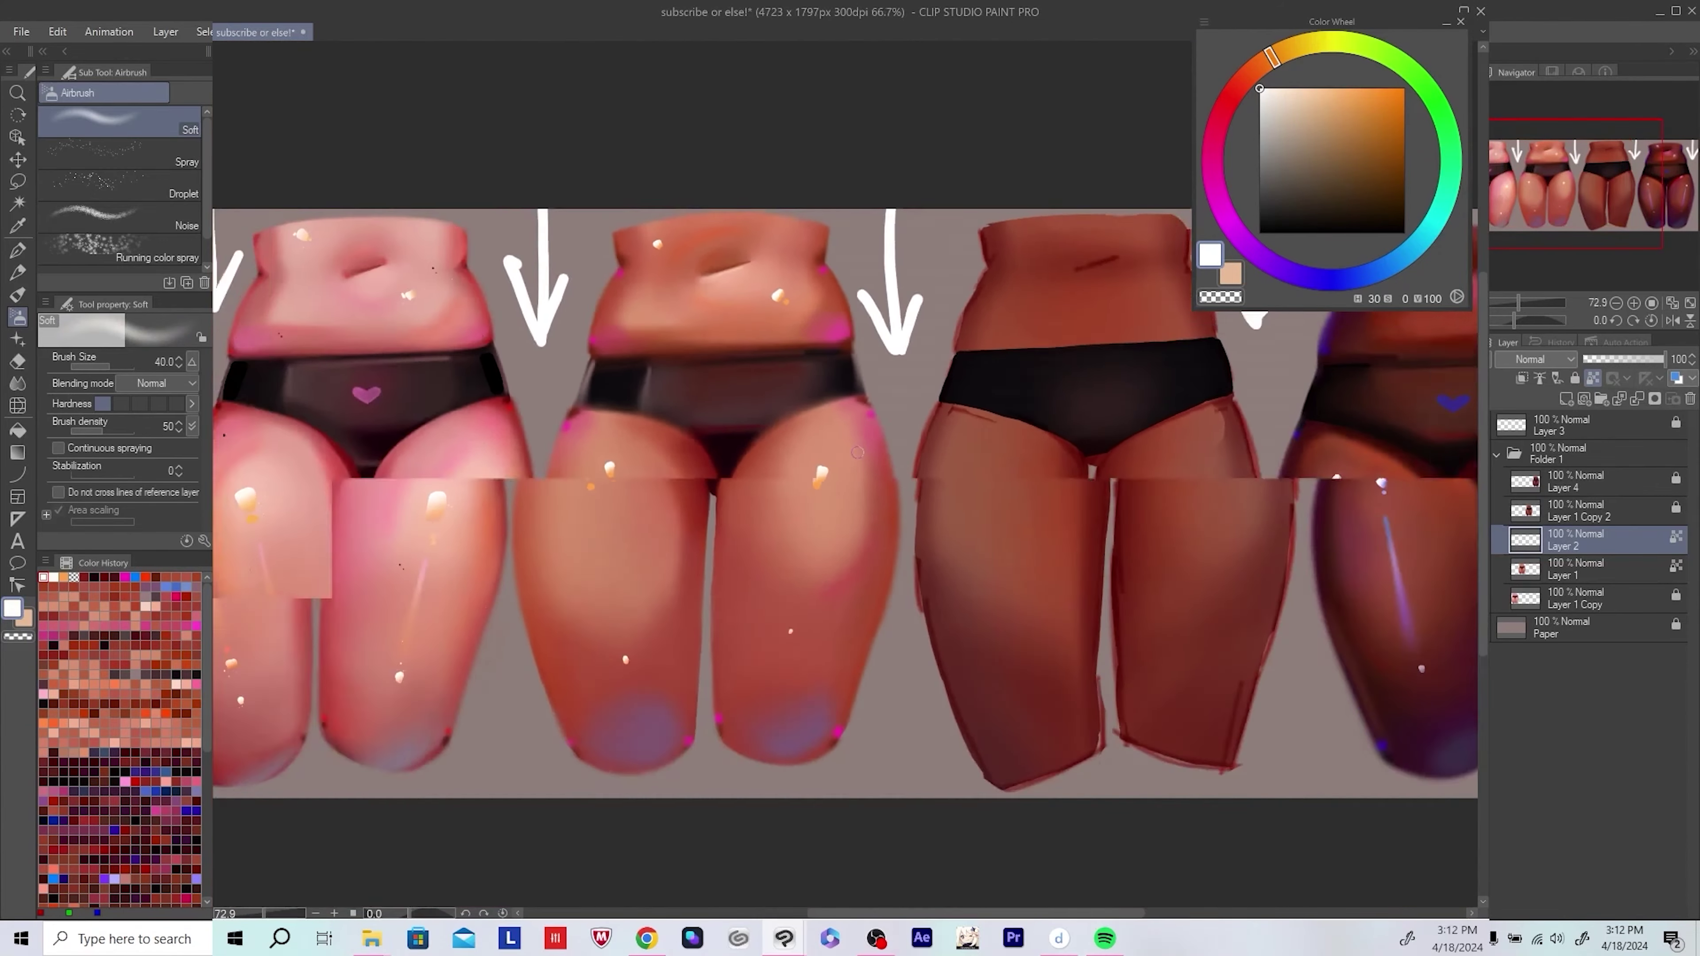
pyautogui.scroll(-1, 858, 453)
pyautogui.hotkey('ctrl', 's')
# Step: Draw a thin orange light streak down each of the second figure's thighs with the airbrush at size 15, with Layer 2's transparency unlocked
pyautogui.scroll(3, 657, 534)
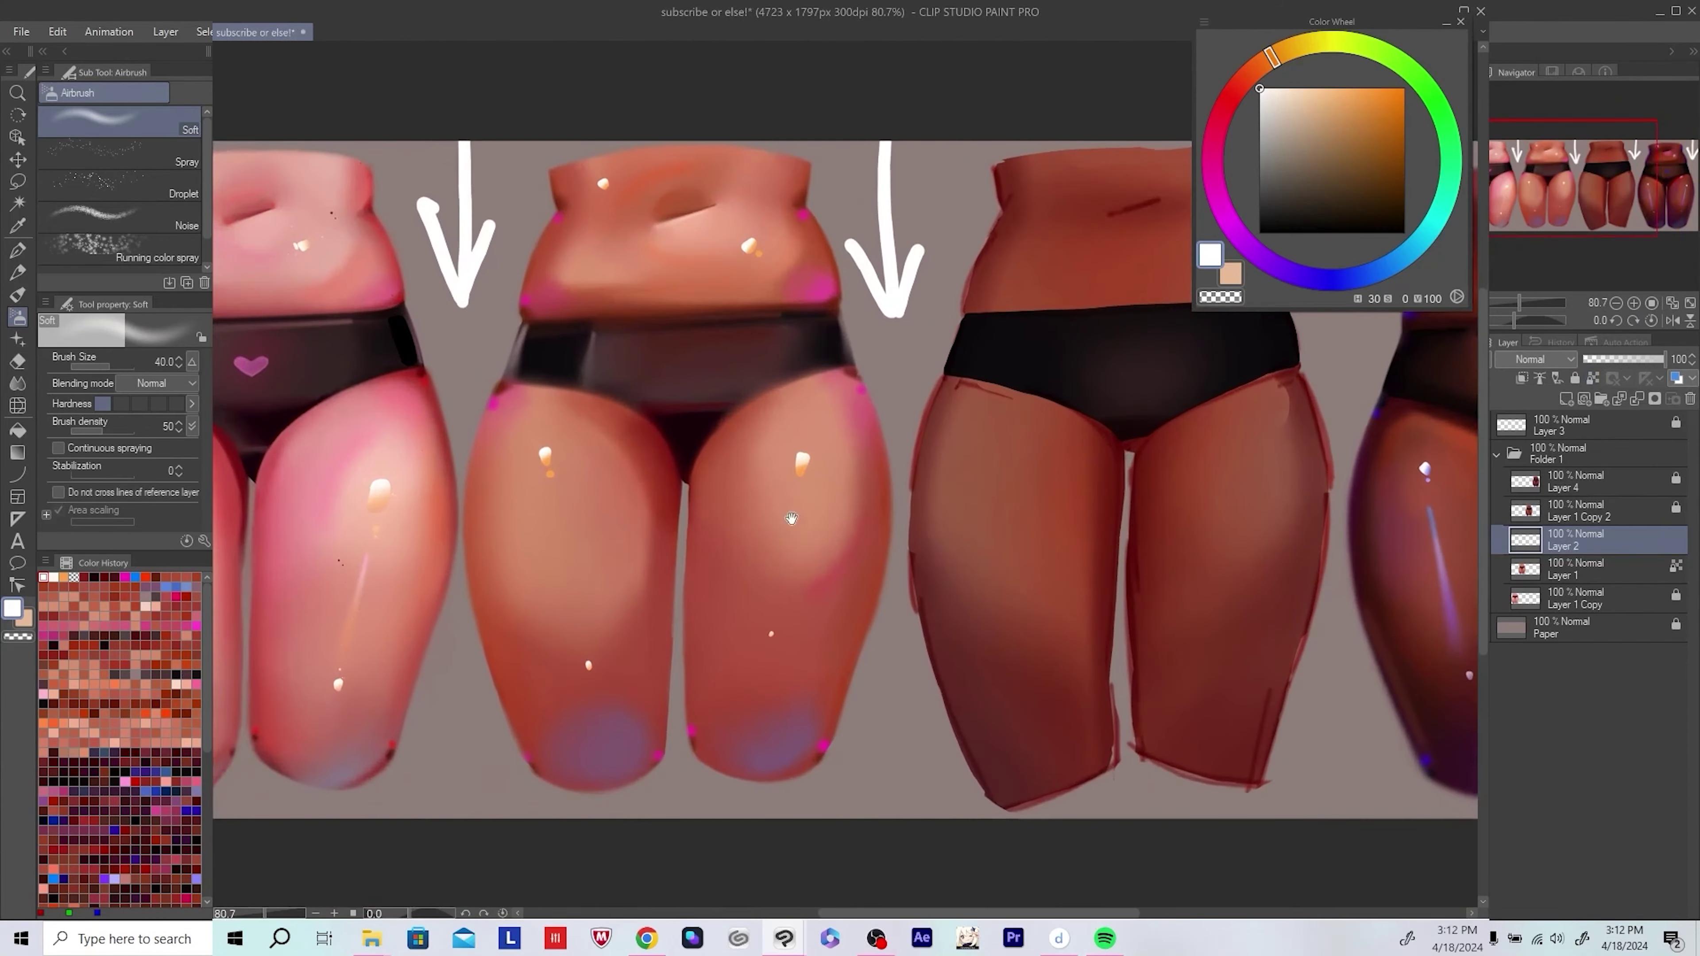
pyautogui.keyDown('alt'); pyautogui.click(852, 500); pyautogui.keyUp('alt')
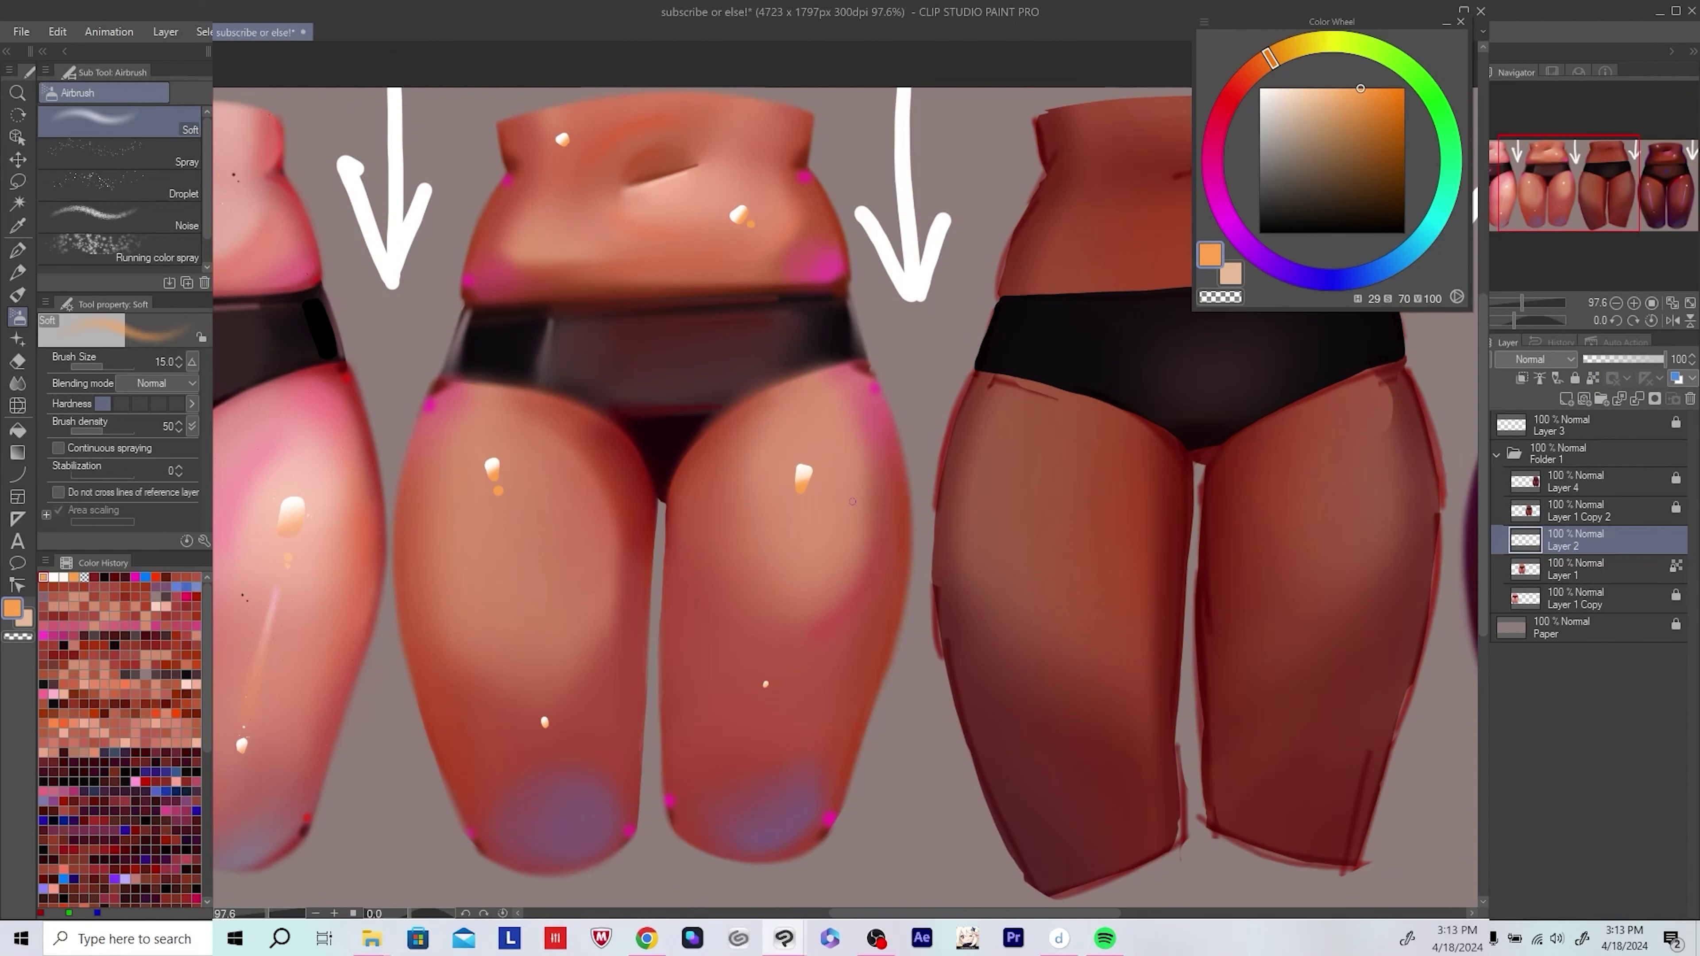
pyautogui.moveTo(852, 500); pyautogui.dragTo(813, 532)
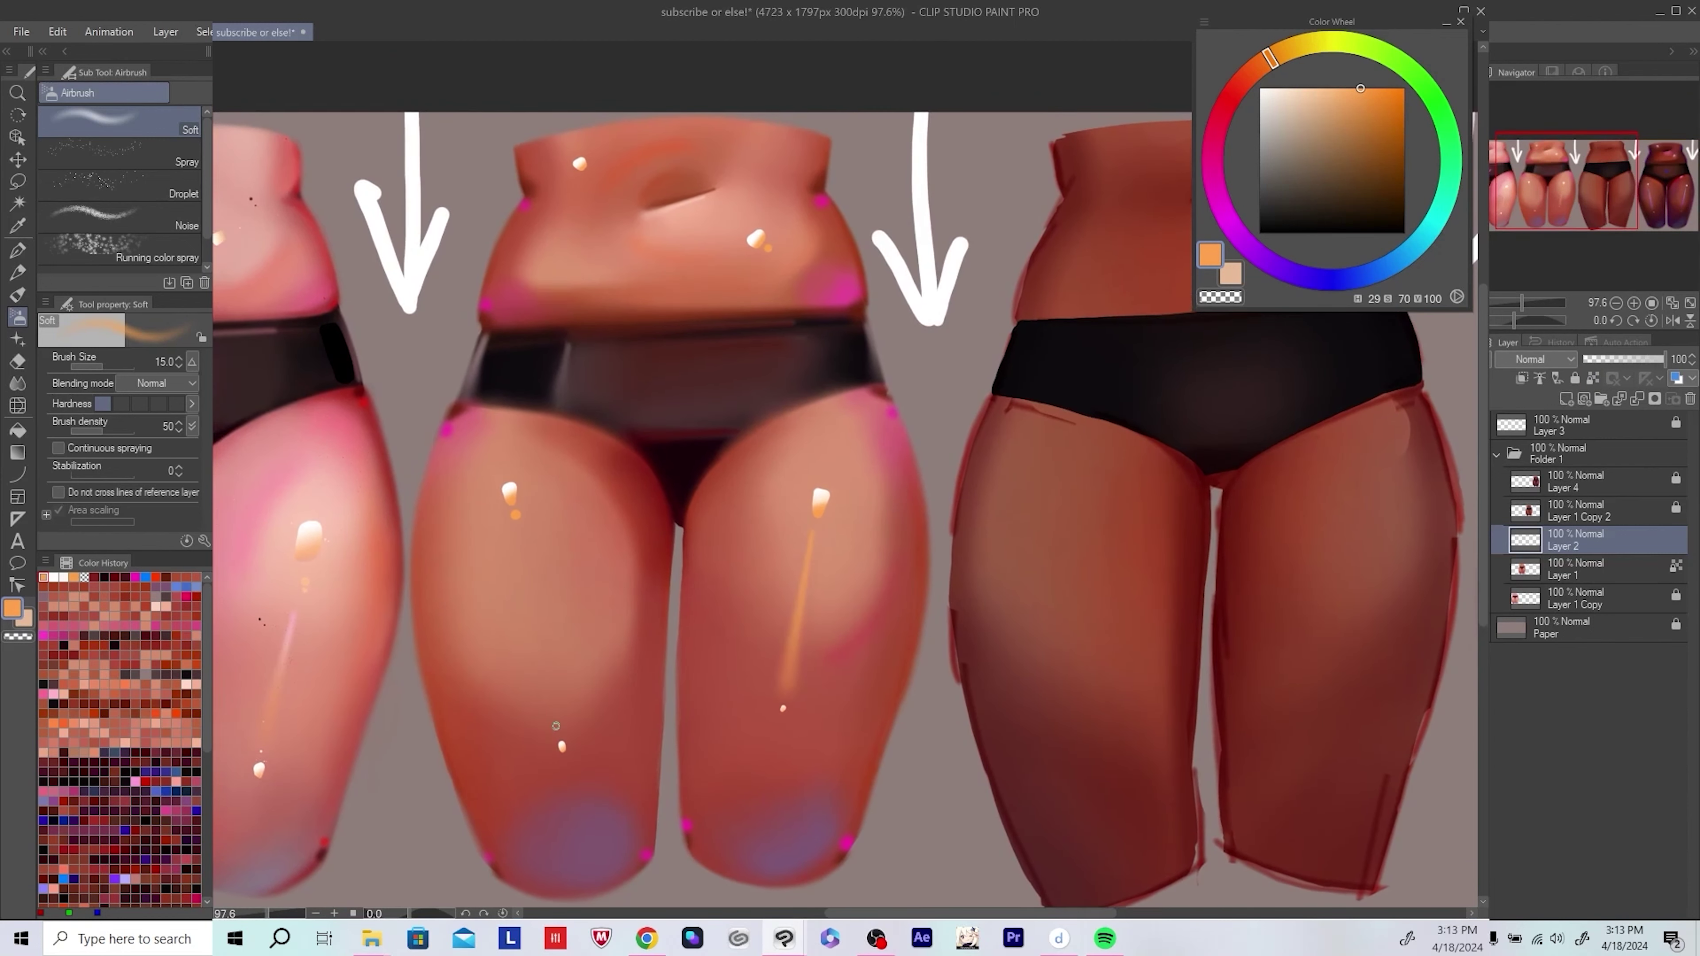
pyautogui.scroll(-2, 870, 576)
pyautogui.scroll(1, 937, 534)
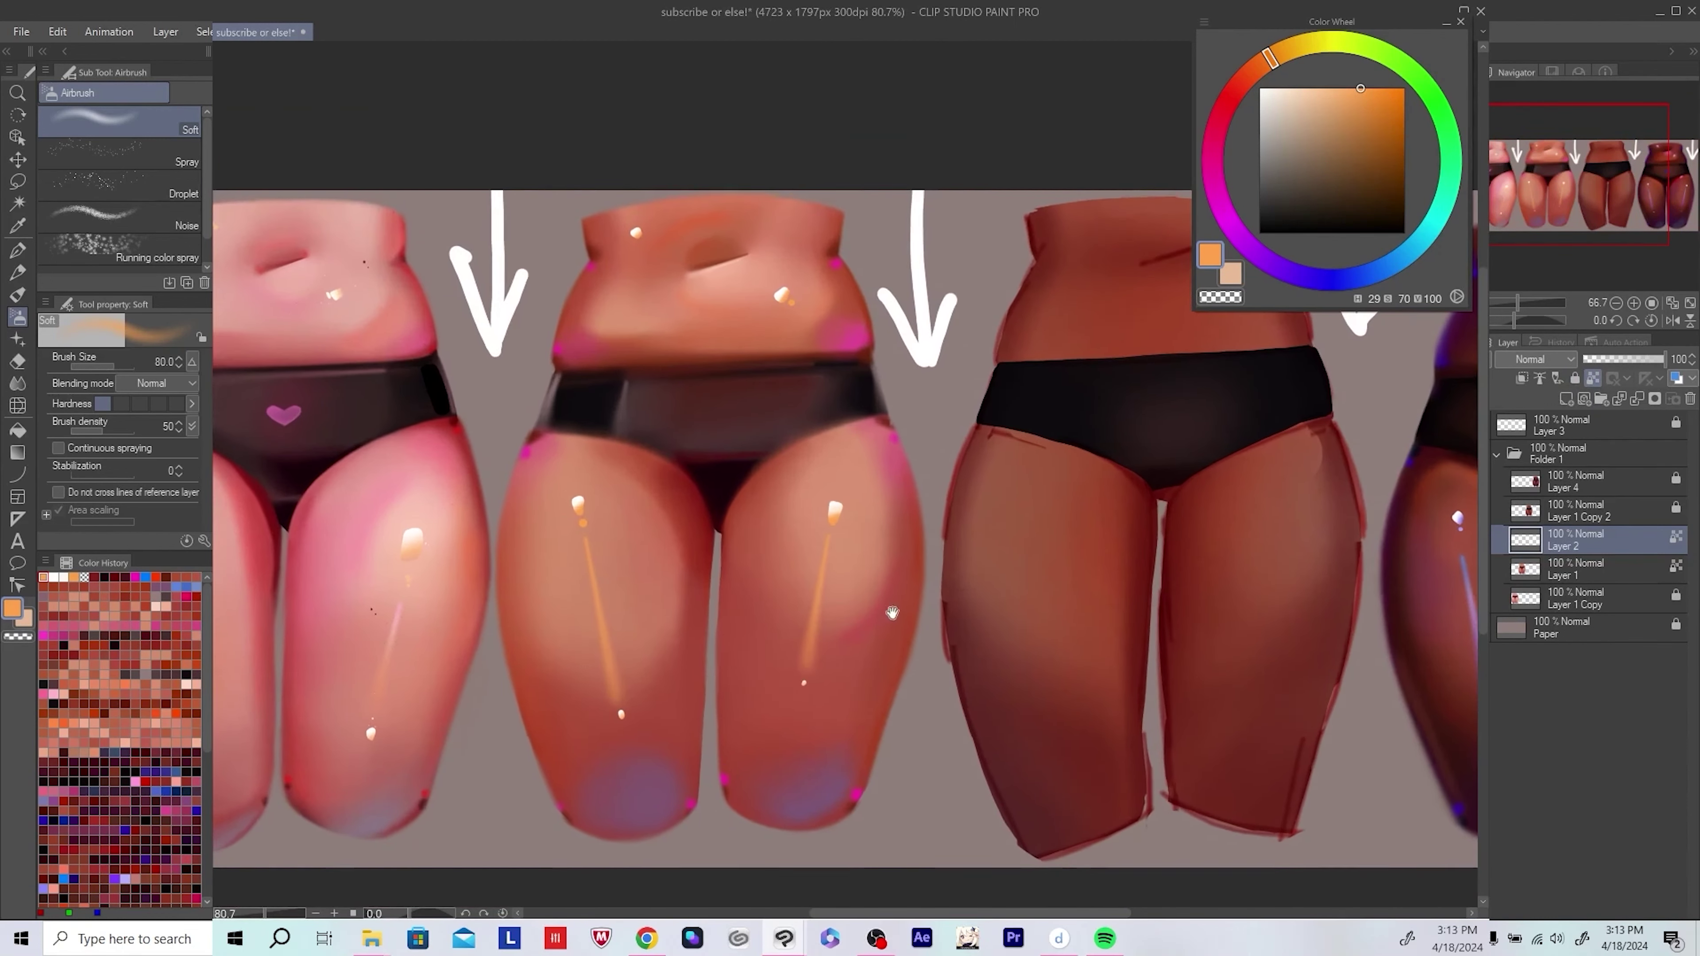
# Step: Recolour the second figure's thigh streaks with pink and magenta at airbrush size 80, keeping Layer 2's transparent pixels locked
pyautogui.keyDown('alt'); pyautogui.click(1112, 286); pyautogui.keyUp('alt')
pyautogui.moveTo(808, 611); pyautogui.dragTo(819, 600)
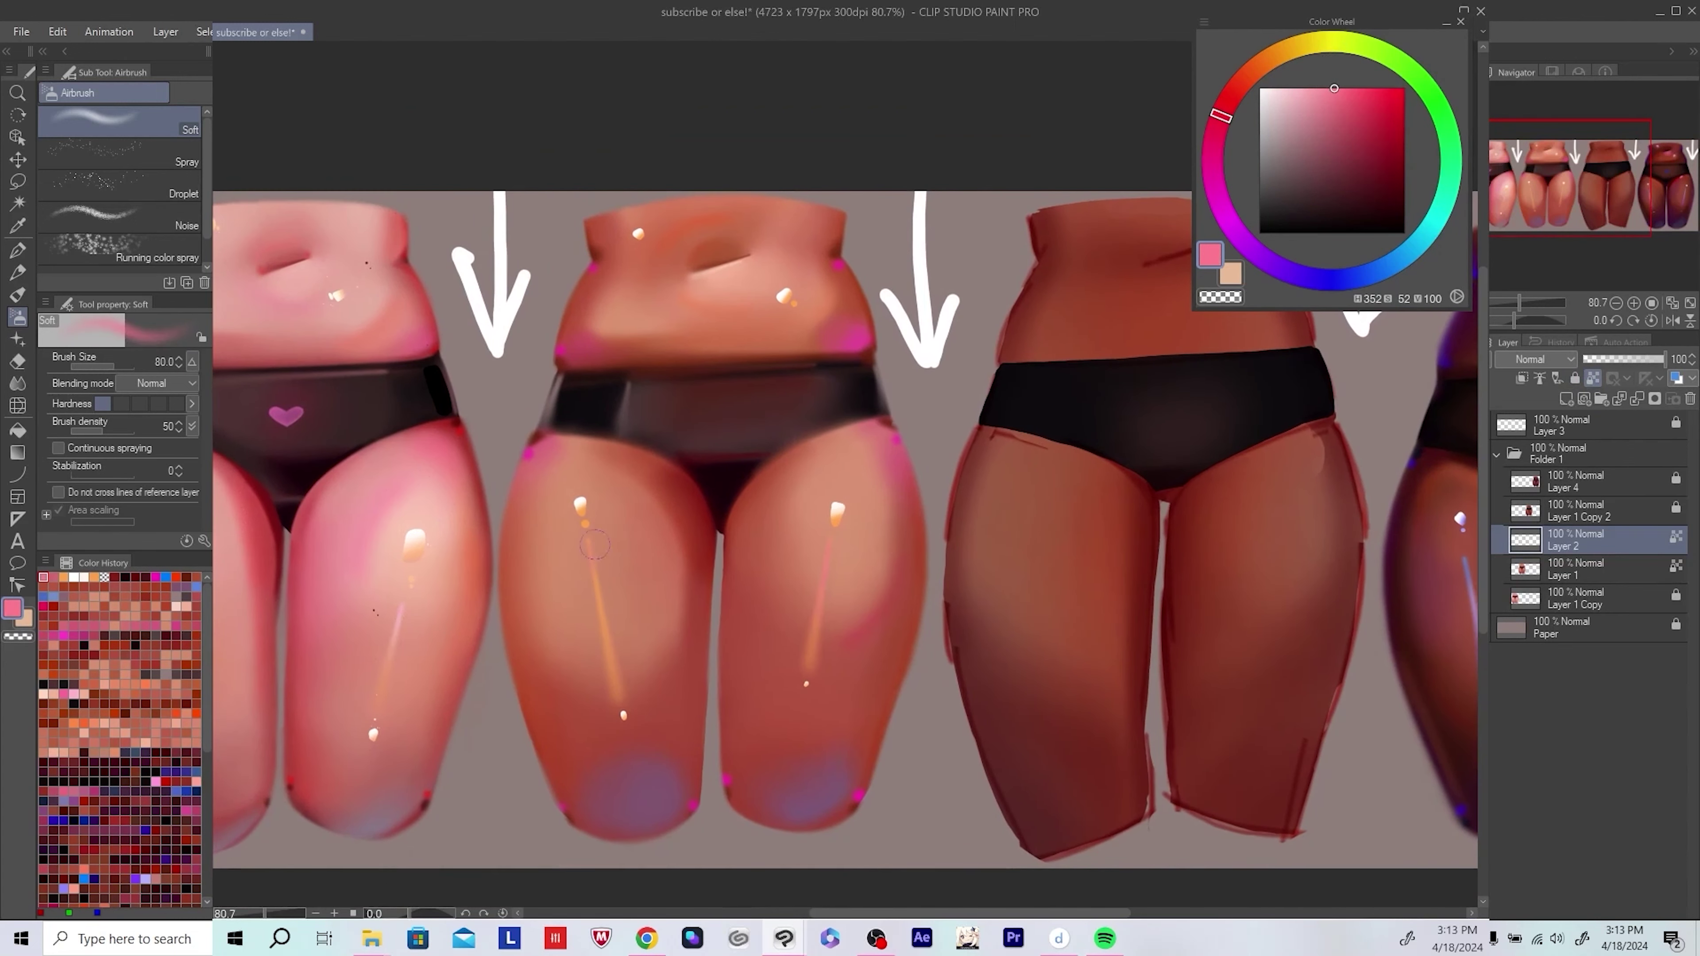
pyautogui.click(621, 672)
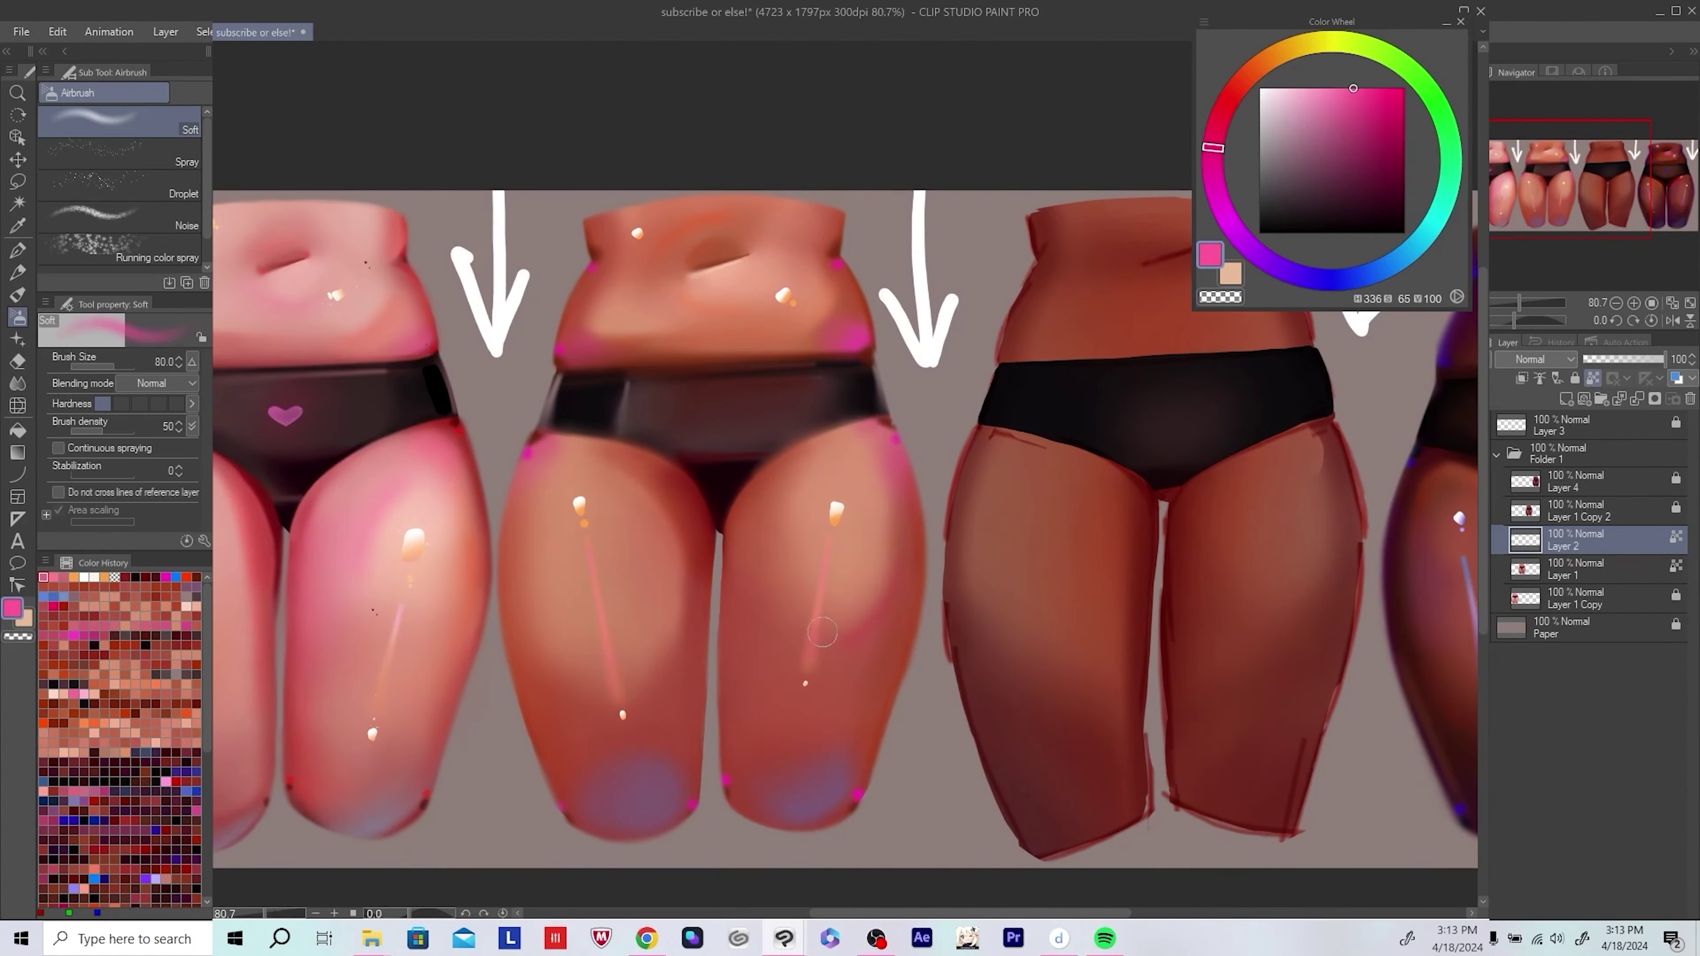
pyautogui.moveTo(845, 629); pyautogui.dragTo(832, 619)
pyautogui.scroll(-3, 832, 619)
pyautogui.scroll(3, 602, 536)
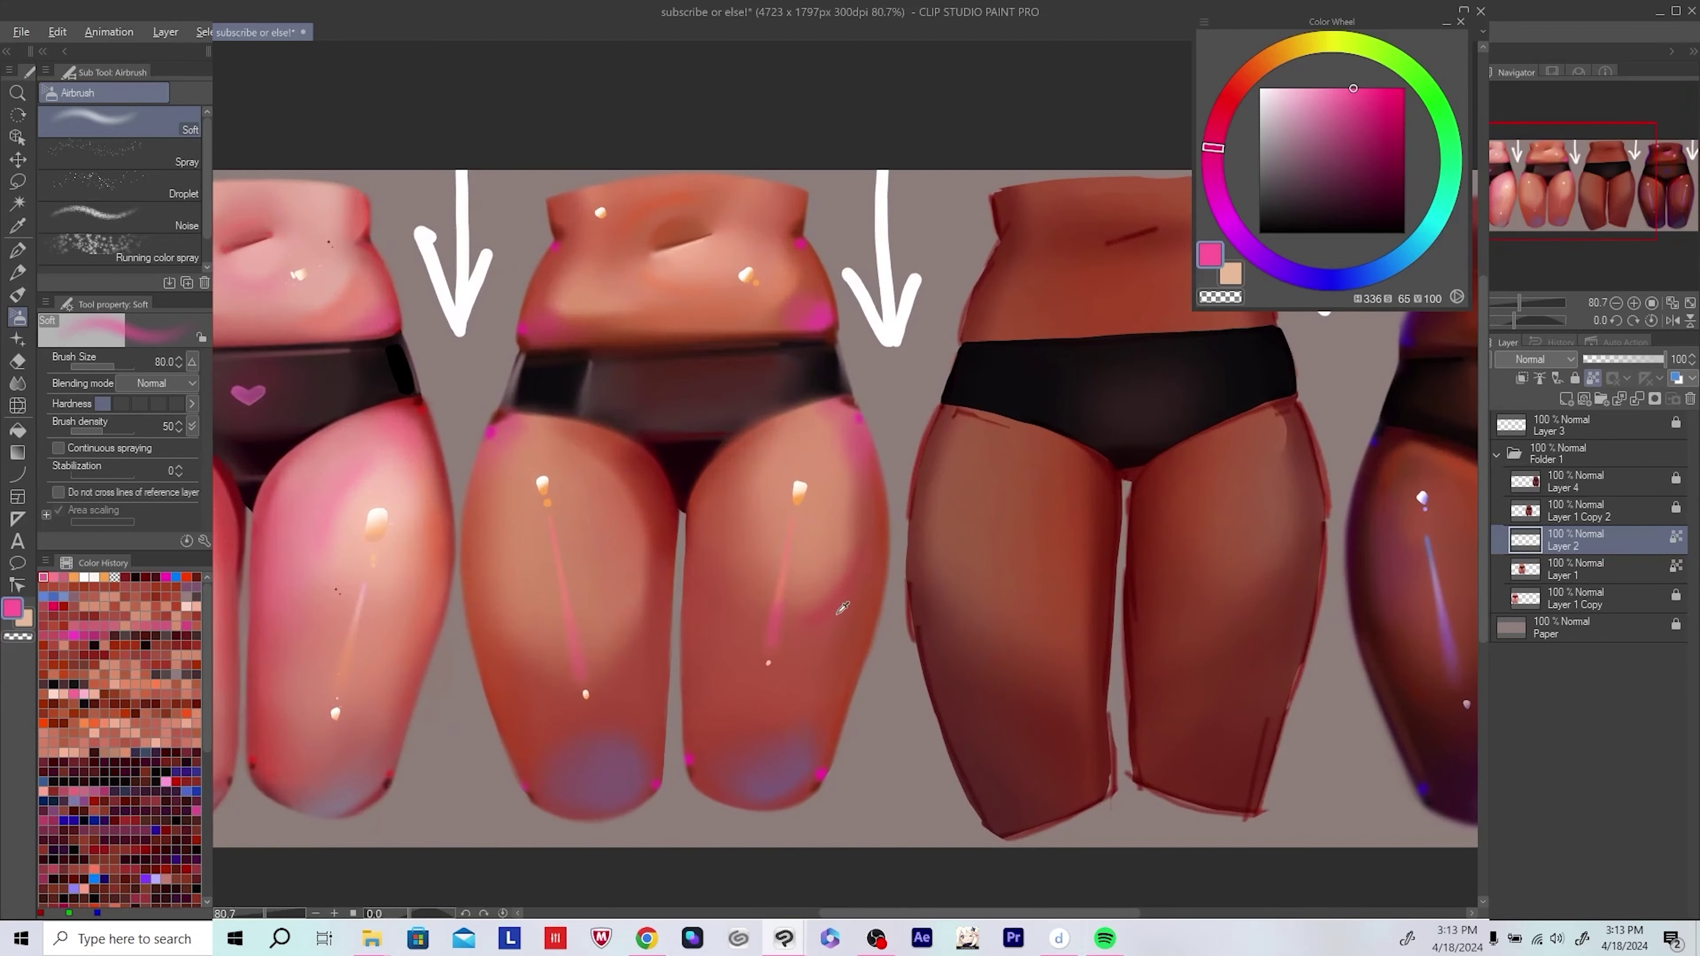
# Step: Blend the second figure's thigh streaks with sampled orange near the upper ends and skin red lower down, and save the file
pyautogui.keyDown('alt'); pyautogui.click(547, 502); pyautogui.keyUp('alt')
pyautogui.click(551, 516)
pyautogui.scroll(-3, 887, 626)
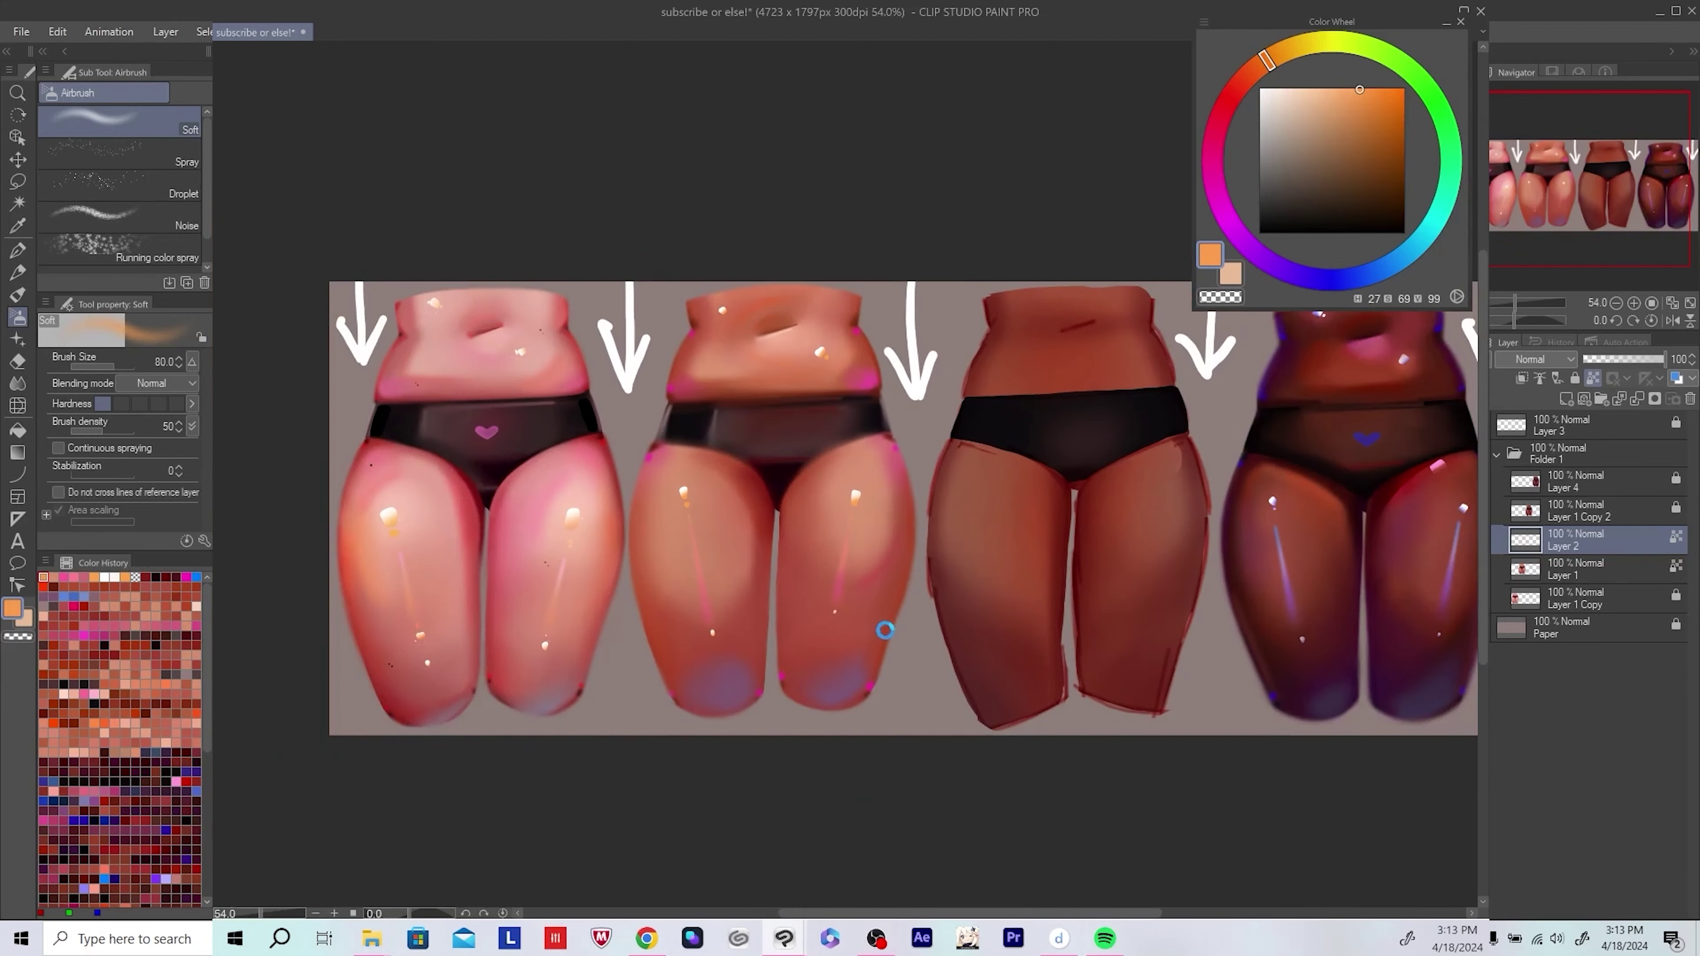
pyautogui.scroll(4, 594, 623)
pyautogui.keyDown('alt'); pyautogui.click(594, 623); pyautogui.keyUp('alt')
pyautogui.scroll(-4, 919, 619)
pyautogui.hotkey('ctrl', 's')
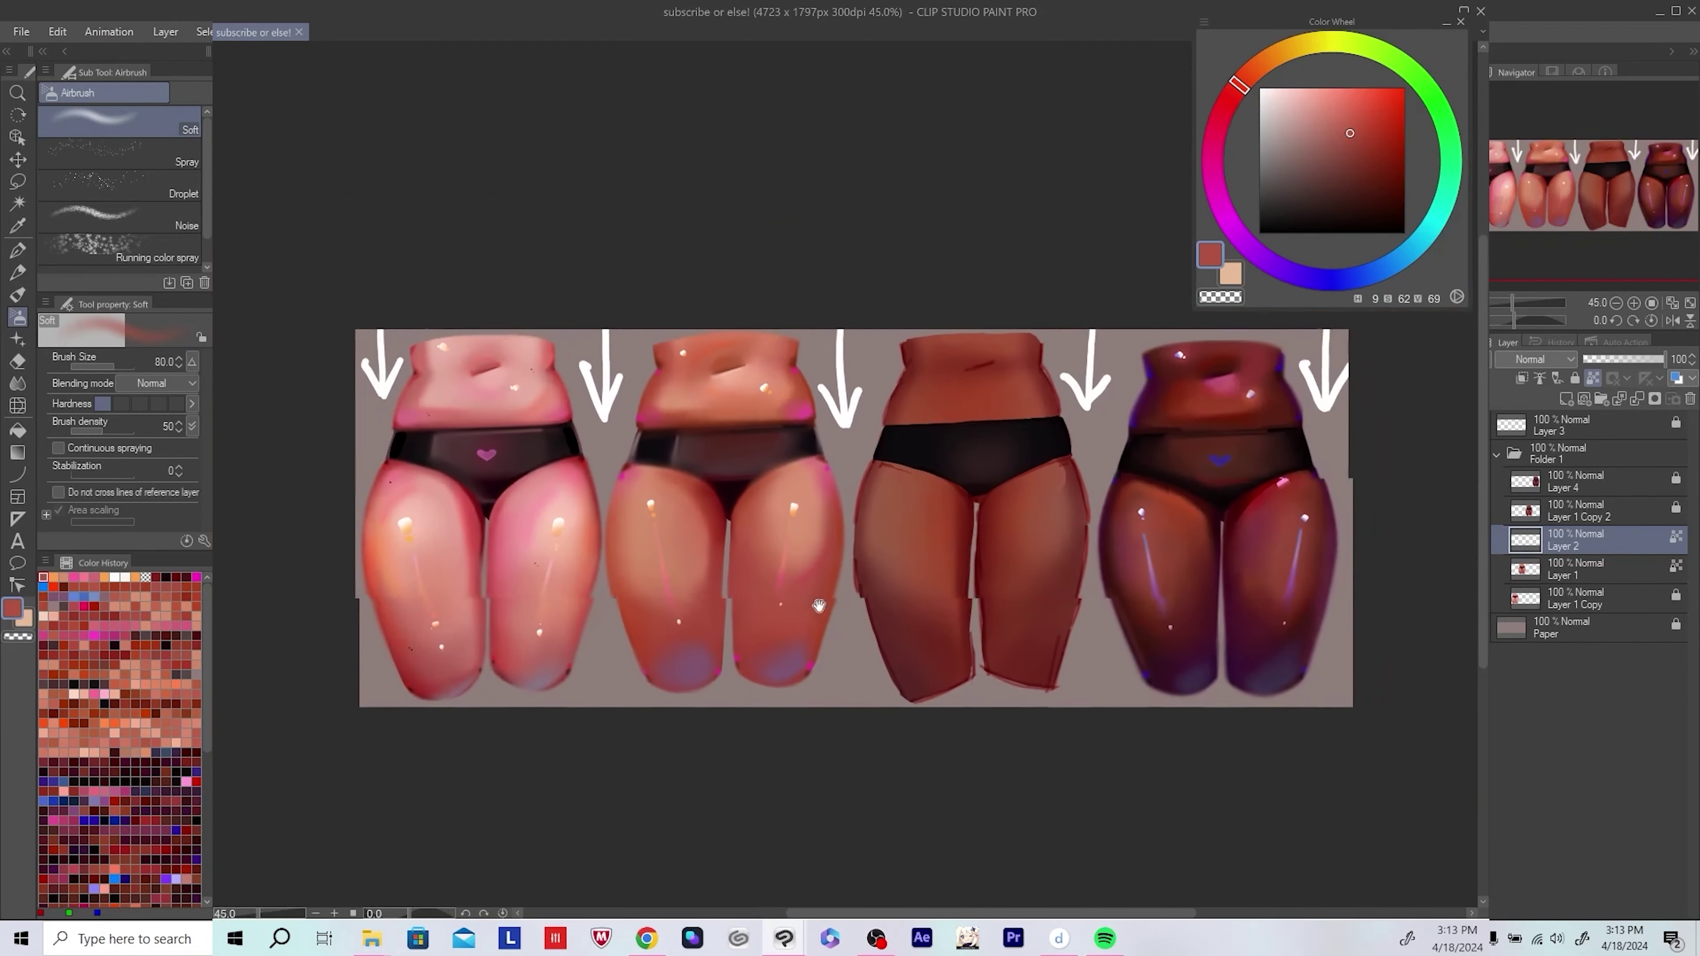
# Step: Airbrush soft light-pink skin glow onto the second figure's thighs at size 170, on a new layer above Layer 1
pyautogui.click(1557, 566)
pyautogui.hotkey('ctrl', 'shift', 'n')
pyautogui.scroll(2, 784, 517)
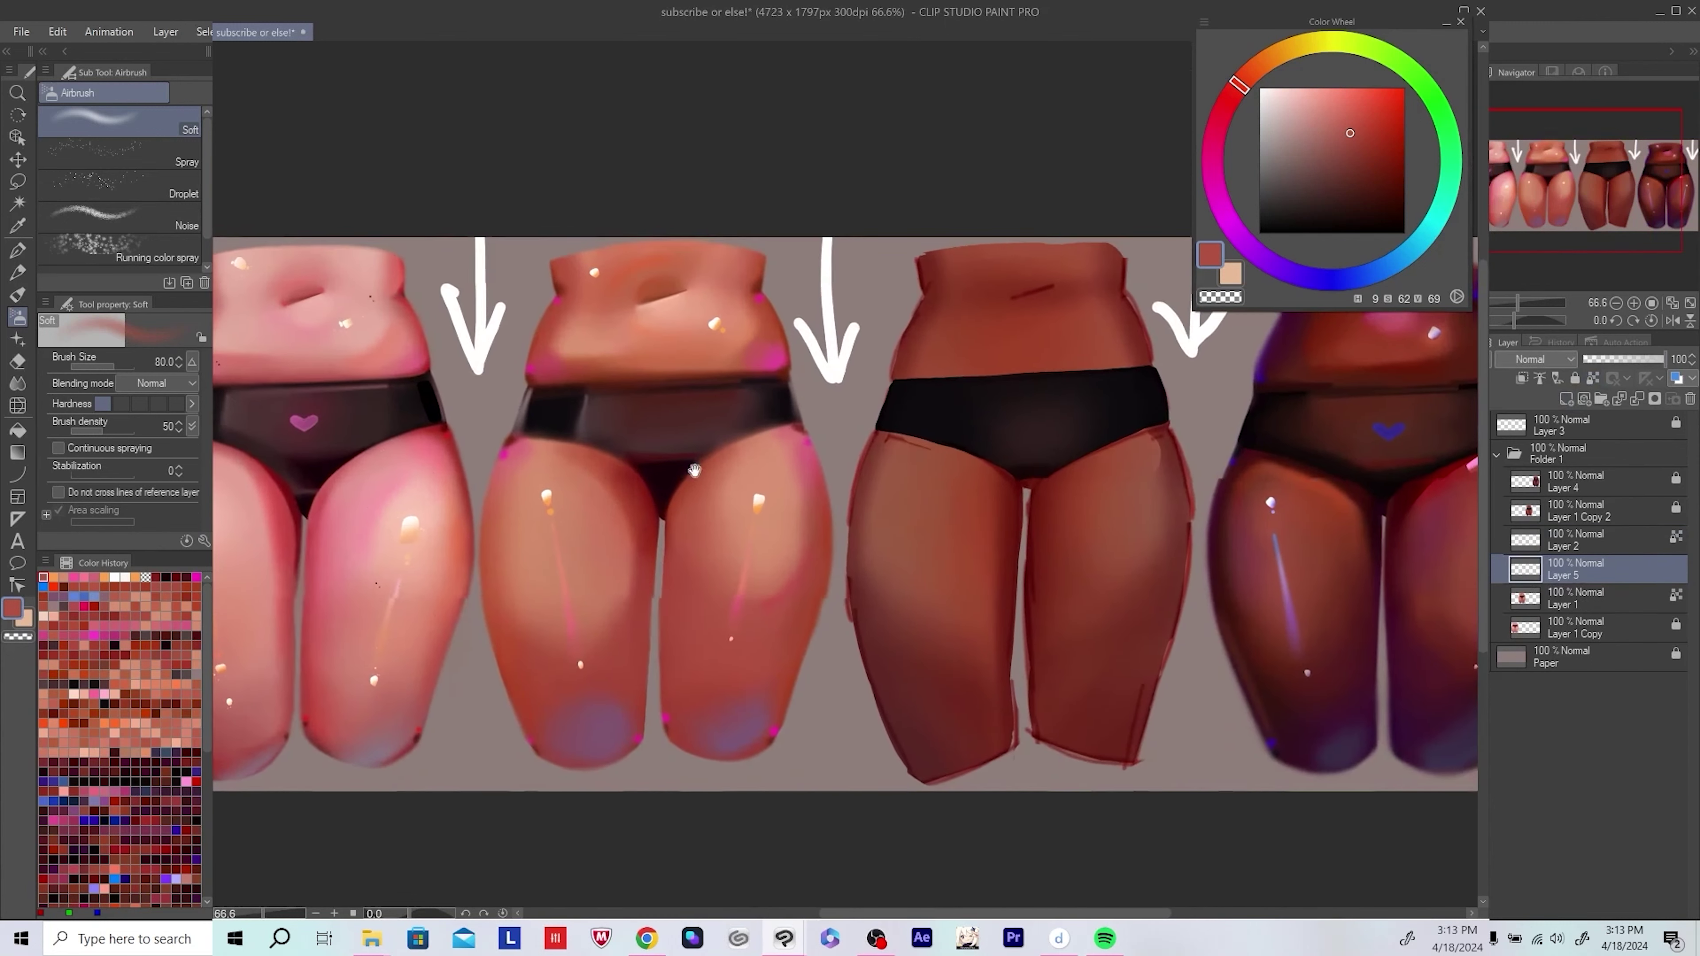
pyautogui.keyDown('alt'); pyautogui.click(442, 375); pyautogui.keyUp('alt')
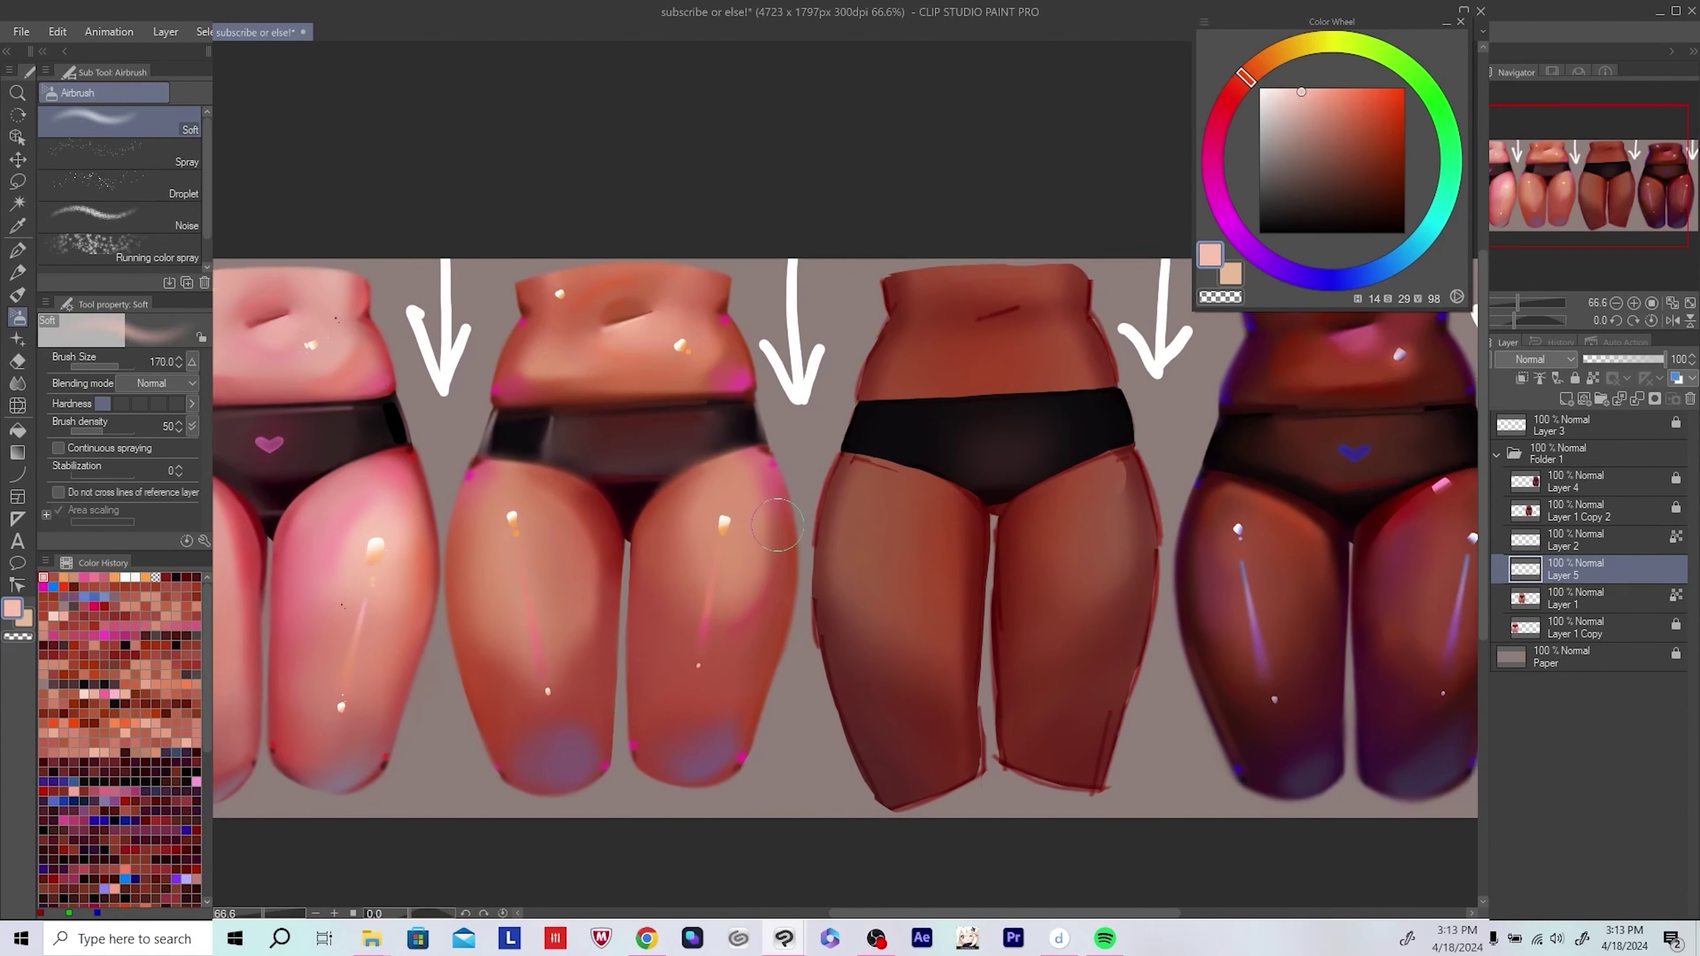
pyautogui.scroll(2, 725, 513)
pyautogui.scroll(-2, 558, 347)
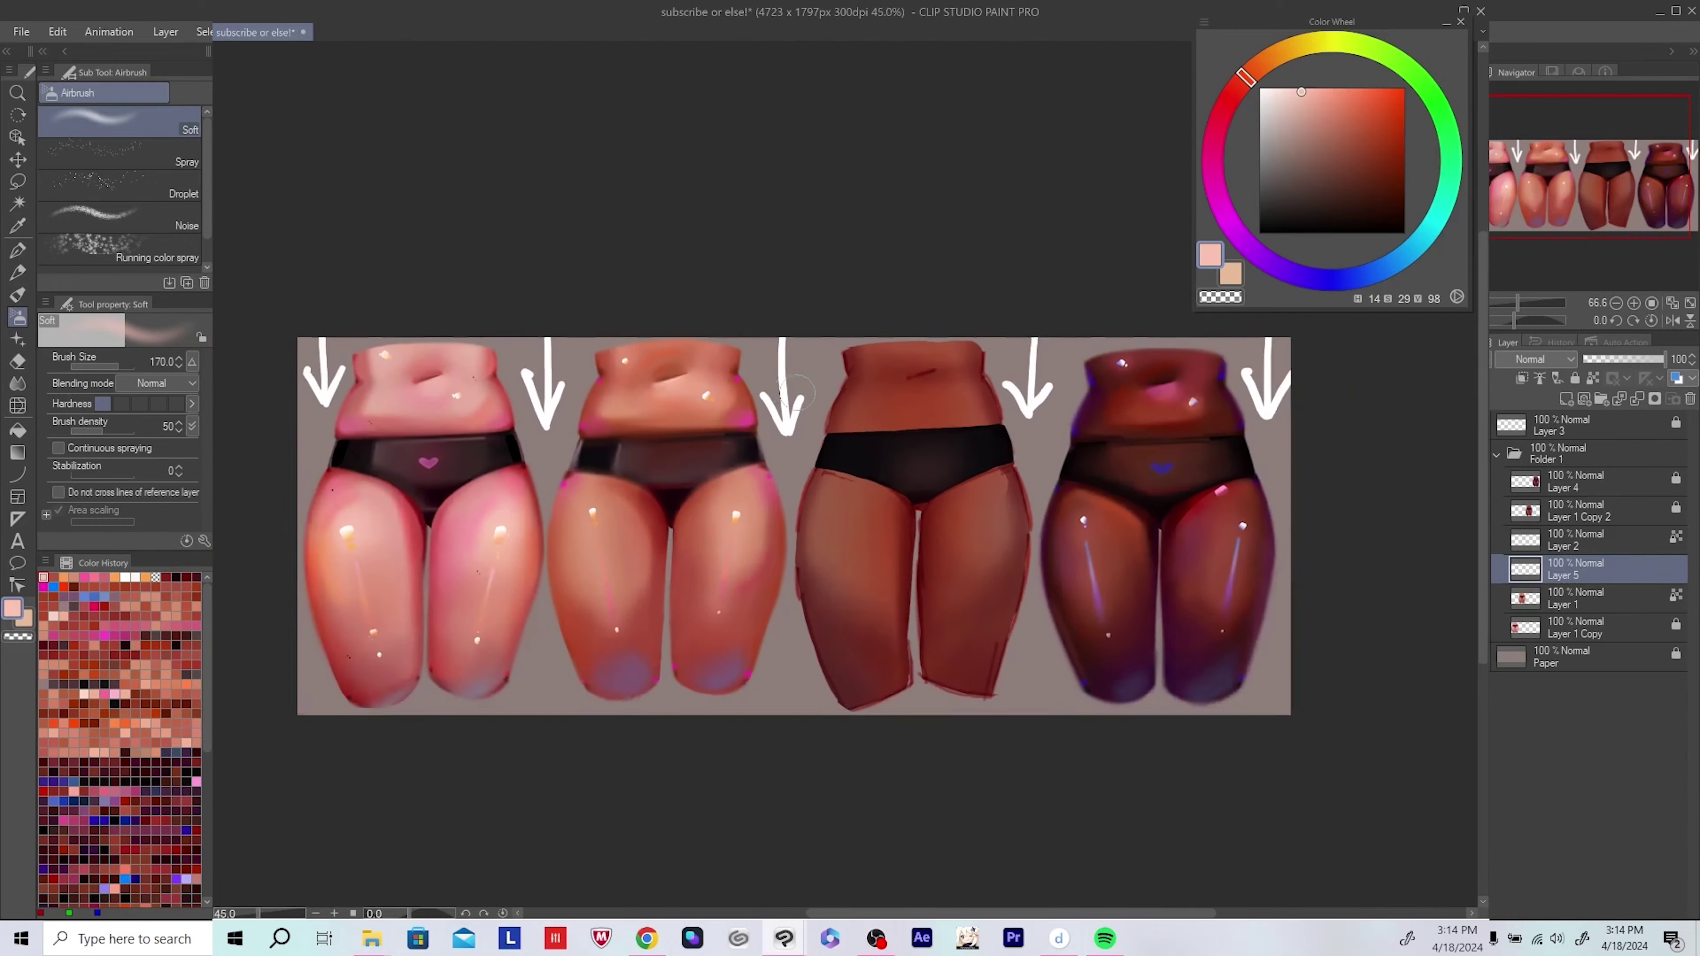
pyautogui.scroll(1, 966, 515)
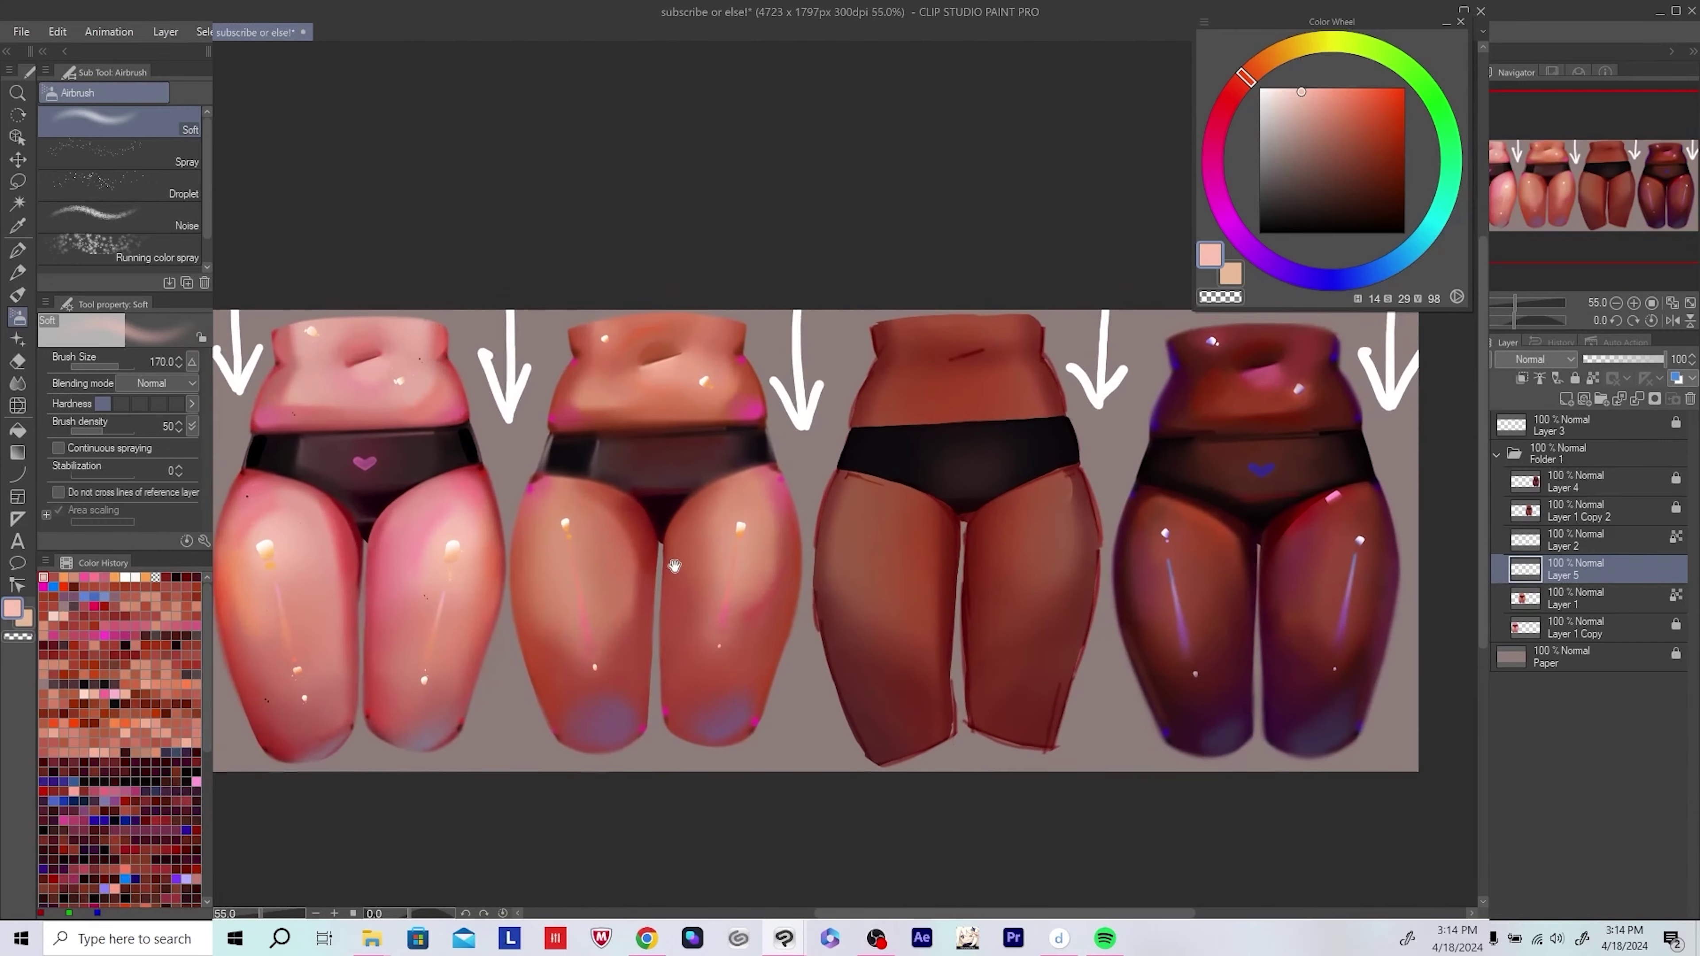
pyautogui.scroll(1, 876, 624)
pyautogui.moveTo(876, 624); pyautogui.dragTo(872, 670)
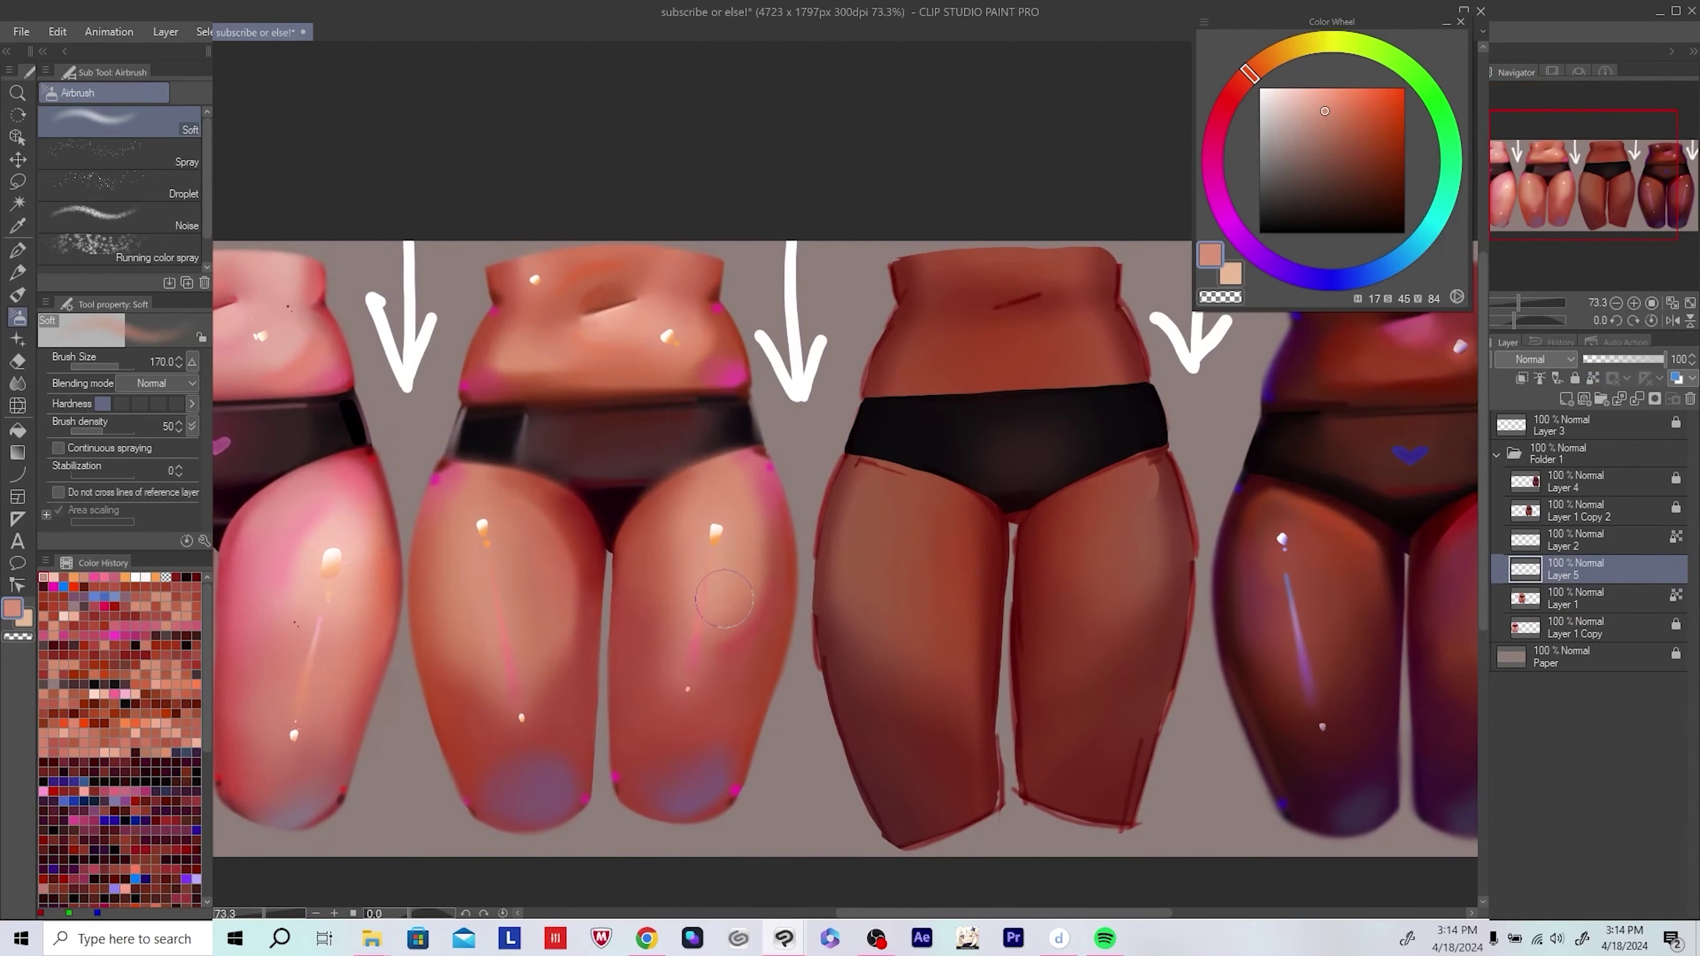
# Step: Add saturated orange to the second figure's thighs at airbrush size 70, and soften the glow with transparent colour at size 250
pyautogui.click(1368, 93)
pyautogui.scroll(-1, 689, 375)
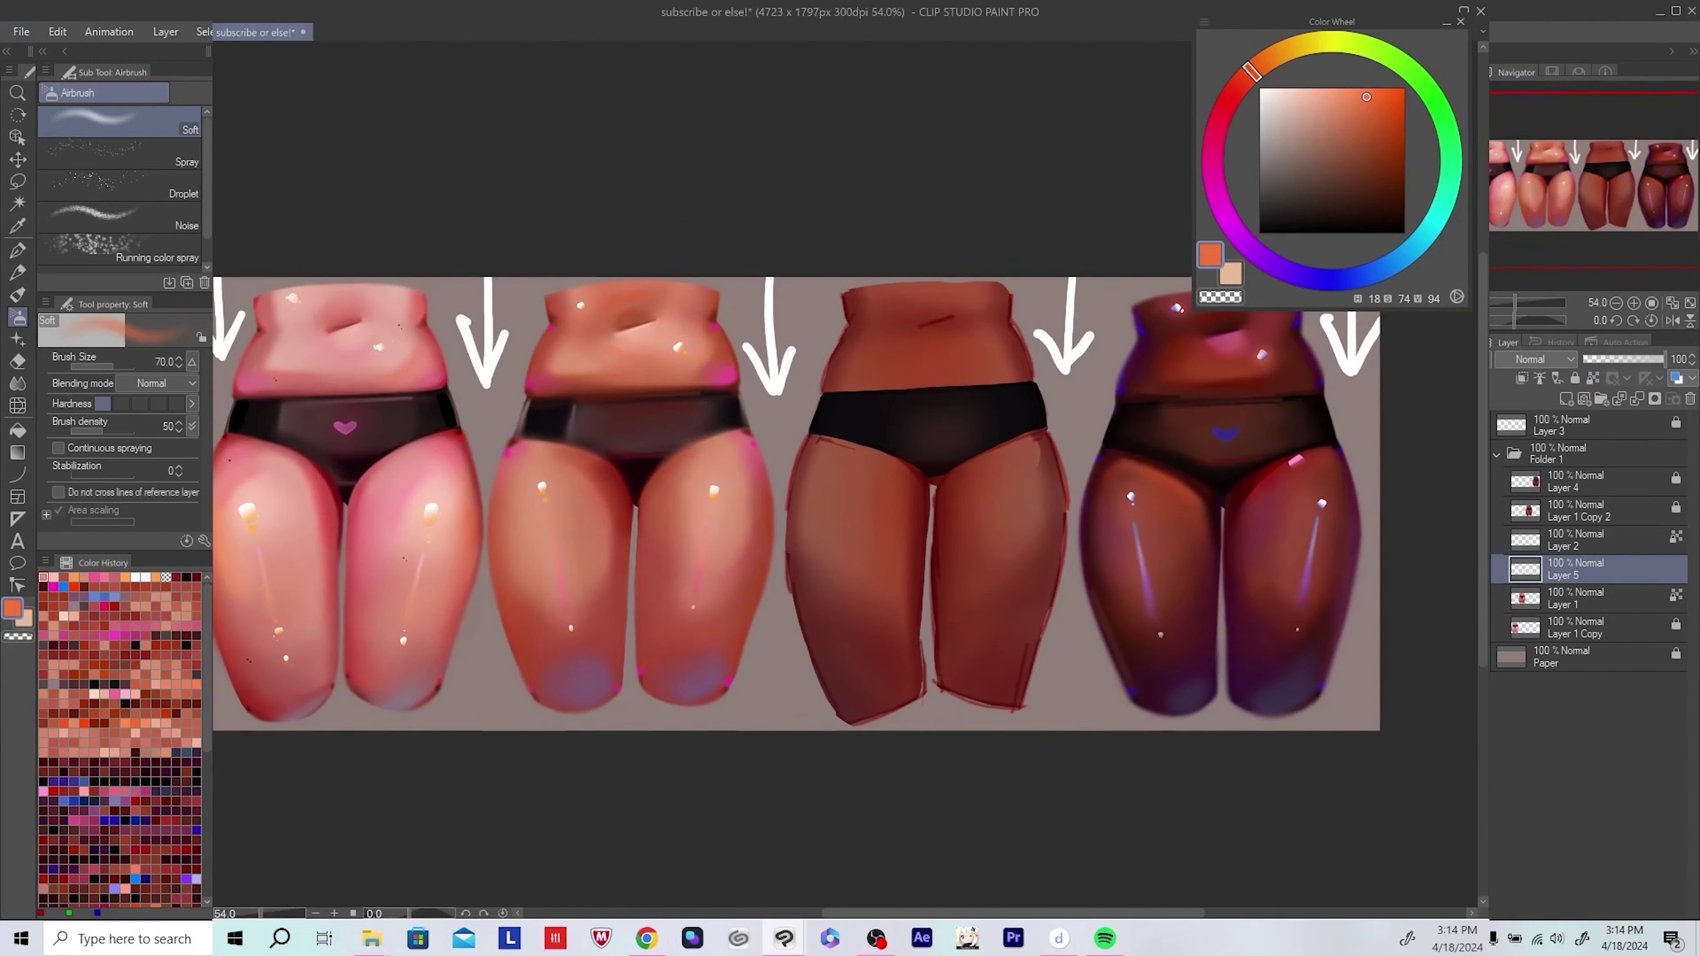
pyautogui.scroll(1, 729, 641)
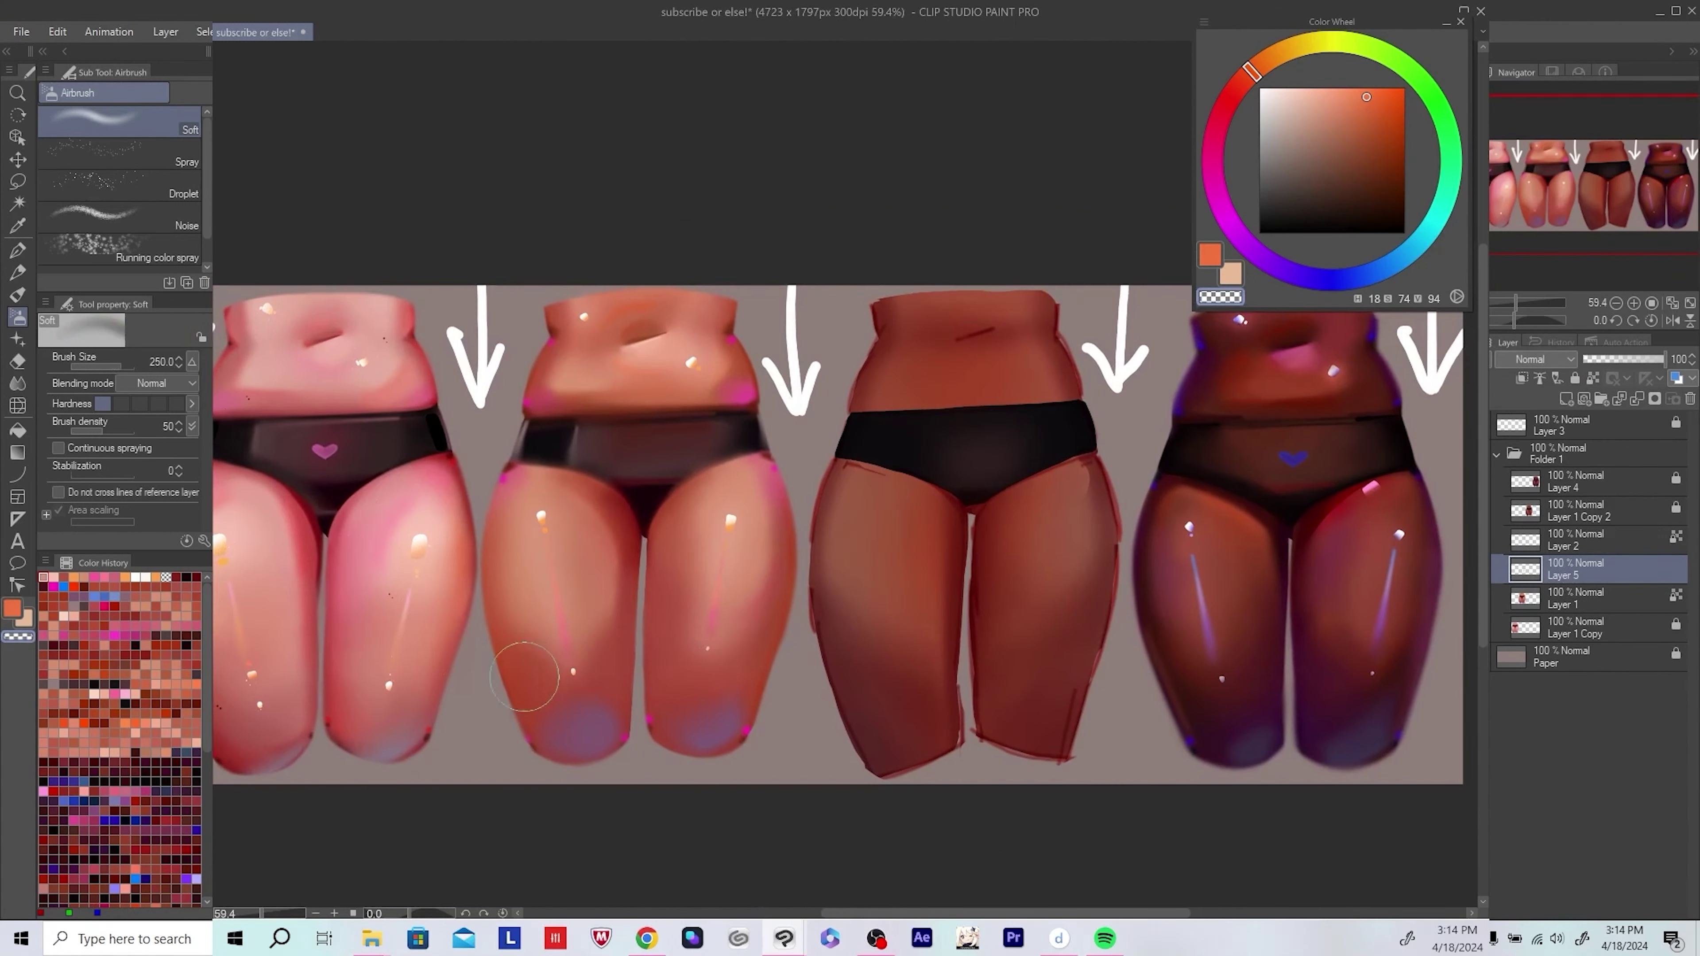
pyautogui.scroll(-2, 868, 619)
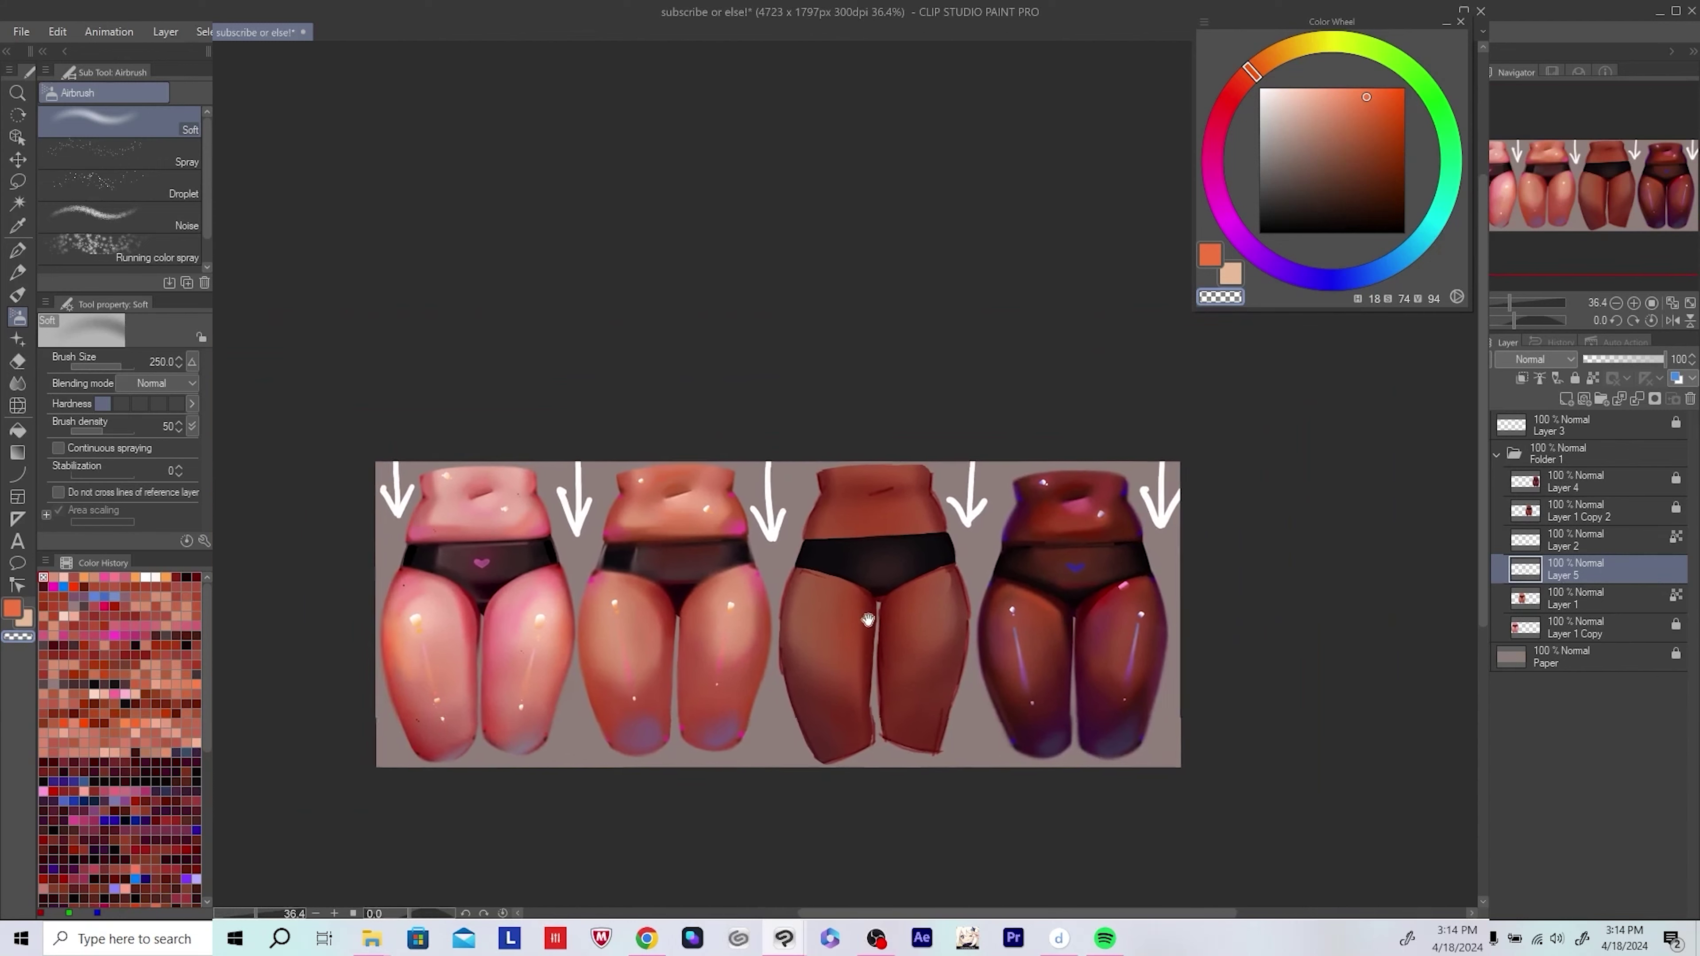
pyautogui.scroll(1, 864, 677)
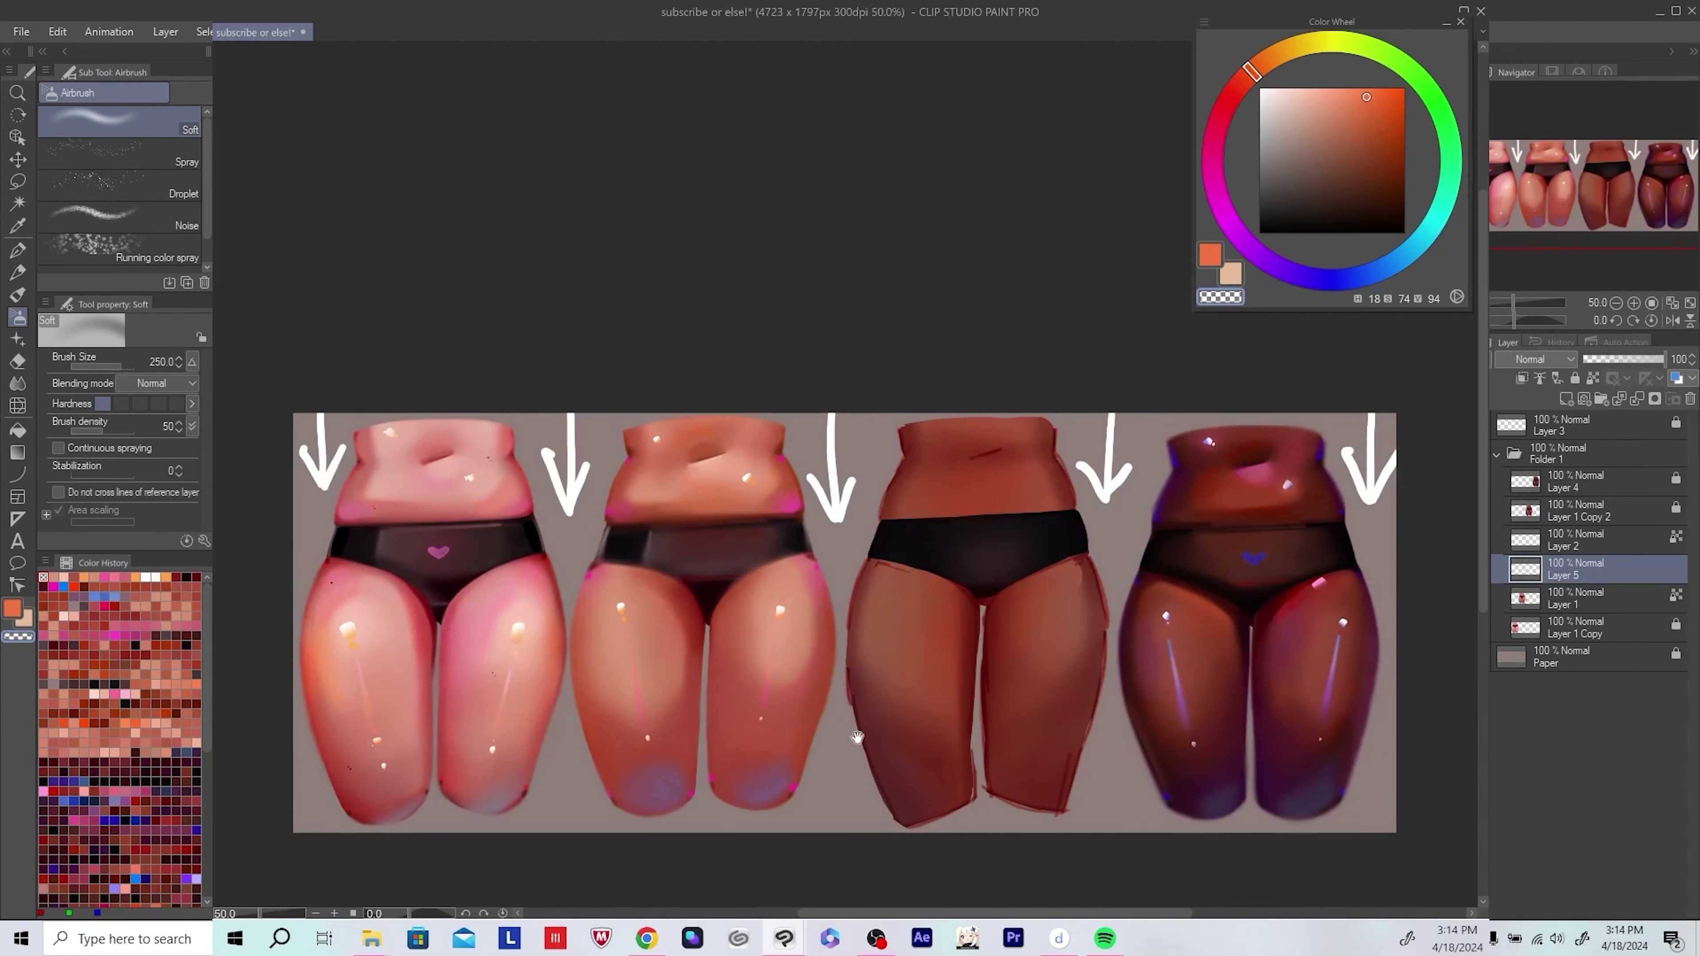
# Step: Merge the glow layer into Layer 1 and airbrush sampled red shading along the second figure's left inner thigh at size 60
pyautogui.moveTo(857, 737); pyautogui.dragTo(777, 669)
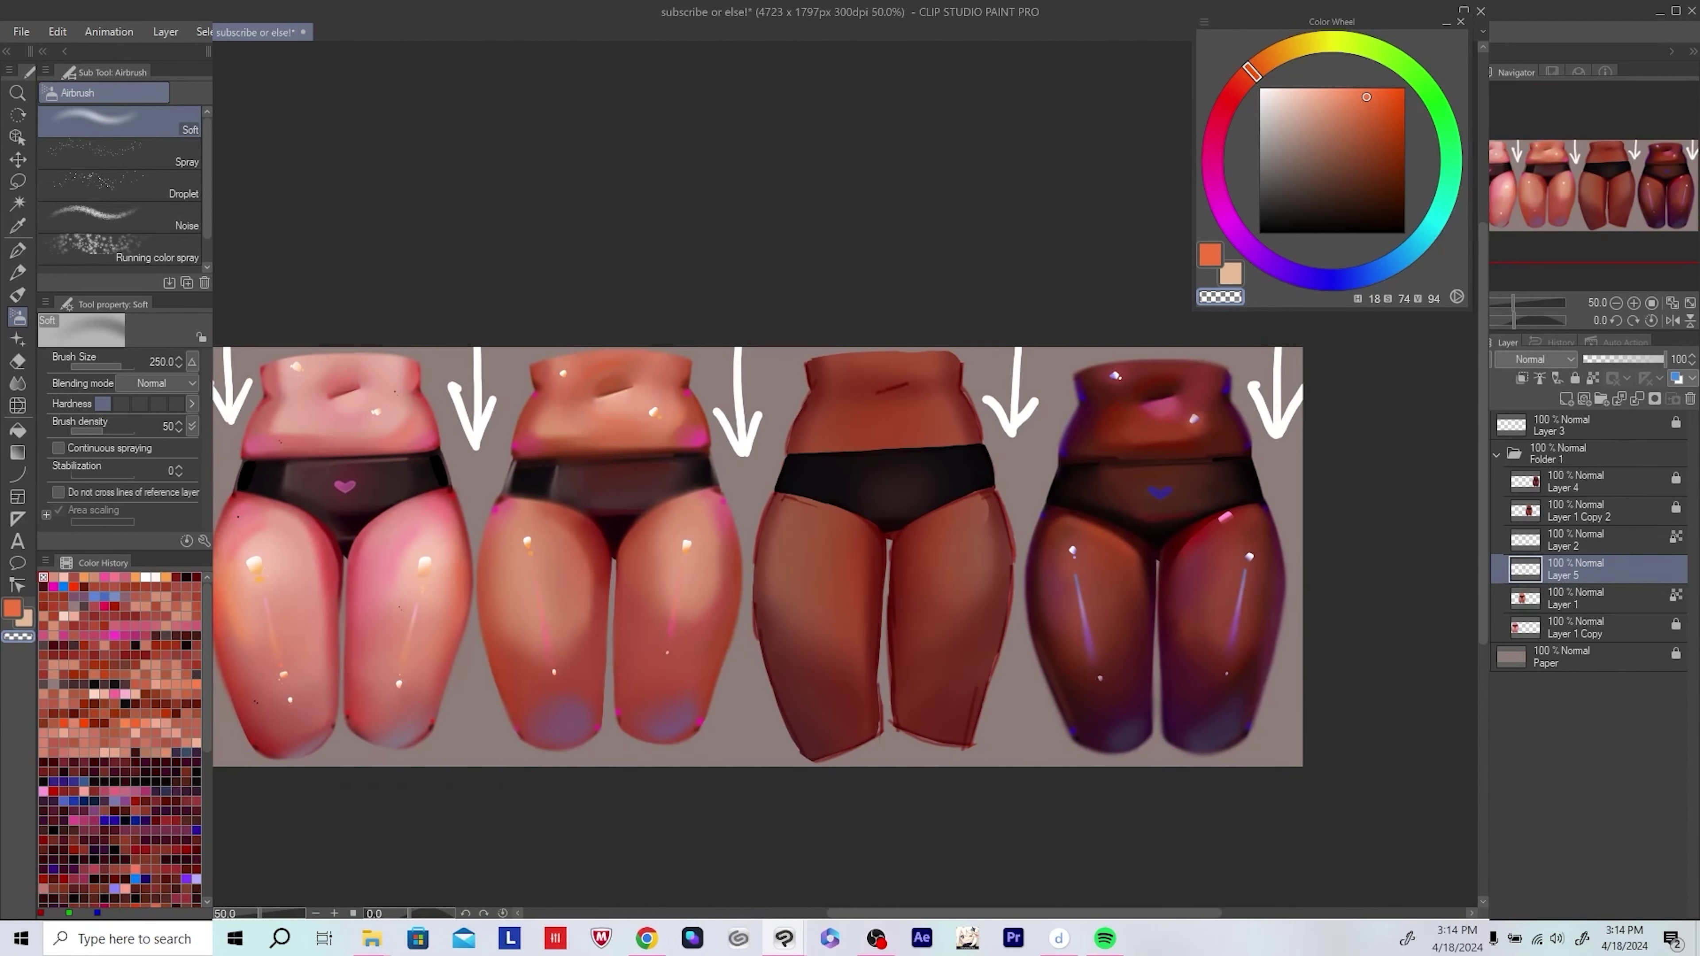
pyautogui.hotkey('ctrl', 'z')
pyautogui.scroll(2, 721, 606)
pyautogui.keyDown('alt'); pyautogui.click(845, 474); pyautogui.keyUp('alt')
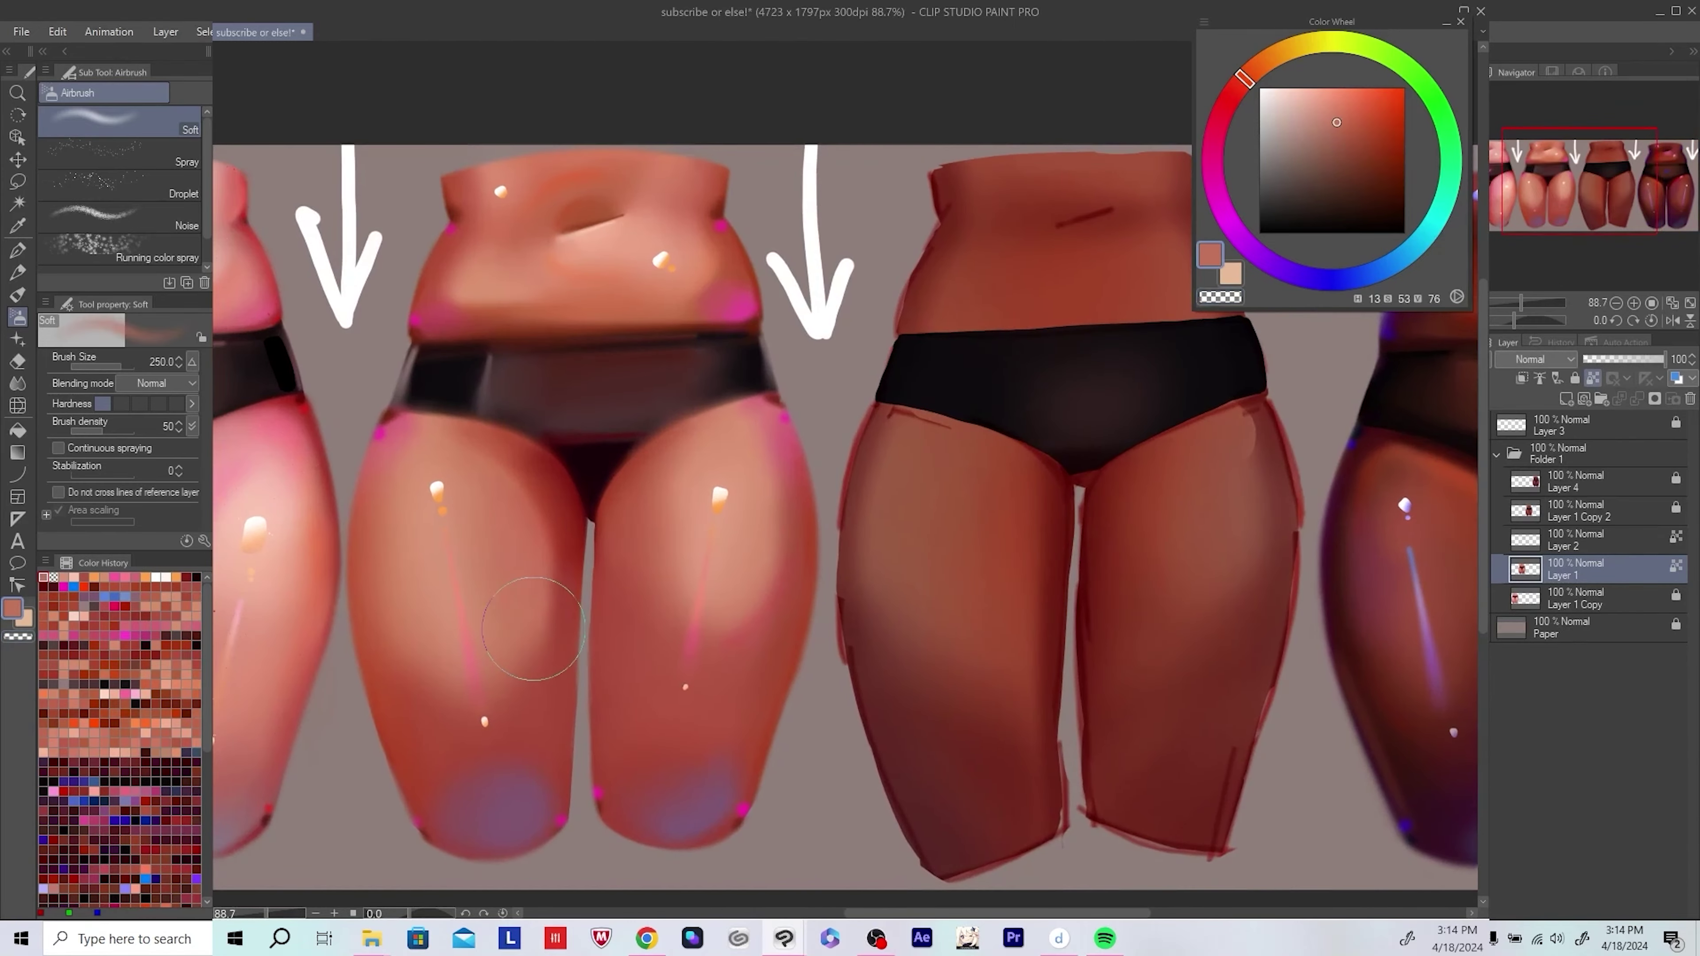
pyautogui.press(']')
pyautogui.press(']')
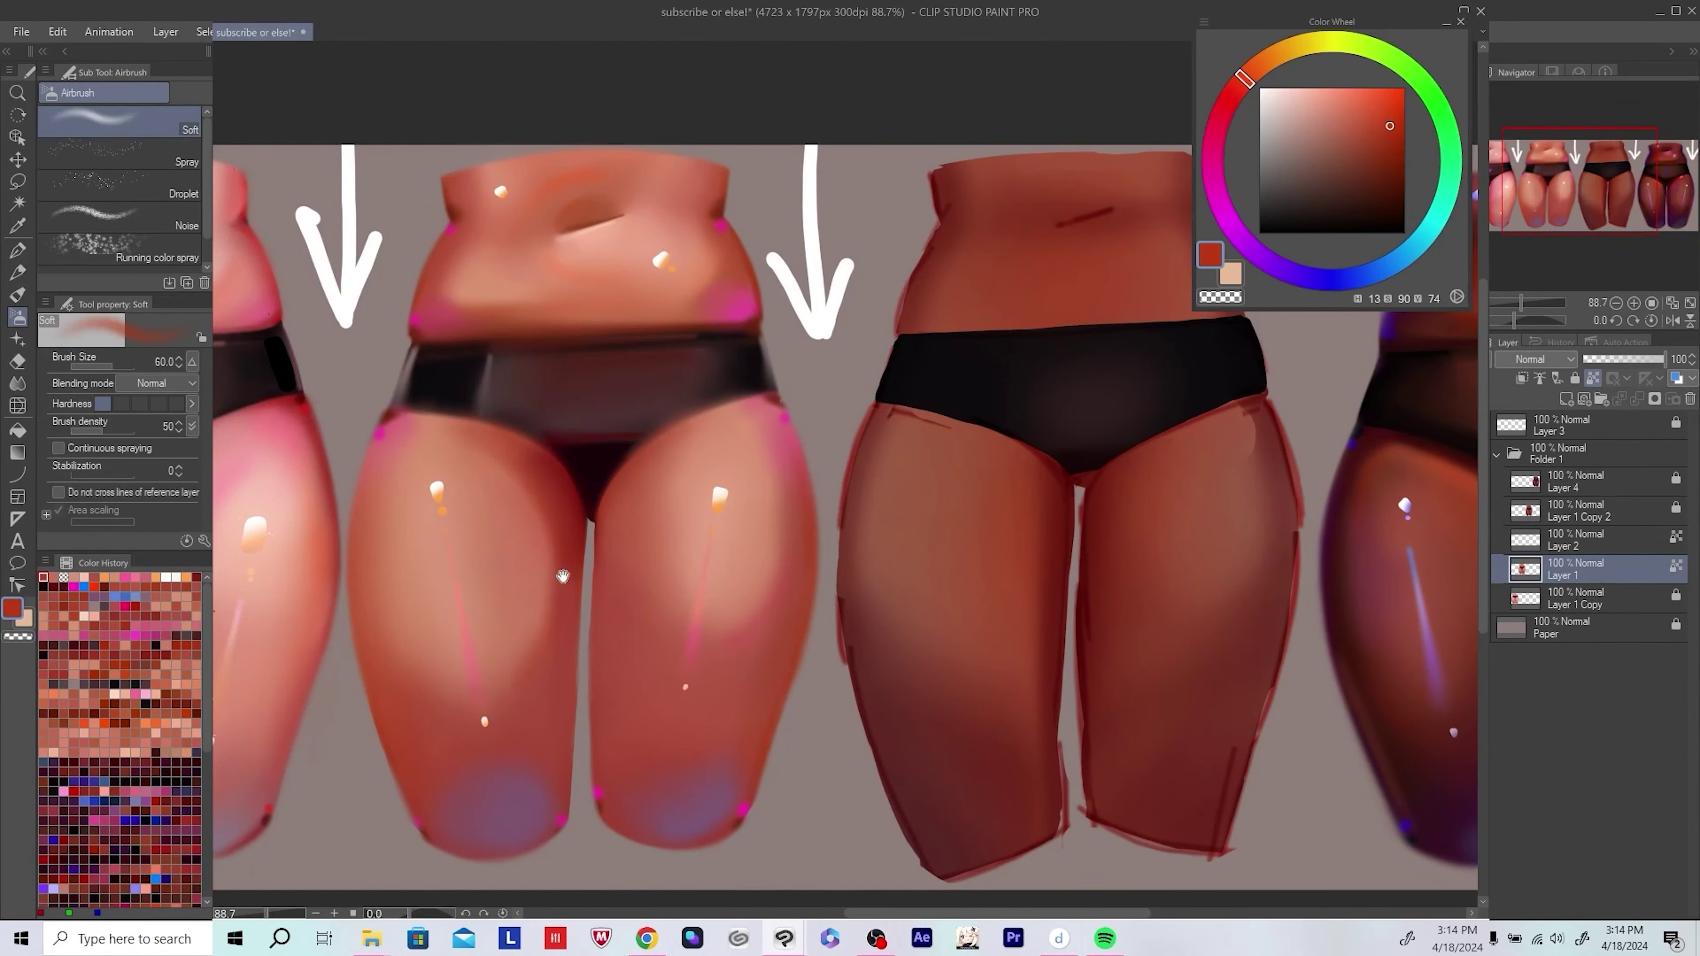
pyautogui.scroll(1, 552, 598)
pyautogui.press('[')
pyautogui.press('[')
pyautogui.press('[')
pyautogui.keyDown('alt'); pyautogui.click(538, 653); pyautogui.keyUp('alt')
pyautogui.scroll(1, 531, 716)
pyautogui.keyDown('alt'); pyautogui.click(531, 715); pyautogui.keyUp('alt')
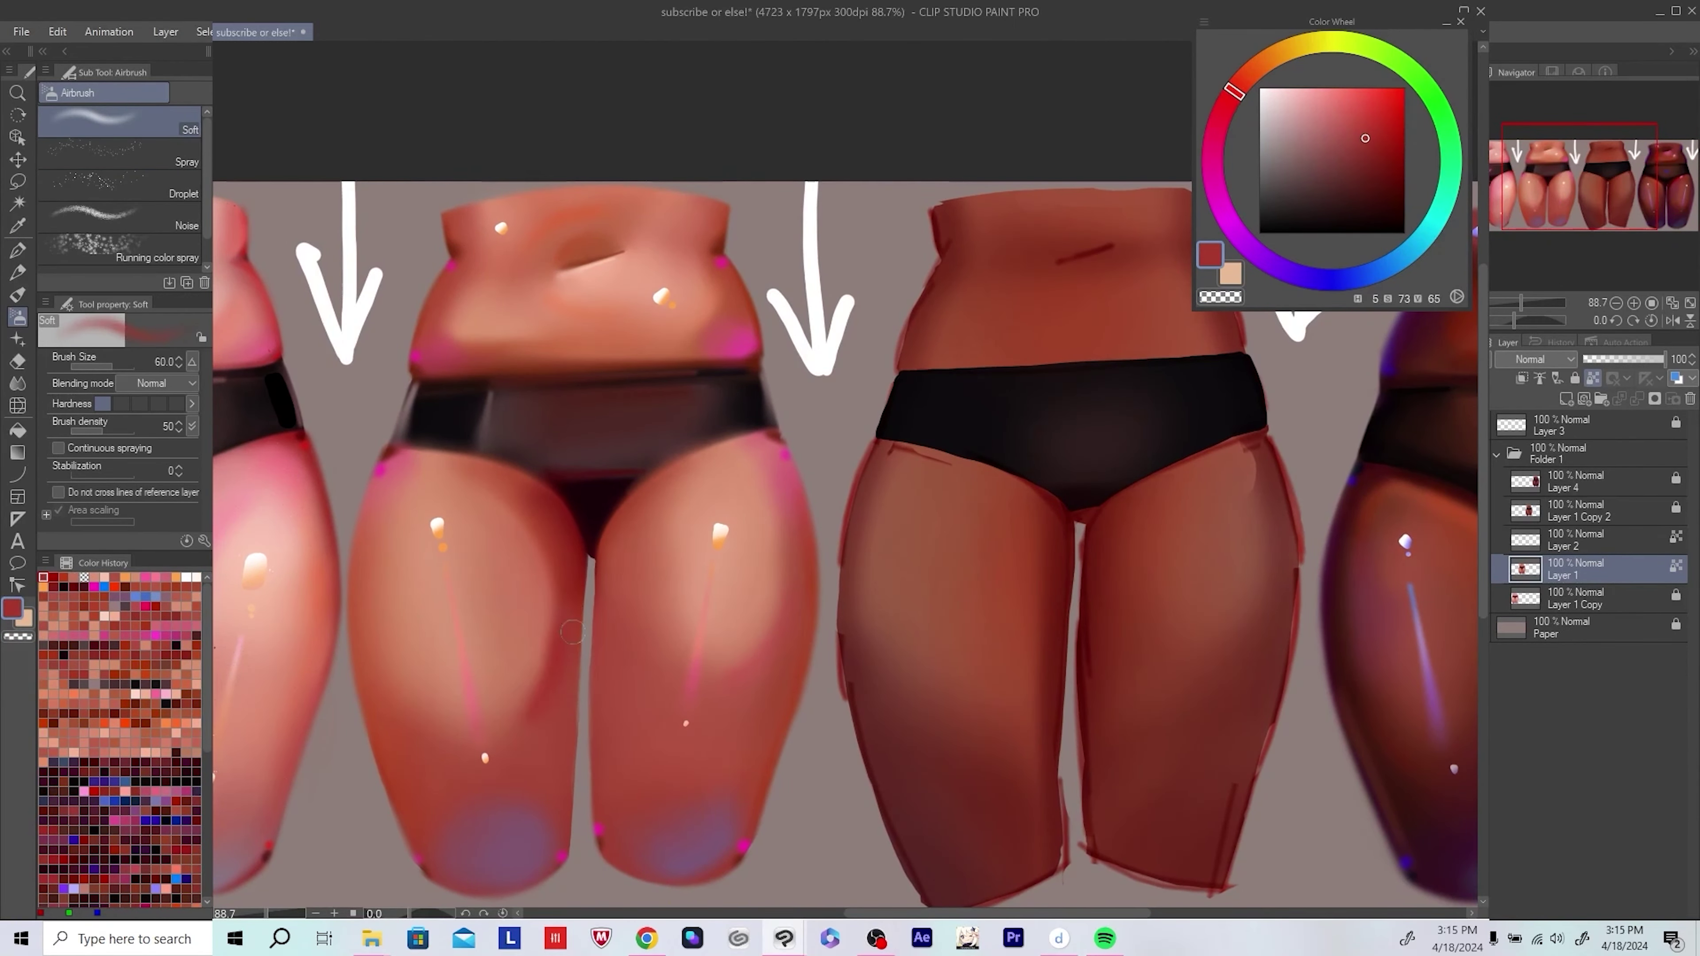
# Step: Airbrush sampled muted red around the lower glow of the second figure's right thigh at size 100, and save the file
pyautogui.scroll(-1, 735, 660)
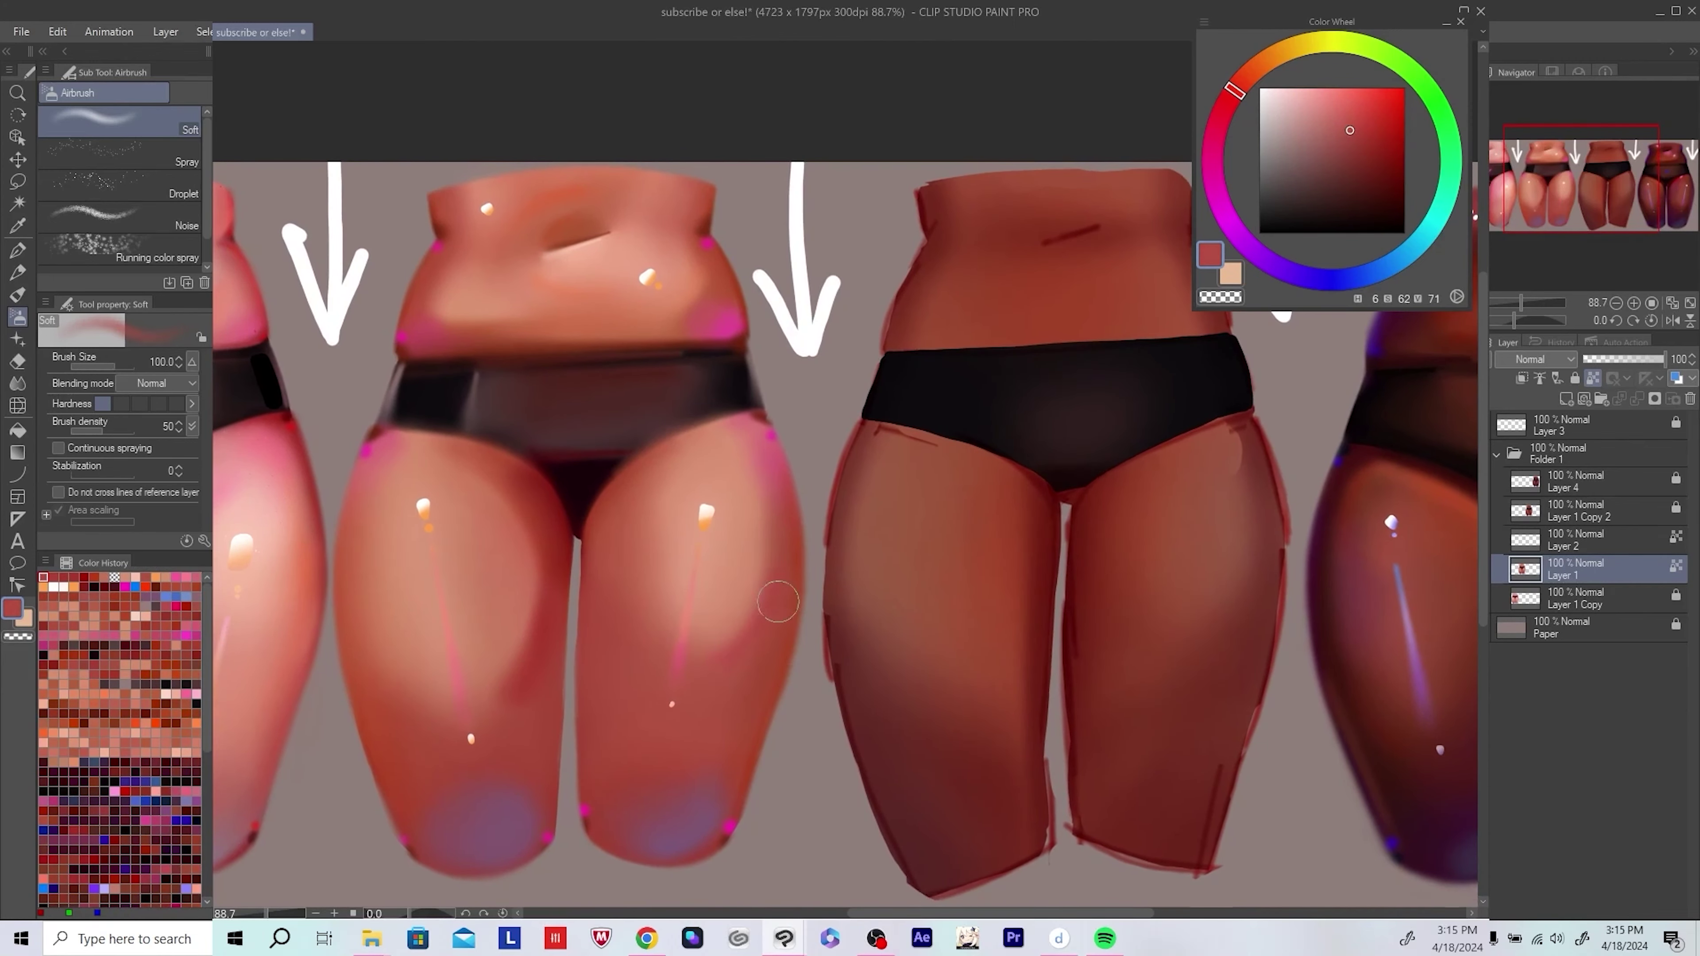
pyautogui.scroll(-1, 769, 609)
pyautogui.press(']')
pyautogui.press(']')
pyautogui.press(']')
pyautogui.keyDown('alt'); pyautogui.click(750, 676); pyautogui.keyUp('alt')
pyautogui.scroll(1, 520, 675)
pyautogui.scroll(-3, 519, 676)
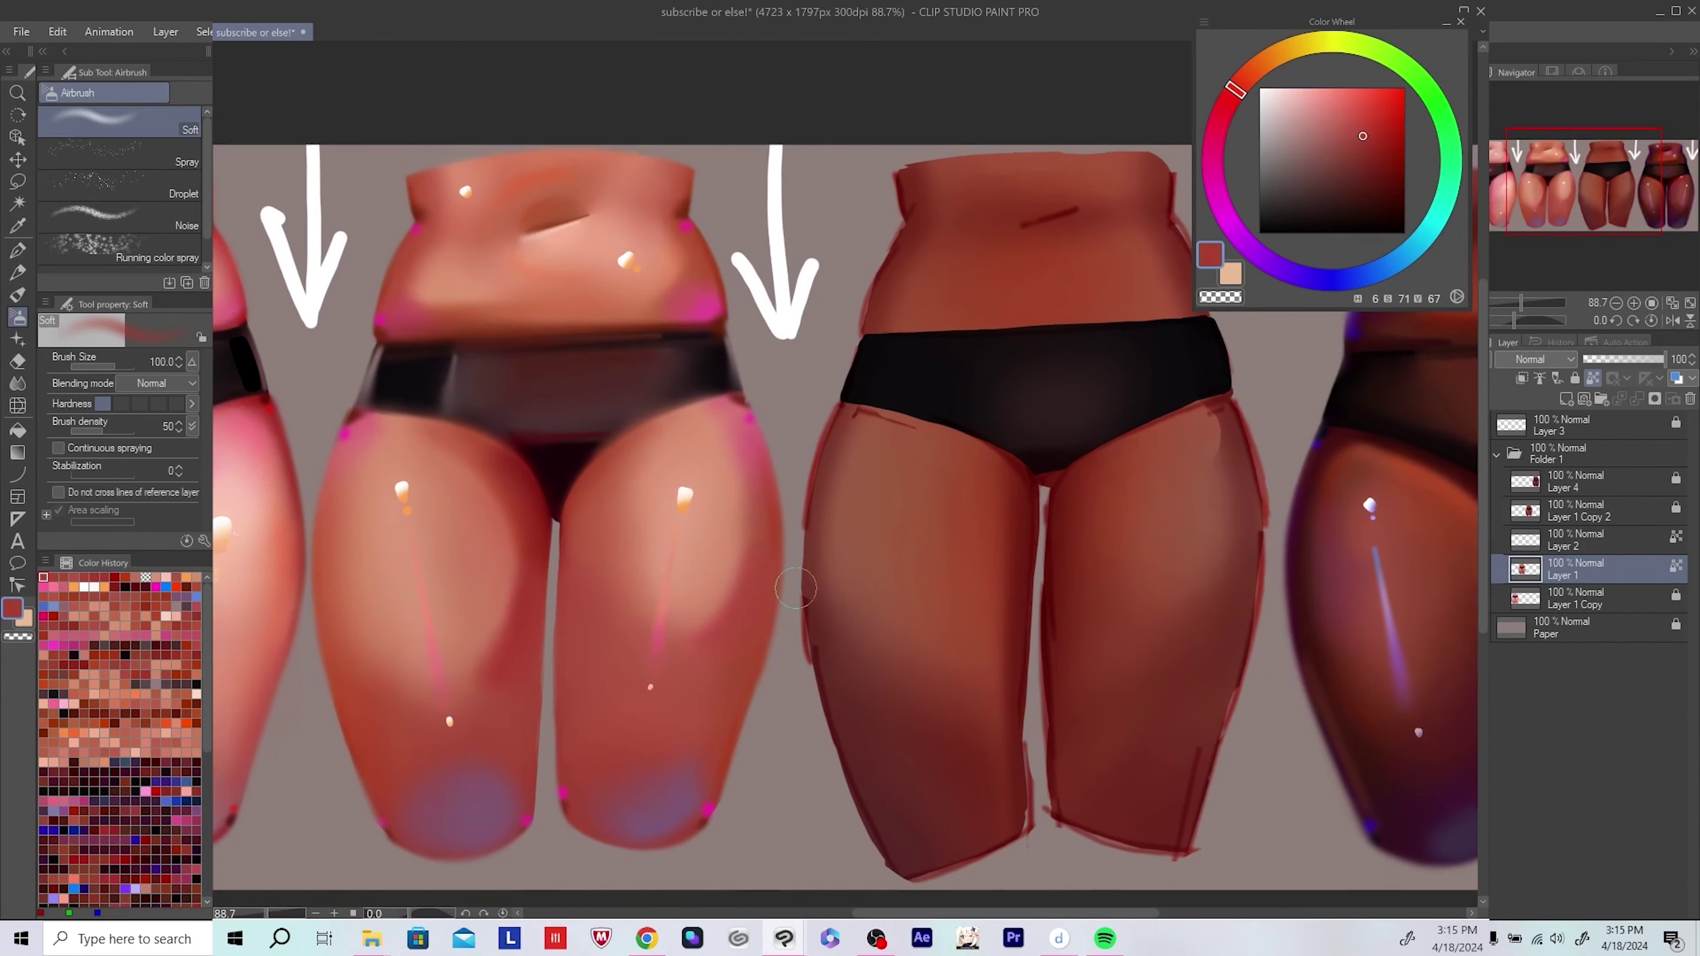
pyautogui.hotkey('ctrl', 's')
pyautogui.keyDown('alt'); pyautogui.click(870, 611); pyautogui.keyUp('alt')
pyautogui.scroll(-1, 870, 611)
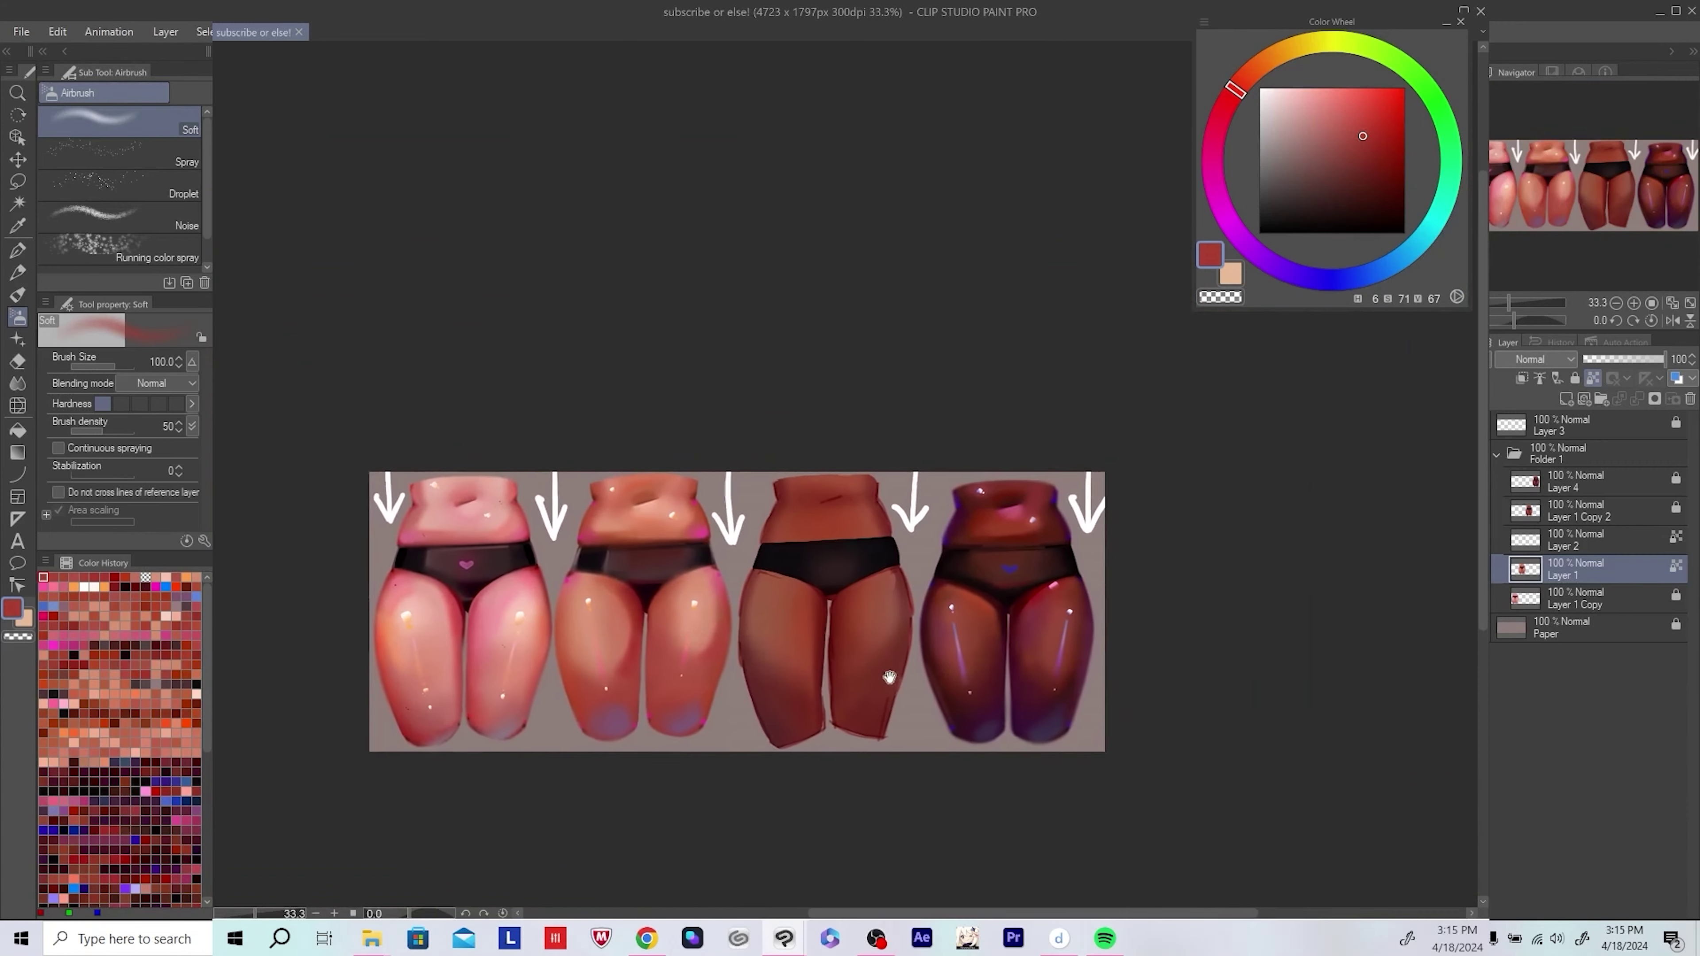
# Step: Merge Layer 2 into Layer 1 and save the file
pyautogui.hotkey('ctrl', 'e')
pyautogui.hotkey('ctrl', 's')
pyautogui.scroll(1, 1104, 569)
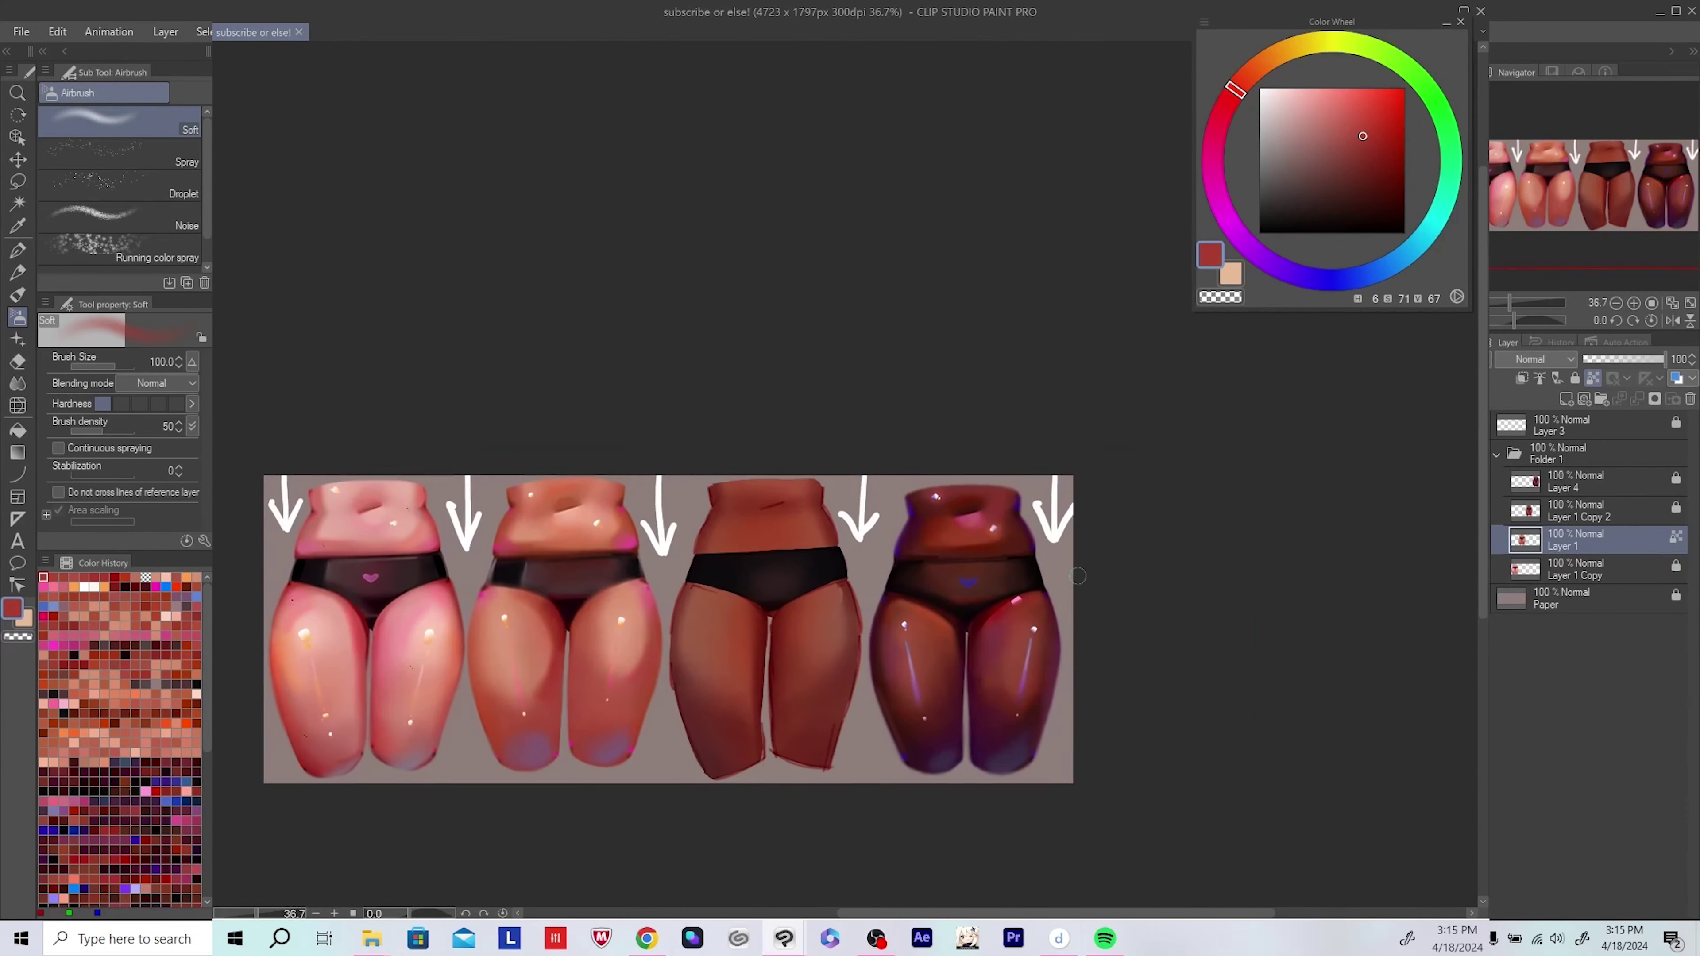
pyautogui.scroll(-1, 1104, 569)
pyautogui.scroll(1, 1140, 592)
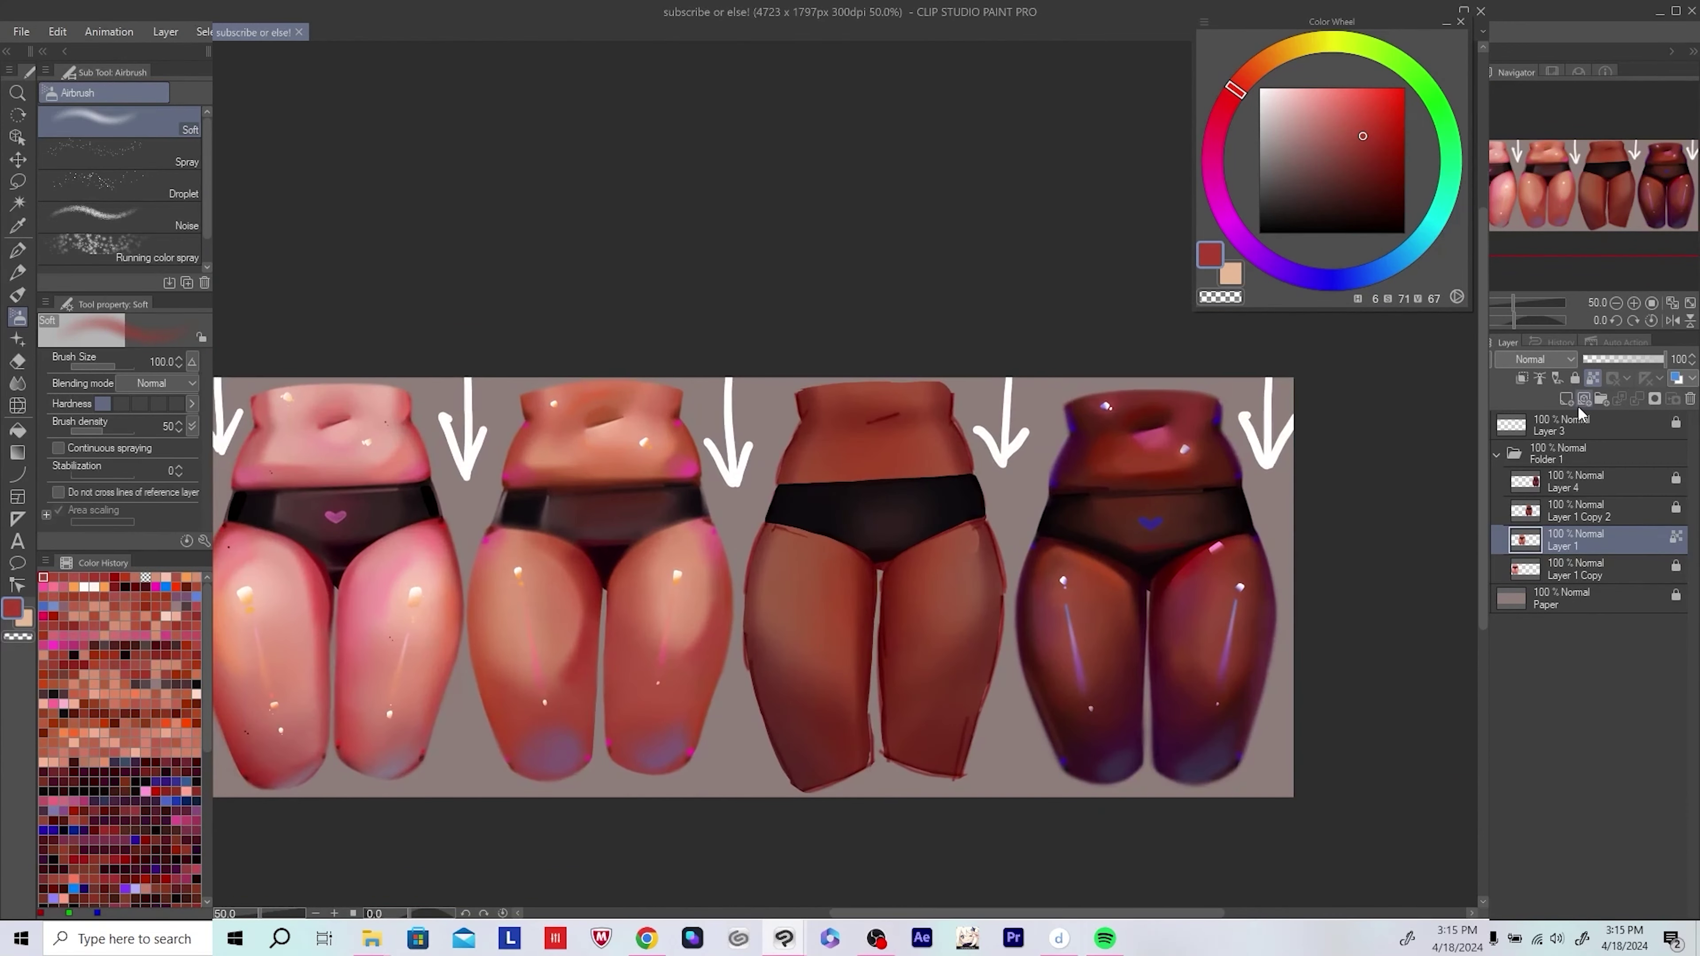
# Step: Airbrush saturated red onto the second figure's left outer thigh at size 100, on a new layer clipped to Layer 1, and save
pyautogui.hotkey('ctrl', 'shift', 'n')
pyautogui.scroll(3, 672, 563)
pyautogui.click(1391, 125)
pyautogui.click(1235, 103)
pyautogui.click(1238, 84)
pyautogui.click(1362, 110)
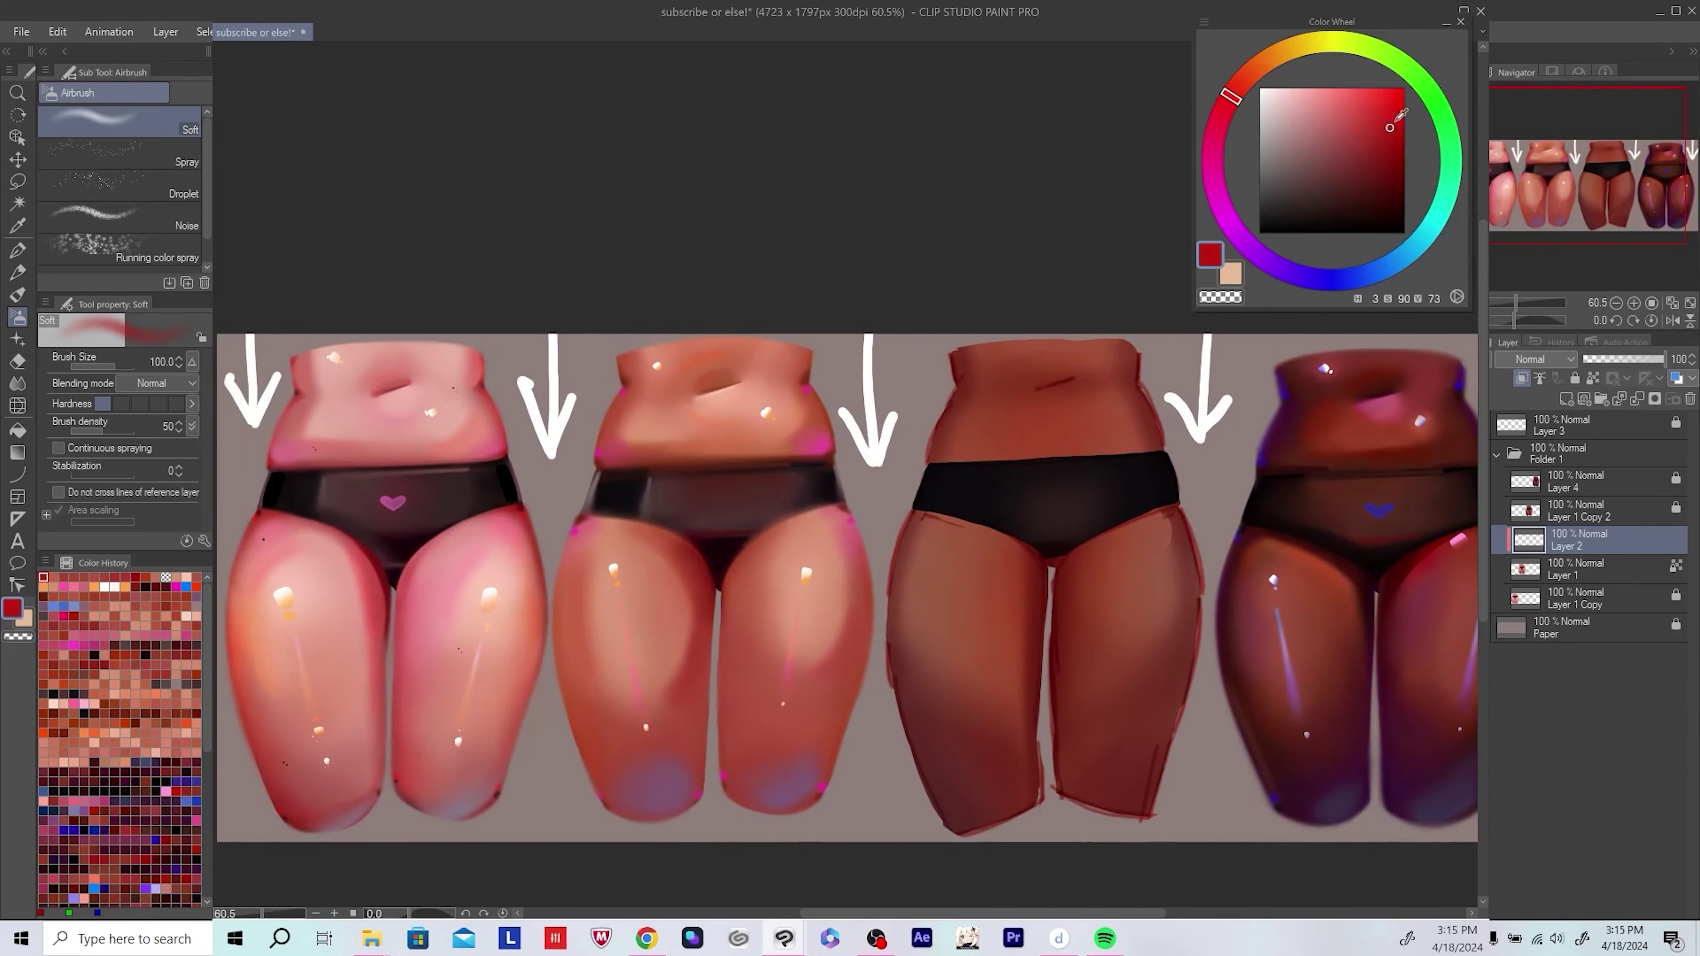
pyautogui.moveTo(582, 556)
pyautogui.mouseDown()
pyautogui.moveTo(579, 663)
pyautogui.moveTo(574, 623)
pyautogui.mouseUp()
pyautogui.moveTo(608, 709); pyautogui.dragTo(630, 695)
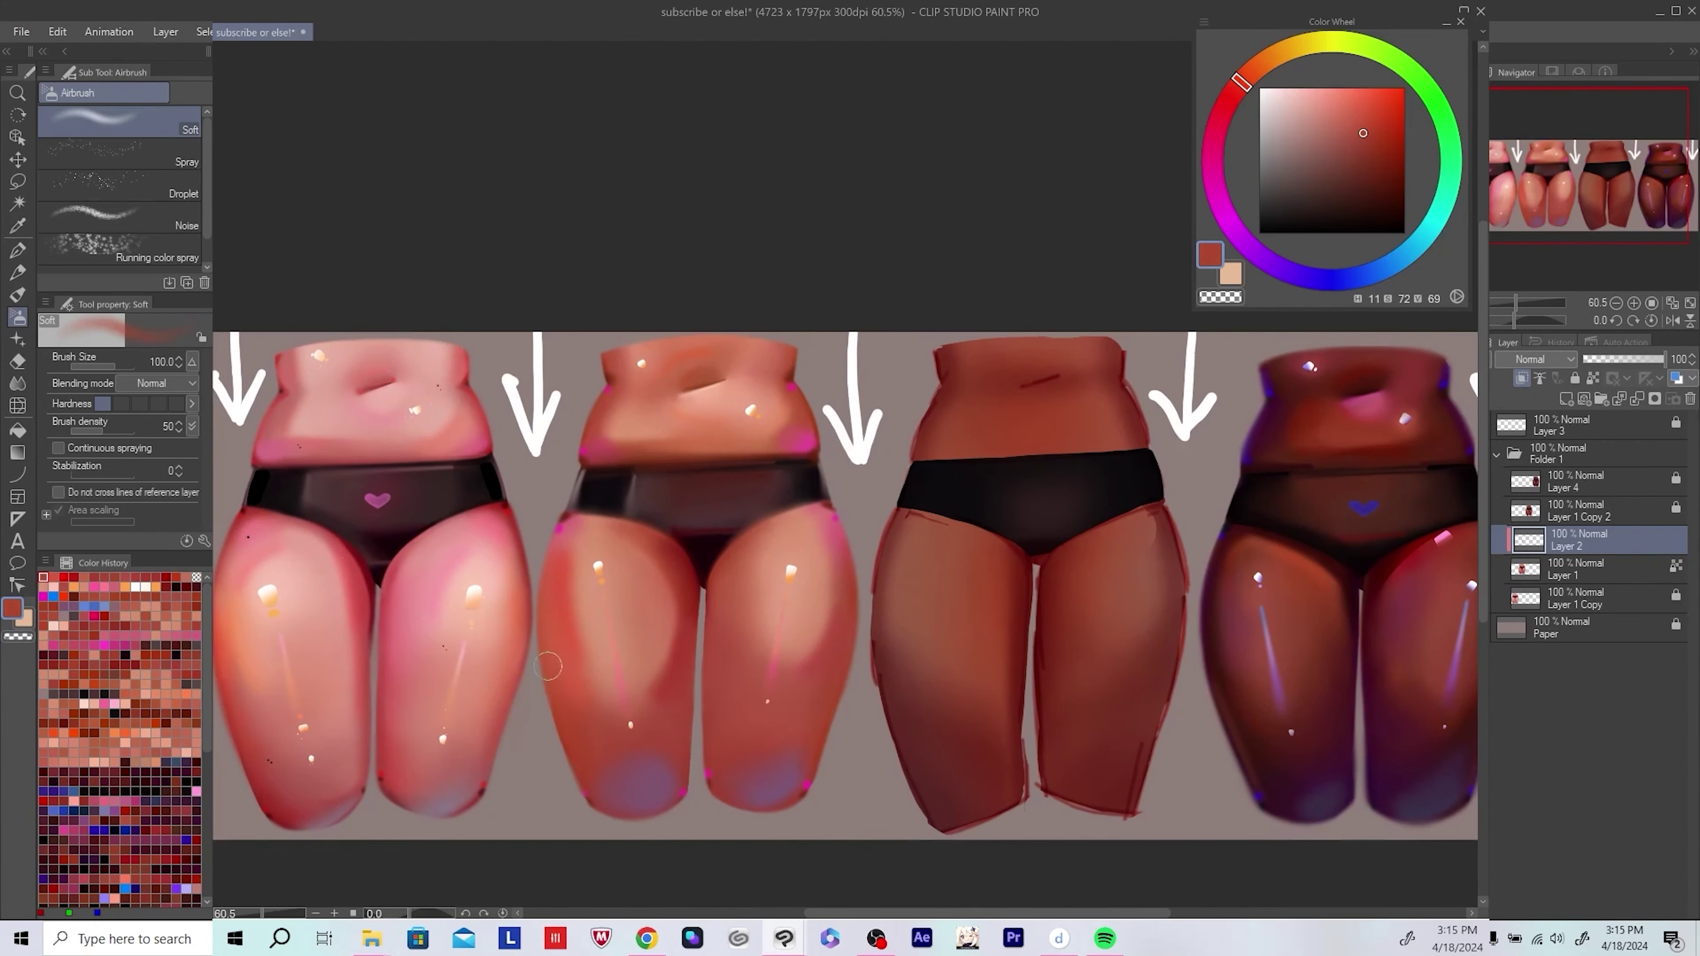
pyautogui.keyDown('alt'); pyautogui.click(773, 571); pyautogui.keyUp('alt')
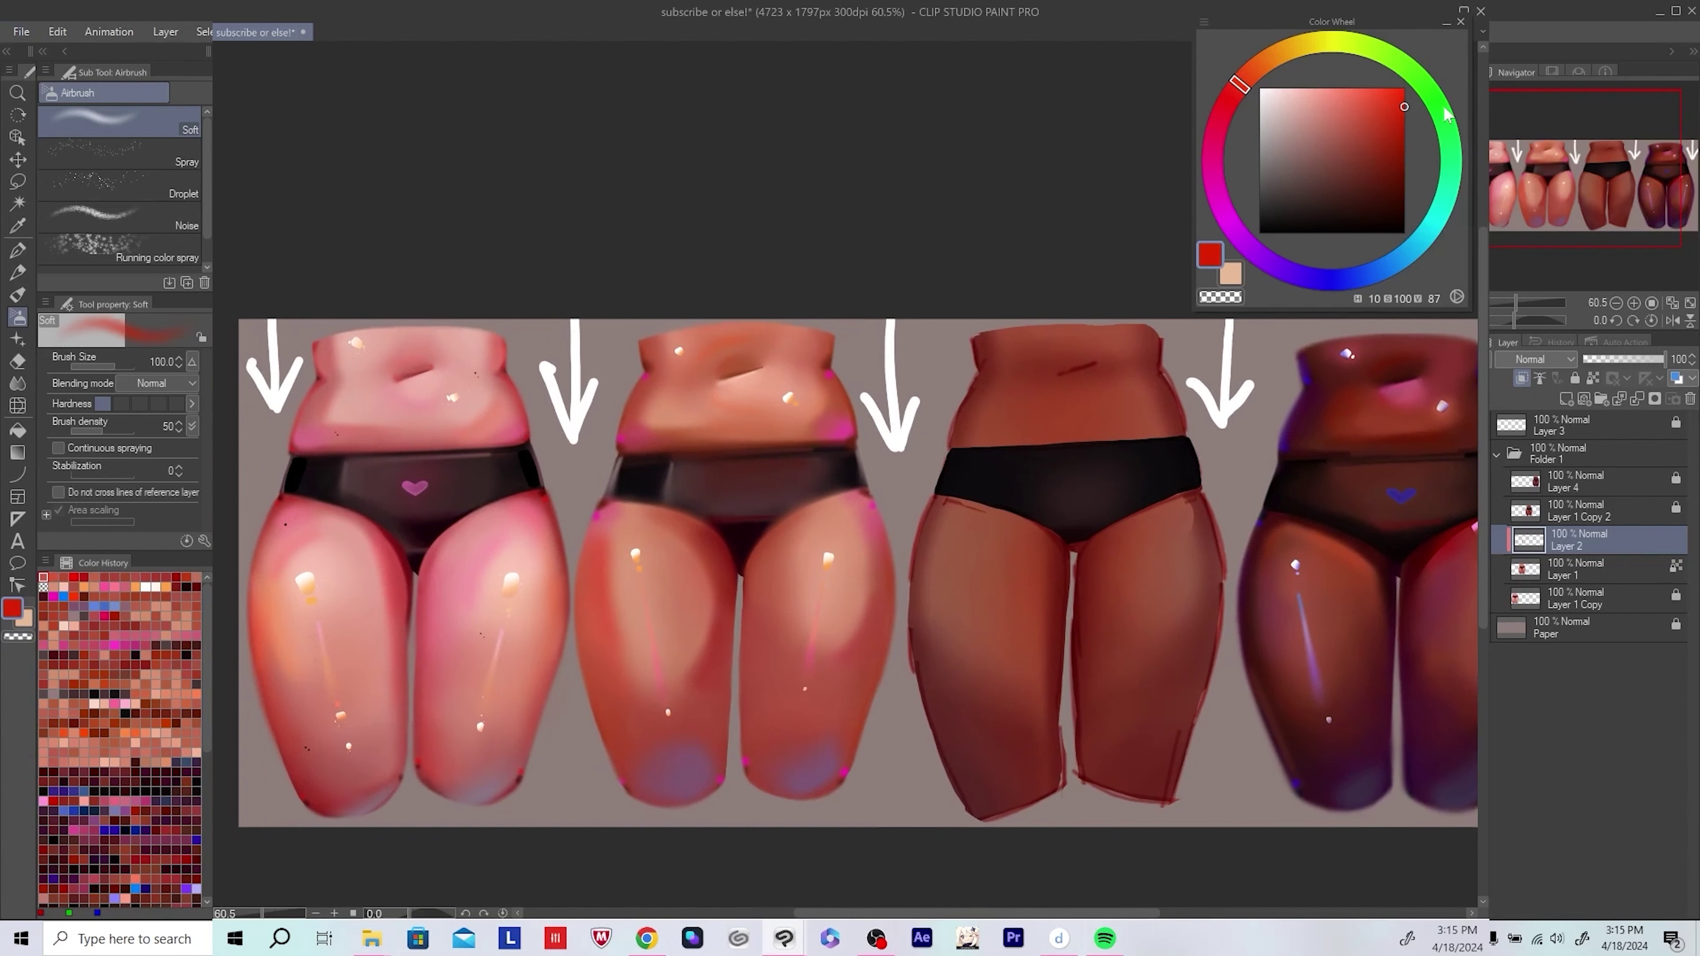
pyautogui.hotkey('ctrl', 's')
pyautogui.scroll(-3, 922, 696)
pyautogui.scroll(2, 746, 645)
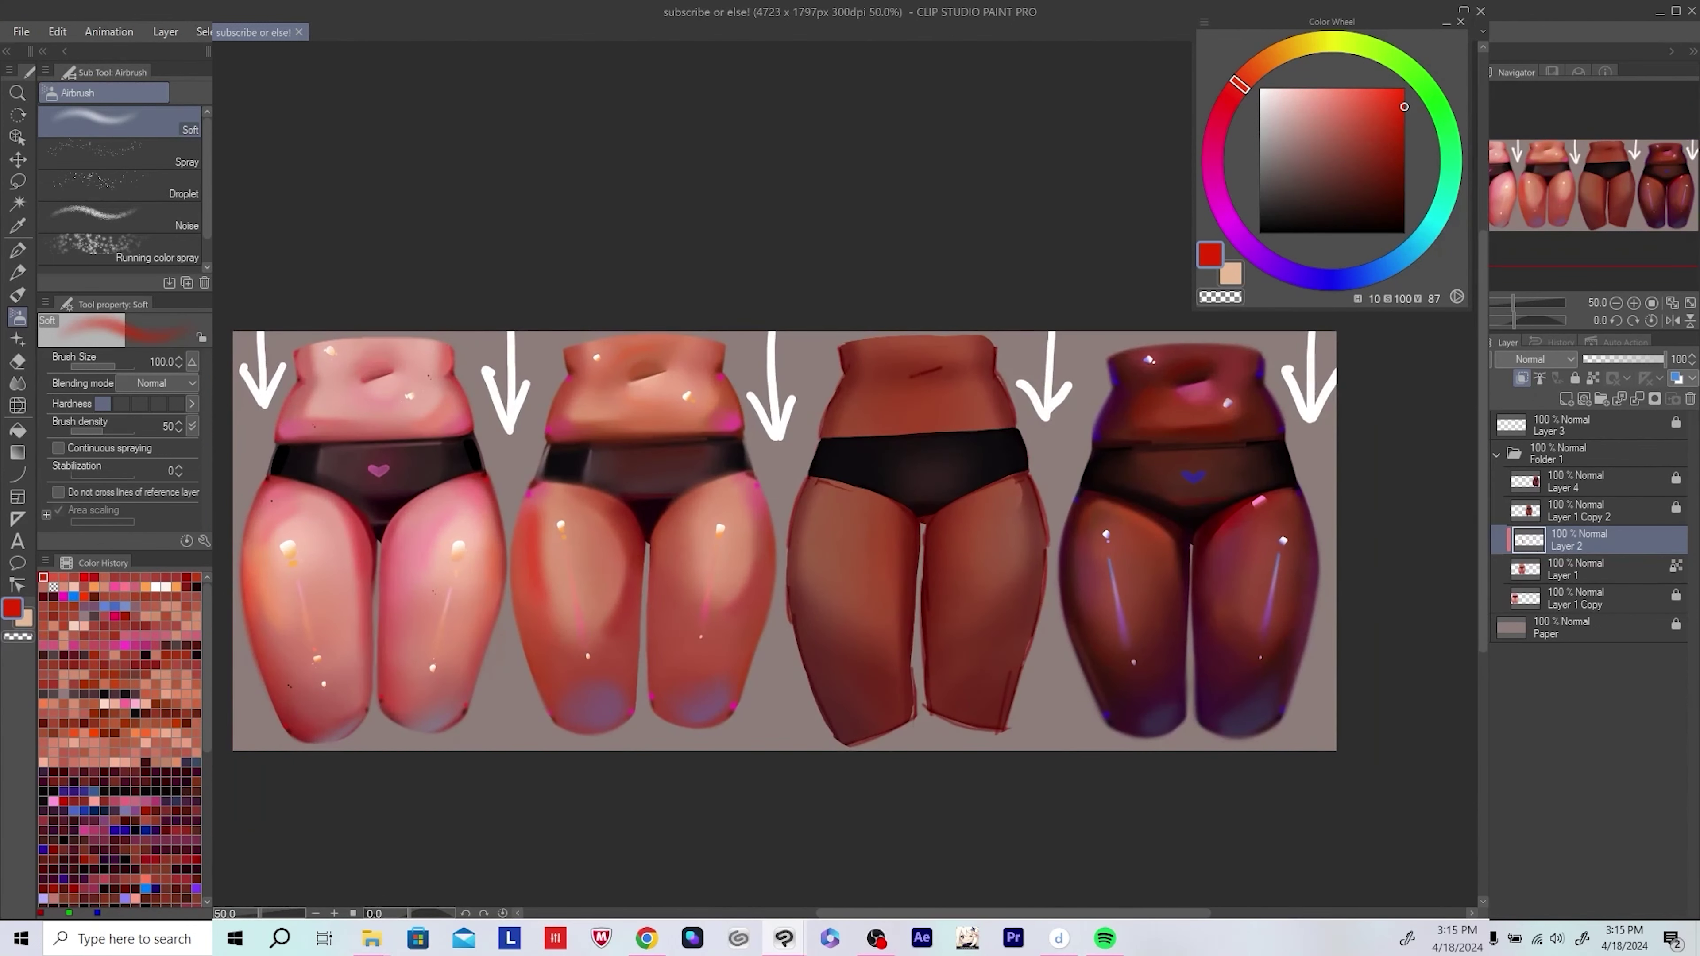
# Step: Airbrush dark crimson along the second figure's left outer thigh at size 50, on a new unclipped layer above Layer 1
pyautogui.moveTo(747, 644); pyautogui.dragTo(732, 596)
pyautogui.scroll(1, 730, 585)
pyautogui.scroll(1, 730, 585)
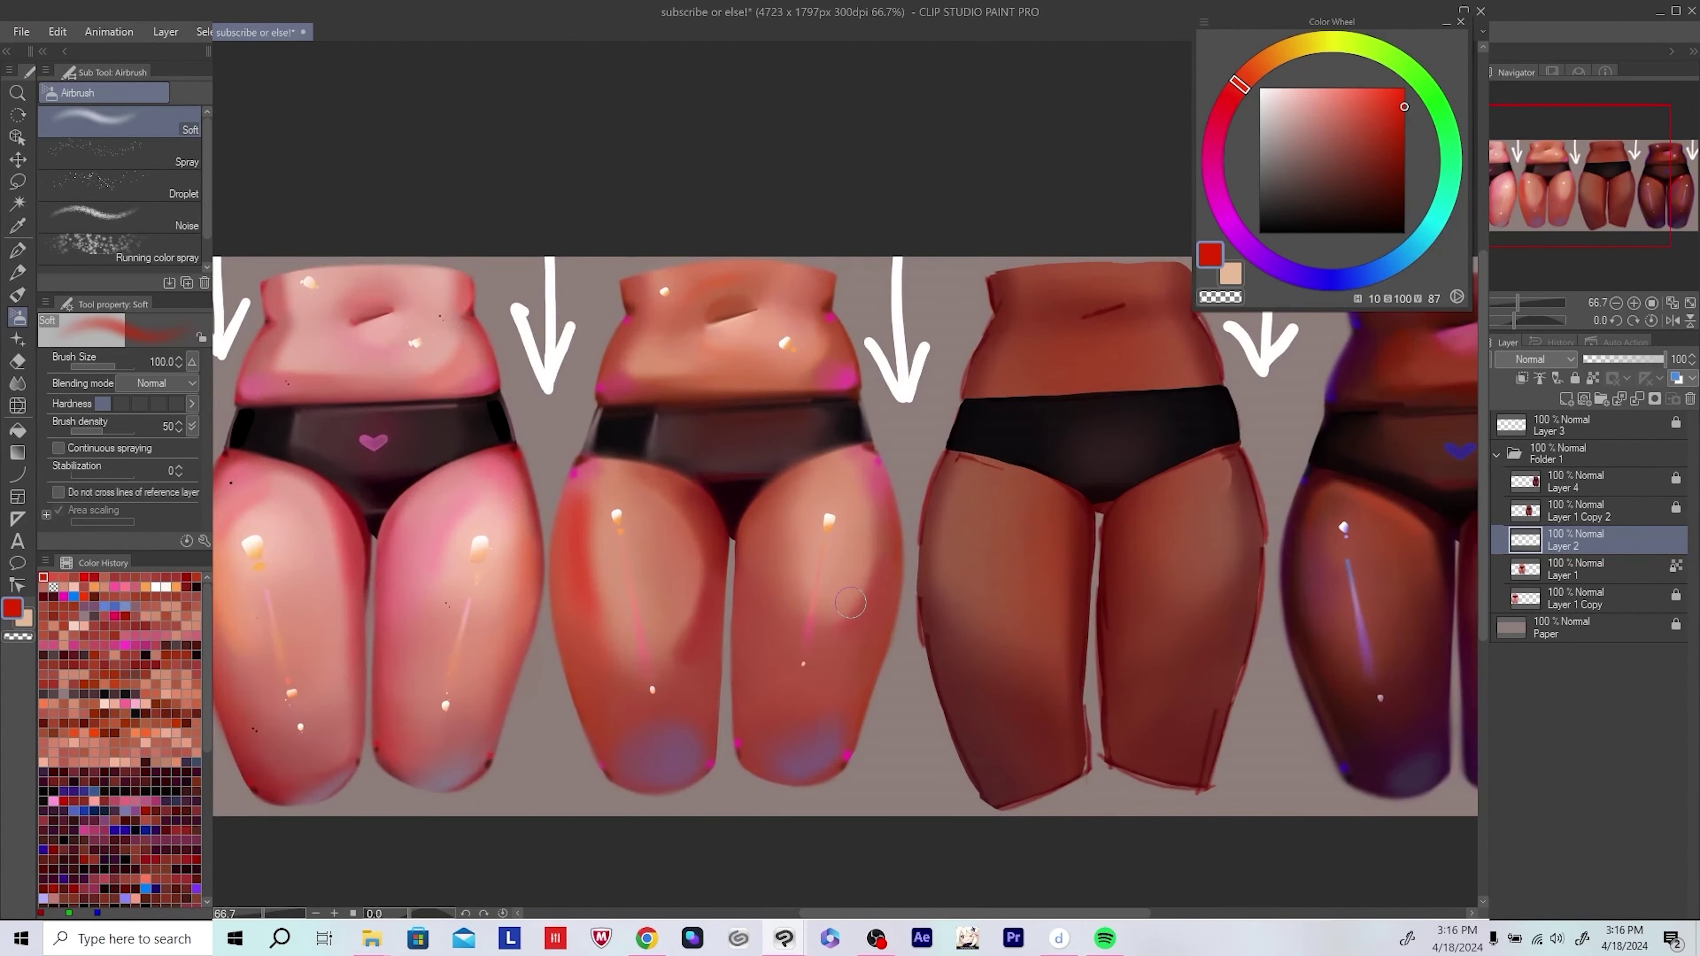
pyautogui.scroll(2, 850, 603)
pyautogui.keyDown('alt'); pyautogui.click(468, 428); pyautogui.keyUp('alt')
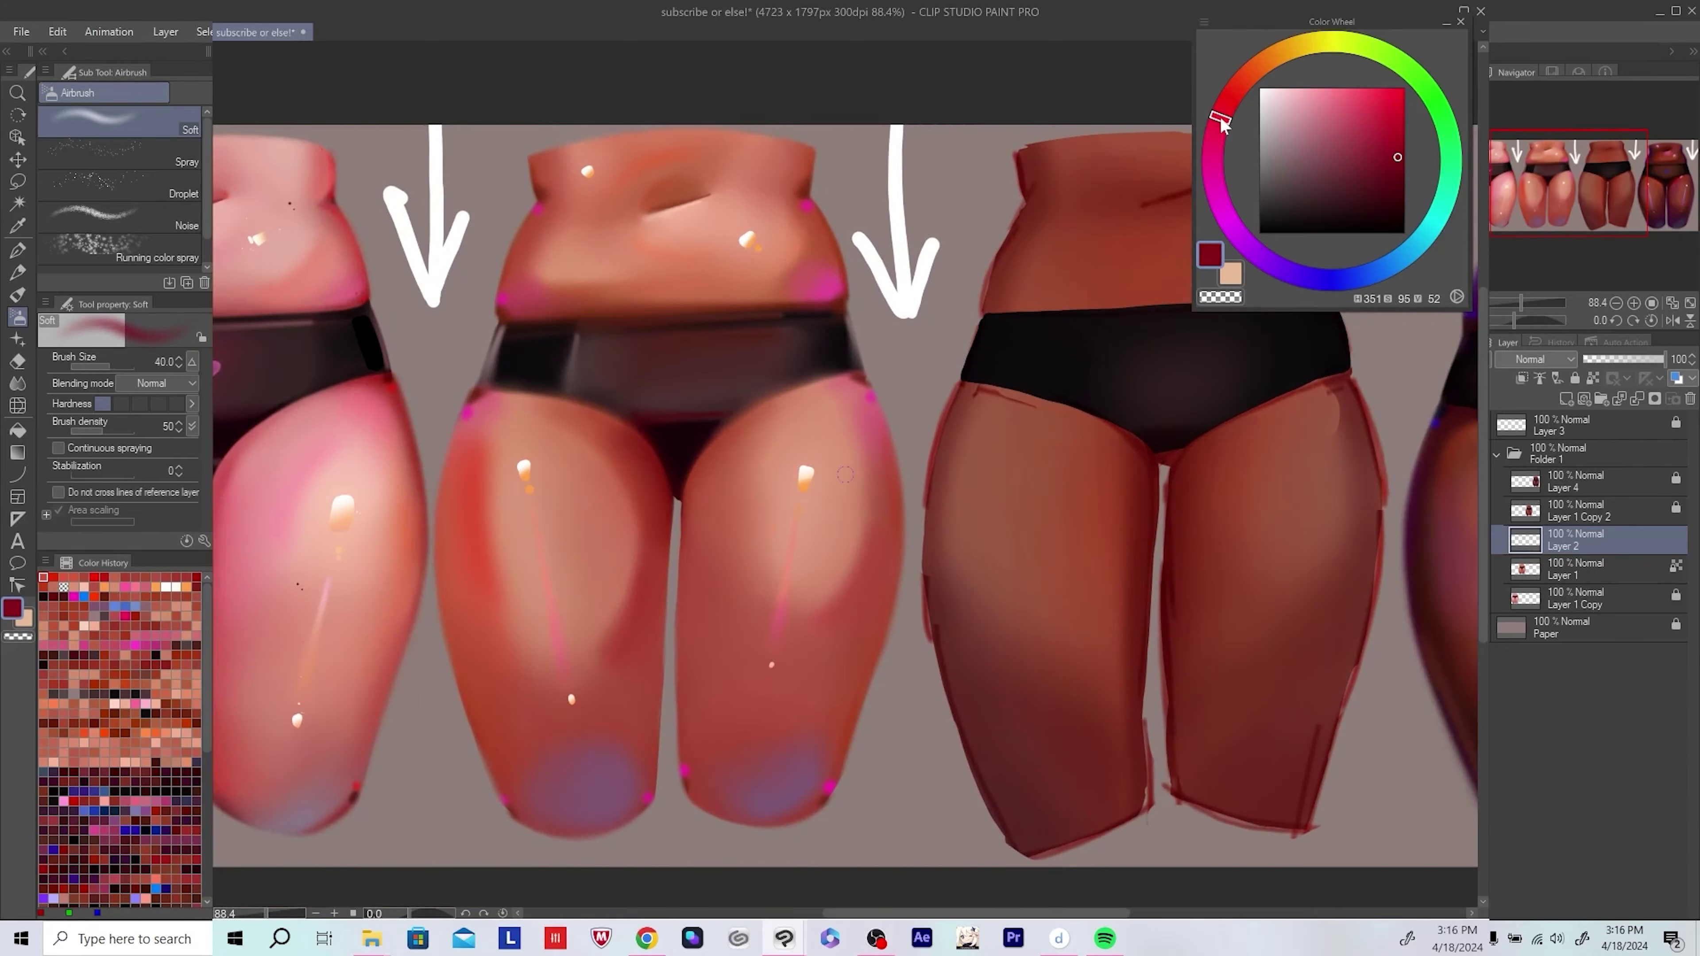
pyautogui.moveTo(447, 423)
pyautogui.mouseDown()
pyautogui.moveTo(445, 643)
pyautogui.moveTo(469, 435)
pyautogui.mouseUp()
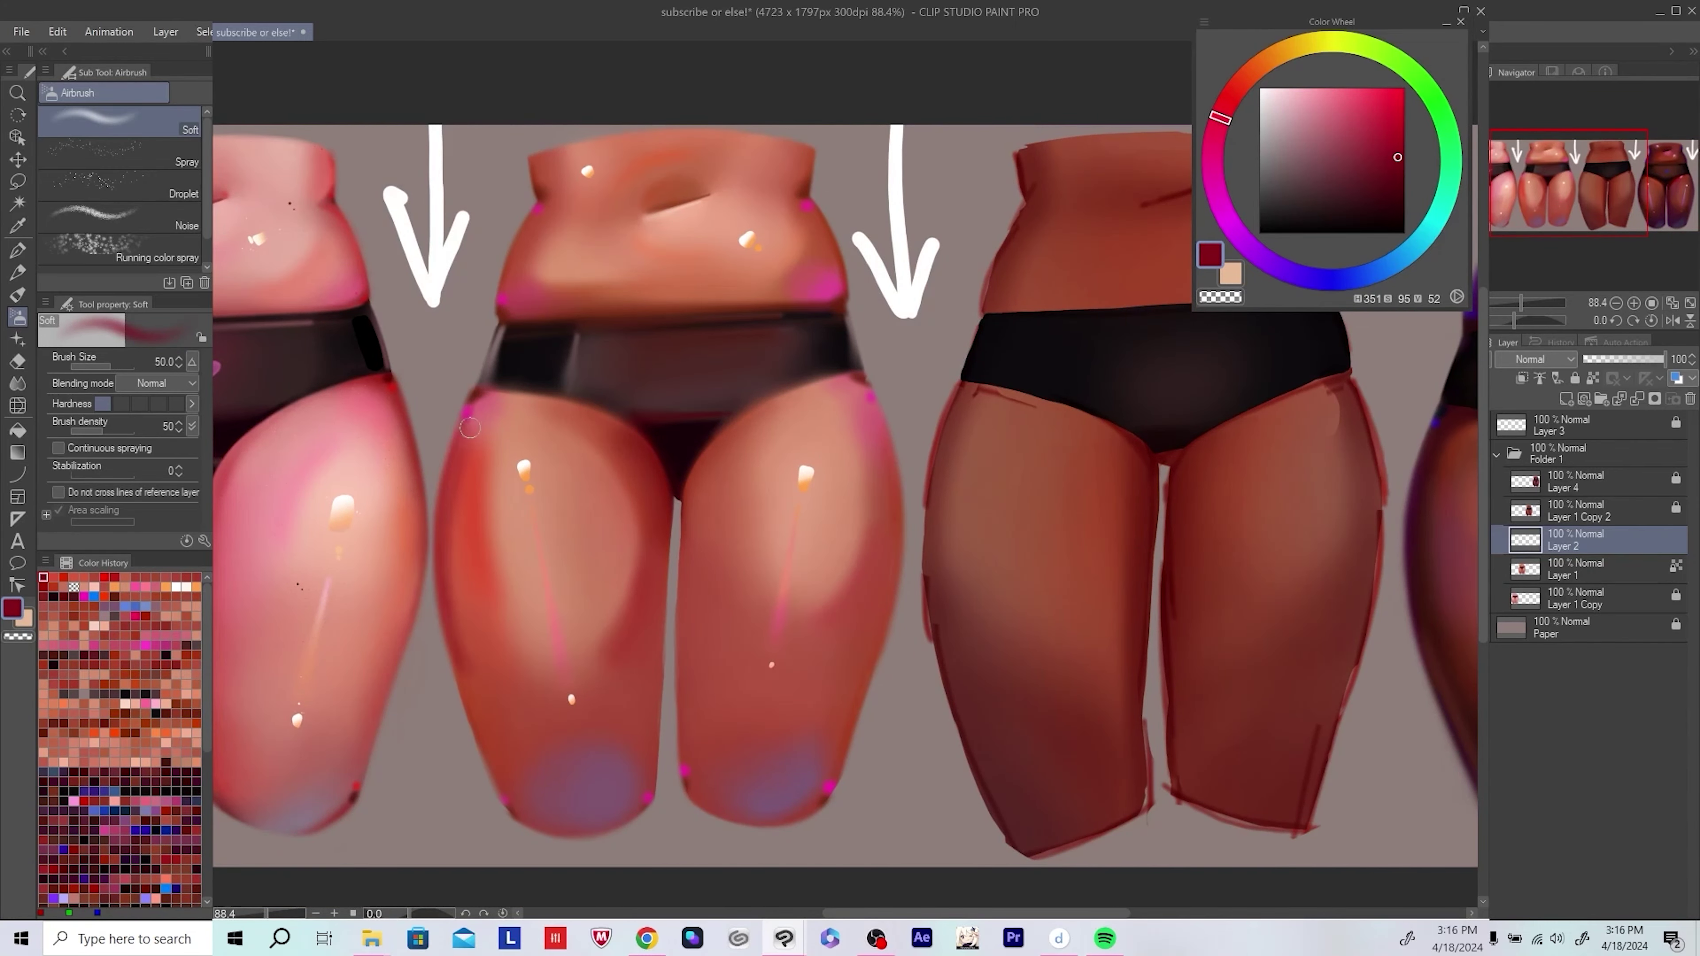
pyautogui.moveTo(482, 736); pyautogui.dragTo(473, 726)
# Step: Soften the crimson on the left outer thigh with transparent colour at airbrush size 100, and save the file
pyautogui.press('c')
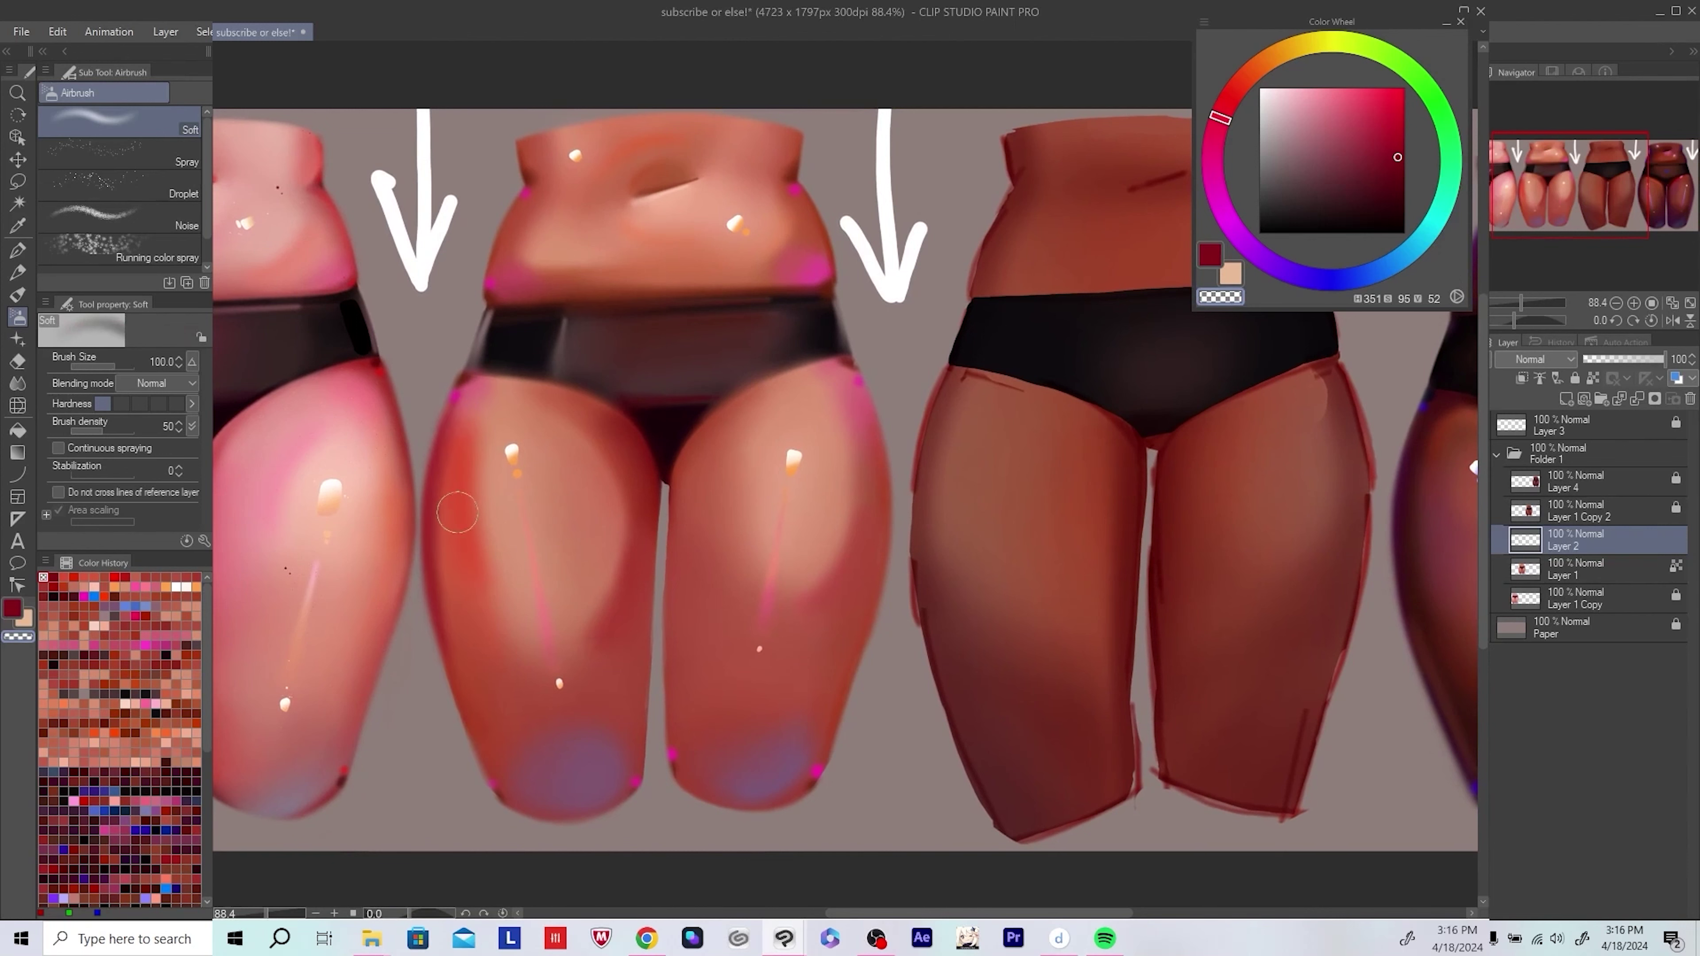
pyautogui.moveTo(458, 513); pyautogui.dragTo(465, 488)
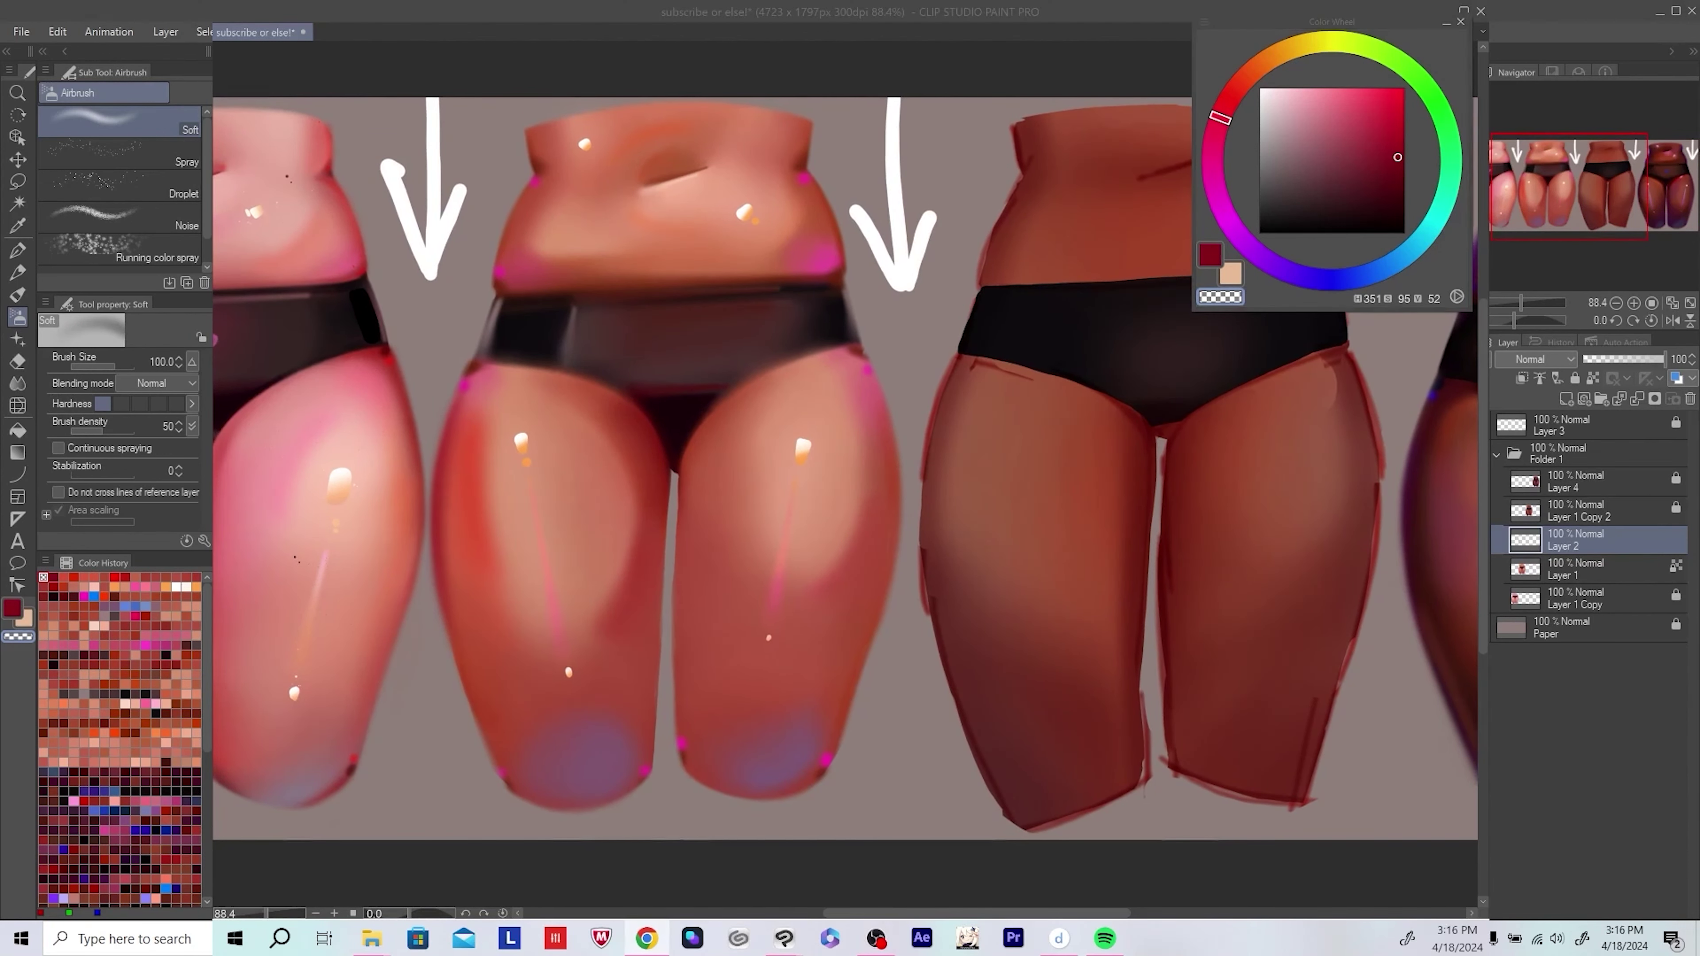
pyautogui.scroll(-3, 516, 411)
pyautogui.scroll(2, 517, 411)
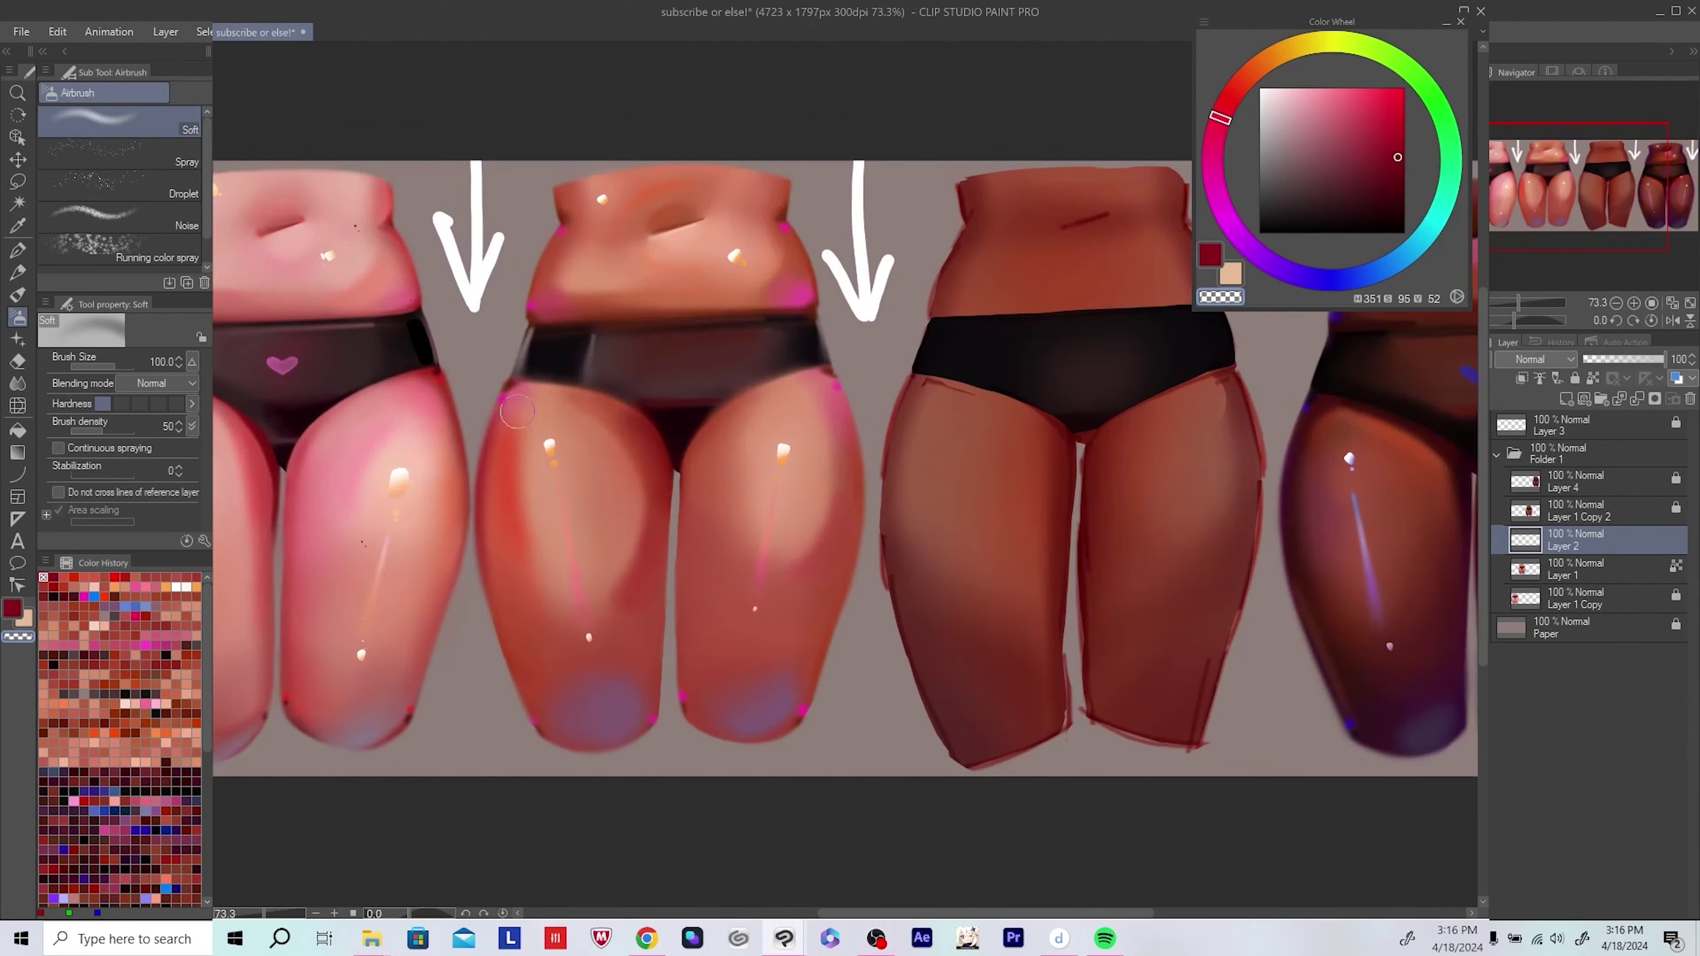
pyautogui.scroll(-2, 516, 412)
pyautogui.hotkey('ctrl', 's')
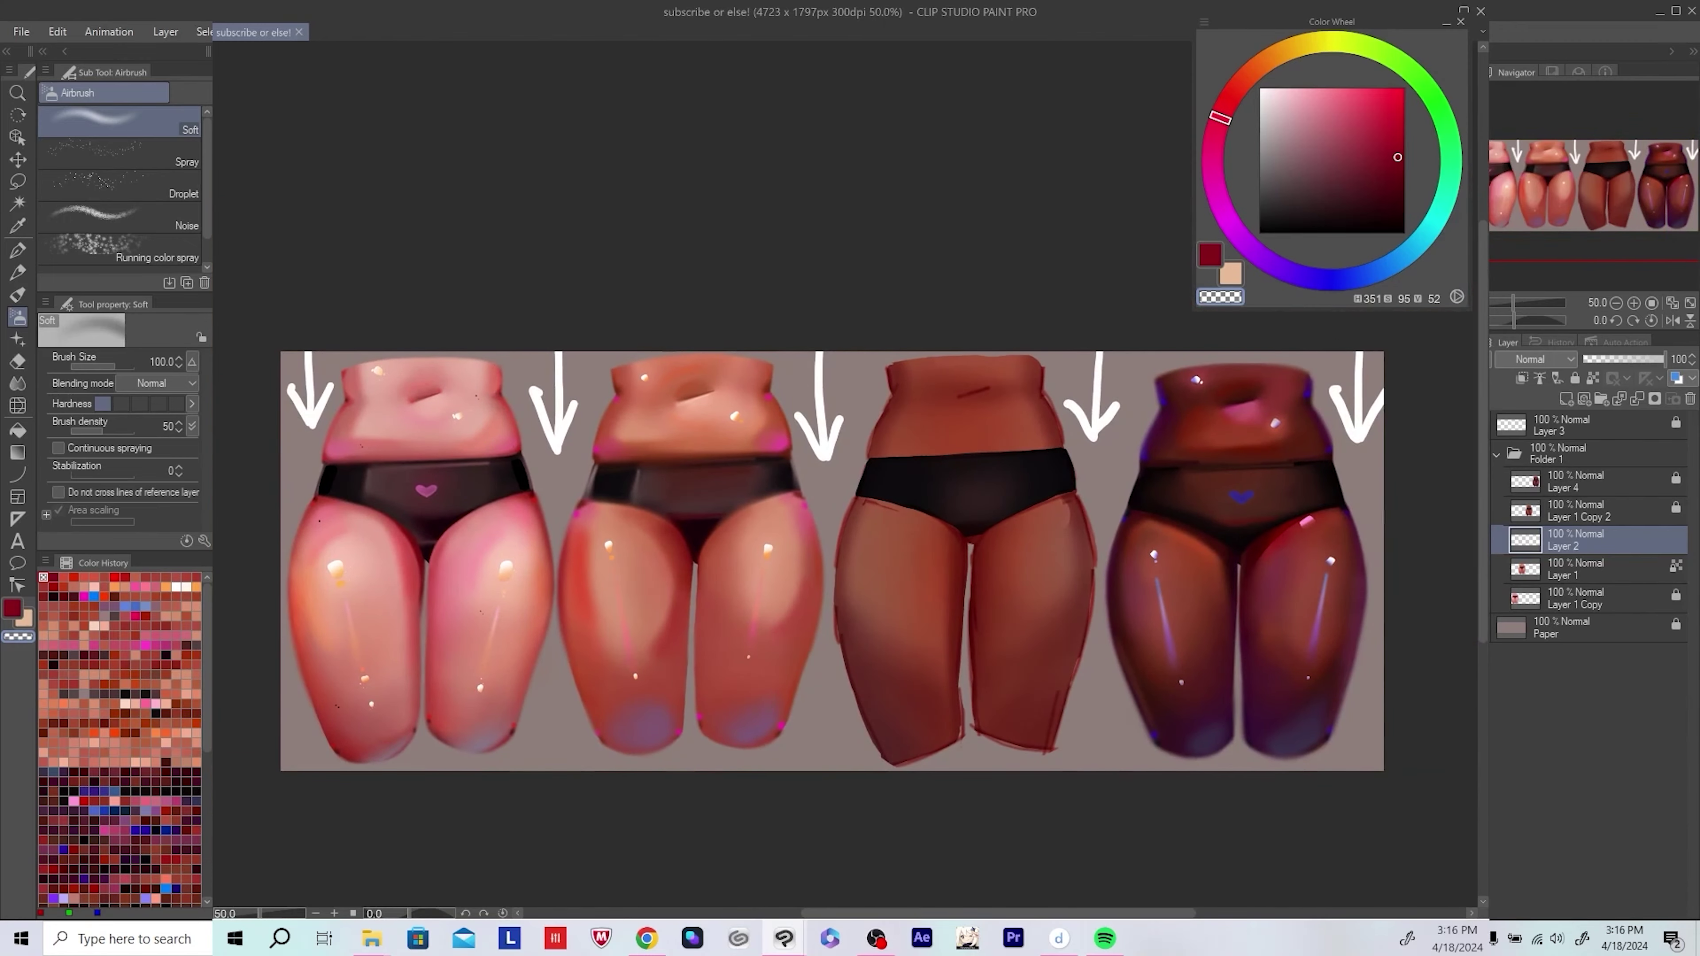
# Step: Merge the crimson edge layer into Layer 1 and flip the canvas view horizontally
pyautogui.hotkey('ctrl', 'e')
pyautogui.press('h')
pyautogui.scroll(2, 757, 583)
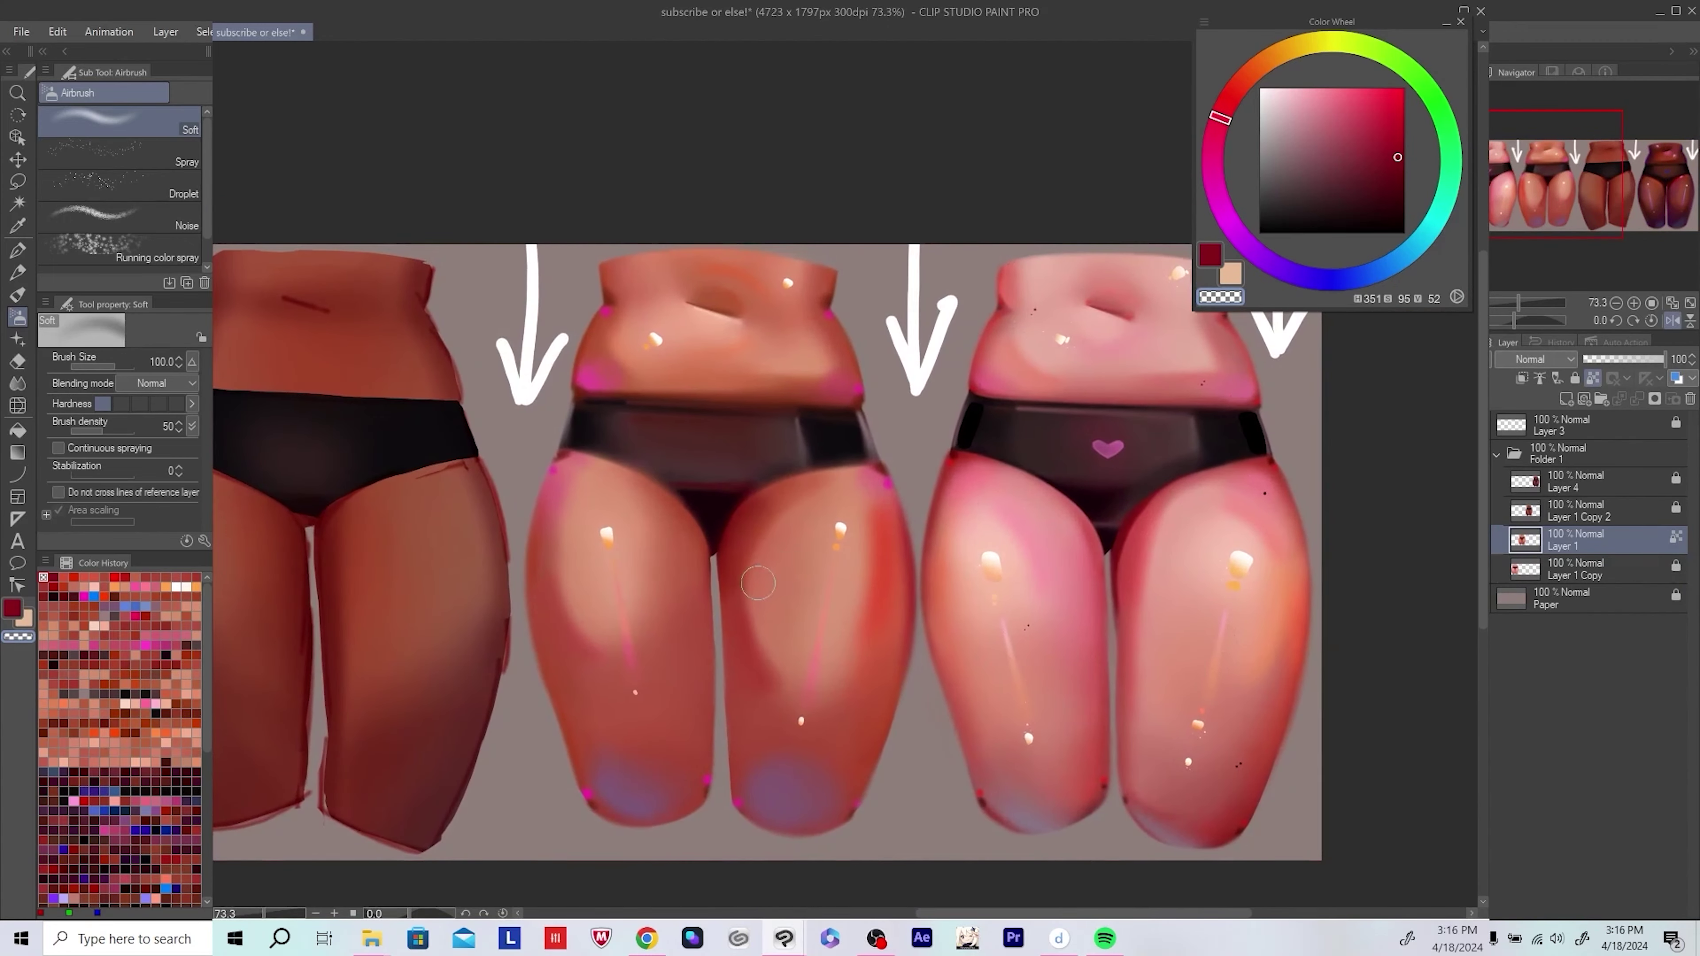
pyautogui.scroll(1, 757, 582)
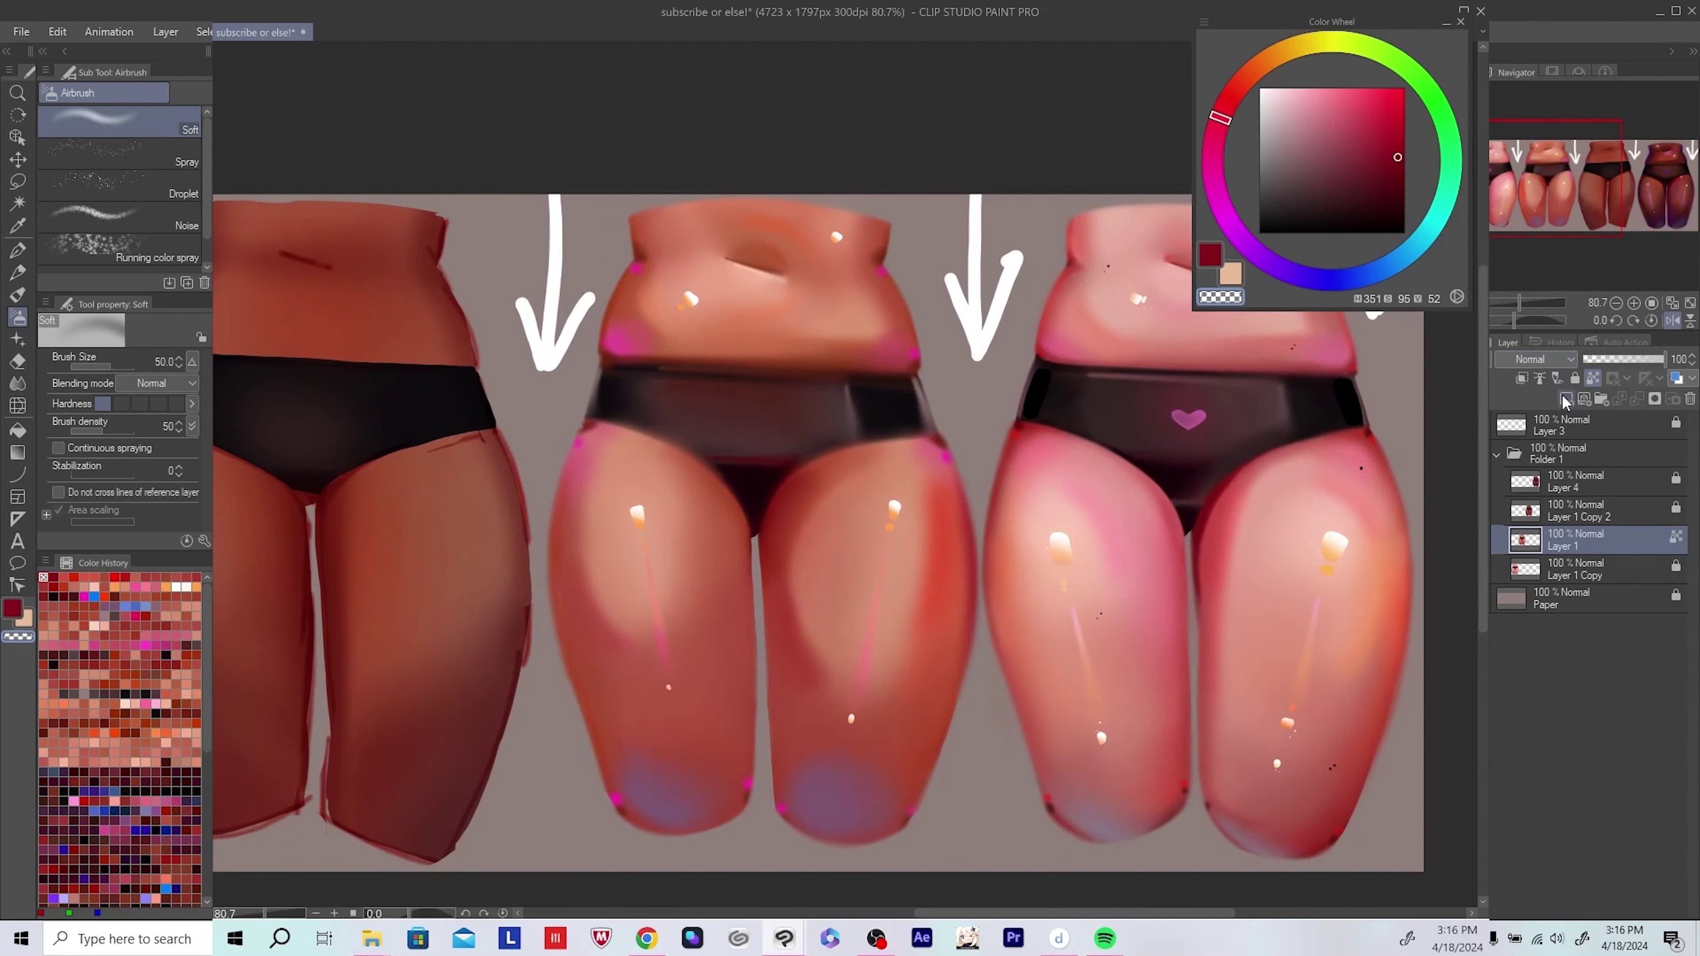
# Step: Airbrush dark crimson on the second figure's other outer thigh at size 50 on a new layer, soften it with transparent colour, and save
pyautogui.click(1566, 401)
pyautogui.scroll(1, 614, 458)
pyautogui.moveTo(613, 458); pyautogui.dragTo(597, 440)
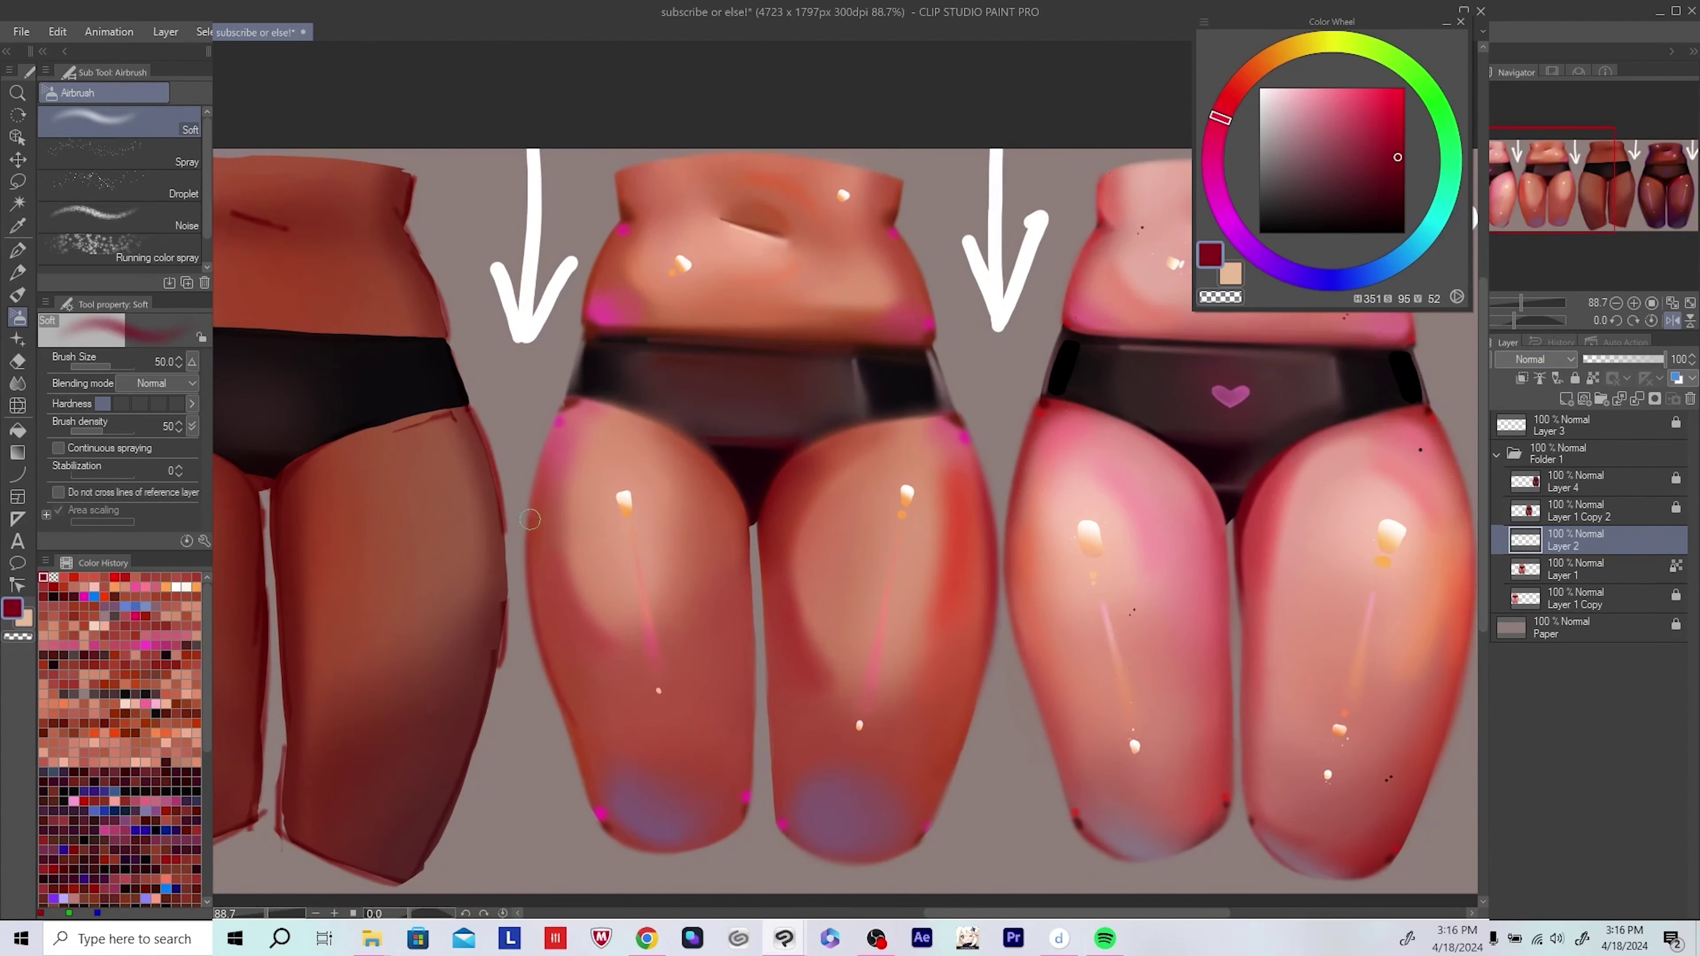
pyautogui.press('c')
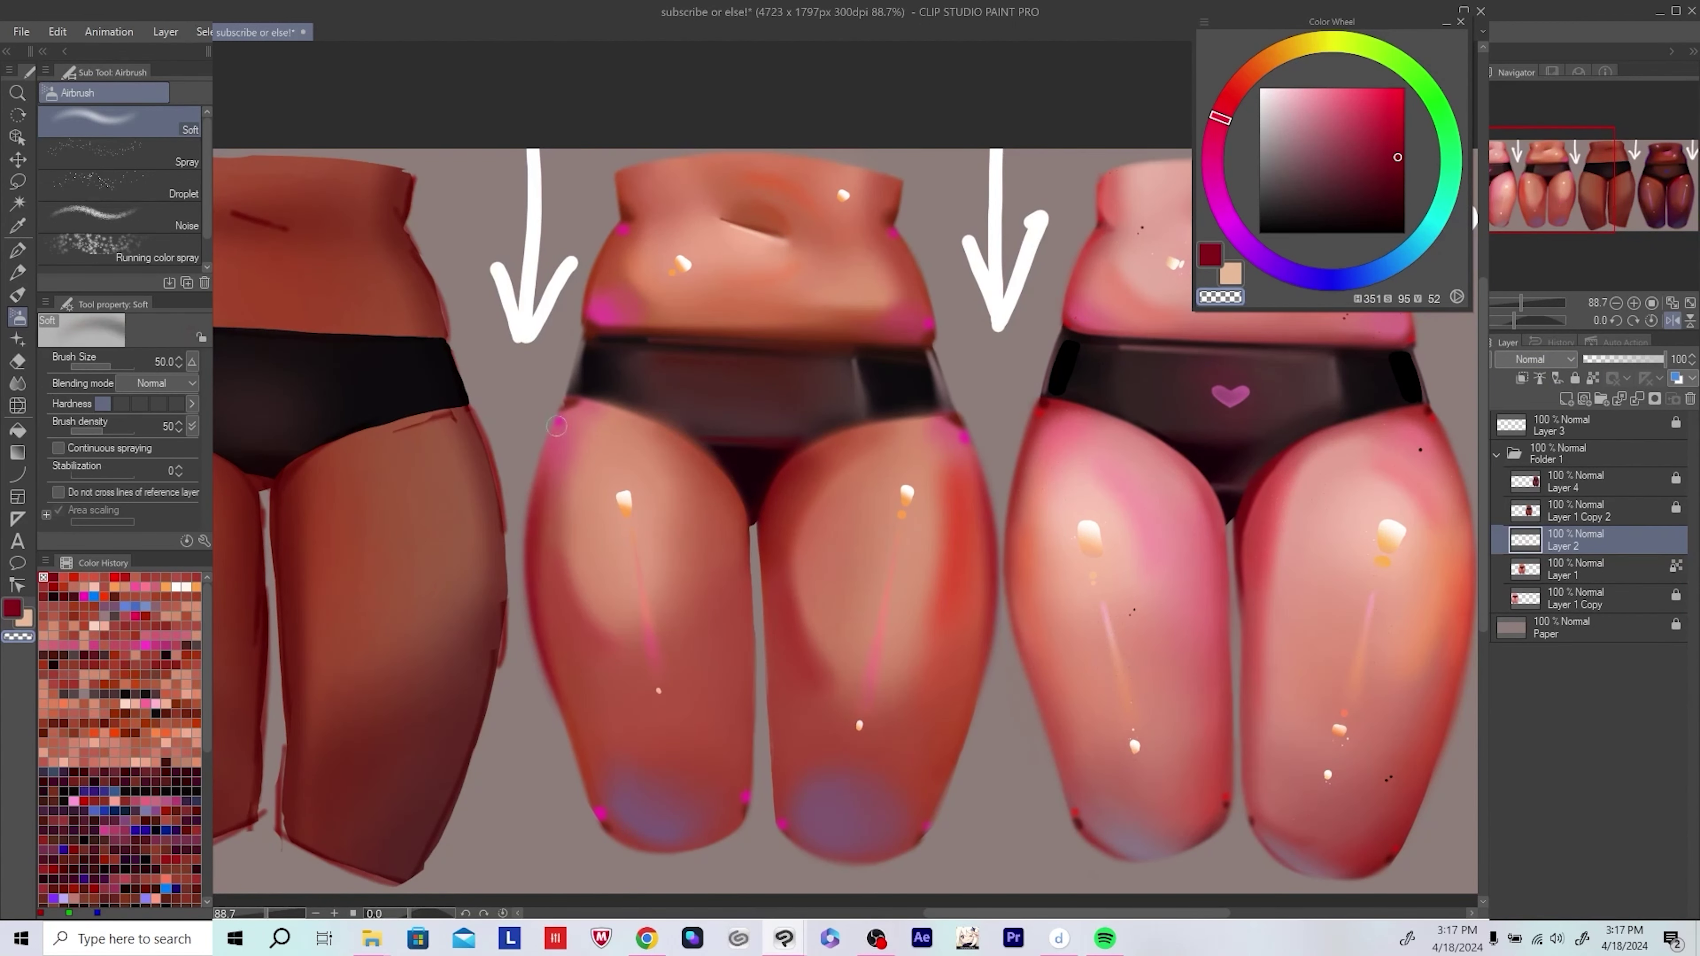
pyautogui.scroll(-3, 557, 425)
pyautogui.hotkey('ctrl', 's')
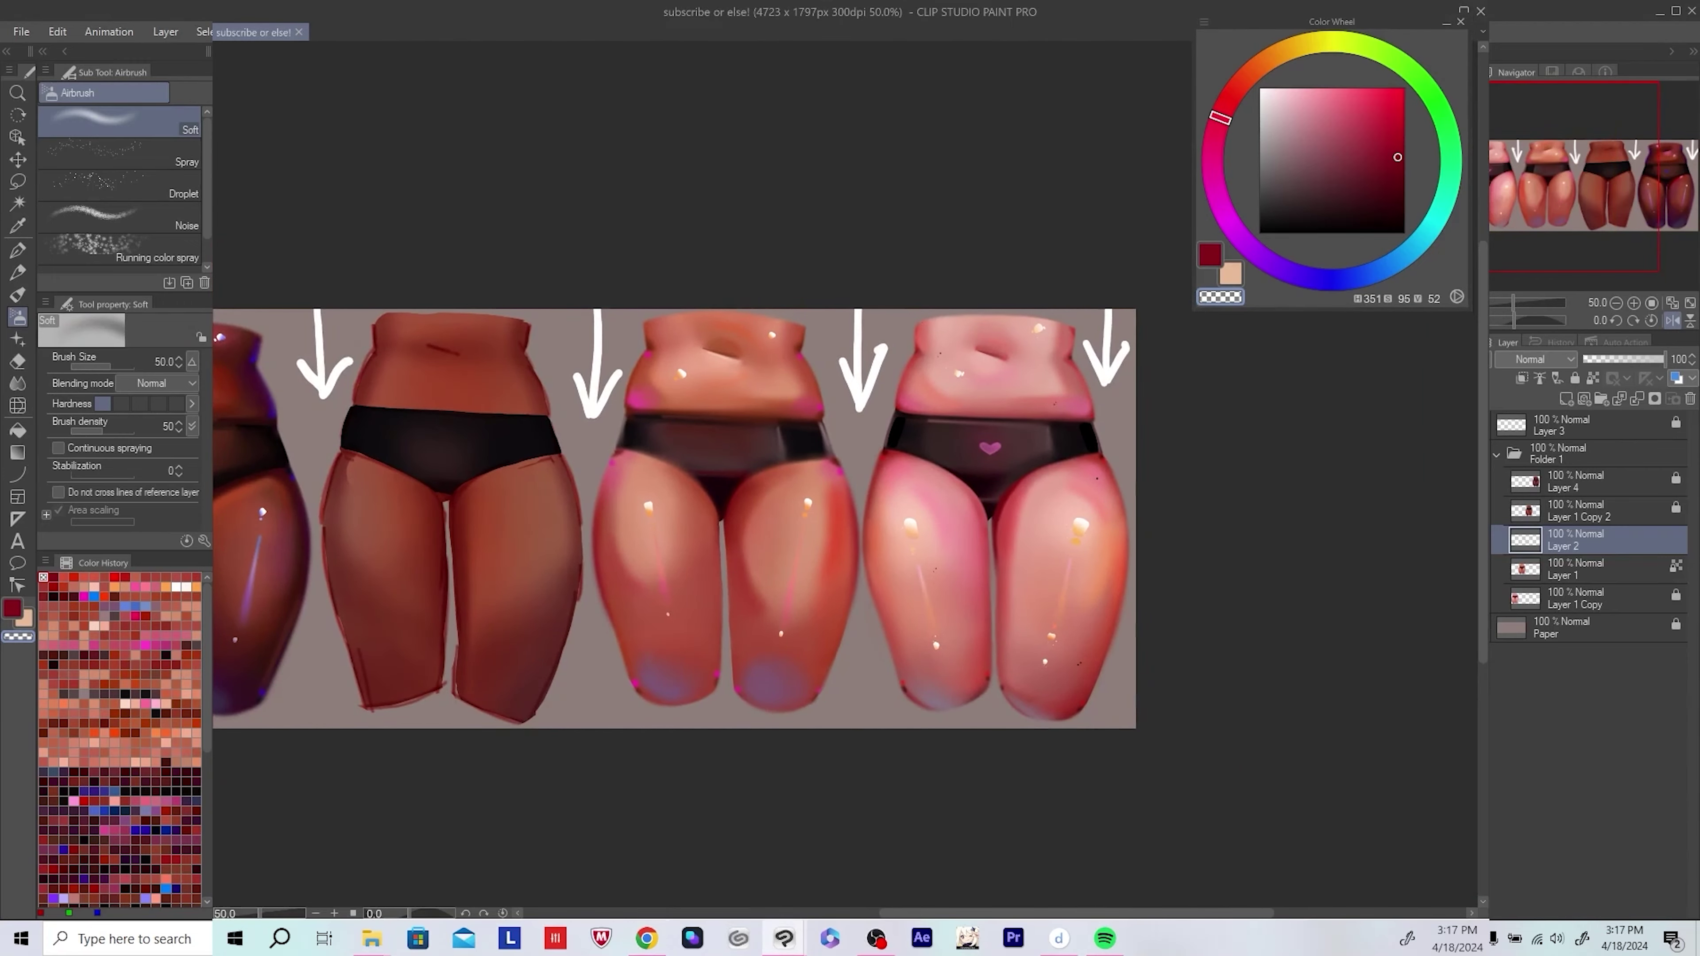
# Step: Unflip the canvas view, then refine the crimson thigh edge with transparent colour at size 30 and merge Layer 2 into Layer 1
pyautogui.scroll(1, 701, 580)
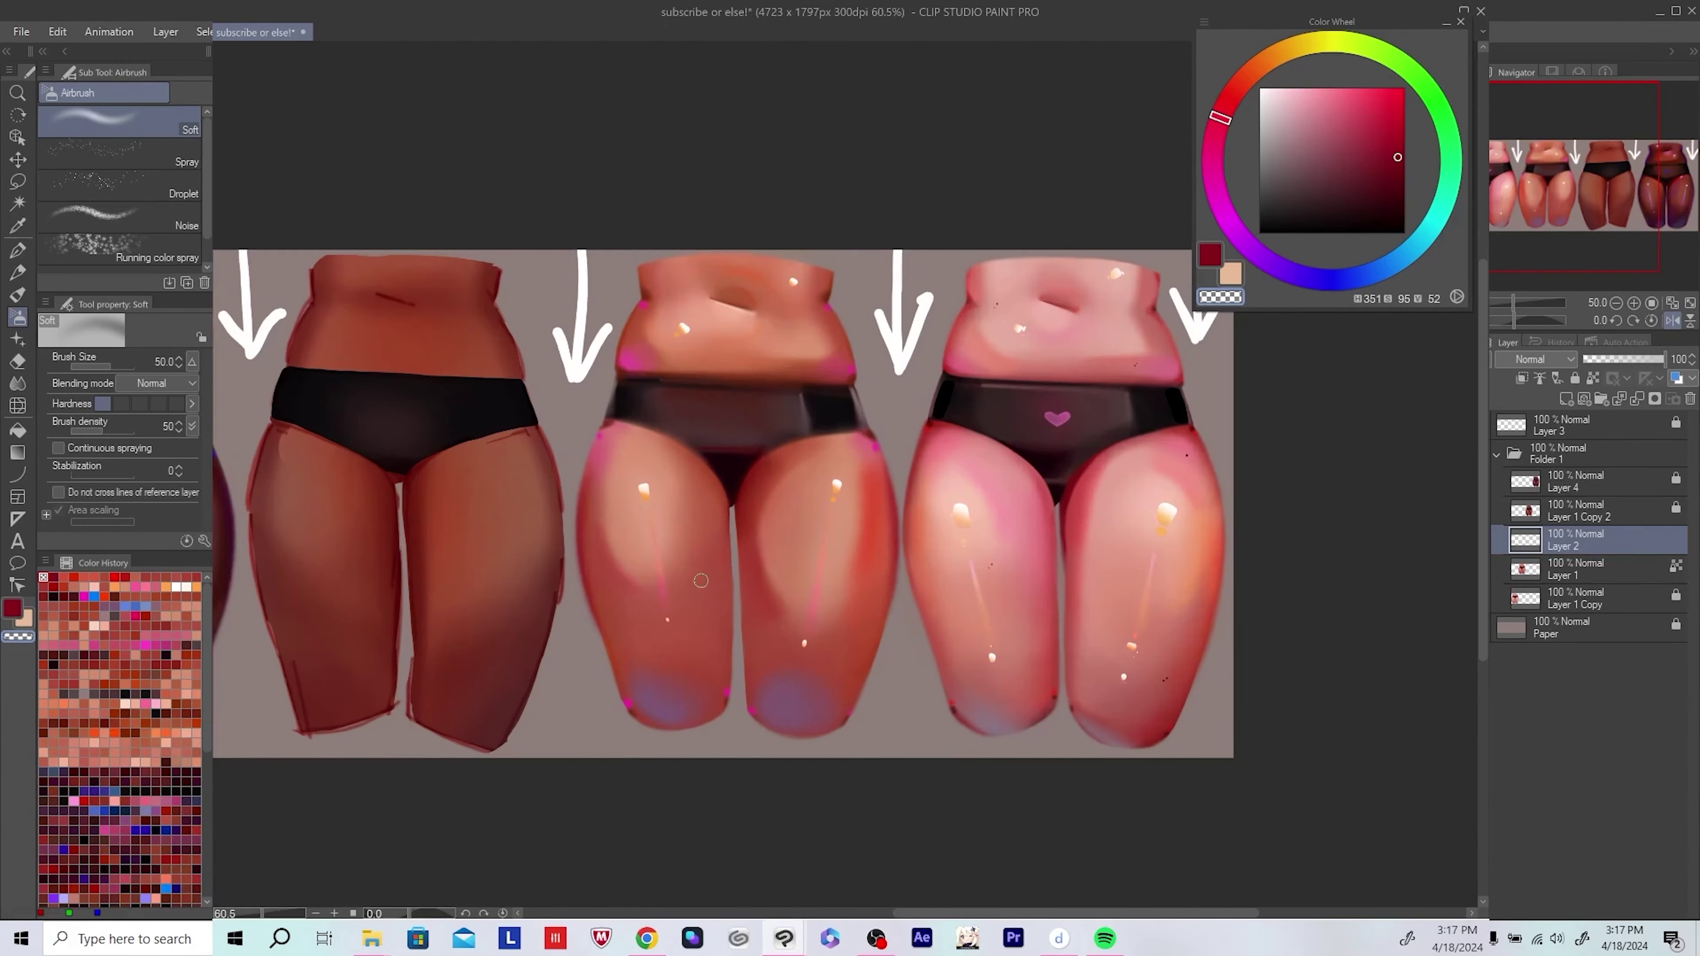
pyautogui.press('h')
pyautogui.scroll(2, 717, 433)
pyautogui.press('[')
pyautogui.press('[')
pyautogui.scroll(-3, 655, 585)
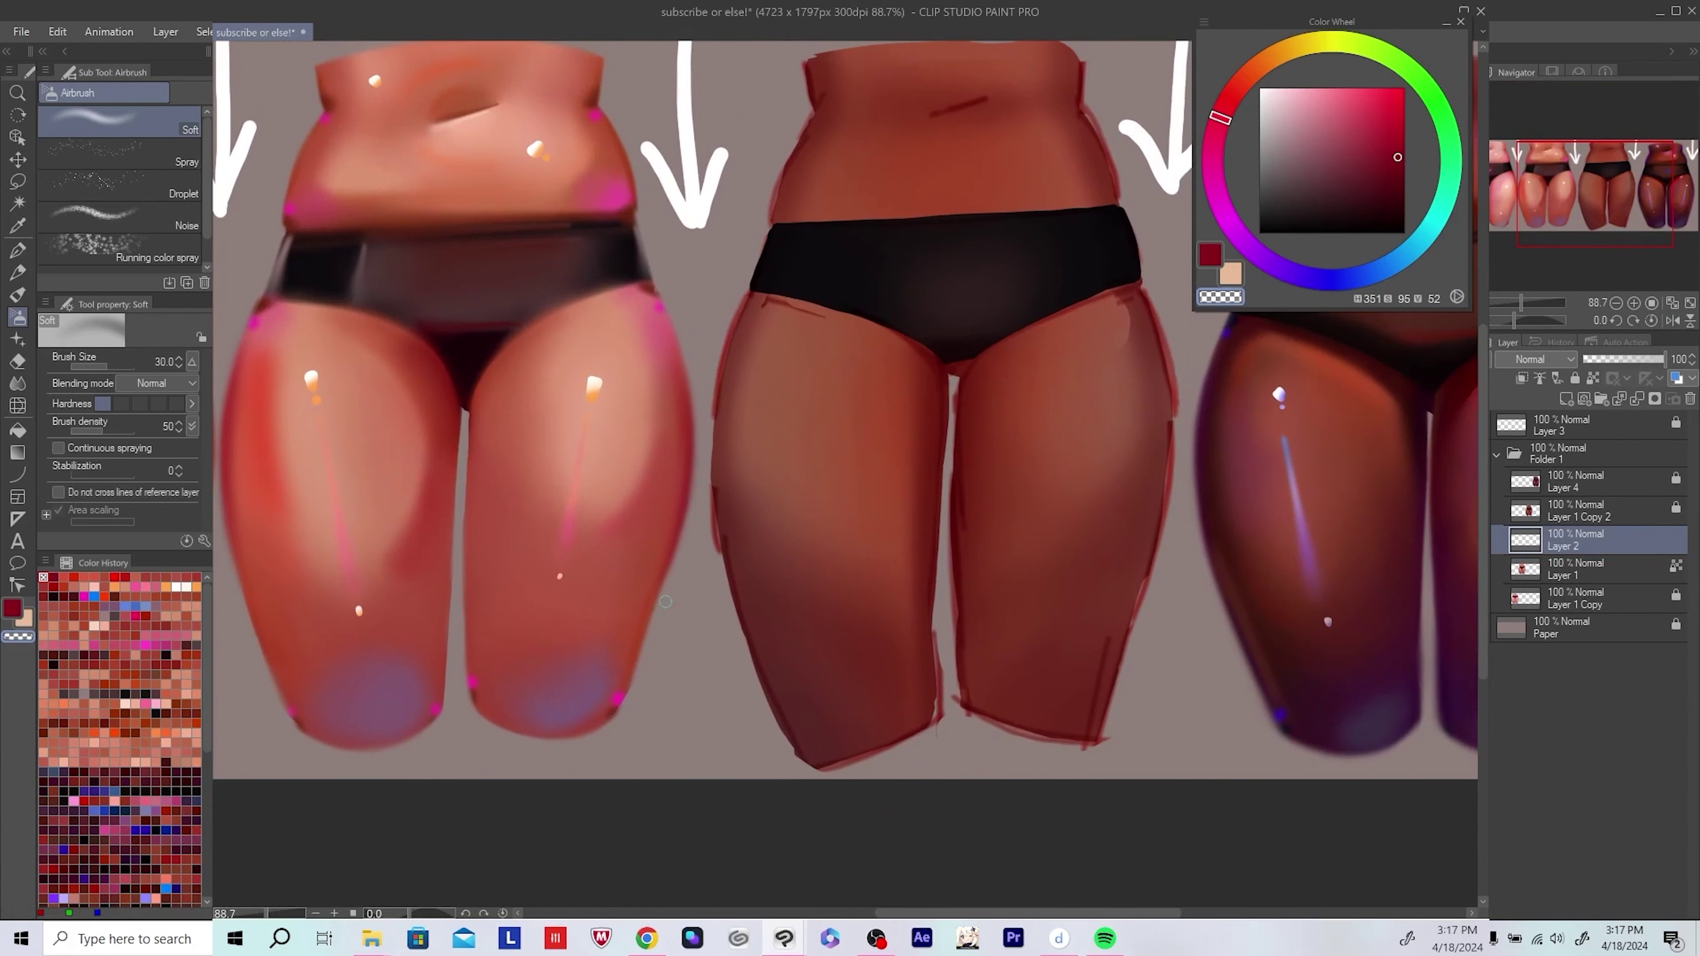
pyautogui.hotkey('ctrl', 'z')
pyautogui.scroll(-1, 997, 401)
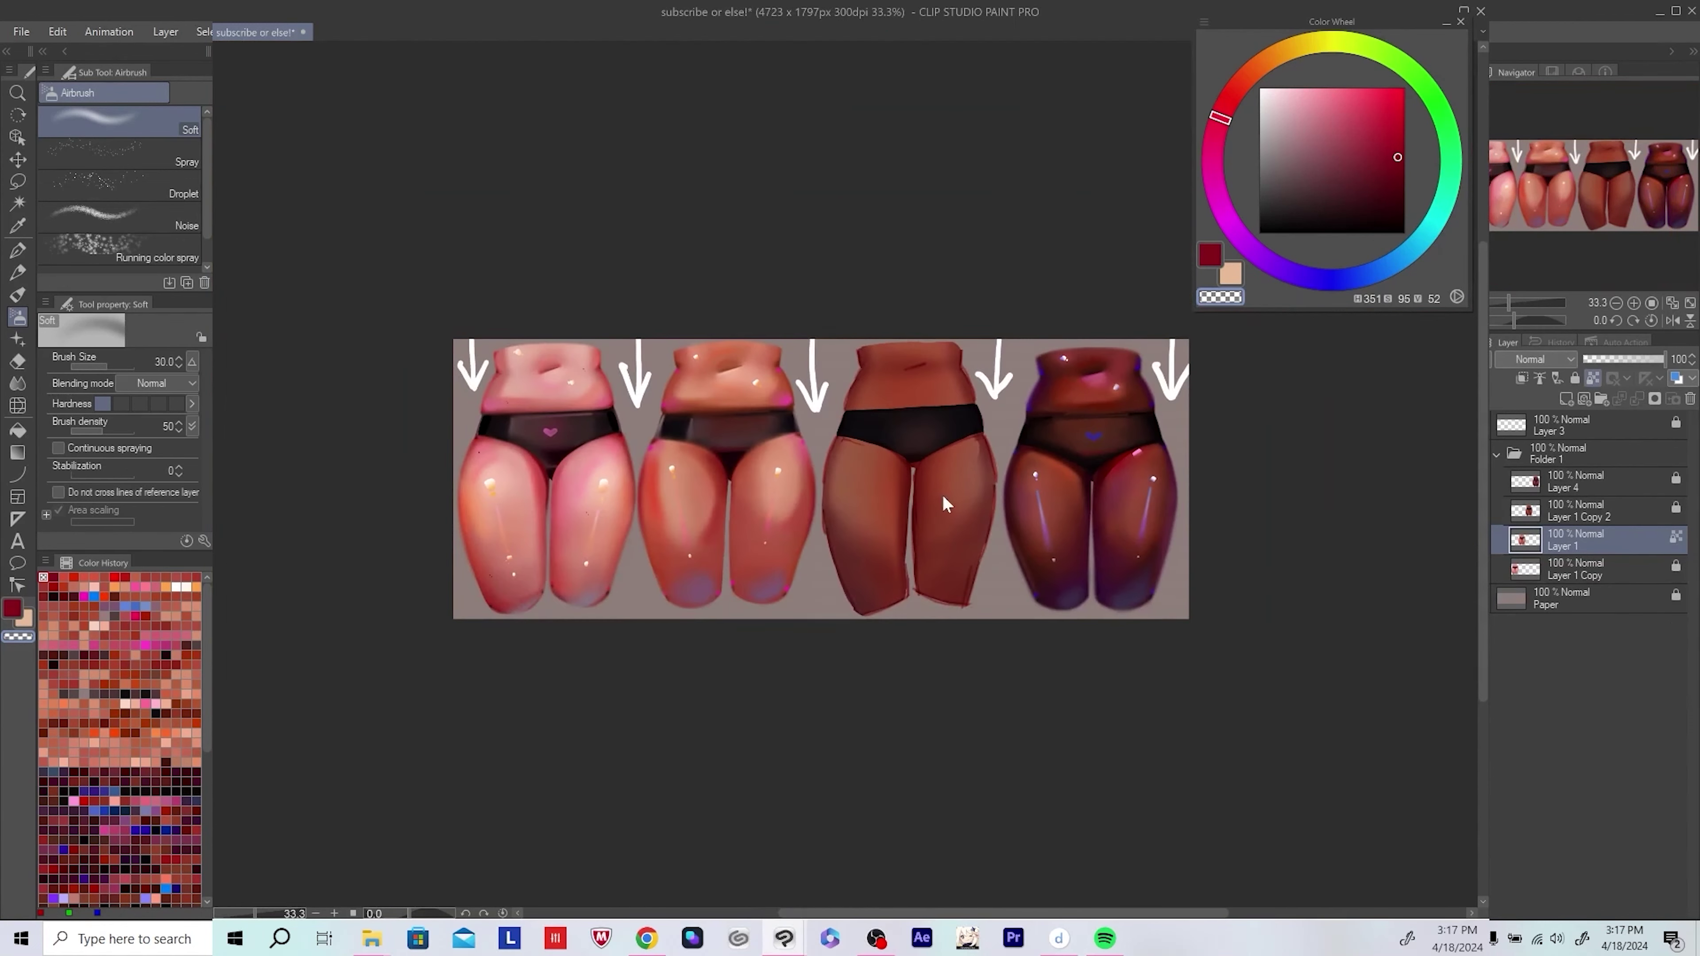
pyautogui.scroll(-1, 858, 615)
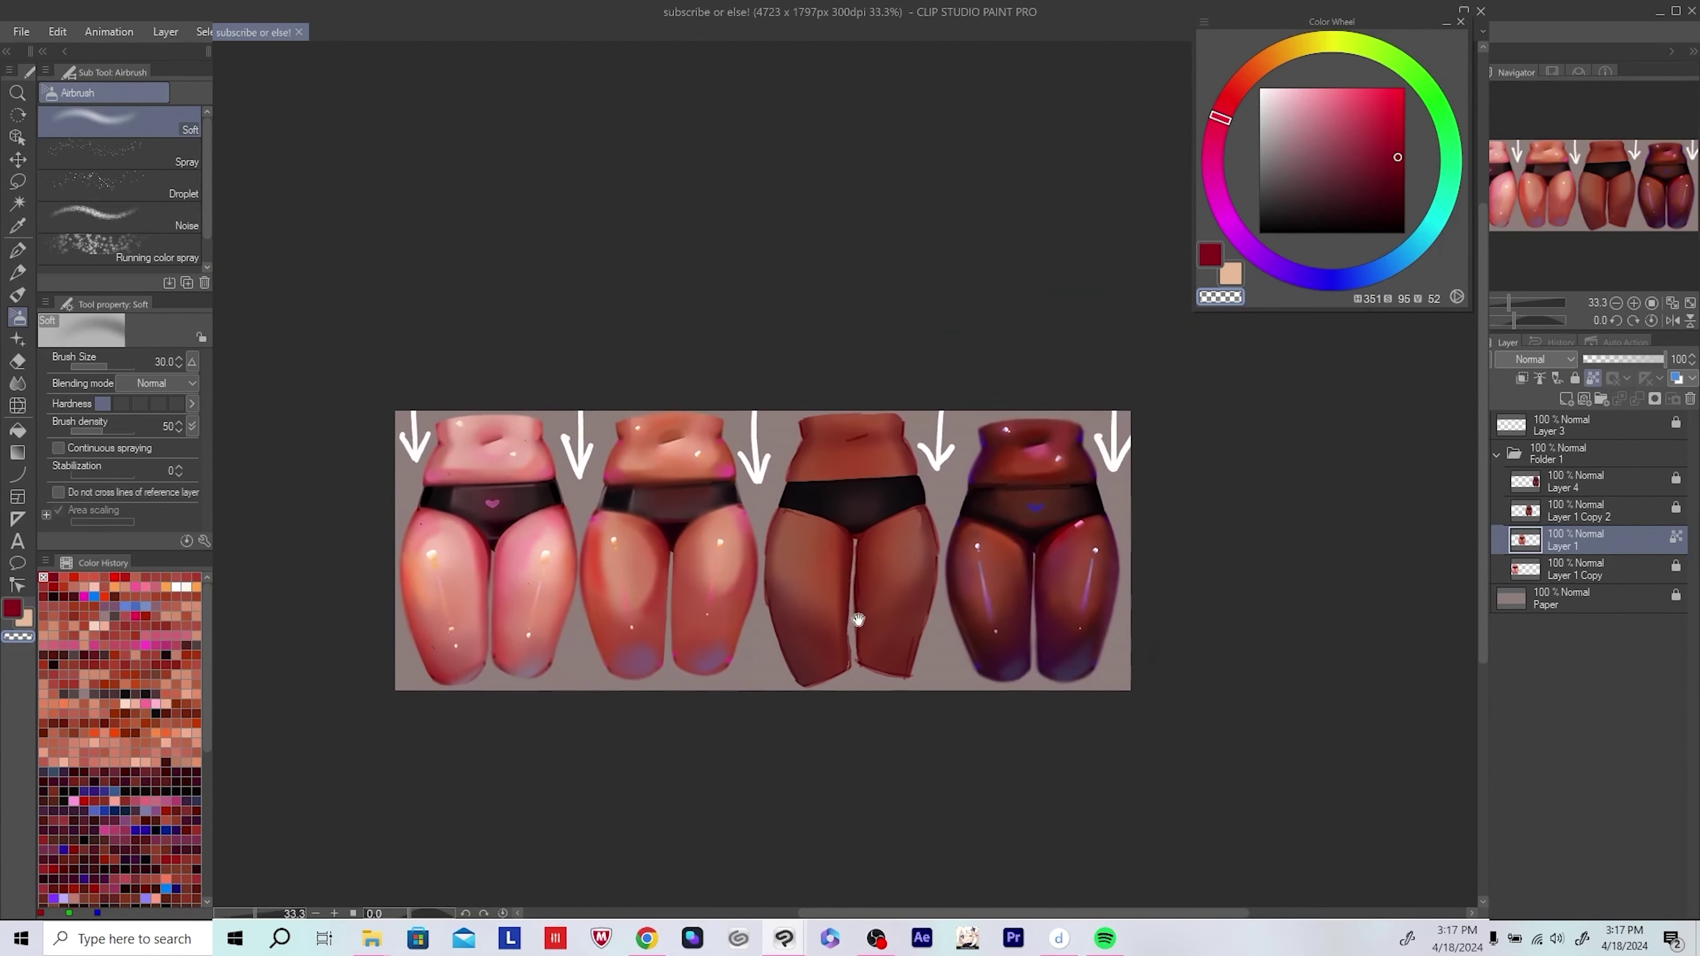
# Step: Add soft red at size 25 where the second figure's thighs meet the underwear, using a new layer merged into Layer 1
pyautogui.scroll(2, 842, 619)
pyautogui.click(1564, 401)
pyautogui.scroll(3, 675, 529)
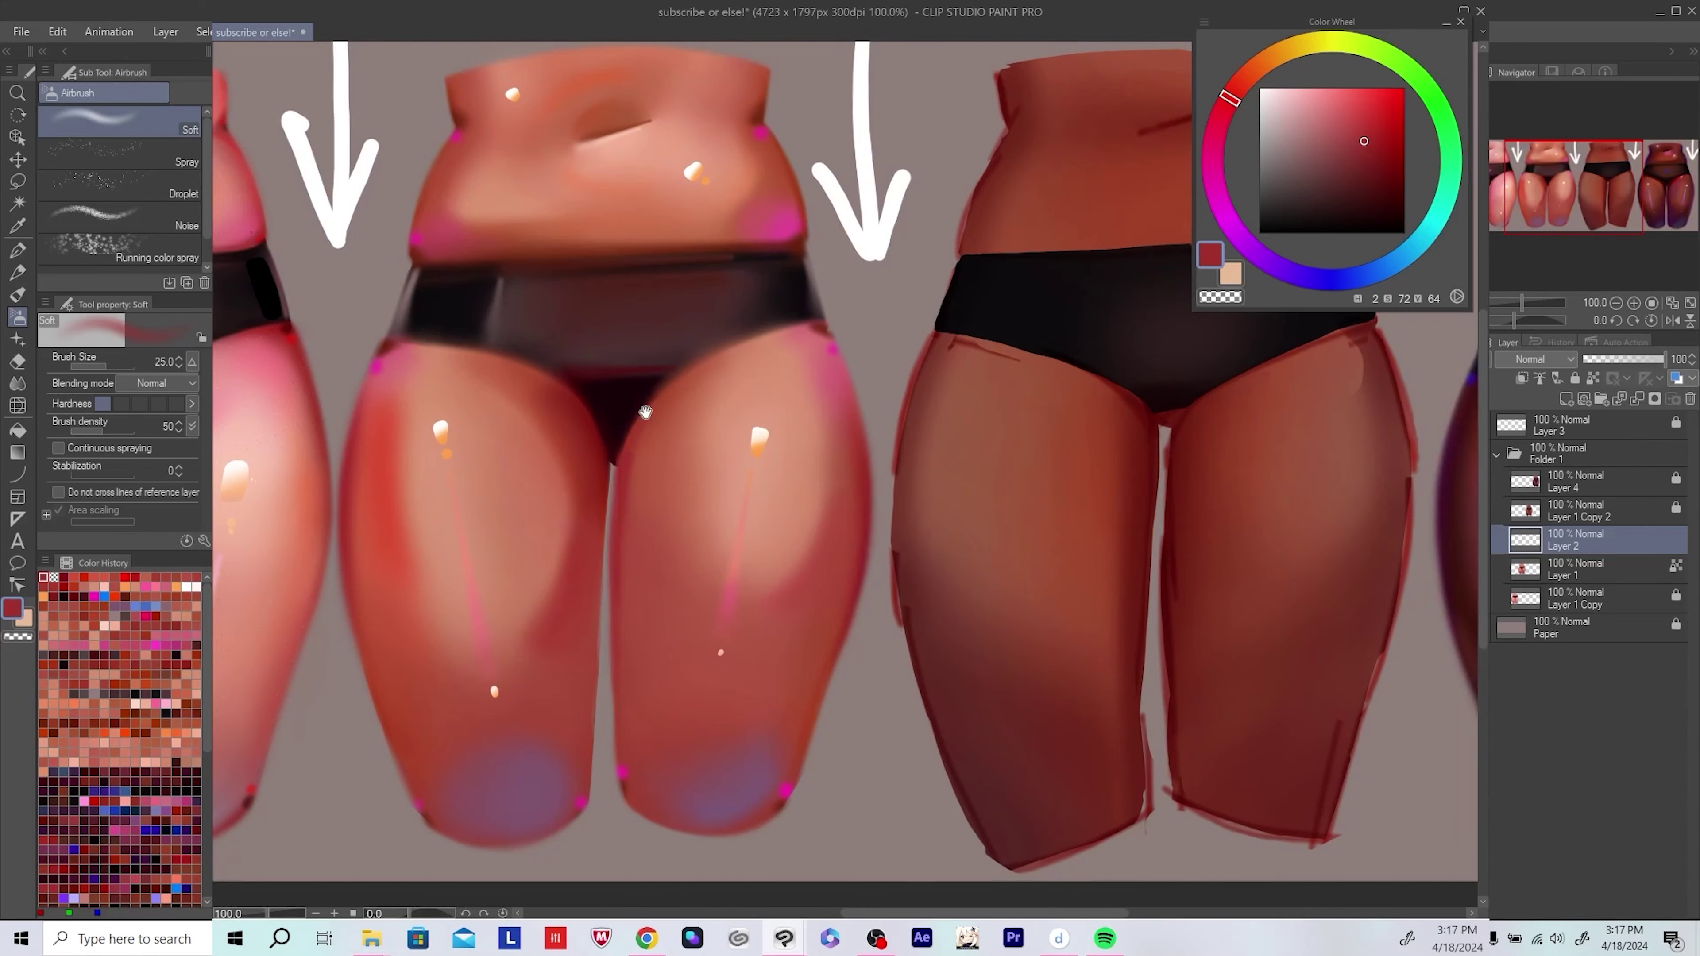
pyautogui.moveTo(645, 412); pyautogui.dragTo(632, 428)
pyautogui.scroll(-3, 601, 461)
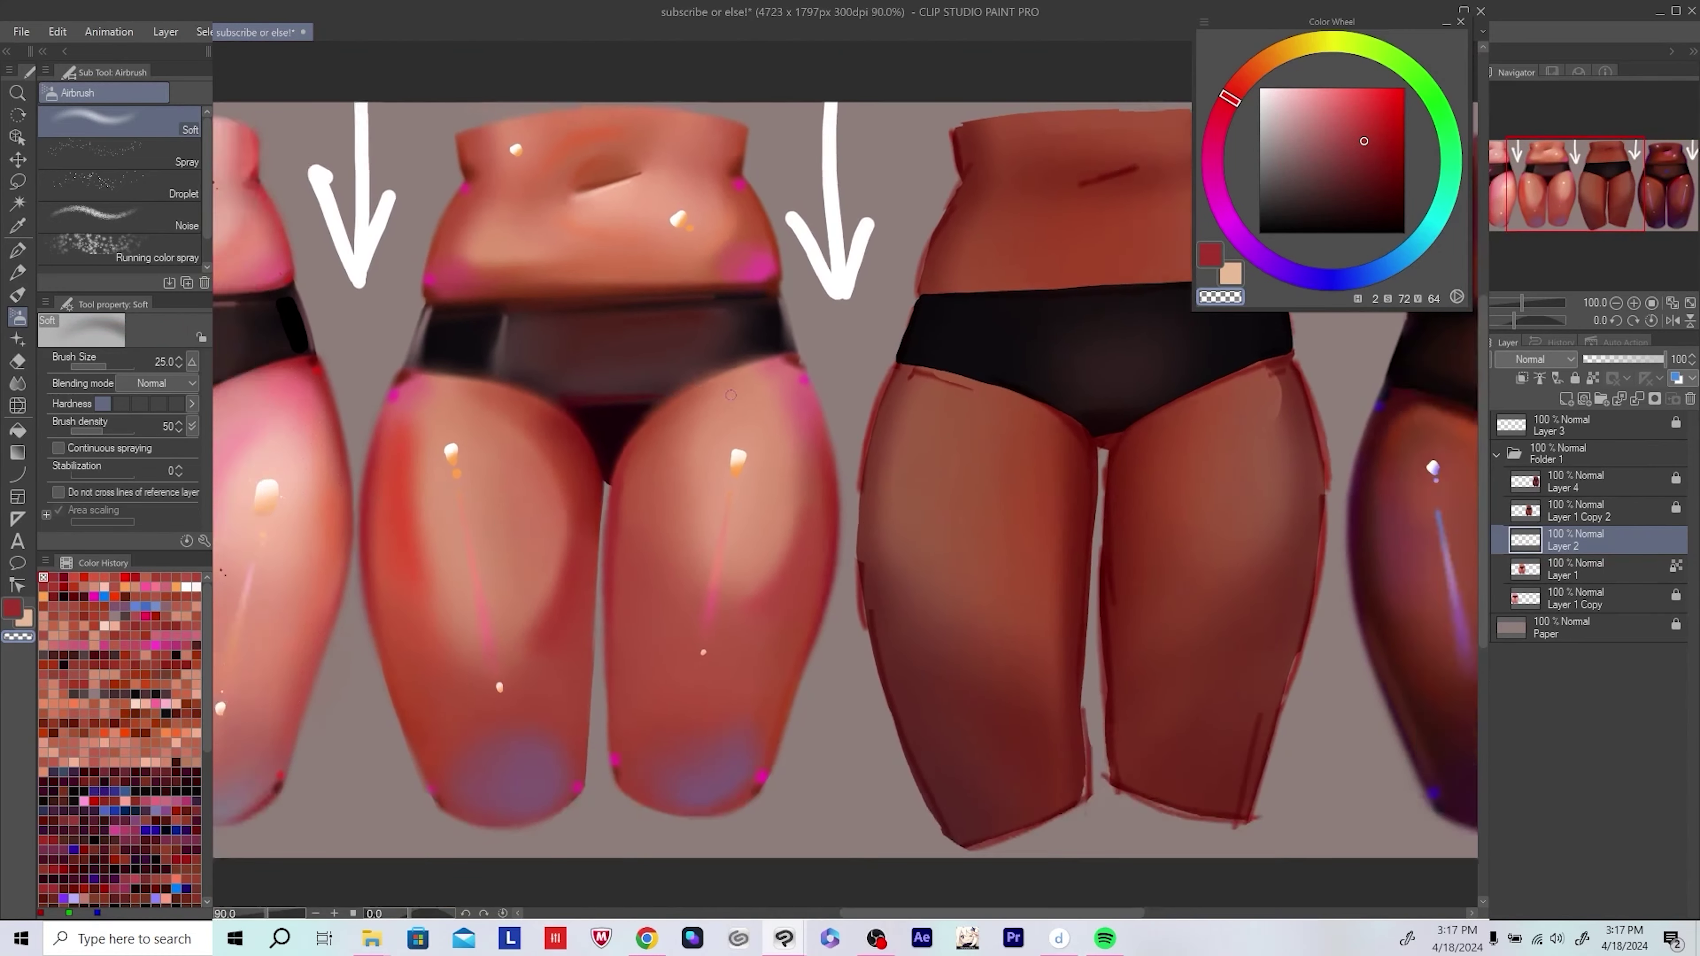
pyautogui.hotkey('ctrl', 'z')
pyautogui.scroll(-5, 842, 588)
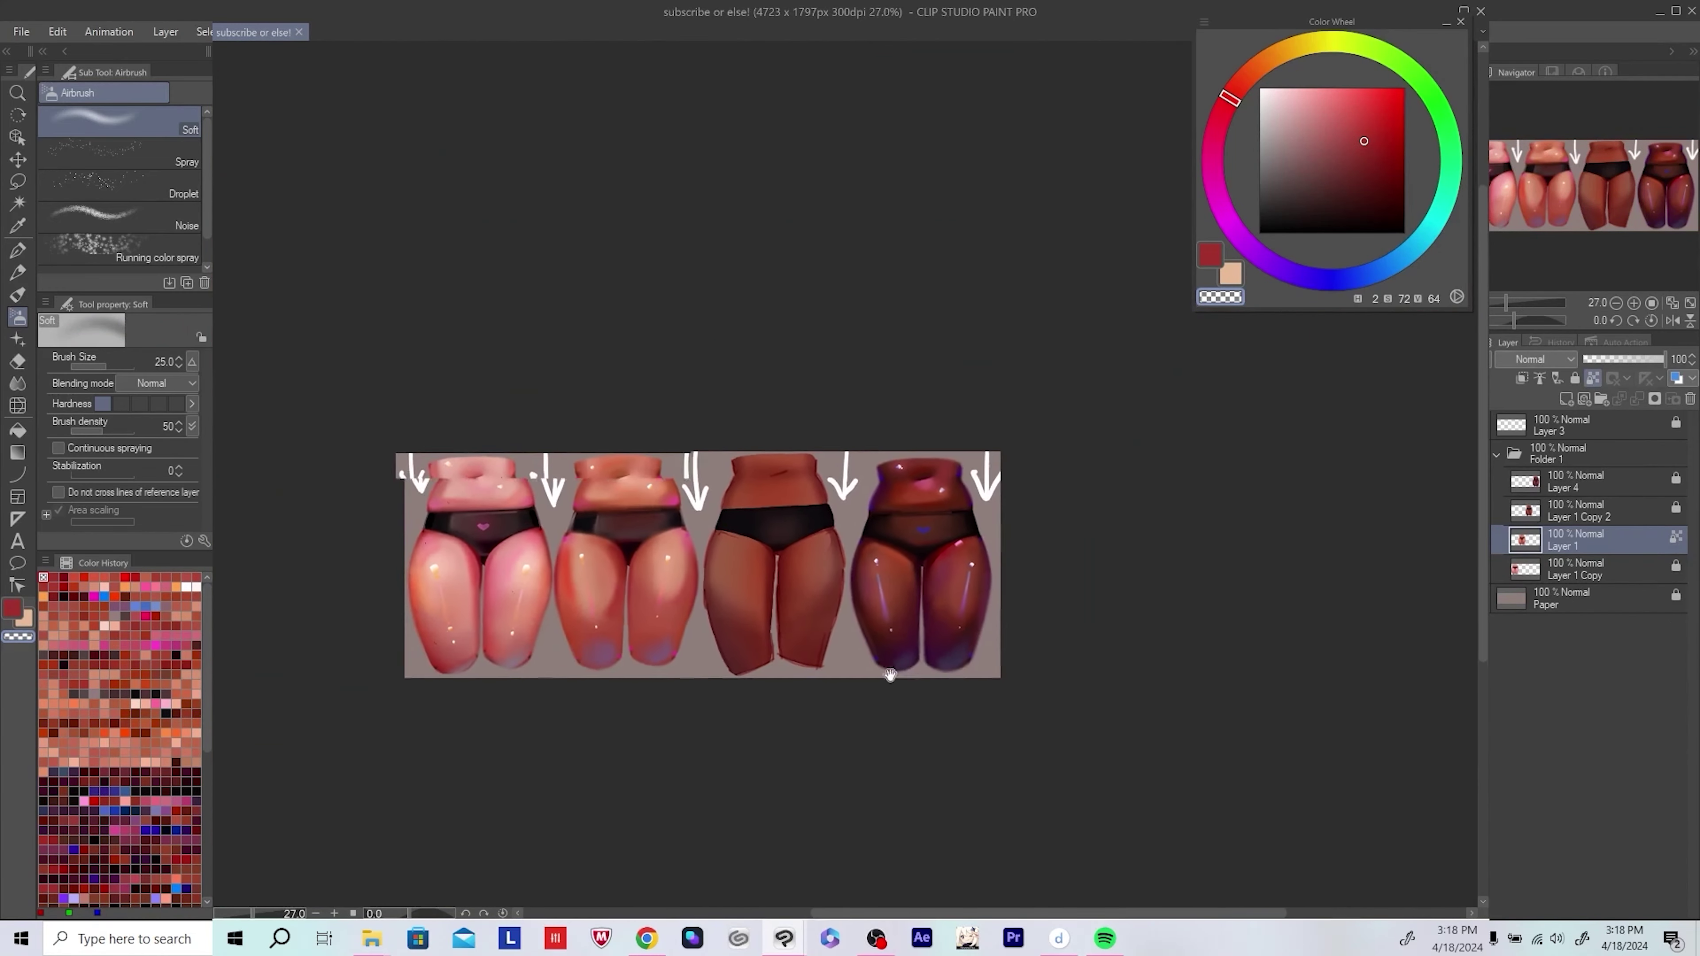
pyautogui.scroll(2, 888, 676)
pyautogui.scroll(3, 845, 679)
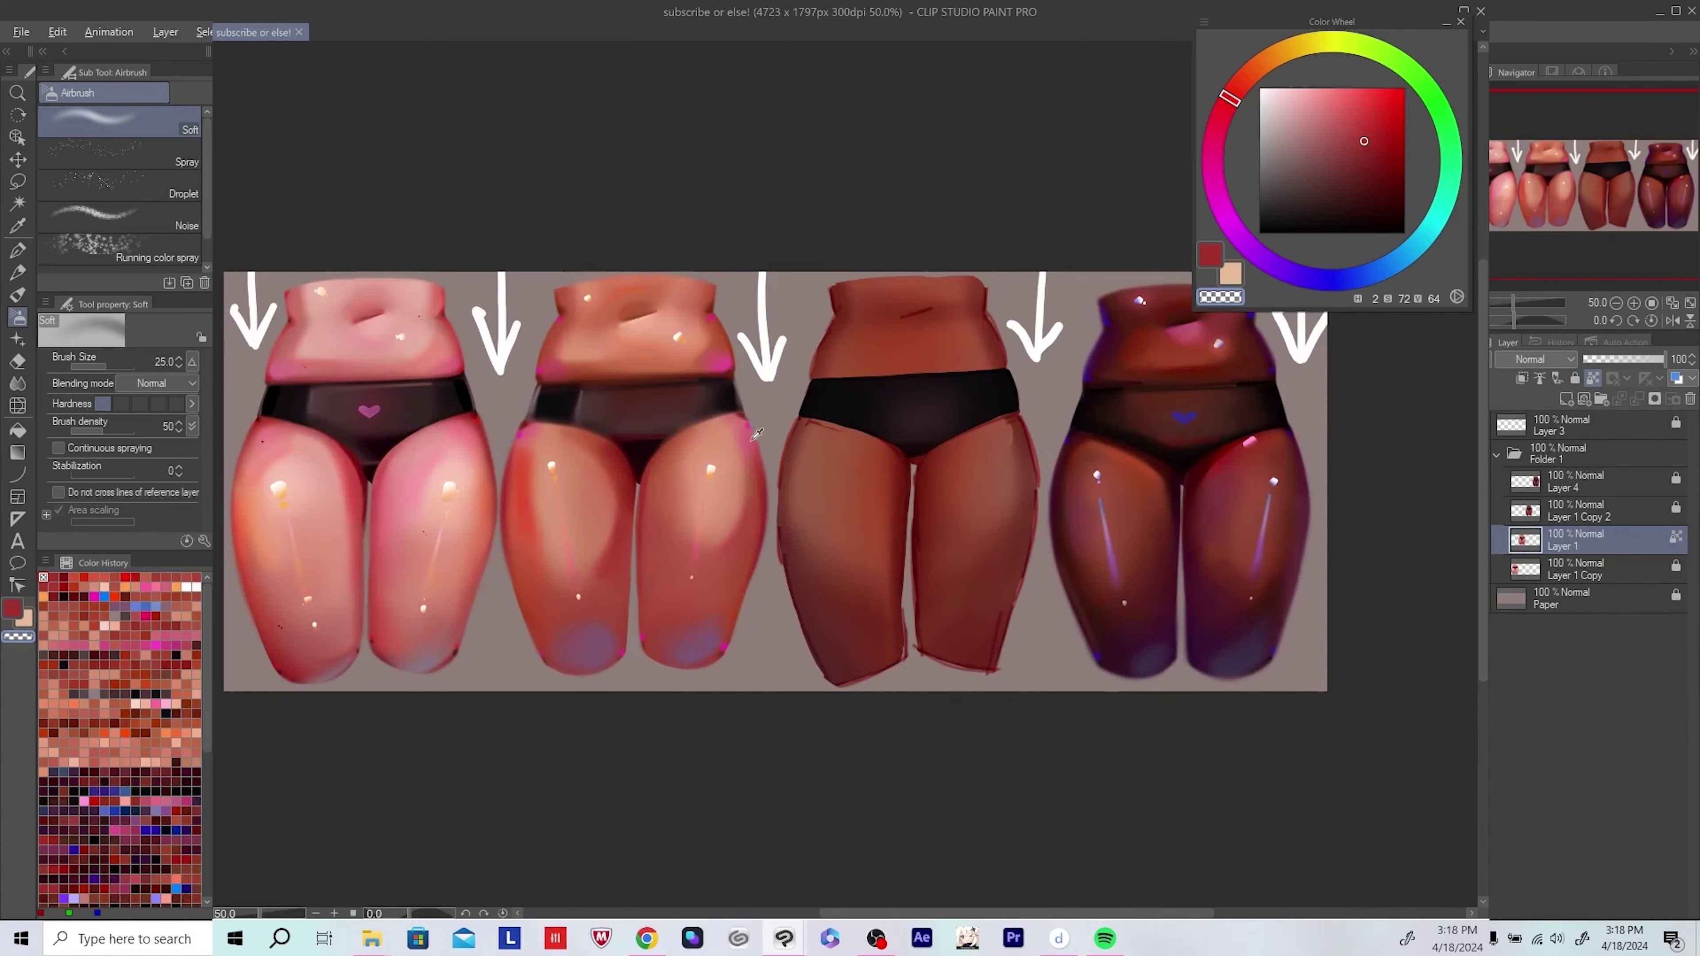
# Step: Airbrush sampled mauve-pink around the second figure's knees at sizes 120 and 100, on a new layer clipped to Layer 1
pyautogui.hotkey('ctrl', 'y')
pyautogui.keyDown('alt'); pyautogui.click(691, 626); pyautogui.keyUp('alt')
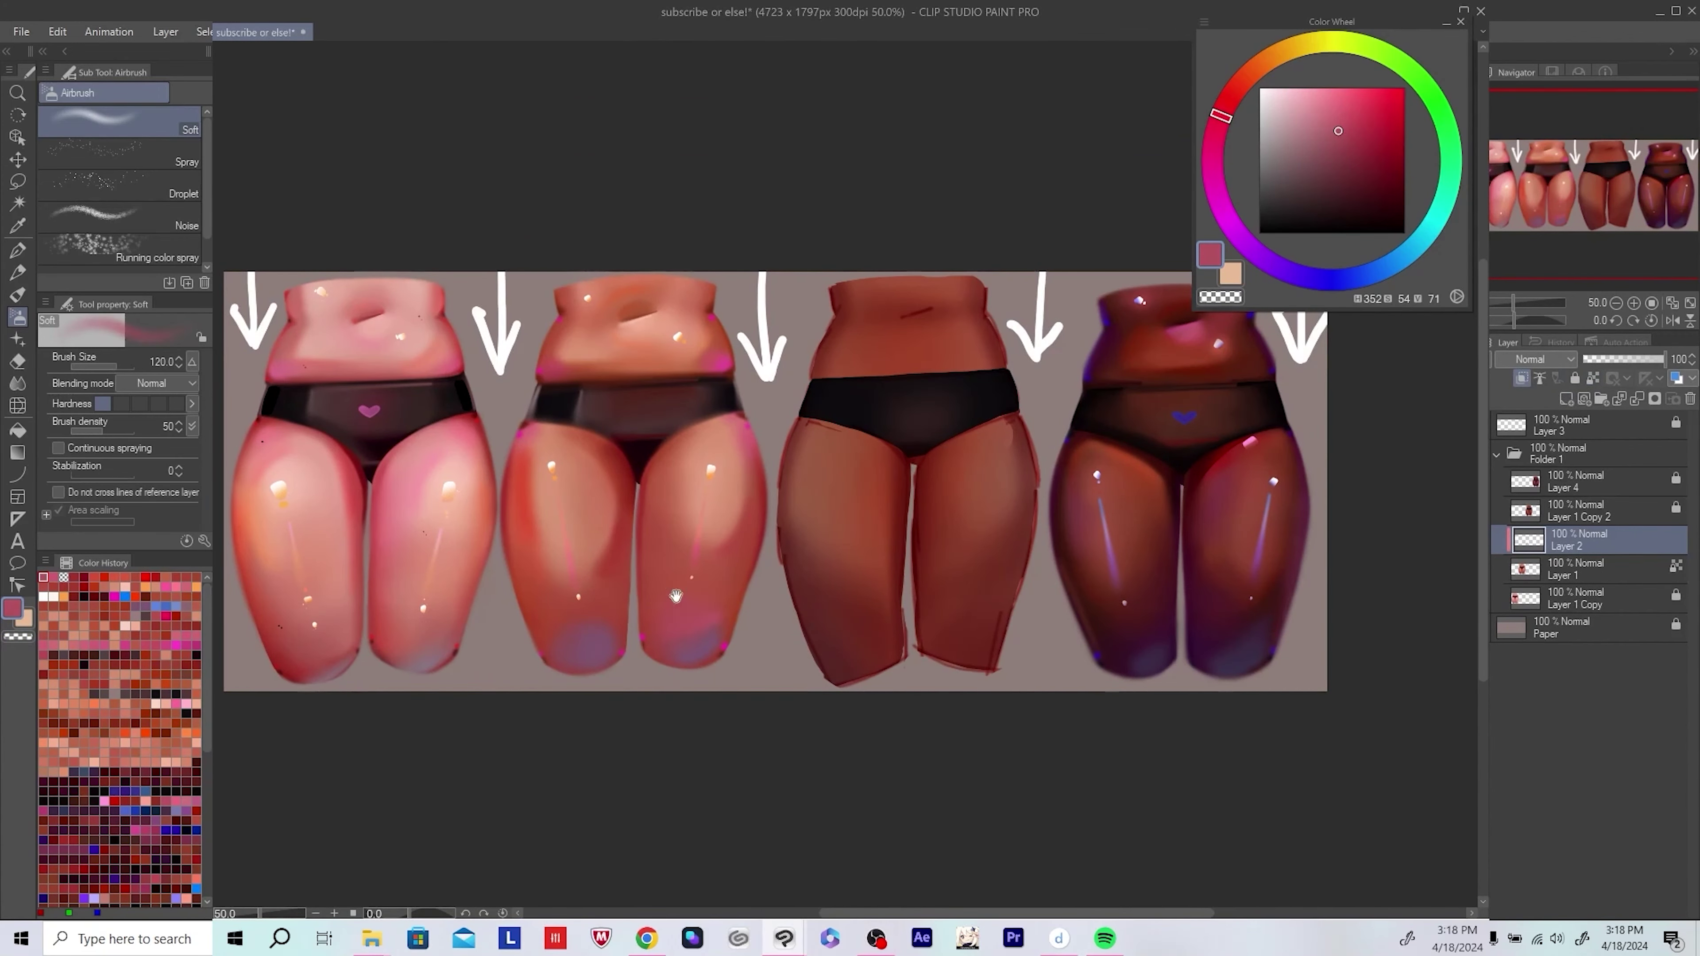
pyautogui.press('[')
pyautogui.keyDown('alt'); pyautogui.click(631, 636); pyautogui.keyUp('alt')
pyautogui.moveTo(643, 632); pyautogui.dragTo(576, 633)
pyautogui.scroll(-2, 800, 629)
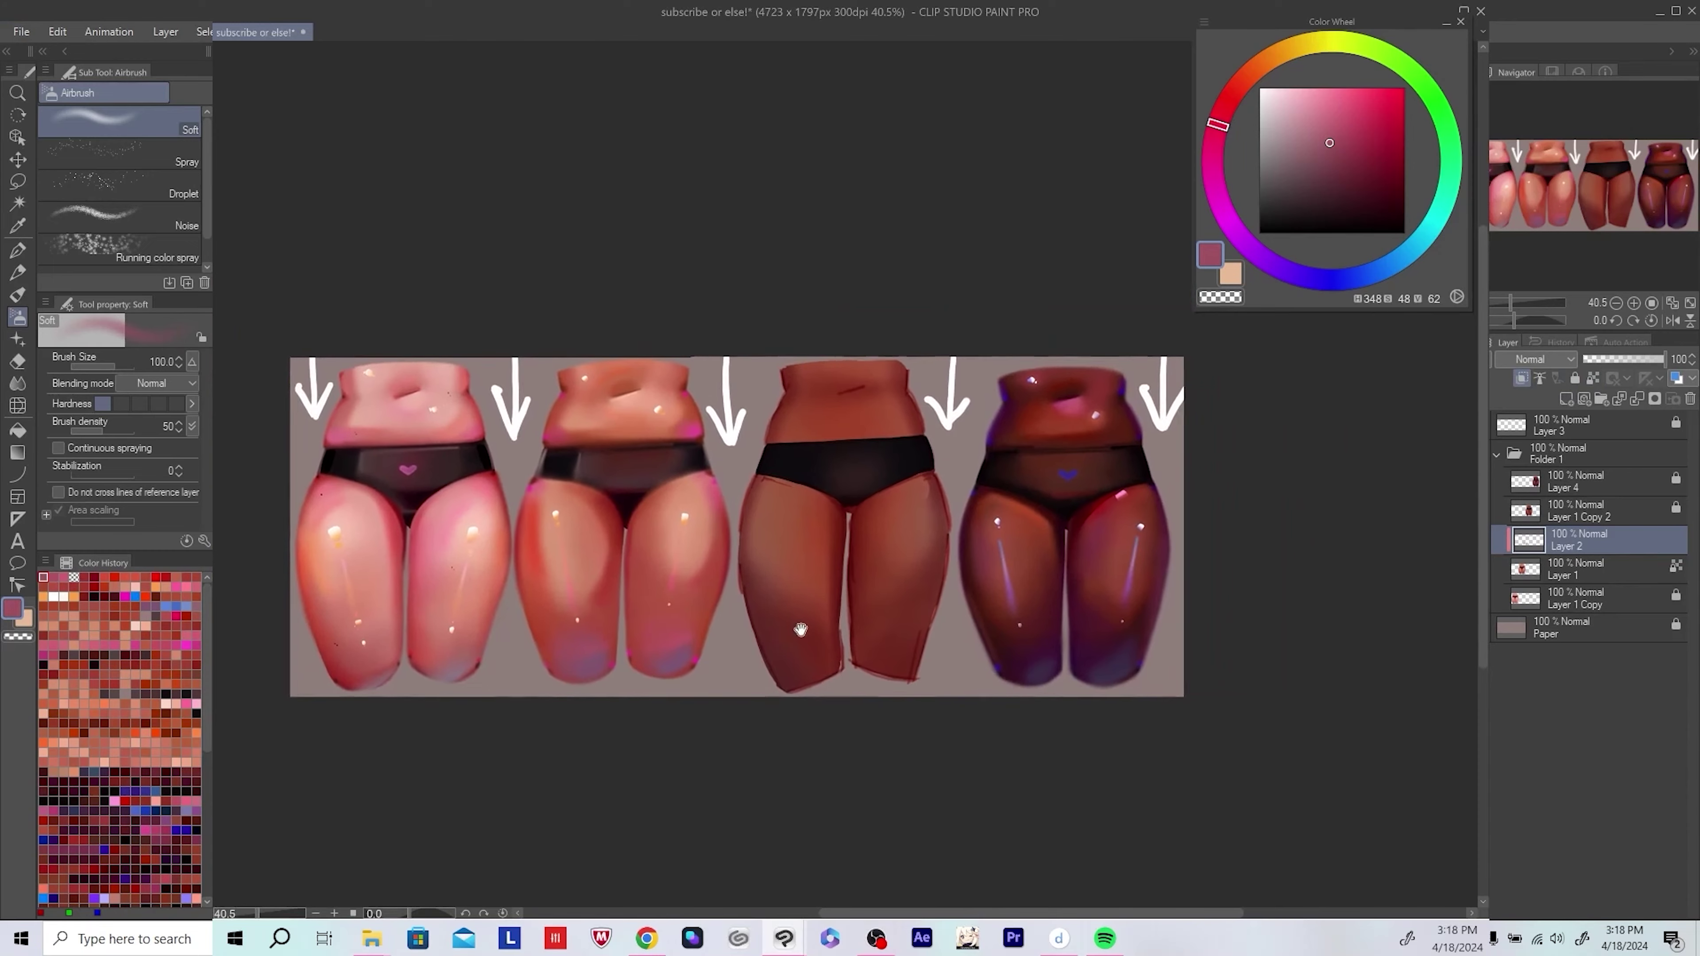
# Step: Soften the mauve-pink knee tint on the second figure with transparent colour, using the Soft airbrush at size 150
pyautogui.scroll(3, 800, 629)
pyautogui.press(']')
pyautogui.keyDown('alt'); pyautogui.click(629, 659); pyautogui.keyUp('alt')
pyautogui.keyDown('alt'); pyautogui.click(487, 651); pyautogui.keyUp('alt')
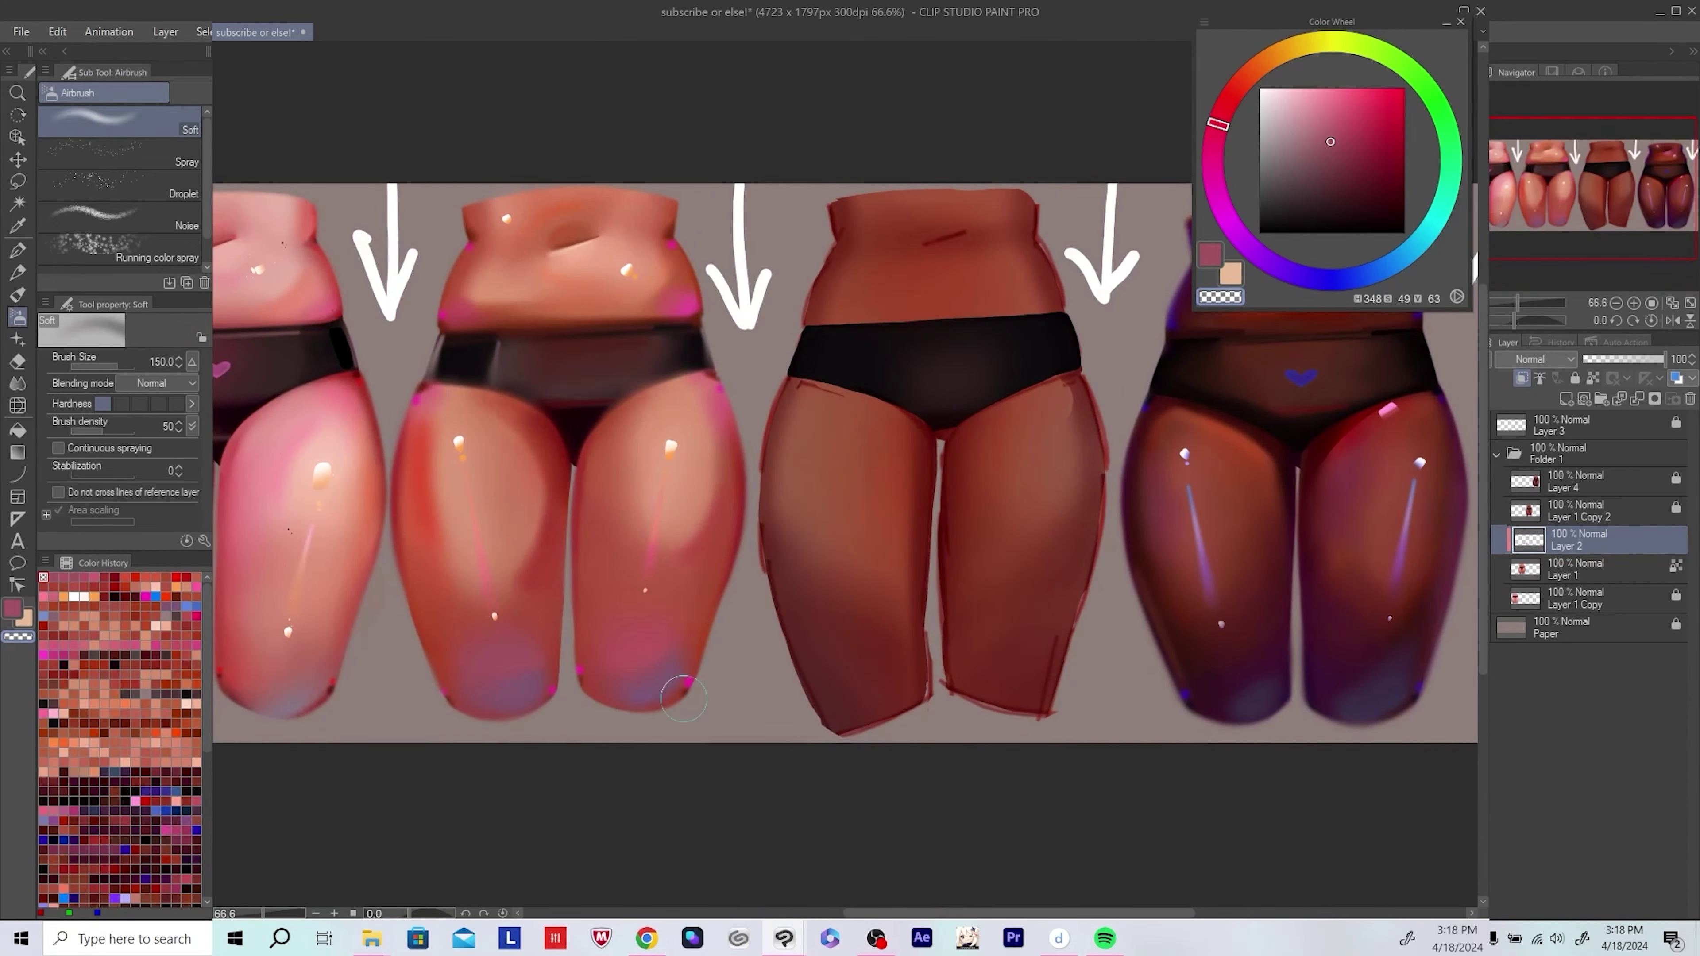
pyautogui.moveTo(709, 660); pyautogui.dragTo(683, 652)
pyautogui.scroll(-3, 737, 630)
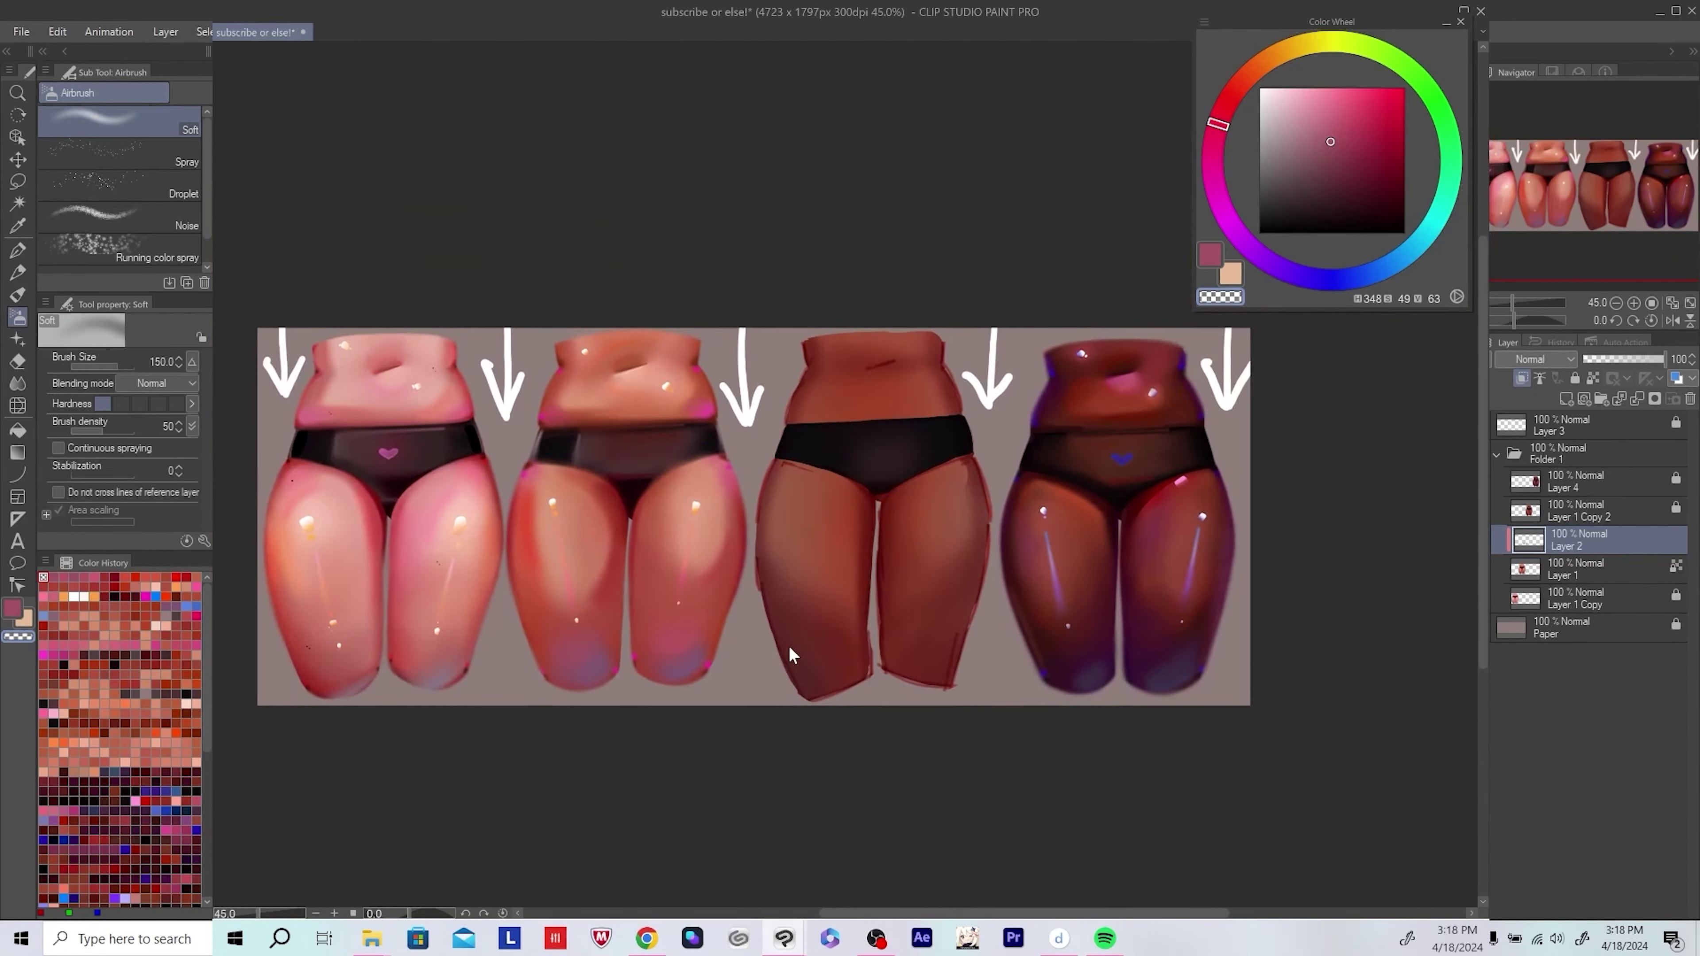
# Step: Undo the stray stroke, merge the knee-tint layer into Layer 1 and save the file
pyautogui.click(922, 345)
pyautogui.hotkey('ctrl', 'z')
pyautogui.scroll(2, 802, 641)
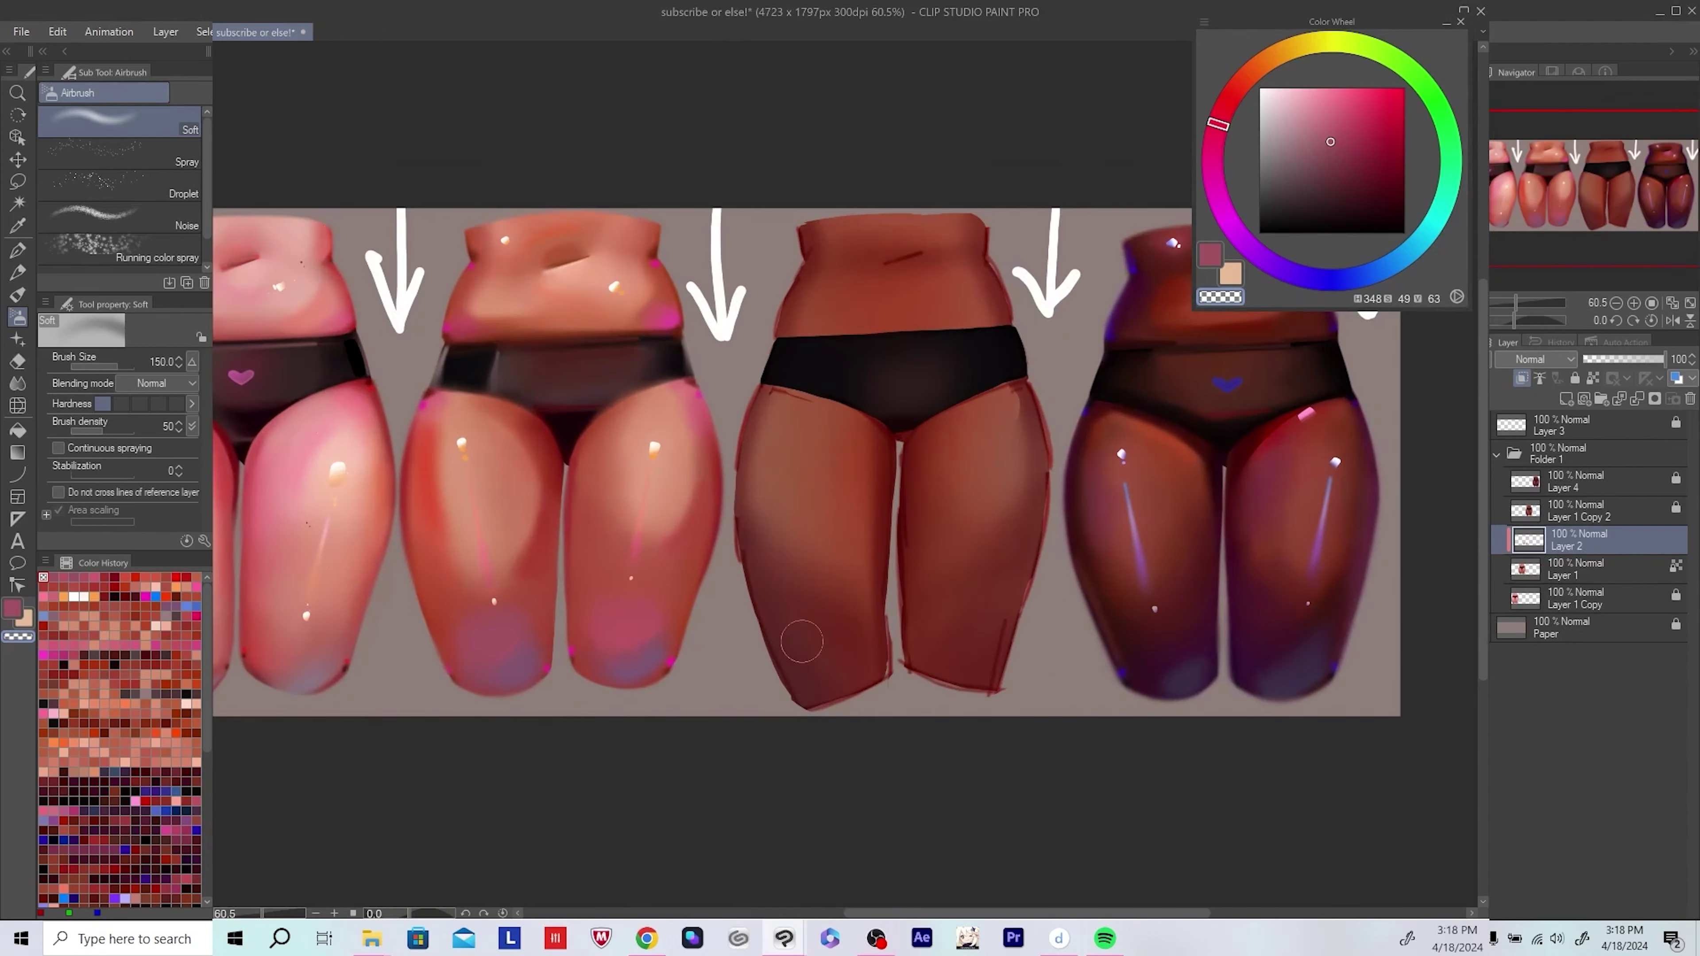
pyautogui.scroll(-2, 605, 683)
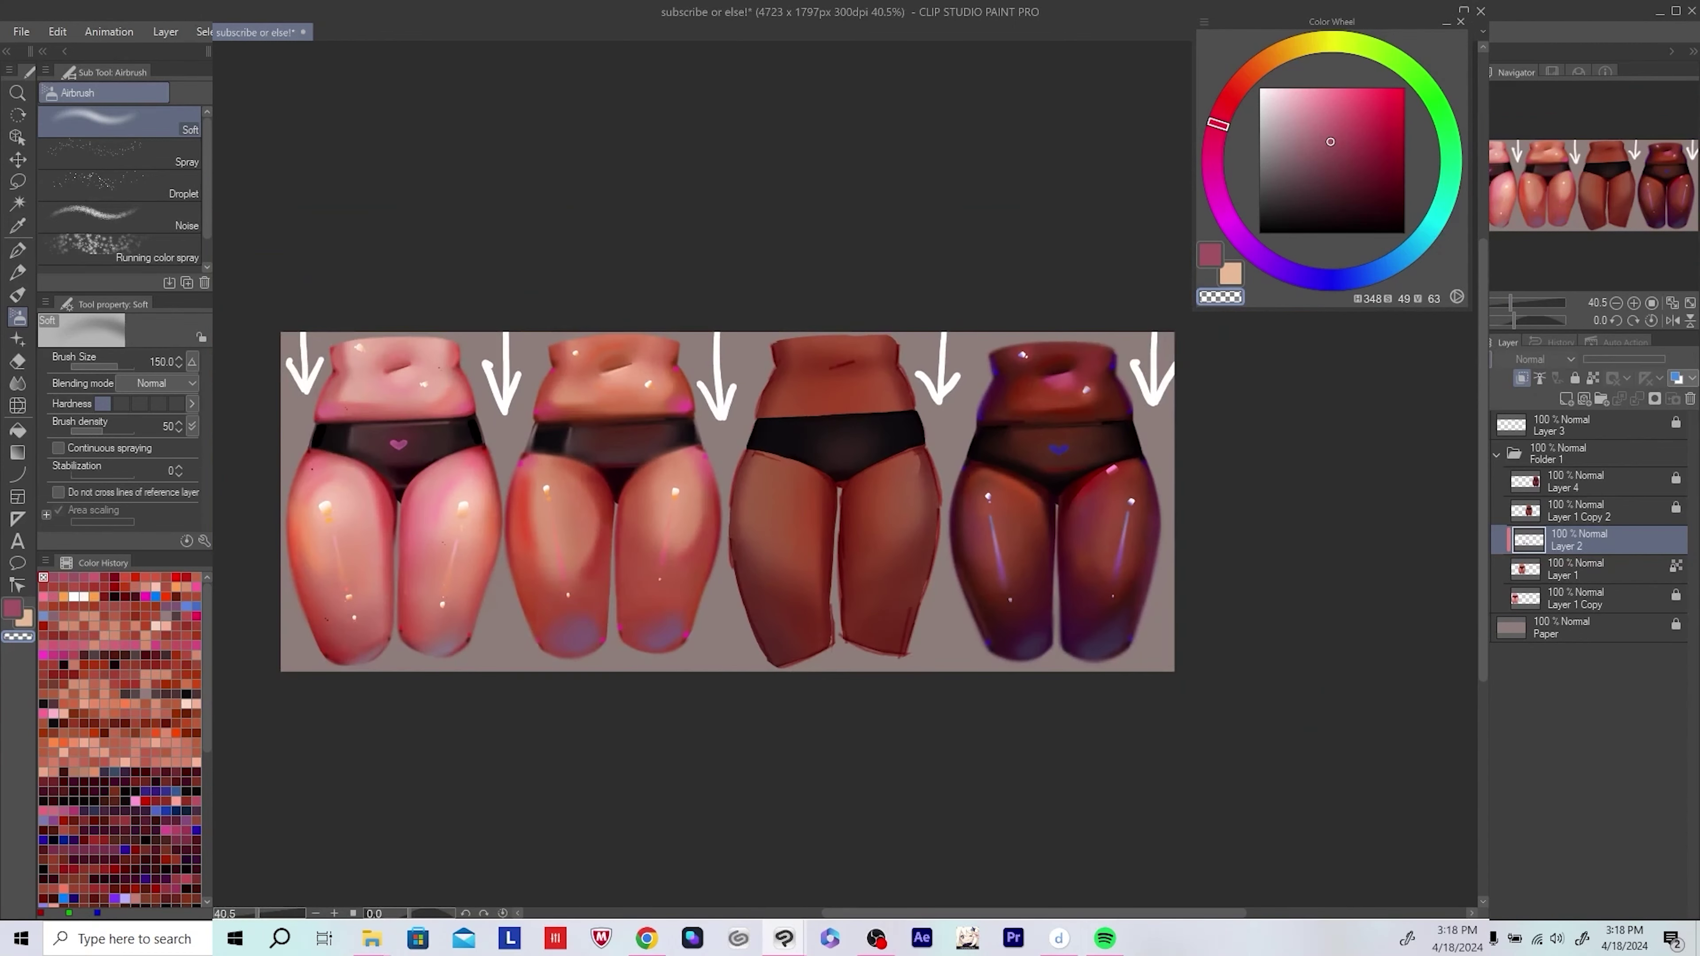
pyautogui.scroll(-1, 797, 494)
pyautogui.hotkey('ctrl', 'z')
pyautogui.hotkey('ctrl', 's')
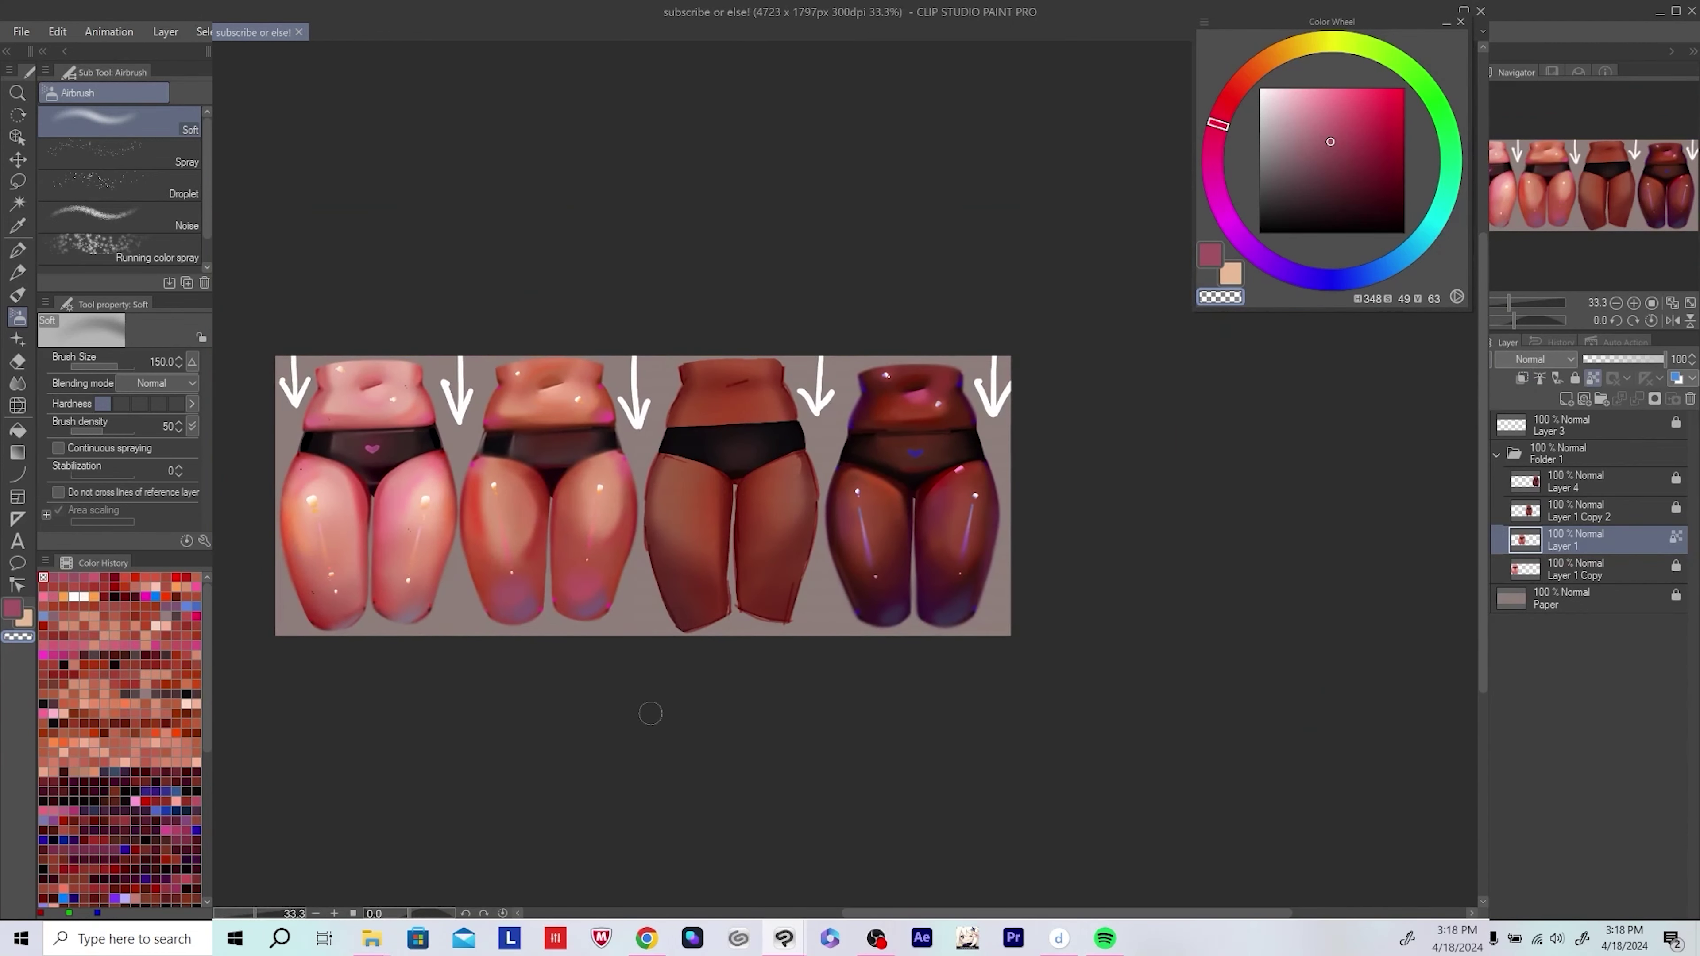
# Step: Touch up the upper edge of the second figure's waist with the Soft airbrush at size 30 on Layer 1, and save
pyautogui.scroll(2, 721, 645)
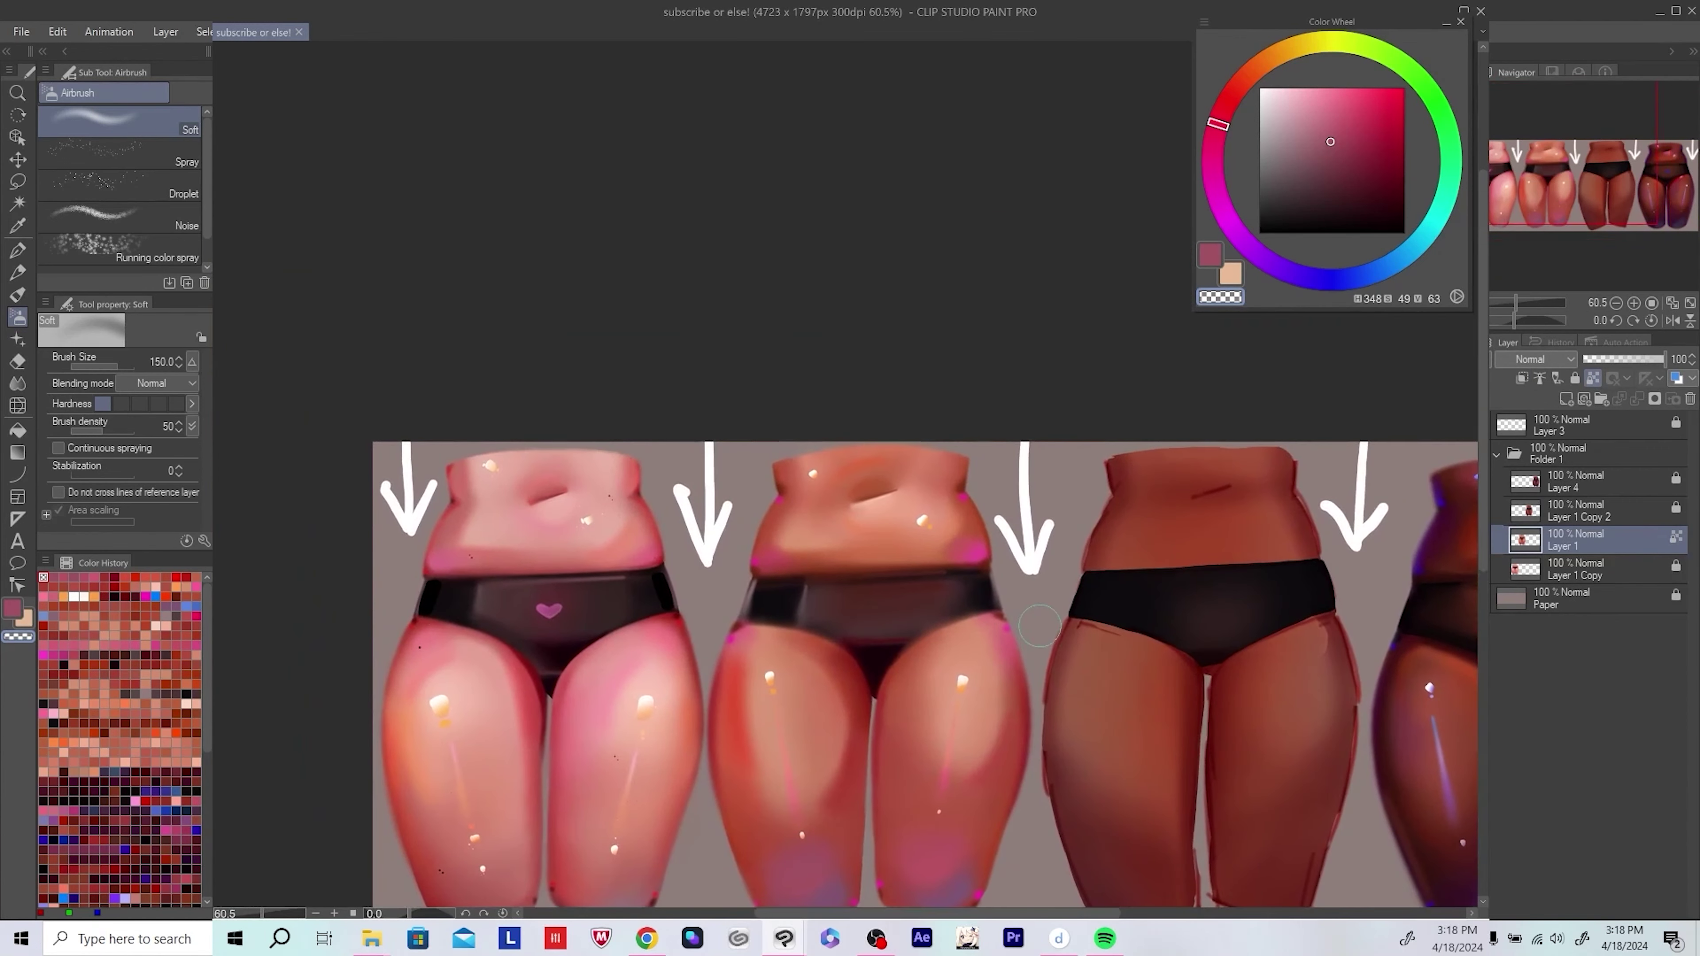
pyautogui.scroll(1, 1039, 626)
pyautogui.moveTo(692, 391); pyautogui.dragTo(701, 402)
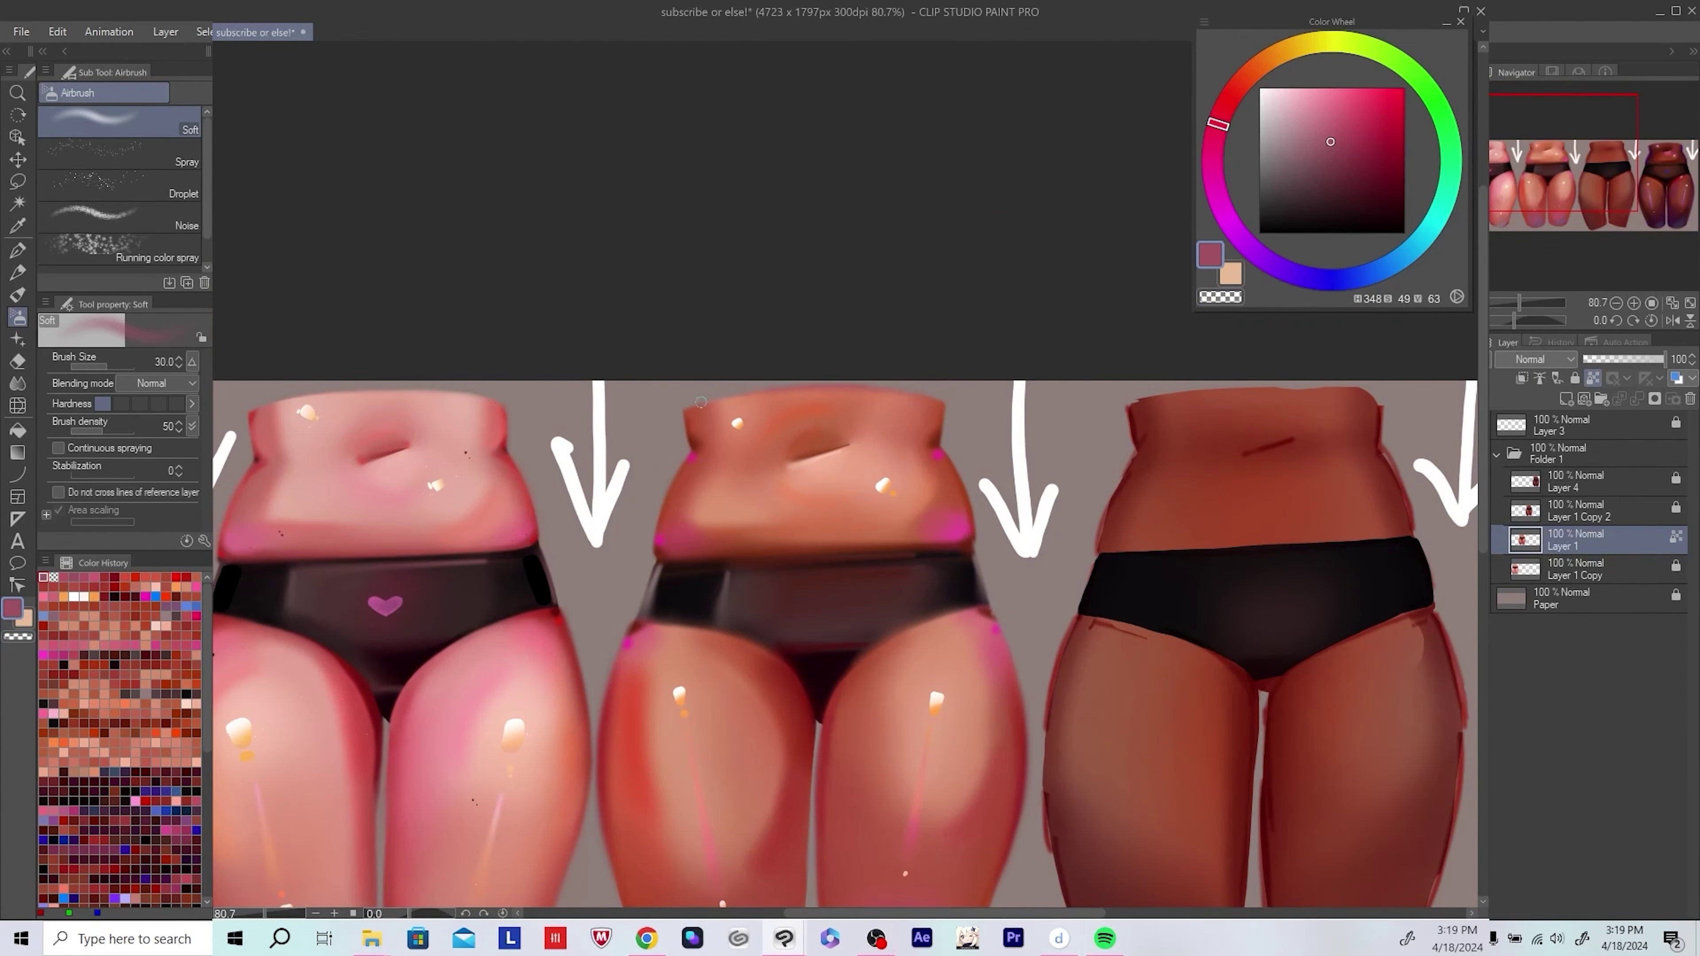
pyautogui.scroll(-3, 805, 563)
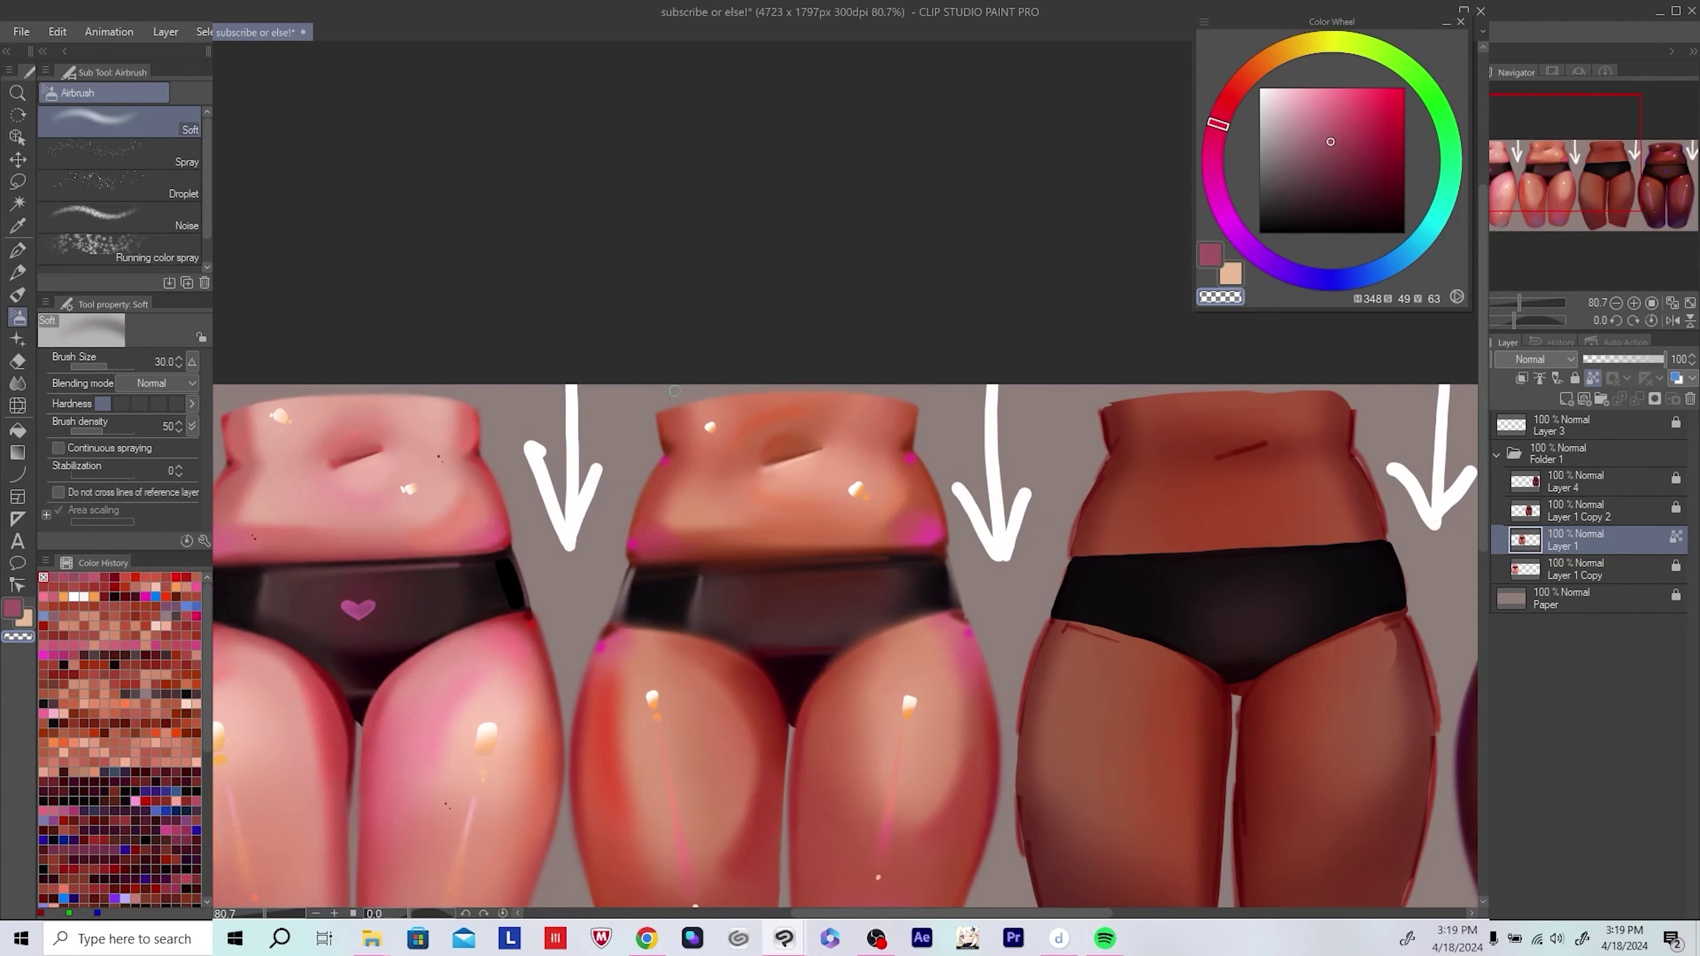
pyautogui.hotkey('ctrl', 's')
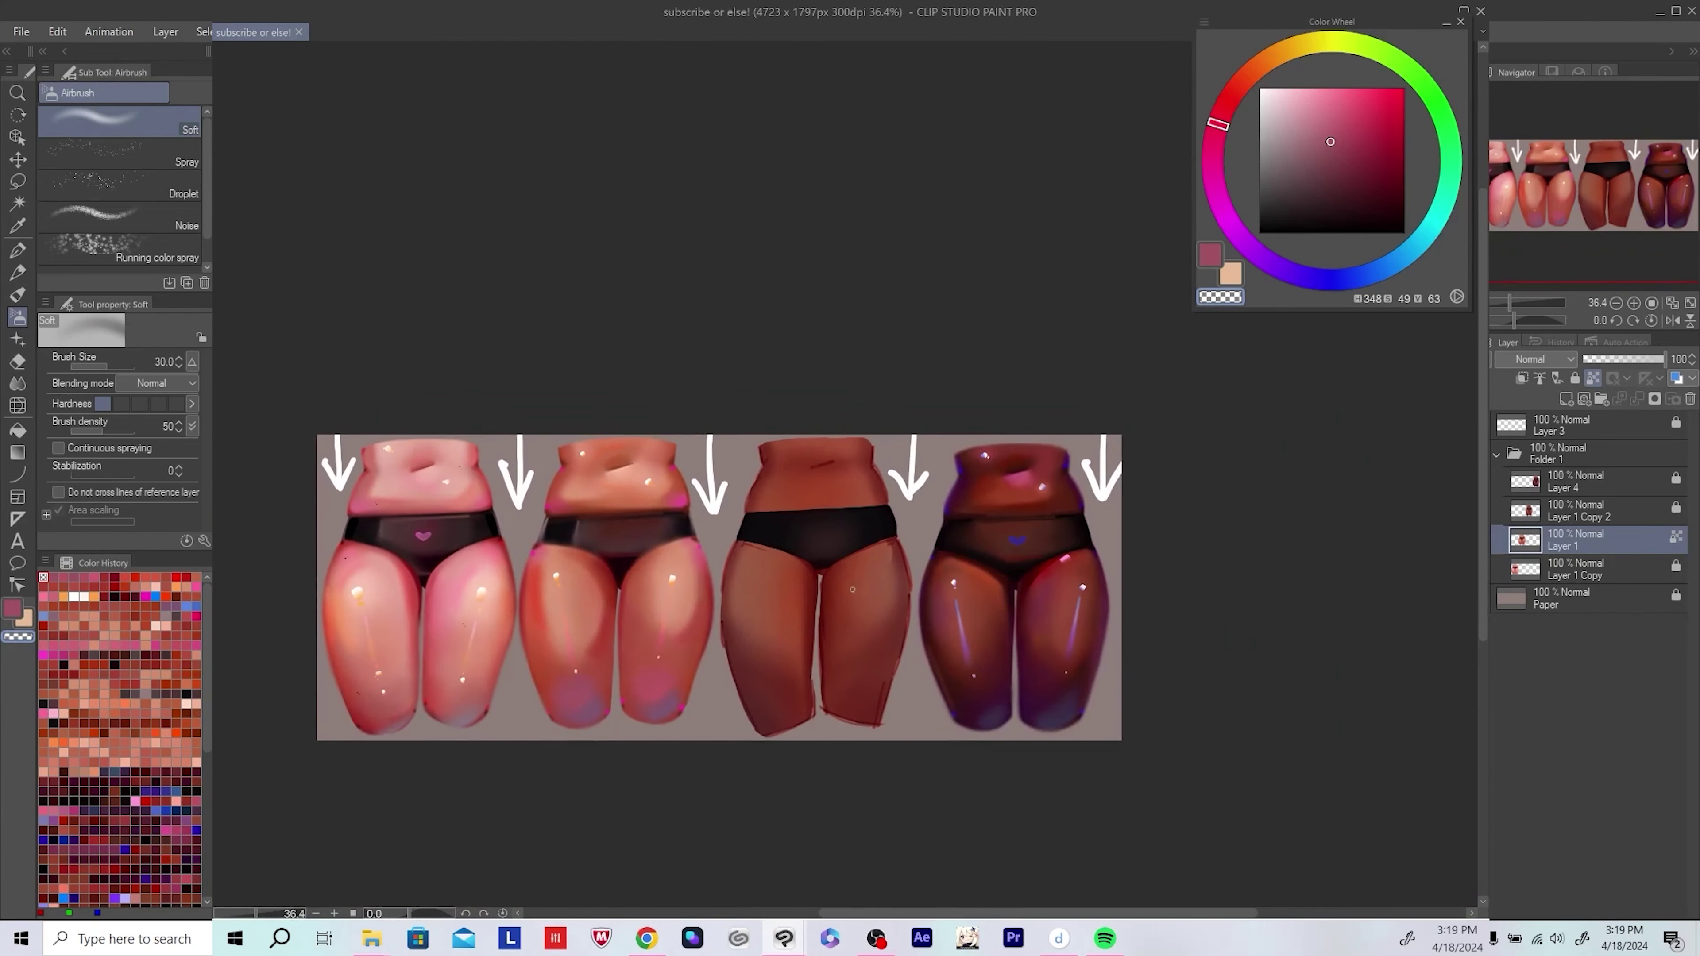
# Step: Blend sampled light peach below the second figure's navel with the Soft airbrush at sizes 20 and 40, and save
pyautogui.scroll(5, 853, 589)
pyautogui.keyDown('alt'); pyautogui.click(744, 504); pyautogui.keyUp('alt')
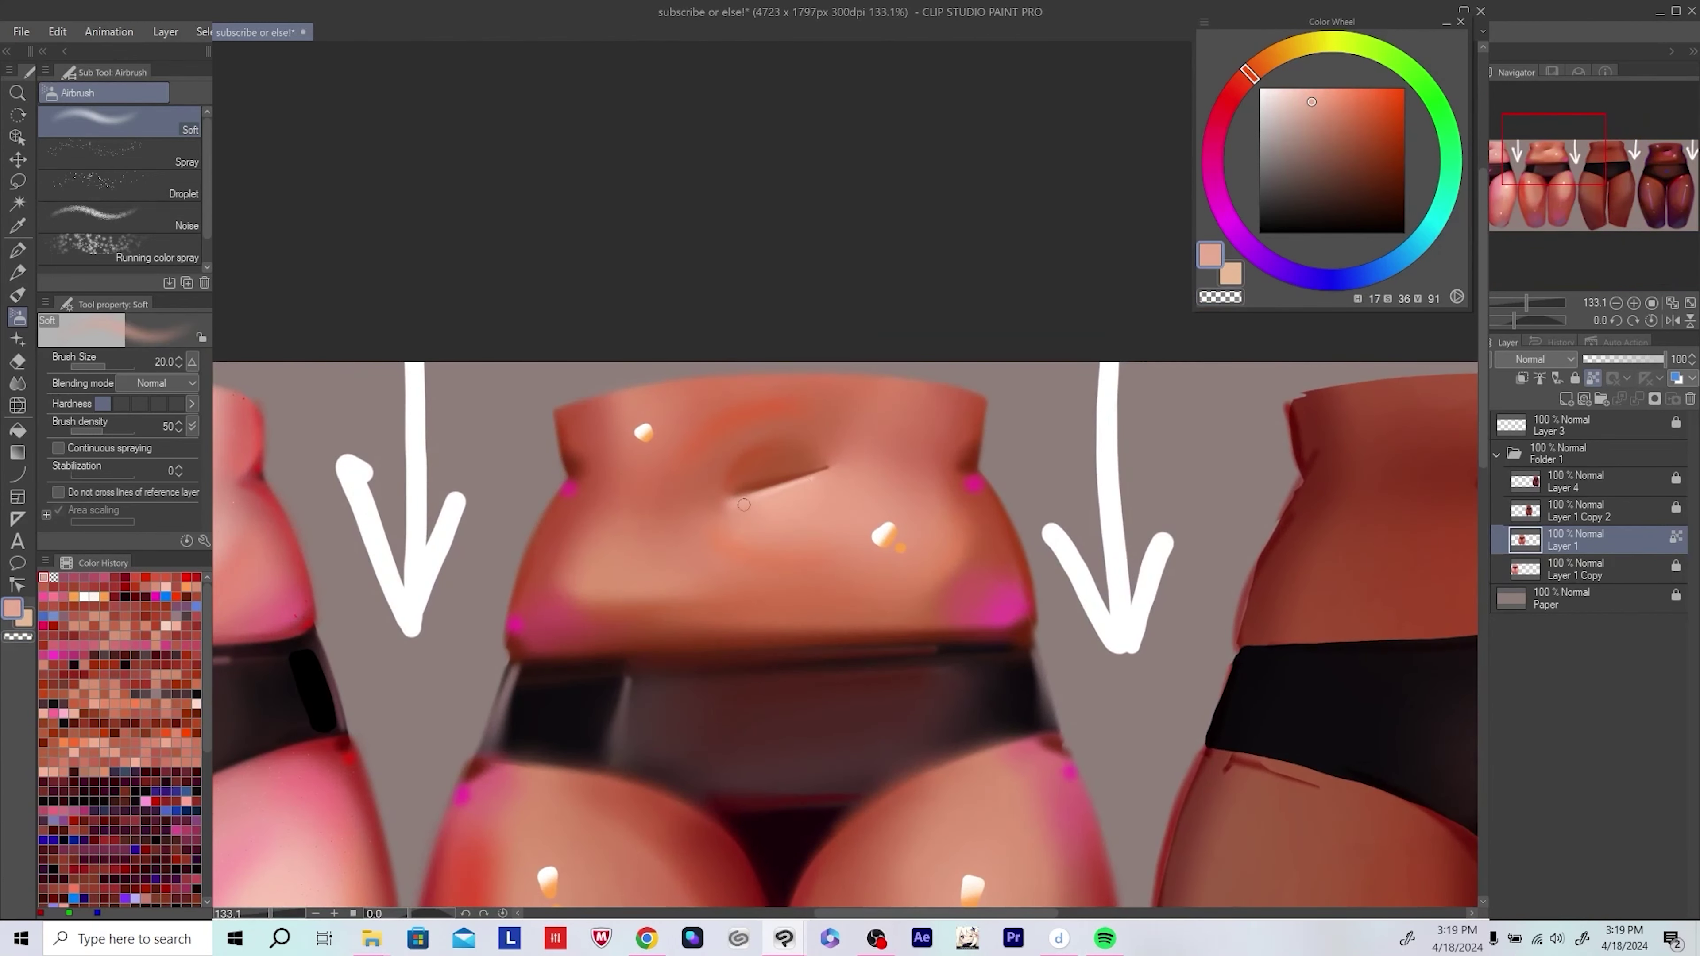
pyautogui.keyDown('alt'); pyautogui.click(697, 505); pyautogui.keyUp('alt')
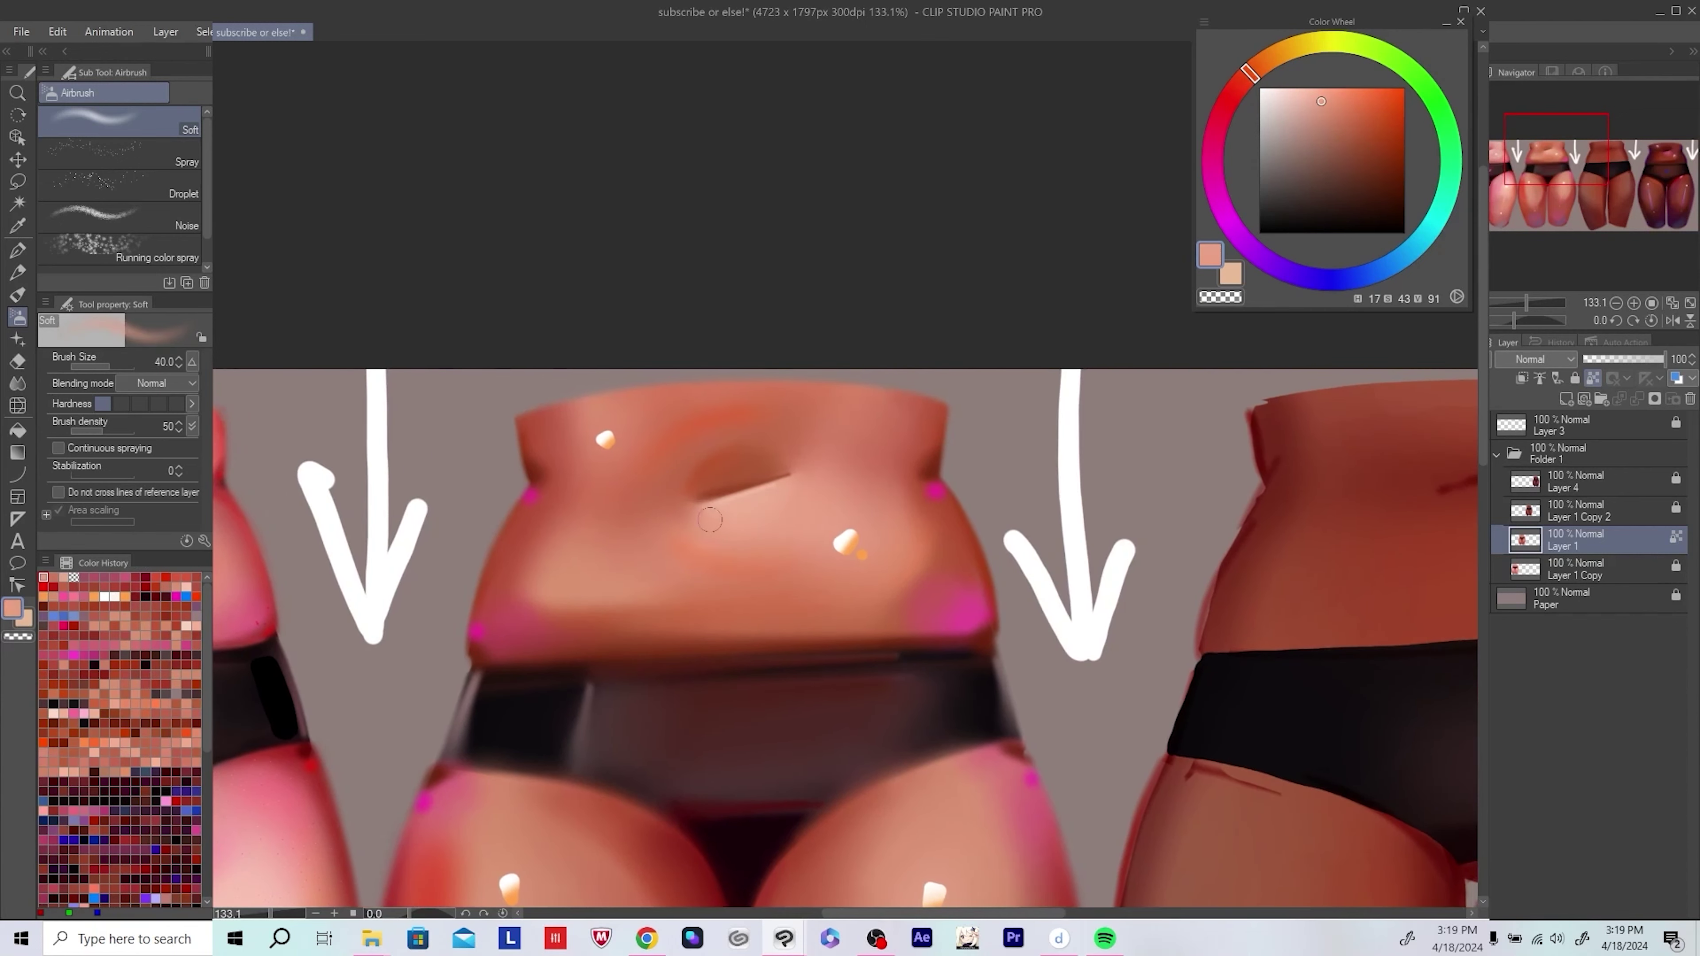
pyautogui.hotkey('ctrl', 'alt', '0')
pyautogui.scroll(-3, 768, 598)
pyautogui.hotkey('ctrl', 's')
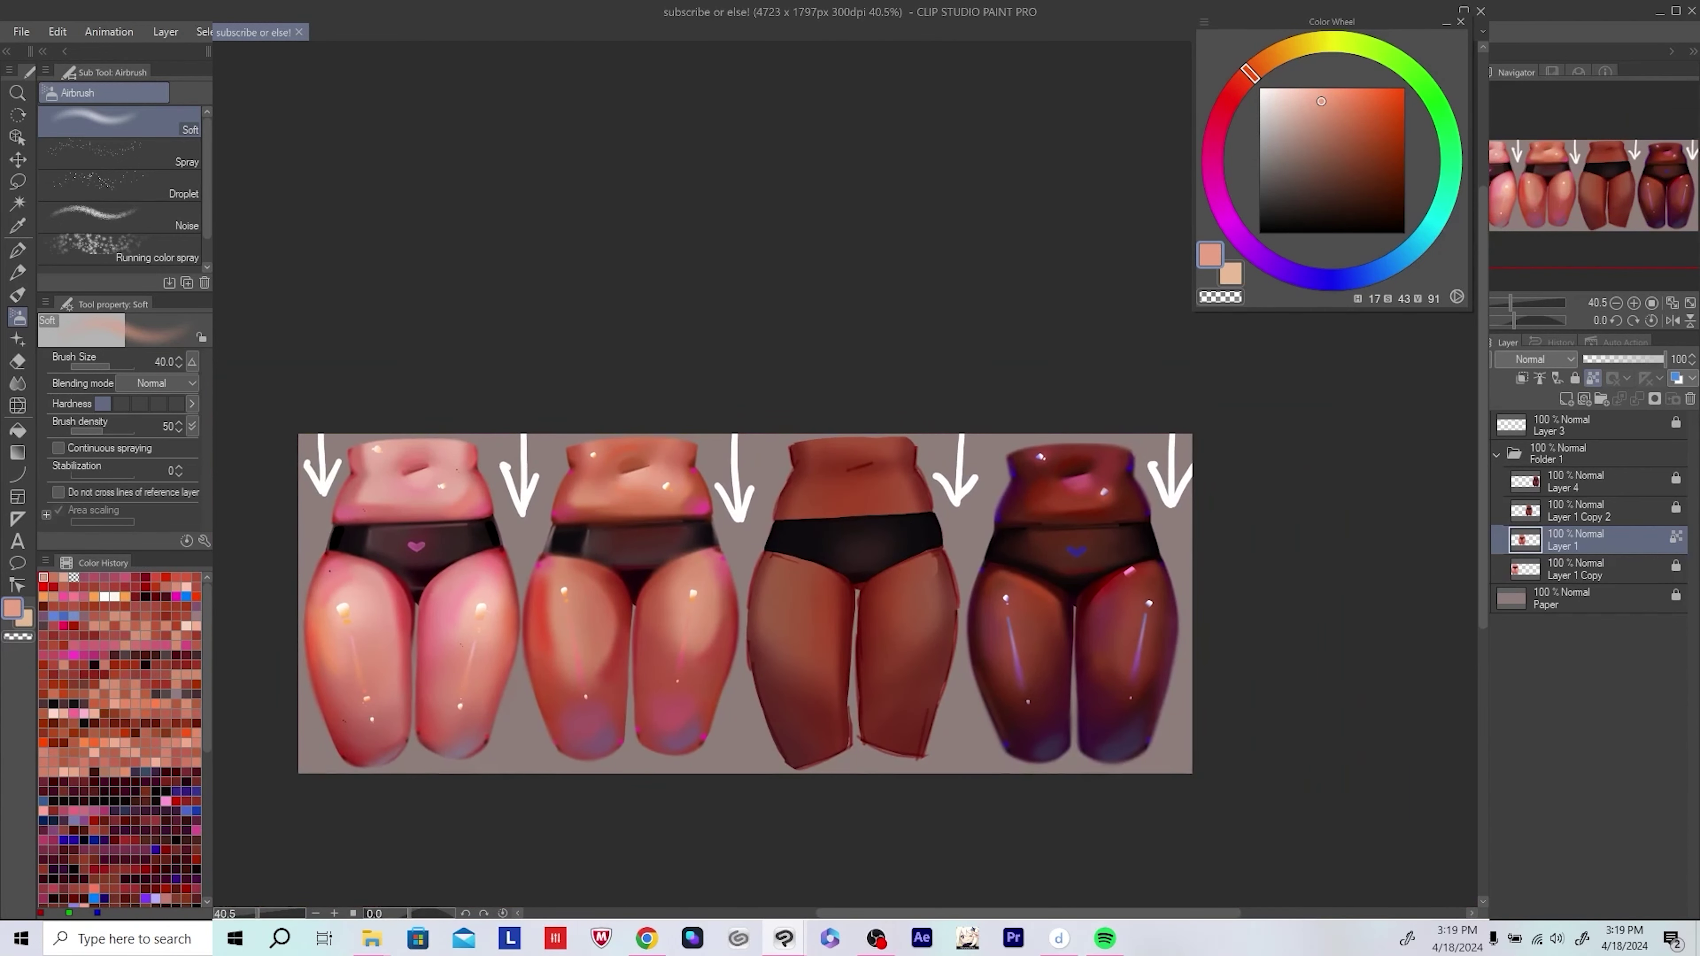
# Step: Clean up stray paint on Layer 1 with the Hard eraser, enlarging it to size 250
pyautogui.scroll(-1, 1234, 498)
pyautogui.scroll(1, 1279, 527)
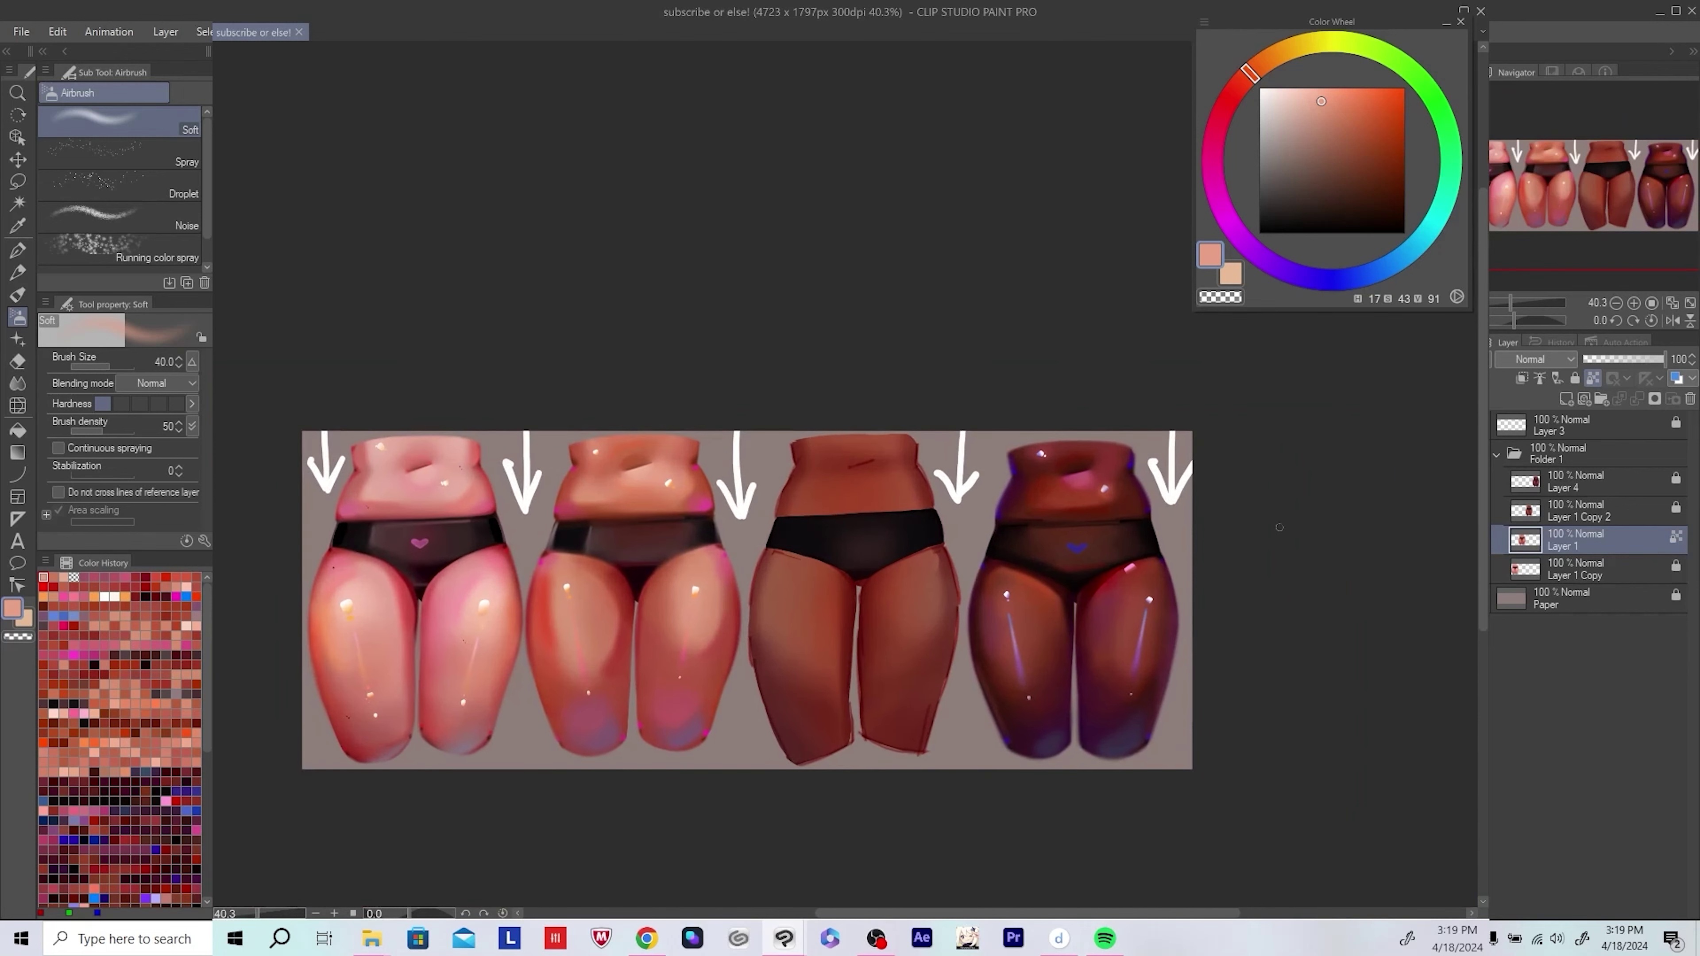
pyautogui.press('e')
pyautogui.scroll(2, 799, 777)
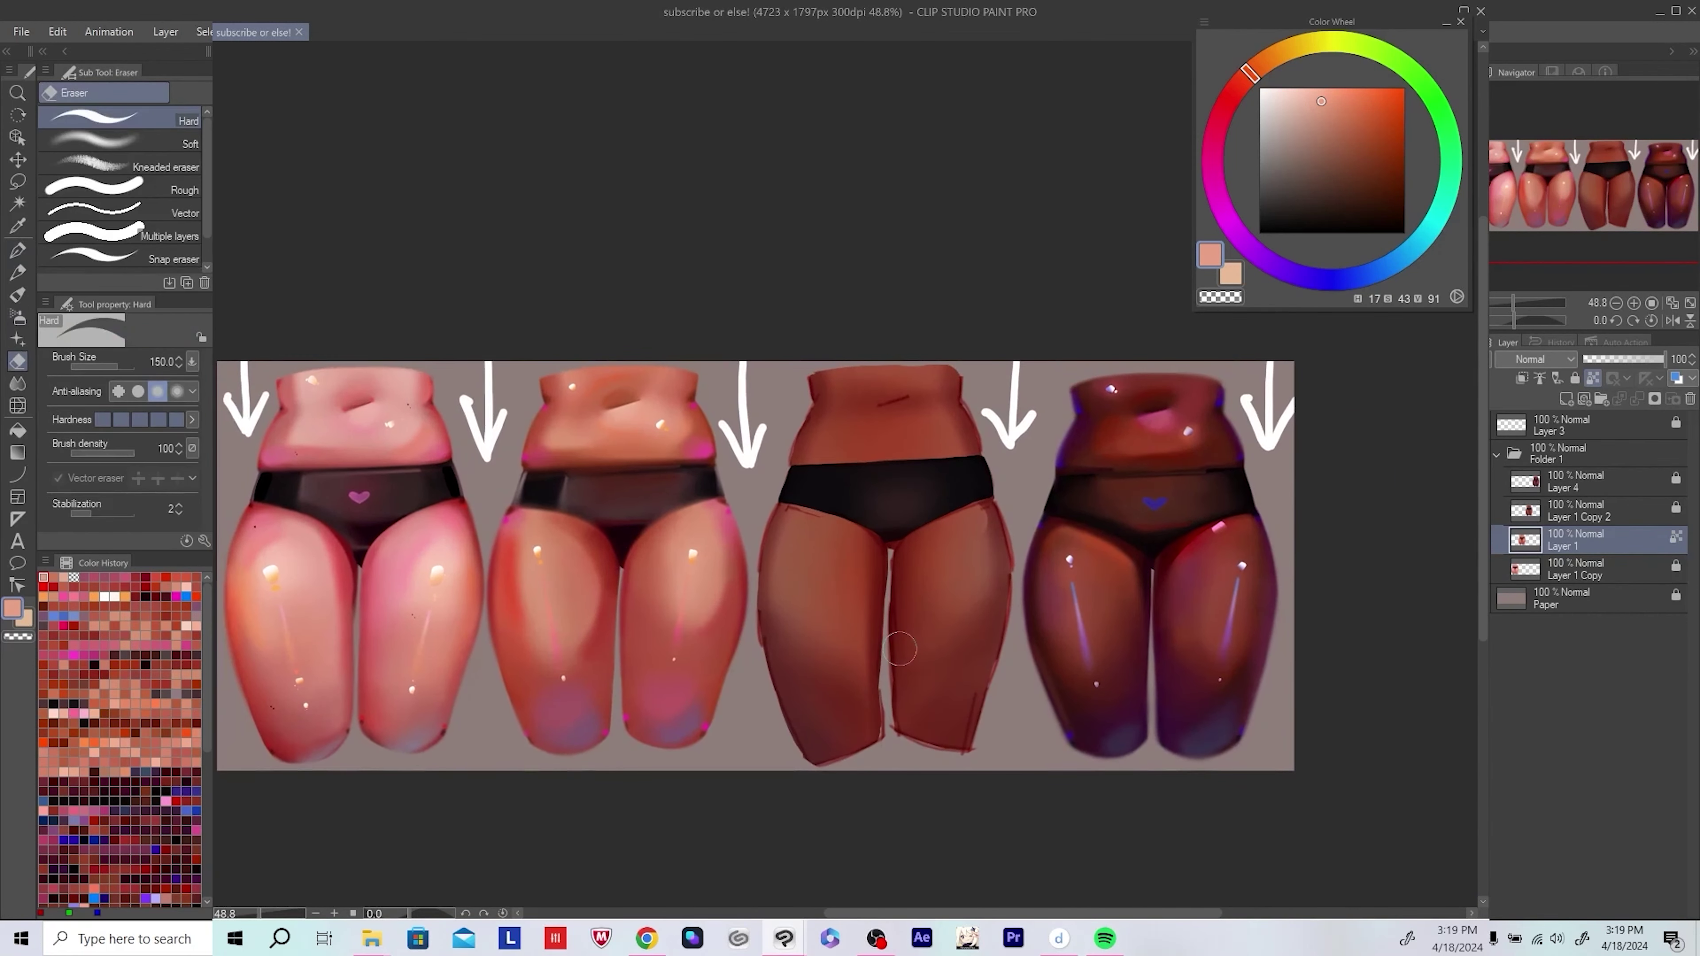
pyautogui.click(807, 763)
pyautogui.scroll(5, 852, 332)
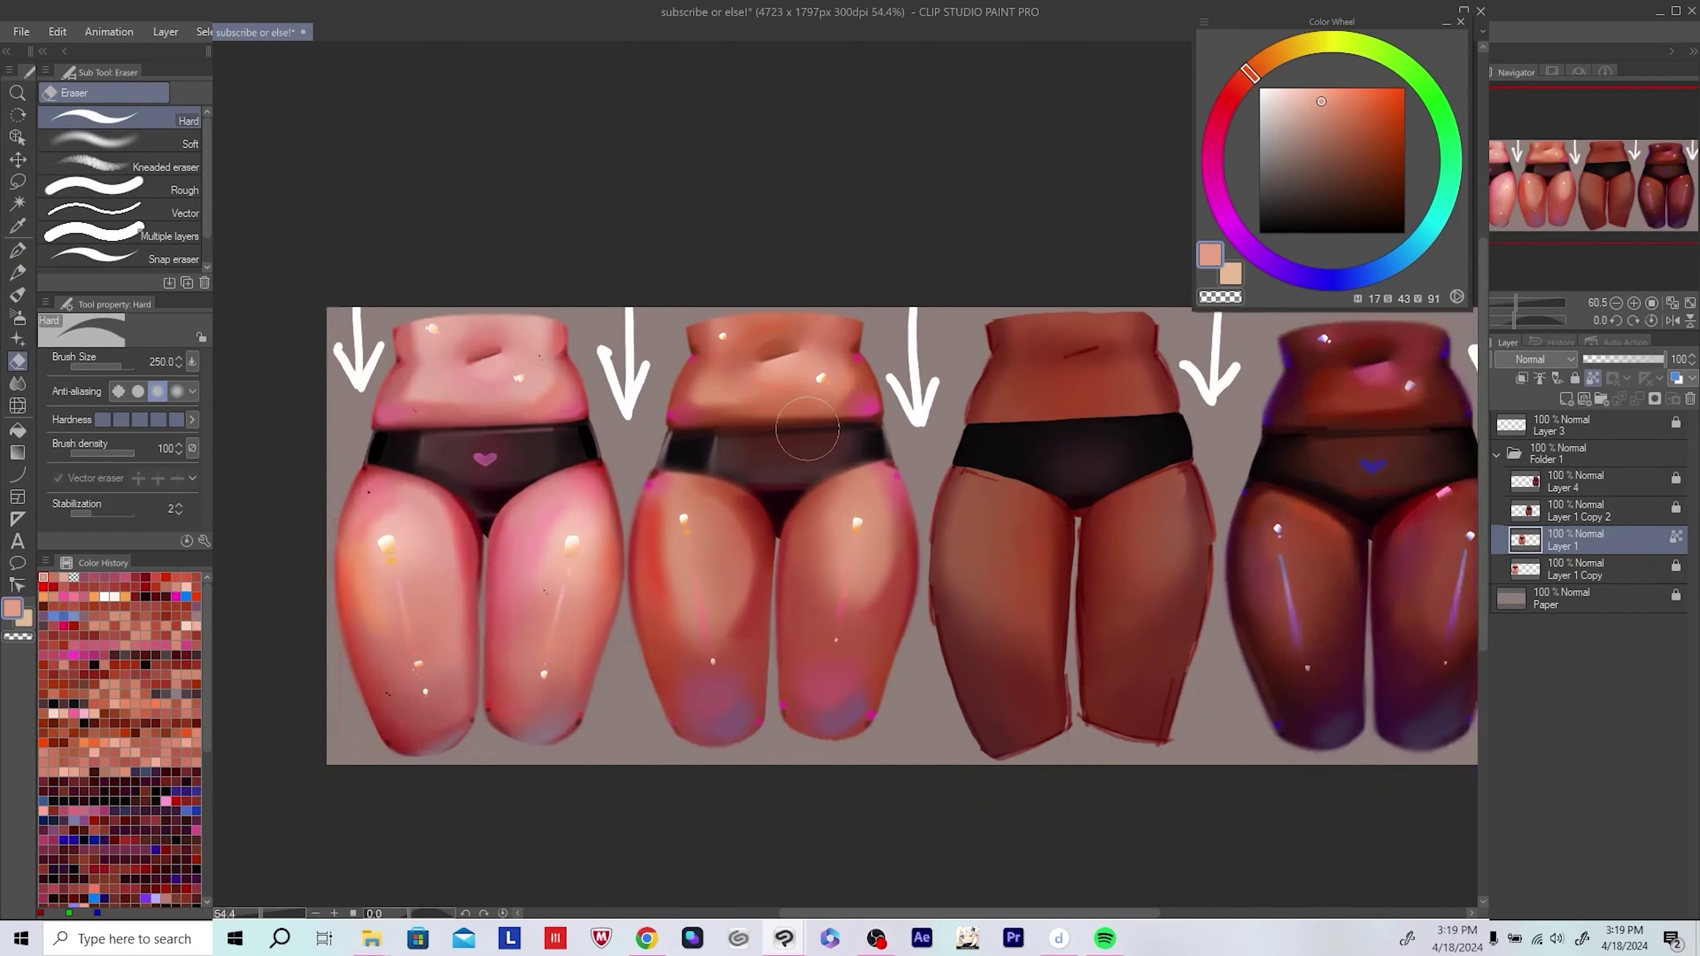
pyautogui.scroll(3, 852, 331)
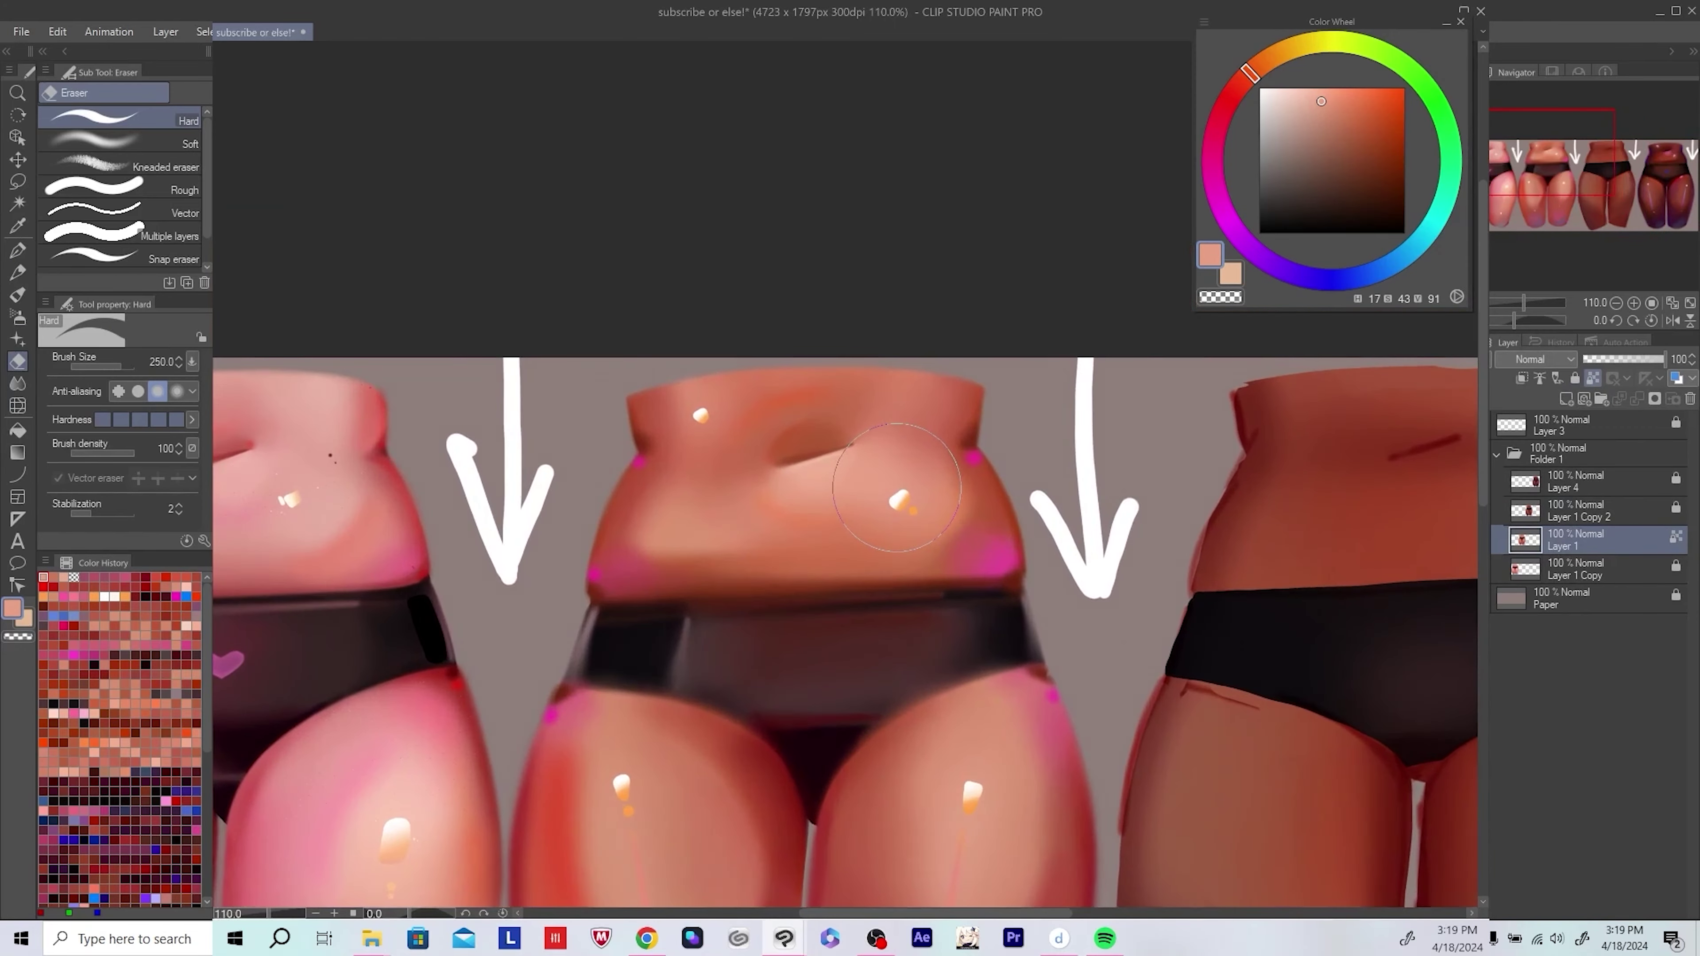
# Step: Add sampled magenta accents at the second figure's knee corners with the Soft airbrush at size 17, and save
pyautogui.press('b')
pyautogui.keyDown('alt'); pyautogui.click(879, 506); pyautogui.keyUp('alt')
pyautogui.hscroll(1, 886, 463)
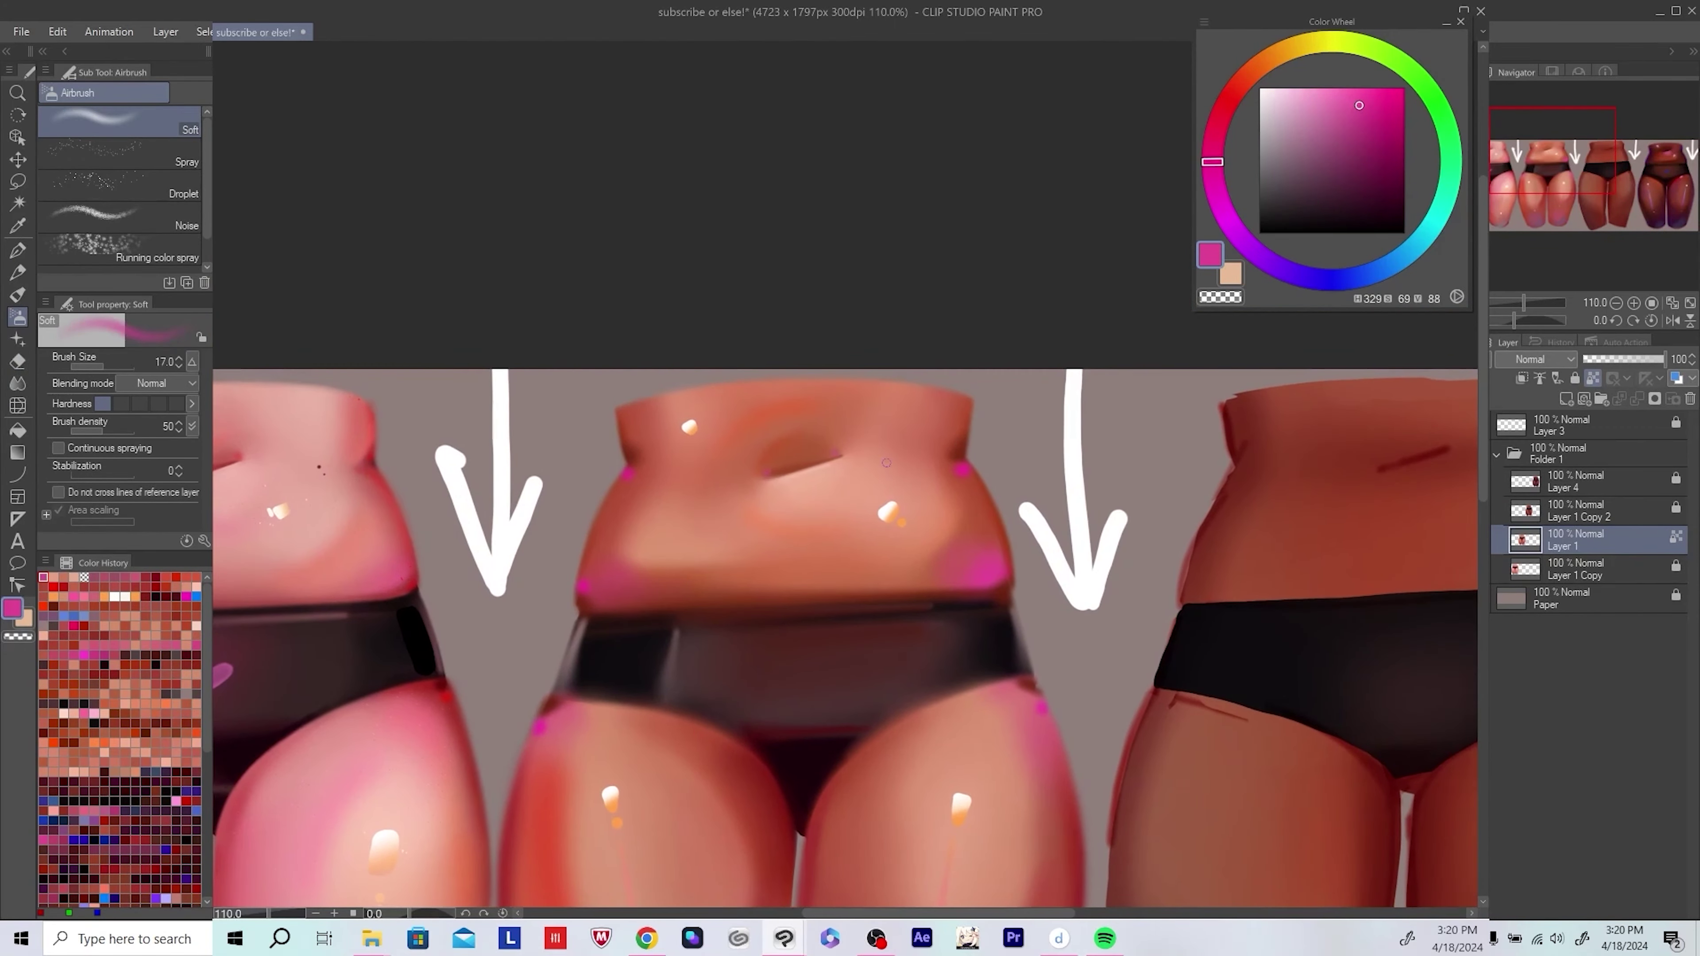
pyautogui.scroll(-4, 770, 474)
pyautogui.hotkey('ctrl', 's')
pyautogui.scroll(1, 770, 474)
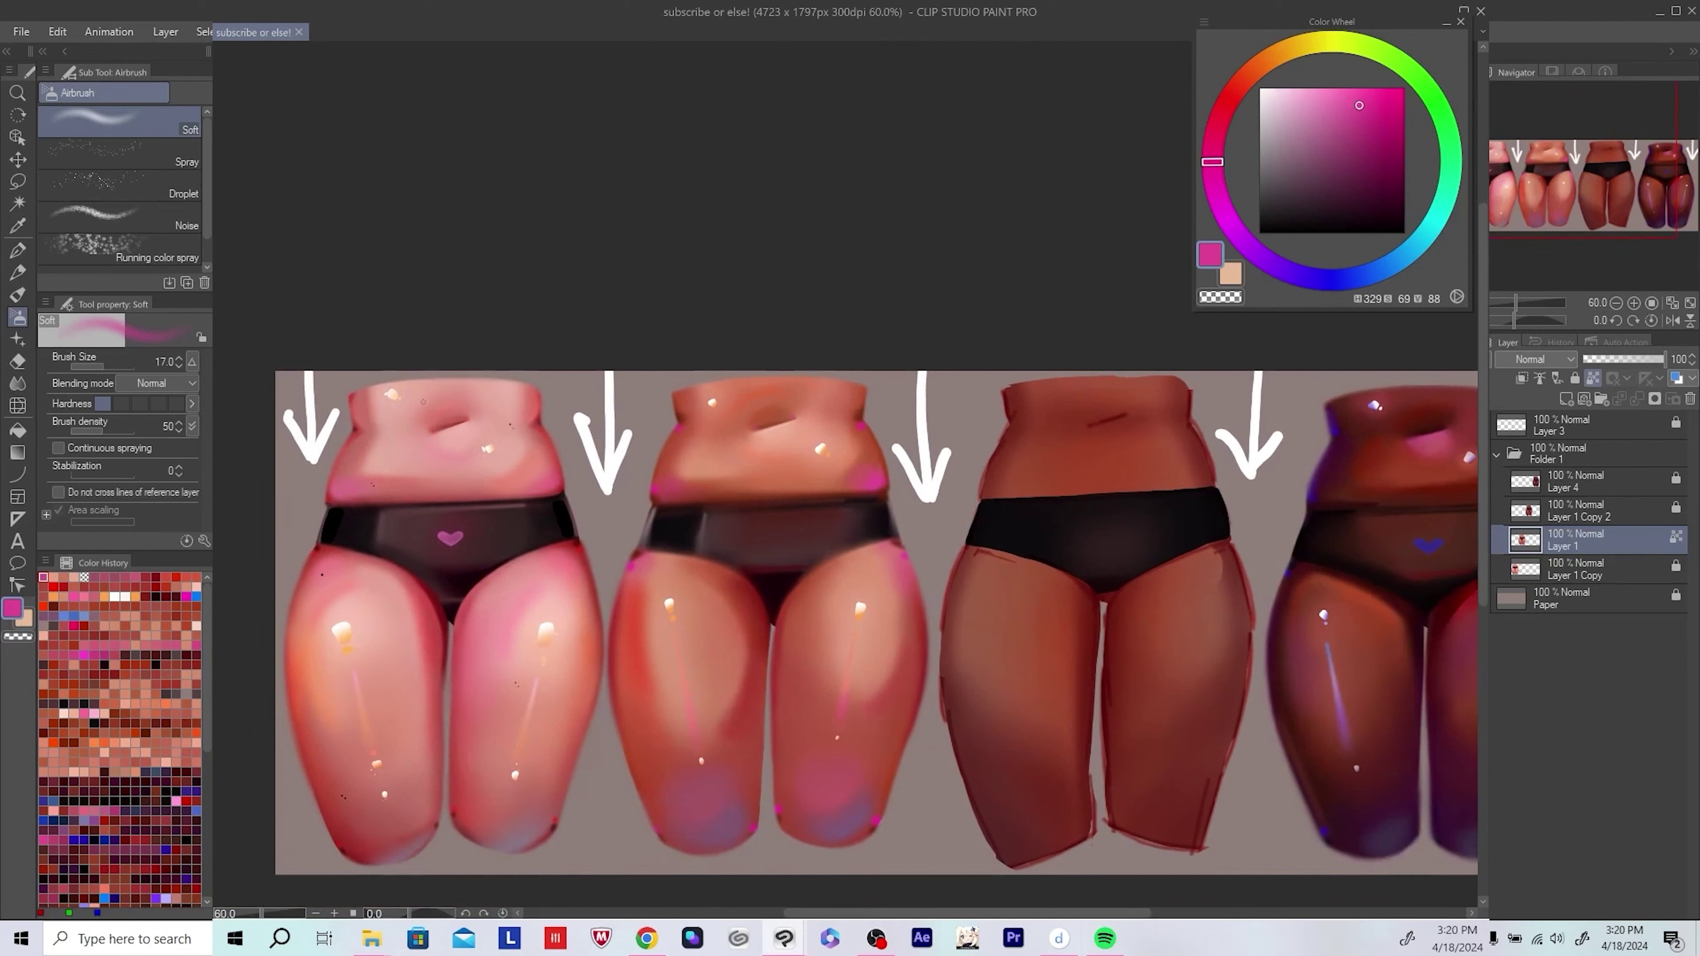
# Step: Spray white speckles around the second figure's highlights with the Spray airbrush at size 200 on a new layer clipped to Layer 1
pyautogui.click(1567, 399)
pyautogui.click(120, 153)
pyautogui.scroll(4, 754, 740)
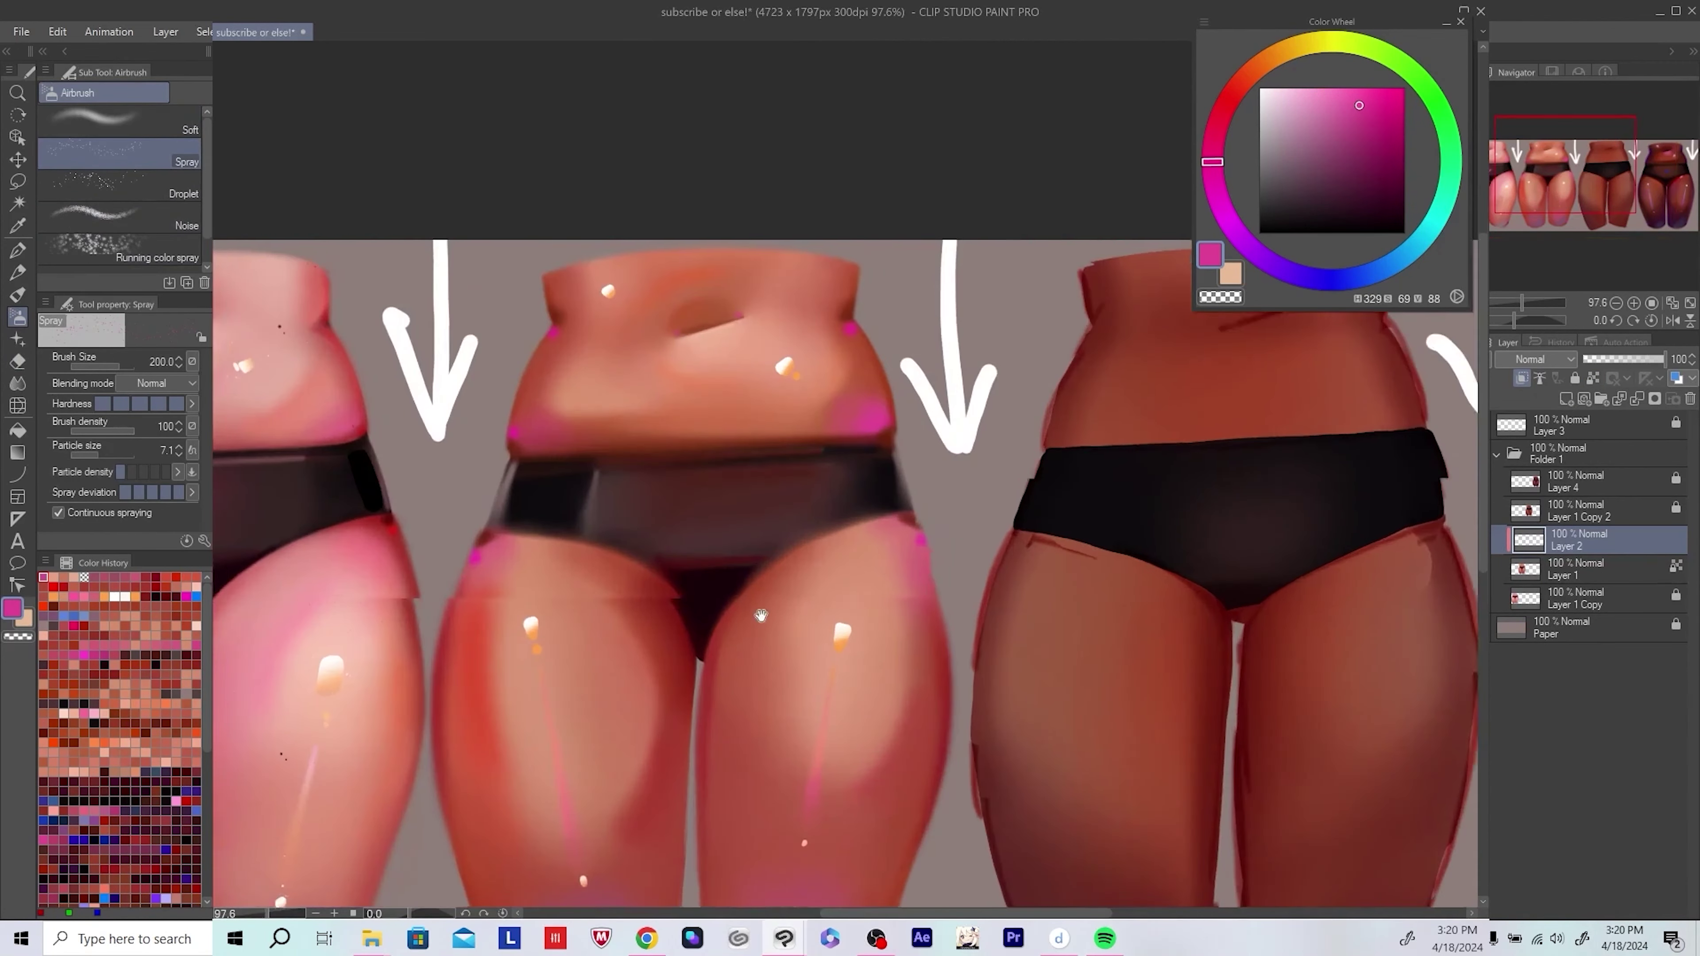
pyautogui.keyDown('alt'); pyautogui.click(753, 740); pyautogui.keyUp('alt')
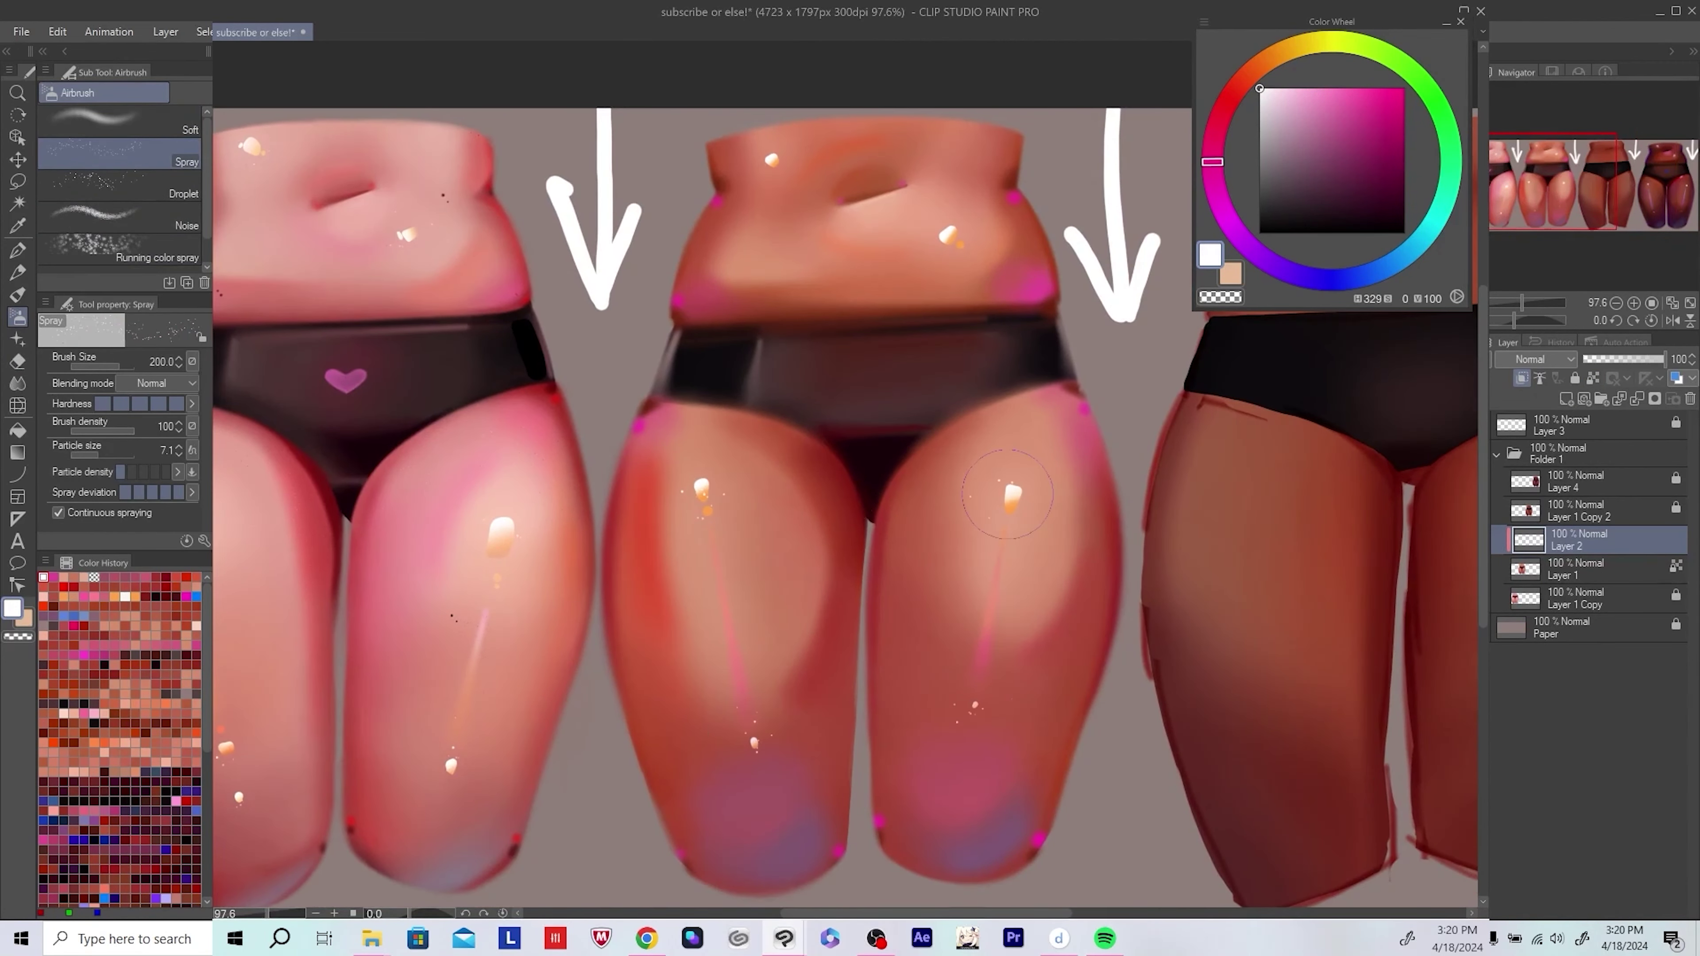
pyautogui.moveTo(1007, 494)
pyautogui.mouseDown()
pyautogui.moveTo(981, 595)
pyautogui.moveTo(896, 498)
pyautogui.mouseUp()
# Step: Erase excess speckles around the second figure's highlights with the Hard eraser at size 250, and merge Layer 2 into Layer 1
pyautogui.press('e')
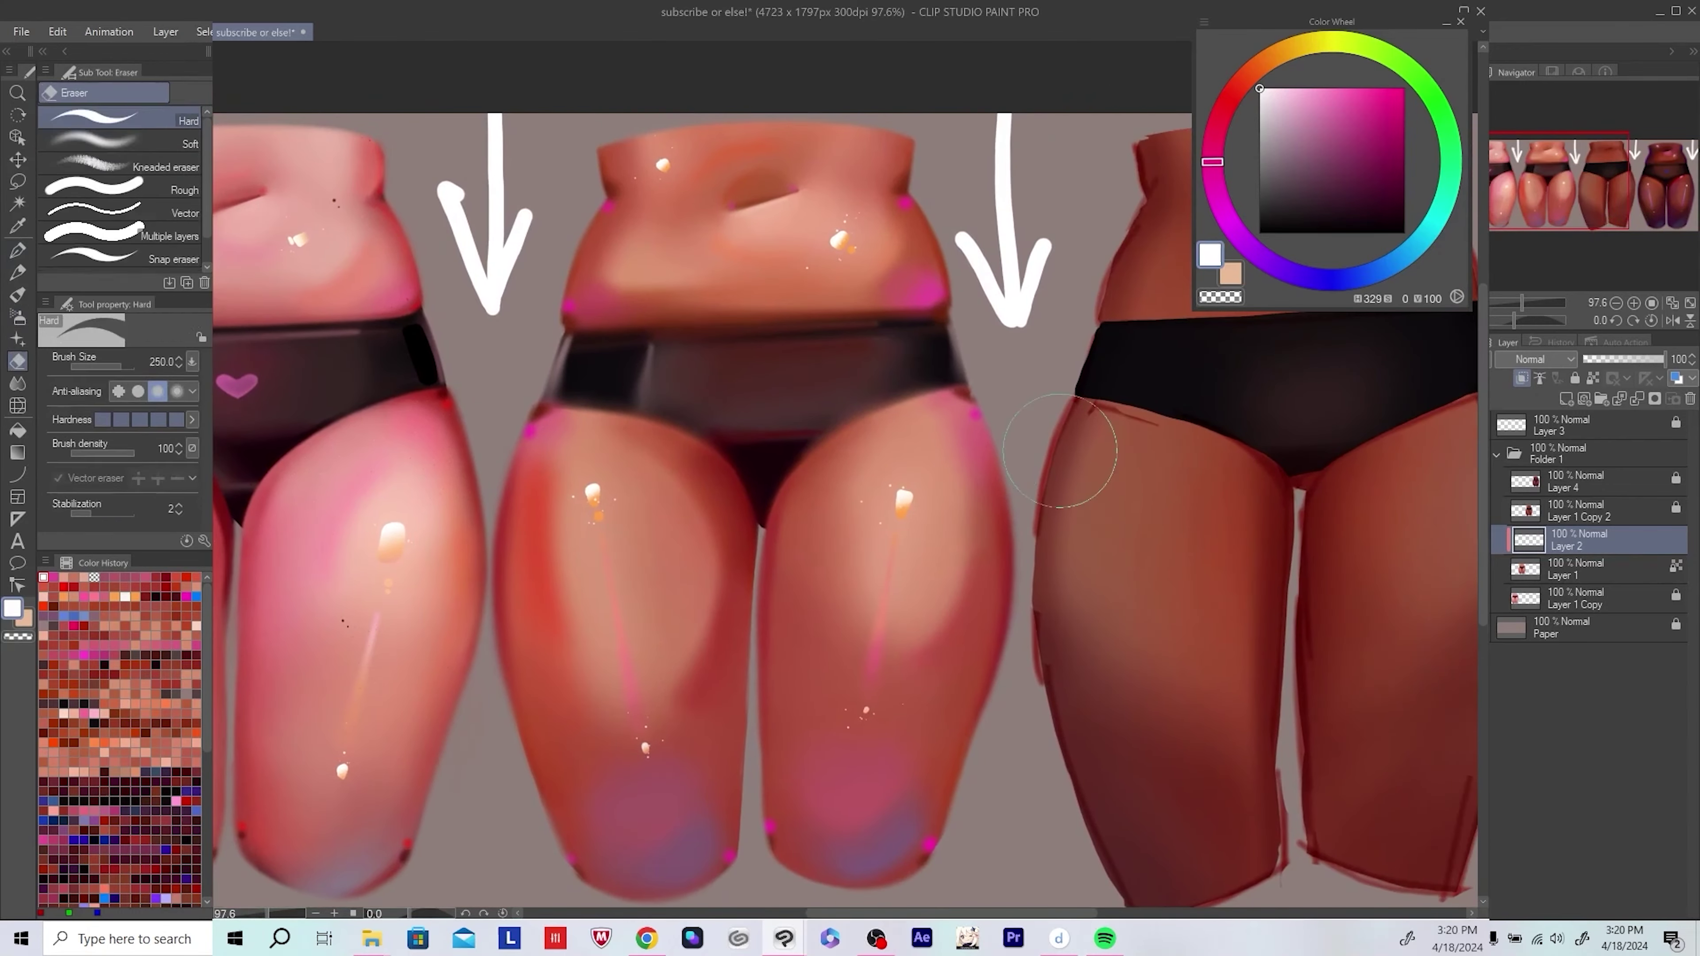
pyautogui.moveTo(1059, 450); pyautogui.dragTo(1051, 495)
pyautogui.moveTo(592, 560); pyautogui.dragTo(573, 532)
pyautogui.moveTo(939, 571); pyautogui.dragTo(917, 544)
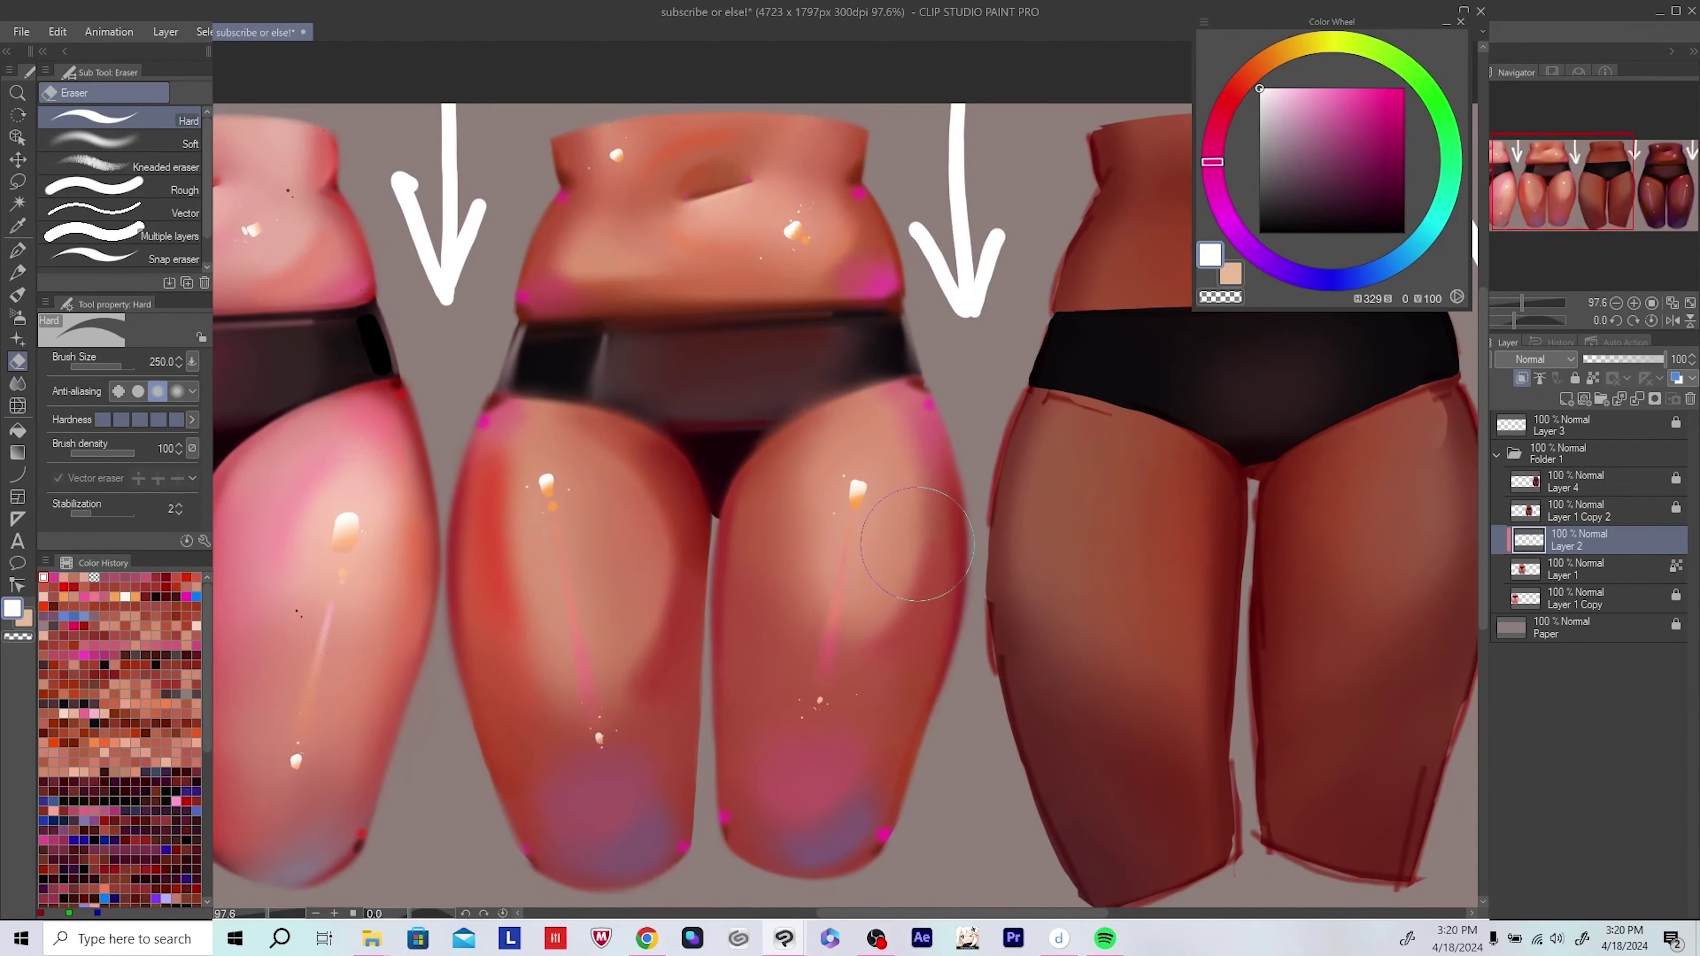
pyautogui.scroll(-2, 554, 772)
pyautogui.hotkey('ctrl', 'e')
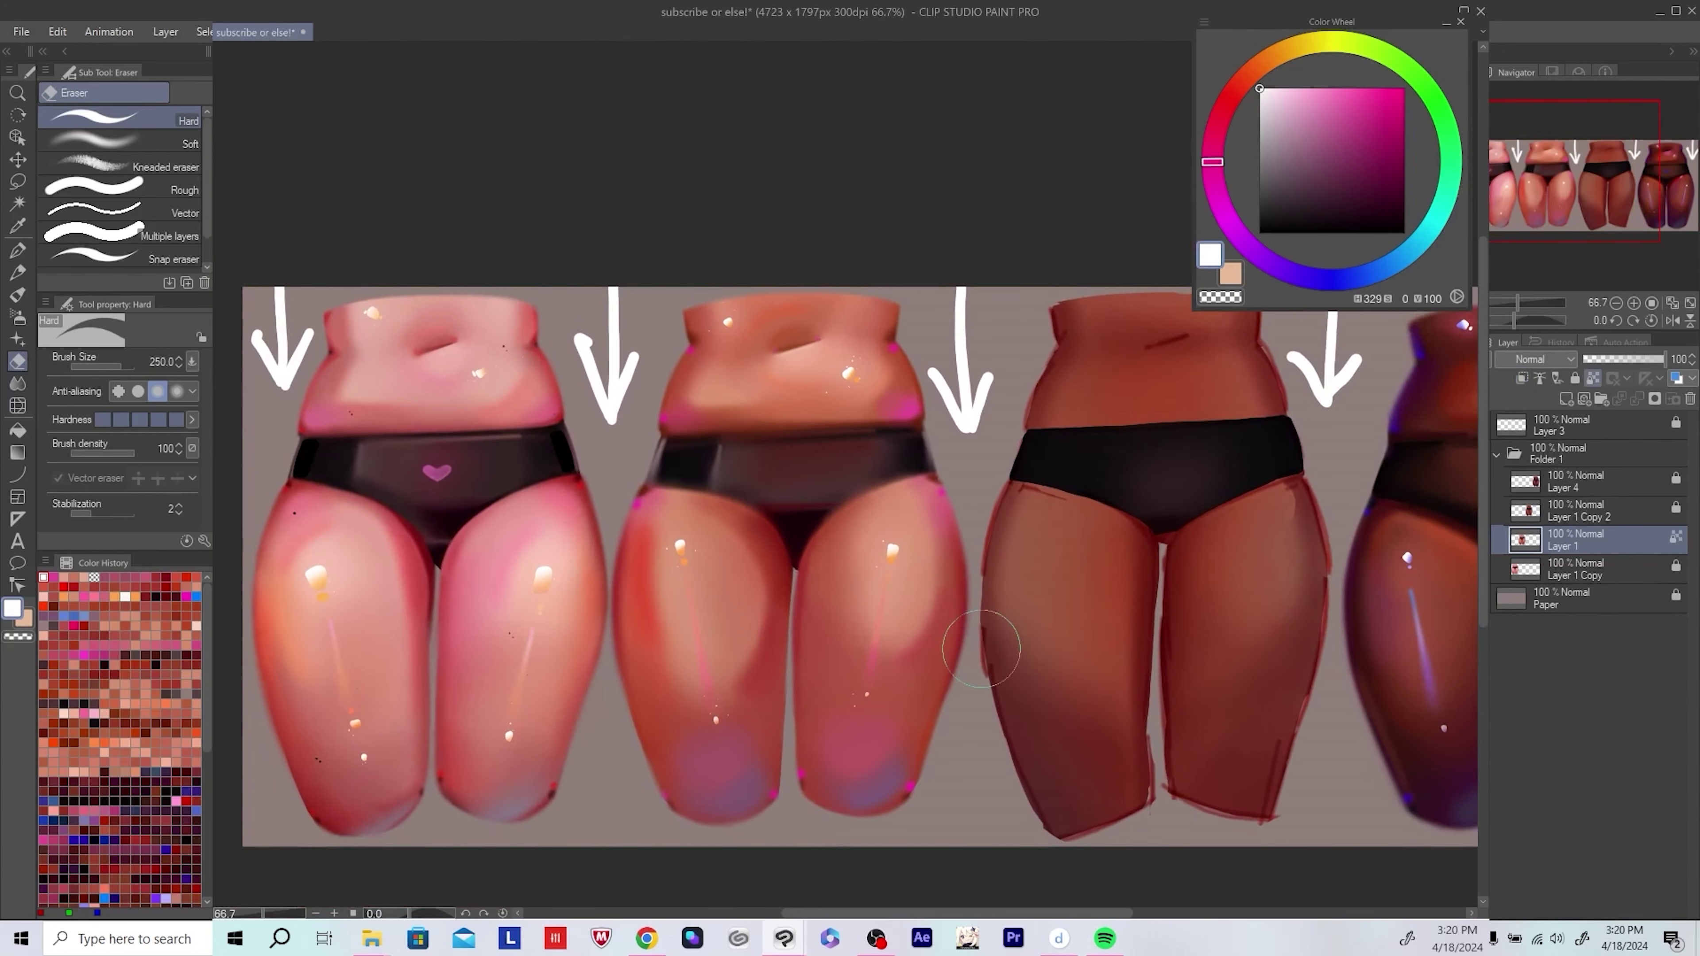
# Step: Dot dark brown moles over the second figure with the G-pen at size 30 on a new layer, merge it into Layer 1 and save
pyautogui.click(1566, 400)
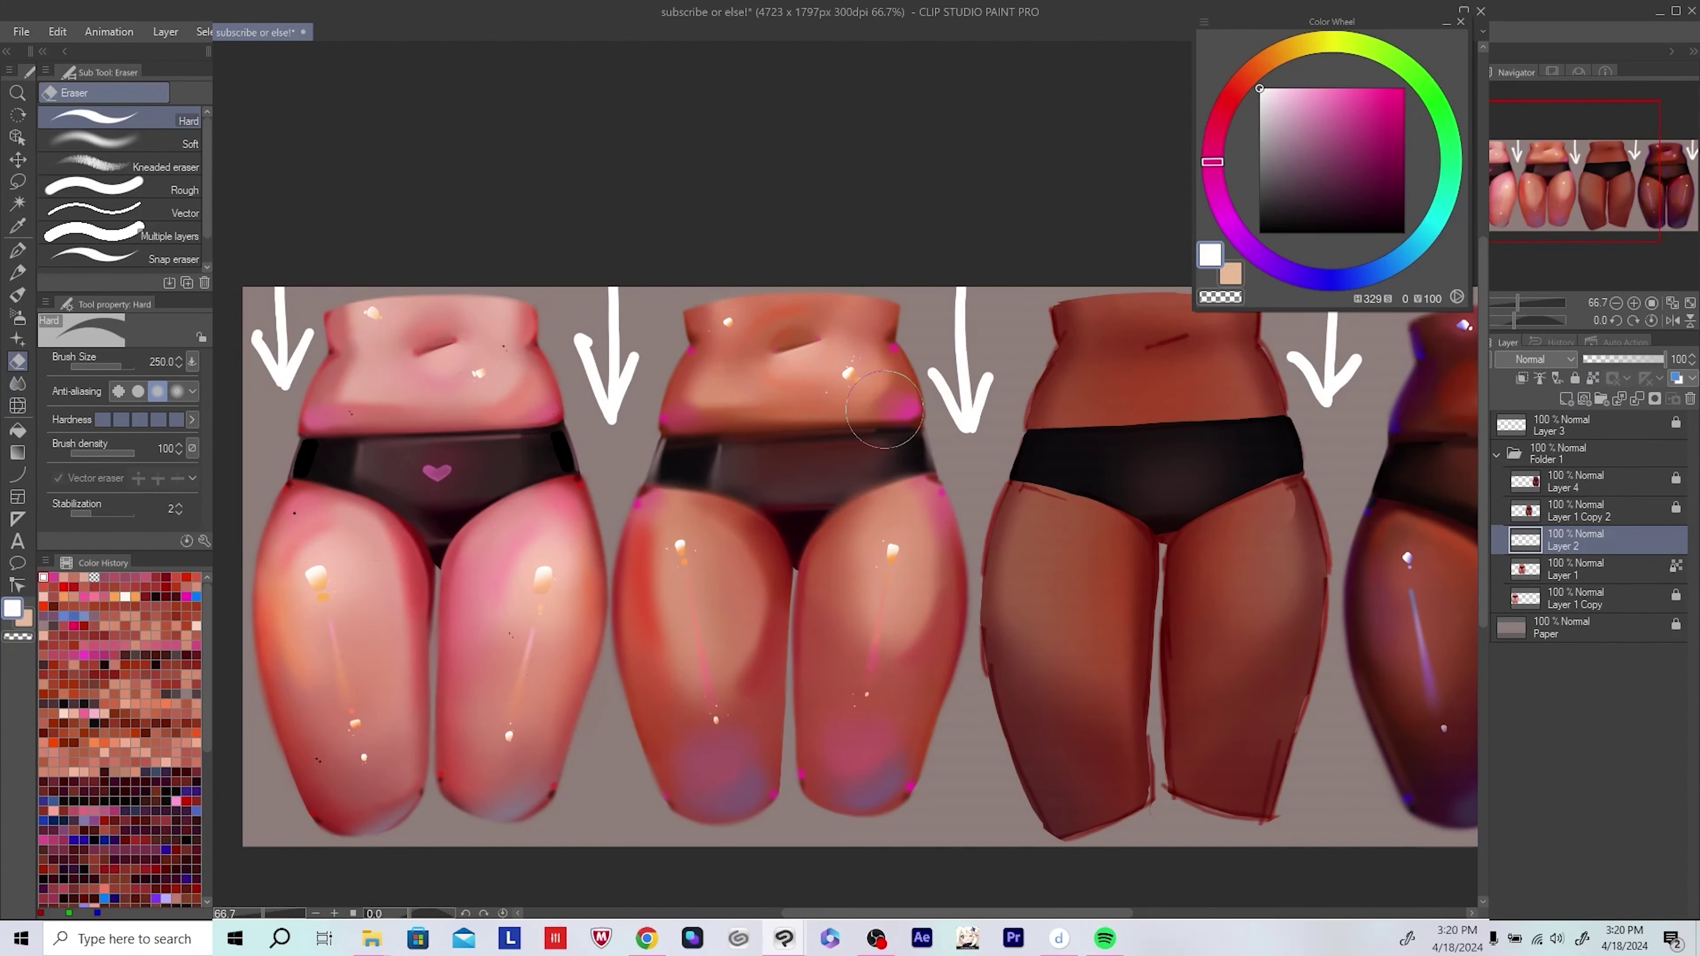
pyautogui.scroll(1, 884, 410)
pyautogui.keyDown('alt'); pyautogui.click(1121, 280); pyautogui.keyUp('alt')
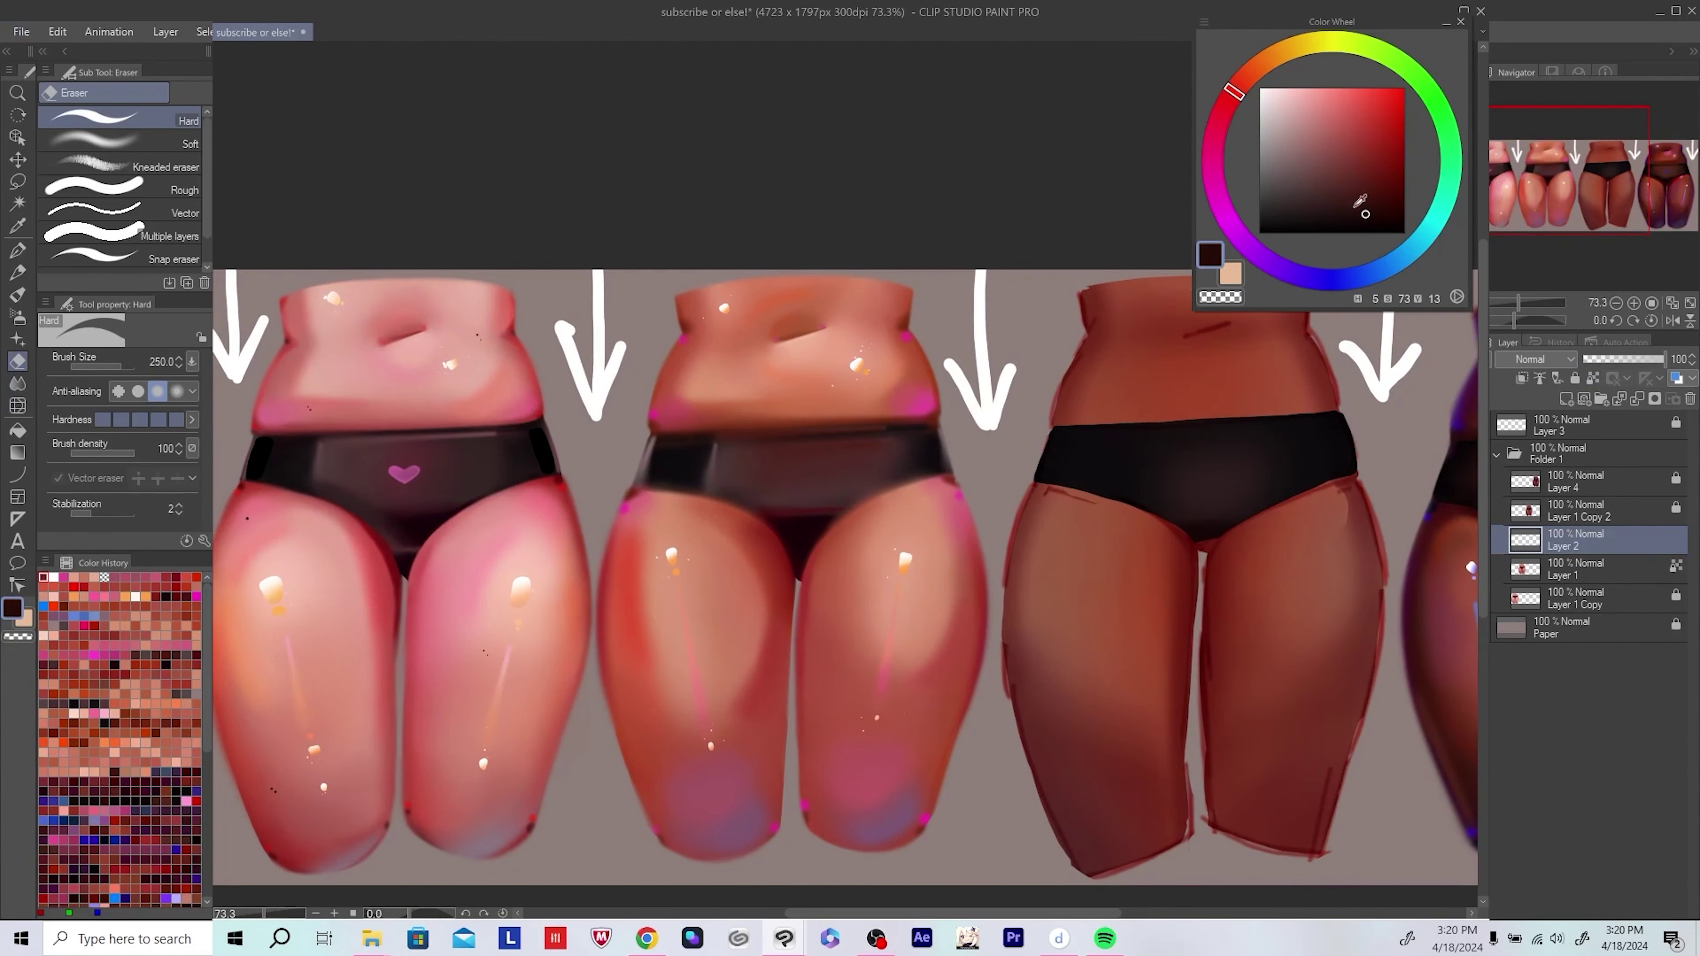
pyautogui.click(1242, 85)
pyautogui.press('p')
pyautogui.click(845, 586)
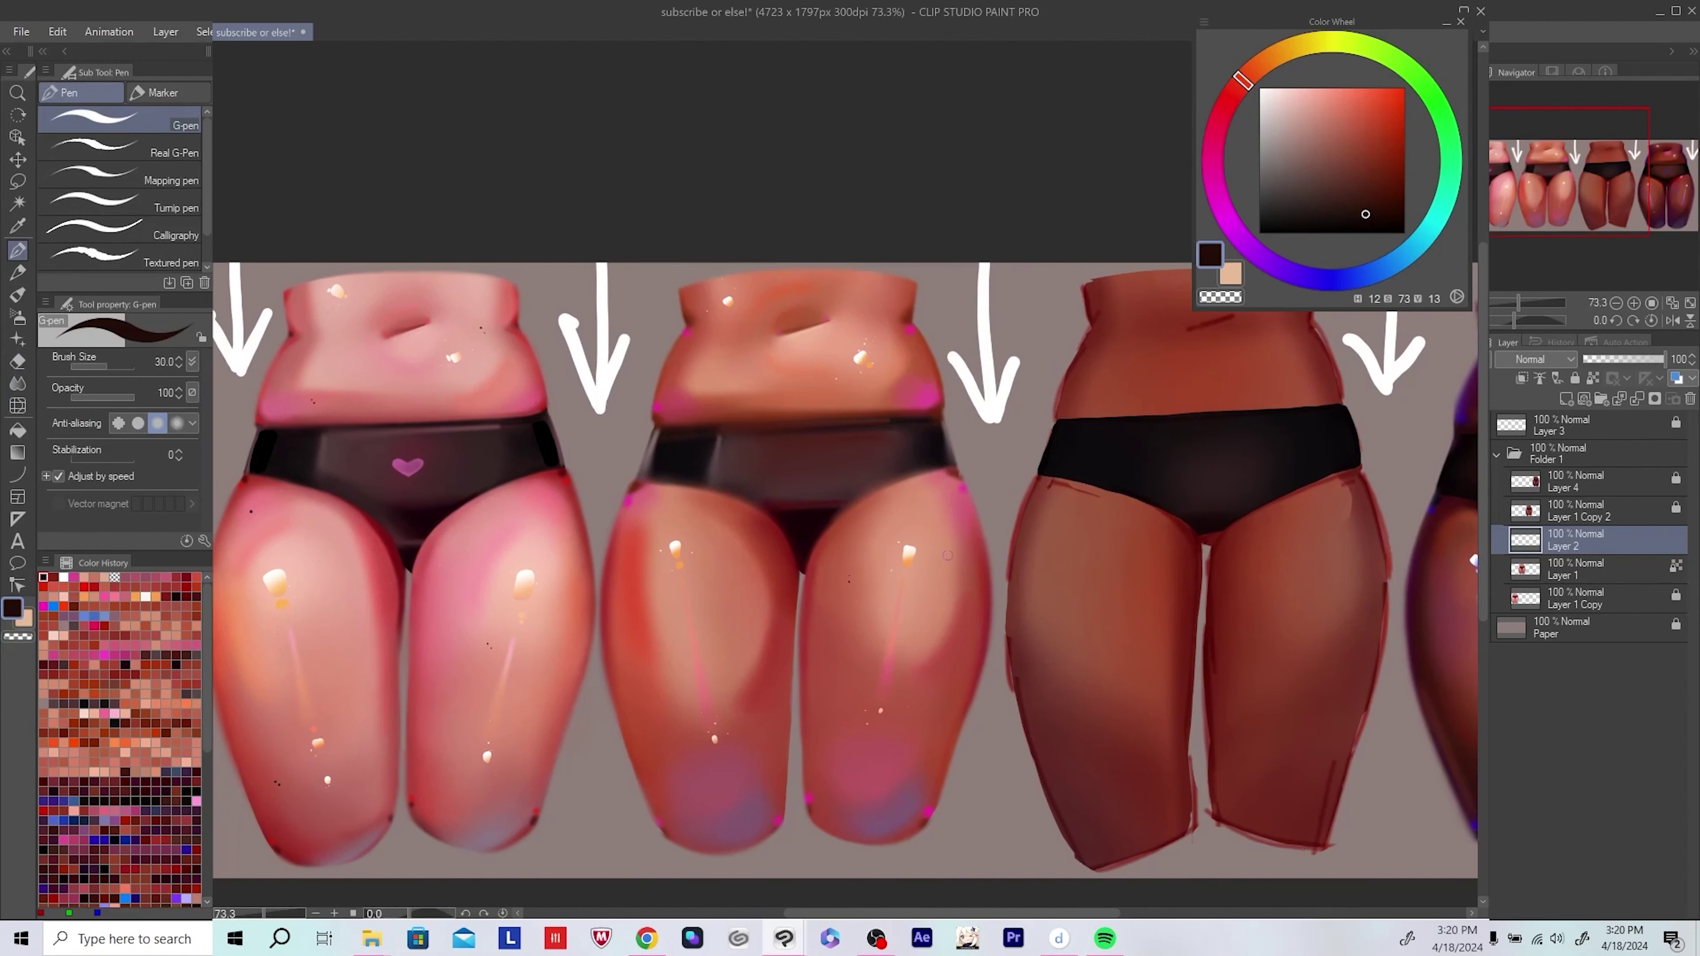
pyautogui.moveTo(1018, 566); pyautogui.dragTo(979, 602)
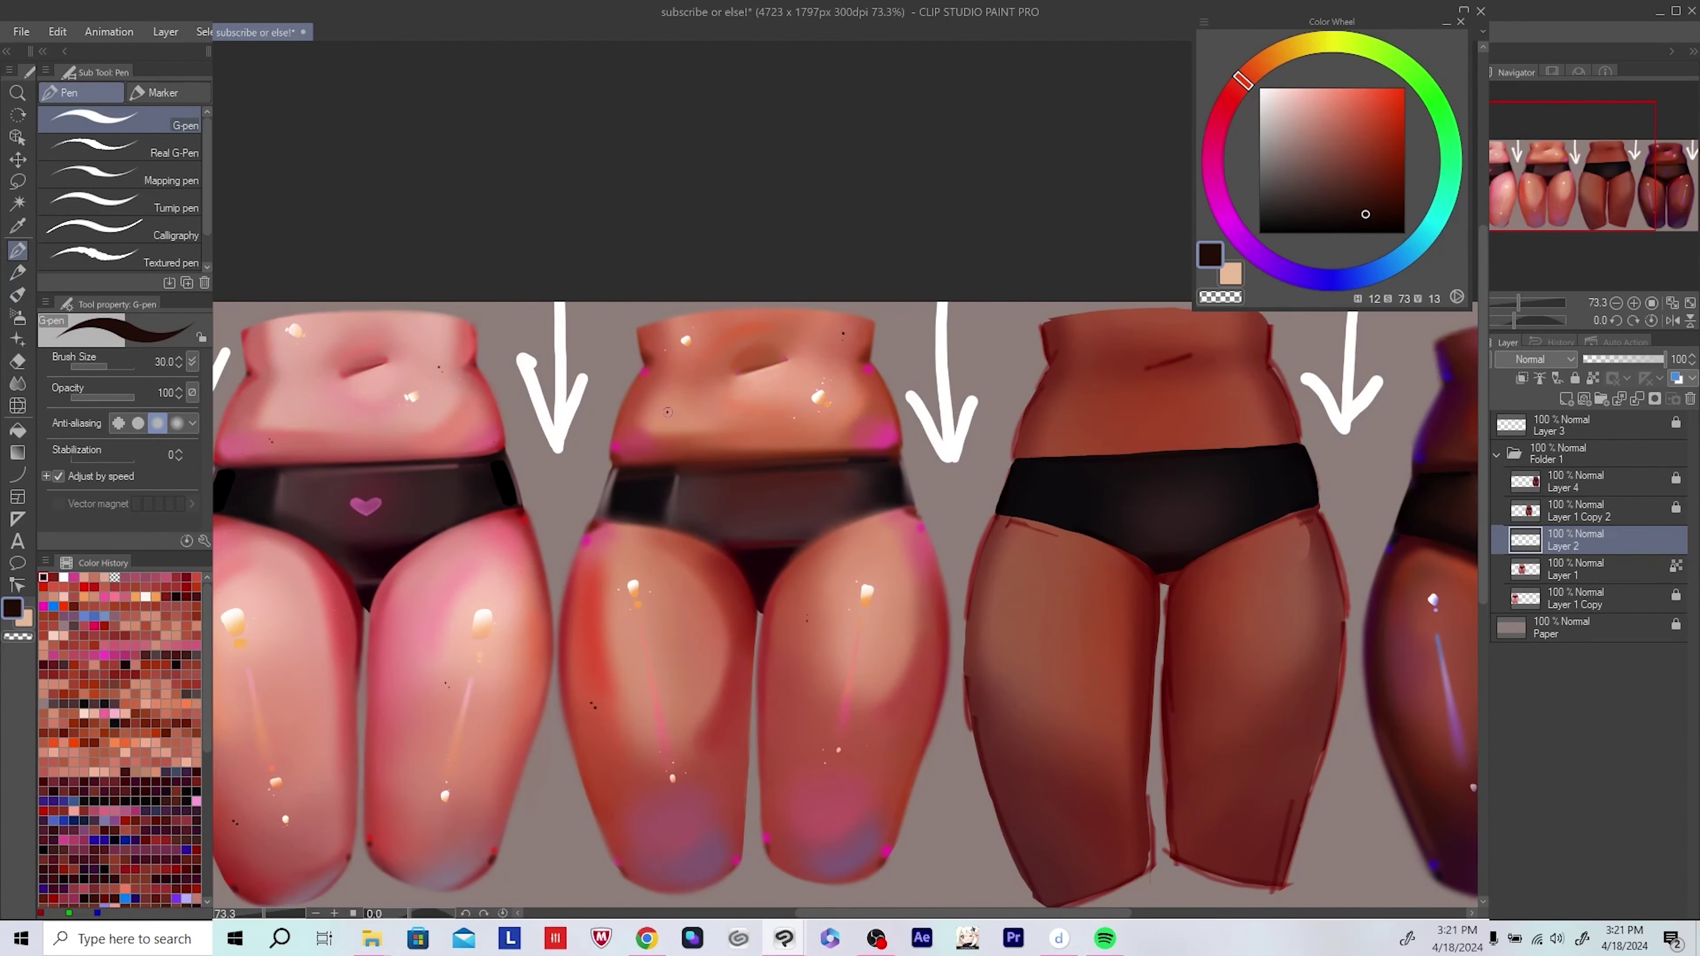
pyautogui.scroll(-4, 922, 600)
pyautogui.hotkey('ctrl', 'e')
pyautogui.hotkey('ctrl', 's')
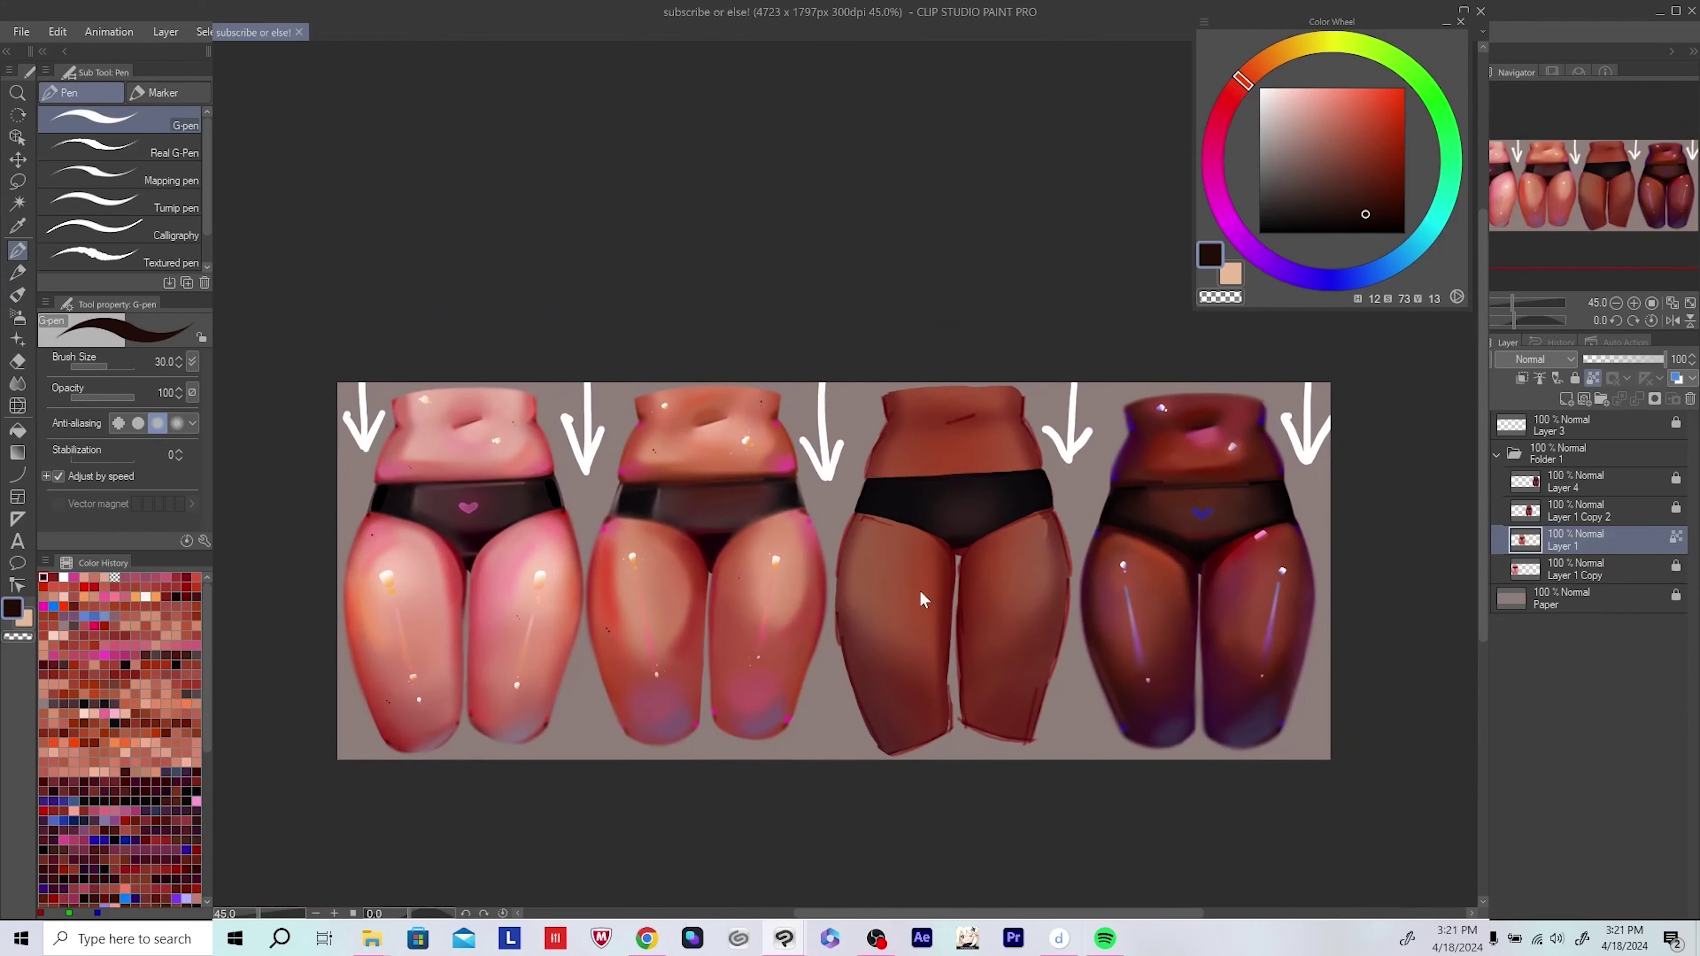
# Step: Spray white speckles around the fourth figure's highlights with the Spray airbrush at size 170 on a new layer clipped to Layer 4
pyautogui.scroll(1, 922, 599)
pyautogui.click(1573, 481)
pyautogui.click(1527, 380)
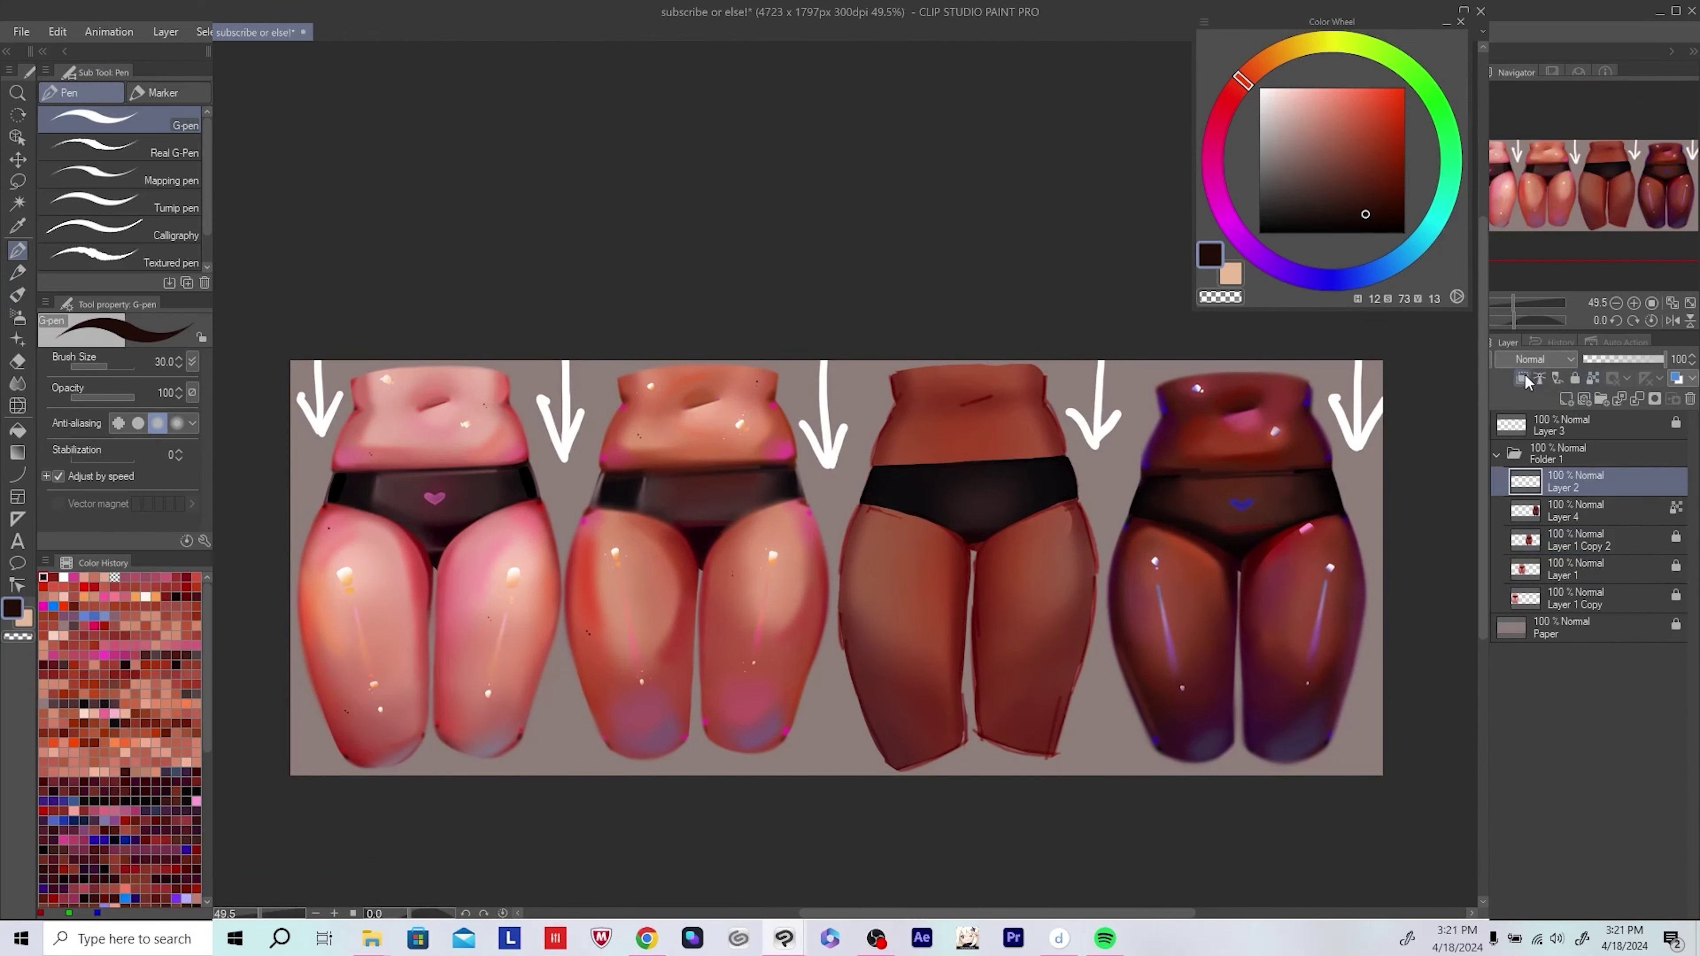
pyautogui.scroll(7, 1239, 535)
pyautogui.click(18, 317)
pyautogui.click(153, 167)
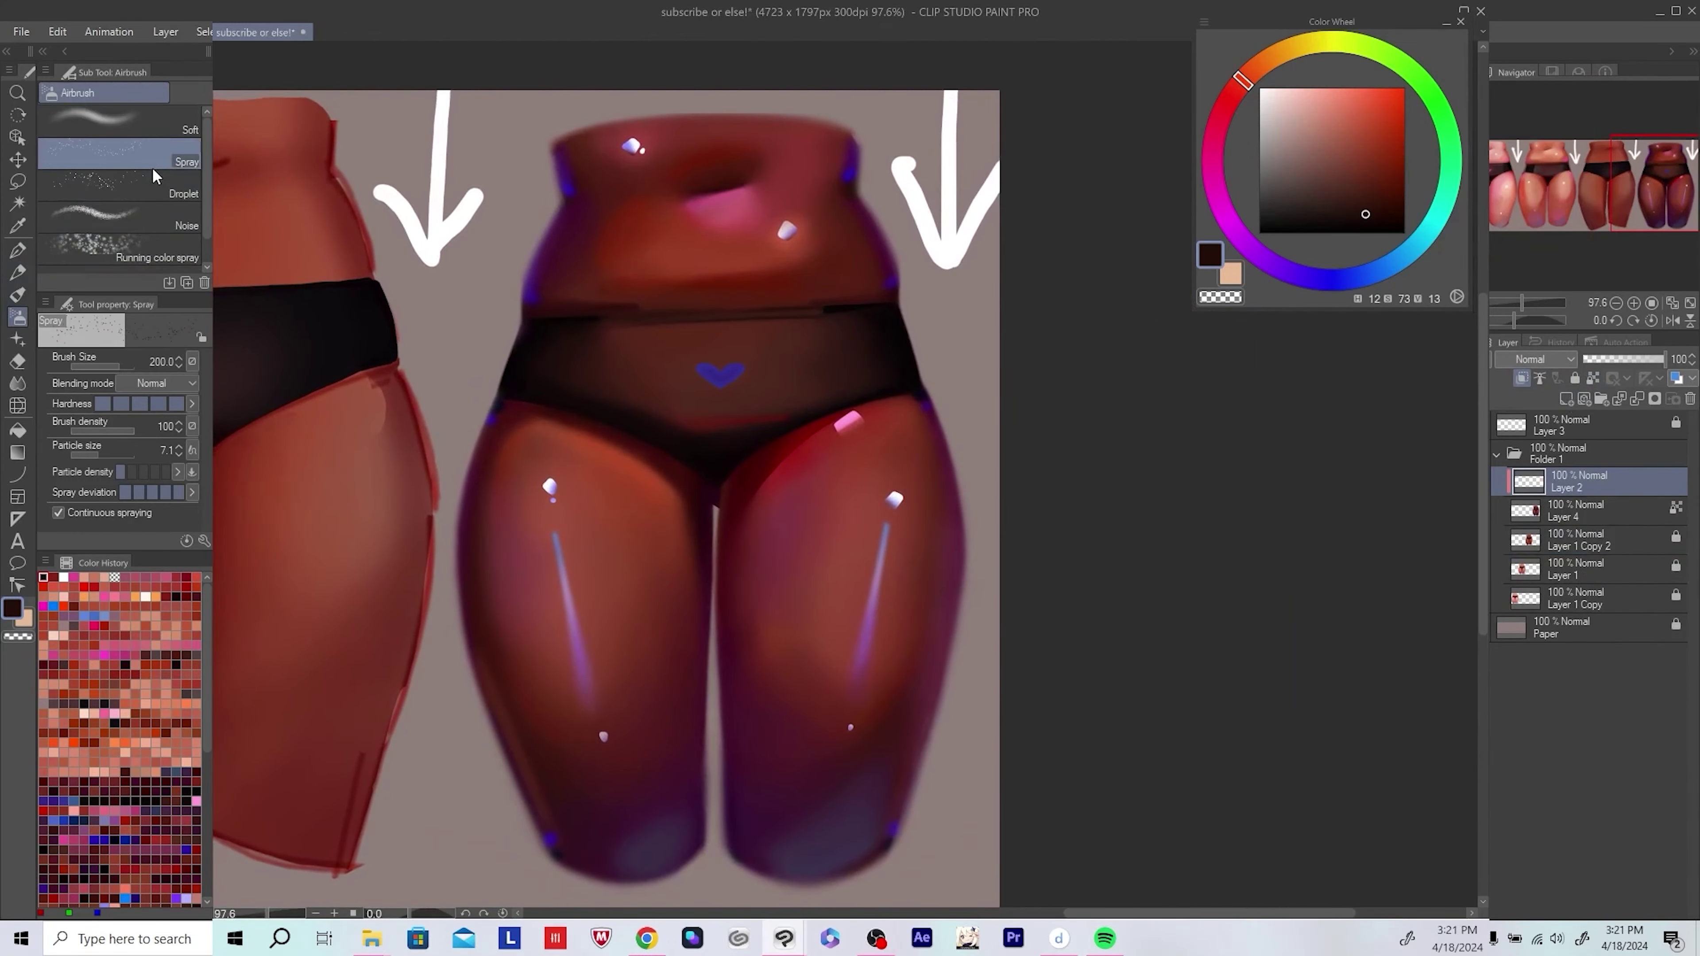
pyautogui.click(1259, 99)
pyautogui.click(636, 751)
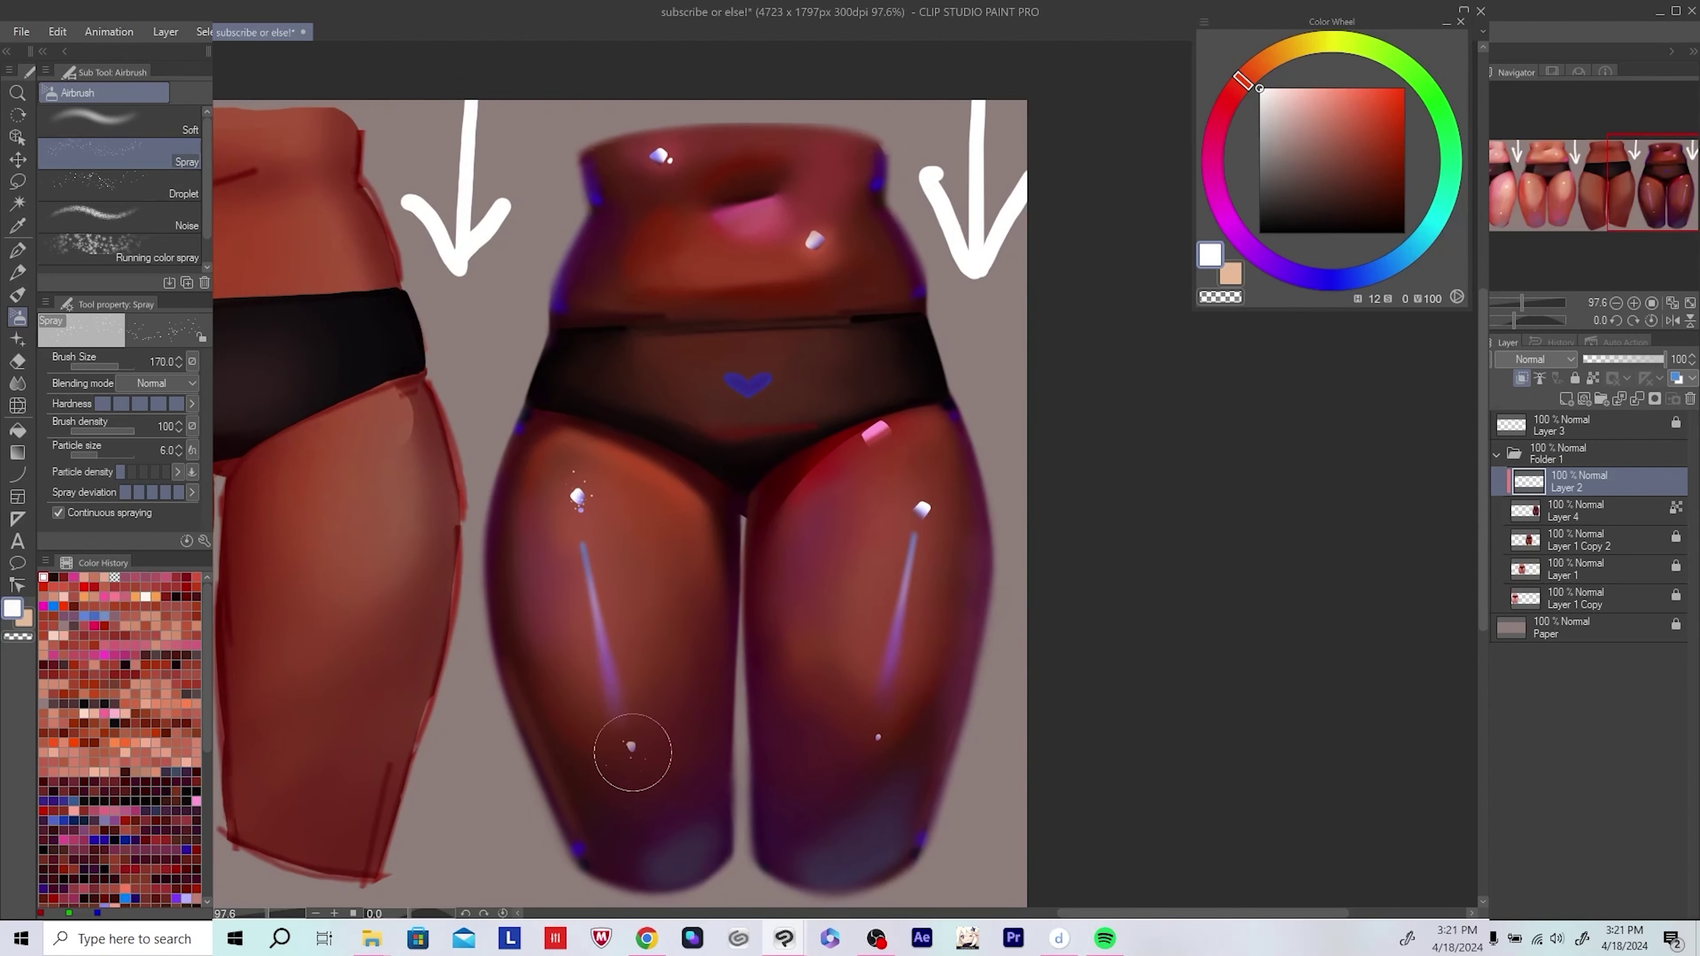
pyautogui.click(884, 741)
pyautogui.moveTo(971, 402); pyautogui.dragTo(981, 472)
# Step: Erase excess speckles around the fourth figure's highlights with the Hard eraser at size 250, and merge Layer 2 into Layer 4
pyautogui.press('e')
pyautogui.scroll(-2, 830, 385)
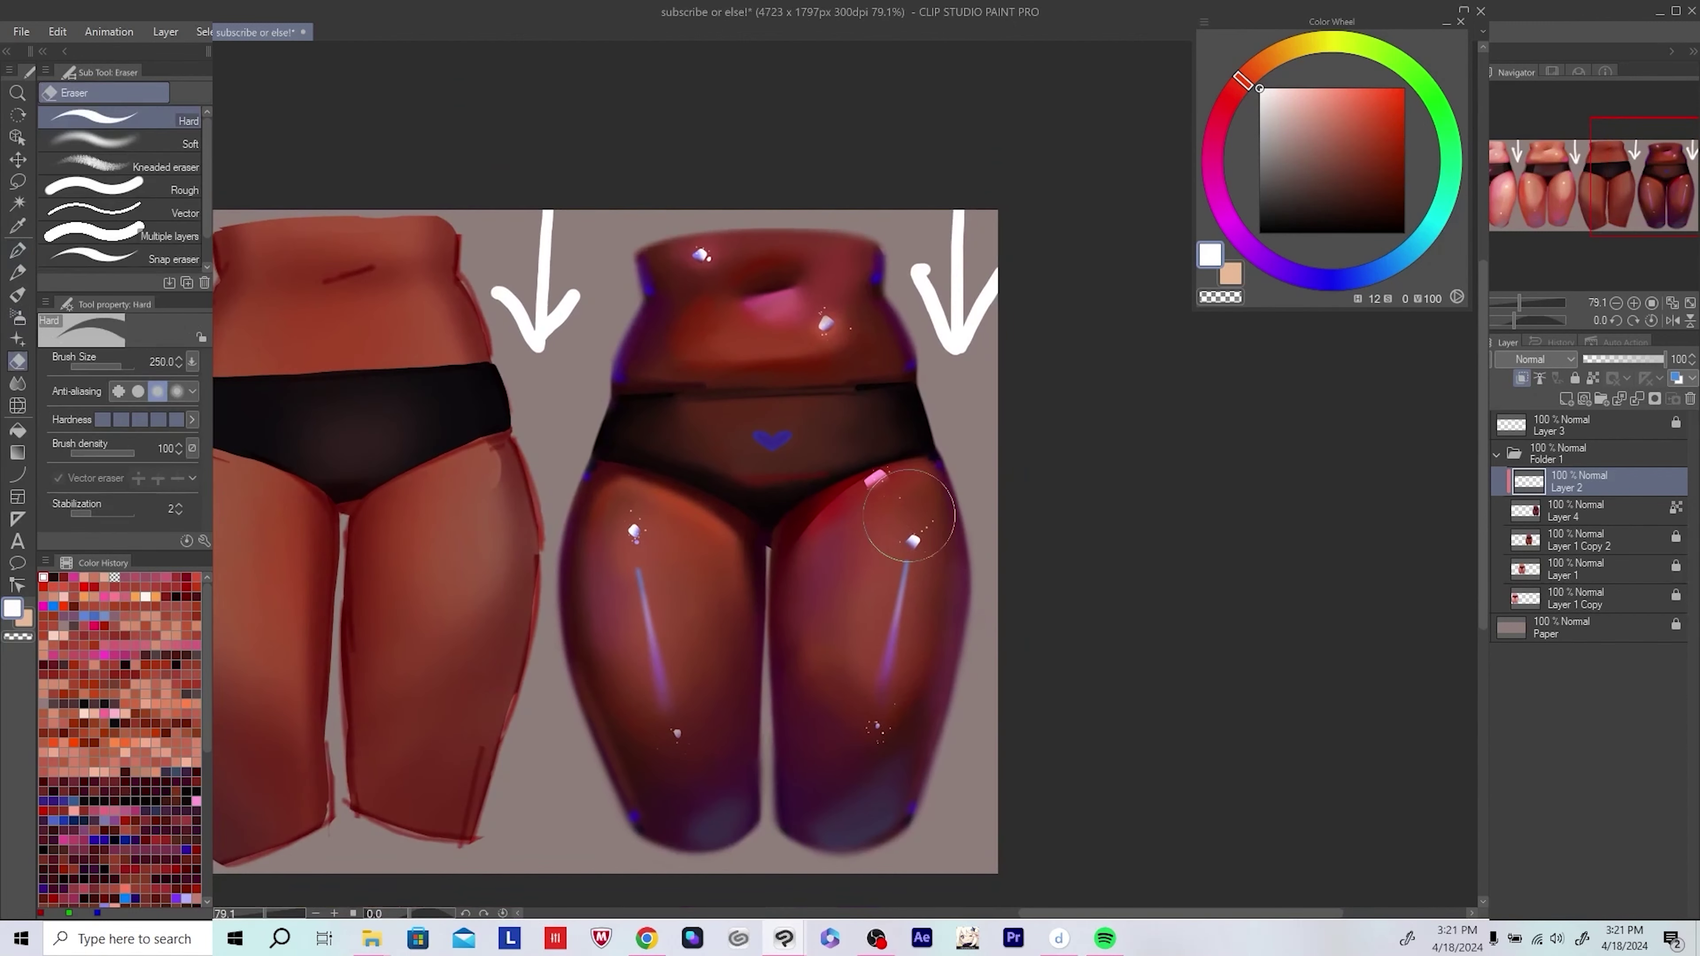
pyautogui.click(671, 694)
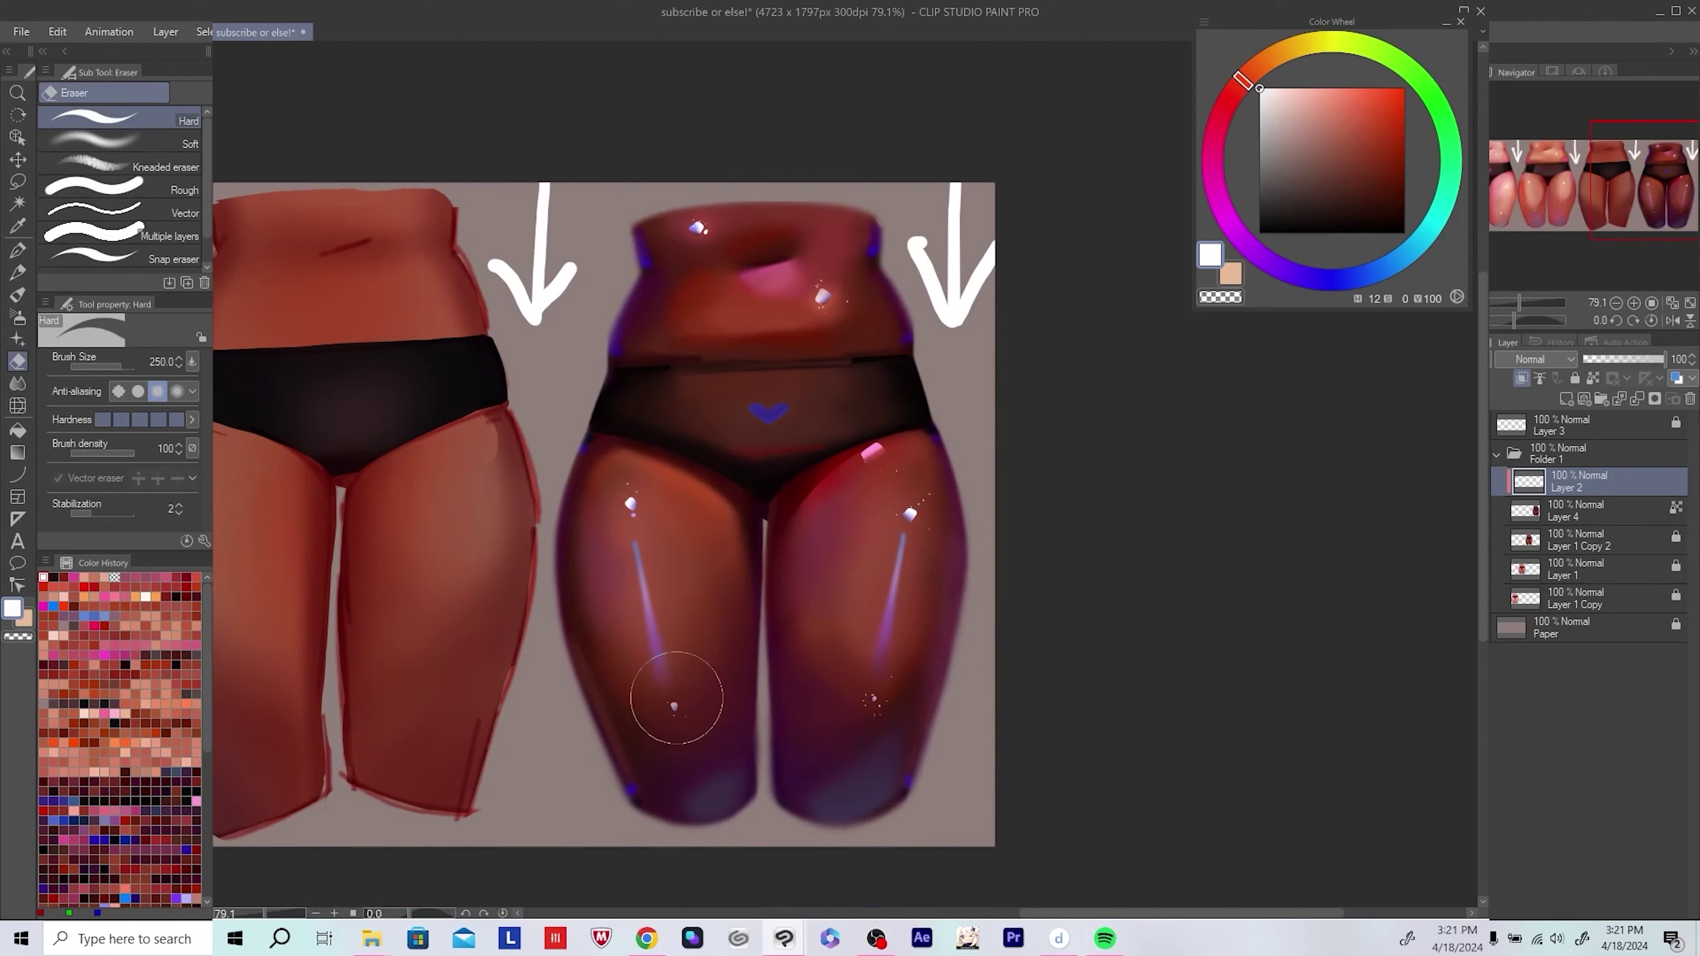
pyautogui.click(866, 694)
pyautogui.moveTo(981, 546); pyautogui.dragTo(970, 543)
pyautogui.scroll(-3, 1055, 592)
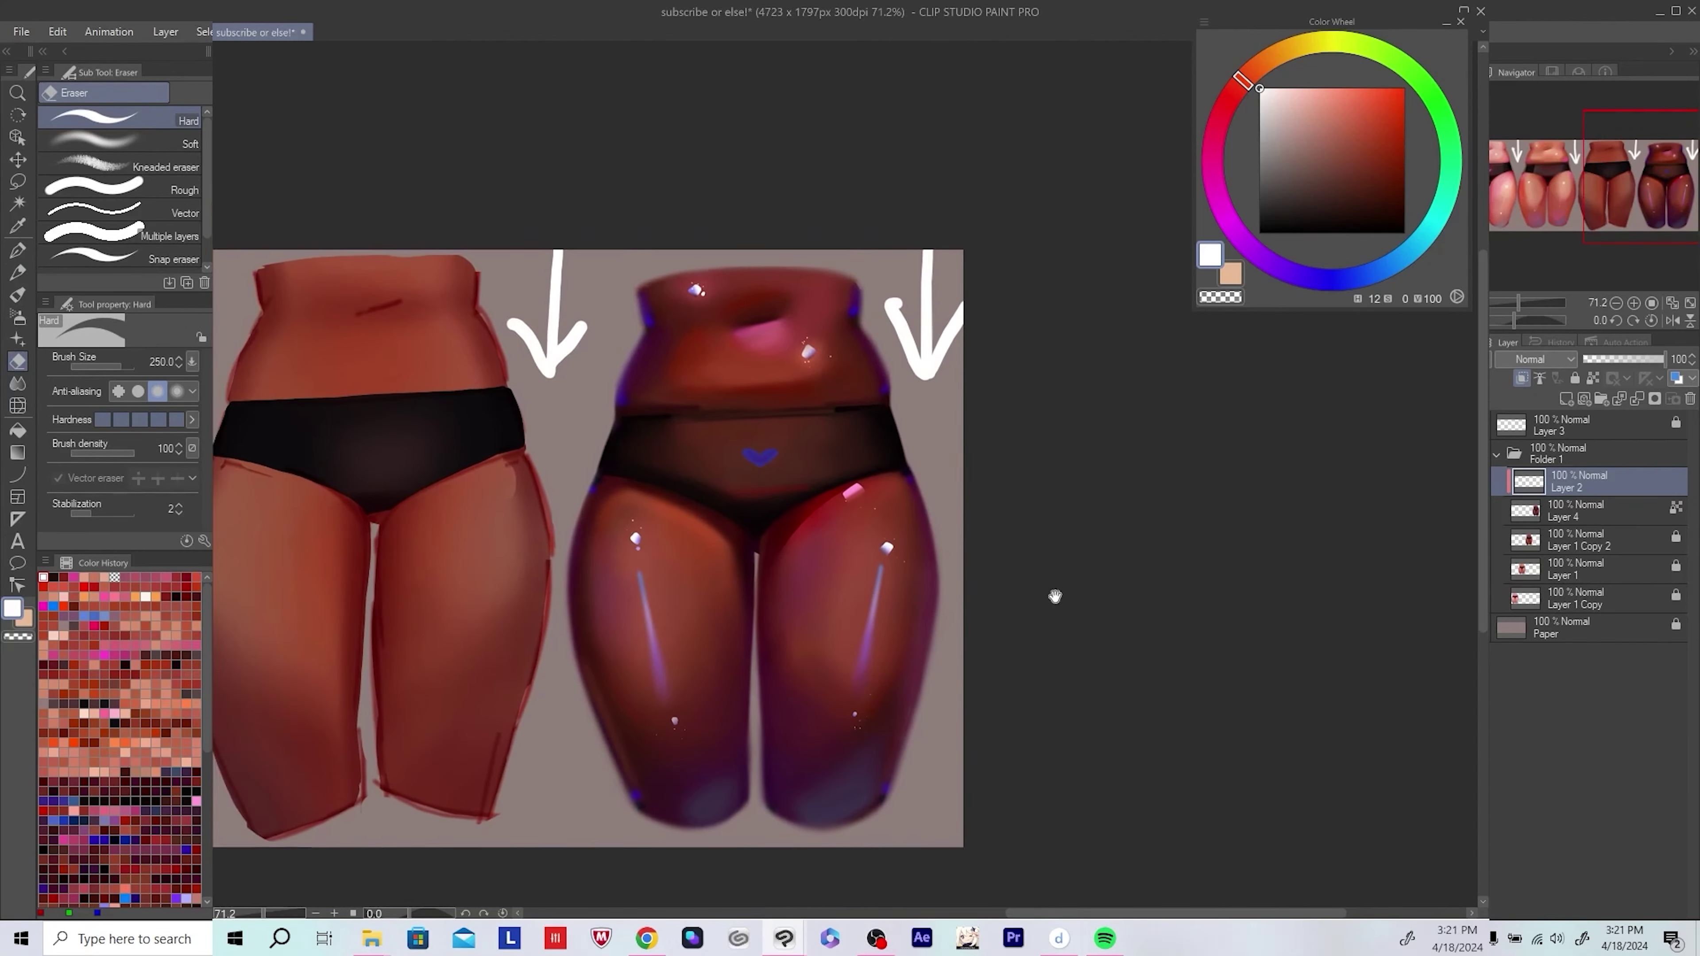
pyautogui.hotkey('ctrl', 'e')
# Step: Dot near-black moles on the fourth figure's belly and thighs with the G-pen at size 30 on a new layer clipped to Layer 4
pyautogui.click(1567, 397)
pyautogui.scroll(3, 1044, 529)
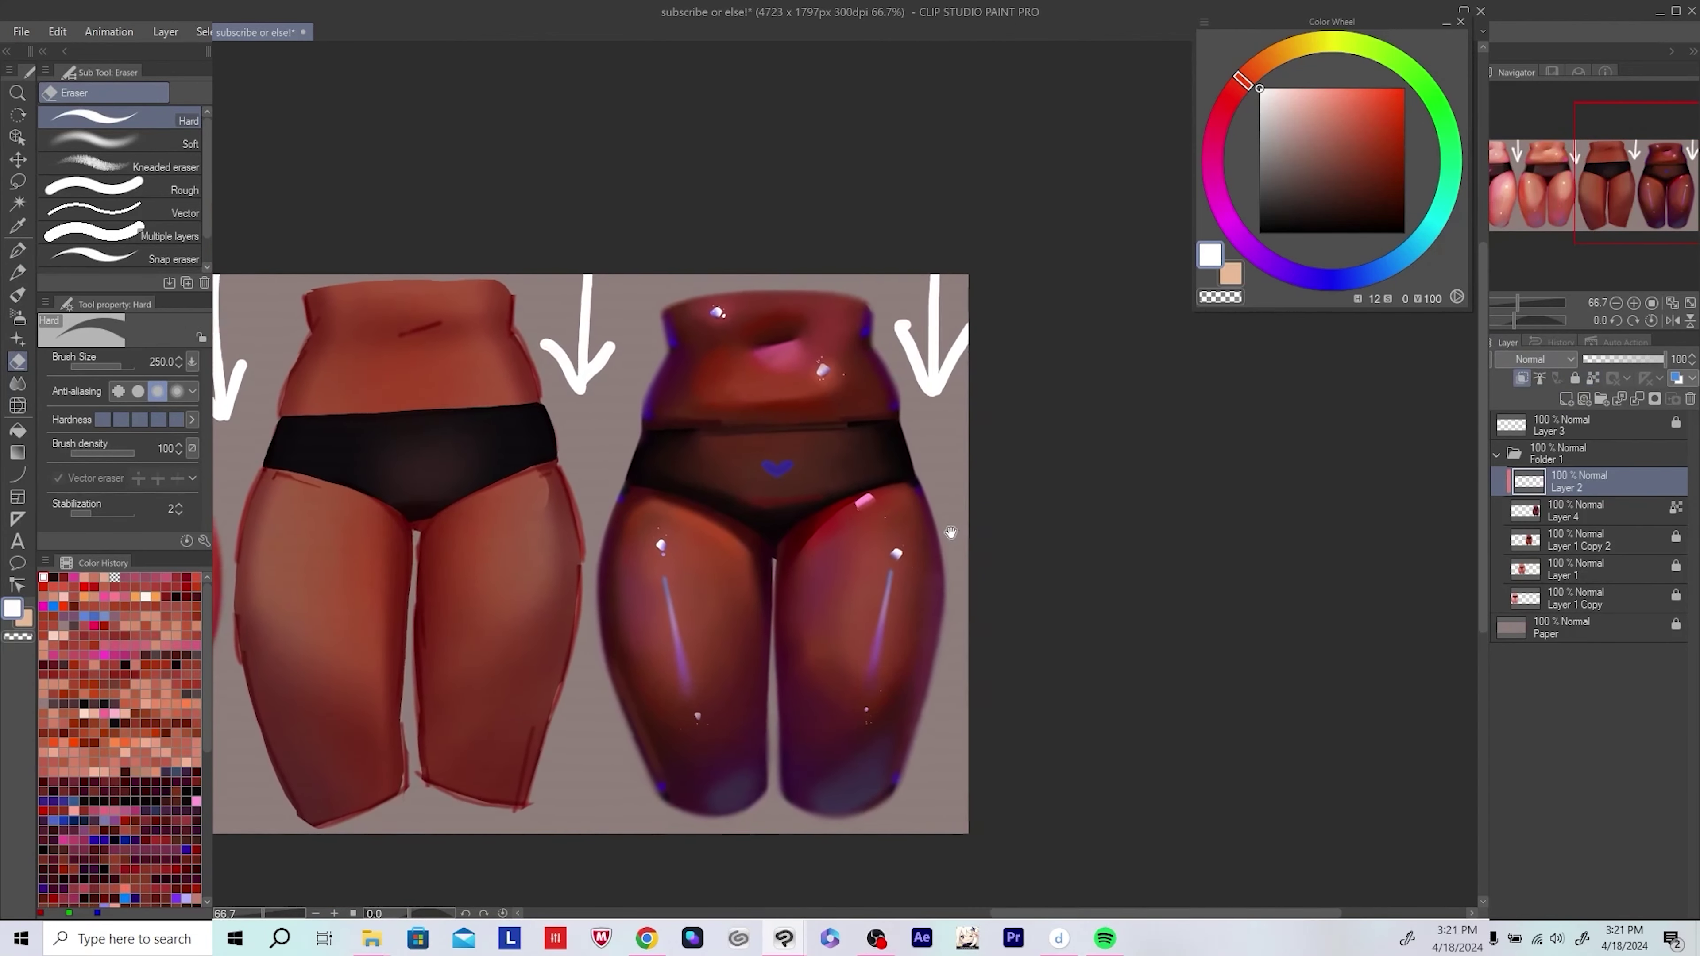
pyautogui.click(1404, 232)
pyautogui.click(1389, 225)
pyautogui.press('p')
pyautogui.moveTo(797, 432); pyautogui.dragTo(805, 471)
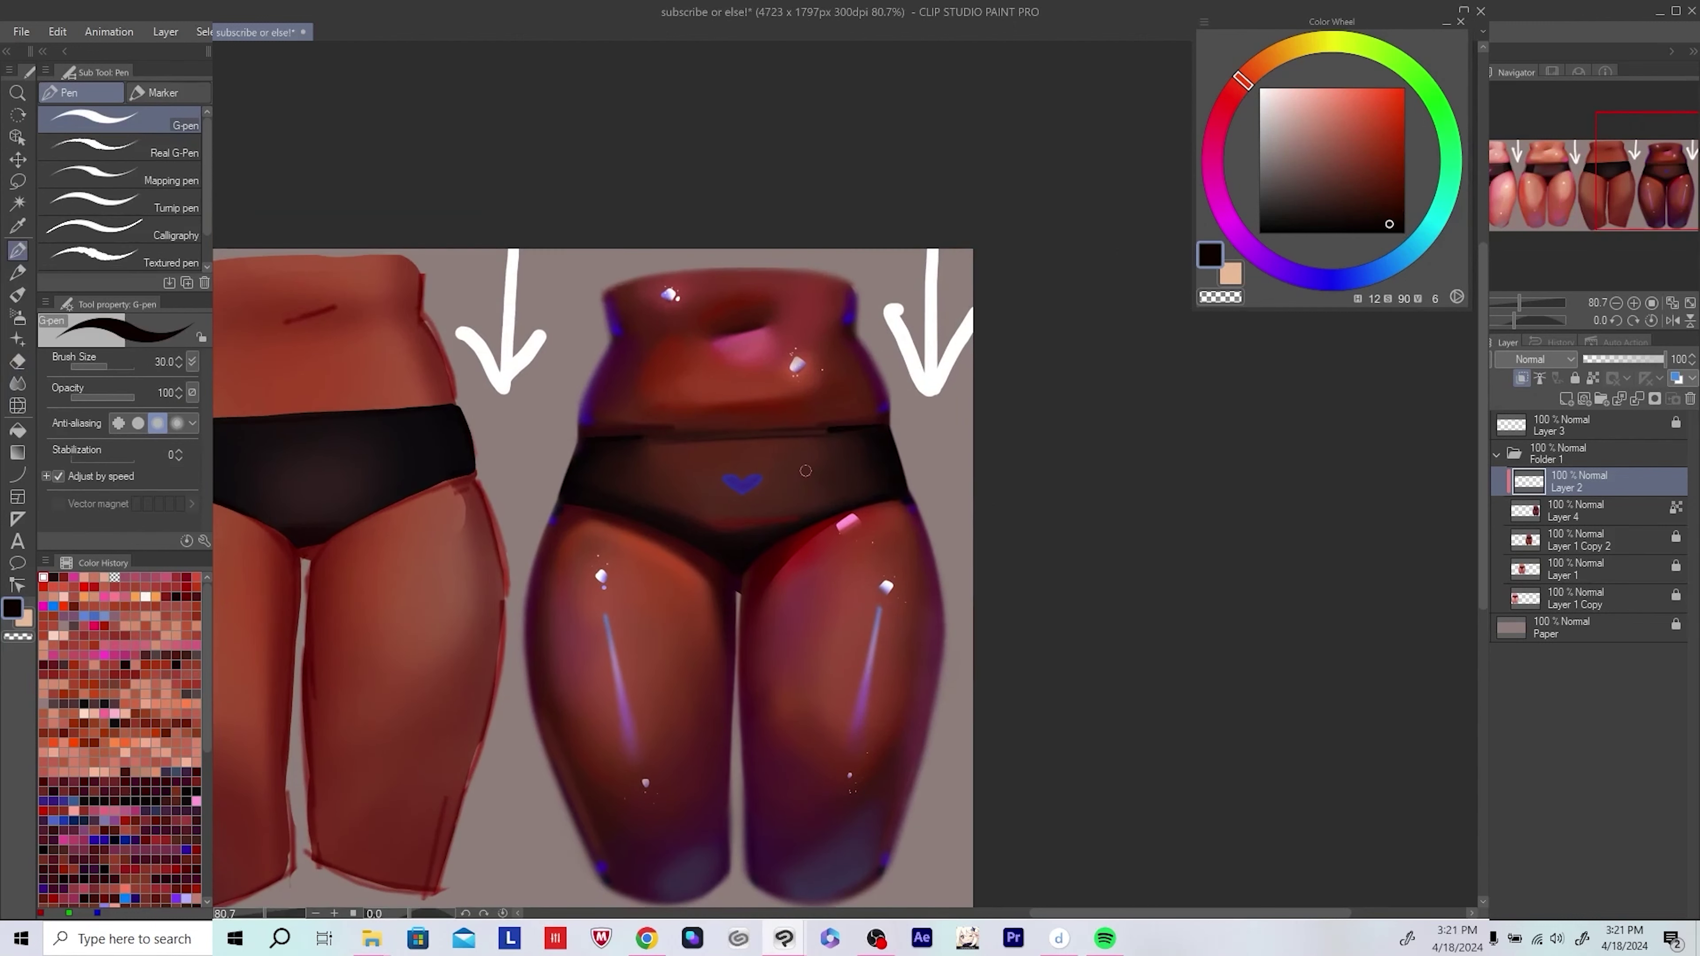
pyautogui.click(829, 347)
pyautogui.moveTo(635, 356); pyautogui.dragTo(633, 327)
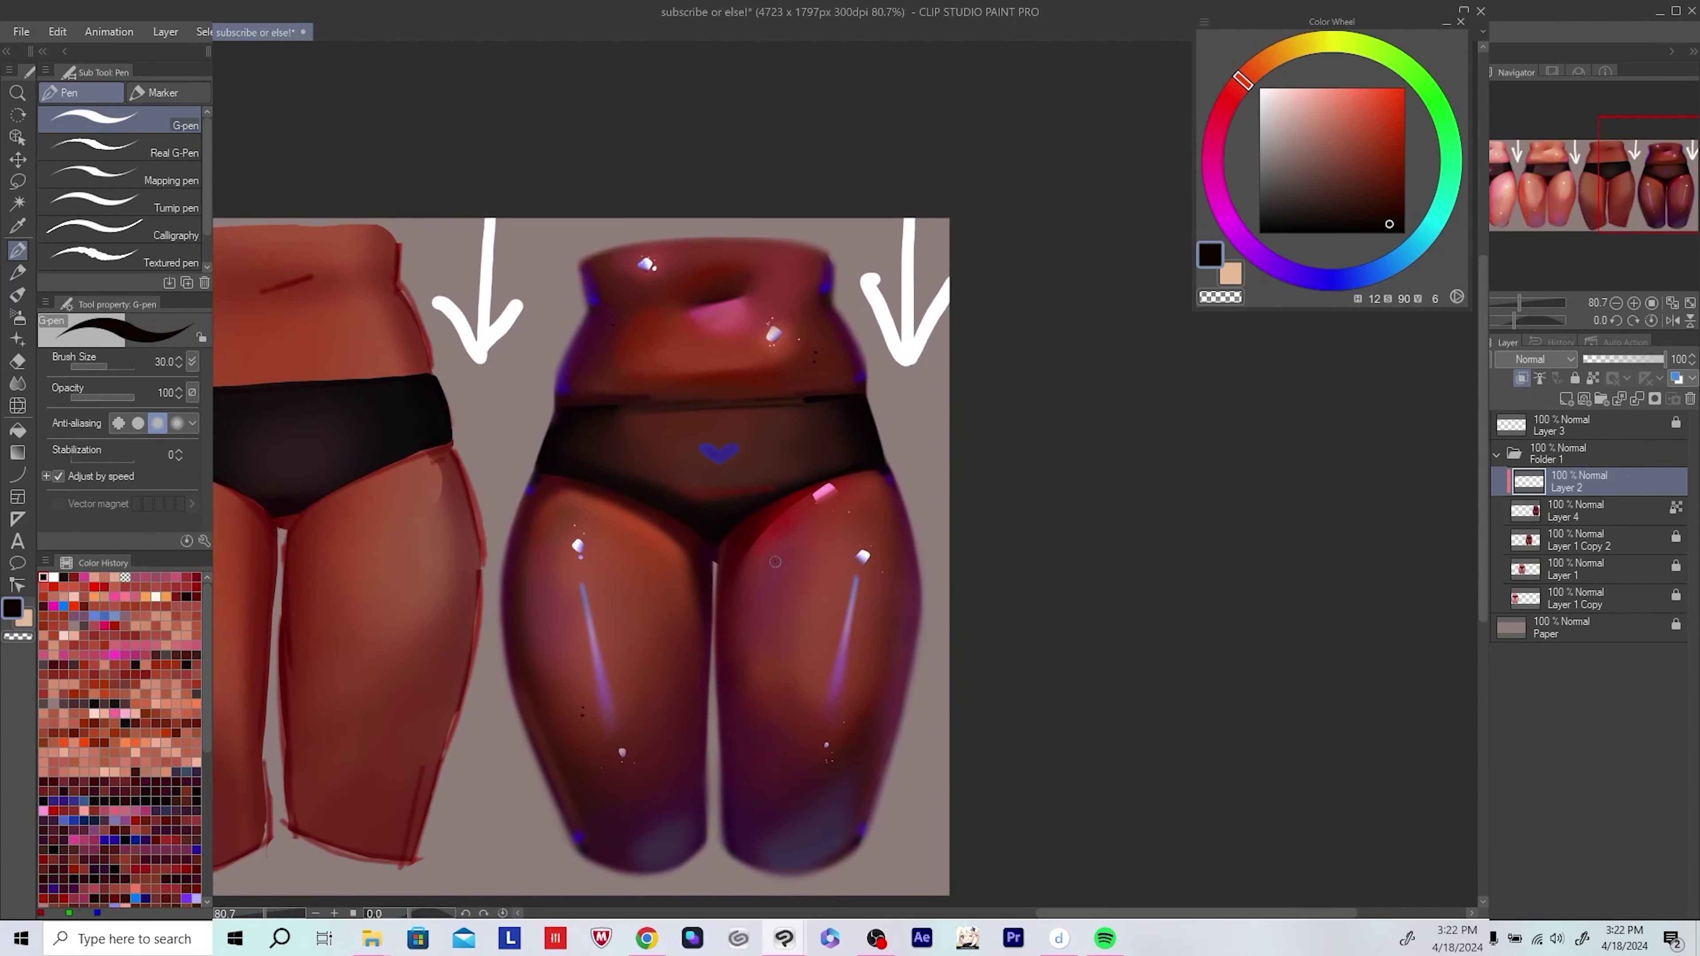
# Step: Merge the mole layer into Layer 4 and save the illustration
pyautogui.hotkey('ctrl', 'e')
pyautogui.scroll(-3, 976, 626)
pyautogui.scroll(-2, 976, 626)
pyautogui.hotkey('ctrl', 's')
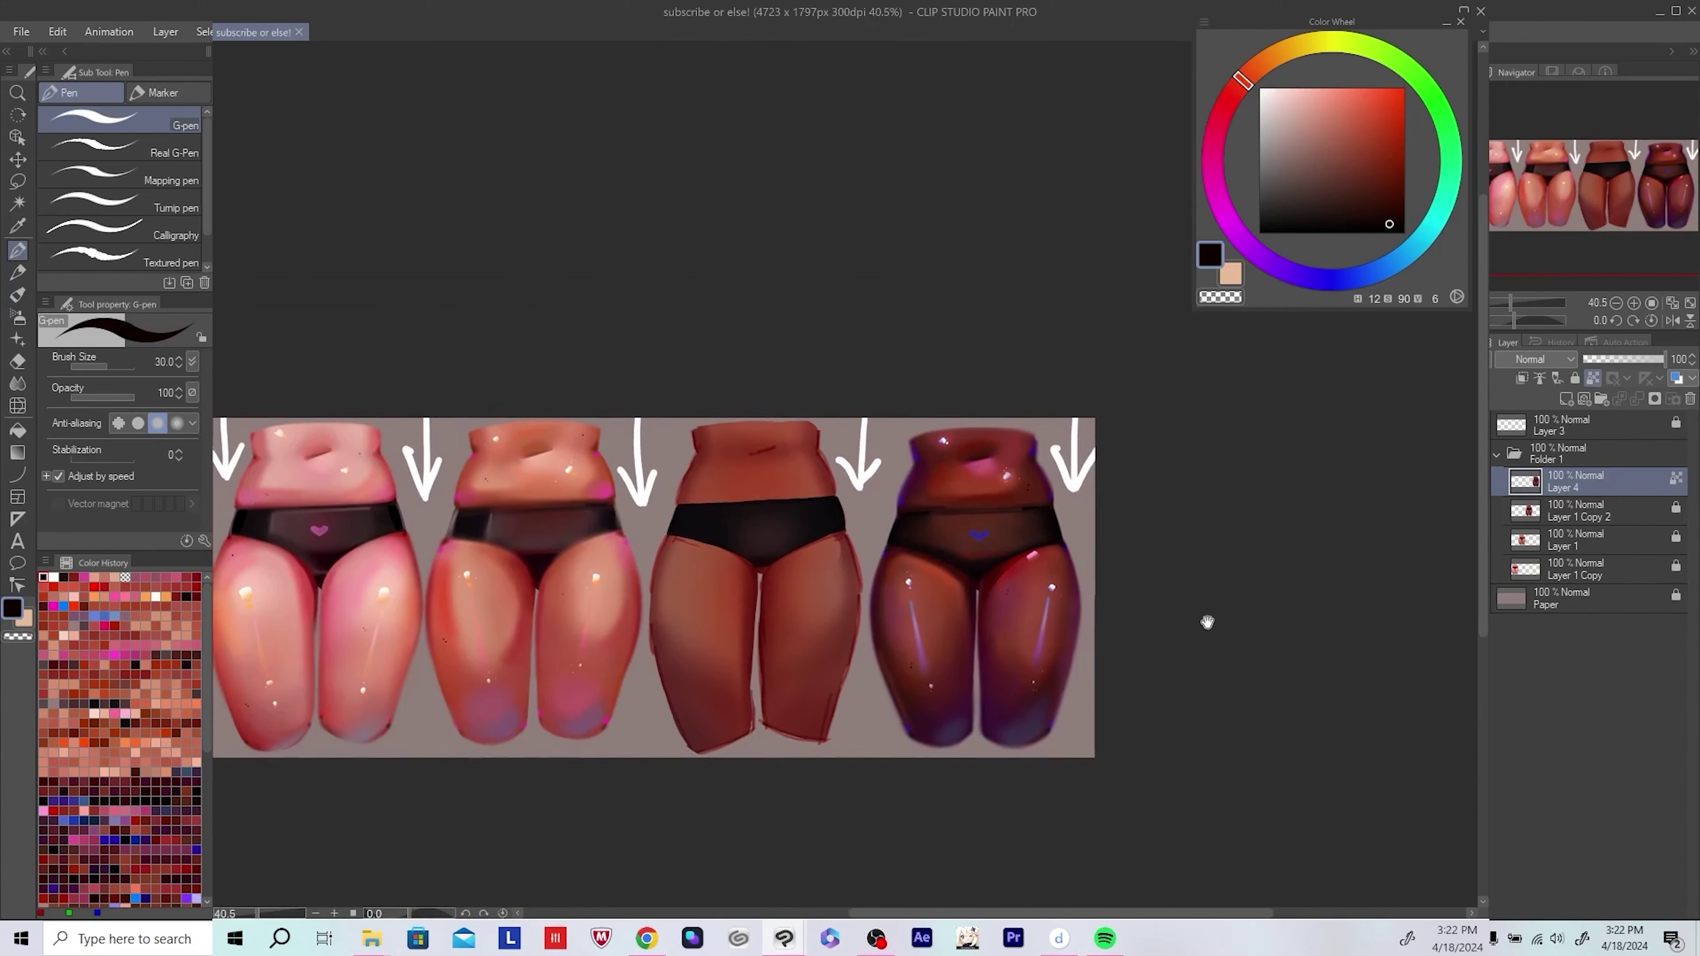
# Step: Airbrush sampled magenta-pink tints onto the fourth figure's belly with the Soft airbrush at up to size 80, and save
pyautogui.press('b')
pyautogui.scroll(3, 939, 507)
pyautogui.moveTo(939, 508)
pyautogui.mouseDown()
pyautogui.moveTo(890, 462)
pyautogui.moveTo(863, 469)
pyautogui.mouseUp()
pyautogui.keyDown('alt'); pyautogui.click(891, 462); pyautogui.keyUp('alt')
pyautogui.keyDown('alt'); pyautogui.click(863, 457); pyautogui.keyUp('alt')
pyautogui.press(']')
pyautogui.press(']')
pyautogui.scroll(-4, 1100, 534)
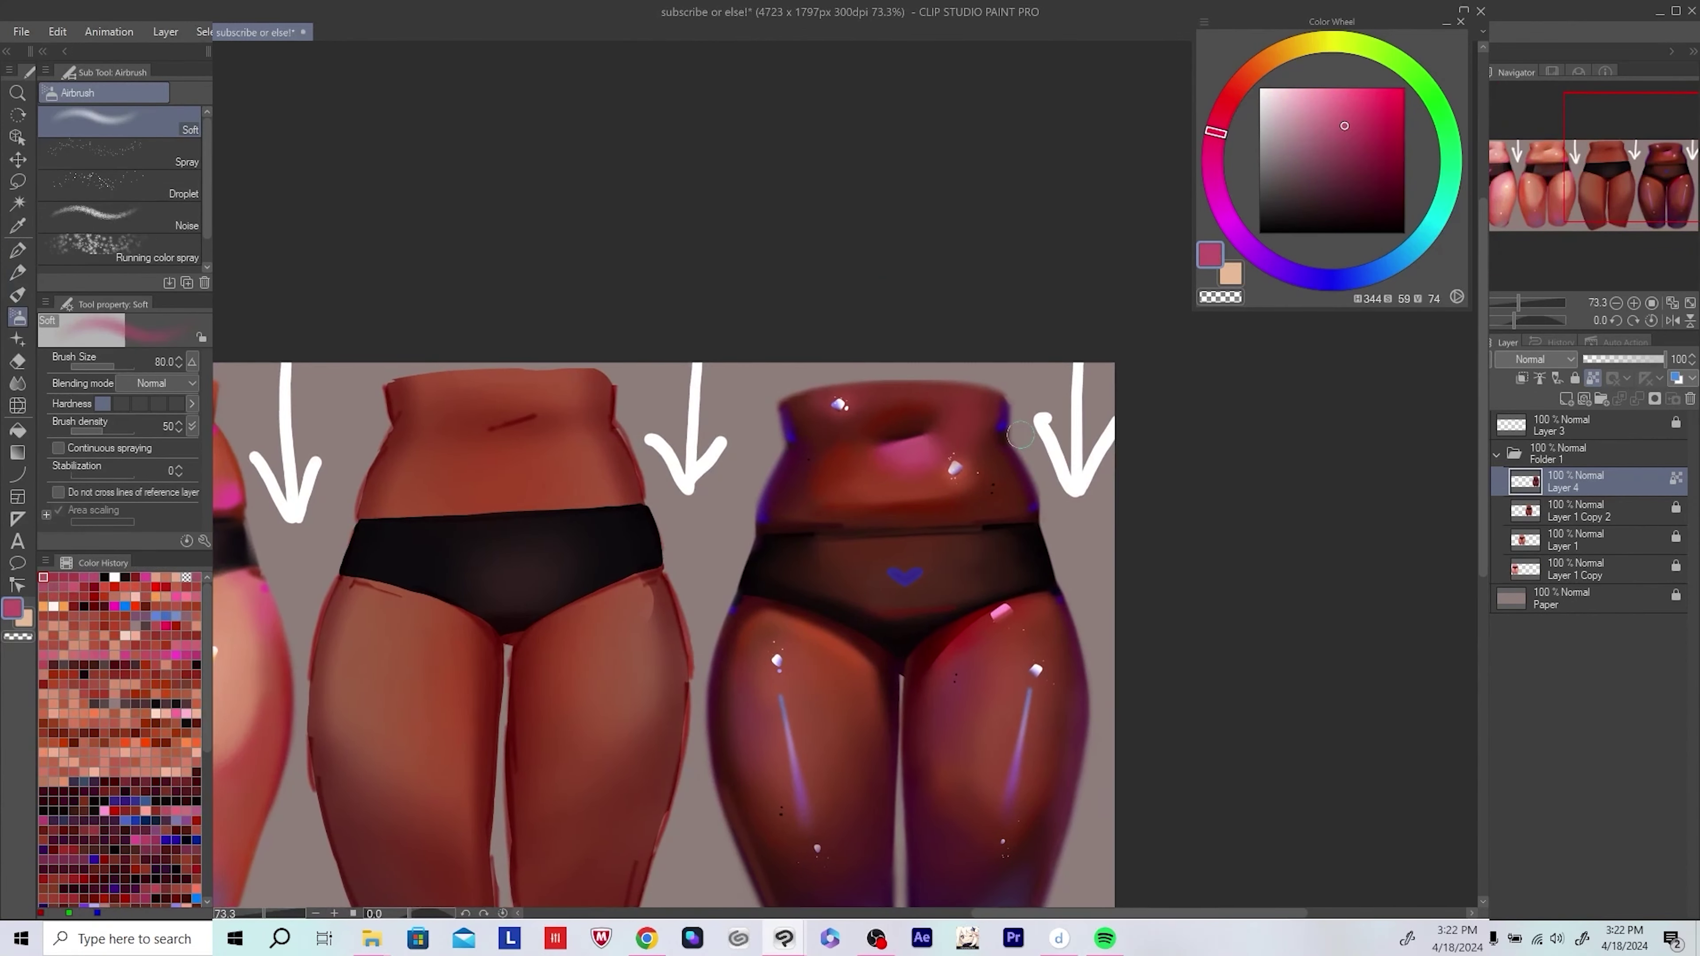
pyautogui.hotkey('ctrl', 's')
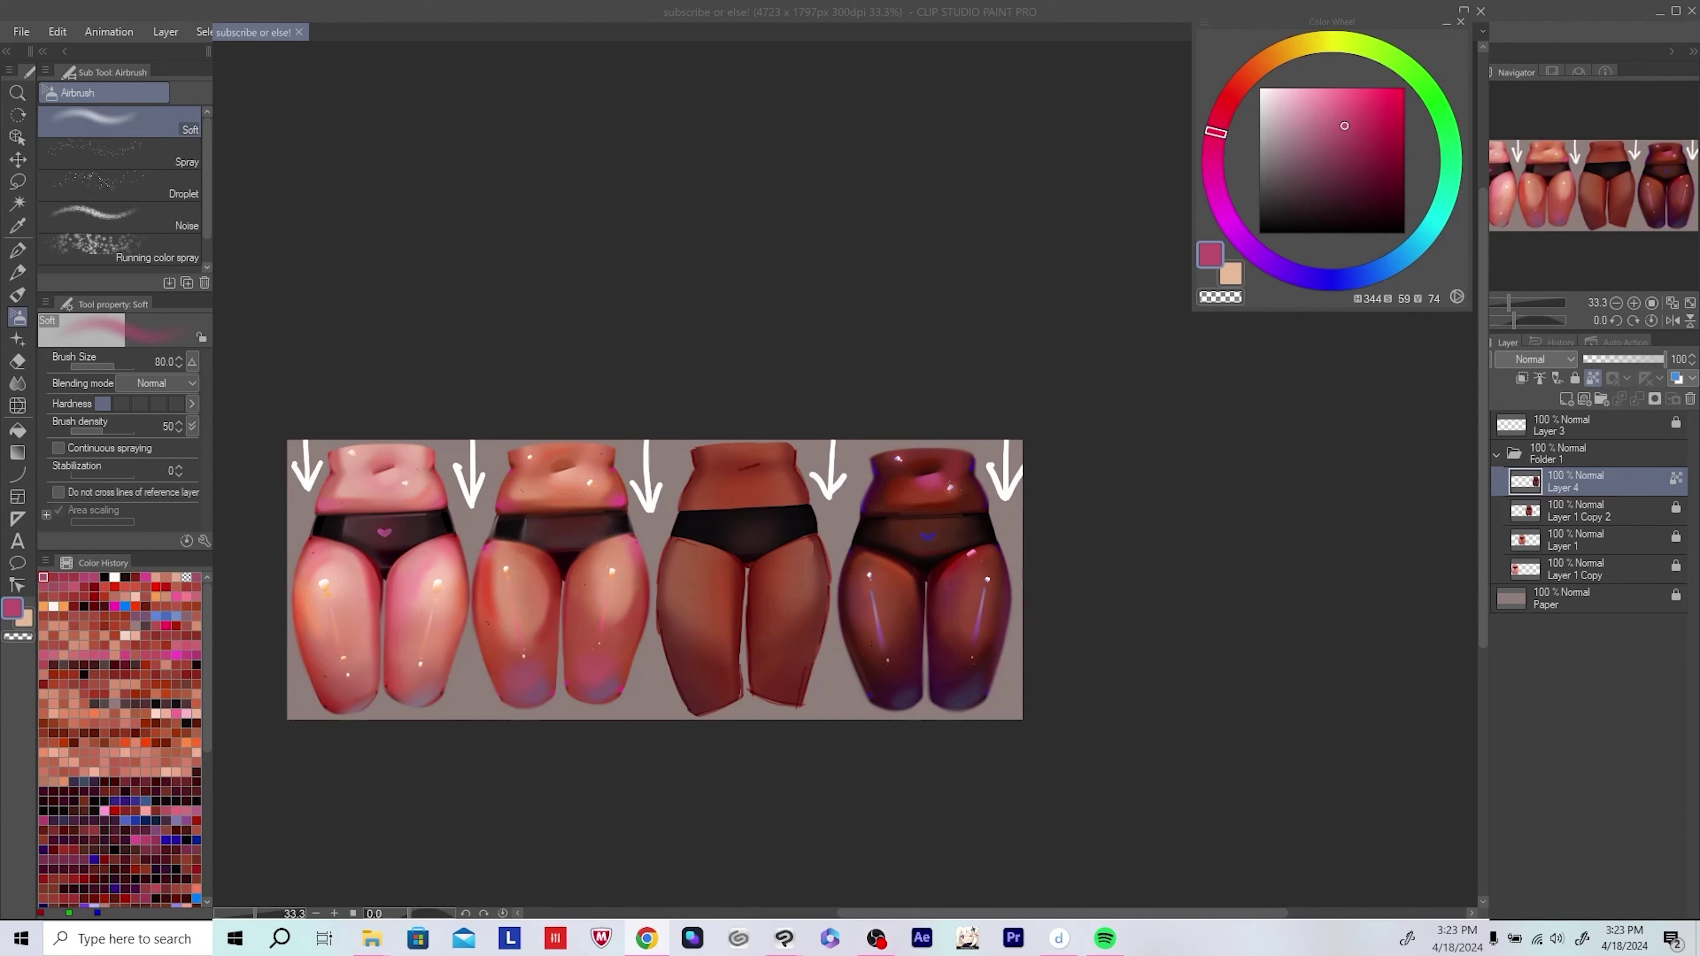
# Step: Clean up the third figure's ragged red outline on Layer 1 Copy 2 with the Hard eraser at size 250
pyautogui.click(1578, 510)
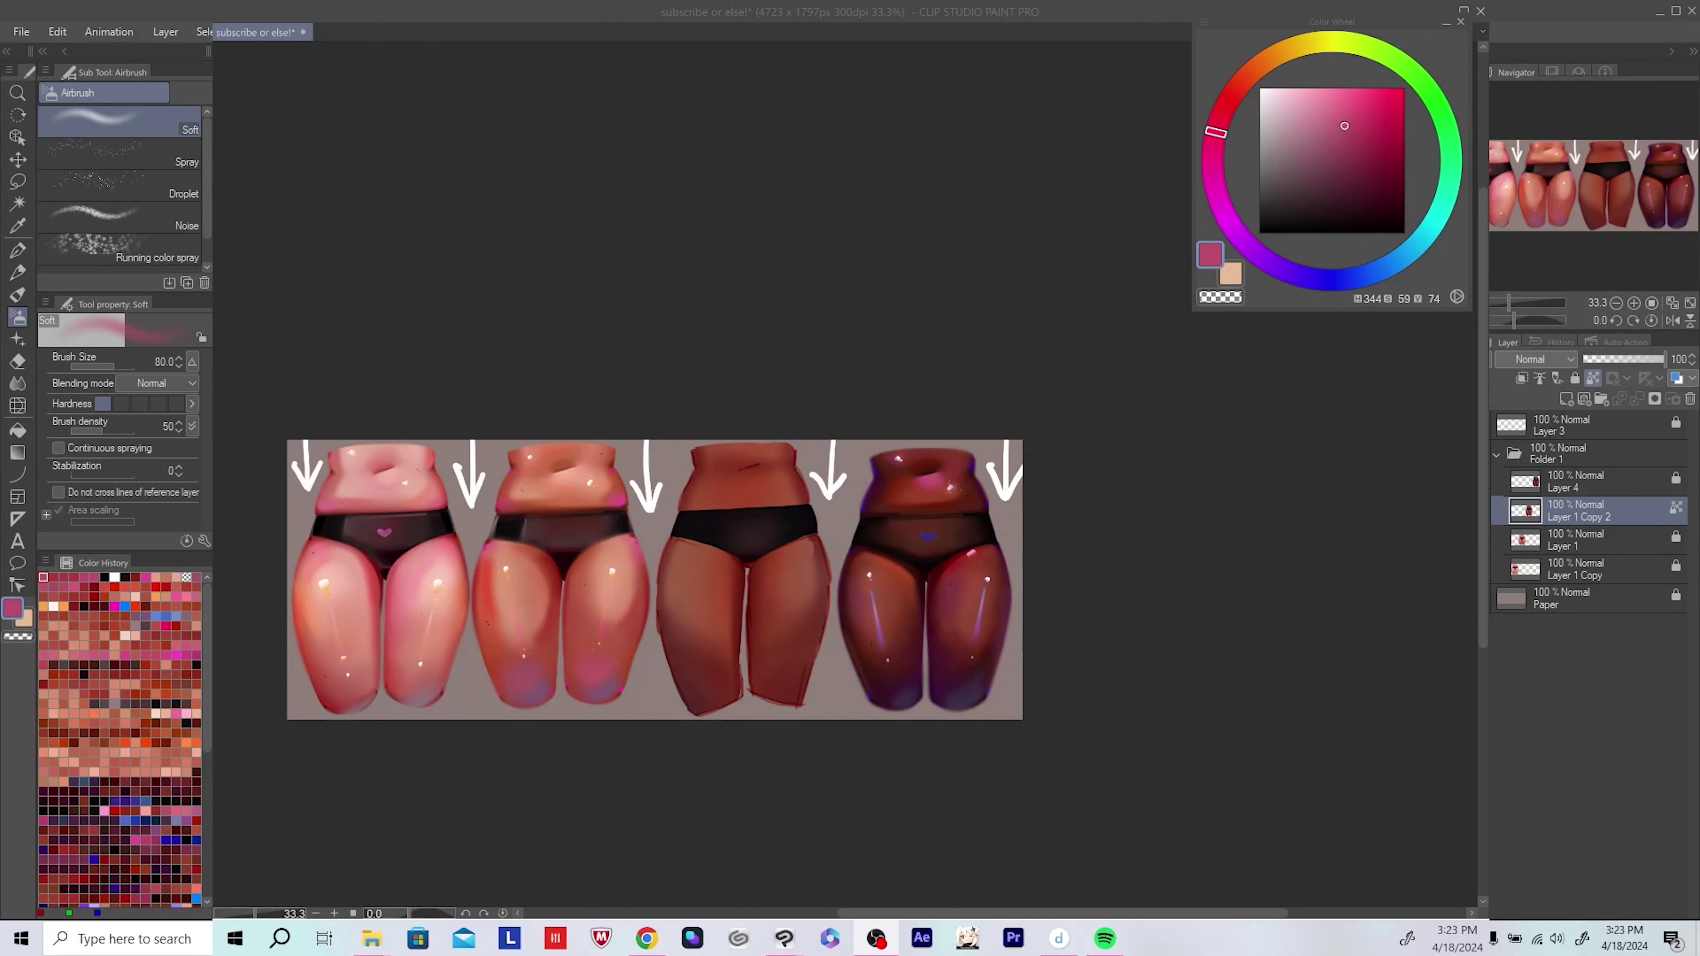
pyautogui.press('e')
pyautogui.scroll(2, 655, 580)
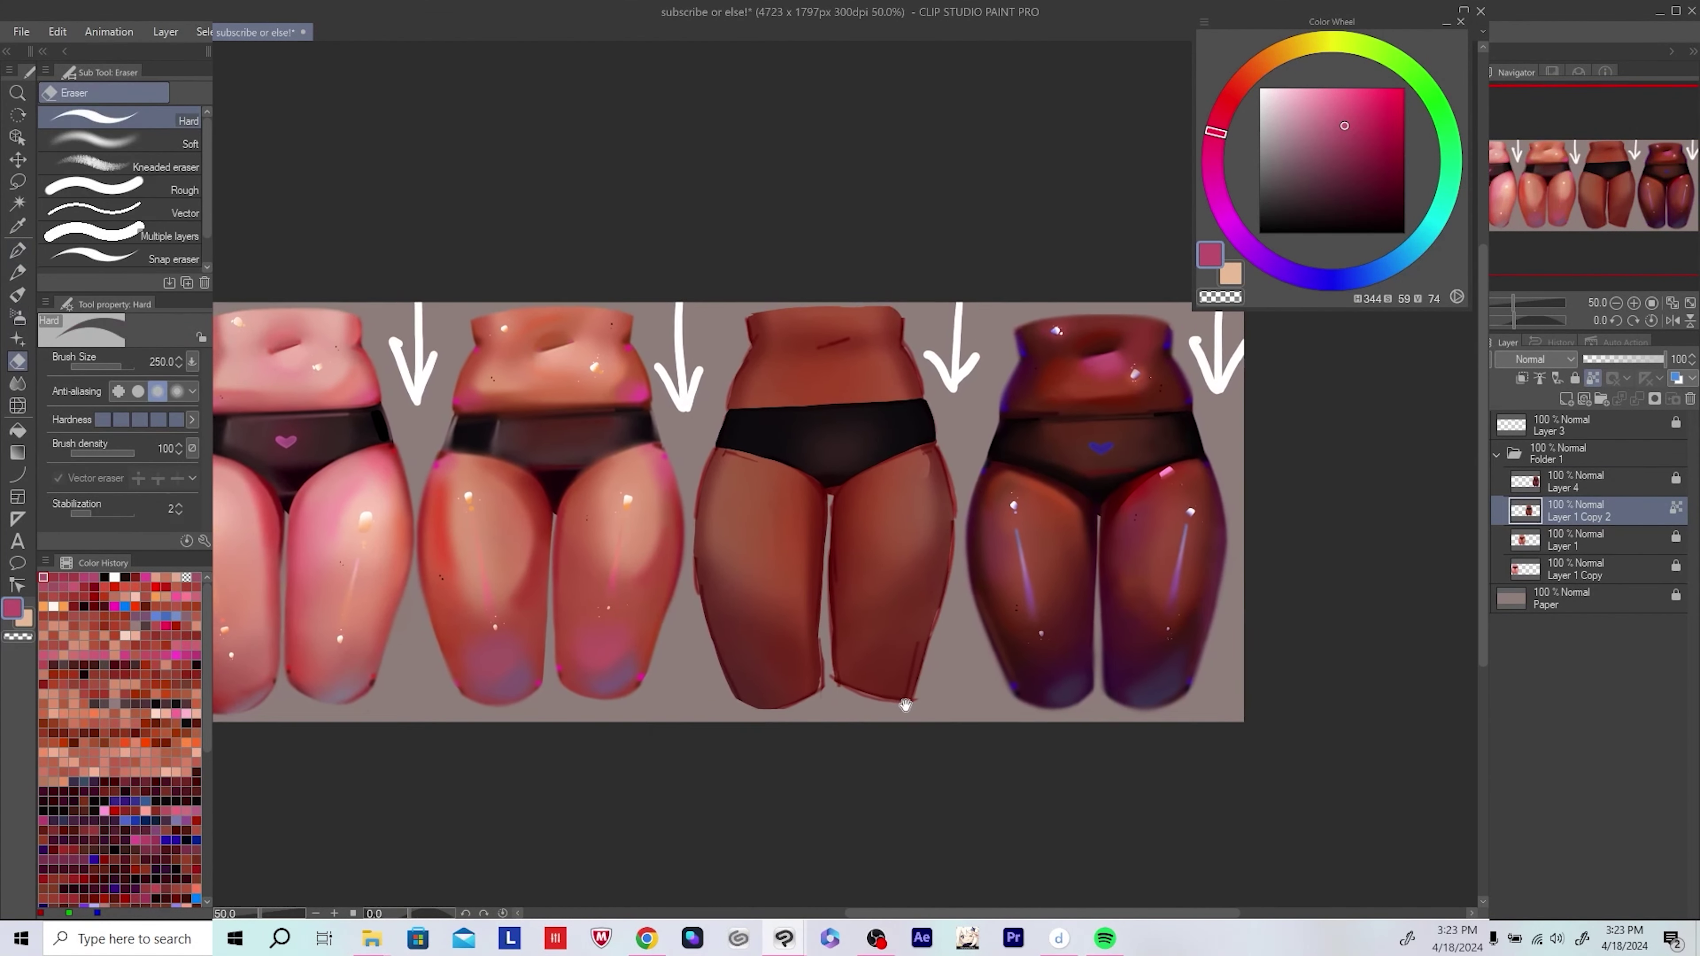
pyautogui.moveTo(905, 705)
pyautogui.mouseDown()
pyautogui.moveTo(882, 707)
pyautogui.moveTo(862, 796)
pyautogui.mouseUp()
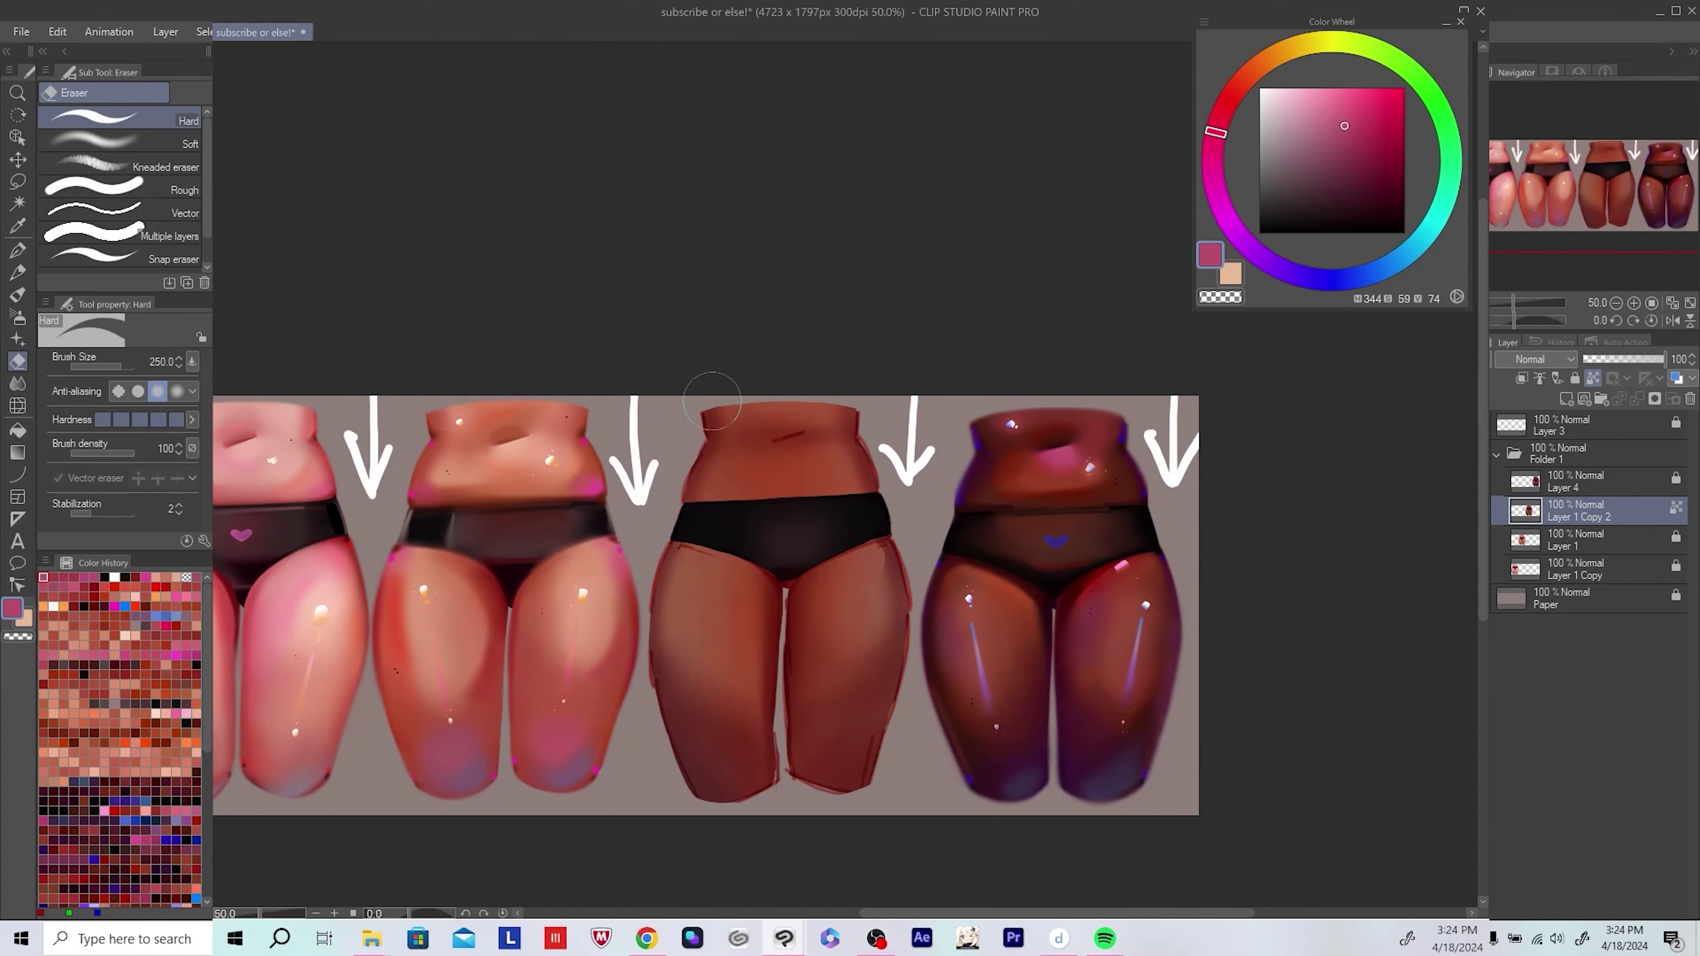
pyautogui.moveTo(578, 580); pyautogui.dragTo(540, 539)
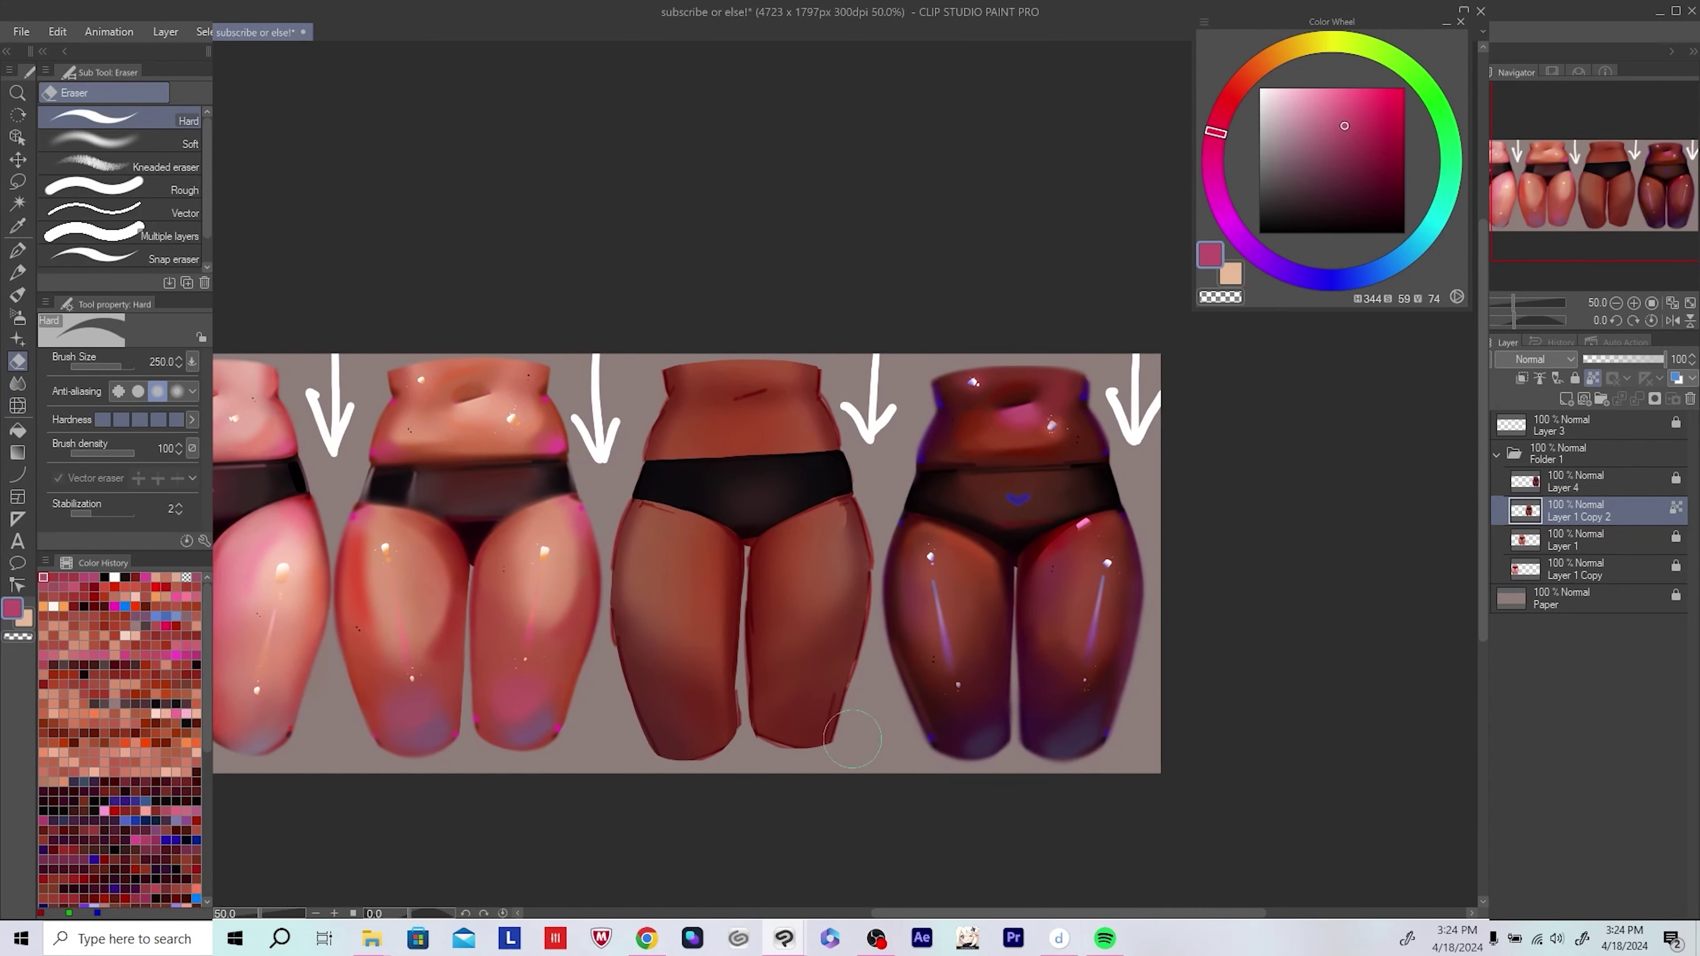
pyautogui.scroll(-3, 879, 720)
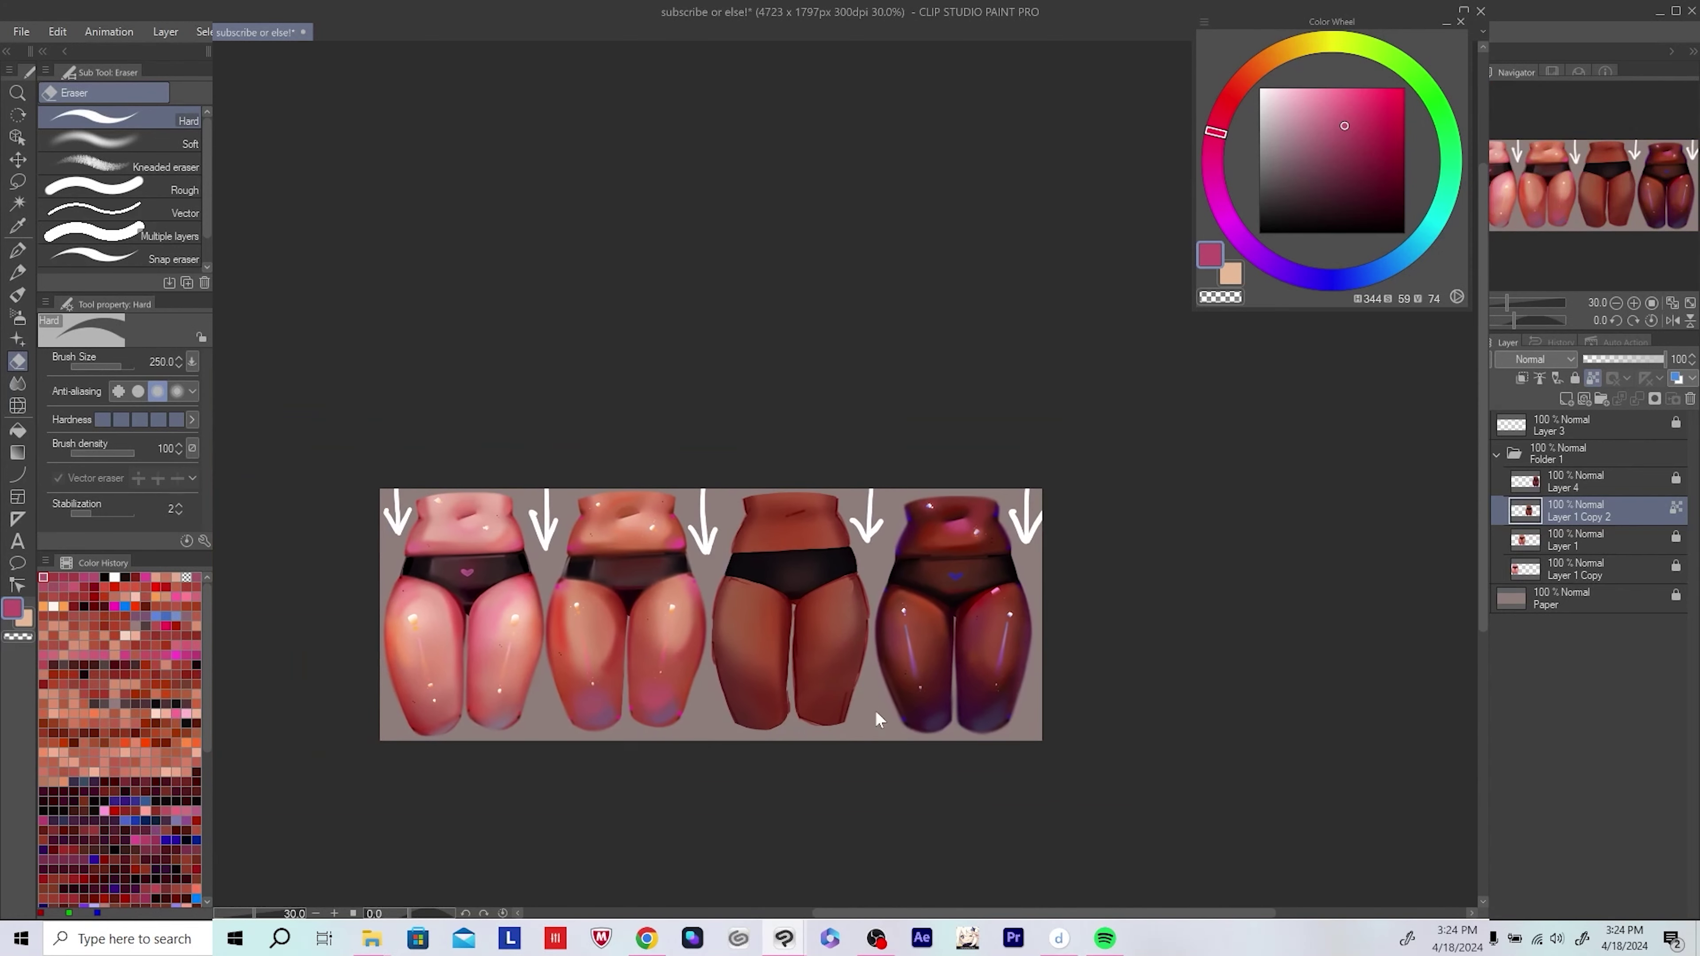
# Step: Nudge the fourth figure on Layer 4 slightly to the right with the Move layer tool
pyautogui.scroll(1, 937, 689)
pyautogui.click(1575, 539)
pyautogui.click(17, 137)
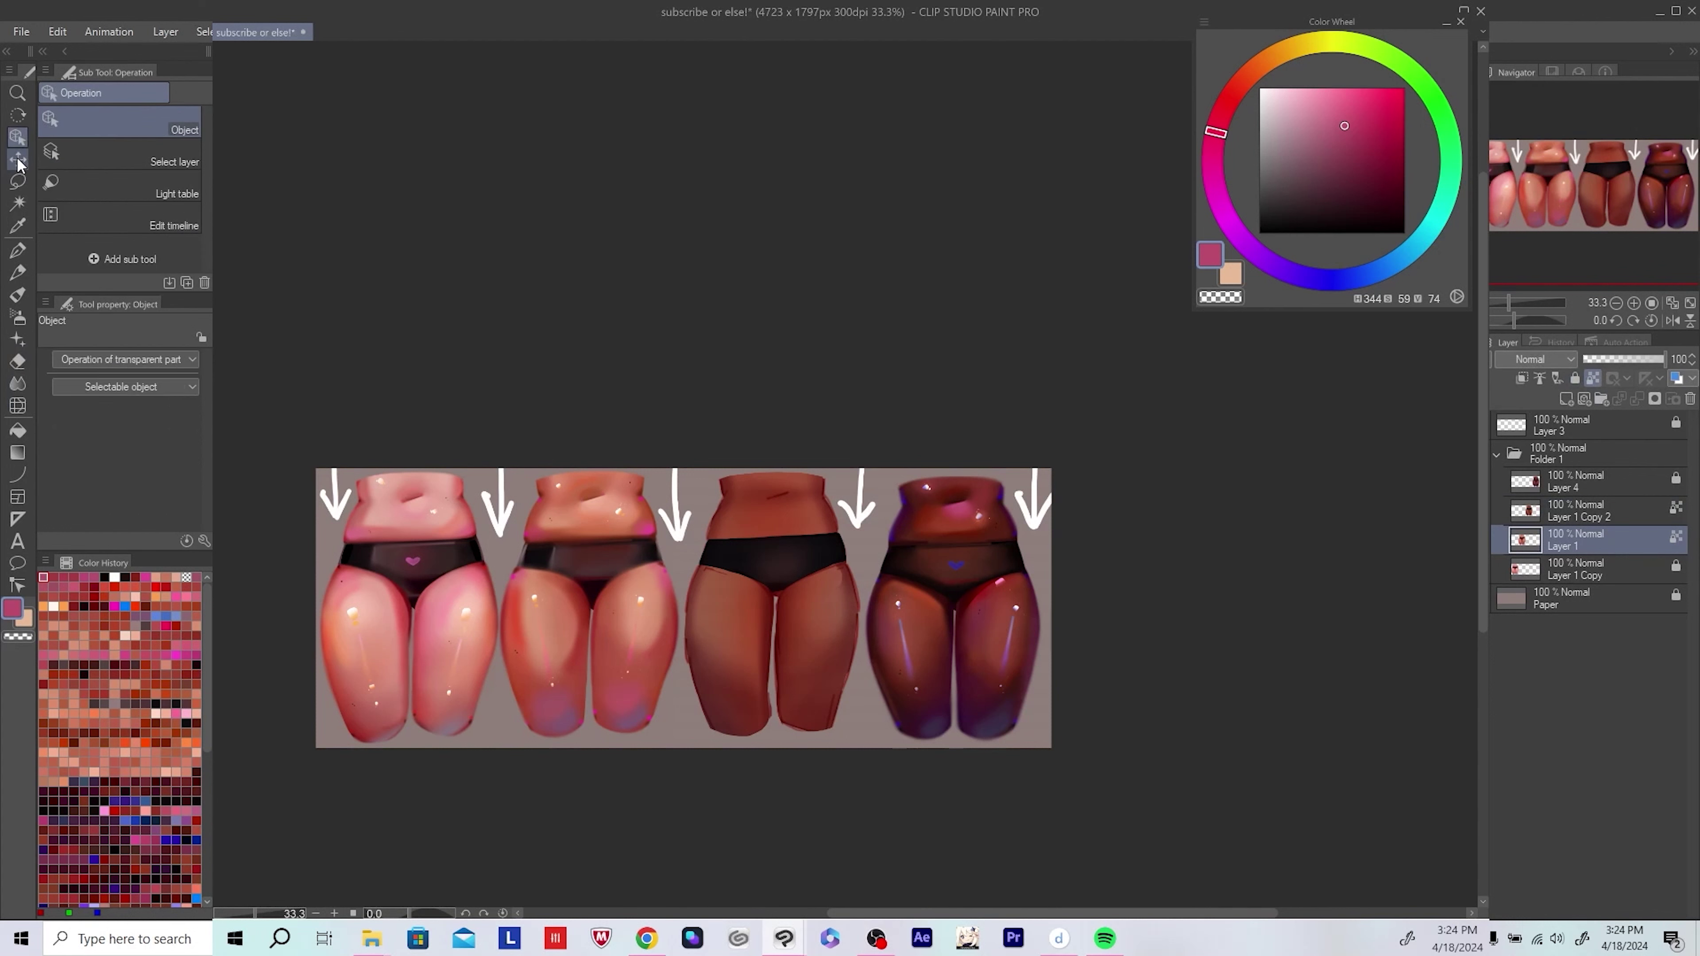
pyautogui.click(17, 161)
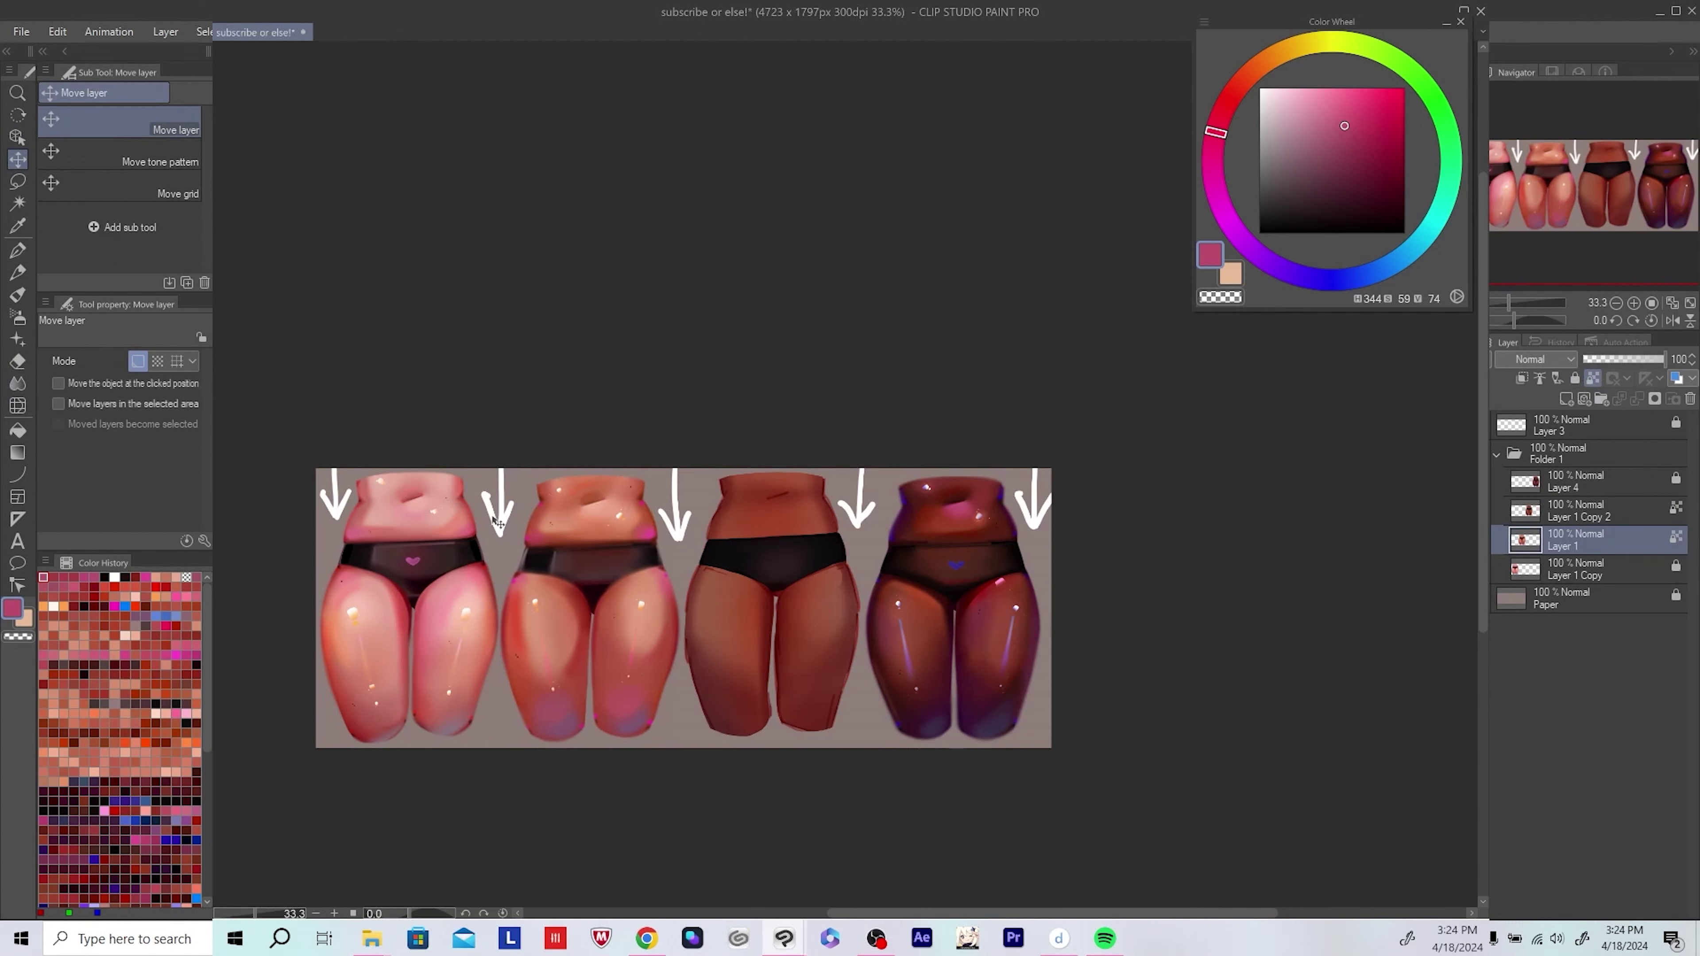
pyautogui.hotkey('alt', '[')
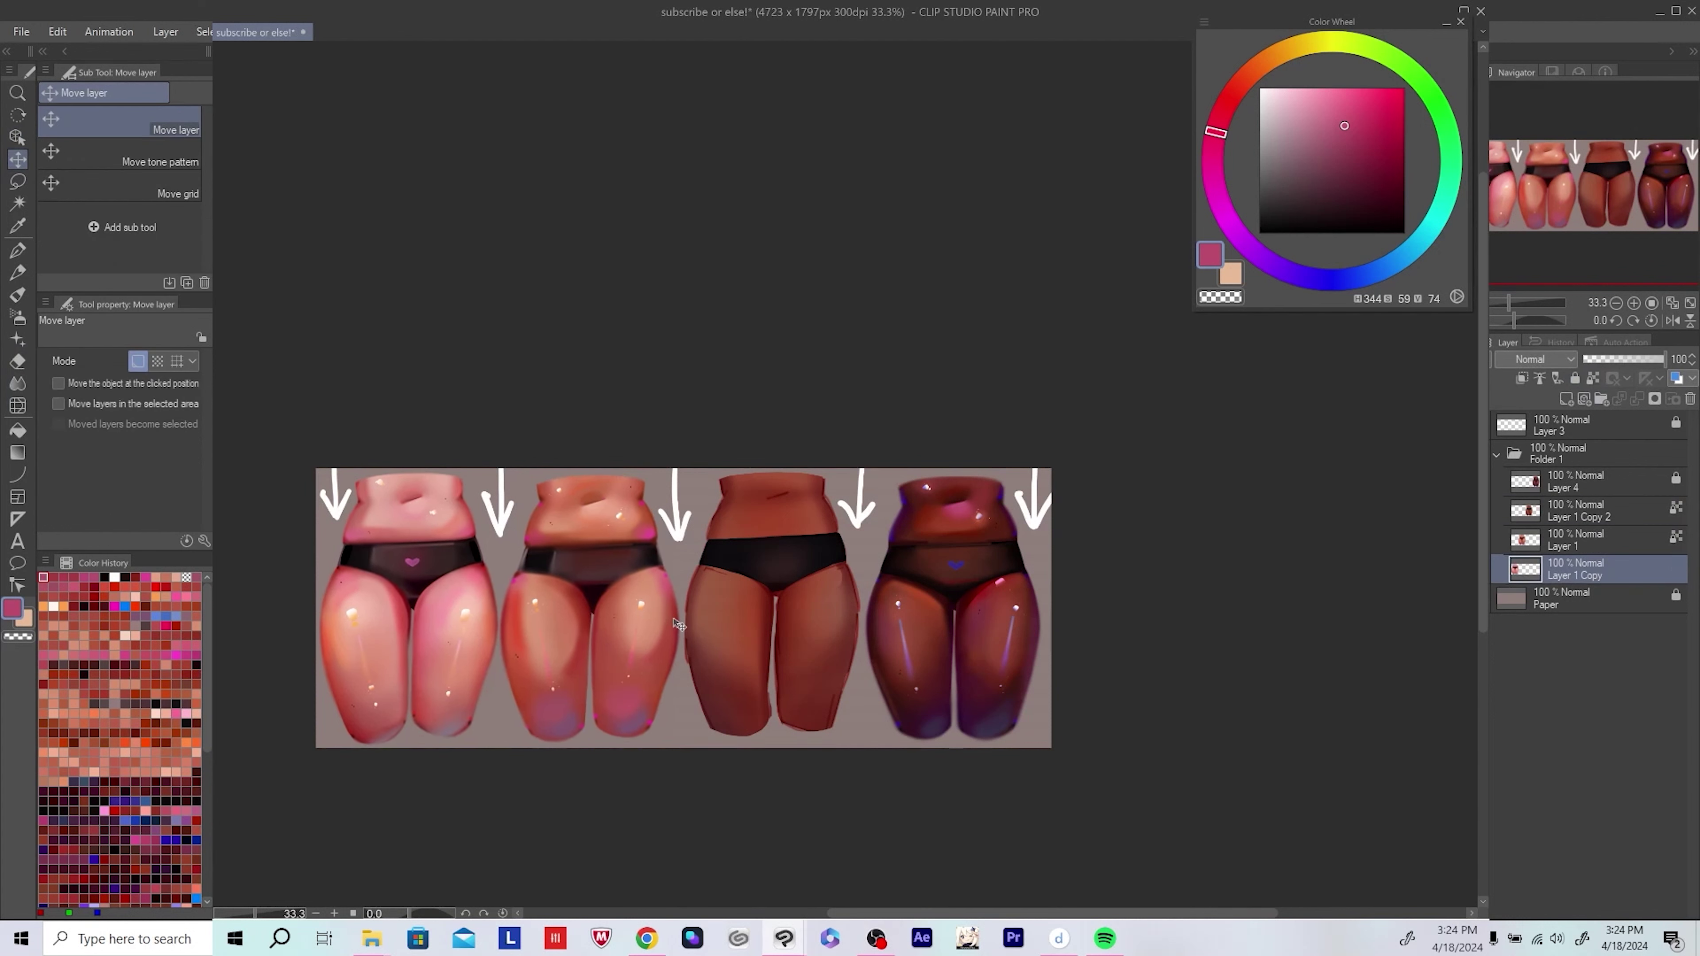
pyautogui.hotkey('alt', ']')
pyautogui.hotkey('alt', ']')
pyautogui.hotkey('alt', ']')
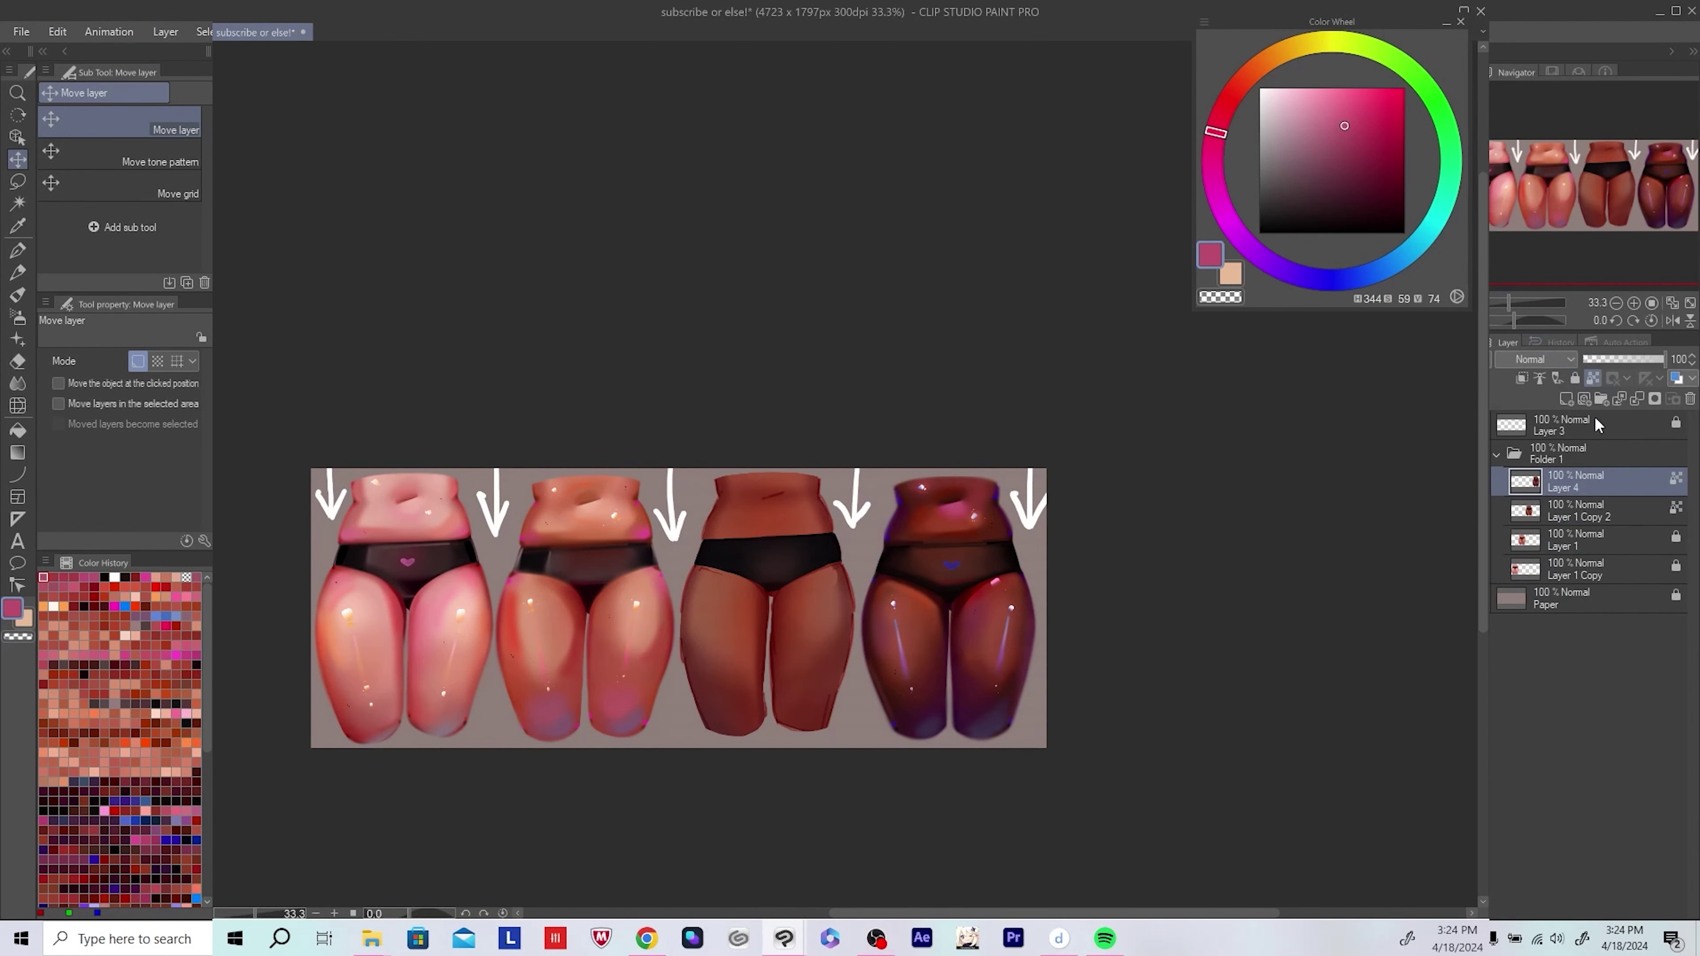
pyautogui.press('Right')
pyautogui.press('Right')
pyautogui.press('Right')
# Step: Nudge the third figure on Layer 1 Copy 2 slightly to the right and save the illustration
pyautogui.hotkey('alt', '[')
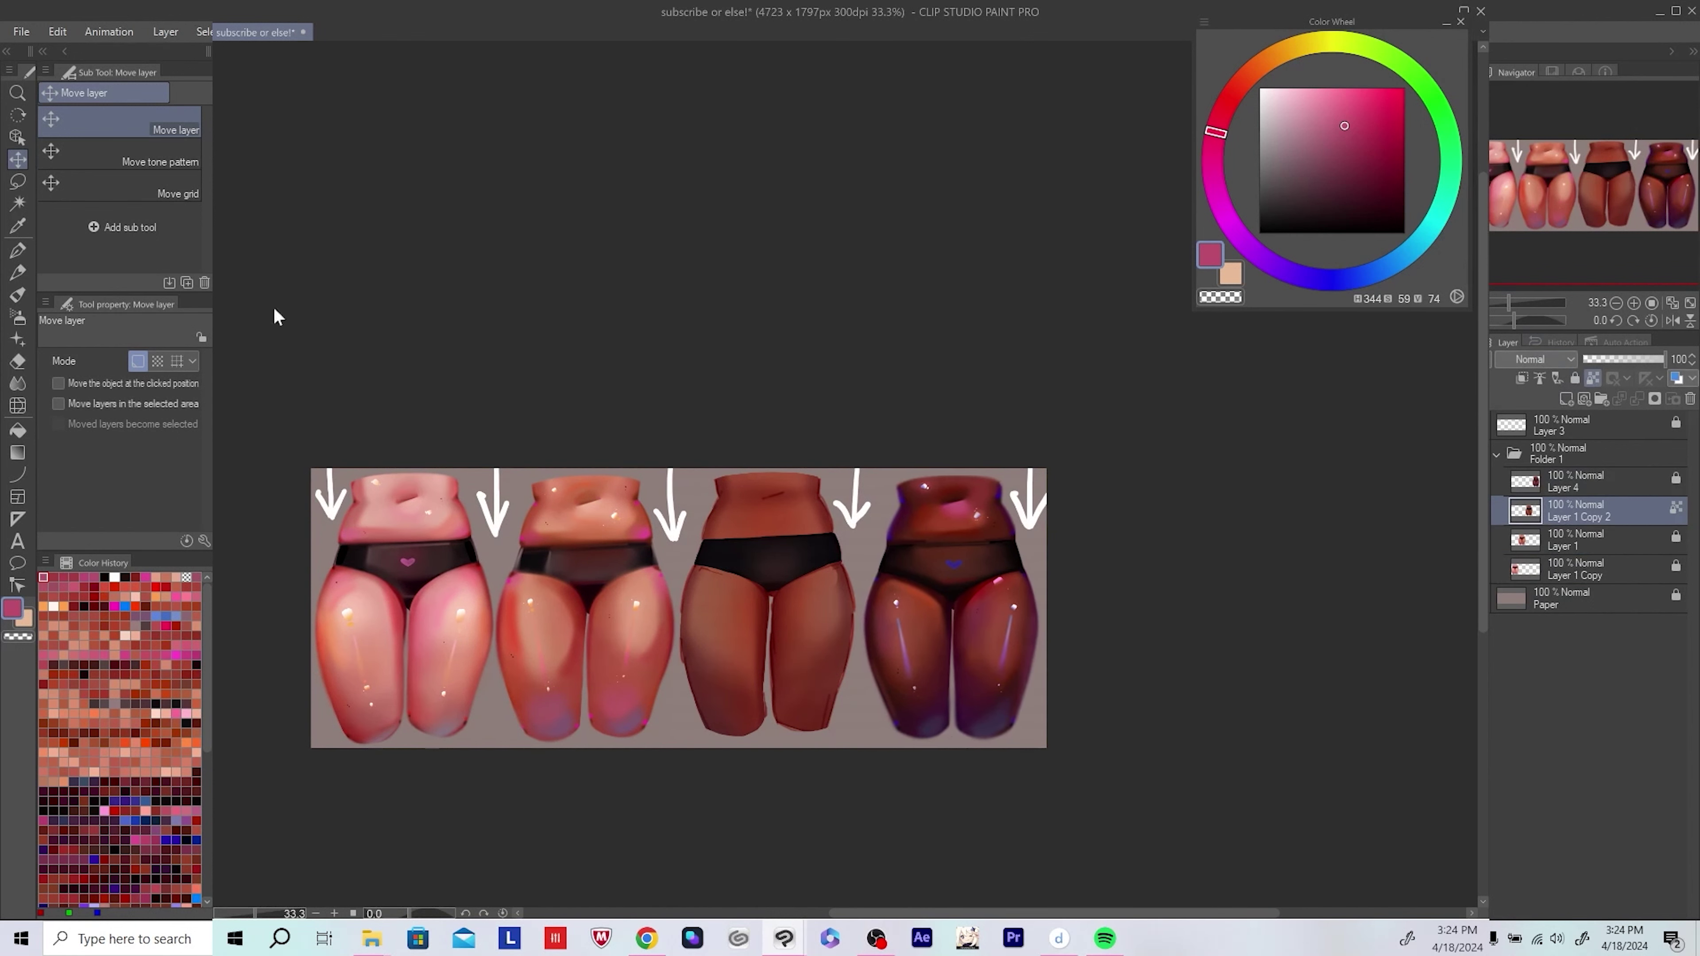
pyautogui.press('Right')
pyautogui.press('Right')
pyautogui.hotkey('ctrl', '-')
pyautogui.hotkey('ctrl', 's')
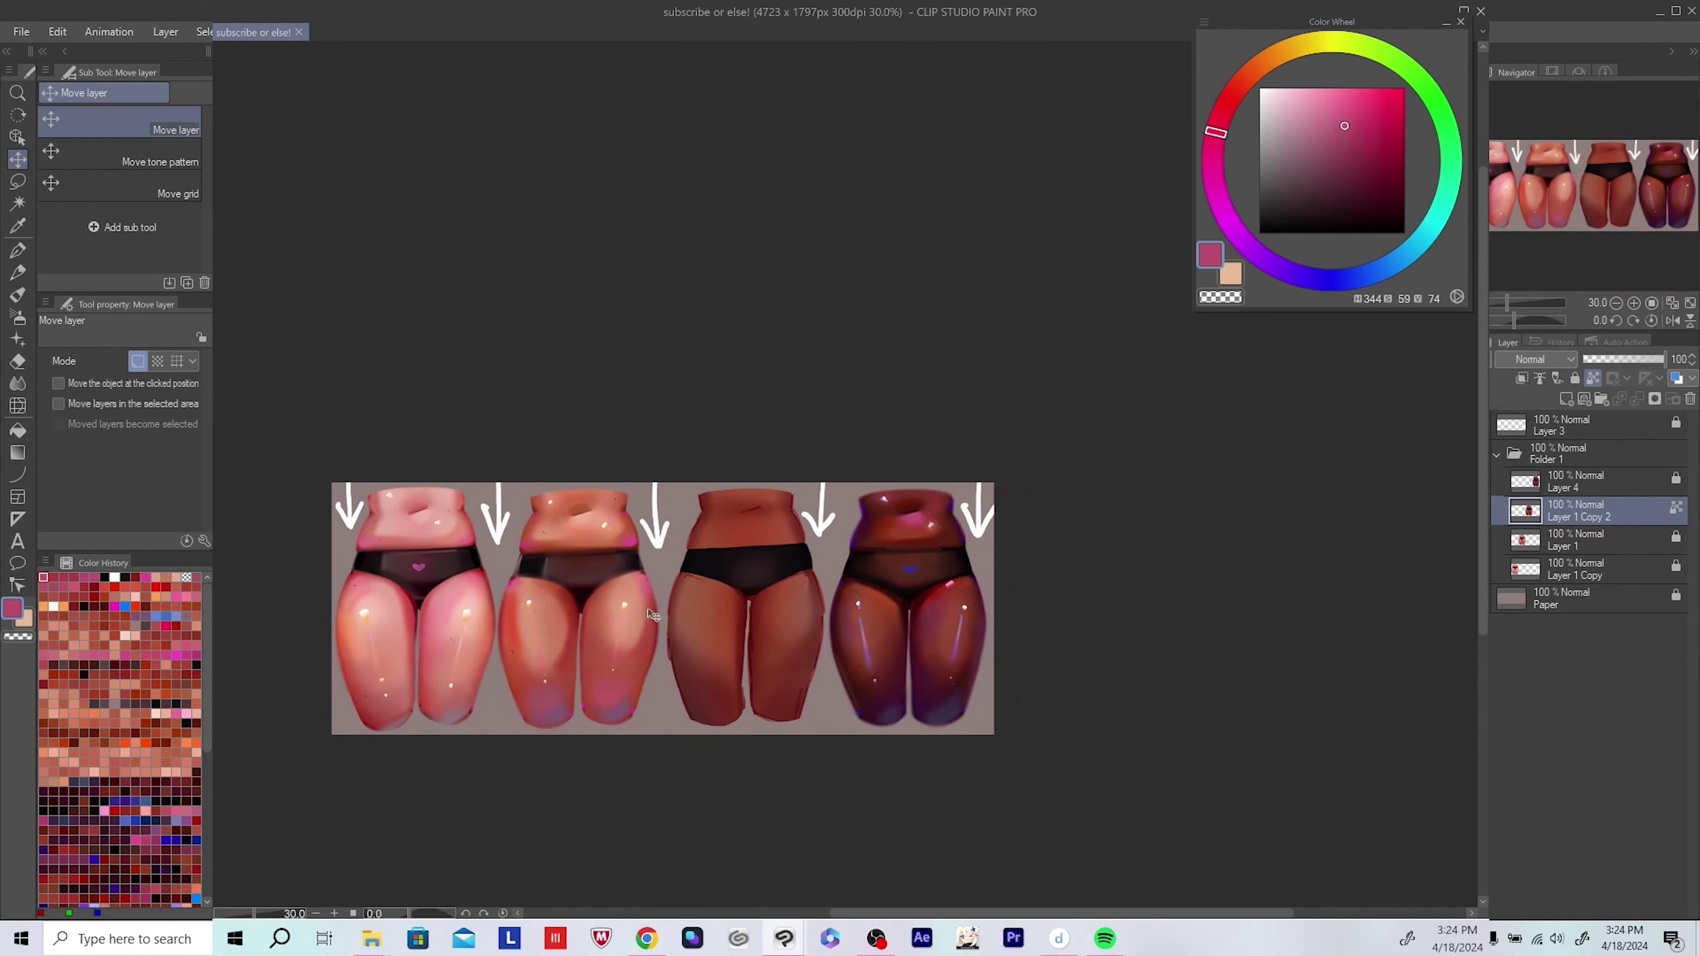
# Step: Add a new layer clipped to Layer 1 for the second figure
pyautogui.hotkey('ctrl', '+')
pyautogui.hotkey('ctrl', '+')
pyautogui.hotkey('alt', '[')
pyautogui.click(1576, 385)
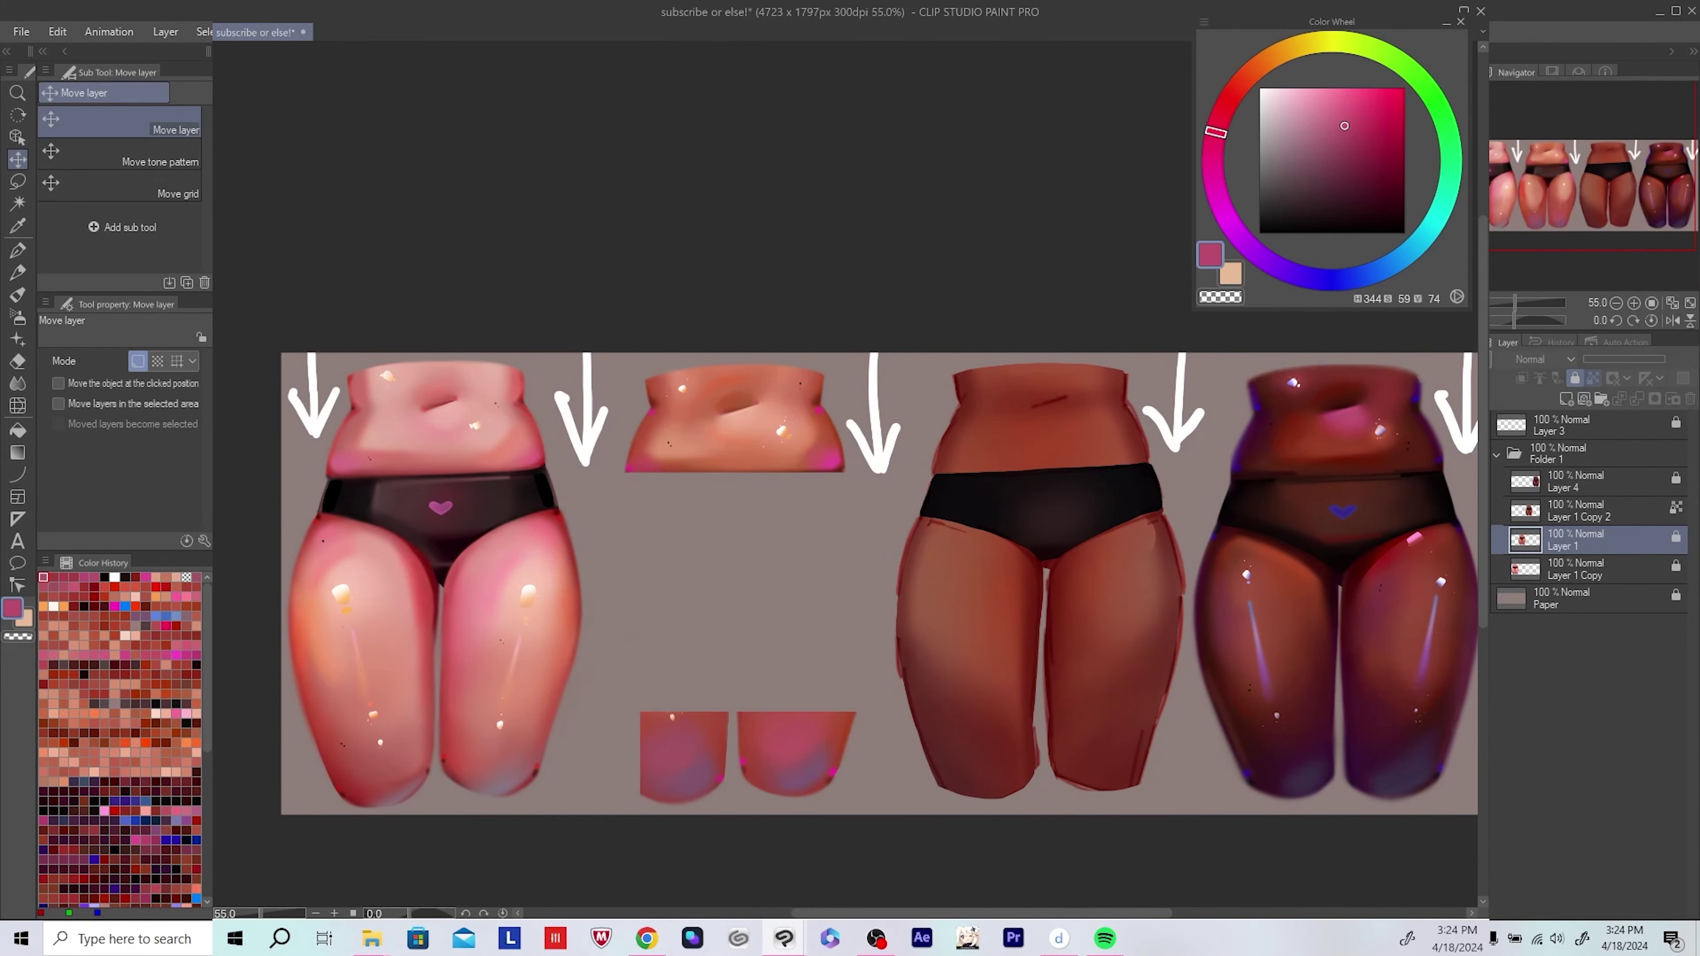
pyautogui.click(1566, 399)
# Step: Airbrush a thin near-black line along the second figure's underwear waistband with the Soft airbrush at size 12
pyautogui.press('b')
pyautogui.scroll(2, 858, 621)
pyautogui.keyDown('alt'); pyautogui.click(1138, 569); pyautogui.keyUp('alt')
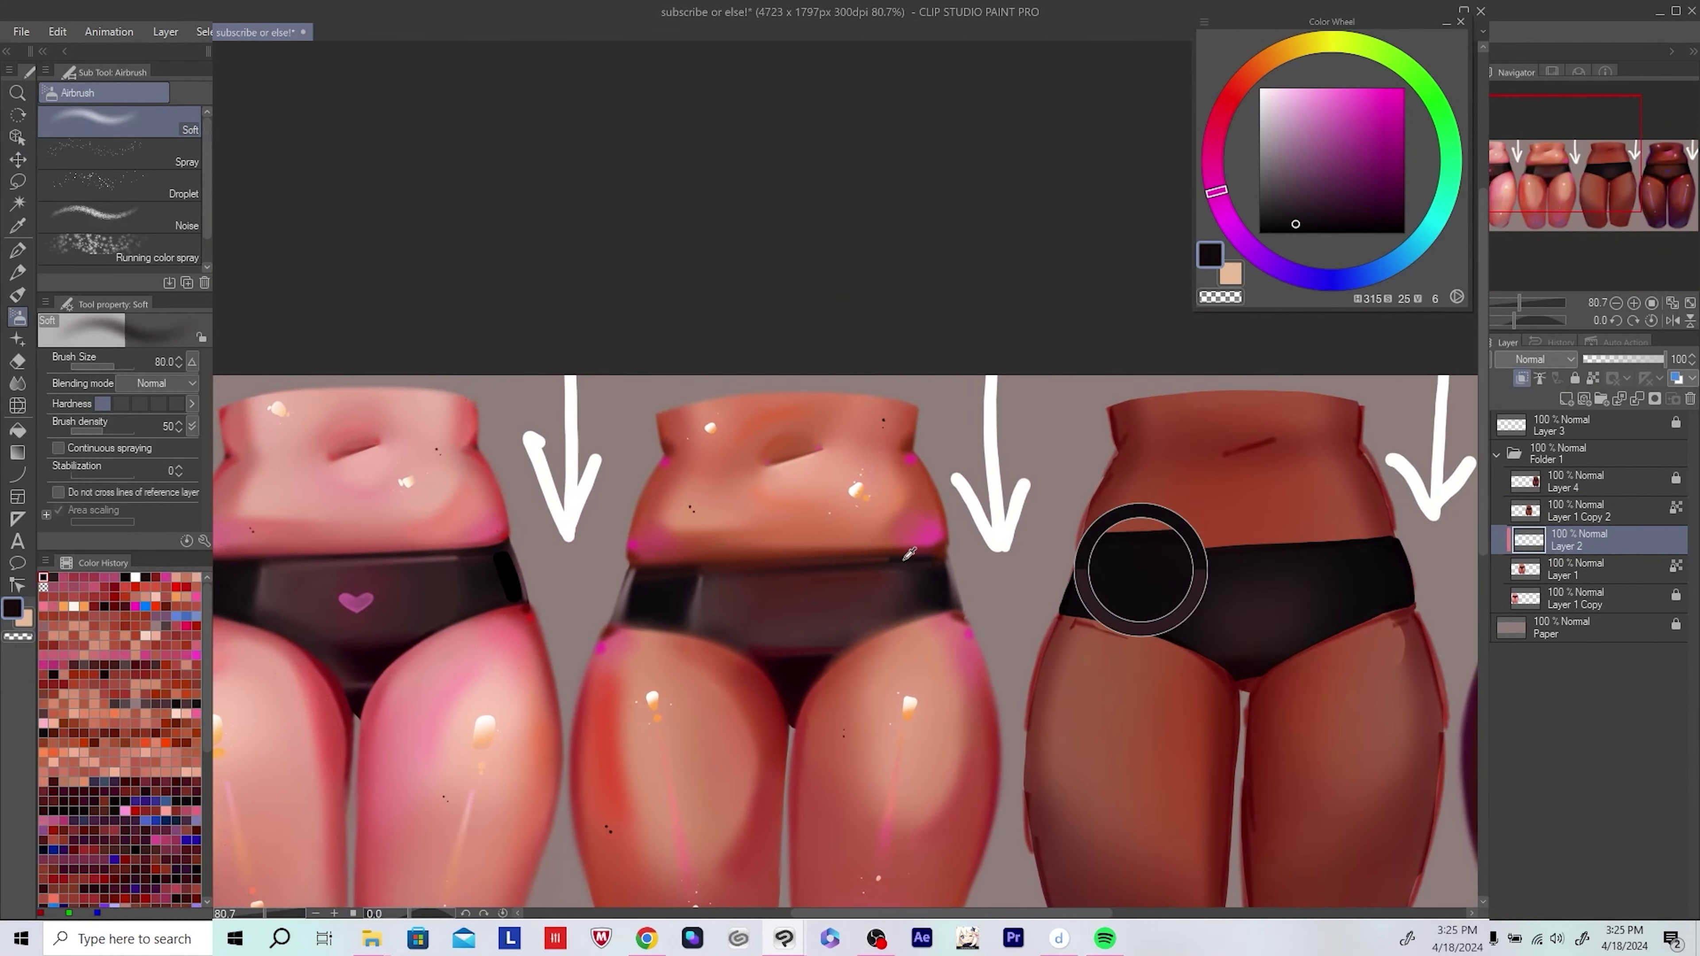
pyautogui.press('[')
pyautogui.press('[')
pyautogui.press('[')
pyautogui.press('[')
pyautogui.scroll(2, 800, 570)
pyautogui.moveTo(548, 569); pyautogui.dragTo(1012, 557)
pyautogui.hscroll(1, 1025, 547)
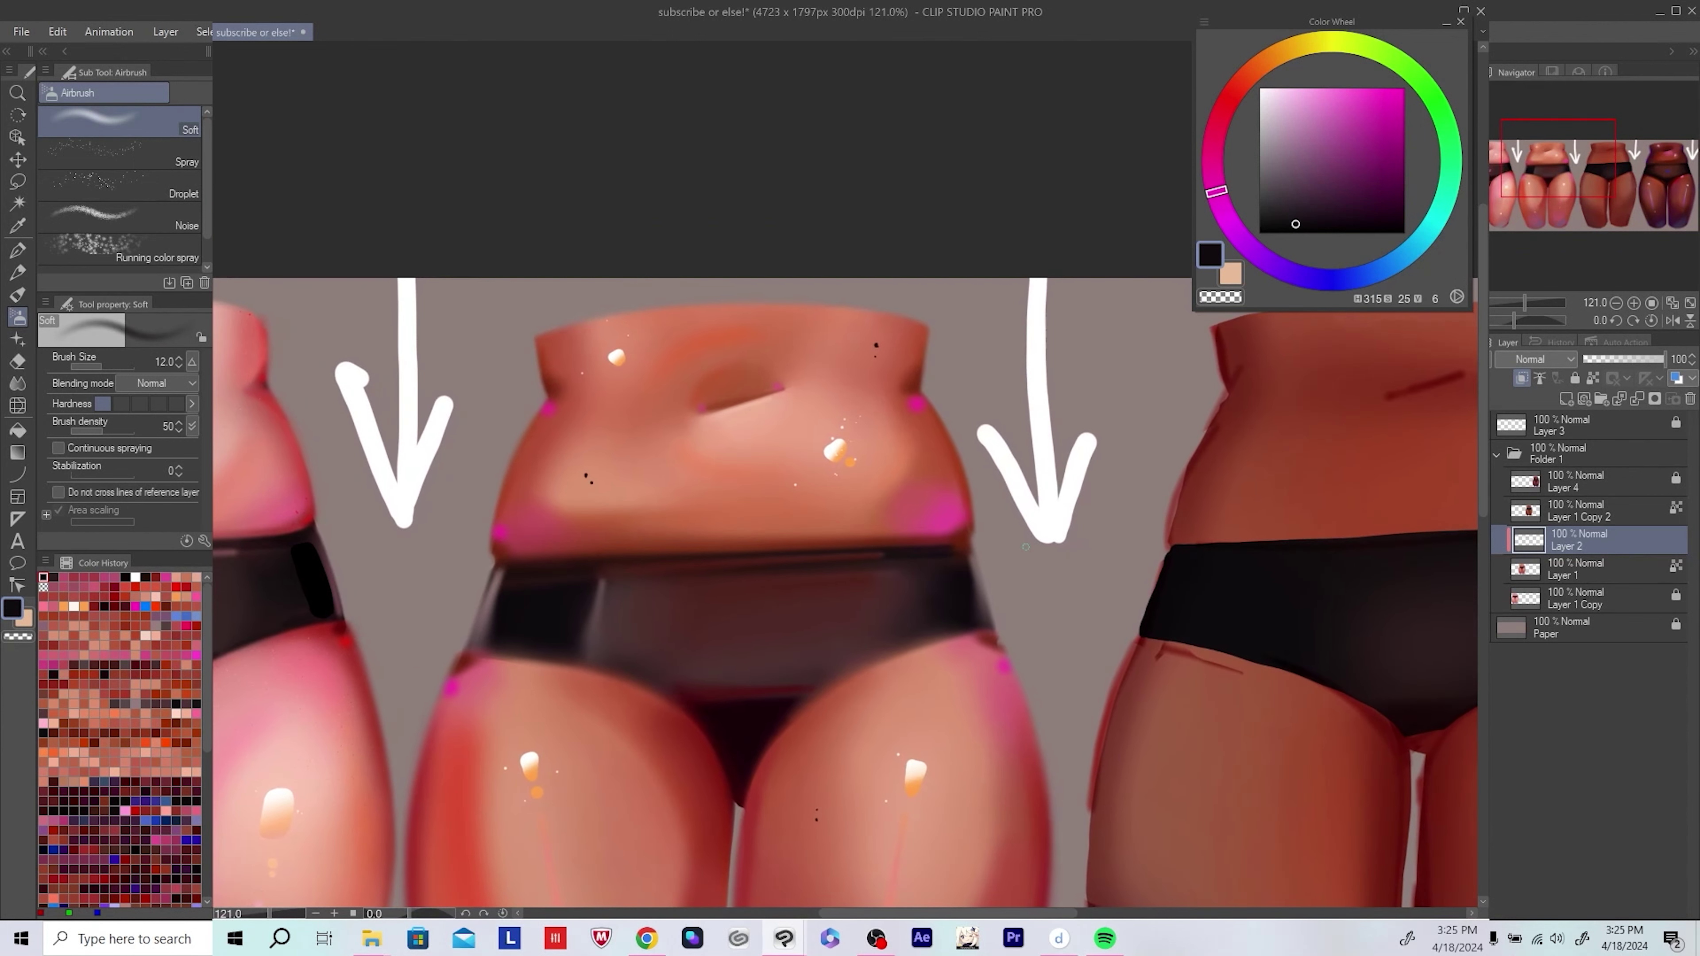
pyautogui.scroll(-5, 968, 544)
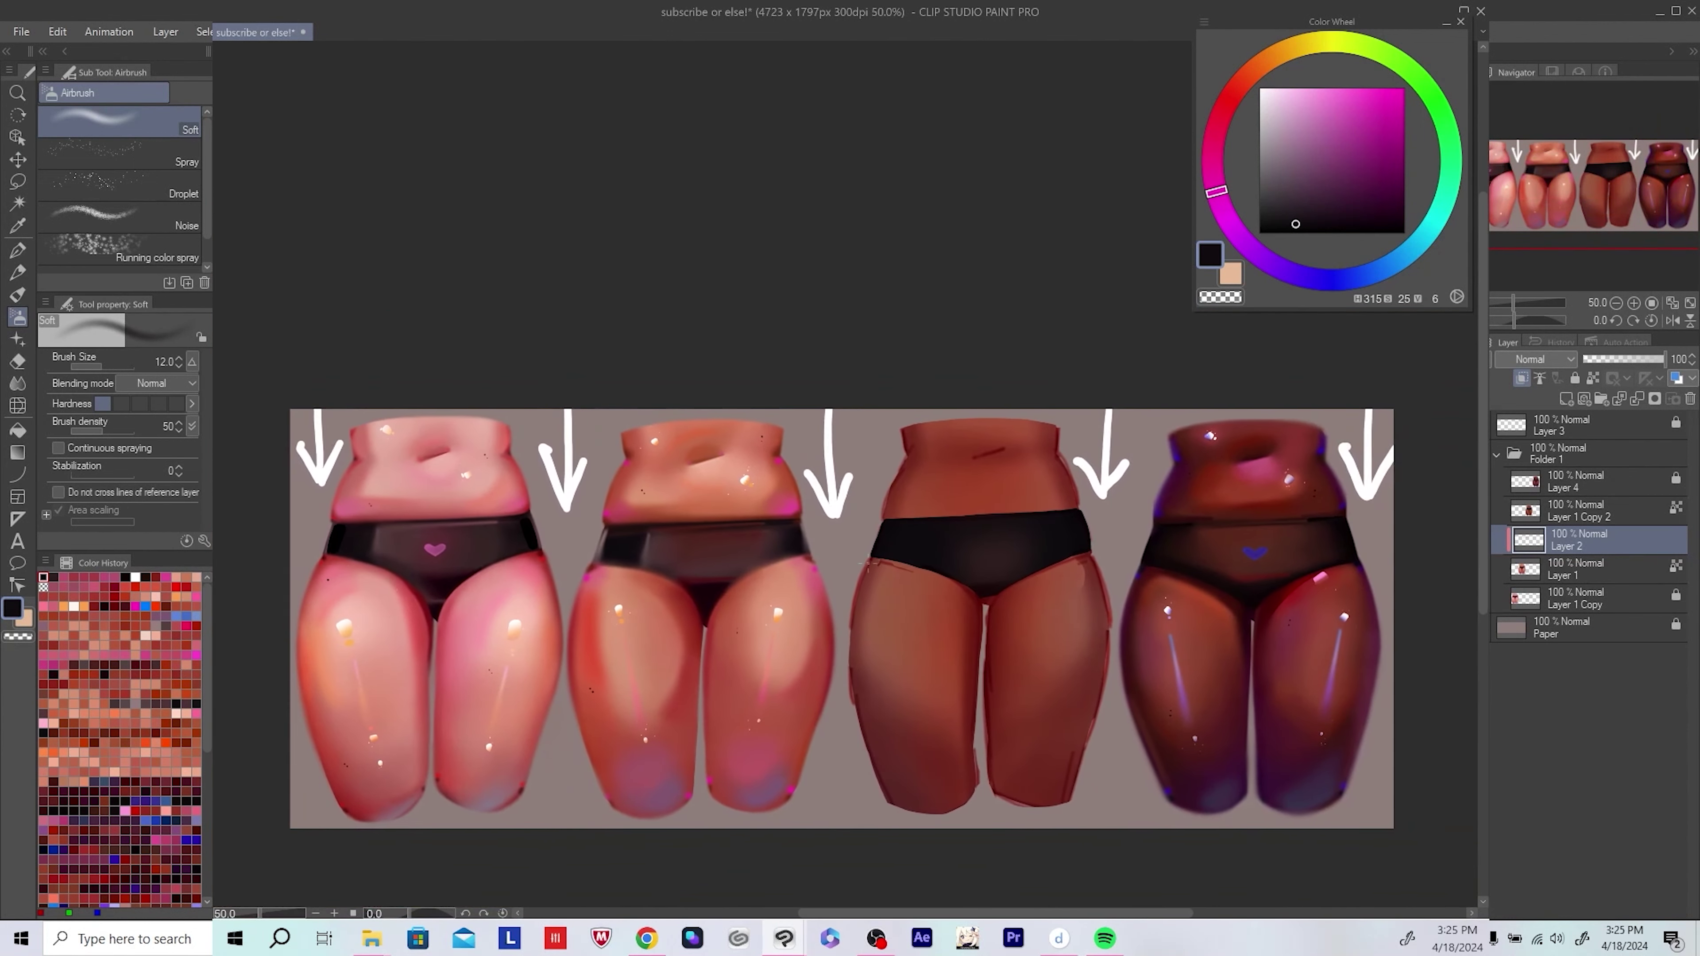
# Step: Detail the second figure's underwear gusset in a sampled dusky brown, flip the view horizontally and merge Layer 2 into Layer 1
pyautogui.keyDown('alt'); pyautogui.click(773, 601); pyautogui.keyUp('alt')
pyautogui.scroll(1, 325, 333)
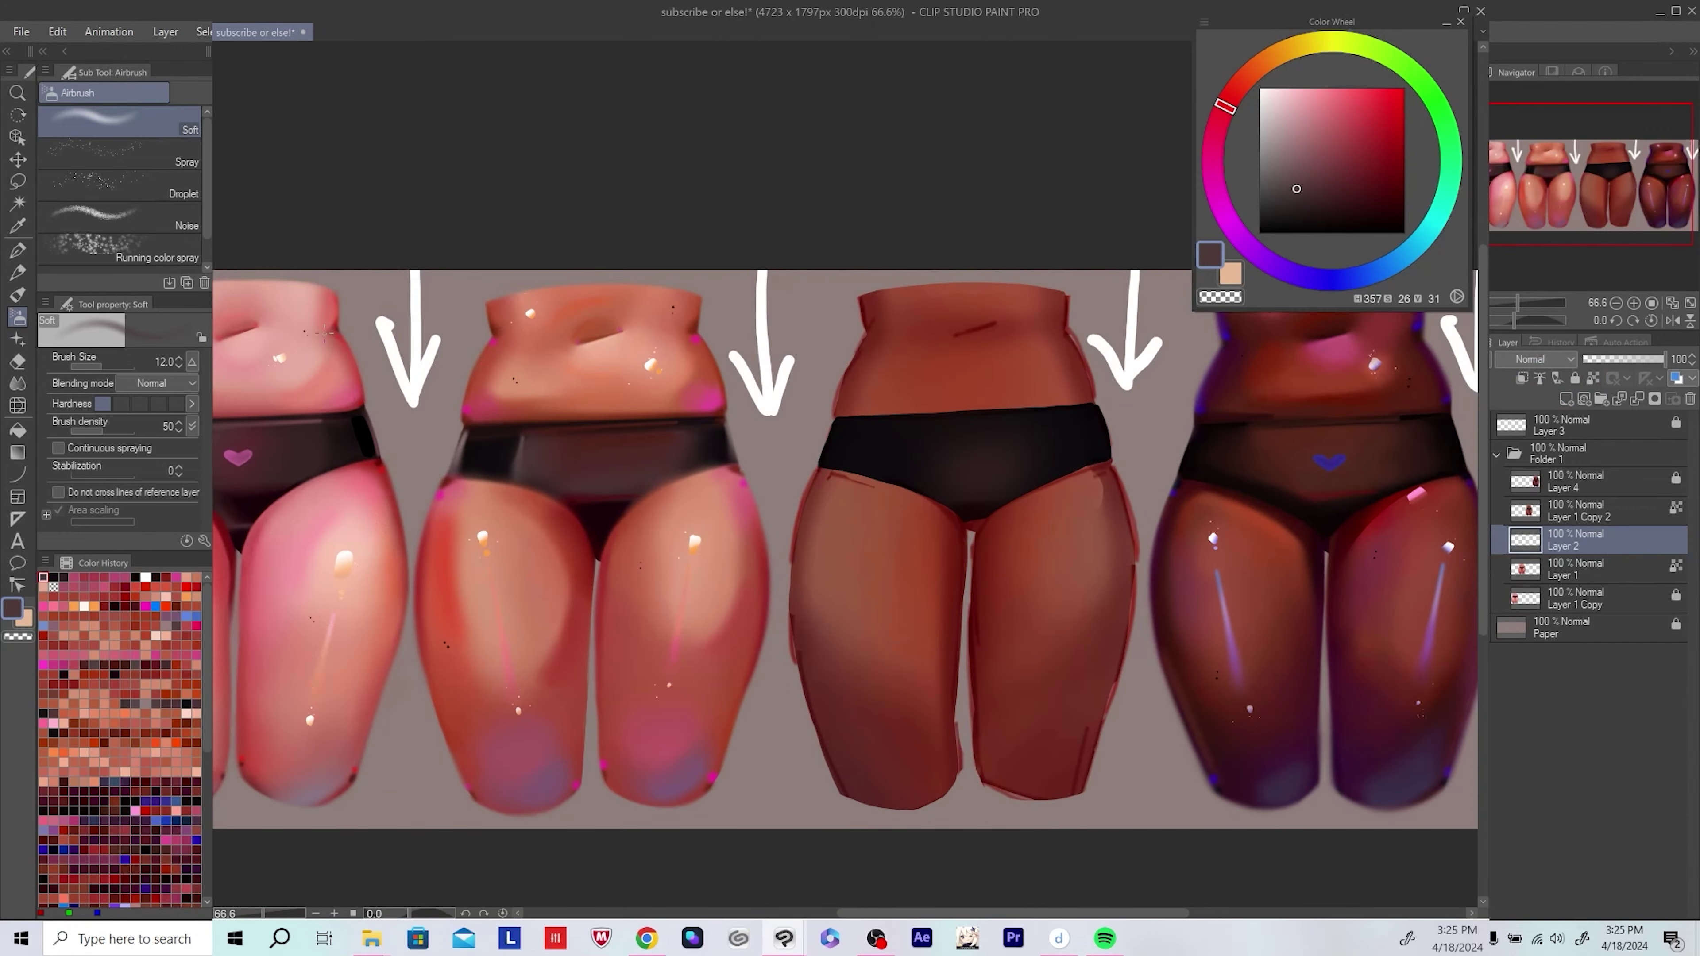
pyautogui.scroll(1, 788, 772)
pyautogui.press('e')
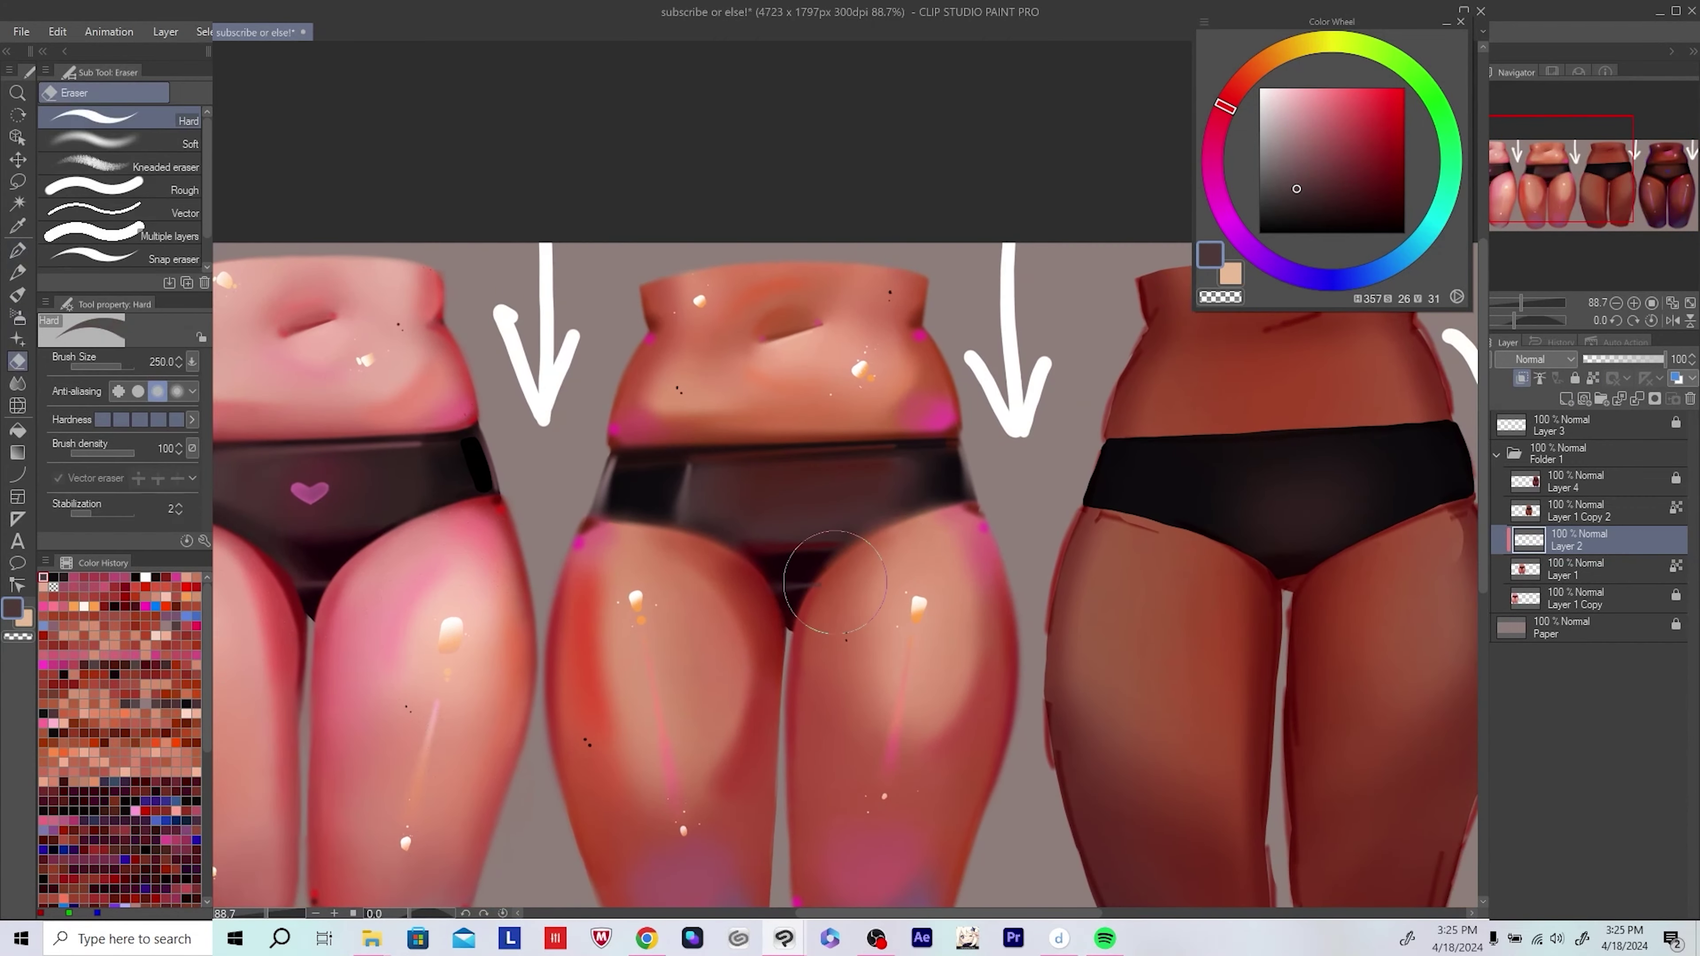
pyautogui.scroll(-1, 877, 557)
pyautogui.scroll(1, 877, 557)
pyautogui.click(1673, 320)
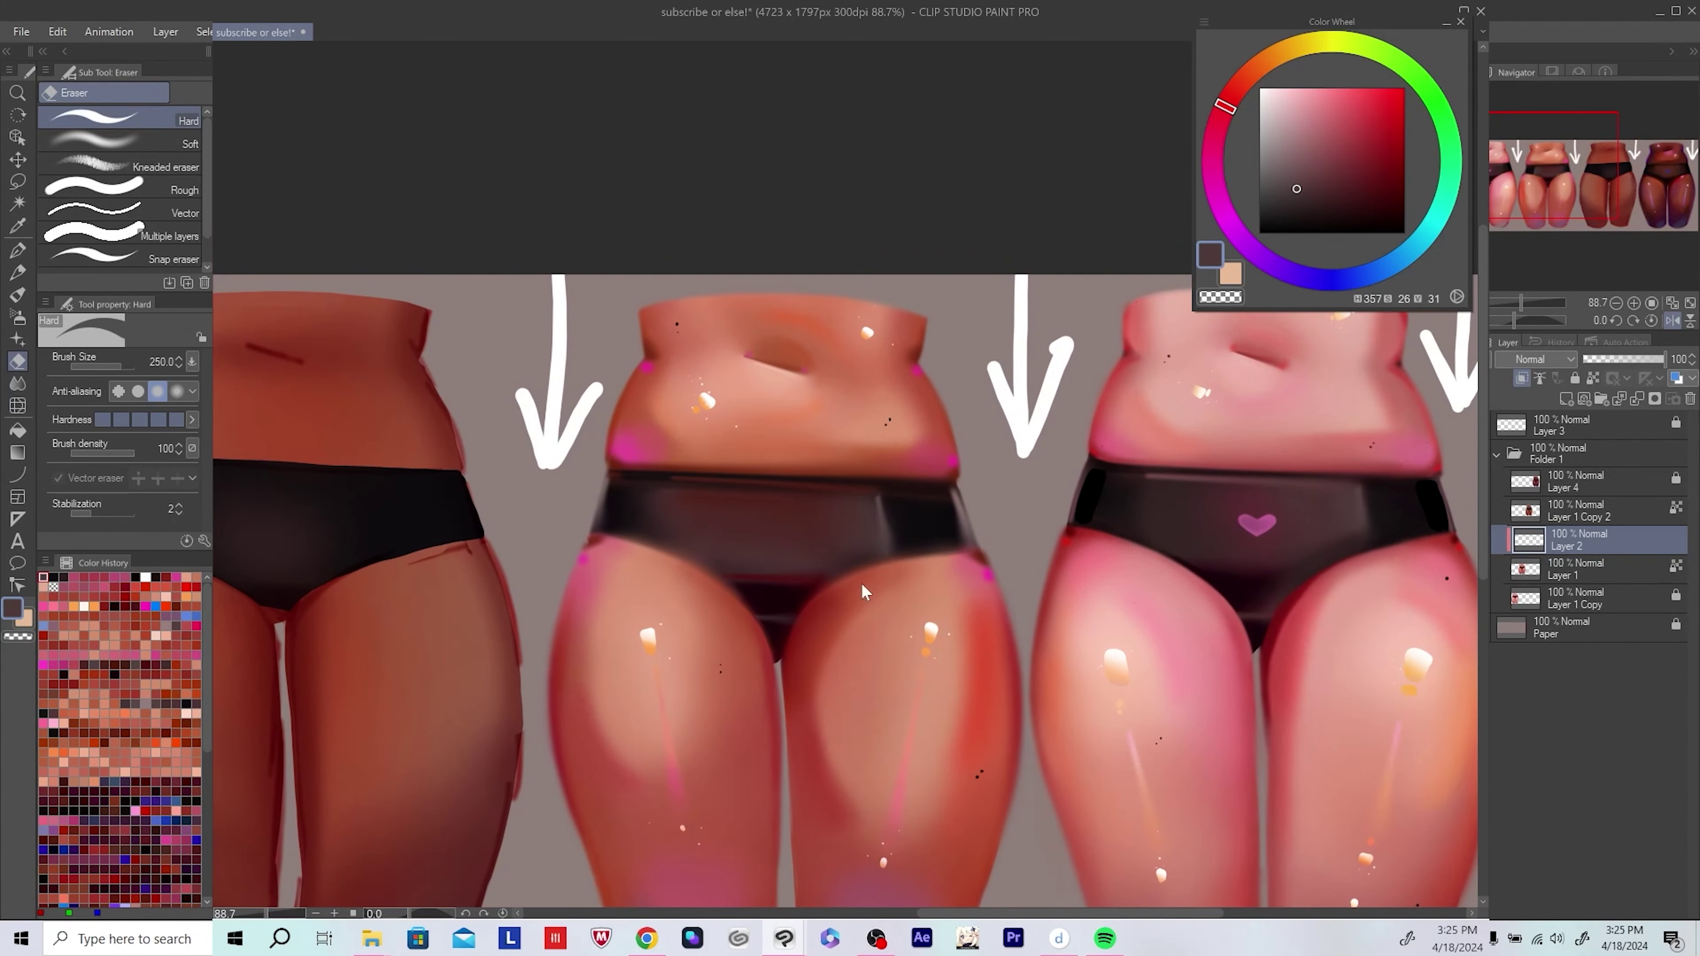
pyautogui.hotkey('ctrl', 'e')
# Step: Shade the second figure's underwear gusset near-black on a new layer with the Soft airbrush, increasing its size from 12 to 70
pyautogui.click(1560, 402)
pyautogui.press('b')
pyautogui.scroll(2, 686, 636)
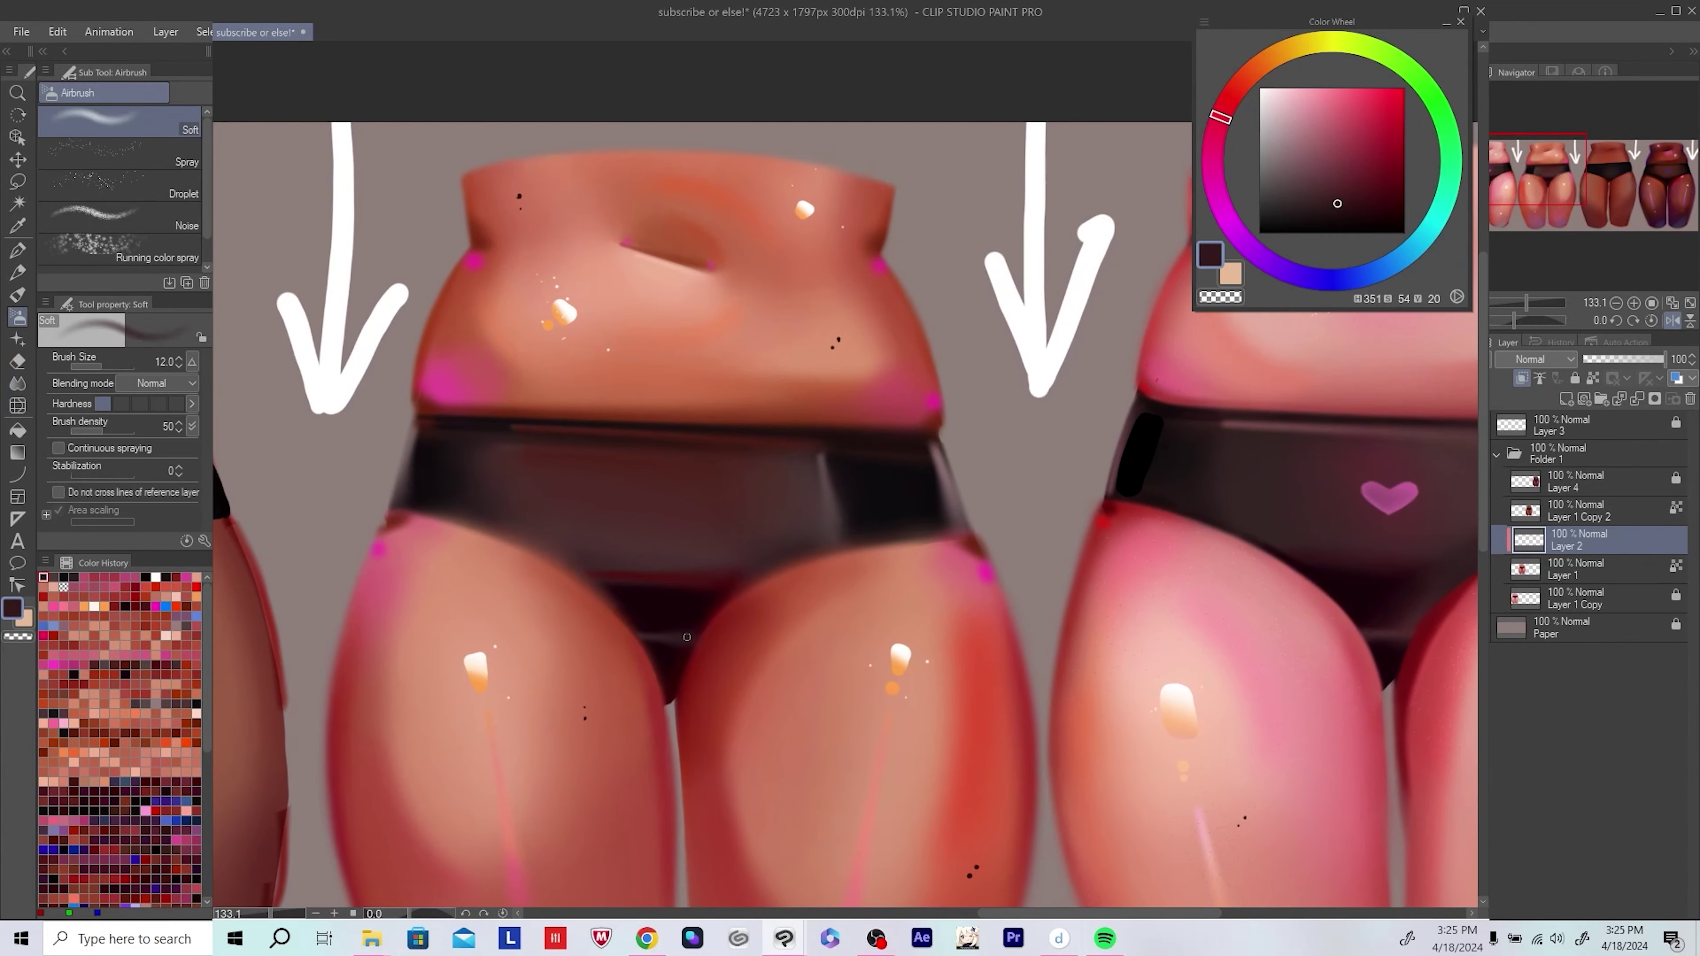
pyautogui.keyDown('alt'); pyautogui.click(696, 603); pyautogui.keyUp('alt')
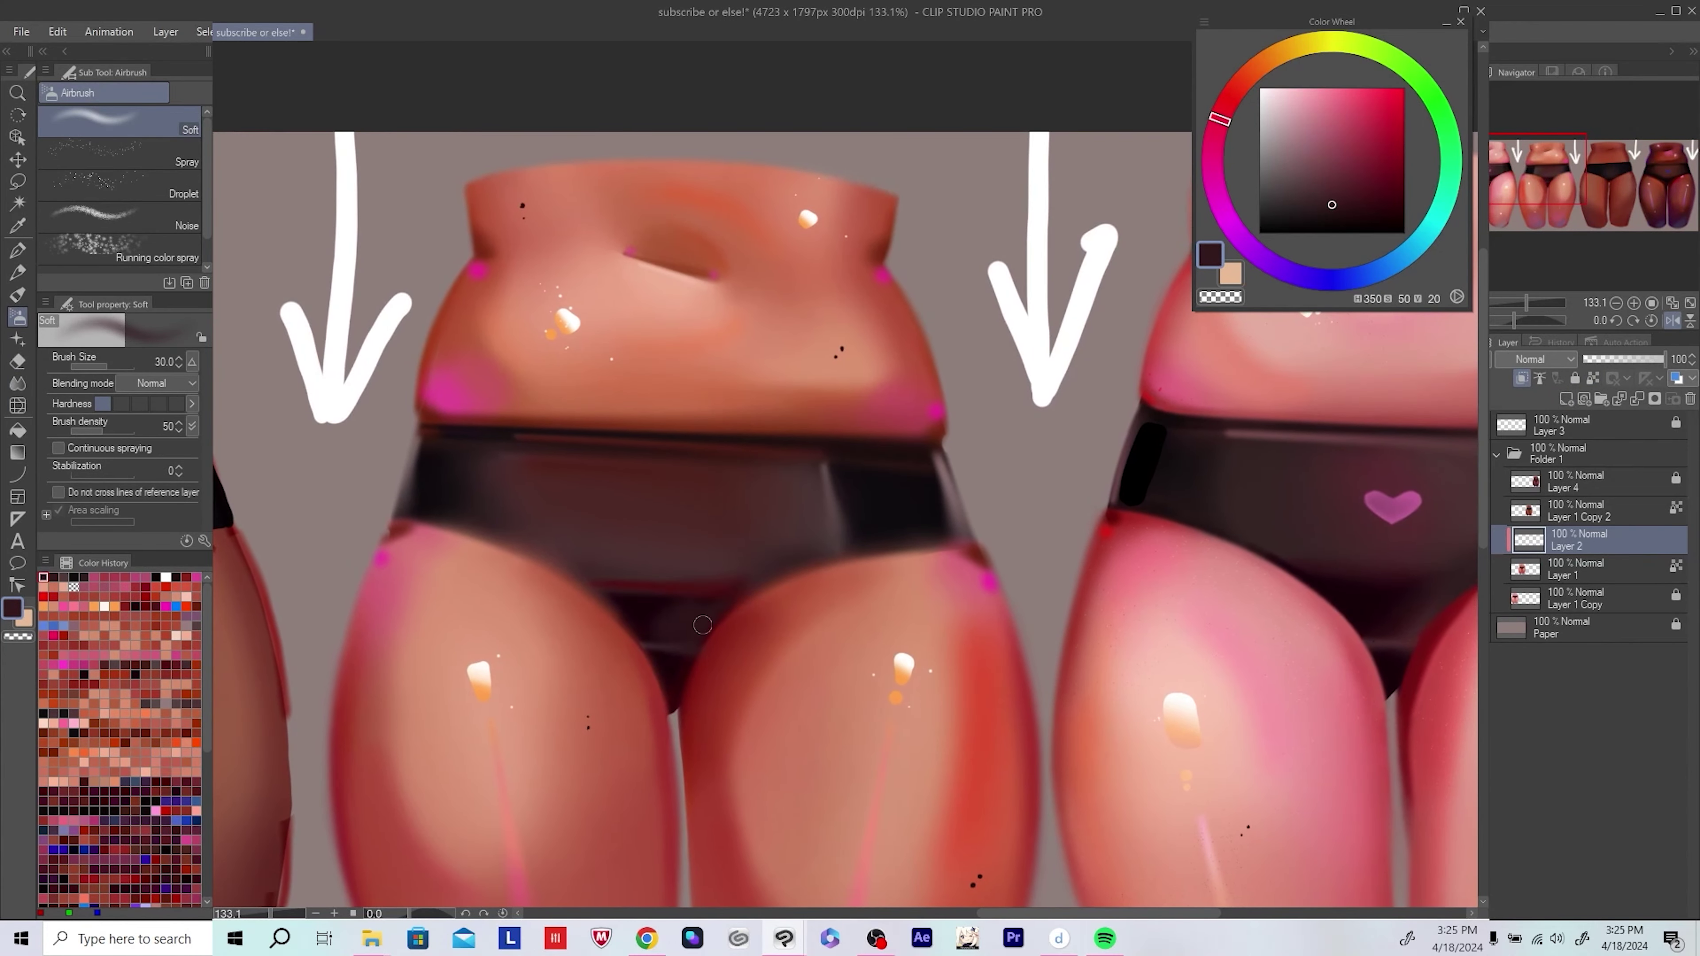
pyautogui.press('x')
pyautogui.press(']')
pyautogui.press(']')
pyautogui.press(']')
pyautogui.keyDown('alt'); pyautogui.click(721, 626); pyautogui.keyUp('alt')
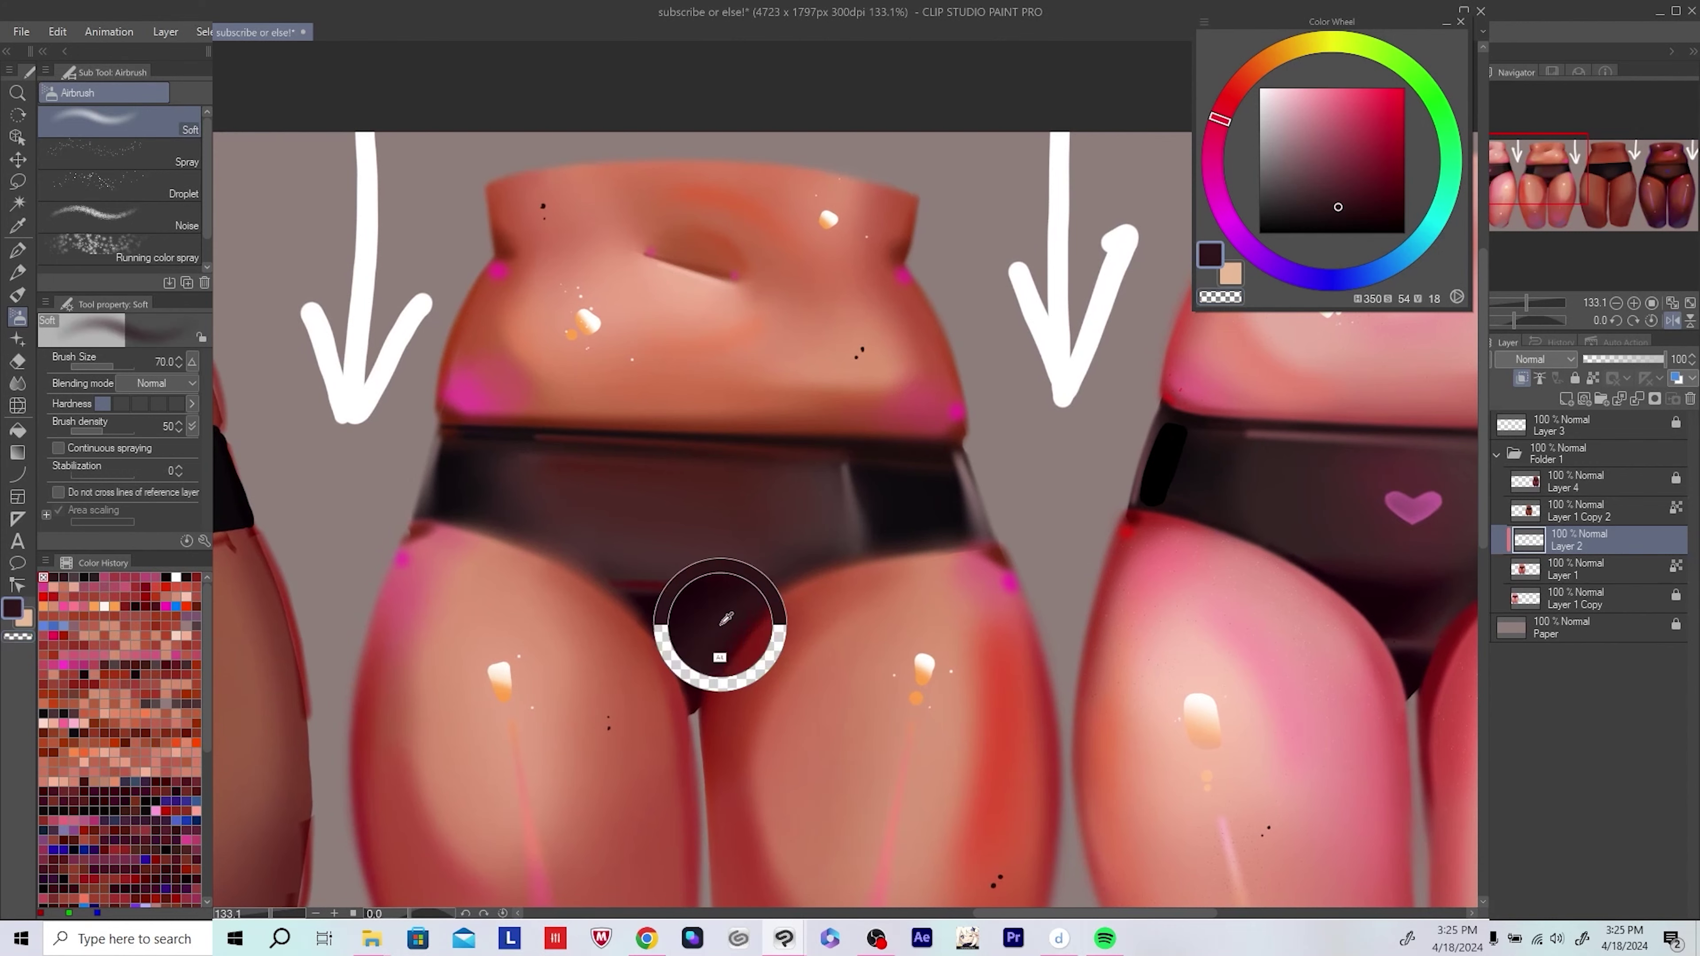
pyautogui.scroll(-4, 721, 626)
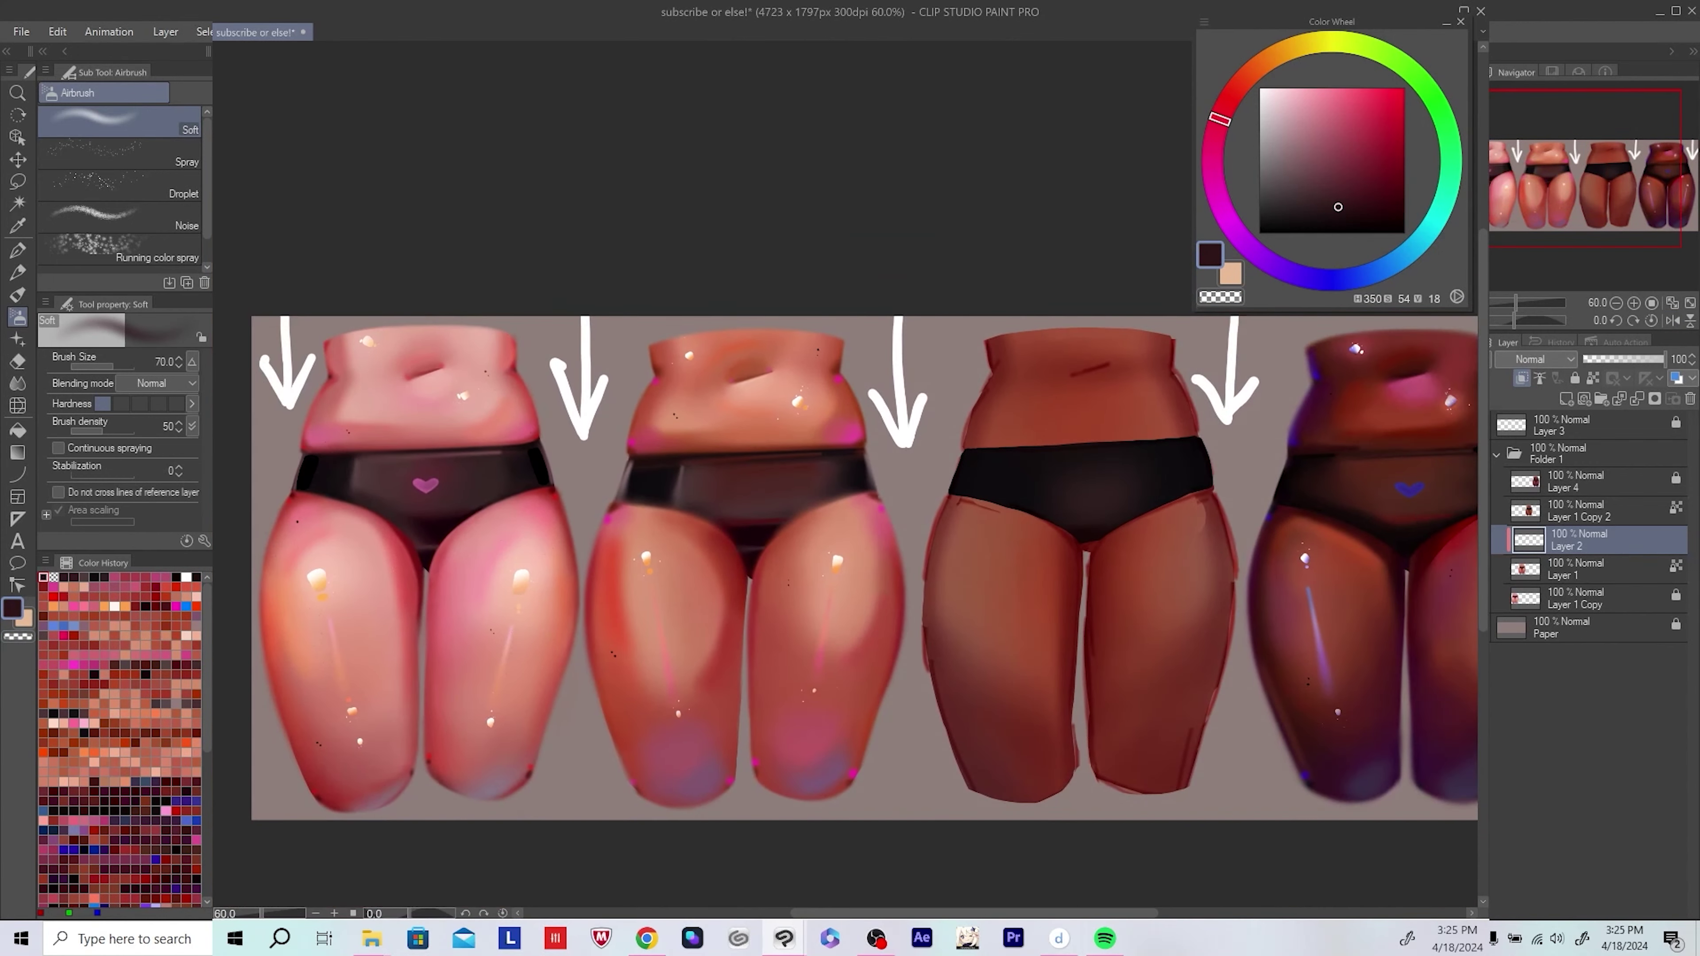
# Step: Clip Layer 2 to Layer 1 and airbrush sampled dark reddish brown over the second figure's underwear with Soft at size 70
pyautogui.press('h')
pyautogui.hotkey('ctrl', 'alt', '0')
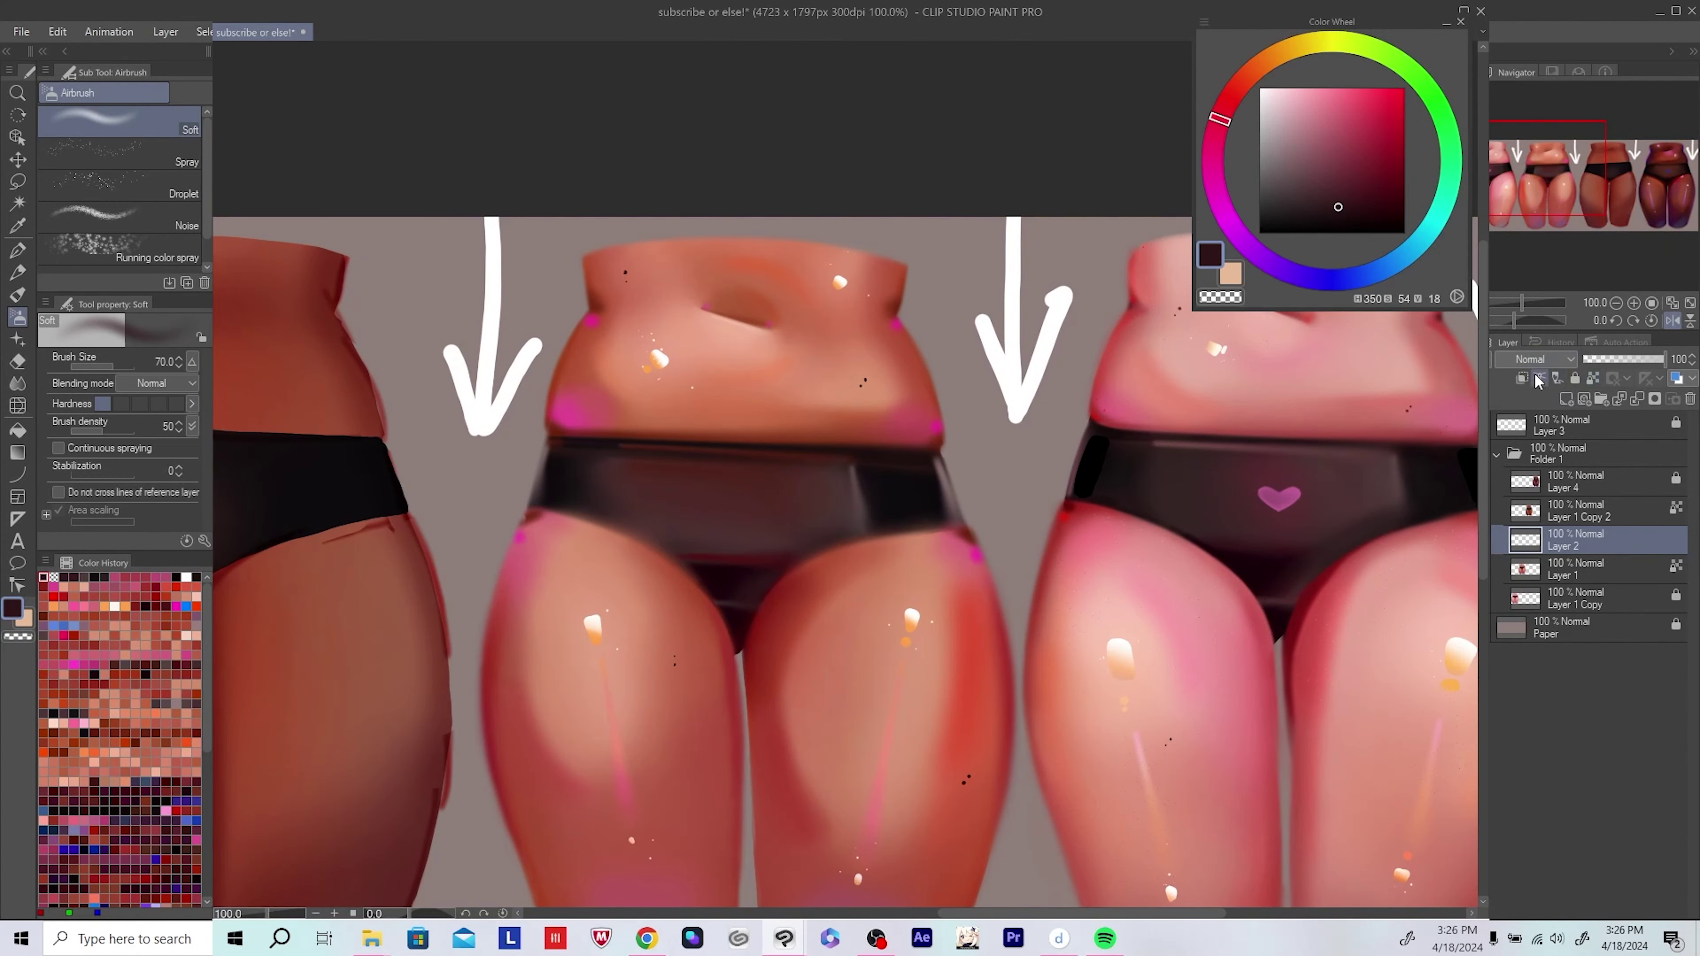
pyautogui.click(1534, 379)
pyautogui.scroll(2, 826, 484)
pyautogui.keyDown('alt'); pyautogui.click(732, 580); pyautogui.keyUp('alt')
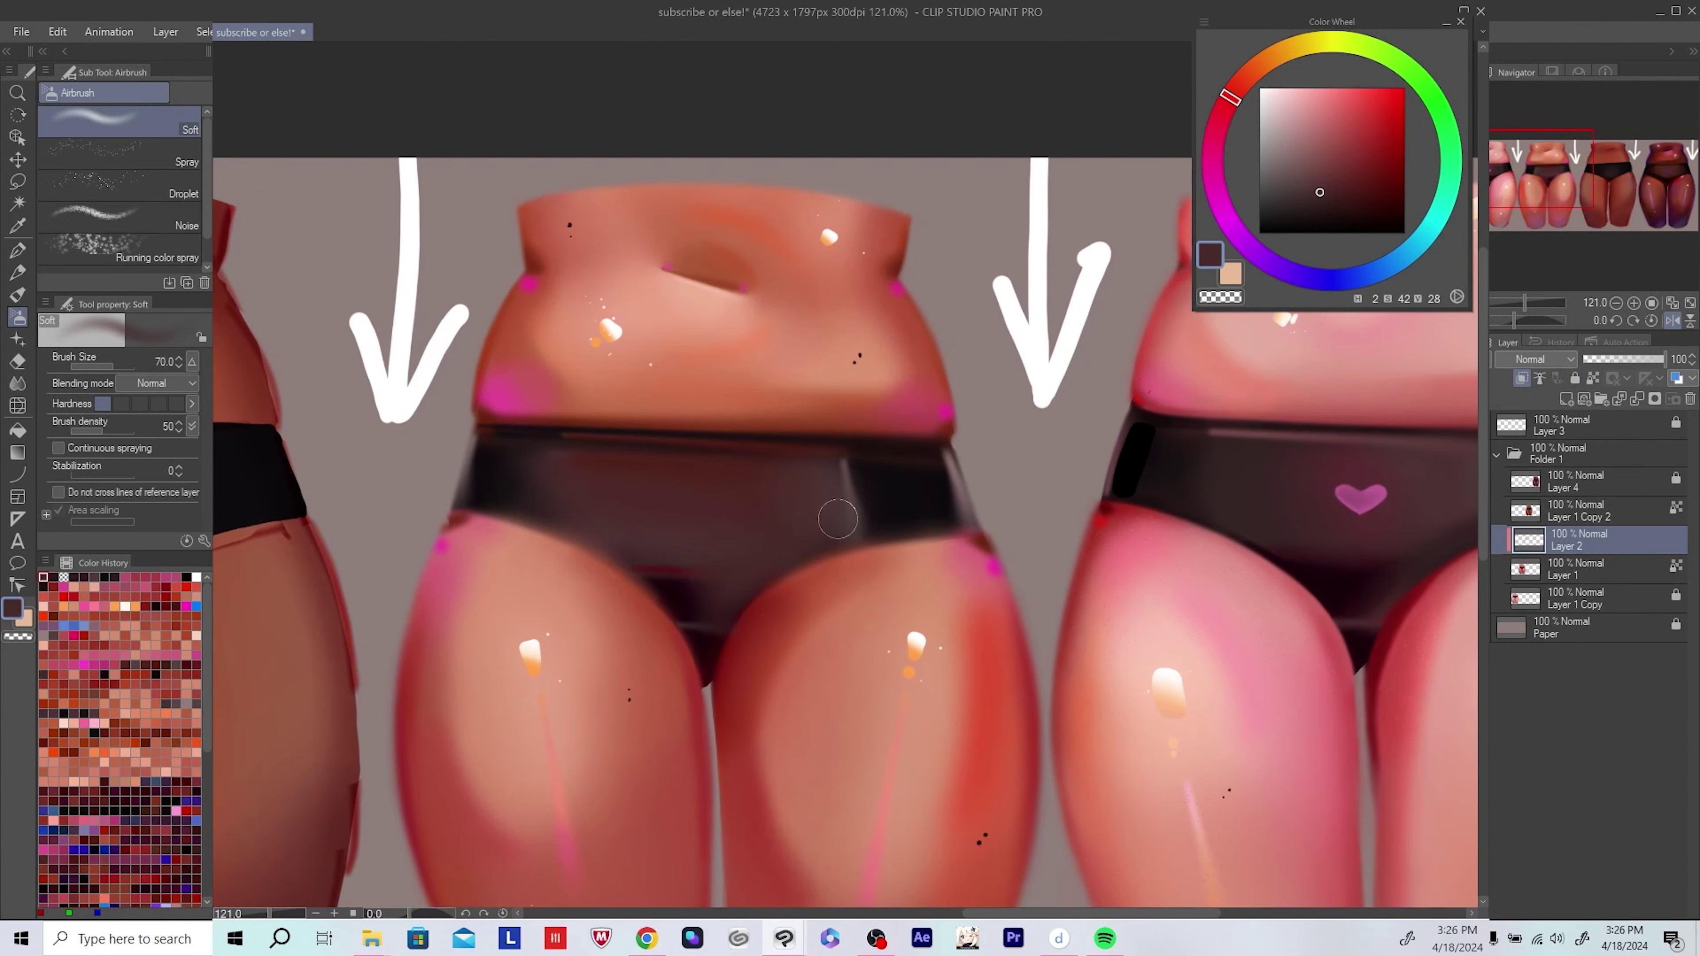
pyautogui.press('h')
pyautogui.scroll(-3, 733, 656)
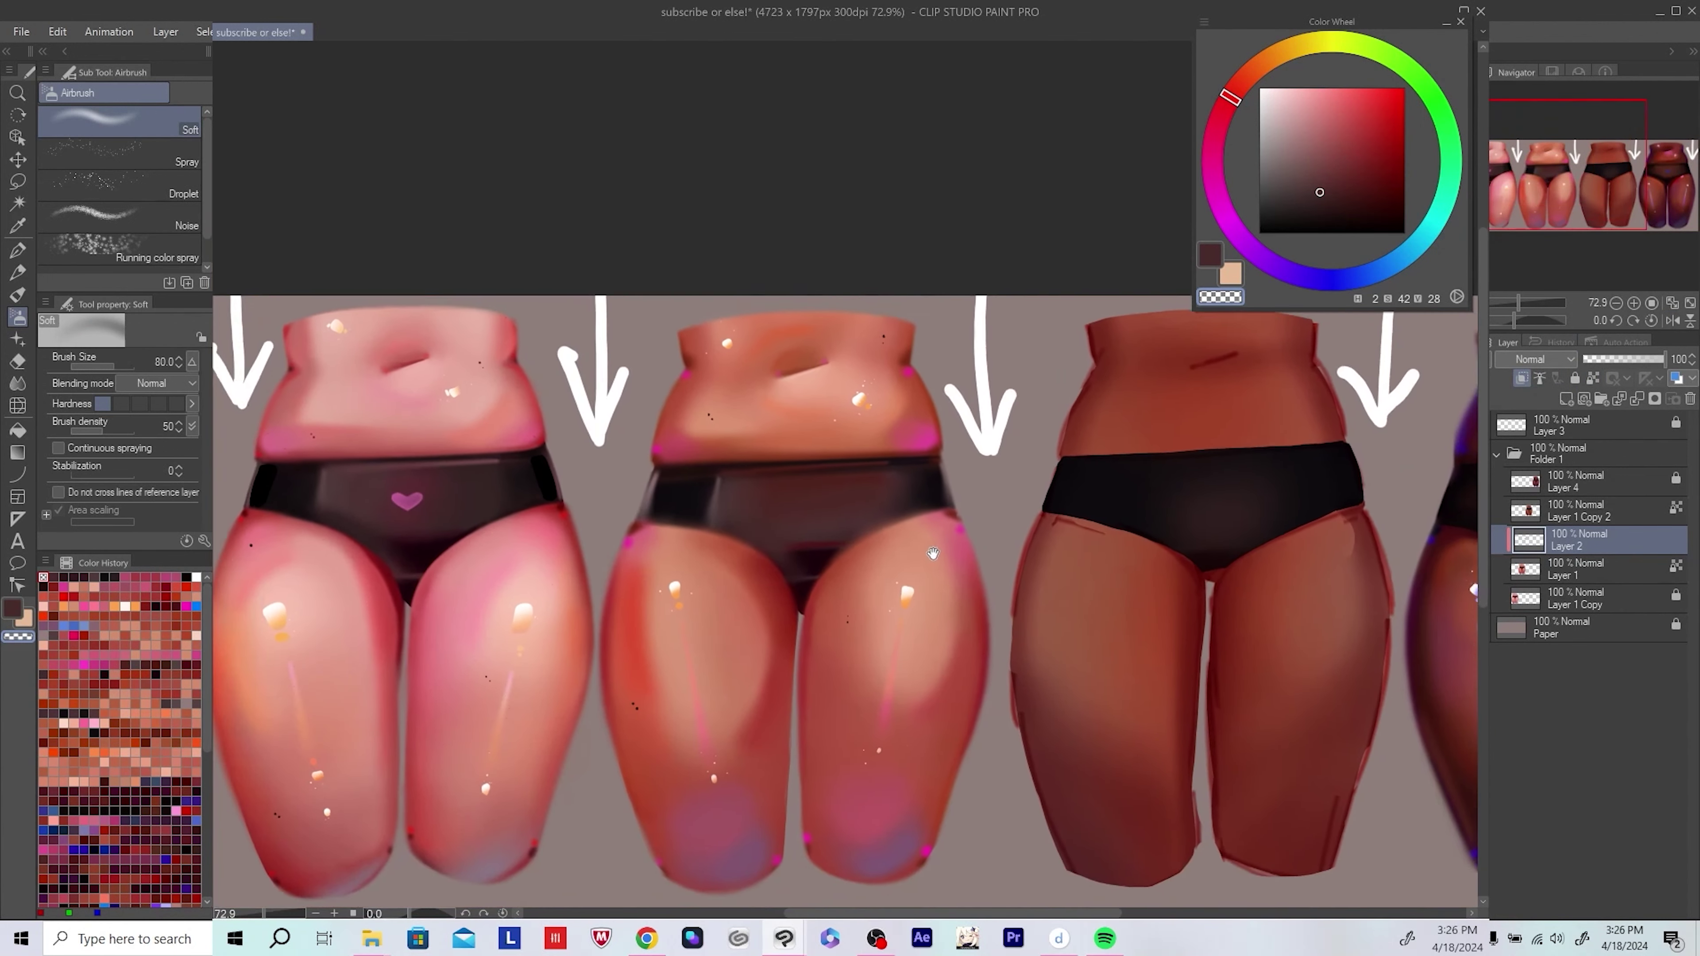
# Step: Deepen the gusset with a sampled dark plum using the Soft airbrush at size 80, merge Layer 2 into Layer 1 and save
pyautogui.press('h')
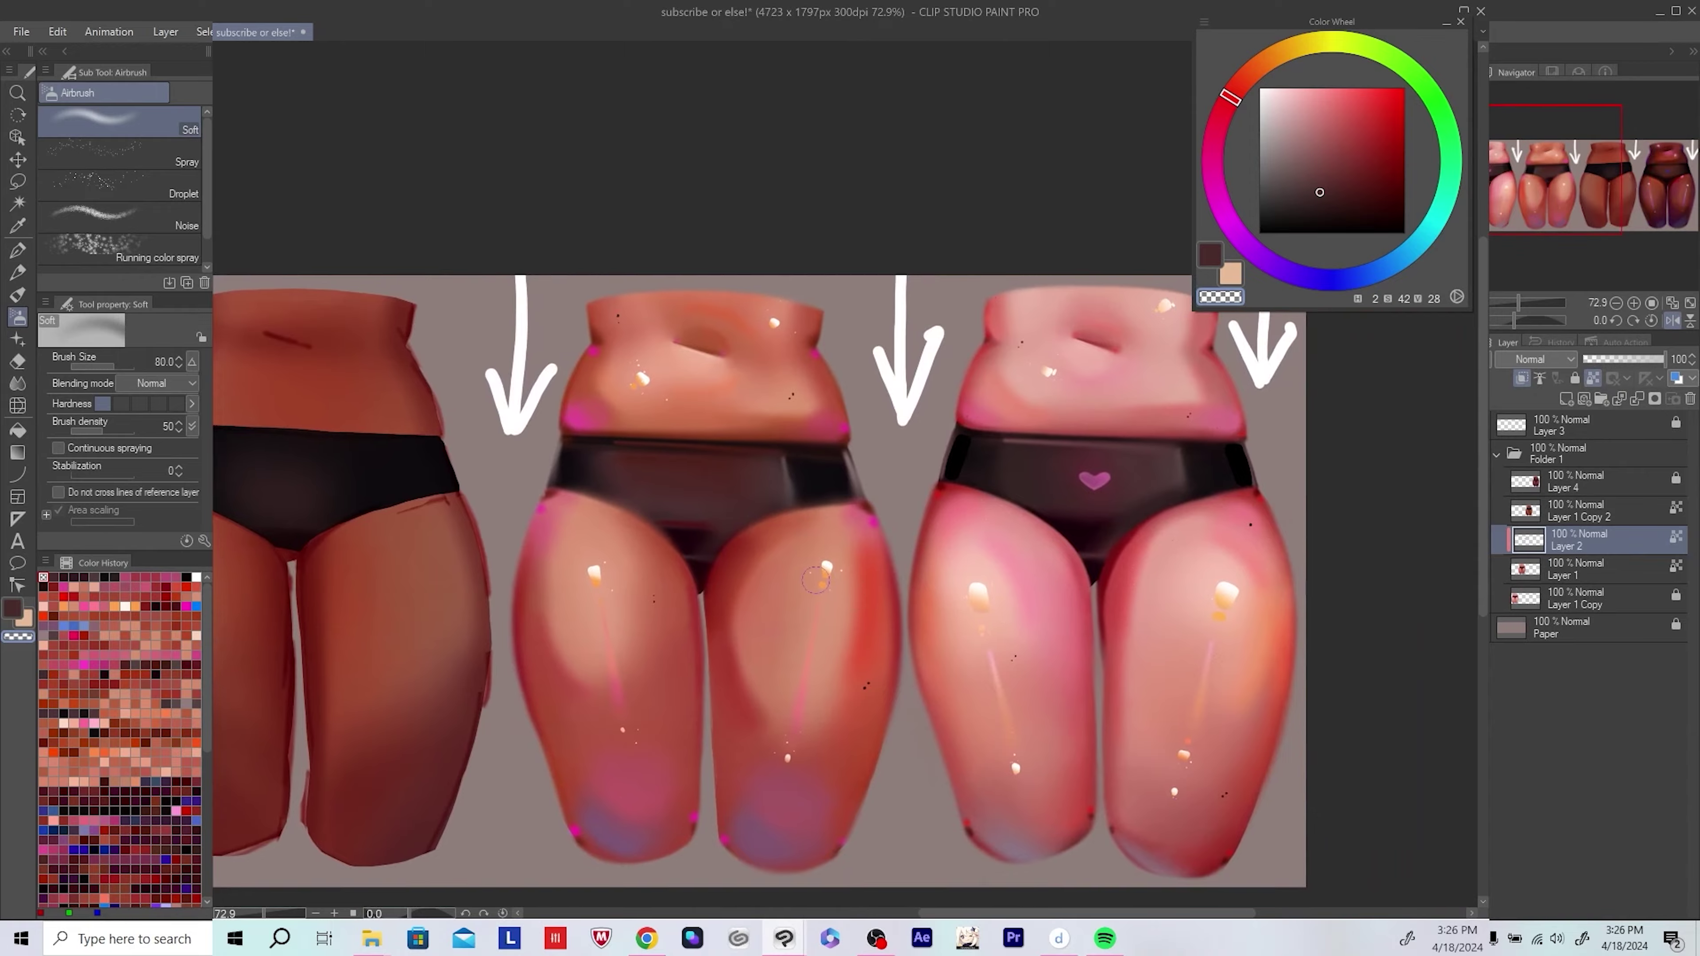
pyautogui.scroll(3, 637, 505)
pyautogui.keyDown('alt'); pyautogui.click(671, 582); pyautogui.keyUp('alt')
pyautogui.hotkey('ctrl', 'e')
pyautogui.scroll(-2, 671, 582)
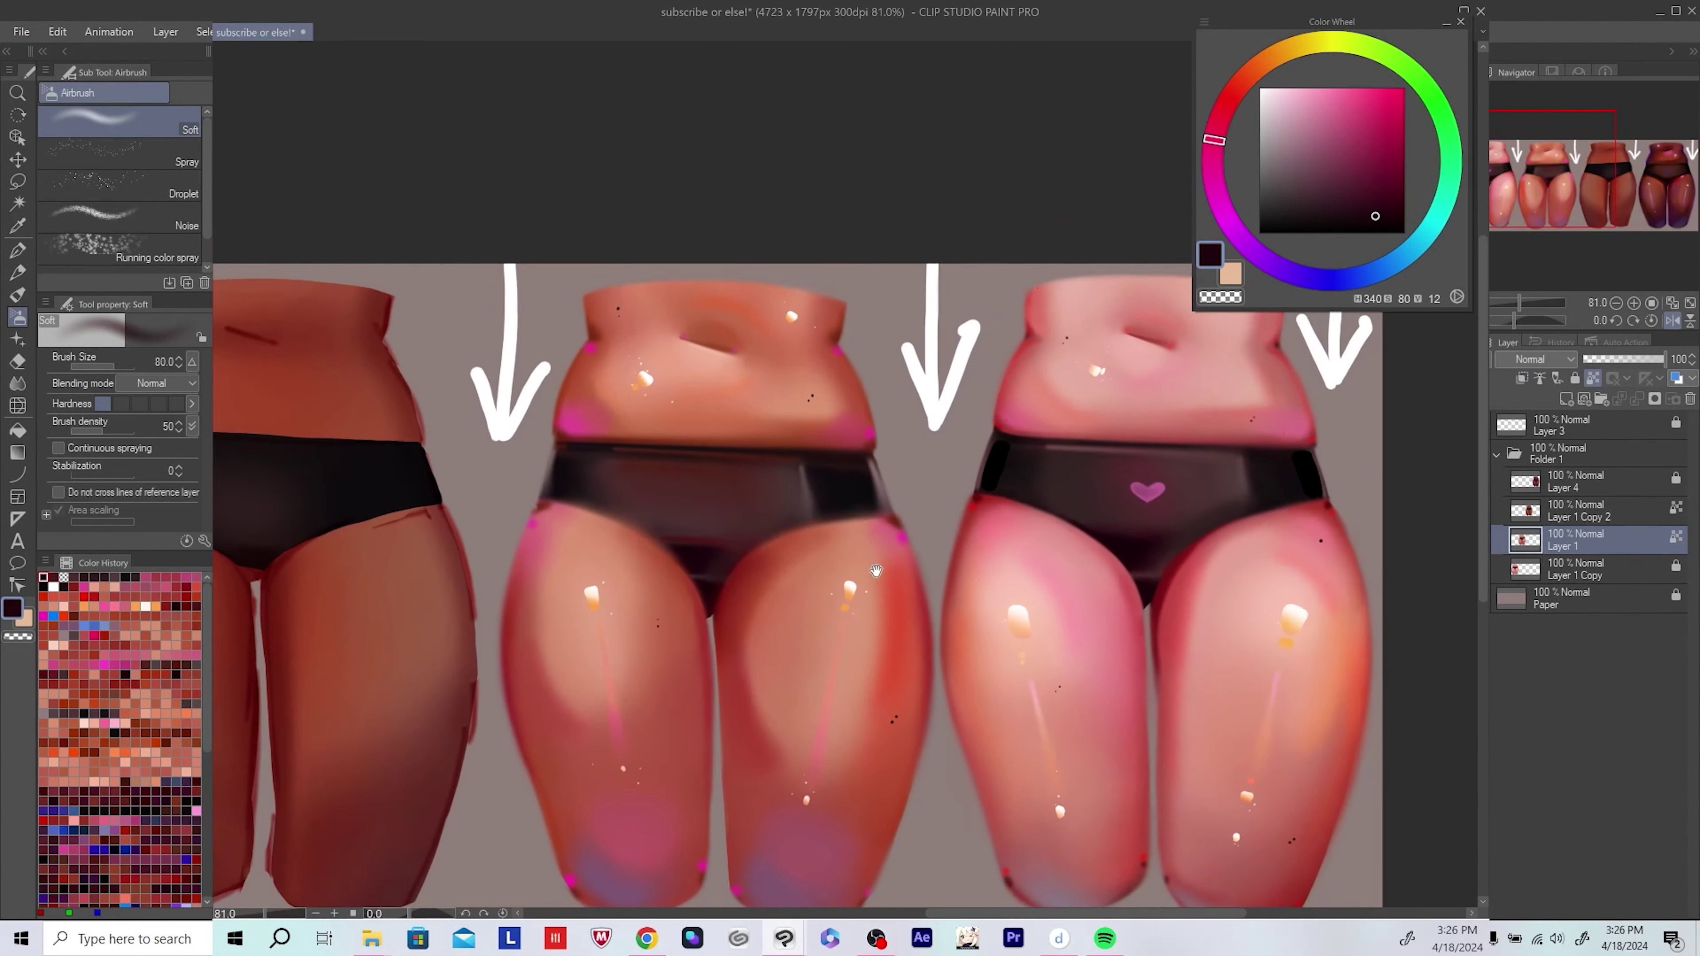
pyautogui.hotkey('ctrl', 's')
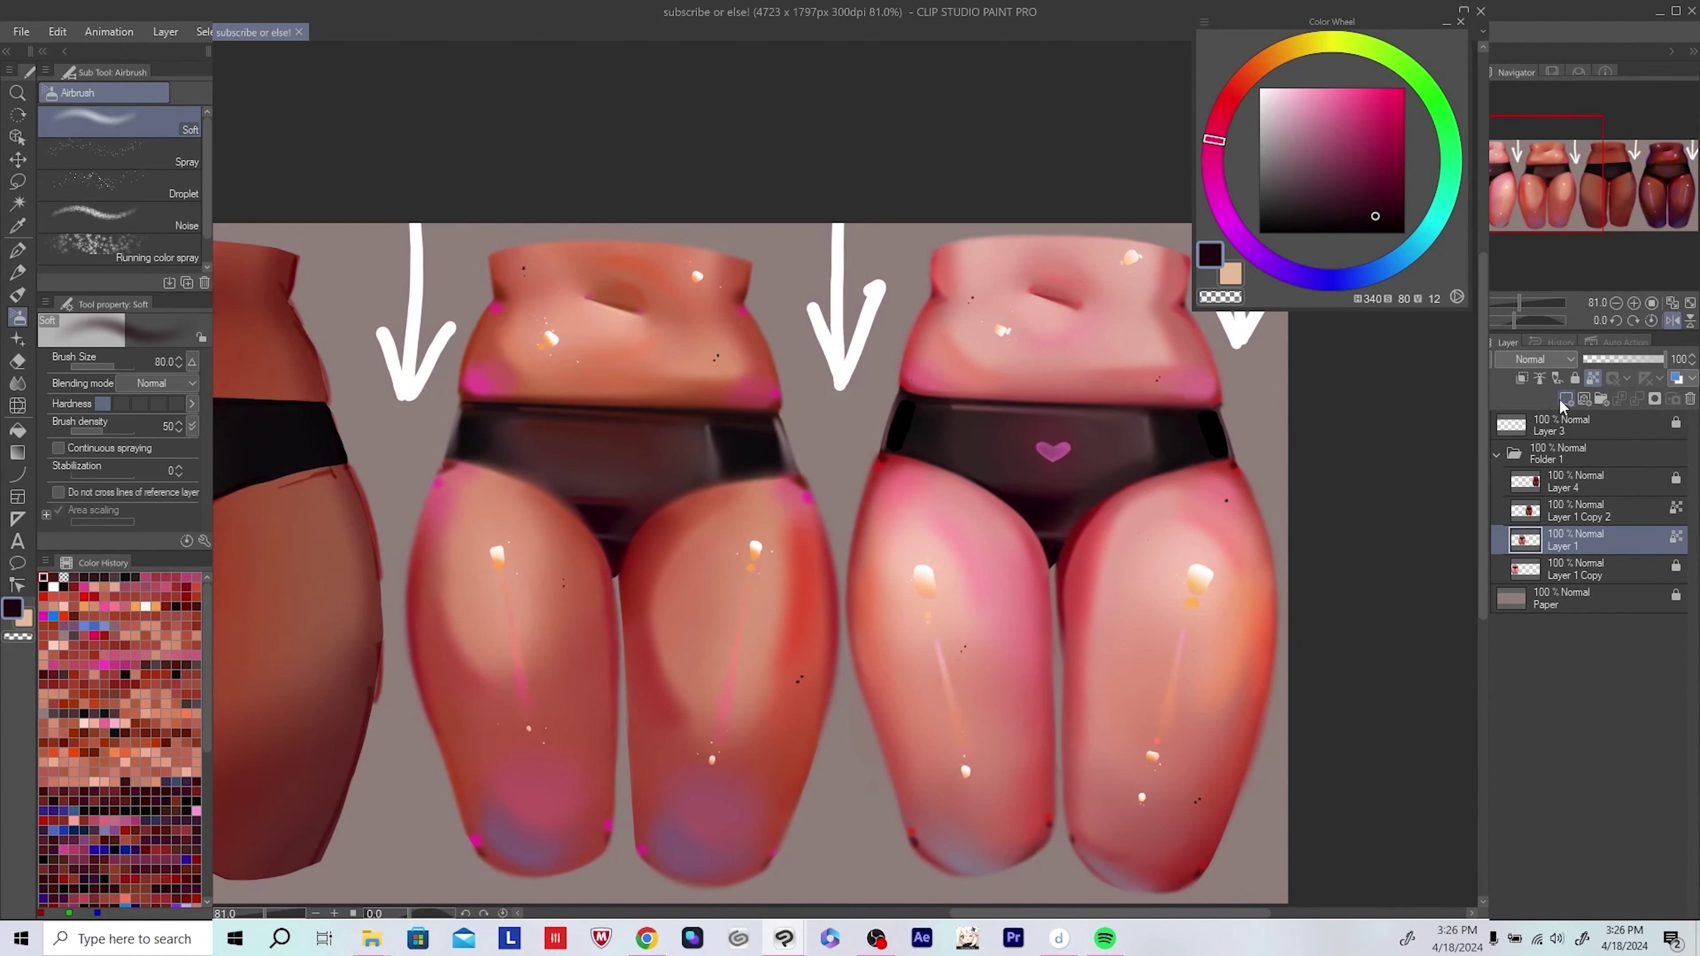
# Step: Start a purple heart on the second figure's underwear front with the G-pen at size 60 on a new layer clipped to Layer 1
pyautogui.hotkey('ctrl', 'shift', 'n')
pyautogui.press('h')
pyautogui.press('p')
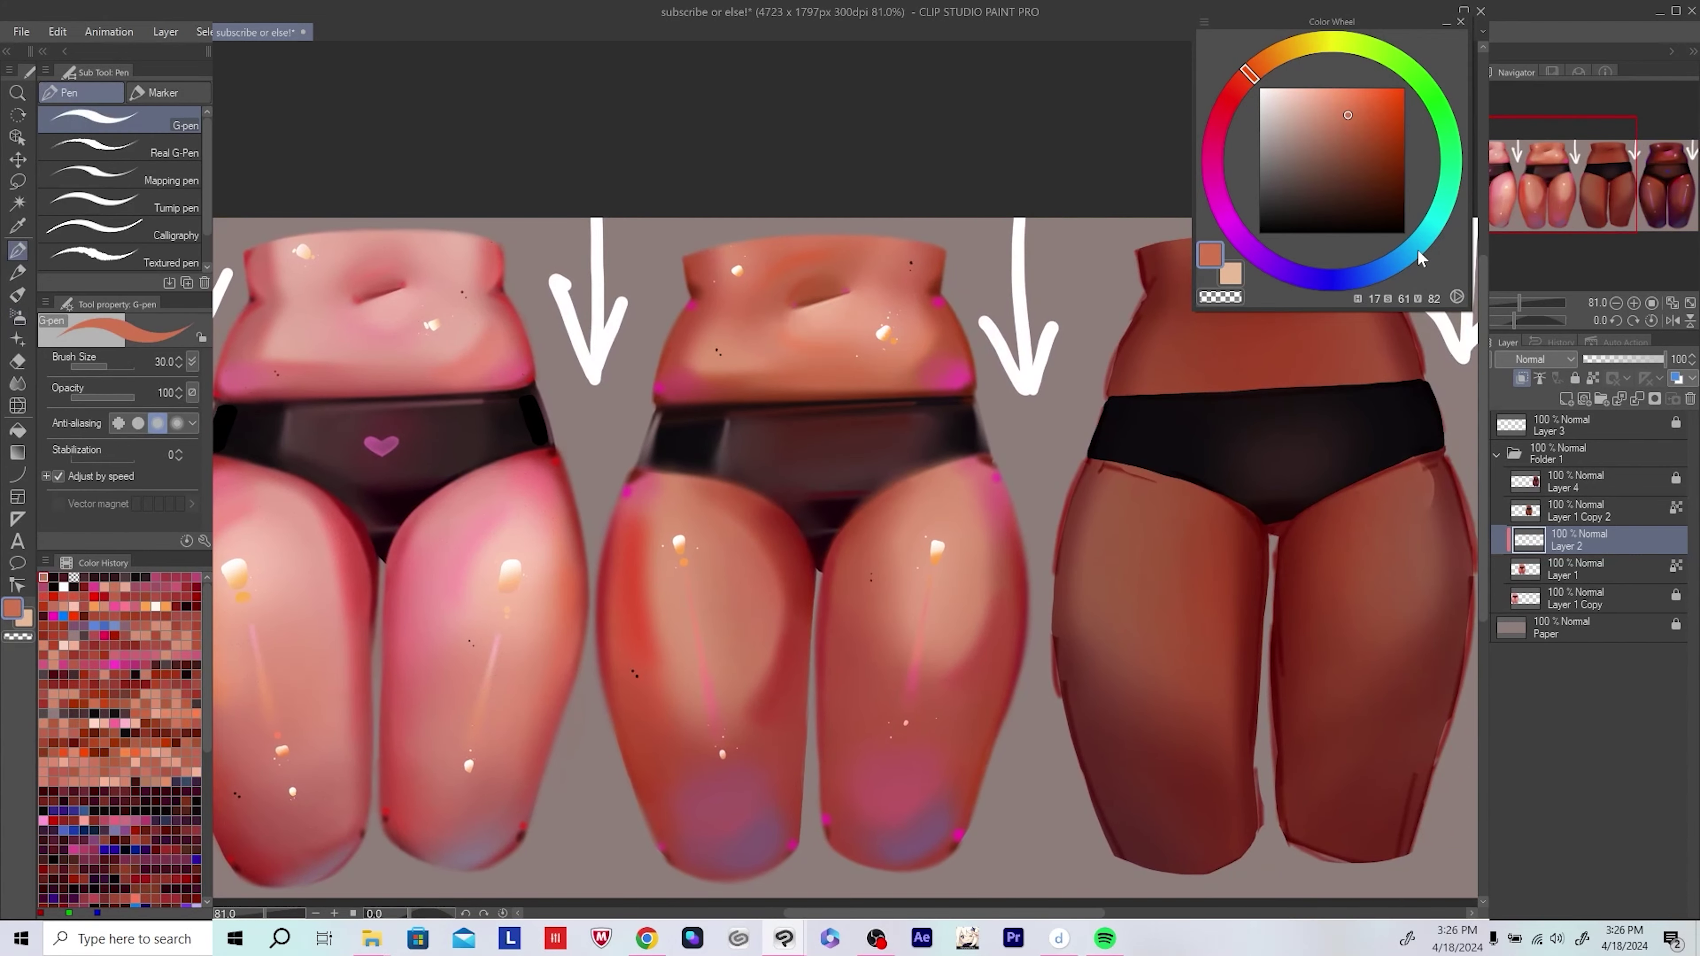
pyautogui.click(1439, 119)
pyautogui.moveTo(863, 516); pyautogui.dragTo(803, 505)
pyautogui.click(1253, 251)
pyautogui.press(']')
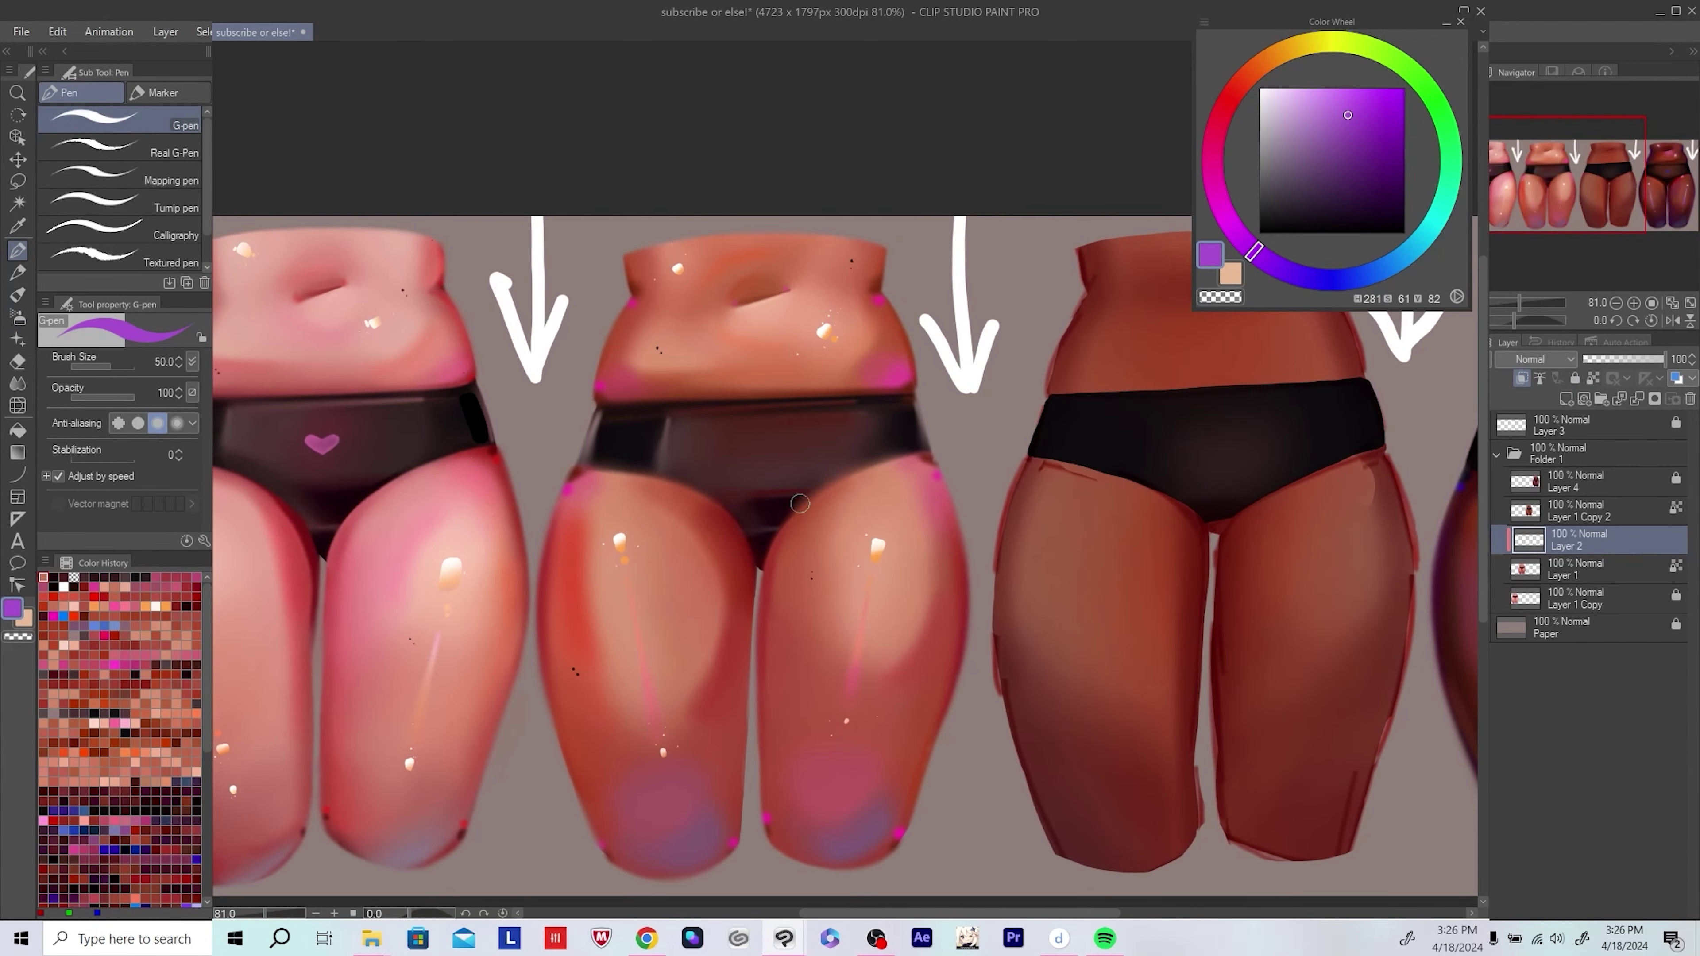
pyautogui.scroll(3, 799, 503)
pyautogui.press(']')
pyautogui.moveTo(741, 480); pyautogui.dragTo(739, 479)
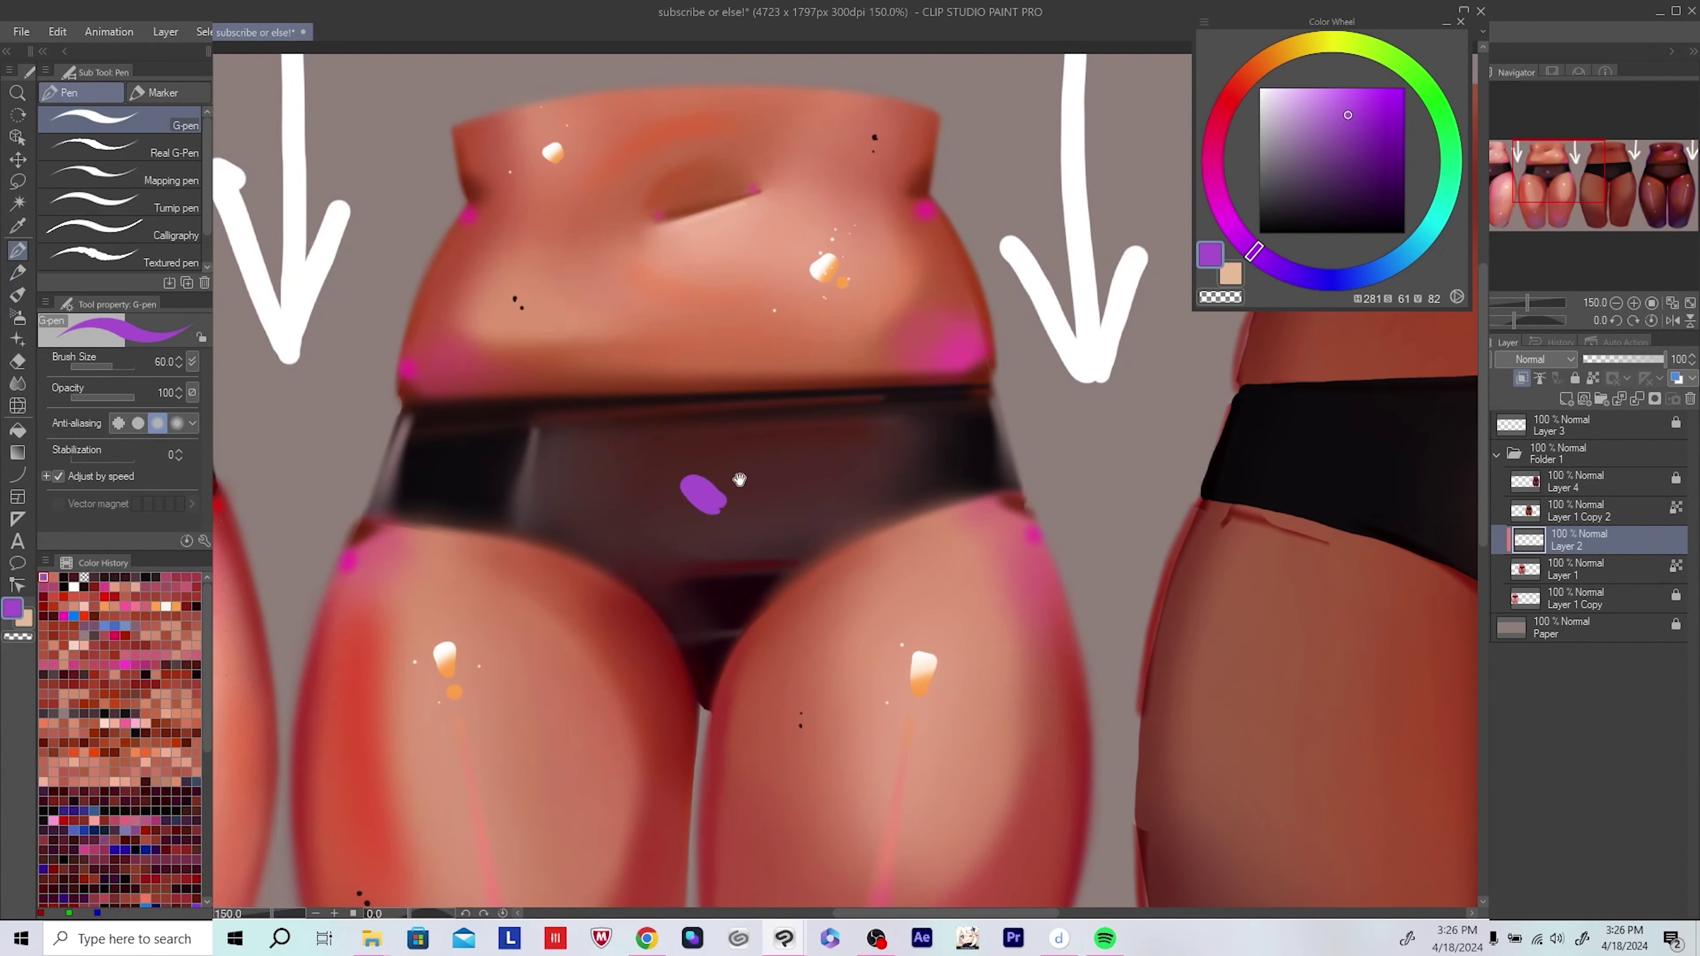
# Step: Shape both lobes of the purple heart with the G-pen at size 60, trimming its outline with transparent colour
pyautogui.press('h')
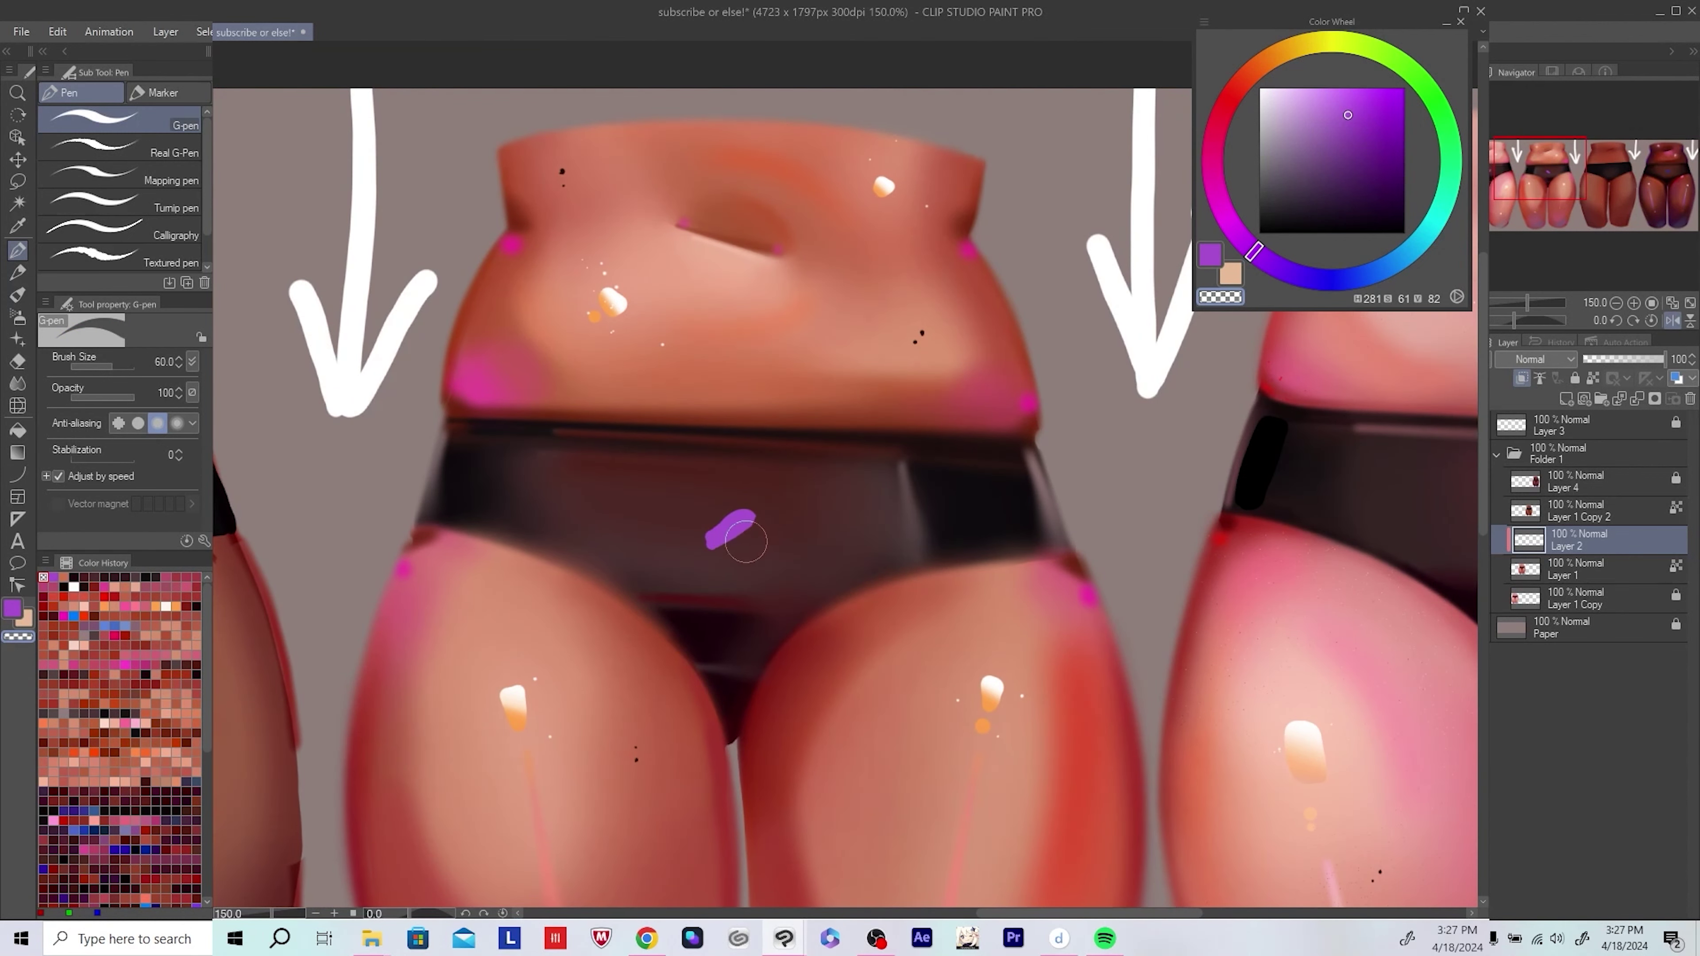
pyautogui.press('h')
pyautogui.moveTo(767, 521); pyautogui.dragTo(754, 518)
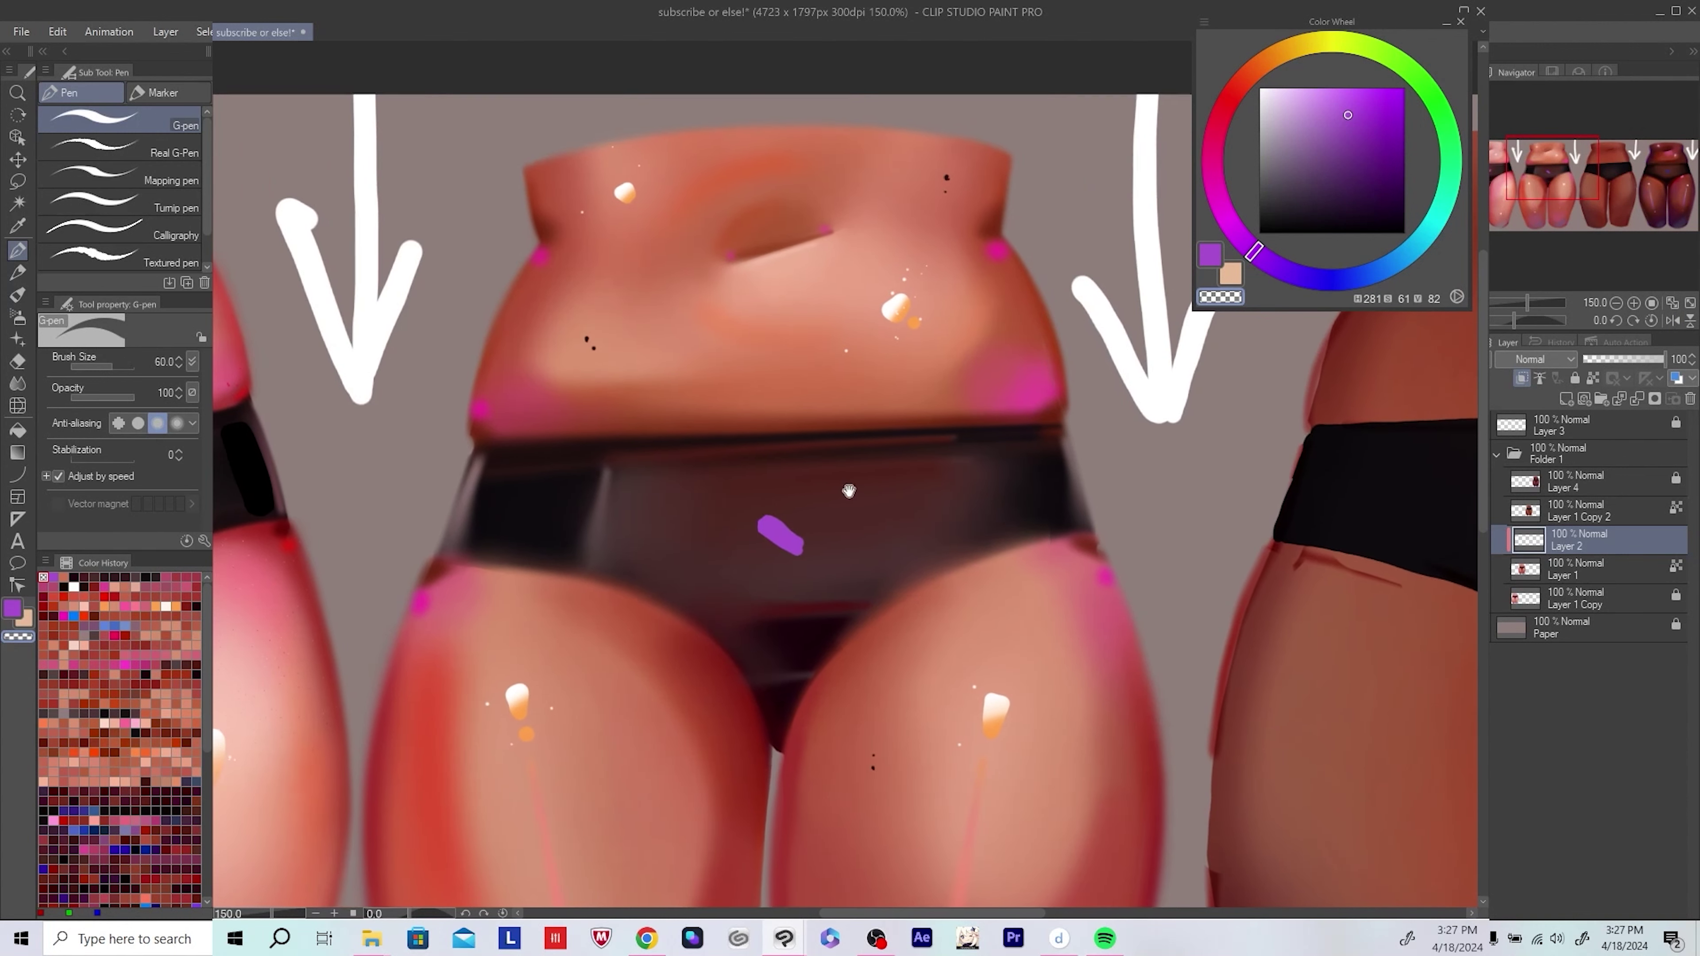
pyautogui.moveTo(908, 514); pyautogui.dragTo(855, 509)
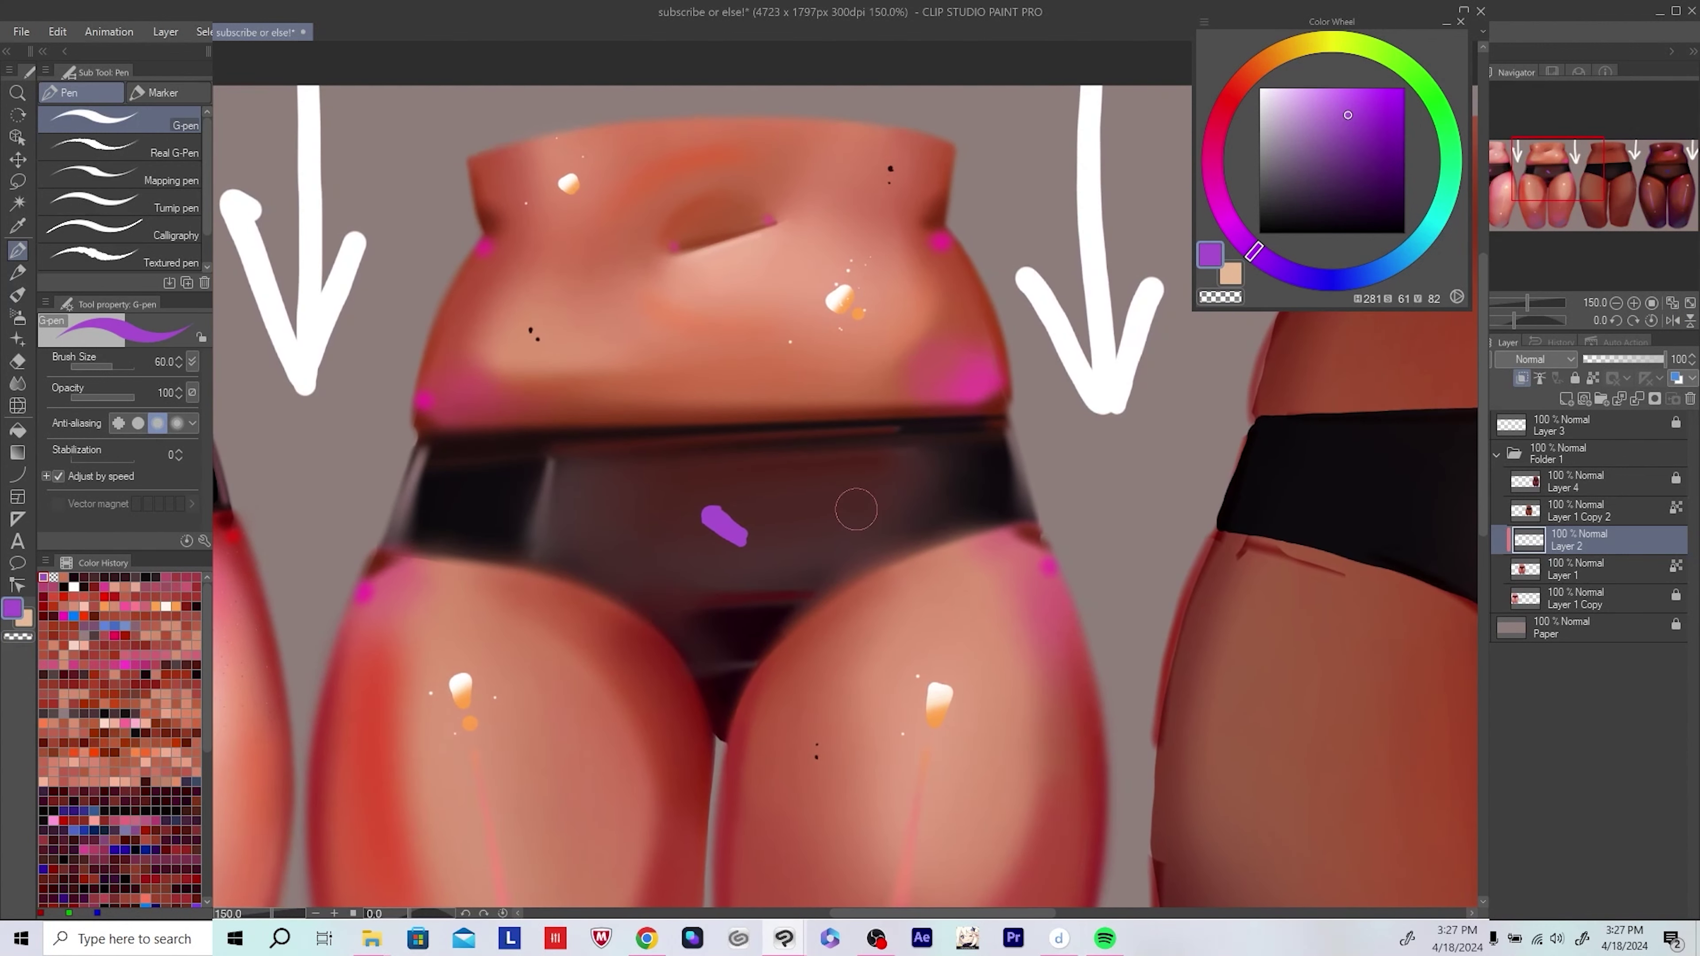
pyautogui.hotkey('ctrl', 'z')
pyautogui.moveTo(724, 519); pyautogui.dragTo(726, 541)
pyautogui.moveTo(841, 473)
pyautogui.mouseDown()
pyautogui.moveTo(814, 470)
pyautogui.moveTo(920, 470)
pyautogui.mouseUp()
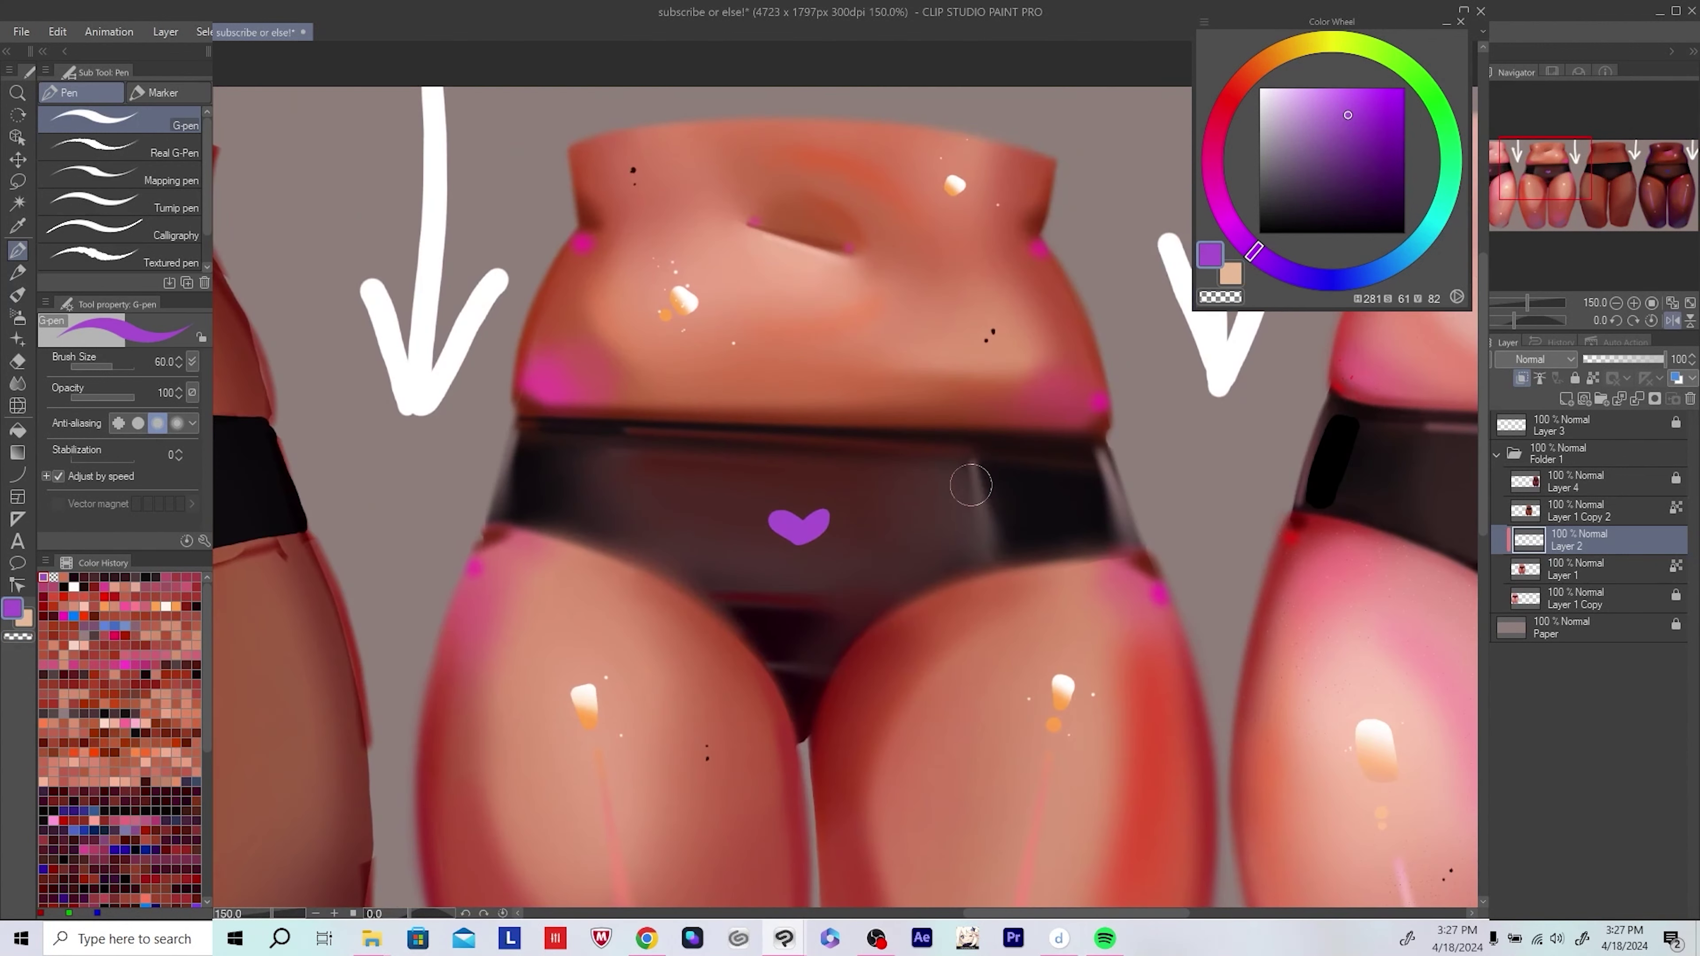
pyautogui.moveTo(863, 520); pyautogui.dragTo(809, 553)
pyautogui.hotkey('ctrl', 'z')
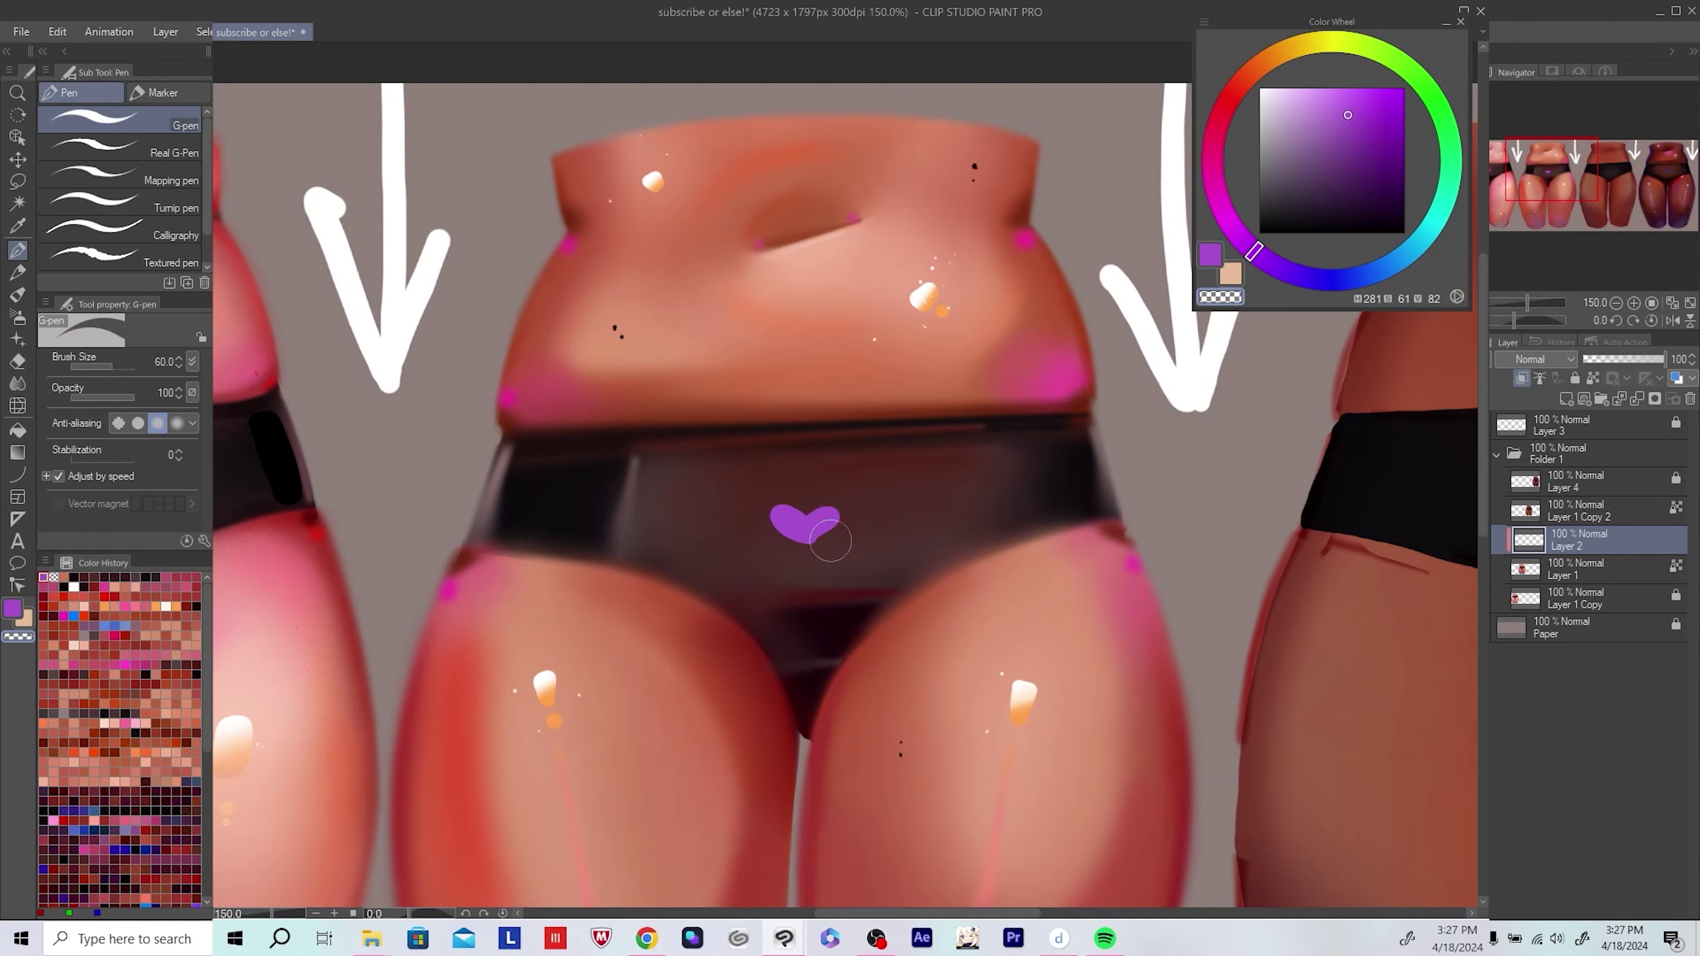
pyautogui.moveTo(940, 490); pyautogui.dragTo(974, 507)
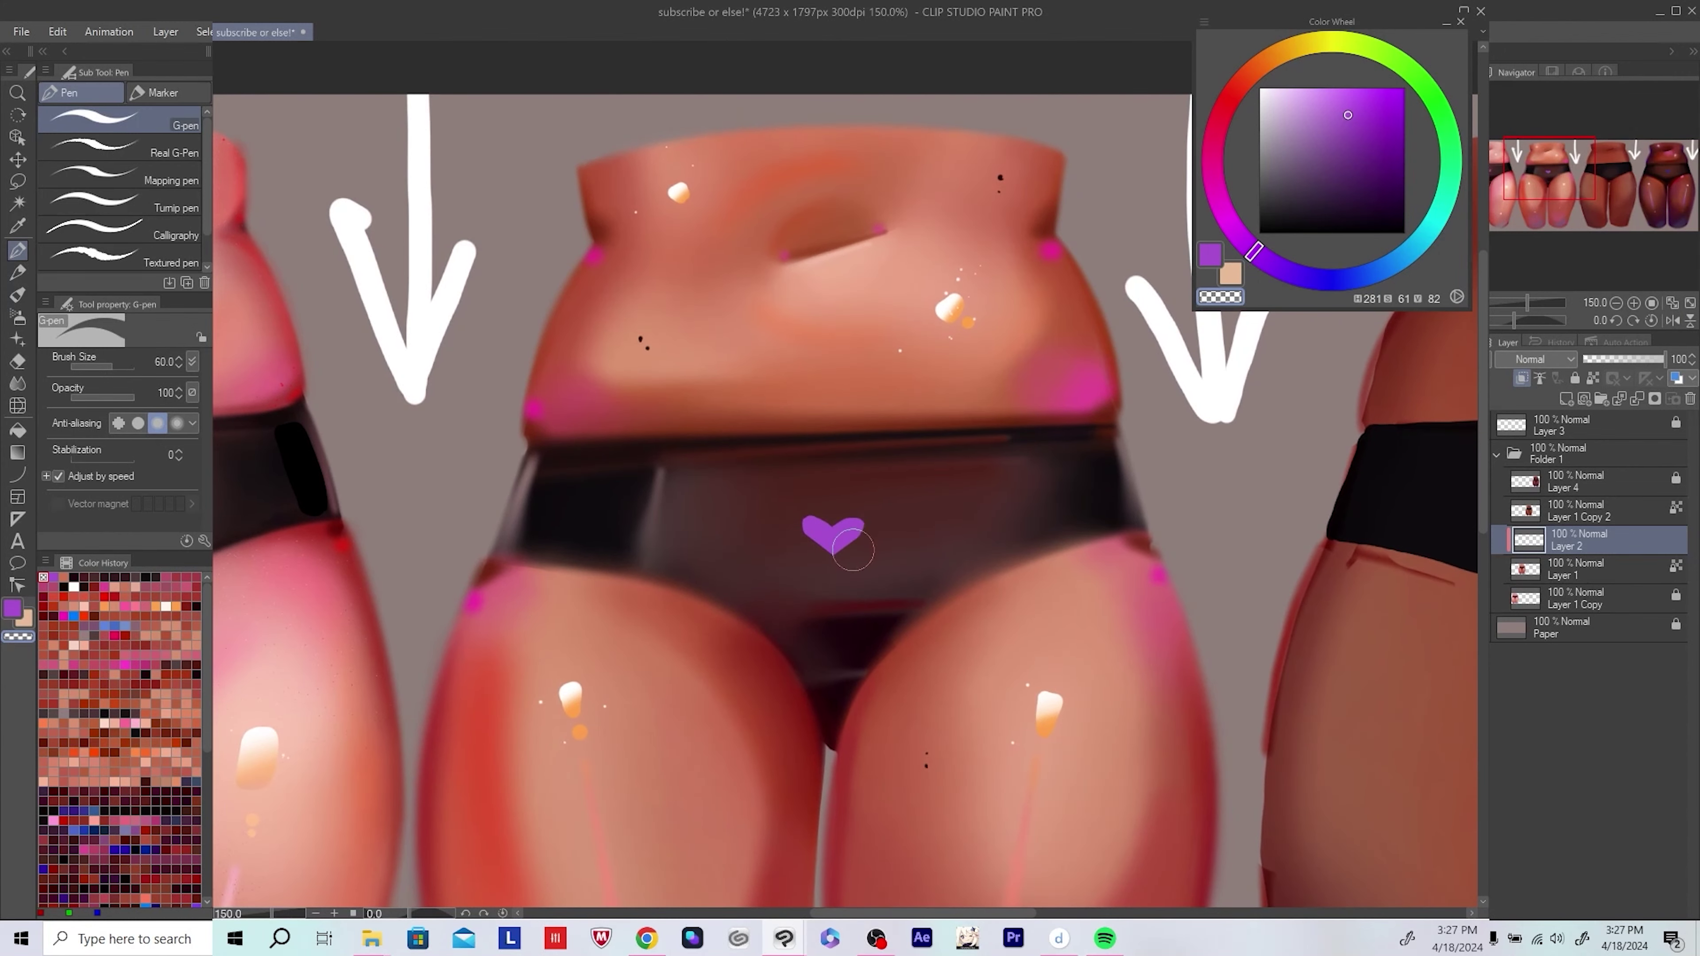
# Step: Refine the purple heart's outline and point with the G-pen at size 20, alternating purple and transparent colour
pyautogui.scroll(-4, 910, 511)
pyautogui.press('k')
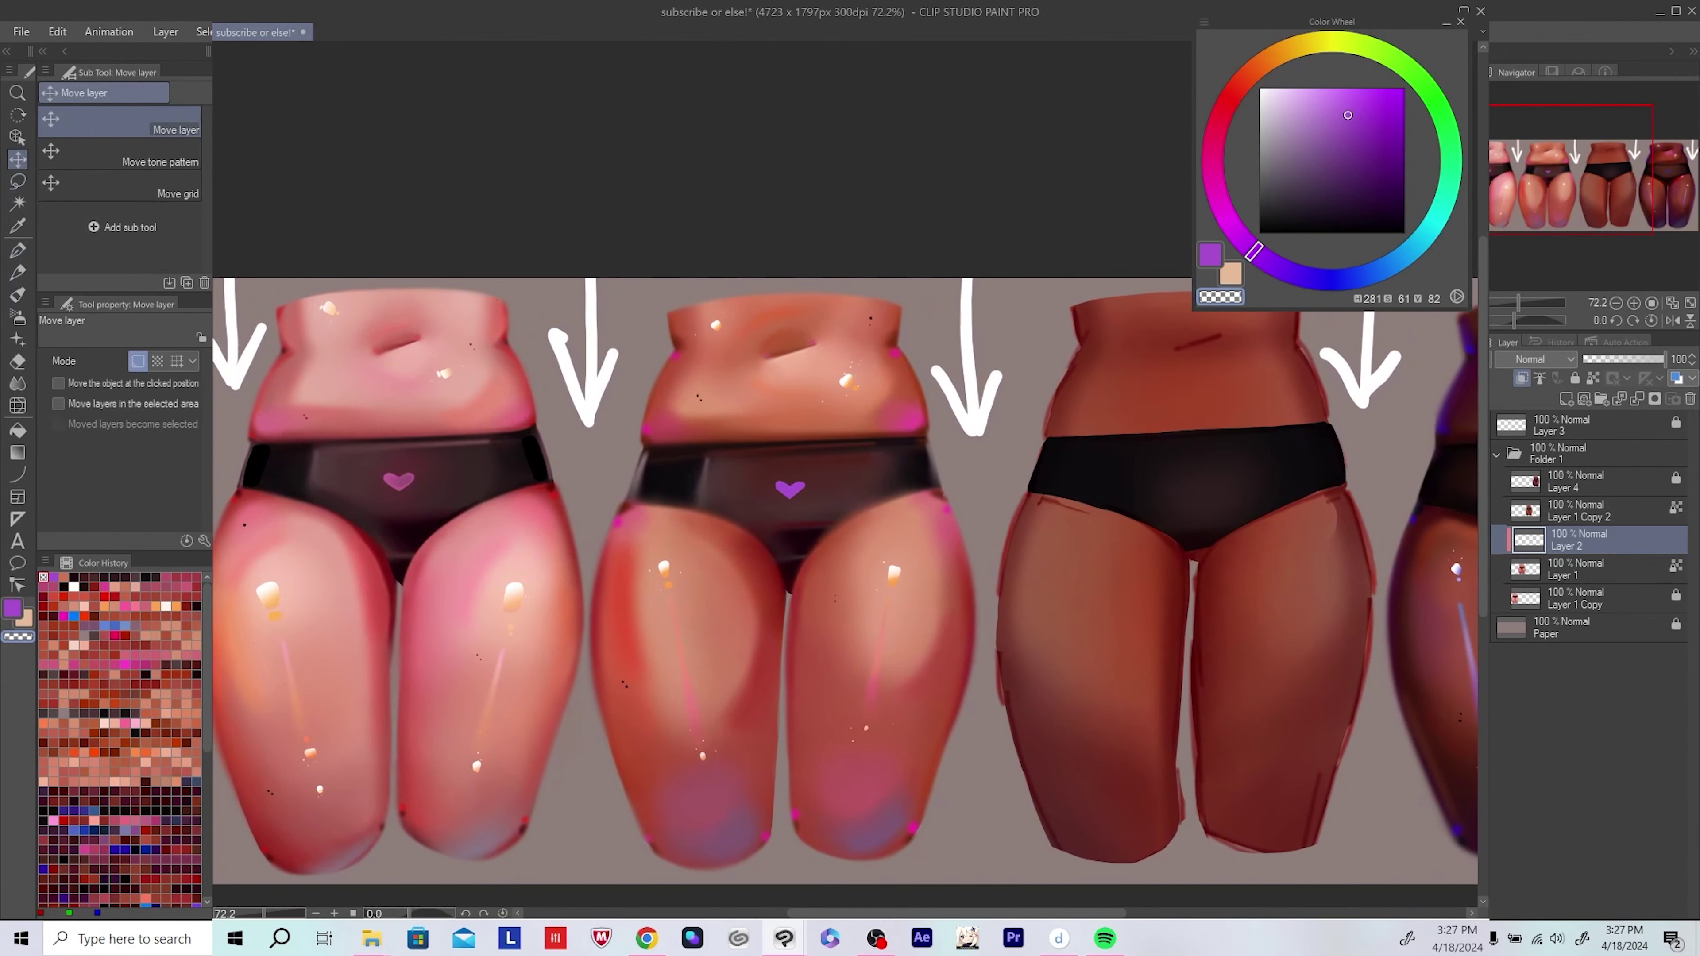
pyautogui.scroll(4, 813, 496)
pyautogui.press('p')
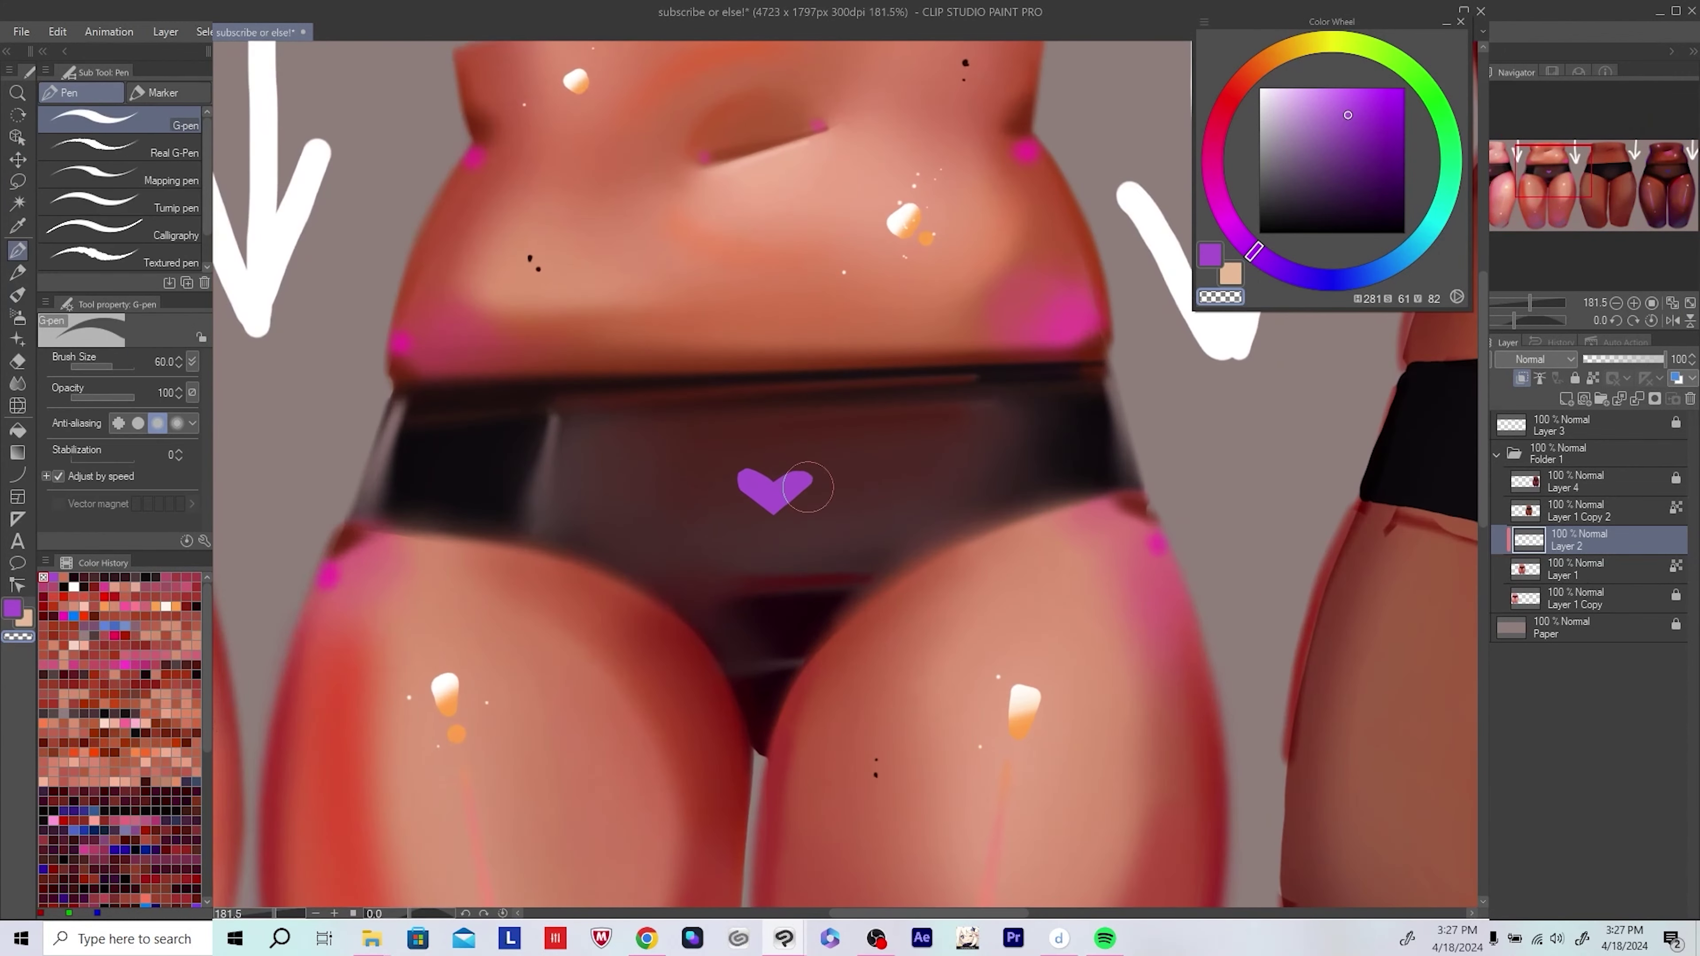
pyautogui.press('c')
pyautogui.moveTo(801, 492); pyautogui.dragTo(804, 500)
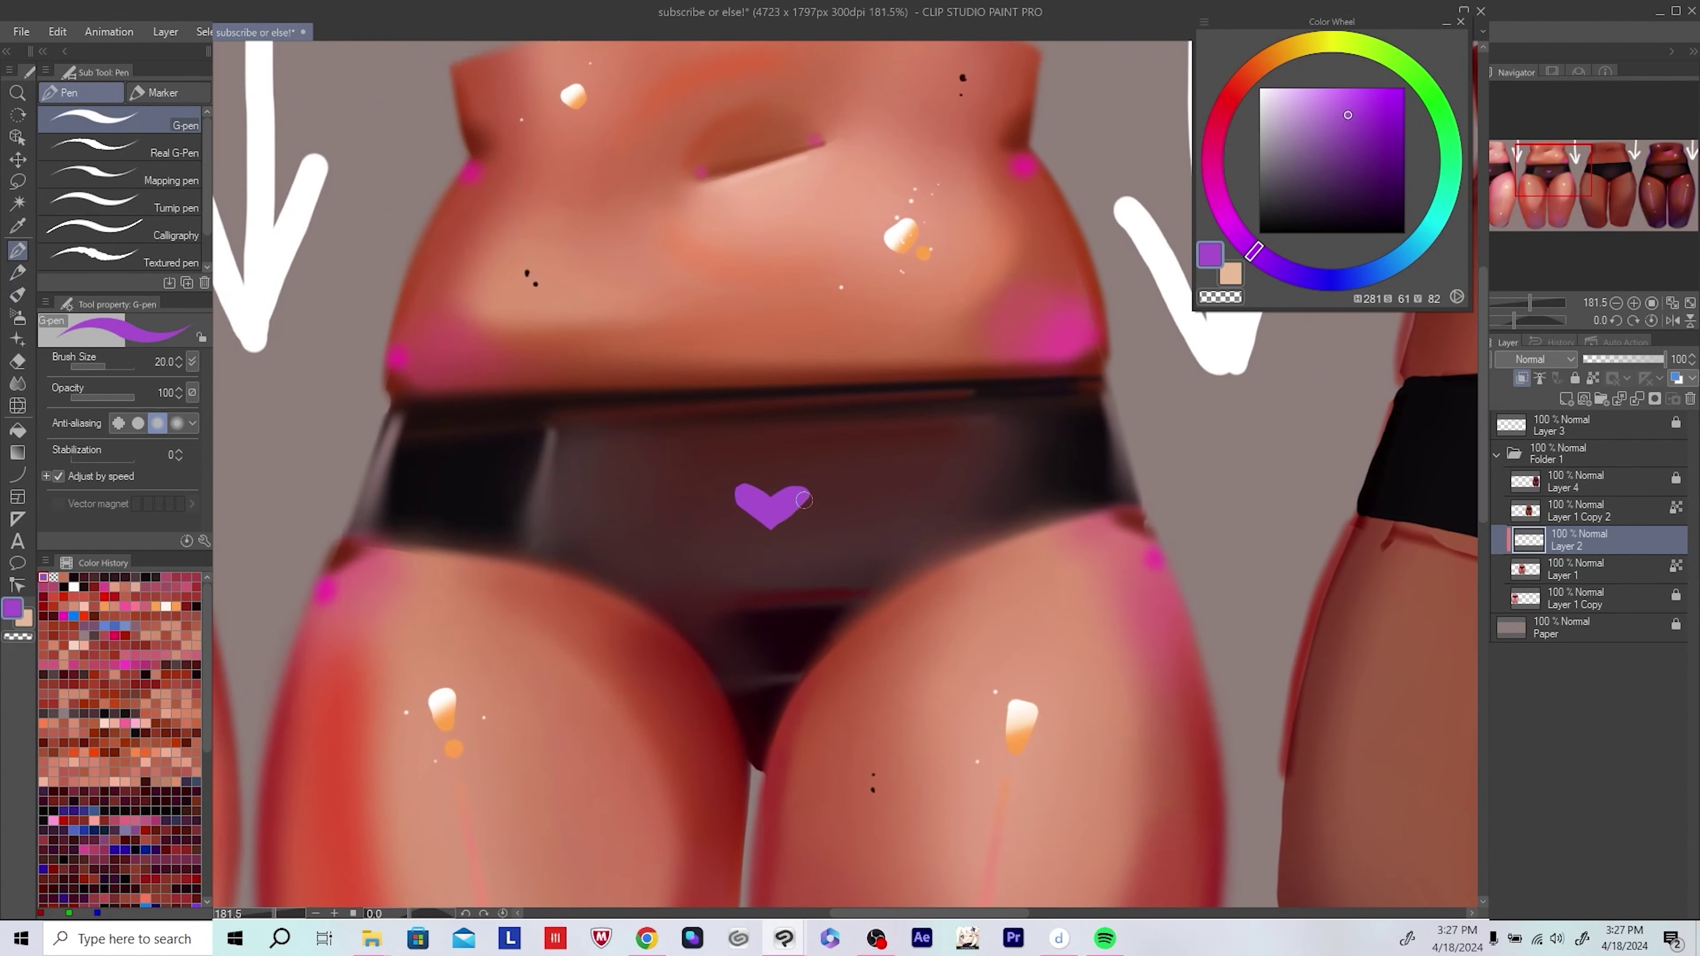
pyautogui.press('h')
pyautogui.moveTo(749, 566); pyautogui.dragTo(760, 573)
pyautogui.press('c')
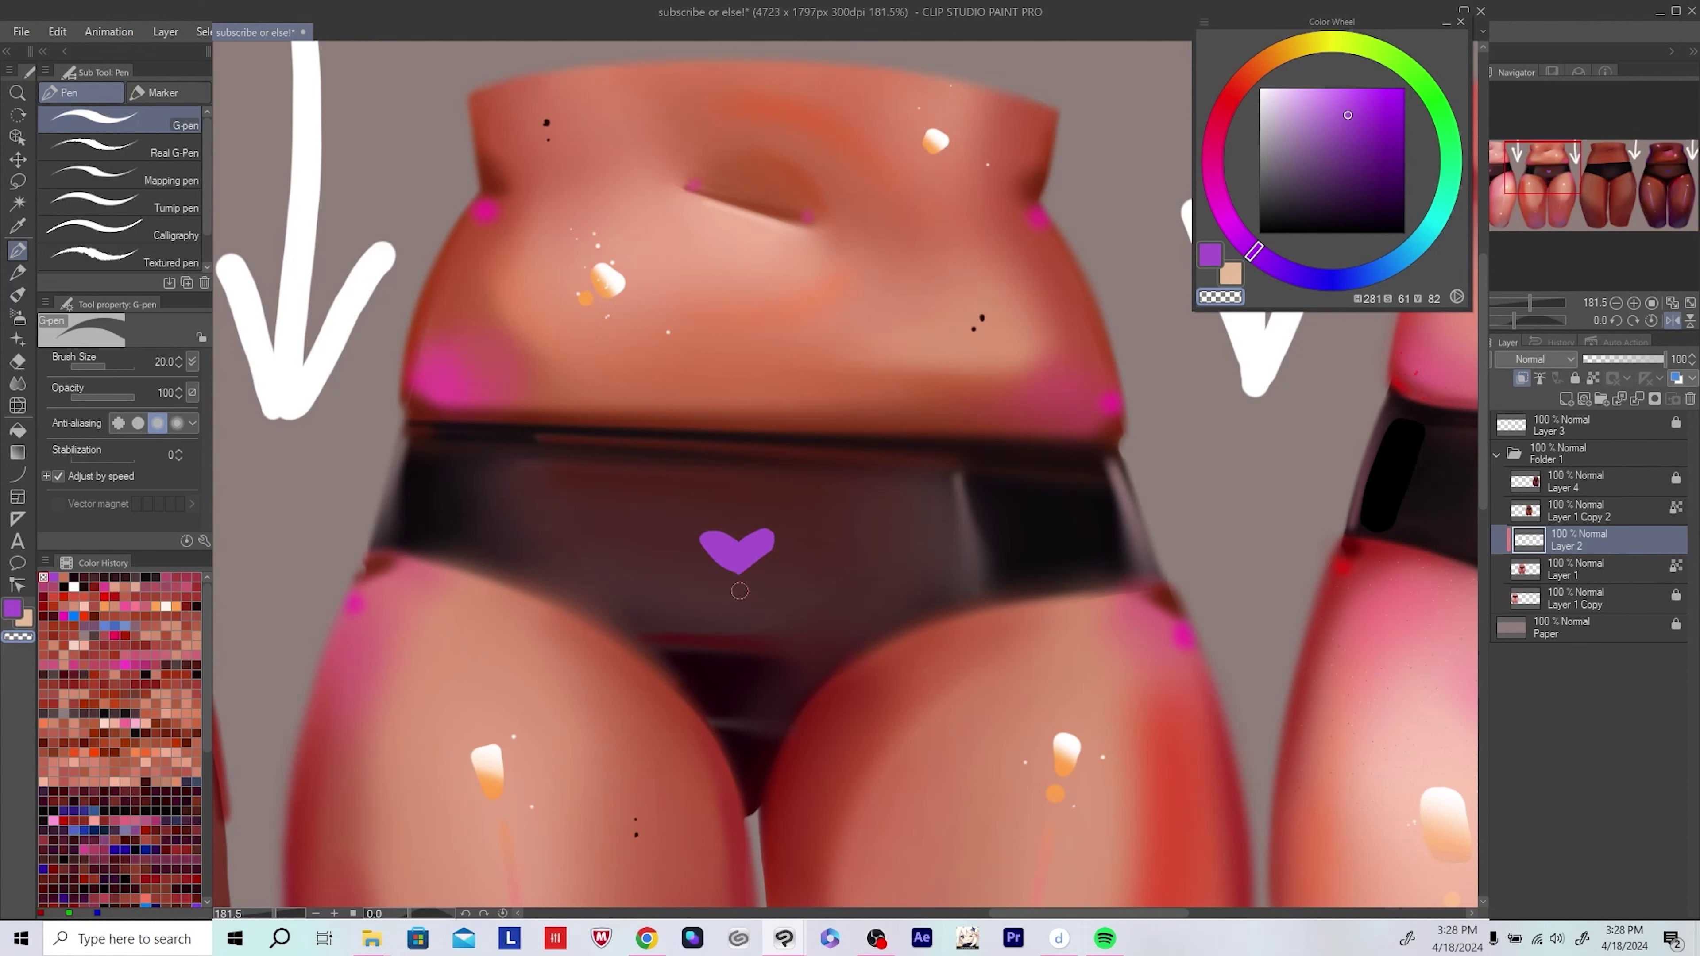
pyautogui.press('h')
pyautogui.scroll(-5, 832, 535)
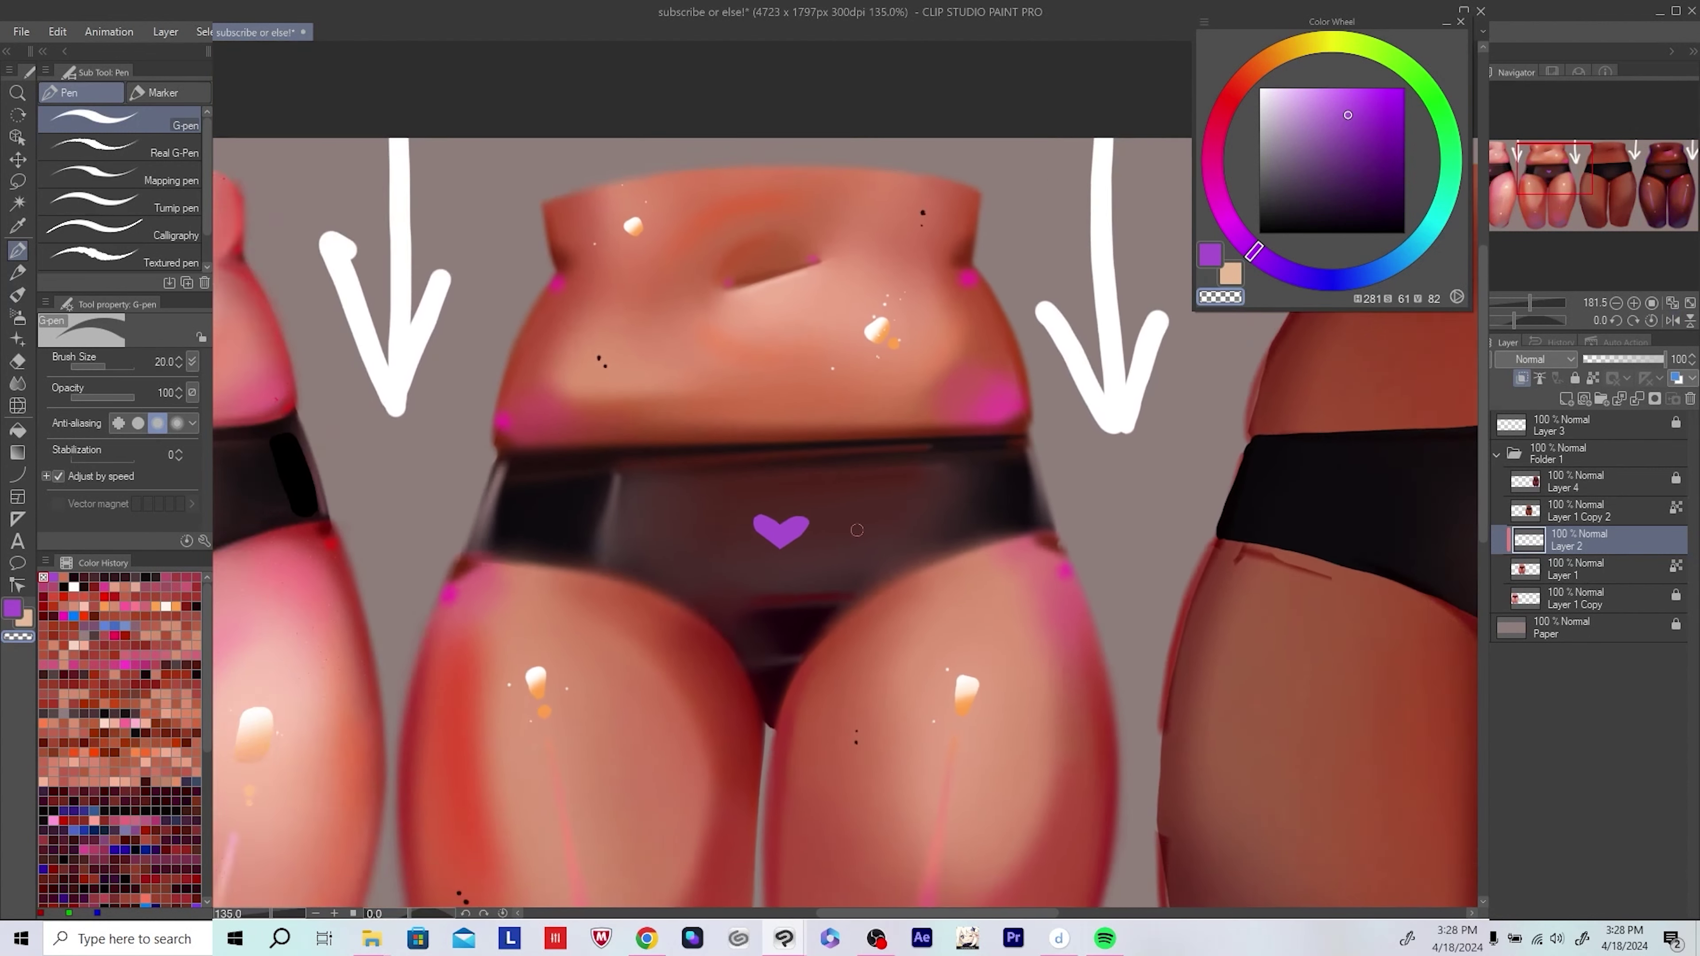
# Step: Shade the heart in darker purple with the Soft airbrush and locked transparent pixels, and merge Layer 2 into Layer 1
pyautogui.press('b')
pyautogui.scroll(4, 702, 521)
pyautogui.keyDown('alt'); pyautogui.click(731, 533); pyautogui.keyUp('alt')
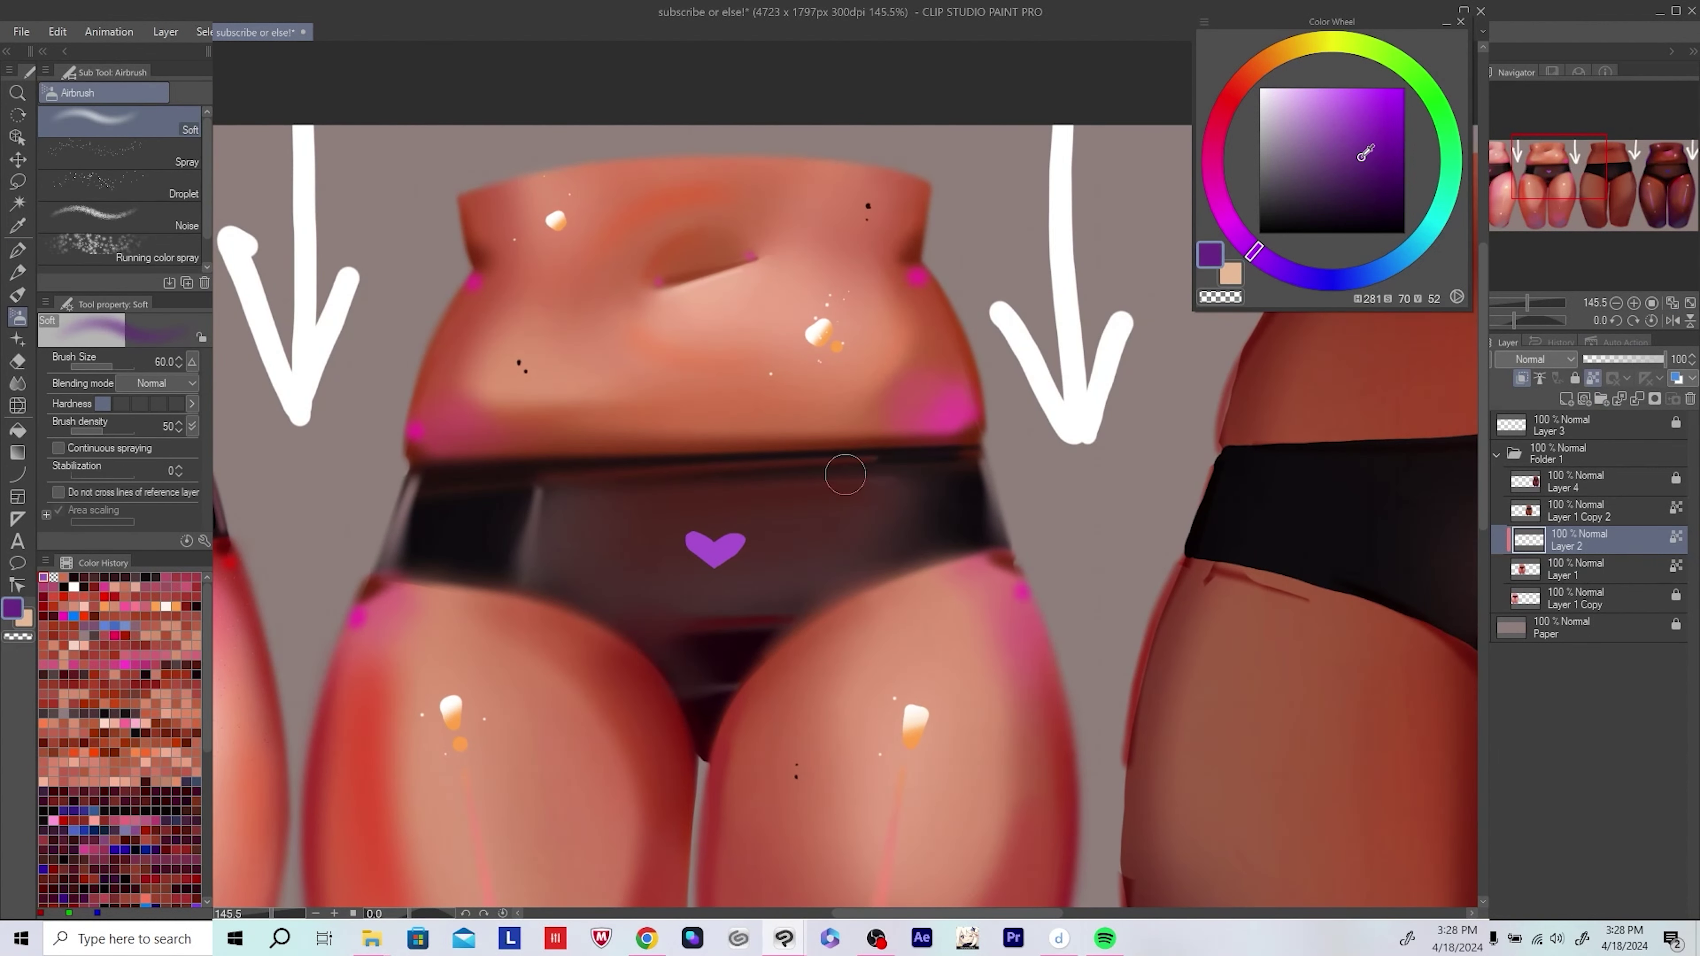
pyautogui.moveTo(843, 475); pyautogui.dragTo(704, 545)
pyautogui.scroll(-5, 702, 545)
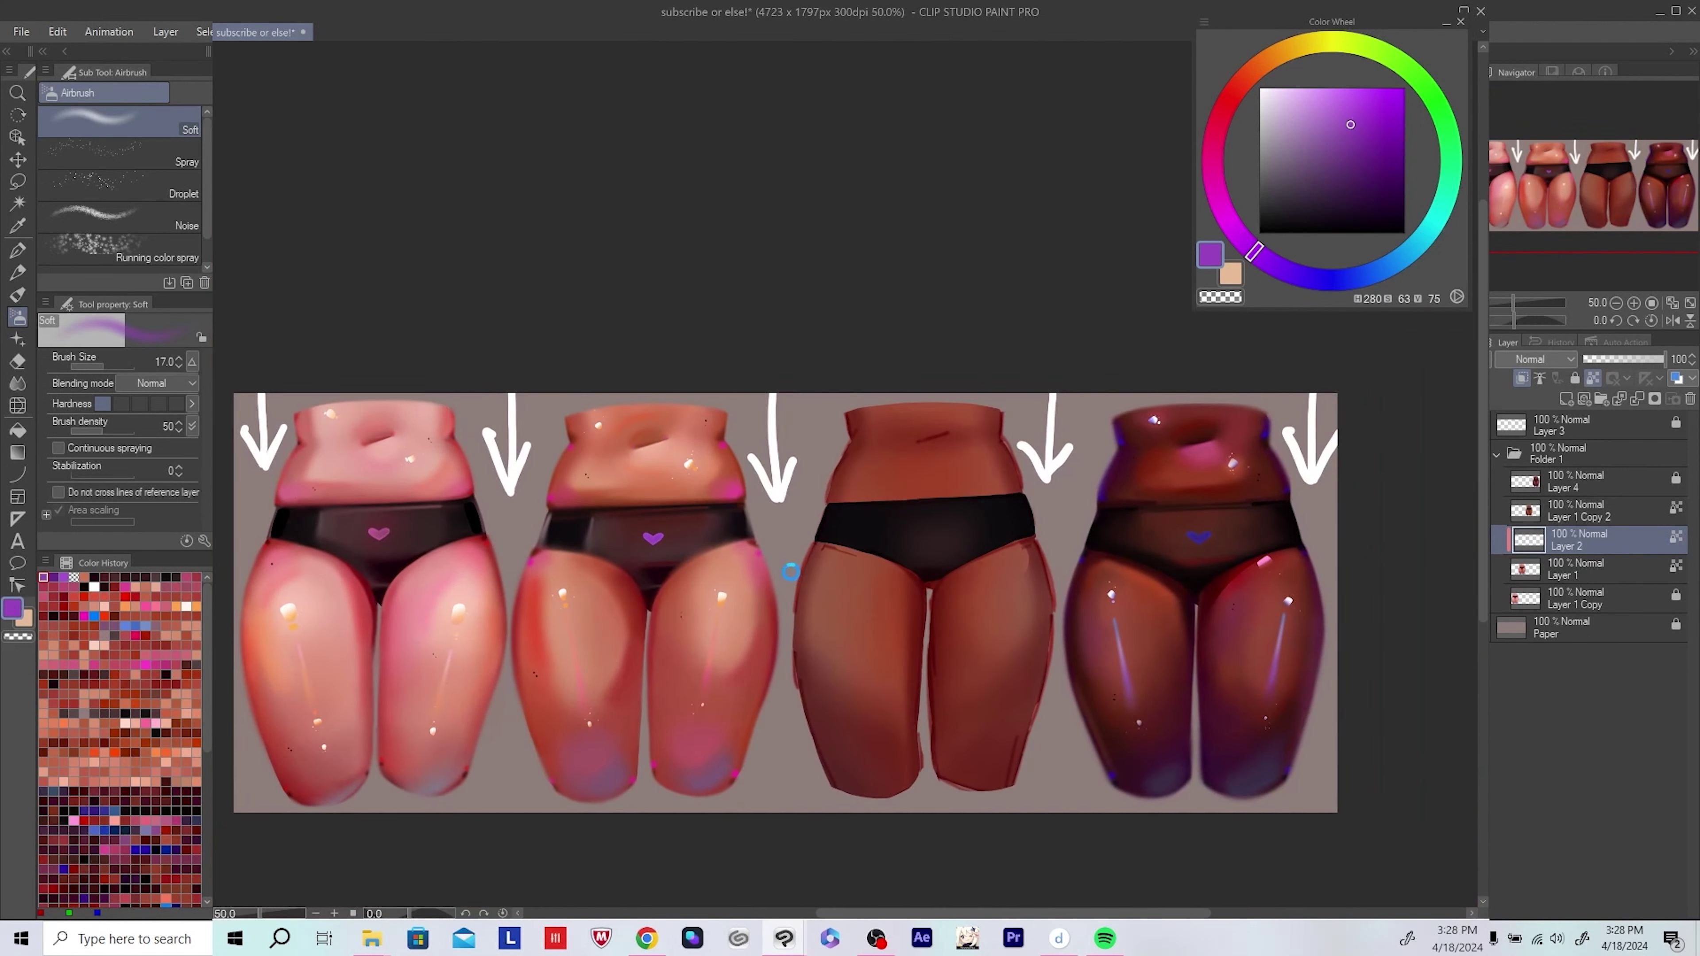
pyautogui.hotkey('ctrl', 'e')
pyautogui.moveTo(792, 566); pyautogui.dragTo(765, 566)
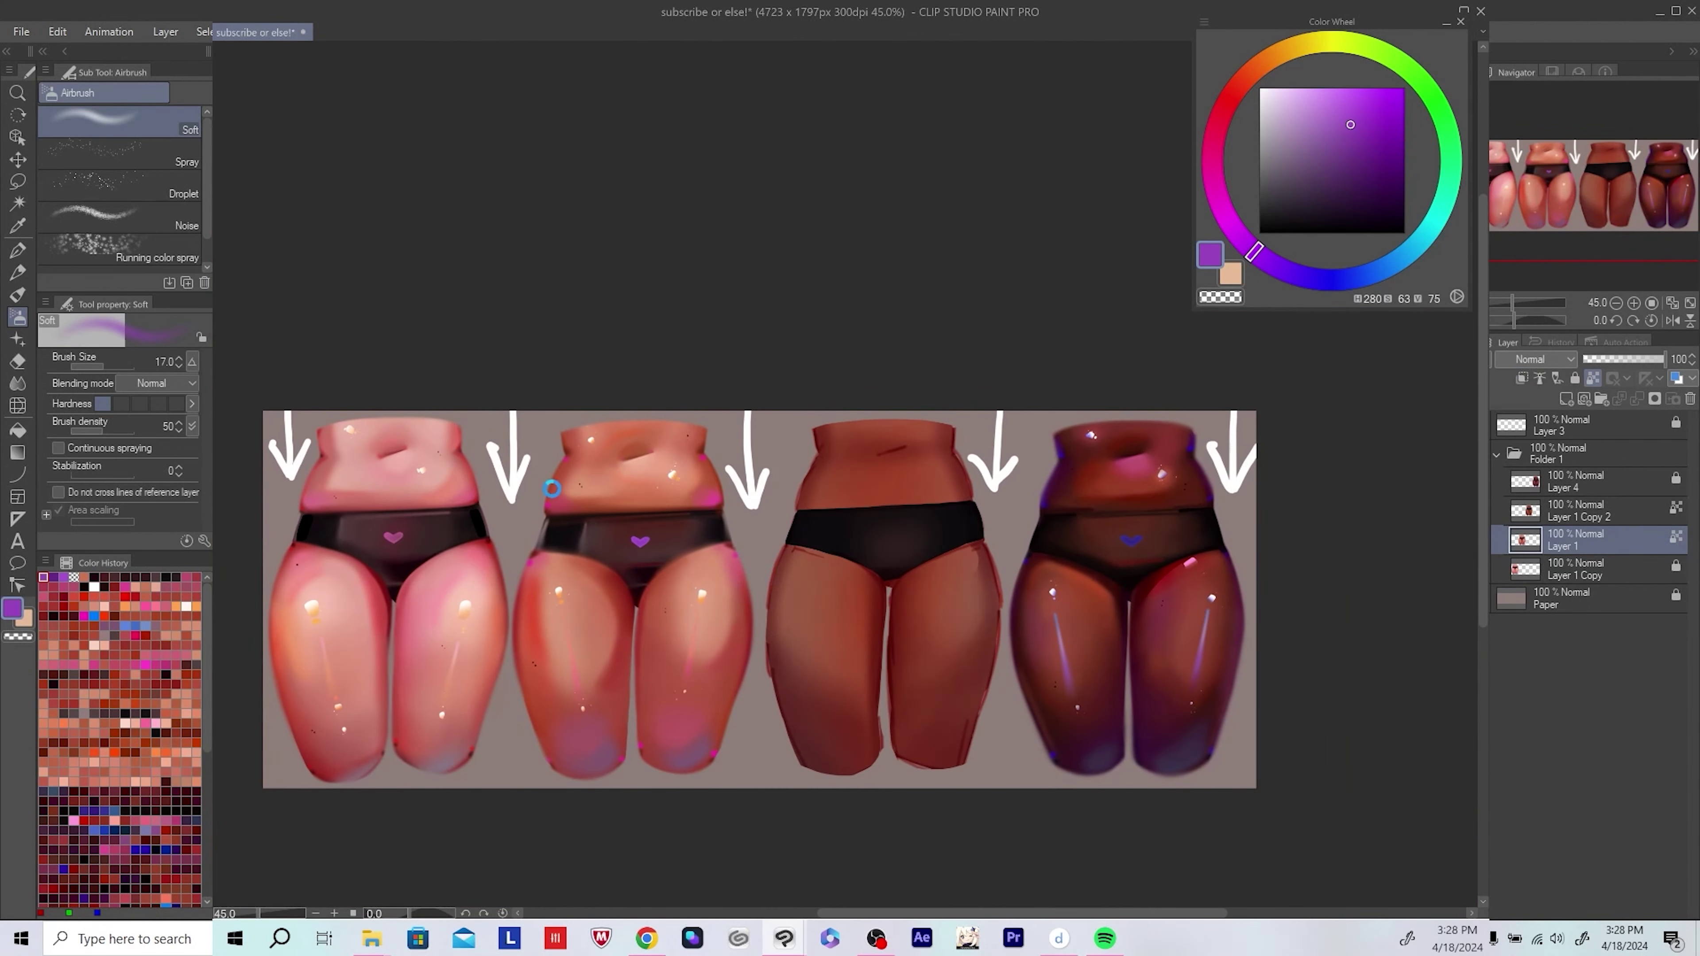
# Step: Merge Layer 1 into a new layer beneath it and retouch the second figure's hip edge in sampled dark red with Soft at size 12
pyautogui.hotkey('ctrl', 'z')
pyautogui.scroll(2, 660, 696)
pyautogui.keyDown('alt'); pyautogui.click(624, 518); pyautogui.keyUp('alt')
pyautogui.scroll(3, 624, 517)
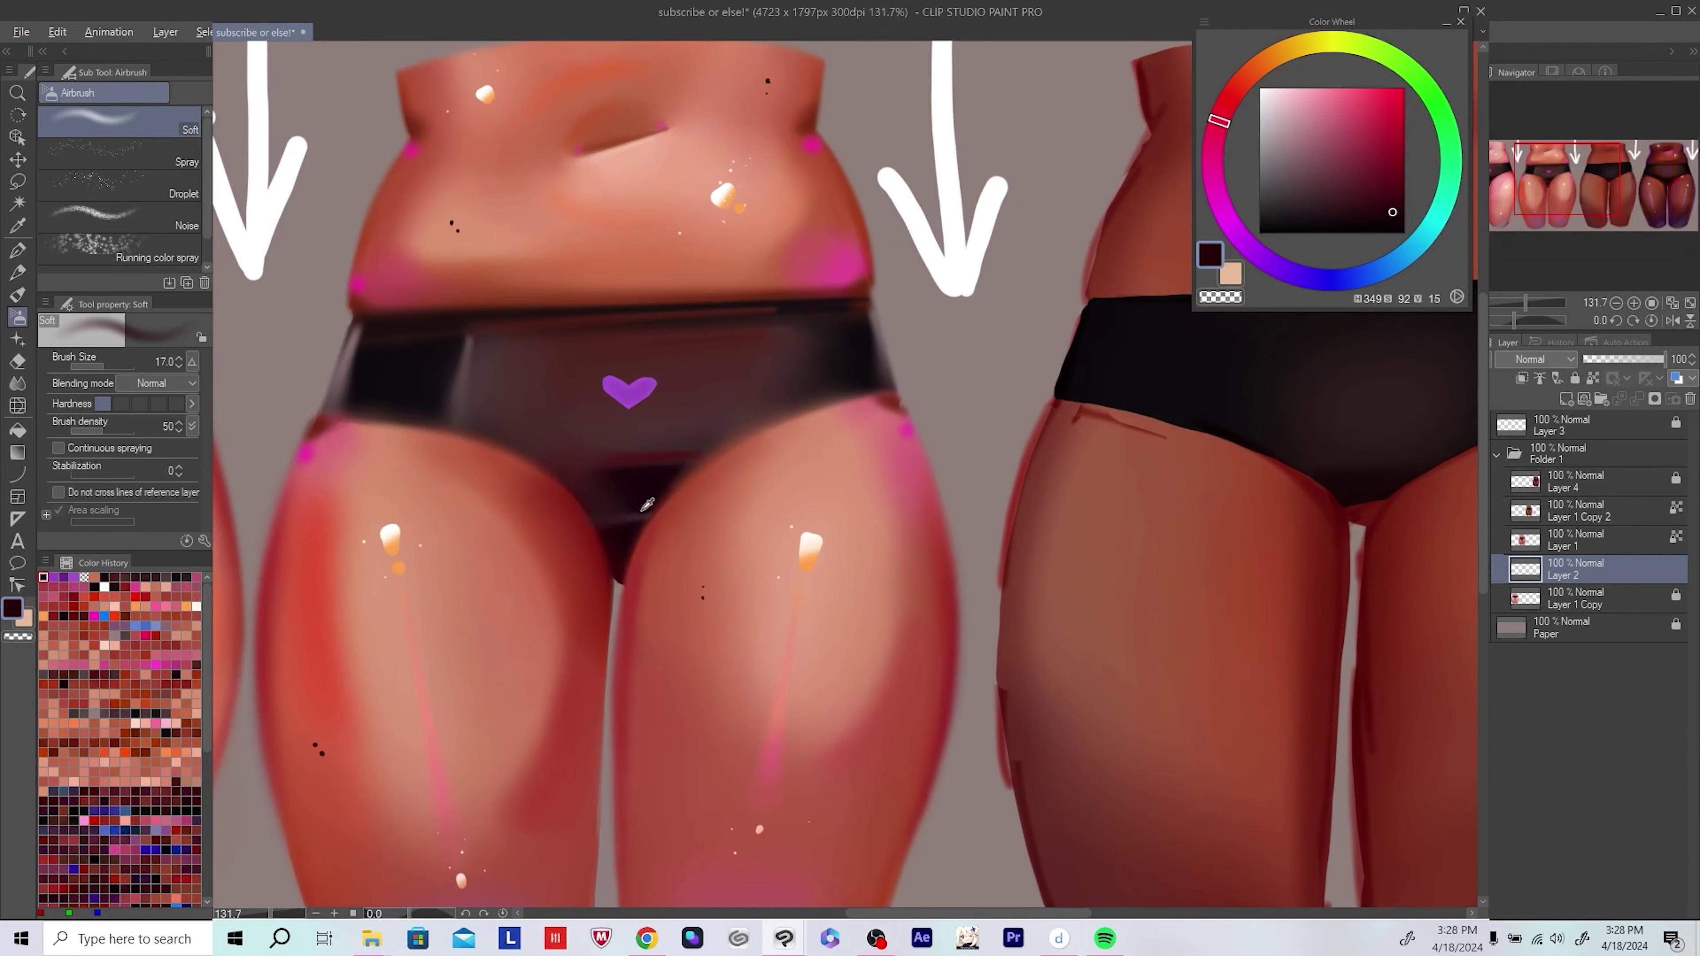
pyautogui.hotkey('ctrl', 'e')
pyautogui.moveTo(430, 447); pyautogui.dragTo(664, 534)
pyautogui.keyDown('alt'); pyautogui.click(589, 479); pyautogui.keyUp('alt')
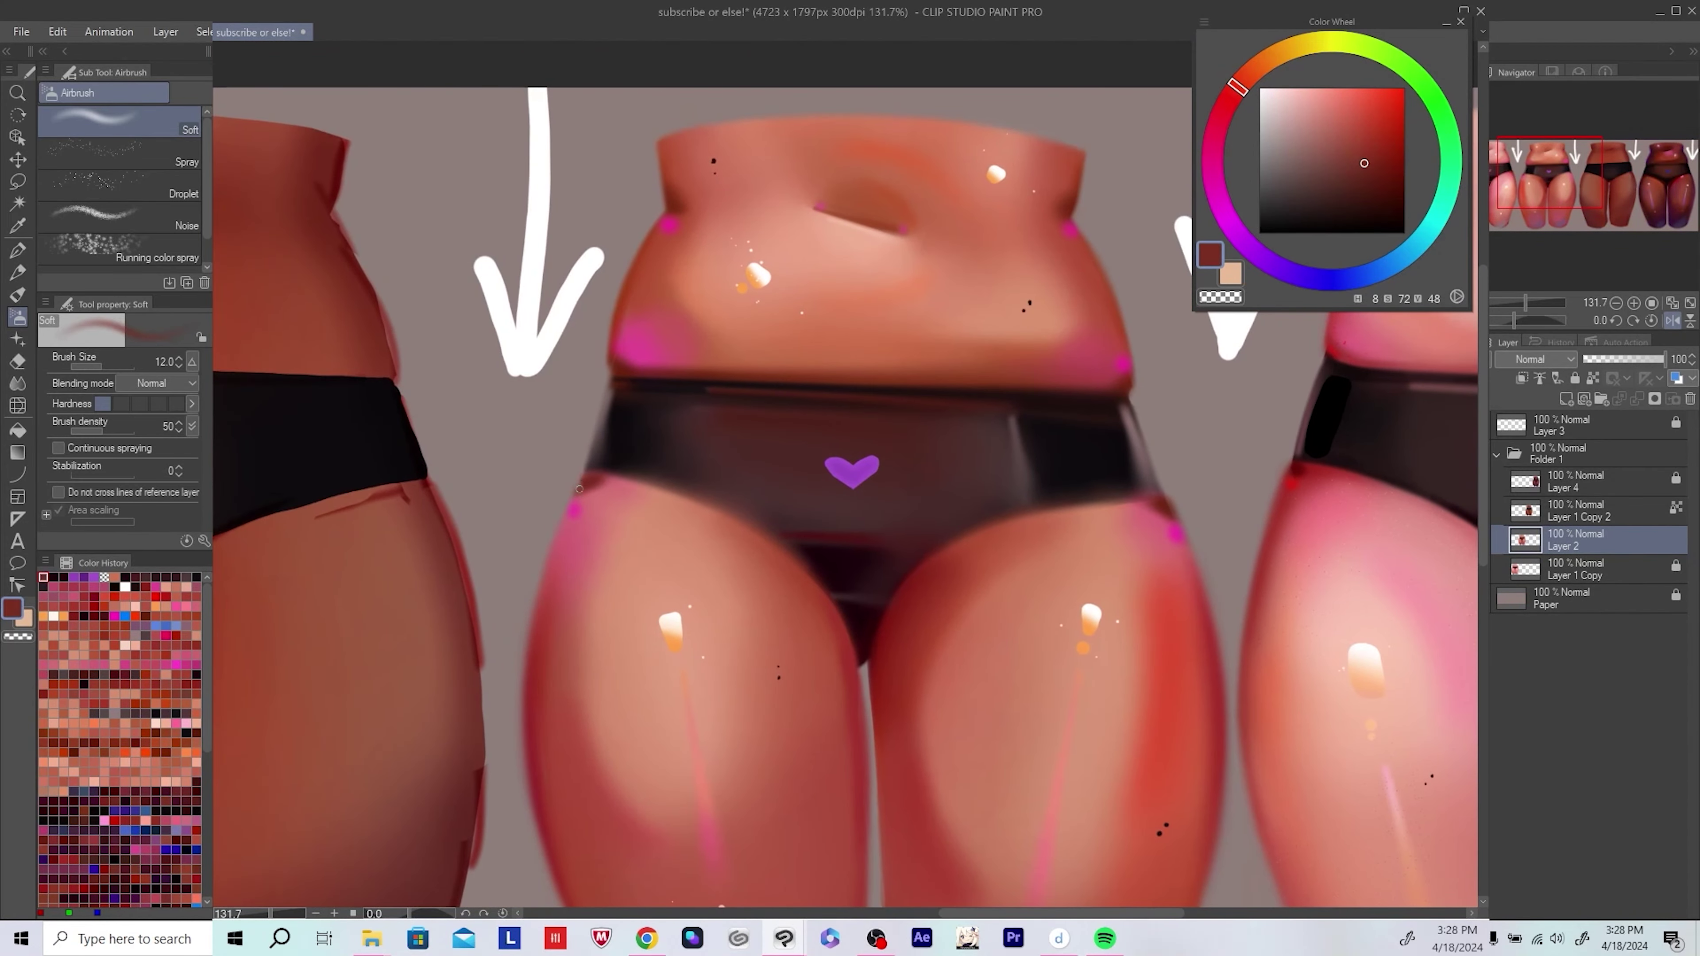
pyautogui.moveTo(553, 548); pyautogui.dragTo(534, 553)
# Step: Blend the second figure's hip and underwear edges on a new layer with the Soft airbrush in sampled colours, merge it into Layer 2 and save
pyautogui.click(1566, 399)
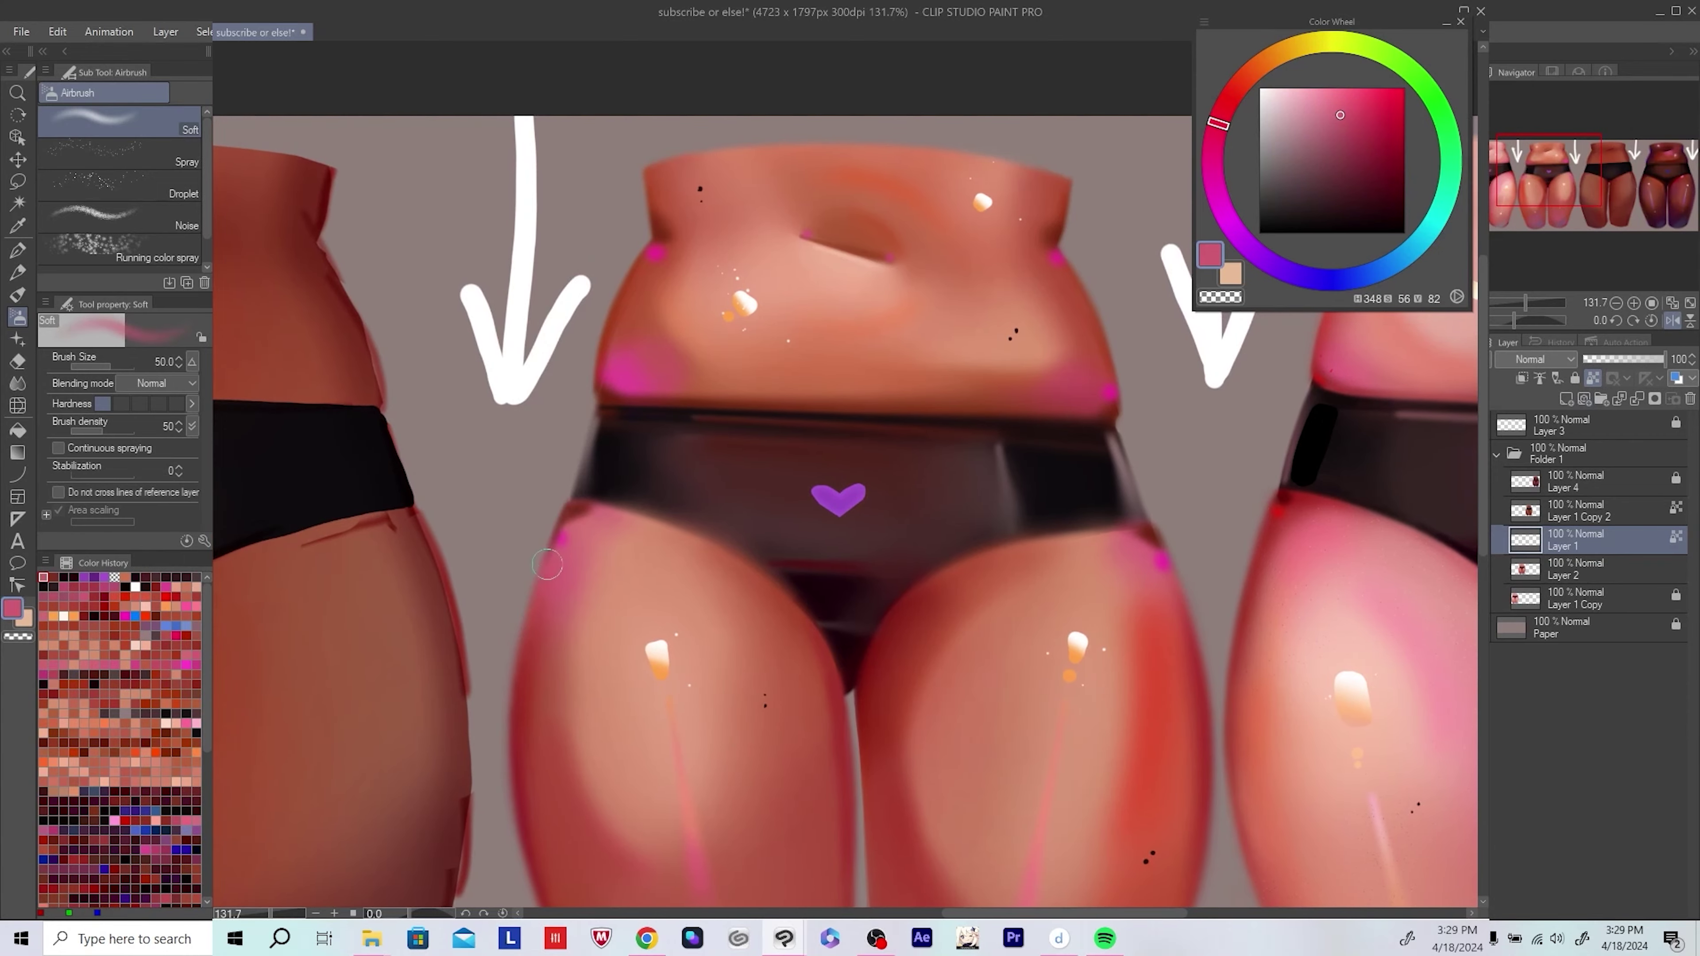
pyautogui.keyDown('alt'); pyautogui.click(700, 422); pyautogui.keyUp('alt')
pyautogui.moveTo(699, 422); pyautogui.dragTo(679, 419)
pyautogui.scroll(-3, 679, 420)
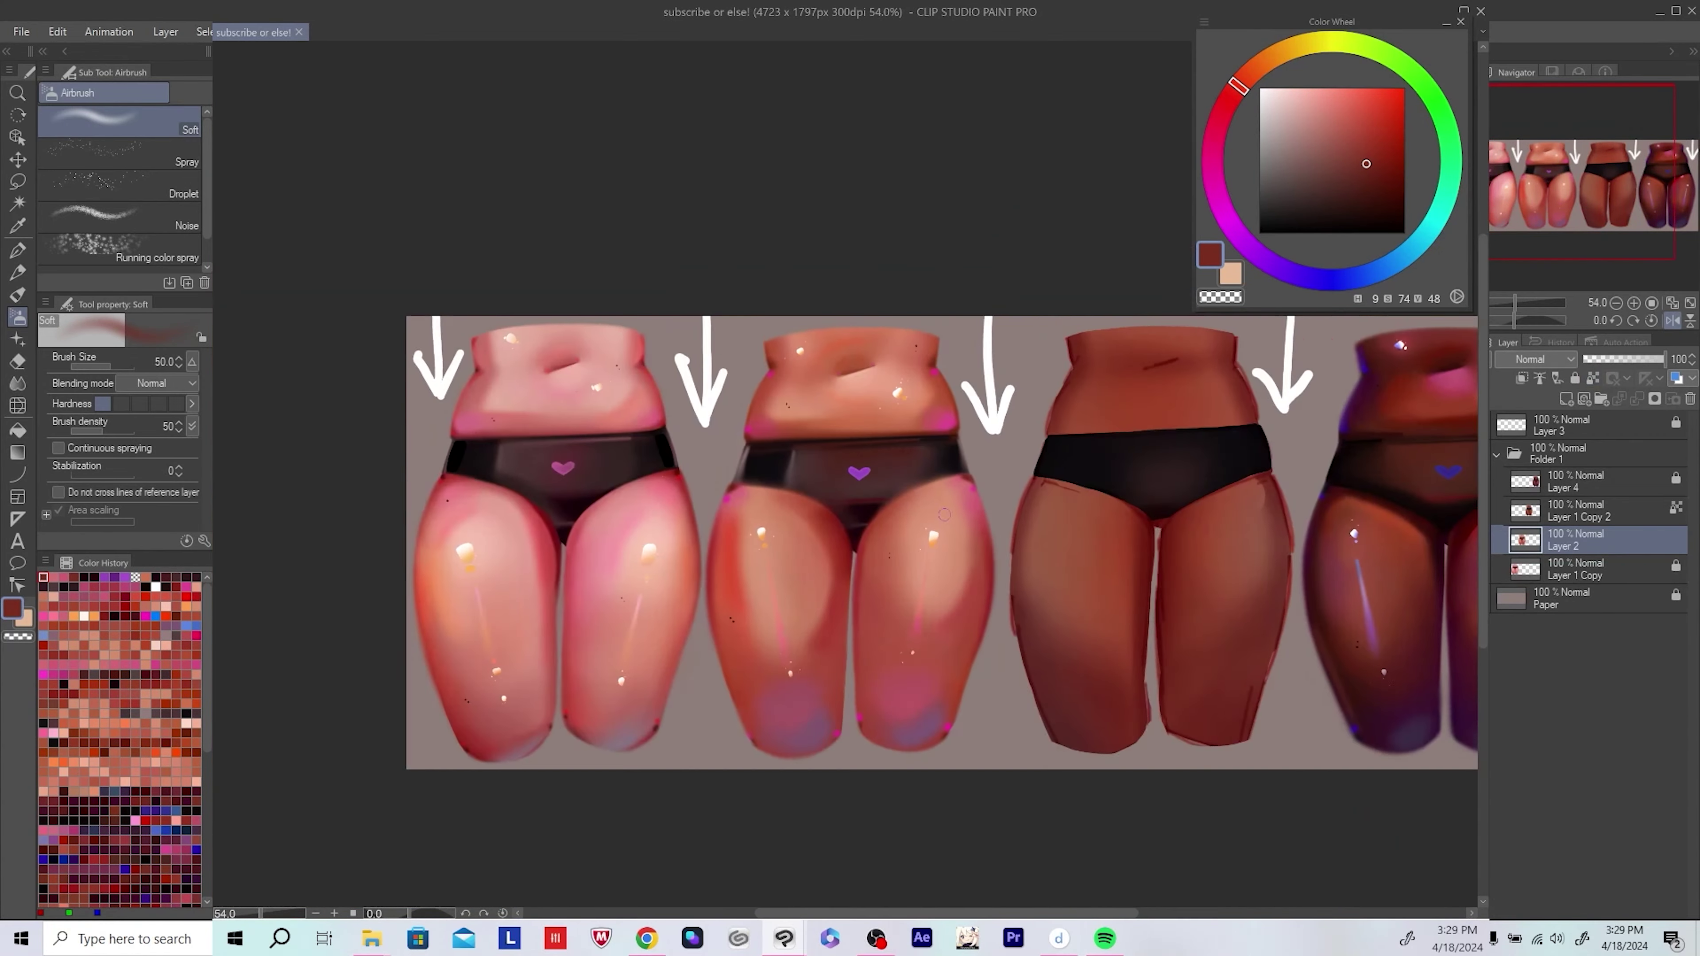
pyautogui.scroll(3, 775, 525)
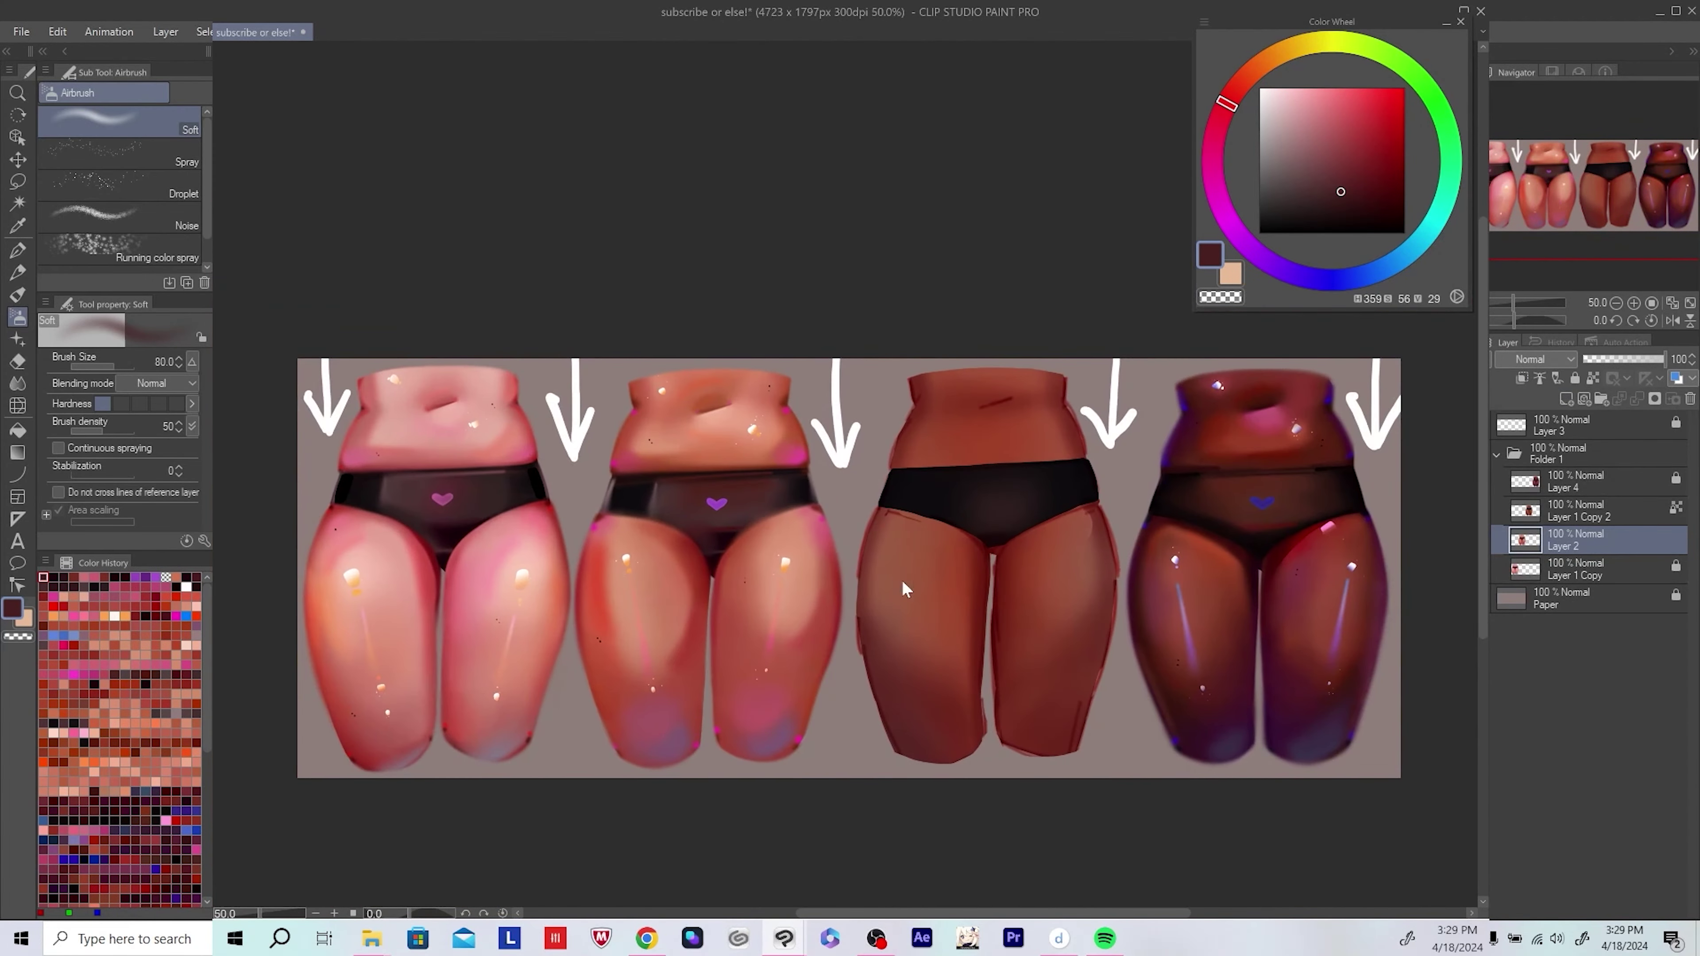
pyautogui.scroll(1, 904, 589)
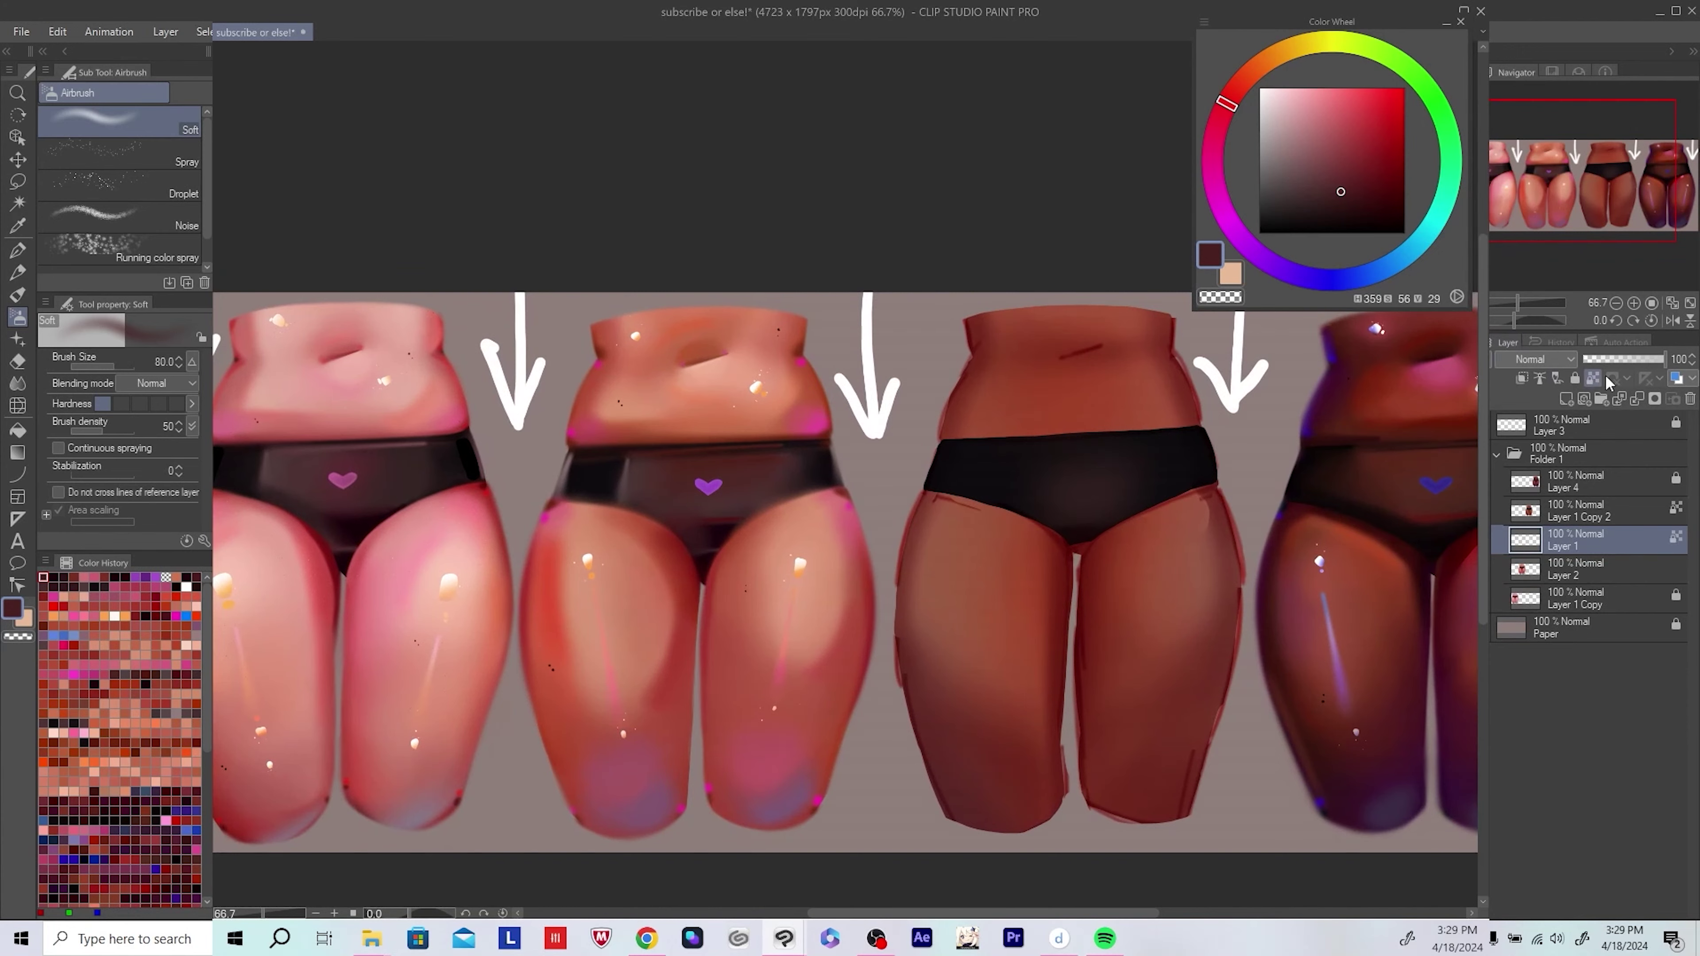
pyautogui.scroll(-2, 795, 469)
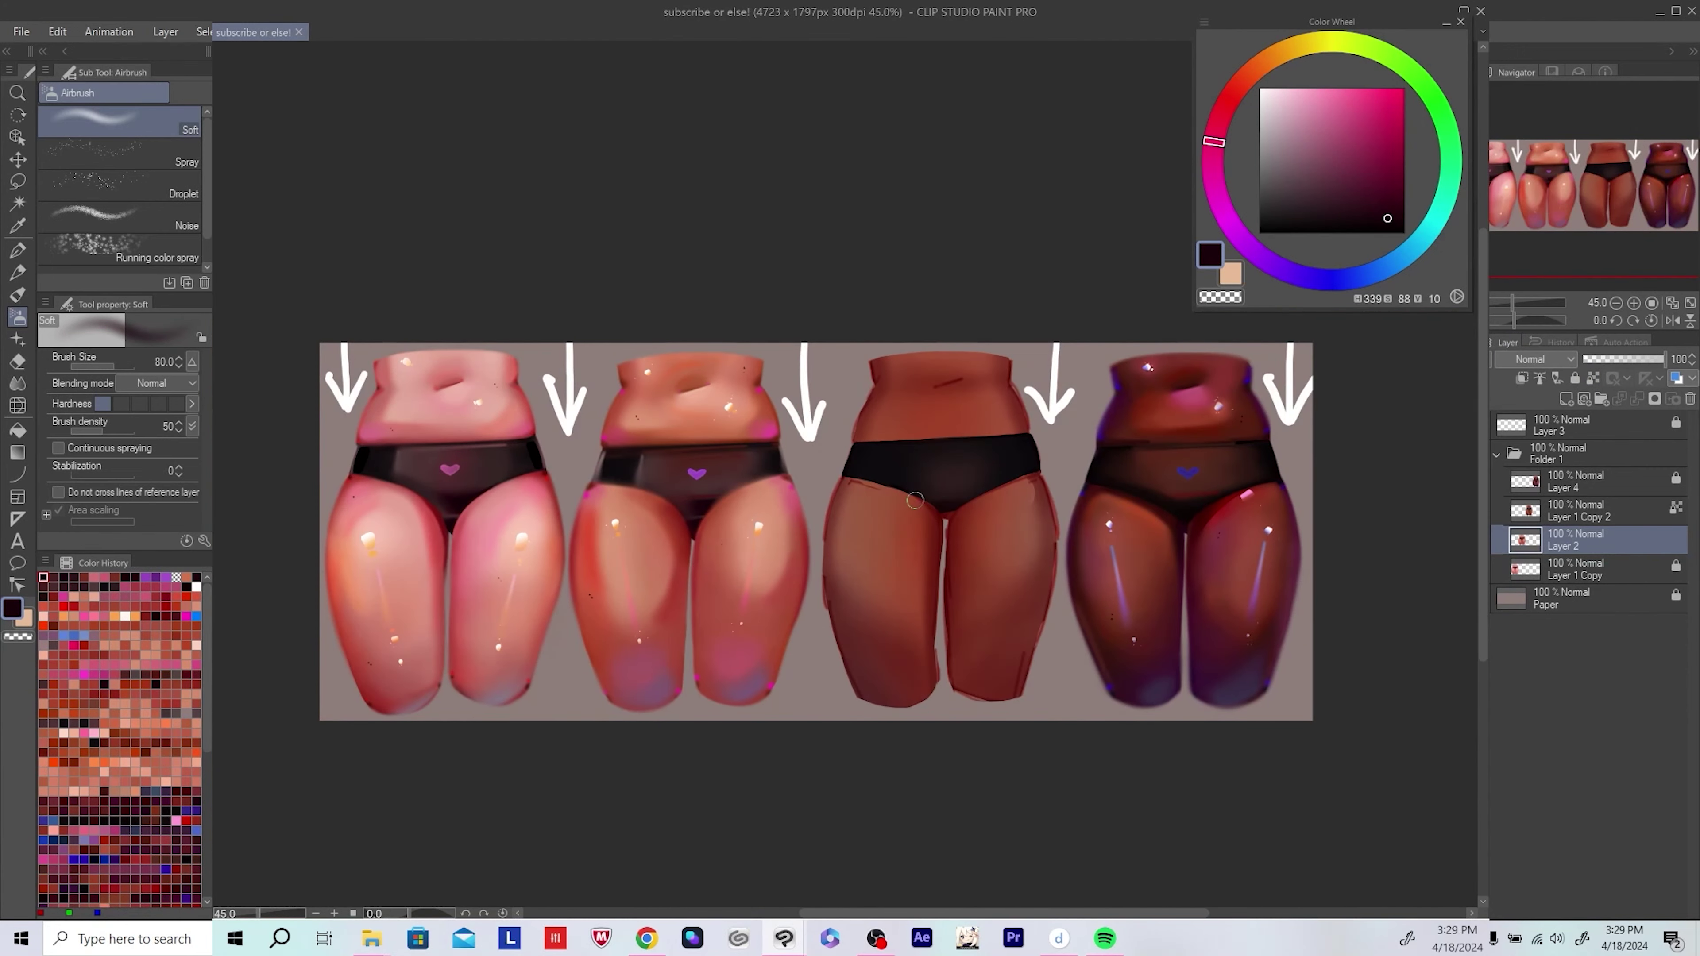
# Step: Line the second figure's underwear leg openings in near-black with the Soft airbrush at size 25 on a new layer clipped to Layer 2
pyautogui.click(1567, 400)
pyautogui.scroll(4, 770, 481)
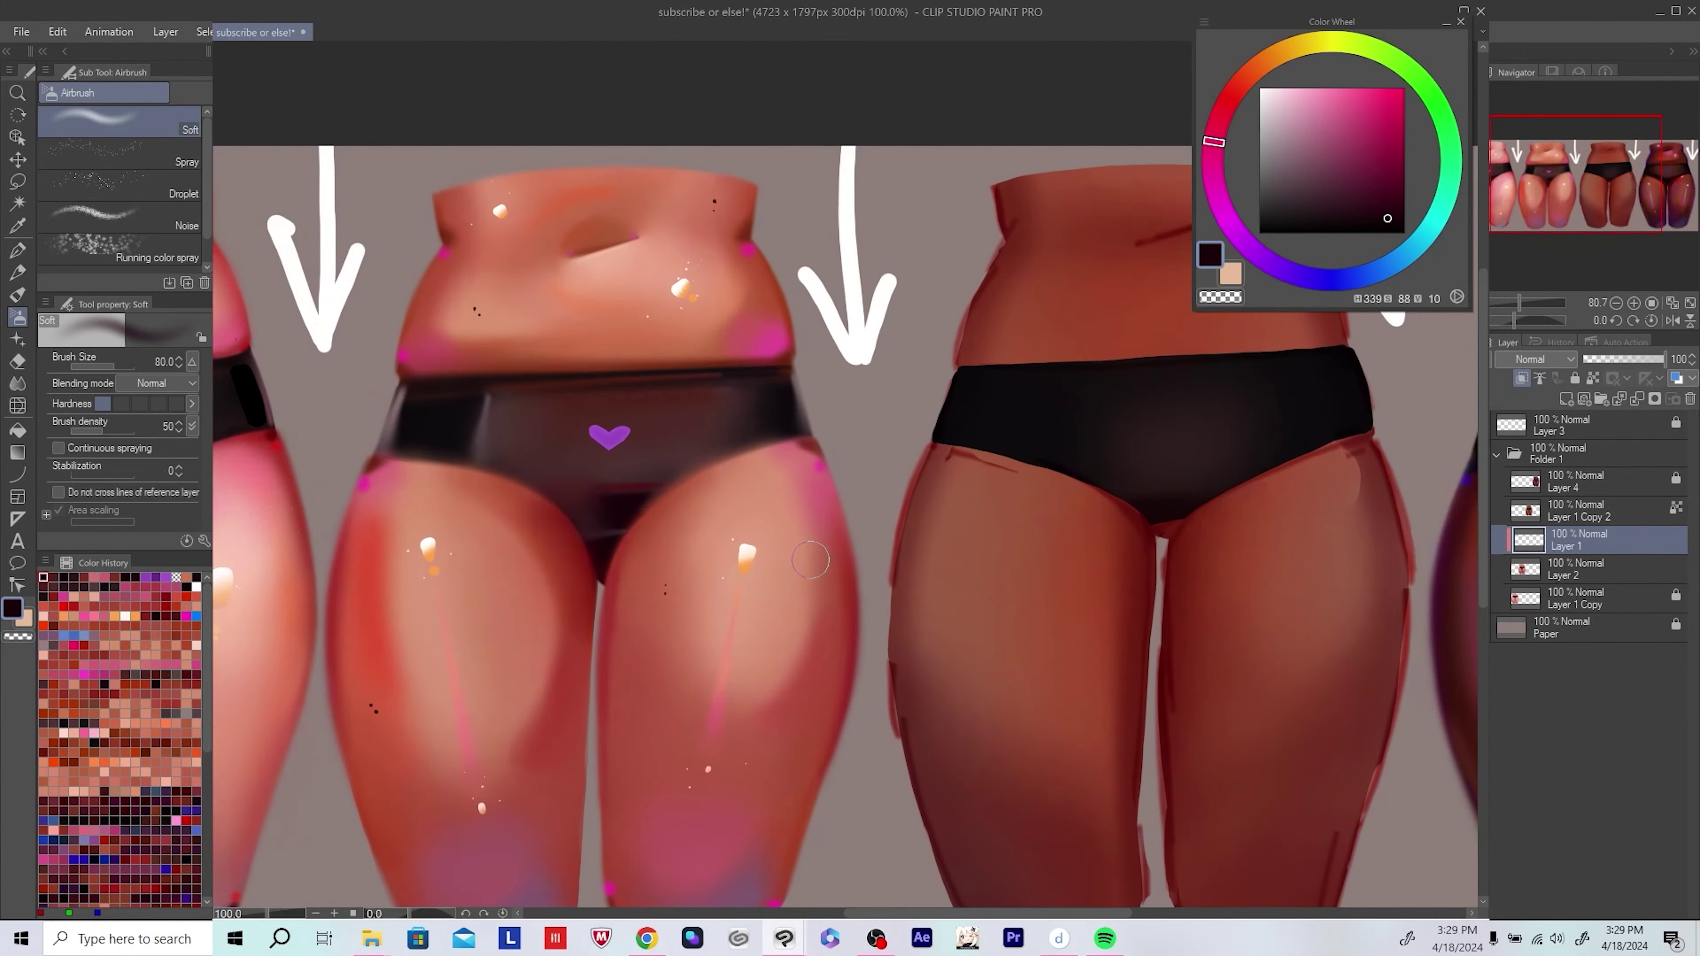
pyautogui.scroll(1, 551, 589)
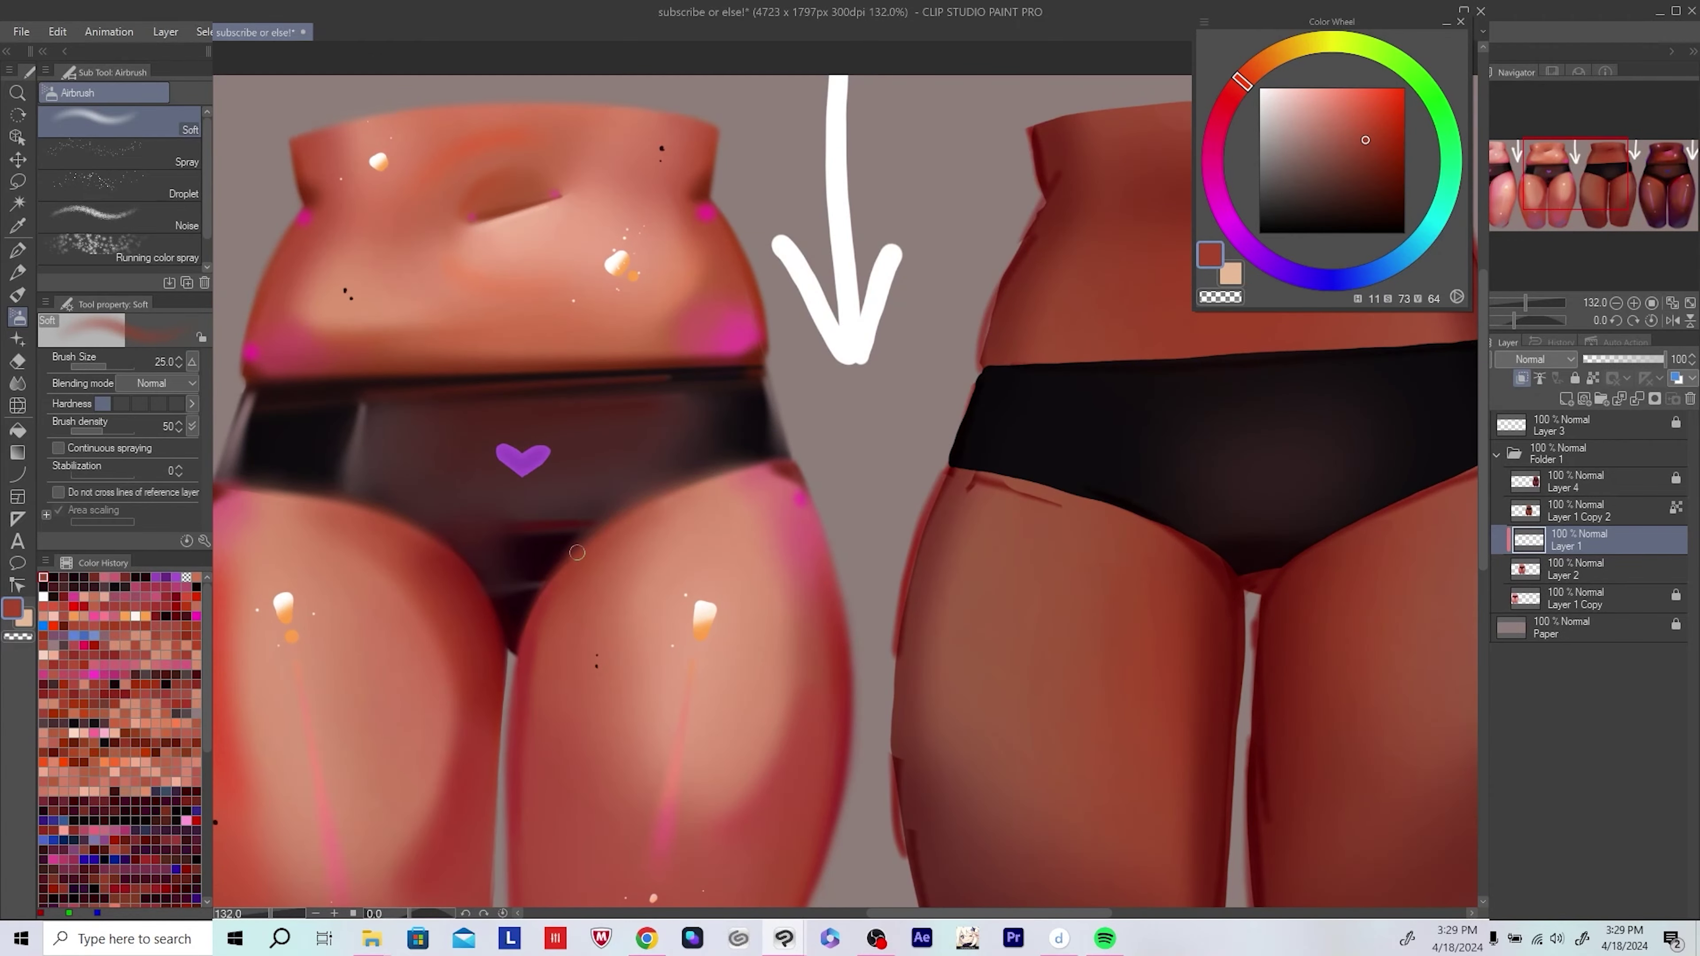
pyautogui.press('h')
pyautogui.moveTo(576, 551); pyautogui.dragTo(787, 553)
pyautogui.keyDown('alt'); pyautogui.click(886, 527); pyautogui.keyUp('alt')
pyautogui.keyDown('alt'); pyautogui.click(830, 527); pyautogui.keyUp('alt')
pyautogui.press('h')
pyautogui.press('h')
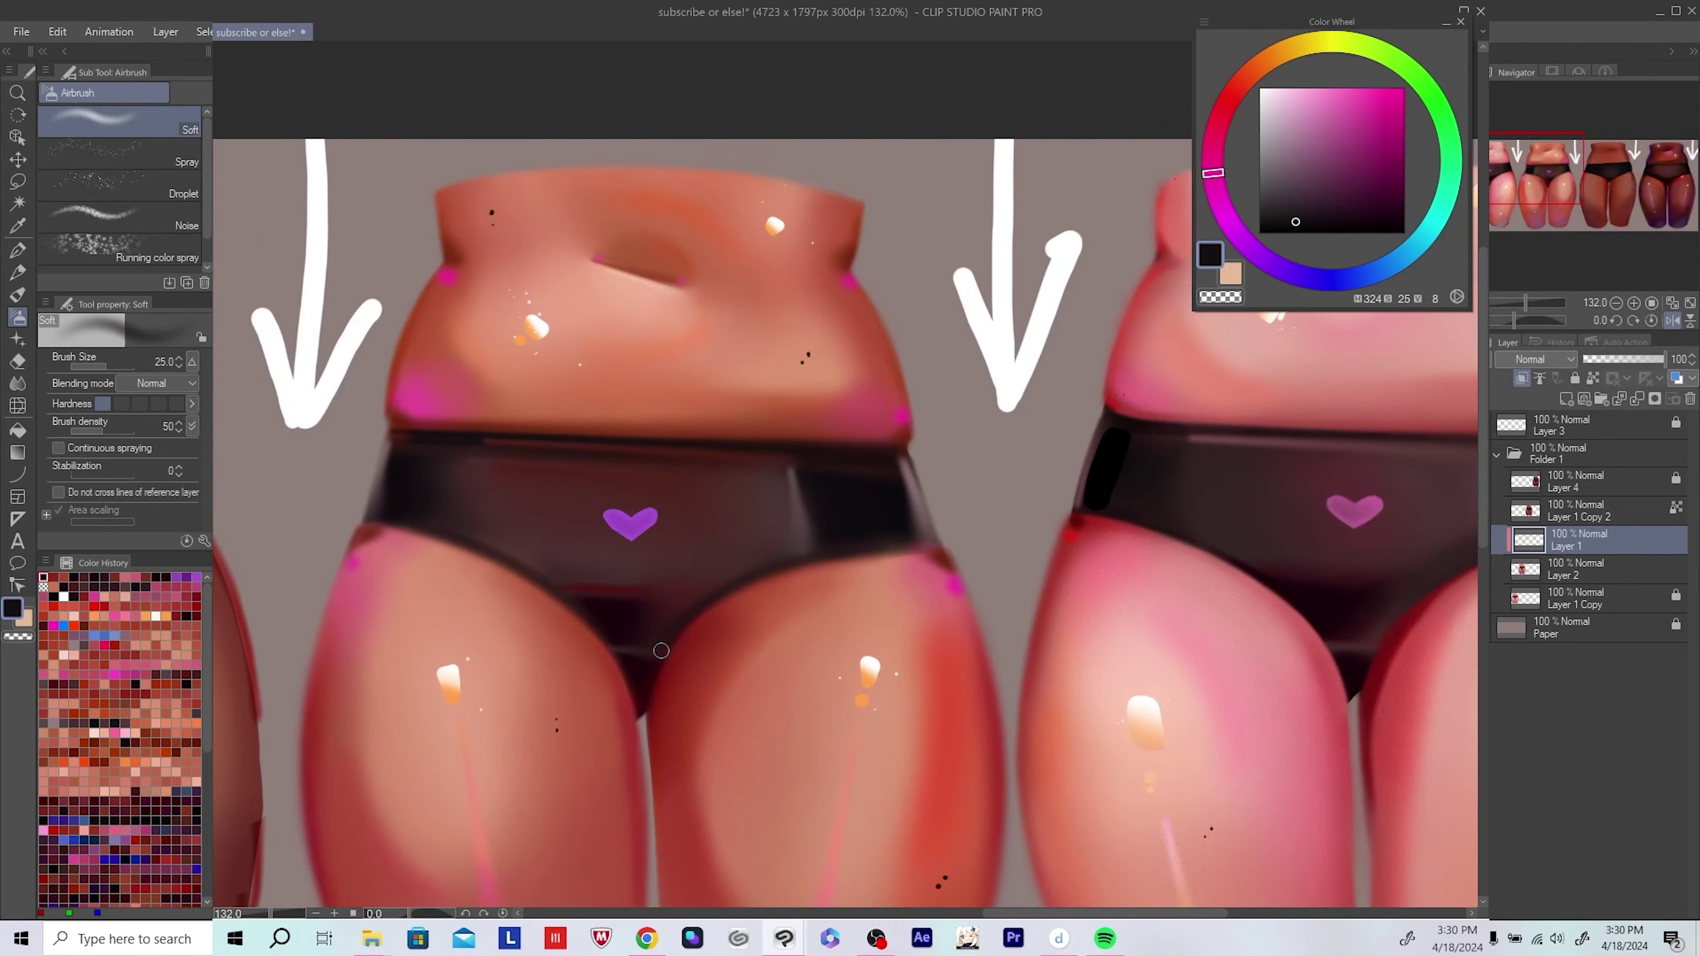
pyautogui.scroll(-5, 936, 548)
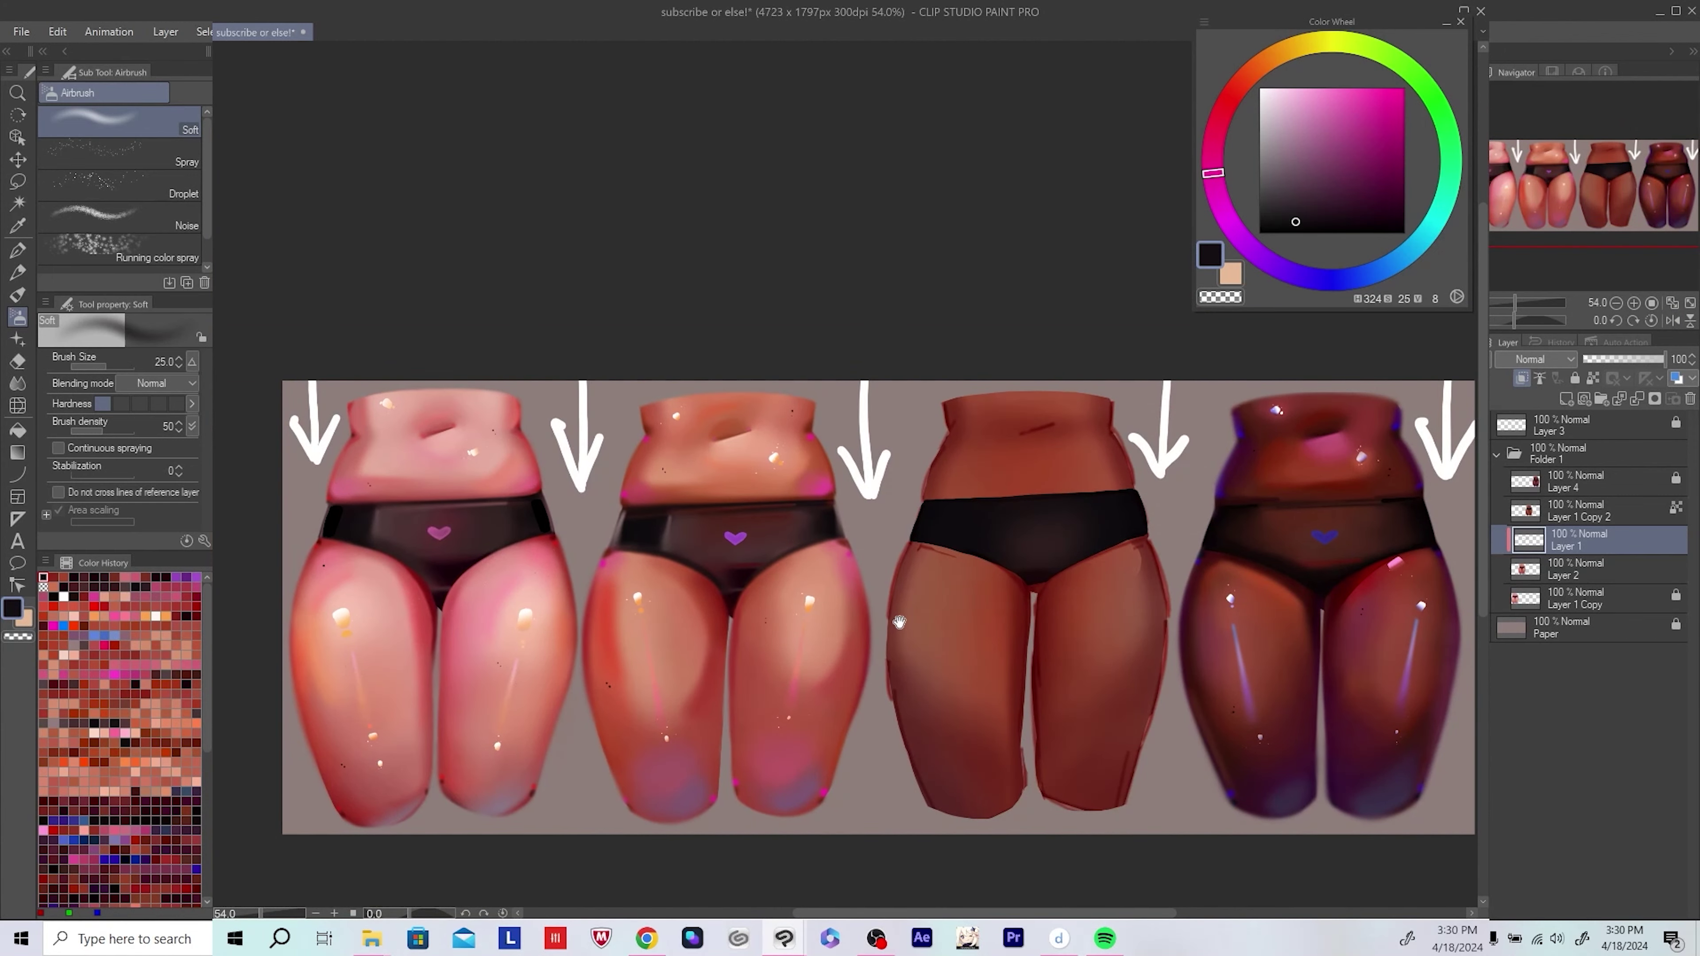
# Step: Extend the dark leg-opening trim to the second figure's hips with sampled near-black, and clean its edge with transparent Soft at size 17
pyautogui.scroll(6, 673, 575)
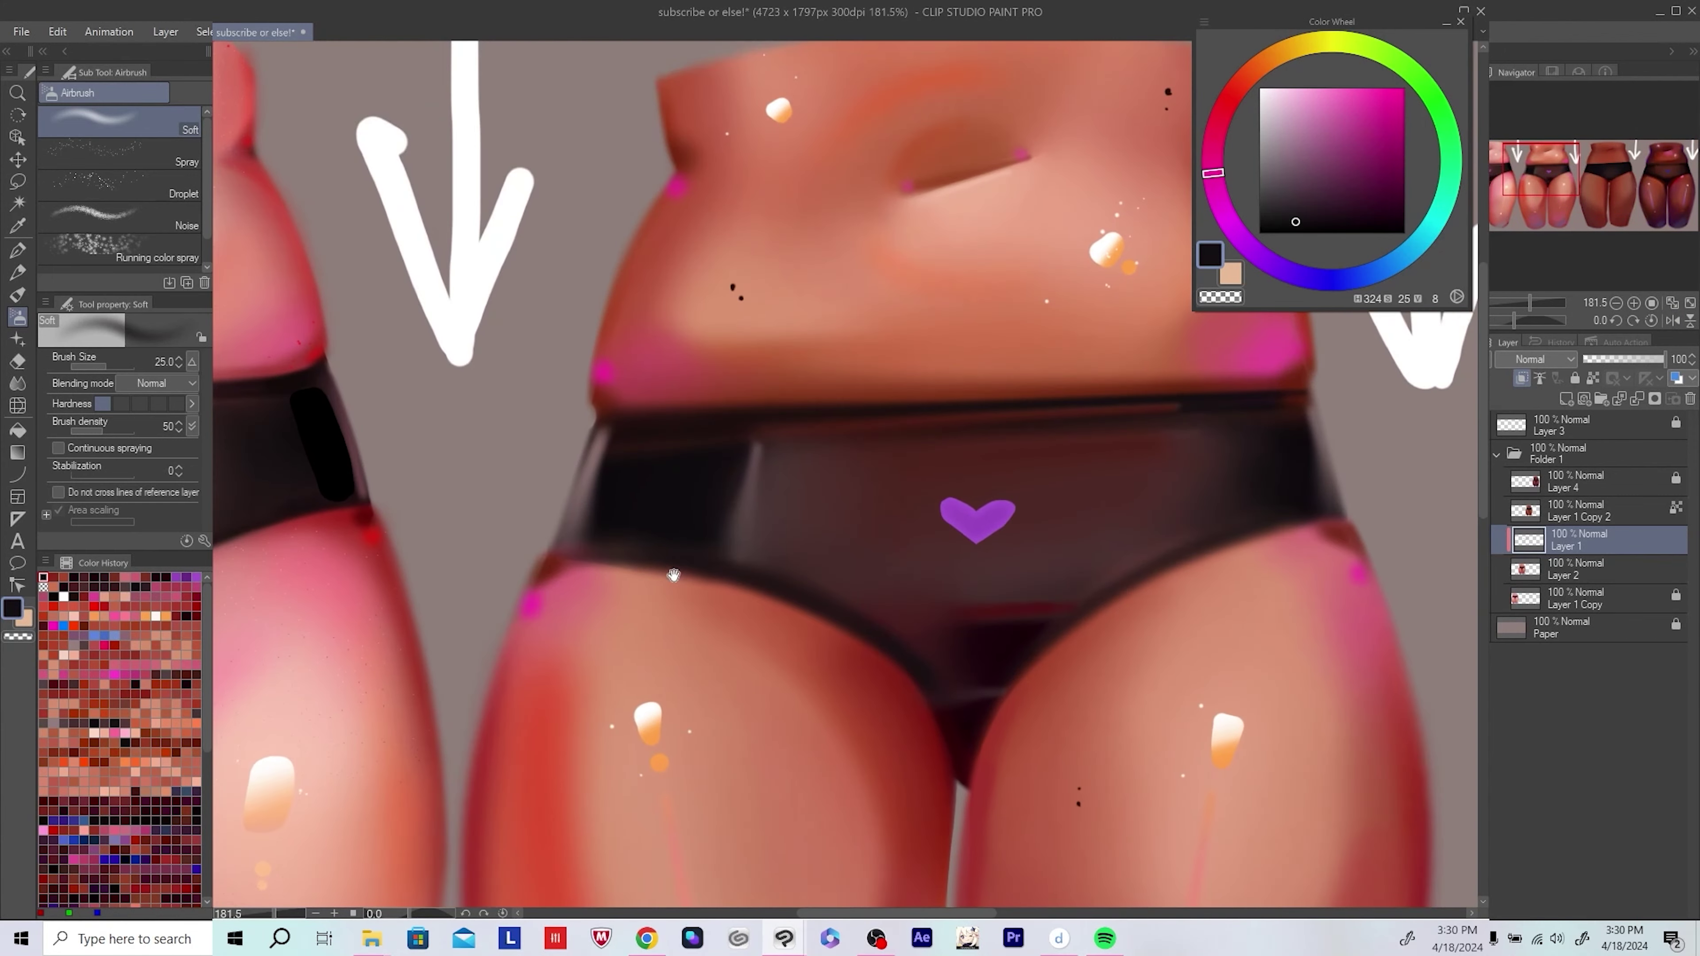
pyautogui.keyDown('alt'); pyautogui.click(621, 559); pyautogui.keyUp('alt')
pyautogui.moveTo(635, 542); pyautogui.dragTo(605, 542)
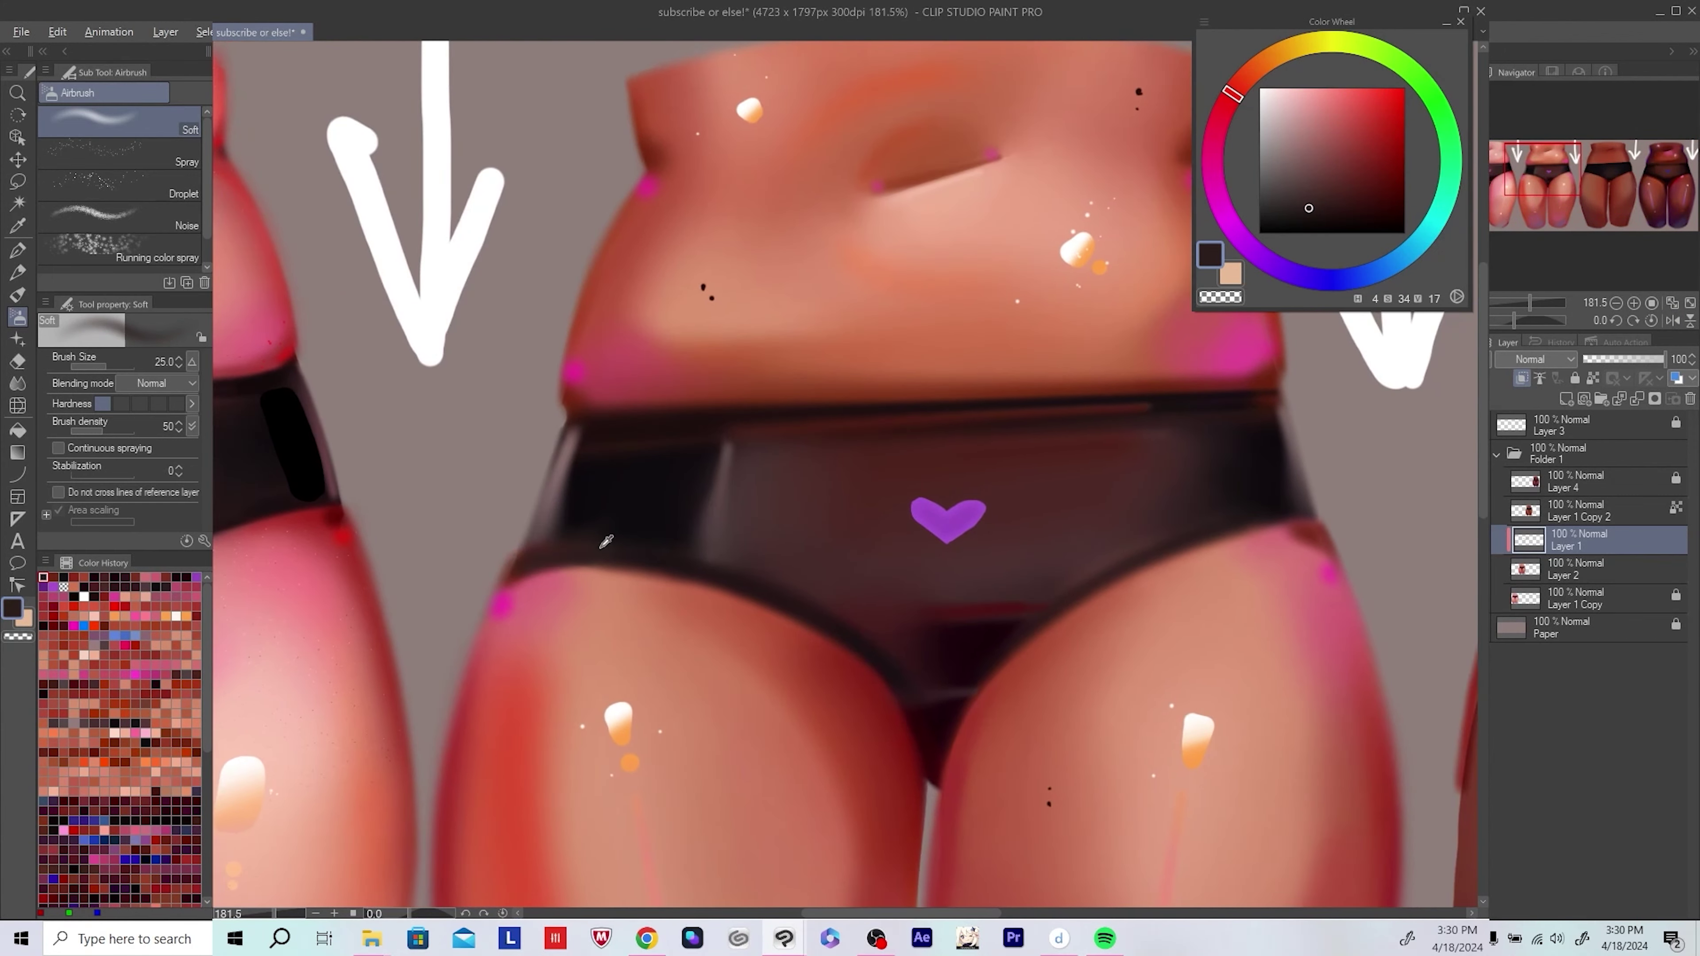
pyautogui.keyDown('alt'); pyautogui.click(596, 536); pyautogui.keyUp('alt')
pyautogui.scroll(-3, 709, 488)
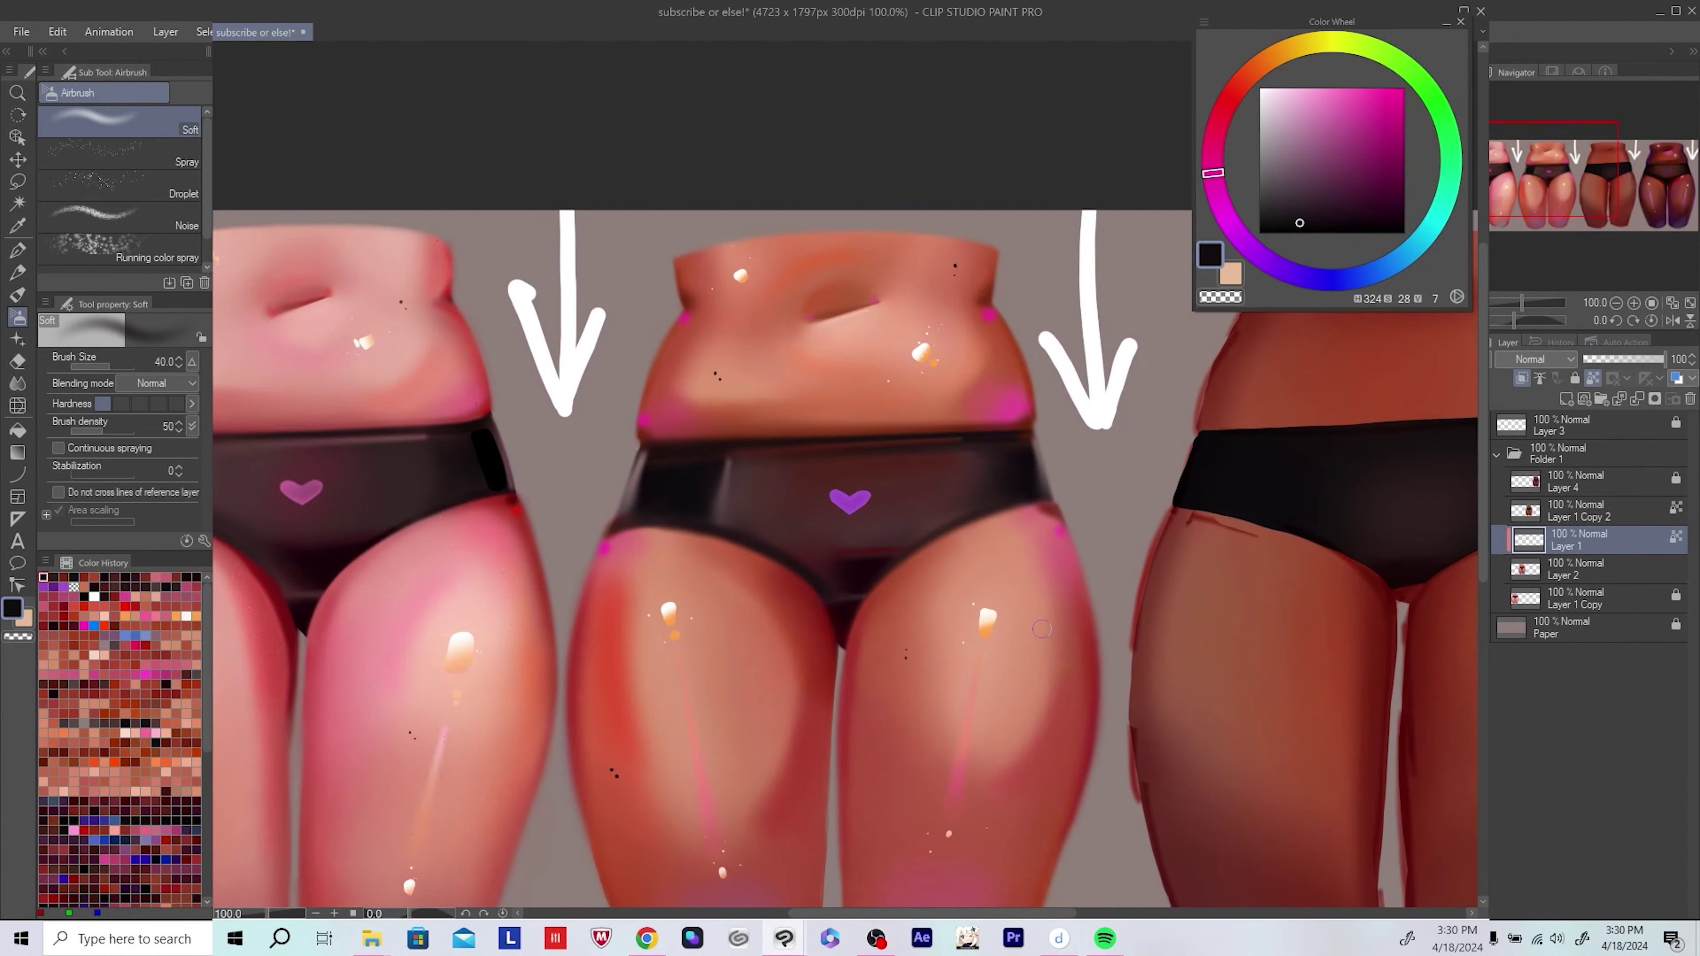
pyautogui.scroll(3, 846, 529)
pyautogui.press('[')
pyautogui.press('[')
pyautogui.press('[')
pyautogui.press('[')
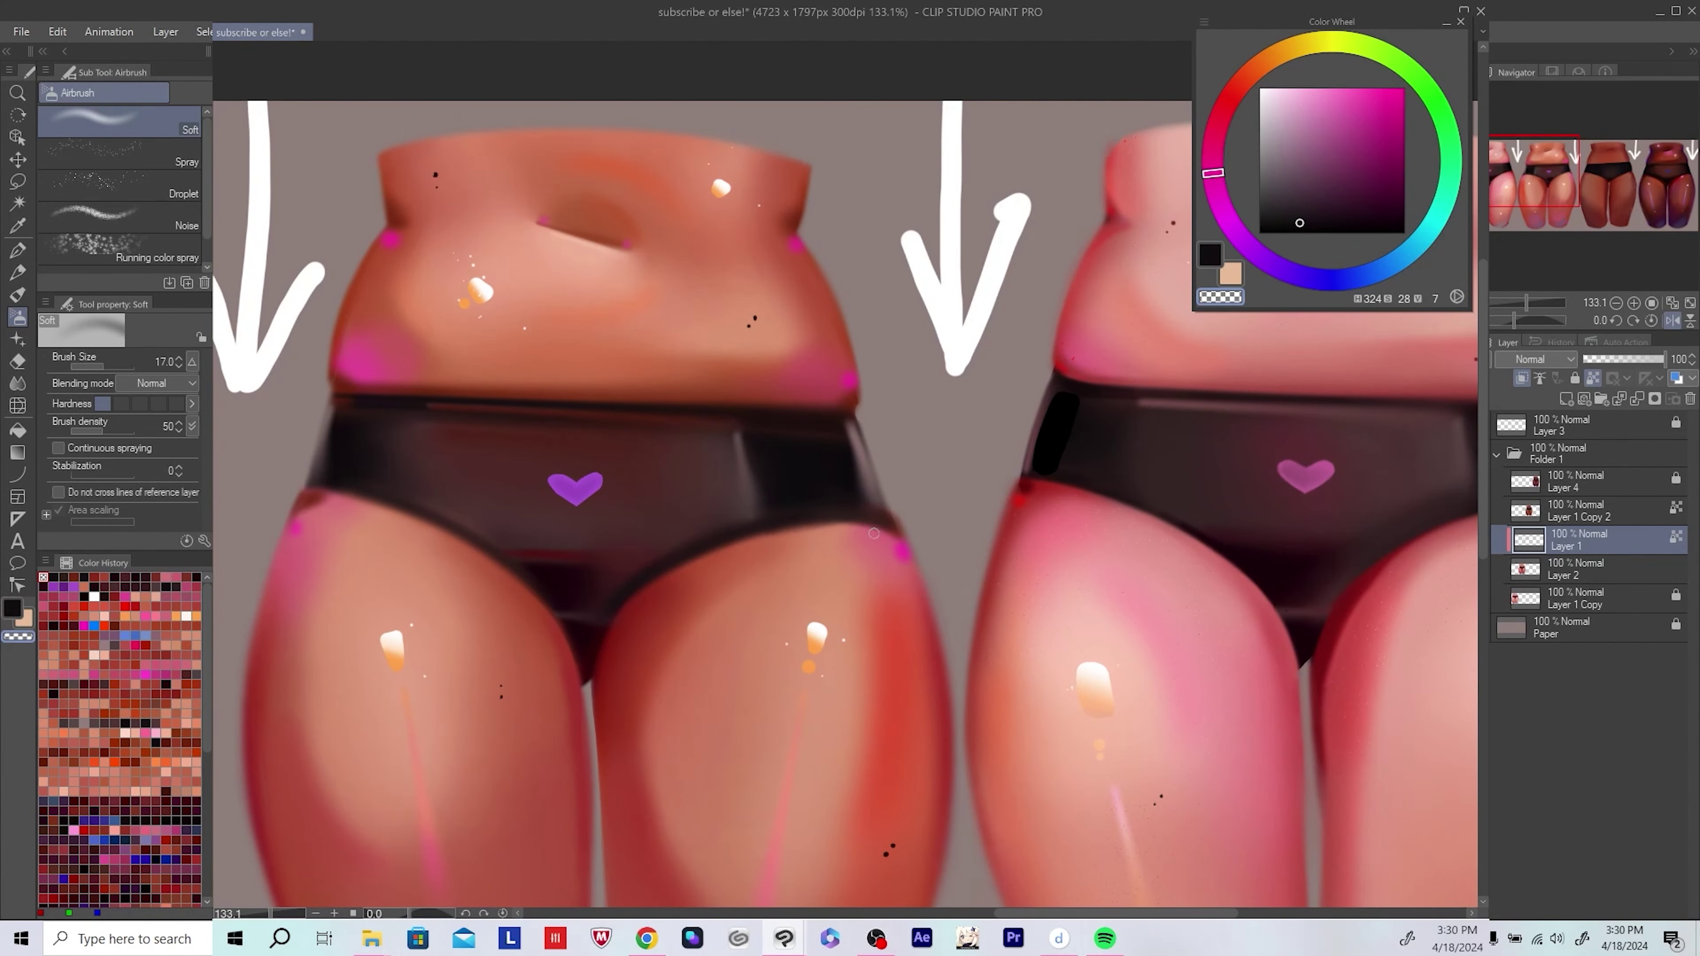
# Step: Tint the leg-opening trim near the gusset in sampled dark reddish brown with the Soft airbrush at size 50 and locked transparent pixels
pyautogui.keyDown('alt'); pyautogui.click(629, 586); pyautogui.keyUp('alt')
pyautogui.press(']')
pyautogui.press(']')
pyautogui.press(']')
pyautogui.press(']')
pyautogui.press(']')
pyautogui.scroll(-2, 669, 570)
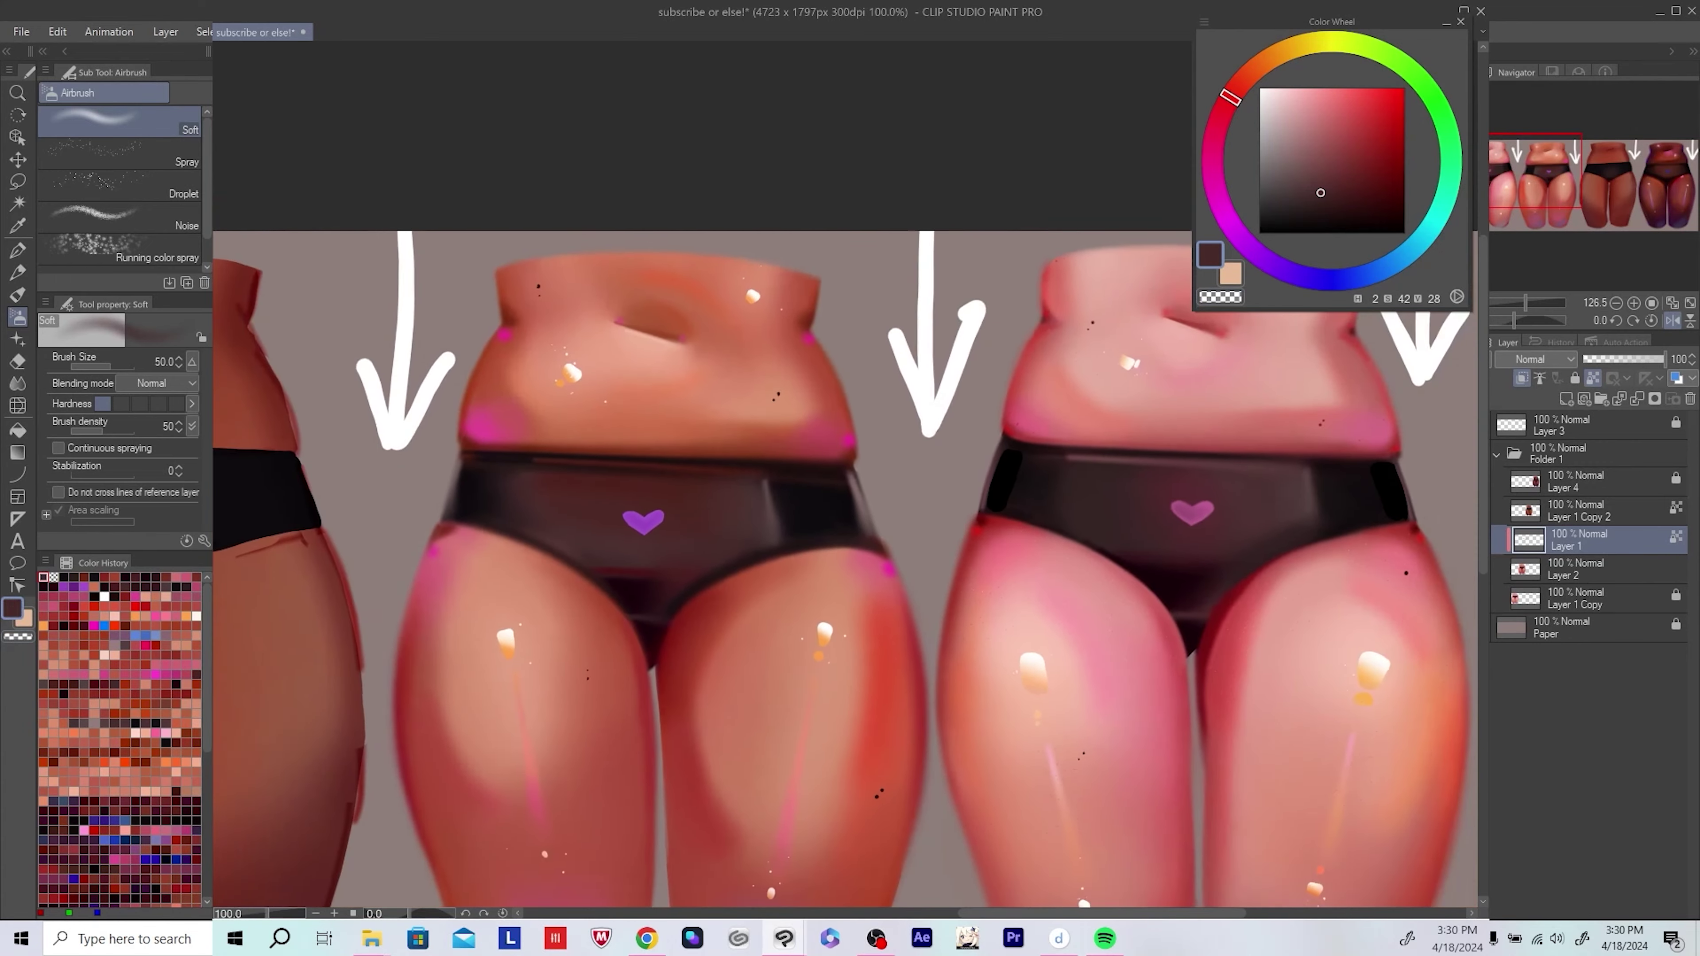
# Step: Blend the leg-opening trim into the underwear with sampled dark browns using the Soft airbrush at size 70
pyautogui.scroll(2, 644, 591)
pyautogui.scroll(2, 644, 591)
pyautogui.keyDown('alt'); pyautogui.click(683, 588); pyautogui.keyUp('alt')
pyautogui.press(']')
pyautogui.press(']')
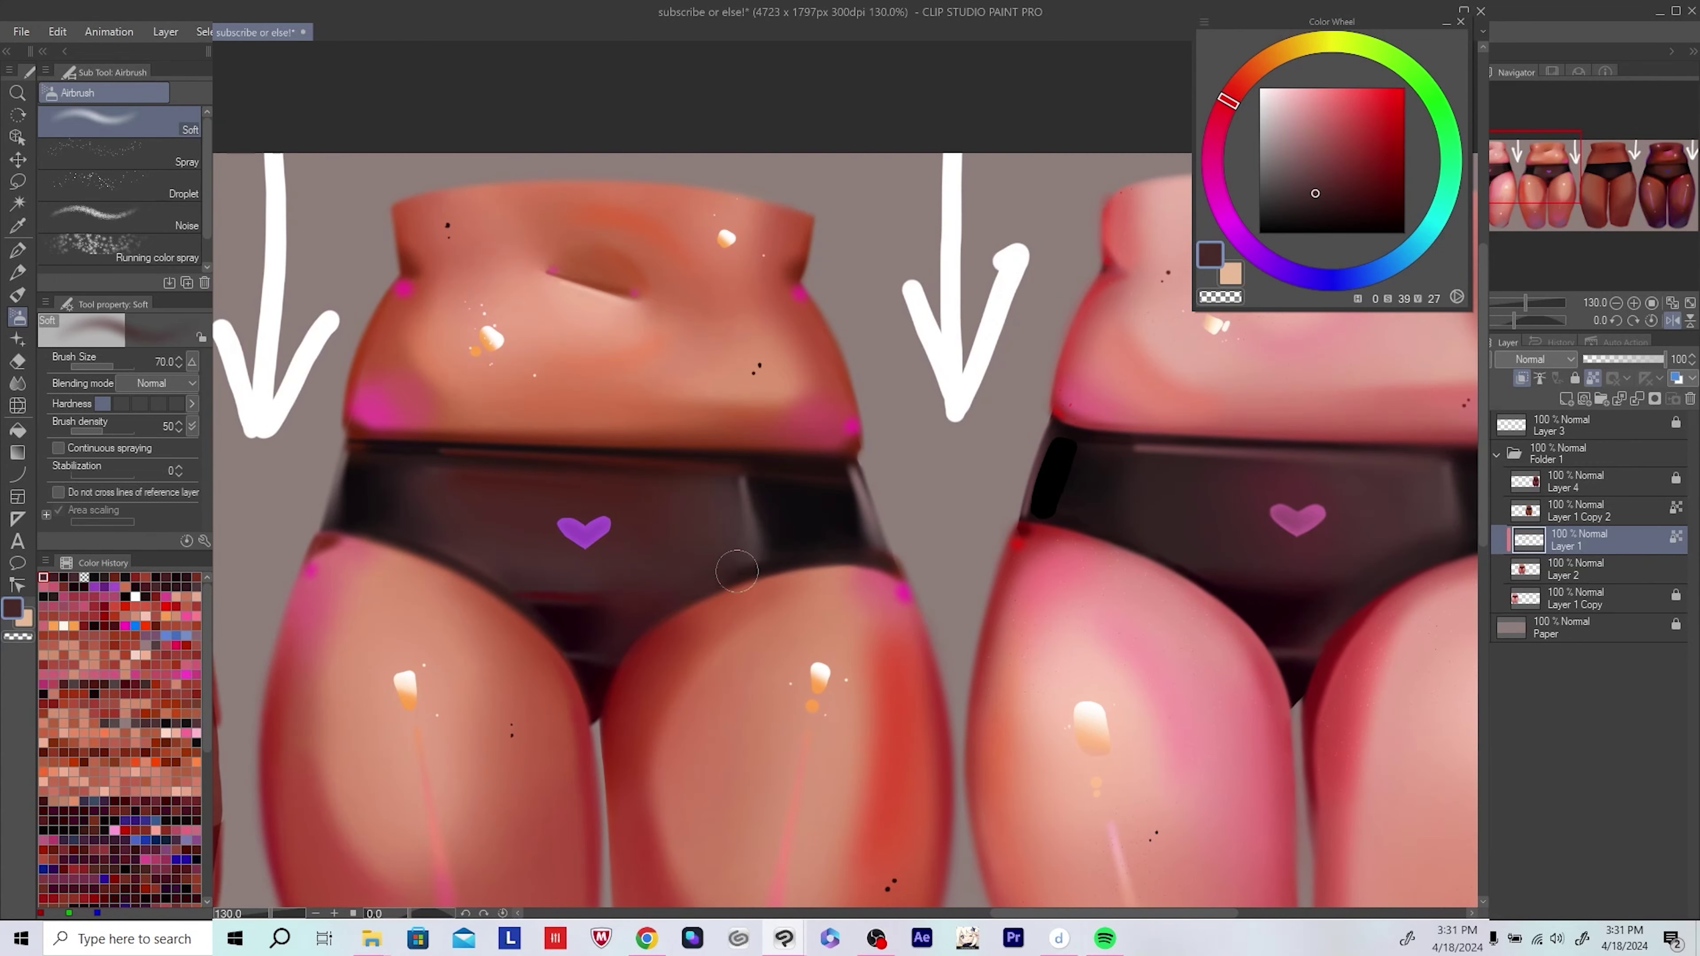
pyautogui.keyDown('alt'); pyautogui.click(721, 587); pyautogui.keyUp('alt')
pyautogui.moveTo(721, 587); pyautogui.dragTo(447, 578)
pyautogui.moveTo(971, 577); pyautogui.dragTo(618, 571)
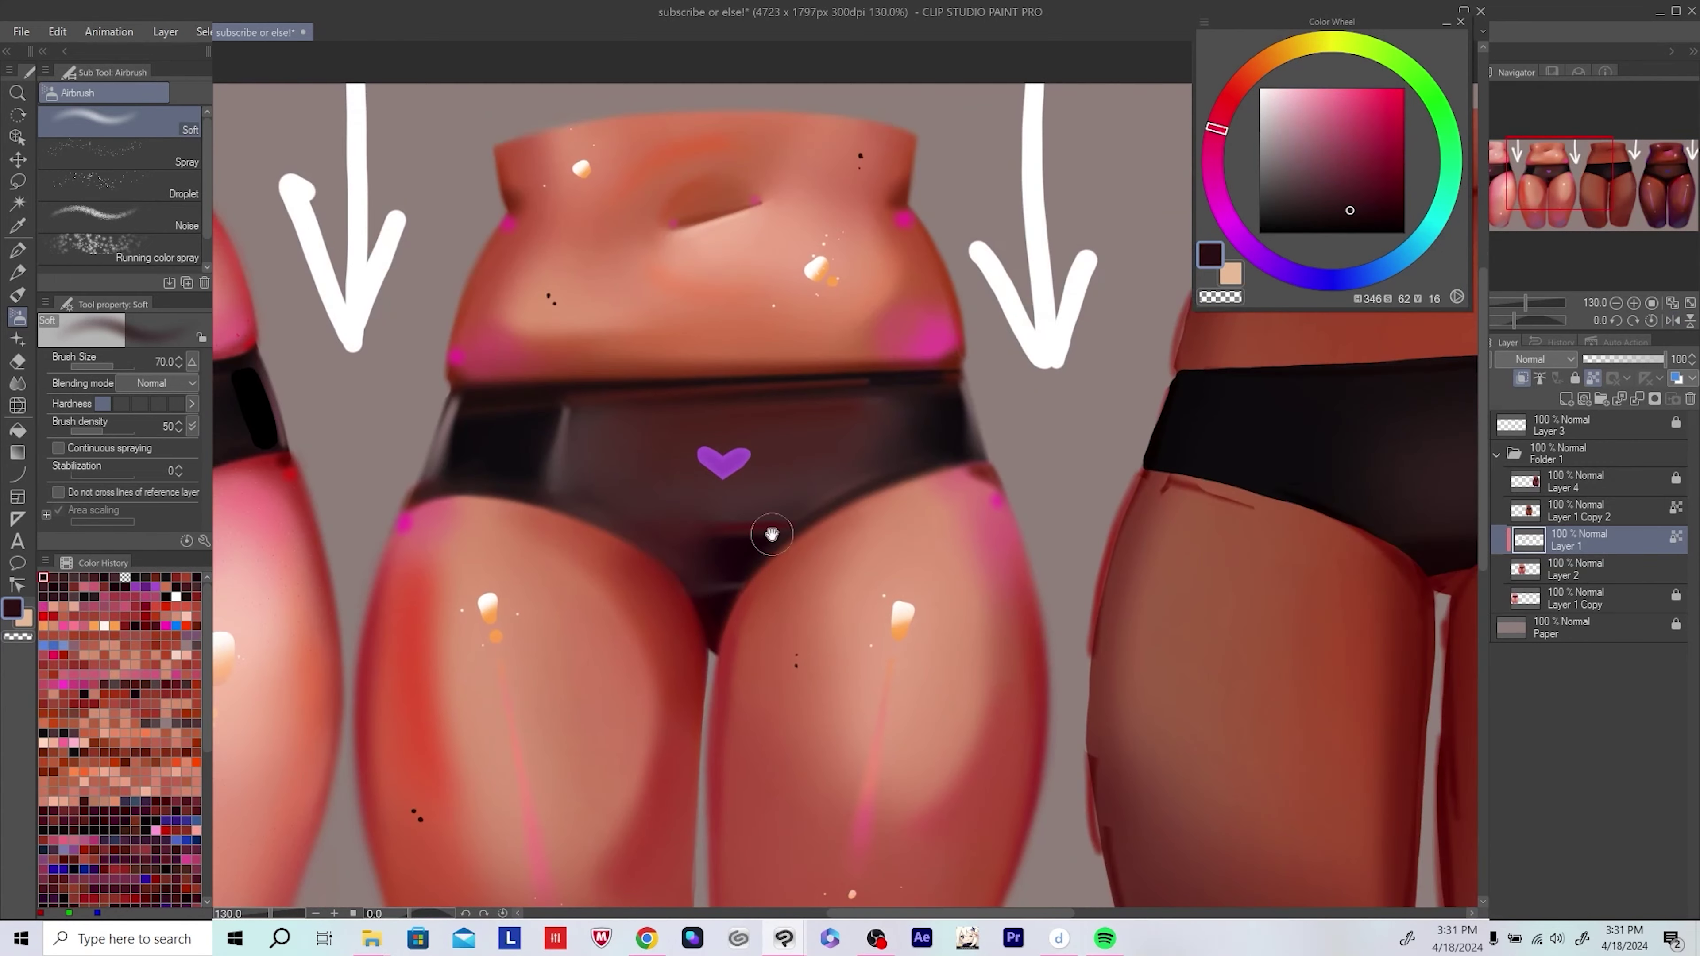
# Step: Finish blending the second figure's underwear with sampled dark reddish brown, merge the trim layer into Layer 2, and mirror the view
pyautogui.moveTo(1062, 574); pyautogui.dragTo(797, 584)
pyautogui.keyDown('alt'); pyautogui.click(798, 584); pyautogui.keyUp('alt')
pyautogui.scroll(-2, 797, 584)
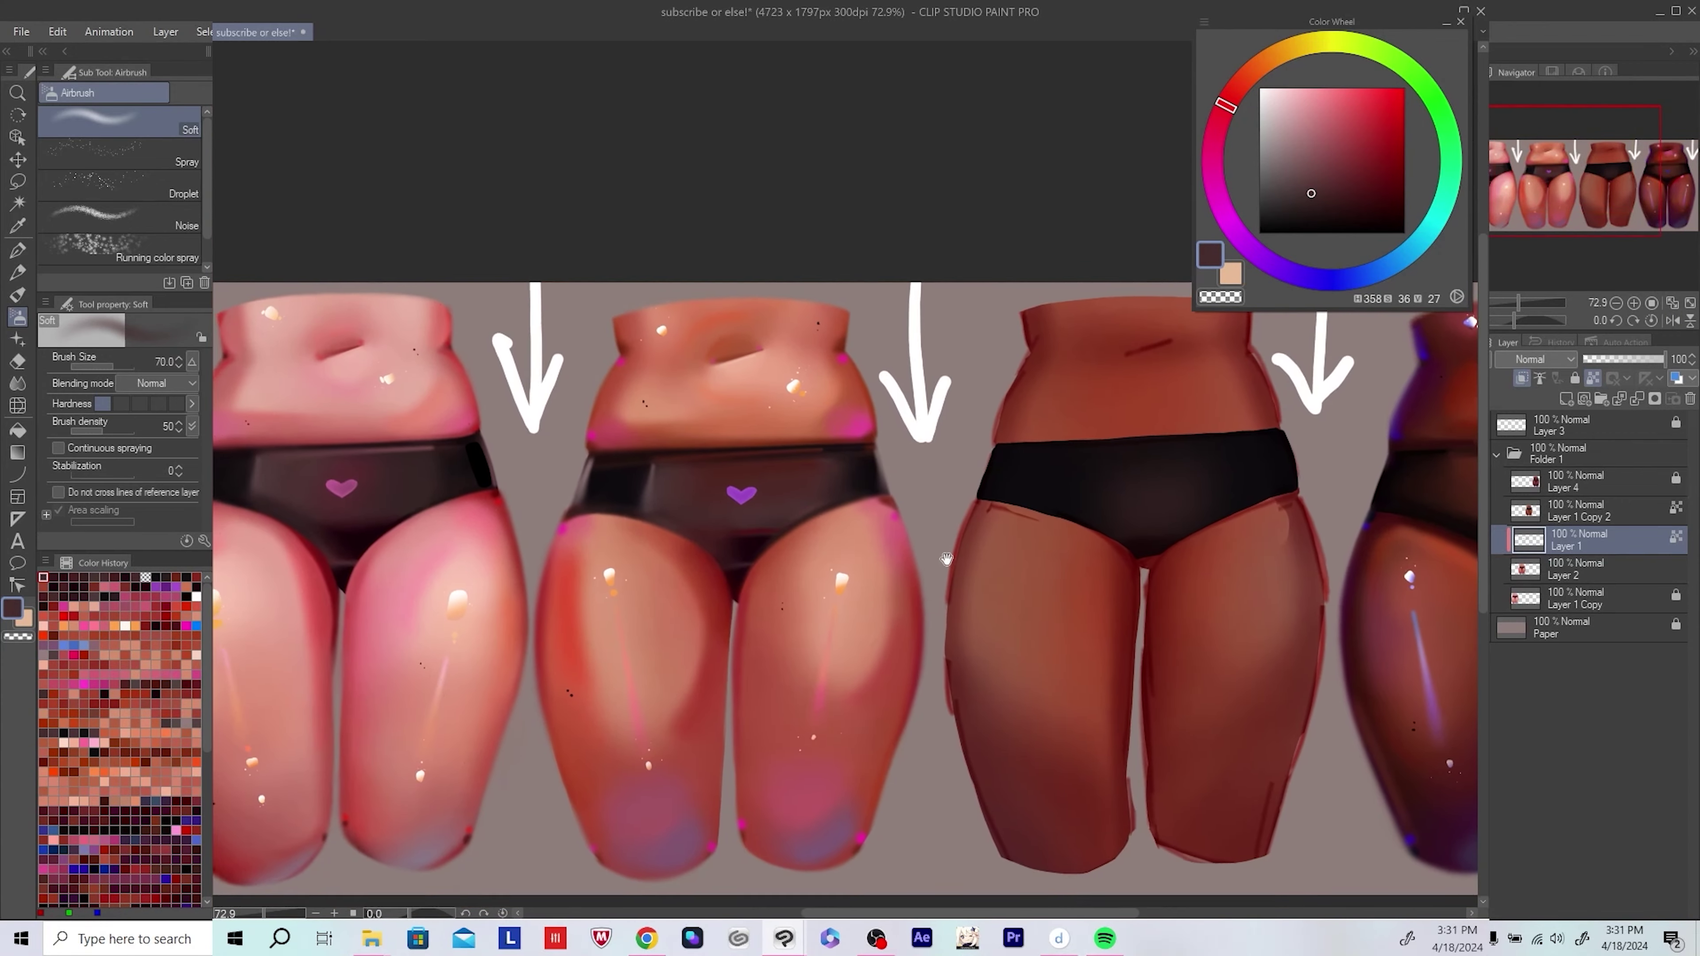
pyautogui.hotkey('ctrl', 'e')
pyautogui.press('h')
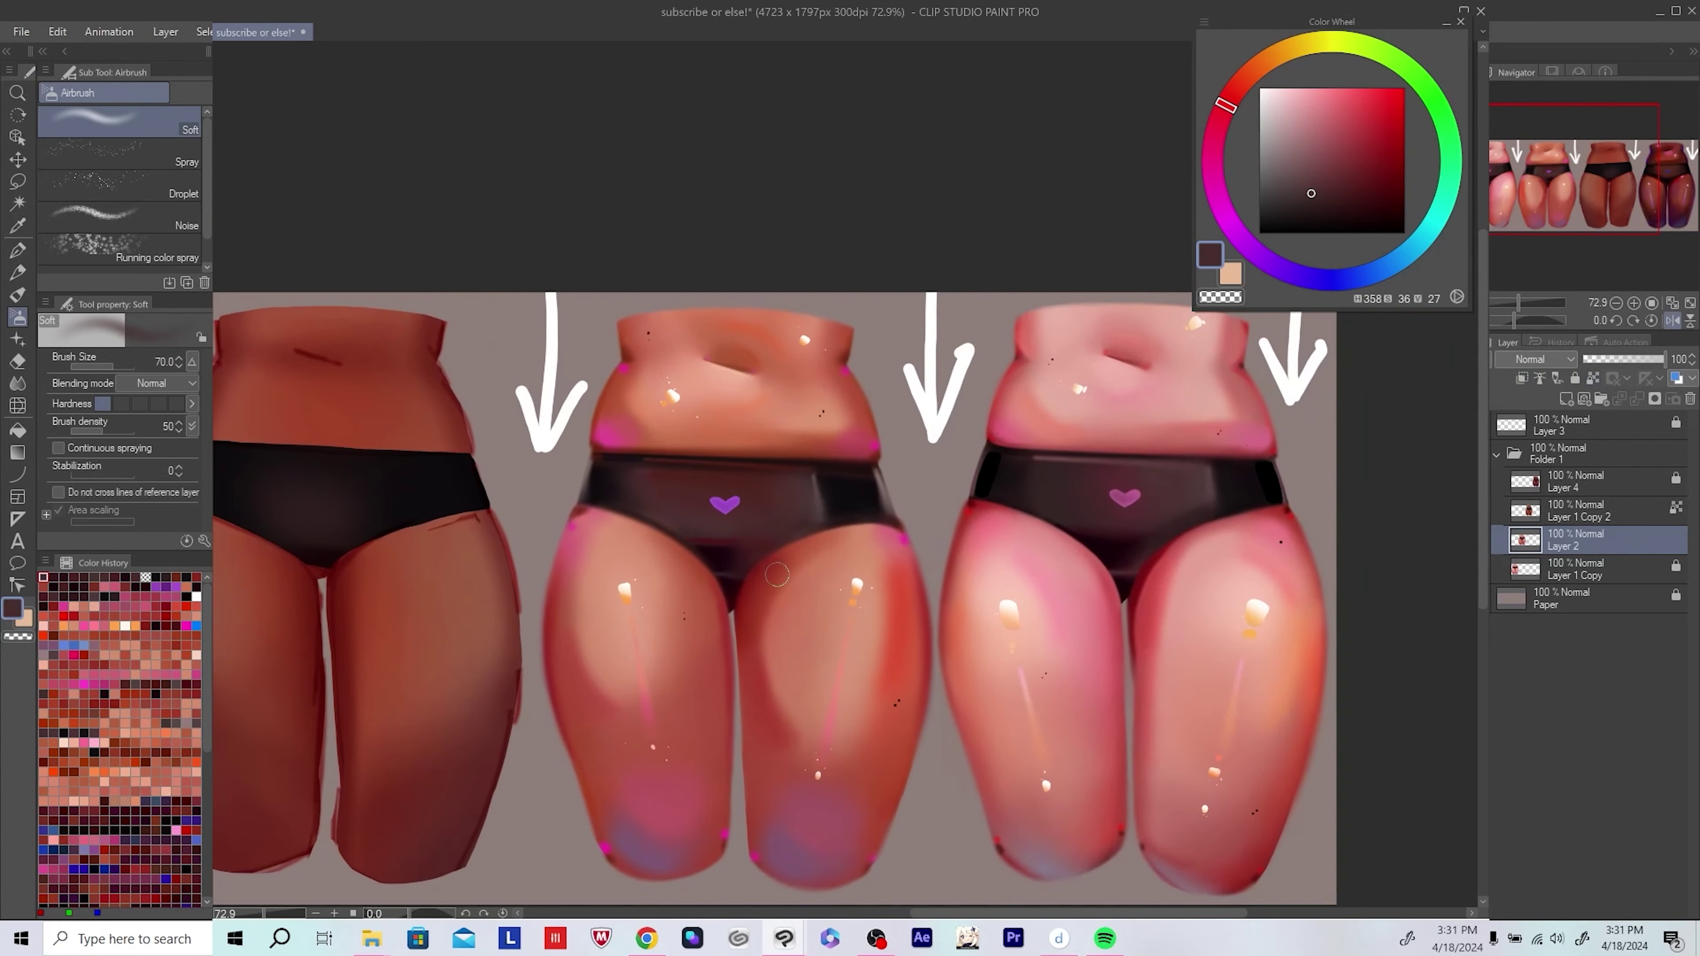
# Step: Soften the second figure's underwear beside the leg opening on a new layer with sampled dark browns, Soft airbrush at size 60, and save
pyautogui.hotkey('ctrl', '=')
pyautogui.click(1566, 399)
pyautogui.scroll(1, 732, 463)
pyautogui.keyDown('alt'); pyautogui.click(734, 550); pyautogui.keyUp('alt')
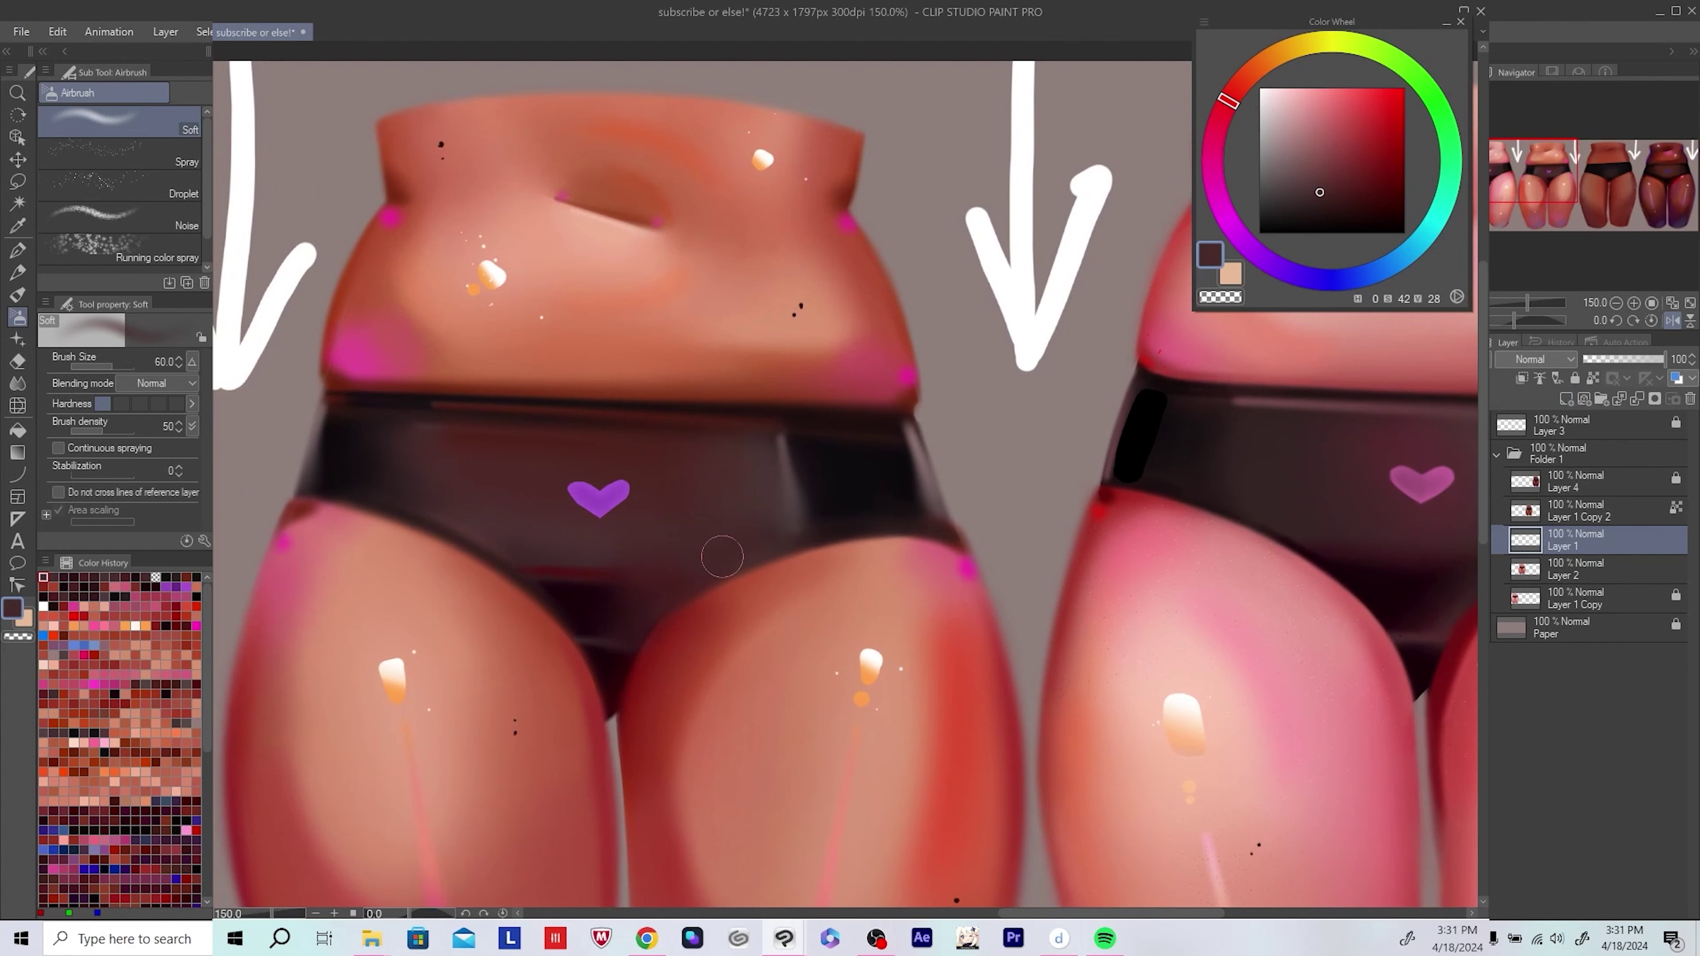
pyautogui.moveTo(722, 557)
pyautogui.mouseDown()
pyautogui.moveTo(742, 585)
pyautogui.moveTo(775, 532)
pyautogui.moveTo(685, 614)
pyautogui.moveTo(726, 587)
pyautogui.mouseUp()
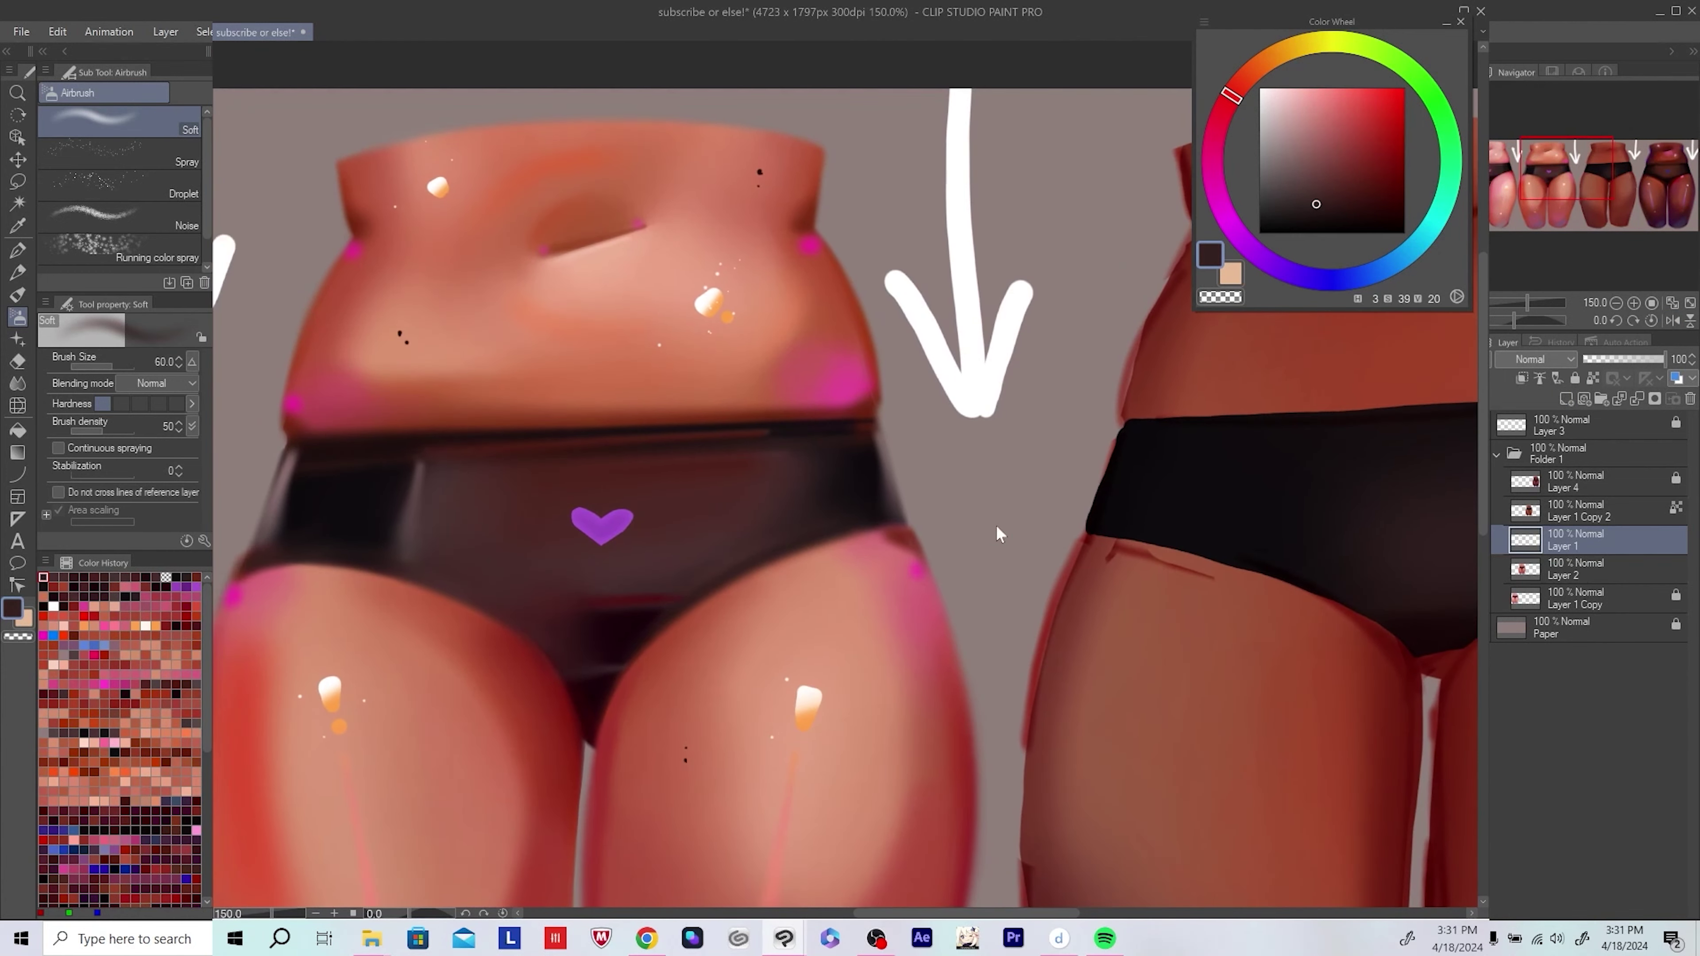
pyautogui.hotkey('ctrl', 's')
pyautogui.hotkey('ctrl', '-')
pyautogui.hotkey('ctrl', '-')
pyautogui.hotkey('ctrl', '-')
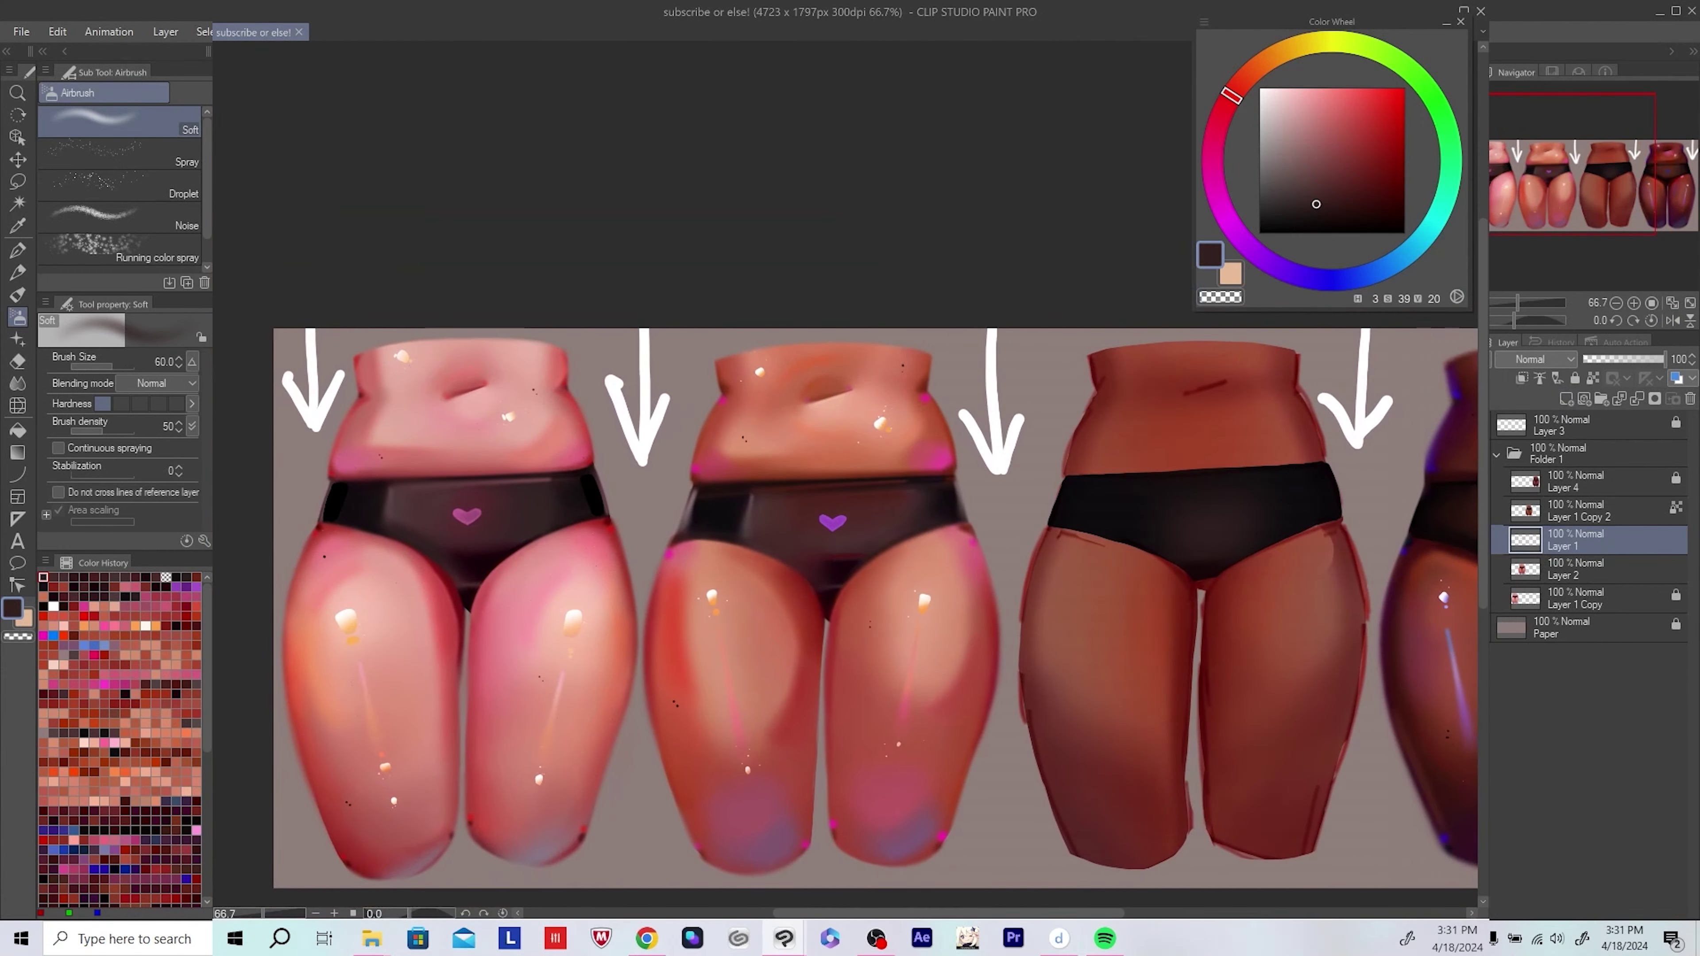
# Step: Trim the second figure's underwear at the hip with transparent Soft at size 12, and merge the new layer into Layer 2
pyautogui.hotkey('ctrl', '+')
pyautogui.hotkey('ctrl', '+')
pyautogui.hotkey('ctrl', '+')
pyautogui.hotkey('ctrl', '+')
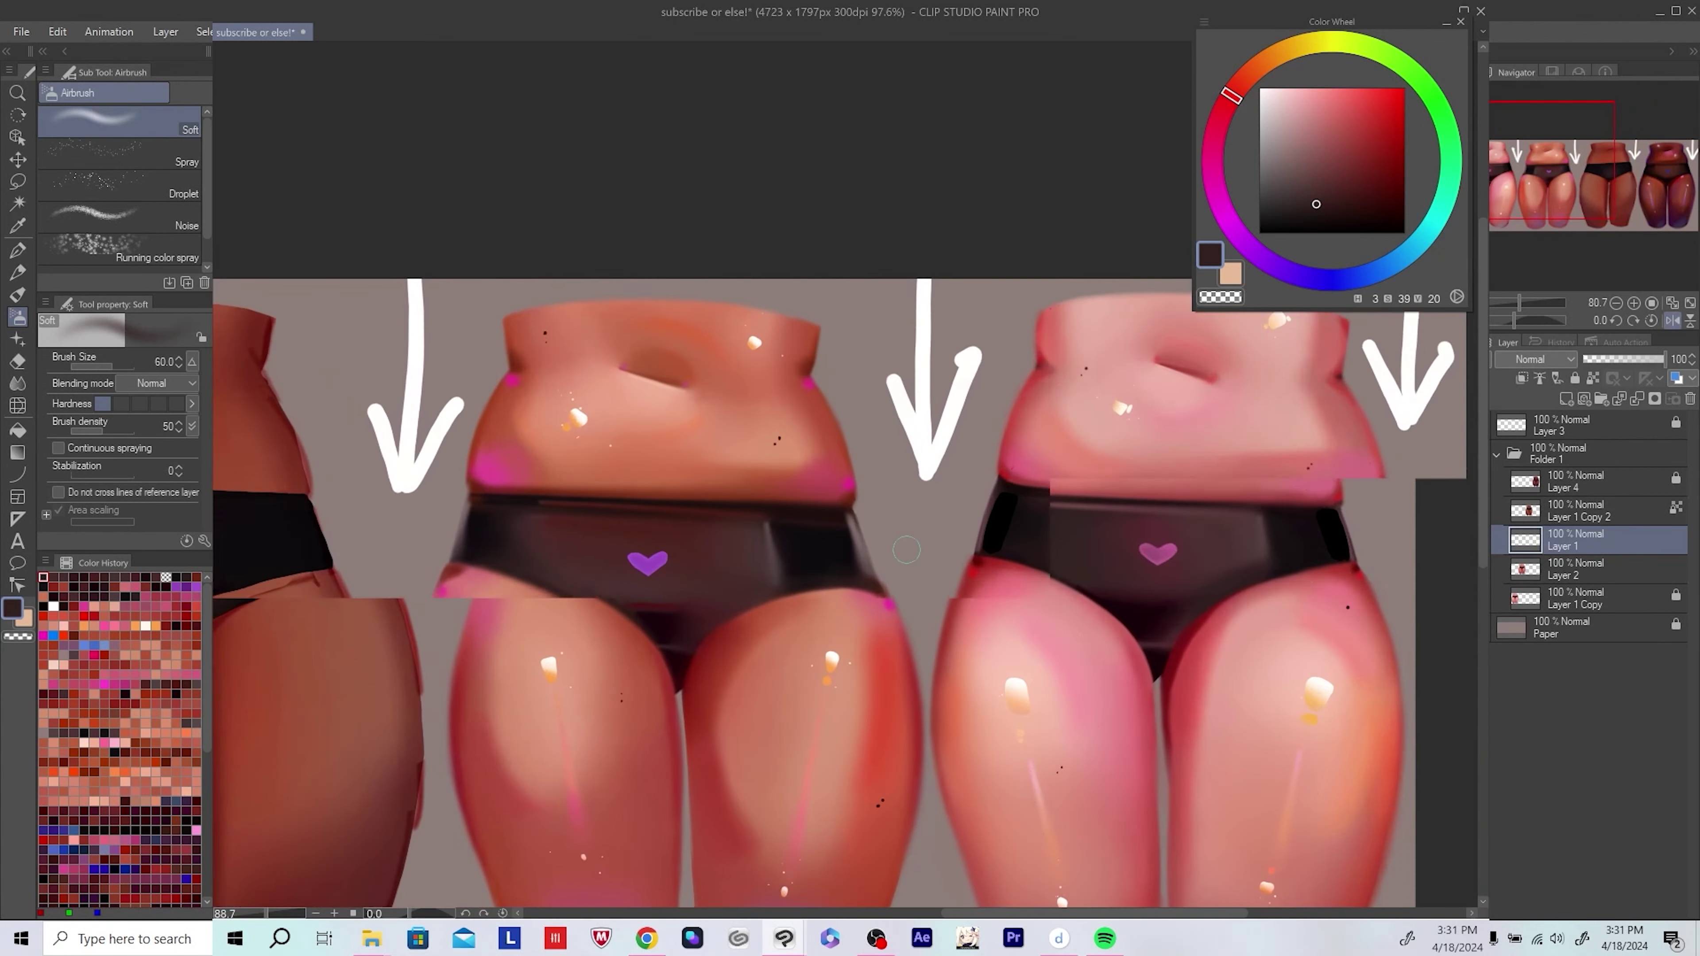
pyautogui.moveTo(851, 499); pyautogui.dragTo(808, 507)
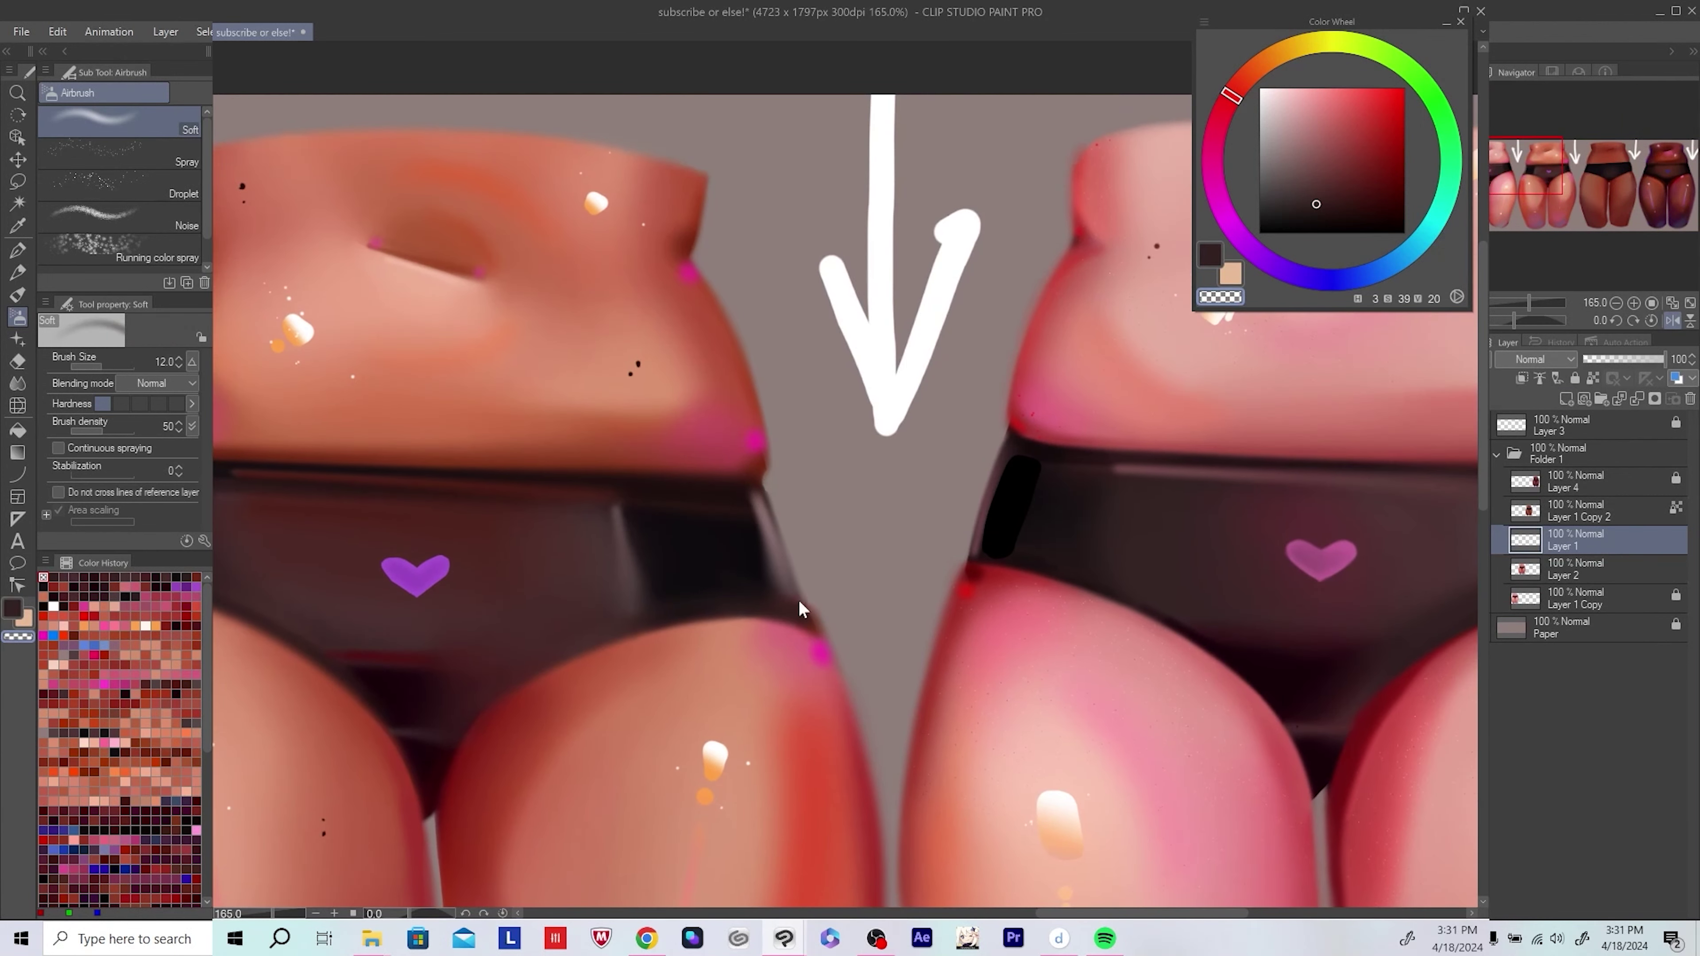
pyautogui.hotkey('ctrl', 'e')
pyautogui.press('h')
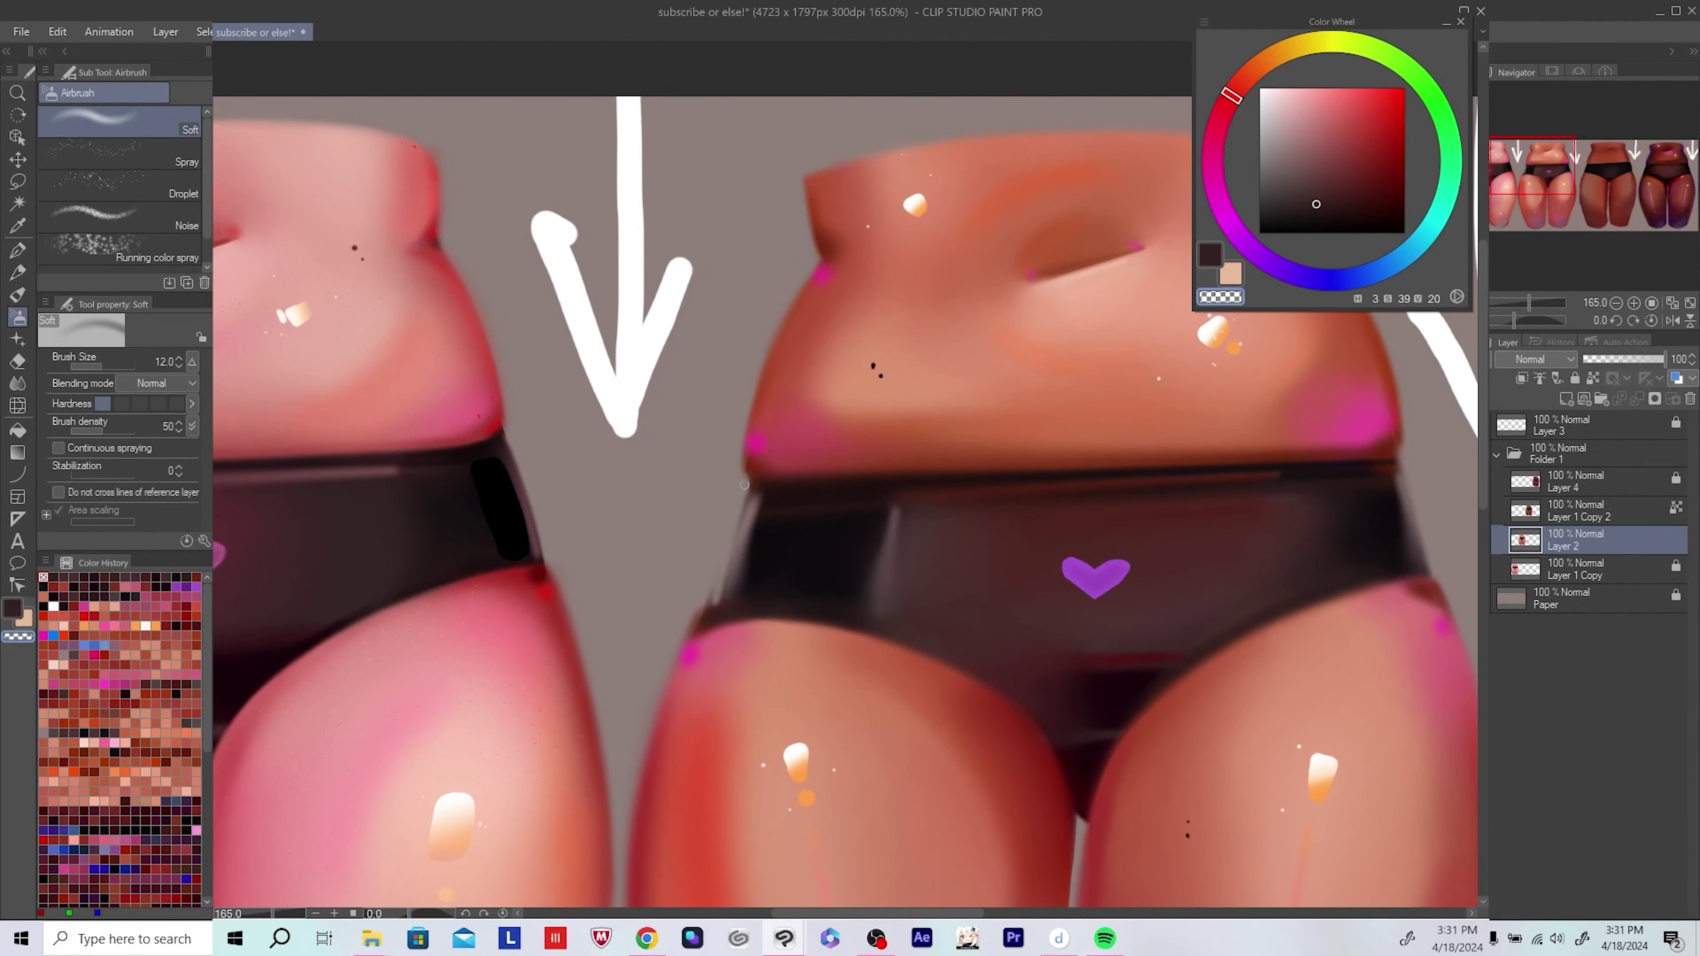
# Step: Sharpen the second figure's underwear side edges at both hips in sampled near-black with the Soft airbrush at sizes 10 and 8
pyautogui.moveTo(678, 631)
pyautogui.mouseDown()
pyautogui.moveTo(648, 697)
pyautogui.moveTo(655, 653)
pyautogui.mouseUp()
pyautogui.press('[')
pyautogui.press('[')
pyautogui.press('[')
pyautogui.keyDown('alt'); pyautogui.click(732, 588); pyautogui.keyUp('alt')
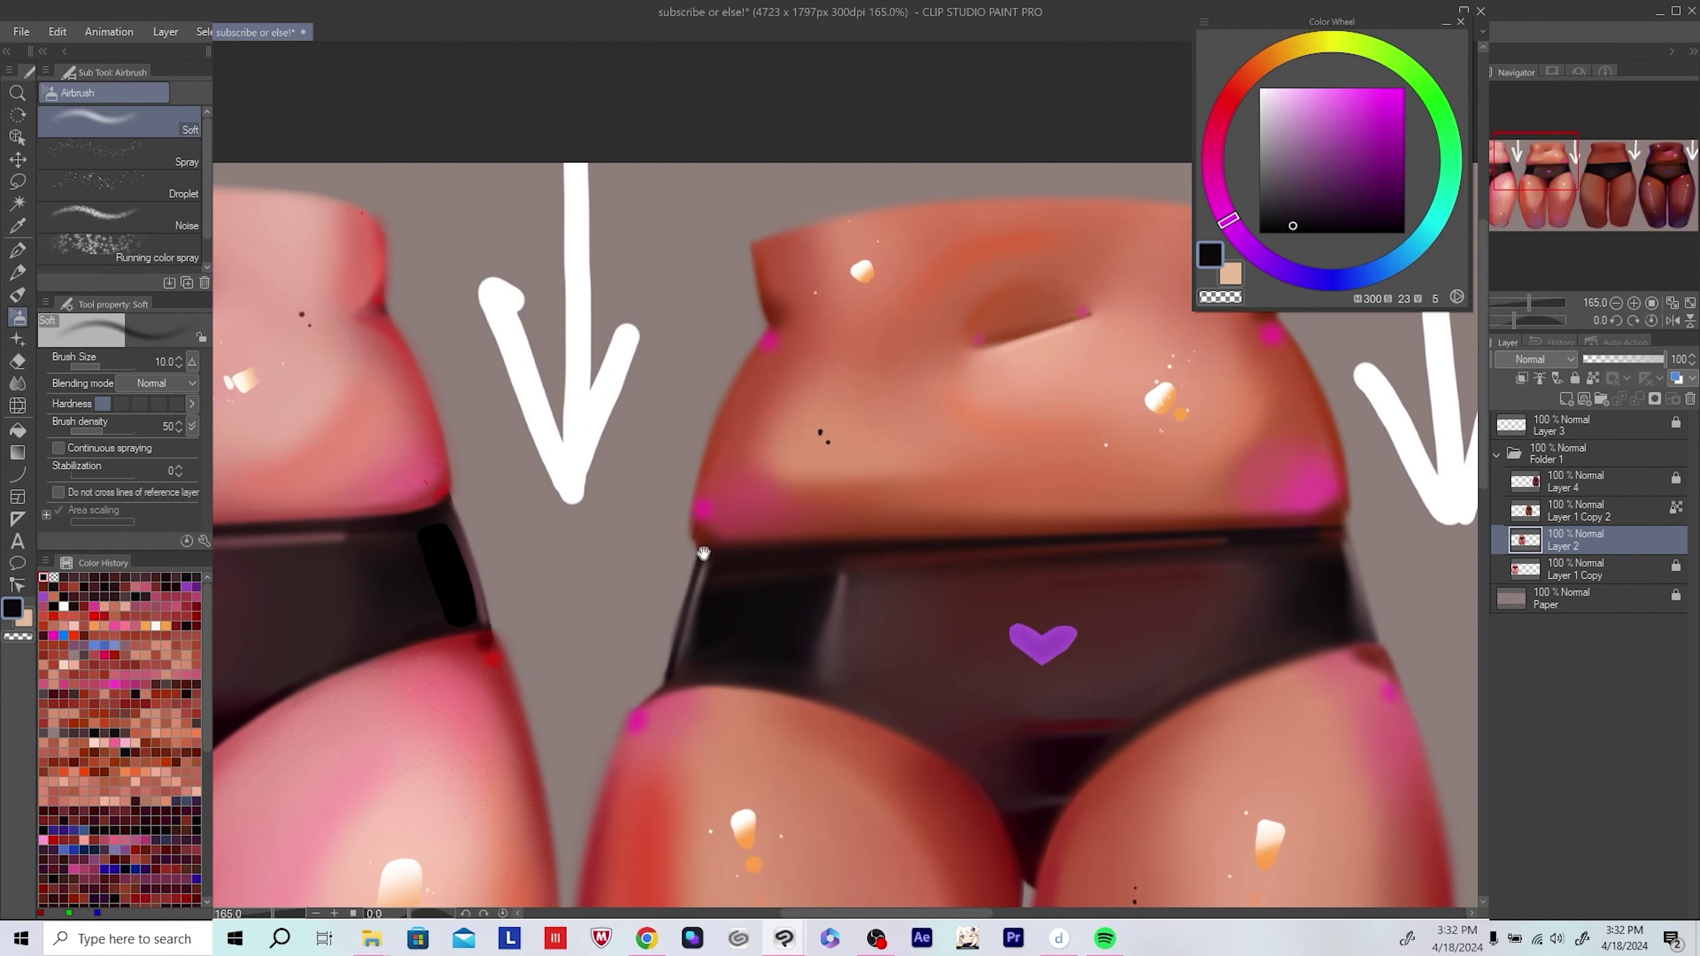
pyautogui.scroll(-6, 702, 553)
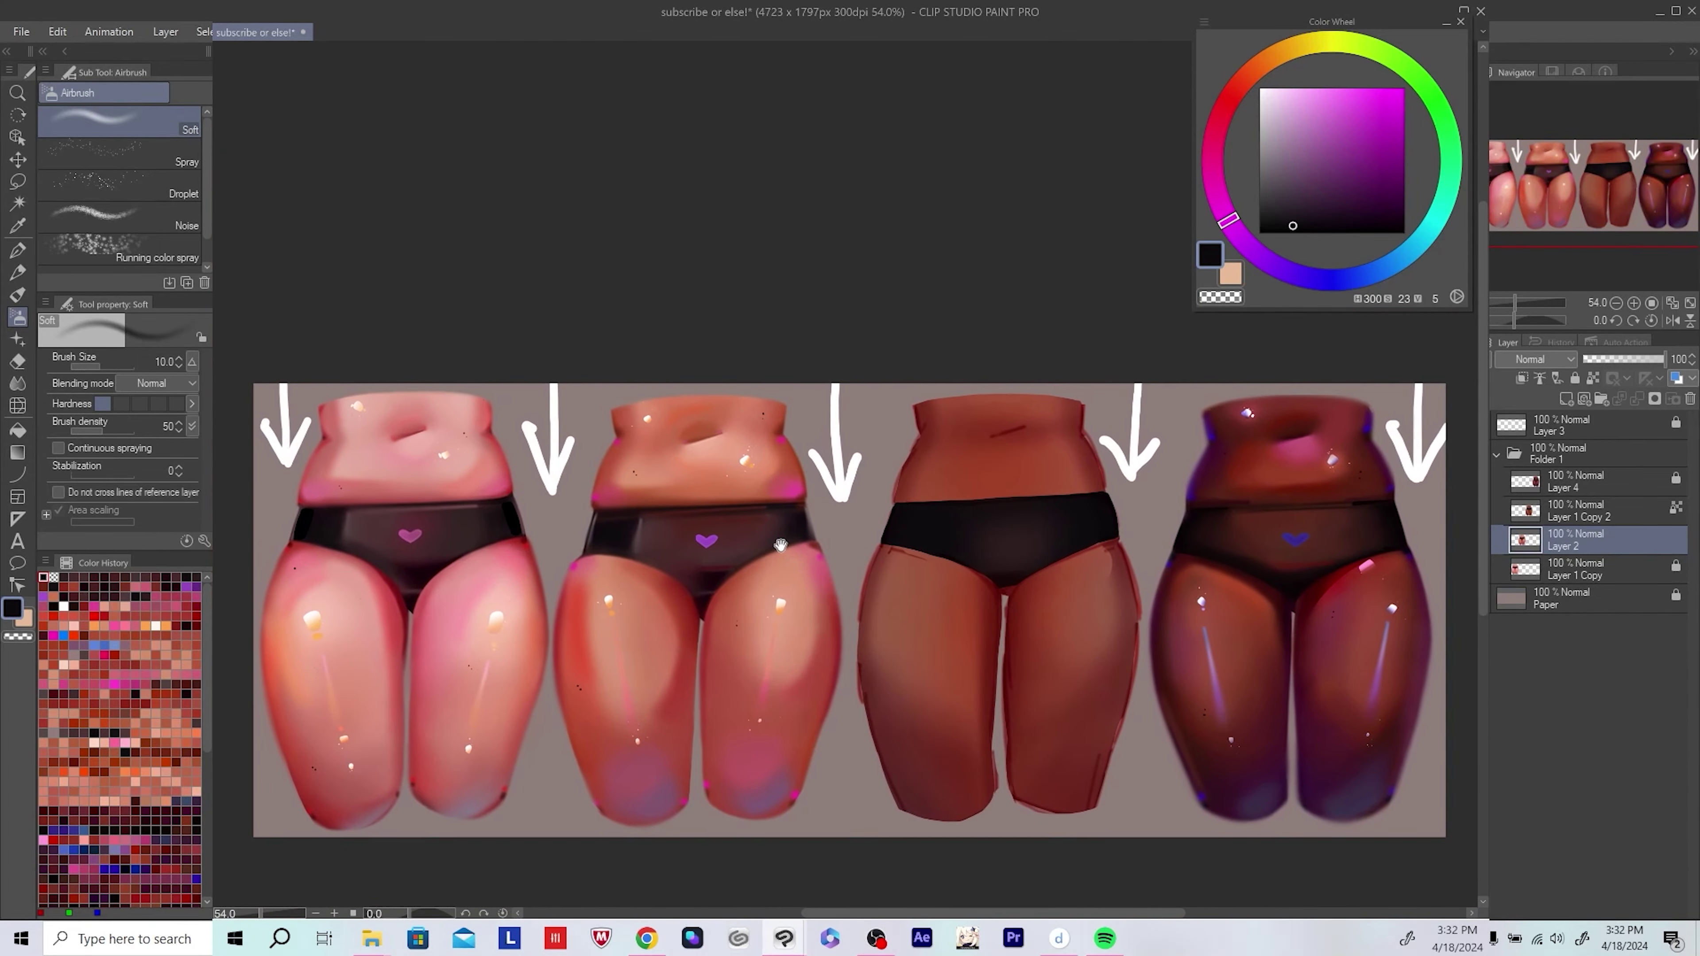
pyautogui.scroll(5, 642, 523)
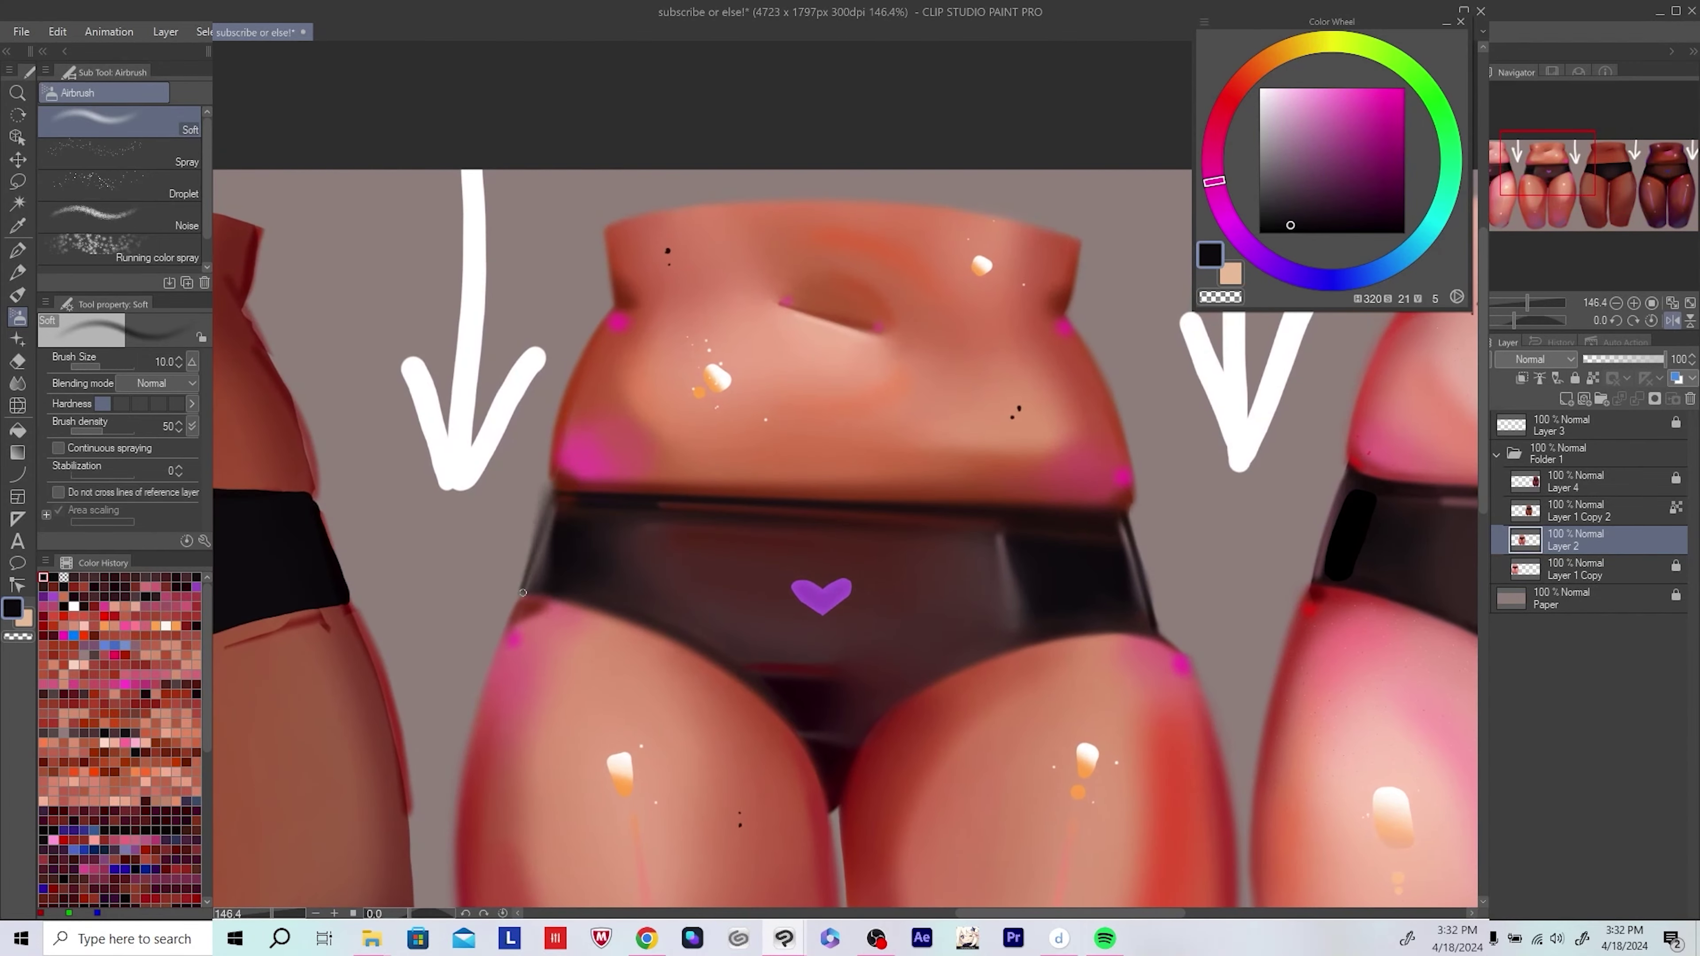
pyautogui.moveTo(553, 491); pyautogui.dragTo(548, 507)
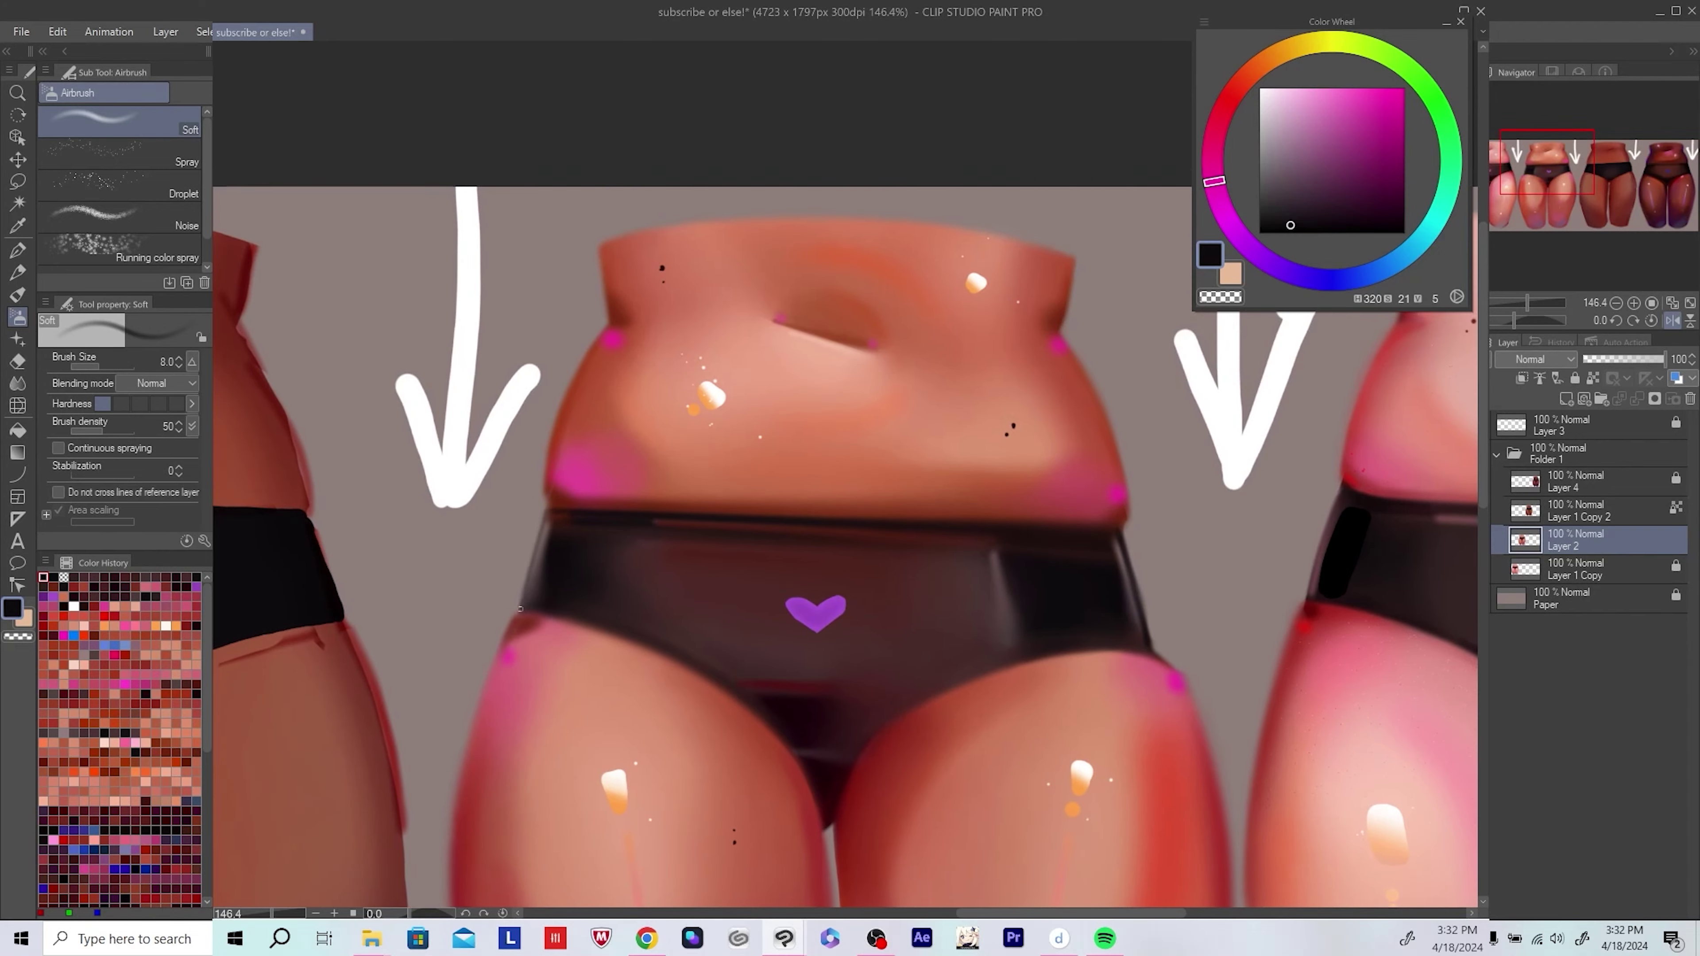
pyautogui.scroll(-5, 928, 516)
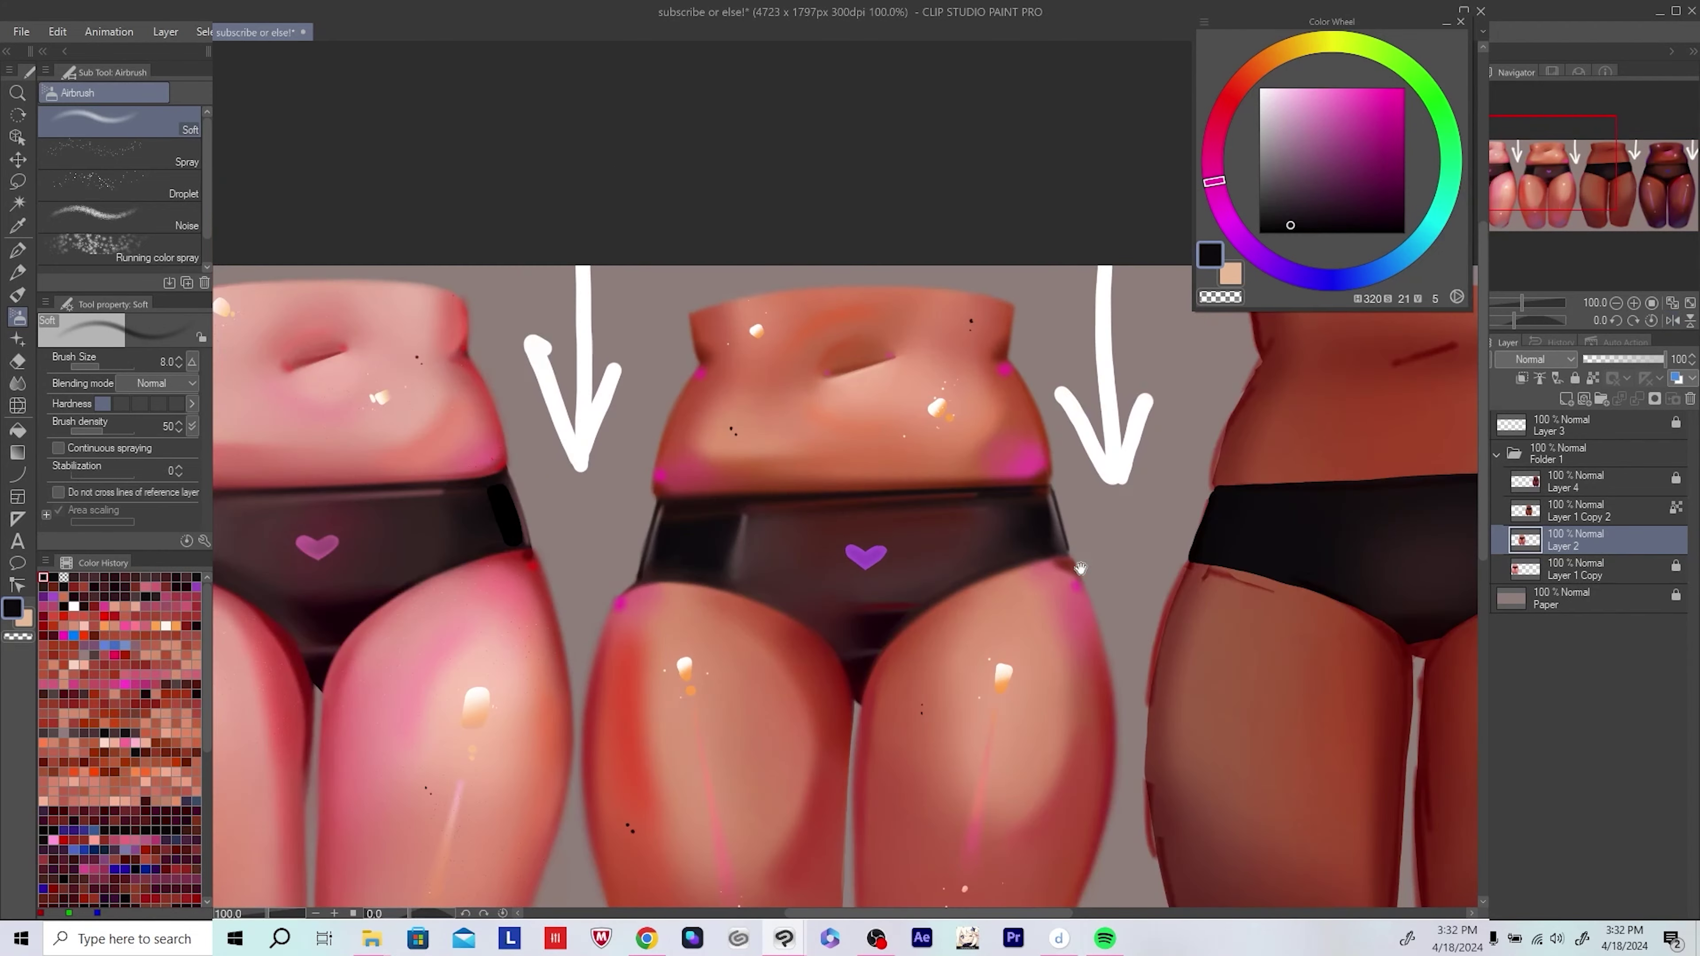
pyautogui.scroll(4, 675, 510)
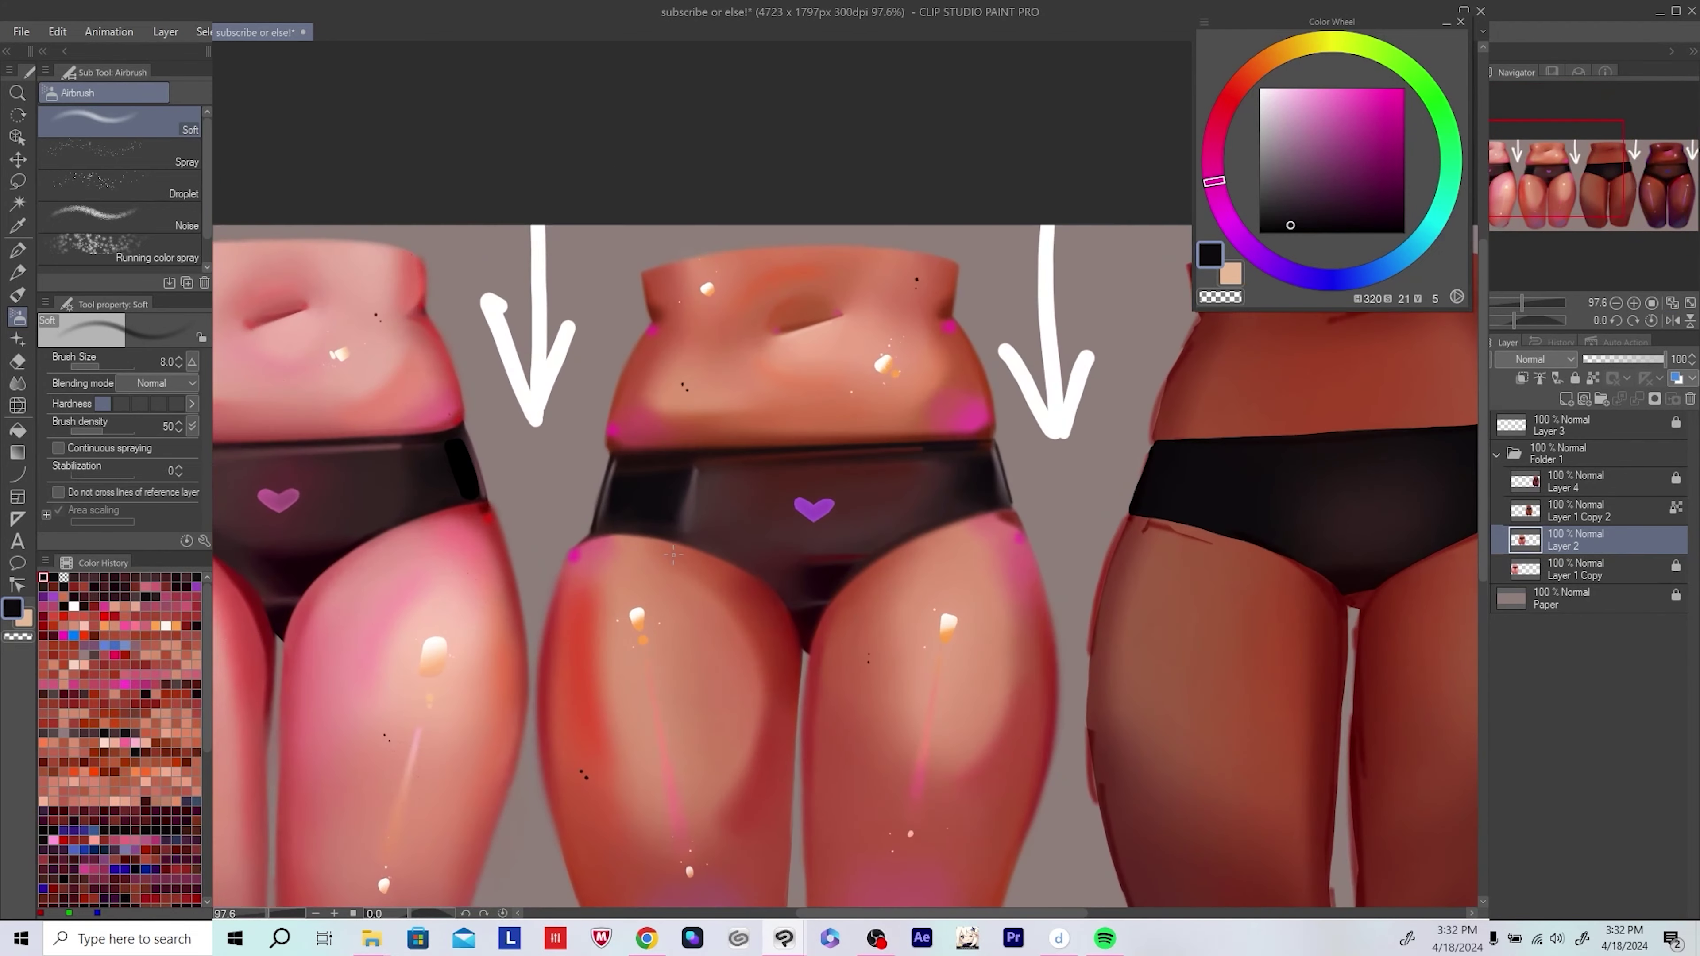
# Step: Refine the second figure's outer underwear edge at the hip and clean it with transparent Soft at size 17
pyautogui.press(']')
pyautogui.moveTo(538, 538); pyautogui.dragTo(496, 618)
pyautogui.moveTo(524, 472); pyautogui.dragTo(511, 464)
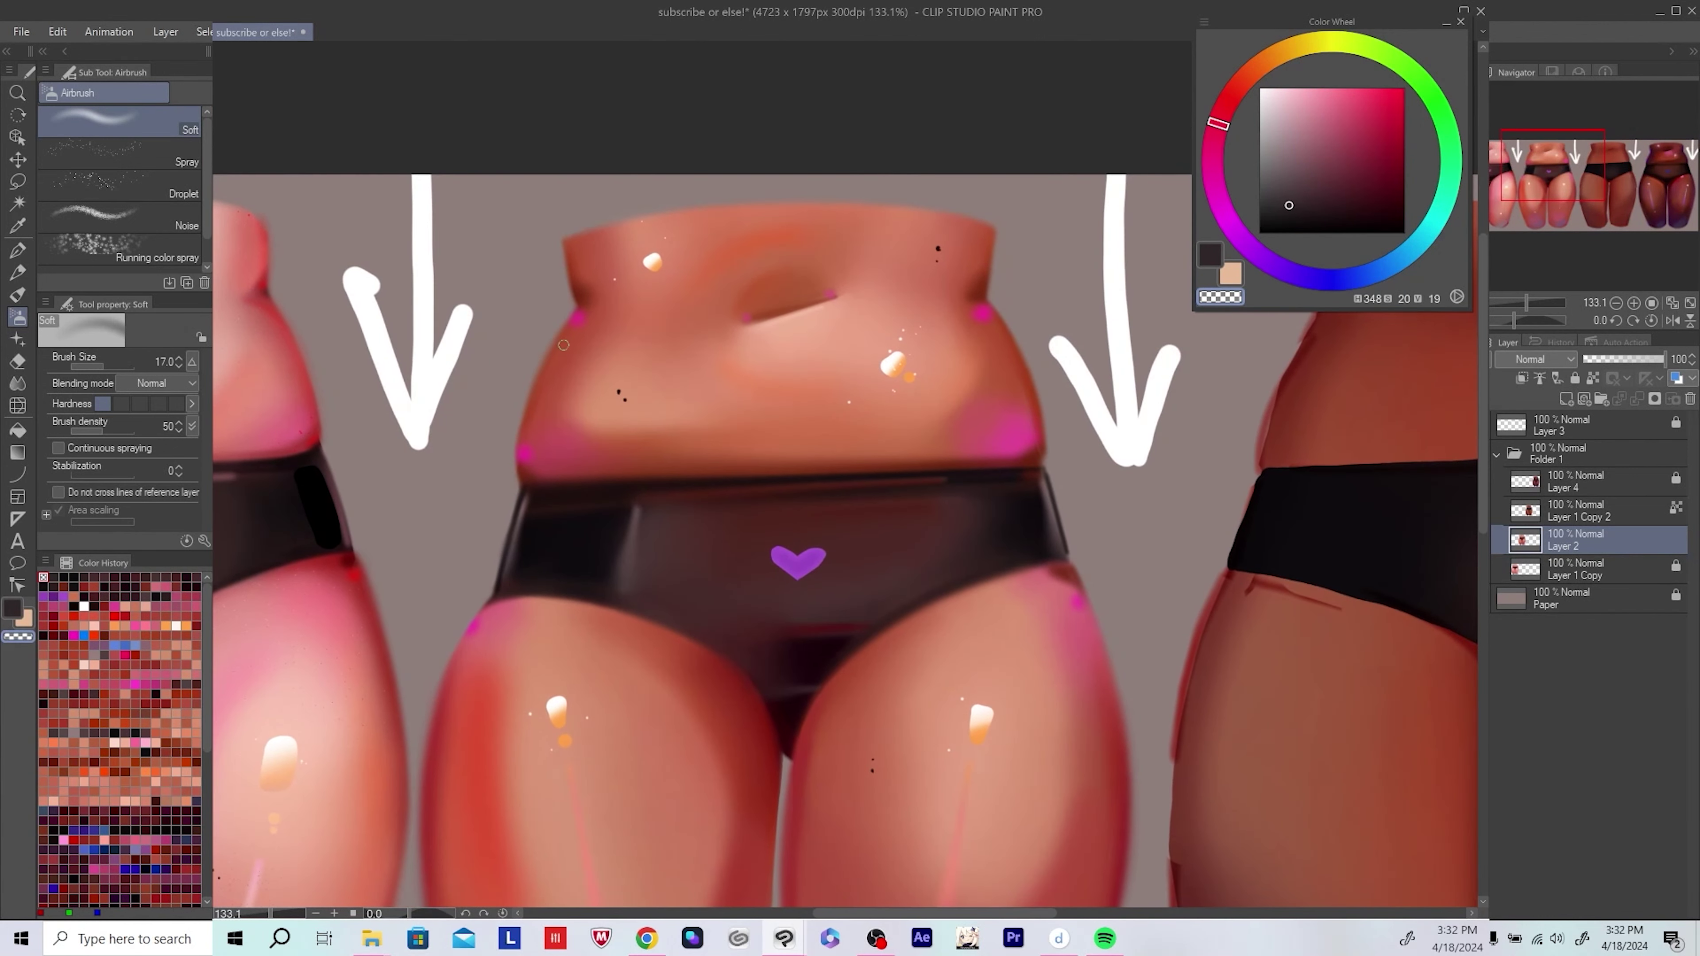
# Step: Tint the second figure's underwear hip edges in sampled muted brown with Soft at size 30 and locked transparent pixels, and save
pyautogui.press(']')
pyautogui.press(']')
pyautogui.press(']')
pyautogui.moveTo(712, 374); pyautogui.dragTo(688, 377)
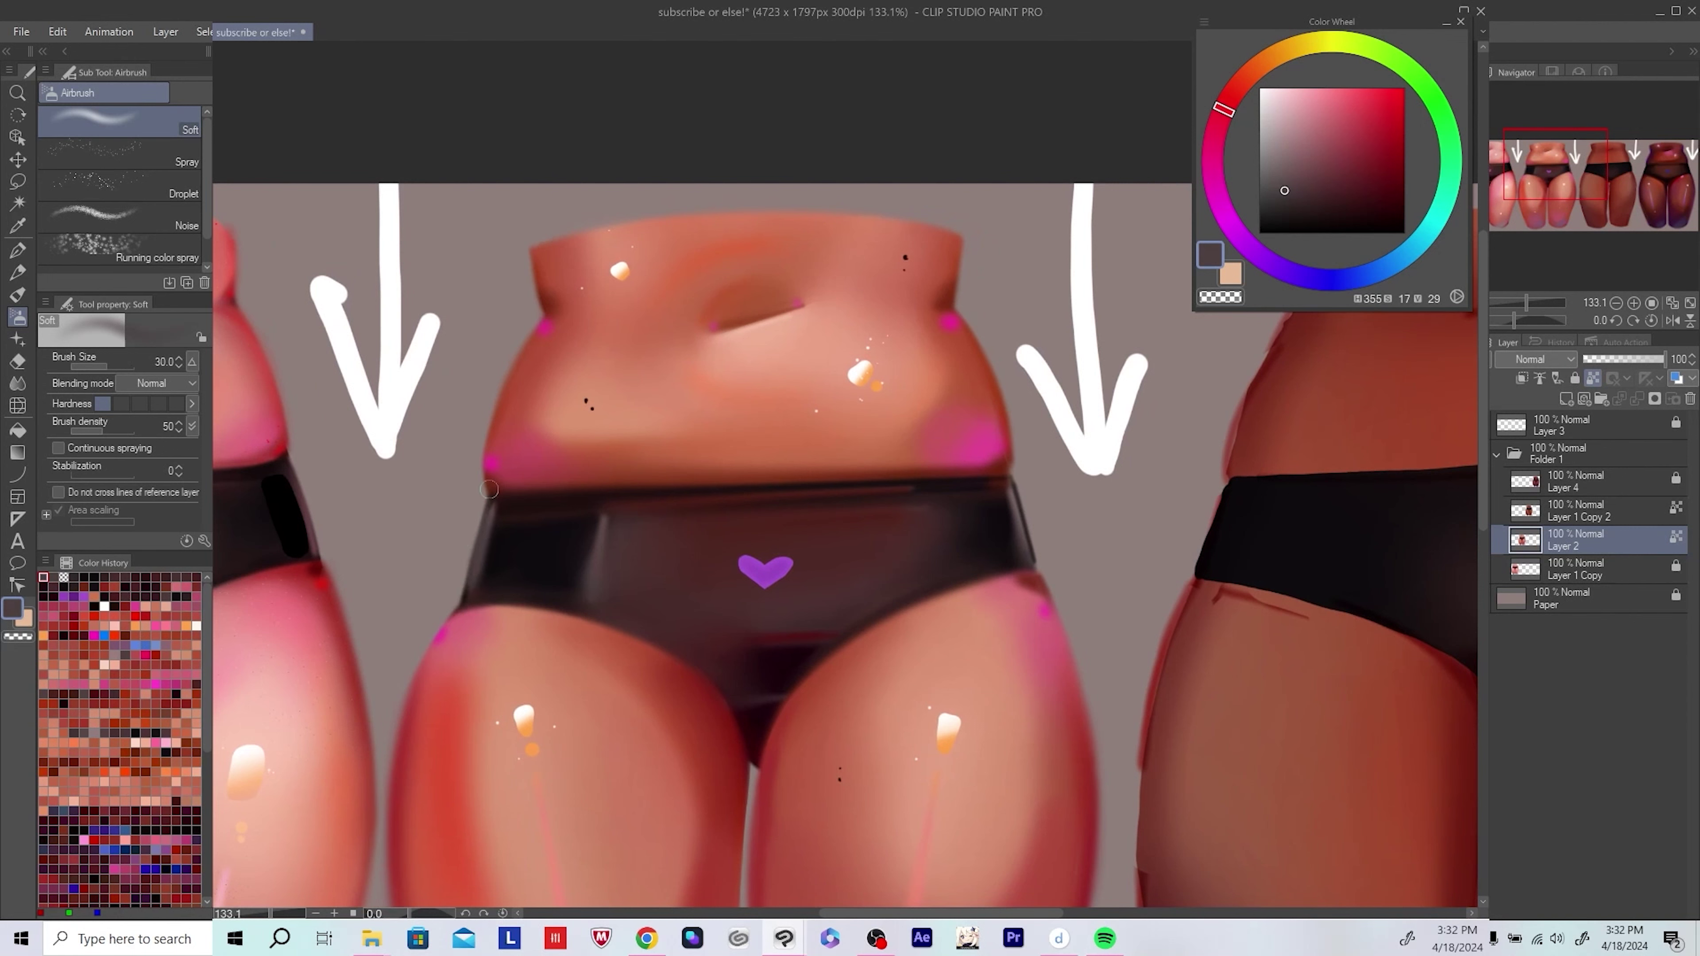
pyautogui.press('h')
pyautogui.moveTo(669, 448); pyautogui.dragTo(677, 407)
pyautogui.hotkey('ctrl', 's')
pyautogui.press('h')
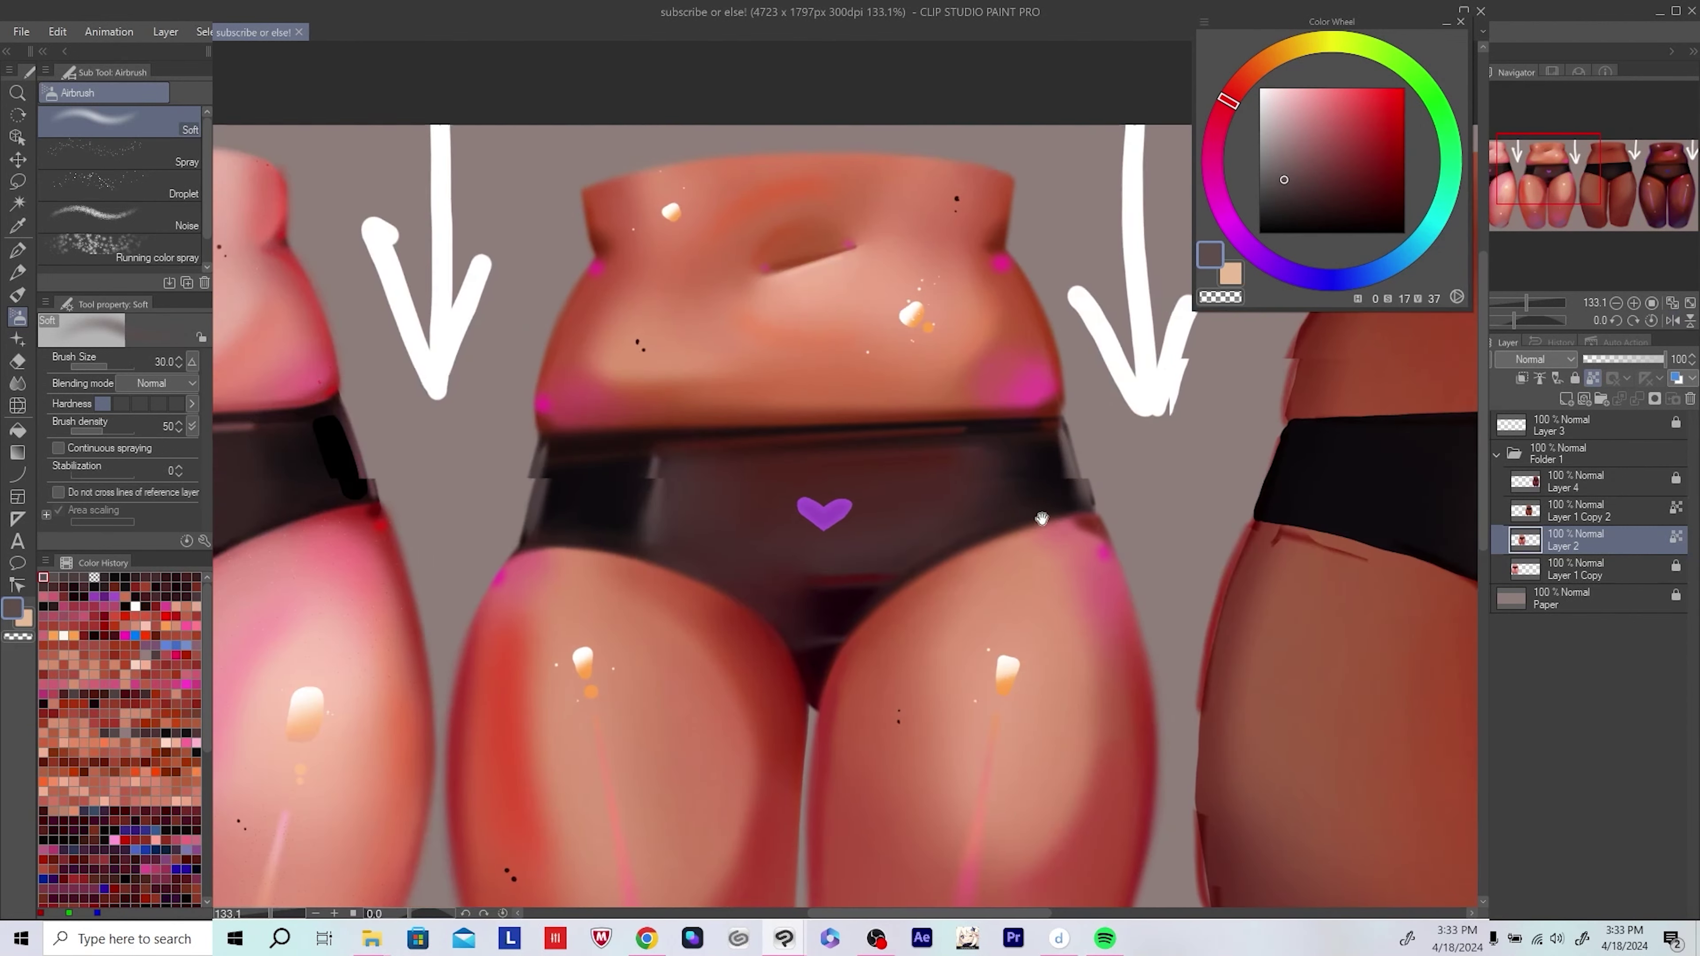
pyautogui.scroll(-5, 792, 521)
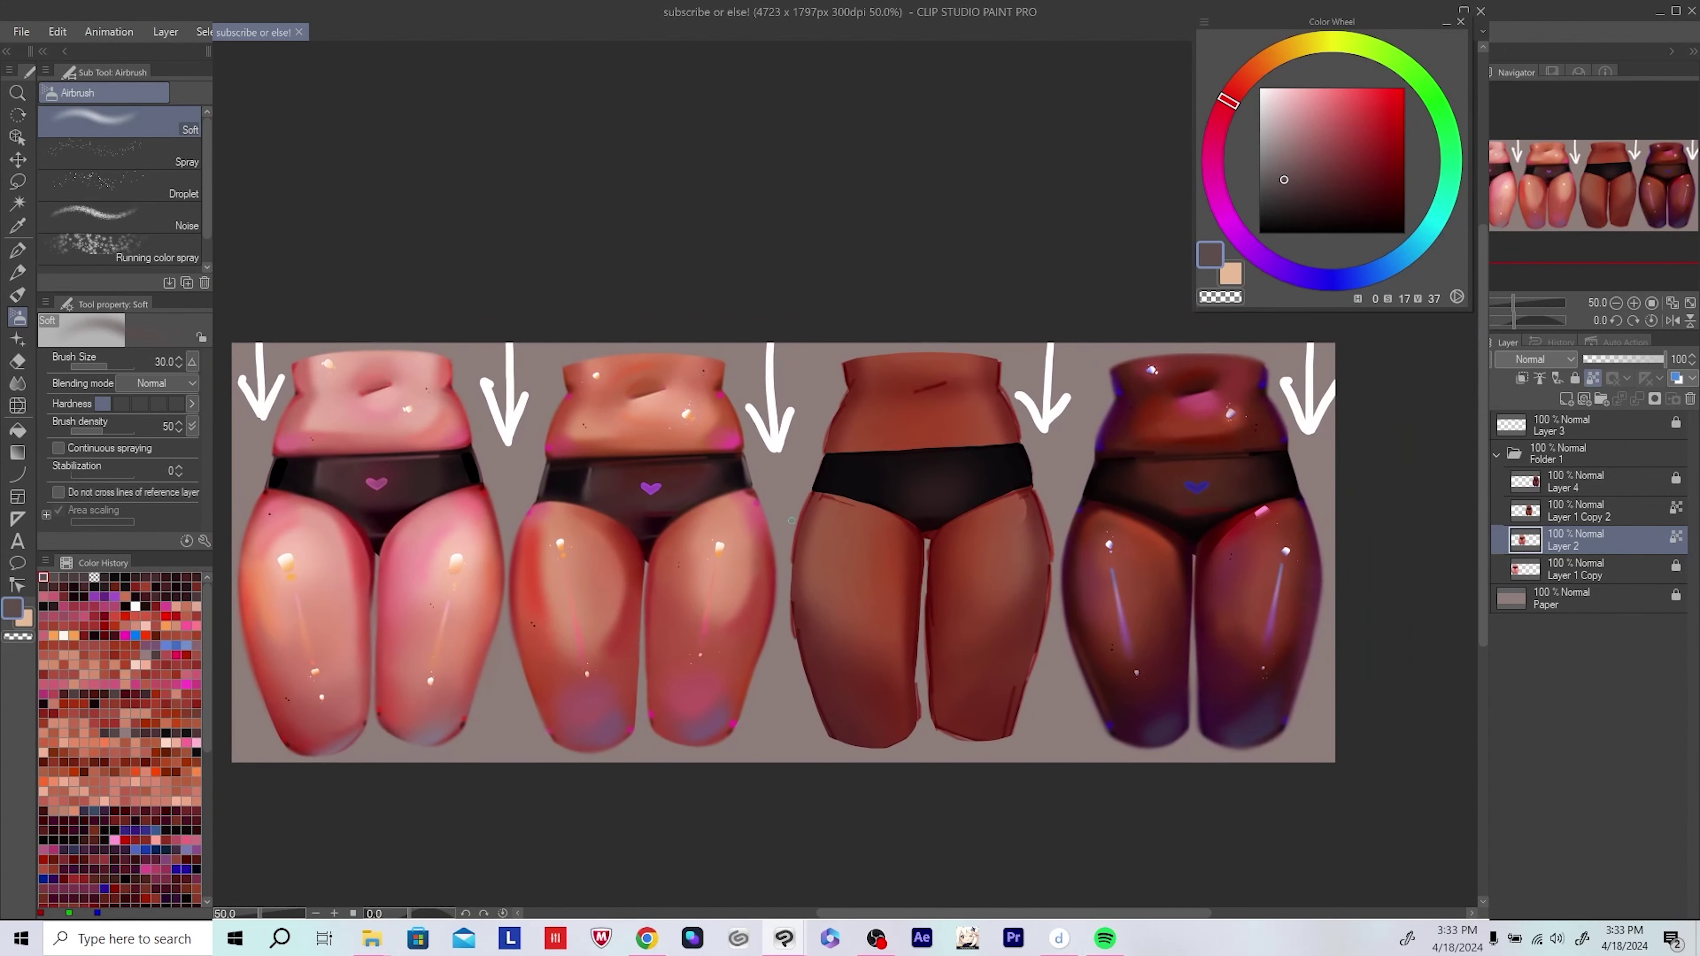
pyautogui.scroll(-2, 792, 520)
pyautogui.scroll(-1, 697, 572)
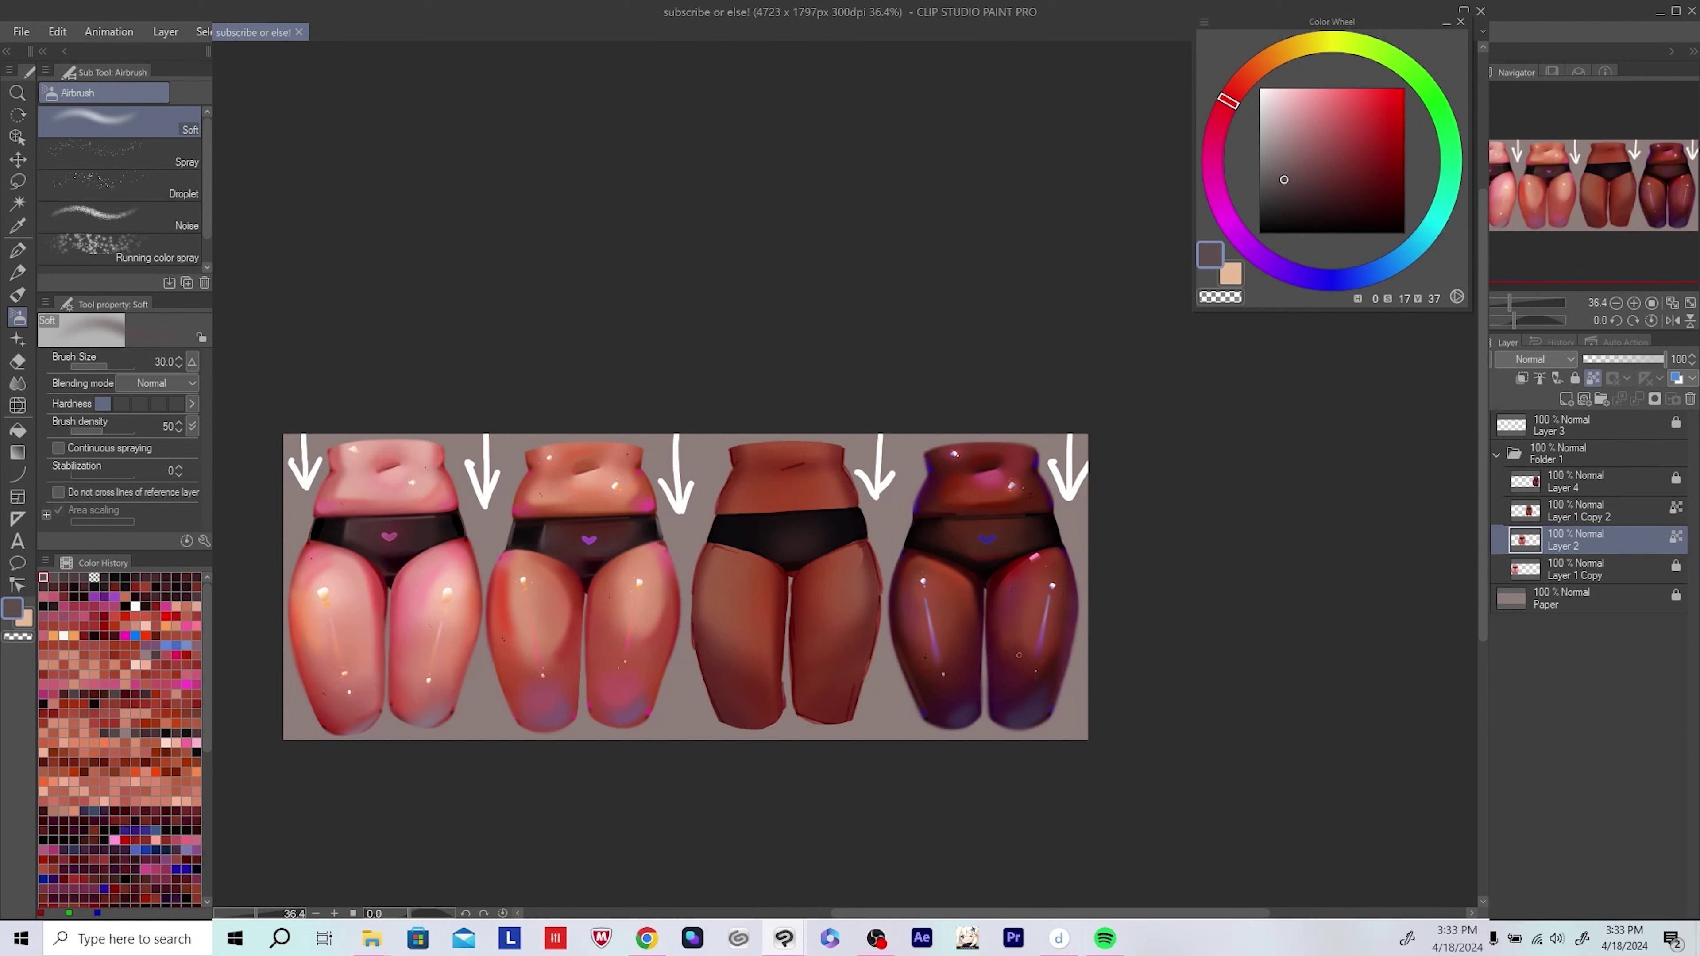
# Step: Add a layer beneath Layer 2 and paint sampled dark red under the third figure's underwear with the G-pen at size 80
pyautogui.scroll(2, 604, 566)
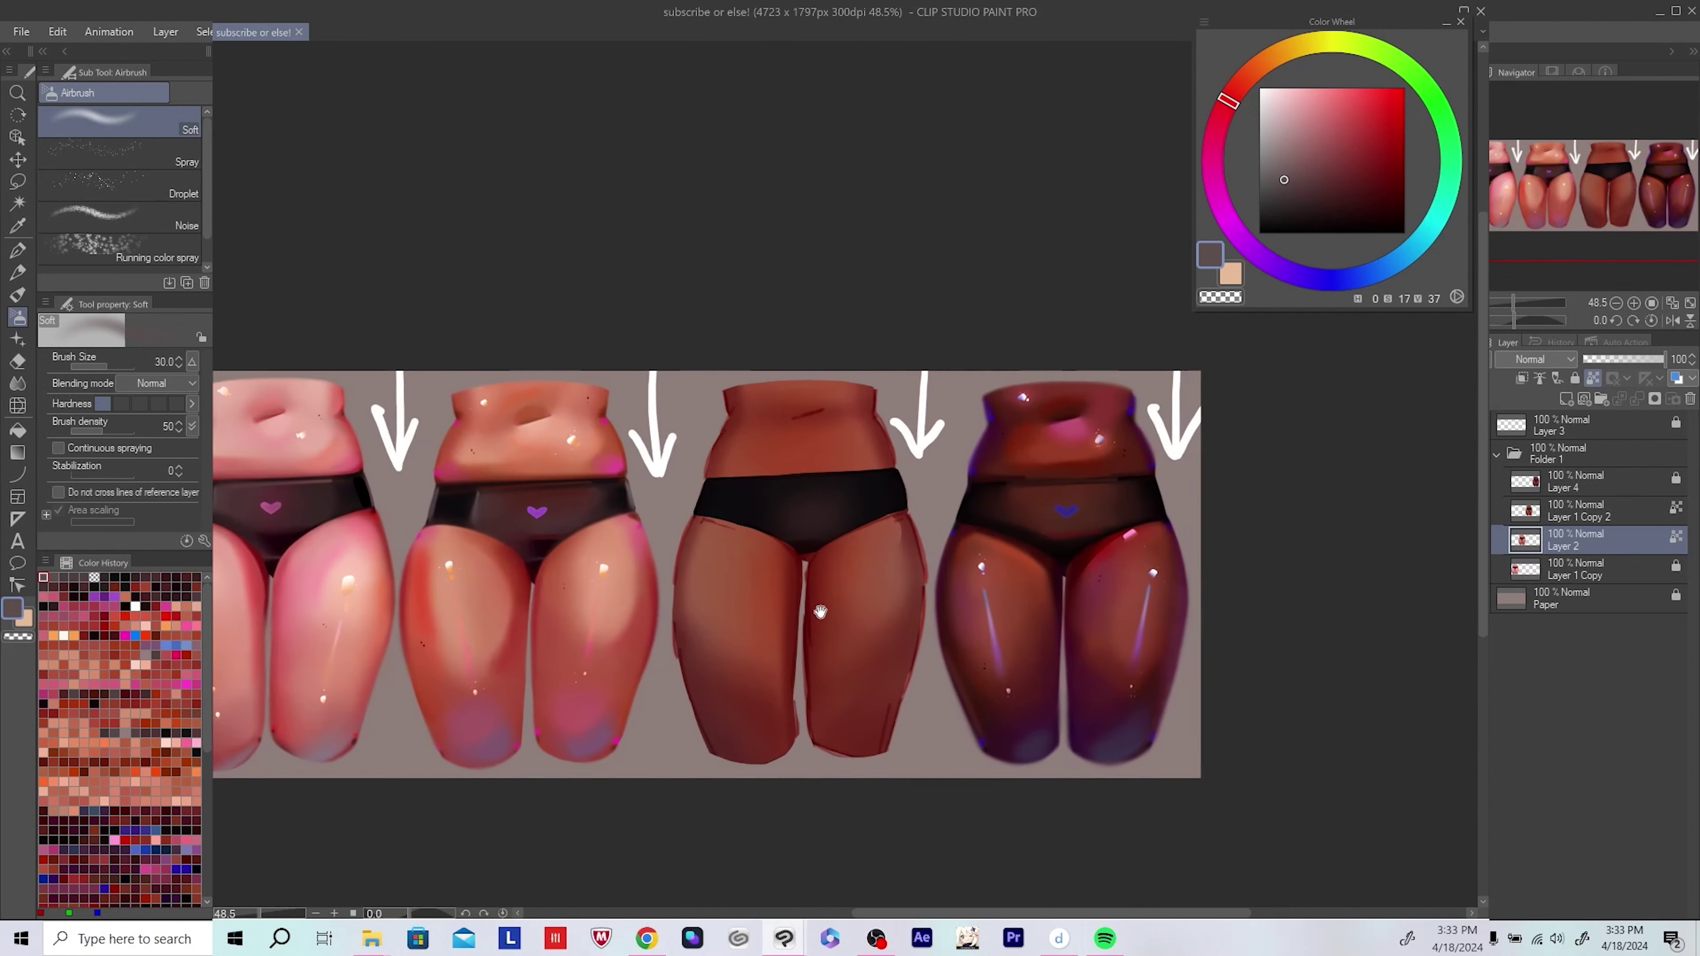
pyautogui.click(1566, 400)
pyautogui.press('p')
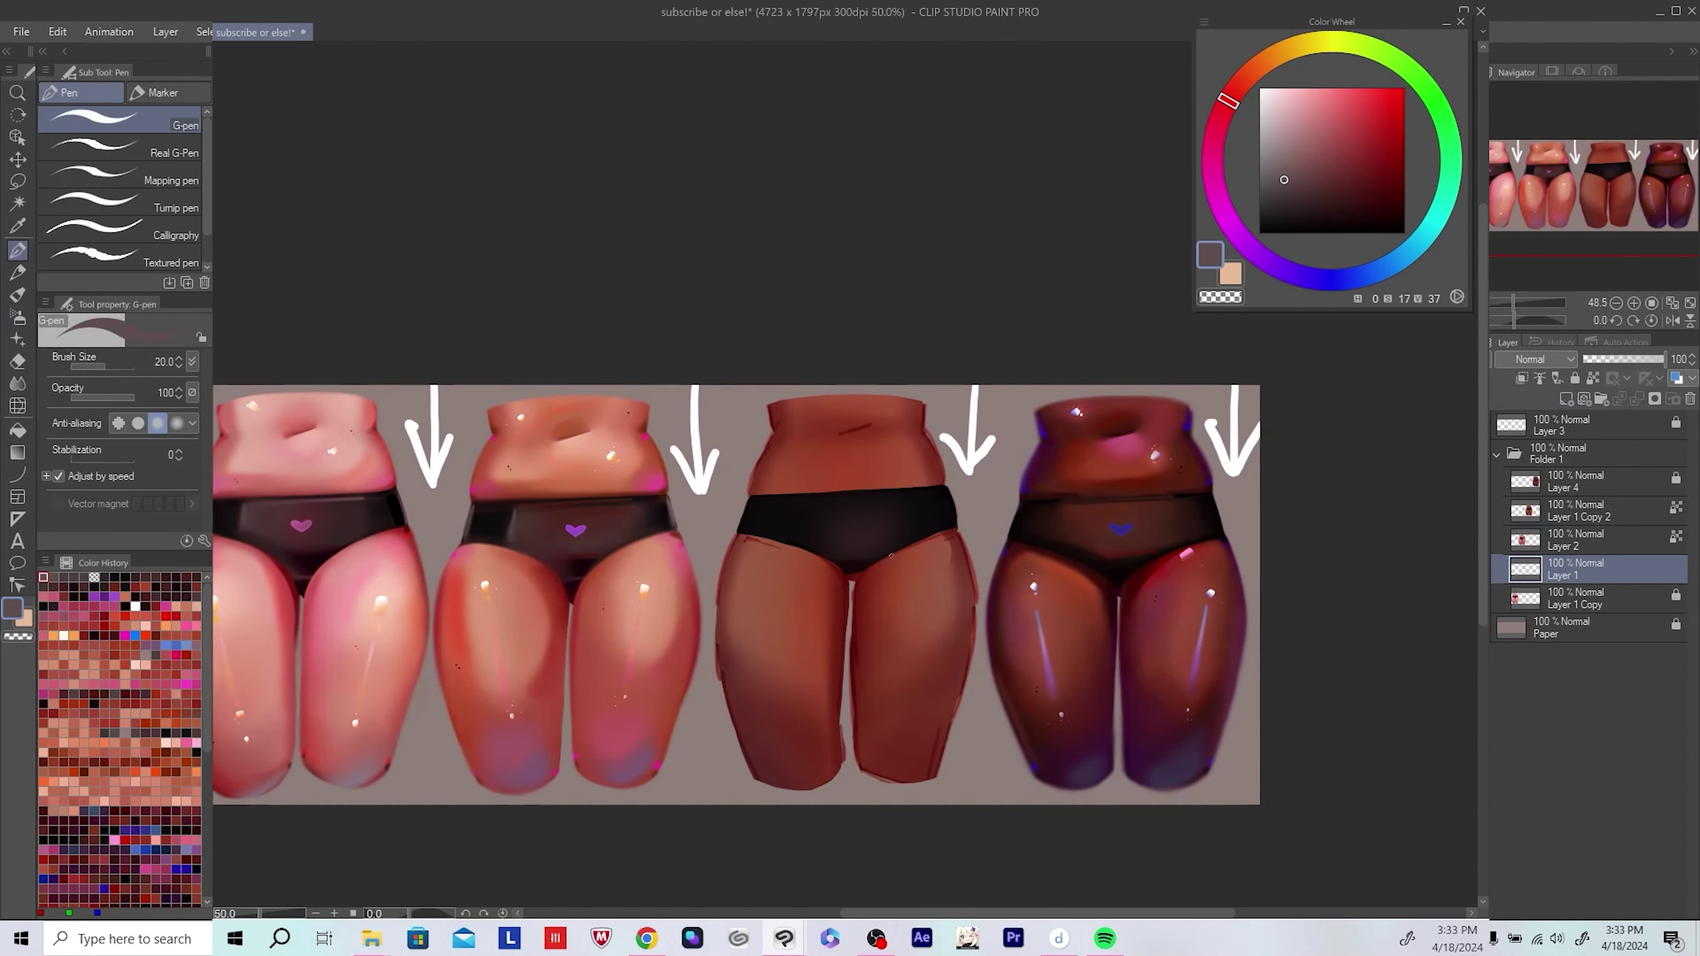
pyautogui.scroll(5, 755, 555)
pyautogui.keyDown('alt'); pyautogui.click(755, 554); pyautogui.keyUp('alt')
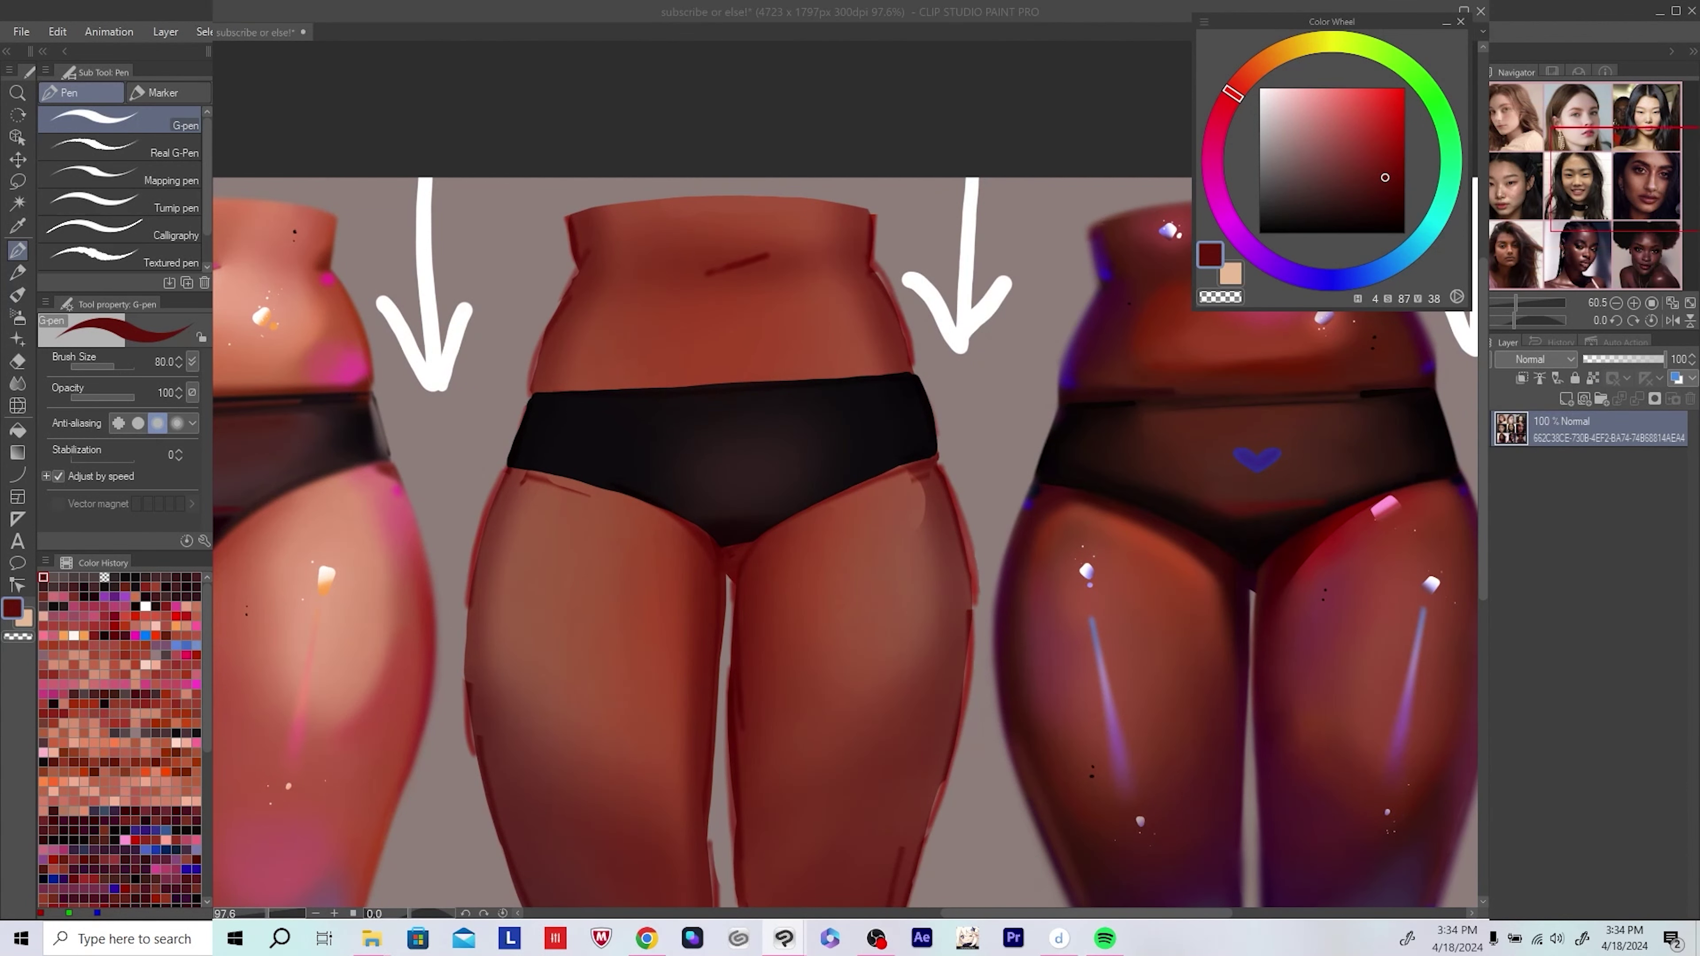
pyautogui.scroll(-4, 759, 463)
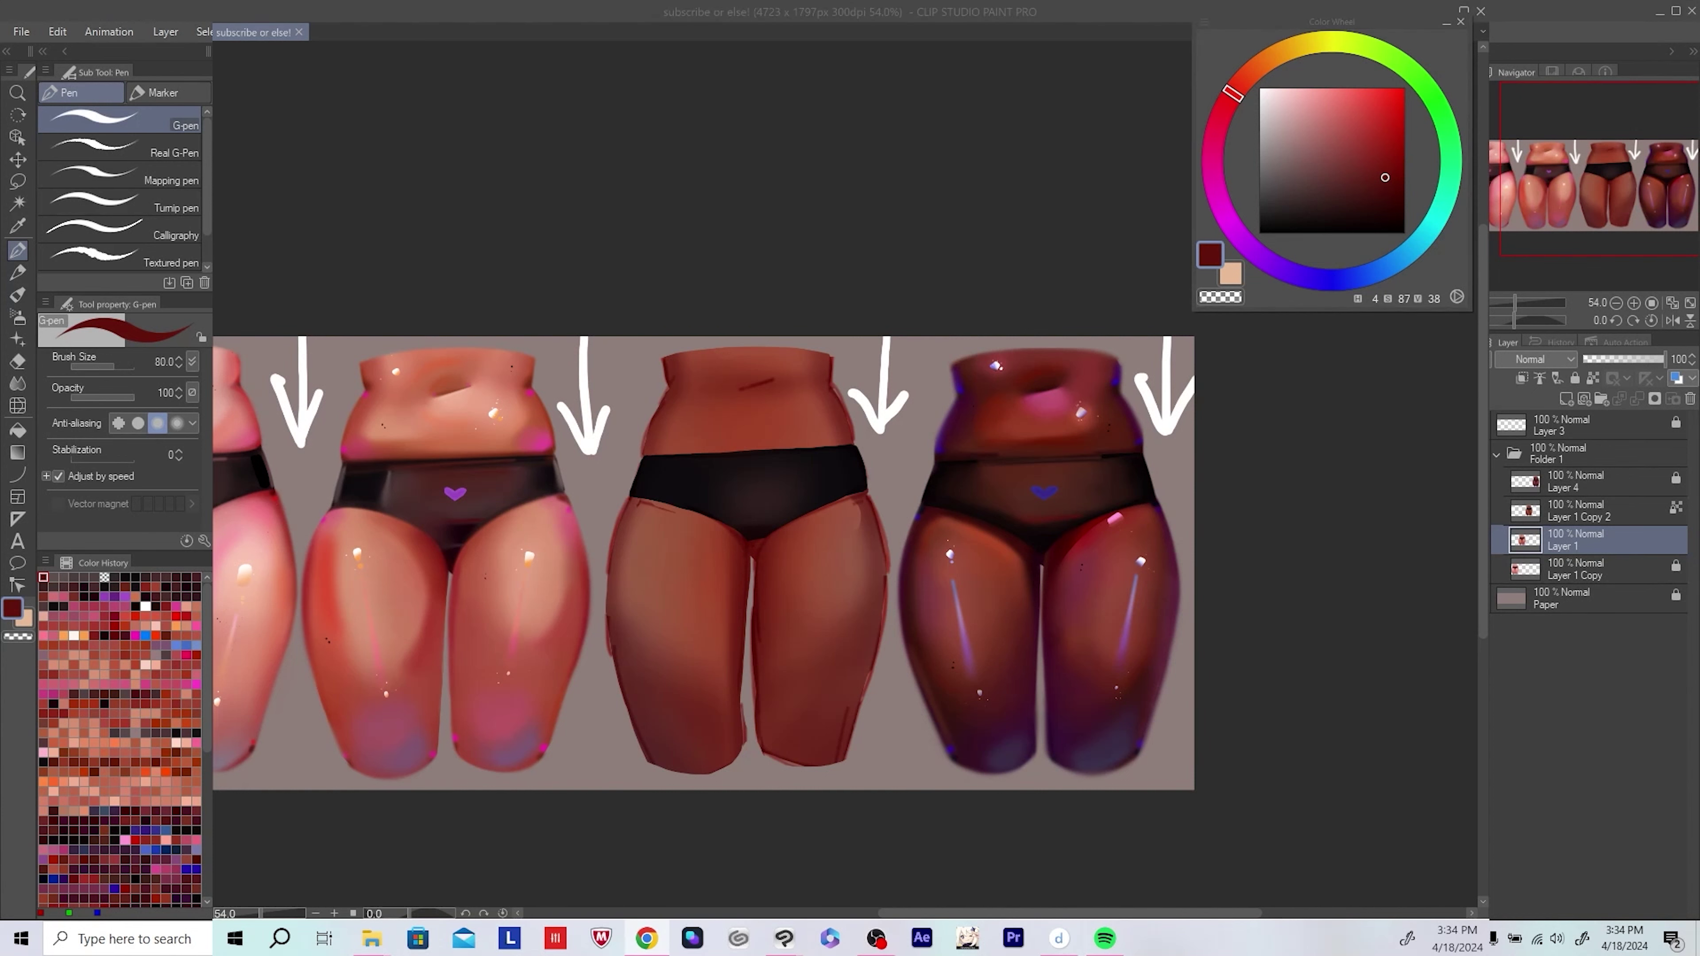
pyautogui.click(1661, 597)
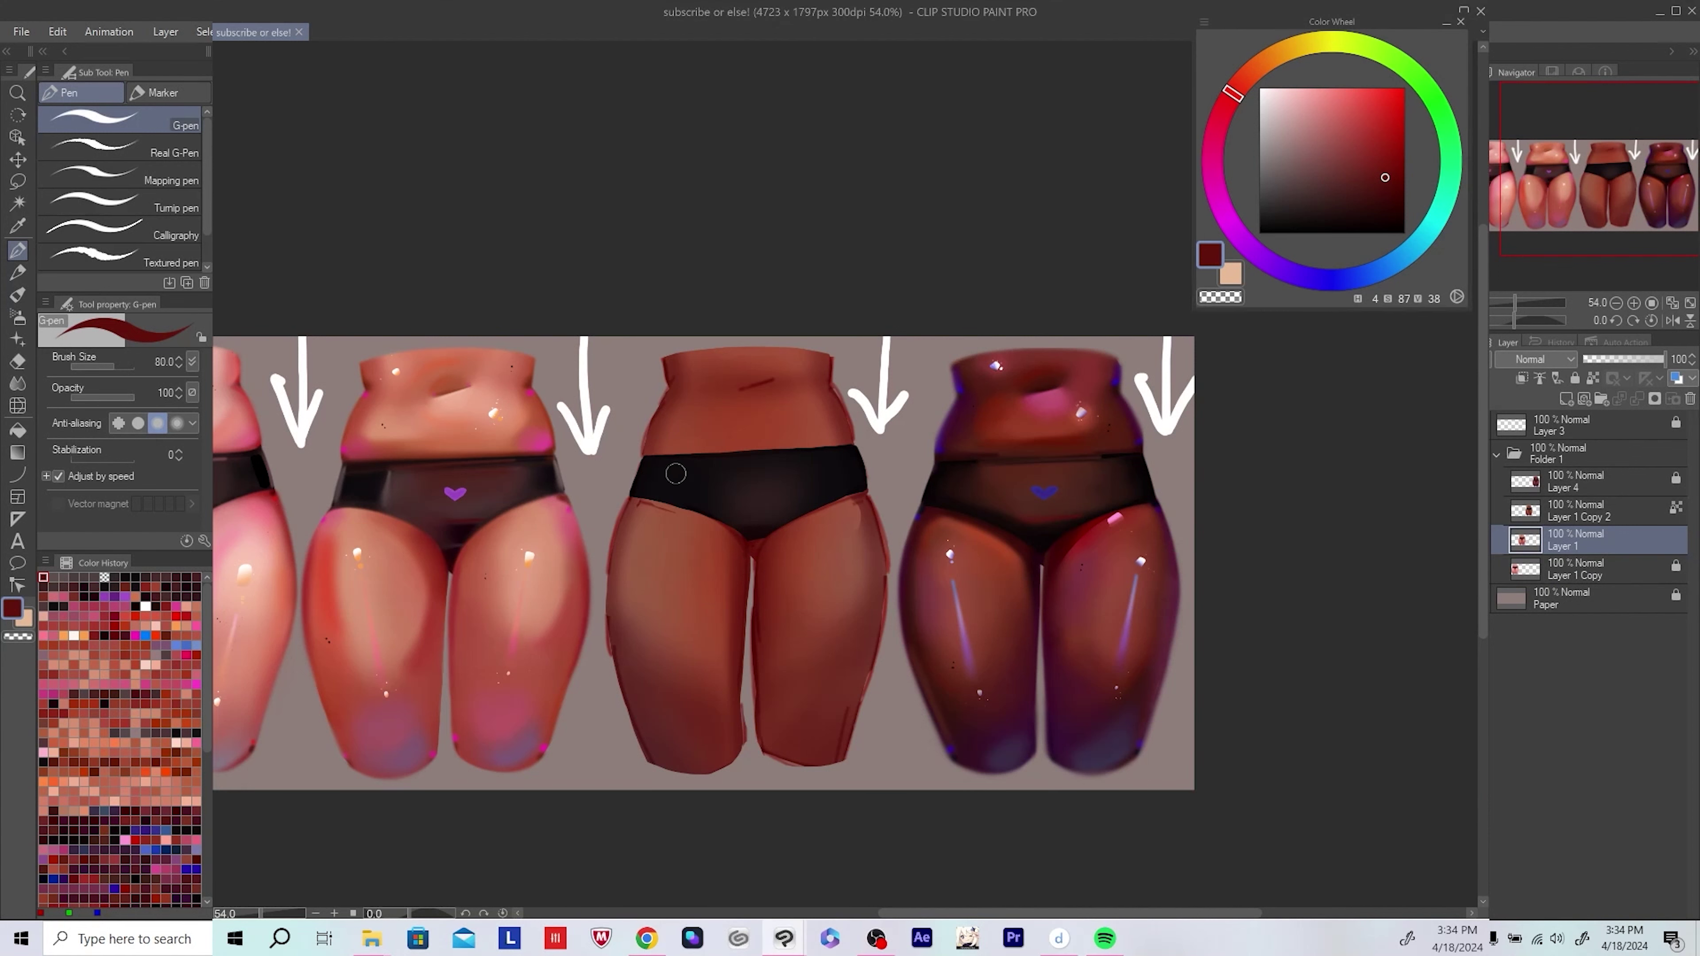
pyautogui.scroll(-2, 778, 505)
pyautogui.scroll(1, 826, 557)
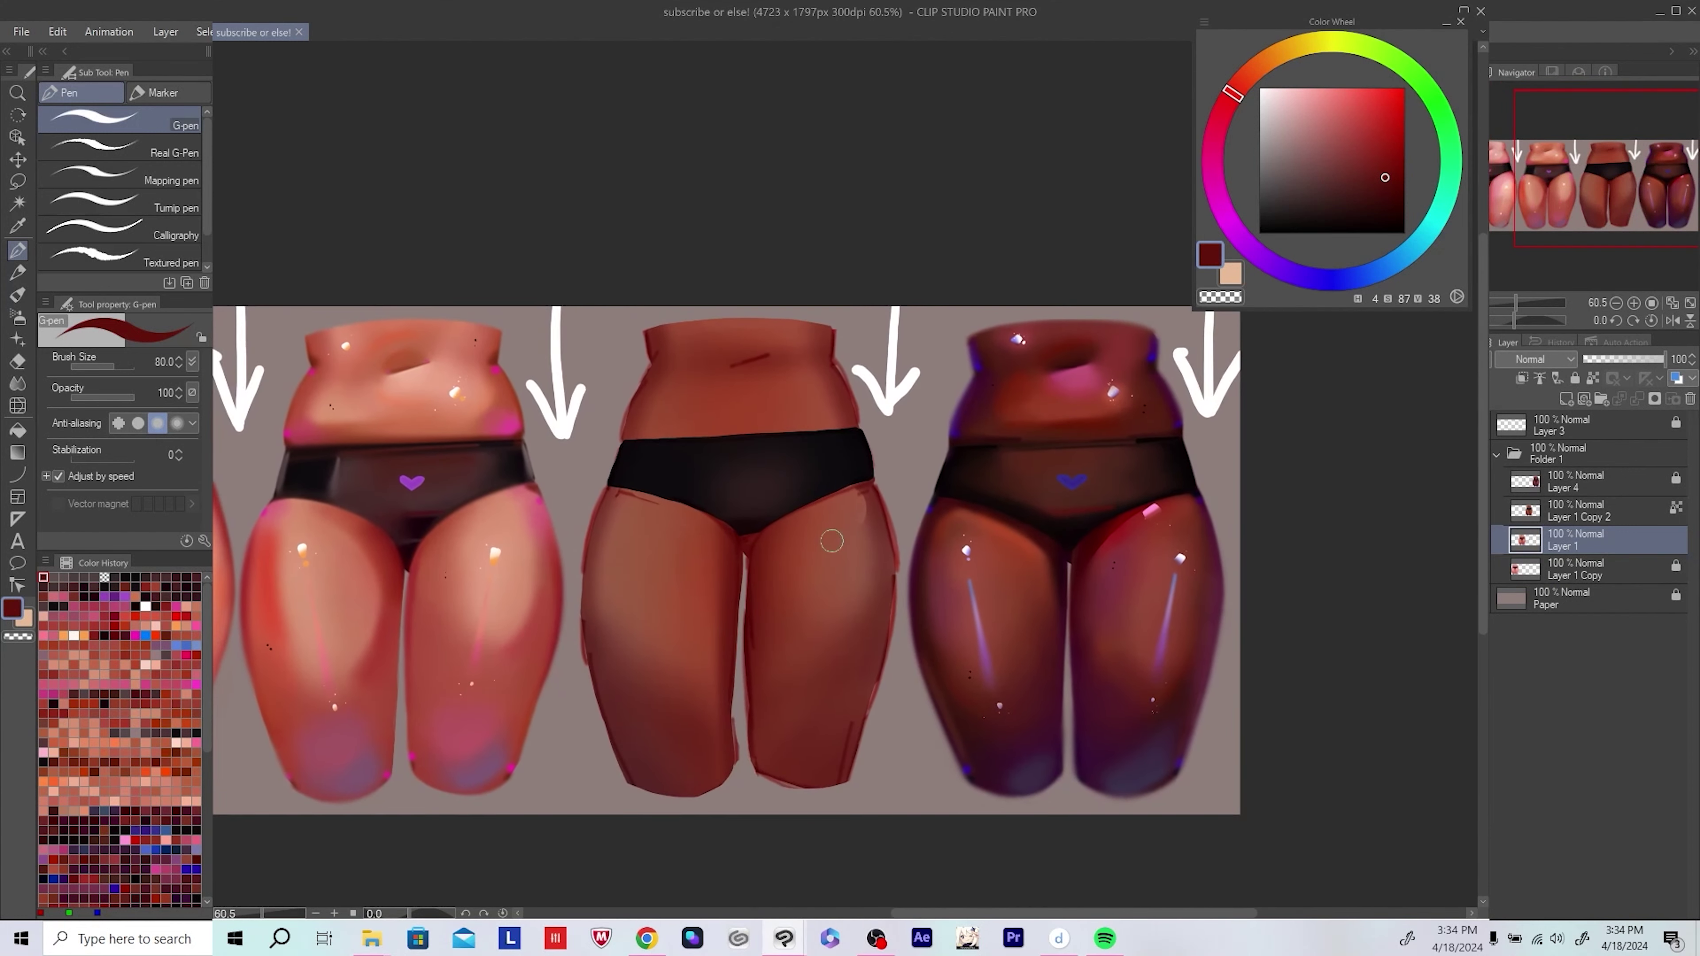
pyautogui.hotkey('ctrl', 'shift', 'n')
pyautogui.scroll(2, 837, 542)
pyautogui.press('b')
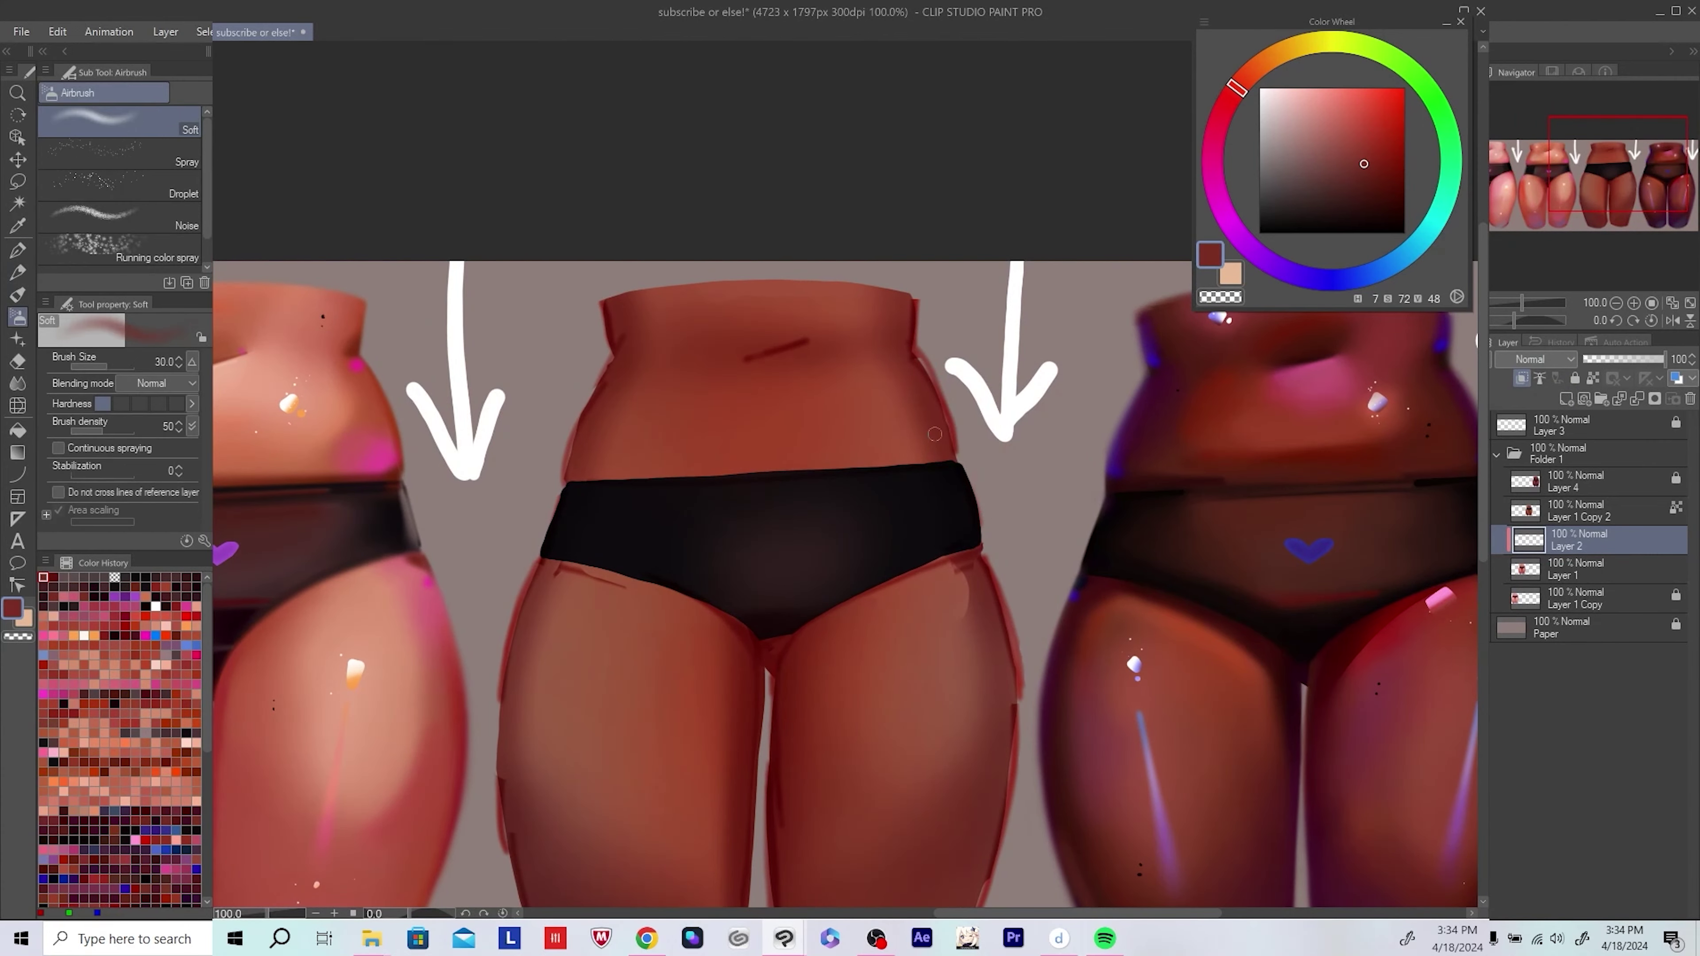
pyautogui.moveTo(935, 434); pyautogui.dragTo(946, 479)
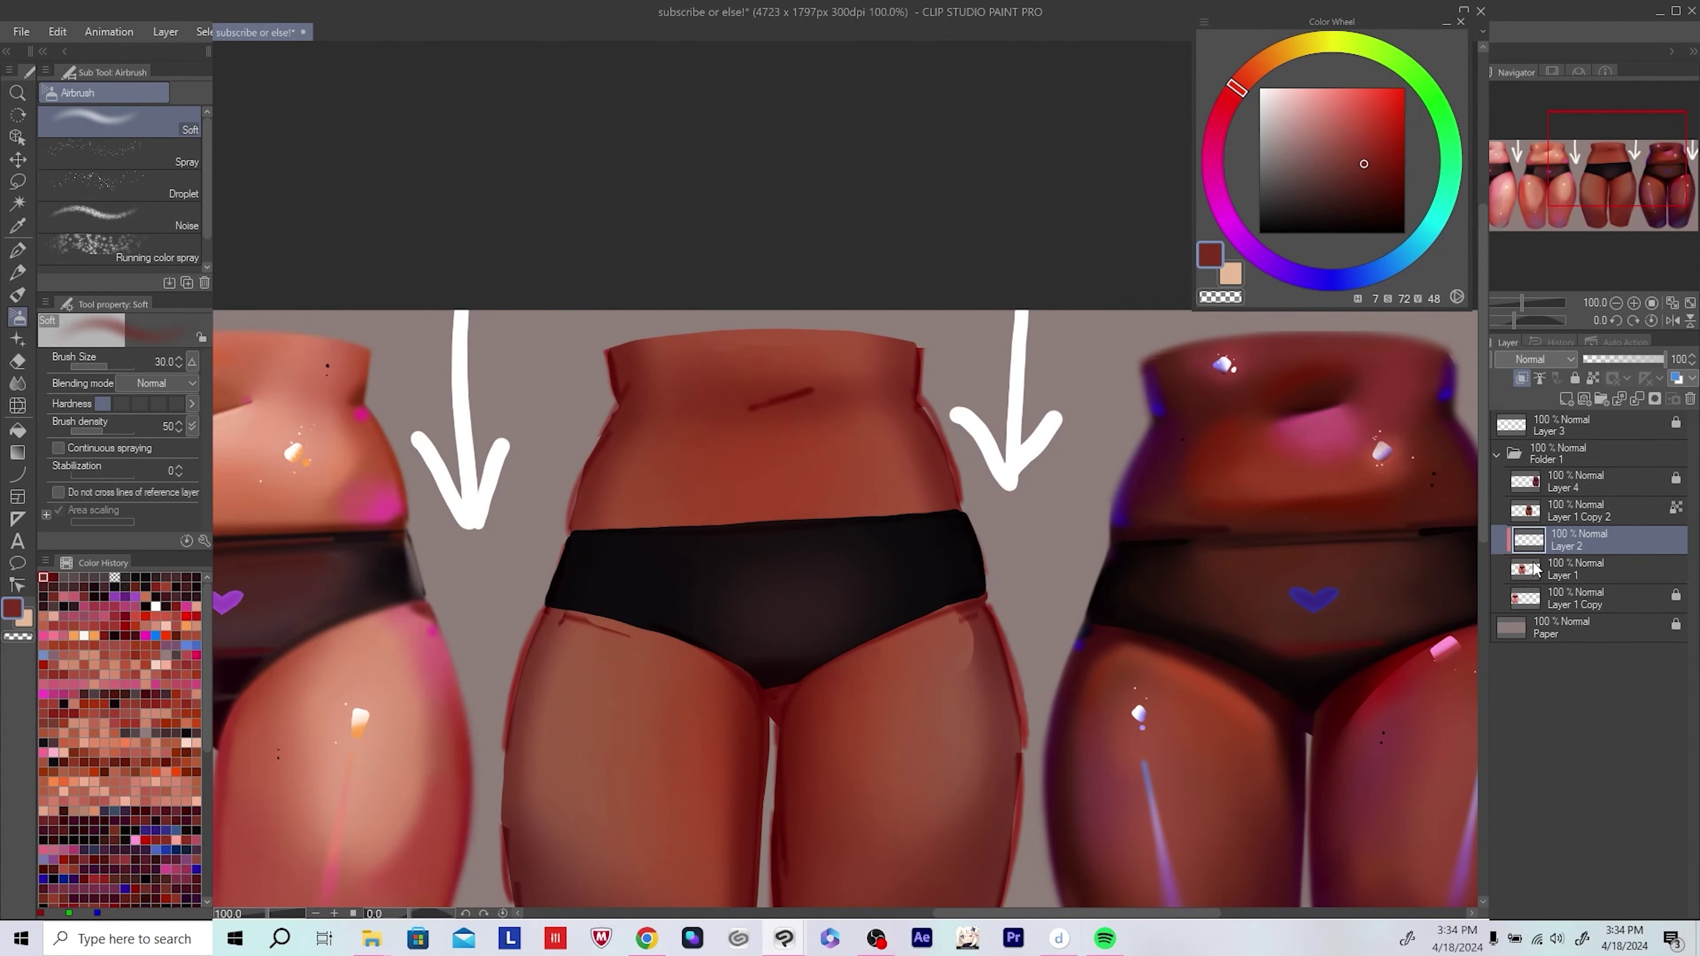
pyautogui.press('m')
pyautogui.moveTo(770, 563); pyautogui.dragTo(750, 570)
pyautogui.hotkey('ctrl', 'd')
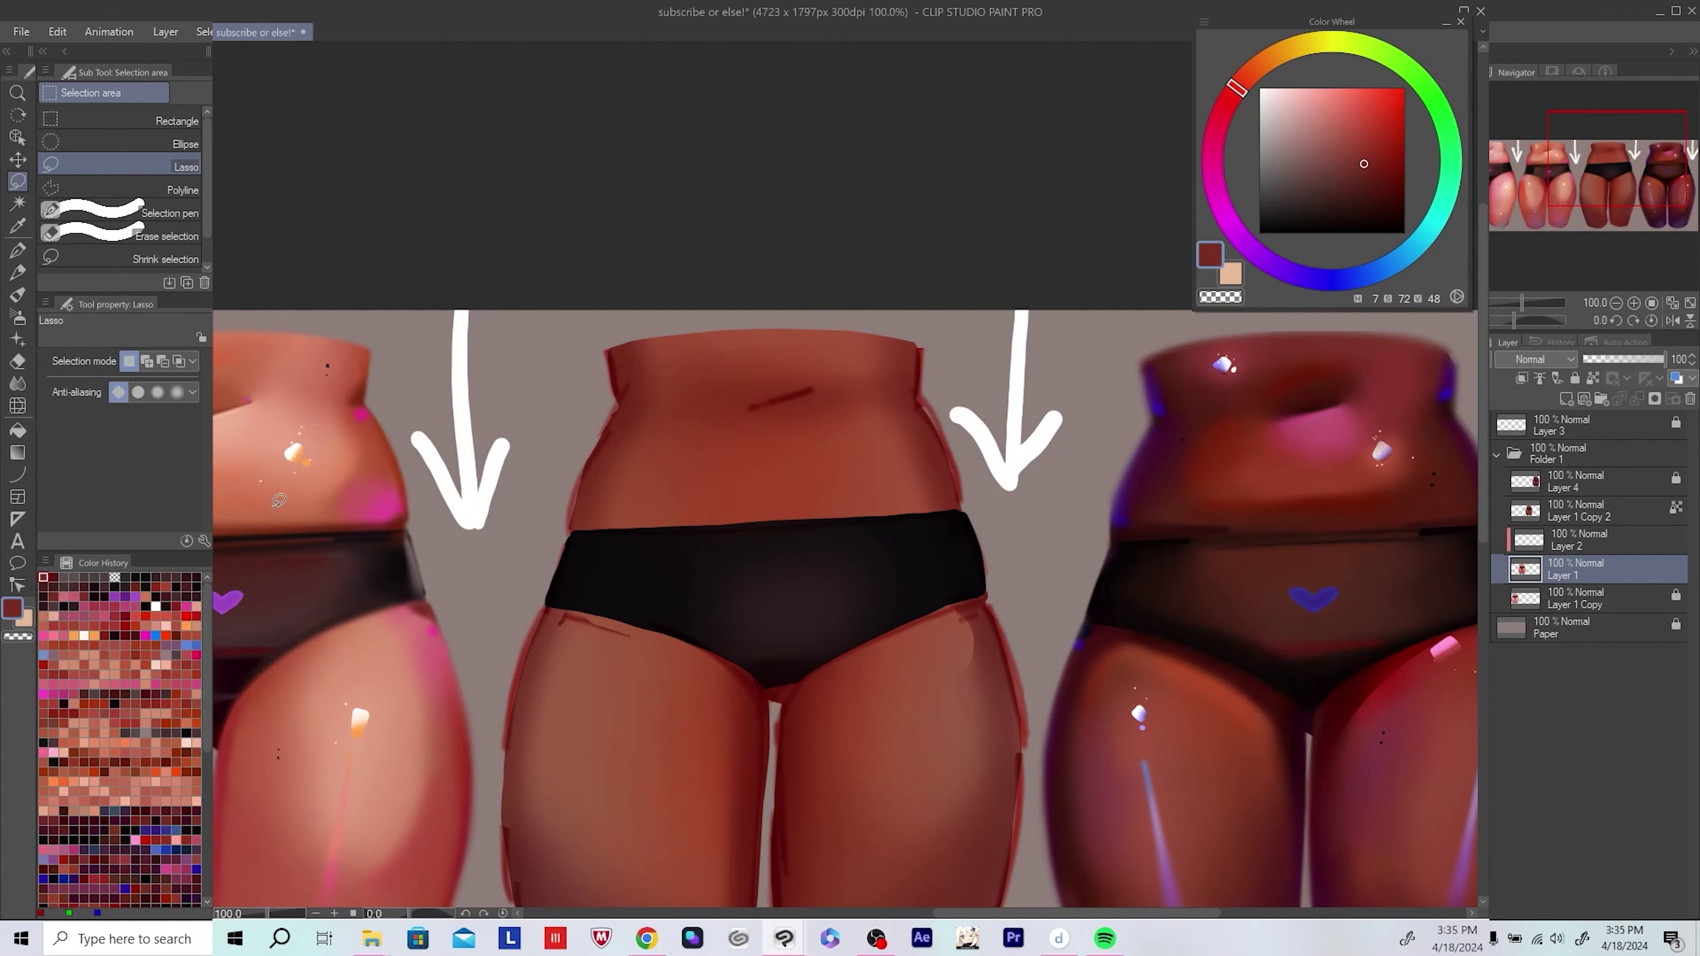
# Step: Place a clipping layer above Layer 1 Copy 2 and a new regular layer directly beneath it
pyautogui.moveTo(1586, 539); pyautogui.dragTo(1586, 500)
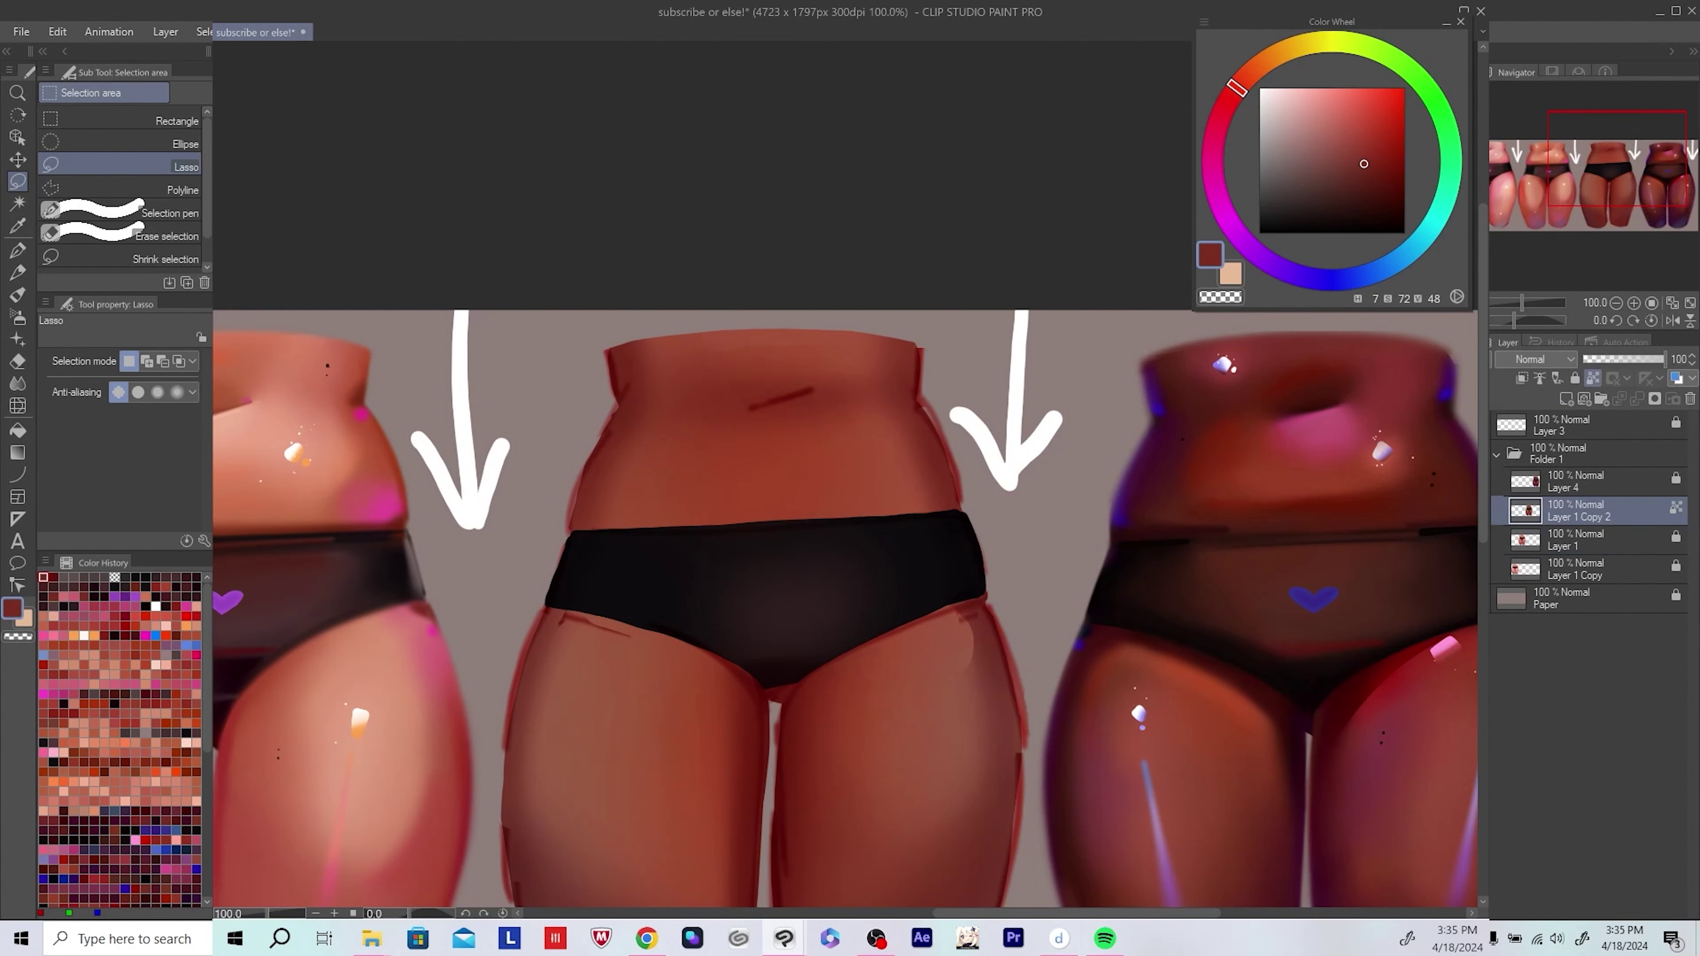
pyautogui.click(1586, 569)
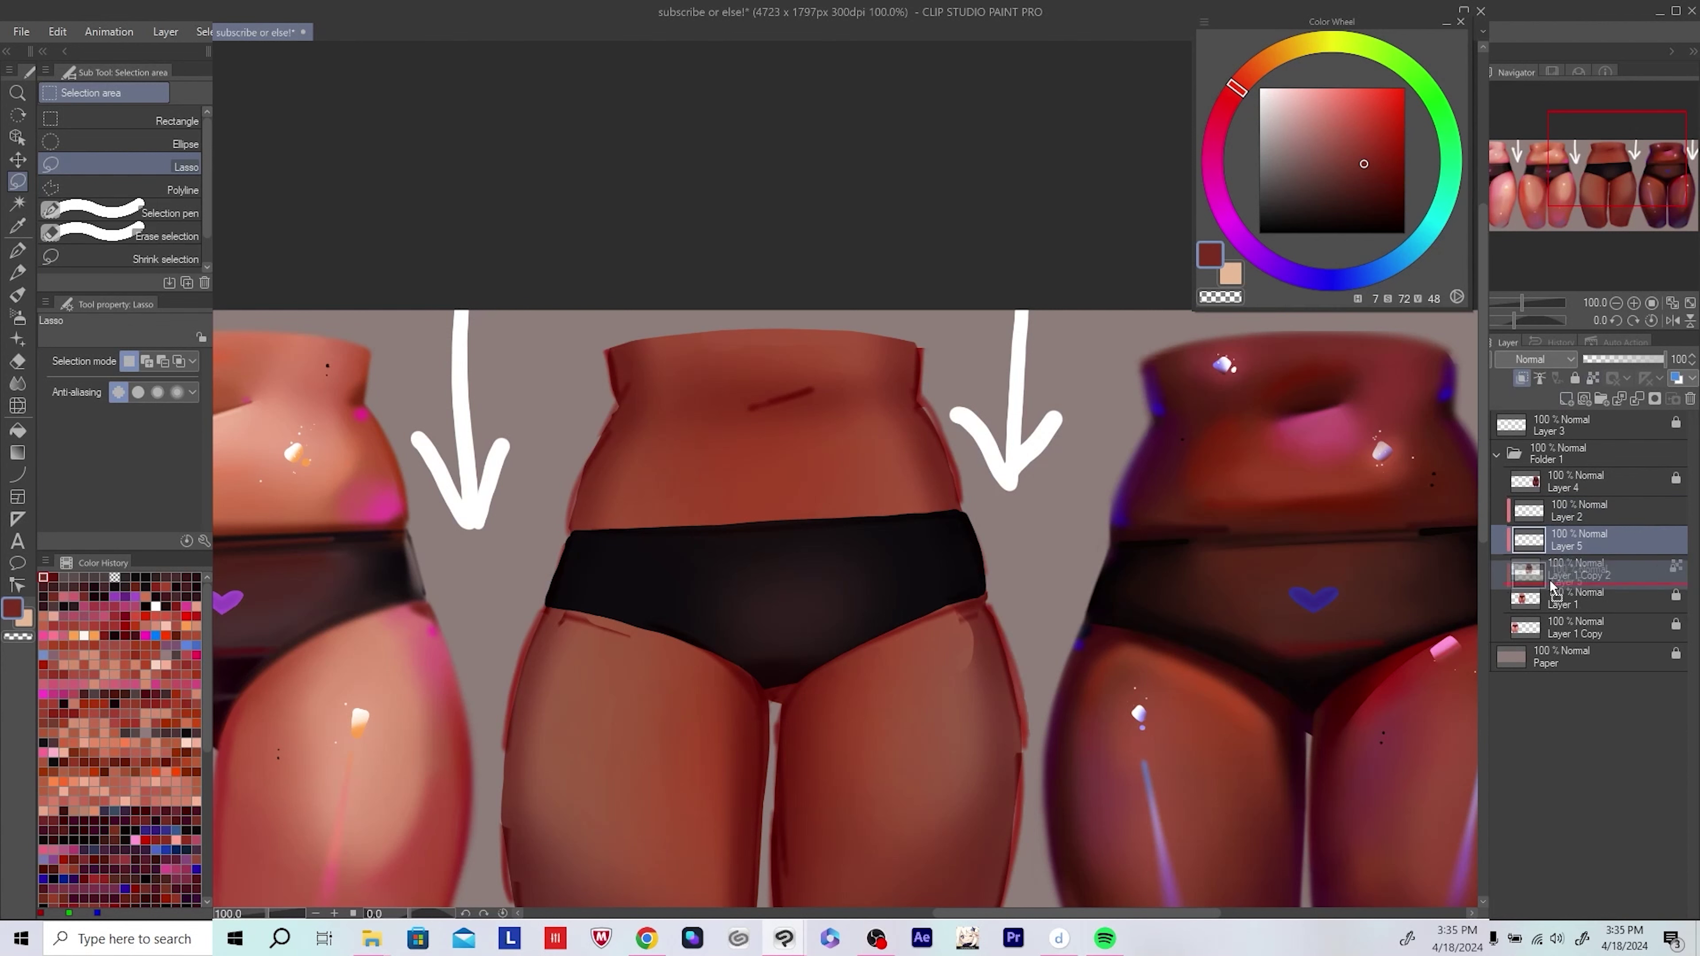
pyautogui.click(1567, 399)
# Step: Fill the top of the third figure's thigh gap with sampled dark red using the G-pen at size 150, and merge it with the figure layer
pyautogui.press('p')
pyautogui.moveTo(895, 590); pyautogui.dragTo(877, 525)
pyautogui.keyDown('alt'); pyautogui.click(741, 607); pyautogui.keyUp('alt')
pyautogui.press(']')
pyautogui.press(']')
pyautogui.press(']')
pyautogui.scroll(-1, 736, 610)
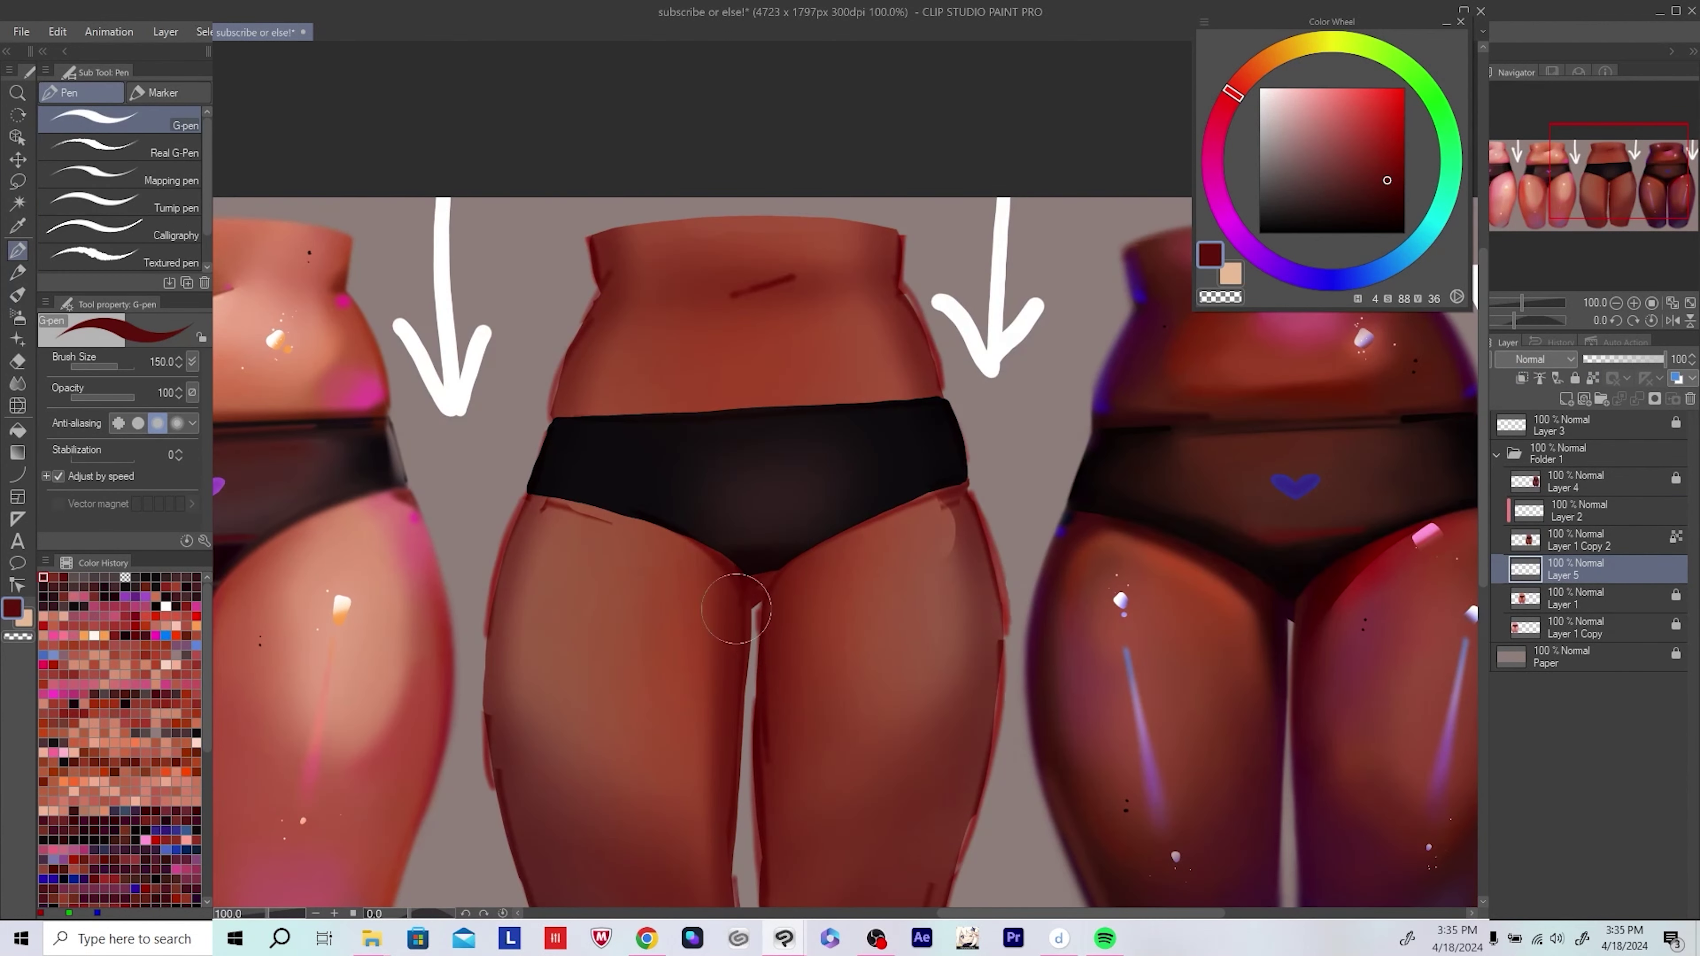
pyautogui.click(1535, 540)
pyautogui.hotkey('ctrl', 'e')
# Step: On the clipping layer, airbrush a soft dark red shadow across the third figure's lower belly along the waistband at size 30
pyautogui.click(1587, 511)
pyautogui.press('b')
pyautogui.scroll(2, 1439, 401)
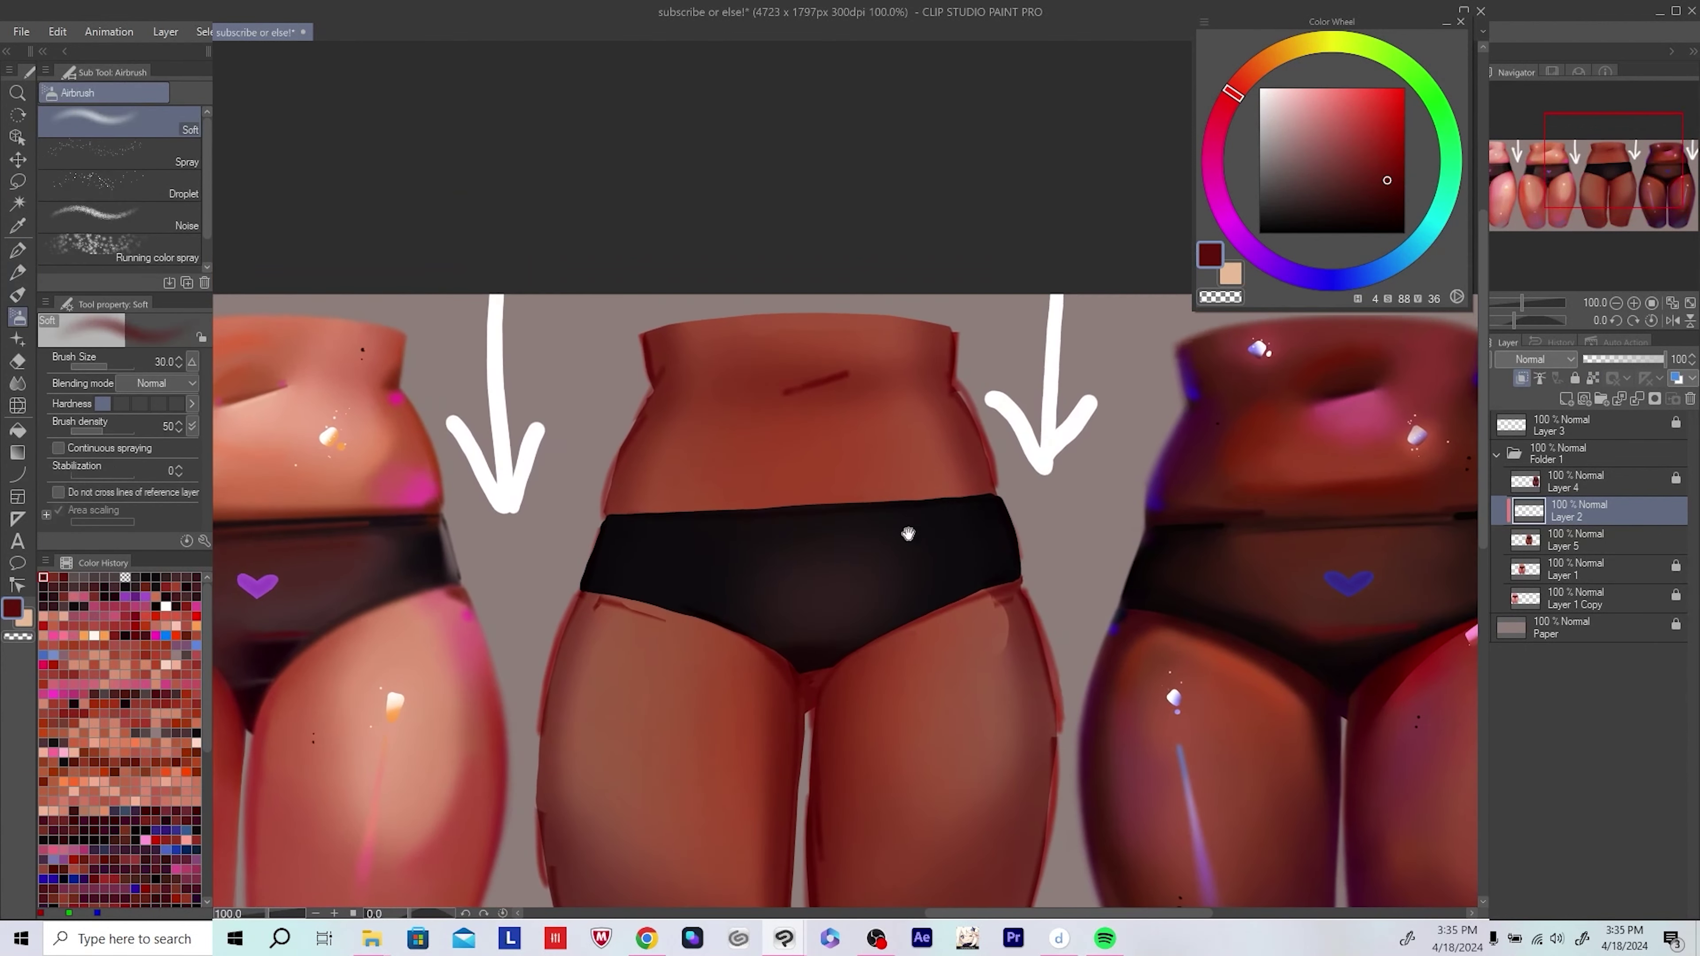
pyautogui.click(1383, 173)
pyautogui.hscroll(1, 870, 482)
pyautogui.moveTo(528, 498); pyautogui.dragTo(973, 477)
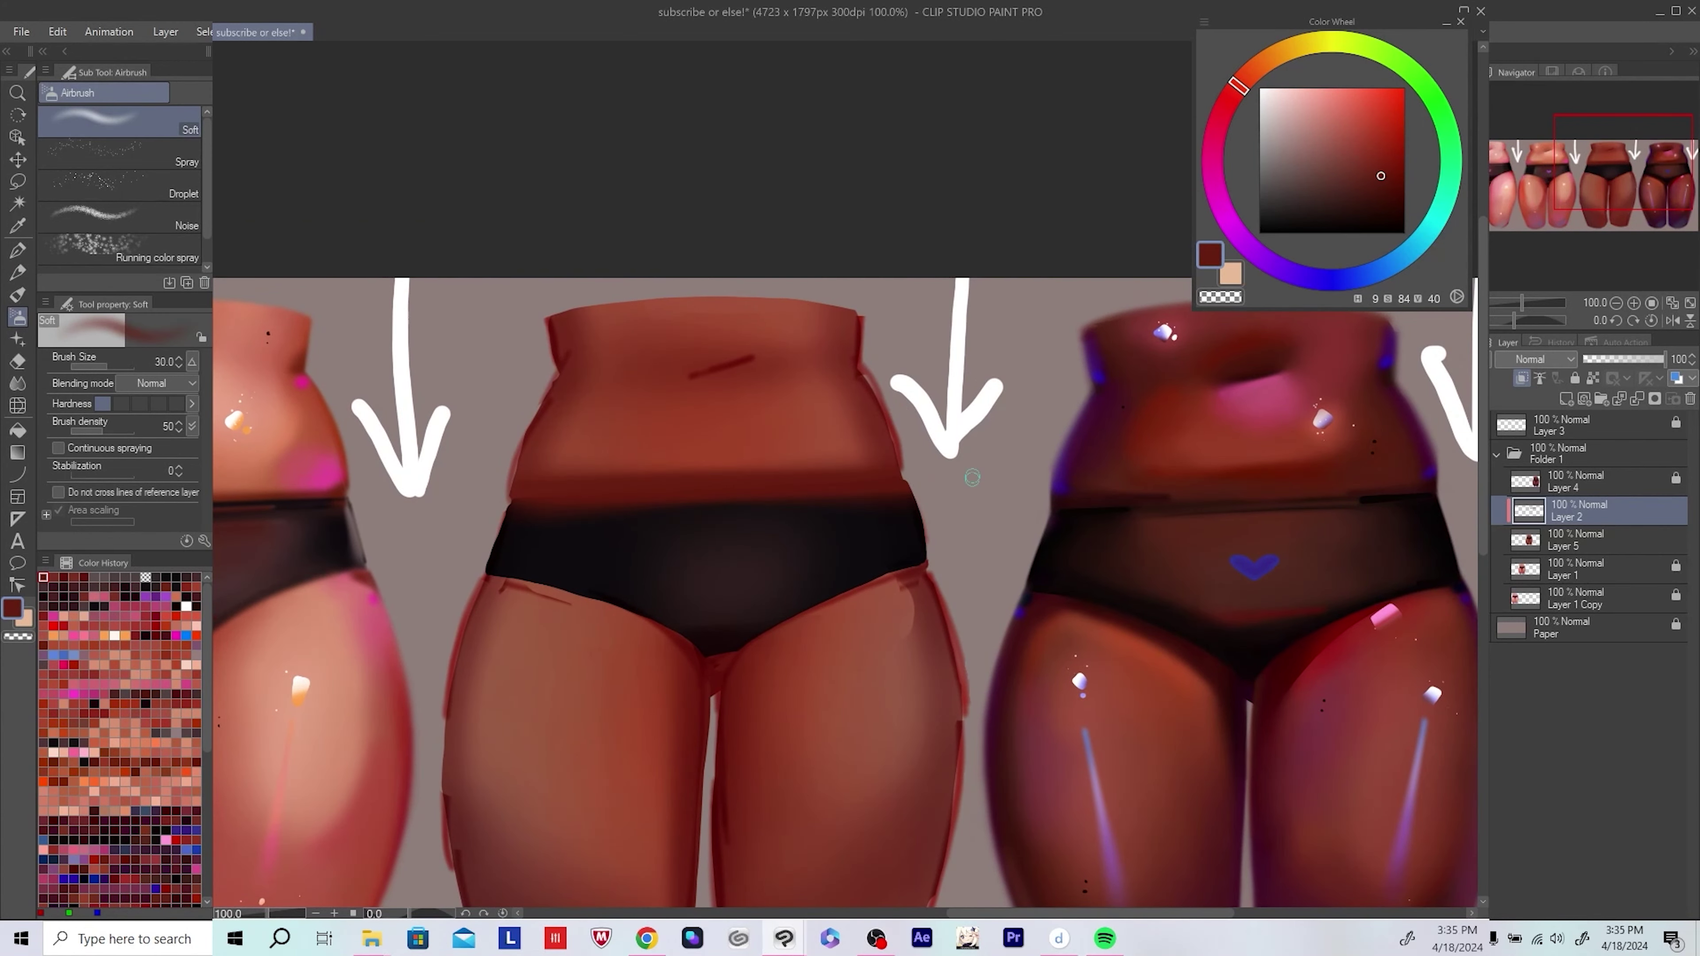
pyautogui.moveTo(519, 477); pyautogui.dragTo(855, 468)
pyautogui.hscroll(-1, 669, 482)
# Step: Sample the underwear's black and airbrush a thin dark line along the third figure's waistband at size 10
pyautogui.keyDown('alt'); pyautogui.click(670, 536); pyautogui.keyUp('alt')
pyautogui.press('[')
pyautogui.press('[')
pyautogui.press('[')
pyautogui.press('[')
pyautogui.press('[')
pyautogui.press('[')
pyautogui.moveTo(540, 499); pyautogui.dragTo(925, 489)
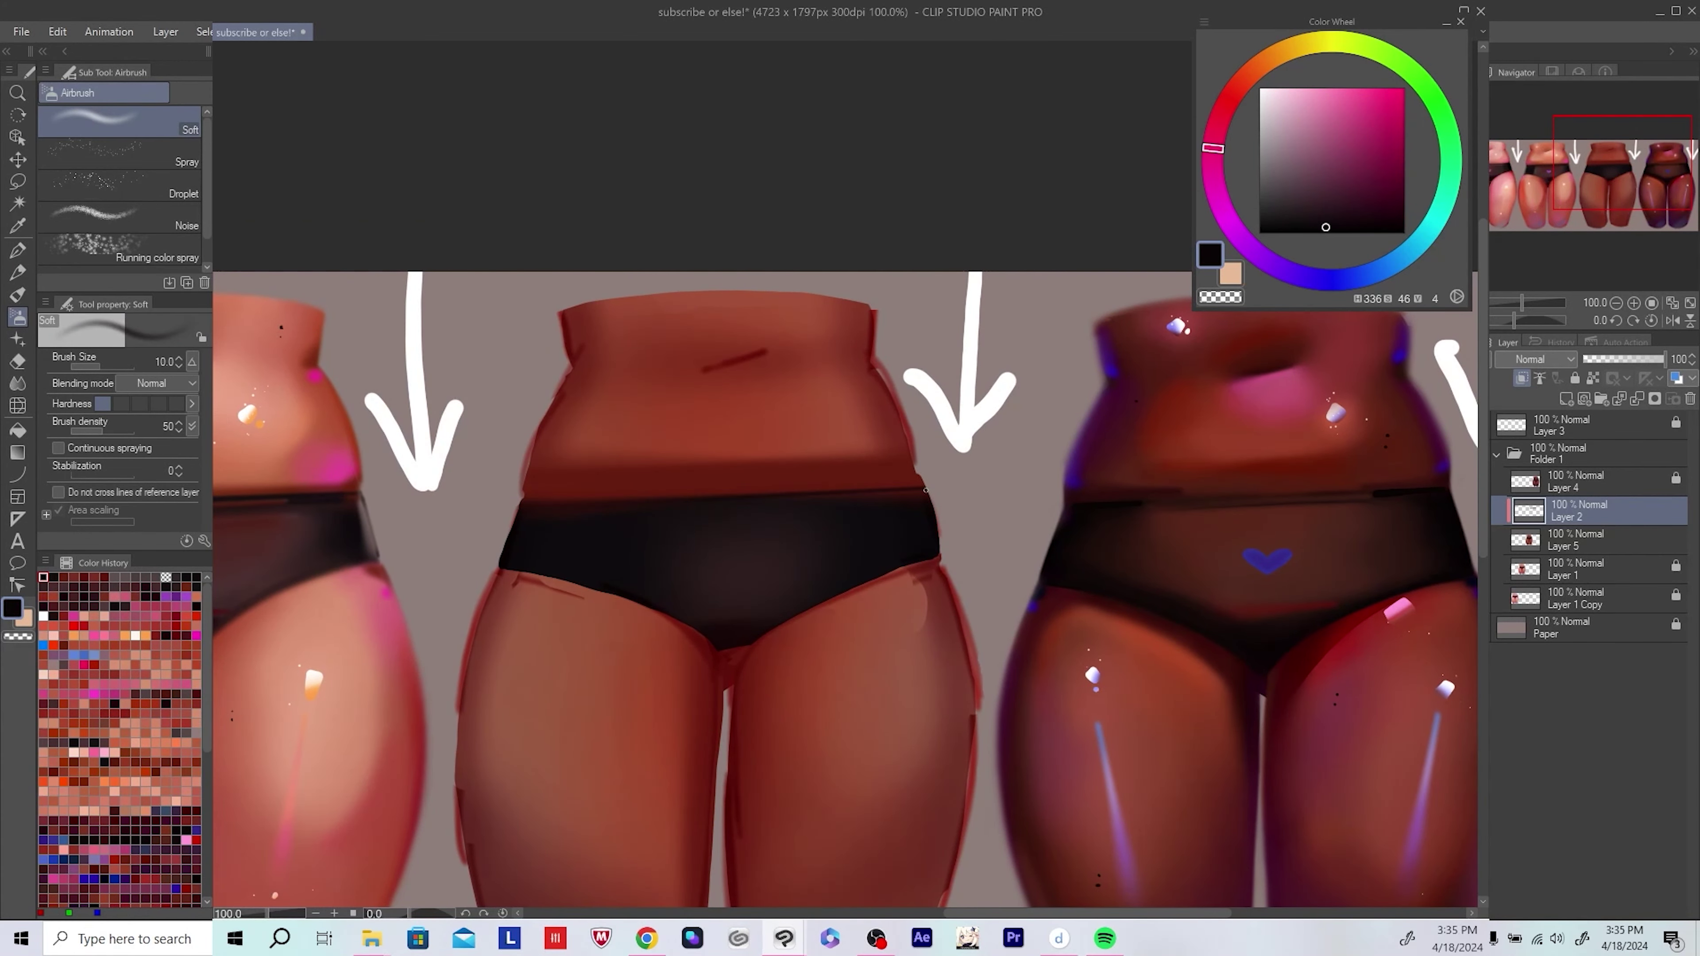
# Step: Airbrush a soft burnt-orange band above the waistband shadow at size 25 and save the file
pyautogui.scroll(-4, 669, 535)
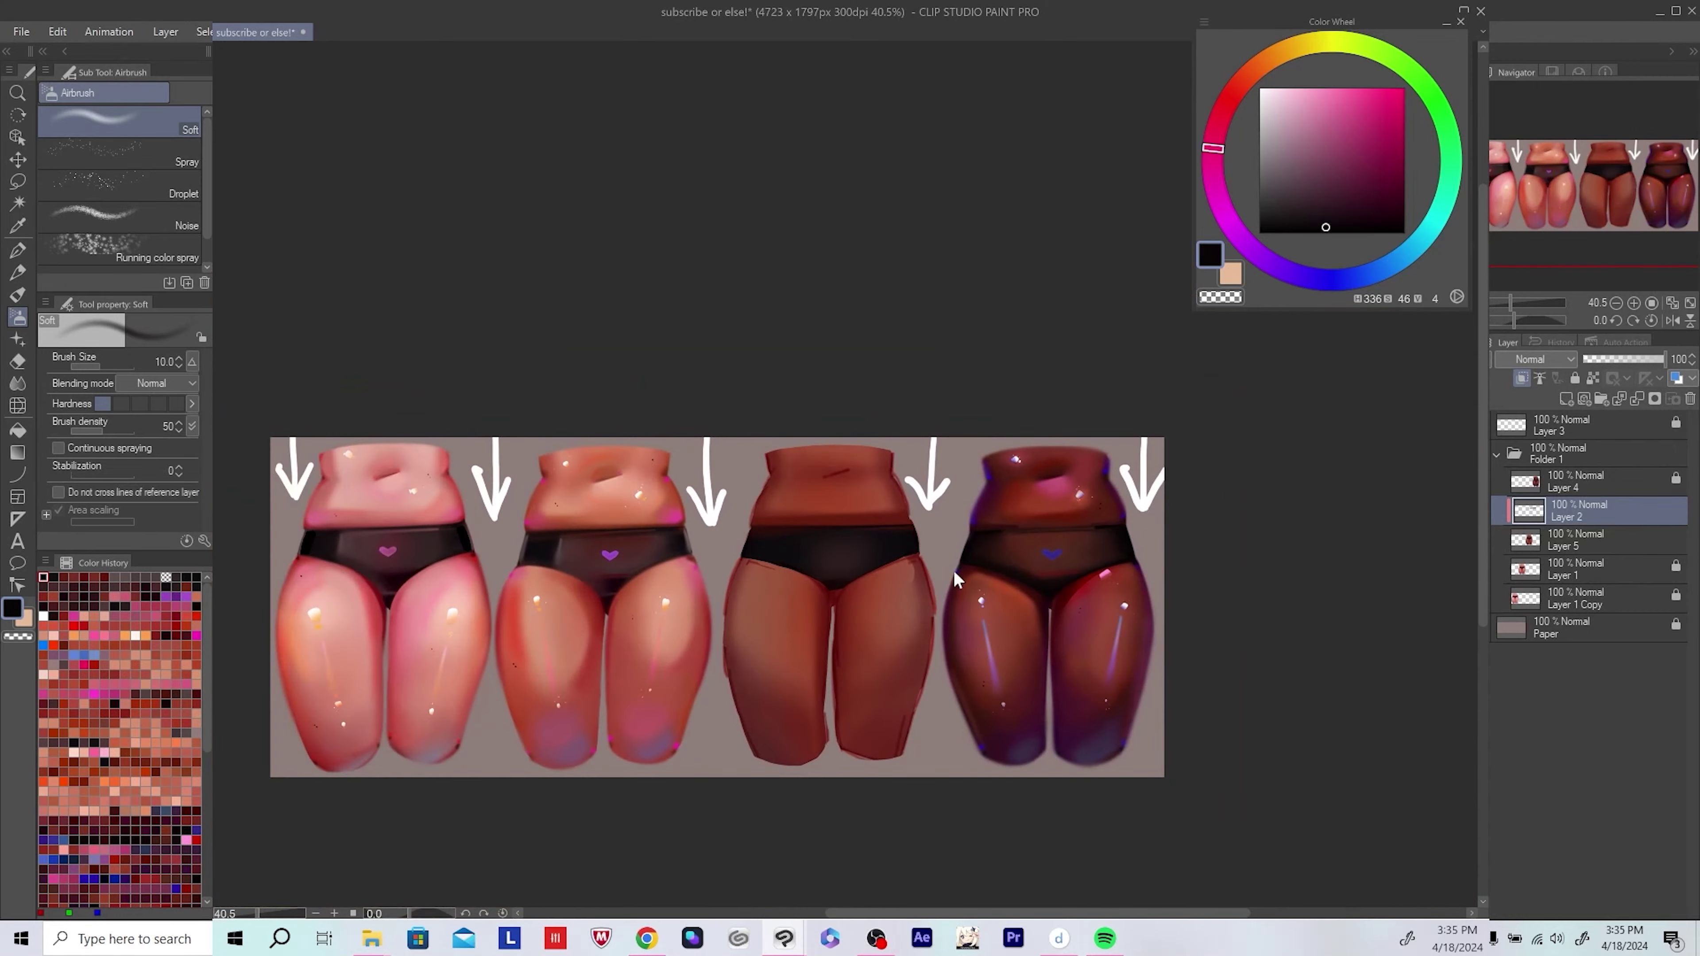
pyautogui.scroll(1, 905, 547)
pyautogui.scroll(1, 904, 547)
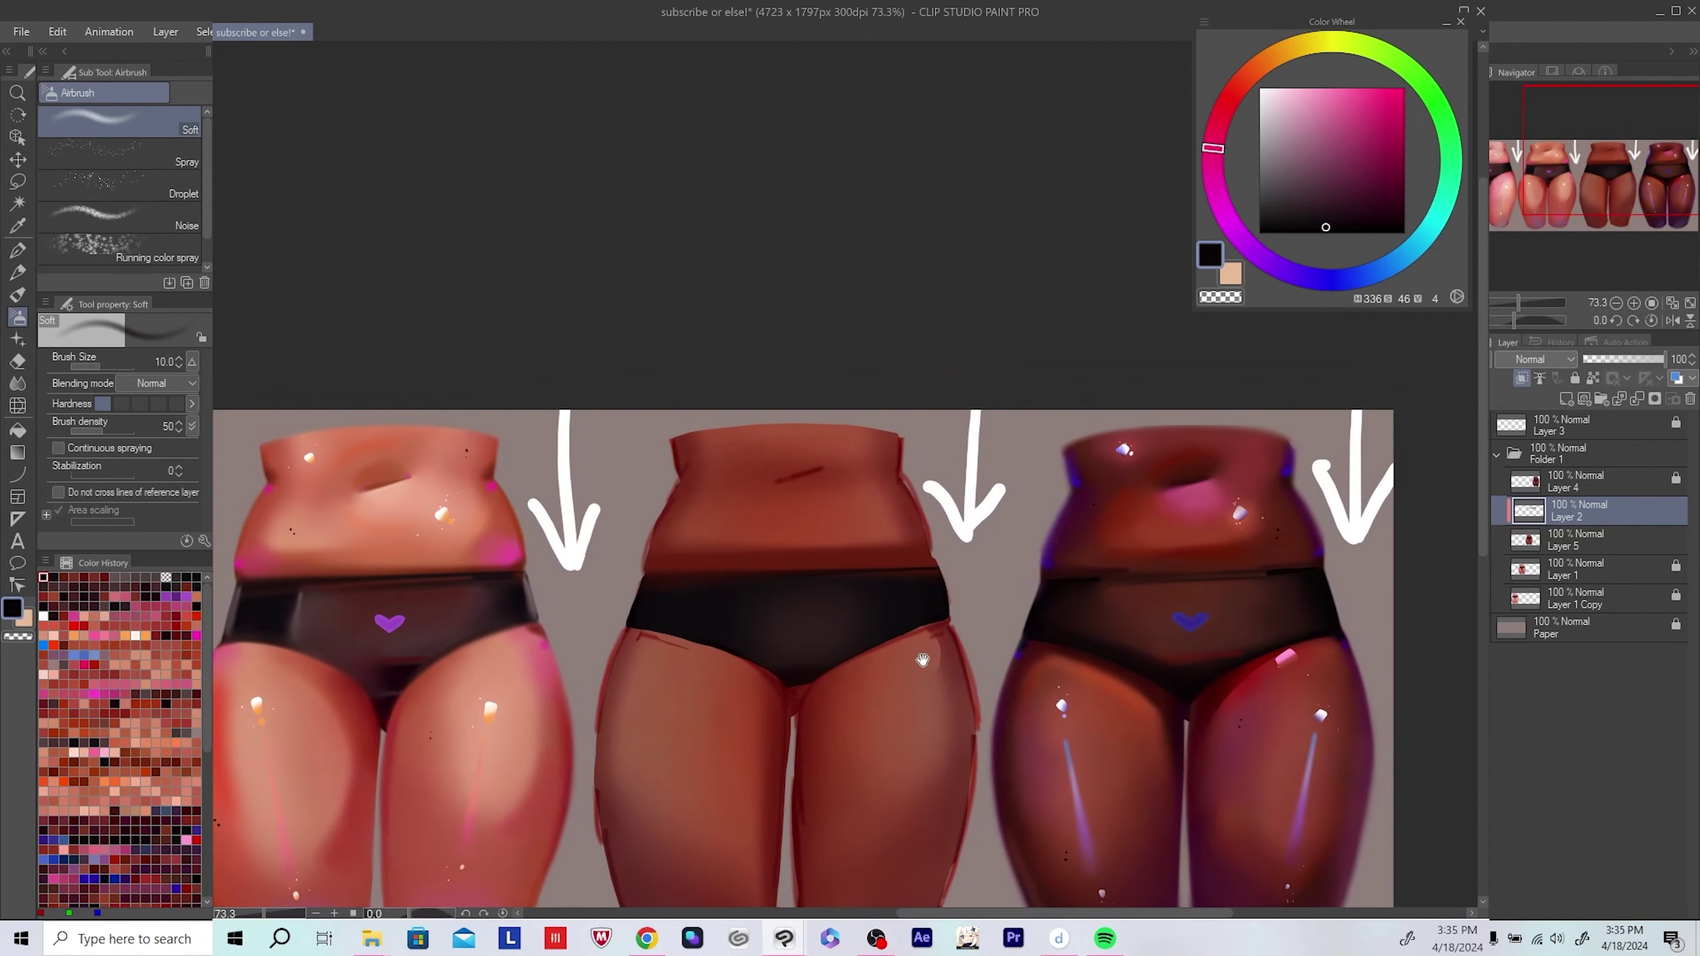
pyautogui.scroll(2, 816, 486)
pyautogui.keyDown('alt'); pyautogui.click(816, 486); pyautogui.keyUp('alt')
pyautogui.scroll(1, 968, 478)
pyautogui.moveTo(1242, 86); pyautogui.dragTo(1261, 64)
pyautogui.press(']')
pyautogui.press(']')
pyautogui.press(']')
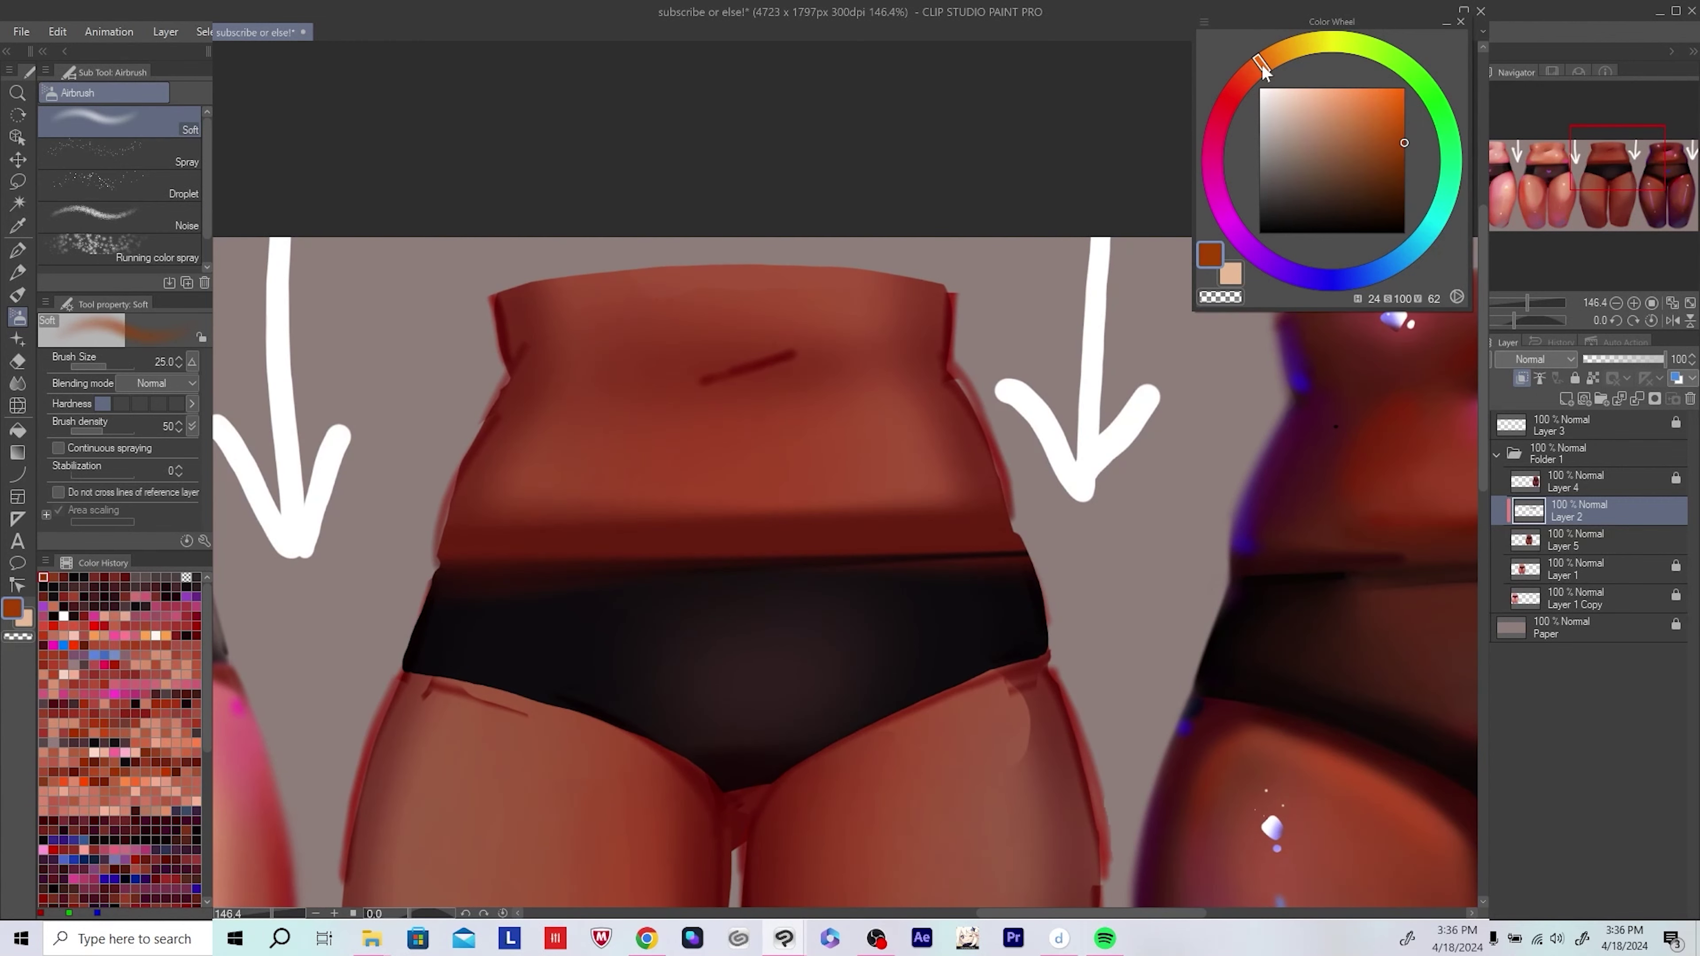
pyautogui.moveTo(635, 472); pyautogui.dragTo(944, 471)
pyautogui.hotkey('ctrl', 's')
# Step: Paint a light salmon patch at the third figure's navel with the G-pen at size 70
pyautogui.scroll(-8, 1059, 496)
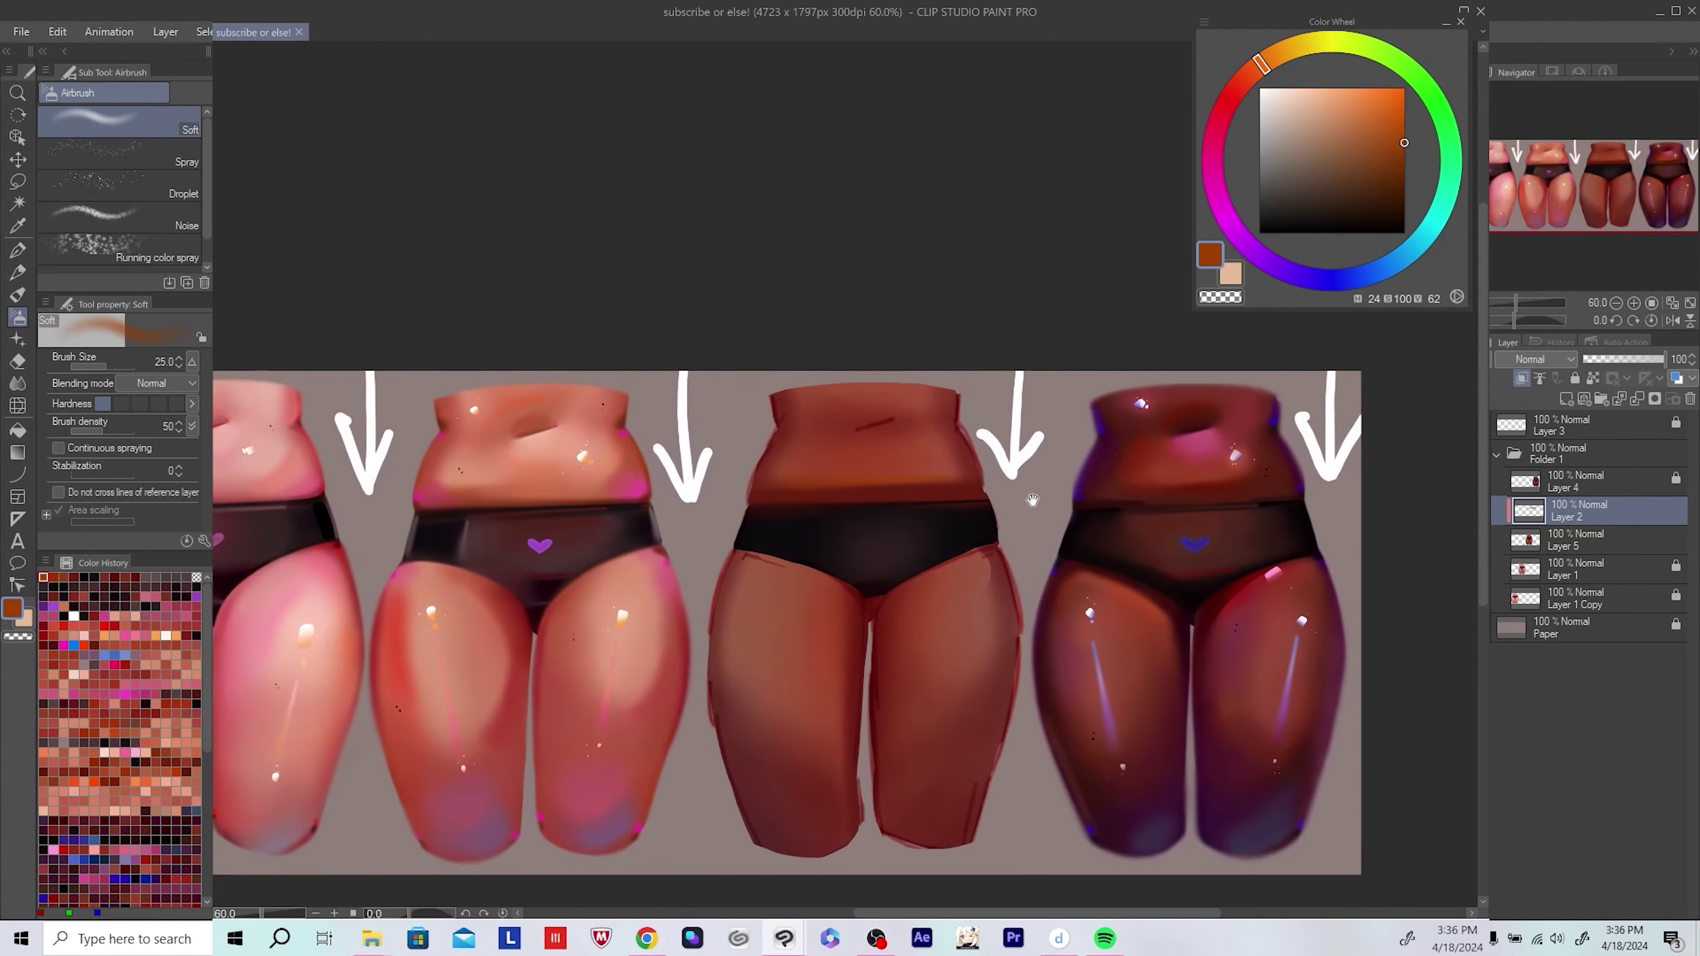
pyautogui.scroll(-1, 956, 504)
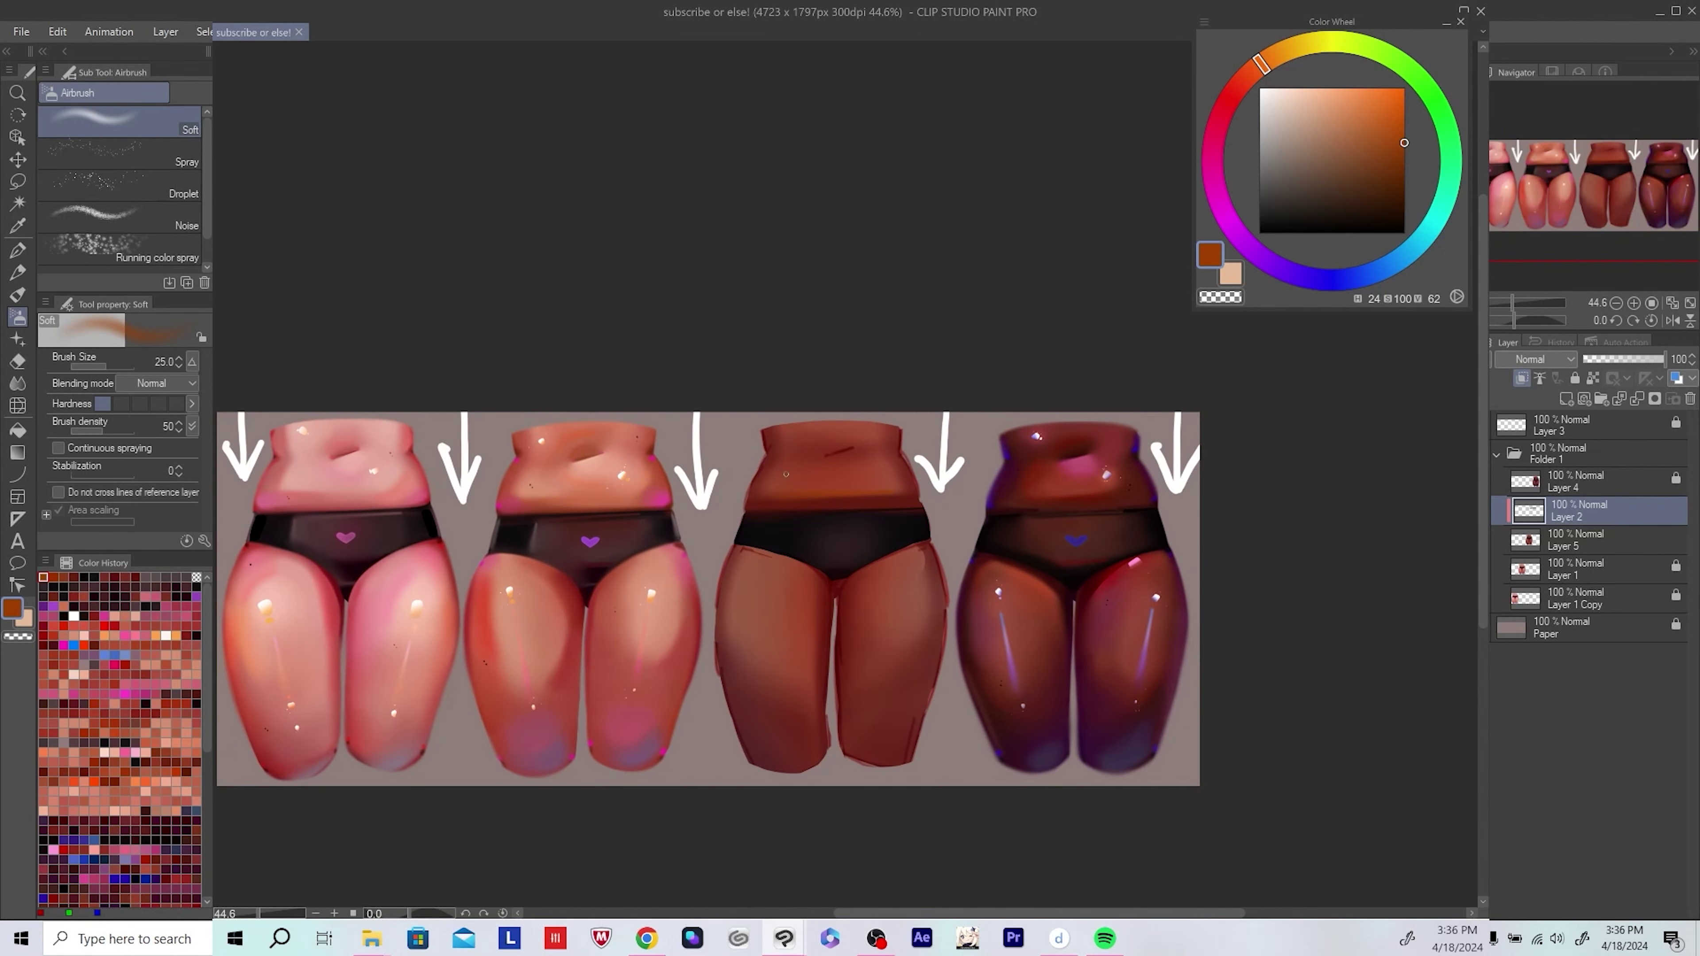
pyautogui.press('p')
pyautogui.scroll(5, 872, 498)
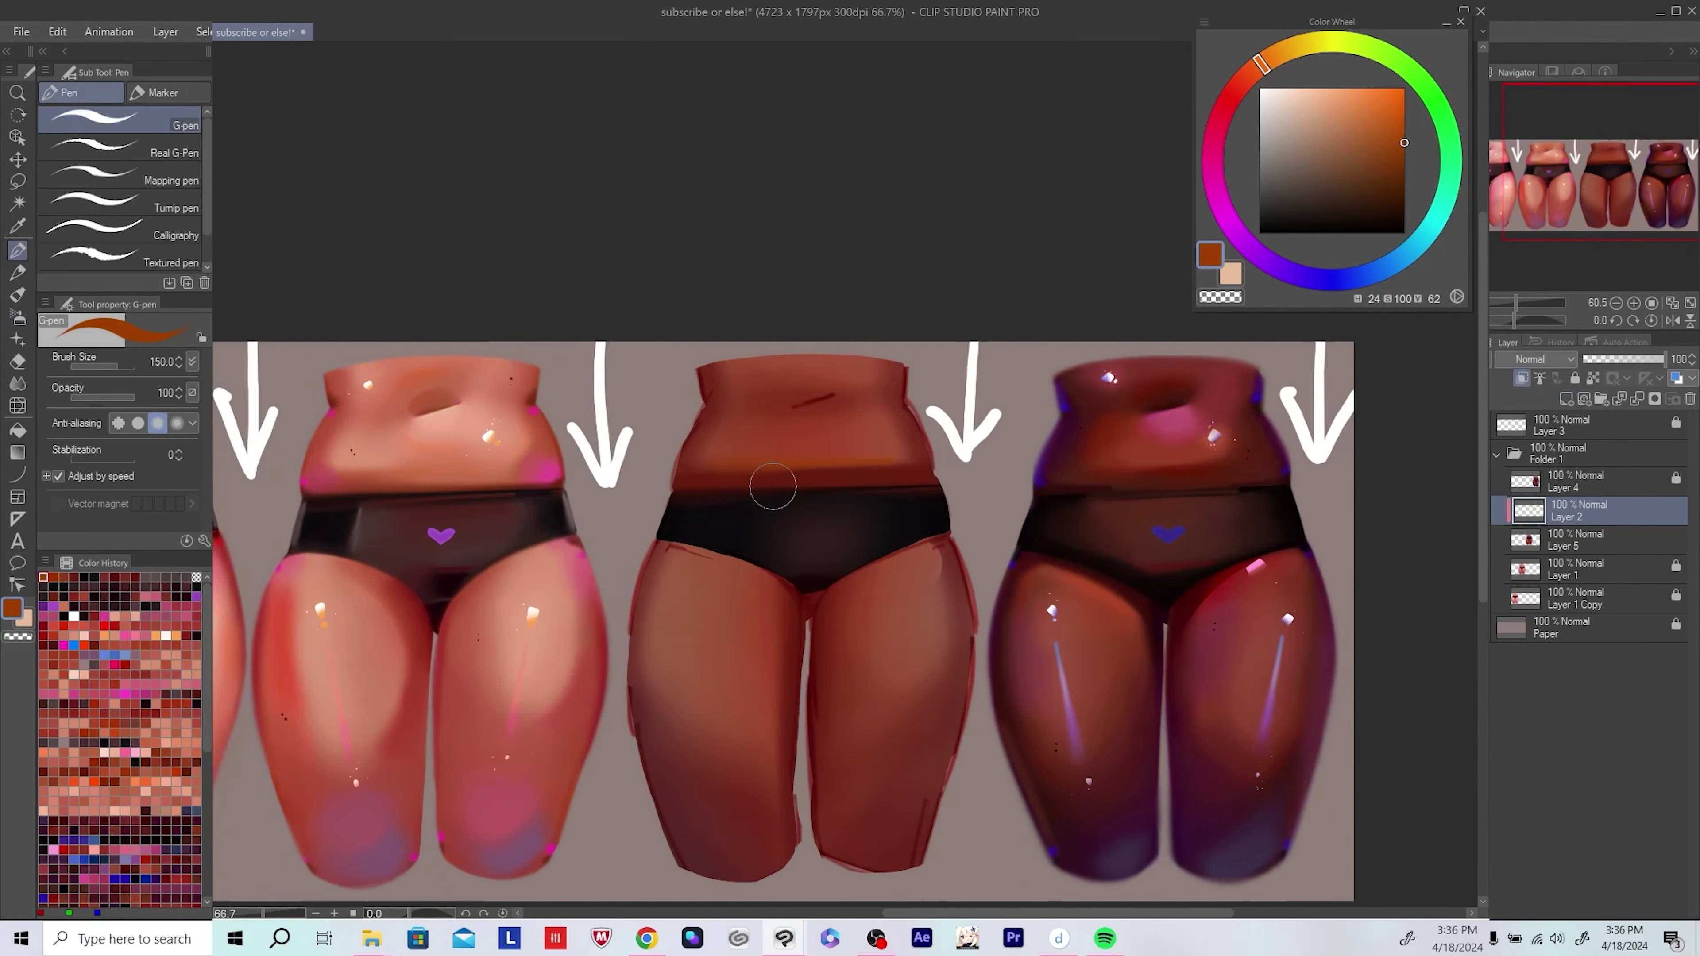
pyautogui.moveTo(871, 498); pyautogui.dragTo(899, 531)
pyautogui.keyDown('alt'); pyautogui.click(837, 498); pyautogui.keyUp('alt')
pyautogui.moveTo(742, 494); pyautogui.dragTo(784, 485)
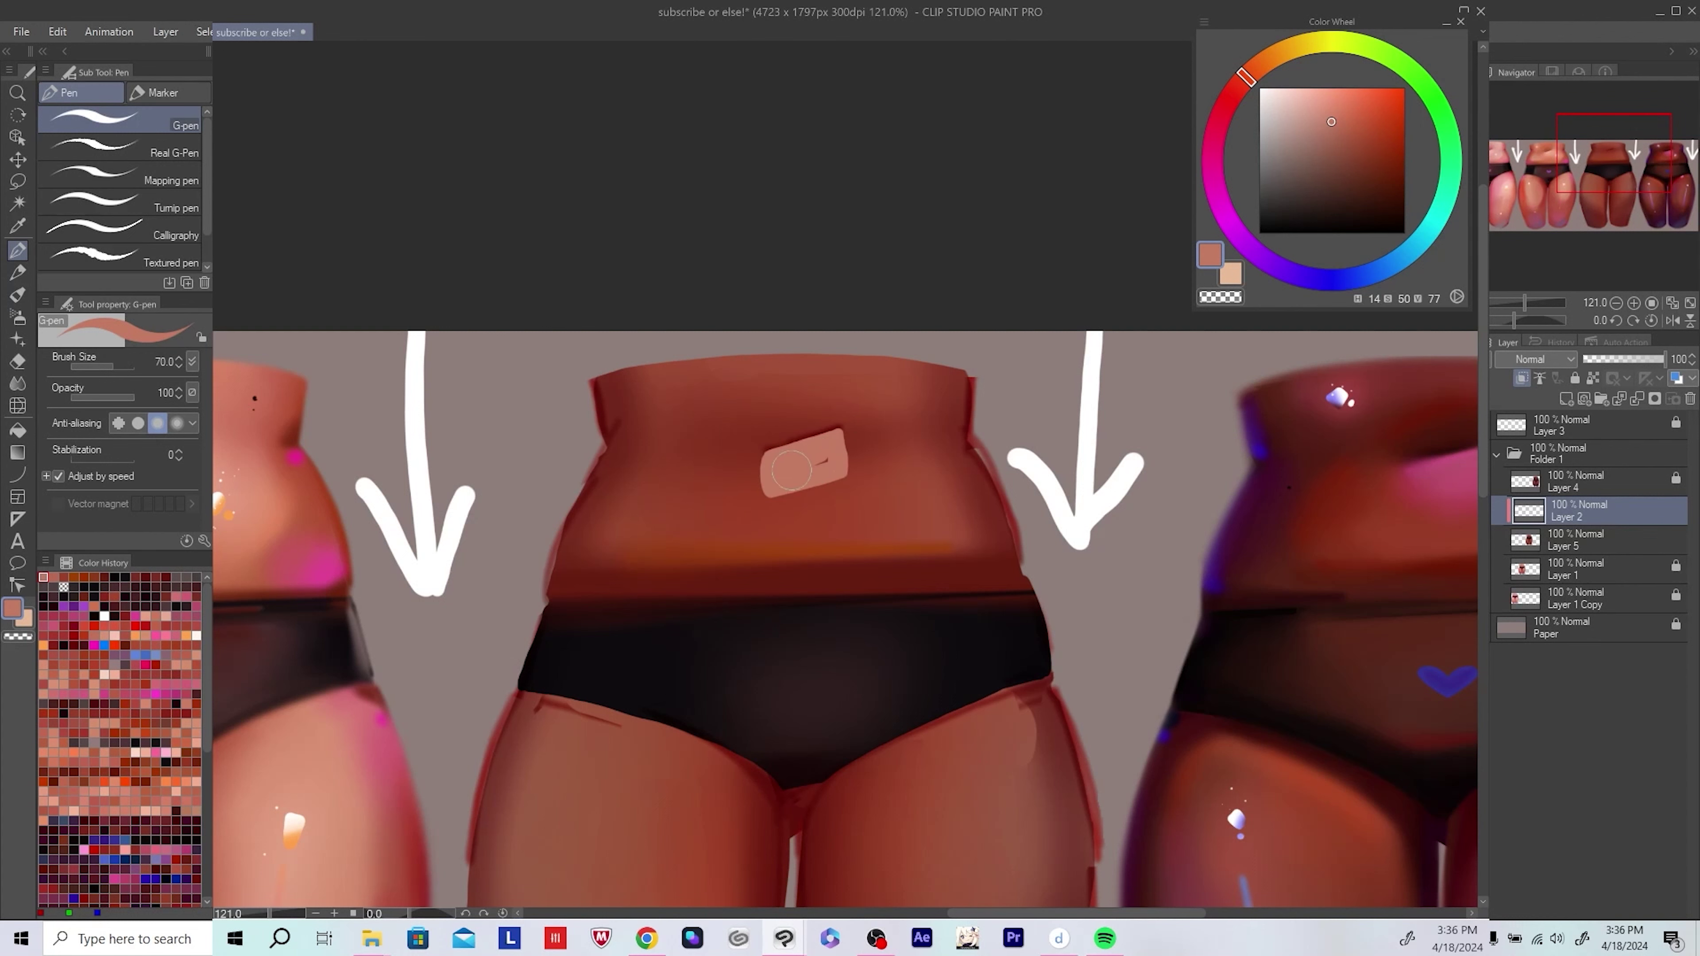
pyautogui.moveTo(833, 493)
pyautogui.mouseDown()
pyautogui.moveTo(794, 516)
pyautogui.moveTo(1124, 489)
pyautogui.moveTo(866, 520)
pyautogui.moveTo(801, 498)
pyautogui.moveTo(821, 472)
pyautogui.moveTo(834, 494)
pyautogui.mouseUp()
# Step: Blend the navel patch into the surrounding skin with the soft airbrush and merge the clipping layer down
pyautogui.press('b')
pyautogui.keyDown('alt'); pyautogui.click(793, 516); pyautogui.keyUp('alt')
pyautogui.keyDown('alt'); pyautogui.click(871, 506); pyautogui.keyUp('alt')
pyautogui.hotkey('ctrl', 'e')
# Step: Add a clipping layer and paint a dark red oval navel hollow above the light patch with the G-pen at size 70
pyautogui.hotkey('ctrl', 'shift', 'n')
pyautogui.press('p')
pyautogui.keyDown('alt'); pyautogui.click(821, 472); pyautogui.keyUp('alt')
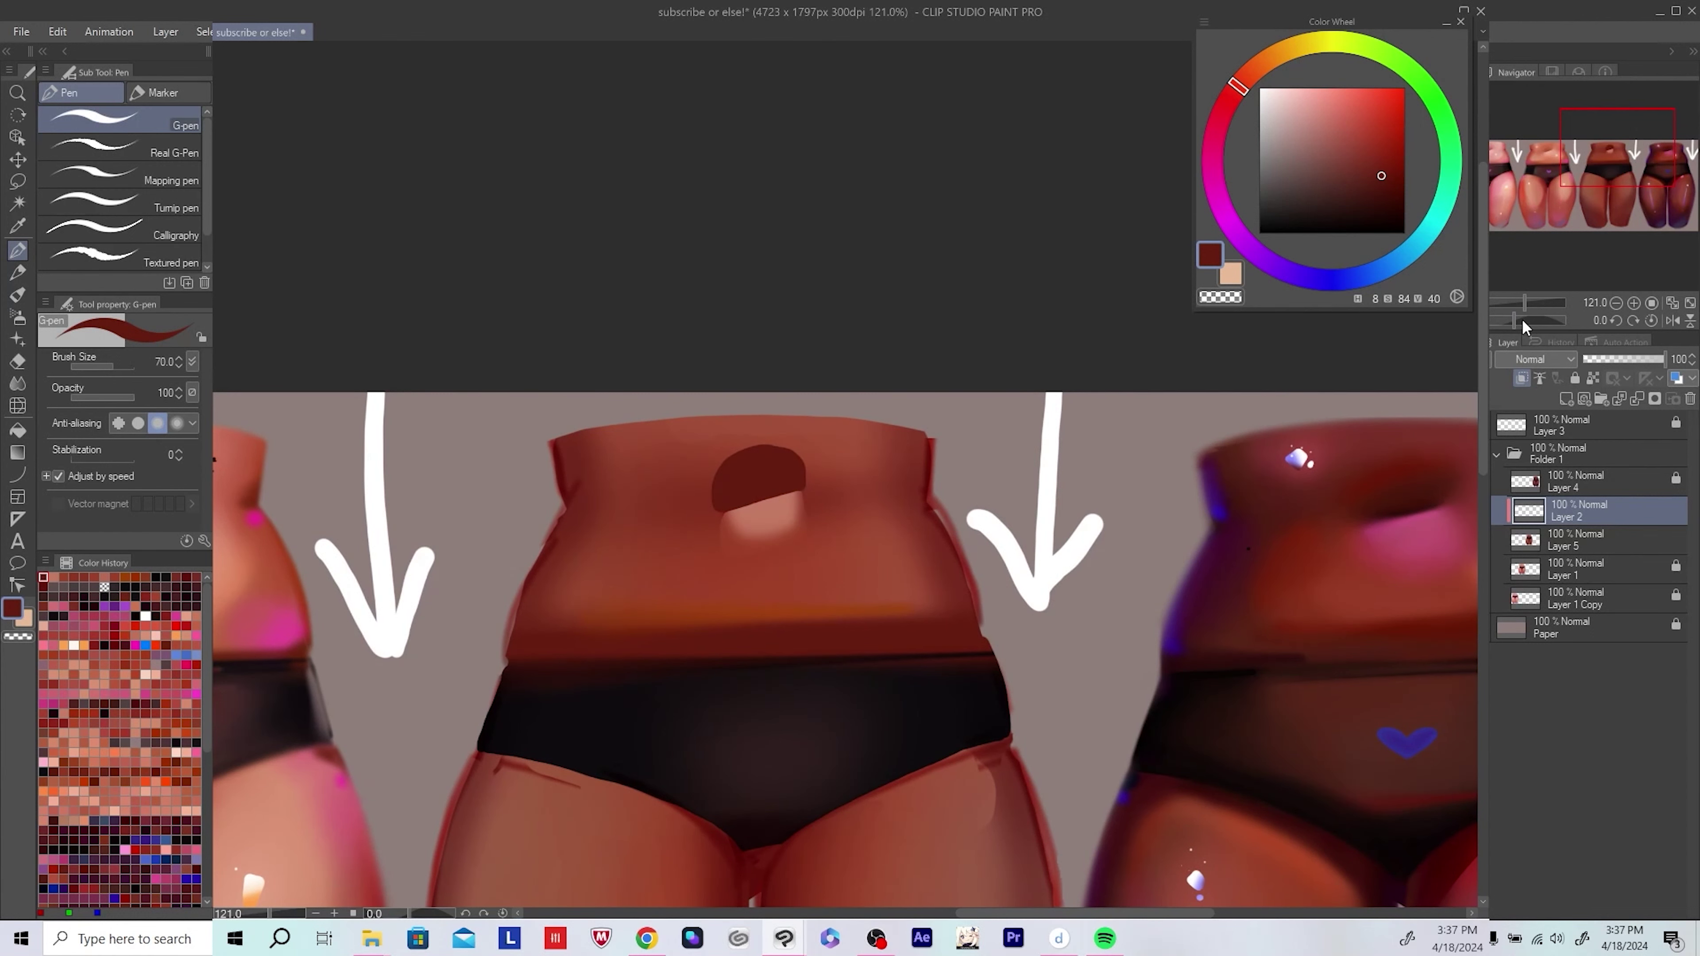
# Step: Lock the layer's transparent pixels, airbrush the navel hollow with sampled skin tones, then merge the layer down and save
pyautogui.press('b')
pyautogui.click(1593, 378)
pyautogui.keyDown('alt'); pyautogui.click(692, 490); pyautogui.keyUp('alt')
pyautogui.moveTo(684, 472); pyautogui.dragTo(723, 496)
pyautogui.keyDown('alt'); pyautogui.click(840, 481); pyautogui.keyUp('alt')
pyautogui.keyDown('alt'); pyautogui.click(737, 489); pyautogui.keyUp('alt')
pyautogui.moveTo(960, 496); pyautogui.dragTo(928, 458)
pyautogui.scroll(-5, 928, 459)
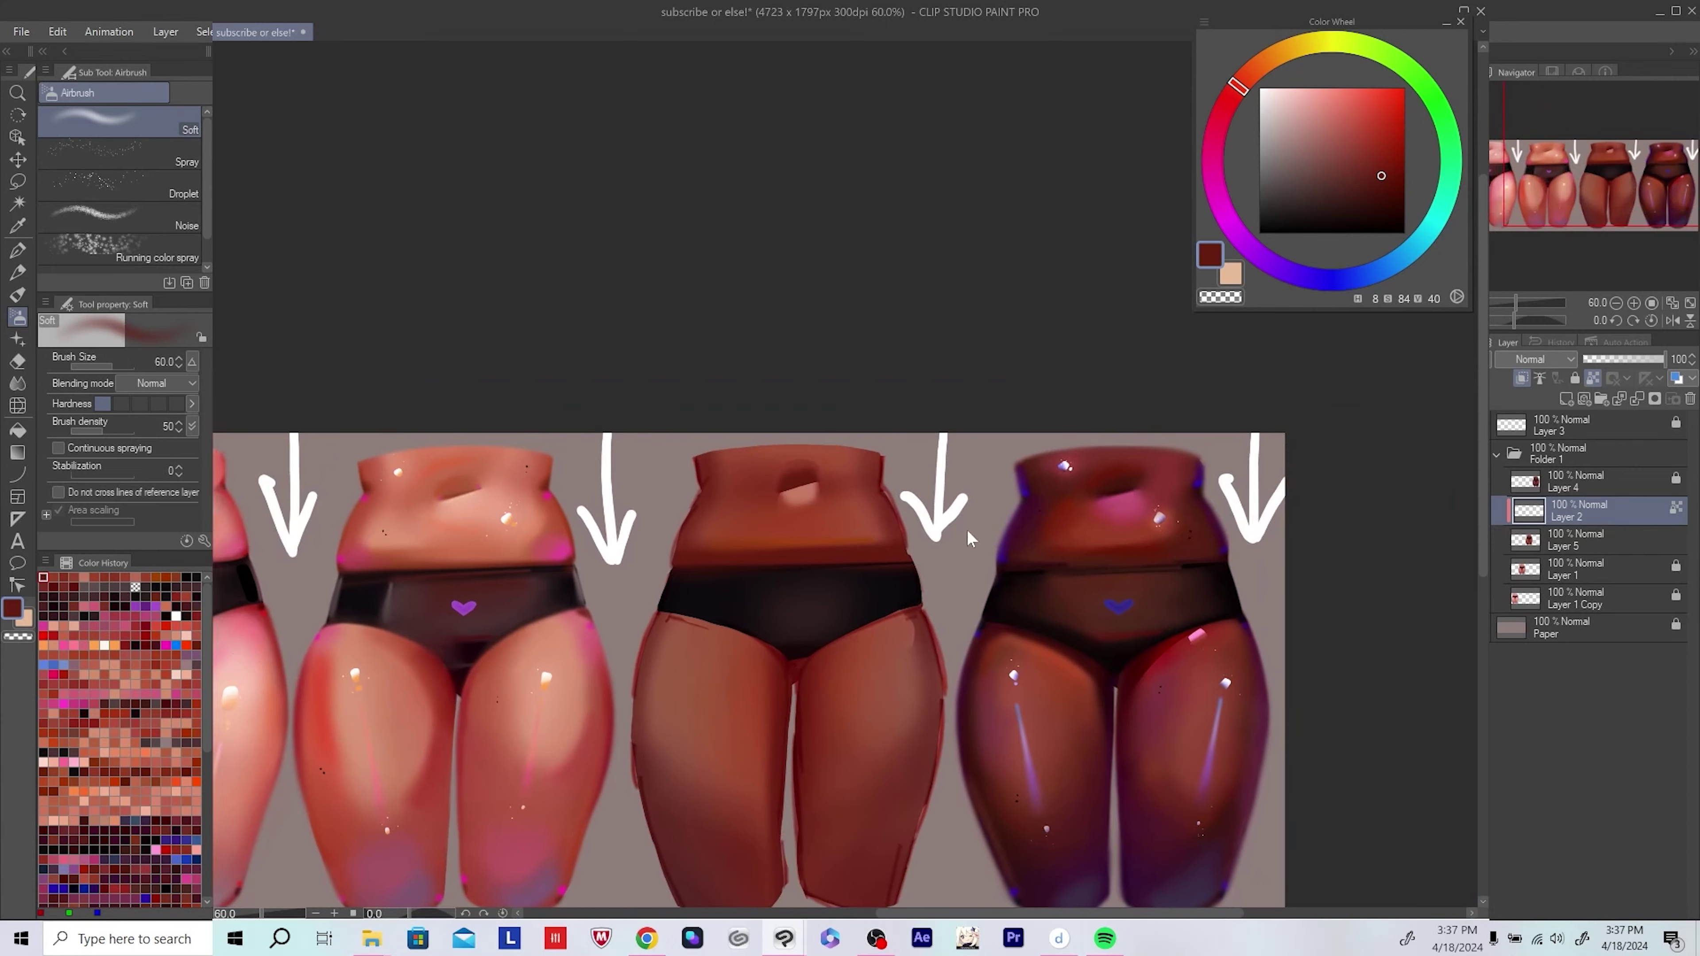
pyautogui.hotkey('ctrl', 'e')
pyautogui.hotkey('ctrl', 's')
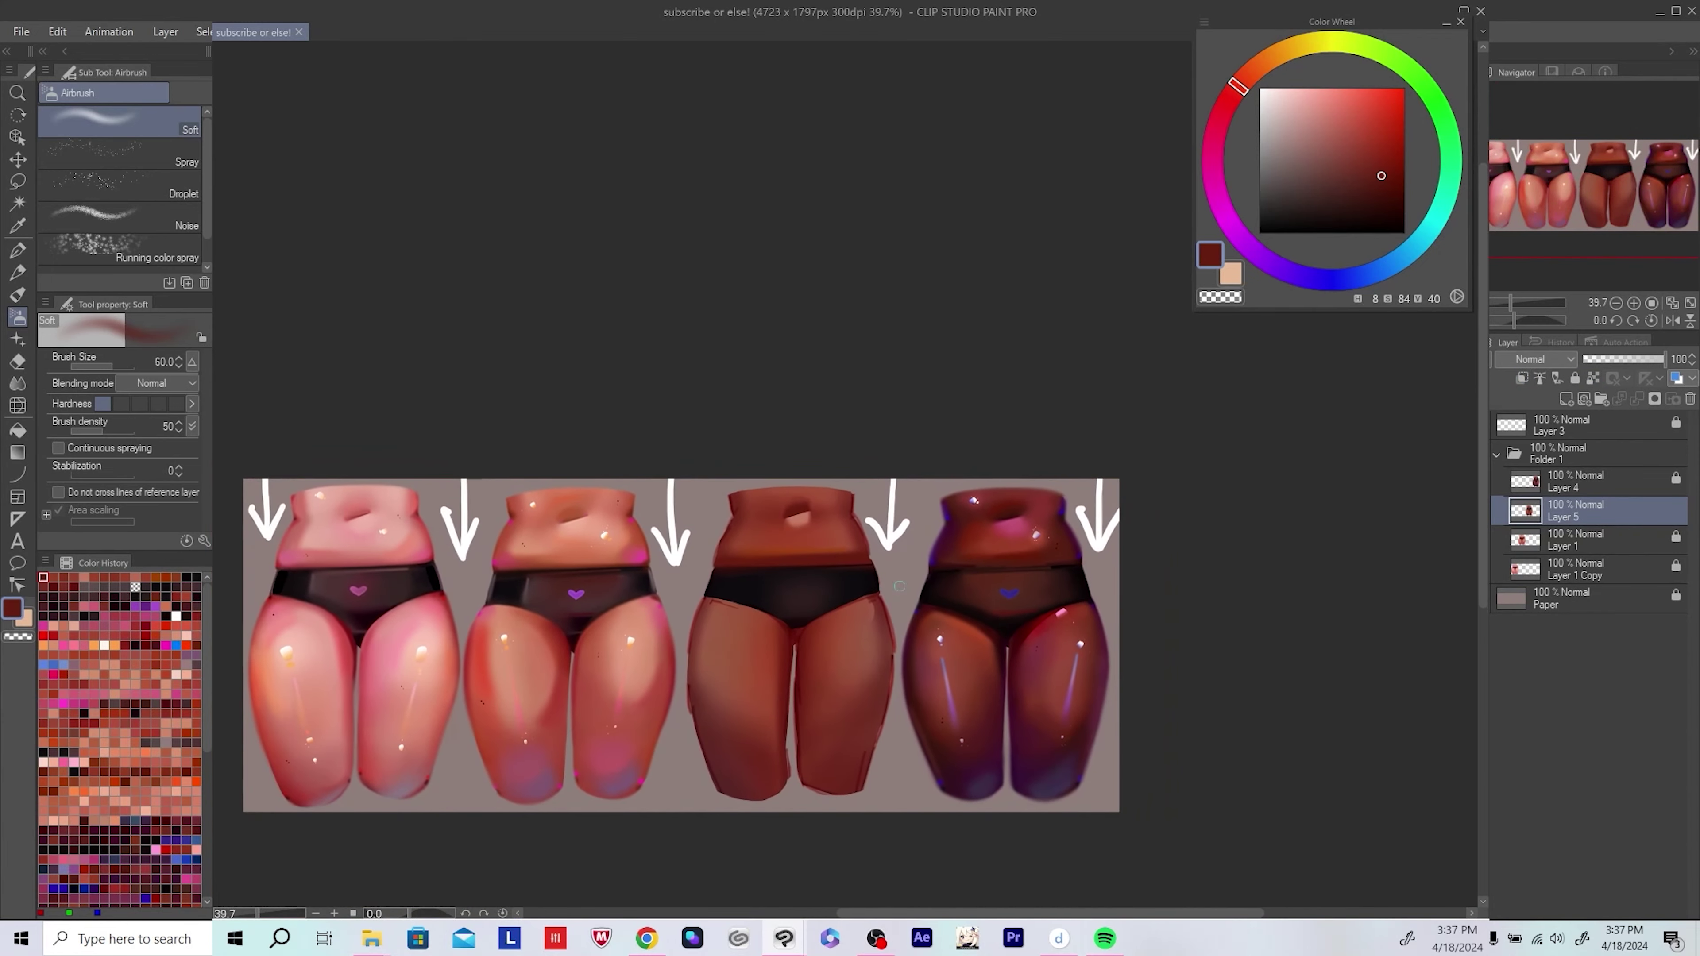
# Step: On a clipping layer, airbrush sampled dark red shading along the third figure's right-hand thigh just below the underwear edge
pyautogui.hotkey('ctrl', 'z')
pyautogui.scroll(2, 828, 626)
pyautogui.scroll(2, 827, 626)
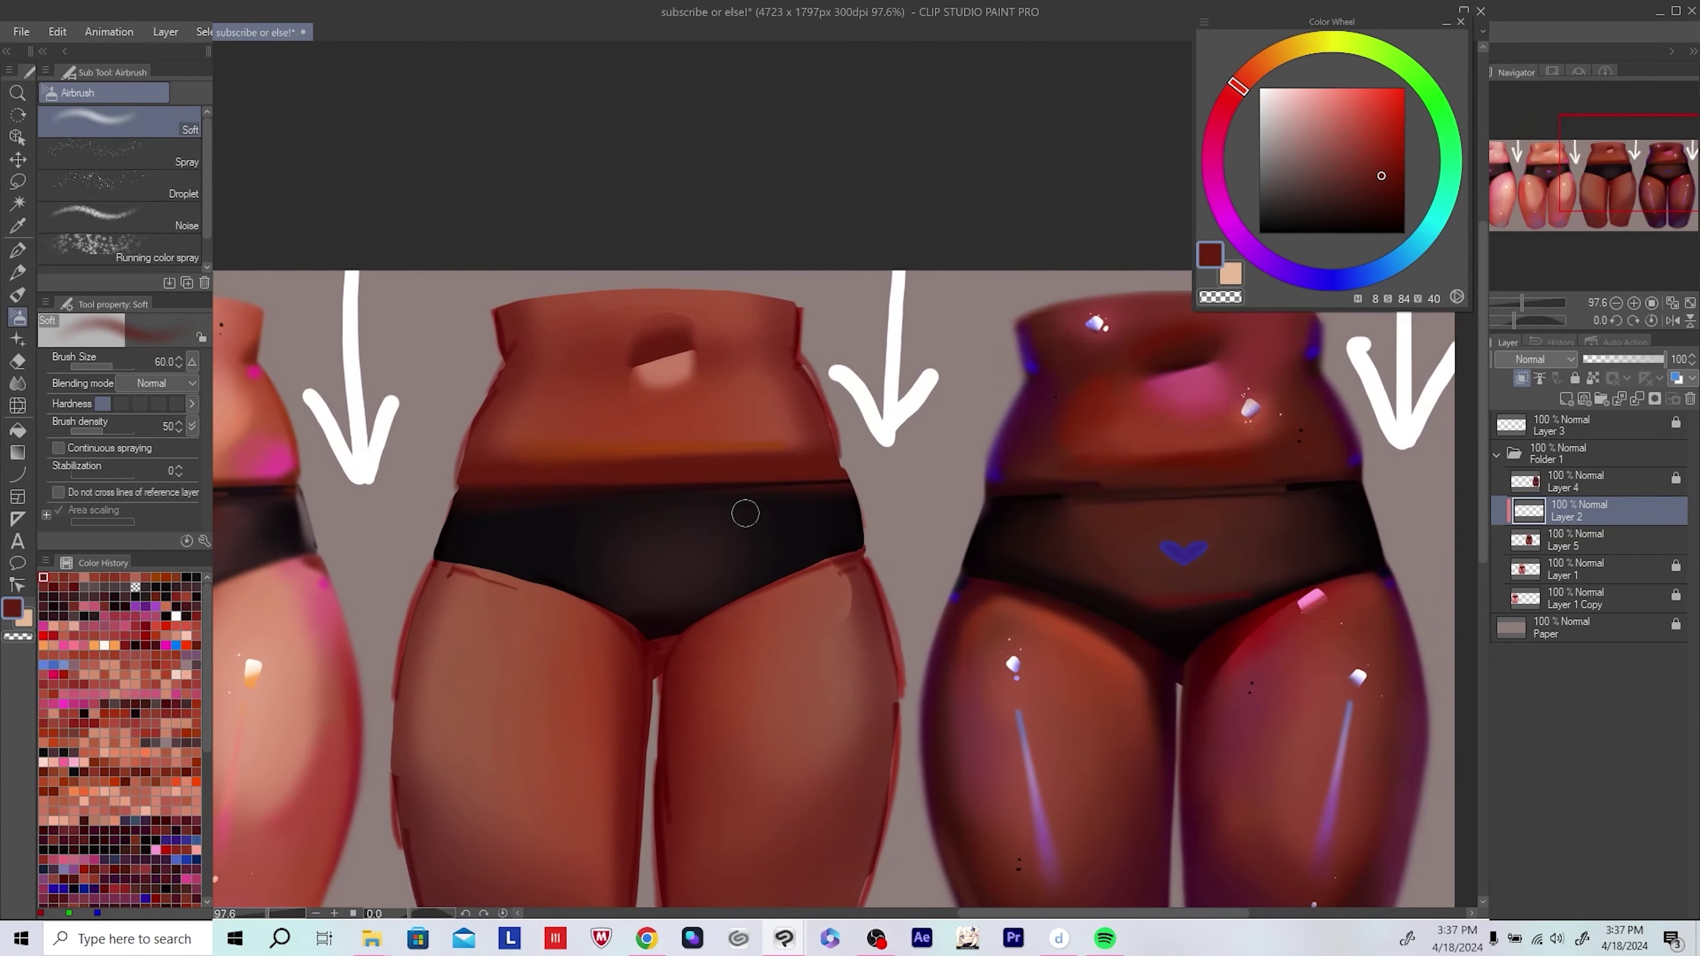
pyautogui.keyDown('alt'); pyautogui.click(693, 634); pyautogui.keyUp('alt')
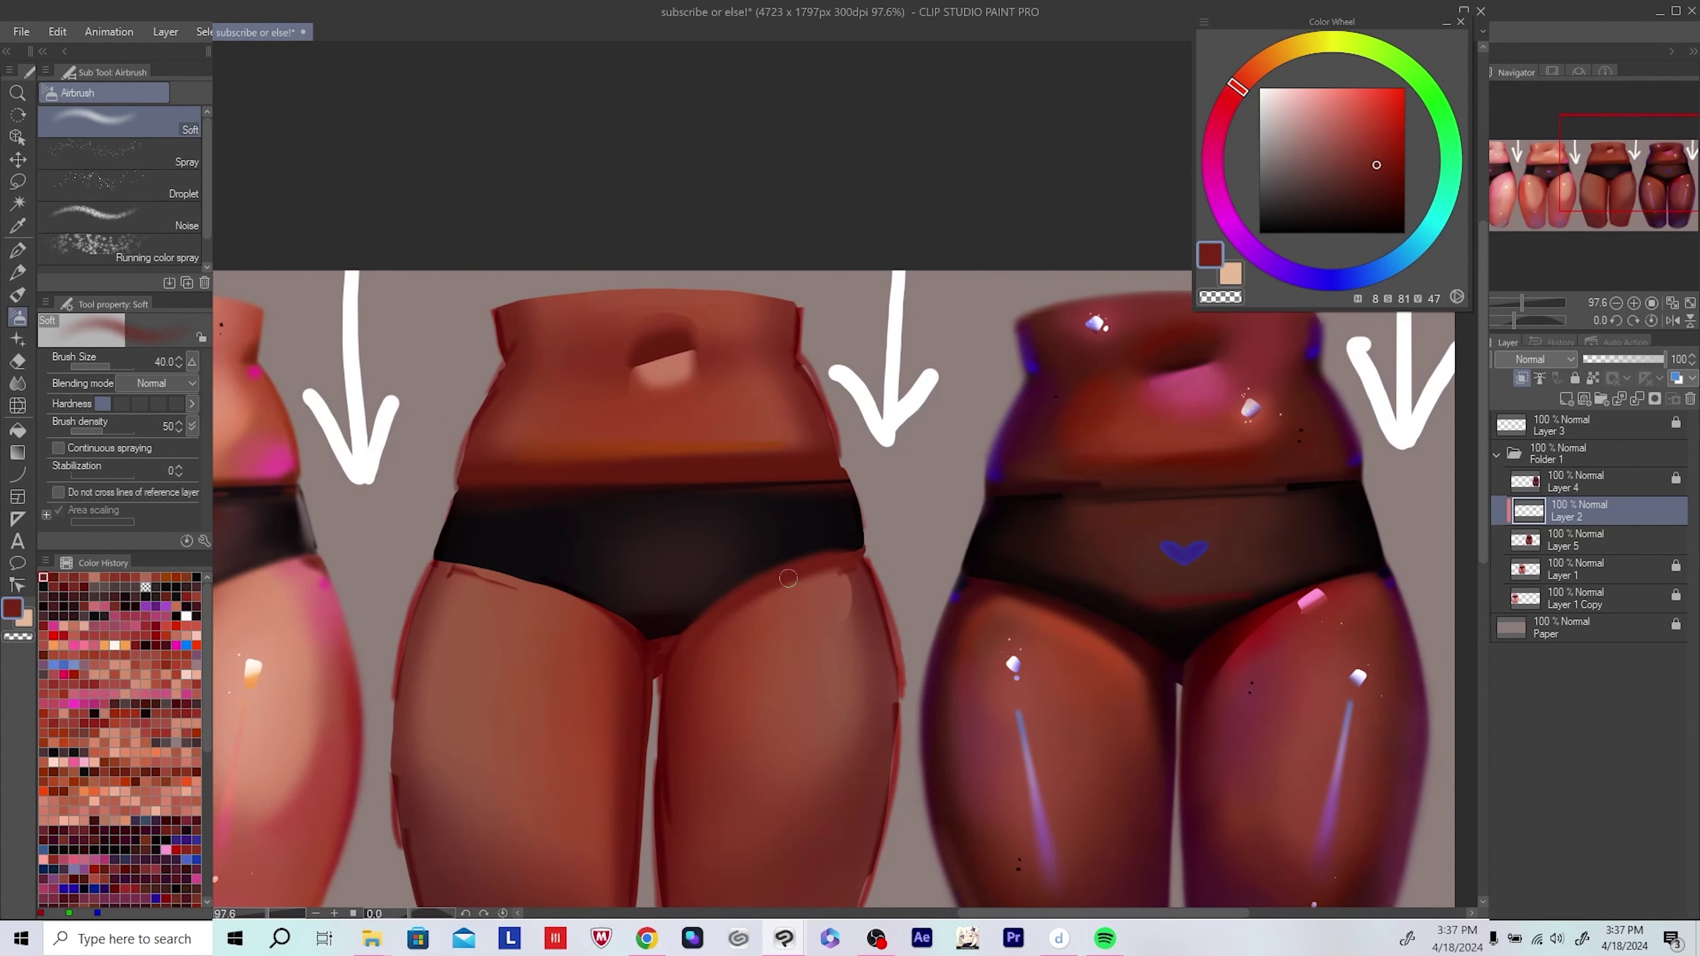
pyautogui.moveTo(846, 571); pyautogui.dragTo(791, 609)
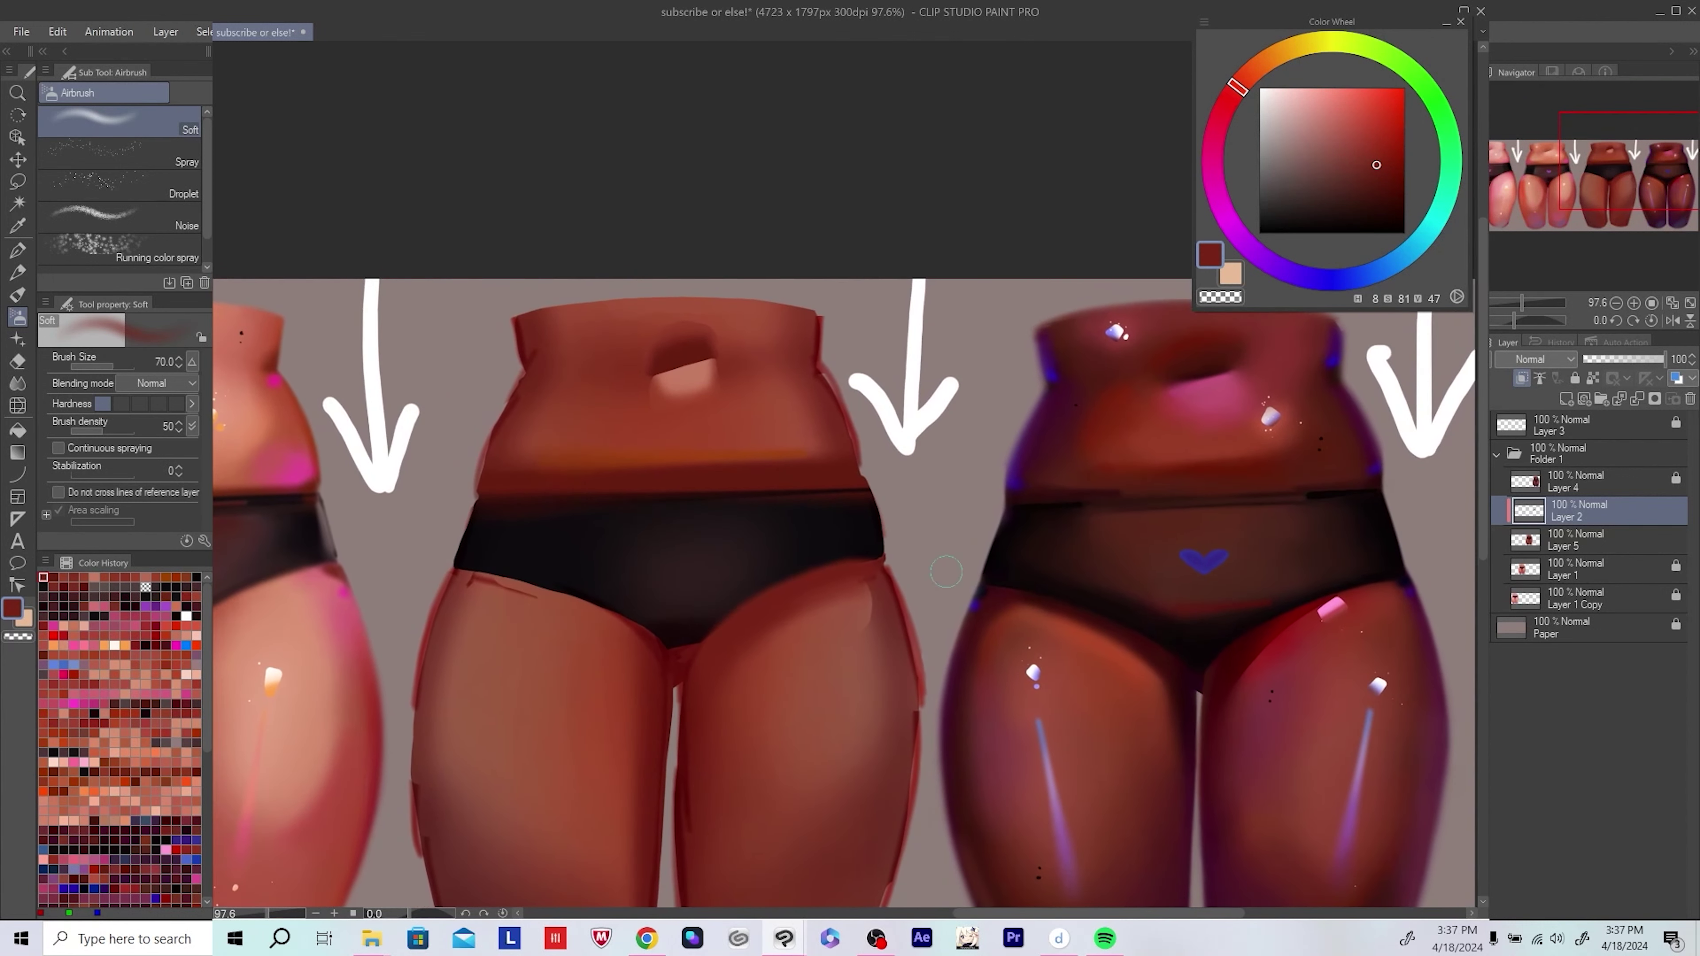
# Step: Flip the canvas view horizontally and airbrush dark red shading under the underwear edge on the opposite thigh at size 70
pyautogui.press('h')
pyautogui.keyDown('alt'); pyautogui.click(832, 575); pyautogui.keyUp('alt')
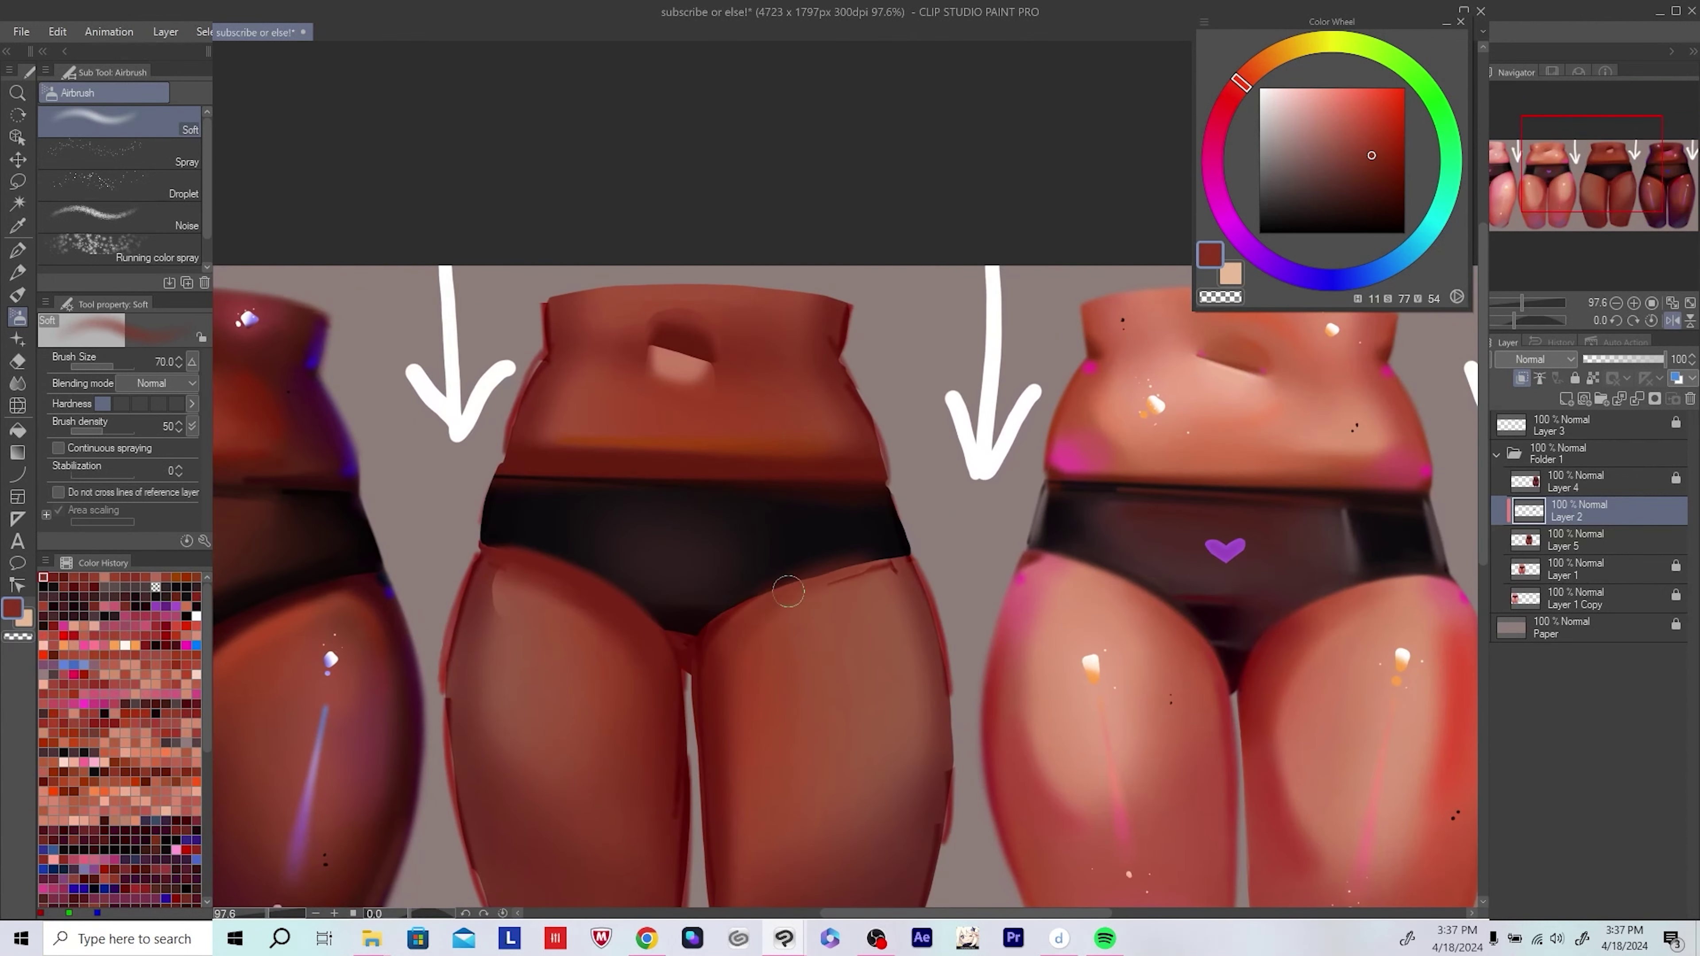
pyautogui.keyDown('alt'); pyautogui.click(747, 623); pyautogui.keyUp('alt')
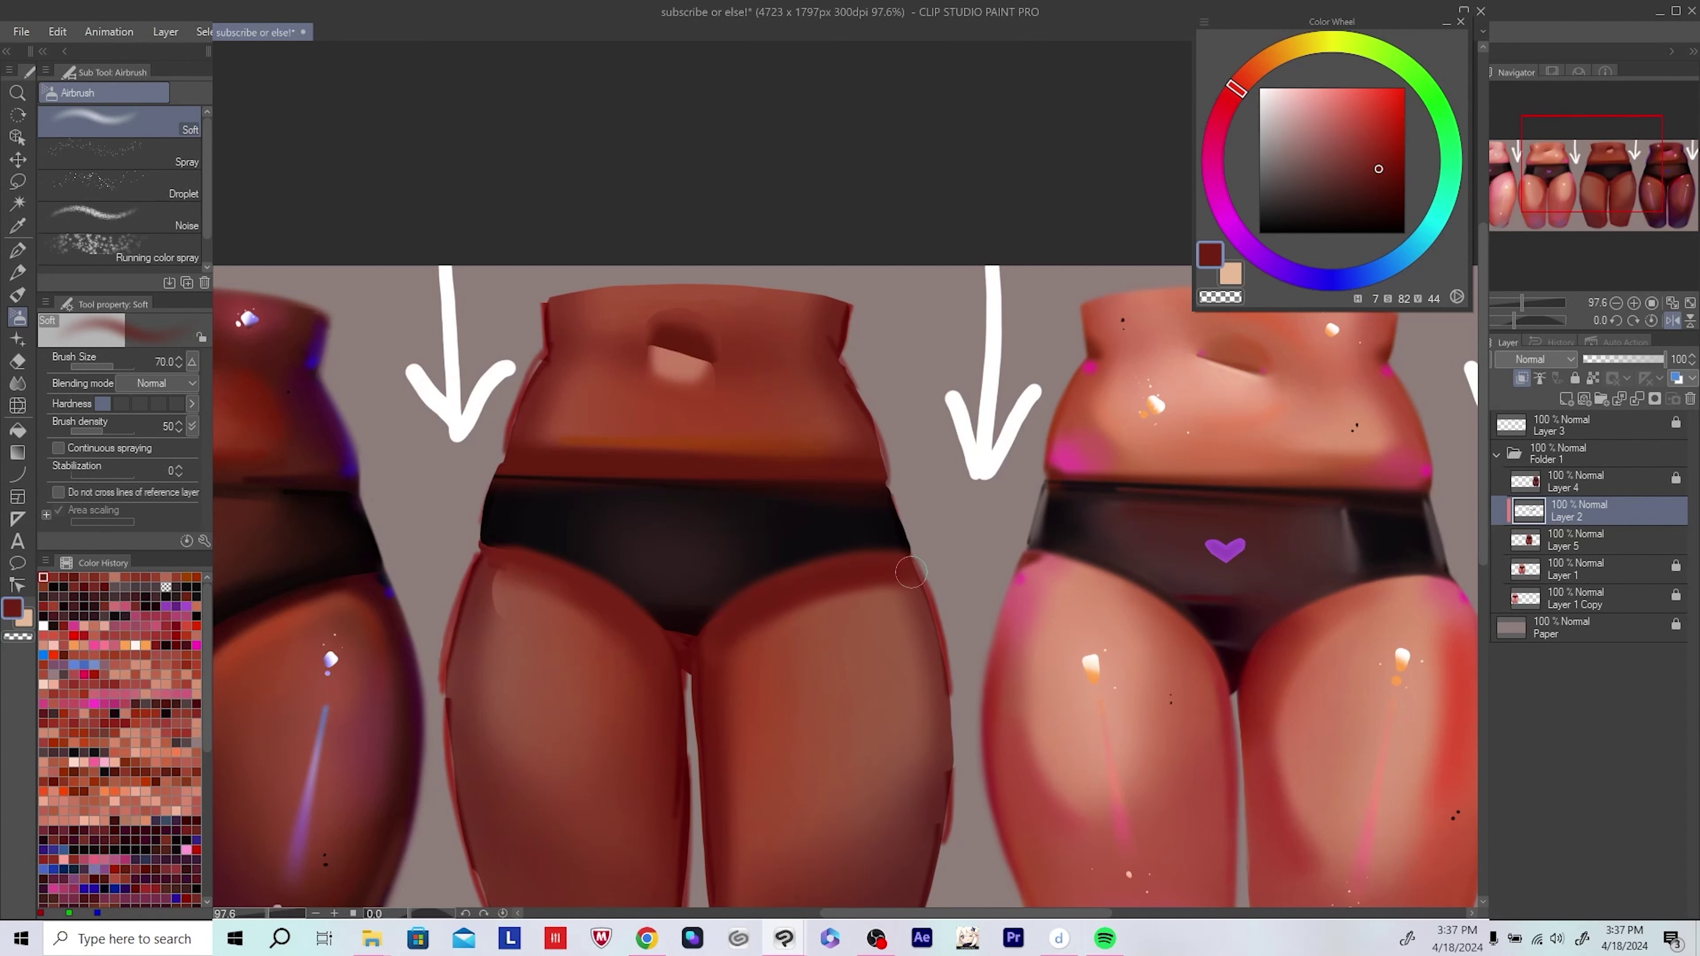
# Step: Restore the unflipped canvas view, merge the thigh shading into Layer 5 and save the file
pyautogui.press('h')
pyautogui.scroll(-6, 778, 605)
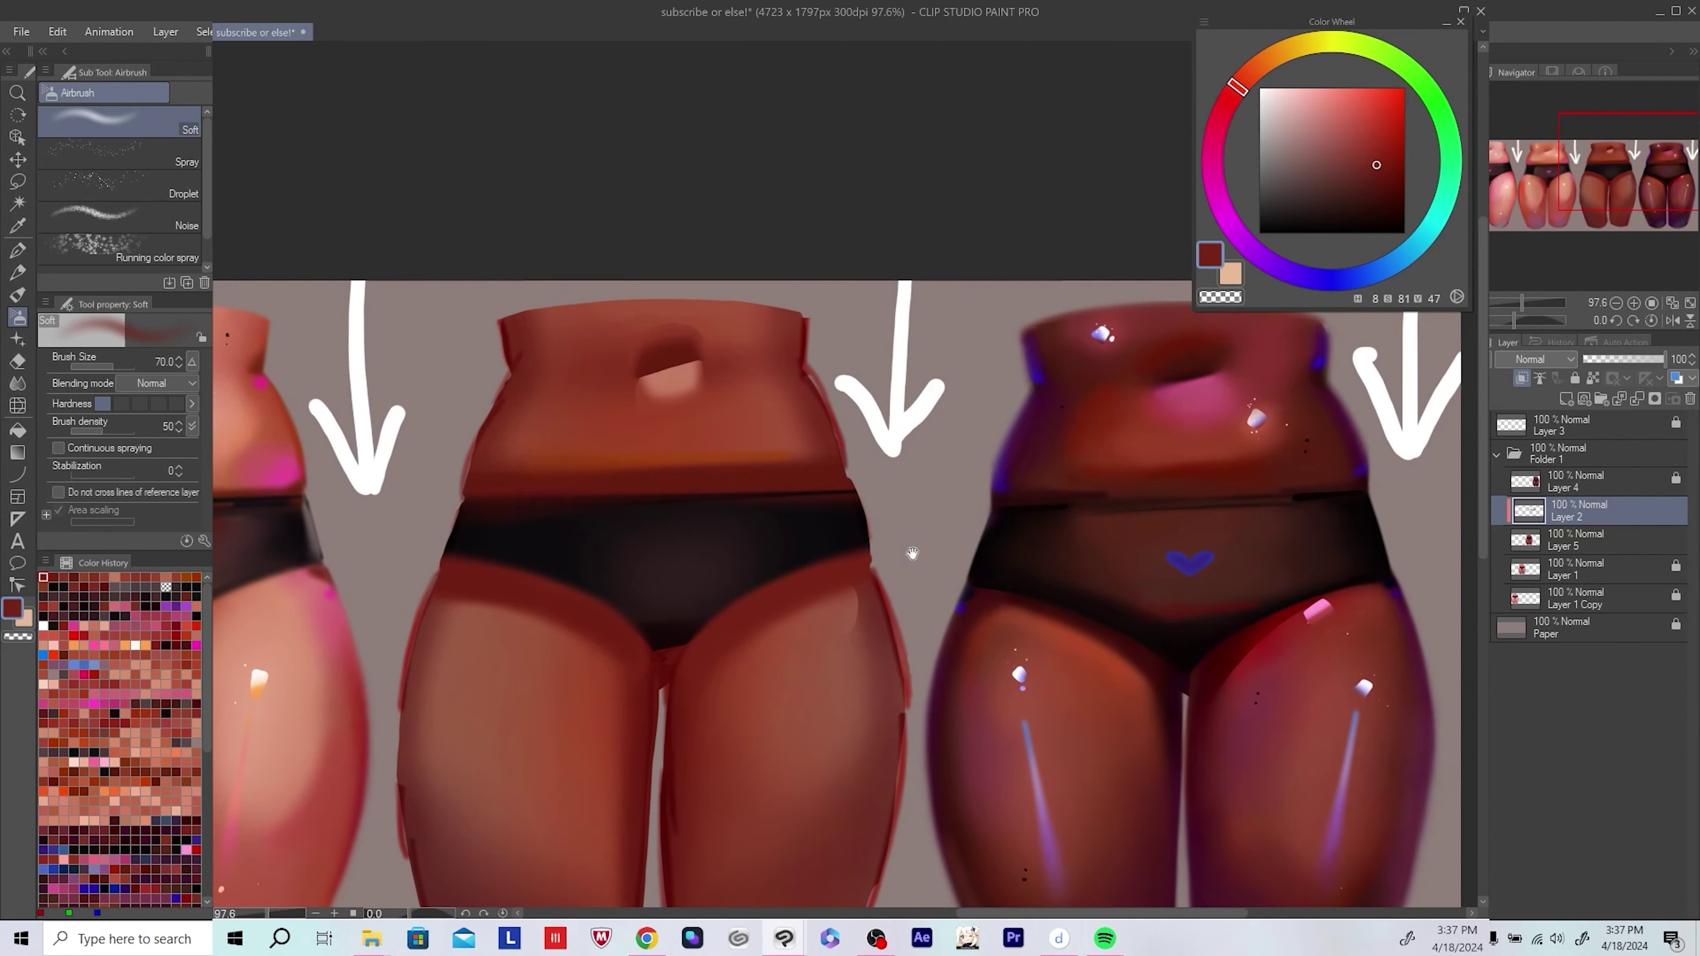
pyautogui.hotkey('ctrl', 'e')
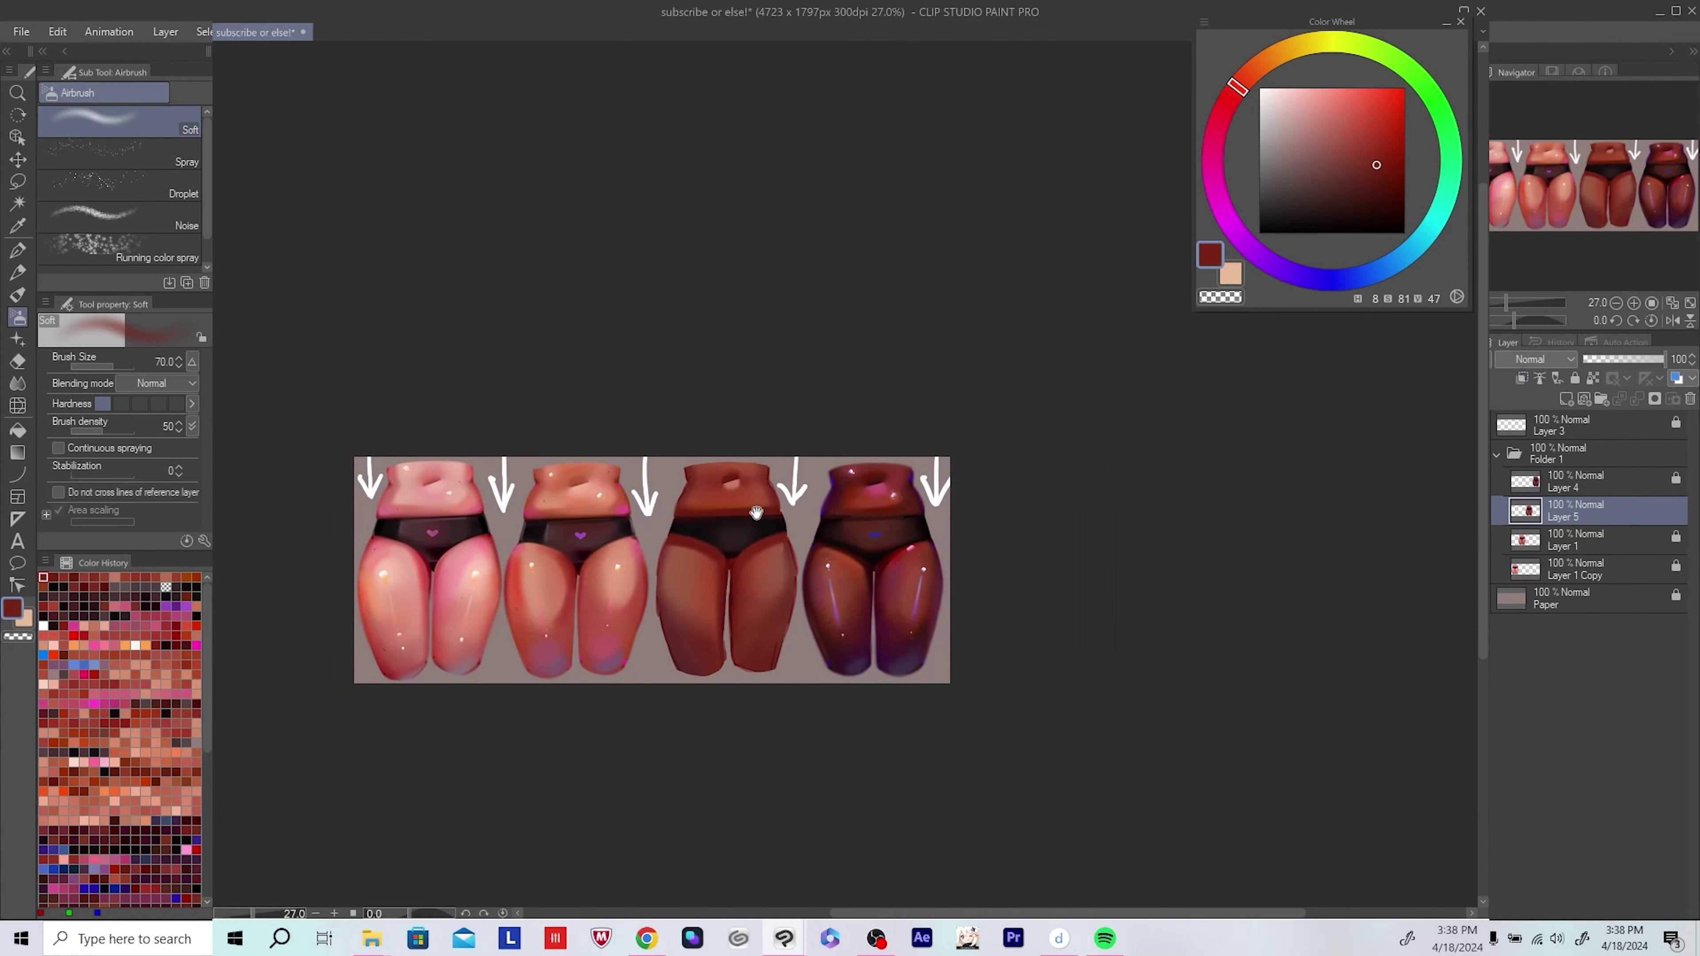
pyautogui.hotkey('ctrl', 's')
# Step: Add a new layer above Layer 5 and airbrush saturated red down the left-hand side of the third figure's torso
pyautogui.scroll(-1, 763, 591)
pyautogui.moveTo(763, 590); pyautogui.dragTo(767, 598)
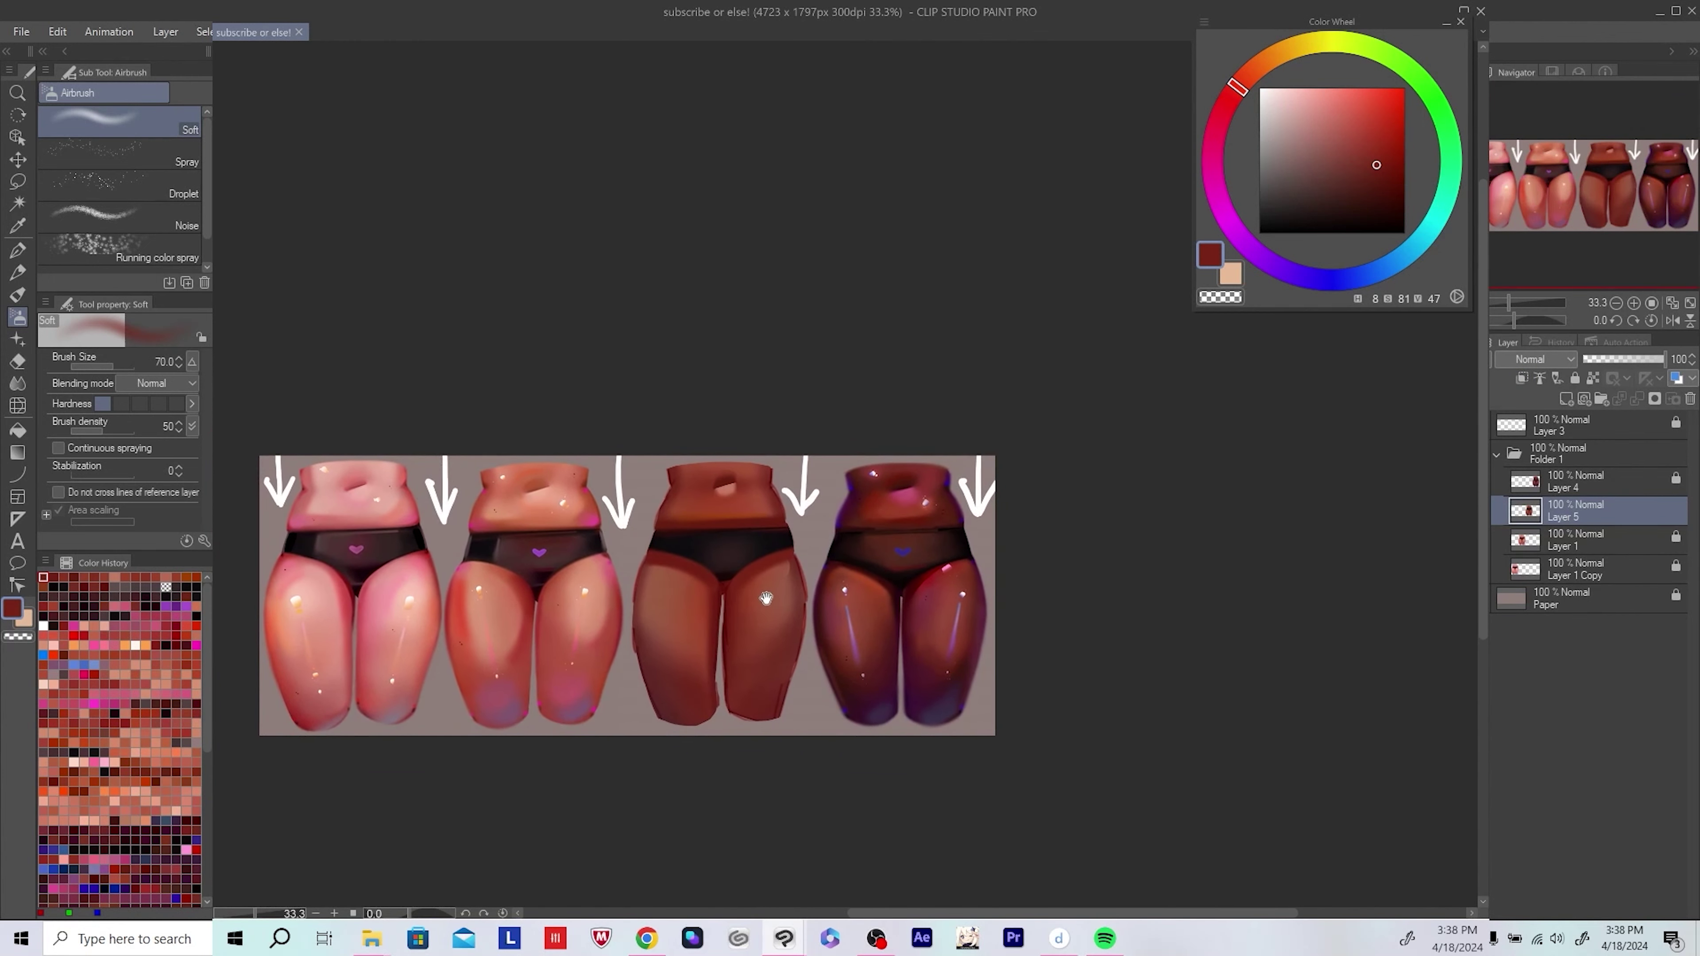
pyautogui.click(1566, 399)
pyautogui.scroll(6, 704, 627)
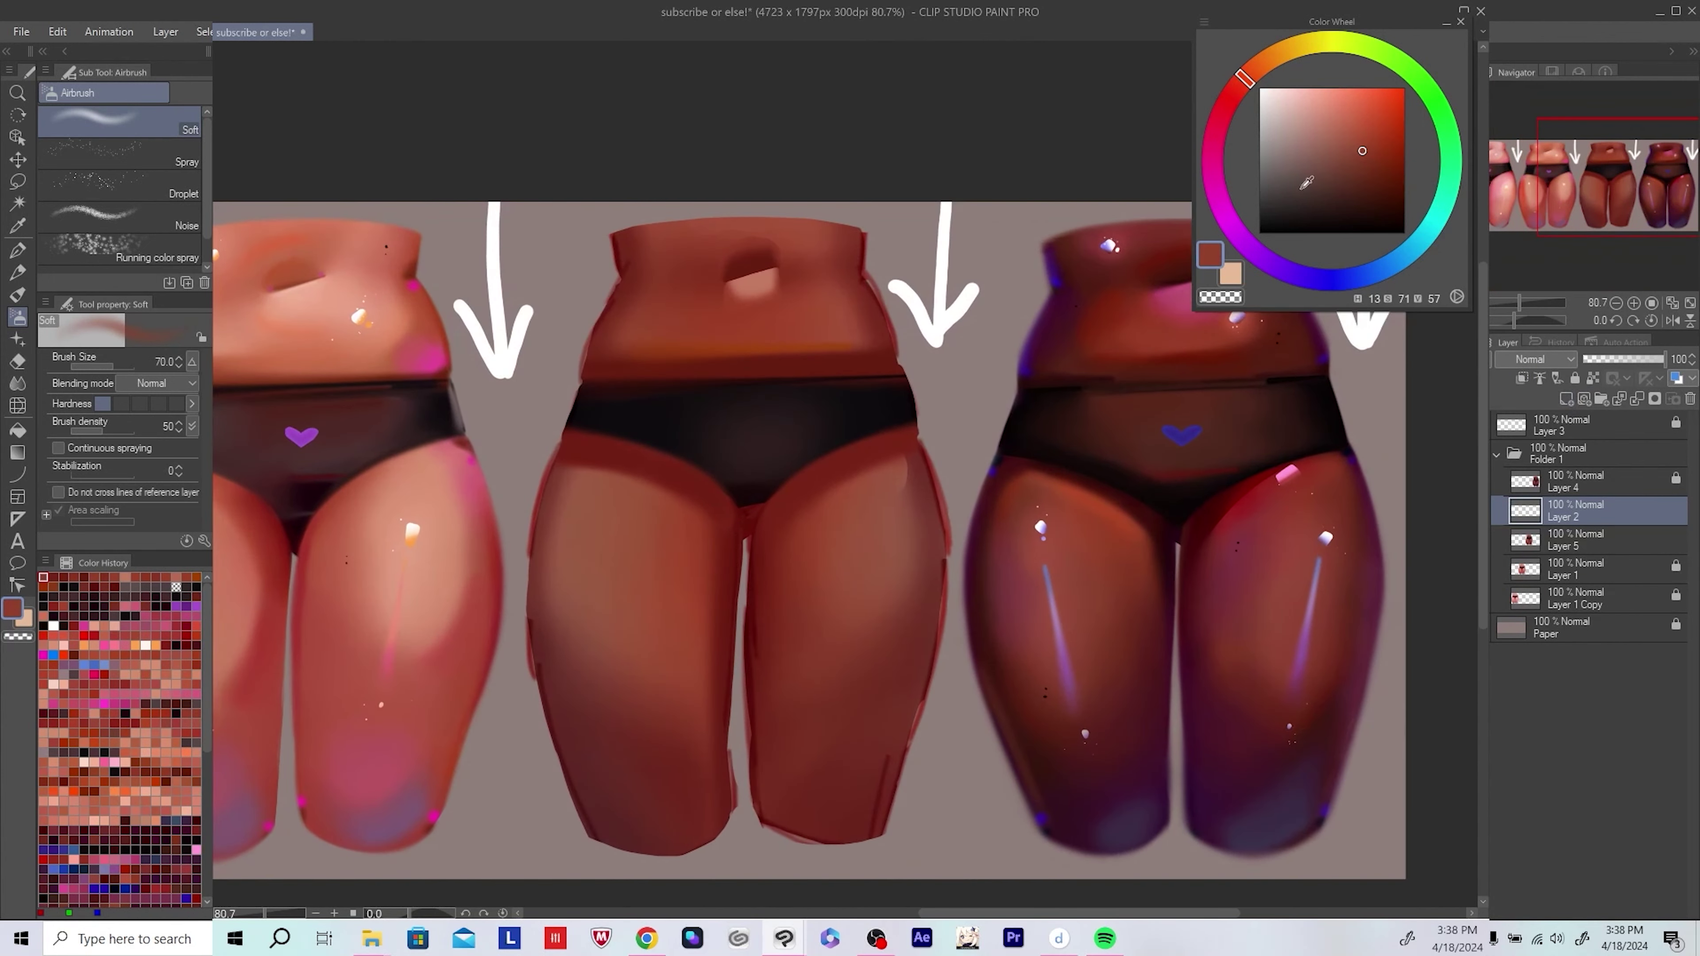
pyautogui.click(1225, 111)
pyautogui.moveTo(635, 272)
pyautogui.mouseDown()
pyautogui.moveTo(611, 458)
pyautogui.moveTo(578, 545)
pyautogui.mouseUp()
# Step: Airbrush a saturated red rim at size 40 along the other side of the third figure's torso and both outer thighs
pyautogui.press('[')
pyautogui.press('[')
pyautogui.press('[')
pyautogui.press('[')
pyautogui.press('[')
pyautogui.press('[')
pyautogui.press('[')
pyautogui.press('h')
pyautogui.moveTo(845, 521)
pyautogui.mouseDown()
pyautogui.moveTo(691, 547)
pyautogui.moveTo(672, 630)
pyautogui.moveTo(615, 409)
pyautogui.mouseUp()
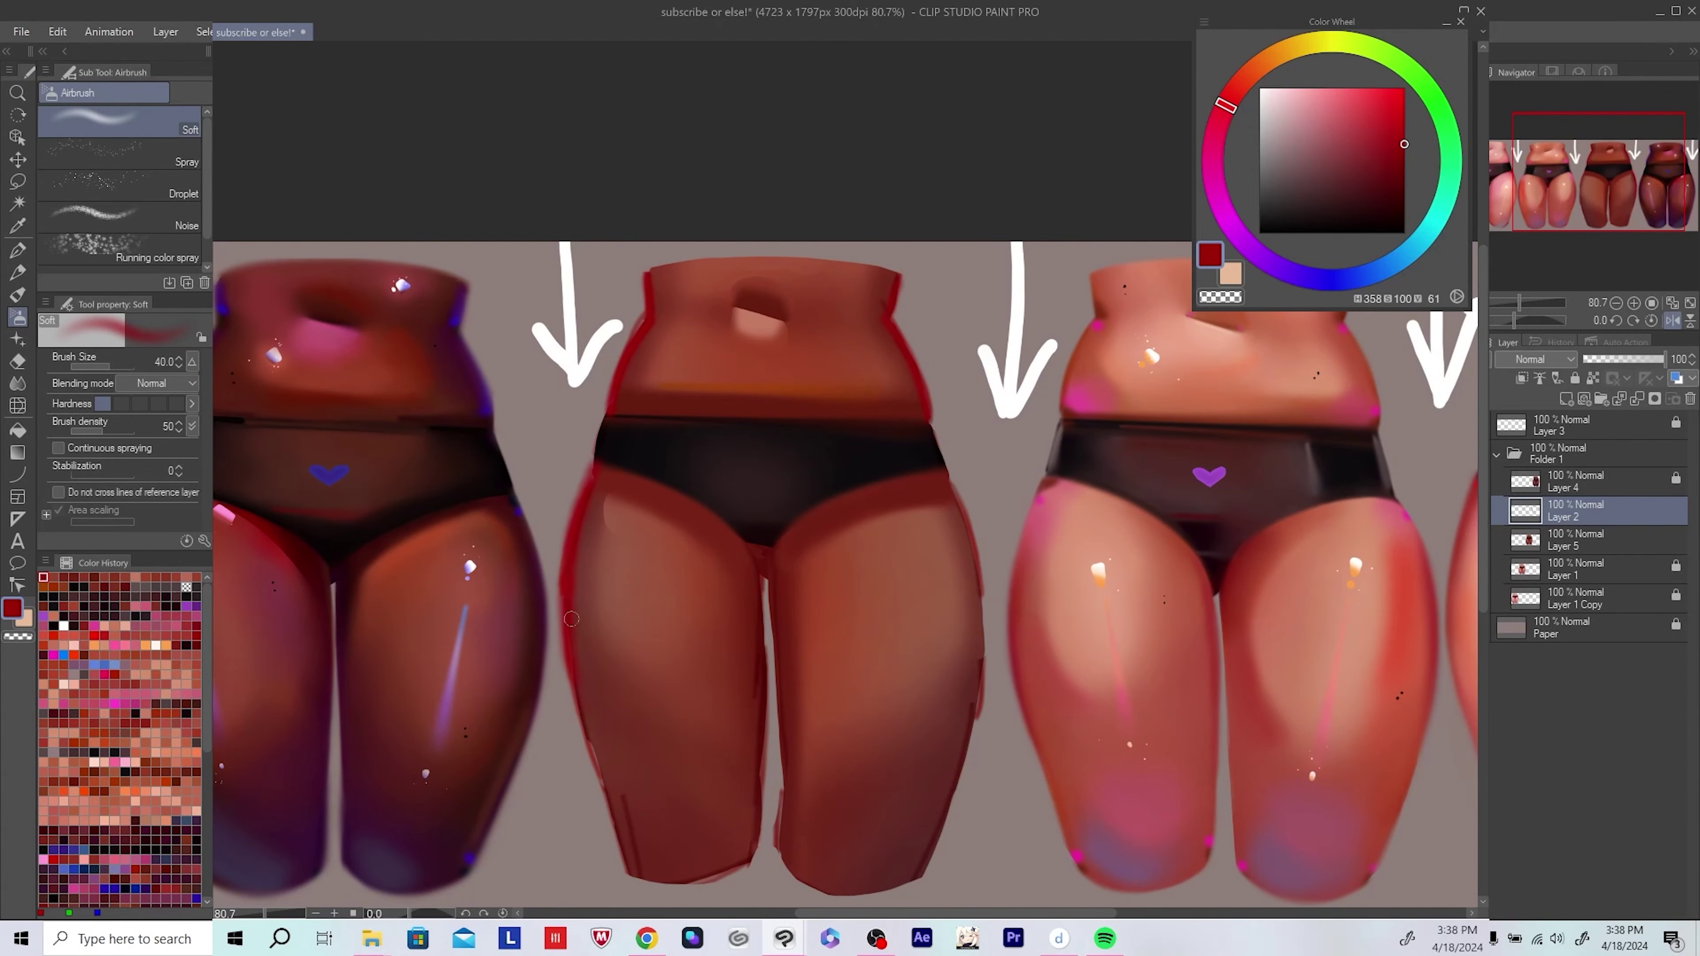
pyautogui.moveTo(570, 621)
pyautogui.mouseDown()
pyautogui.moveTo(578, 662)
pyautogui.moveTo(545, 513)
pyautogui.moveTo(479, 476)
pyautogui.mouseUp()
pyautogui.press('h')
# Step: On Layer 5, erase the rough edges around the third figure's torso and outer thighs with the transparent airbrush and save the file
pyautogui.click(1576, 540)
pyautogui.moveTo(482, 786); pyautogui.dragTo(456, 781)
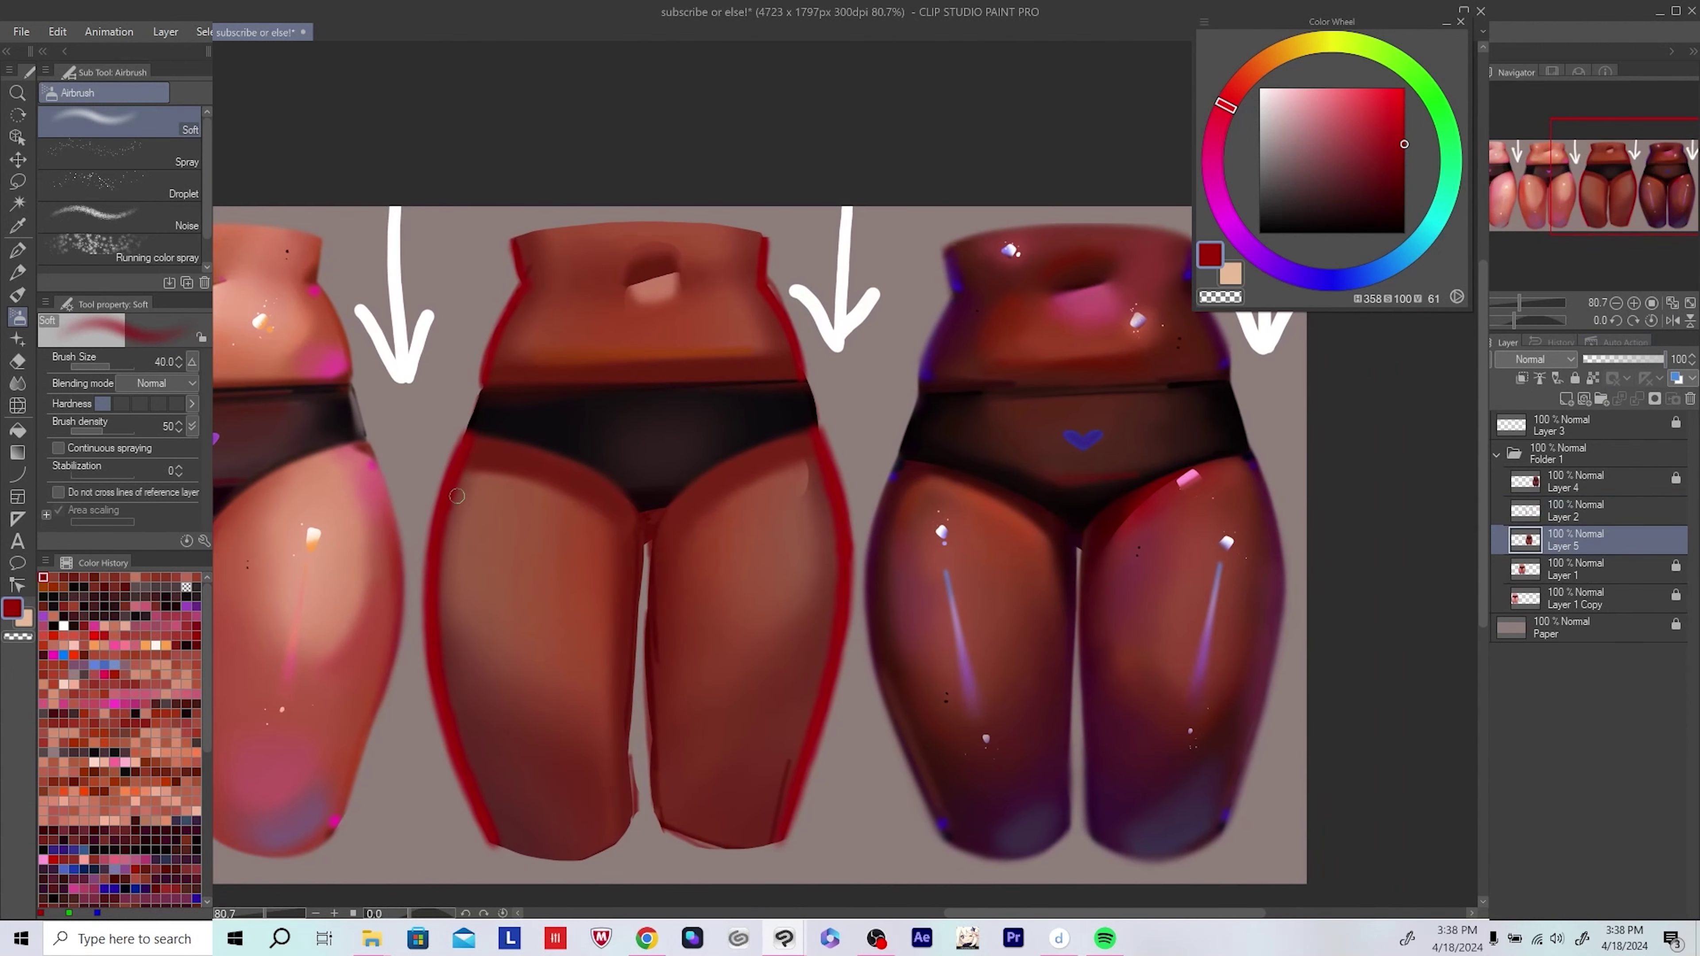
pyautogui.press('c')
pyautogui.moveTo(451, 453); pyautogui.dragTo(460, 576)
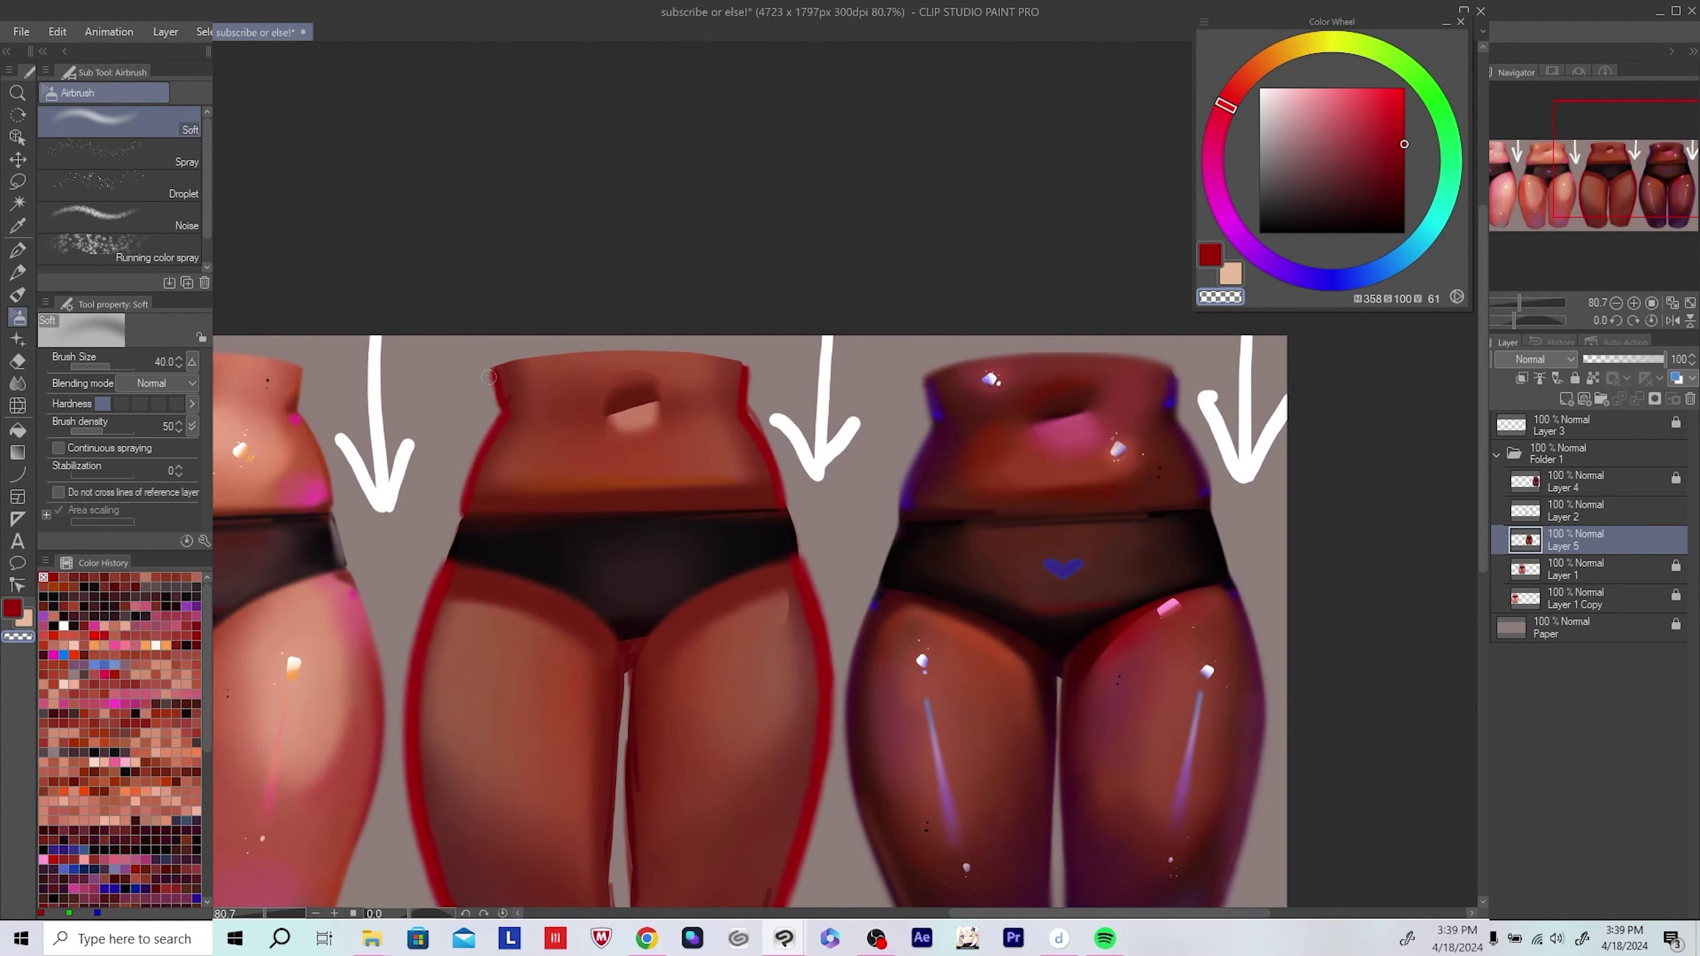
pyautogui.press('h')
pyautogui.moveTo(486, 415)
pyautogui.mouseDown()
pyautogui.moveTo(585, 409)
pyautogui.moveTo(585, 432)
pyautogui.moveTo(584, 302)
pyautogui.mouseUp()
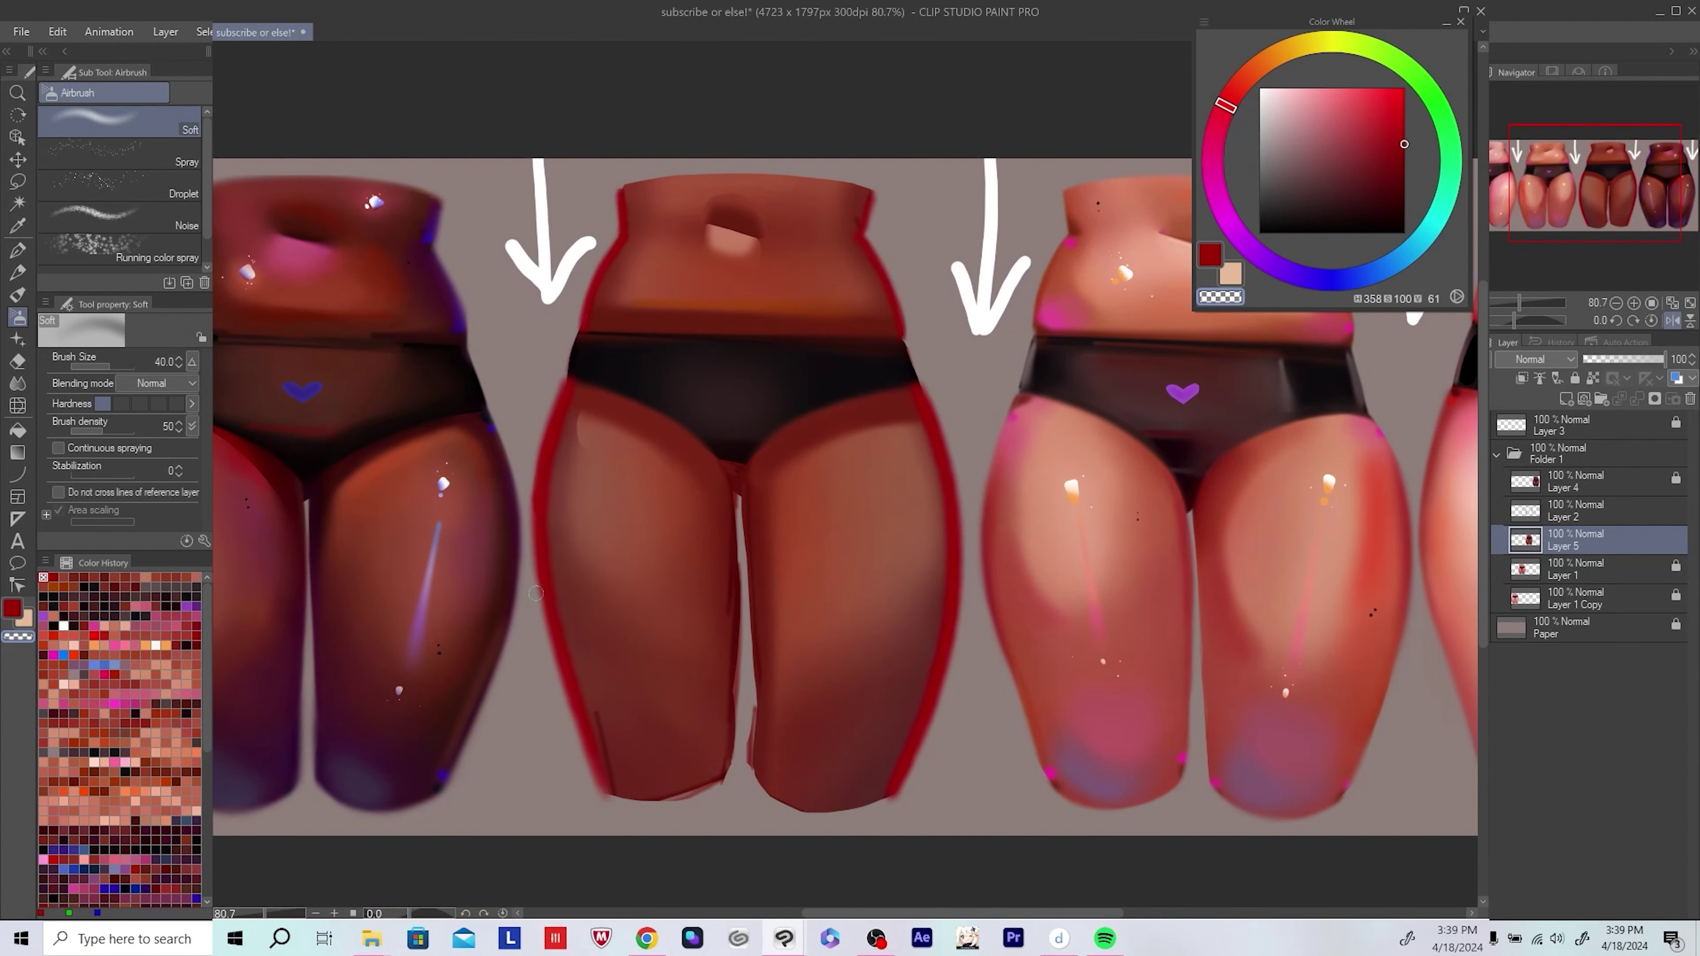
pyautogui.scroll(2, 612, 377)
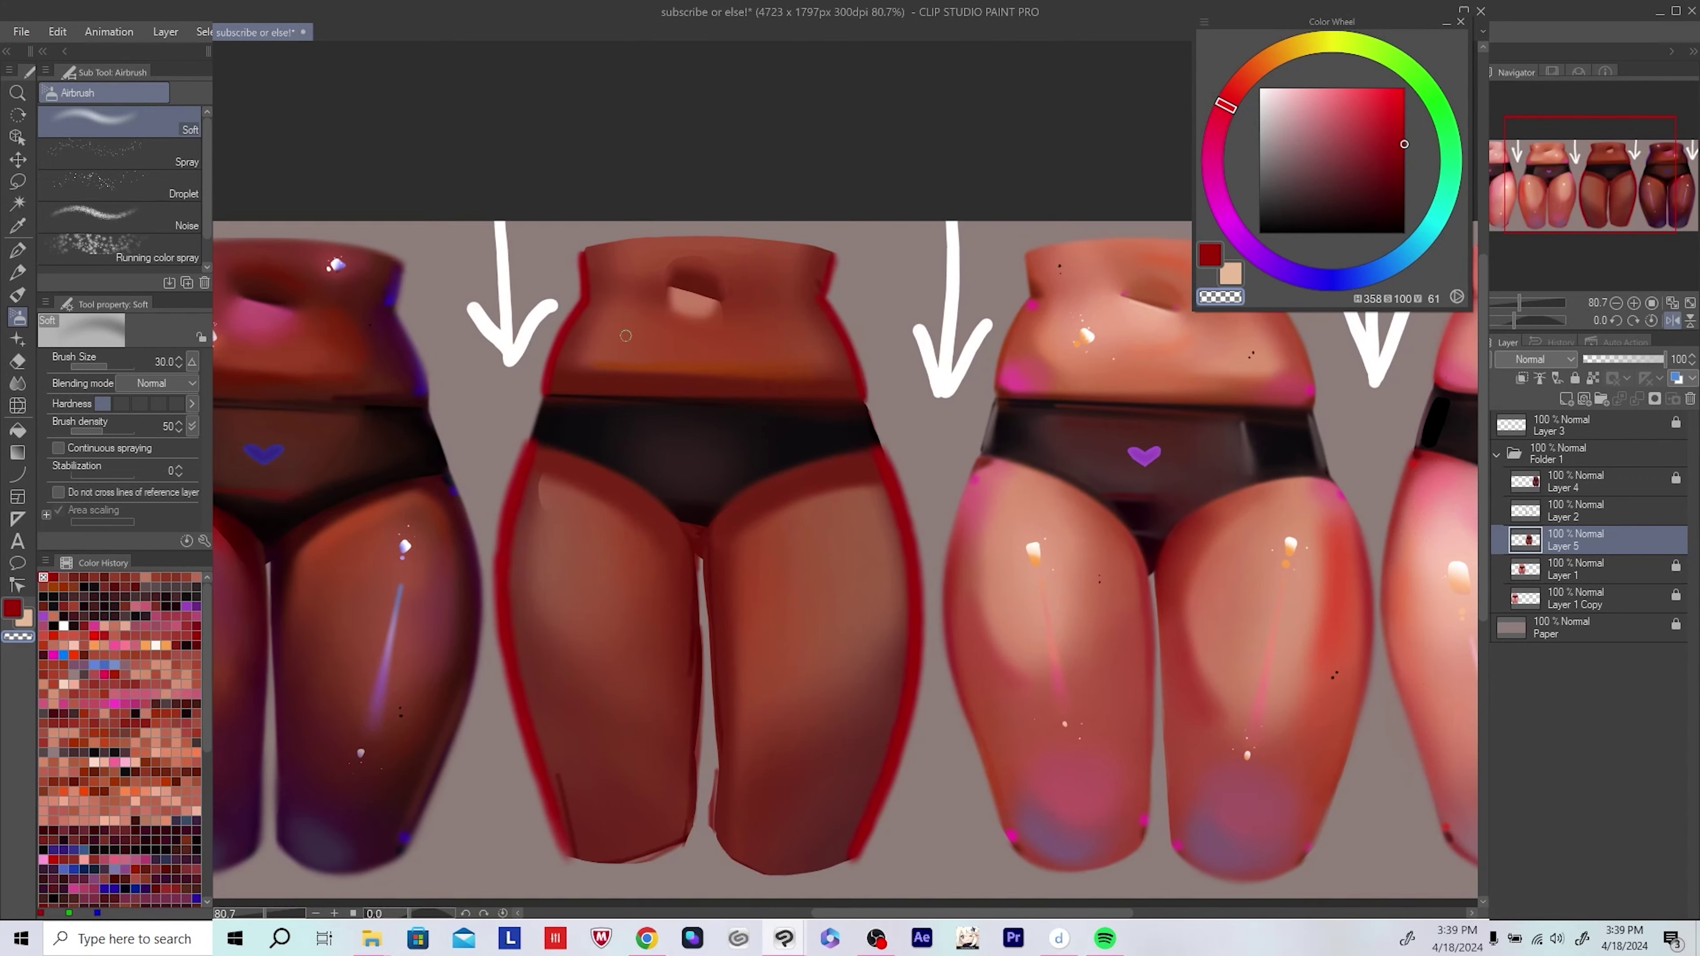
pyautogui.hscroll(5, 702, 402)
pyautogui.scroll(-1, 874, 406)
pyautogui.scroll(-3, 874, 406)
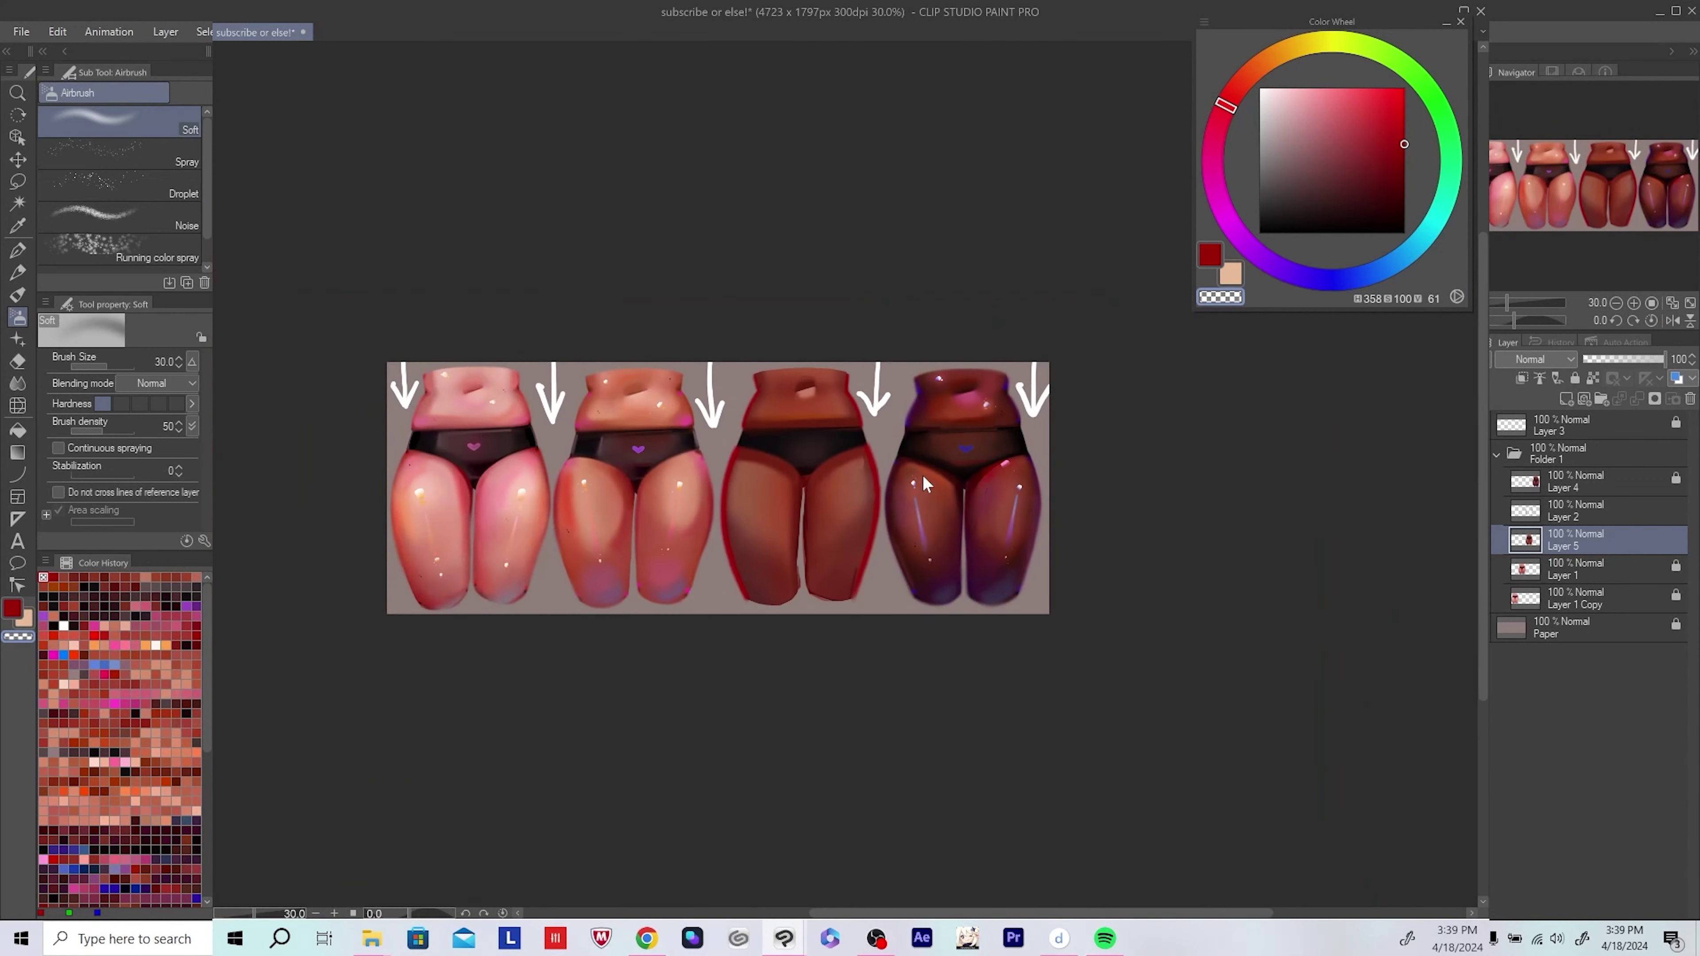
pyautogui.hotkey('ctrl', 's')
pyautogui.scroll(-1, 874, 533)
pyautogui.scroll(2, 874, 533)
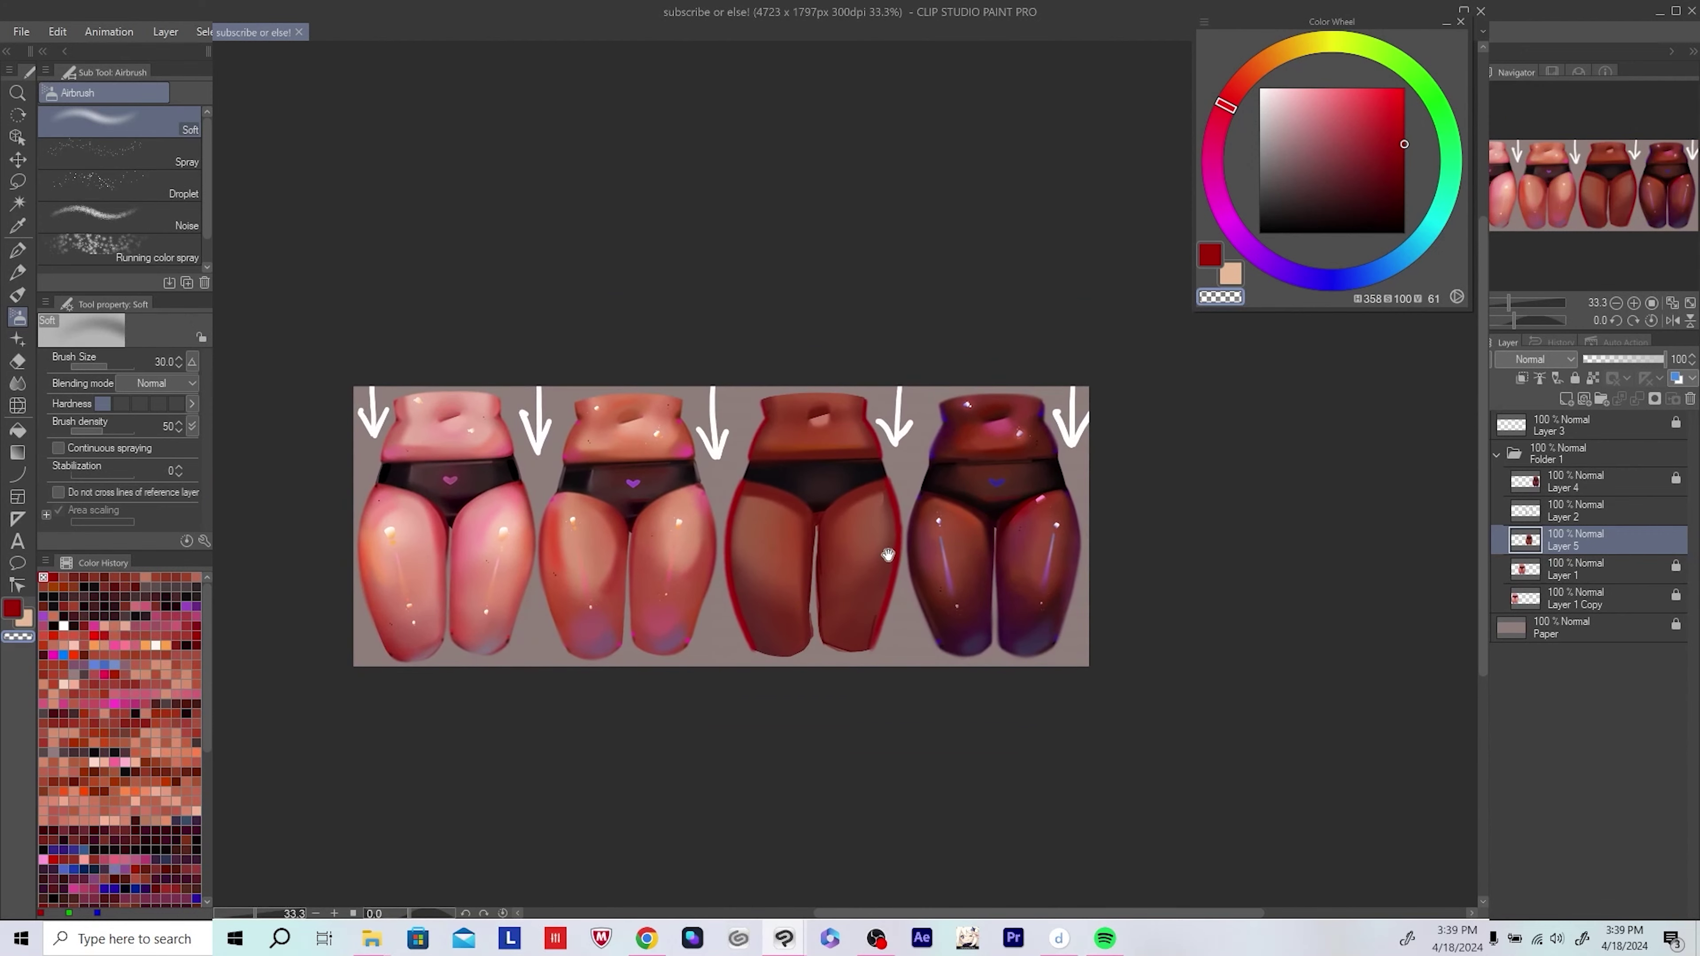
# Step: On Layer 5, erase the rough inner thigh edges along the gap with the transparent airbrush at sizes 20 to 25
pyautogui.click(1584, 517)
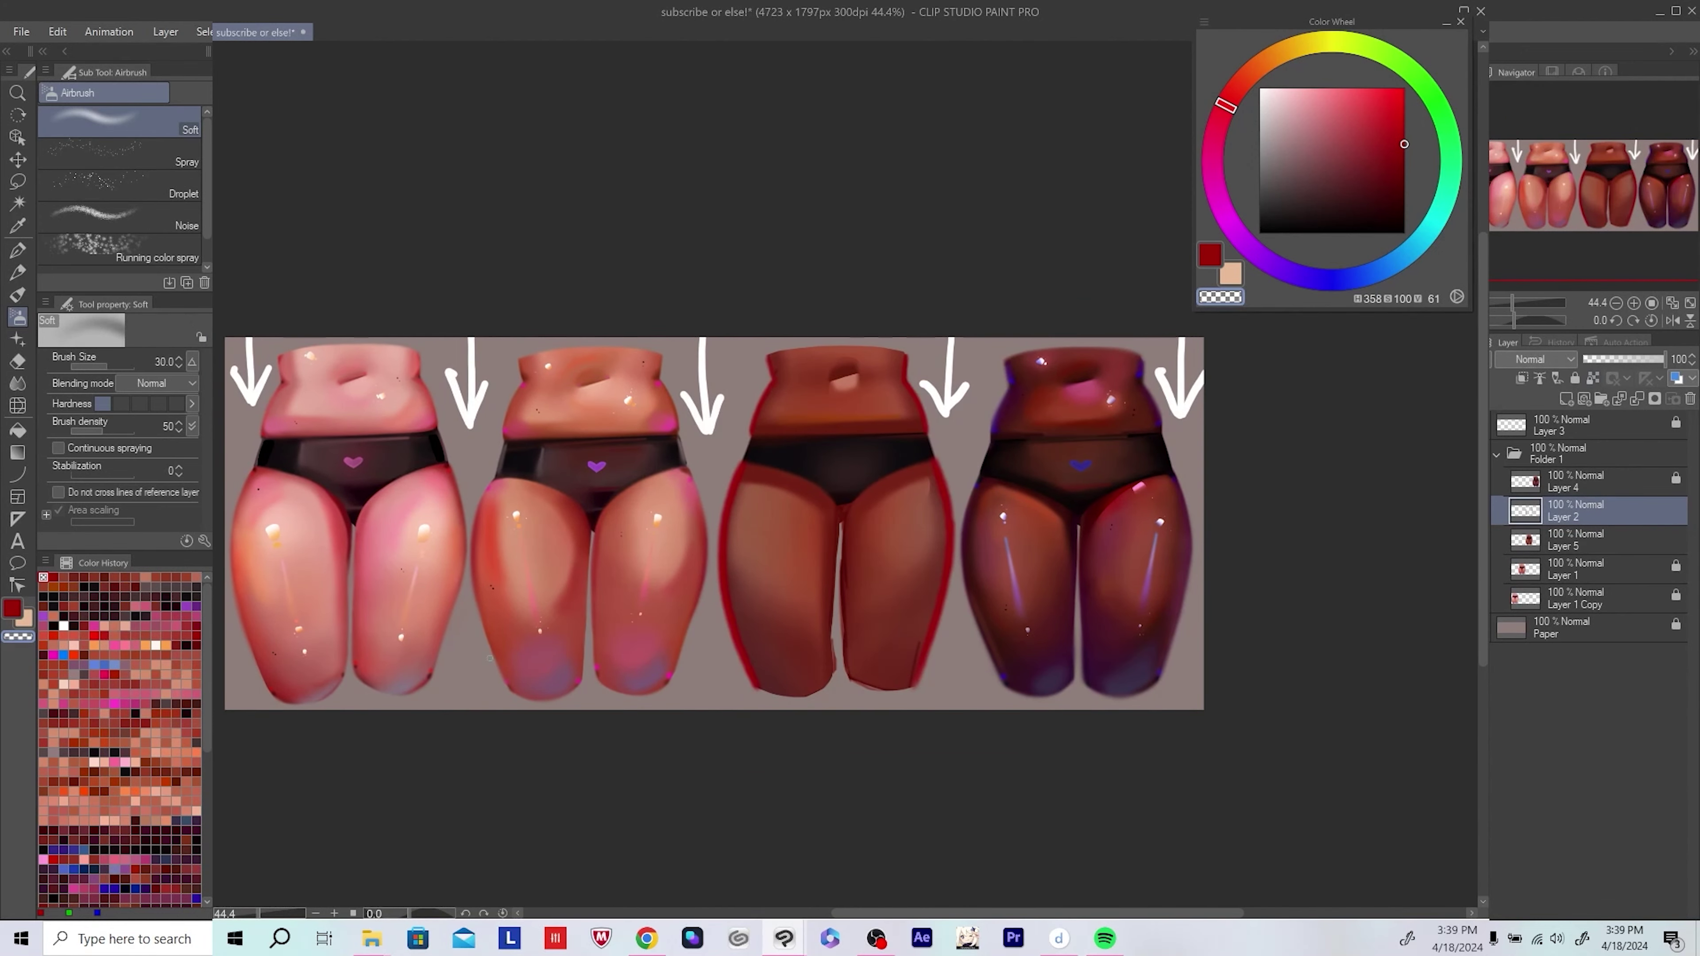
pyautogui.scroll(2, 870, 636)
pyautogui.keyDown('ctrl'); pyautogui.keyDown('shift'); pyautogui.click(863, 559); pyautogui.keyUp('shift'); pyautogui.keyUp('ctrl')
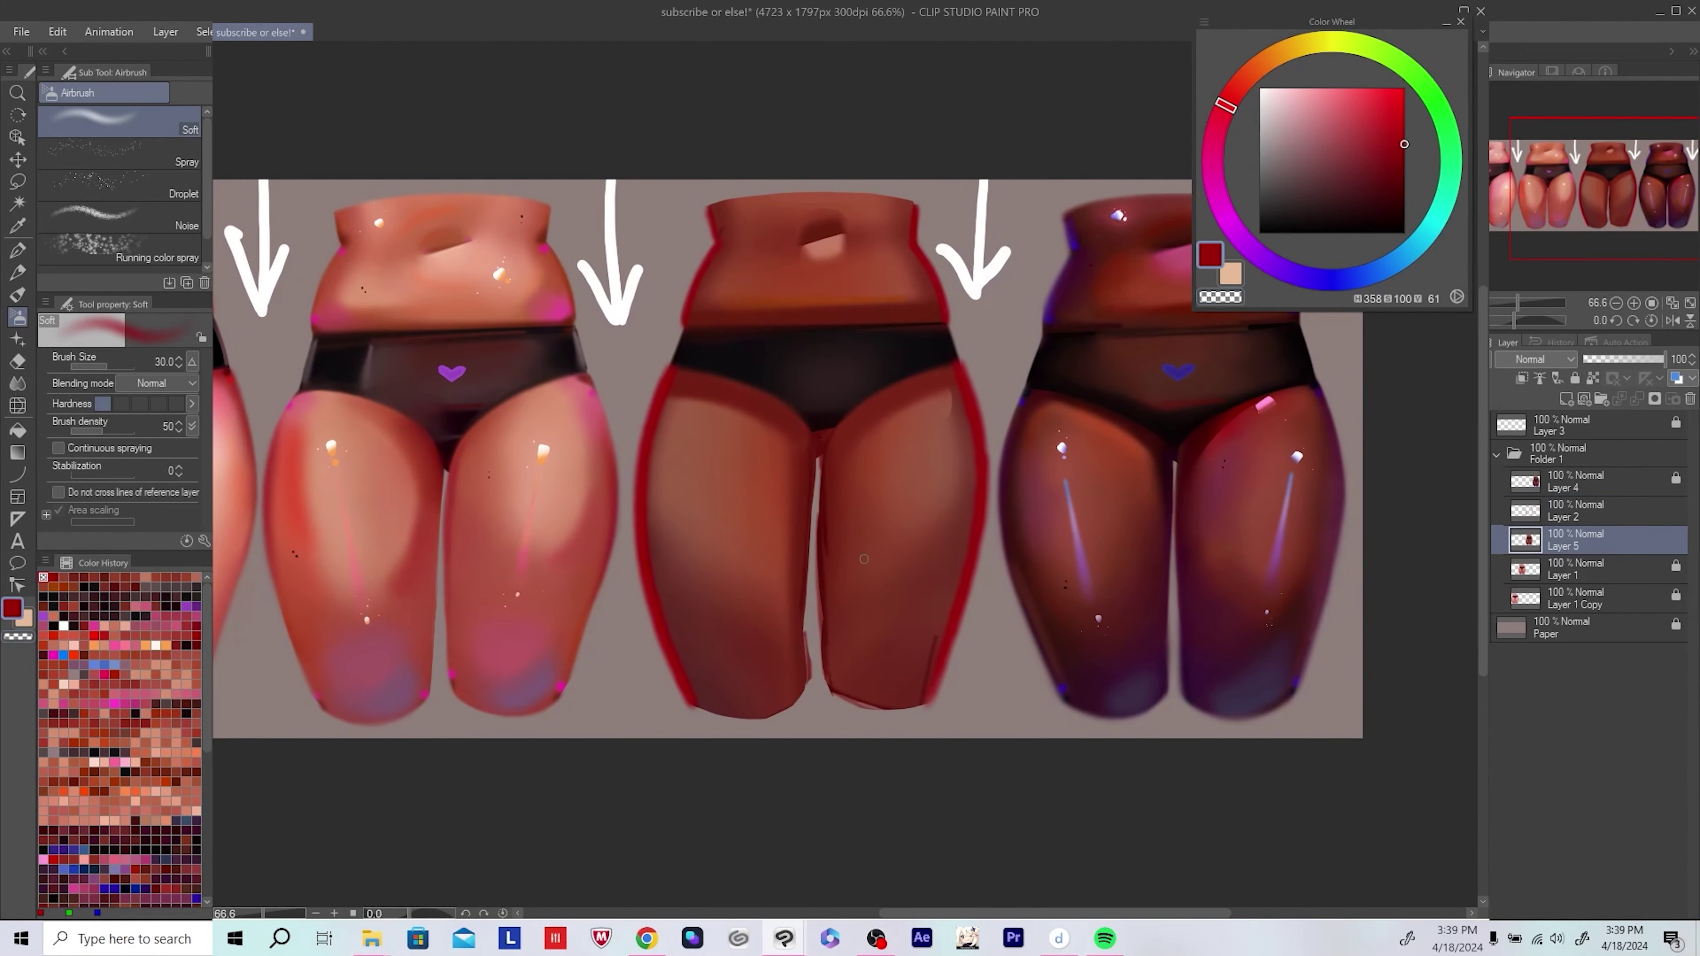
pyautogui.press('c')
pyautogui.press('[')
pyautogui.press('h')
pyautogui.scroll(1, 870, 602)
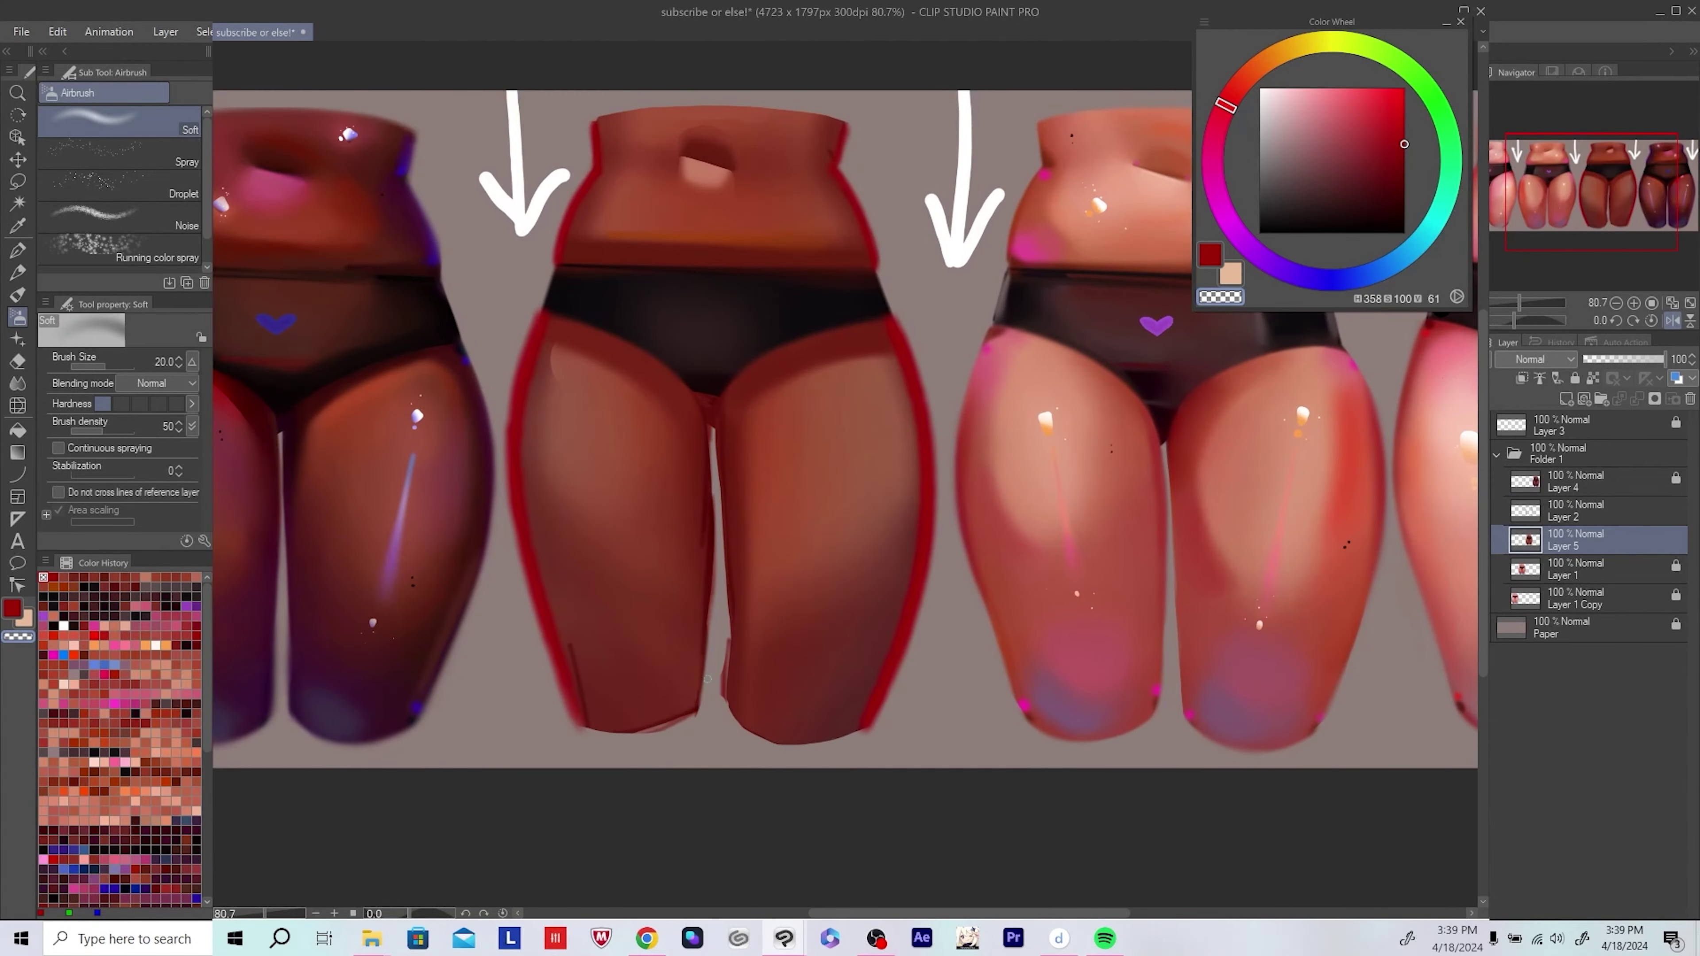
pyautogui.moveTo(706, 679); pyautogui.dragTo(714, 572)
pyautogui.moveTo(713, 571); pyautogui.dragTo(727, 602)
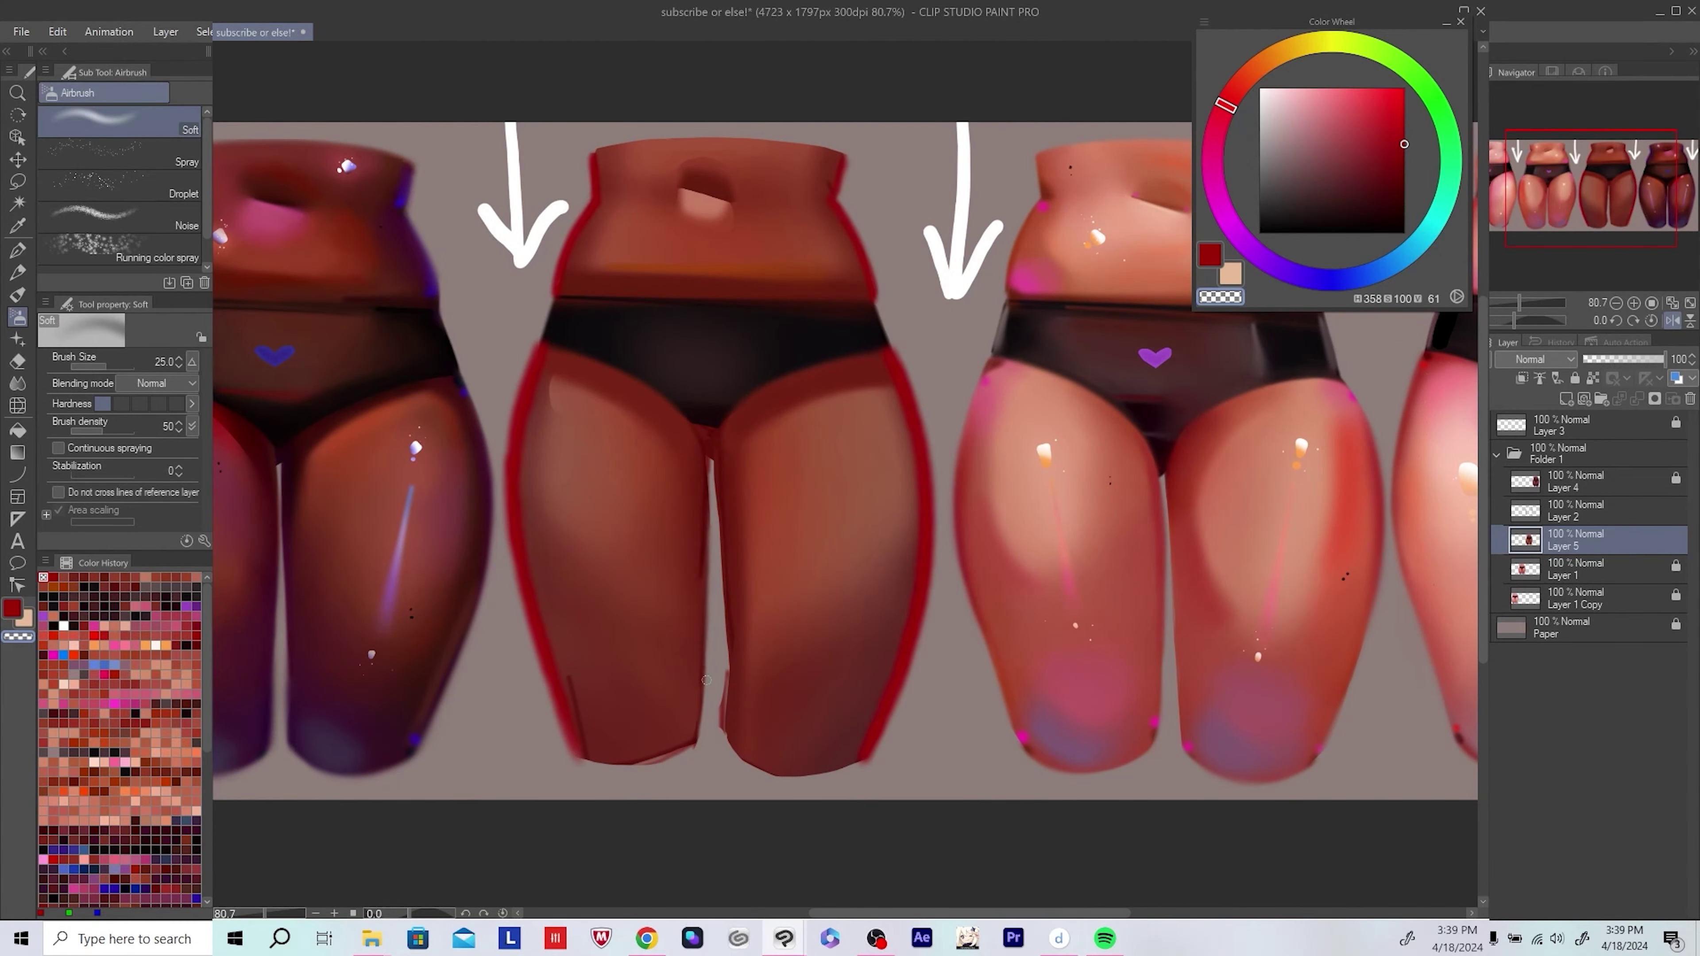
# Step: Erase and soften the lower ends of both of the third figure's thighs with the transparent airbrush at size 50
pyautogui.scroll(1, 709, 670)
pyautogui.press('h')
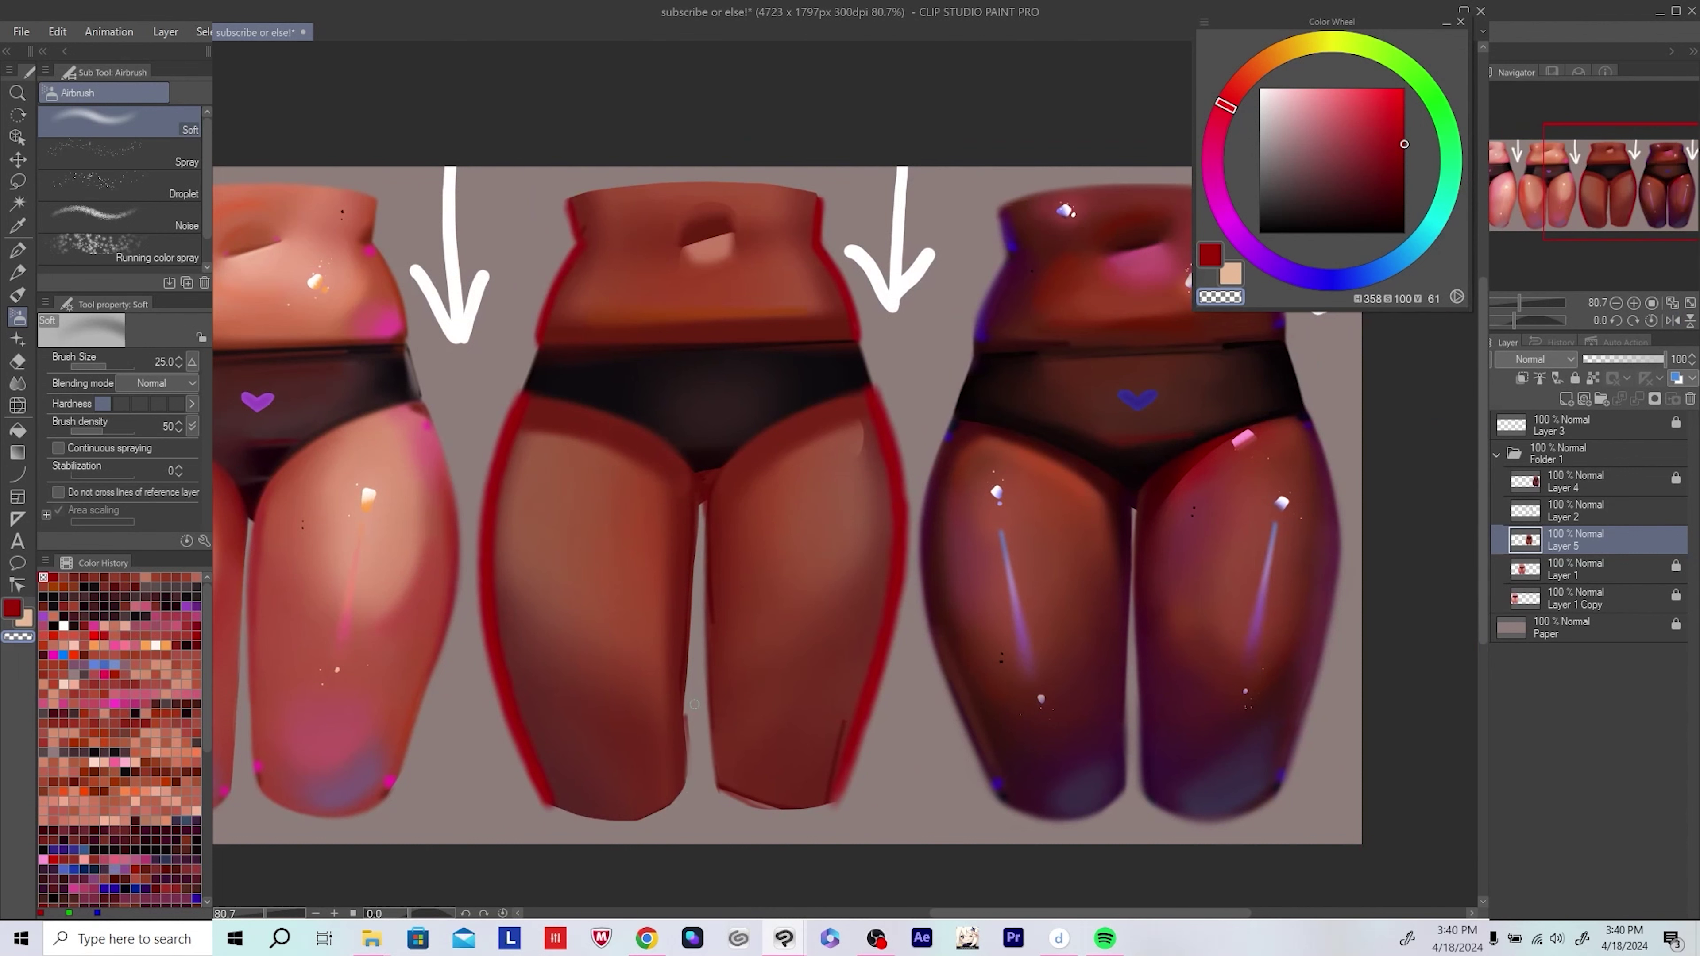
pyautogui.scroll(-1, 675, 689)
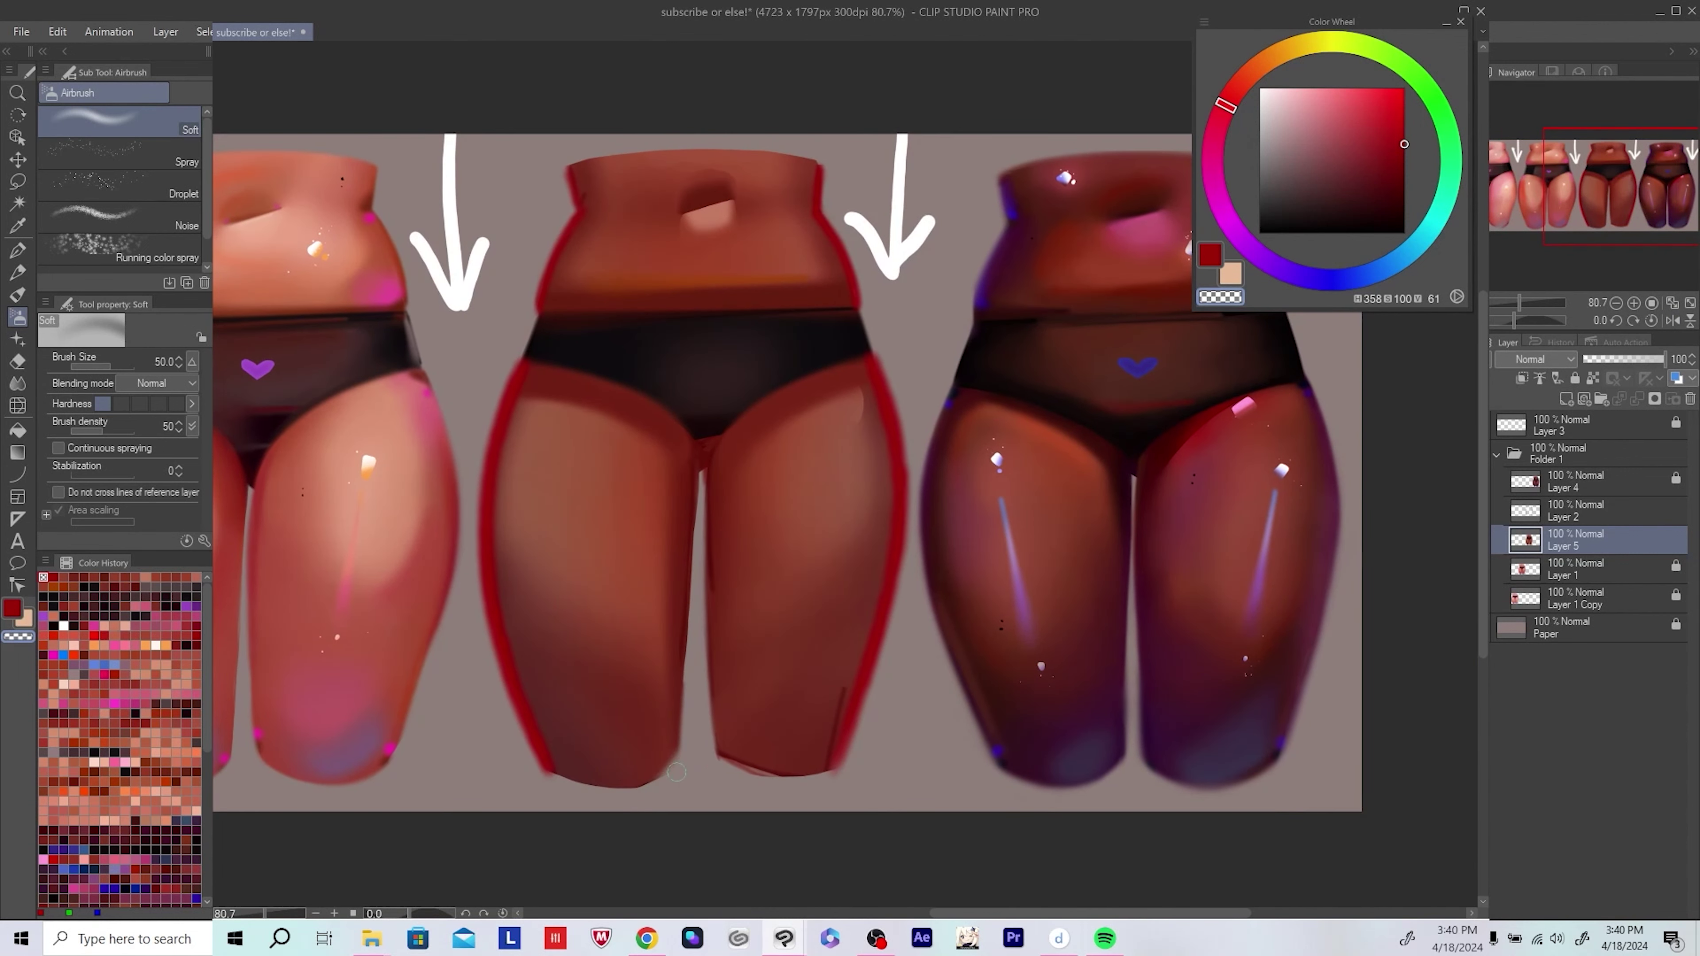
pyautogui.press('h')
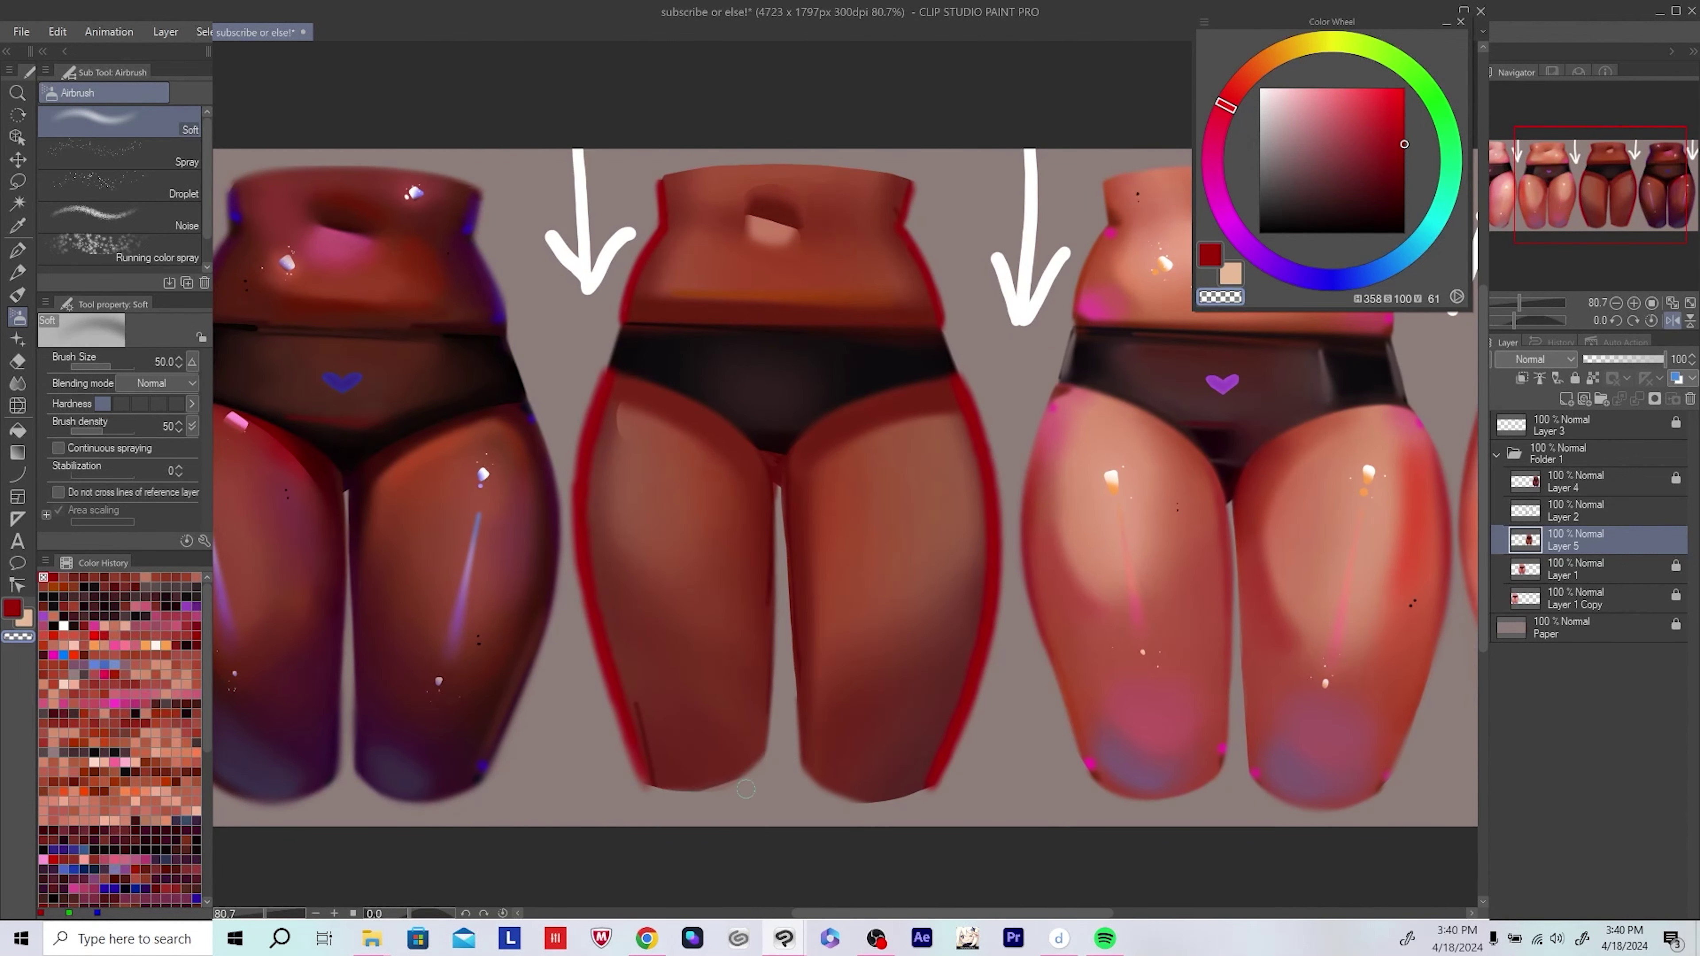
pyautogui.scroll(-1, 745, 789)
pyautogui.press('h')
pyautogui.scroll(-3, 763, 763)
pyautogui.scroll(2, 770, 750)
pyautogui.scroll(-1, 783, 740)
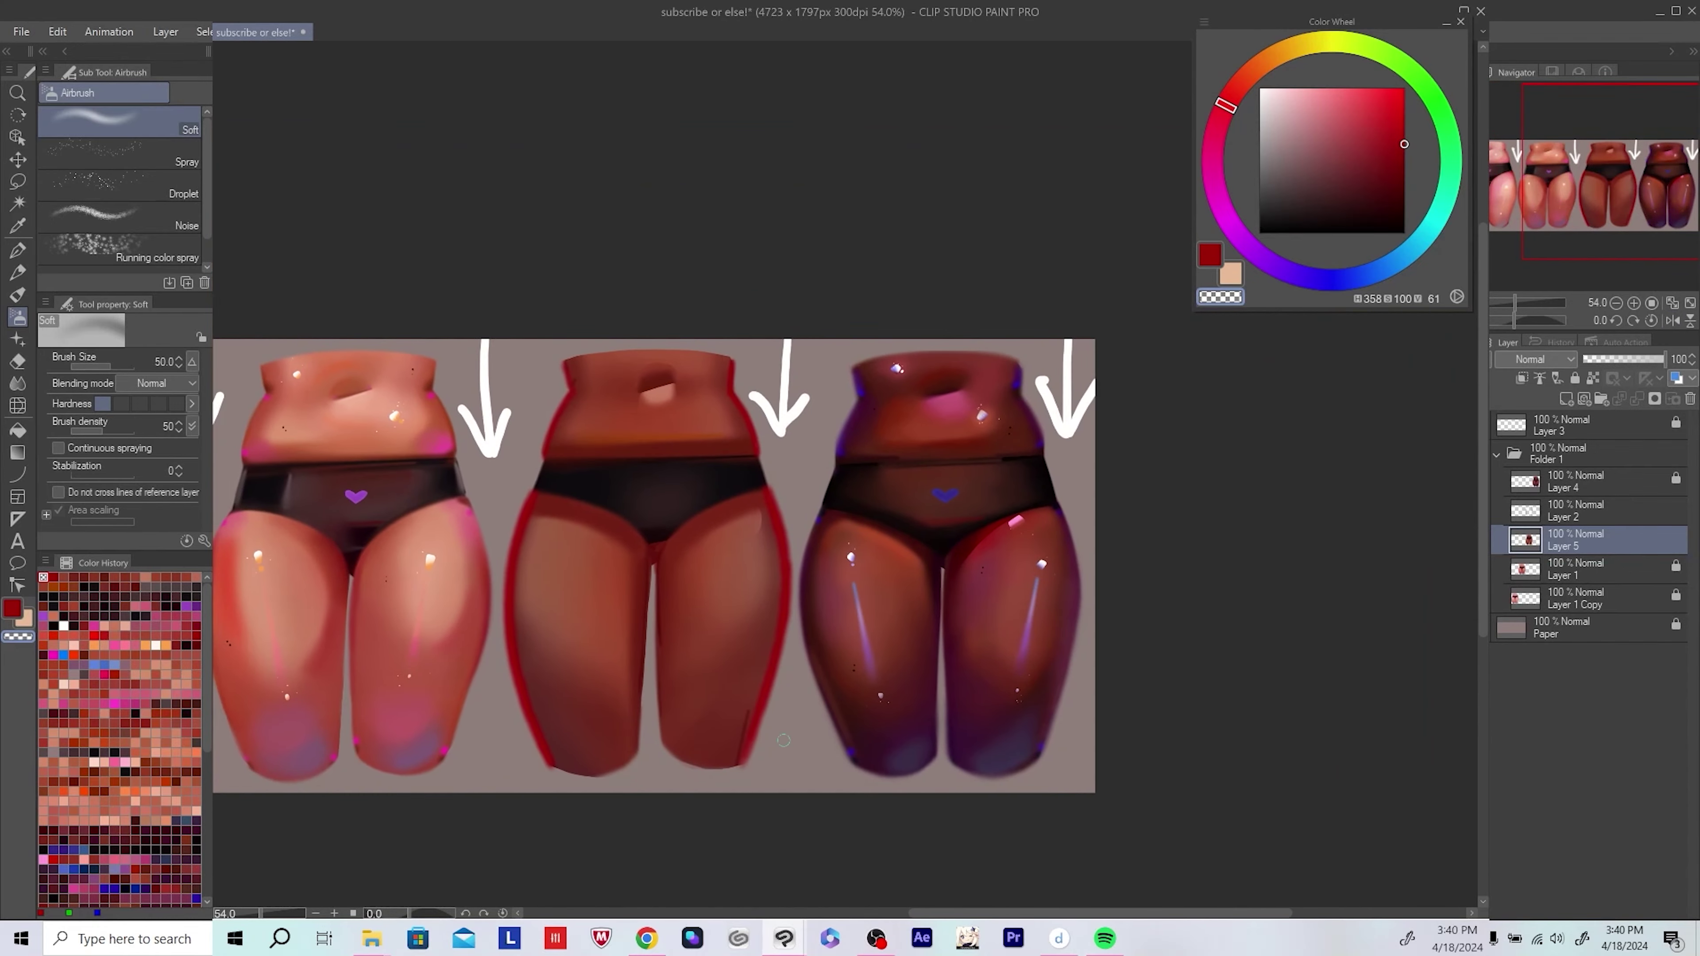
pyautogui.scroll(-1, 783, 739)
pyautogui.scroll(3, 669, 636)
# Step: Add a layer beneath Layer 5 and airbrush sampled dark red along the inner edge of the third figure's left-hand thigh
pyautogui.keyDown('alt'); pyautogui.click(660, 622); pyautogui.keyUp('alt')
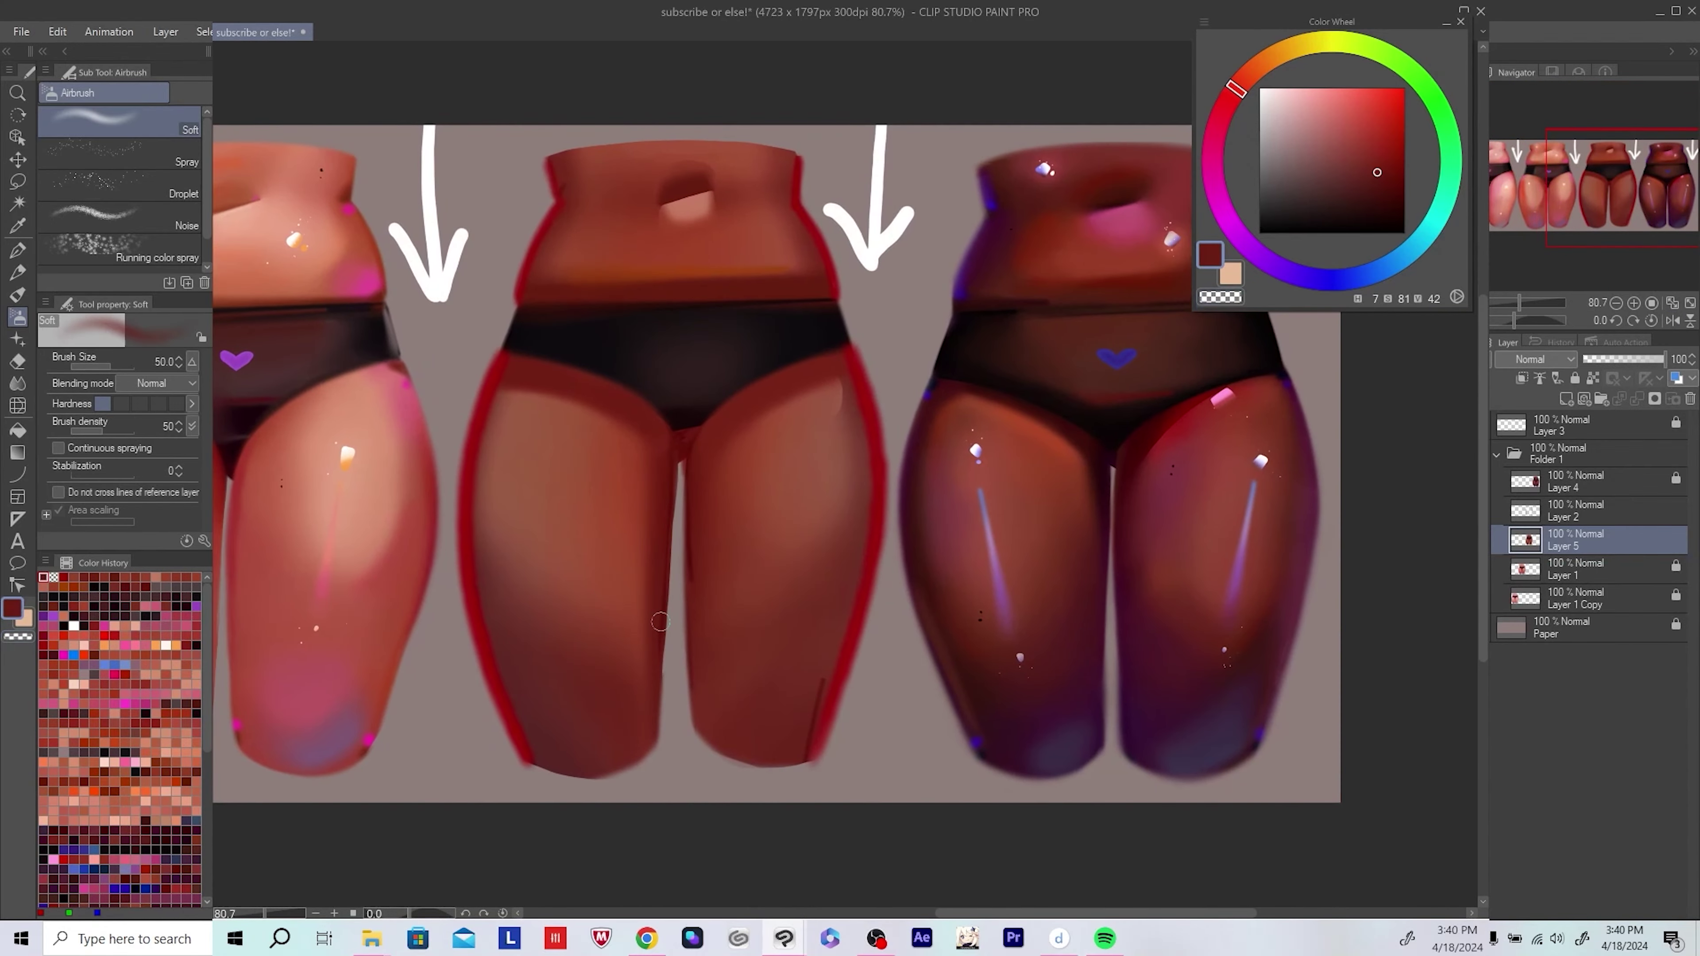
pyautogui.keyDown('alt'); pyautogui.click(658, 720); pyautogui.keyUp('alt')
pyautogui.click(1566, 399)
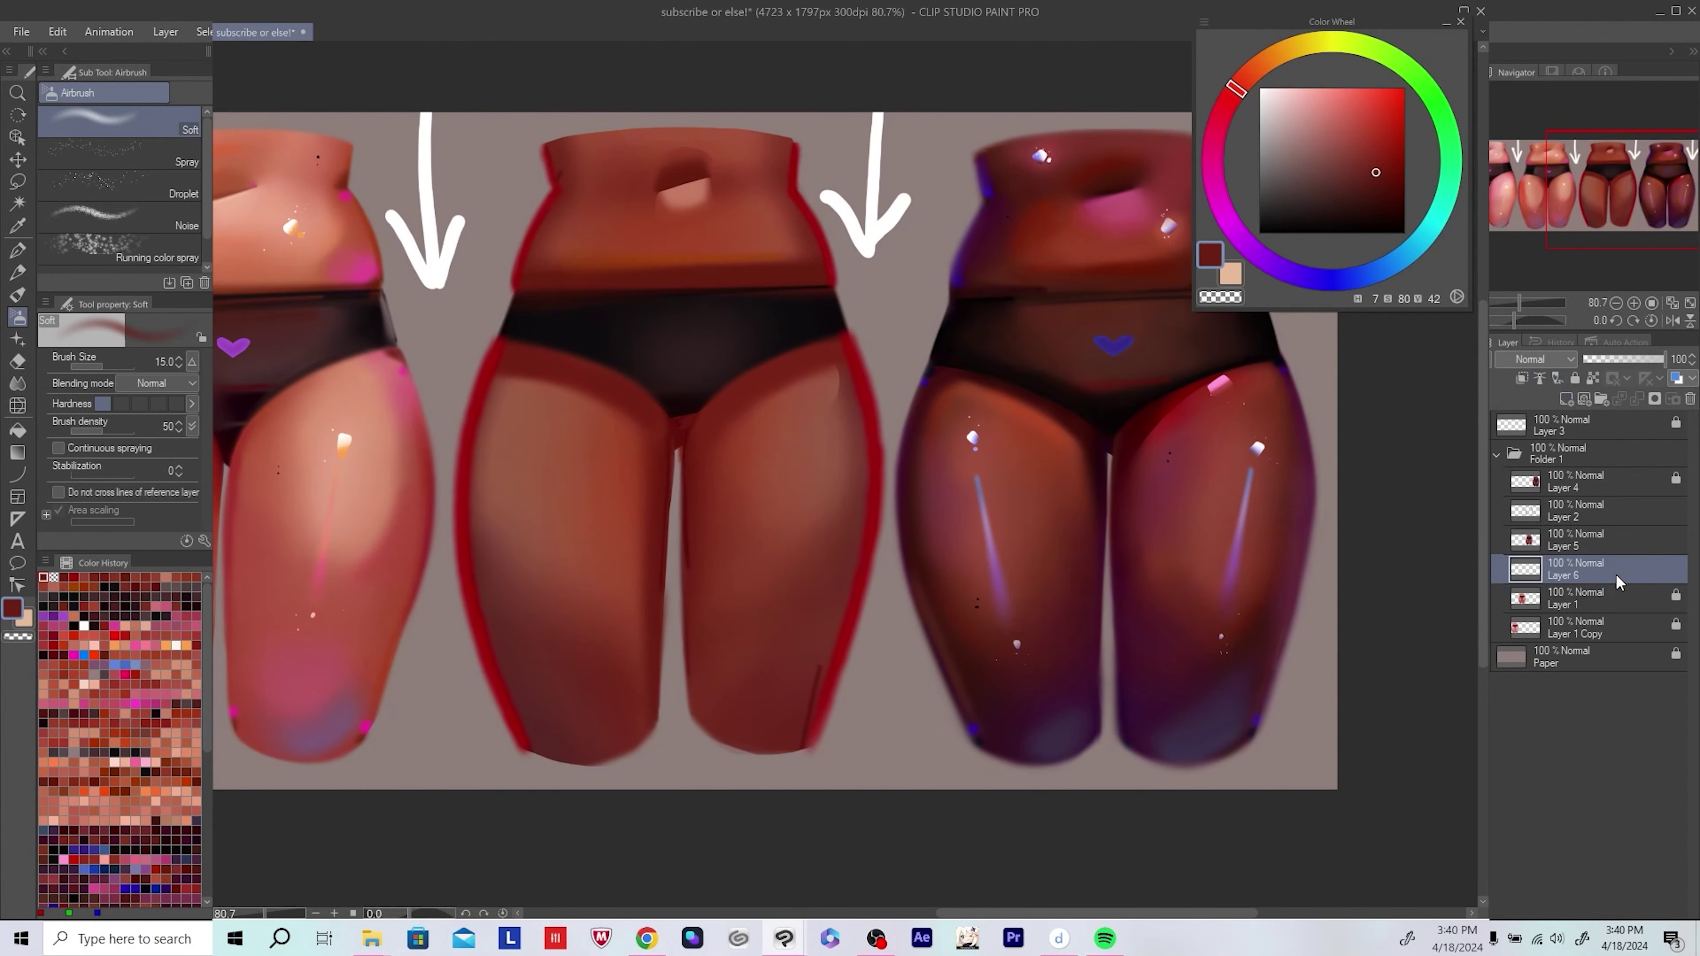
pyautogui.moveTo(663, 633); pyautogui.dragTo(665, 675)
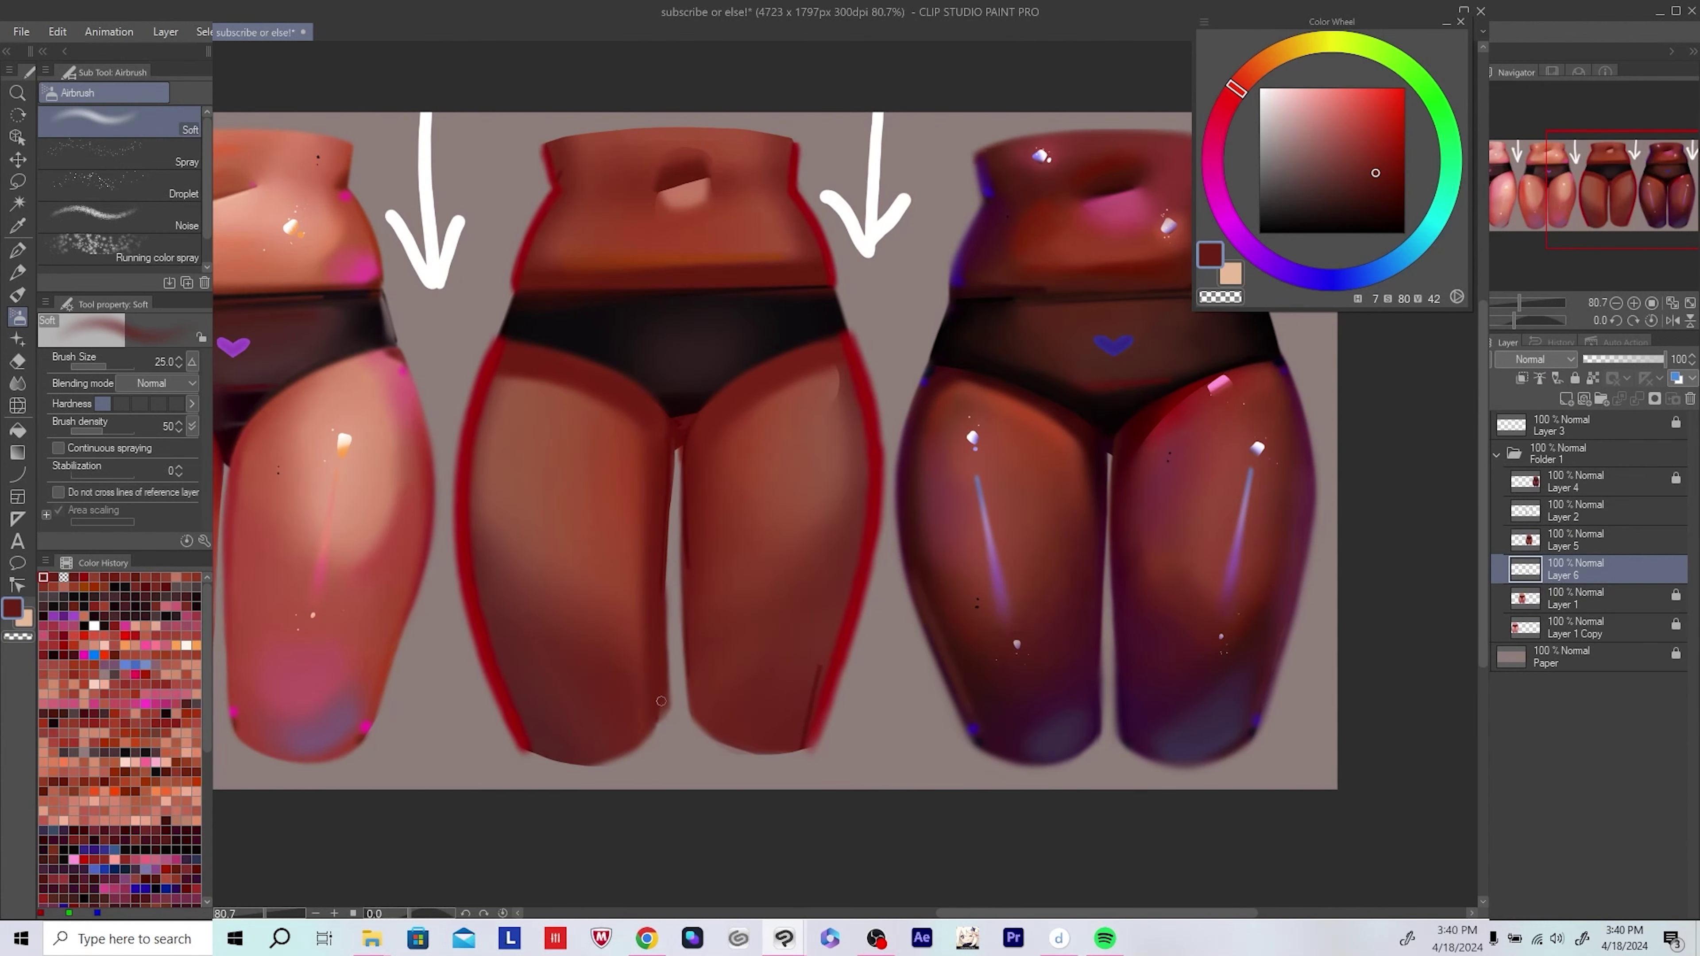
pyautogui.press('c')
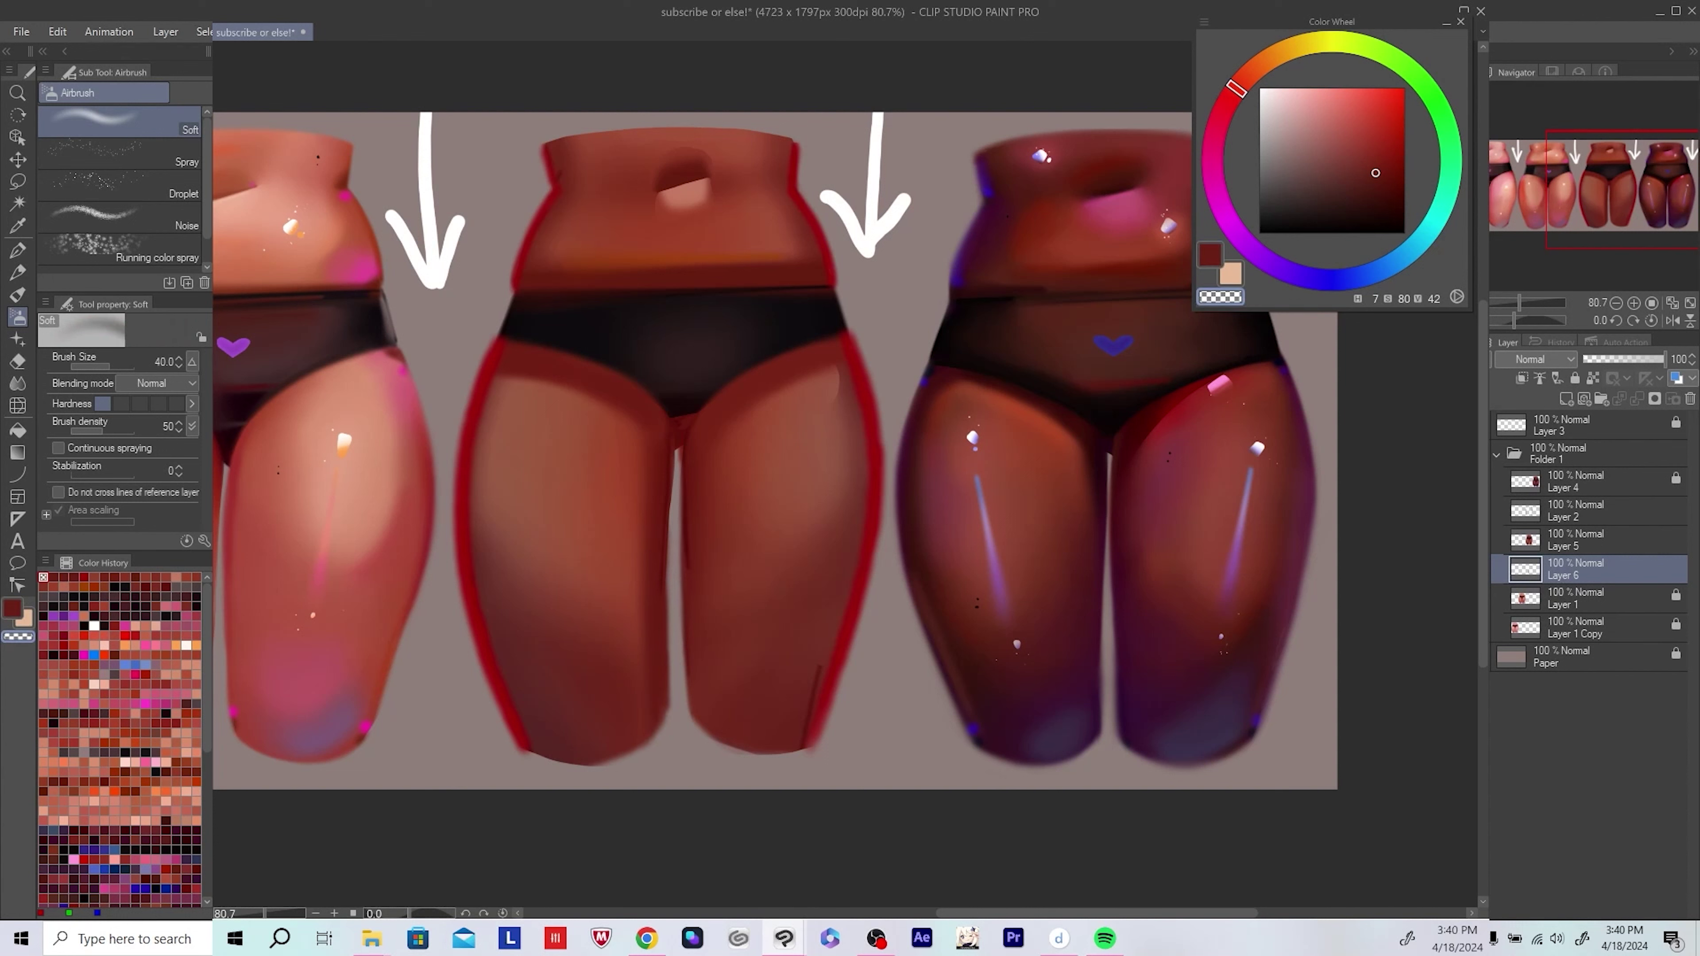
# Step: Airbrush sampled dark red along the opposite inner thigh edge, merge Layer 5 into Layer 6 and lock its transparent pixels
pyautogui.click(646, 938)
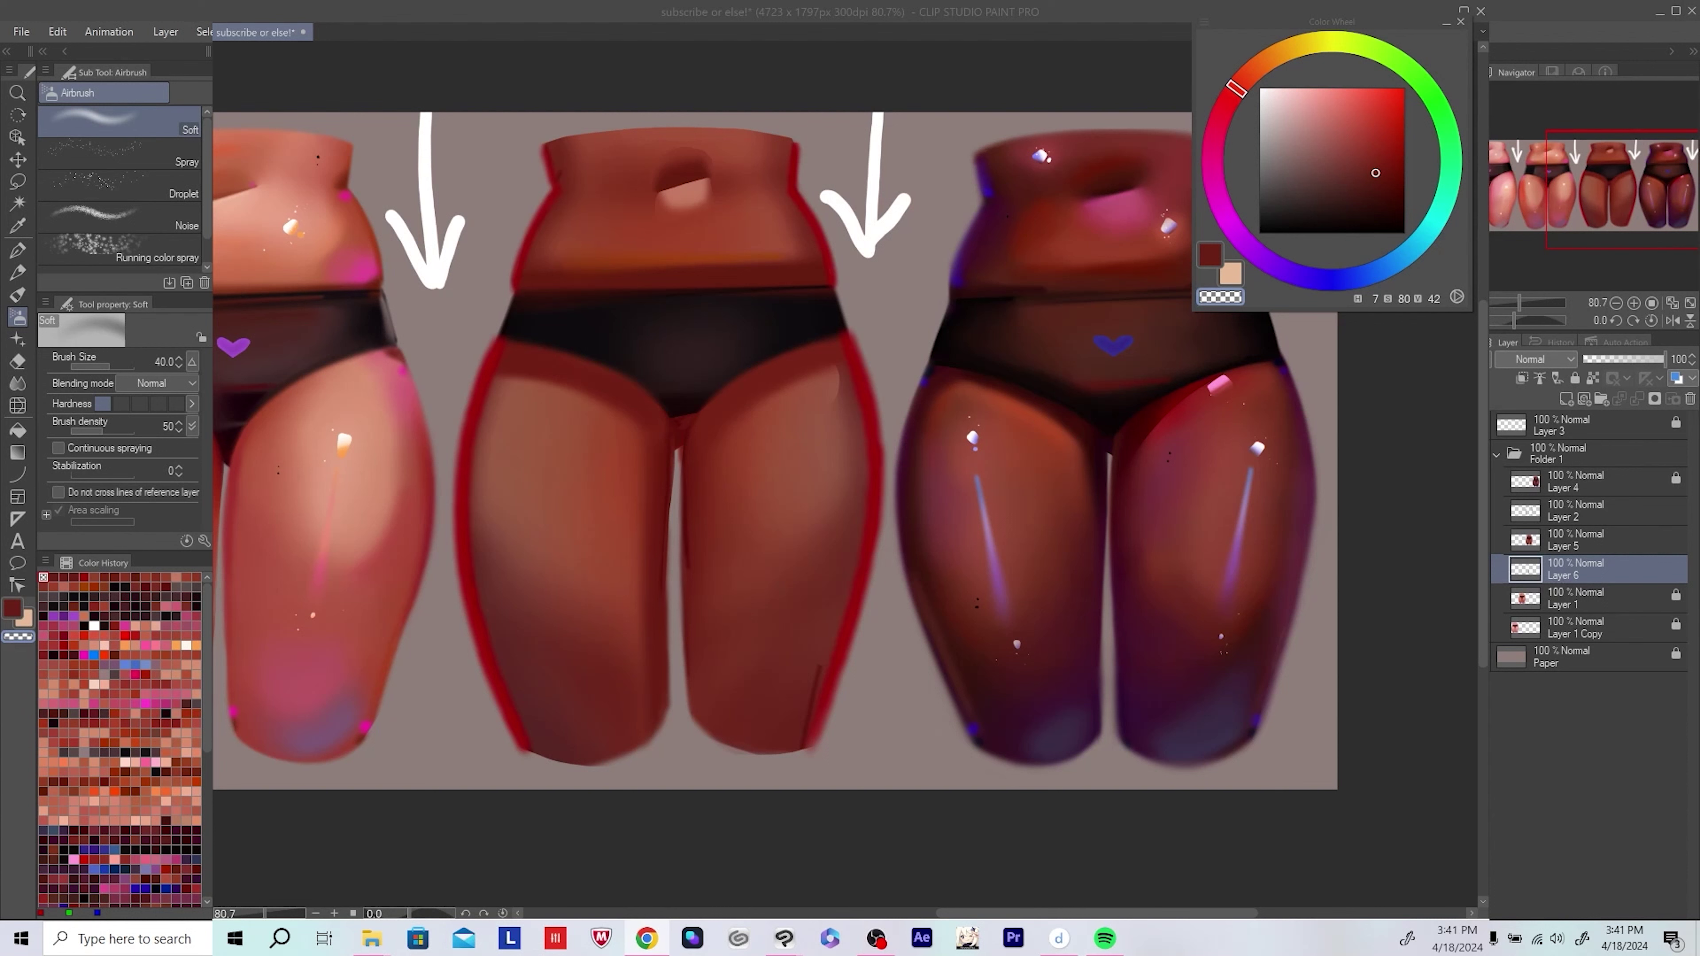
pyautogui.scroll(-4, 845, 592)
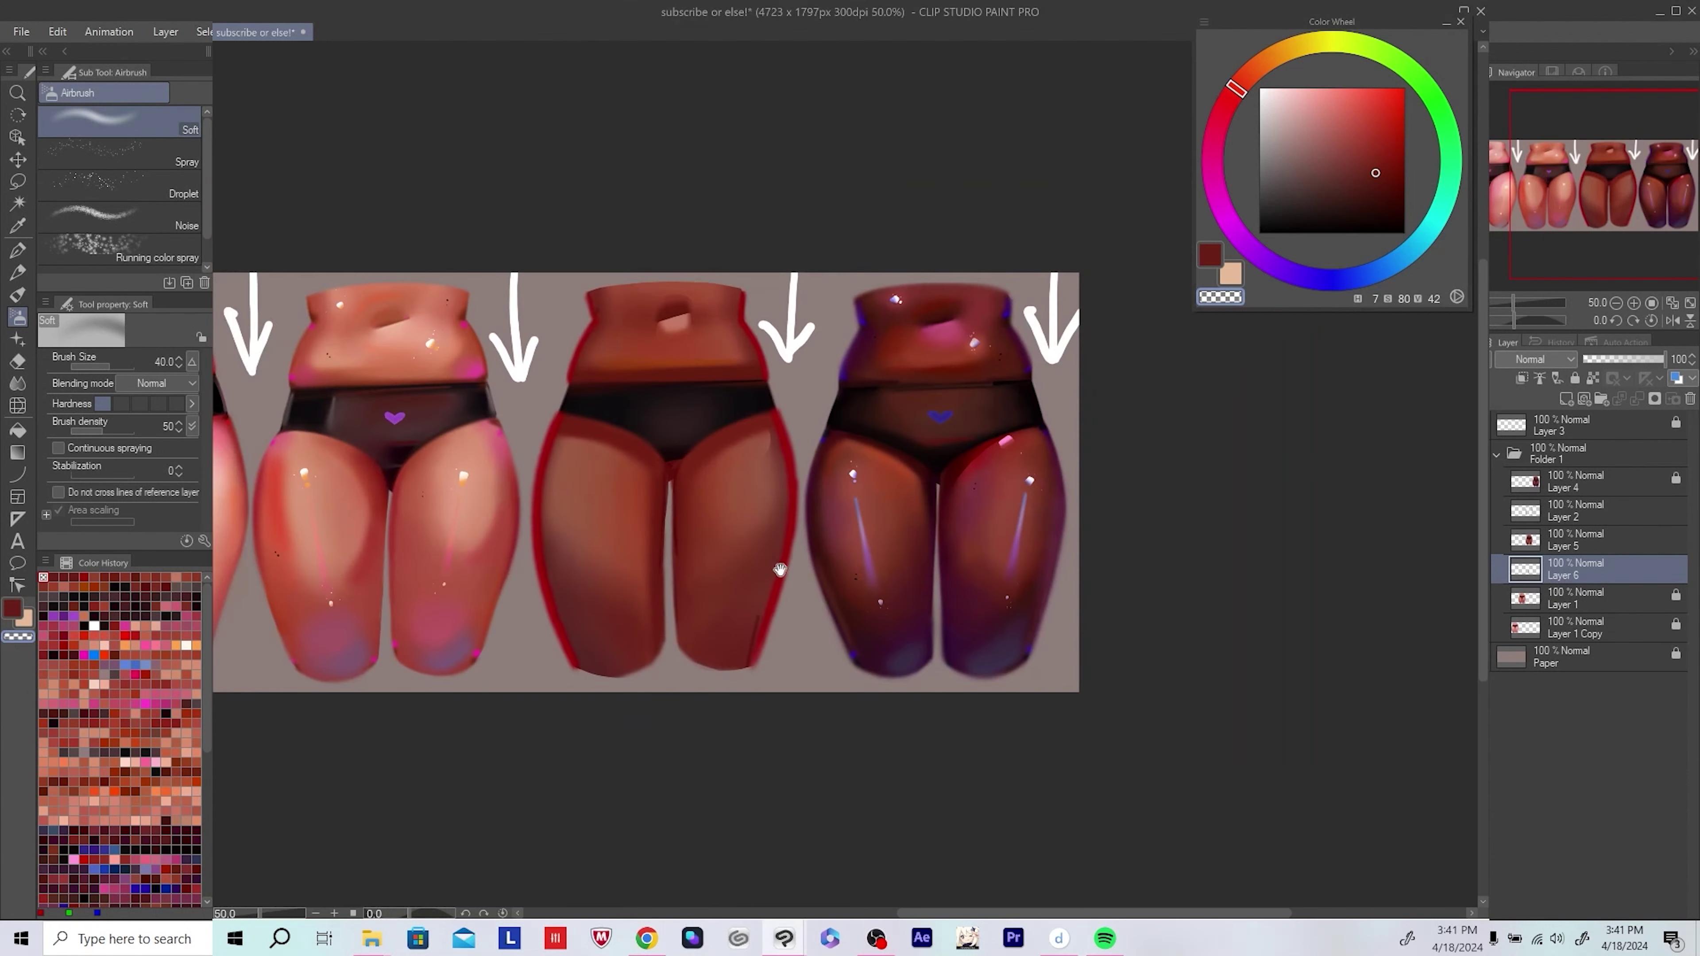
pyautogui.moveTo(845, 592); pyautogui.dragTo(853, 590)
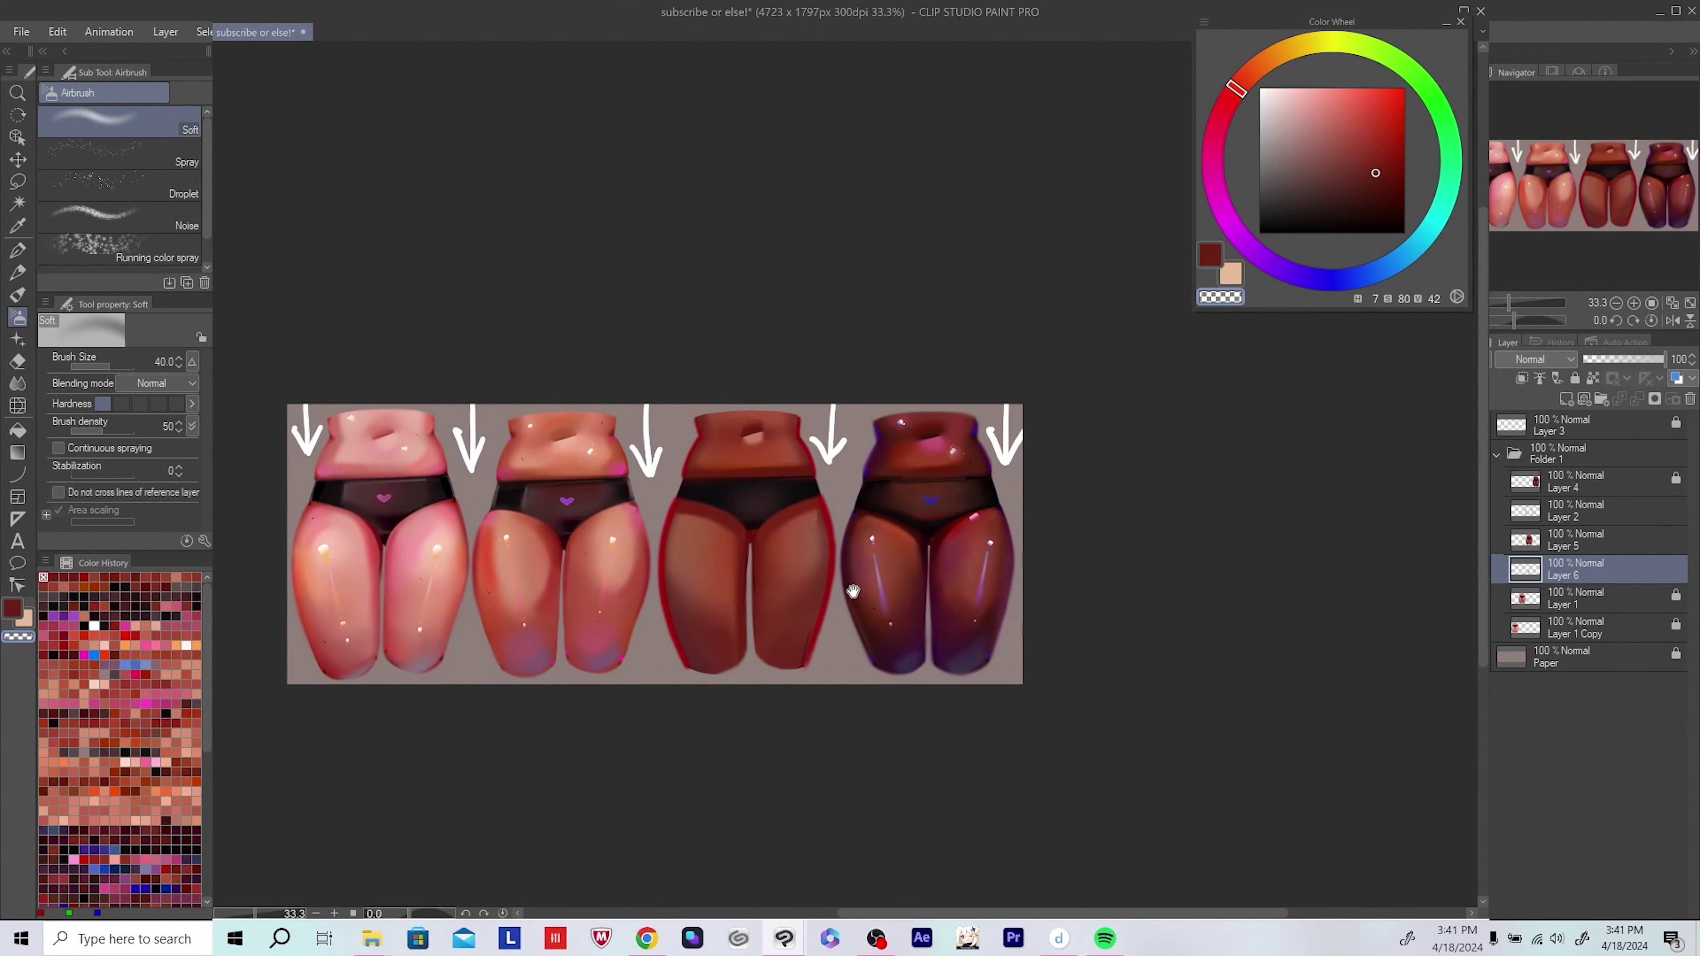
pyautogui.scroll(5, 852, 591)
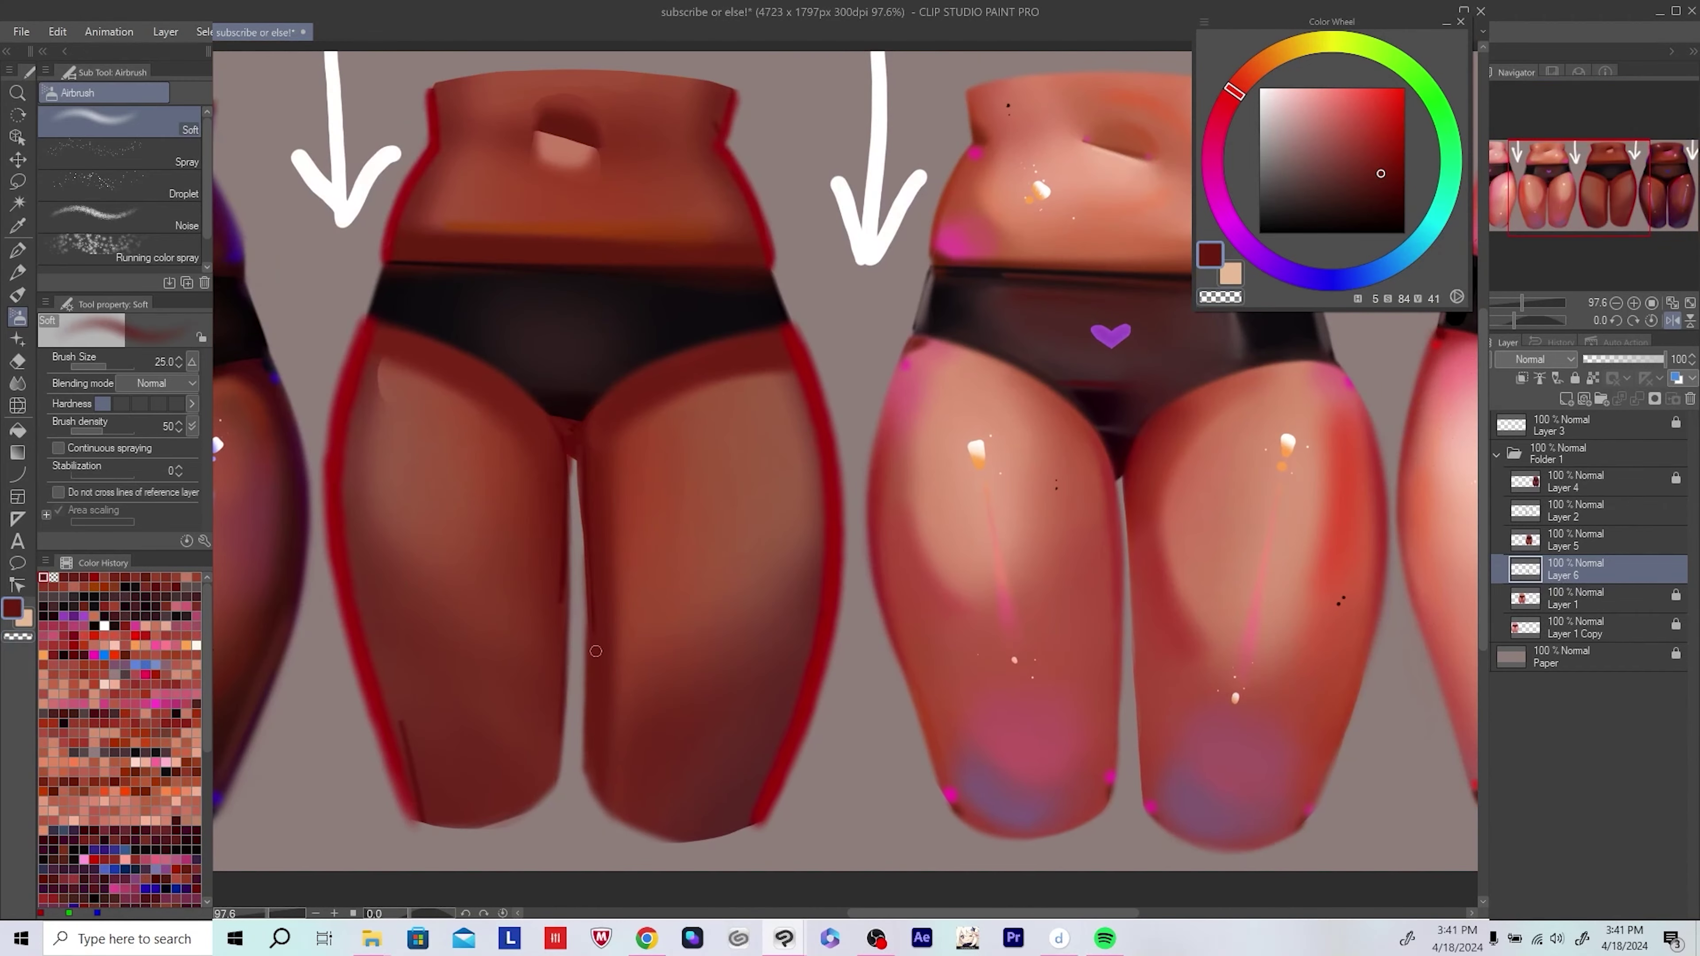
pyautogui.scroll(-3, 581, 442)
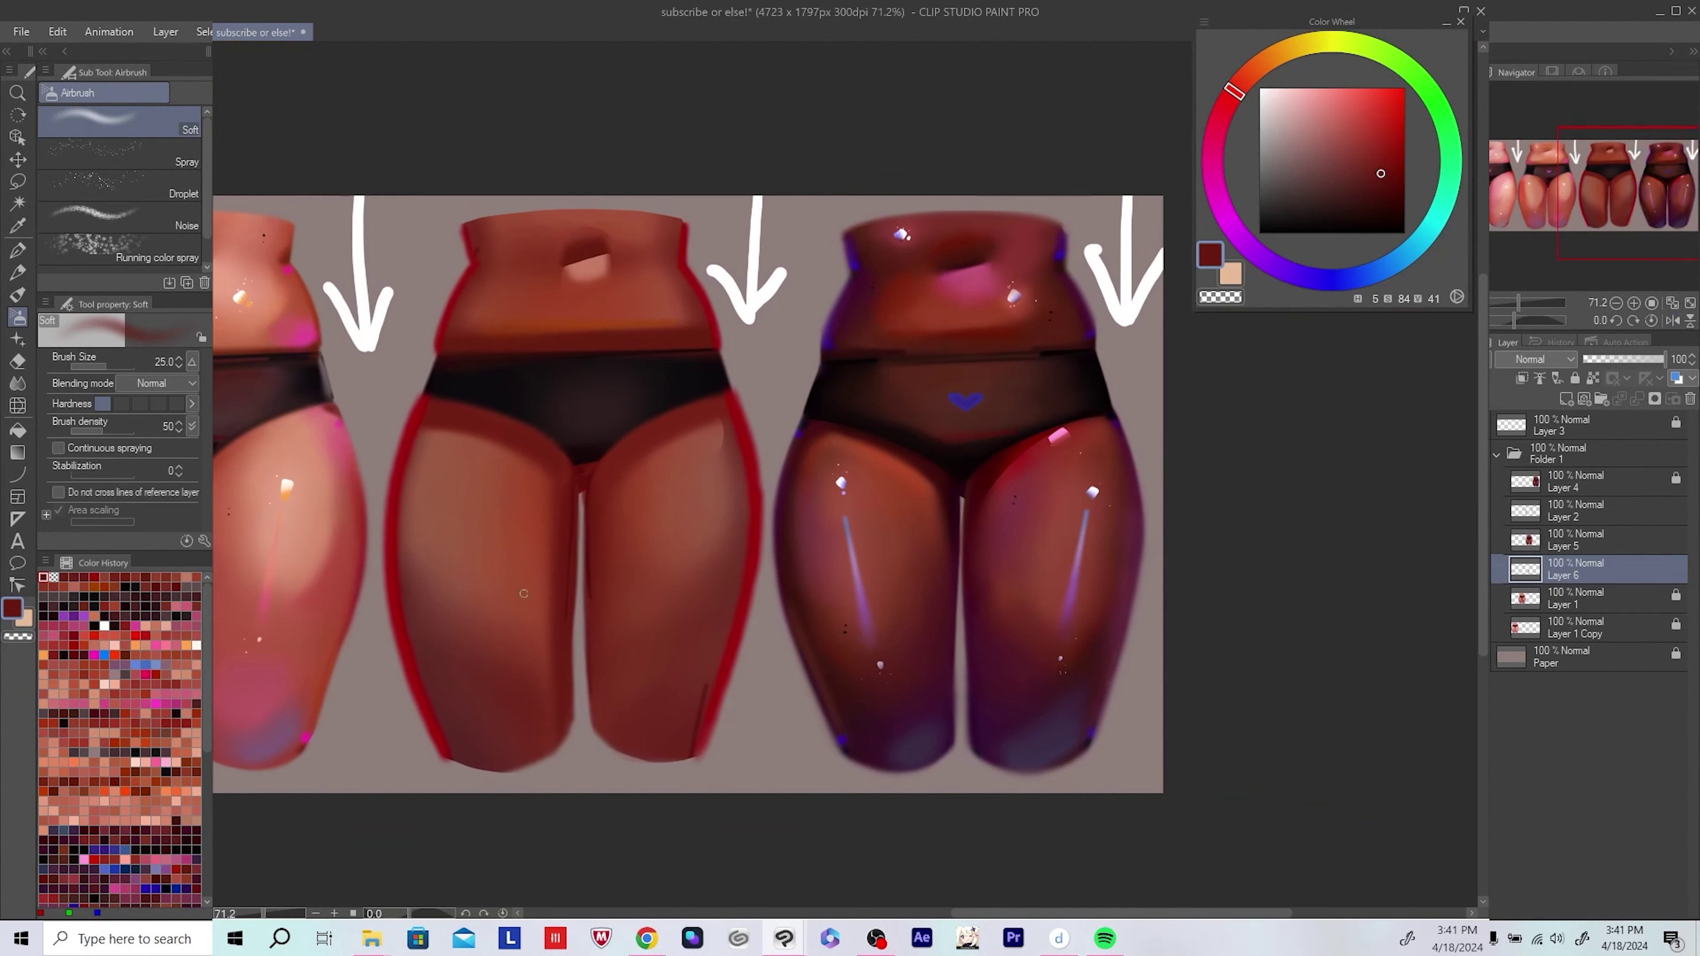
pyautogui.hotkey('ctrl', 'e')
pyautogui.scroll(2, 552, 490)
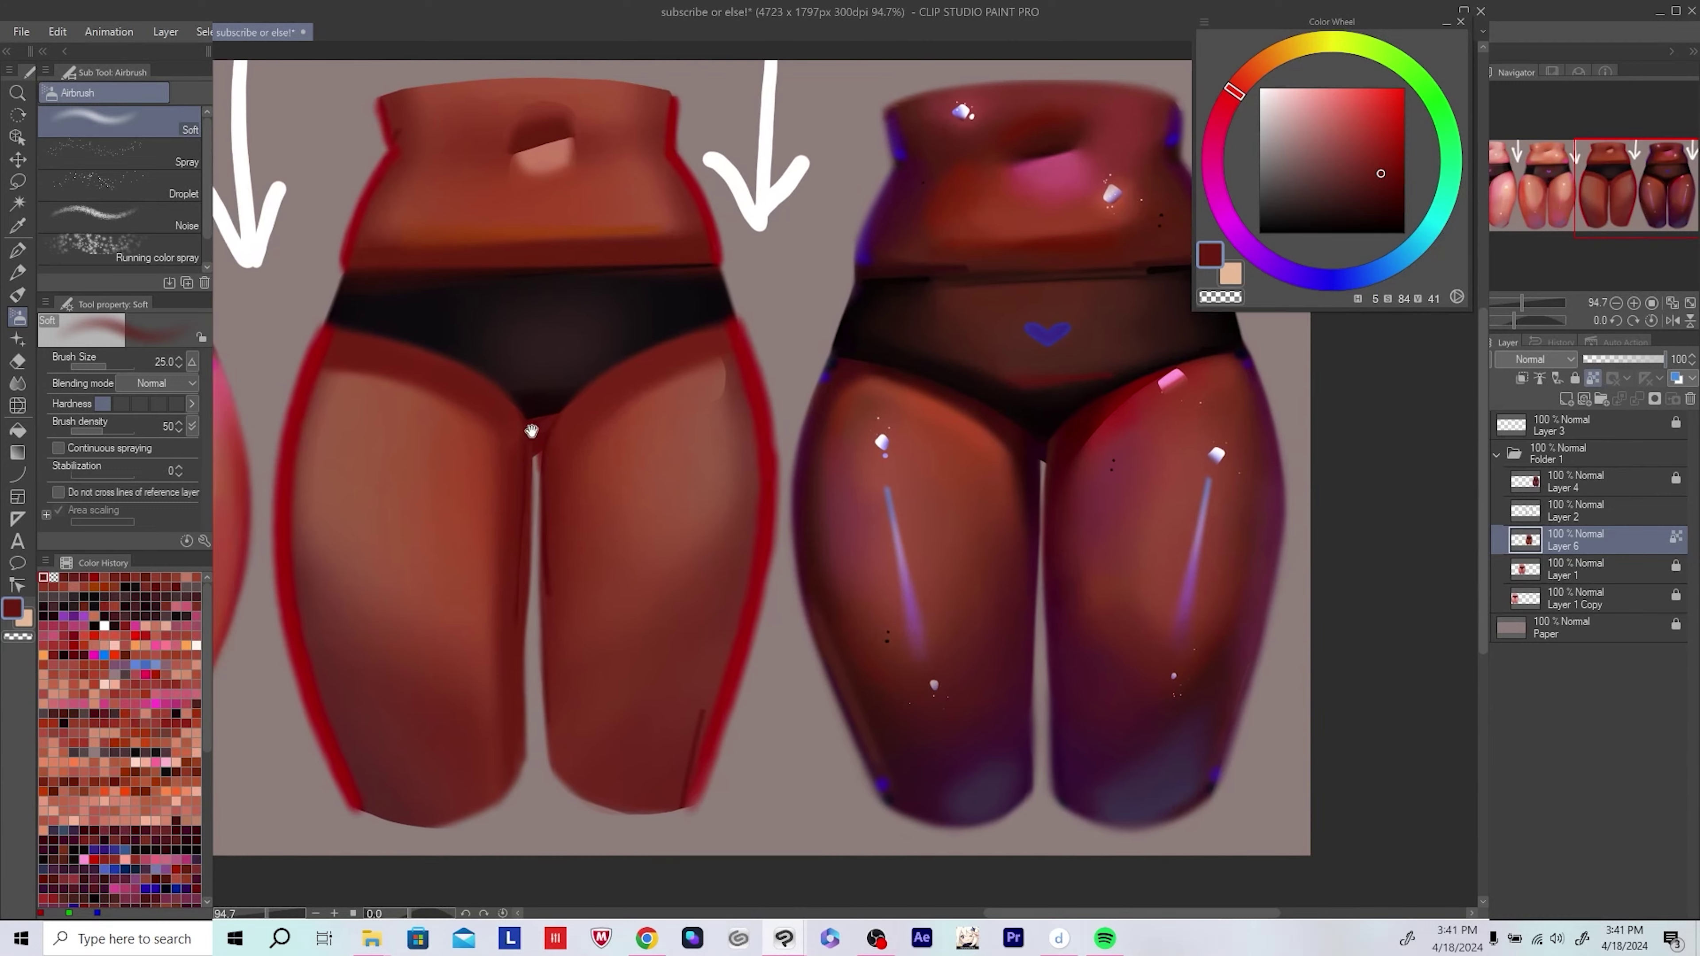
# Step: Add a clipped Multiply layer above Layer 6 and draw a dark red G-pen shadow where the thighs meet below the underwear
pyautogui.scroll(-3, 539, 476)
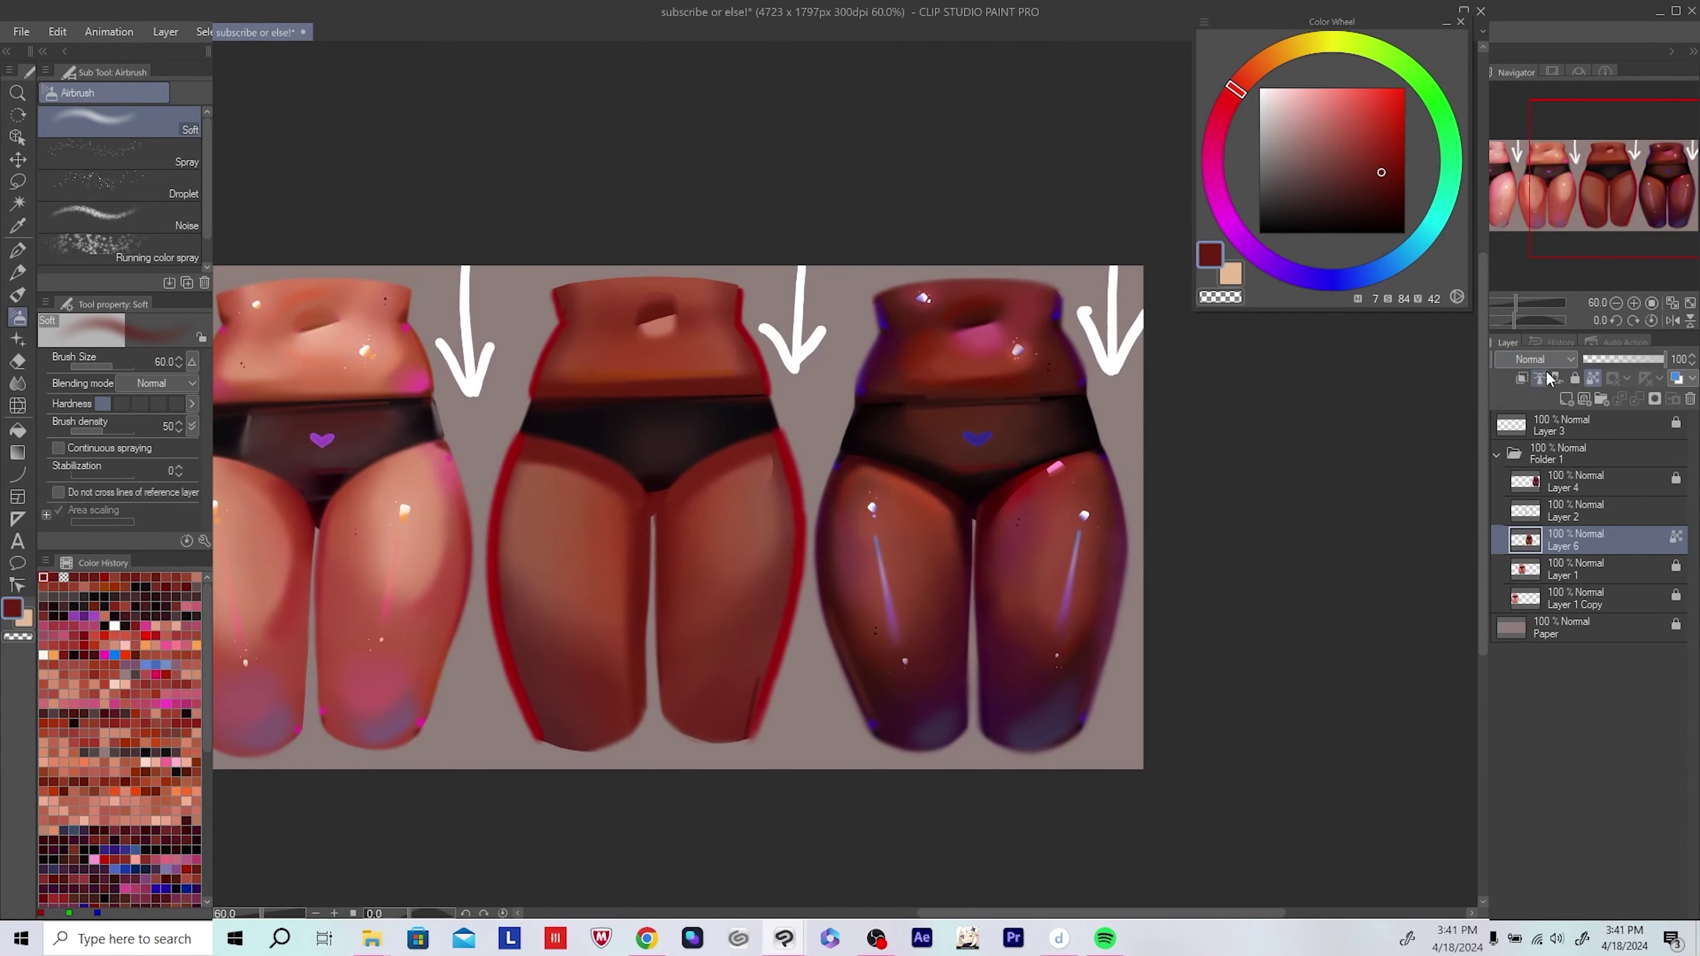
pyautogui.hotkey('ctrl', 'z')
pyautogui.click(1530, 360)
pyautogui.click(1533, 402)
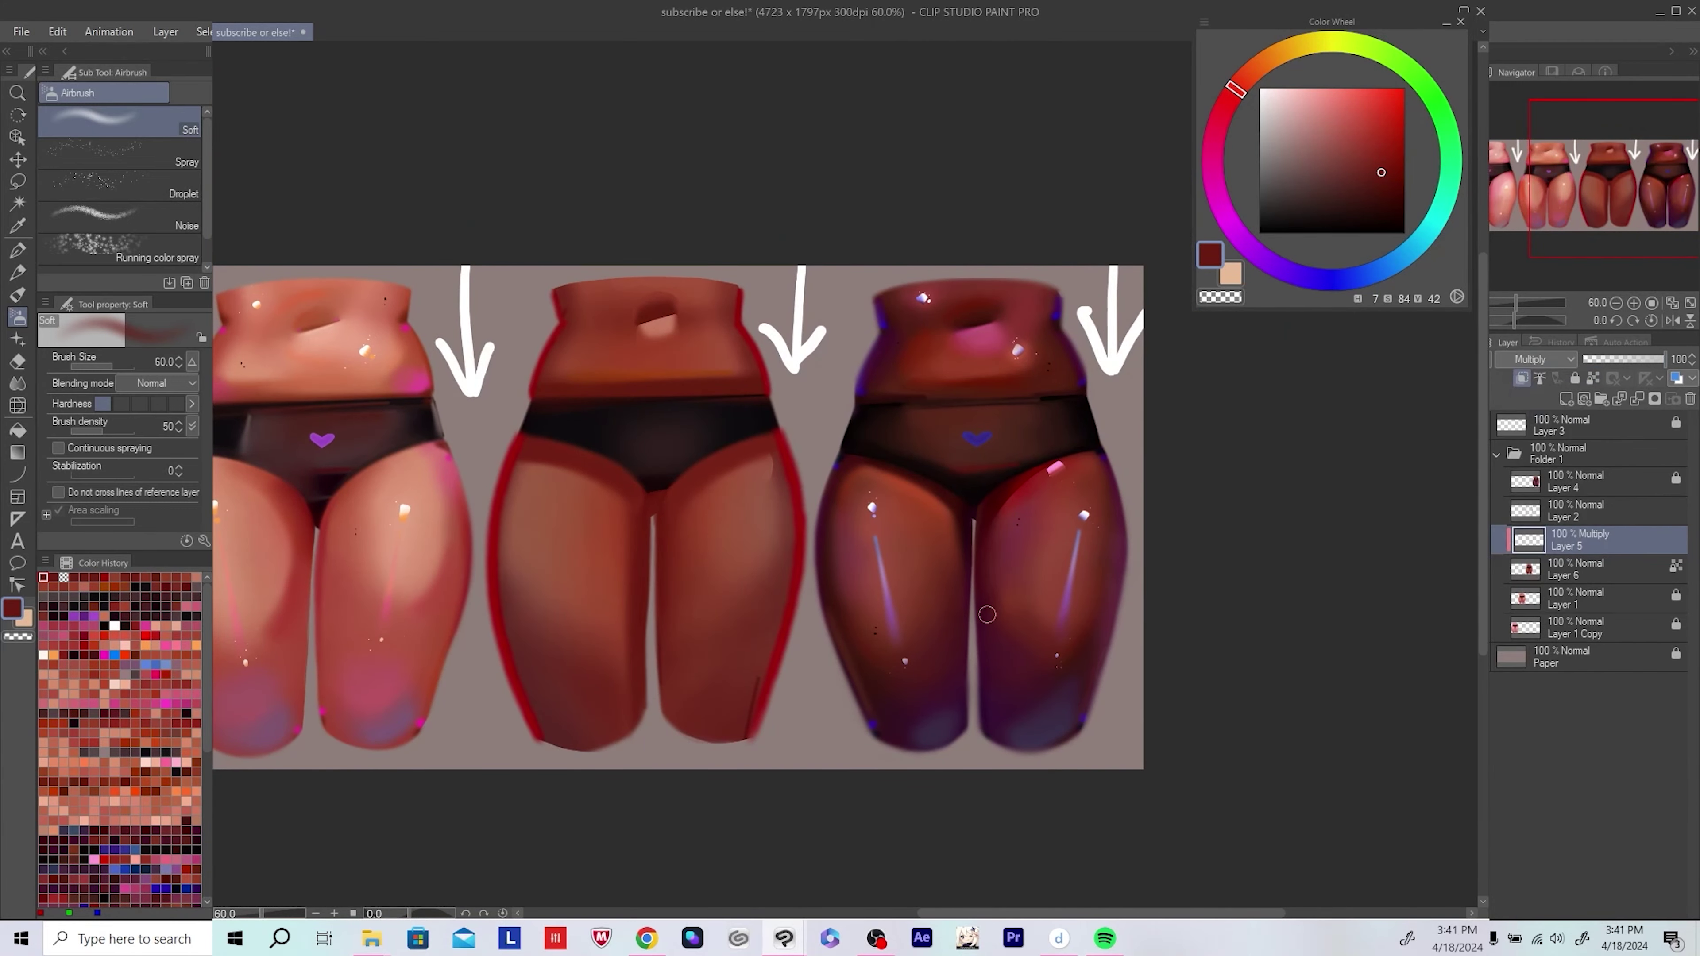
pyautogui.press('p')
pyautogui.scroll(4, 629, 522)
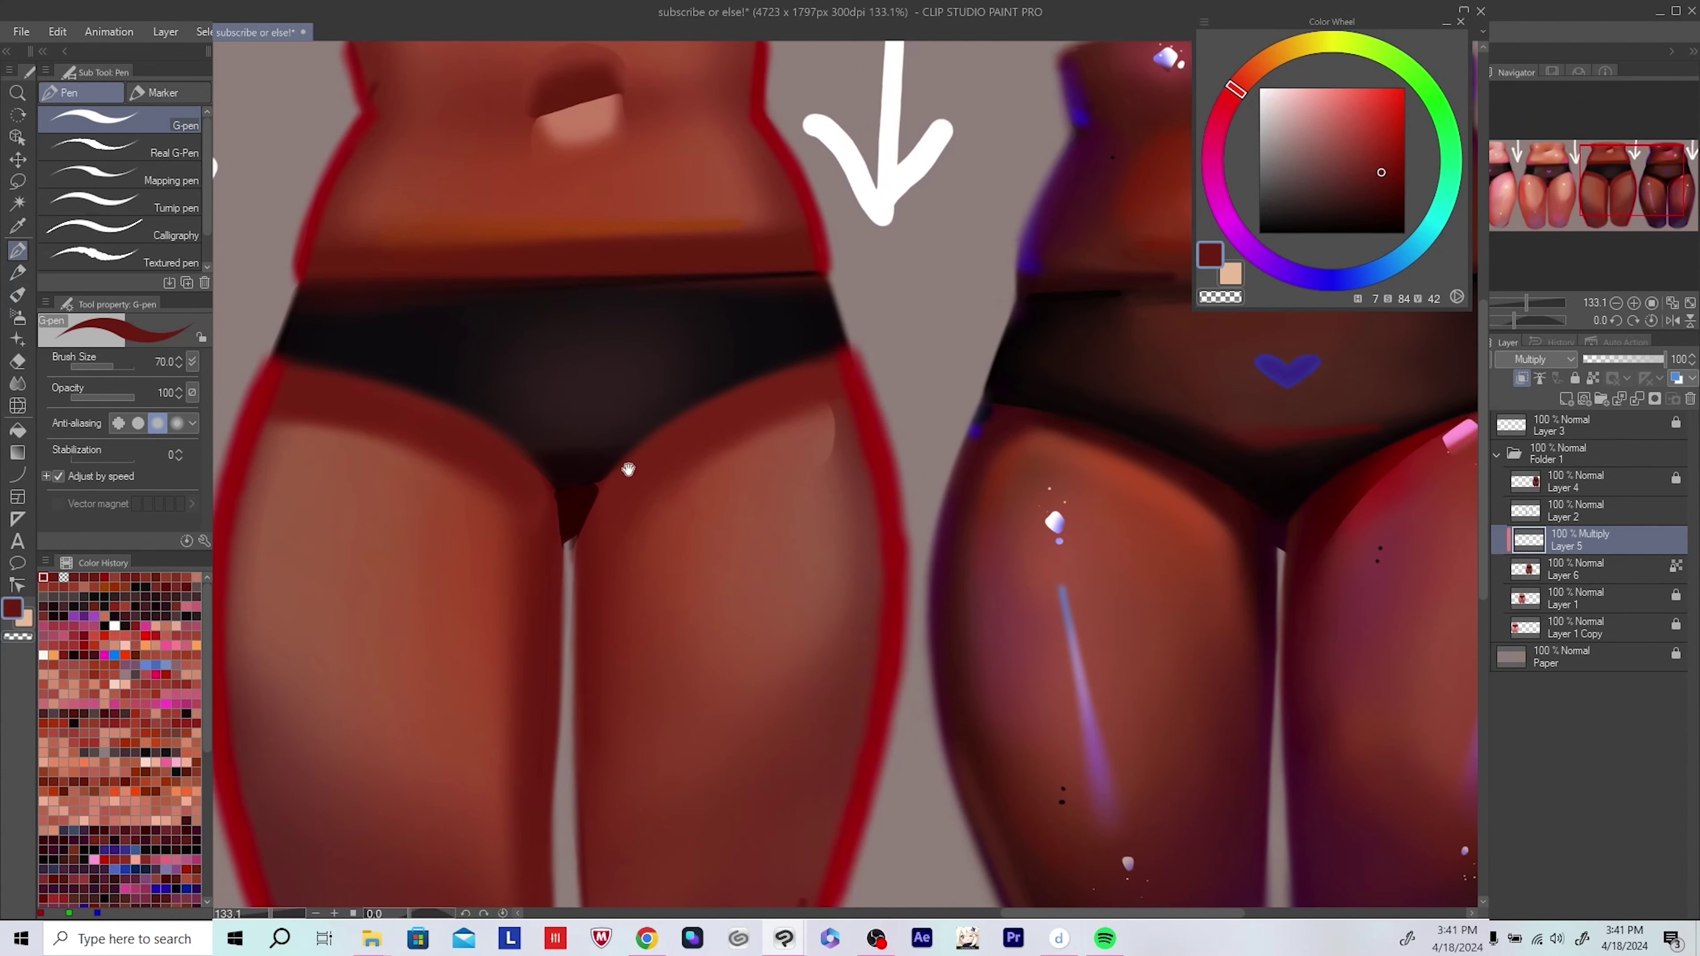
# Step: Trim the shadow between the thighs with the transparent G-pen, merge it into Layer 6 and save the file
pyautogui.press('c')
pyautogui.press('h')
pyautogui.press('h')
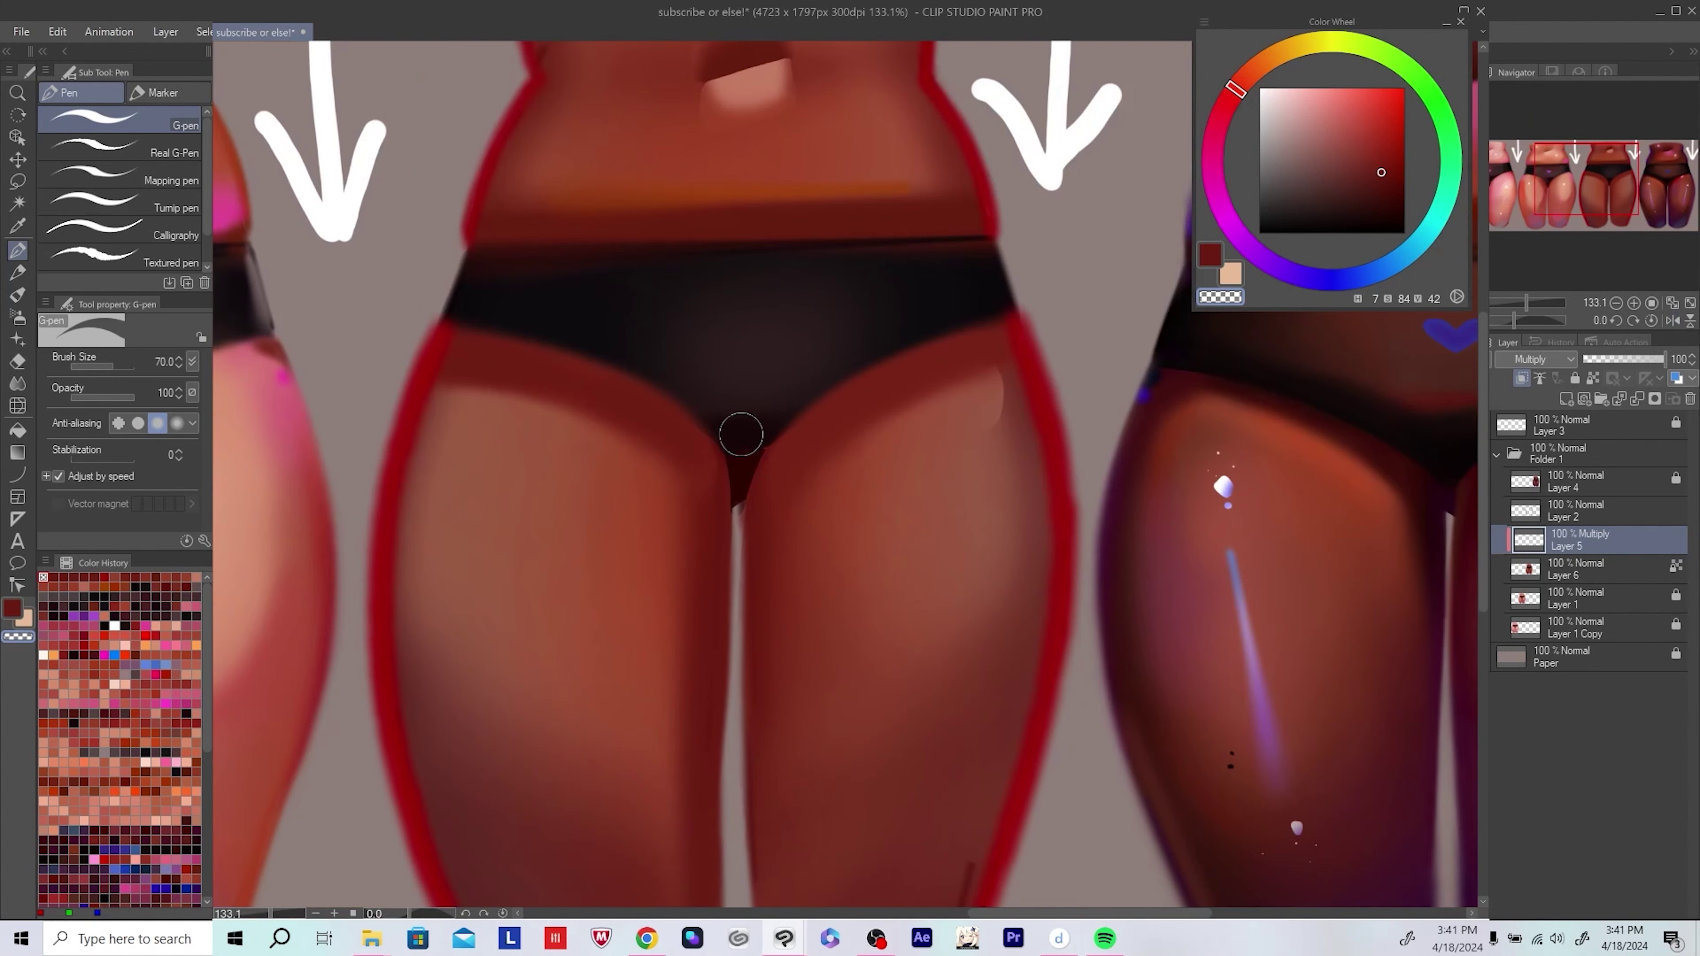
pyautogui.moveTo(775, 492); pyautogui.dragTo(731, 469)
pyautogui.scroll(-5, 761, 399)
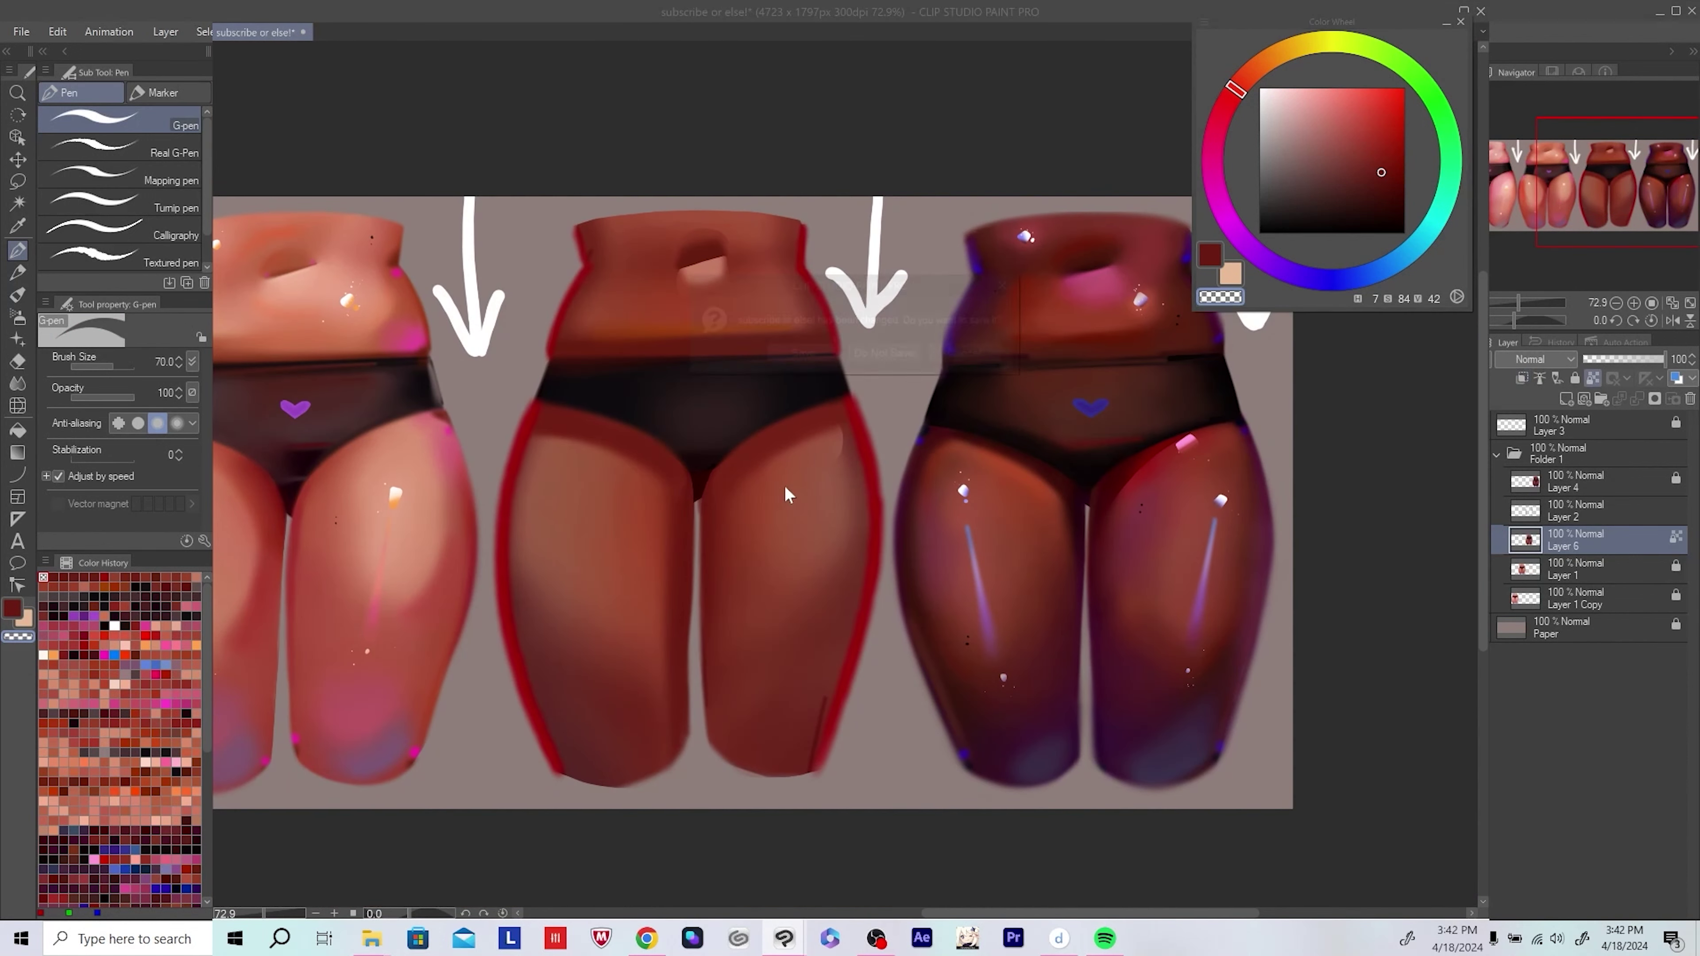
pyautogui.press('Return')
pyautogui.scroll(-1, 852, 445)
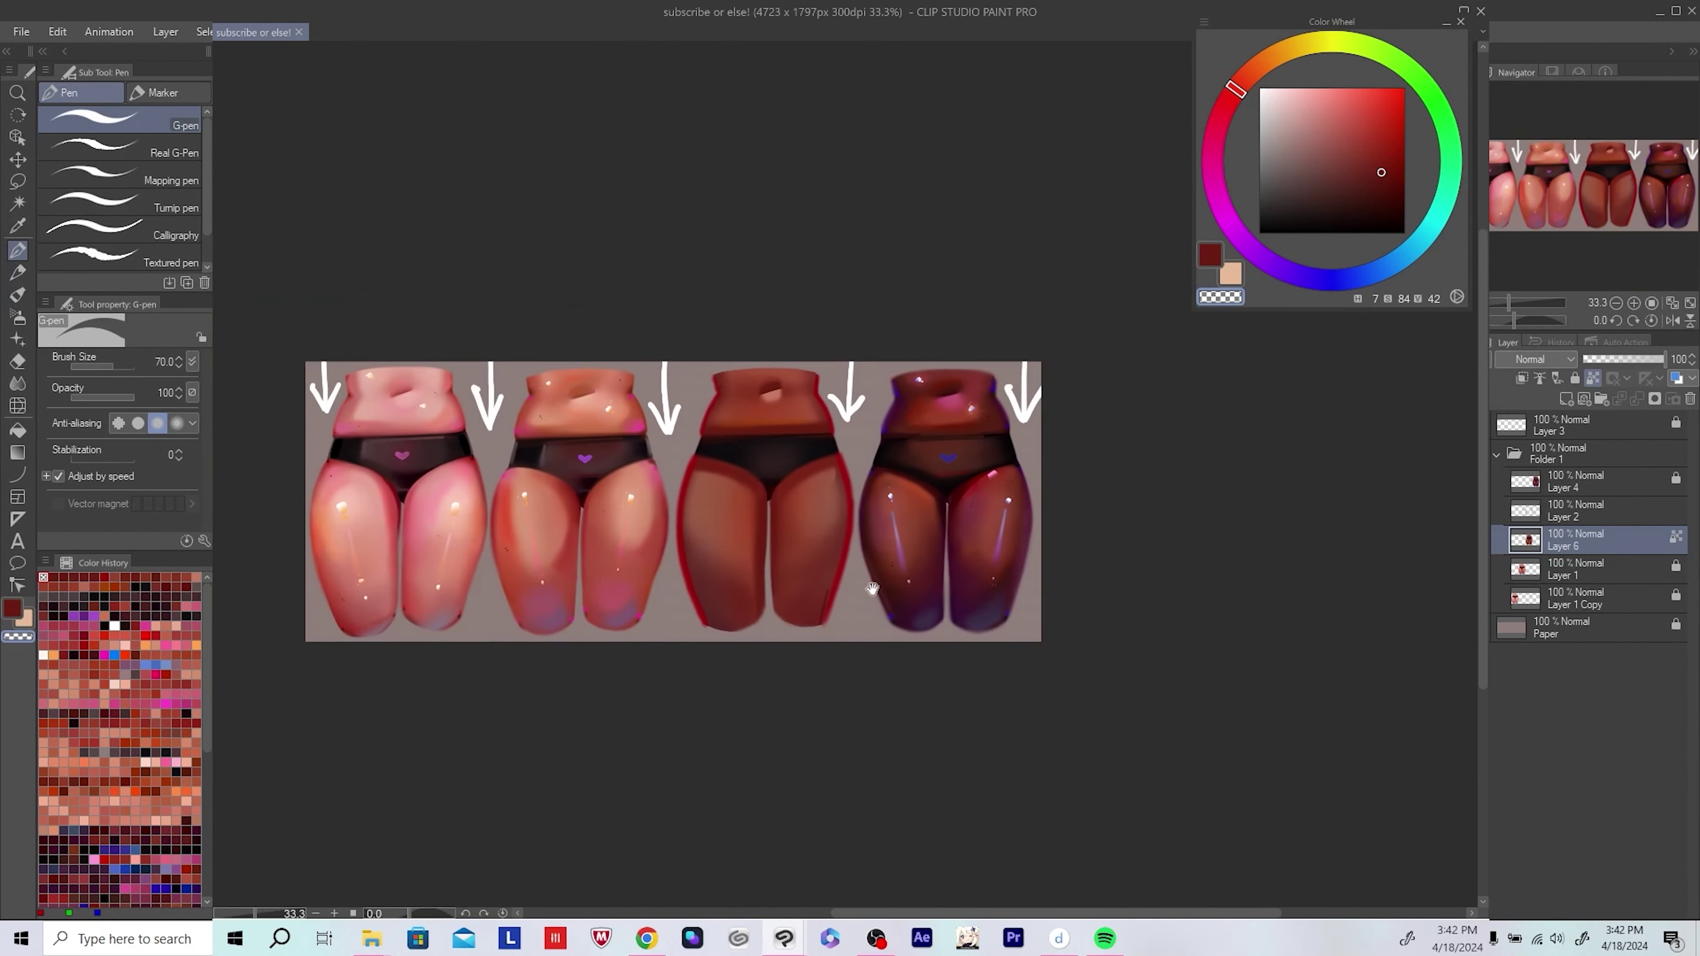
pyautogui.hotkey('ctrl', 'shift', 'n')
pyautogui.press('b')
pyautogui.scroll(2, 860, 698)
pyautogui.scroll(1, 861, 698)
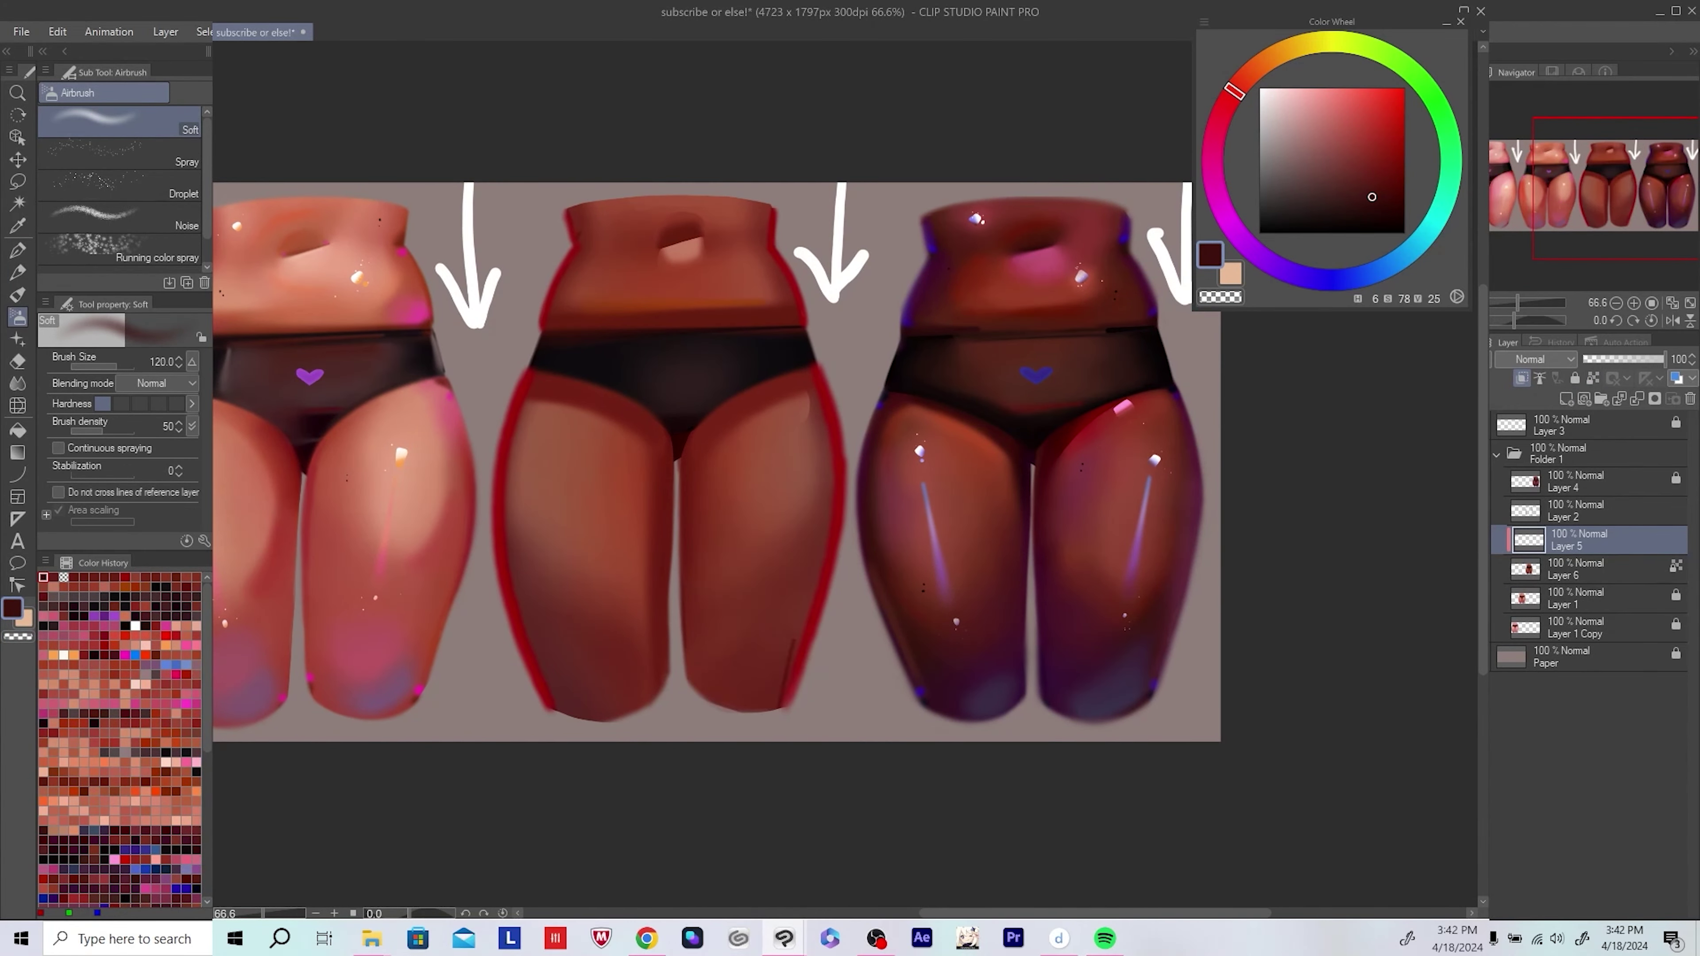
pyautogui.click(1689, 399)
pyautogui.click(1689, 399)
# Step: On a Normal clipping layer above Layer 6, airbrush sampled dark red shading over the lower ends of the third figure's thighs
pyautogui.hotkey('ctrl', 'shift', 'n')
pyautogui.moveTo(777, 661); pyautogui.dragTo(716, 651)
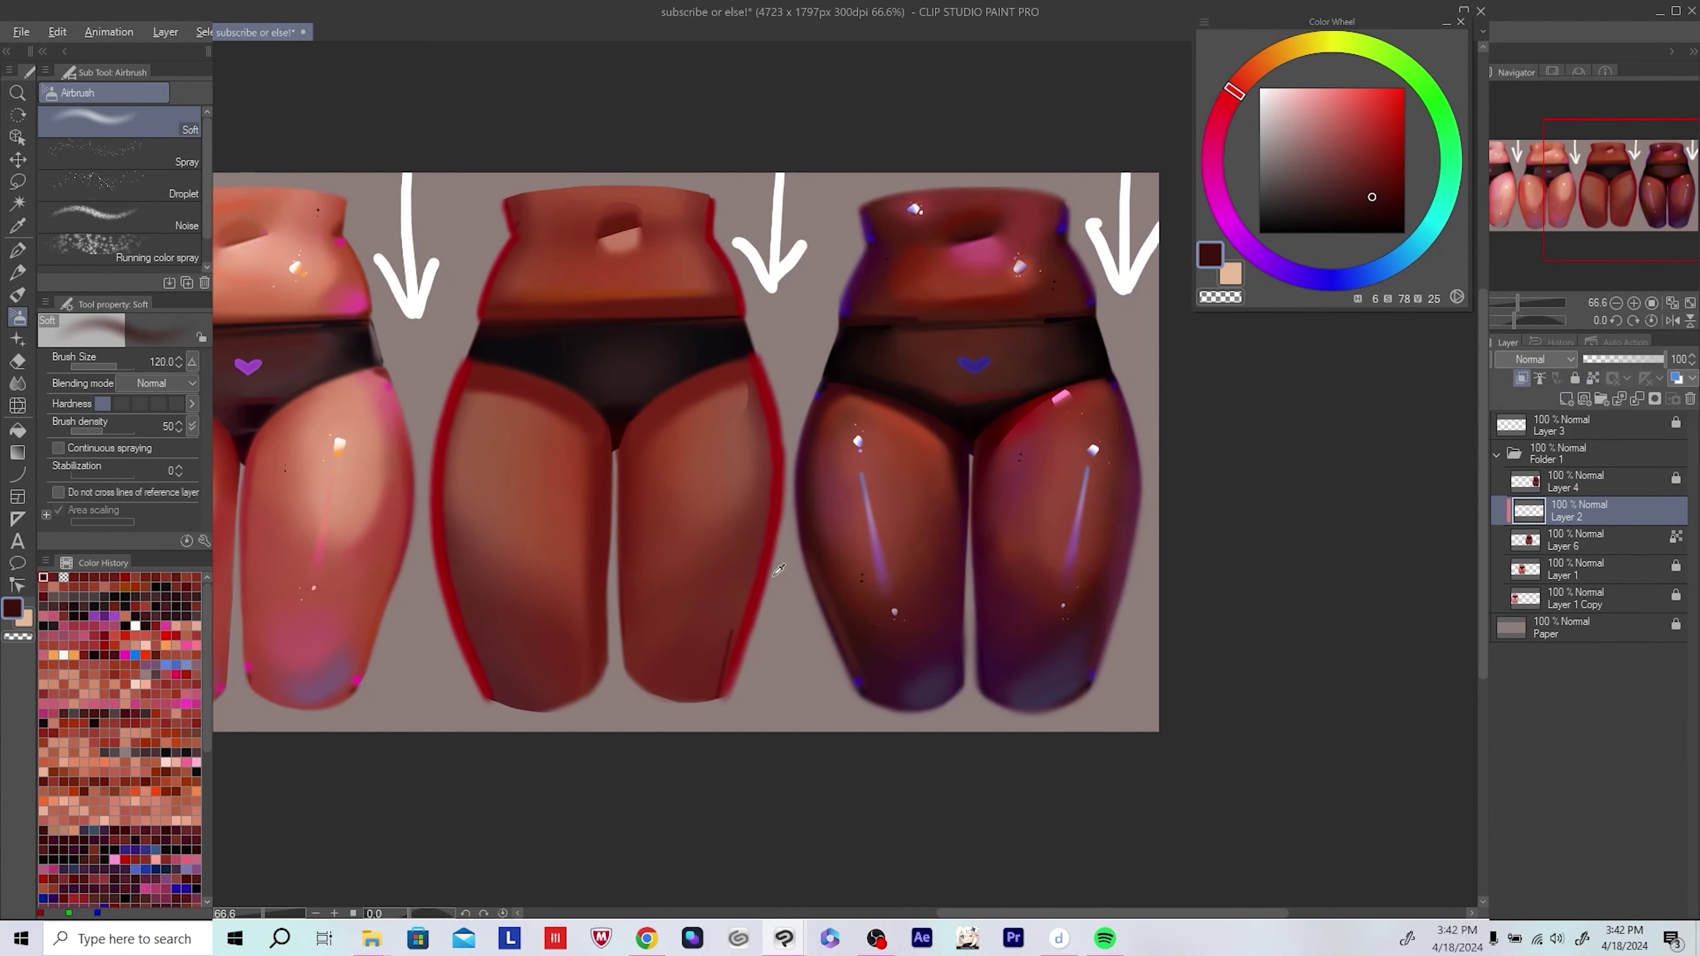
pyautogui.keyDown('alt'); pyautogui.click(716, 651); pyautogui.keyUp('alt')
pyautogui.press('h')
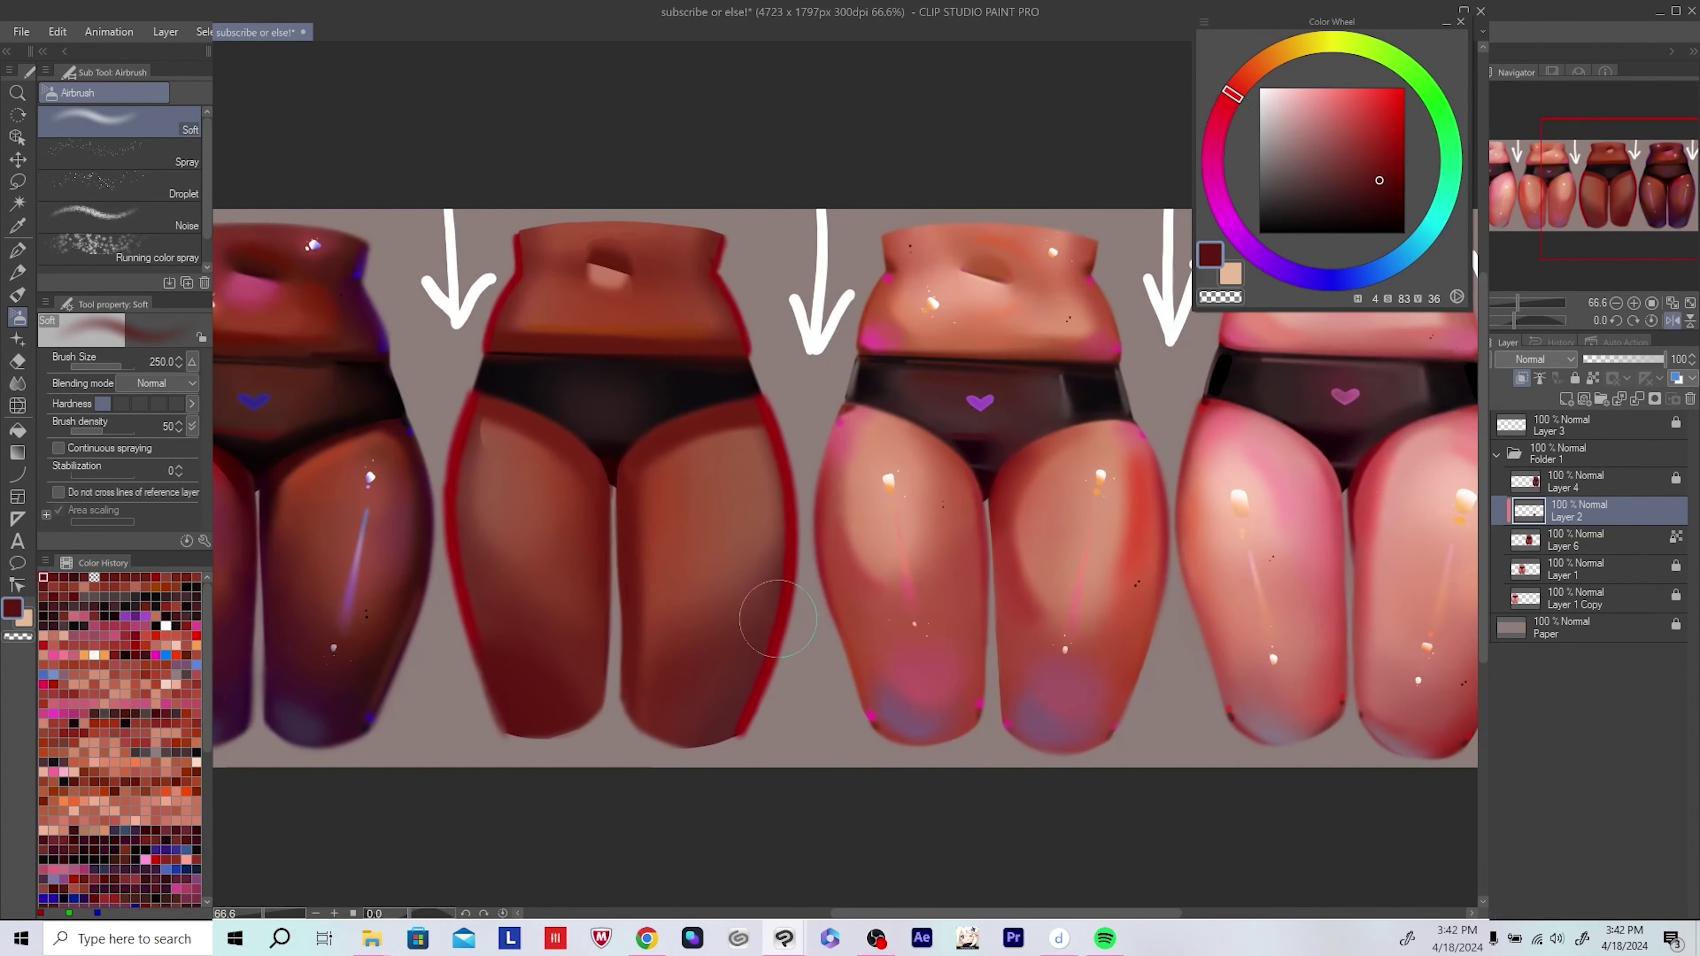
pyautogui.moveTo(756, 703)
pyautogui.mouseDown()
pyautogui.moveTo(772, 718)
pyautogui.moveTo(710, 670)
pyautogui.mouseUp()
pyautogui.press('h')
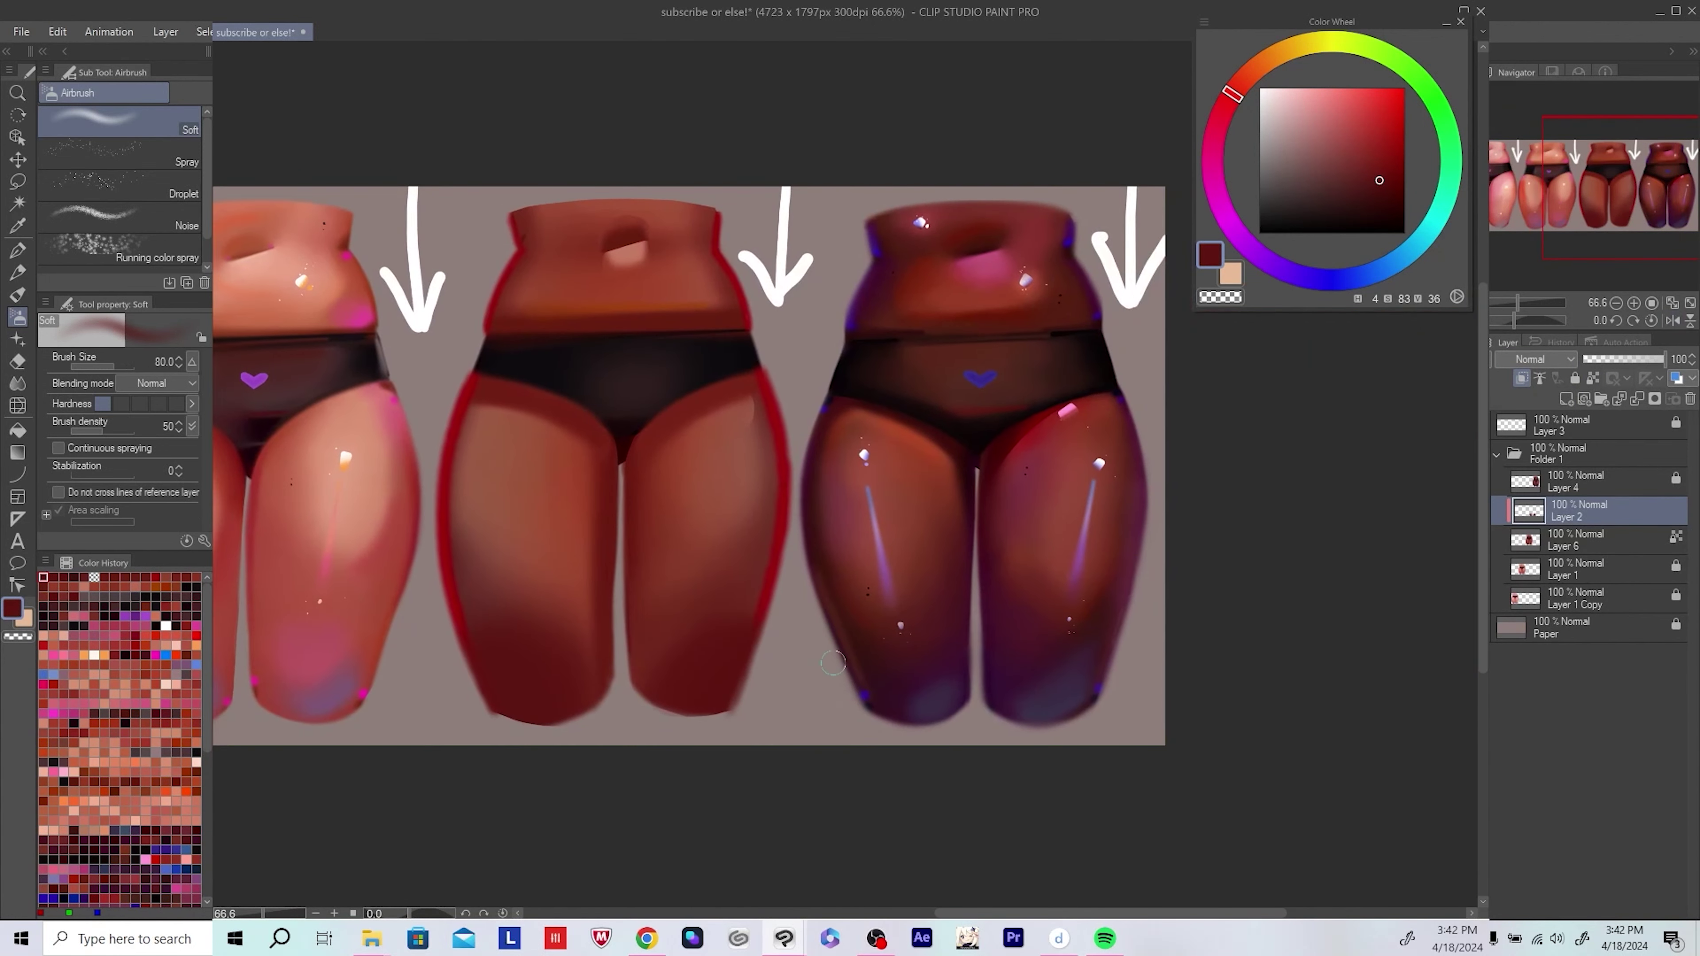
# Step: Merge the clipped shading Layer 2 into Layer 6
pyautogui.moveTo(703, 760); pyautogui.dragTo(728, 660)
pyautogui.press('Delete')
pyautogui.click(913, 354)
pyautogui.scroll(-1, 736, 656)
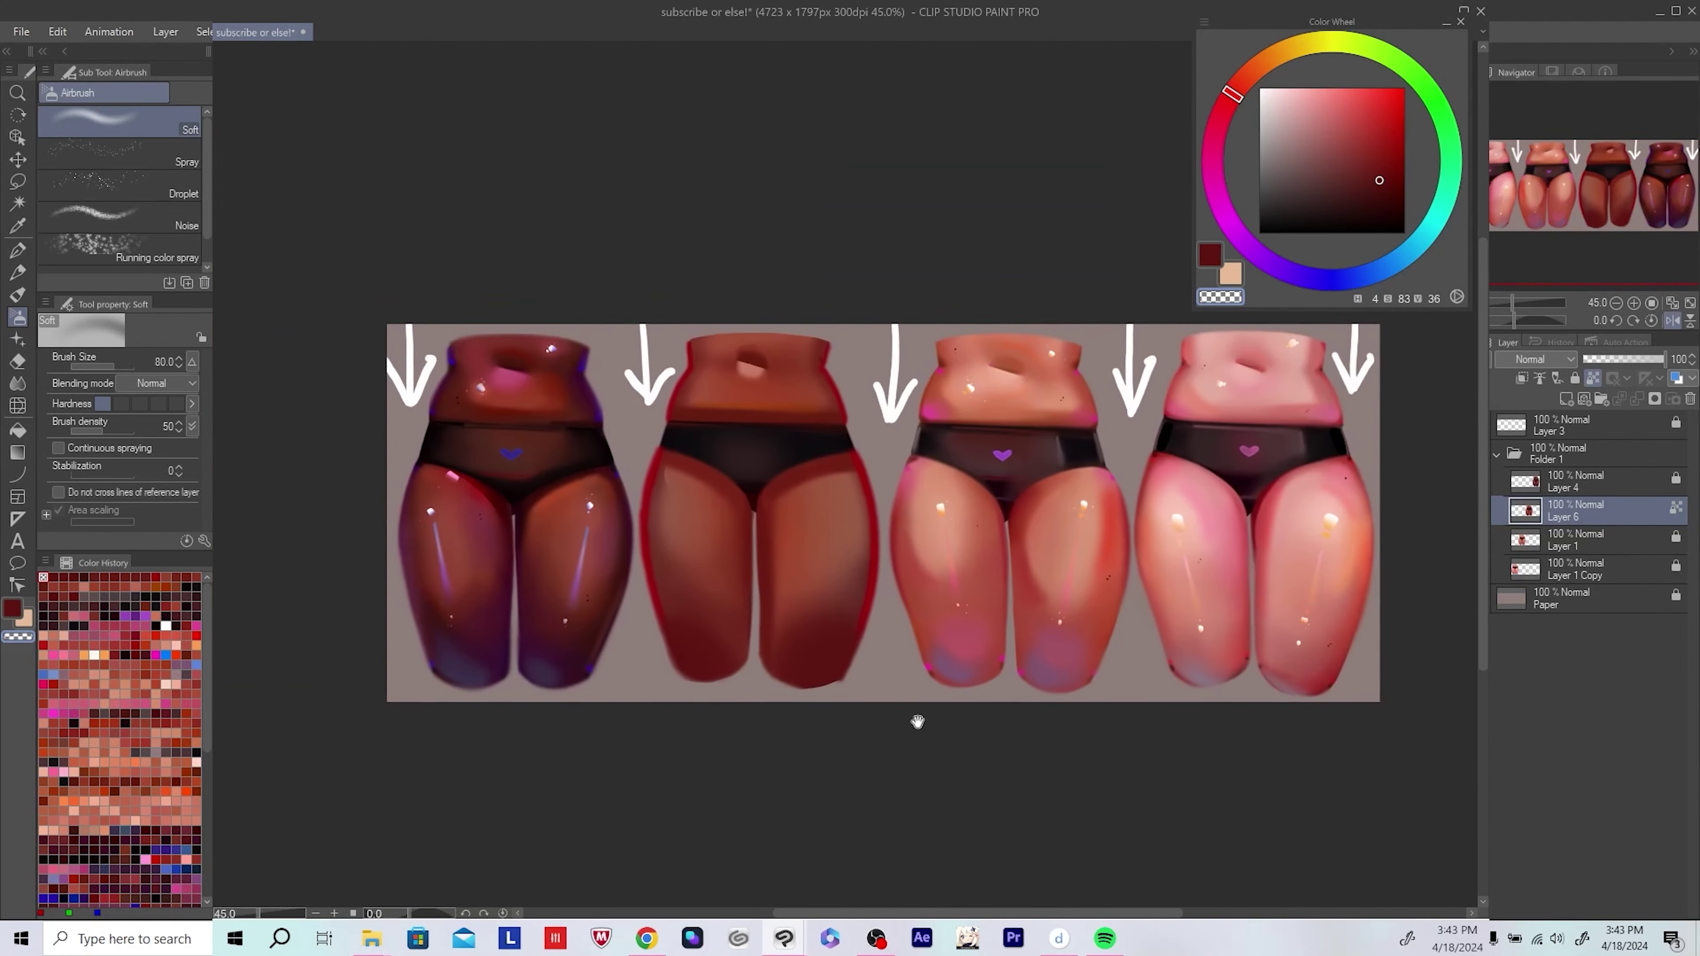
pyautogui.scroll(1, 809, 706)
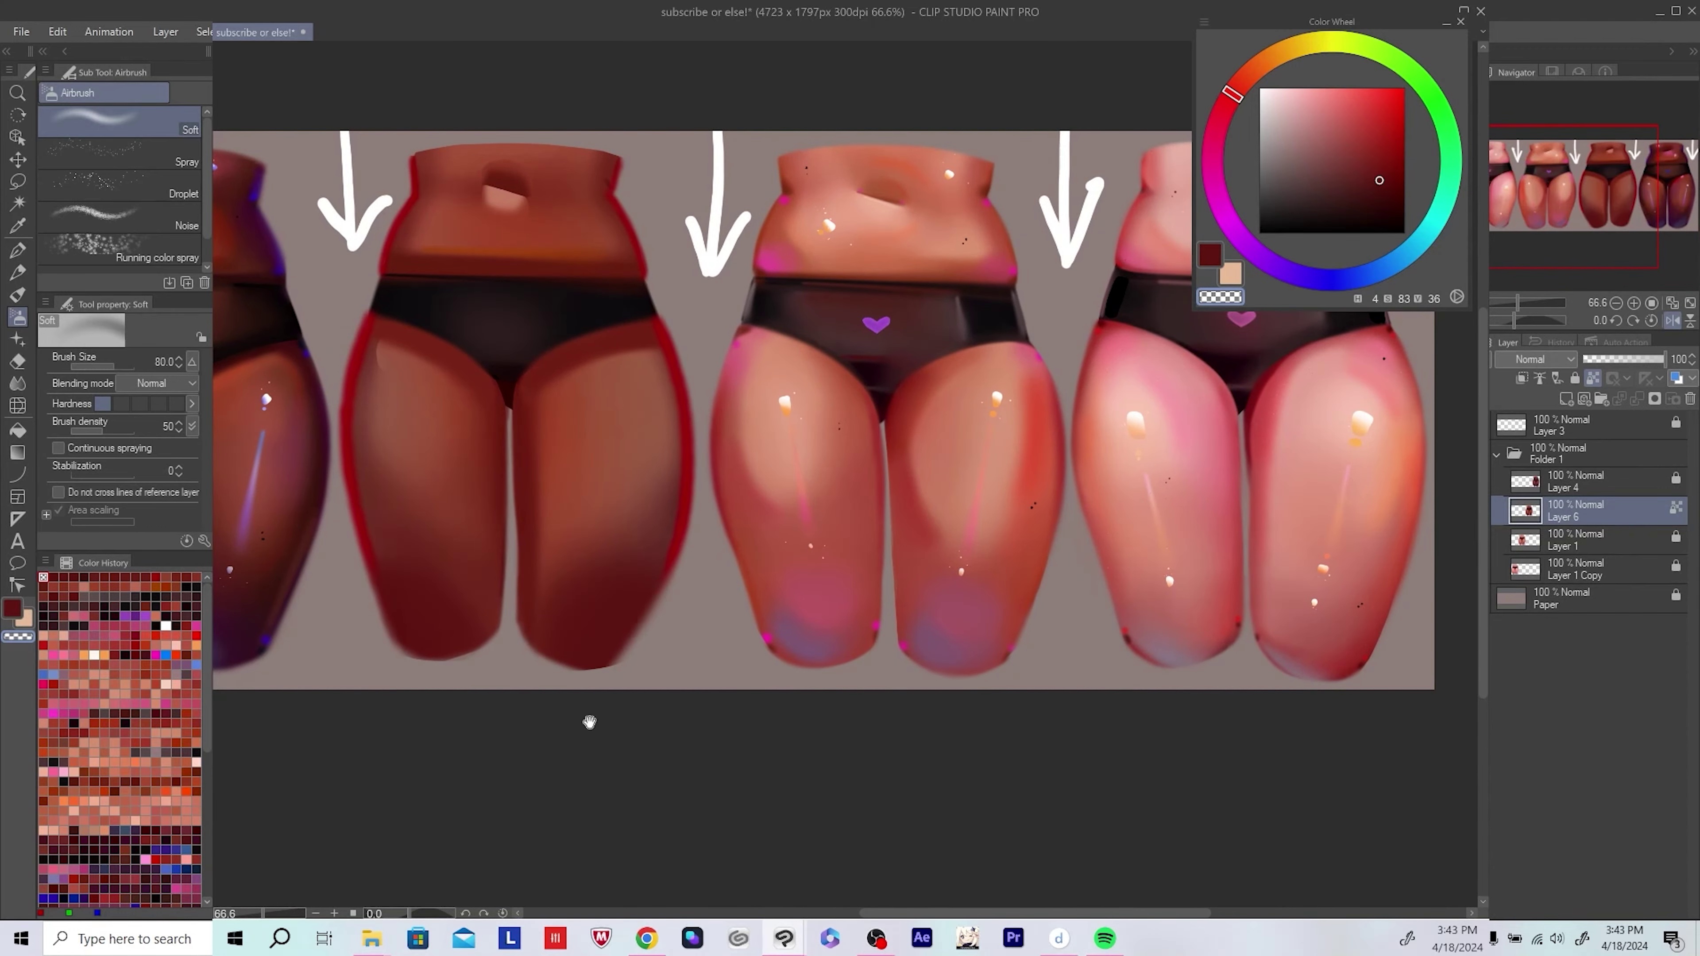
# Step: Trim and round the lower ends of the third figure's thighs with the transparent soft airbrush at size 60
pyautogui.press('[')
pyautogui.press('[')
pyautogui.moveTo(590, 722)
pyautogui.mouseDown()
pyautogui.moveTo(579, 765)
pyautogui.moveTo(630, 745)
pyautogui.mouseUp()
pyautogui.scroll(-2, 768, 678)
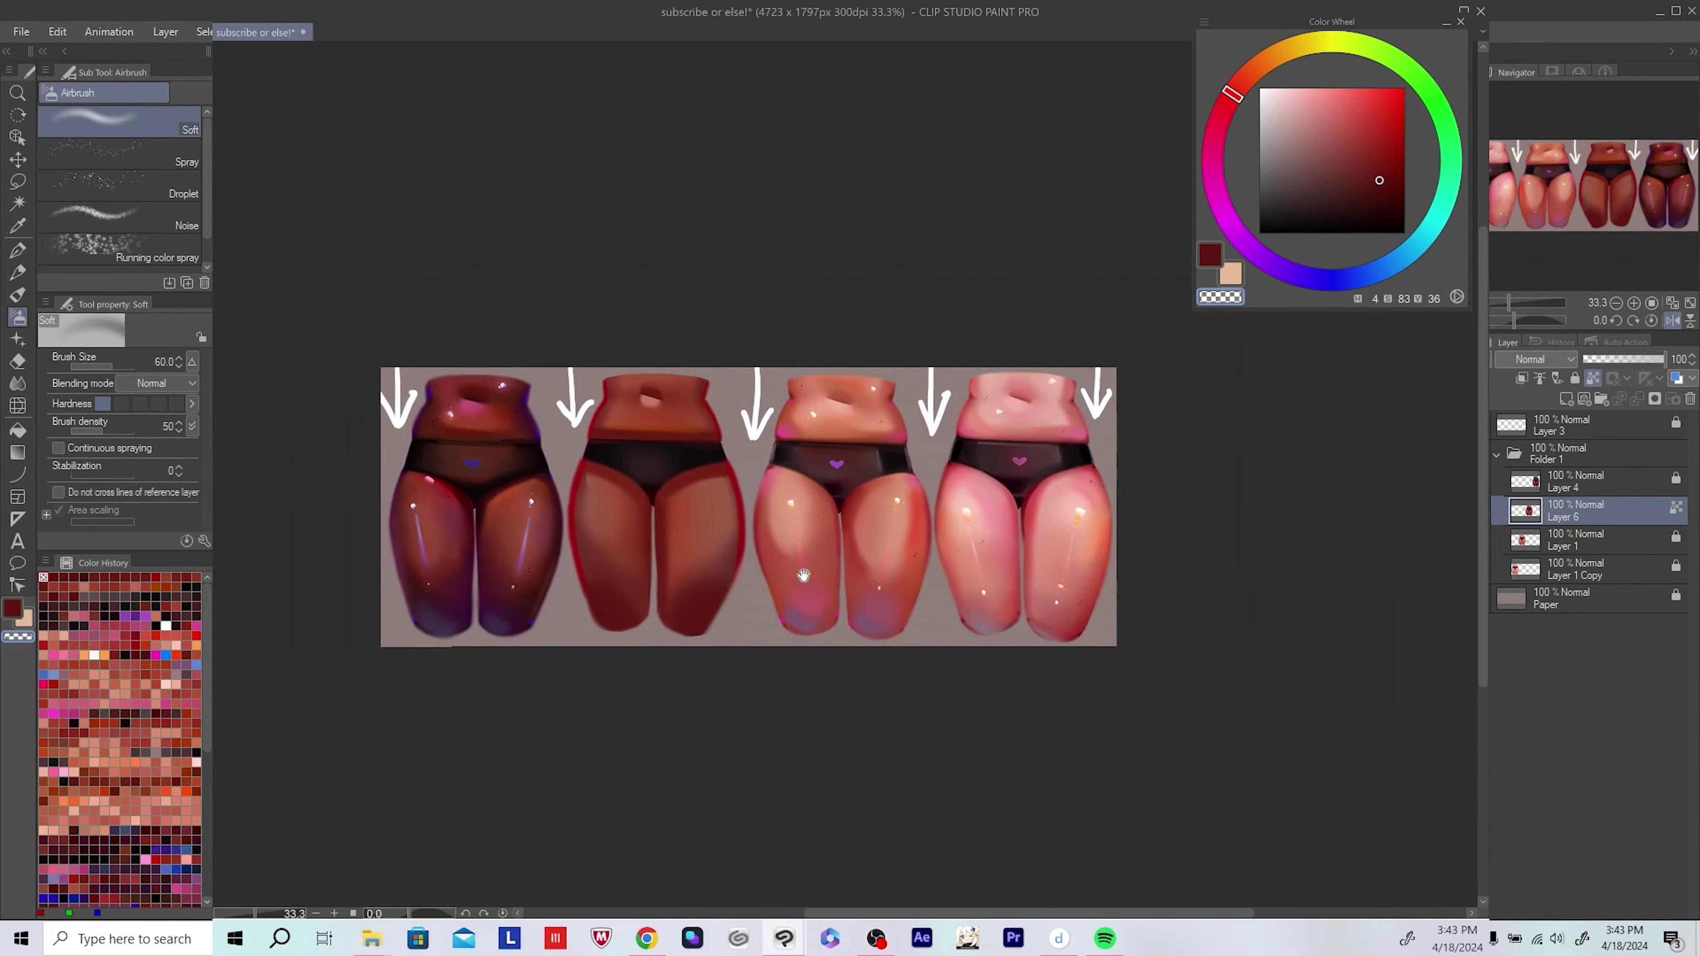
pyautogui.press('h')
pyautogui.press('h')
pyautogui.moveTo(767, 678); pyautogui.dragTo(736, 694)
pyautogui.scroll(2, 736, 695)
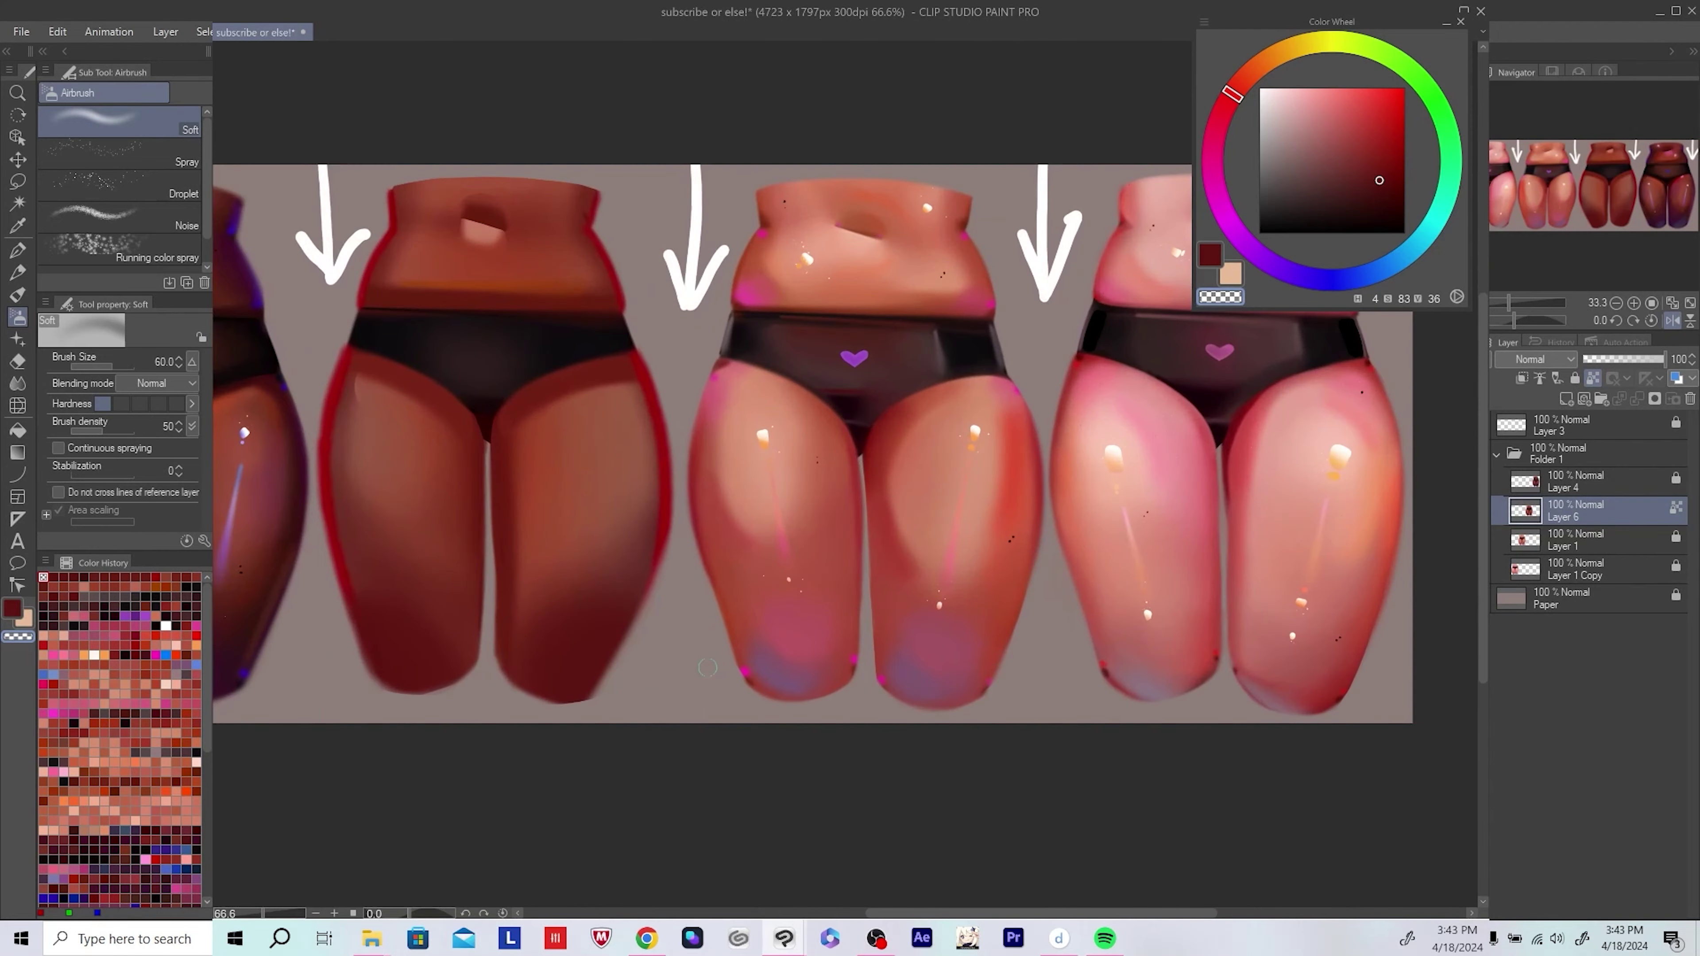
pyautogui.moveTo(594, 509); pyautogui.dragTo(589, 589)
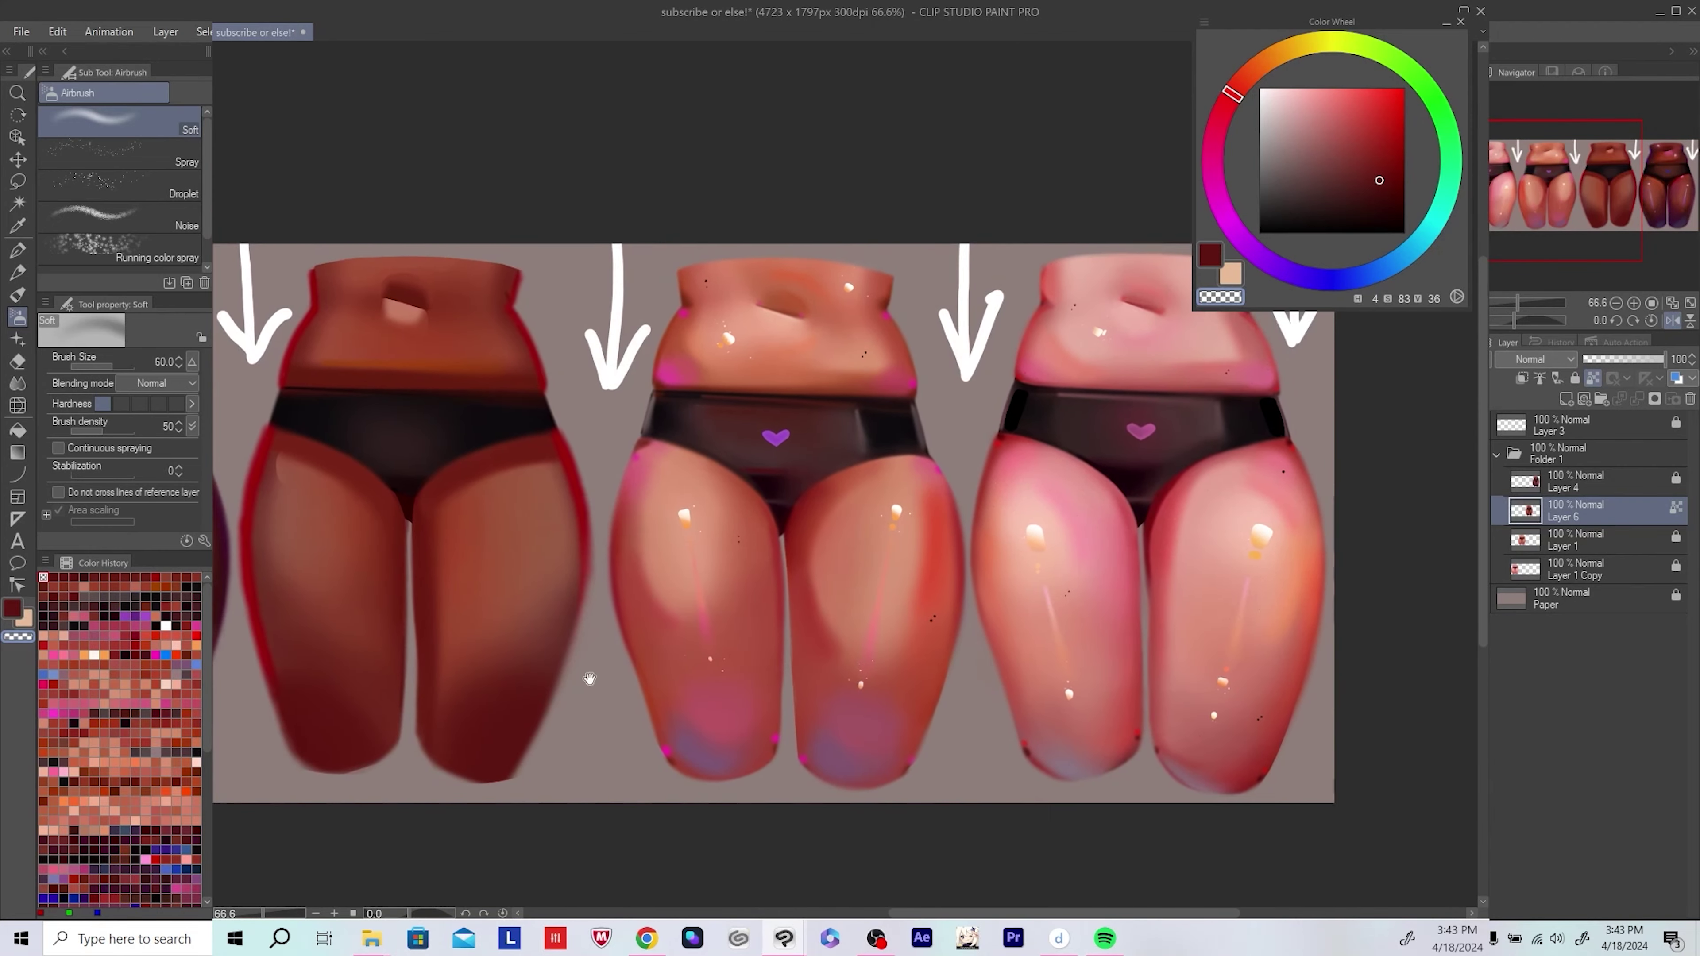
# Step: Airbrush the sampled rim red farther down the lower outer thigh, cleaning the edge with the transparent airbrush at size 40
pyautogui.keyDown('alt'); pyautogui.click(558, 496); pyautogui.keyUp('alt')
pyautogui.moveTo(557, 495)
pyautogui.mouseDown()
pyautogui.moveTo(558, 443)
pyautogui.moveTo(699, 705)
pyautogui.moveTo(641, 730)
pyautogui.mouseUp()
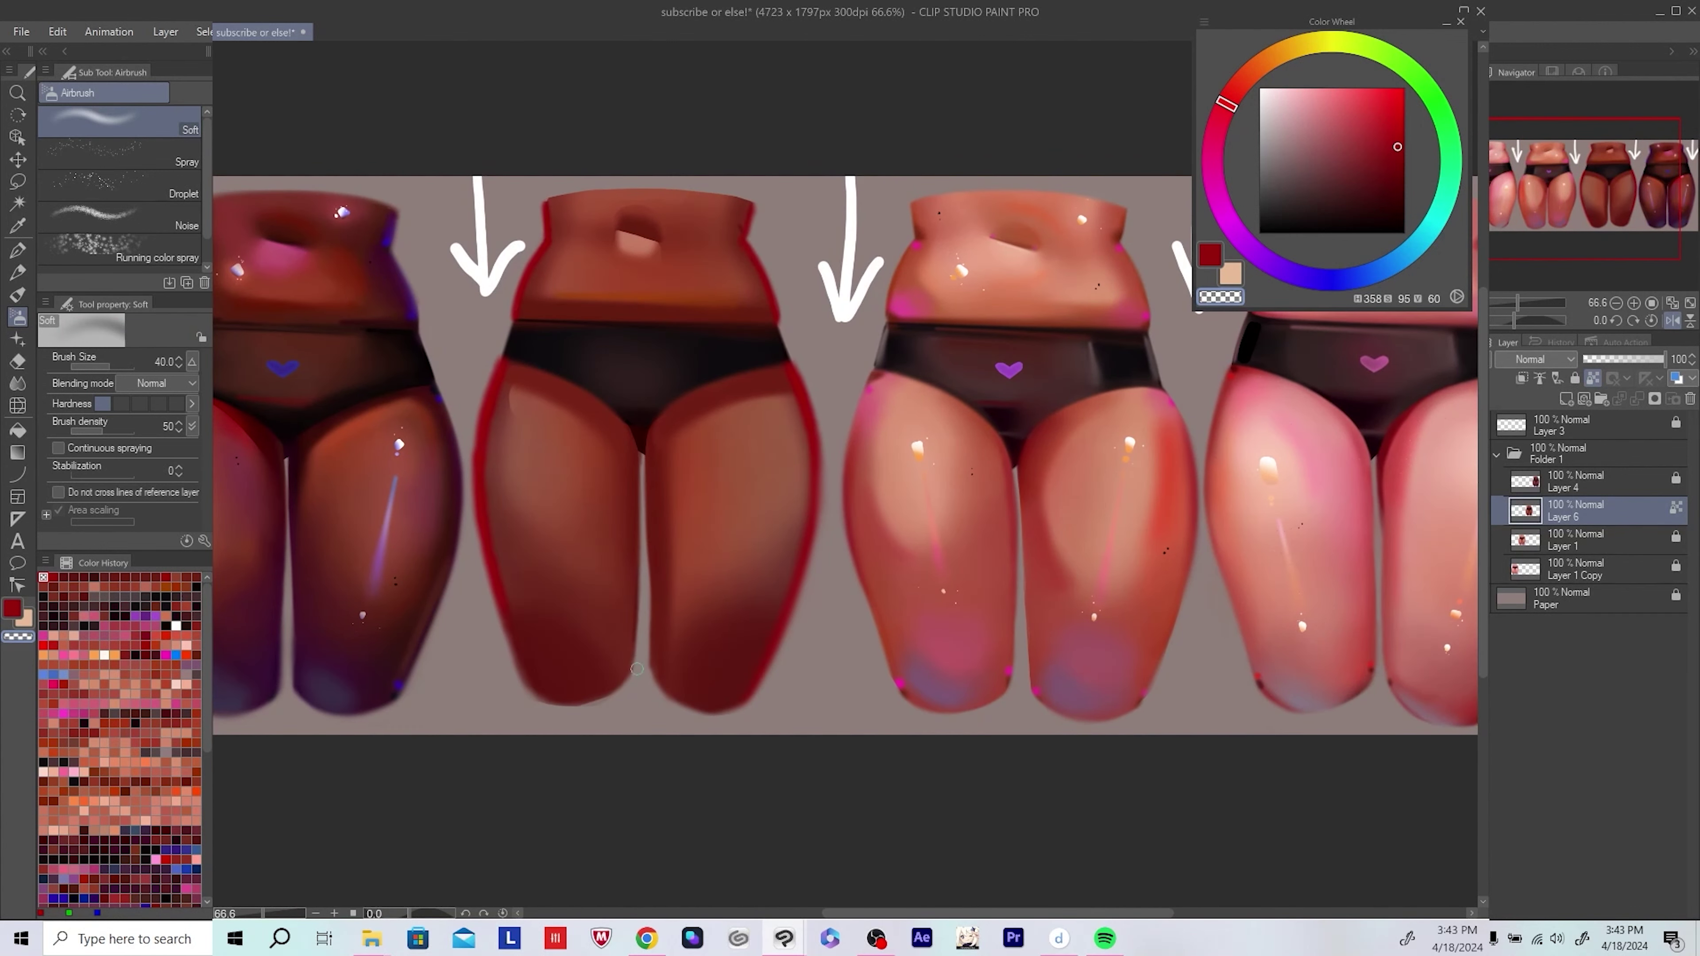
pyautogui.scroll(-3, 544, 718)
# Step: Add a new layer beneath Layer 6 and airbrush sampled dark red along the lower thigh edges at size 50 to 60
pyautogui.click(1566, 399)
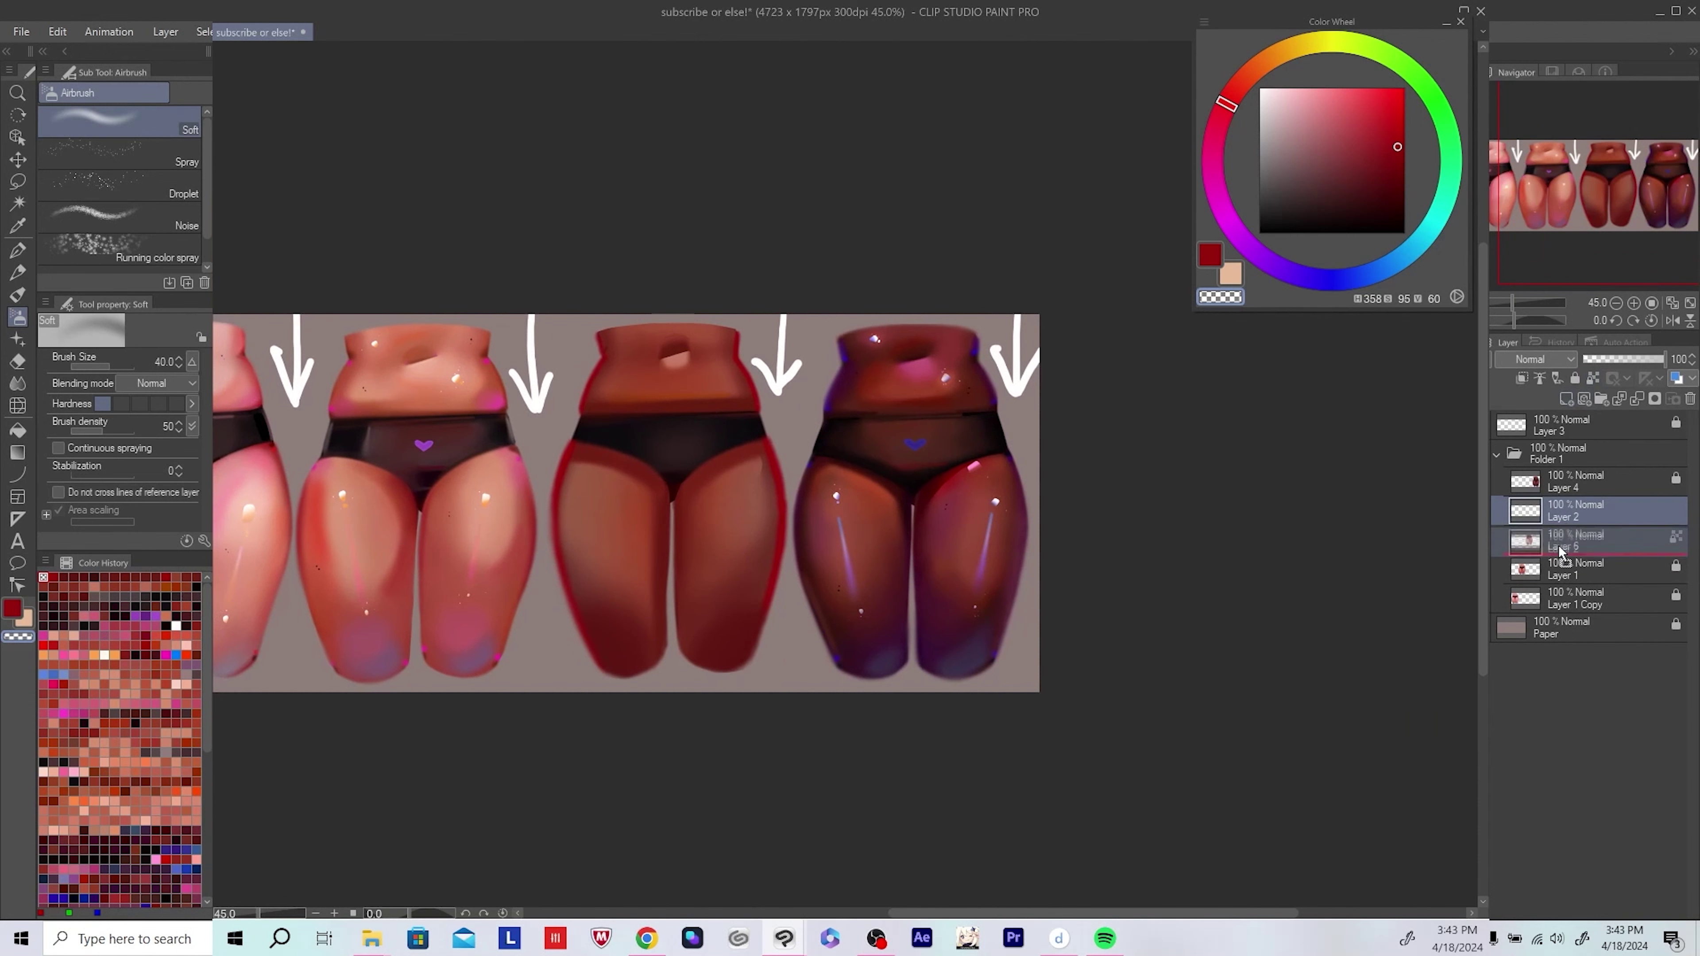
pyautogui.scroll(2, 850, 679)
pyautogui.scroll(2, 850, 680)
pyautogui.keyDown('alt'); pyautogui.click(650, 618); pyautogui.keyUp('alt')
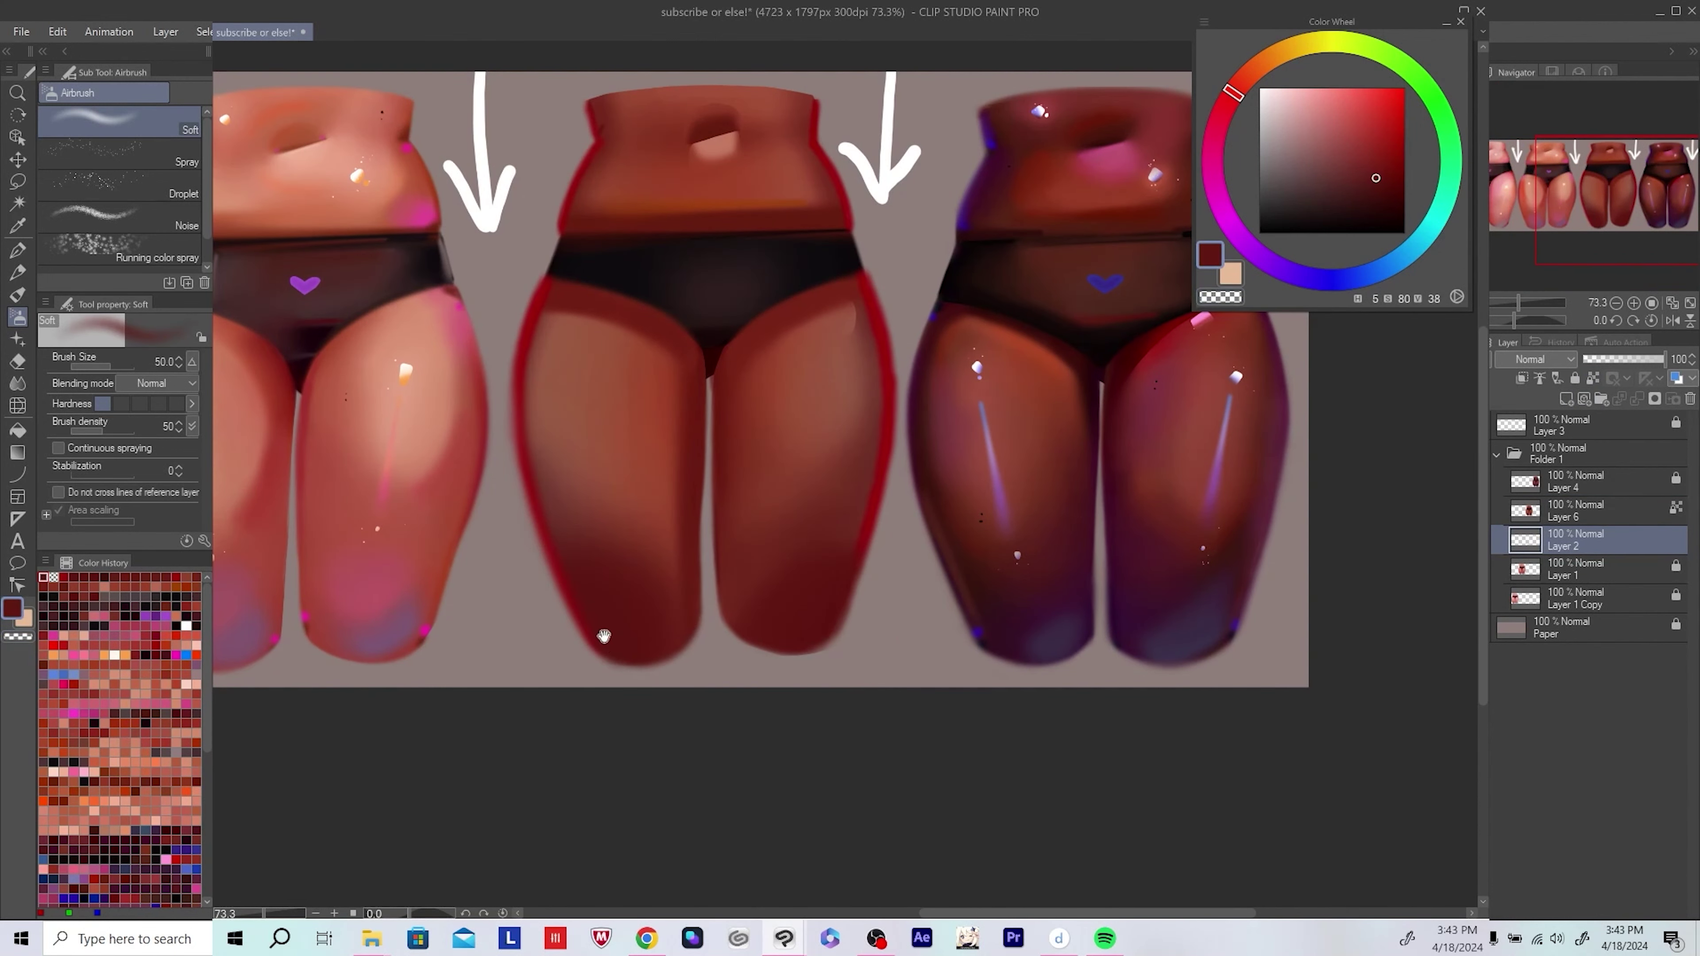
pyautogui.press('h')
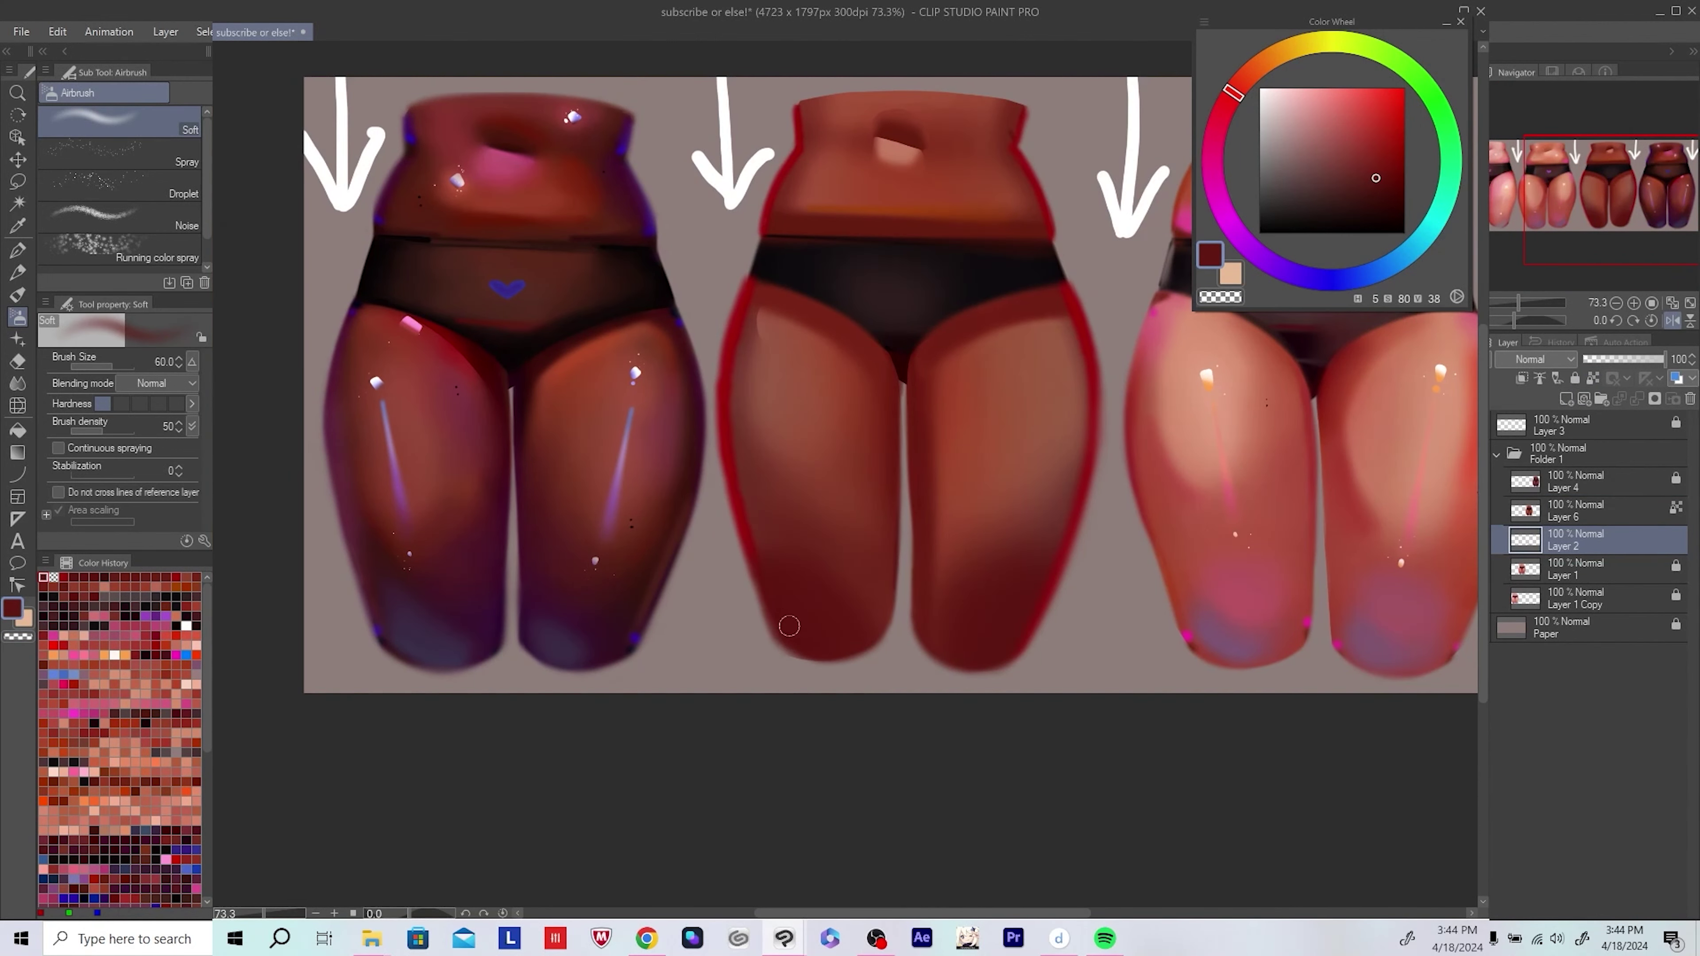
pyautogui.moveTo(827, 637); pyautogui.dragTo(800, 632)
pyautogui.press('h')
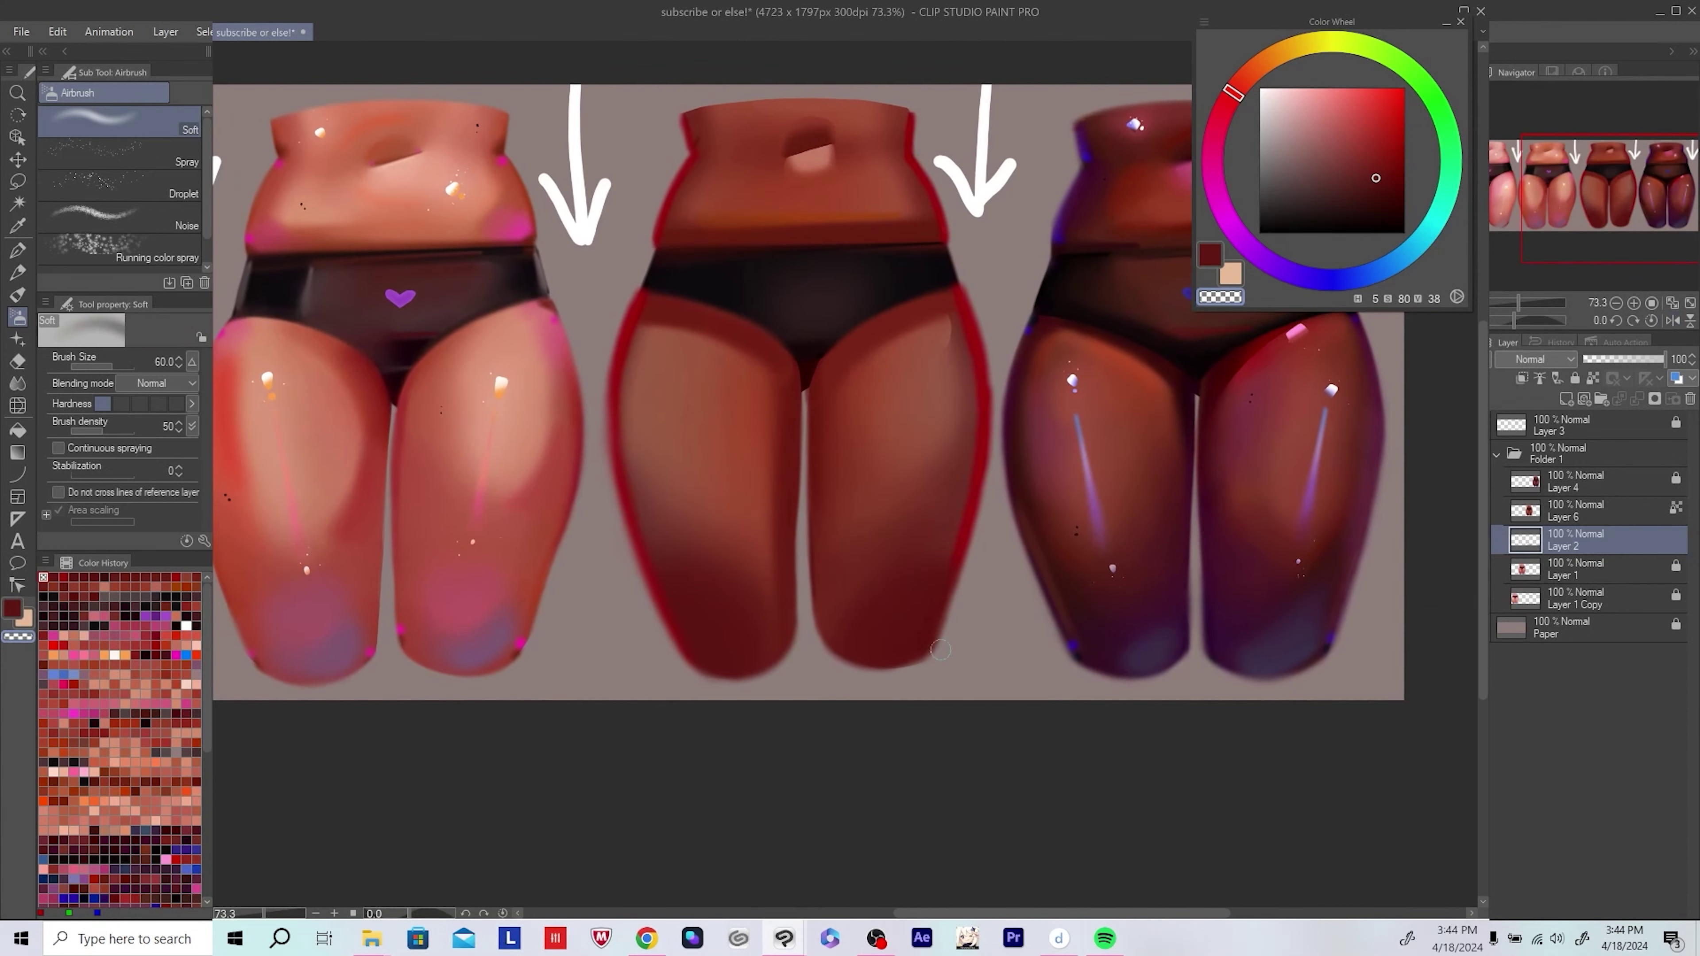
# Step: Merge Layer 6 into Layer 2, clean the lower thigh ends with the transparent airbrush and save the file
pyautogui.scroll(-2, 987, 672)
pyautogui.hotkey('ctrl', 'e')
pyautogui.scroll(2, 820, 655)
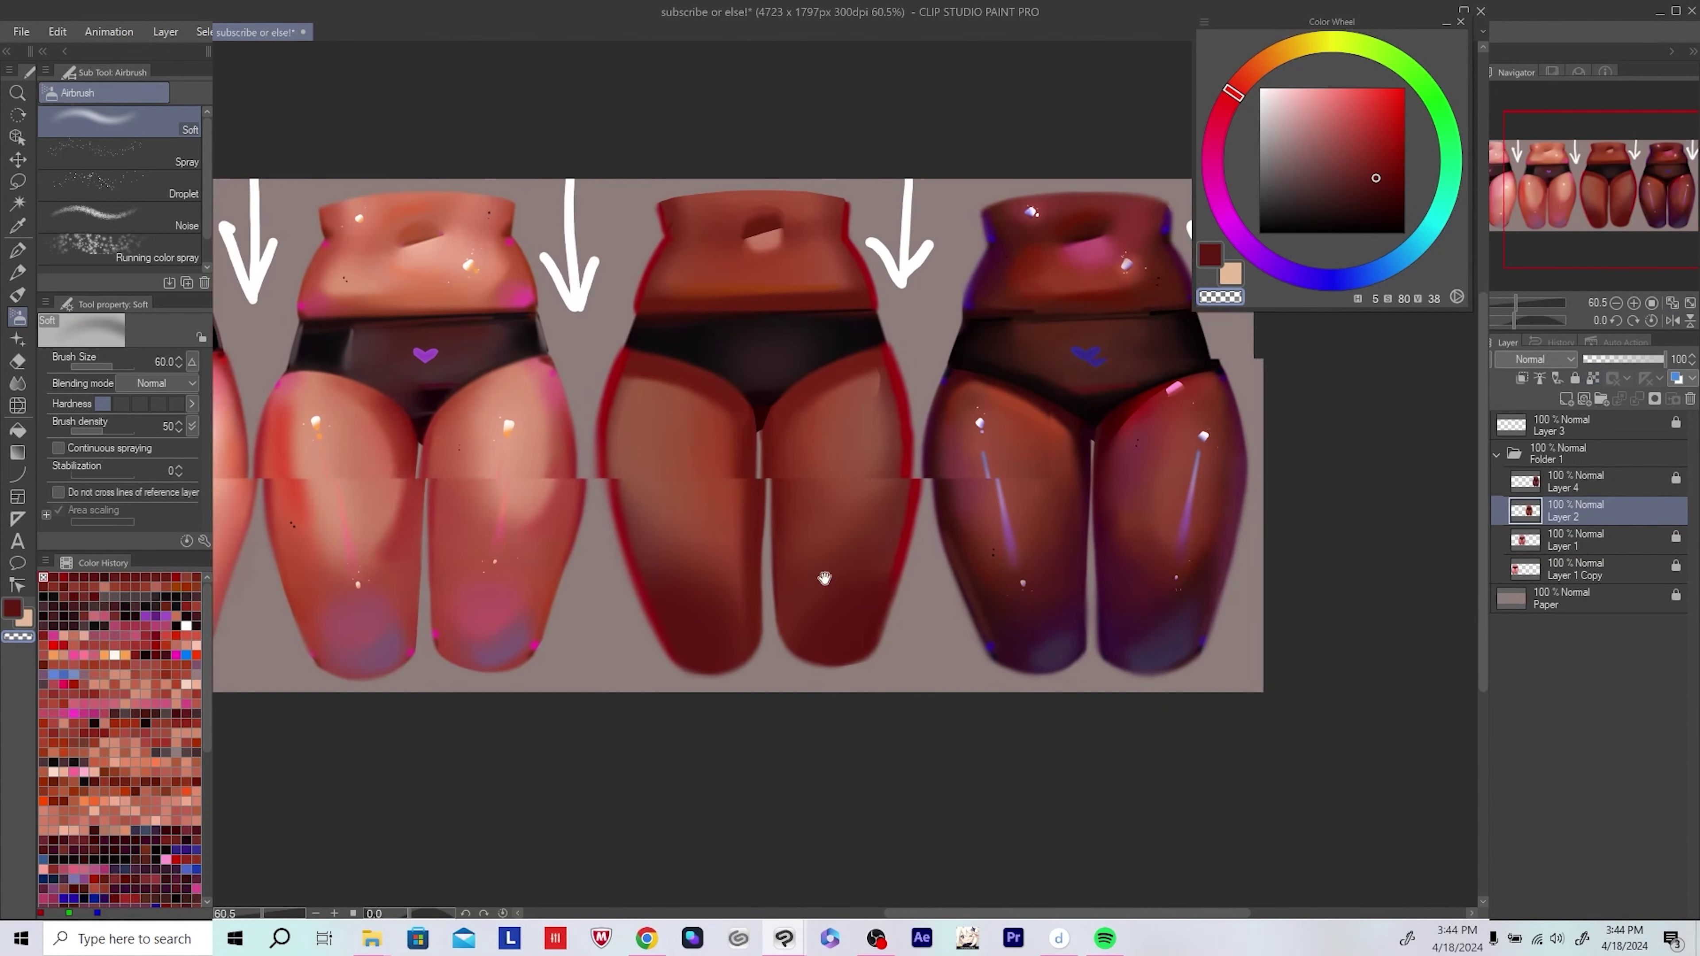
pyautogui.press('h')
pyautogui.scroll(-2, 923, 669)
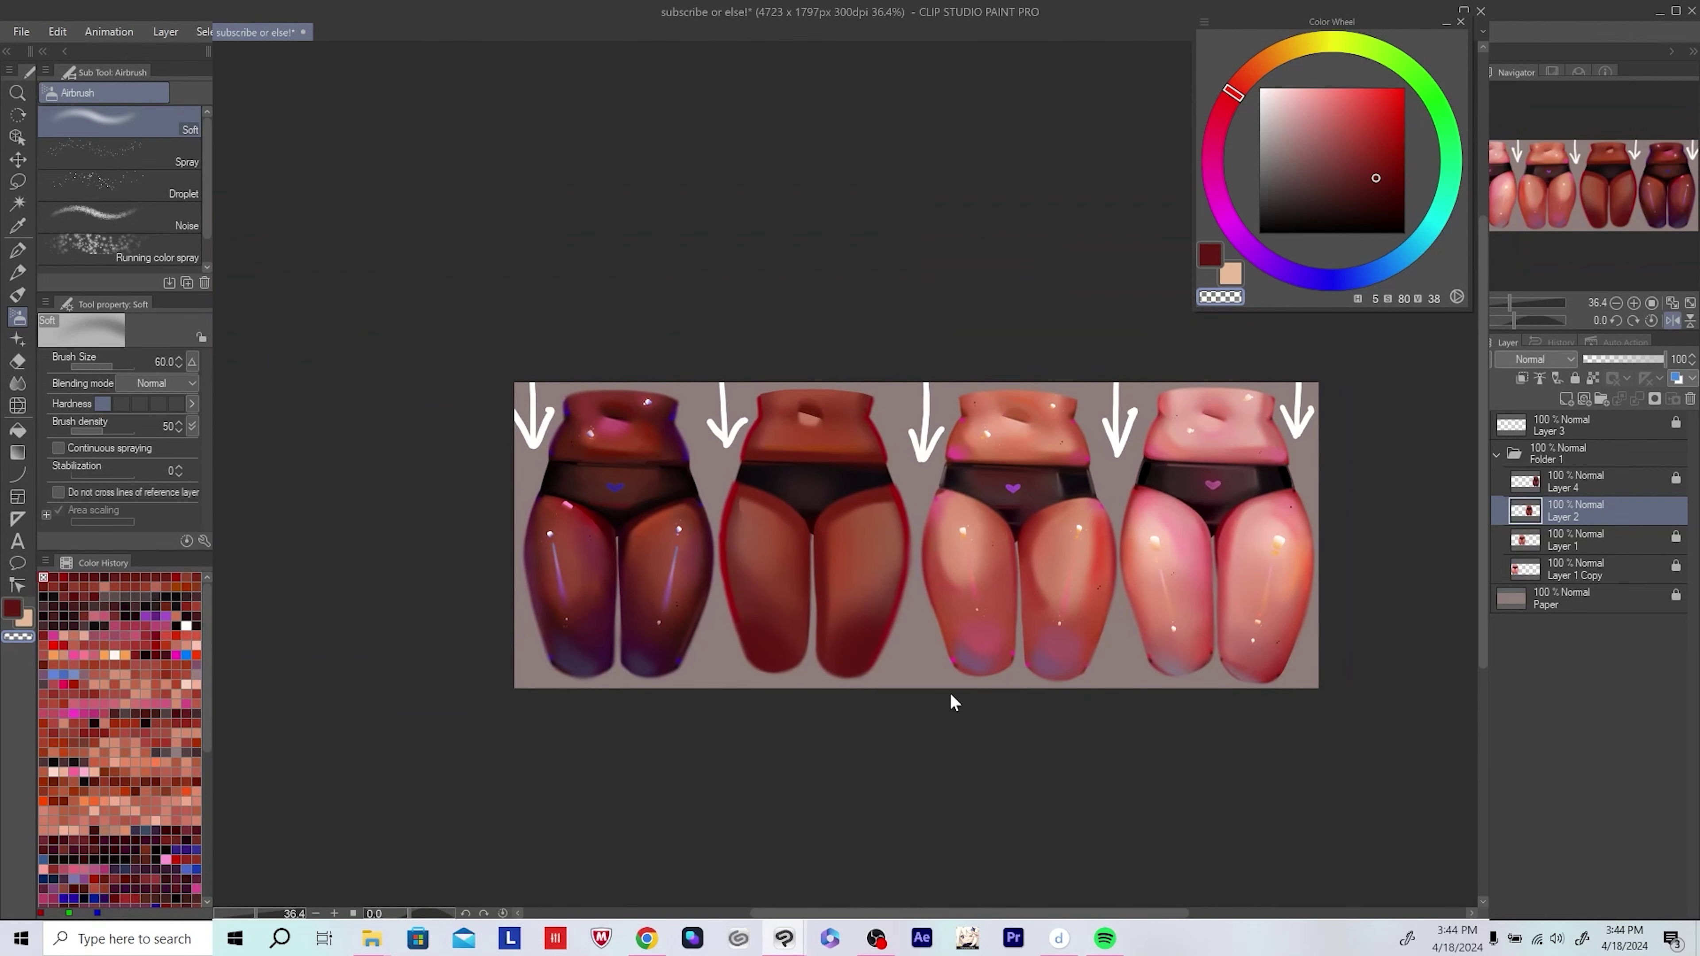
pyautogui.press('h')
pyautogui.scroll(2, 893, 688)
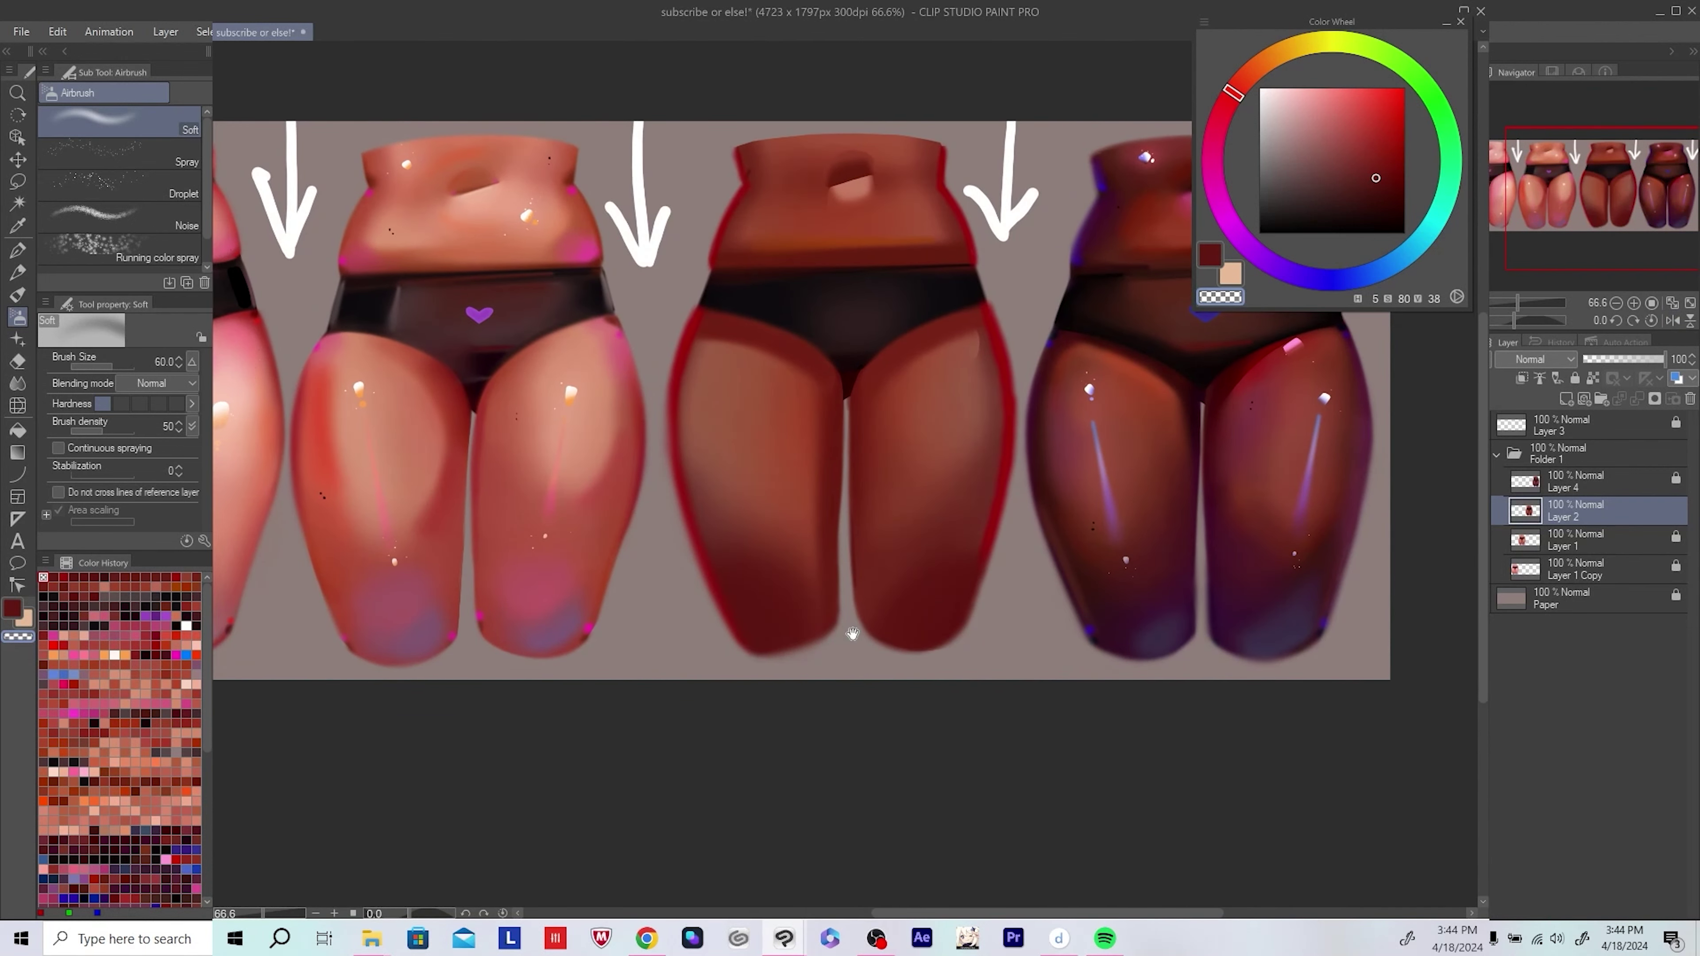
pyautogui.moveTo(852, 633); pyautogui.dragTo(858, 655)
pyautogui.scroll(-3, 915, 702)
pyautogui.hotkey('ctrl', 's')
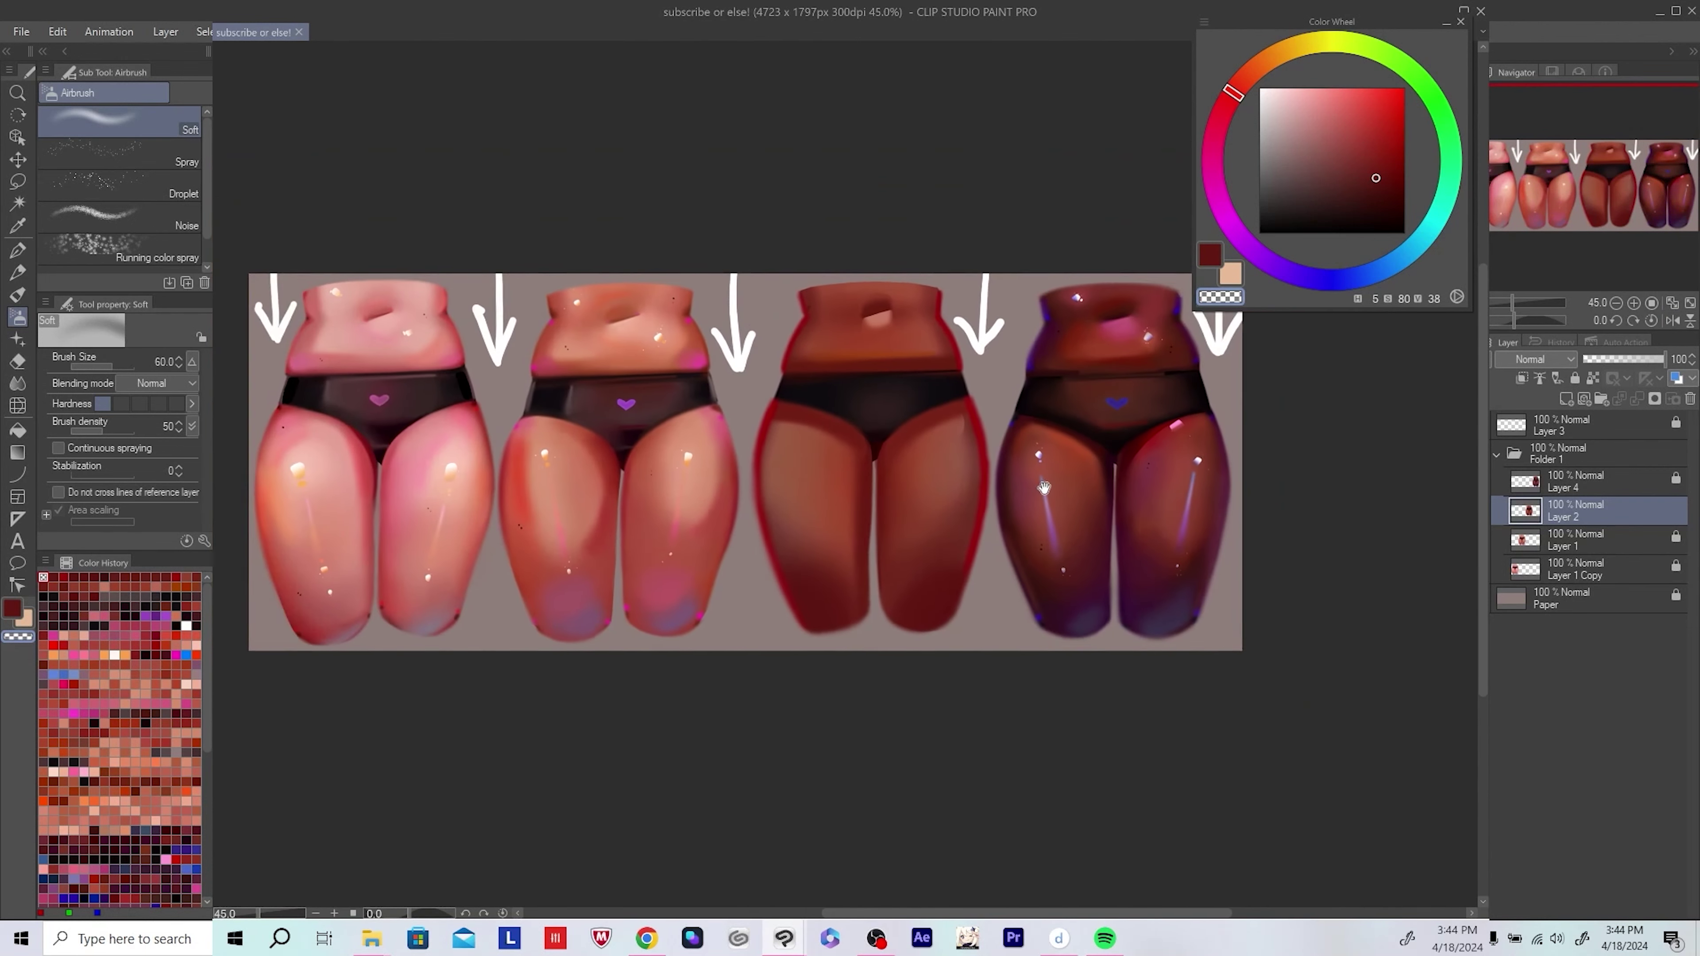
# Step: Lock Layer 2's transparent pixels and airbrush sampled near-black over the lower point of the third figure's underwear
pyautogui.scroll(2, 917, 519)
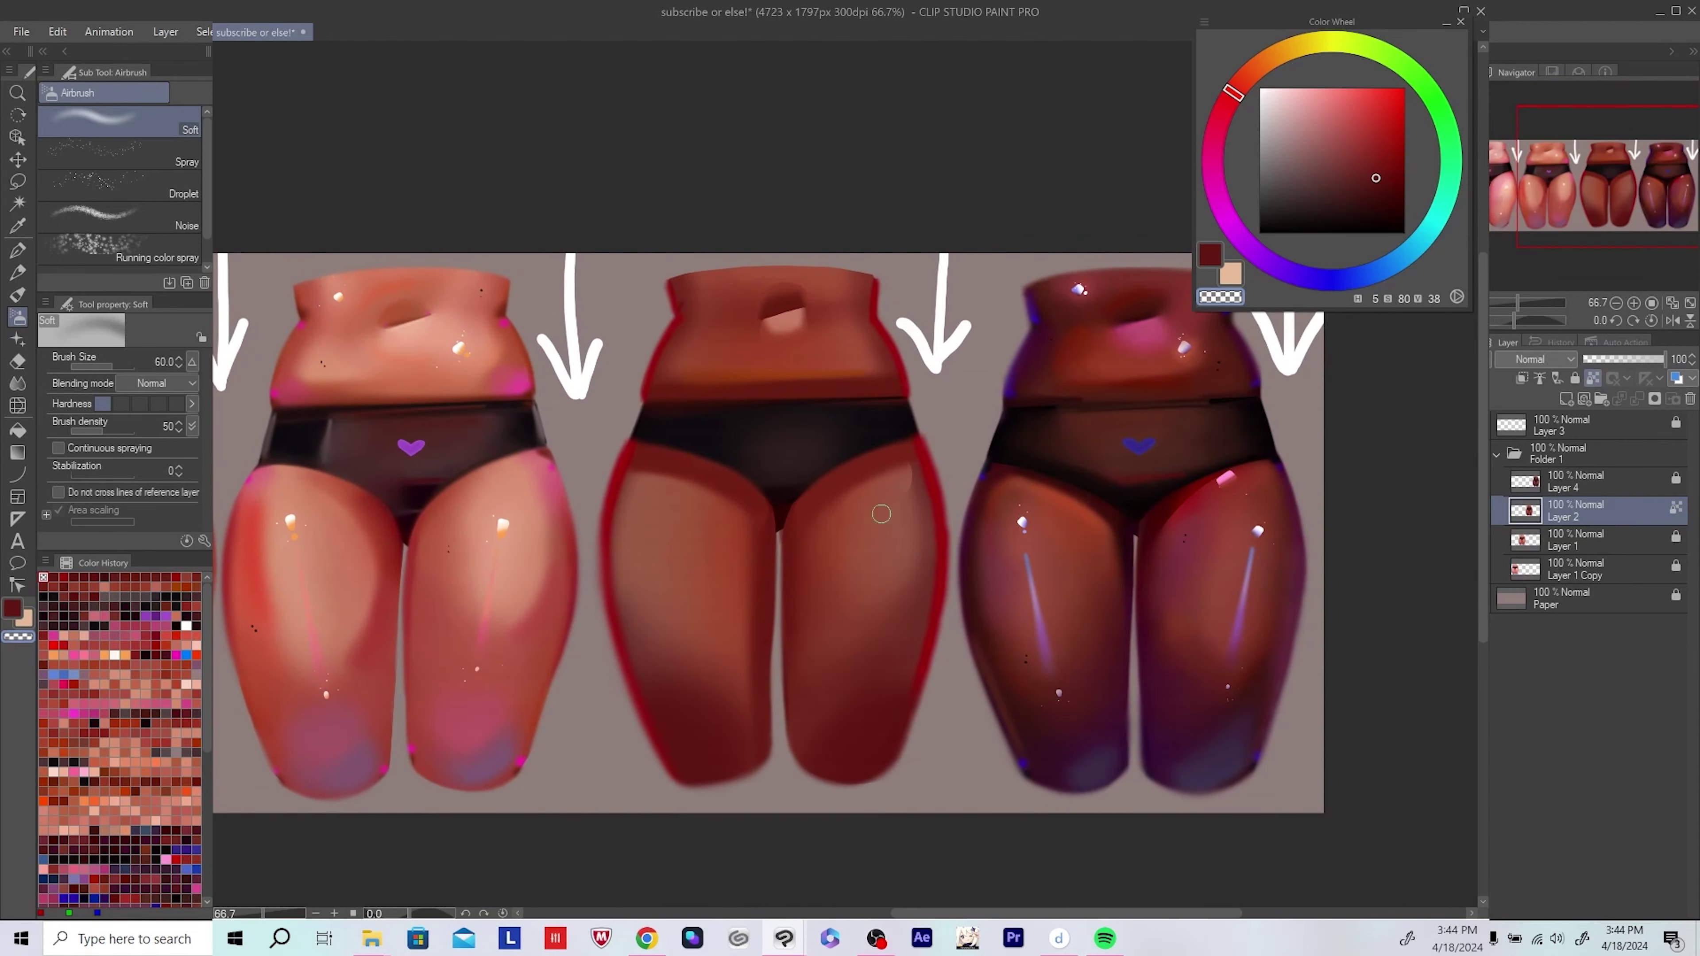
pyautogui.scroll(2, 881, 514)
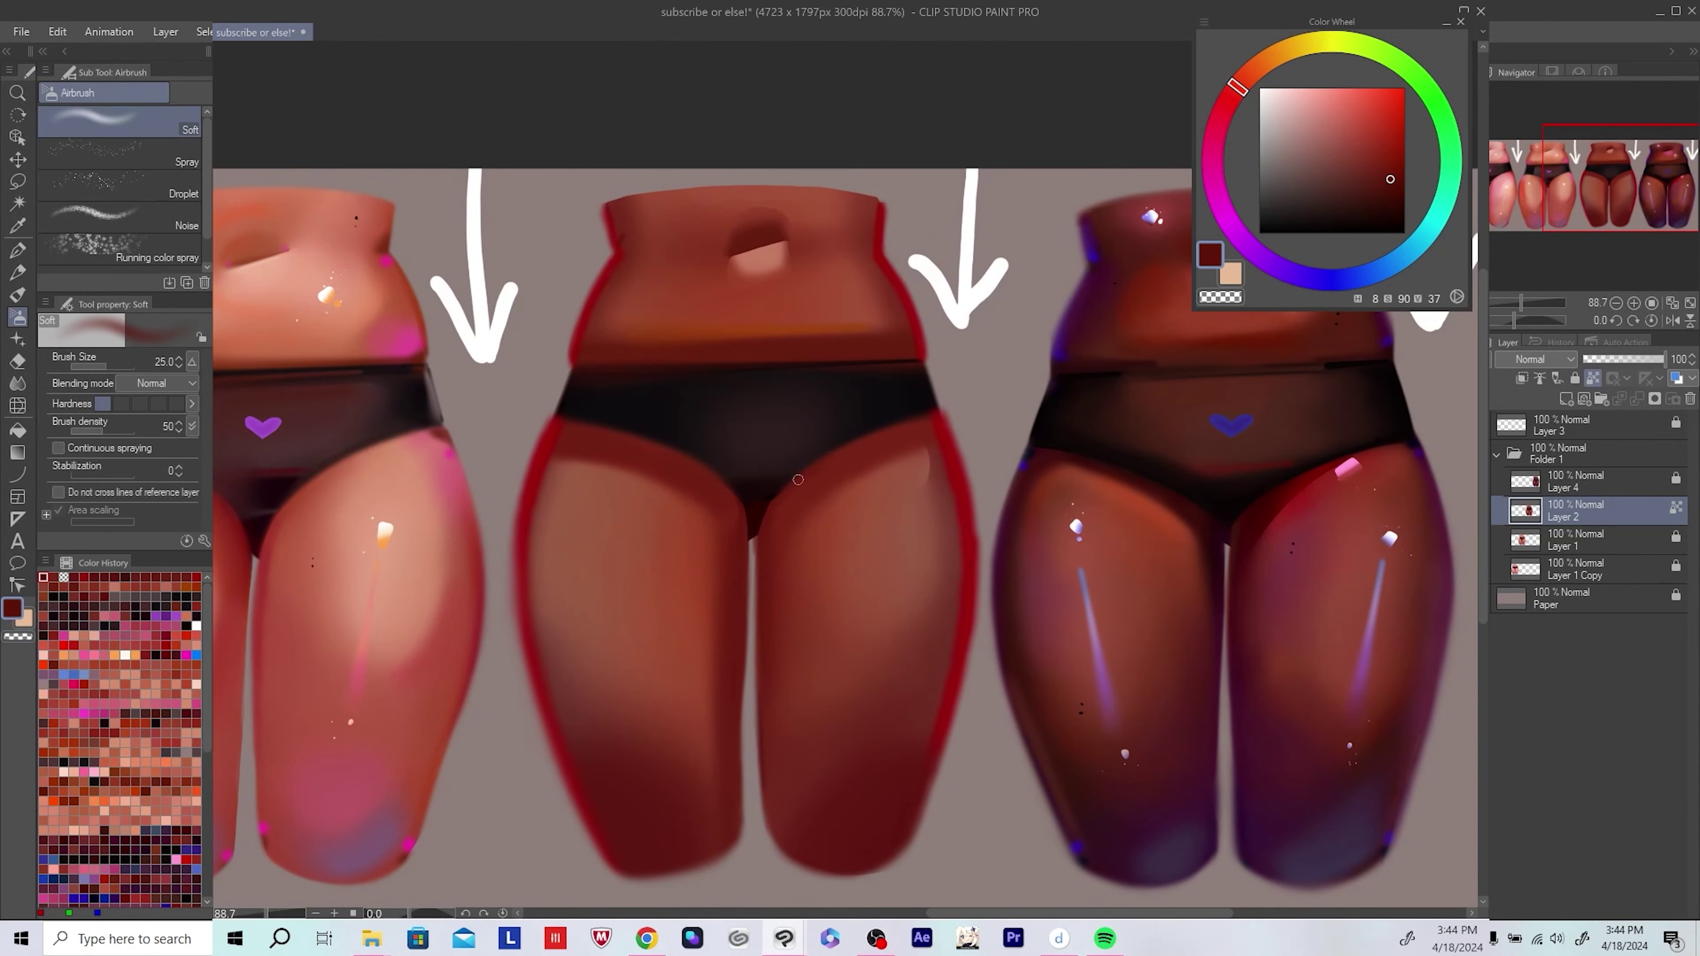
pyautogui.scroll(1, 780, 519)
pyautogui.keyDown('alt'); pyautogui.click(757, 515); pyautogui.keyUp('alt')
pyautogui.press('[')
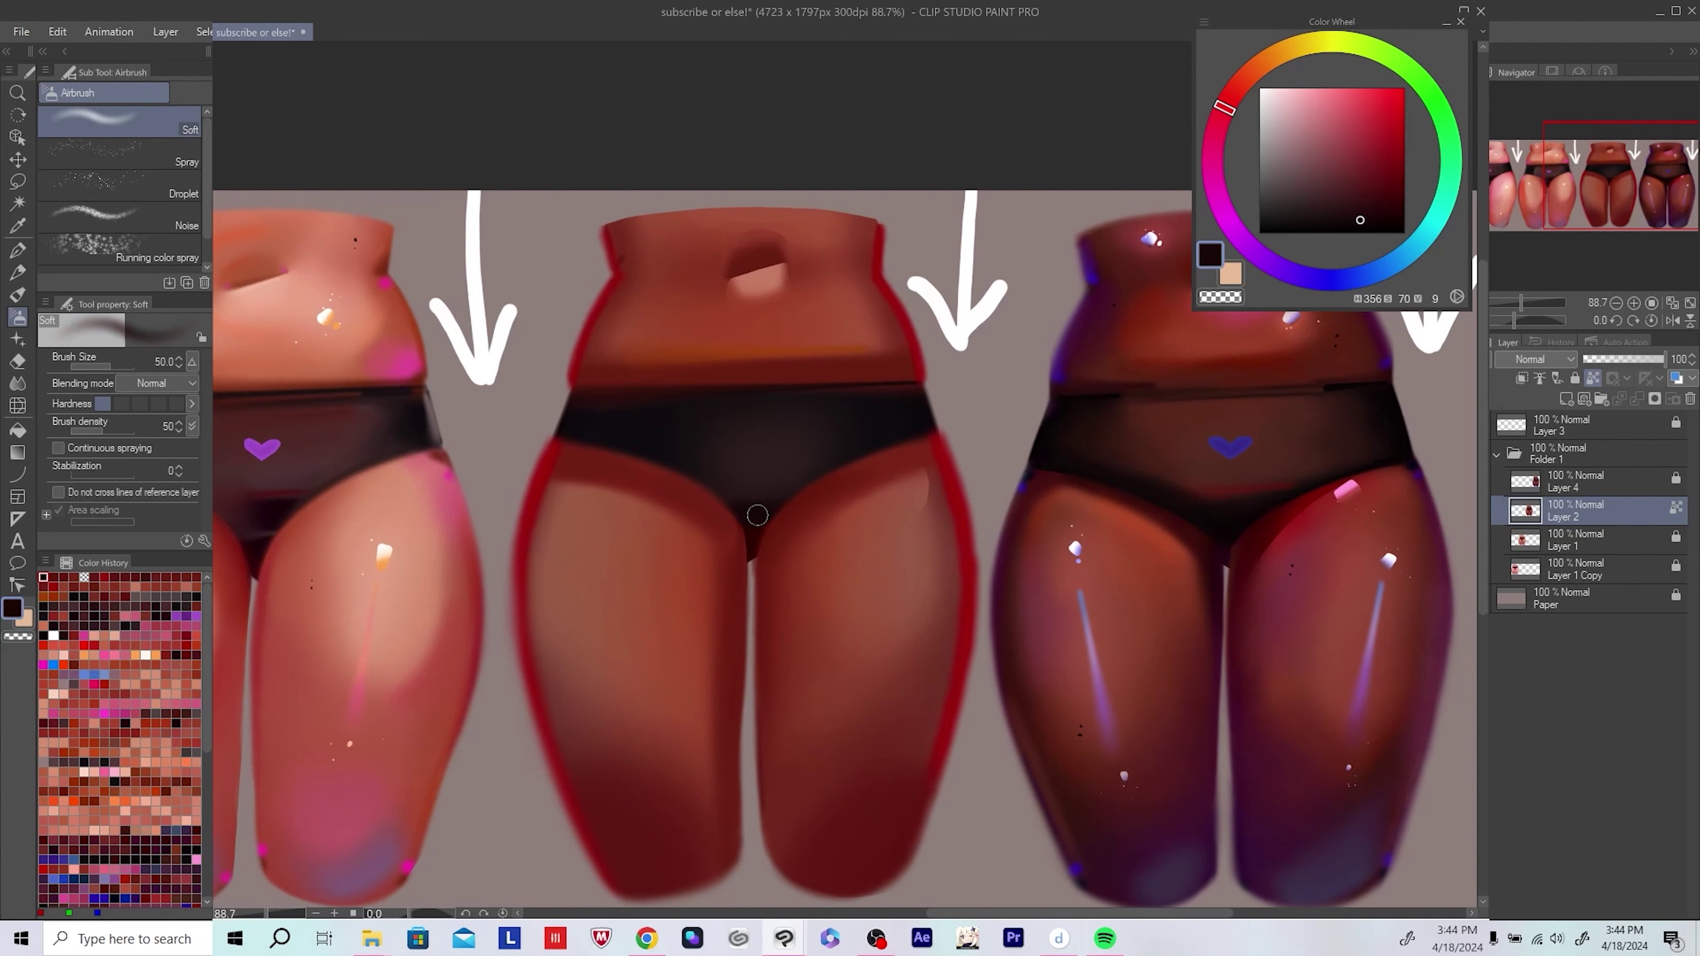
# Step: Airbrush sampled dark red shadow on the thighs beneath the underwear's lower edge at size 40 to 70 and save the file
pyautogui.scroll(1, 757, 538)
pyautogui.press('h')
pyautogui.hscroll(3, 803, 496)
pyautogui.press(']')
pyautogui.keyDown('alt'); pyautogui.click(836, 459); pyautogui.keyUp('alt')
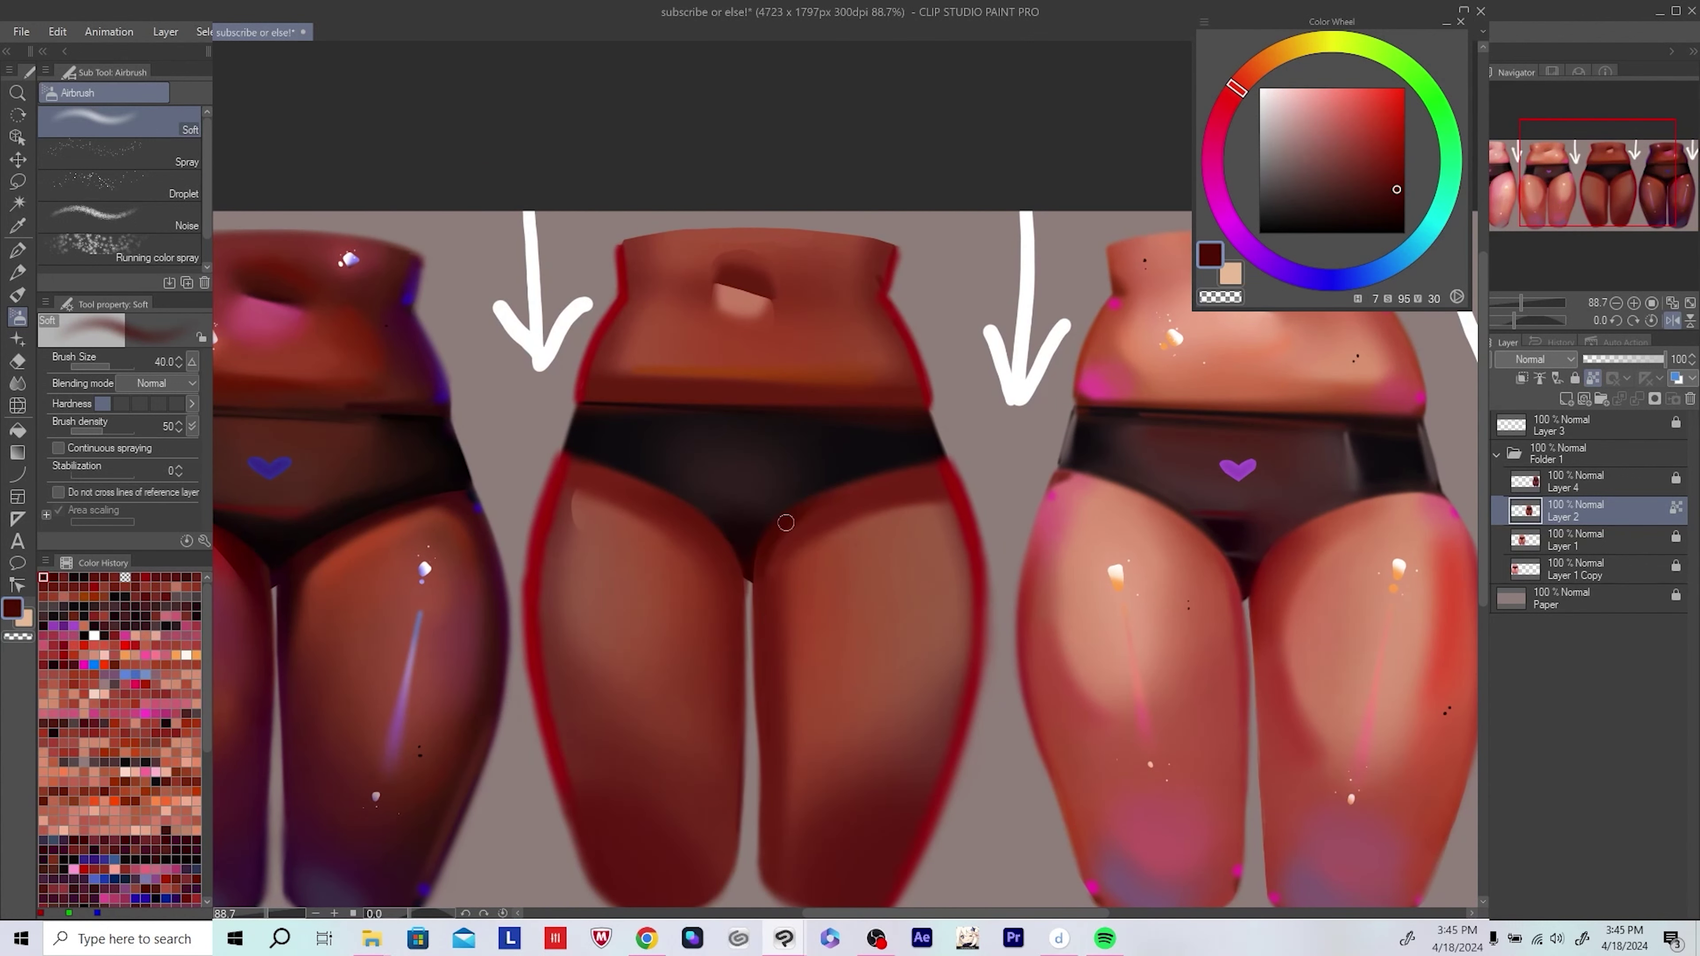
pyautogui.scroll(-3, 792, 529)
pyautogui.press('h')
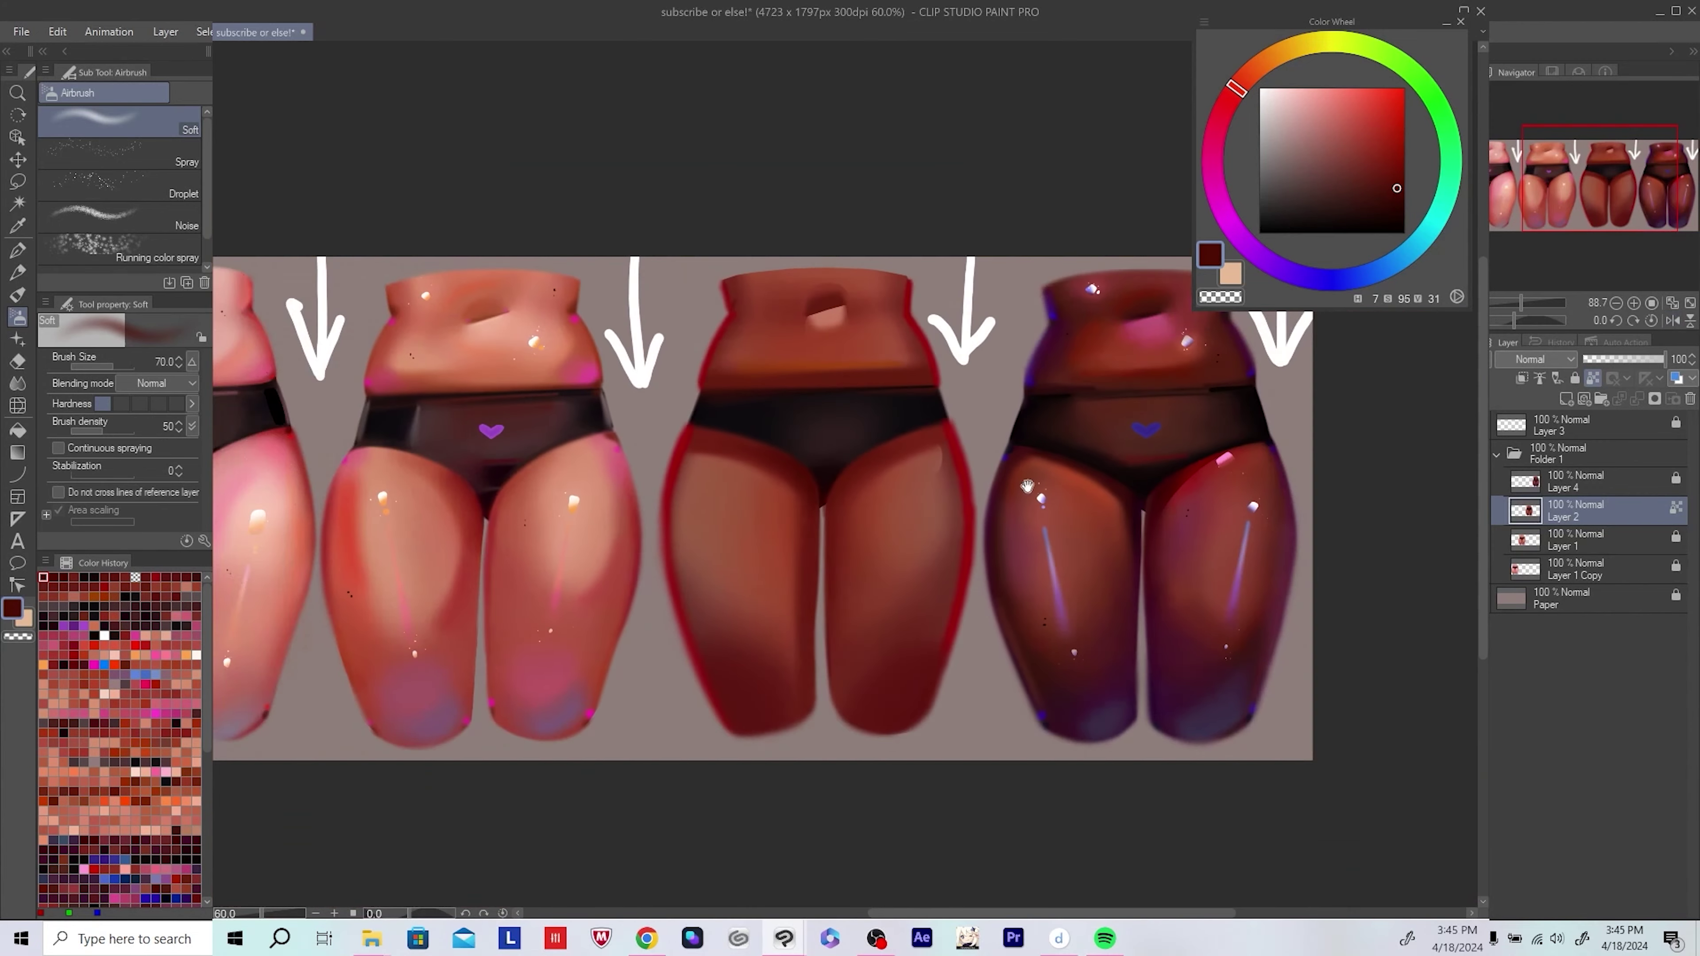
pyautogui.hscroll(2, 904, 509)
pyautogui.press('h')
pyautogui.hotkey('ctrl', 's')
# Step: Airbrush sampled skin browns and dark reds over one outer thigh at size 70 to 120 to soften the bright rim
pyautogui.scroll(2, 905, 541)
pyautogui.keyDown('alt'); pyautogui.click(698, 596); pyautogui.keyUp('alt')
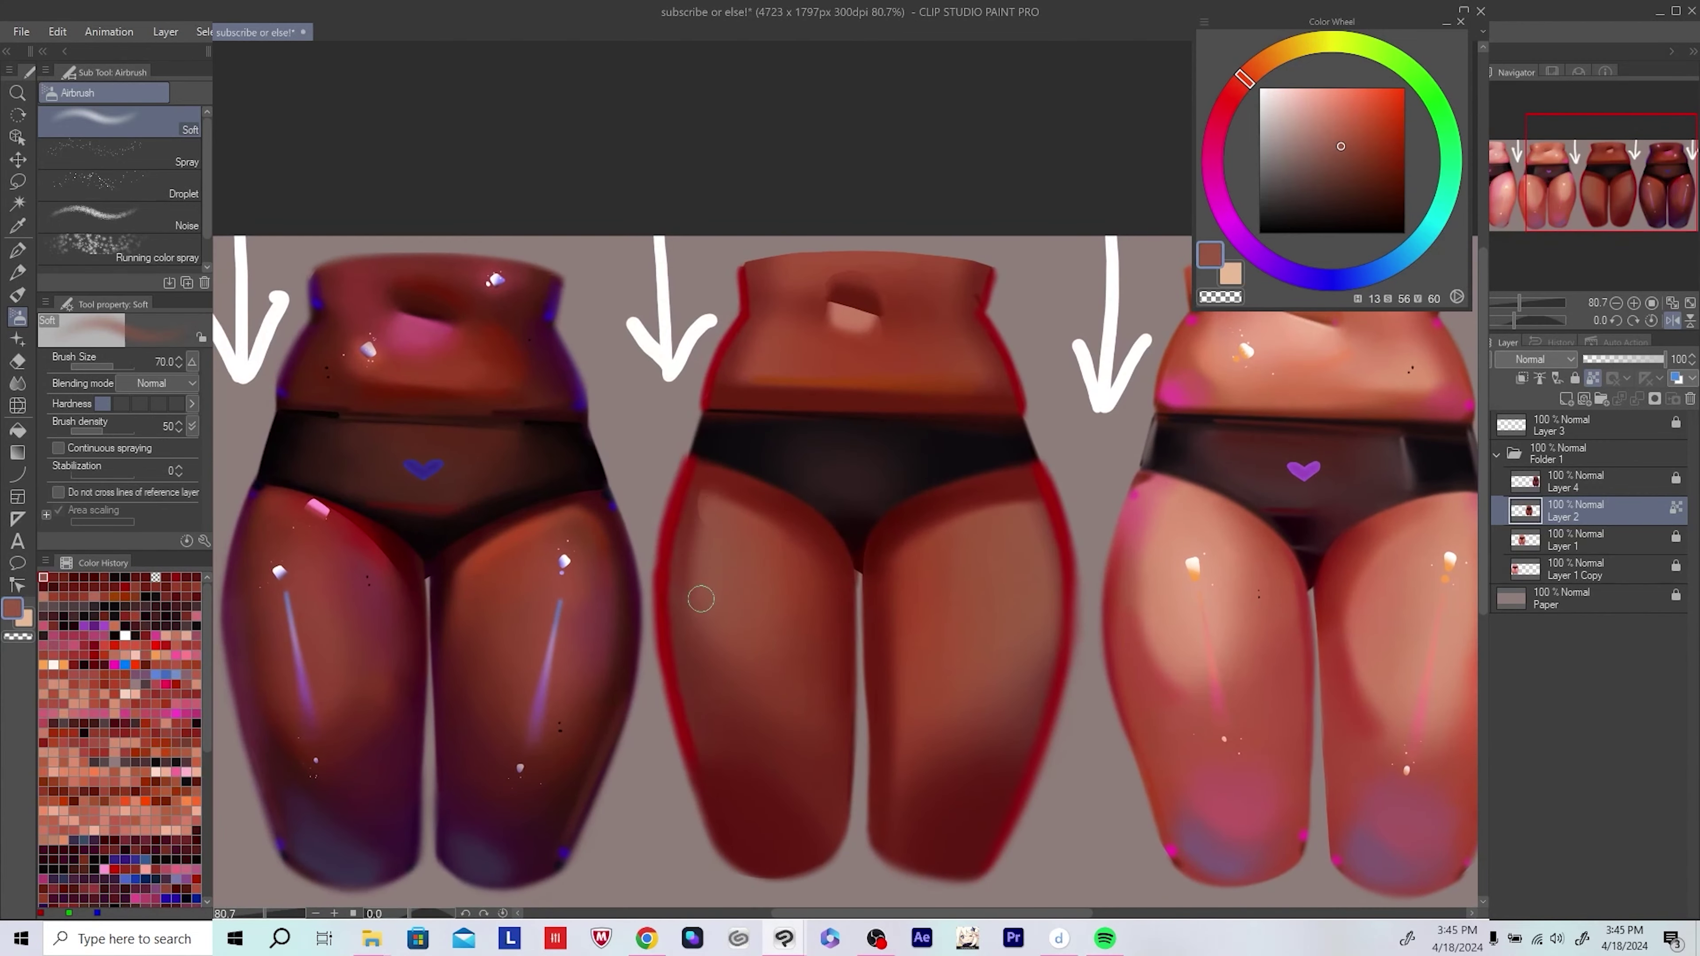
pyautogui.keyDown('alt'); pyautogui.click(682, 620); pyautogui.keyUp('alt')
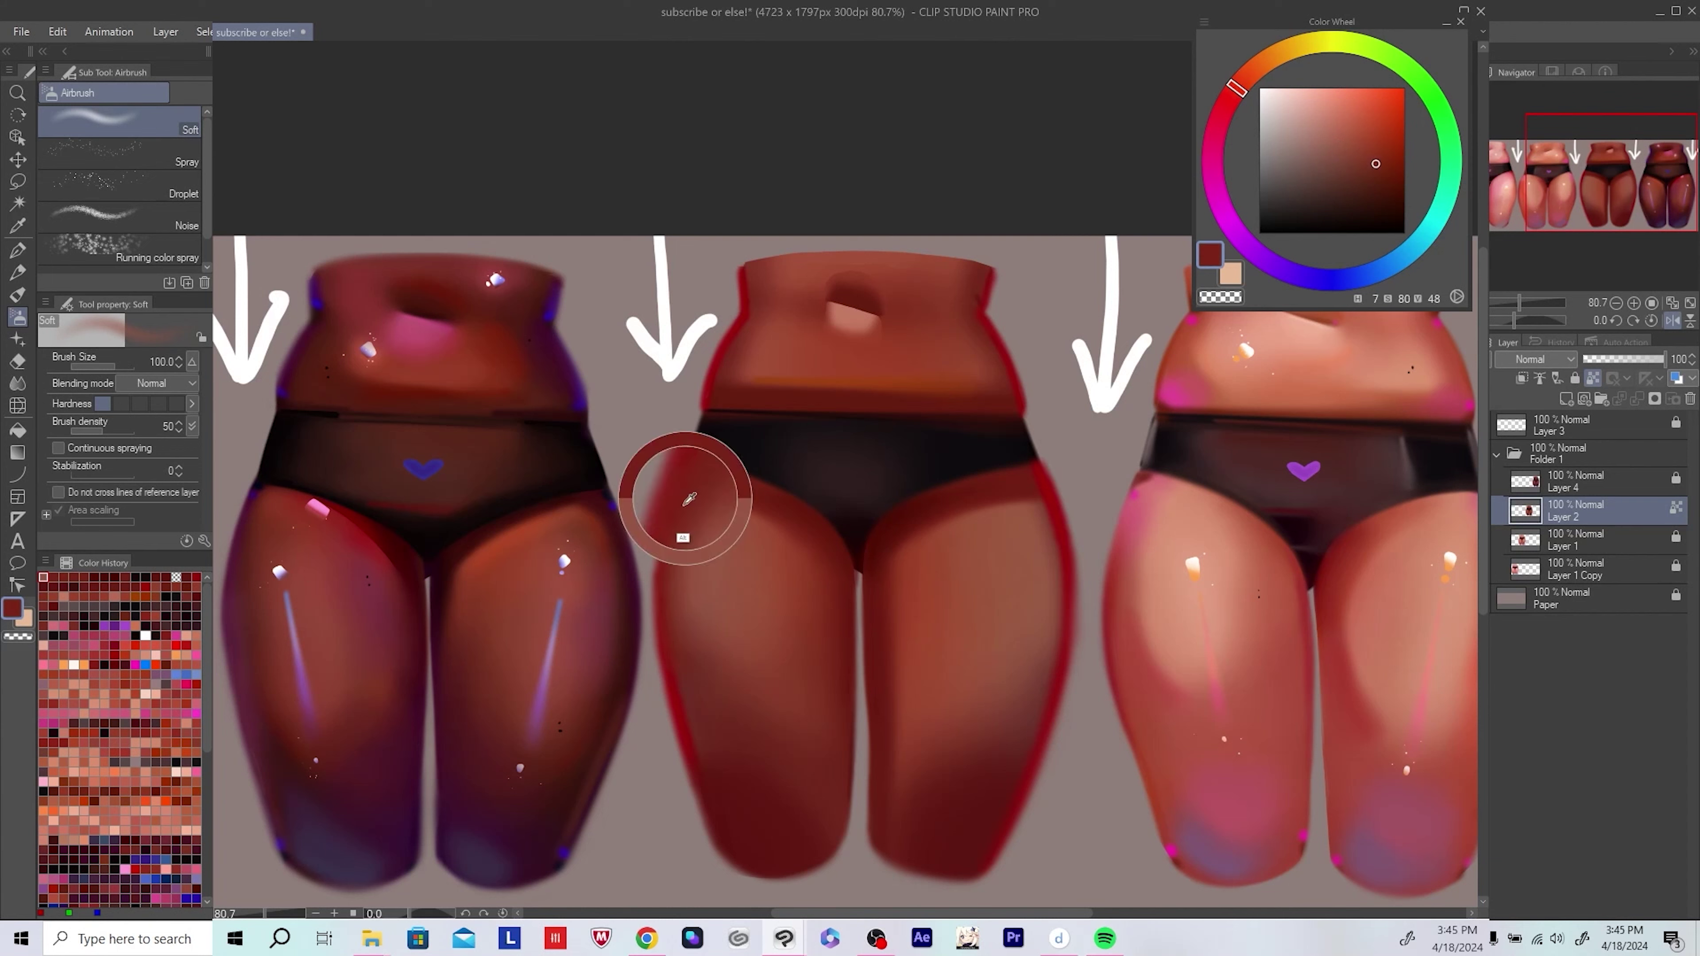
pyautogui.press('h')
pyautogui.press(']')
pyautogui.keyDown('alt'); pyautogui.click(634, 531); pyautogui.keyUp('alt')
pyautogui.keyDown('alt'); pyautogui.click(606, 605); pyautogui.keyUp('alt')
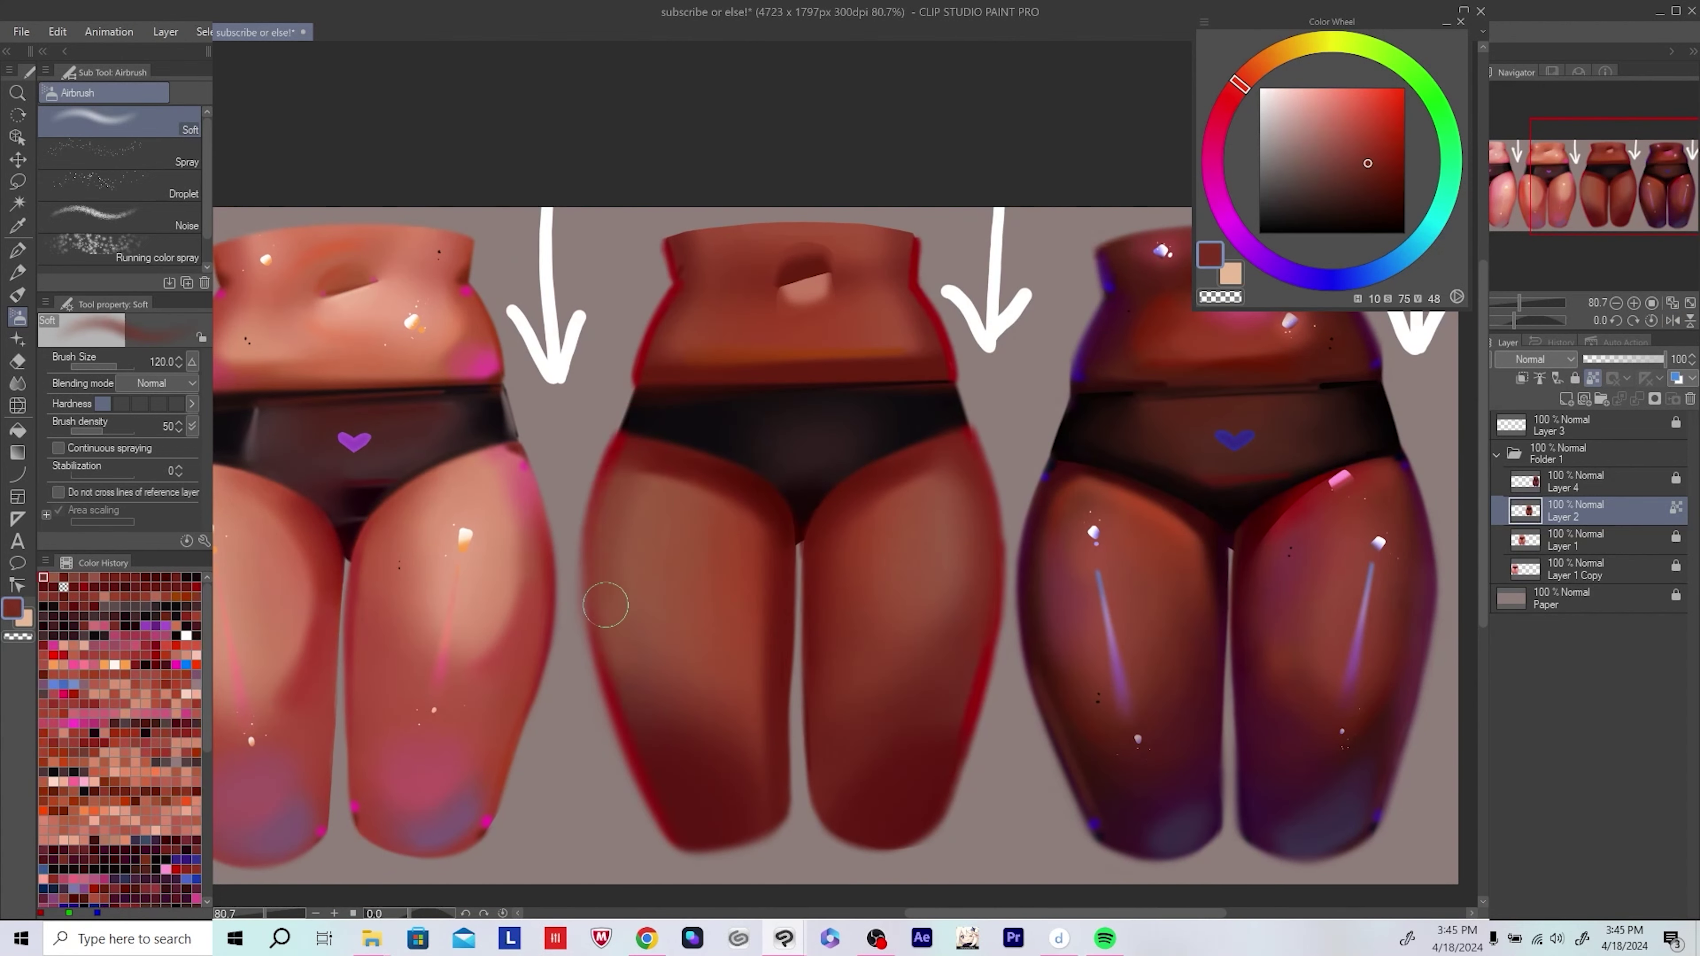
pyautogui.keyDown('alt'); pyautogui.click(606, 604); pyautogui.keyUp('alt')
pyautogui.scroll(-2, 616, 642)
pyautogui.keyDown('alt'); pyautogui.click(626, 695); pyautogui.keyUp('alt')
pyautogui.keyDown('alt'); pyautogui.click(662, 698); pyautogui.keyUp('alt')
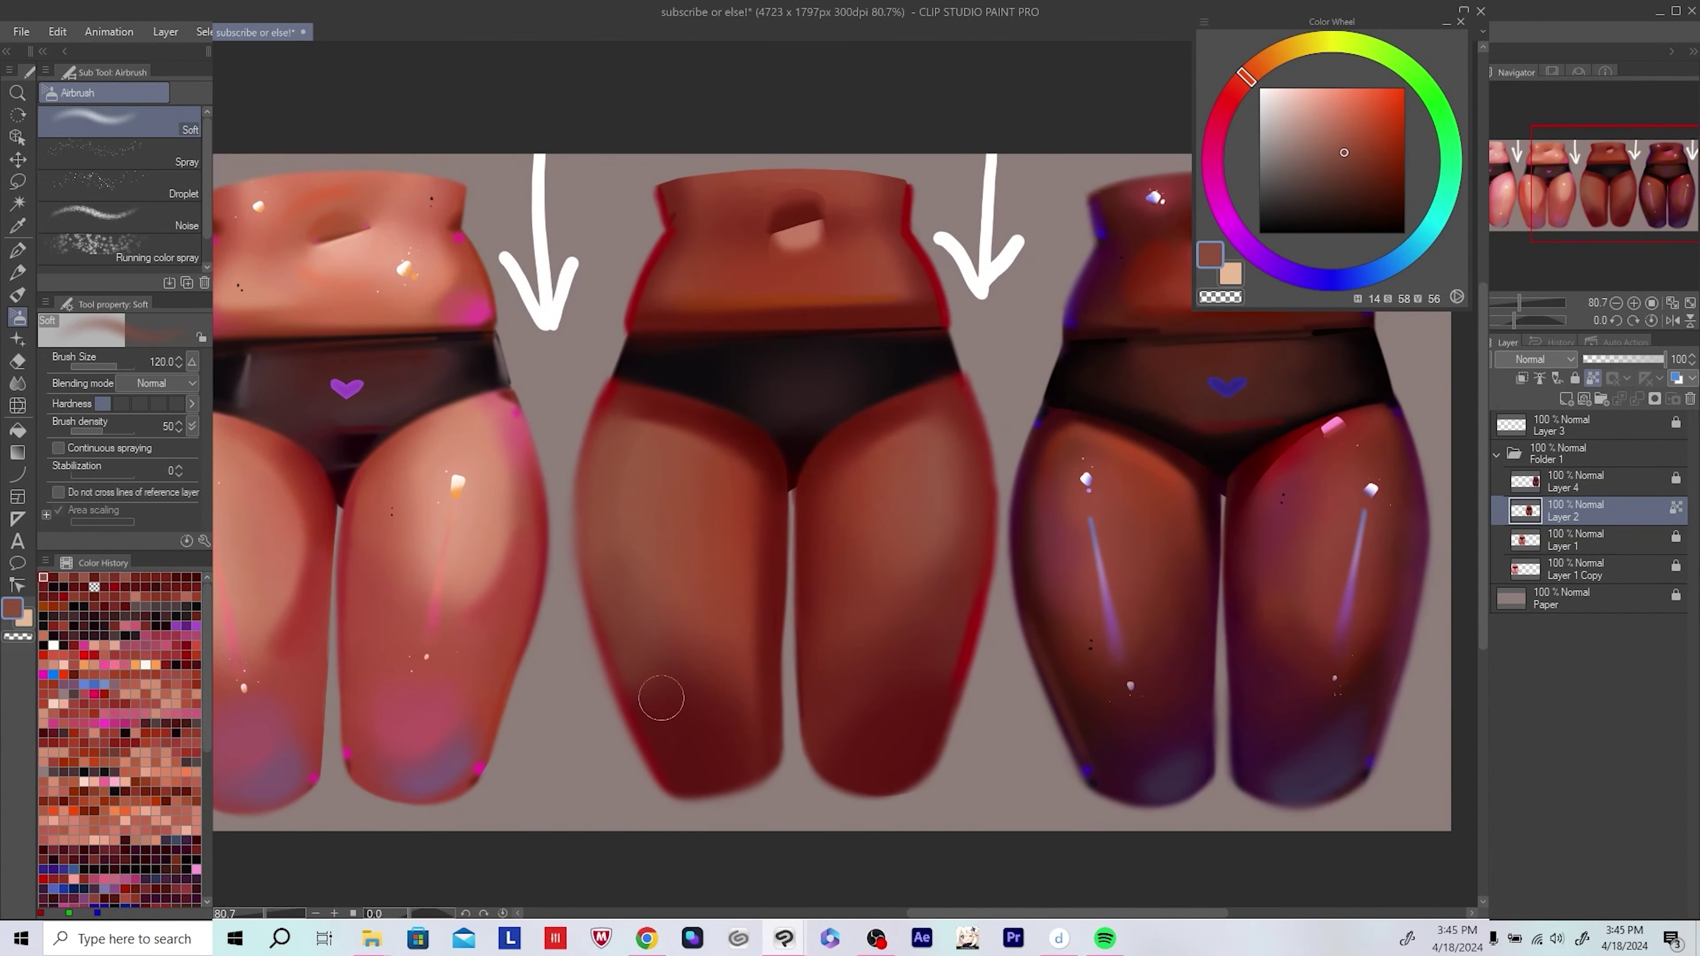
# Step: Enlarge the soft airbrush to 200 and blend sampled skin tones and dark red across the third figure's thighs
pyautogui.moveTo(661, 699); pyautogui.dragTo(862, 741)
pyautogui.press('h')
pyautogui.keyDown('alt'); pyautogui.click(842, 596); pyautogui.keyUp('alt')
pyautogui.press(']')
pyautogui.press(']')
pyautogui.press(']')
pyautogui.keyDown('alt'); pyautogui.click(759, 796); pyautogui.keyUp('alt')
pyautogui.press('h')
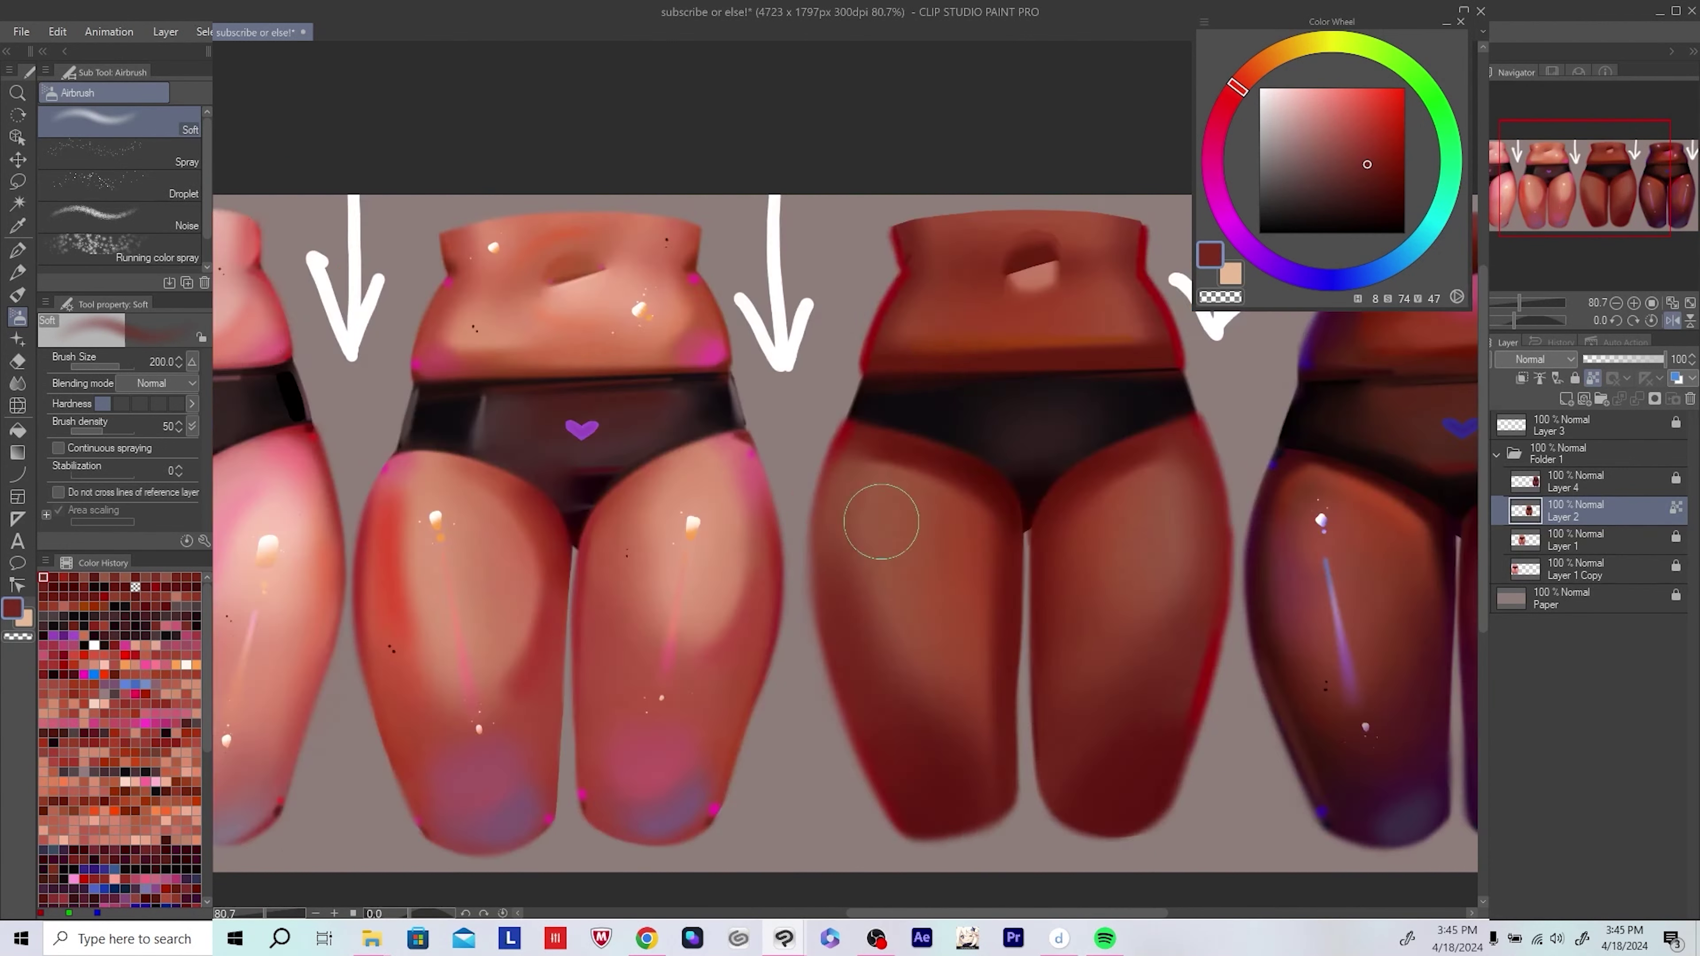
# Step: Airbrush sampled deep red over the outer and lower thighs at size 200 and save the file
pyautogui.keyDown('alt'); pyautogui.click(872, 733); pyautogui.keyUp('alt')
pyautogui.press('h')
pyautogui.moveTo(827, 732); pyautogui.dragTo(992, 665)
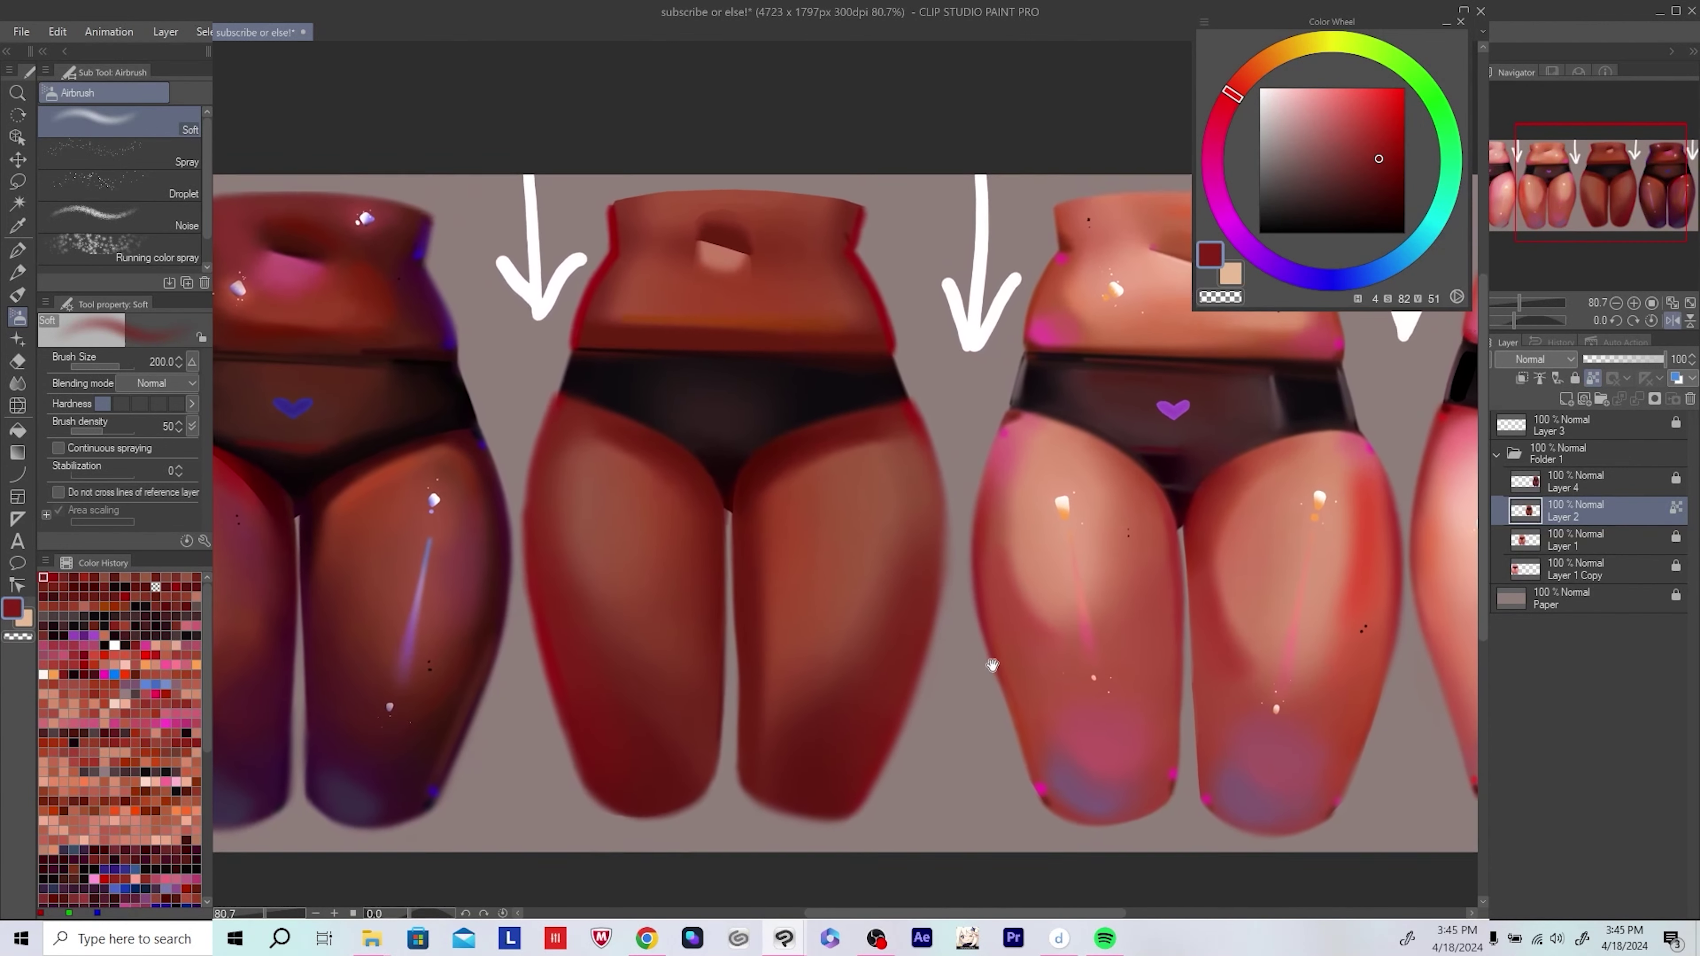
pyautogui.press('h')
pyautogui.scroll(-4, 937, 630)
pyautogui.hotkey('ctrl', 's')
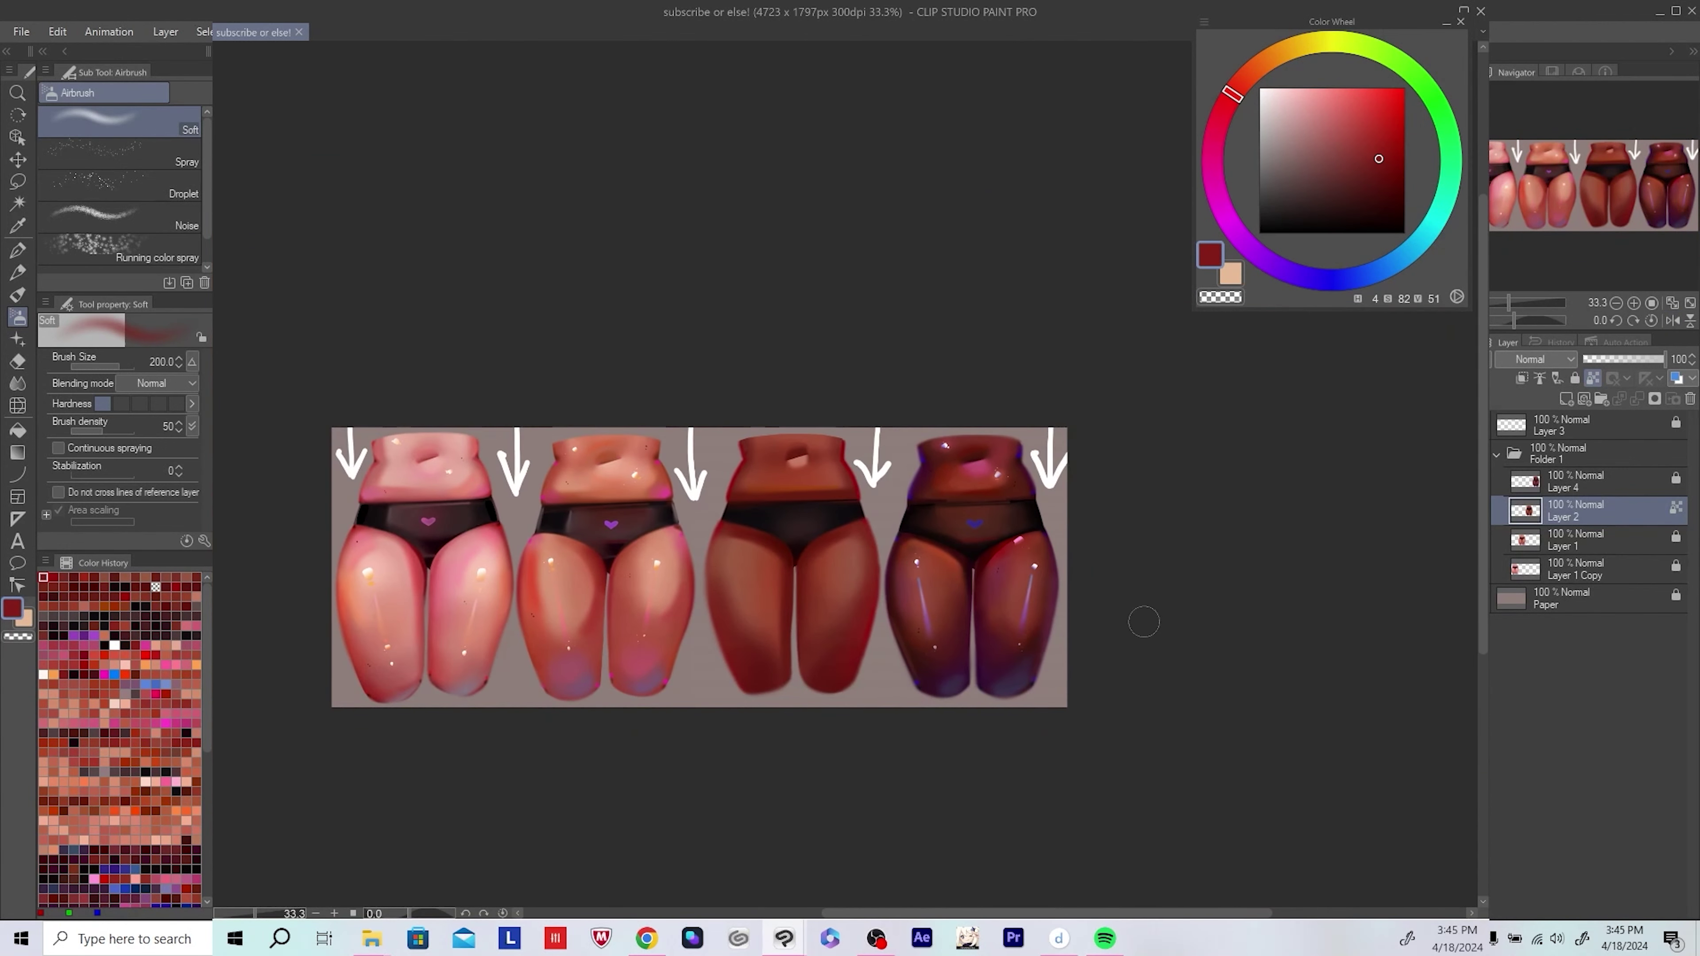
# Step: Airbrush sampled dark red and light skin tones over the third figure's belly, softening the shadow around the navel
pyautogui.scroll(5, 800, 523)
pyautogui.keyDown('alt'); pyautogui.click(679, 435); pyautogui.keyUp('alt')
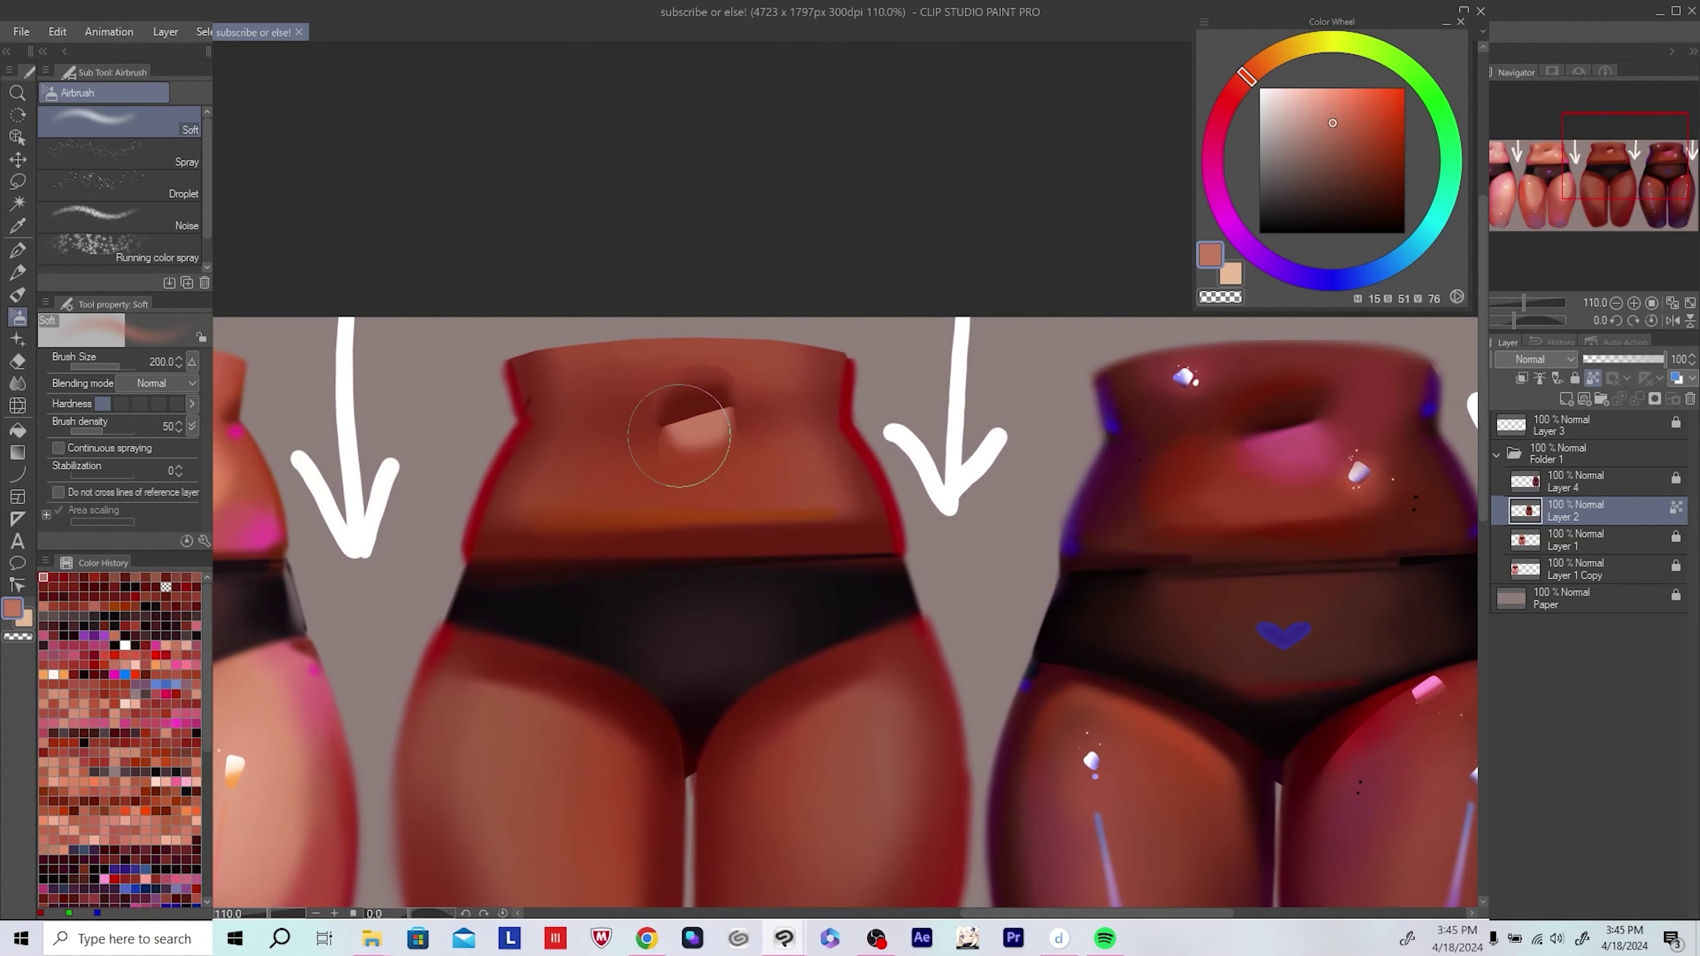
pyautogui.moveTo(607, 467); pyautogui.dragTo(610, 474)
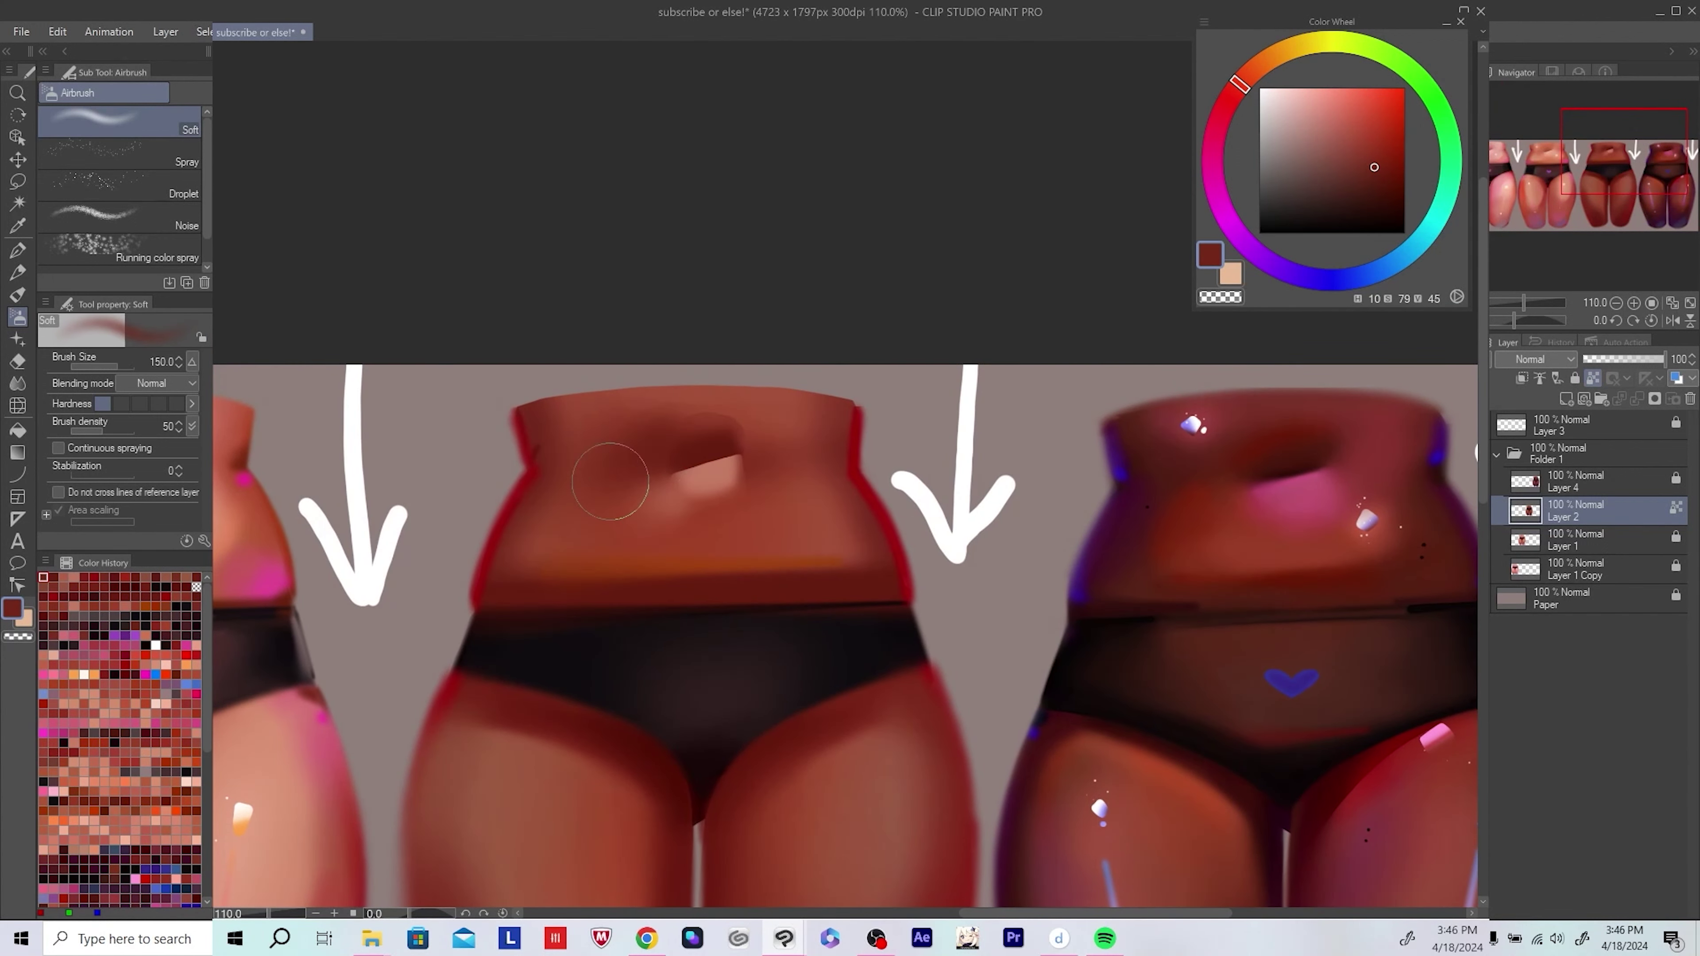
pyautogui.press('h')
pyautogui.keyDown('alt'); pyautogui.click(715, 501); pyautogui.keyUp('alt')
pyautogui.keyDown('alt'); pyautogui.click(715, 501); pyautogui.keyUp('alt')
pyautogui.press('h')
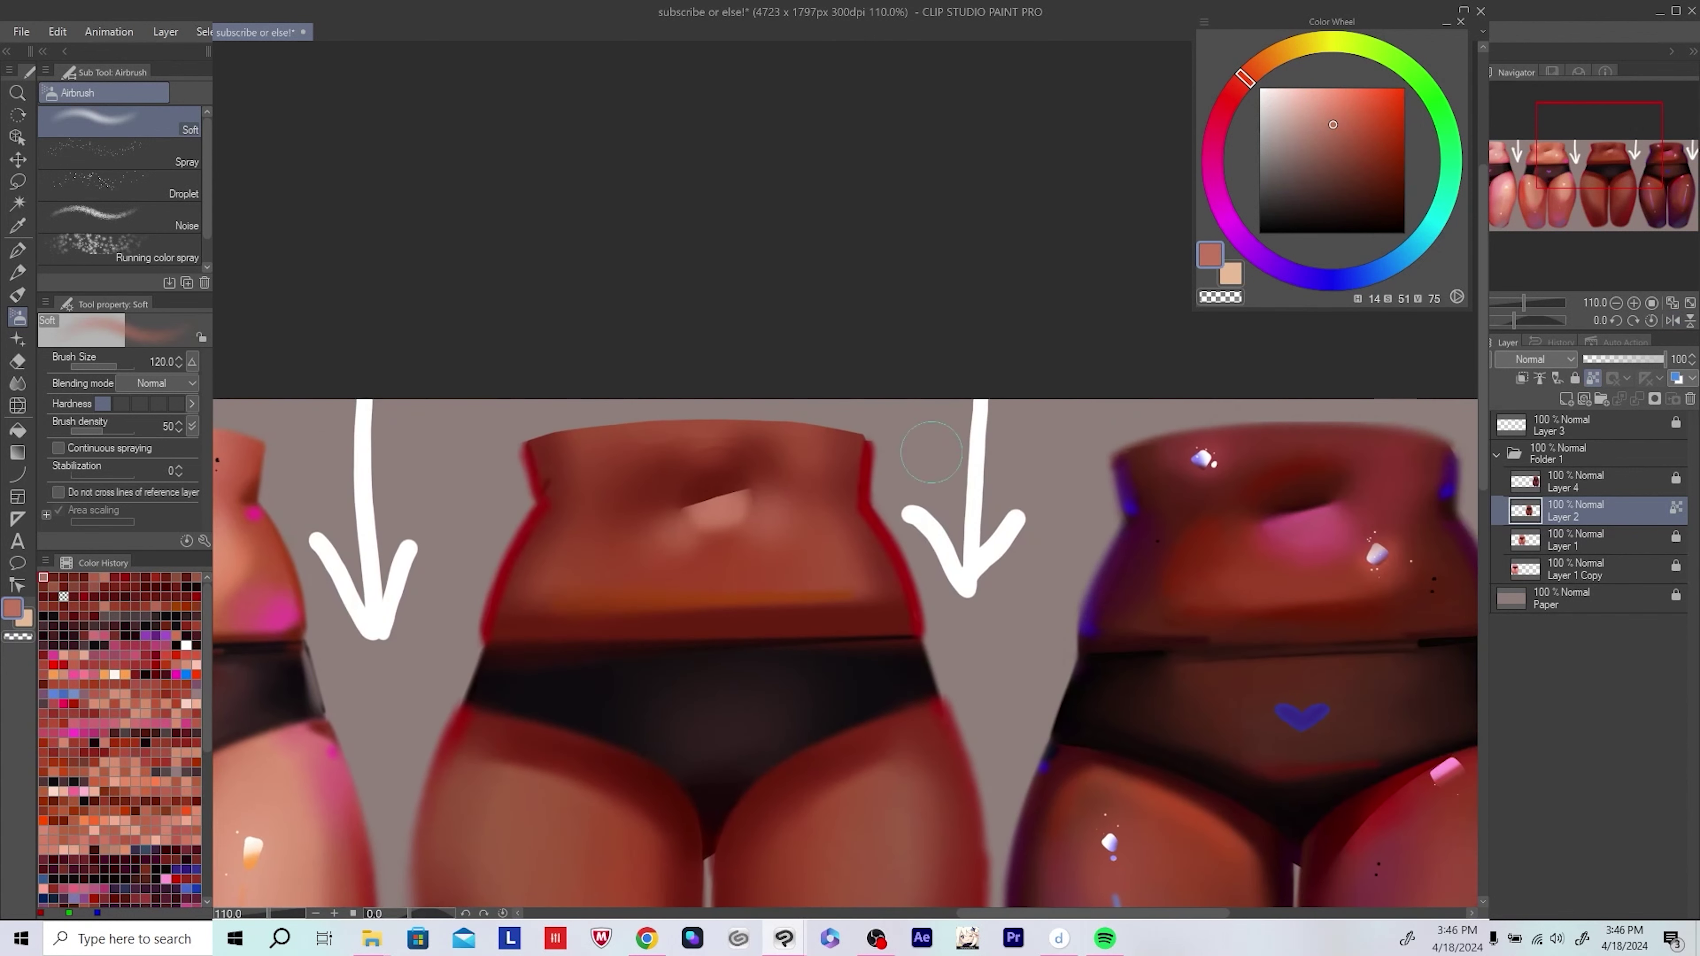
# Step: Airbrush the sampled light skin tone at size 70 to widen the highlight below the navel
pyautogui.keyDown('alt'); pyautogui.click(710, 513); pyautogui.keyUp('alt')
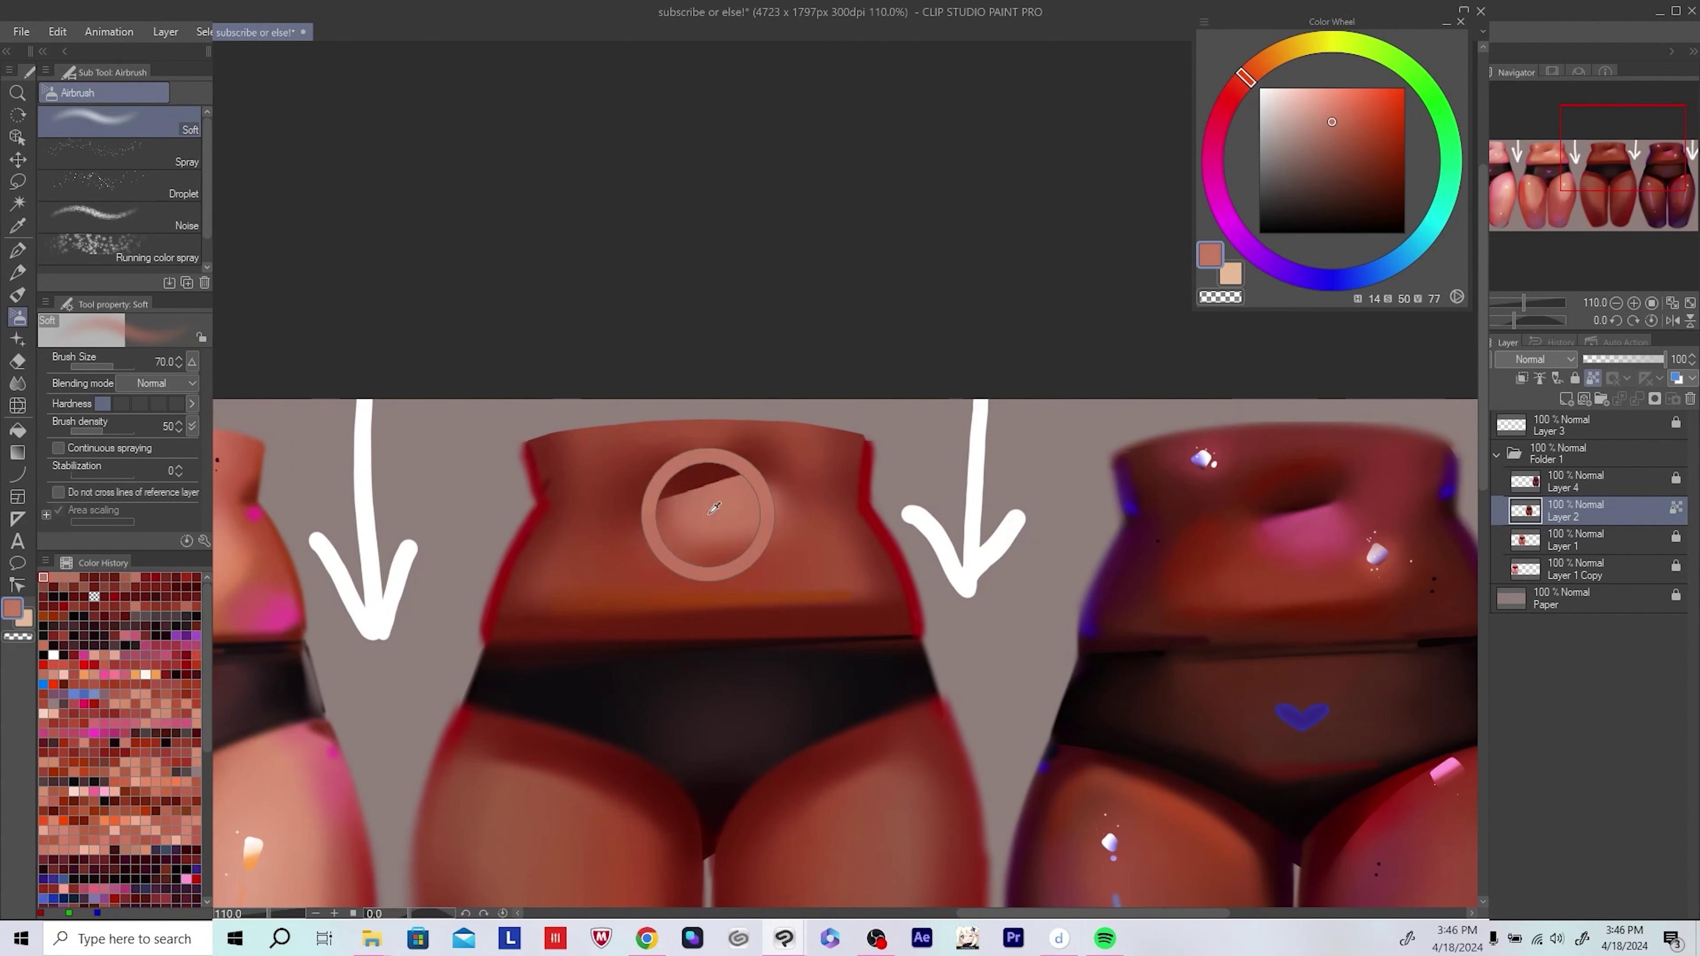
pyautogui.moveTo(722, 520)
pyautogui.mouseDown()
pyautogui.moveTo(732, 544)
pyautogui.moveTo(721, 512)
pyautogui.moveTo(653, 496)
pyautogui.mouseUp()
pyautogui.keyDown('alt'); pyautogui.click(690, 595); pyautogui.keyUp('alt')
pyautogui.keyDown('alt'); pyautogui.click(708, 505); pyautogui.keyUp('alt')
pyautogui.press('[')
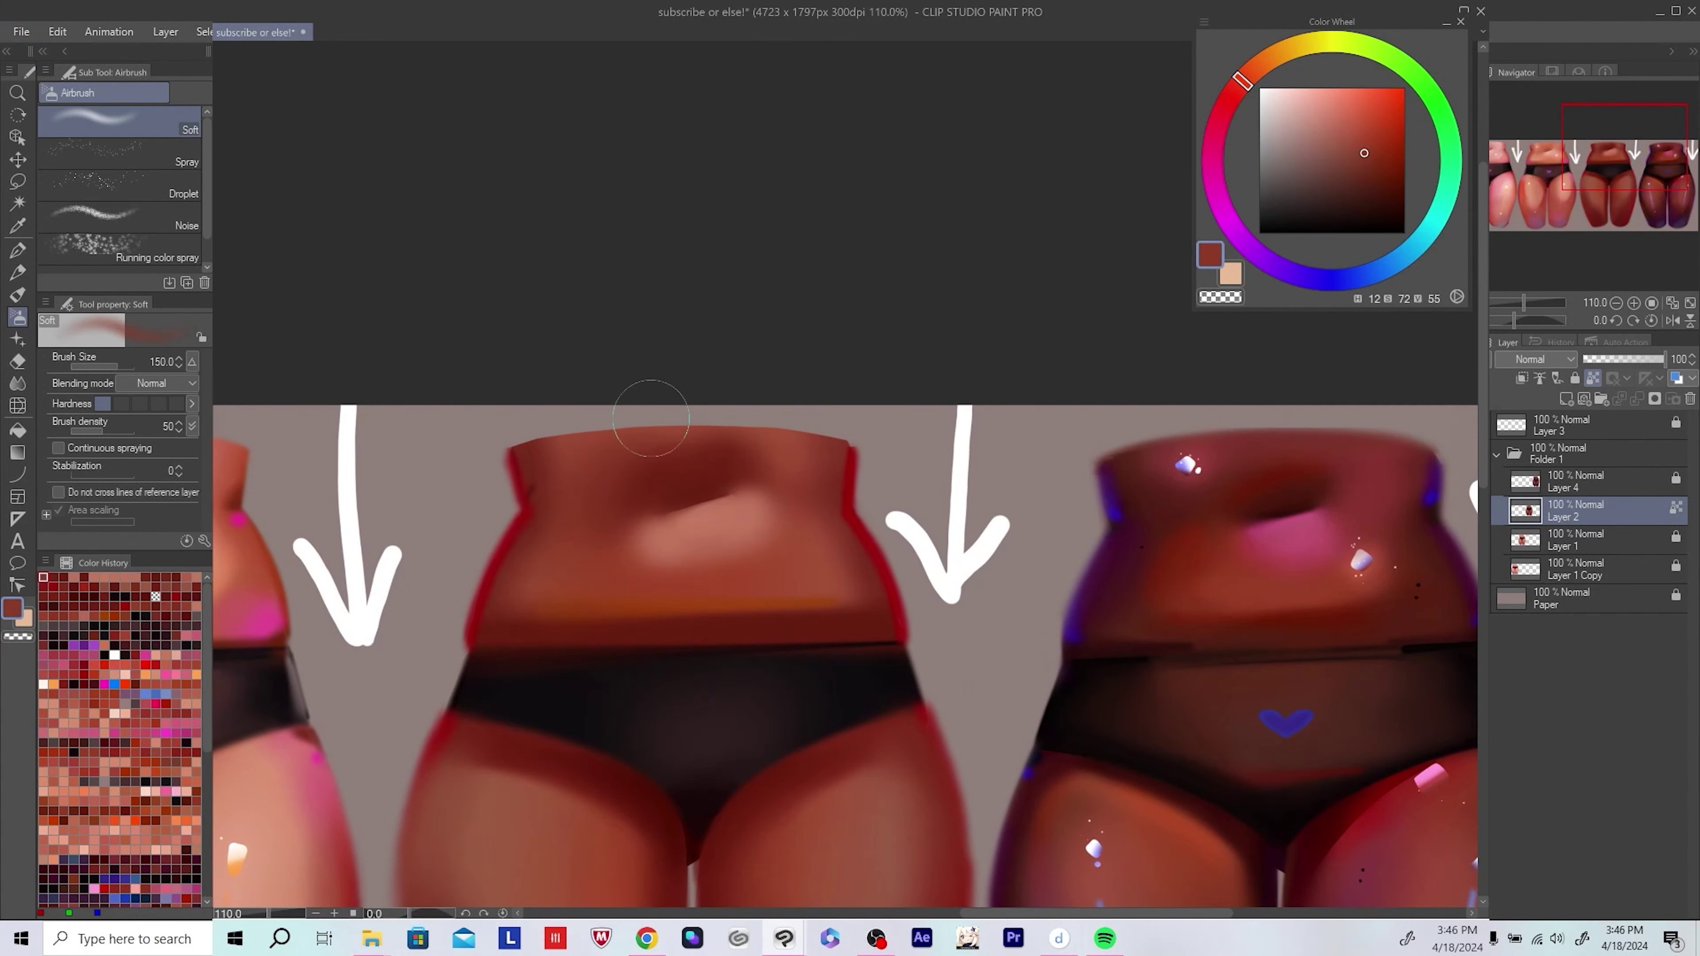
# Step: Blend the navel's shadow and highlight into the surrounding belly with sampled skin tones at airbrush size 150
pyautogui.press(']')
pyautogui.press(']')
pyautogui.press(']')
pyautogui.press(']')
pyautogui.press(']')
pyautogui.keyDown('alt'); pyautogui.click(713, 540); pyautogui.keyUp('alt')
pyautogui.keyDown('alt'); pyautogui.click(796, 496); pyautogui.keyUp('alt')
# Step: Sharpen the navel crease with thin light and dark red airbrush strokes at size 8 and save the file
pyautogui.scroll(2, 575, 530)
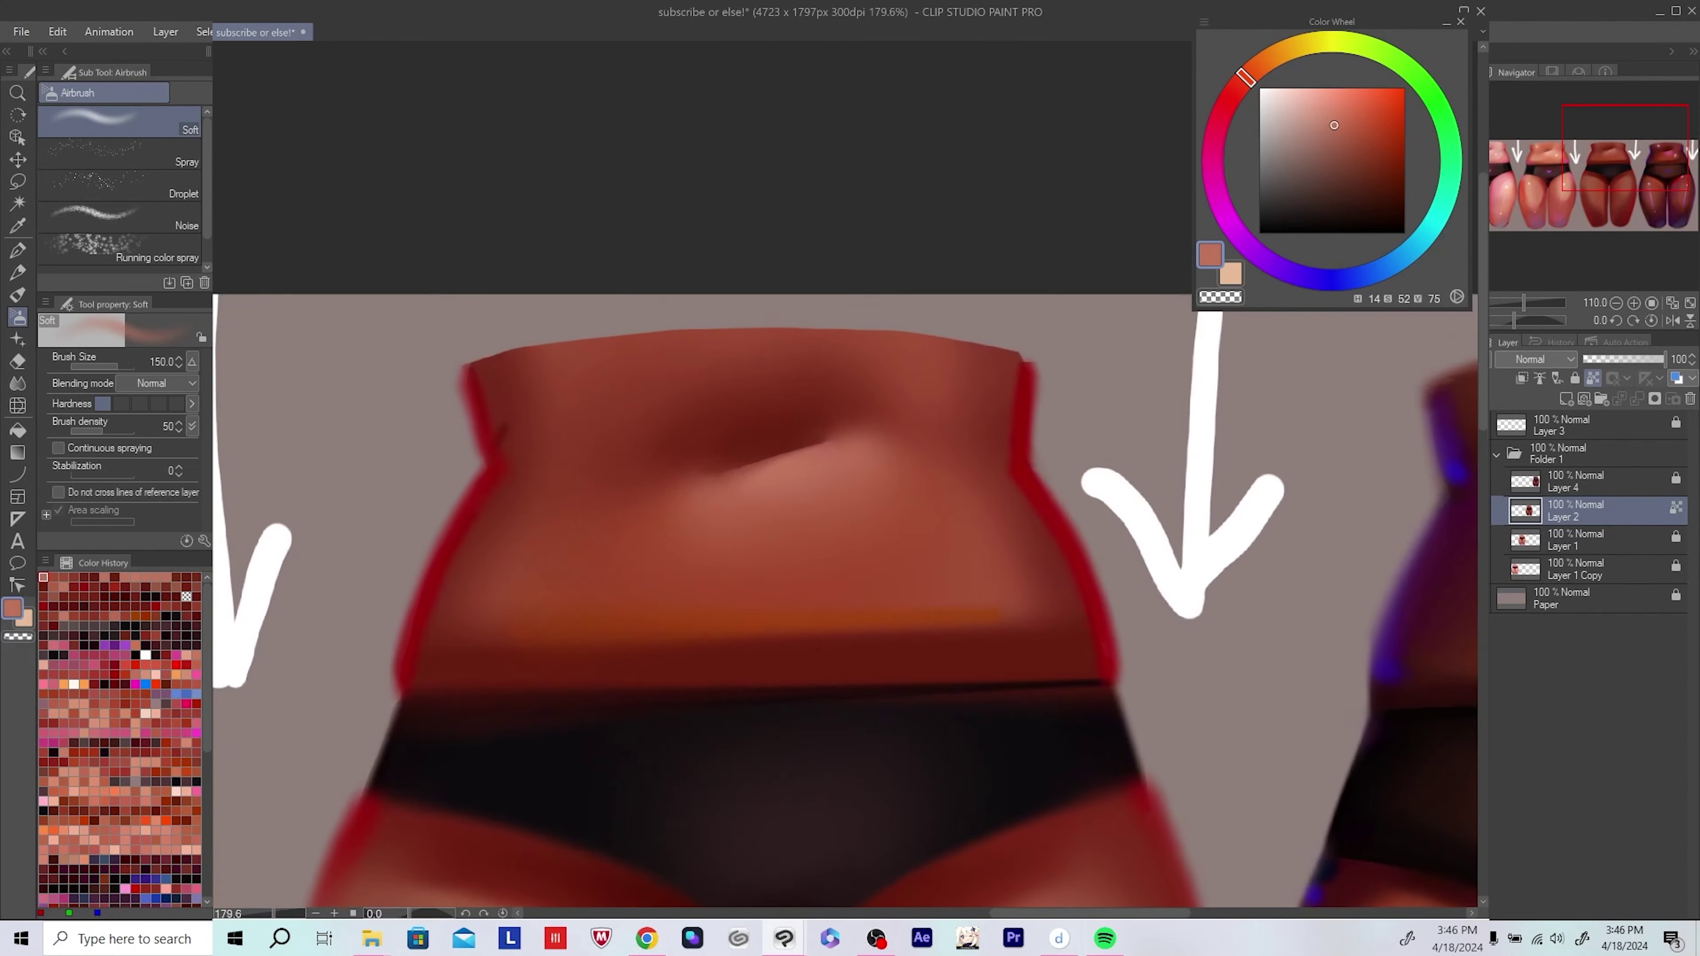
pyautogui.press('[')
pyautogui.press('[')
pyautogui.press('[')
pyautogui.press('[')
pyautogui.press('[')
pyautogui.press('[')
pyautogui.press('[')
pyautogui.moveTo(845, 474)
pyautogui.mouseDown()
pyautogui.moveTo(810, 496)
pyautogui.moveTo(669, 499)
pyautogui.mouseUp()
pyautogui.keyDown('alt'); pyautogui.click(708, 474); pyautogui.keyUp('alt')
pyautogui.scroll(-5, 785, 462)
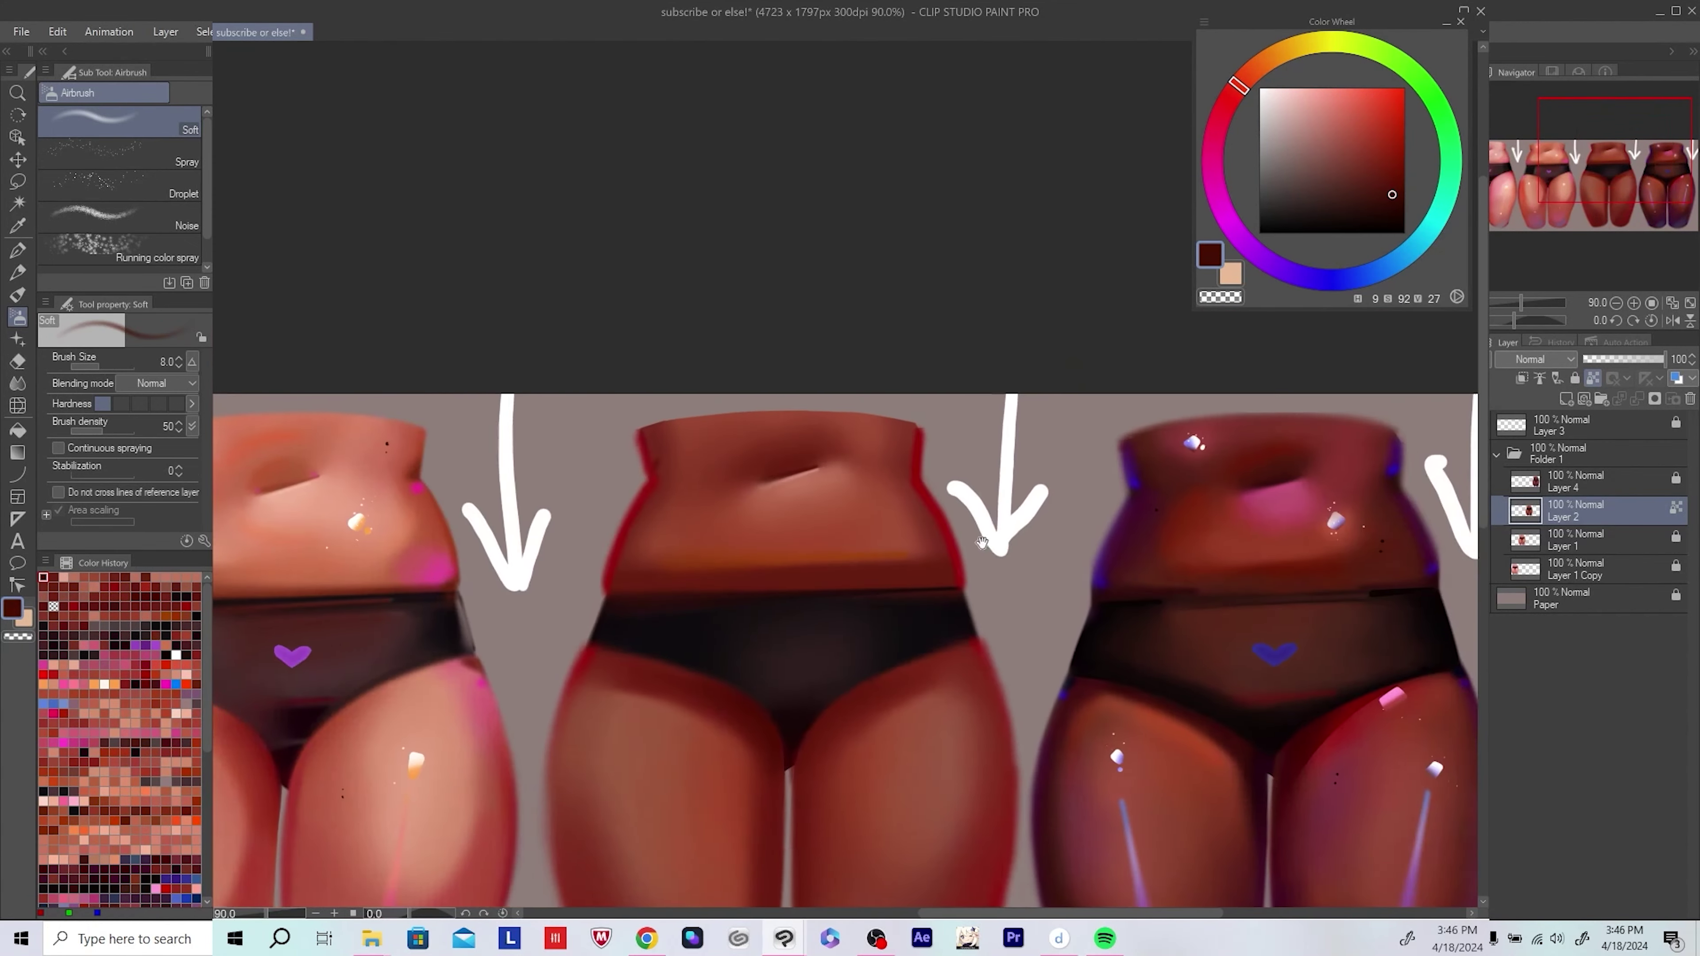
pyautogui.hotkey('ctrl', 's')
# Step: Airbrush sampled dark red at size 40 along the third figure's upper waist side to soften its shading
pyautogui.scroll(2, 792, 484)
pyautogui.scroll(2, 791, 485)
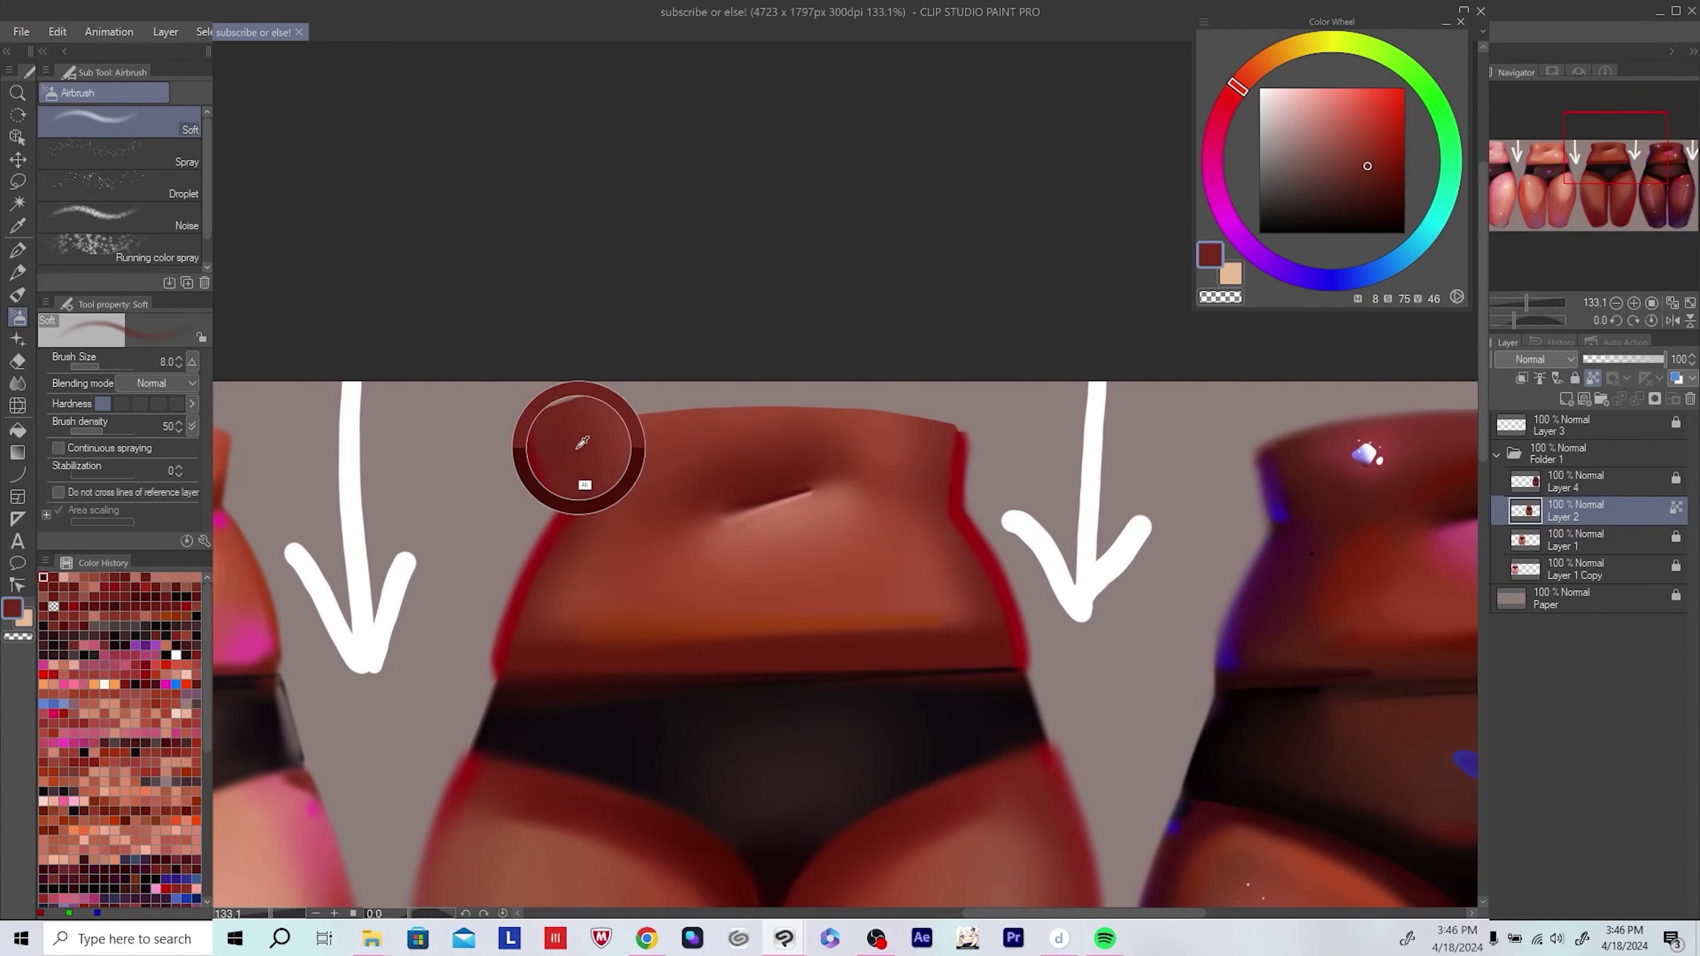
pyautogui.keyDown('alt'); pyautogui.click(578, 448); pyautogui.keyUp('alt')
pyautogui.press(']')
pyautogui.press(']')
pyautogui.press(']')
pyautogui.press(']')
pyautogui.press(']')
pyautogui.press(']')
pyautogui.press(']')
pyautogui.press(']')
pyautogui.scroll(-1, 575, 415)
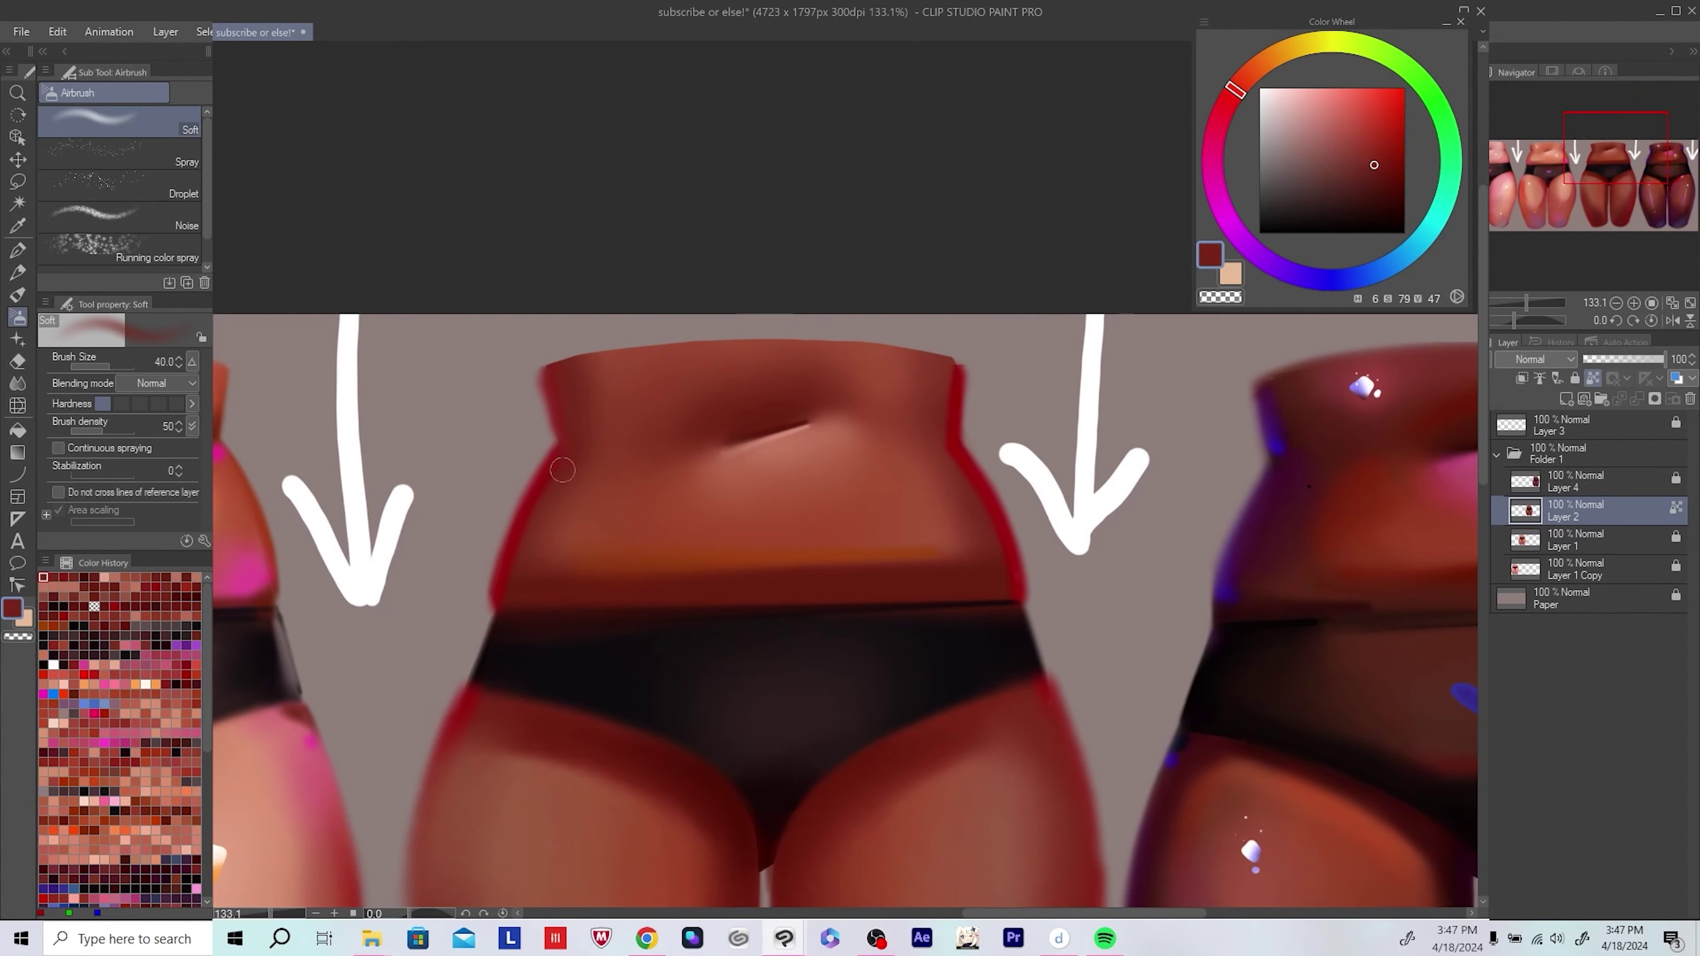
# Step: Smooth the waist sides with resampled reds at size 40 and trim the outline using the transparent color
pyautogui.keyDown('alt'); pyautogui.click(611, 434); pyautogui.keyUp('alt')
pyautogui.press('h')
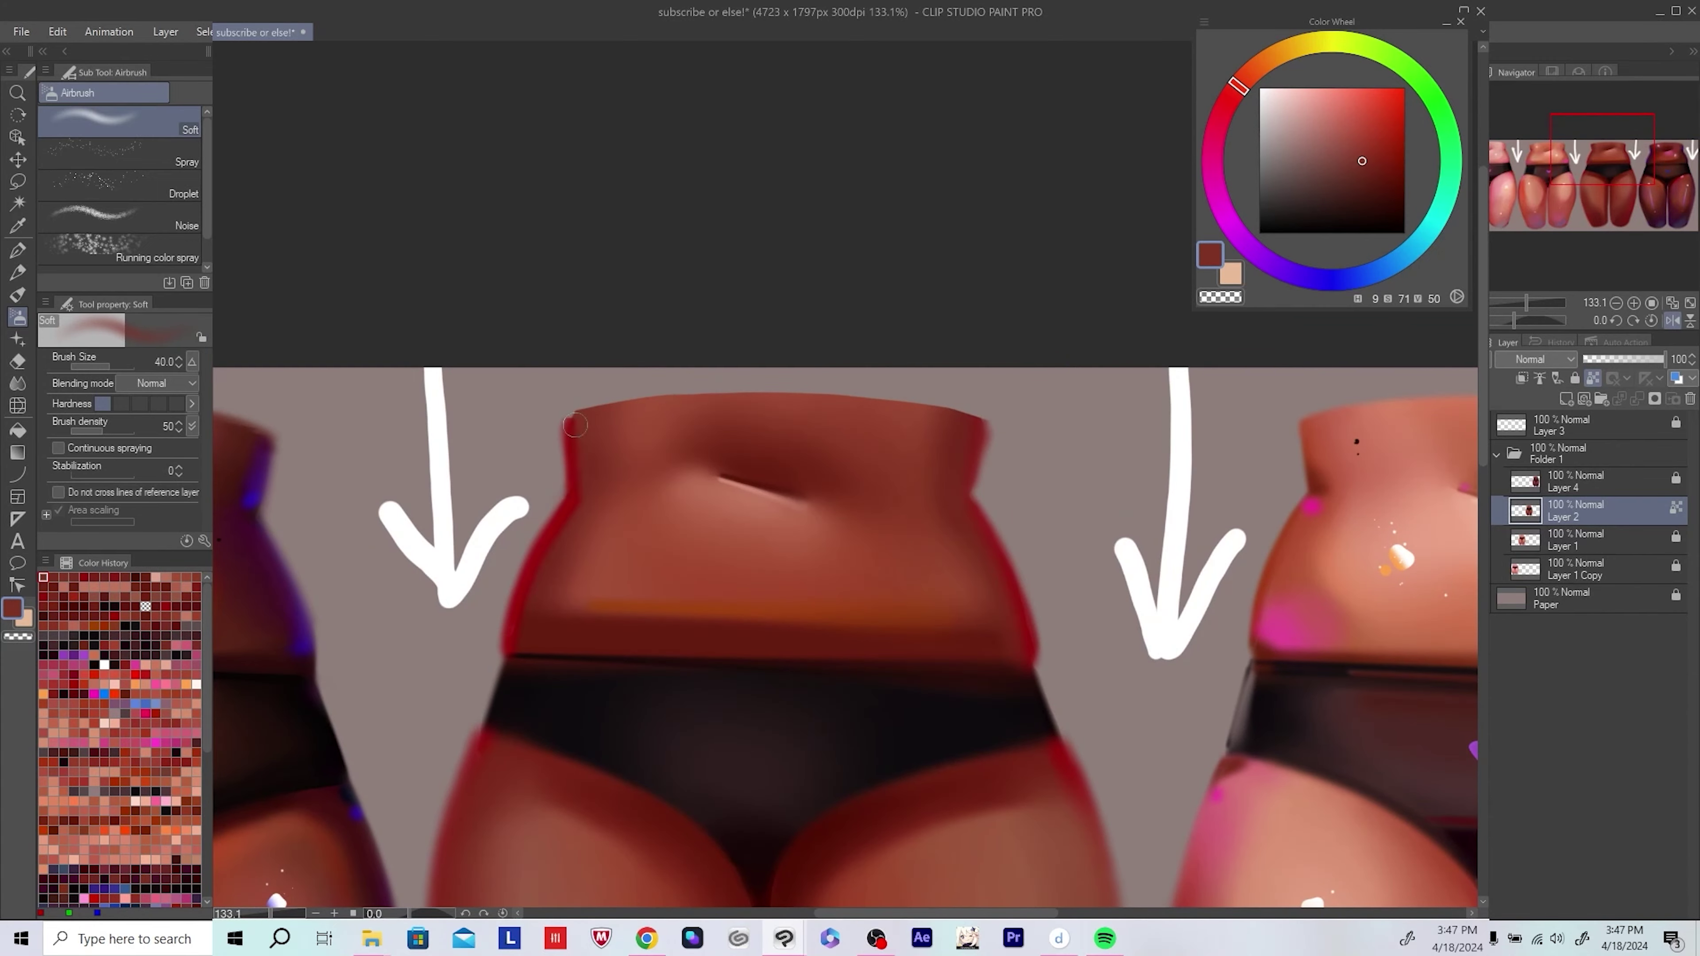
pyautogui.keyDown('alt'); pyautogui.click(600, 451); pyautogui.keyUp('alt')
pyautogui.keyDown('alt'); pyautogui.click(600, 451); pyautogui.keyUp('alt')
pyautogui.hscroll(3, 844, 623)
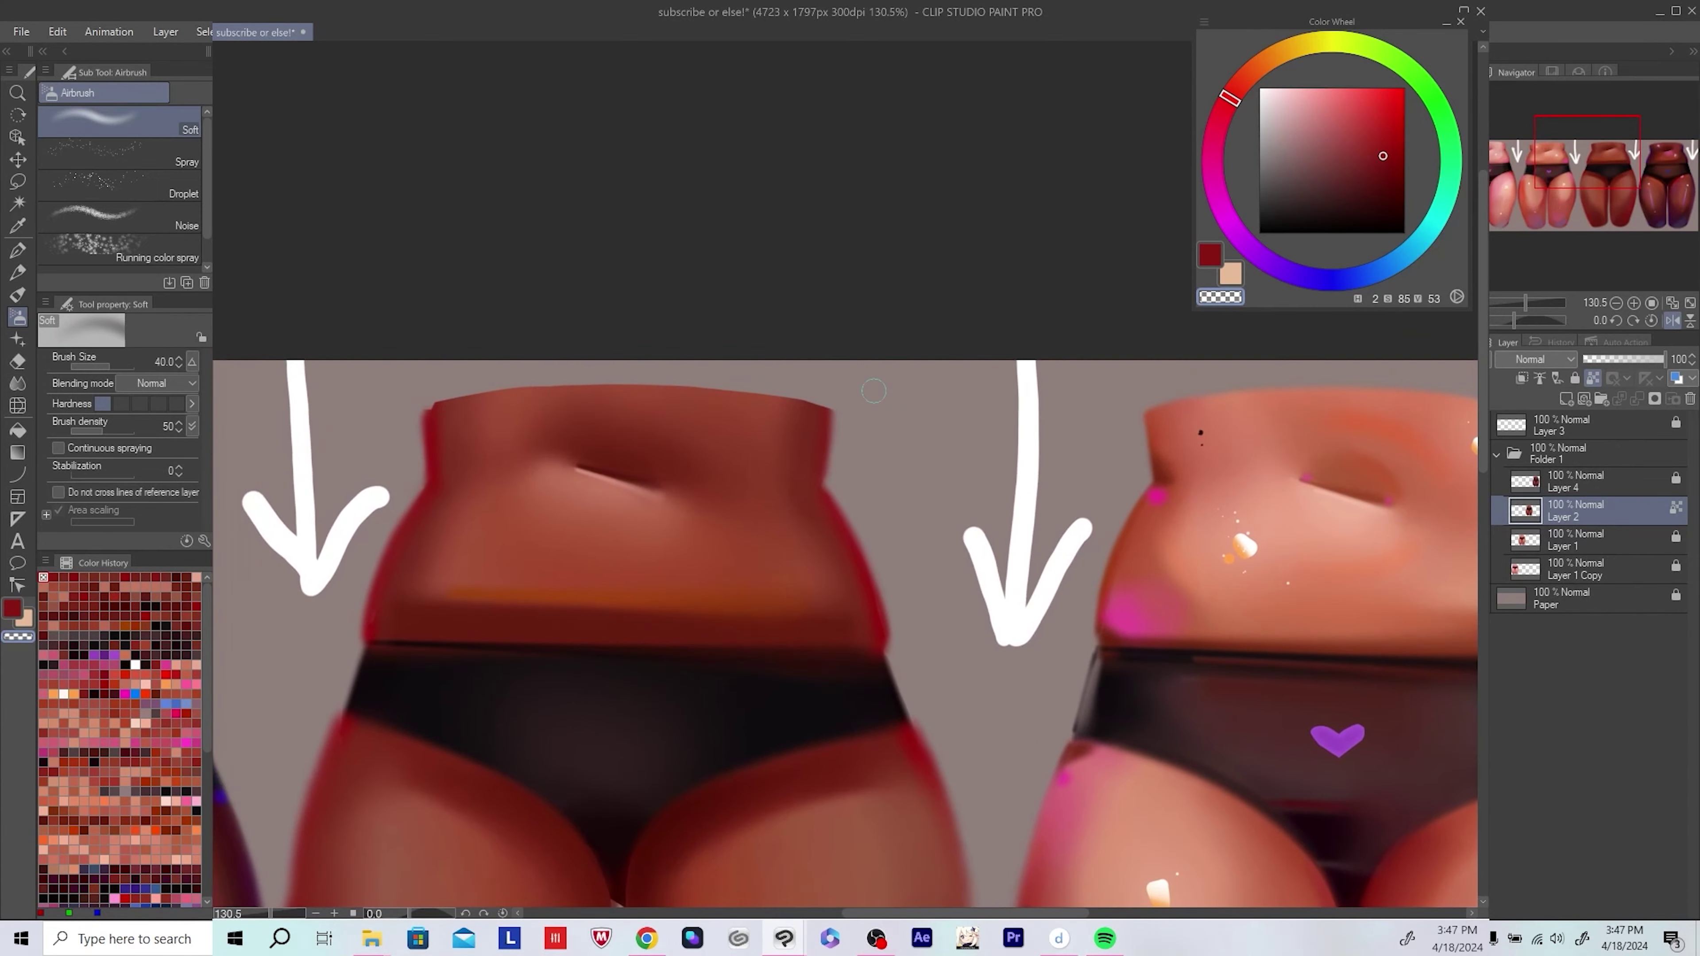
# Step: Add a layer beneath the third figure and airbrush sampled skin tone at size 25 along the belly's upper edge
pyautogui.press('h')
pyautogui.moveTo(1583, 546); pyautogui.dragTo(1583, 550)
pyautogui.moveTo(608, 348); pyautogui.dragTo(645, 380)
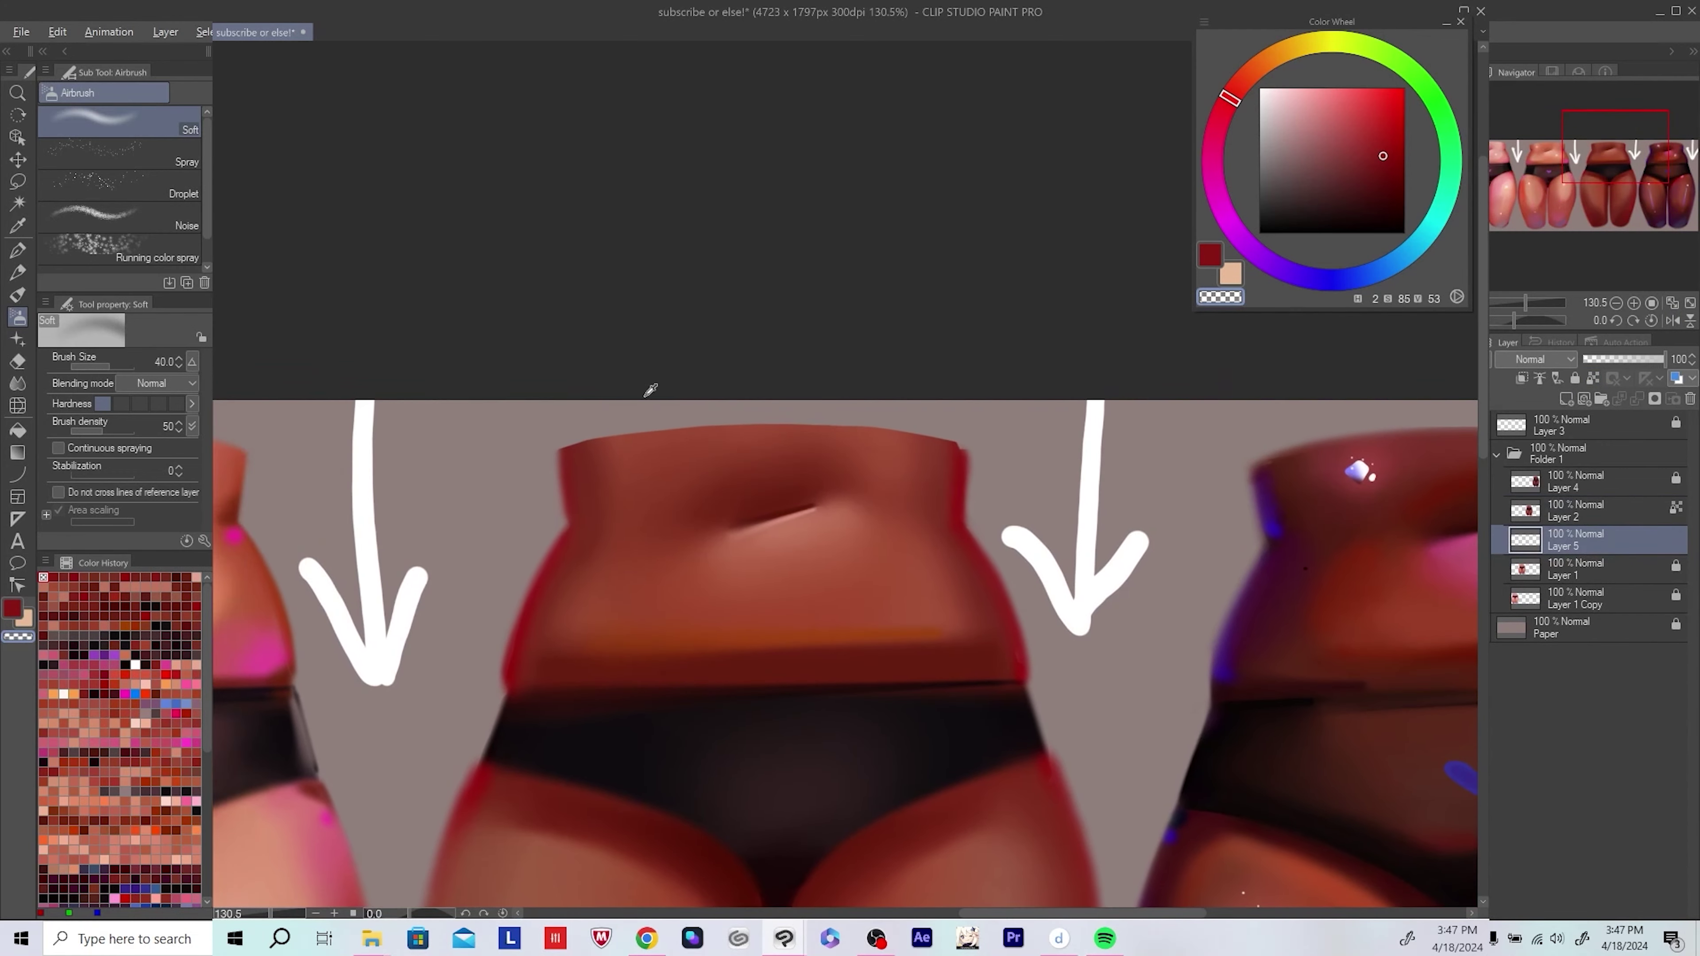
pyautogui.keyDown('alt'); pyautogui.click(647, 441); pyautogui.keyUp('alt')
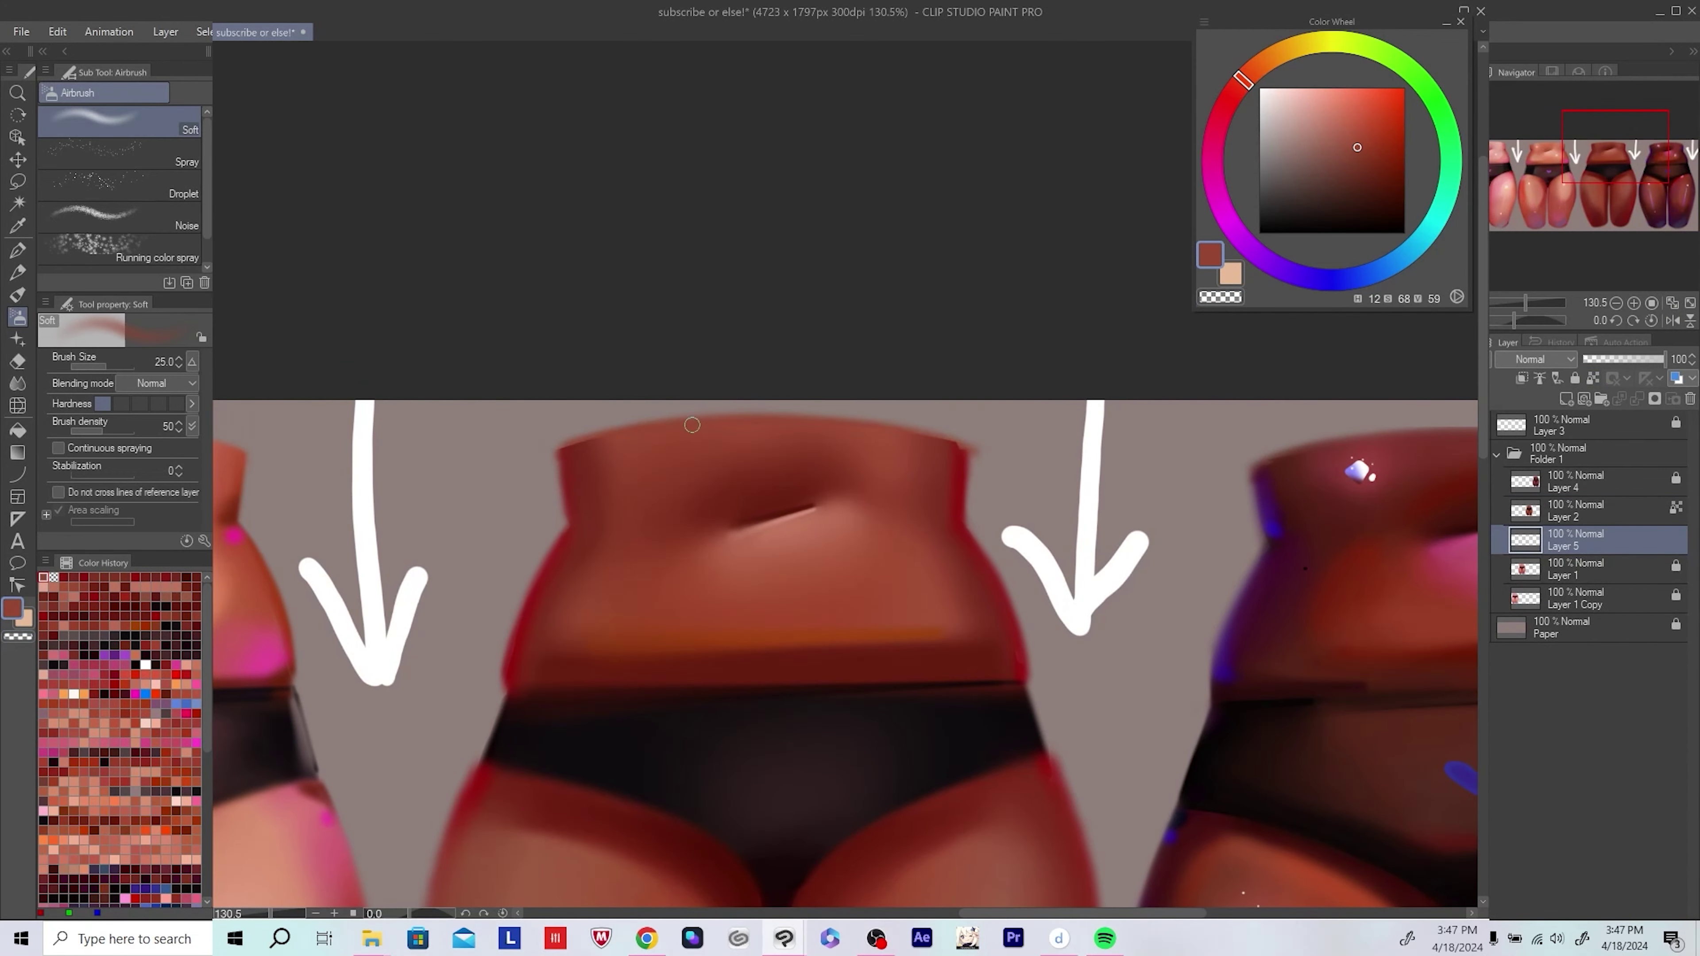
pyautogui.hscroll(3, 770, 418)
pyautogui.press('c')
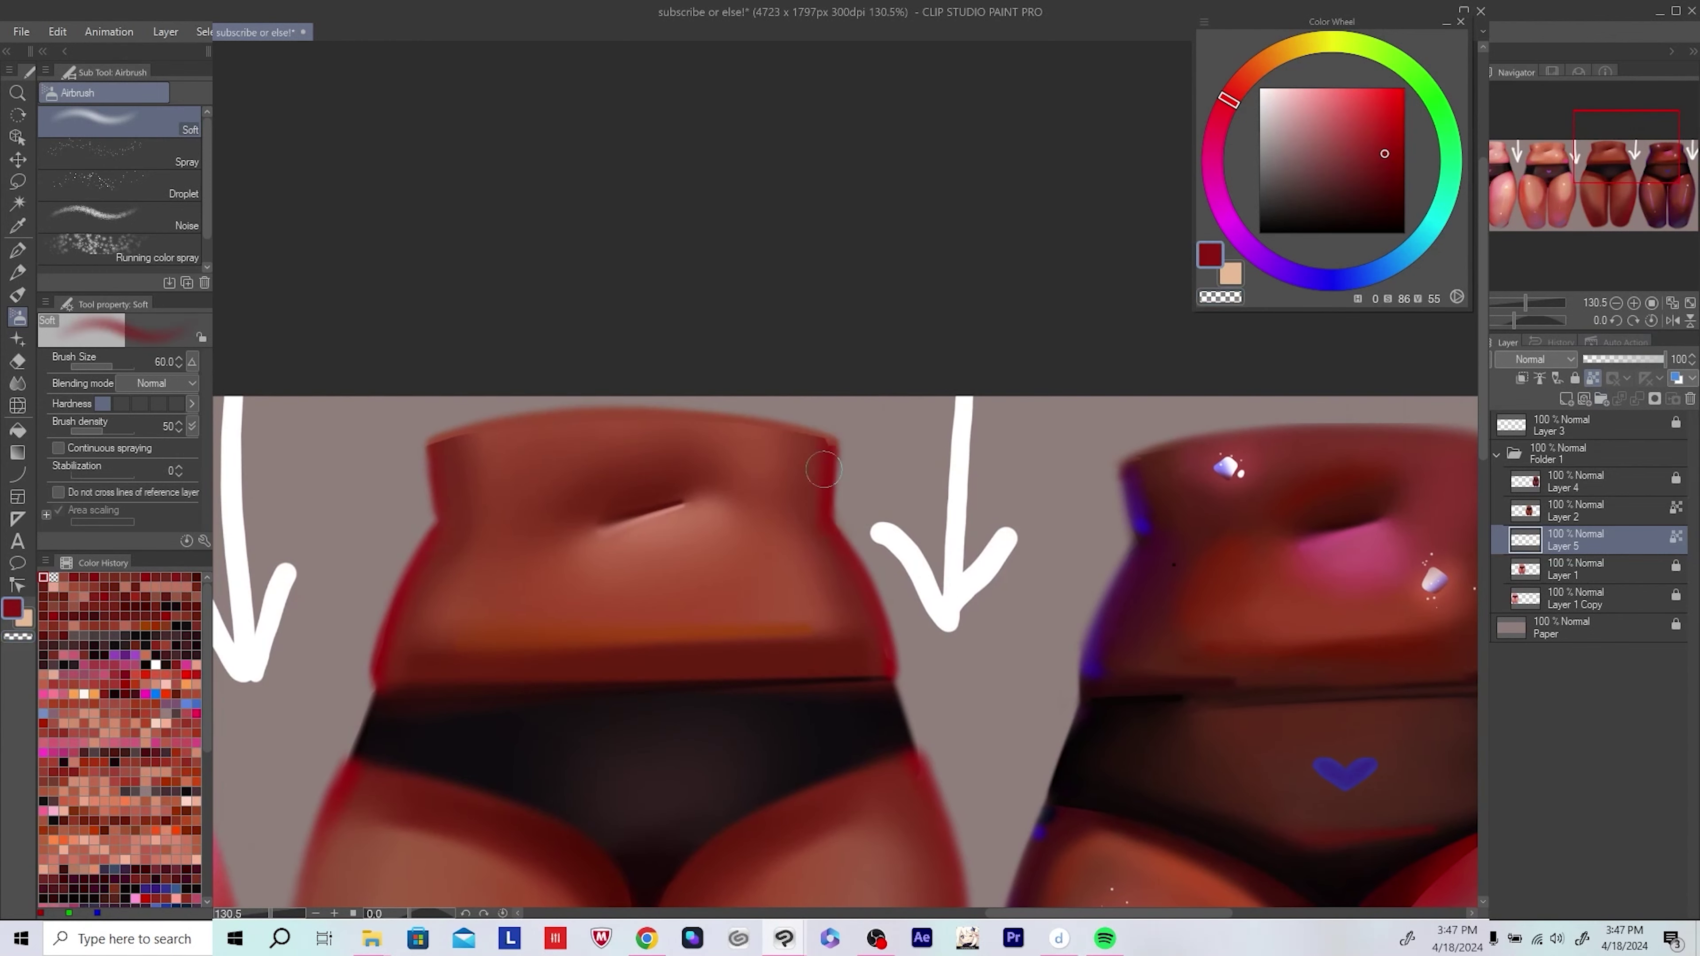
# Step: Blend the belly's upper edge with sampled dark red and skin tones at size 60 and merge the figure's two layers
pyautogui.press('h')
pyautogui.hscroll(3, 827, 469)
pyautogui.keyDown('alt'); pyautogui.click(880, 461); pyautogui.keyUp('alt')
pyautogui.moveTo(880, 461); pyautogui.dragTo(934, 432)
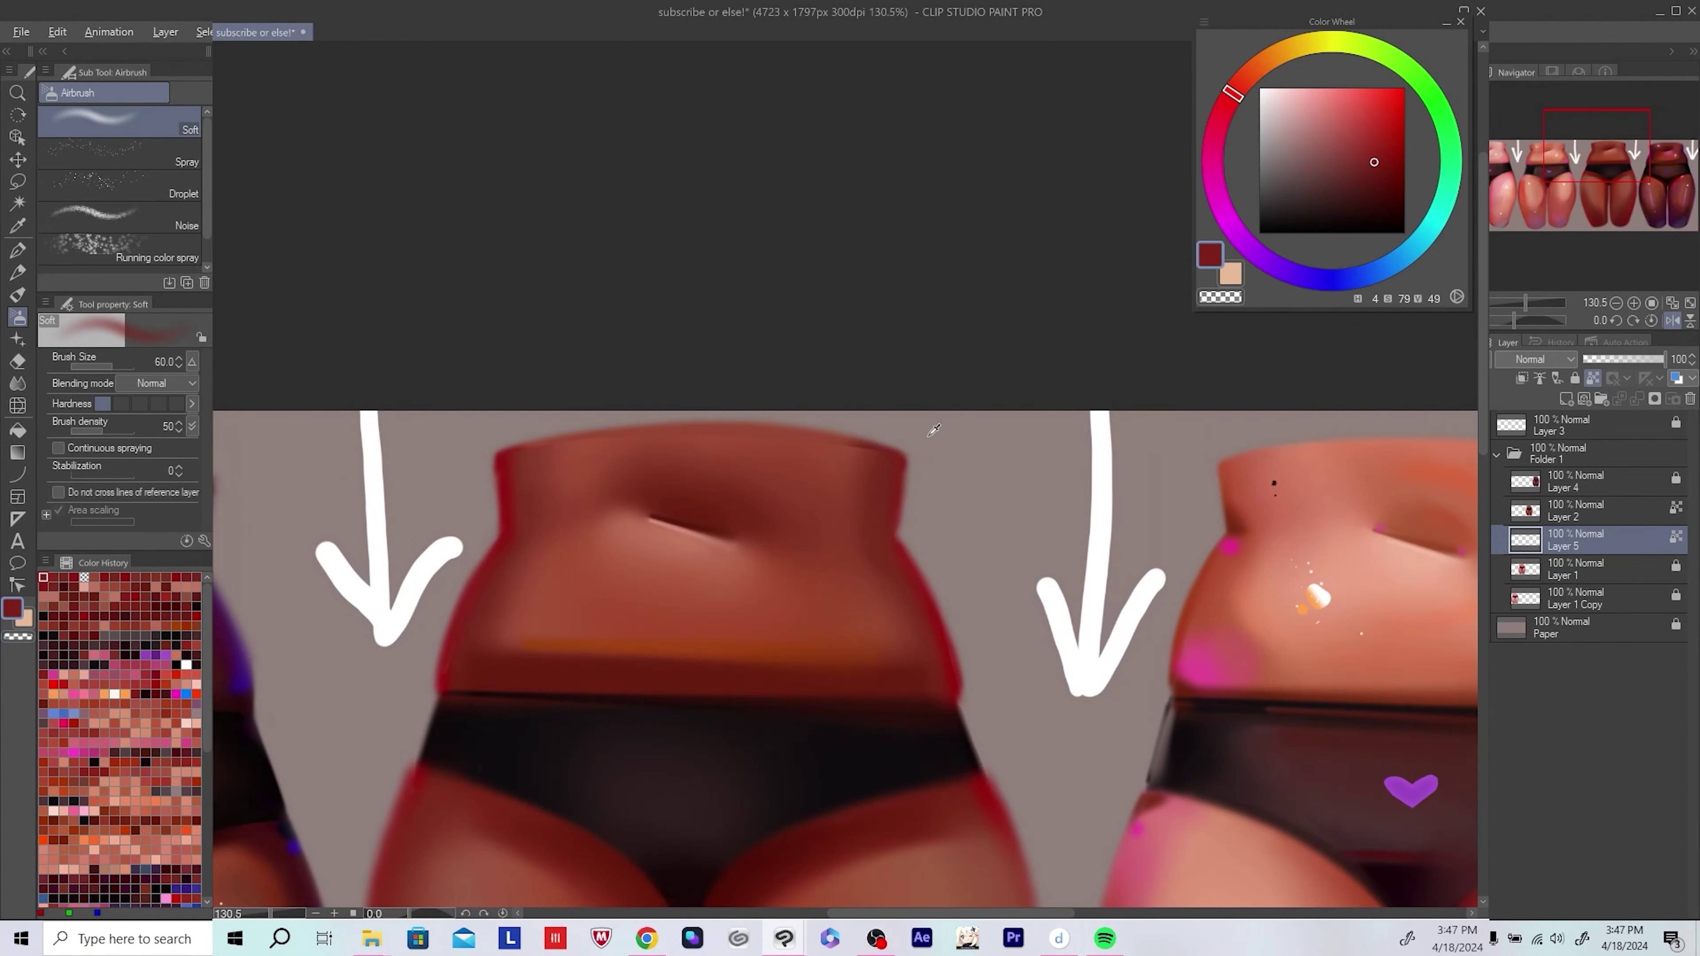
pyautogui.keyDown('alt'); pyautogui.click(934, 432); pyautogui.keyUp('alt')
pyautogui.moveTo(736, 447); pyautogui.dragTo(827, 428)
pyautogui.scroll(-5, 828, 428)
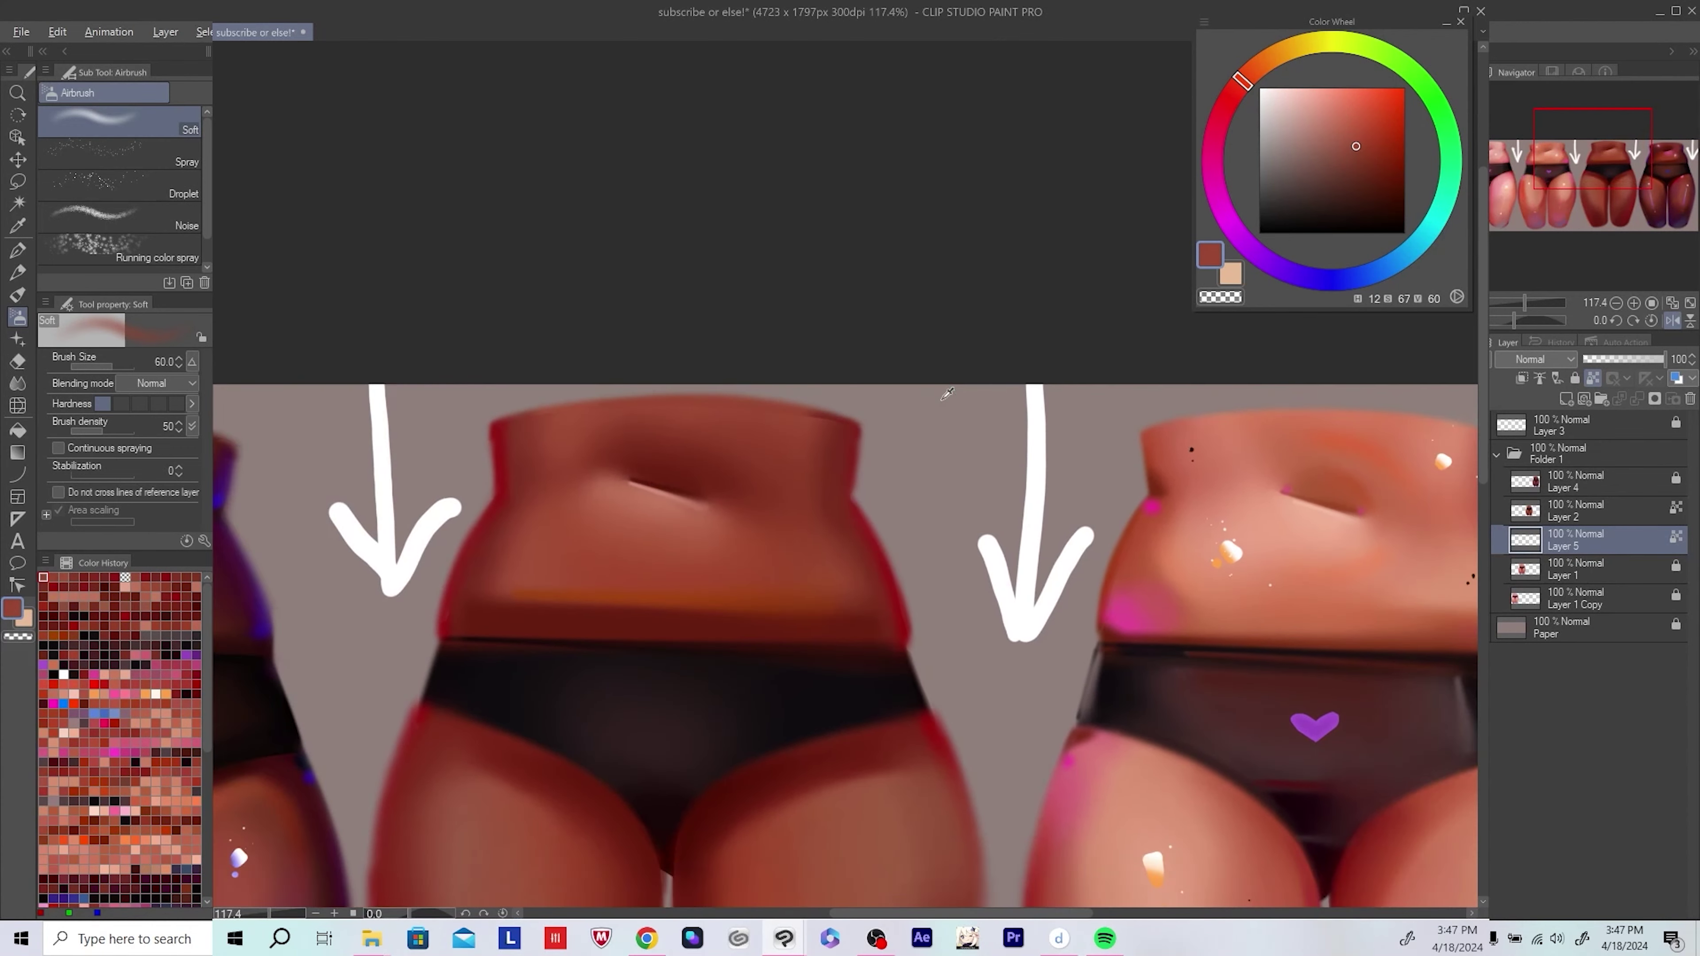
pyautogui.press('h')
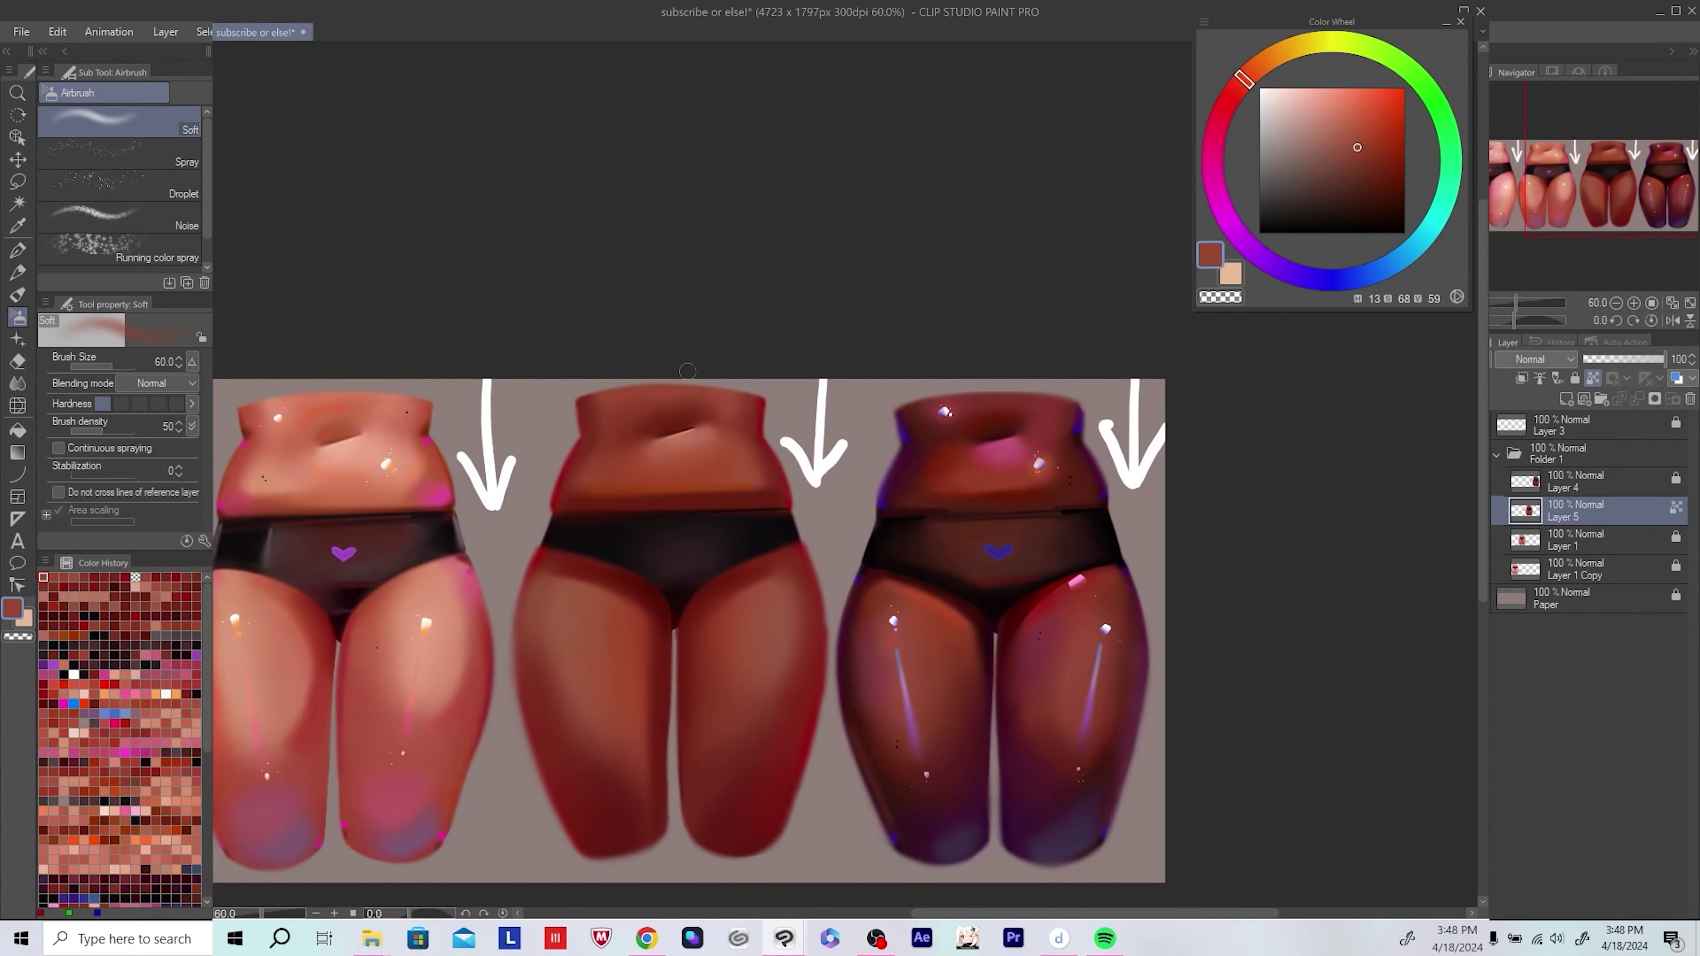
# Step: Clean up the third figure's outer edge with the transparent airbrush at size 60 and save the file
pyautogui.scroll(3, 687, 370)
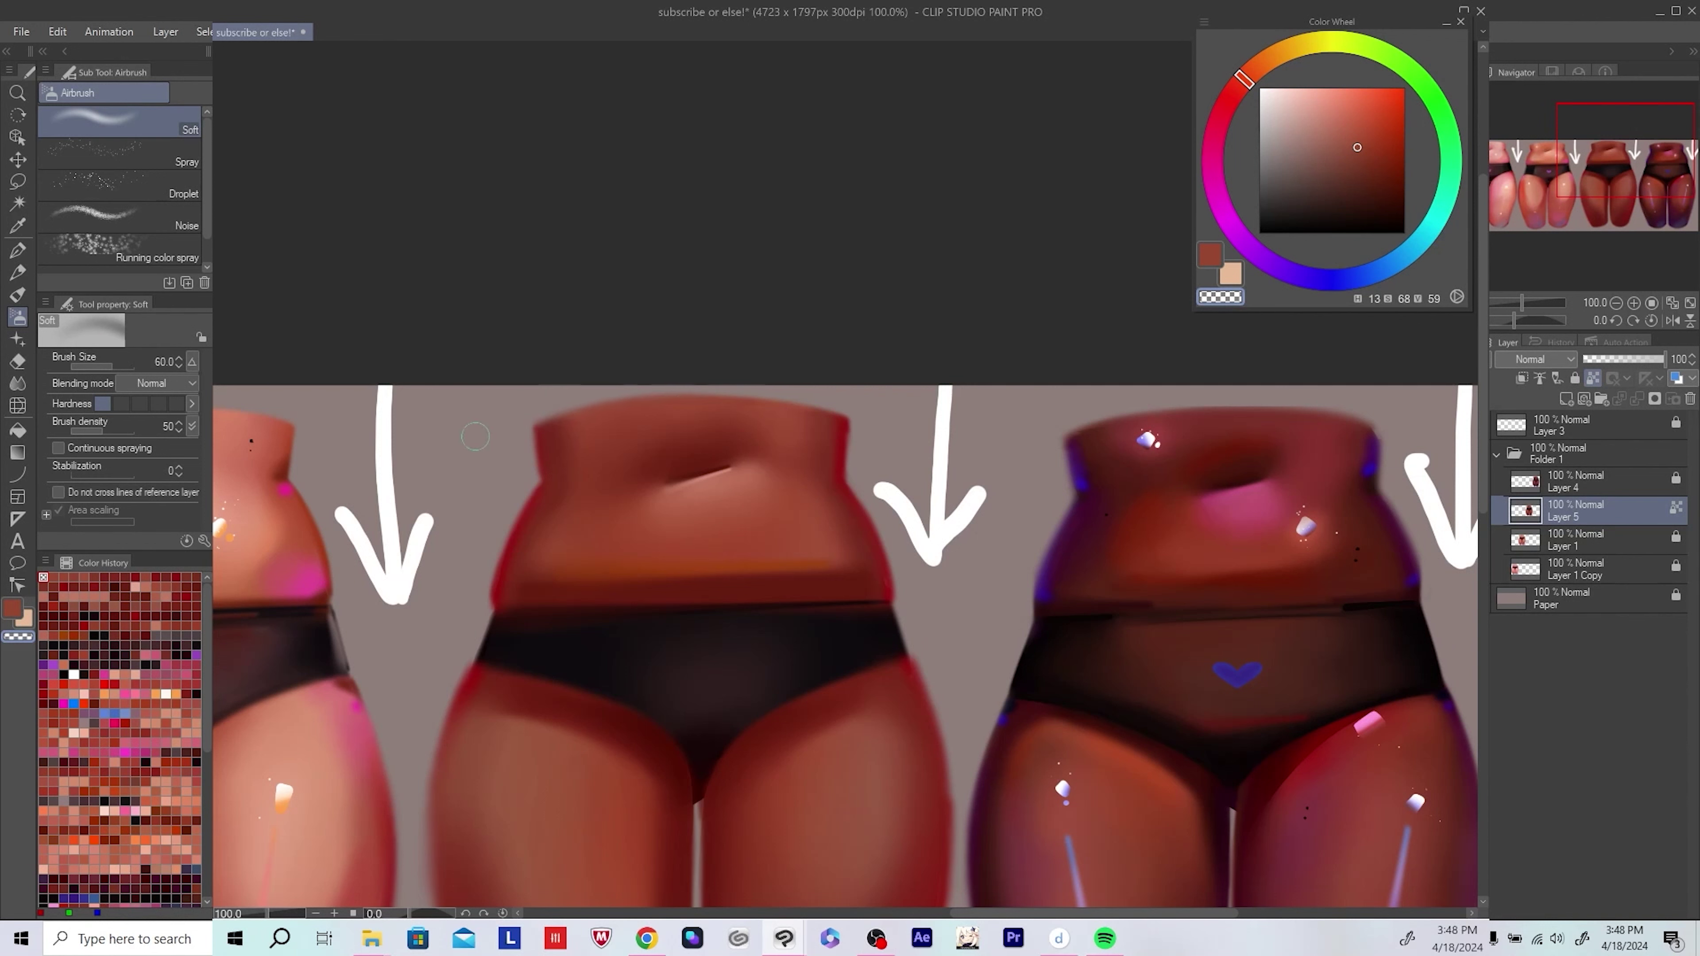
pyautogui.hotkey('ctrl', 's')
pyautogui.scroll(-5, 561, 400)
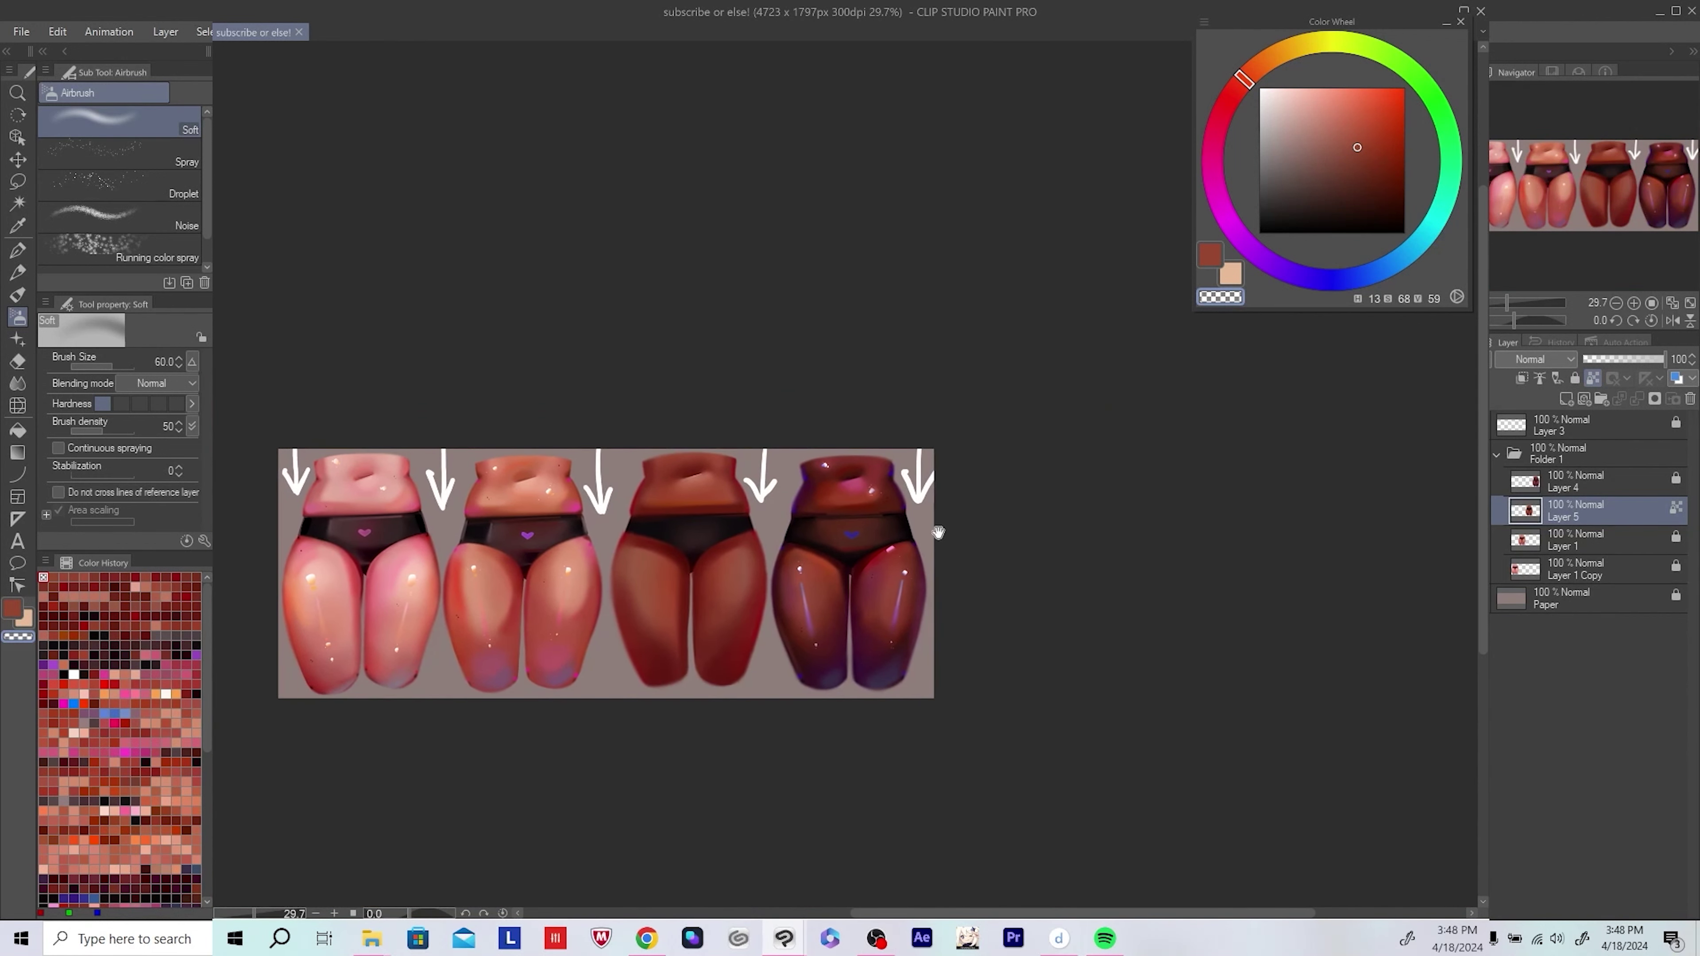
# Step: Airbrush more saturated orange-red tones onto the third figure's belly and save the file
pyautogui.scroll(3, 744, 491)
pyautogui.scroll(1, 744, 491)
pyautogui.click(1380, 173)
pyautogui.moveTo(1256, 79); pyautogui.dragTo(1243, 79)
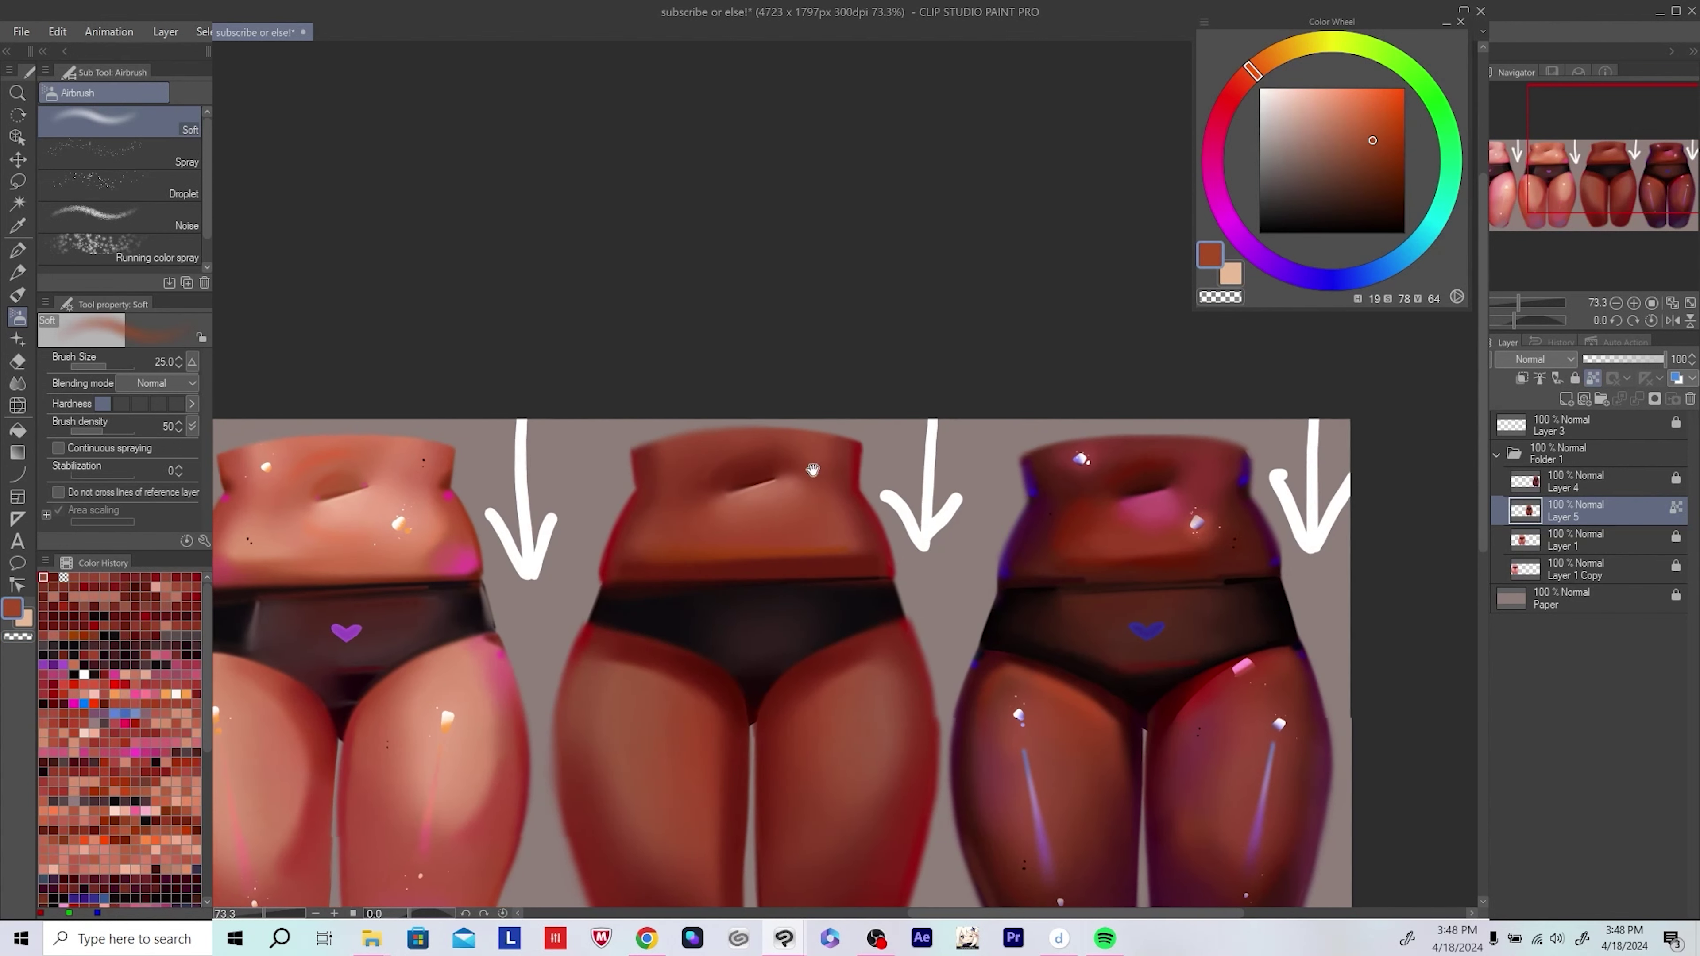
pyautogui.moveTo(1046, 439); pyautogui.dragTo(984, 426)
pyautogui.hotkey('ctrl', 's')
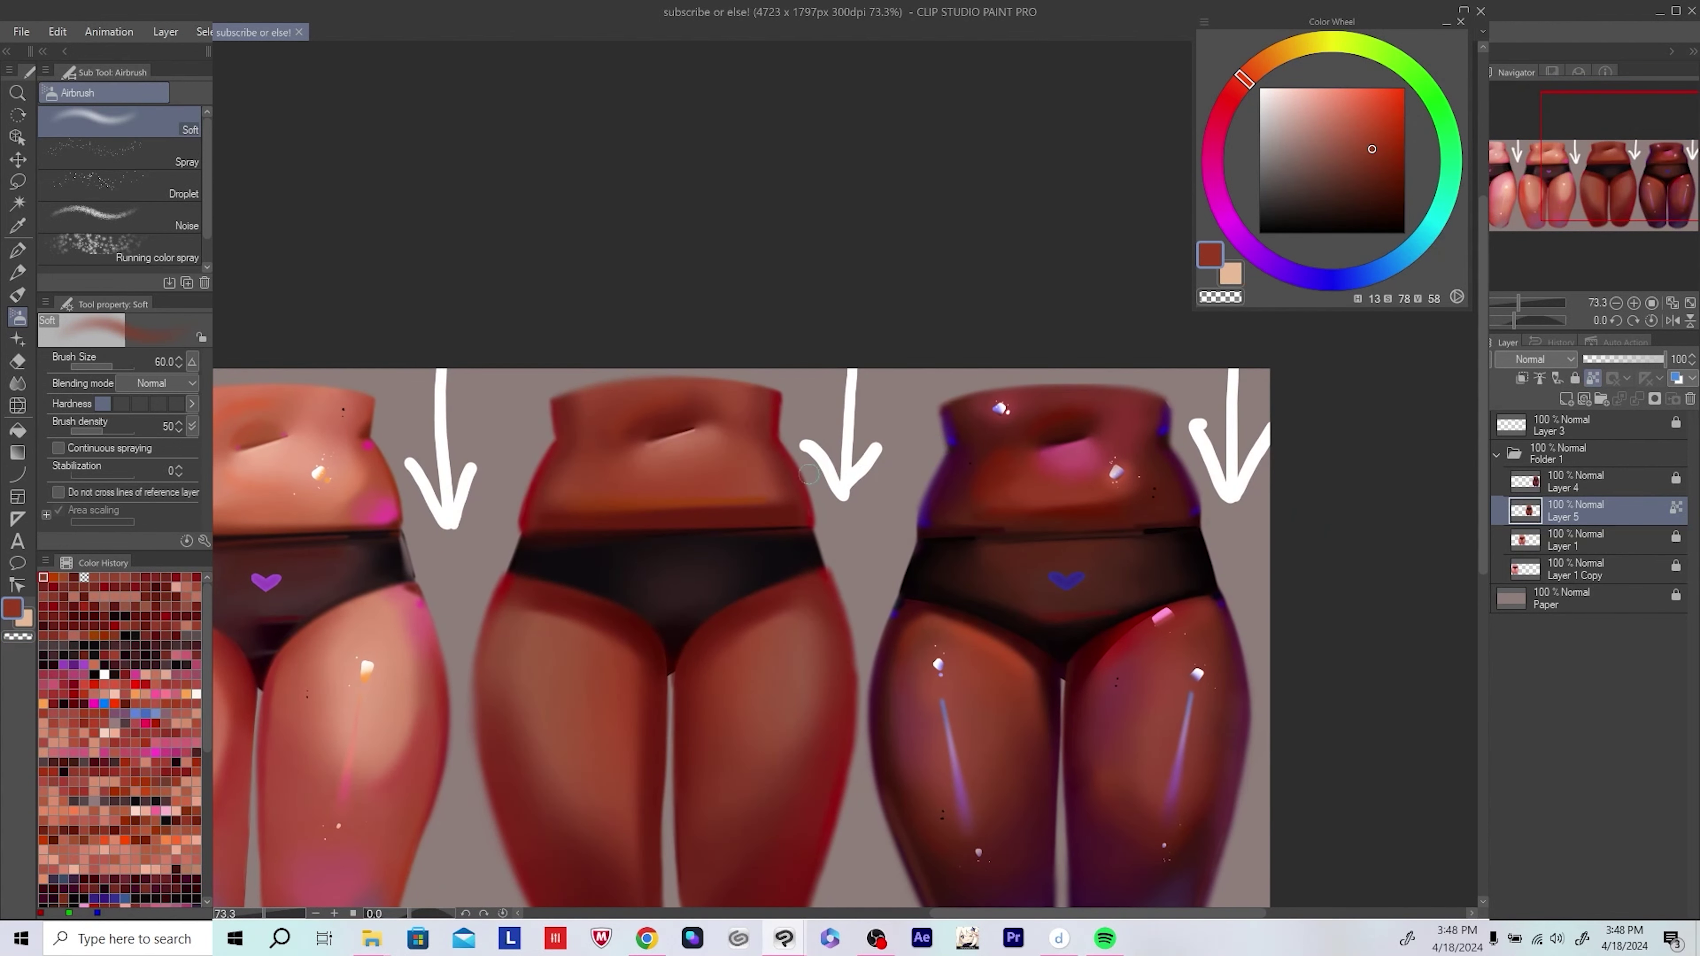
# Step: Airbrush magenta-purple accents at the third figure's waistline corners and upper outer thighs
pyautogui.scroll(1, 700, 509)
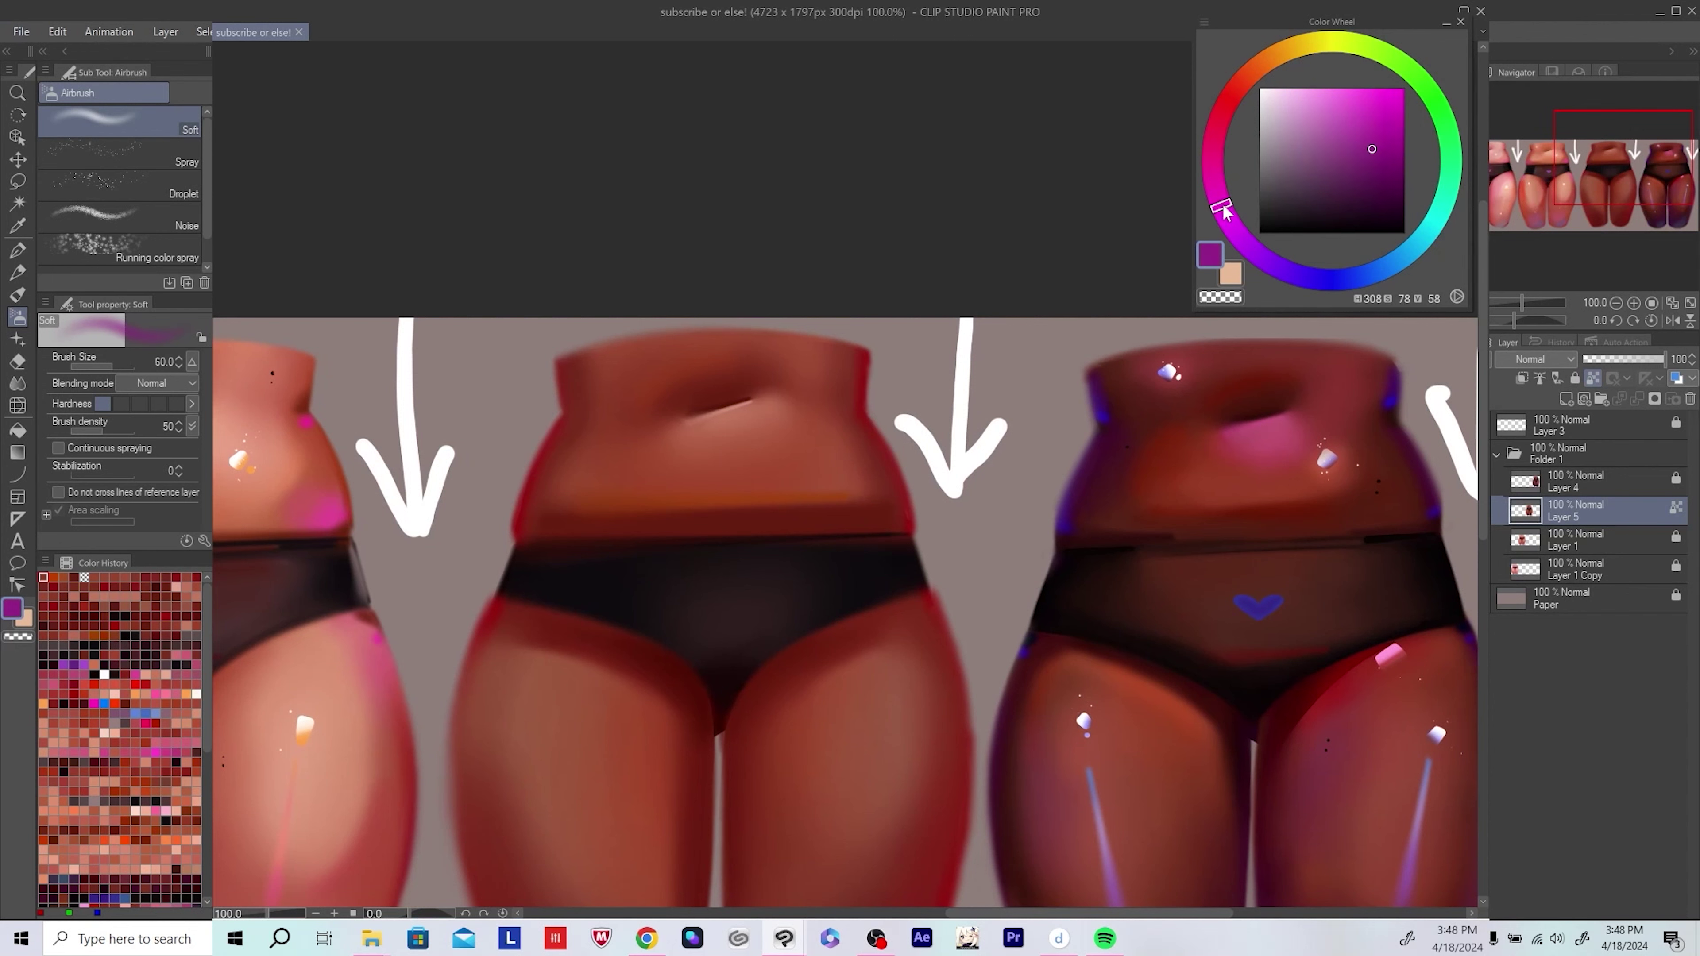
pyautogui.moveTo(844, 508); pyautogui.dragTo(858, 512)
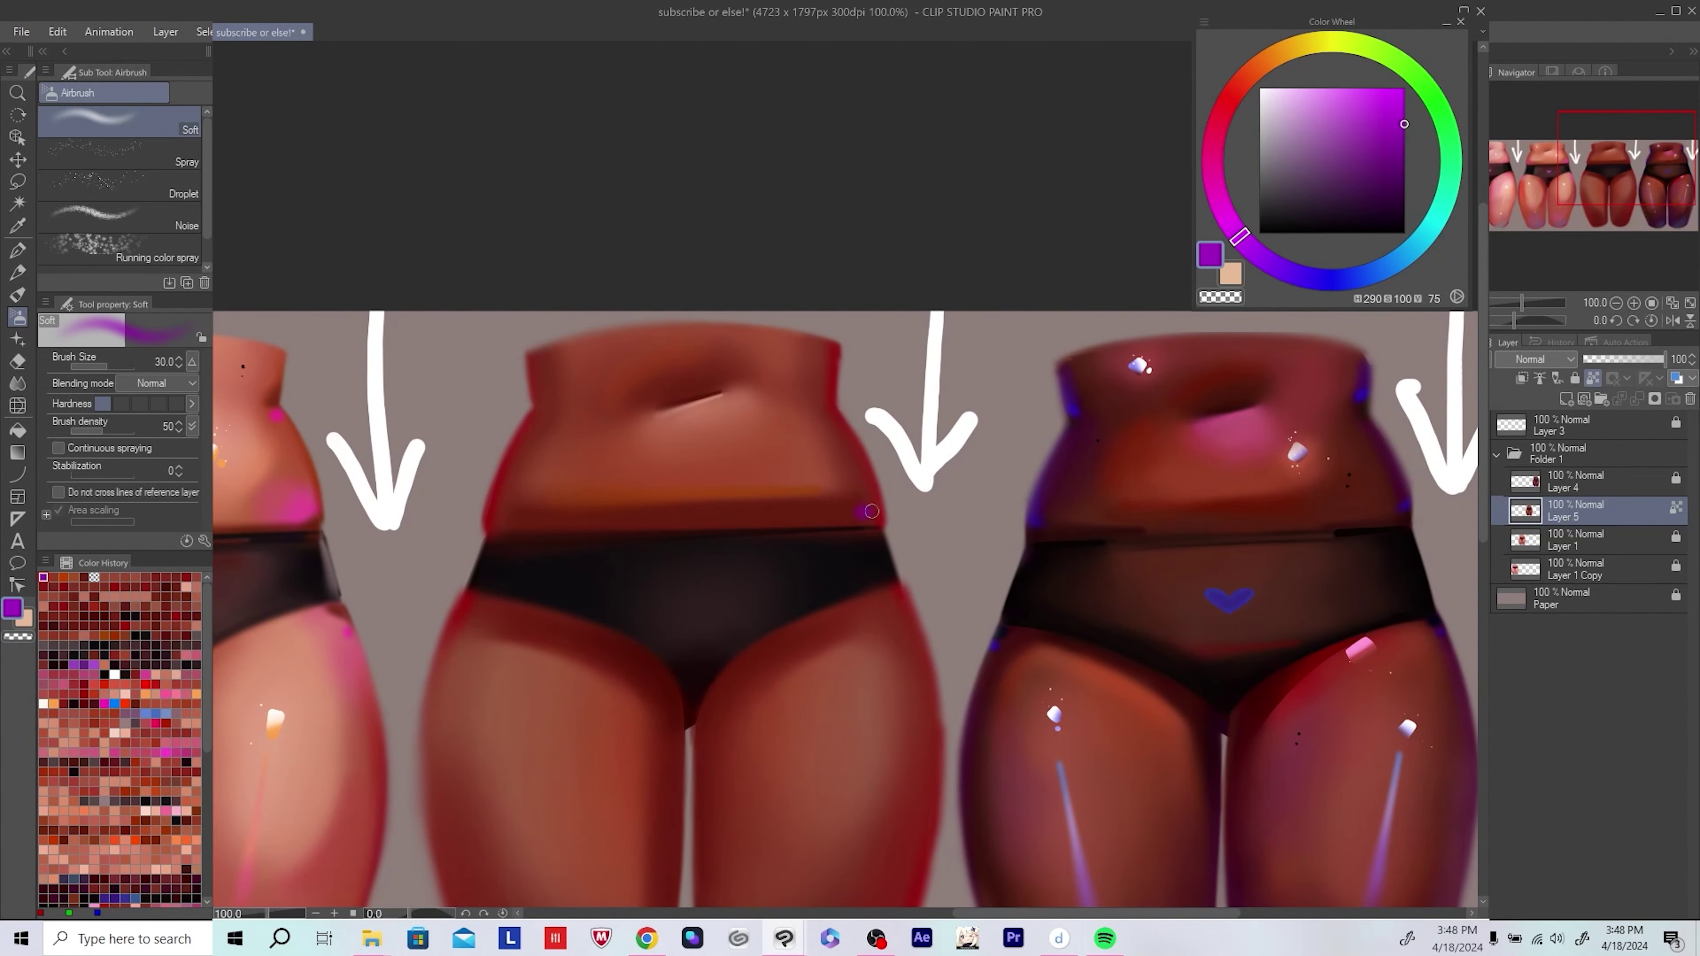
pyautogui.scroll(-2, 863, 501)
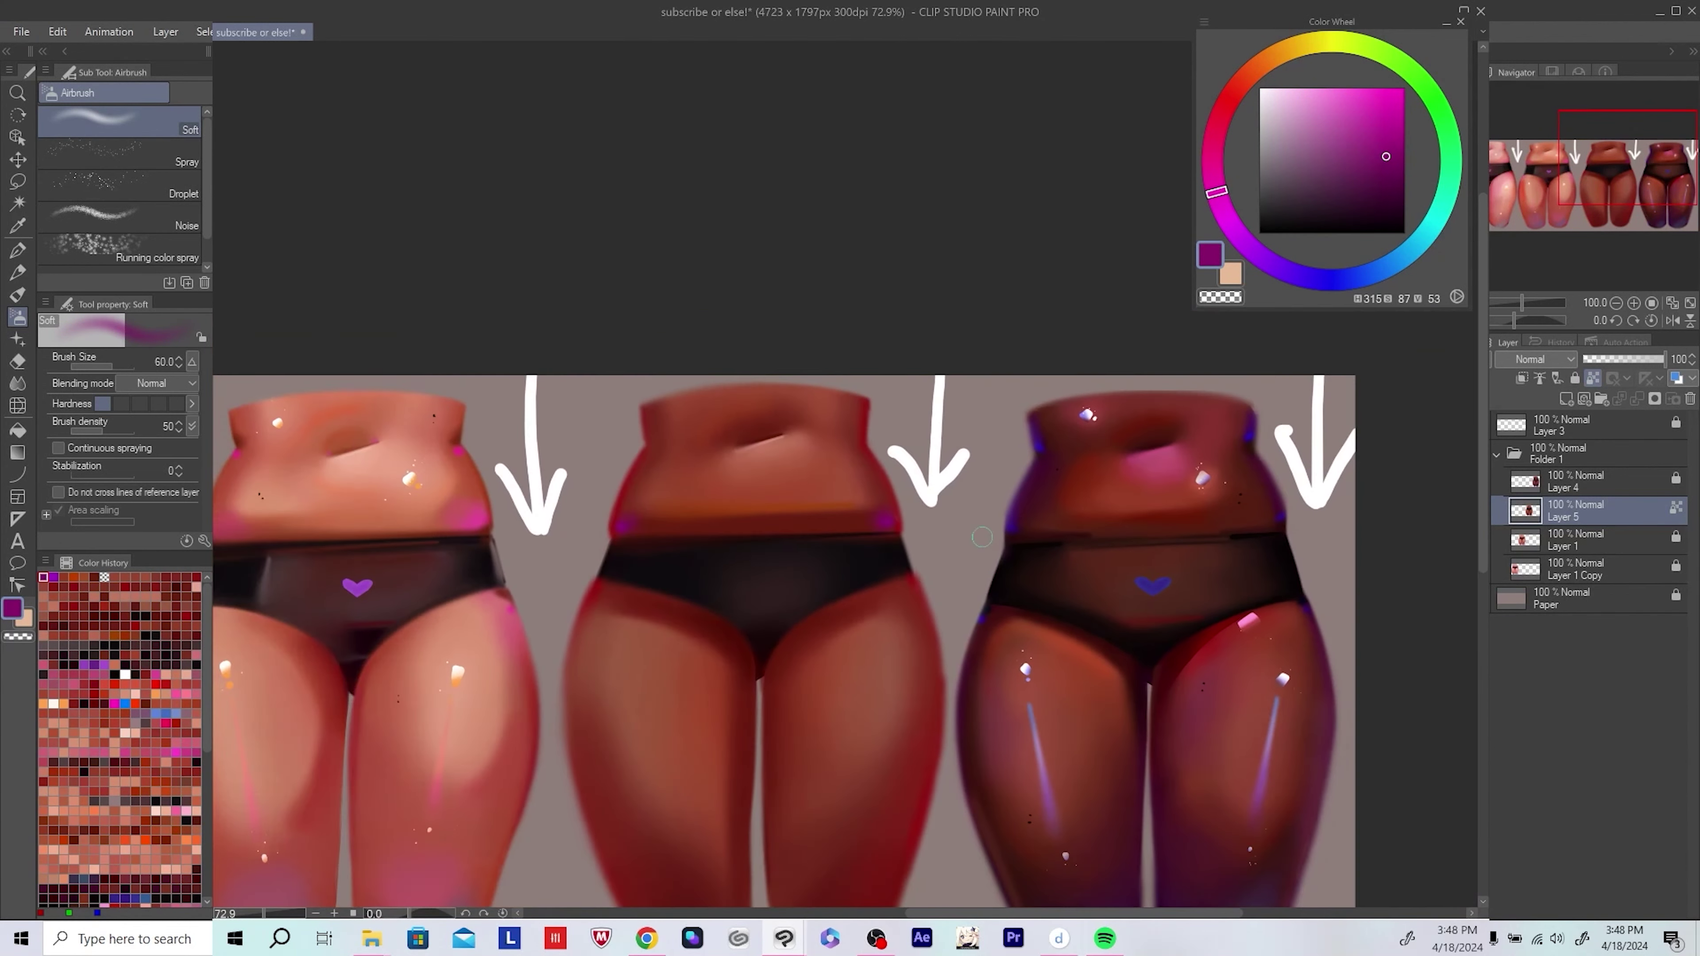
pyautogui.scroll(2, 862, 501)
pyautogui.click(845, 526)
pyautogui.scroll(-2, 948, 484)
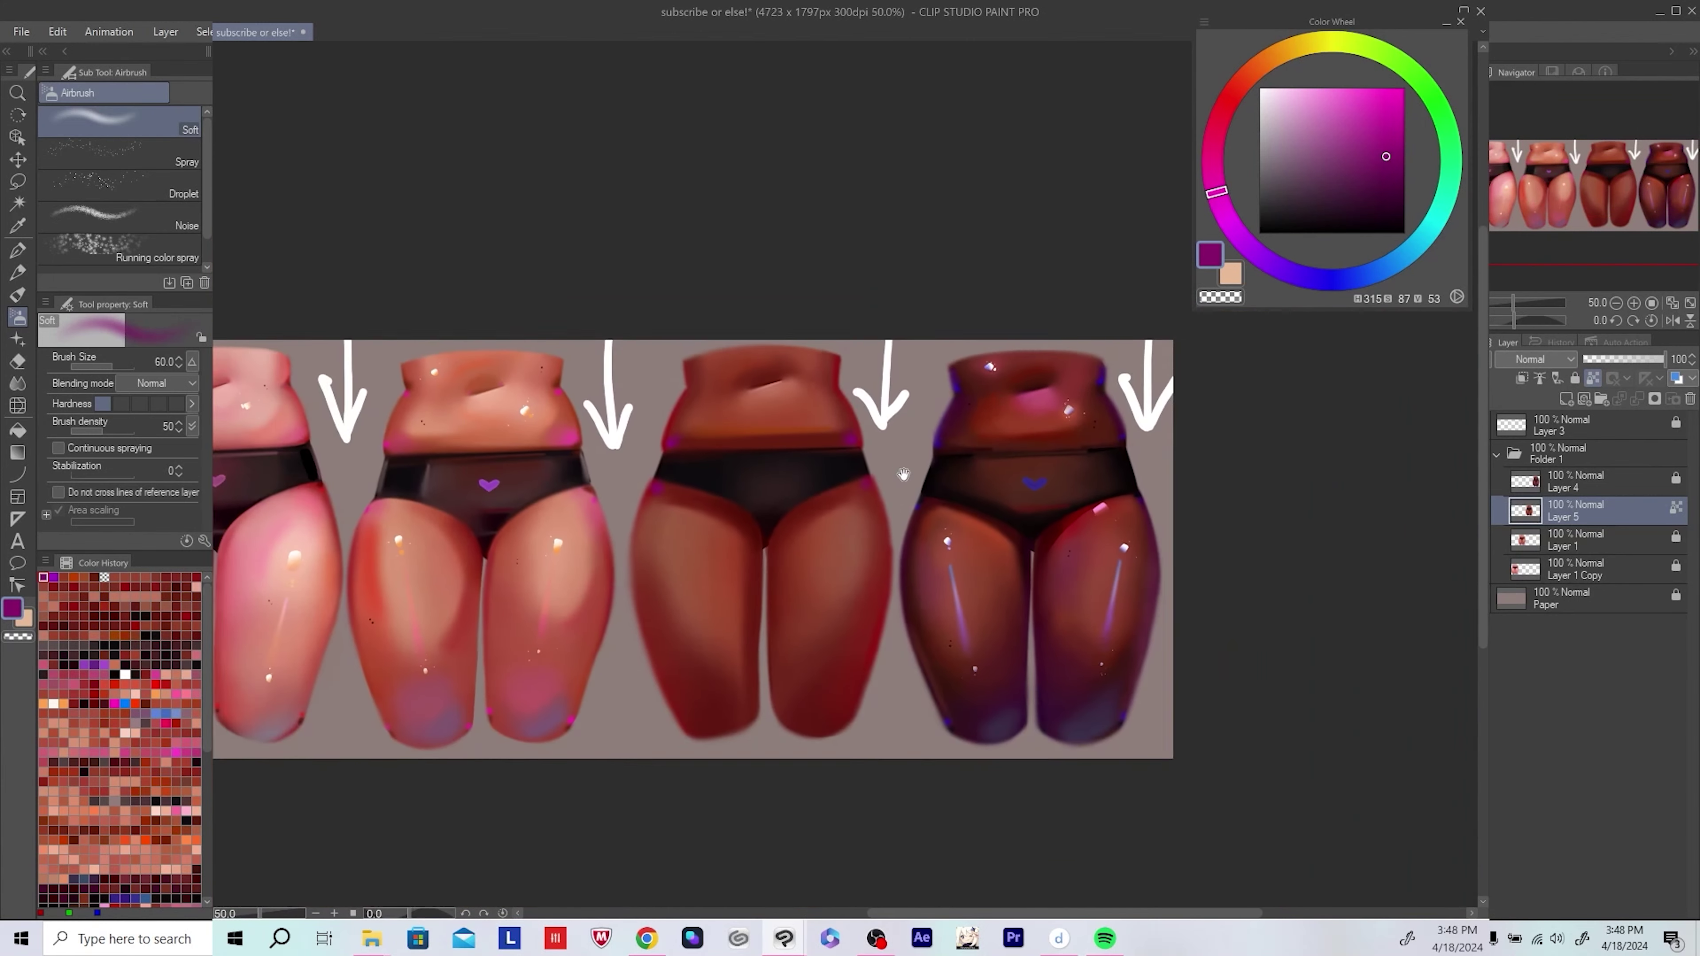
# Step: Airbrush very dark red accents at size 40 beside the hip's purple spots and on the lower outer thigh corners
pyautogui.moveTo(897, 476); pyautogui.dragTo(1062, 491)
pyautogui.scroll(3, 1062, 491)
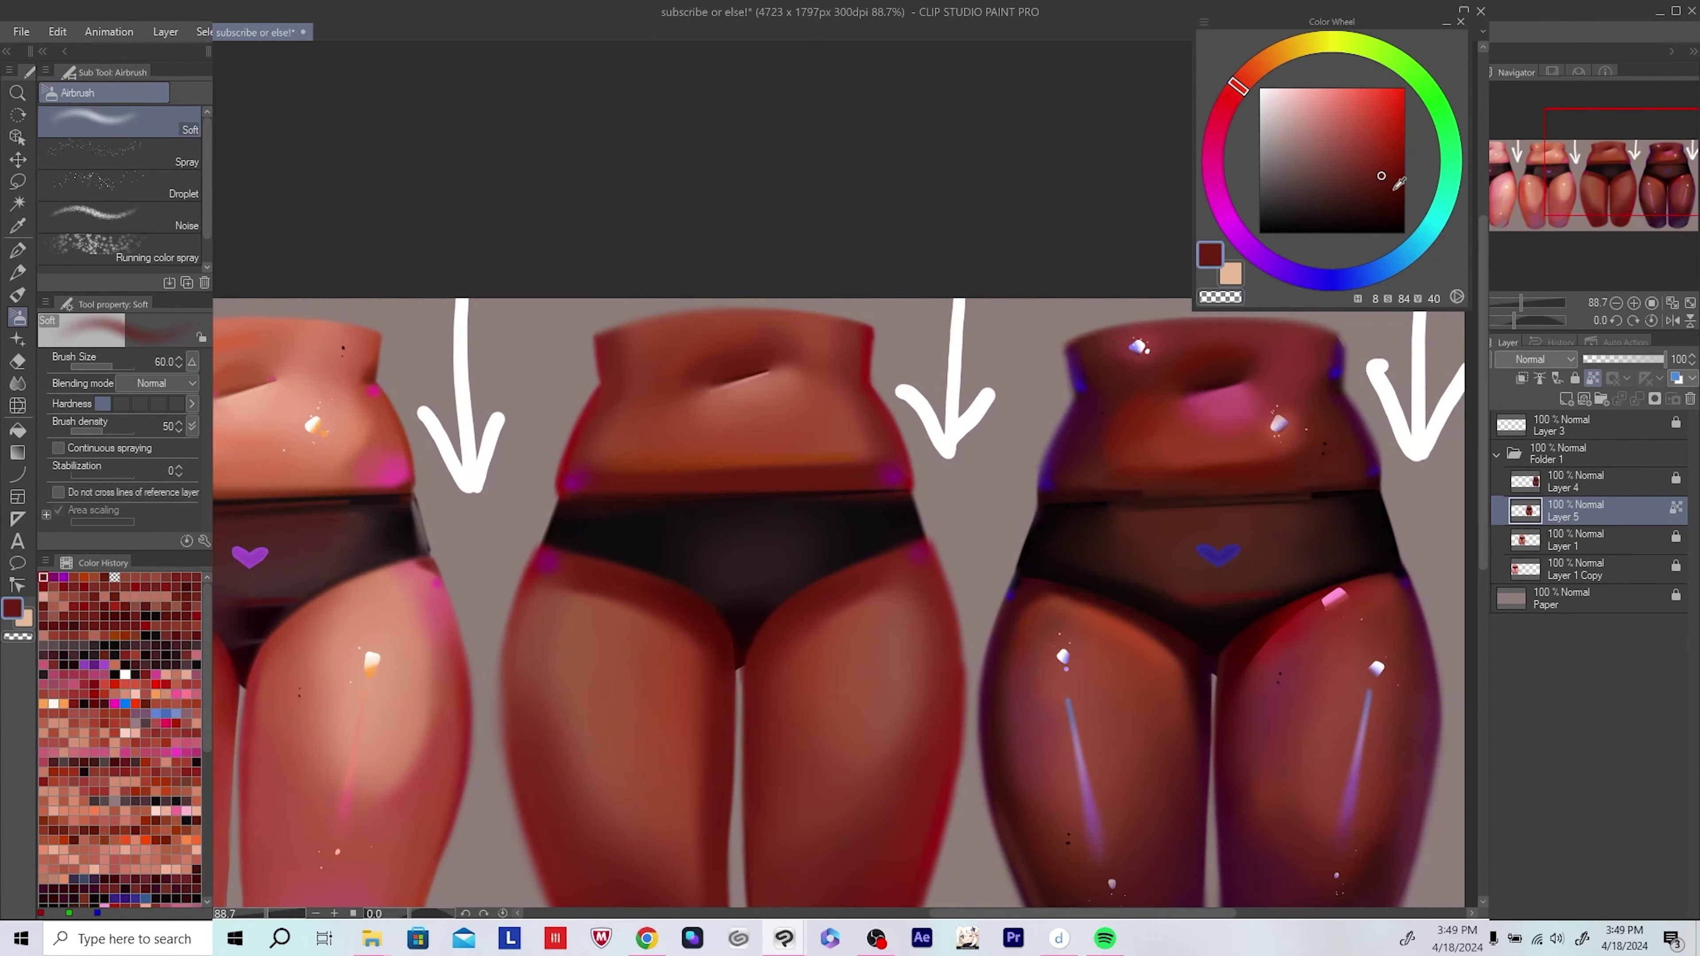
pyautogui.moveTo(845, 474)
pyautogui.mouseDown()
pyautogui.moveTo(799, 454)
pyautogui.moveTo(825, 434)
pyautogui.moveTo(825, 388)
pyautogui.mouseUp()
pyautogui.press(']')
pyautogui.press(']')
pyautogui.press(']')
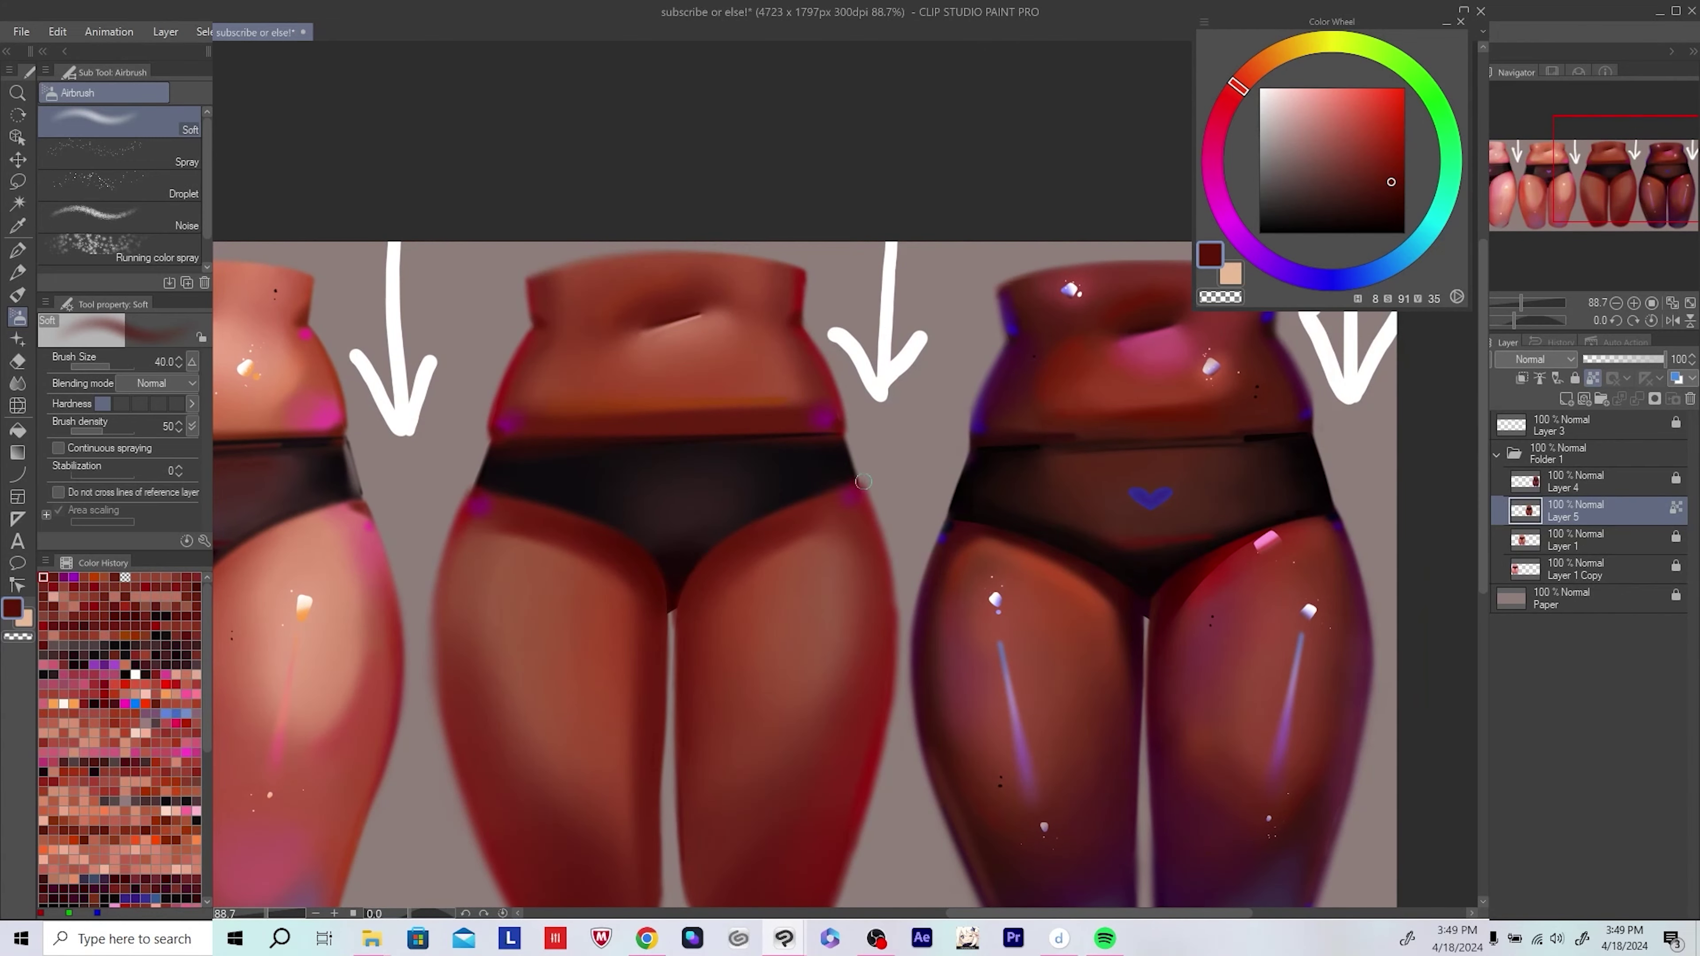
pyautogui.moveTo(879, 609); pyautogui.dragTo(846, 476)
pyautogui.moveTo(781, 800); pyautogui.dragTo(773, 816)
pyautogui.click(1405, 202)
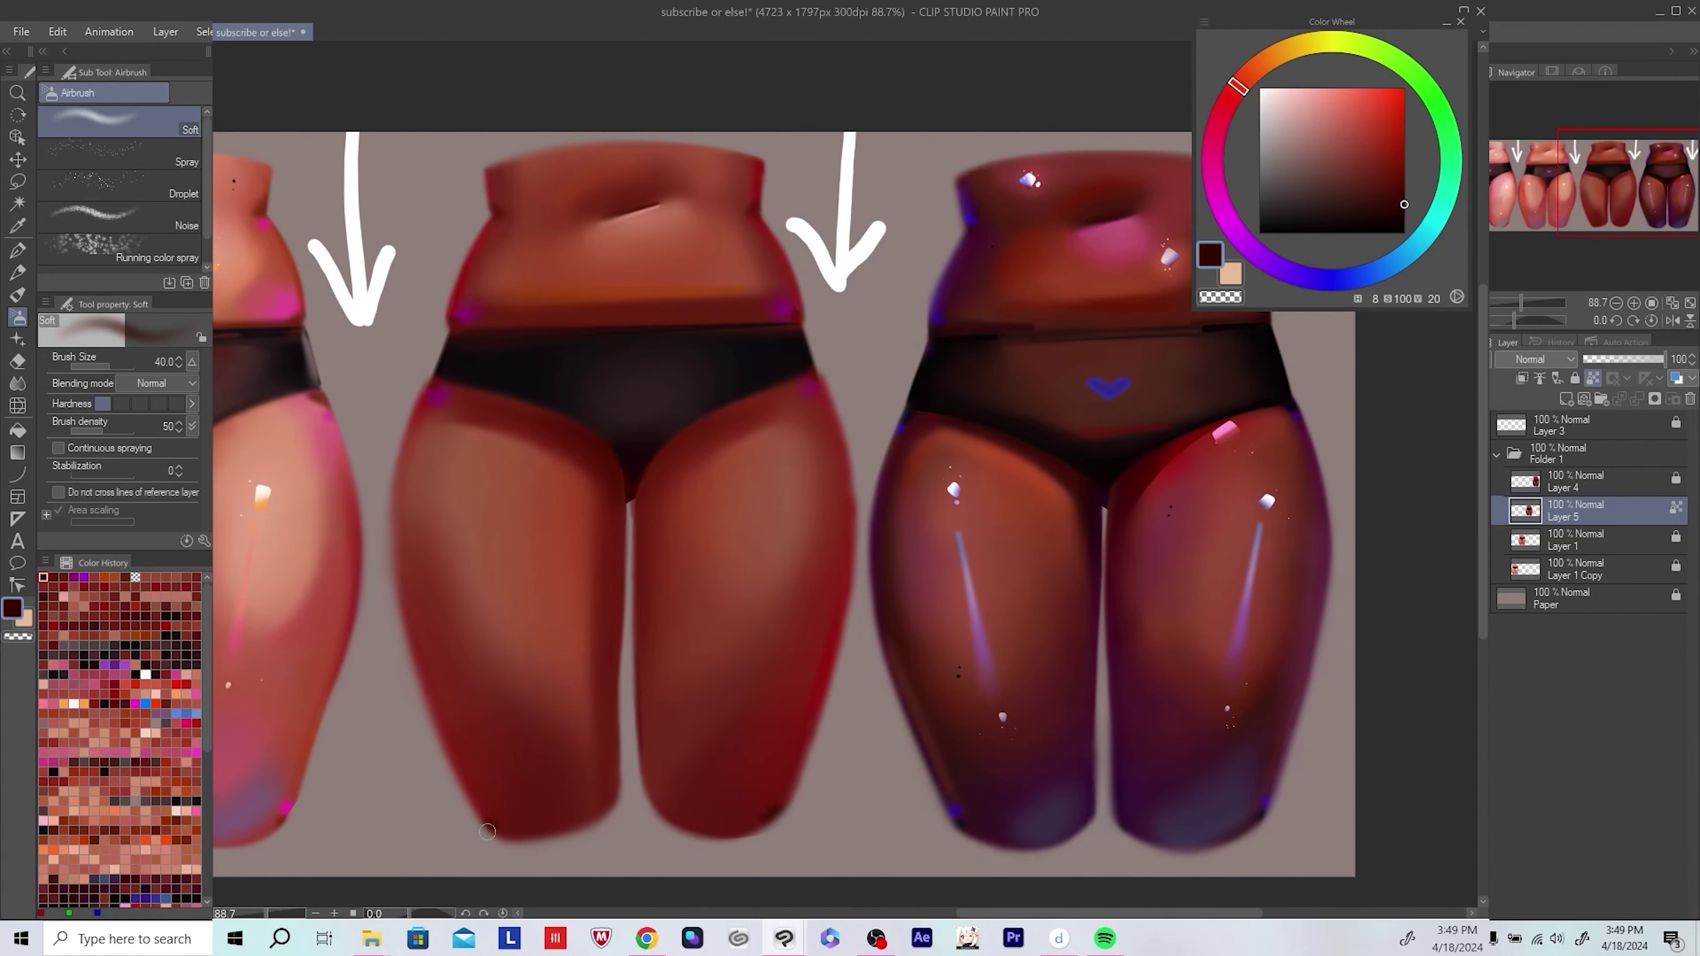
# Step: Touch up the third figure's hips and waist side with dark red at size 40 and save the file
pyautogui.scroll(2, 870, 697)
pyautogui.keyDown('alt'); pyautogui.click(803, 367); pyautogui.keyUp('alt')
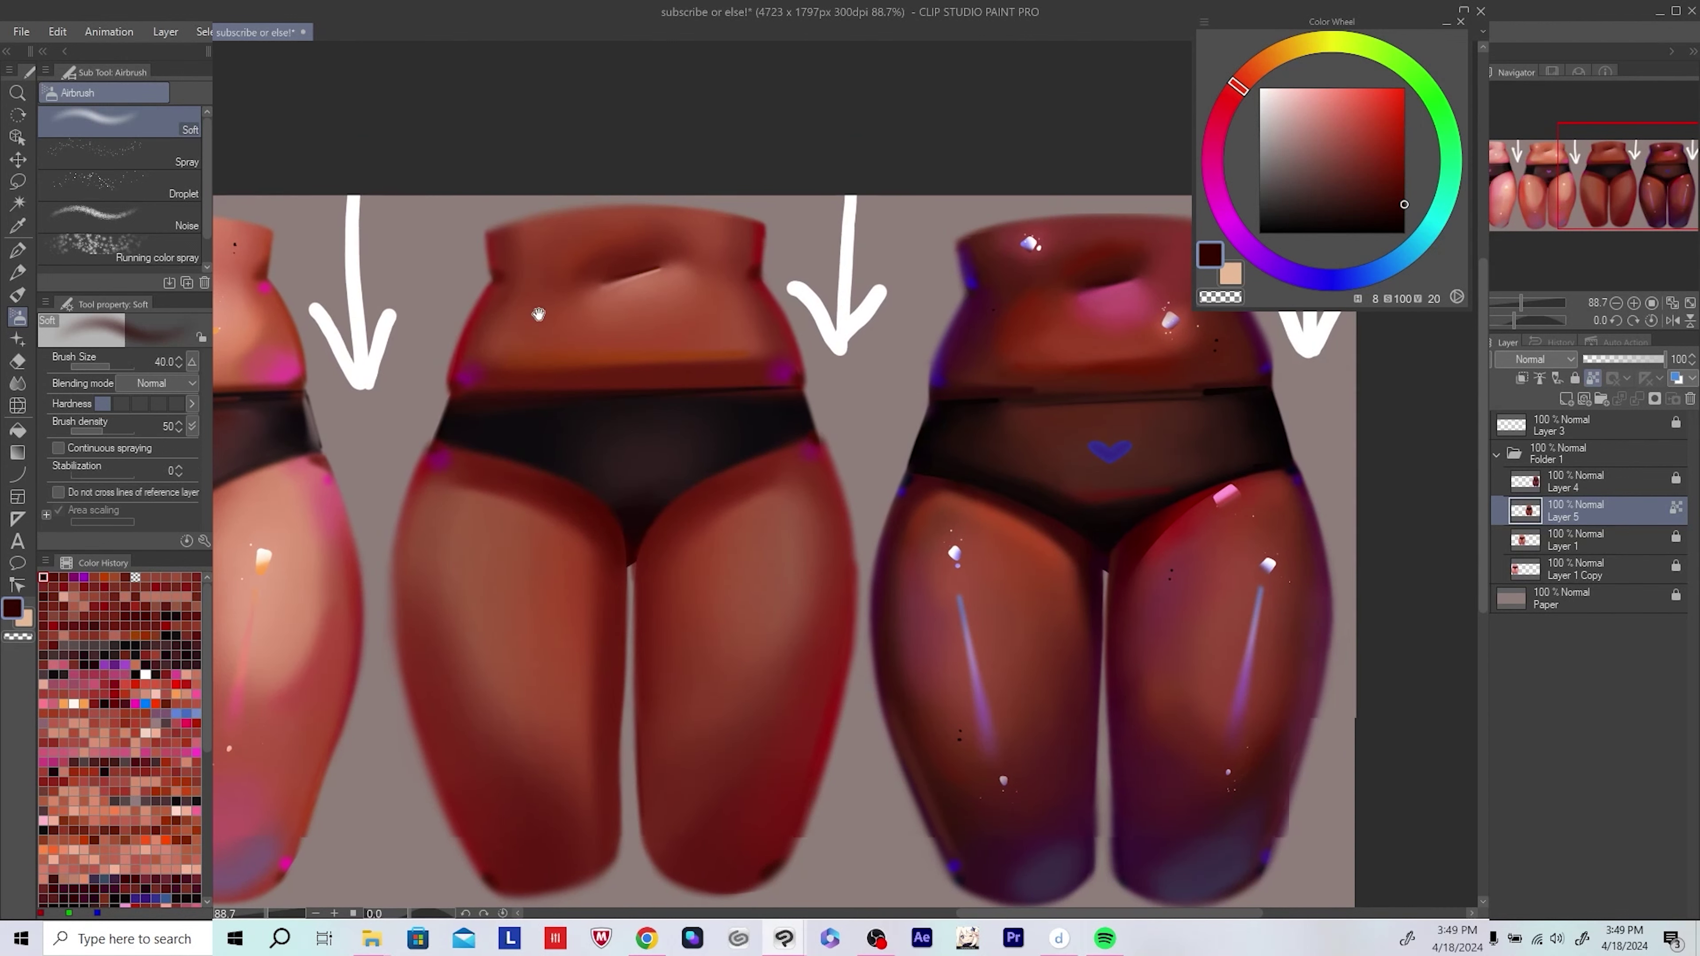
pyautogui.scroll(2, 512, 306)
pyautogui.moveTo(779, 297); pyautogui.dragTo(747, 171)
pyautogui.hotkey('ctrl', 's')
# Step: Airbrush magenta-purple at size 70 onto the third figure's waist notches and lower thigh corners and save the file
pyautogui.hotkey('ctrl', '-')
pyautogui.hotkey('ctrl', '-')
pyautogui.hotkey('ctrl', '-')
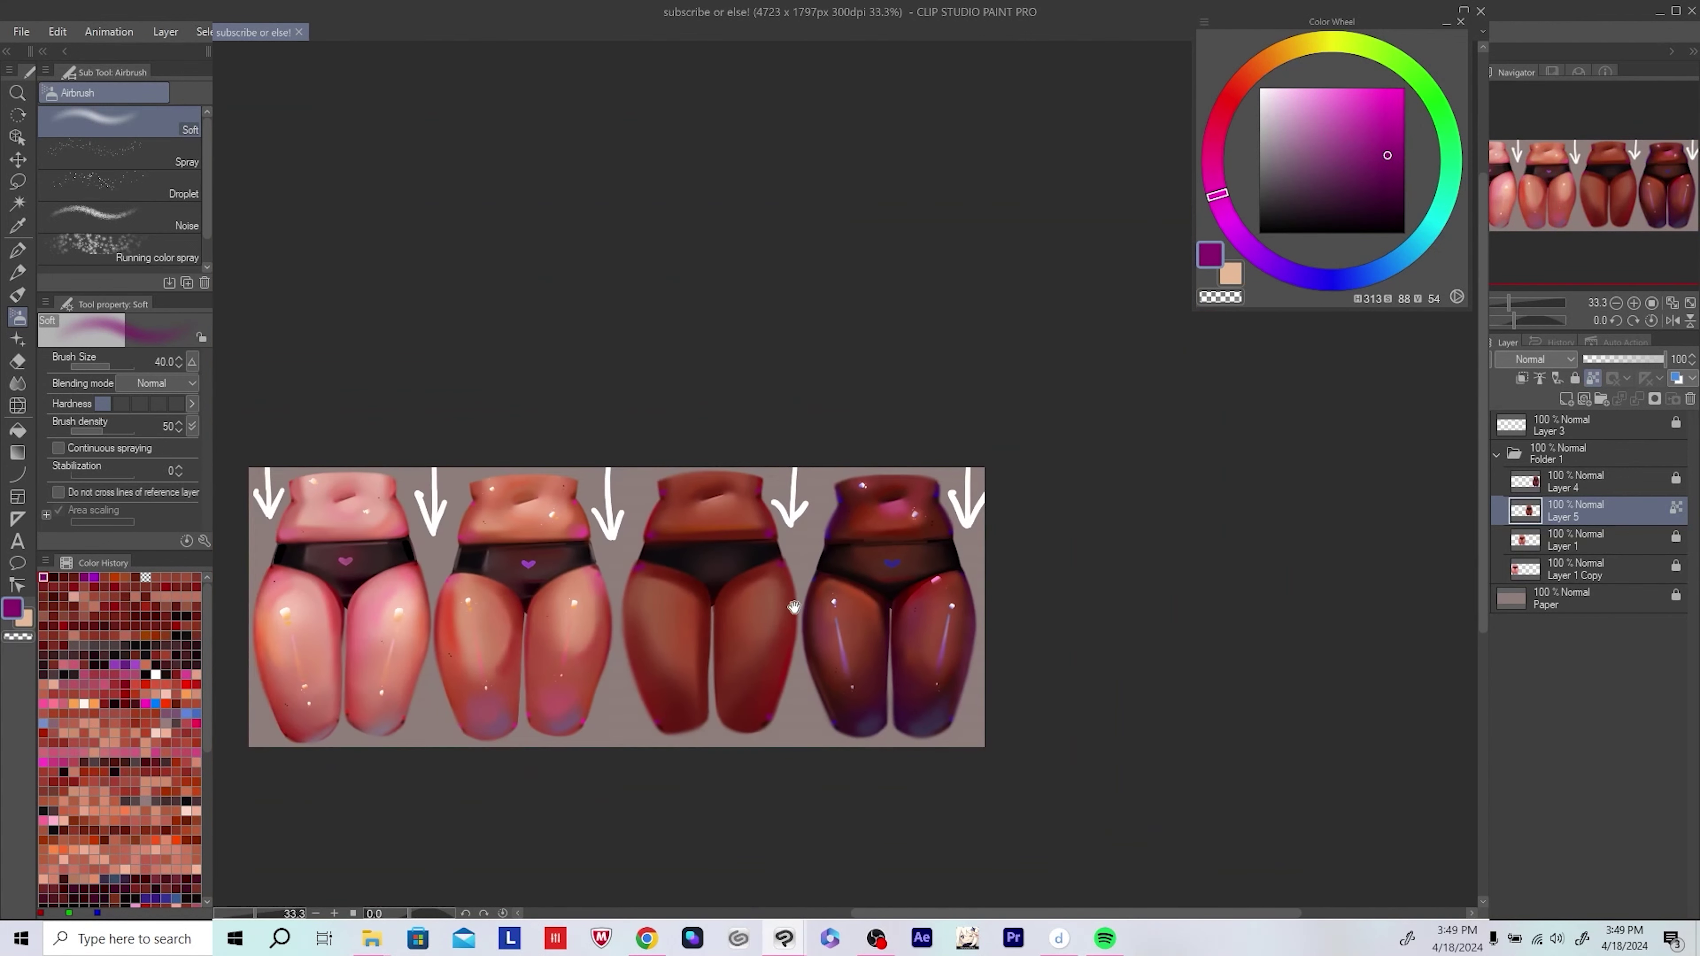
pyautogui.hotkey('ctrl', '+')
pyautogui.hotkey('ctrl', '+')
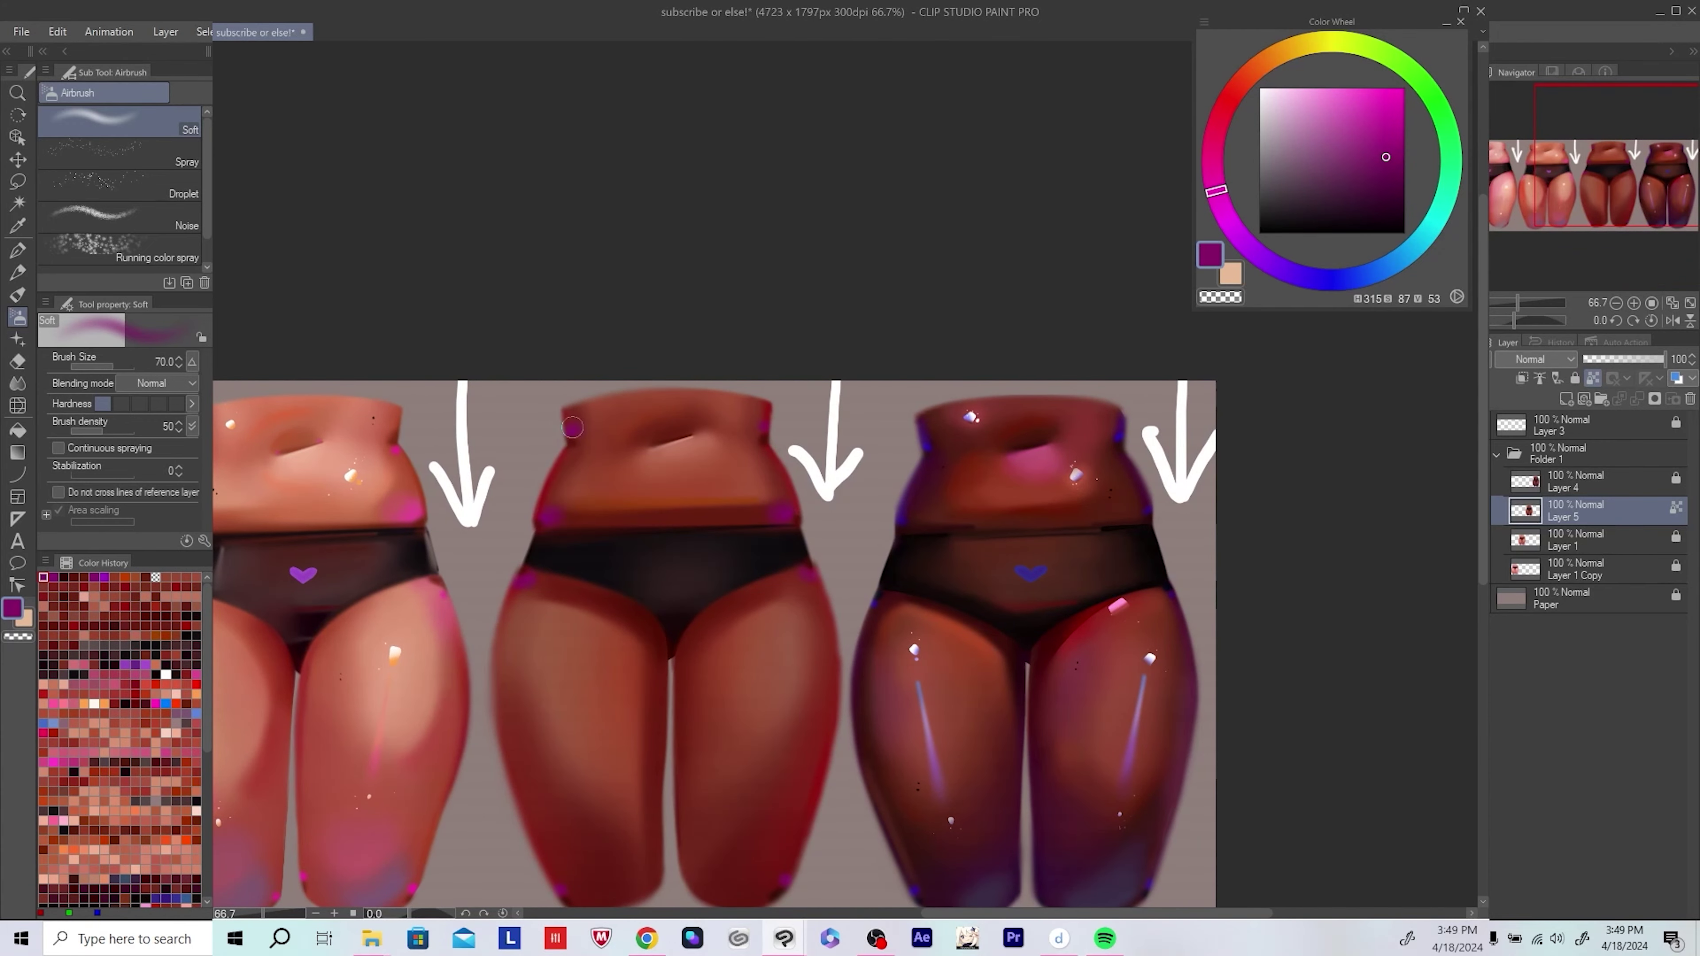
pyautogui.scroll(-2, 535, 469)
pyautogui.scroll(1, 826, 736)
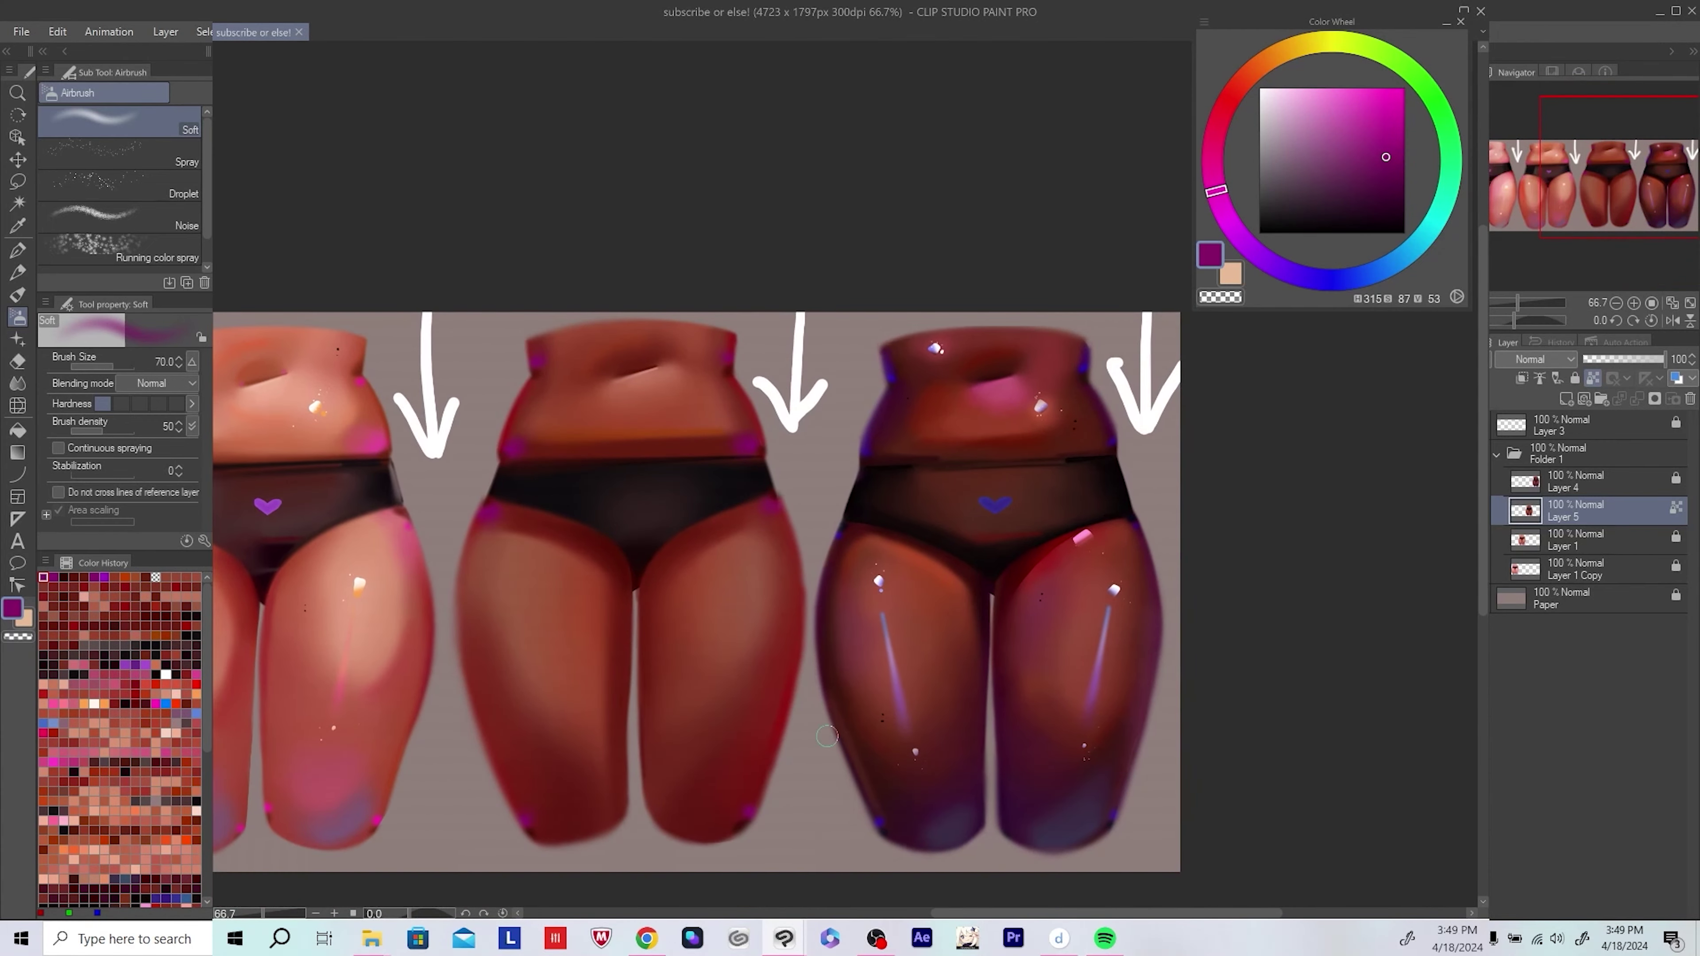
# Step: Airbrush brighter red at size 120 over the third figure's belly beside the navel and save the file
pyautogui.scroll(2, 828, 736)
pyautogui.keyDown('alt'); pyautogui.click(726, 477); pyautogui.keyUp('alt')
pyautogui.scroll(1, 726, 477)
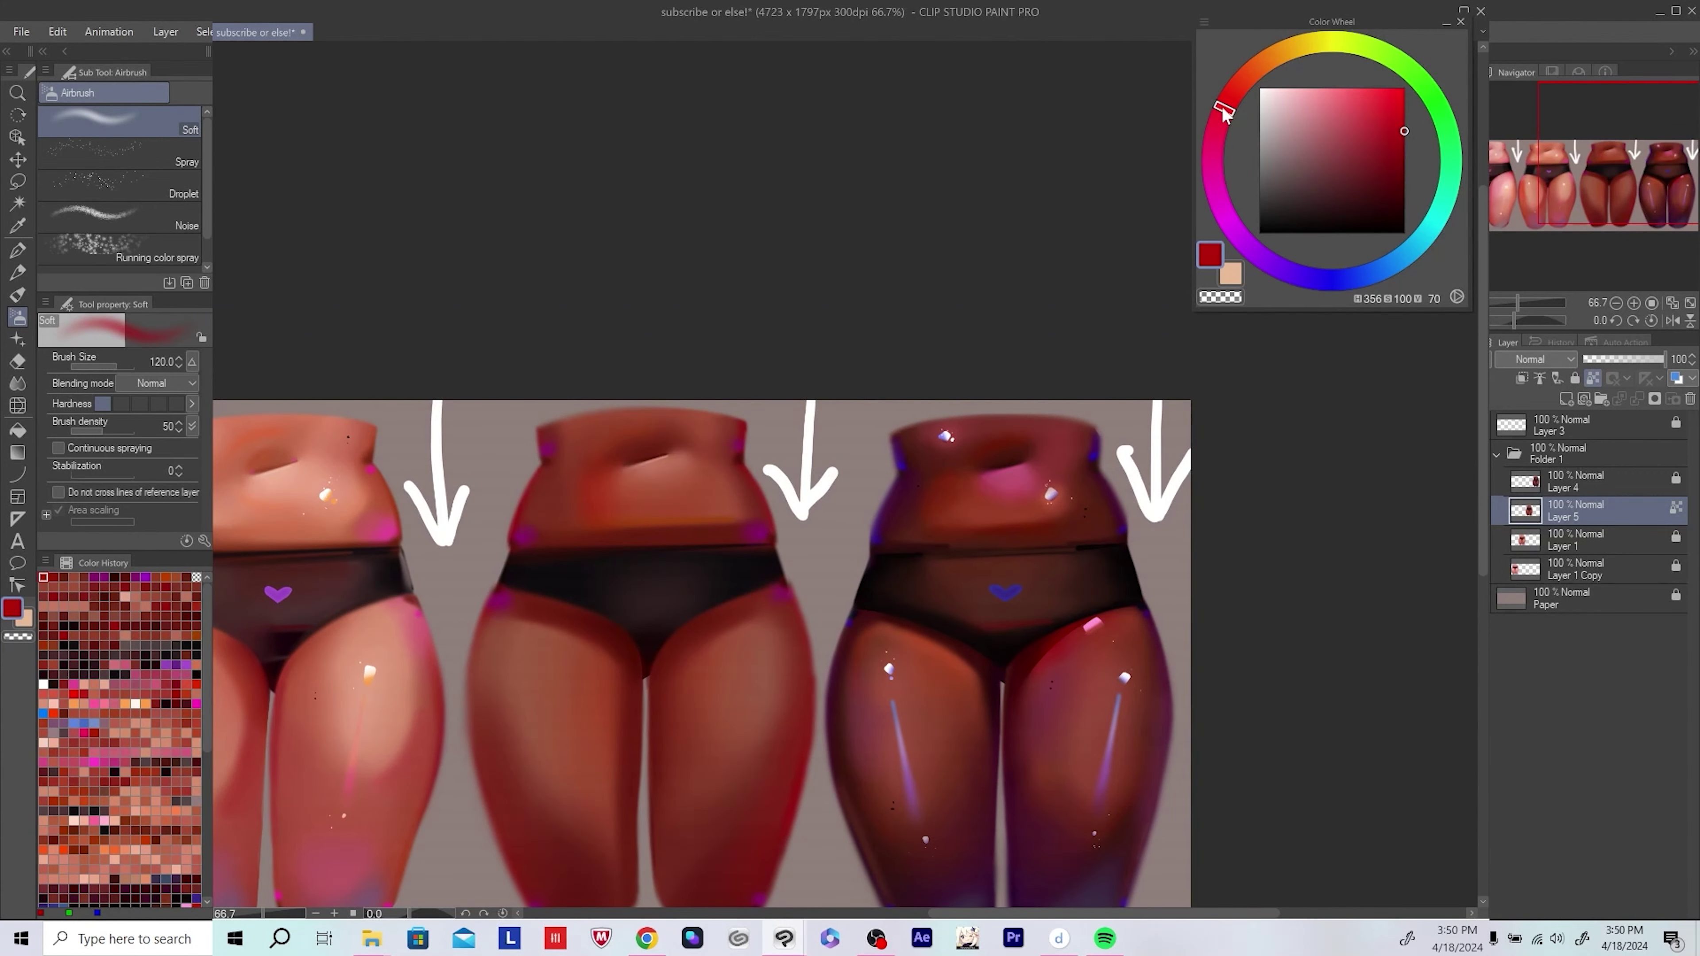
pyautogui.moveTo(1224, 114); pyautogui.dragTo(1241, 80)
pyautogui.scroll(-1, 778, 305)
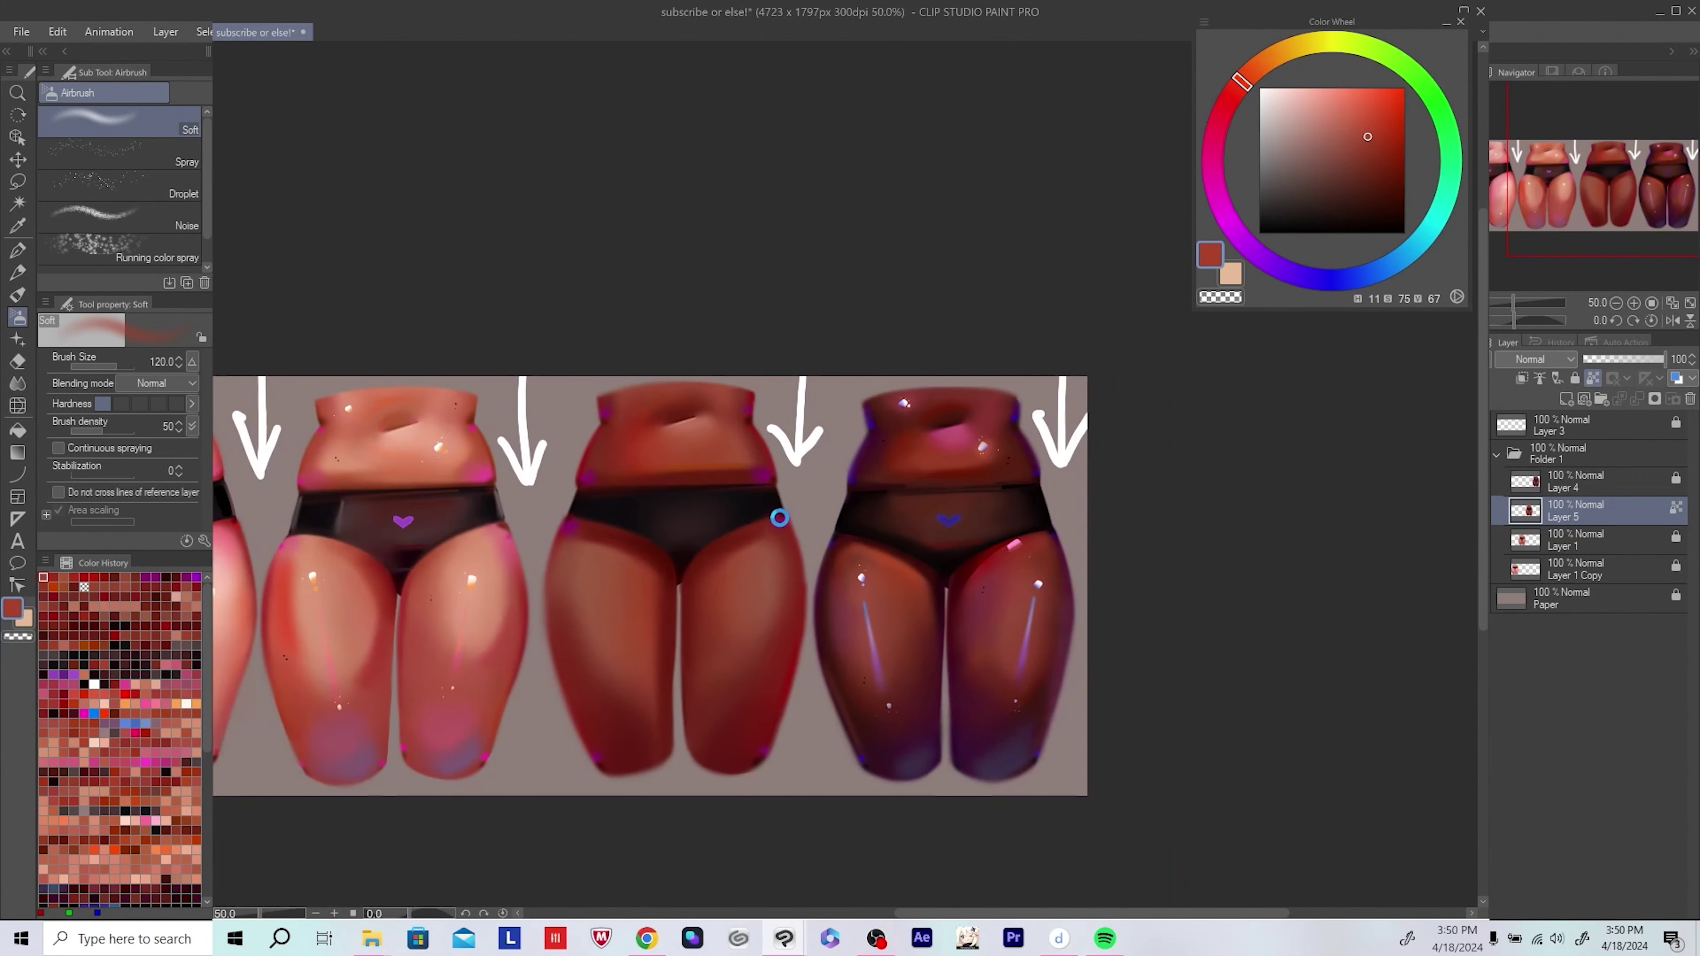
pyautogui.hotkey('ctrl', 's')
# Step: Blend the belly's red patch into the surrounding skin with a sampled tone at size 60 and save the file
pyautogui.scroll(-1, 779, 518)
pyautogui.press('h')
pyautogui.scroll(2, 877, 551)
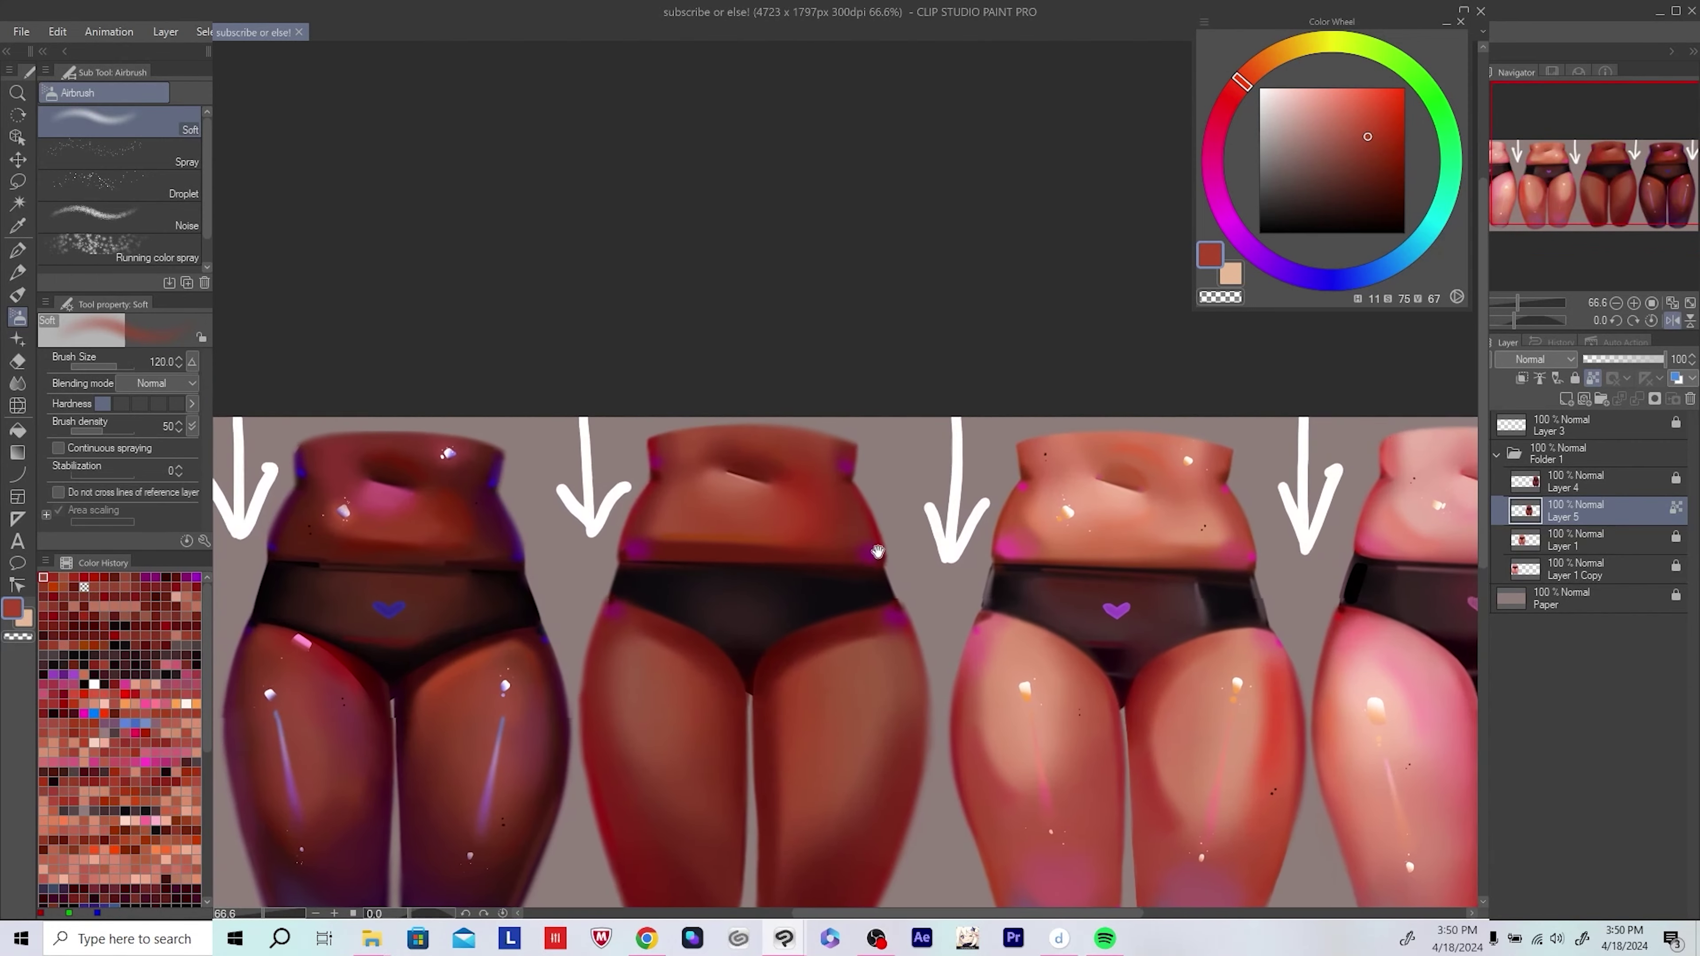
pyautogui.scroll(3, 878, 551)
pyautogui.keyDown('alt'); pyautogui.click(568, 523); pyautogui.keyUp('alt')
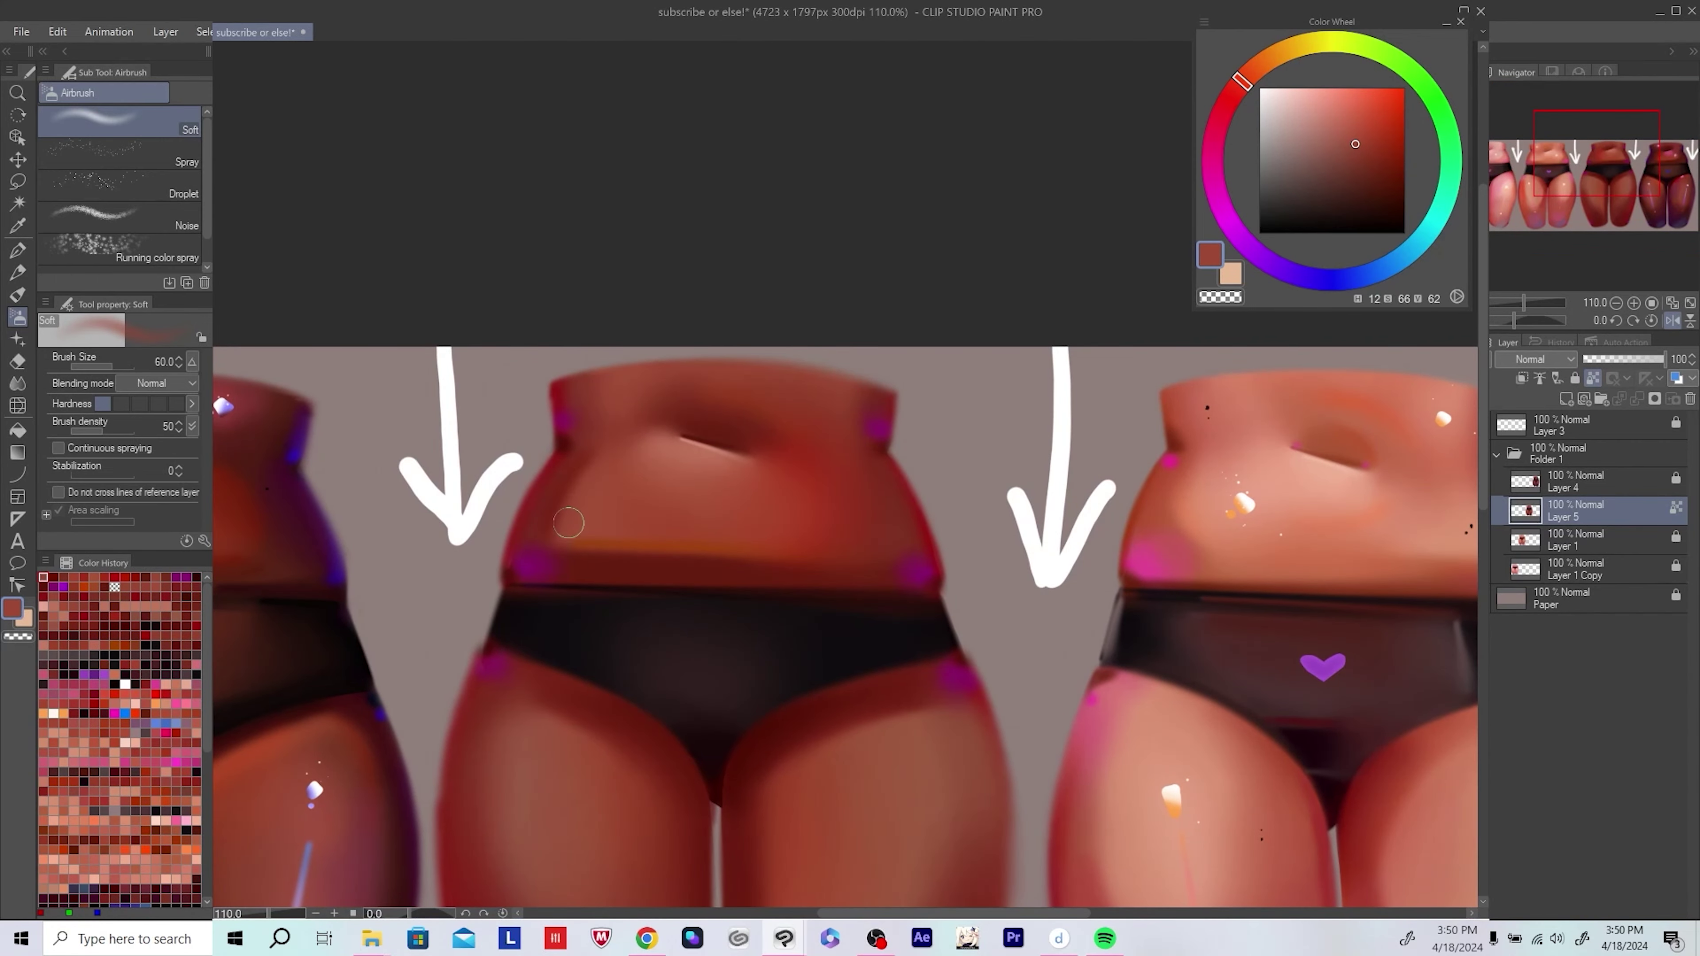
pyautogui.scroll(-2, 569, 523)
pyautogui.scroll(-1, 693, 537)
pyautogui.press('h')
pyautogui.hotkey('ctrl', 's')
# Step: Airbrush sampled skin tone and dark red at size 170 over the third figure's upper thigh, beneath the underwear
pyautogui.scroll(1, 693, 537)
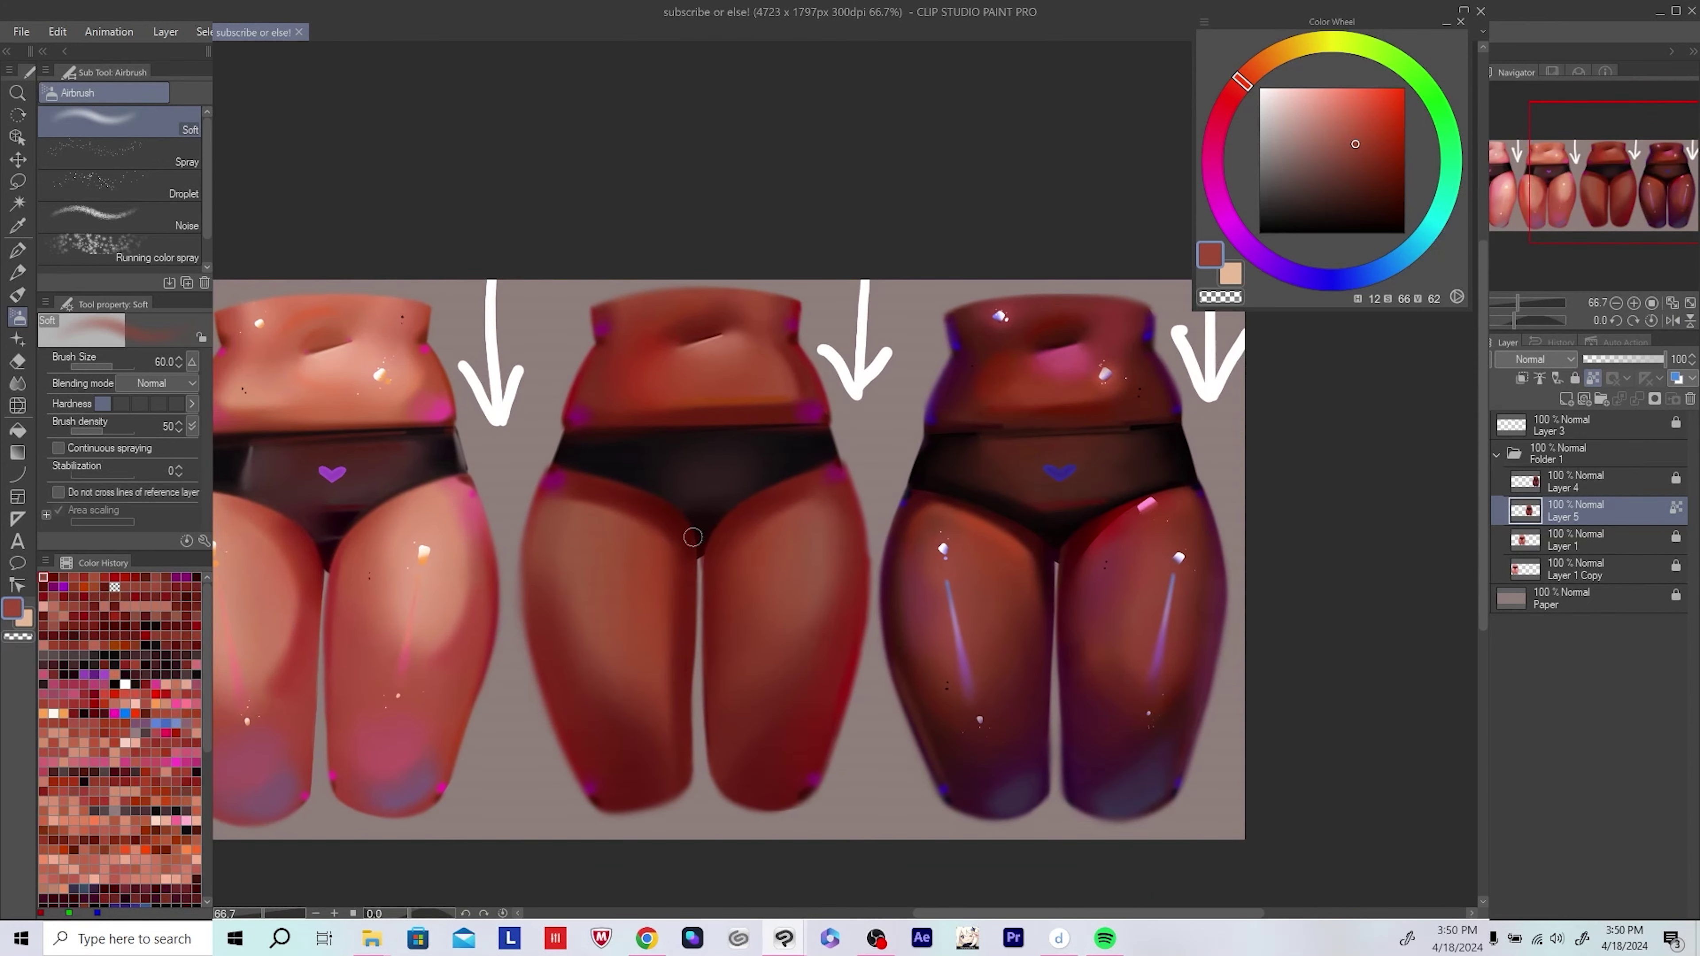
pyautogui.press(']')
pyautogui.press(']')
pyautogui.press(']')
pyautogui.keyDown('alt'); pyautogui.click(570, 487); pyautogui.keyUp('alt')
pyautogui.press(']')
pyautogui.press(']')
pyautogui.press(']')
pyautogui.keyDown('alt'); pyautogui.click(589, 532); pyautogui.keyUp('alt')
pyautogui.keyDown('alt'); pyautogui.click(589, 487); pyautogui.keyUp('alt')
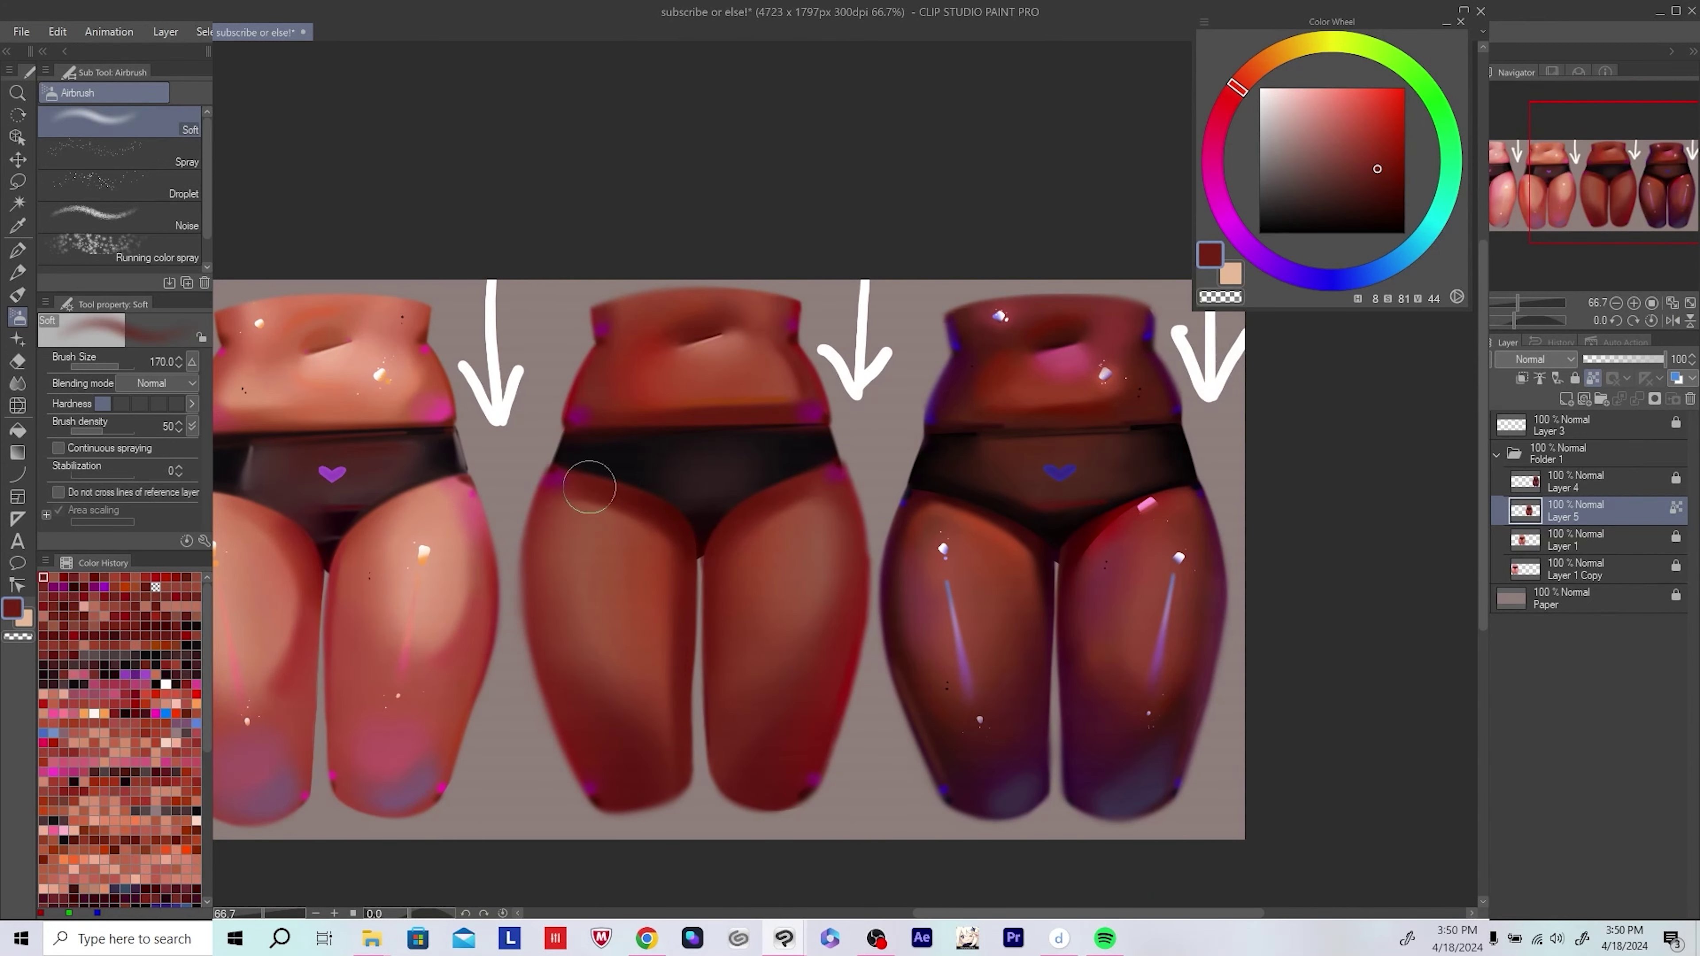
# Step: Blend the third figure's thigh highlights into the lower thigh shadows with sampled skin and dark red tones at size 200
pyautogui.press('h')
pyautogui.press('h')
pyautogui.press(']')
pyautogui.press('h')
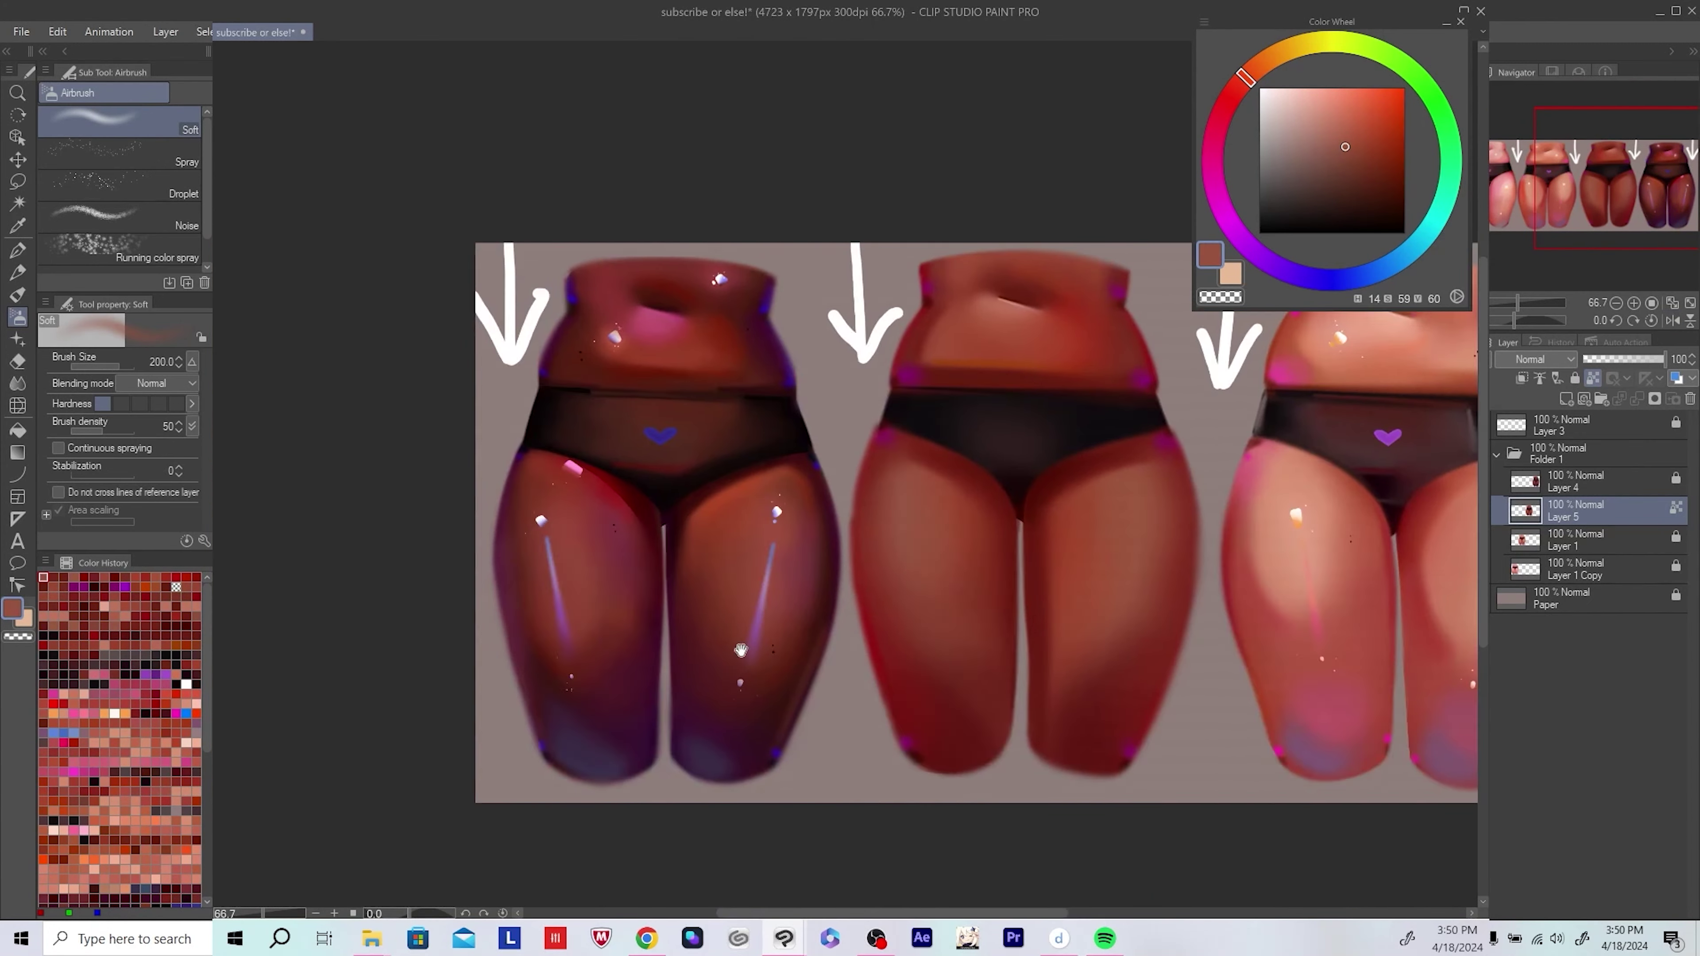
pyautogui.keyDown('alt'); pyautogui.click(790, 605); pyautogui.keyUp('alt')
pyautogui.press('h')
pyautogui.keyDown('alt'); pyautogui.click(638, 702); pyautogui.keyUp('alt')
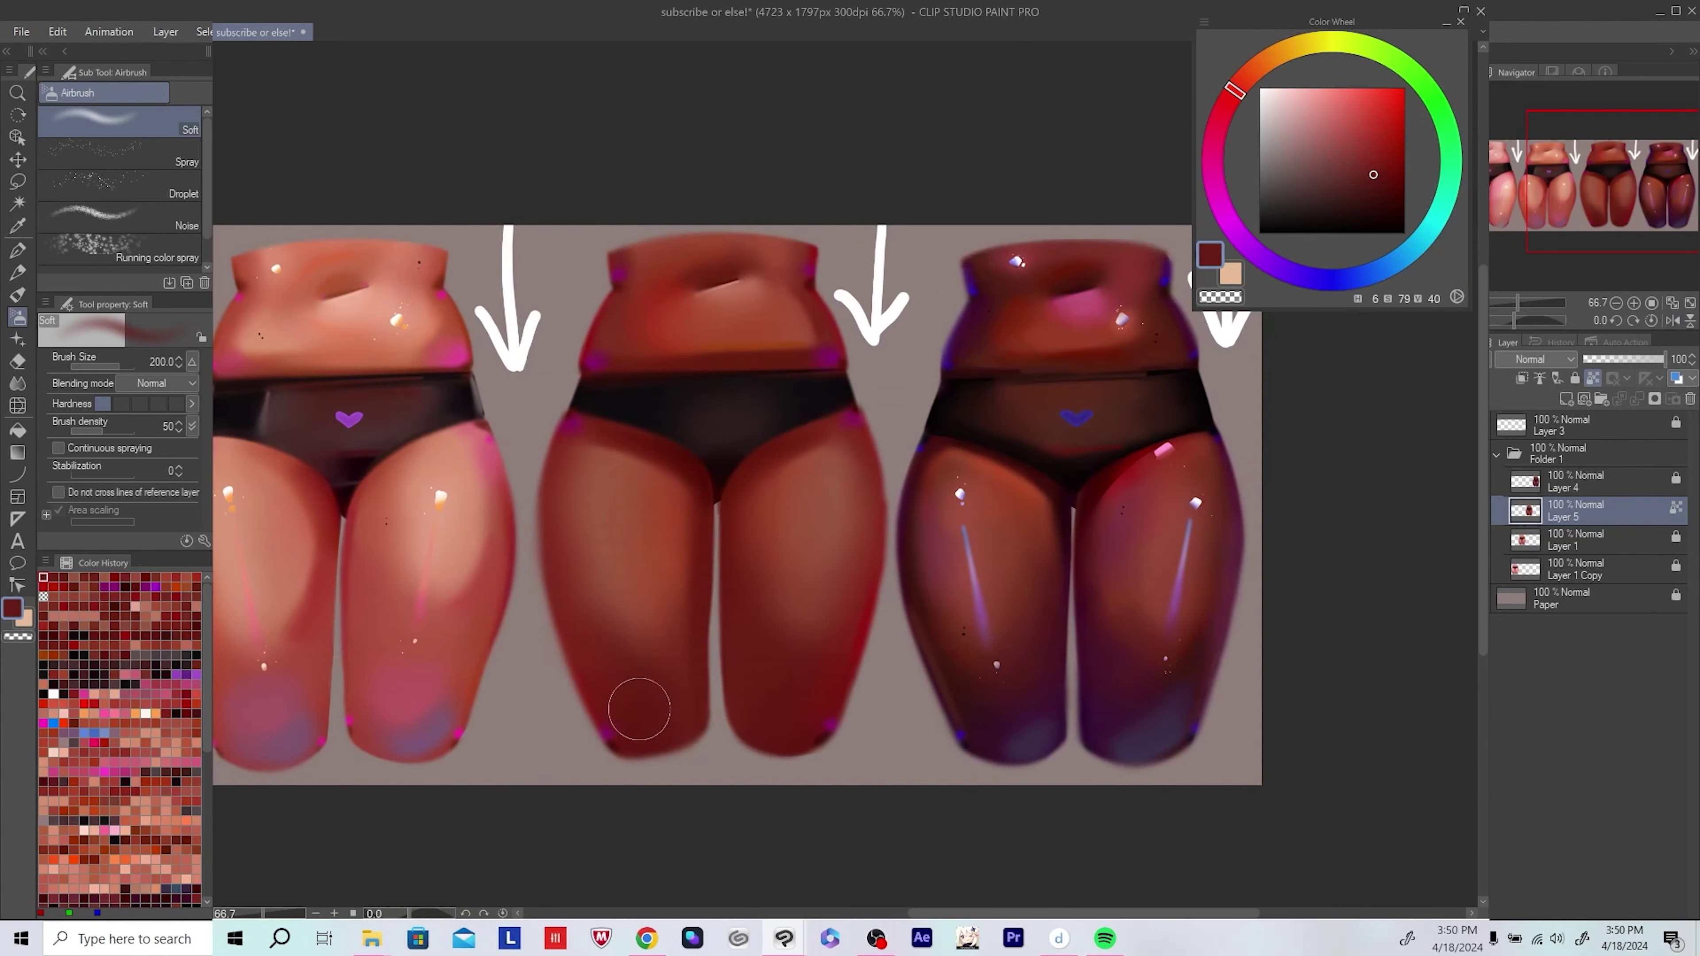
pyautogui.moveTo(730, 543)
pyautogui.mouseDown()
pyautogui.moveTo(730, 583)
pyautogui.moveTo(703, 571)
pyautogui.mouseUp()
pyautogui.keyDown('alt'); pyautogui.click(588, 645); pyautogui.keyUp('alt')
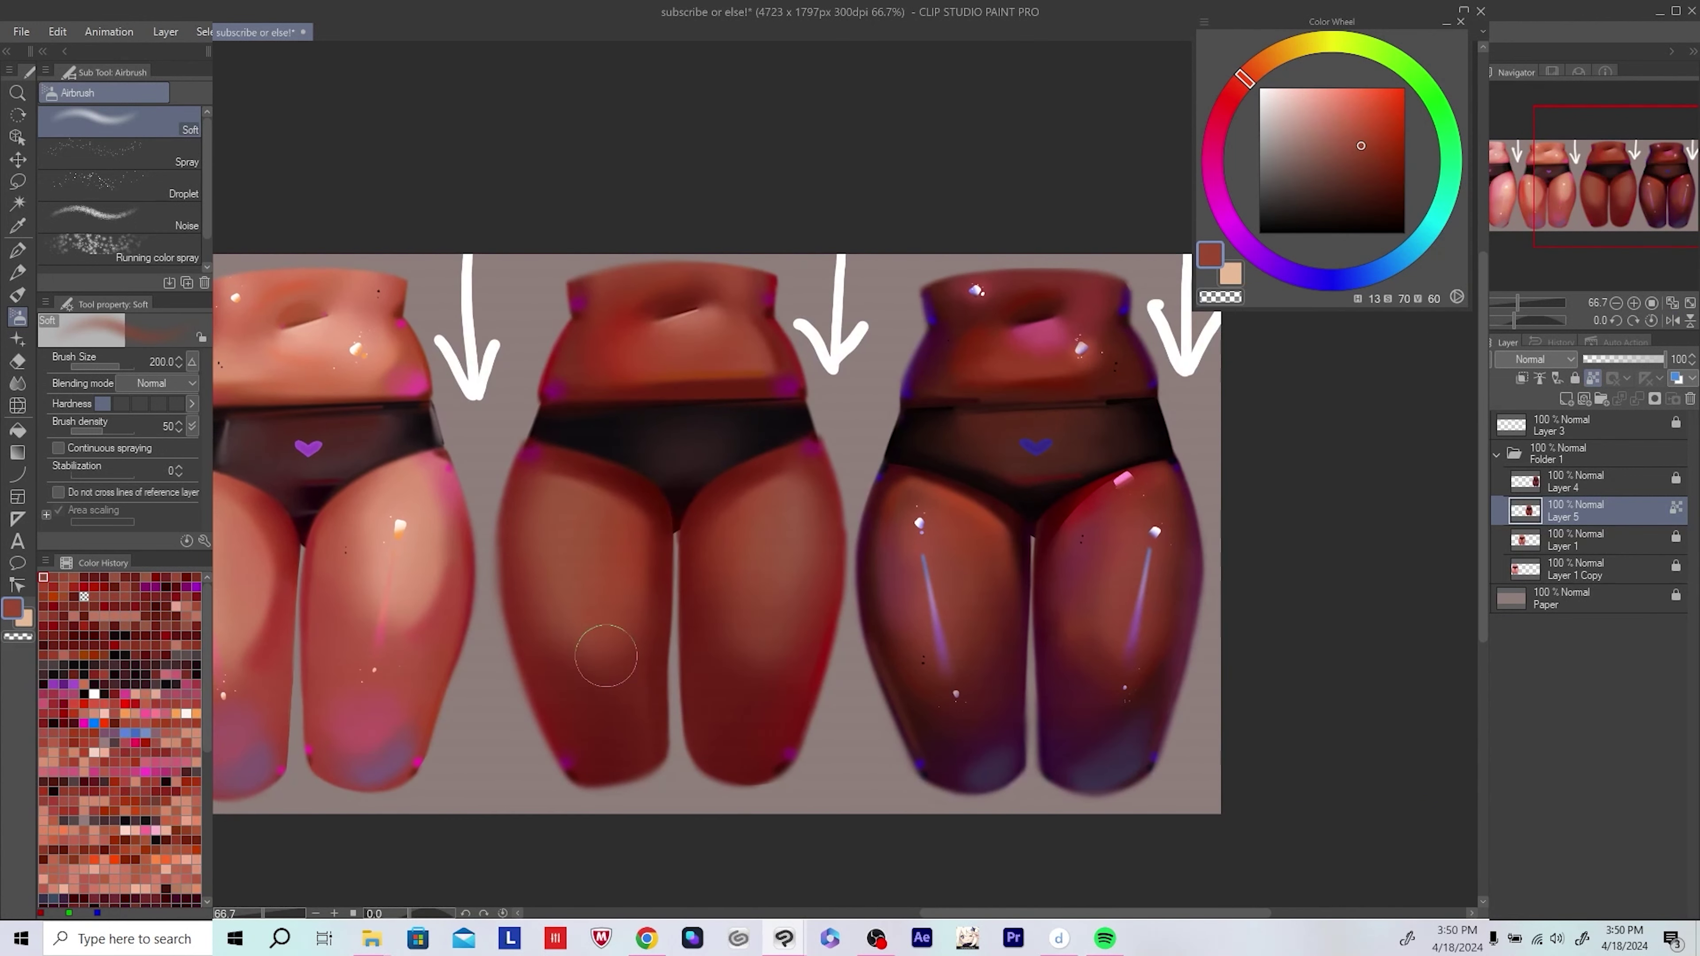
# Step: Deepen the third figure's inner thigh shadows with sampled dark red, airbrushed at size 100
pyautogui.press('[')
pyautogui.press('[')
pyautogui.keyDown('alt'); pyautogui.click(752, 638); pyautogui.keyUp('alt')
pyautogui.moveTo(726, 489); pyautogui.dragTo(735, 533)
pyautogui.keyDown('alt'); pyautogui.click(736, 533); pyautogui.keyUp('alt')
pyautogui.press('[')
pyautogui.press('[')
pyautogui.press('h')
pyautogui.keyDown('alt'); pyautogui.click(736, 533); pyautogui.keyUp('alt')
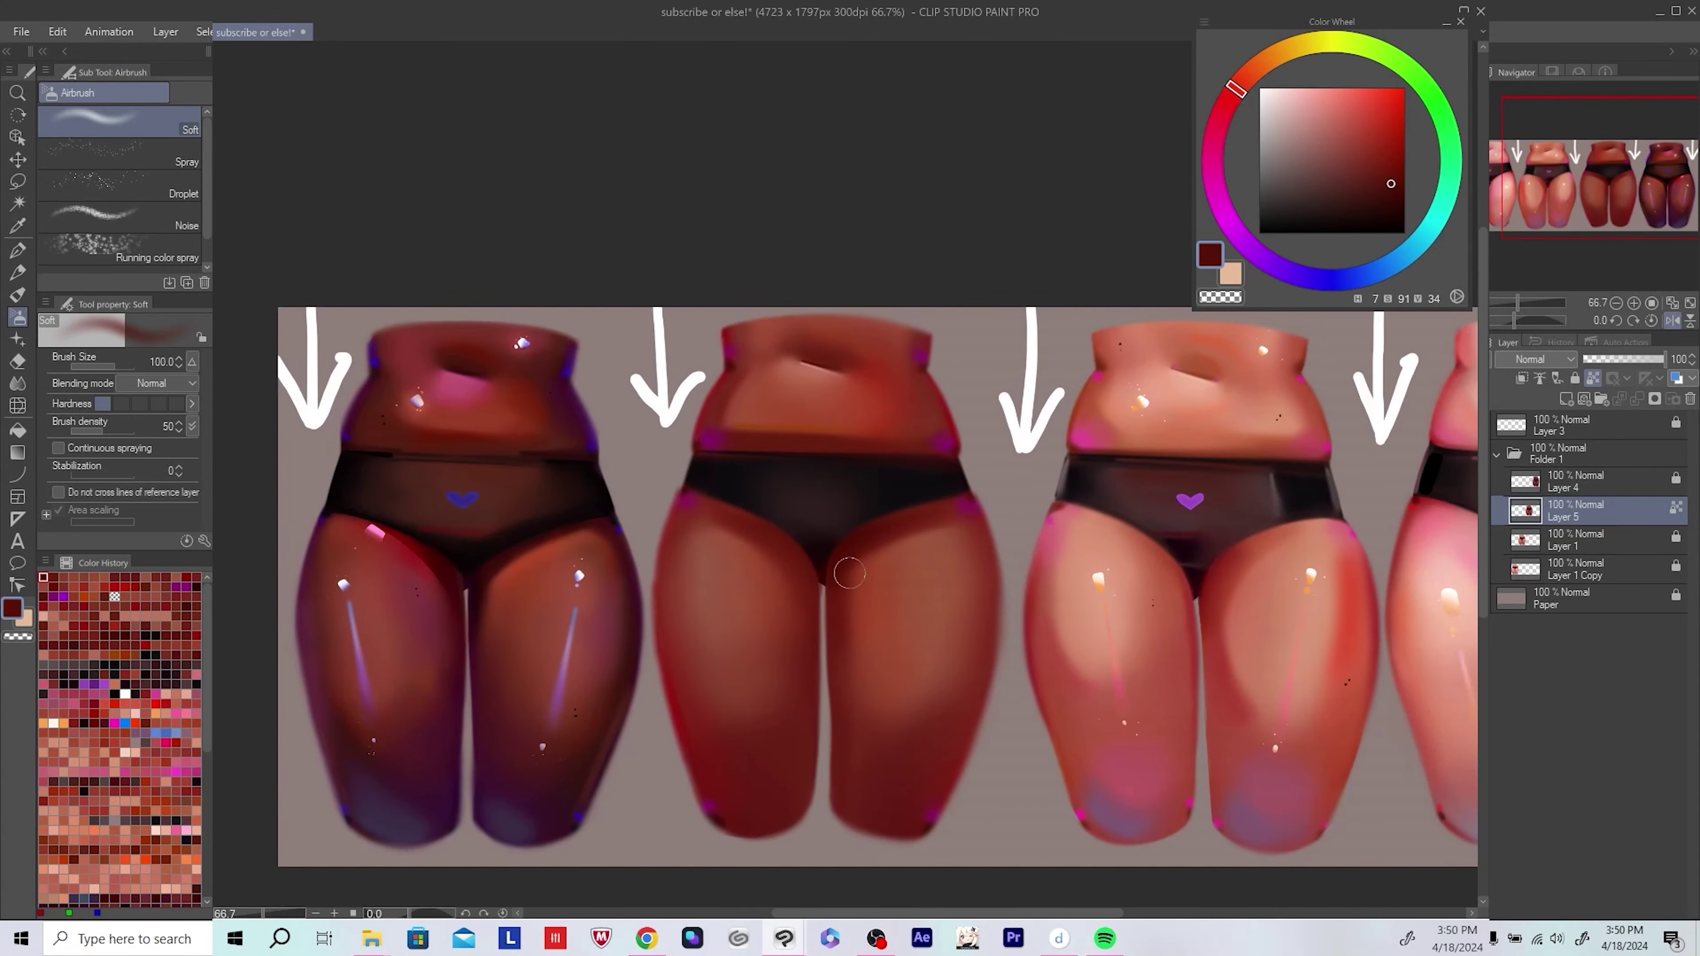
# Step: Blend the third figure's inner thigh shadows into the lit skin with sampled skin tones at size 170
pyautogui.press('h')
pyautogui.scroll(2, 893, 525)
pyautogui.scroll(-2, 765, 552)
pyautogui.keyDown('alt'); pyautogui.click(580, 474); pyautogui.keyUp('alt')
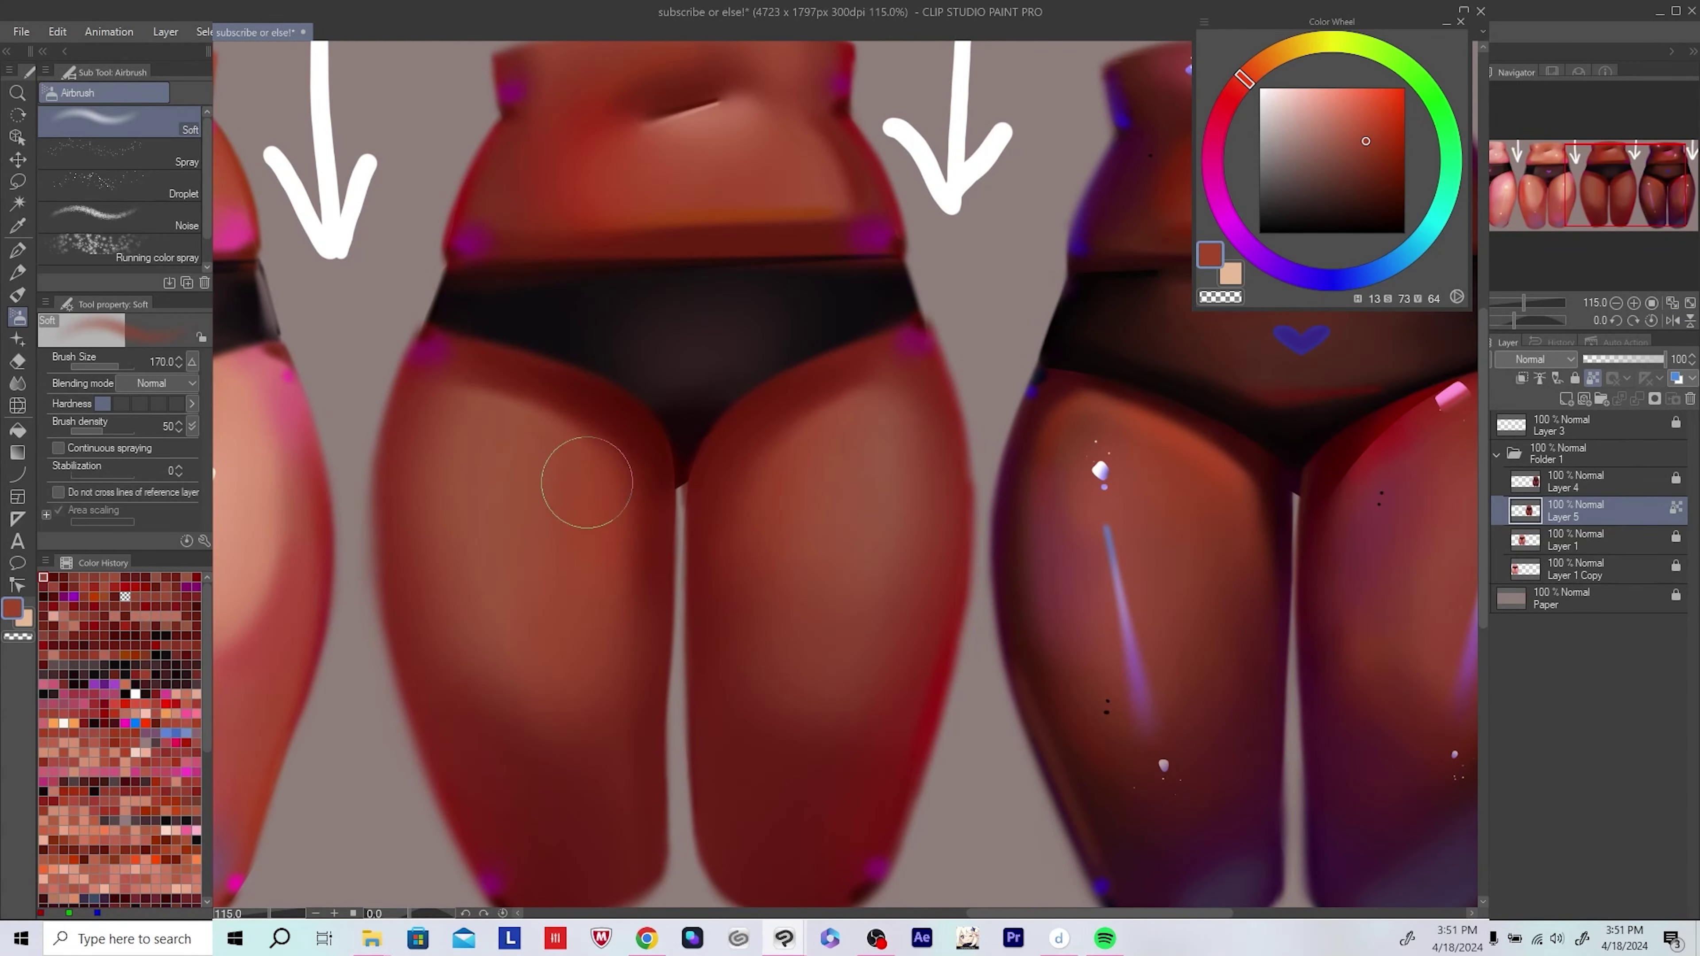
pyautogui.press(']')
pyautogui.press(']')
pyautogui.press(']')
pyautogui.scroll(-3, 865, 410)
pyautogui.scroll(2, 912, 472)
pyautogui.keyDown('alt'); pyautogui.click(834, 532); pyautogui.keyUp('alt')
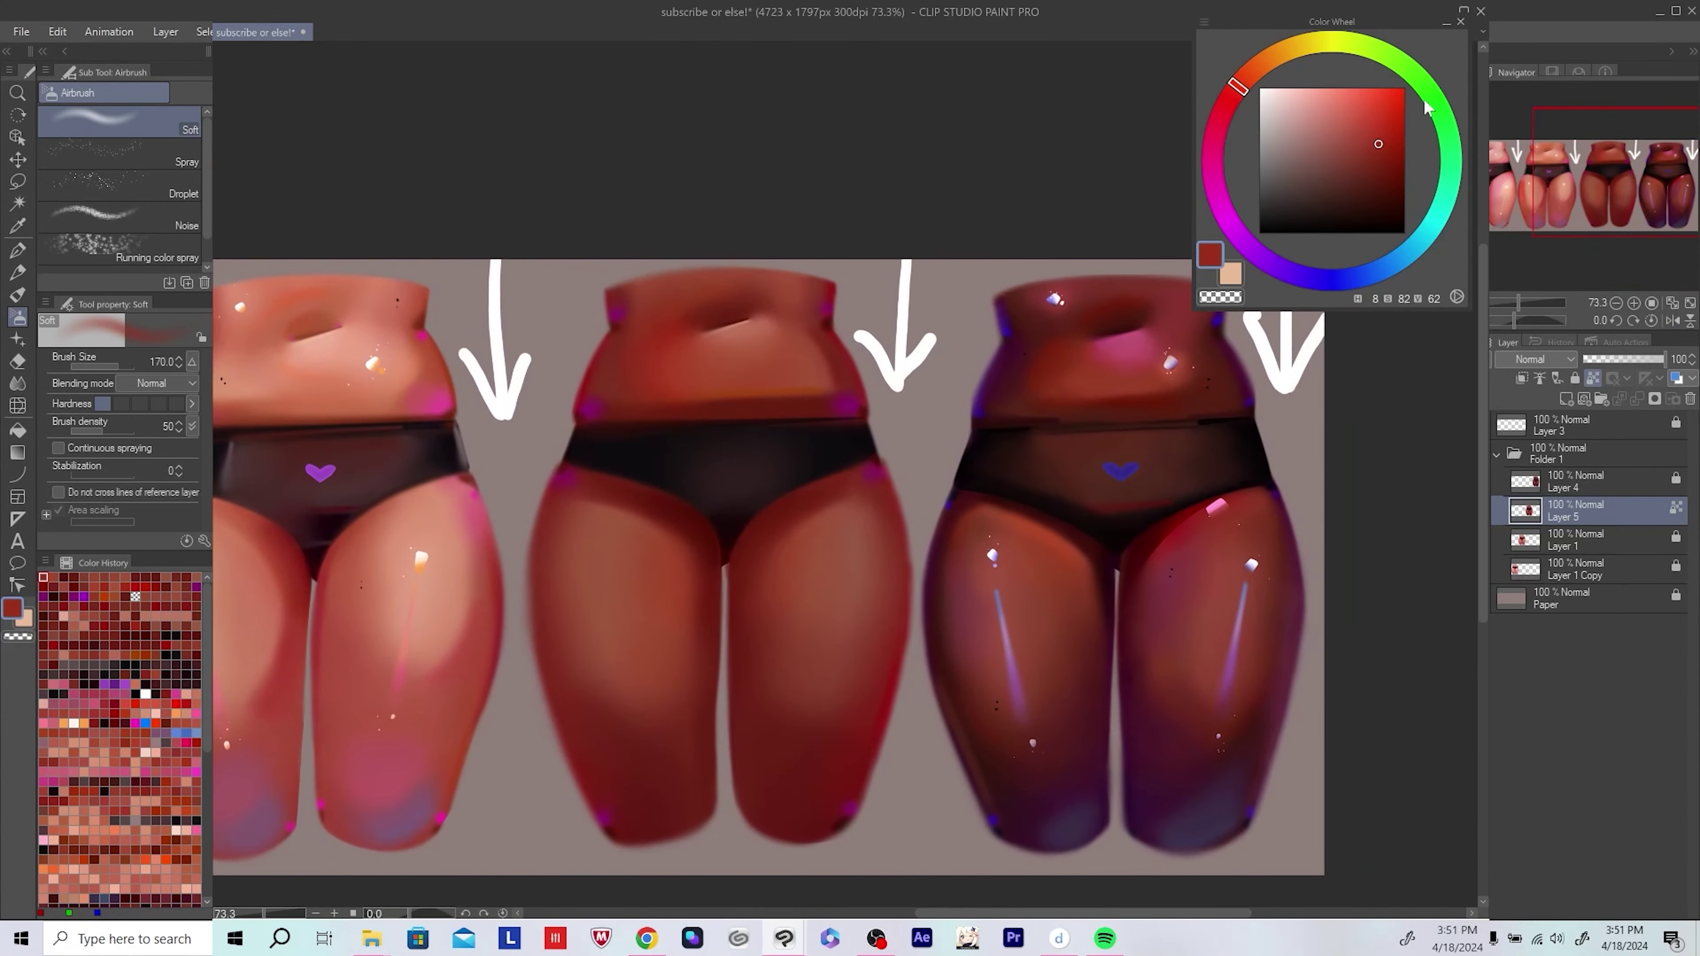
# Step: Airbrush a soft magenta glow along one upper inner thigh of the third figure and blend it with sampled skin at sizes 100 and 150
pyautogui.moveTo(1217, 144)
pyautogui.mouseDown()
pyautogui.moveTo(1210, 127)
pyautogui.moveTo(1236, 234)
pyautogui.mouseUp()
pyautogui.moveTo(720, 606); pyautogui.dragTo(833, 509)
pyautogui.keyDown('alt'); pyautogui.click(839, 531); pyautogui.keyUp('alt')
pyautogui.press(']')
pyautogui.press(']')
pyautogui.press(']')
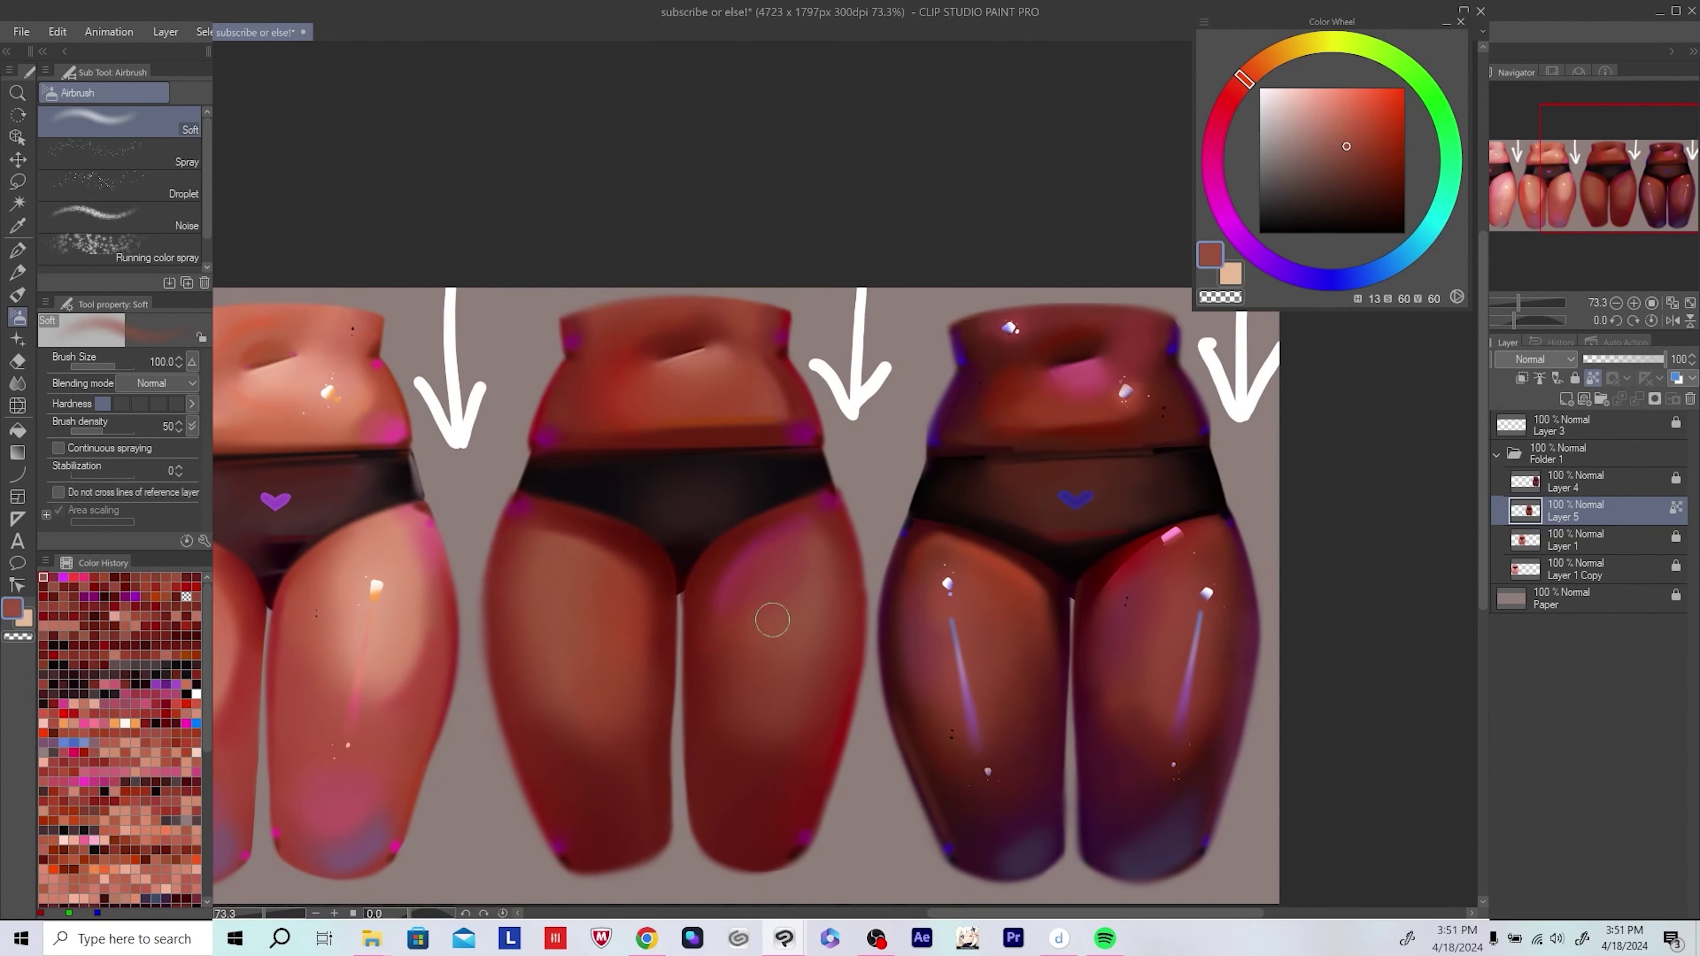
pyautogui.press(']')
pyautogui.press(']')
pyautogui.press('h')
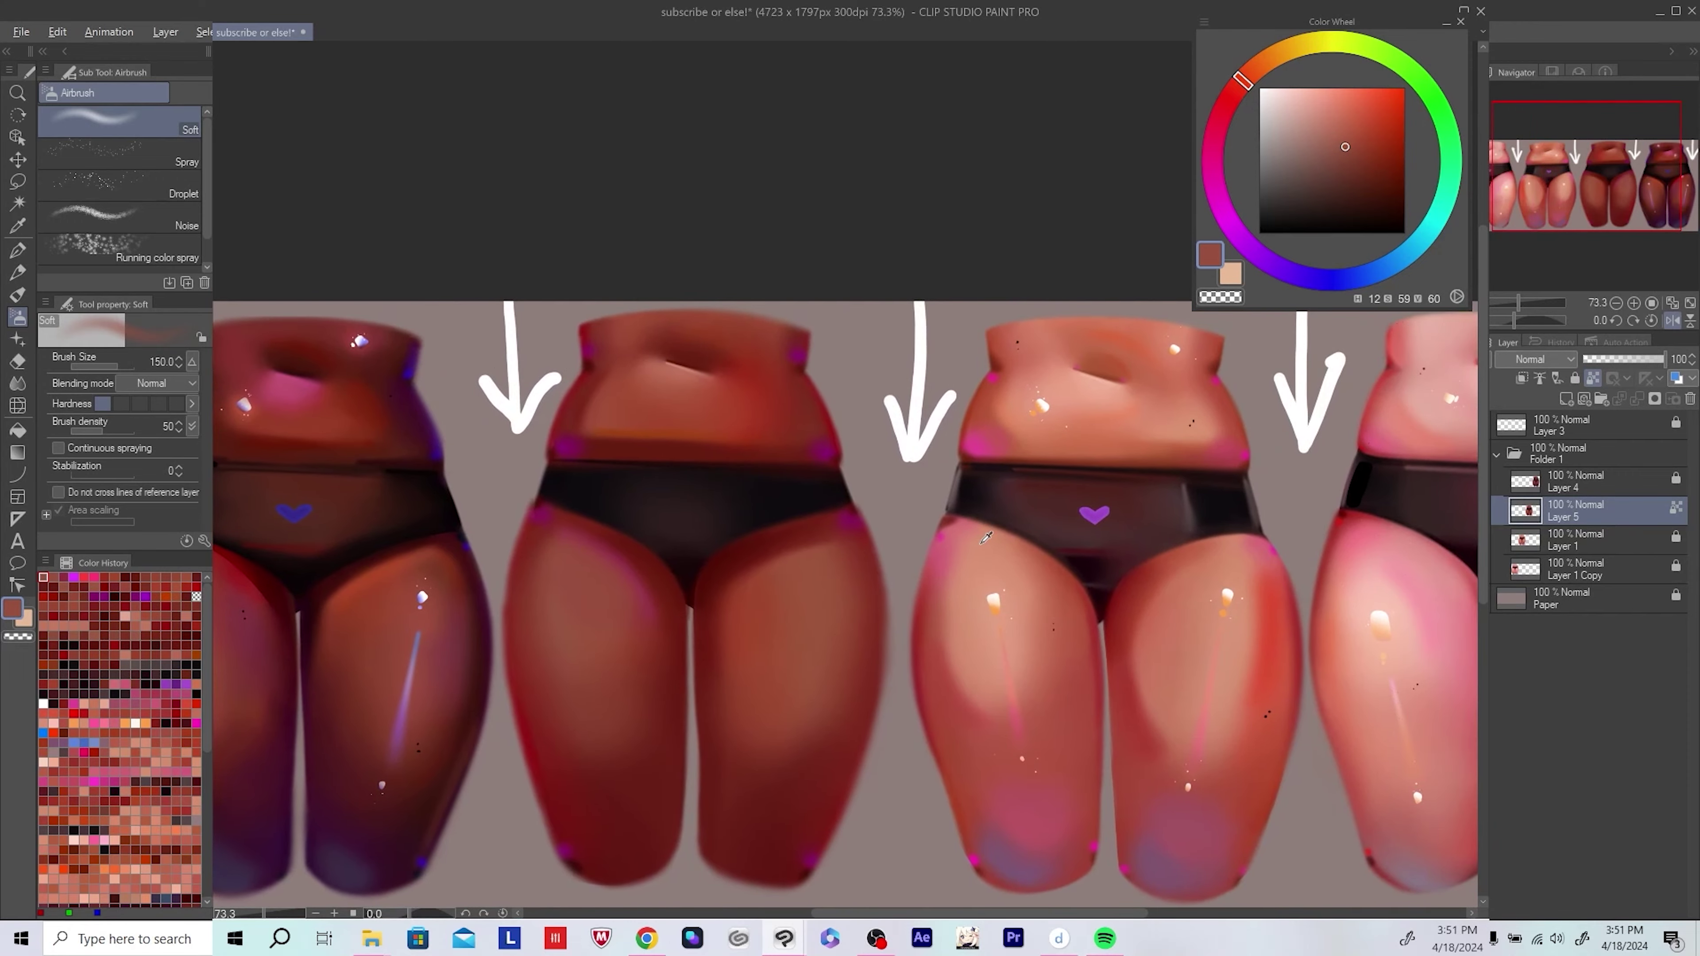
# Step: Airbrush orange at size 40 along the third figure's other upper thigh and blend it with a sampled tone at size 150
pyautogui.click(1251, 70)
pyautogui.click(1364, 89)
pyautogui.scroll(1, 880, 555)
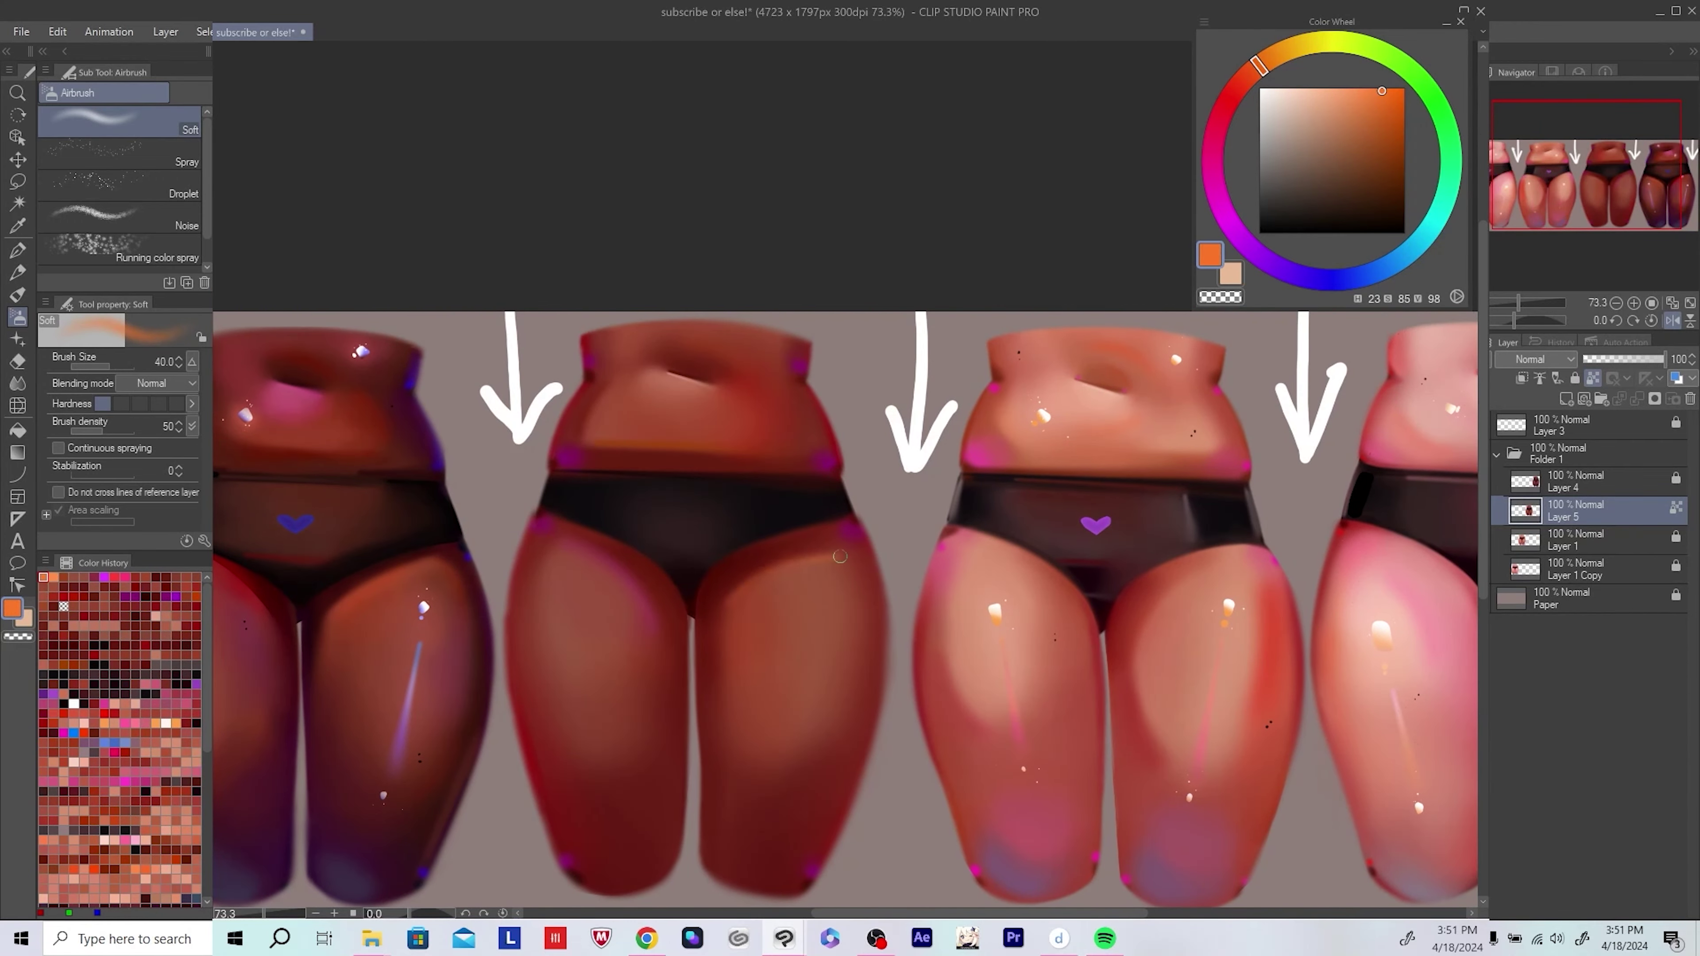
pyautogui.moveTo(899, 560); pyautogui.dragTo(893, 559)
pyautogui.keyDown('alt'); pyautogui.click(733, 604); pyautogui.keyUp('alt')
pyautogui.press(']')
pyautogui.press(']')
pyautogui.press(']')
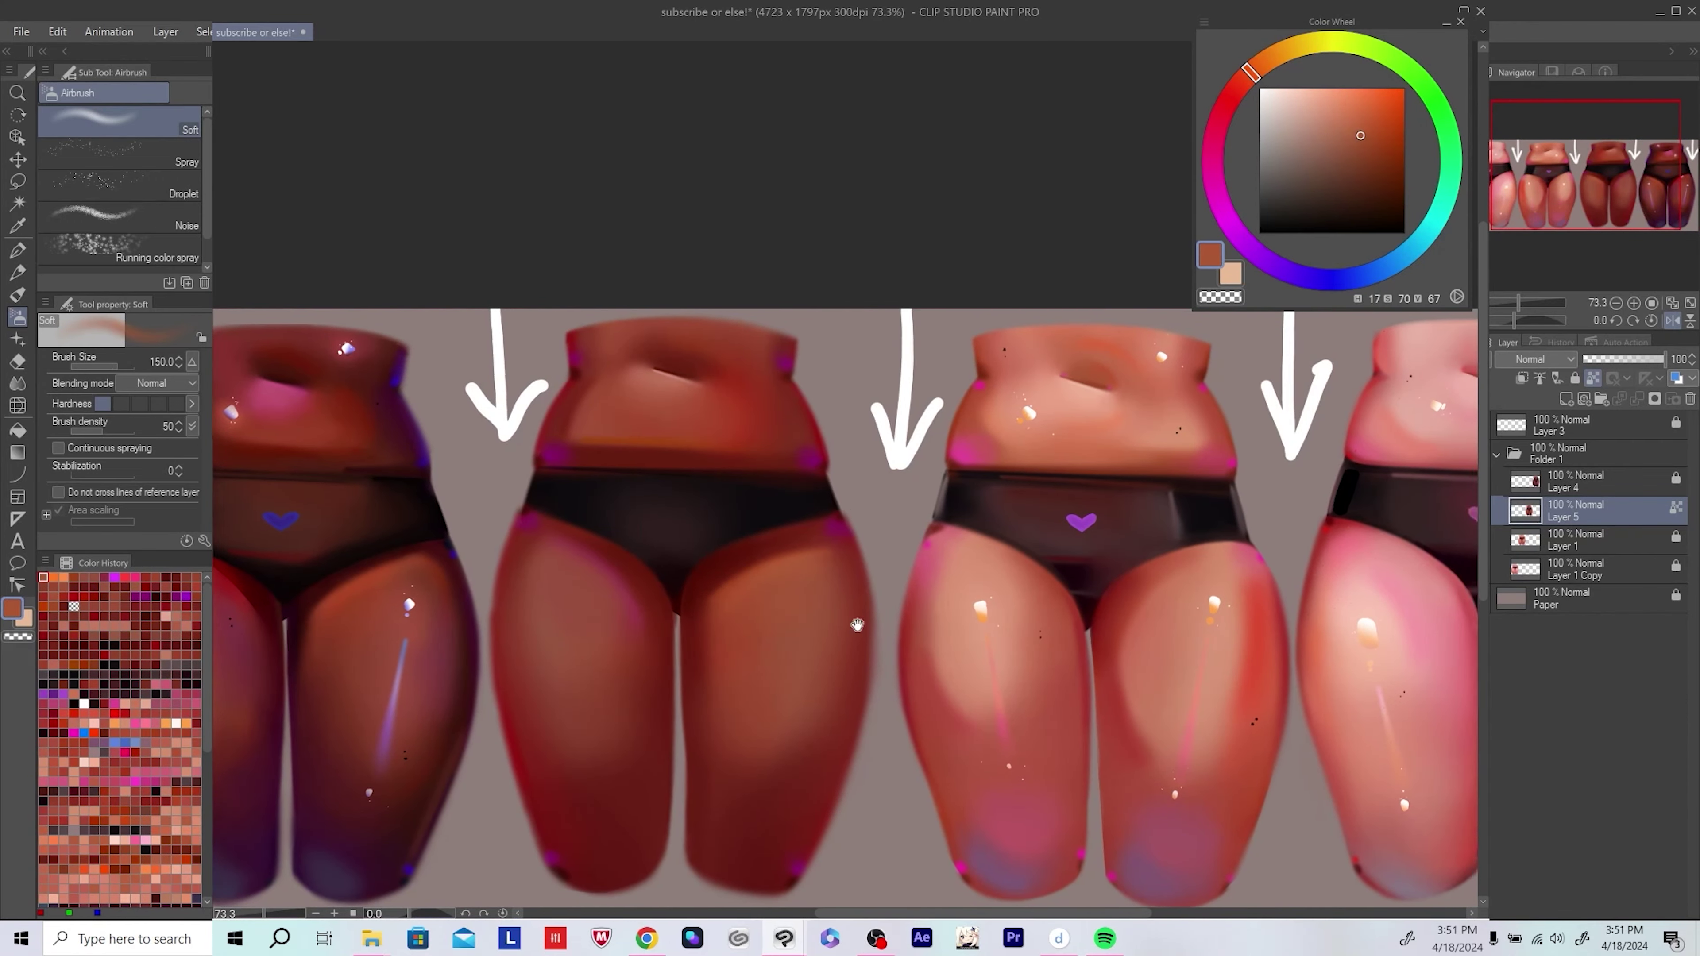
# Step: Intensify the orange glow along that thigh's upper edge, blend it with a sampled orange-red at size 100, and save the file
pyautogui.press('h')
pyautogui.scroll(-3, 937, 604)
pyautogui.press('h')
pyautogui.scroll(4, 869, 595)
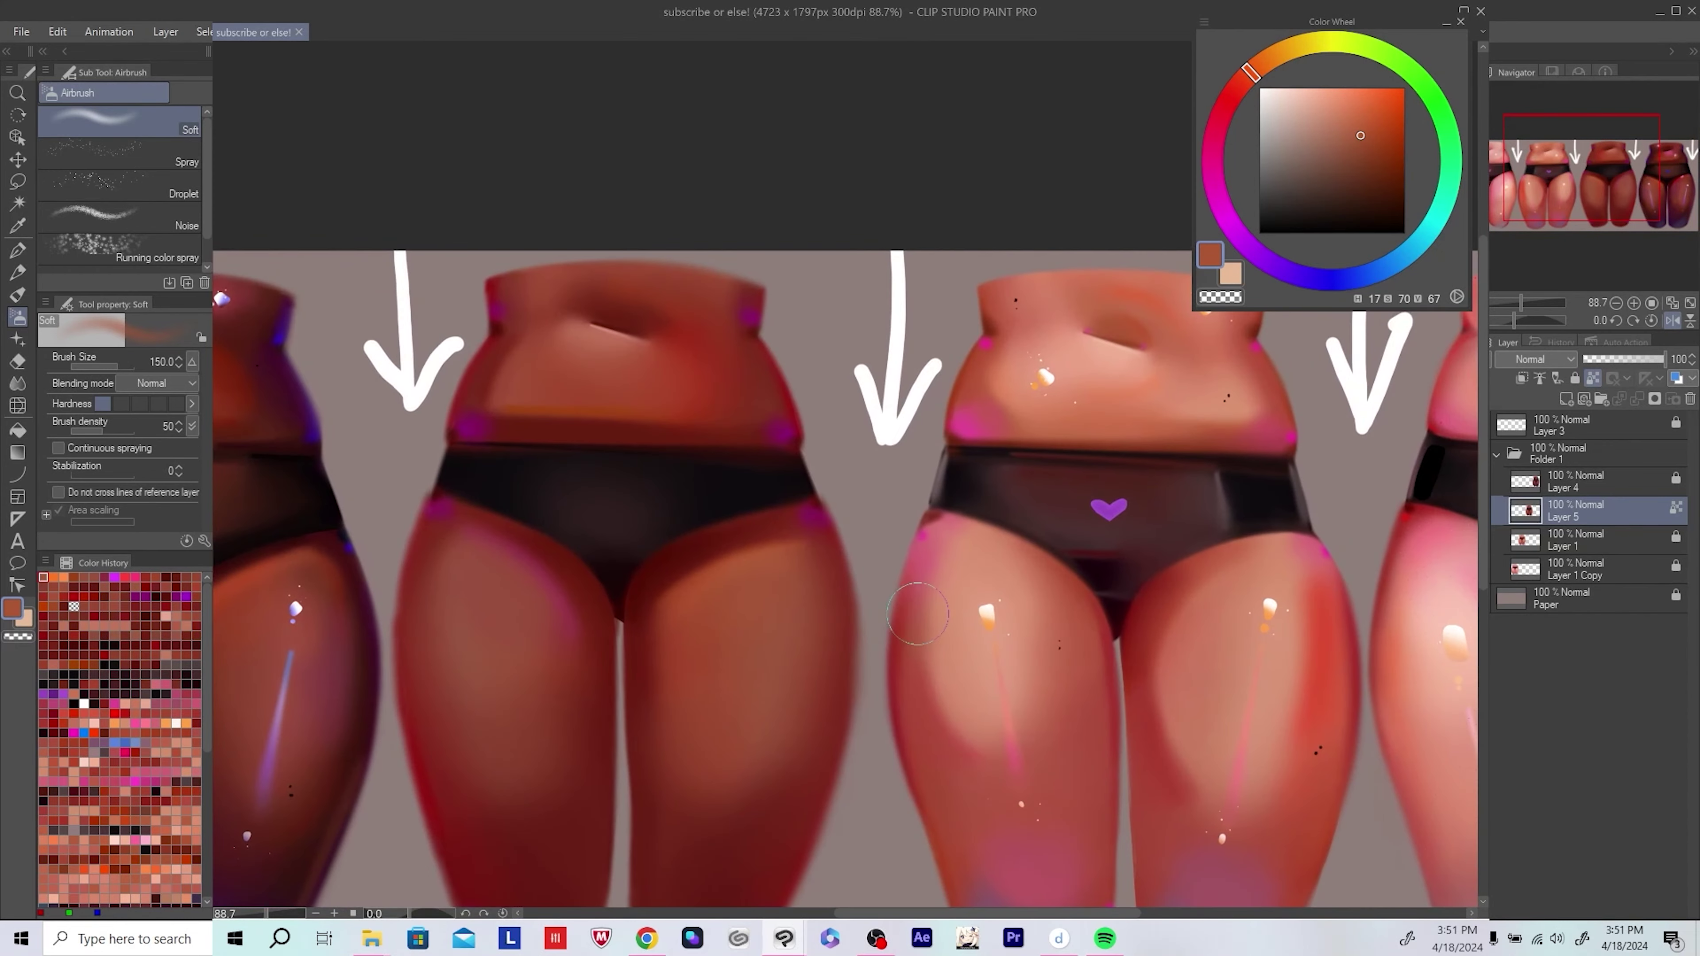
pyautogui.click(1405, 87)
pyautogui.press('[')
pyautogui.press('[')
pyautogui.press('[')
pyautogui.press('[')
pyautogui.scroll(-4, 678, 617)
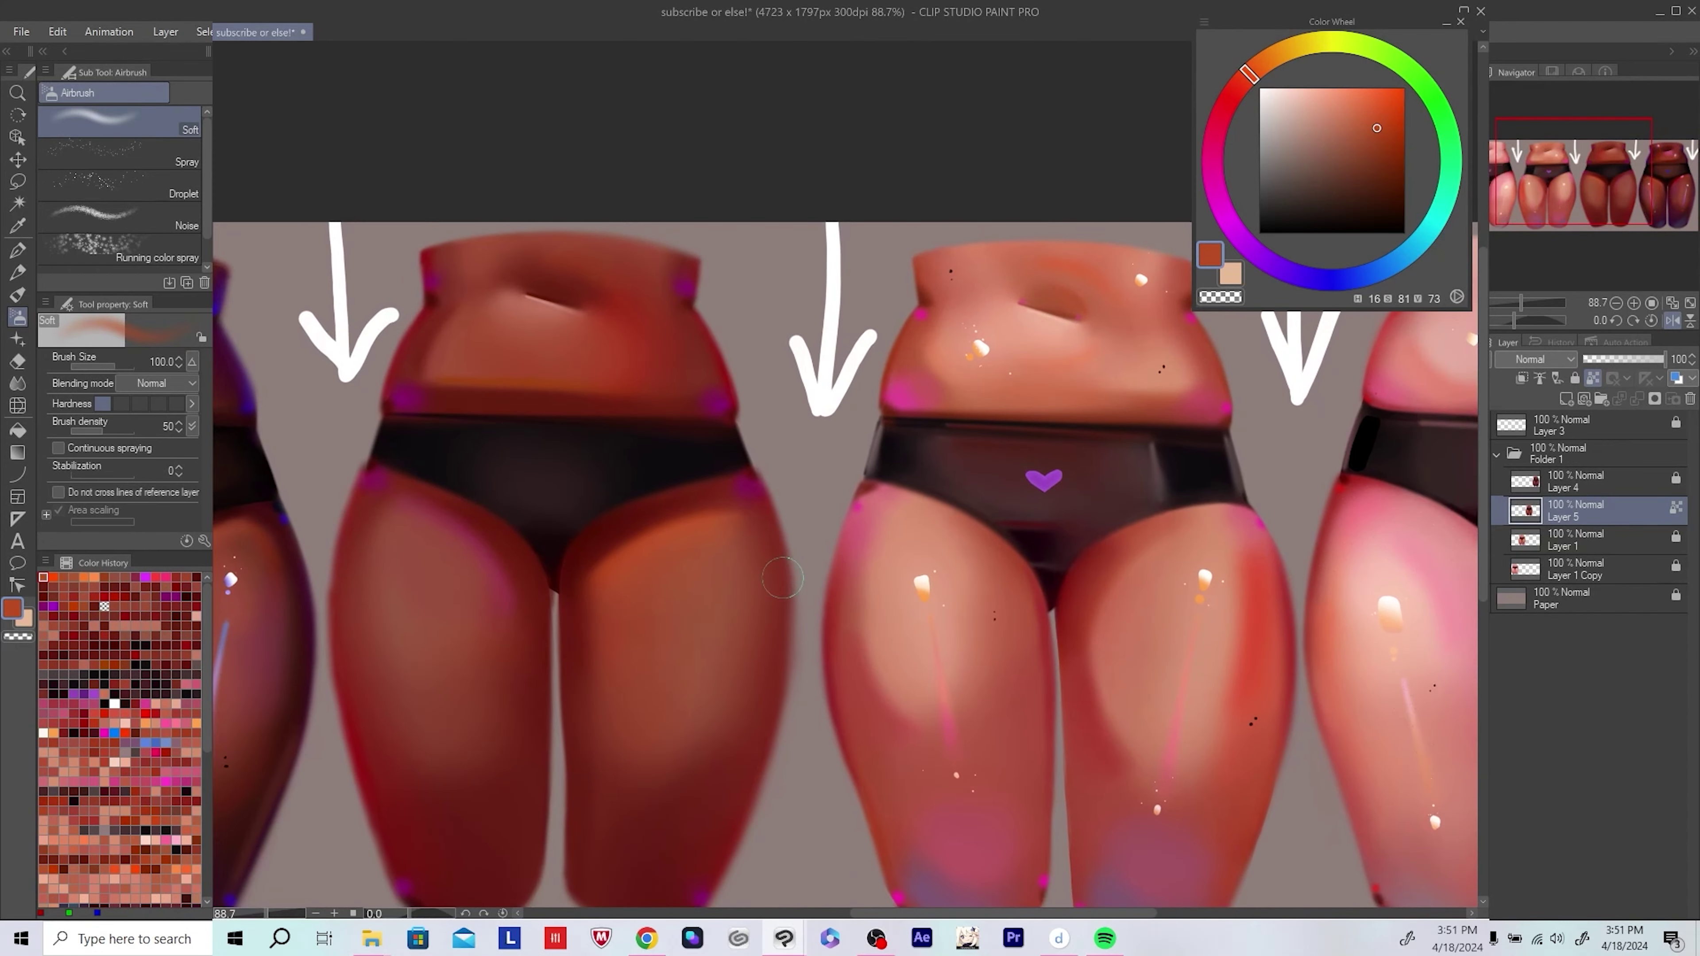
pyautogui.press('h')
pyautogui.scroll(2, 855, 658)
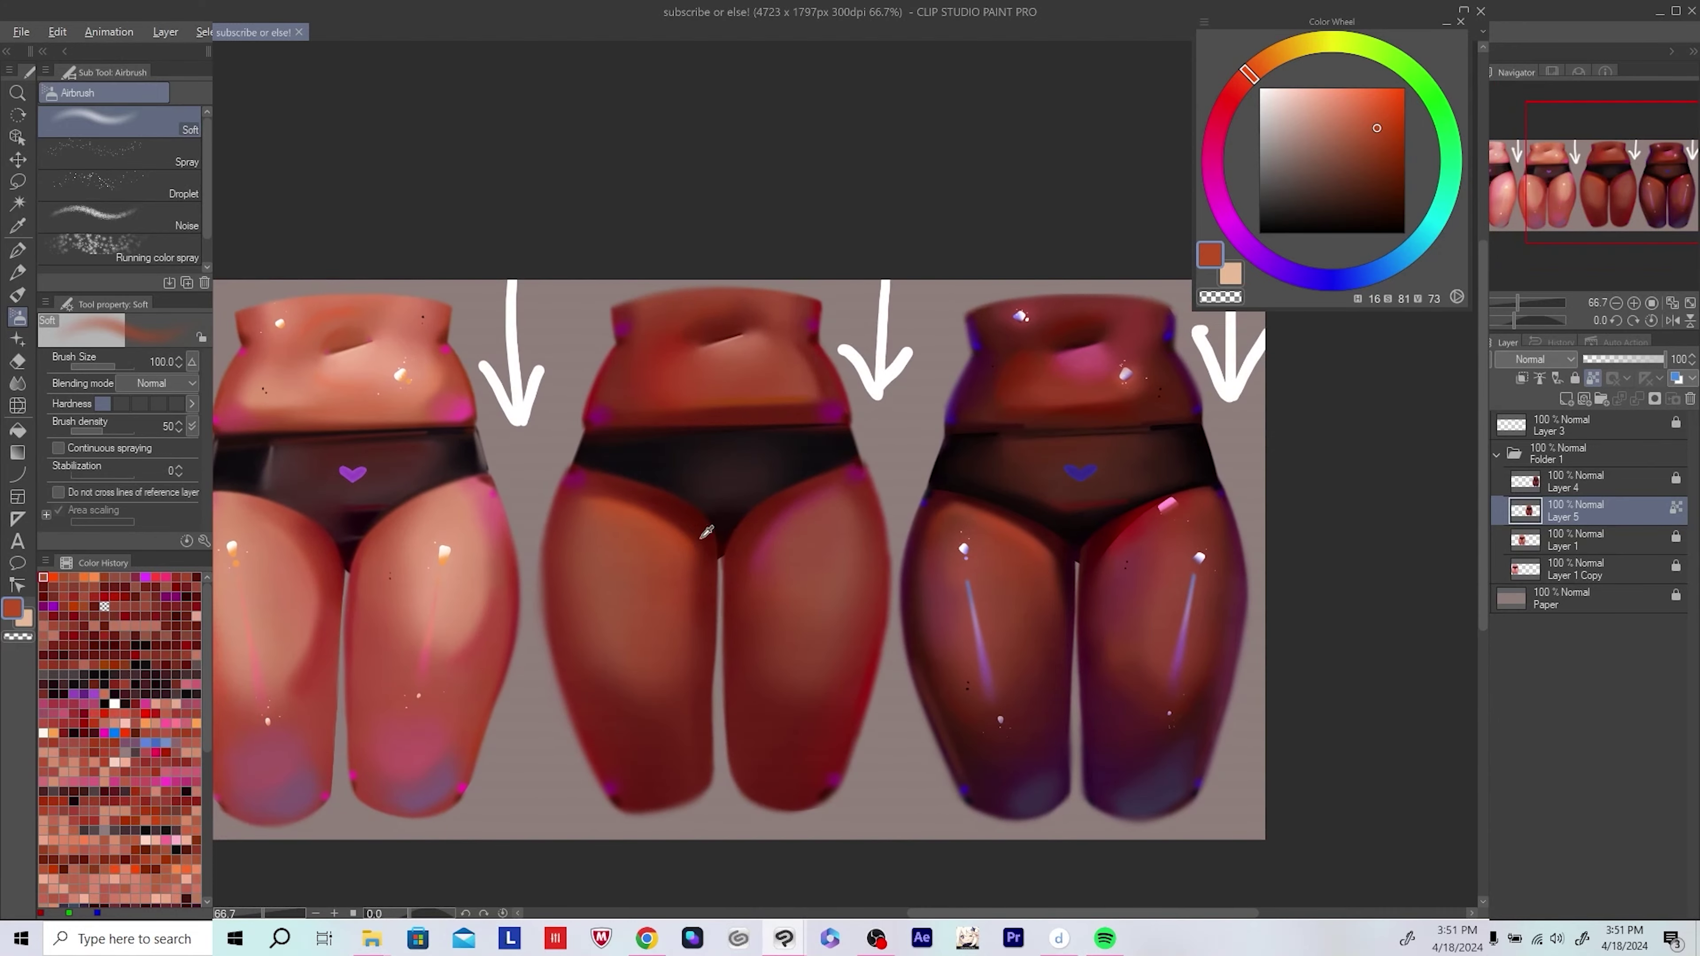
# Step: Airbrush magenta at size 80 along the third figure's outer thigh edge and save the file
pyautogui.keyDown('alt'); pyautogui.click(591, 656); pyautogui.keyUp('alt')
pyautogui.press('[')
pyautogui.press('[')
pyautogui.press('[')
pyautogui.moveTo(591, 656); pyautogui.dragTo(581, 486)
pyautogui.moveTo(896, 438); pyautogui.dragTo(939, 403)
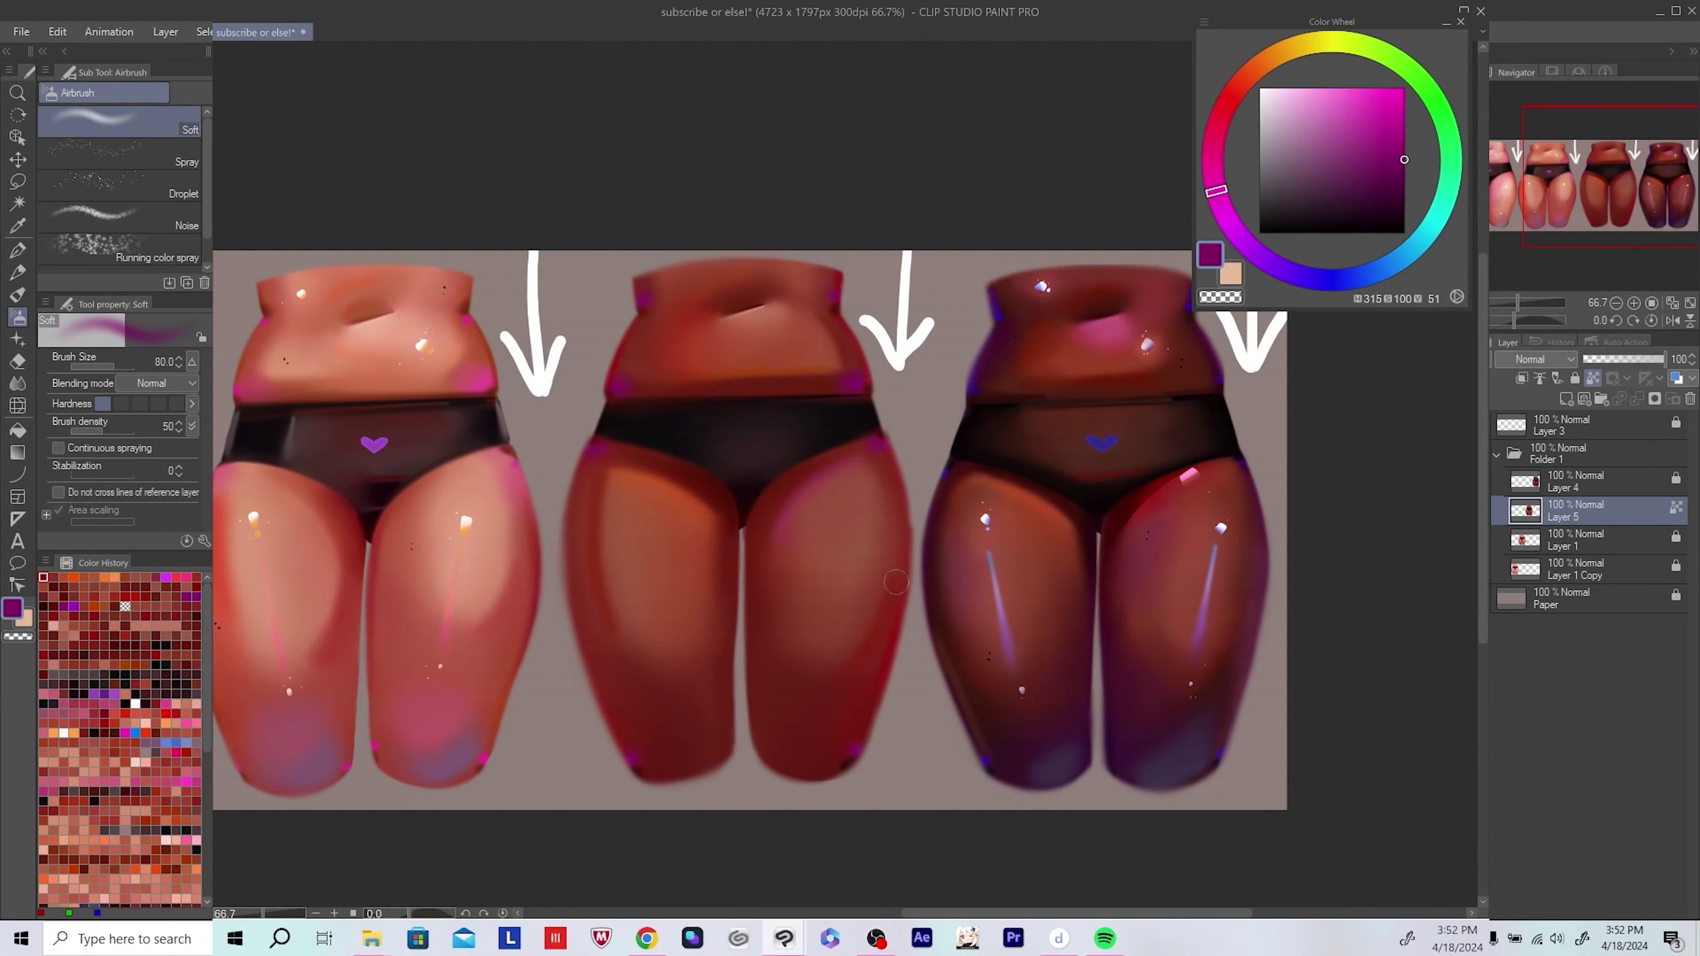
pyautogui.hotkey('ctrl', 's')
# Step: Airbrush soft purple patches at size 150 over both of the third figure's knees
pyautogui.scroll(-3, 895, 583)
pyautogui.scroll(-2, 888, 596)
pyautogui.scroll(4, 842, 699)
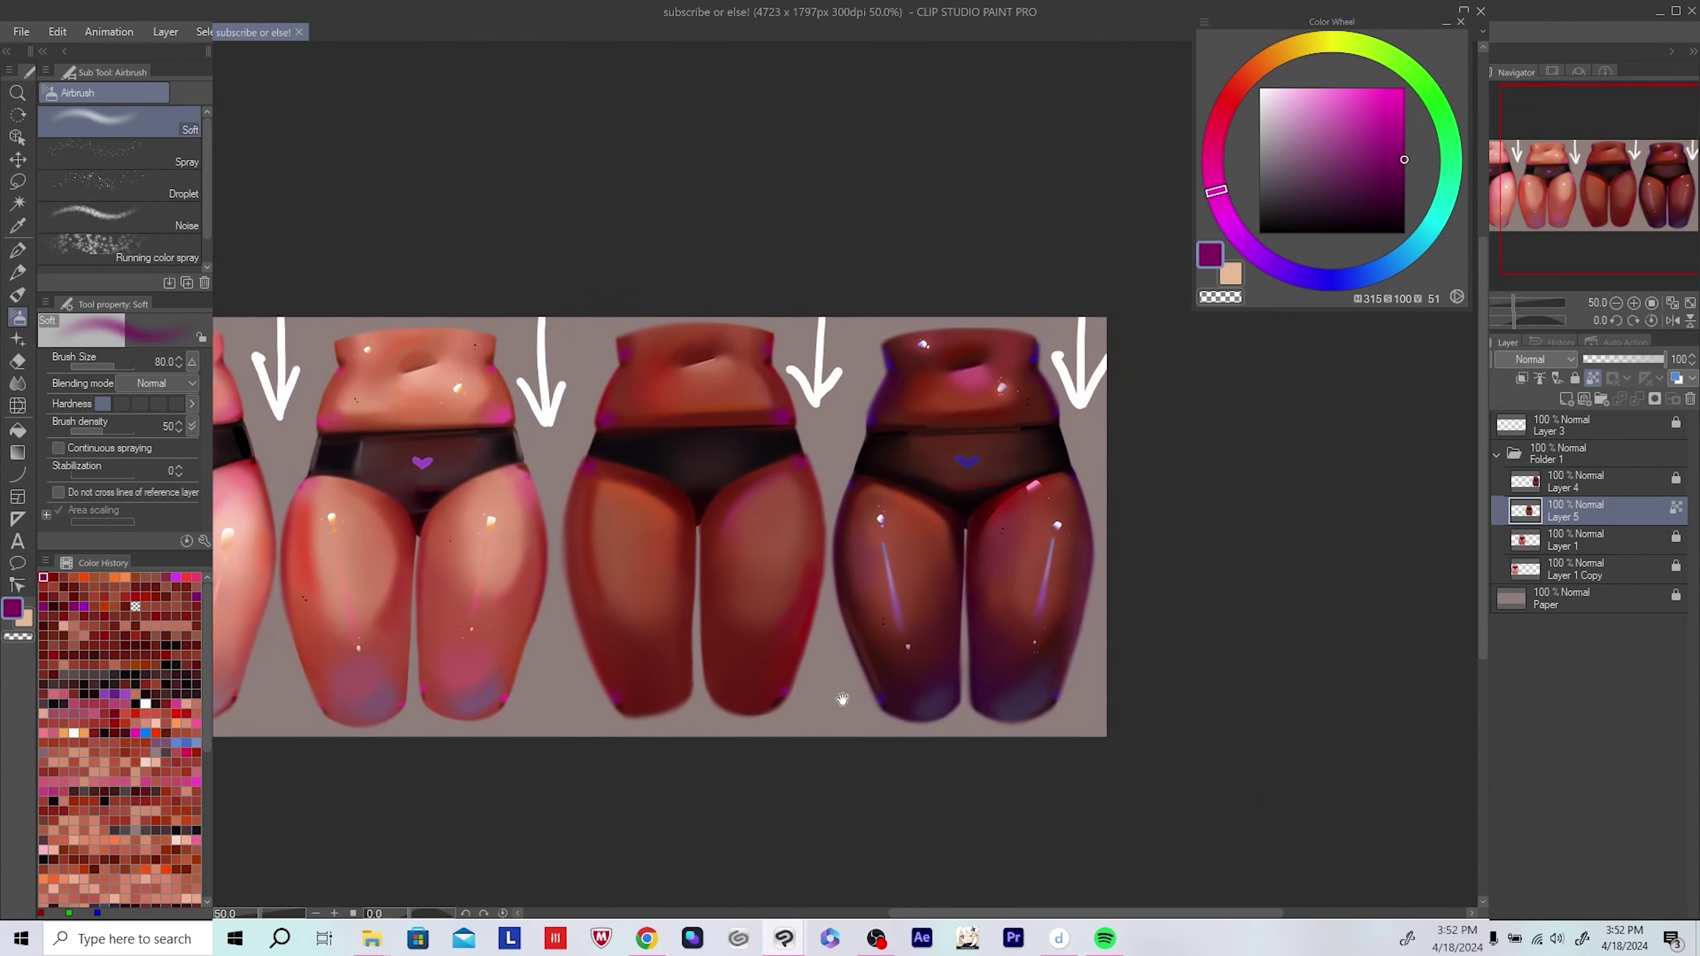
pyautogui.moveTo(842, 699)
pyautogui.mouseDown()
pyautogui.moveTo(653, 687)
pyautogui.moveTo(744, 680)
pyautogui.moveTo(669, 669)
pyautogui.mouseUp()
pyautogui.keyDown('alt'); pyautogui.click(749, 700); pyautogui.keyUp('alt')
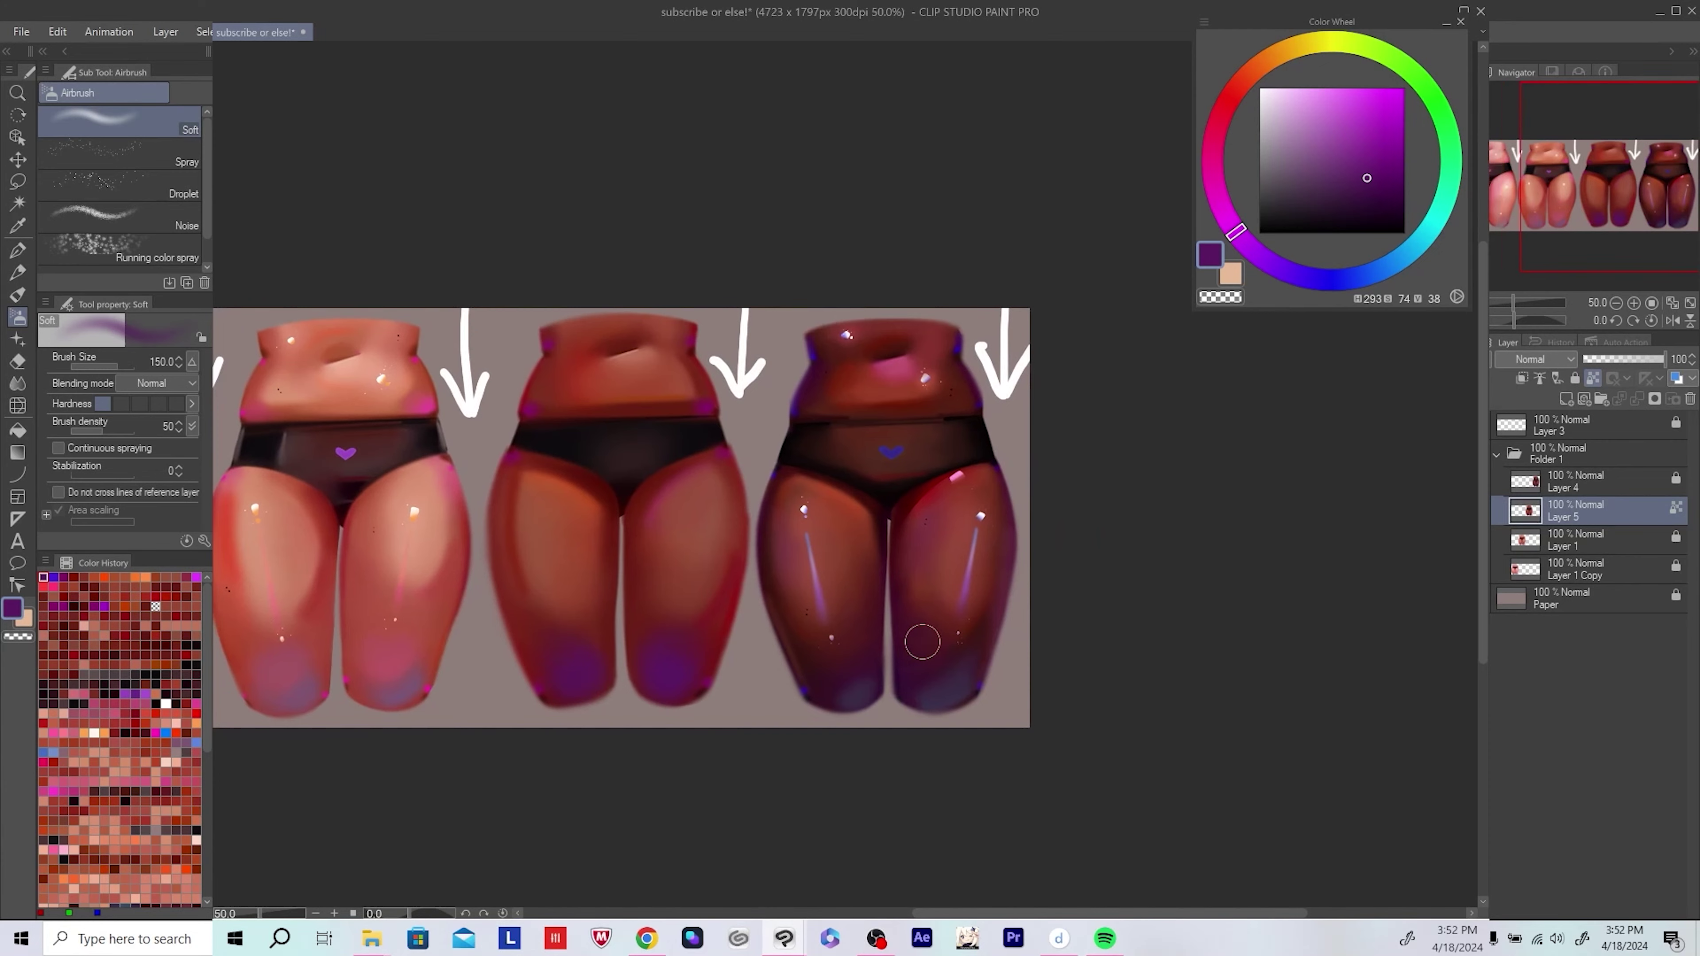
# Step: Lighten the centers of the third figure's purple knee patches with a muted purple at size 150
pyautogui.scroll(-3, 922, 641)
pyautogui.scroll(3, 913, 670)
pyautogui.keyDown('alt'); pyautogui.click(912, 670); pyautogui.keyUp('alt')
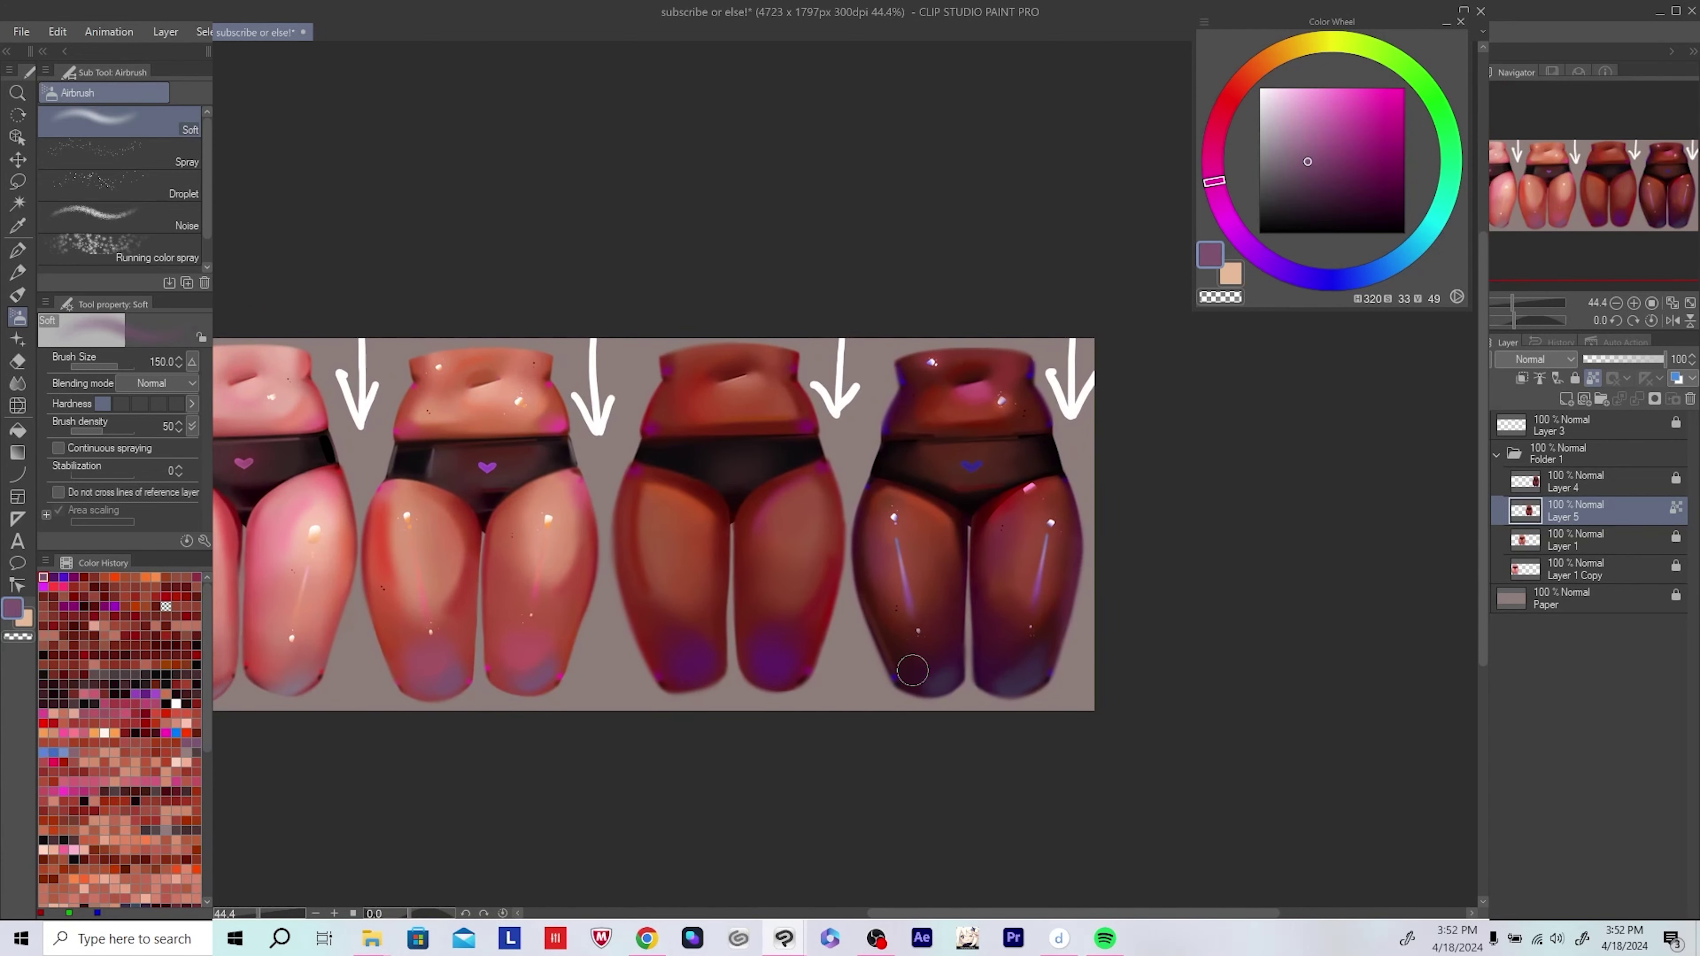
pyautogui.scroll(2, 912, 670)
pyautogui.keyDown('alt'); pyautogui.click(749, 683); pyautogui.keyUp('alt')
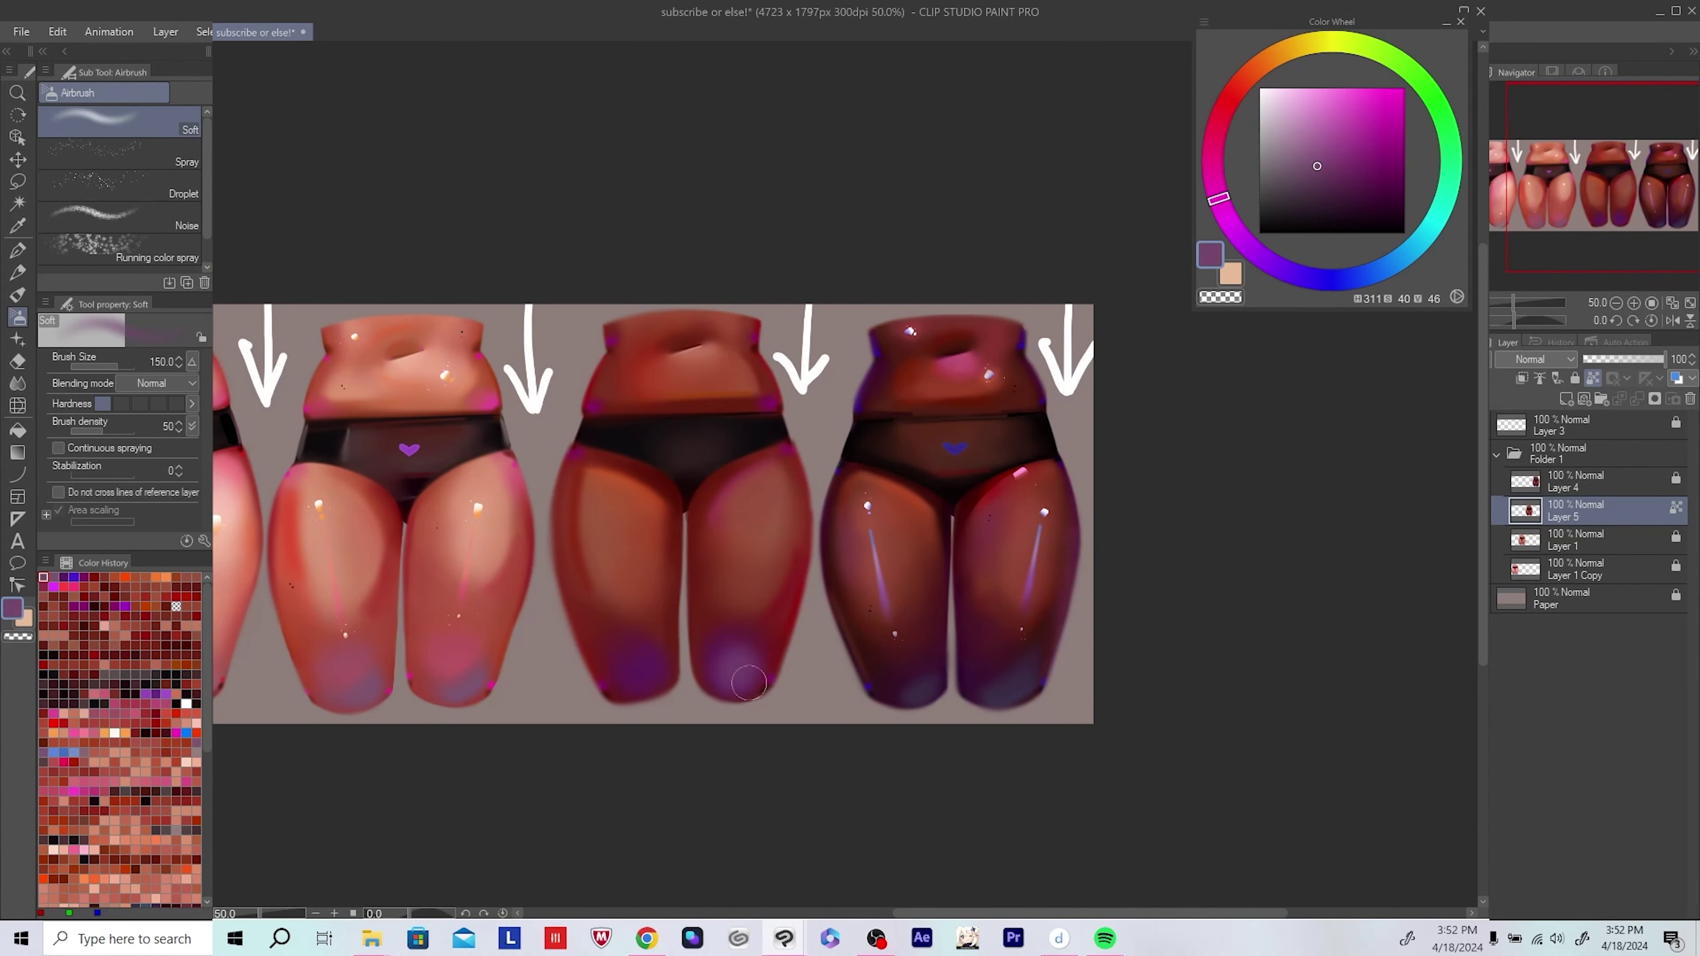
pyautogui.hscroll(2, 749, 683)
pyautogui.keyDown('alt'); pyautogui.click(836, 615); pyautogui.keyUp('alt')
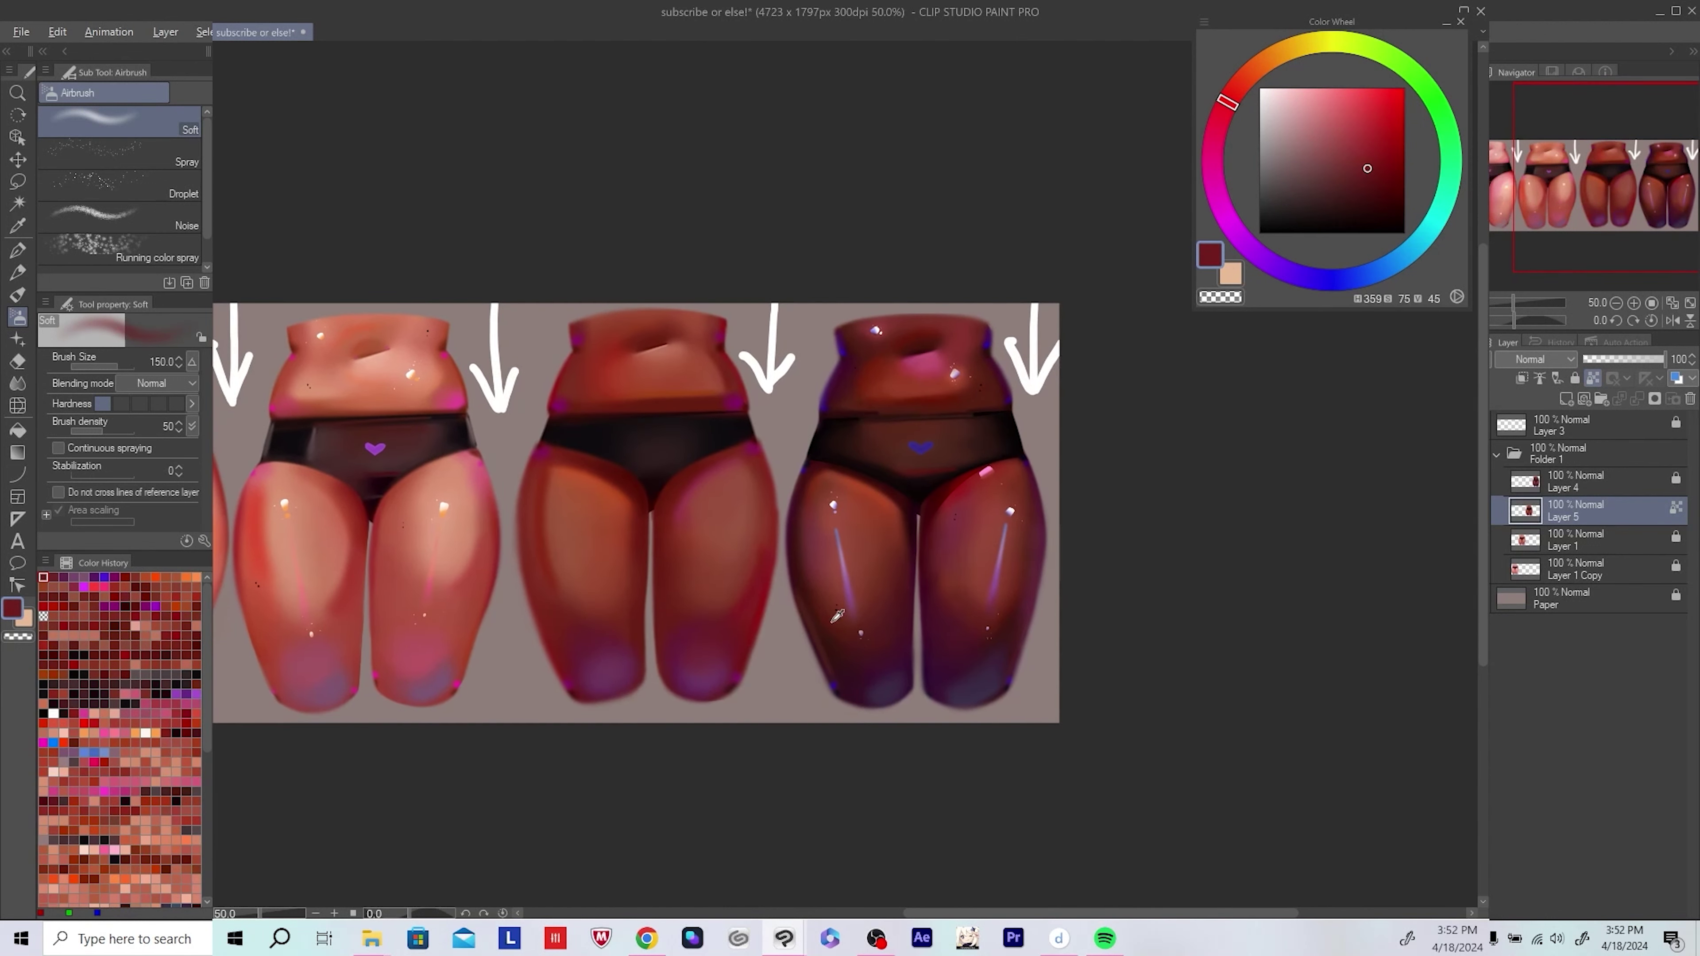
# Step: Blend the purple knee patches into the lower thighs with a sampled reddish purple at size 170 and save the file
pyautogui.scroll(1, 837, 615)
pyautogui.keyDown('alt'); pyautogui.click(911, 664); pyautogui.keyUp('alt')
pyautogui.press(']')
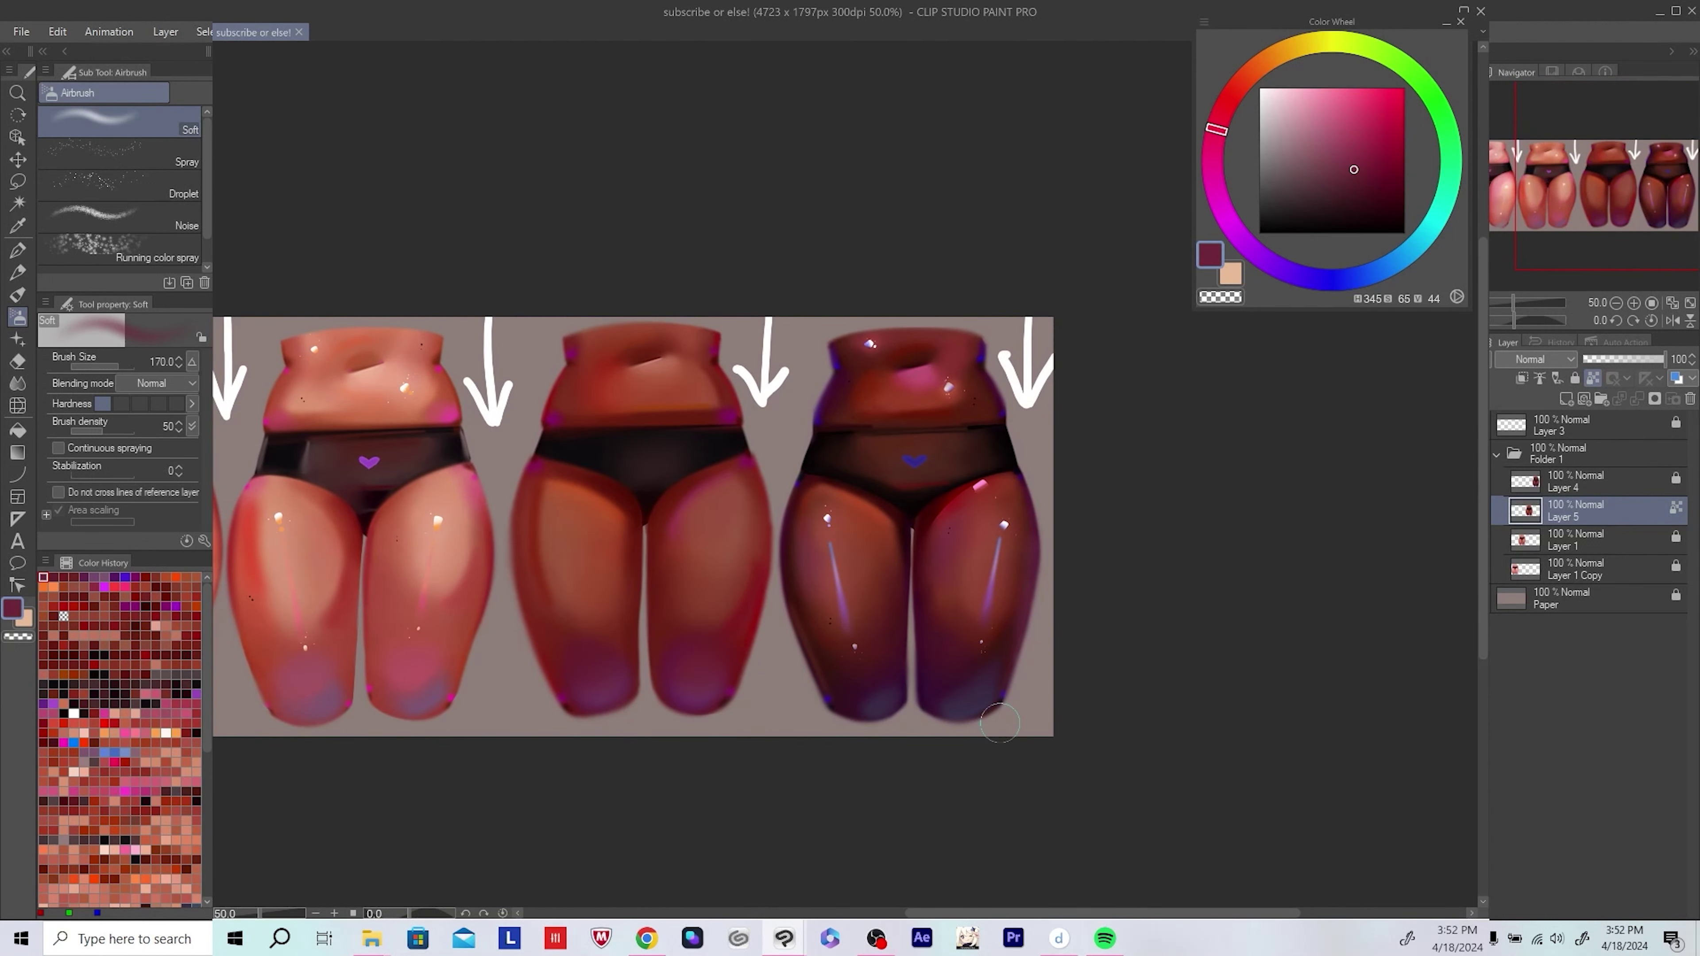
pyautogui.scroll(-1, 832, 744)
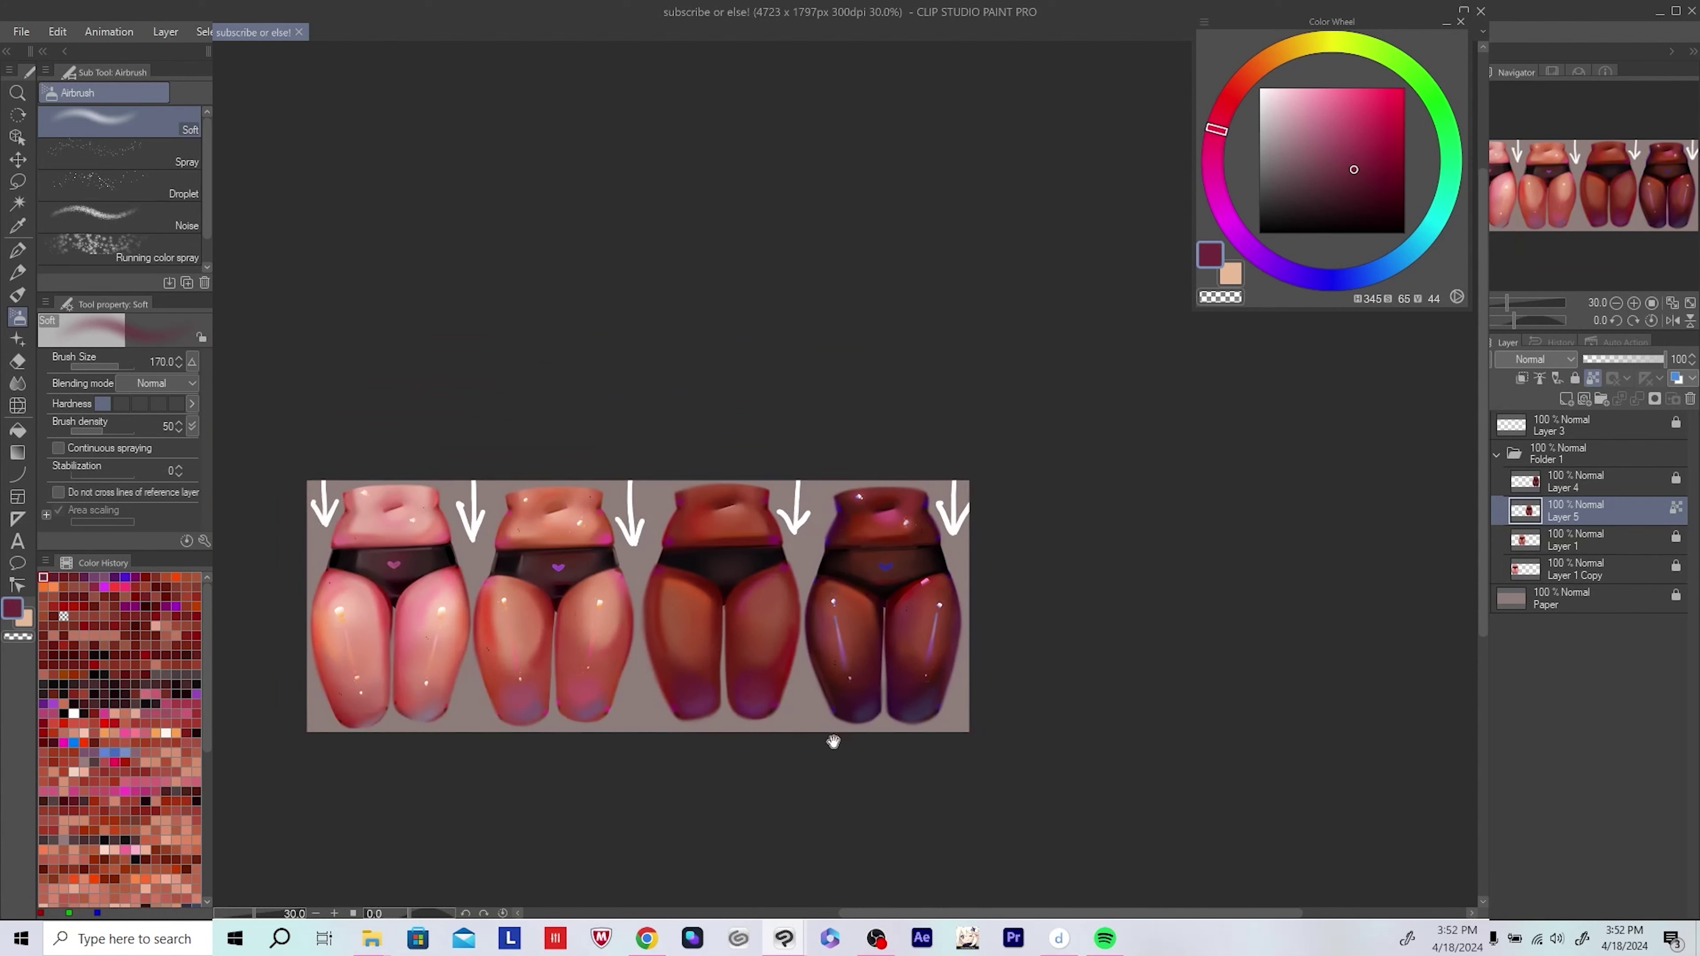
# Step: Airbrush a bright pink accent at size 80 above one of the third figure's knees and soften it into the purple patch
pyautogui.scroll(3, 831, 744)
pyautogui.keyDown('alt'); pyautogui.click(698, 544); pyautogui.keyUp('alt')
pyautogui.press('[')
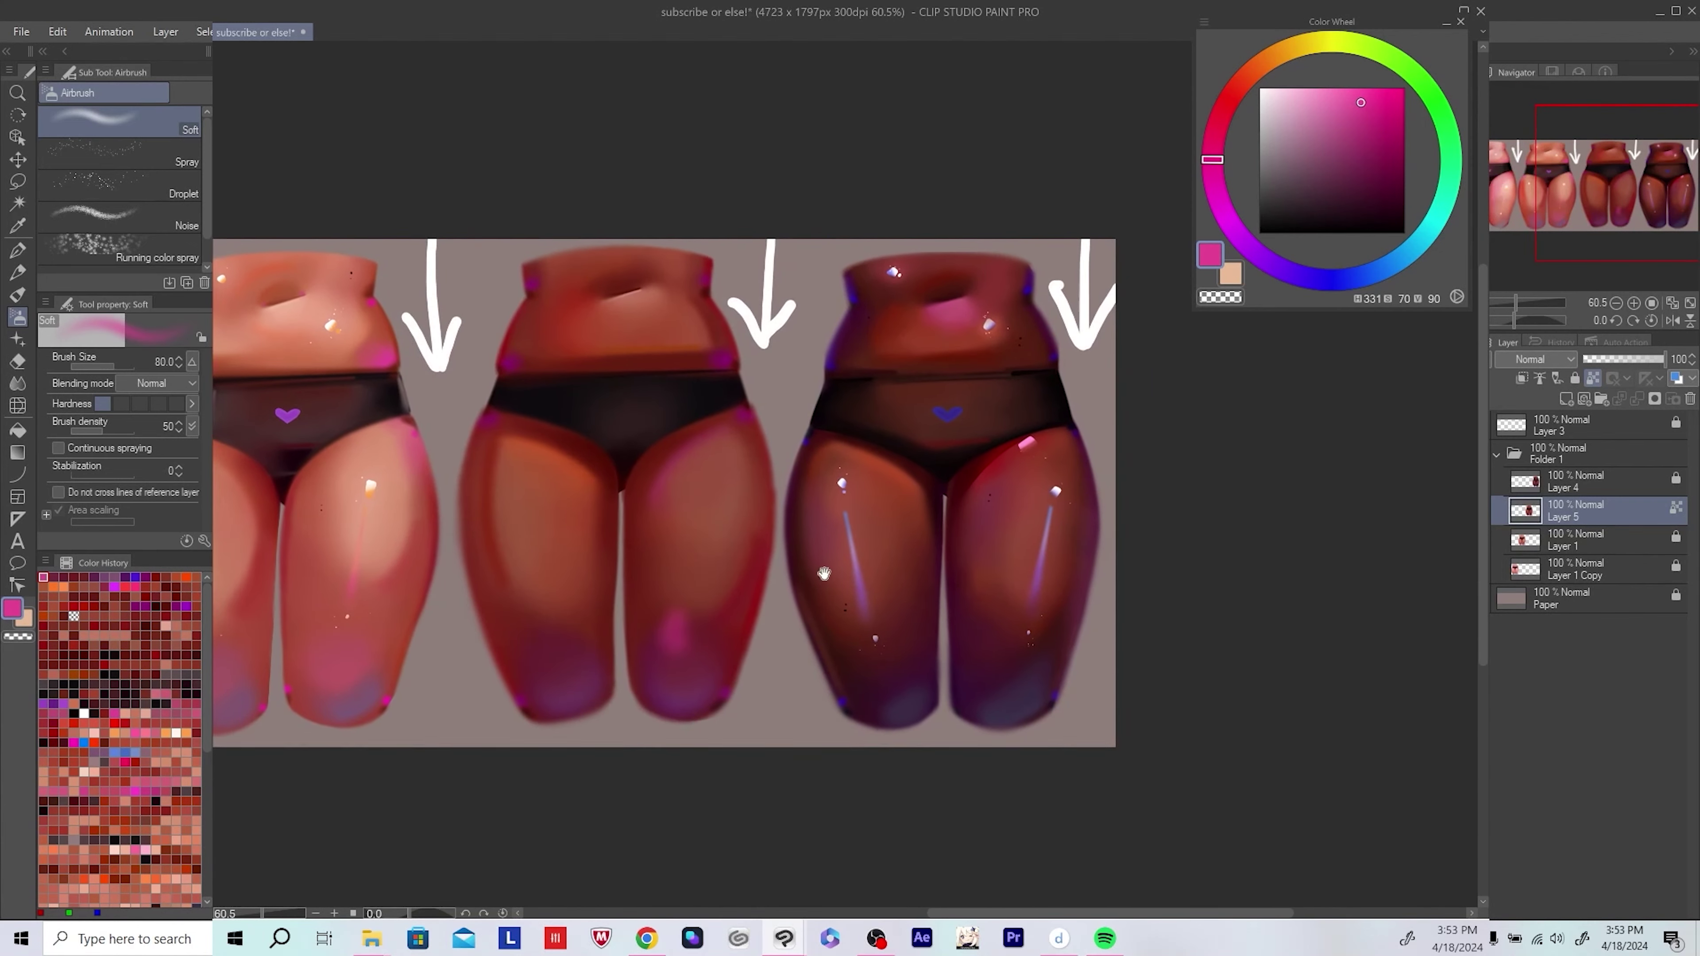
pyautogui.moveTo(824, 573); pyautogui.dragTo(820, 572)
pyautogui.keyDown('alt'); pyautogui.click(669, 623); pyautogui.keyUp('alt')
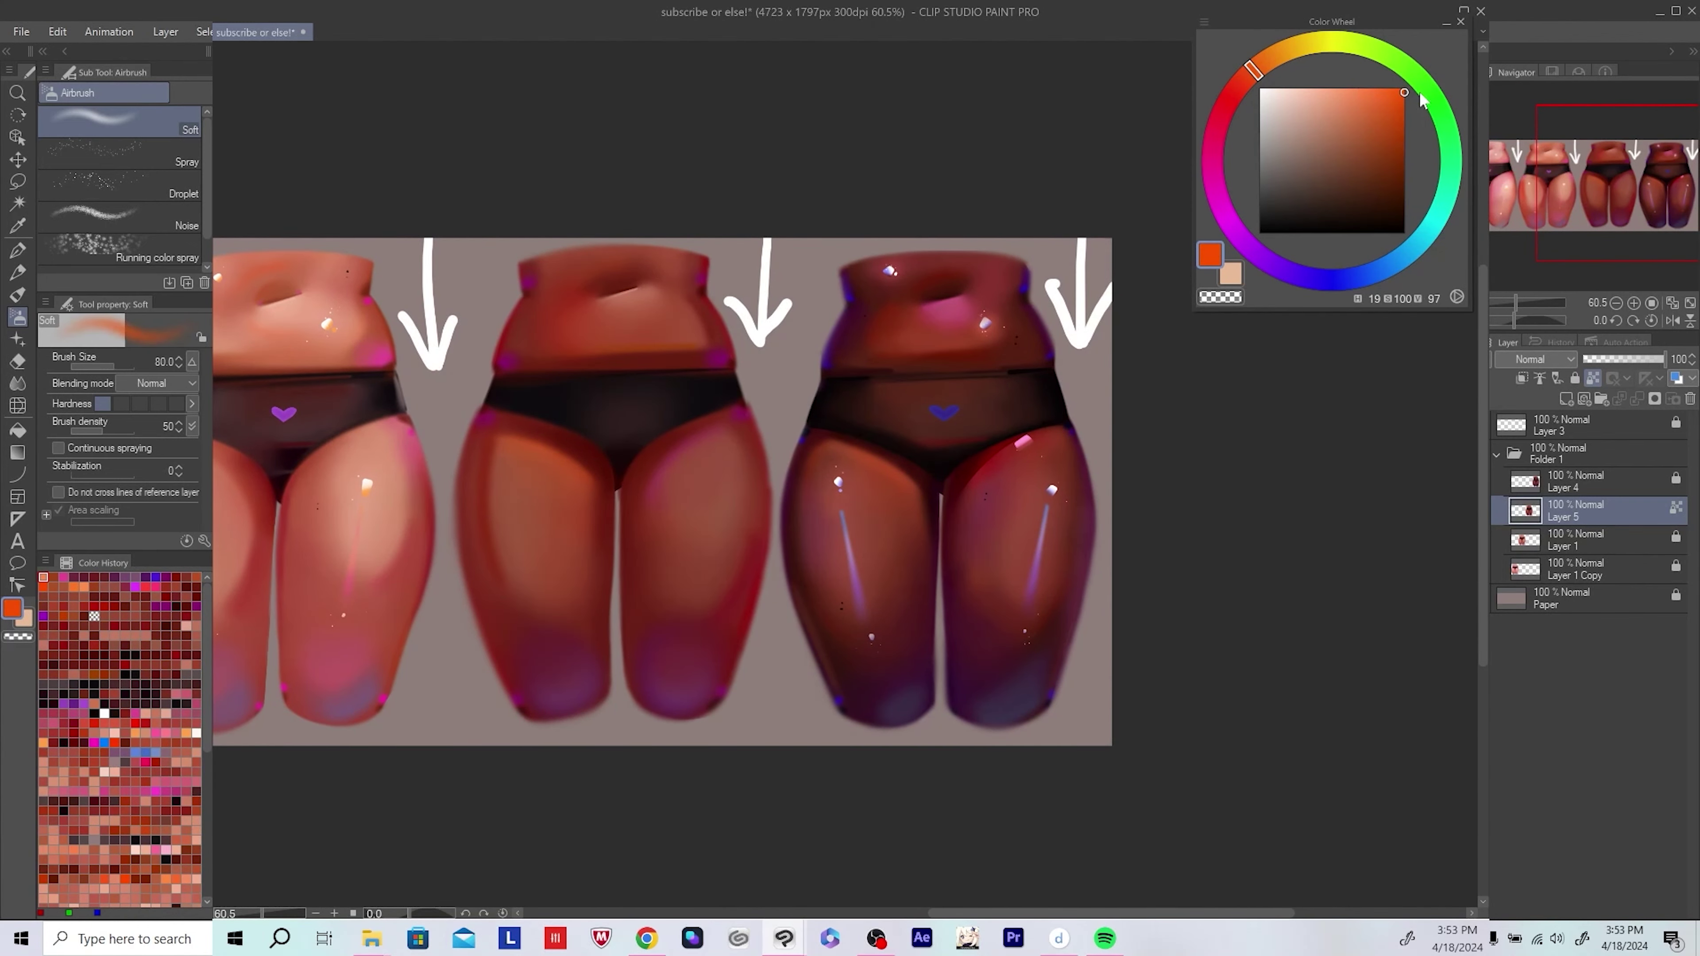
# Step: Blend the area above that knee with sampled dark red at size 80 and save the file
pyautogui.keyDown('alt'); pyautogui.click(659, 616); pyautogui.keyUp('alt')
pyautogui.moveTo(926, 522); pyautogui.dragTo(908, 523)
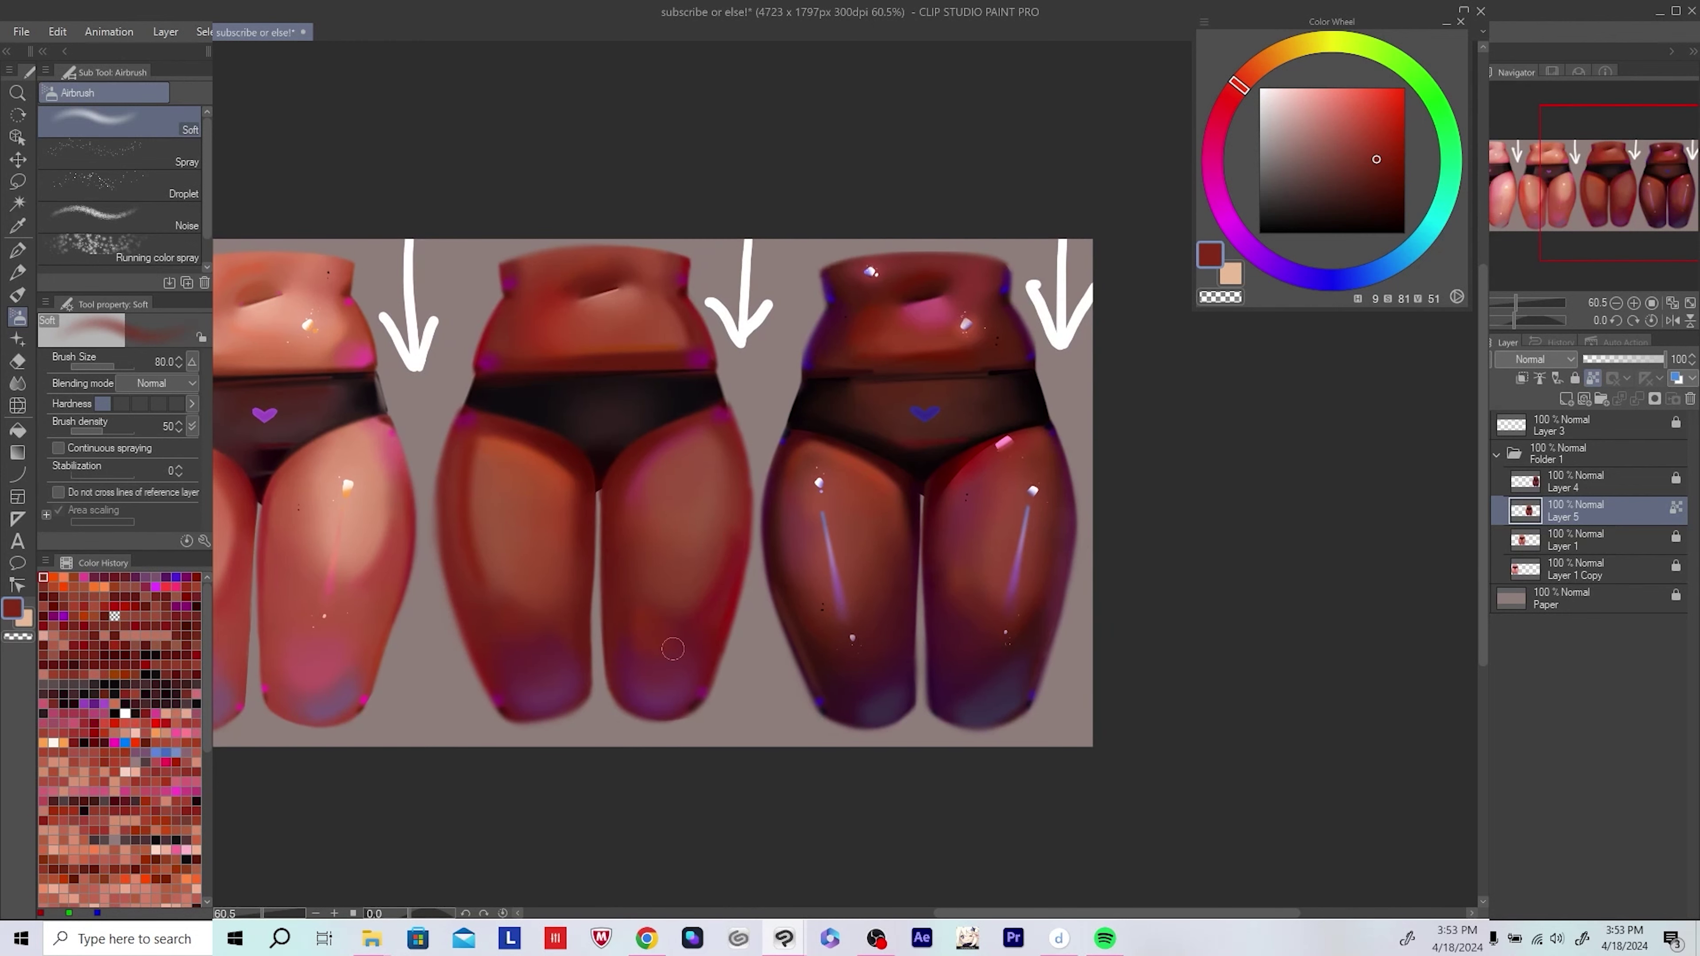
pyautogui.hotkey('ctrl', 's')
pyautogui.scroll(-4, 743, 576)
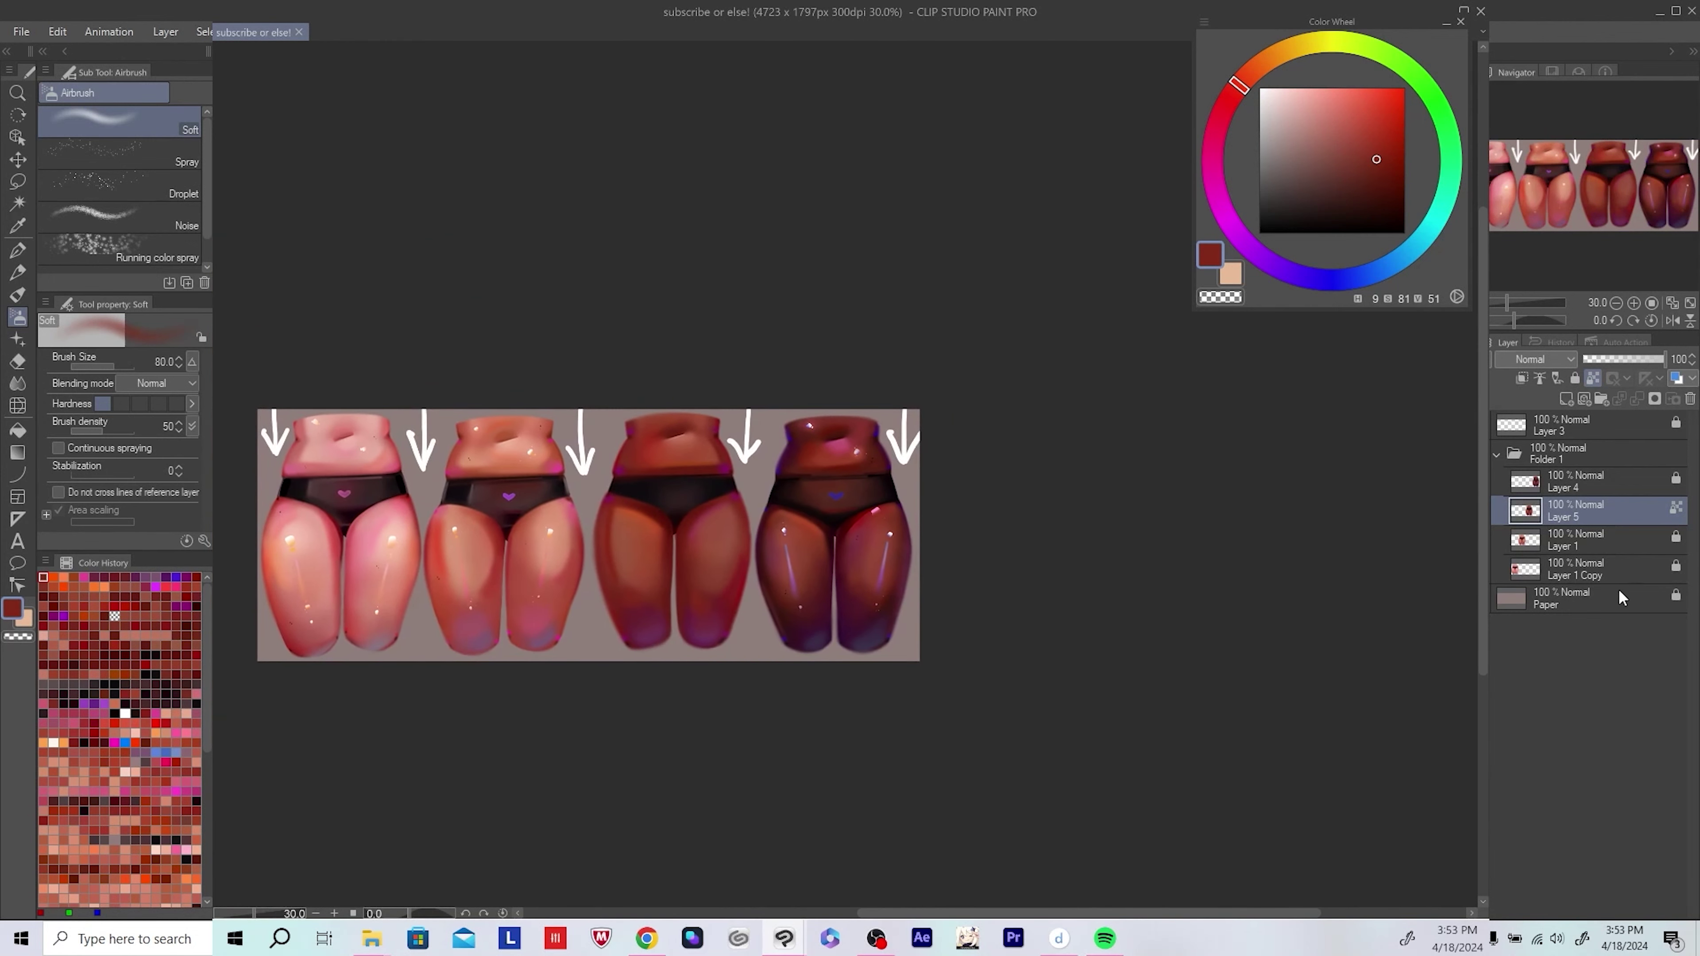
# Step: Add small bright pink-magenta glow spots at size 30 to the third figure's hip corners and save the file
pyautogui.scroll(5, 709, 442)
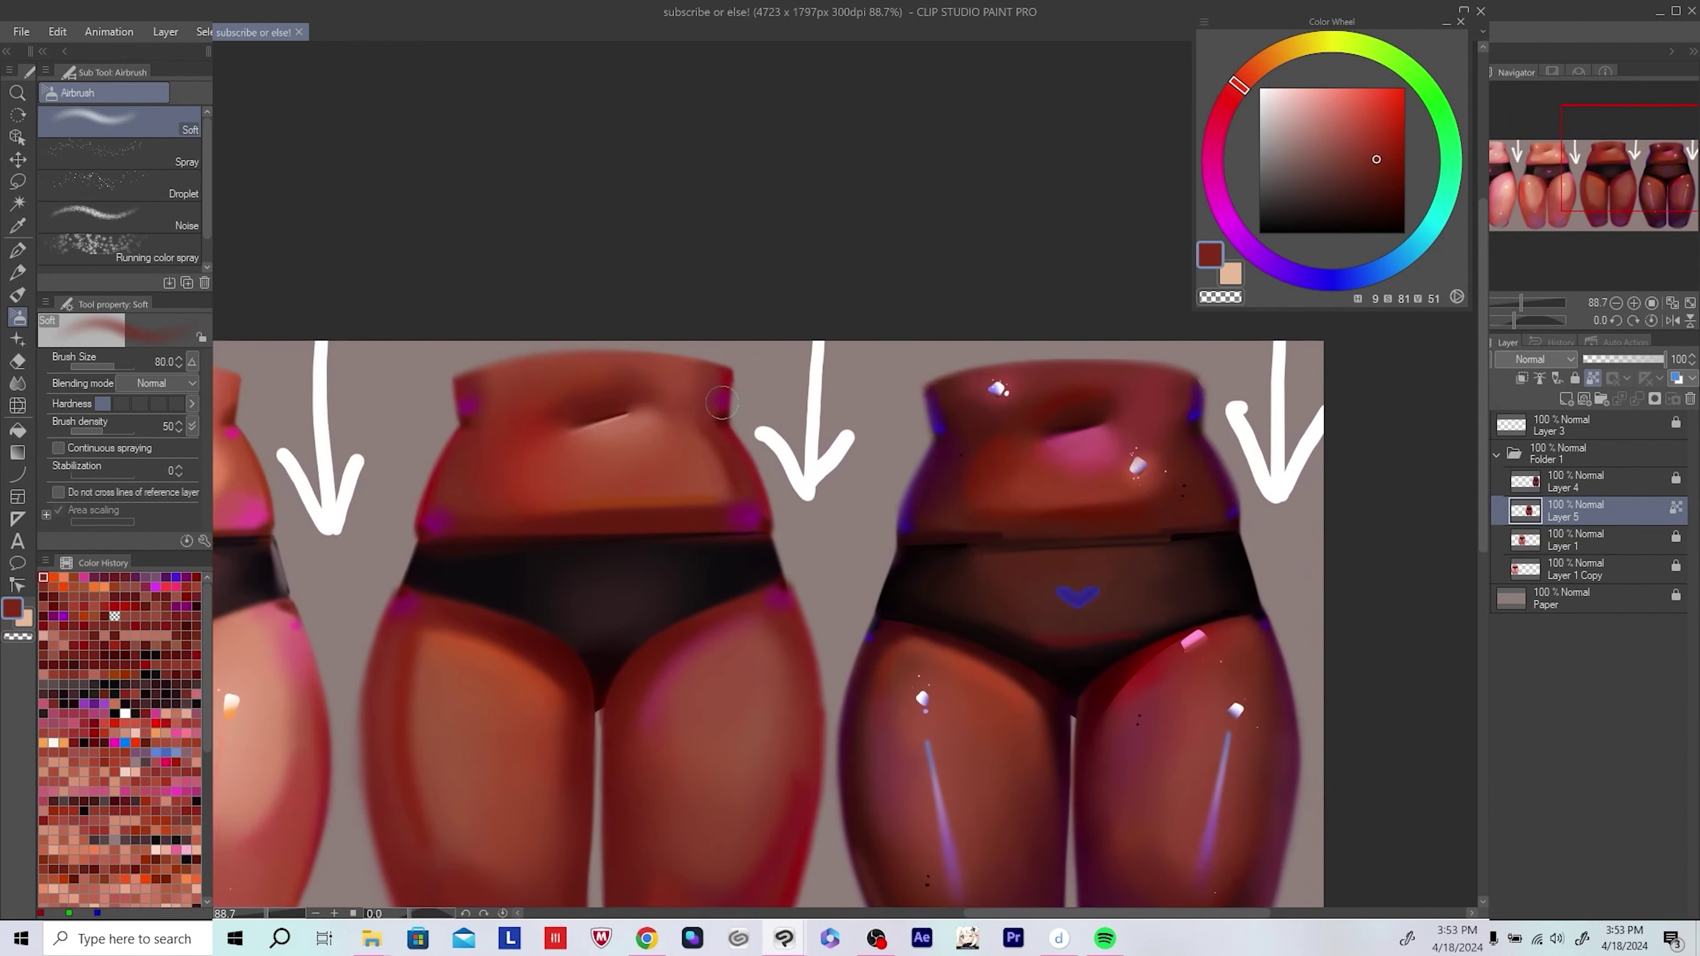
pyautogui.click(1392, 146)
pyautogui.keyDown('alt'); pyautogui.click(755, 525); pyautogui.keyUp('alt')
pyautogui.click(761, 532)
pyautogui.moveTo(828, 477); pyautogui.dragTo(855, 473)
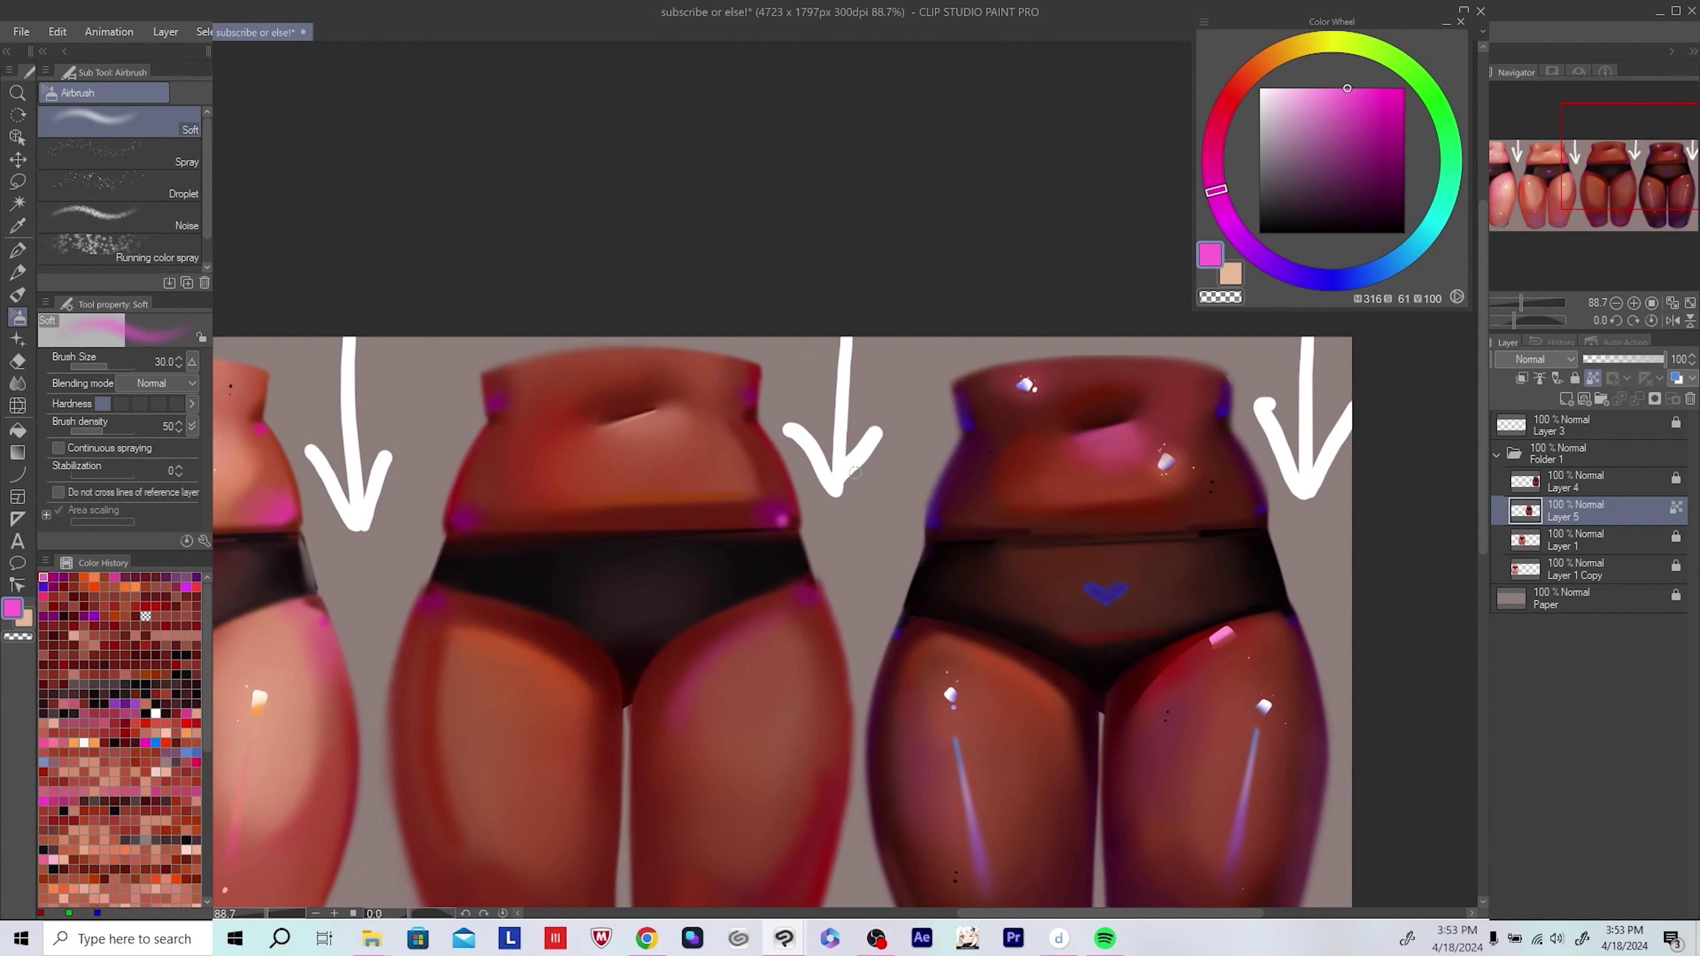
pyautogui.scroll(-3, 815, 460)
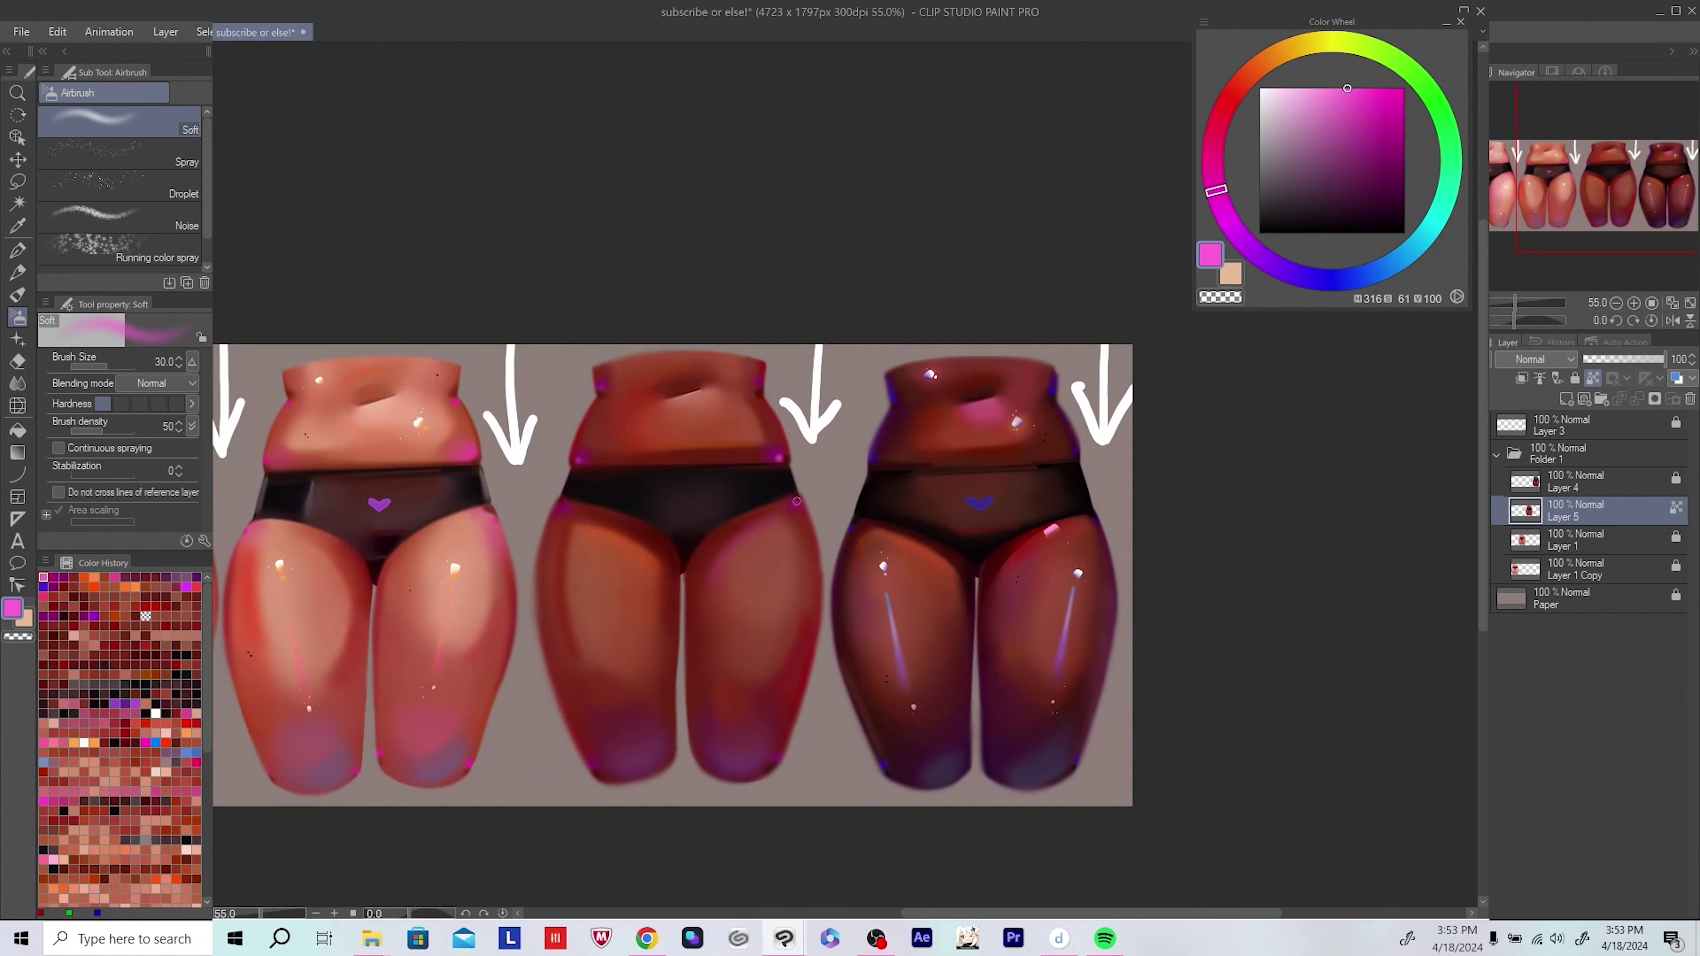
pyautogui.scroll(-2, 815, 460)
pyautogui.hotkey('ctrl', 's')
pyautogui.scroll(1, 755, 440)
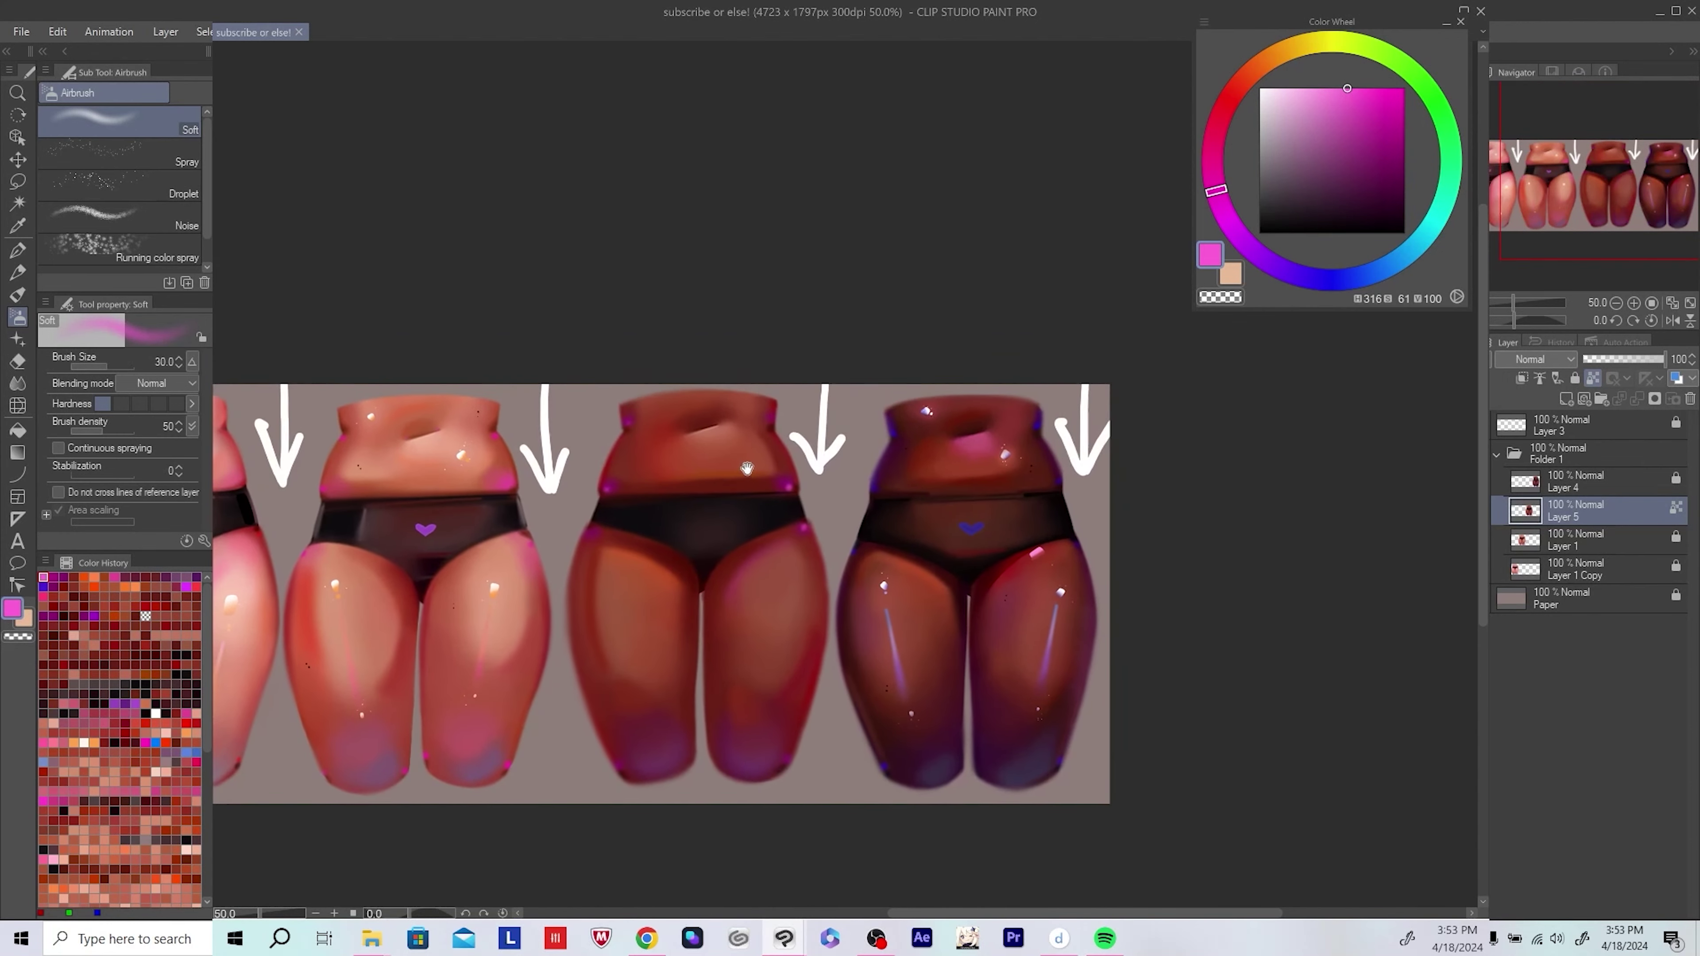
# Step: Add a new layer above Layer 5 and airbrush sampled dark reds at size 30 along the third figure's waist edges
pyautogui.click(1566, 400)
pyautogui.scroll(2, 528, 410)
pyautogui.keyDown('alt'); pyautogui.click(527, 409); pyautogui.keyUp('alt')
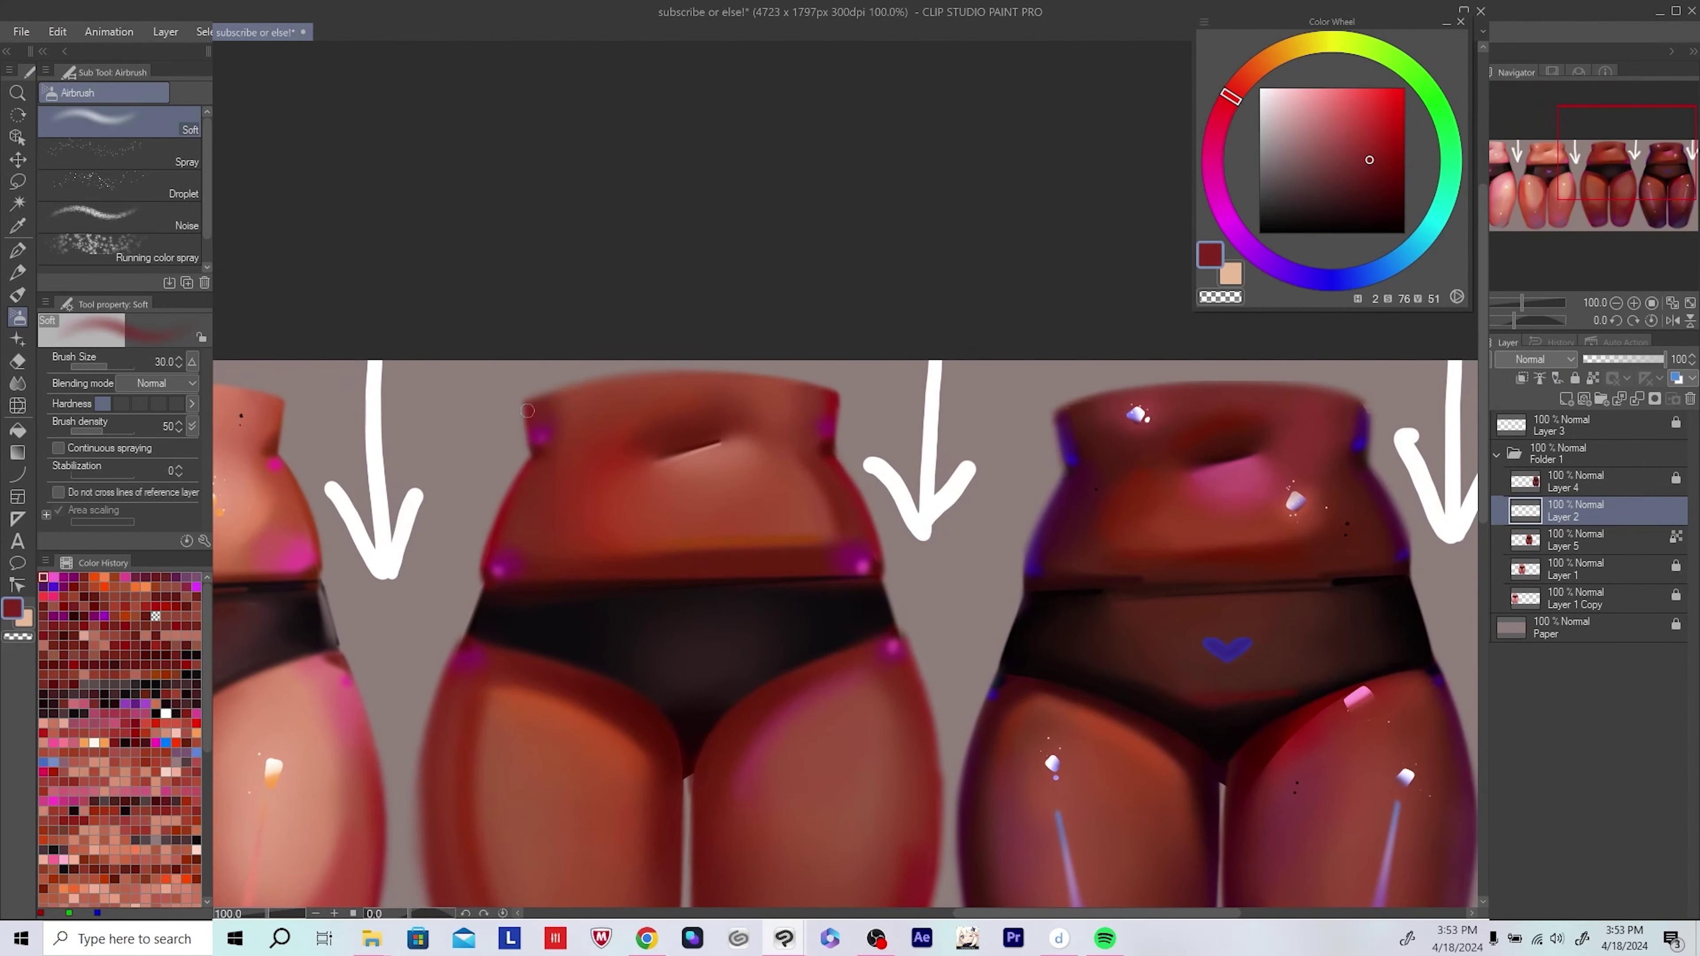
pyautogui.press('h')
pyautogui.keyDown('alt'); pyautogui.click(653, 459); pyautogui.keyUp('alt')
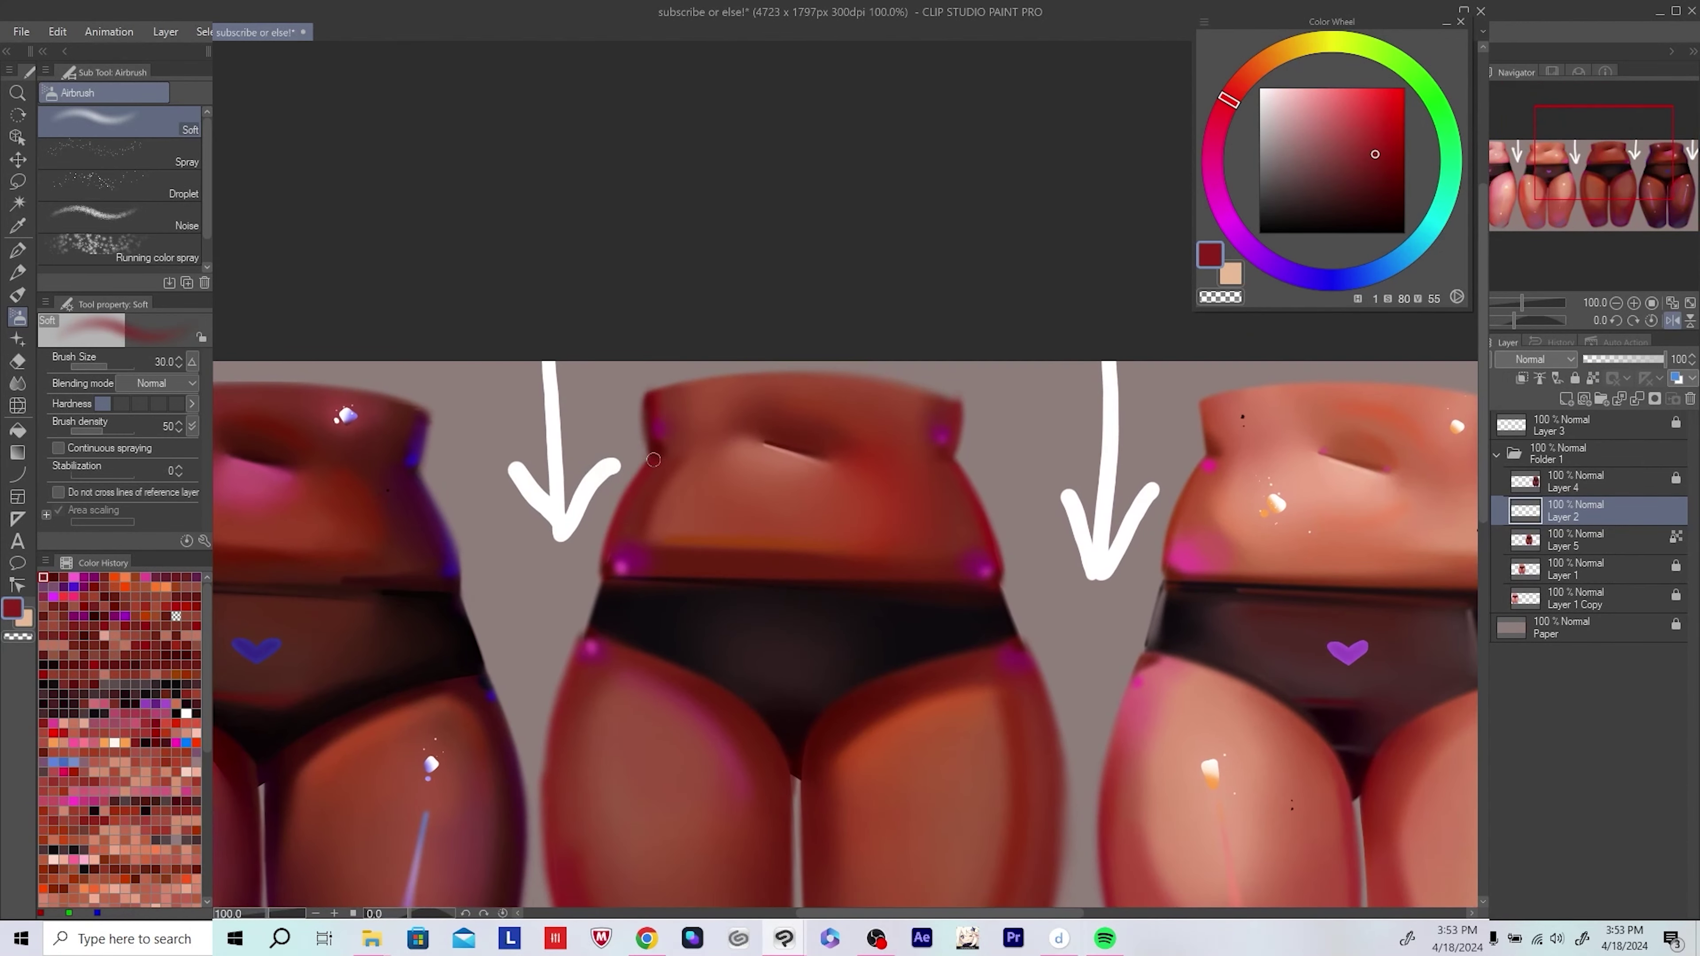
pyautogui.press('h')
pyautogui.keyDown('alt'); pyautogui.click(618, 529); pyautogui.keyUp('alt')
pyautogui.scroll(-1, 846, 636)
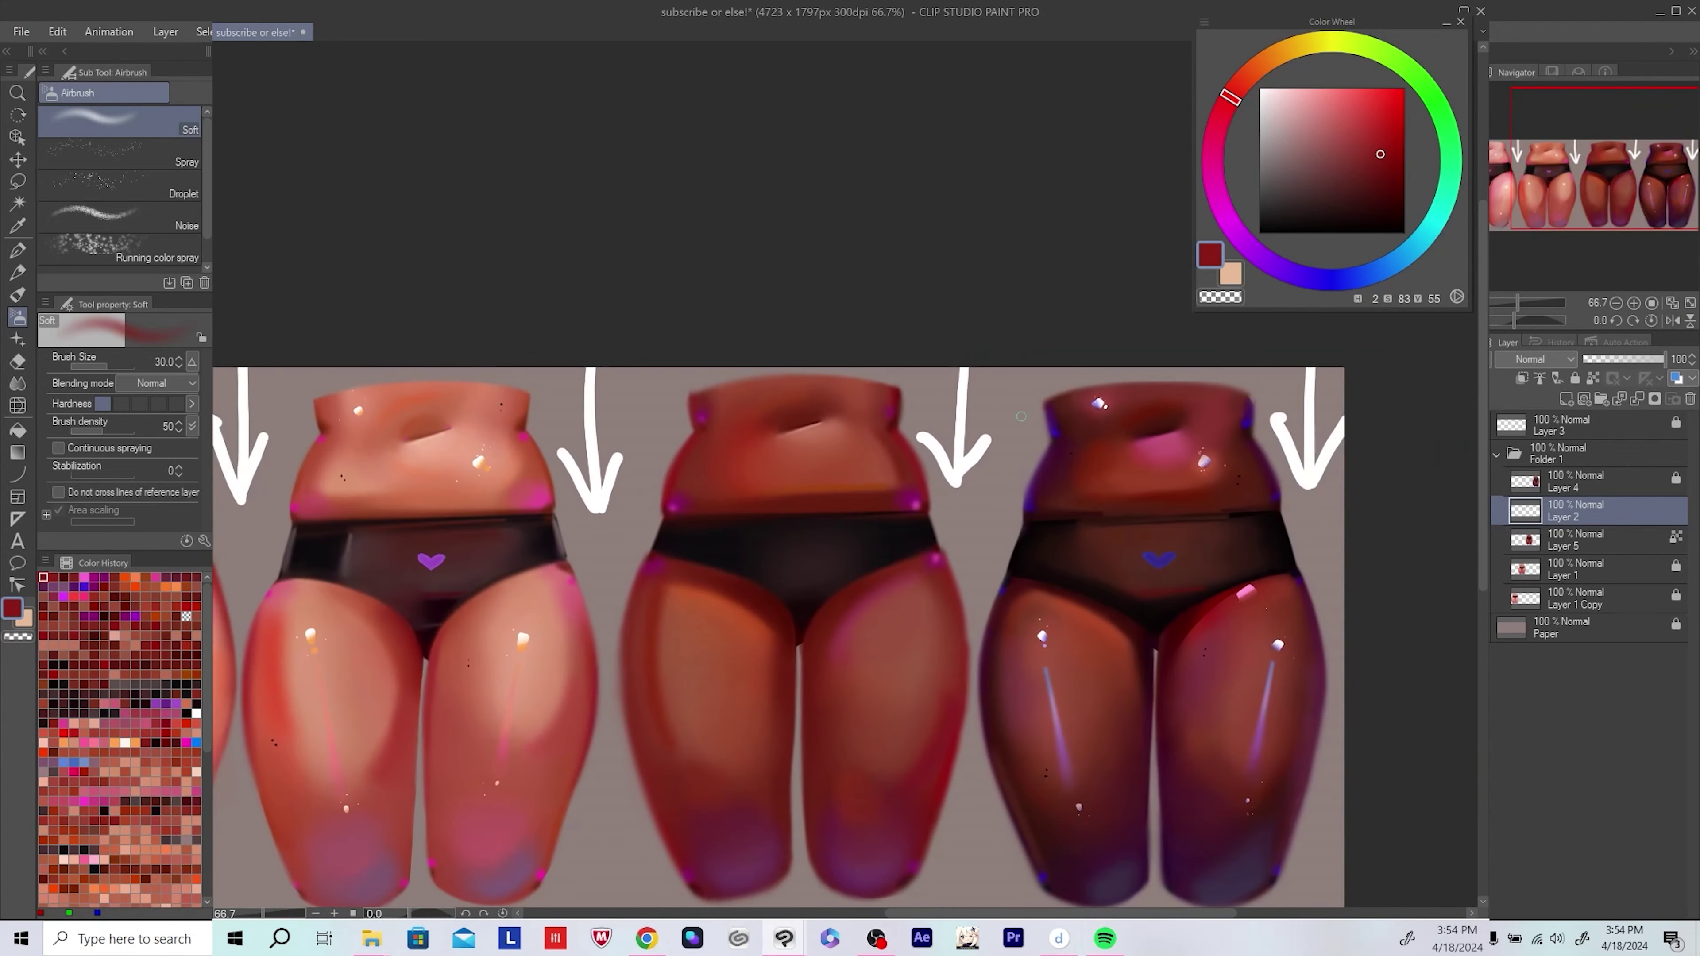
# Step: Clean up the third figure's waist outline with sampled dark red and transparent color at size 30, and move Layer 2 below Layer 5
pyautogui.scroll(2, 784, 482)
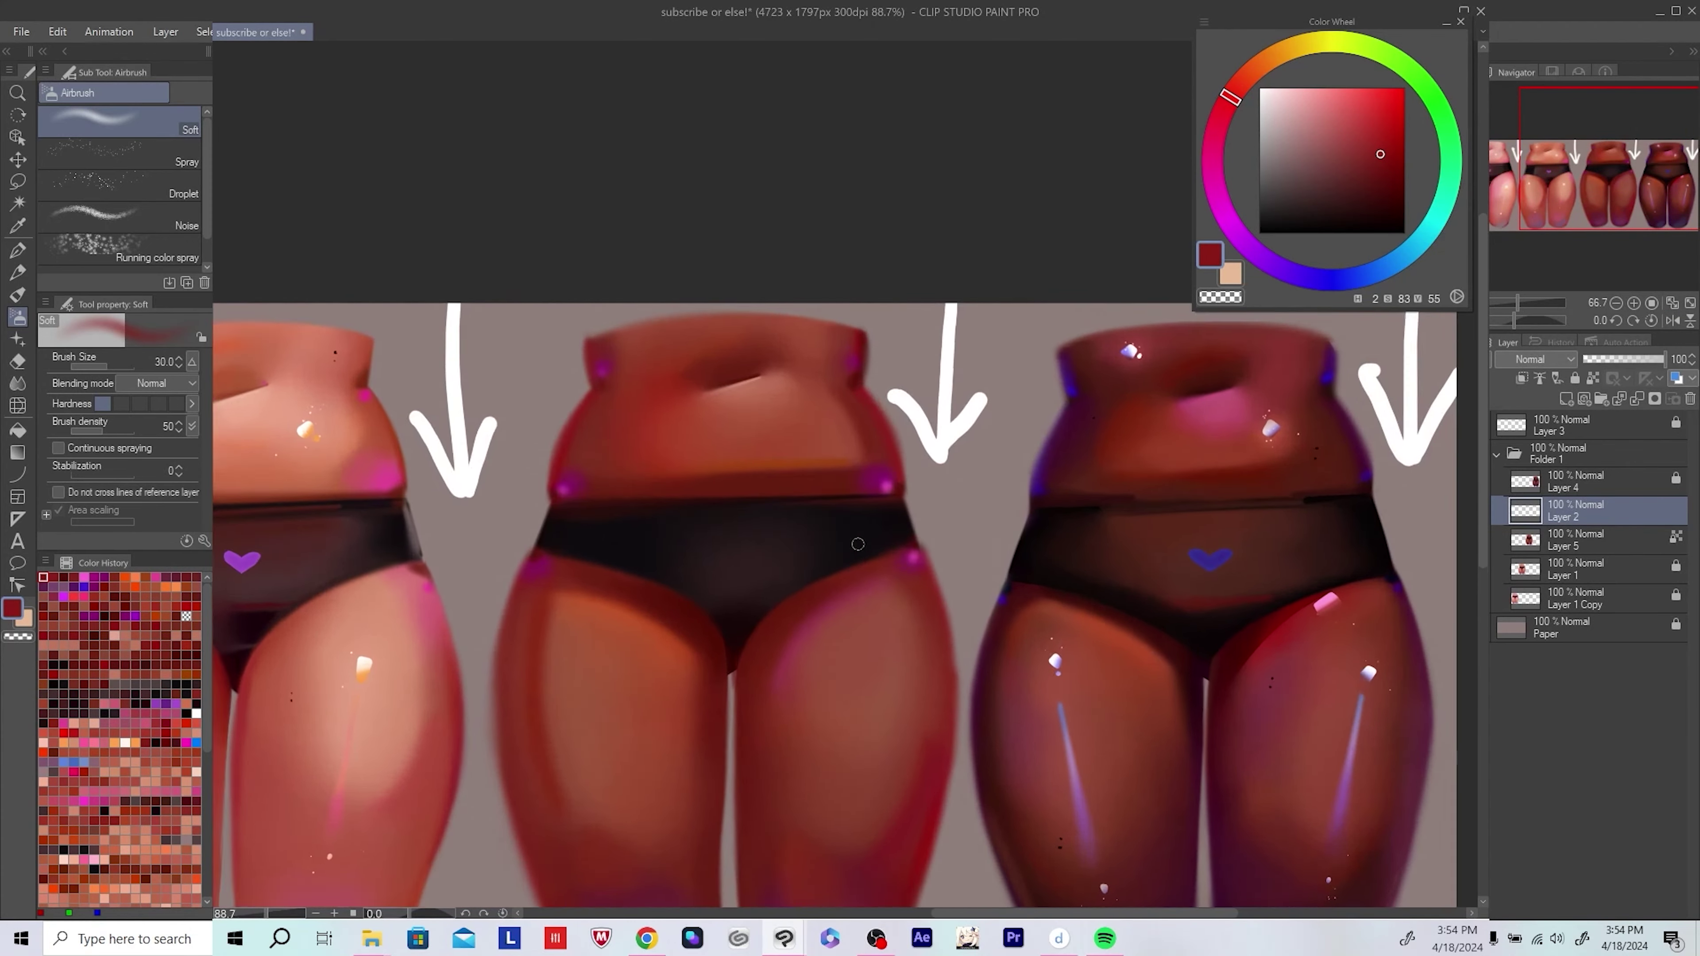
pyautogui.press('h')
pyautogui.scroll(1, 783, 482)
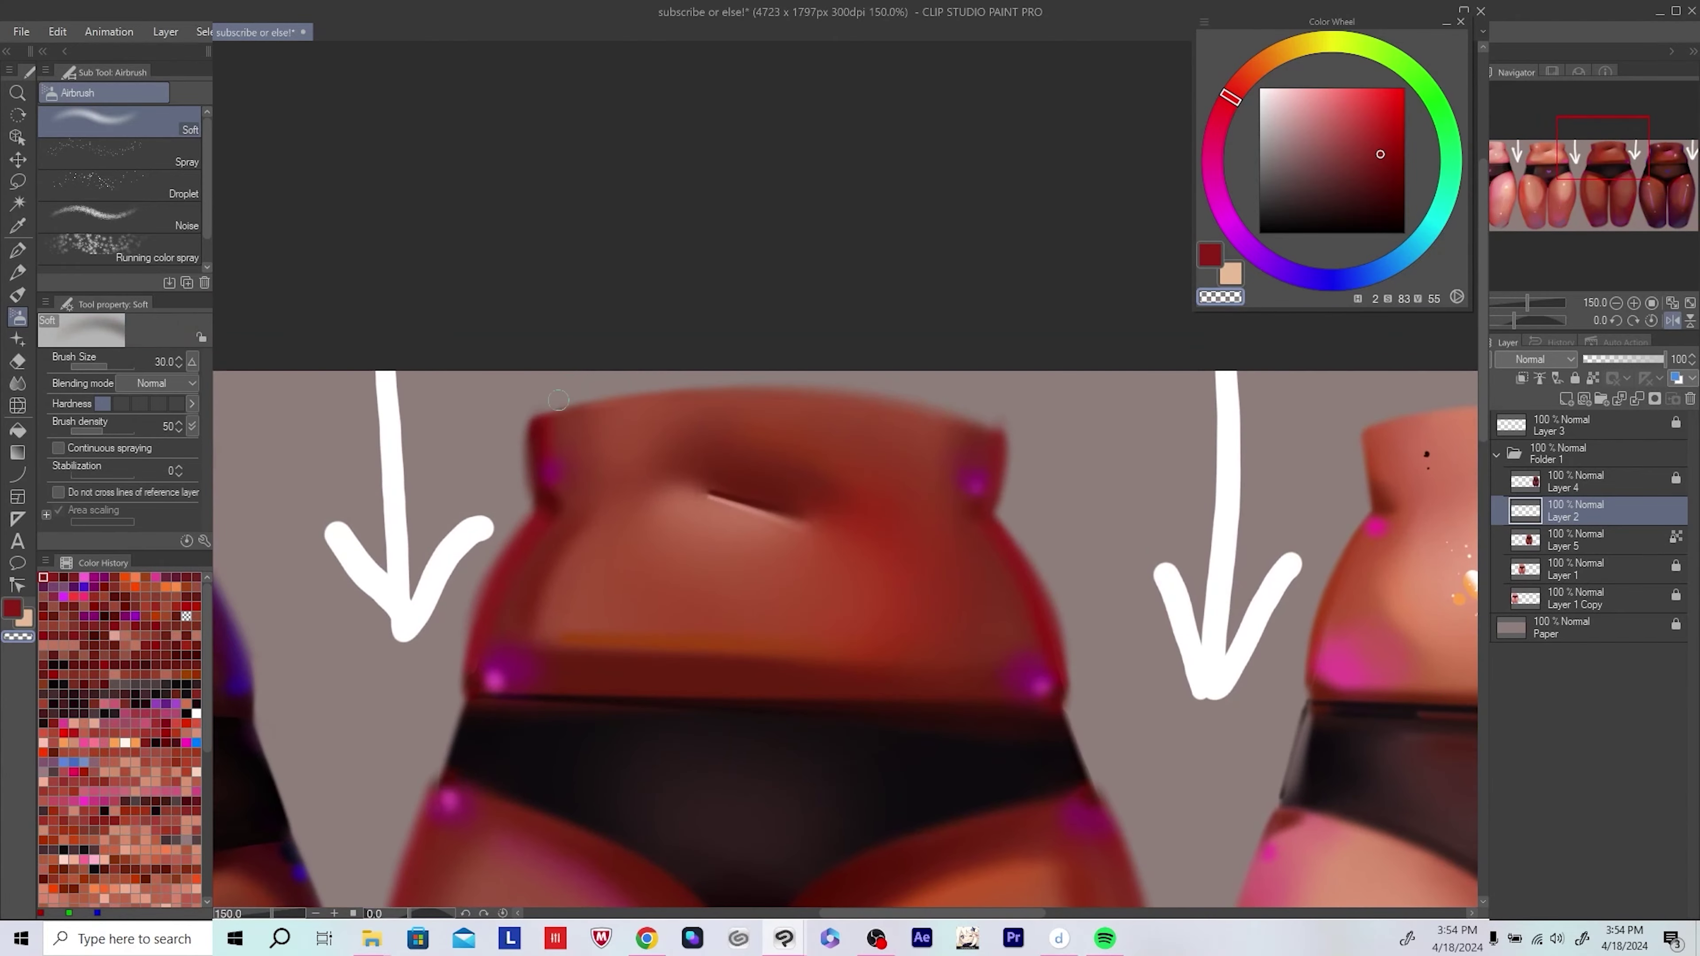
pyautogui.moveTo(488, 547); pyautogui.dragTo(454, 521)
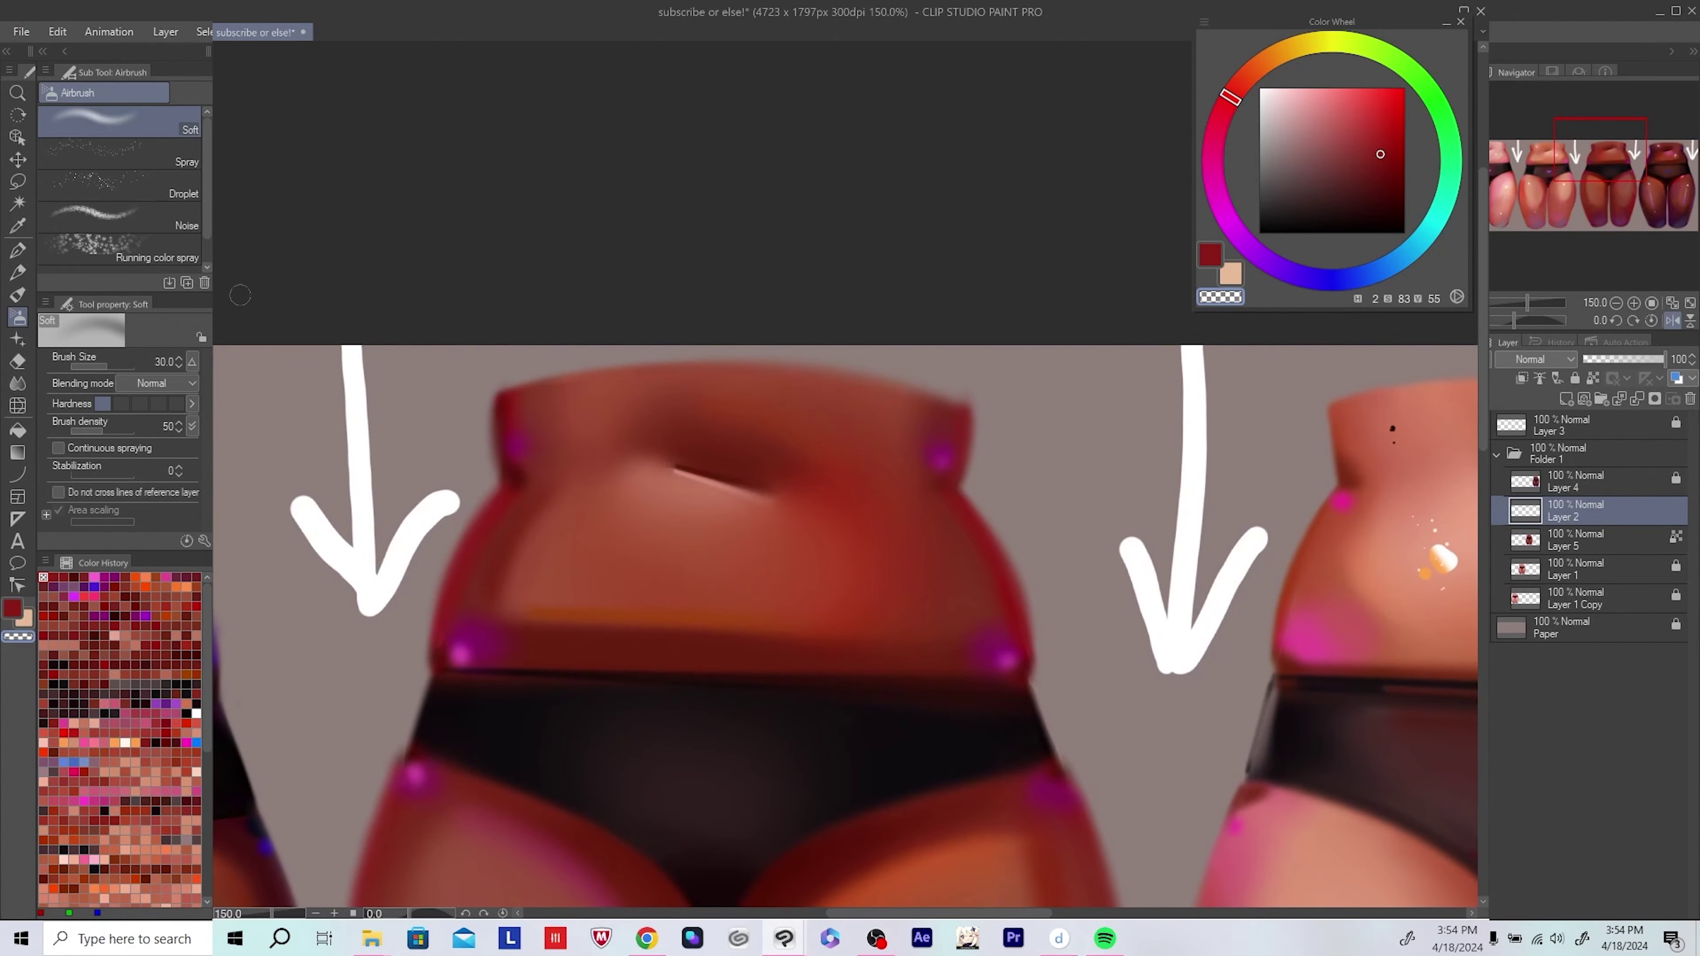
pyautogui.moveTo(1009, 494); pyautogui.dragTo(971, 482)
pyautogui.keyDown('alt'); pyautogui.click(583, 450); pyautogui.keyUp('alt')
pyautogui.moveTo(583, 450)
pyautogui.mouseDown()
pyautogui.moveTo(778, 429)
pyautogui.moveTo(578, 459)
pyautogui.mouseUp()
pyautogui.scroll(-5, 578, 460)
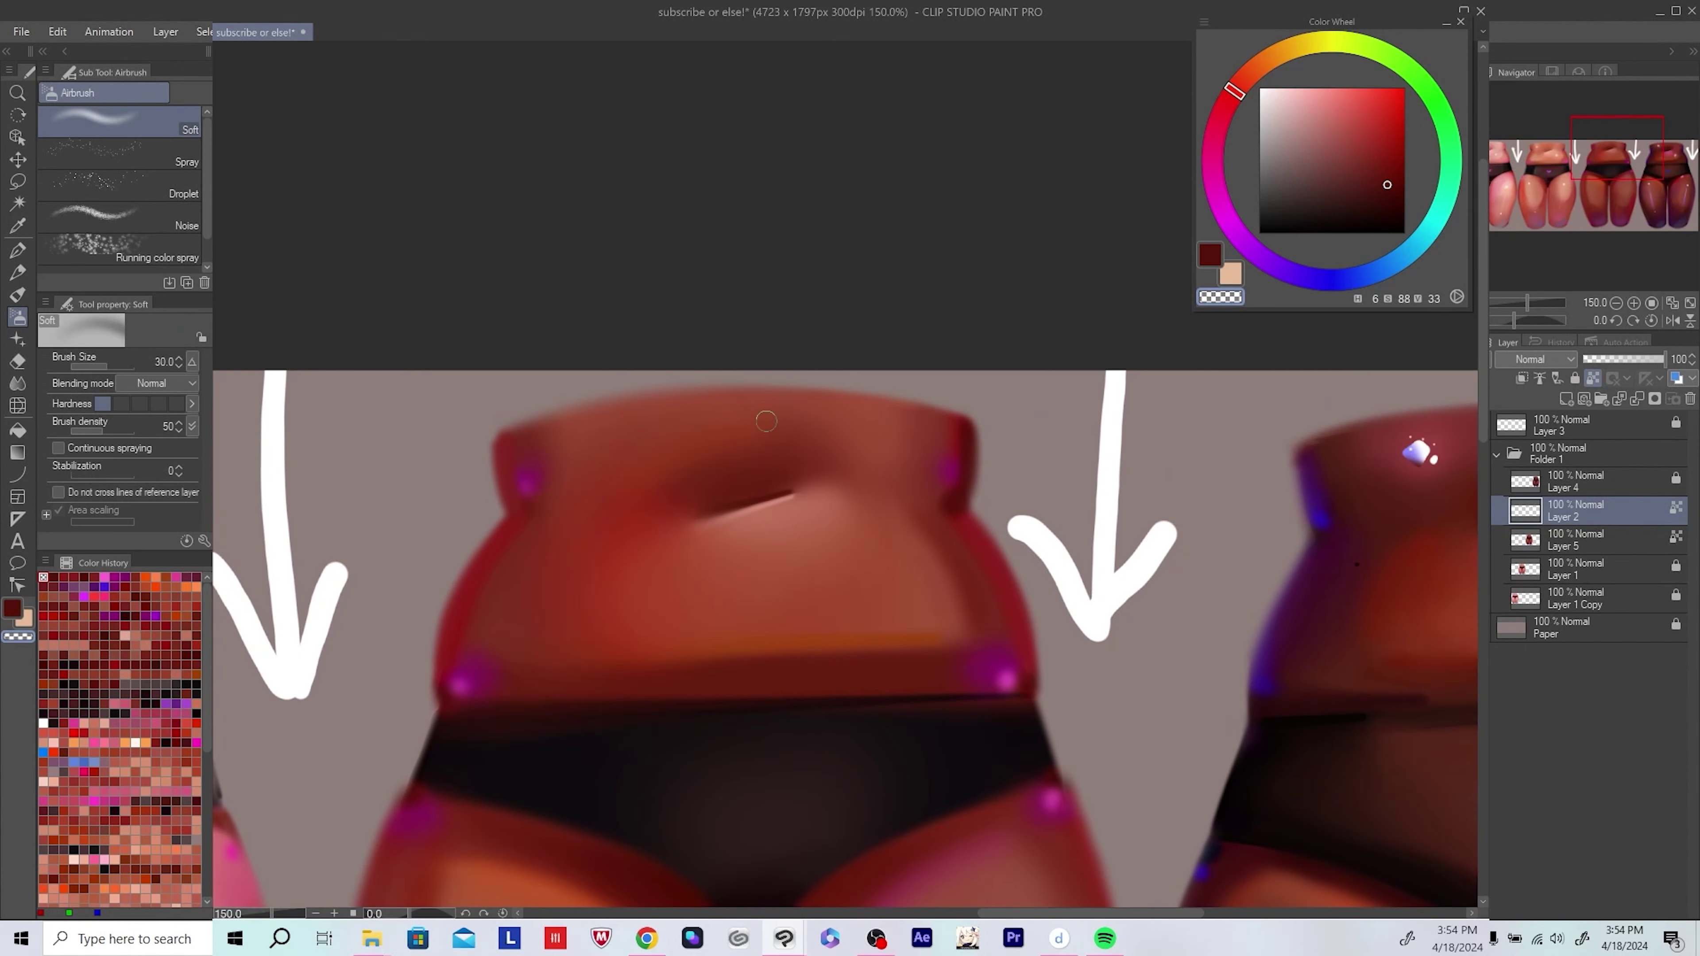
pyautogui.scroll(4, 531, 507)
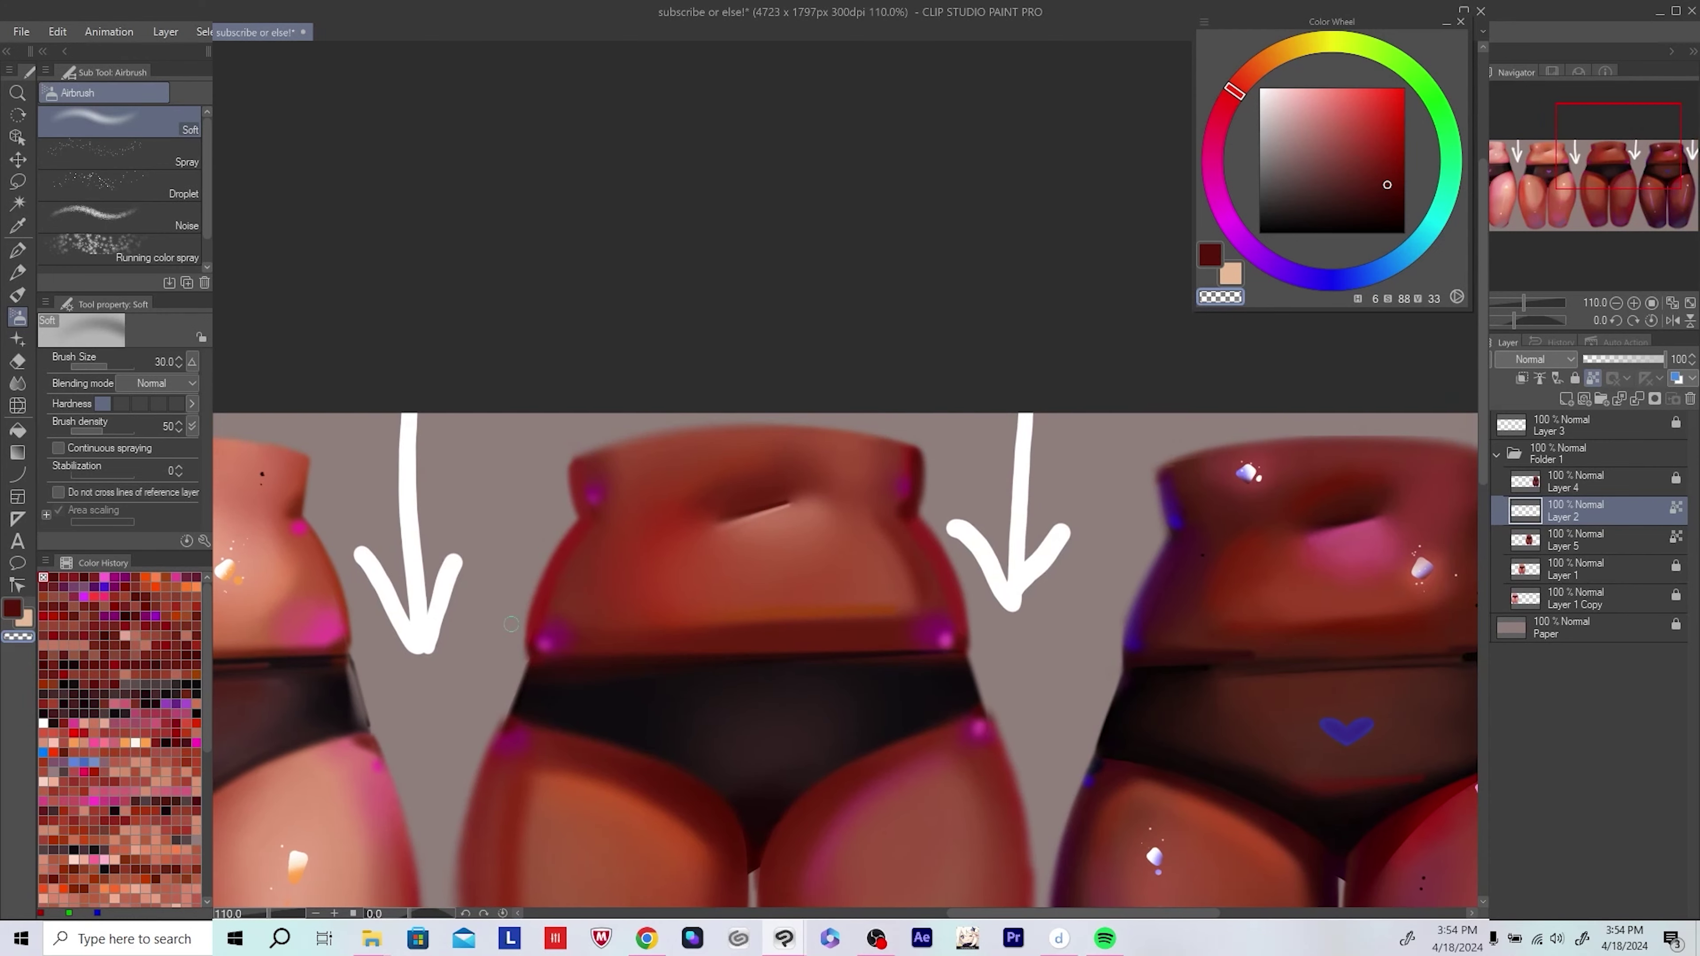
pyautogui.hscroll(2, 511, 624)
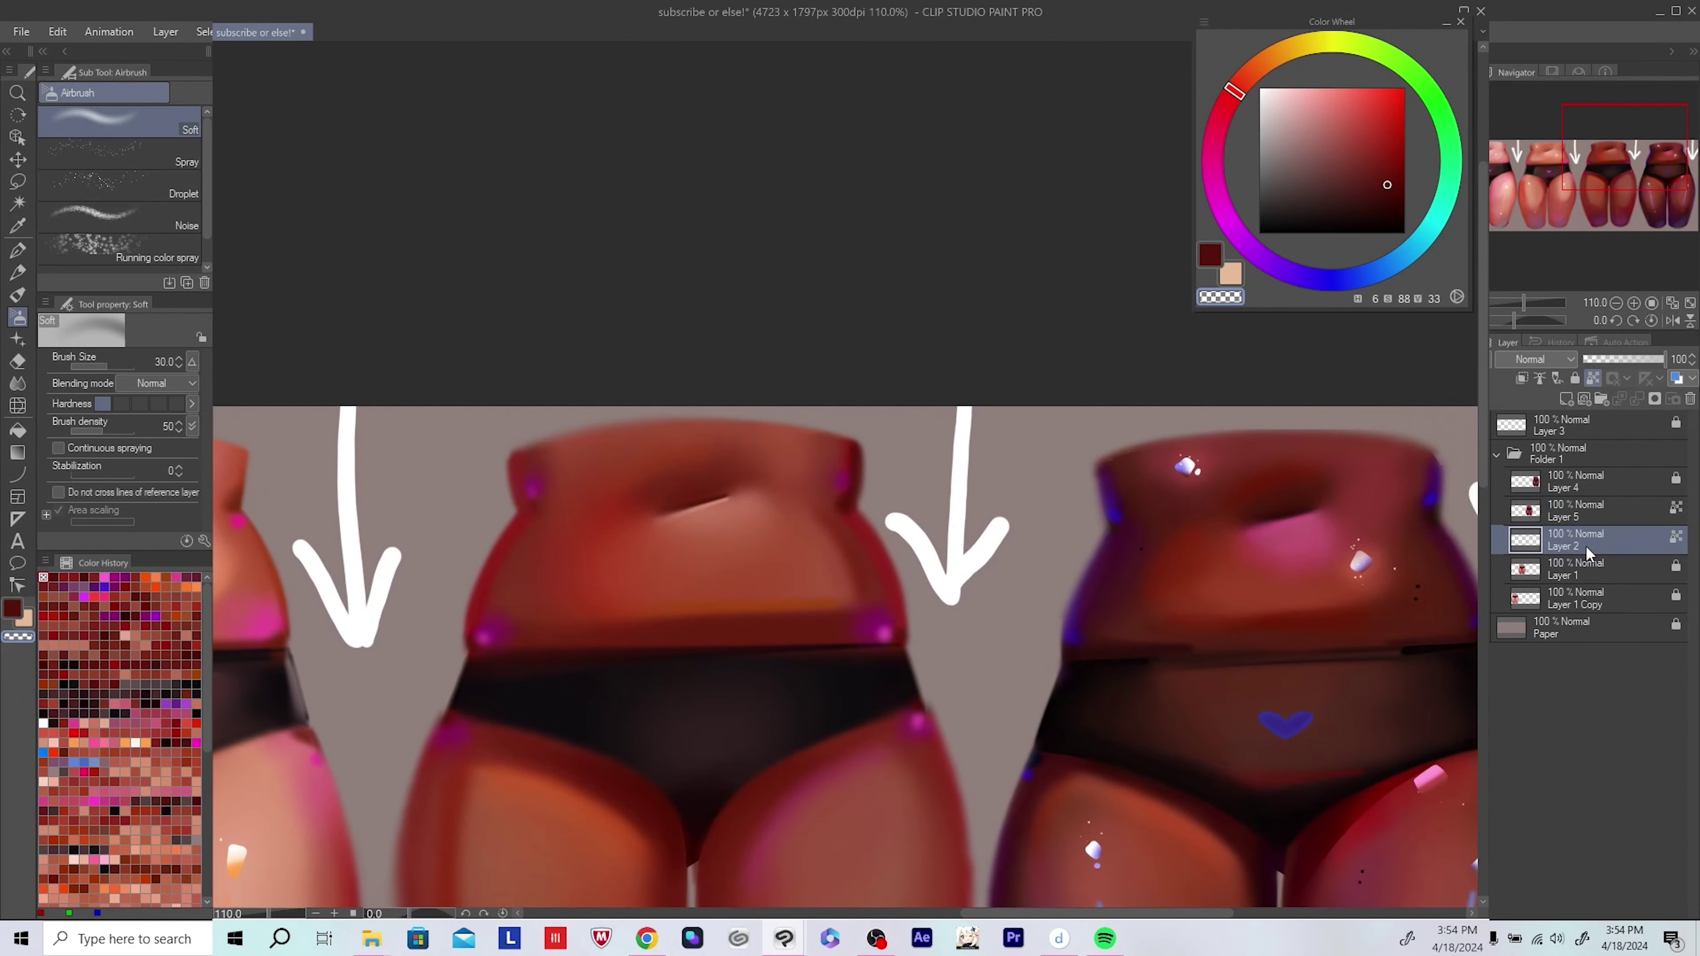
# Step: Merge Layer 5 with Layer 2 and airbrush sampled dark red at size 60 along the sides of the third figure's waist
pyautogui.click(1579, 510)
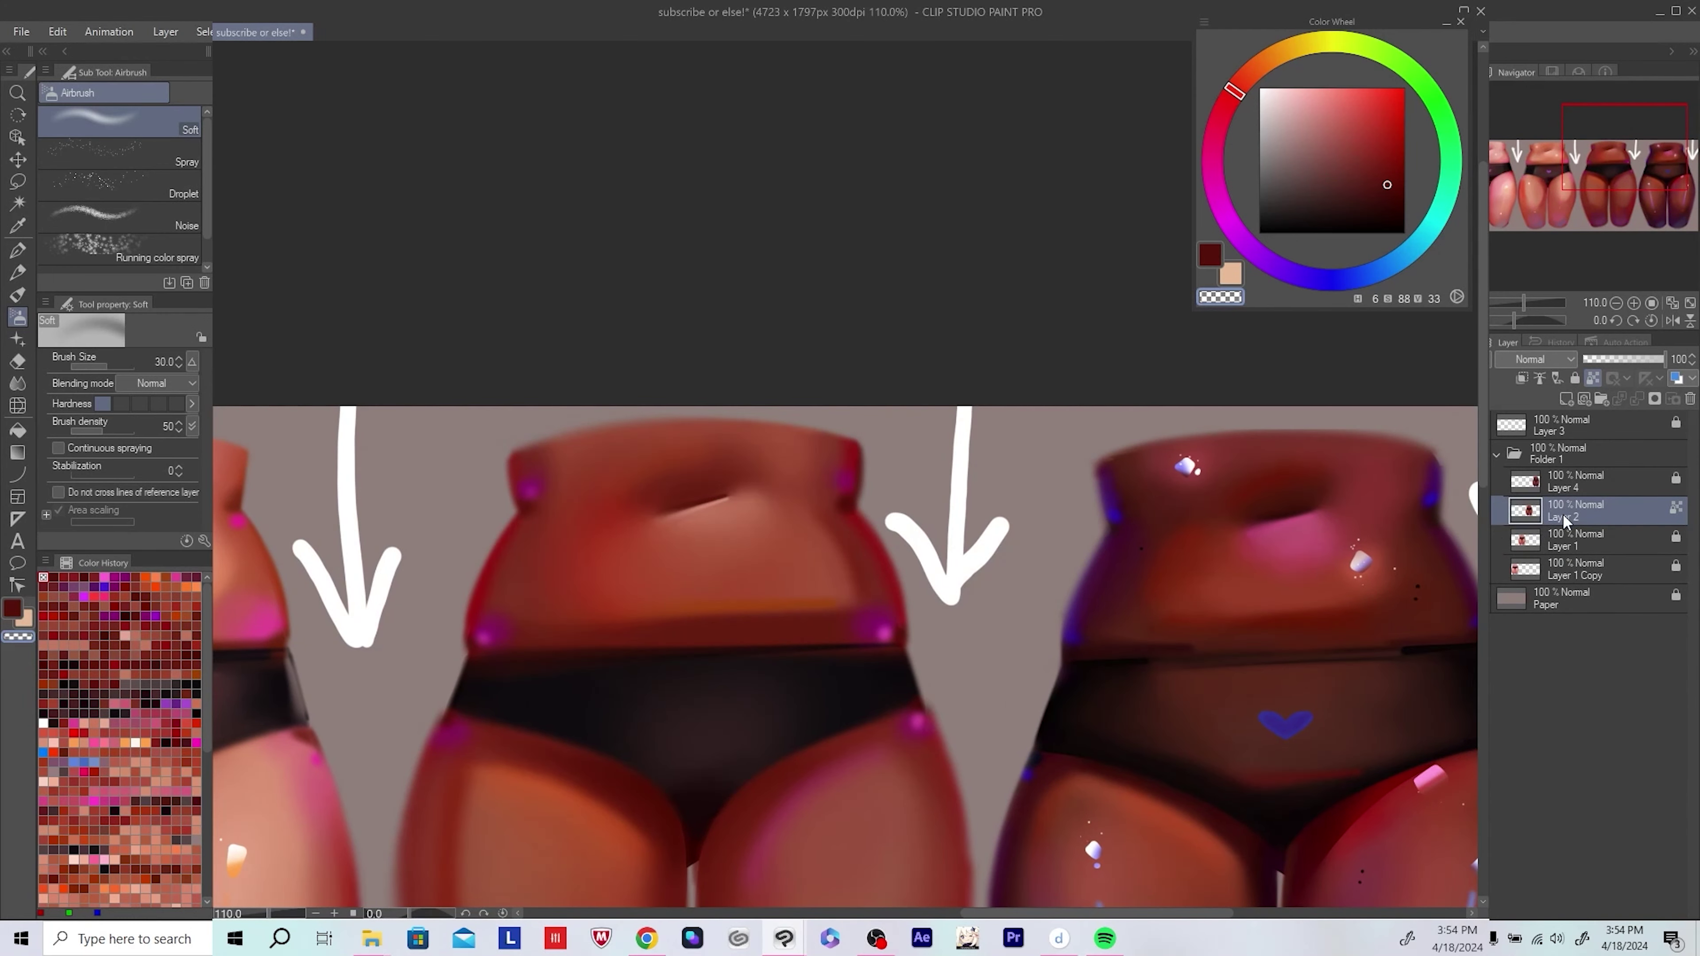
pyautogui.scroll(3, 669, 509)
pyautogui.keyDown('alt'); pyautogui.click(471, 516); pyautogui.keyUp('alt')
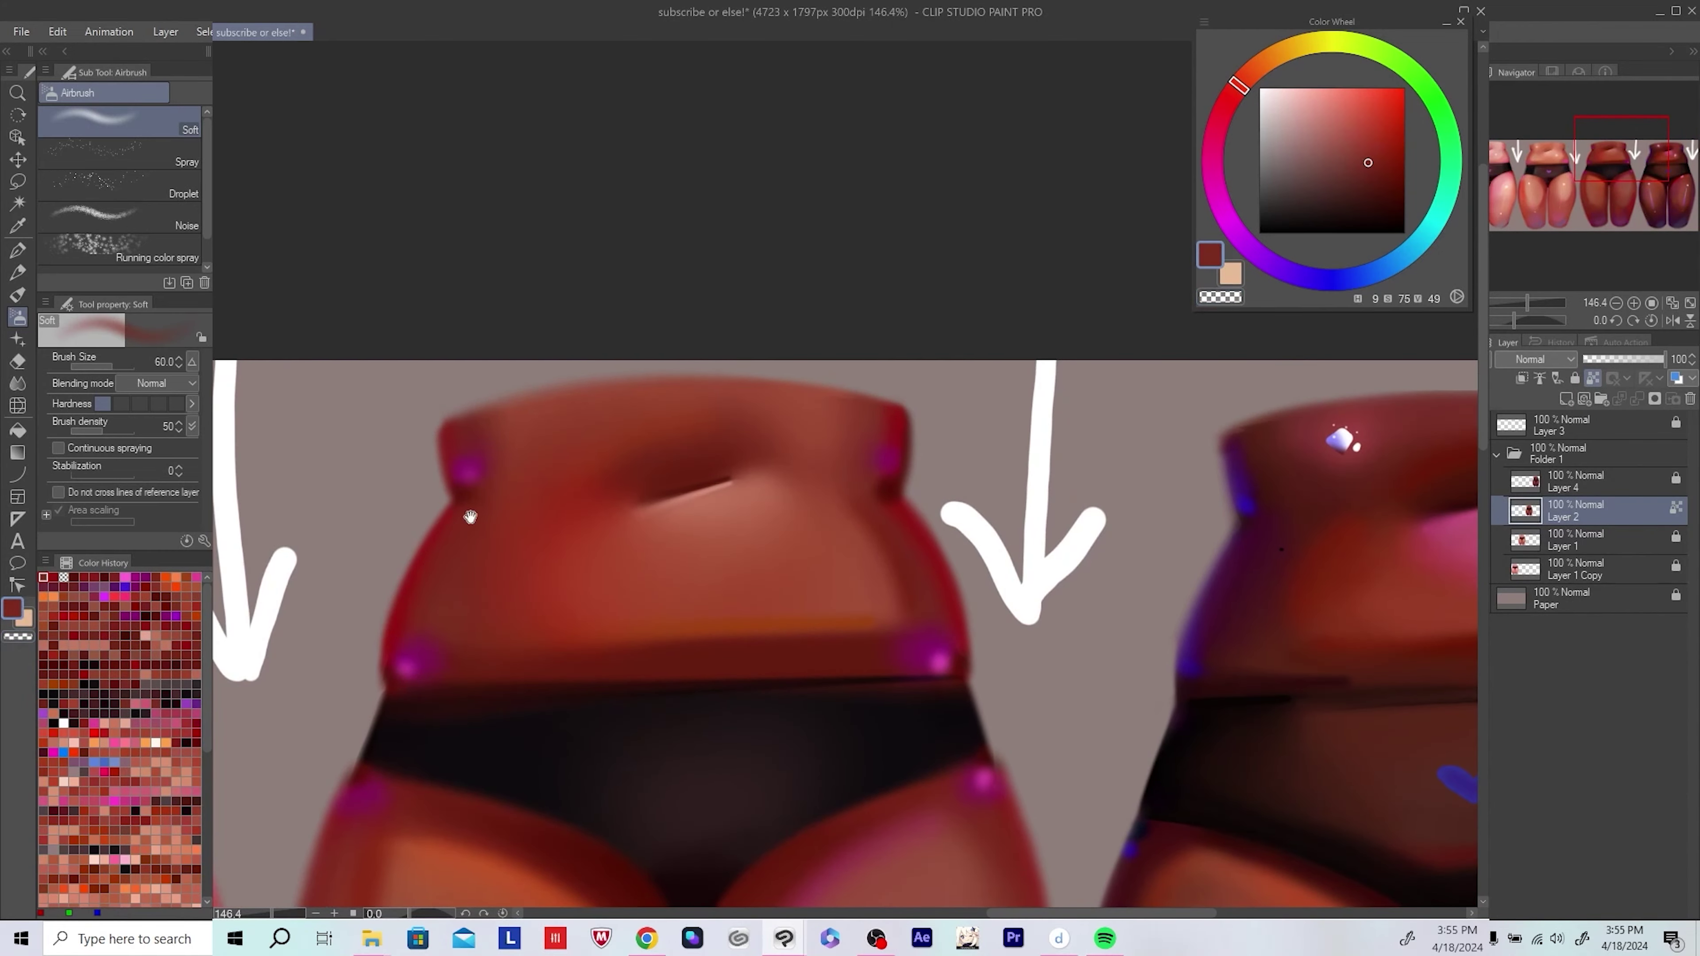
pyautogui.moveTo(470, 516); pyautogui.dragTo(708, 510)
pyautogui.keyDown('alt'); pyautogui.click(724, 573); pyautogui.keyUp('alt')
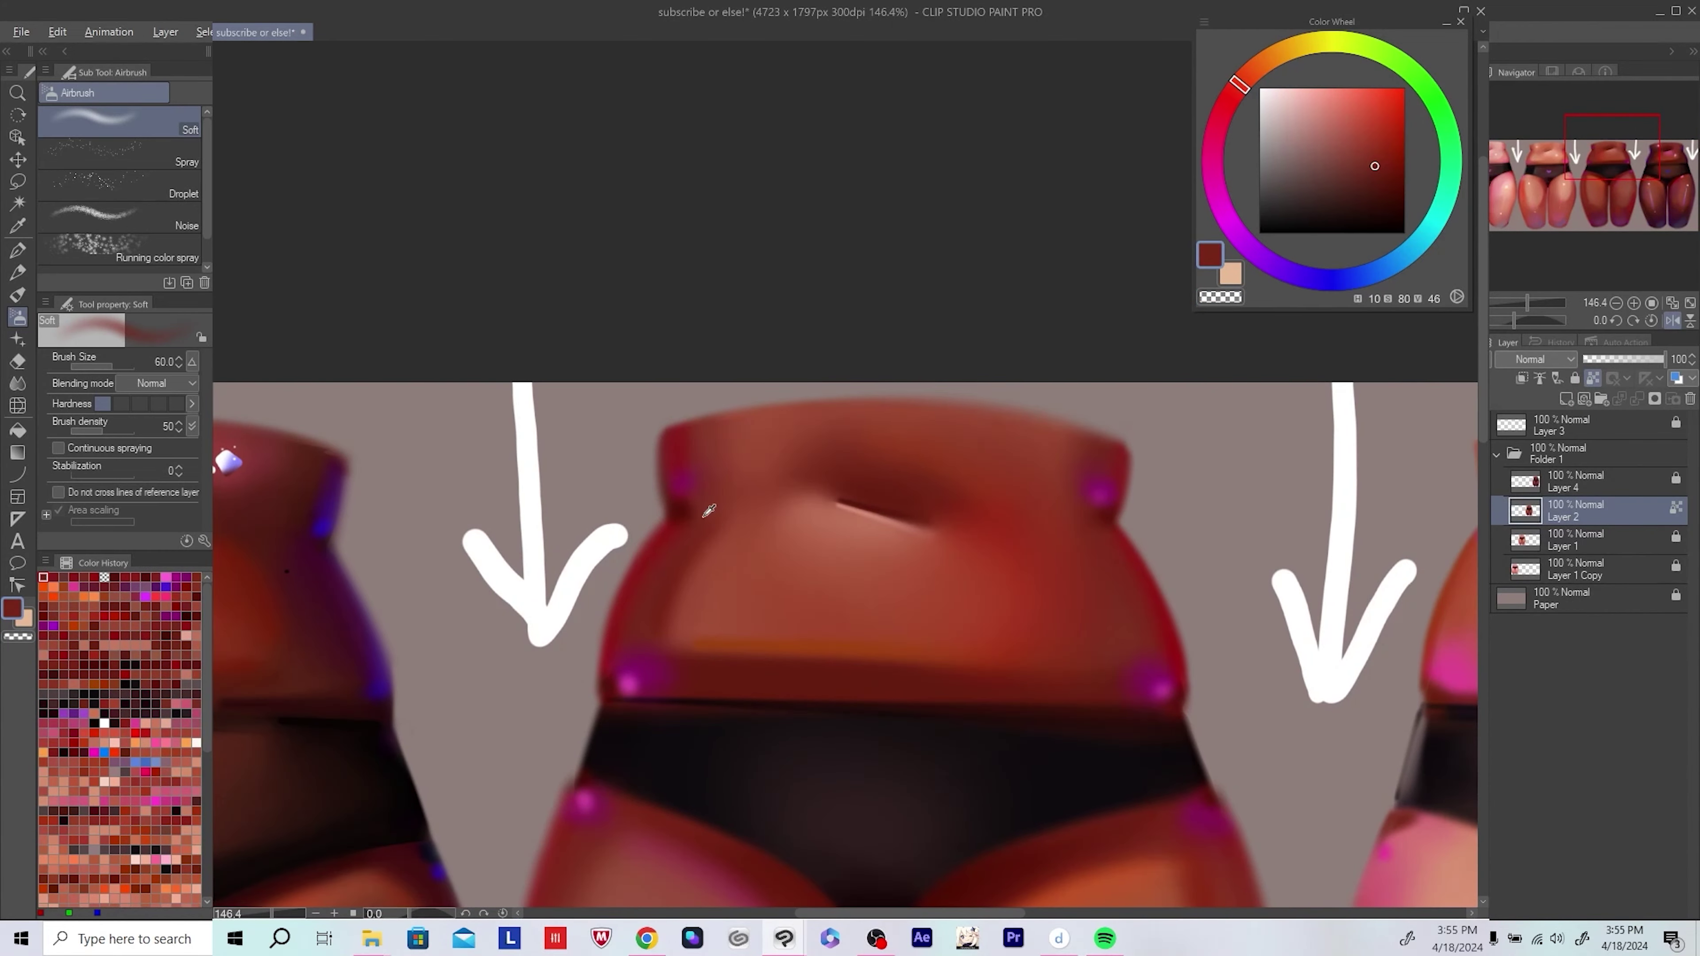
# Step: Clean up the third figure's waist edges with sampled deep red and transparent color at size 25, and save the file
pyautogui.keyDown('alt'); pyautogui.click(708, 510); pyautogui.keyUp('alt')
pyautogui.hscroll(3, 1138, 482)
pyautogui.hscroll(3, 524, 498)
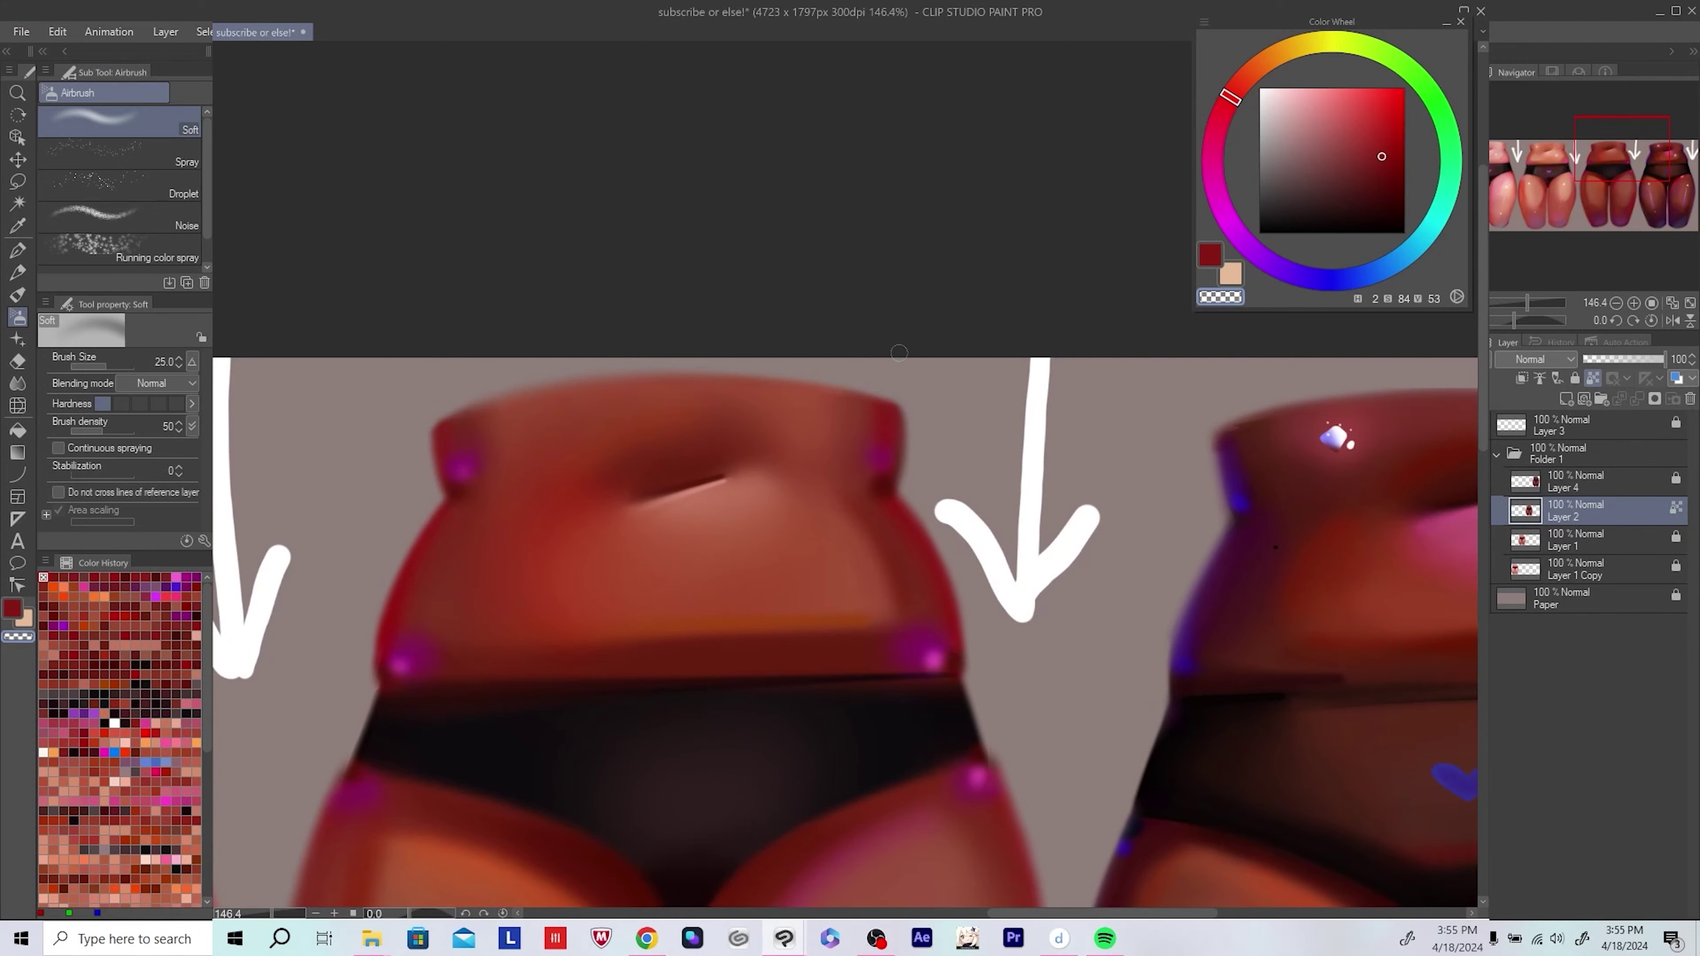
pyautogui.scroll(-2, 603, 489)
pyautogui.hotkey('ctrl', 's')
# Step: Blend the third figure's abdomen around the navel with a sampled skin tone at size 70
pyautogui.scroll(2, 737, 482)
pyautogui.press(']')
pyautogui.press(']')
pyautogui.press(']')
pyautogui.press(']')
pyautogui.press(']')
pyautogui.keyDown('alt'); pyautogui.click(763, 476); pyautogui.keyUp('alt')
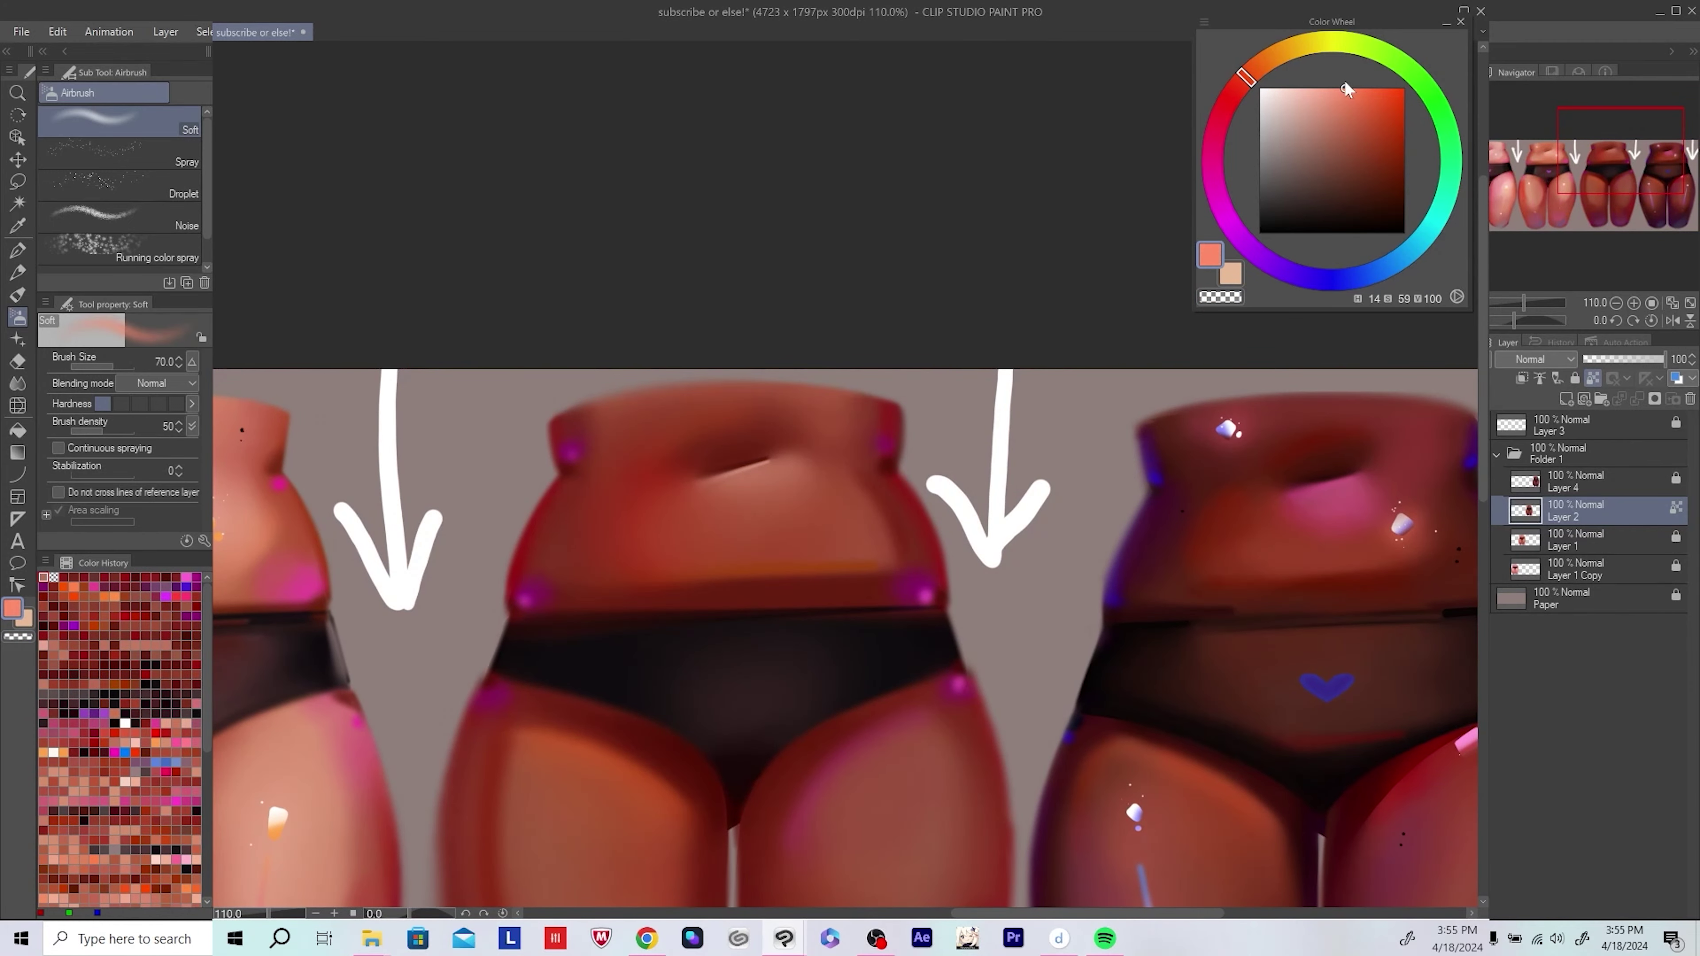
# Step: Pick a saturated burnt orange and airbrush soft accents on the third figure's torso at size 50
pyautogui.keyDown('alt'); pyautogui.click(740, 404); pyautogui.keyUp('alt')
pyautogui.press(']')
pyautogui.press(']')
pyautogui.press(']')
pyautogui.moveTo(1366, 84); pyautogui.dragTo(1415, 127)
pyautogui.hscroll(2, 843, 643)
pyautogui.scroll(2, 736, 502)
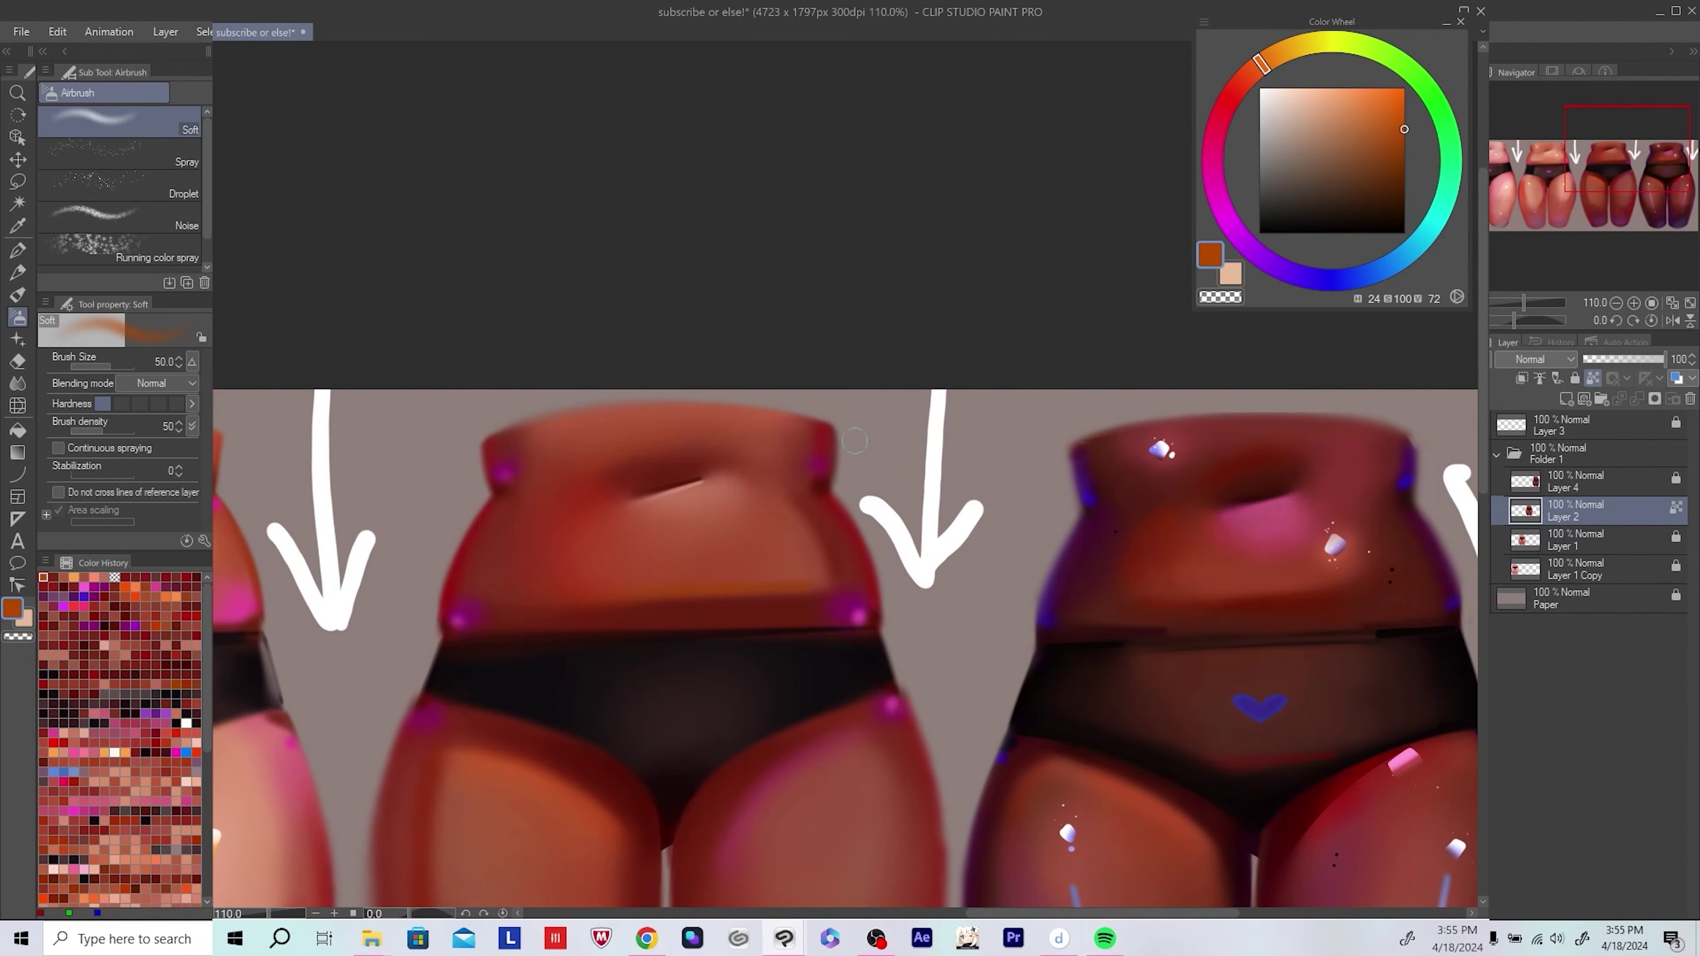
# Step: Check the torso mirrored, blend it with sampled muted red at size 50, and save the file
pyautogui.press('h')
pyautogui.keyDown('alt'); pyautogui.click(671, 496); pyautogui.keyUp('alt')
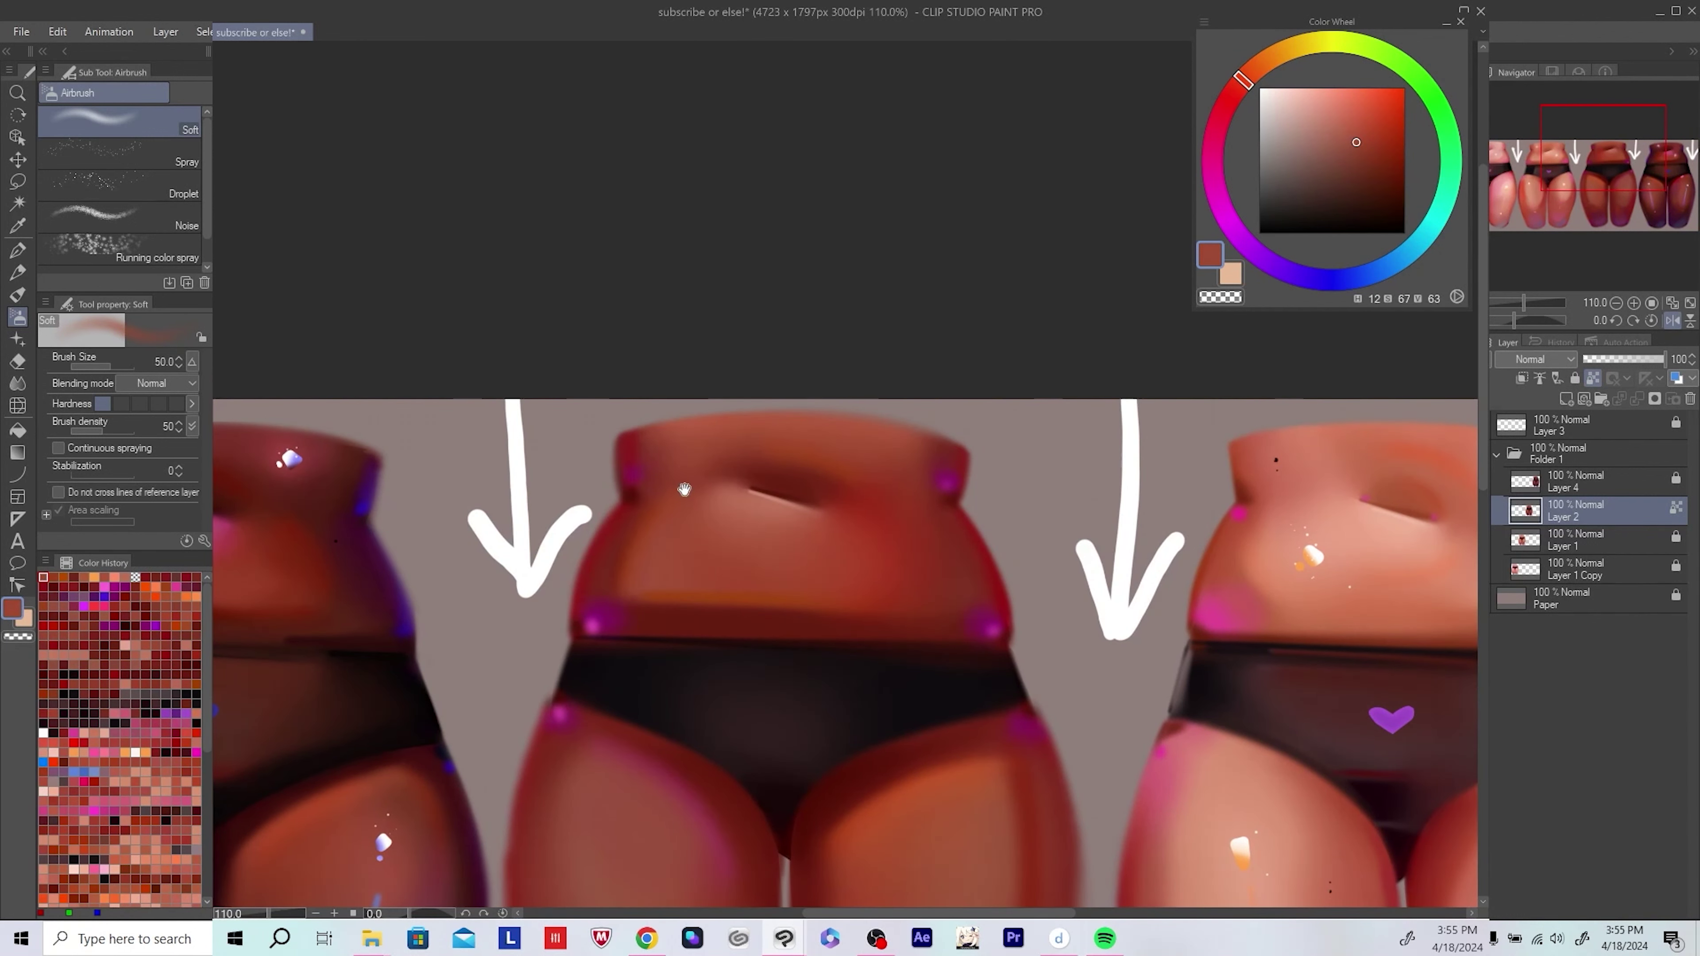
pyautogui.press('h')
pyautogui.scroll(-5, 771, 543)
pyautogui.hotkey('ctrl', 's')
pyautogui.scroll(5, 772, 543)
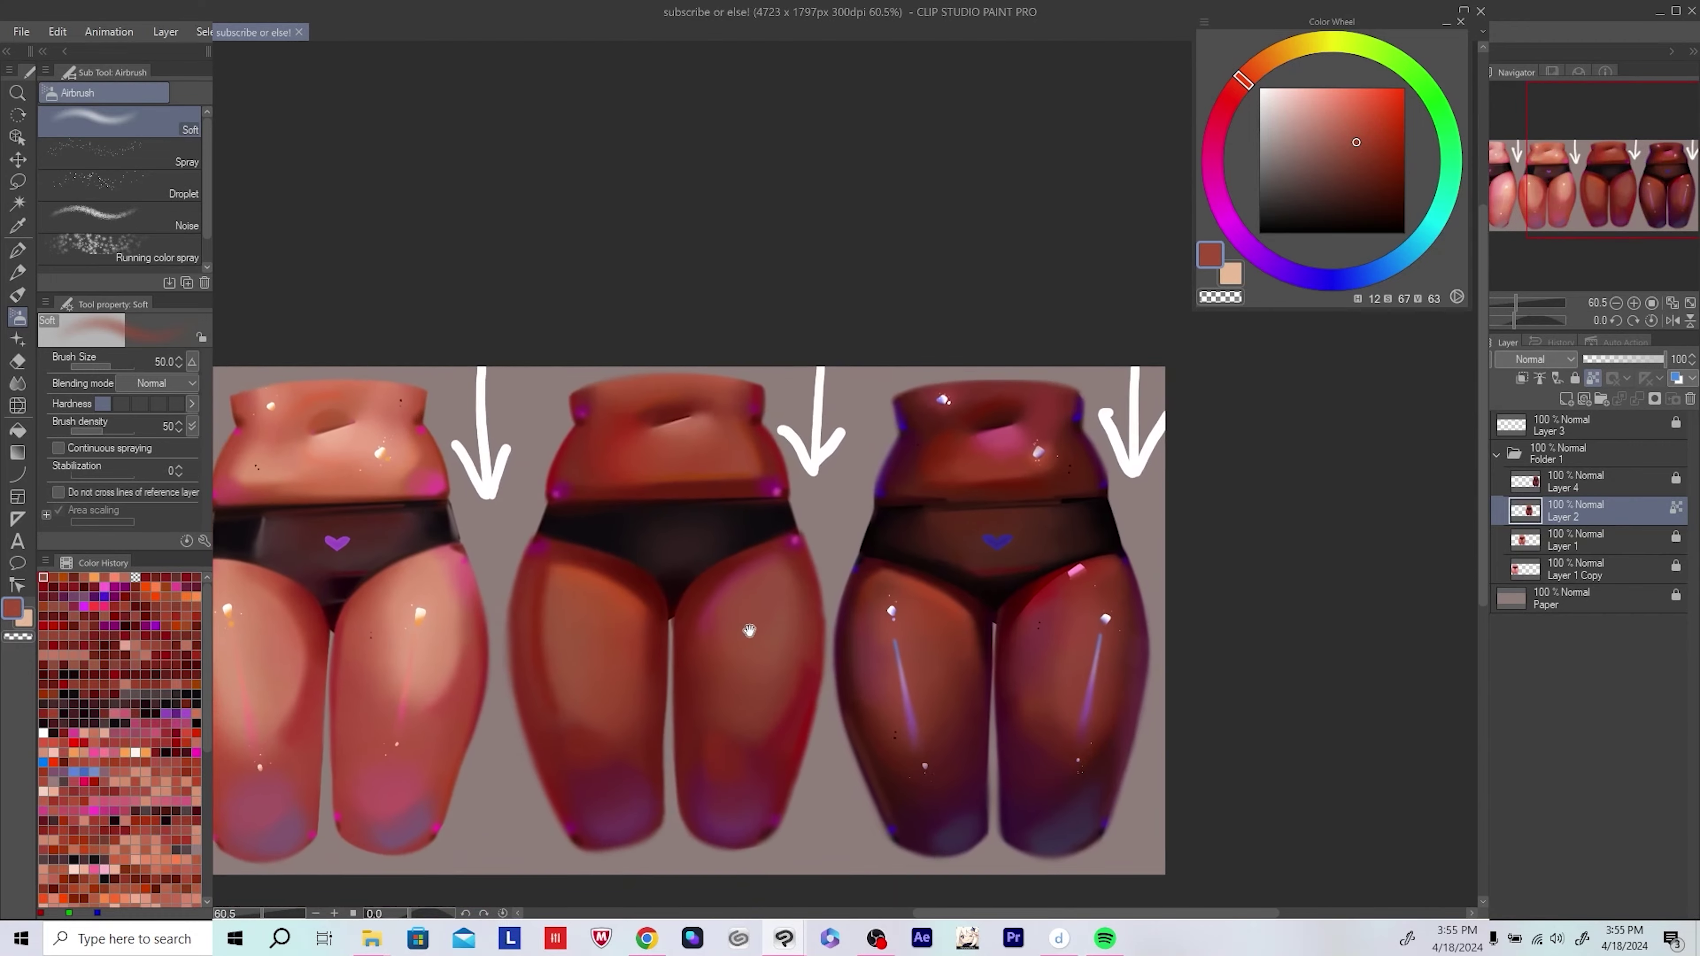
# Step: Blend sampled crimson tones into the third figure's thighs at size 100 and save the file
pyautogui.keyDown('alt'); pyautogui.click(771, 469); pyautogui.keyUp('alt')
pyautogui.keyDown('alt'); pyautogui.click(771, 469); pyautogui.keyUp('alt')
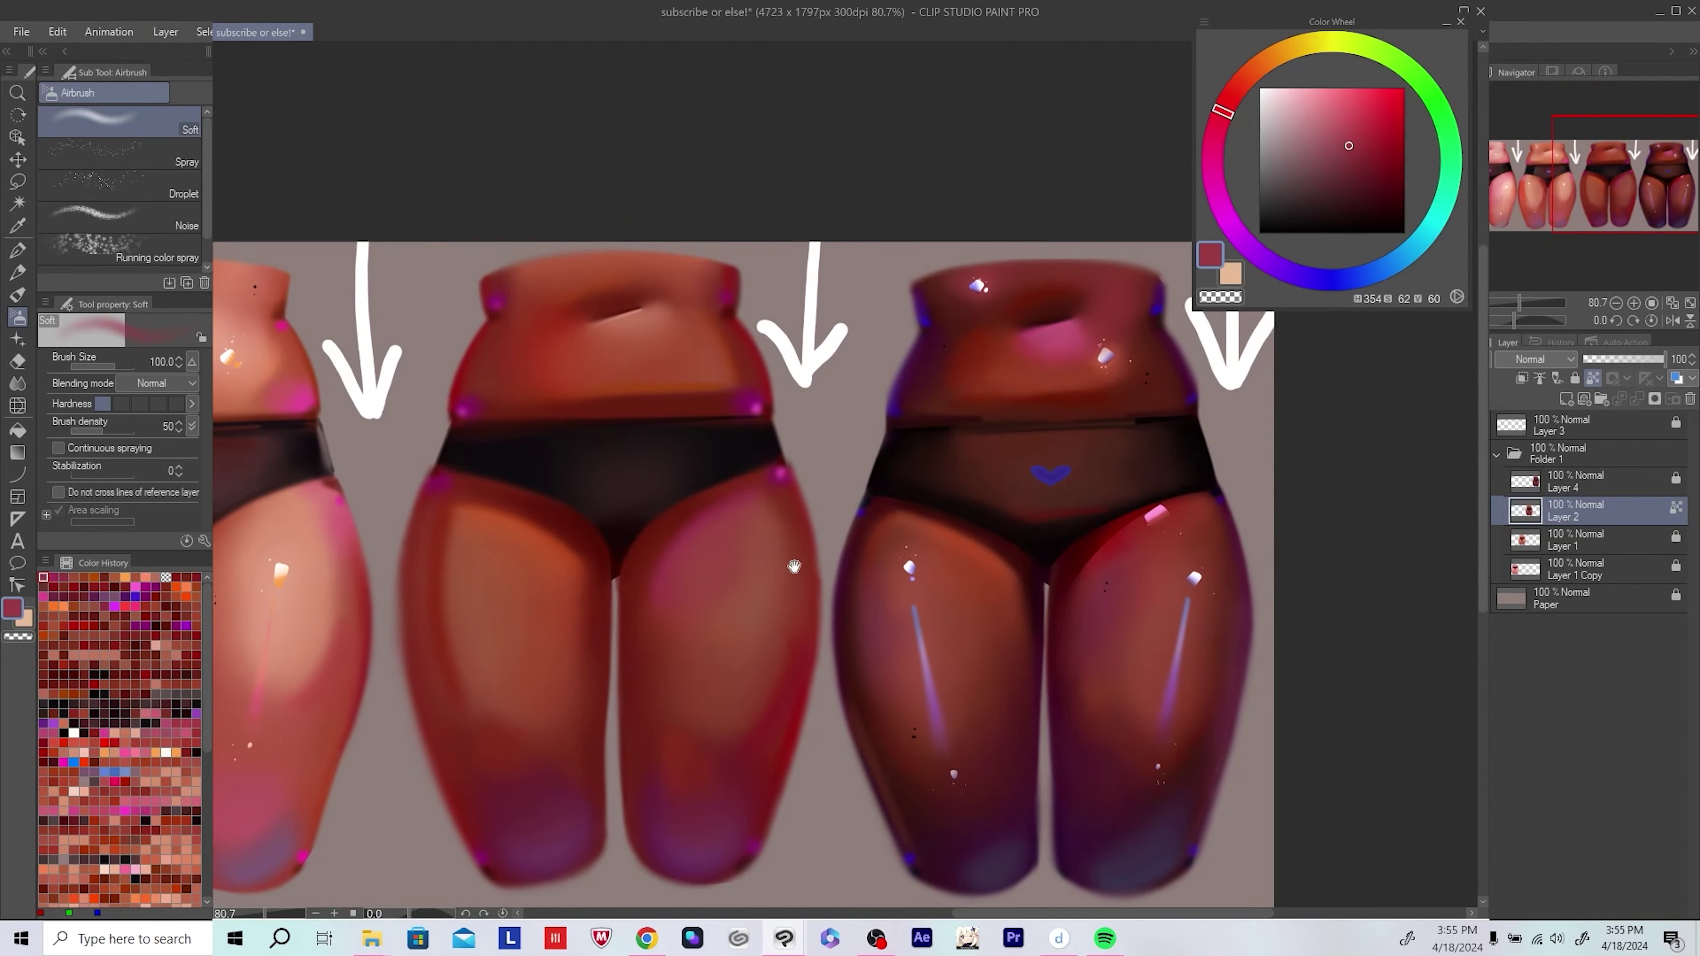
pyautogui.scroll(-5, 863, 516)
pyautogui.hotkey('ctrl', 's')
pyautogui.scroll(3, 856, 531)
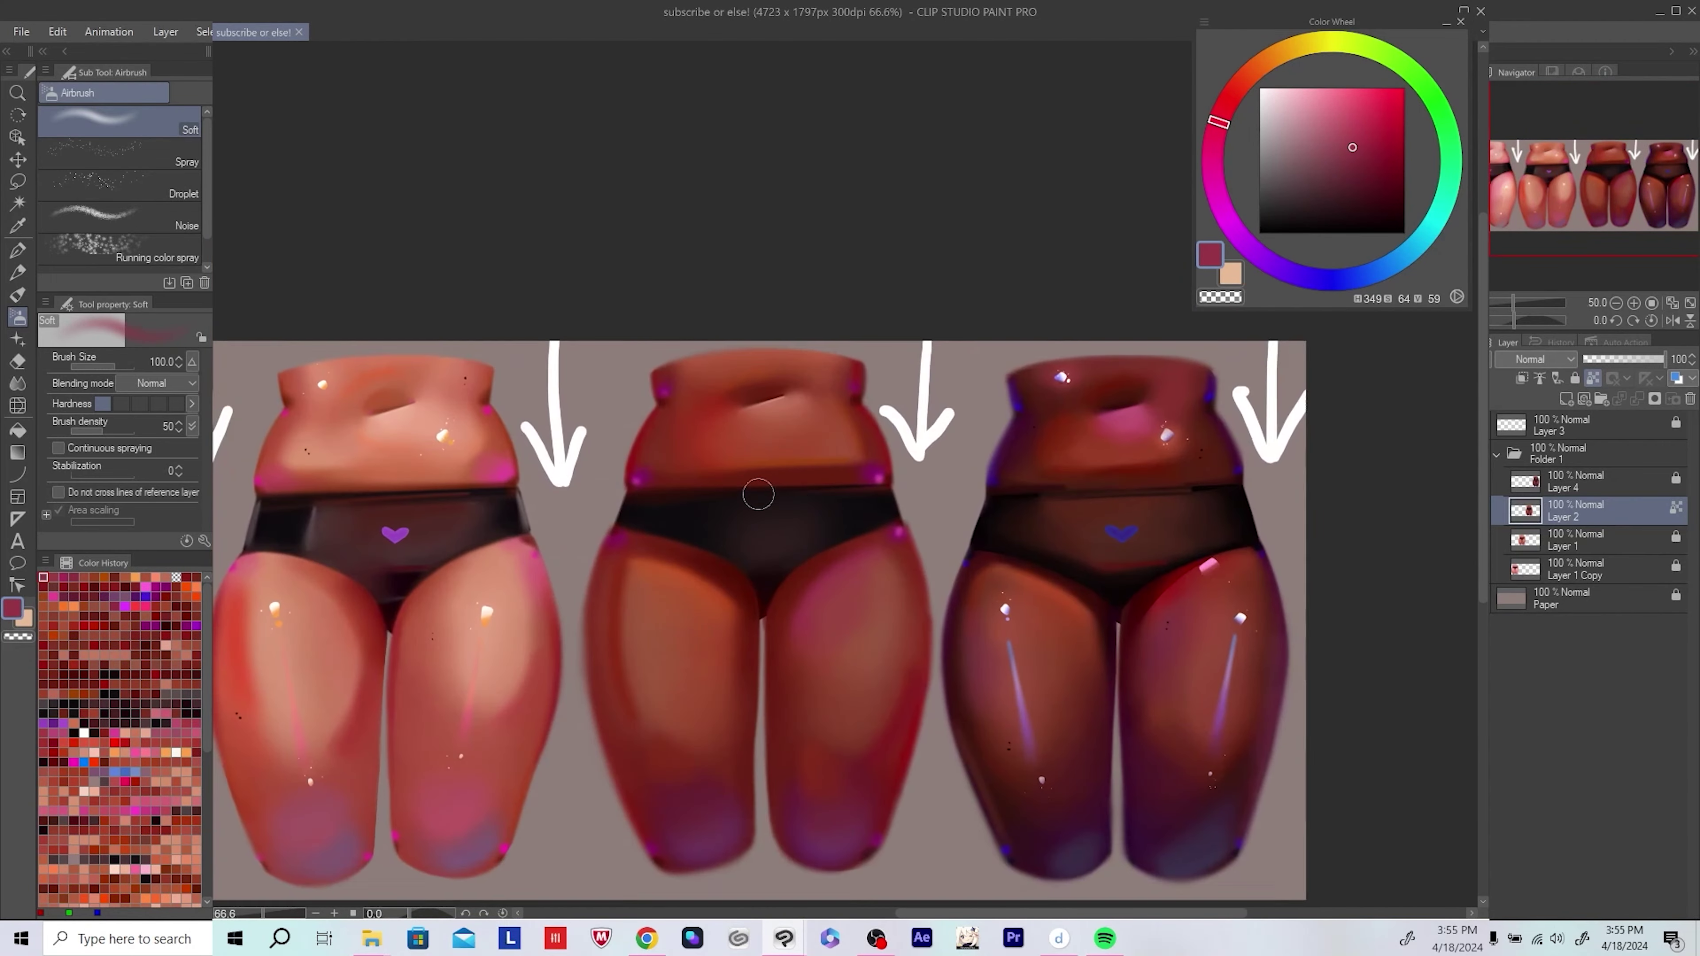
# Step: Deepen the third figure's lower abdomen with sampled dark red and orange-brown at size 100, and save the file
pyautogui.keyDown('alt'); pyautogui.click(738, 489); pyautogui.keyUp('alt')
pyautogui.keyDown('alt'); pyautogui.click(737, 489); pyautogui.keyUp('alt')
pyautogui.keyDown('alt'); pyautogui.click(626, 520); pyautogui.keyUp('alt')
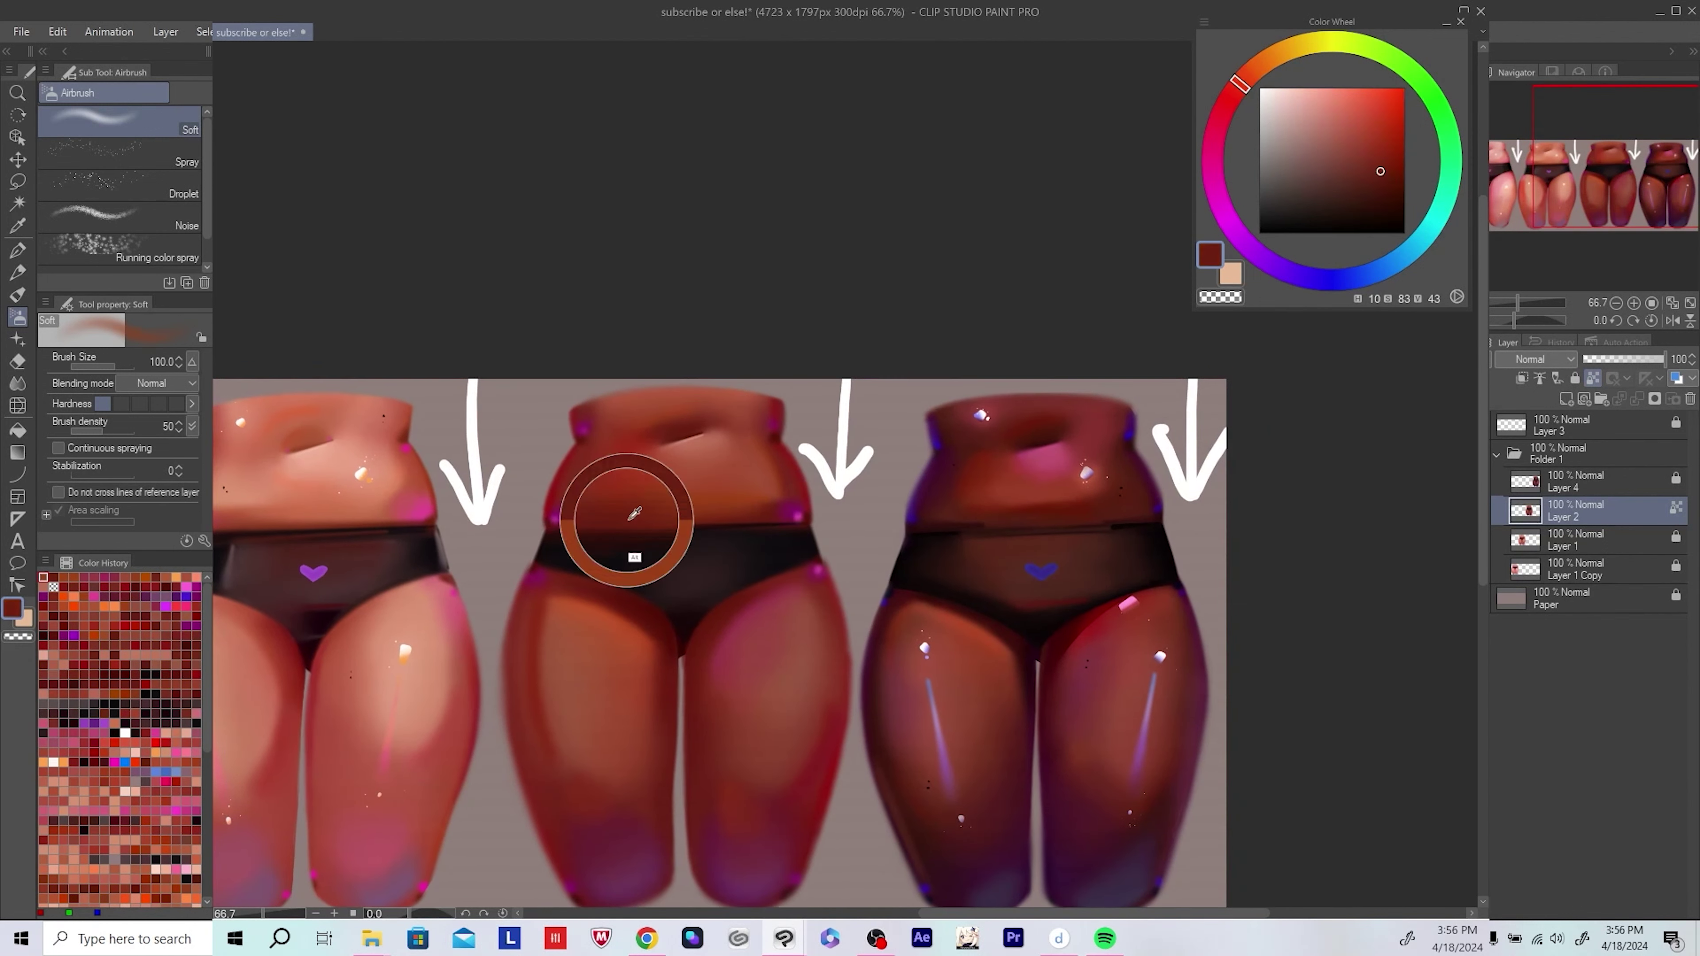
pyautogui.scroll(-2, 830, 455)
pyautogui.hotkey('ctrl', 's')
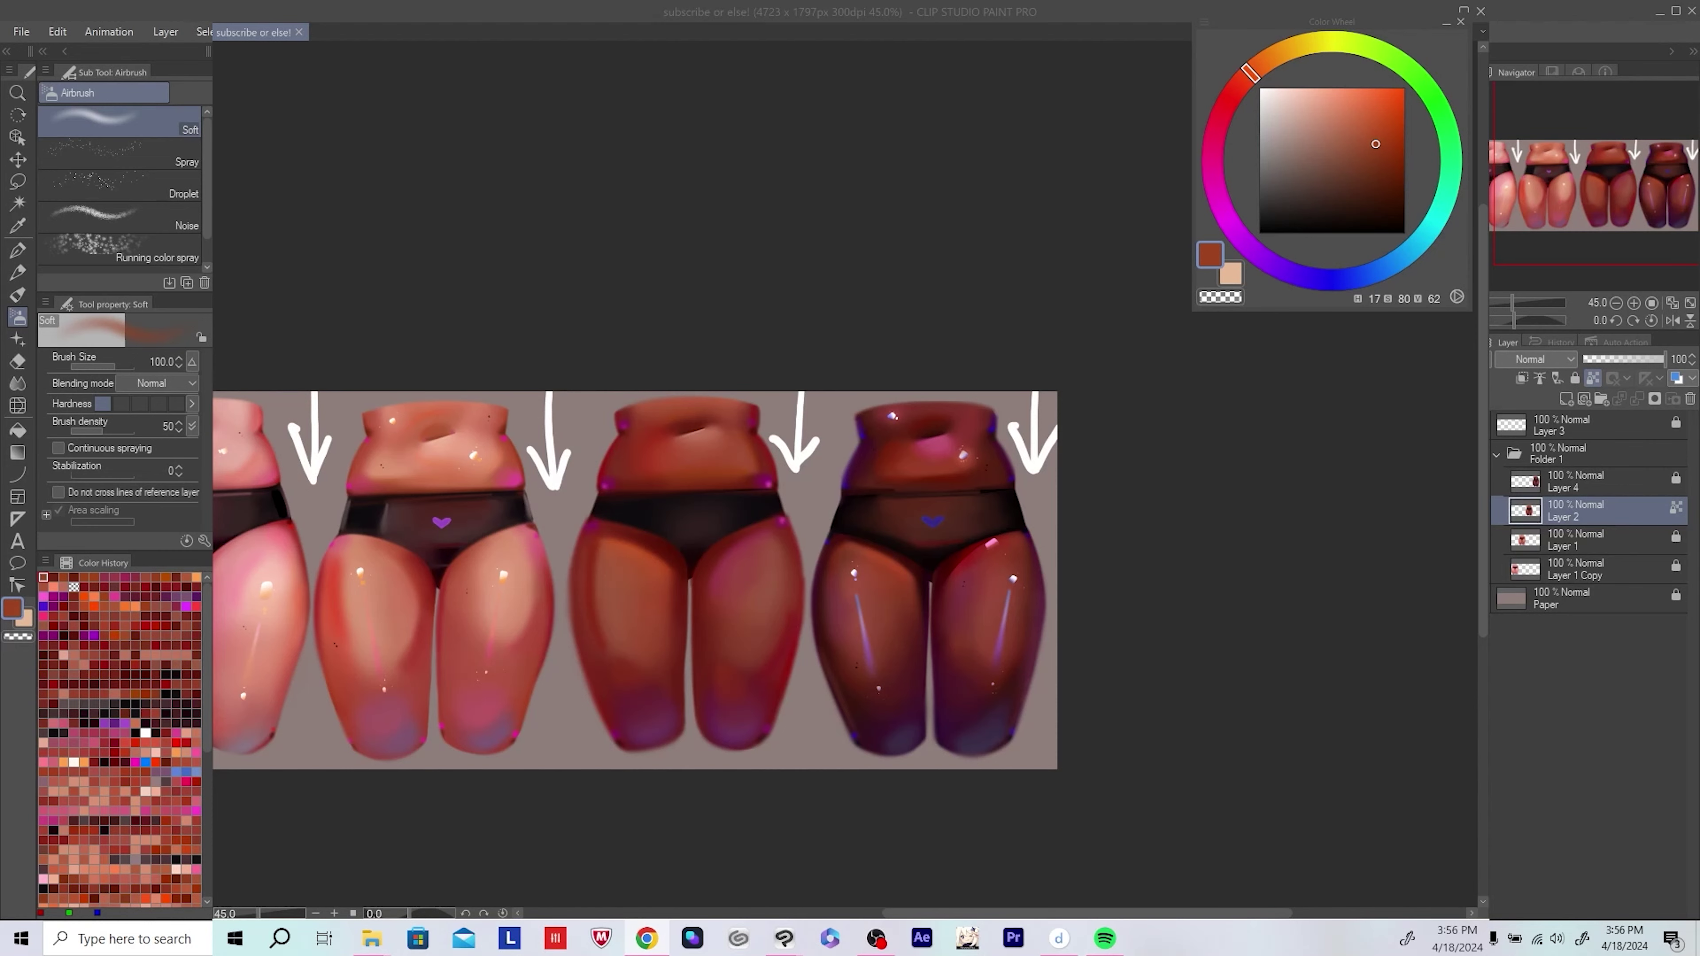
# Step: With the canvas mirrored, refine the third figure's underwear edges with near-black at size 25
pyautogui.scroll(2, 498, 563)
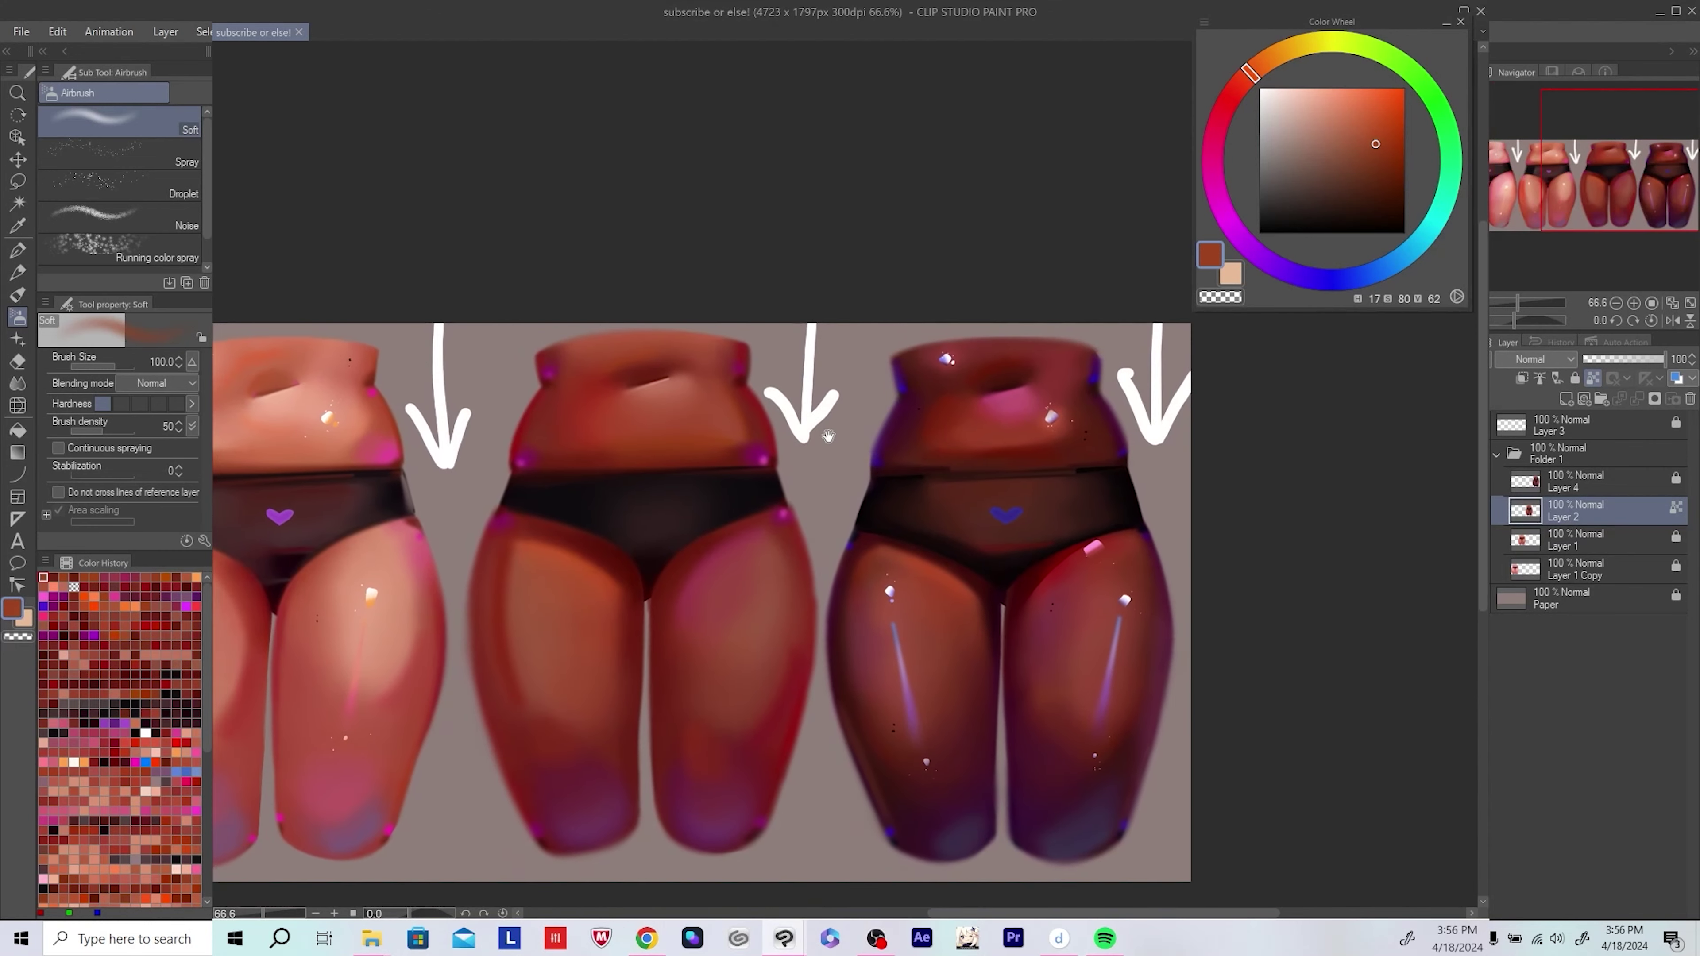
pyautogui.moveTo(826, 477); pyautogui.dragTo(902, 432)
pyautogui.press('h')
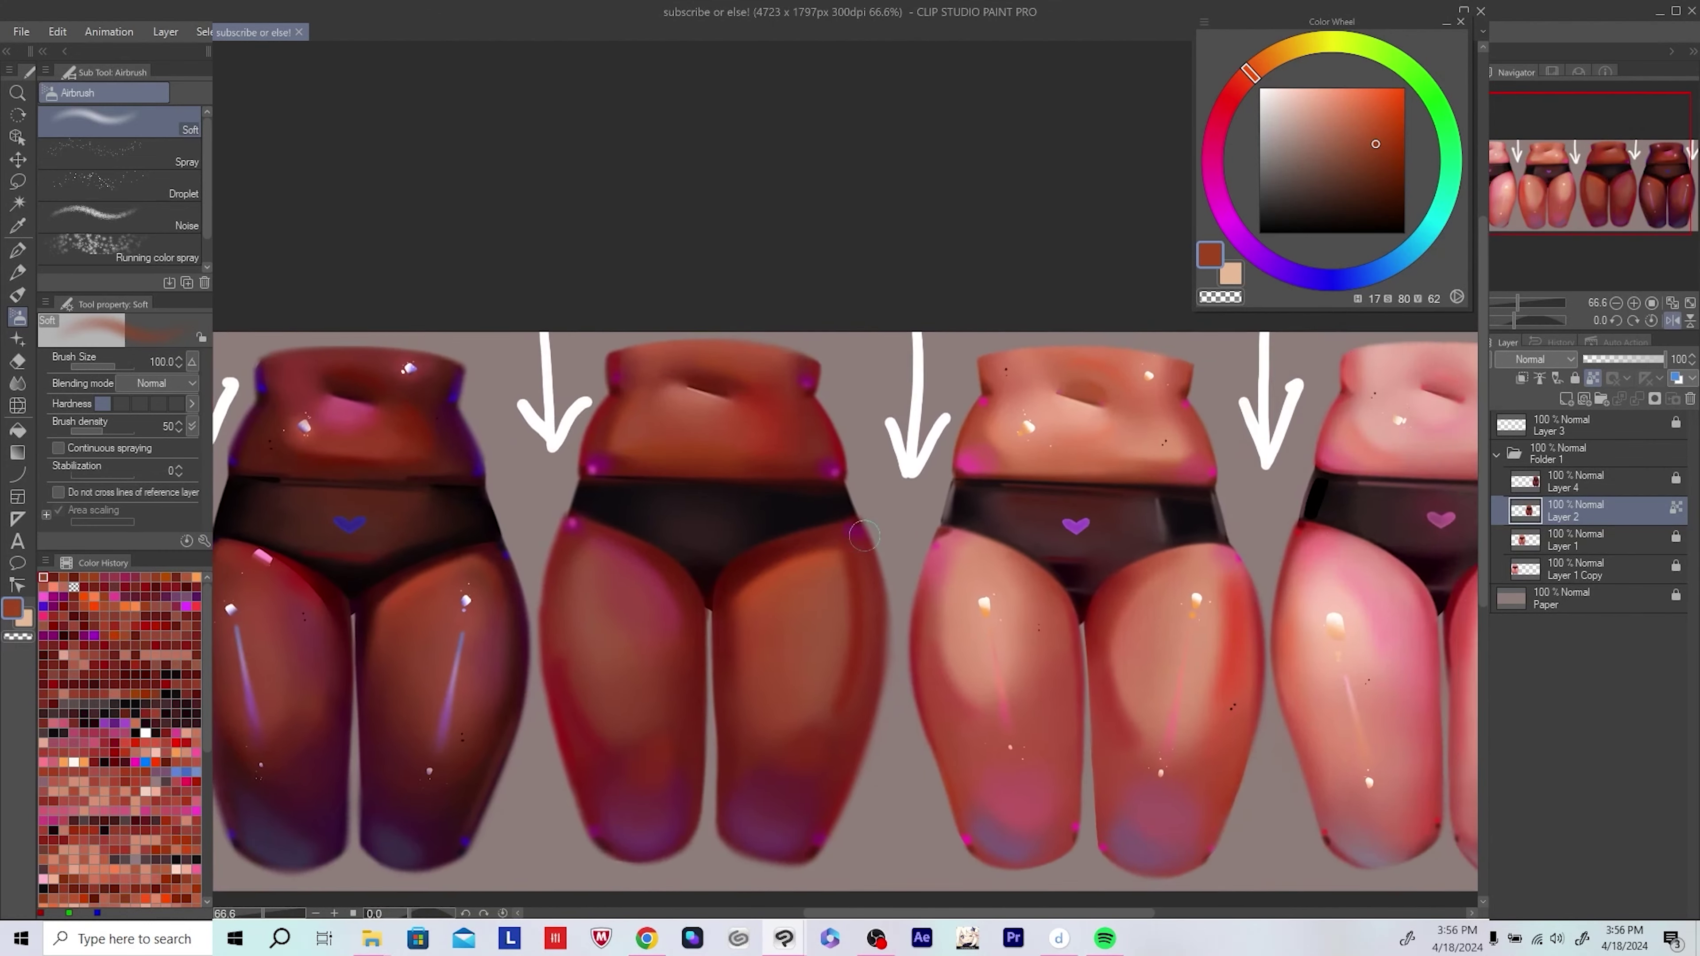
pyautogui.scroll(2, 795, 456)
pyautogui.press('[')
pyautogui.press('[')
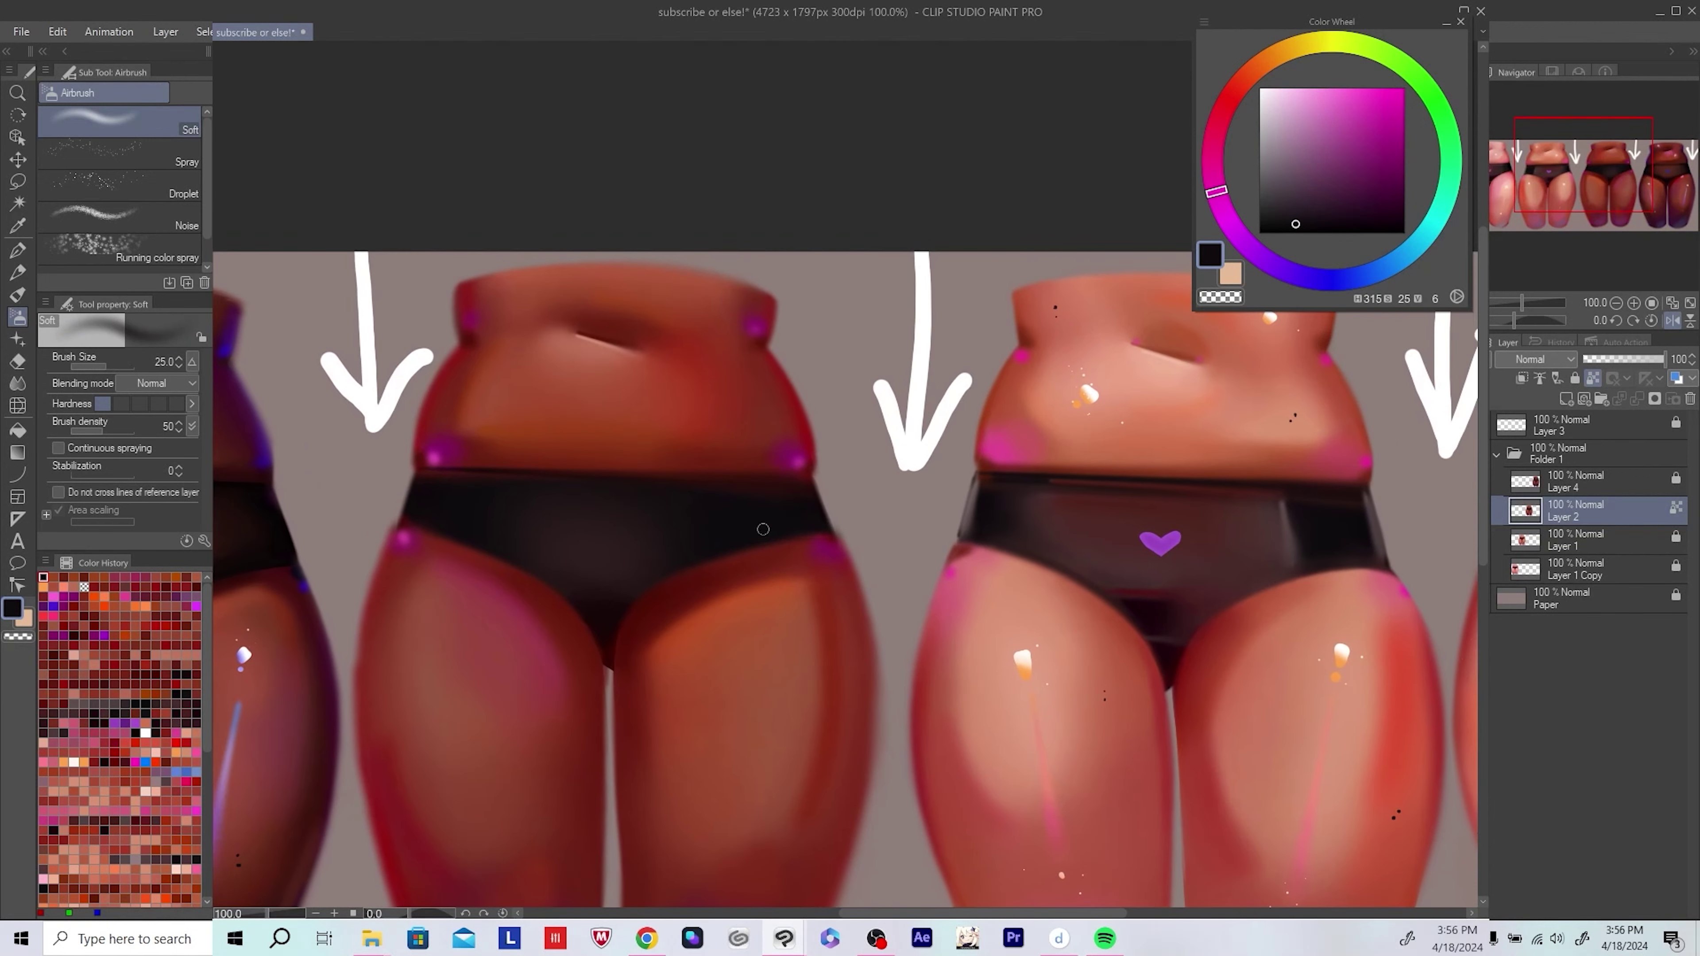
pyautogui.press('h')
# Step: Touch up the third figure's hip corner below the underwear with sampled purple-magenta at size 25, and save the file
pyautogui.scroll(-2, 835, 495)
pyautogui.keyDown('alt'); pyautogui.click(725, 473); pyautogui.keyUp('alt')
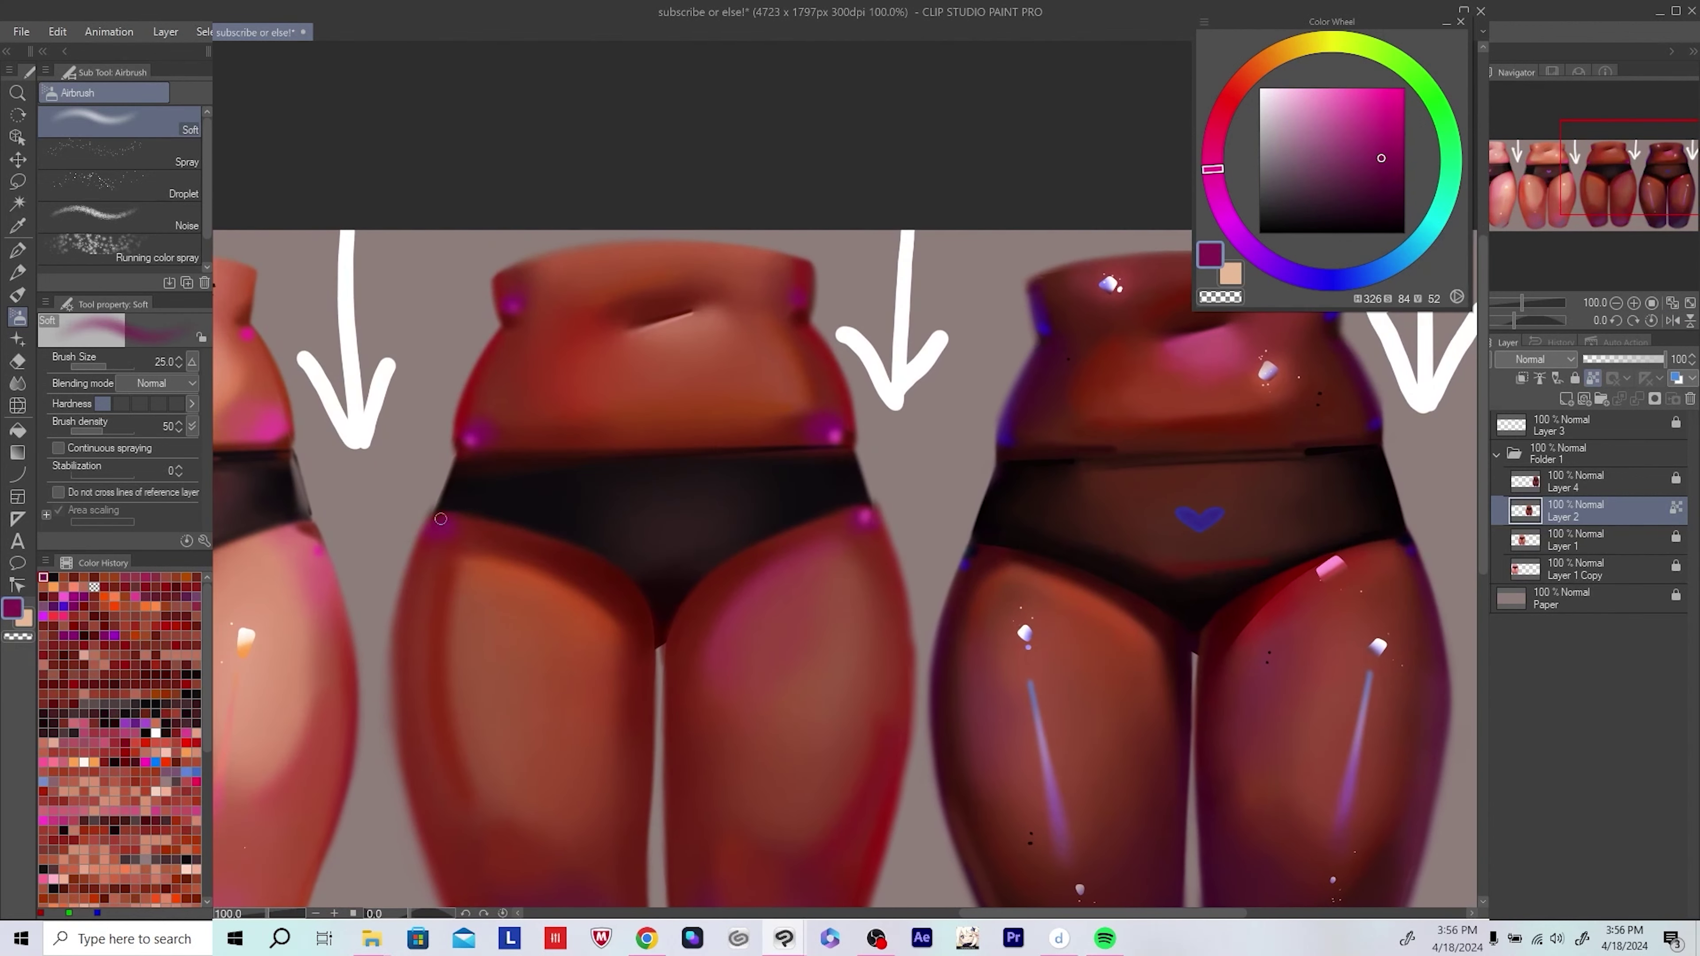
pyautogui.scroll(-1, 726, 473)
pyautogui.hotkey('ctrl', 's')
# Step: Blend sampled crimson at size 70 into the inner side of the third figure's magenta-tinted thigh
pyautogui.scroll(-2, 770, 549)
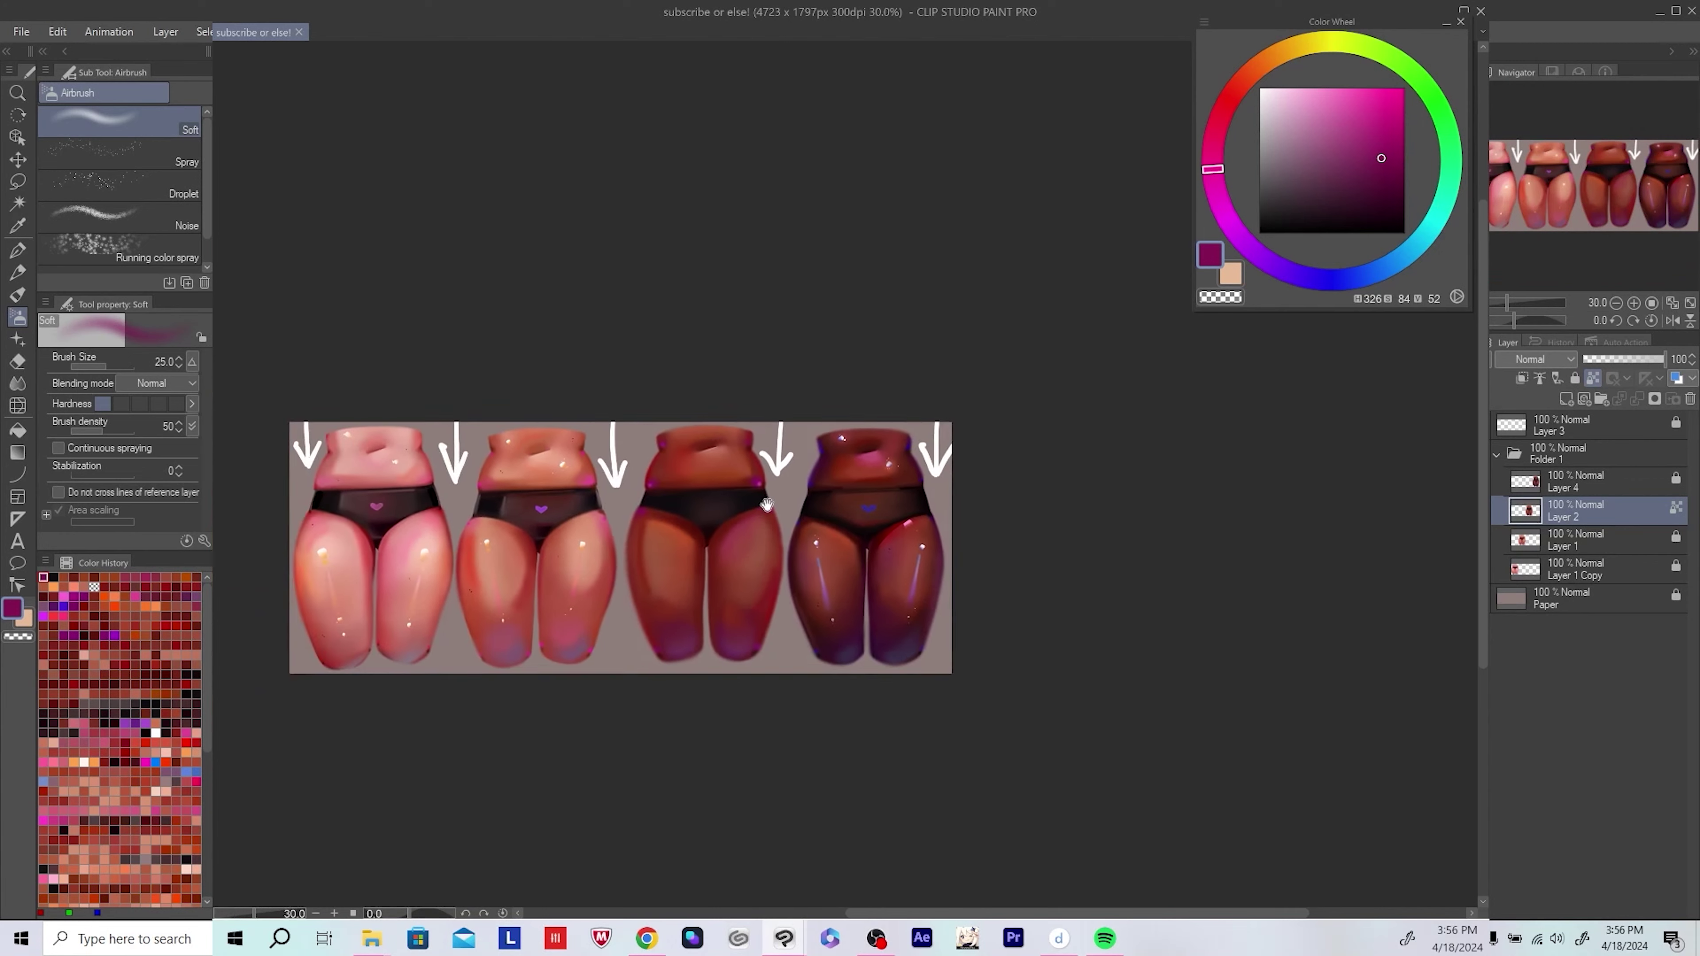
pyautogui.scroll(3, 790, 553)
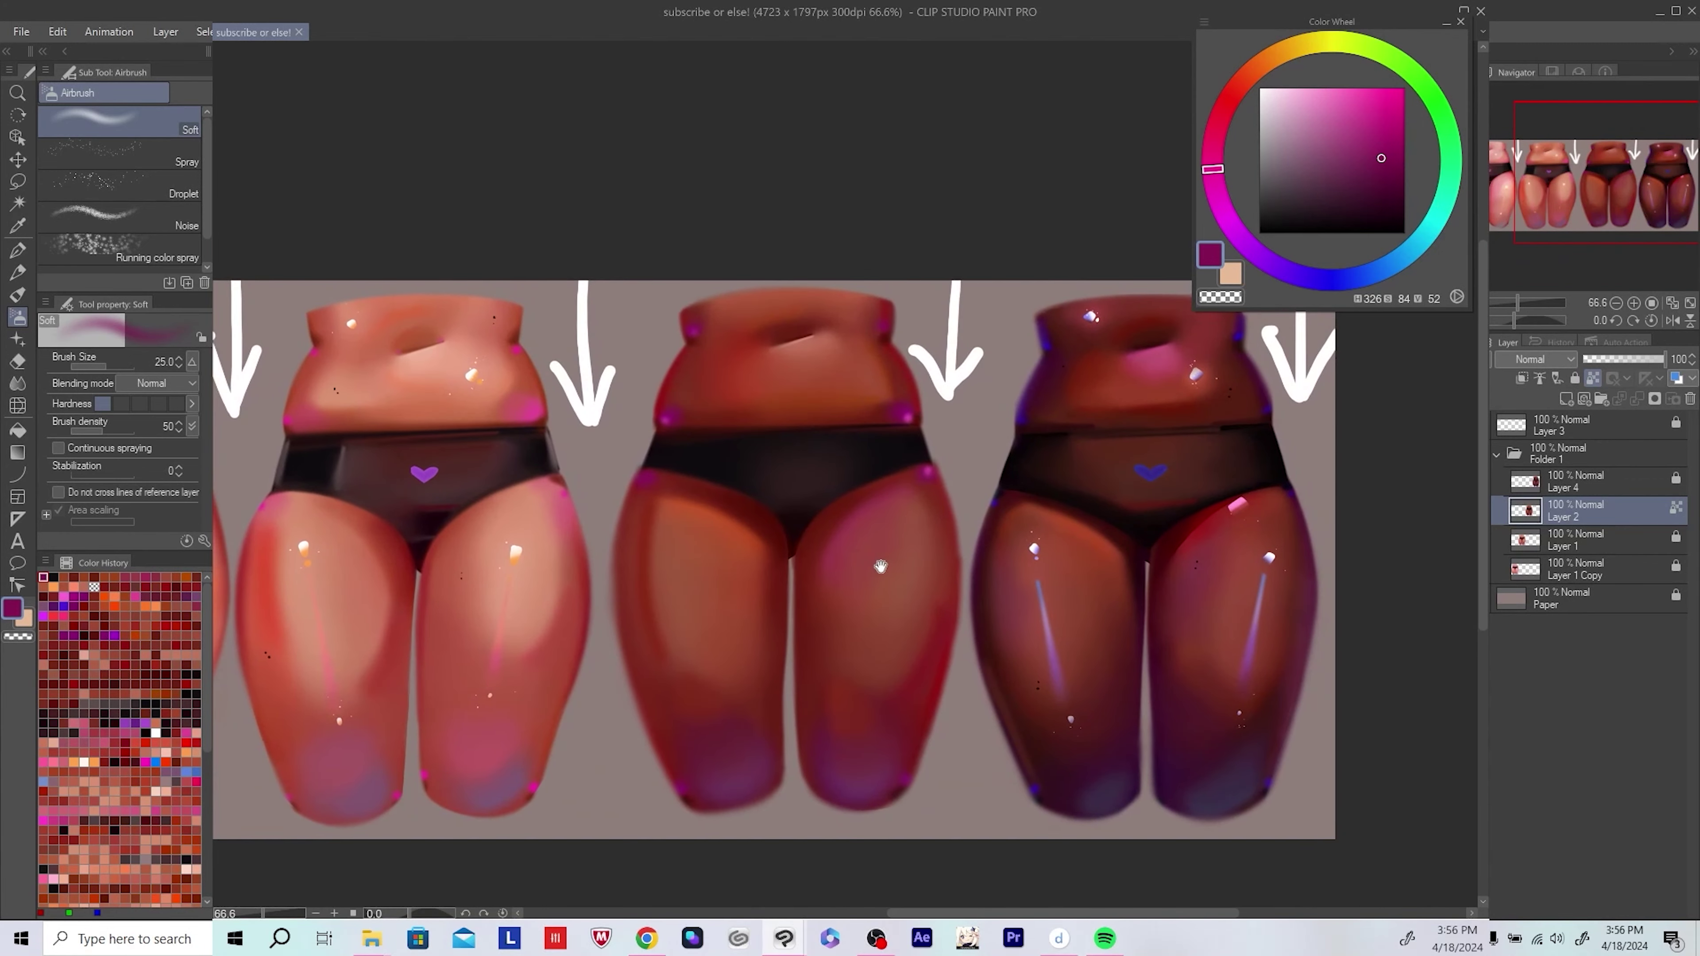
pyautogui.moveTo(876, 567); pyautogui.dragTo(858, 562)
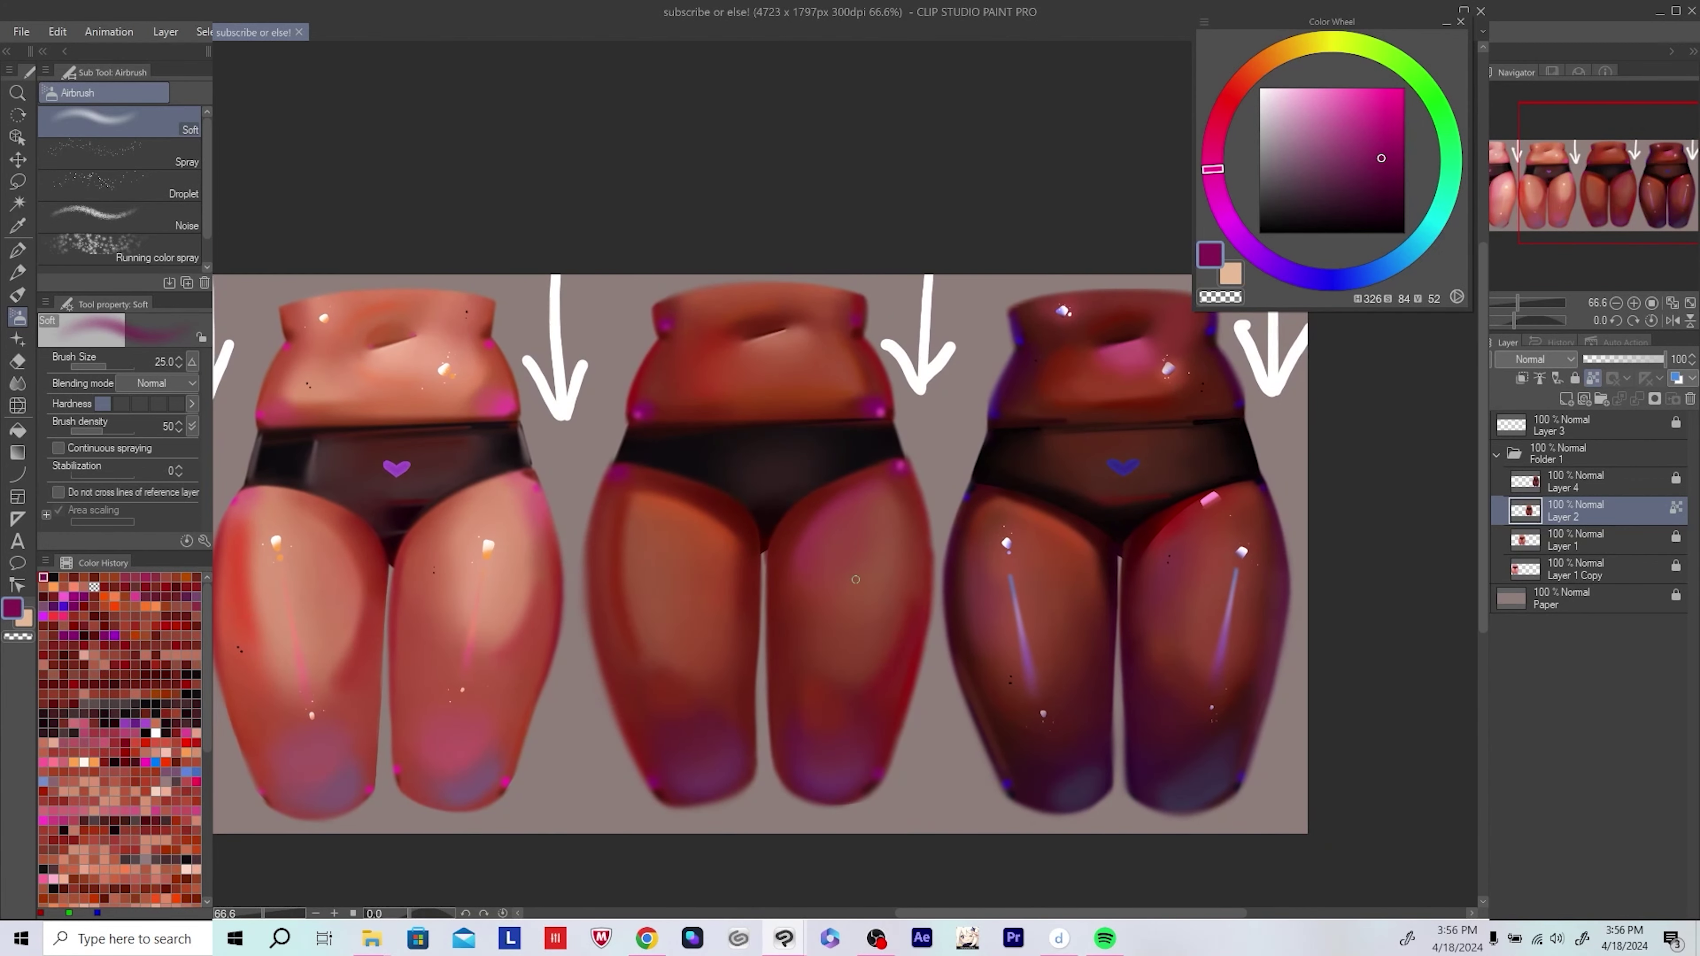
pyautogui.scroll(2, 865, 684)
pyautogui.keyDown('alt'); pyautogui.click(865, 683); pyautogui.keyUp('alt')
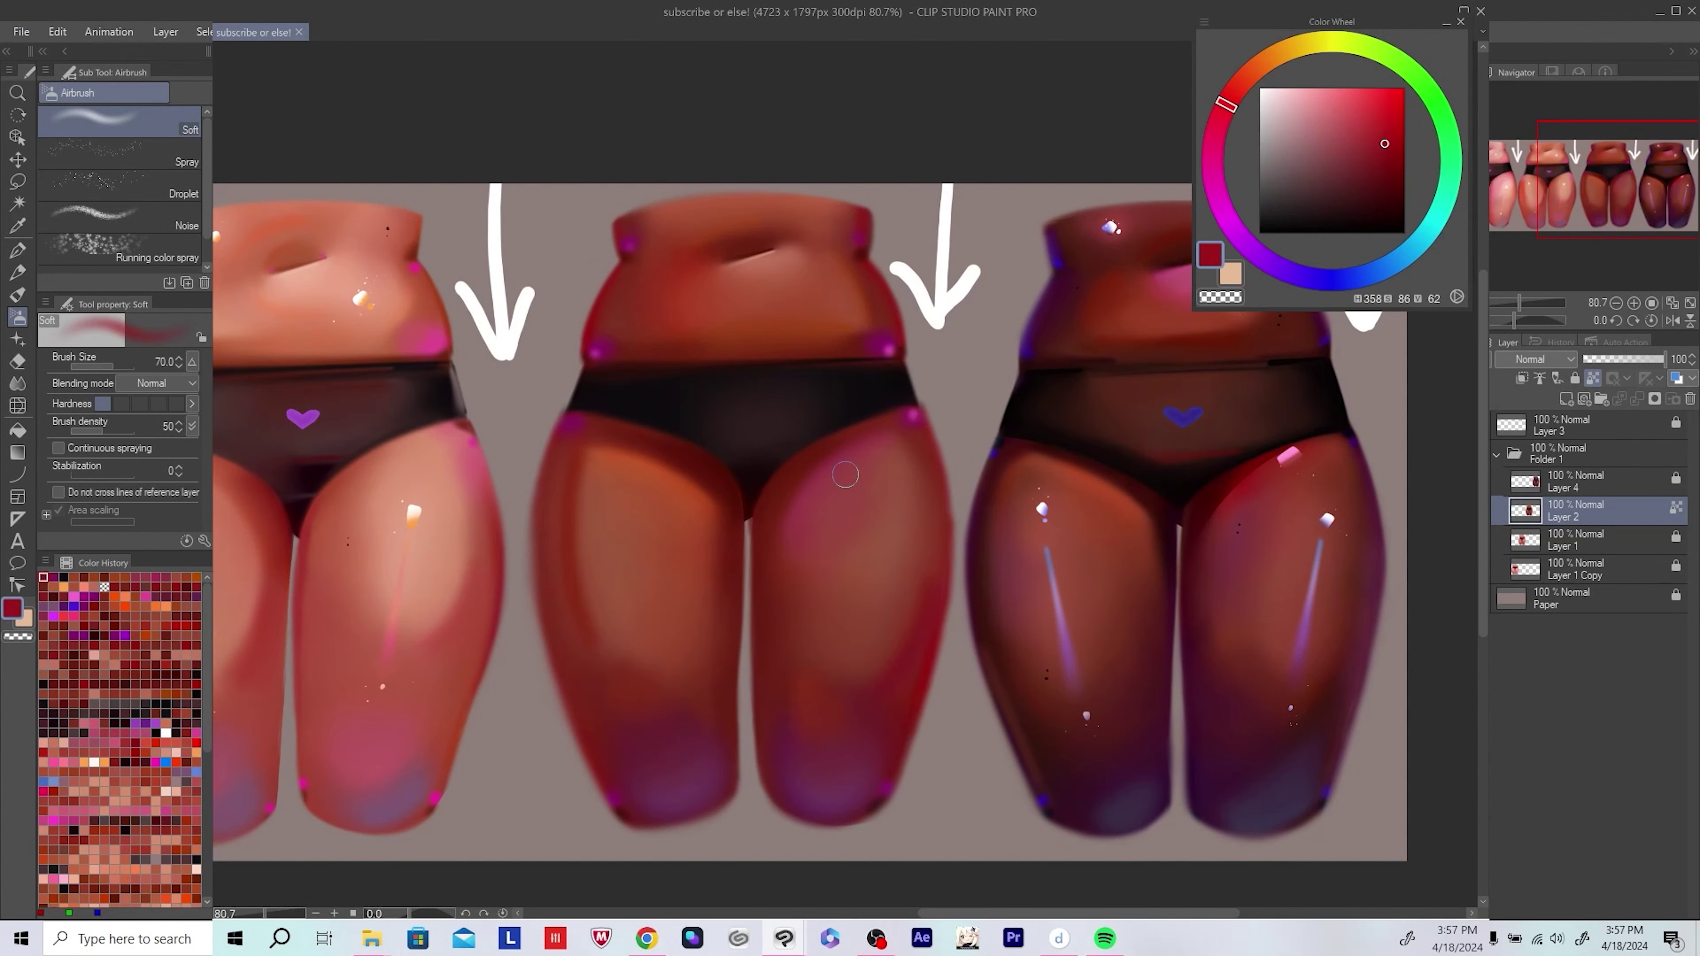
# Step: Add a new layer clipped to Layer 2 and airbrush warm light orange at size 200 over the third figure's thighs
pyautogui.keyDown('alt'); pyautogui.click(870, 655); pyautogui.keyUp('alt')
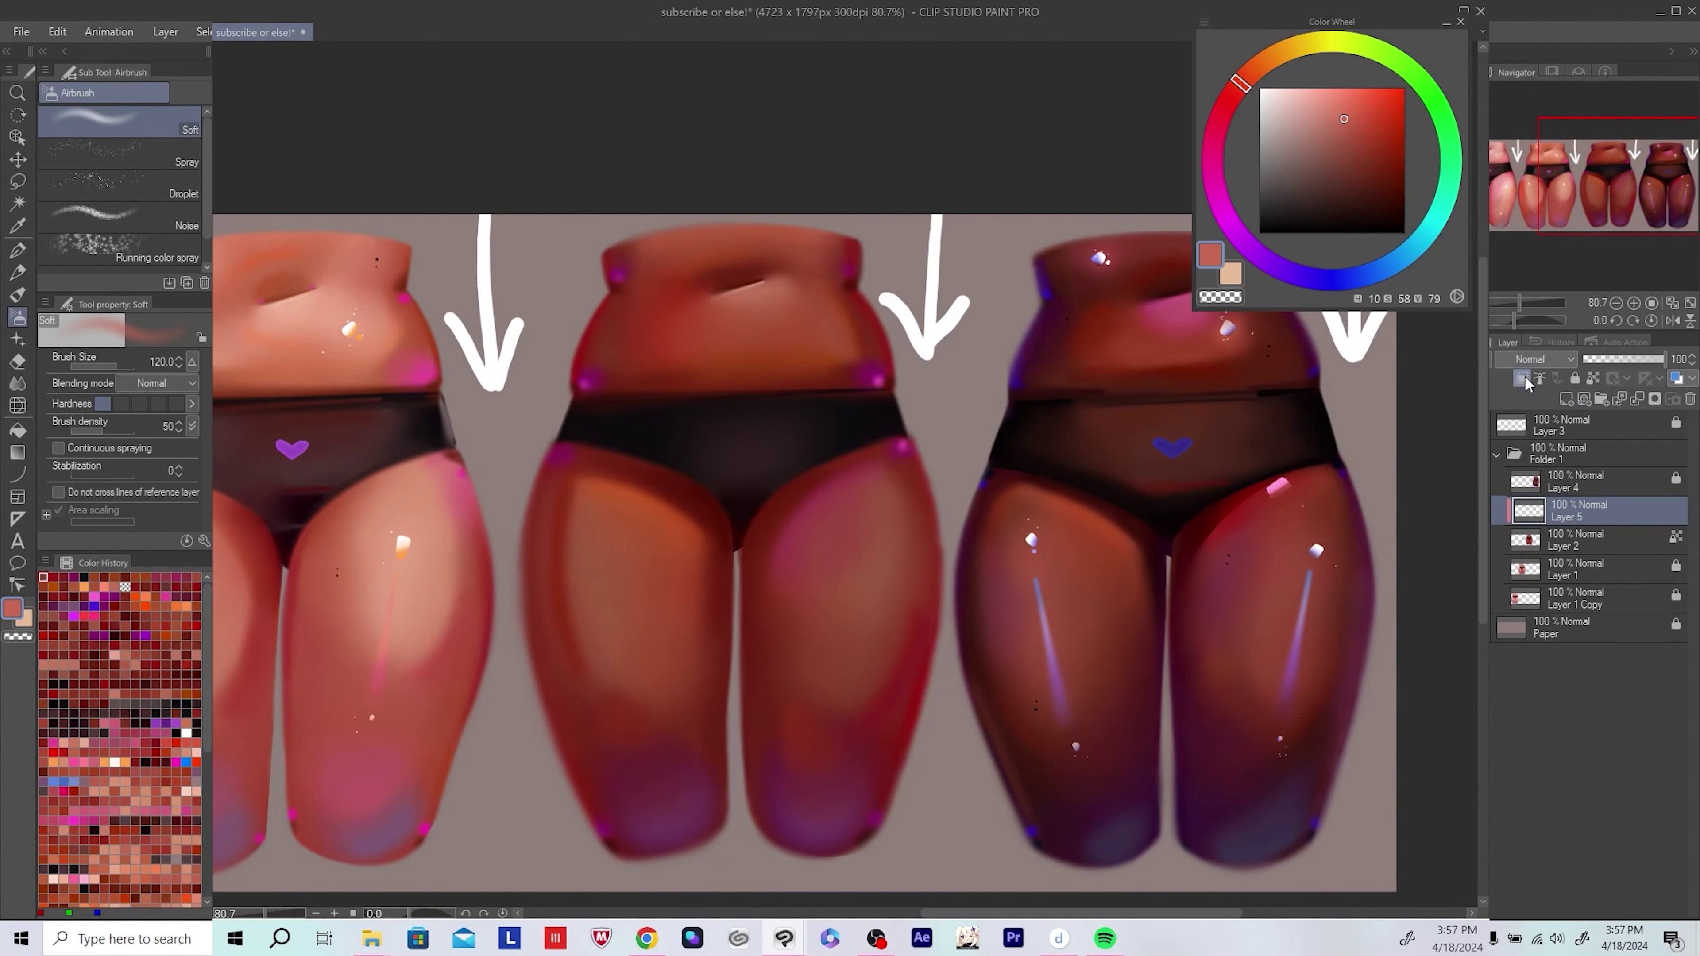
pyautogui.click(892, 590)
pyautogui.click(893, 572)
pyautogui.keyDown('alt'); pyautogui.click(877, 570); pyautogui.keyUp('alt')
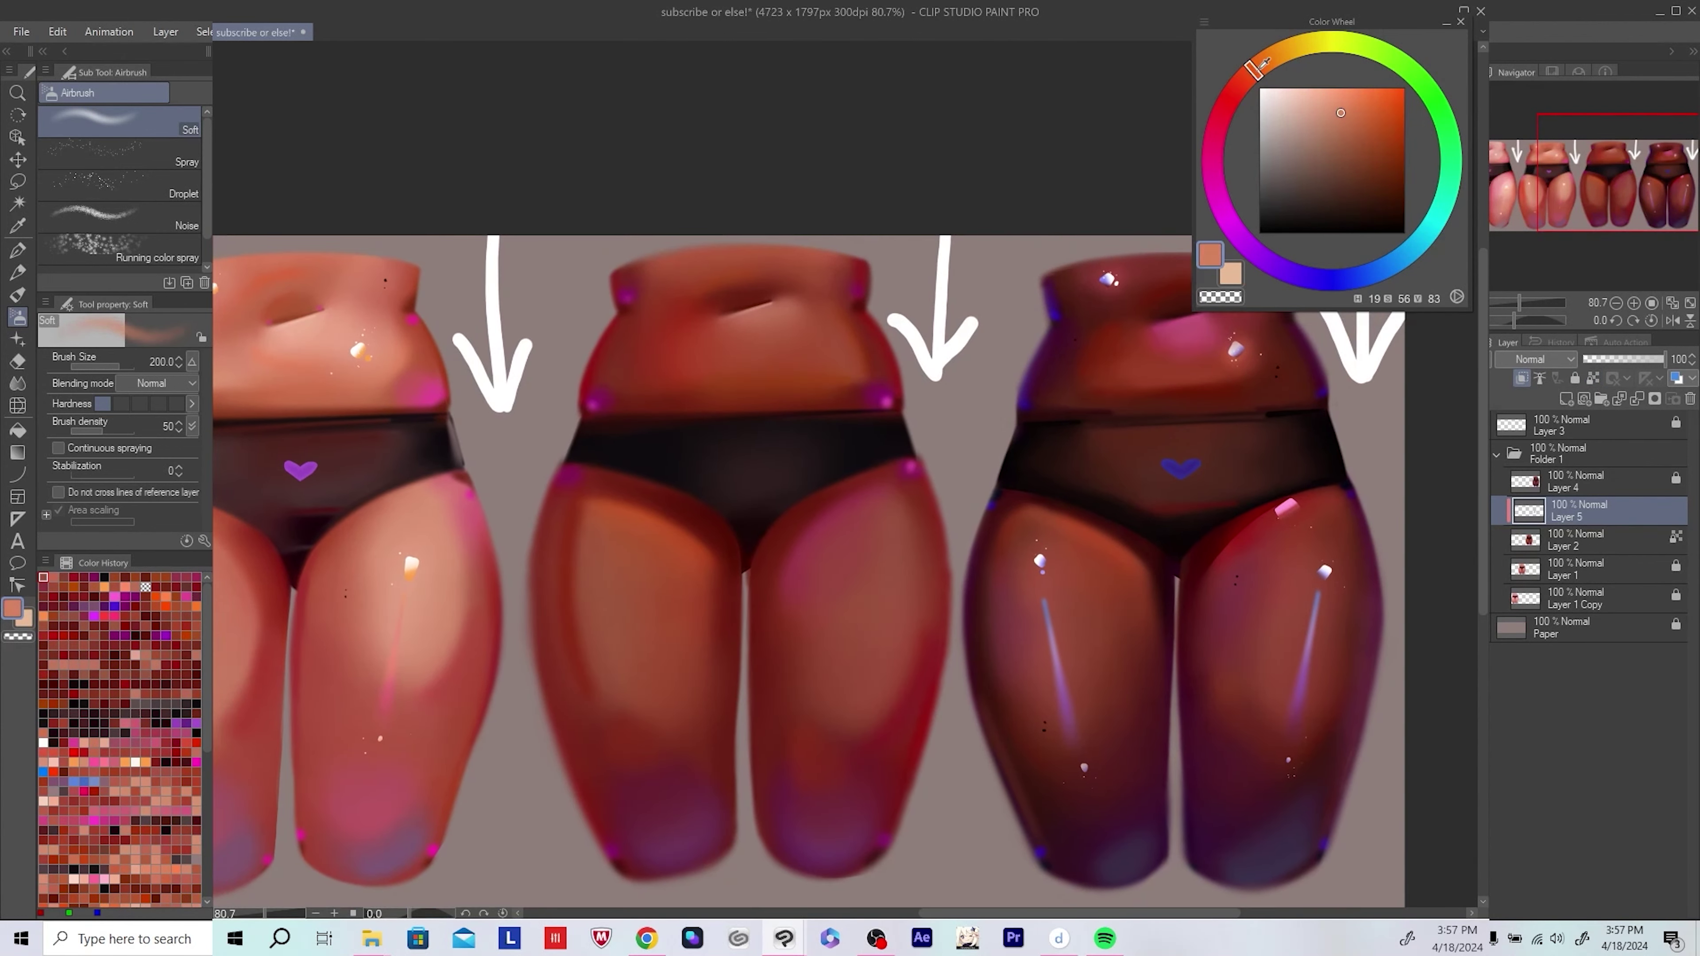
pyautogui.keyDown('alt'); pyautogui.click(619, 729); pyautogui.keyUp('alt')
pyautogui.moveTo(860, 465); pyautogui.dragTo(858, 536)
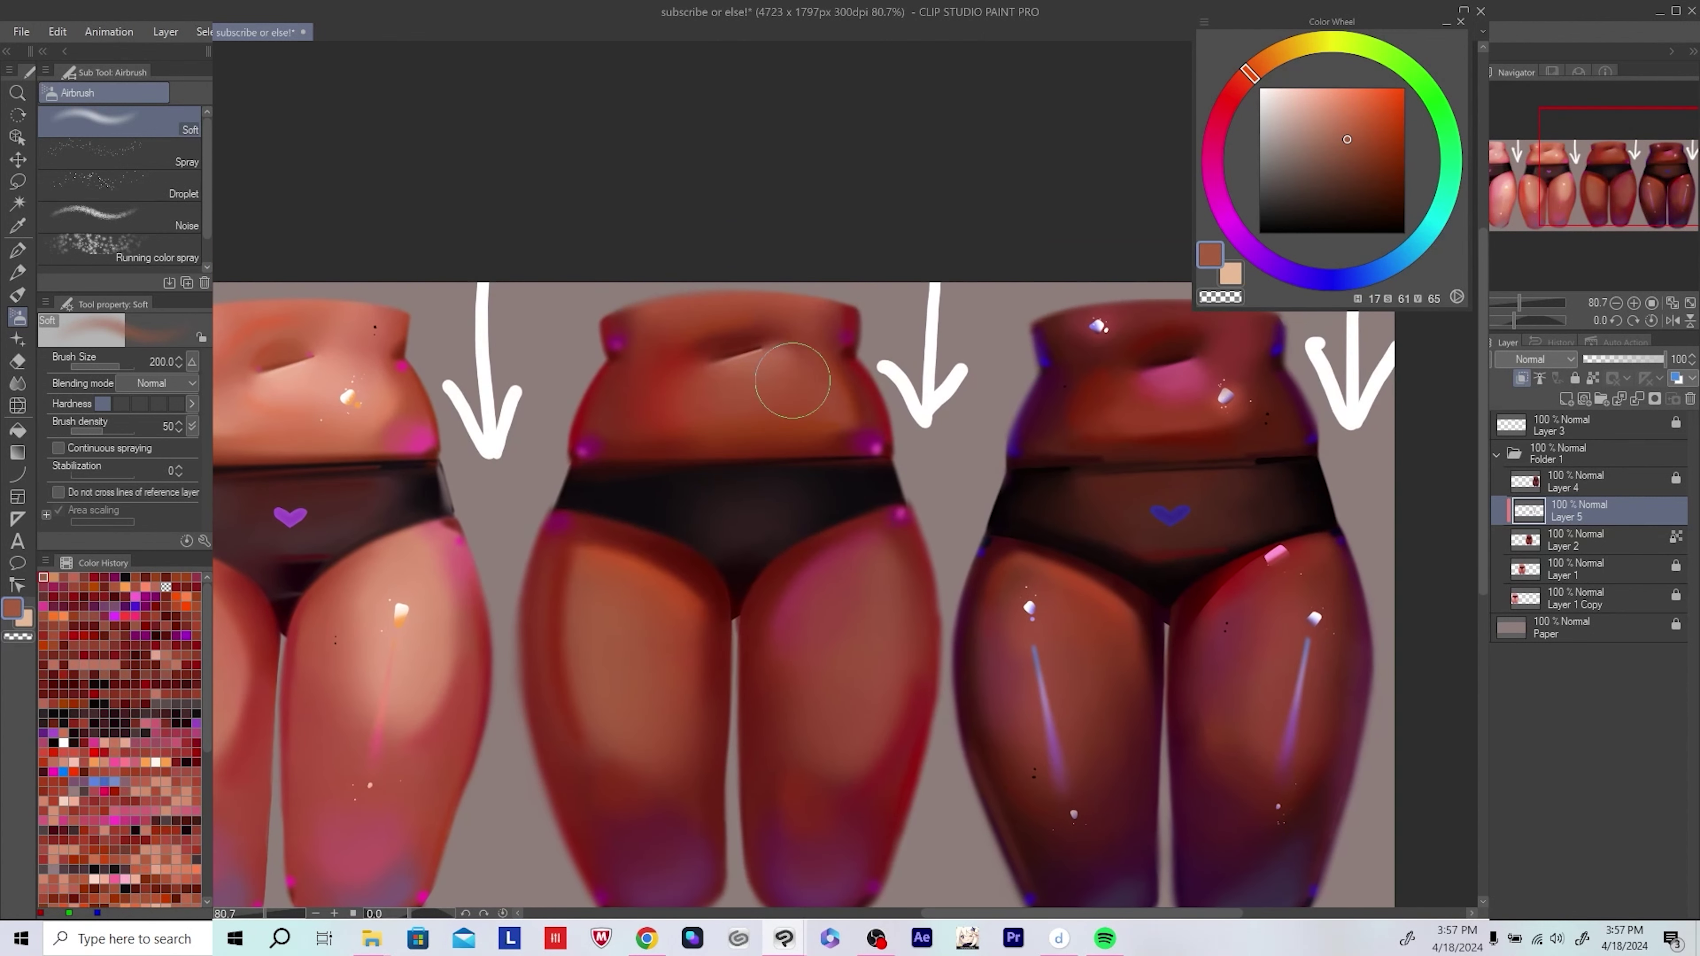
# Step: Refine the warm glow on the third figure's torso with the airbrush at size 100, and save the file
pyautogui.scroll(1, 769, 332)
pyautogui.press('[')
pyautogui.press('c')
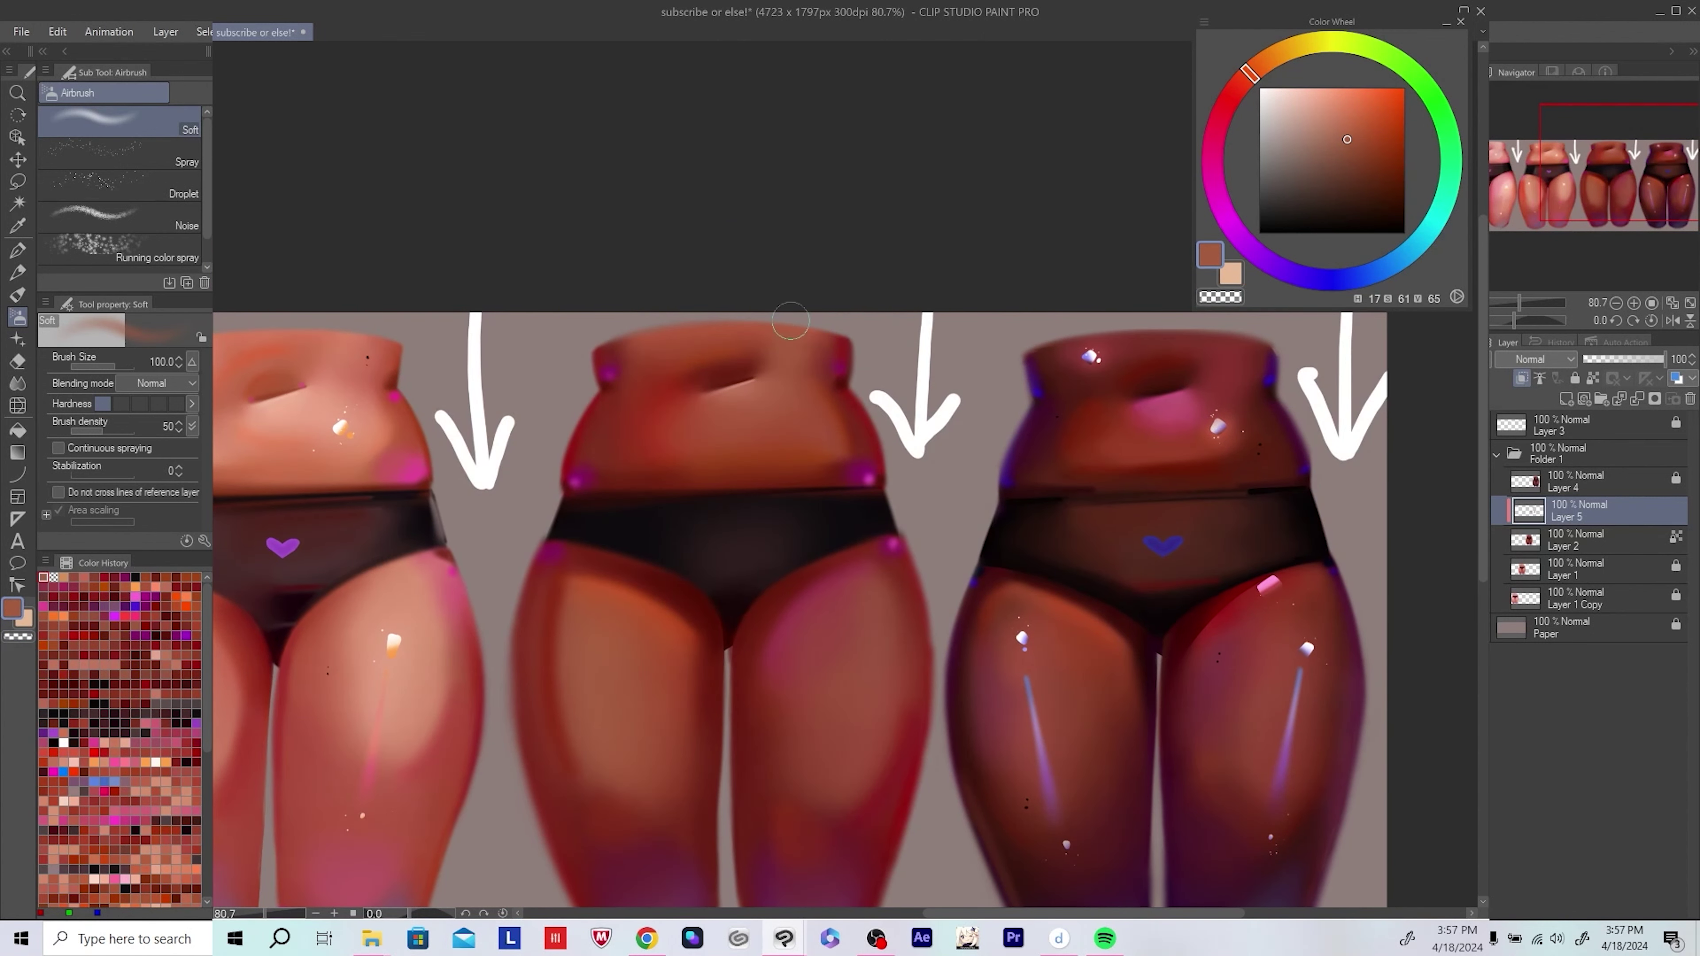
pyautogui.scroll(-3, 790, 321)
pyautogui.hotkey('ctrl', 's')
pyautogui.scroll(2, 850, 504)
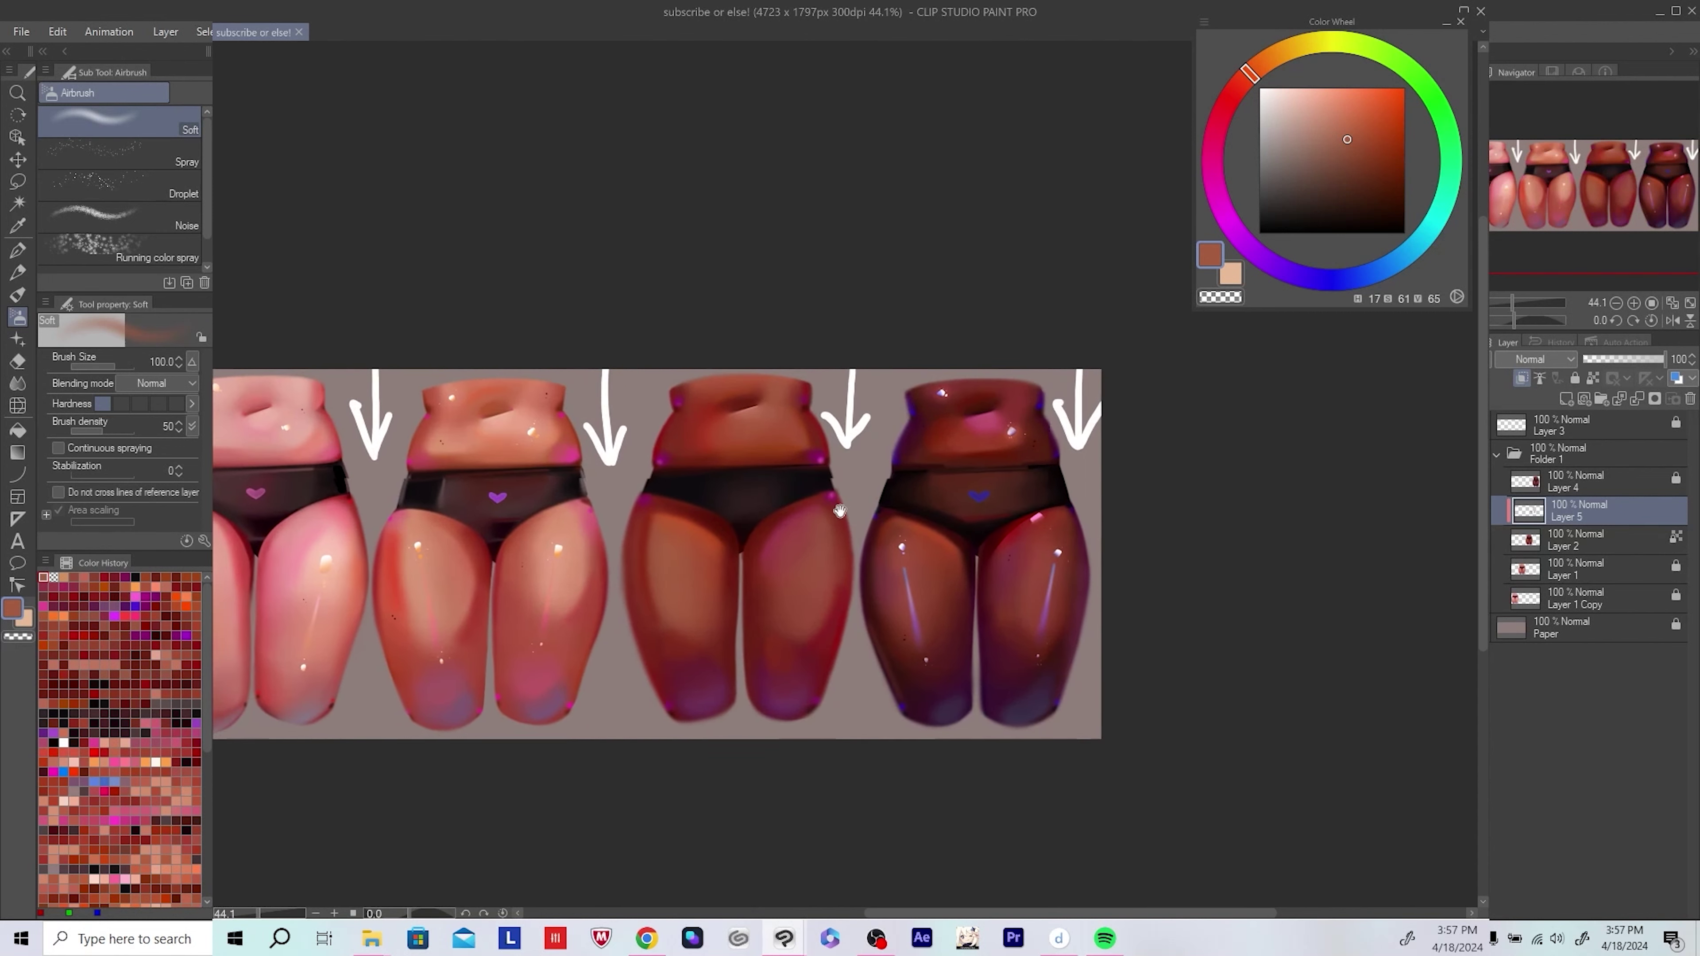
# Step: Merge the clipped layer into Layer 2, blend the third figure's thigh with sampled orange-brown at size 150, and save the file
pyautogui.scroll(2, 977, 537)
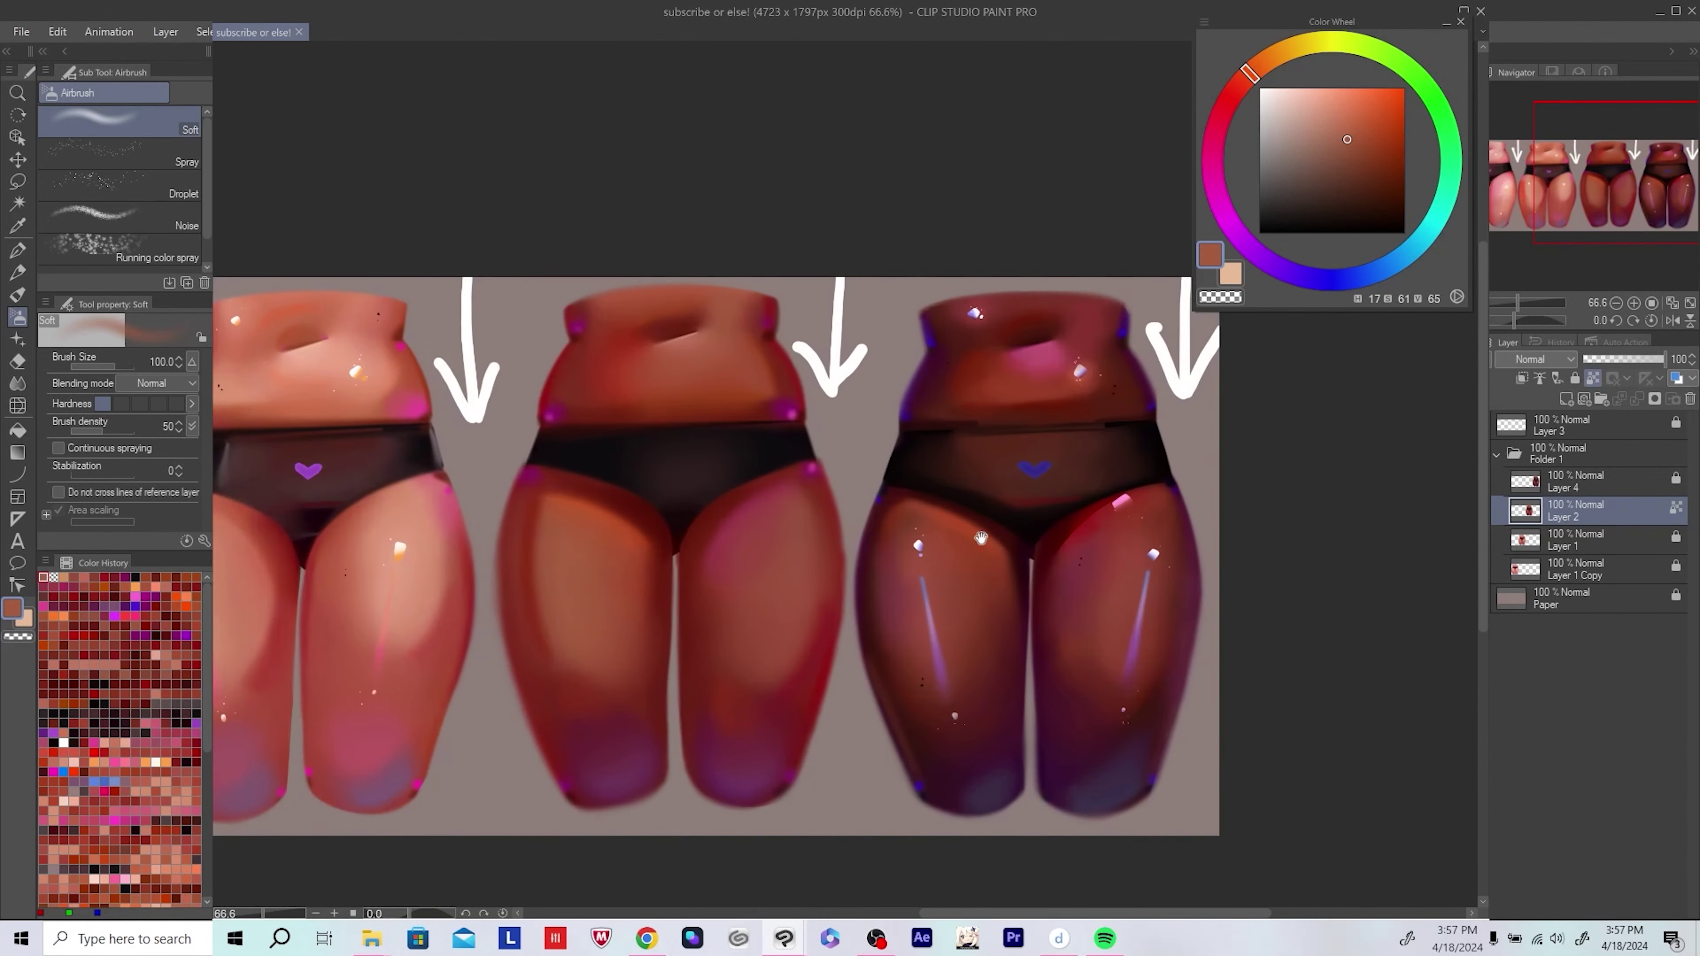
pyautogui.hotkey('ctrl', 's')
pyautogui.press(']')
pyautogui.press(']')
pyautogui.keyDown('alt'); pyautogui.click(579, 634); pyautogui.keyUp('alt')
pyautogui.keyDown('alt'); pyautogui.click(611, 665); pyautogui.keyUp('alt')
pyautogui.hotkey('ctrl', 's')
# Step: Blend the third figure's magenta-tinted thigh with sampled muted red at size 150, and add a new layer above Layer 2
pyautogui.scroll(-4, 840, 598)
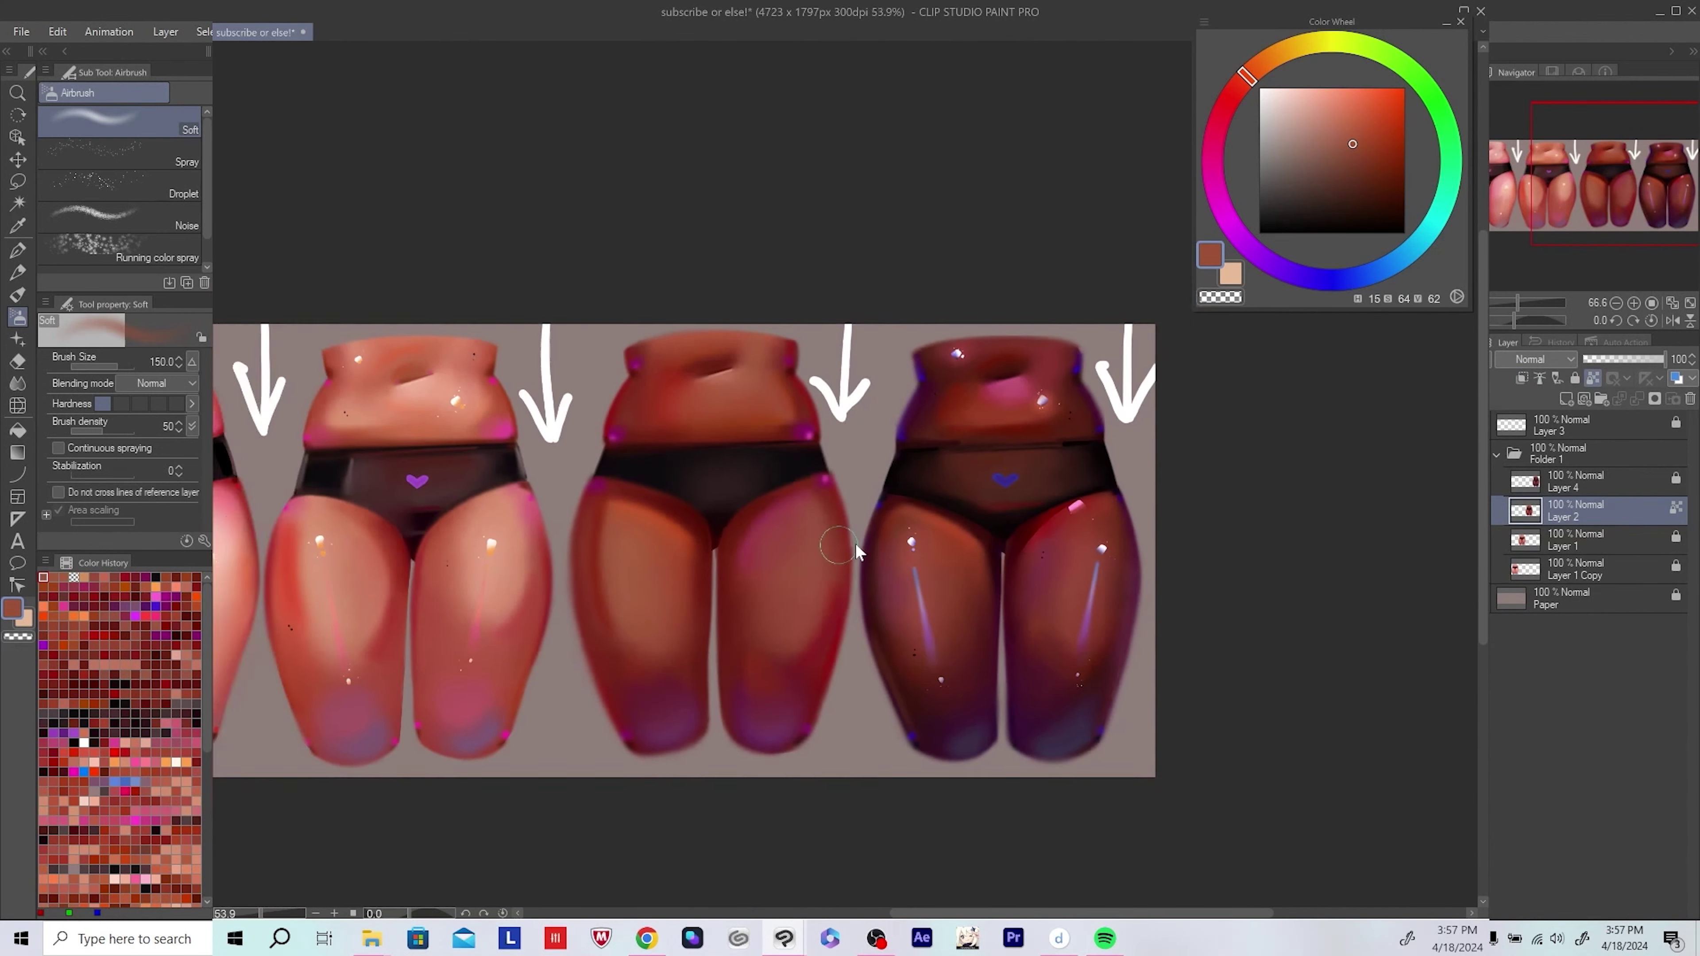
pyautogui.scroll(4, 841, 599)
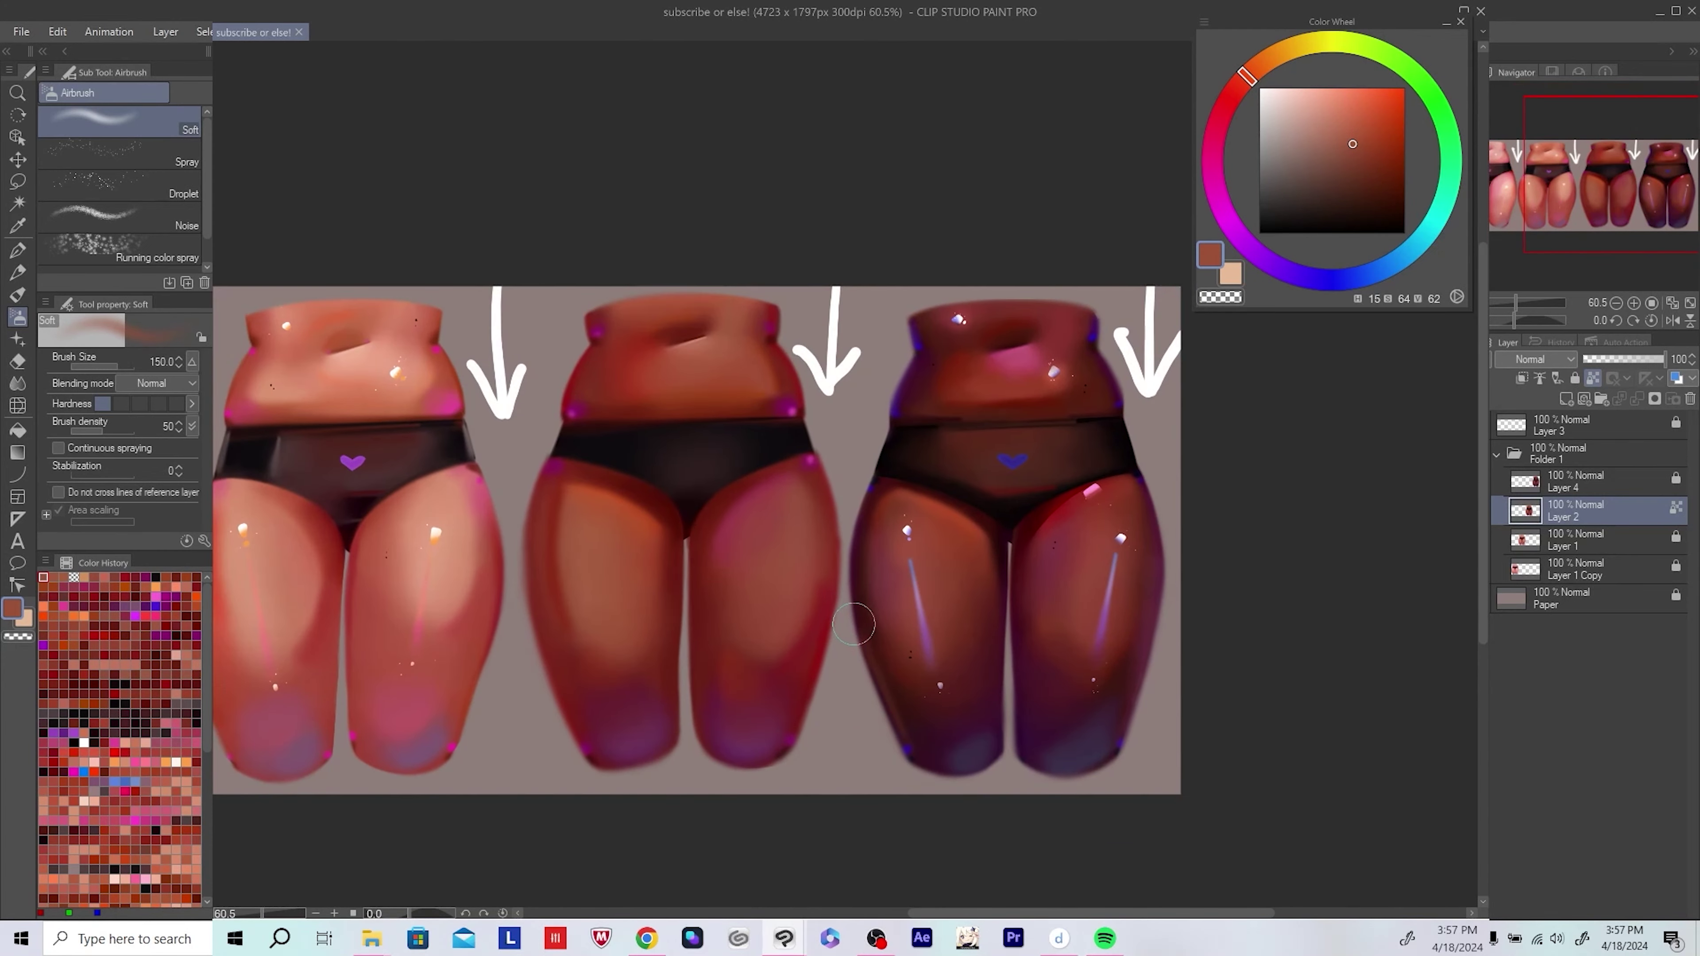
pyautogui.keyDown('alt'); pyautogui.click(797, 511); pyautogui.keyUp('alt')
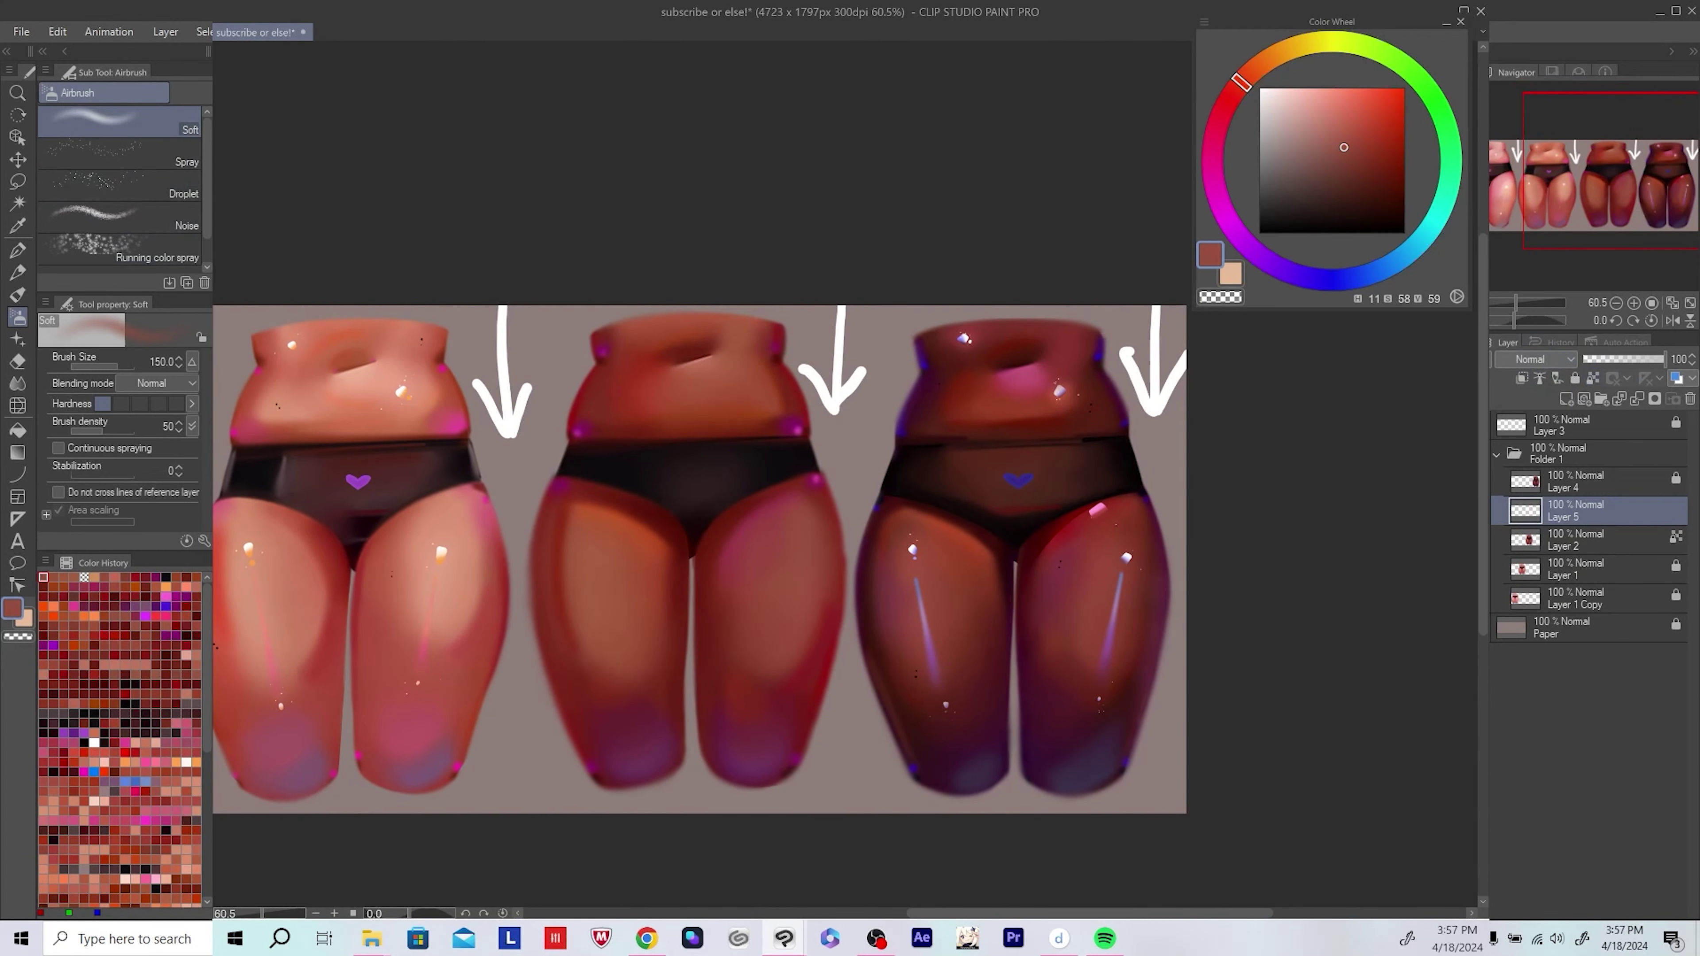
# Step: Clip the new layer to Layer 2 and paint a white block highlight on each upper thigh with the G-pen at size 50
pyautogui.scroll(1, 795, 581)
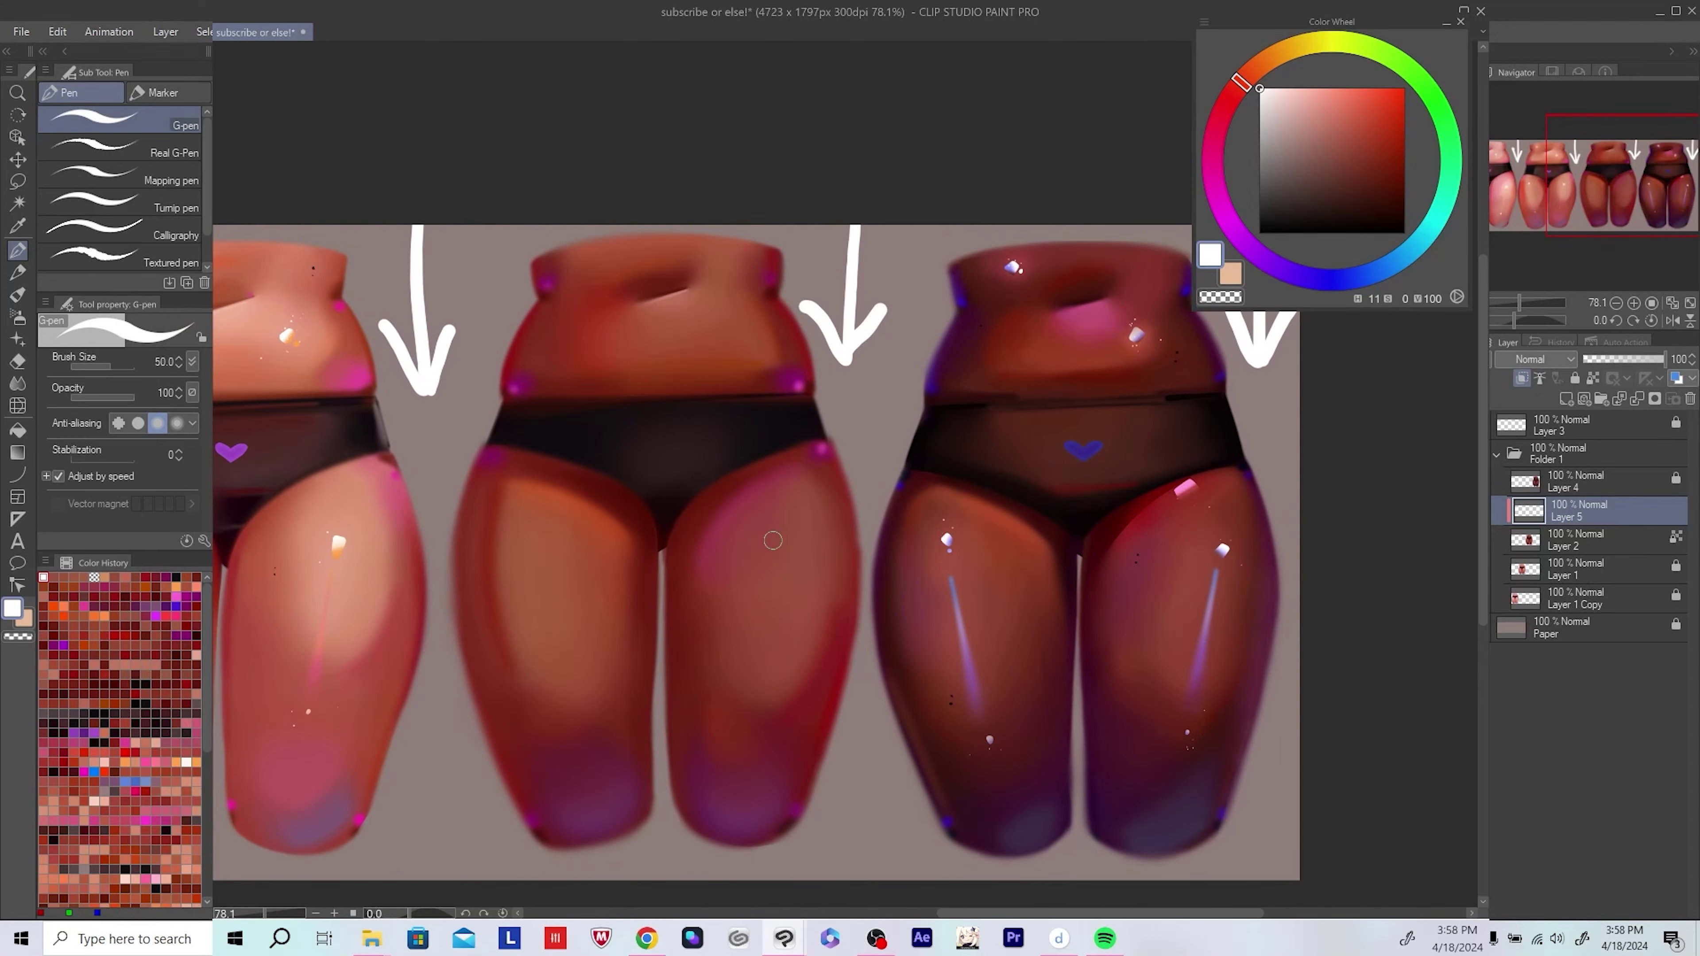
pyautogui.moveTo(778, 529); pyautogui.dragTo(824, 531)
pyautogui.scroll(2, 823, 532)
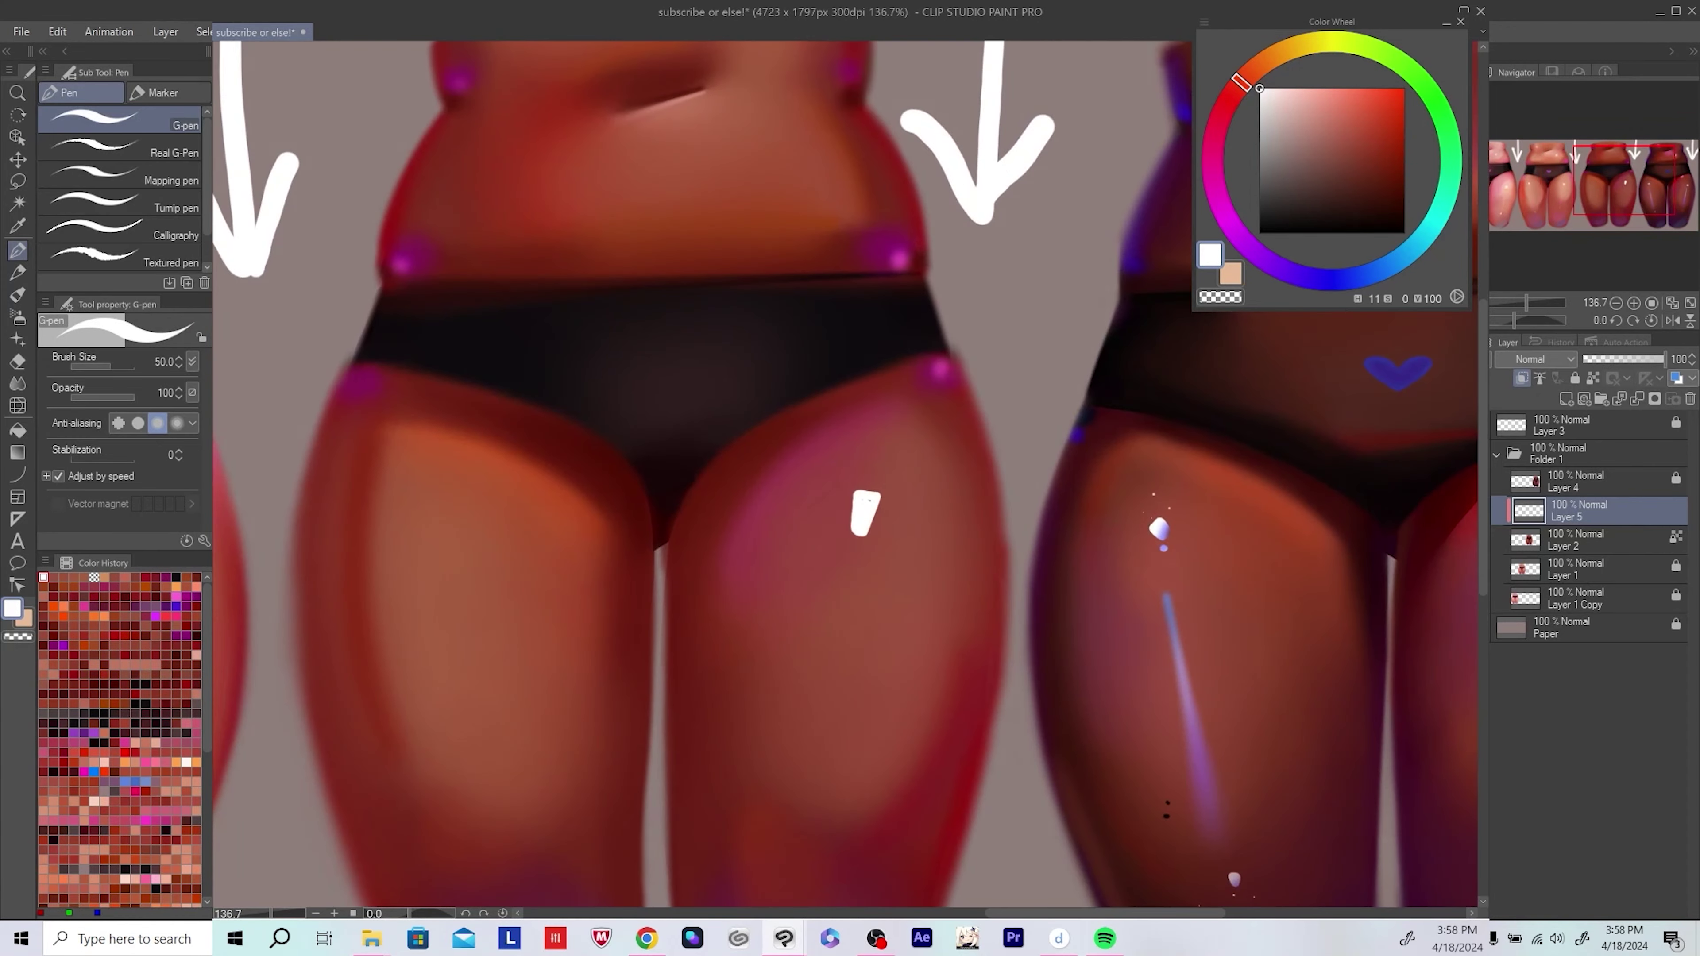
pyautogui.scroll(-1, 1016, 462)
pyautogui.moveTo(656, 510); pyautogui.dragTo(629, 483)
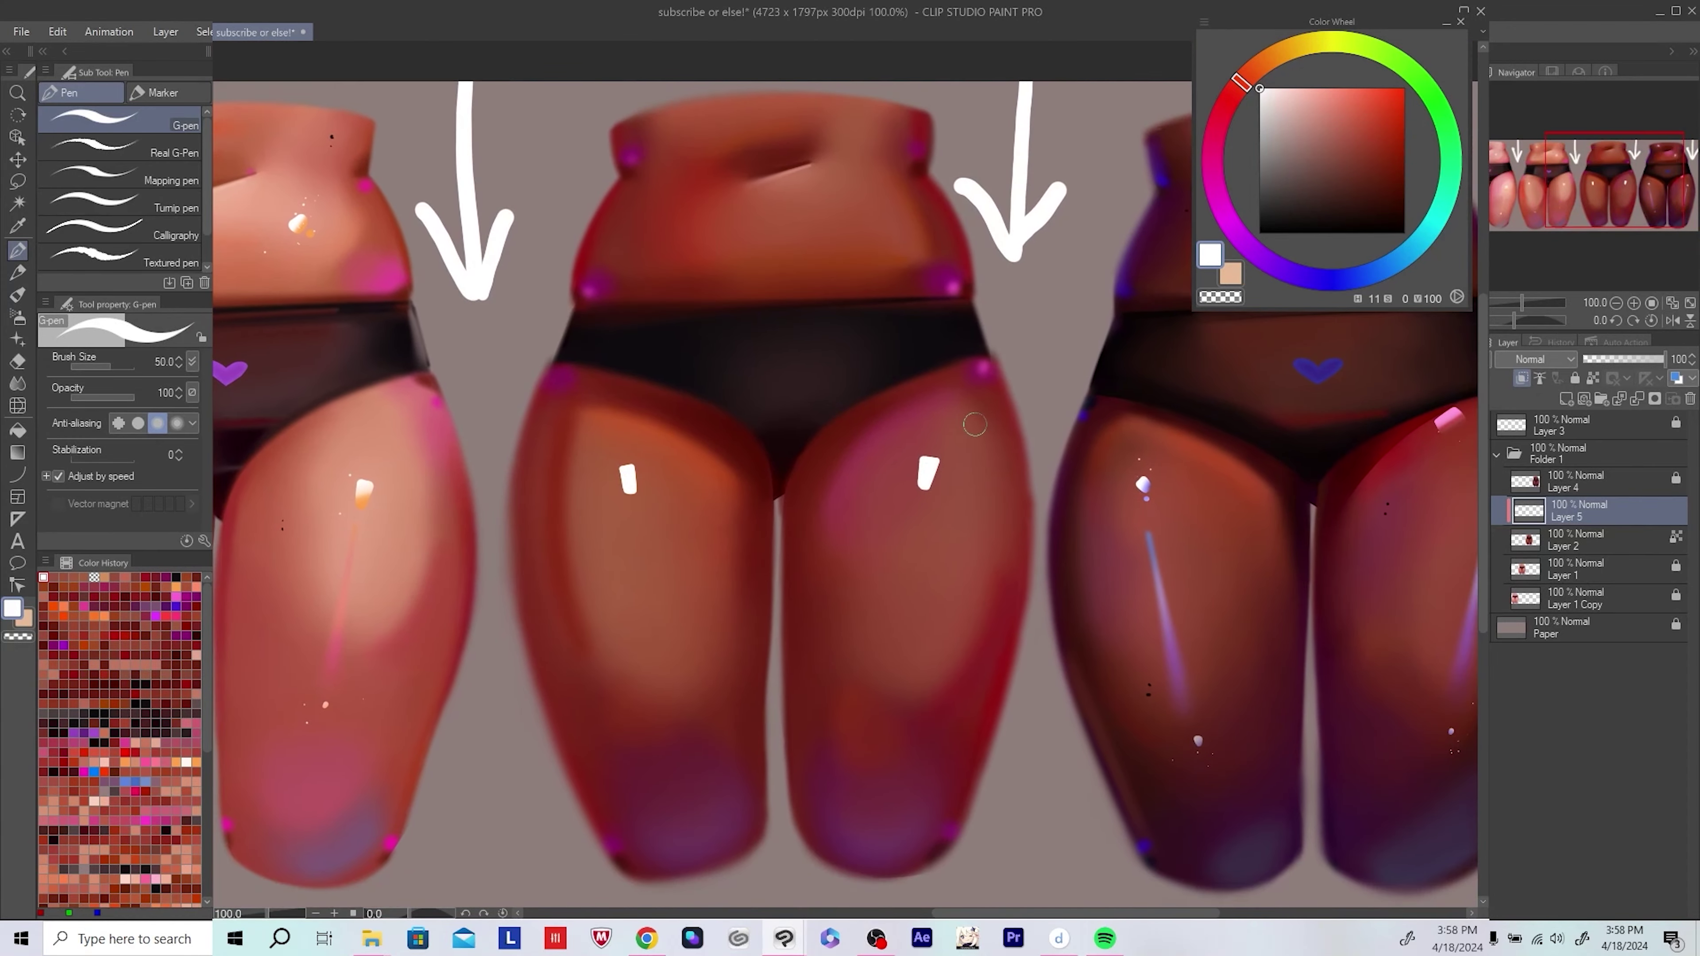
# Step: Paint a small white highlight above each of the third figure's knees with the G-pen at size 50
pyautogui.click(666, 730)
pyautogui.moveTo(666, 730); pyautogui.dragTo(657, 709)
pyautogui.moveTo(862, 742); pyautogui.dragTo(855, 859)
# Step: Paint small white highlights beside the third figure's navel and on the upper waist with the G-pen at size 50
pyautogui.moveTo(803, 469); pyautogui.dragTo(878, 556)
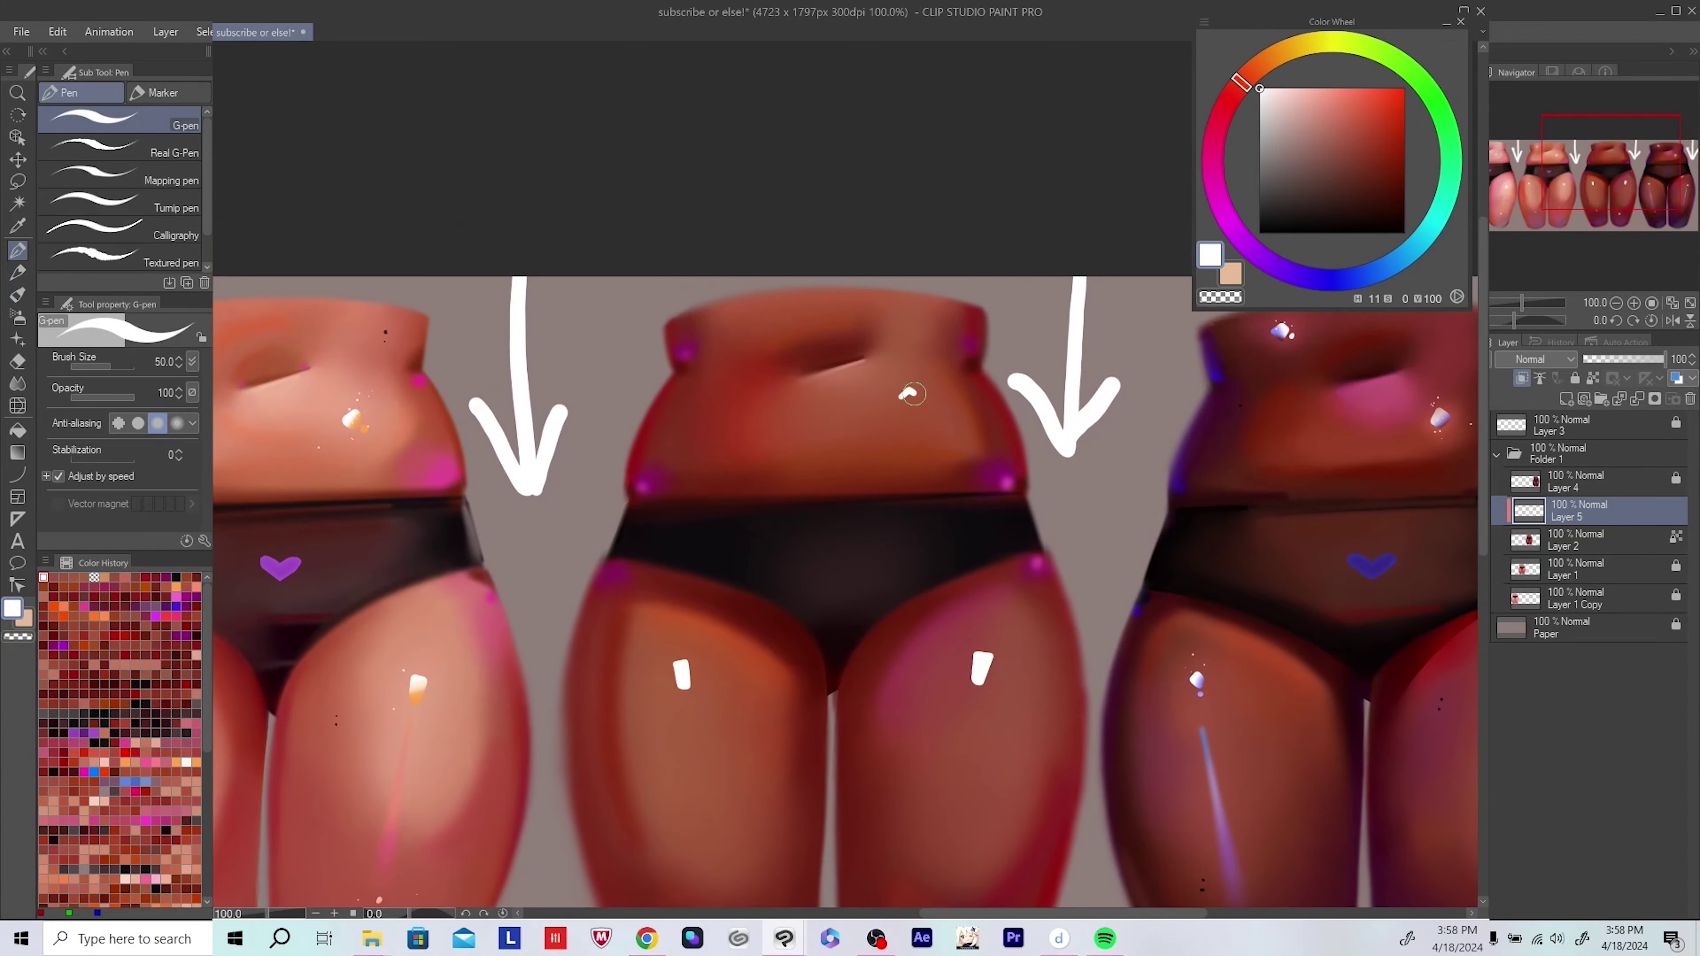
pyautogui.moveTo(736, 321)
pyautogui.mouseDown()
pyautogui.moveTo(896, 329)
pyautogui.moveTo(797, 366)
pyautogui.mouseUp()
pyautogui.moveTo(989, 415); pyautogui.dragTo(892, 389)
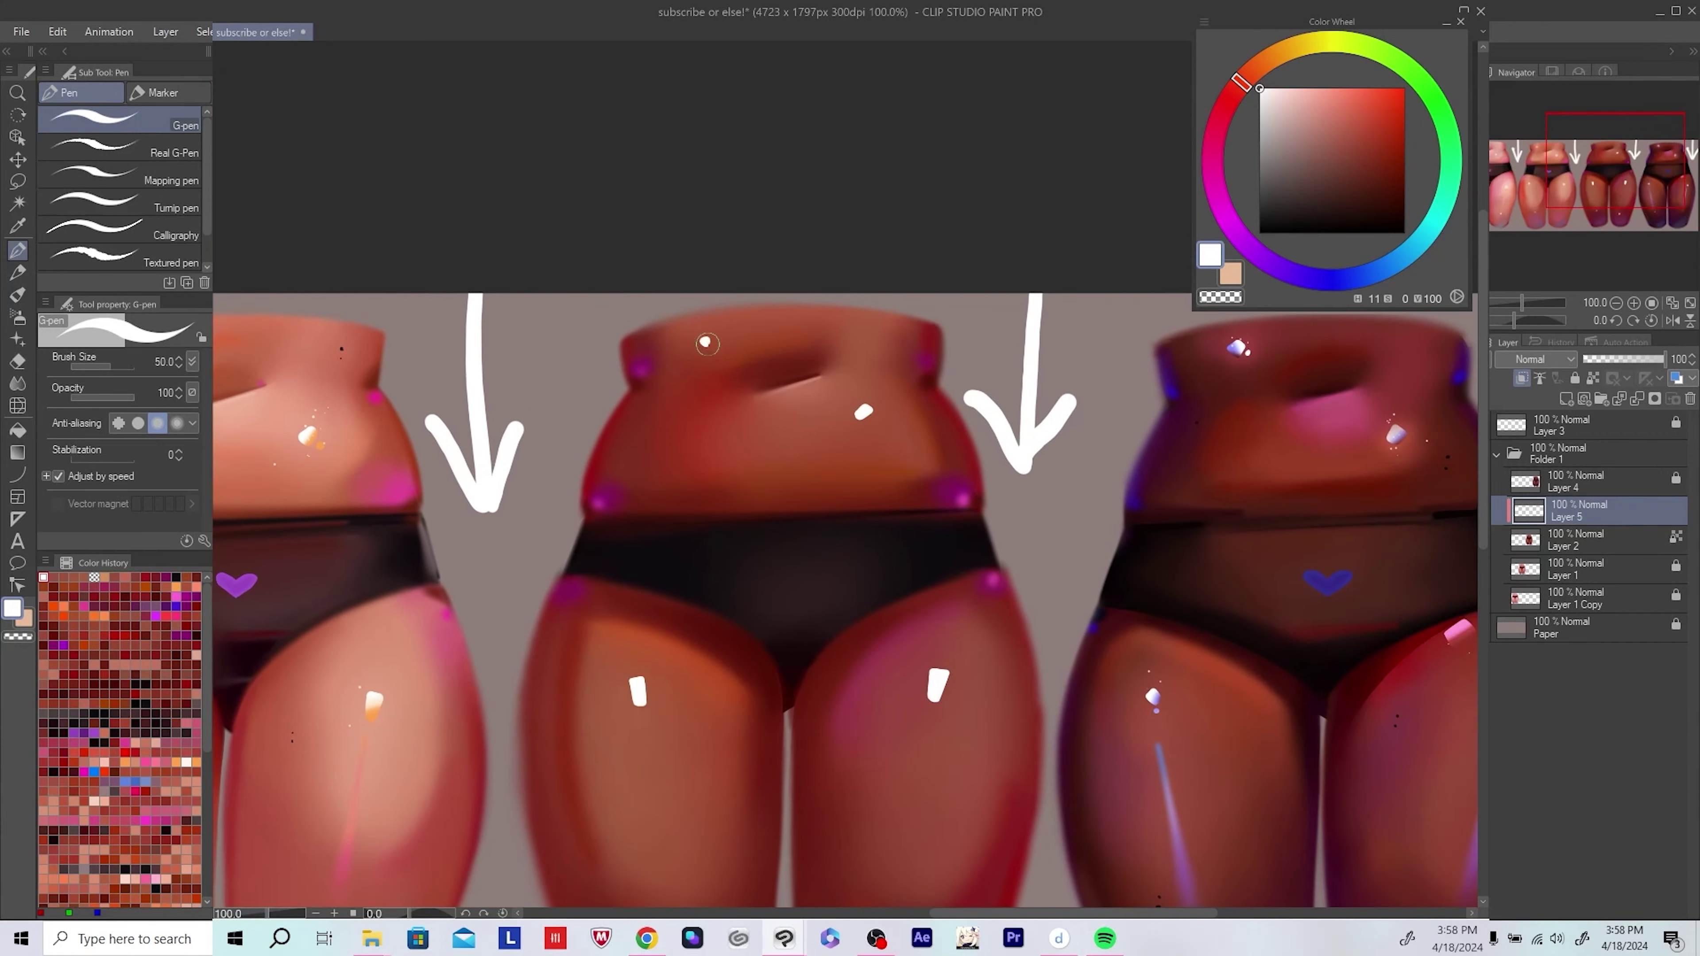
pyautogui.scroll(-5, 706, 343)
pyautogui.scroll(3, 876, 578)
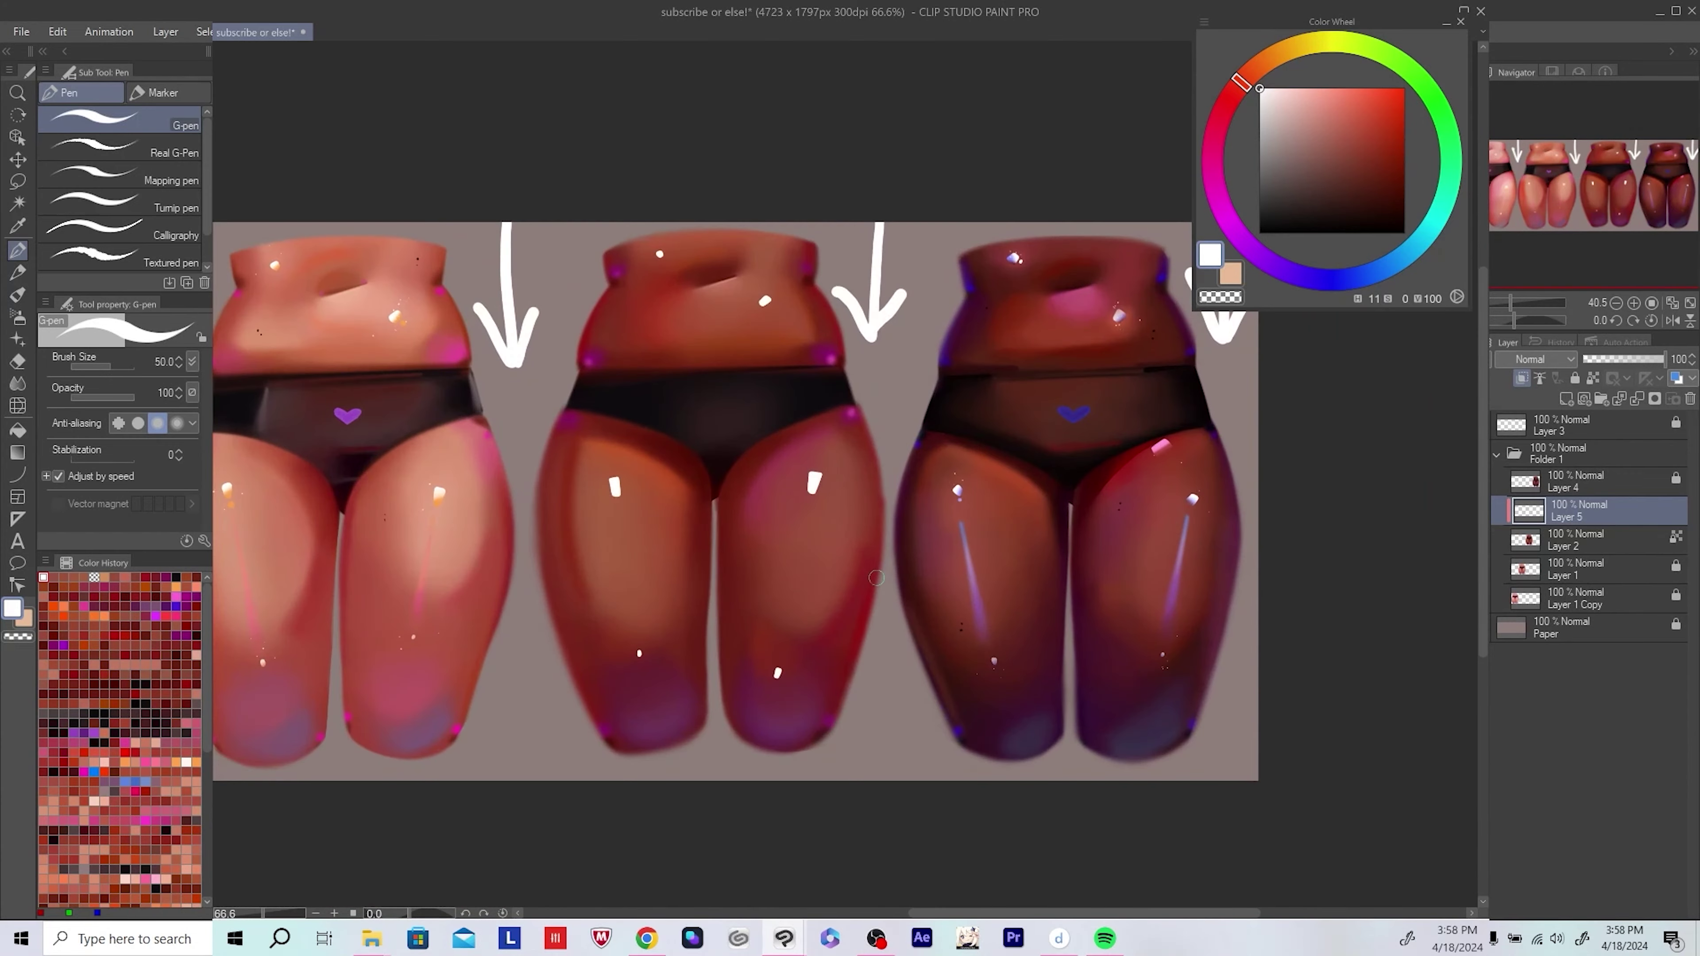
# Step: Add tiny white dots next to the third figure's waist, thigh and knee highlights, and lock the highlight layer's transparent pixels
pyautogui.scroll(1, 876, 577)
pyautogui.scroll(3, 788, 659)
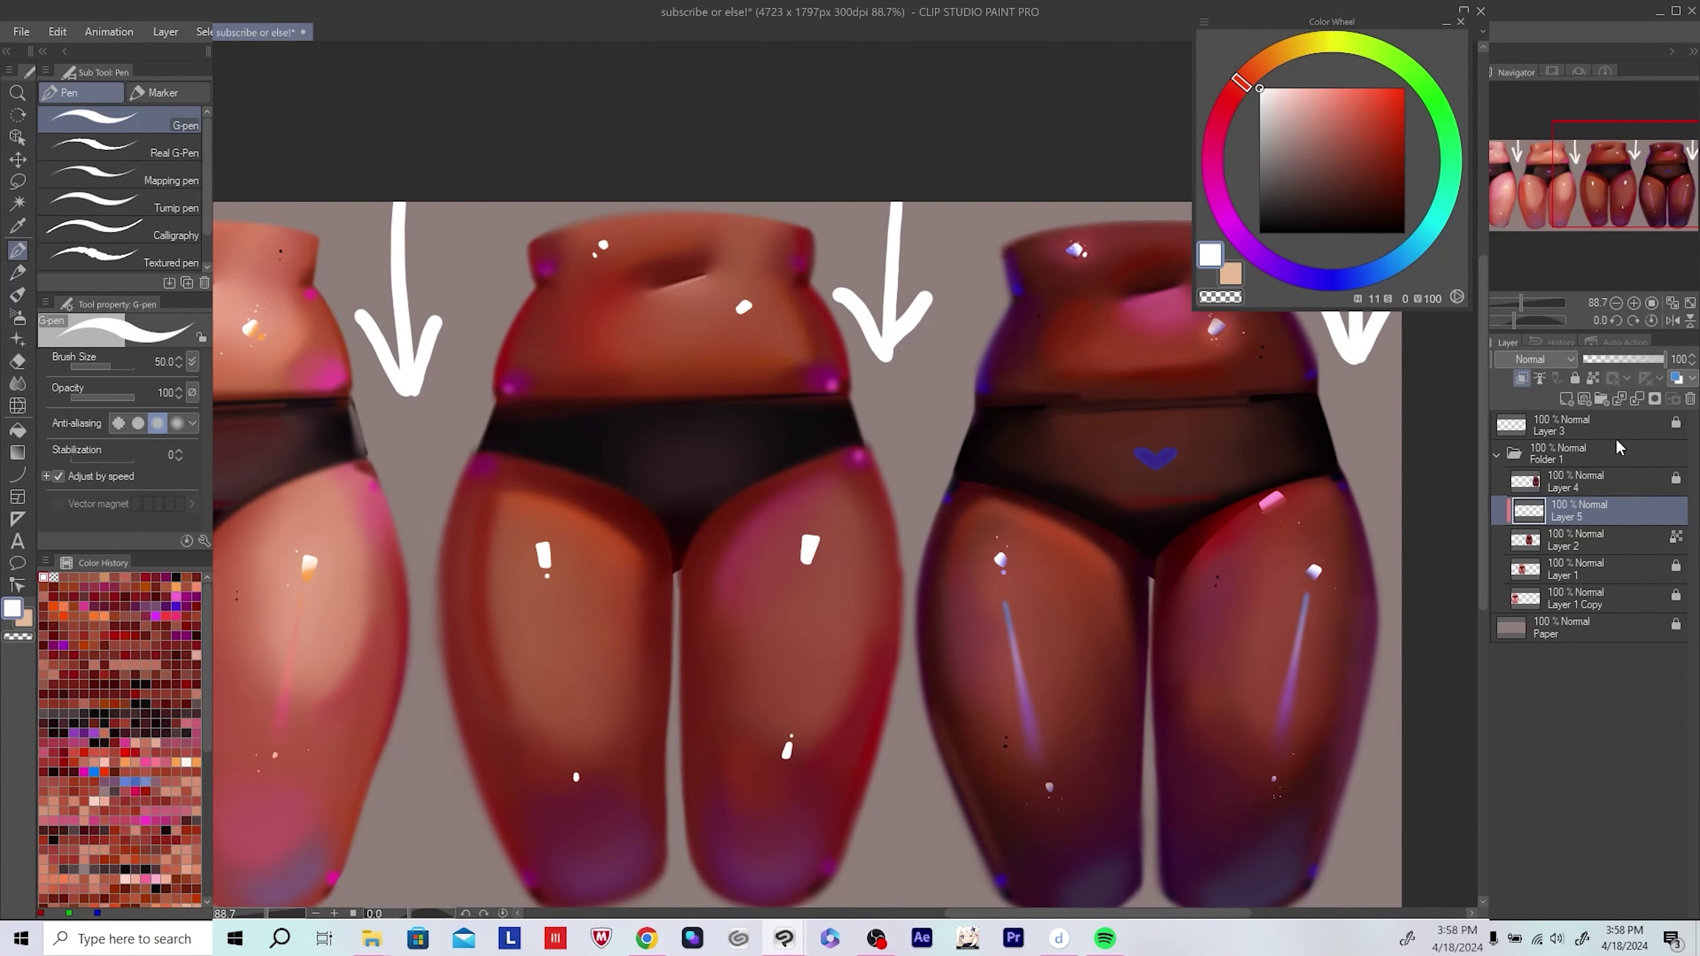
pyautogui.press('b')
pyautogui.scroll(1, 859, 466)
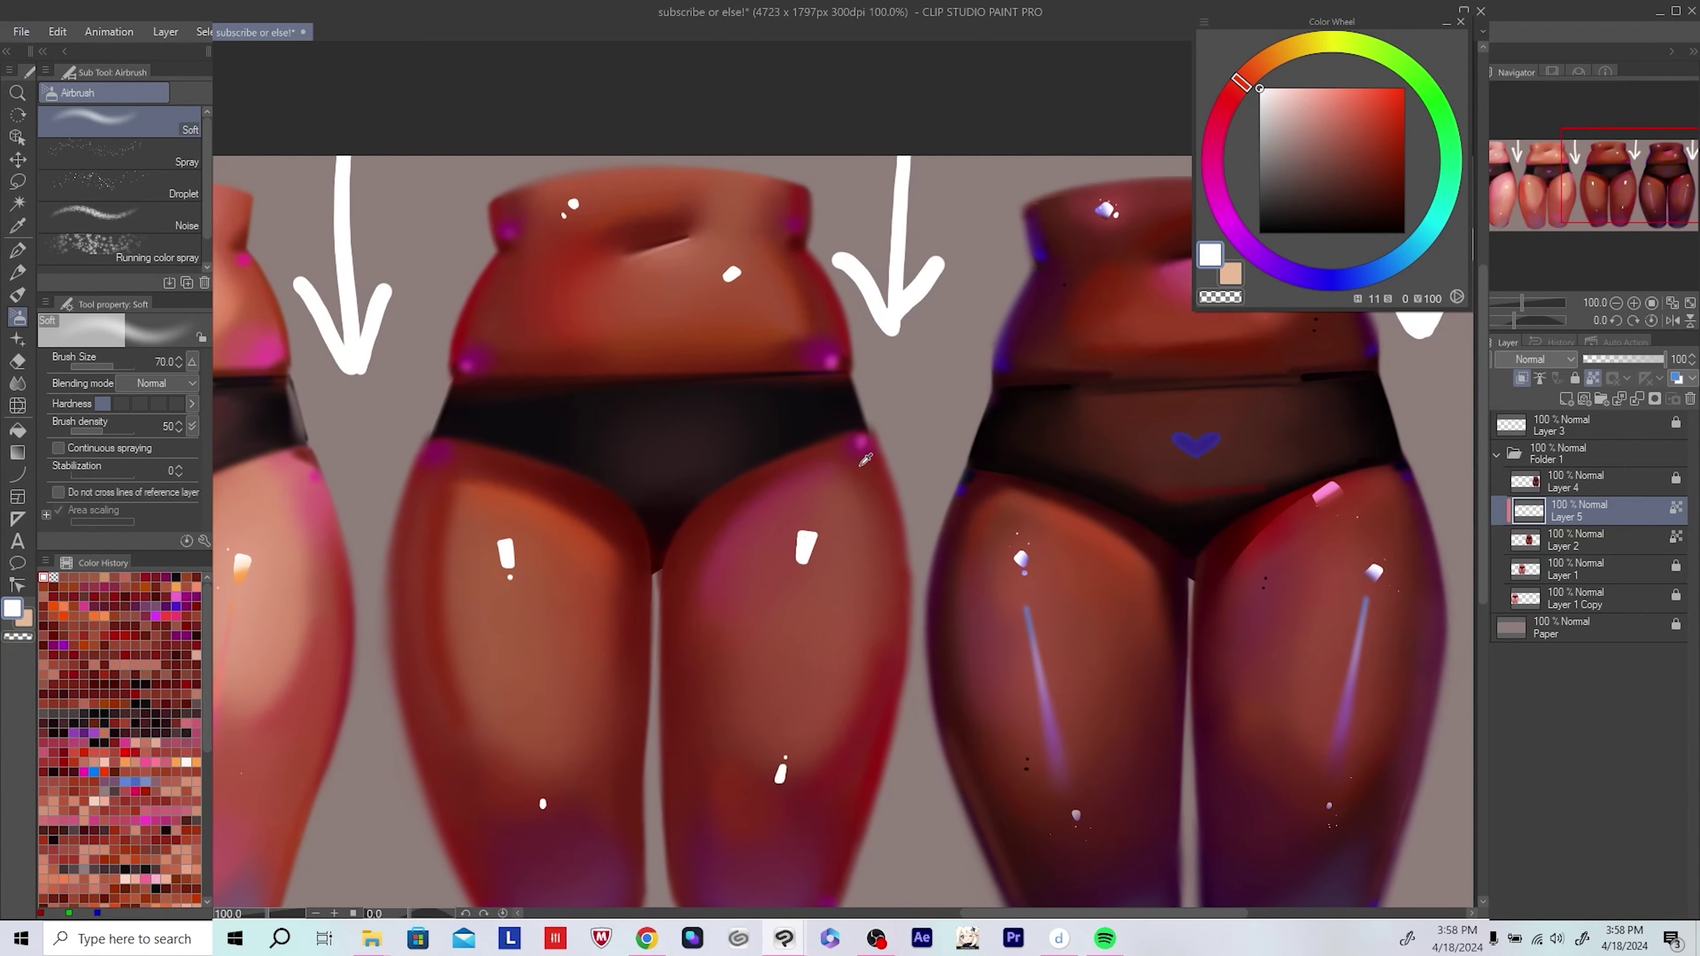
# Step: Try a magenta tint on the third figure's upper-thigh highlight with the Soft airbrush at size 50
pyautogui.keyDown('alt'); pyautogui.click(863, 458); pyautogui.keyUp('alt')
pyautogui.click(807, 551)
pyautogui.scroll(-1, 935, 497)
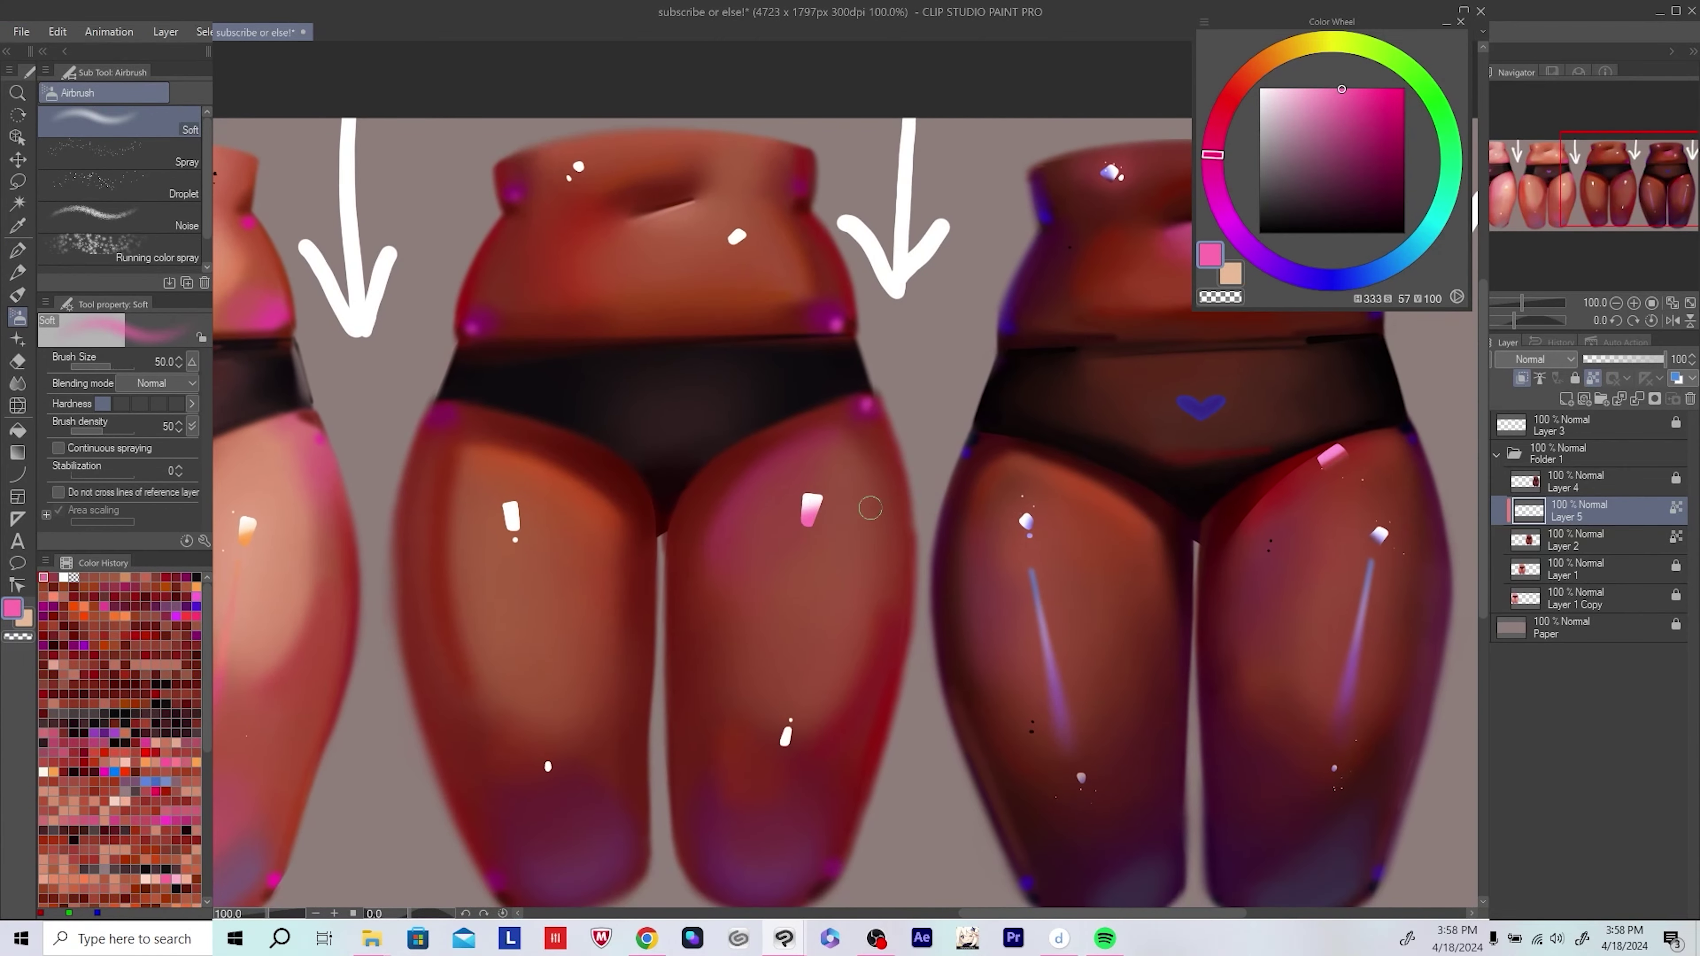
# Step: Tint the edges of the third figure's thigh, knee and waist highlights light orange with the Soft airbrush at size 50
pyautogui.click(779, 535)
pyautogui.hscroll(-1, 572, 540)
pyautogui.scroll(-1, 613, 509)
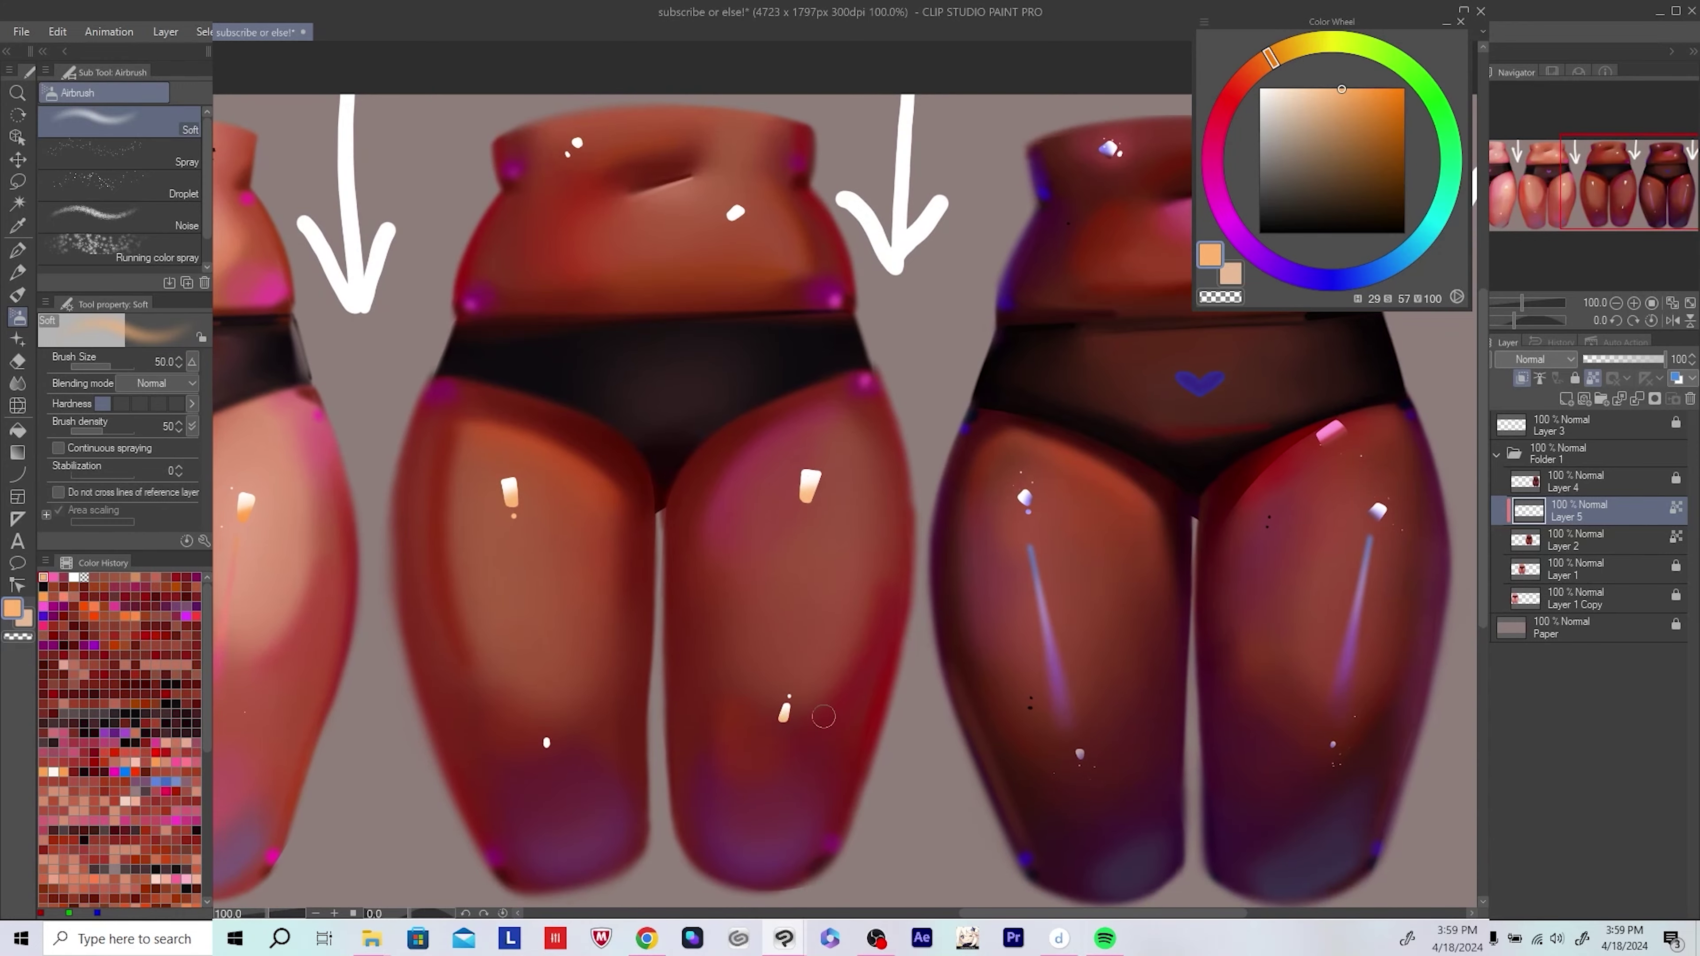
pyautogui.scroll(1, 717, 195)
pyautogui.scroll(-1, 717, 195)
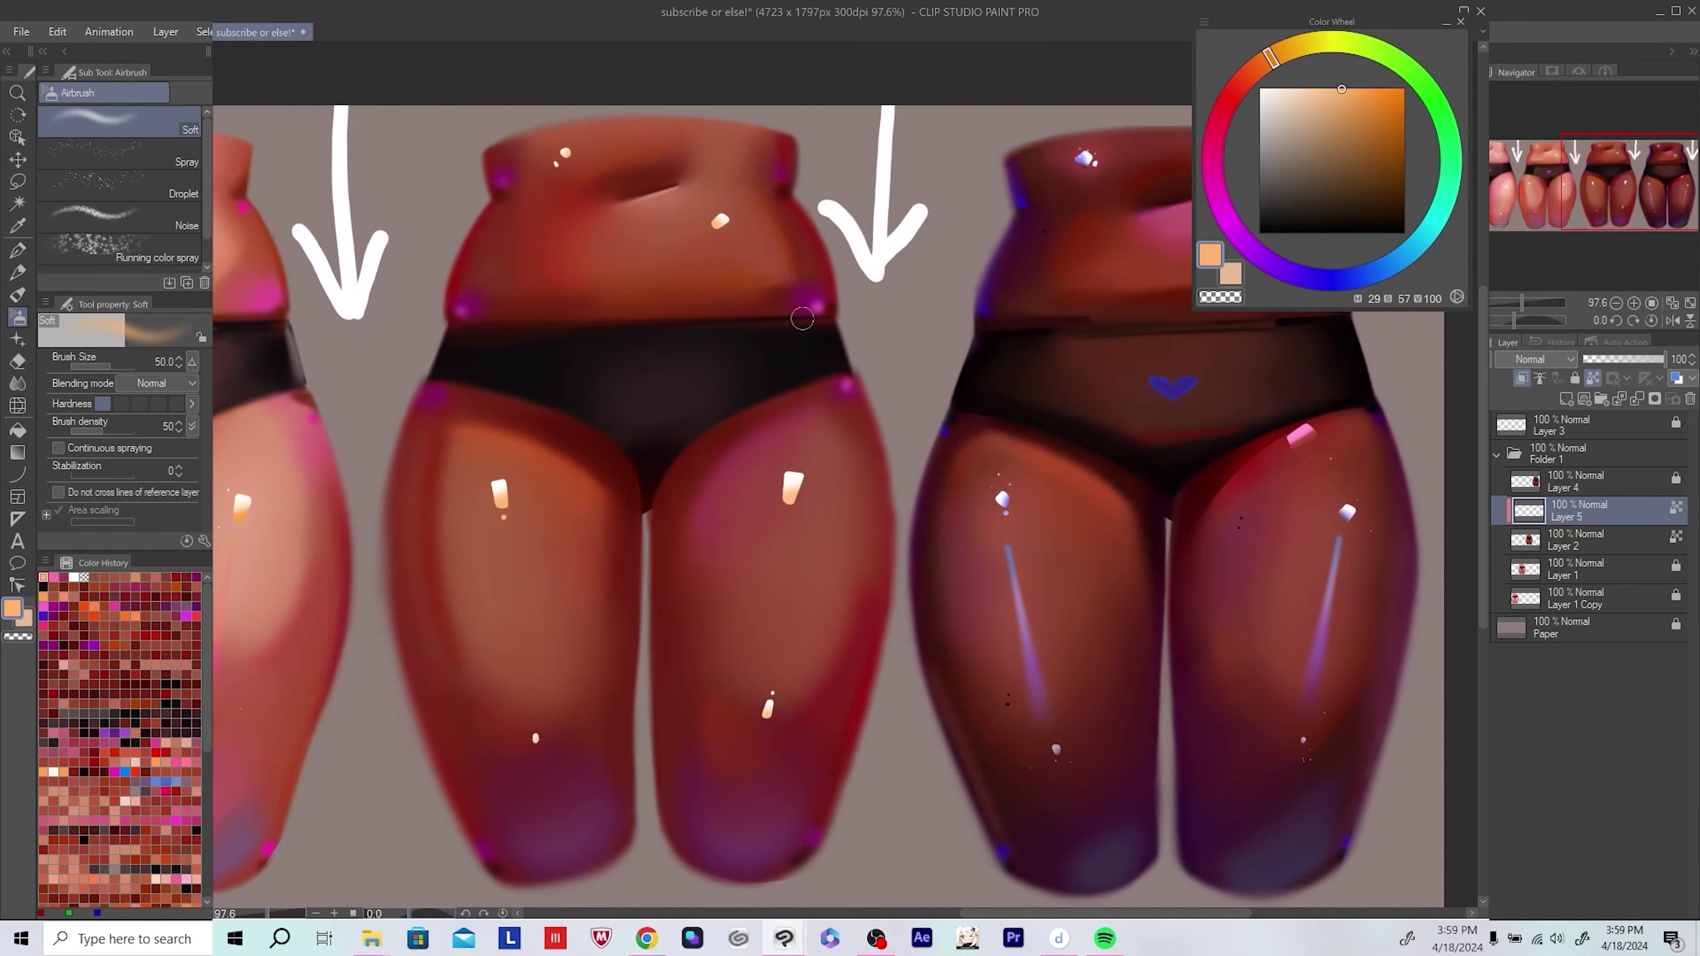
pyautogui.click(1265, 77)
pyautogui.scroll(1, 610, 143)
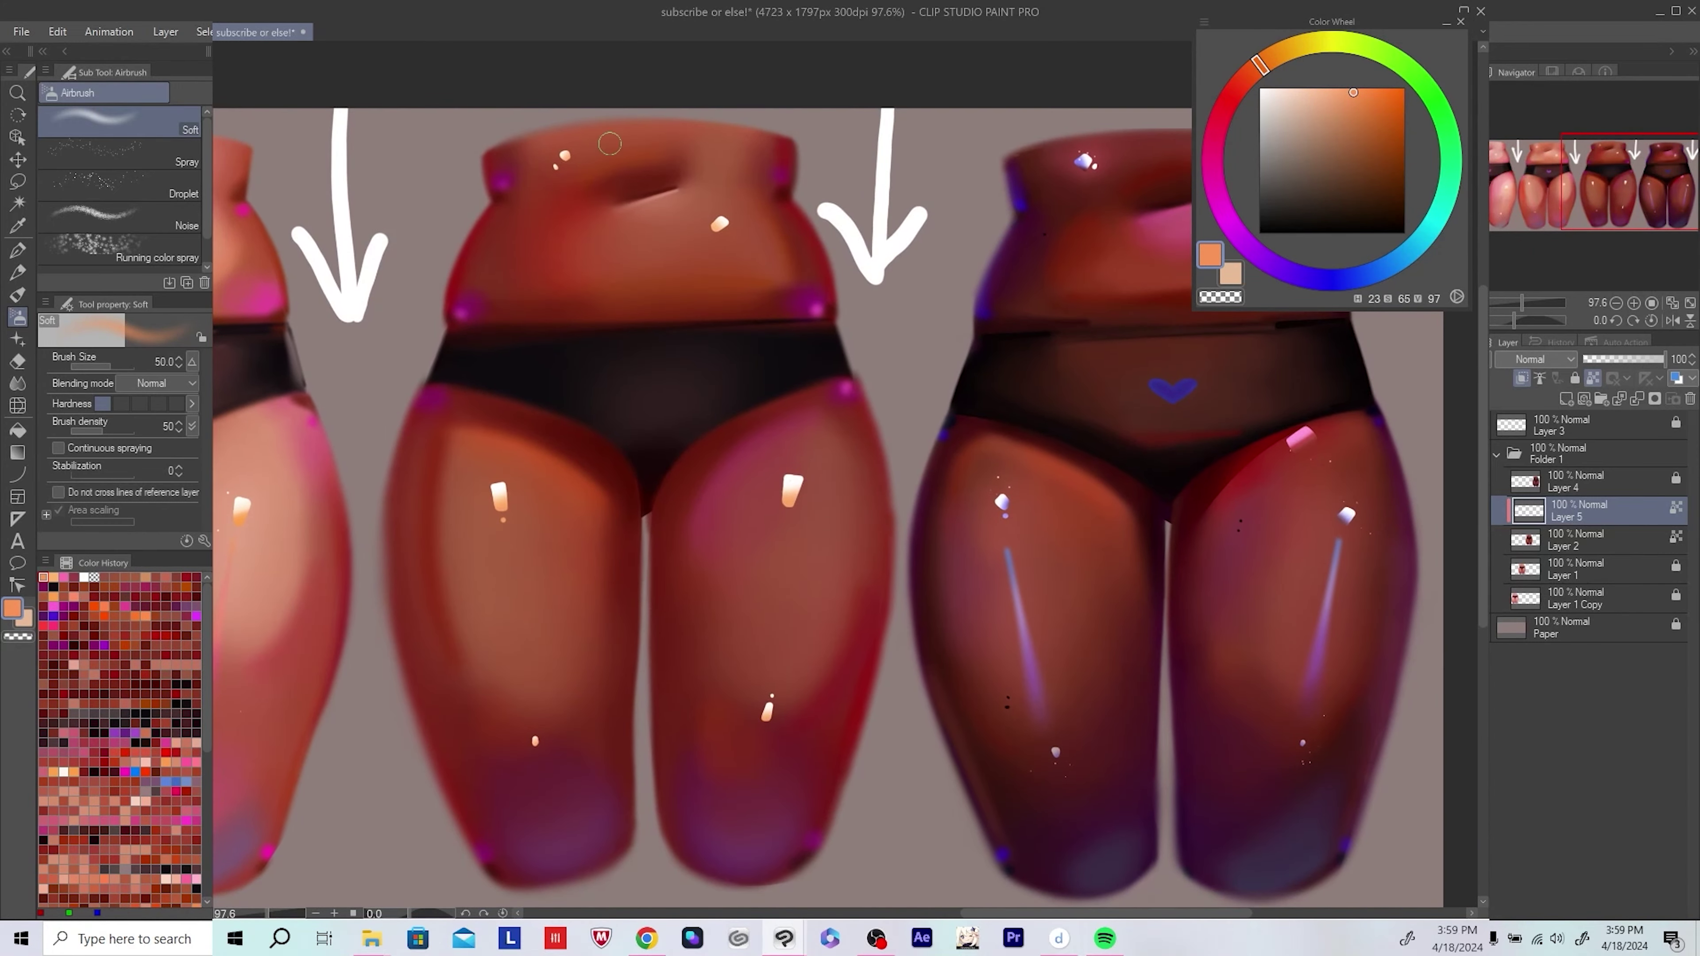
# Step: Soften the third figure's highlights with sampled reddish skin tones using the Soft airbrush at sizes 40 and 20, and save the file
pyautogui.scroll(-5, 740, 260)
pyautogui.scroll(5, 763, 348)
pyautogui.keyDown('alt'); pyautogui.click(780, 436); pyautogui.keyUp('alt')
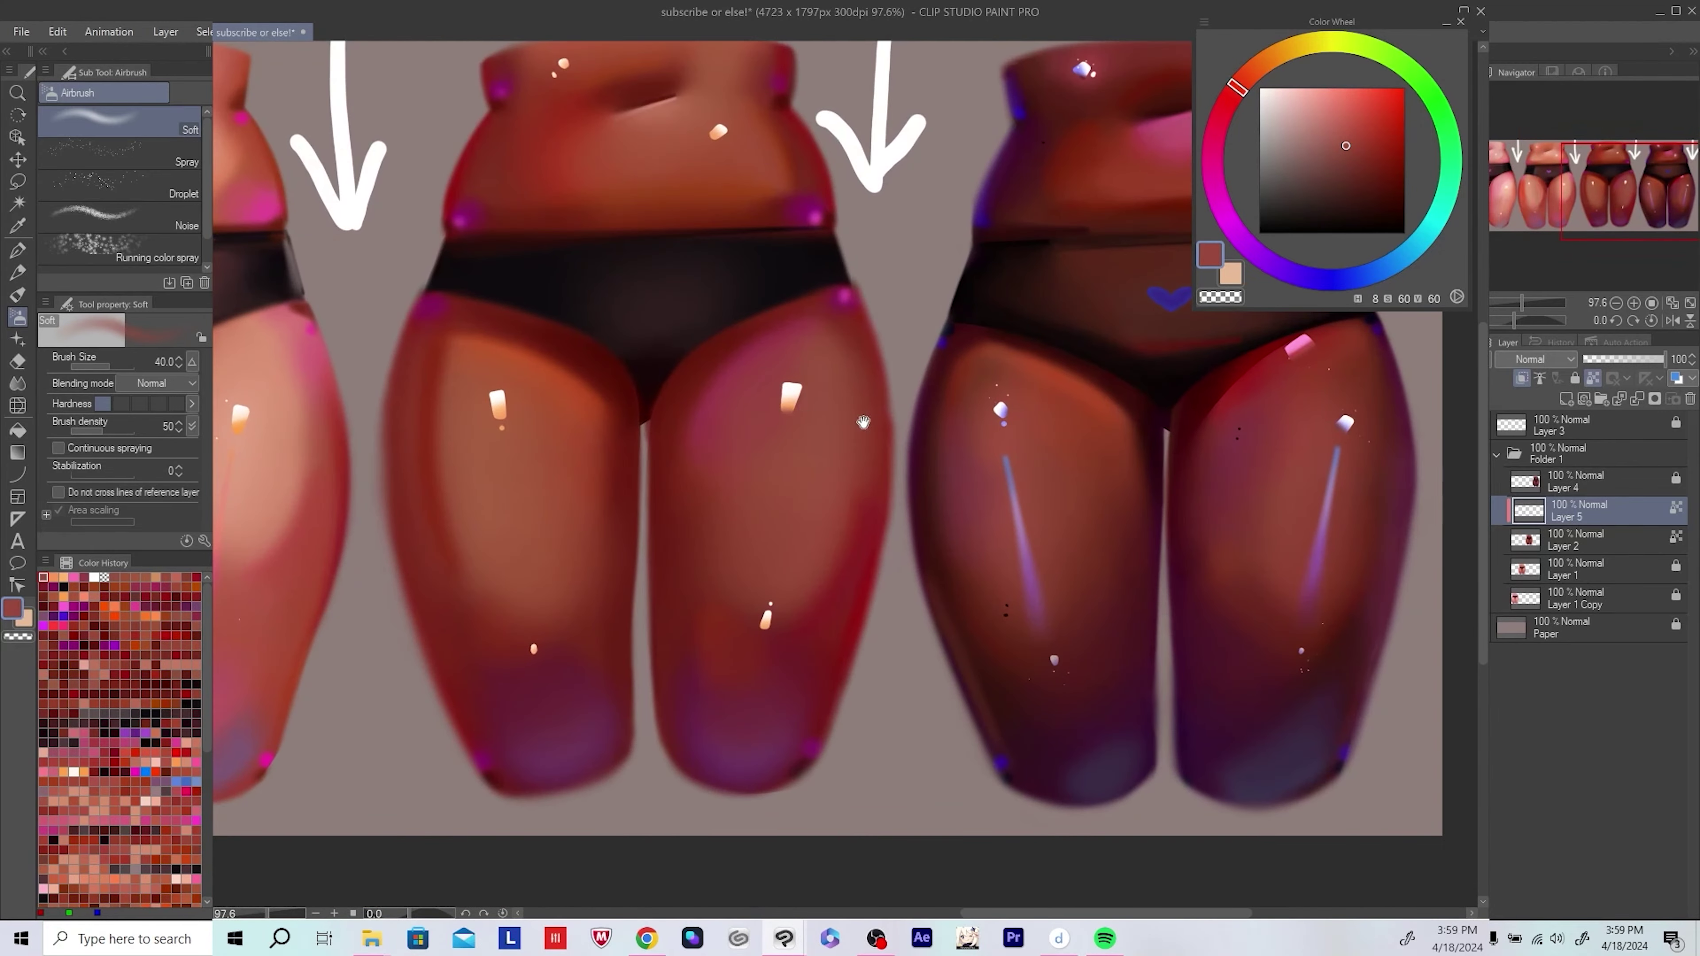
pyautogui.moveTo(863, 422); pyautogui.dragTo(864, 544)
pyautogui.keyDown('alt'); pyautogui.click(720, 258); pyautogui.keyUp('alt')
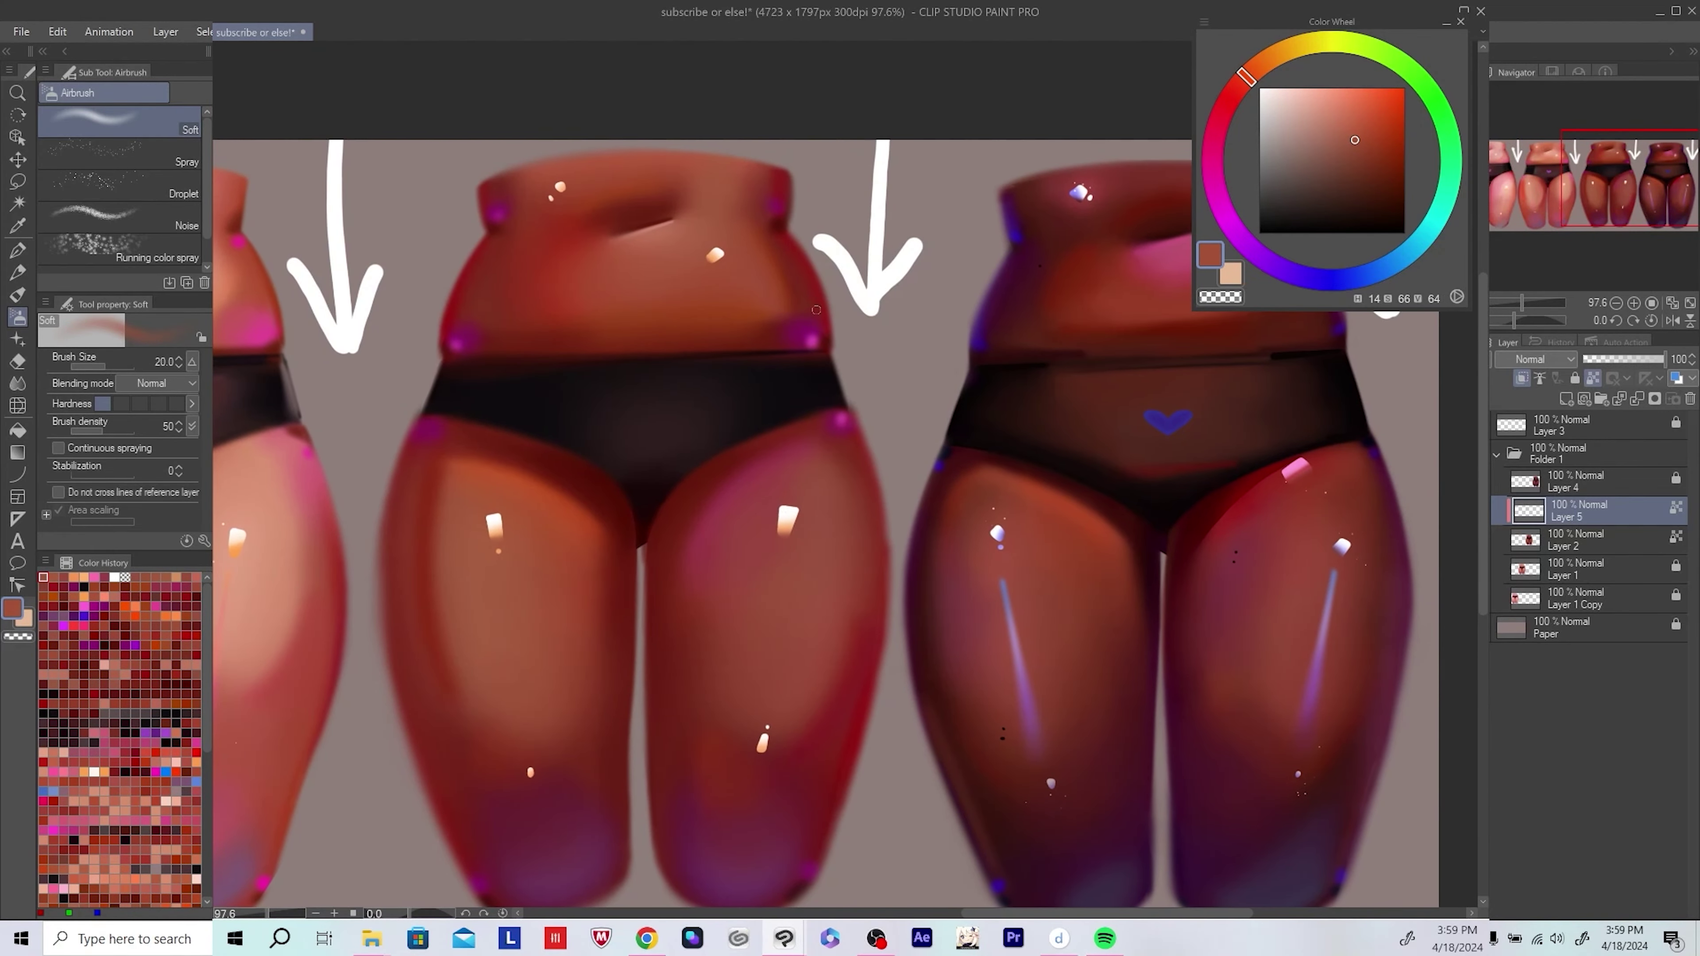
pyautogui.moveTo(816, 309); pyautogui.dragTo(802, 275)
pyautogui.keyDown('alt'); pyautogui.click(556, 155); pyautogui.keyUp('alt')
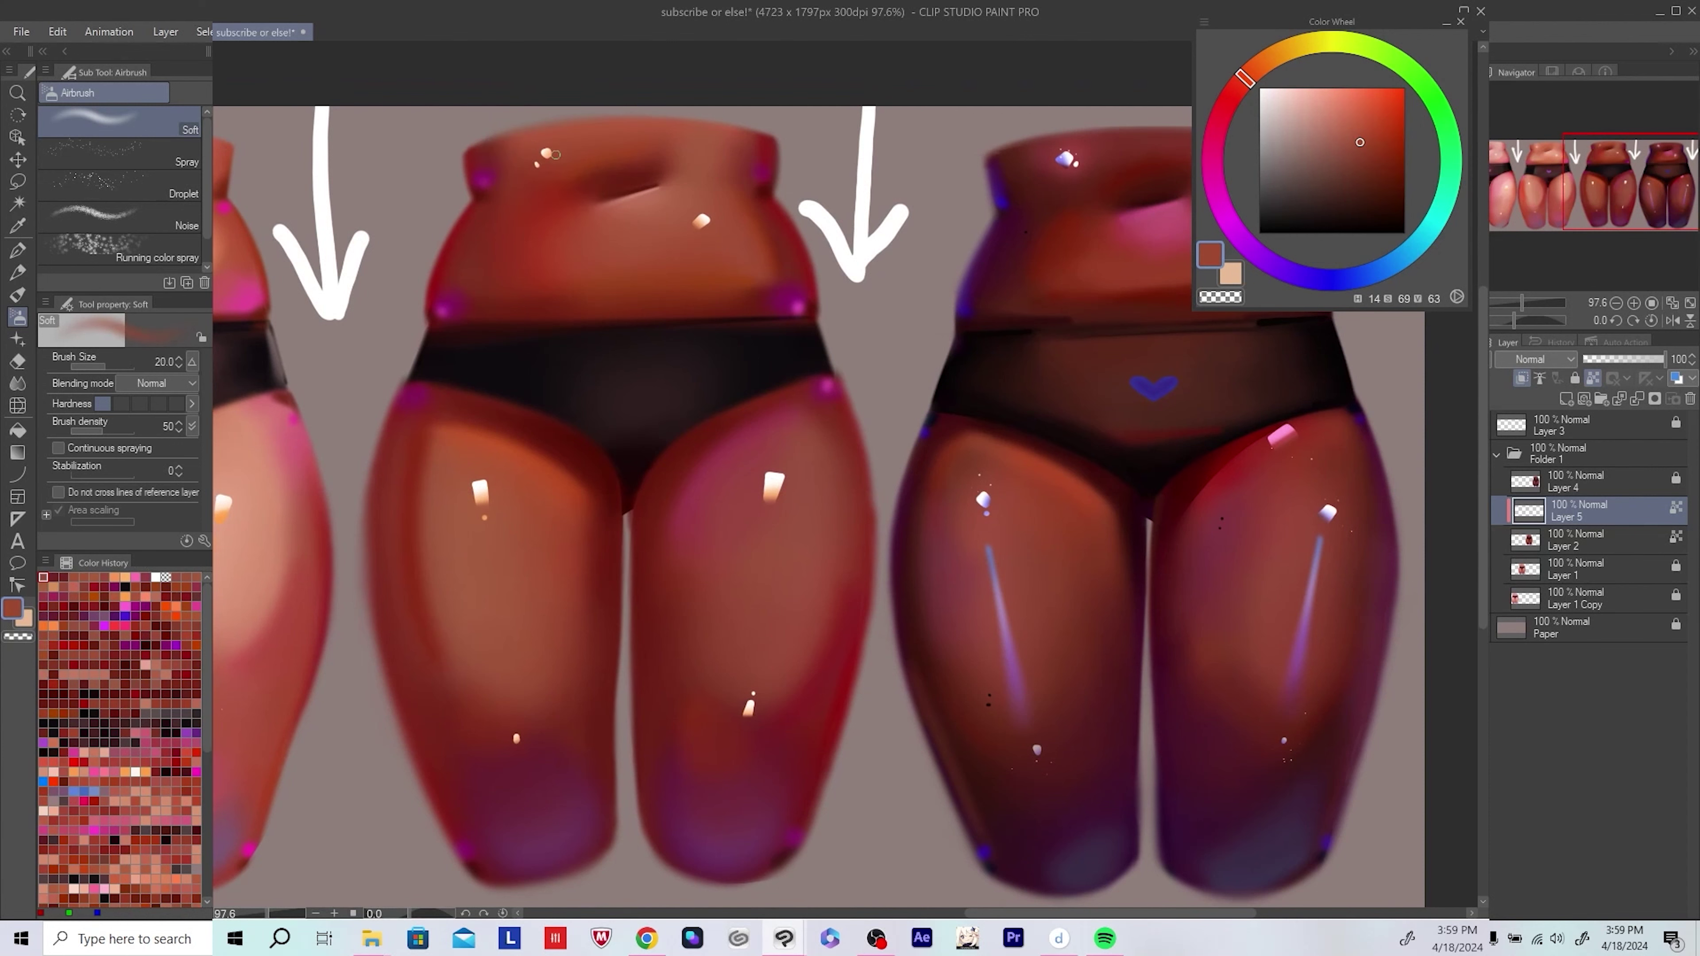
pyautogui.hotkey('ctrl', 's')
pyautogui.scroll(-5, 556, 155)
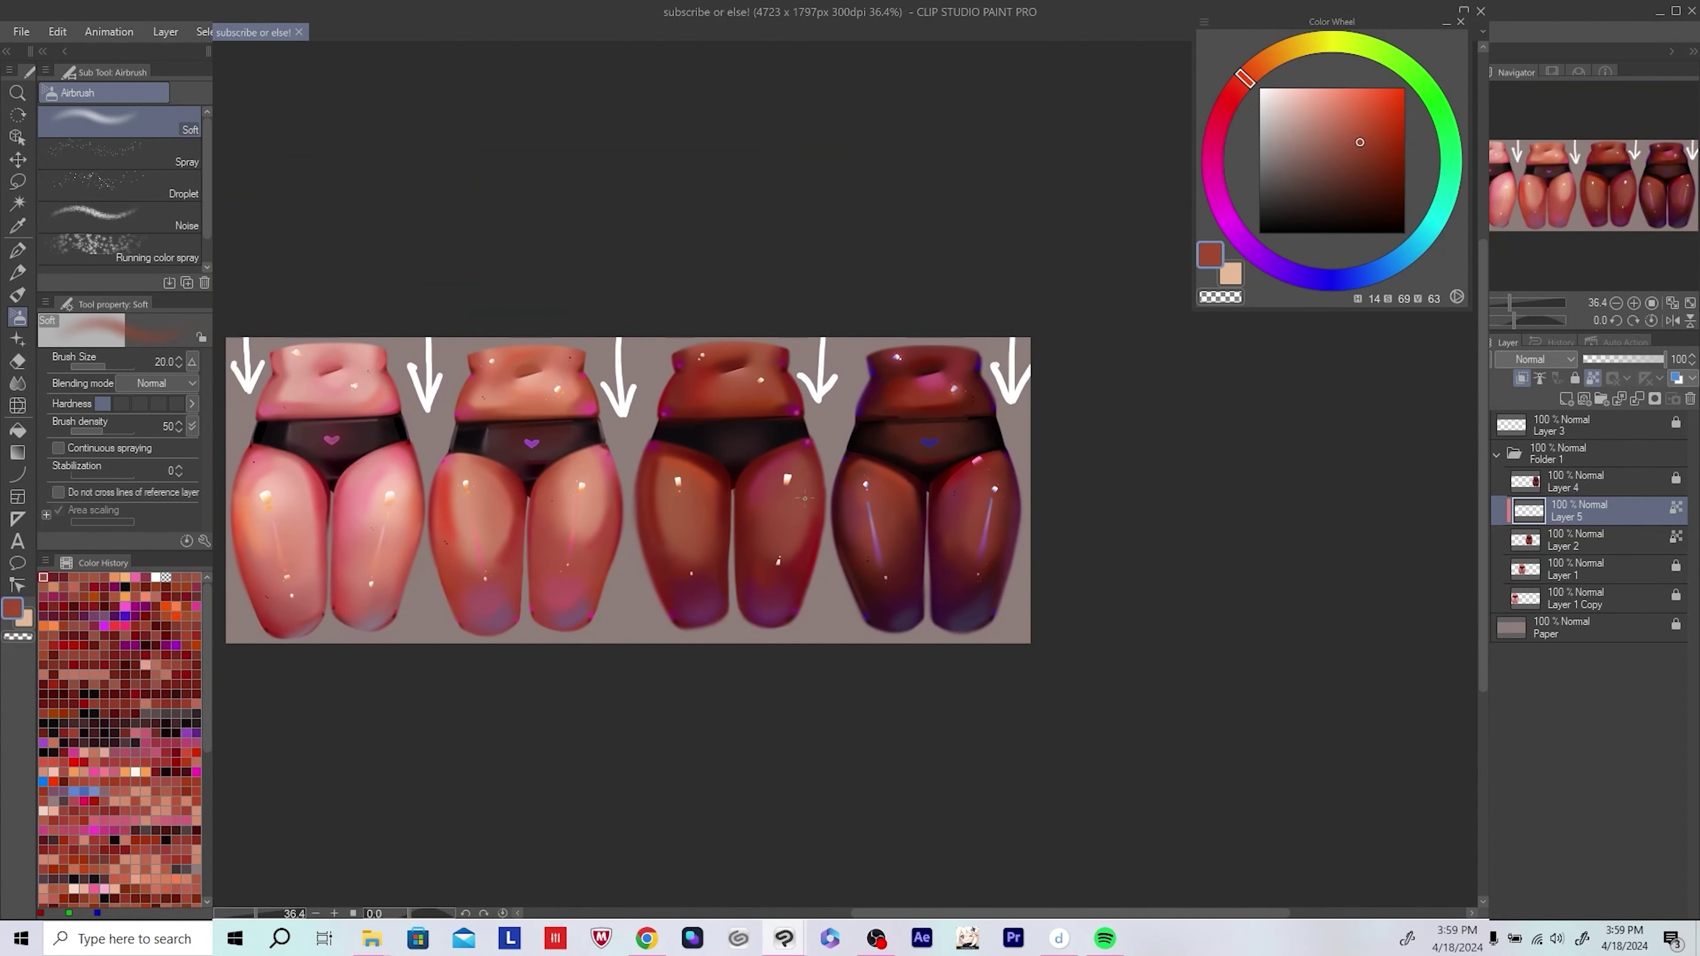
# Step: Add a layer above Layer 5 and draw a thin orange streak down each of the third figure's thighs with the Soft airbrush at size 12
pyautogui.scroll(3, 805, 498)
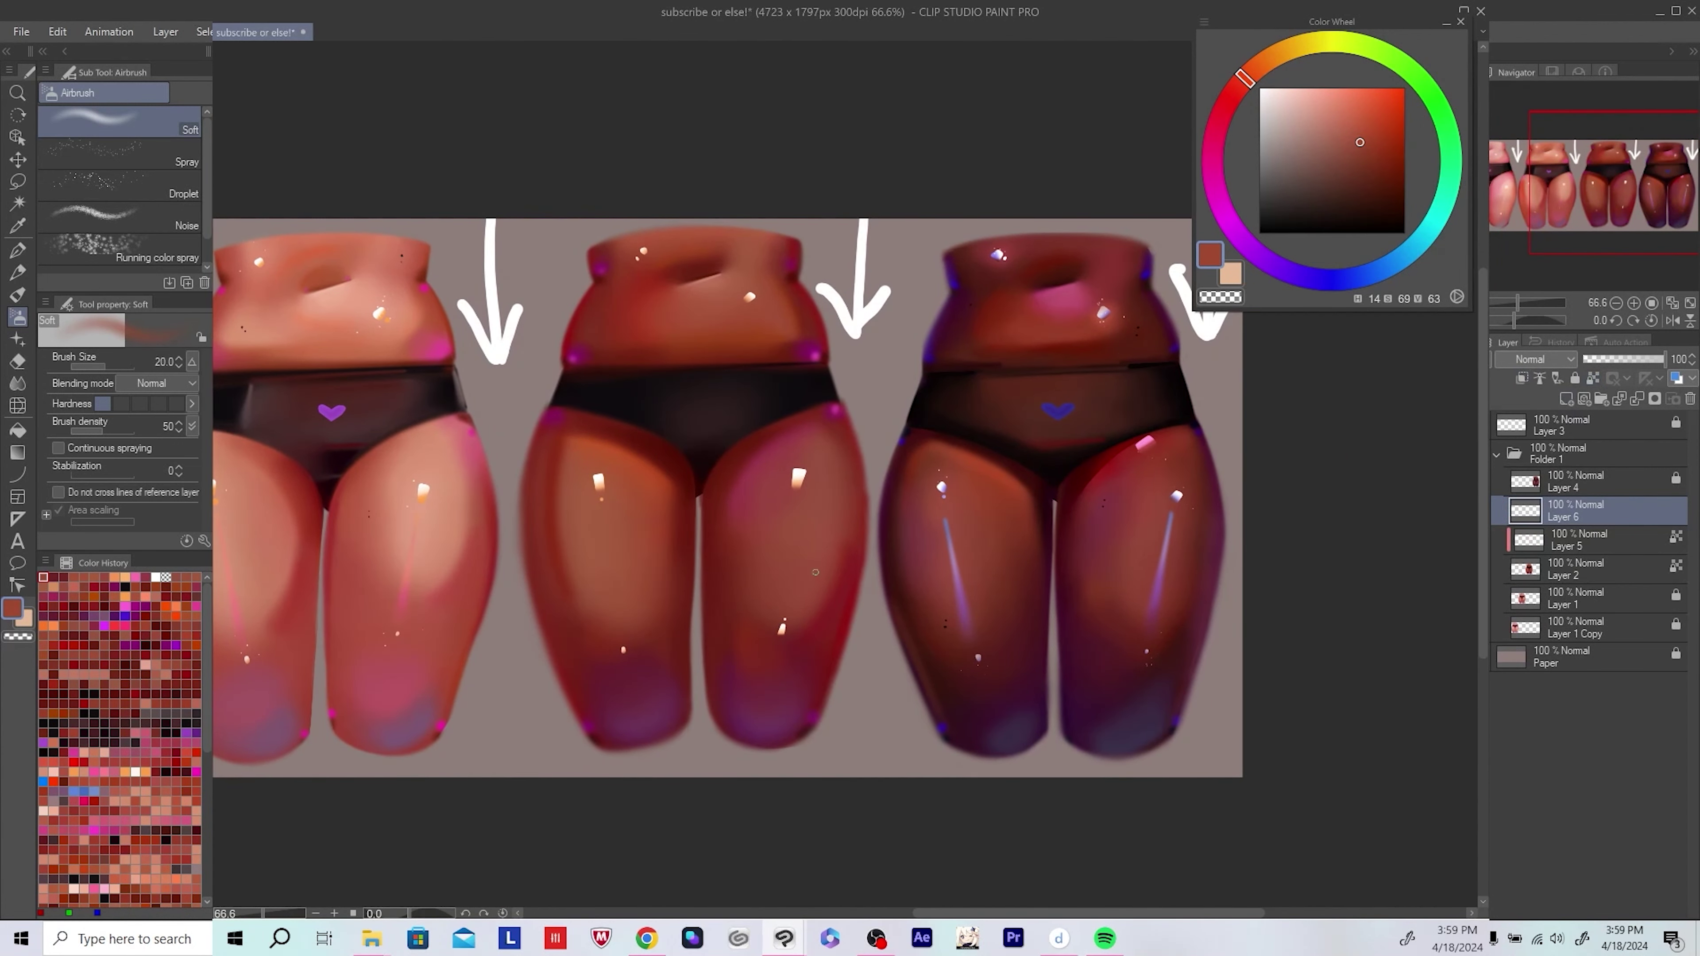
pyautogui.scroll(1, 815, 572)
pyautogui.press('[')
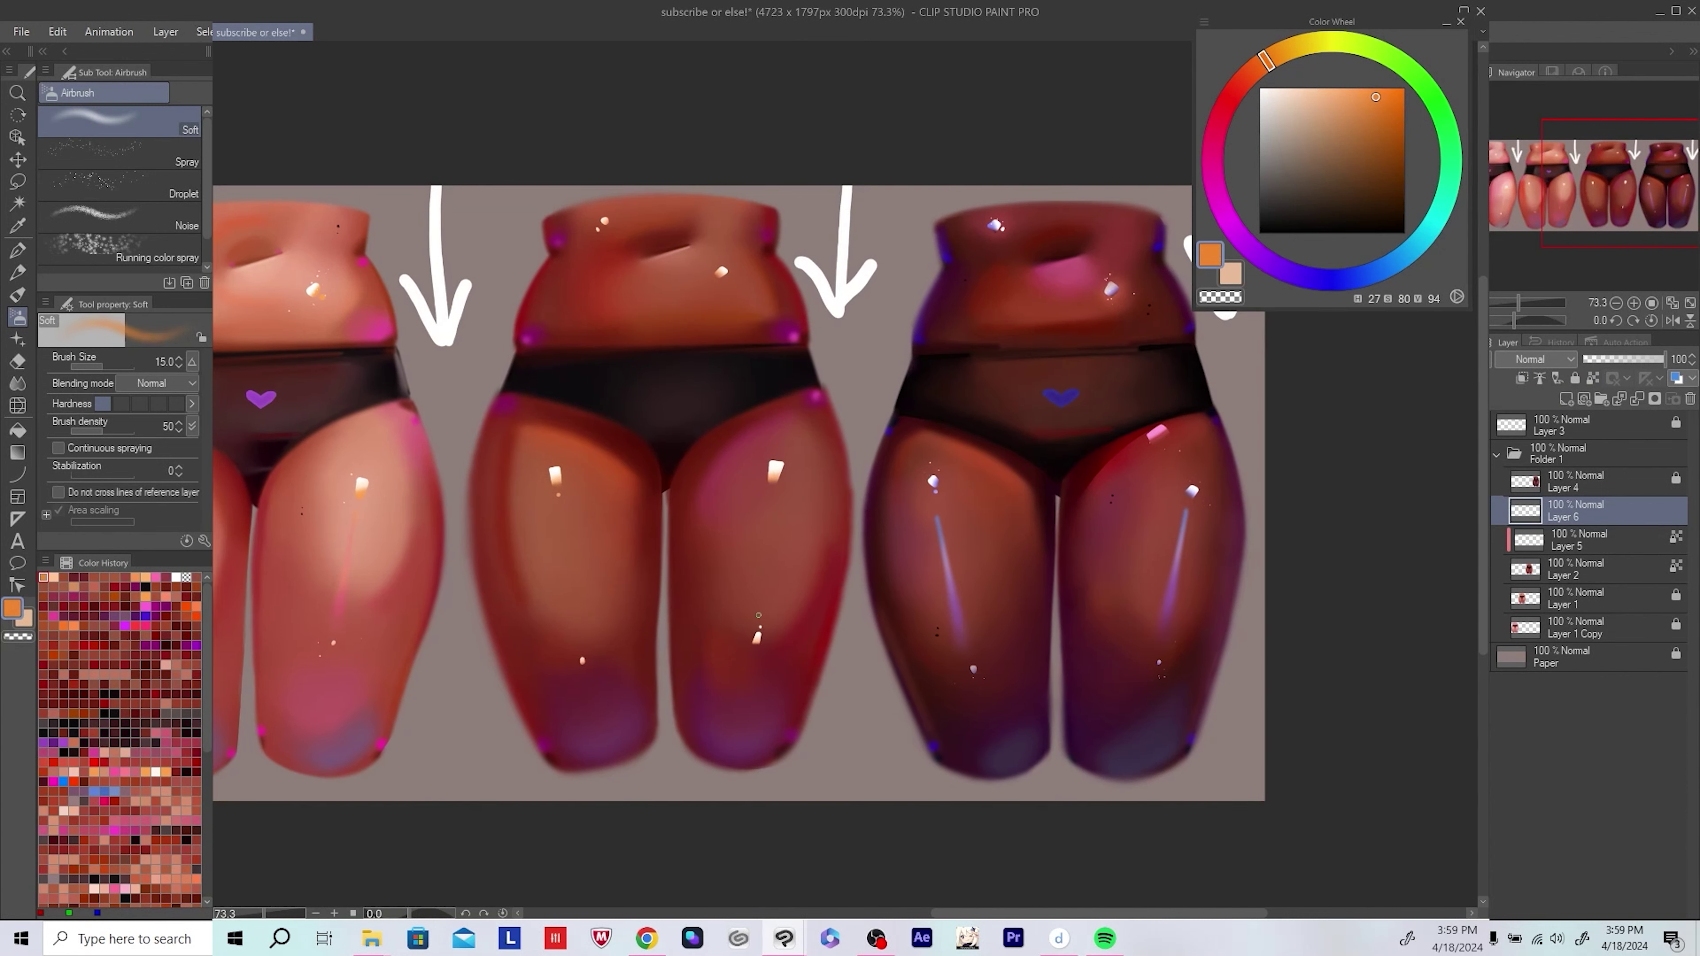
pyautogui.moveTo(879, 495); pyautogui.dragTo(890, 509)
pyautogui.moveTo(771, 515); pyautogui.dragTo(757, 638)
pyautogui.moveTo(813, 503); pyautogui.dragTo(819, 517)
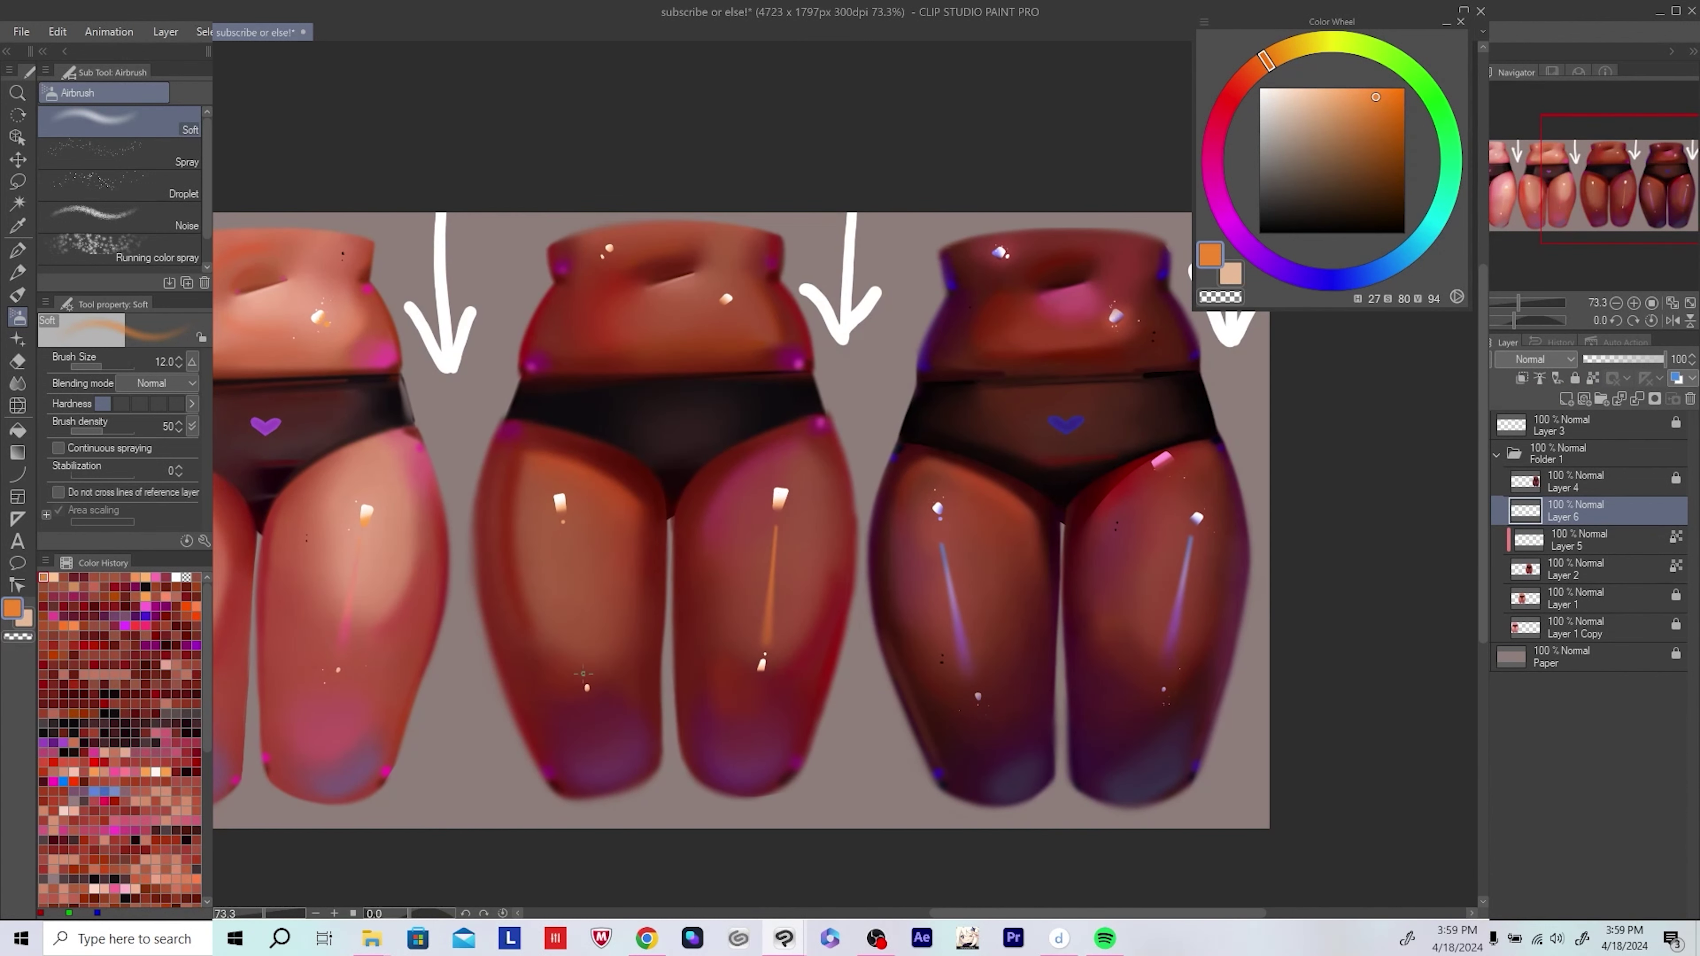
pyautogui.scroll(-4, 785, 468)
pyautogui.scroll(4, 784, 467)
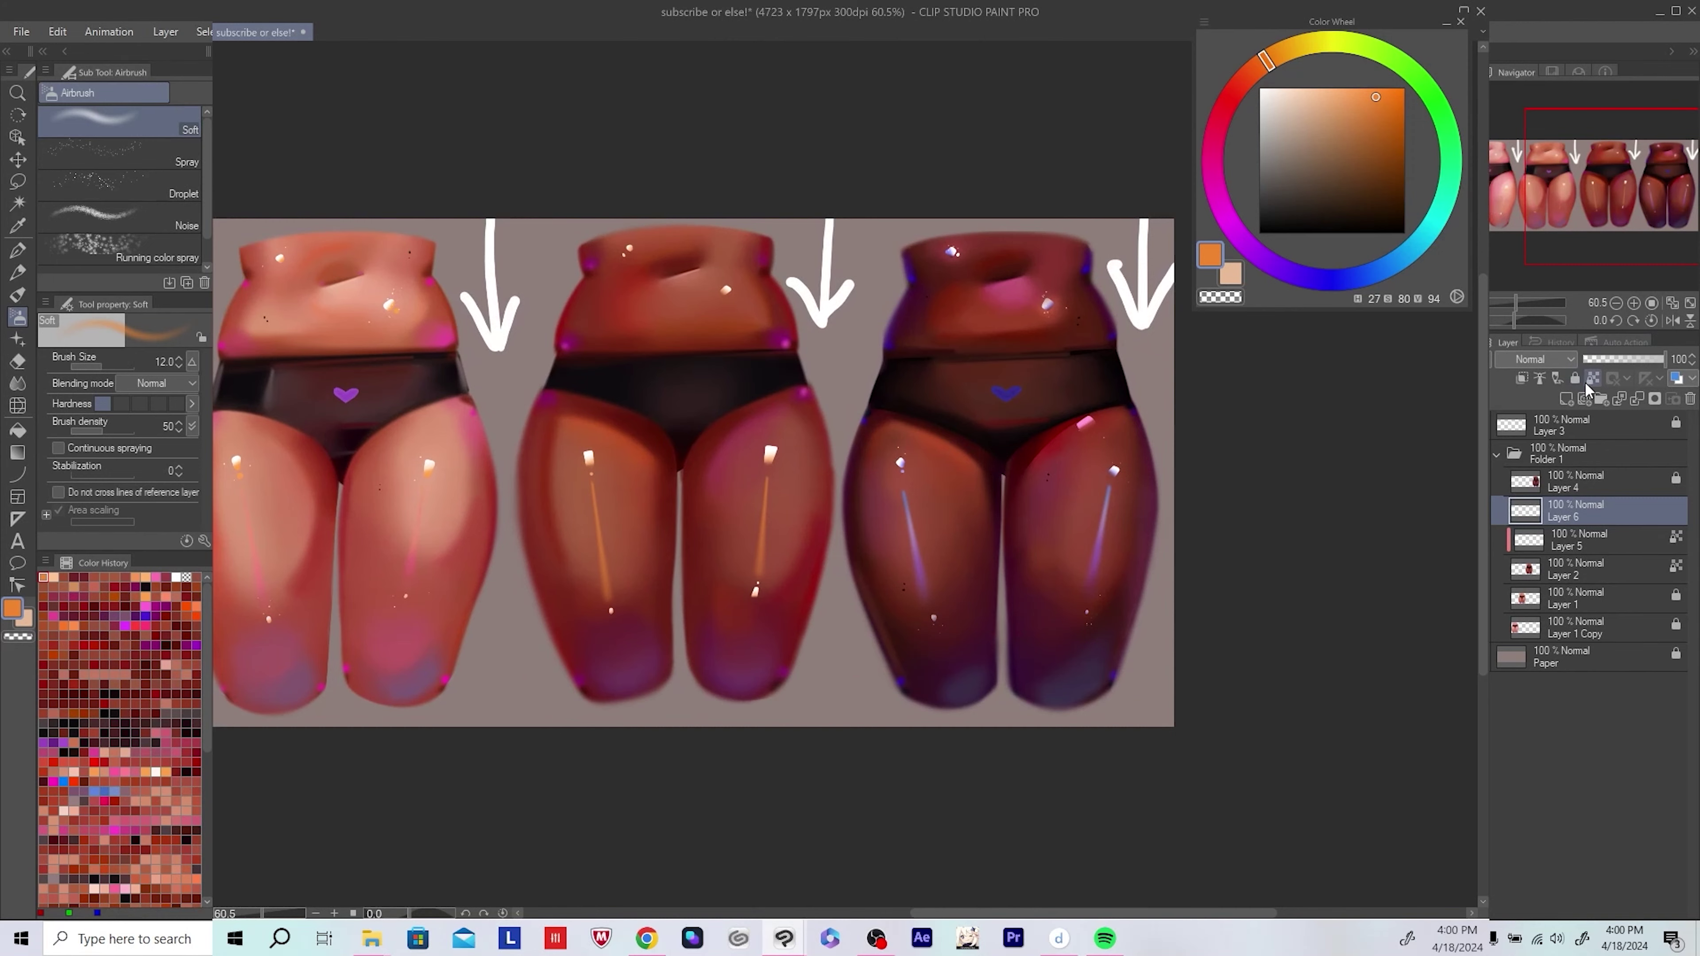
# Step: Lock the streak layer's transparent pixels and try shading the orange streaks dark brown with an enlarged Soft airbrush
pyautogui.moveTo(719, 534)
pyautogui.mouseDown()
pyautogui.moveTo(700, 475)
pyautogui.moveTo(727, 498)
pyautogui.mouseUp()
pyautogui.press(']')
pyautogui.click(1404, 175)
pyautogui.press(']')
pyautogui.moveTo(590, 636); pyautogui.dragTo(596, 549)
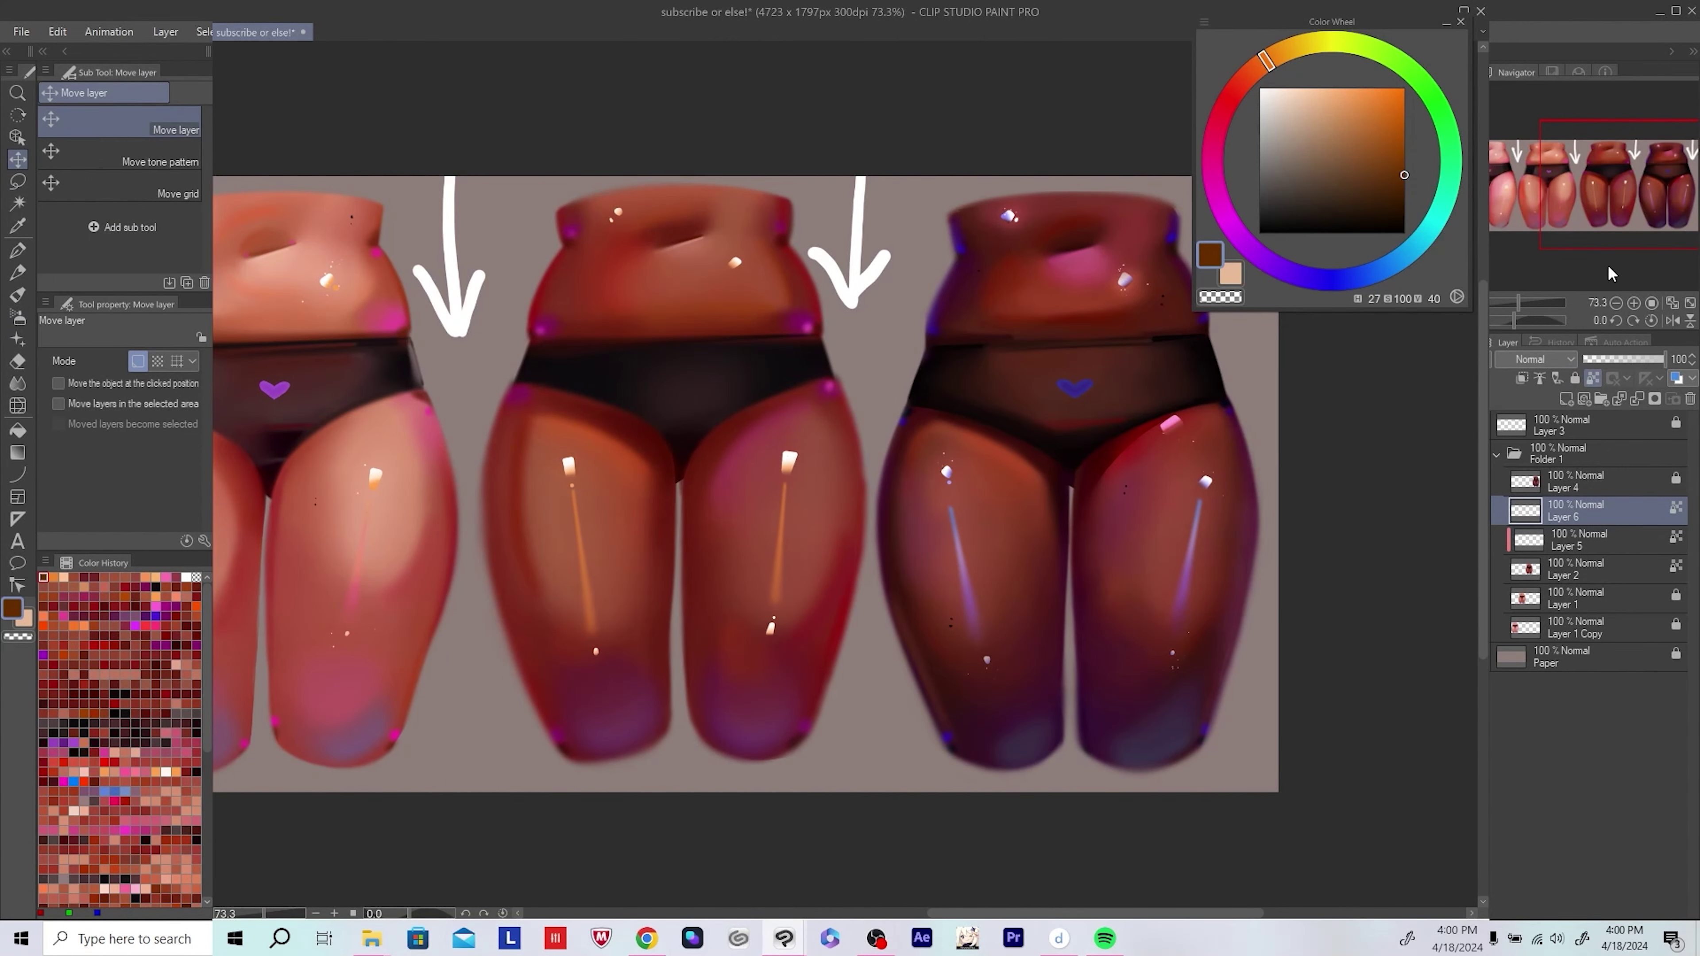
# Step: Tint the upper ends of both thigh streaks yellow and lime green with the Soft airbrush at size 170
pyautogui.scroll(1, 775, 661)
pyautogui.click(1249, 74)
pyautogui.click(1404, 120)
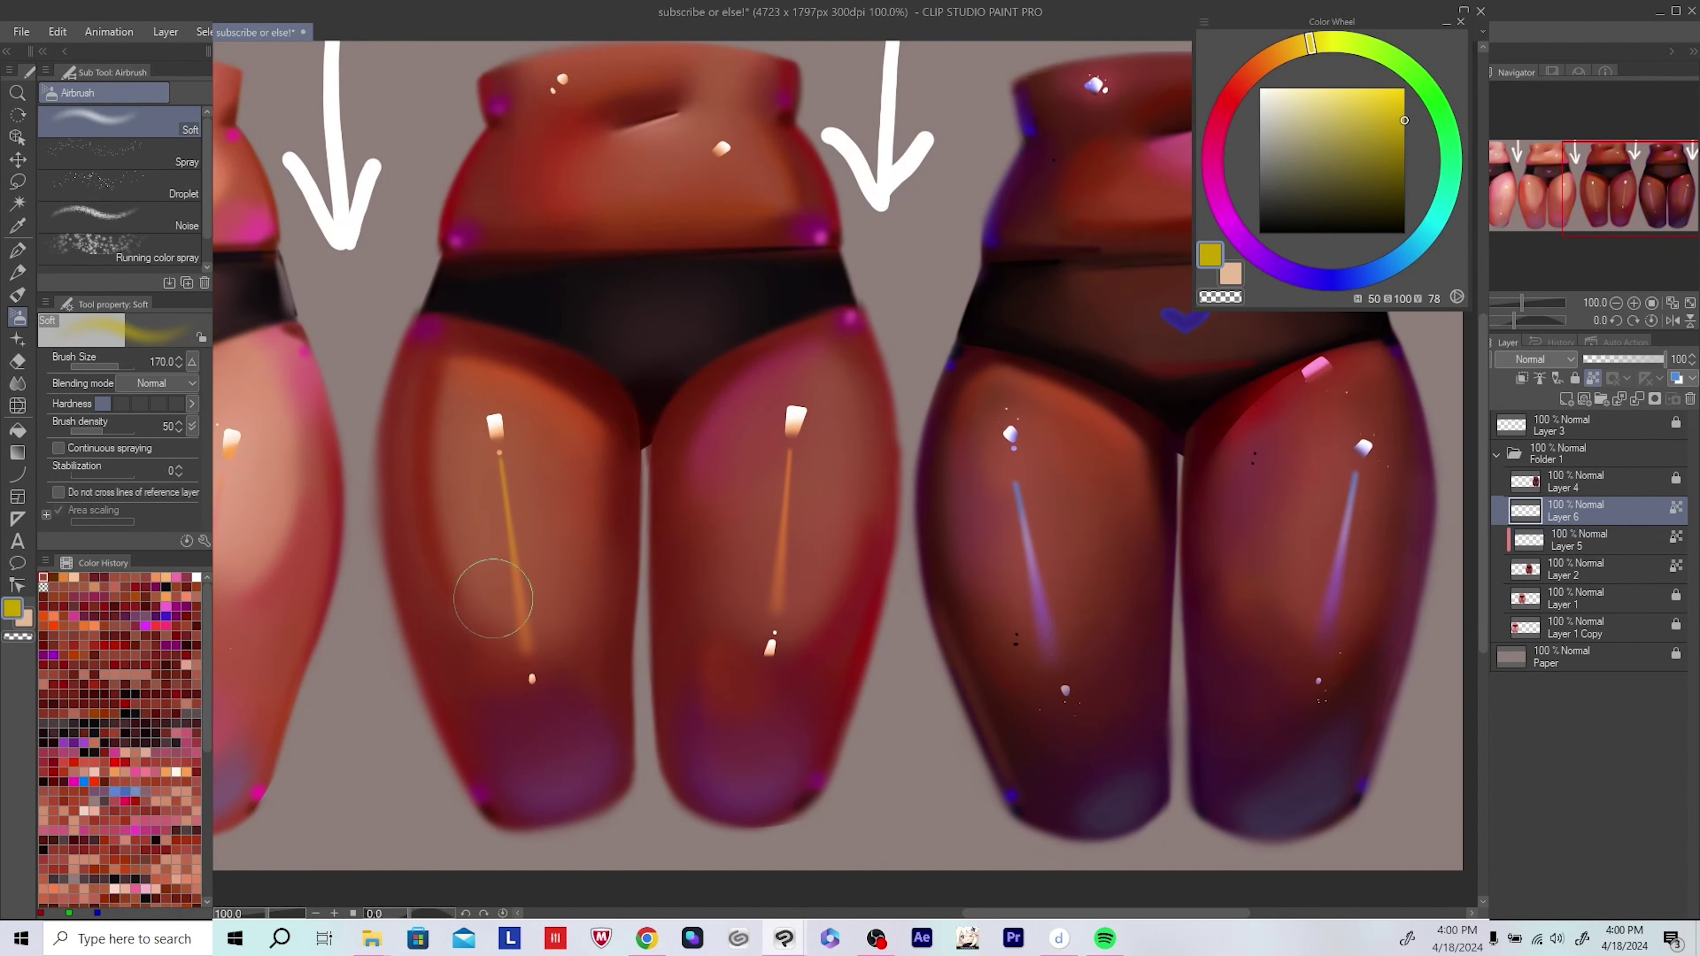
pyautogui.click(1351, 42)
pyautogui.click(1405, 88)
pyautogui.moveTo(493, 598); pyautogui.dragTo(498, 469)
pyautogui.moveTo(737, 469); pyautogui.dragTo(736, 498)
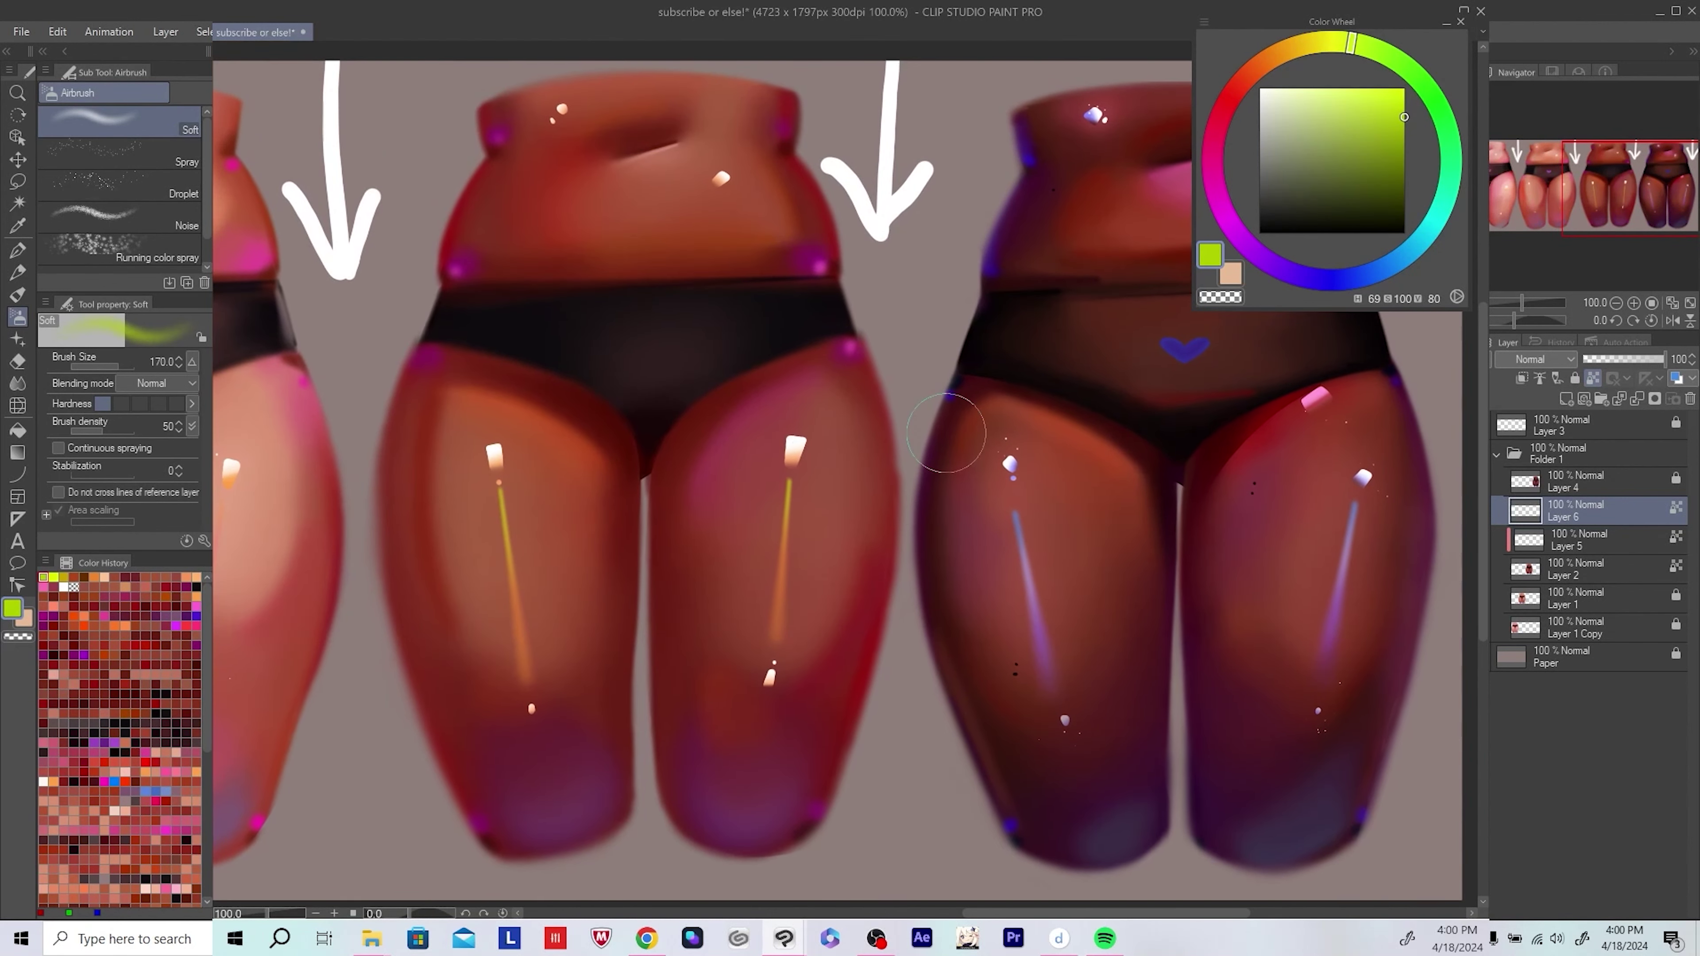
# Step: Blend the lower ends of both thigh streaks with sampled reddish and orange tones at size 170, and save the file
pyautogui.keyDown('alt'); pyautogui.click(863, 468); pyautogui.keyUp('alt')
pyautogui.keyDown('alt'); pyautogui.click(471, 618); pyautogui.keyUp('alt')
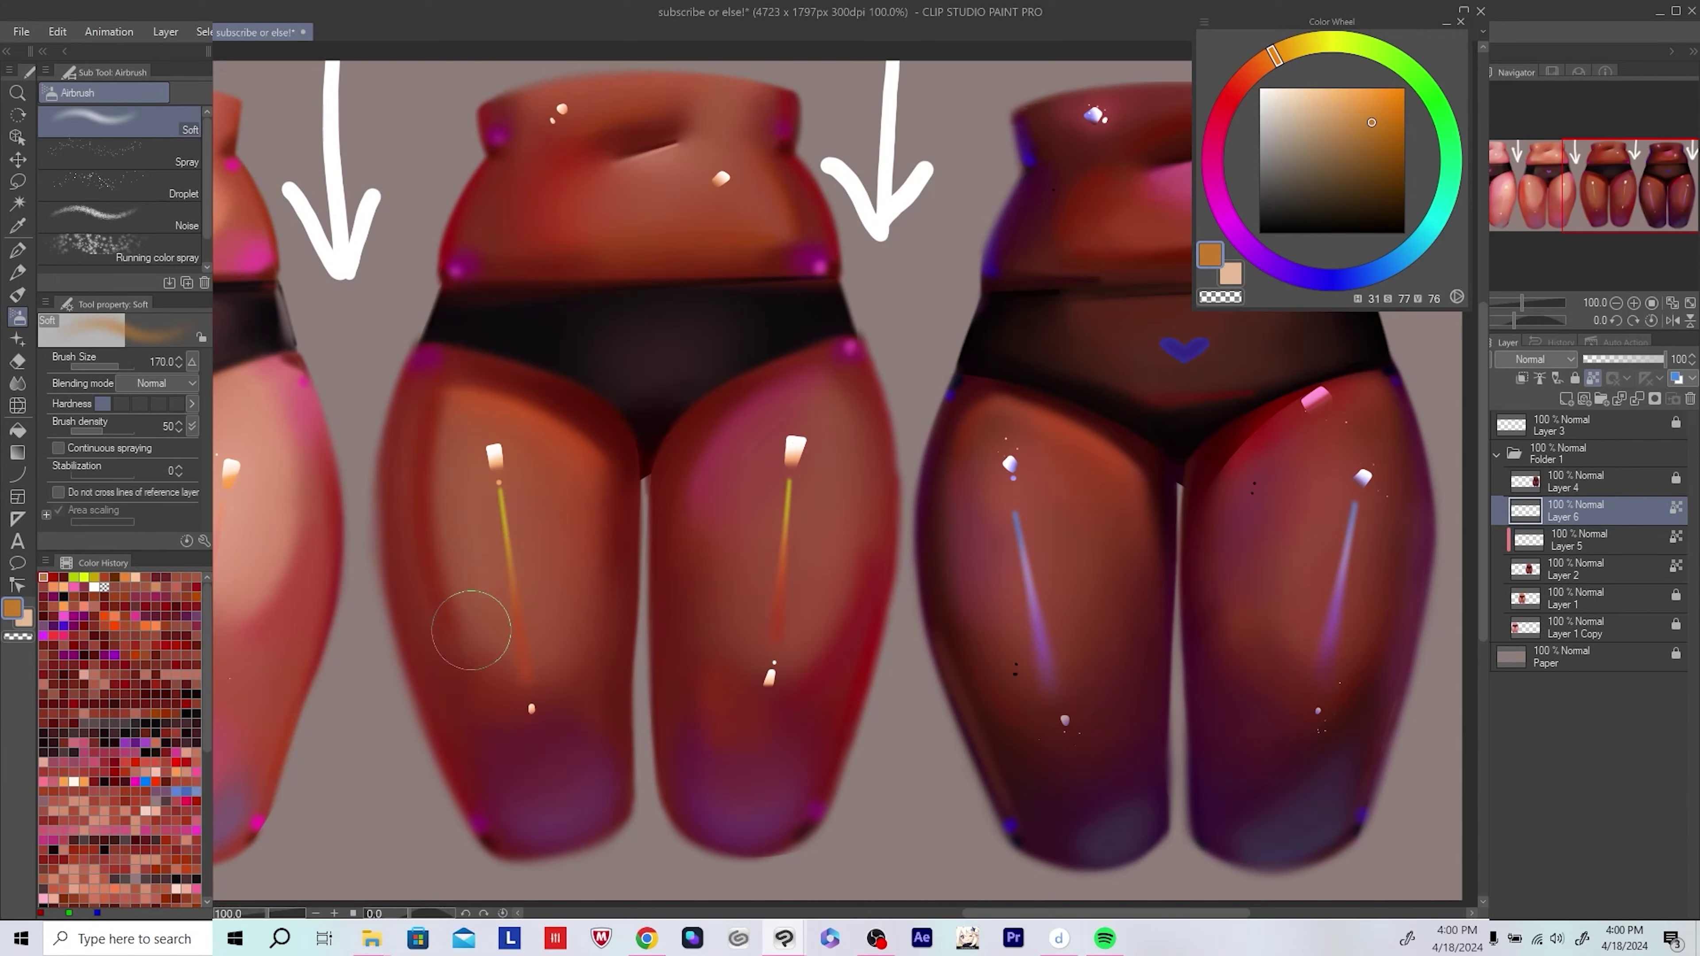
pyautogui.scroll(-5, 736, 529)
pyautogui.hotkey('ctrl', 's')
pyautogui.scroll(-1, 757, 528)
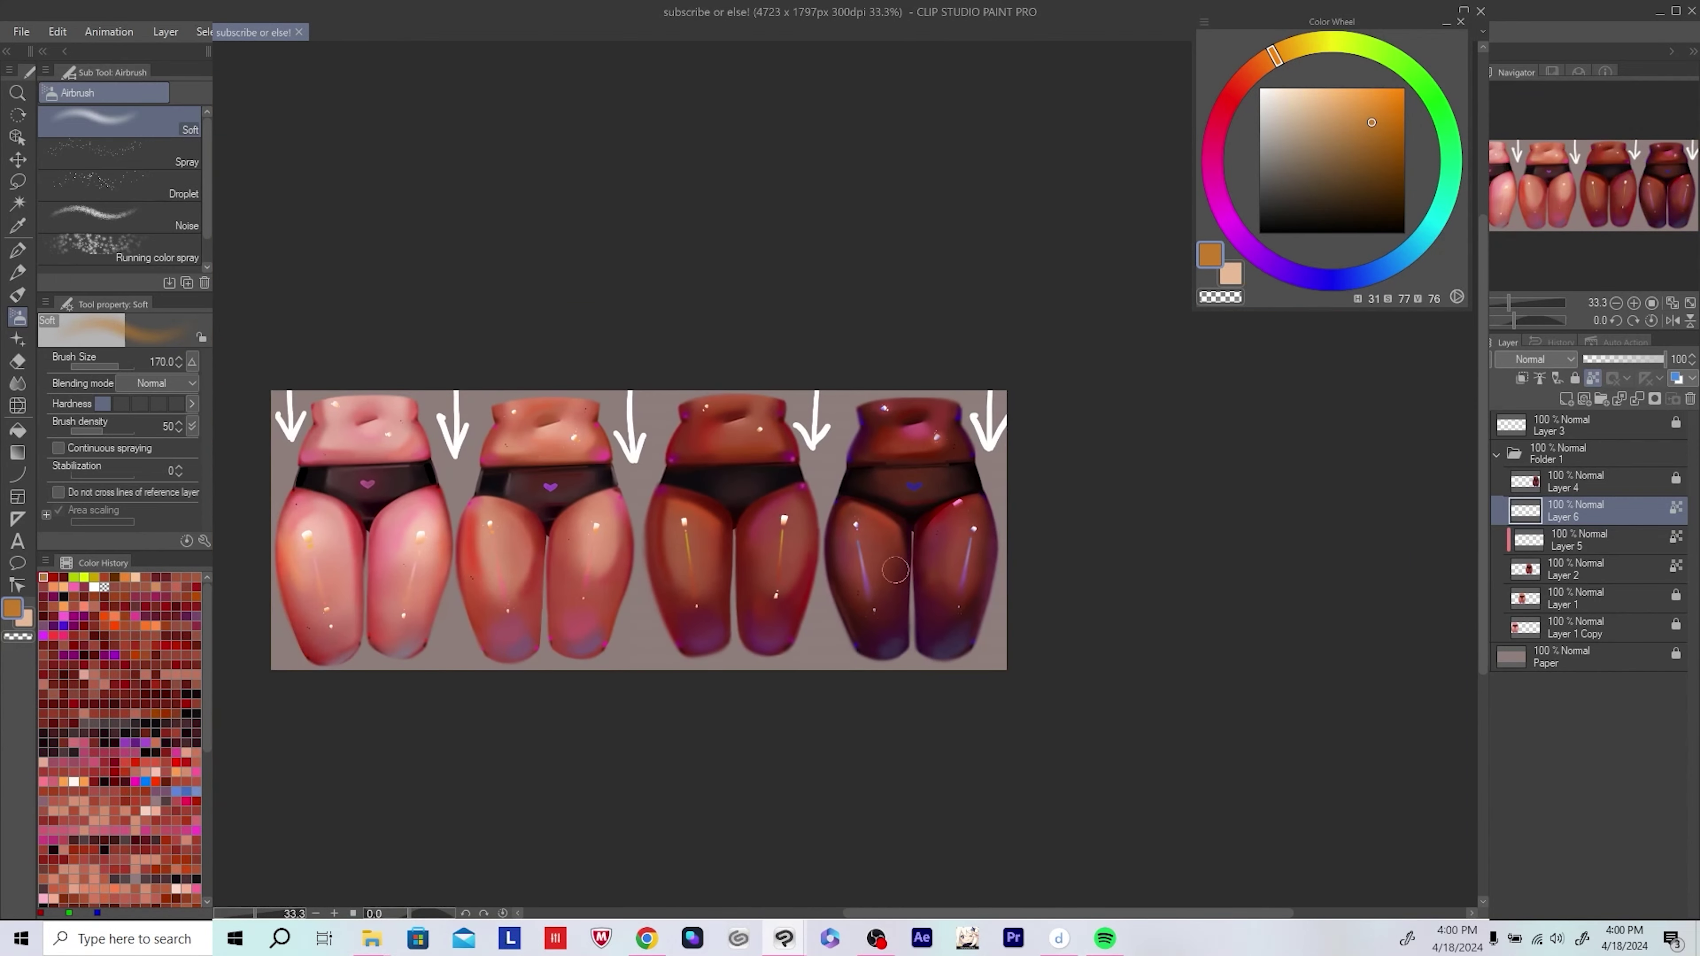
# Step: Merge the shine layers into Layer 2 and spray fine white specks around the highlights on a new clipped layer at size 170
pyautogui.scroll(1, 757, 528)
pyautogui.moveTo(815, 576)
pyautogui.mouseDown()
pyautogui.moveTo(898, 593)
pyautogui.moveTo(818, 598)
pyautogui.mouseUp()
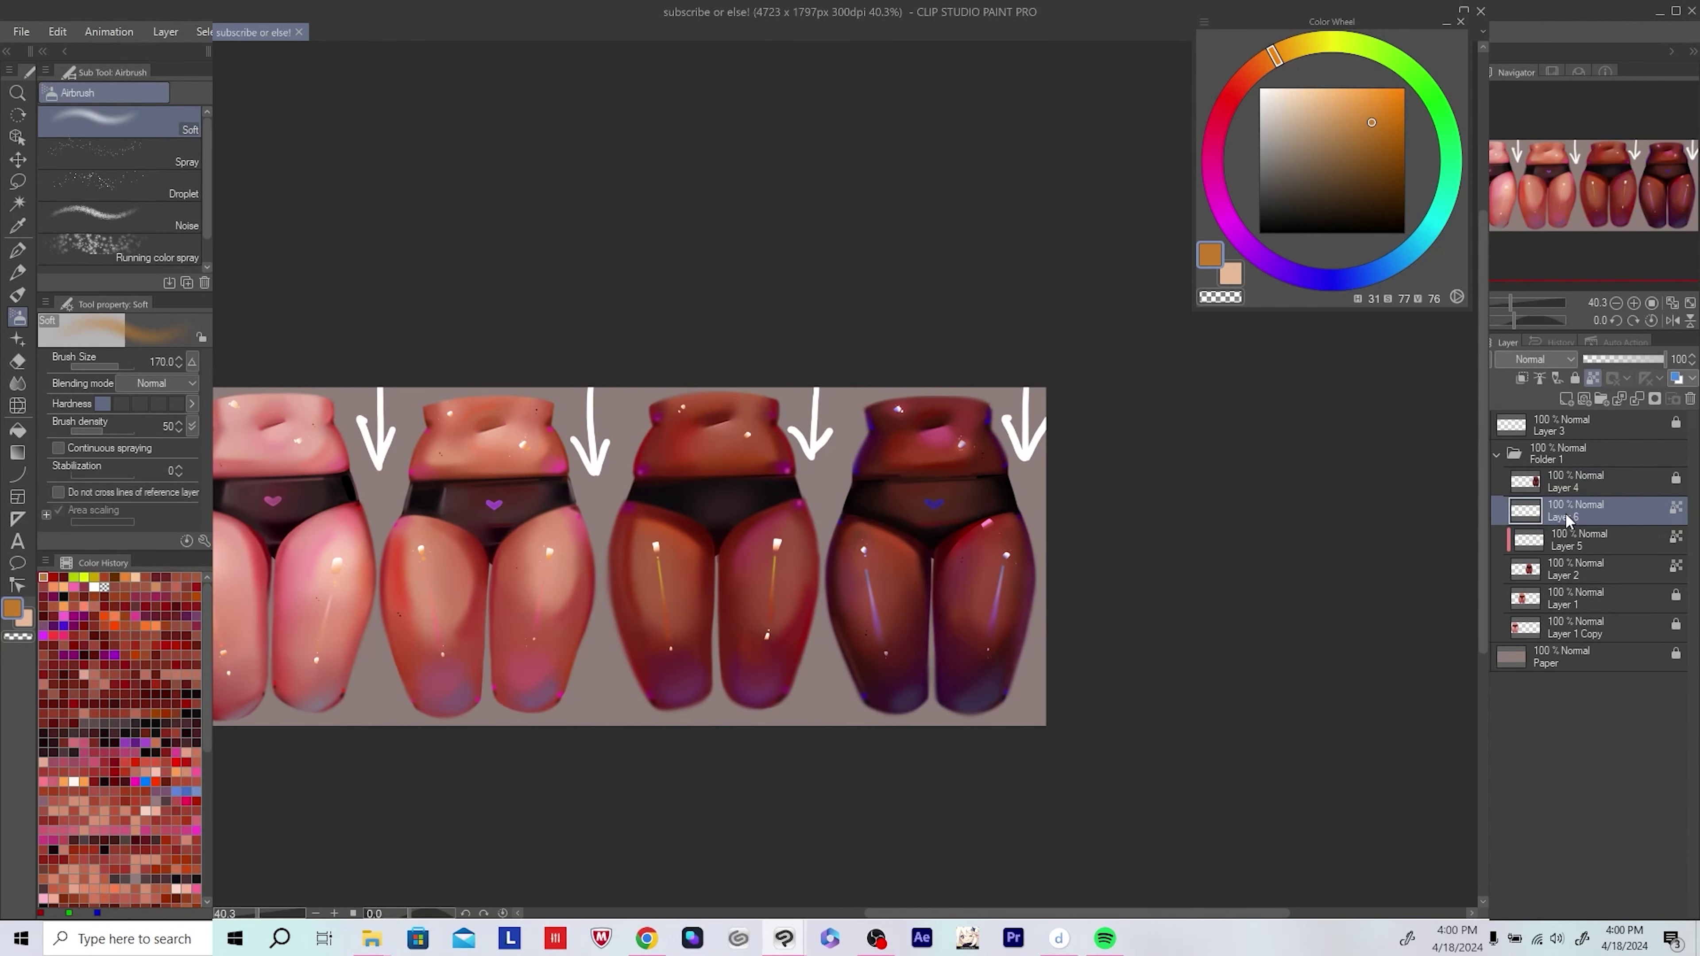
pyautogui.scroll(-1, 588, 388)
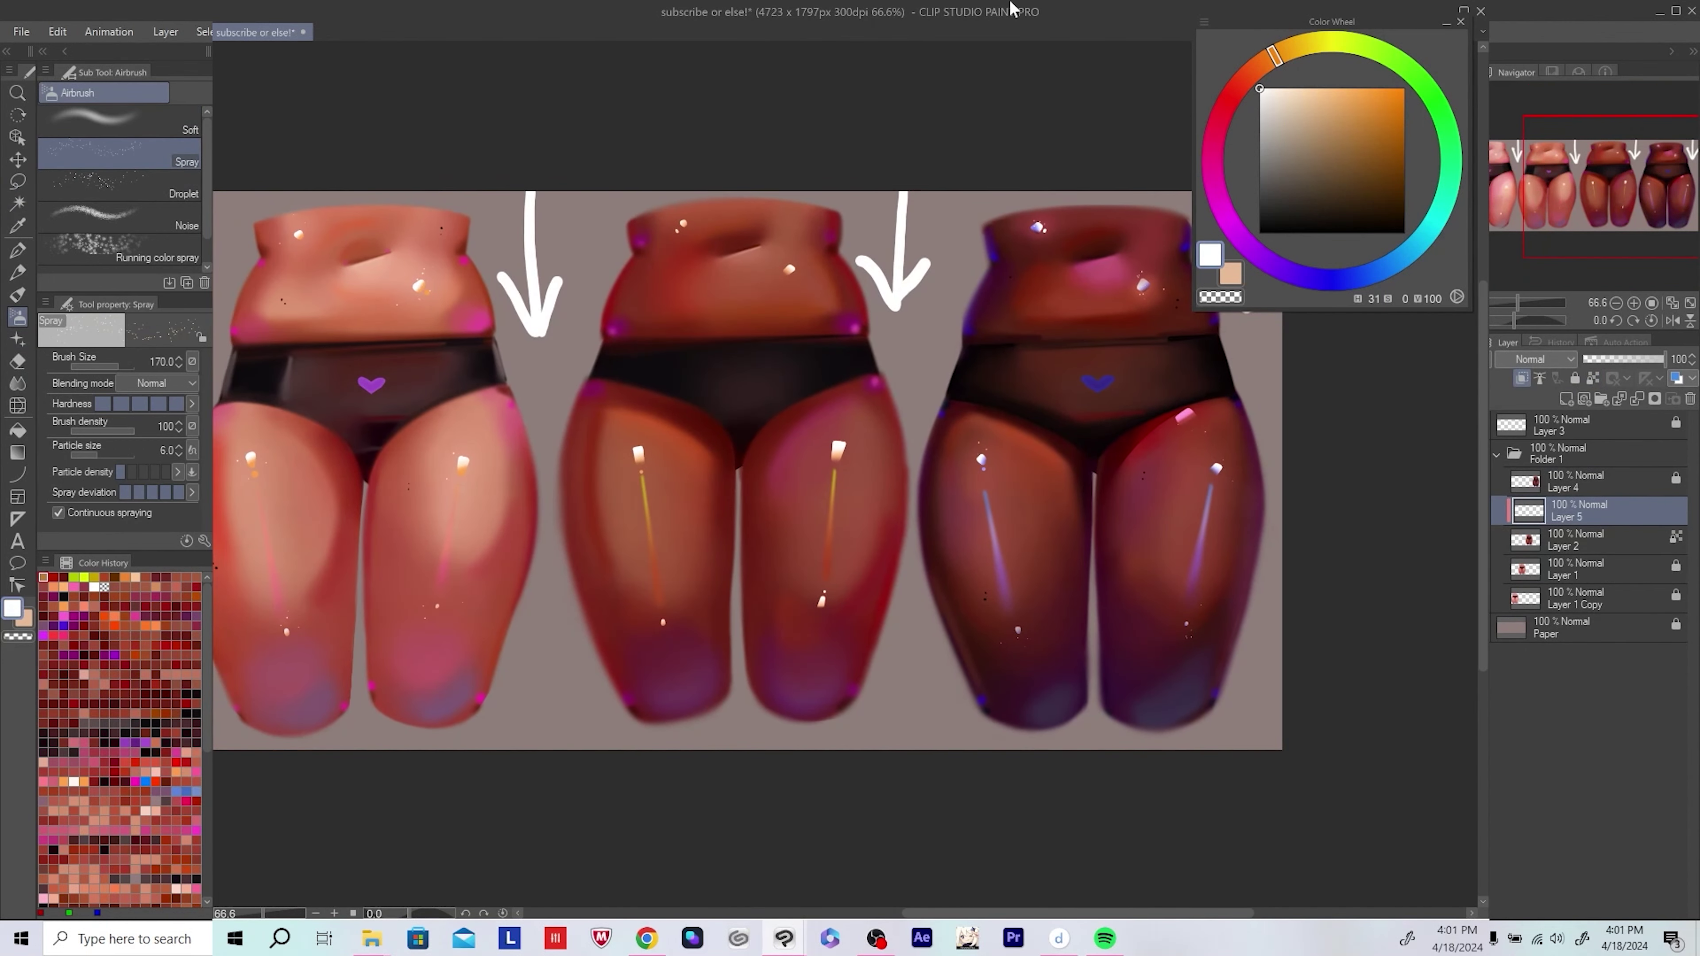
pyautogui.moveTo(635, 452)
pyautogui.mouseDown()
pyautogui.moveTo(602, 576)
pyautogui.moveTo(629, 479)
pyautogui.mouseUp()
pyautogui.scroll(1, 603, 576)
# Step: Erase excess white specks around the third figure's highlights with the Hard eraser at size 250, and merge the speck layer into Layer 2
pyautogui.press('e')
pyautogui.moveTo(872, 469)
pyautogui.mouseDown()
pyautogui.moveTo(881, 495)
pyautogui.moveTo(828, 464)
pyautogui.mouseUp()
pyautogui.scroll(-2, 770, 674)
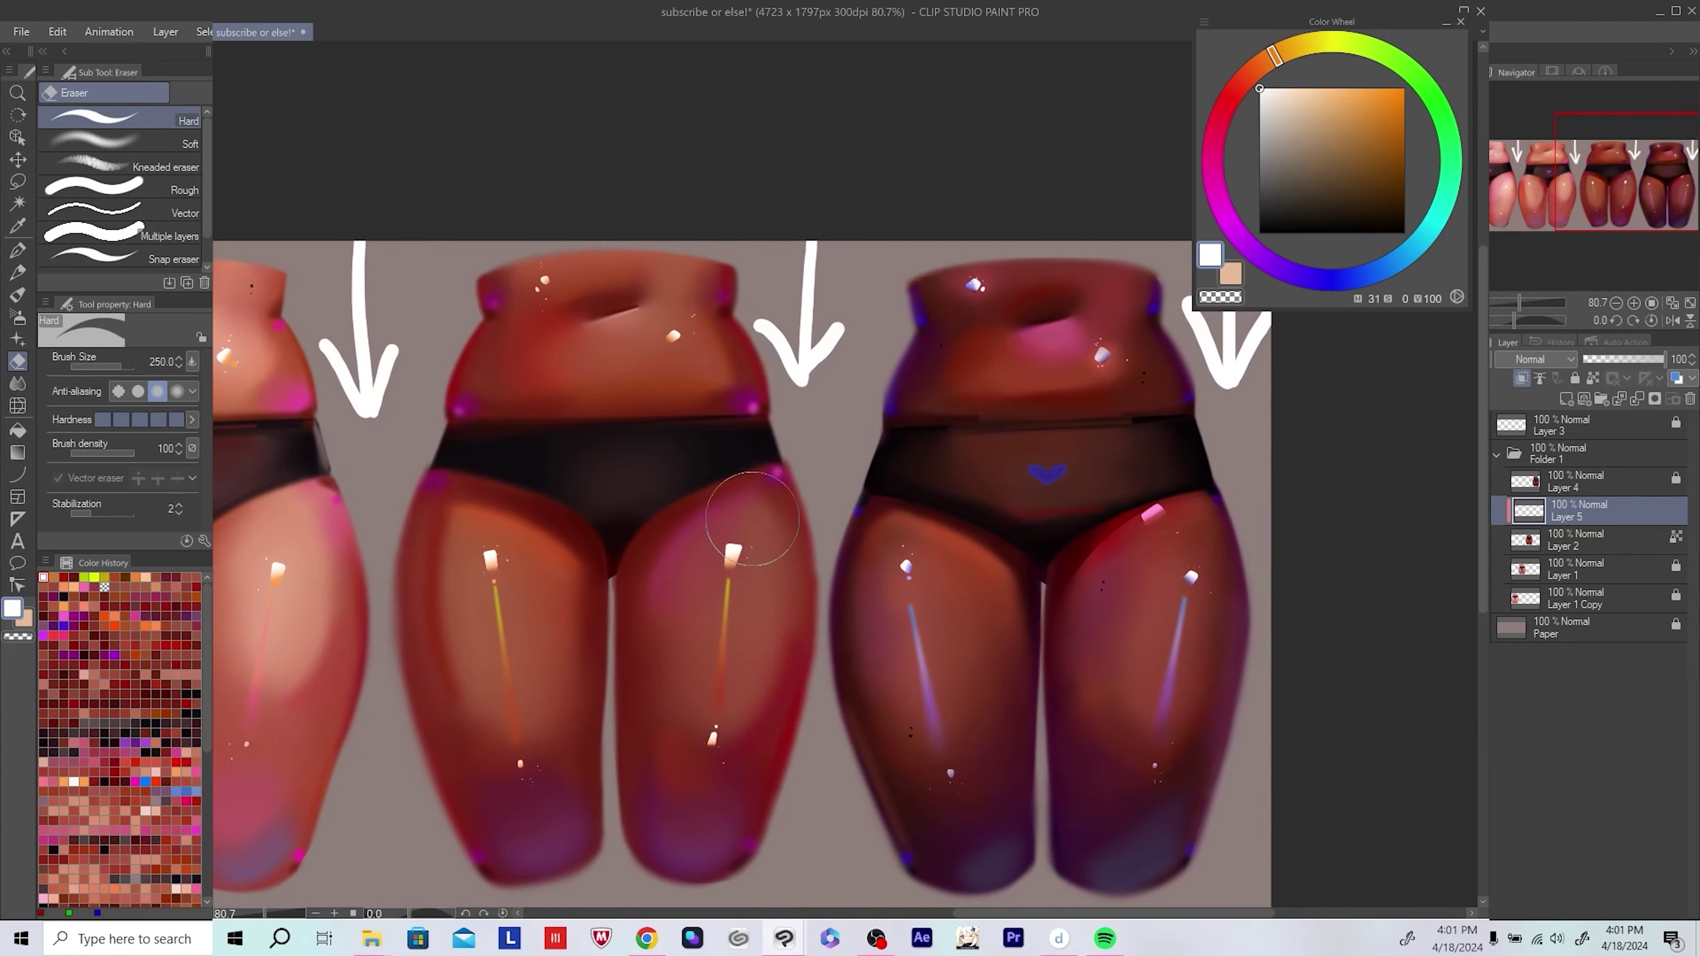
pyautogui.scroll(-2, 690, 472)
pyautogui.scroll(1, 803, 522)
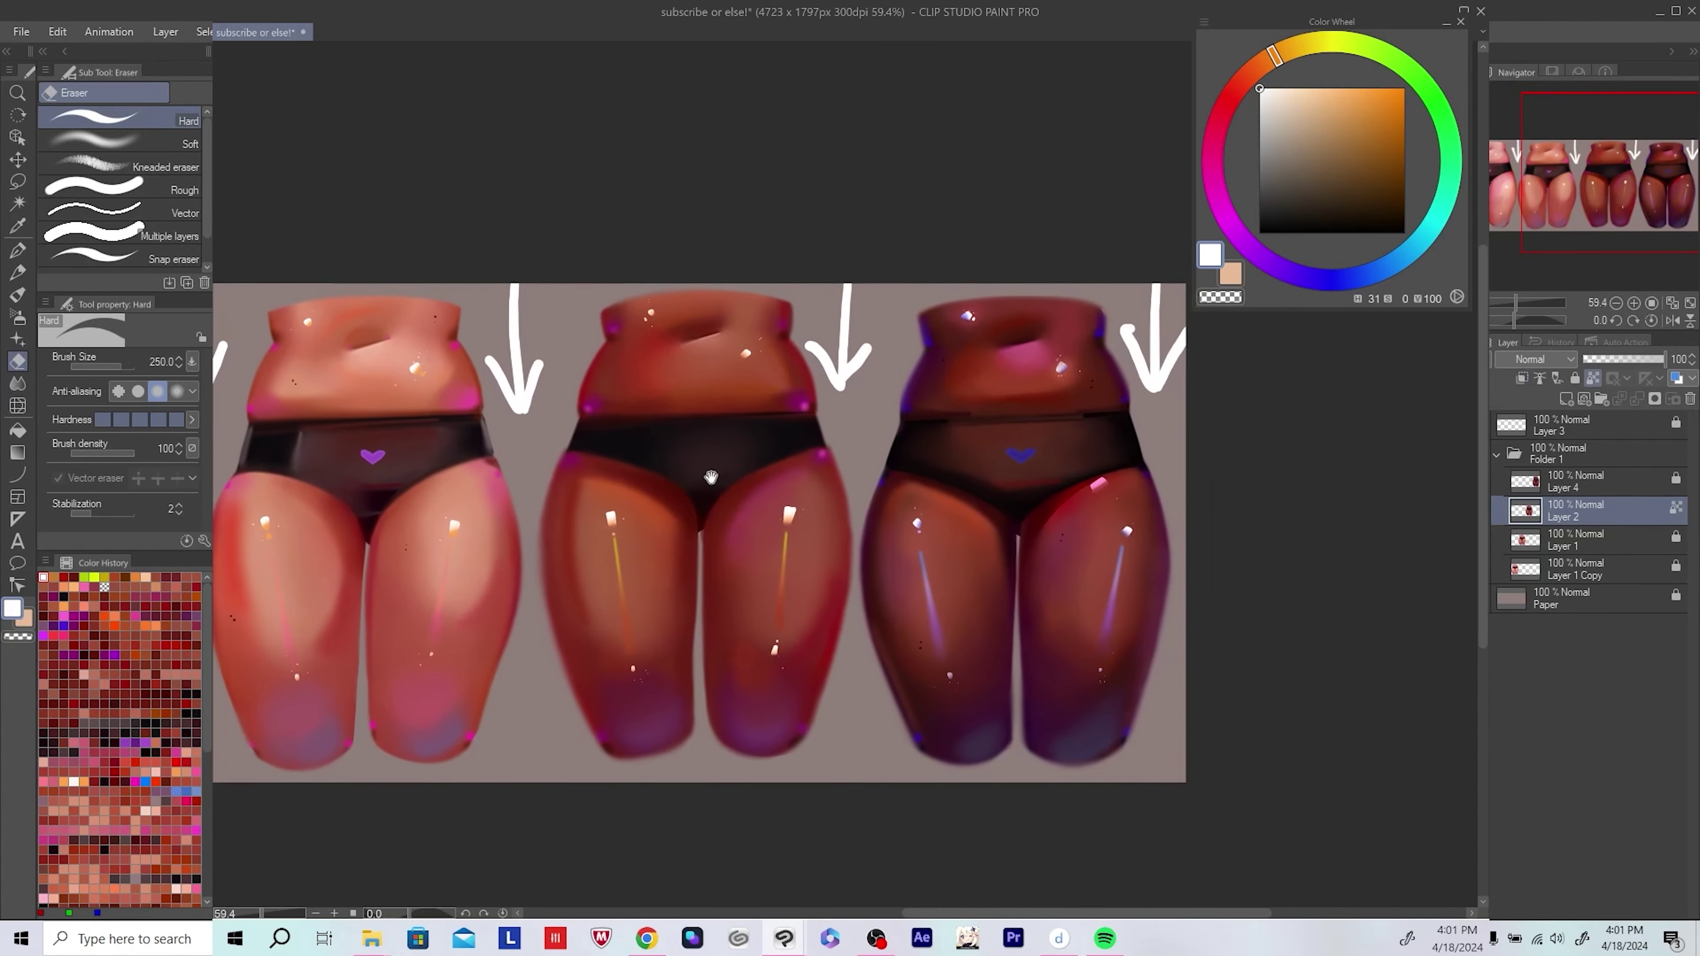
# Step: Add an unclipped layer above Layer 2 and darken the third figure's outer thigh contour with a dark red Soft airbrush at size 30
pyautogui.scroll(2, 903, 577)
pyautogui.press('b')
pyautogui.scroll(2, 904, 578)
pyautogui.click(1406, 187)
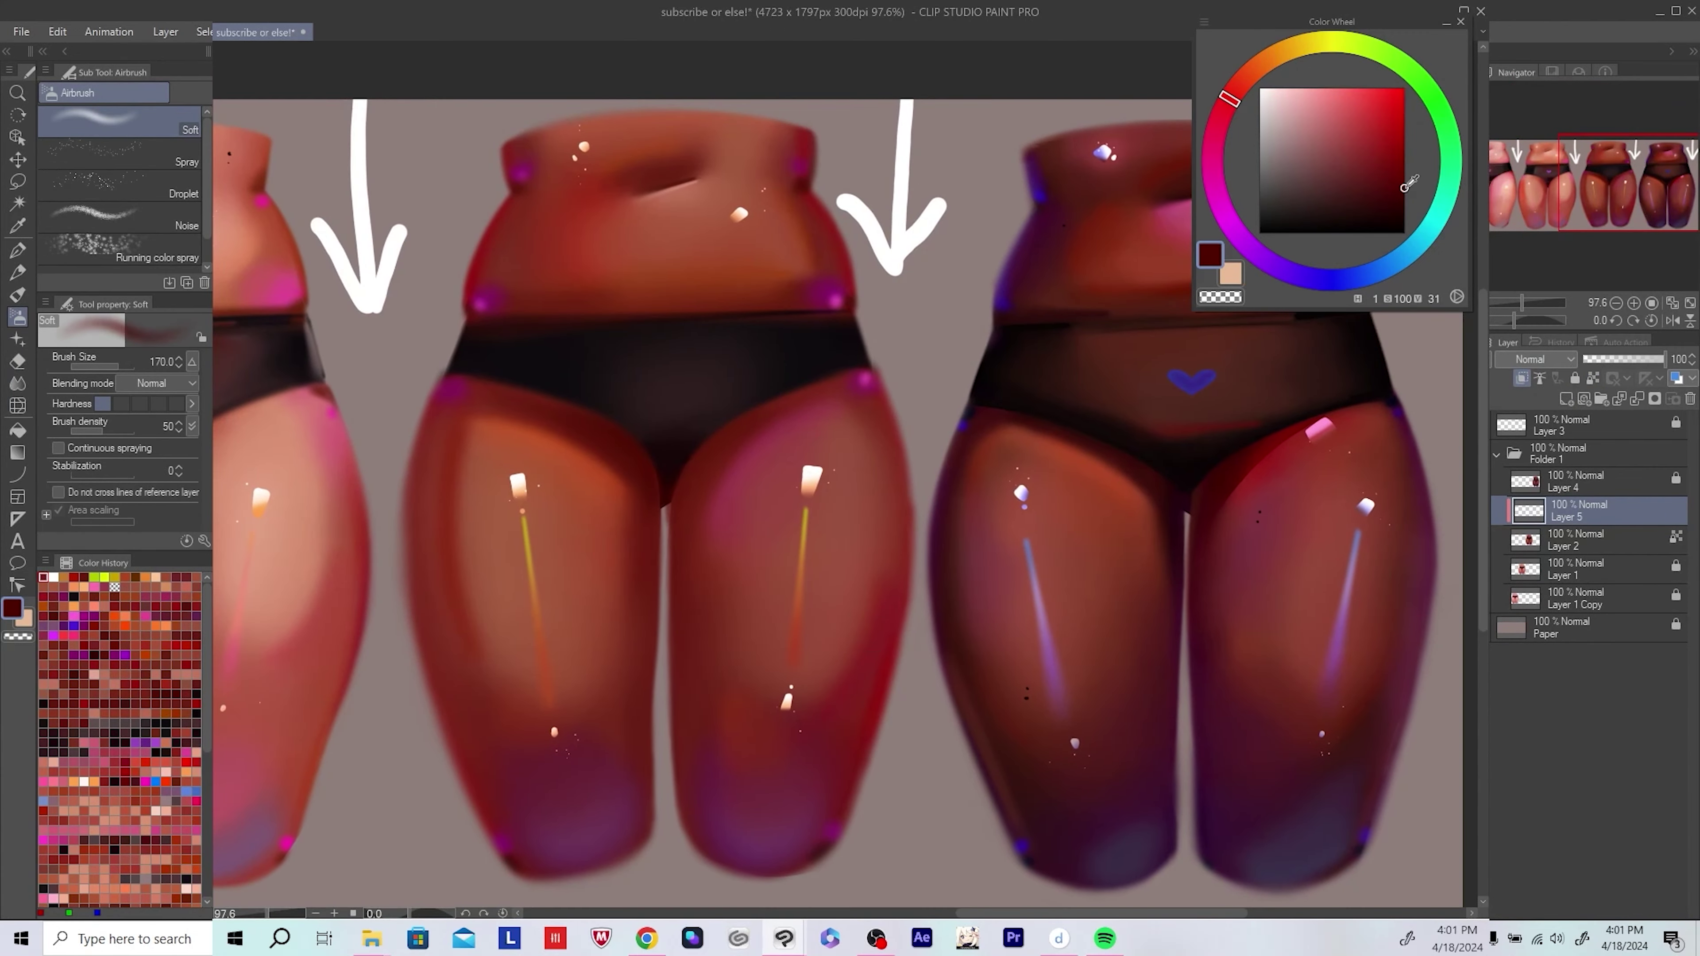
pyautogui.moveTo(703, 569); pyautogui.dragTo(728, 586)
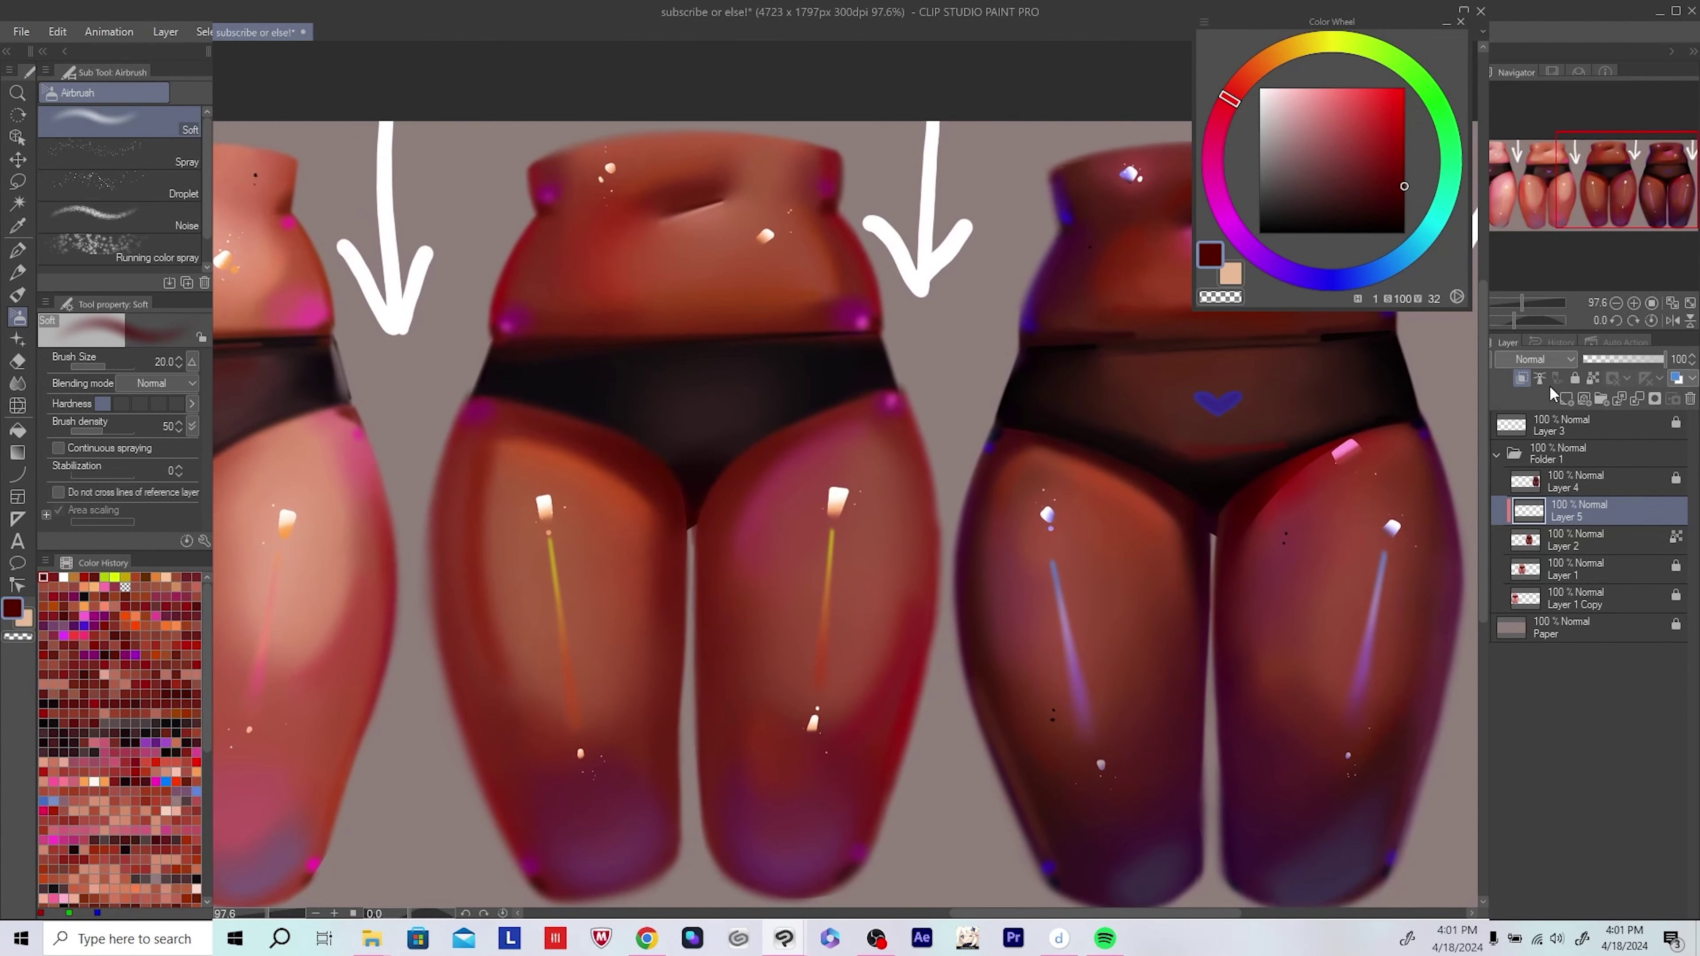
pyautogui.keyDown('alt'); pyautogui.click(428, 738); pyautogui.keyUp('alt')
pyautogui.moveTo(480, 738)
pyautogui.mouseDown()
pyautogui.moveTo(427, 738)
pyautogui.moveTo(438, 777)
pyautogui.mouseUp()
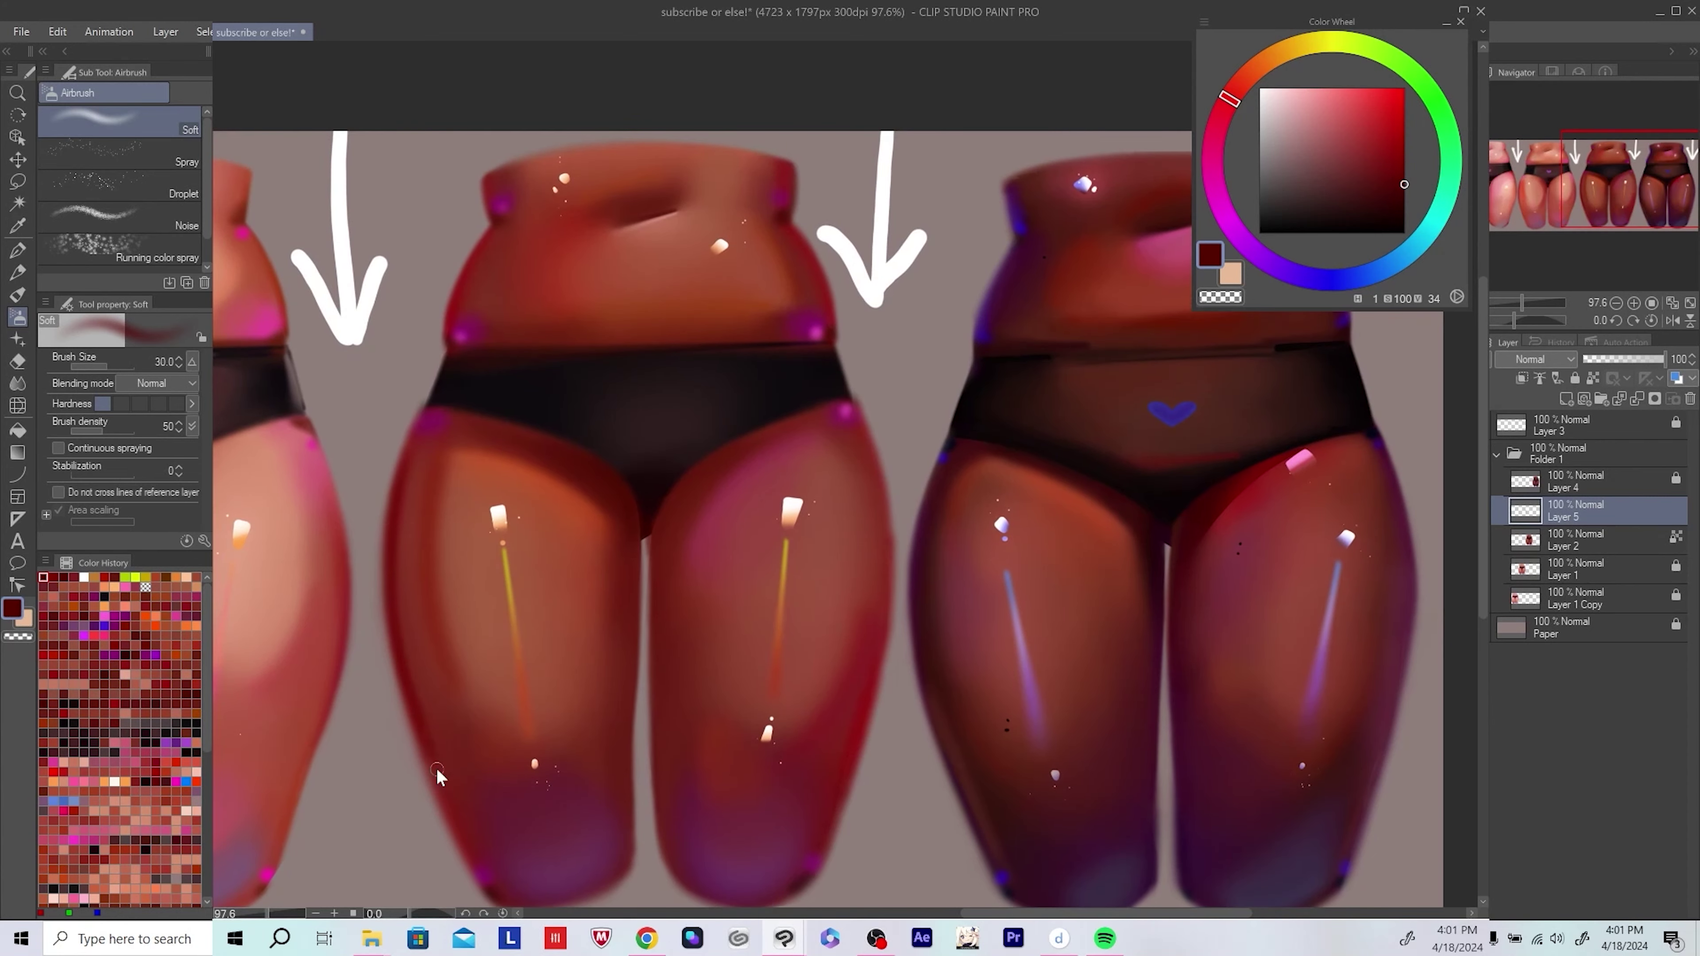
pyautogui.moveTo(392, 587); pyautogui.dragTo(414, 582)
# Step: Check the mirrored canvas while refining the third figure's opposite thigh and waist contours in dark red at size 30, and save the file
pyautogui.press('h')
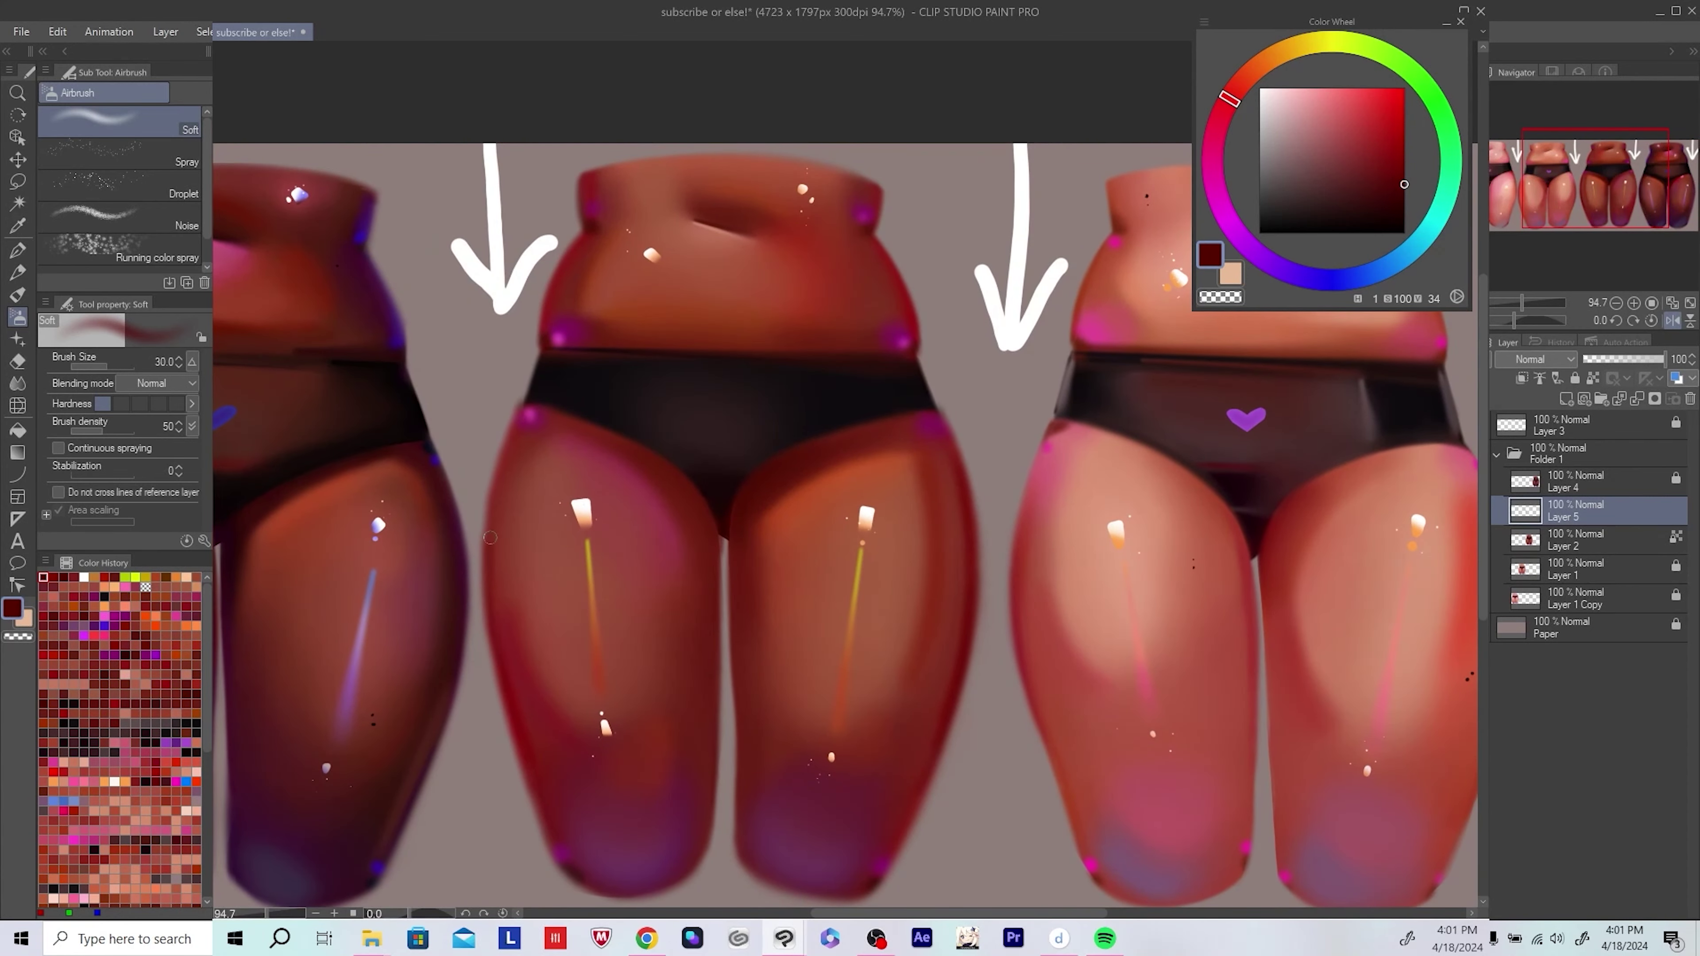
pyautogui.scroll(-3, 493, 493)
pyautogui.press('h')
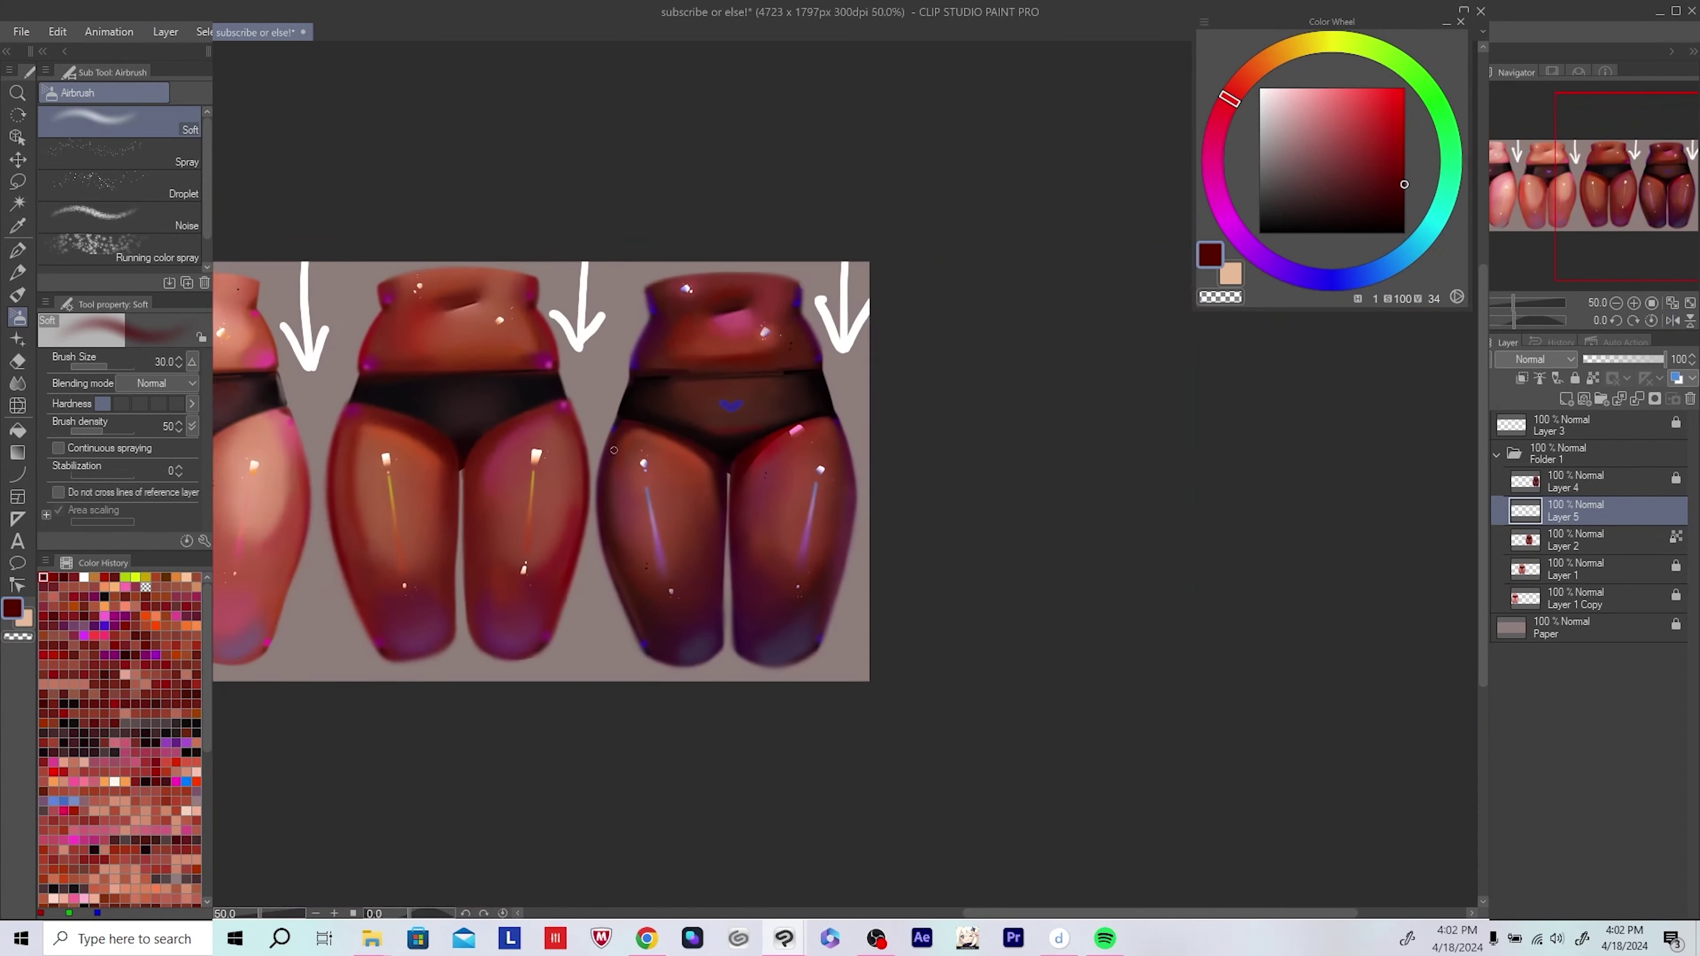
pyautogui.scroll(4, 661, 385)
pyautogui.press('h')
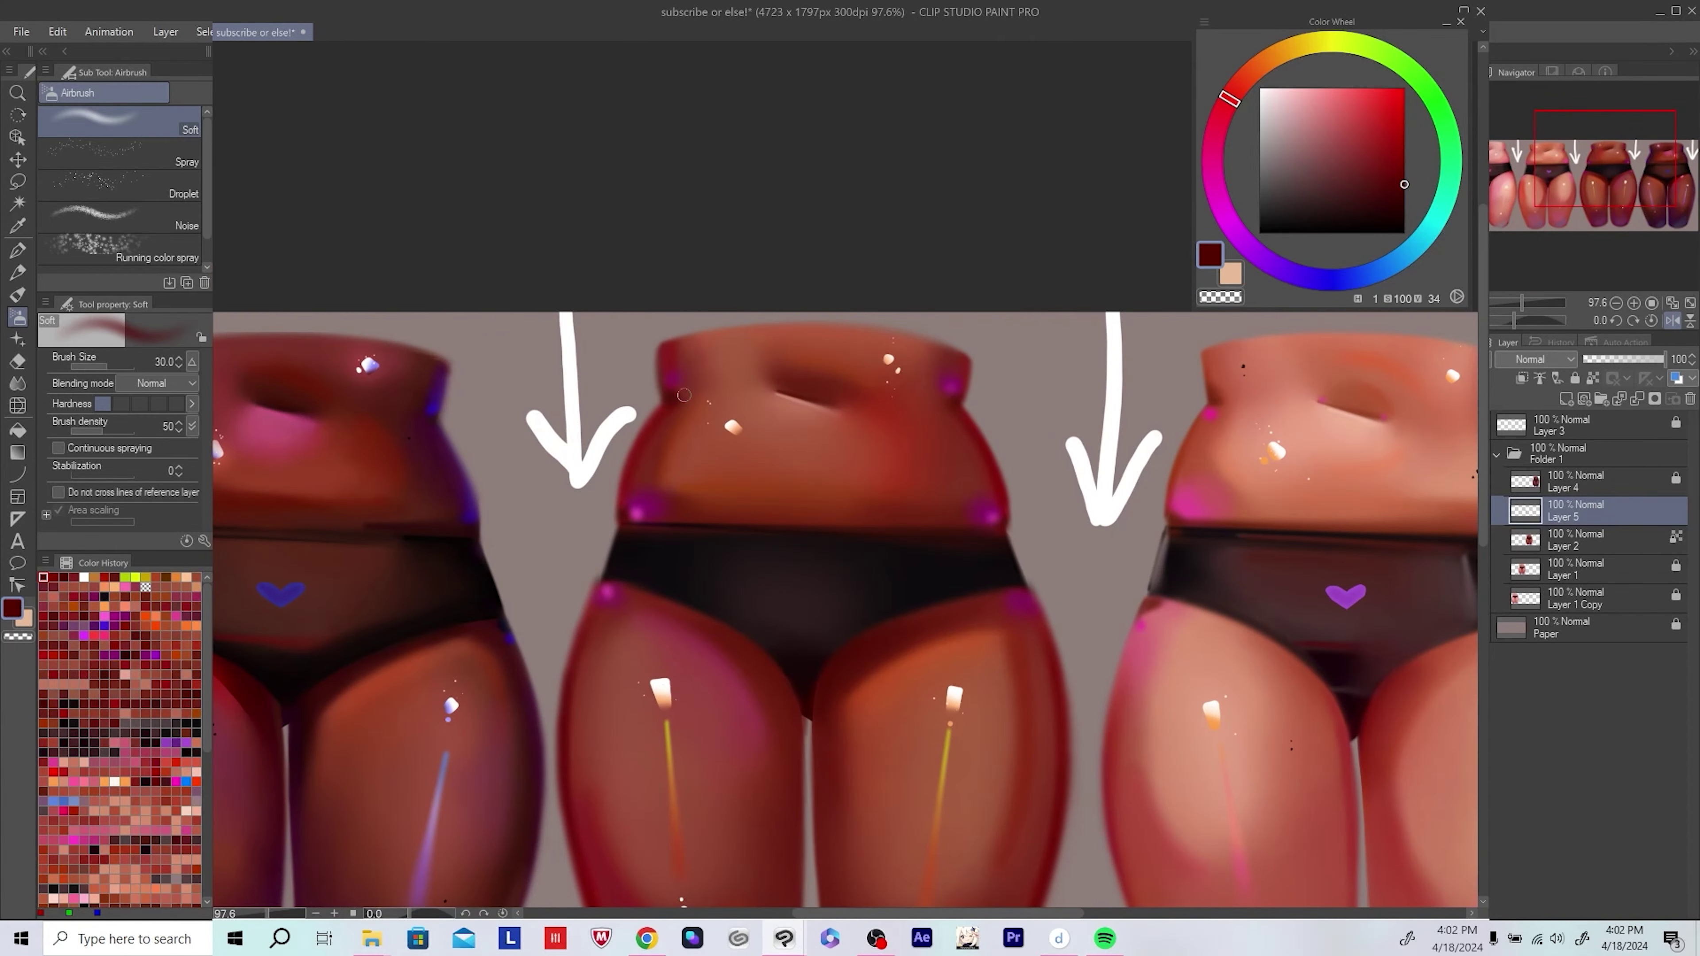
pyautogui.press('h')
pyautogui.scroll(-6, 675, 396)
pyautogui.hotkey('ctrl', 's')
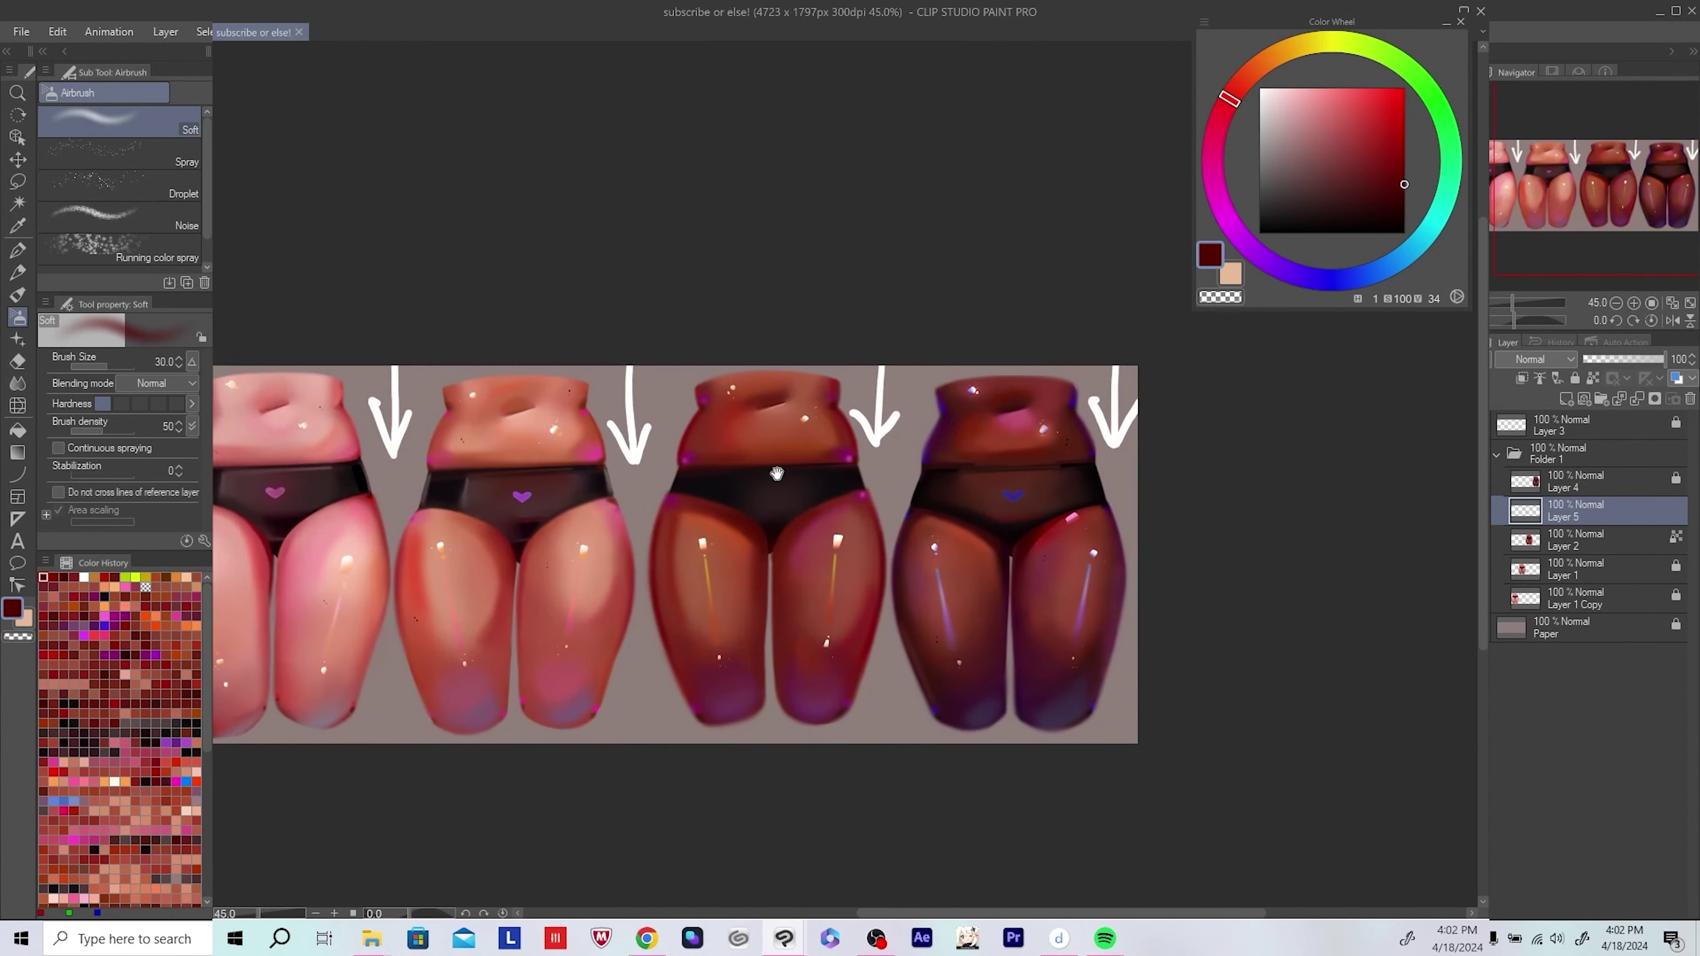
# Step: Merge the contour layer into Layer 2, and airbrush a lighter dark-brown centre panel on the third figure's underwear on a new clipped layer at size 70–100
pyautogui.click(897, 353)
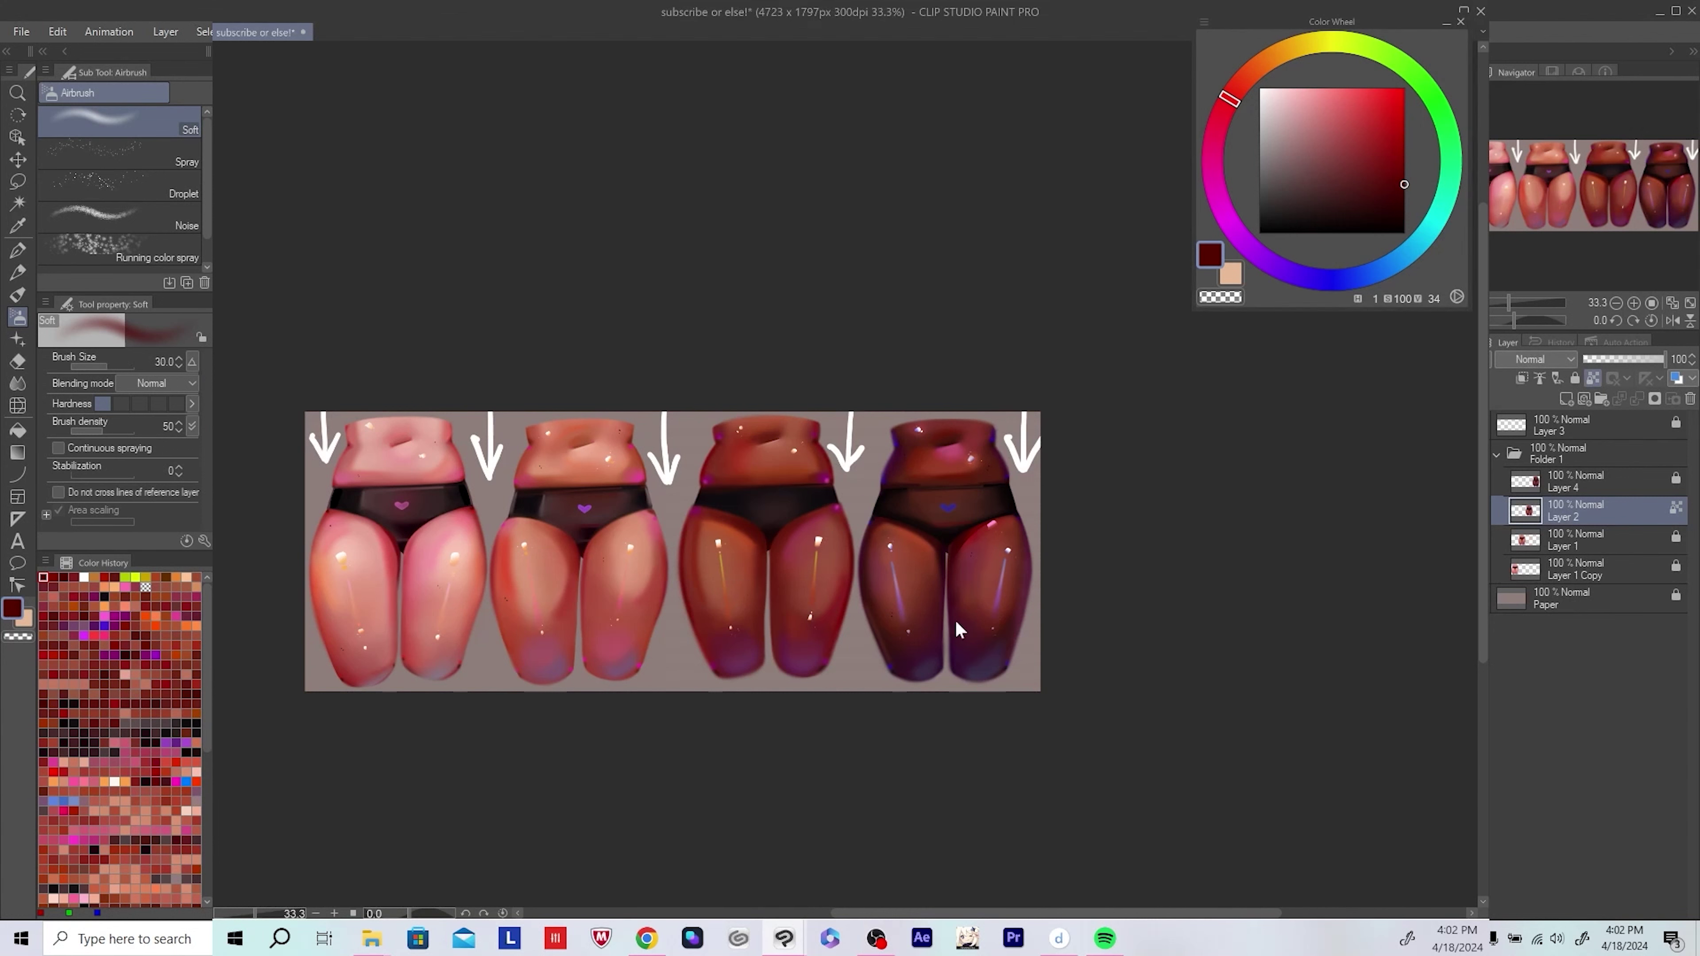
pyautogui.scroll(2, 959, 627)
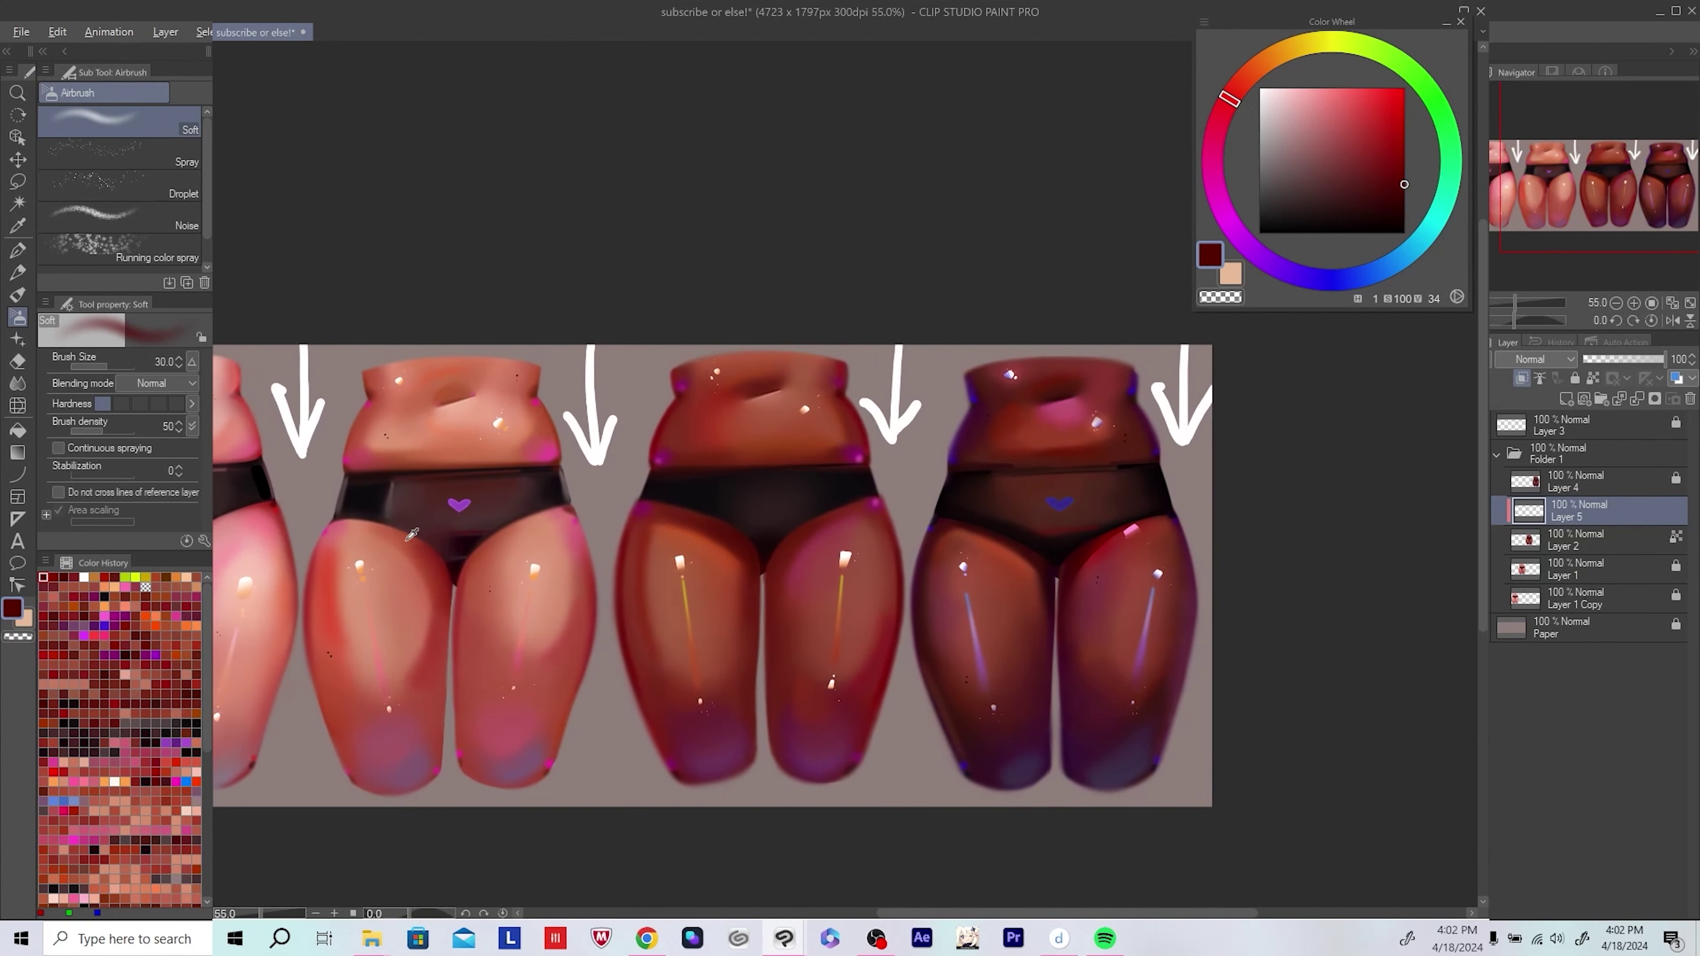
pyautogui.keyDown('alt'); pyautogui.click(784, 476); pyautogui.keyUp('alt')
pyautogui.scroll(5, 785, 475)
pyautogui.scroll(-1, 699, 550)
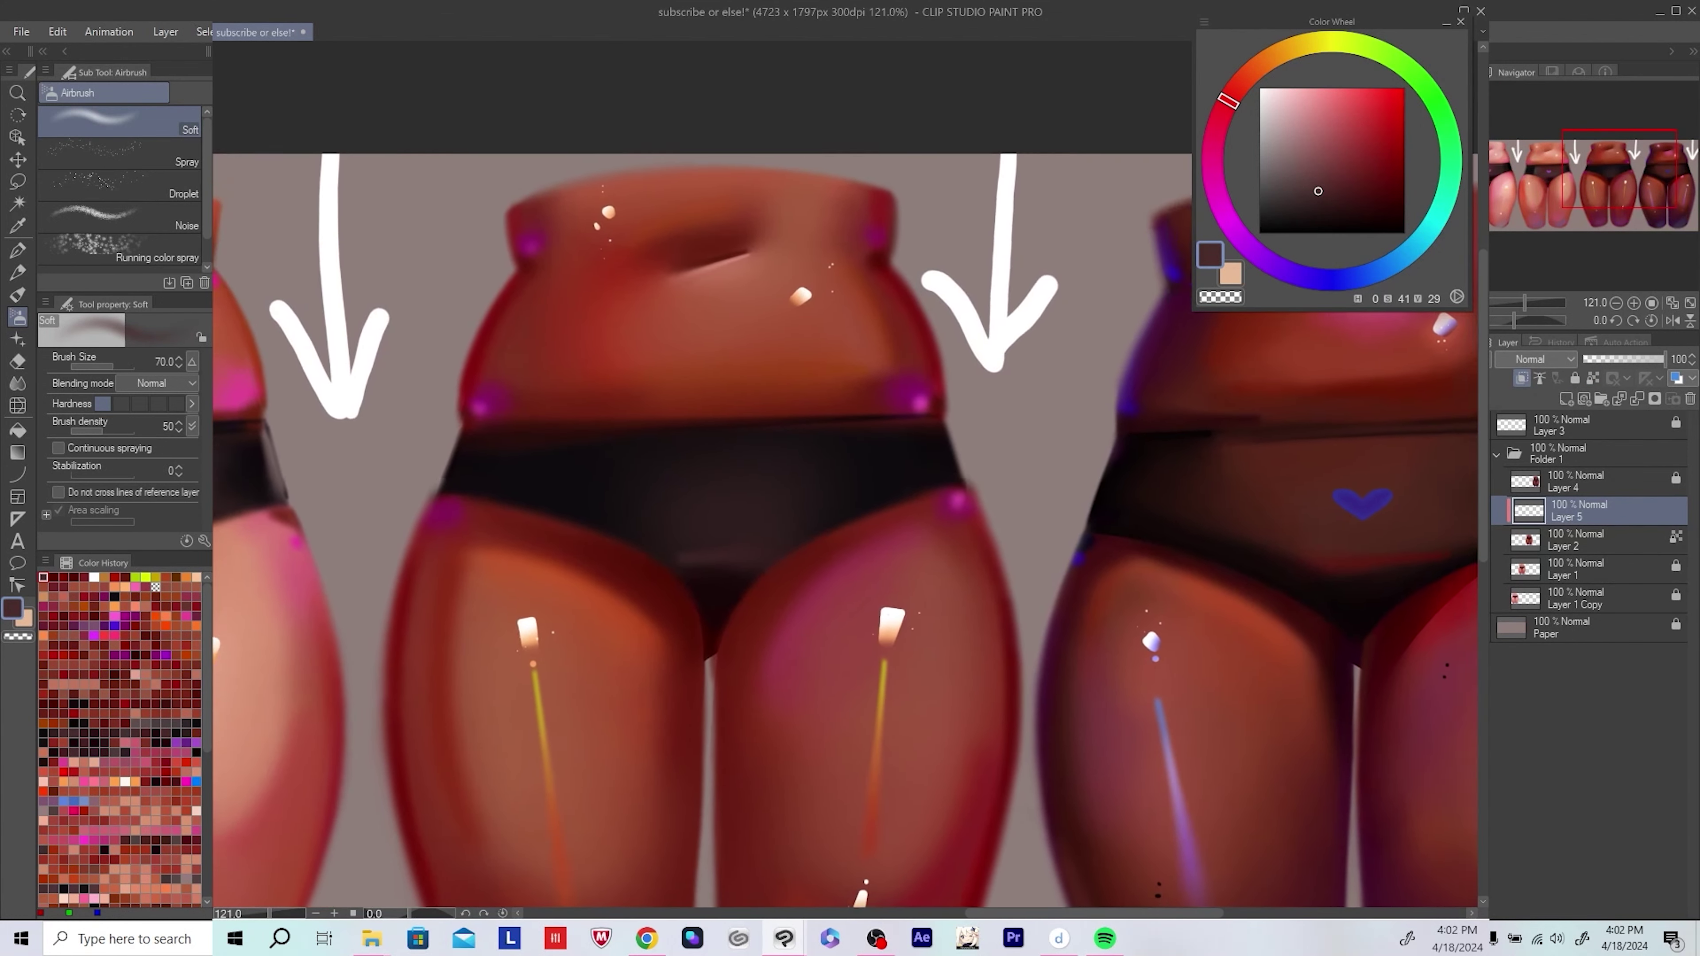
pyautogui.press(']')
pyautogui.keyDown('alt'); pyautogui.click(774, 479); pyautogui.keyUp('alt')
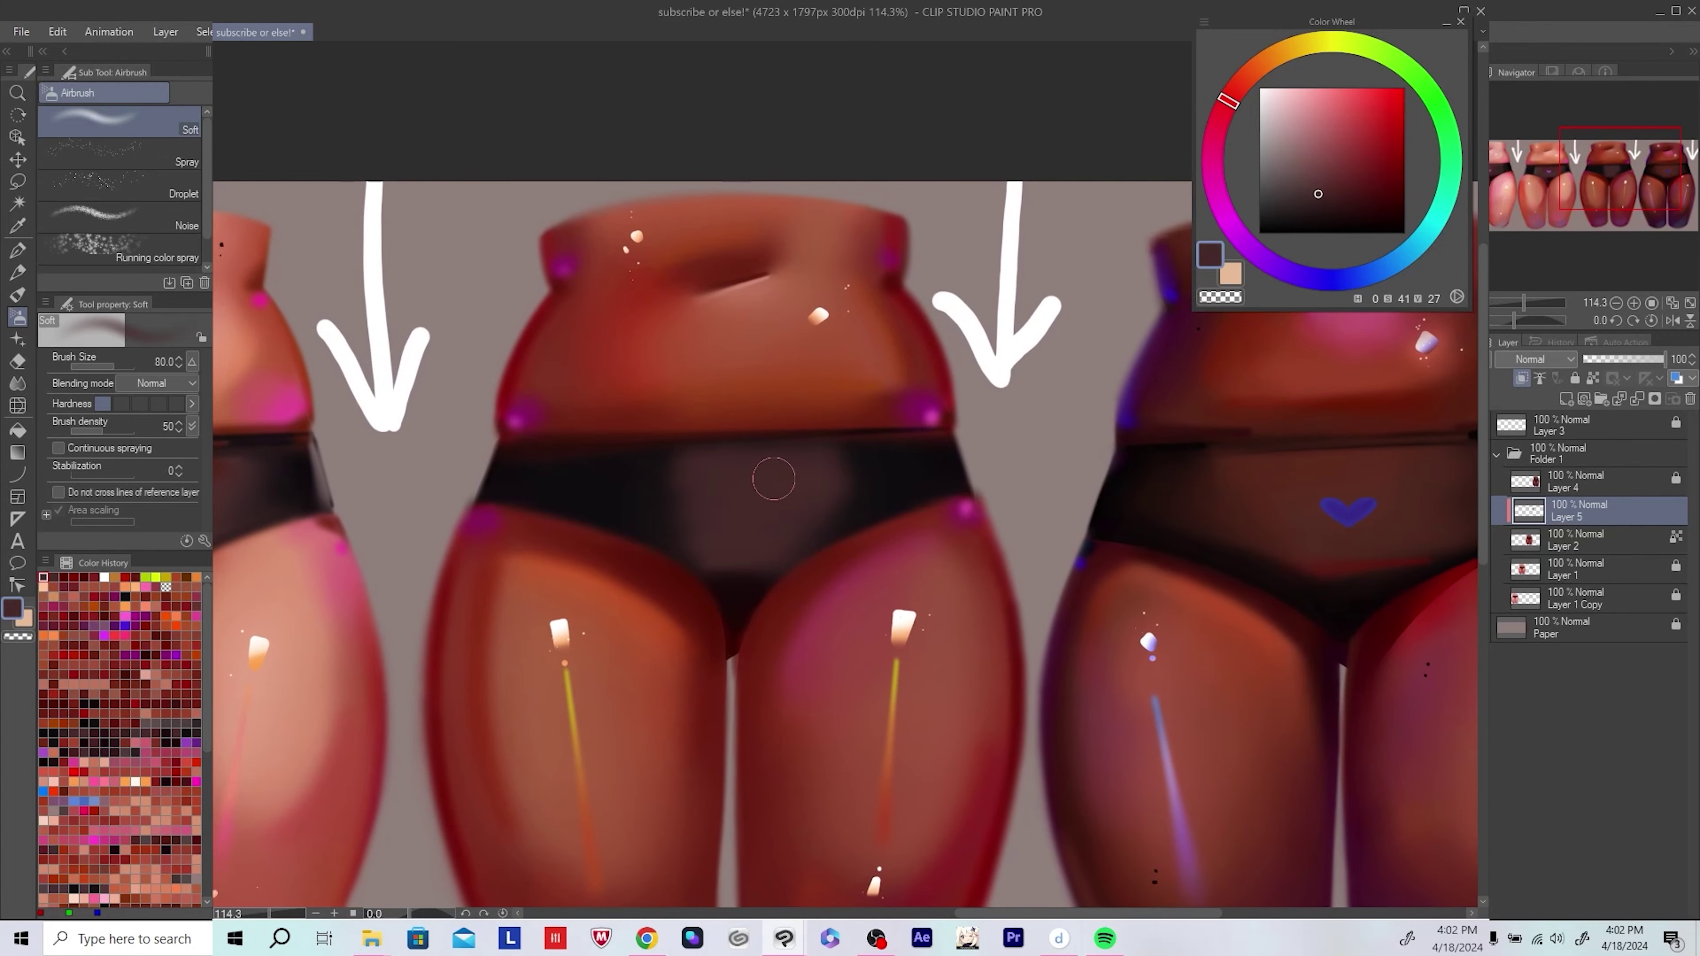
pyautogui.press('h')
pyautogui.keyDown('alt'); pyautogui.click(720, 531); pyautogui.keyUp('alt')
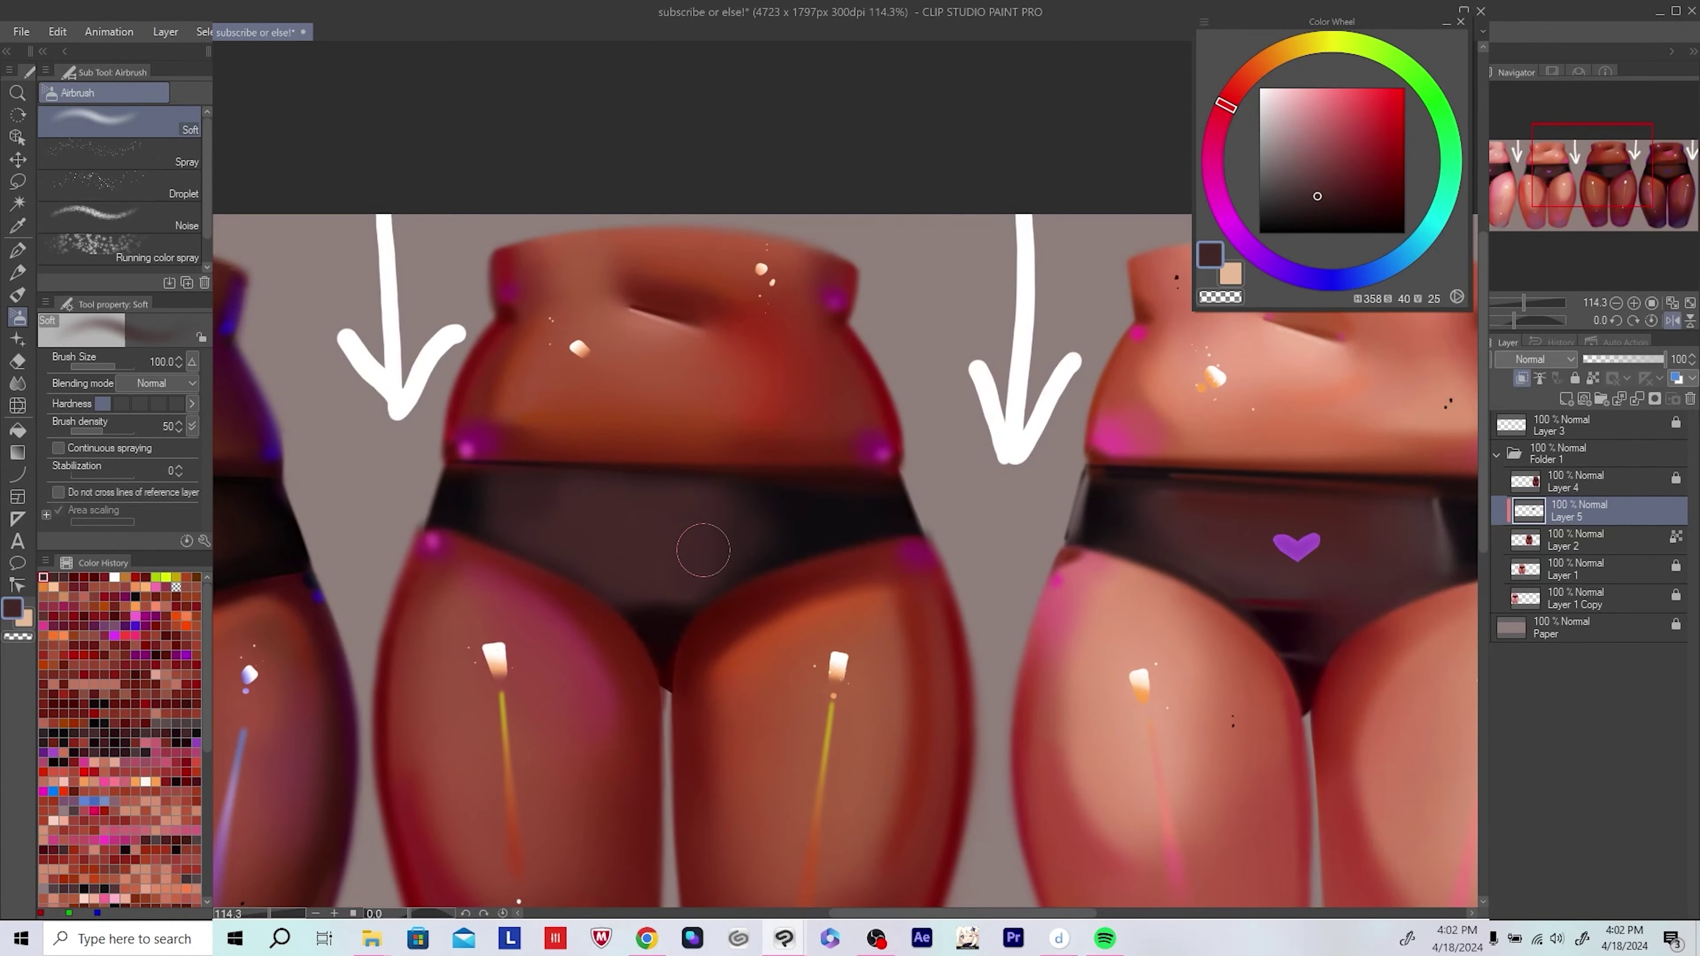
pyautogui.press('h')
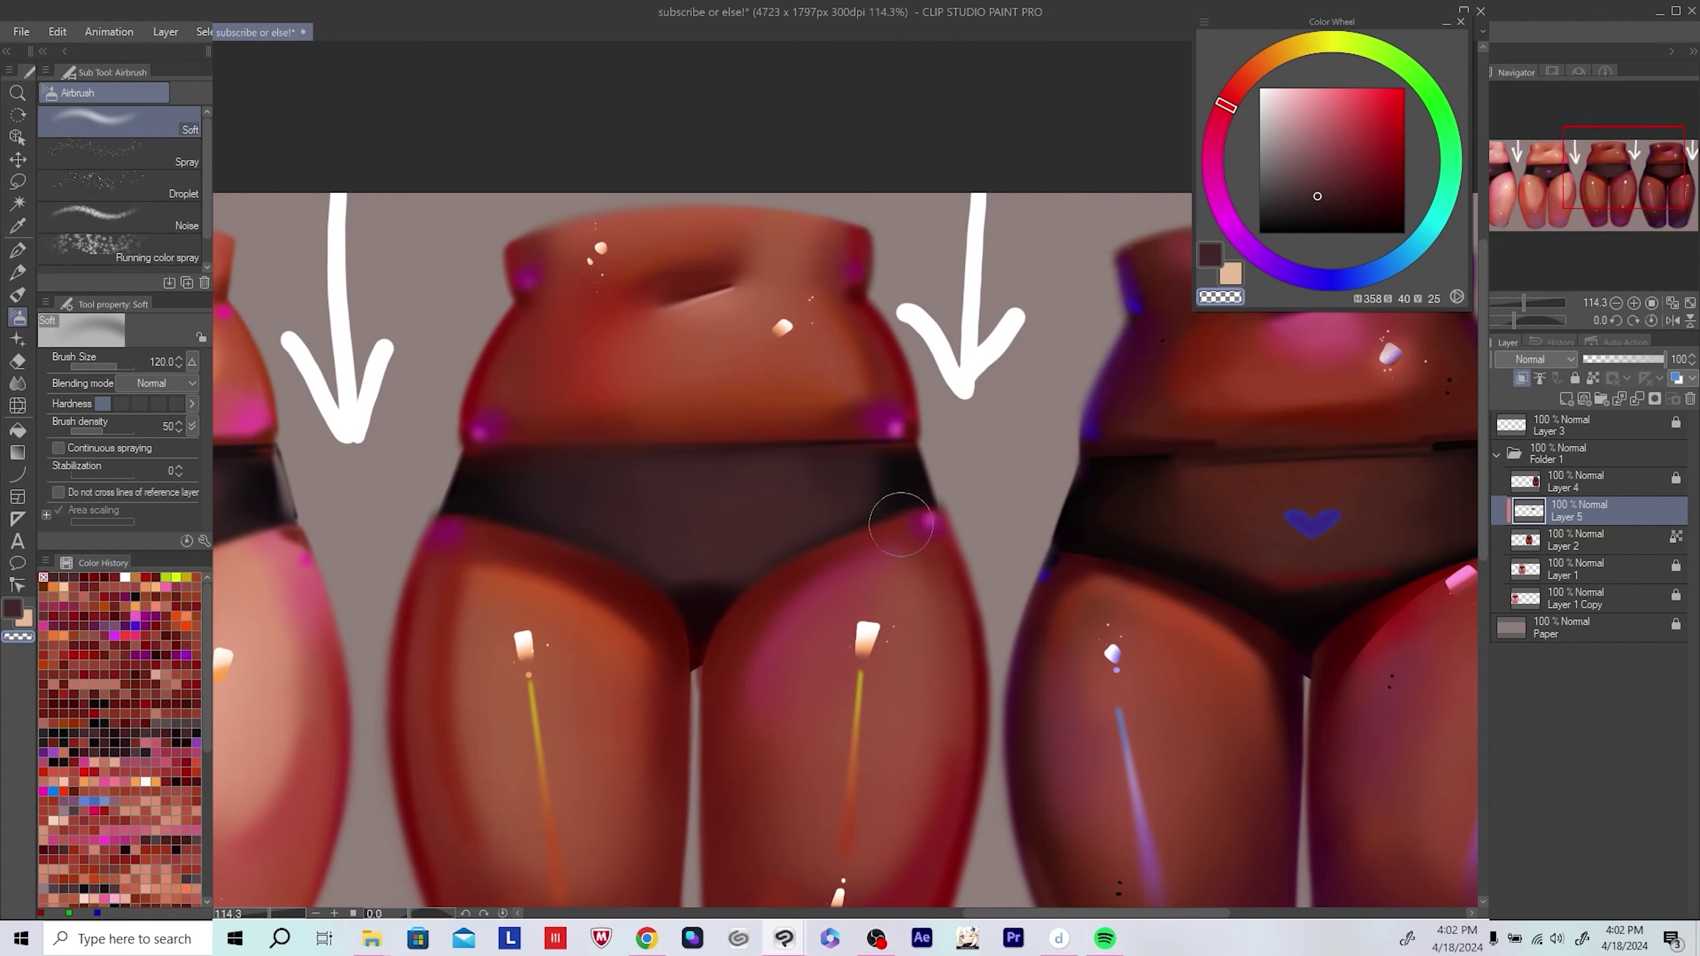
# Step: Trim the lighter underwear panel's edges with the transparent Soft airbrush at sizes 120 and 25, checking the shape in the mirrored view
pyautogui.press('h')
pyautogui.press('h')
pyautogui.scroll(-6, 1030, 417)
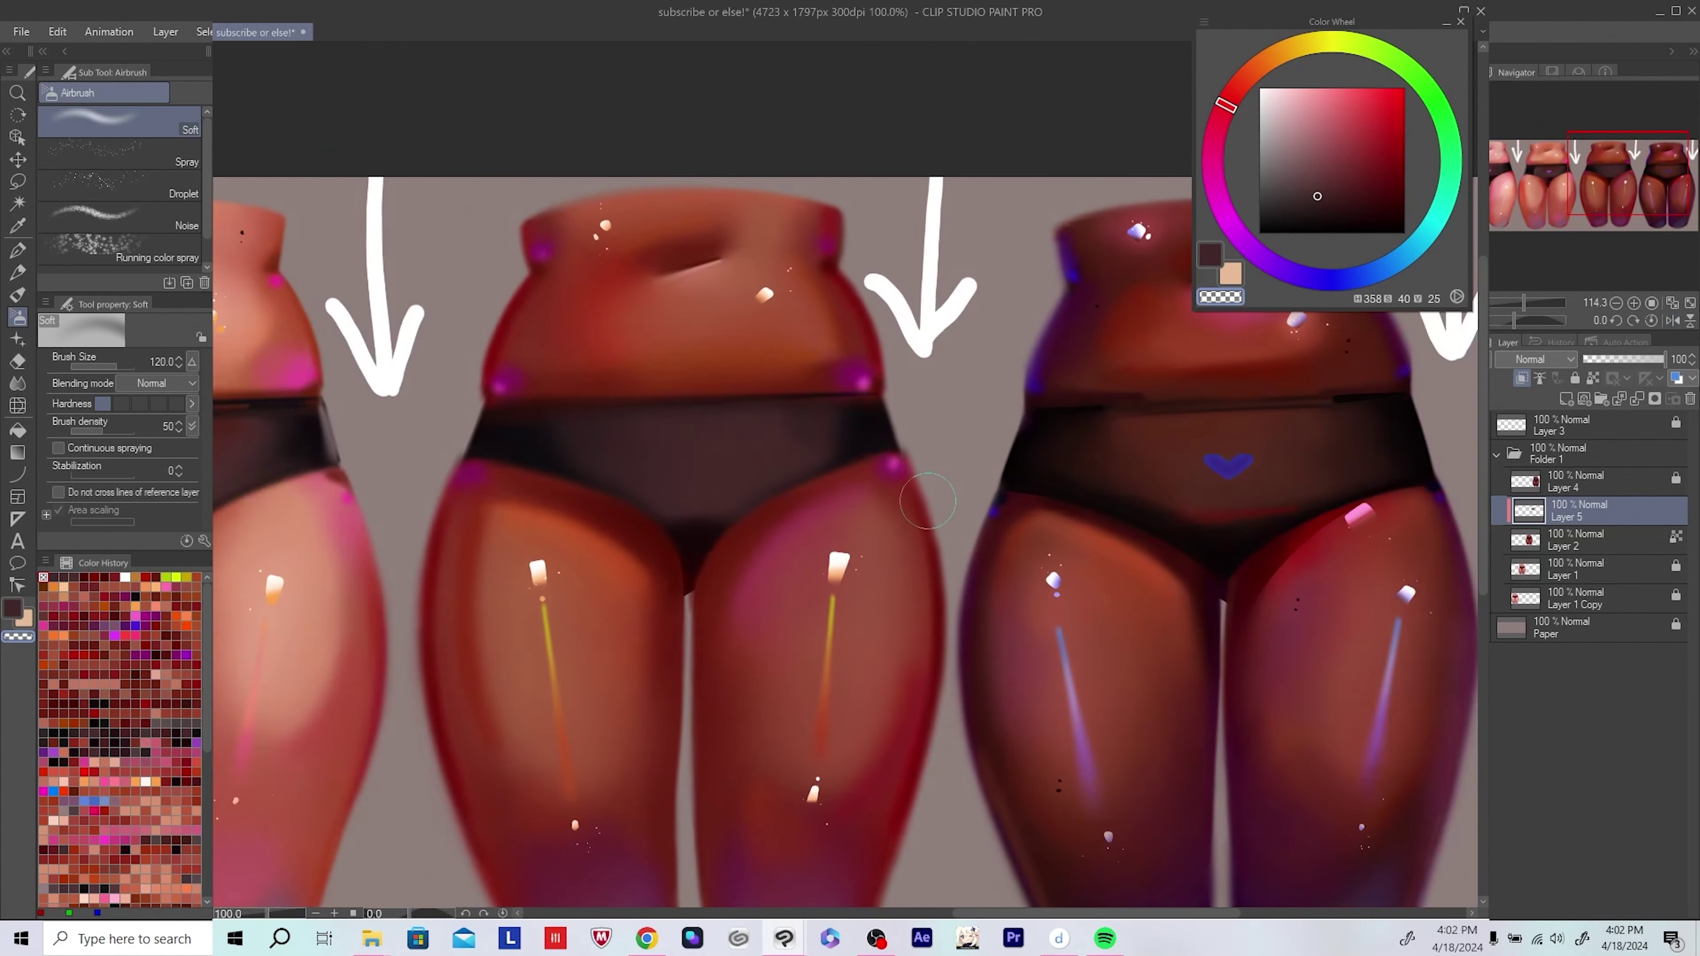
pyautogui.scroll(6, 848, 573)
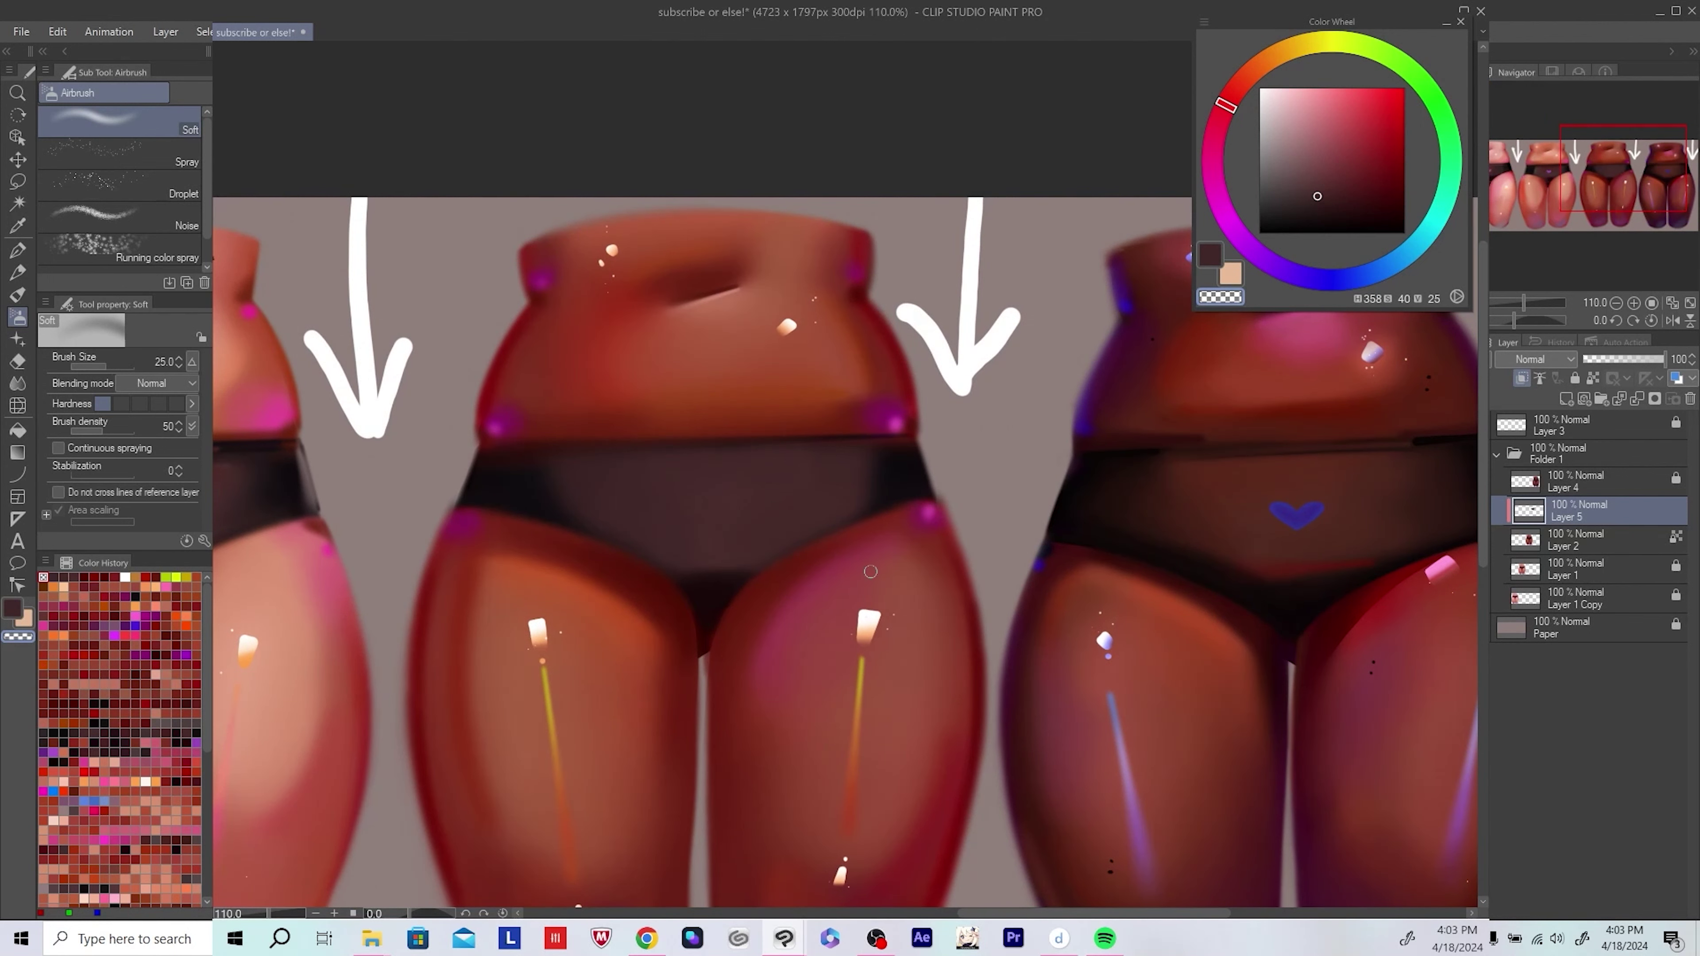
pyautogui.moveTo(870, 571); pyautogui.dragTo(679, 592)
pyautogui.press('h')
pyautogui.press('h')
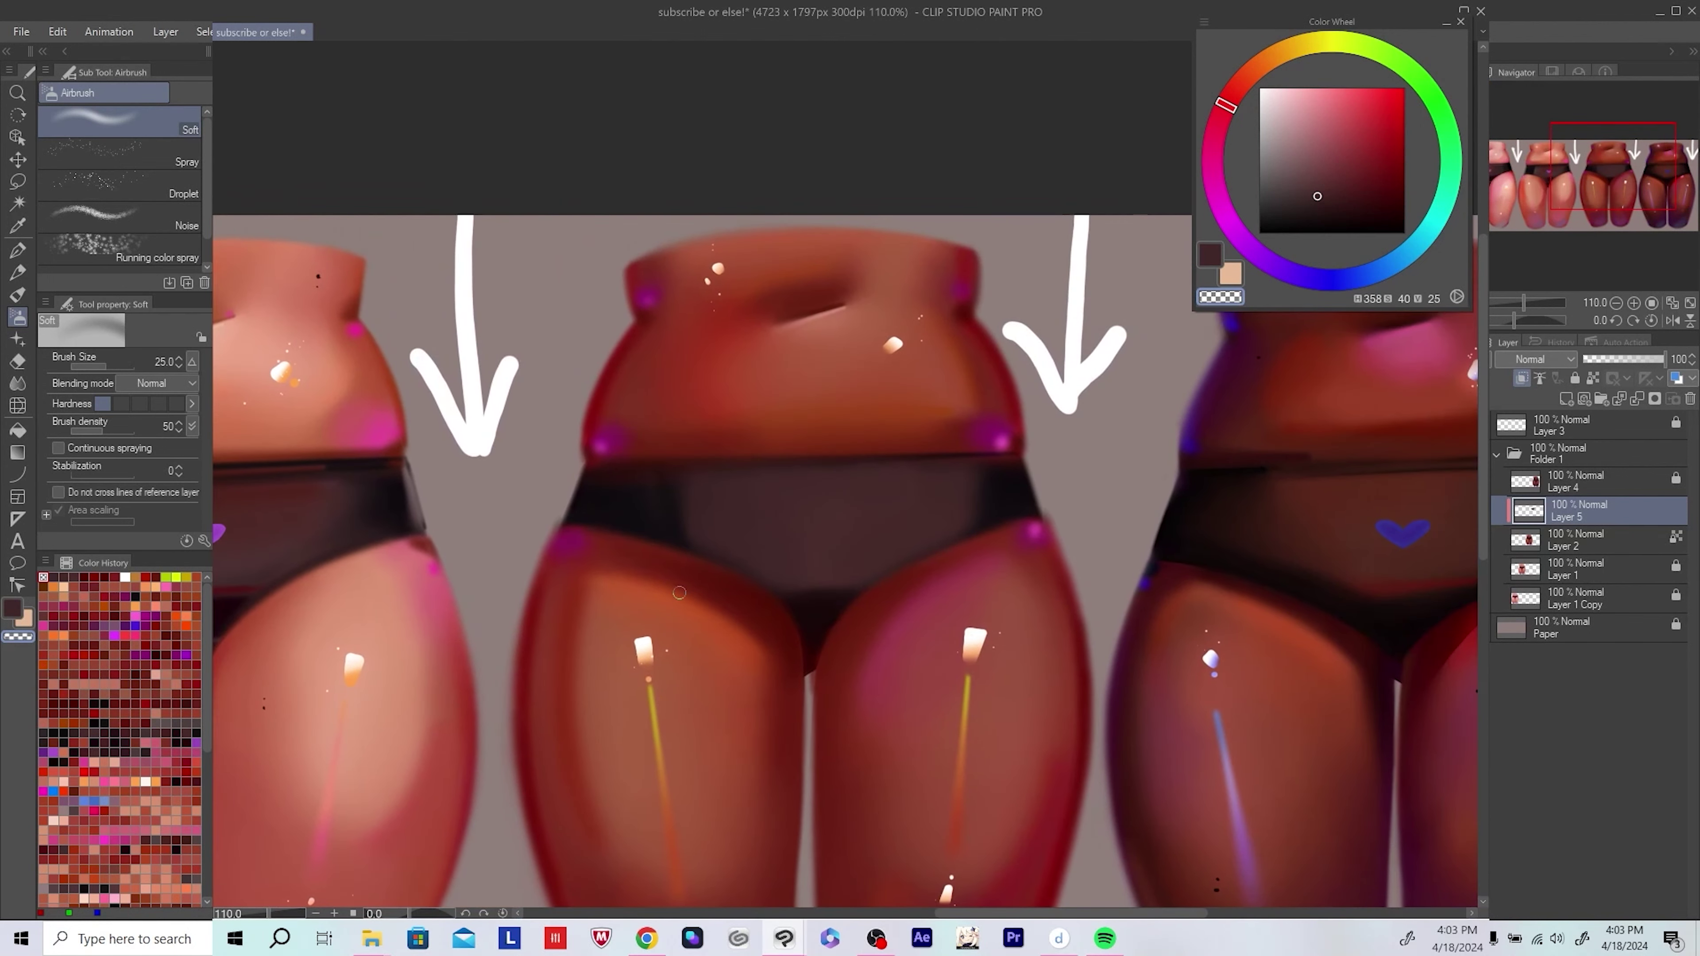
pyautogui.scroll(-4, 669, 455)
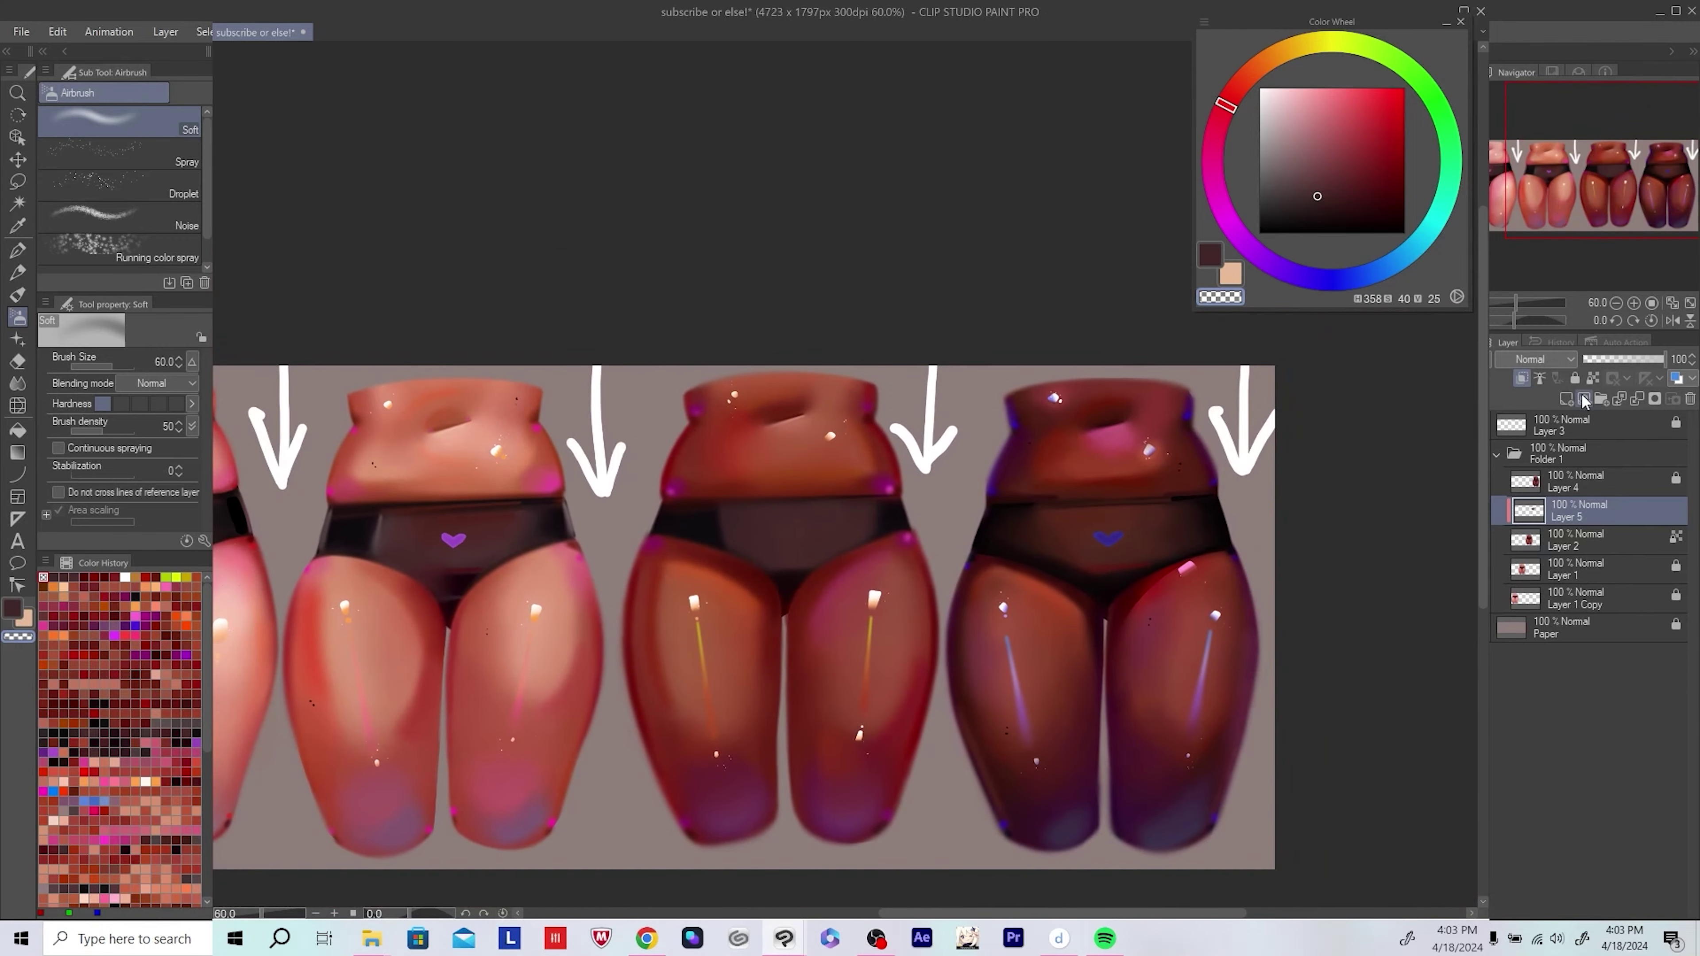
# Step: Lock the panel layer's transparent pixels, shade the panel's side near-black at size 100–120, and merge the layer into Layer 2
pyautogui.scroll(2, 868, 559)
pyautogui.scroll(2, 868, 559)
pyautogui.keyDown('alt'); pyautogui.click(835, 487); pyautogui.keyUp('alt')
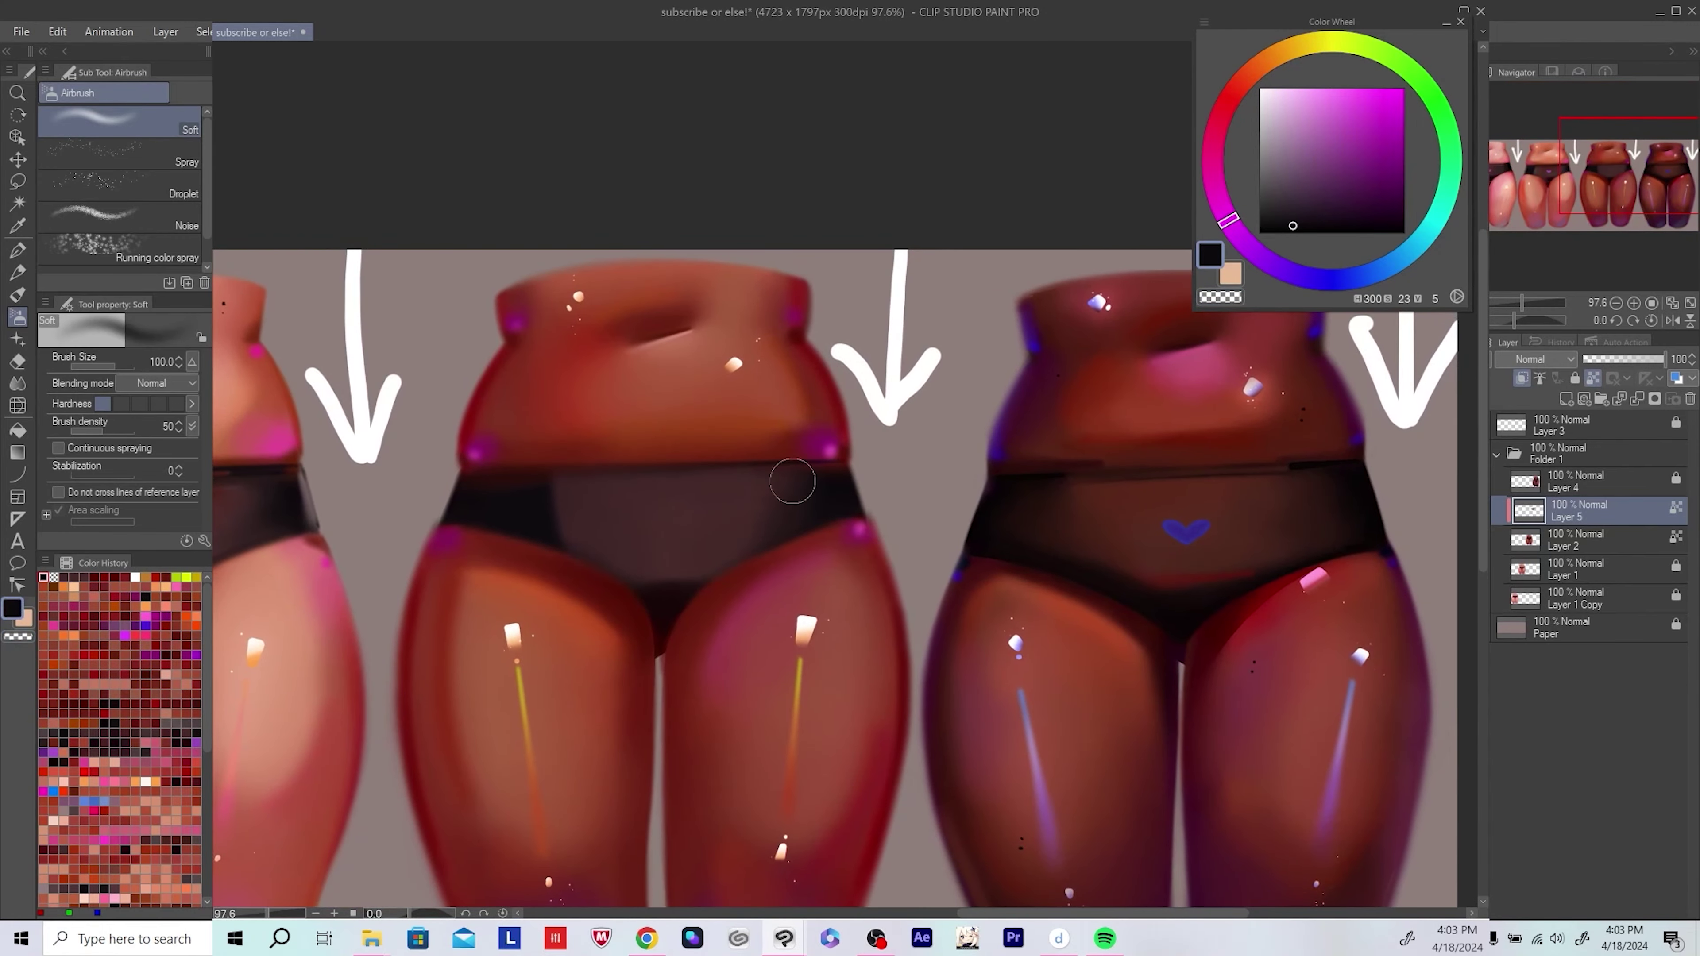
pyautogui.keyDown('alt'); pyautogui.click(747, 467); pyautogui.keyUp('alt')
pyautogui.scroll(-3, 837, 469)
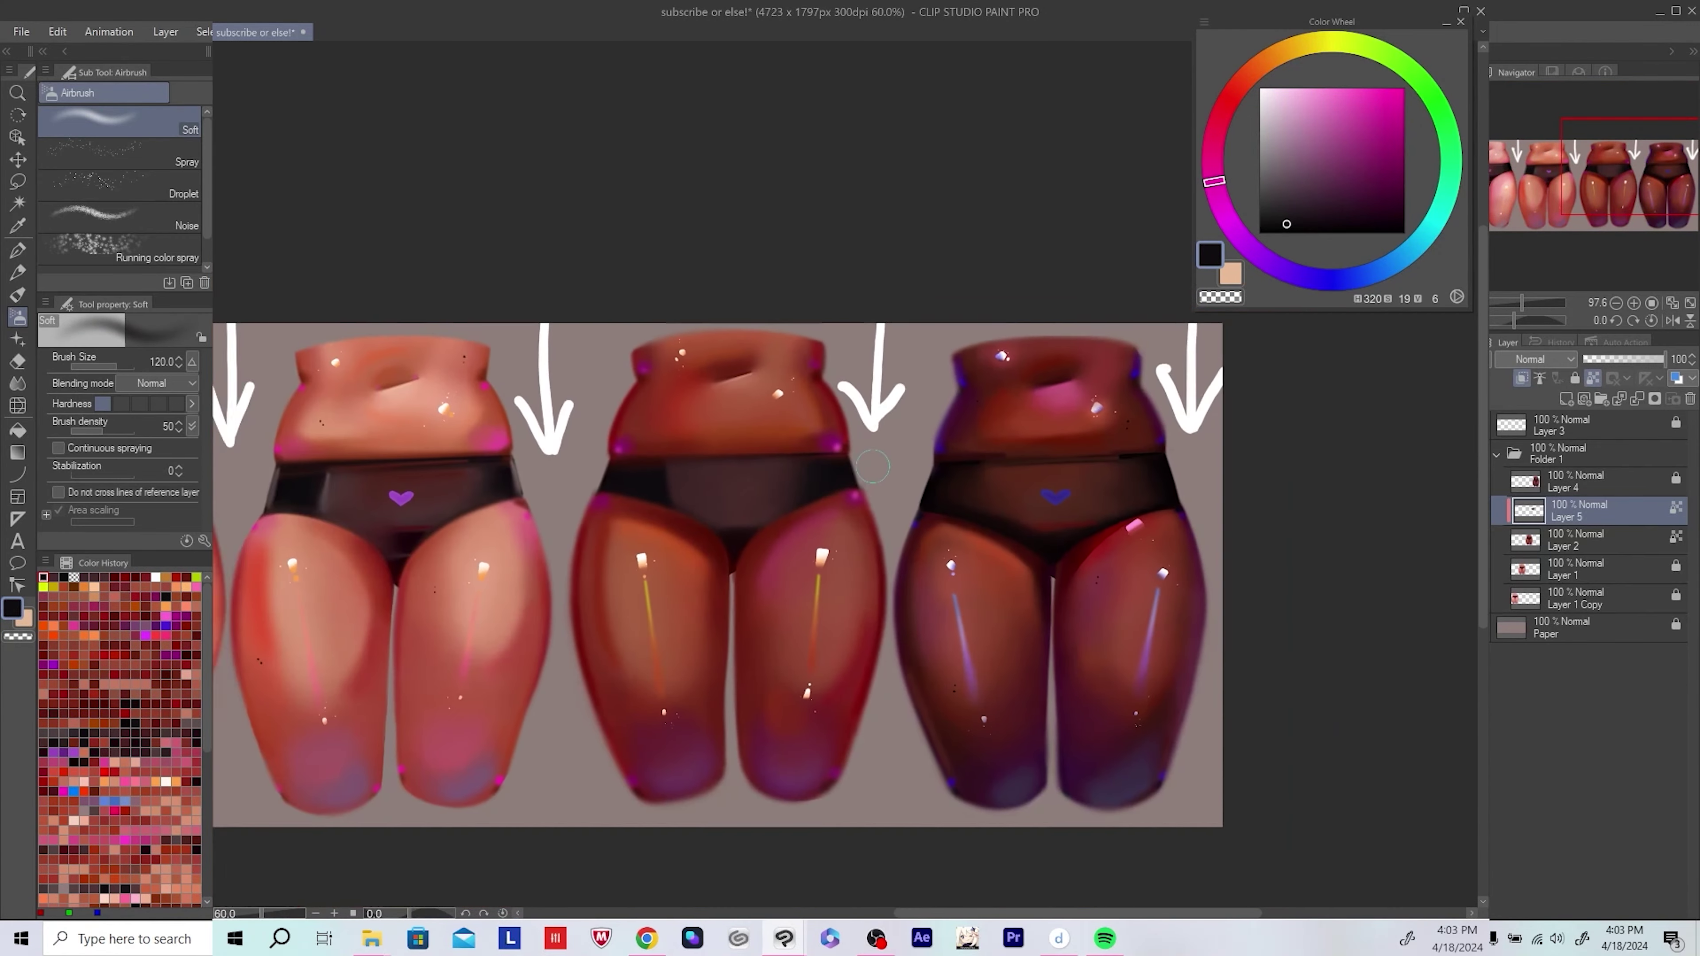
pyautogui.scroll(-2, 578, 532)
pyautogui.hotkey('ctrl', 'e')
# Step: Blend the third figure's underwear panel with dark brown at size 120 and add a thin muted-red fold highlight along its edge at size 15
pyautogui.scroll(5, 681, 549)
pyautogui.keyDown('alt'); pyautogui.click(681, 549); pyautogui.keyUp('alt')
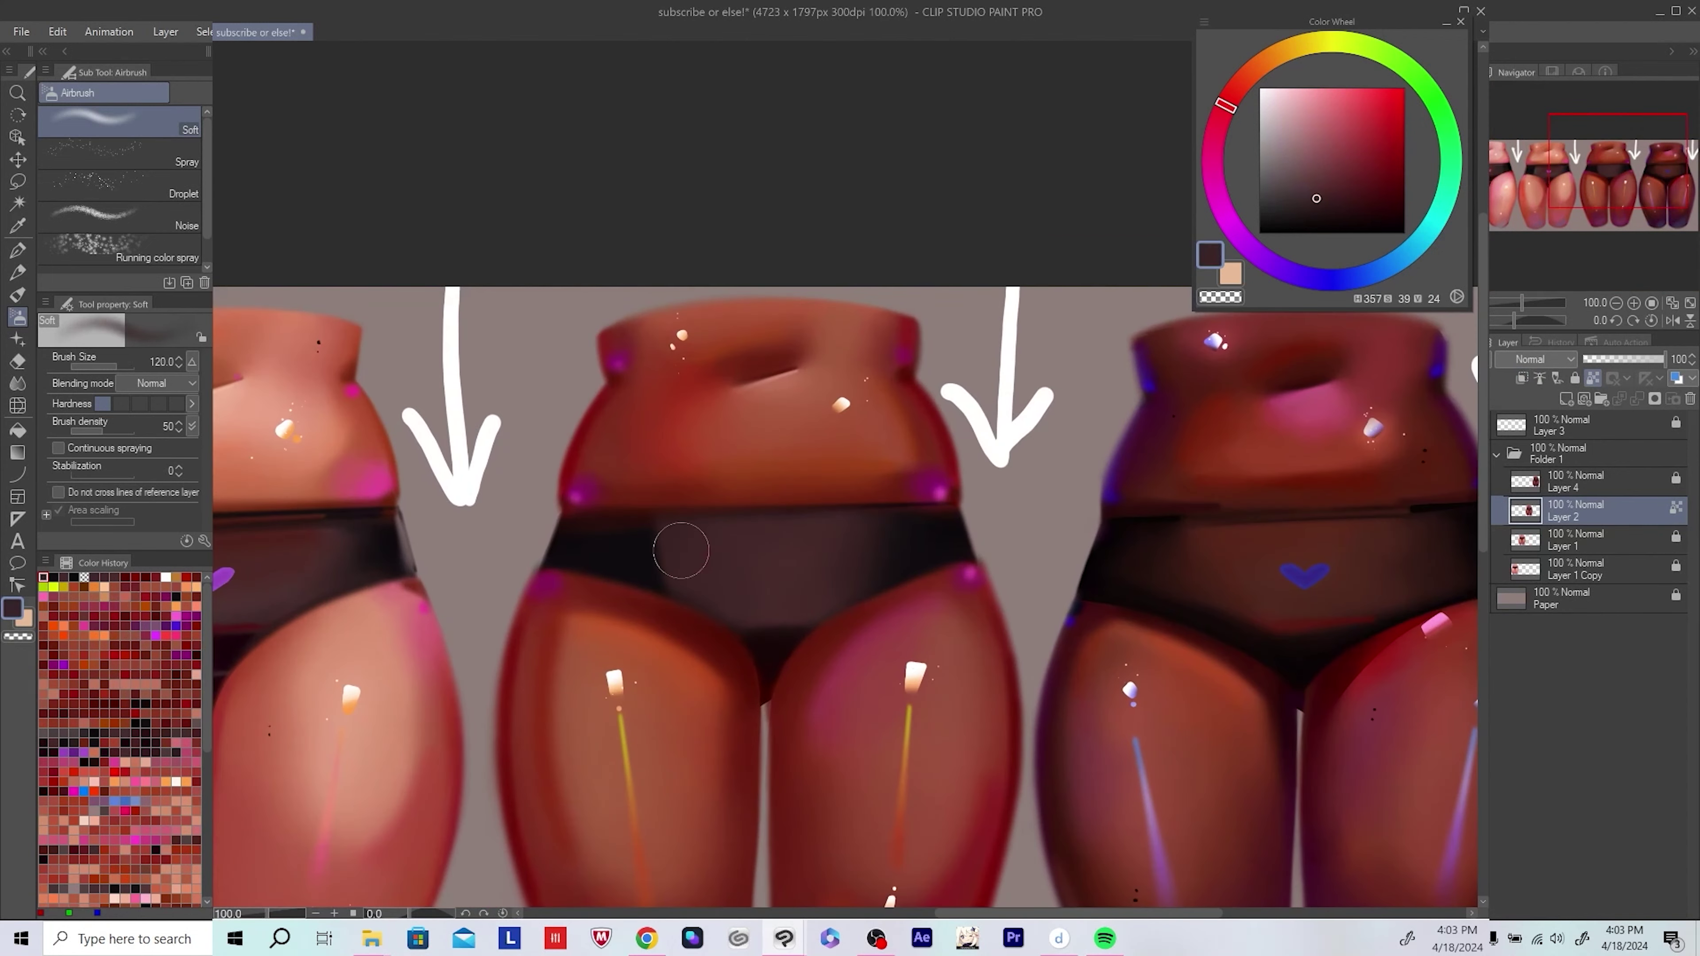
pyautogui.keyDown('alt'); pyautogui.click(845, 474); pyautogui.keyUp('alt')
pyautogui.moveTo(845, 475); pyautogui.dragTo(800, 456)
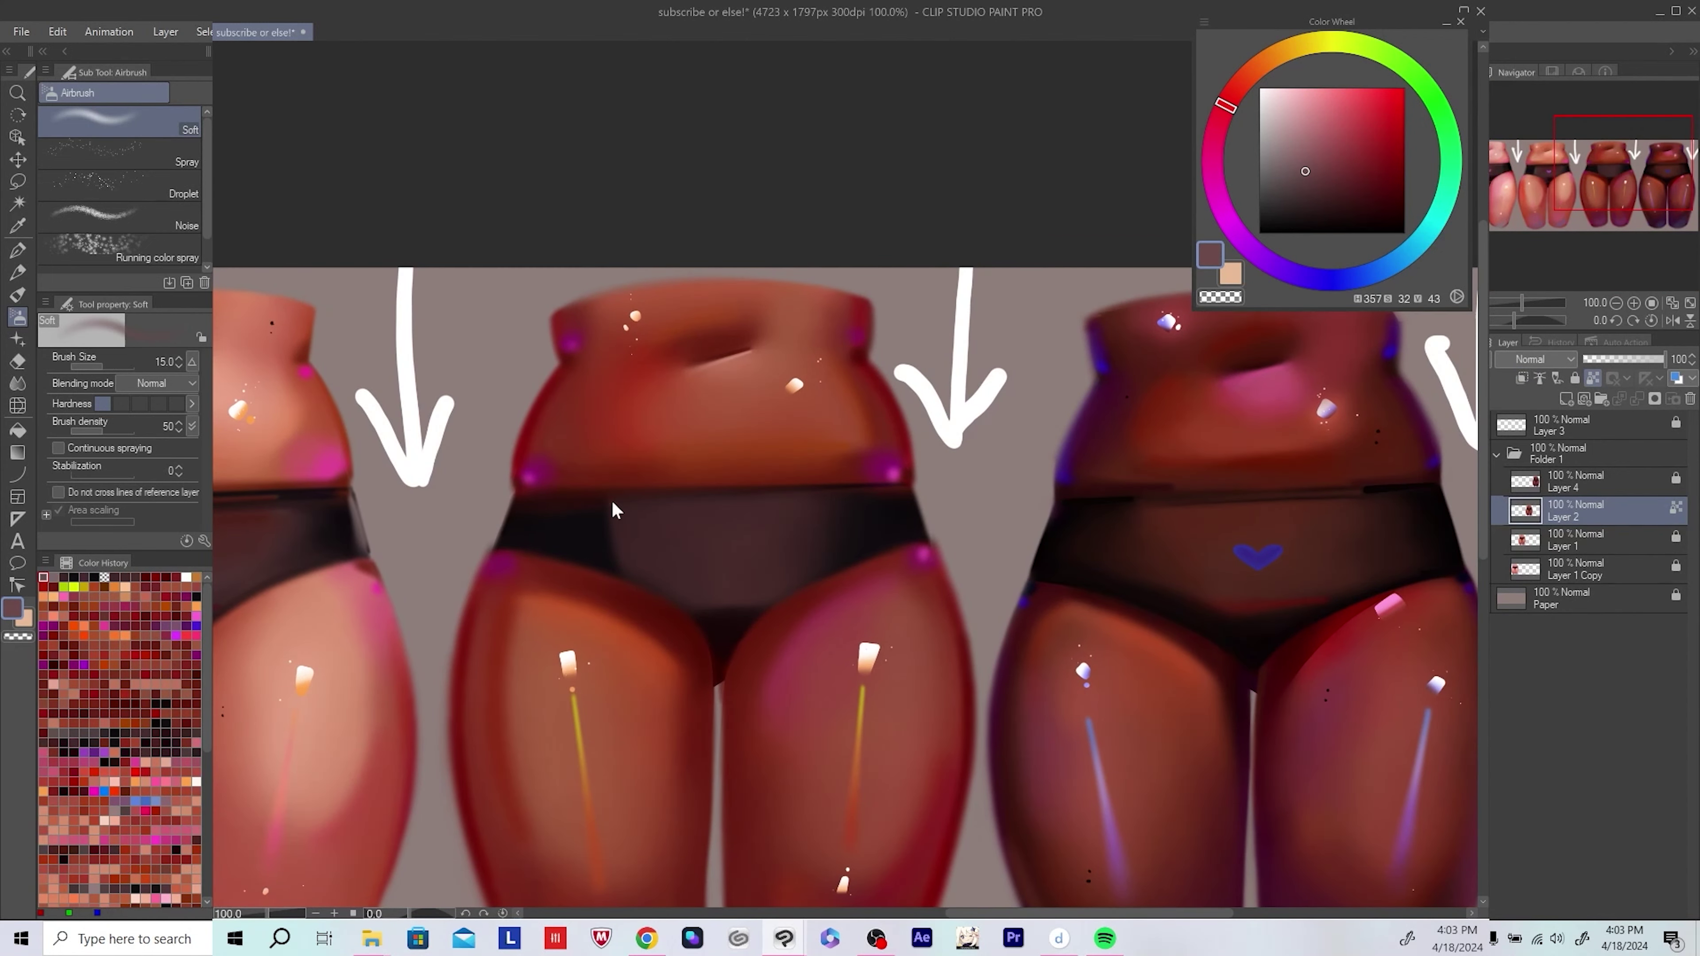
pyautogui.moveTo(622, 571); pyautogui.dragTo(598, 560)
# Step: Tint the lower part of the third figure's underwear with a dark red Soft airbrush, enlarging the brush from 20 to 60
pyautogui.keyDown('alt'); pyautogui.click(951, 590); pyautogui.keyUp('alt')
pyautogui.press(']')
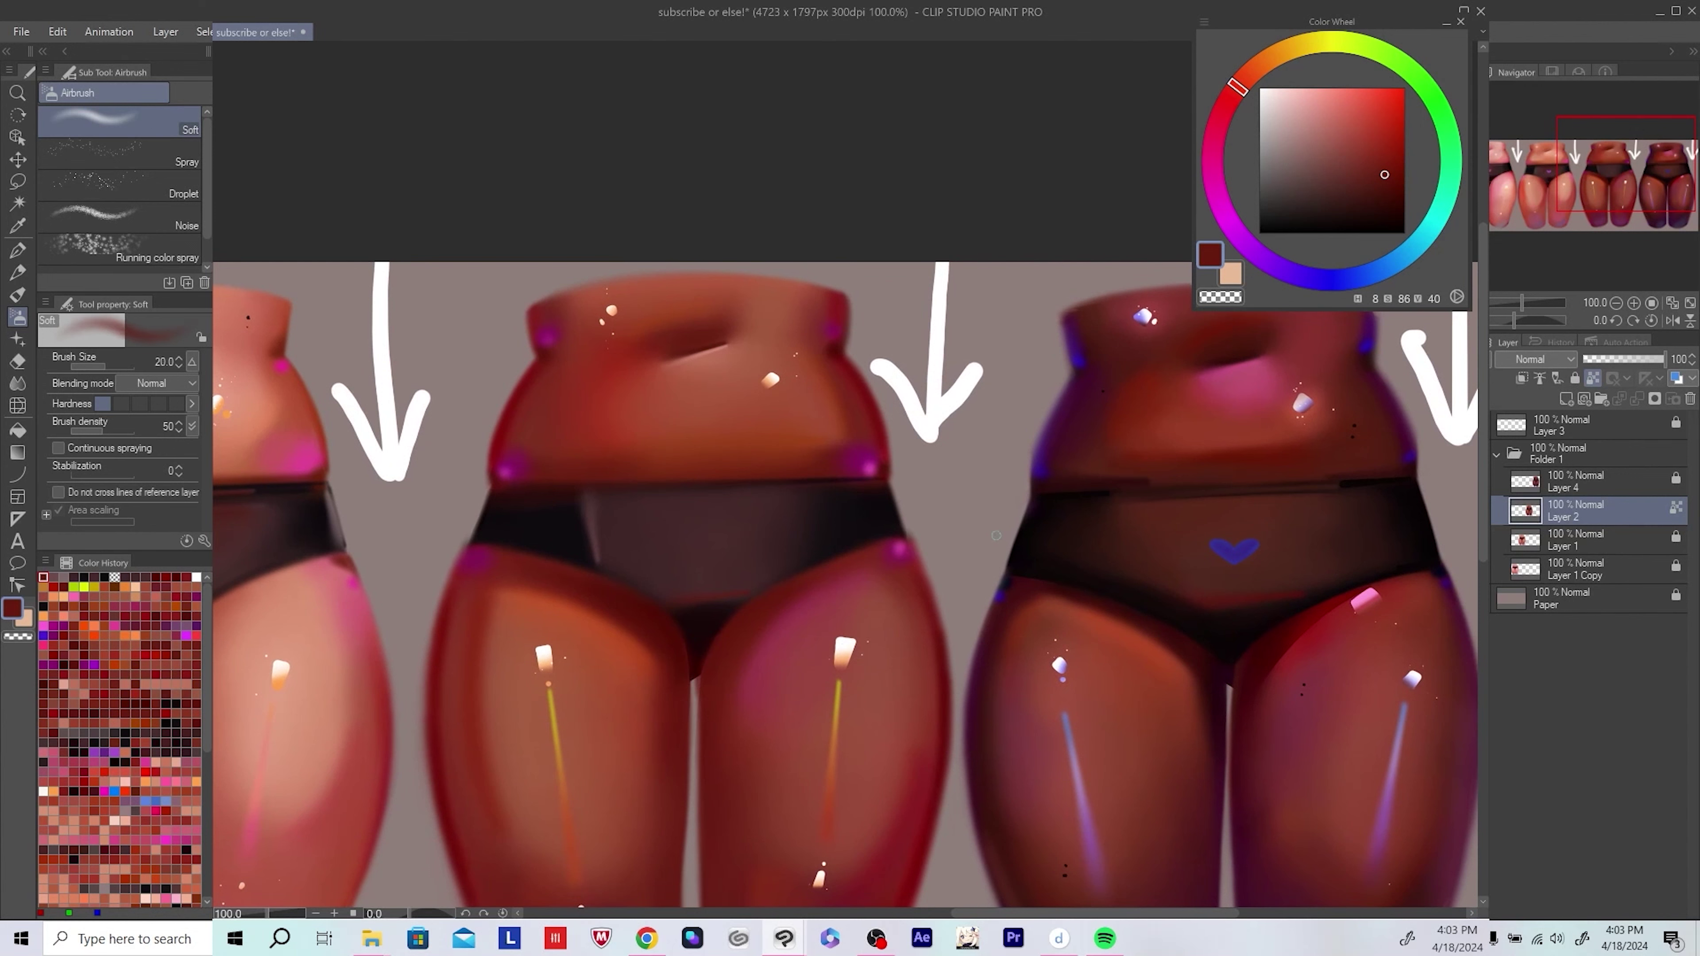
pyautogui.press(']')
pyautogui.press(']')
pyautogui.scroll(-3, 740, 589)
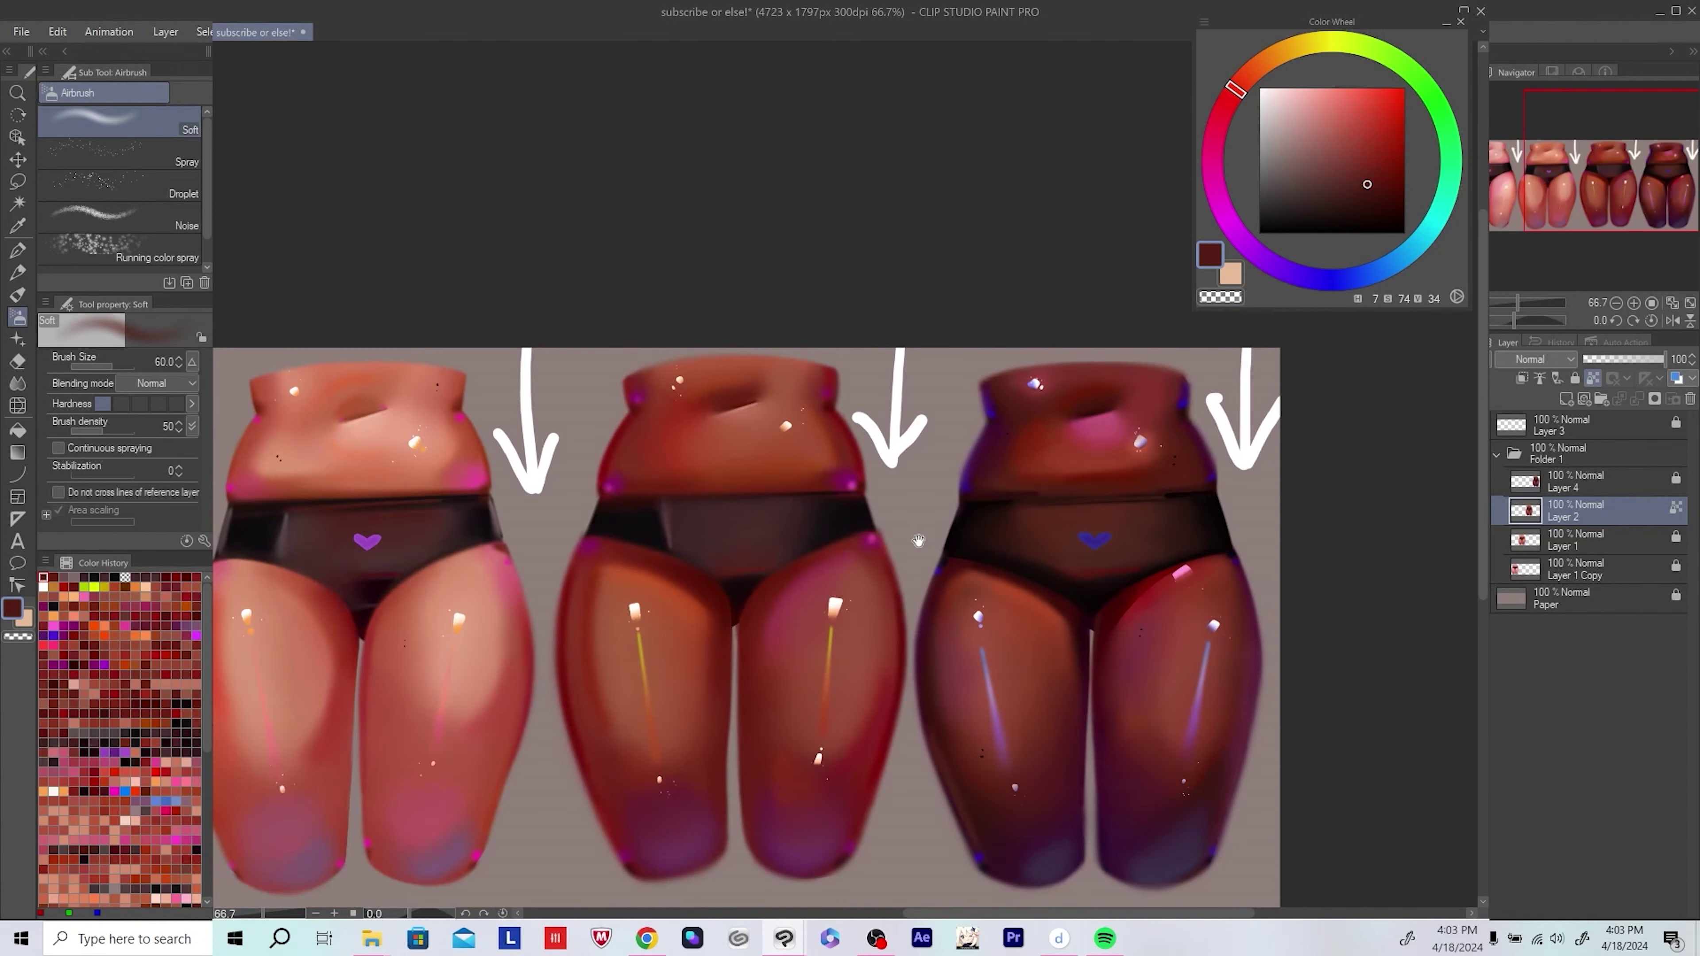
# Step: Paint a fine dark red-brown accent along the third figure's waistband edge with the Soft airbrush at size 12
pyautogui.scroll(3, 729, 442)
pyautogui.keyDown('alt'); pyautogui.click(730, 440); pyautogui.keyUp('alt')
pyautogui.keyDown('alt'); pyautogui.click(730, 440); pyautogui.keyUp('alt')
pyautogui.press('[')
pyautogui.press('[')
pyautogui.press('[')
pyautogui.press('[')
pyautogui.press('[')
pyautogui.press('[')
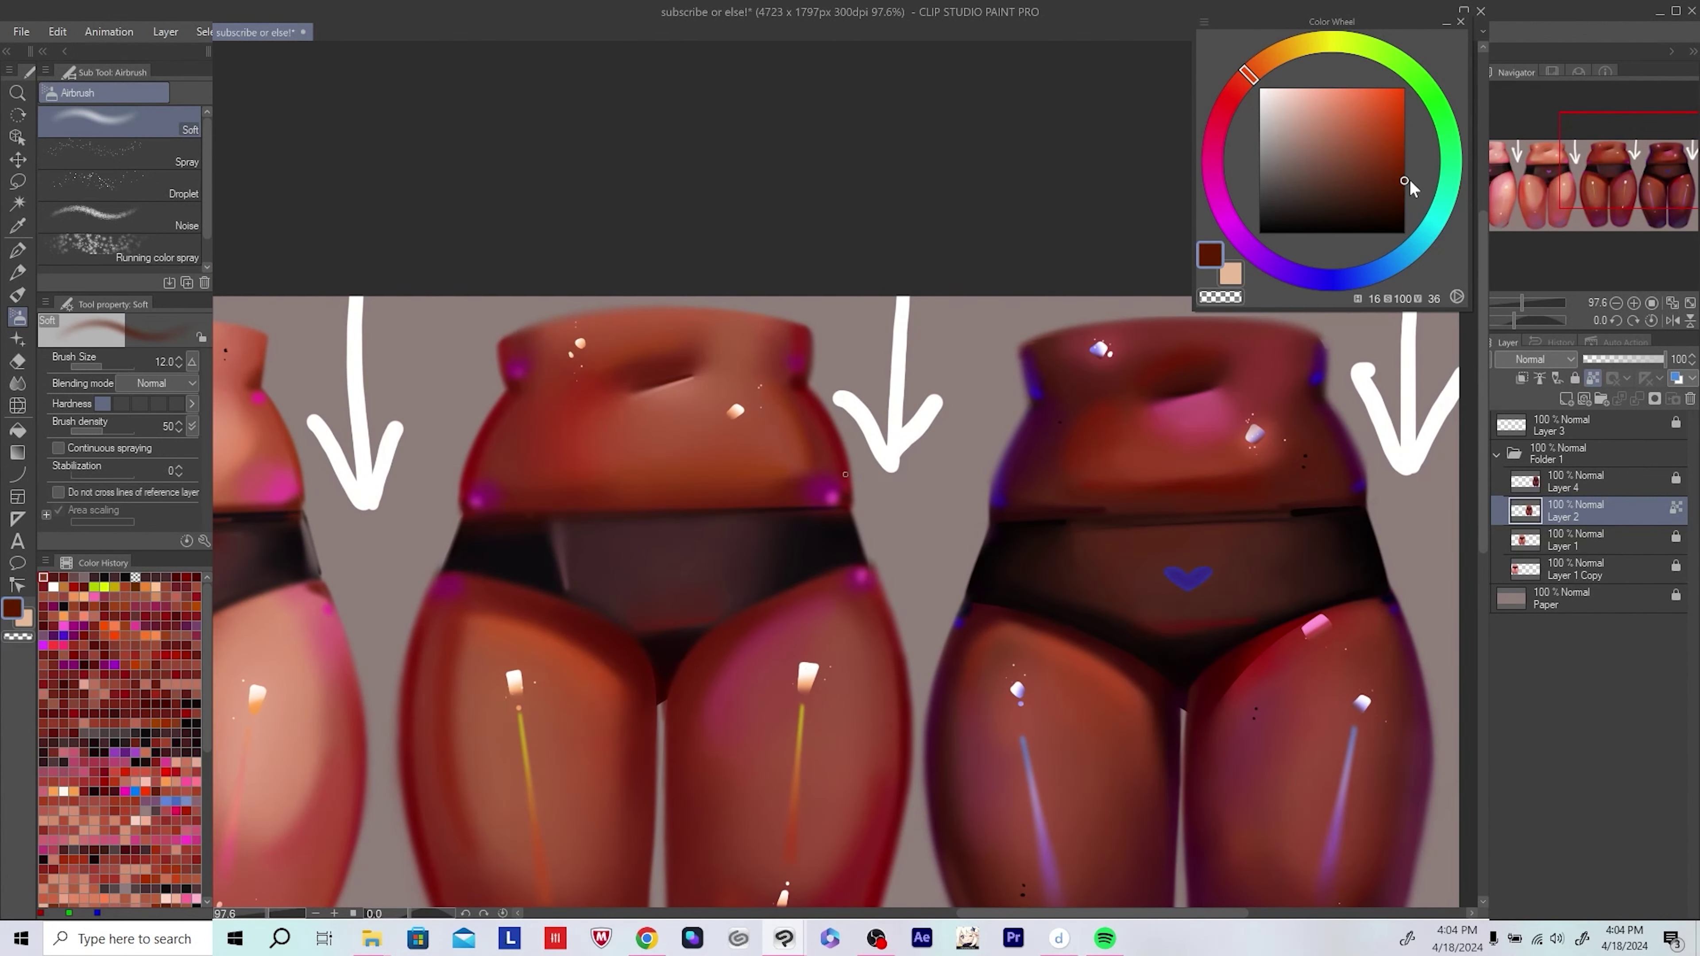
pyautogui.moveTo(845, 474); pyautogui.dragTo(828, 447)
# Step: Sharpen the third figure's waistband ends in near-black with a size 12 to 8 Soft airbrush, and save the file
pyautogui.keyDown('alt'); pyautogui.click(808, 549); pyautogui.keyUp('alt')
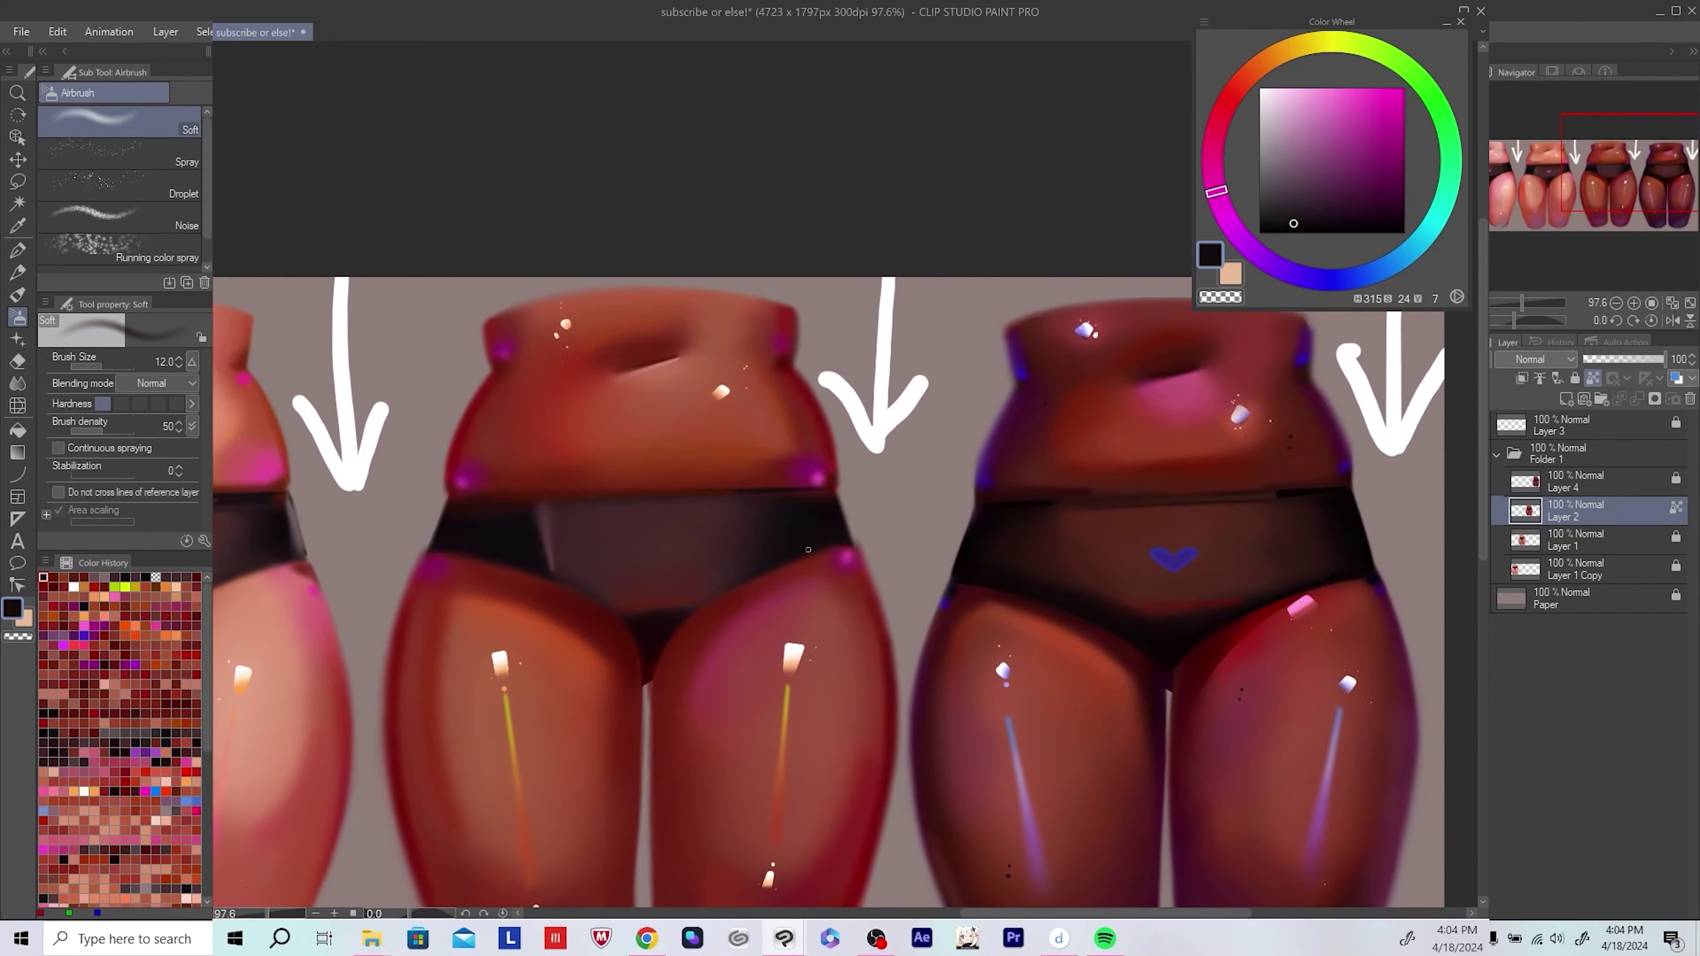
pyautogui.moveTo(454, 494); pyautogui.dragTo(450, 496)
pyautogui.scroll(-4, 447, 497)
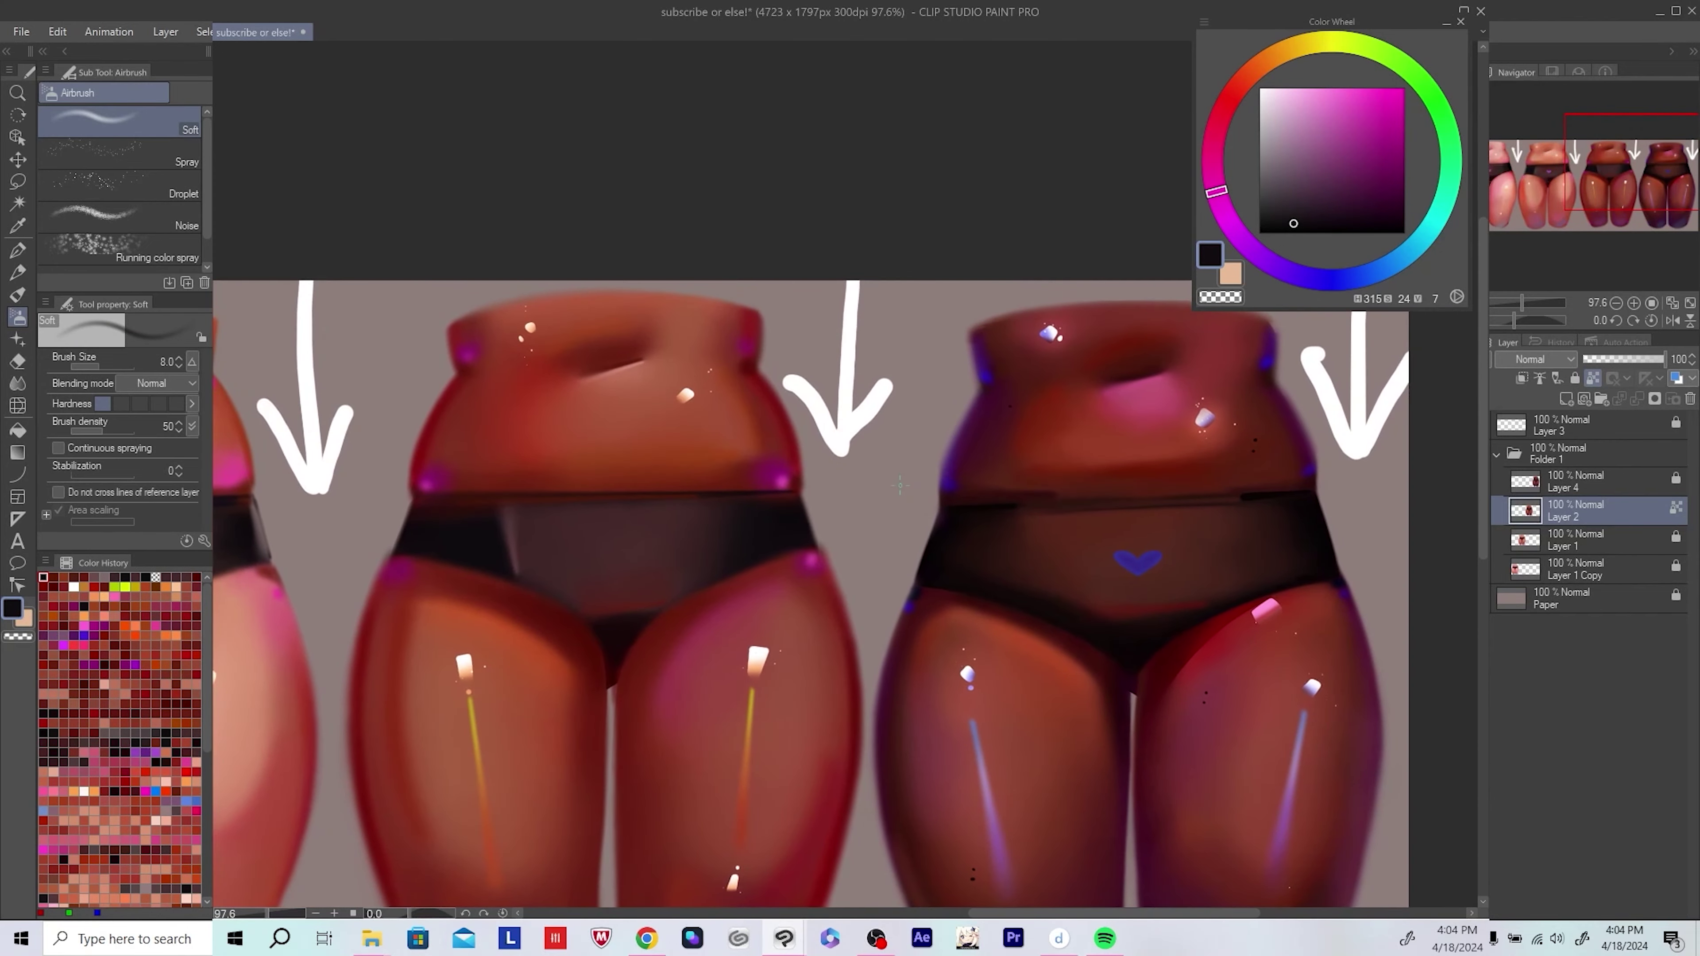
pyautogui.hotkey('ctrl', 's')
# Step: Clean up the underwear's lower edge on an unclipped layer using dark brown and the Hard eraser at size 250, merge it into Layer 2, and save
pyautogui.moveTo(904, 534); pyautogui.dragTo(944, 526)
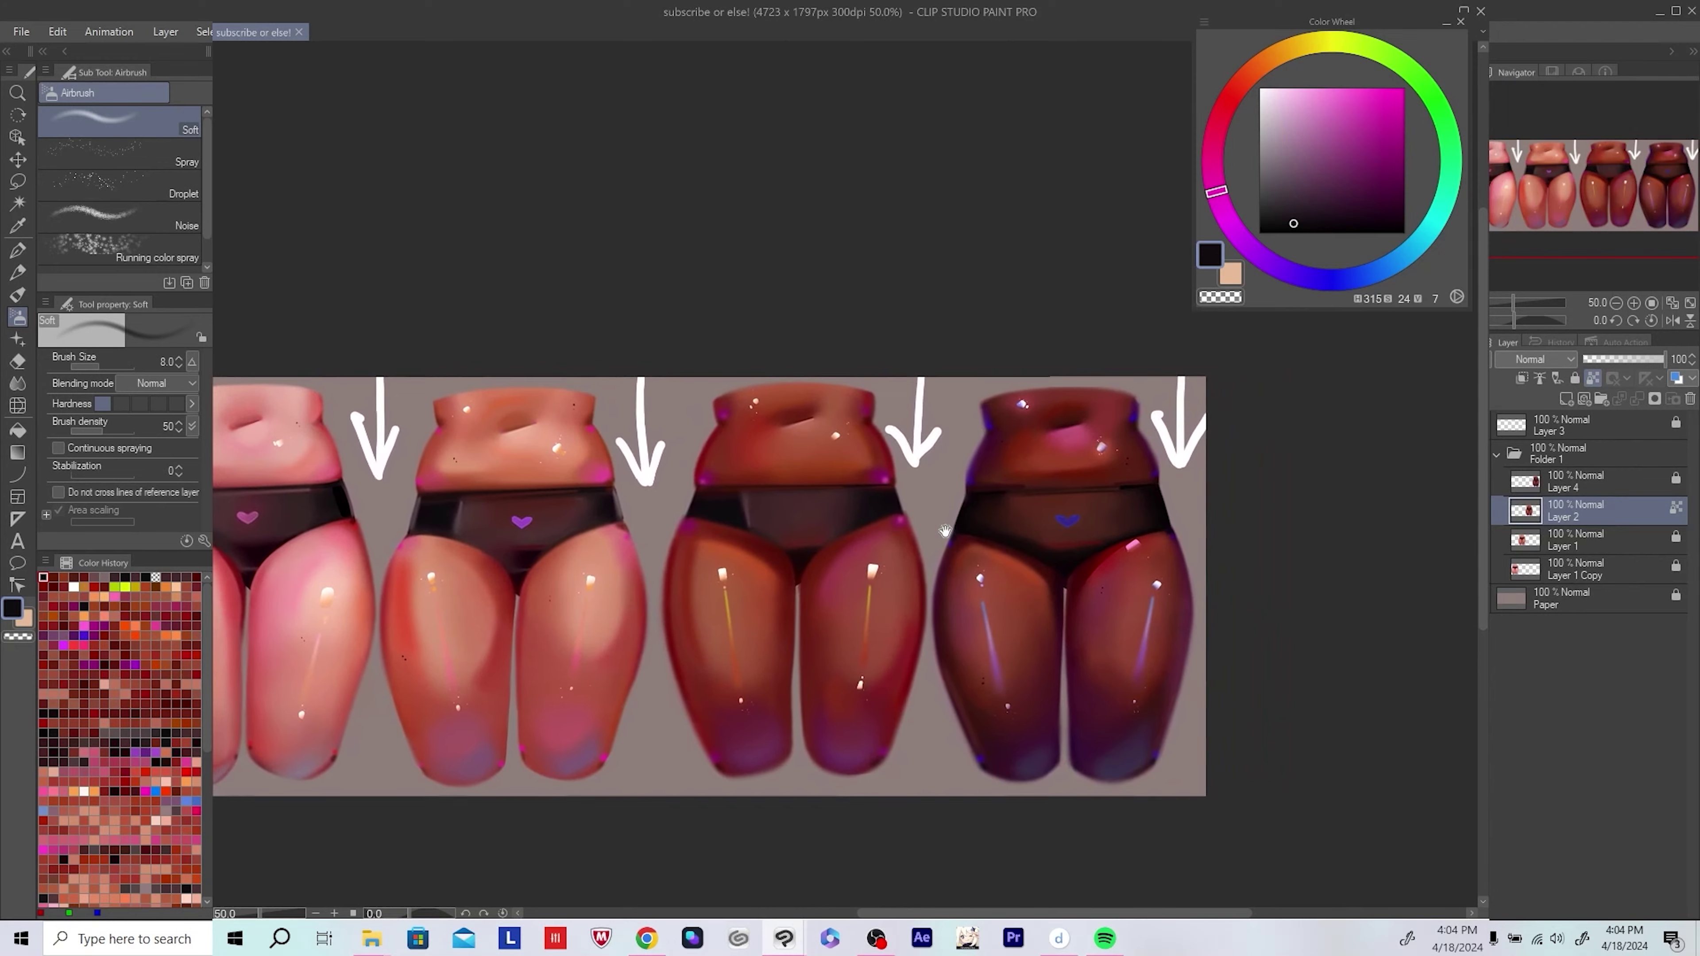
pyautogui.scroll(4, 833, 557)
pyautogui.keyDown('alt'); pyautogui.click(832, 557); pyautogui.keyUp('alt')
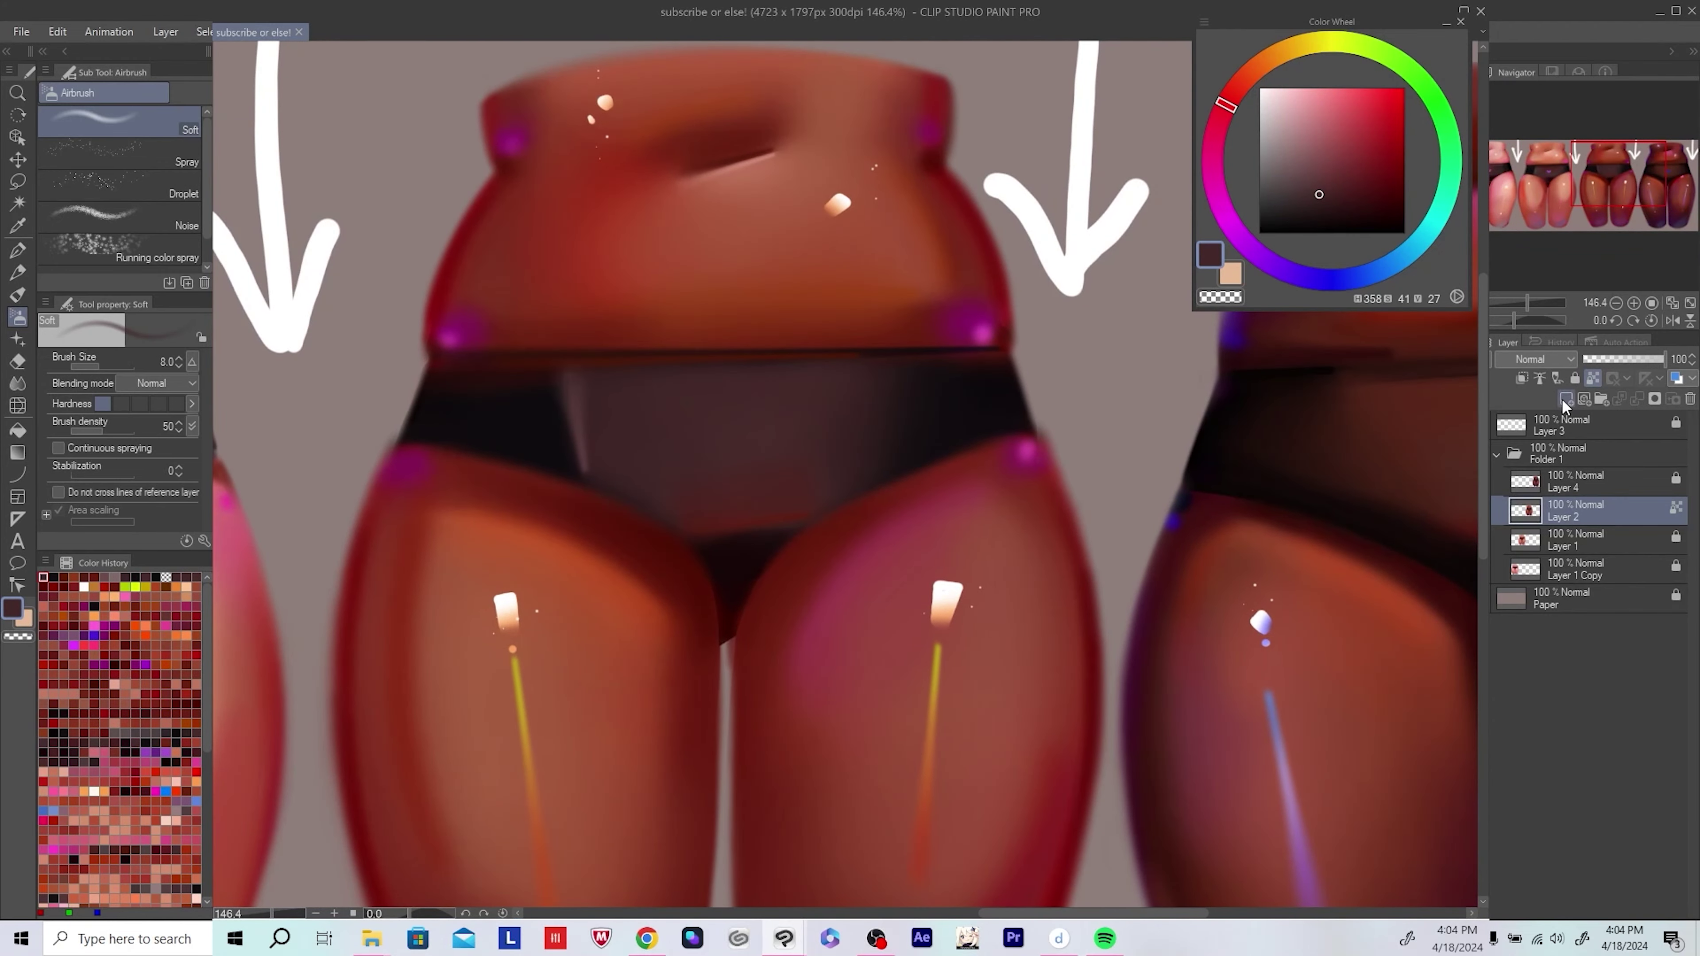
pyautogui.press('e')
pyautogui.moveTo(762, 596); pyautogui.dragTo(739, 624)
pyautogui.scroll(-4, 686, 650)
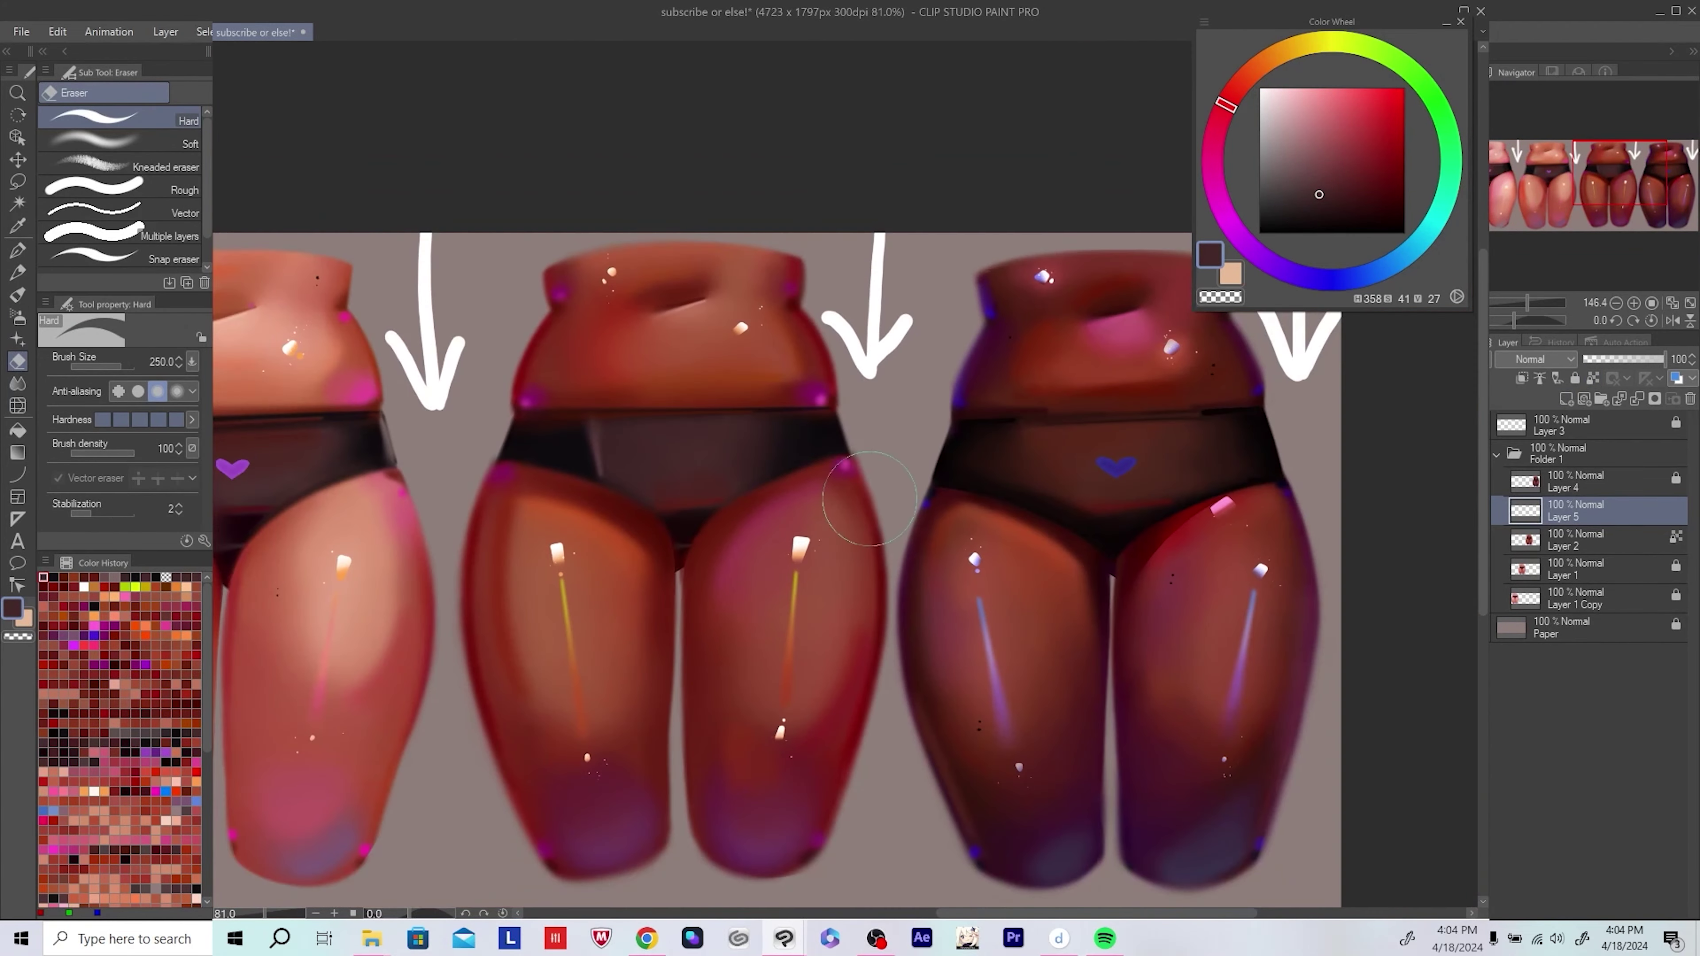
pyautogui.hotkey('ctrl', 'e')
pyautogui.scroll(-1, 837, 539)
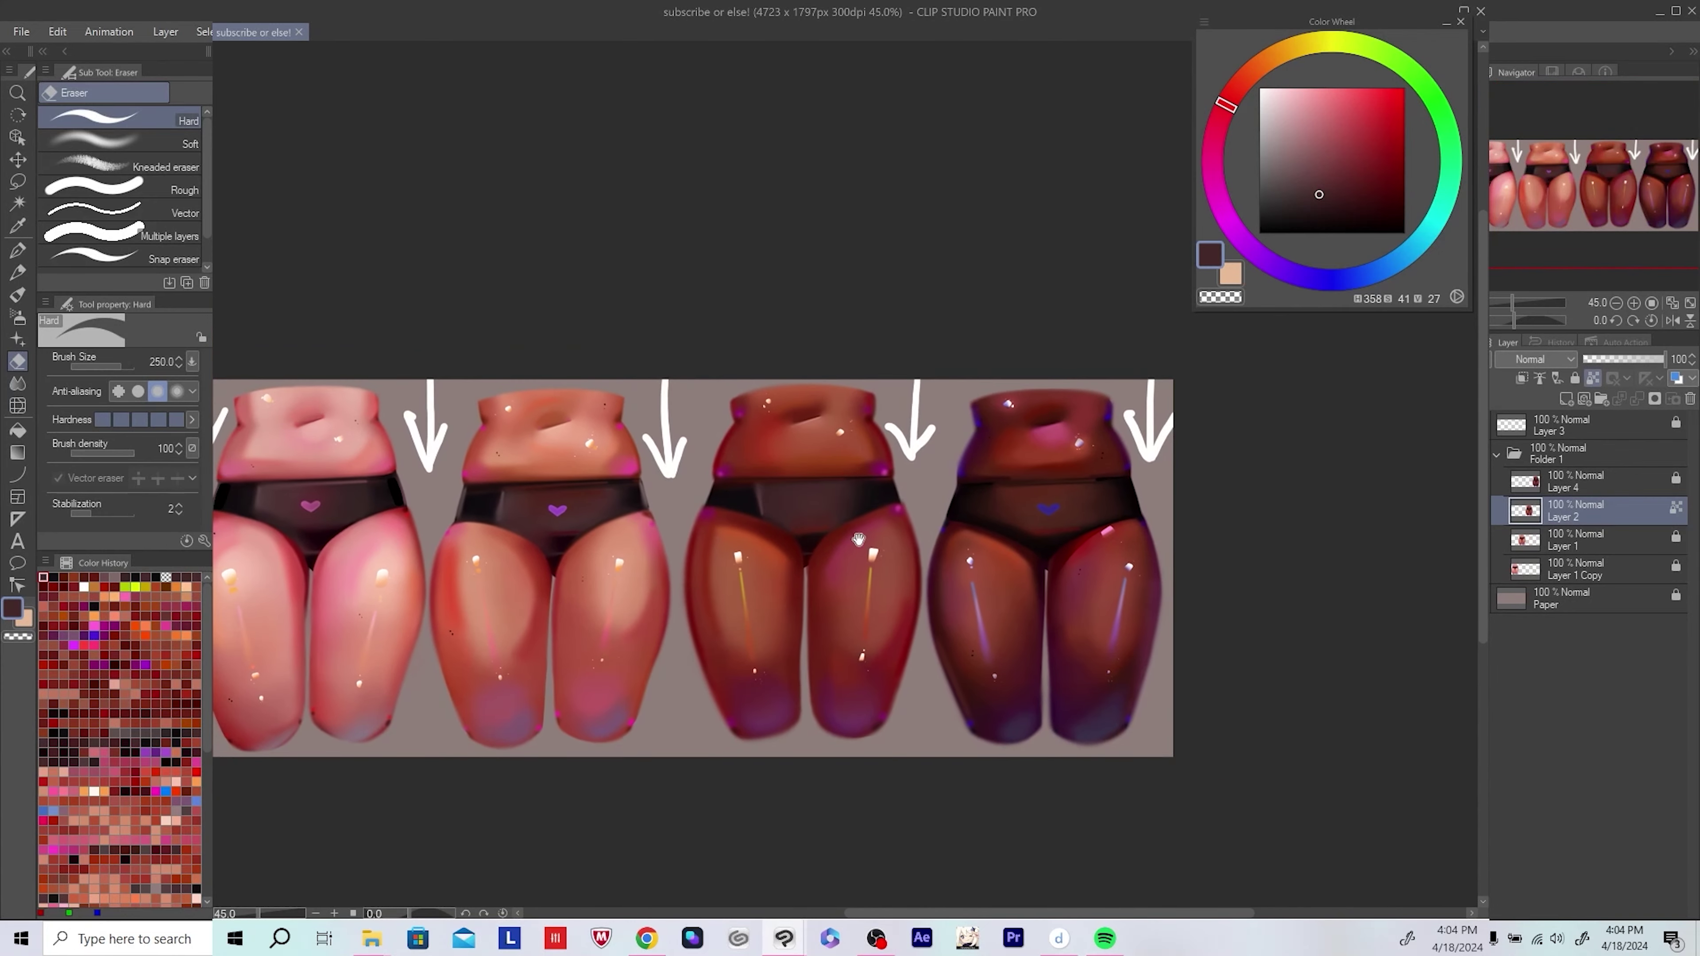
pyautogui.hotkey('ctrl', 's')
# Step: Darken the third figure's crotch seam in near-black on a clipped layer with the size 12 Soft airbrush, and merge it into Layer 2
pyautogui.press('b')
pyautogui.scroll(5, 591, 568)
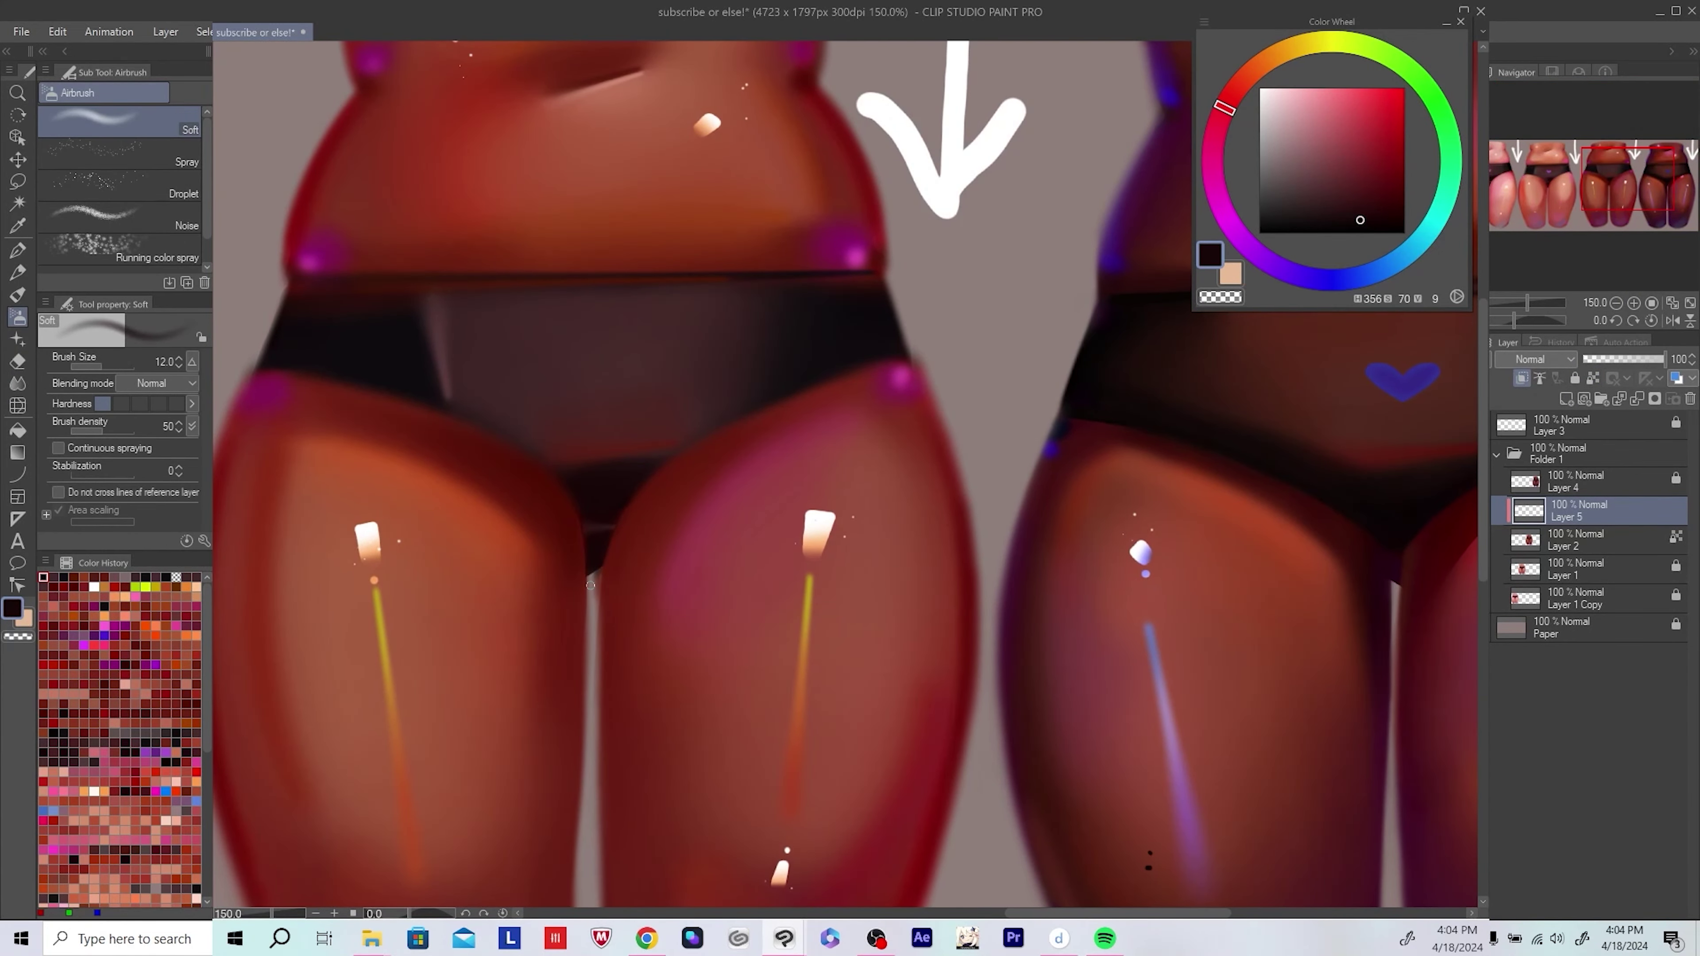
pyautogui.scroll(3, 590, 585)
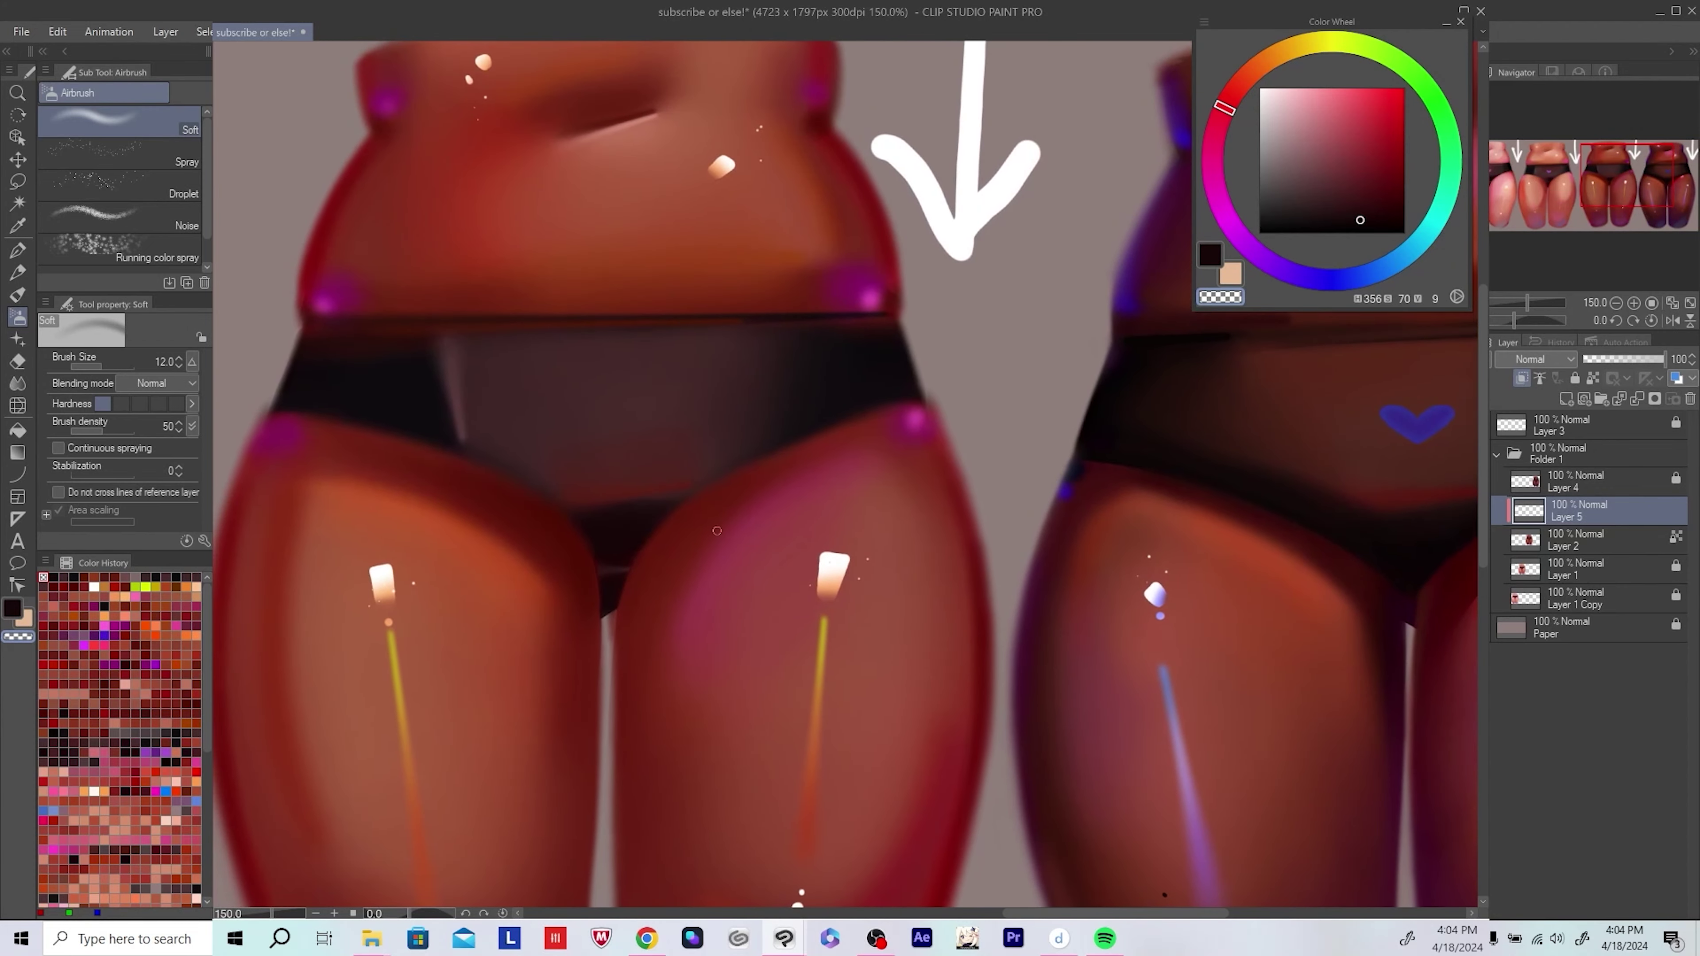
pyautogui.scroll(-3, 717, 531)
pyautogui.hotkey('ctrl', 'e')
# Step: Soften the gap between the third figure's inner thighs on Layer 2 with the transparent Soft airbrush at size 12–30, and save the file
pyautogui.scroll(-2, 608, 436)
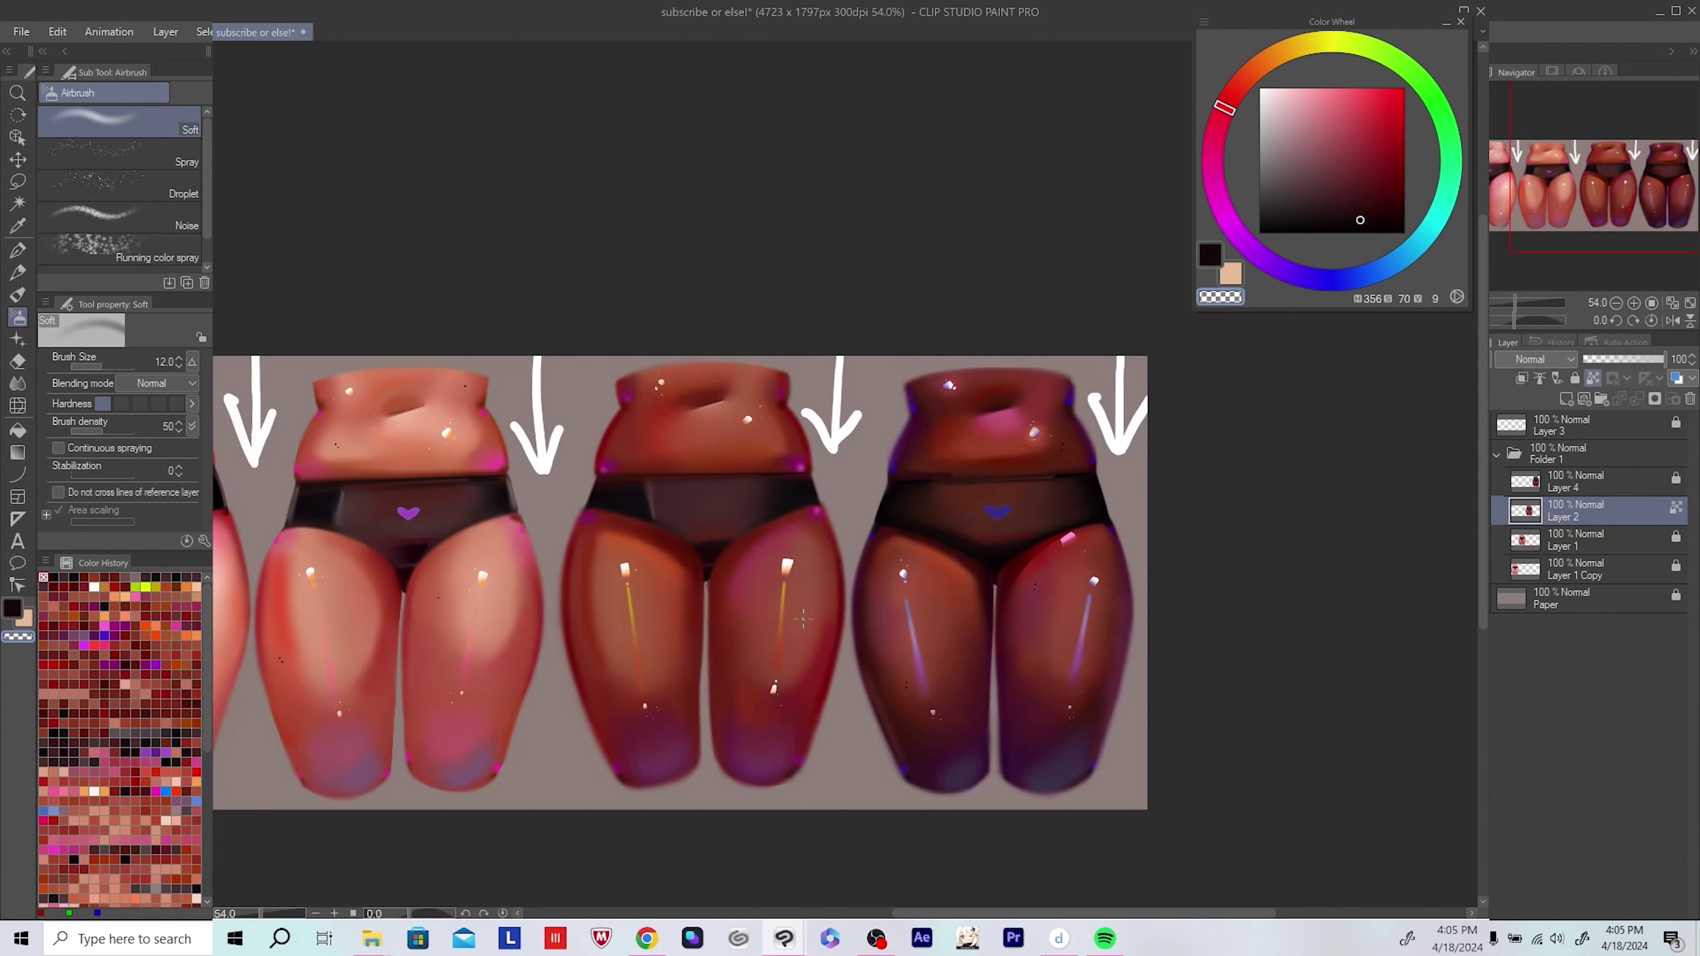
pyautogui.scroll(4, 608, 435)
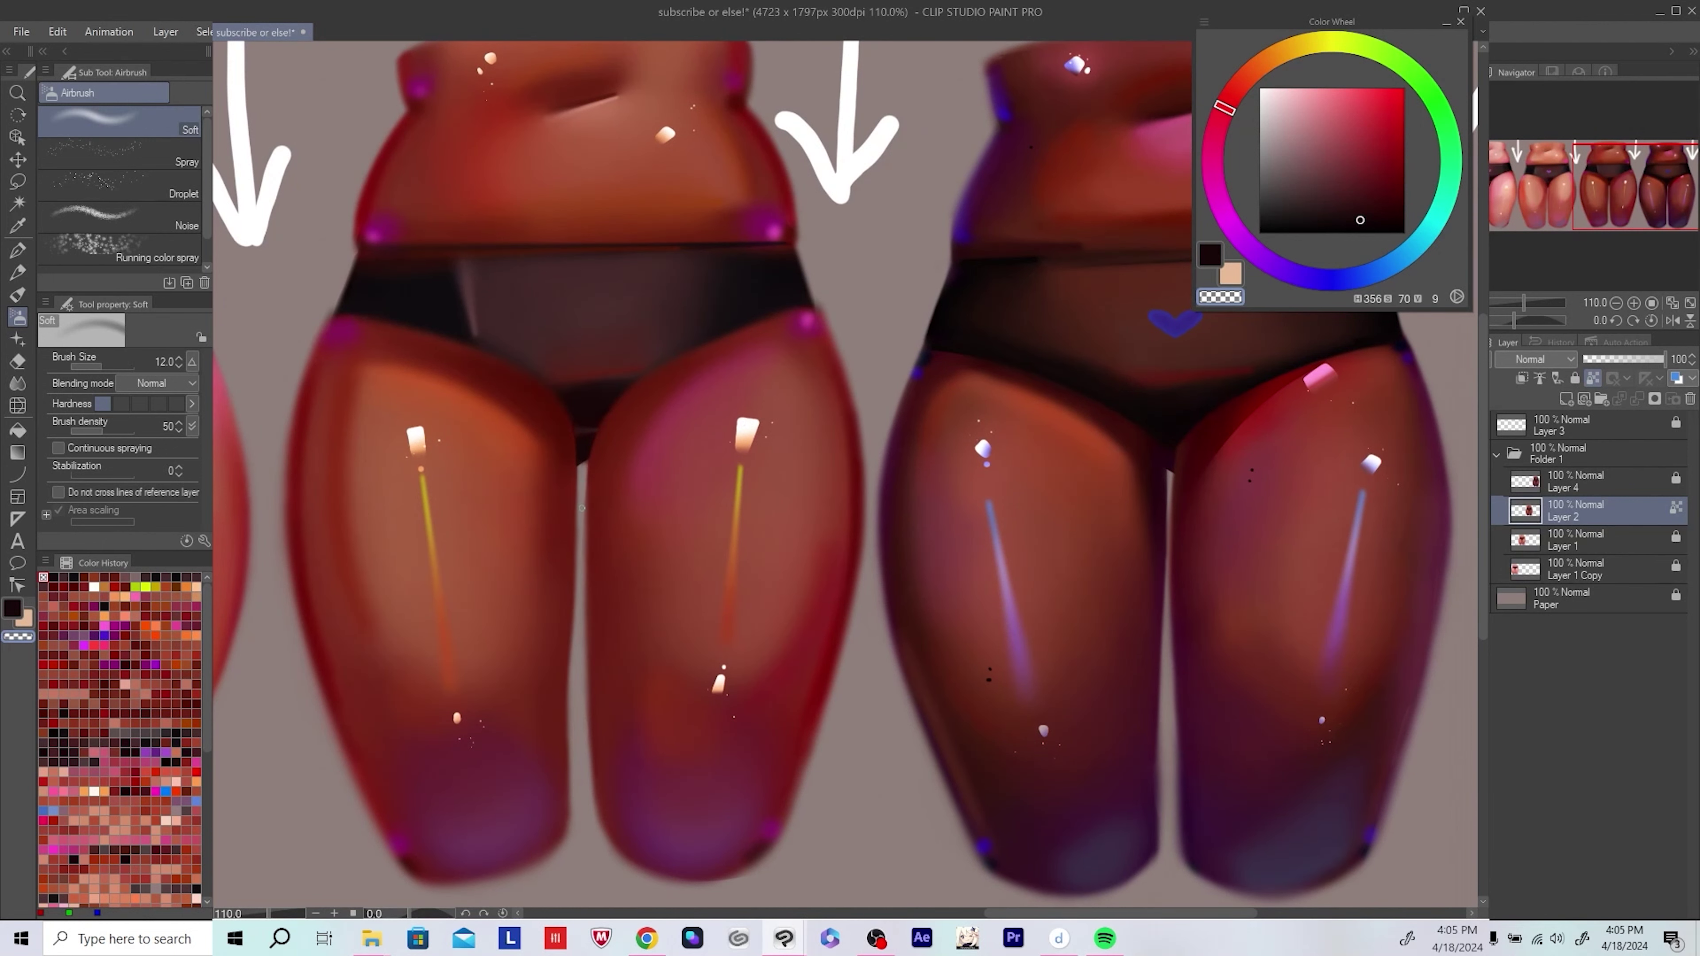
pyautogui.scroll(-2, 576, 576)
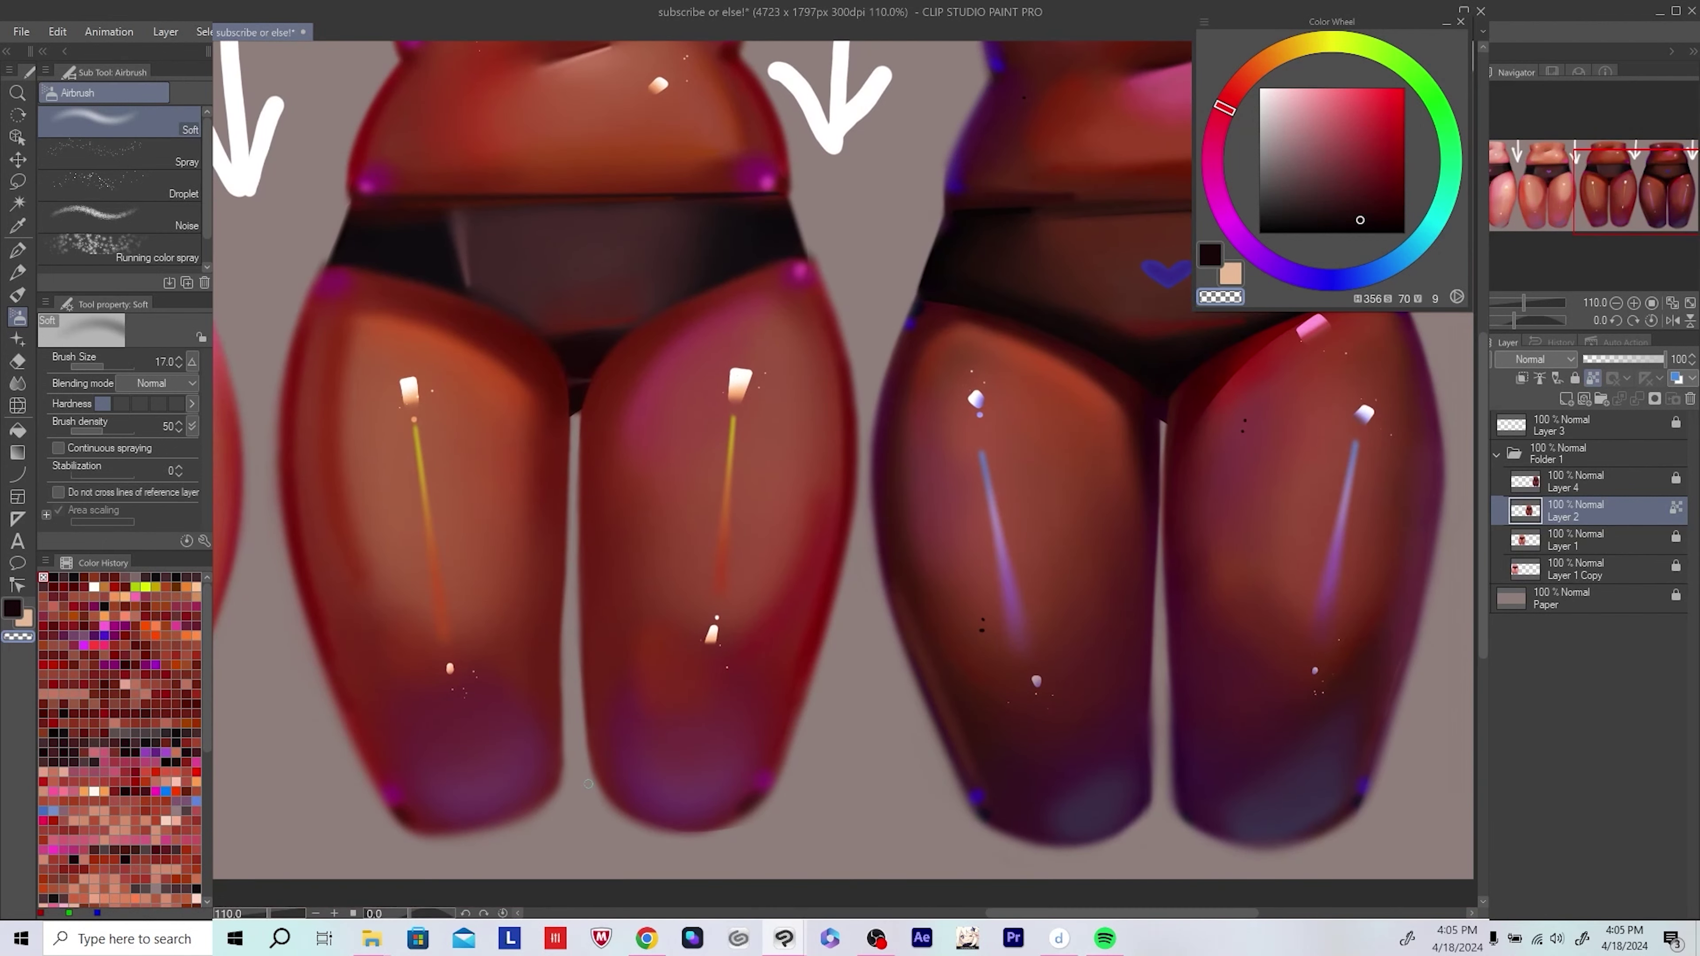
pyautogui.moveTo(588, 800); pyautogui.dragTo(577, 776)
pyautogui.press(']')
pyautogui.press(']')
pyautogui.press(']')
pyautogui.scroll(-5, 557, 734)
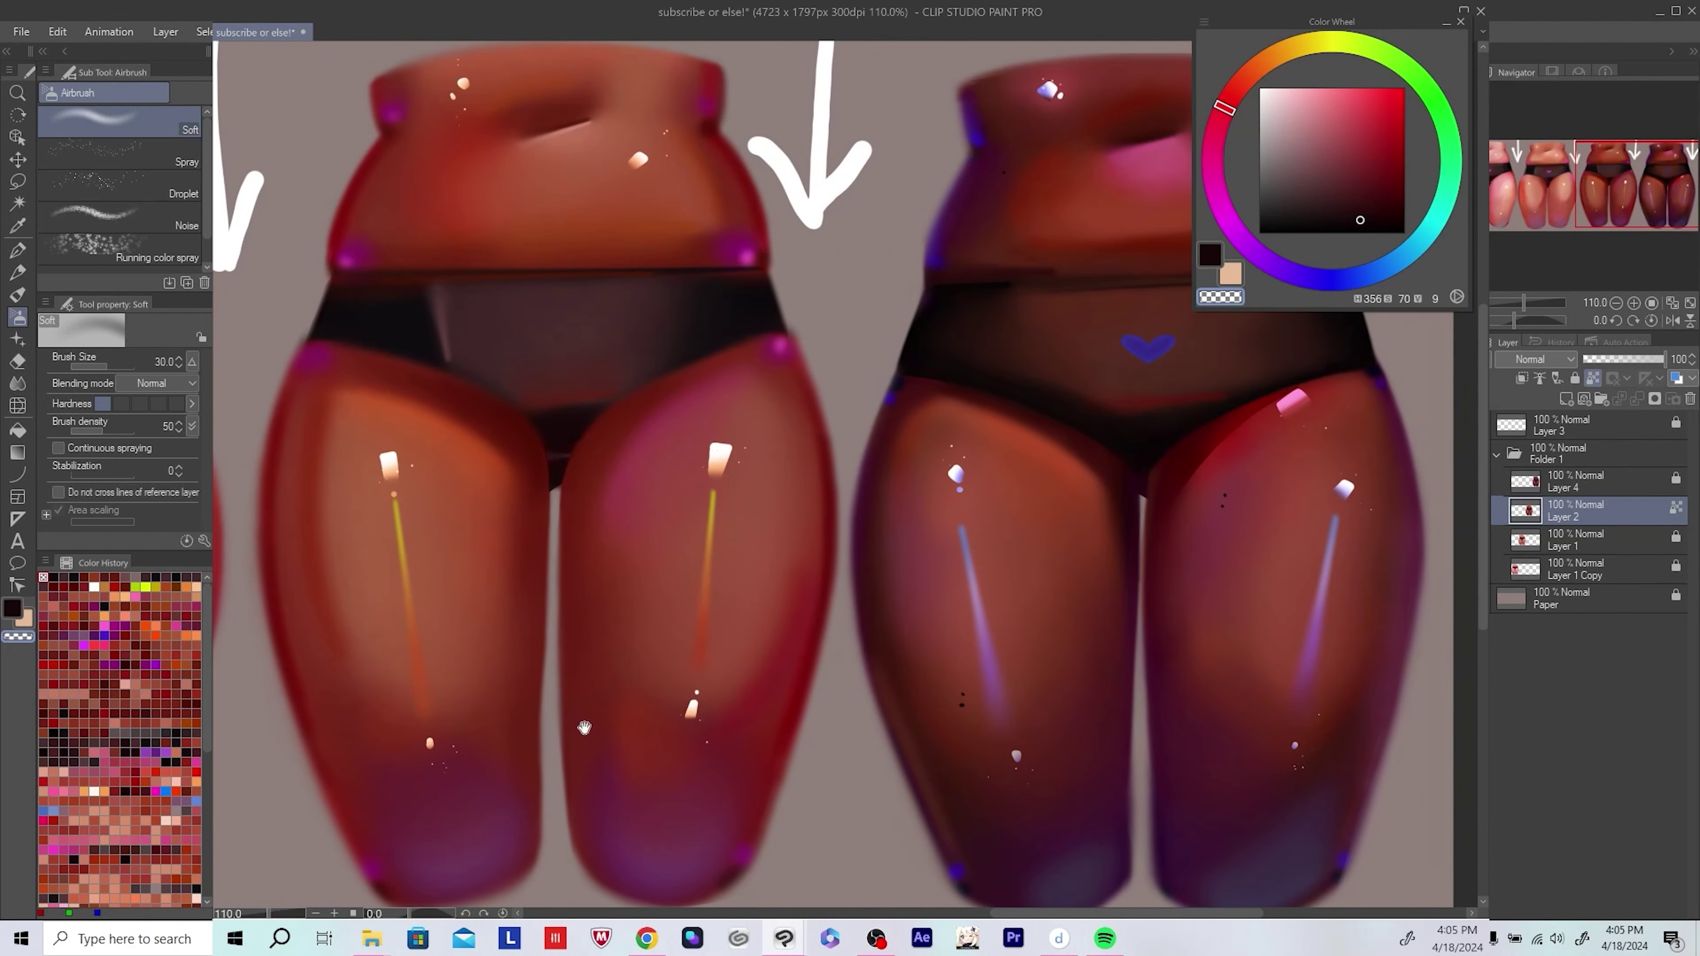
pyautogui.scroll(-1, 754, 524)
pyautogui.hotkey('ctrl', 's')
# Step: Add a clipped layer above Layer 2 and airbrush sampled reddish skin tones over the third figure's magenta-tinted upper thigh at size 60–100
pyautogui.scroll(4, 755, 524)
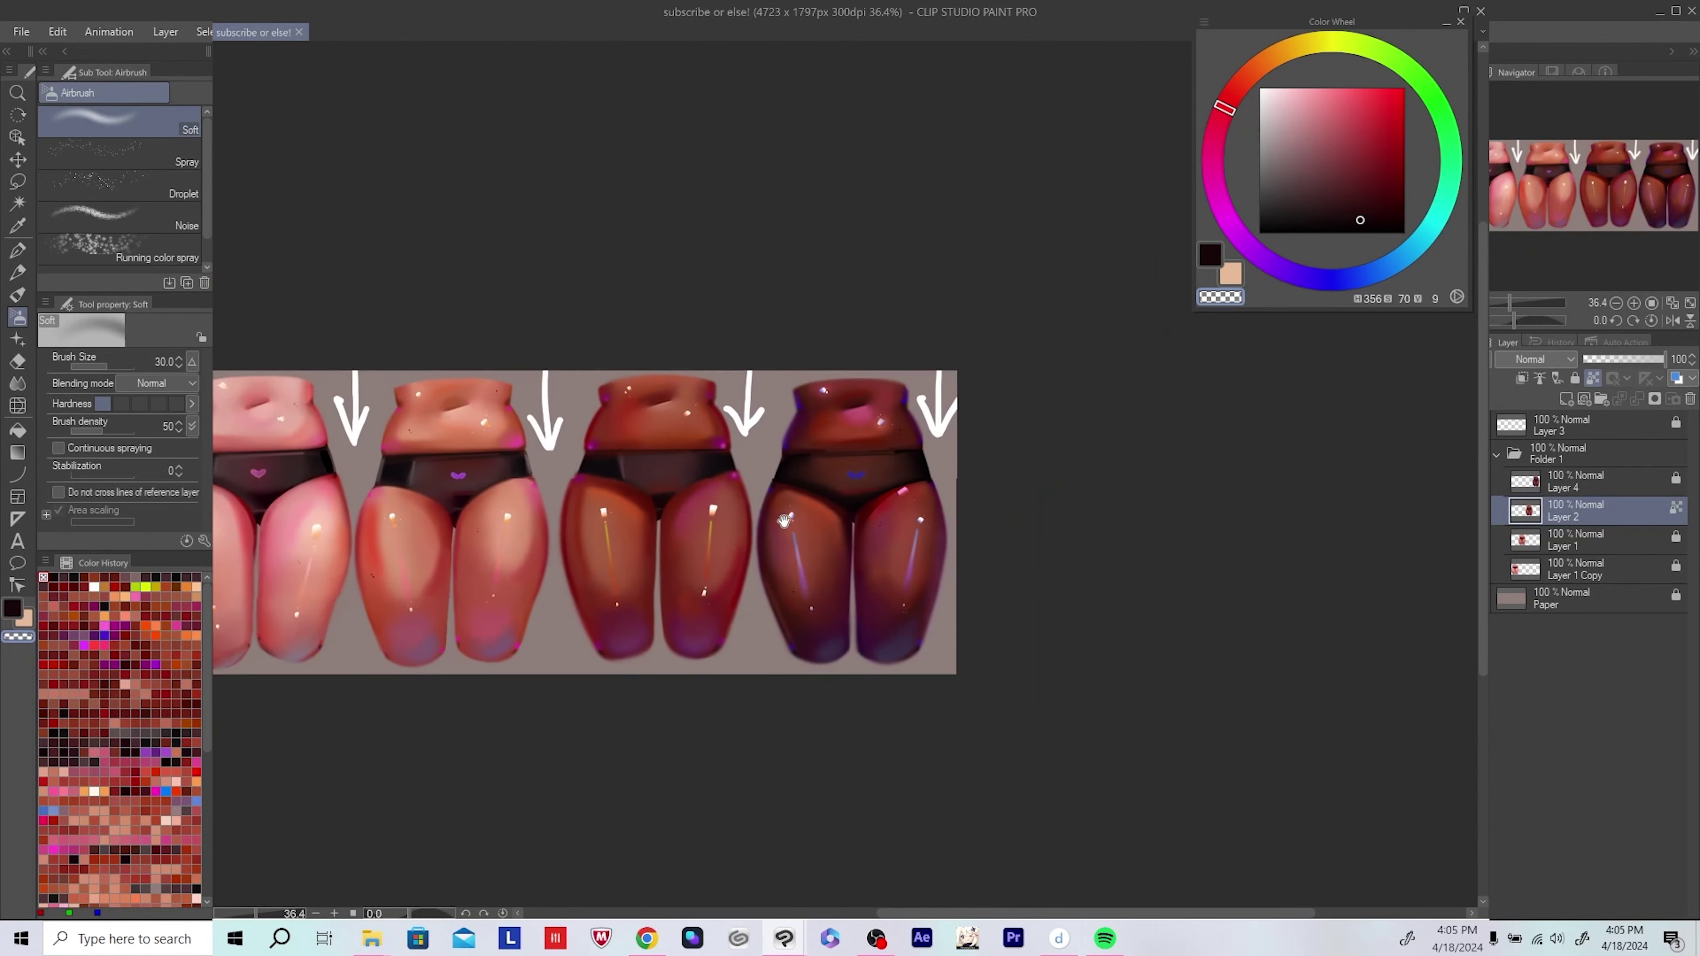
pyautogui.hotkey('ctrl', 'shift', 'n')
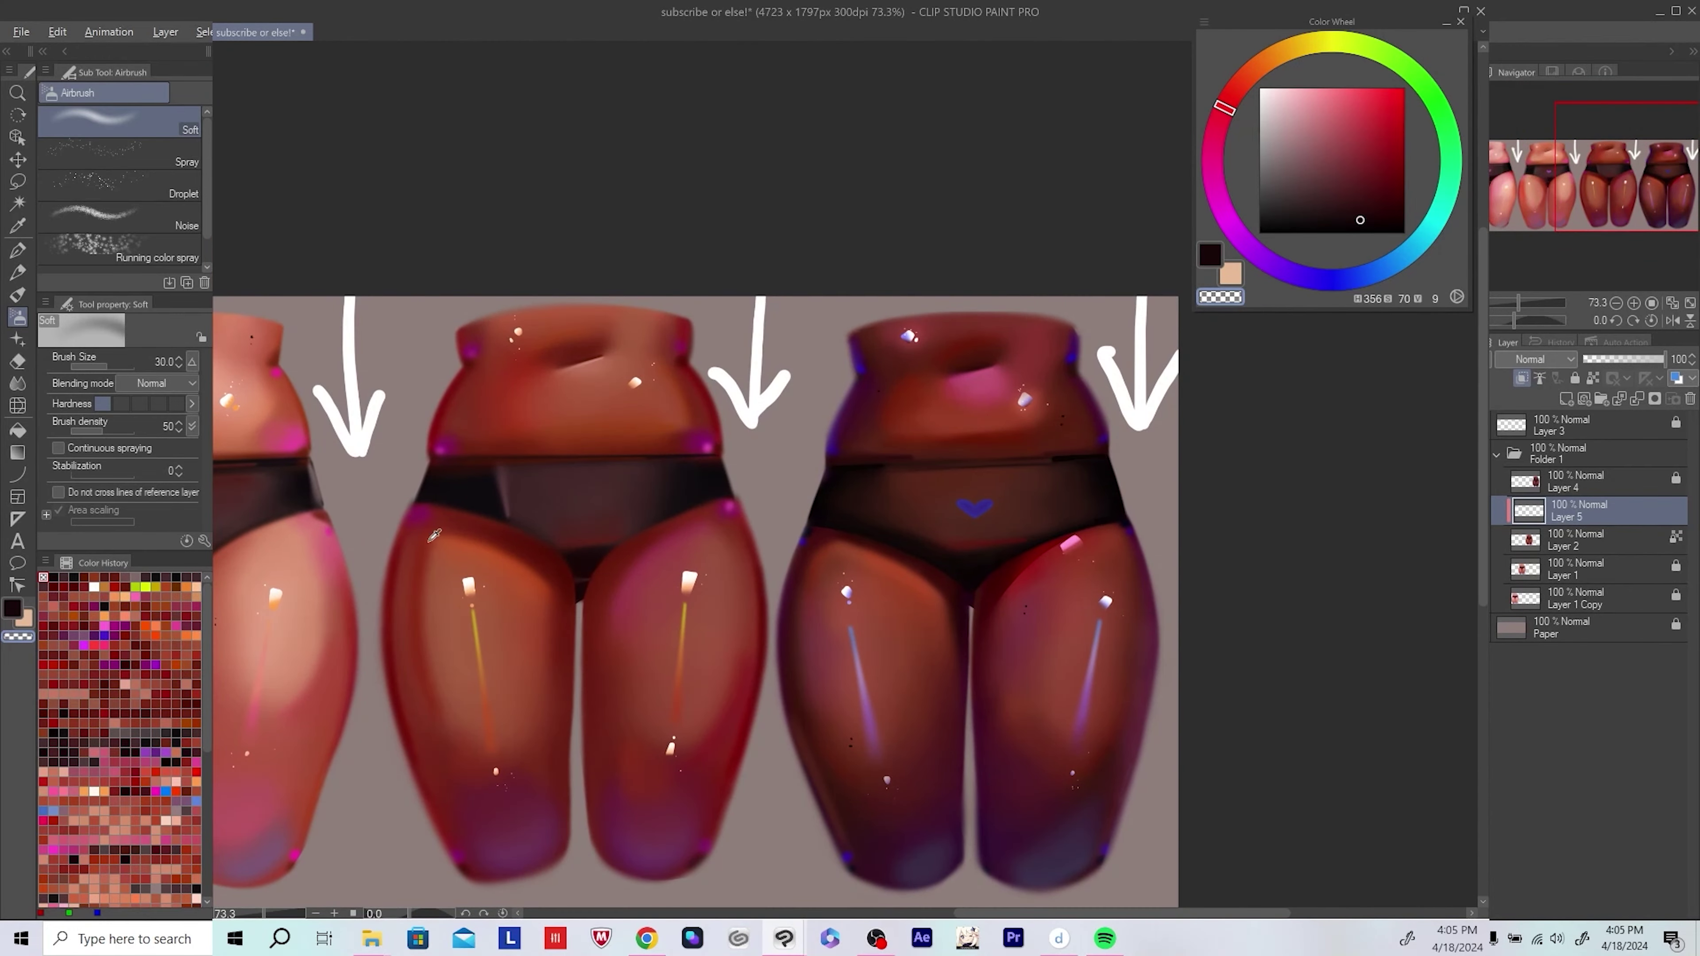
pyautogui.keyDown('alt'); pyautogui.click(600, 355); pyautogui.keyUp('alt')
pyautogui.scroll(1, 688, 528)
pyautogui.press(']')
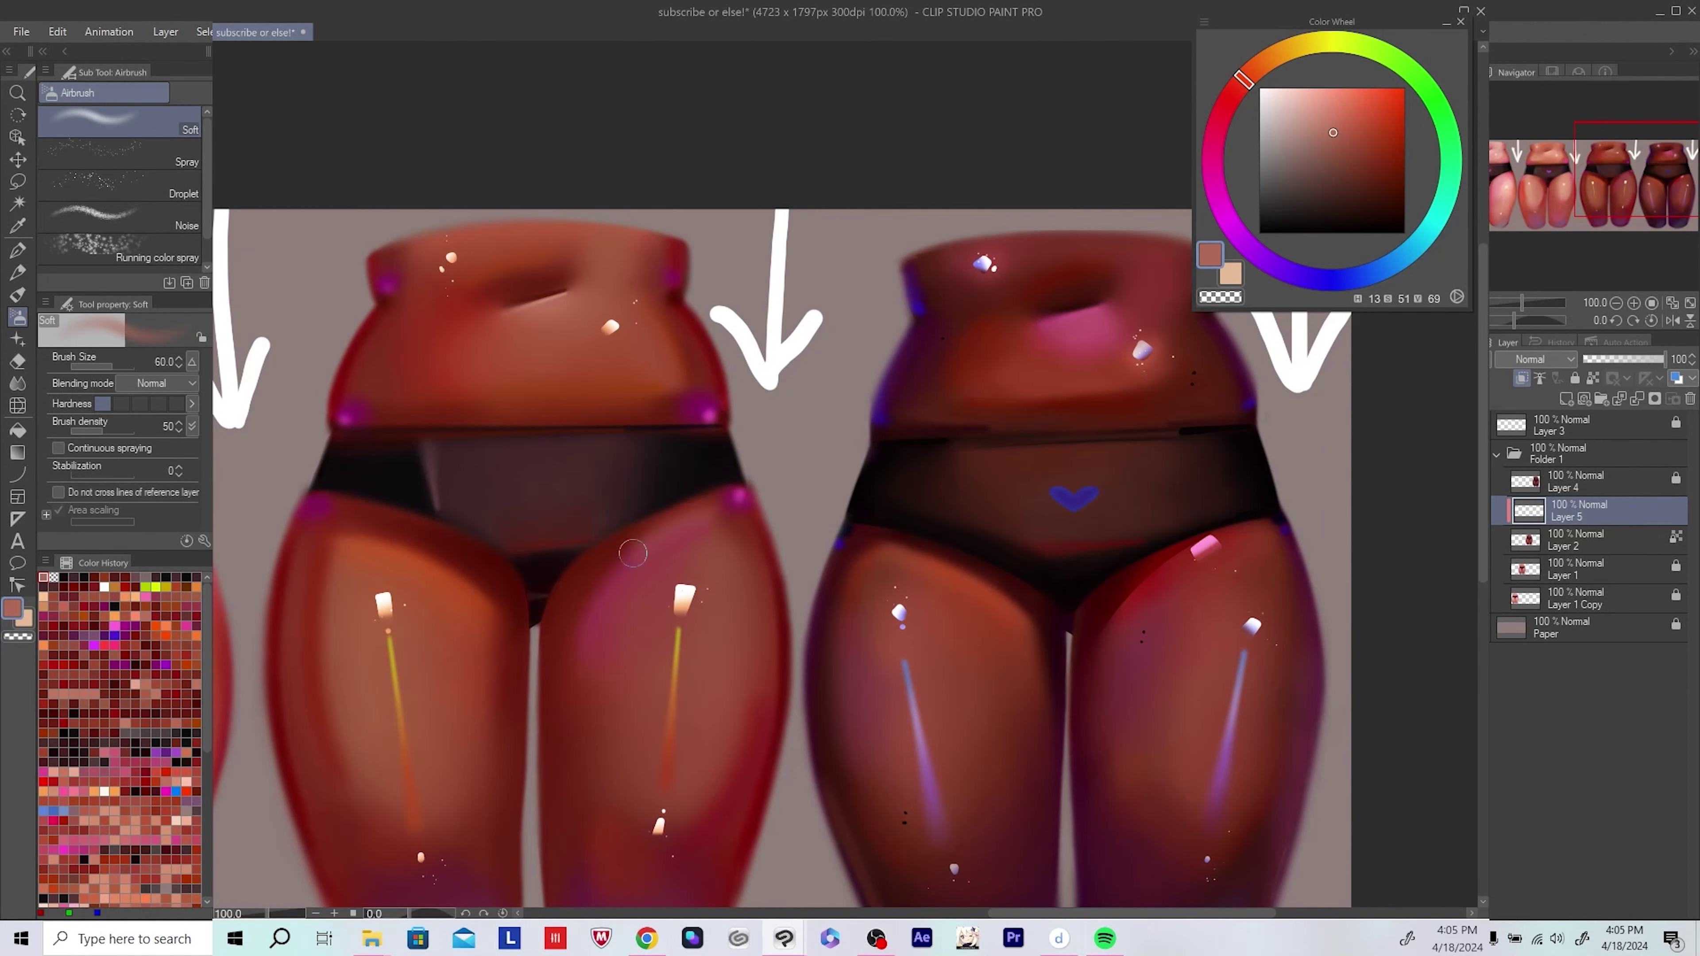
pyautogui.press(']')
pyautogui.press(']')
pyautogui.press(']')
pyautogui.keyDown('alt'); pyautogui.click(702, 562); pyautogui.keyUp('alt')
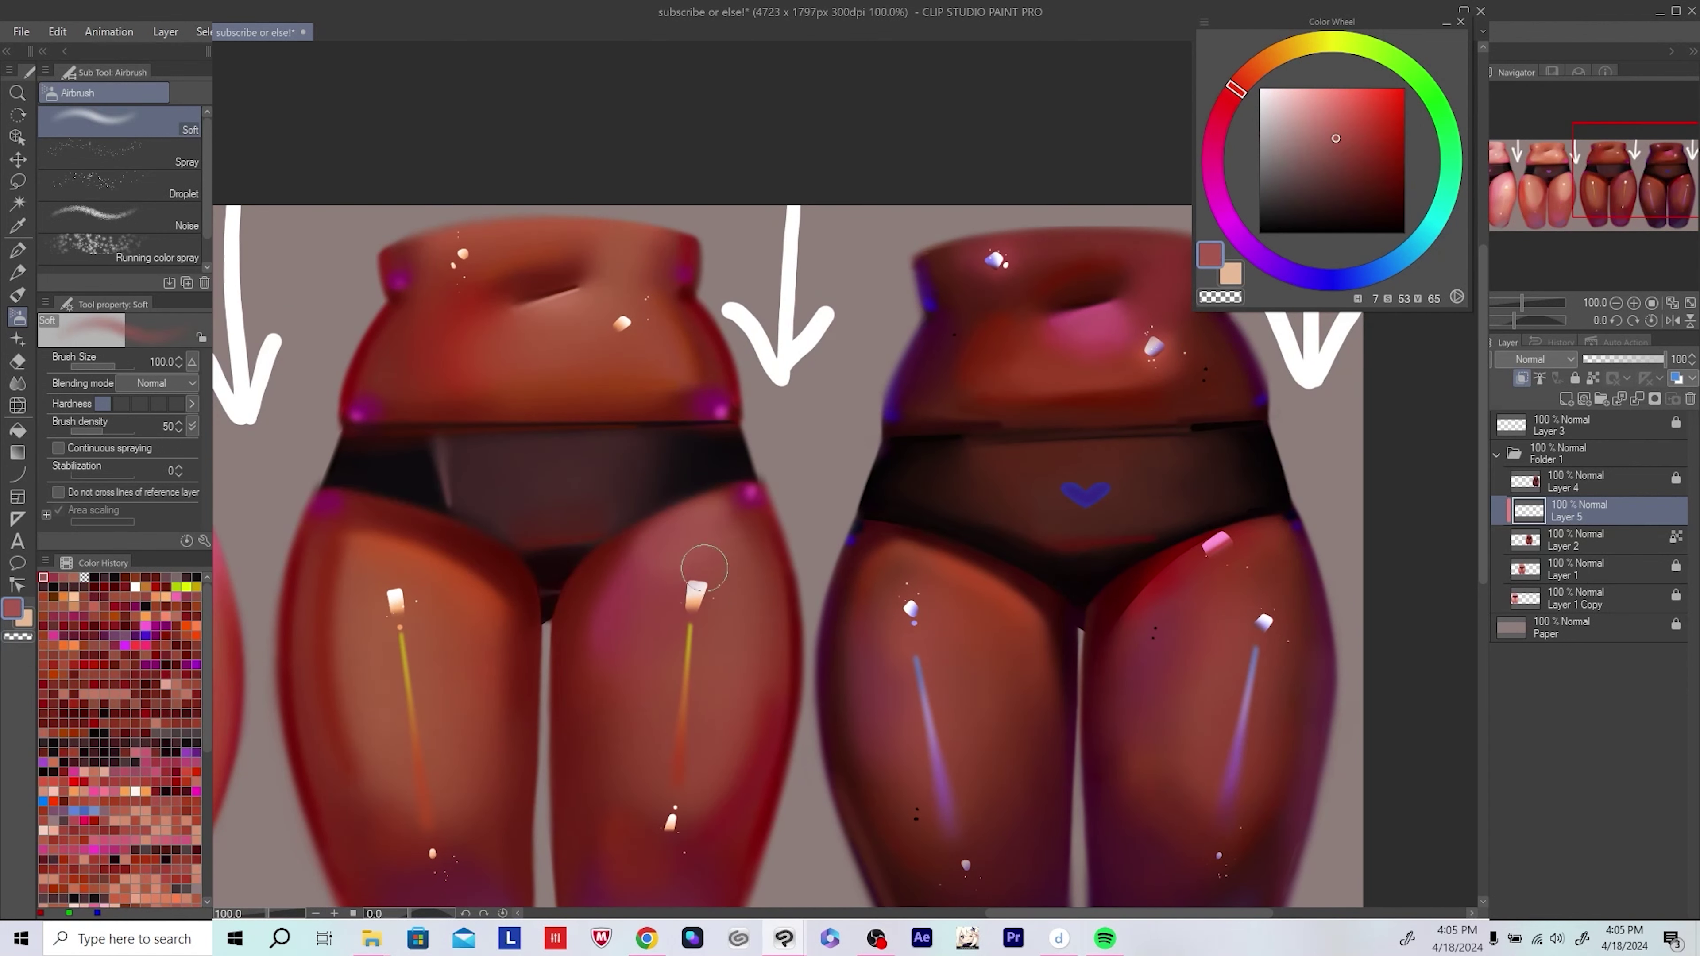
# Step: Airbrush sampled soft red skin tones over the third figure's upper thighs on Layer 5 with the Soft airbrush at size 100
pyautogui.press('h')
pyautogui.press('h')
pyautogui.keyDown('alt'); pyautogui.click(770, 529); pyautogui.keyUp('alt')
pyautogui.moveTo(739, 546); pyautogui.dragTo(822, 511)
pyautogui.keyDown('alt'); pyautogui.click(670, 483); pyautogui.keyUp('alt')
pyautogui.press('h')
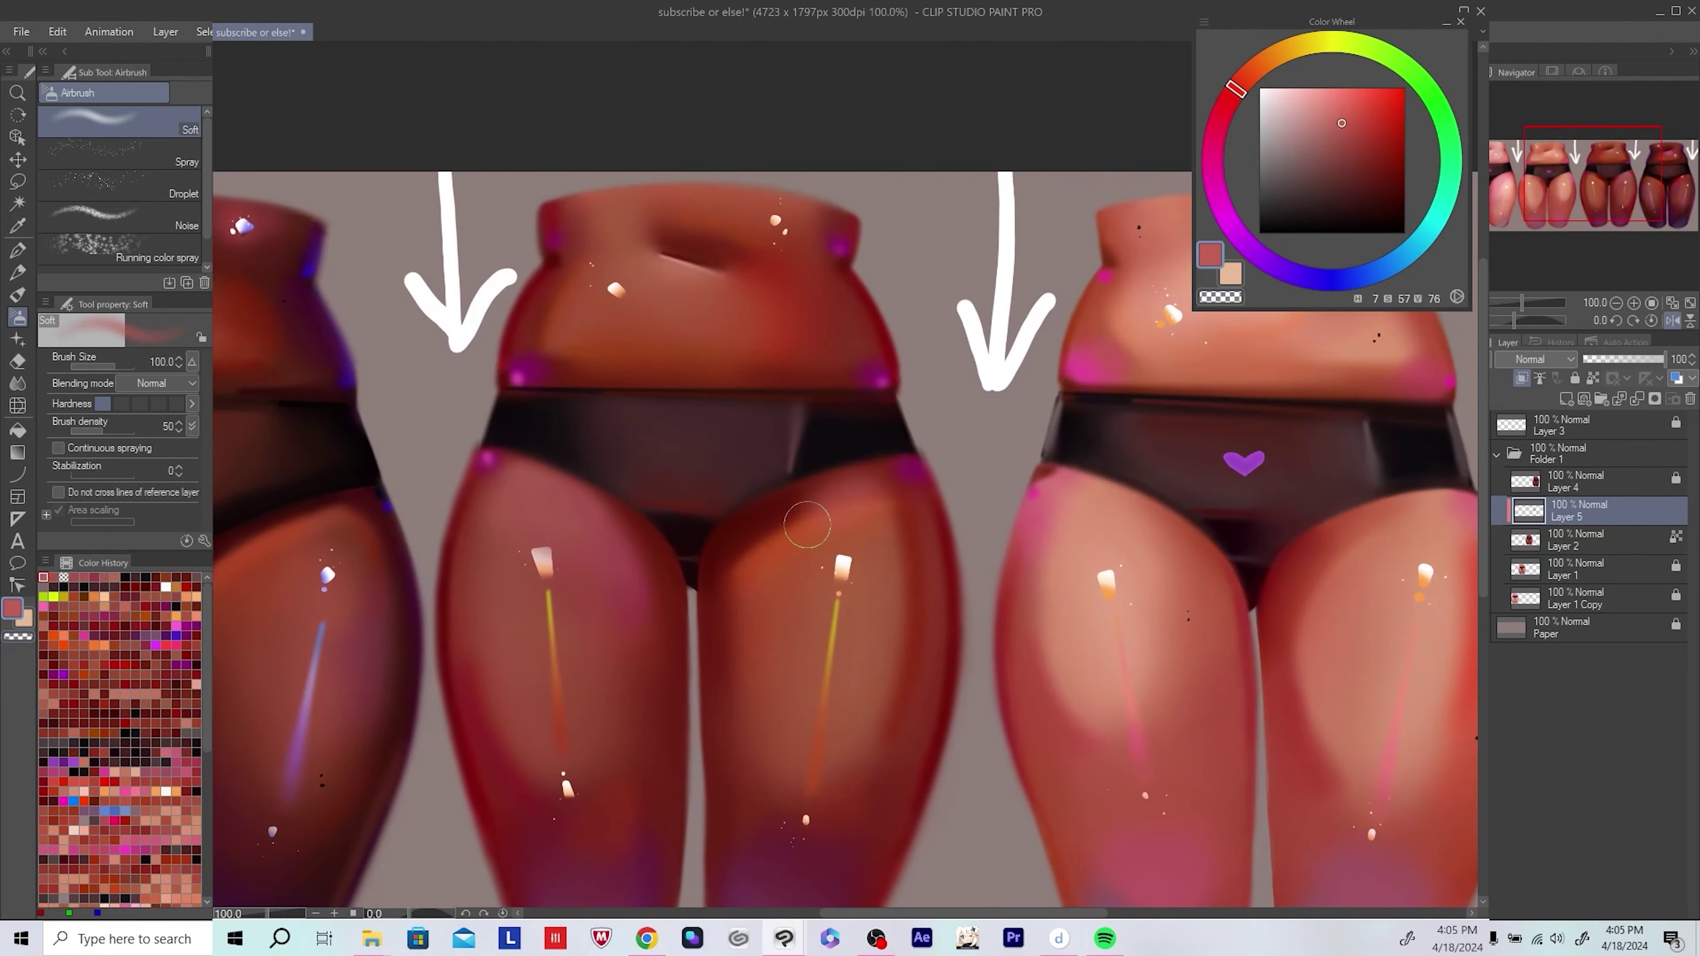
pyautogui.keyDown('alt'); pyautogui.click(822, 512); pyautogui.keyUp('alt')
pyautogui.keyDown('alt'); pyautogui.click(850, 494); pyautogui.keyUp('alt')
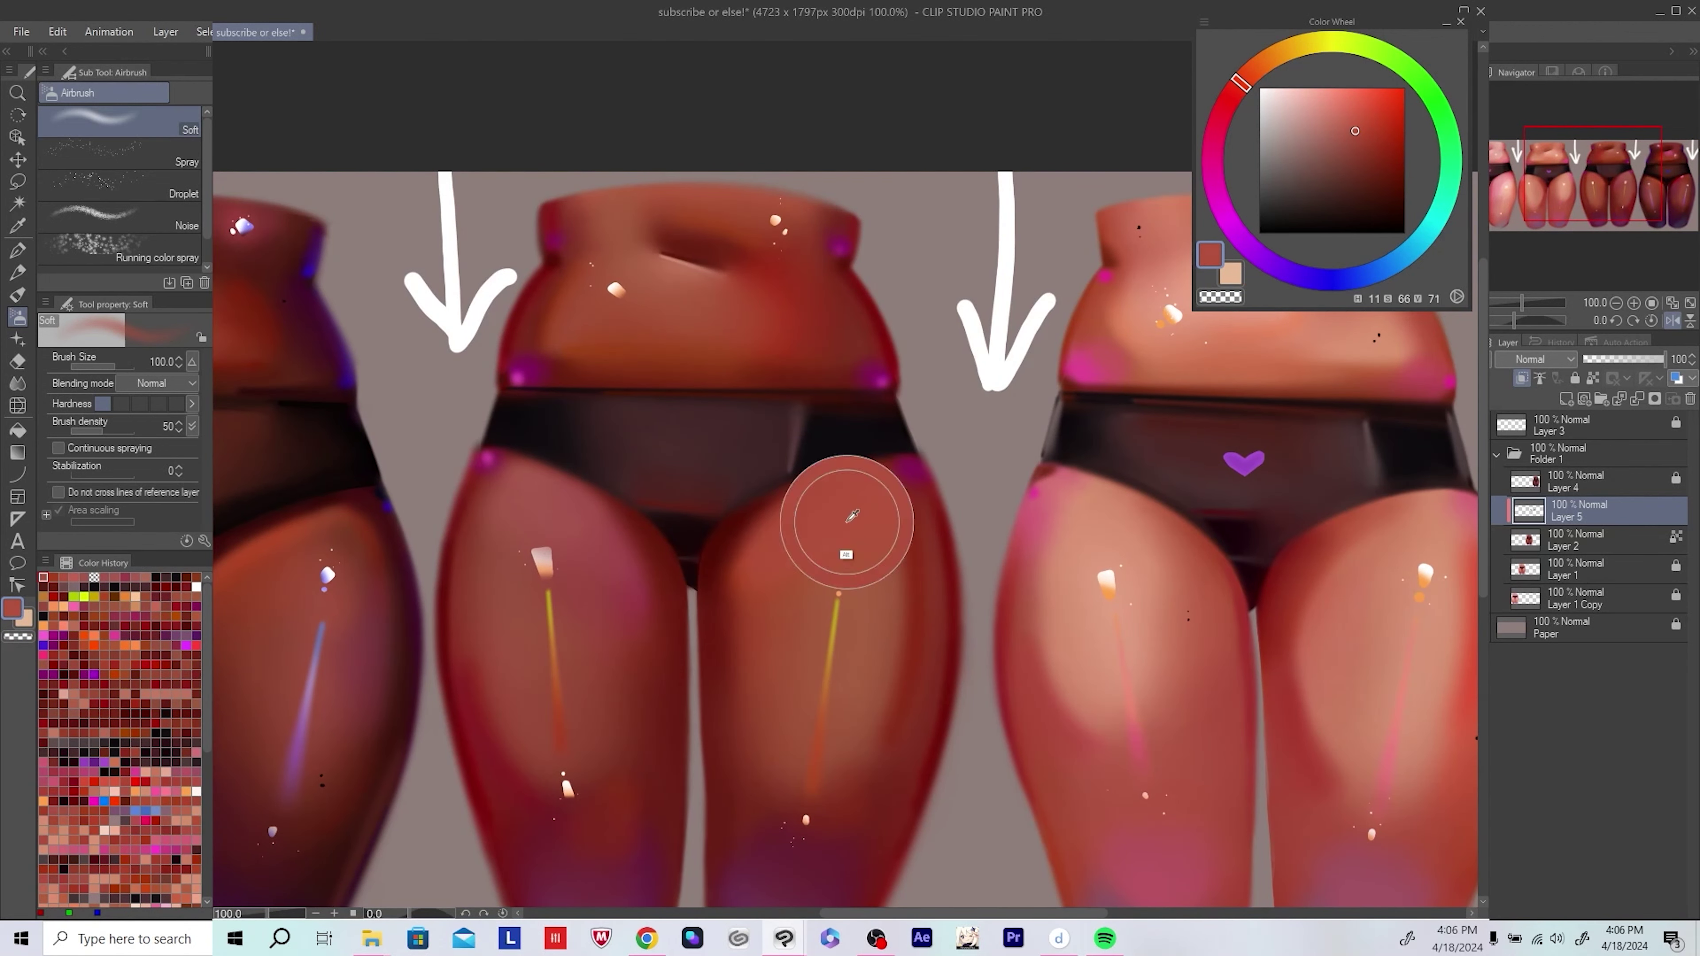
pyautogui.moveTo(862, 553); pyautogui.dragTo(758, 574)
pyautogui.keyDown('alt'); pyautogui.click(892, 494); pyautogui.keyUp('alt')
# Step: Blend sampled dark red (8, 86, 40) and lighter red (11, 68, 69) into the third figure's inner thigh at size 80–100
pyautogui.press('h')
pyautogui.keyDown('alt'); pyautogui.click(759, 575); pyautogui.keyUp('alt')
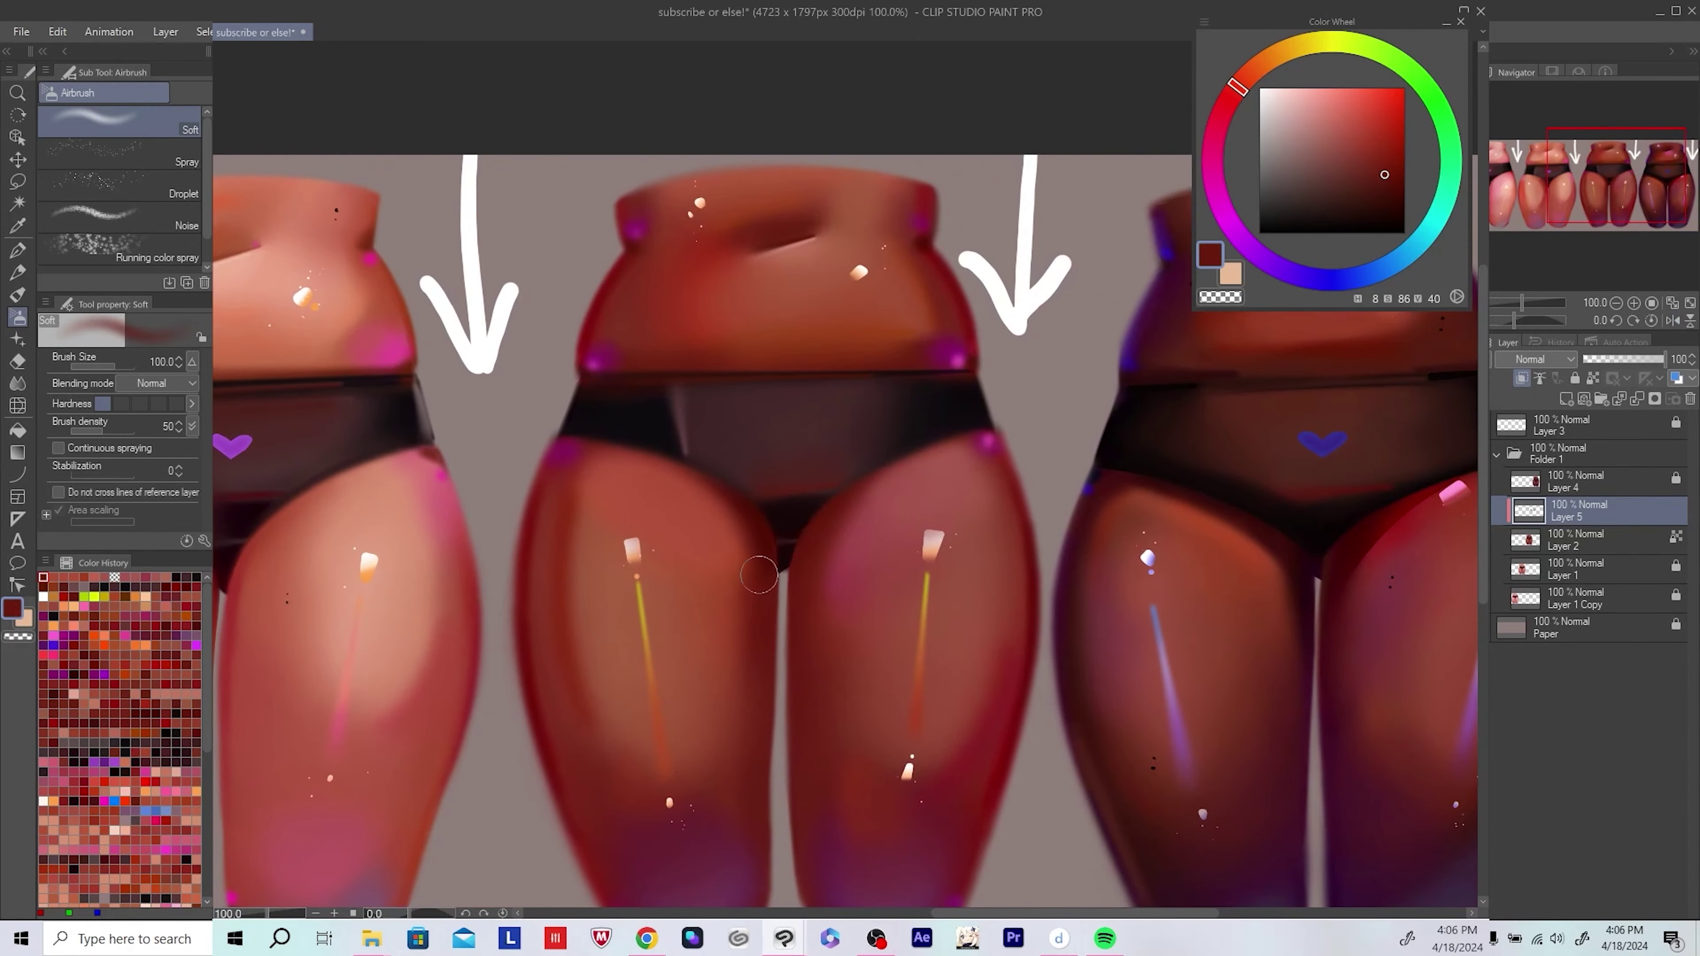
pyautogui.moveTo(736, 500); pyautogui.dragTo(717, 529)
pyautogui.press('h')
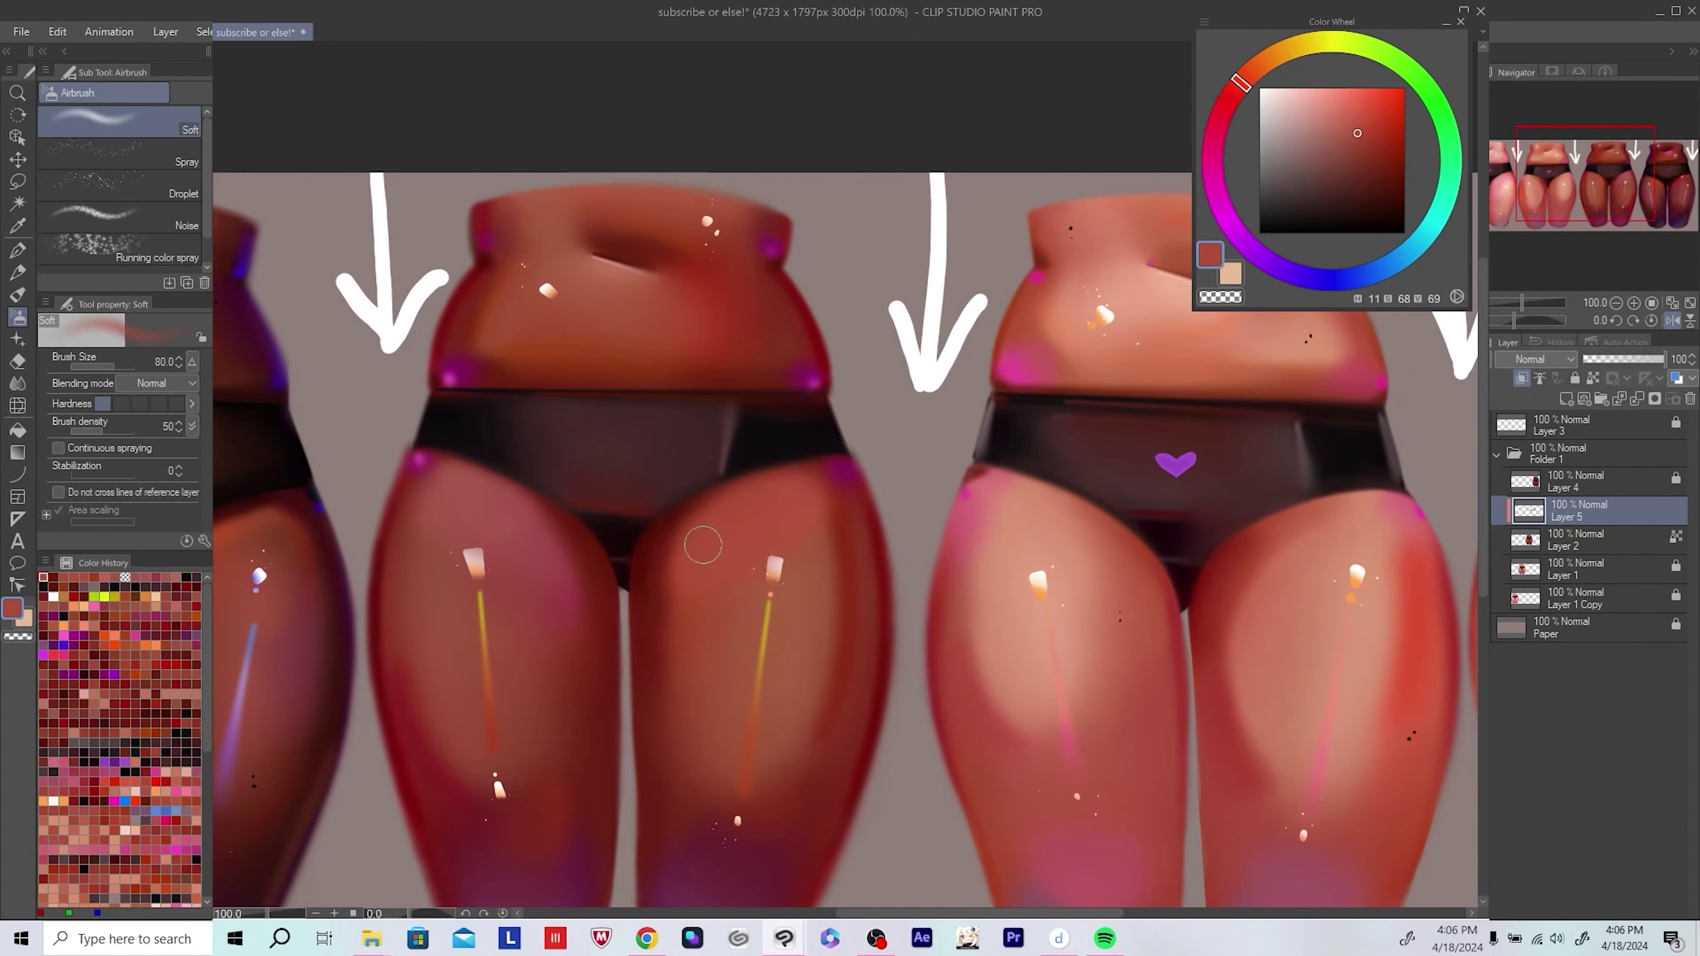
pyautogui.keyDown('alt'); pyautogui.click(716, 591); pyautogui.keyUp('alt')
pyautogui.moveTo(717, 591)
pyautogui.mouseDown()
pyautogui.moveTo(757, 592)
pyautogui.moveTo(701, 534)
pyautogui.mouseUp()
pyautogui.press('h')
pyautogui.scroll(-5, 757, 538)
pyautogui.scroll(3, 757, 538)
# Step: Touch up the third figure's thigh with sampled crimson (352, 61, 61) and transparent color at size 70, and save the file
pyautogui.keyDown('alt'); pyautogui.click(756, 538); pyautogui.keyUp('alt')
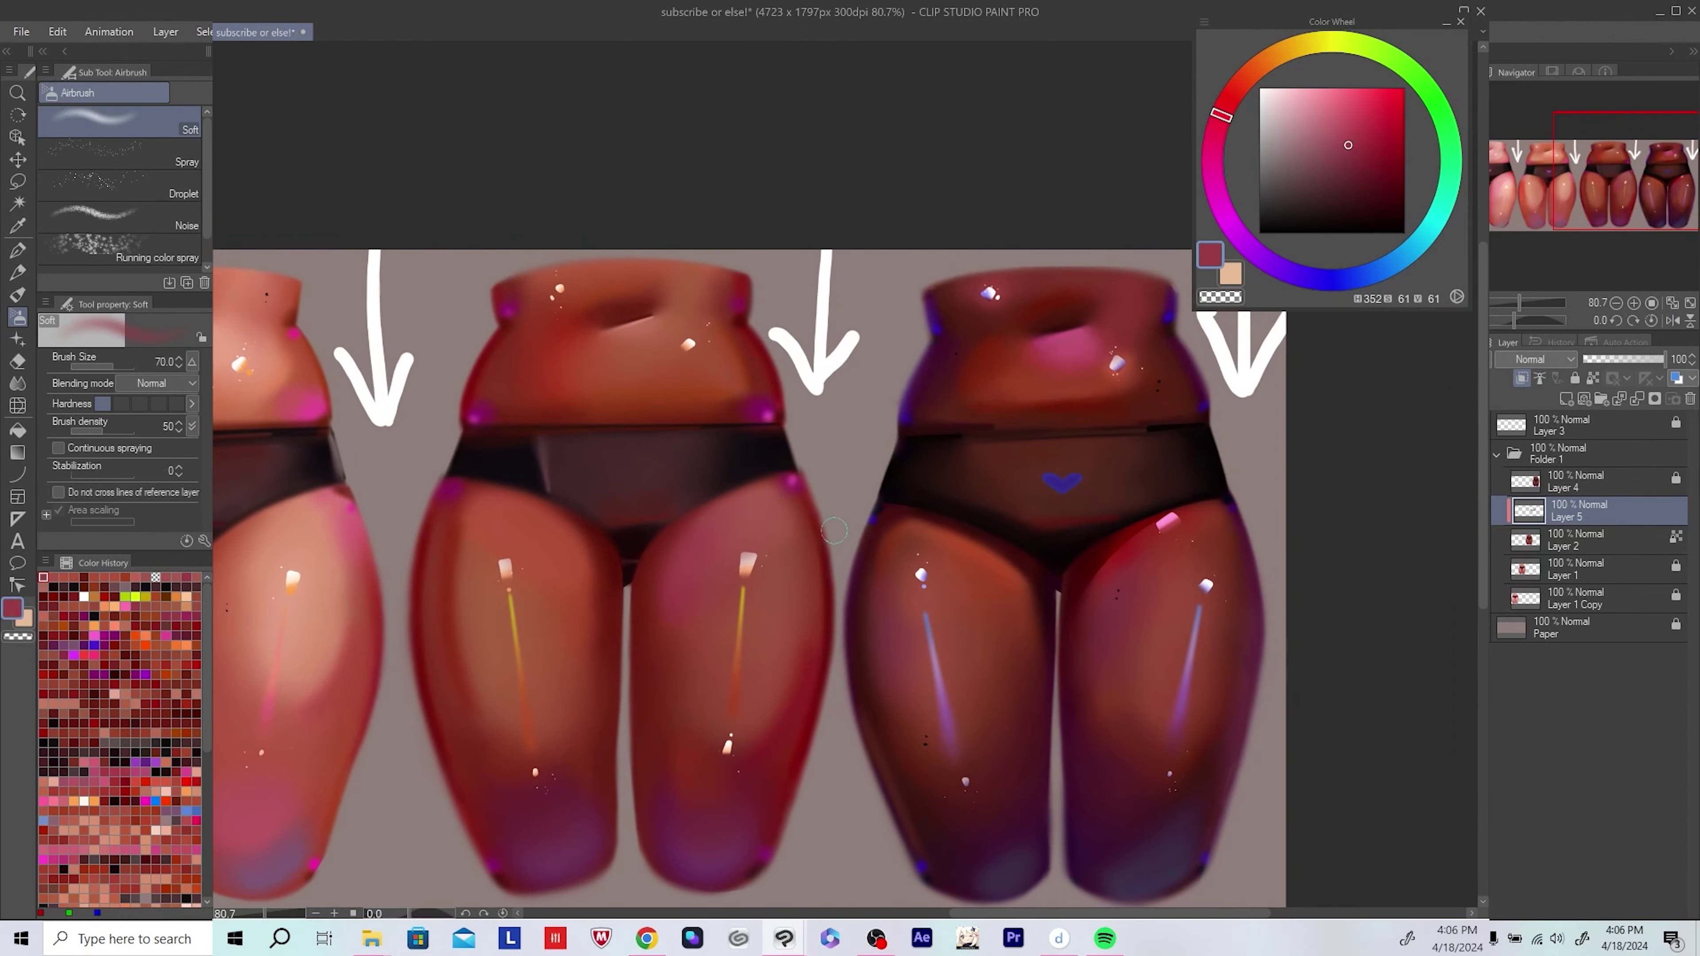
pyautogui.press('h')
pyautogui.press('h')
pyautogui.scroll(-2, 923, 467)
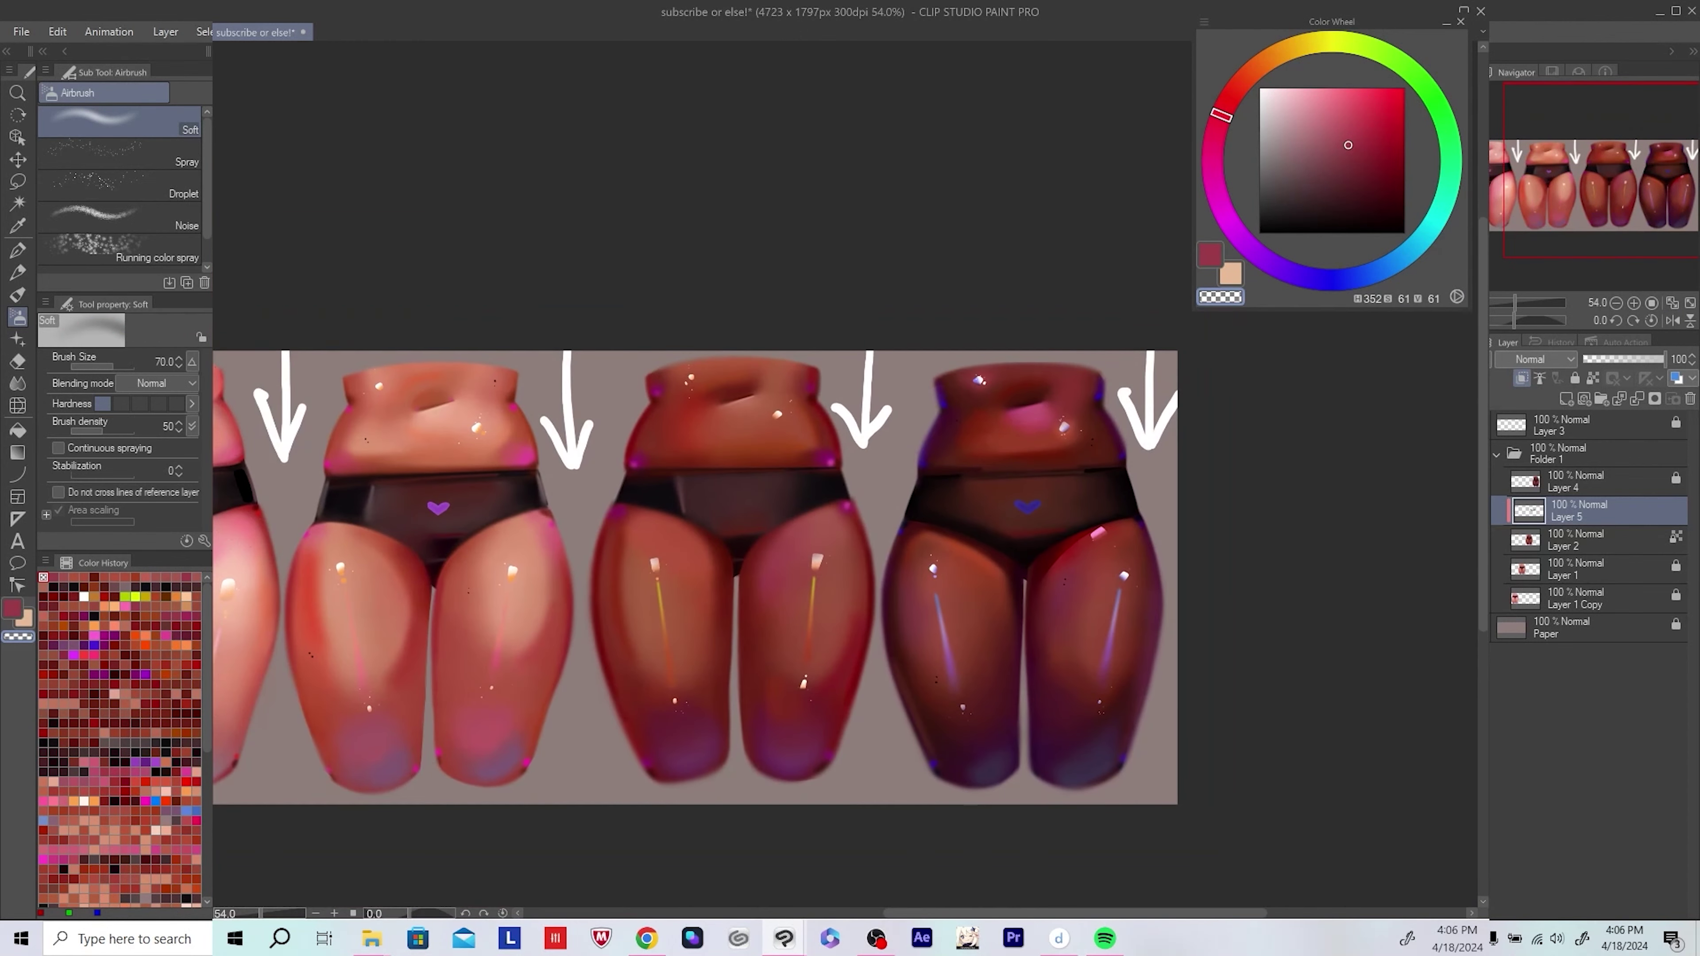
pyautogui.hotkey('ctrl', 's')
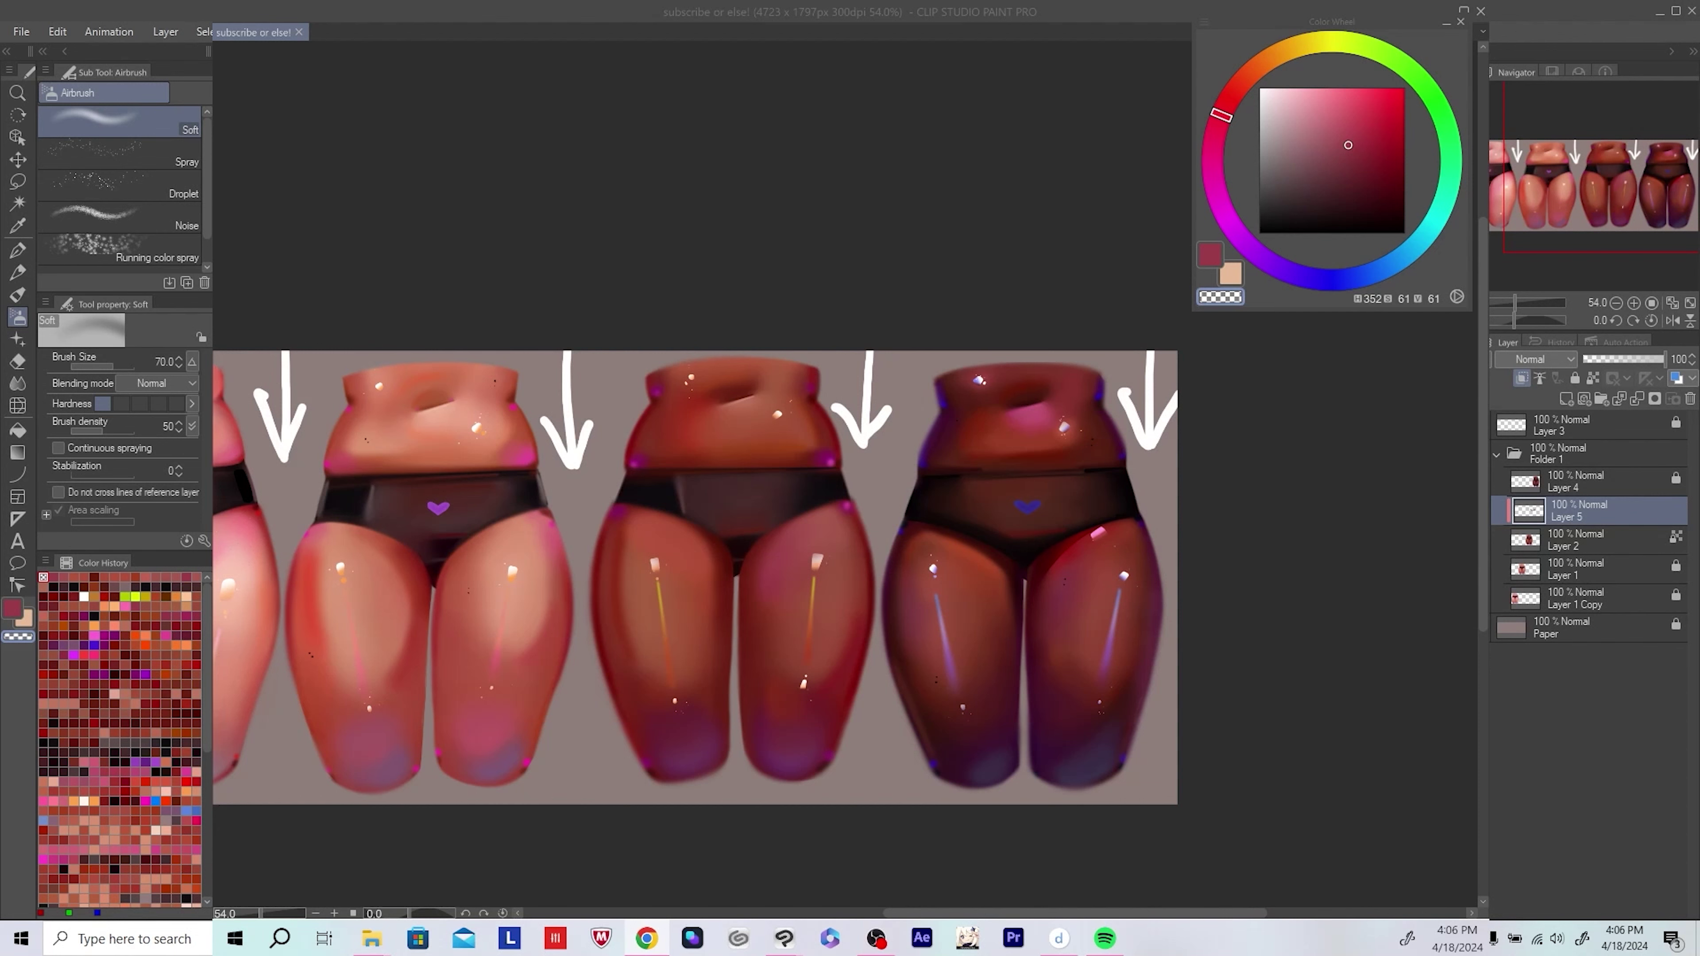
# Step: Set the clipped thigh shading layer to the Lighten blending mode and merge it into Layer 2
pyautogui.scroll(-1, 476, 554)
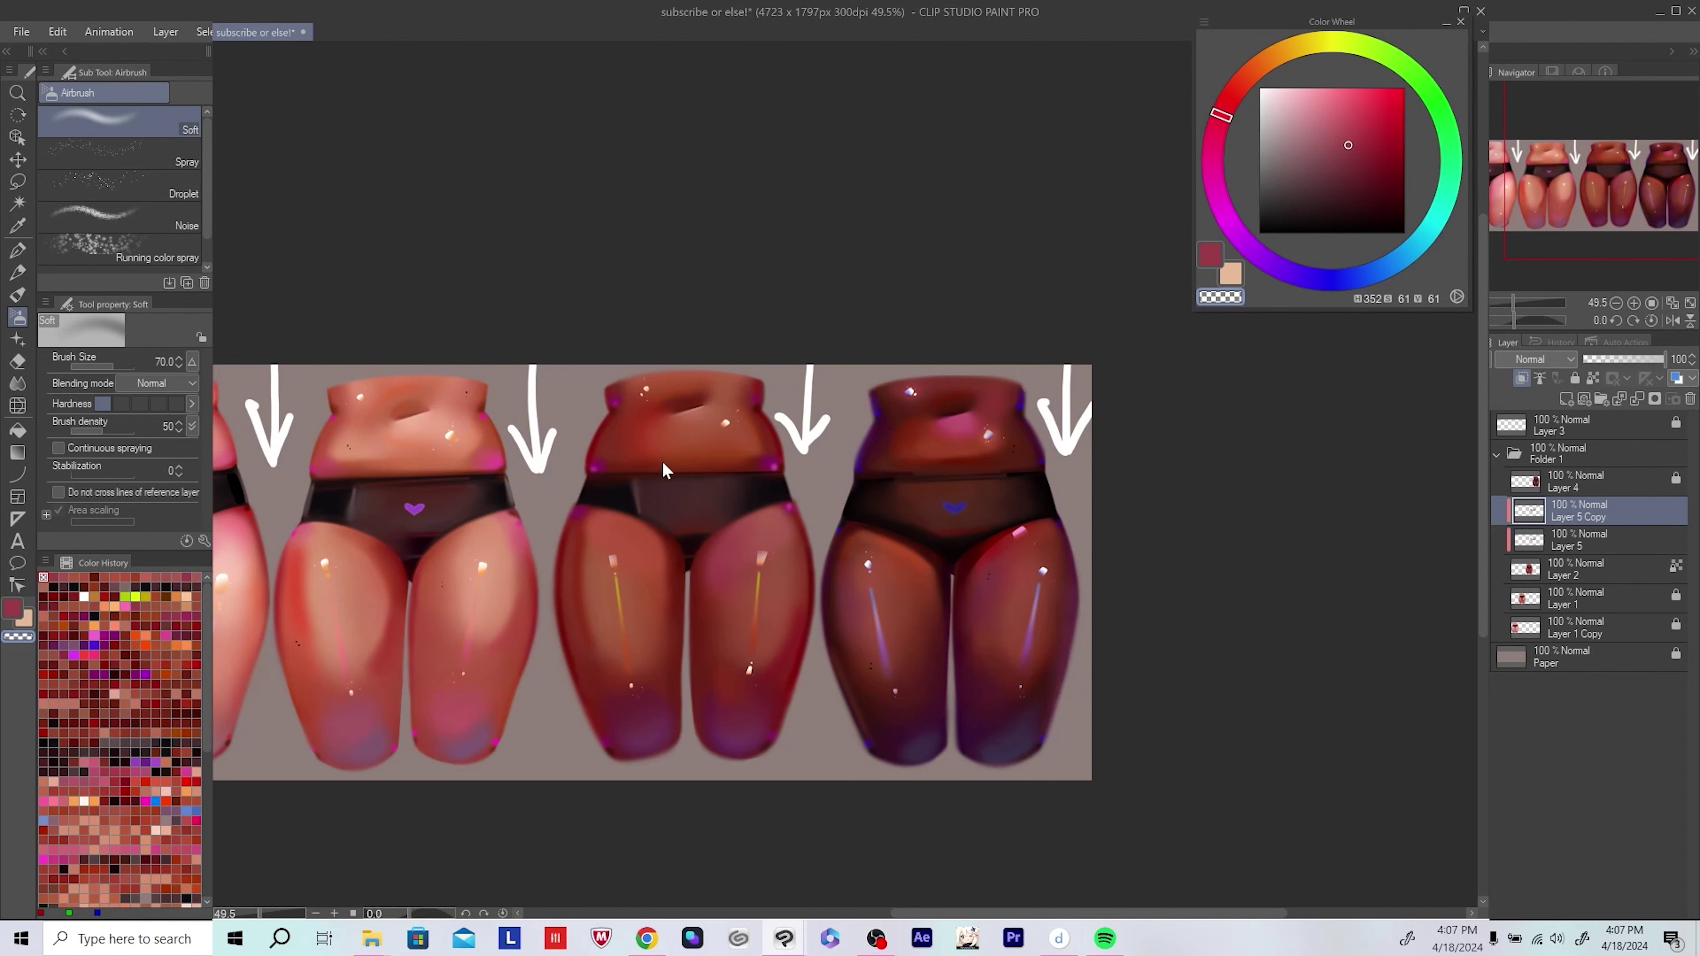
pyautogui.scroll(3, 794, 537)
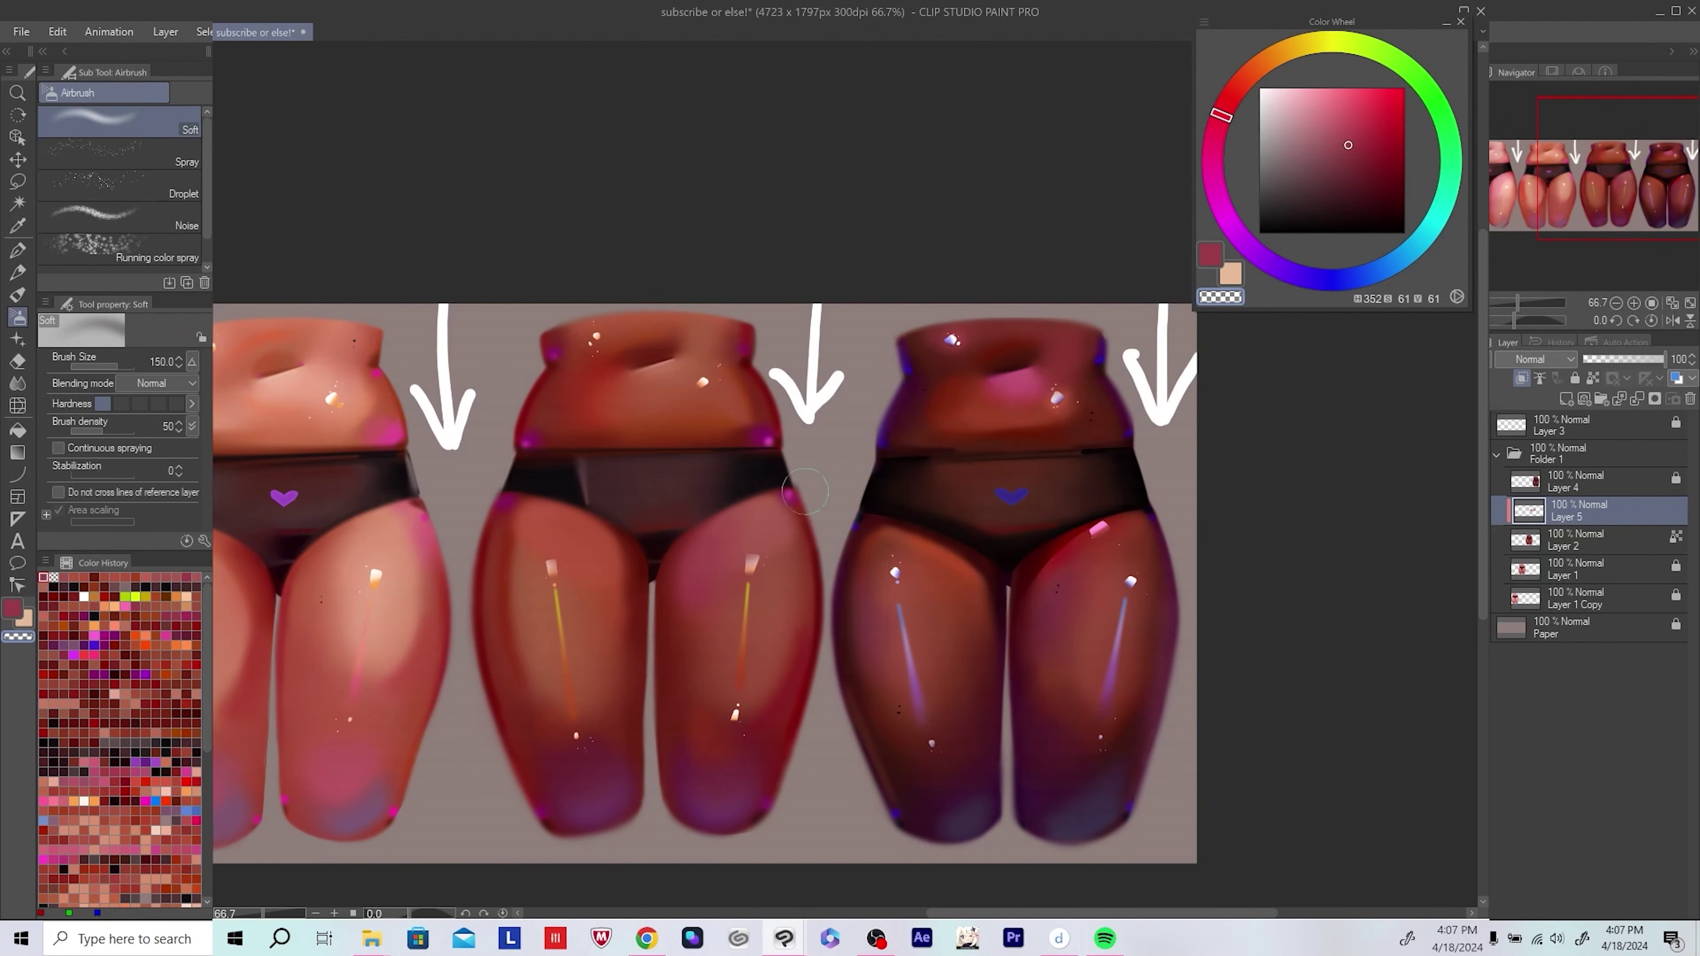
pyautogui.scroll(1, 854, 550)
pyautogui.click(1536, 359)
pyautogui.click(1539, 483)
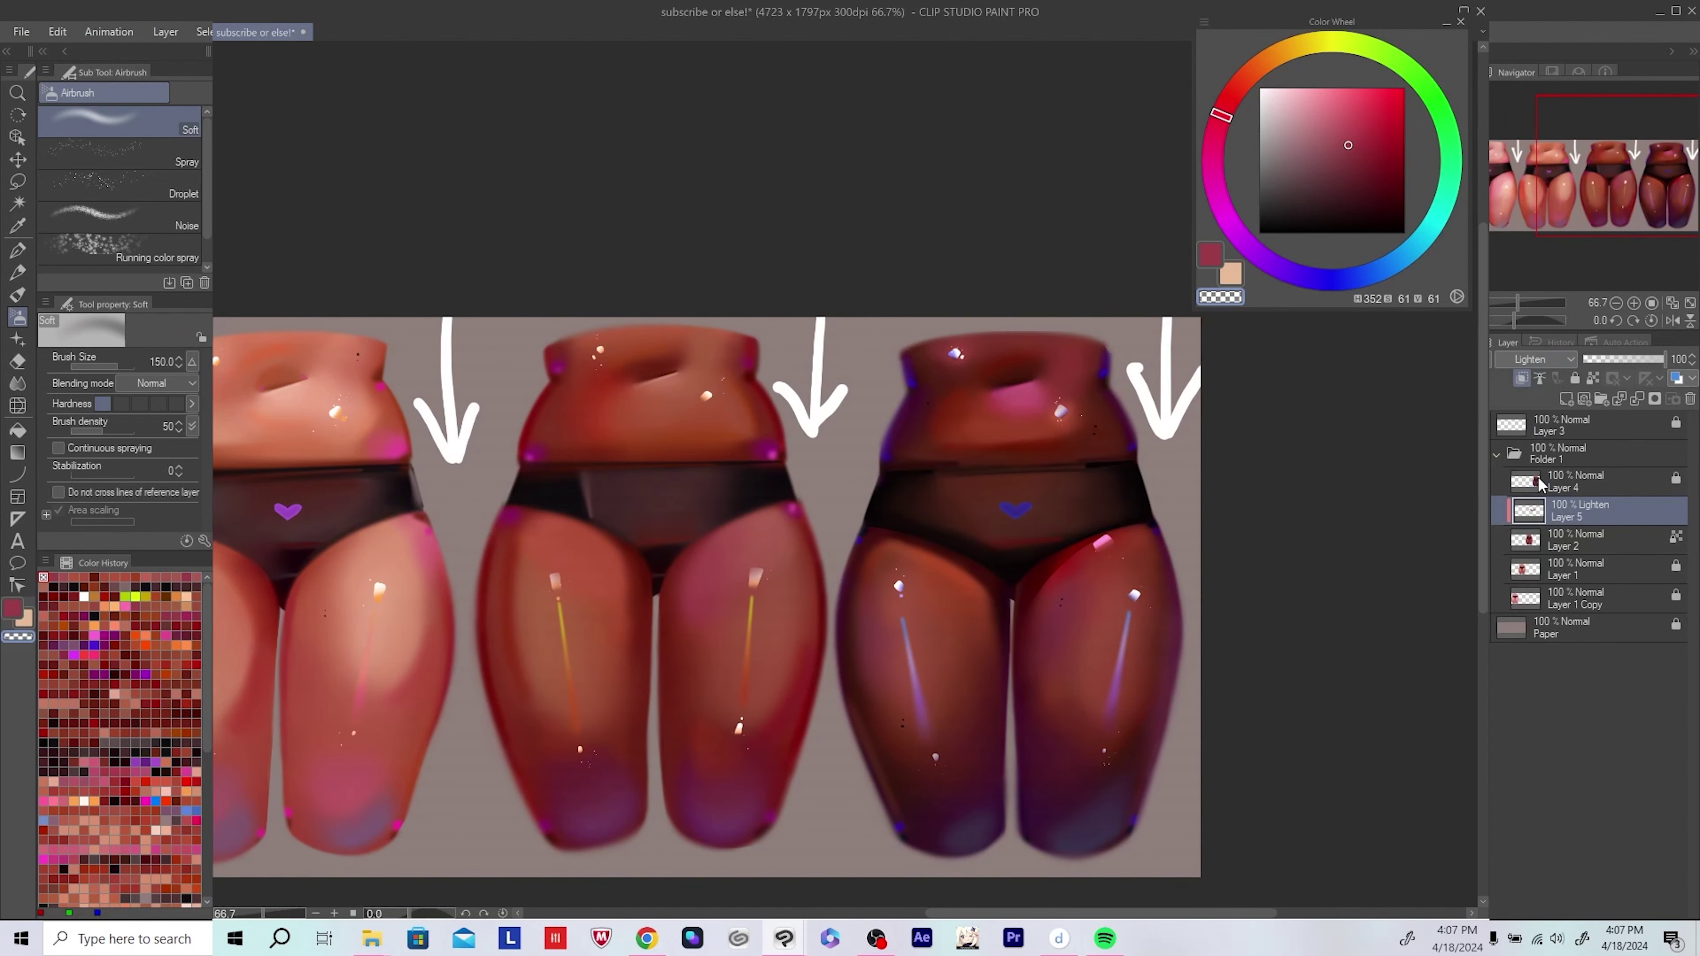
pyautogui.scroll(2, 823, 614)
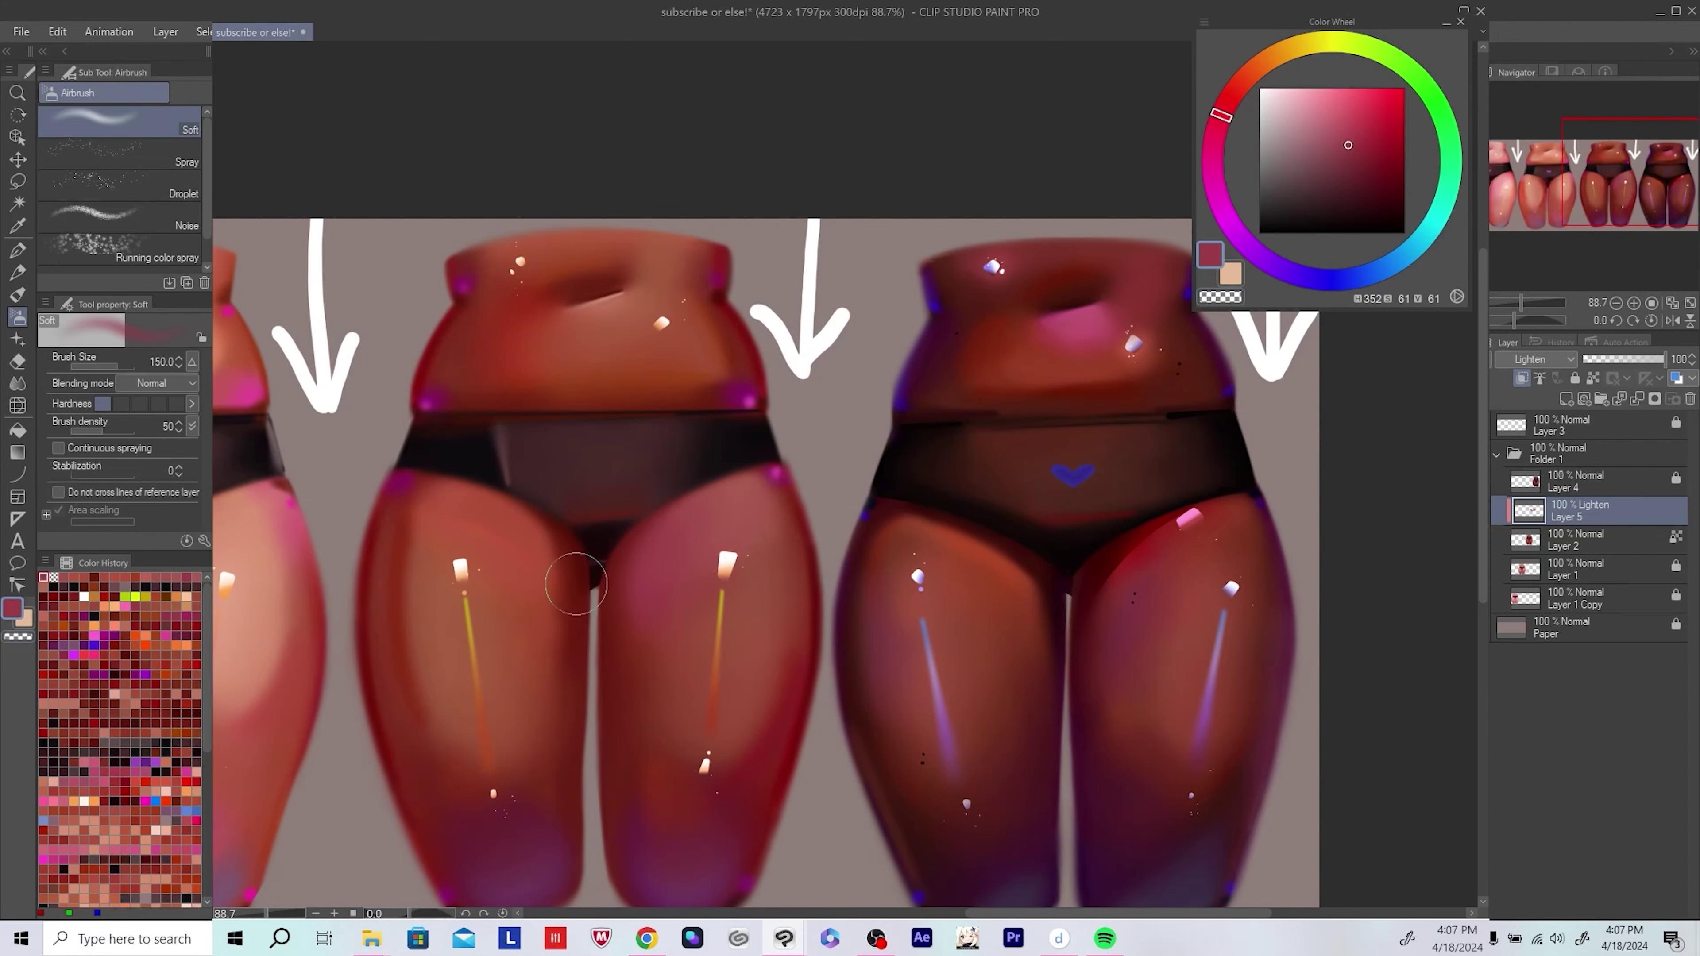
pyautogui.scroll(-3, 576, 584)
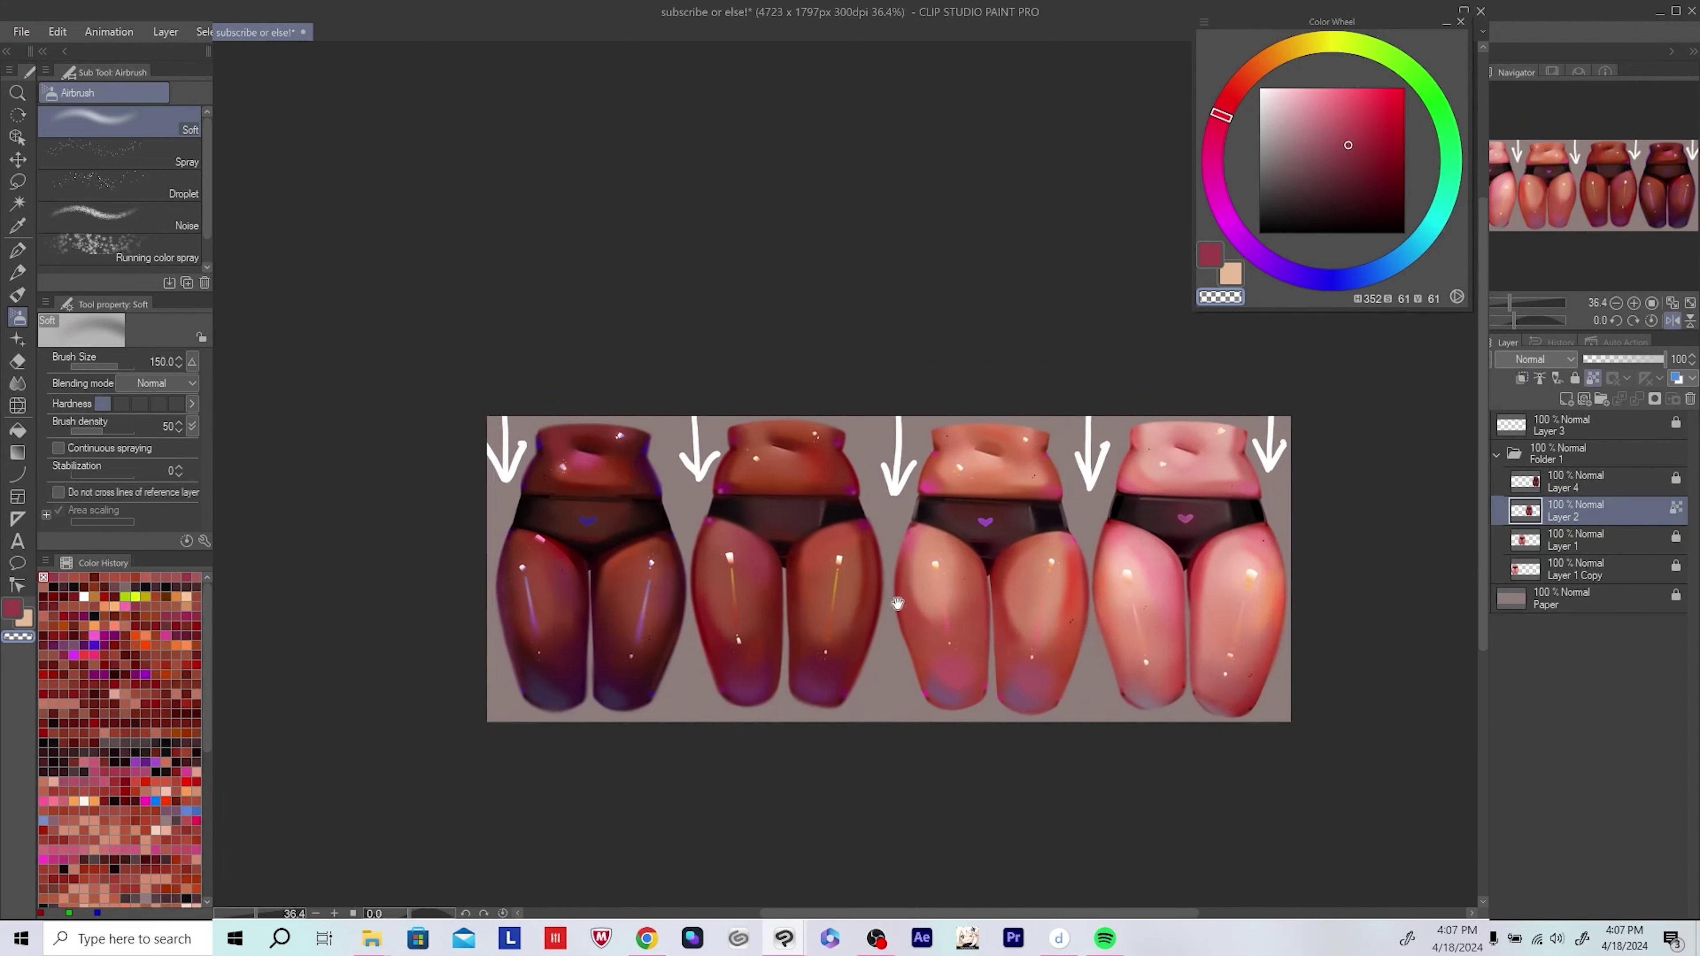
# Step: Add a layer above Layer 2 and airbrush sampled dark red, reddish skin and magenta tones on the third figure at size 50–80
pyautogui.scroll(5, 708, 422)
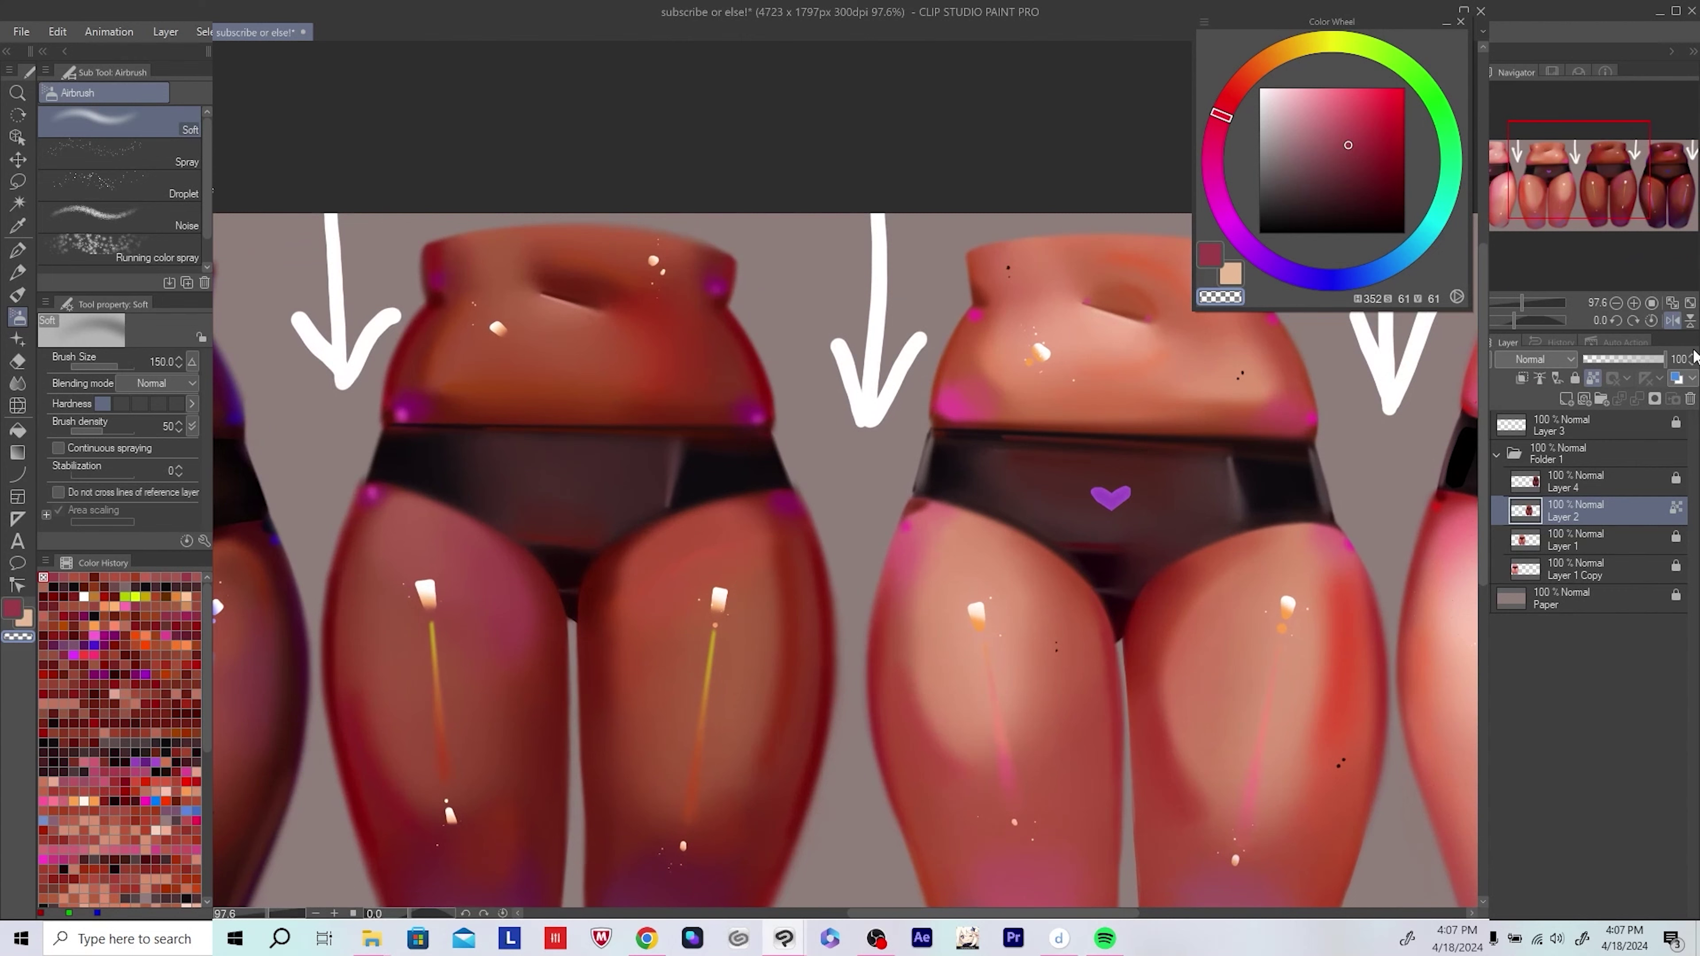
pyautogui.moveTo(708, 422); pyautogui.dragTo(709, 401)
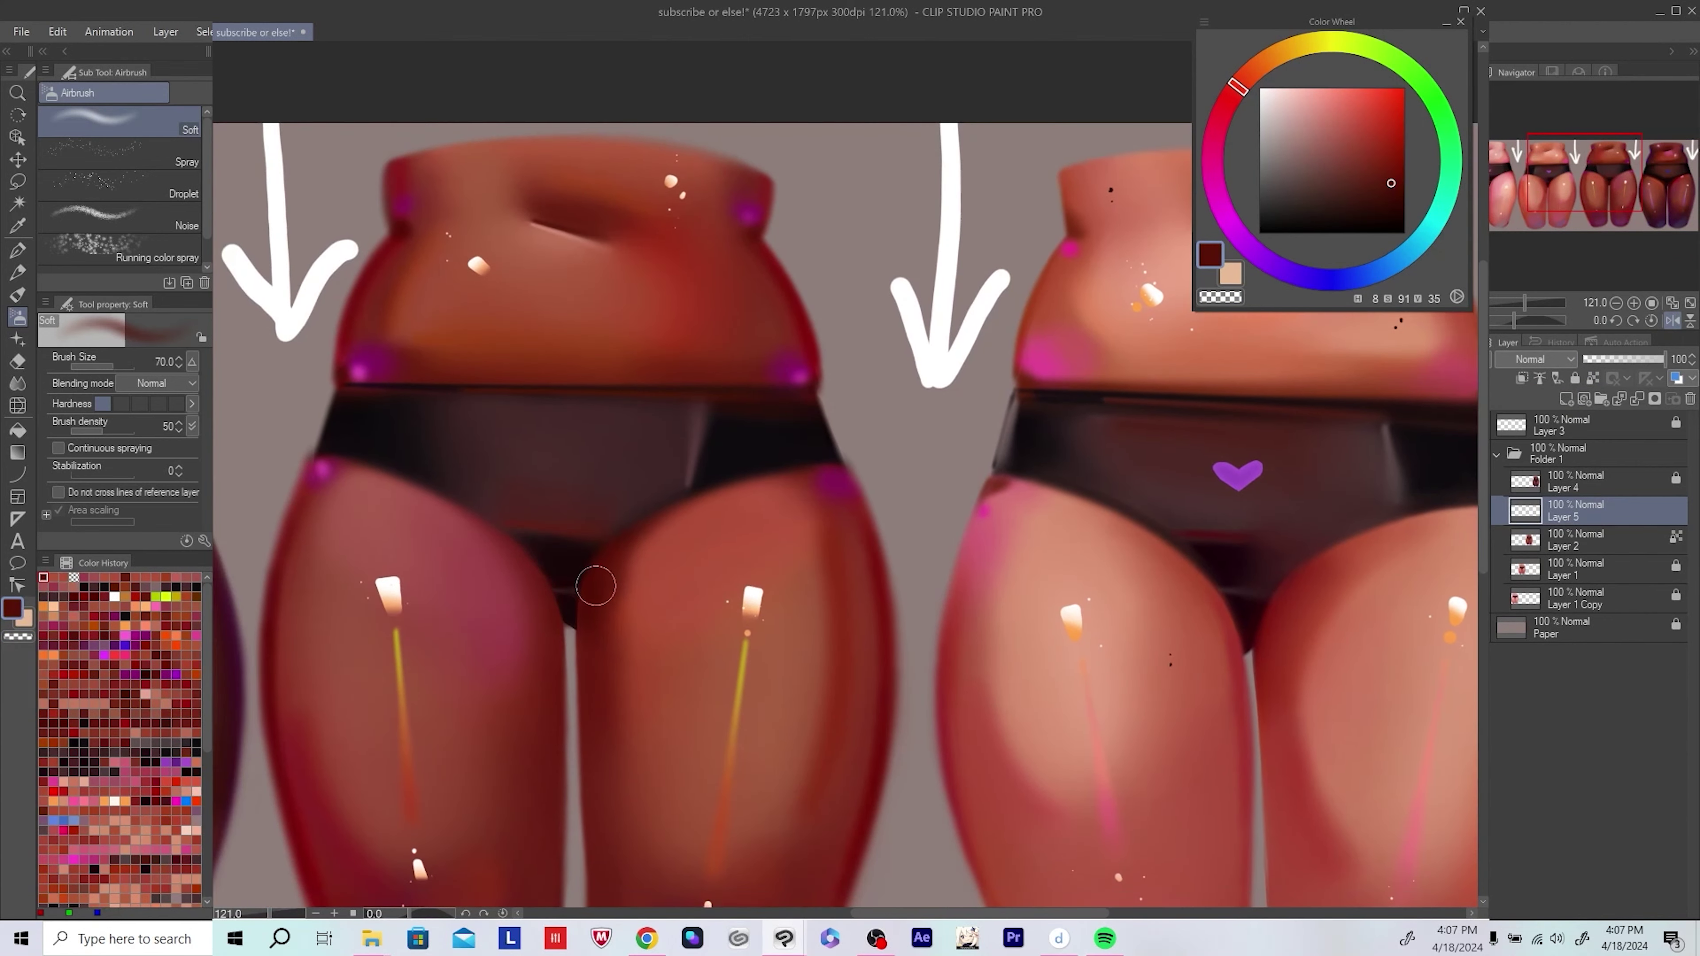
pyautogui.keyDown('alt'); pyautogui.click(608, 588); pyautogui.keyUp('alt')
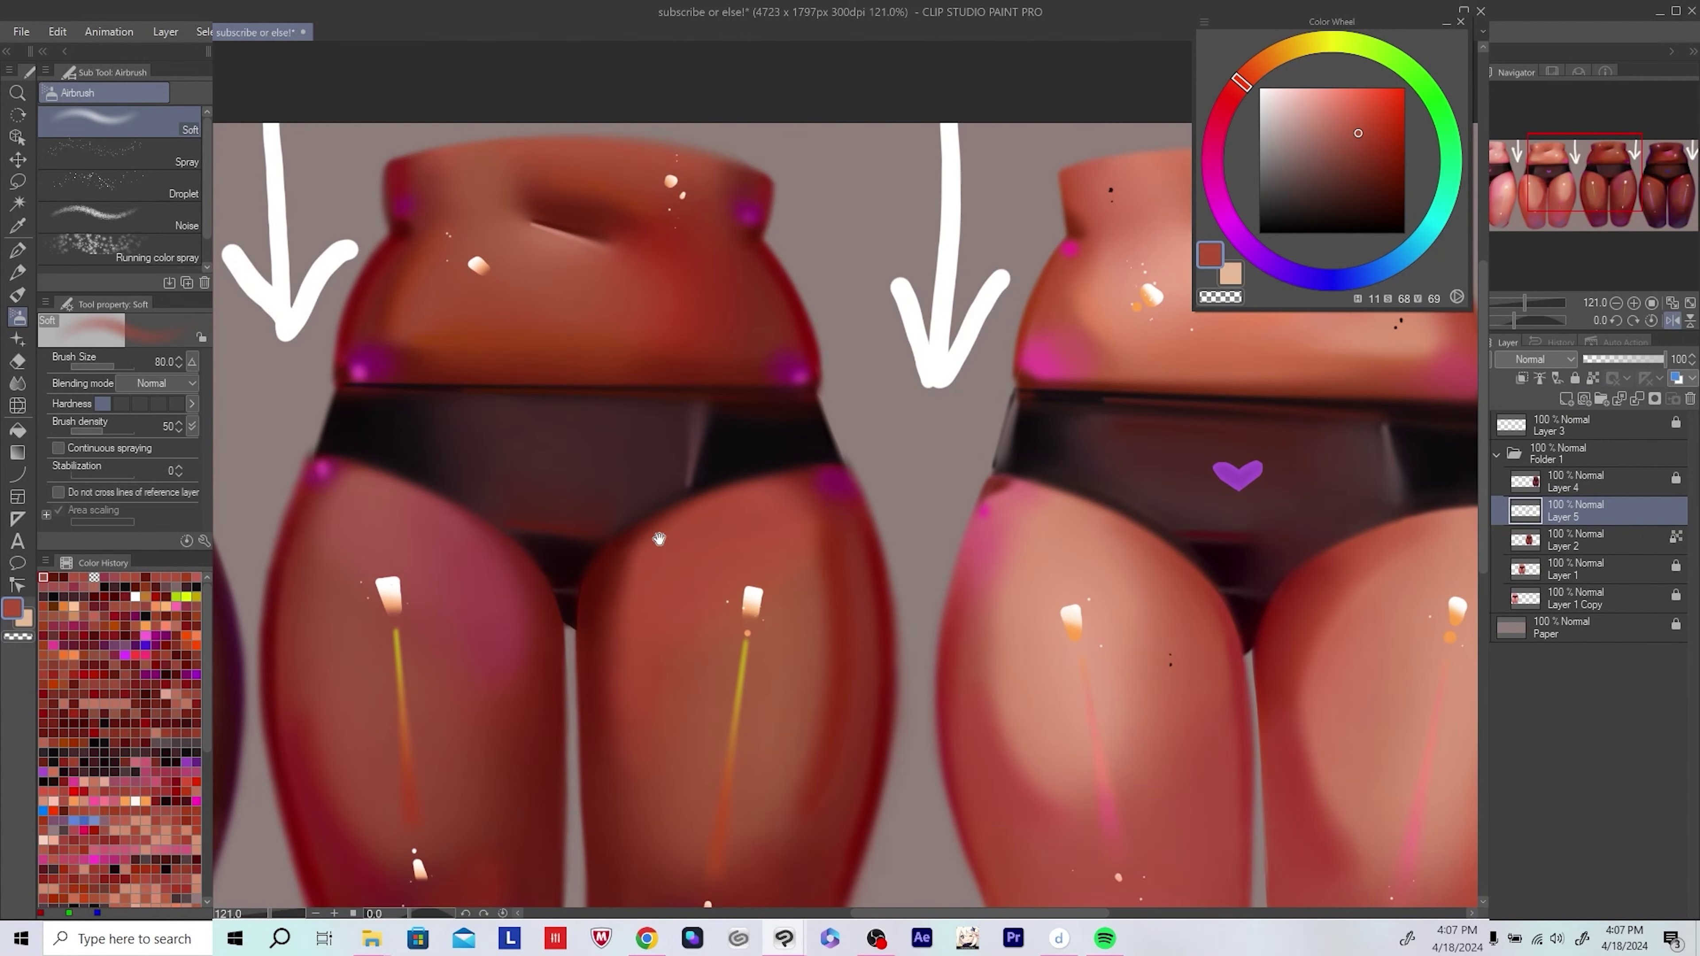
pyautogui.keyDown('alt'); pyautogui.click(605, 567); pyautogui.keyUp('alt')
pyautogui.moveTo(659, 538)
pyautogui.mouseDown()
pyautogui.moveTo(1085, 444)
pyautogui.moveTo(872, 425)
pyautogui.mouseUp()
pyautogui.keyDown('alt'); pyautogui.click(645, 529); pyautogui.keyUp('alt')
pyautogui.keyDown('alt'); pyautogui.click(1085, 444); pyautogui.keyUp('alt')
pyautogui.scroll(-5, 982, 610)
pyautogui.moveTo(982, 610); pyautogui.dragTo(971, 619)
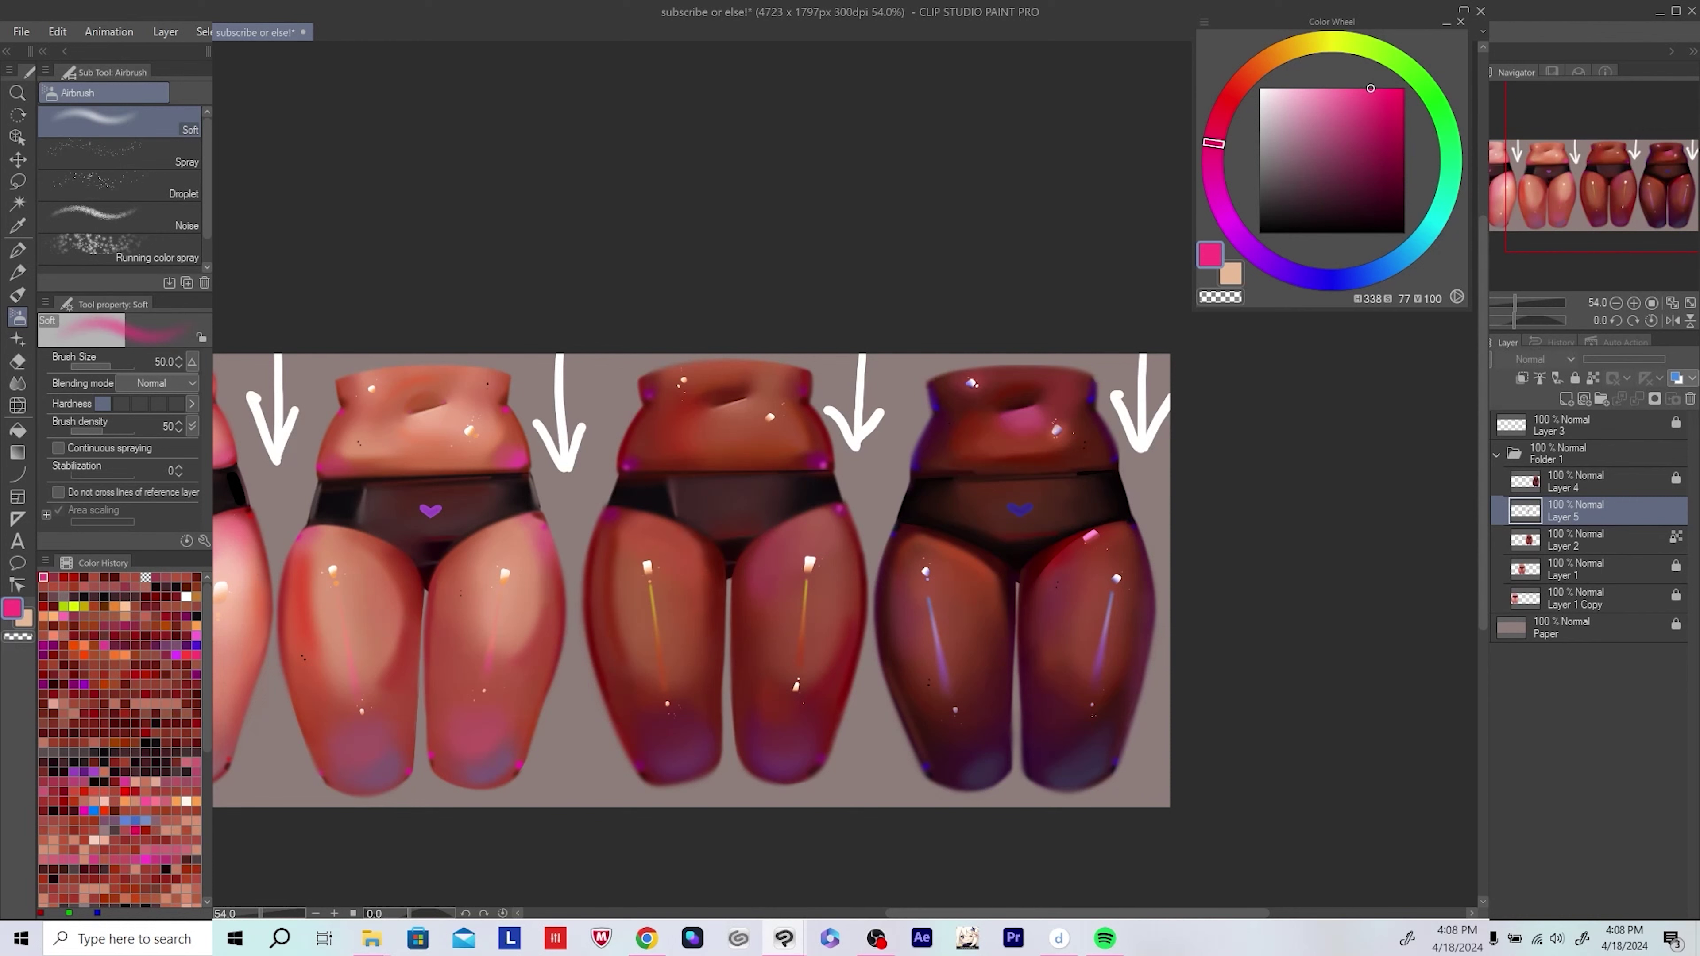
# Step: Clip the layer to Layer 2 and airbrush sampled dark red (7, 80, 44) along the third figure's inner thigh at size 120
pyautogui.scroll(4, 675, 470)
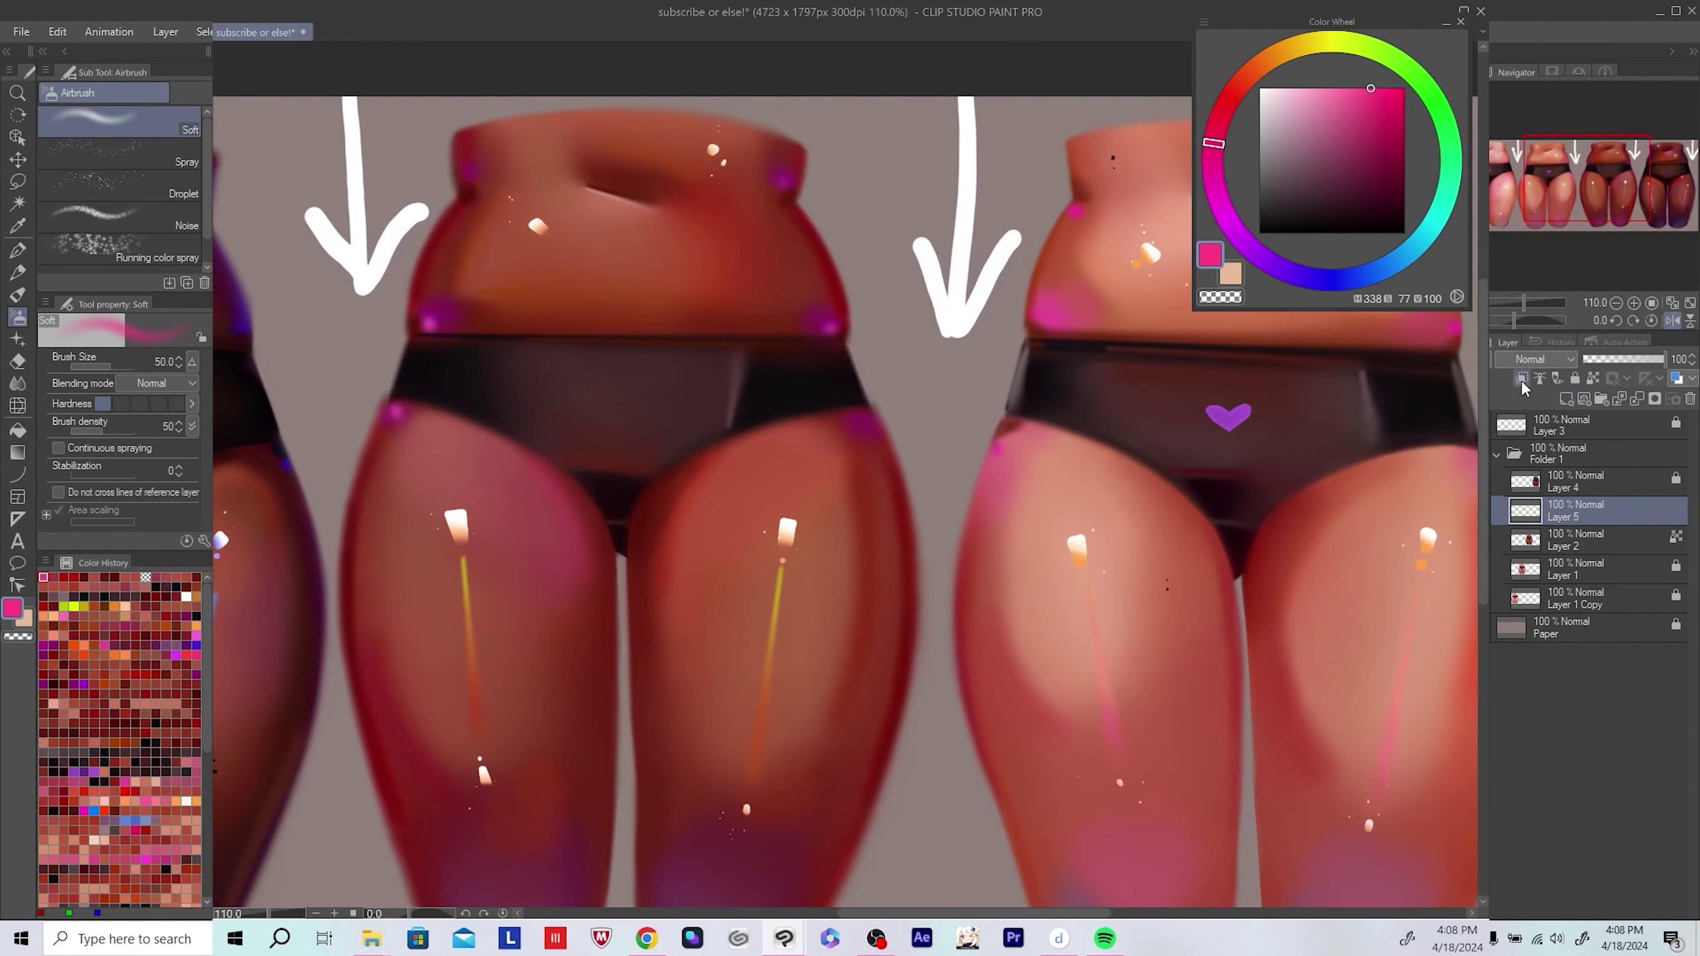
pyautogui.keyDown('alt'); pyautogui.click(664, 653); pyautogui.keyUp('alt')
pyautogui.moveTo(664, 653)
pyautogui.mouseDown()
pyautogui.moveTo(761, 641)
pyautogui.moveTo(692, 651)
pyautogui.mouseUp()
pyautogui.scroll(-3, 1034, 683)
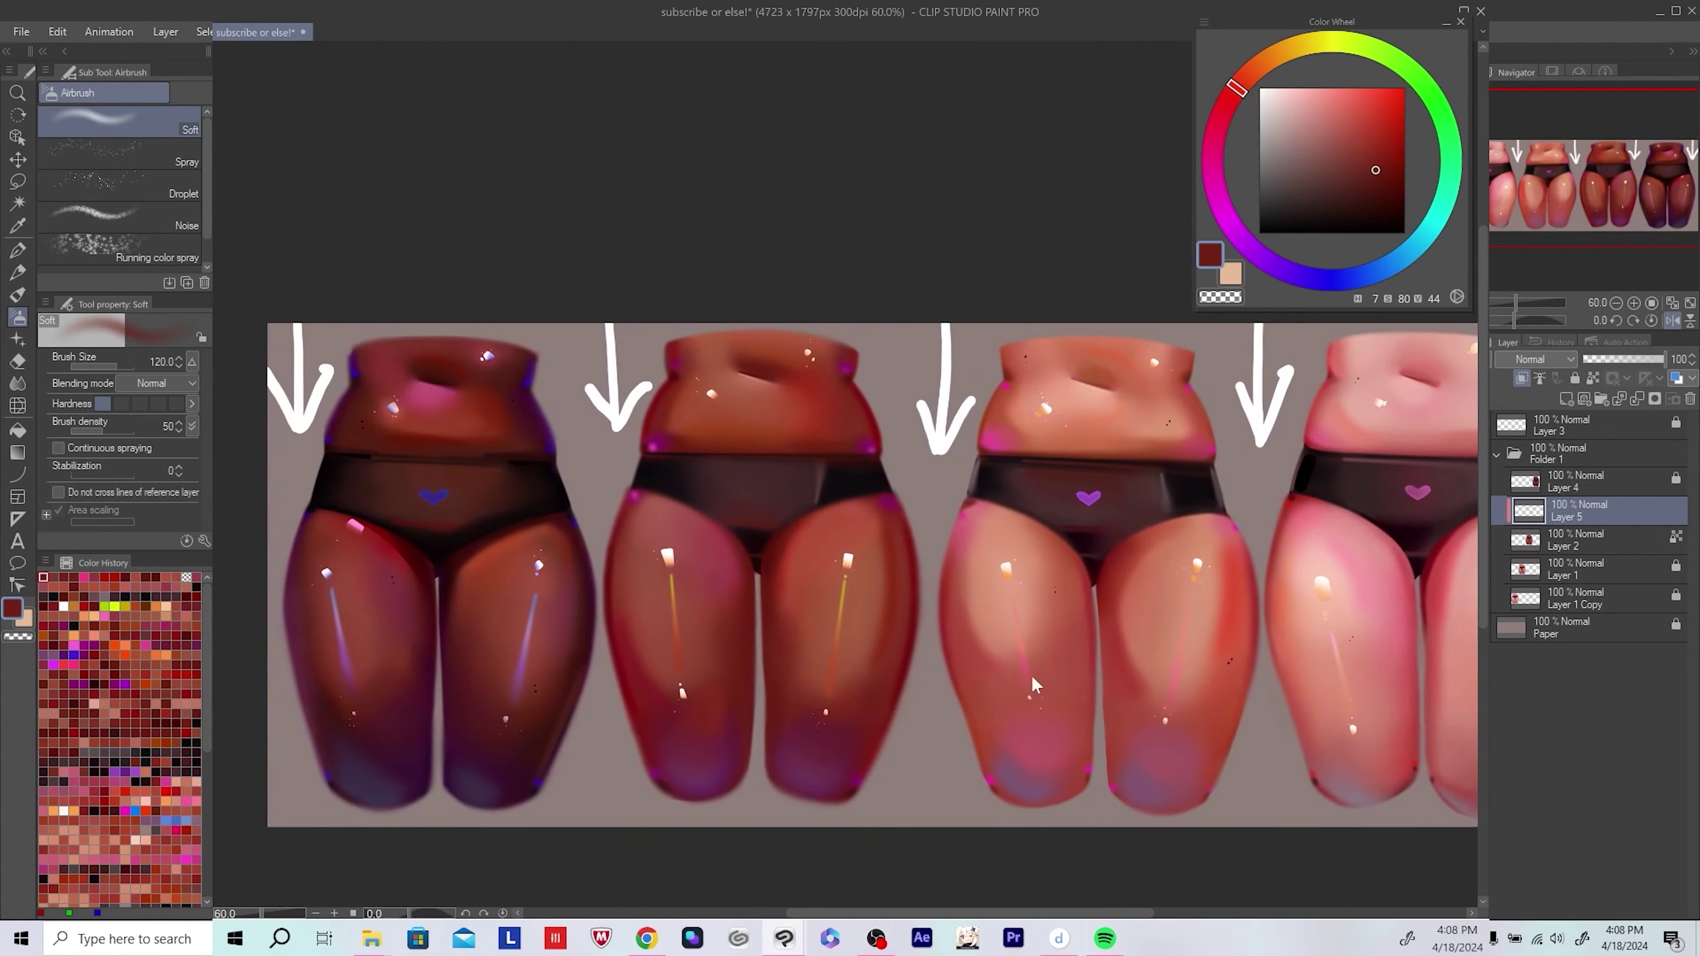
pyautogui.press('h')
pyautogui.scroll(-3, 961, 462)
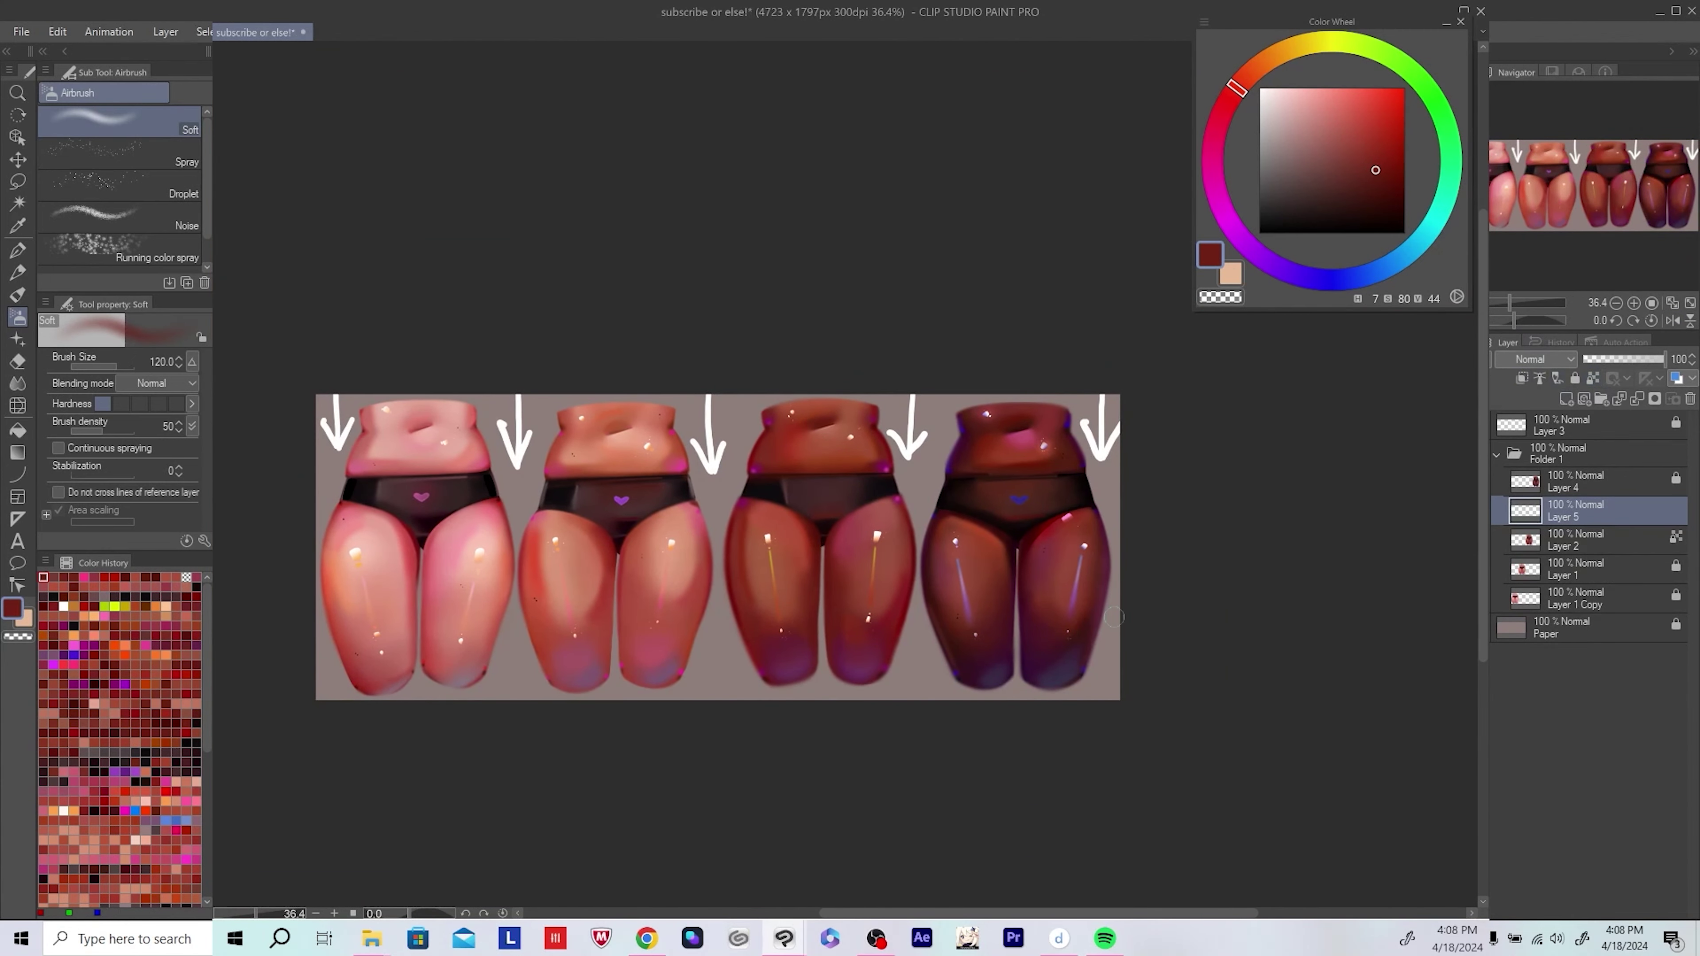
# Step: Retouch the third figure's hip with sampled magenta (326, 84, 52) at size 50, merge the layer into Layer 2, and save
pyautogui.scroll(4, 886, 529)
pyautogui.keyDown('alt'); pyautogui.click(908, 462); pyautogui.keyUp('alt')
pyautogui.keyDown('alt'); pyautogui.click(569, 486); pyautogui.keyUp('alt')
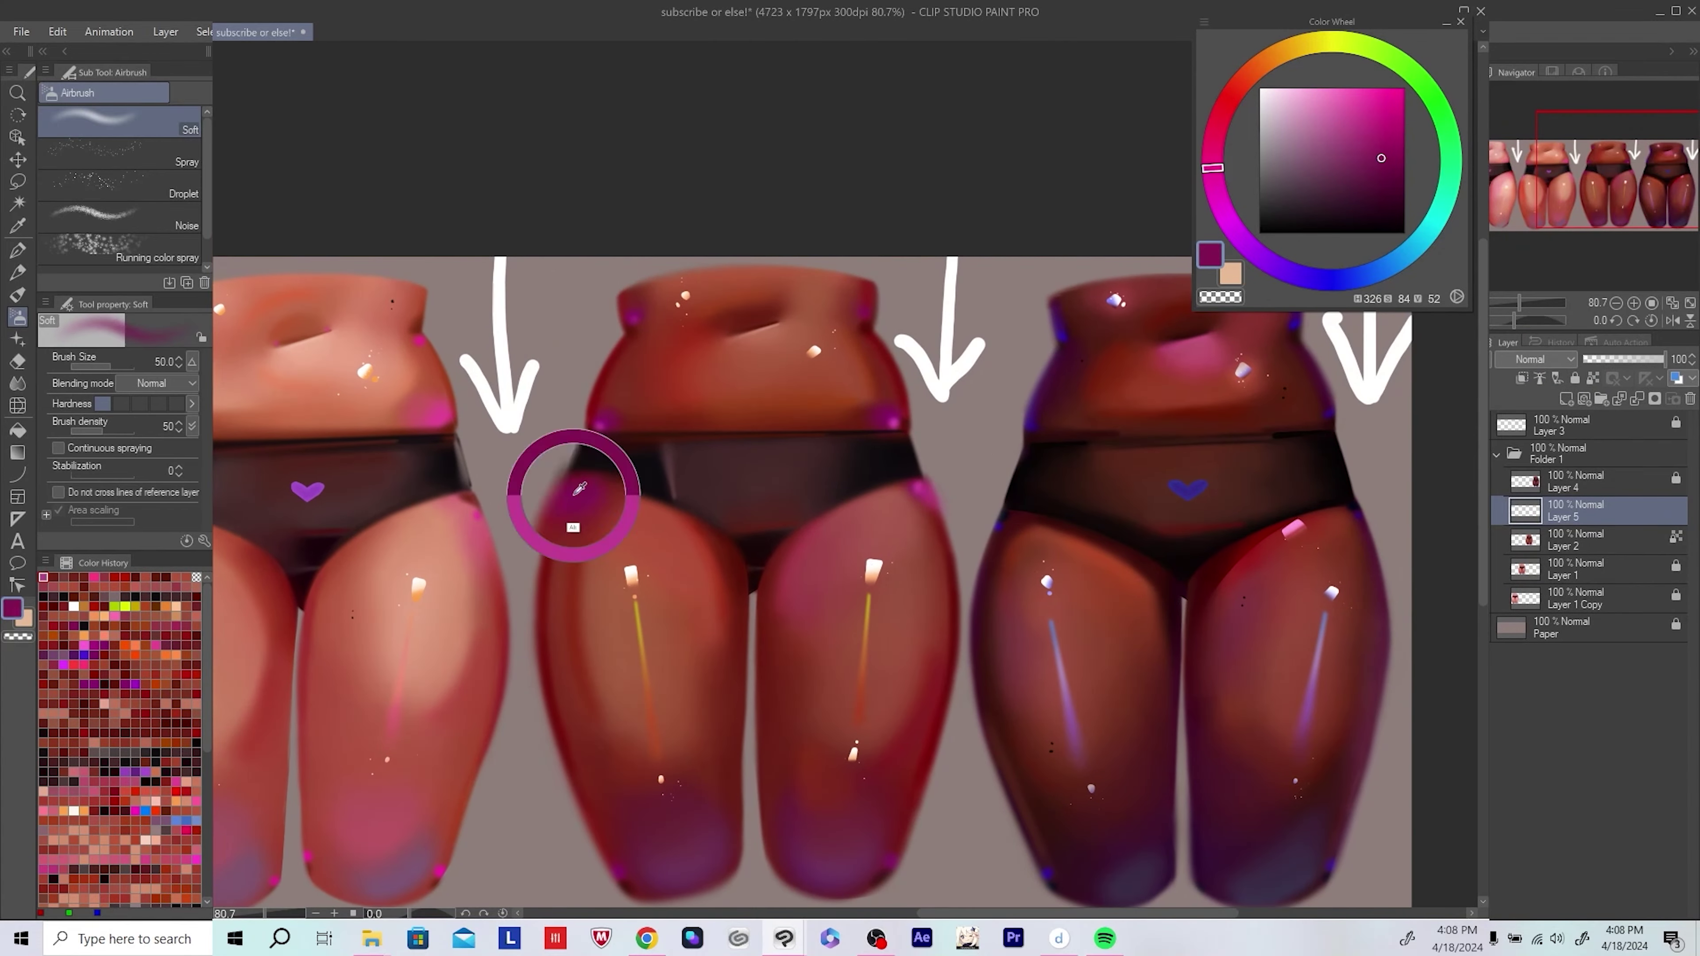
pyautogui.press('h')
pyautogui.hotkey('ctrl', 's')
pyautogui.moveTo(681, 404); pyautogui.dragTo(632, 394)
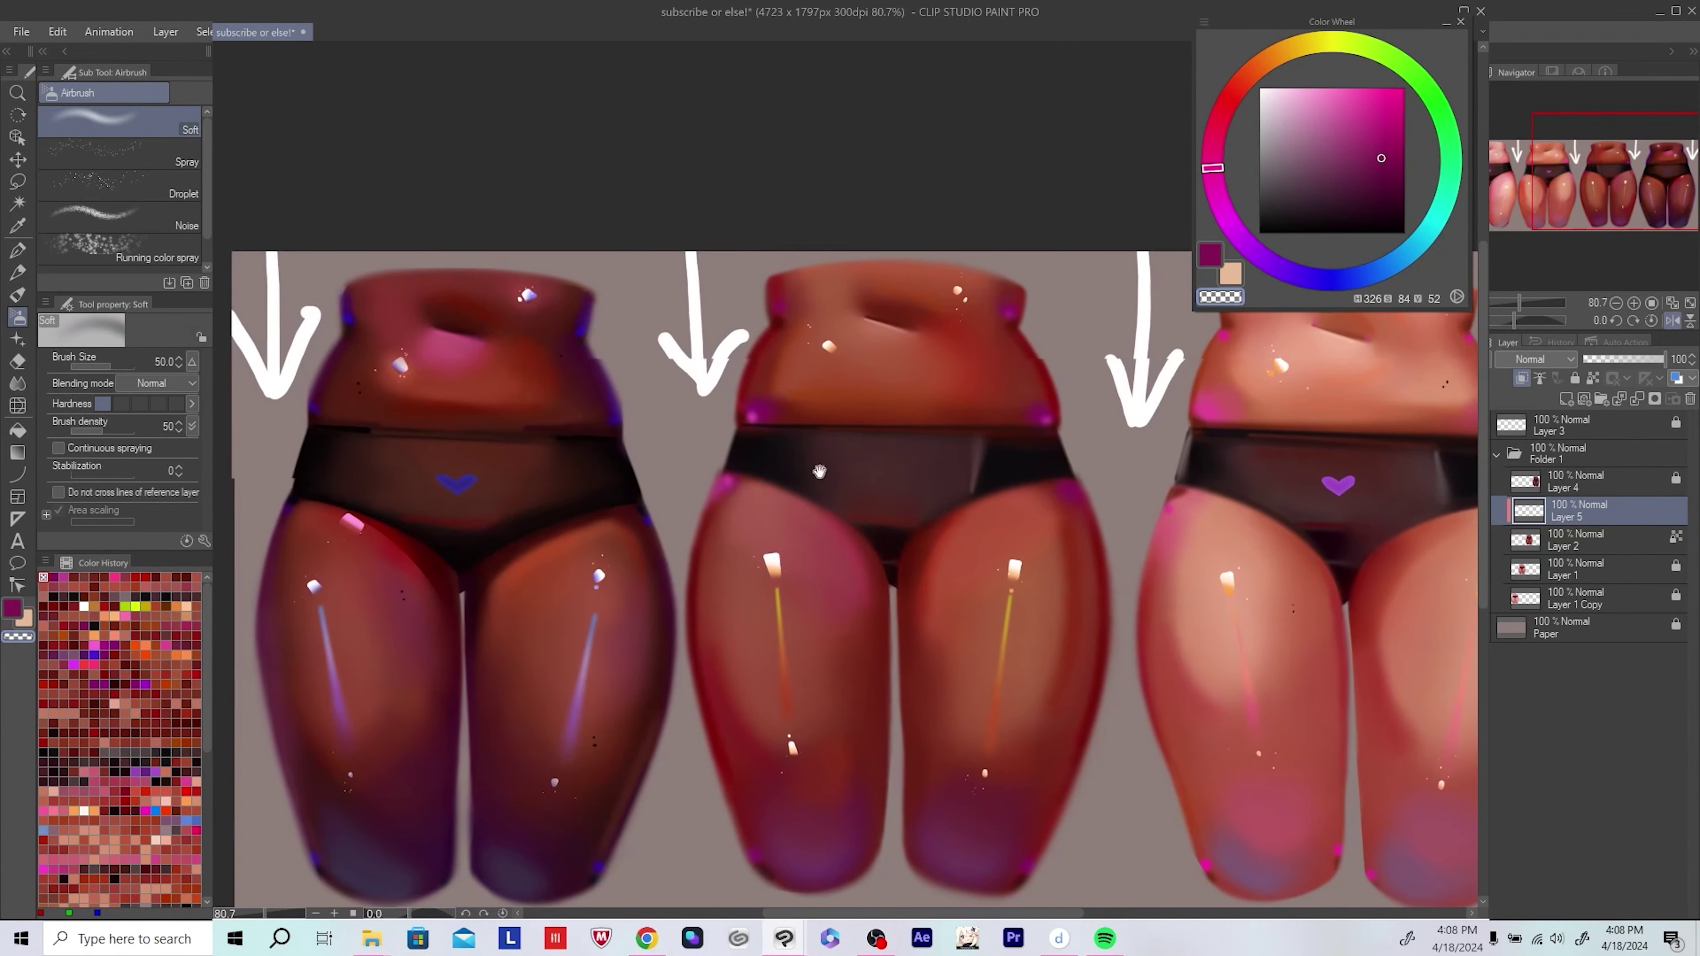
pyautogui.scroll(-2, 703, 469)
pyautogui.moveTo(703, 469); pyautogui.dragTo(792, 516)
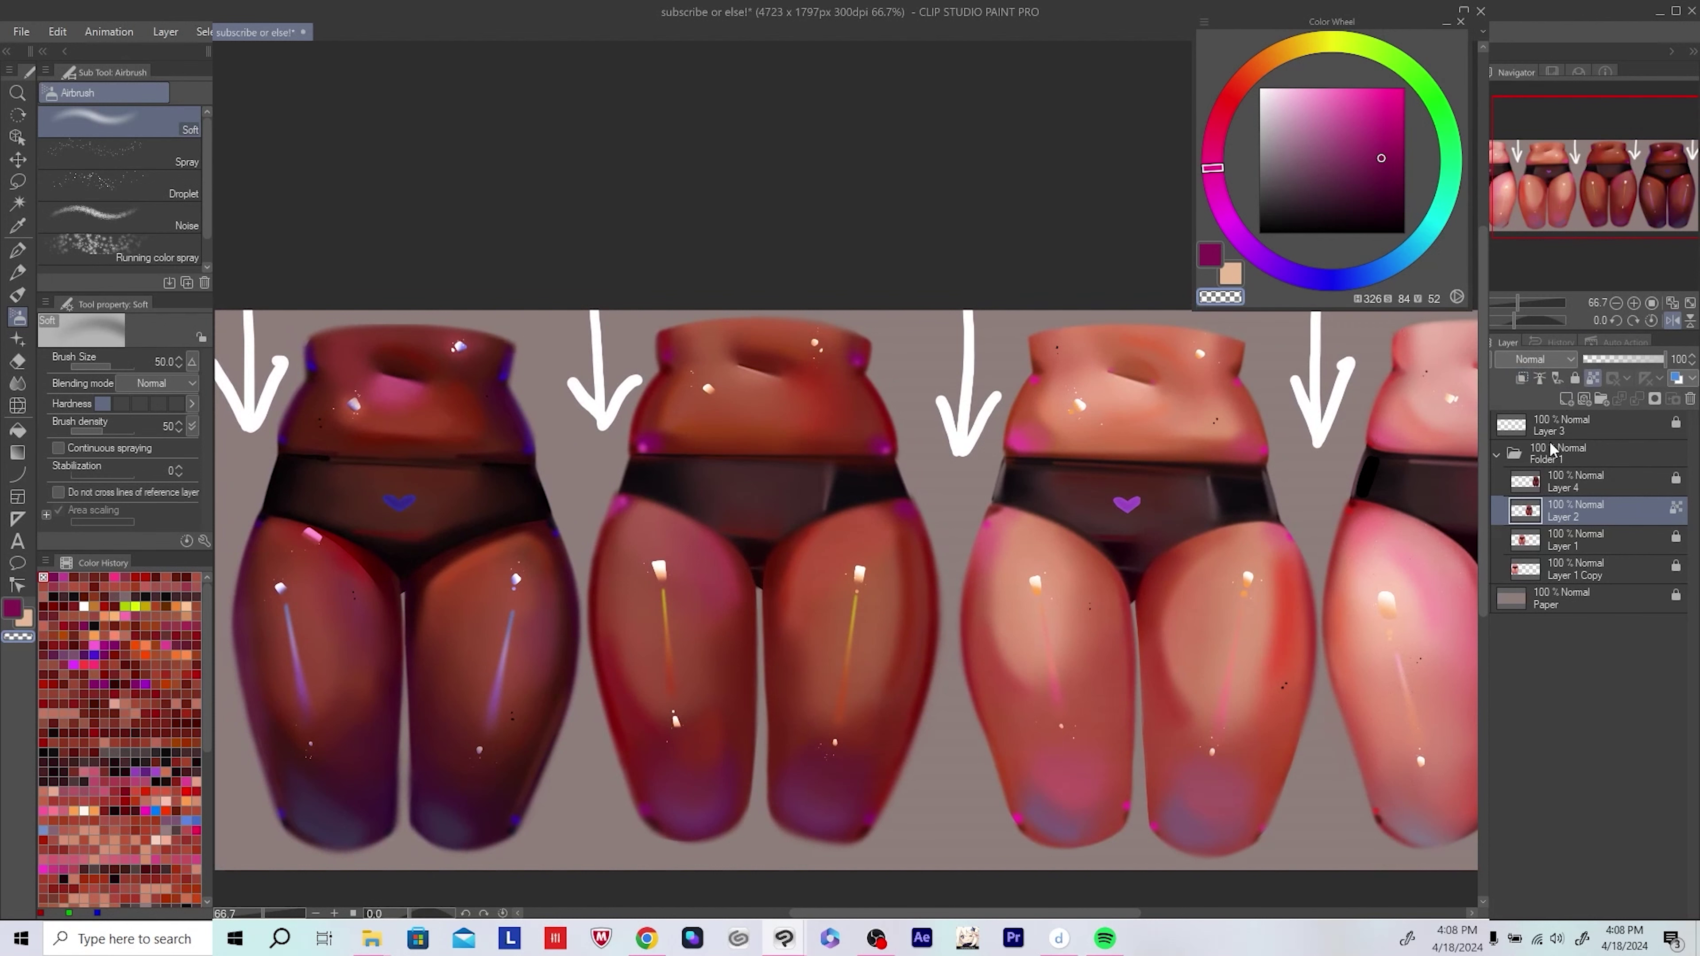
# Step: Add a clipped layer above Layer 2 and set its blending mode to Lighten
pyautogui.click(1583, 399)
pyautogui.hotkey('ctrl', 'z')
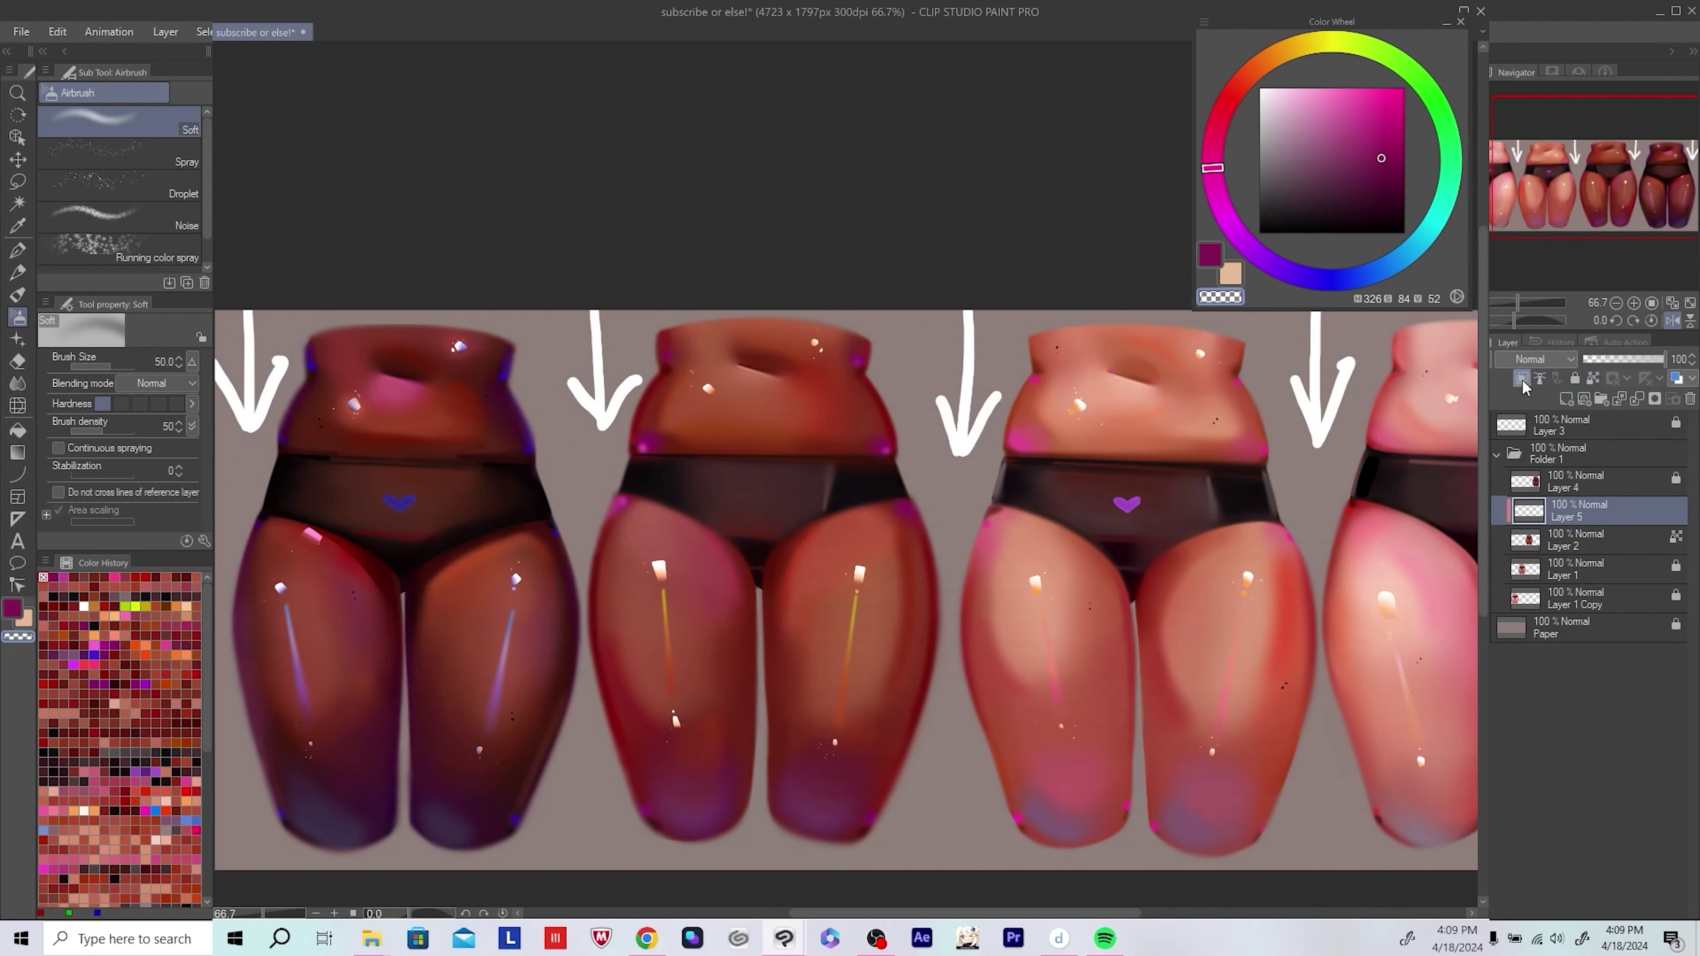
pyautogui.click(1536, 359)
pyautogui.click(1533, 482)
# Step: Airbrush soft cream, orange and peach glows around the third figure's belly and thigh highlights at size 80–120
pyautogui.keyDown('alt'); pyautogui.click(708, 390); pyautogui.keyUp('alt')
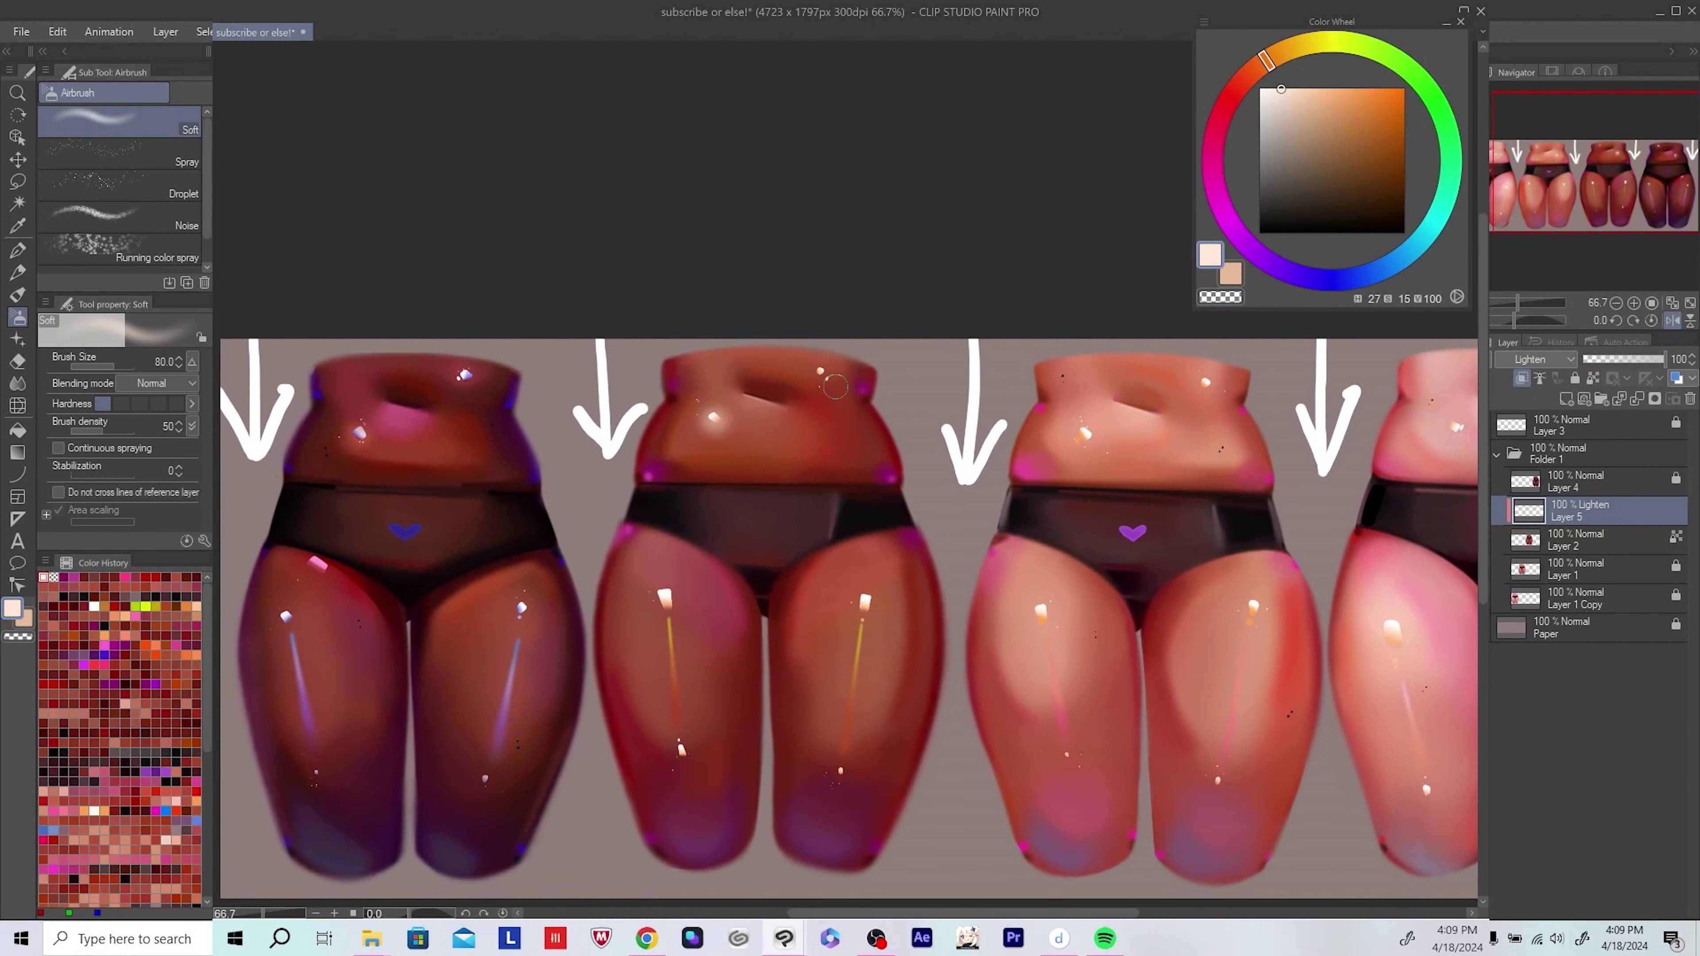
pyautogui.keyDown('alt'); pyautogui.click(711, 426); pyautogui.keyUp('alt')
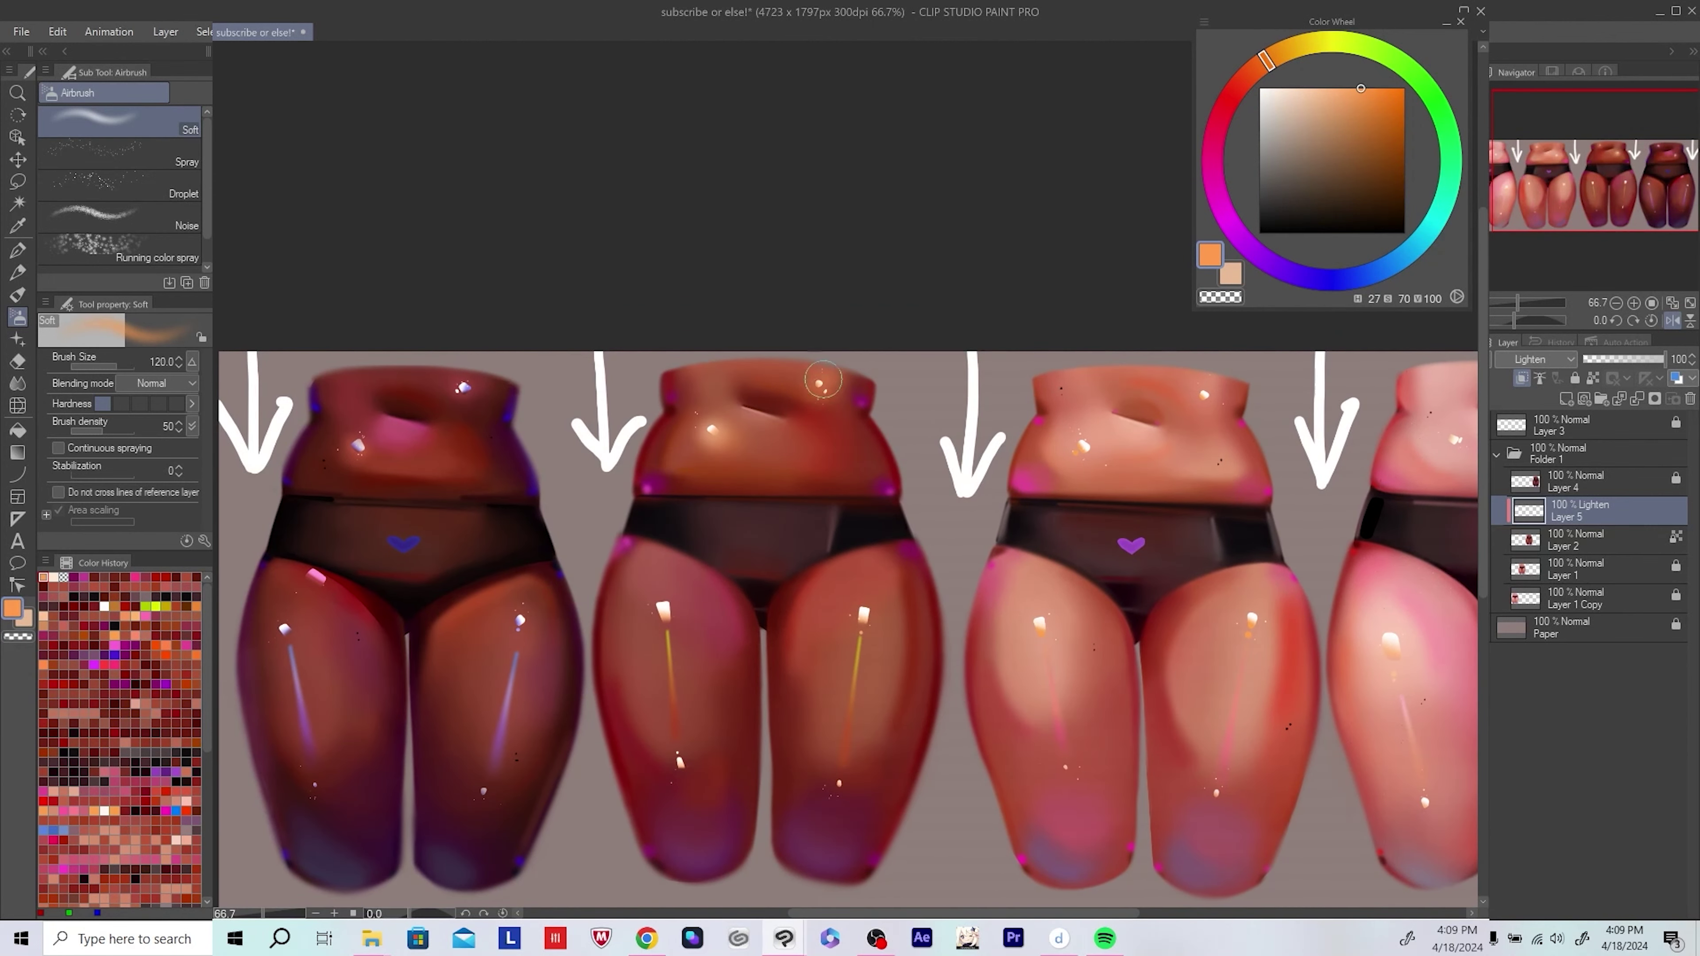
pyautogui.press('[')
pyautogui.press('[')
pyautogui.moveTo(838, 782); pyautogui.dragTo(819, 734)
# Step: Reduce the highlight glow layer's opacity to 40%, merge it into Layer 2, and save the file
pyautogui.scroll(-3, 647, 564)
pyautogui.click(1672, 320)
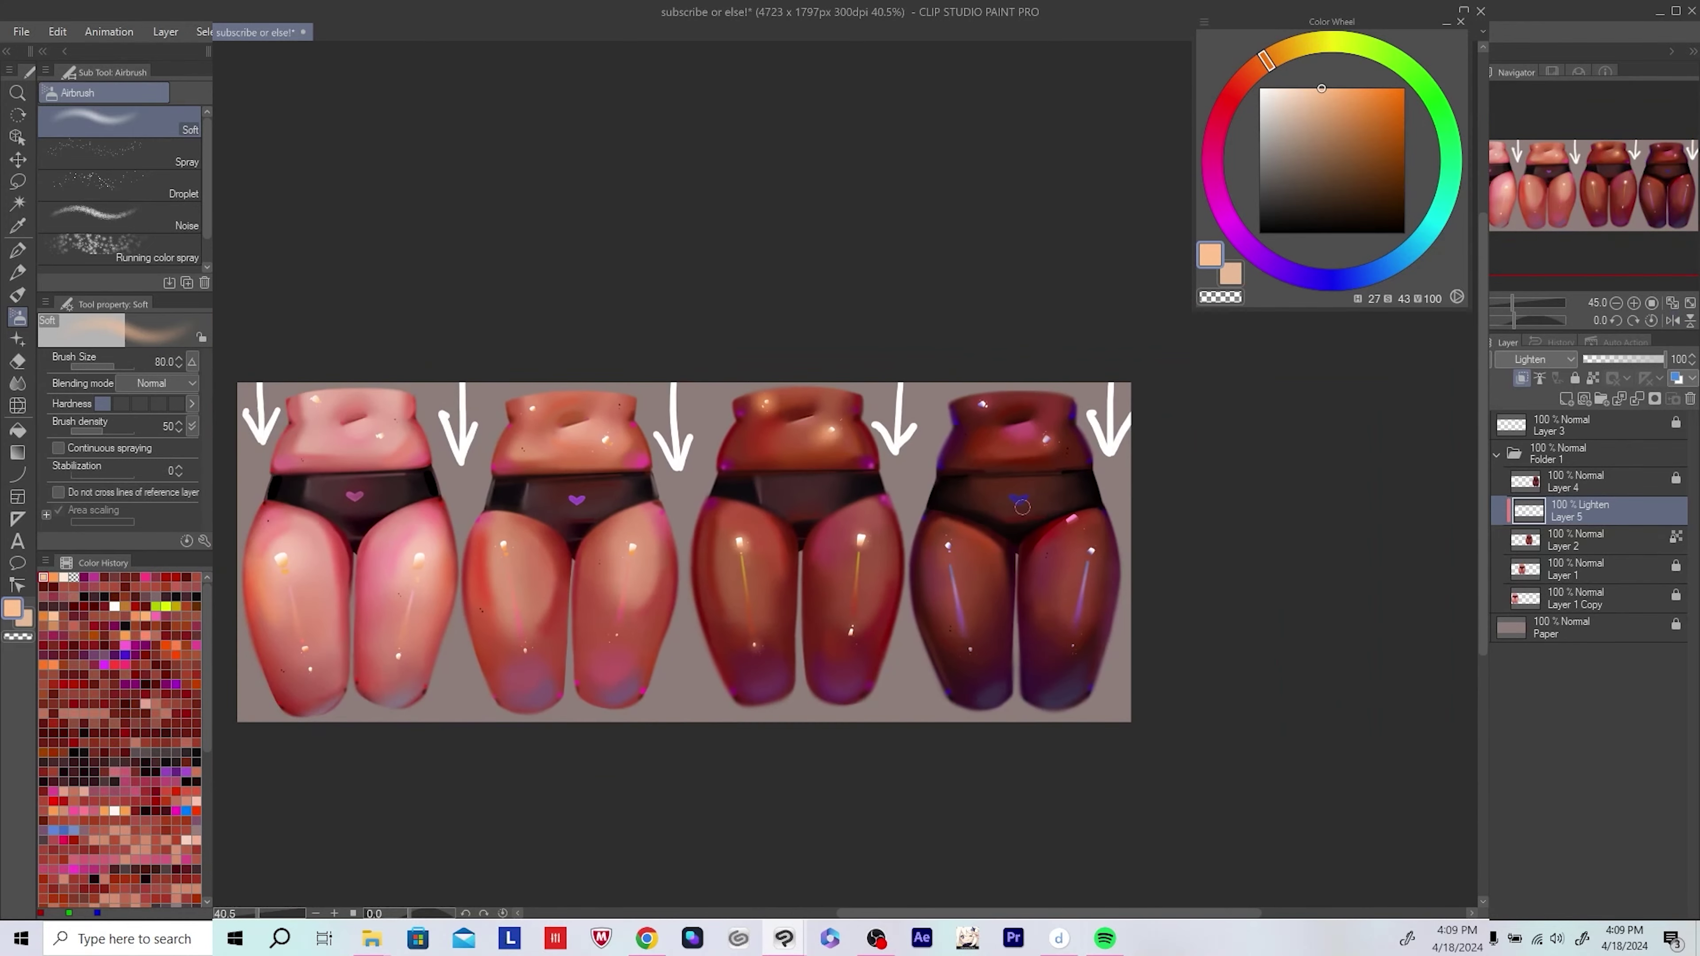
pyautogui.scroll(-1, 1094, 572)
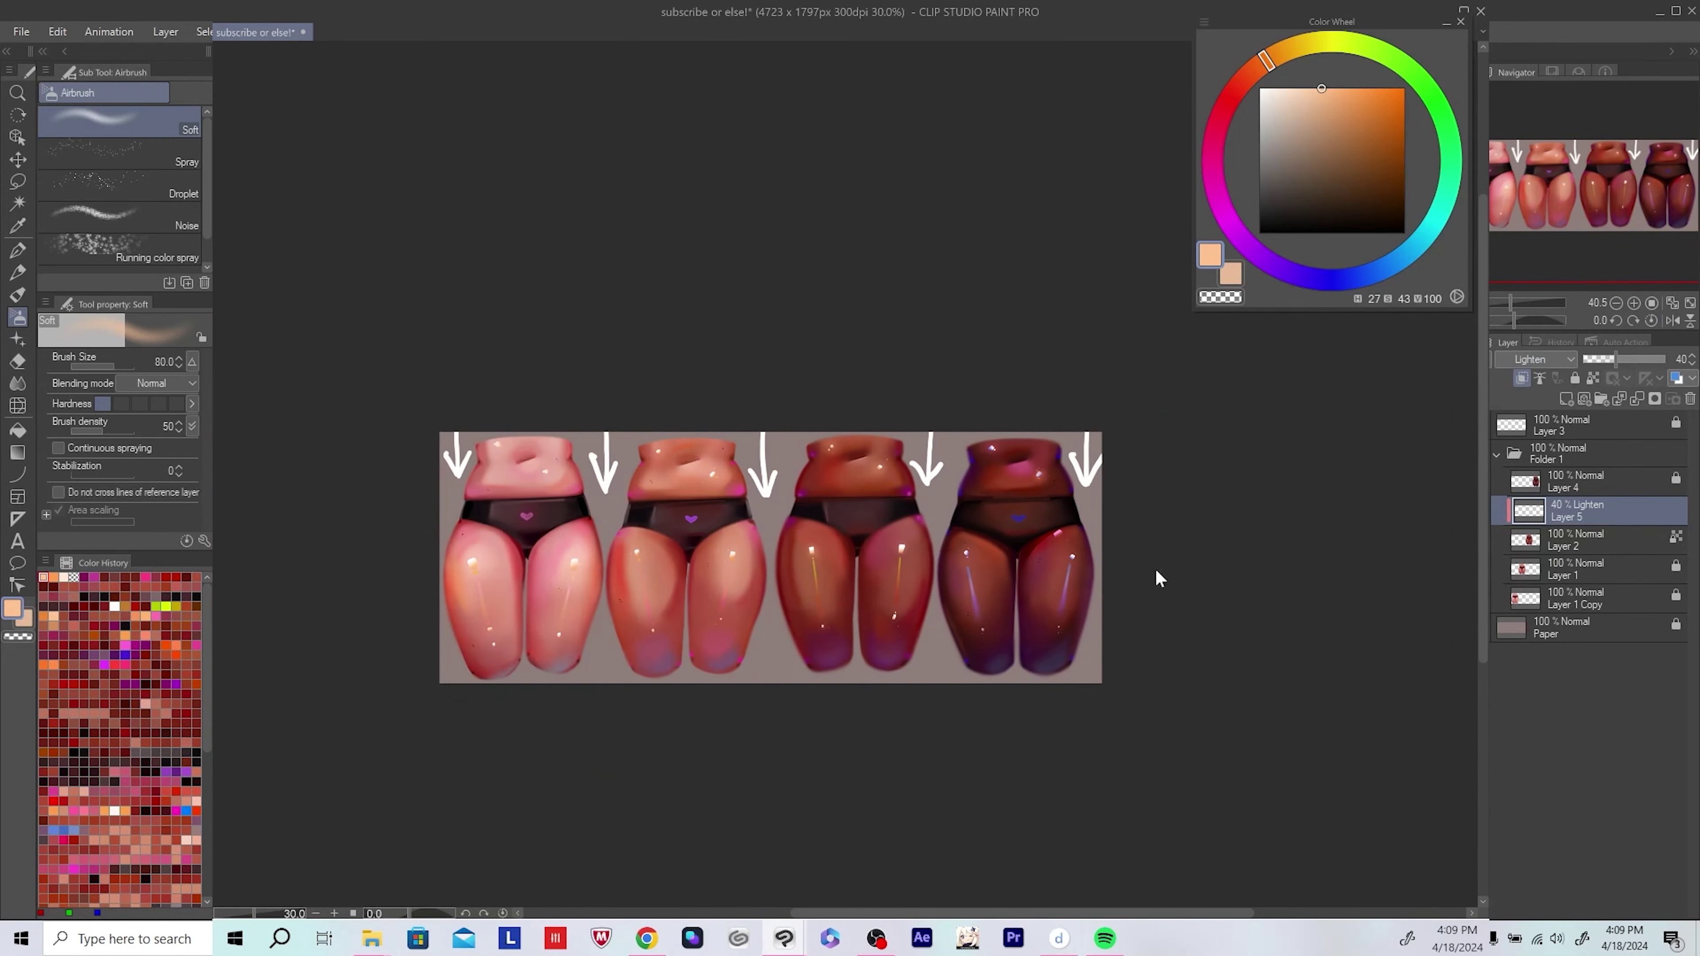
pyautogui.hotkey('ctrl', 'z')
pyautogui.scroll(1, 1207, 717)
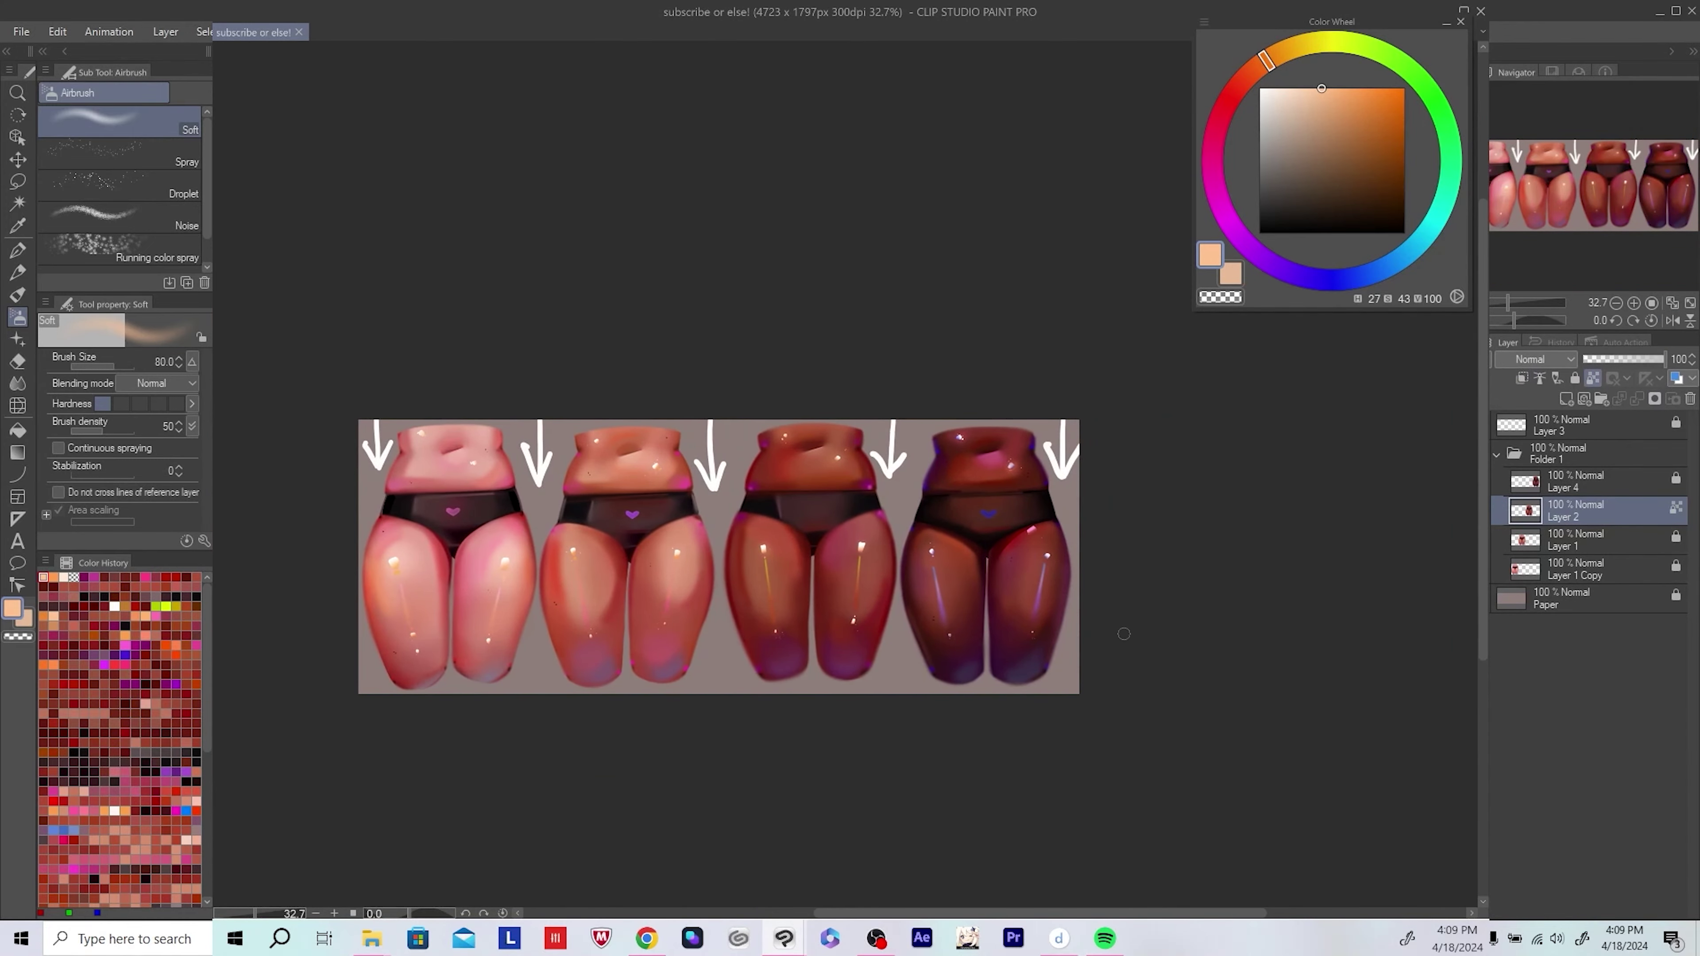
pyautogui.moveTo(1104, 635); pyautogui.dragTo(1079, 644)
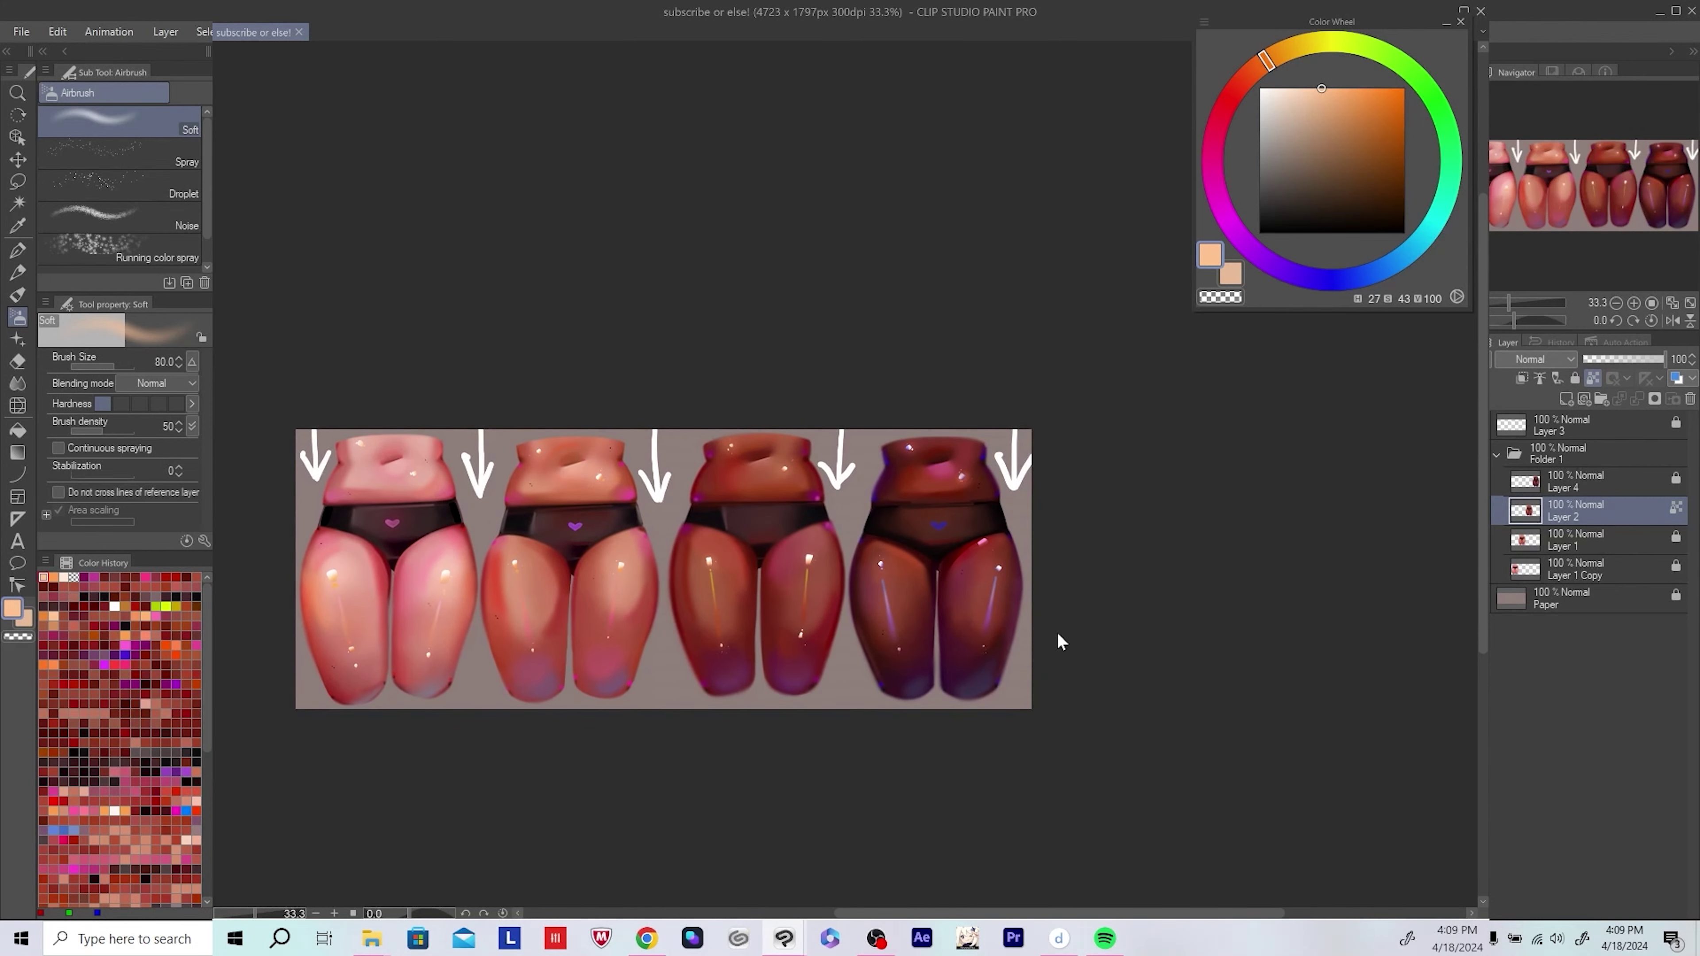
# Step: Unlock Layer 4, add a clipped layer above it, and start shading the fourth figure's lower belly in dark red (11, 88, 40) at size 120
pyautogui.scroll(2, 1059, 641)
pyautogui.click(1573, 481)
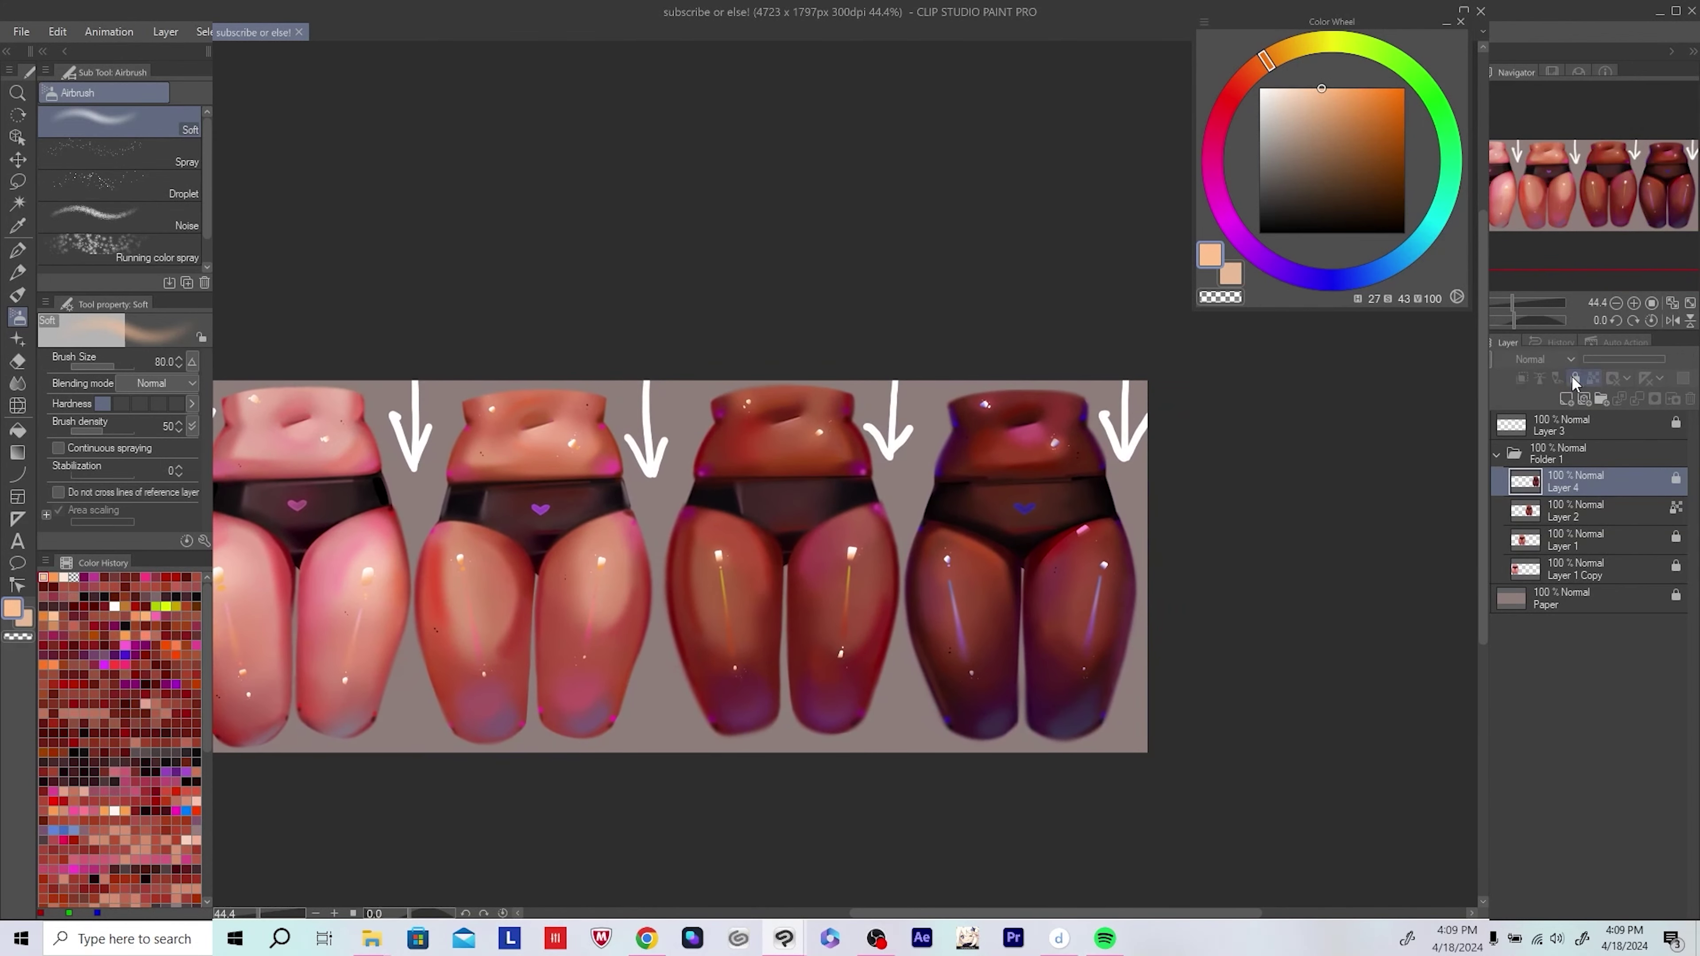
pyautogui.click(1566, 399)
pyautogui.scroll(3, 1198, 483)
pyautogui.keyDown('alt'); pyautogui.click(879, 464); pyautogui.keyUp('alt')
pyautogui.press(']')
pyautogui.press(']')
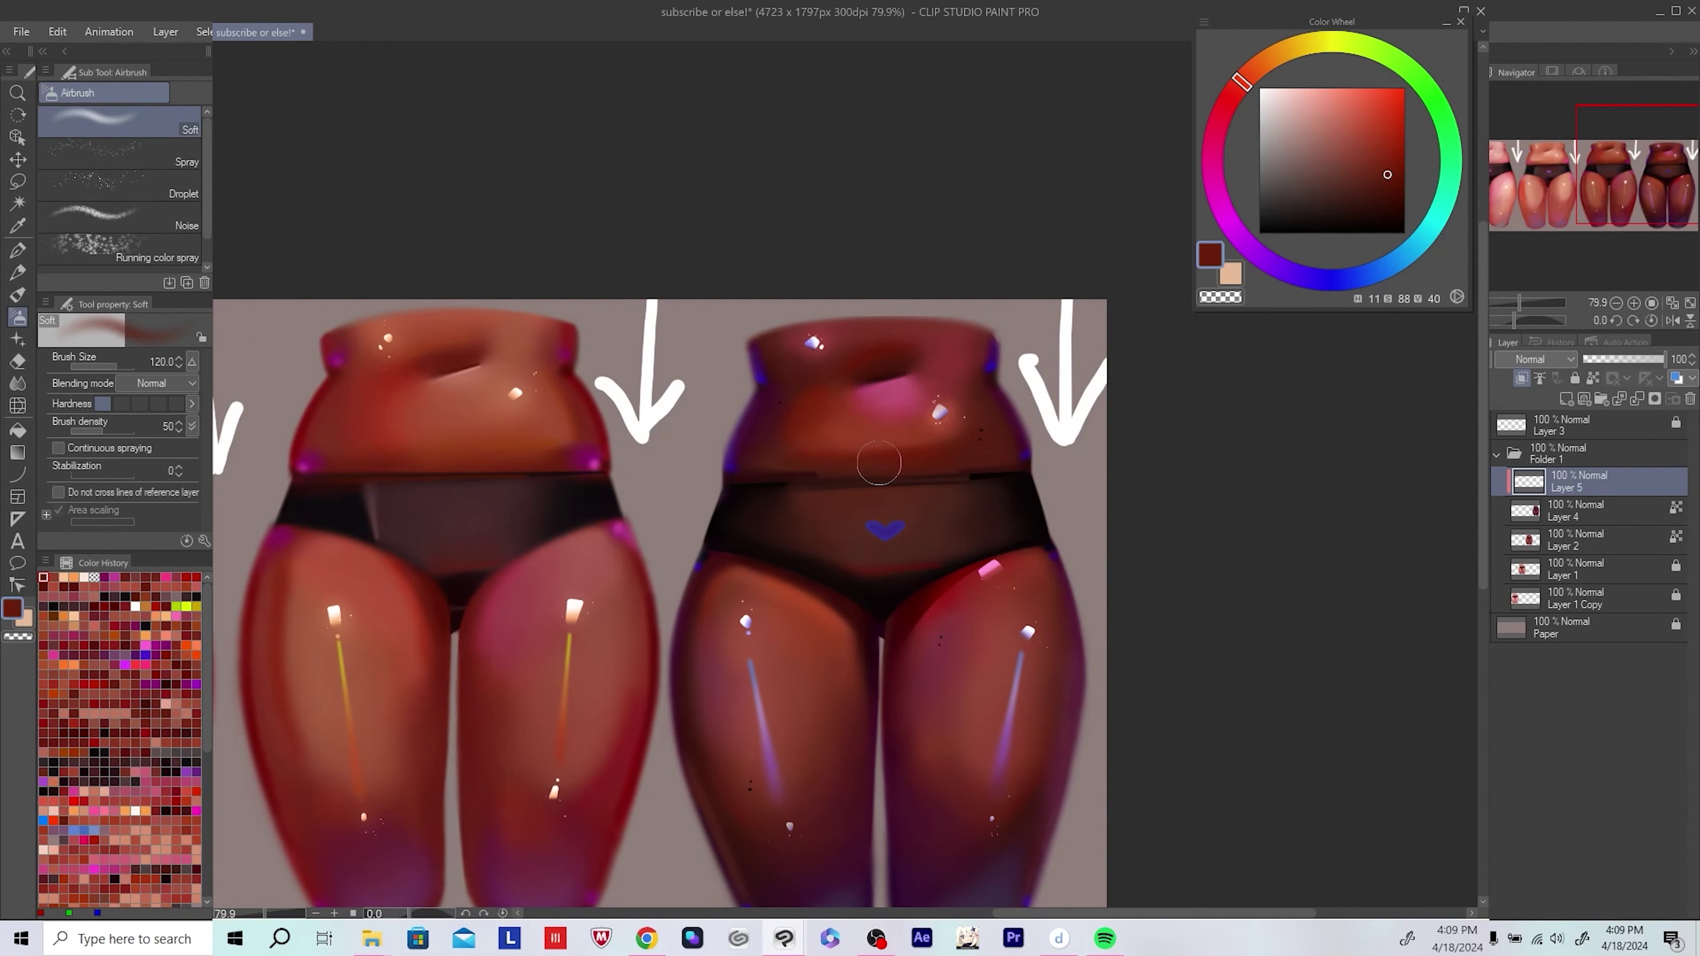
# Step: Airbrush sampled reddish brown (11, 75, 58) and darker brown over the fourth figure's lower belly at size 70–100
pyautogui.keyDown('alt'); pyautogui.click(948, 457); pyautogui.keyUp('alt')
pyautogui.press('[')
pyautogui.press('[')
pyautogui.press('[')
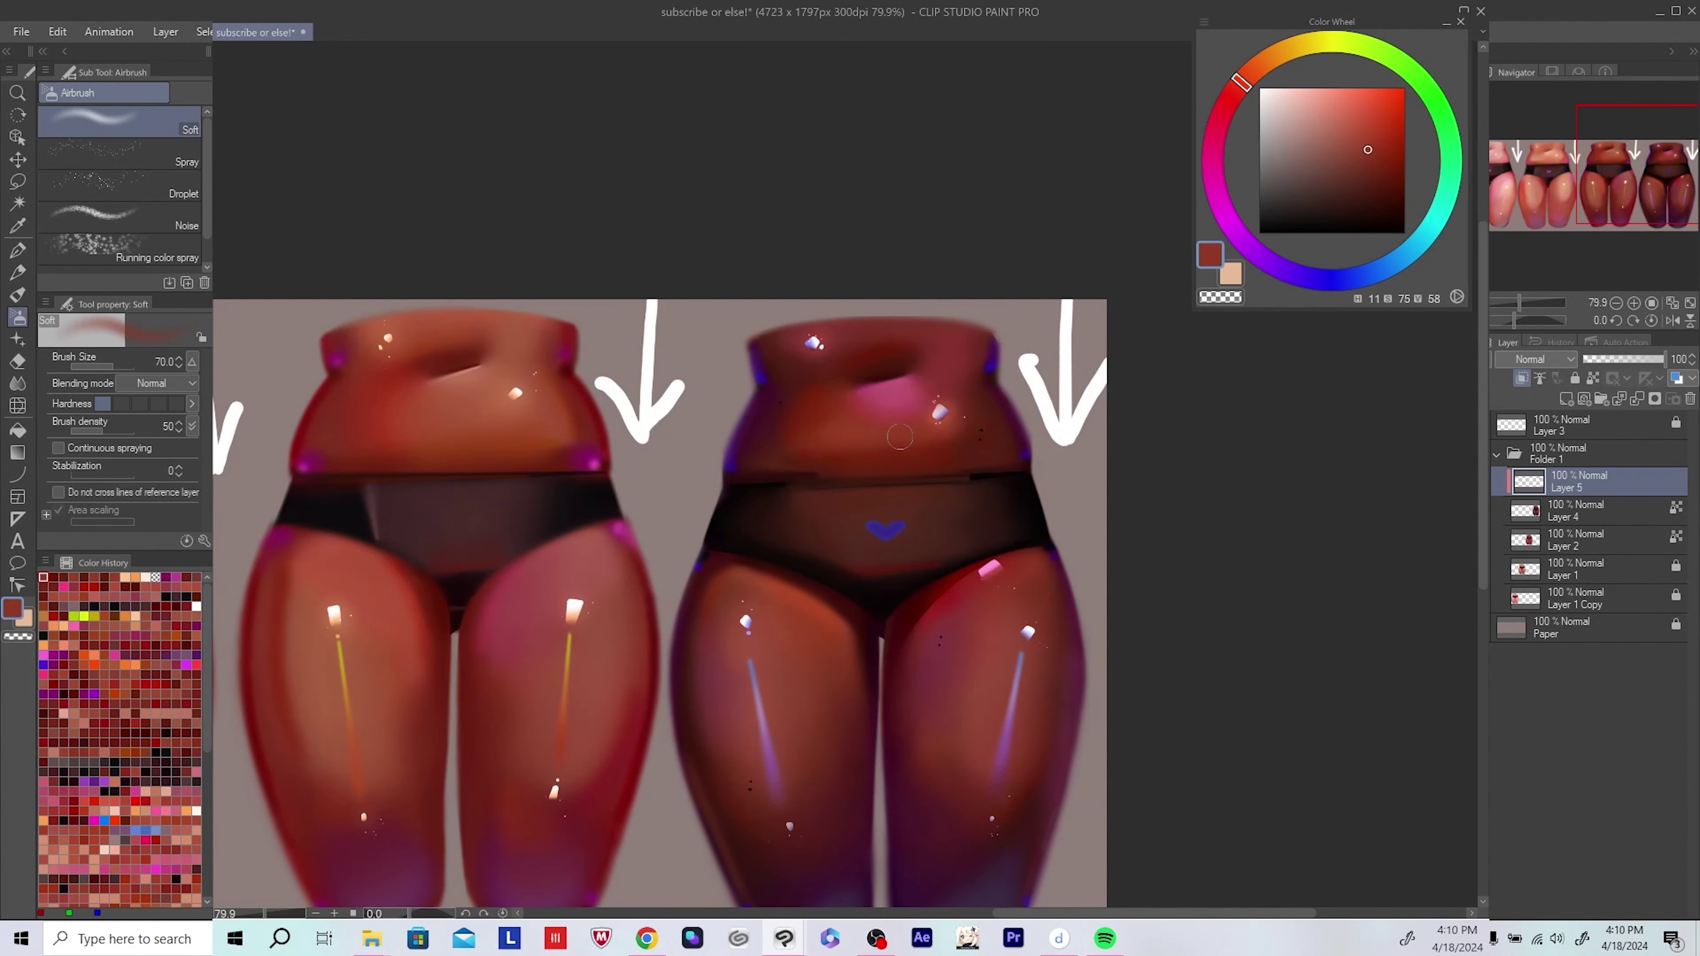
pyautogui.press(']')
pyautogui.press(']')
pyautogui.moveTo(899, 436)
pyautogui.mouseDown()
pyautogui.moveTo(1221, 447)
pyautogui.moveTo(930, 445)
pyautogui.moveTo(814, 465)
pyautogui.mouseUp()
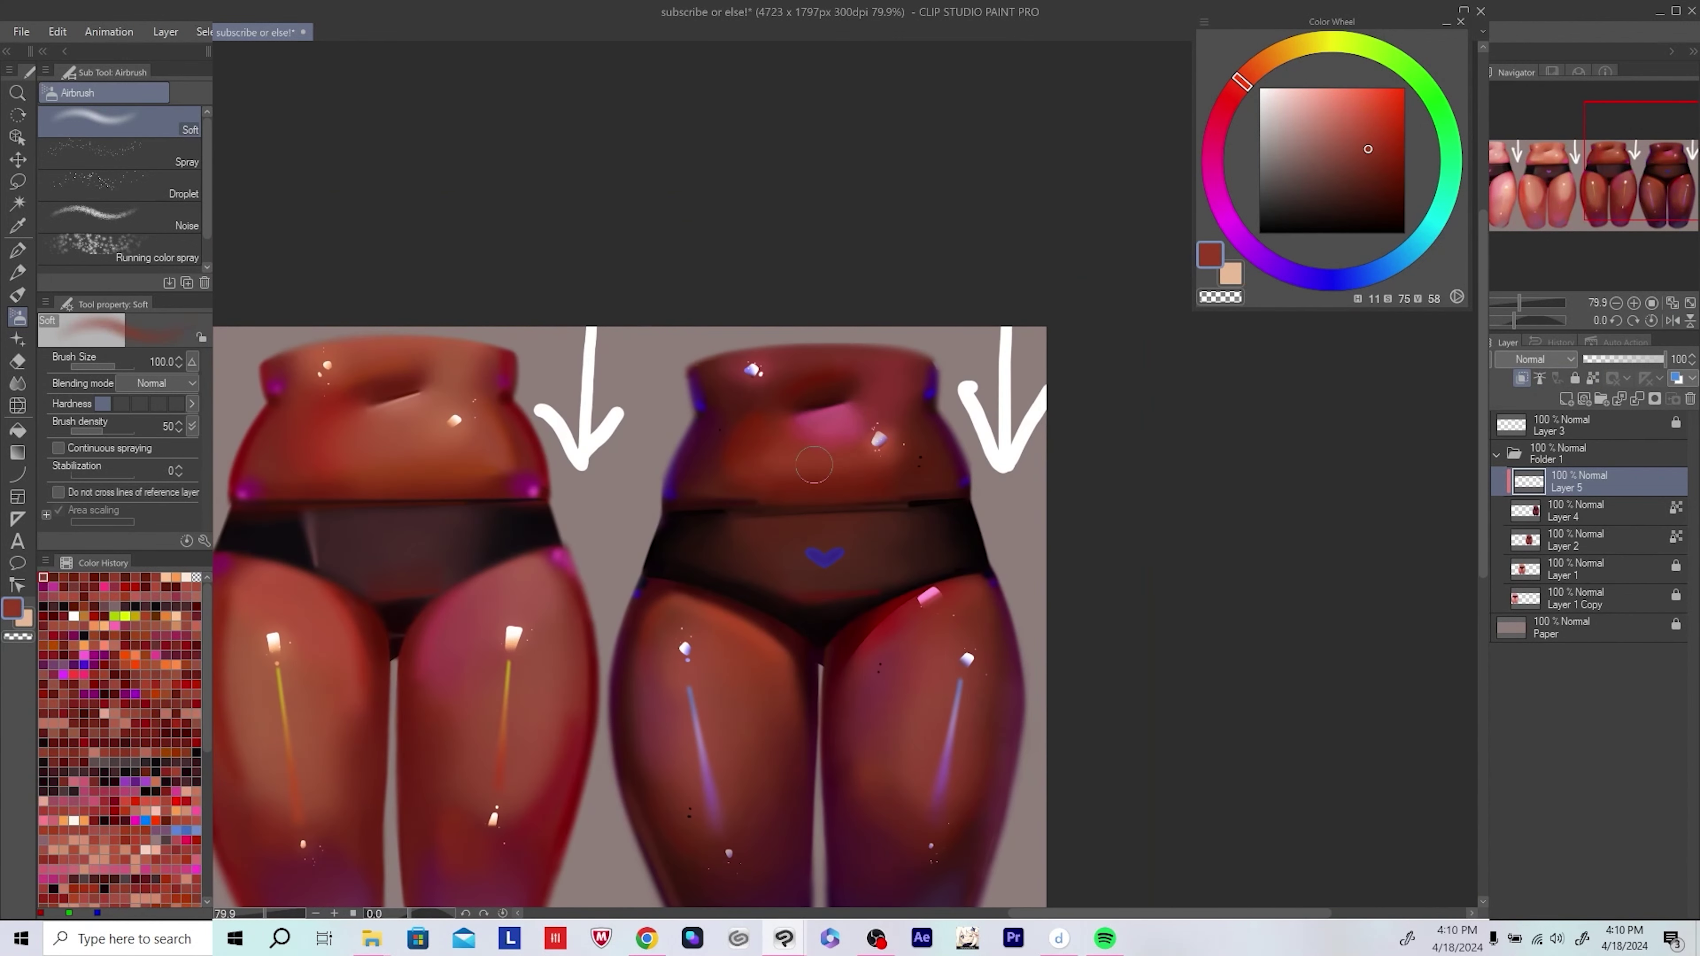
pyautogui.keyDown('alt'); pyautogui.click(813, 464); pyautogui.keyUp('alt')
# Step: Merge the fourth figure's belly shading into Layer 4, save the file, and select Layer 2
pyautogui.scroll(-3, 1074, 462)
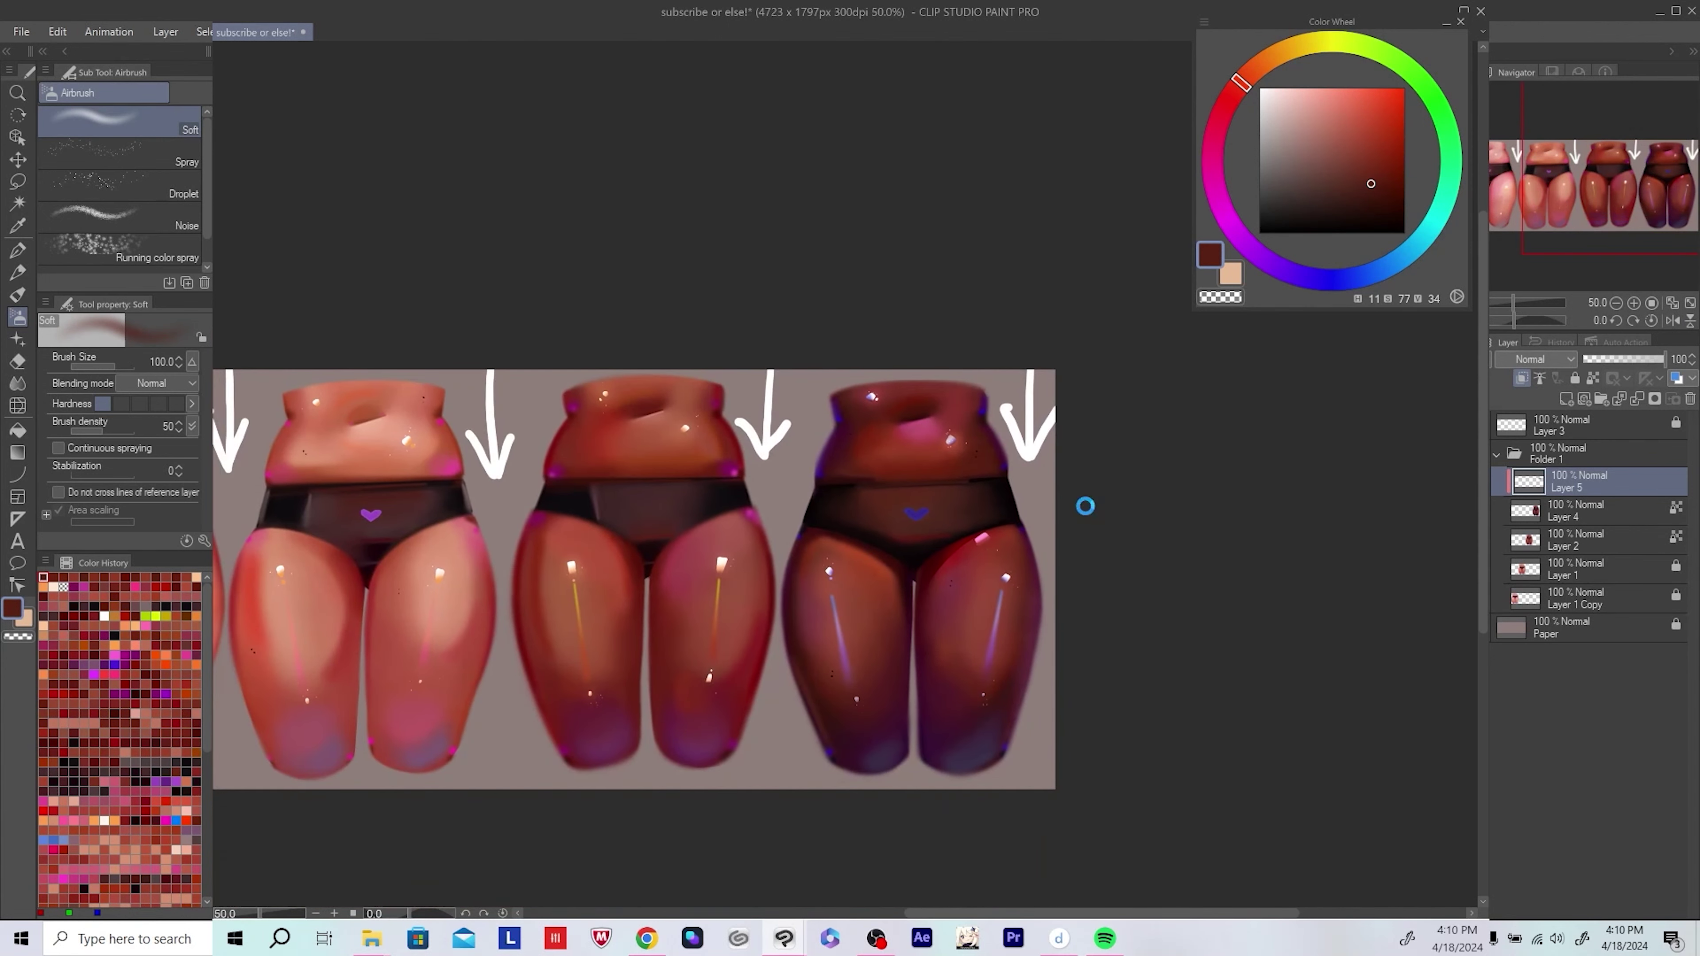
pyautogui.scroll(-1, 1085, 507)
pyautogui.hotkey('ctrl', 's')
pyautogui.hotkey('alt', '[')
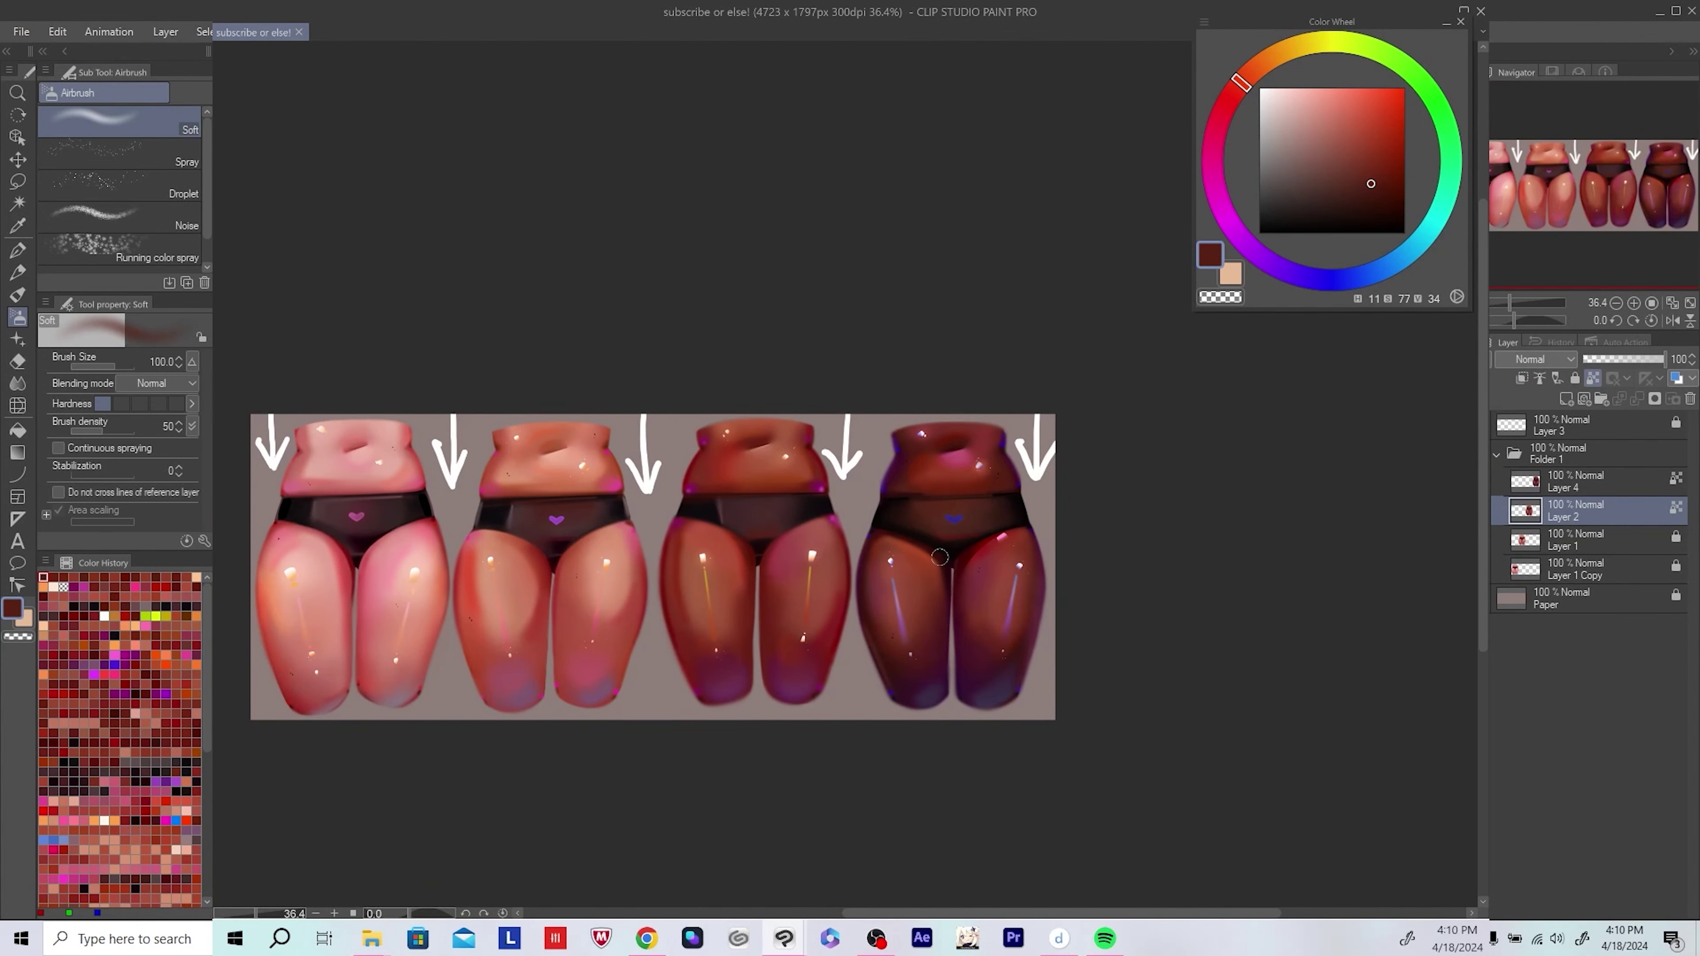
# Step: Add a clipped layer above Layer 2 and airbrush crimson (347, 100, 77) accents at size 60 on the third figure's belly
pyautogui.scroll(-2, 1165, 562)
pyautogui.moveTo(1181, 577); pyautogui.dragTo(1185, 572)
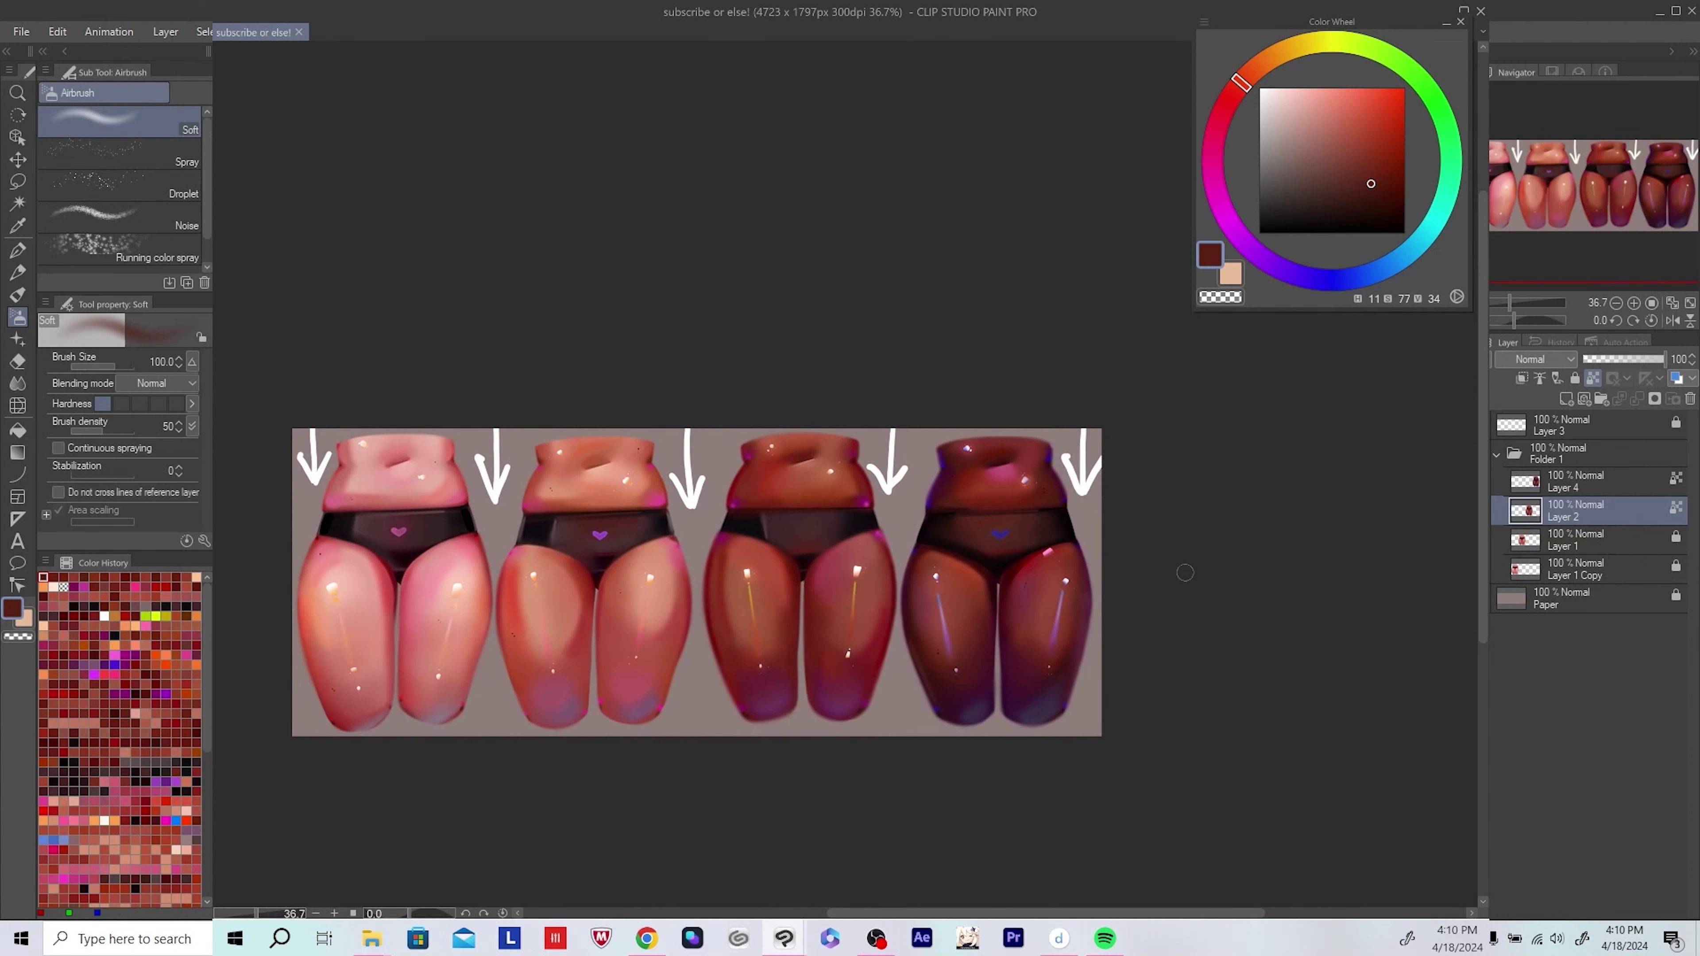
pyautogui.click(1567, 400)
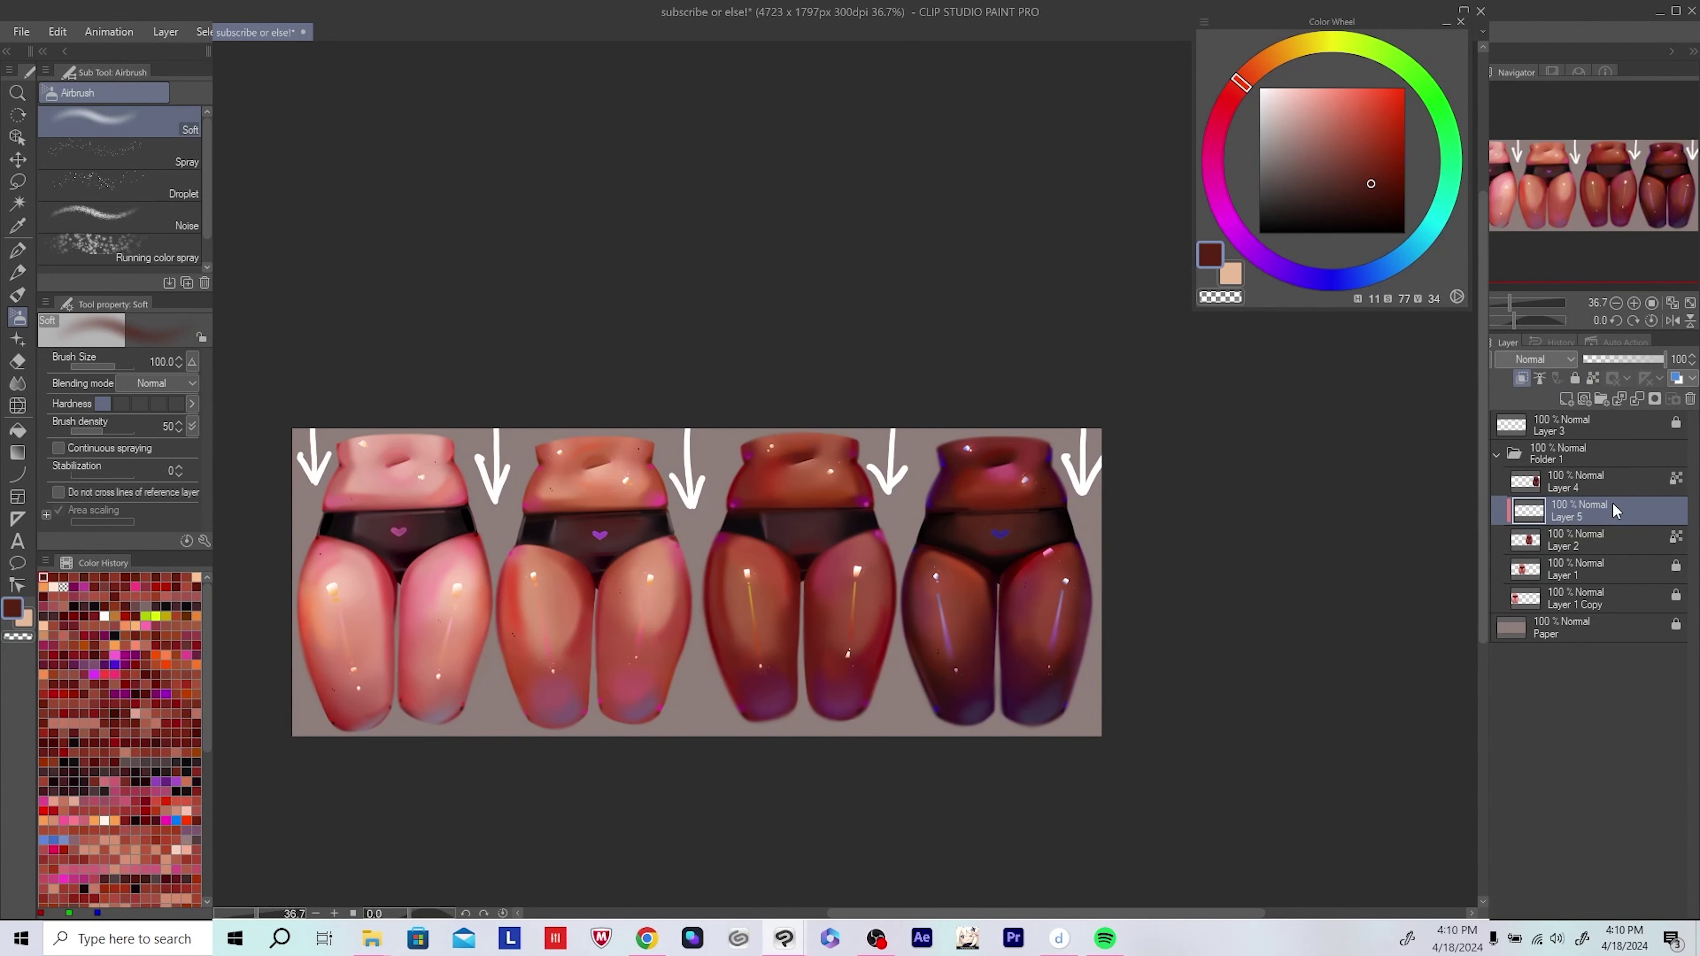
pyautogui.scroll(4, 846, 595)
pyautogui.keyDown('alt'); pyautogui.click(696, 511); pyautogui.keyUp('alt')
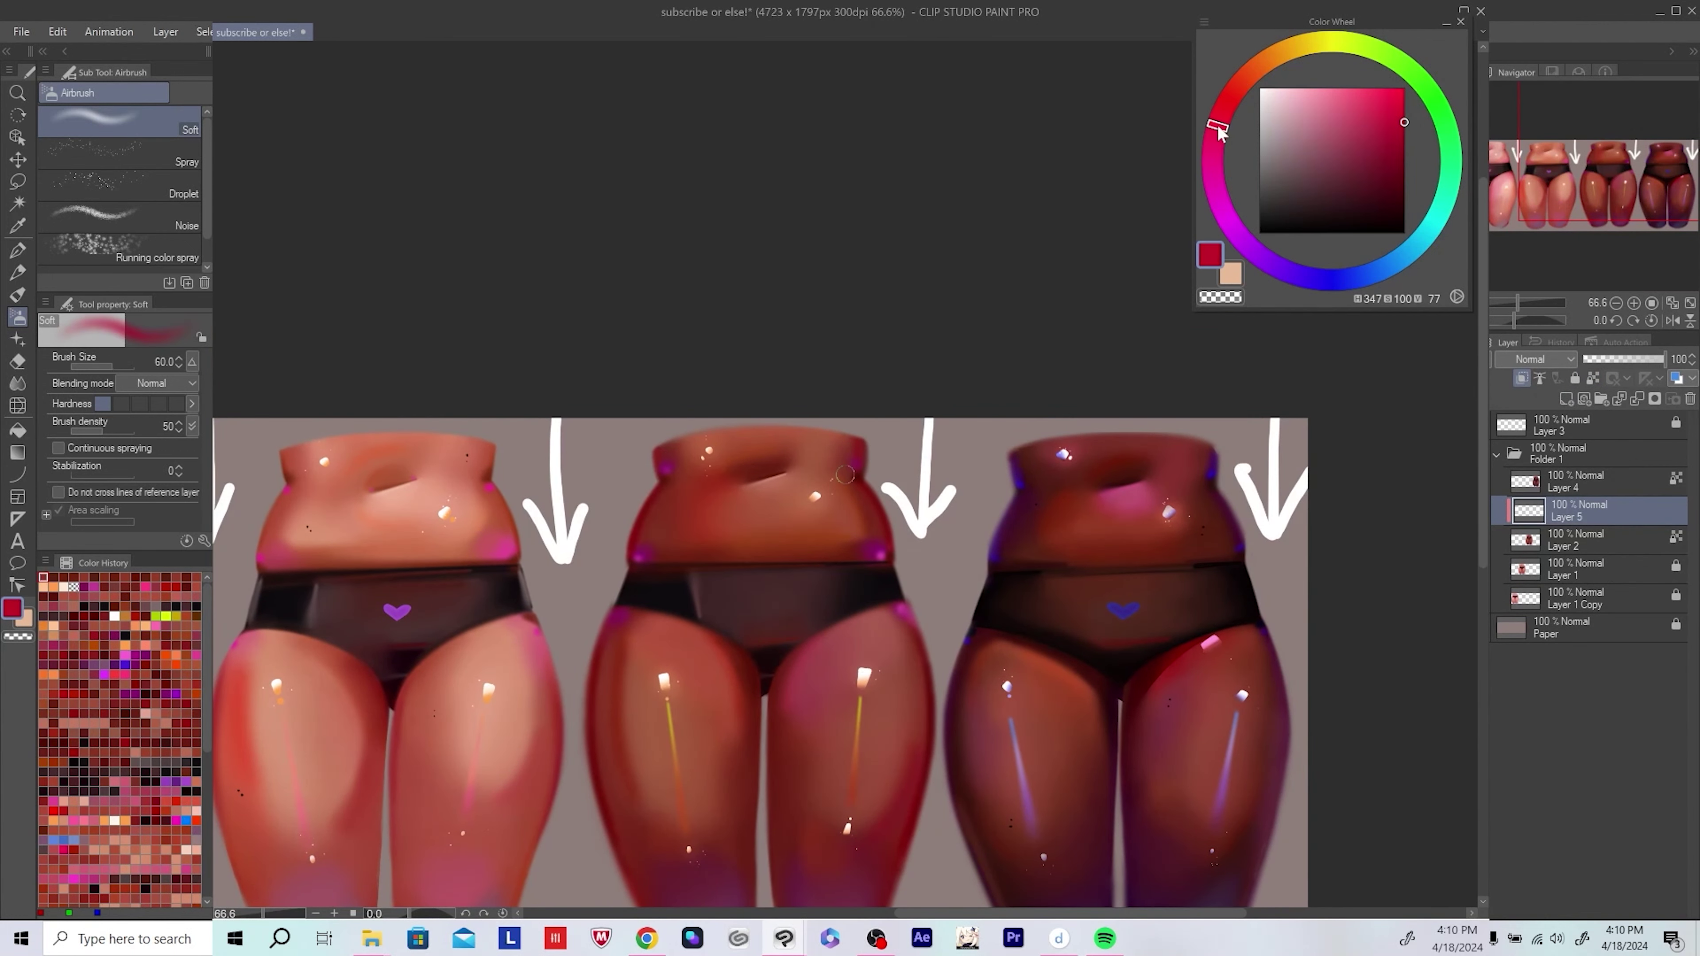
pyautogui.scroll(4, 844, 475)
pyautogui.moveTo(670, 537); pyautogui.dragTo(616, 594)
# Step: Airbrush bright orange (26, 100, 100) and red-orange (16, 100, 100) on the third figure's belly at size 30, merge into Layer 2, and save
pyautogui.click(1305, 48)
pyautogui.click(1265, 61)
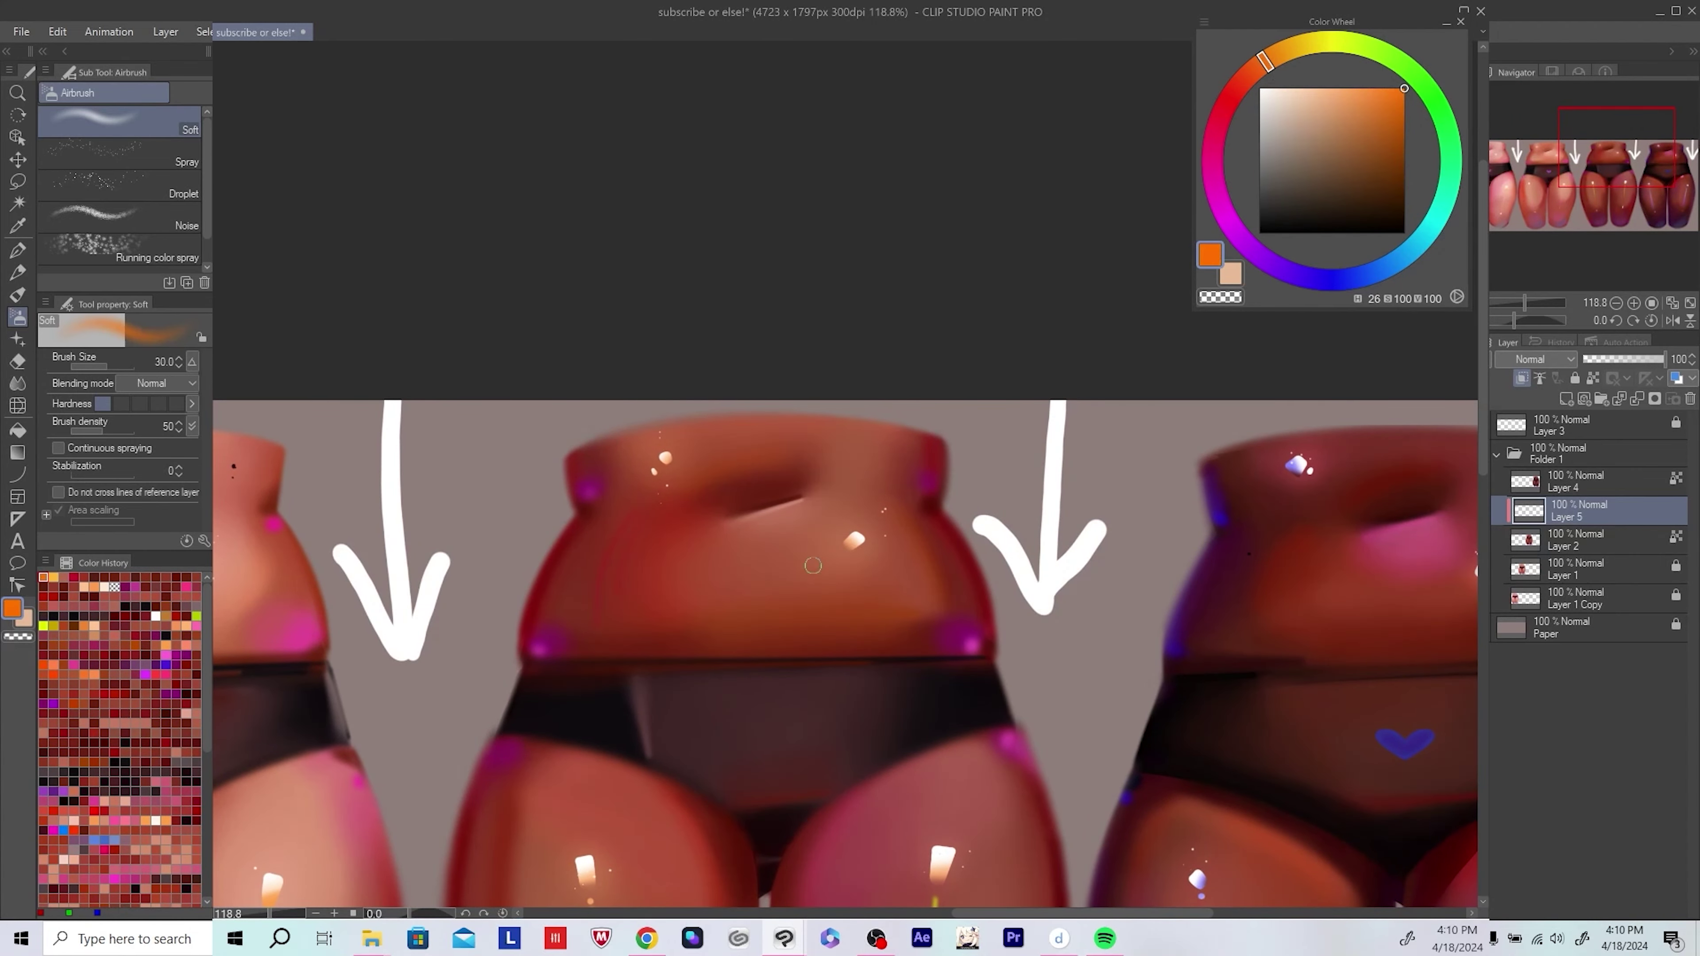
pyautogui.keyDown('alt'); pyautogui.click(812, 566); pyautogui.keyUp('alt')
pyautogui.scroll(-5, 812, 566)
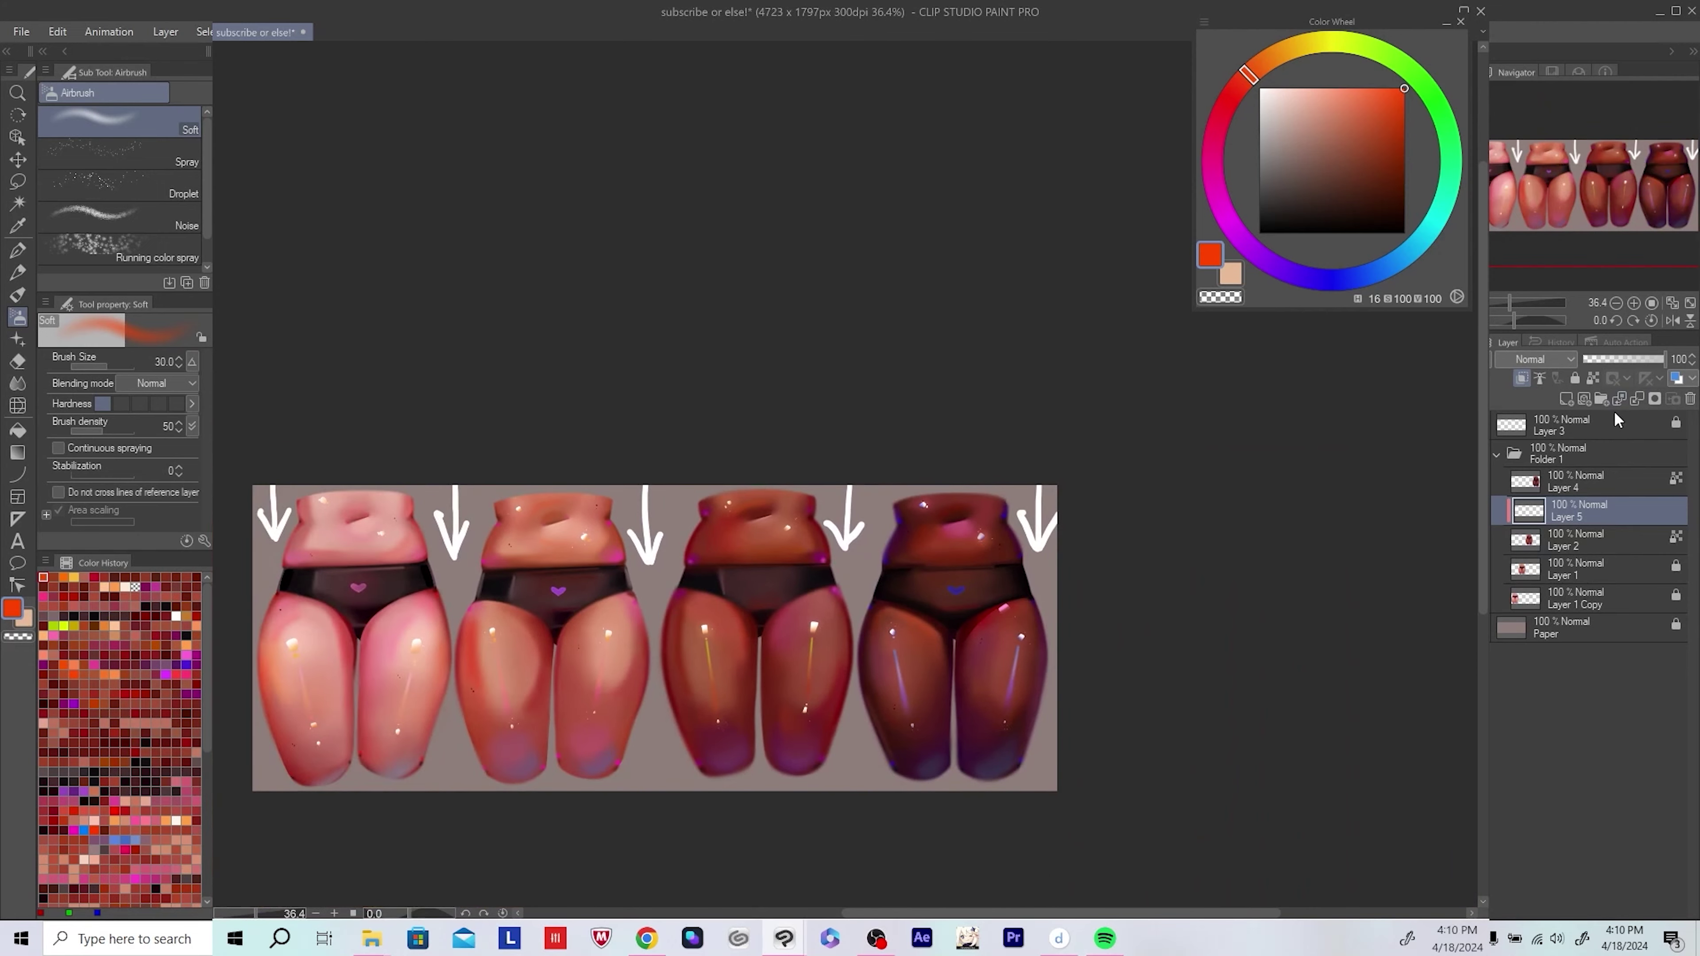
pyautogui.scroll(3, 829, 519)
pyautogui.hotkey('ctrl', 's')
# Step: Airbrush sampled reddish brown (9, 76, 50) on the third figure's inner thigh in mirrored view, restore the view, and save
pyautogui.press('h')
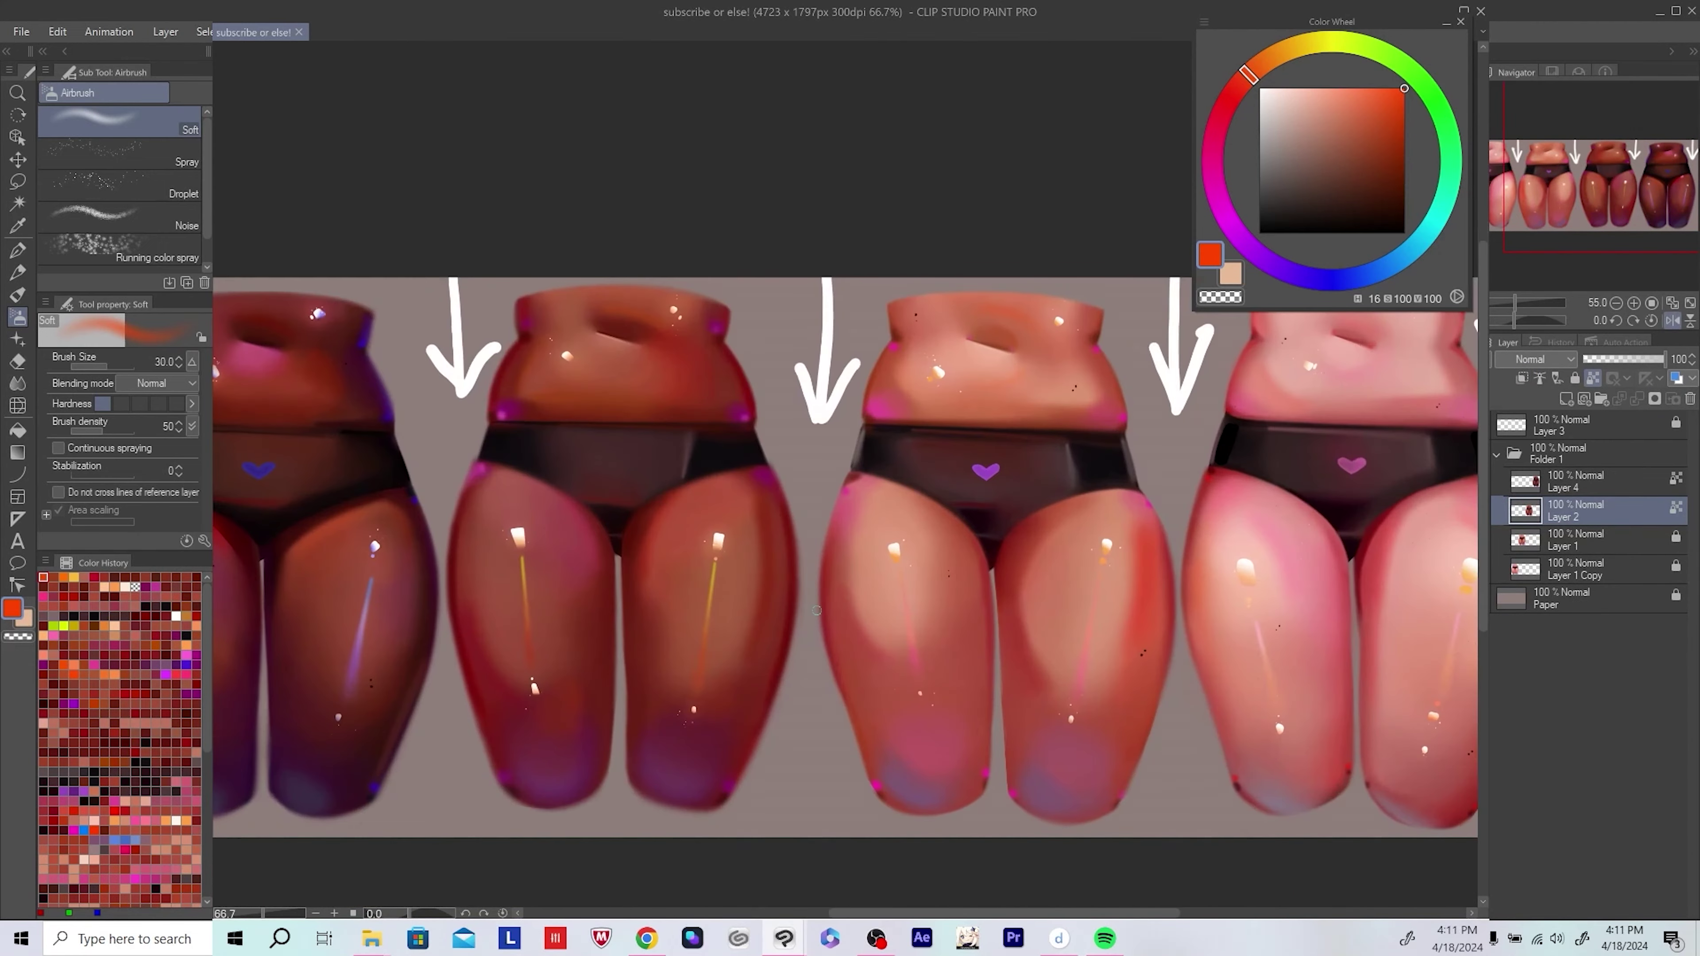
pyautogui.keyDown('alt'); pyautogui.click(682, 538); pyautogui.keyUp('alt')
pyautogui.keyDown('alt'); pyautogui.click(685, 594); pyautogui.keyUp('alt')
pyautogui.moveTo(685, 595); pyautogui.dragTo(614, 624)
pyautogui.press('h')
pyautogui.scroll(-1, 693, 581)
pyautogui.hotkey('ctrl', 's')
pyautogui.scroll(3, 1039, 556)
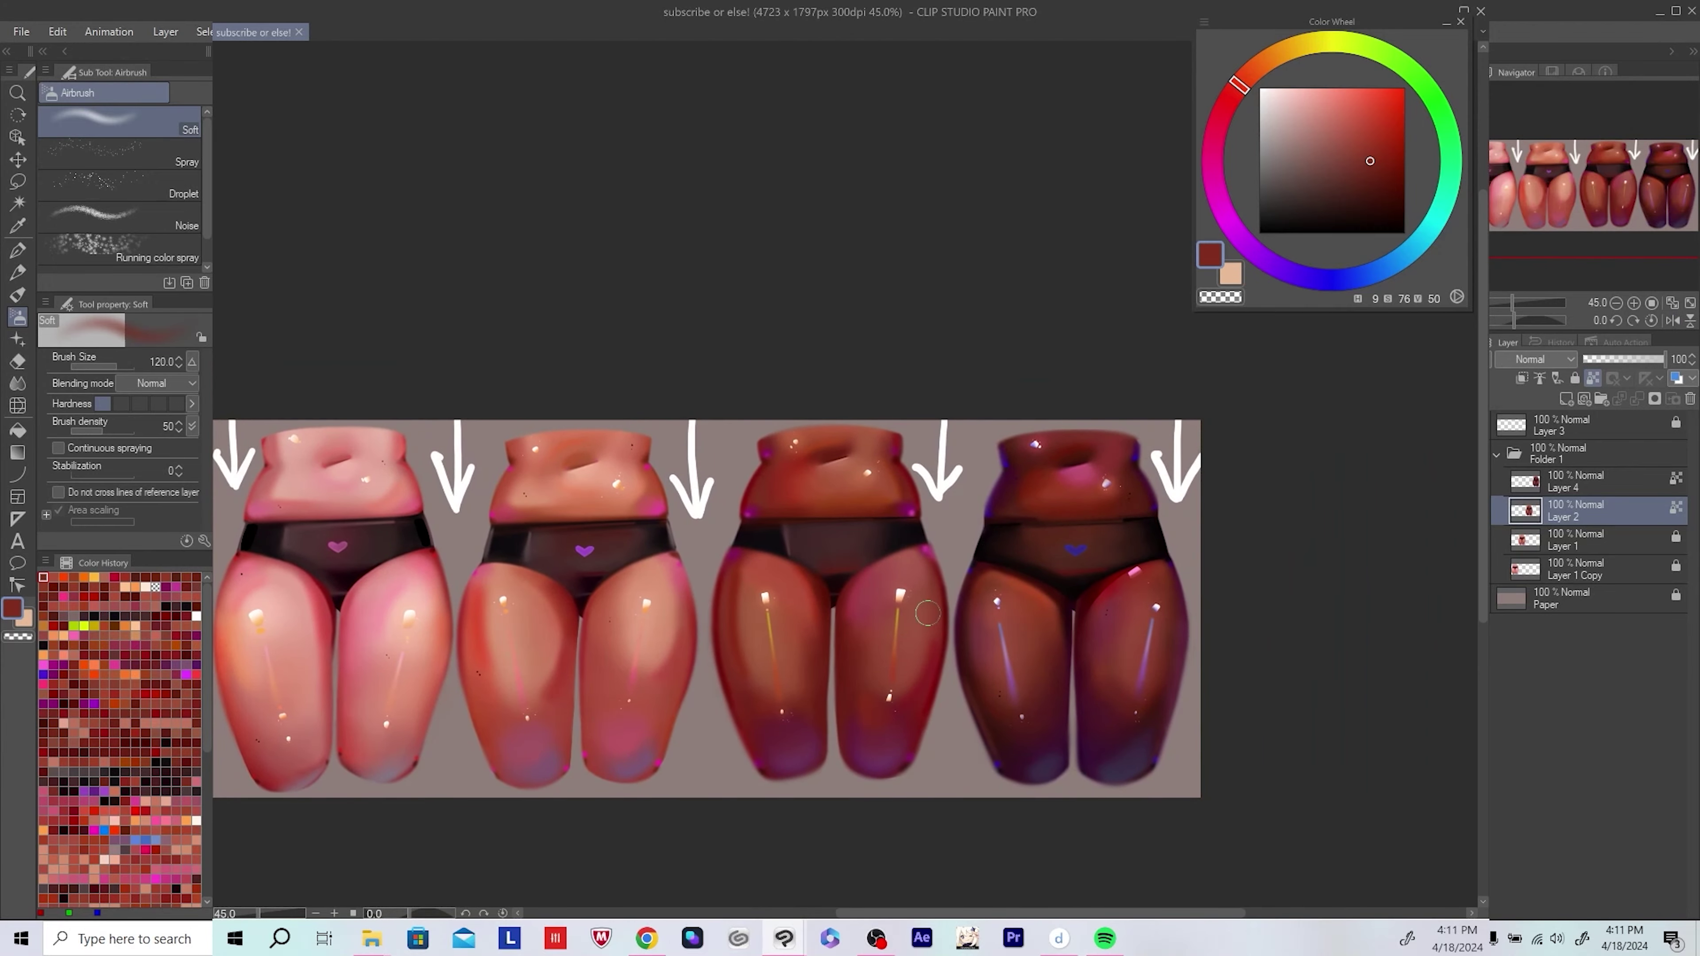
# Step: Airbrush dark red (5, 68, 34) at size 120 onto the front of the third figure's underwear and save the file
pyautogui.click(1404, 152)
pyautogui.click(1357, 184)
pyautogui.hotkey('ctrl', 's')
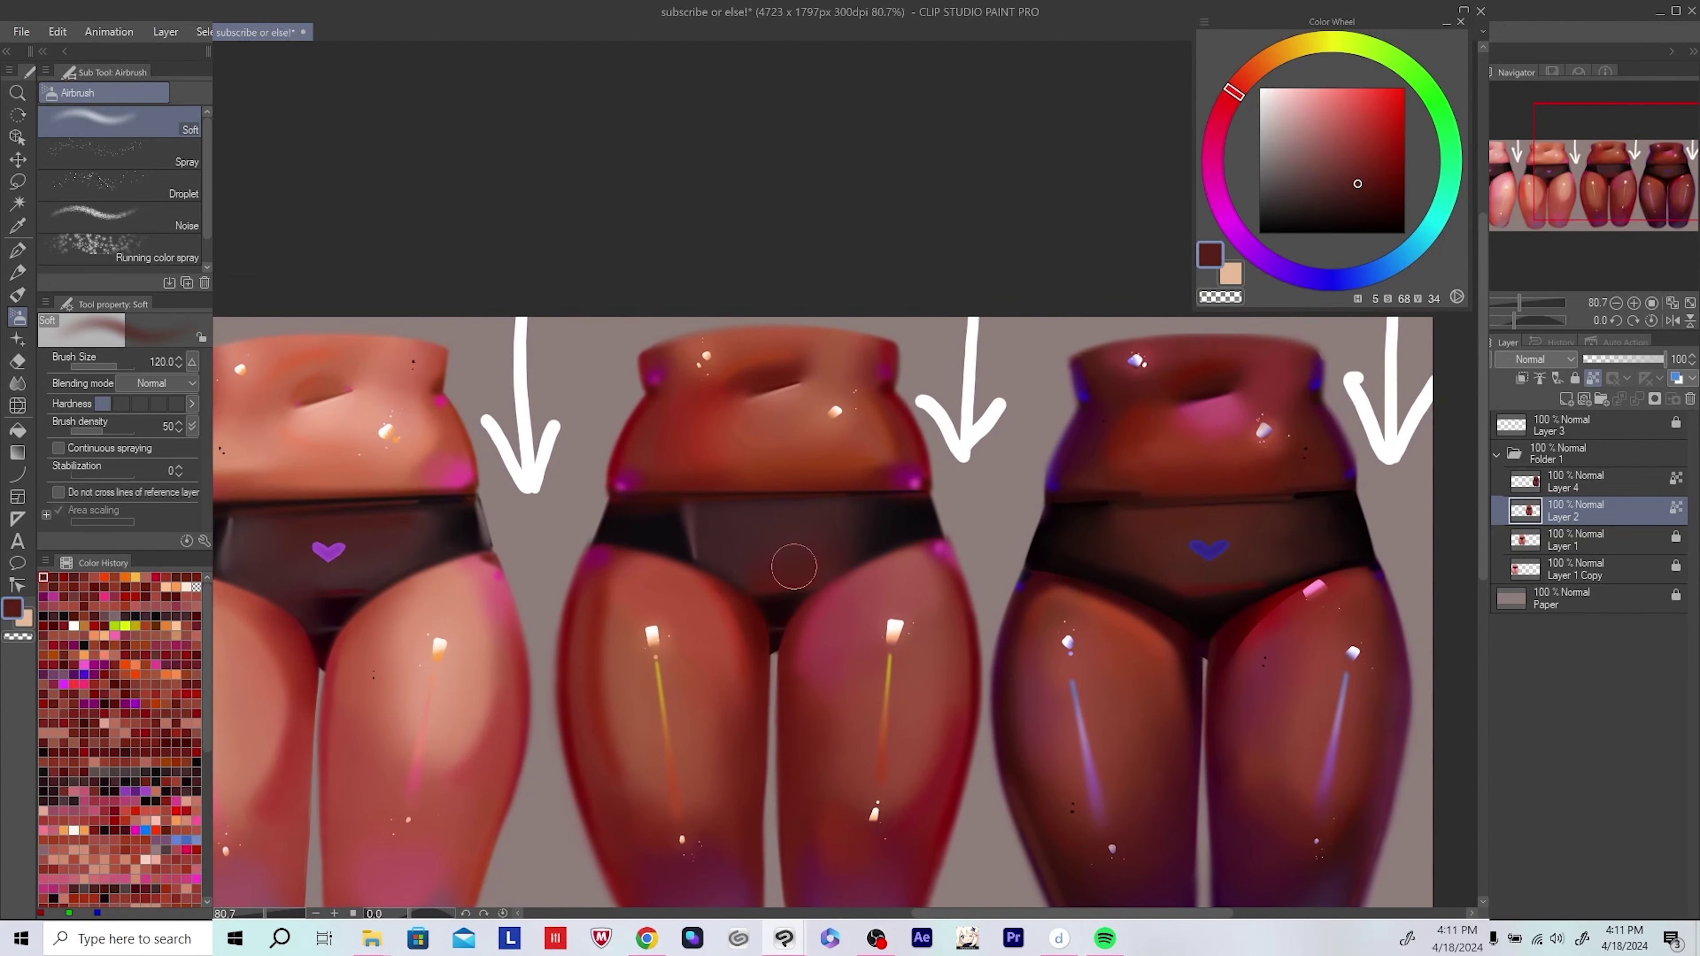
pyautogui.scroll(-2, 880, 460)
pyautogui.scroll(2, 886, 485)
pyautogui.scroll(2, 887, 486)
# Step: Touch up the thin highlight below the third figure's navel with sampled cream (29, 8, 100) and peach (23, 47, 100), reducing the airbrush to 12
pyautogui.keyDown('alt'); pyautogui.click(873, 484); pyautogui.keyUp('alt')
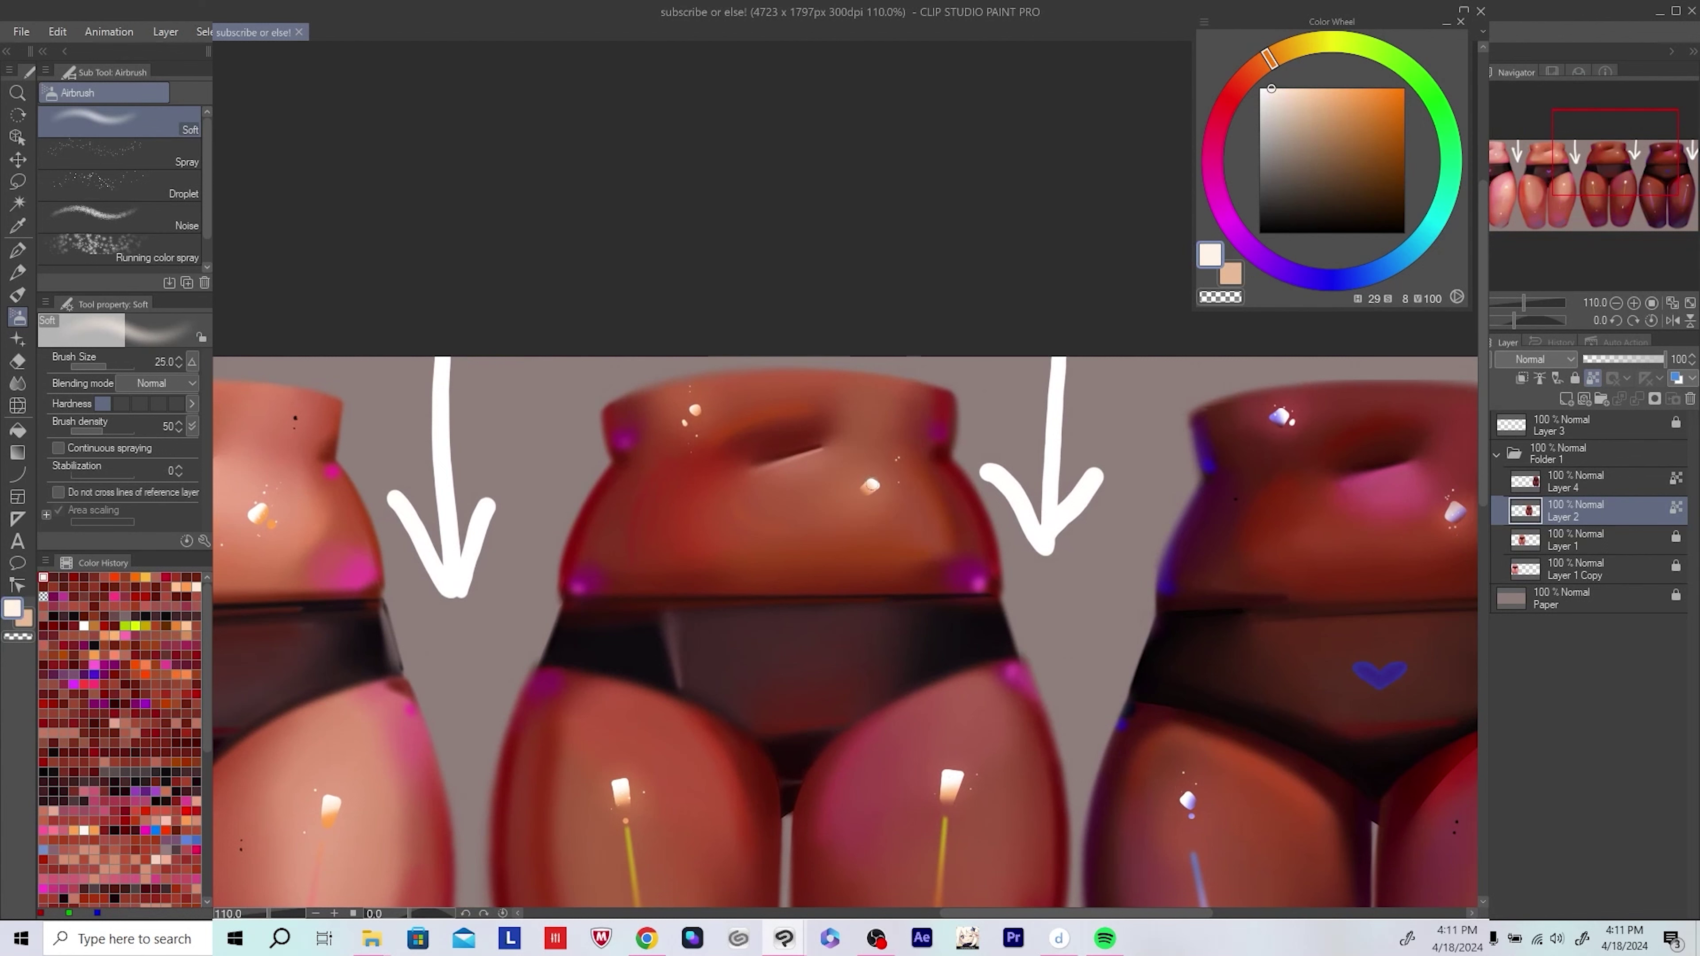
pyautogui.press('[')
pyautogui.press('[')
pyautogui.press('[')
pyautogui.press('[')
pyautogui.click(757, 469)
pyautogui.scroll(1, 758, 469)
pyautogui.press('[')
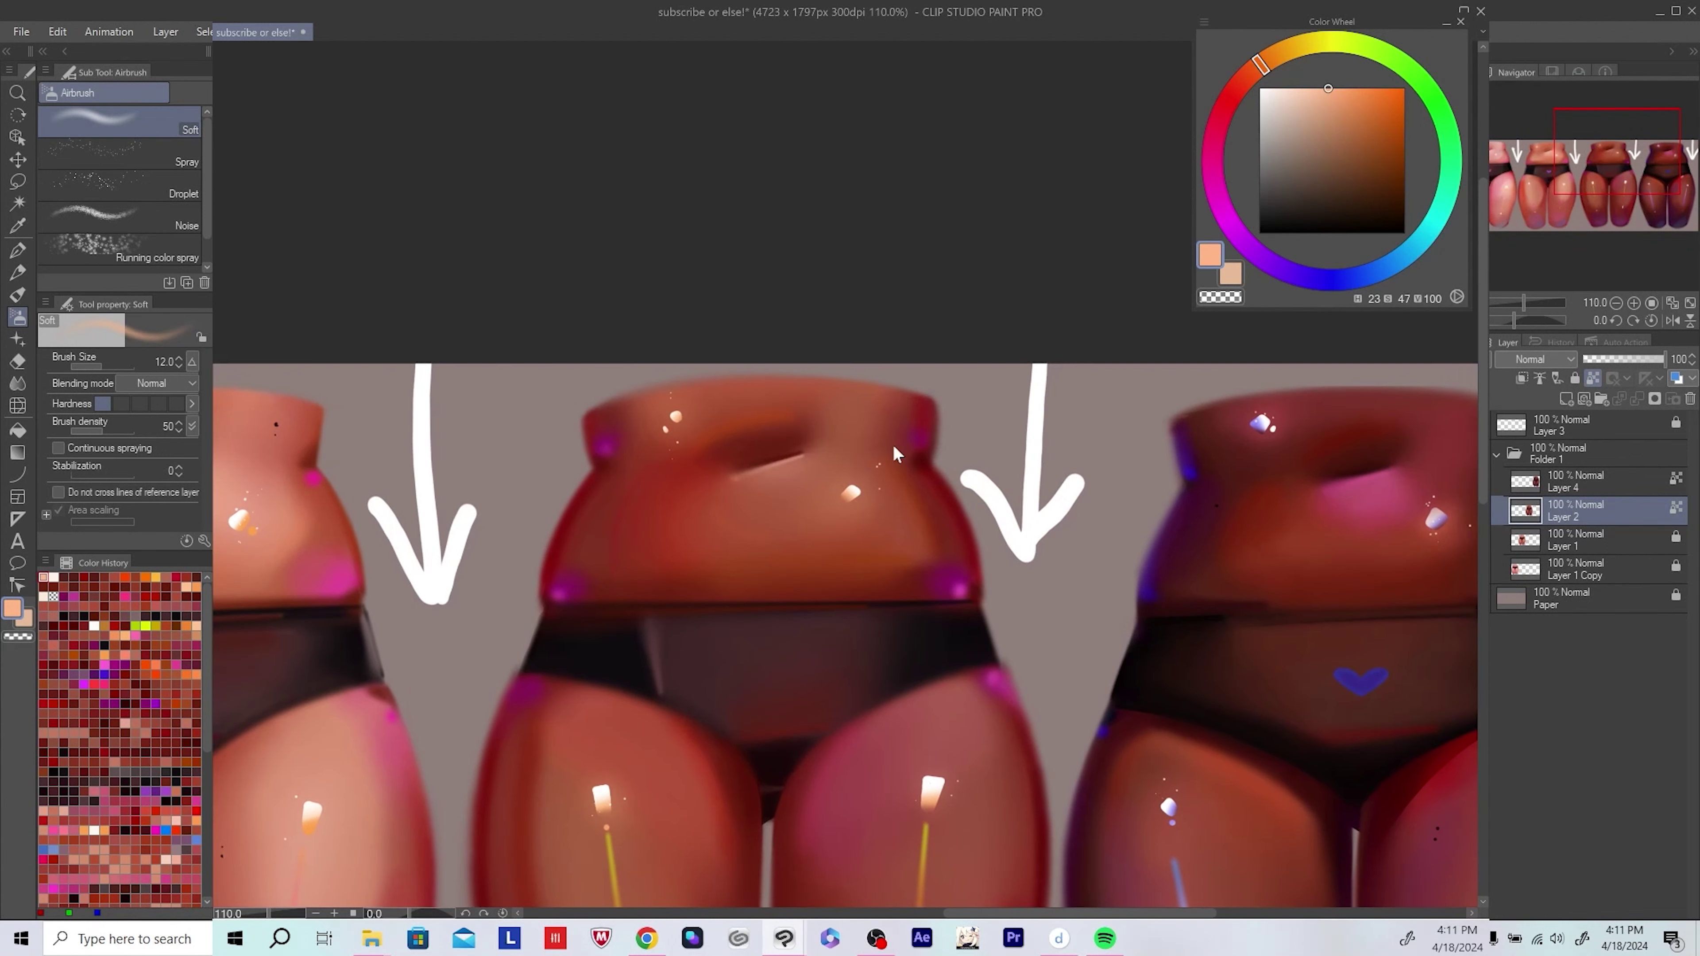
# Step: Soften the third figure's belly highlights with sampled tan (23, 46, 82) at size 8 and save the file
pyautogui.scroll(-5, 733, 479)
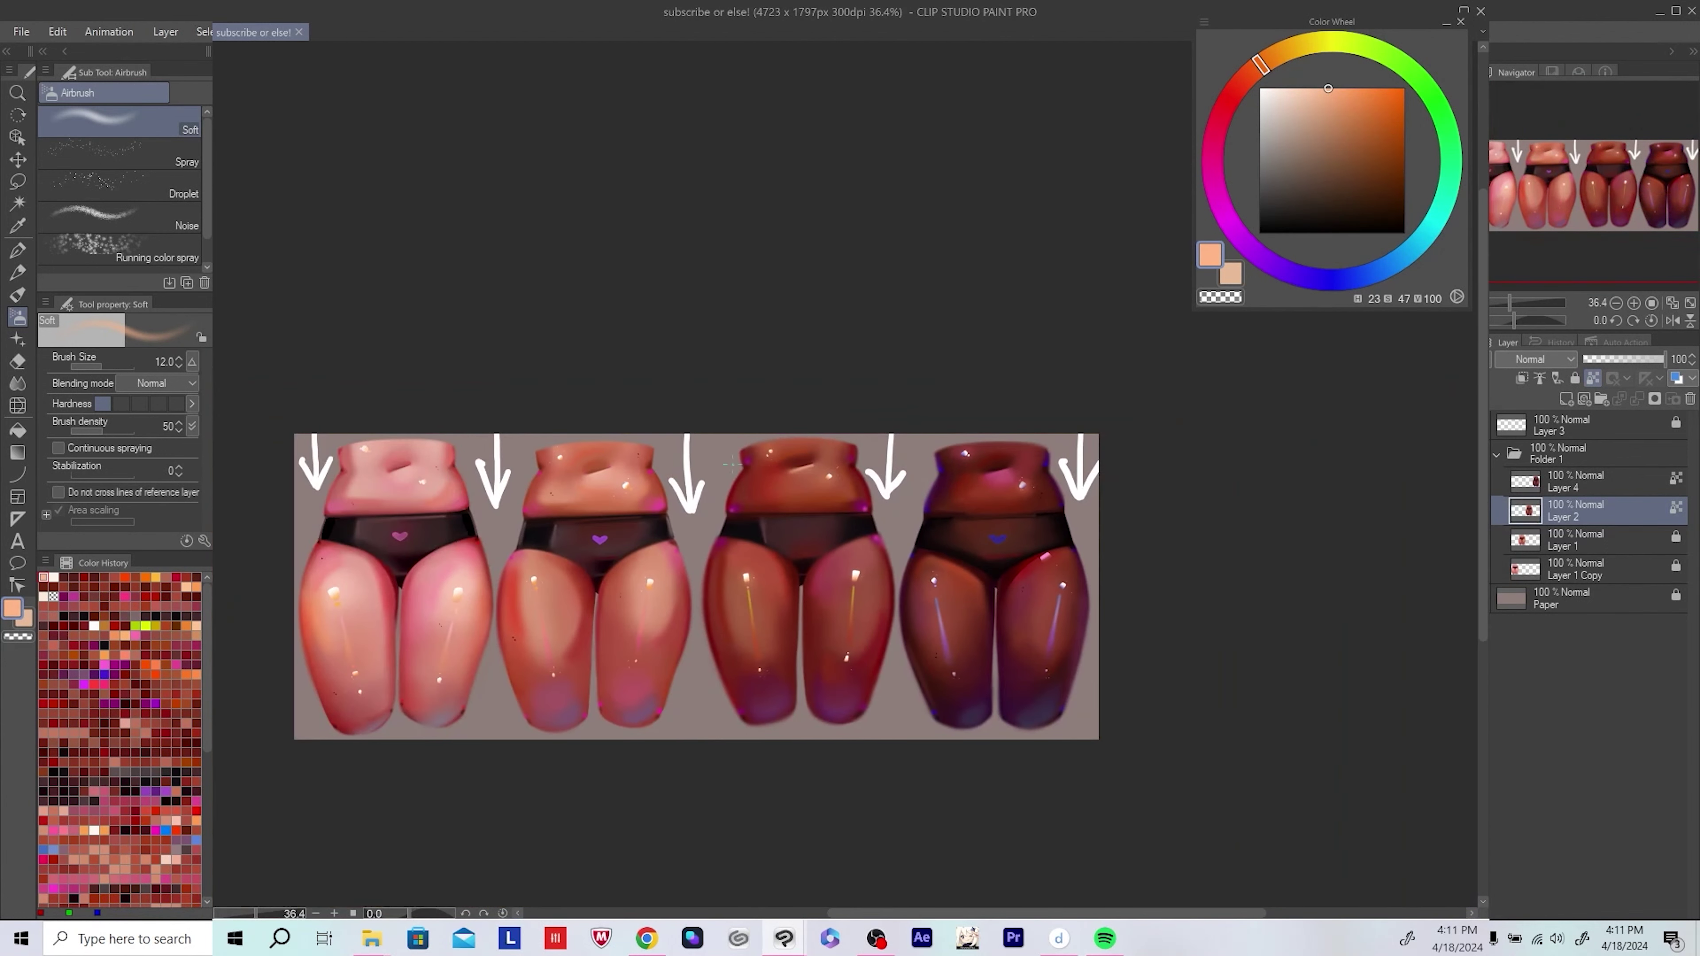
pyautogui.scroll(6, 770, 472)
pyautogui.scroll(-3, 863, 480)
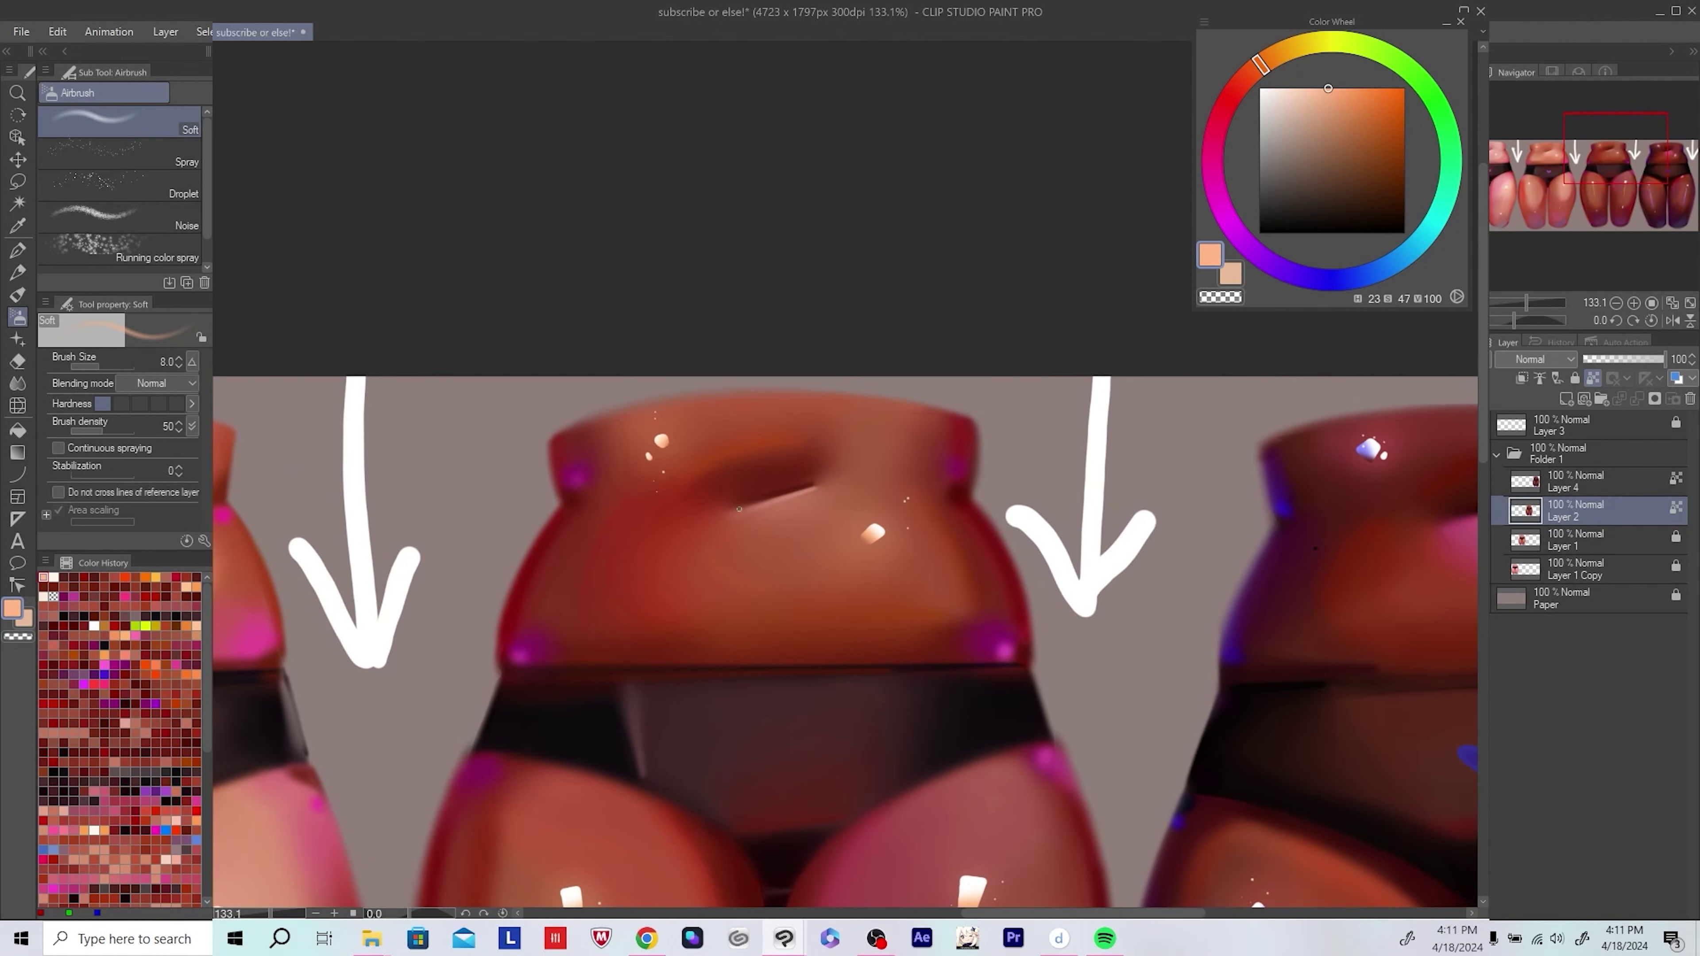
pyautogui.keyDown('alt'); pyautogui.click(863, 480); pyautogui.keyUp('alt')
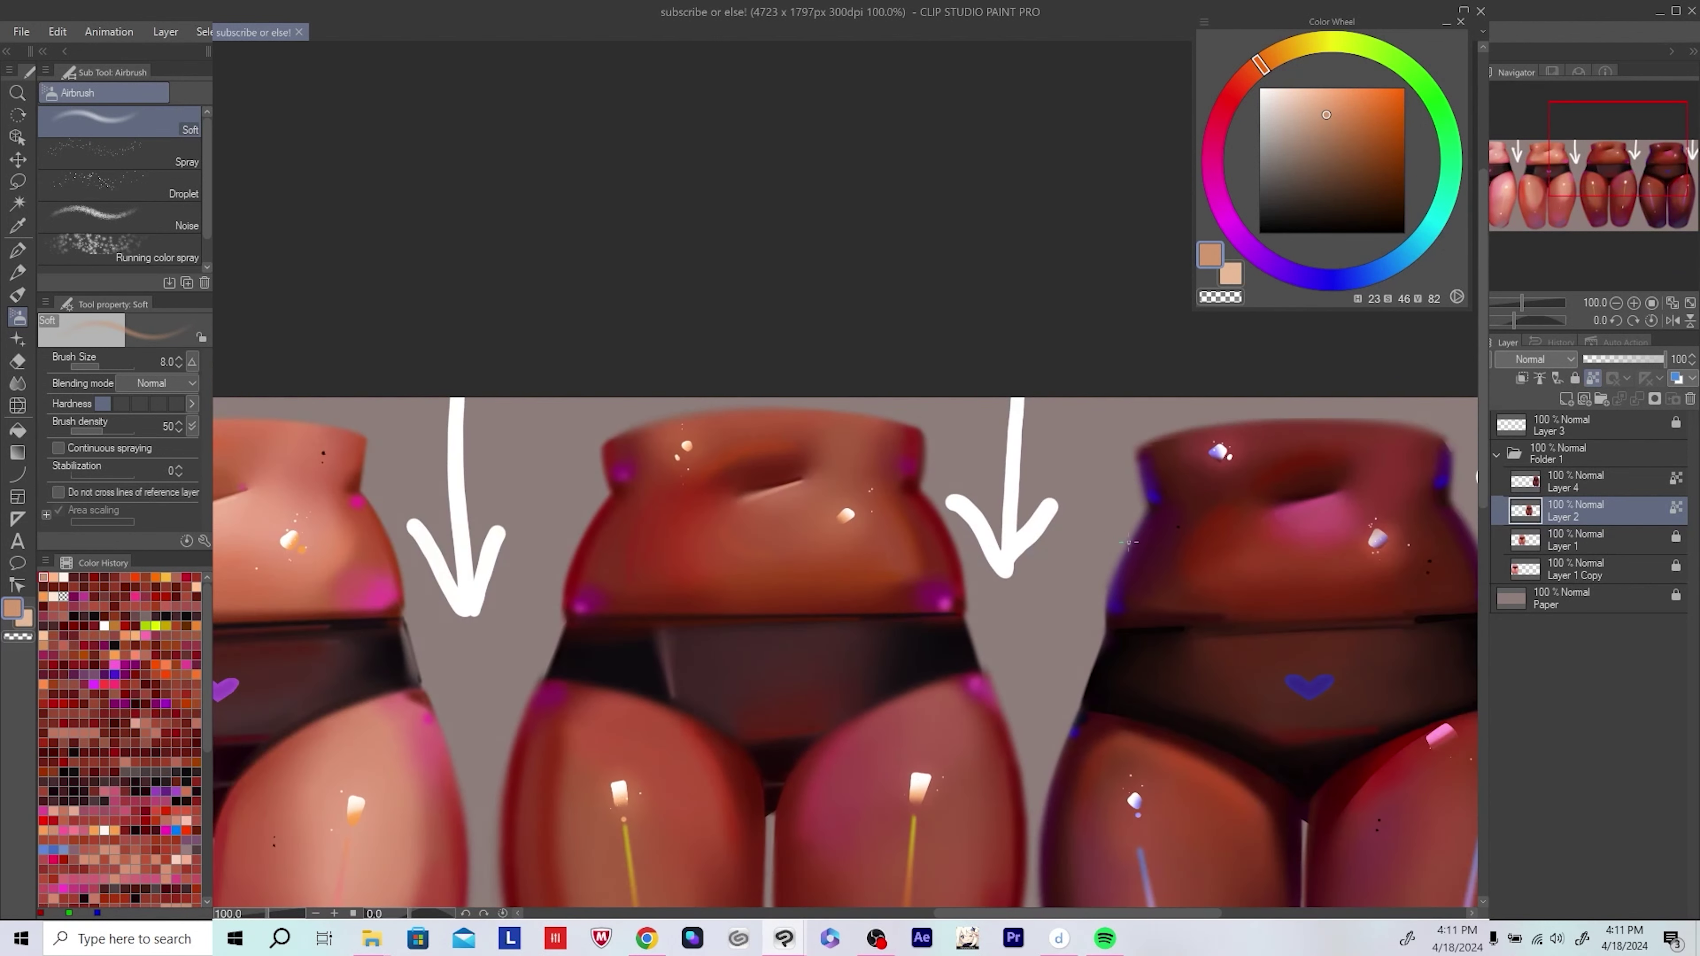
pyautogui.scroll(-3, 1127, 542)
pyautogui.scroll(-2, 1151, 529)
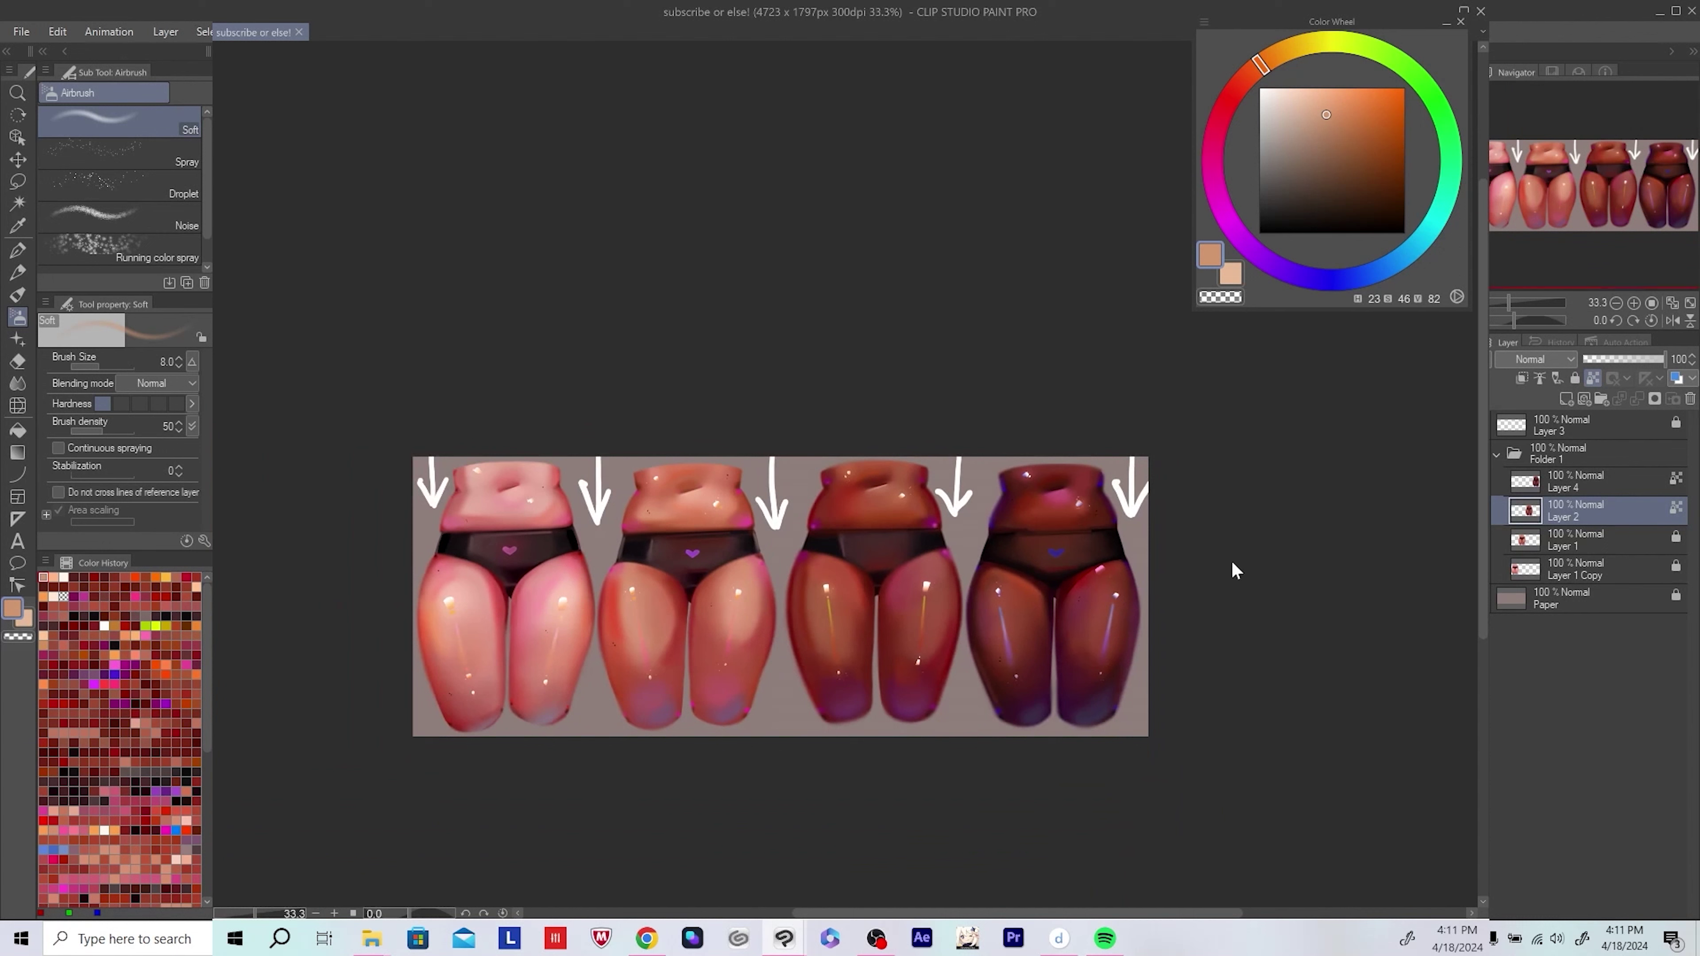
# Step: Remove the white arrows between the figures from the canvas
pyautogui.scroll(1, 1247, 568)
pyautogui.moveTo(1142, 562); pyautogui.dragTo(1224, 557)
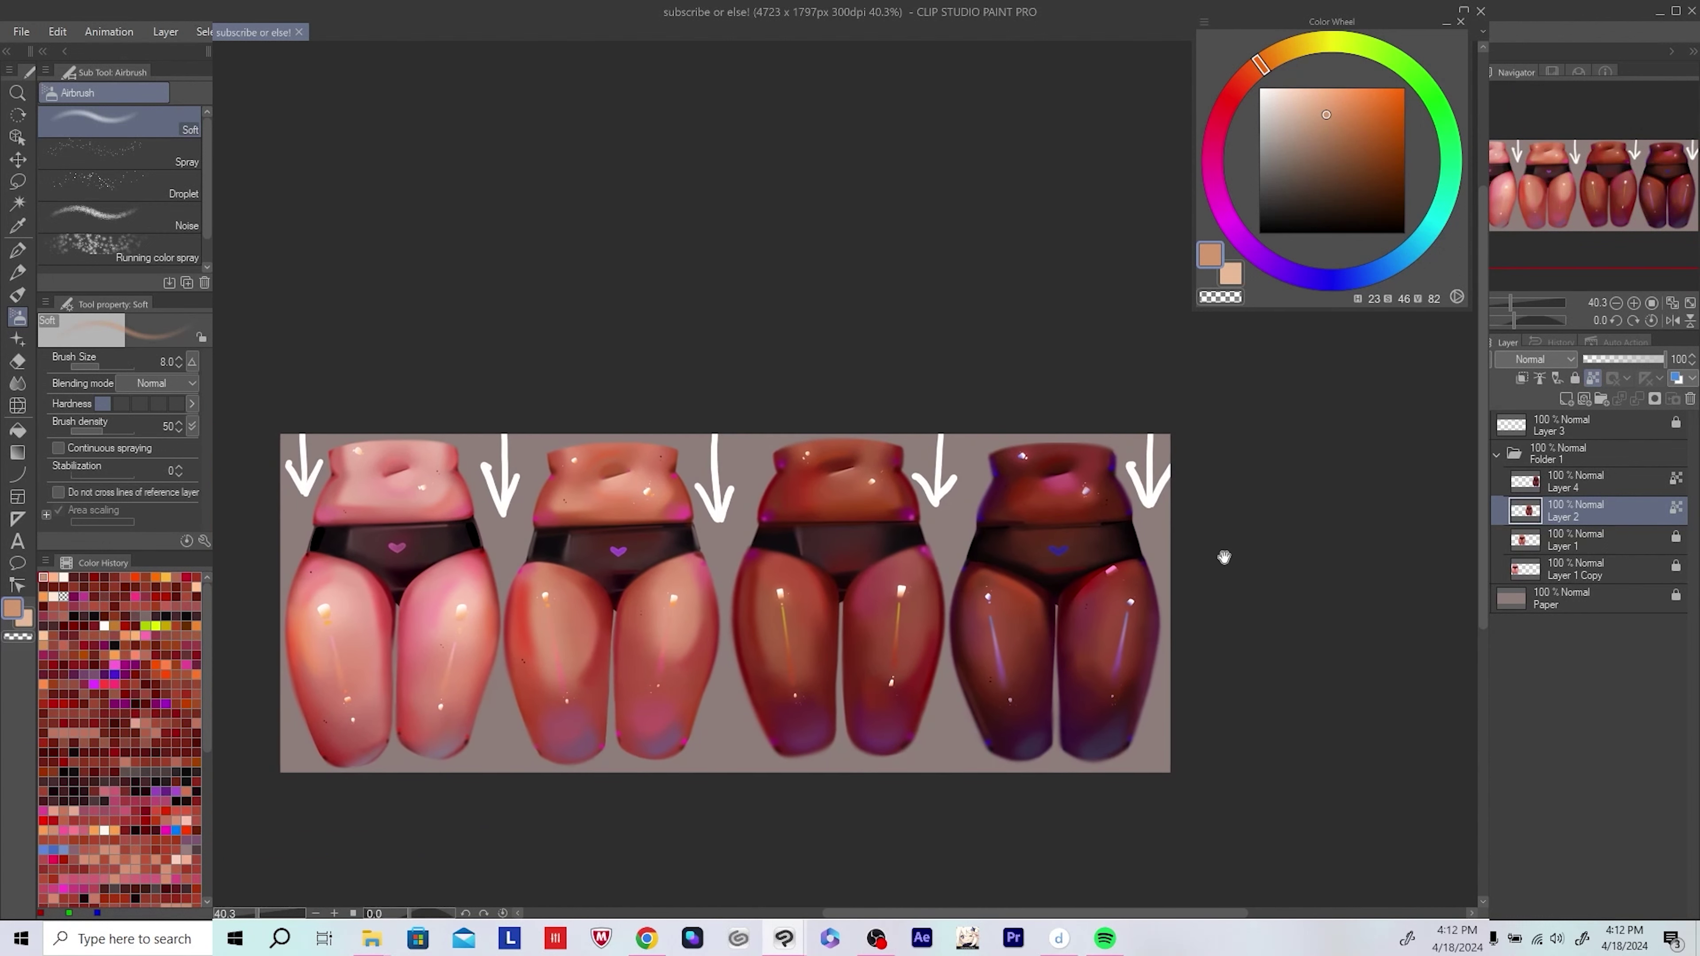
pyautogui.hotkey('ctrl', 'z')
pyautogui.scroll(2, 1005, 623)
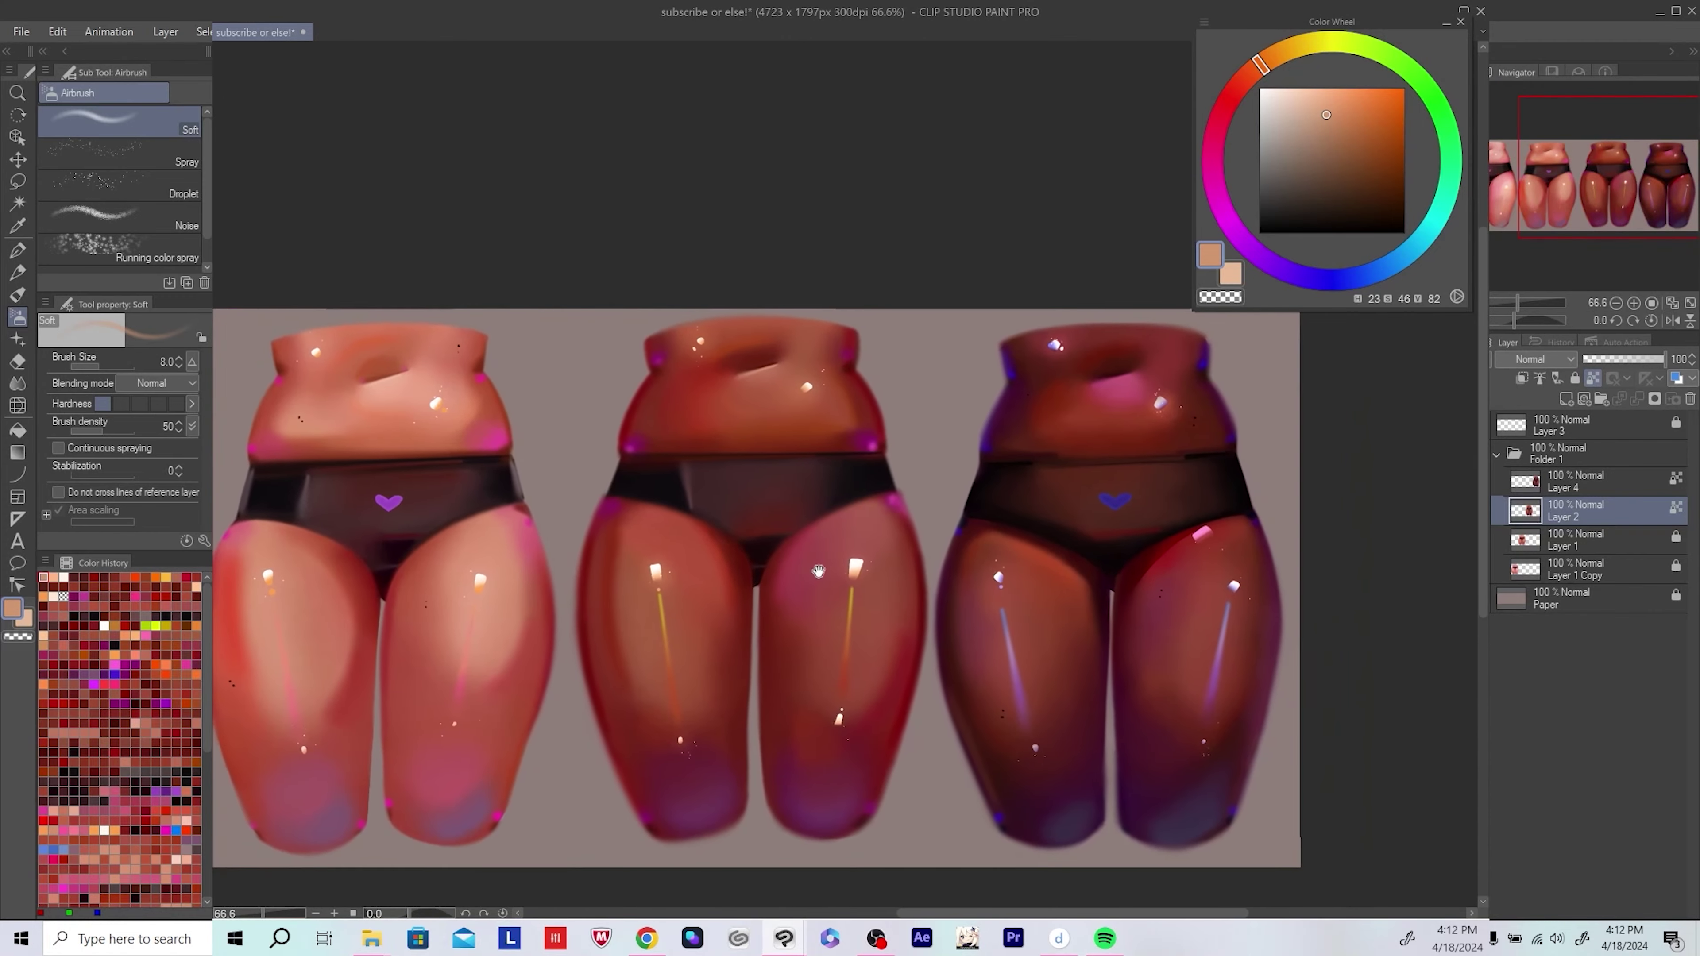
# Step: Draw a blue-violet (256, 100, 100) heart on the third figure's underwear with the G-pen at size 50 on a new clipped layer
pyautogui.hotkey('ctrl', 'shift', 'n')
pyautogui.press('p')
pyautogui.scroll(1, 850, 533)
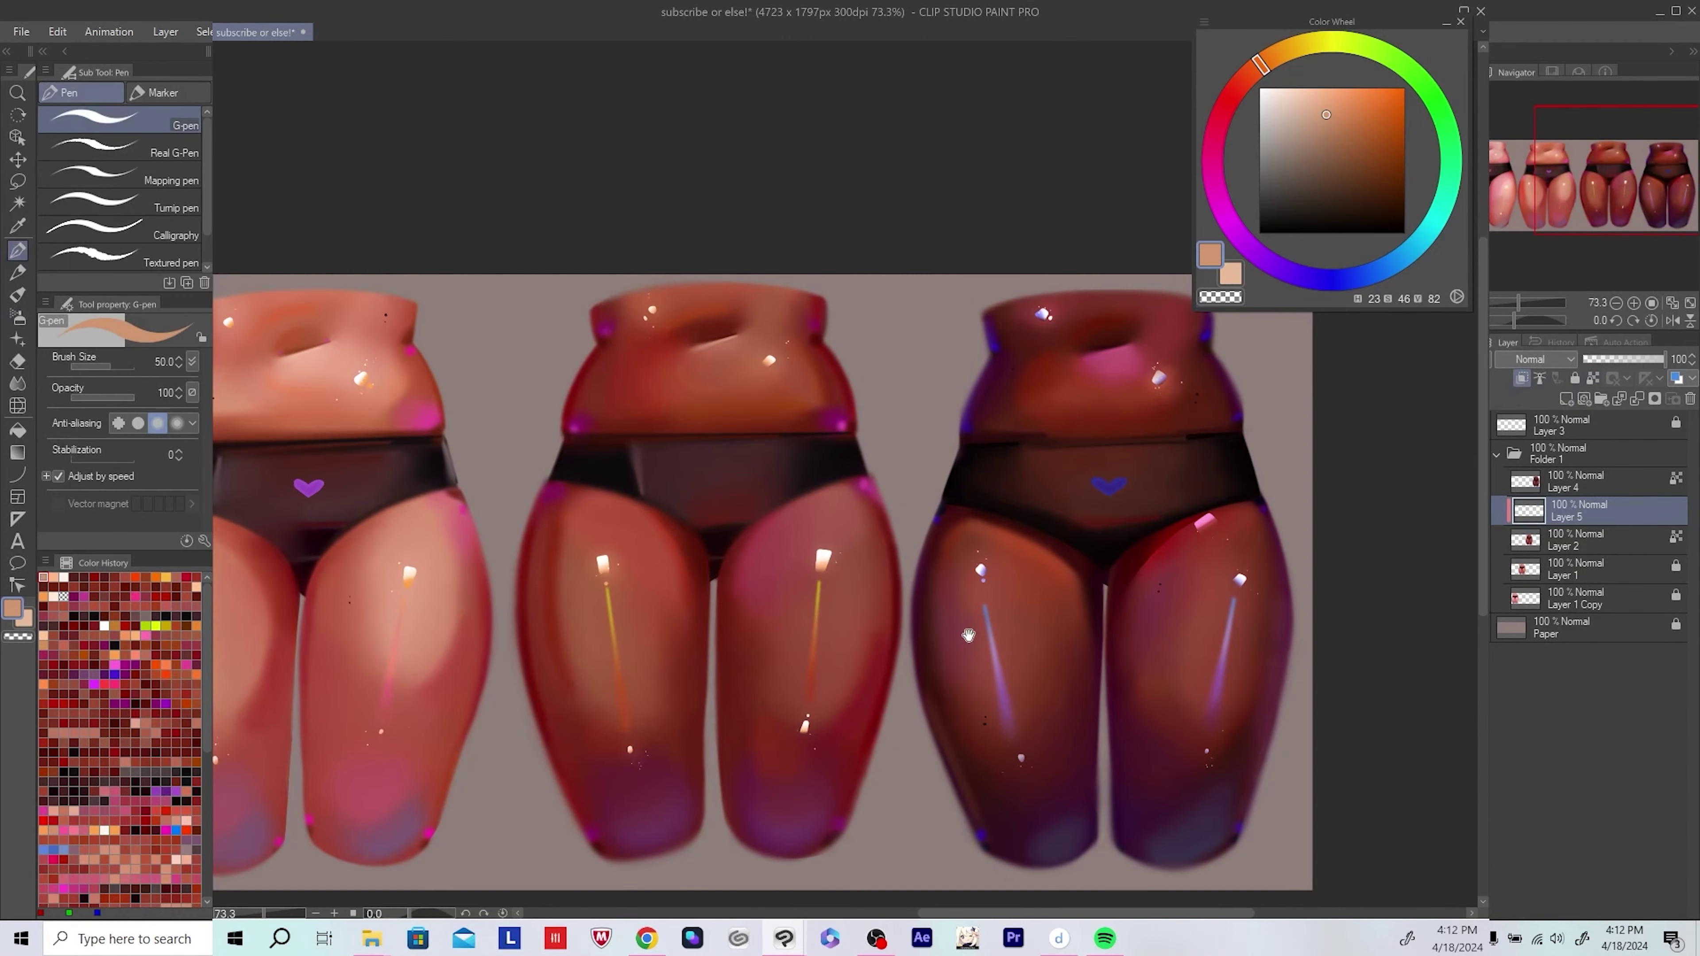
pyautogui.keyDown('alt'); pyautogui.click(1126, 495); pyautogui.keyUp('alt')
pyautogui.moveTo(1363, 156); pyautogui.dragTo(1445, 76)
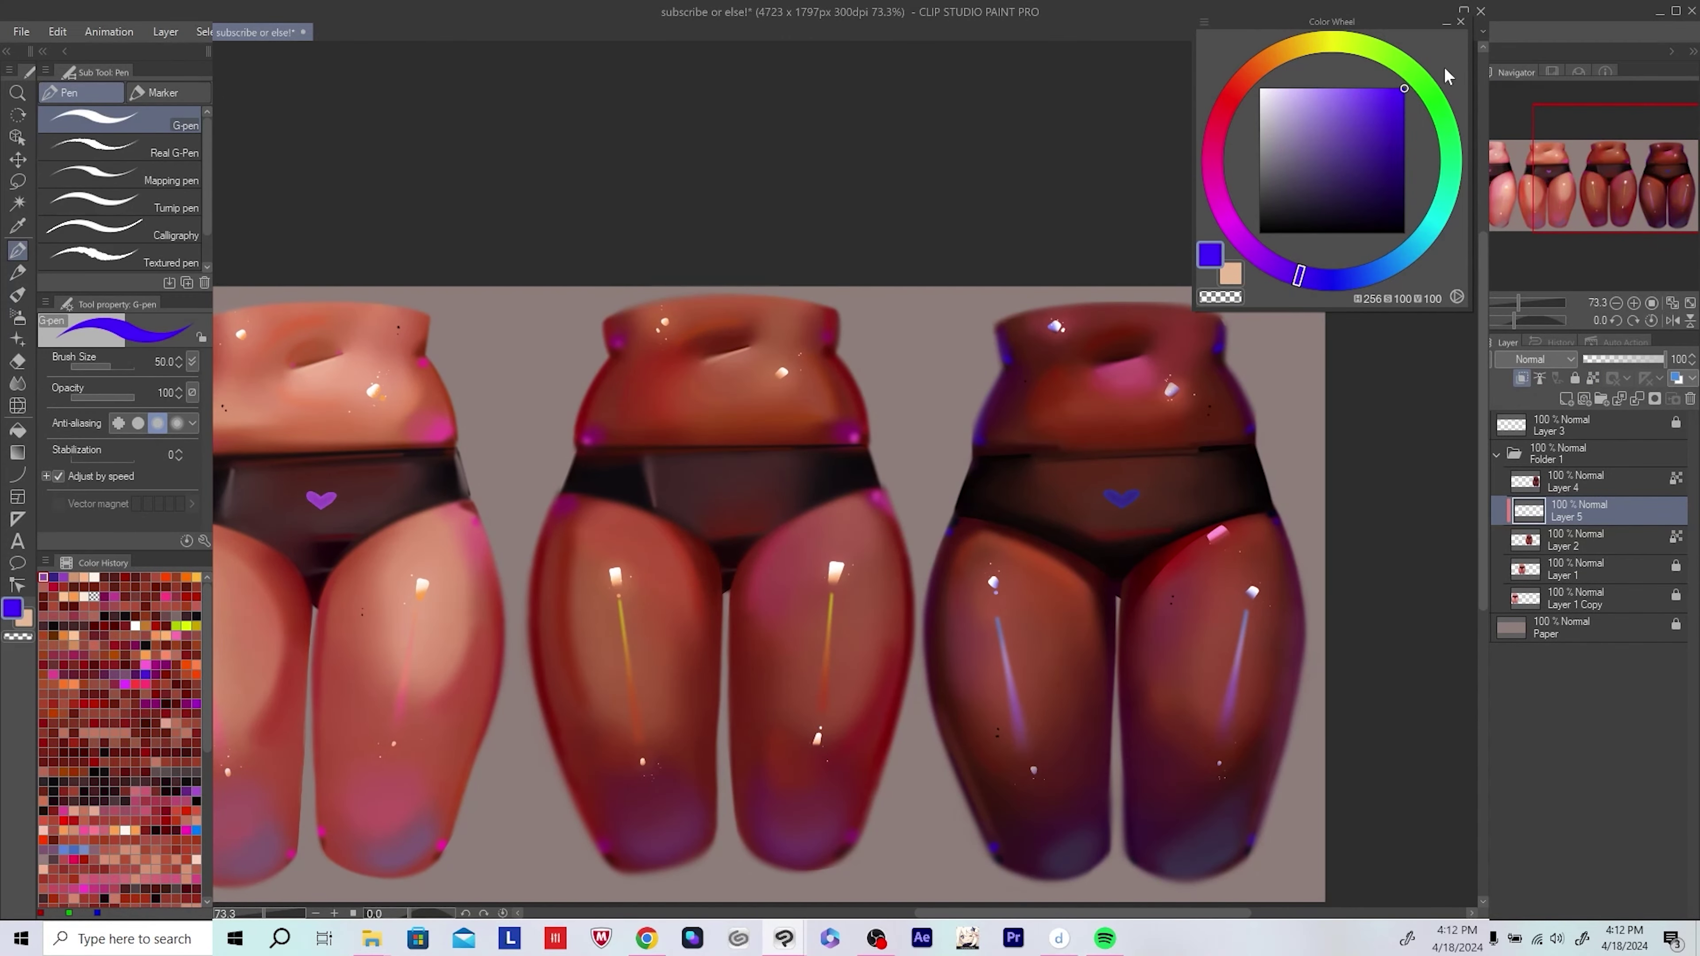
pyautogui.scroll(-2, 739, 487)
pyautogui.scroll(5, 743, 529)
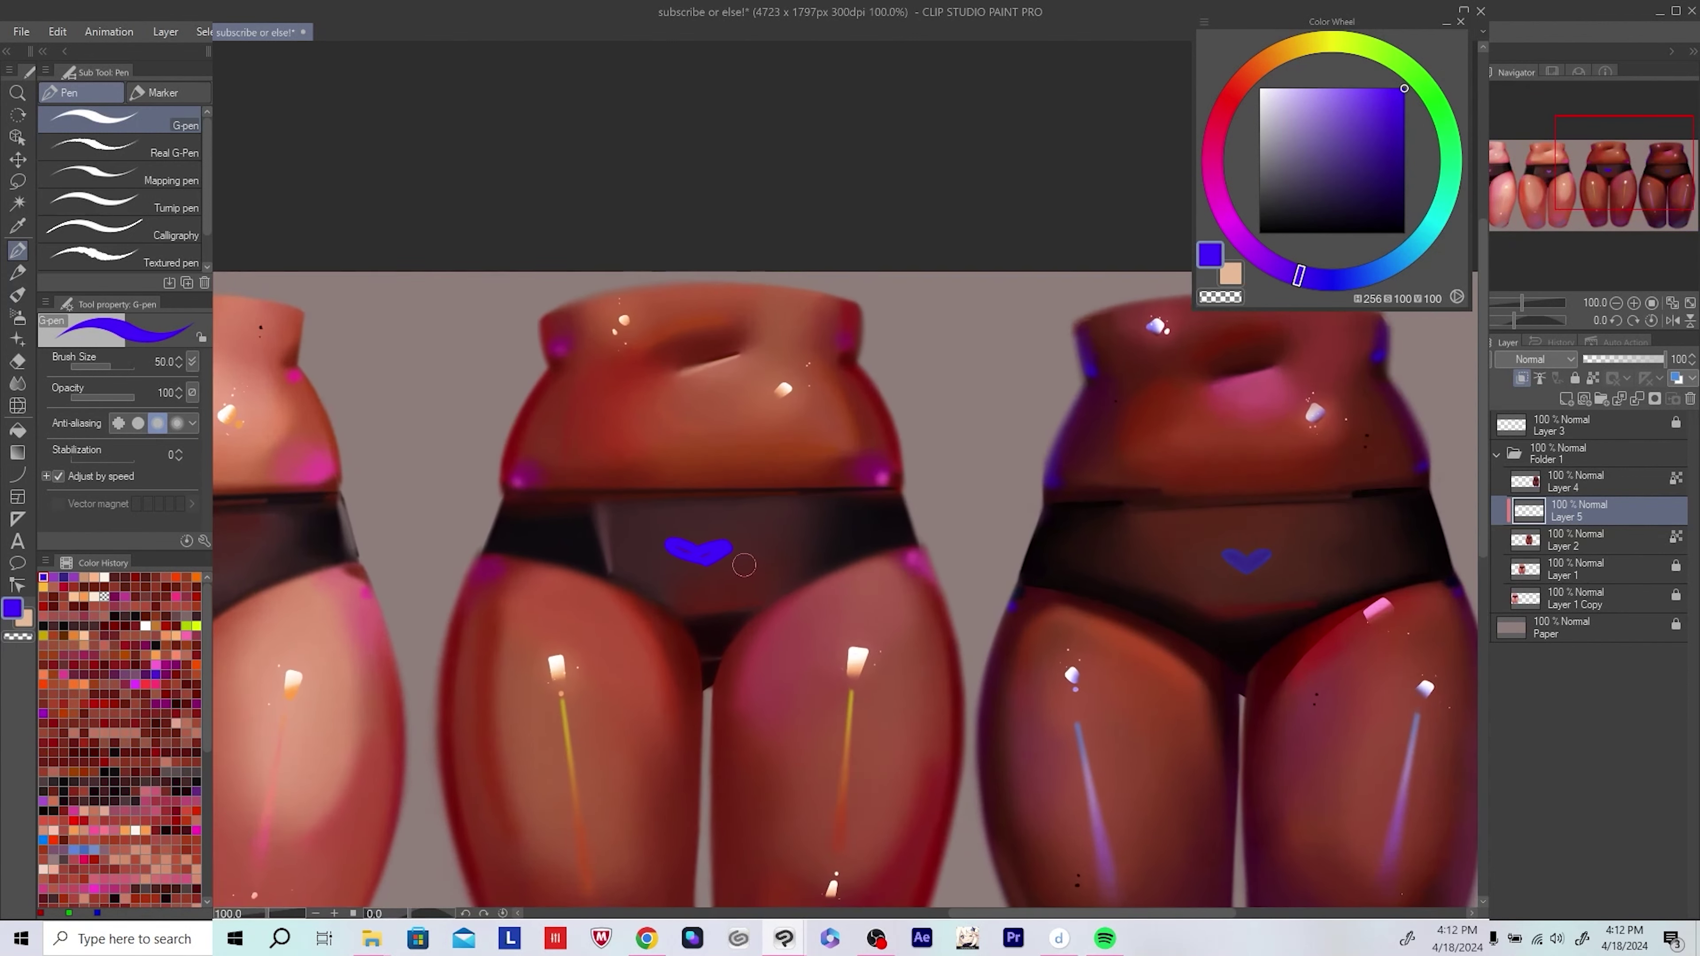
pyautogui.hotkey('ctrl', 'z')
pyautogui.moveTo(746, 562)
pyautogui.mouseDown()
pyautogui.moveTo(773, 576)
pyautogui.moveTo(735, 562)
pyautogui.moveTo(756, 534)
pyautogui.mouseUp()
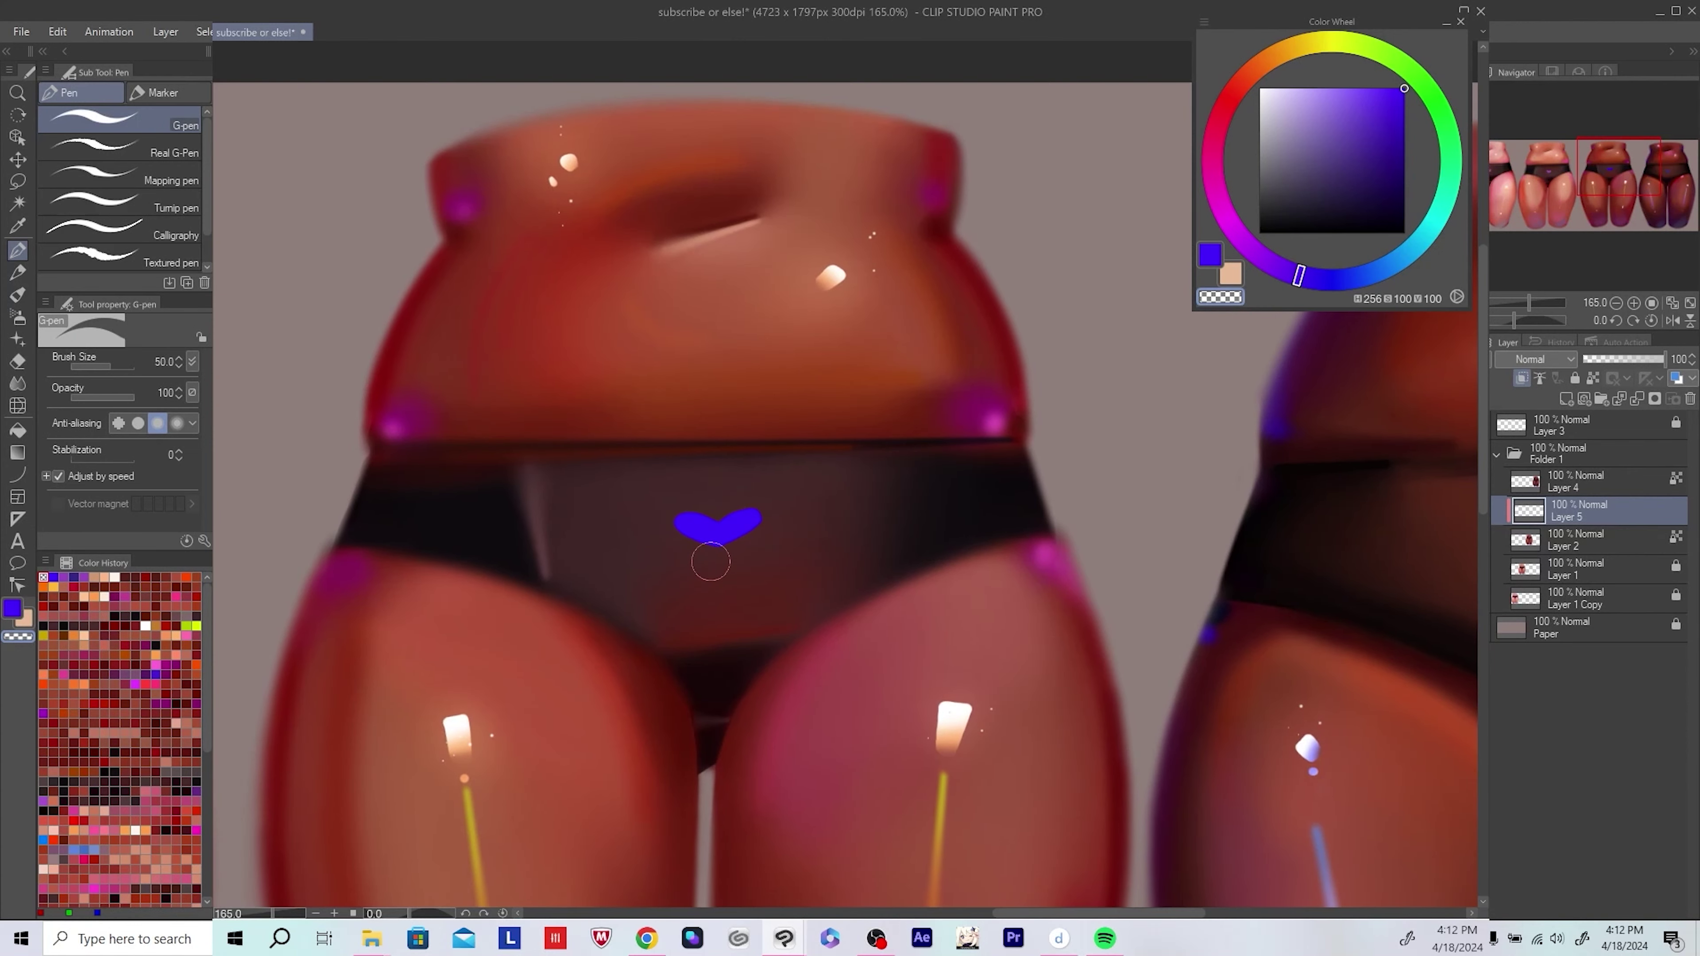
pyautogui.scroll(-3, 931, 454)
pyautogui.scroll(-1, 931, 454)
# Step: Lock the heart layer's transparent pixels and airbrush darker blue-violet (256, 93, 79) shading onto the heart at sizes 8–15
pyautogui.press('k')
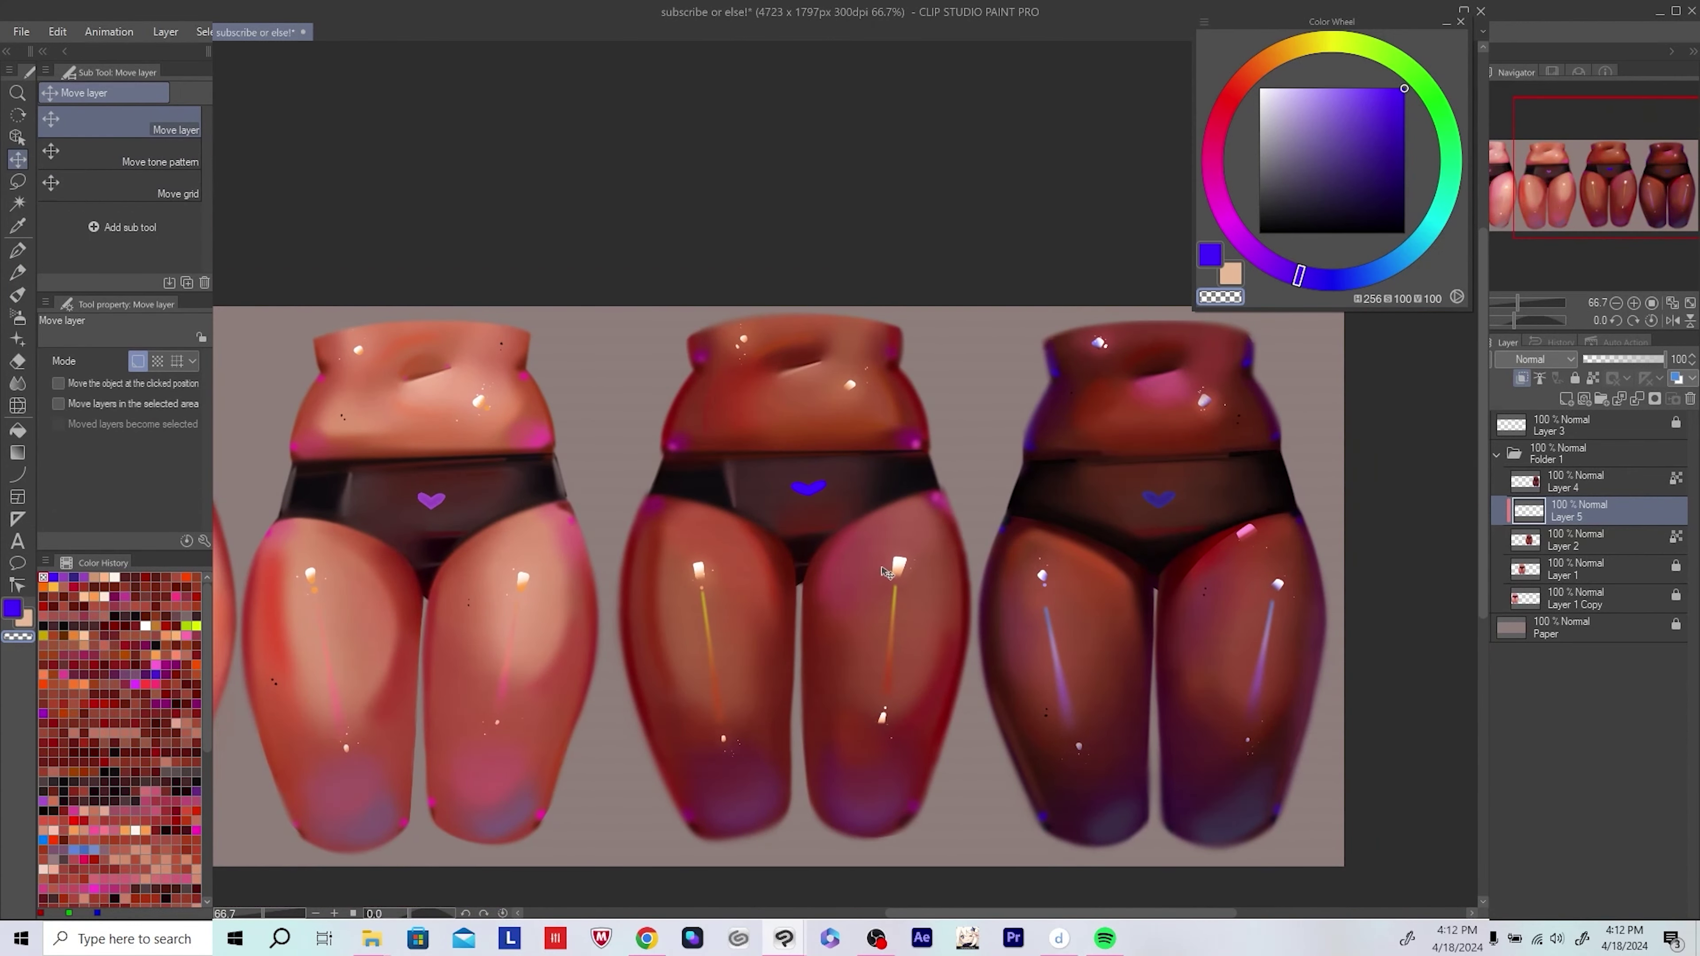
pyautogui.scroll(-1, 886, 572)
pyautogui.scroll(4, 597, 577)
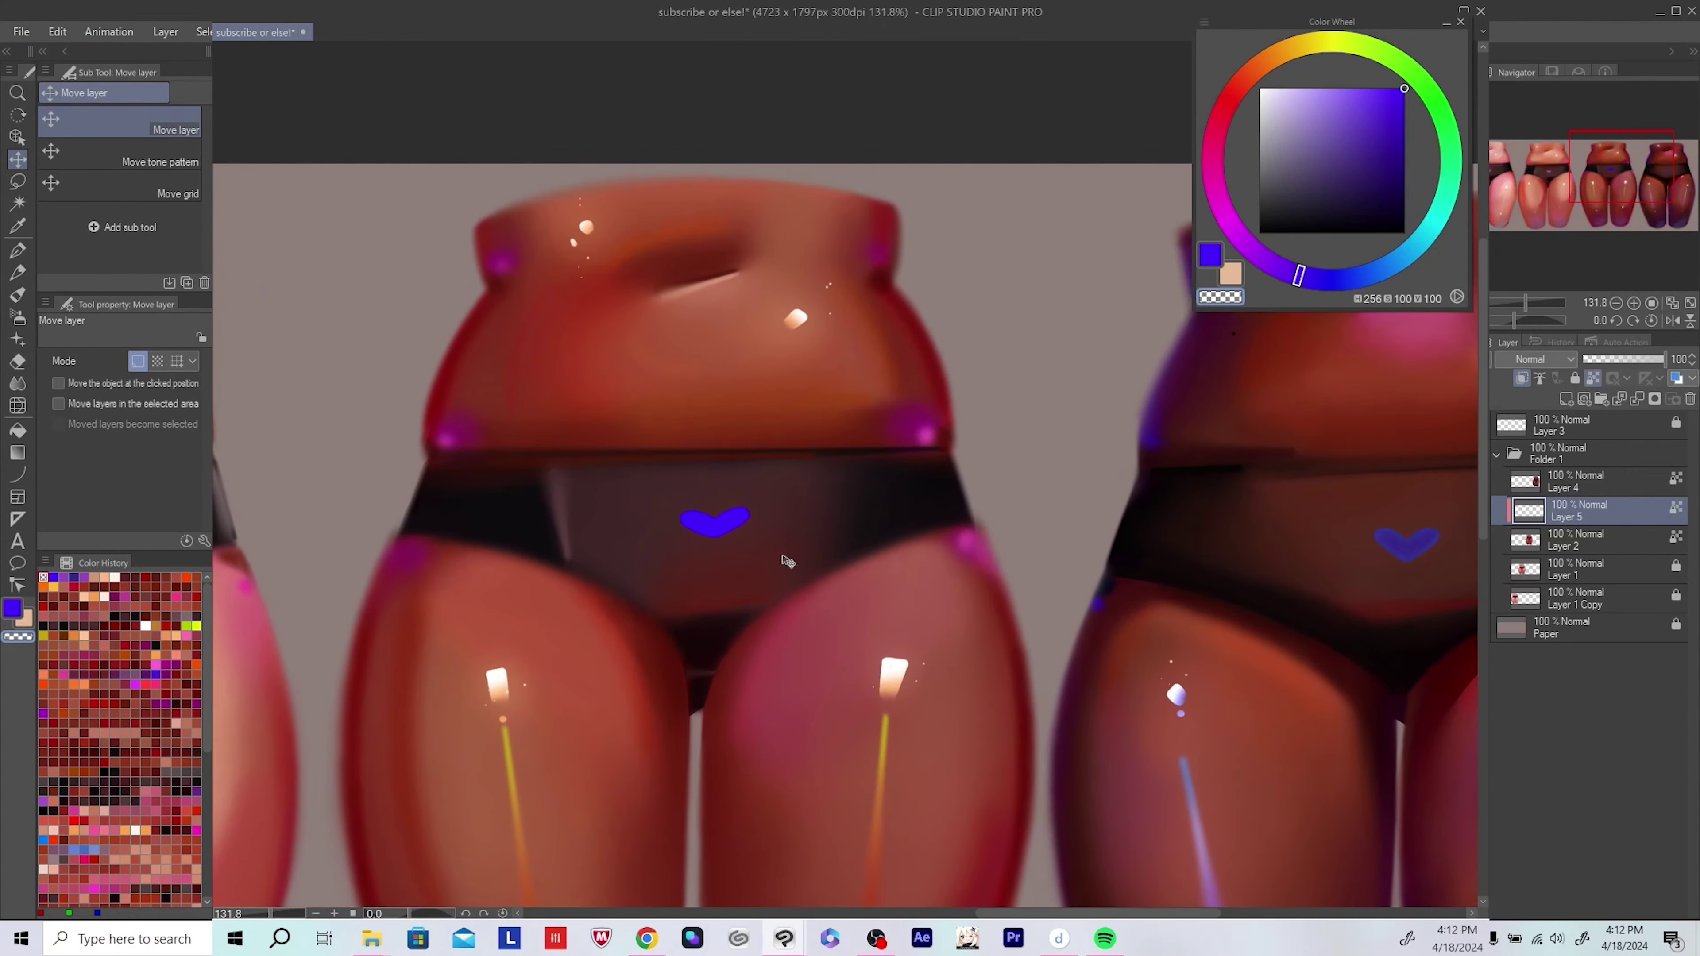
pyautogui.scroll(2, 788, 561)
pyautogui.press('b')
pyautogui.keyDown('alt'); pyautogui.click(665, 557); pyautogui.keyUp('alt')
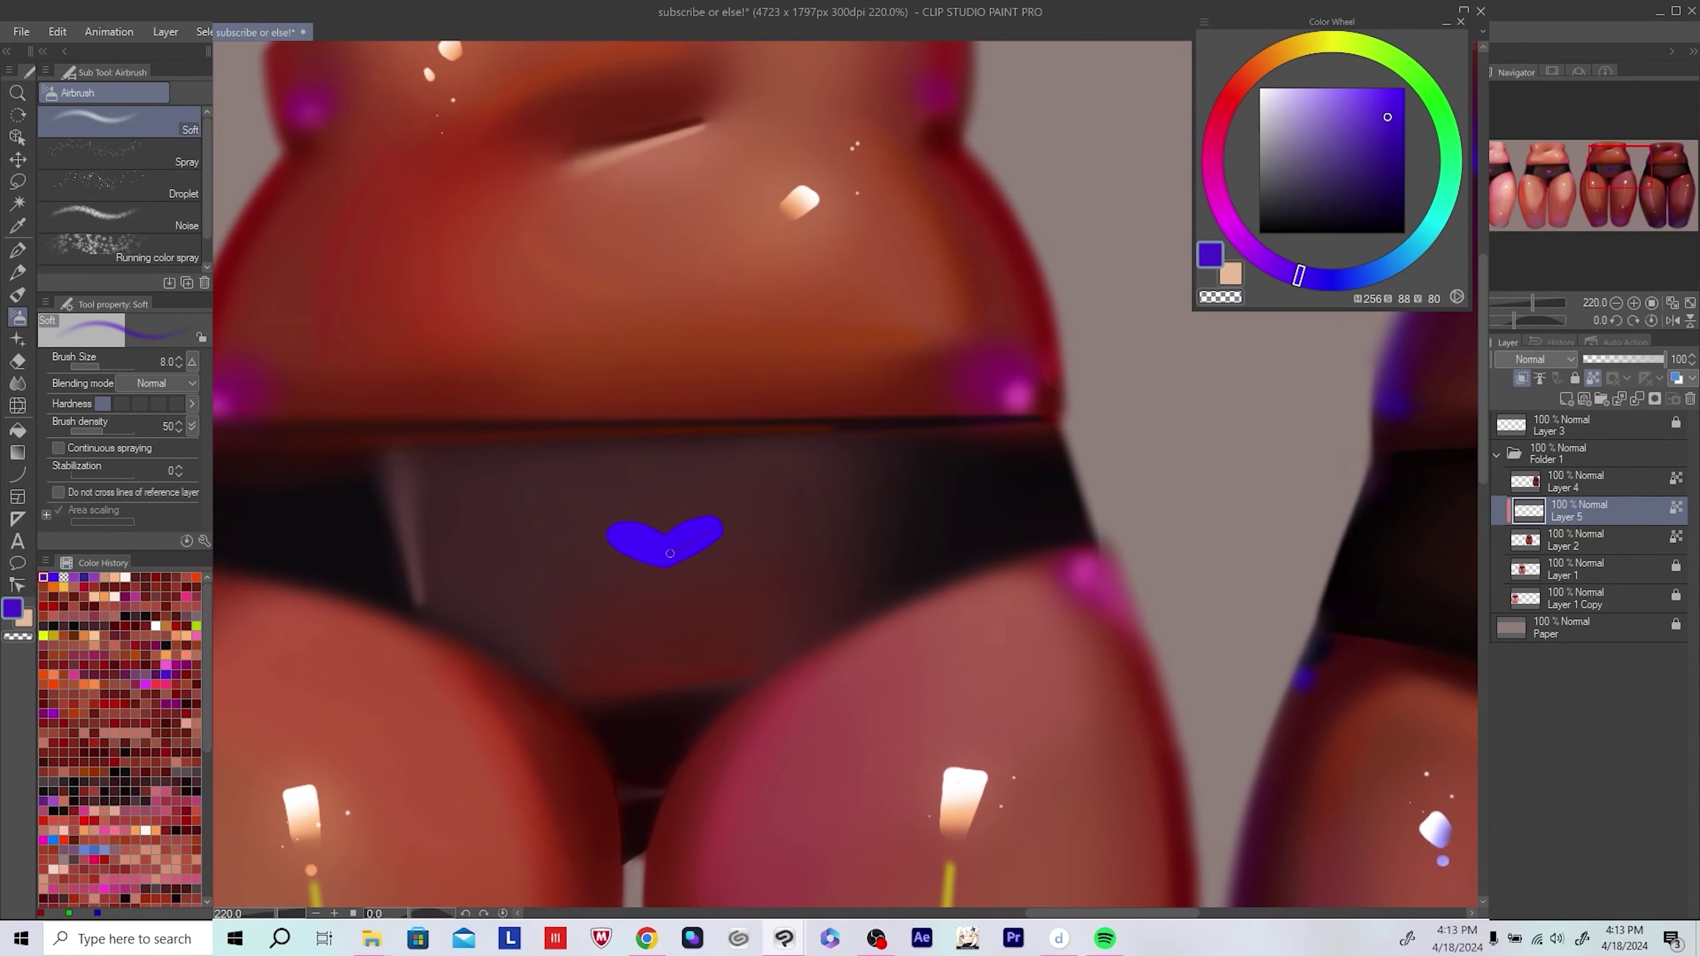
pyautogui.keyDown('alt'); pyautogui.click(670, 553); pyautogui.keyUp('alt')
pyautogui.press(']')
pyautogui.press(']')
pyautogui.press(']')
pyautogui.press('h')
pyautogui.keyDown('alt'); pyautogui.click(846, 558); pyautogui.keyUp('alt')
pyautogui.scroll(-6, 847, 558)
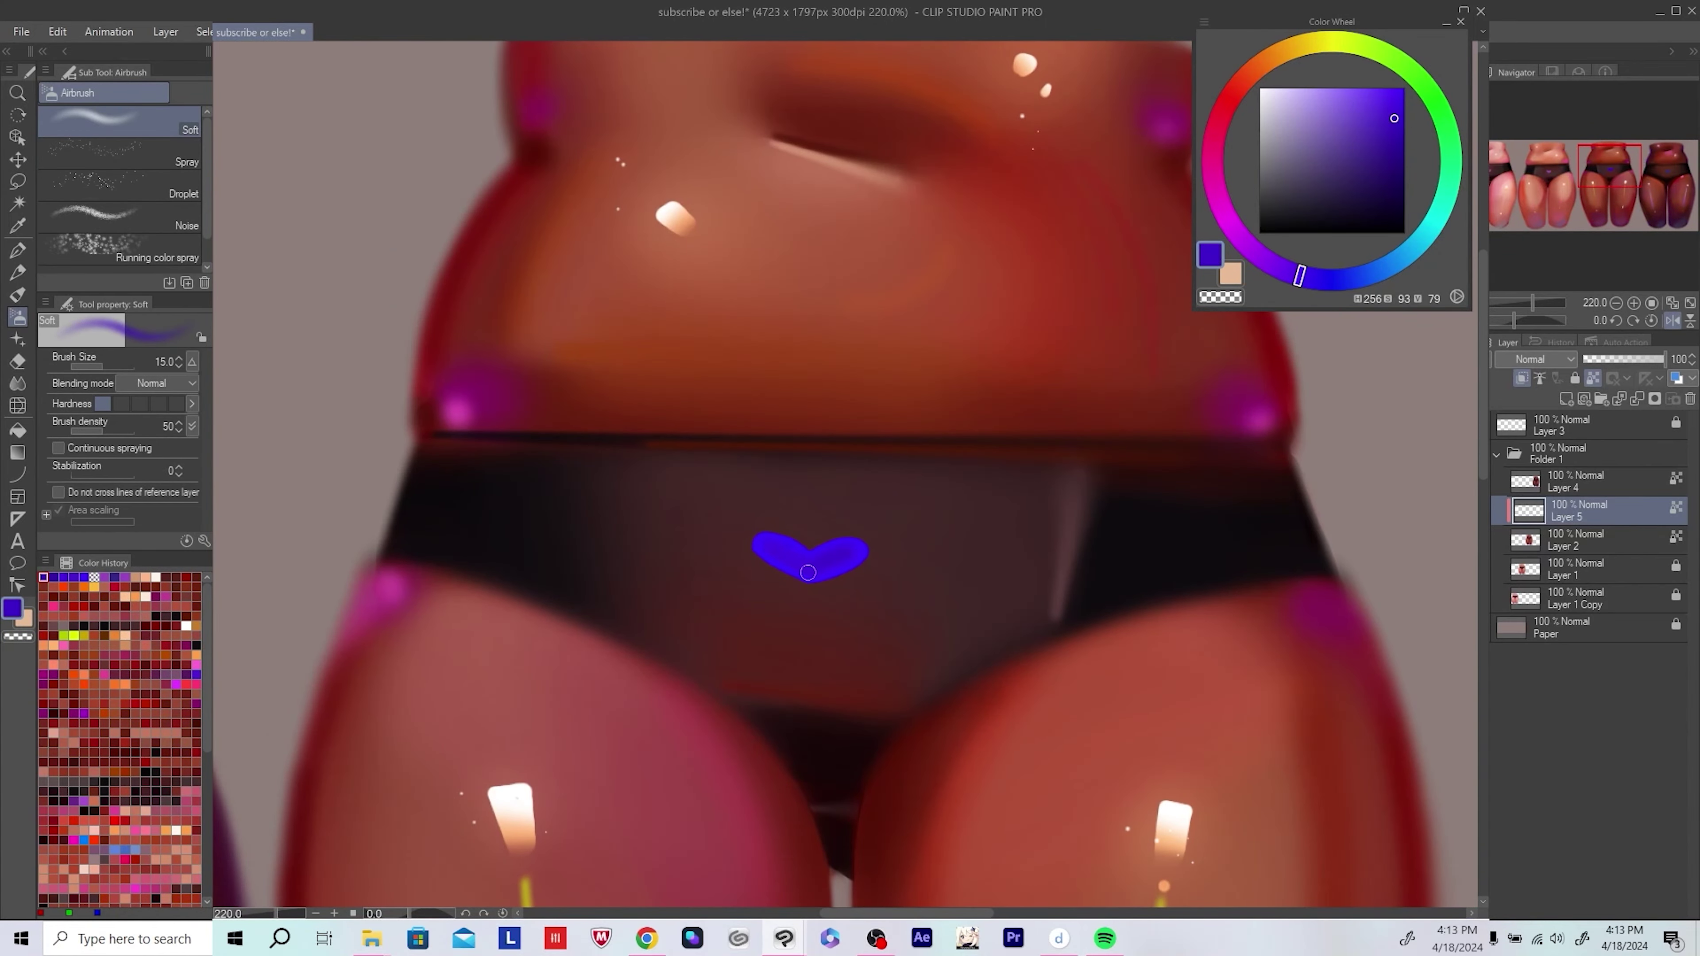
# Step: Reposition the heart, stretch it to 125% height with Free Transform, merge it into Layer 2, and save the file
pyautogui.press('v')
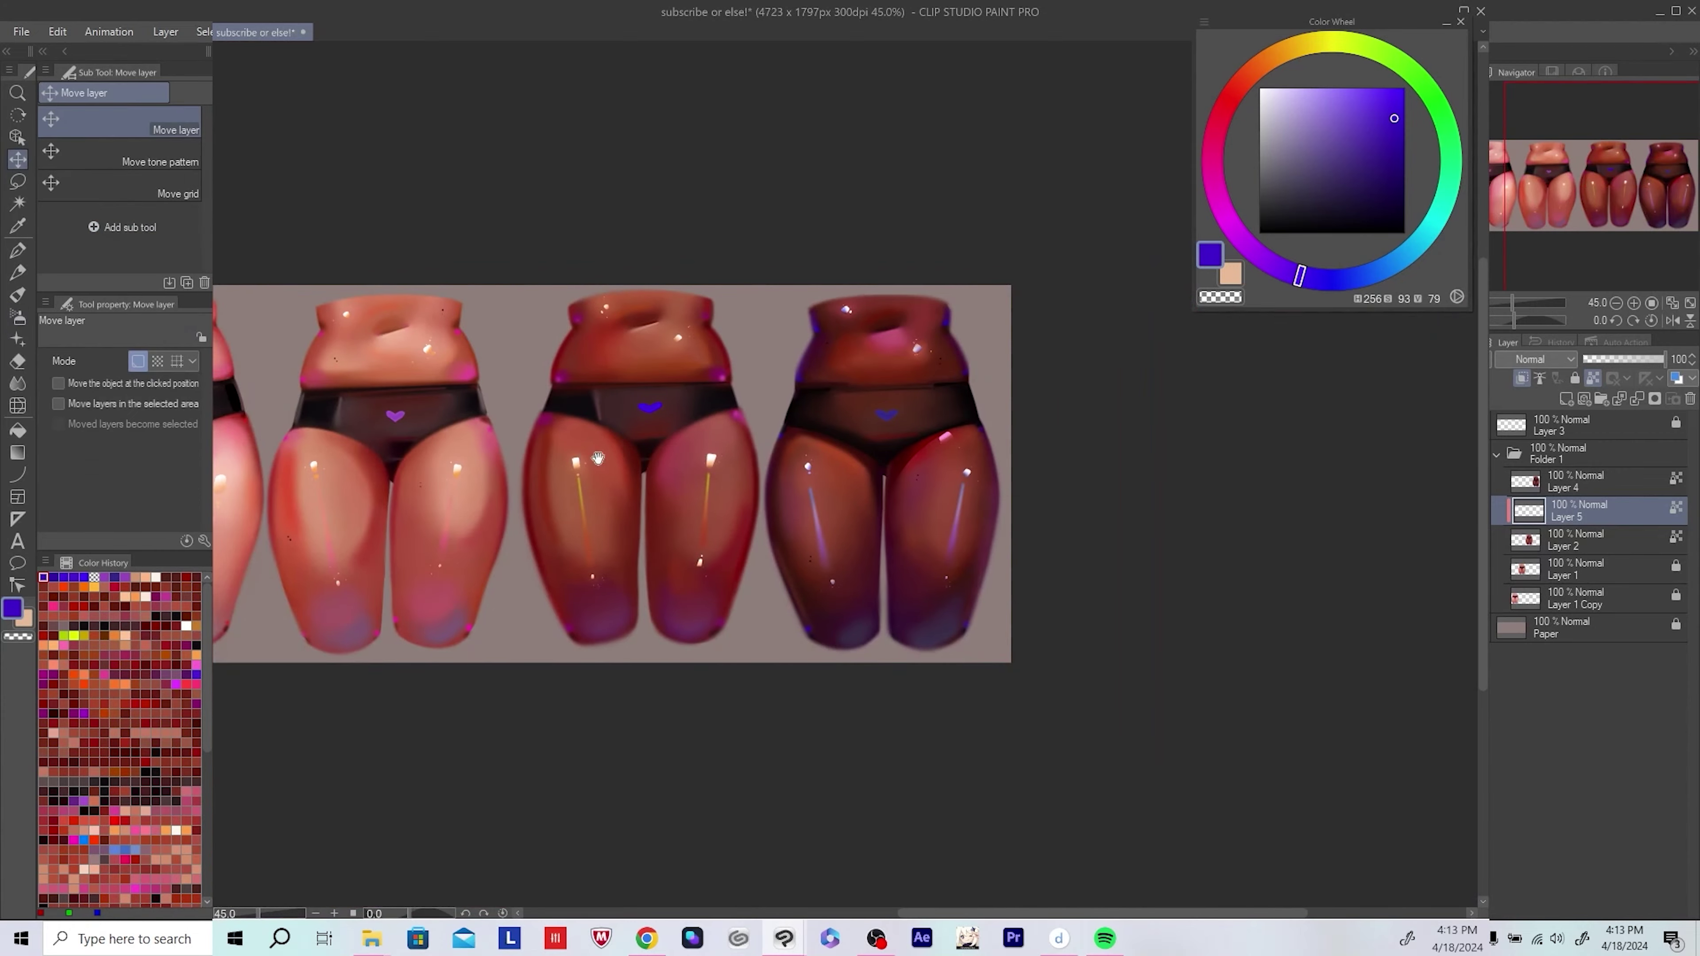
pyautogui.moveTo(744, 482); pyautogui.dragTo(782, 536)
pyautogui.hotkey('ctrl', 't')
pyautogui.scroll(5, 688, 469)
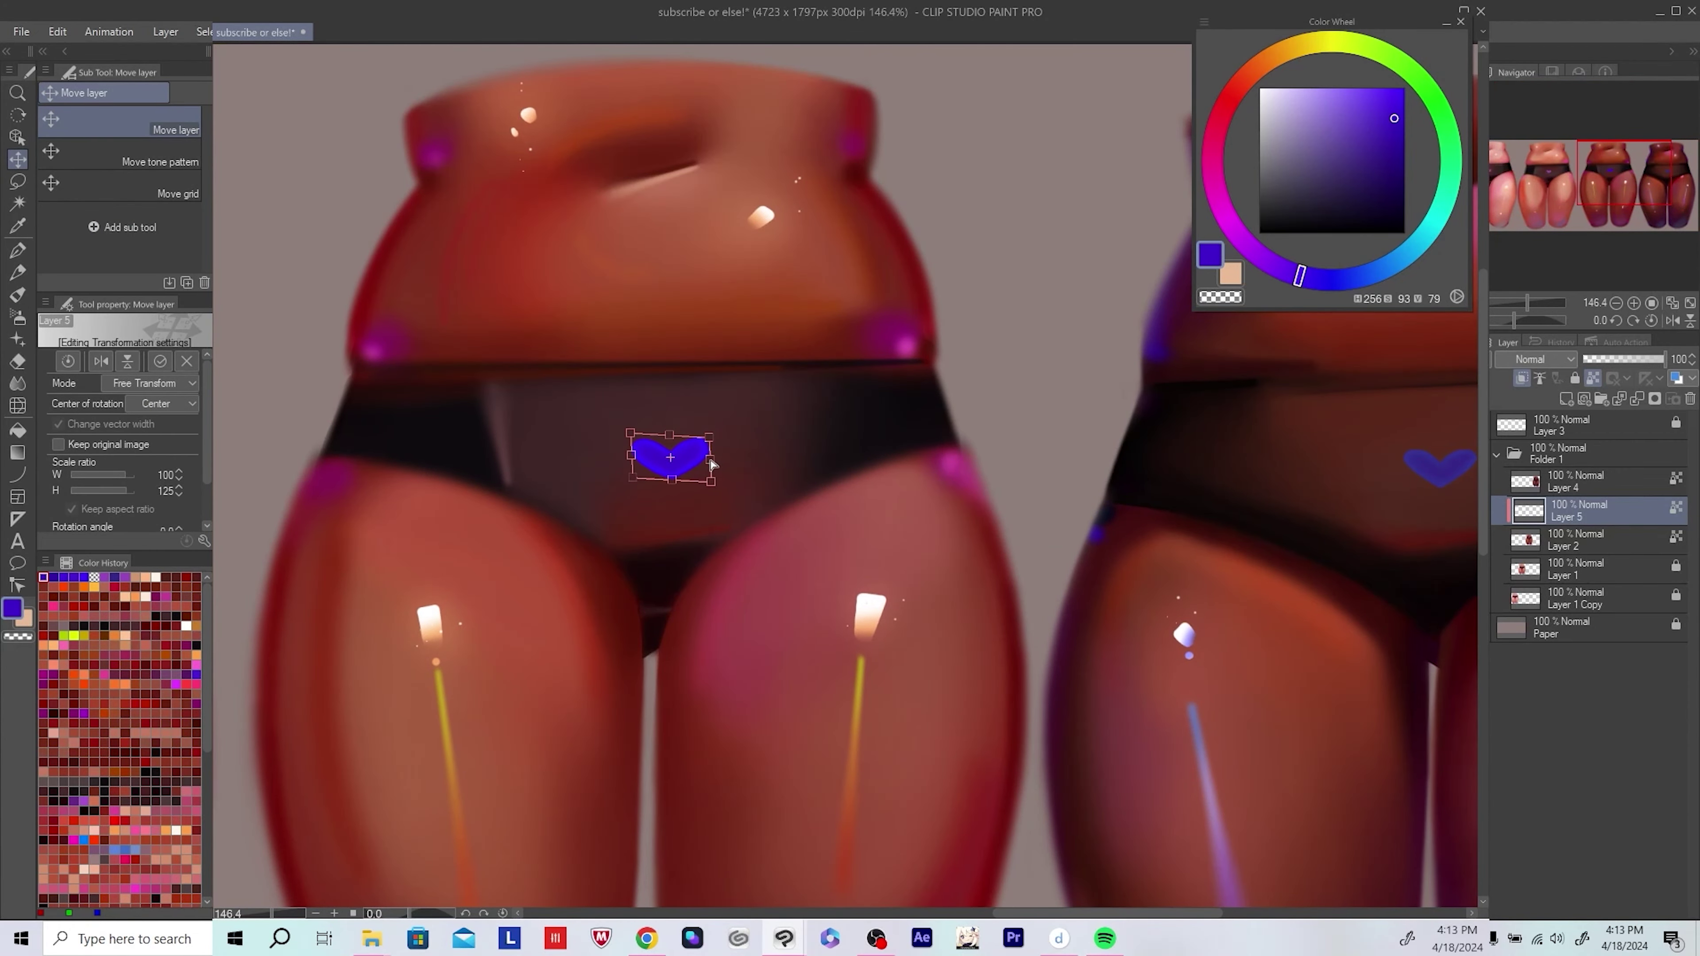
pyautogui.press('Return')
pyautogui.scroll(-5, 797, 479)
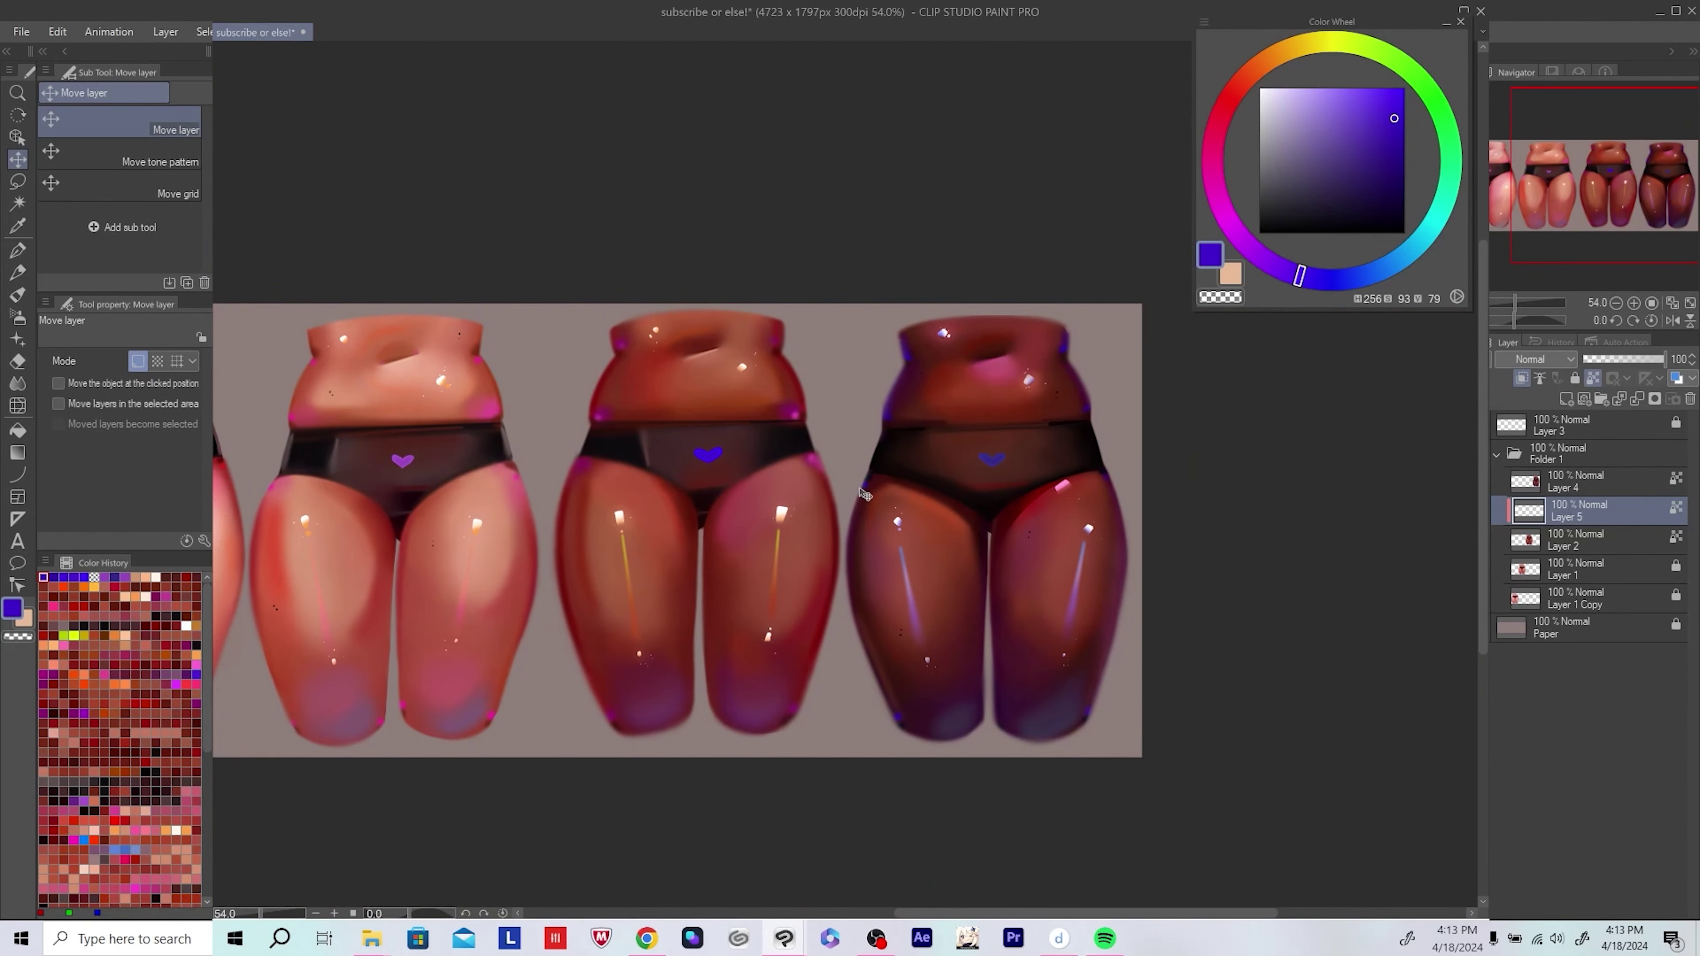
pyautogui.hotkey('ctrl', 'e')
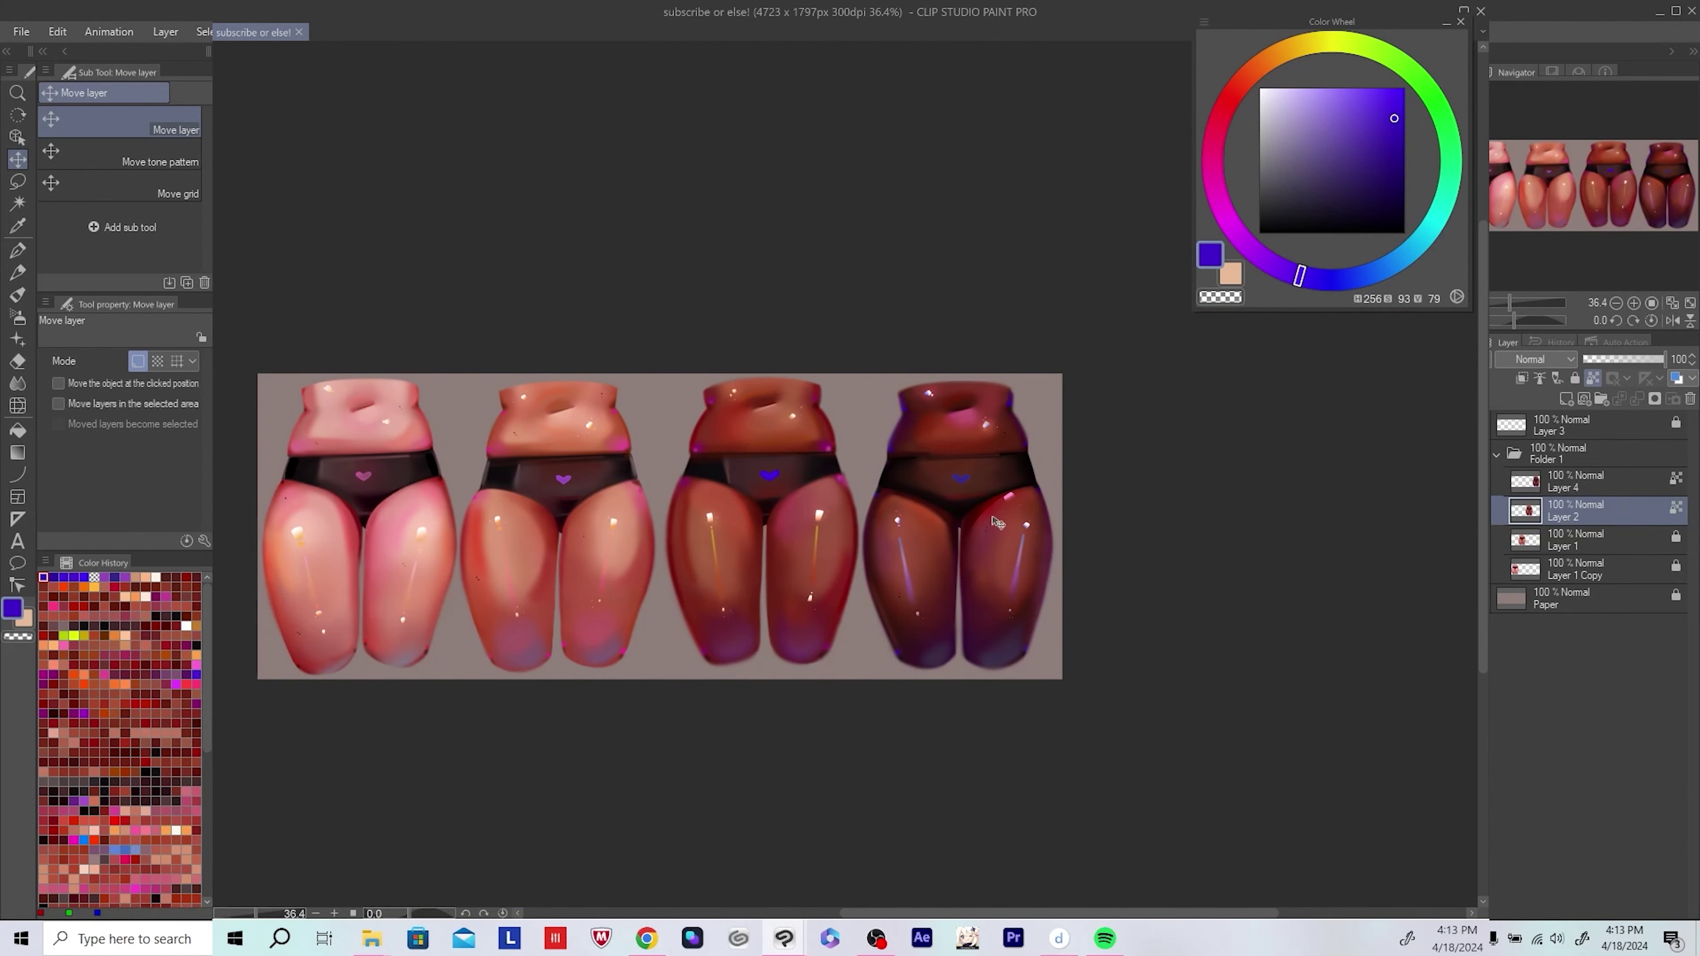
# Step: Dot near-black red (358, 91, 14) freckles on the third figure's belly and thighs using a clipped layer, merge it into Layer 2, and save
pyautogui.scroll(-1, 1131, 512)
pyautogui.click(1567, 399)
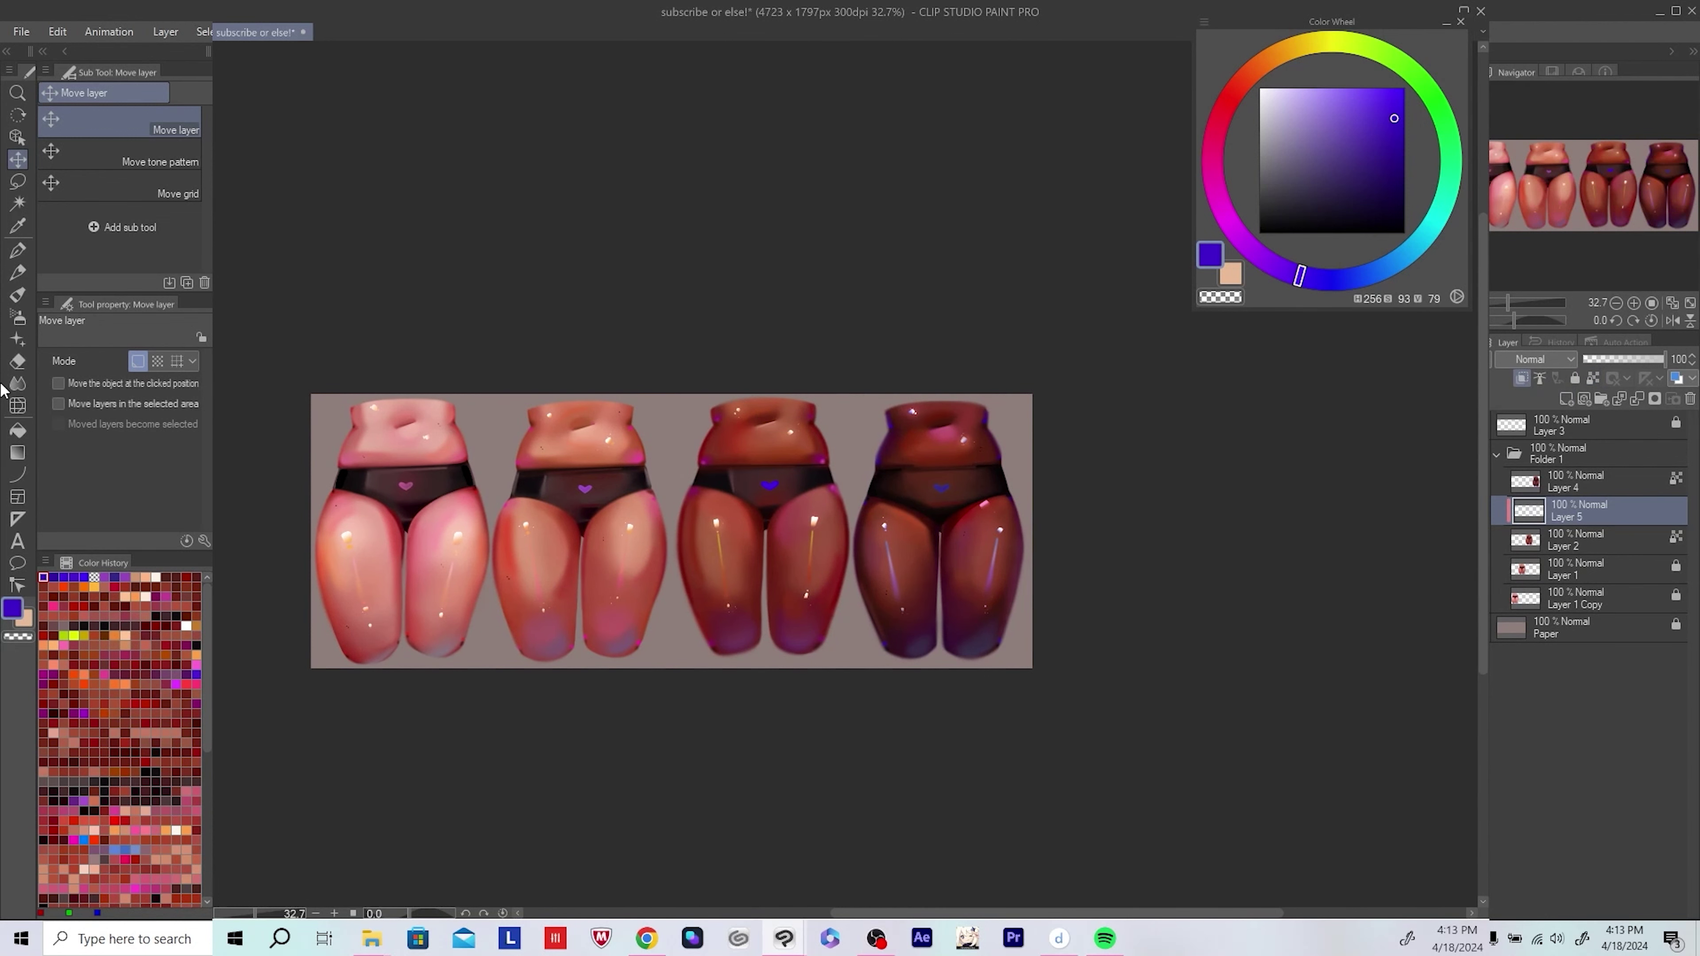
pyautogui.press('p')
pyautogui.scroll(4, 833, 587)
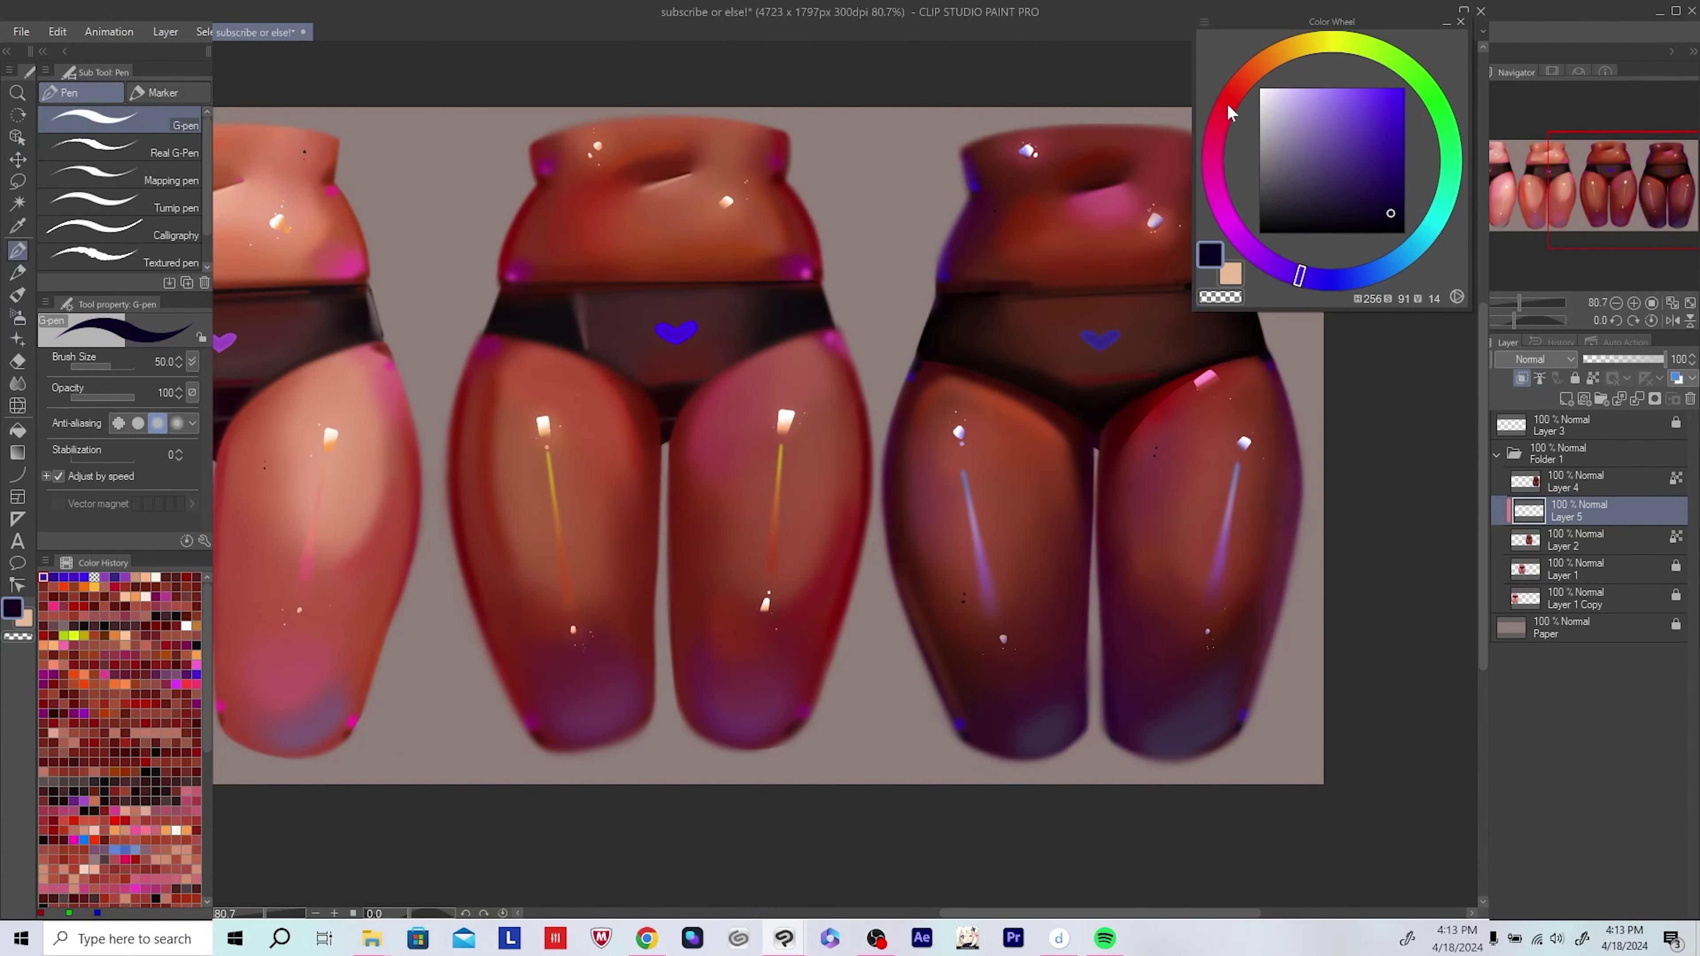
pyautogui.click(1228, 113)
pyautogui.moveTo(703, 173)
pyautogui.mouseDown()
pyautogui.moveTo(739, 302)
pyautogui.moveTo(847, 288)
pyautogui.mouseUp()
pyautogui.moveTo(578, 371); pyautogui.dragTo(569, 334)
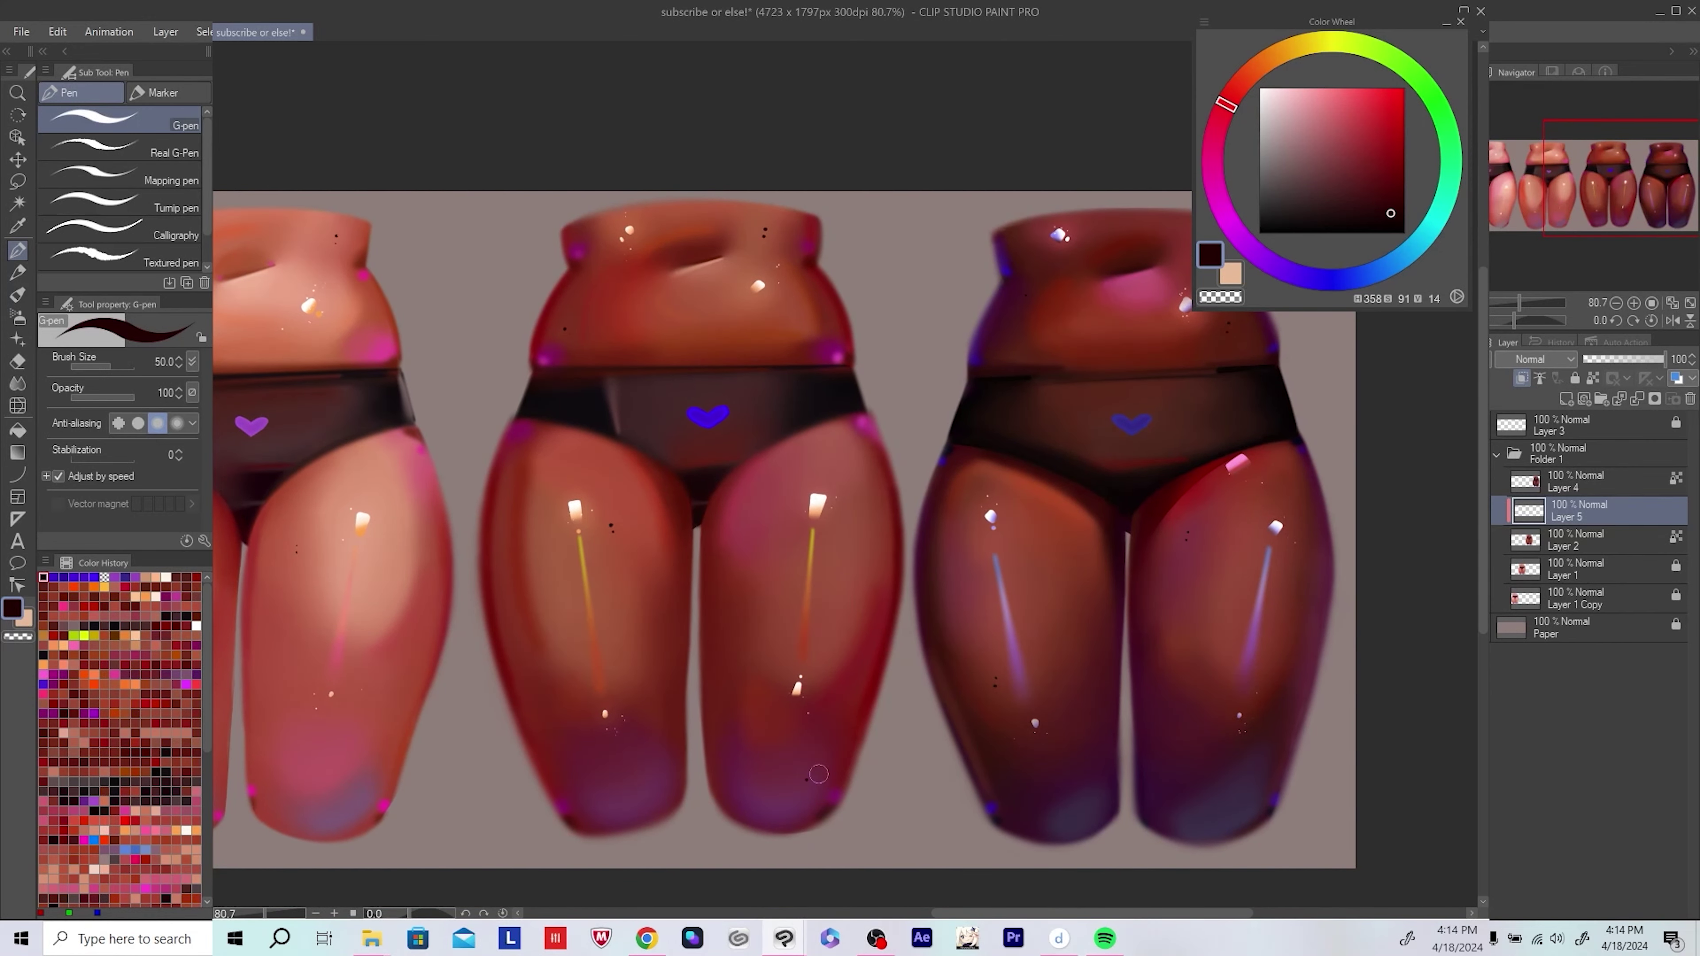
pyautogui.scroll(-5, 1208, 588)
pyautogui.hotkey('ctrl', 'e')
pyautogui.hotkey('ctrl', 's')
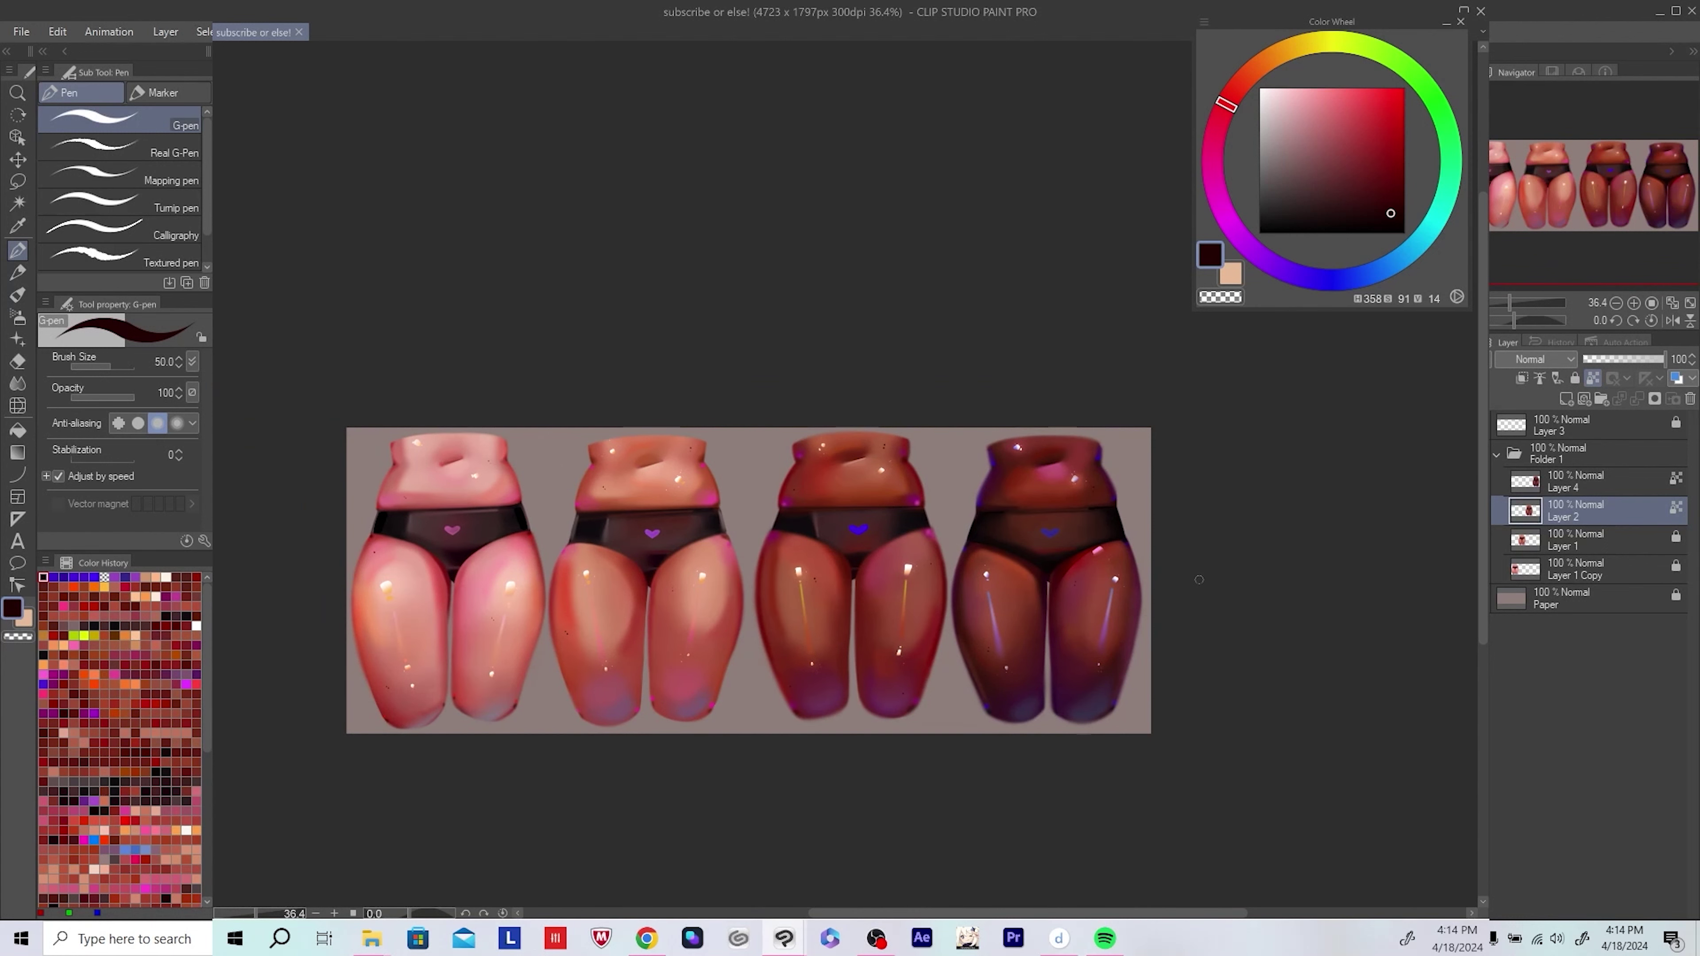
# Step: Shift the third figure on Layer 2 and the fourth figure on Layer 4 slightly left with the Move layer tool
pyautogui.scroll(1, 1198, 580)
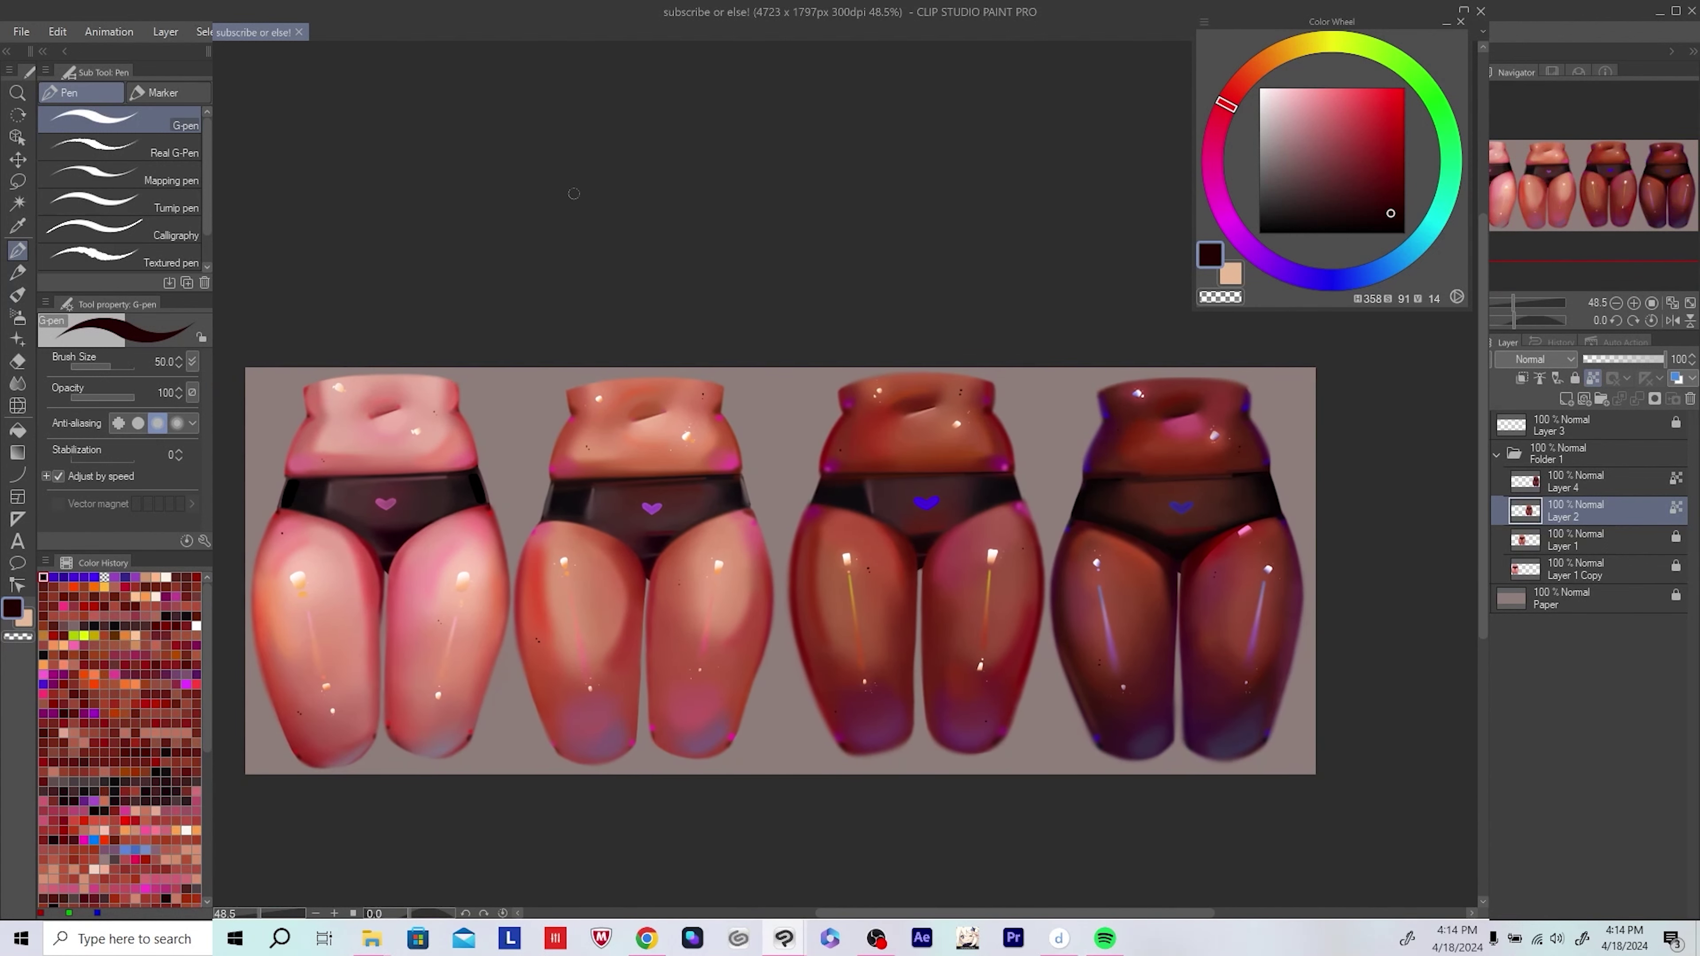
pyautogui.scroll(-2, 587, 193)
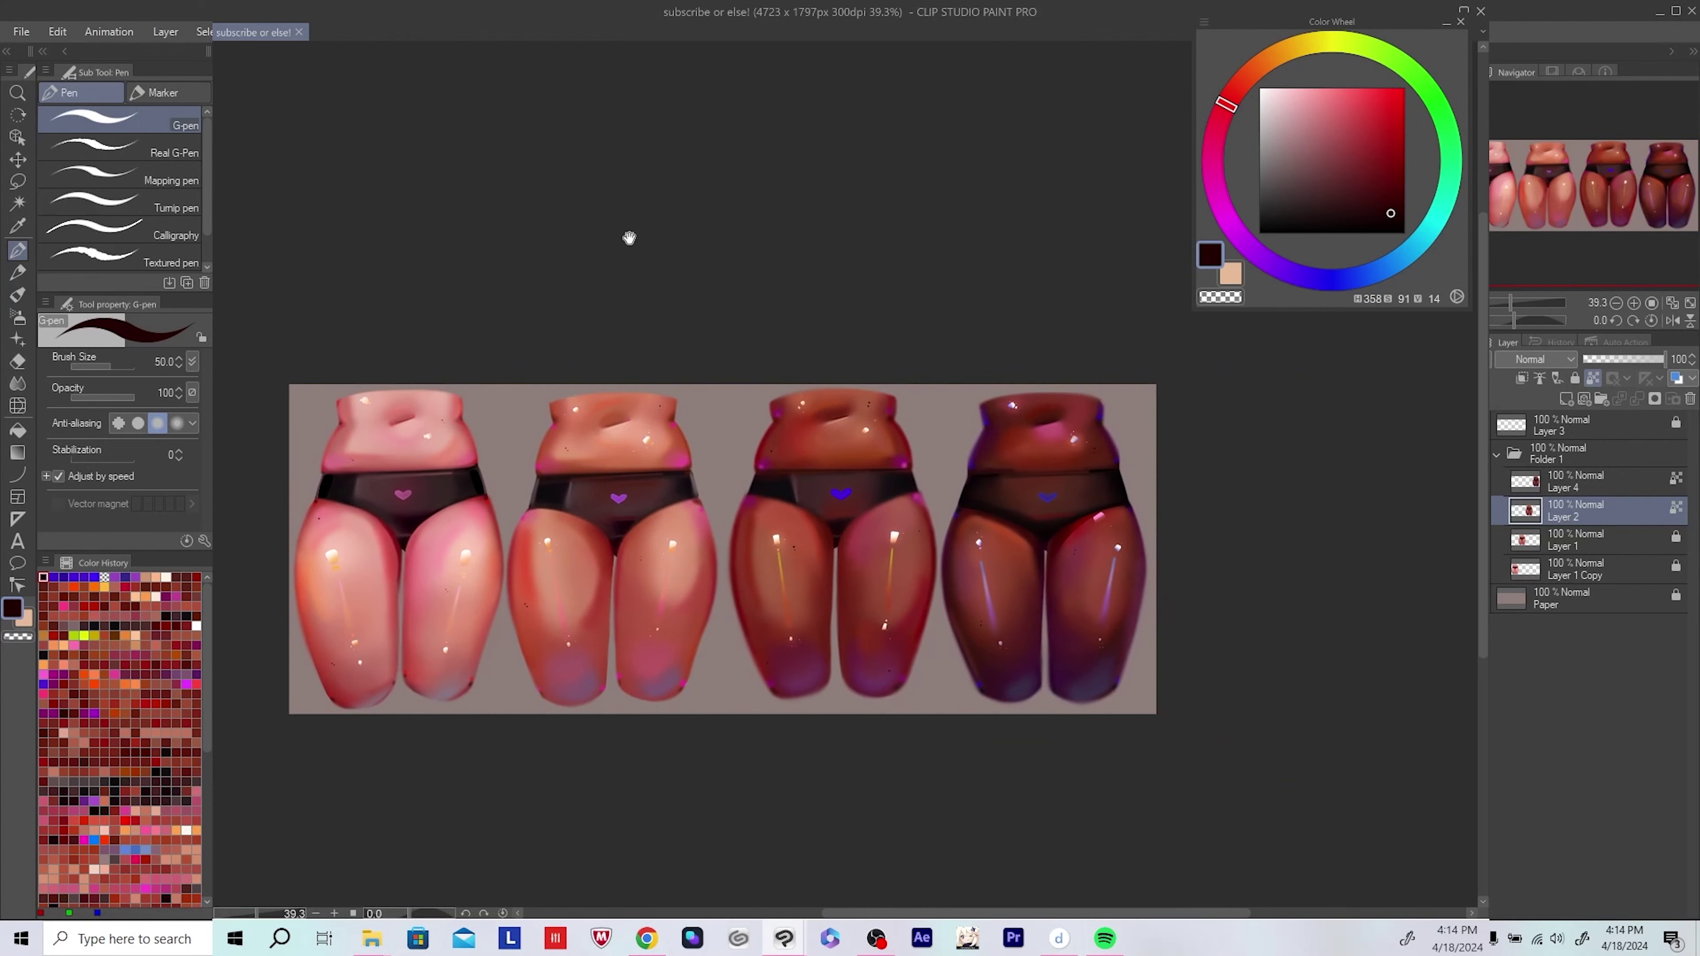
pyautogui.click(18, 159)
pyautogui.moveTo(776, 563); pyautogui.dragTo(762, 566)
pyautogui.moveTo(1052, 593); pyautogui.dragTo(1021, 590)
pyautogui.click(1573, 481)
pyautogui.scroll(-1, 1369, 607)
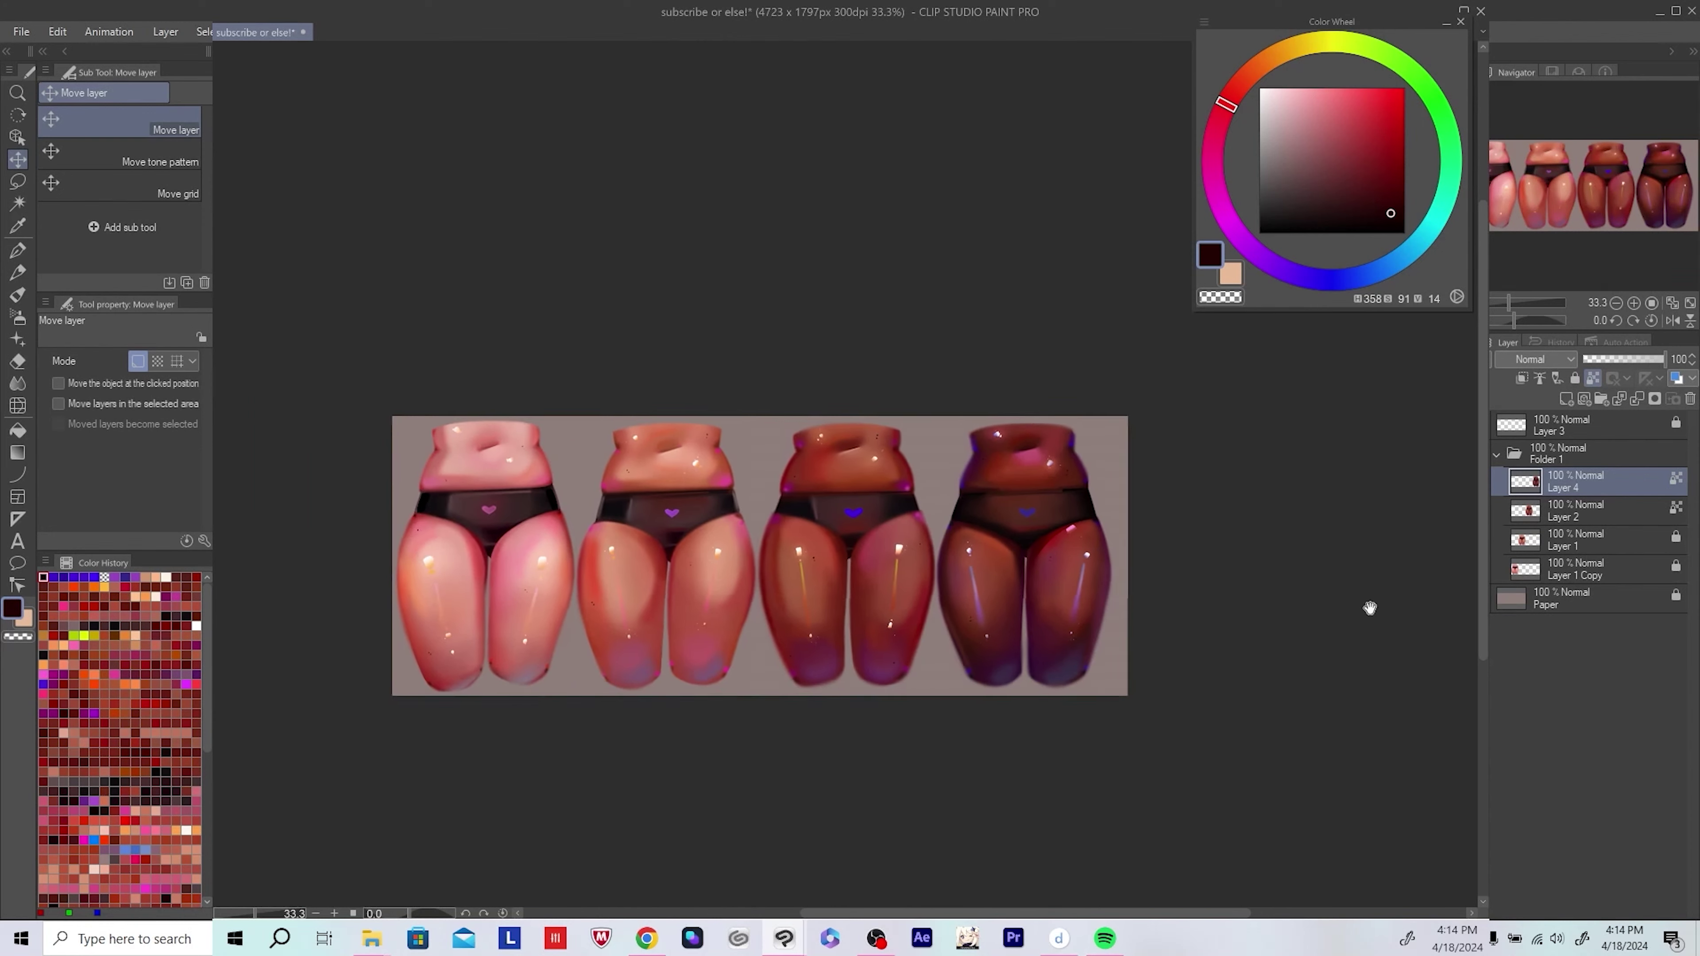
# Step: Save the file, crop the canvas to a rectangle that trims its excess side margin, deselect, and save again
pyautogui.hotkey('ctrl', 's')
pyautogui.press('m')
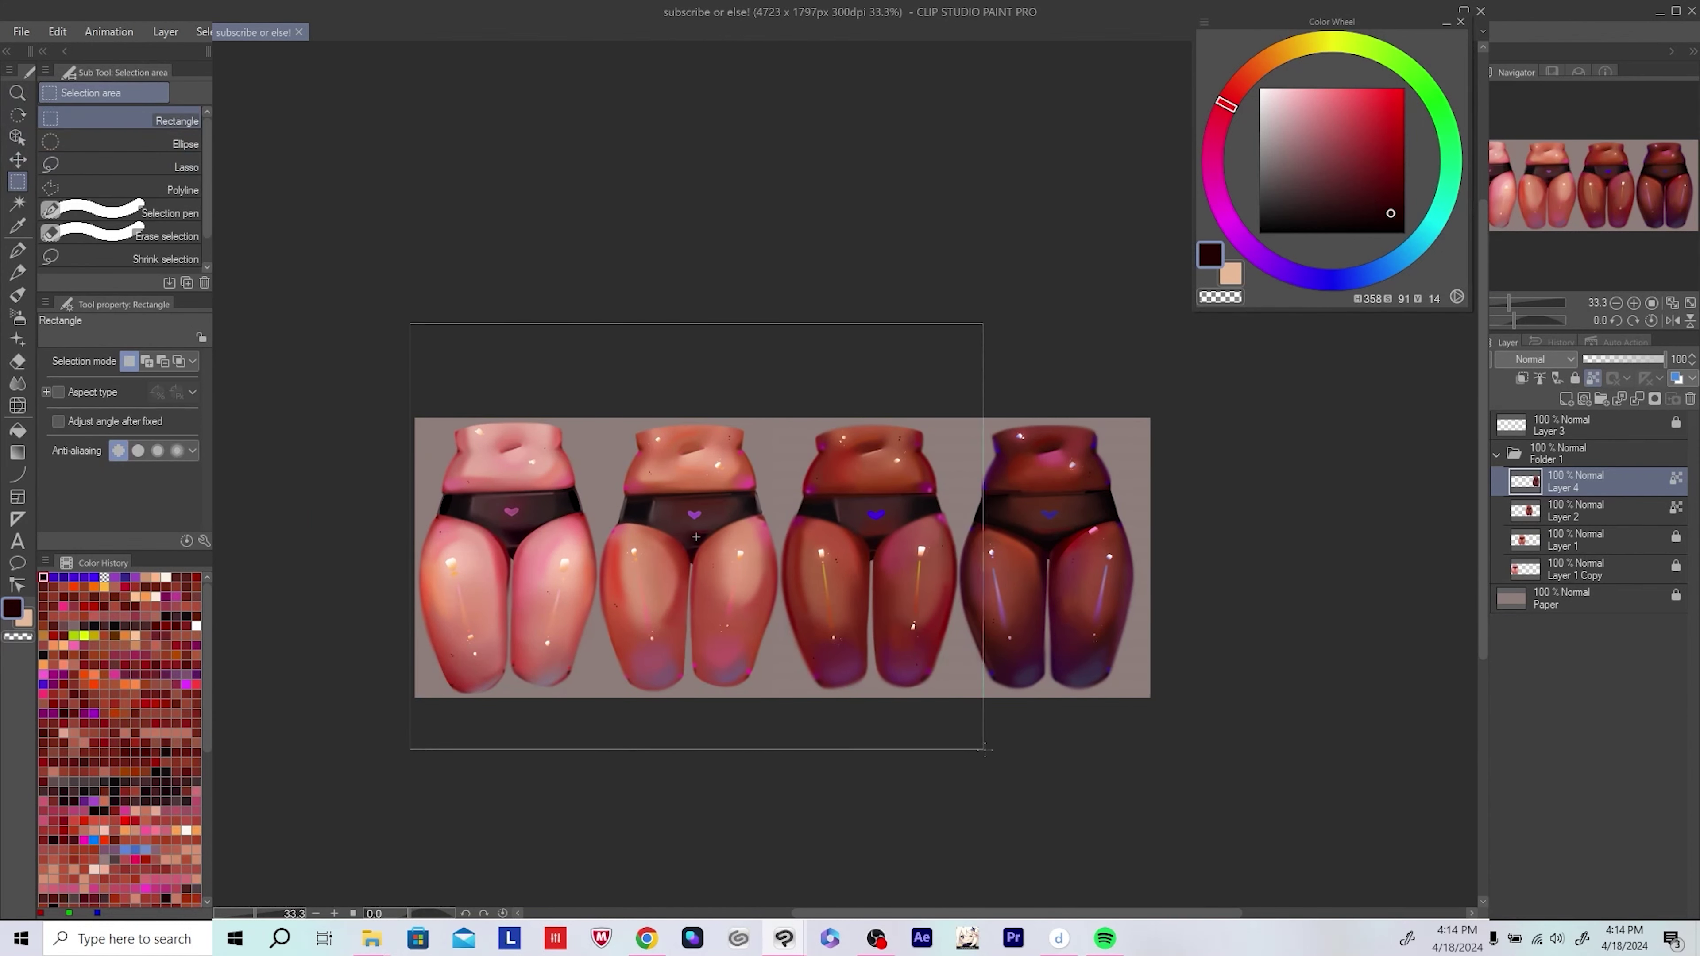
pyautogui.moveTo(983, 746); pyautogui.dragTo(1140, 775)
pyautogui.click(57, 31)
pyautogui.click(94, 508)
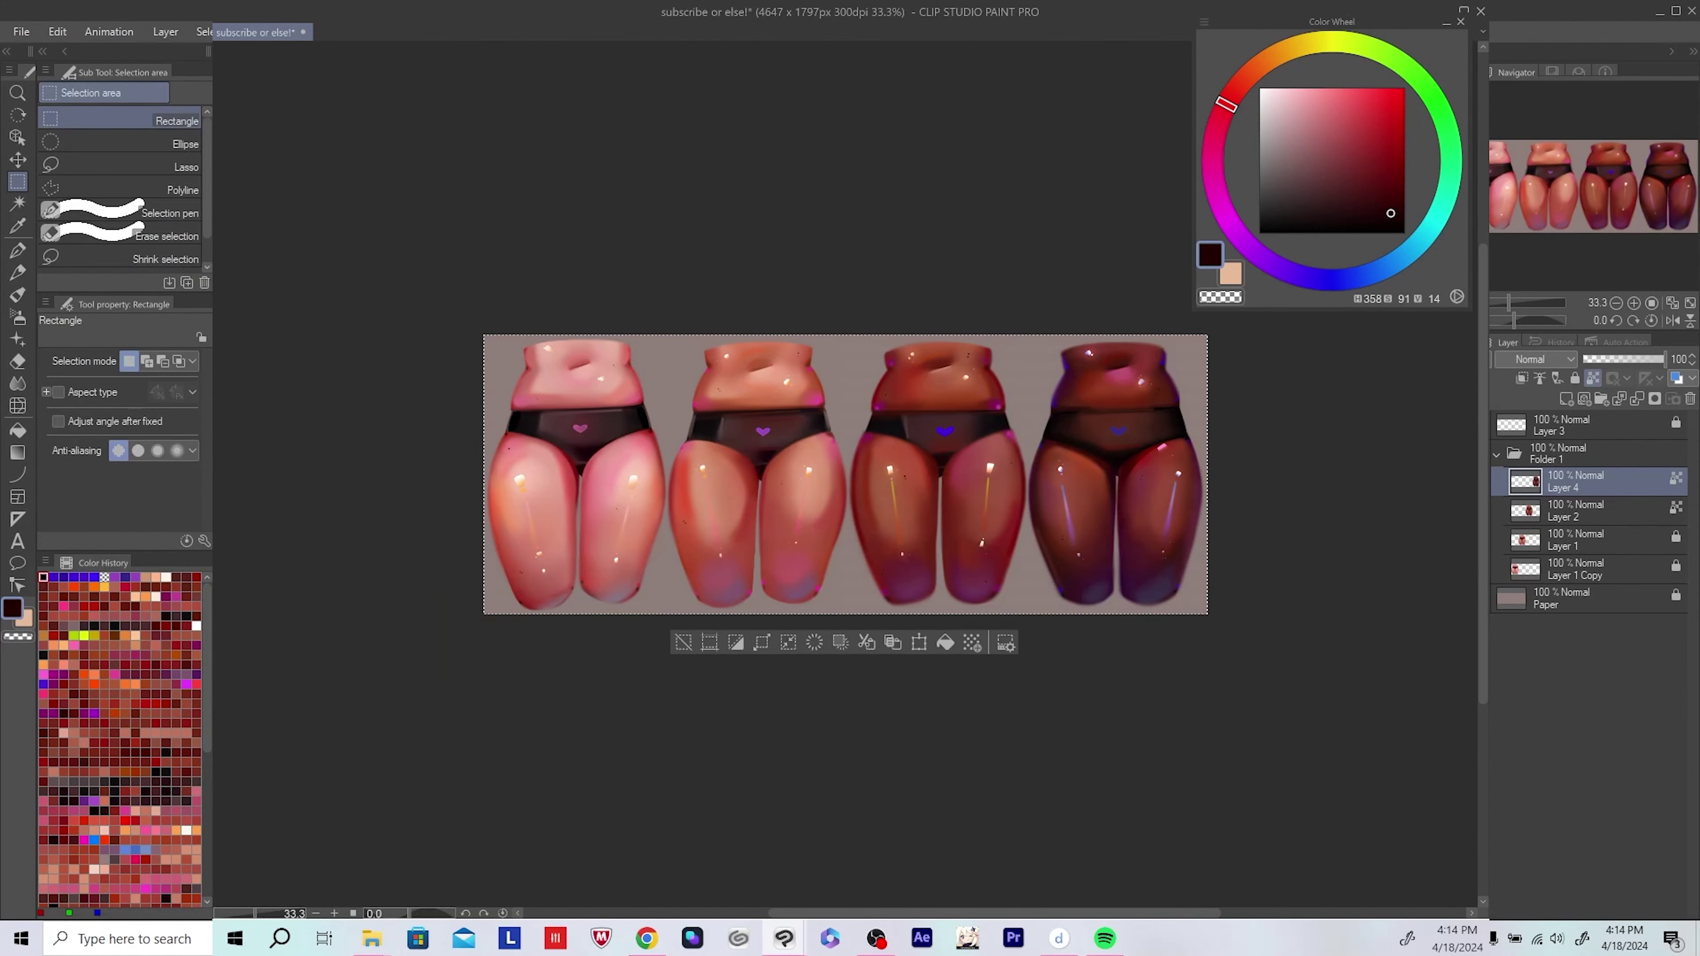
pyautogui.hotkey('ctrl', 'd')
pyautogui.moveTo(1218, 539); pyautogui.dragTo(1100, 587)
pyautogui.scroll(1, 757, 518)
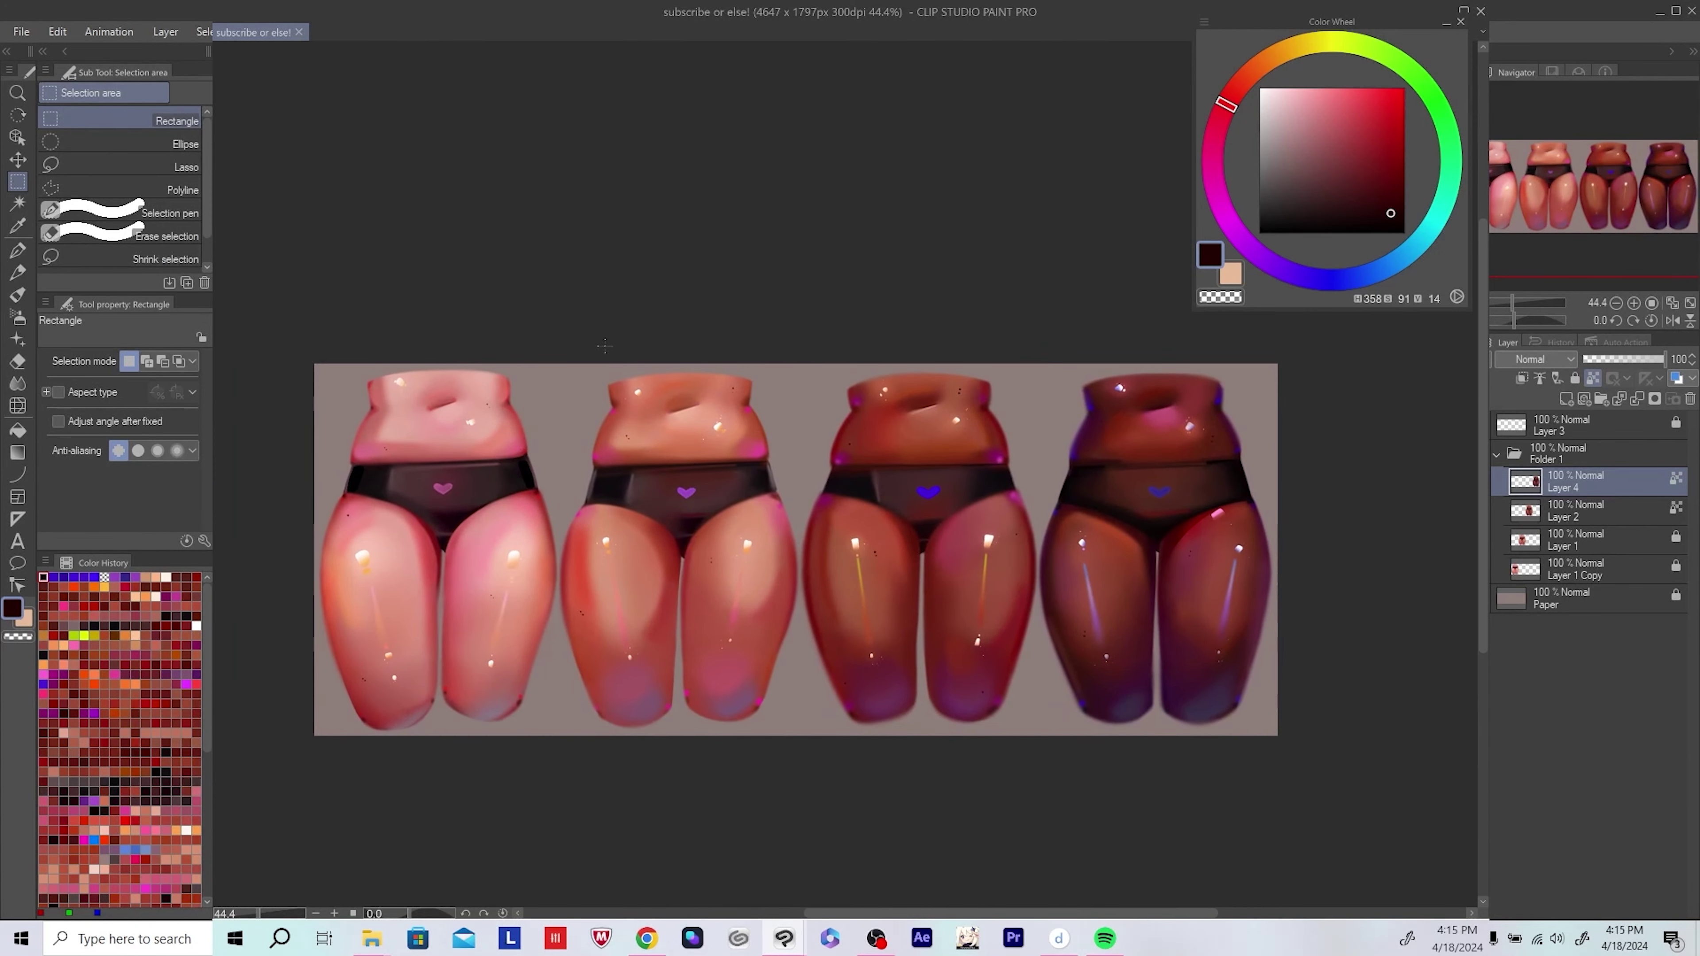
pyautogui.scroll(-3, 604, 346)
pyautogui.scroll(1, 604, 346)
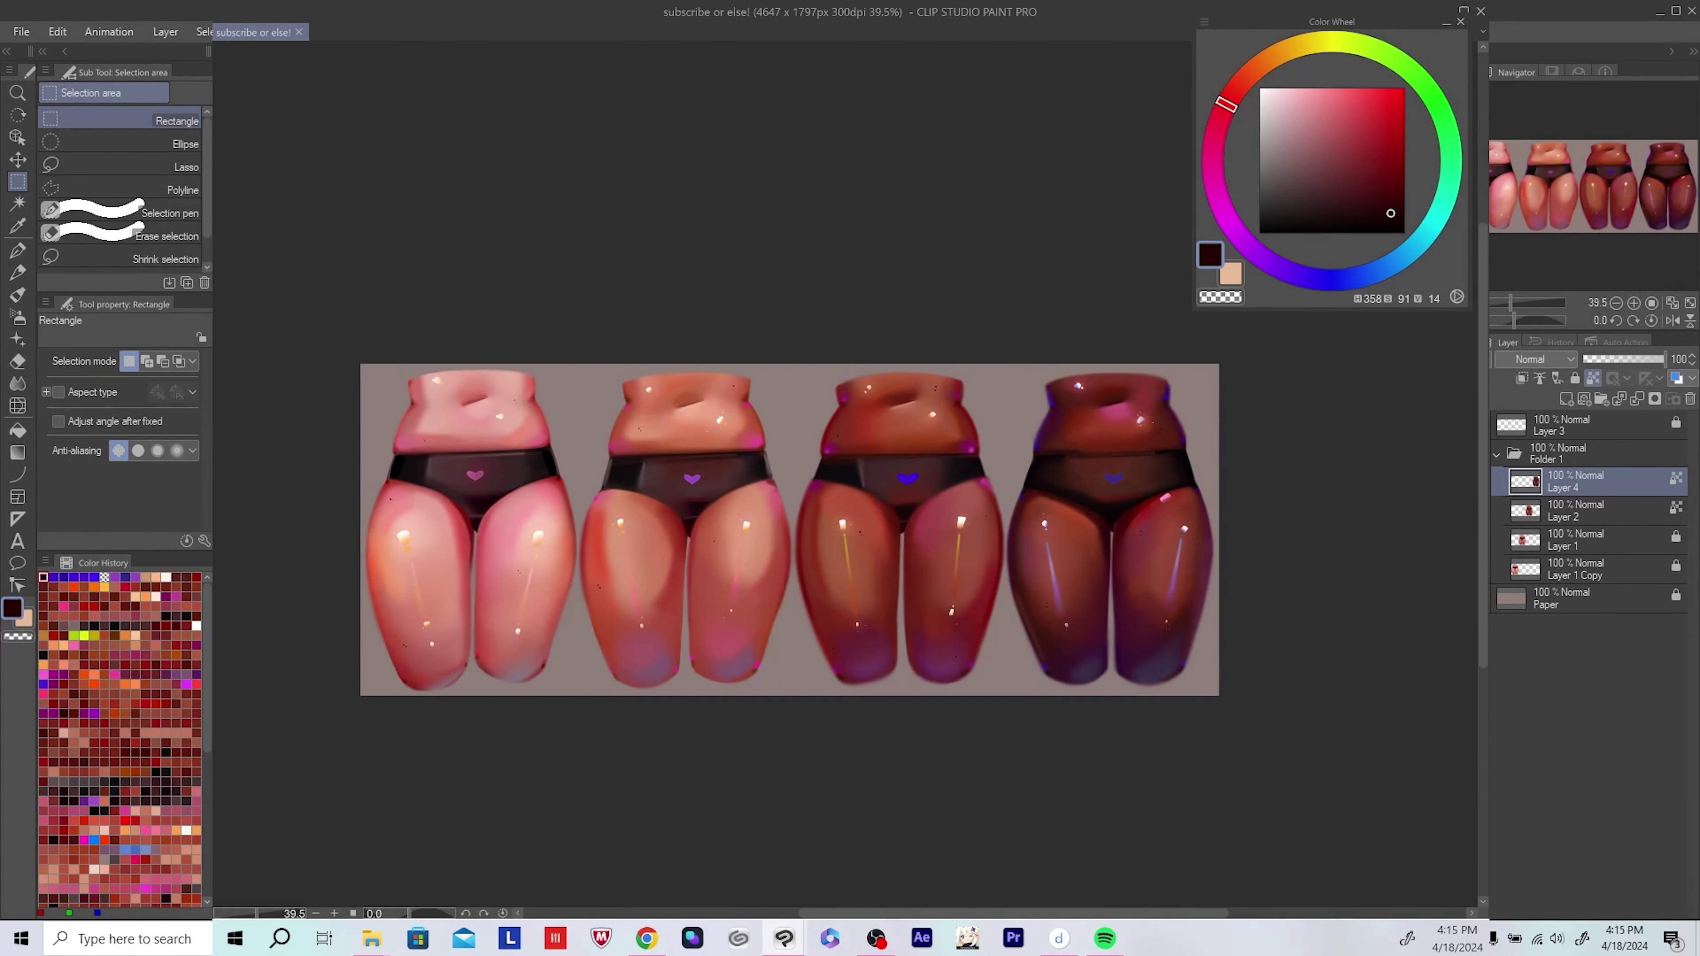
# Step: Unlock Layer 1 and Layer 1 Copy inside Folder 1
pyautogui.click(1582, 542)
pyautogui.click(1579, 569)
pyautogui.scroll(3, 598, 452)
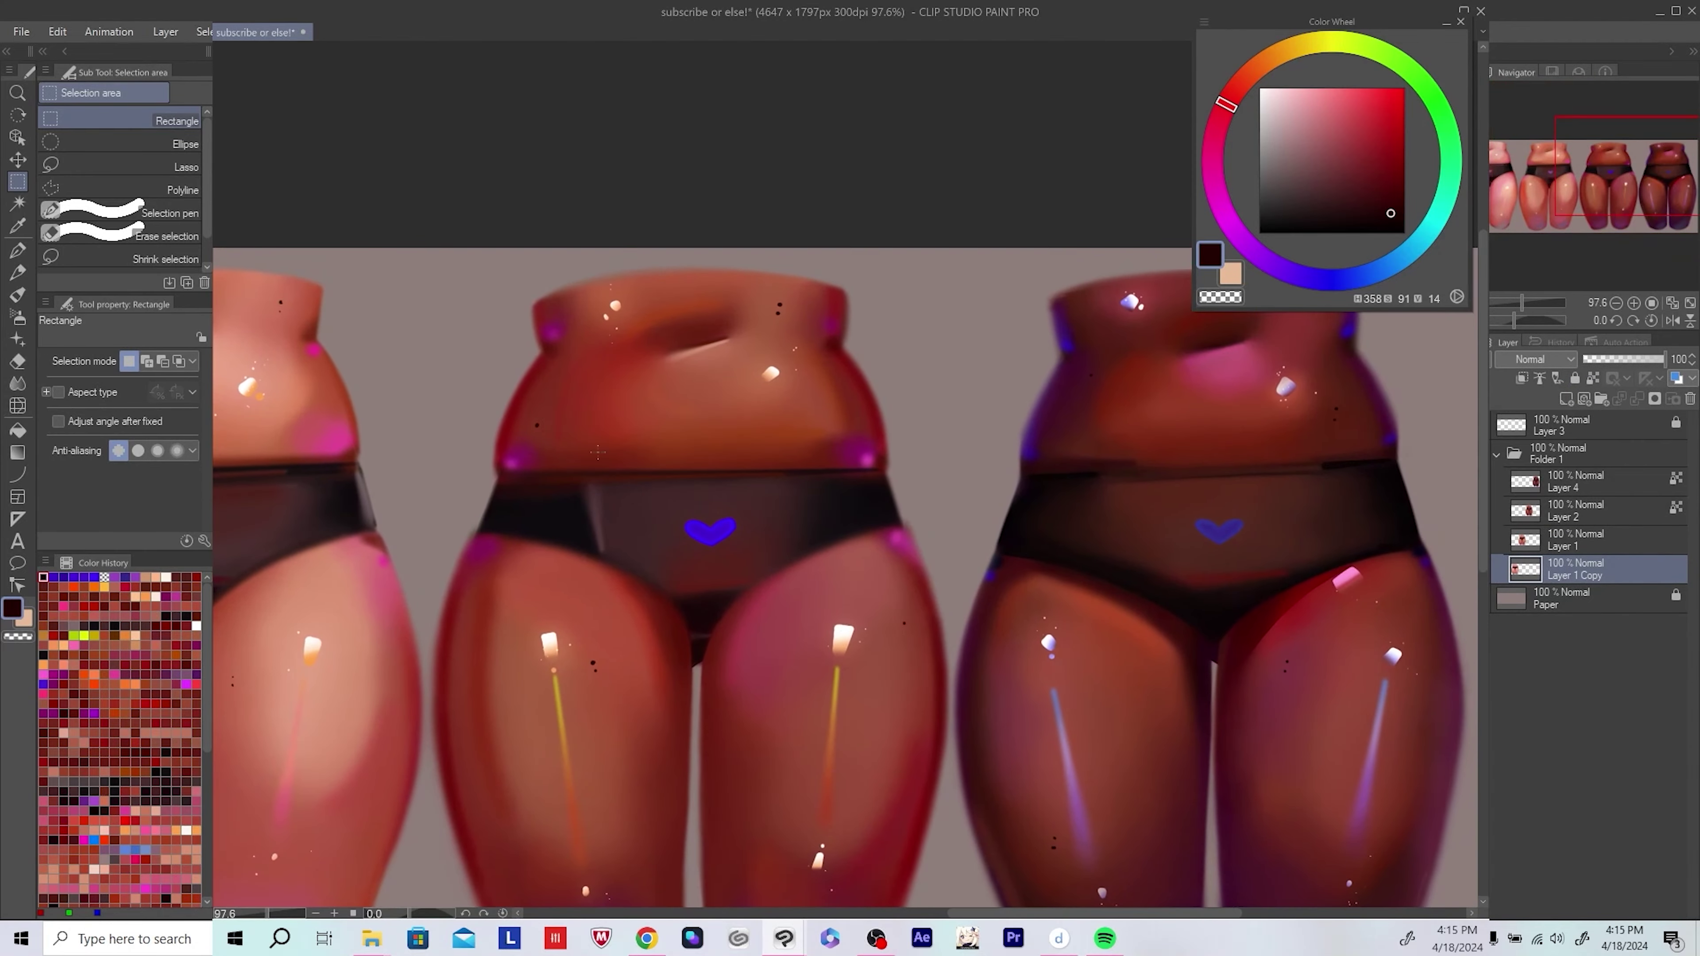
pyautogui.click(1585, 540)
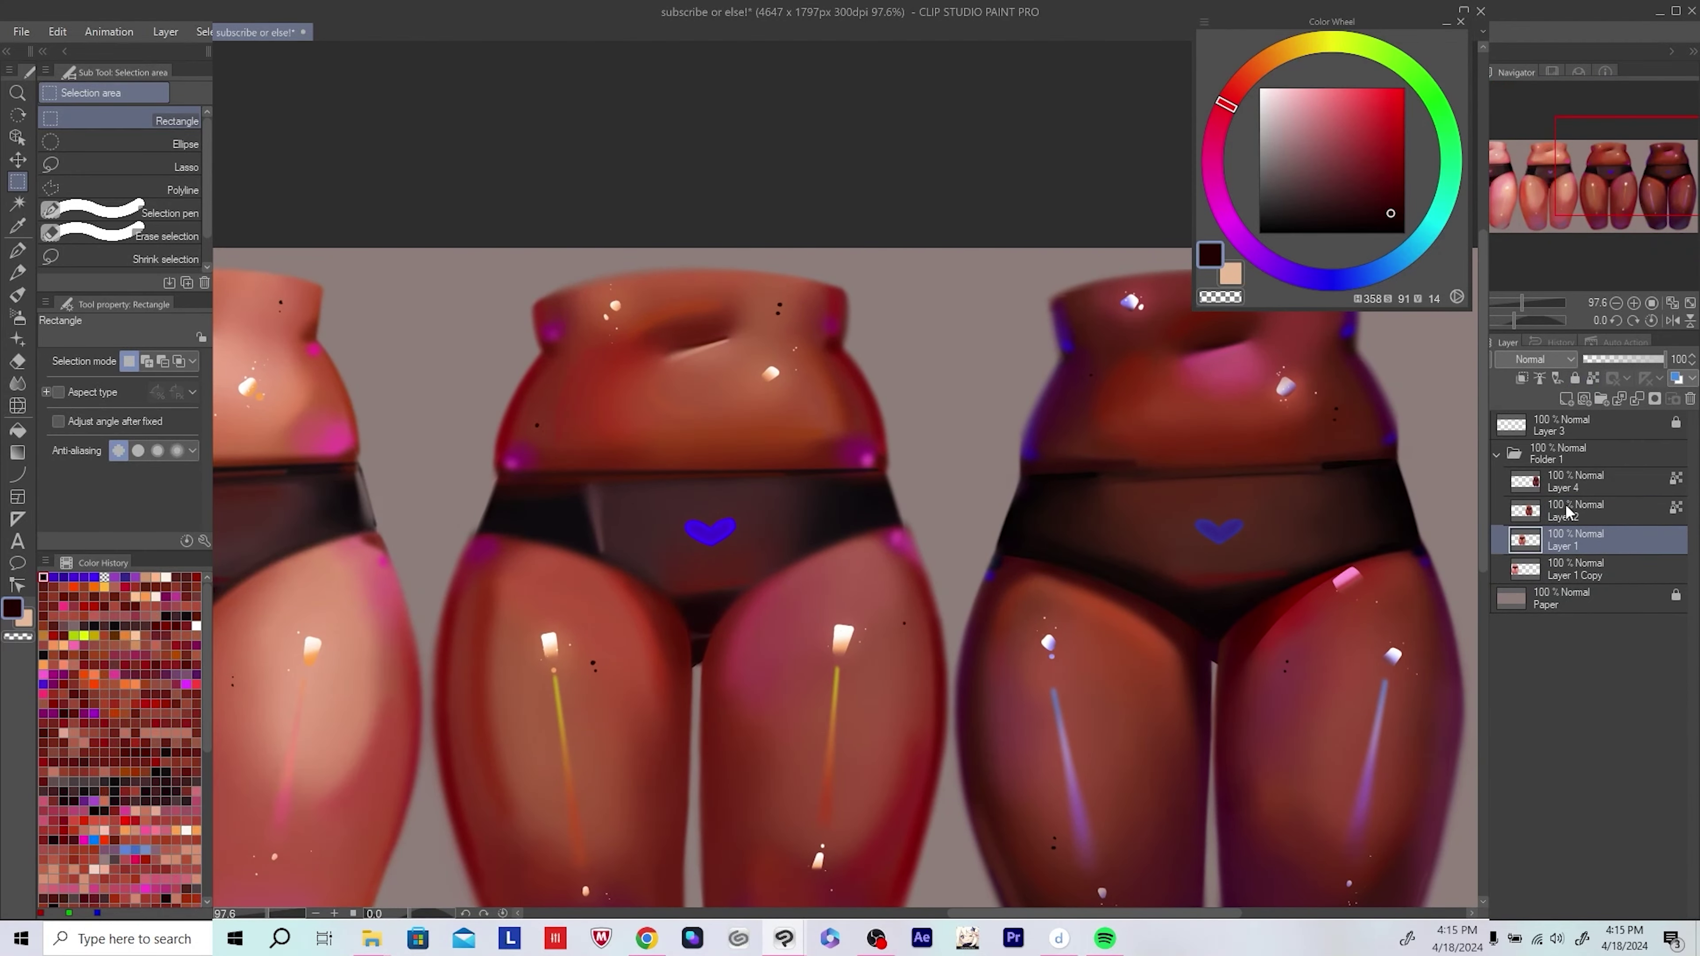
# Step: Airbrush sampled muted red (358, 34, 32) at size 15 along the third figure's underwear side edges on a clipped layer above Layer 2
pyautogui.click(1586, 510)
pyautogui.click(1567, 399)
pyautogui.scroll(1, 675, 534)
pyautogui.press('b')
pyautogui.scroll(2, 675, 534)
pyautogui.keyDown('alt'); pyautogui.click(582, 564); pyautogui.keyUp('alt')
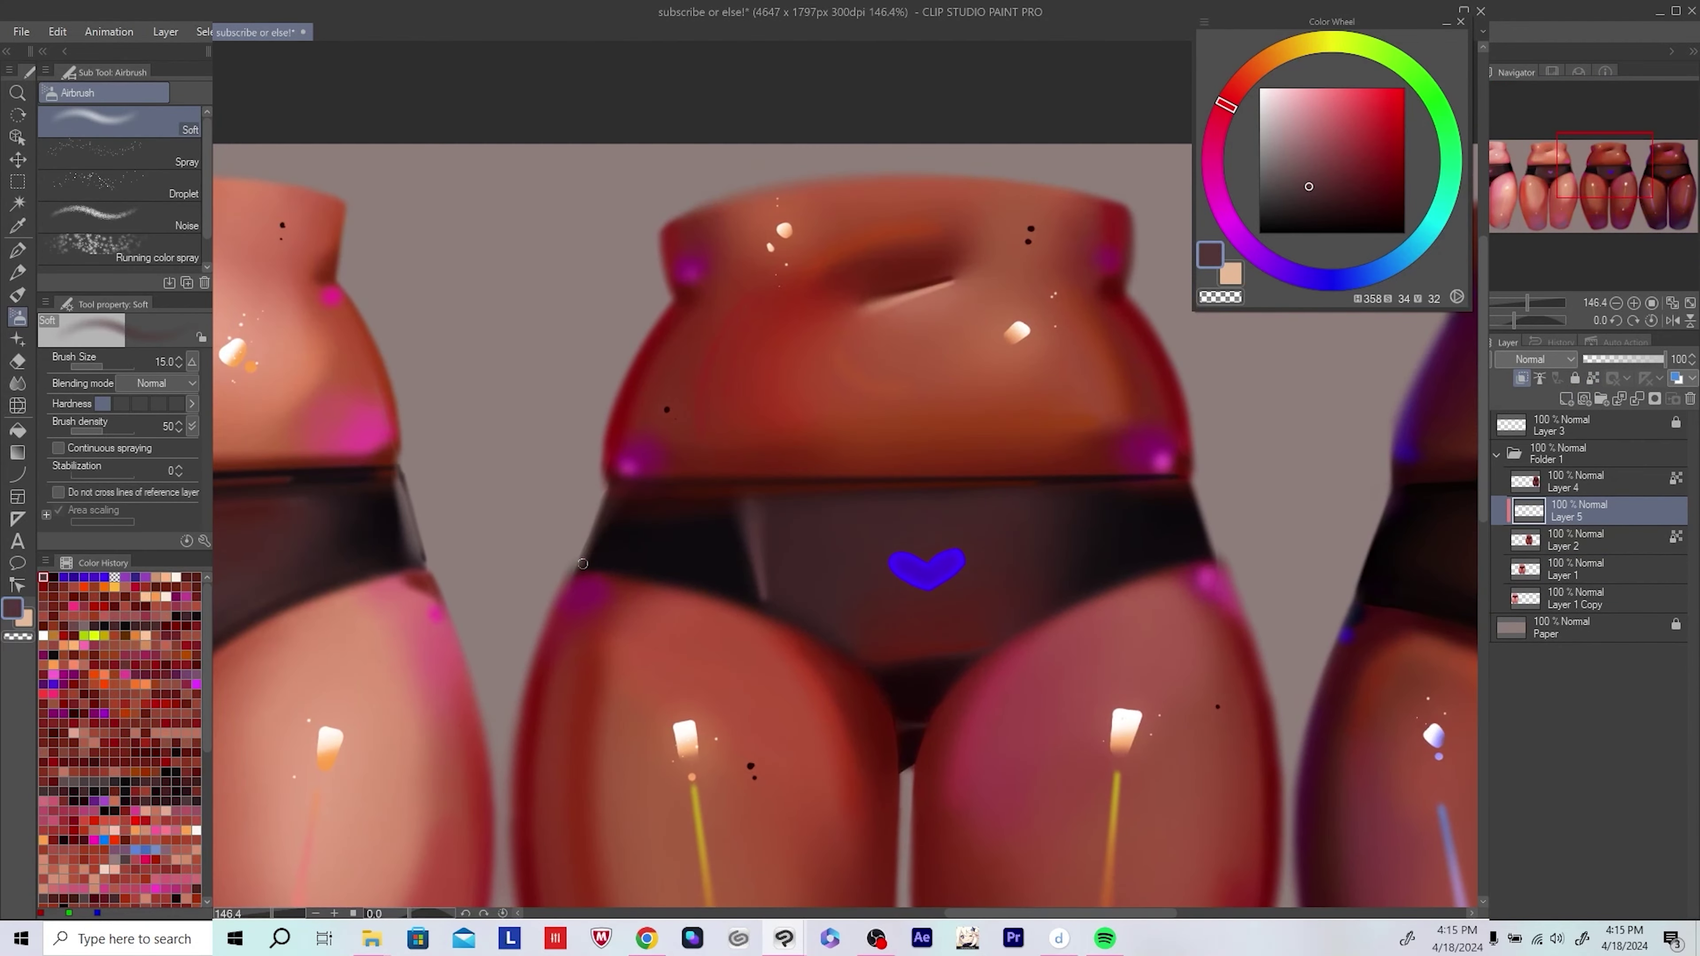
pyautogui.hscroll(3, 1043, 487)
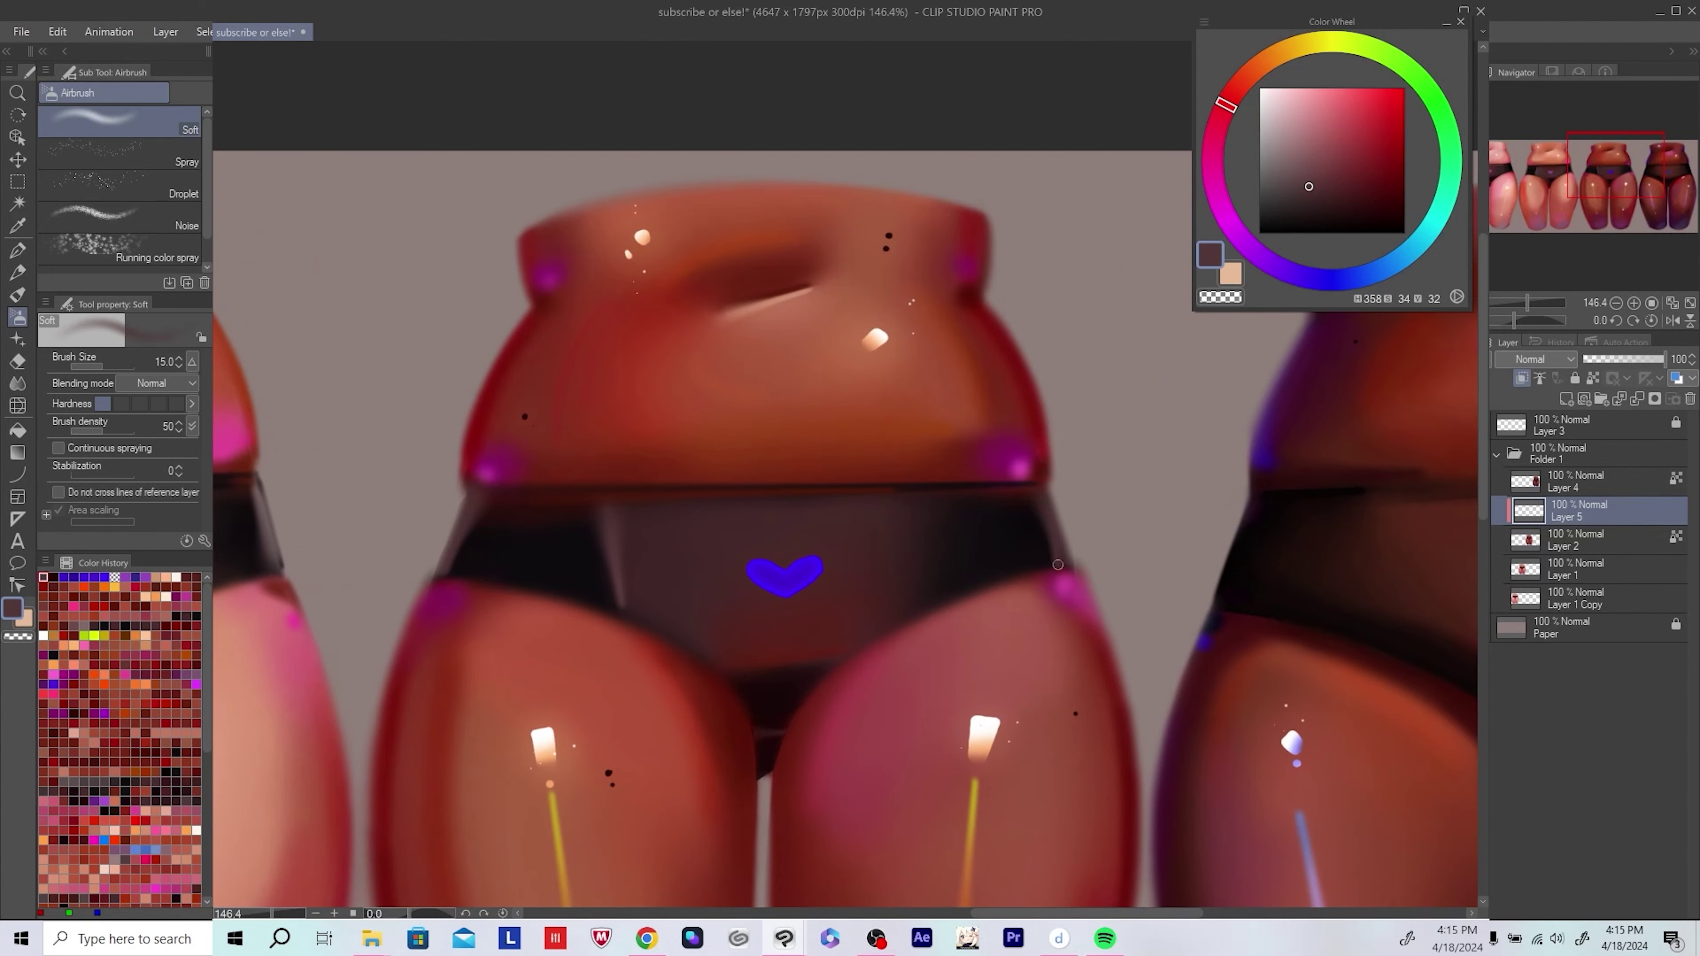
# Step: Clean up the third figure's underwear edge tint with the Hard eraser at size 250 and merge the layer into Layer 2
pyautogui.scroll(-1, 1058, 564)
pyautogui.press('e')
pyautogui.scroll(-4, 967, 626)
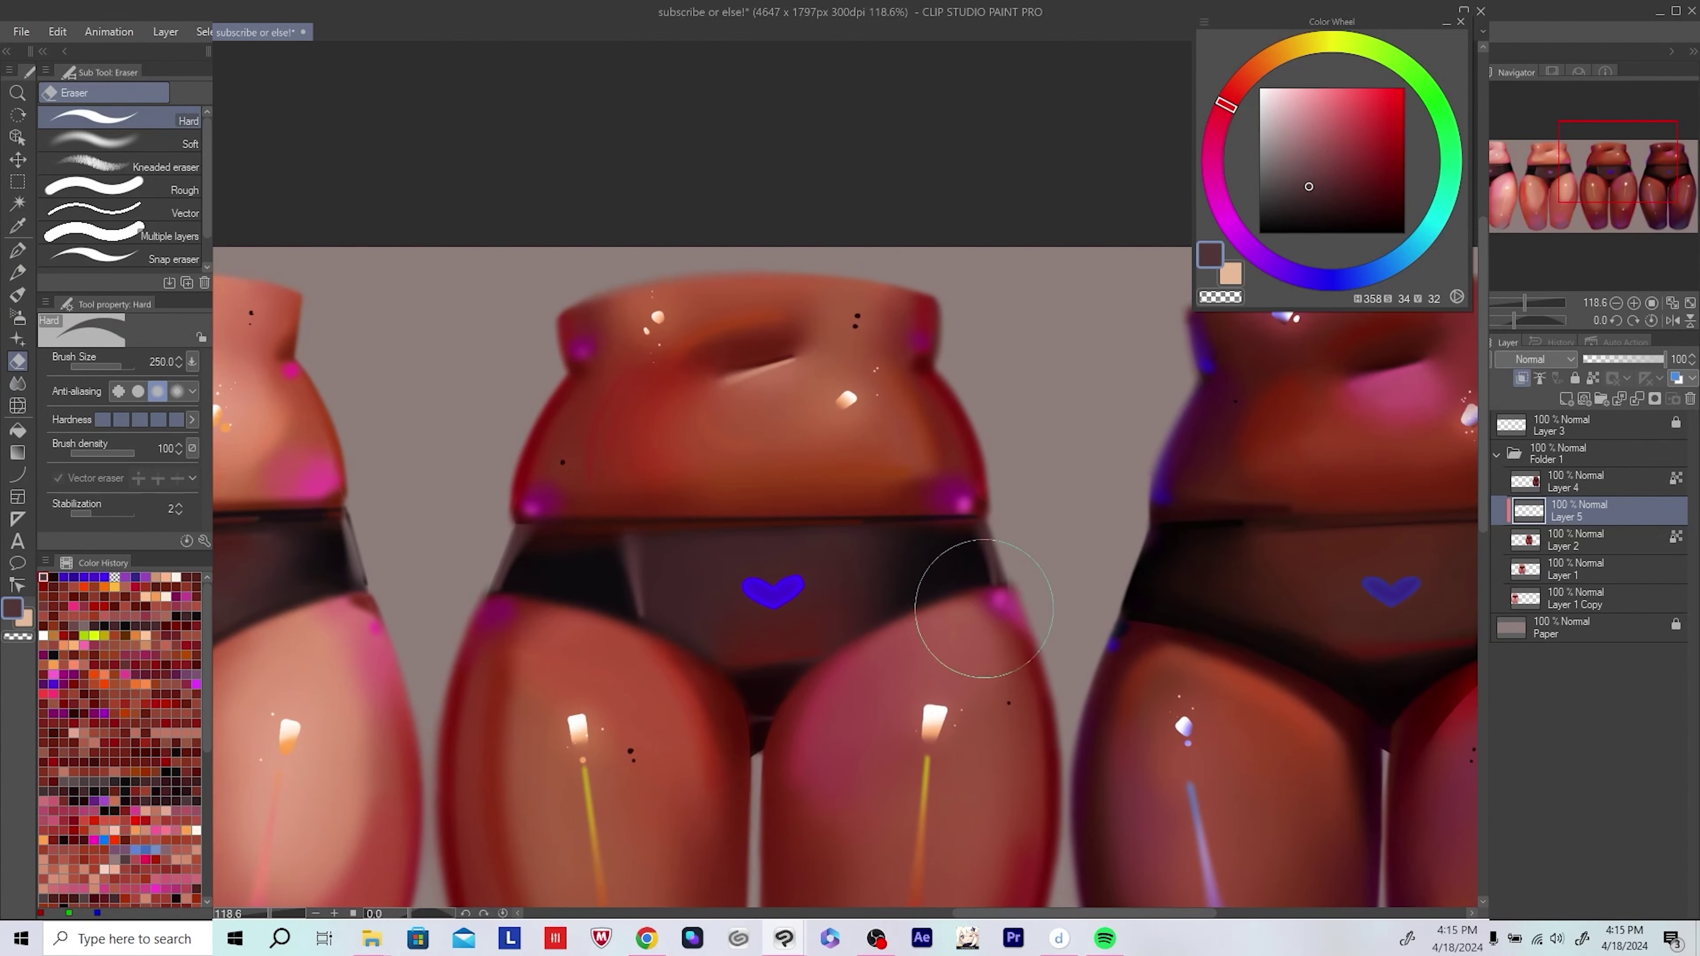
pyautogui.hotkey('ctrl', 'z')
pyautogui.hotkey('ctrl', 'y')
pyautogui.scroll(5, 1404, 653)
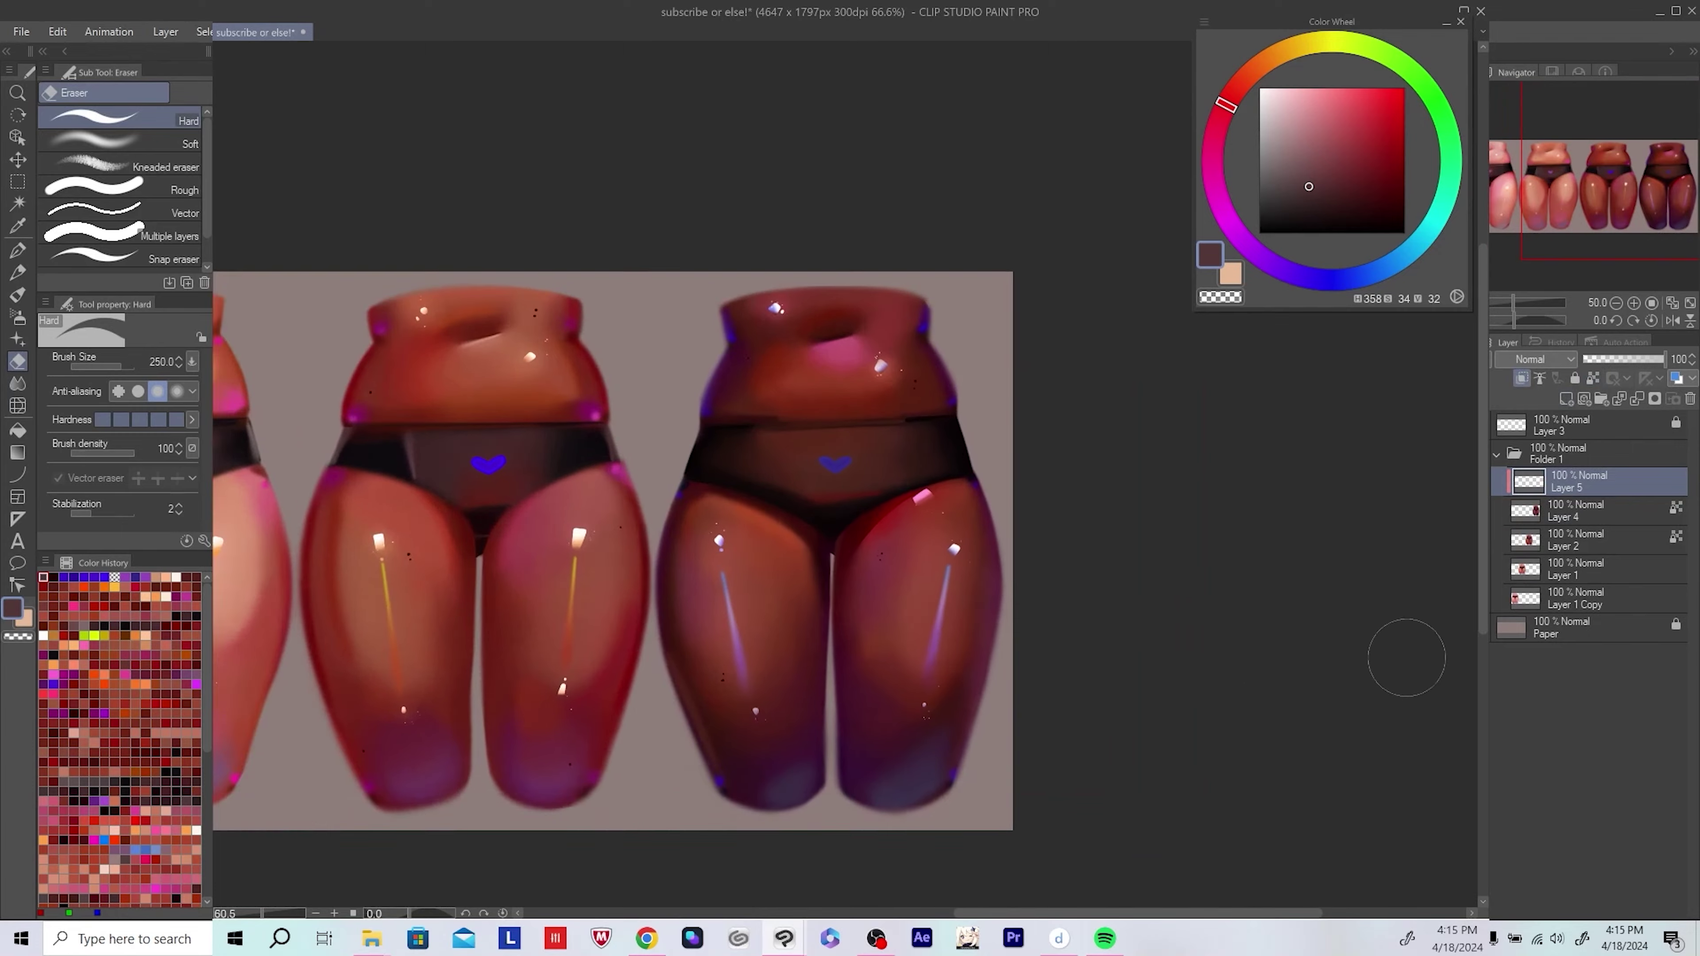
# Step: Airbrush sampled red-brown (11, 70, 33) at size 15 along the fourth figure's underwear side edges on a clipped layer above Layer 4
pyautogui.press('b')
pyautogui.keyDown('alt'); pyautogui.click(679, 518); pyautogui.keyUp('alt')
pyautogui.scroll(-3, 525, 485)
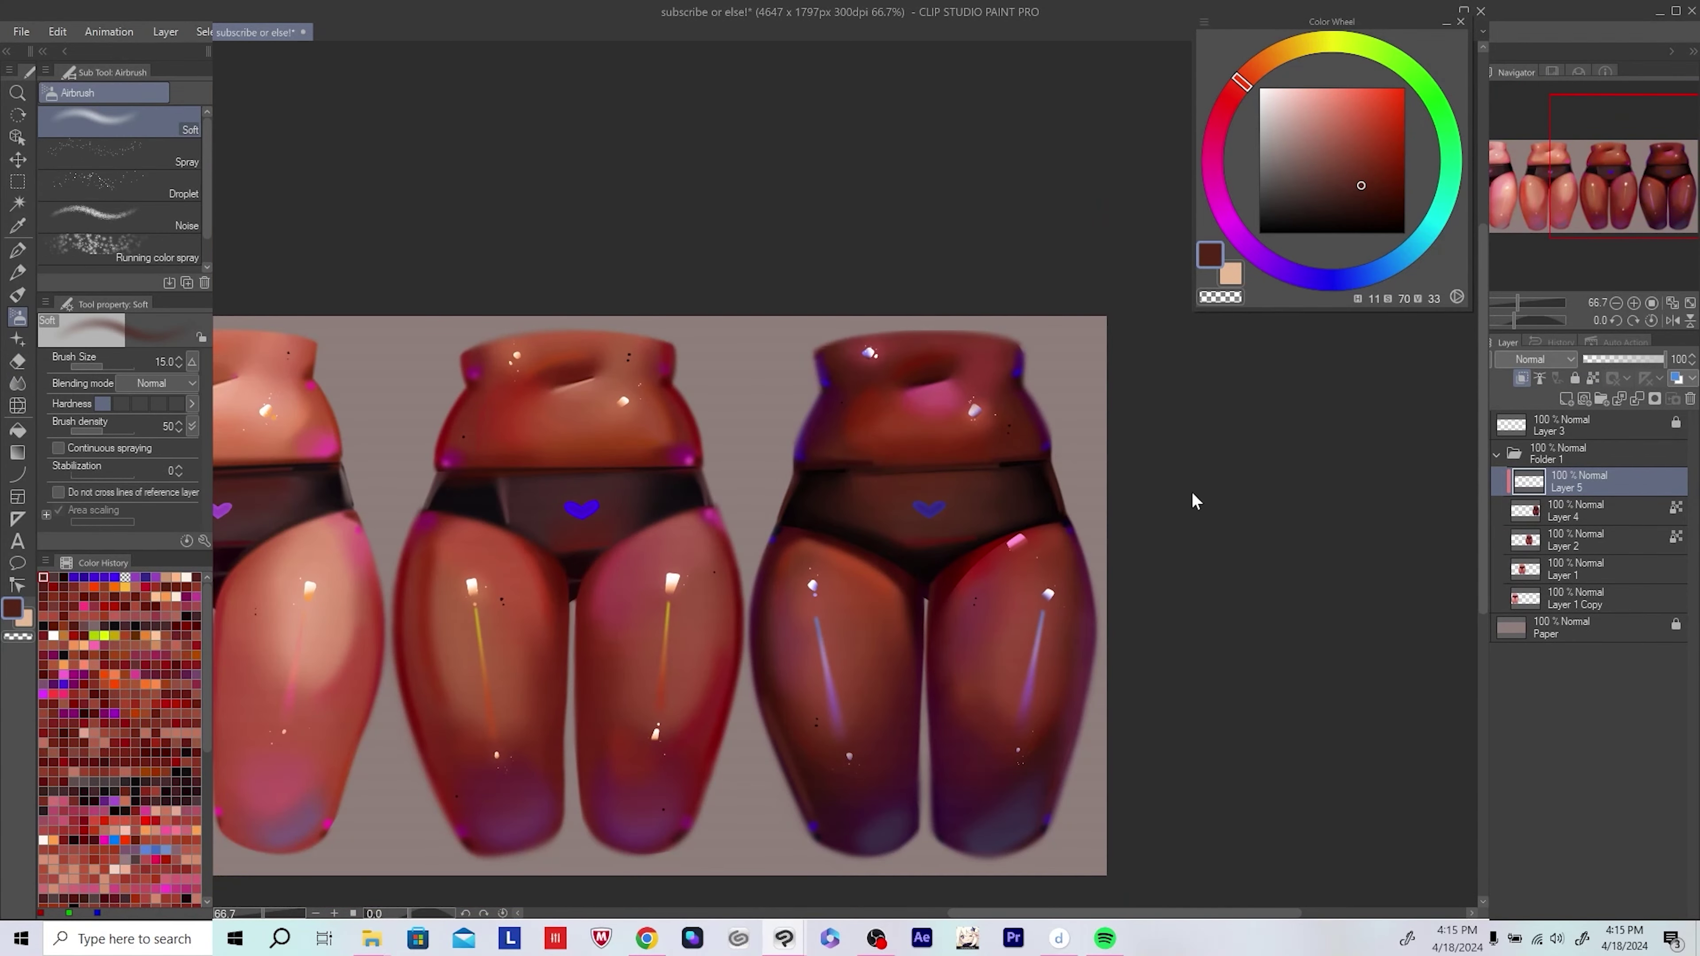
pyautogui.hotkey('ctrl', 'x')
pyautogui.click(912, 354)
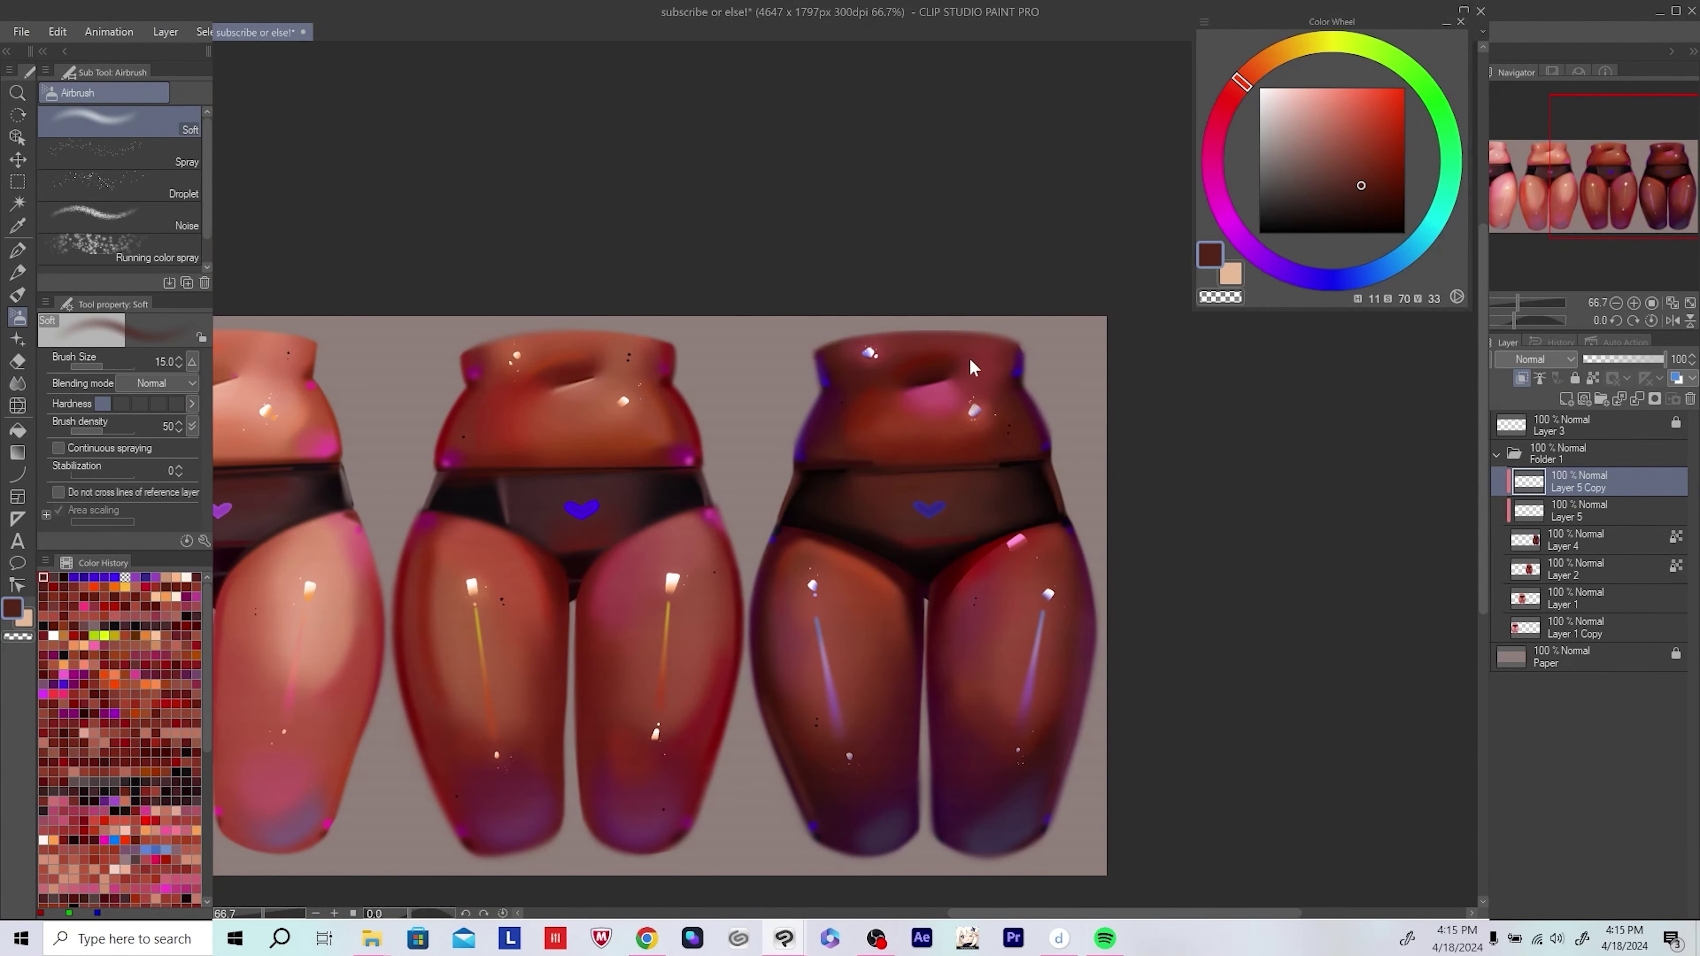
# Step: Adjust the fourth figure's underwear edge tint with Hue/Saturation/Luminosity, using hue -139 and saturation -51
pyautogui.click(57, 32)
pyautogui.click(301, 509)
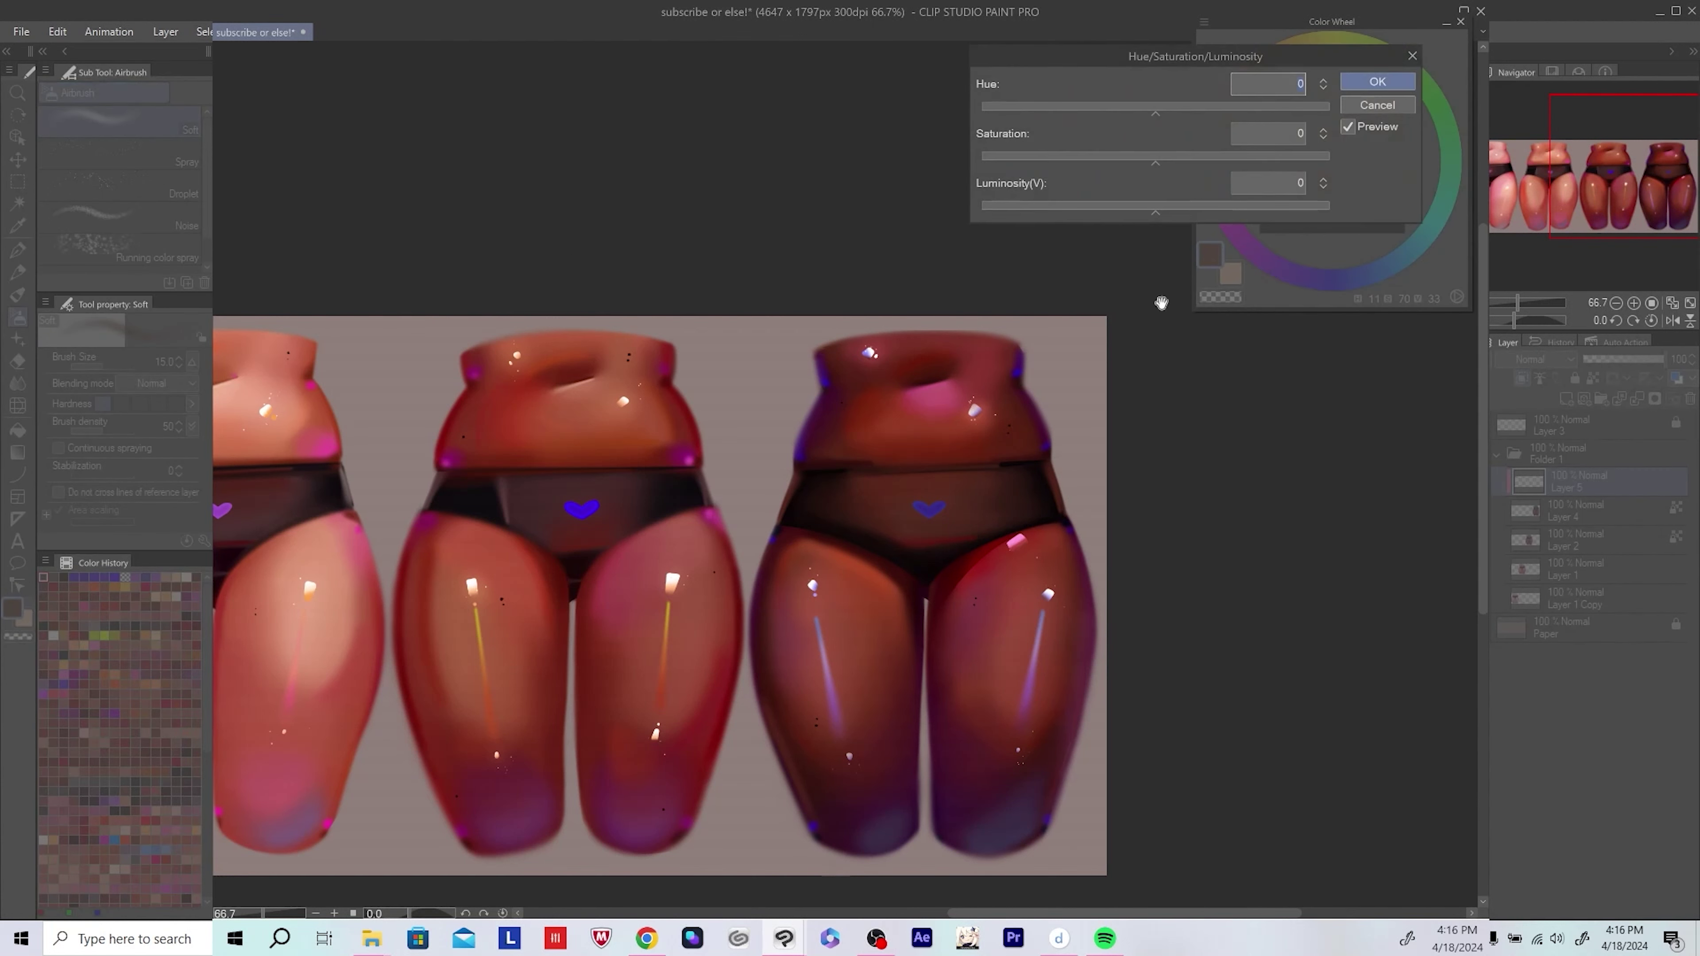
pyautogui.click(1178, 106)
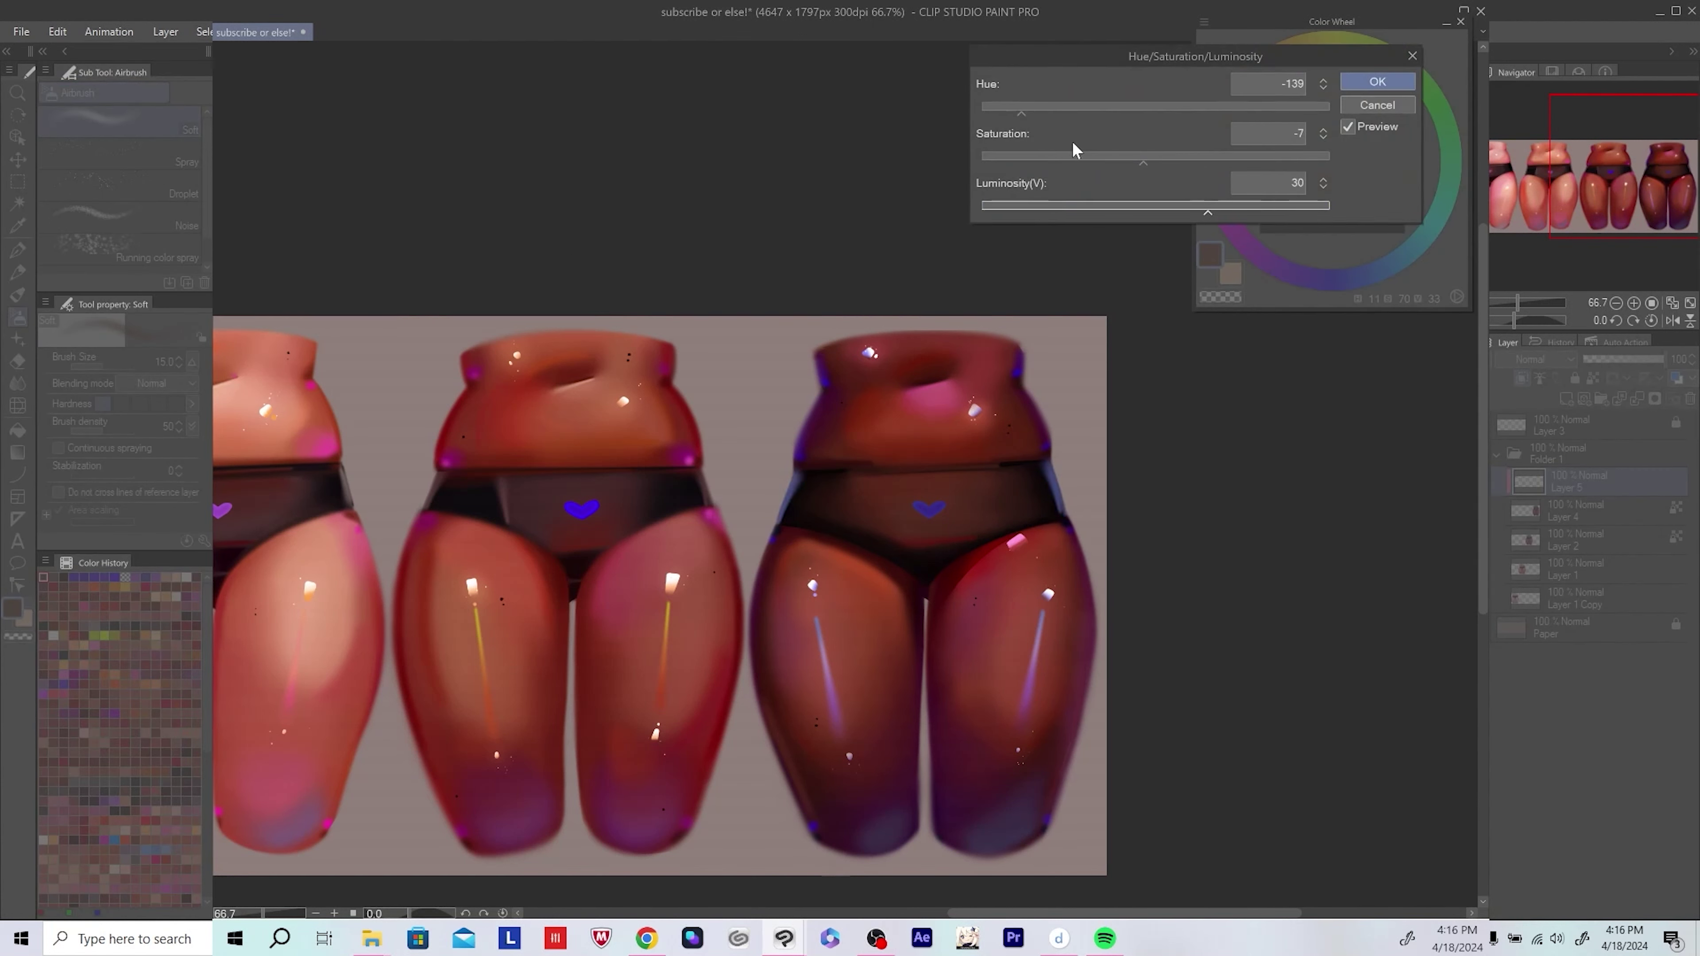
pyautogui.click(1069, 155)
pyautogui.click(1158, 206)
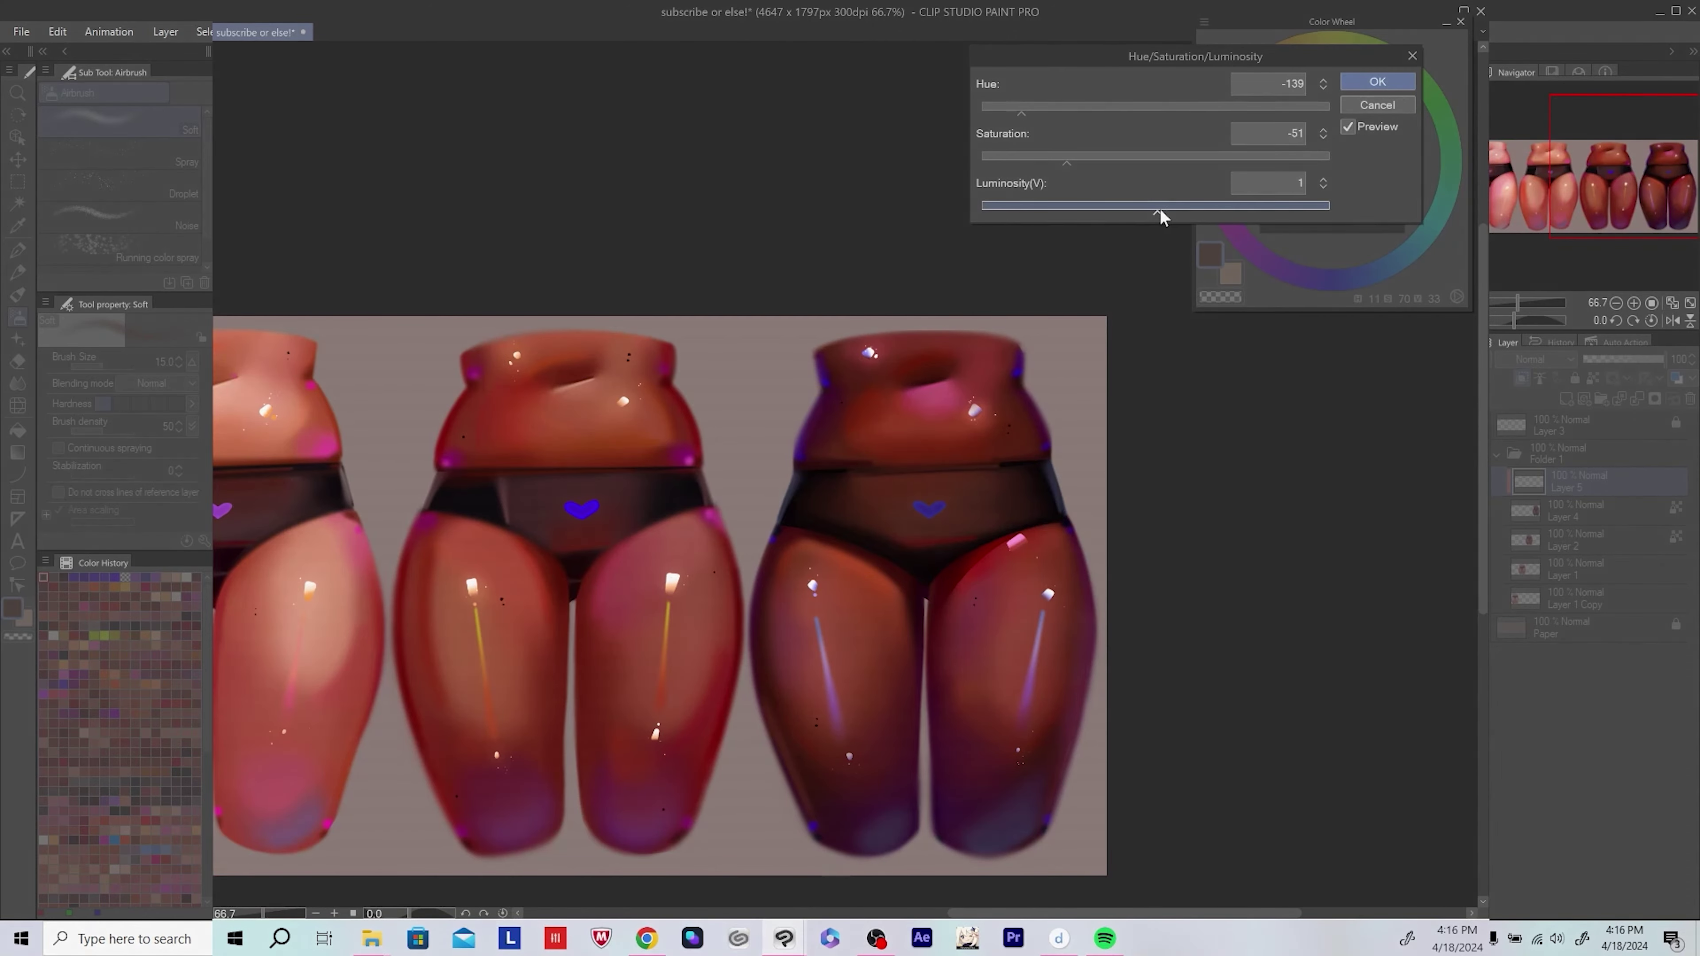
pyautogui.click(1359, 101)
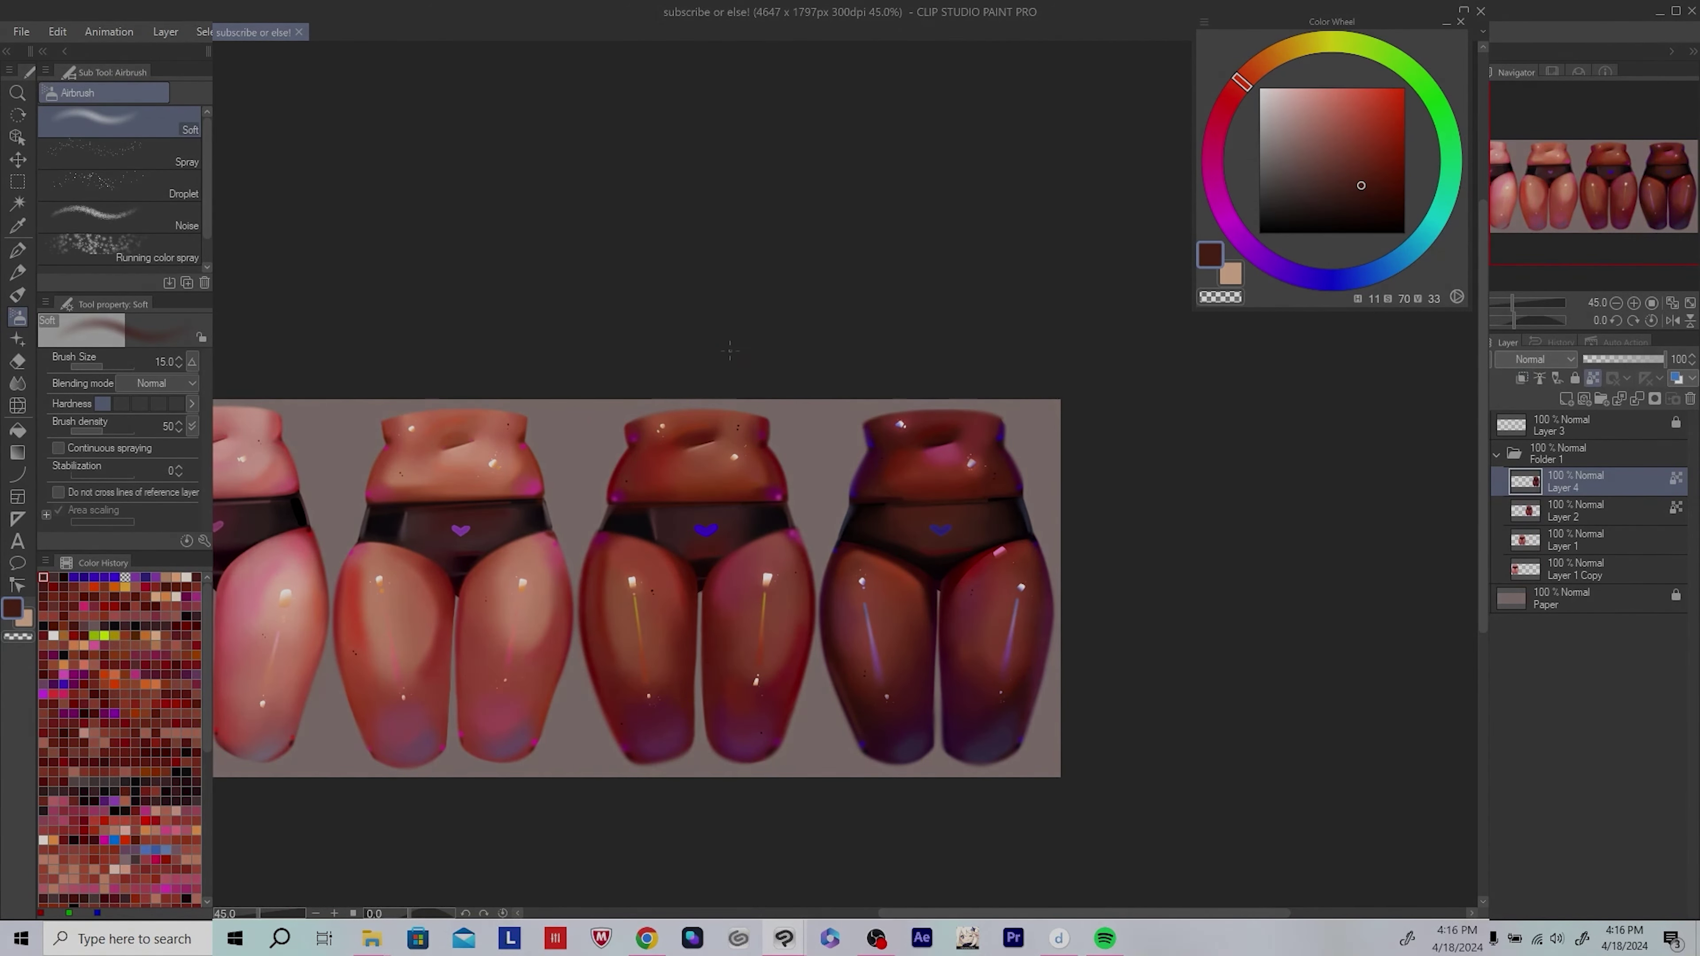
# Step: Airbrush a sampled reddish brown onto the fourth figure's thighs at sizes 120–170 on a new clipped layer, and merge it into Layer 4
pyautogui.scroll(-1, 730, 350)
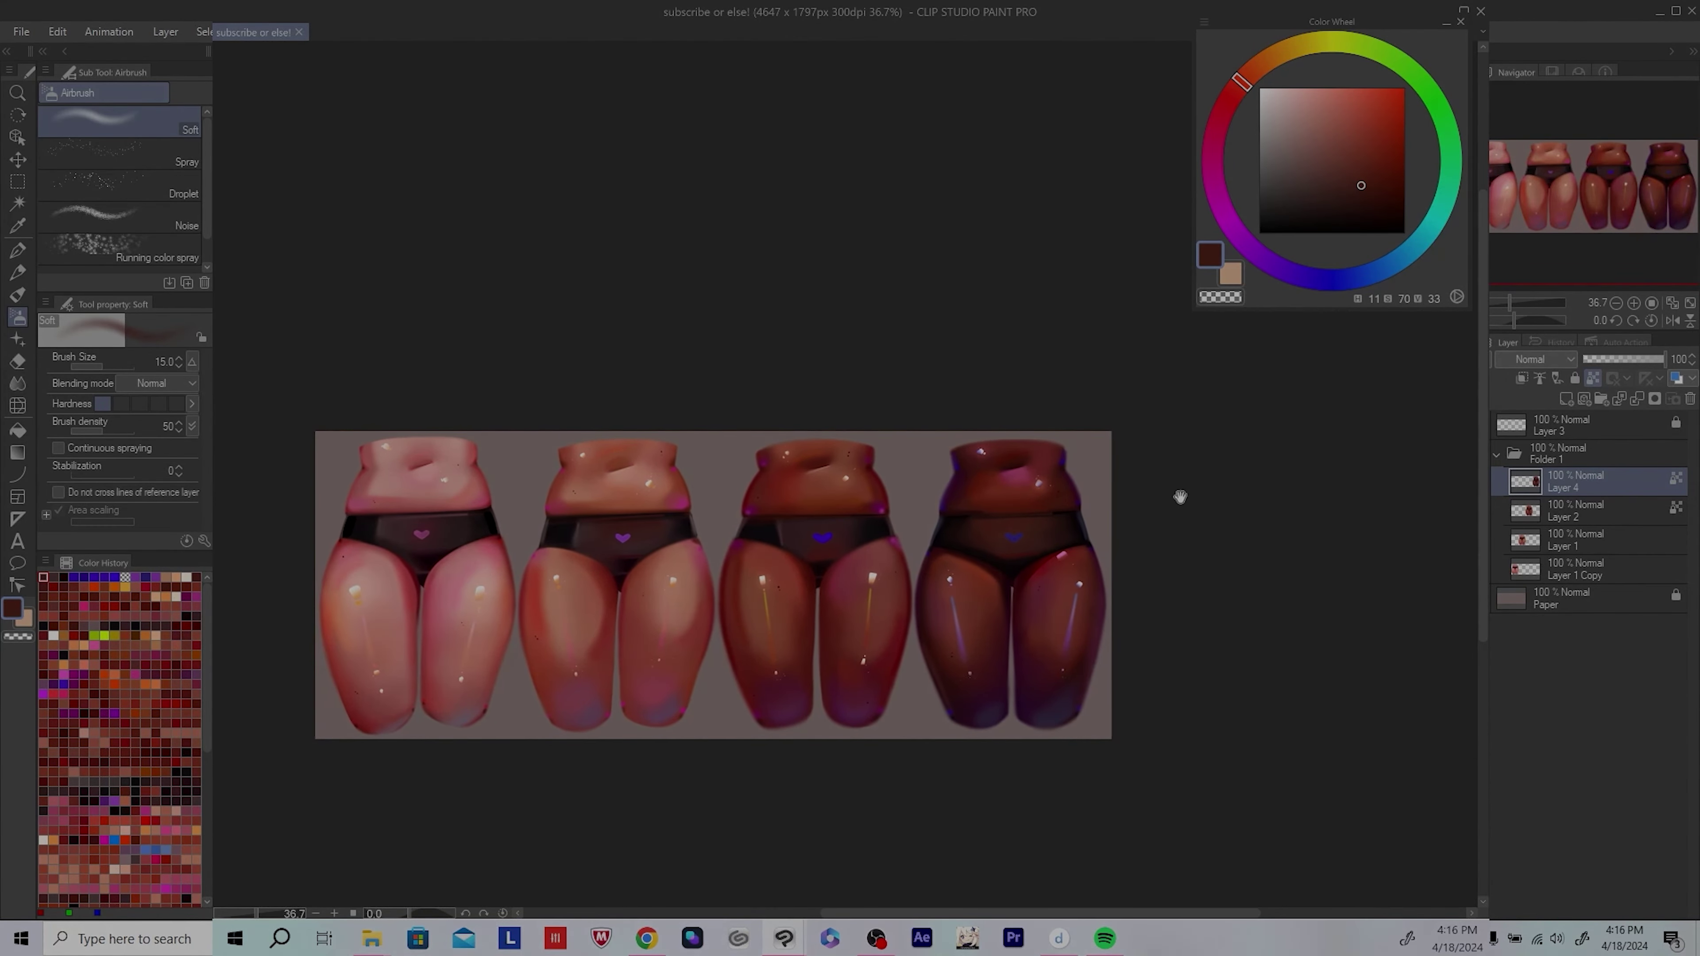
pyautogui.moveTo(1177, 494); pyautogui.dragTo(1176, 502)
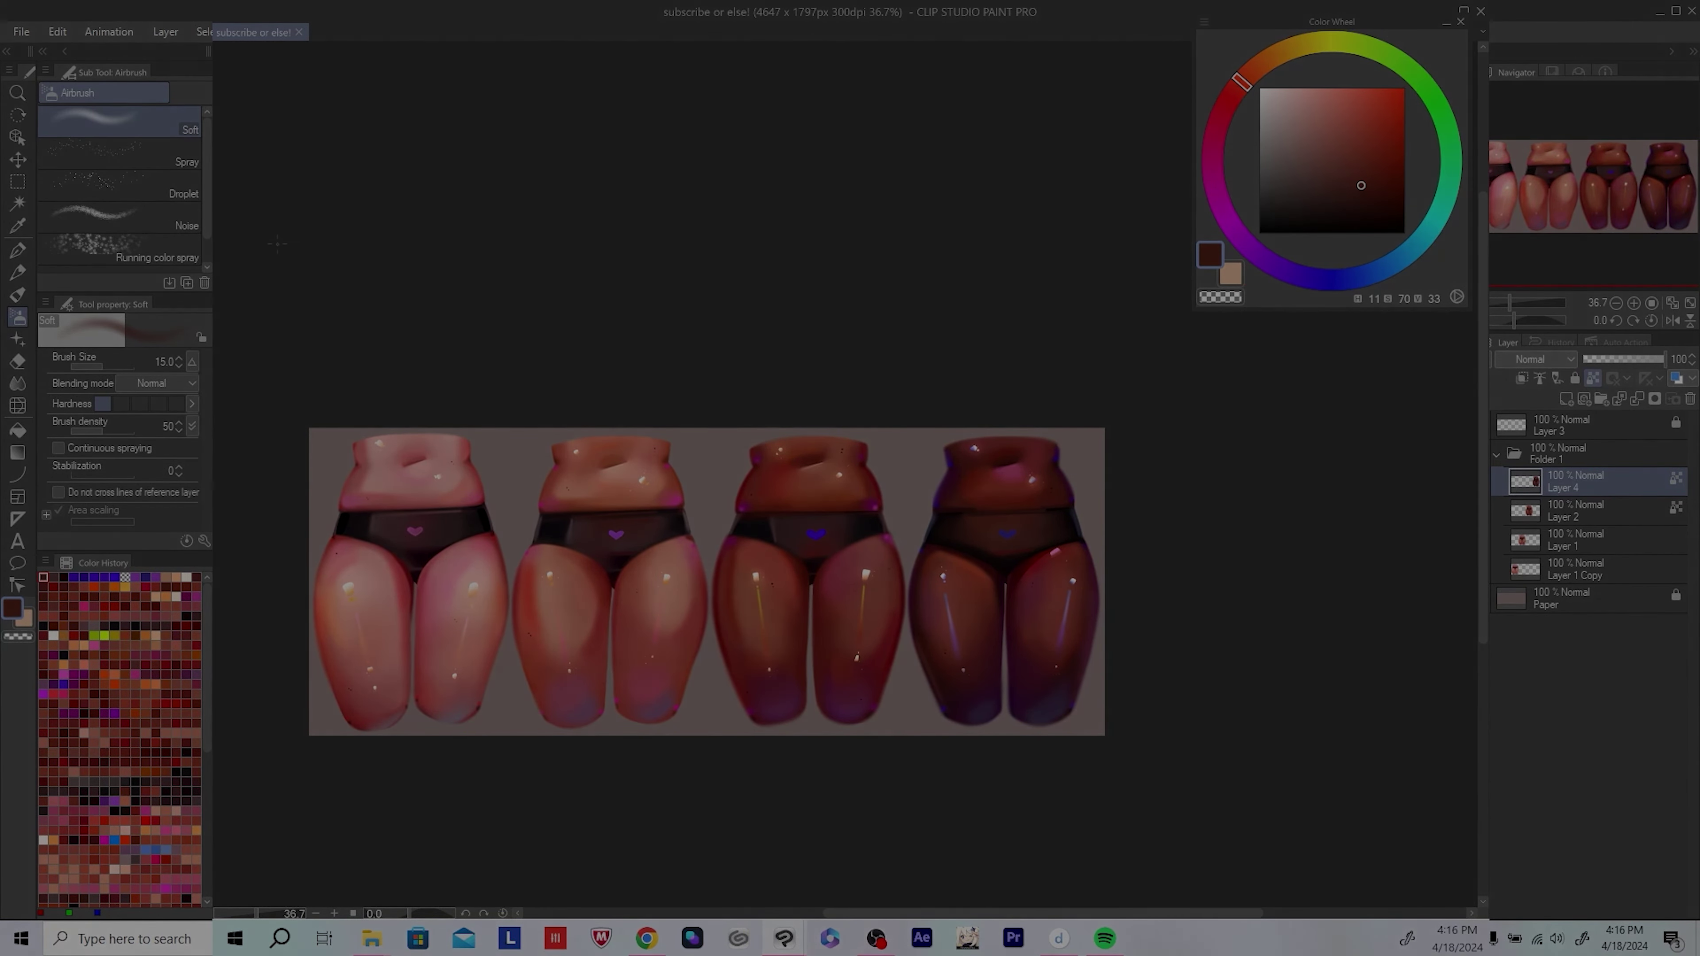
pyautogui.scroll(1, 656, 394)
pyautogui.click(1566, 399)
pyautogui.scroll(2, 983, 554)
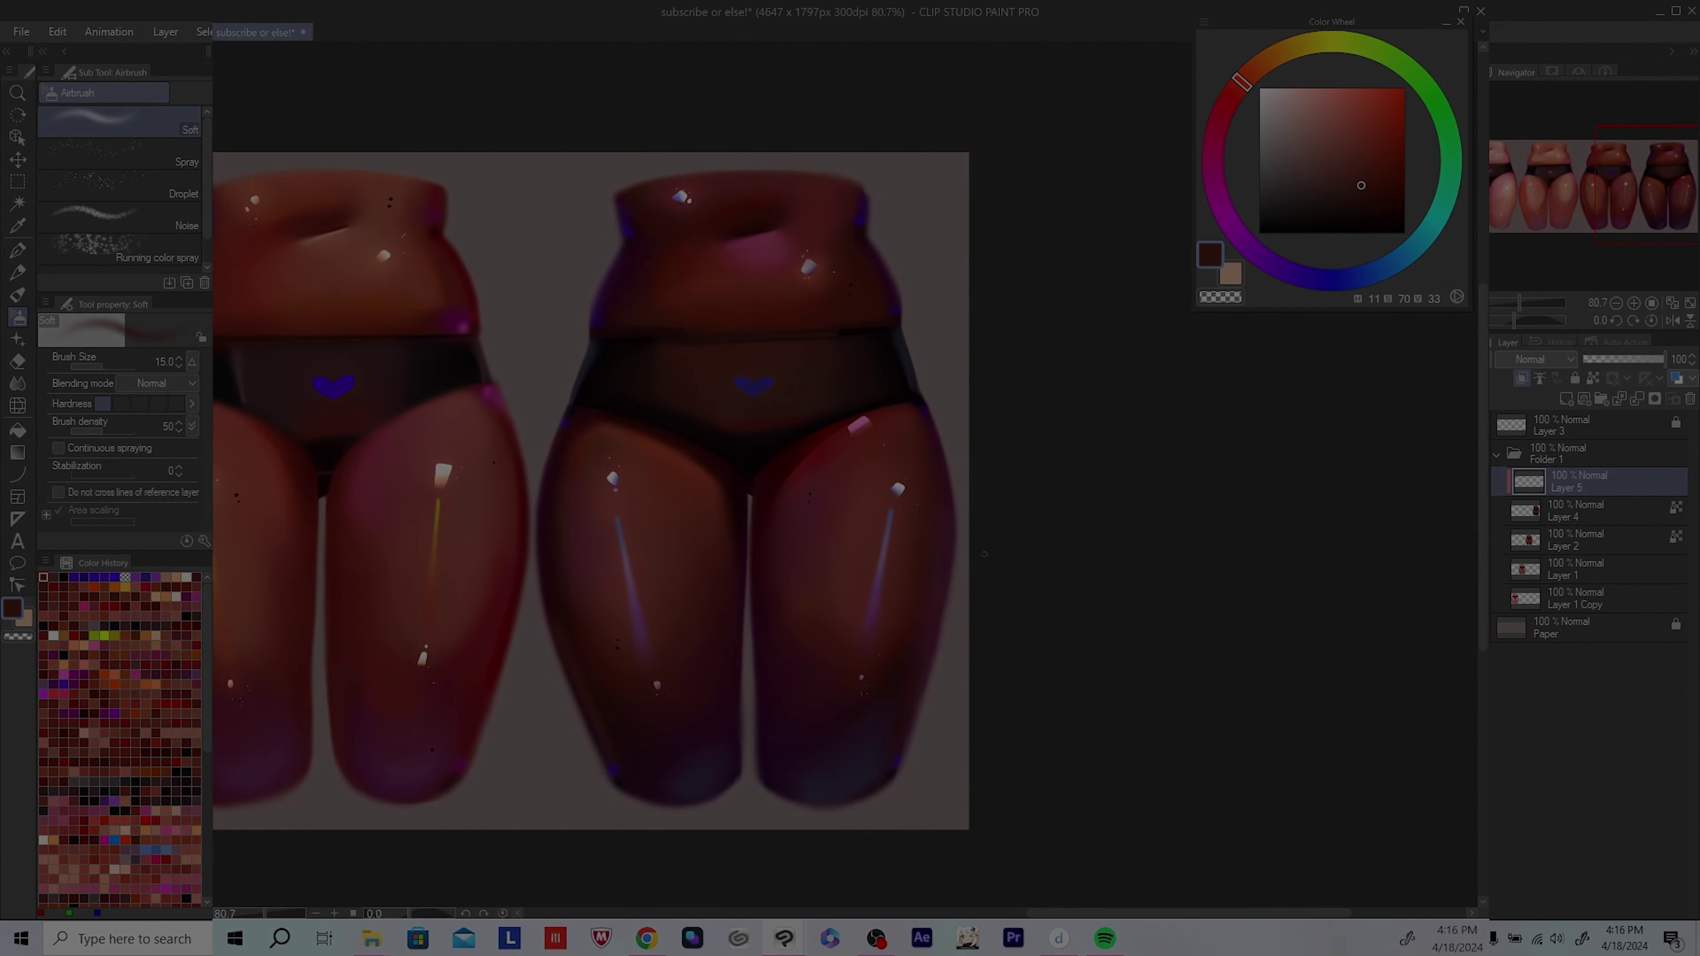
pyautogui.keyDown('alt'); pyautogui.click(836, 669); pyautogui.keyUp('alt')
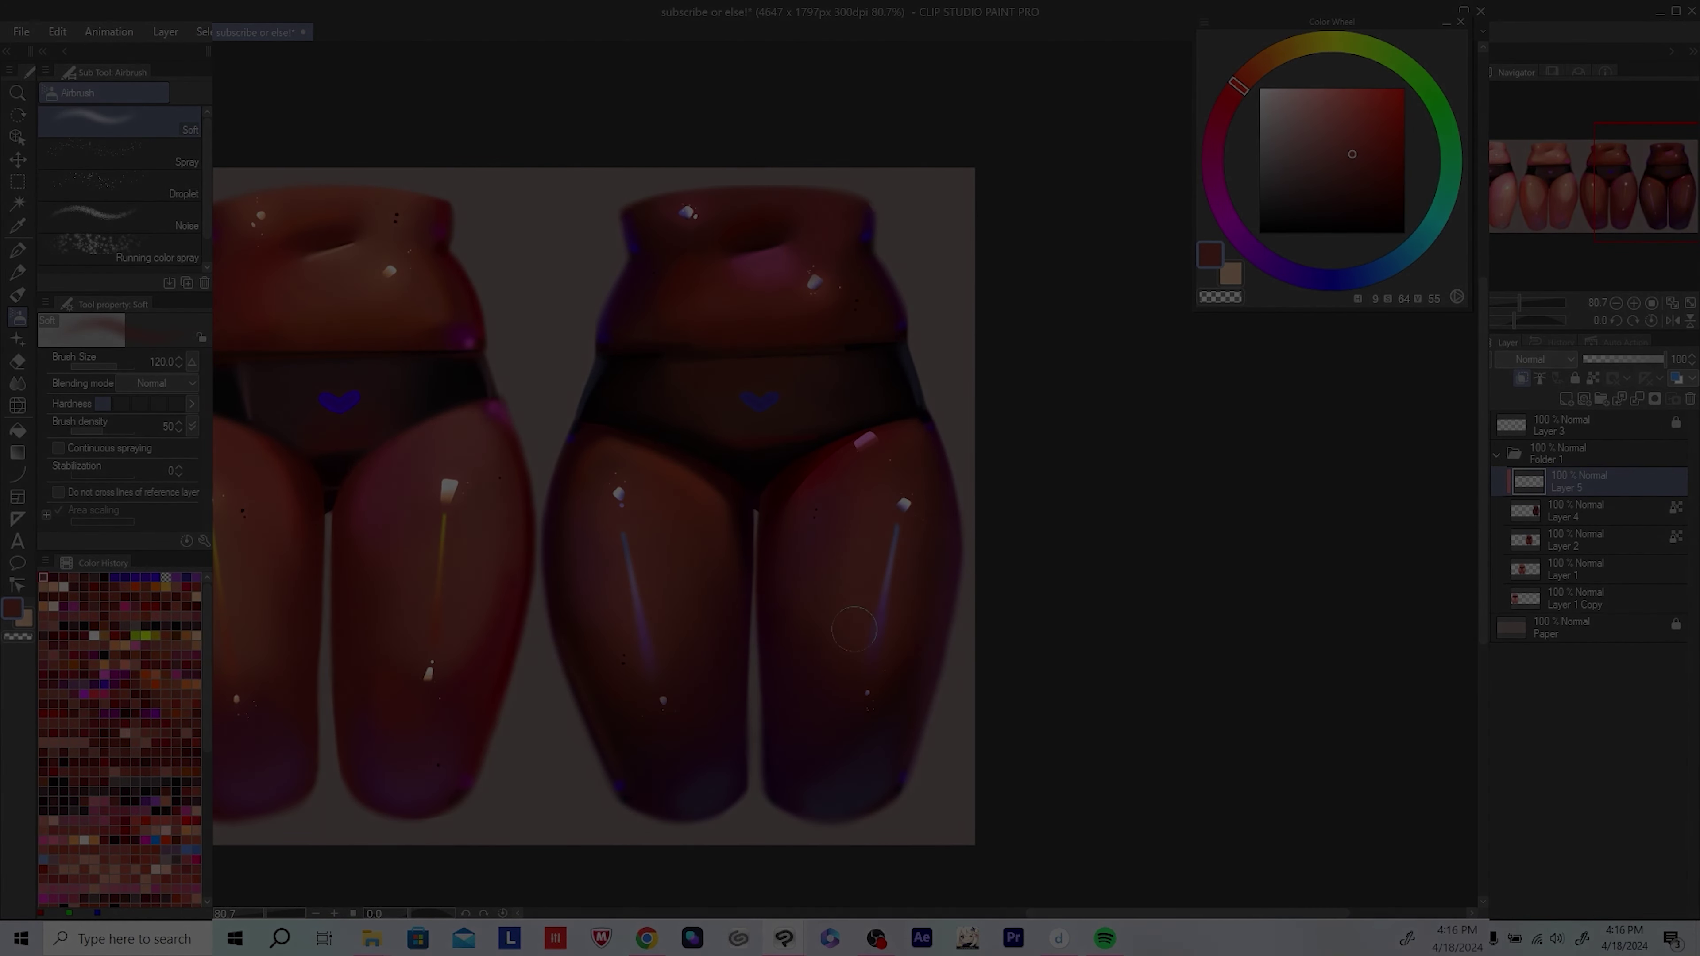
pyautogui.press(']')
pyautogui.press(']')
pyautogui.press(']')
pyautogui.press(']')
pyautogui.scroll(-2, 994, 516)
pyautogui.scroll(-3, 1047, 618)
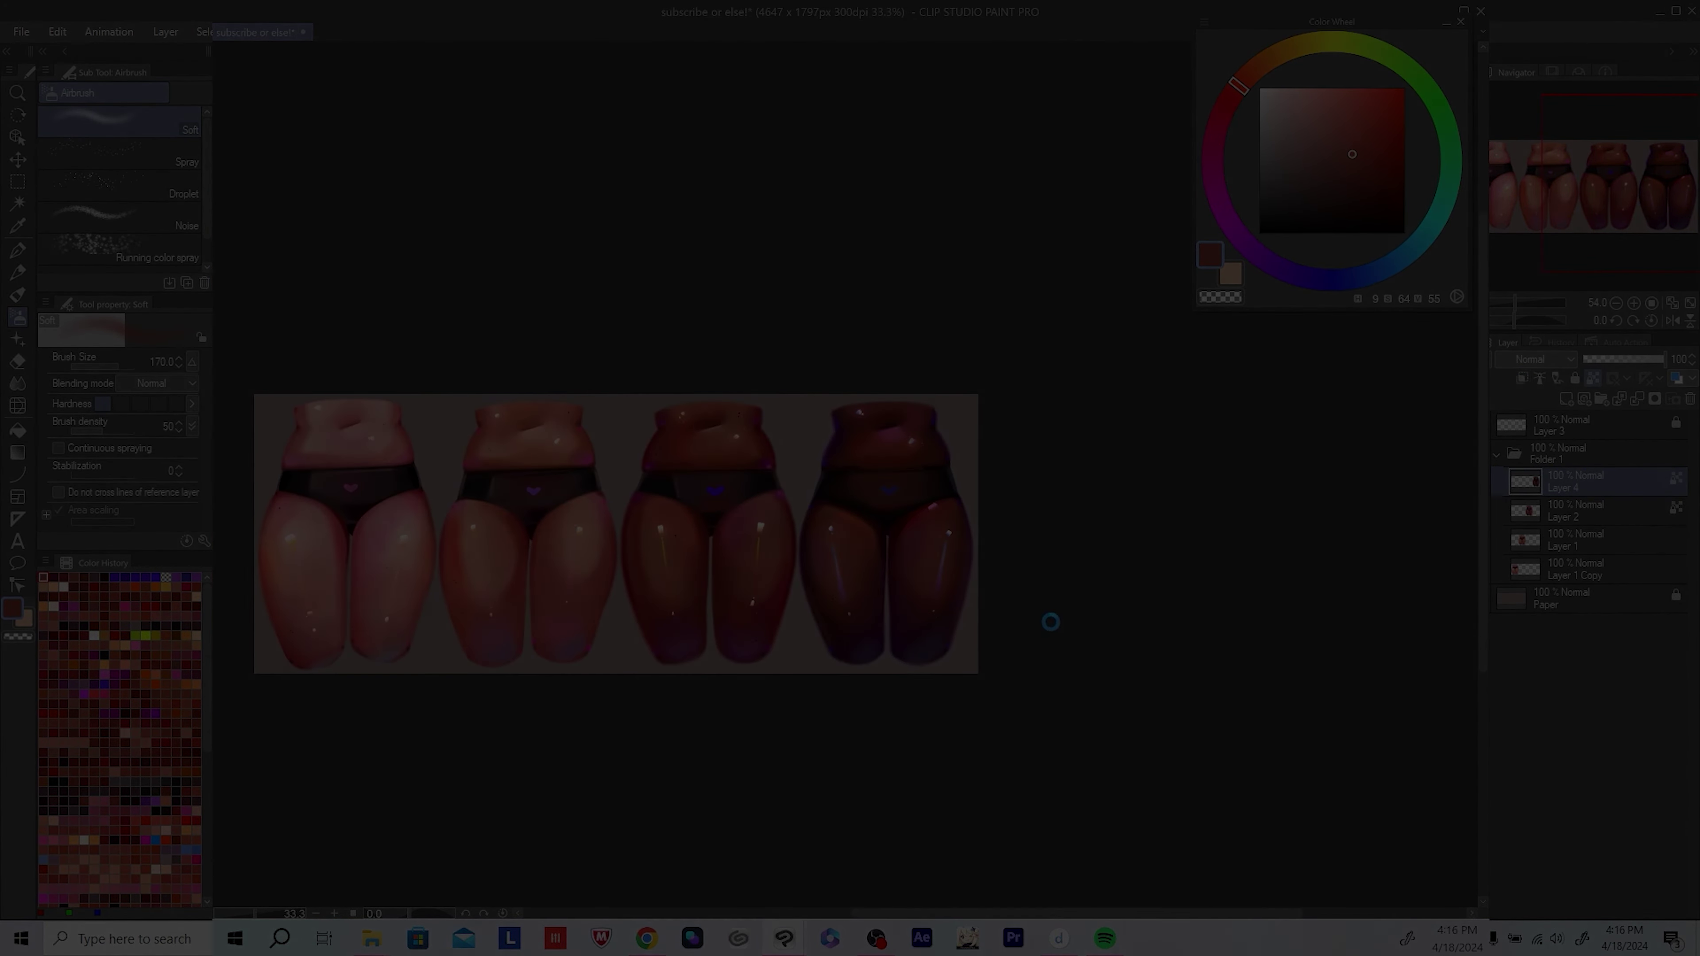
# Step: Compare the last change by undoing and redoing it, and add a new layer above Paper for a Lasso selection
pyautogui.hotkey('ctrl', 'z')
pyautogui.hotkey('ctrl', 'y')
pyautogui.press('m')
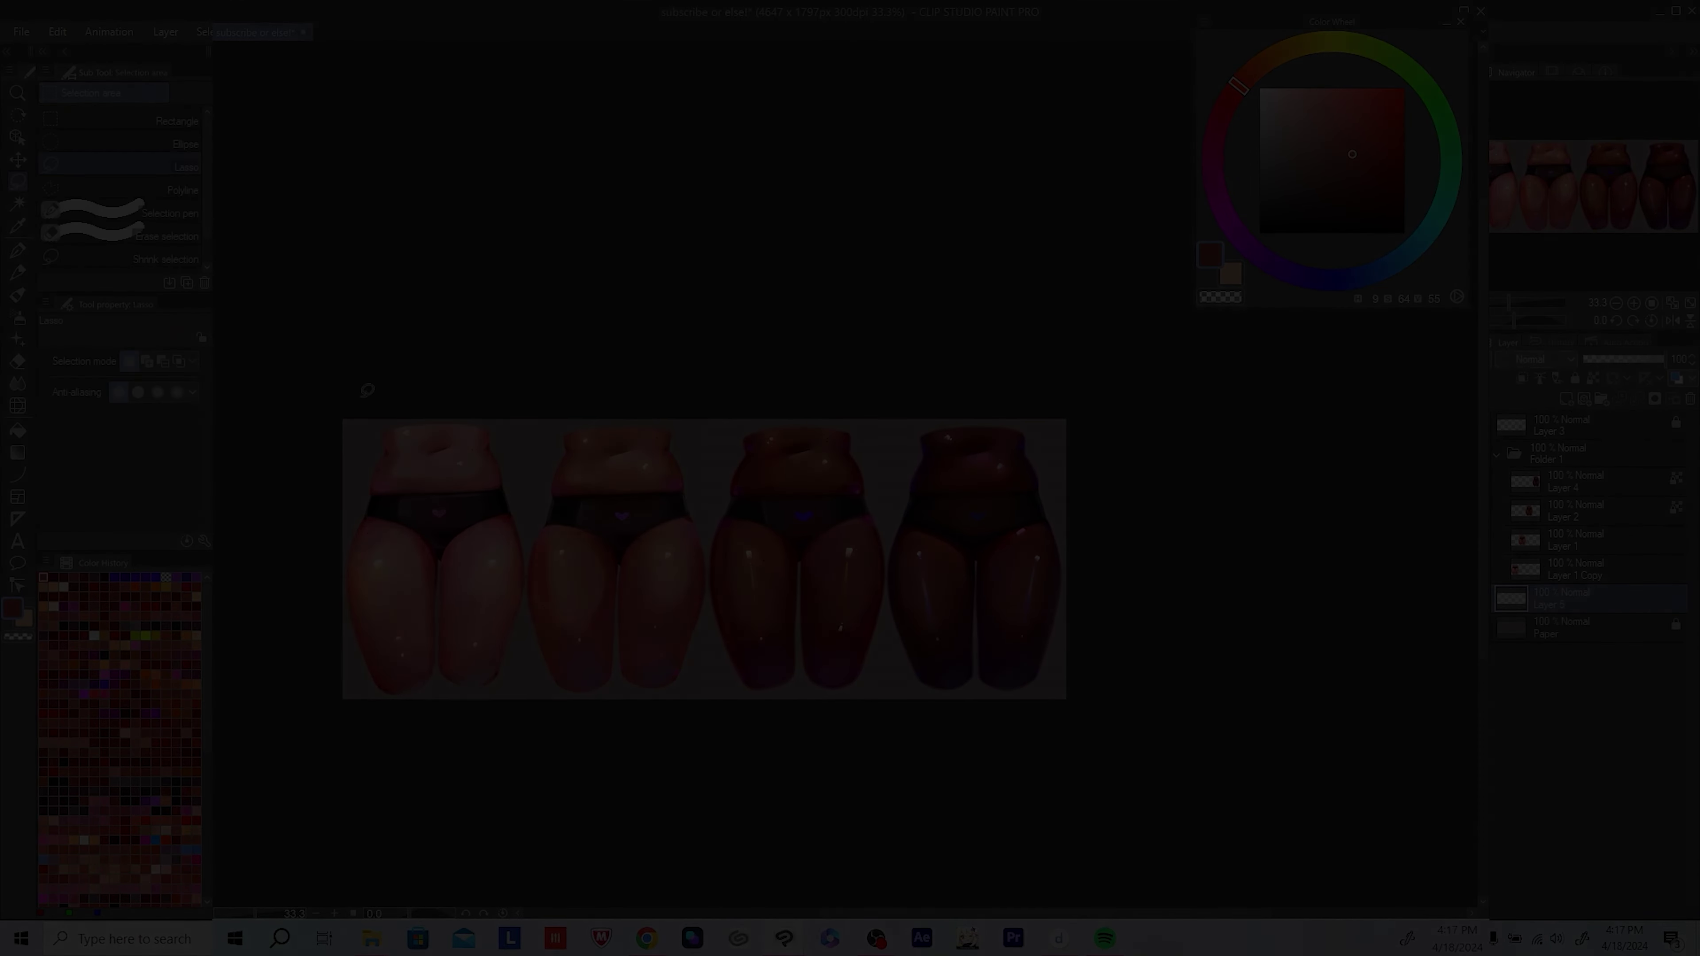